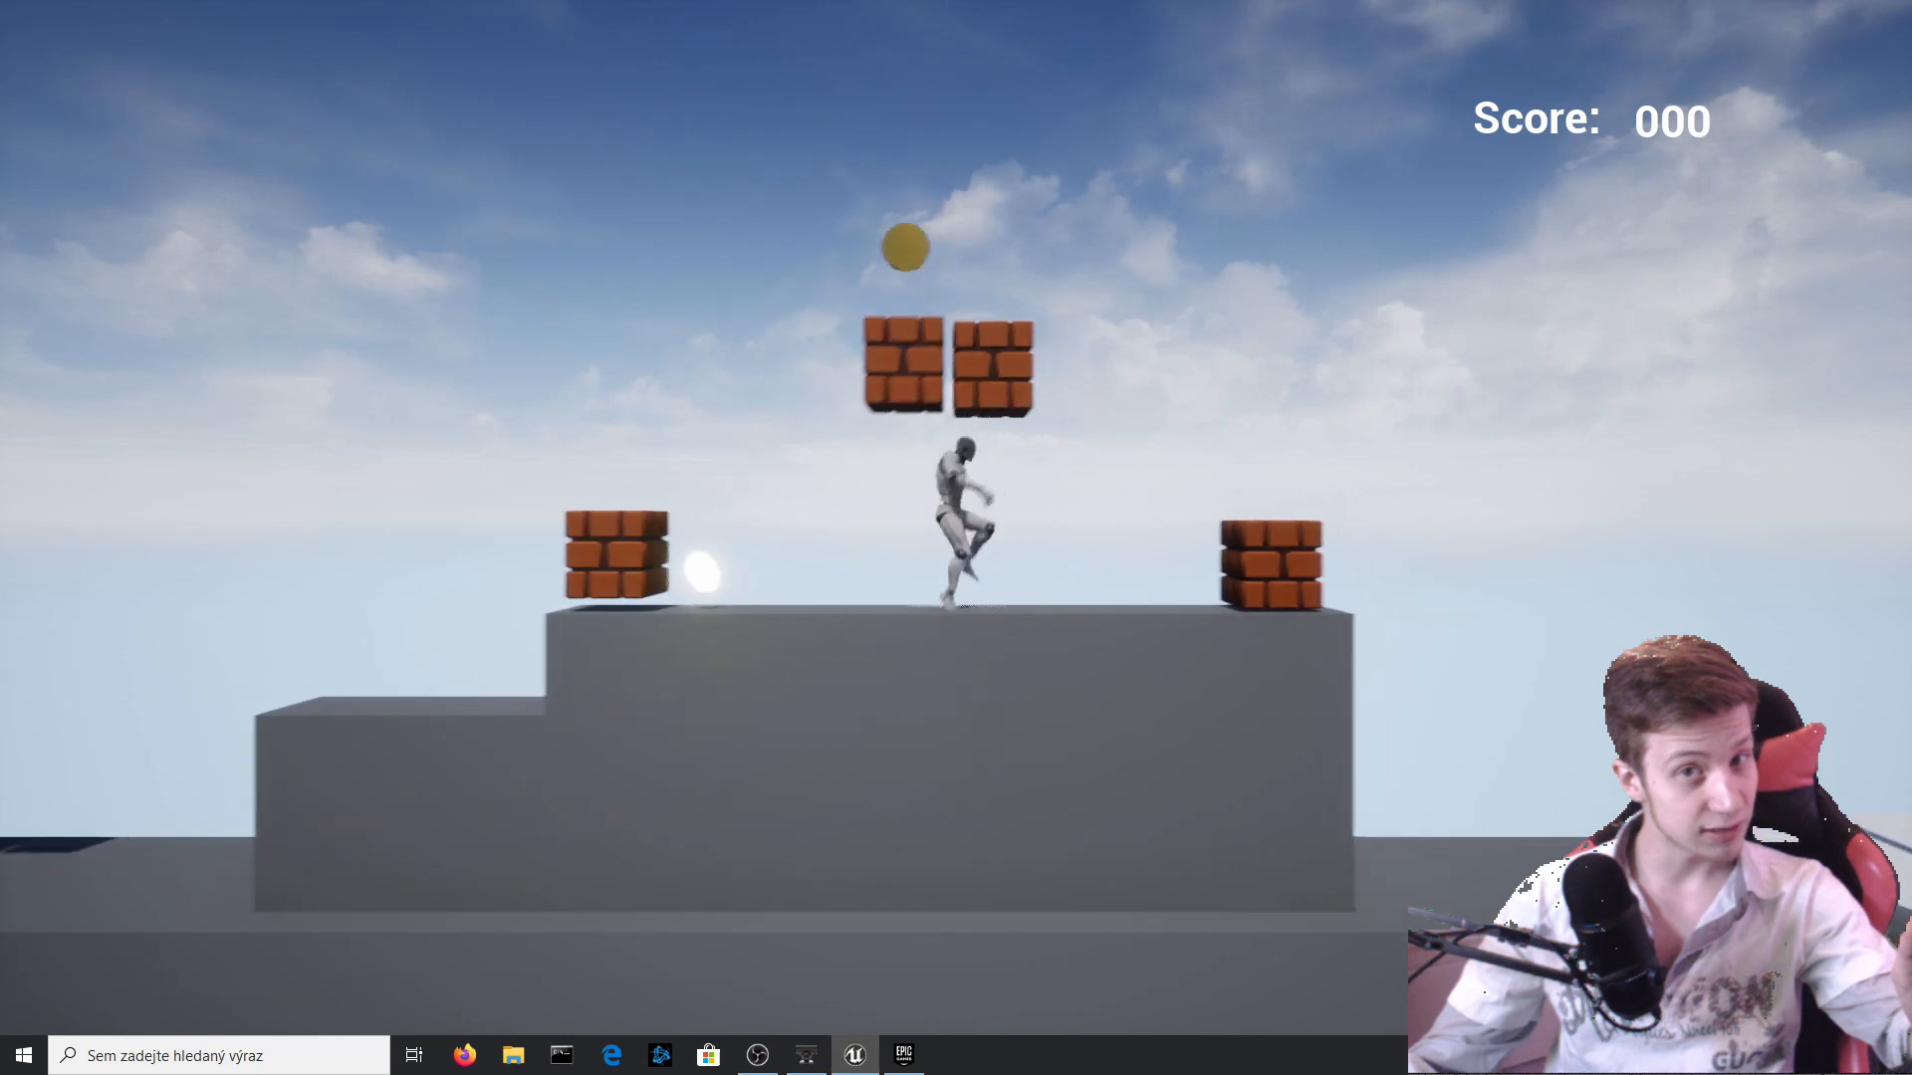
key("space")
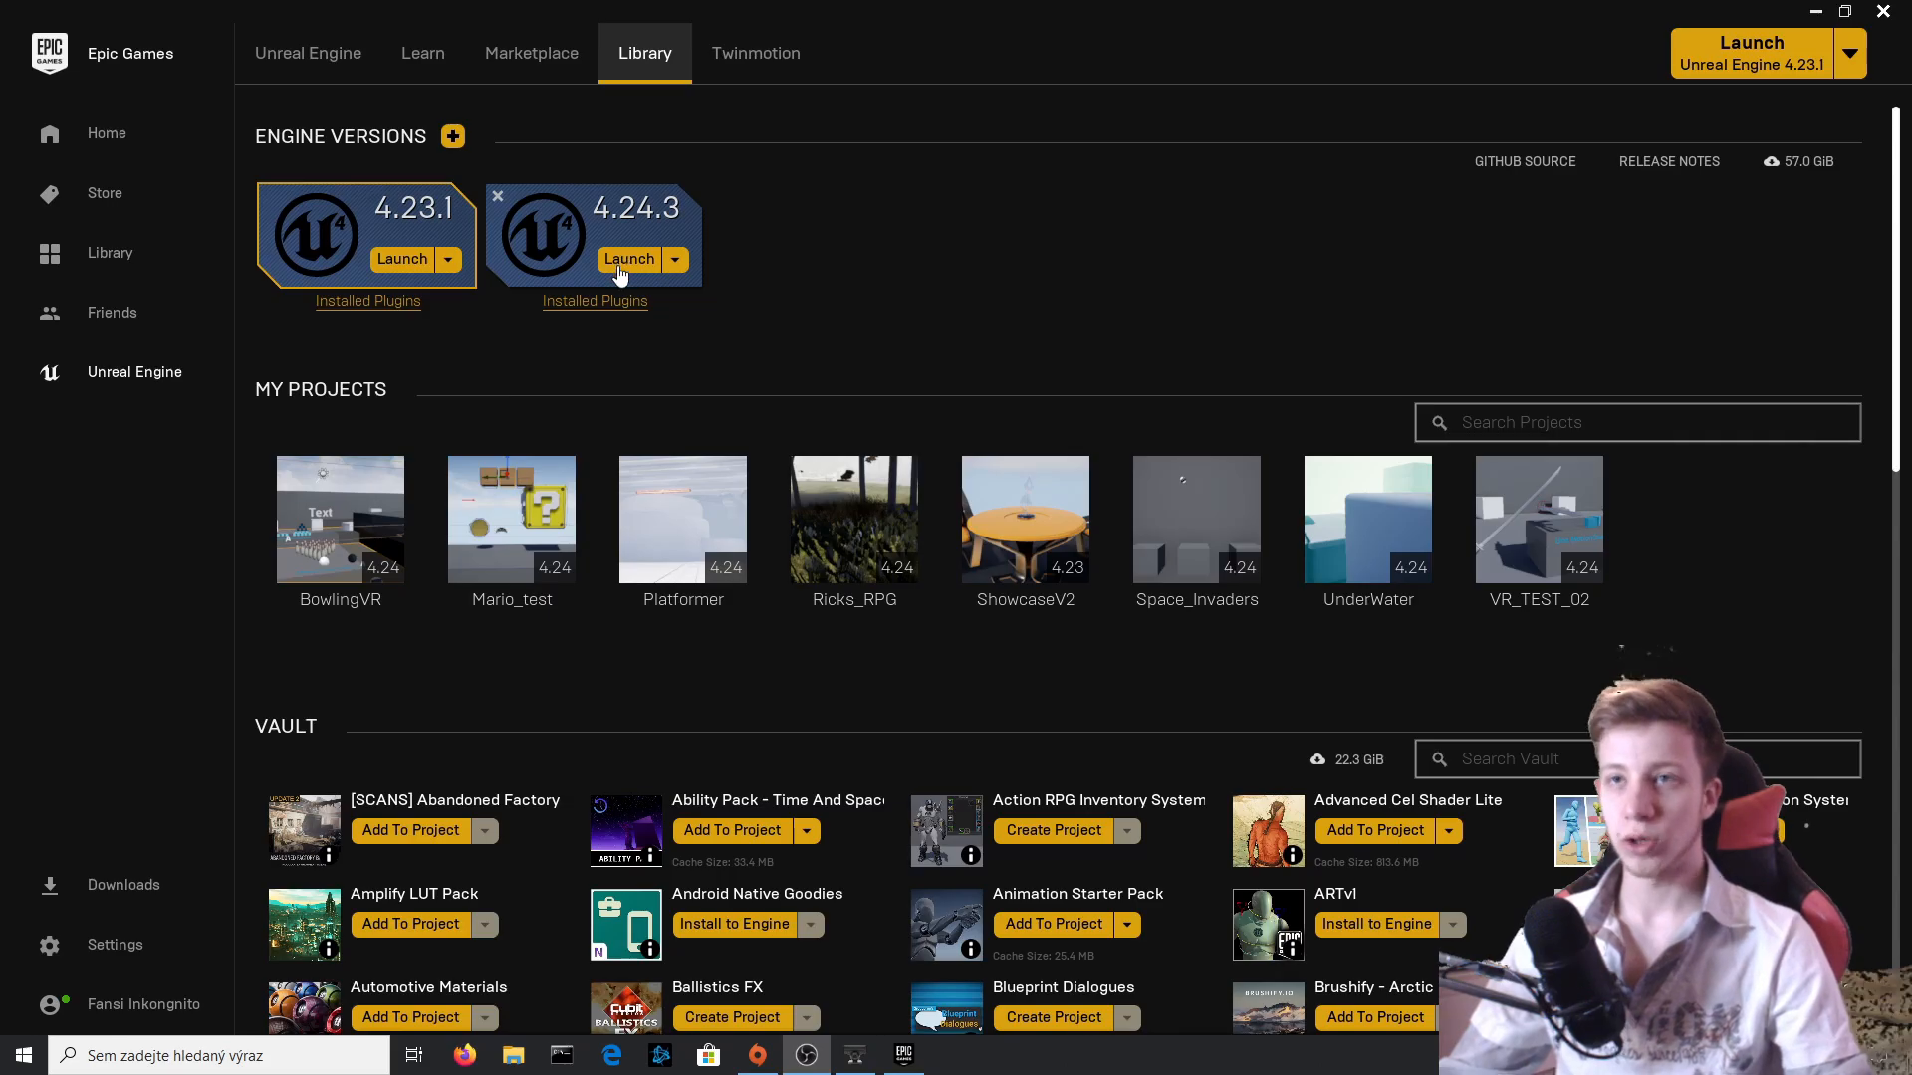
Launch Unreal Engine 4.24.3 and start a new Games project from the Side Scroller template.
left_click(627, 259)
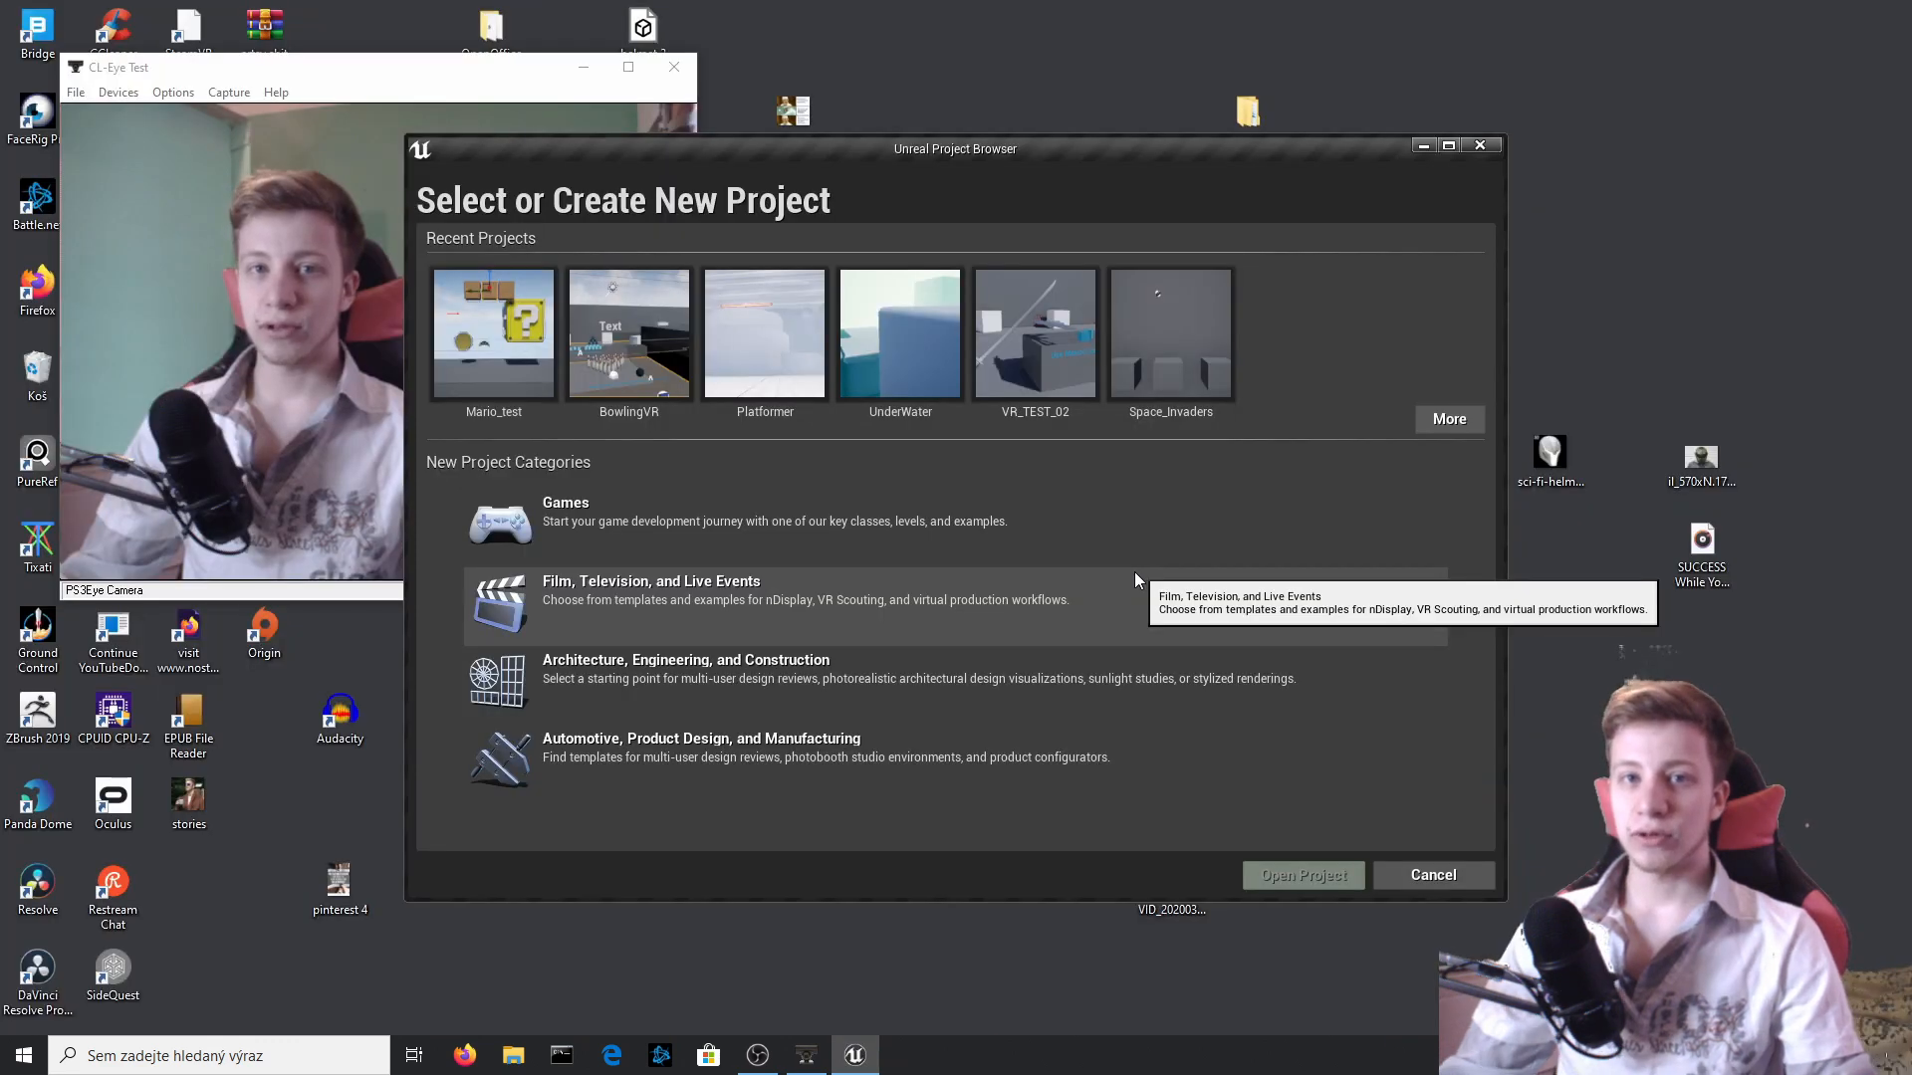
double_click(528, 521)
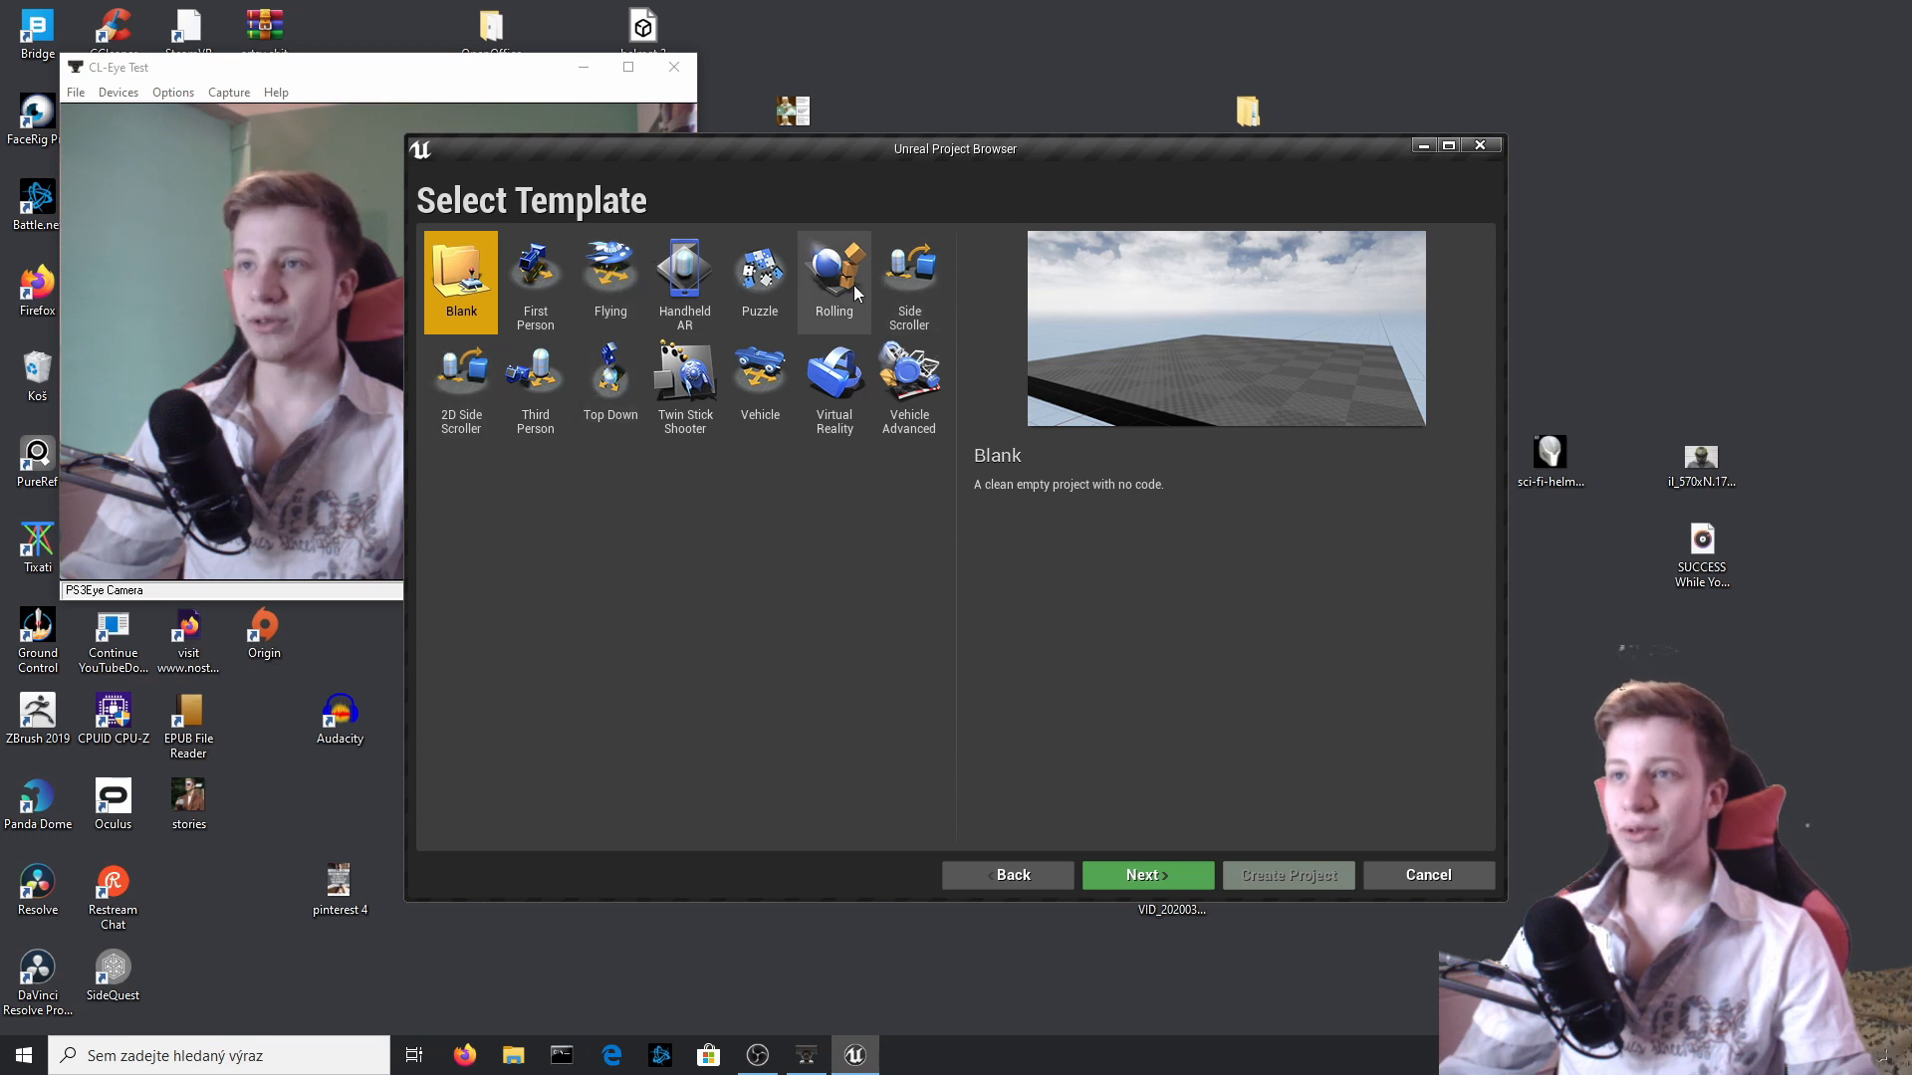
left_click(892, 282)
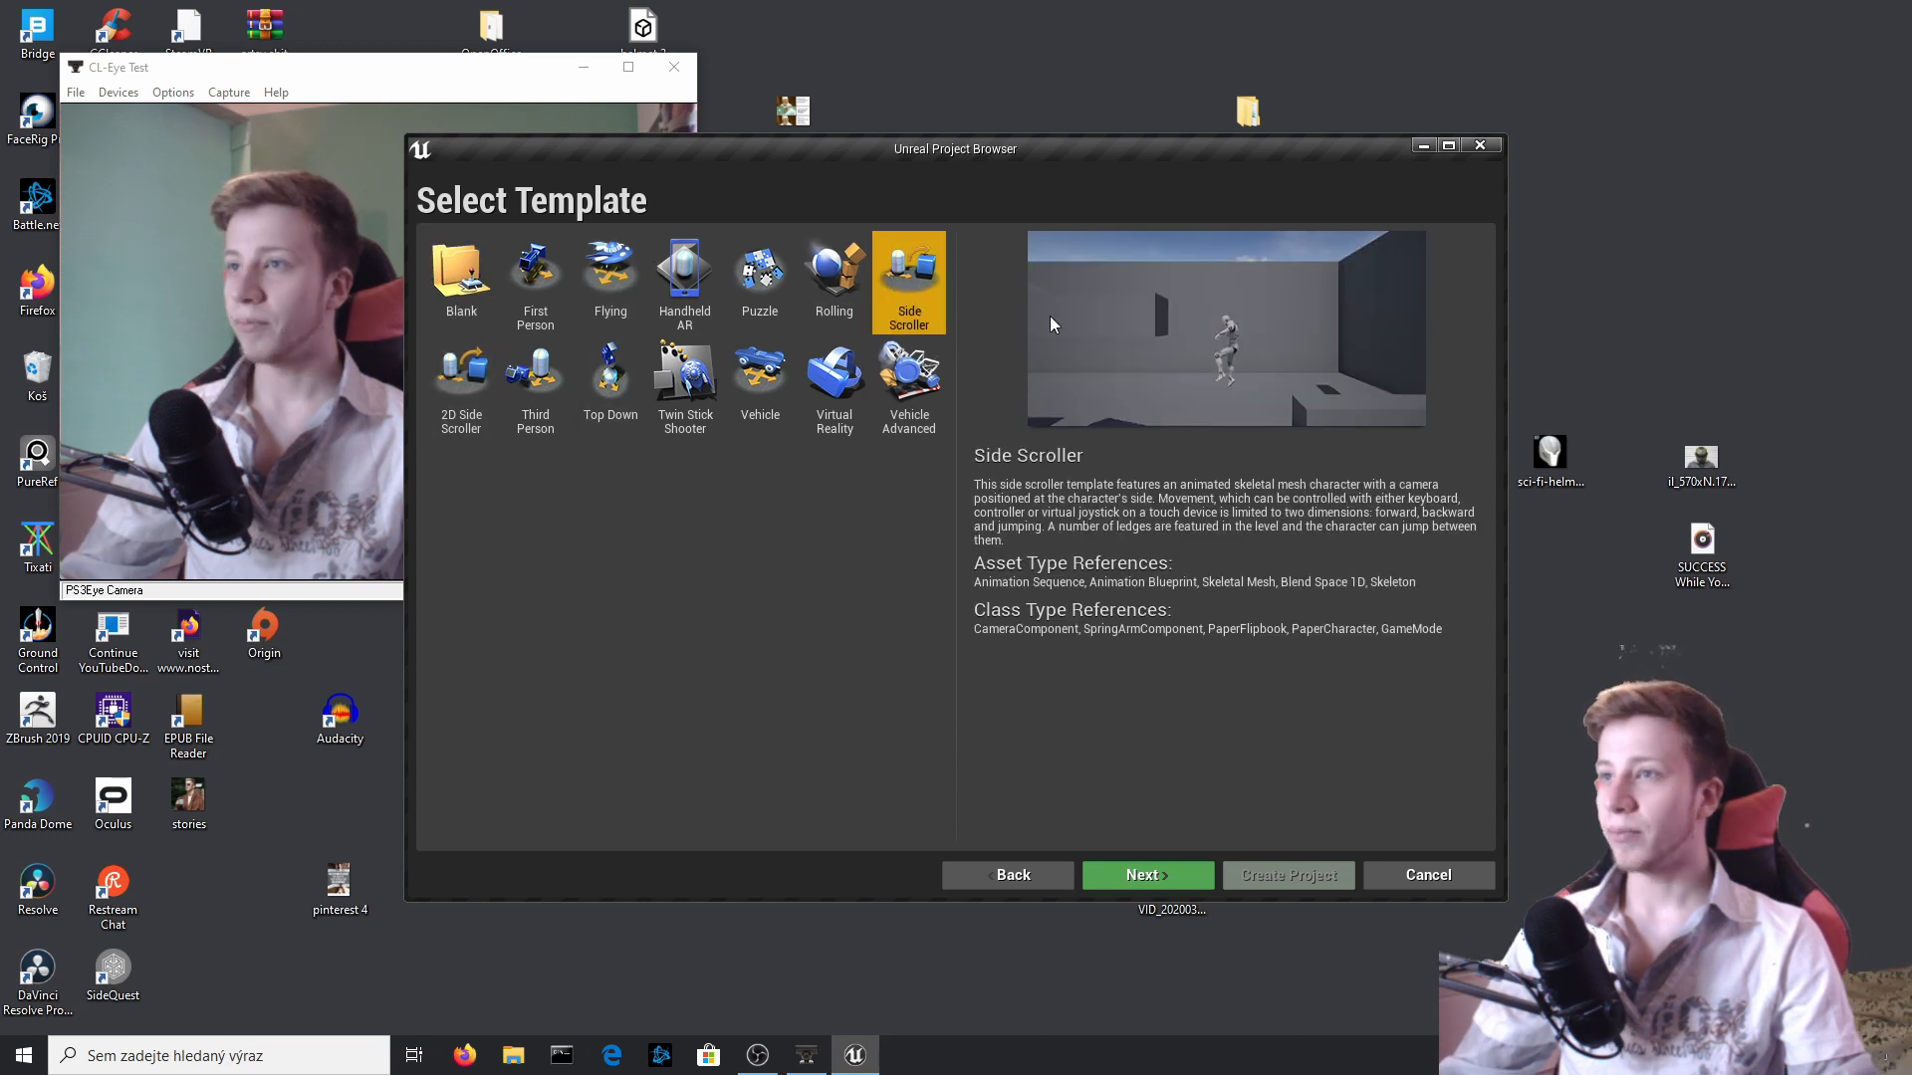
left_click(1165, 876)
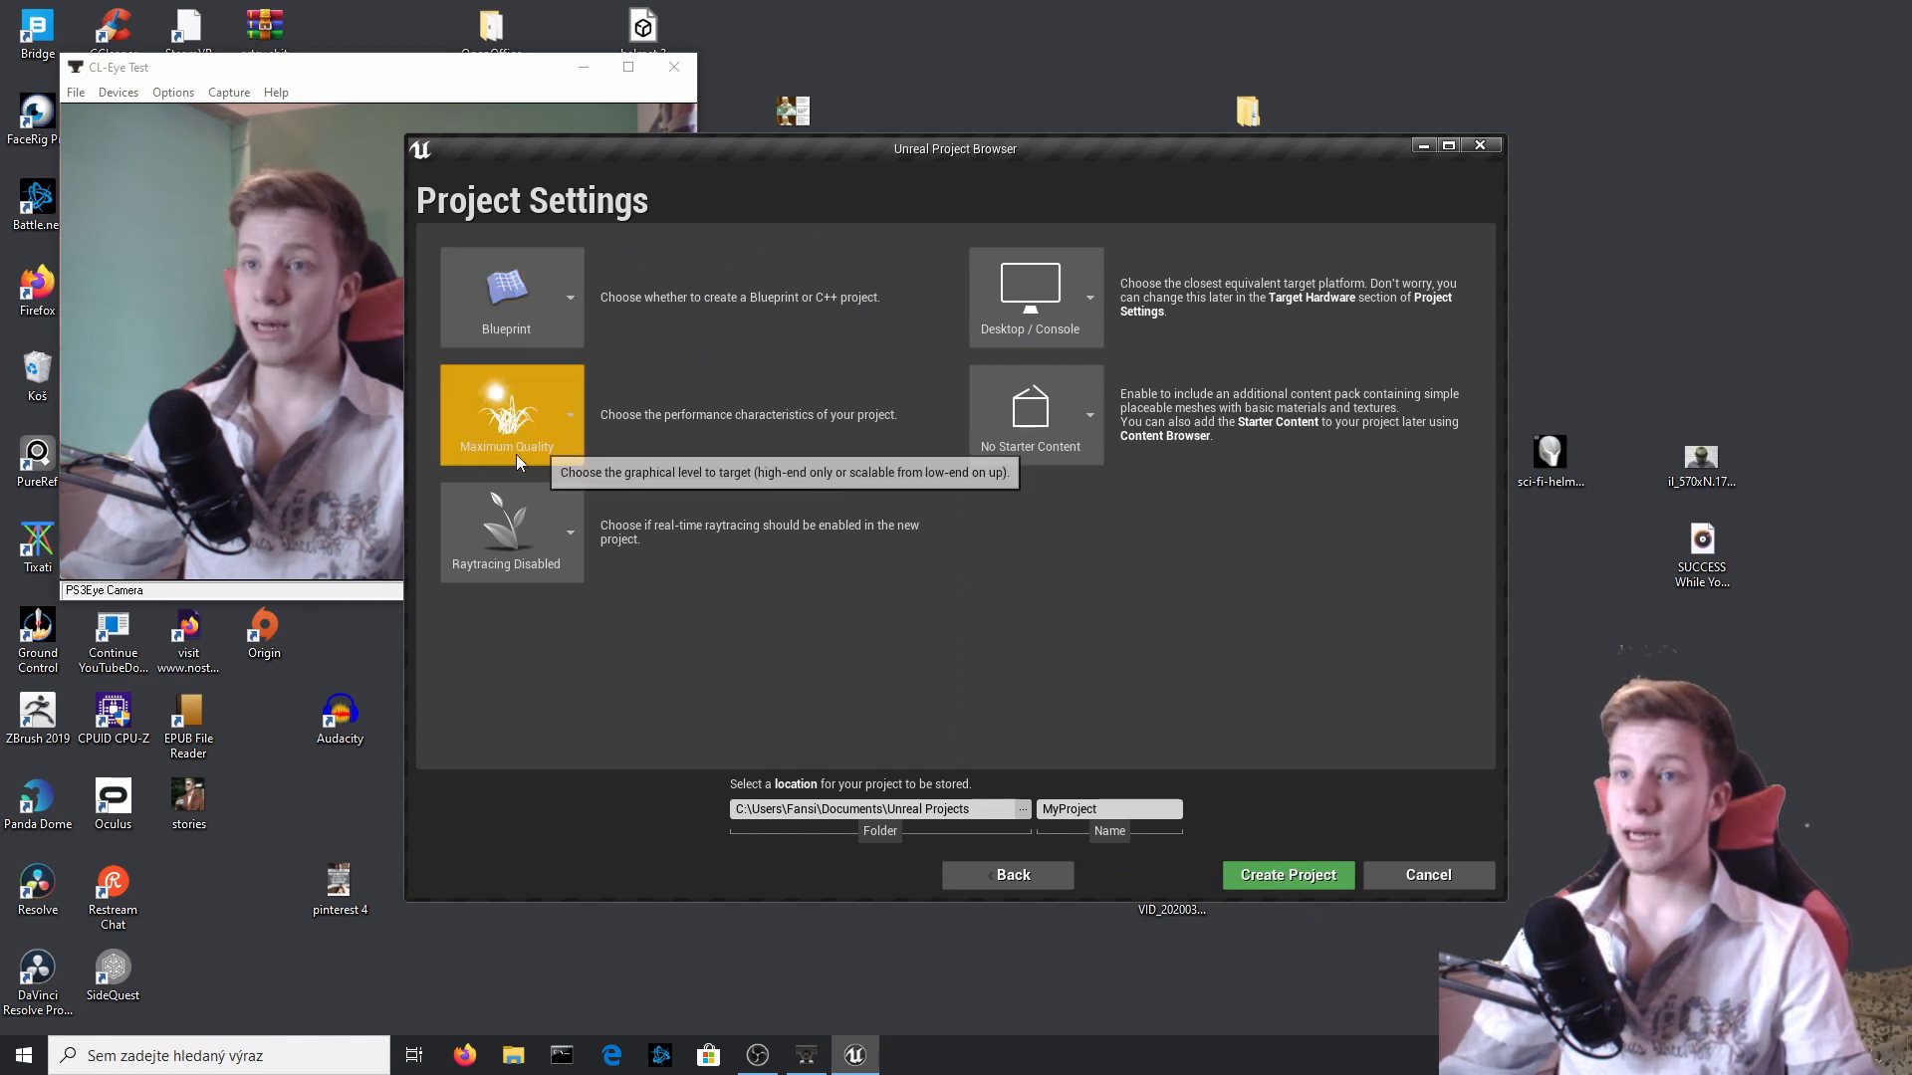
Keep the project without starter content, name it Nintendo_Please_Dont, and create it.
left_click(1065, 404)
left_click(1035, 506)
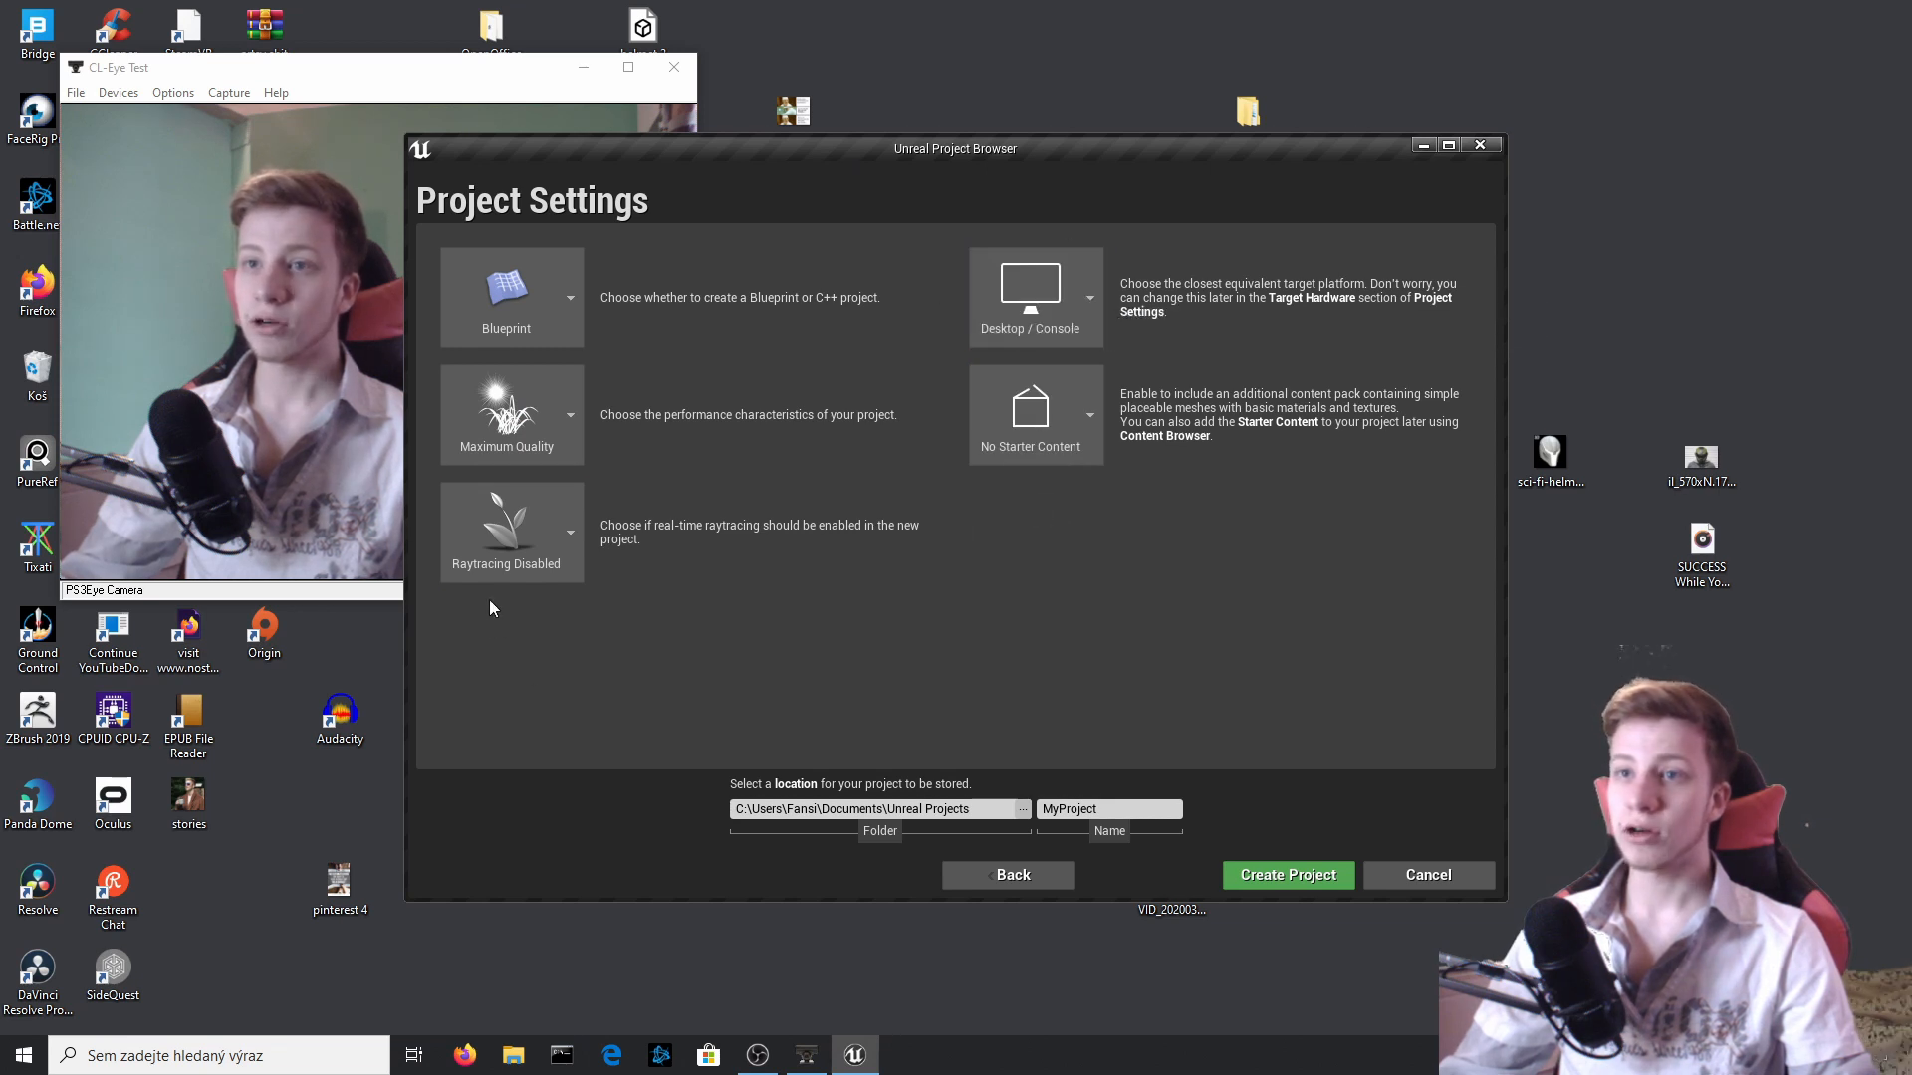
left_click(1135, 812)
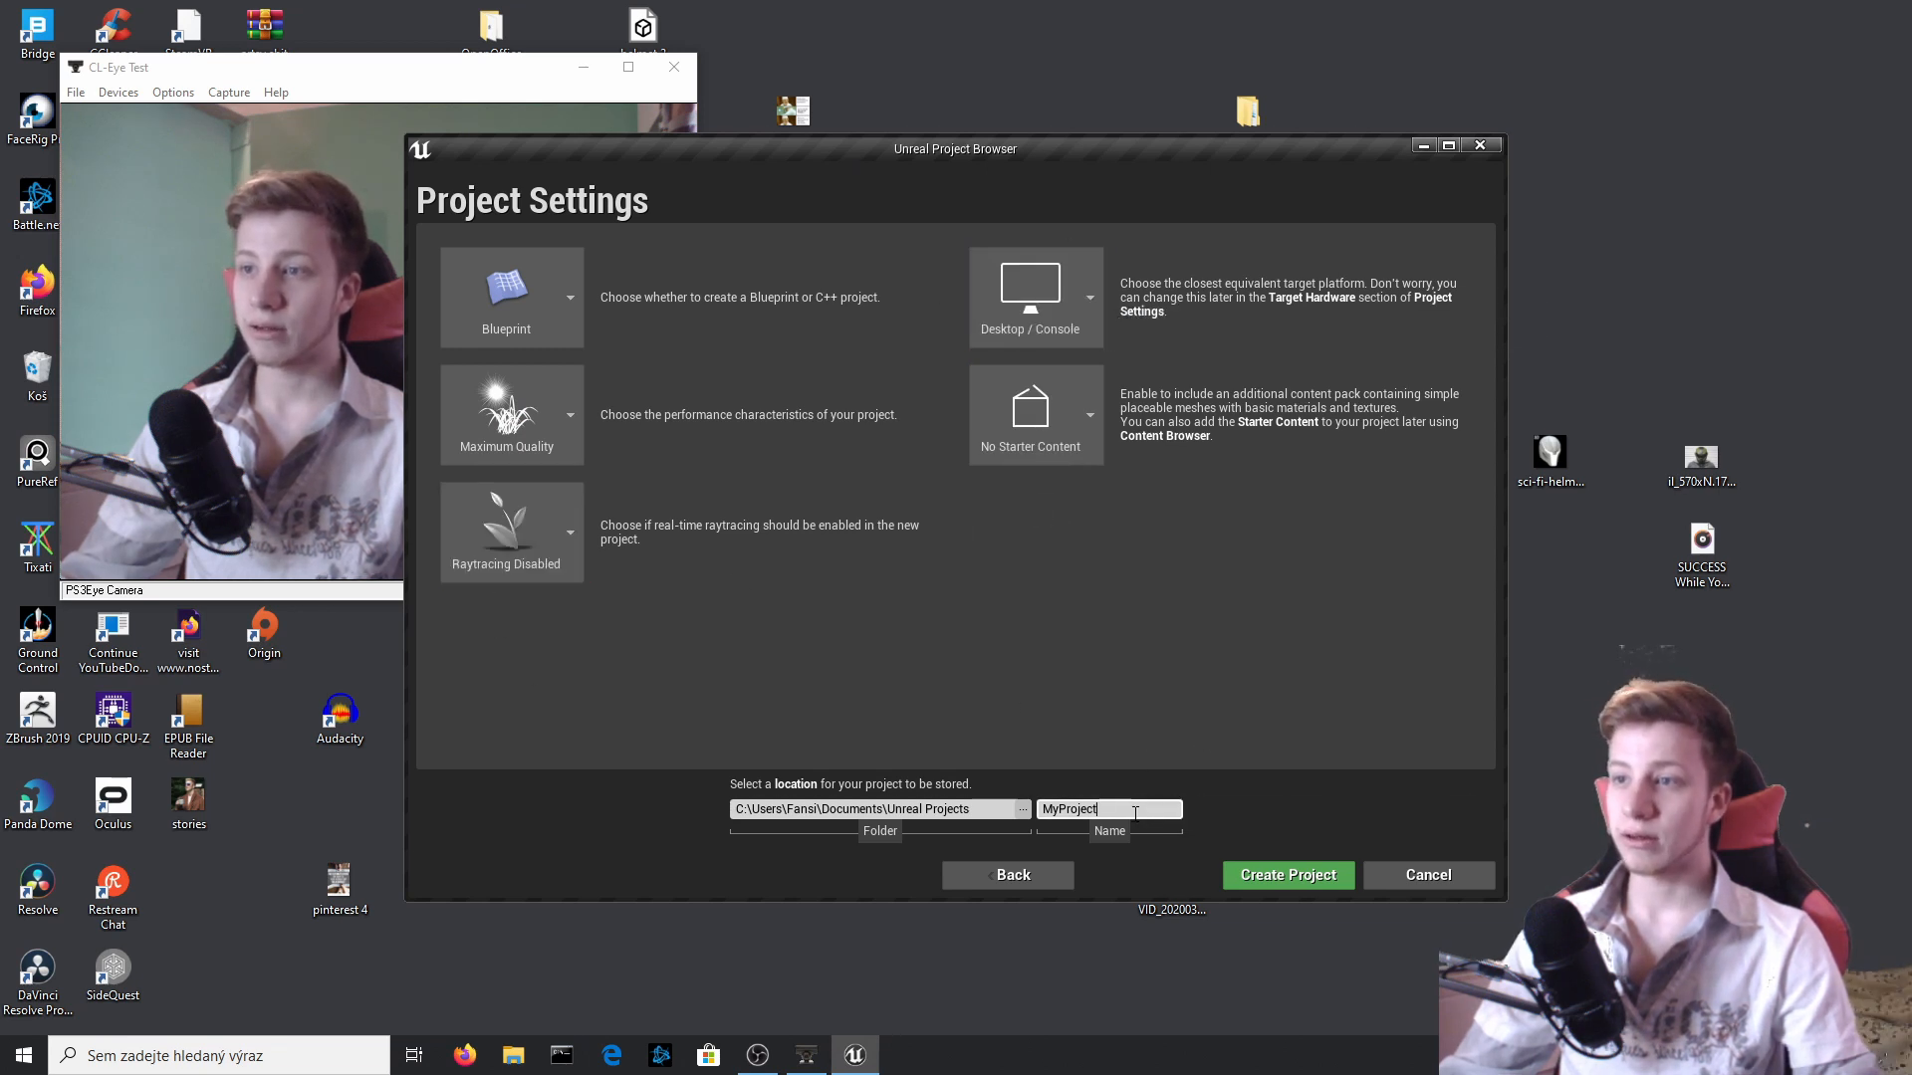
key("ctrl+a")
type("Nintendo")
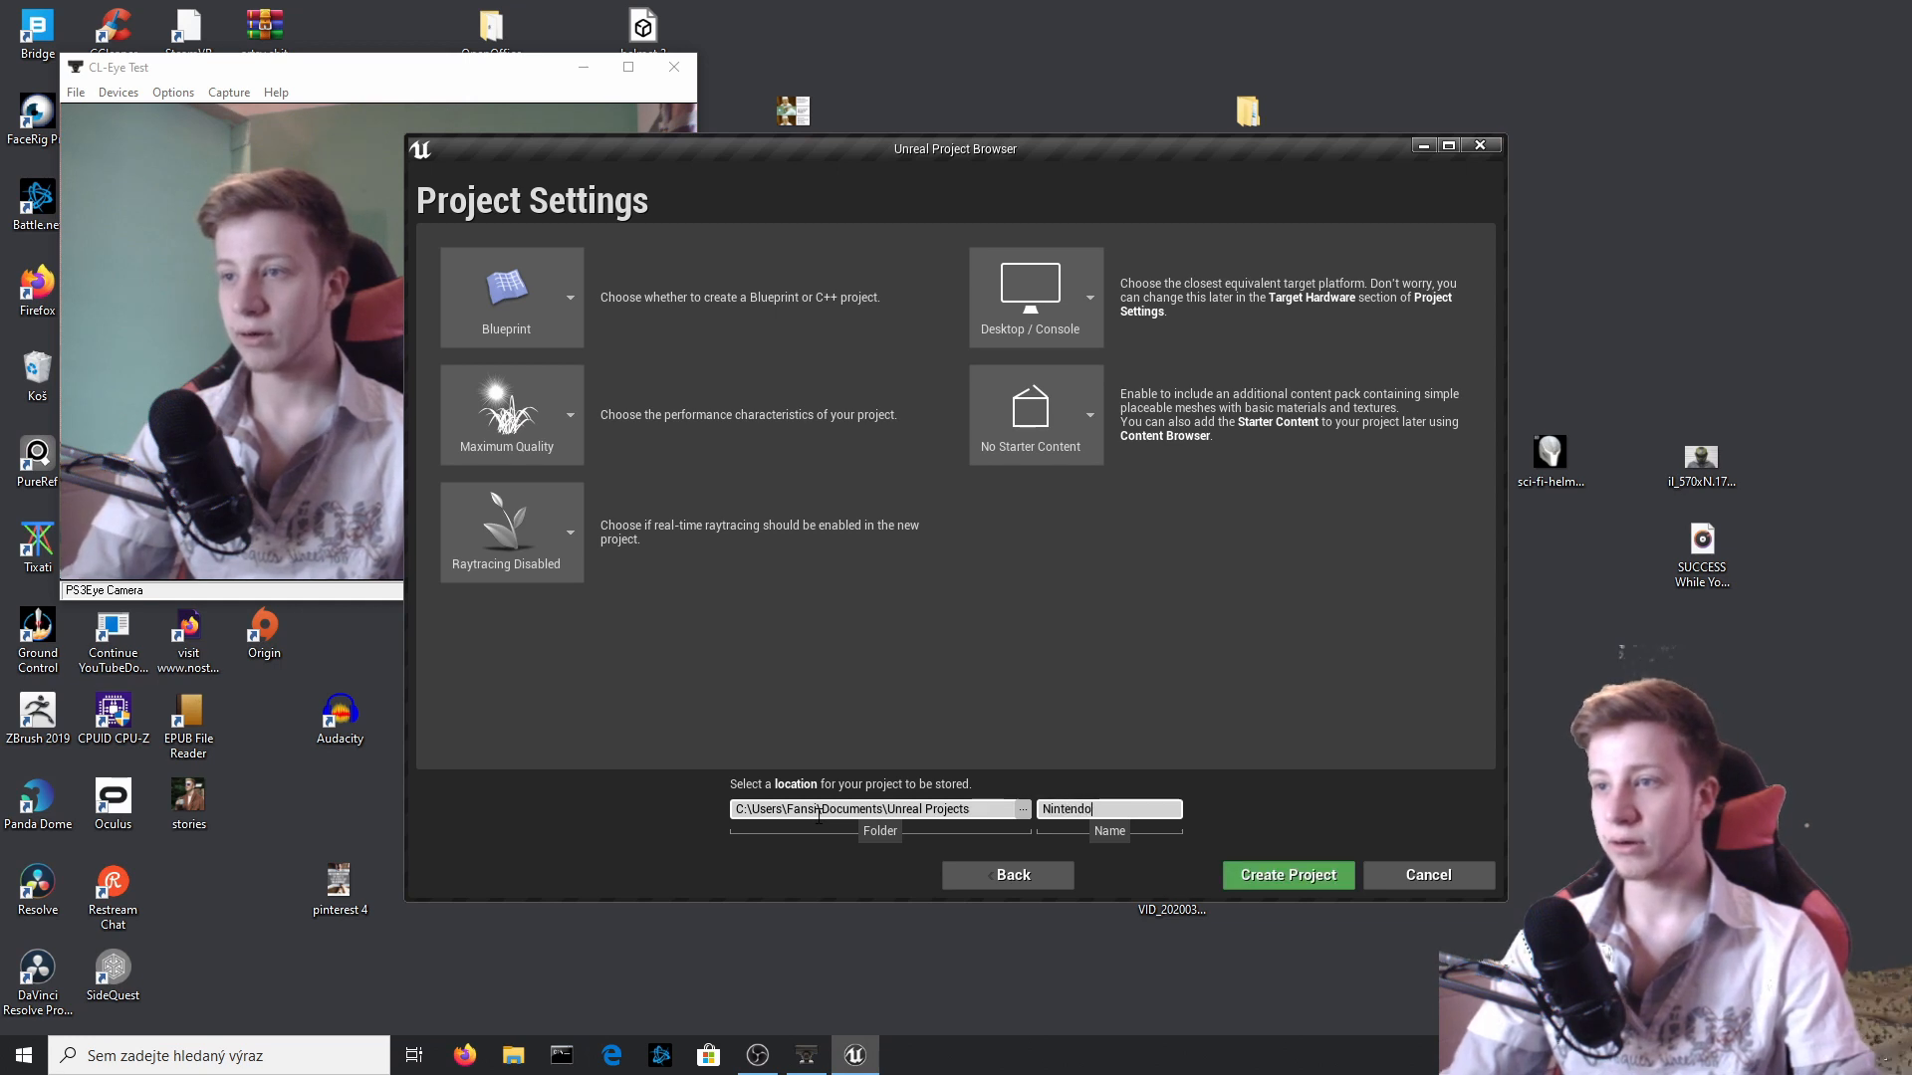
type("_Pleas")
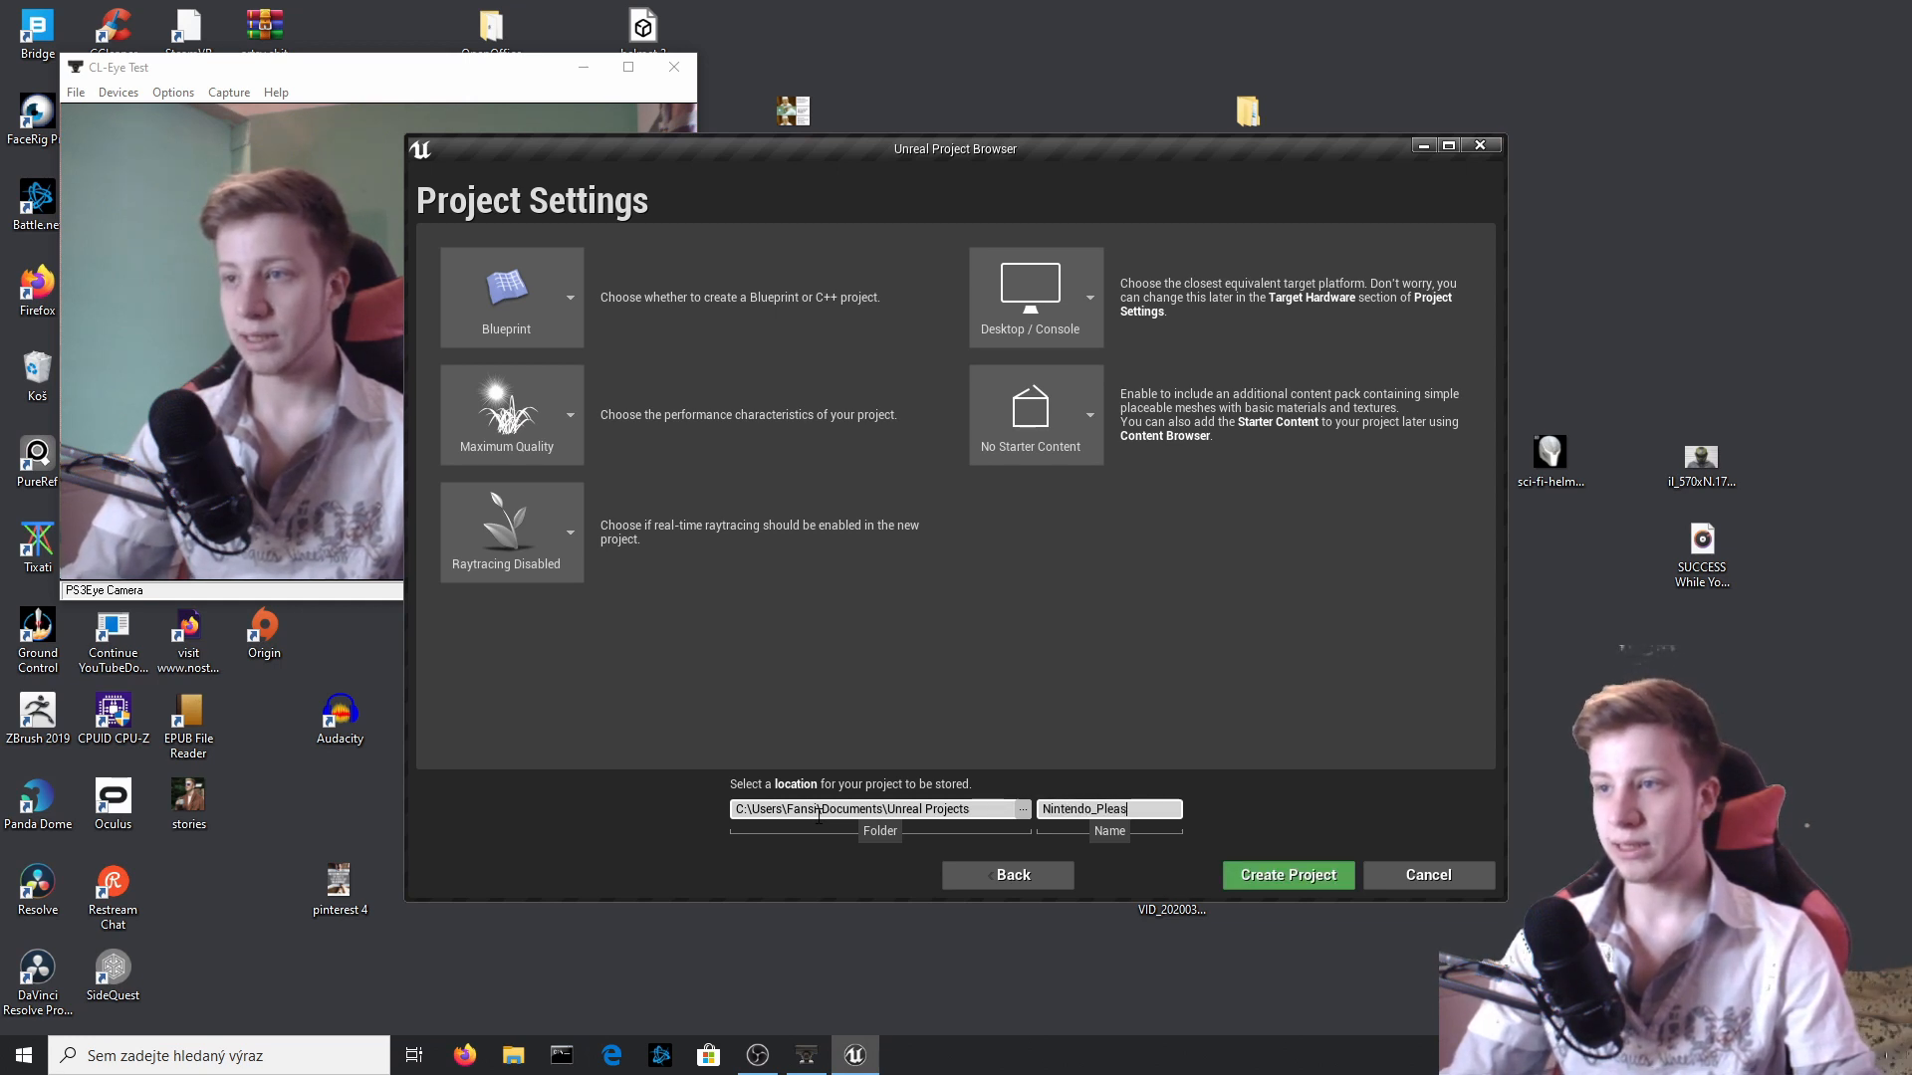
type("e-")
key("BackSpace")
type("_")
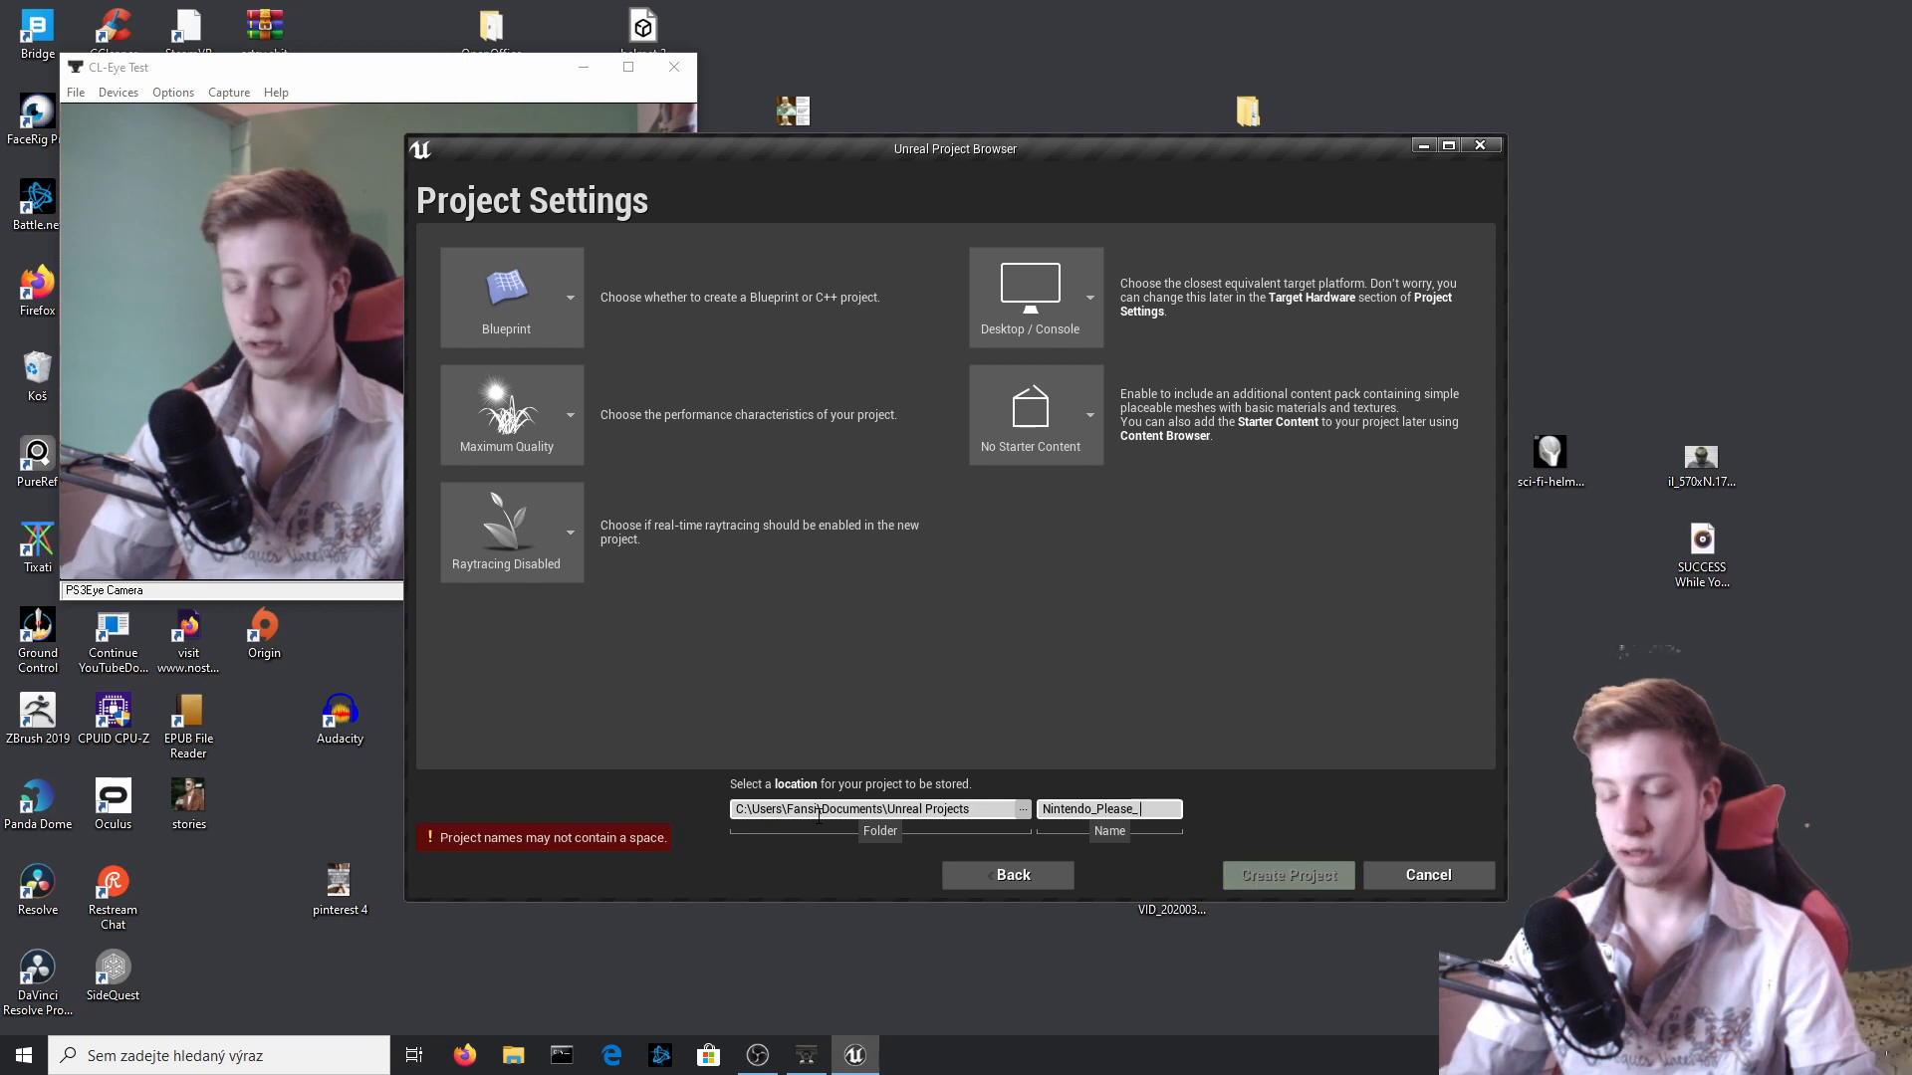
key("BackSpace")
type("Dont")
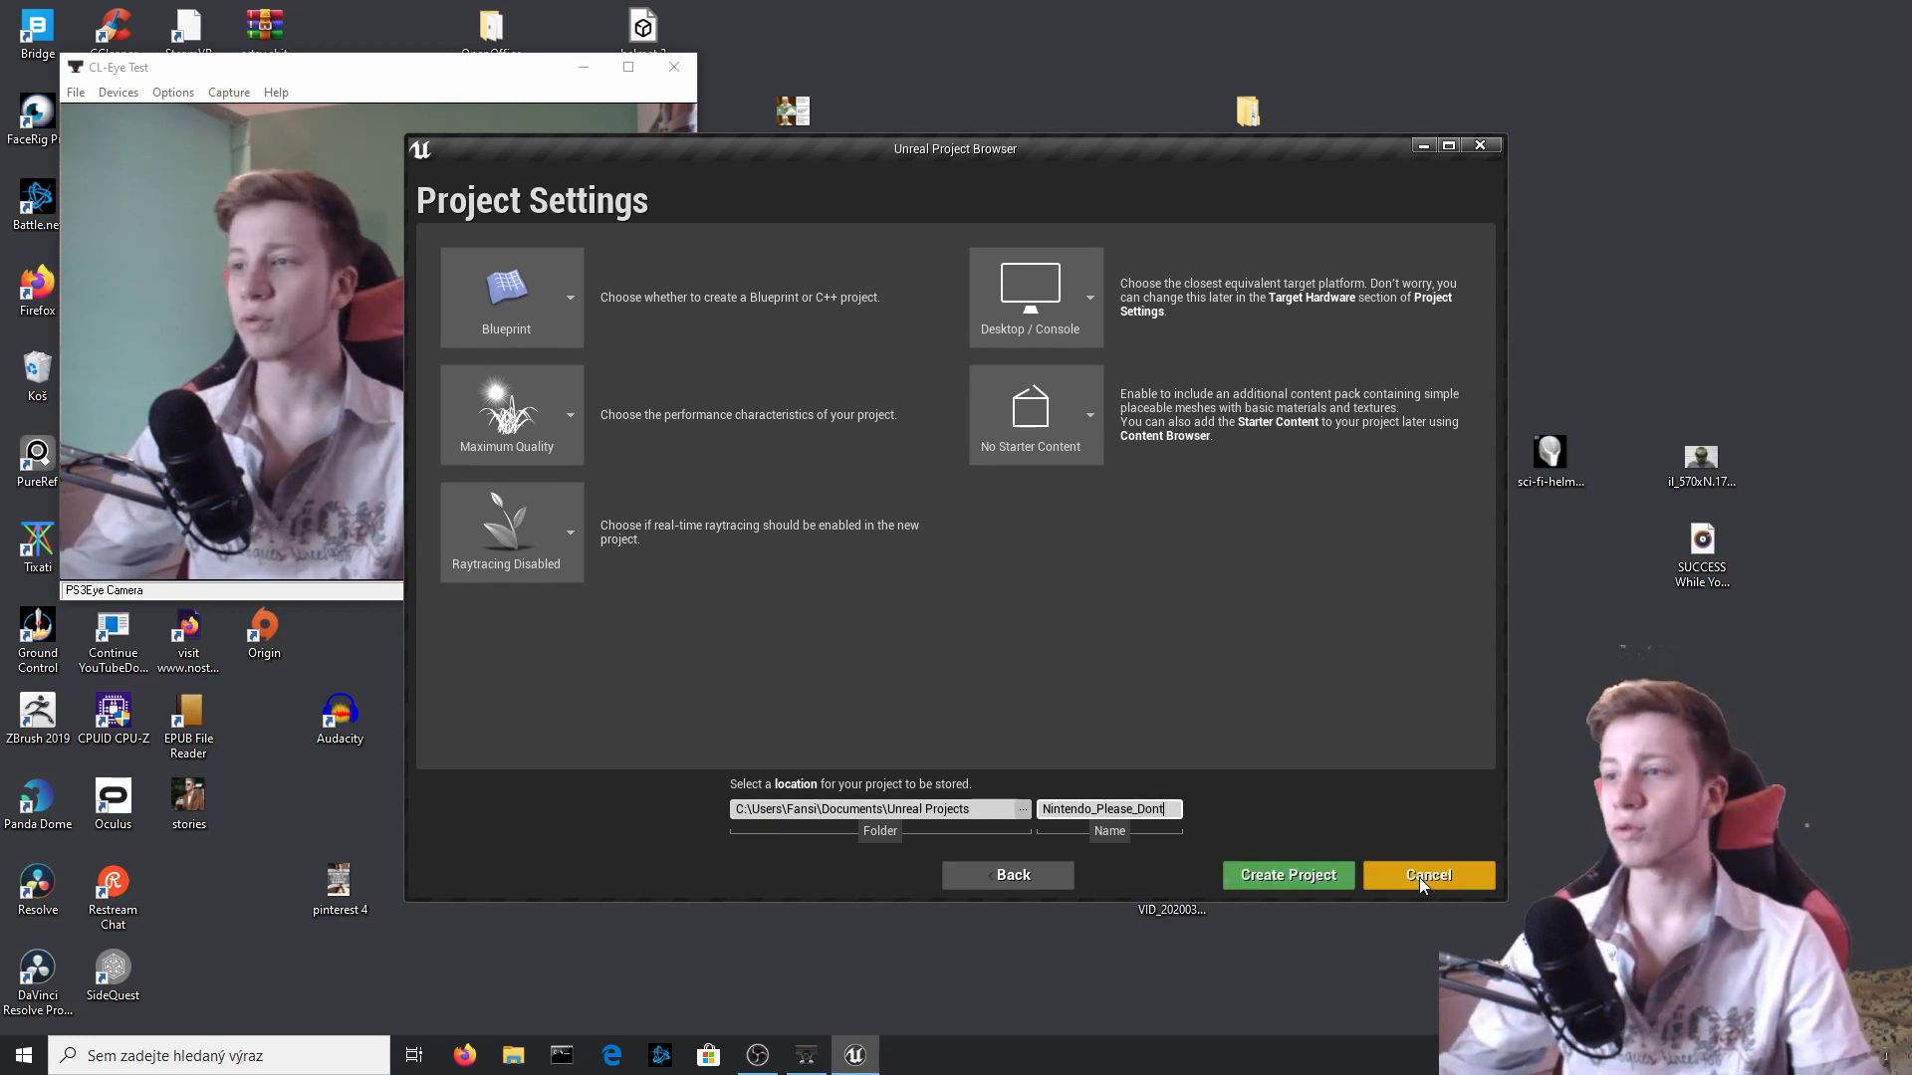
left_click(1287, 876)
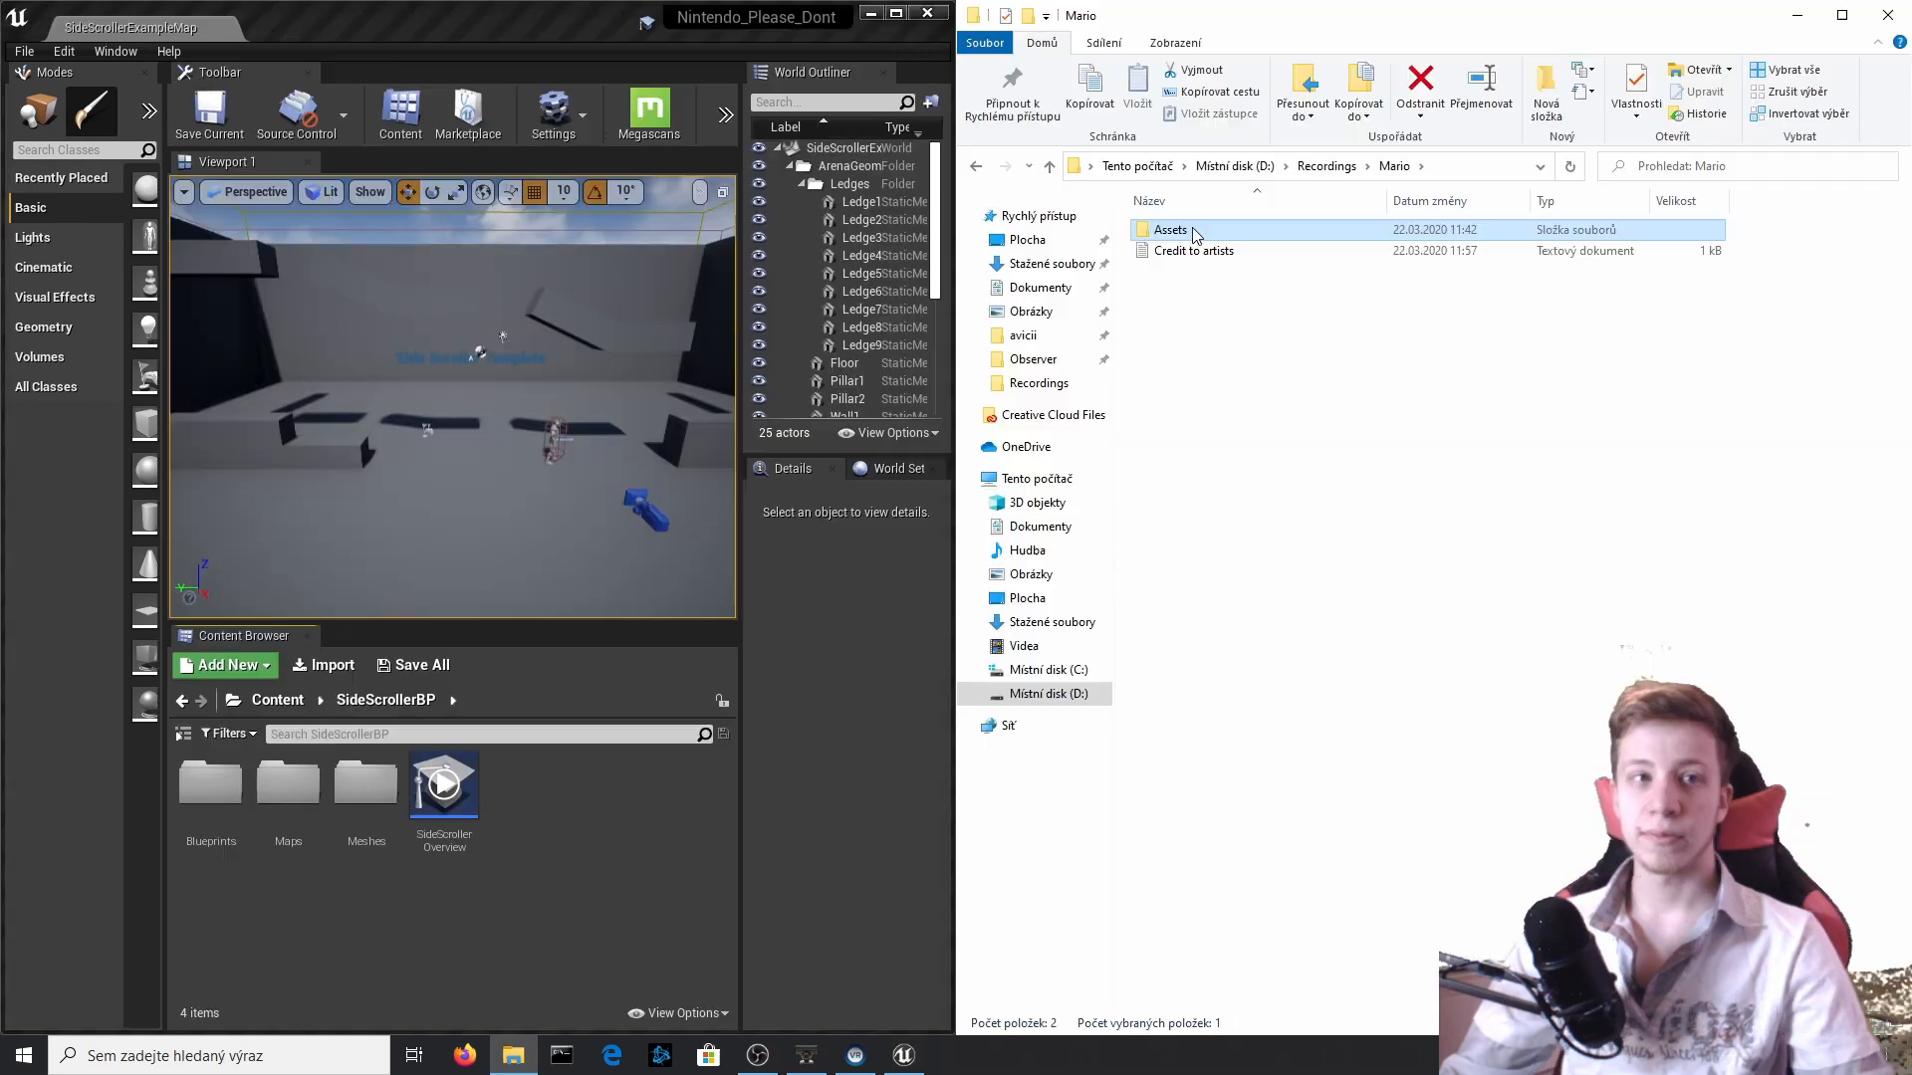
Import the Mario Assets folder from File Explorer into SideScrollerBP, applying the import options to all meshes, and dismiss the message log.
left_click_drag(1174, 233, 609, 822)
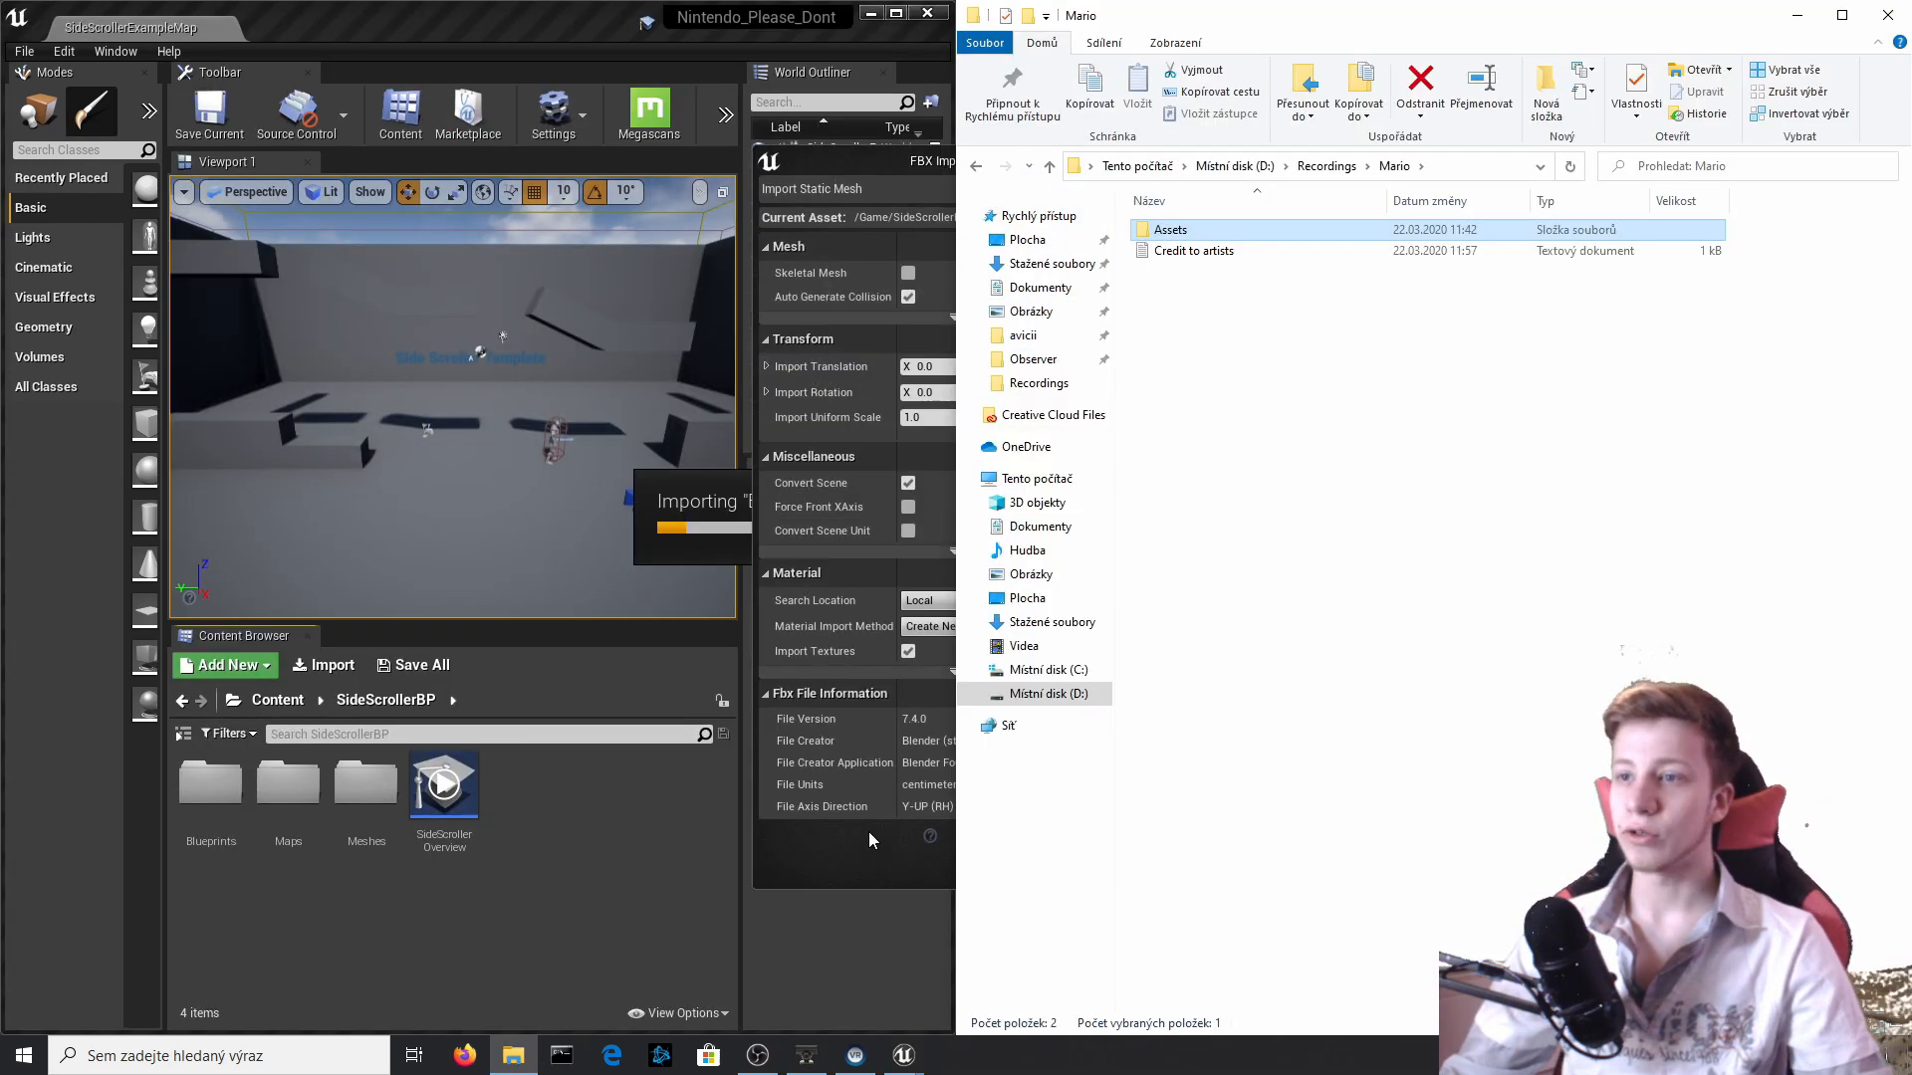
left_click(991, 832)
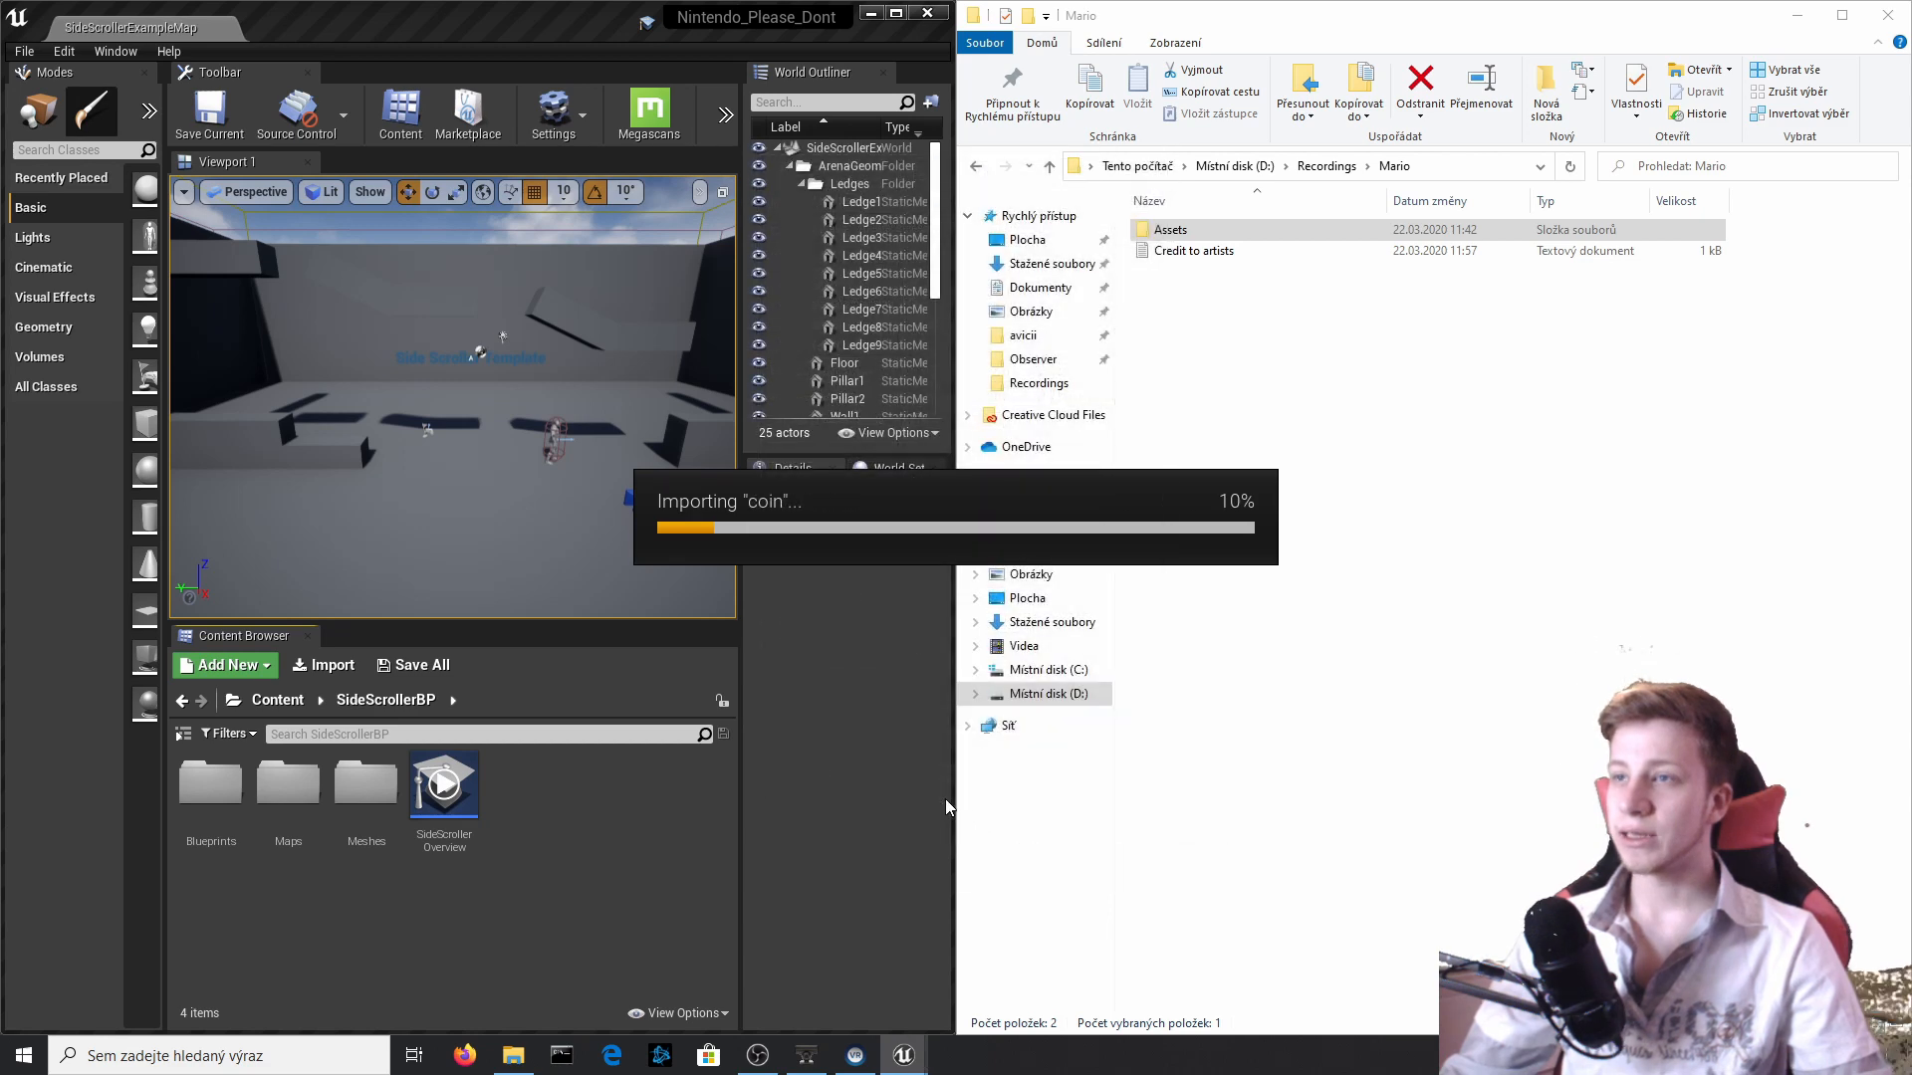
left_click(1008, 834)
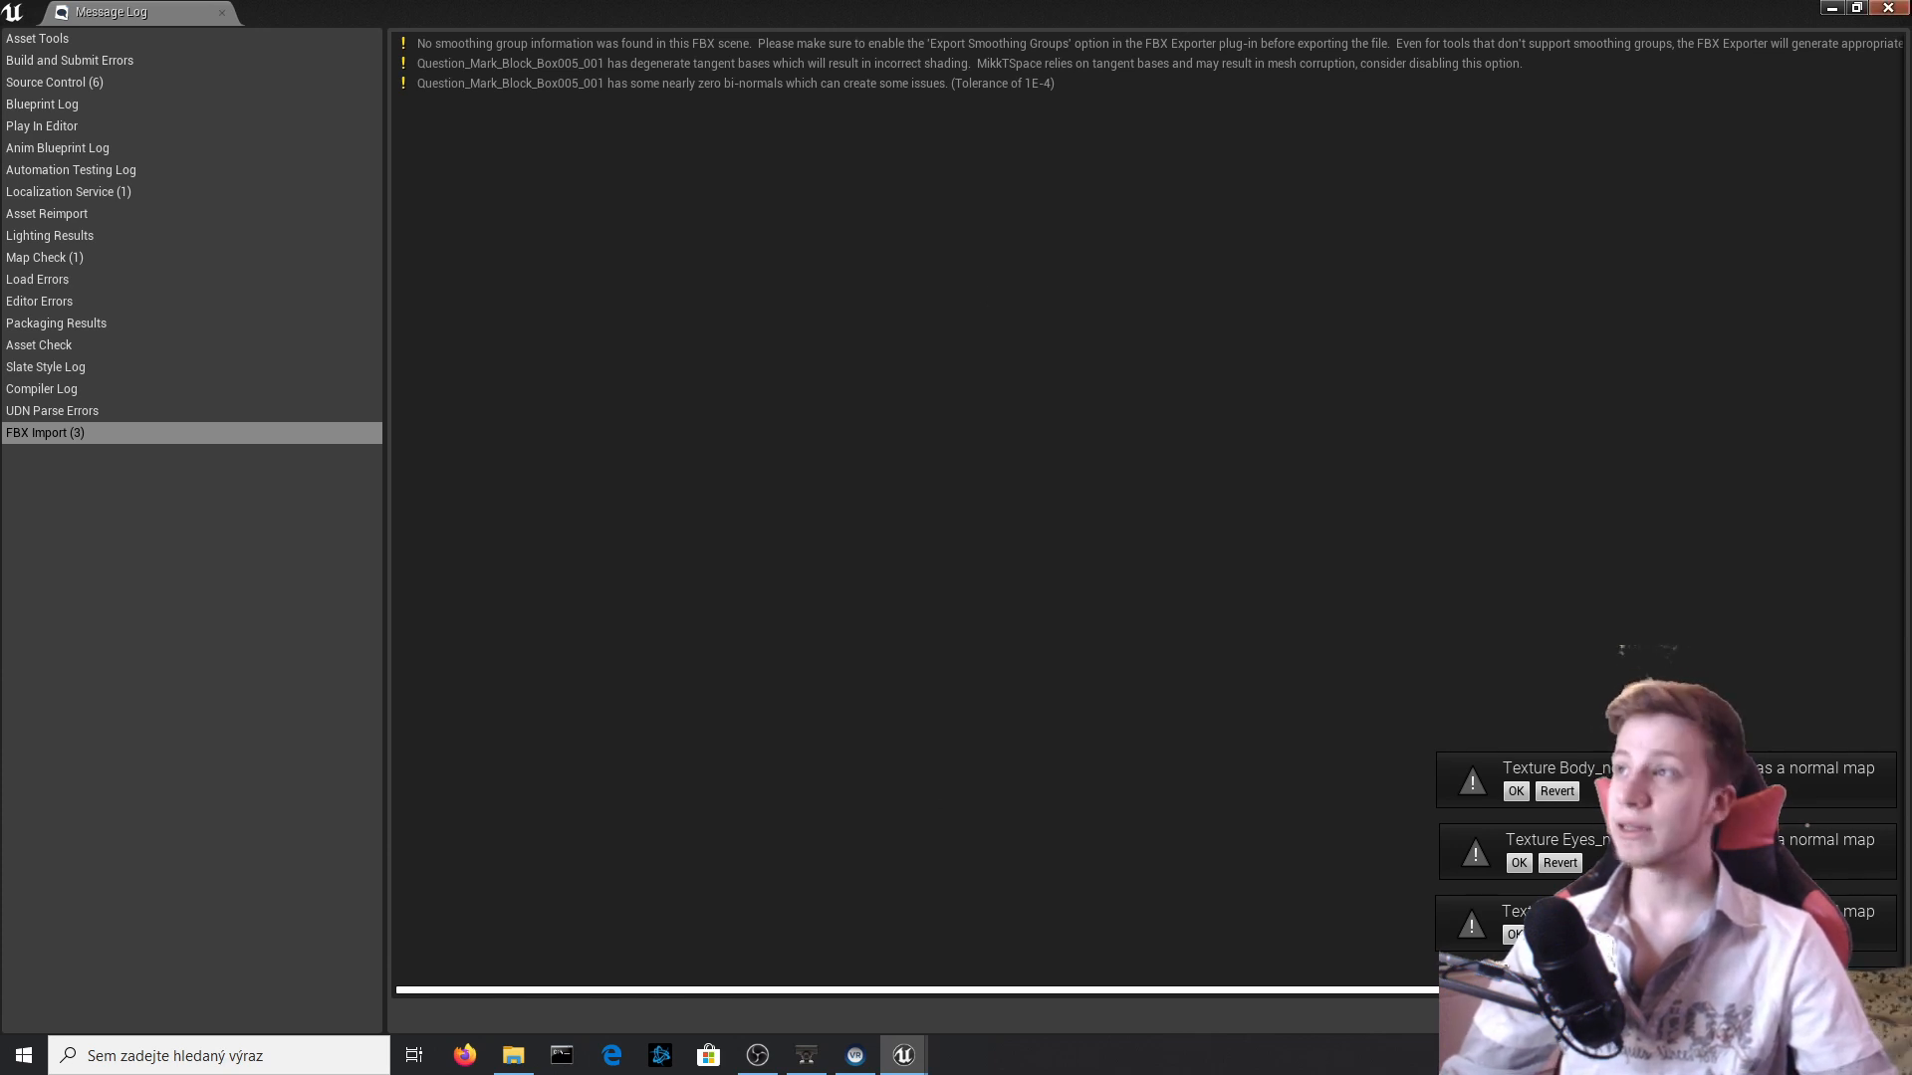
left_click(1888, 8)
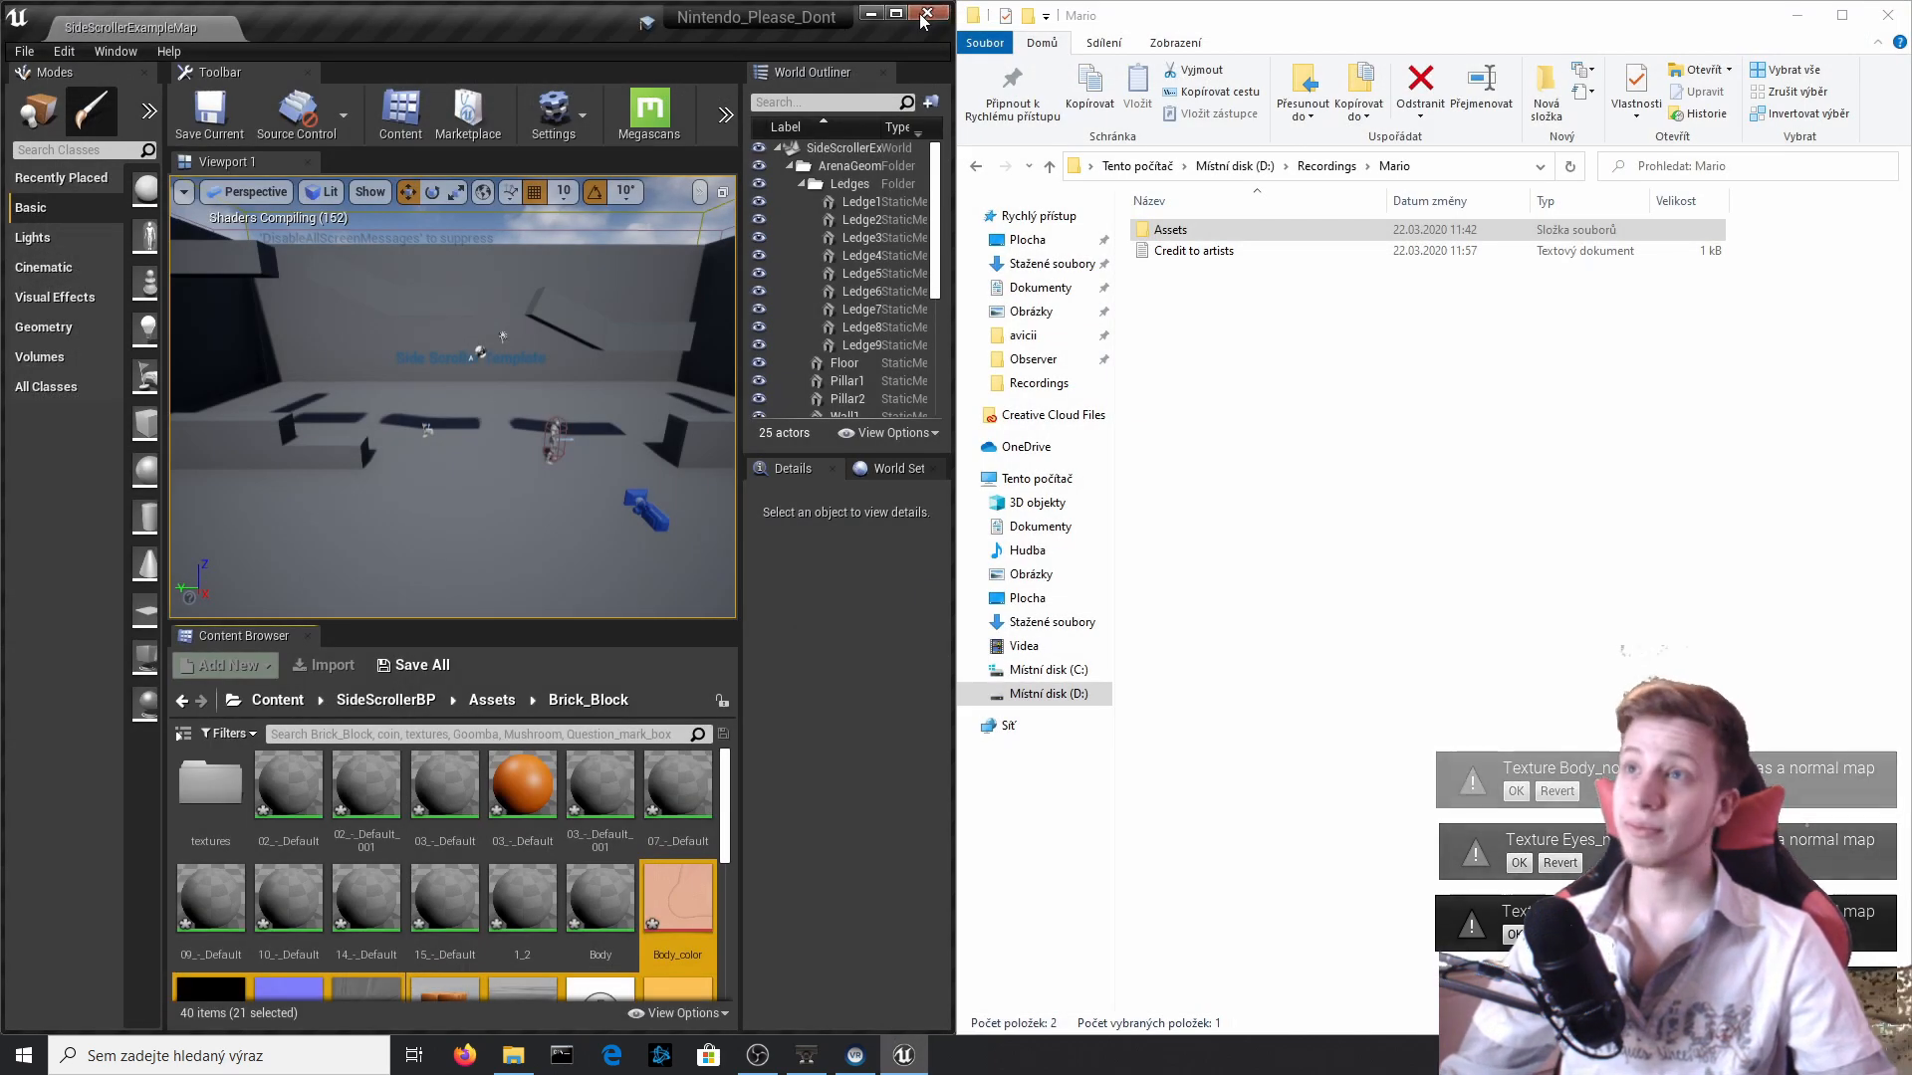
Examine the contents of the imported Brick_Block, coin, Goomba and Mushroom folders in Assets.
left_click(923, 18)
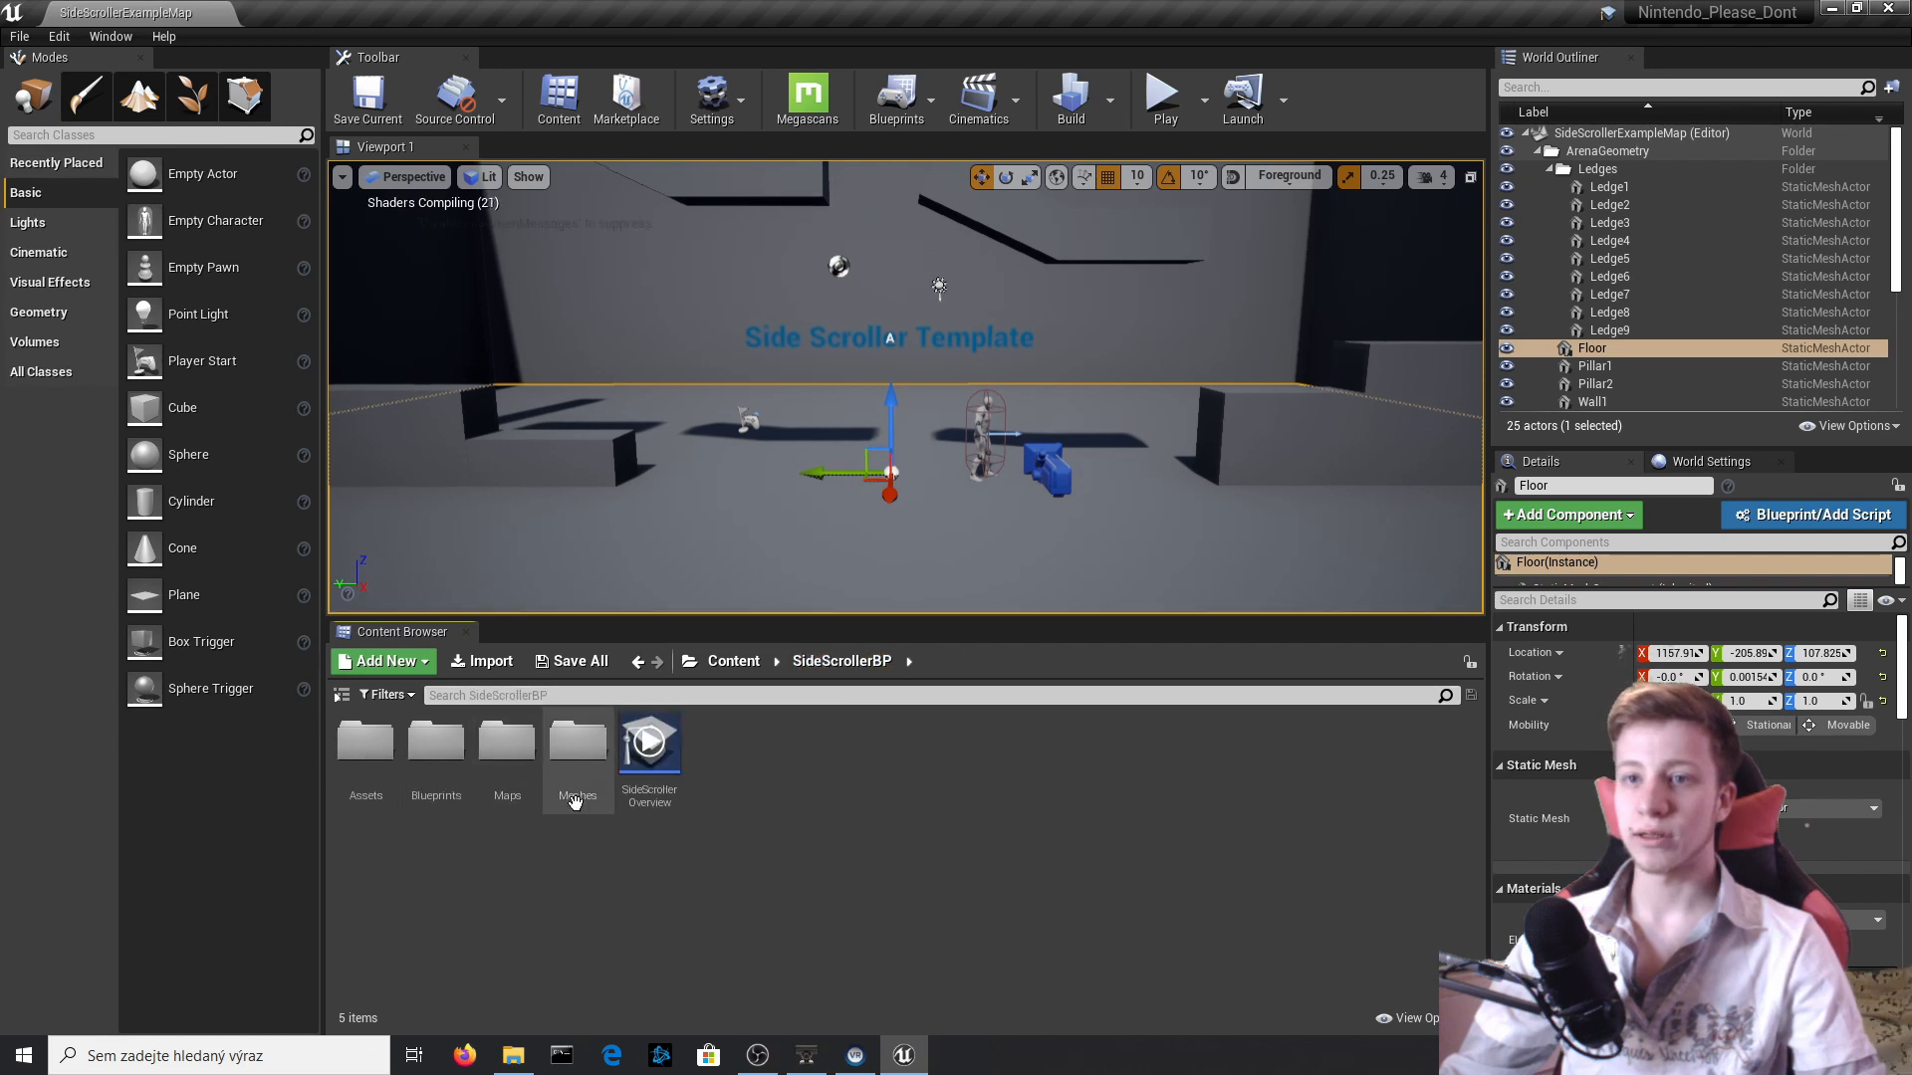
double_click(366, 757)
double_click(384, 759)
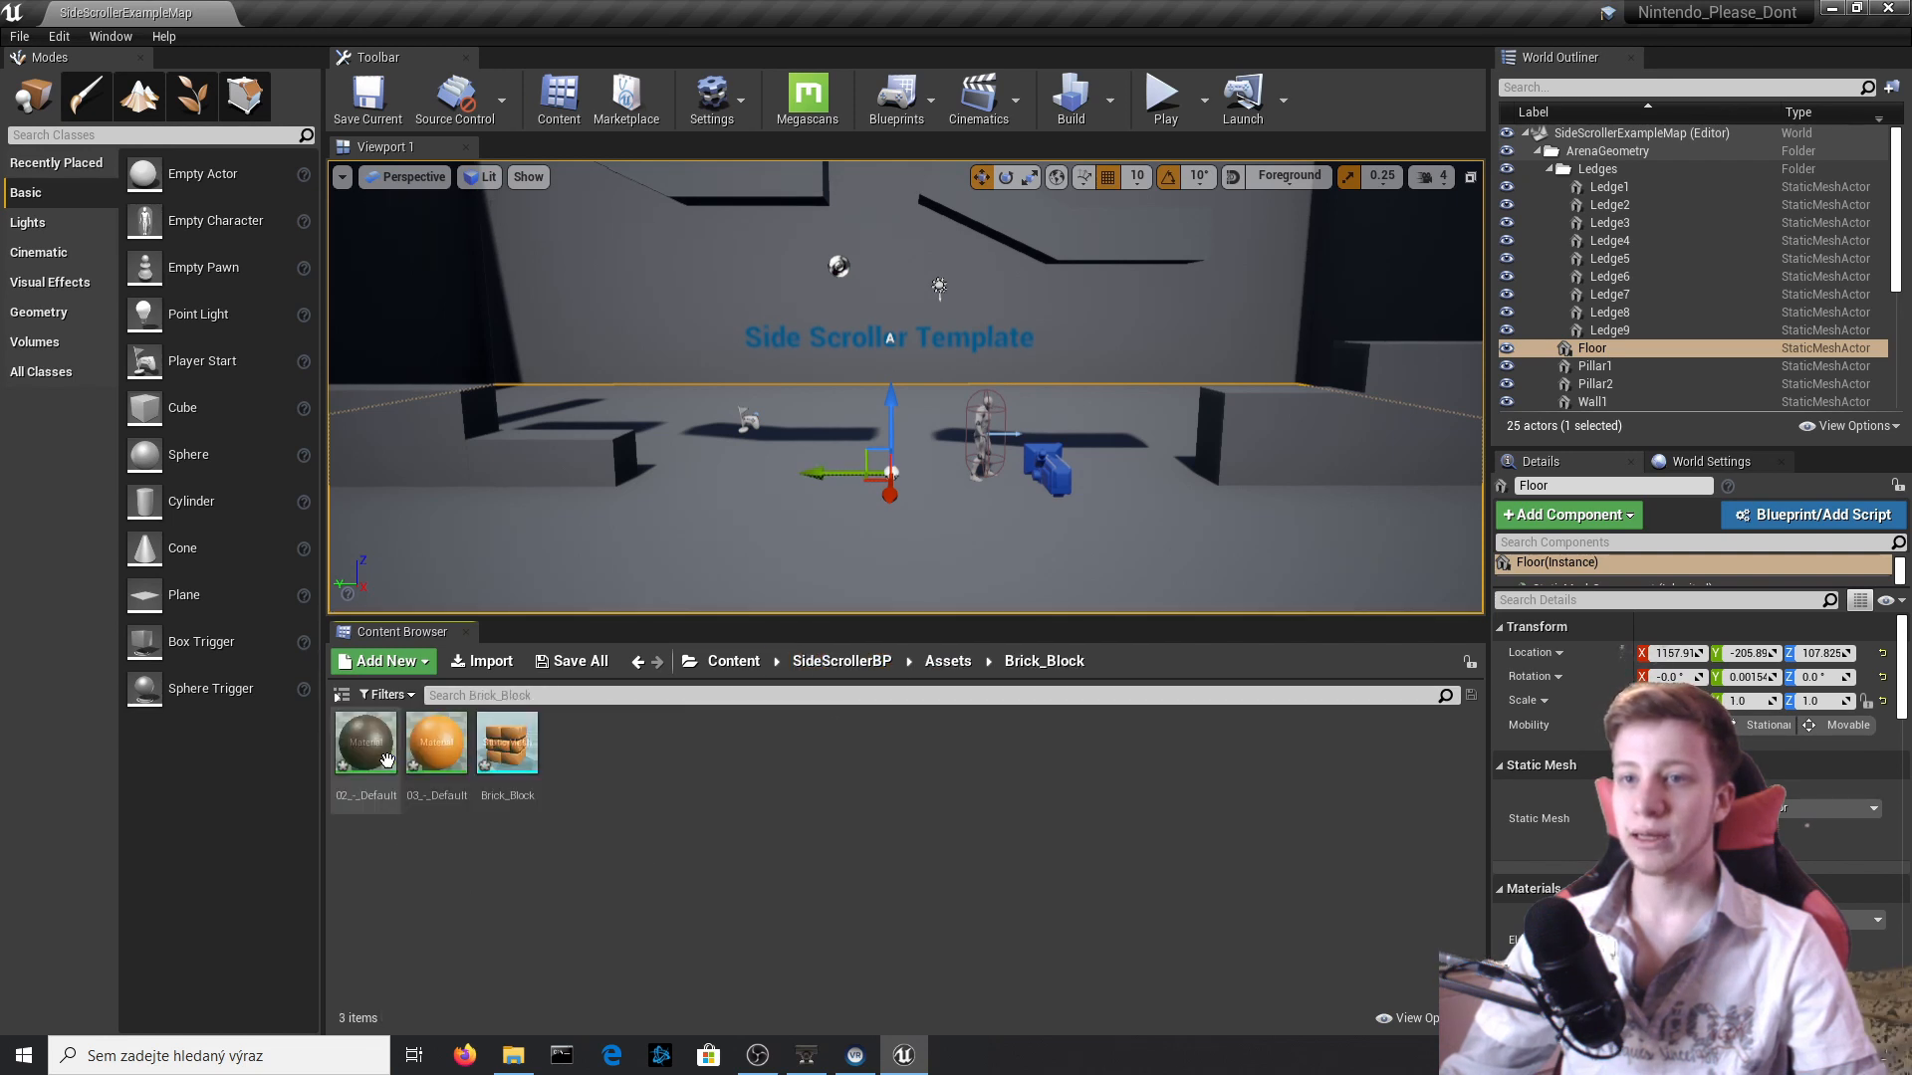
left_click(947, 661)
double_click(428, 756)
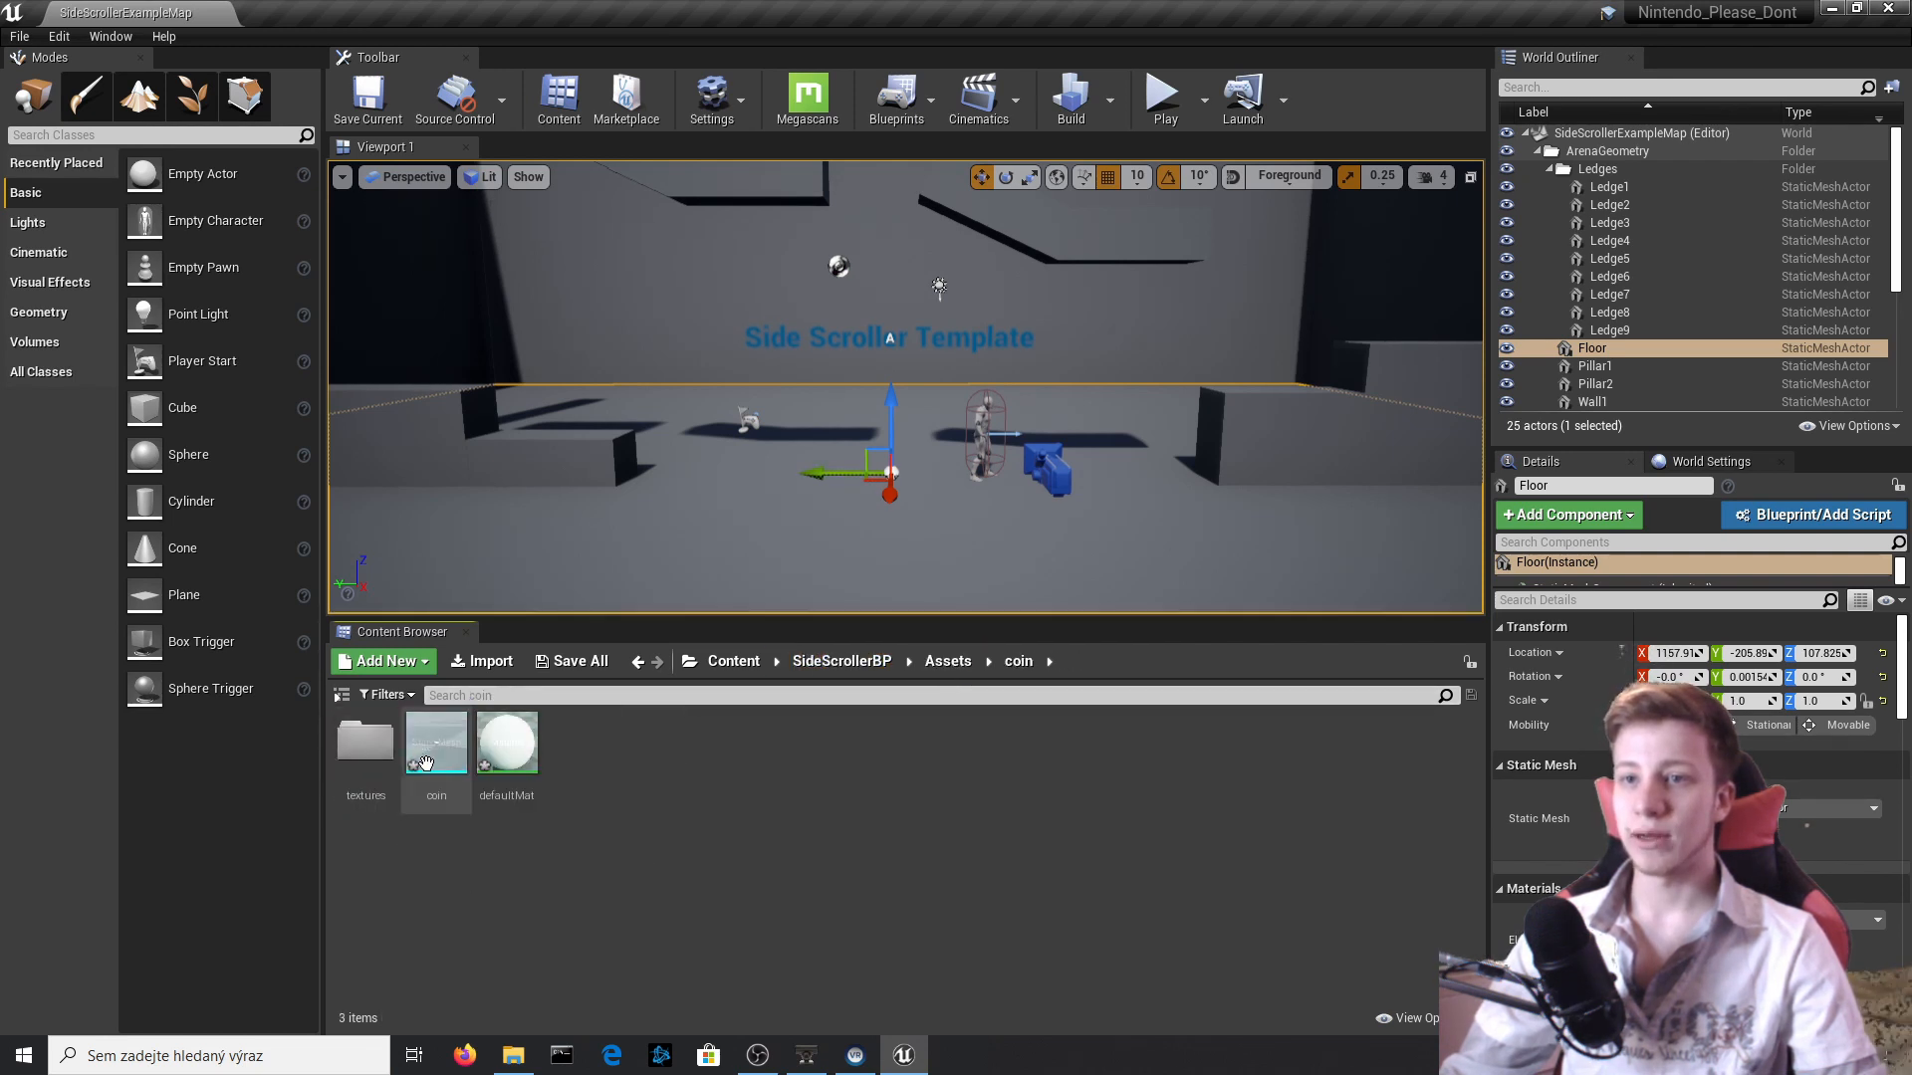
left_click(934, 665)
double_click(502, 761)
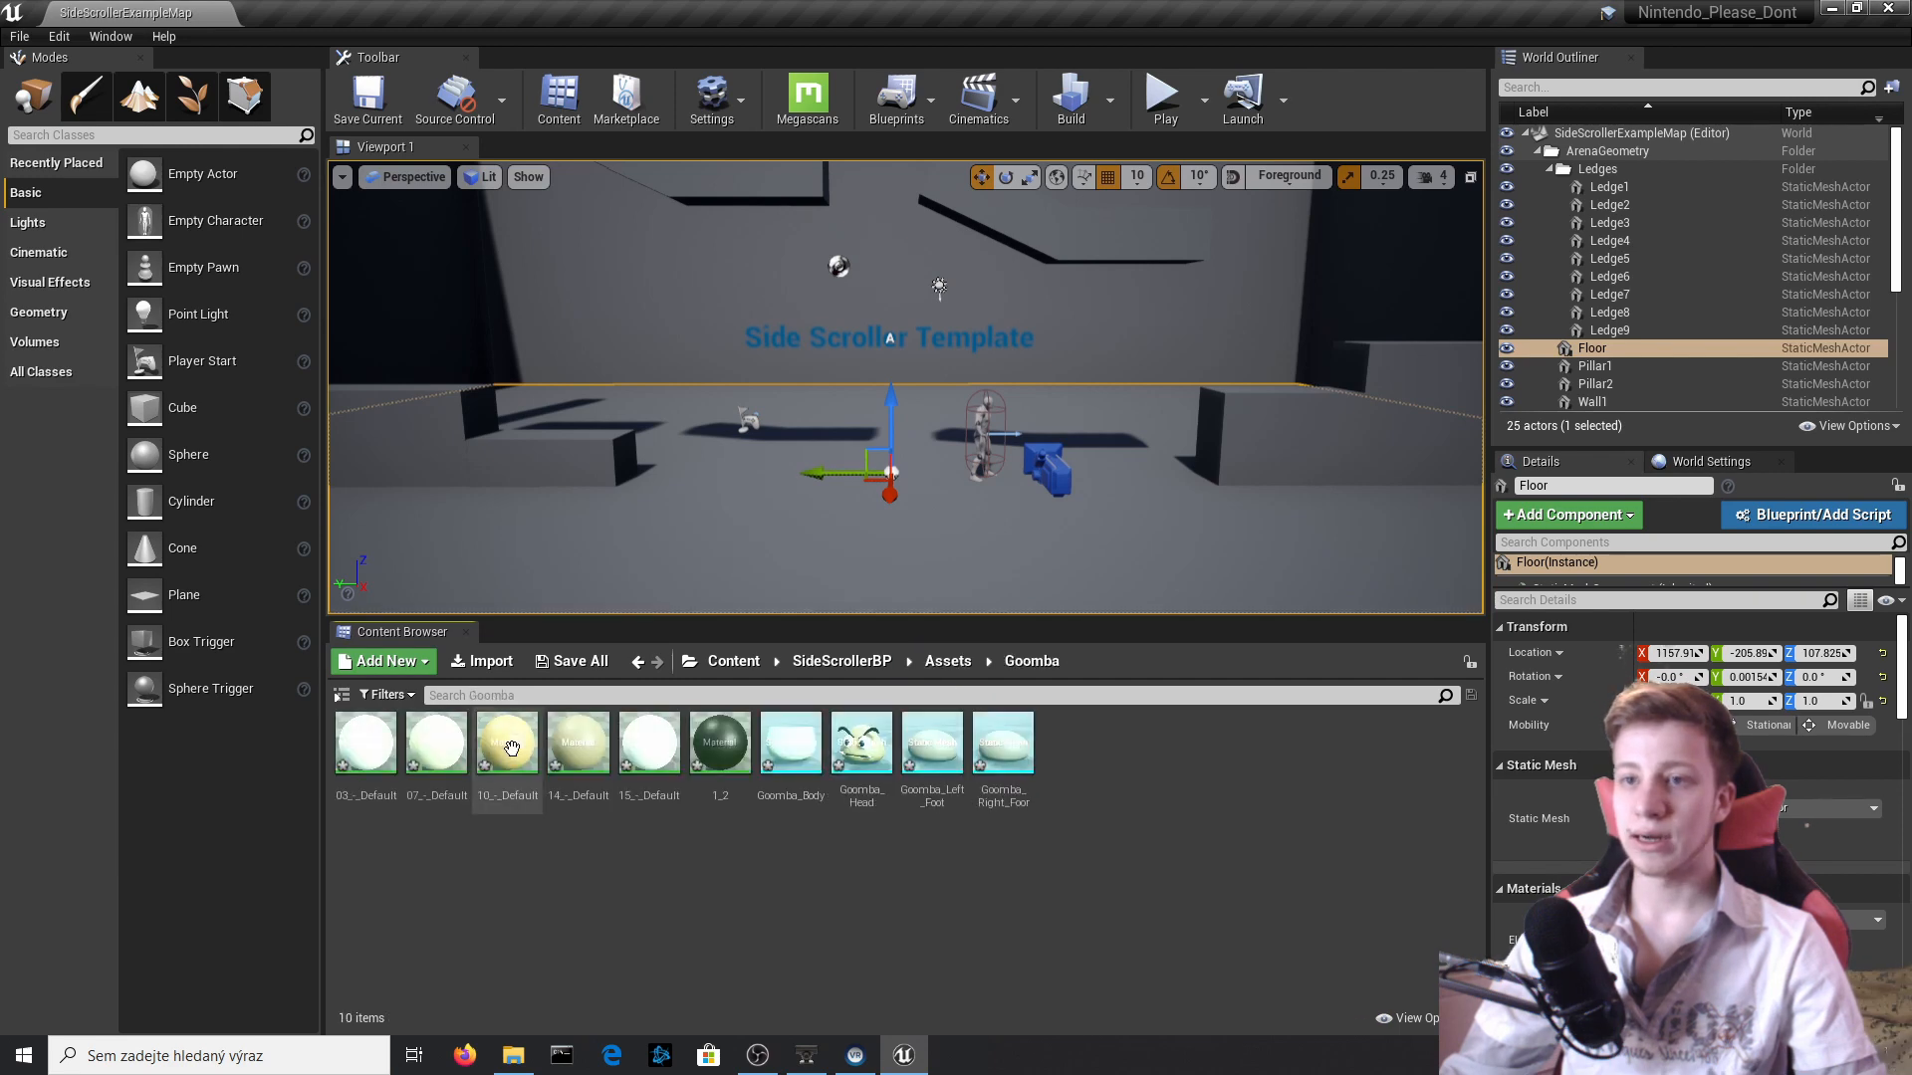
left_click(952, 665)
double_click(576, 754)
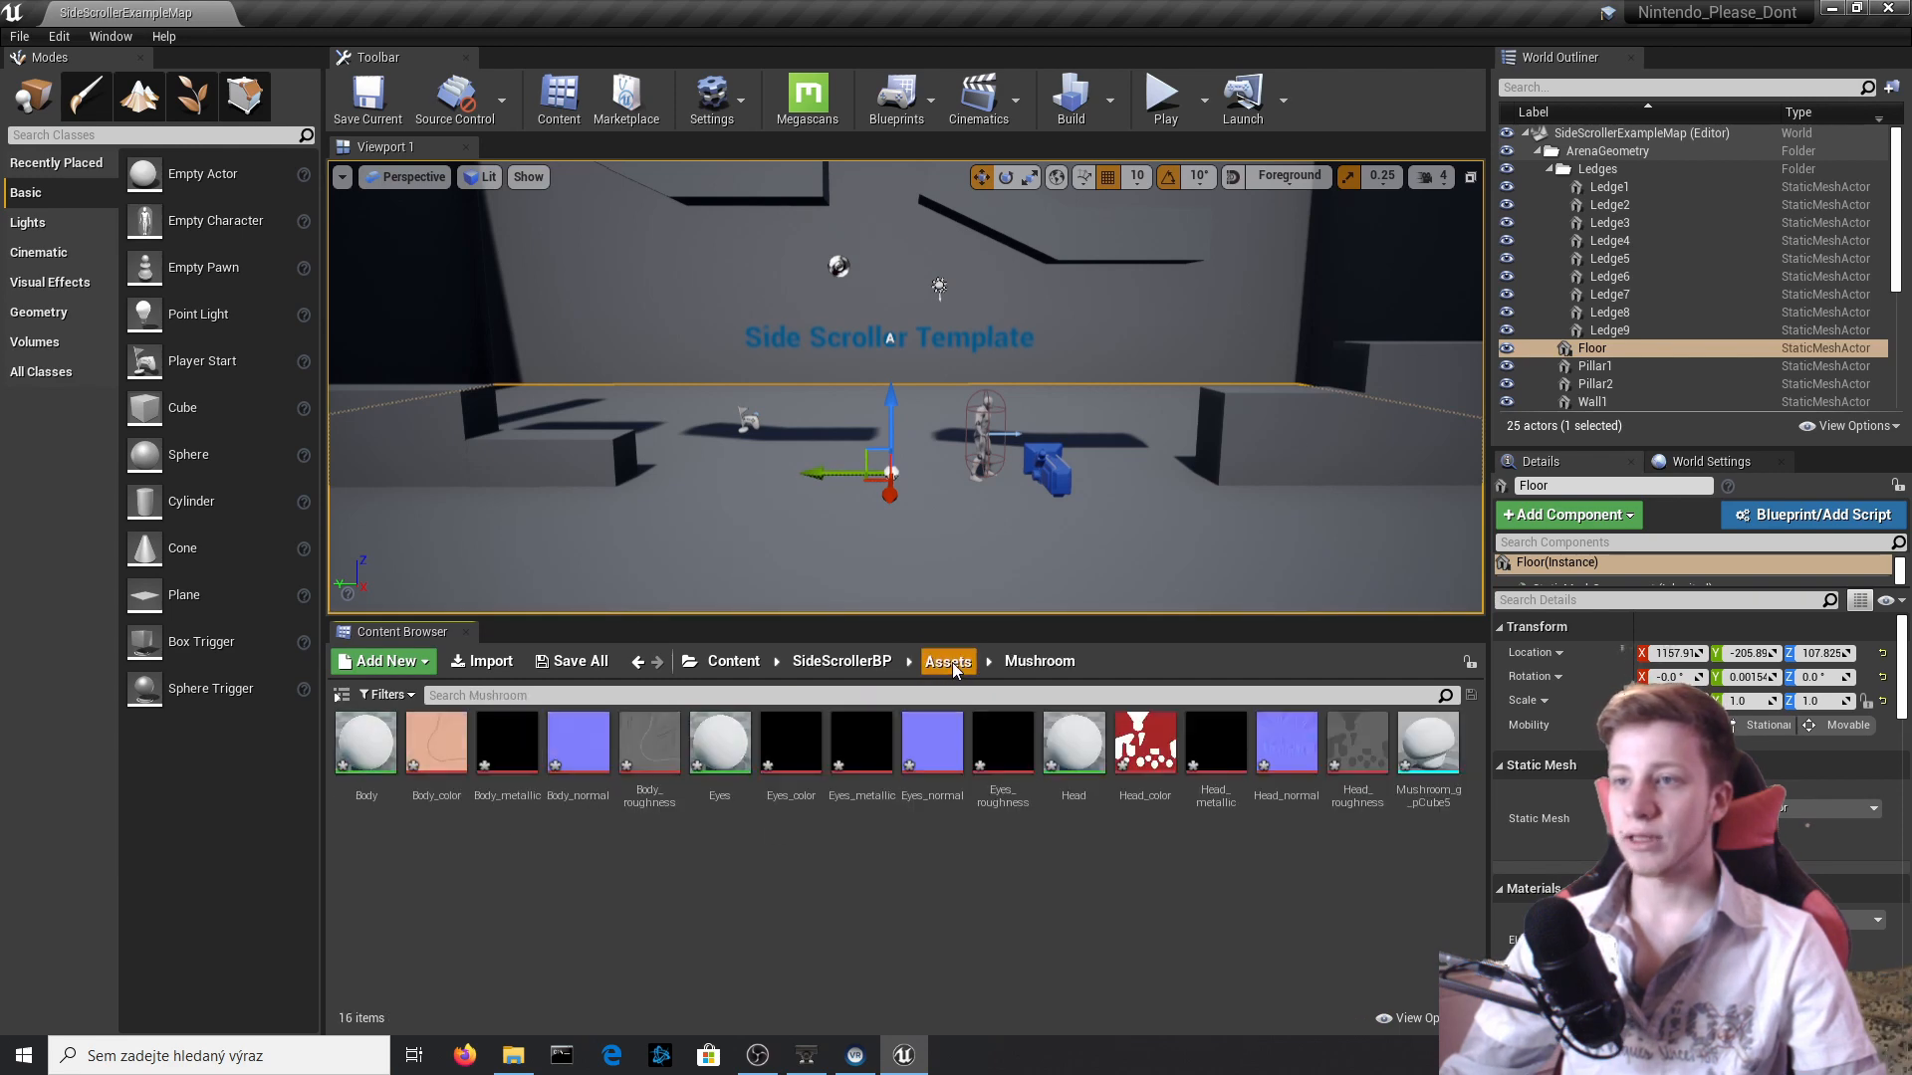
left_click(947, 665)
left_click(503, 776)
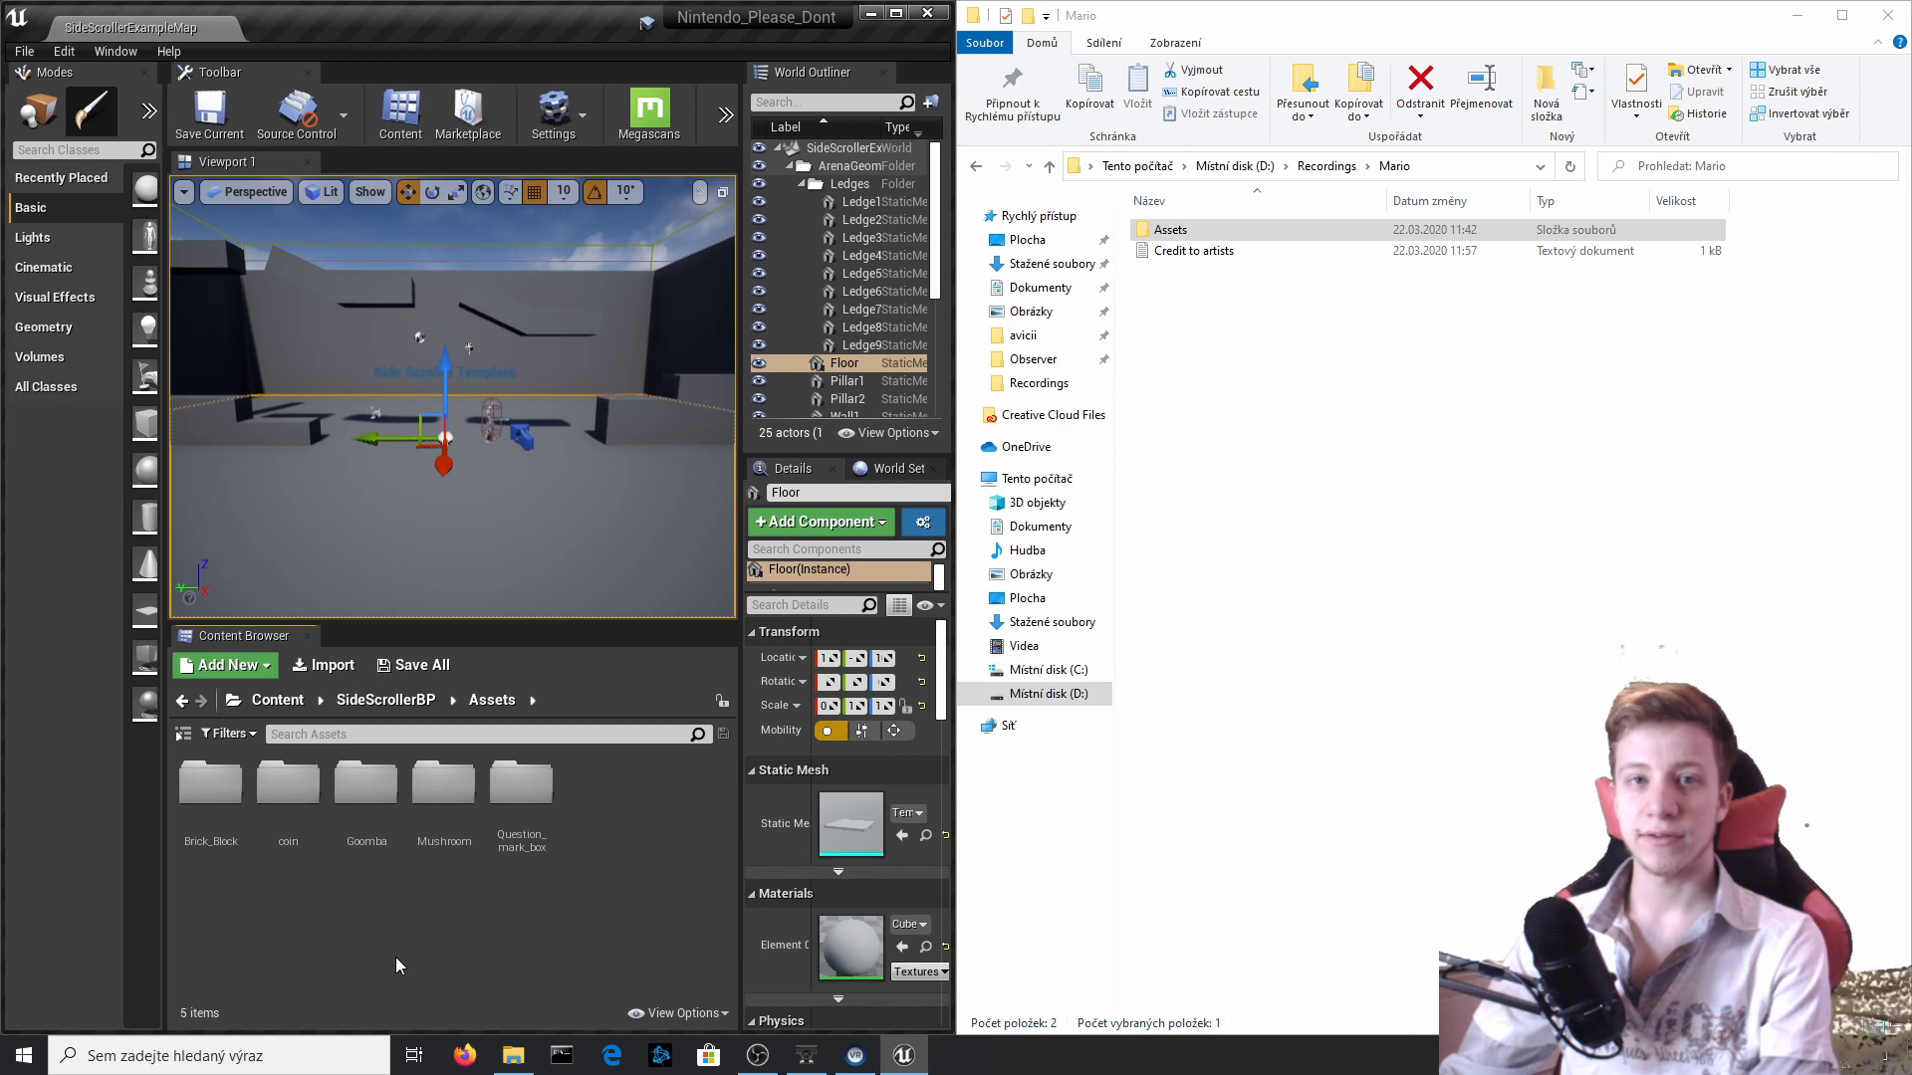
Delete the Goomba folder and its contents from the project's Assets folder.
left_click(366, 792)
key("Delete")
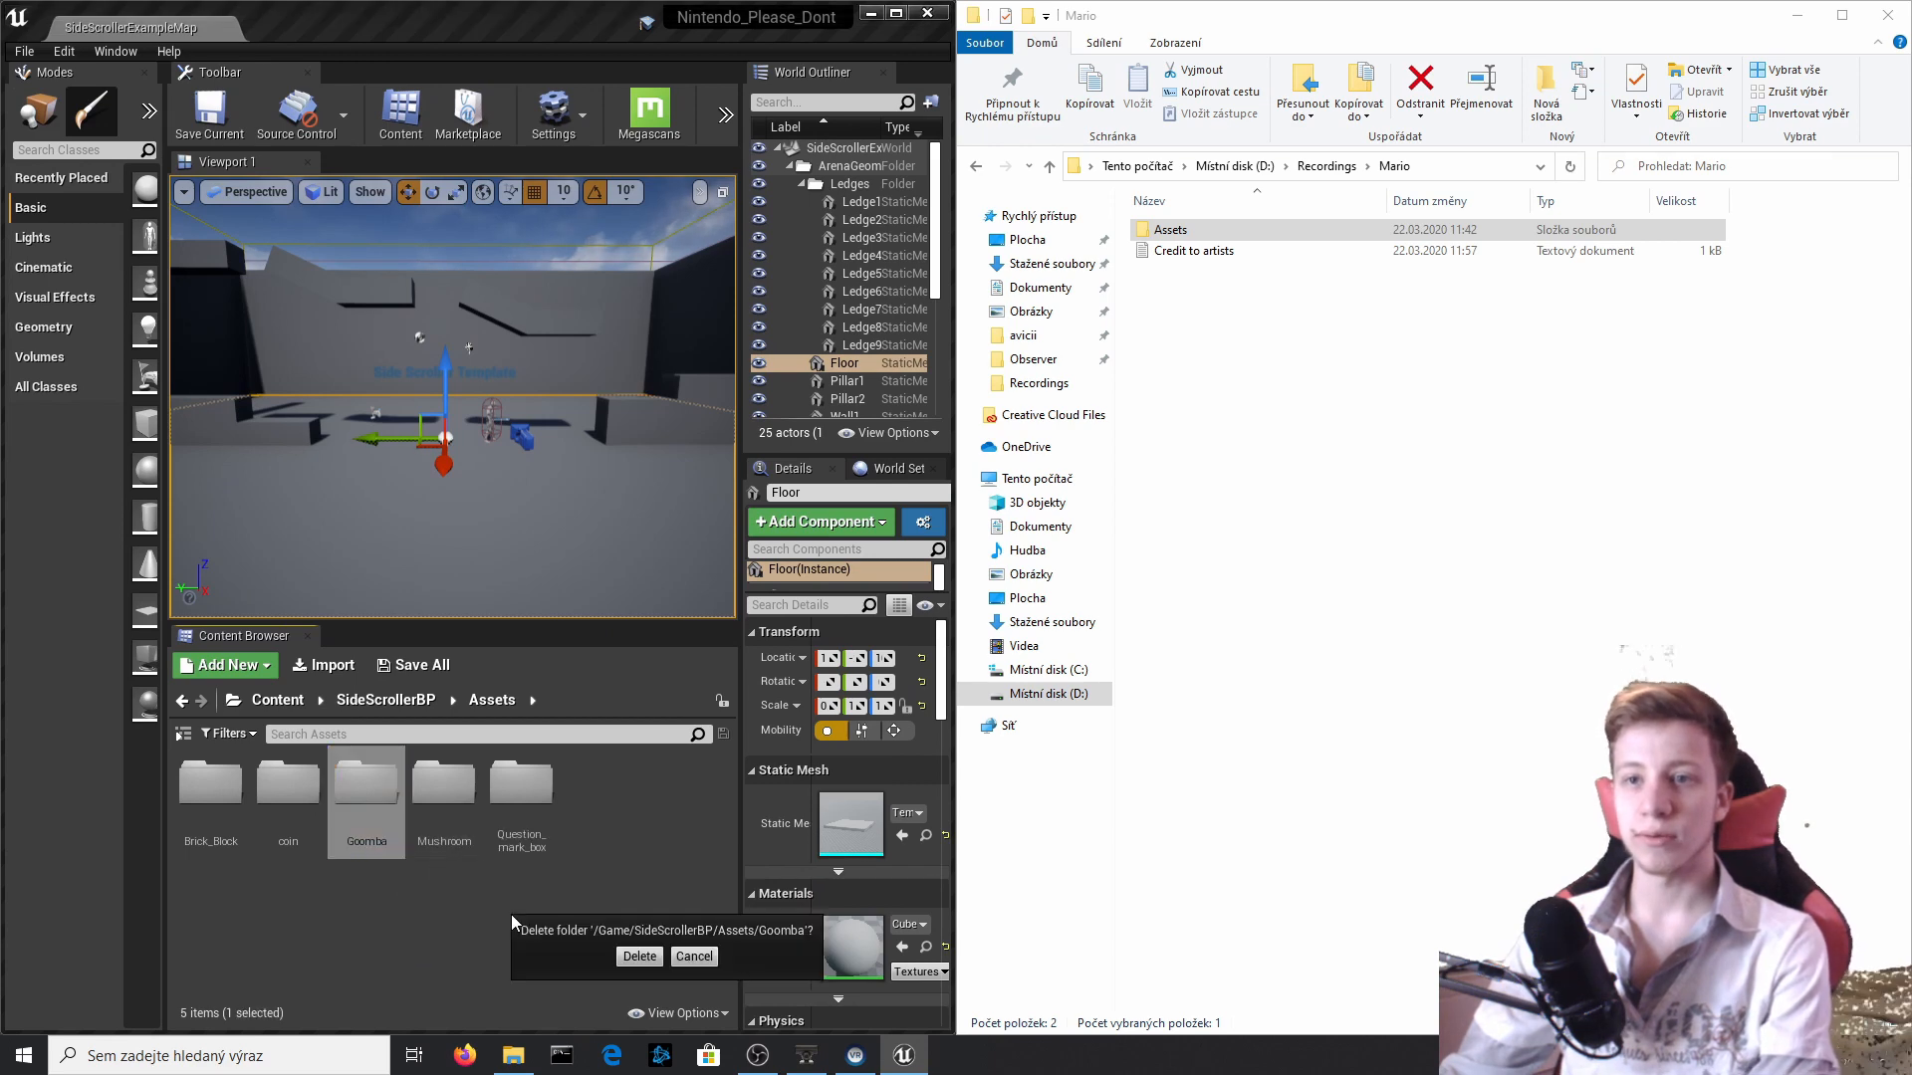
left_click(637, 955)
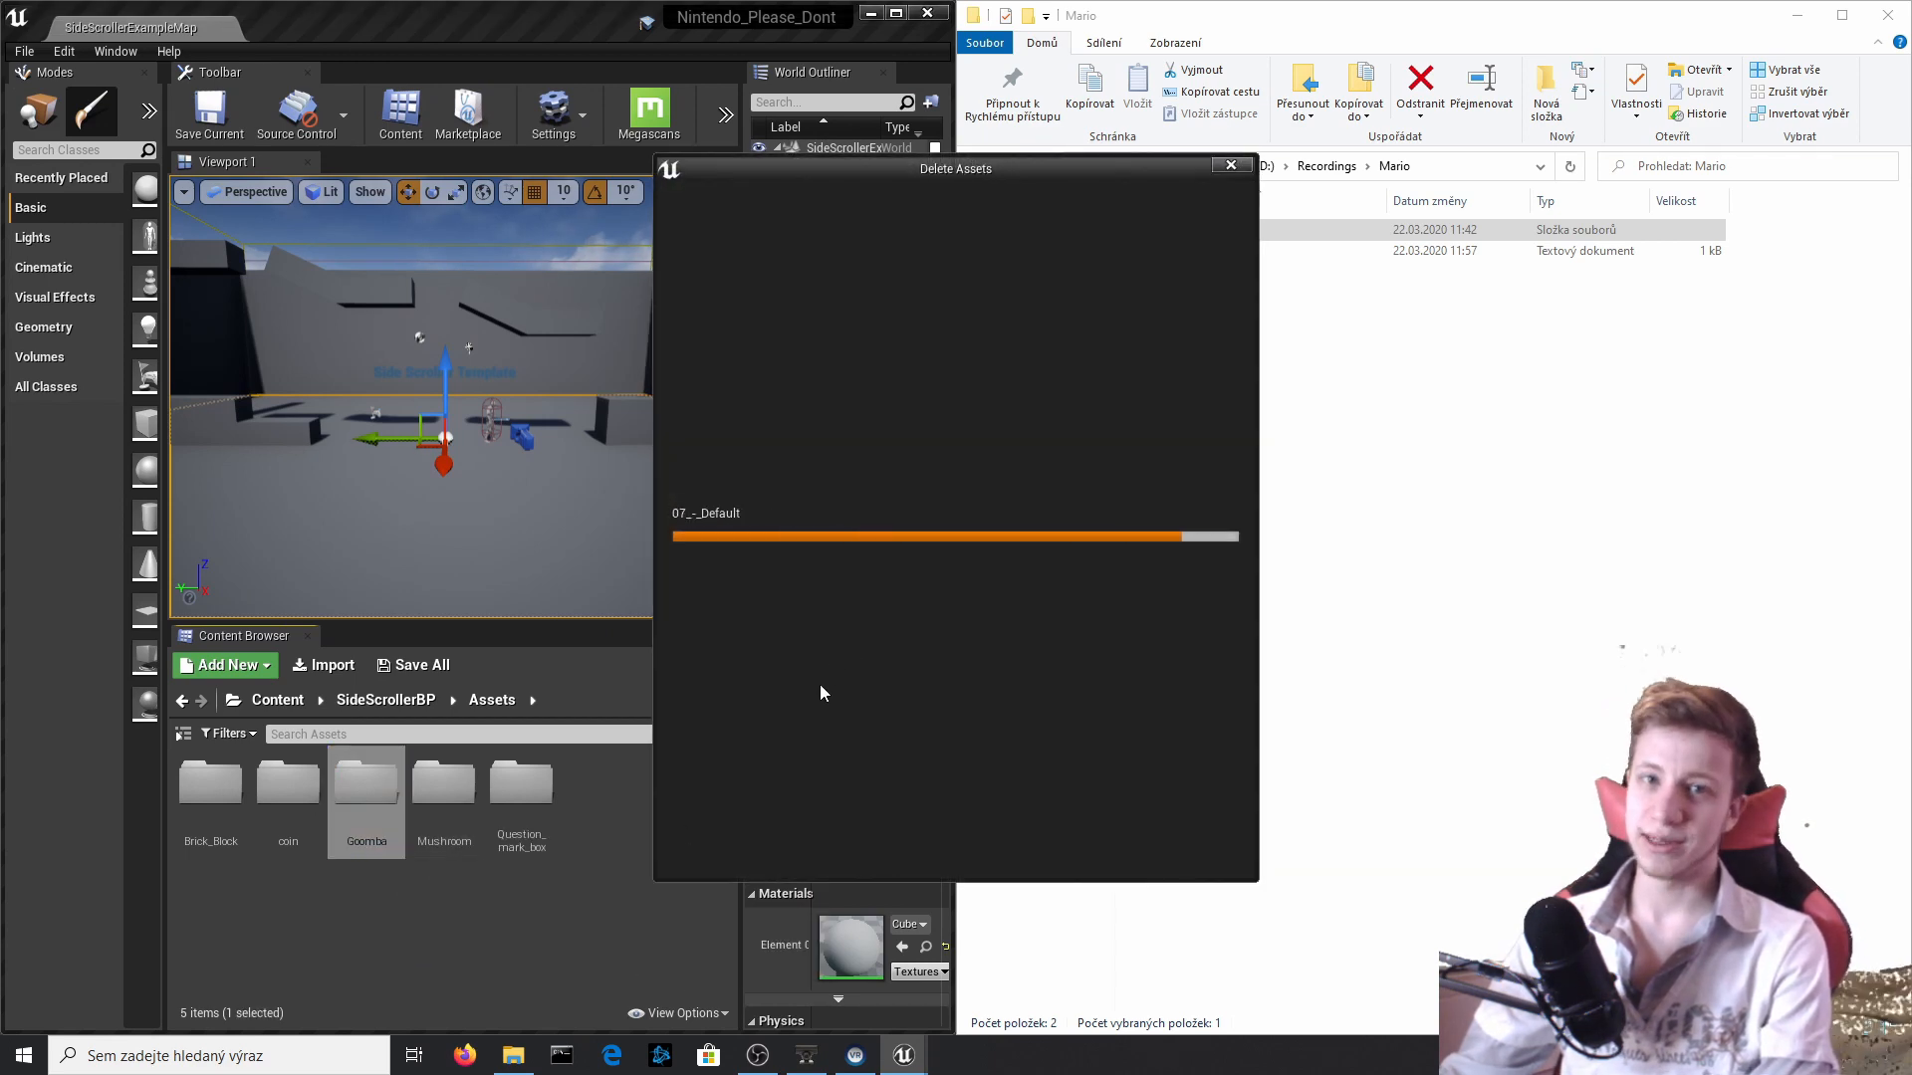
left_click(813, 844)
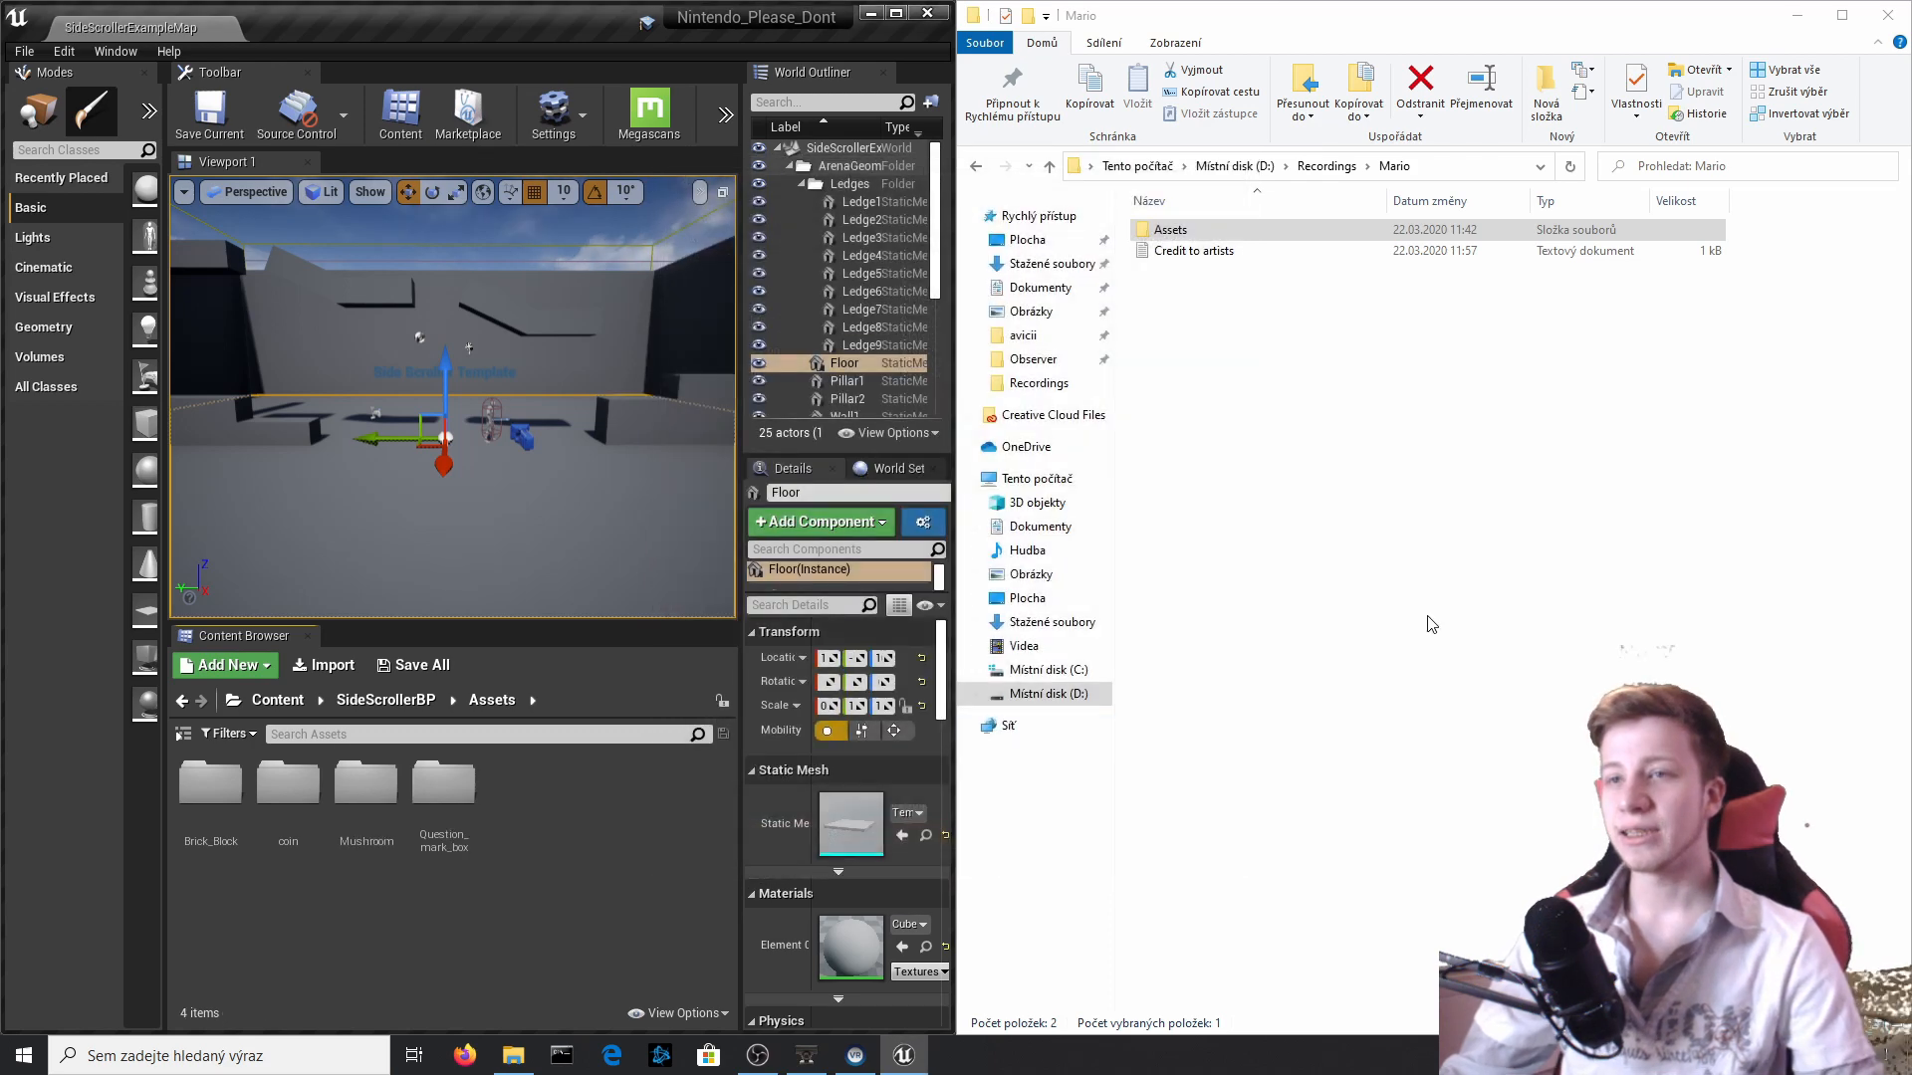
Import the Goomba folder from File Explorer into Assets again as a static mesh, with Skeletal Mesh off and Combine Meshes on.
double_click(1165, 230)
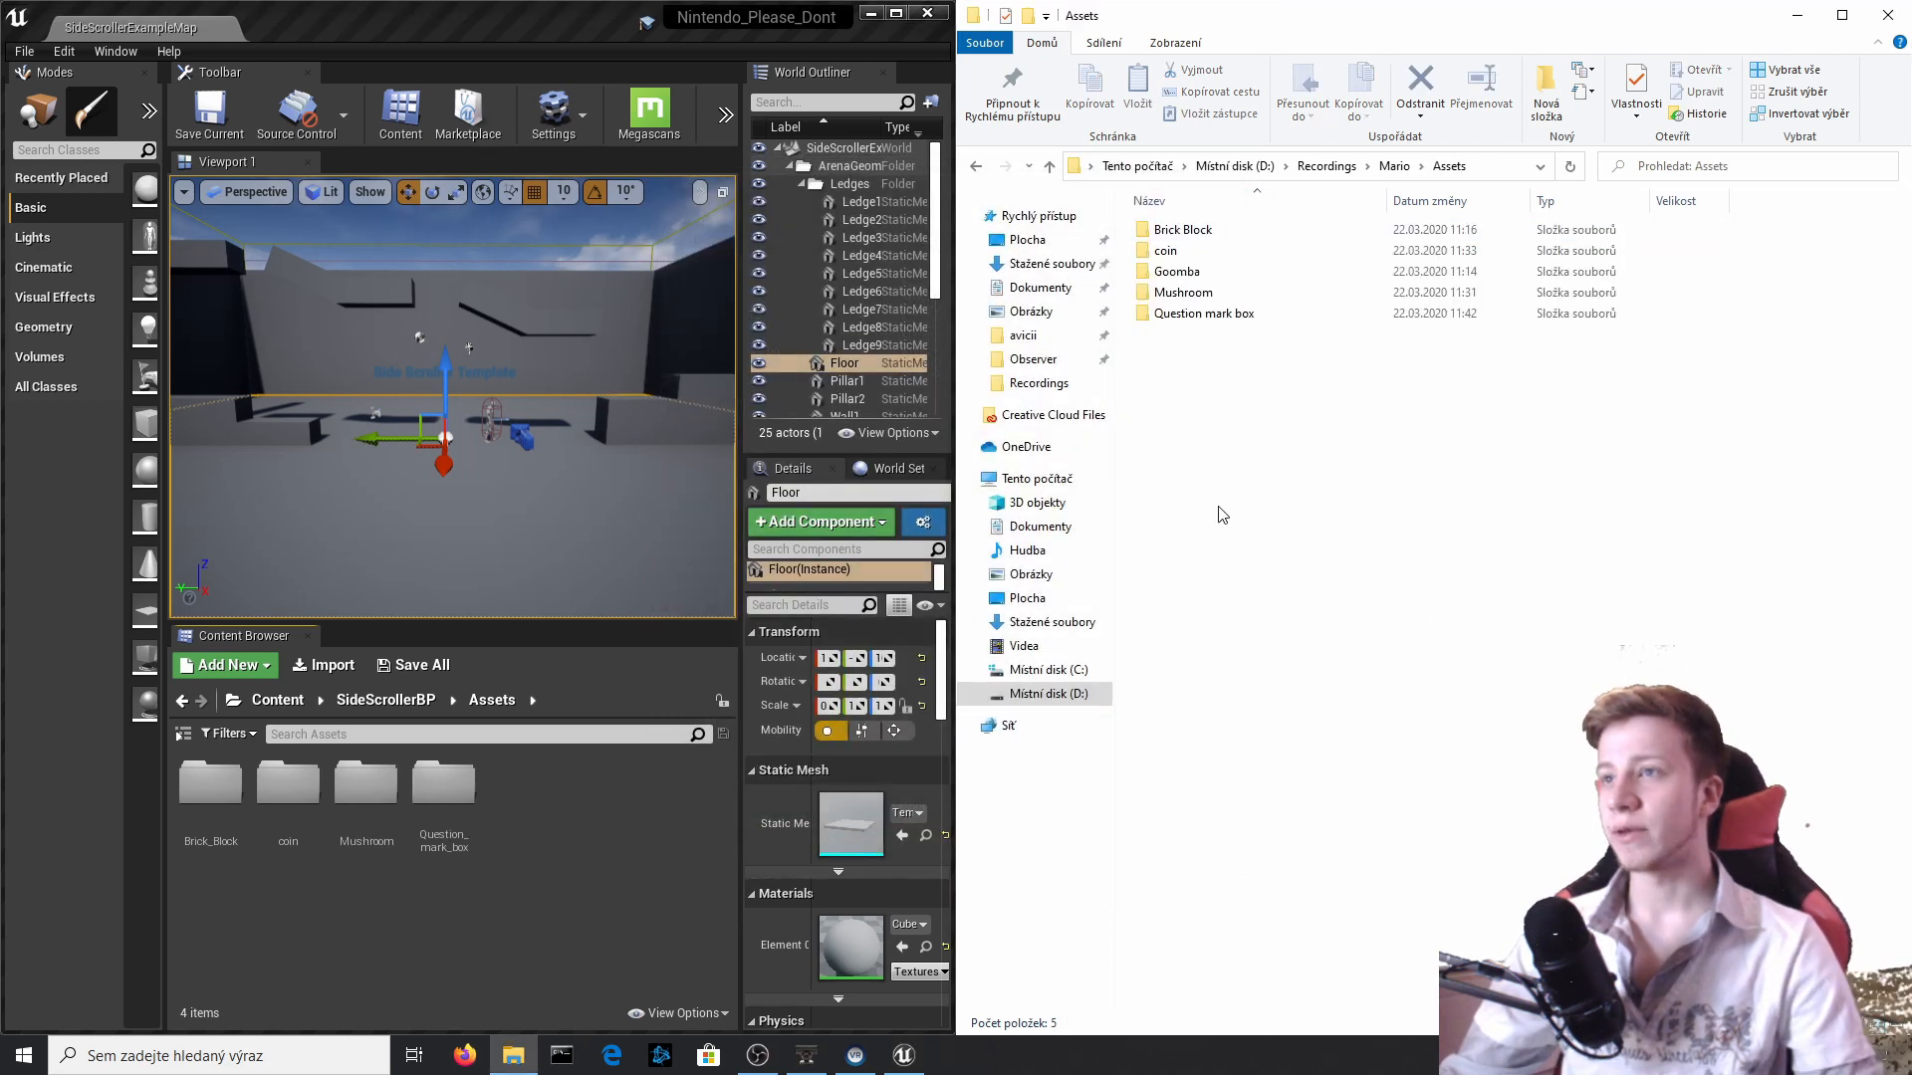
left_click(1172, 274)
left_click_drag(528, 882, 528, 876)
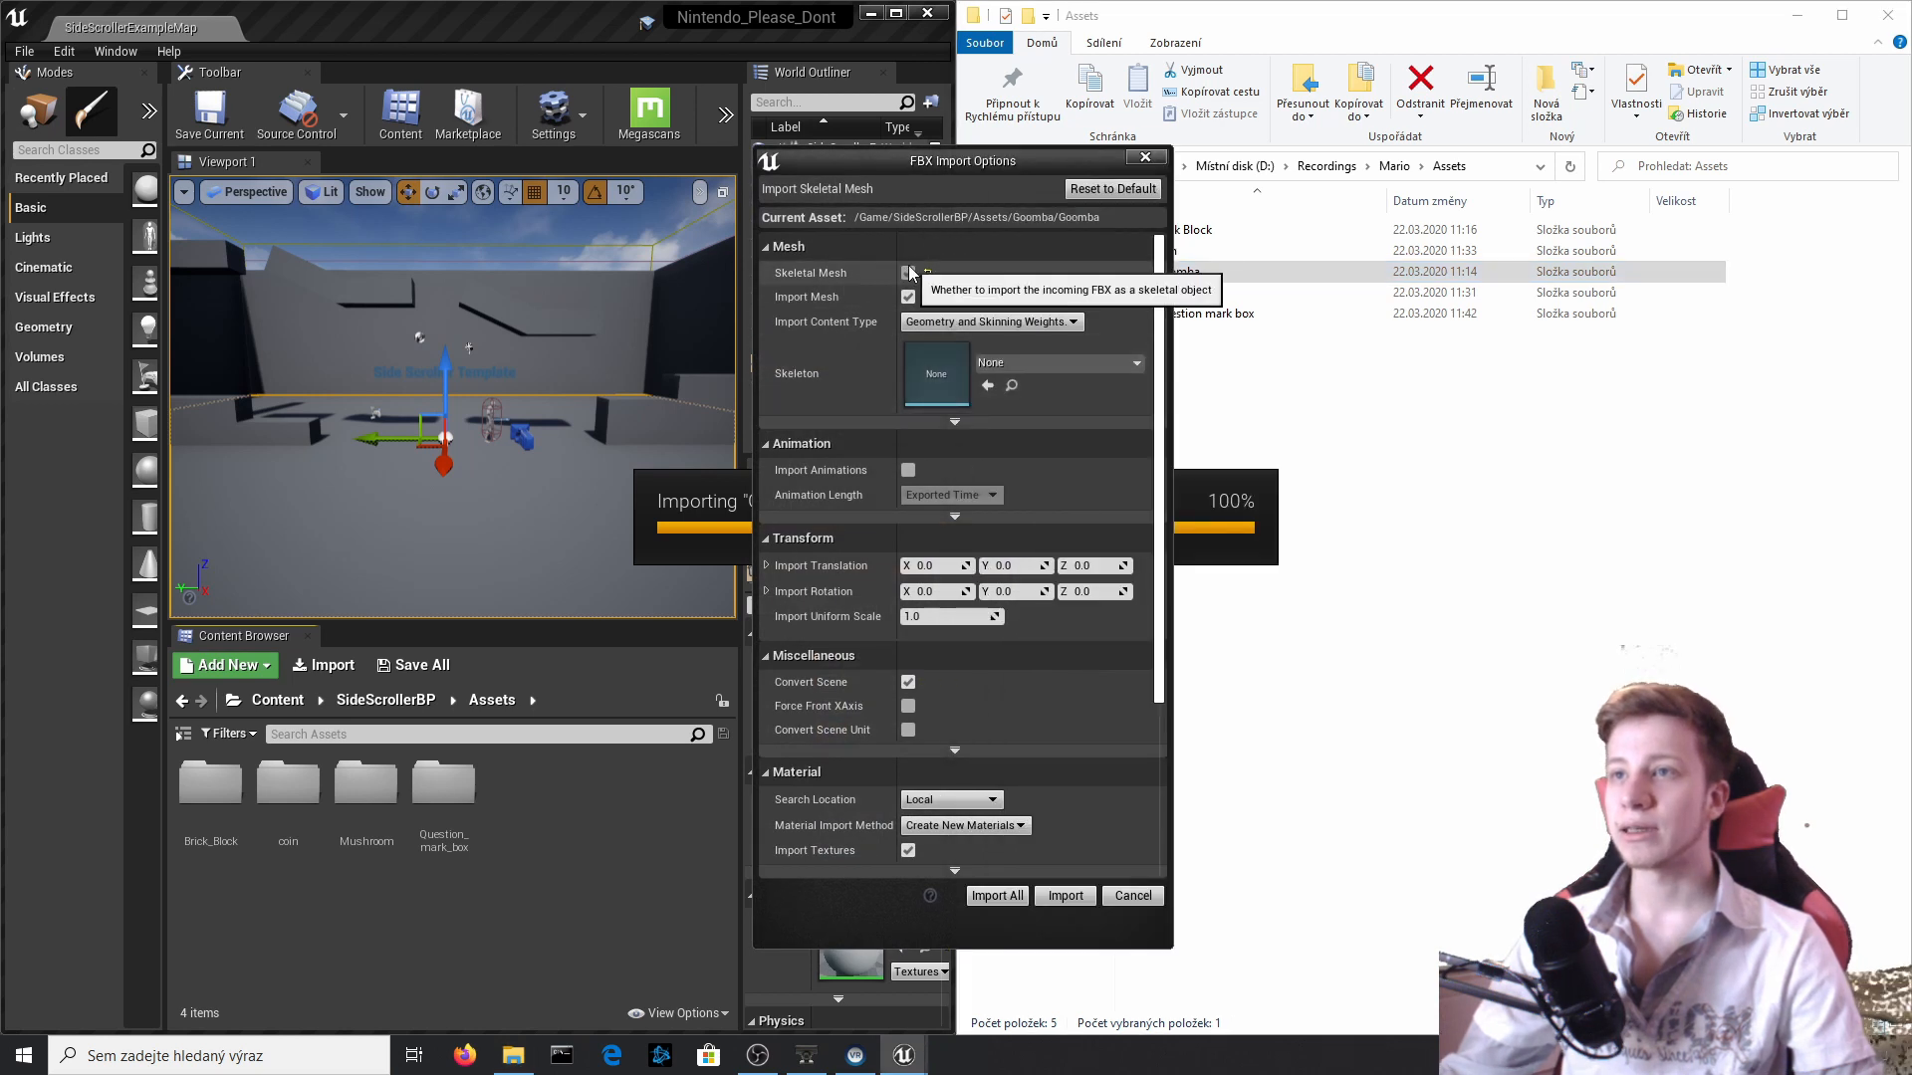
left_click(908, 272)
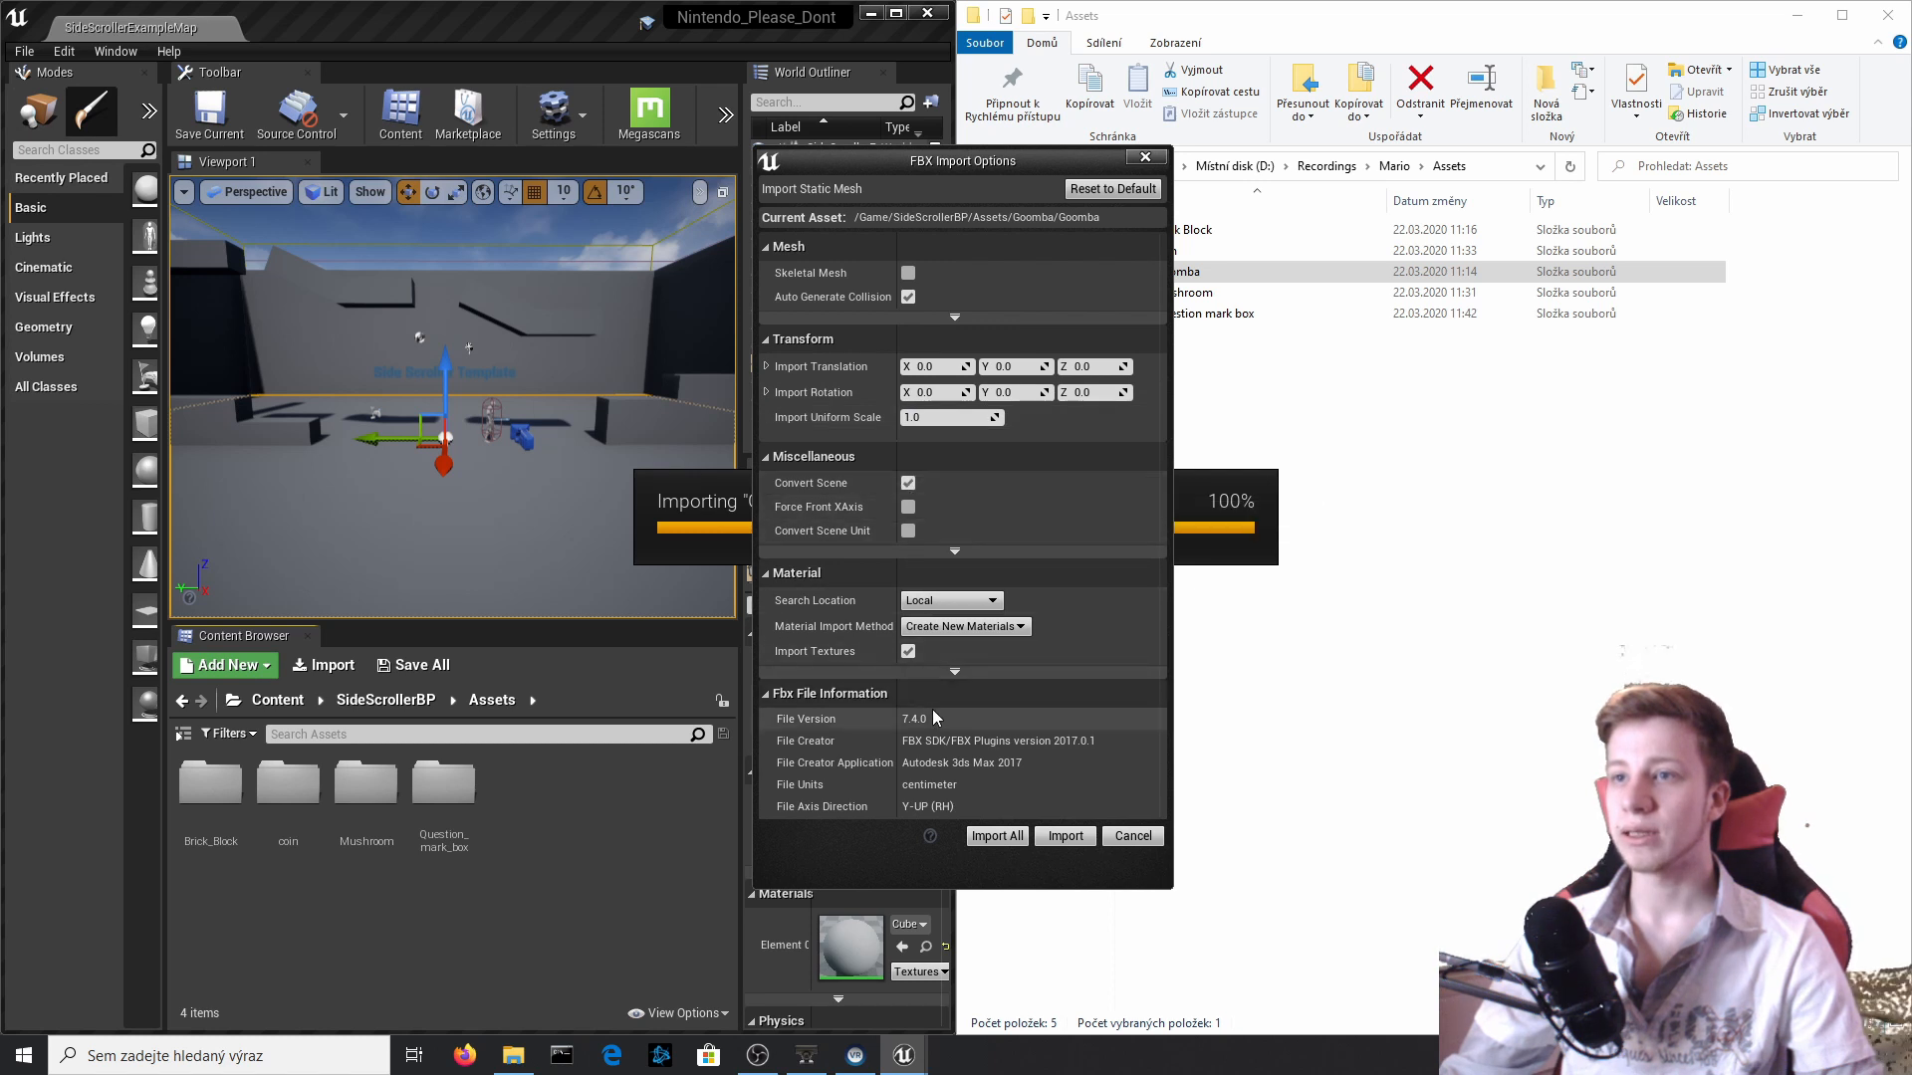
left_click(955, 317)
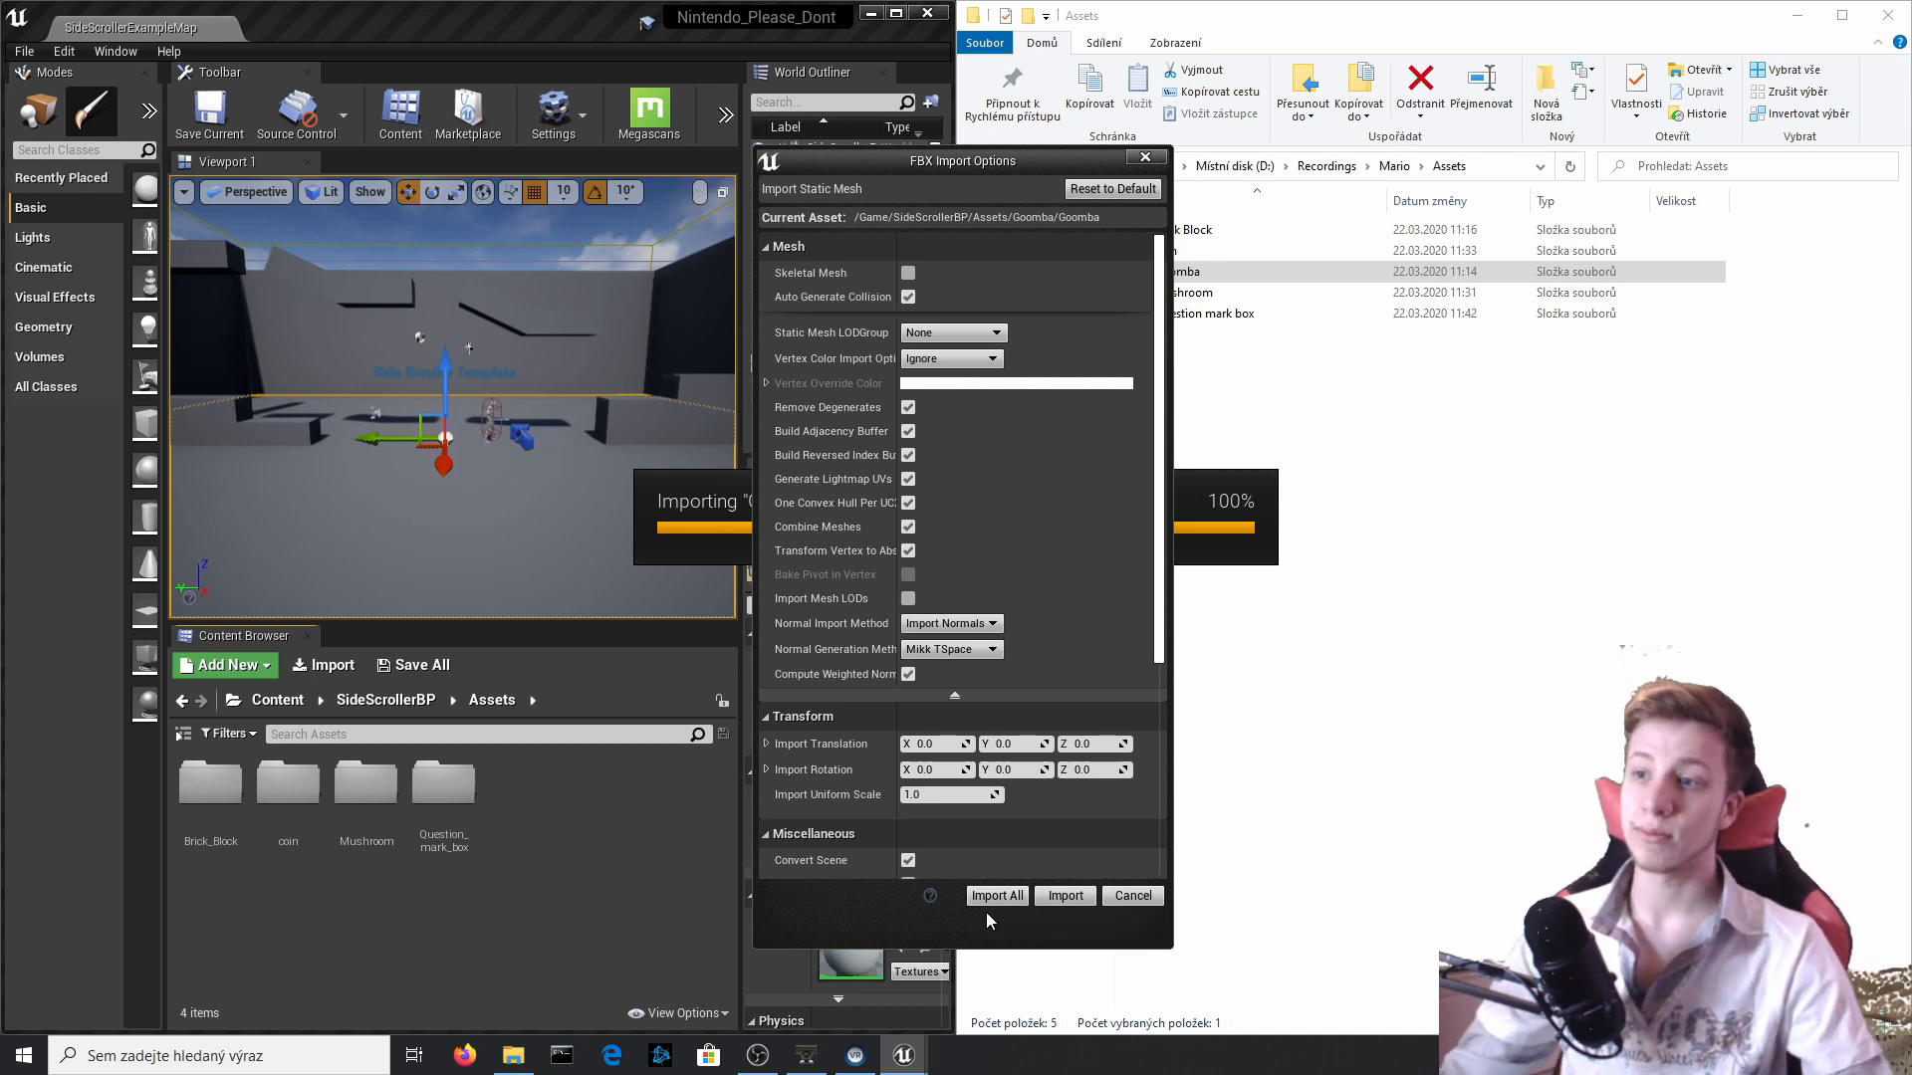
left_click(1003, 893)
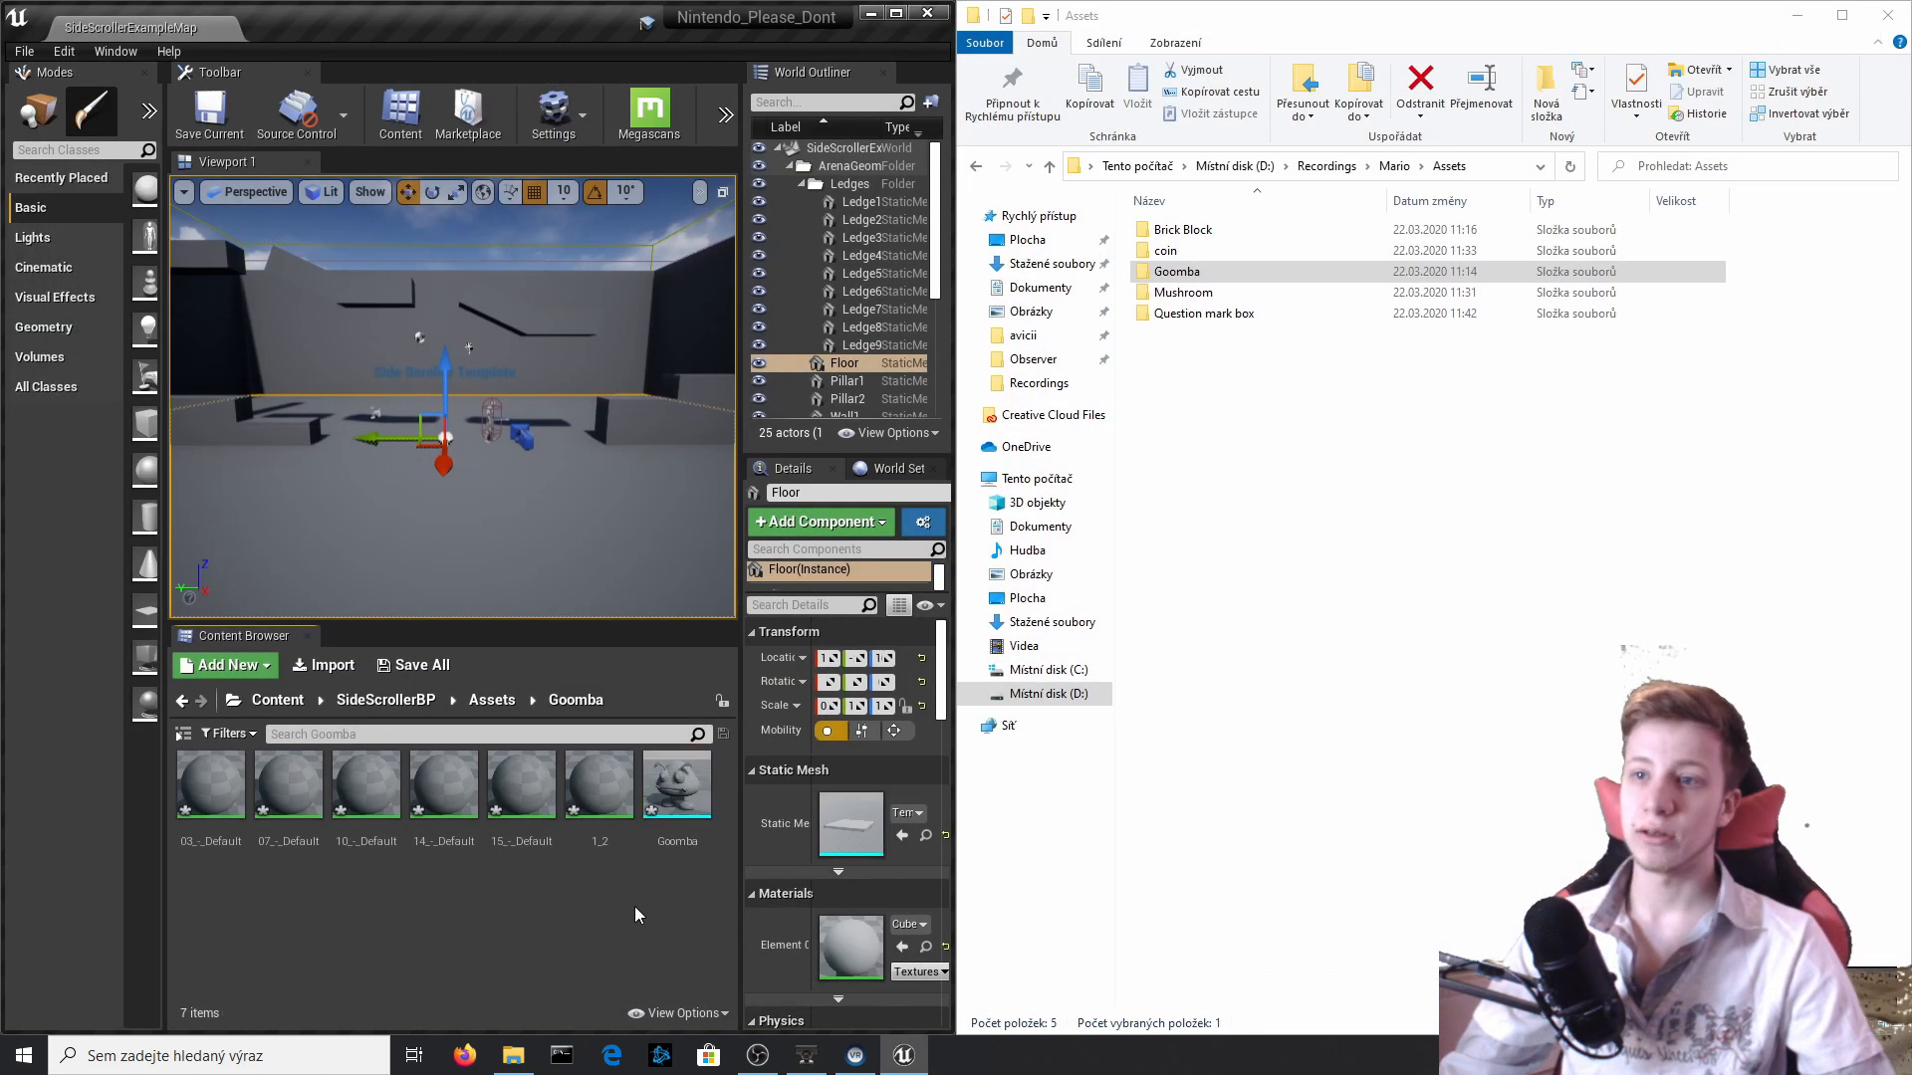
Inspect the combined Goomba static mesh in its mesh editor, then close the editor.
left_click(672, 787)
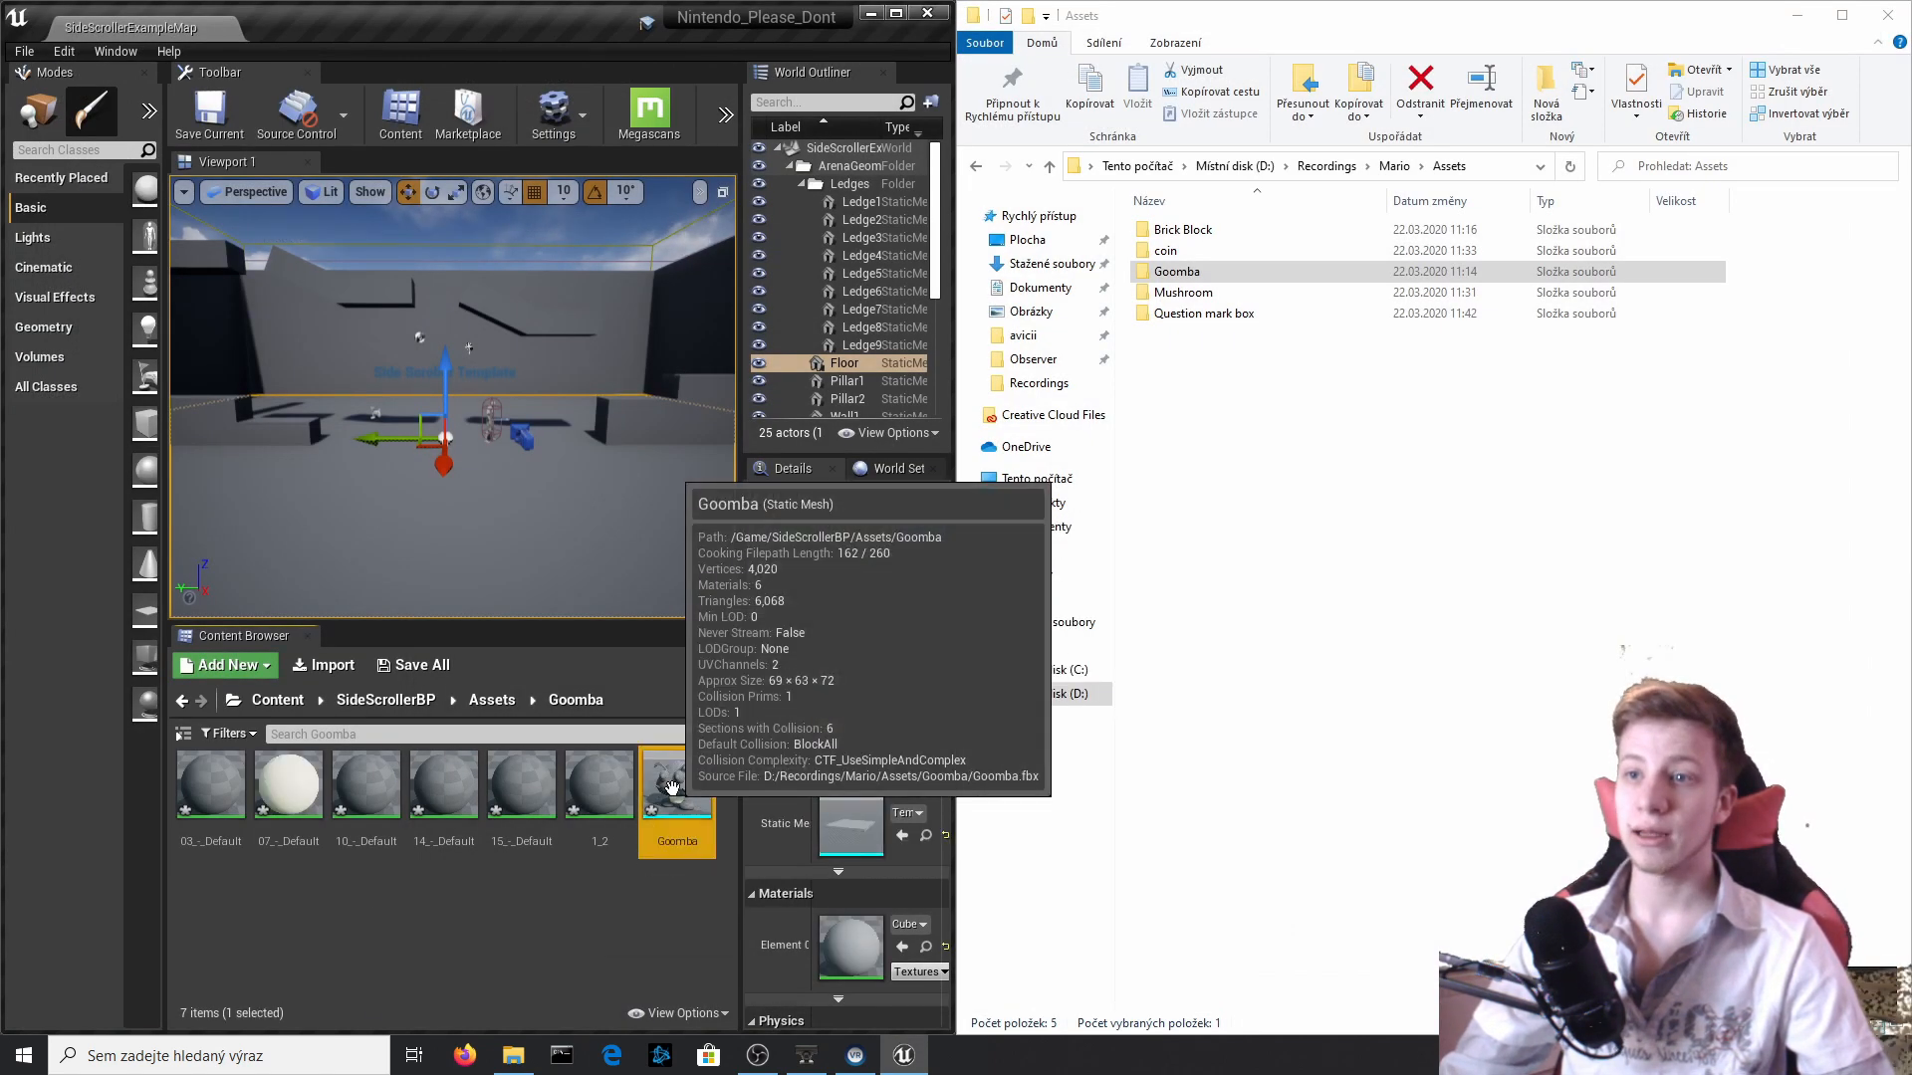
double_click(672, 787)
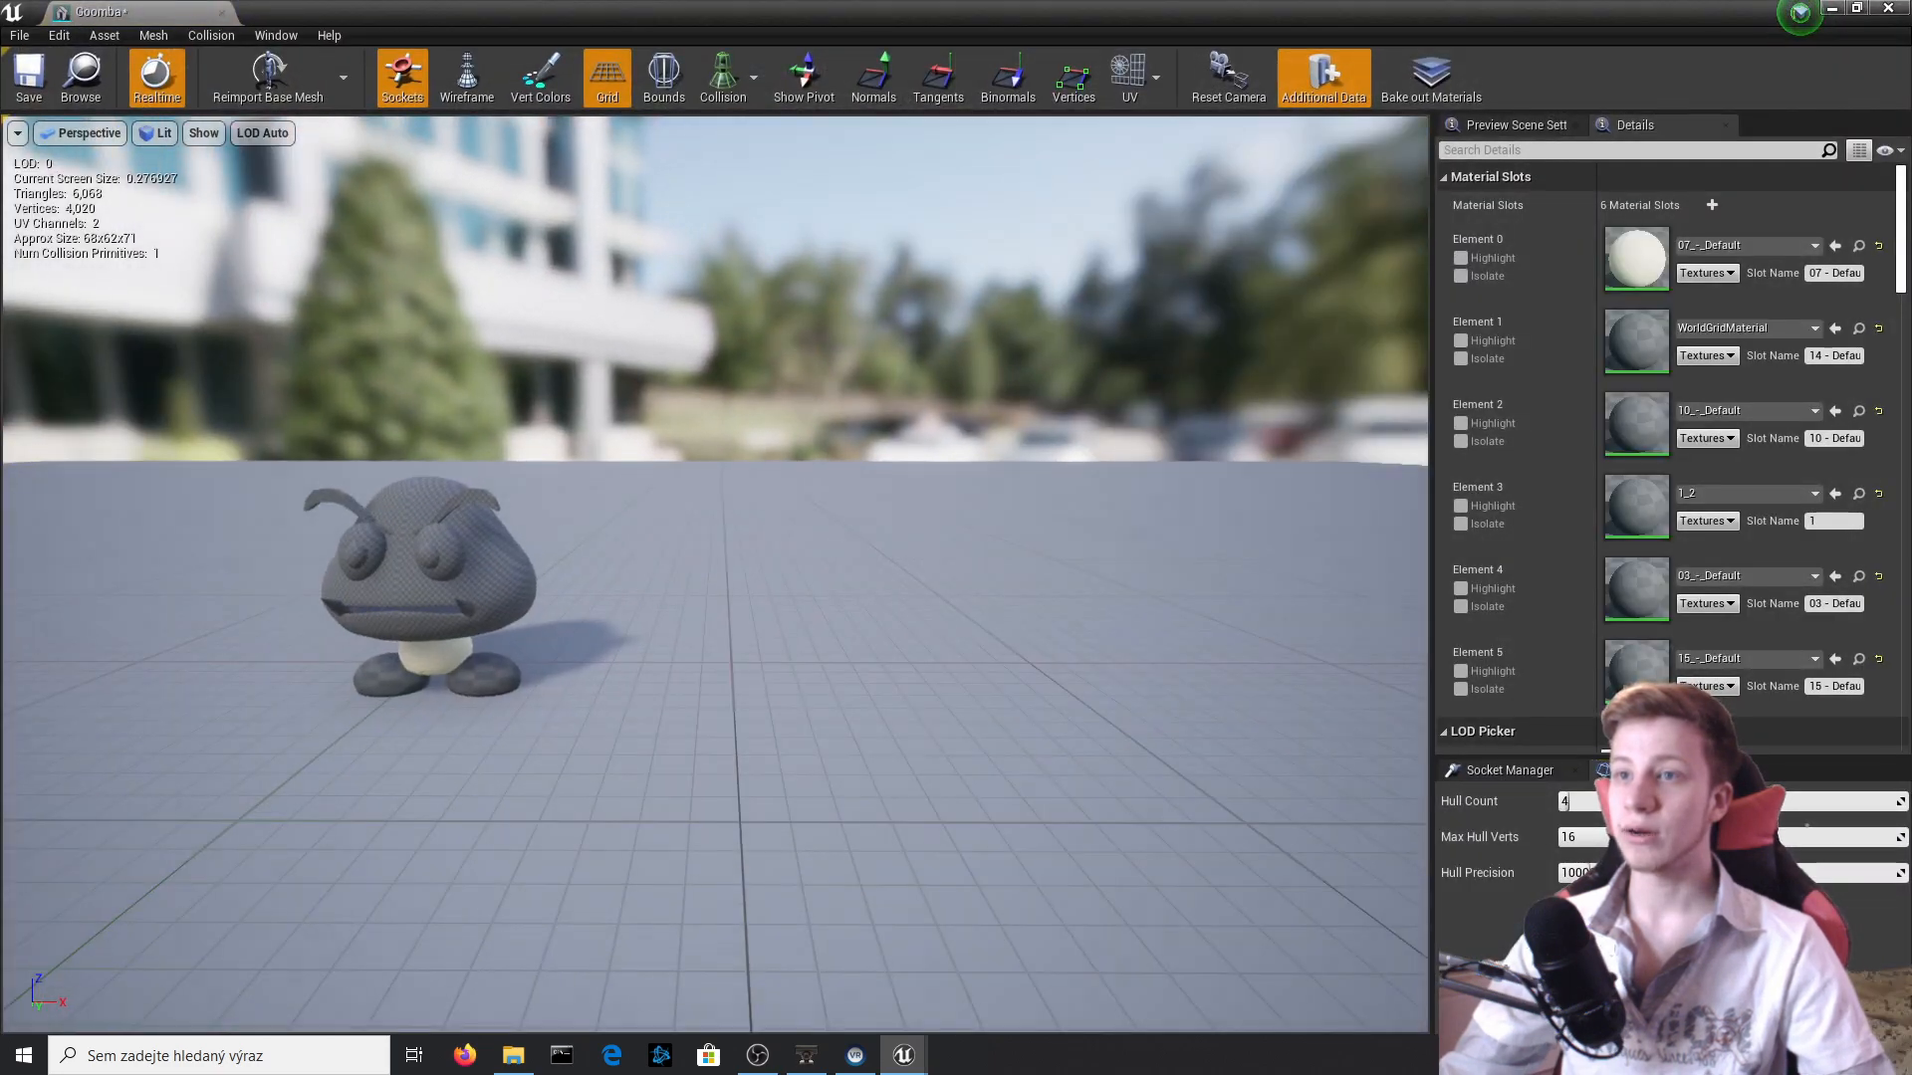
right_click_drag(715, 575, 796, 633)
key("super+Right")
key("super+Up")
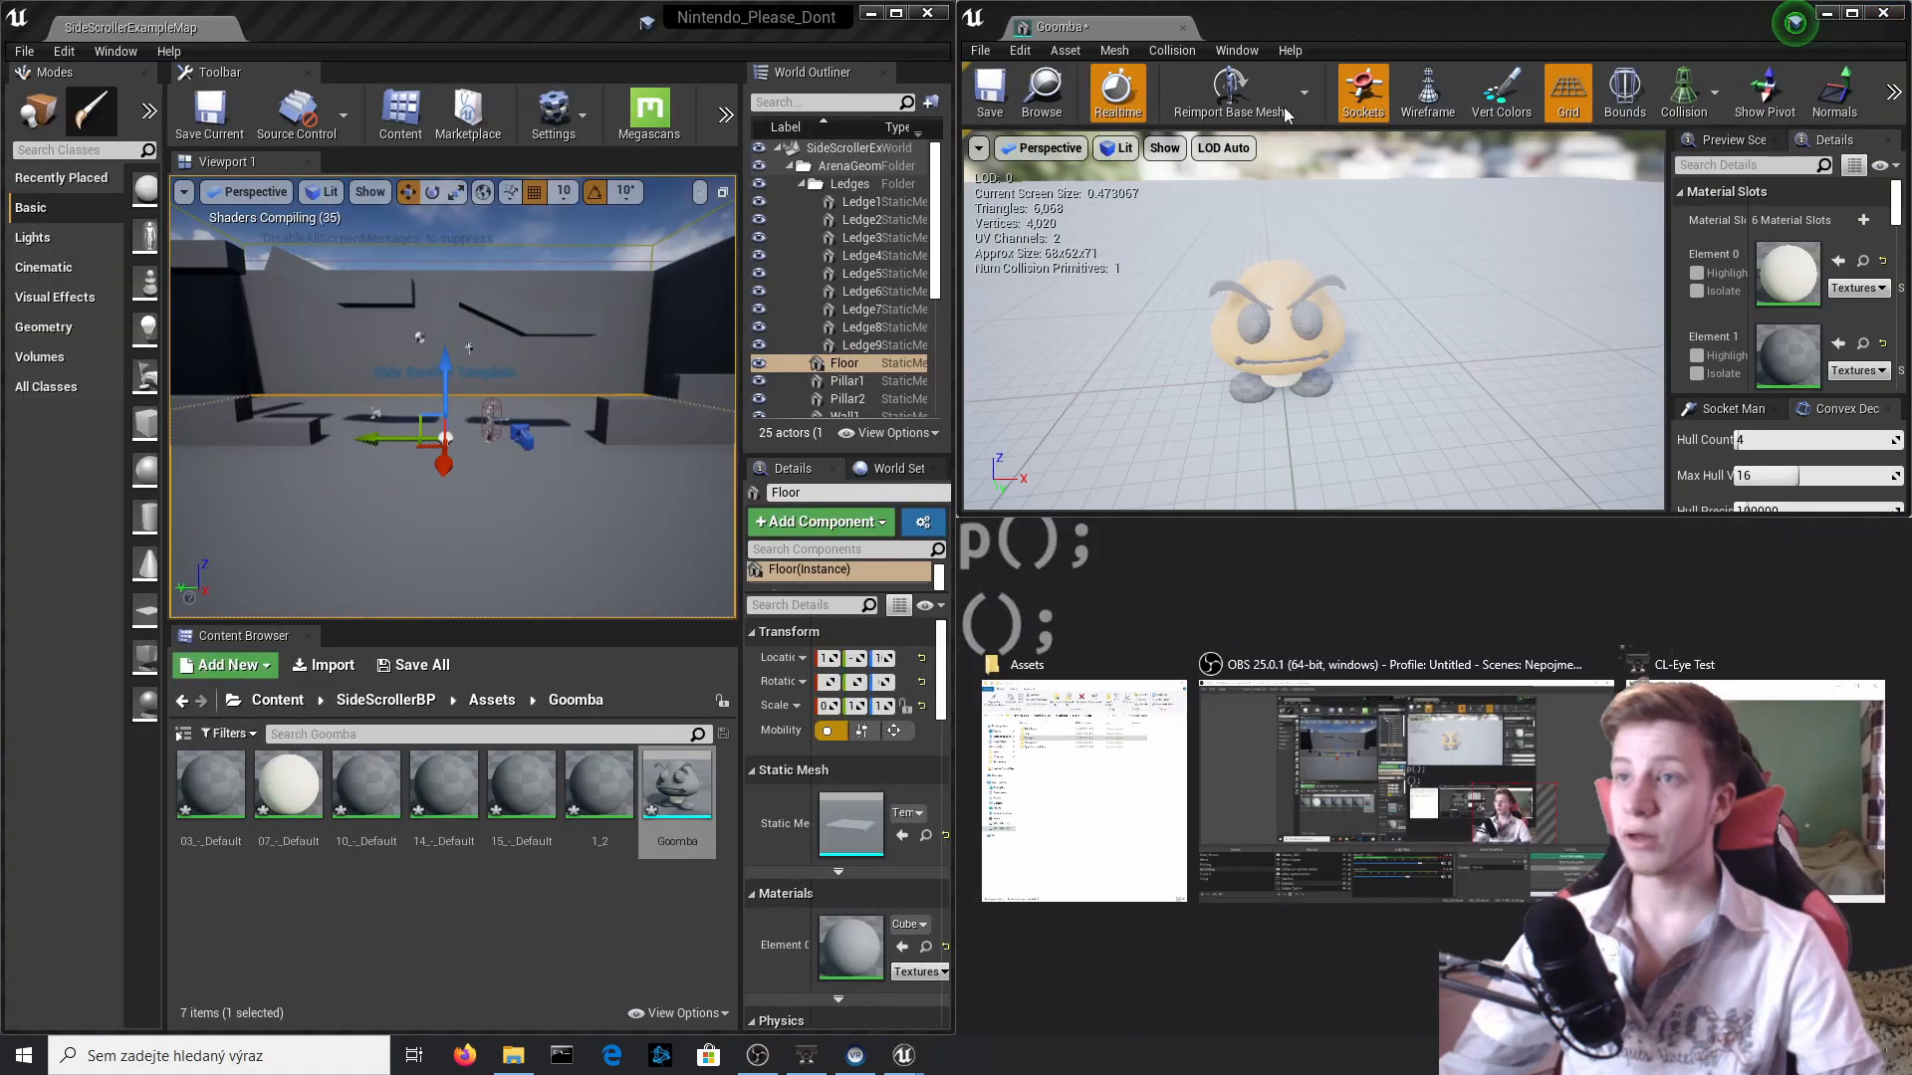
left_click(1893, 17)
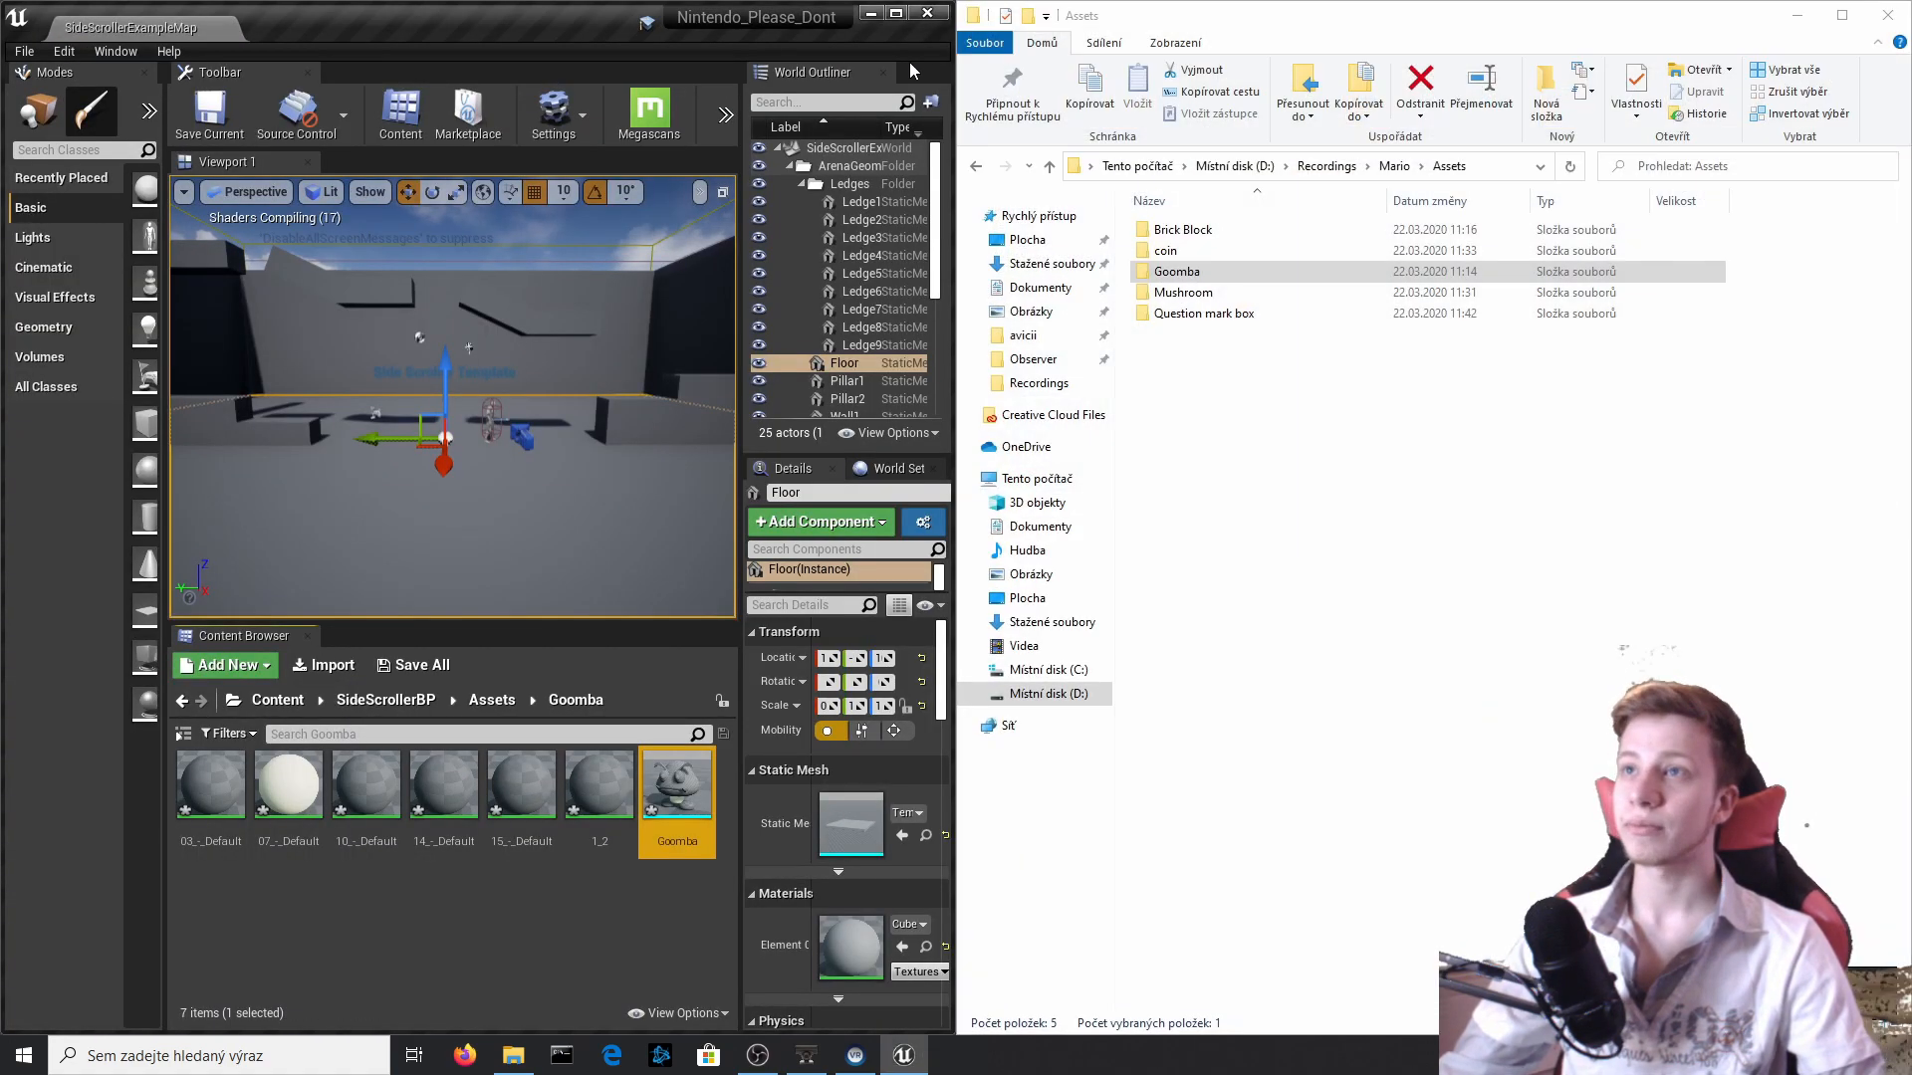
Maximize the editor window and play-test the side-scroller level, running and jumping with the character before stopping the session.
left_click(896, 14)
left_click(714, 677)
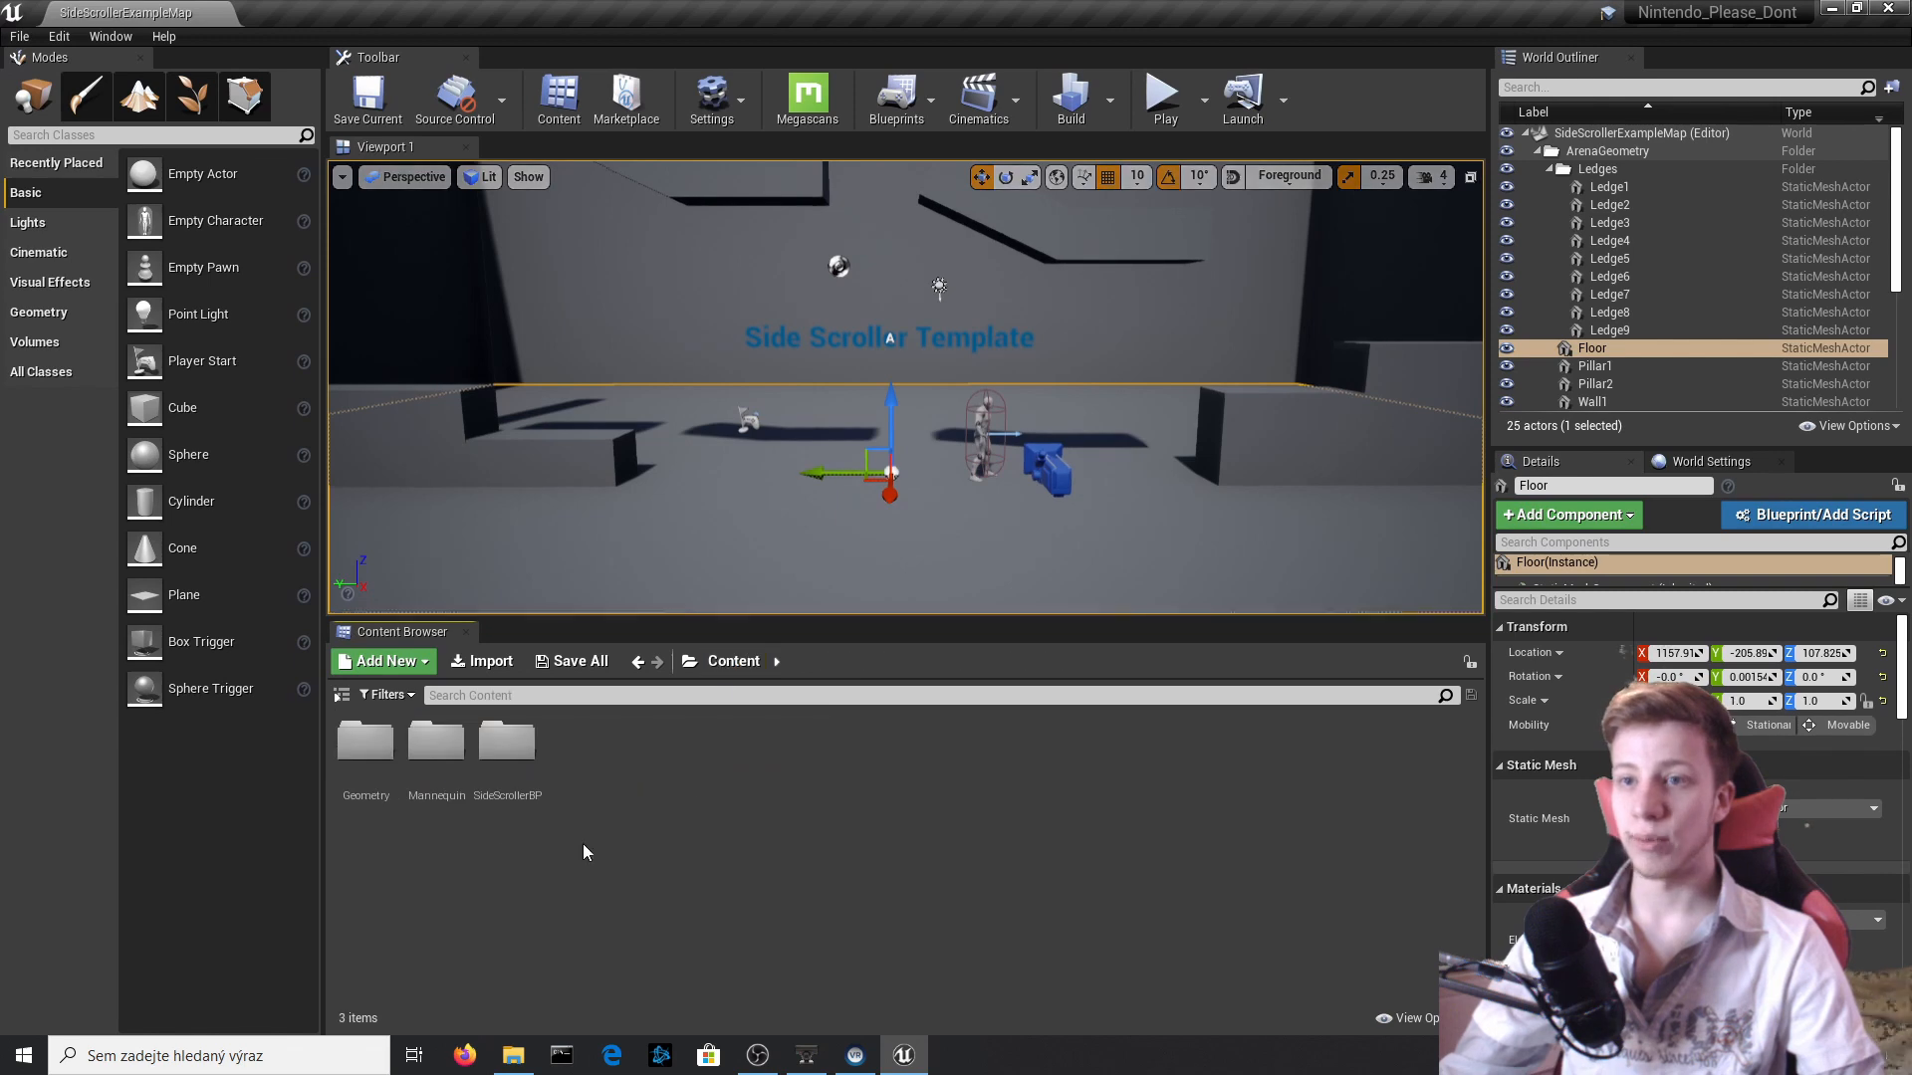
mouse_move(1060, 309)
right_mouse_down()
mouse_move(1059, 283)
mouse_move(1060, 309)
right_mouse_up()
left_click(1163, 97)
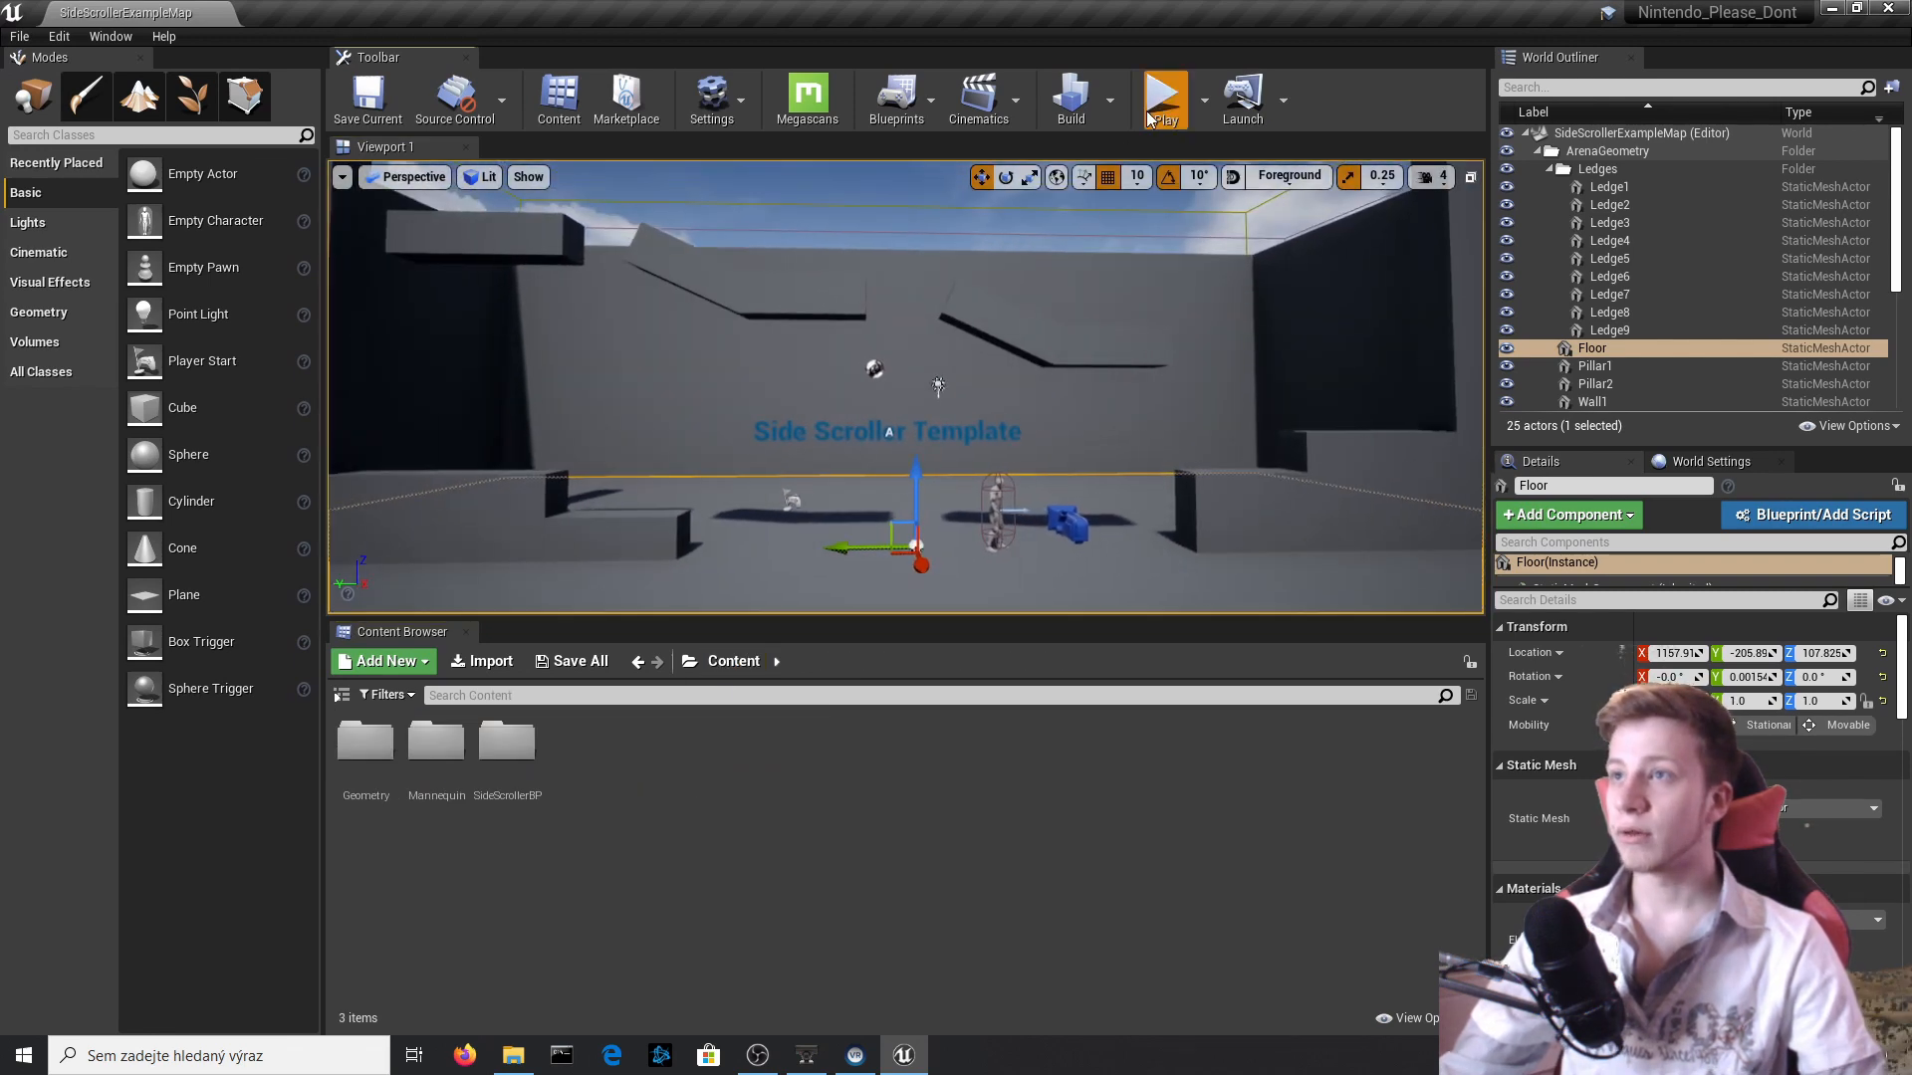
key("a")
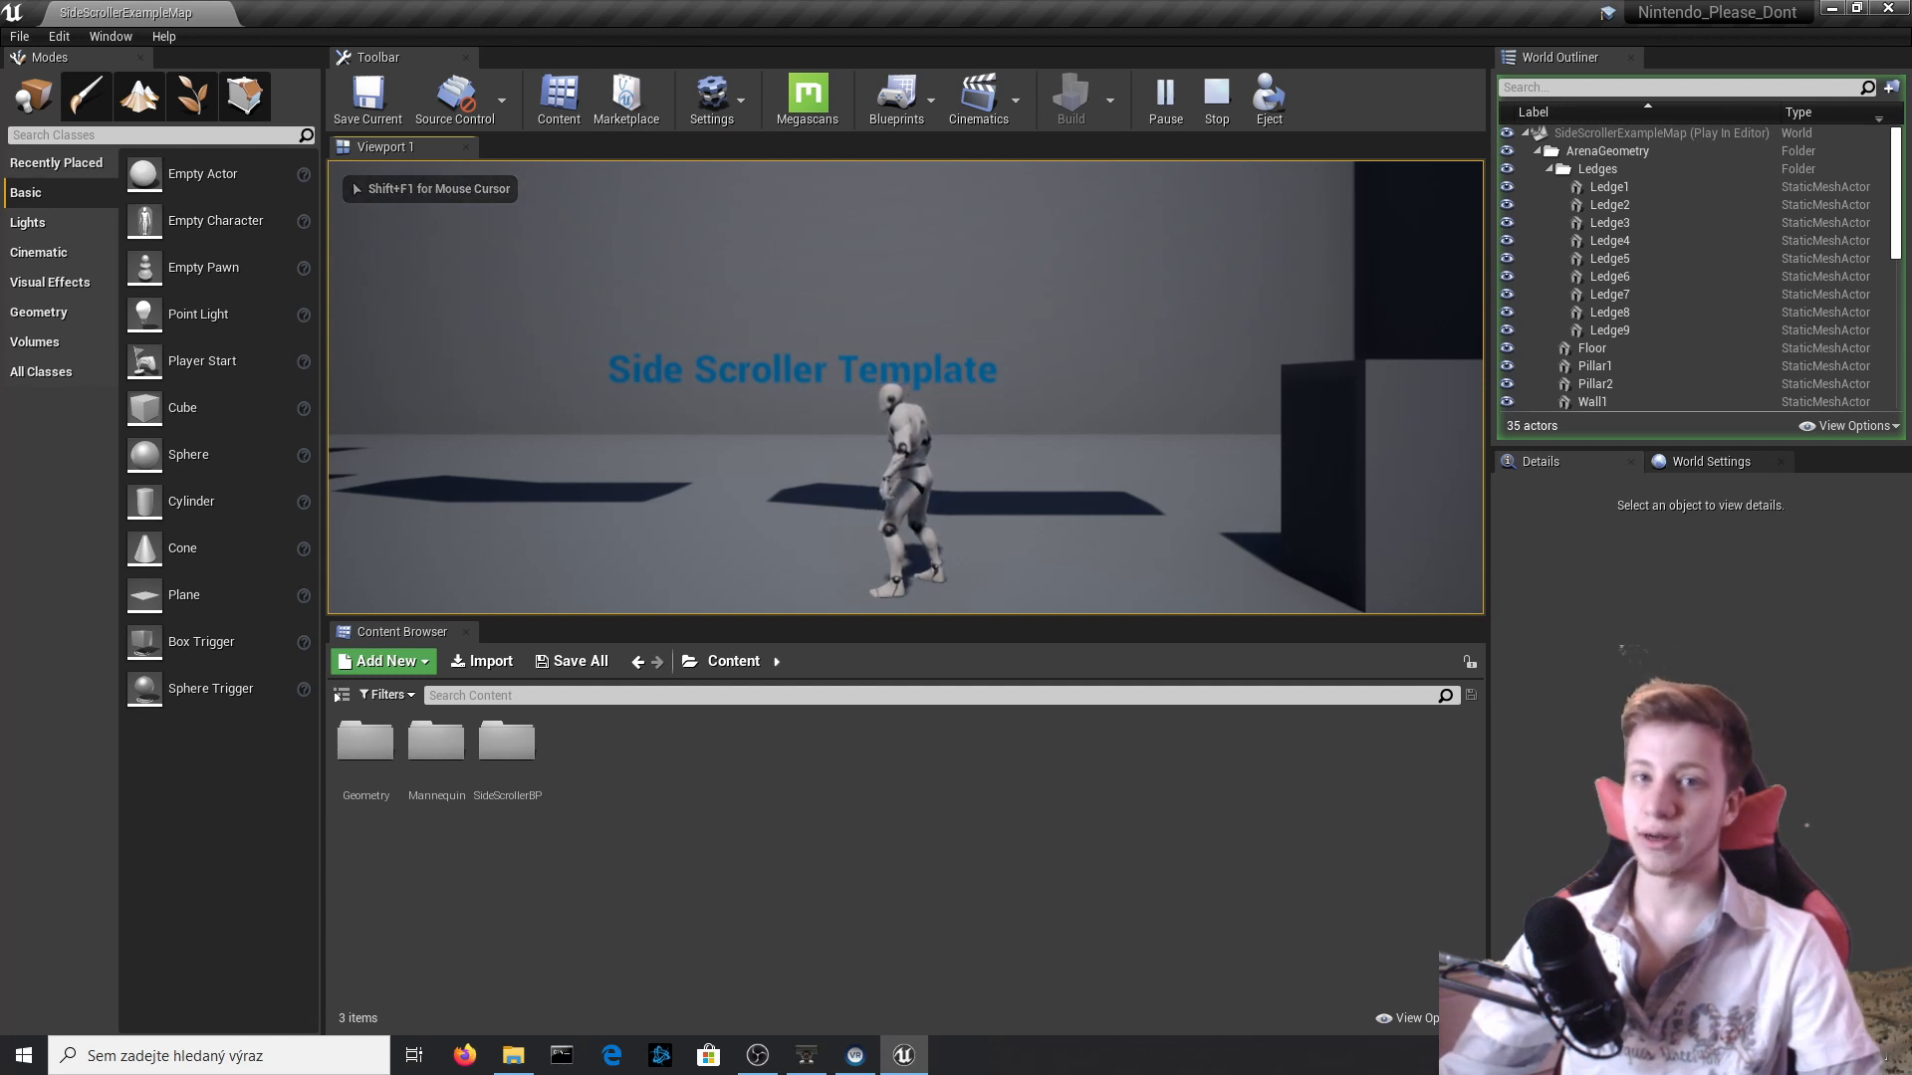
key("a")
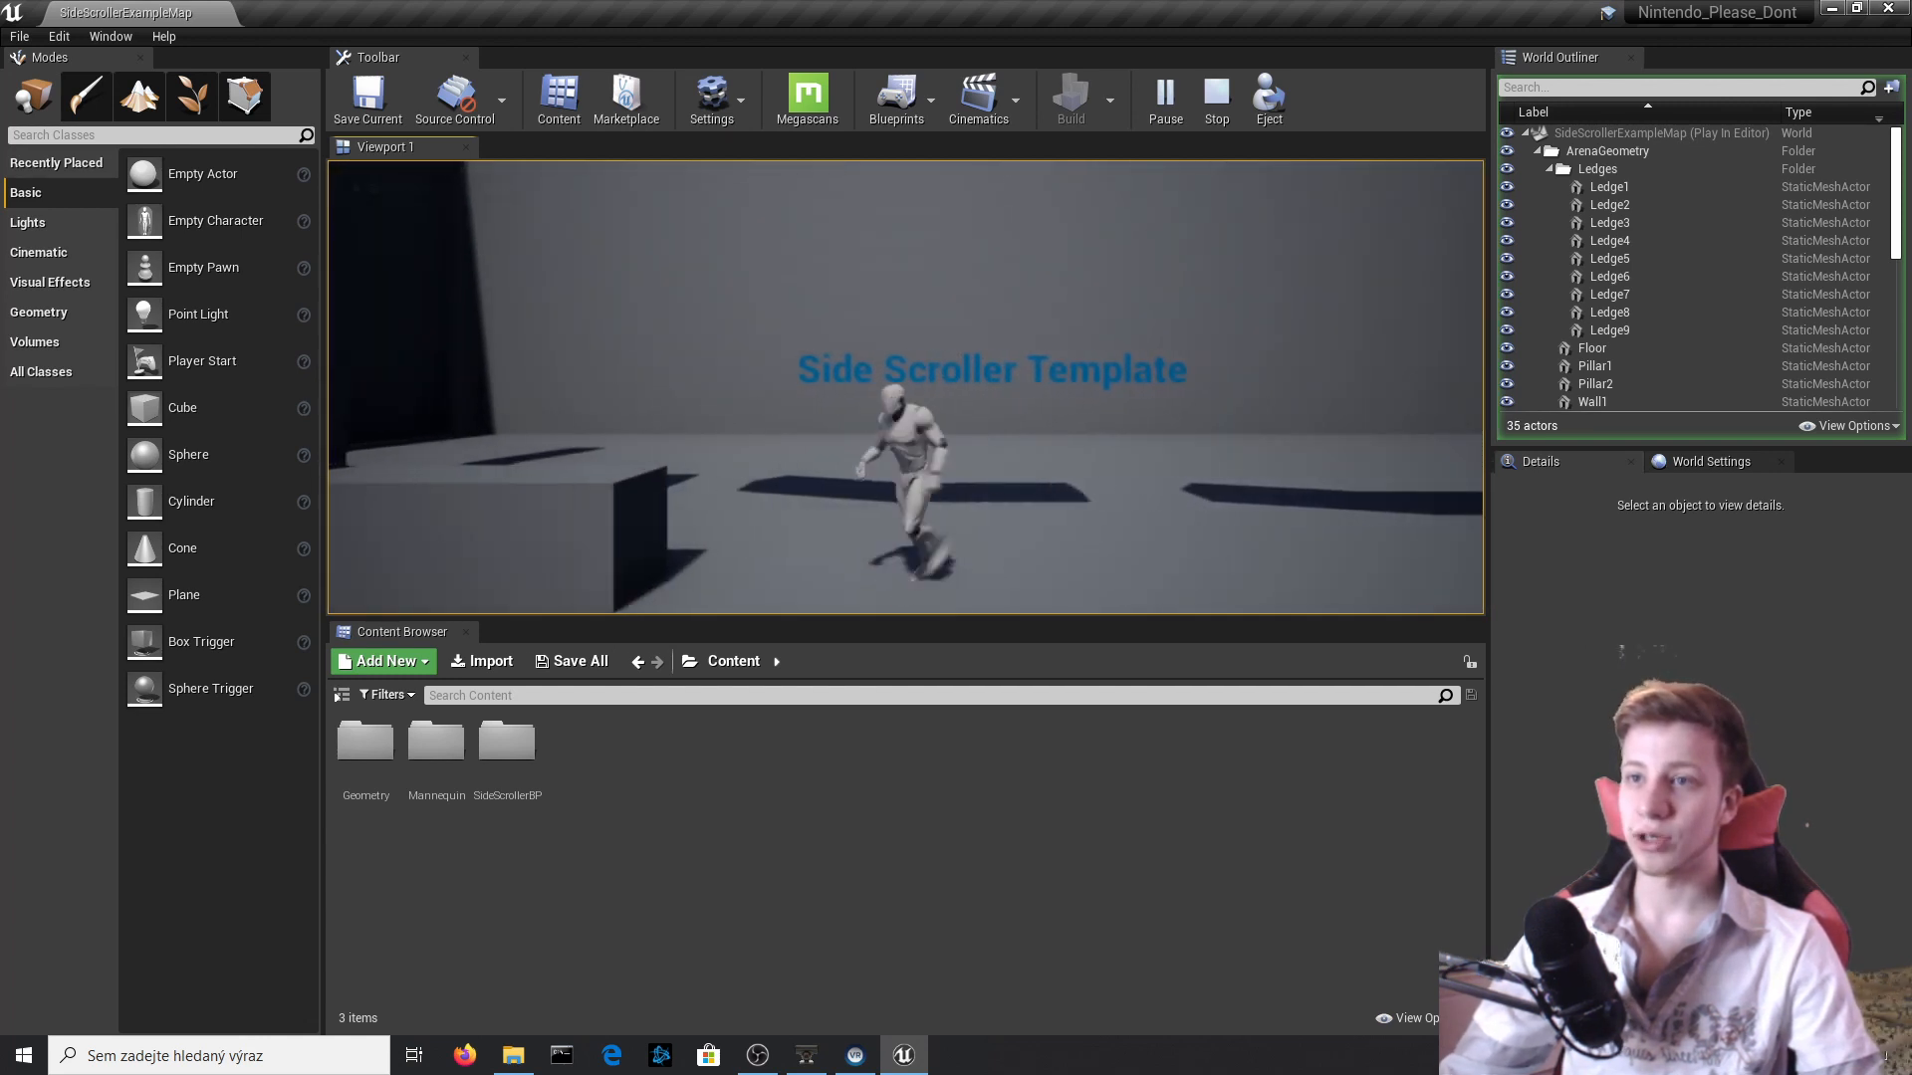
key("d")
key("a")
key("space")
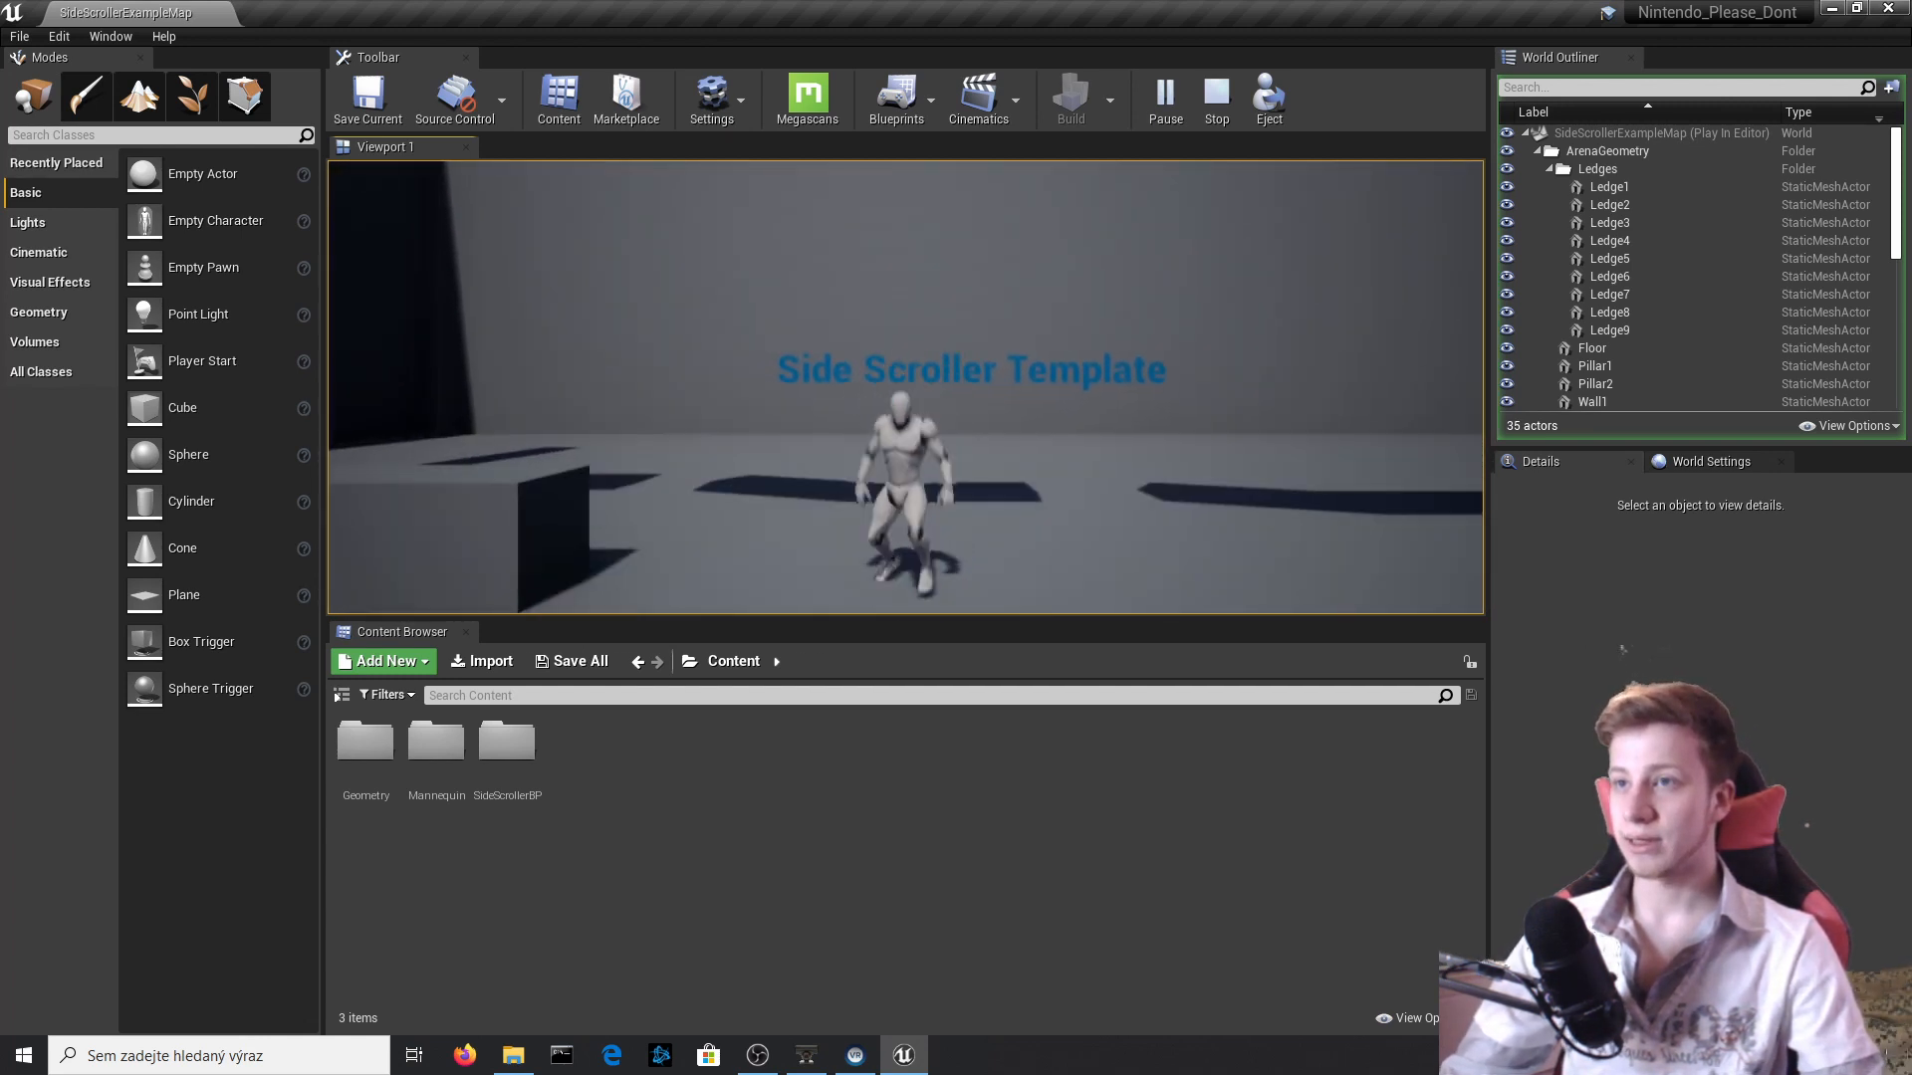
key("Escape")
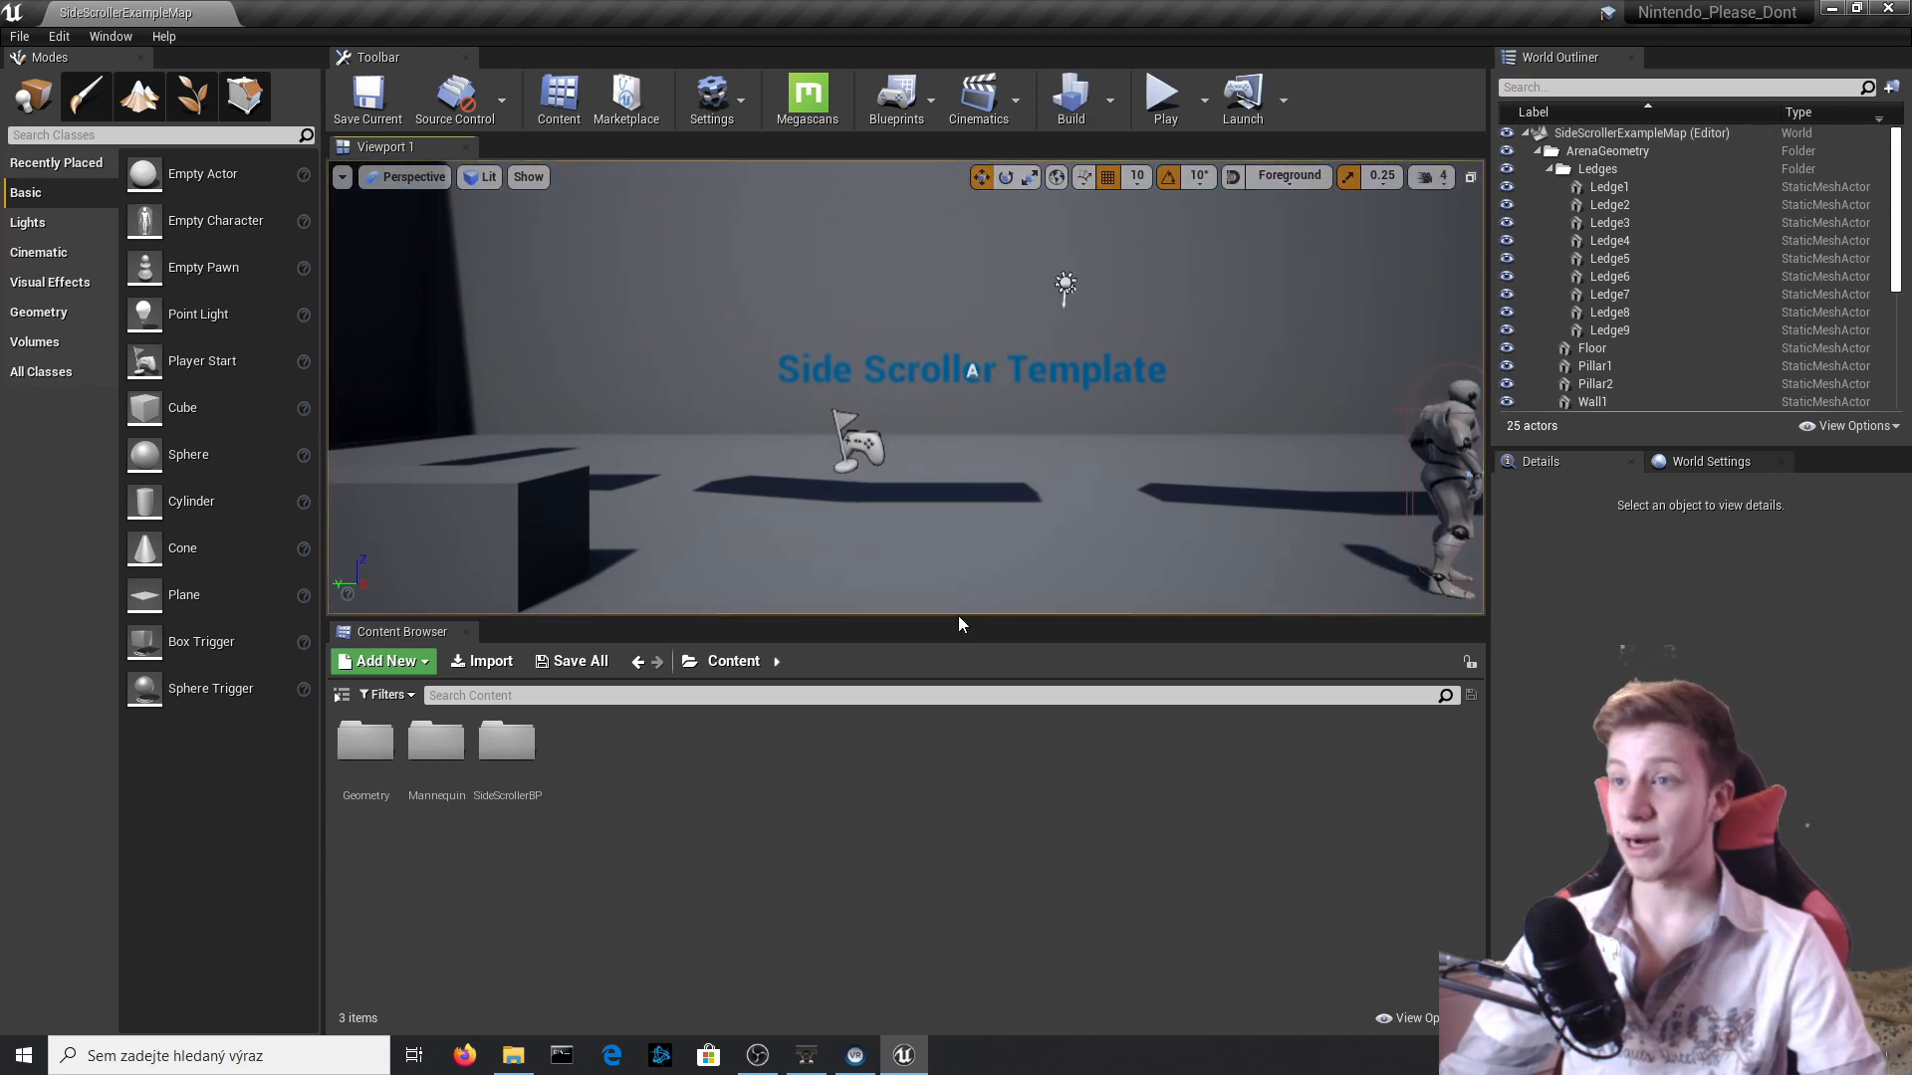
Play the level again, moving and jumping in both directions to judge how close the camera is, and end the session.
key("alt+p")
key("space")
key("a")
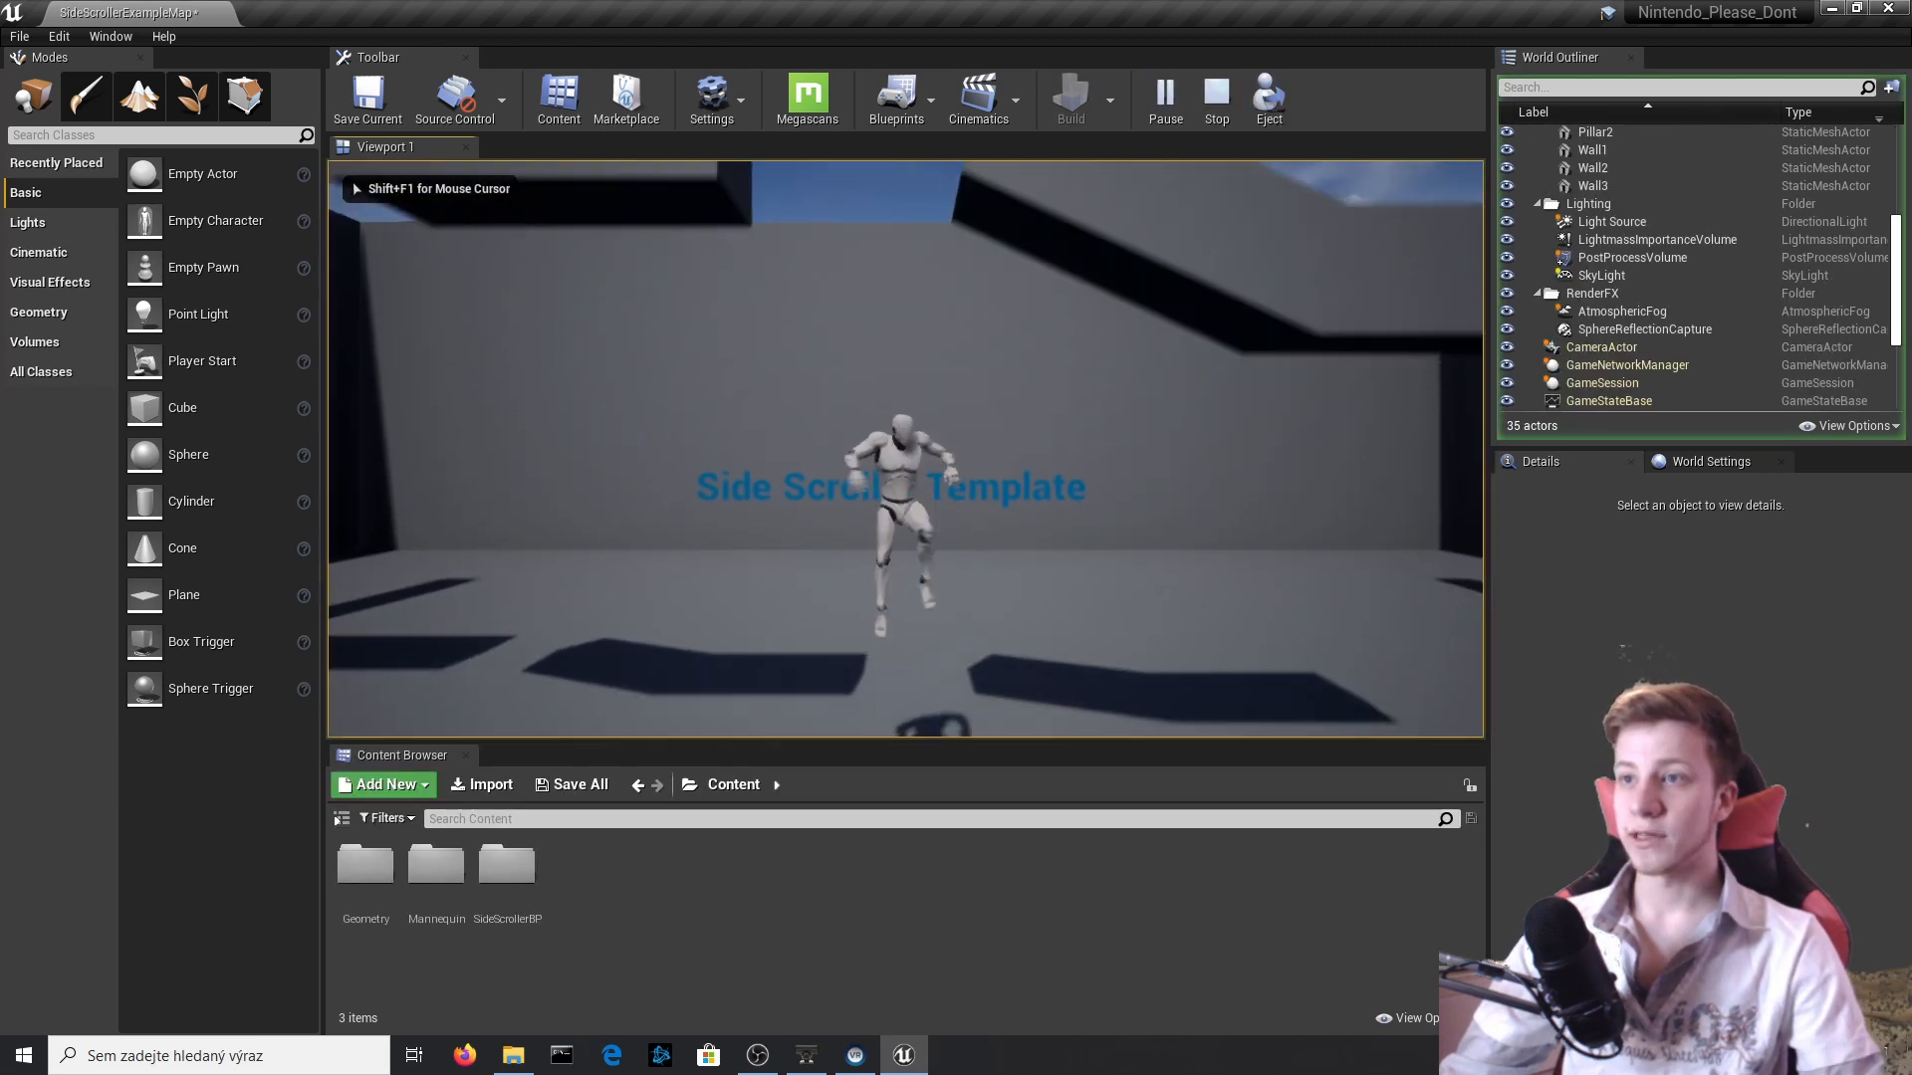
key("d")
key("space")
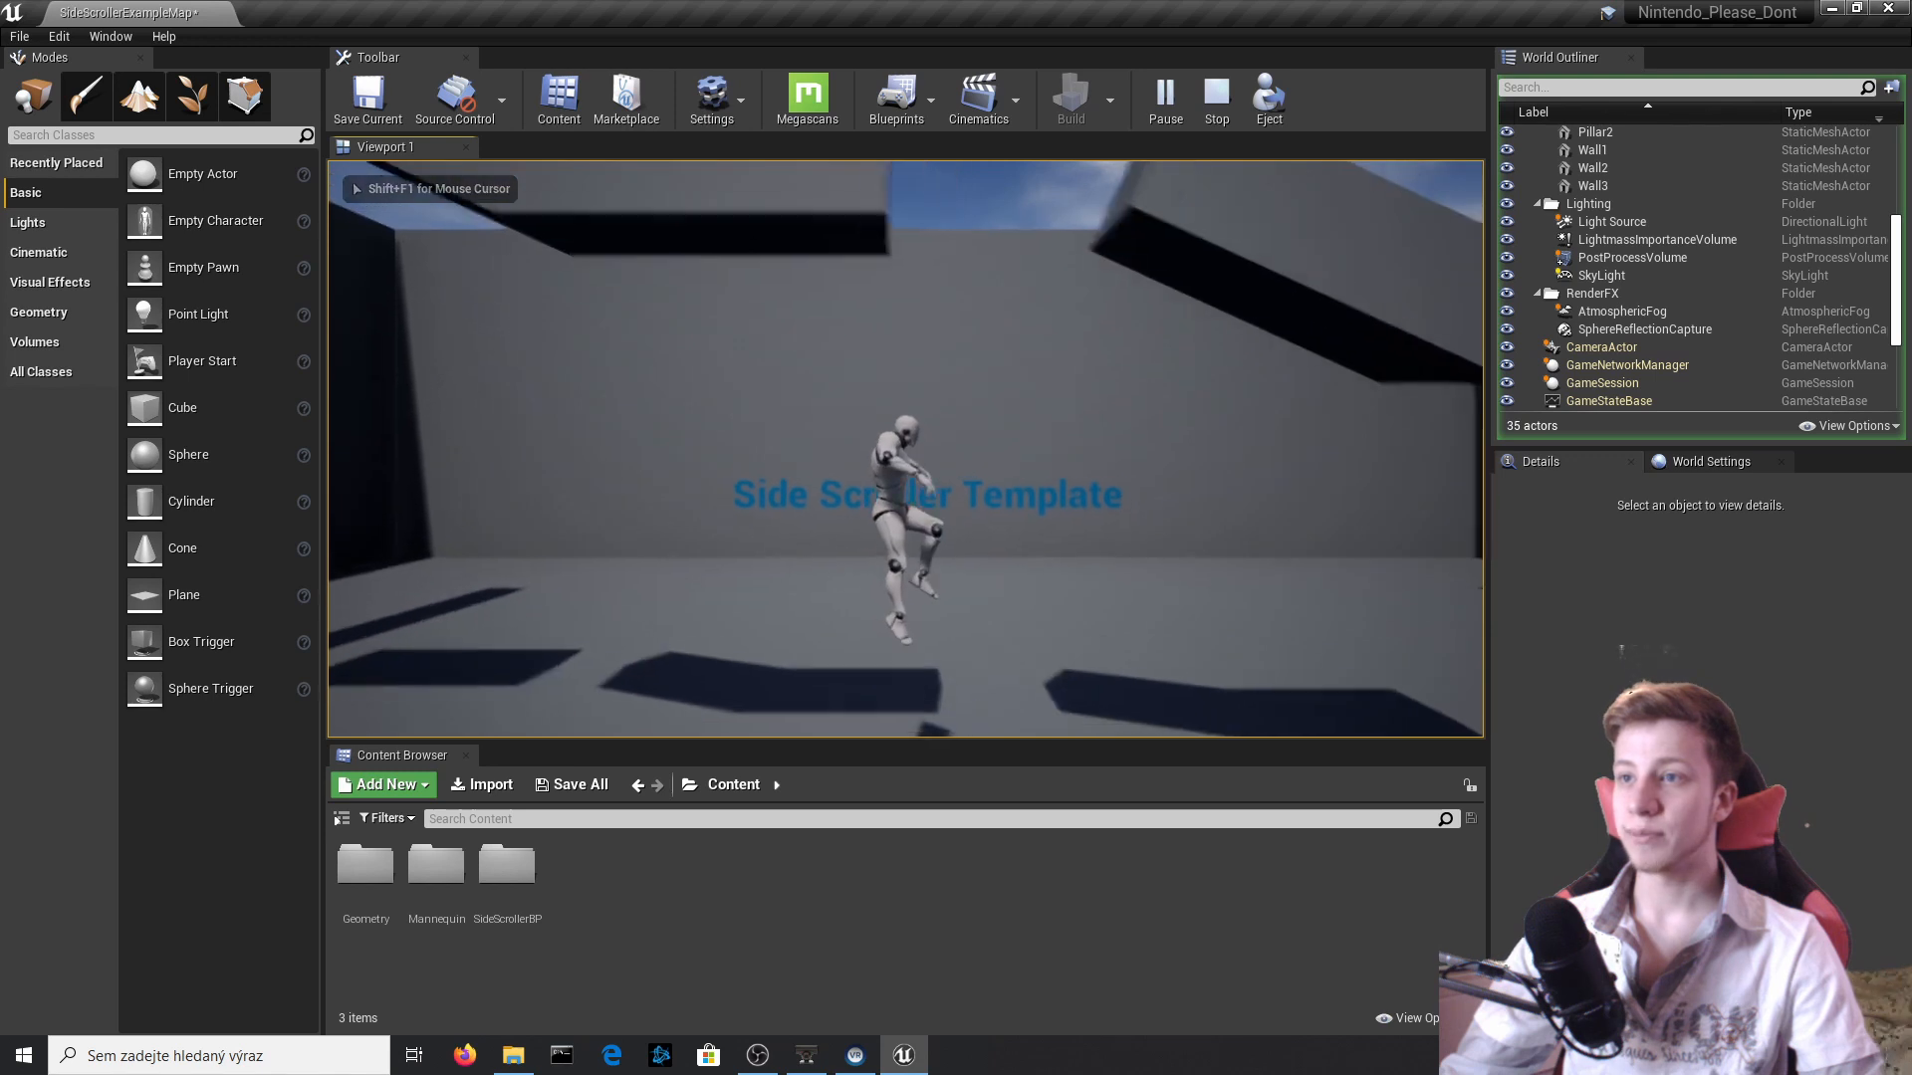
key("Escape")
Open the SideScrollerCharacter blueprint for editing and set SpringArm1's Target Arm Length to 700.
left_click(1061, 527)
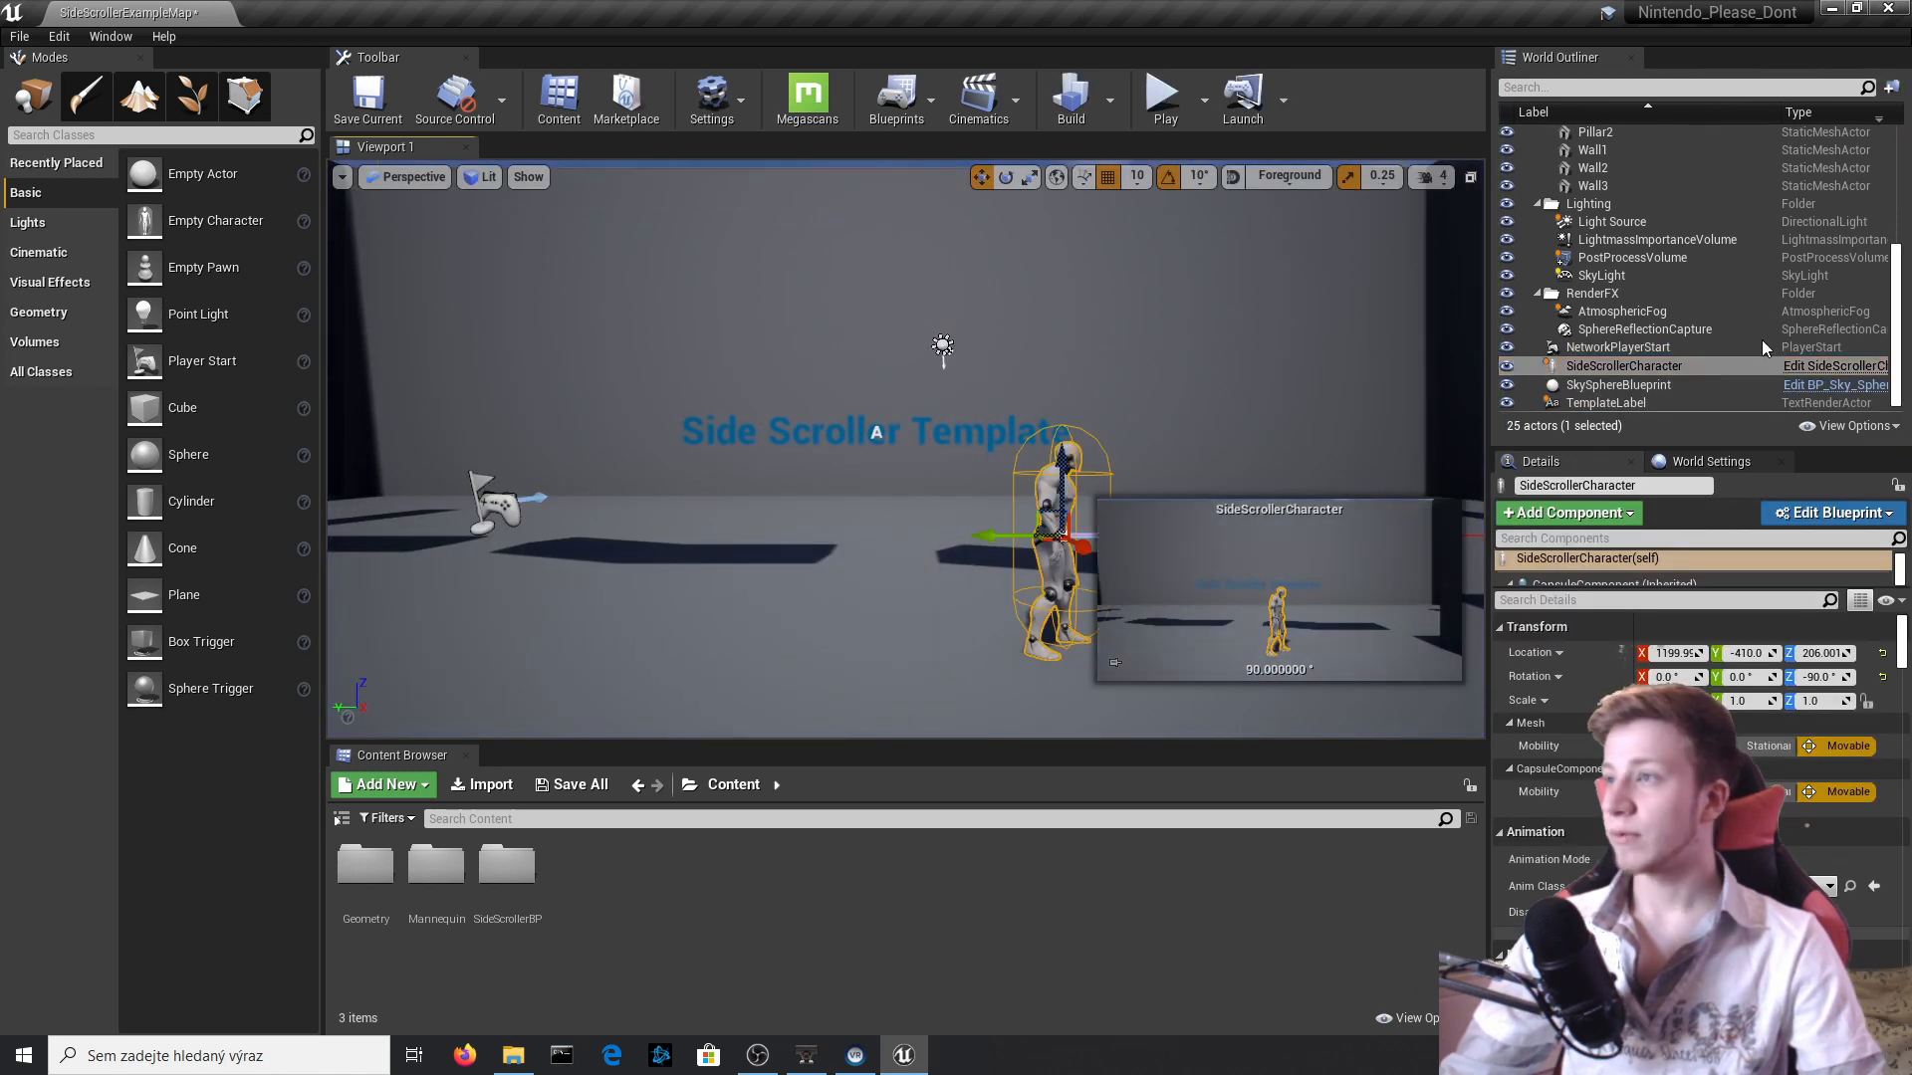
left_click(1818, 367)
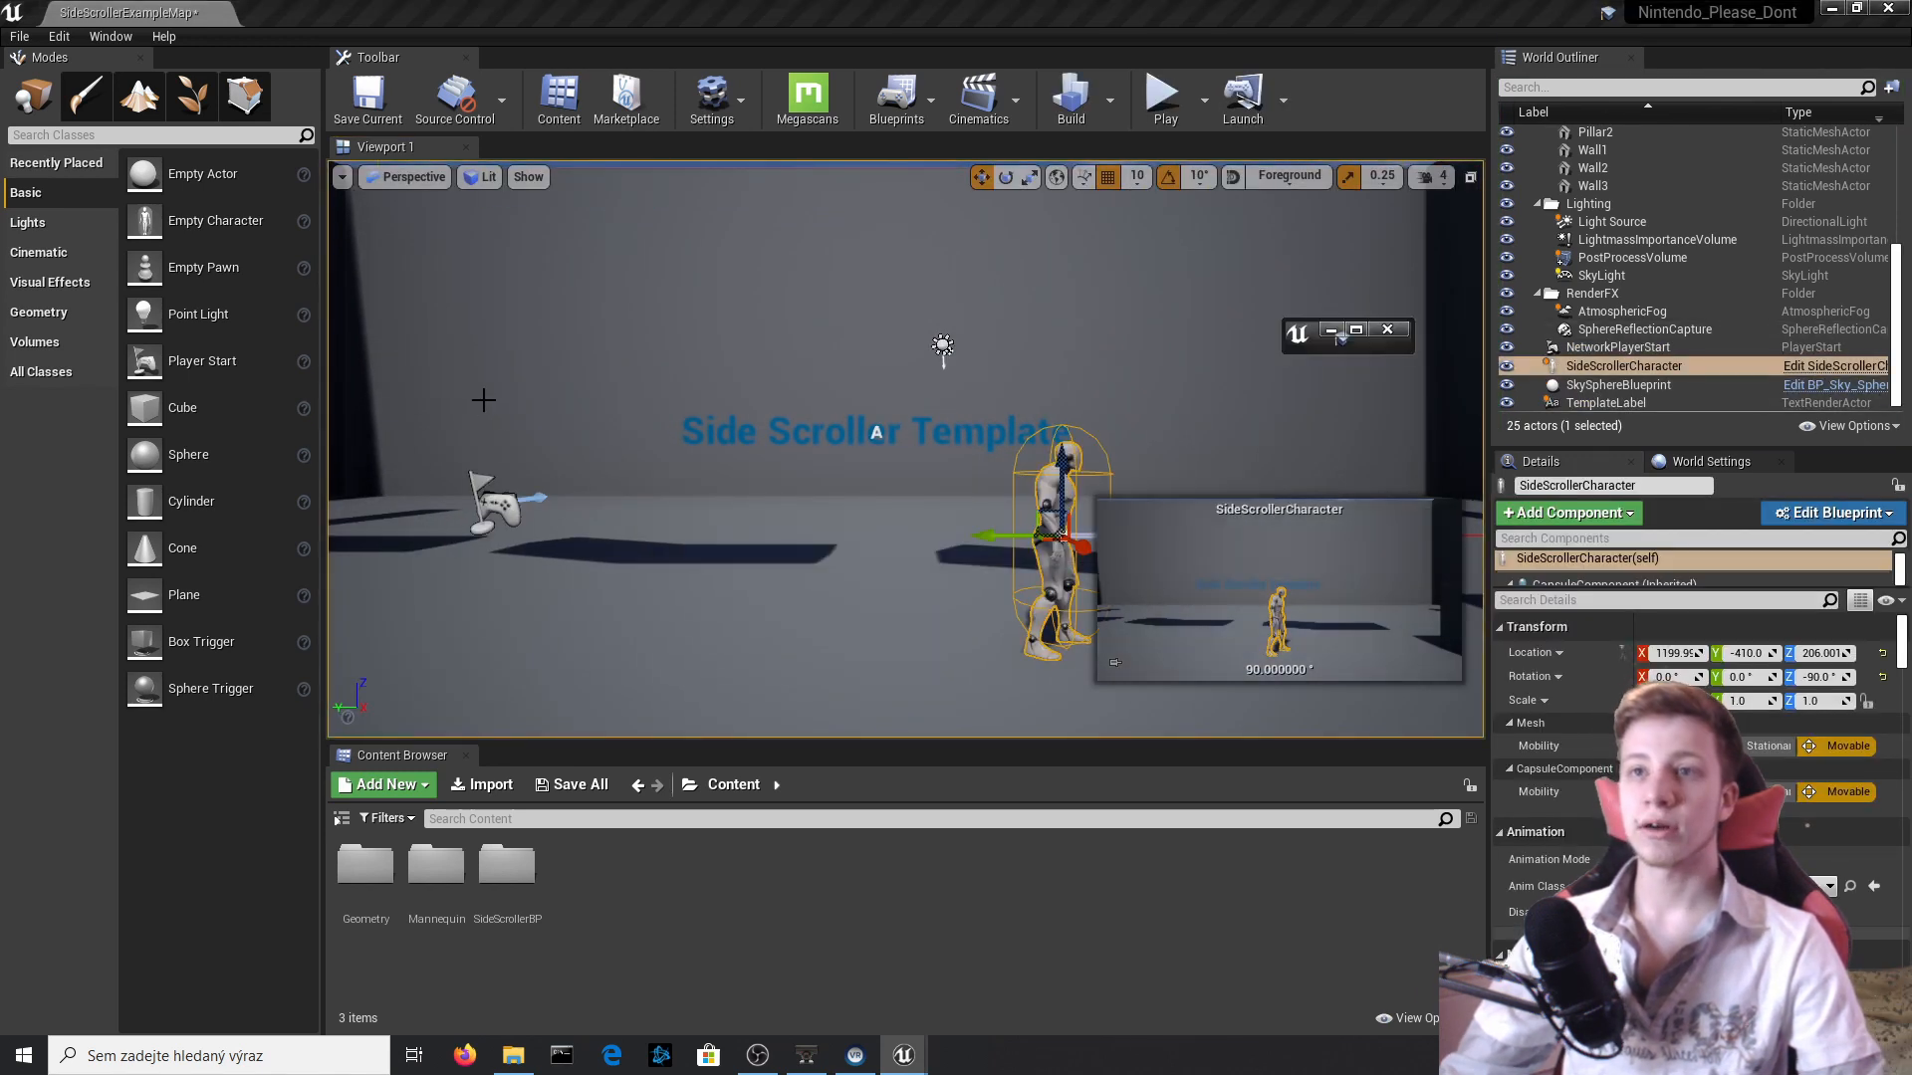
left_click(1354, 330)
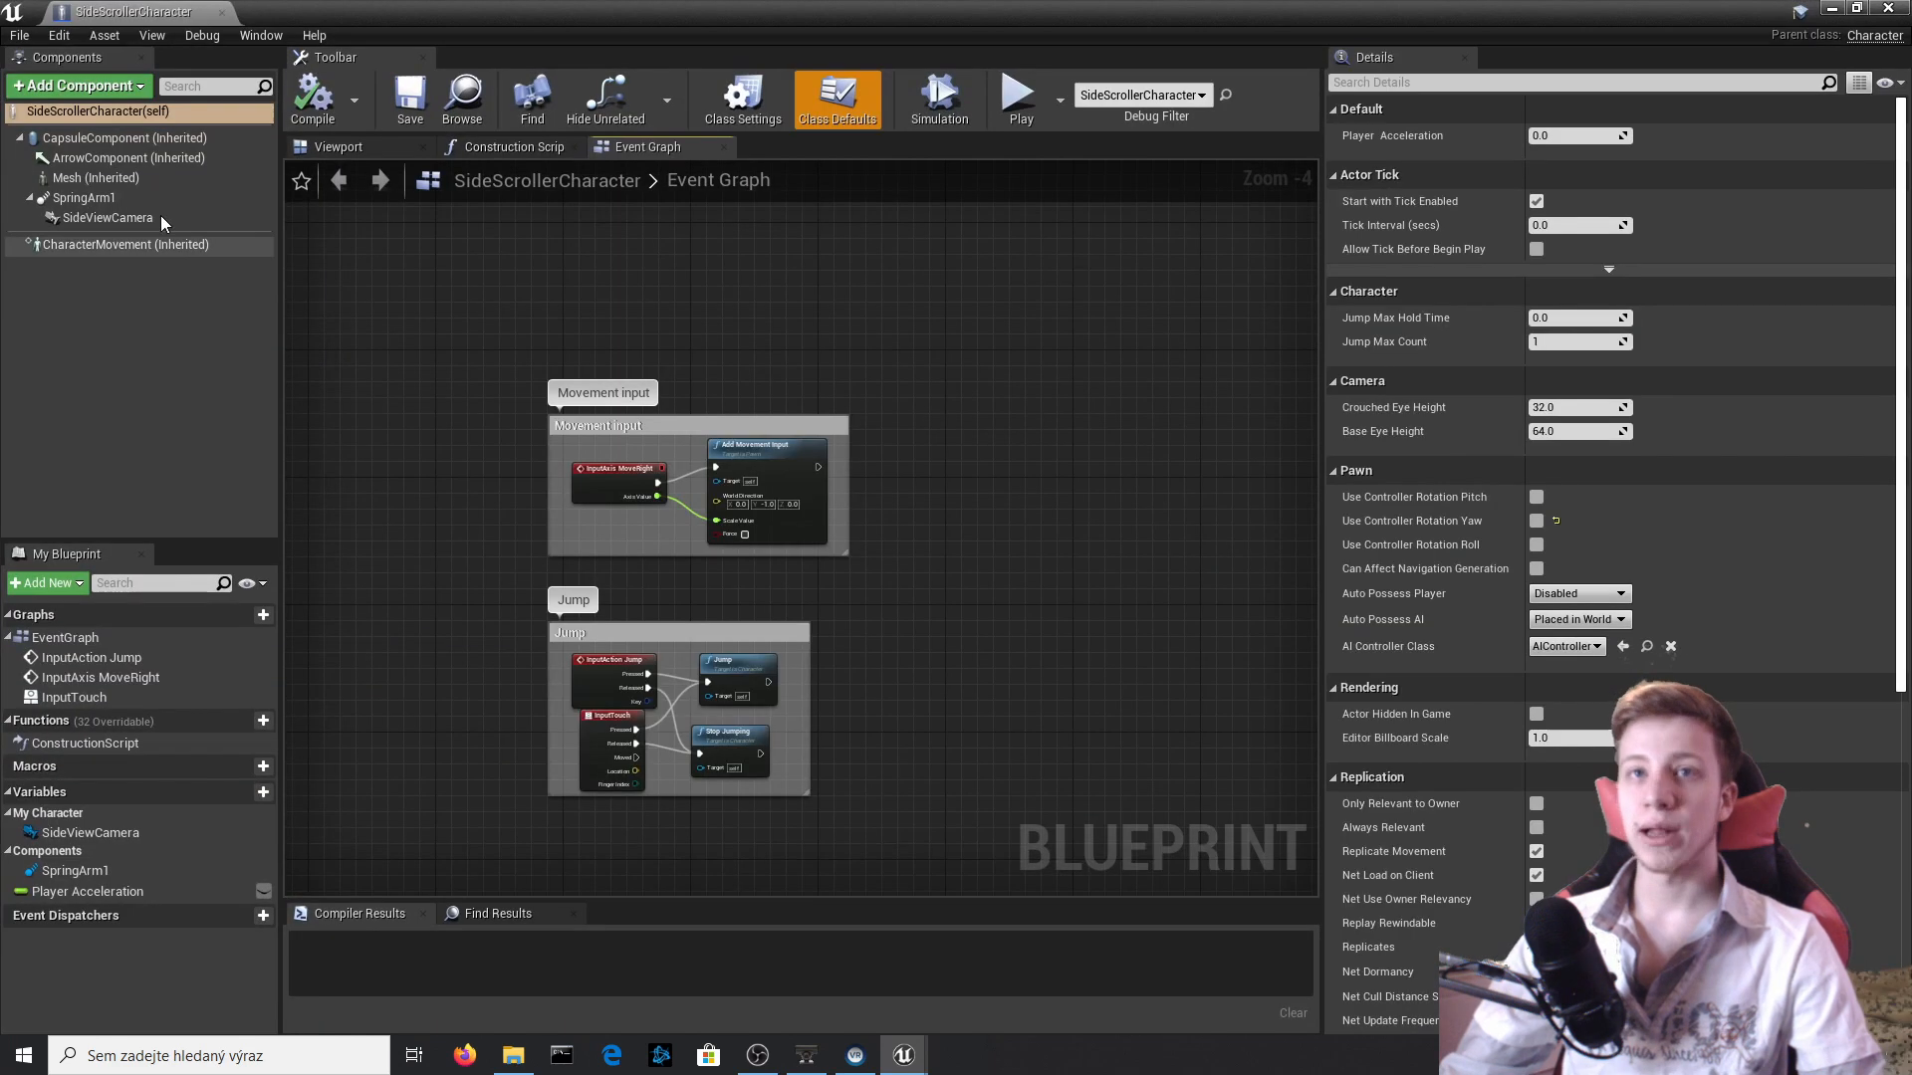
left_click(360, 148)
left_click(108, 217)
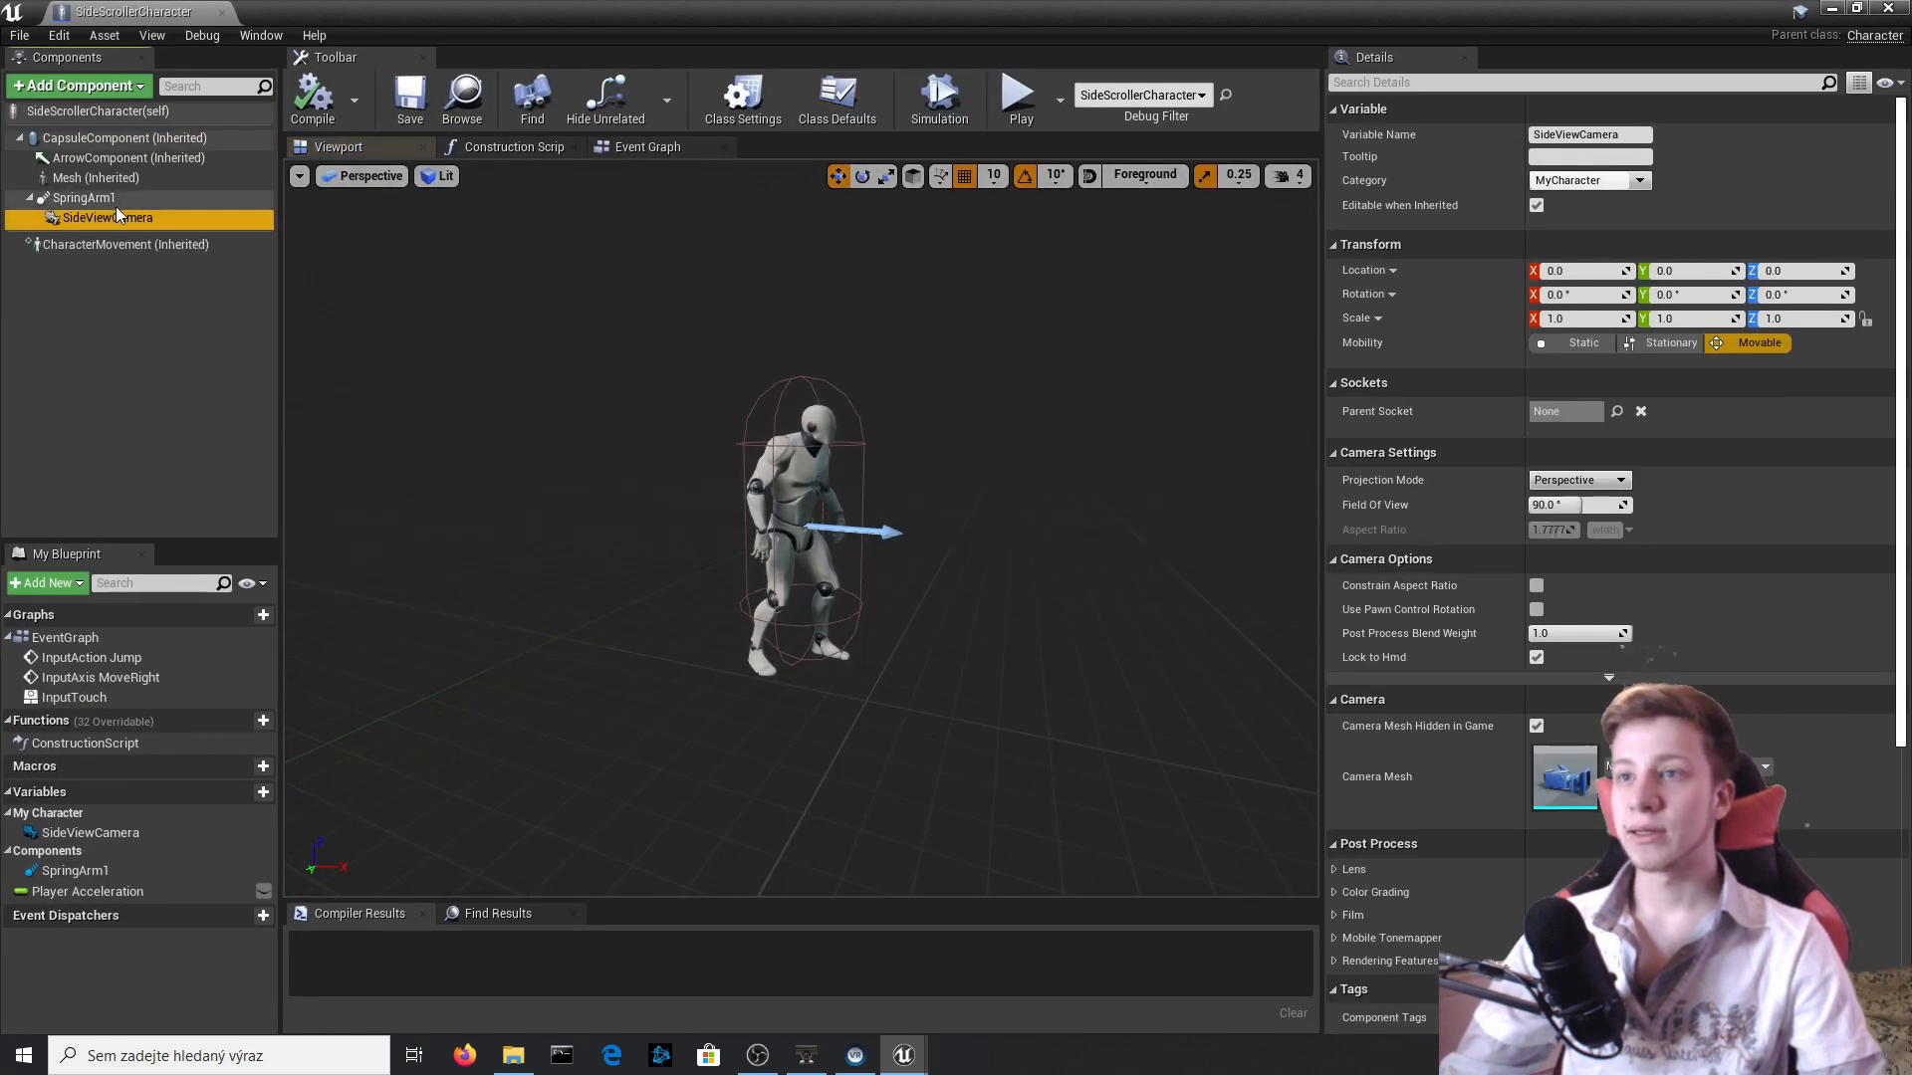
left_click(79, 198)
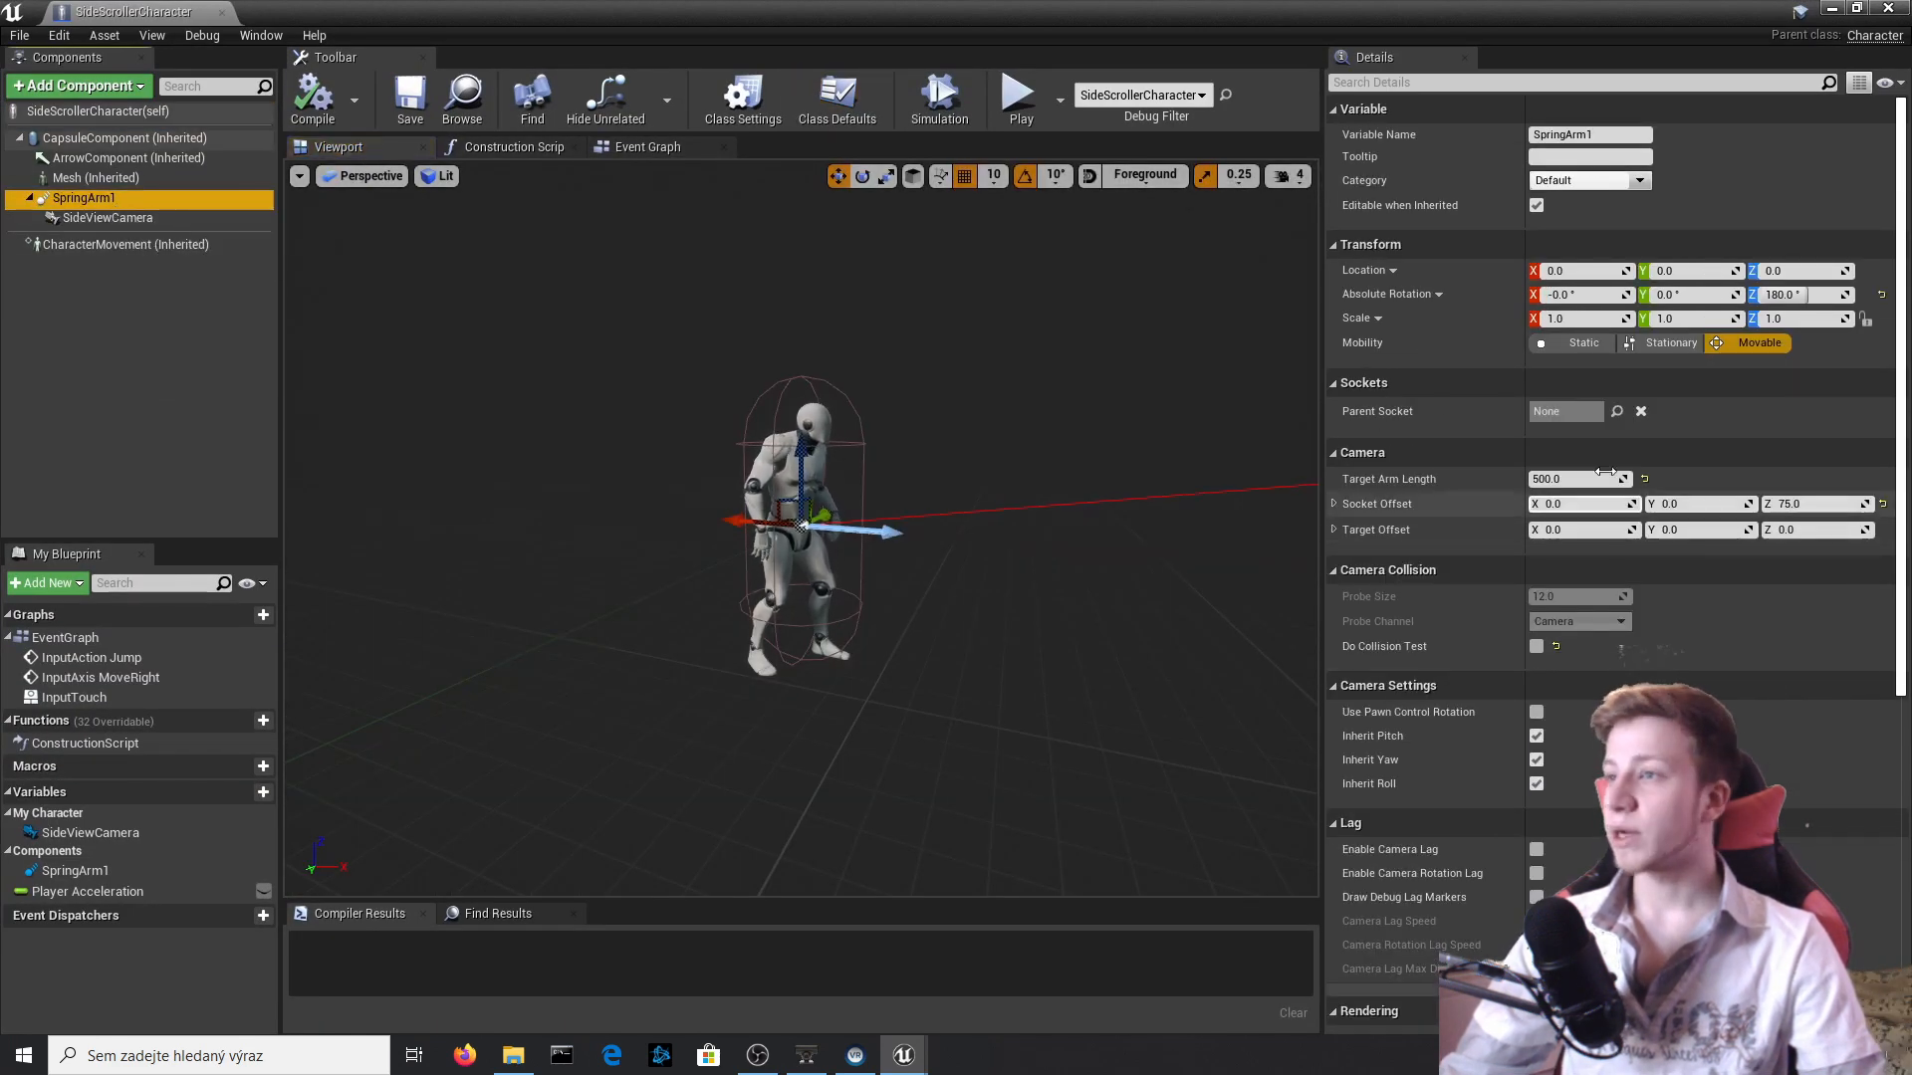
type("700")
key("Return")
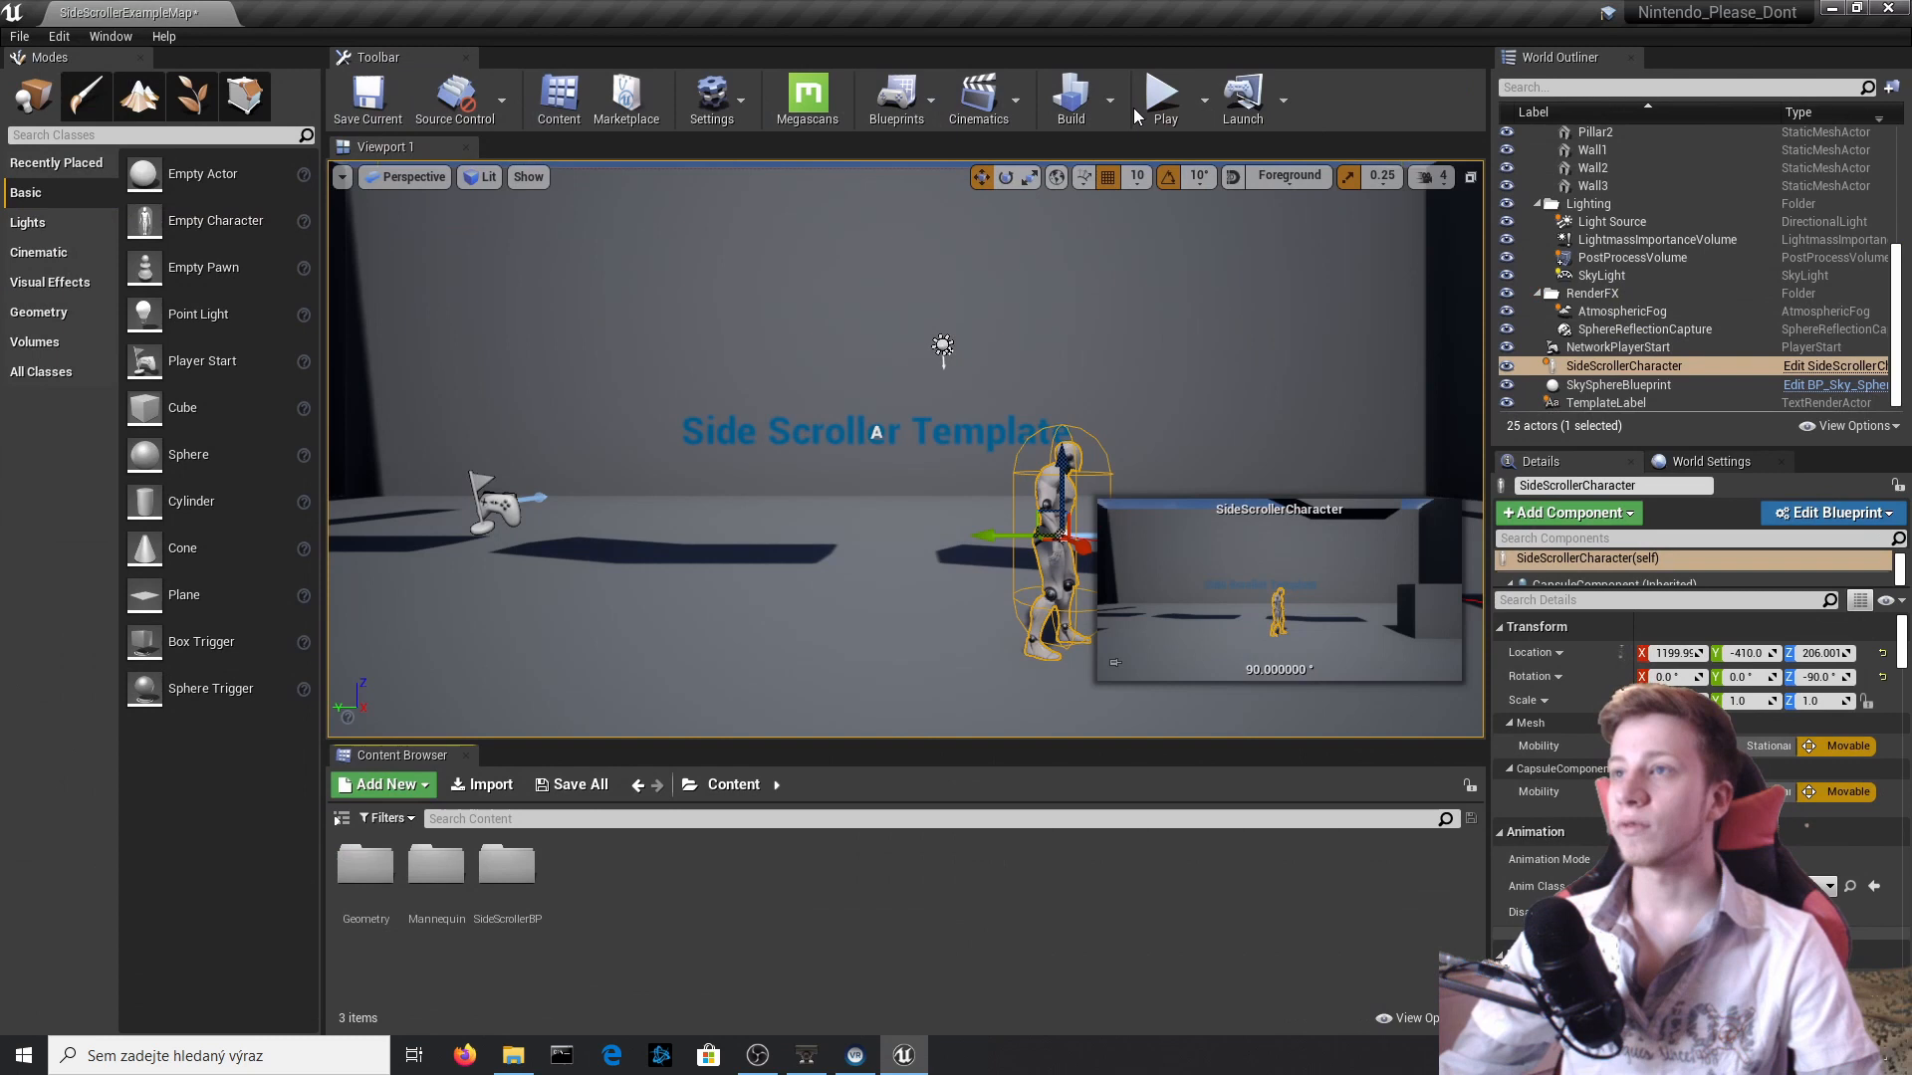
Play-test the level with the longer spring arm, running and jumping to check the camera framing, and stop playing.
left_click(1161, 98)
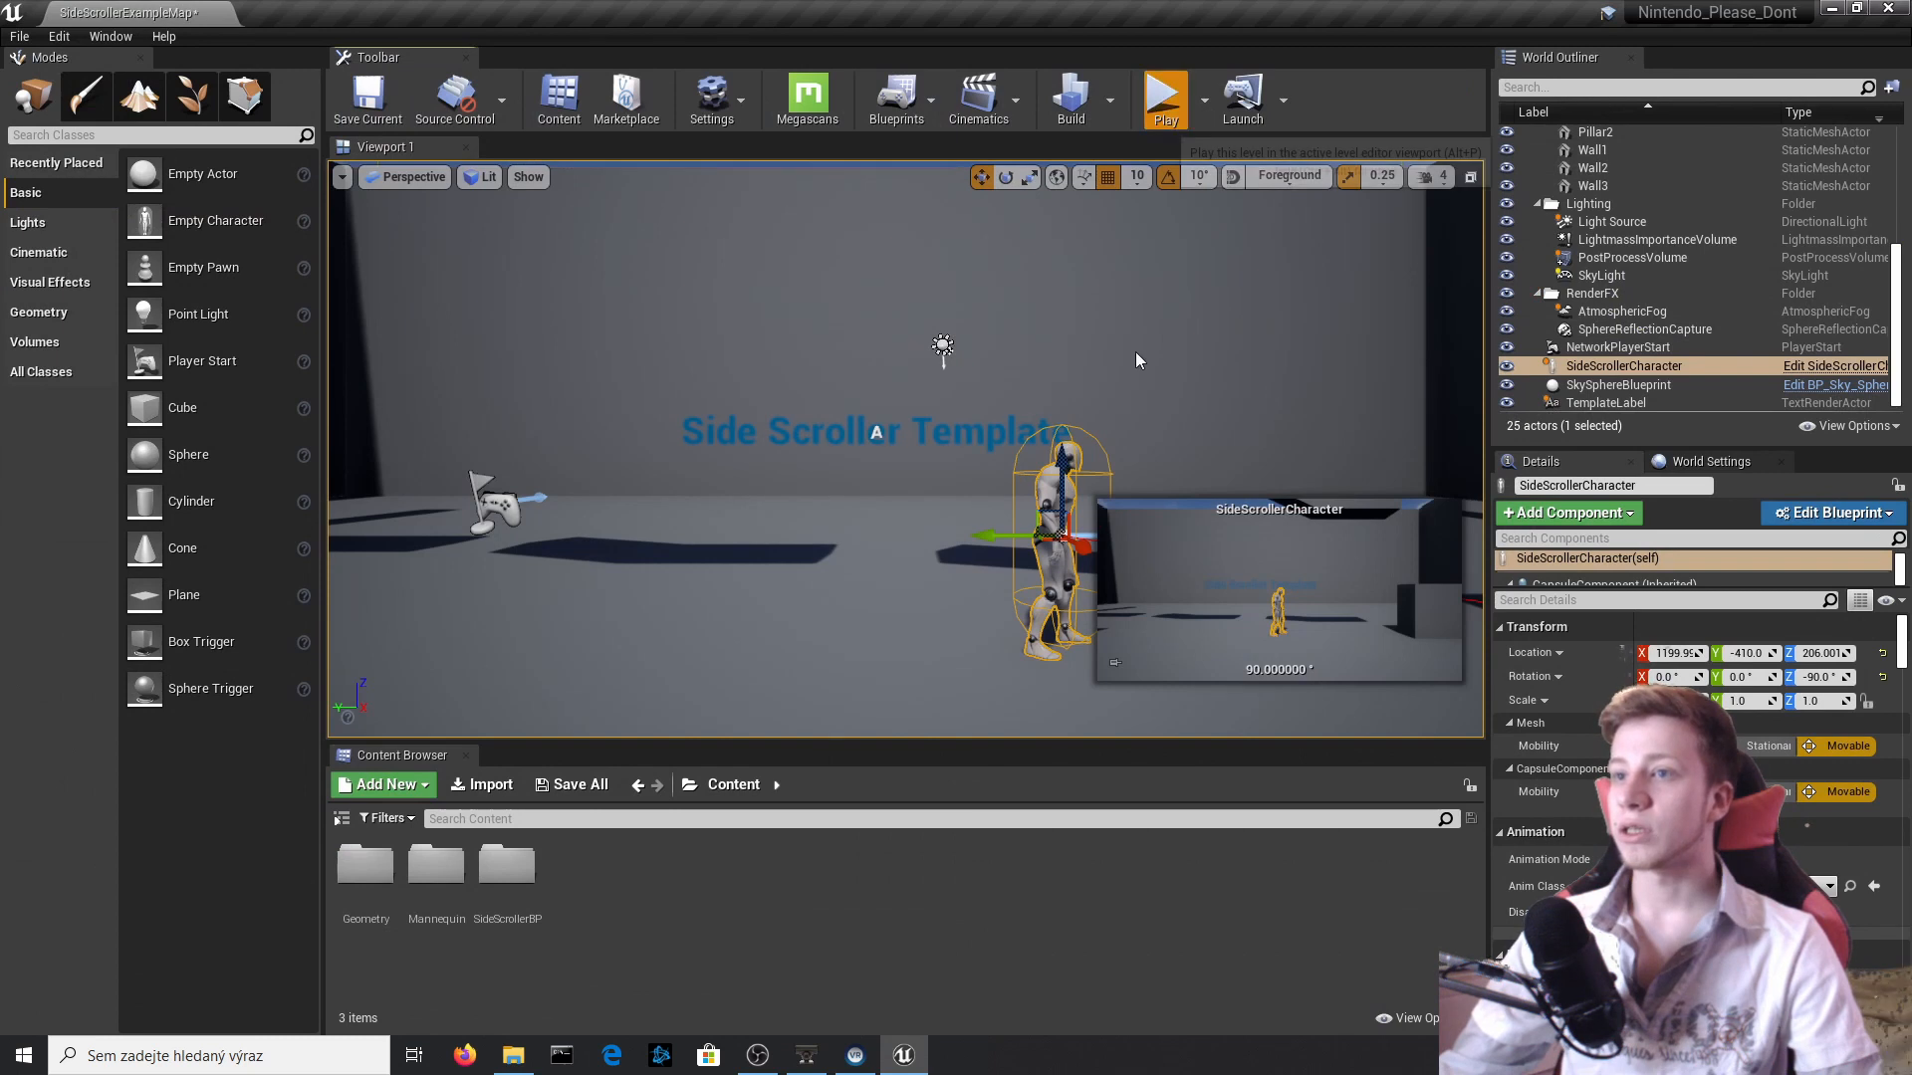
key("d")
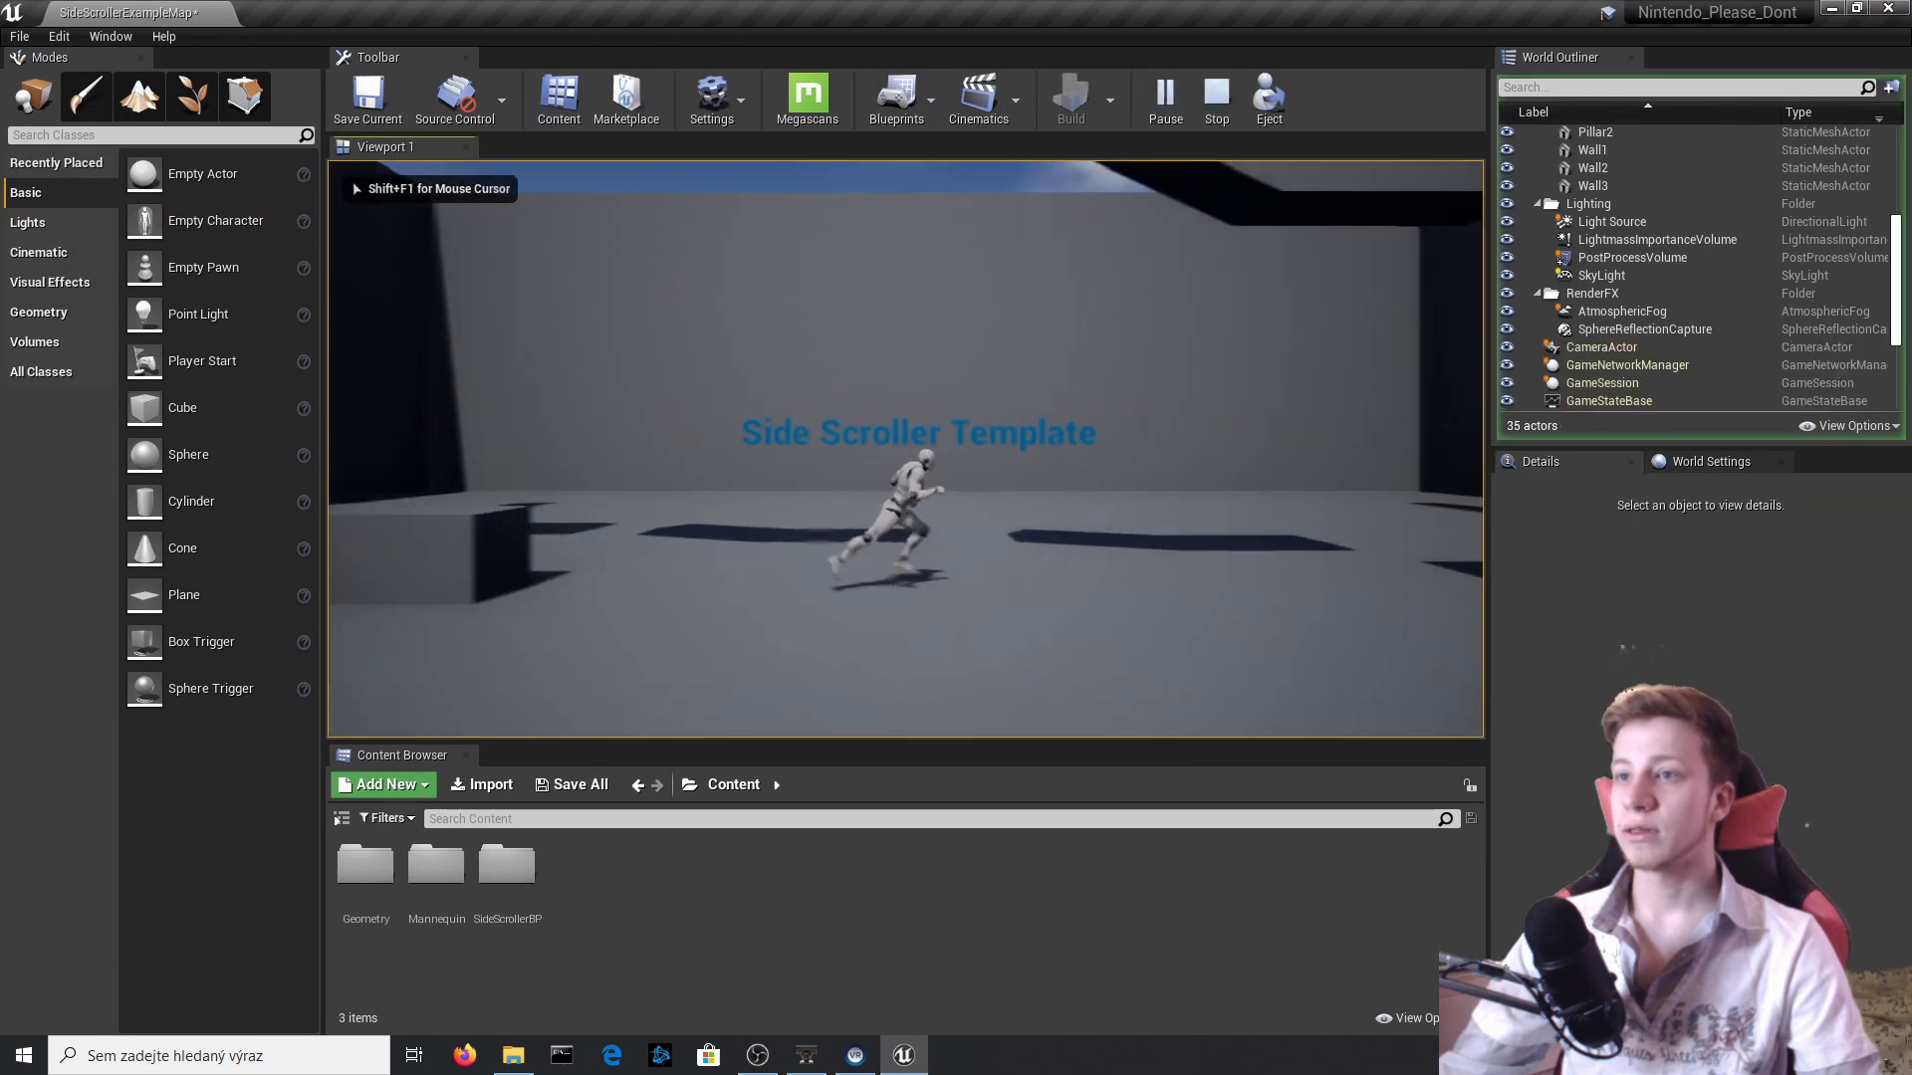
key("a")
key("space")
key("d")
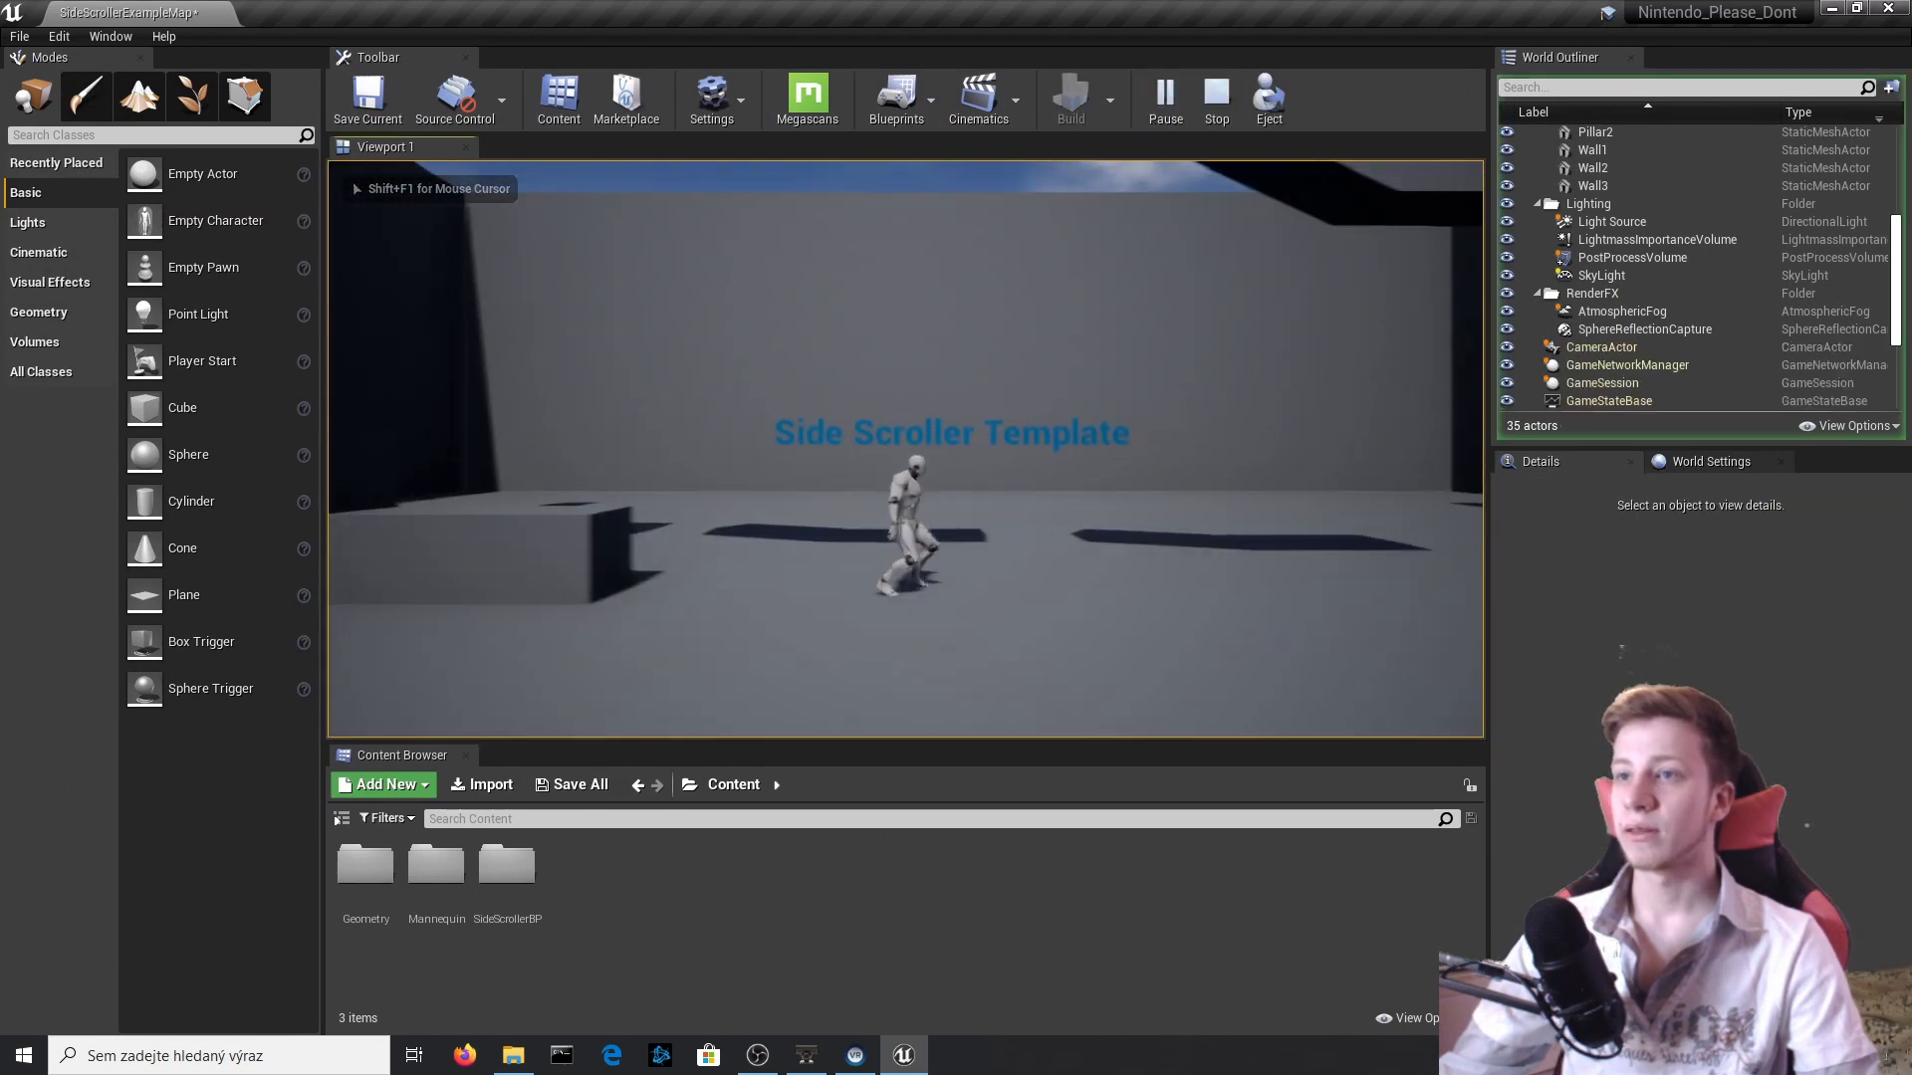
key("Escape")
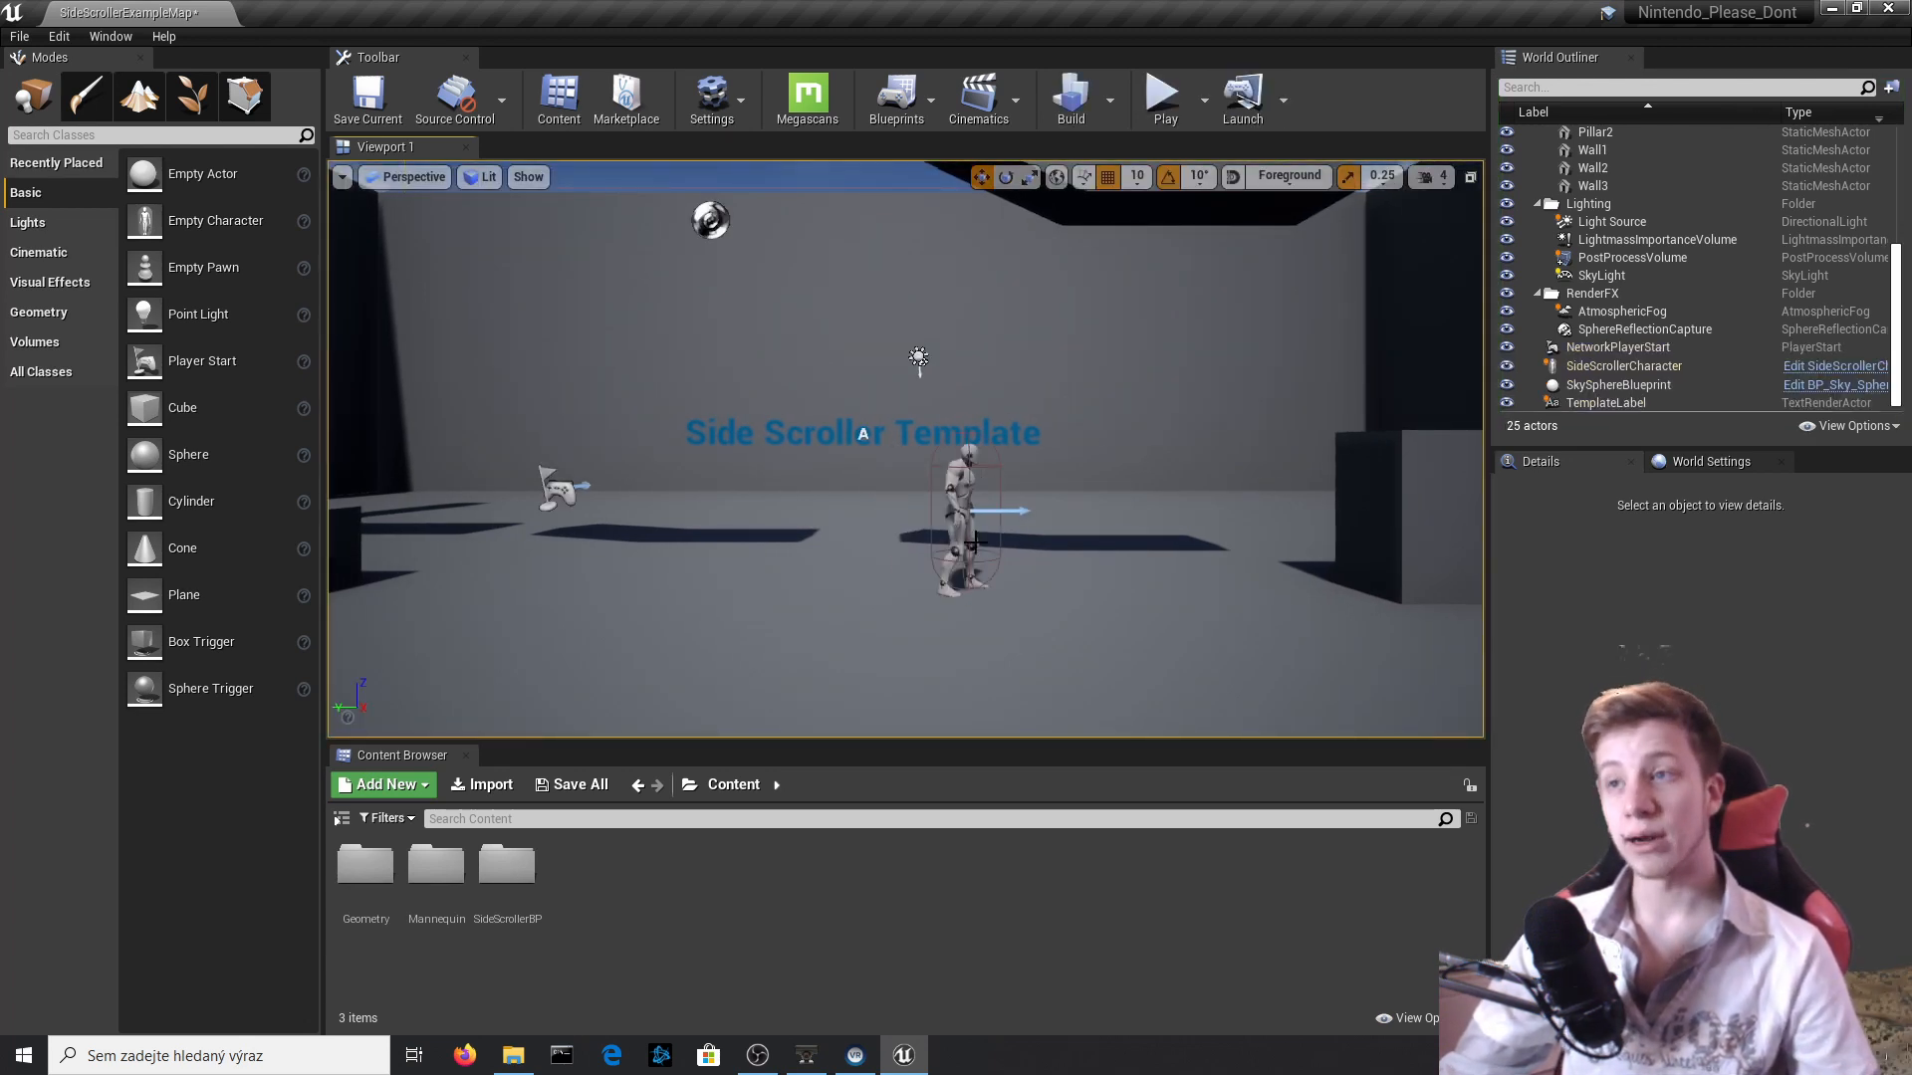
Set the SideViewCamera's Projection Mode to Orthographic in the SideScrollerCharacter blueprint, compile it and briefly play the level.
left_click(980, 466)
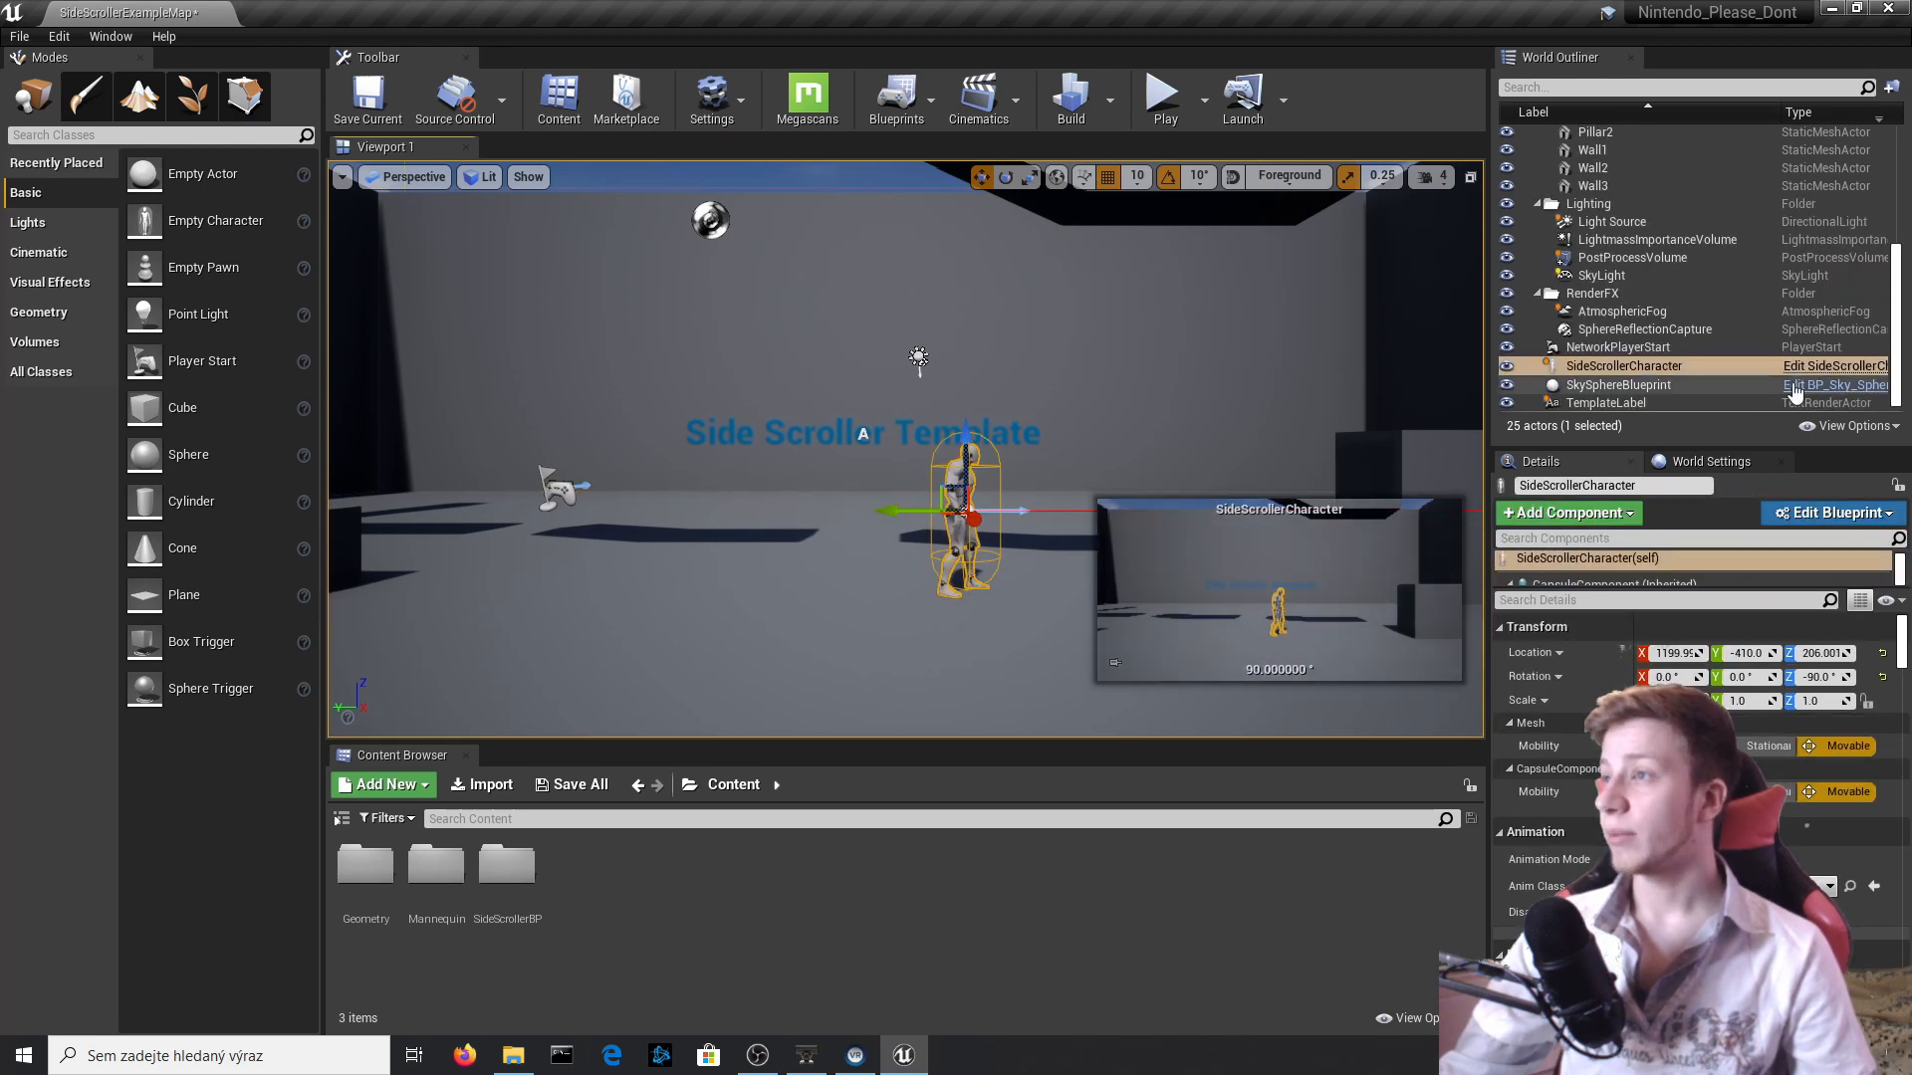
left_click(1807, 368)
left_click(107, 203)
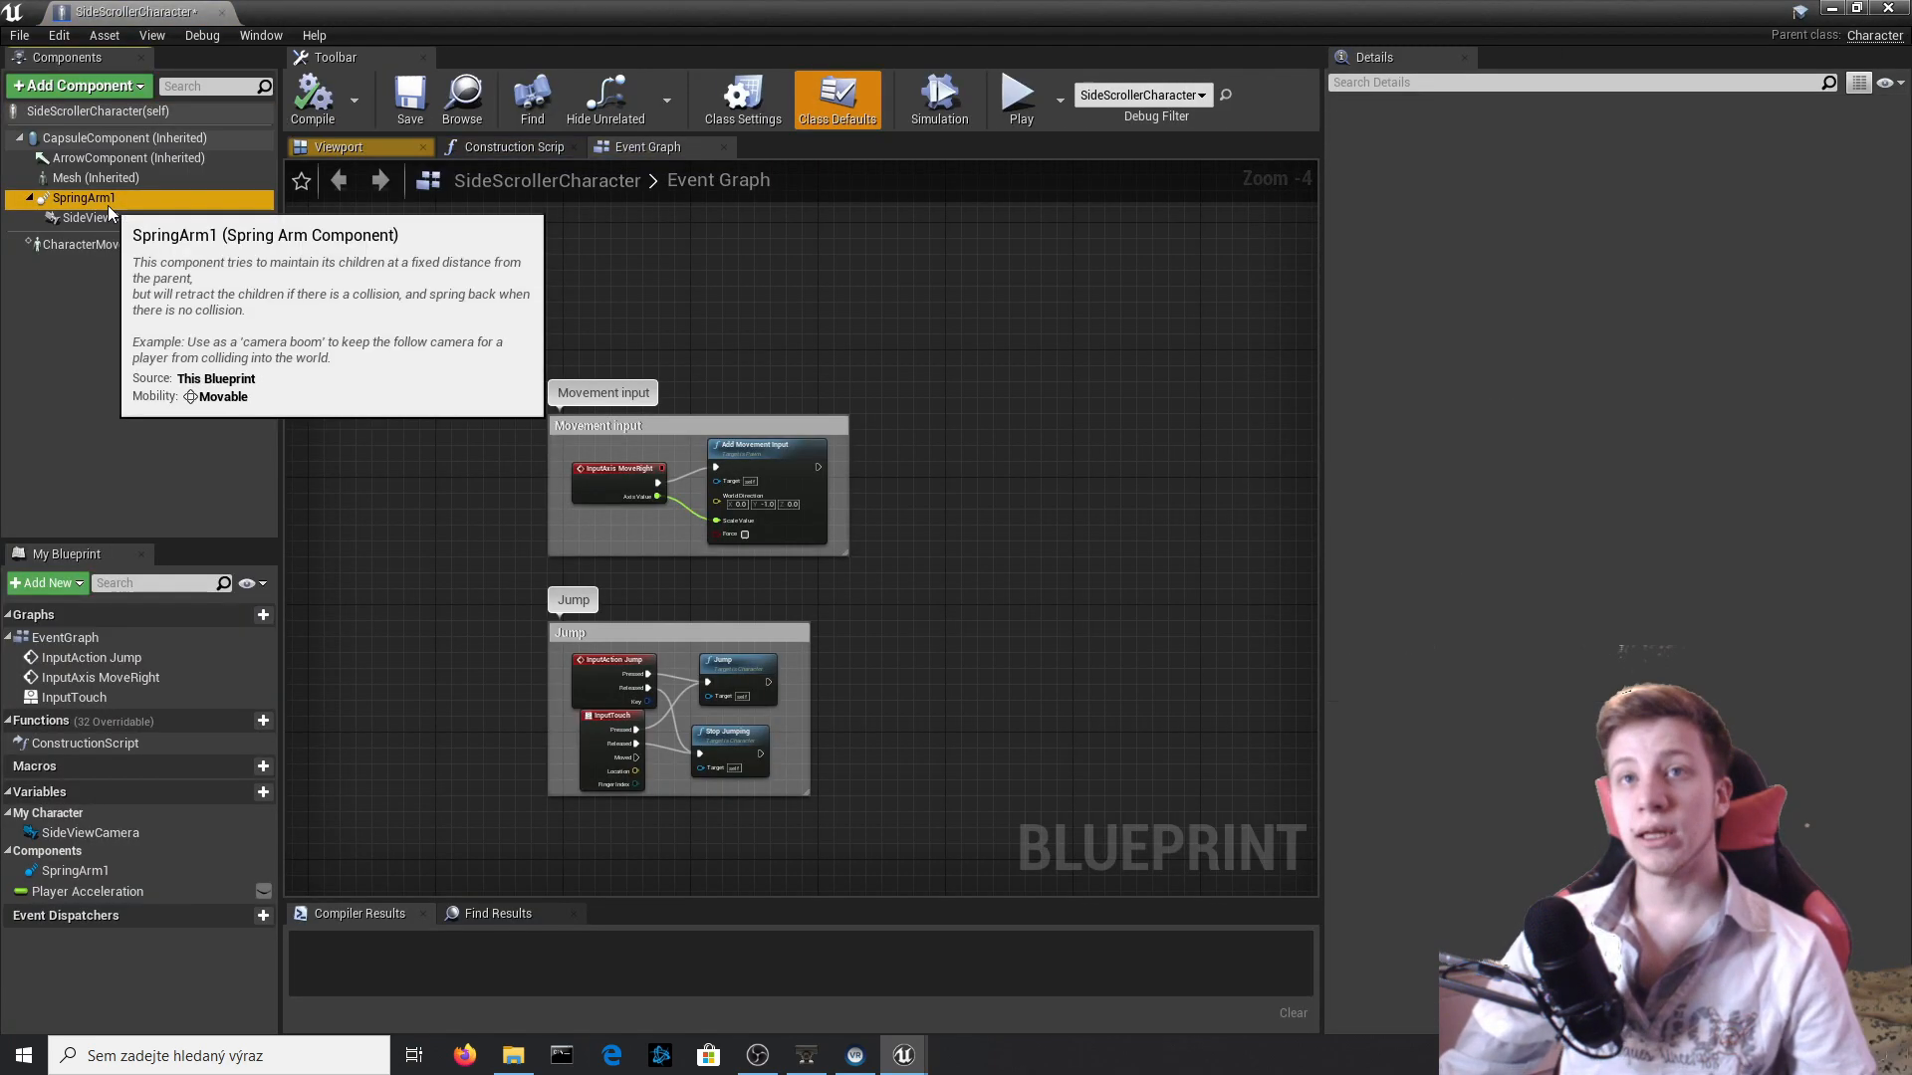
left_click(98, 216)
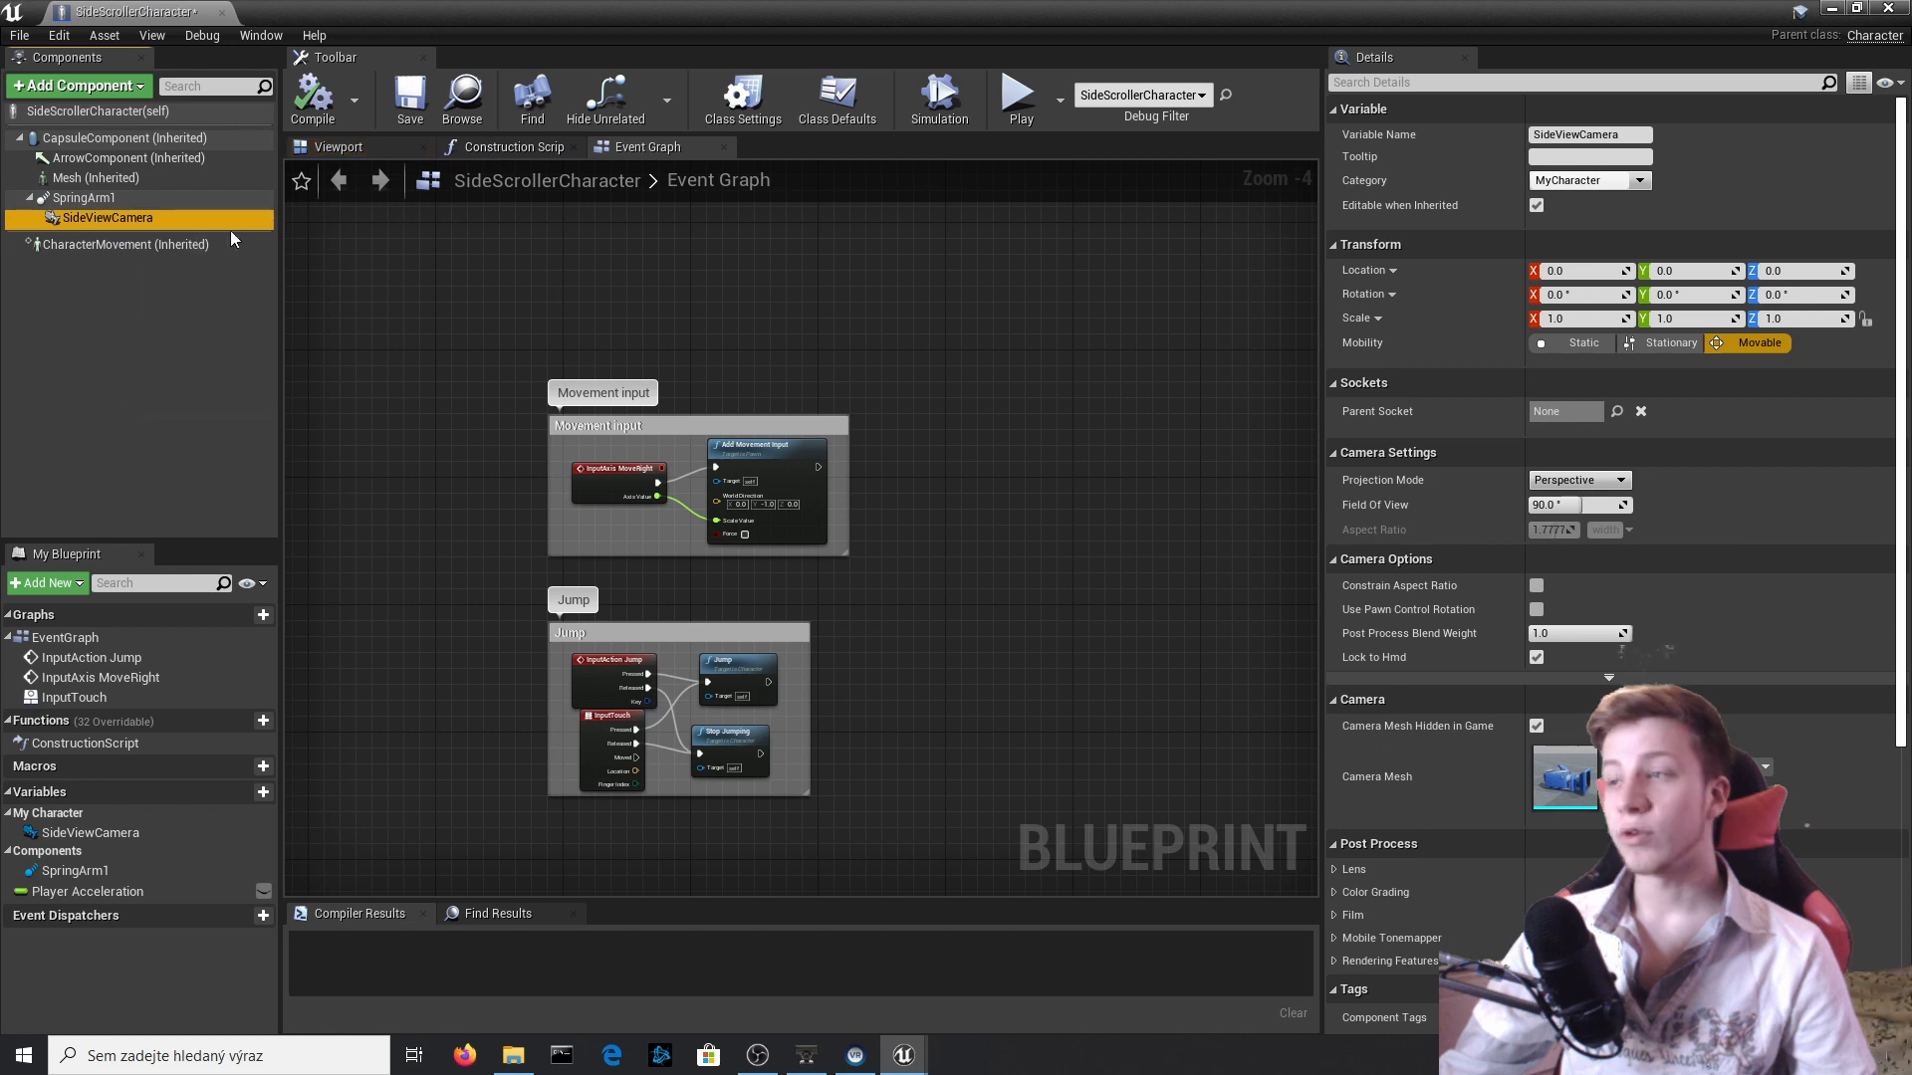
left_click(1579, 480)
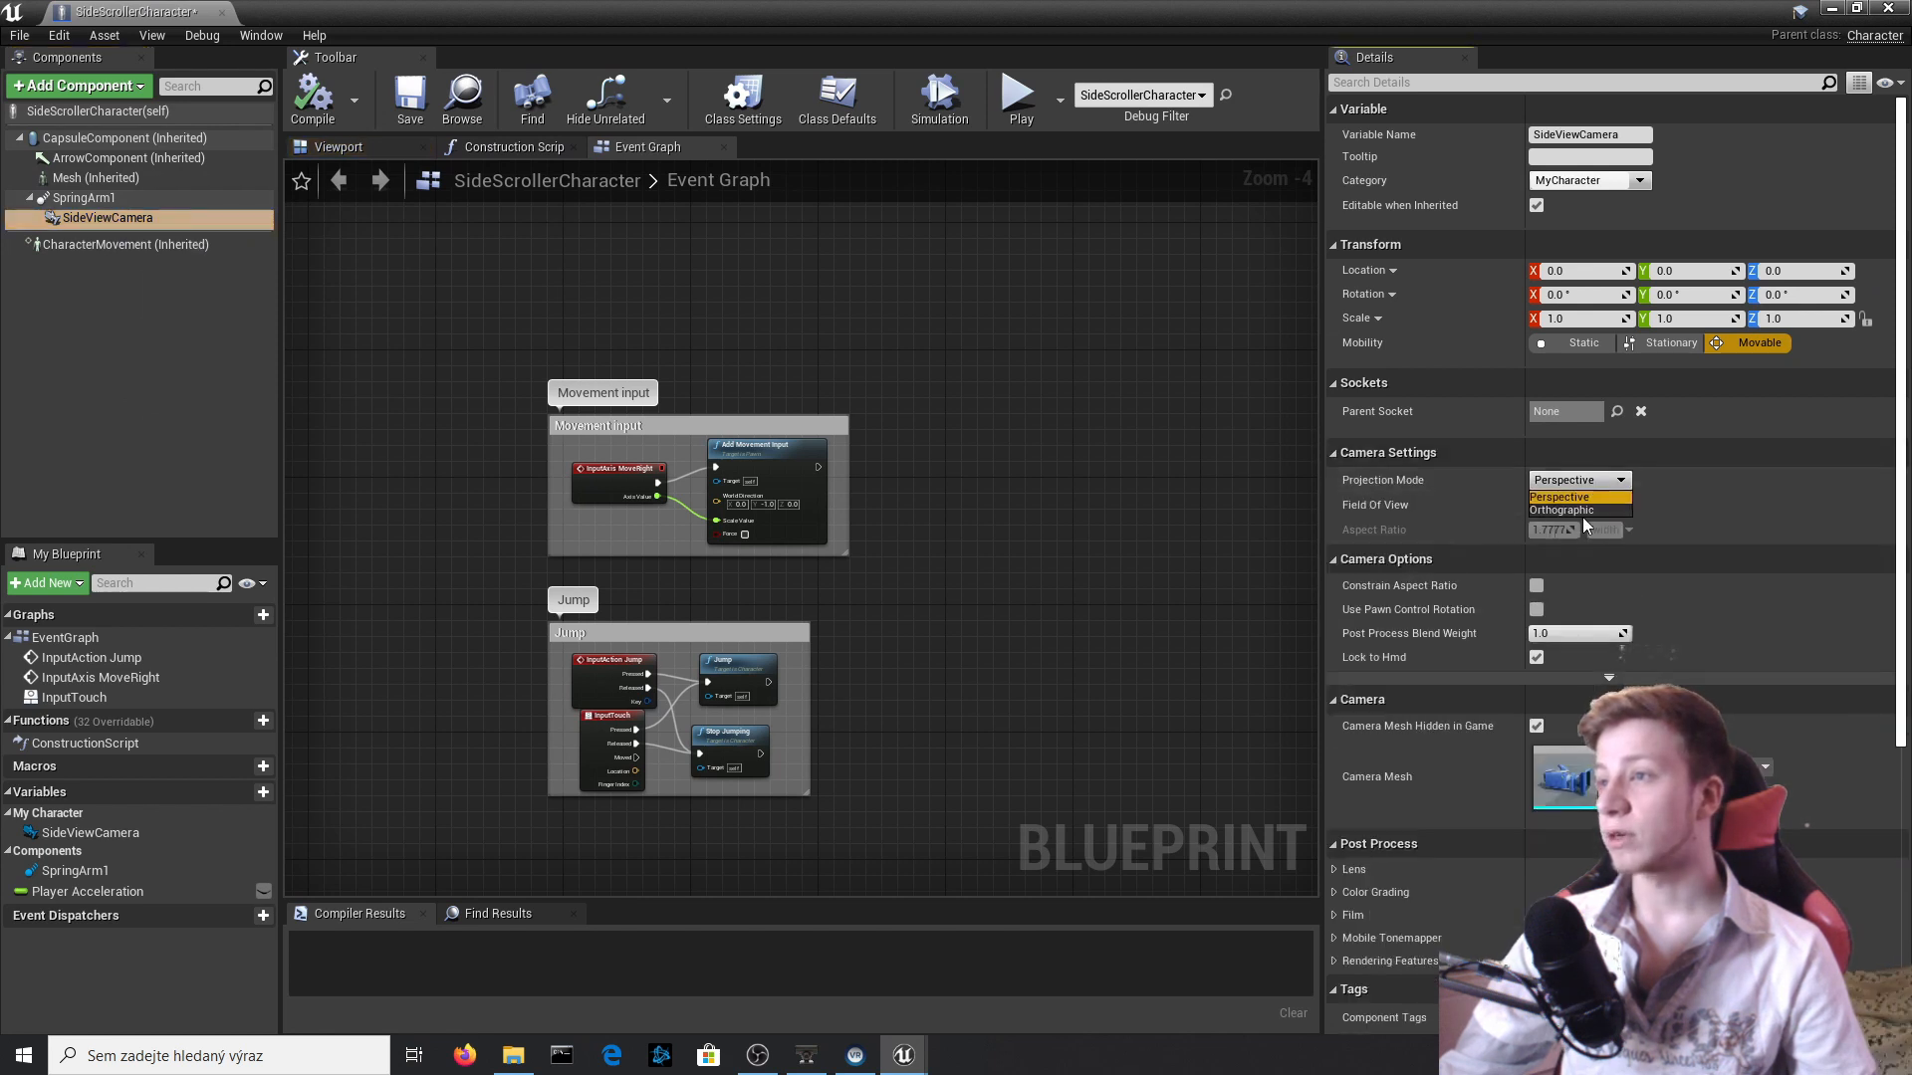
left_click(1583, 510)
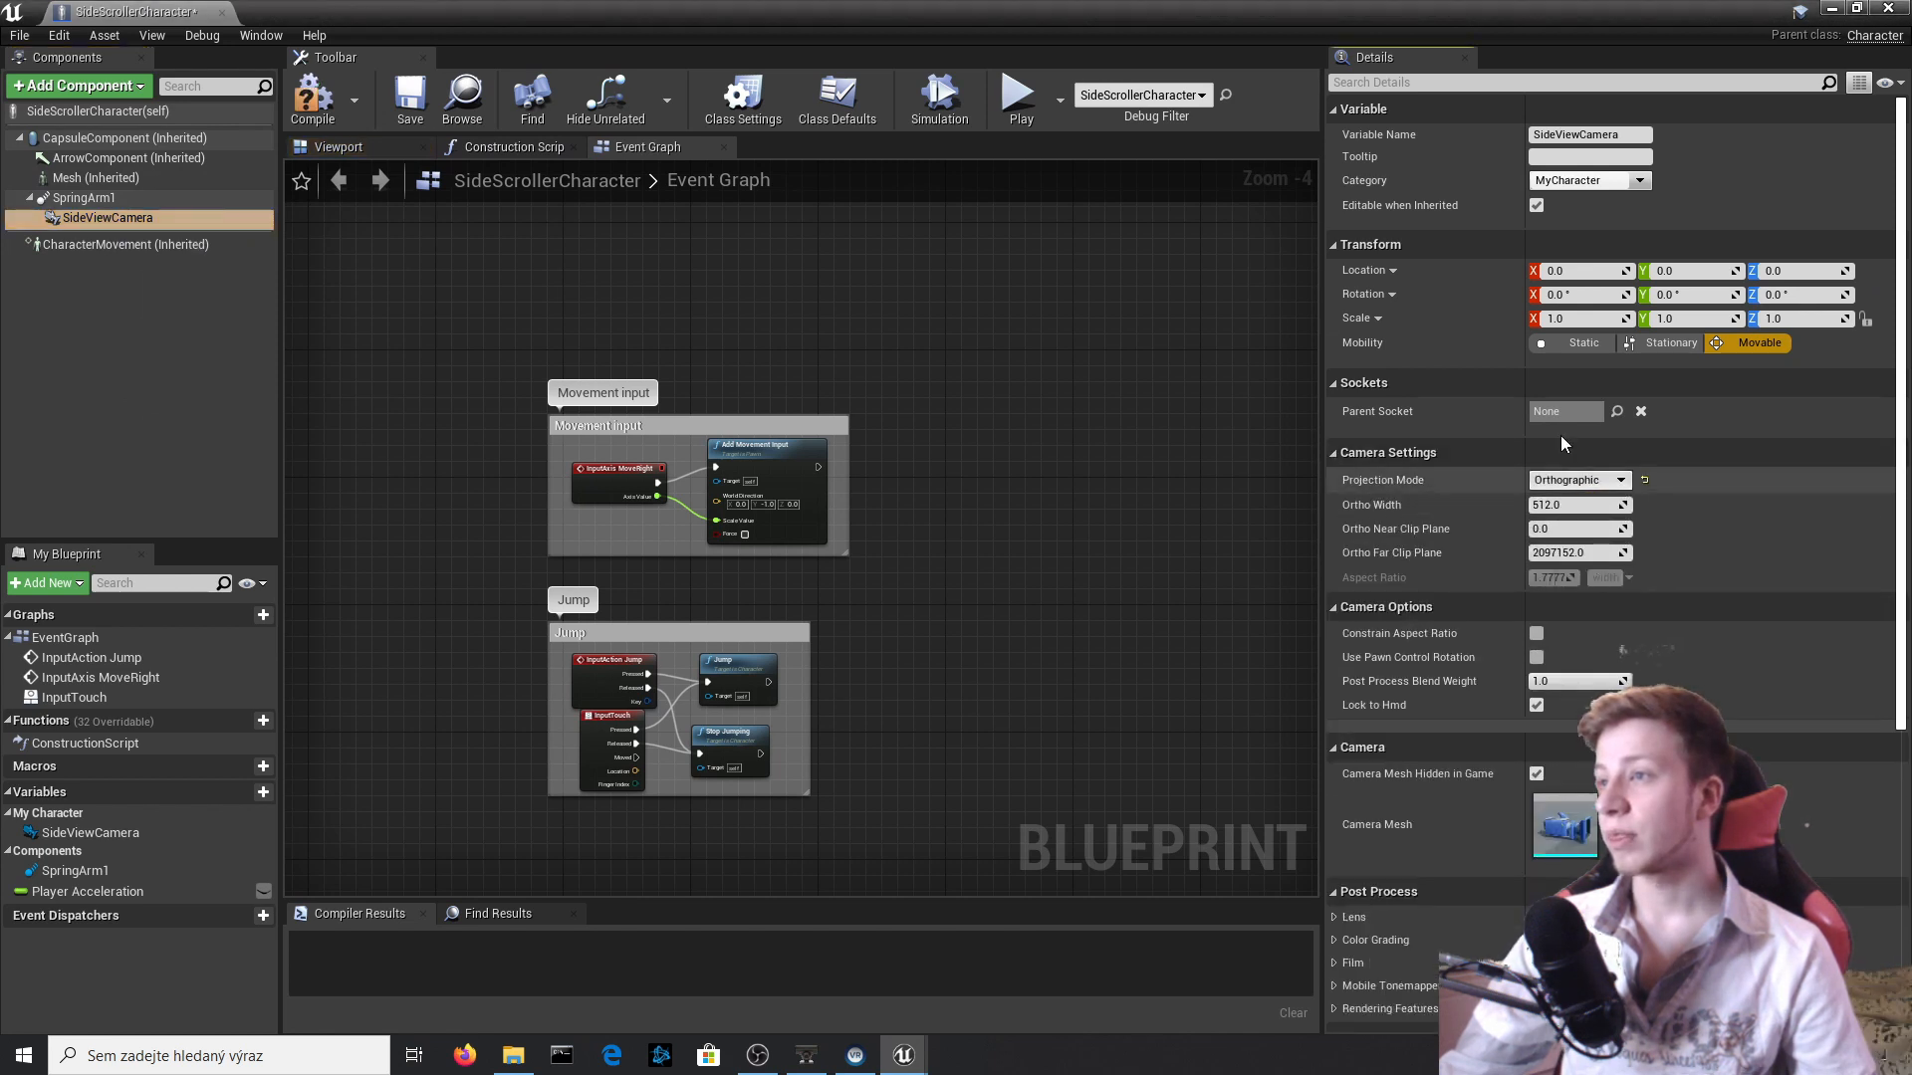
left_click(325, 105)
left_click(1833, 9)
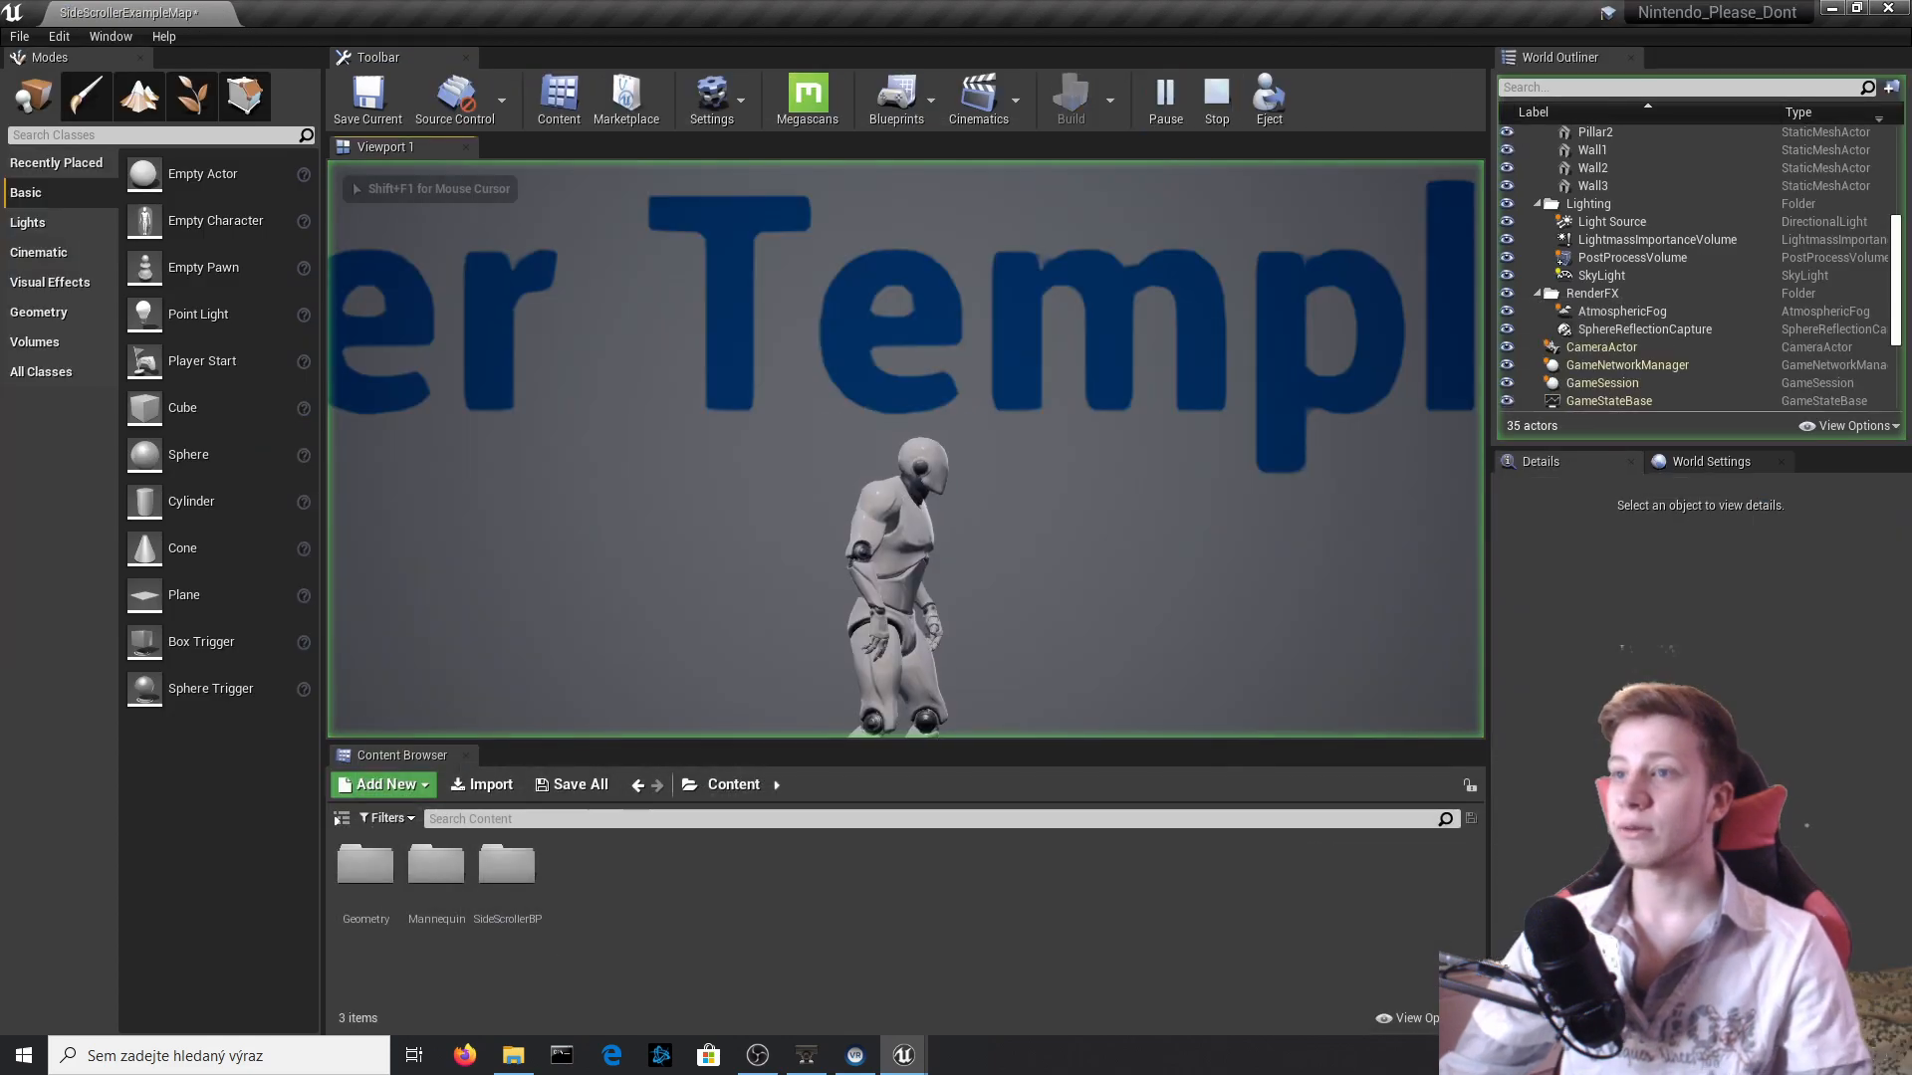
key("Escape")
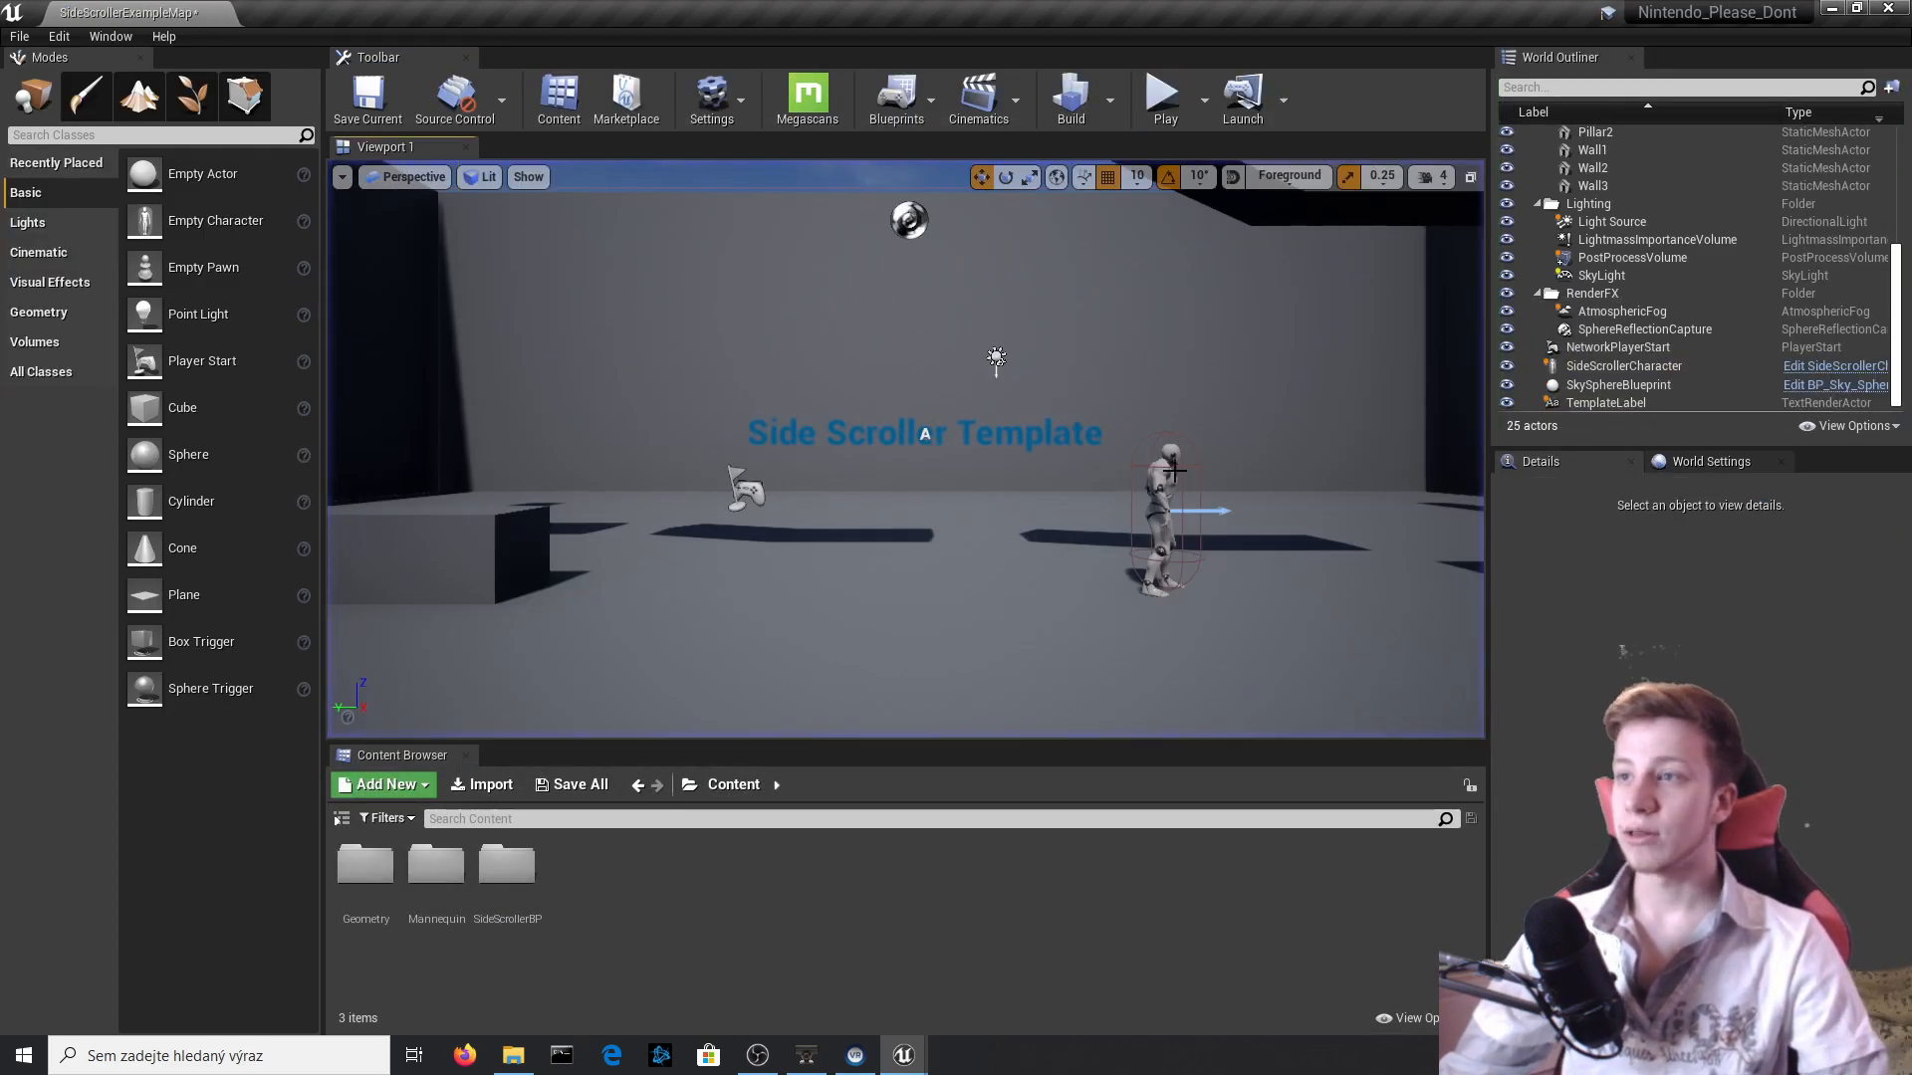
Reopen the SideScrollerCharacter blueprint, set the SideViewCamera's Ortho Width to 1500 and compile.
left_click(1169, 484)
left_click(1800, 367)
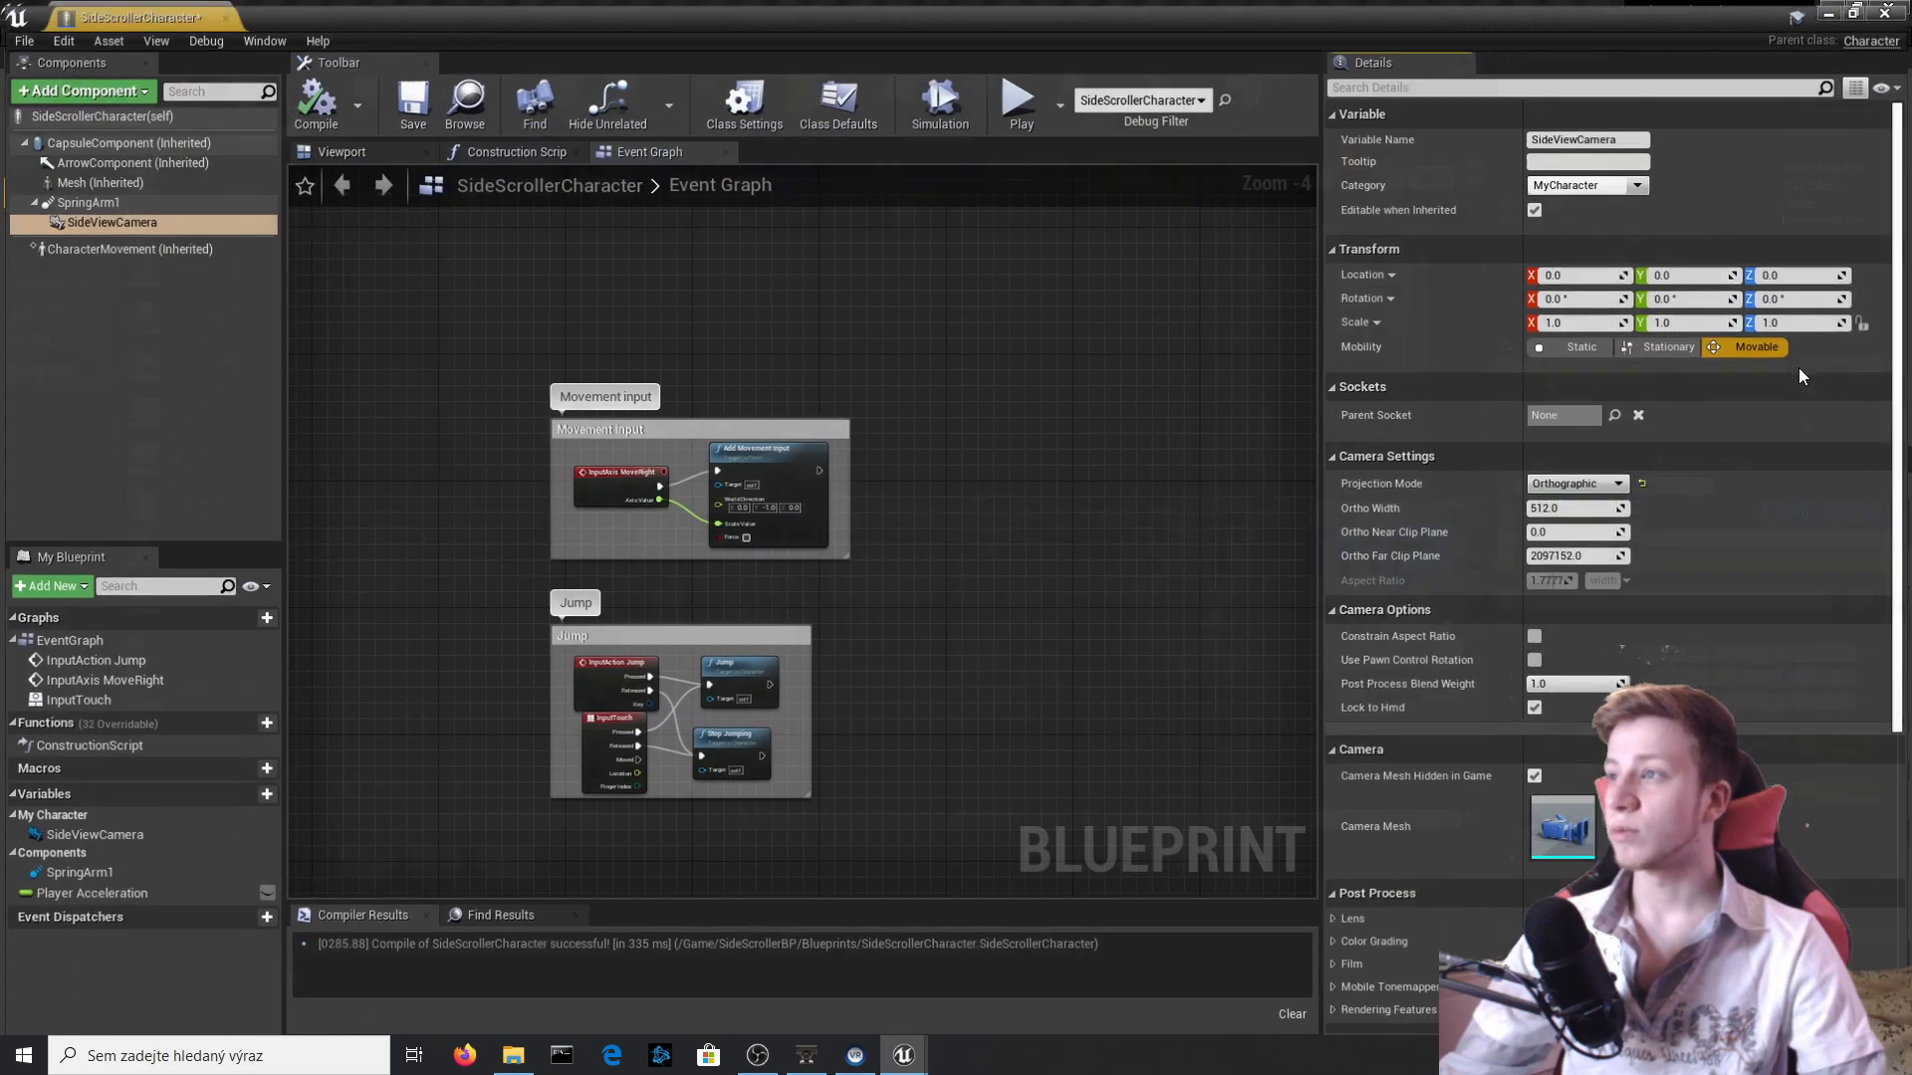
left_click(1558, 506)
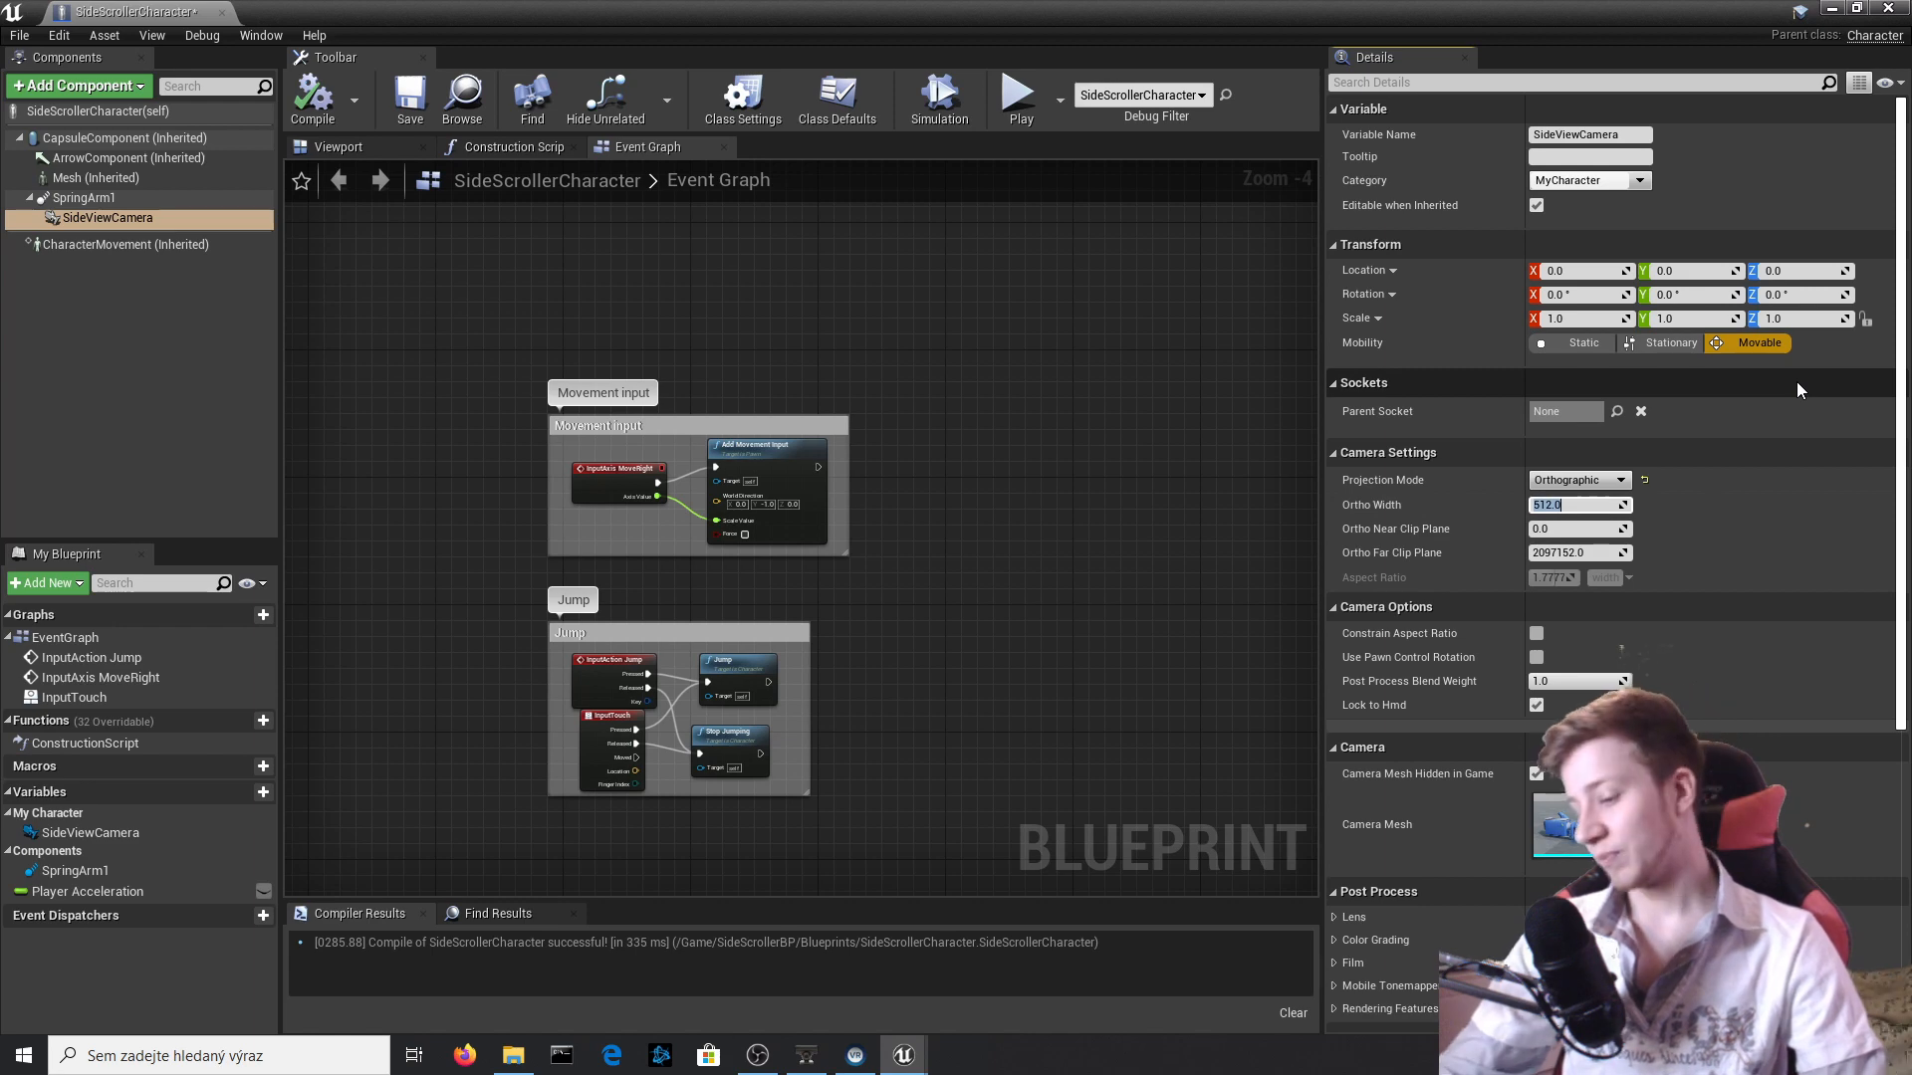
key("Return")
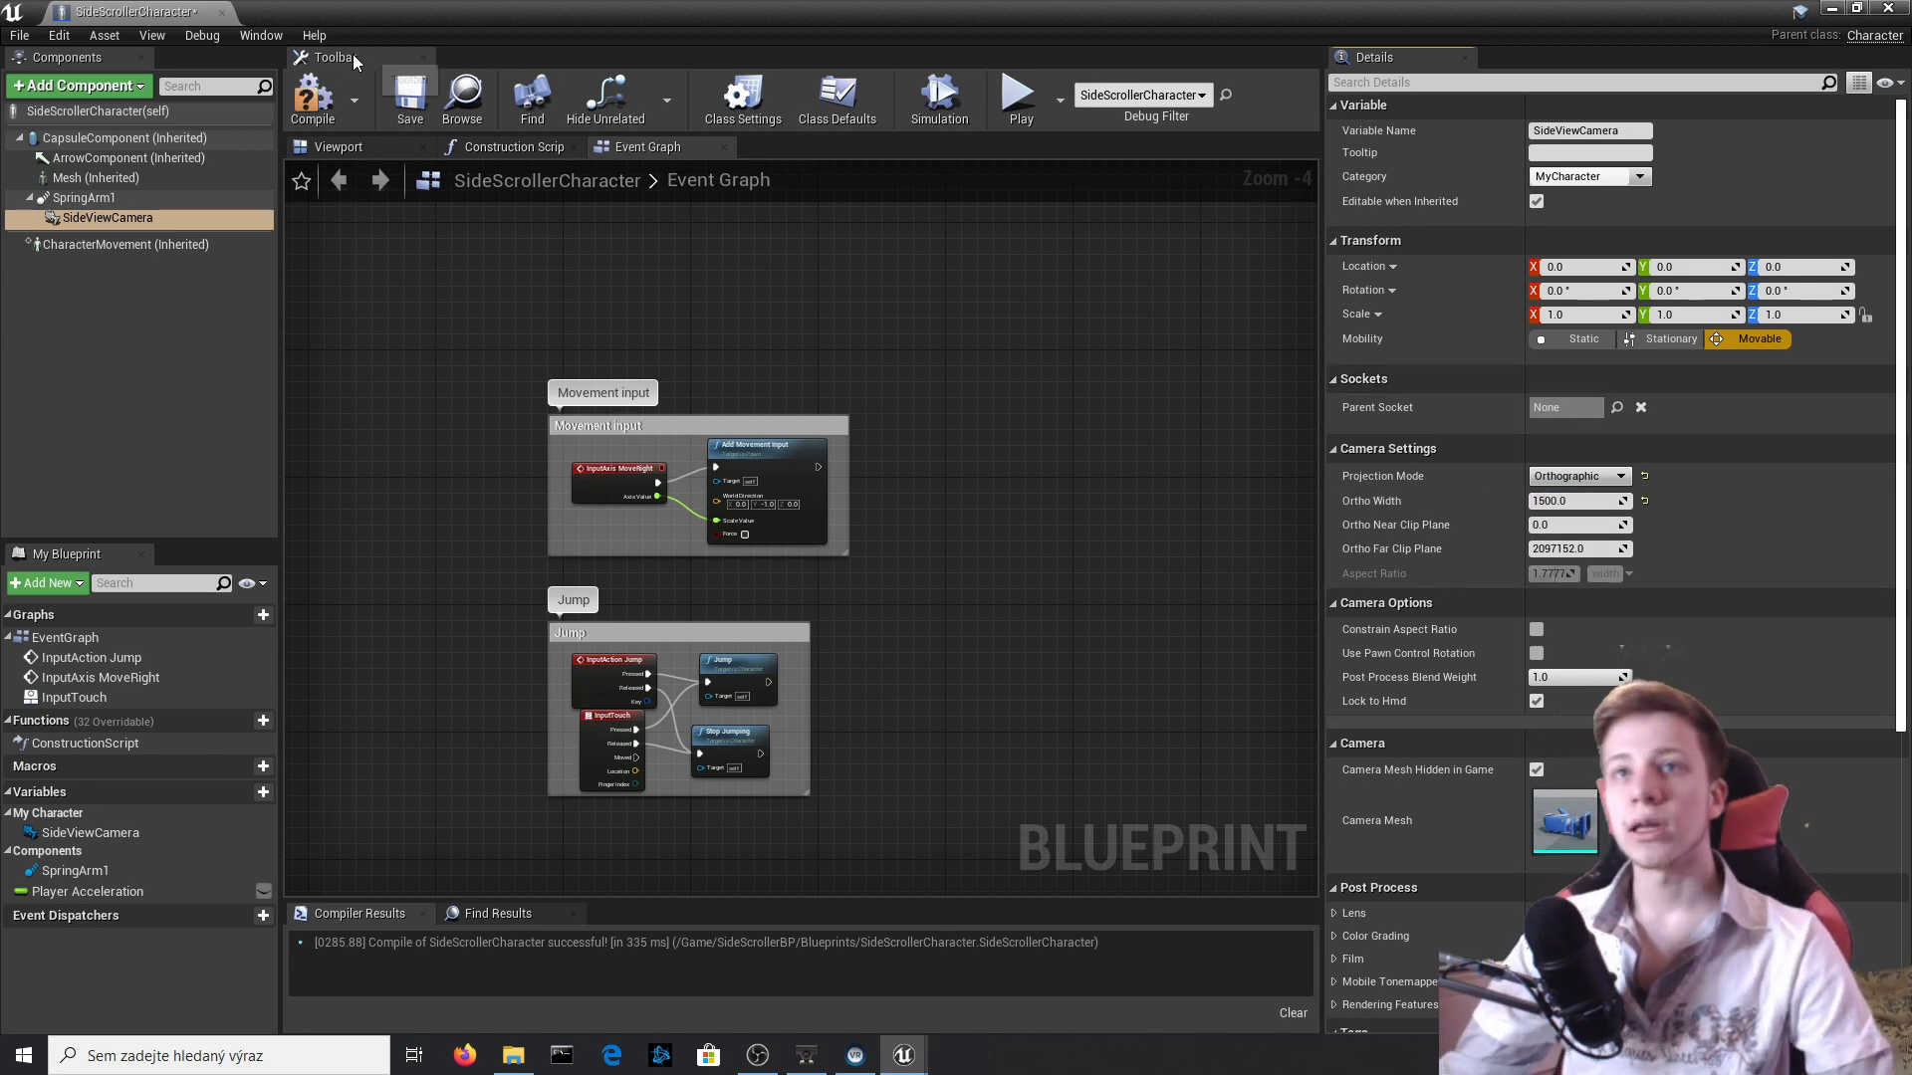
left_click(317, 107)
left_click(1900, 8)
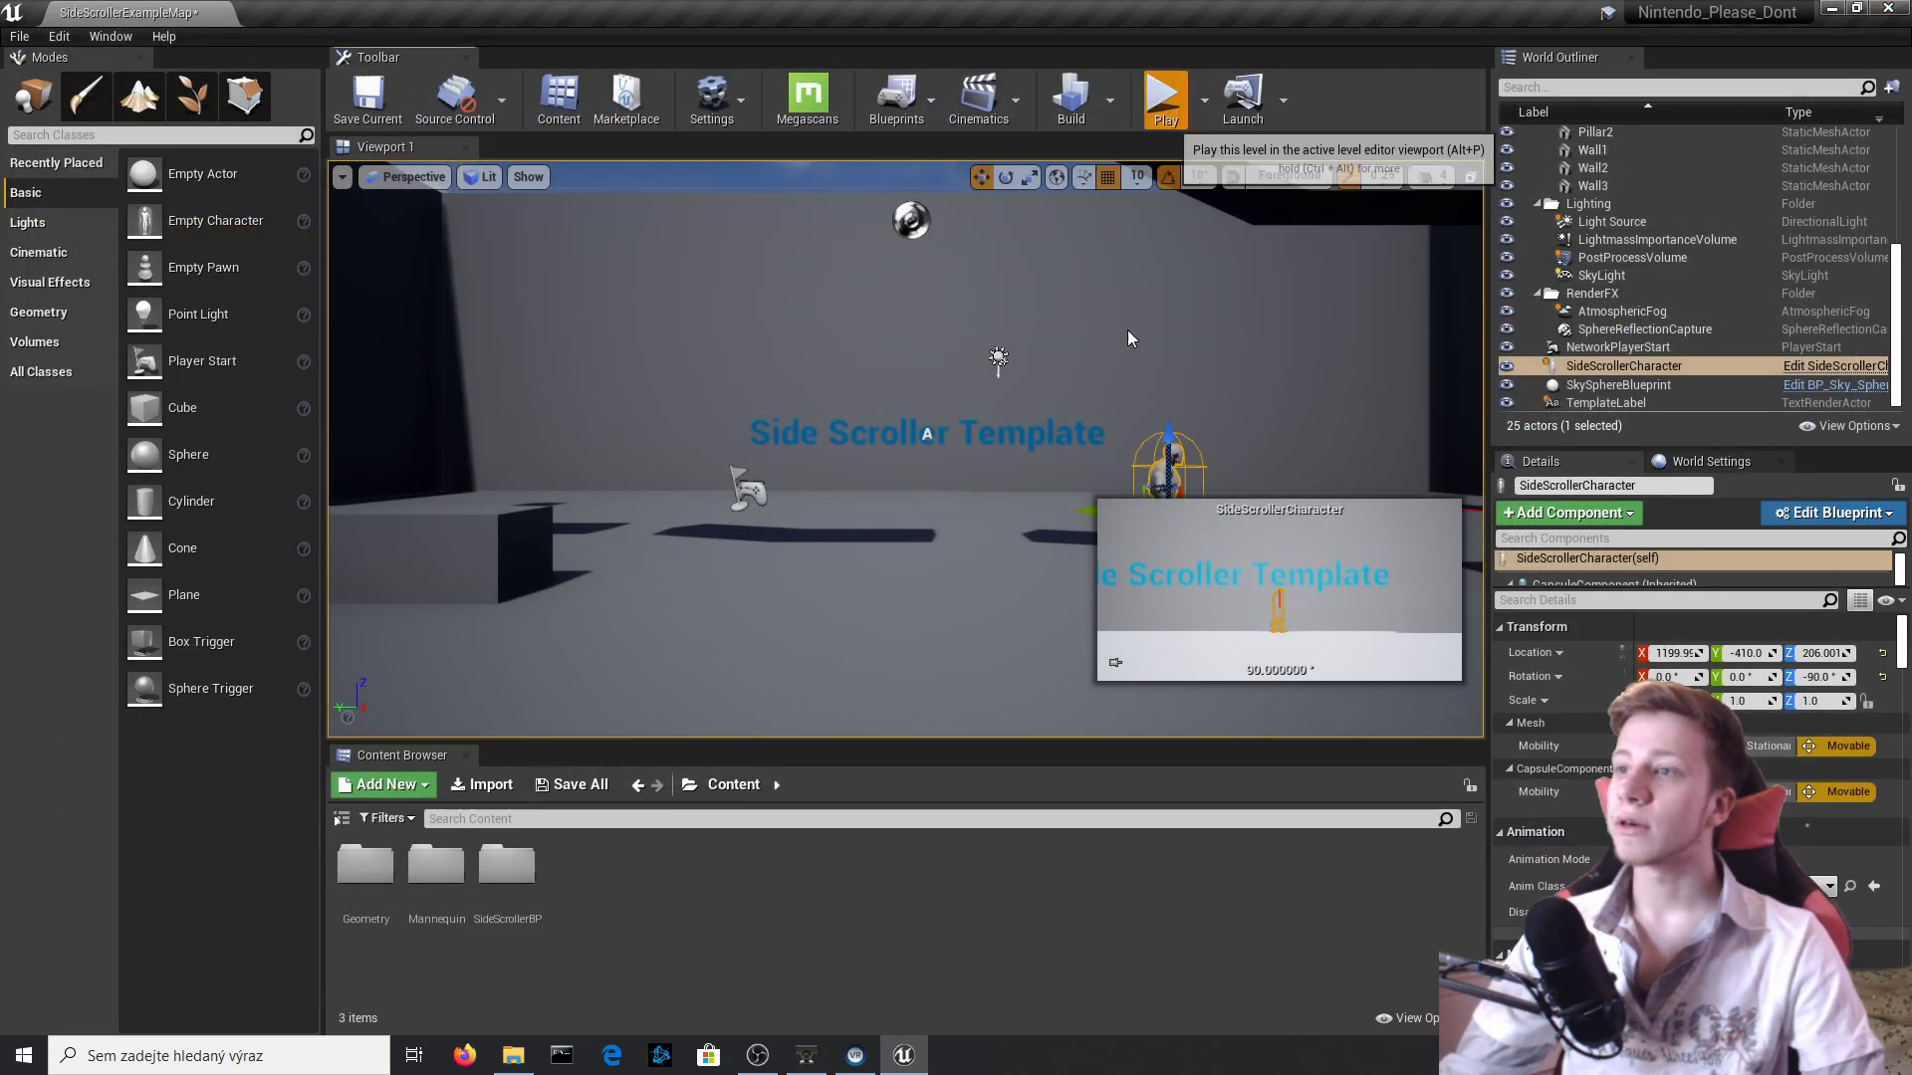
Play-test the level with the widened orthographic camera, running and jumping past the title text, and end the session.
left_click(1161, 94)
key("space")
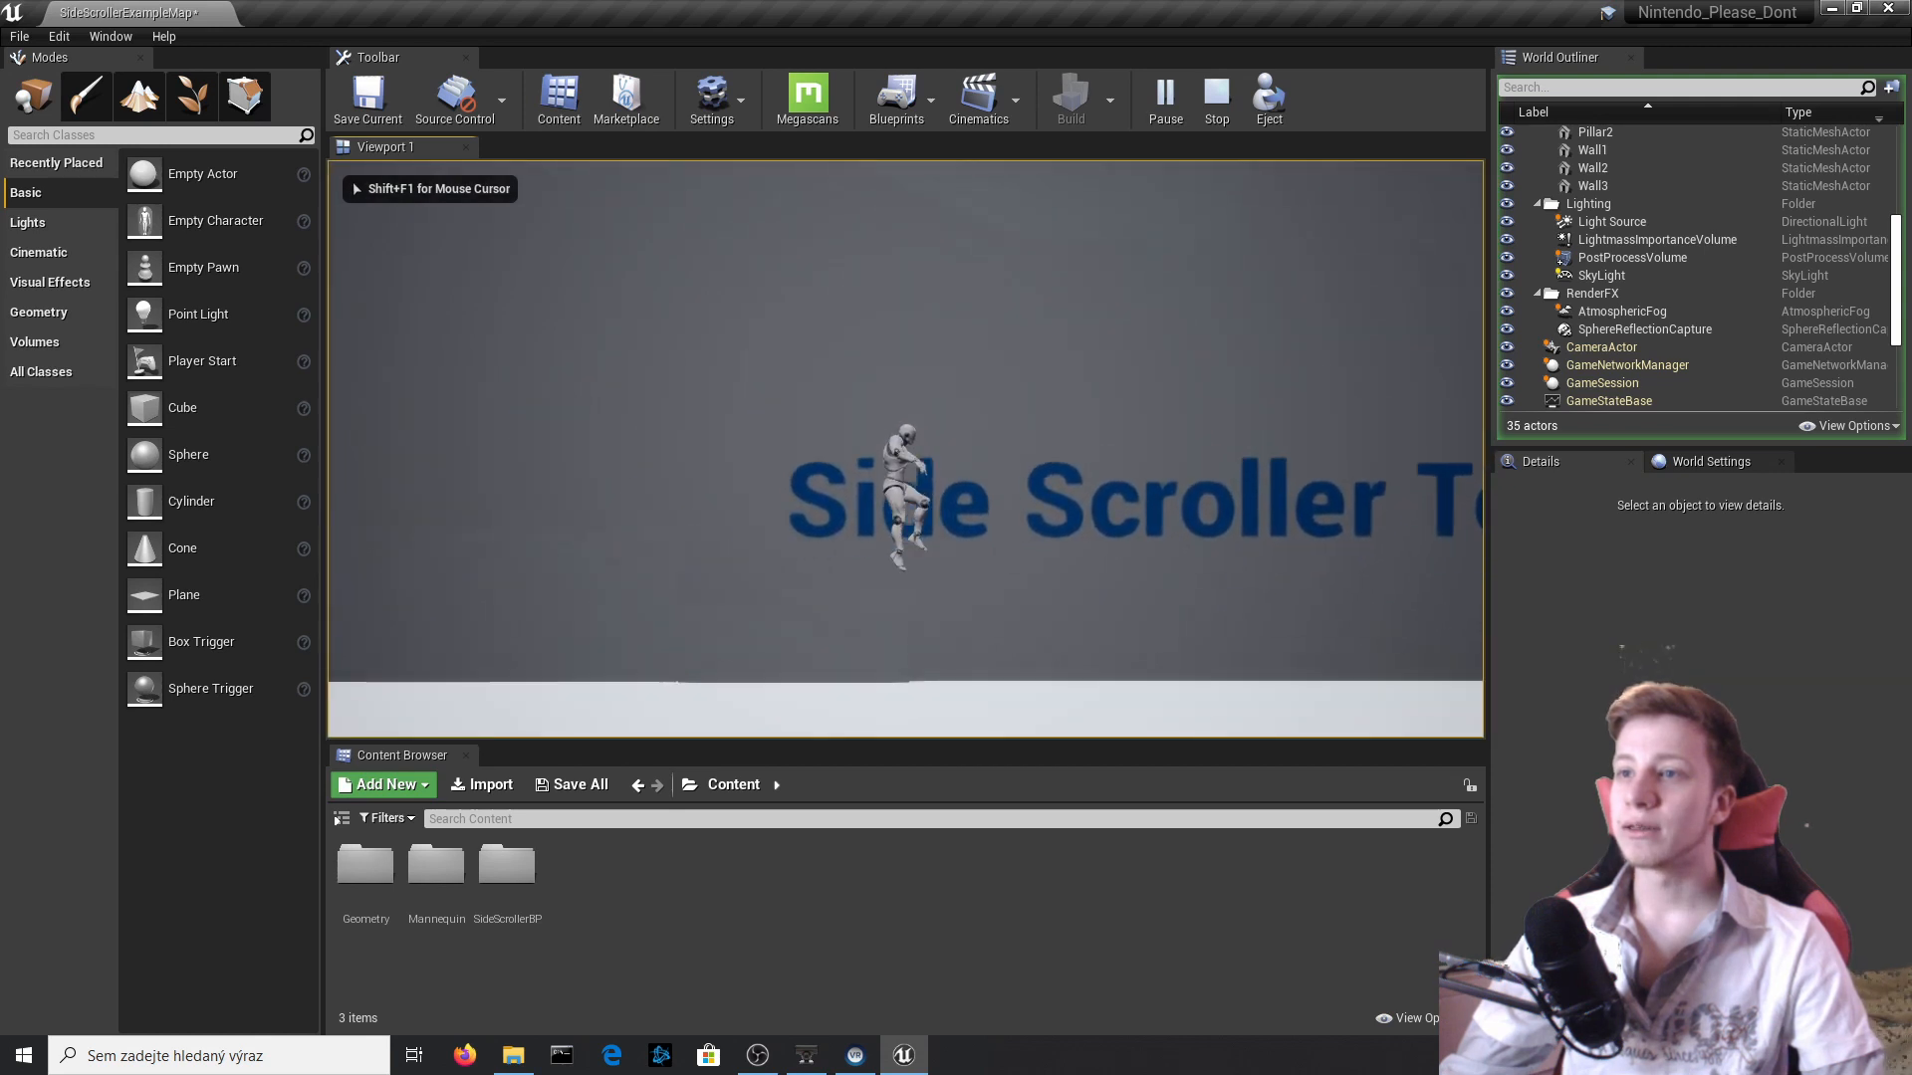
key("space")
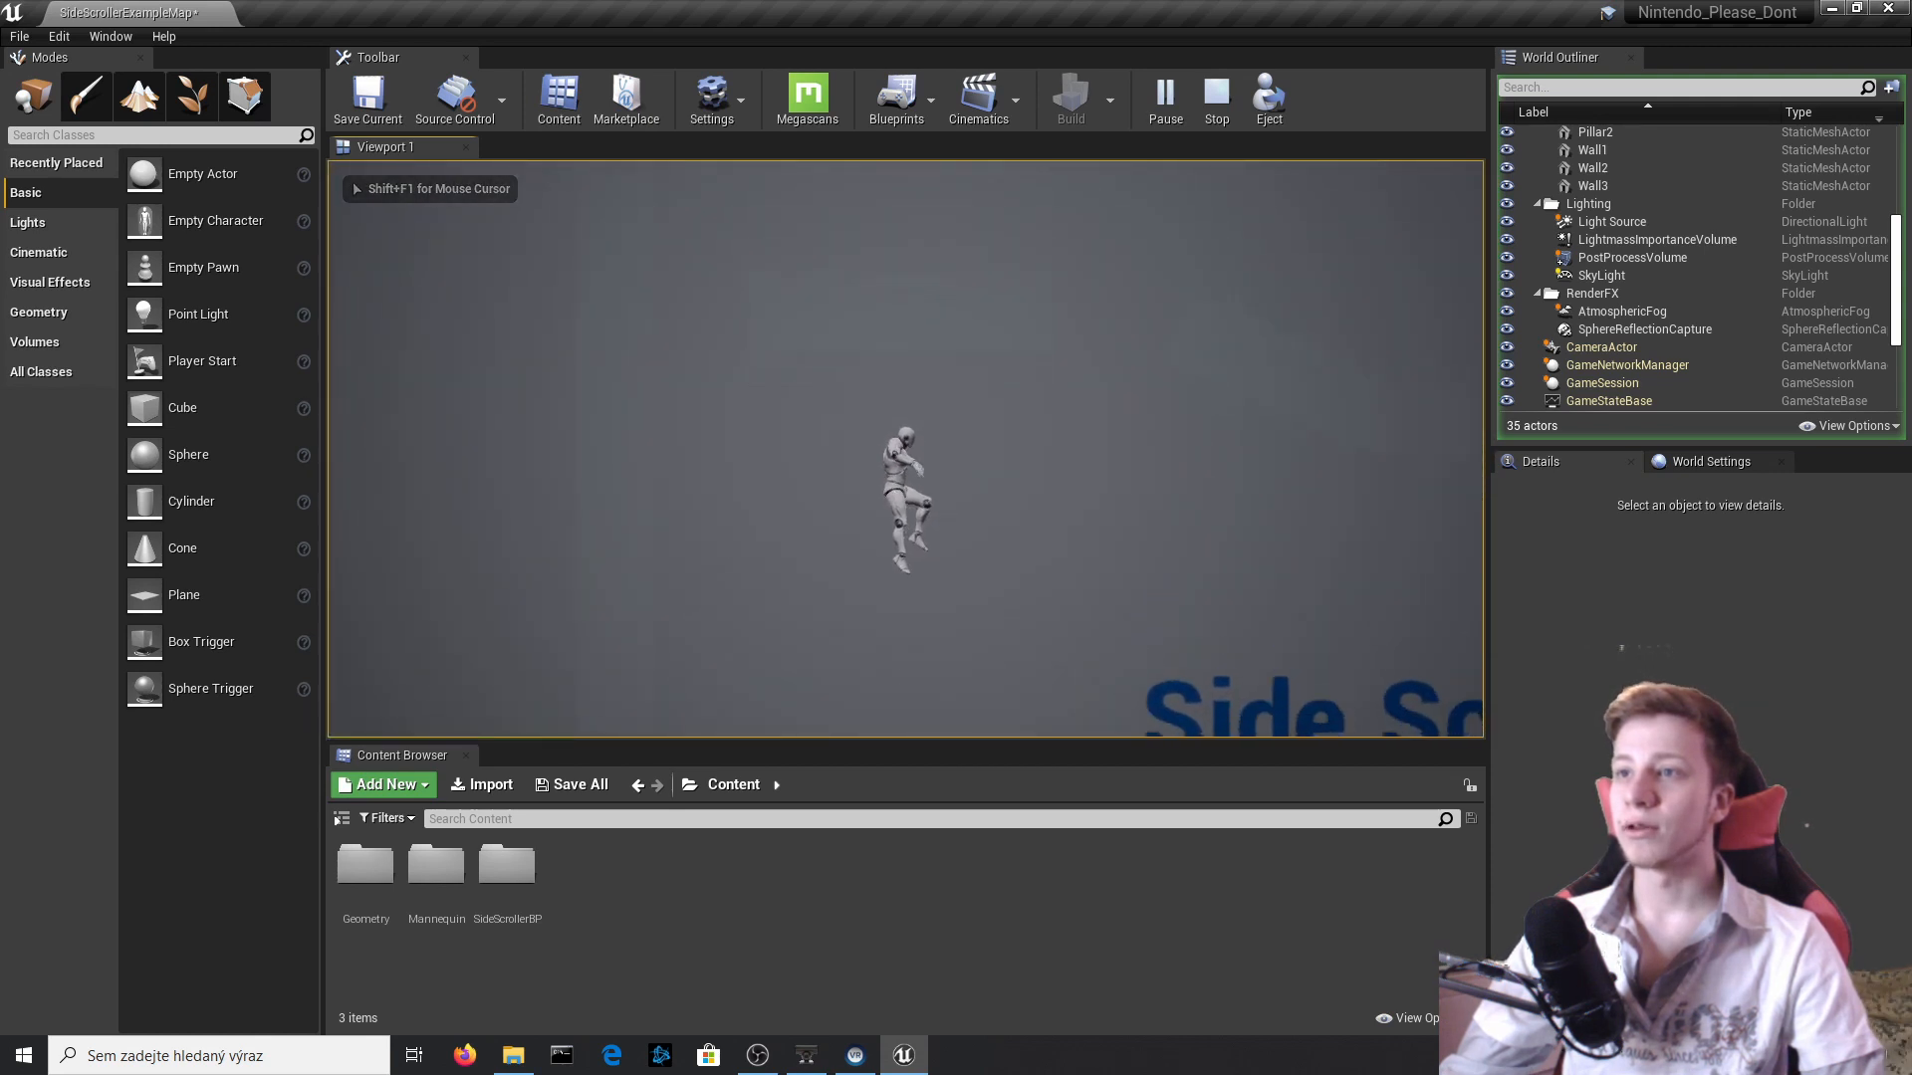
key("d")
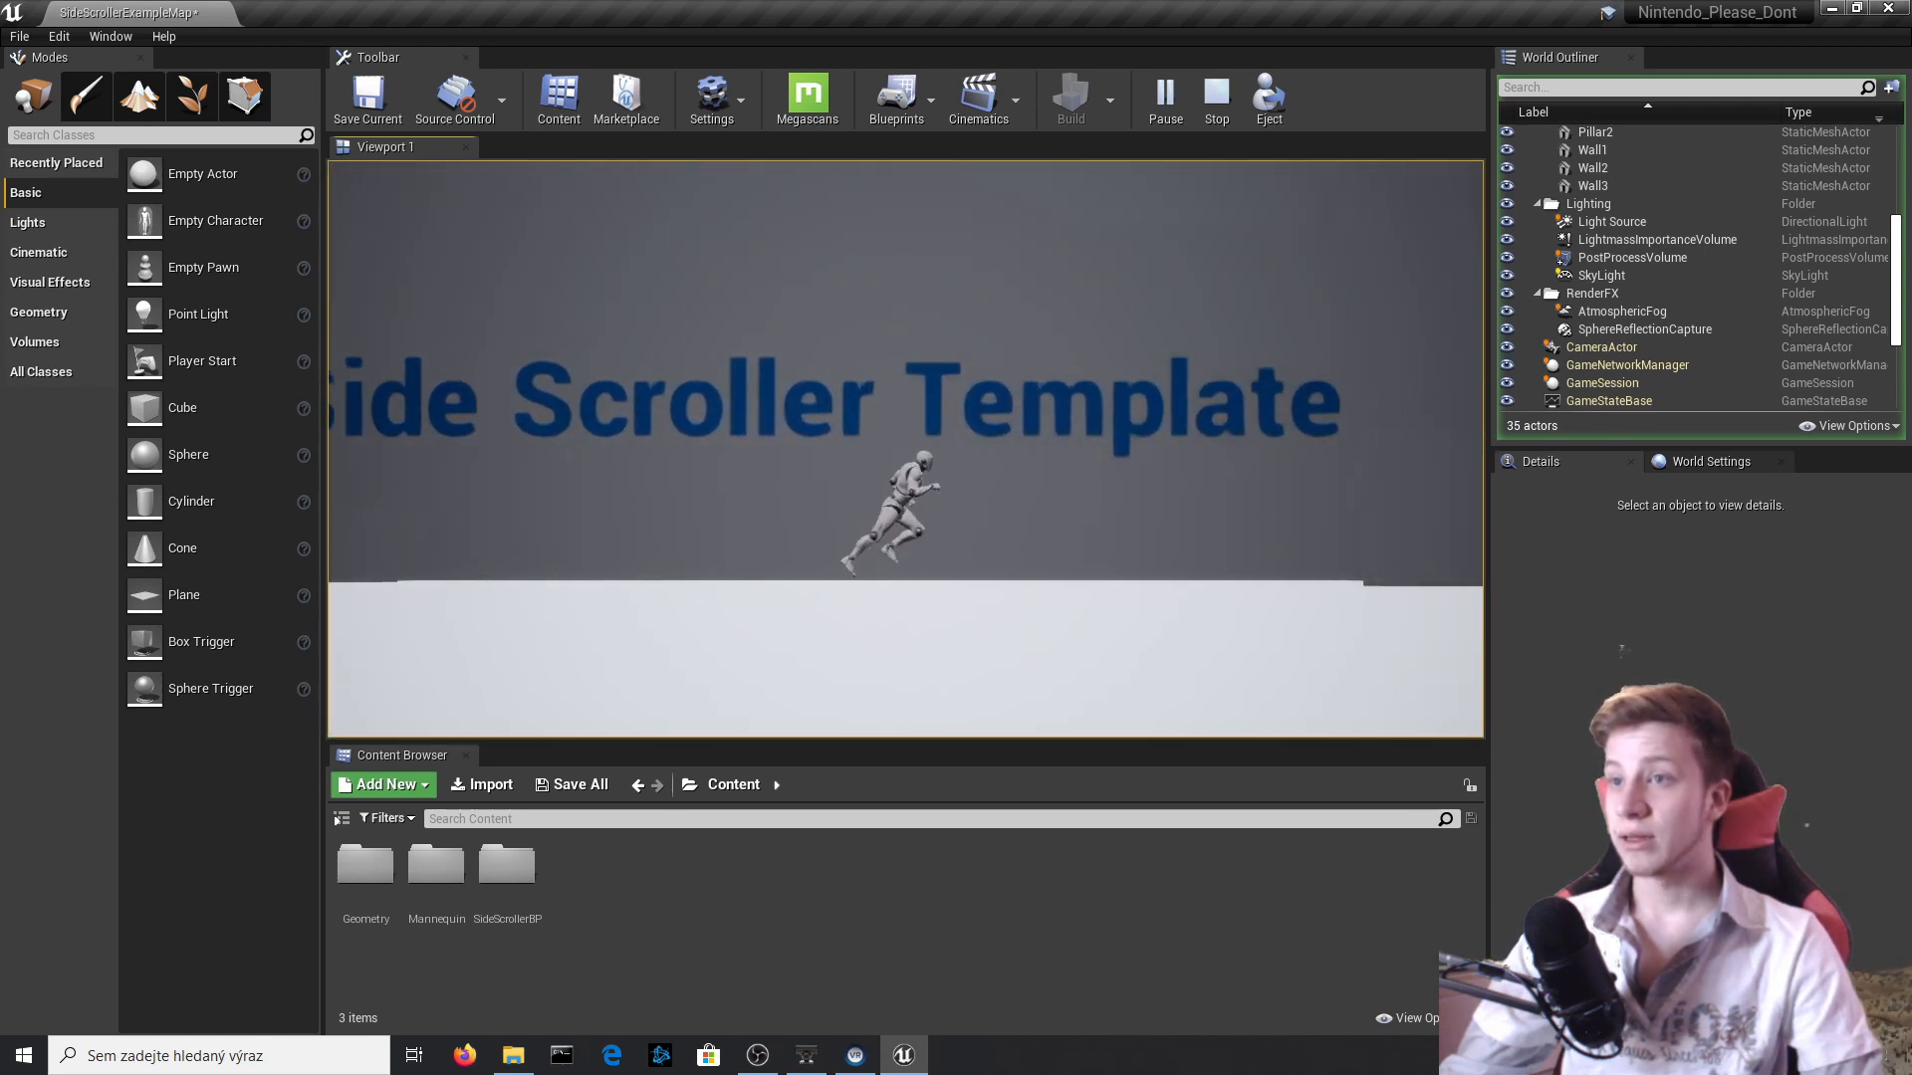
key("space")
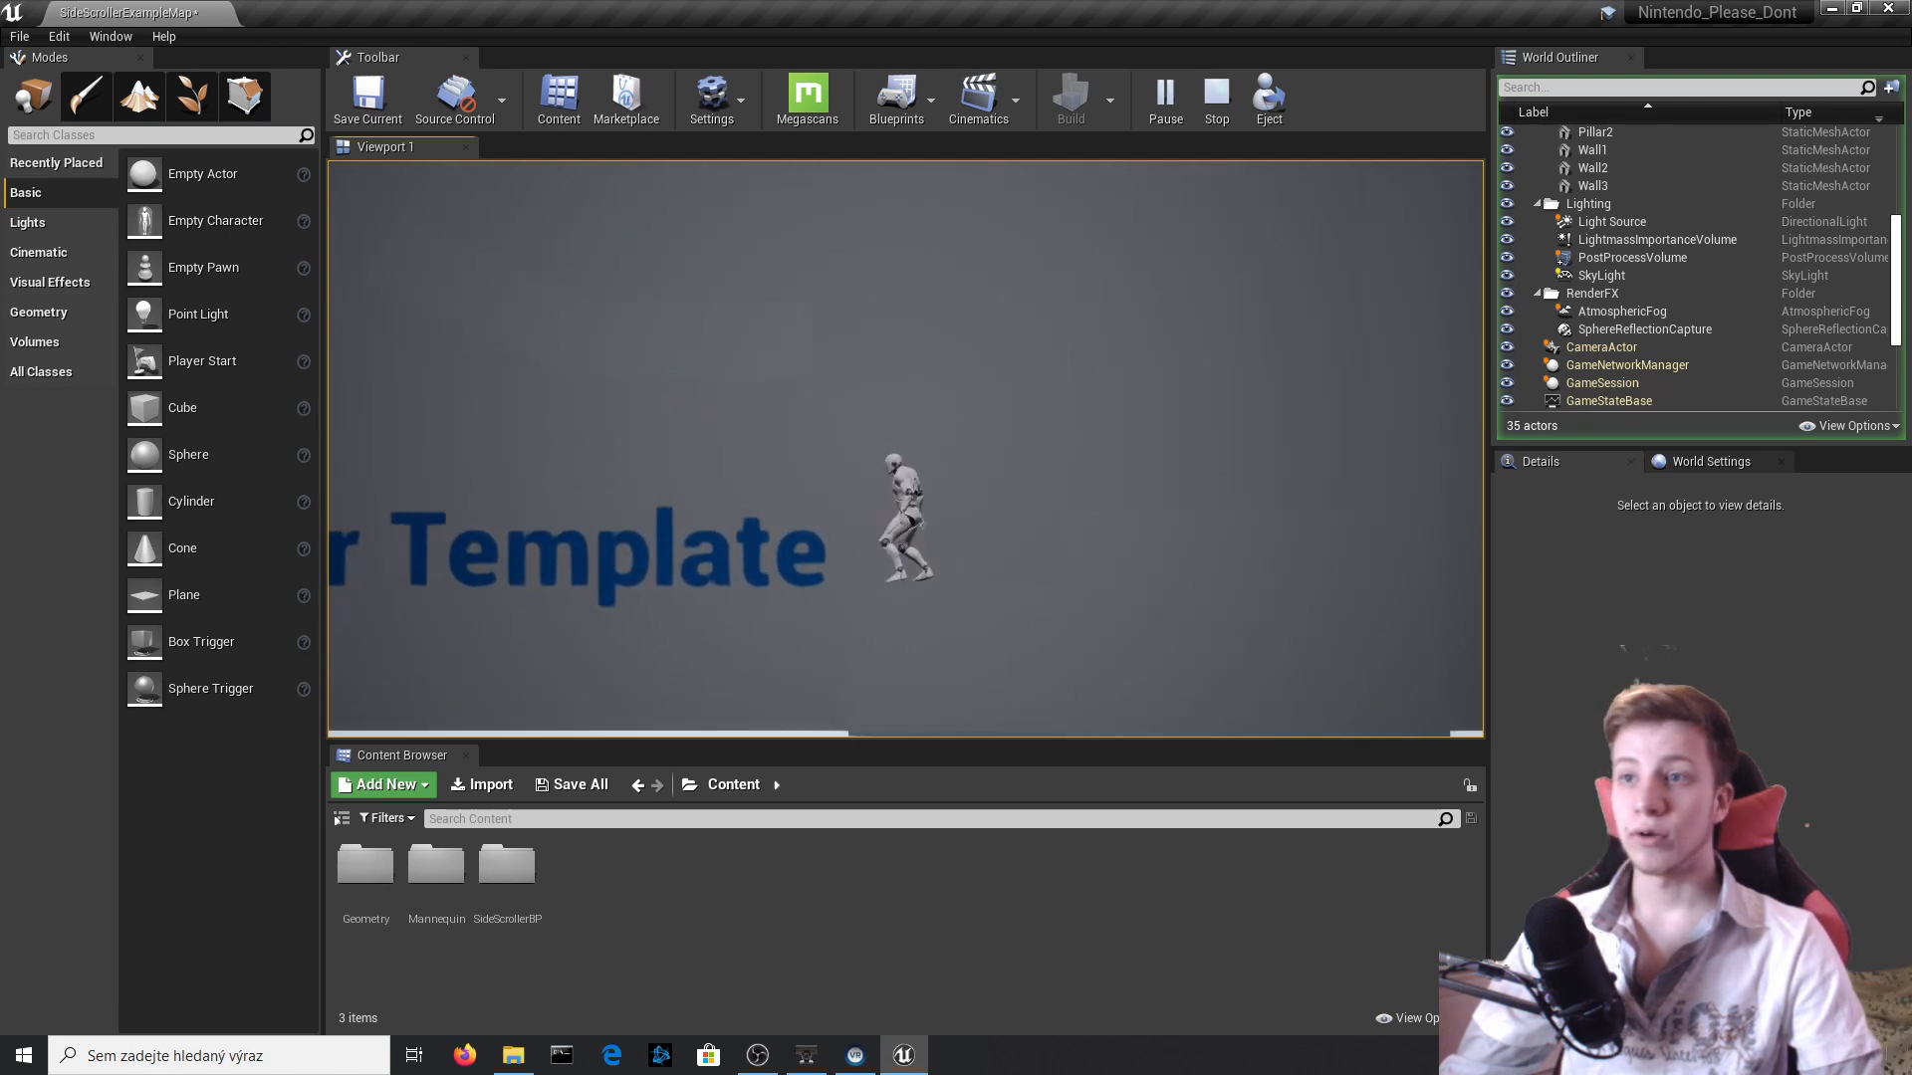
key("Escape")
key("s")
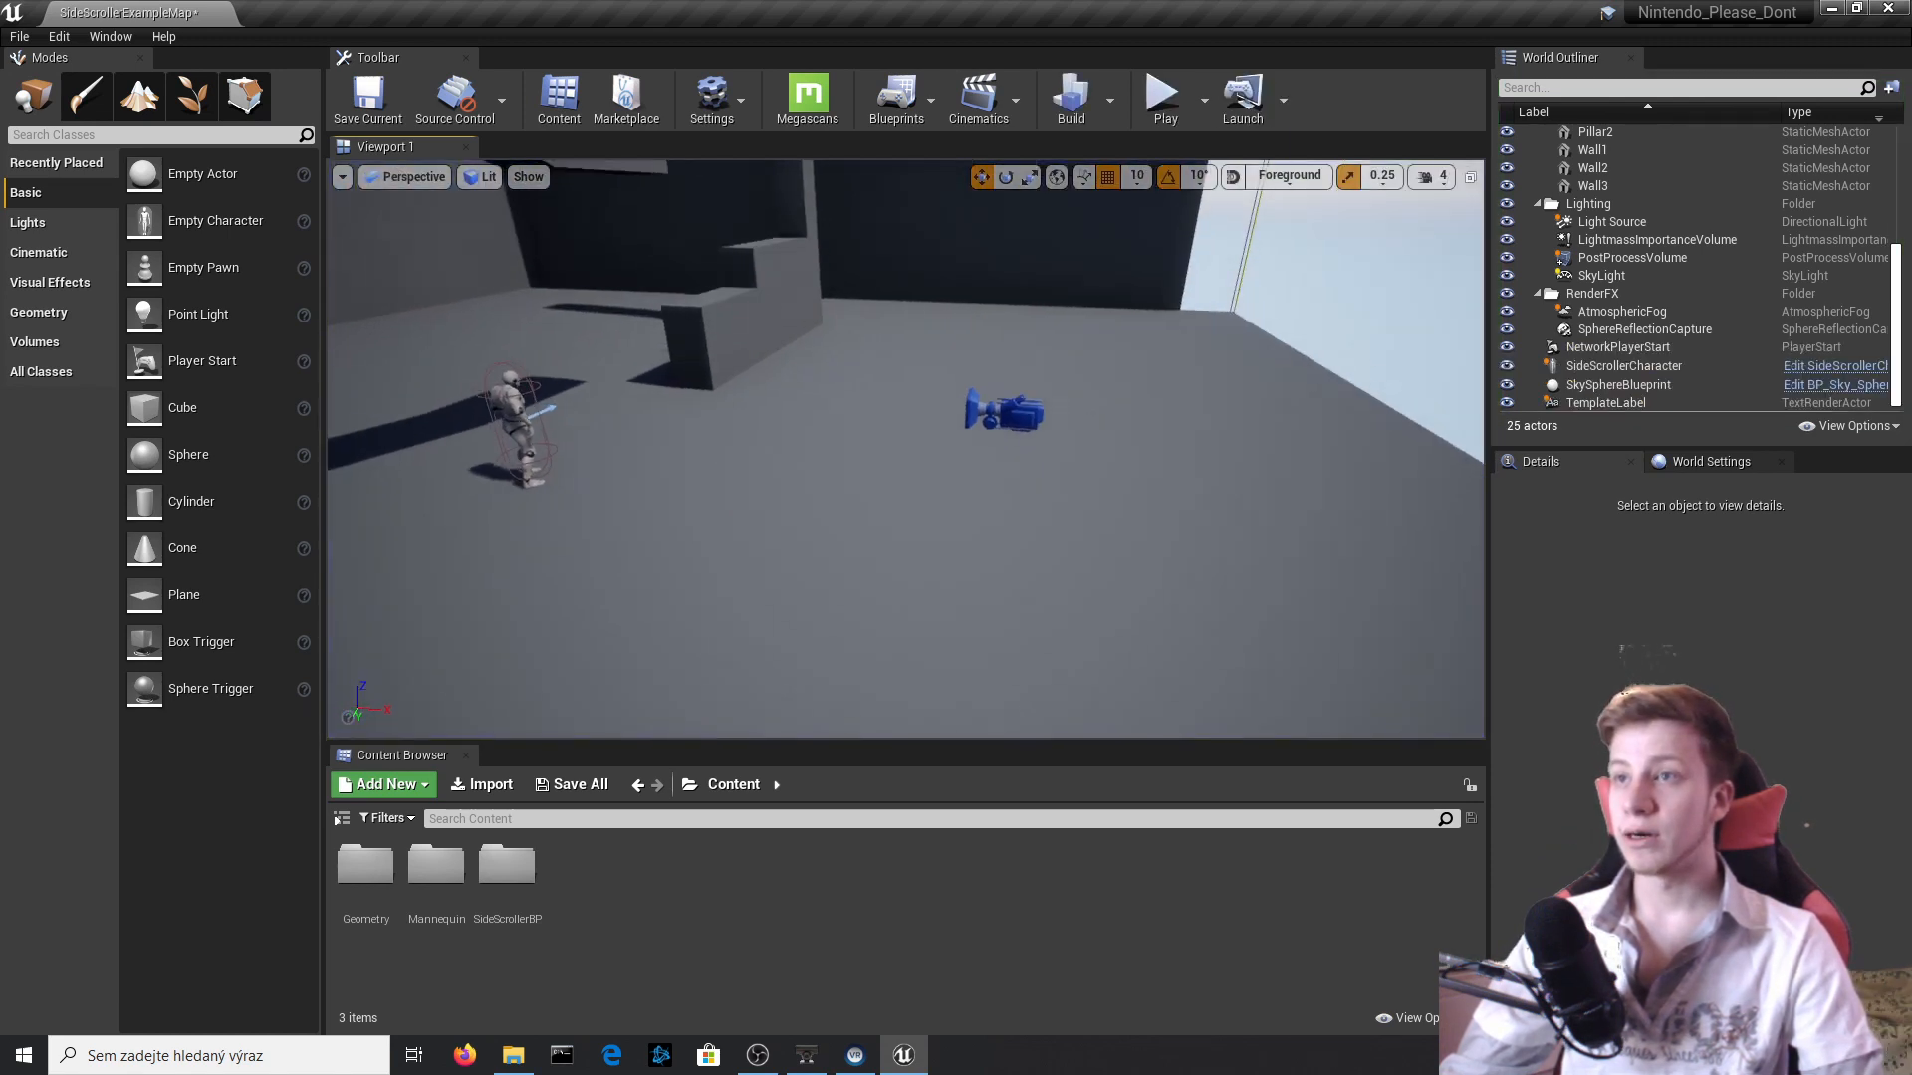
right_click_drag(906, 448, 906, 455)
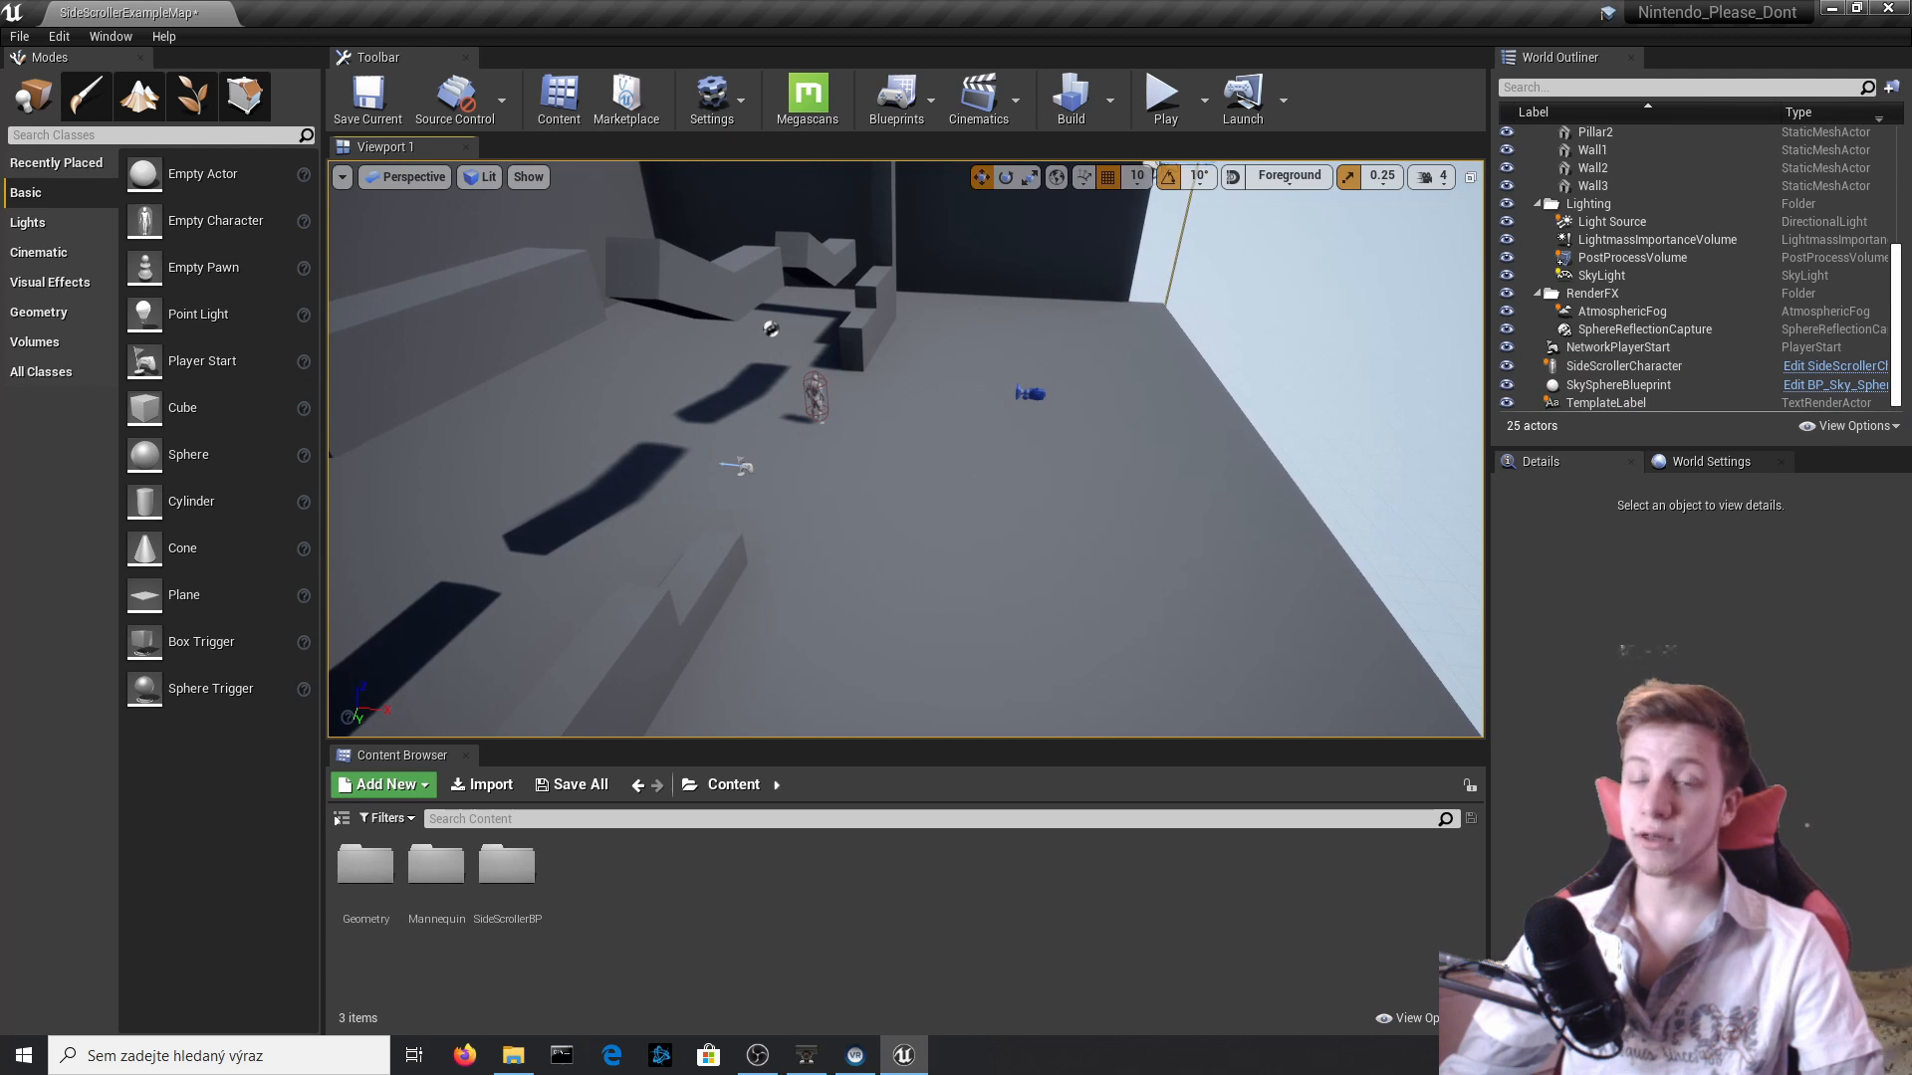
Scale the Floor down along X into a narrow walkway, turning off scale snapping for fine adjustment.
left_click(1026, 642)
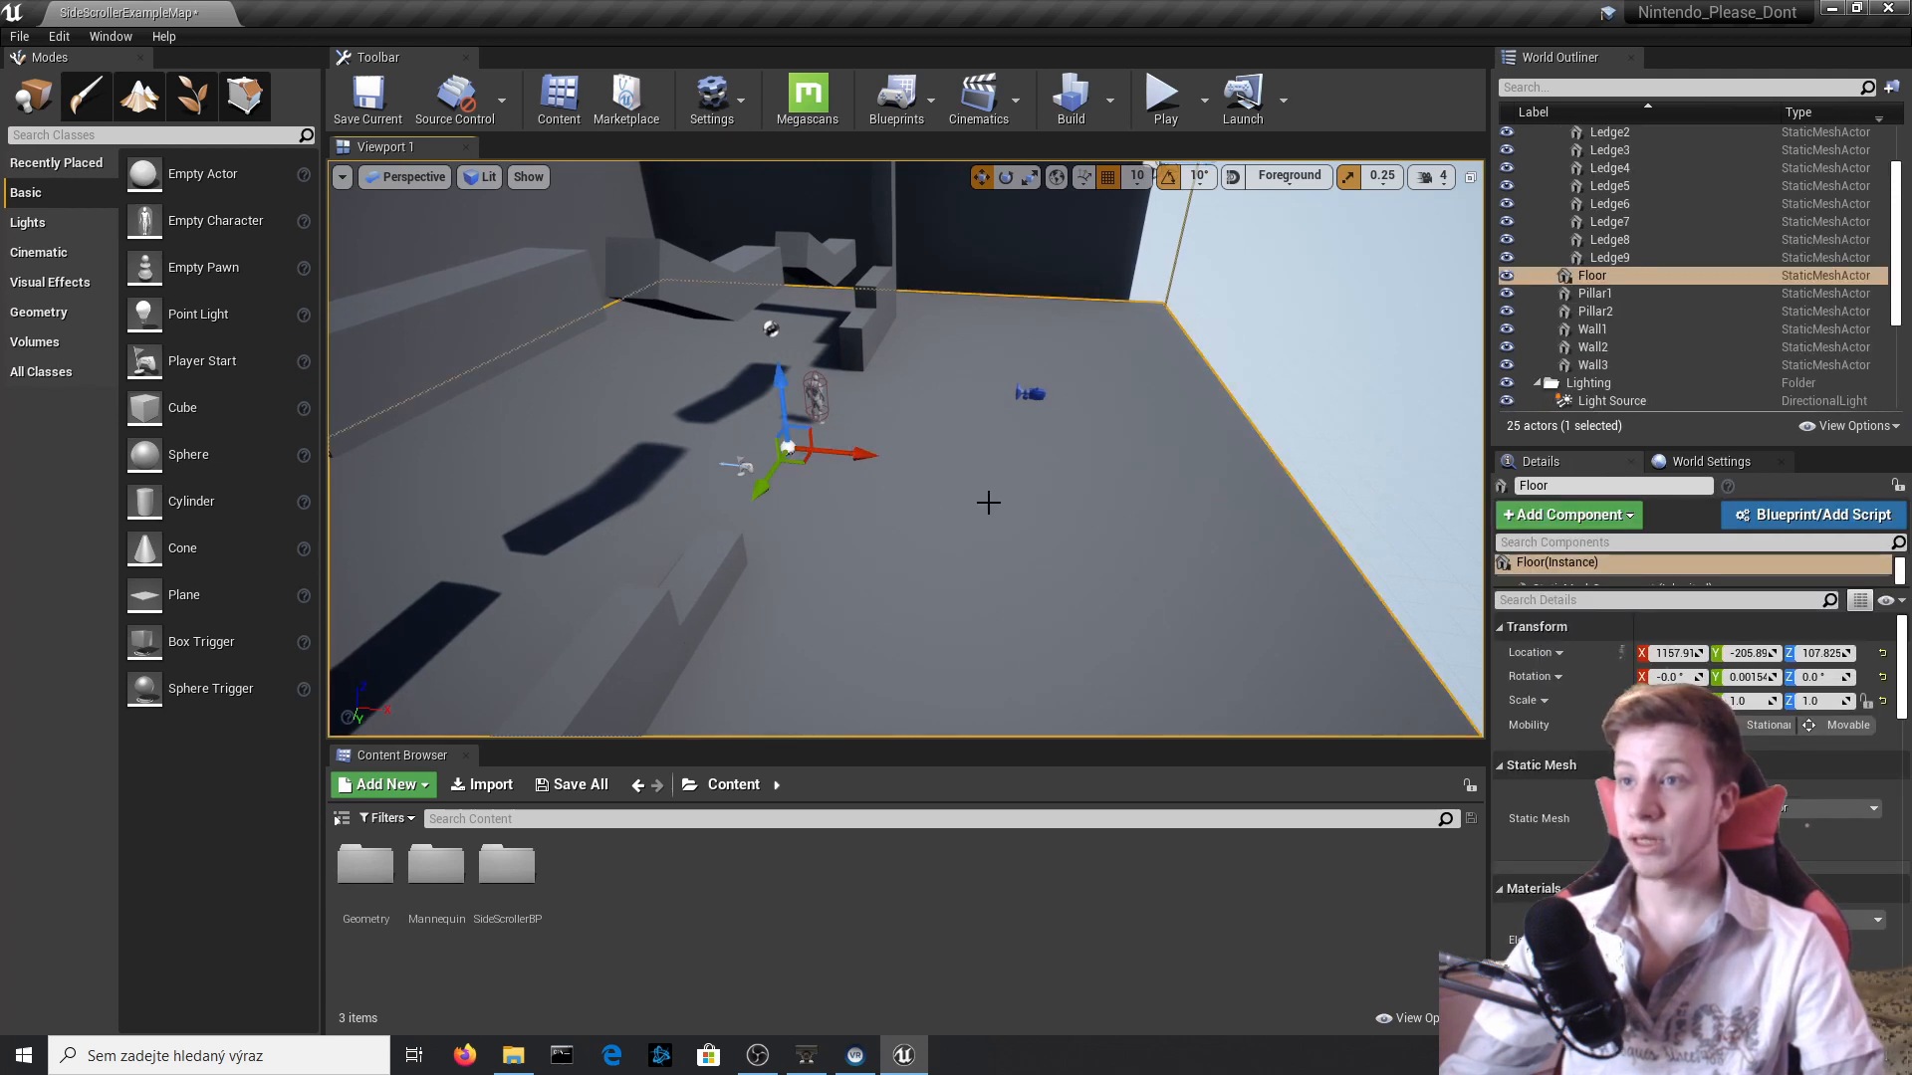
key("e")
key("r")
mouse_move(849, 455)
left_mouse_down()
mouse_move(812, 454)
mouse_move(880, 454)
mouse_move(818, 453)
mouse_move(852, 453)
left_mouse_up()
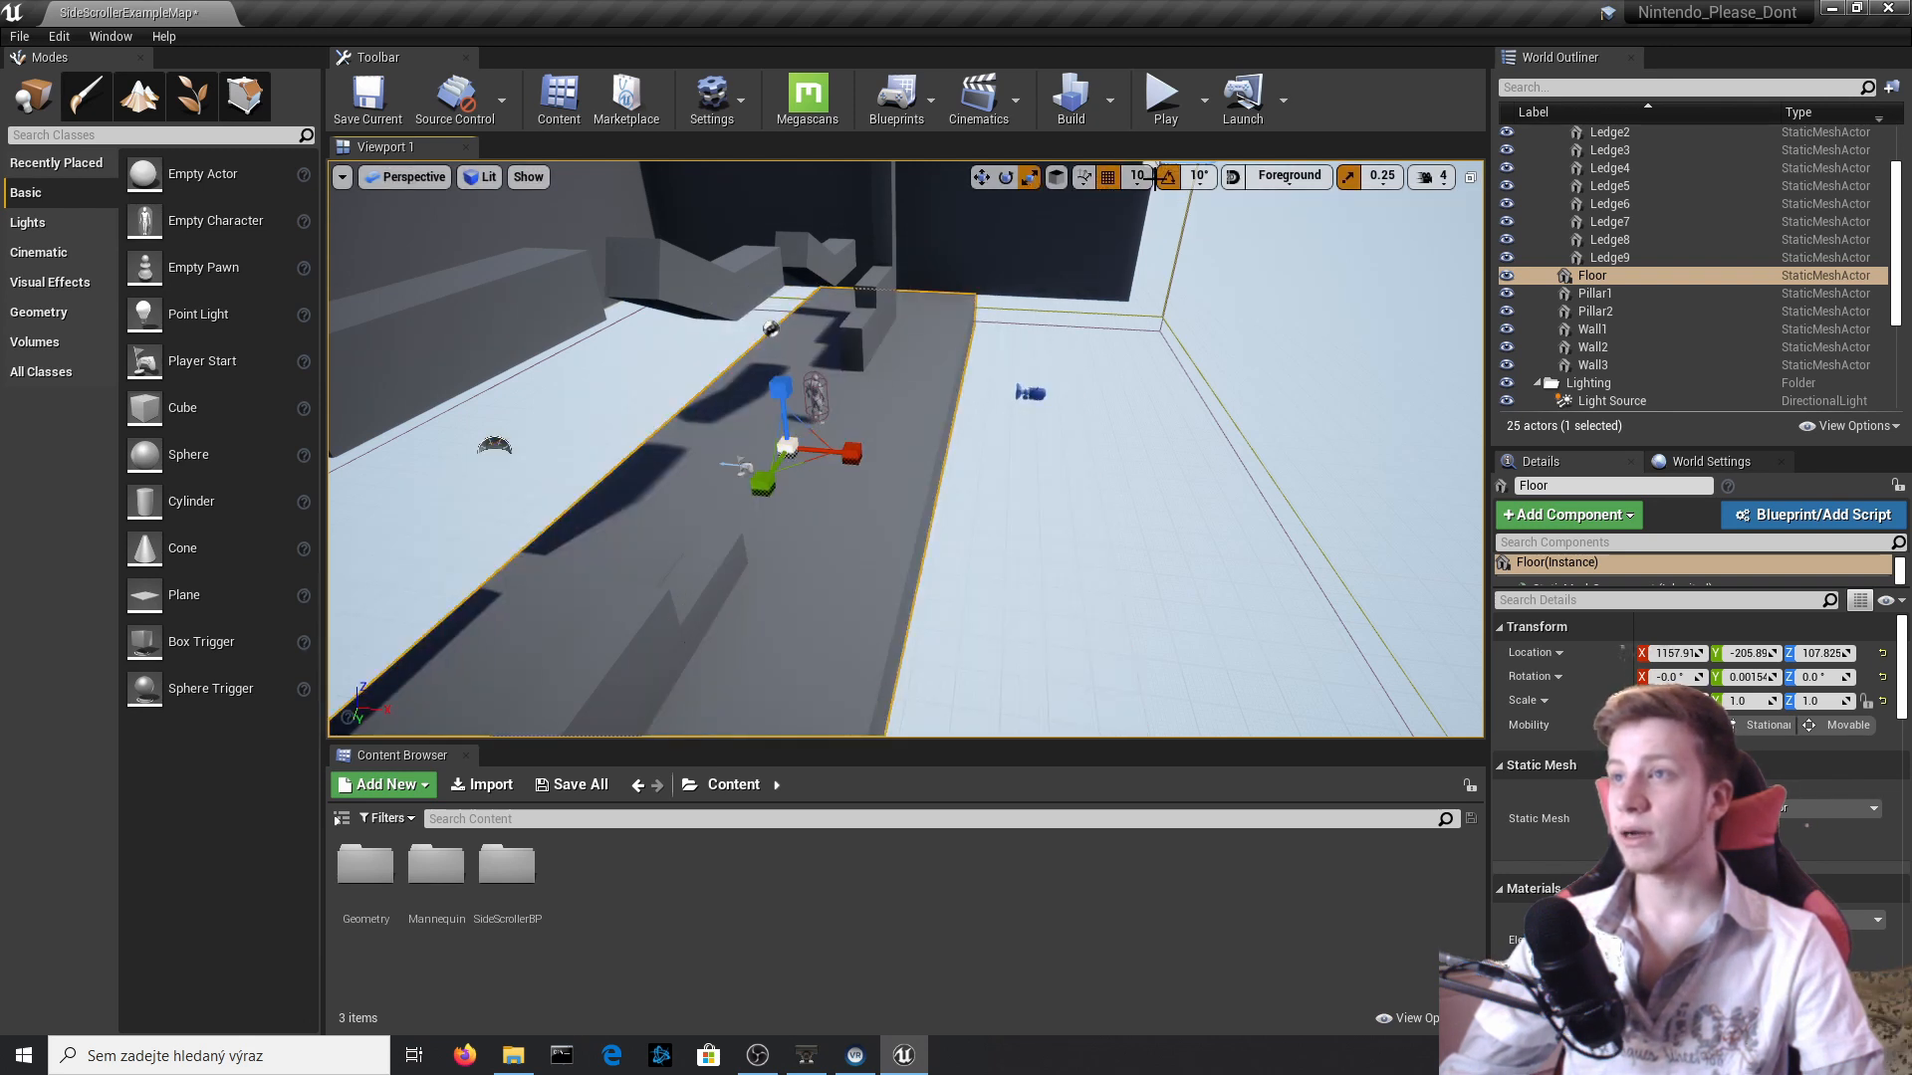
left_click(1348, 177)
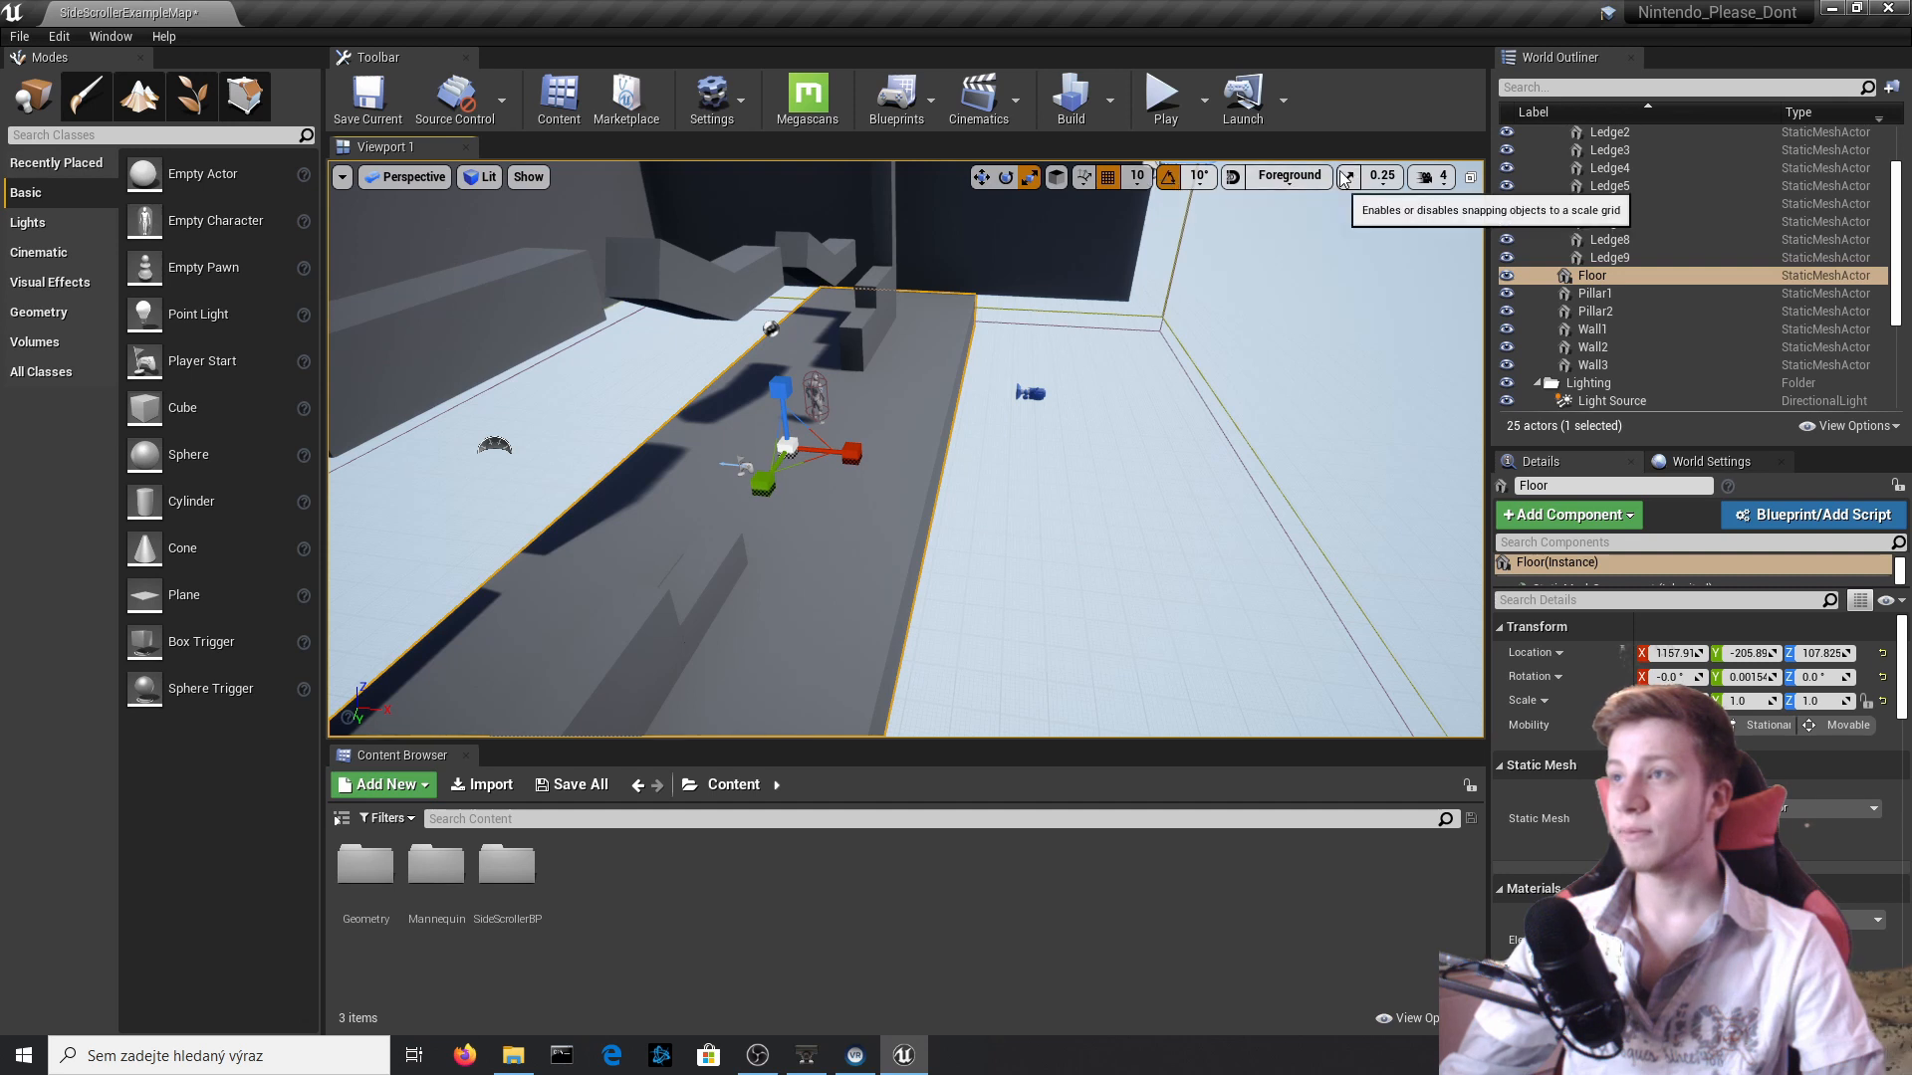
left_click_drag(852, 453, 833, 453)
right_click_drag(861, 455, 1049, 512)
Move the narrowed Floor 10 units along the X axis, beneath the character.
key("w")
key("w")
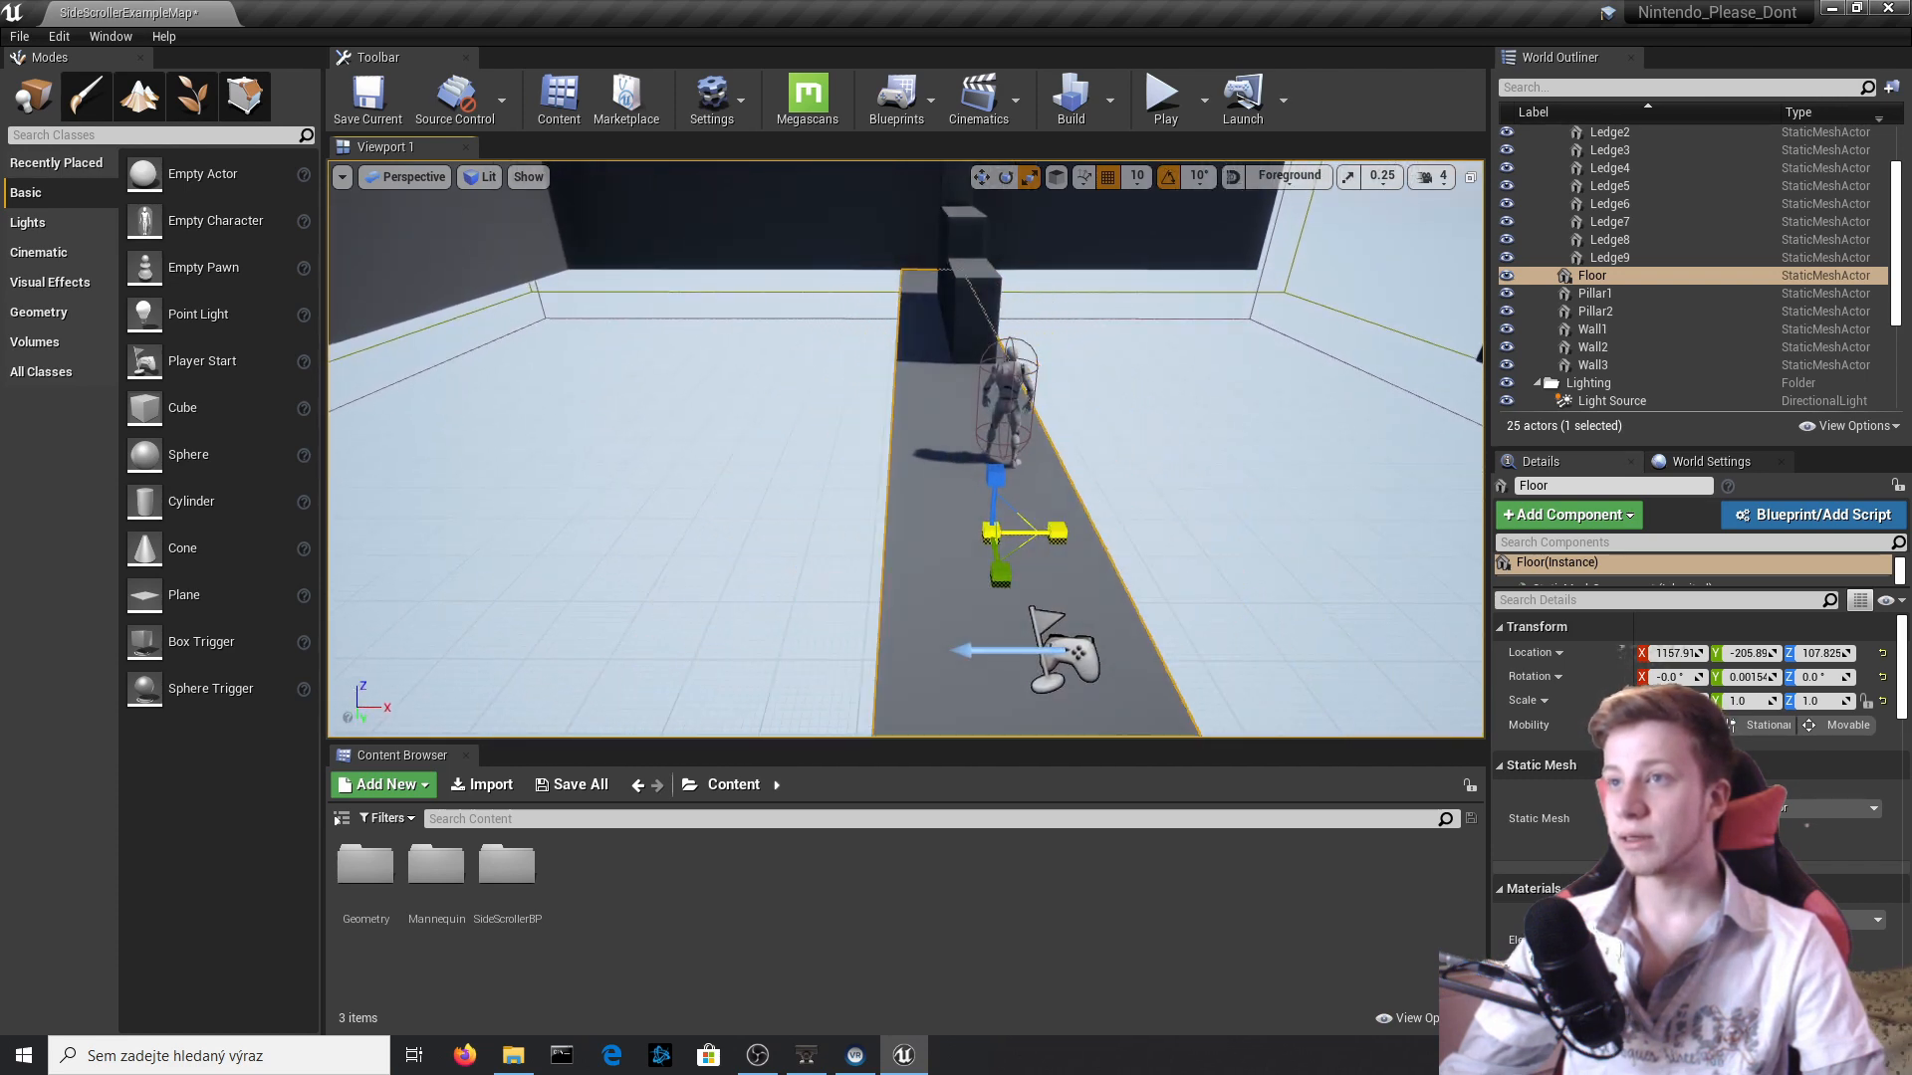
key("w")
left_click_drag(1060, 533, 1074, 532)
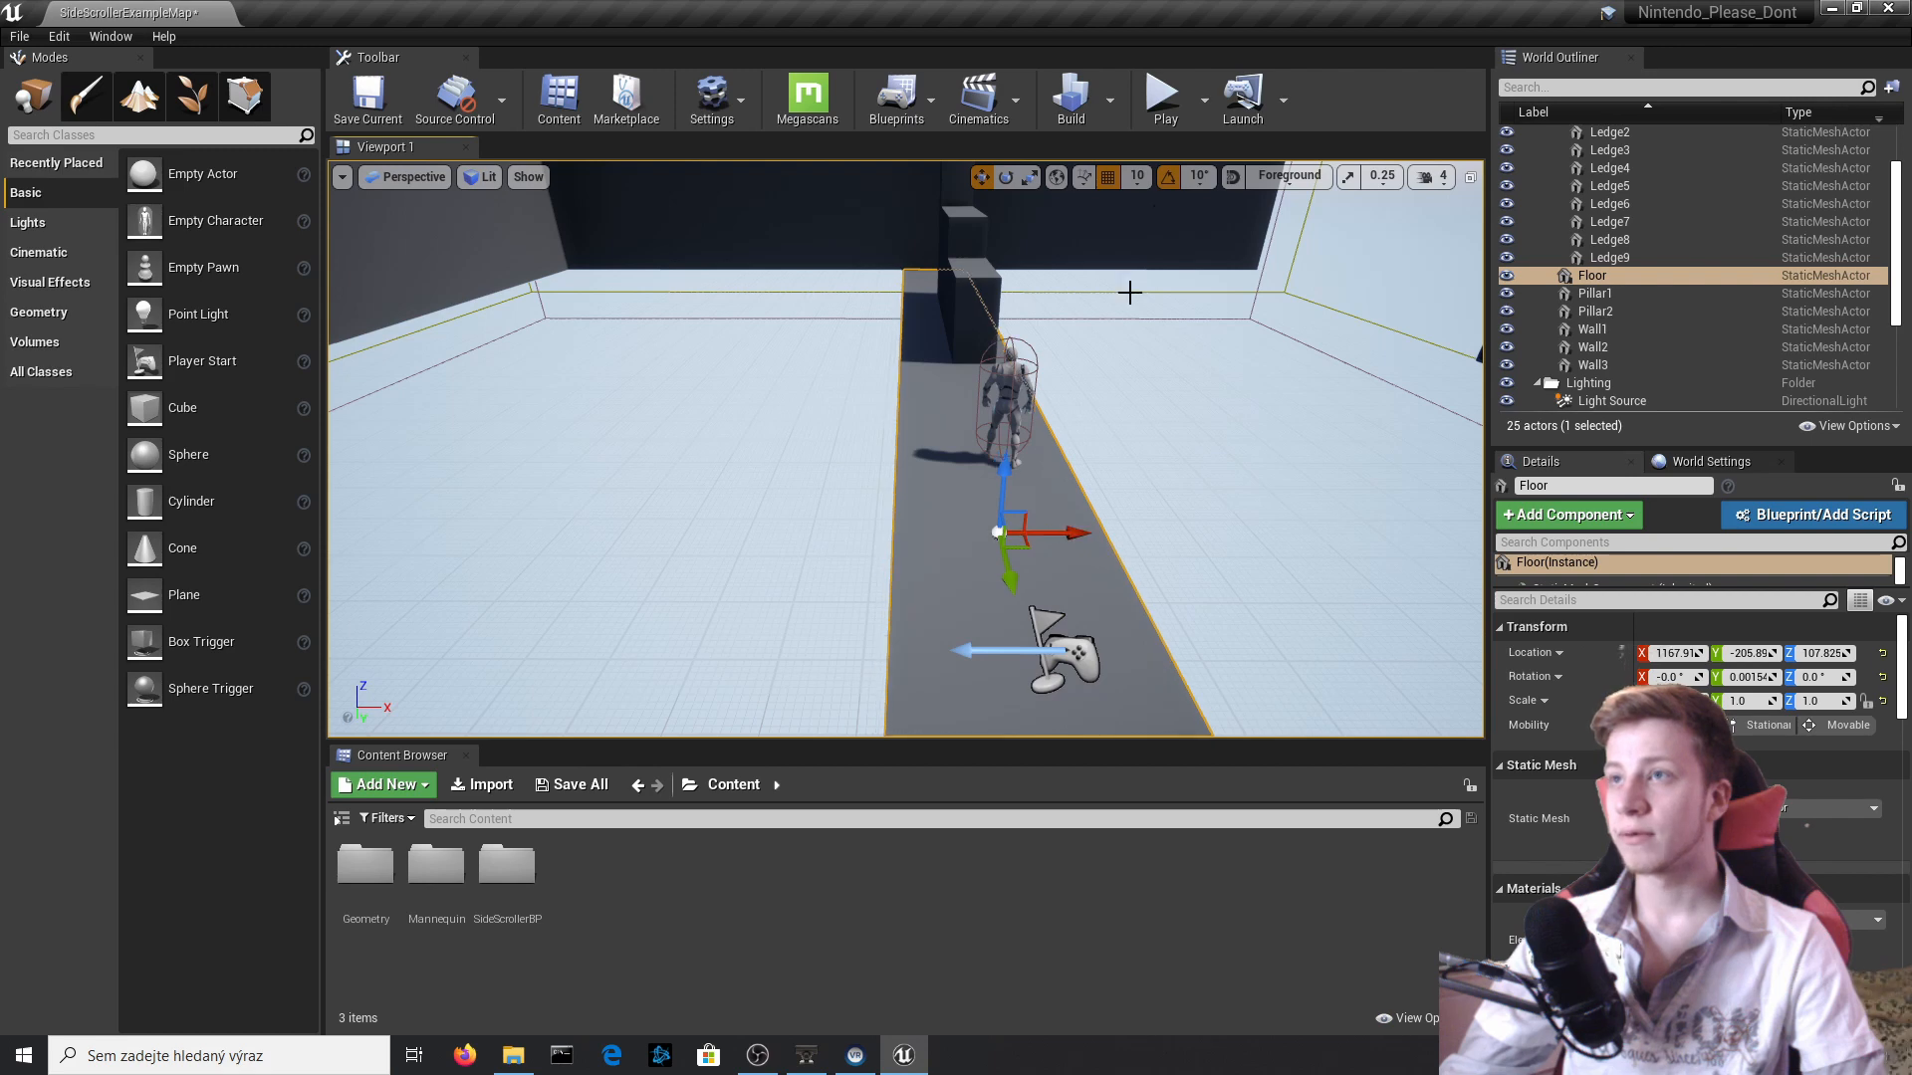
Play-test the level with the narrowed floor, running and jumping past the title text, and end the session.
left_click(1165, 99)
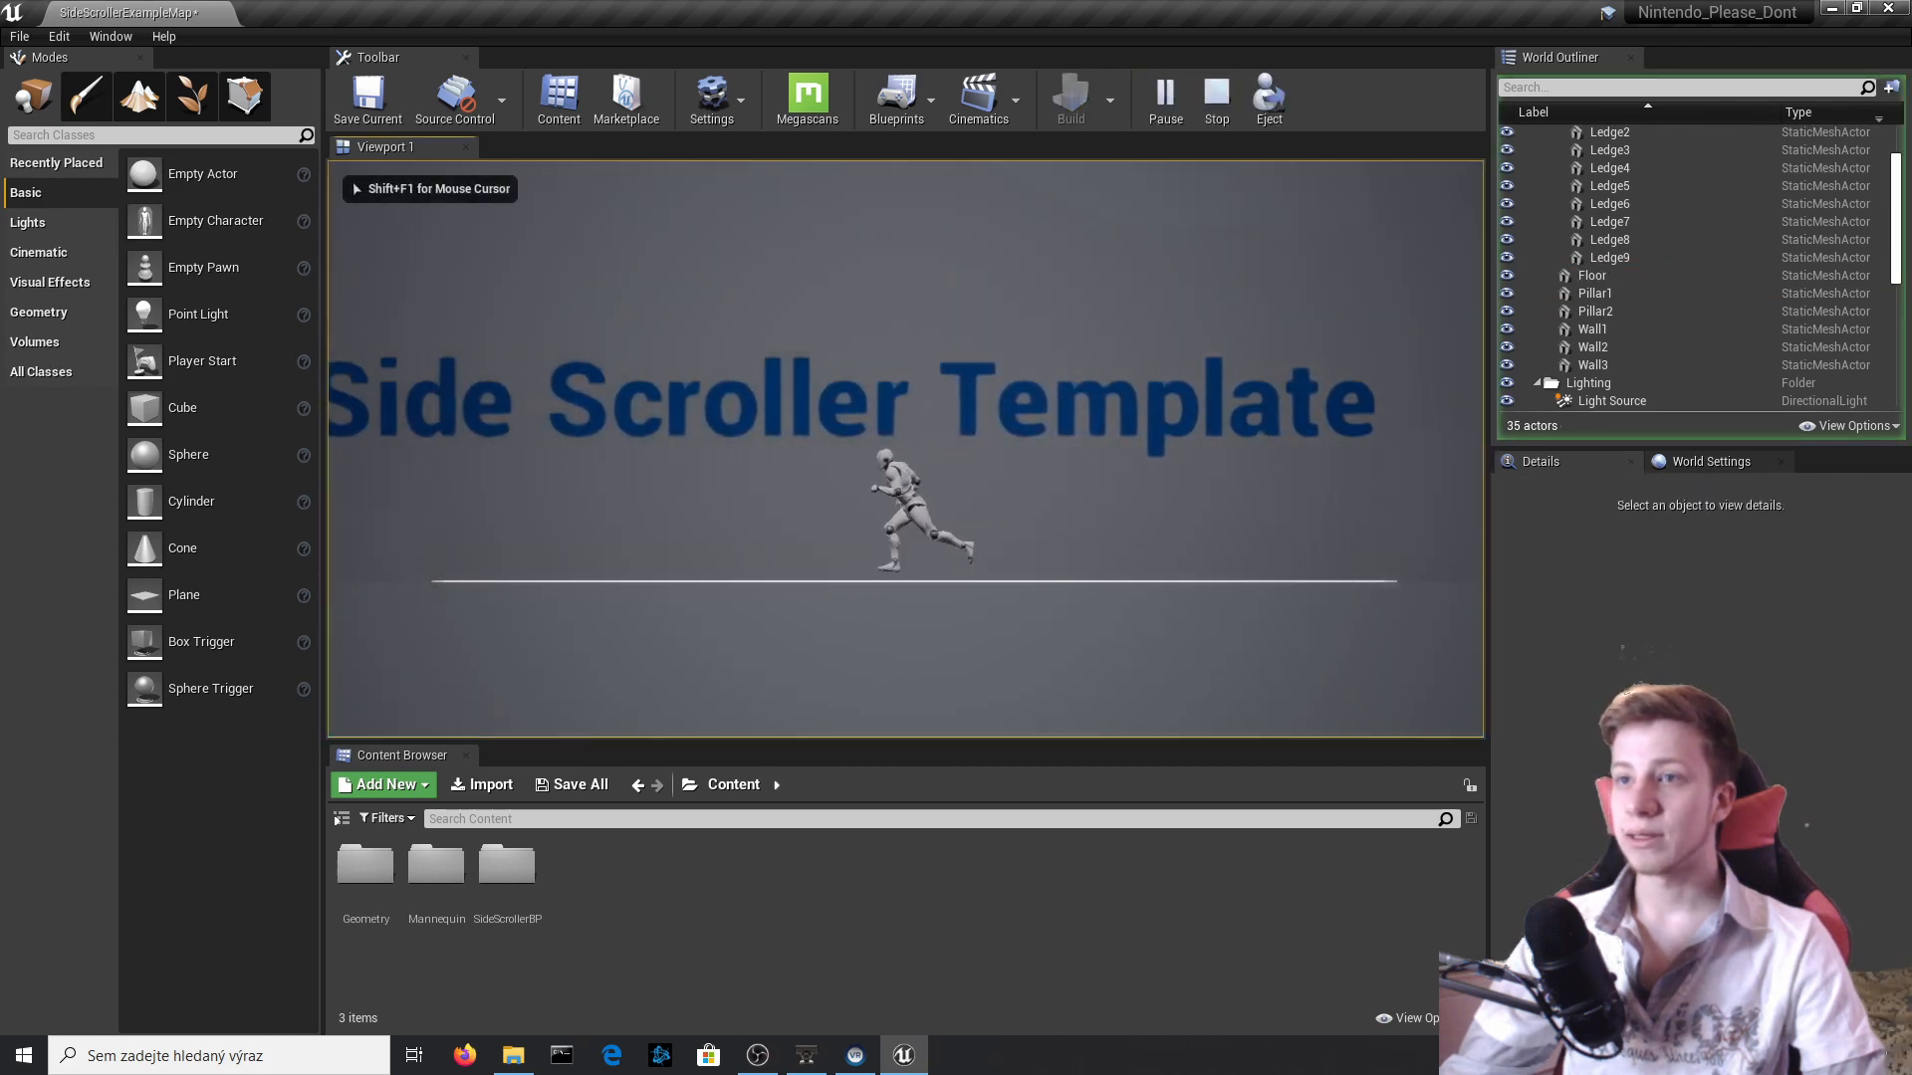
key("space")
key("space")
key("d")
key("Escape")
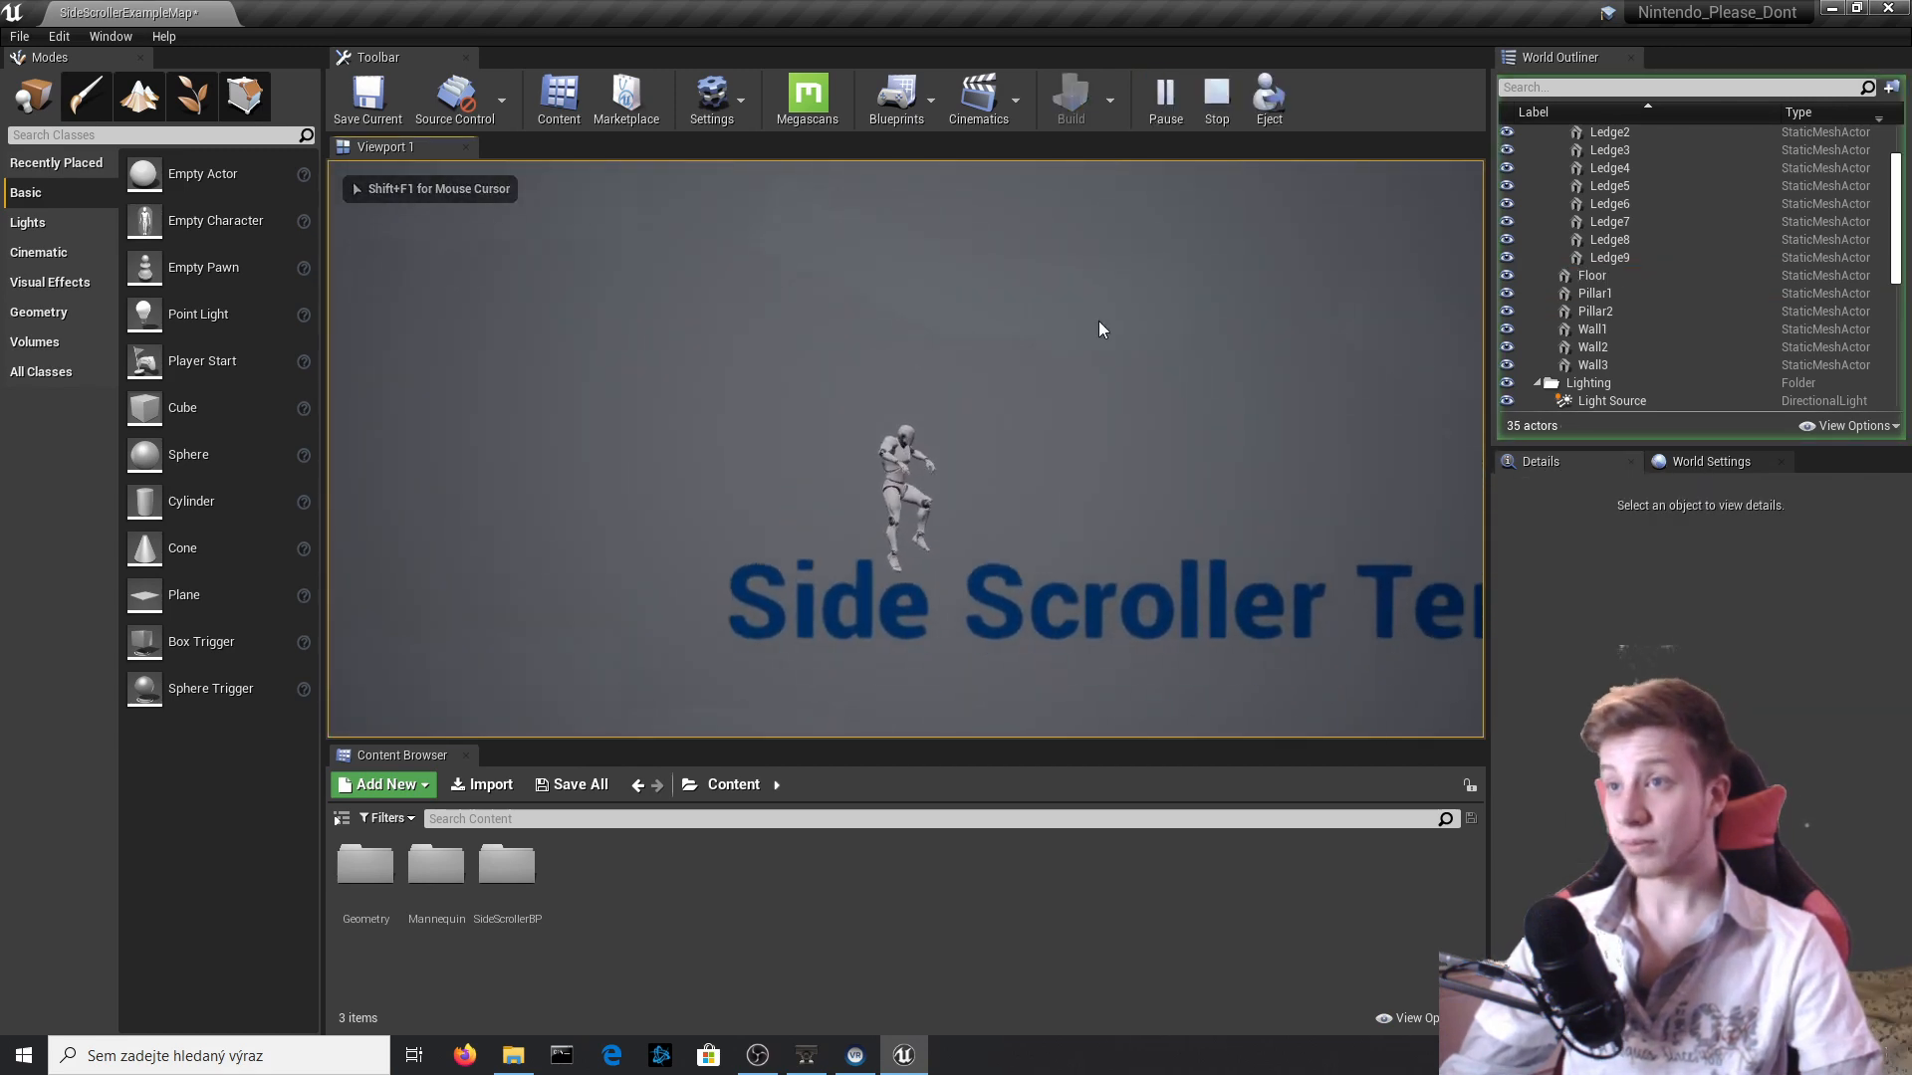
right_click_drag(1012, 534, 1071, 593)
key("d")
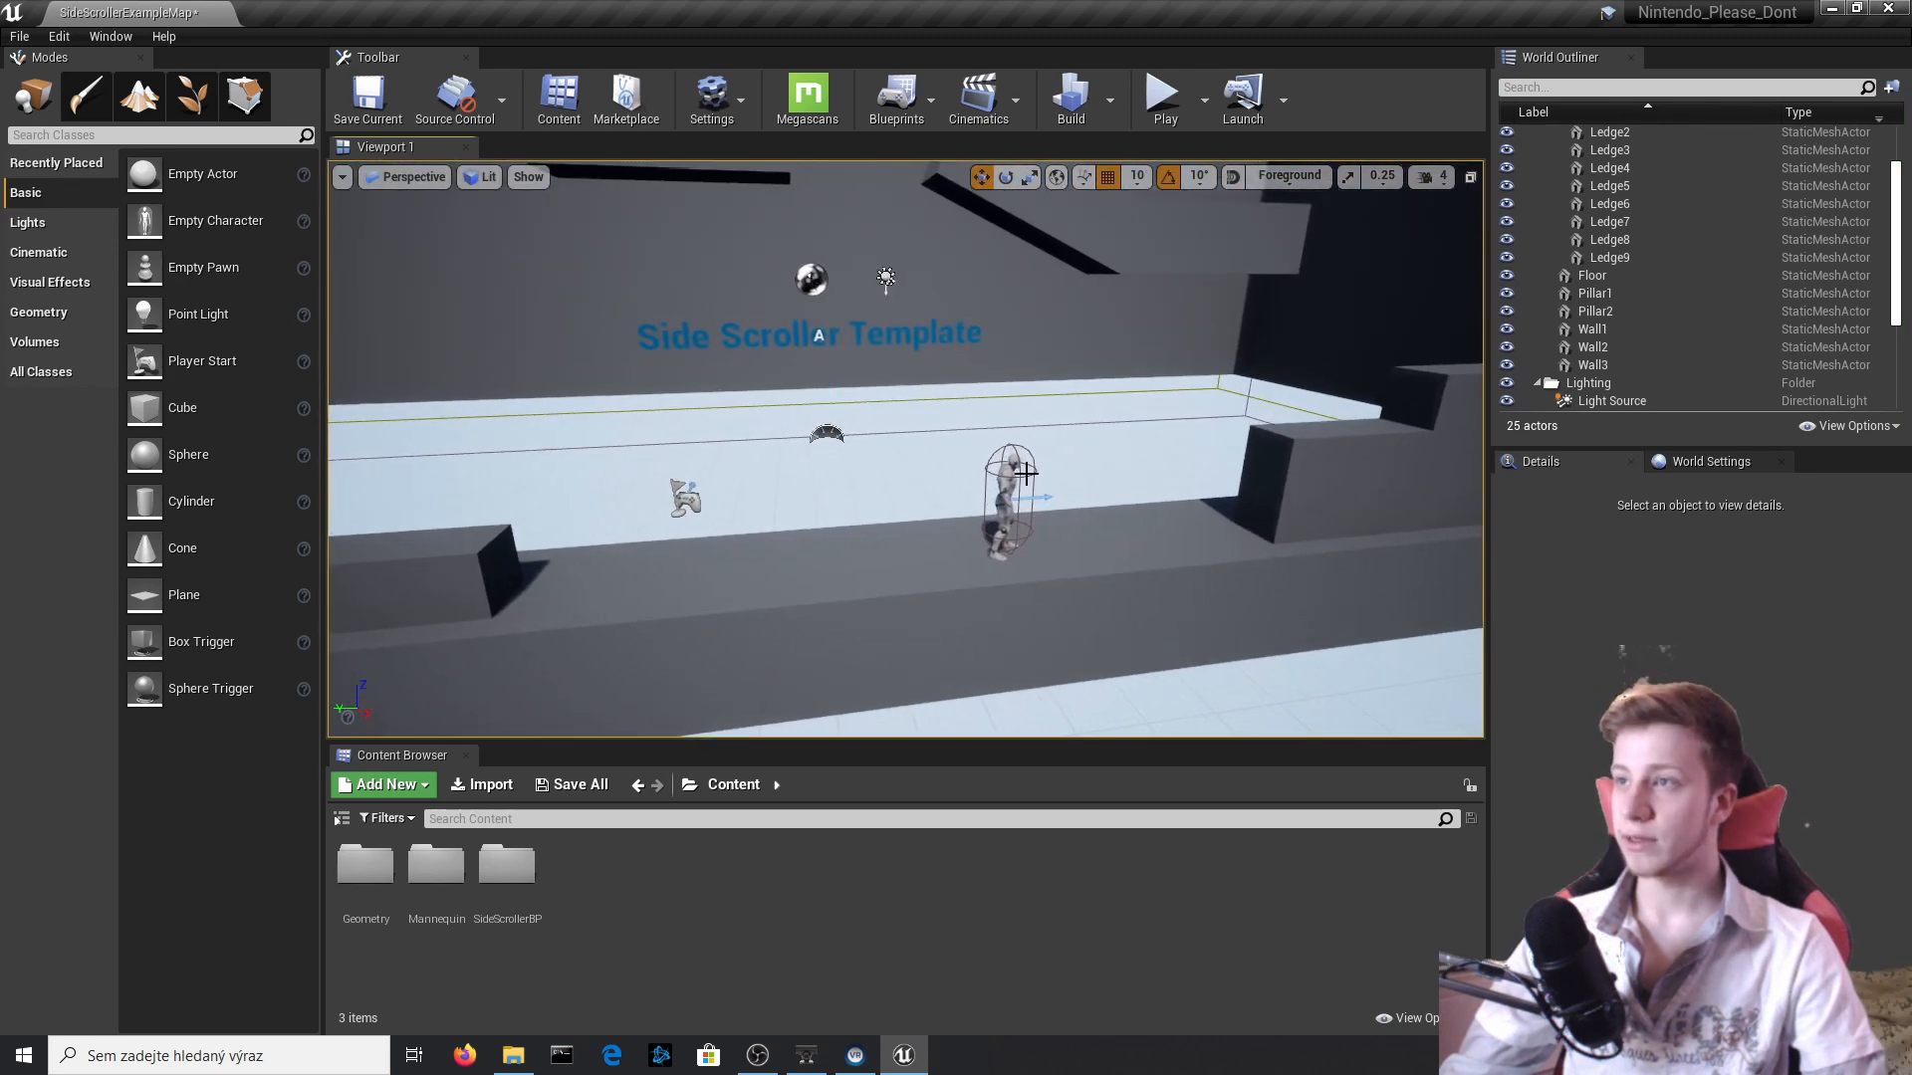
left_click(1026, 474)
left_click(1822, 385)
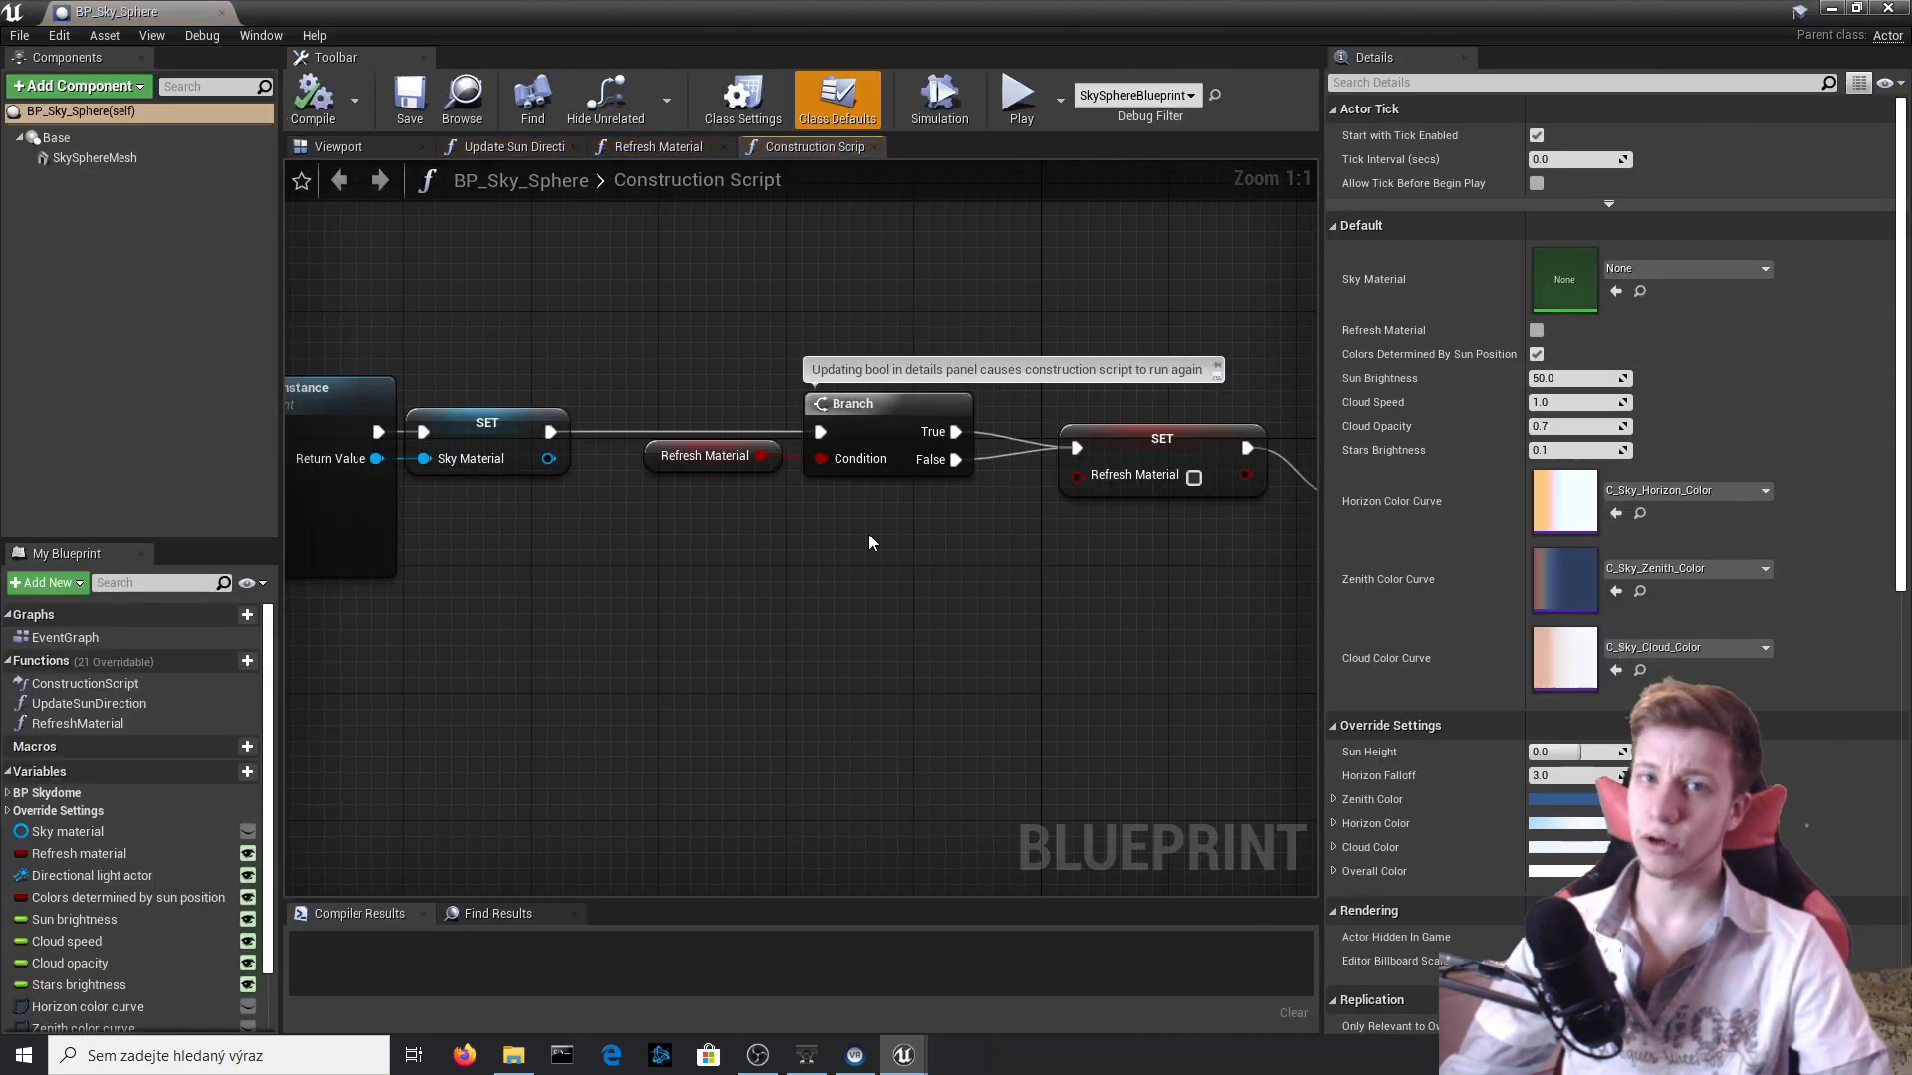
left_click(1888, 8)
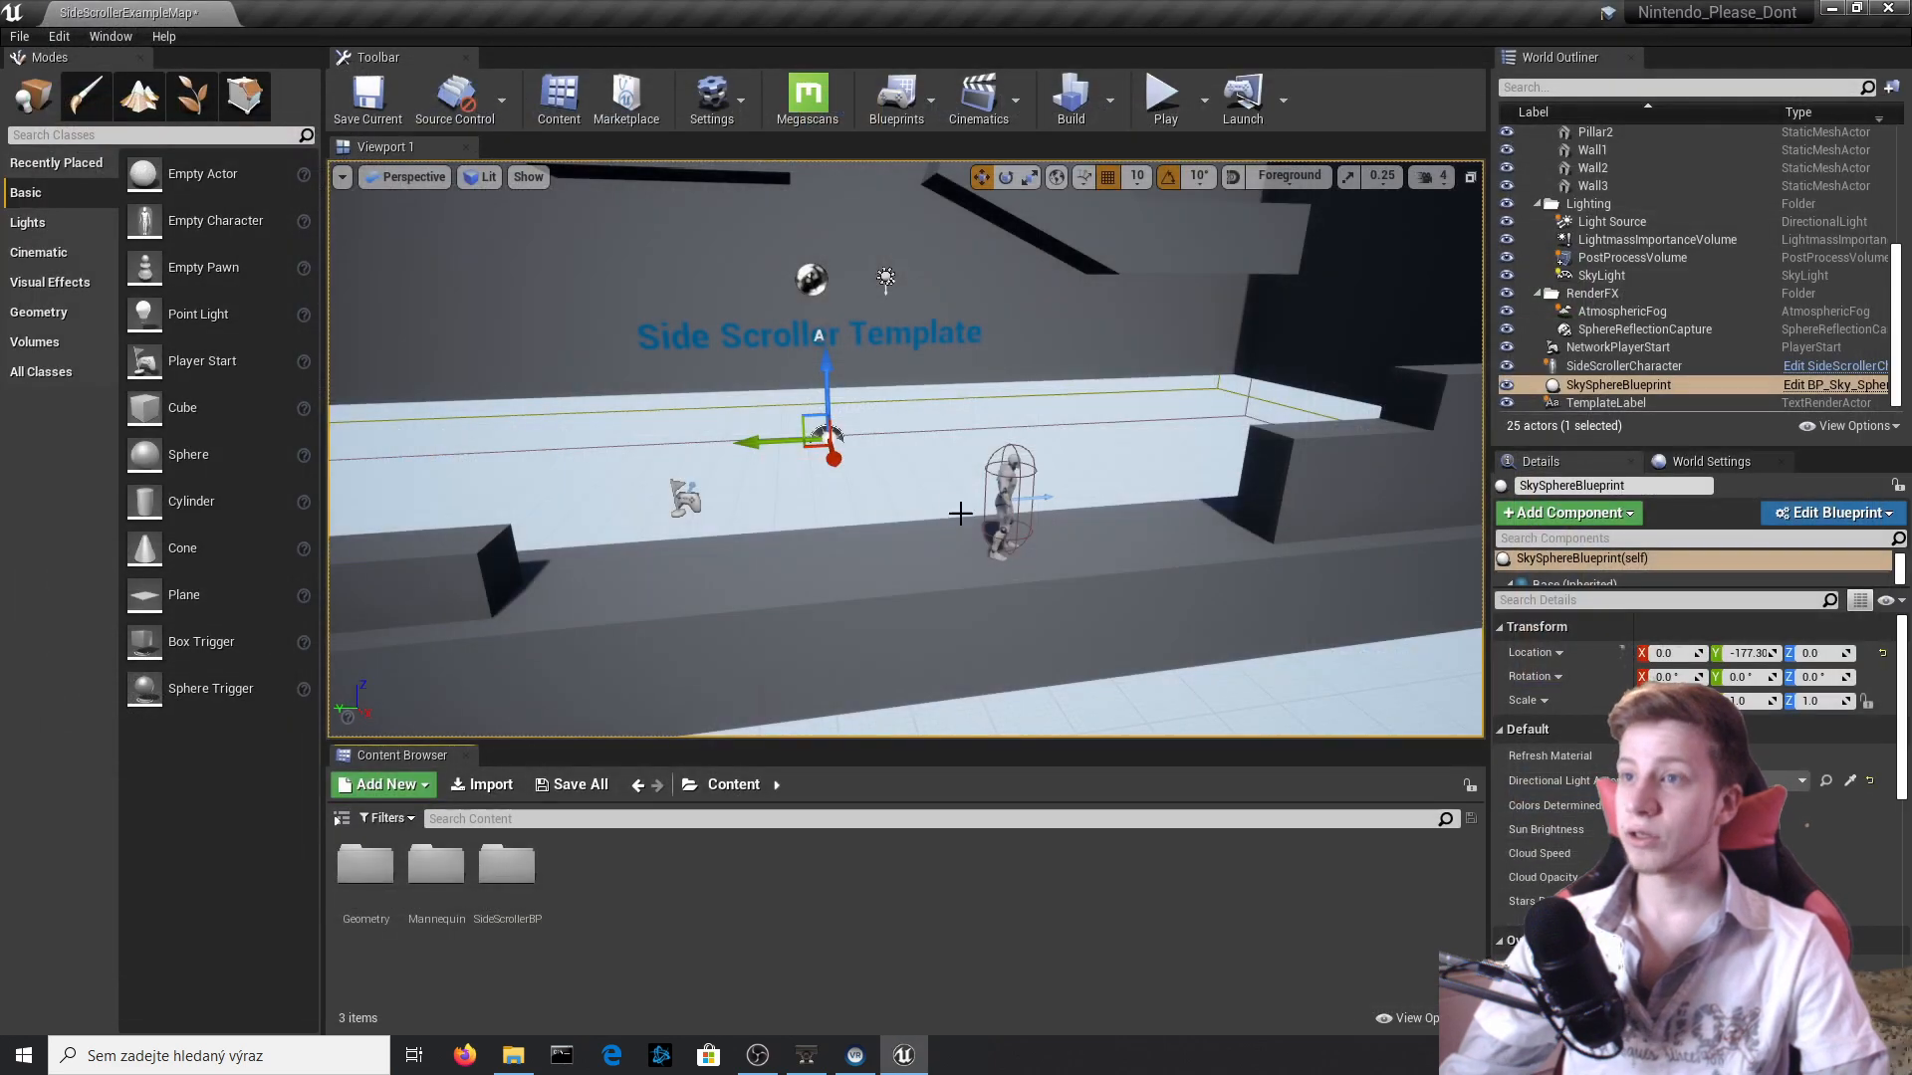
Set the SideViewCamera's Projection Mode to Perspective in the SideScrollerCharacter blueprint, compile it and close the blueprint.
left_click(1008, 488)
left_click(1833, 367)
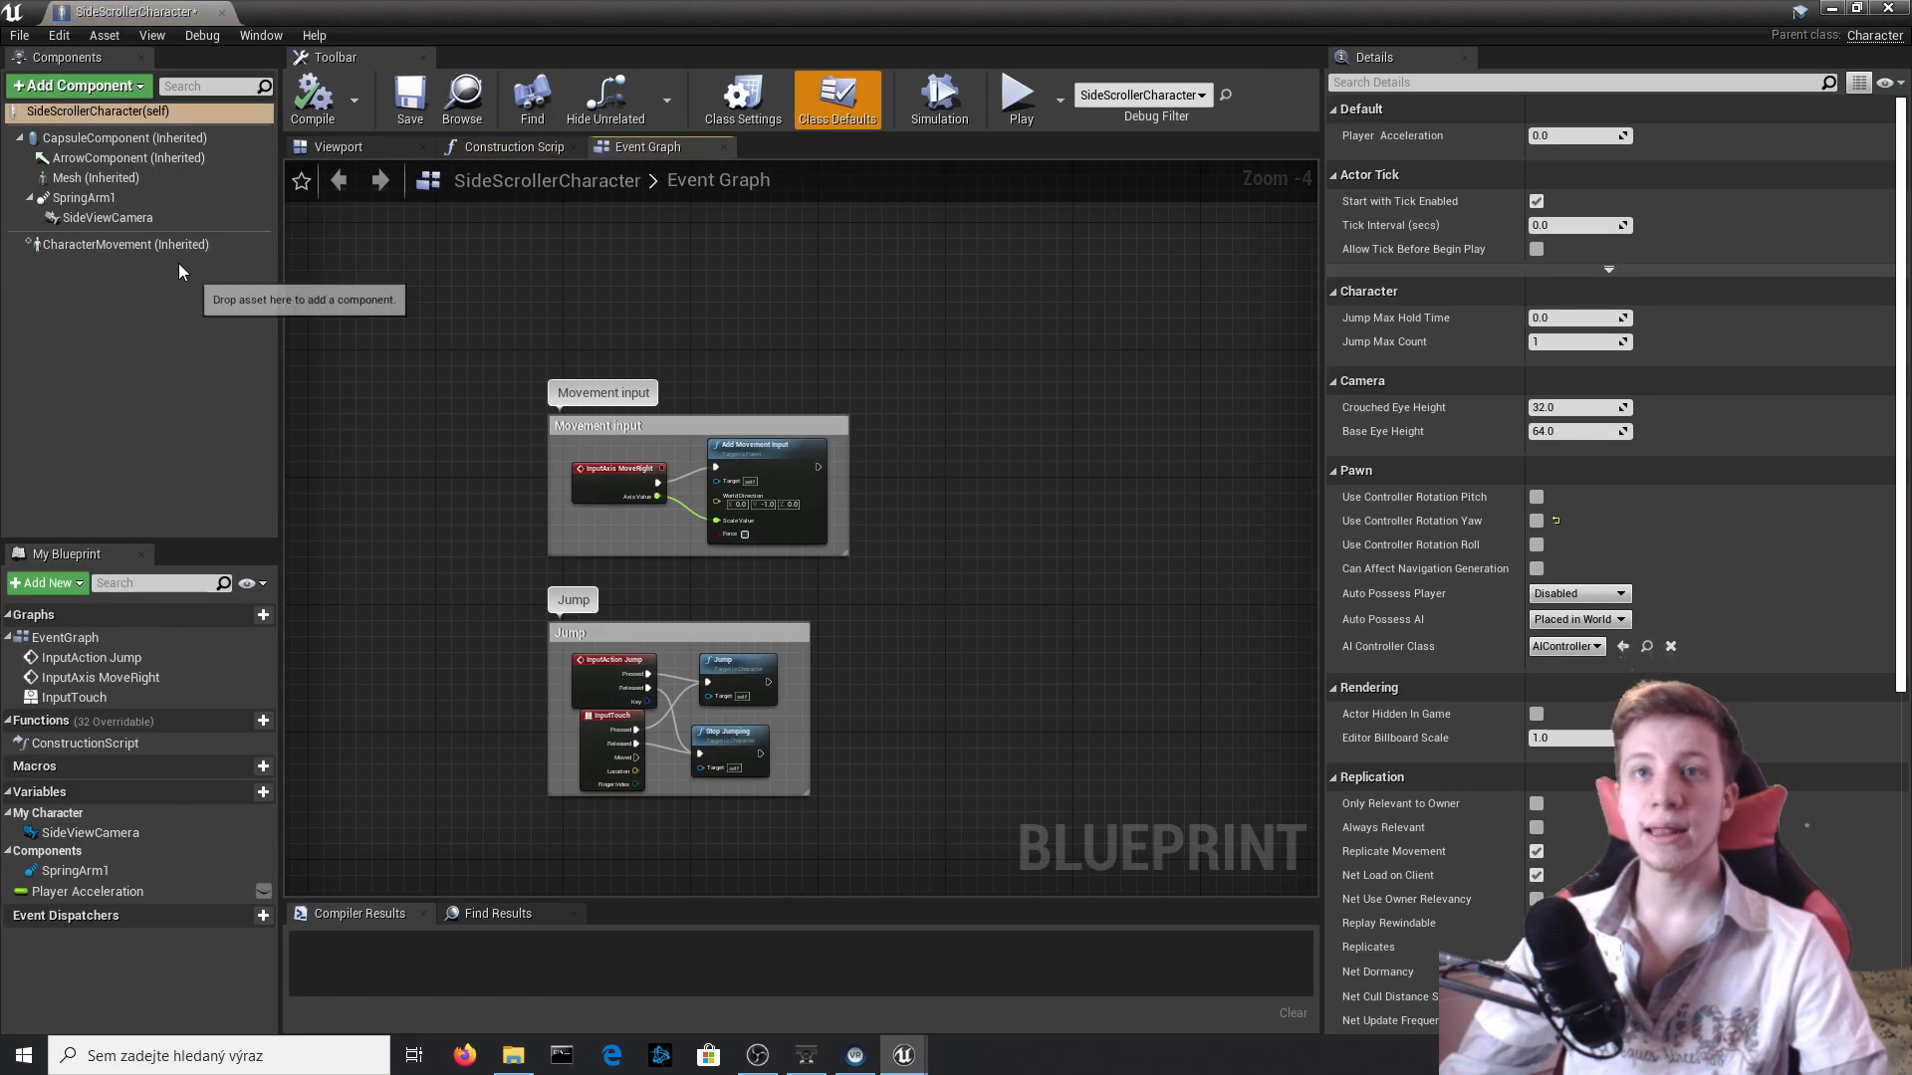
left_click(190, 245)
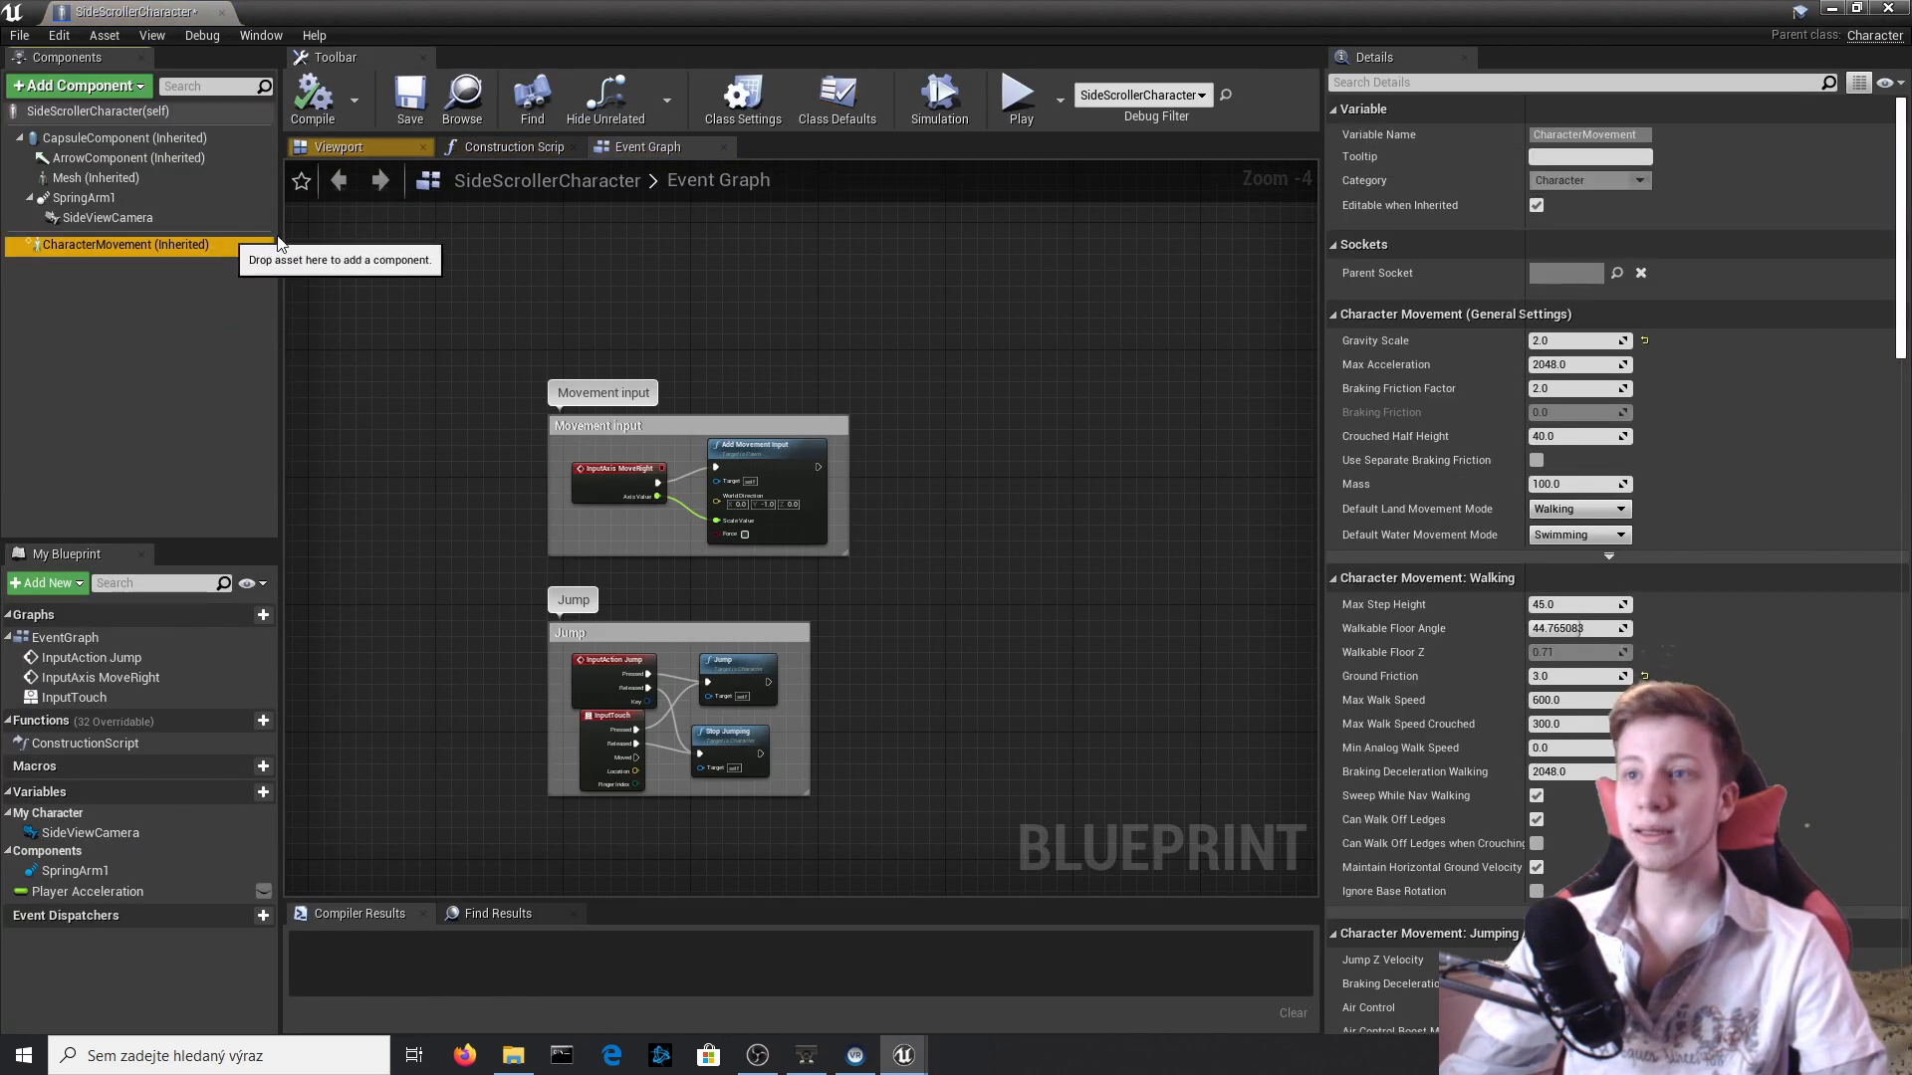
left_click(339, 146)
left_click(84, 198)
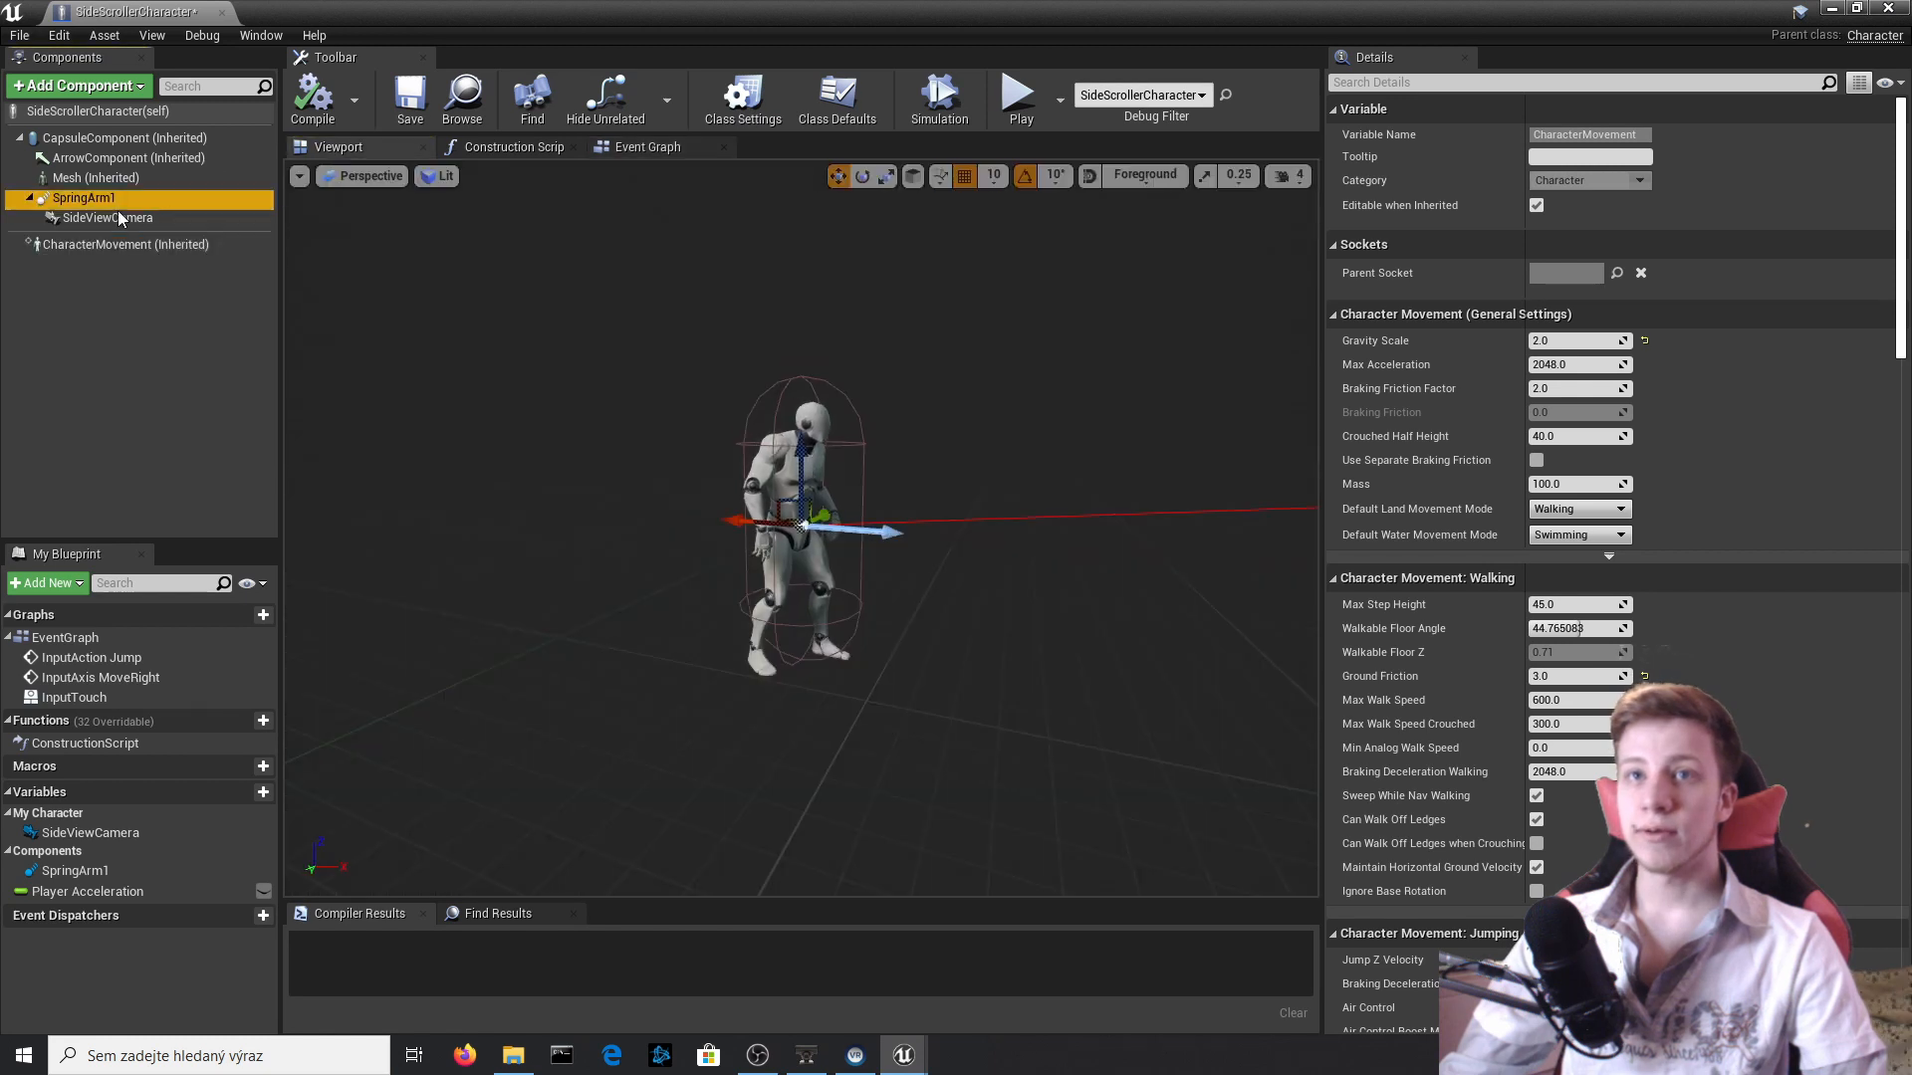
left_click(117, 219)
left_click(1583, 480)
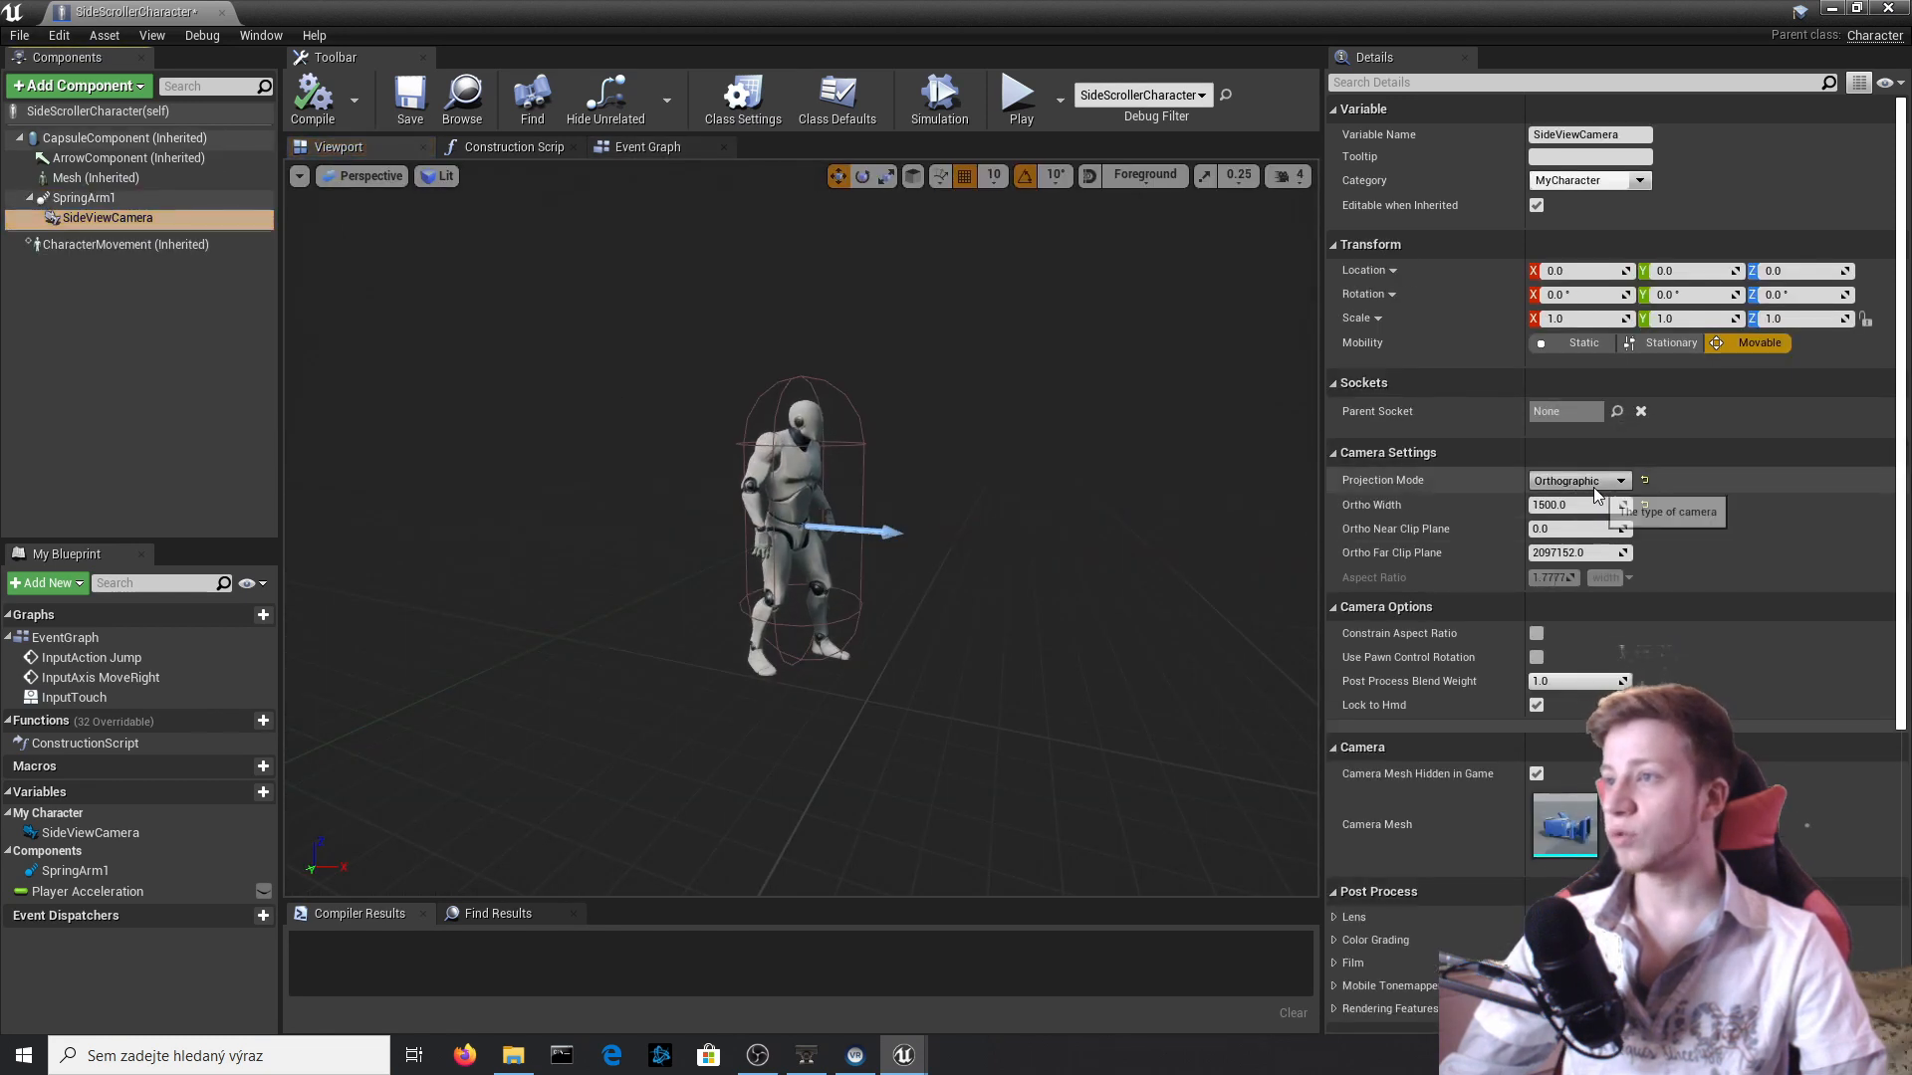
left_click(1603, 513)
left_click(1597, 480)
left_click(1581, 497)
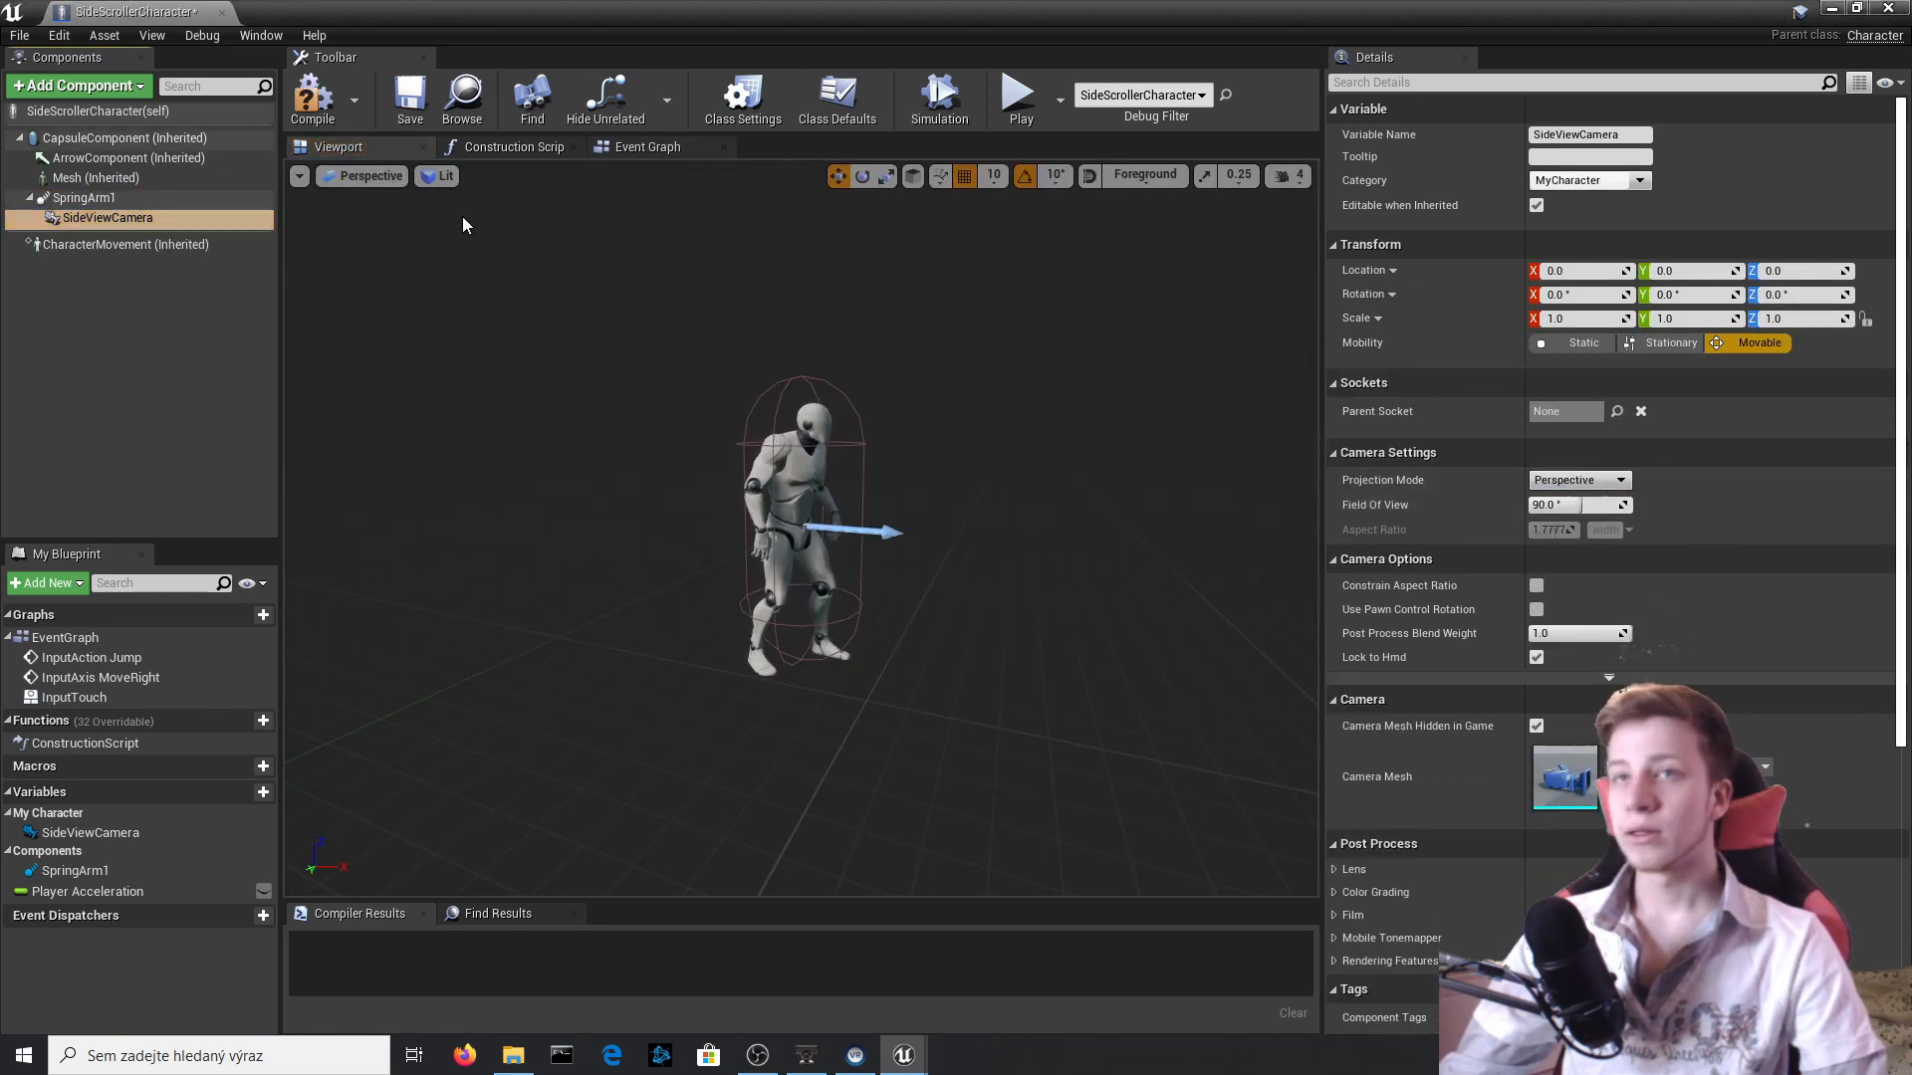
left_click(318, 111)
left_click(221, 13)
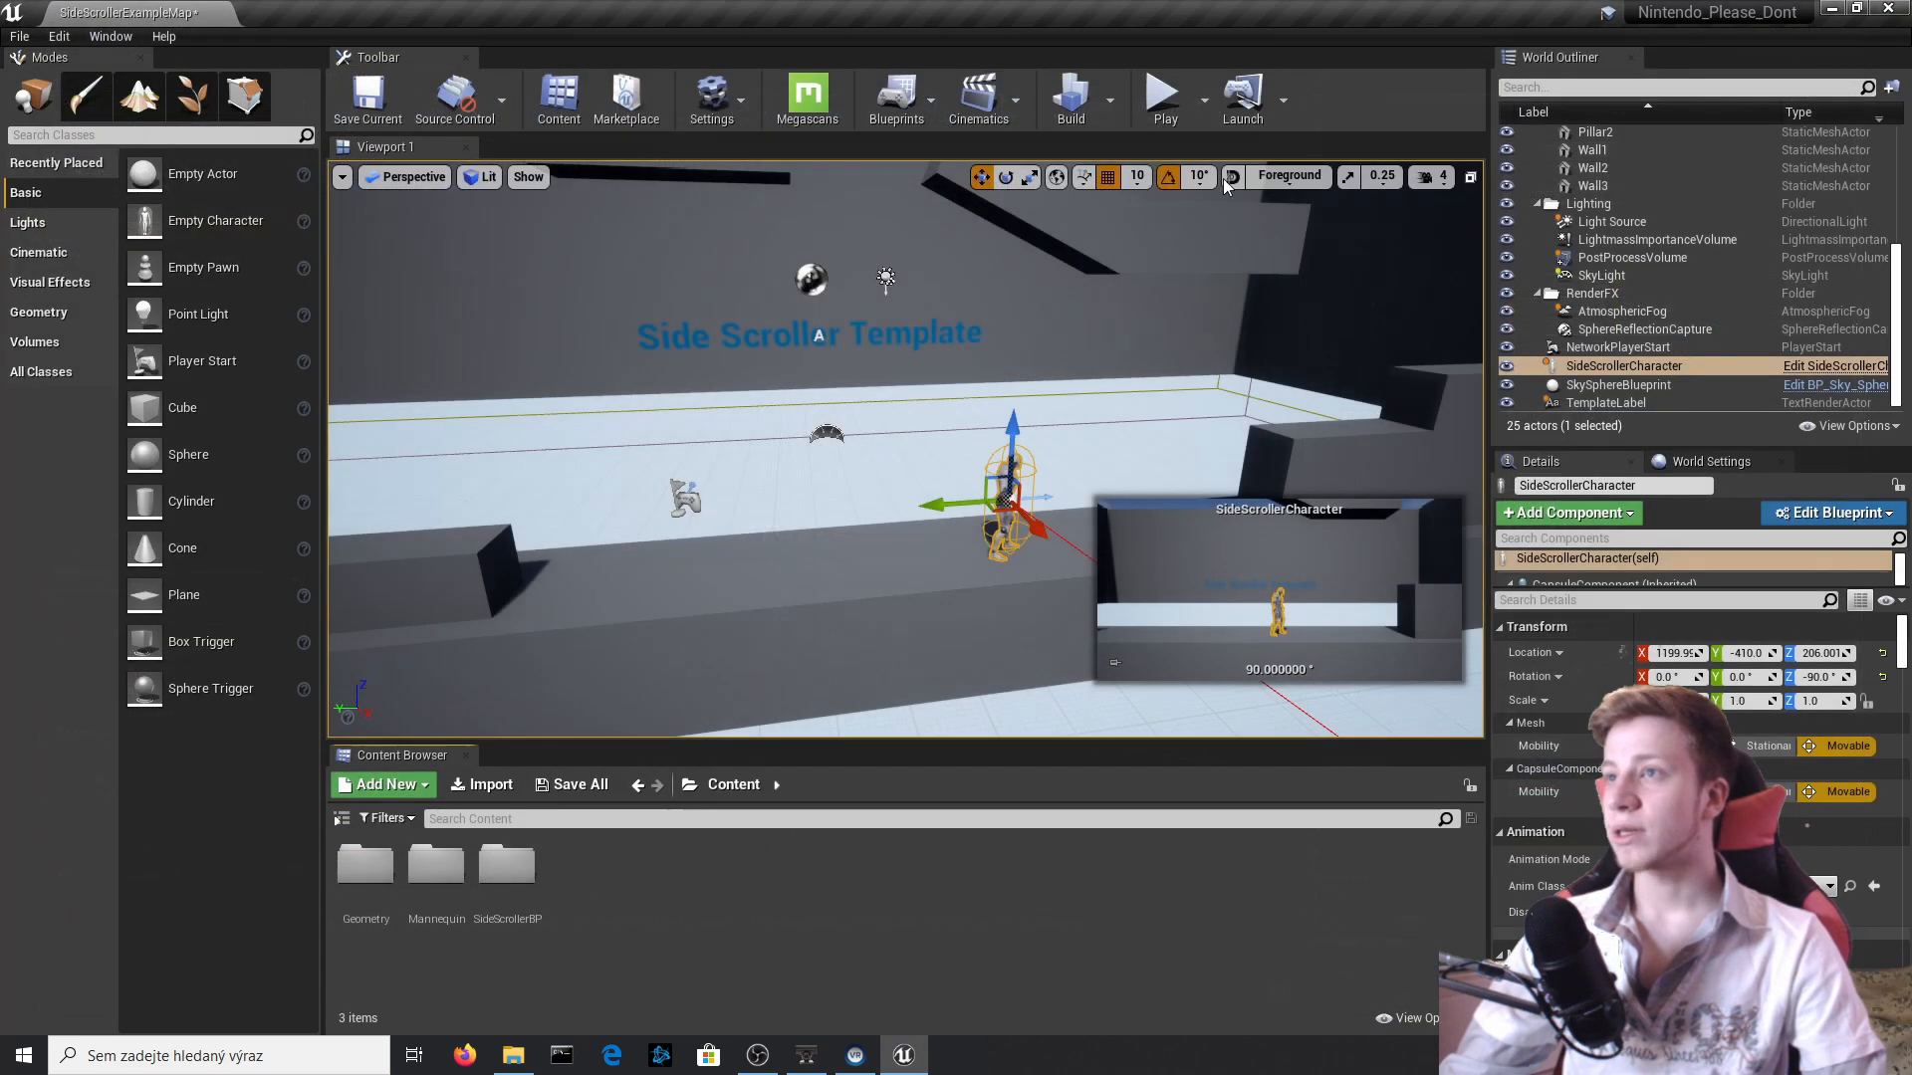
Play-test the level with the perspective camera, running and jumping along the walkway, and stop playing.
left_click(1163, 103)
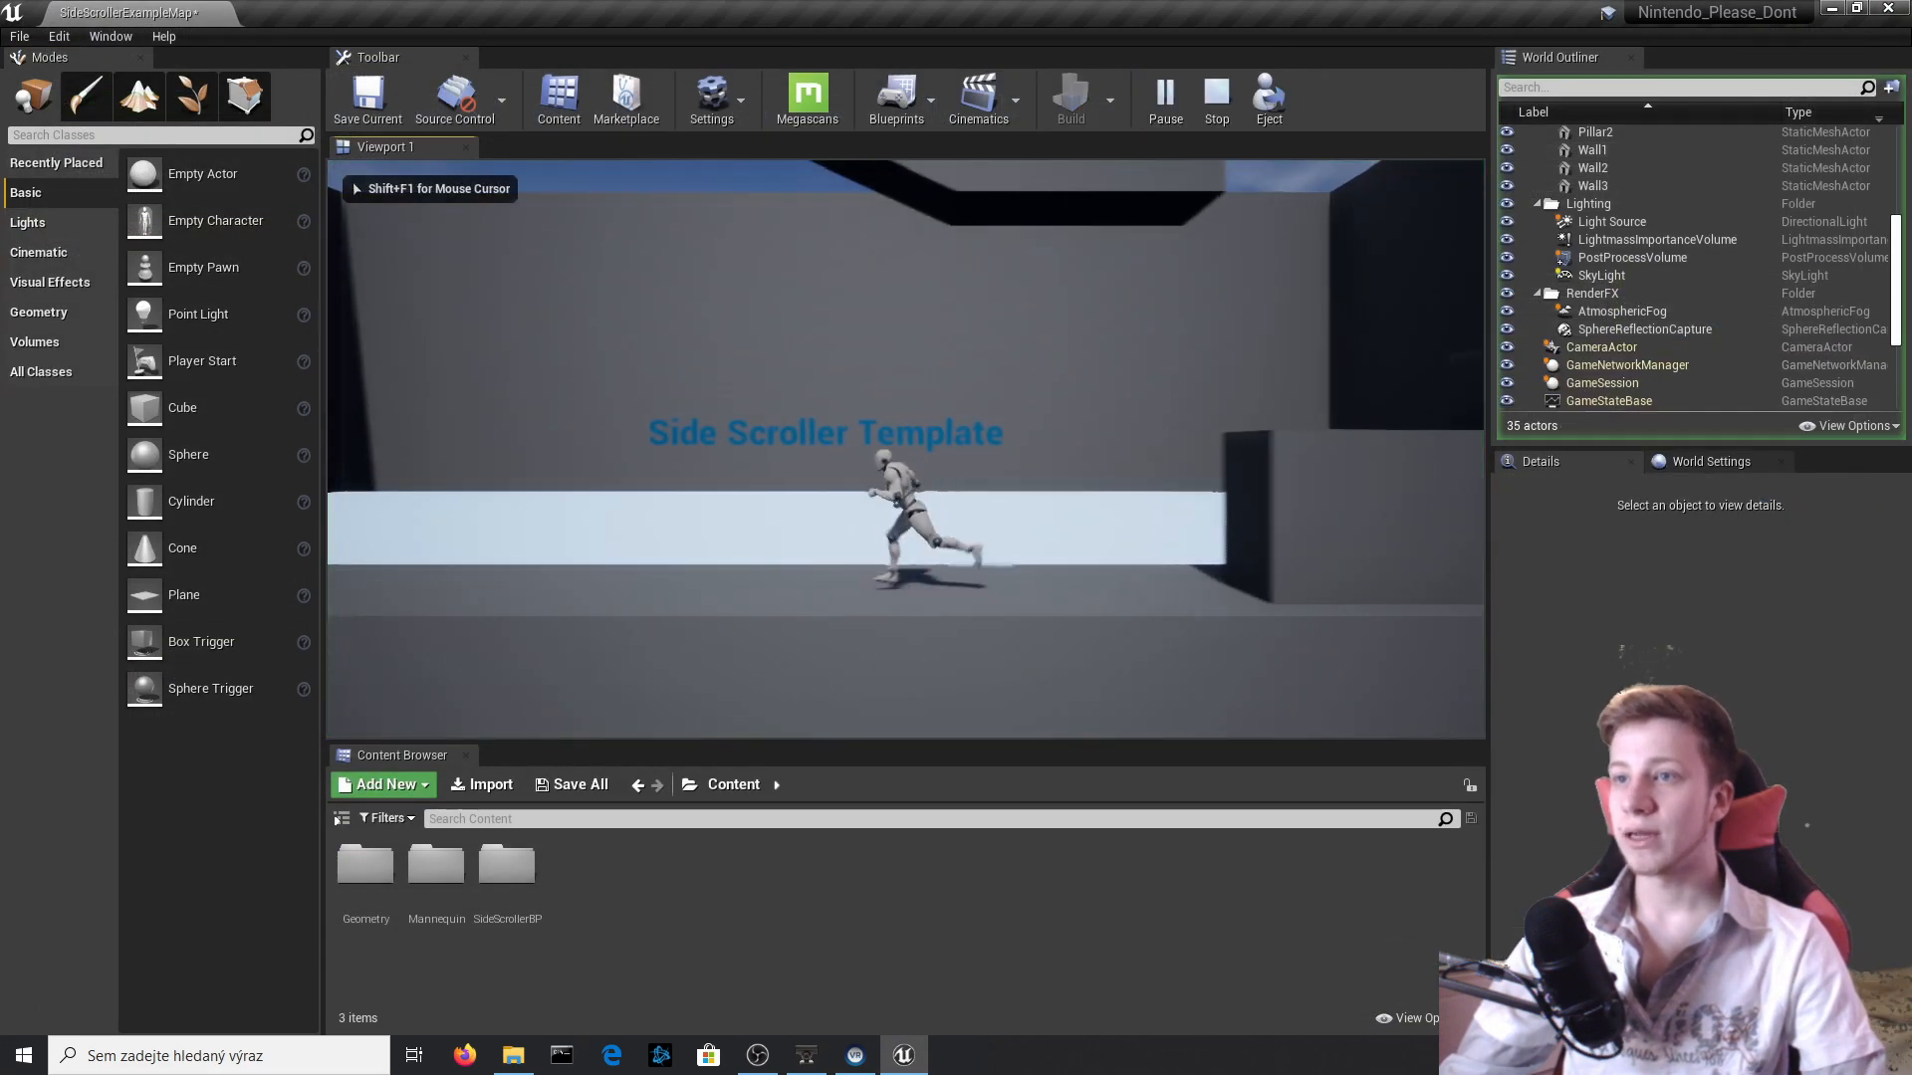
key("space")
key("d")
key("space")
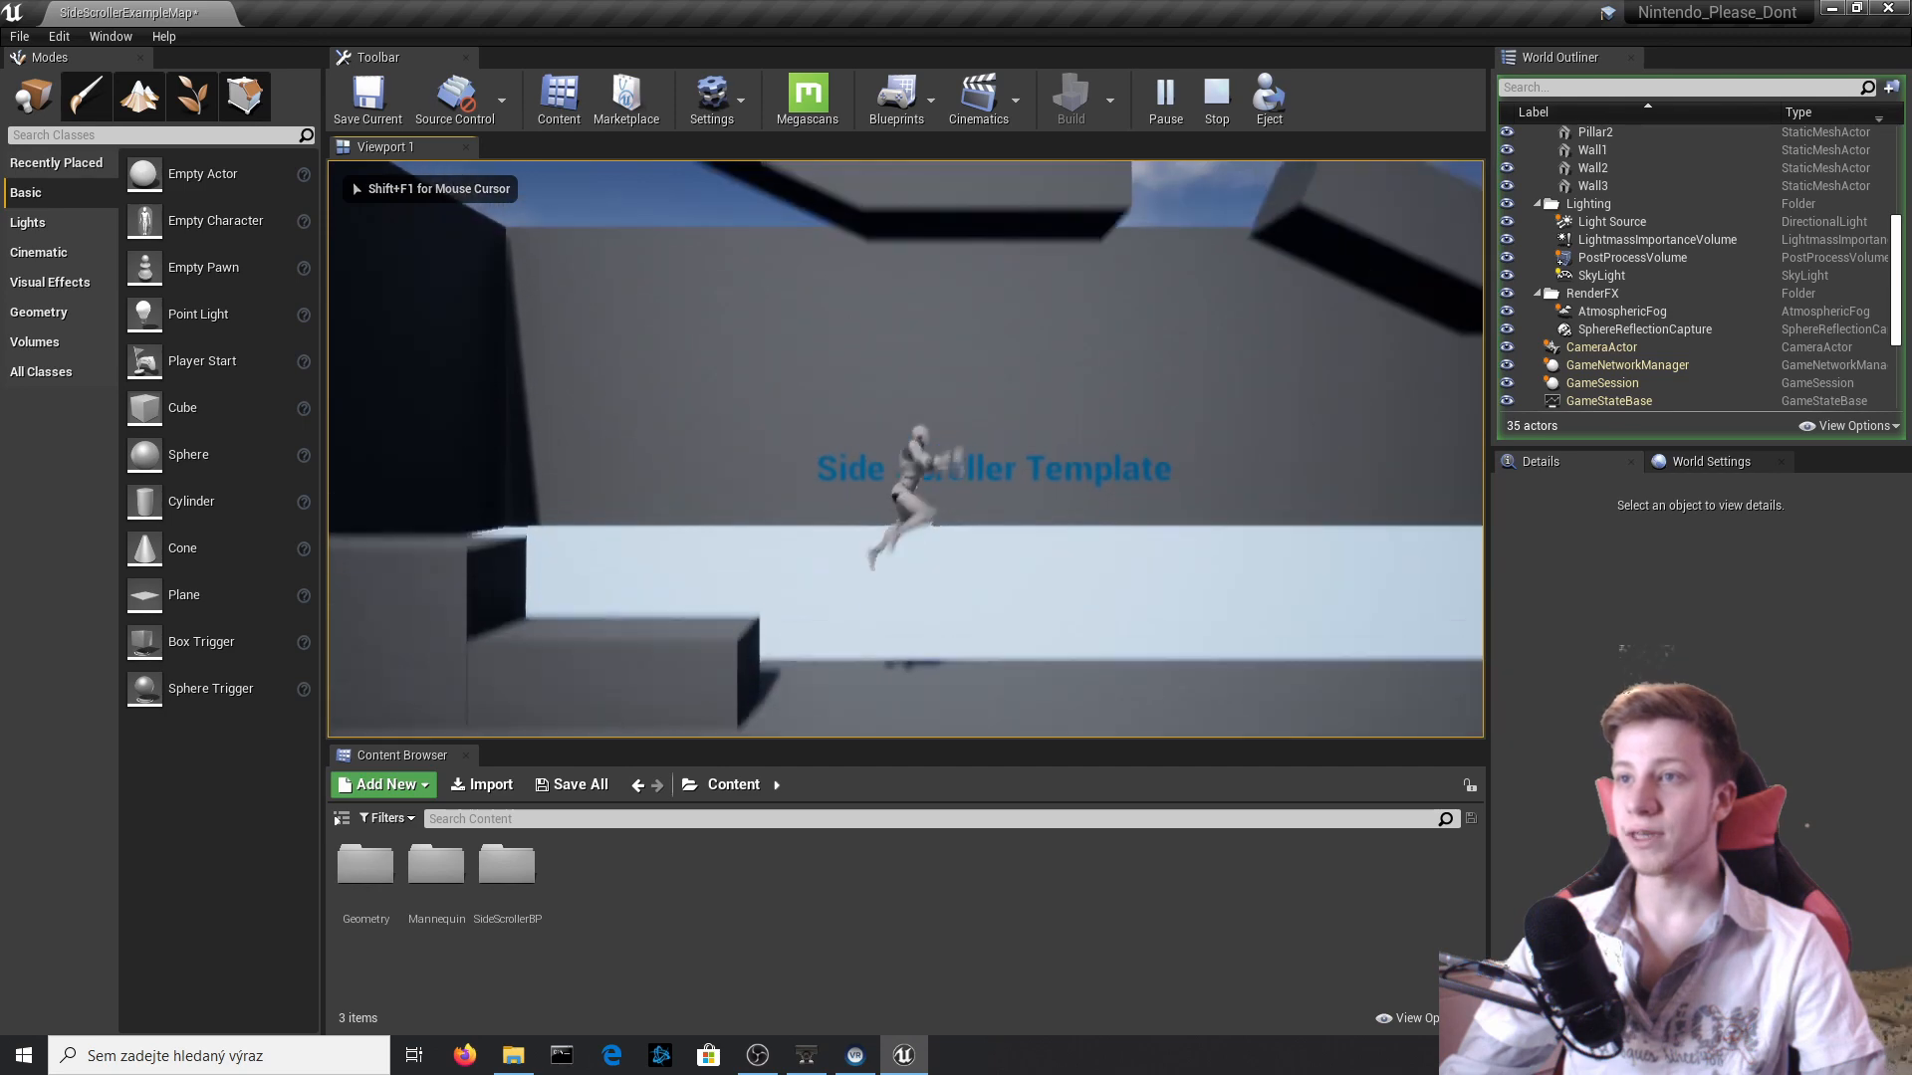
key("Escape")
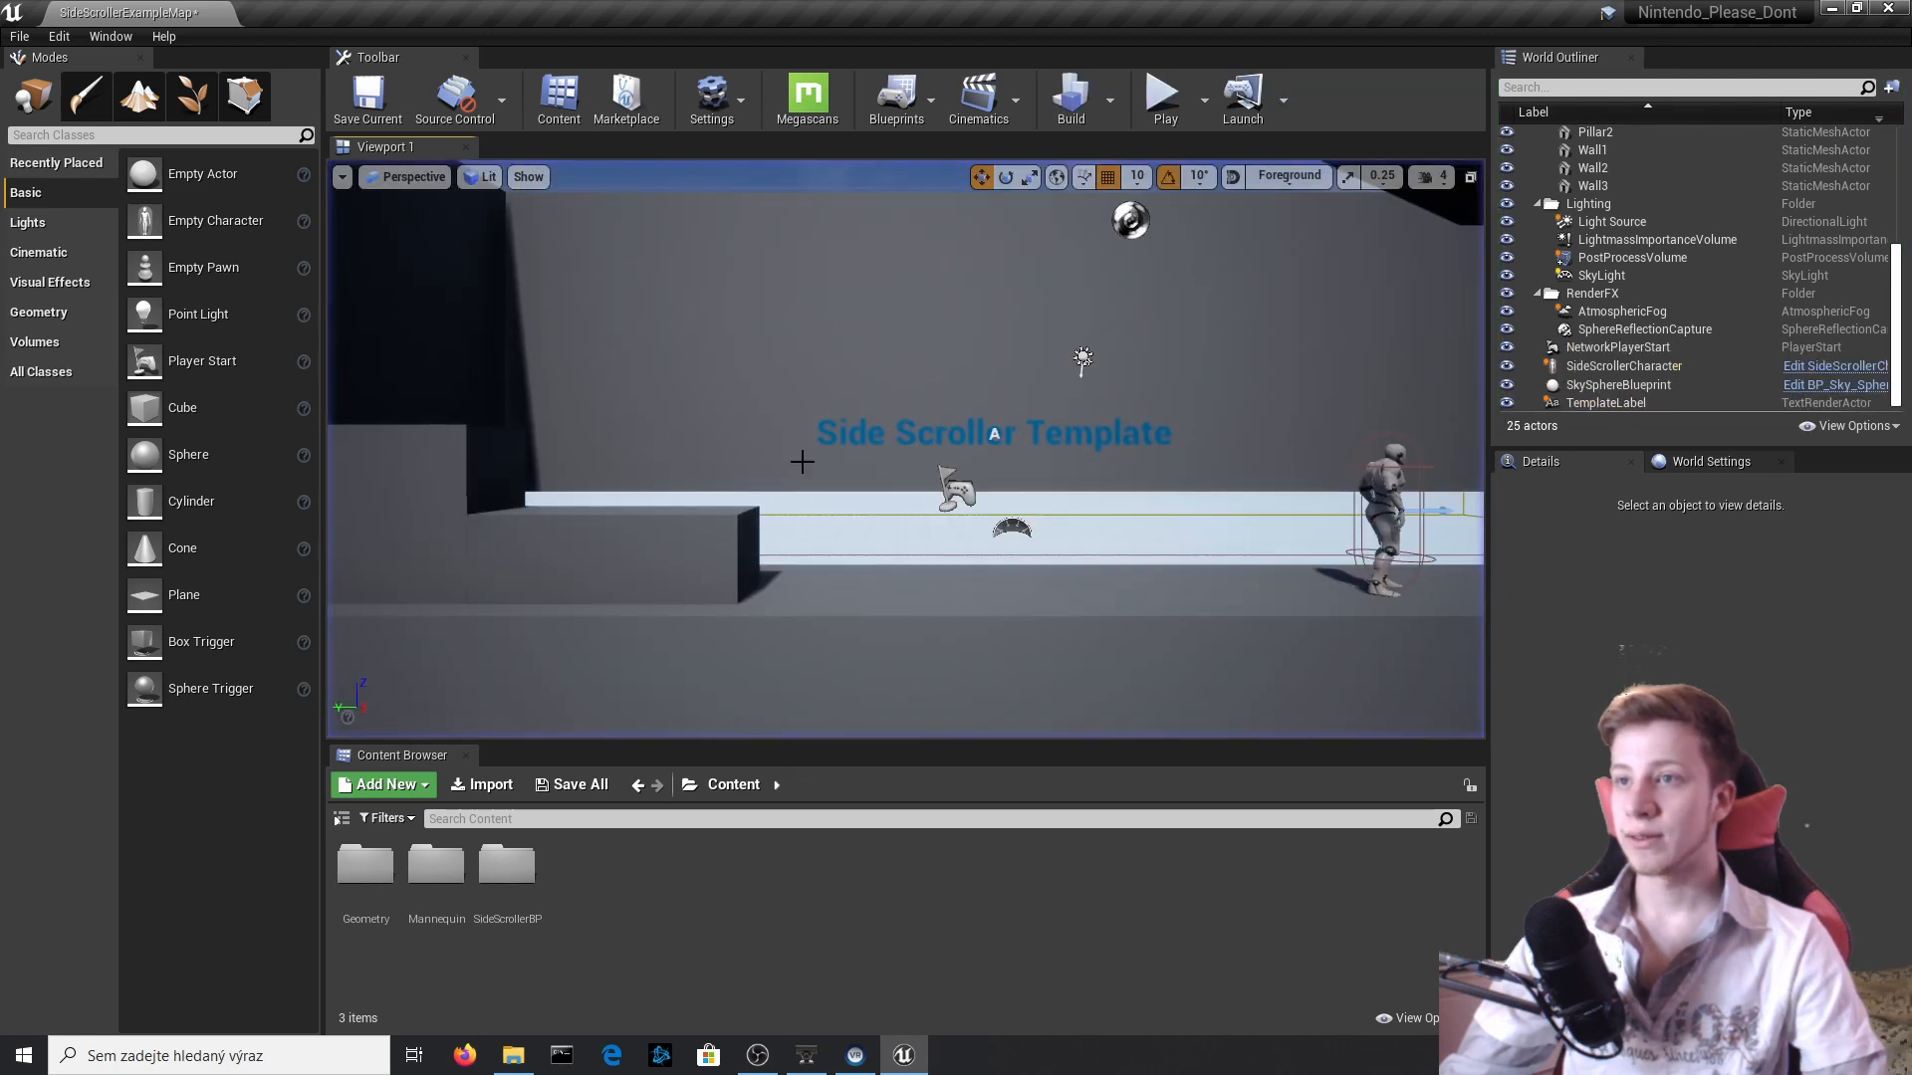
Move the SideScrollerCharacter along the Y axis to 270, close to the block at the near end of the walkway.
right_click_drag(879, 414, 597, 414)
key("d")
key("s")
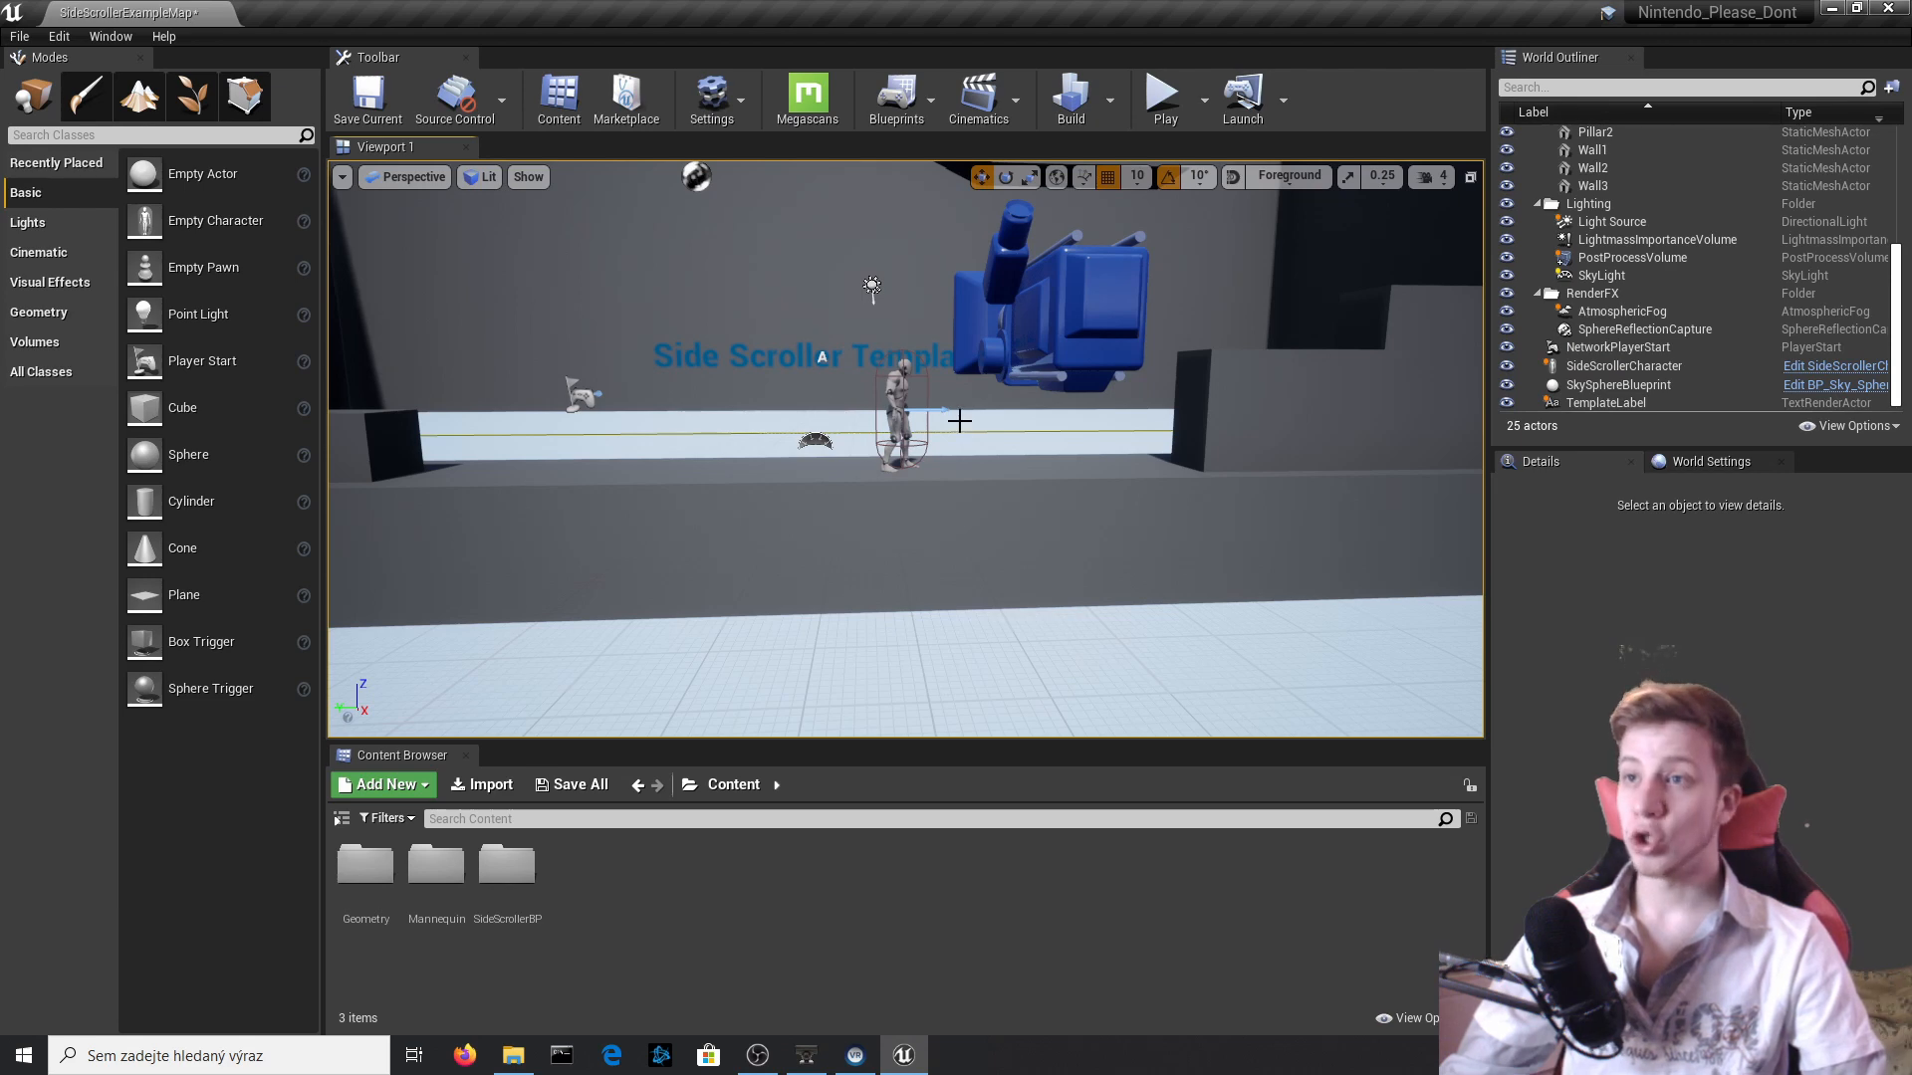
left_click(886, 413)
left_click_drag(828, 410, 460, 412)
Enlarge the Content Browser and create a Blueprint Class named Shot in the SideScrollerBP/Blueprints folder.
right_click(638, 916)
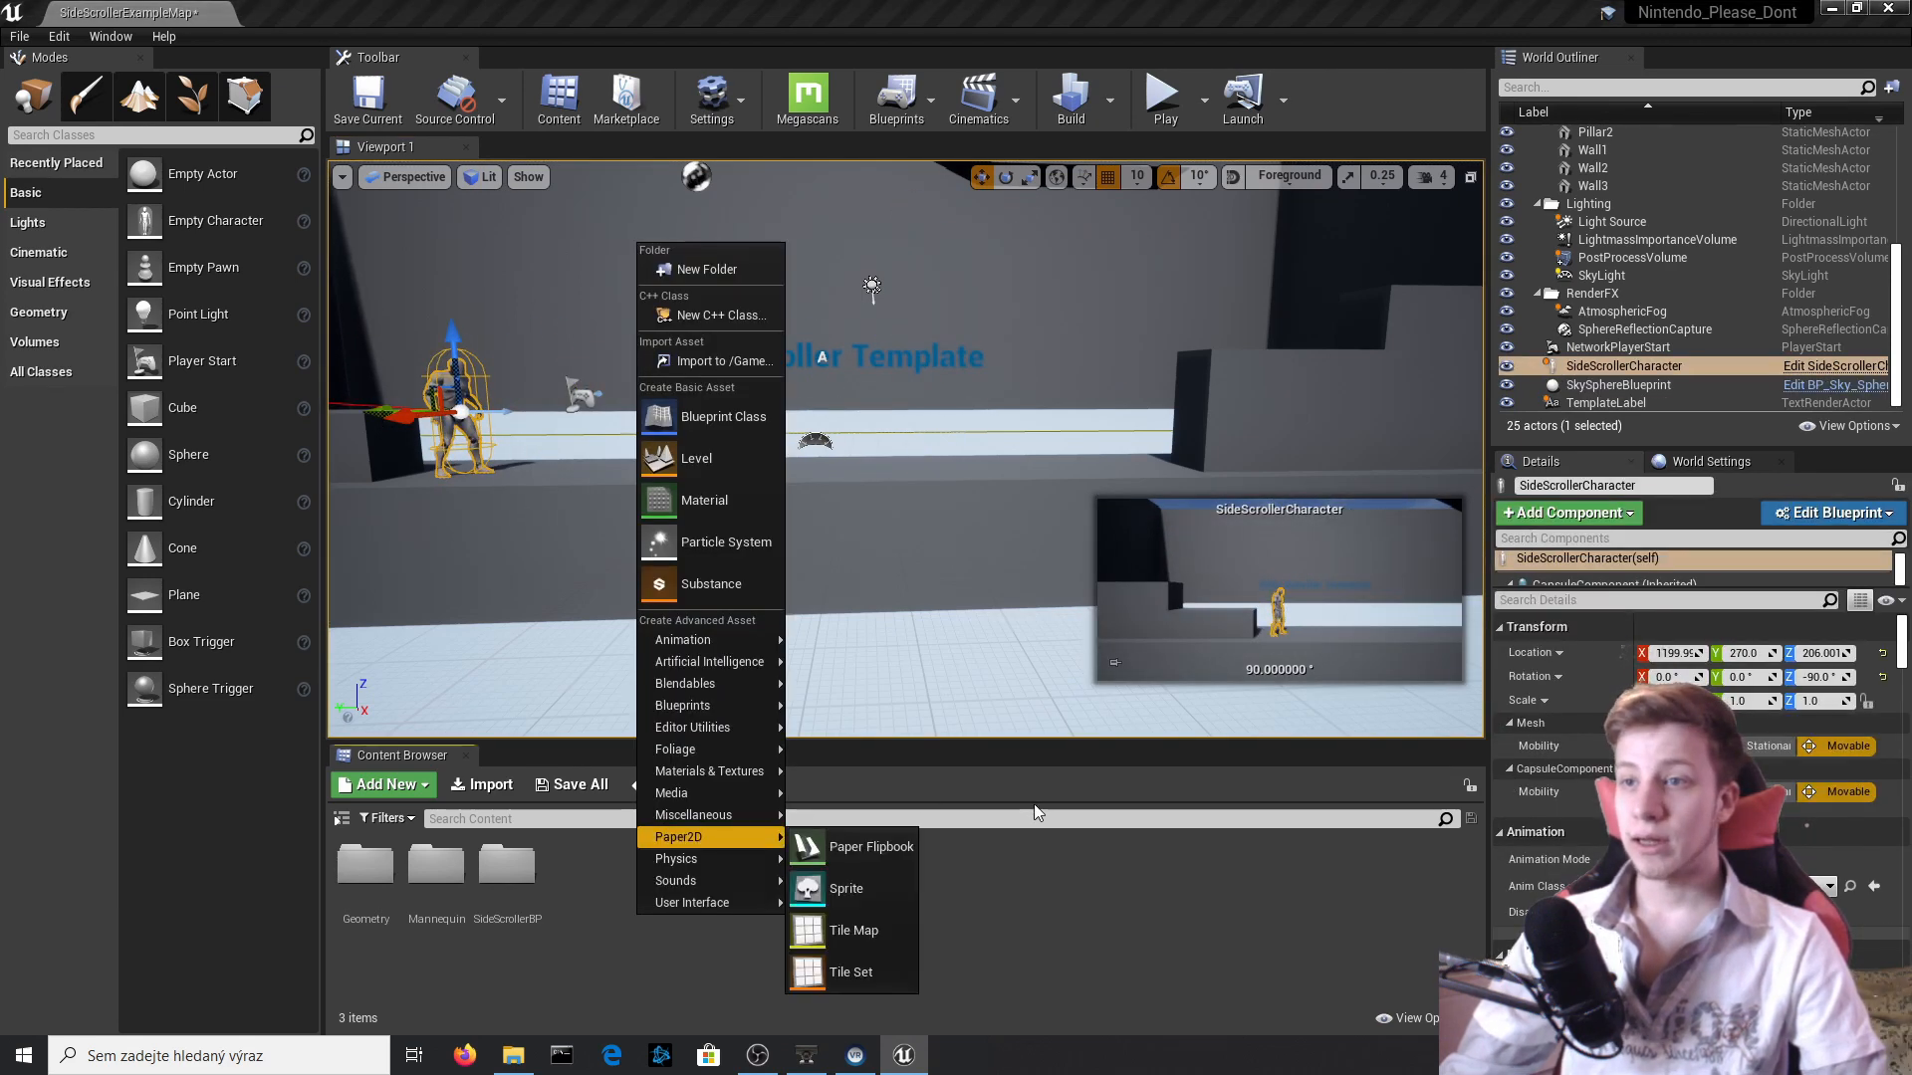
left_click(914, 732)
left_click_drag(911, 741, 911, 633)
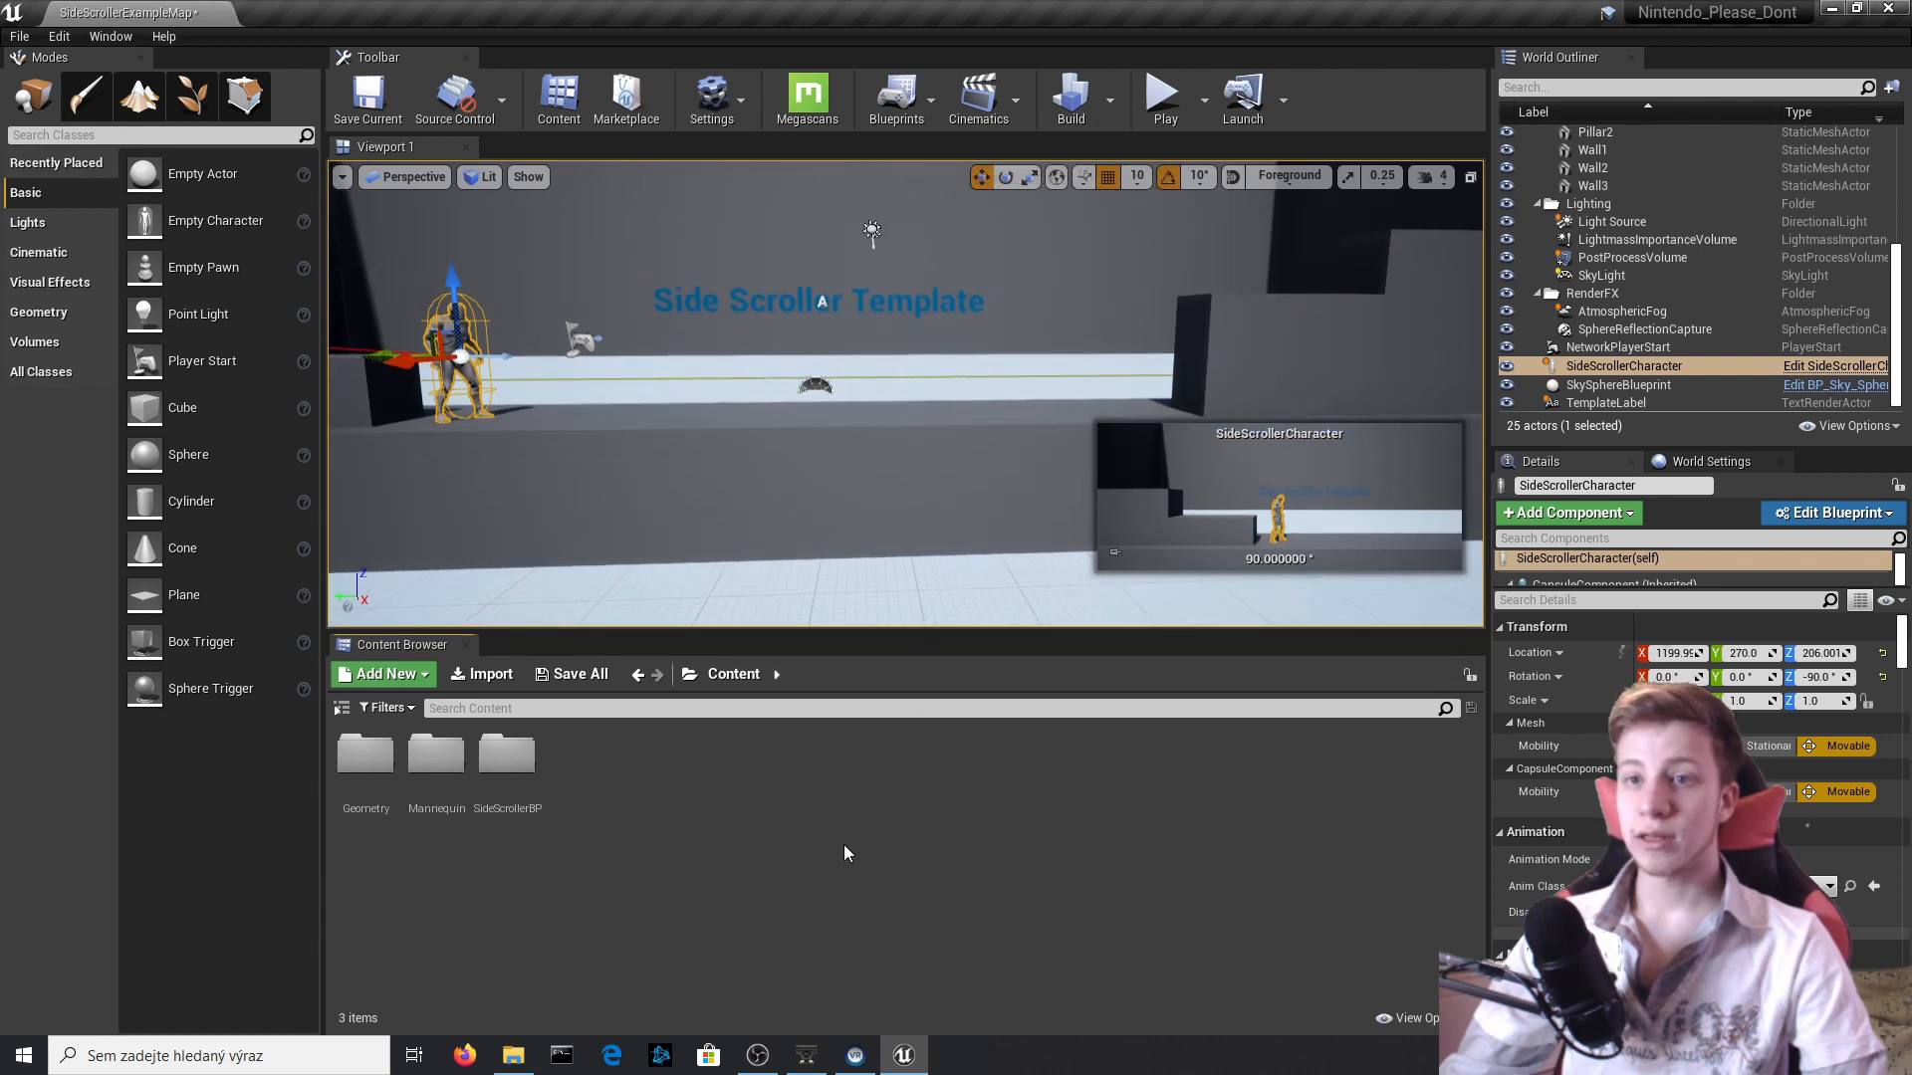
double_click(506, 755)
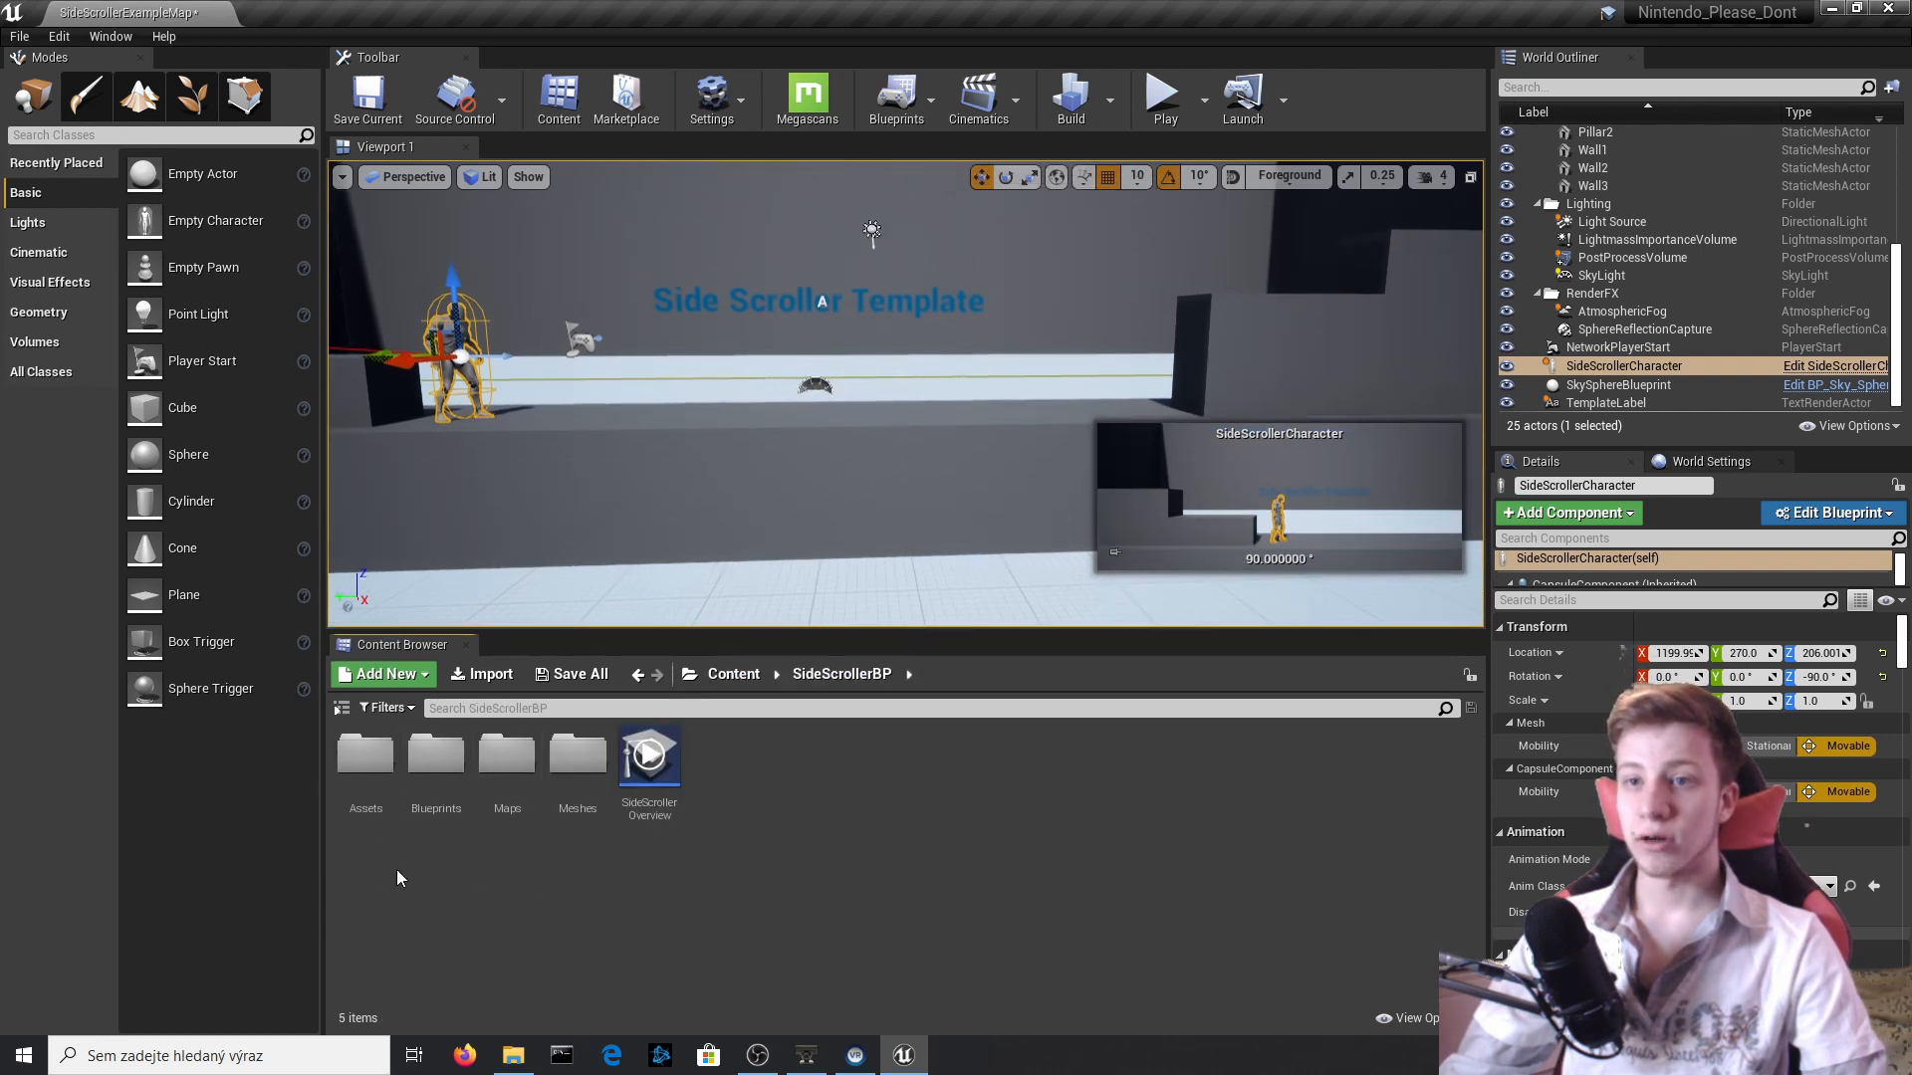
right_click(628, 846)
left_click(436, 772)
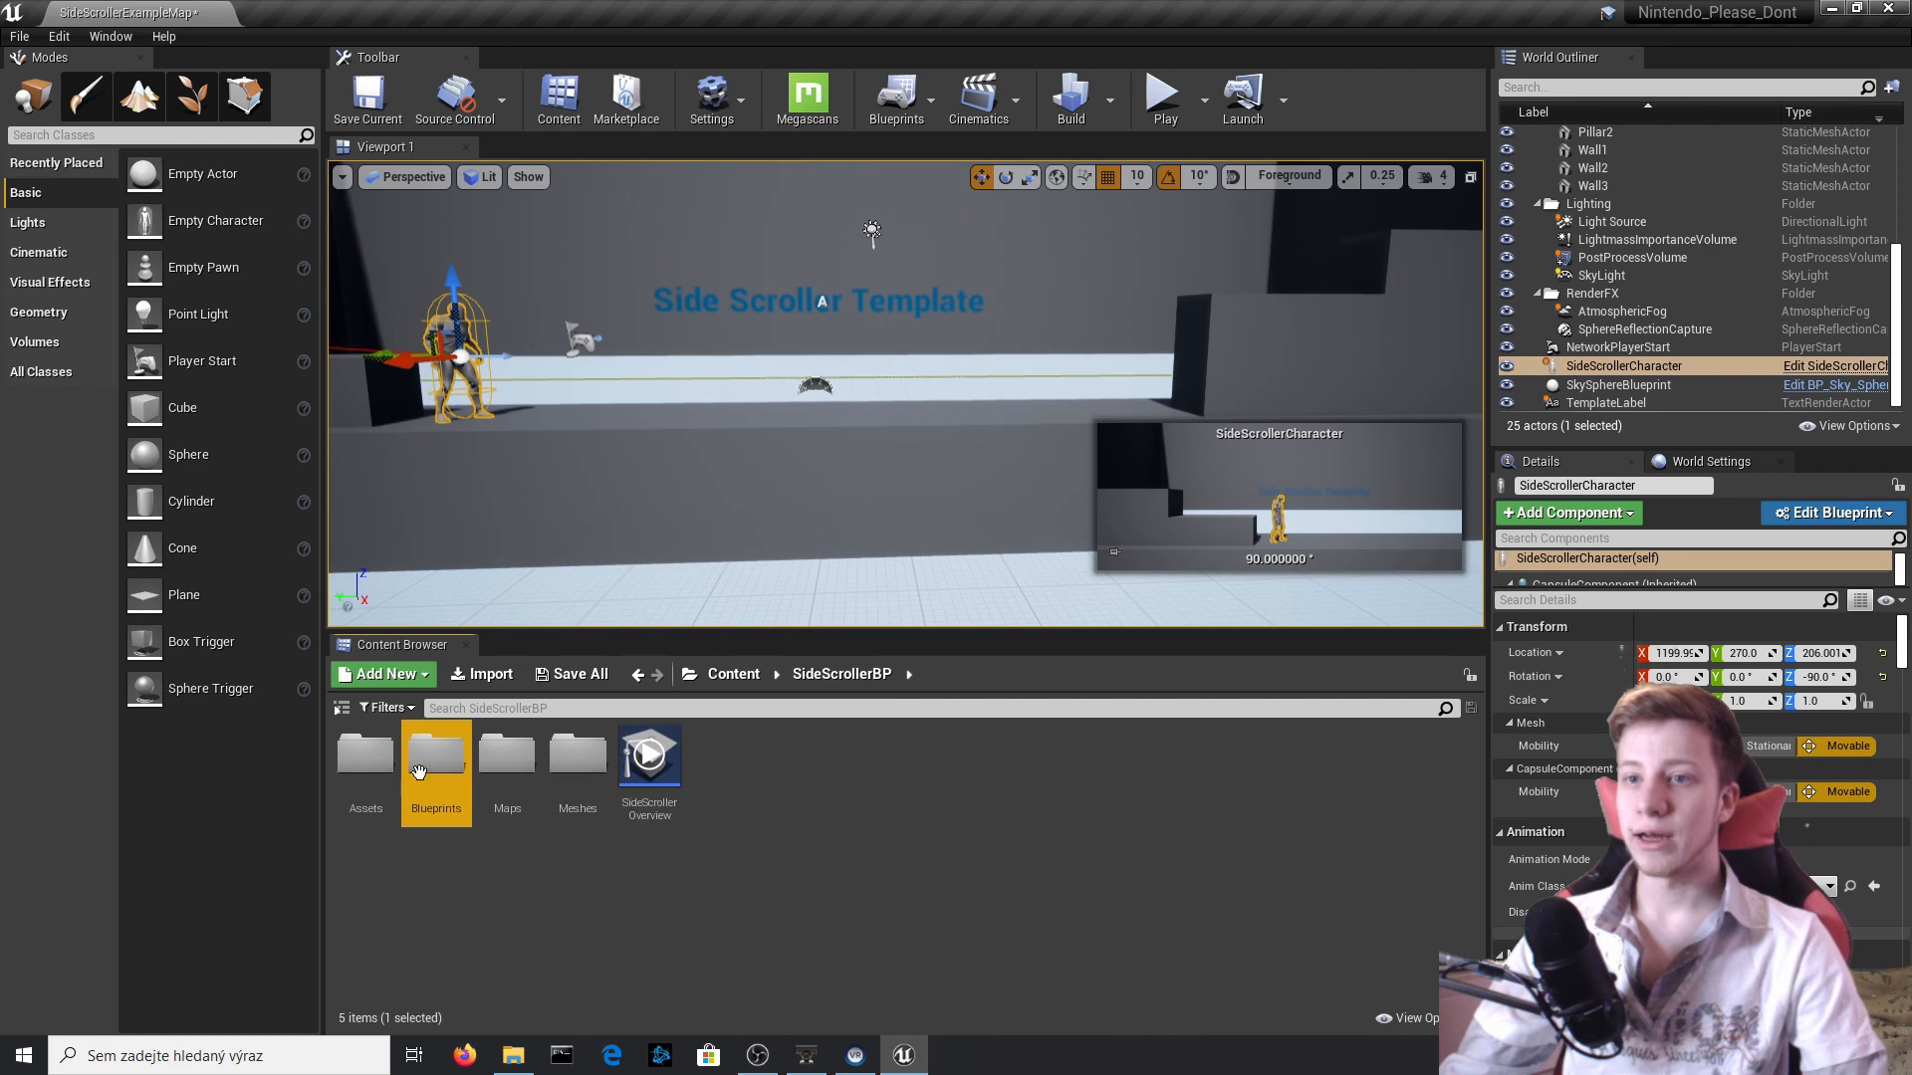
double_click(436, 756)
right_click(575, 762)
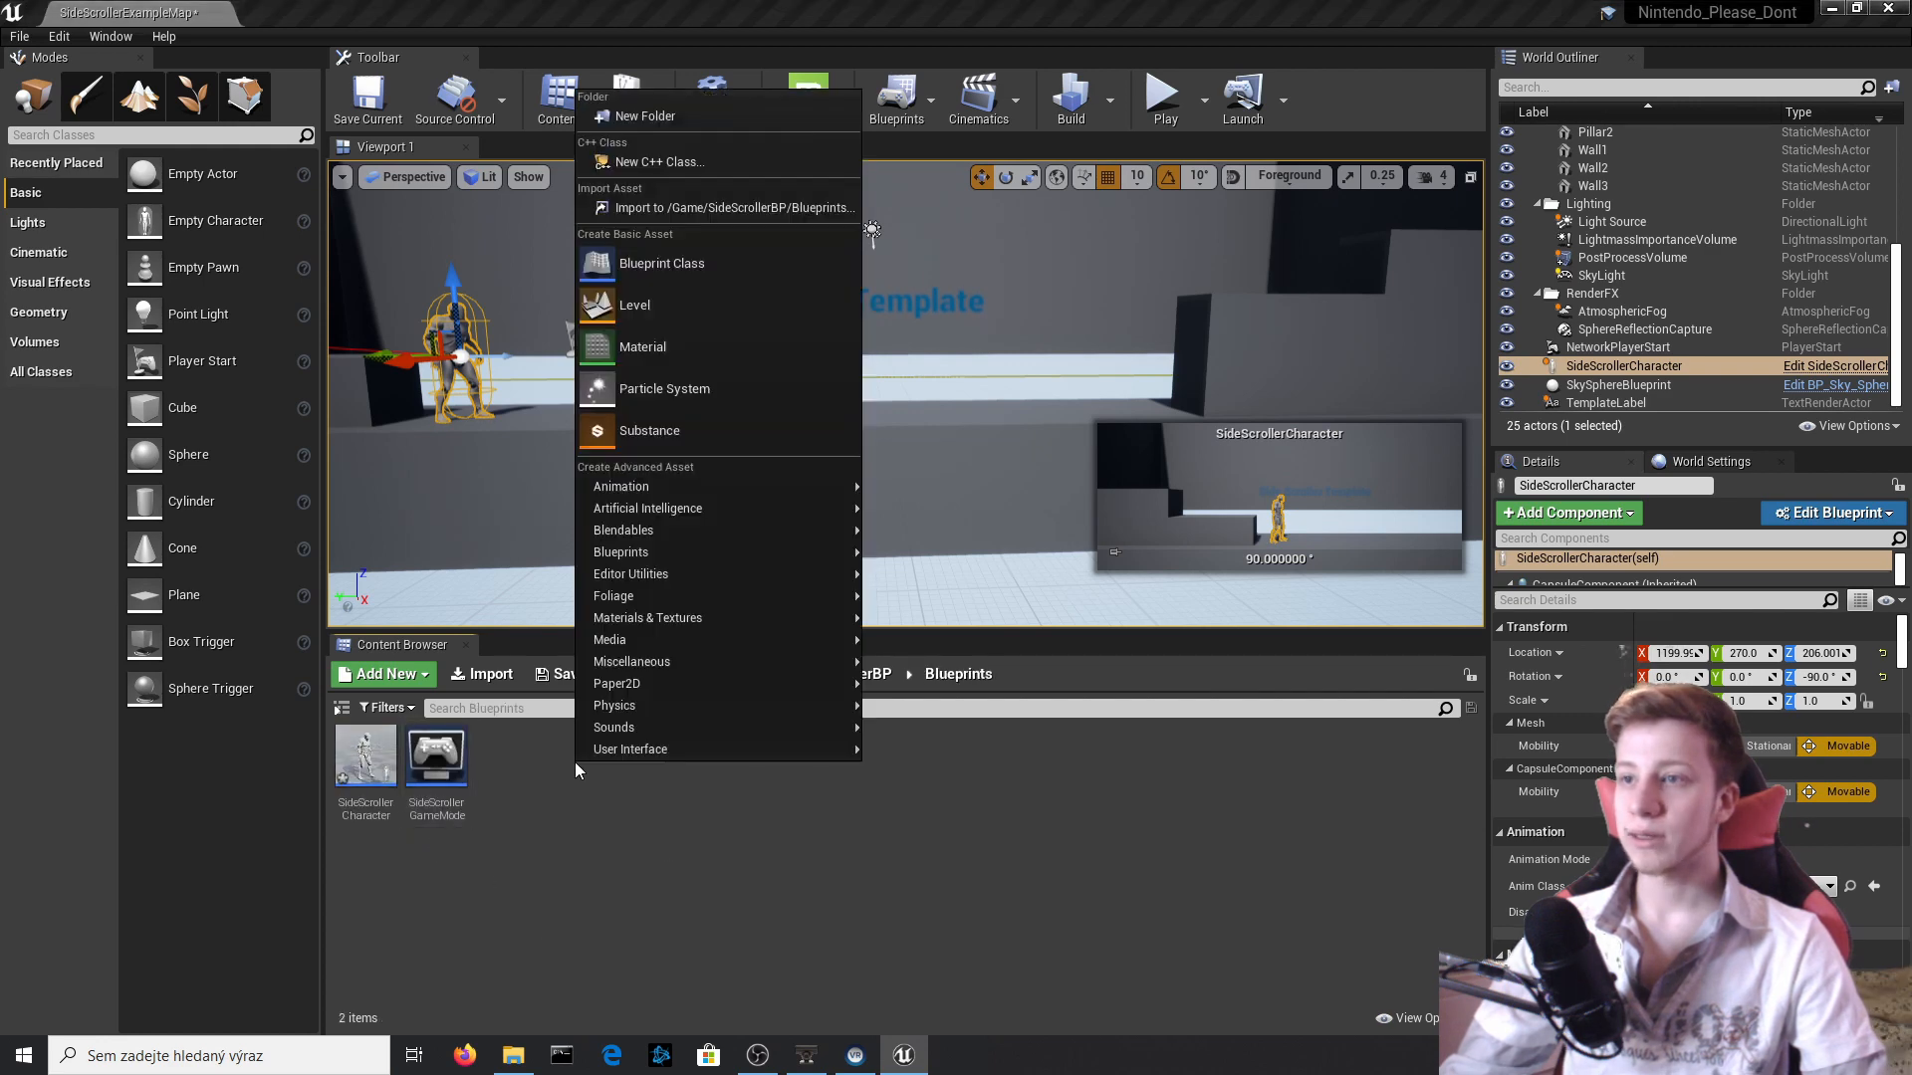
left_click(720, 273)
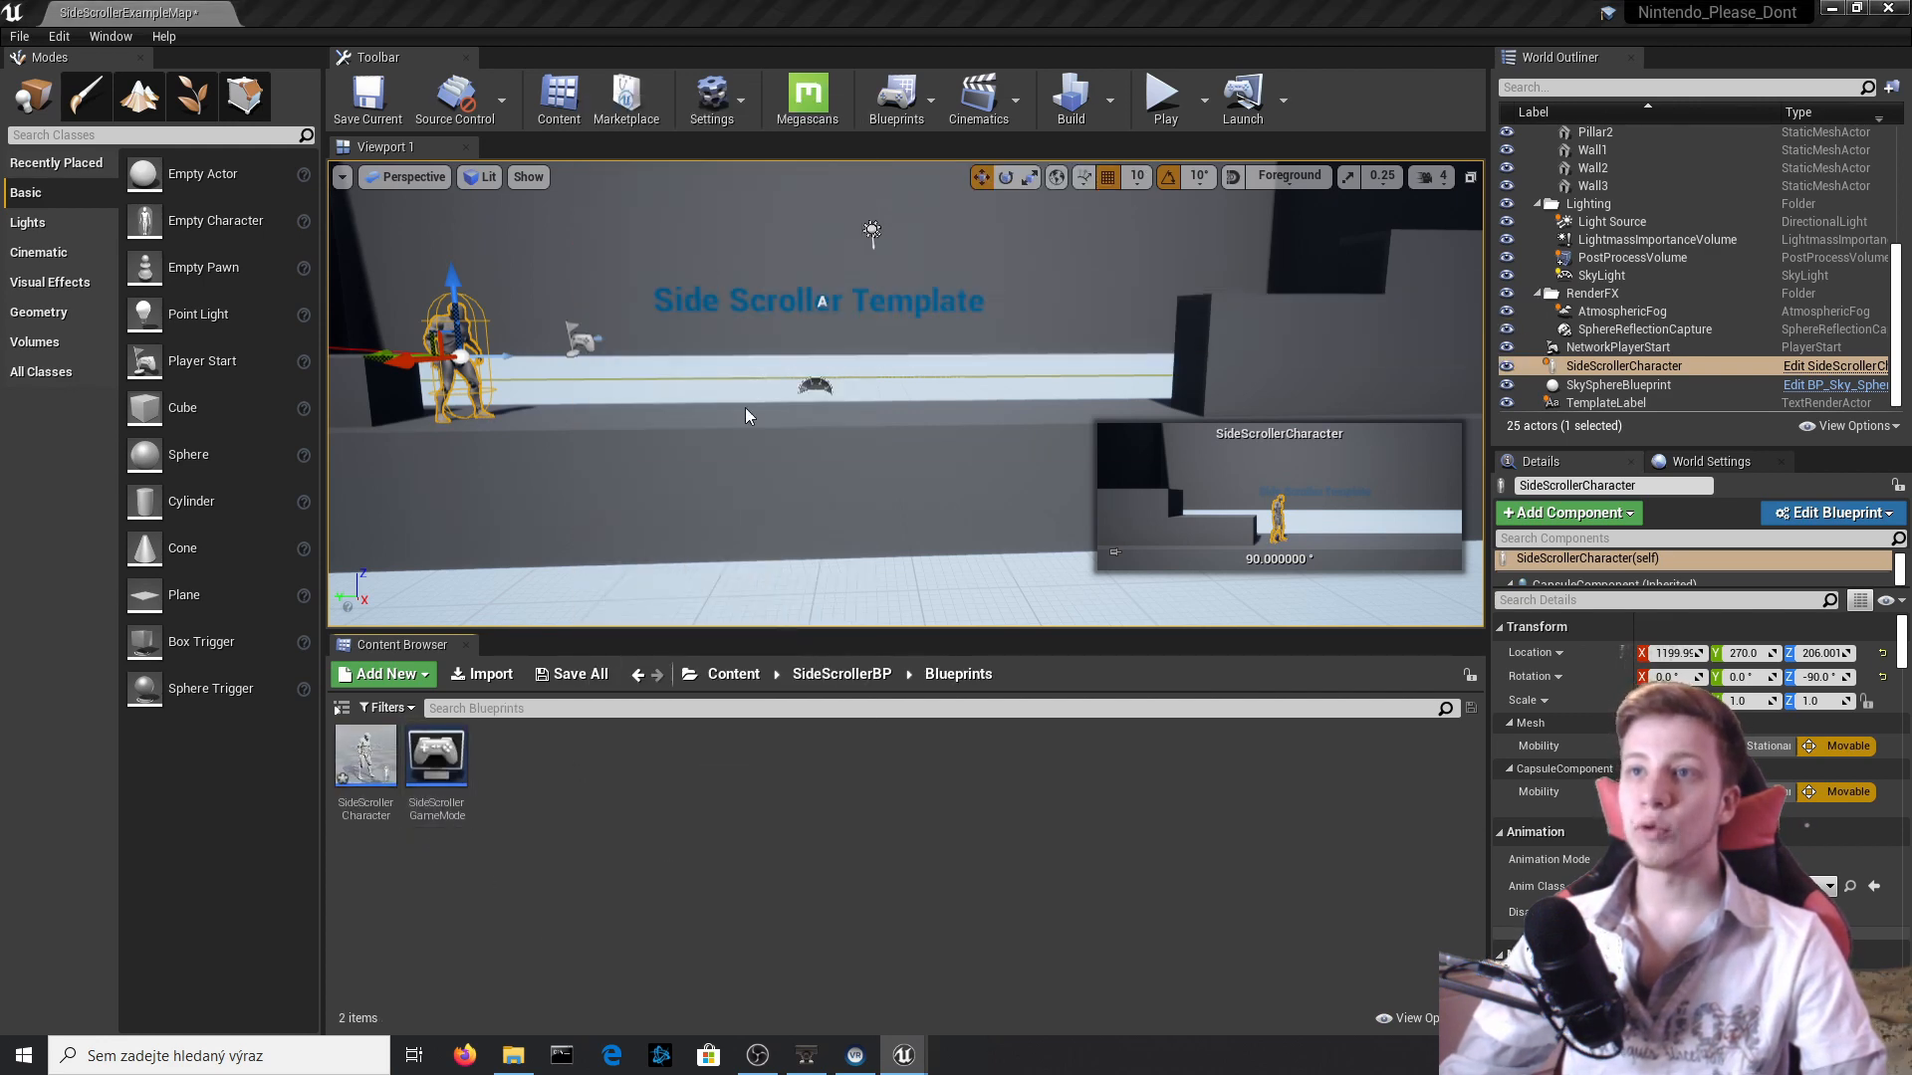
left_click(739, 362)
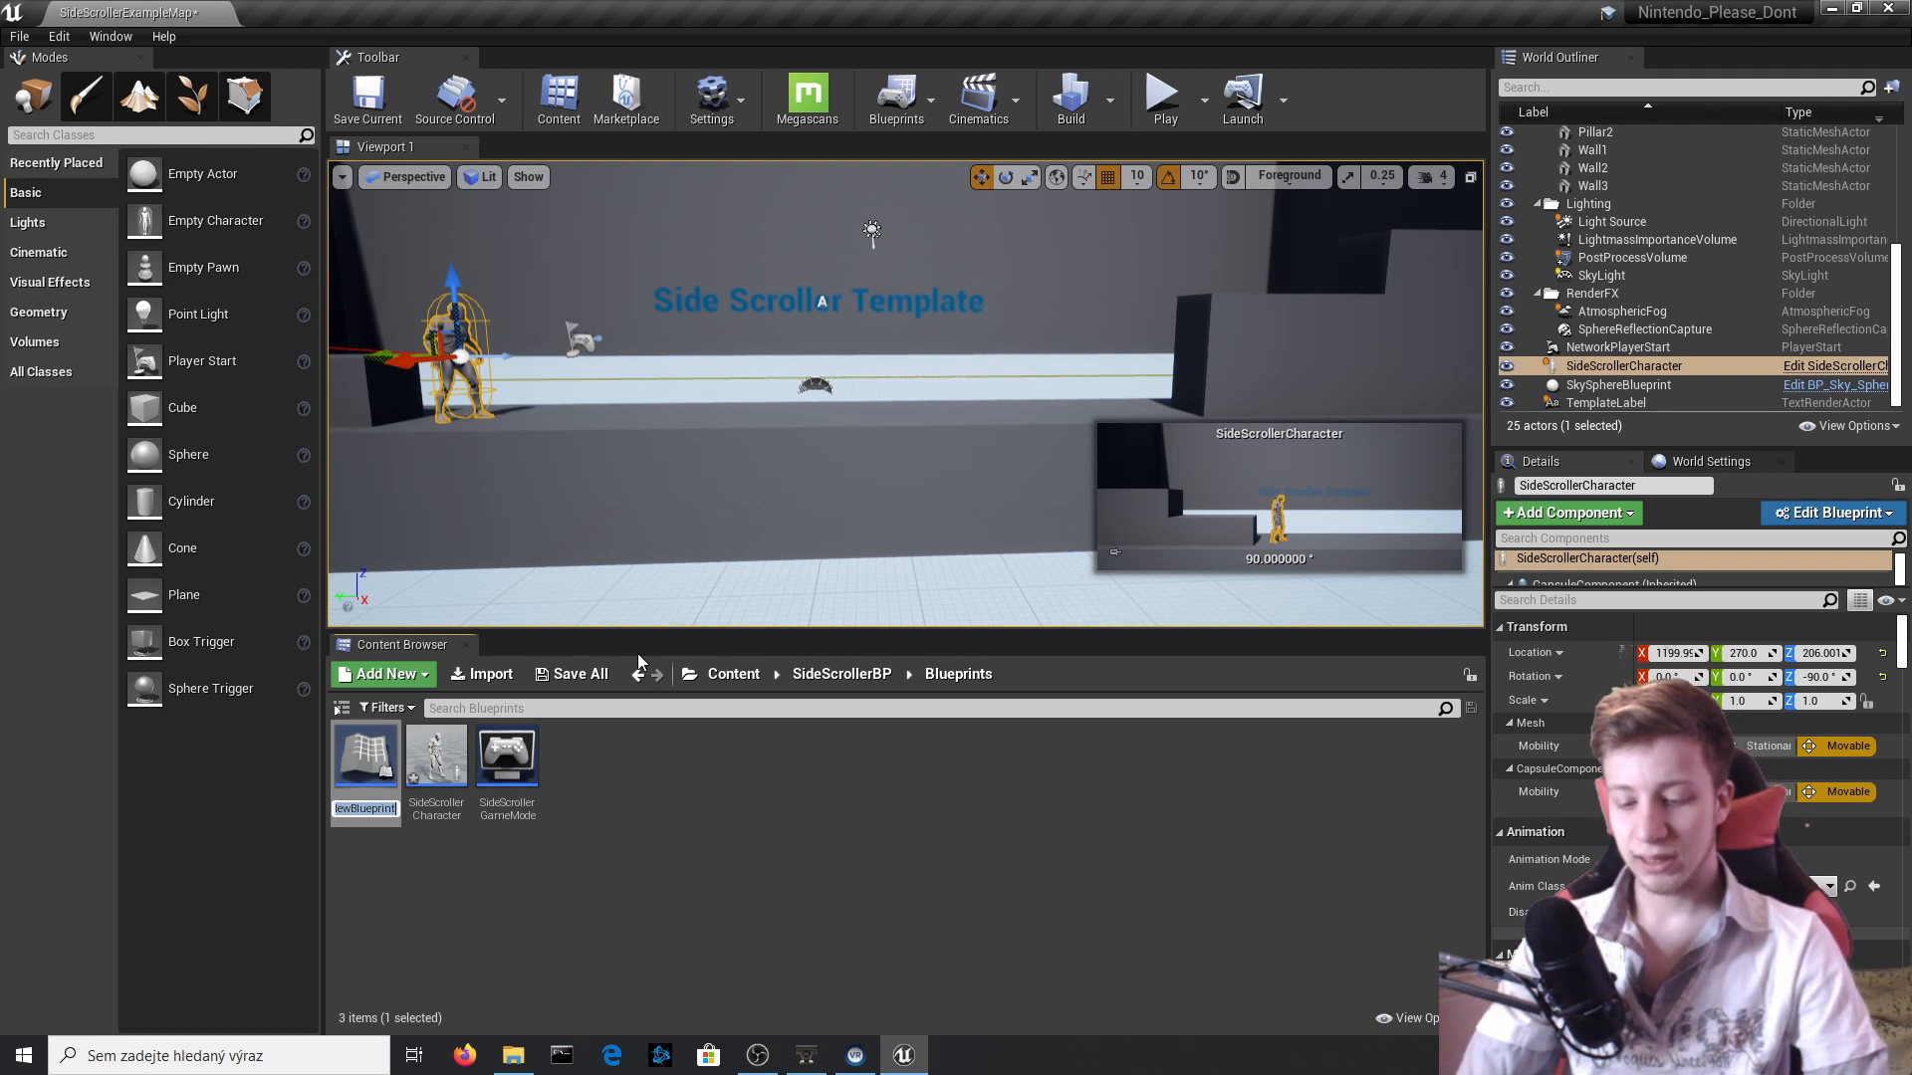
key("Return")
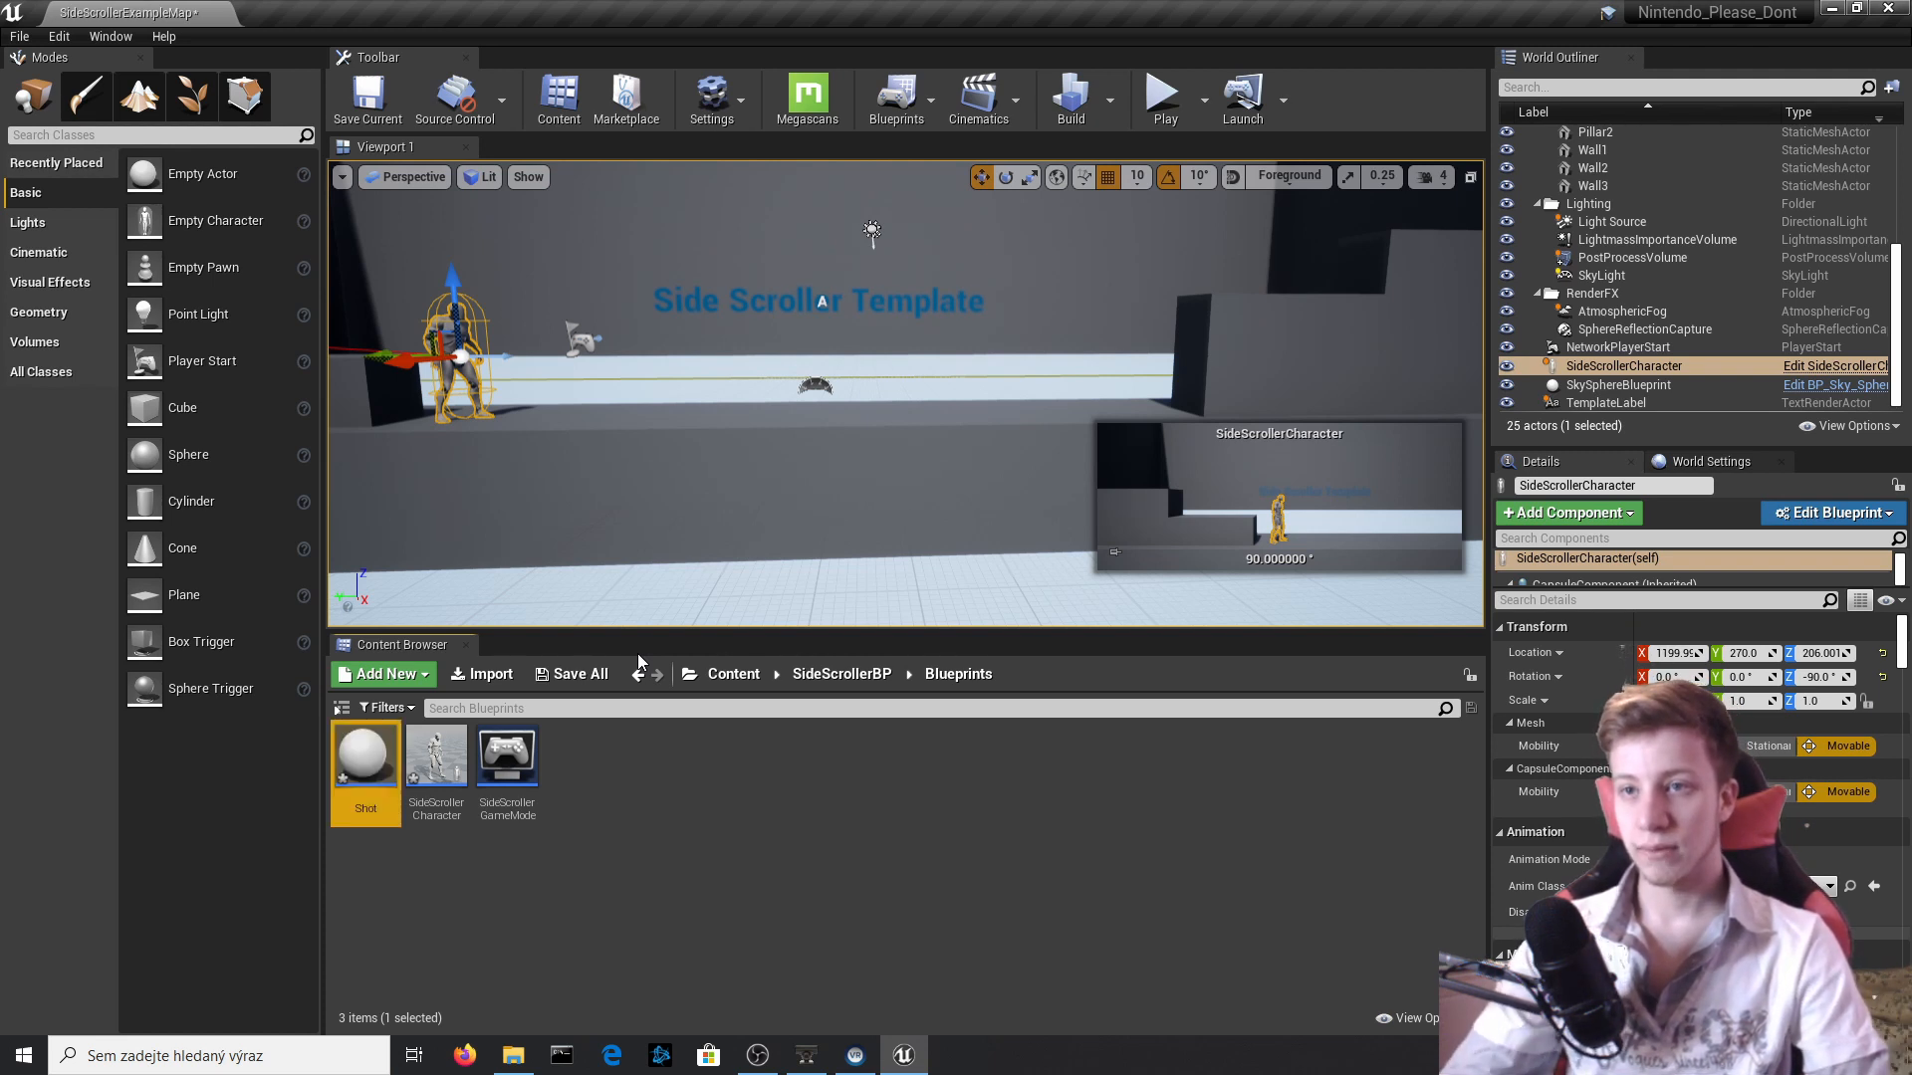
Create a folder named Materials inside SideScrollerBP and open it.
left_click(809, 677)
right_click(723, 827)
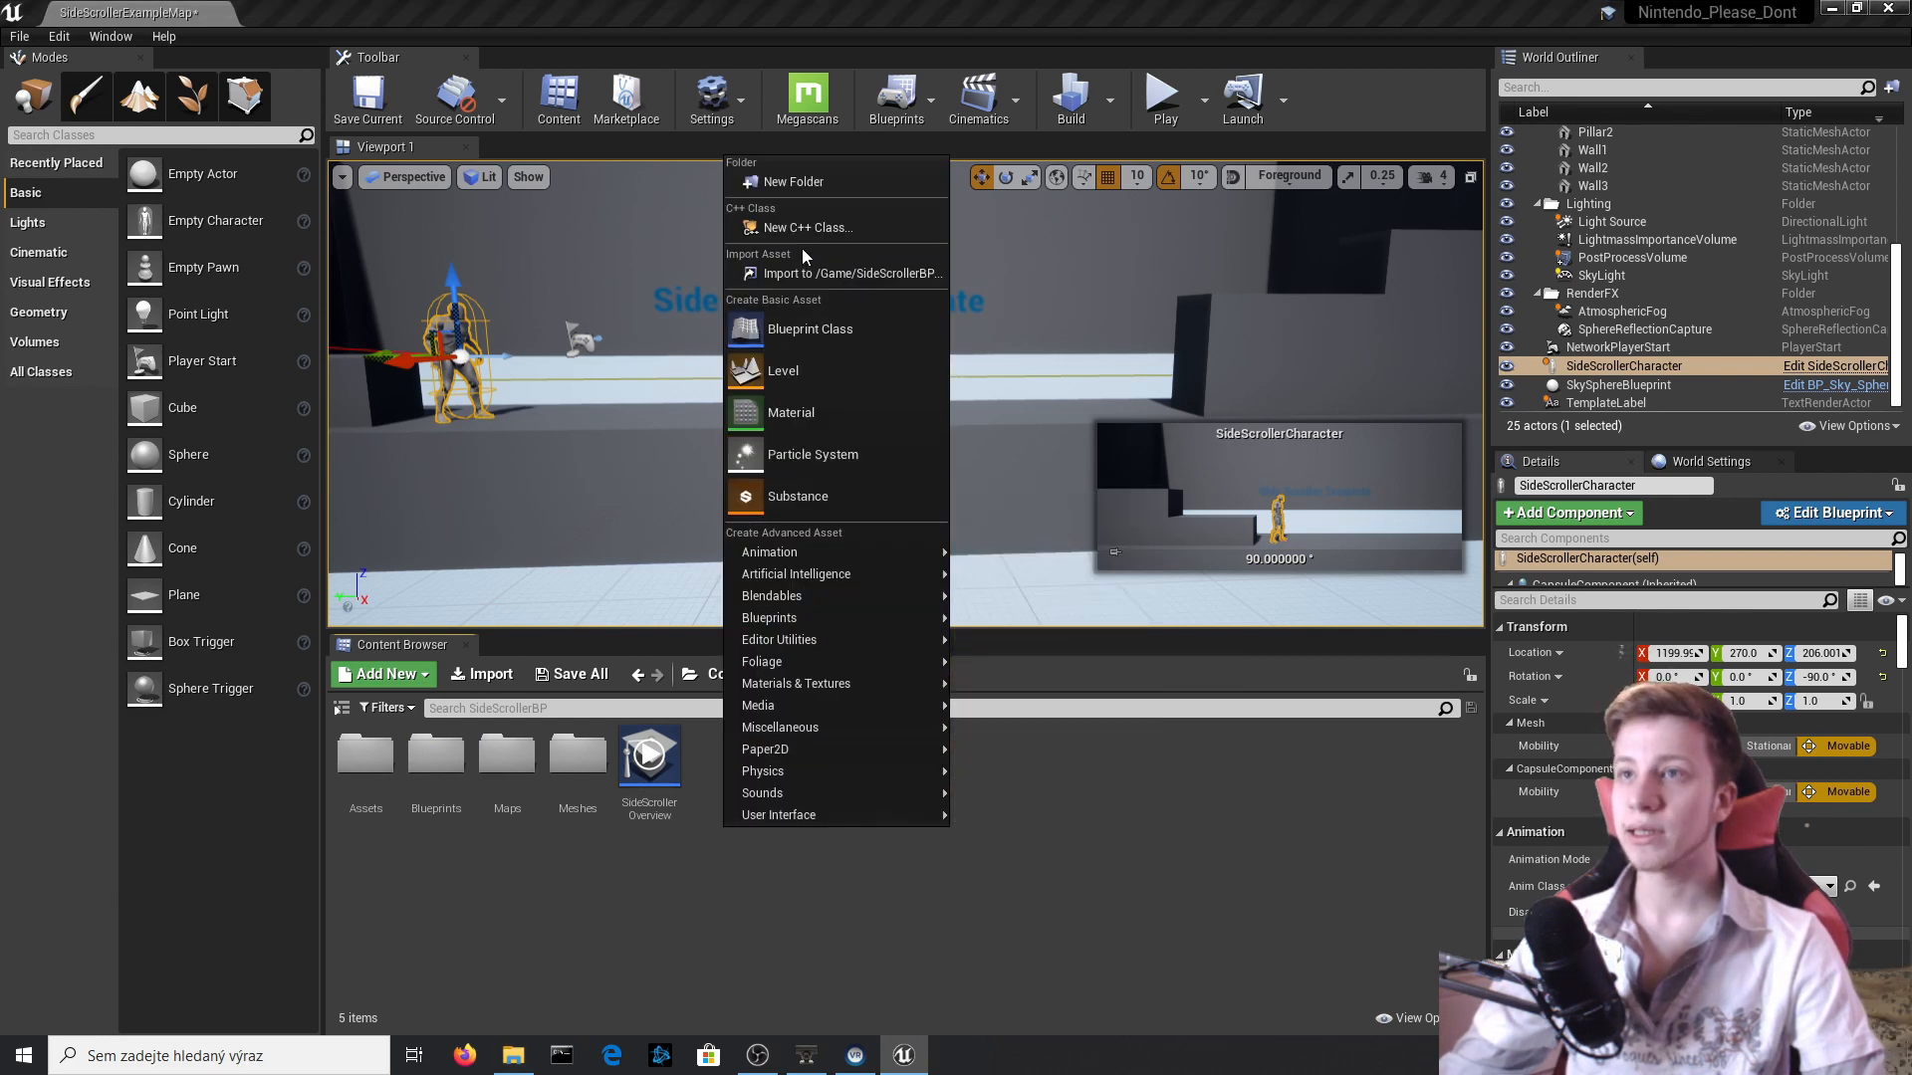
left_click(821, 185)
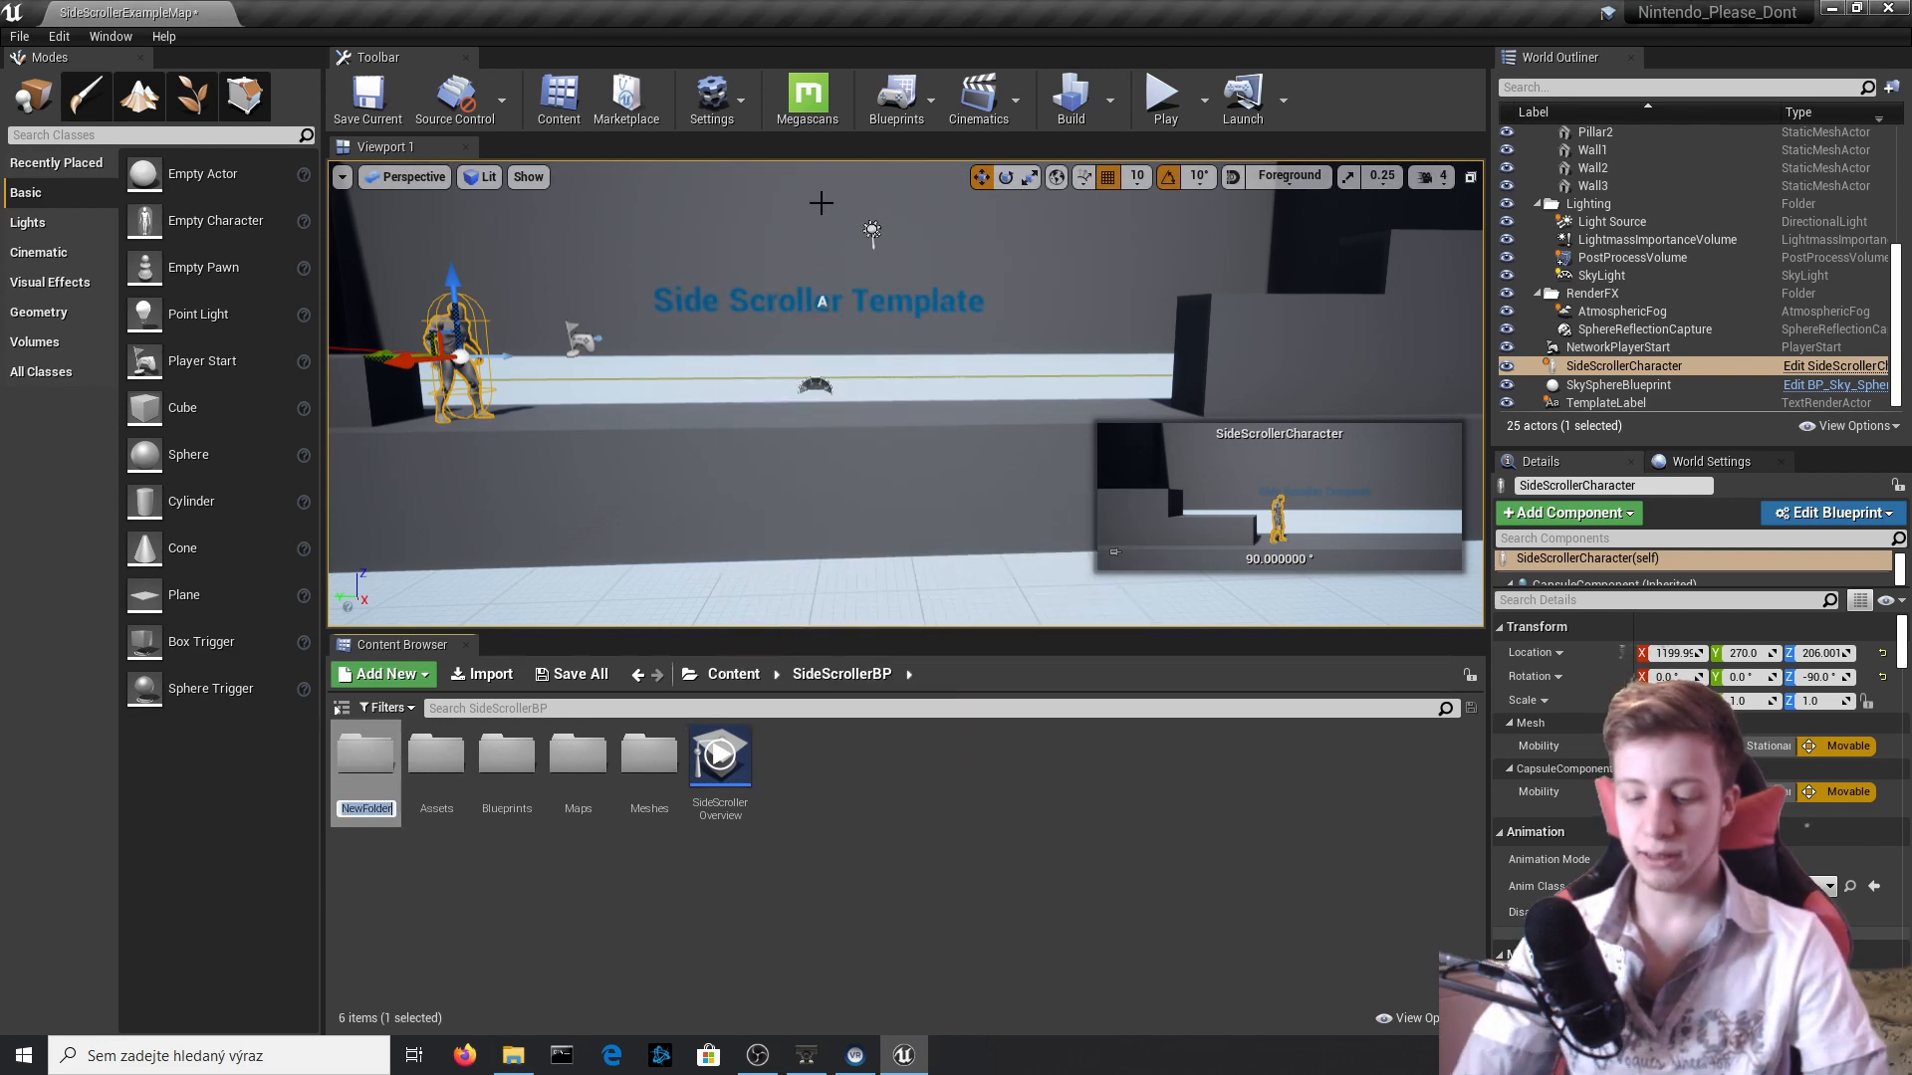
type("Mate")
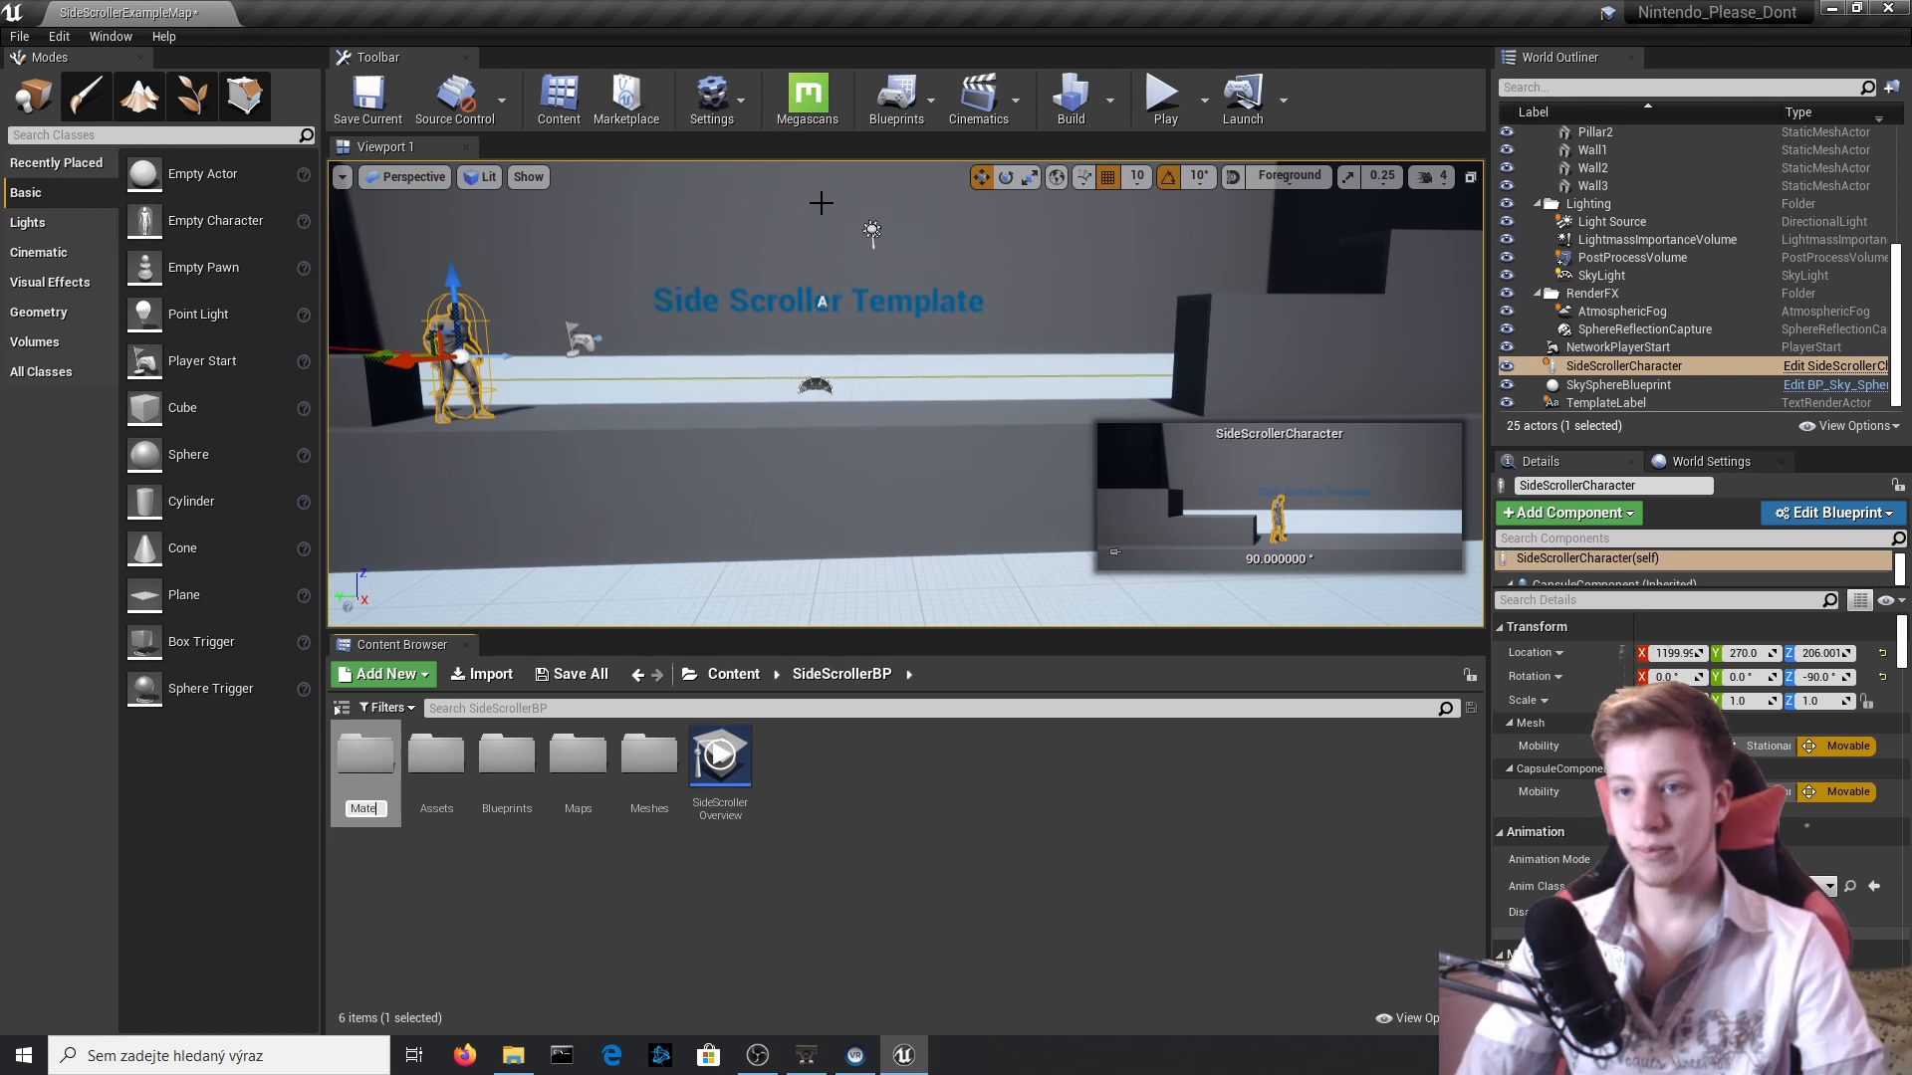
type("rials")
key("Return")
key("Return")
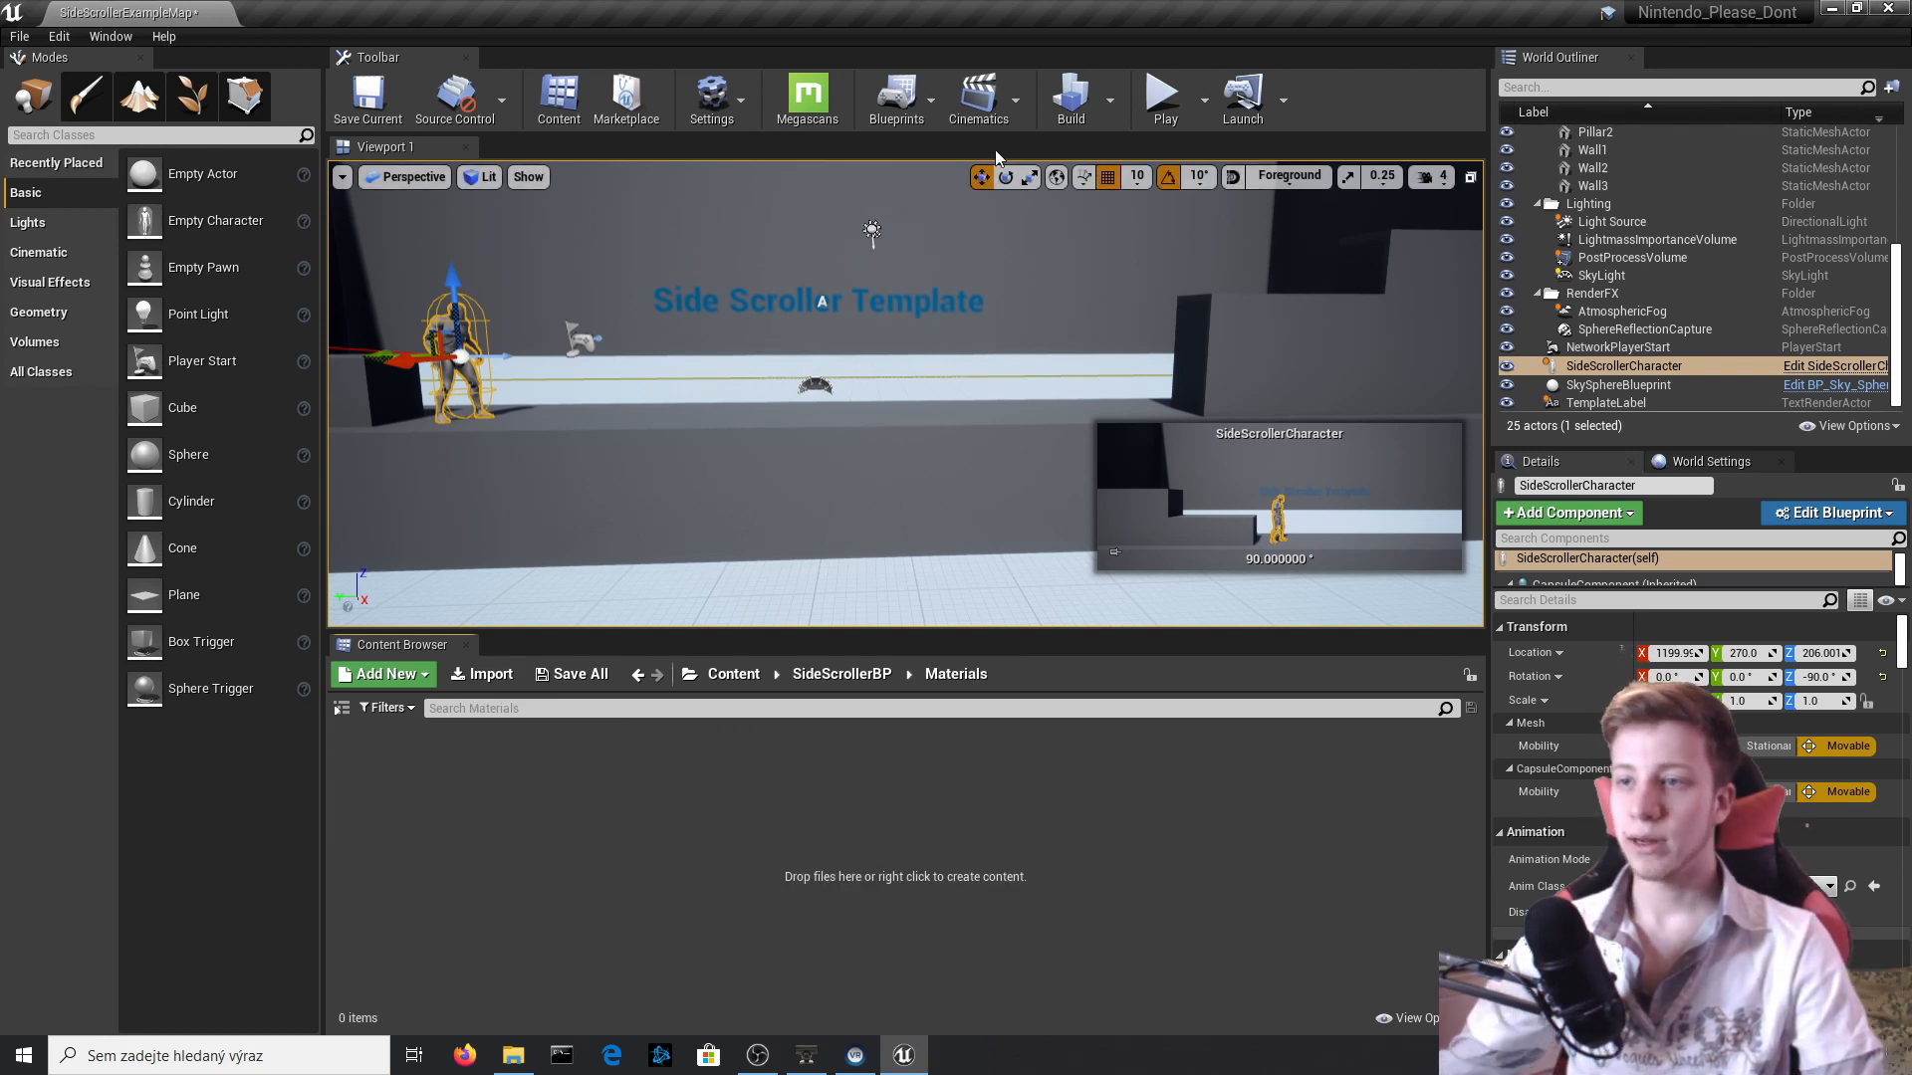
Create a material named Em_shot in the Materials folder.
right_click(629, 834)
mouse_move(766, 553)
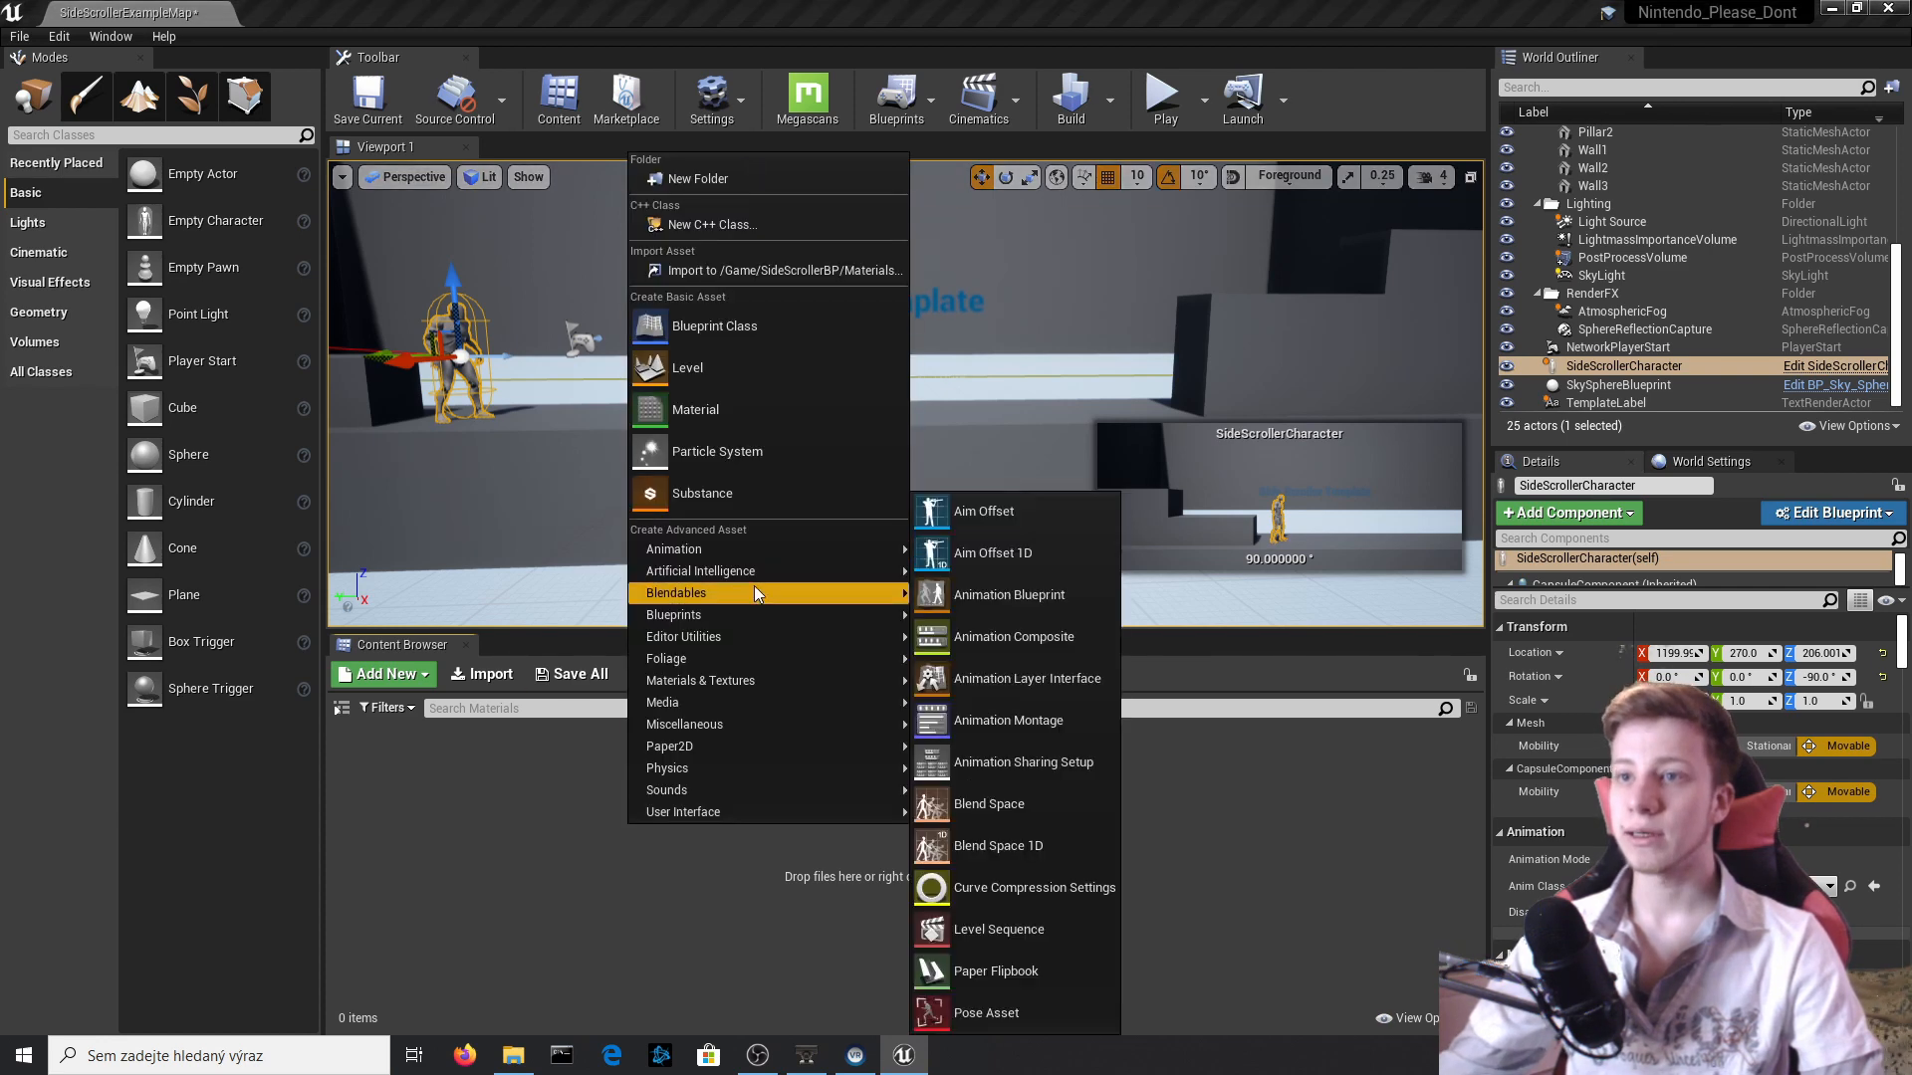
left_click(765, 410)
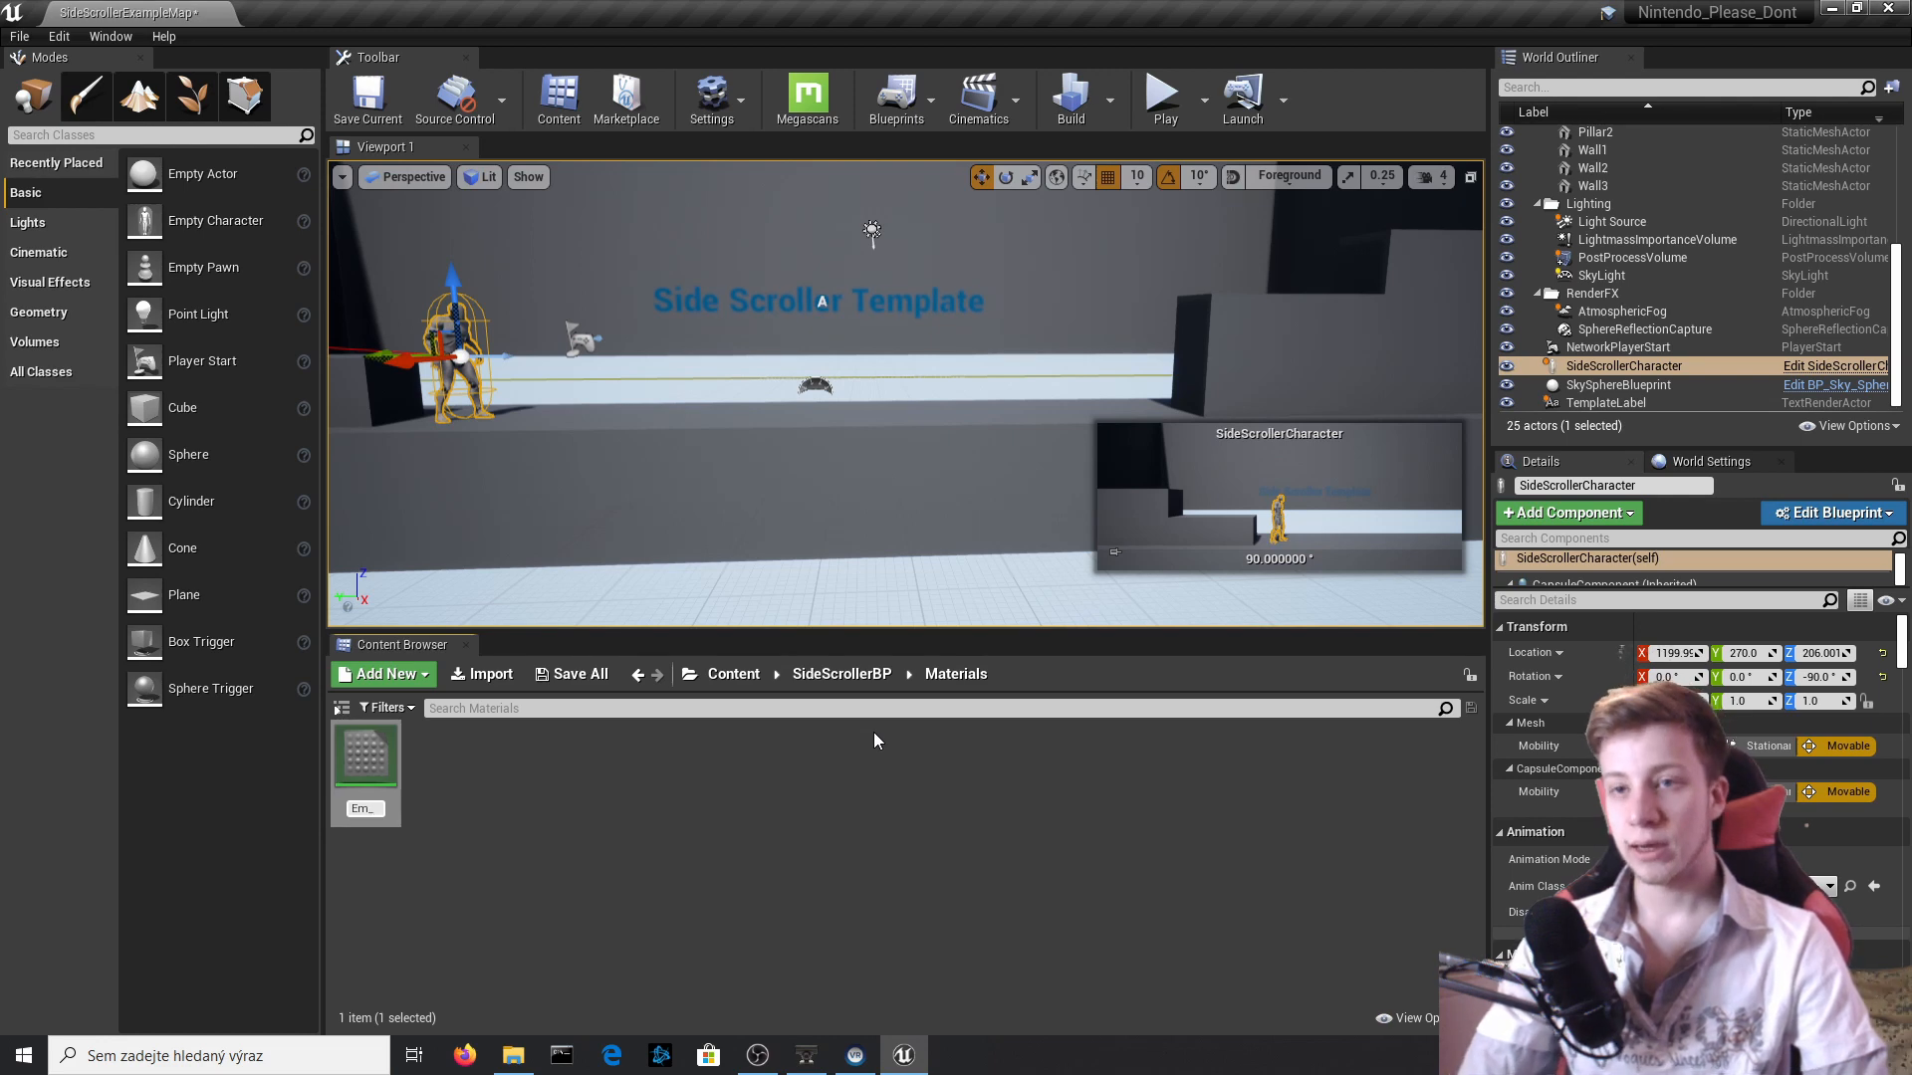
type("hot")
key("Return")
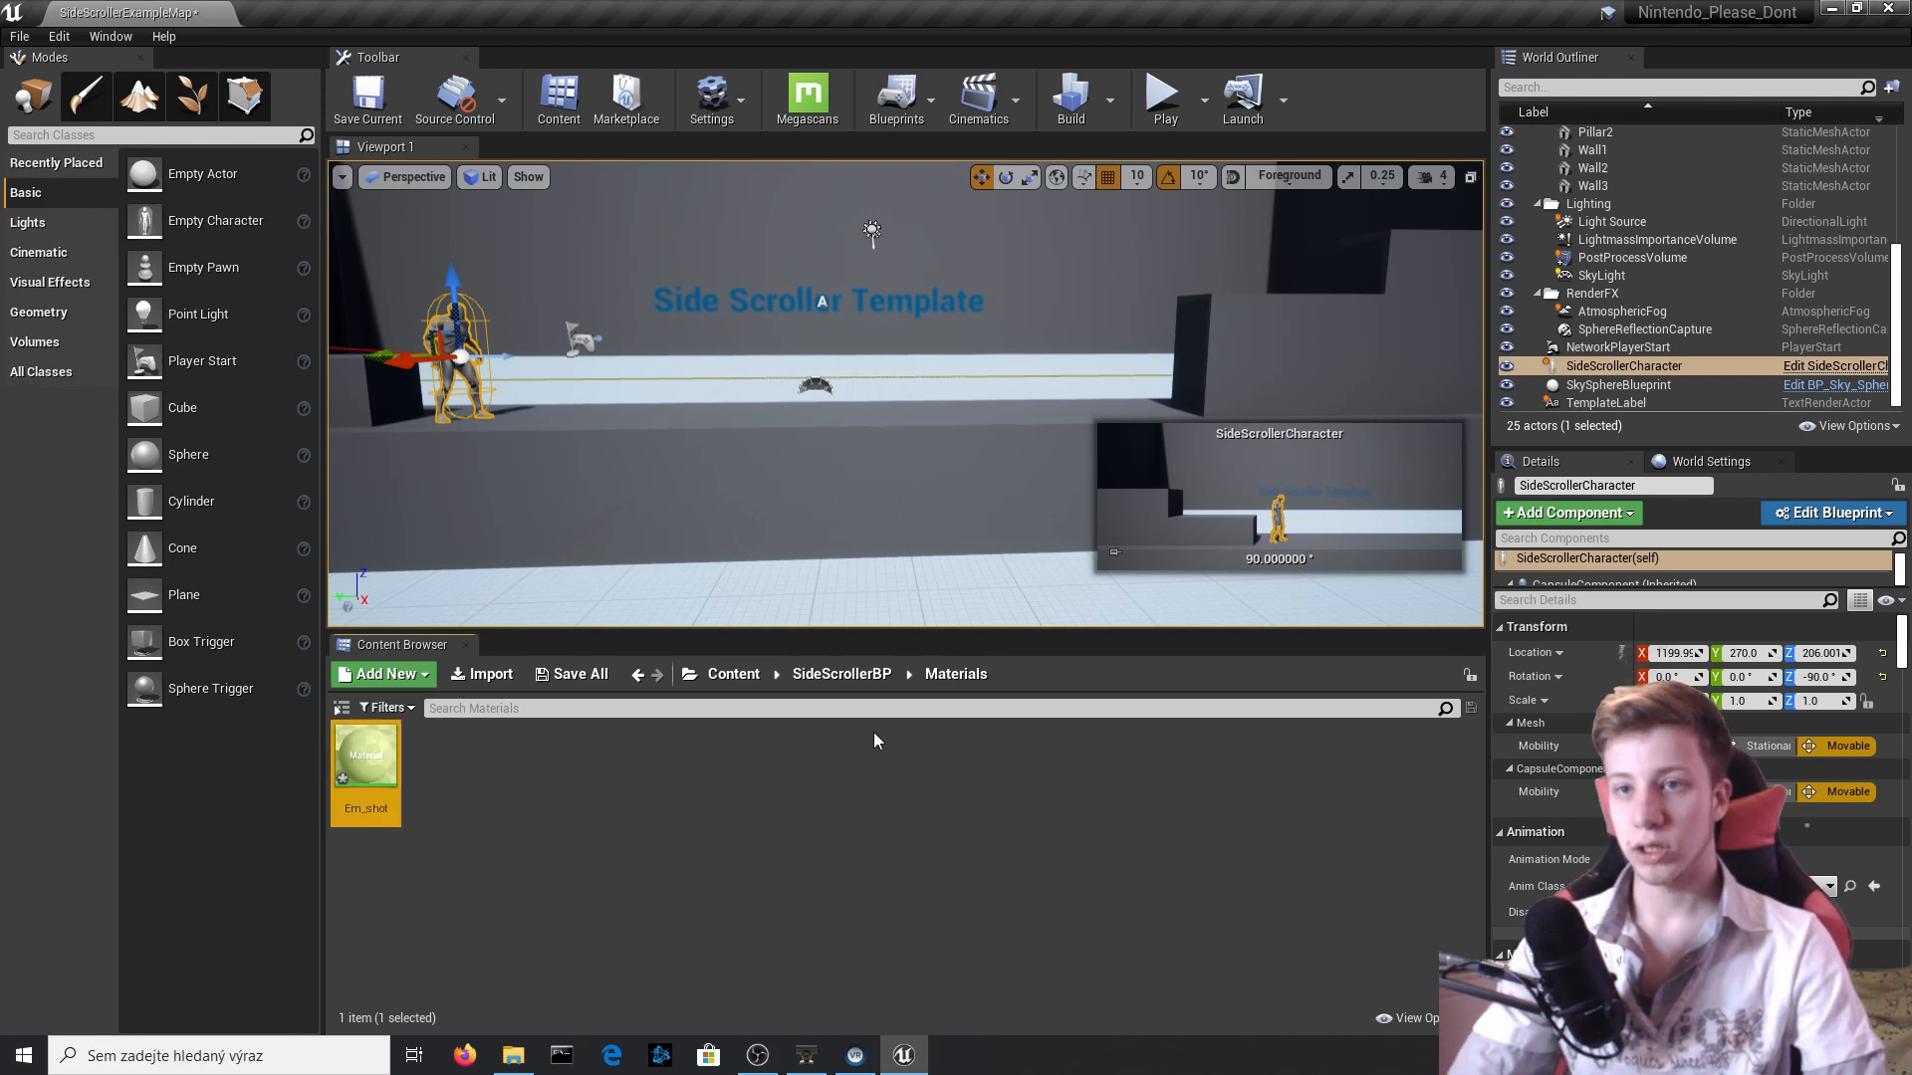
Open the Em_shot material and add a Constant3Vector node beside the material's main node.
key("Return")
right_click(900, 338)
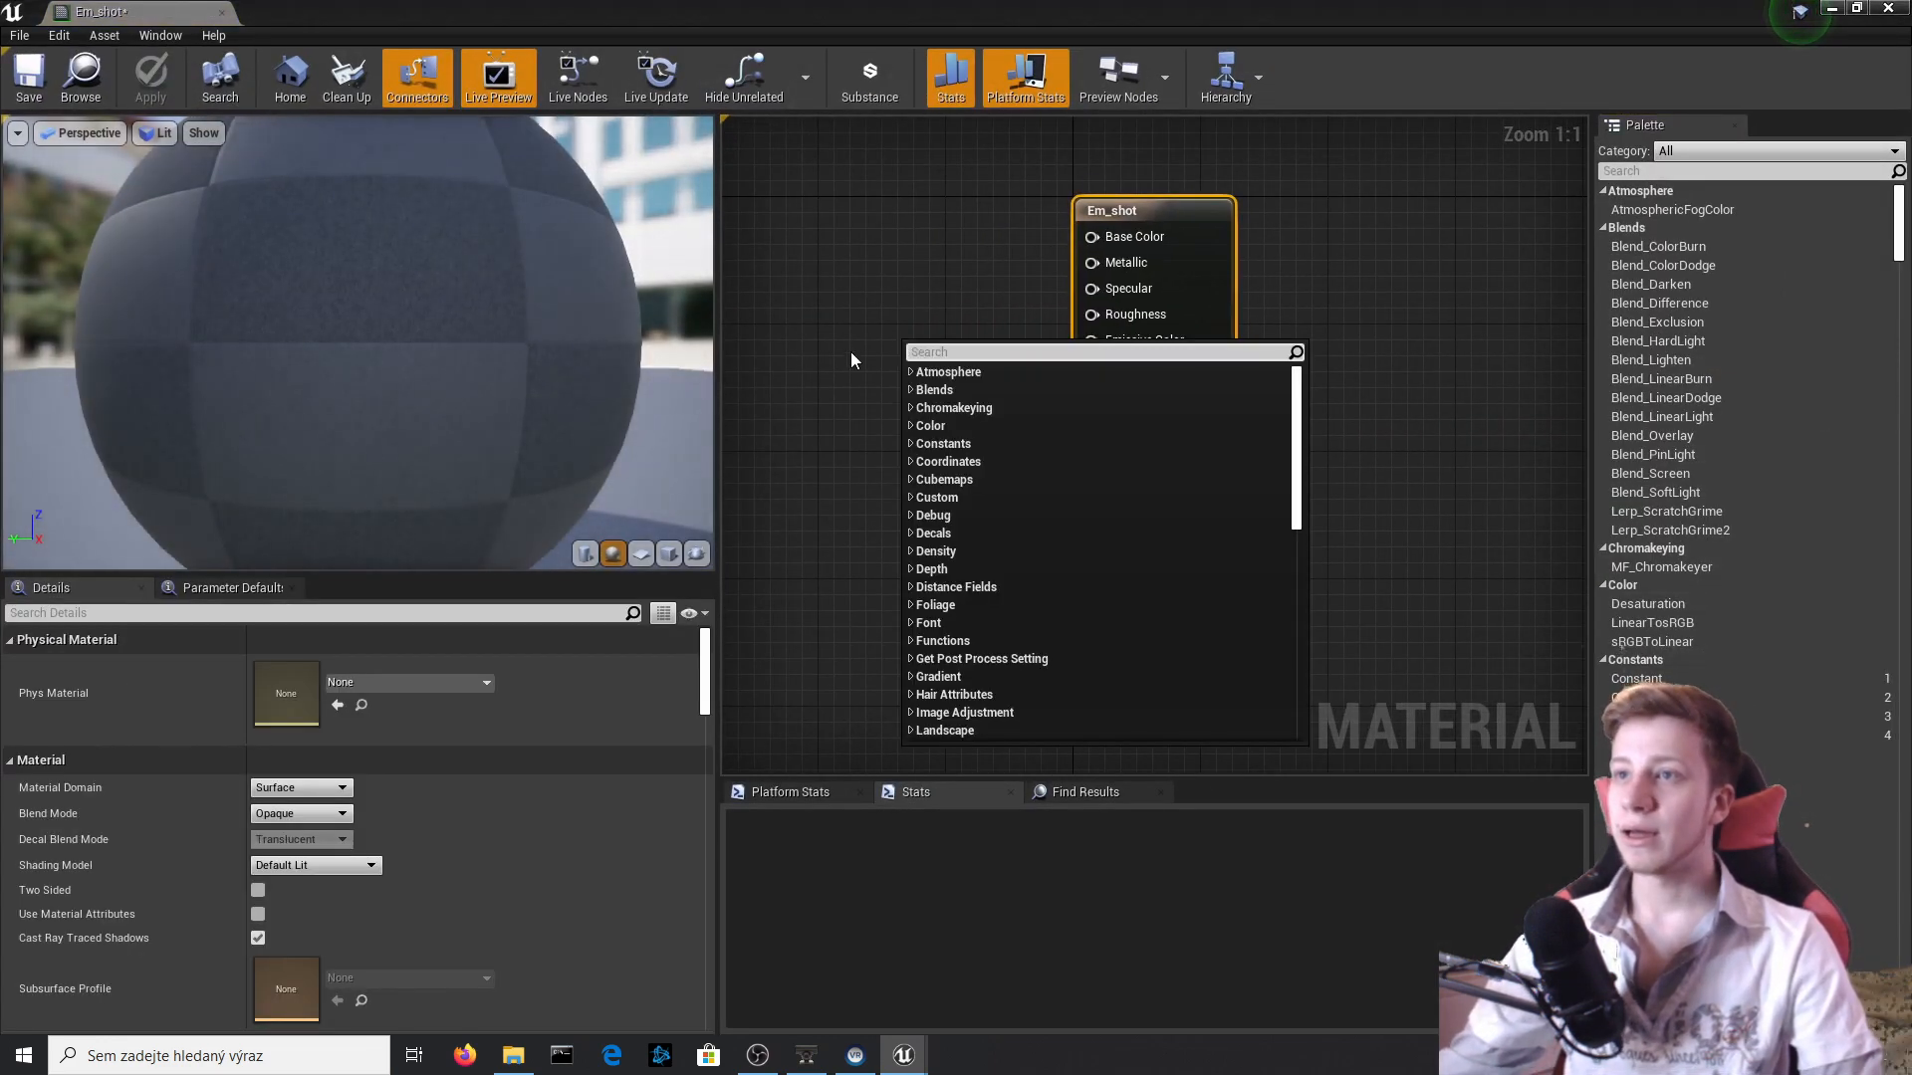
right_click(780, 229)
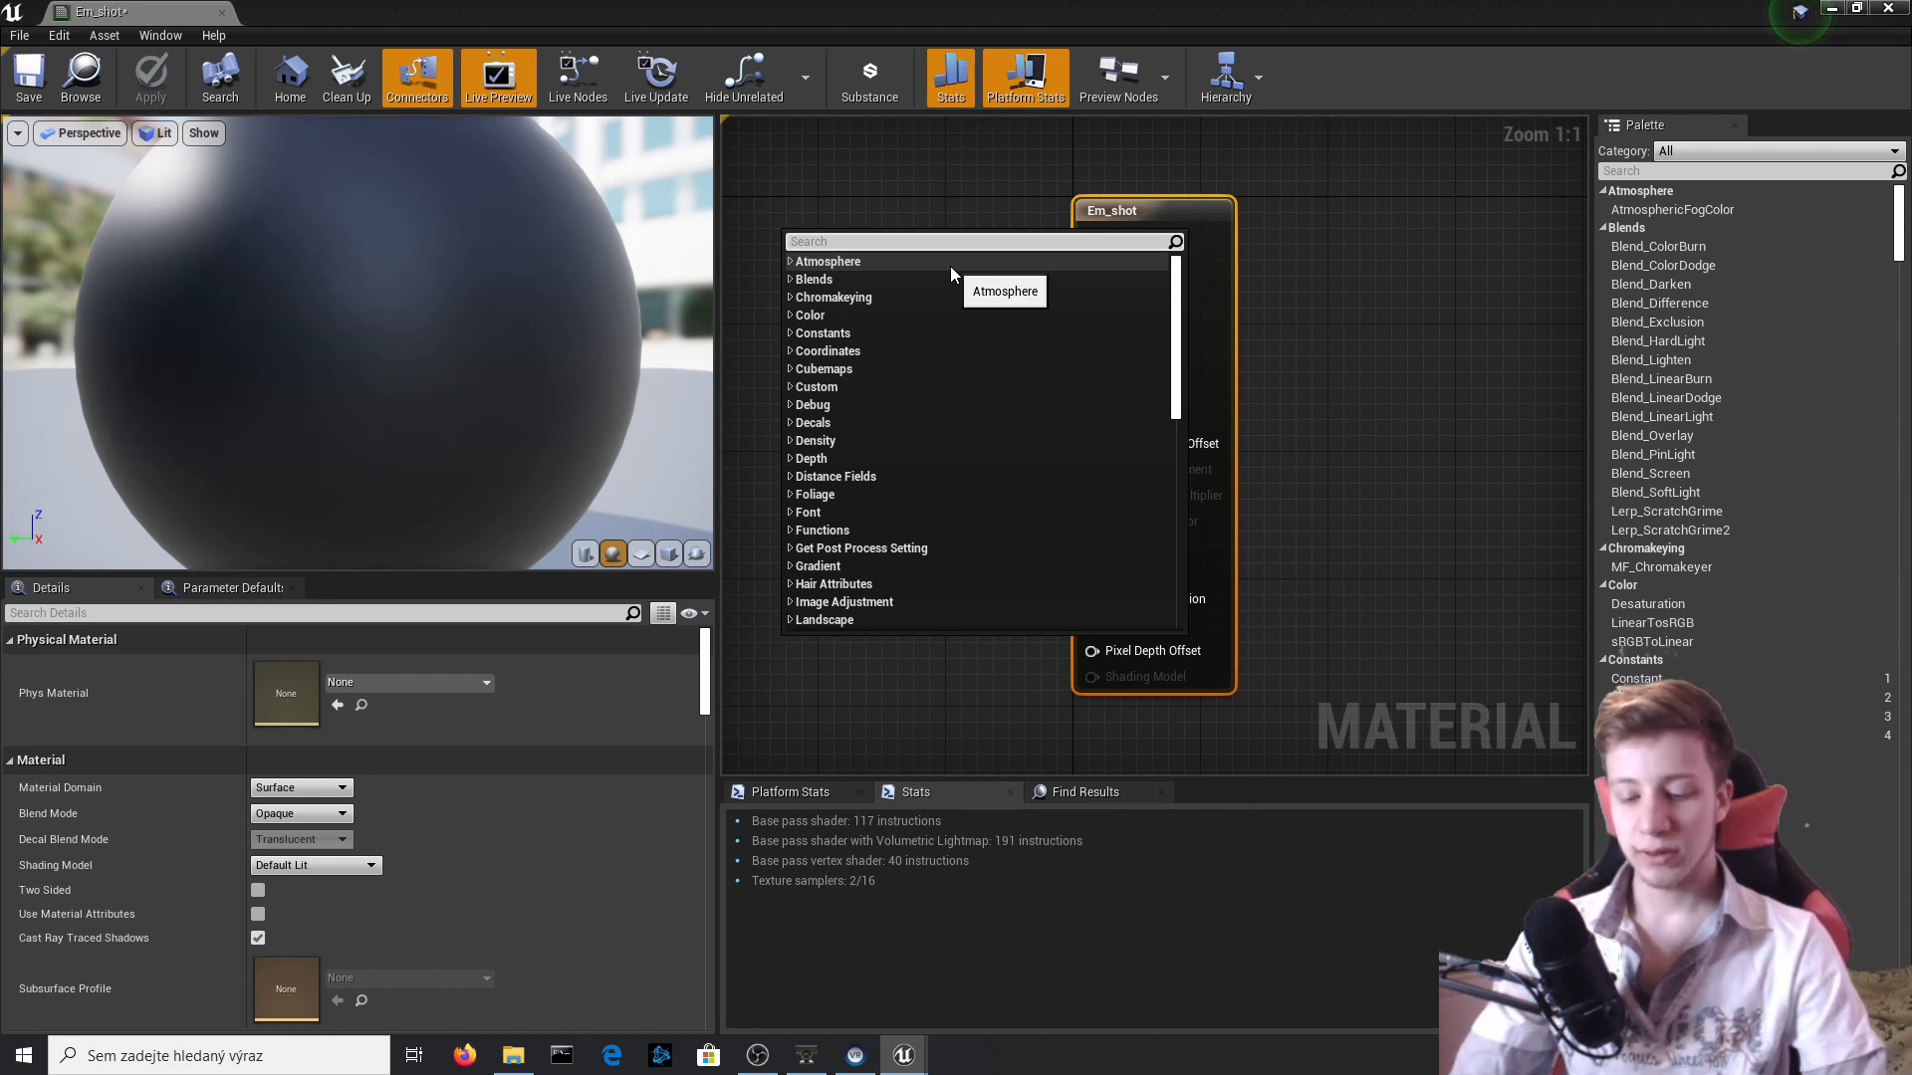
type("consta")
key("Down")
key("Down")
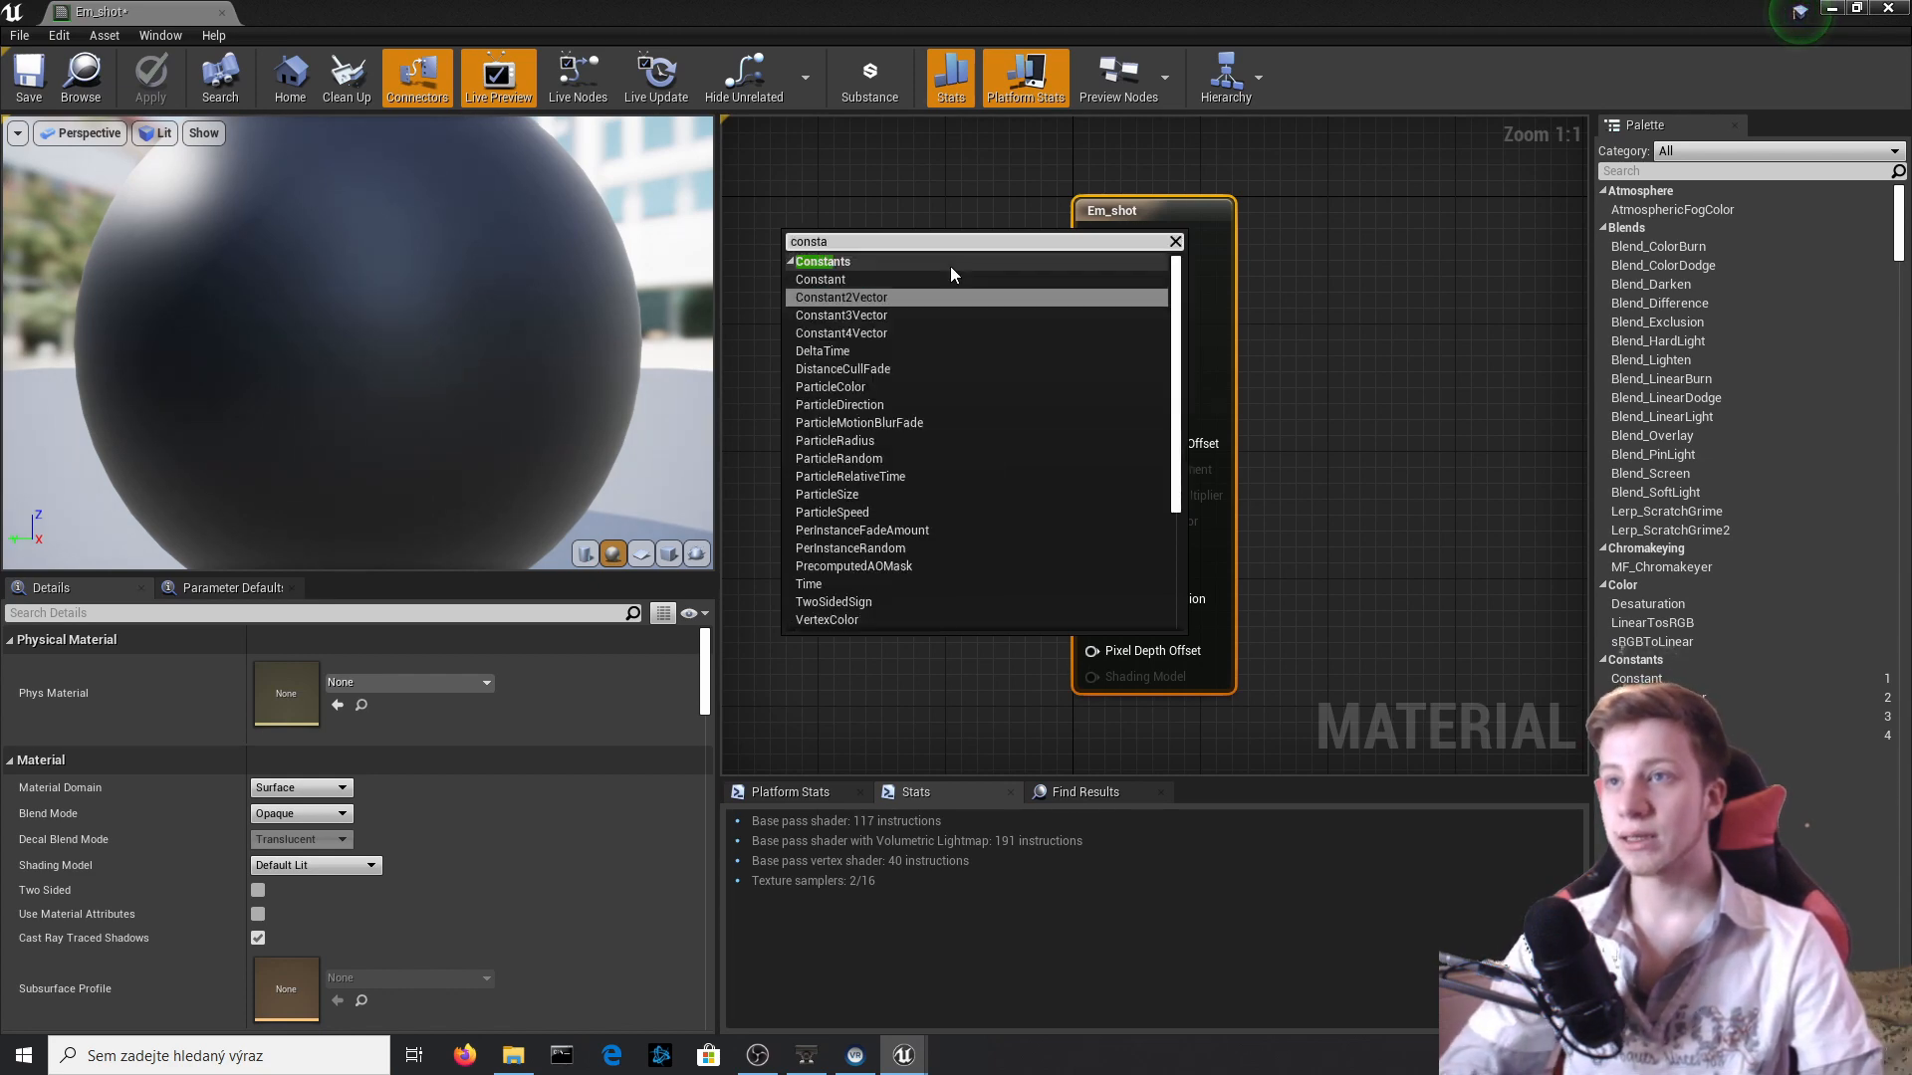
key("Return")
left_click_drag(828, 291, 822, 363)
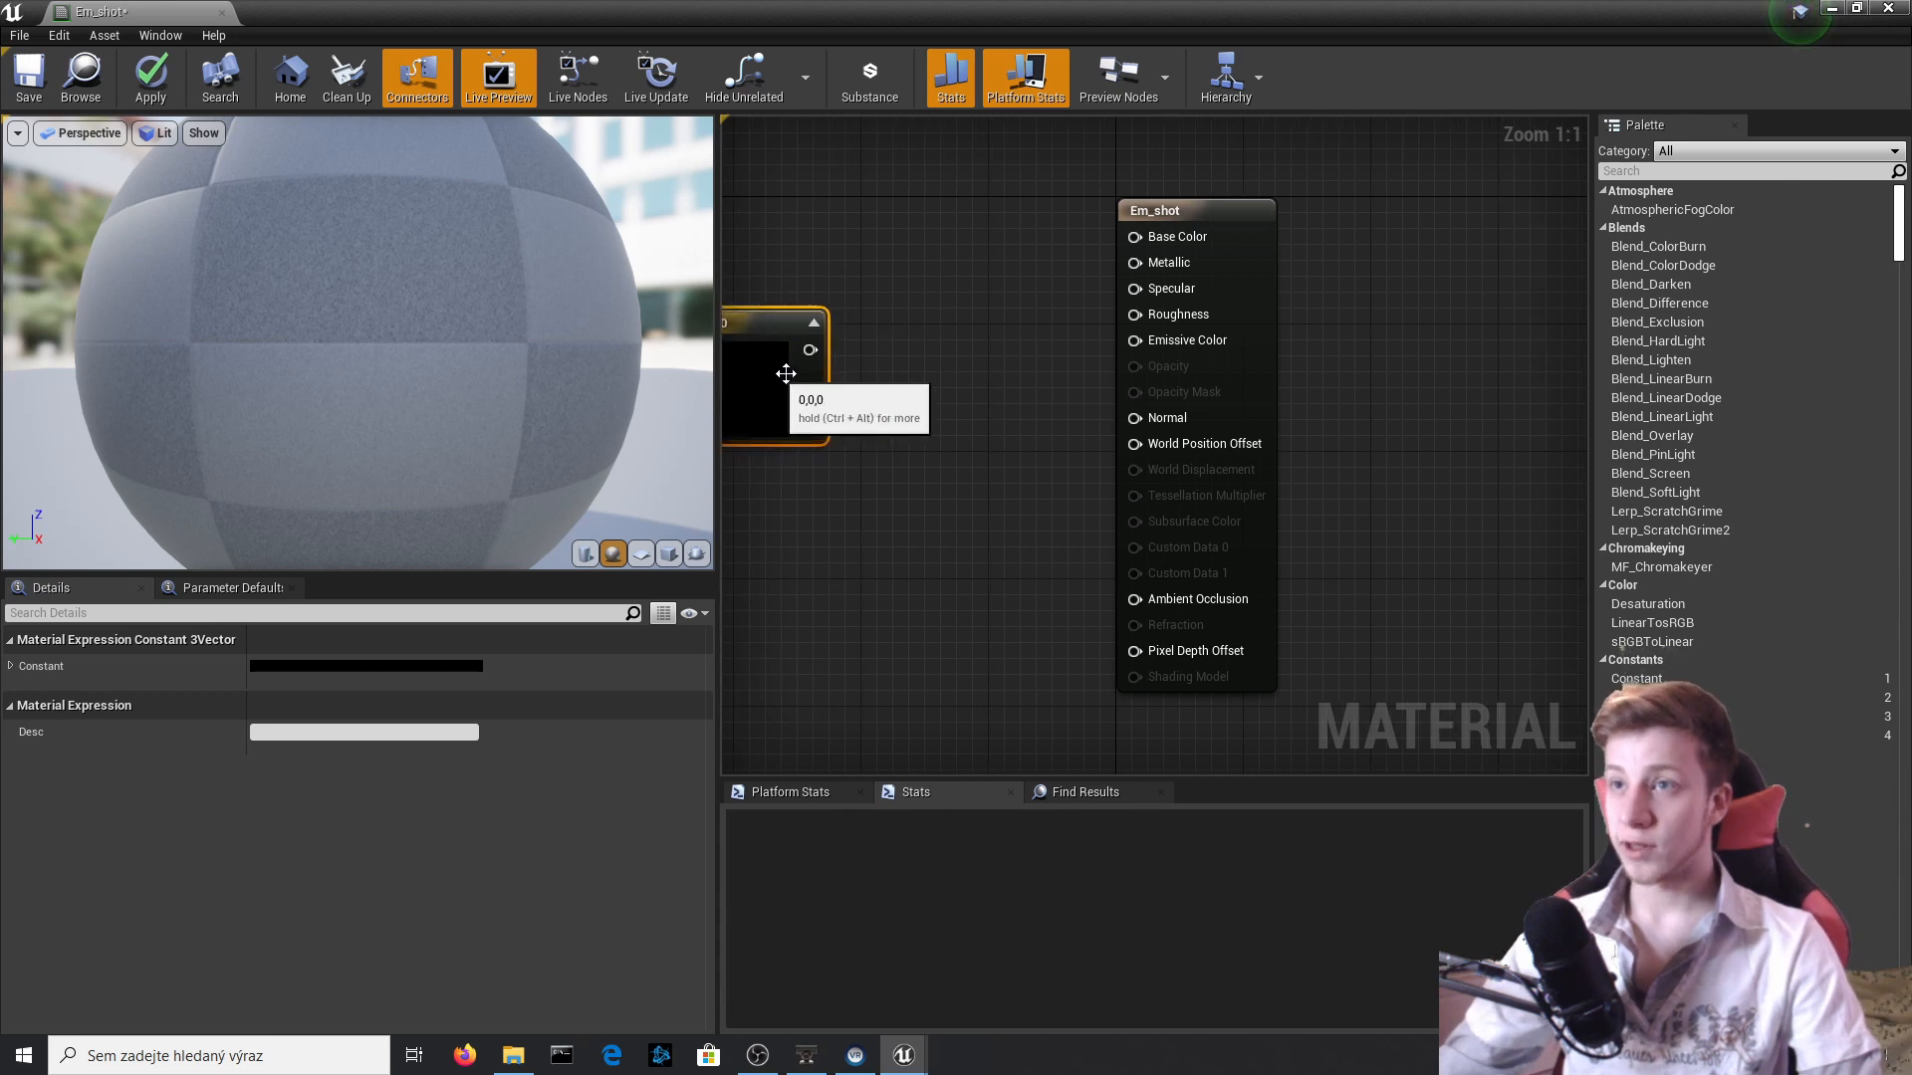
right_click_drag(955, 426, 1156, 498)
Feed the colour constant through a Multiply node with Const B set to 100 and connect it to Emissive Color.
left_click(1011, 425)
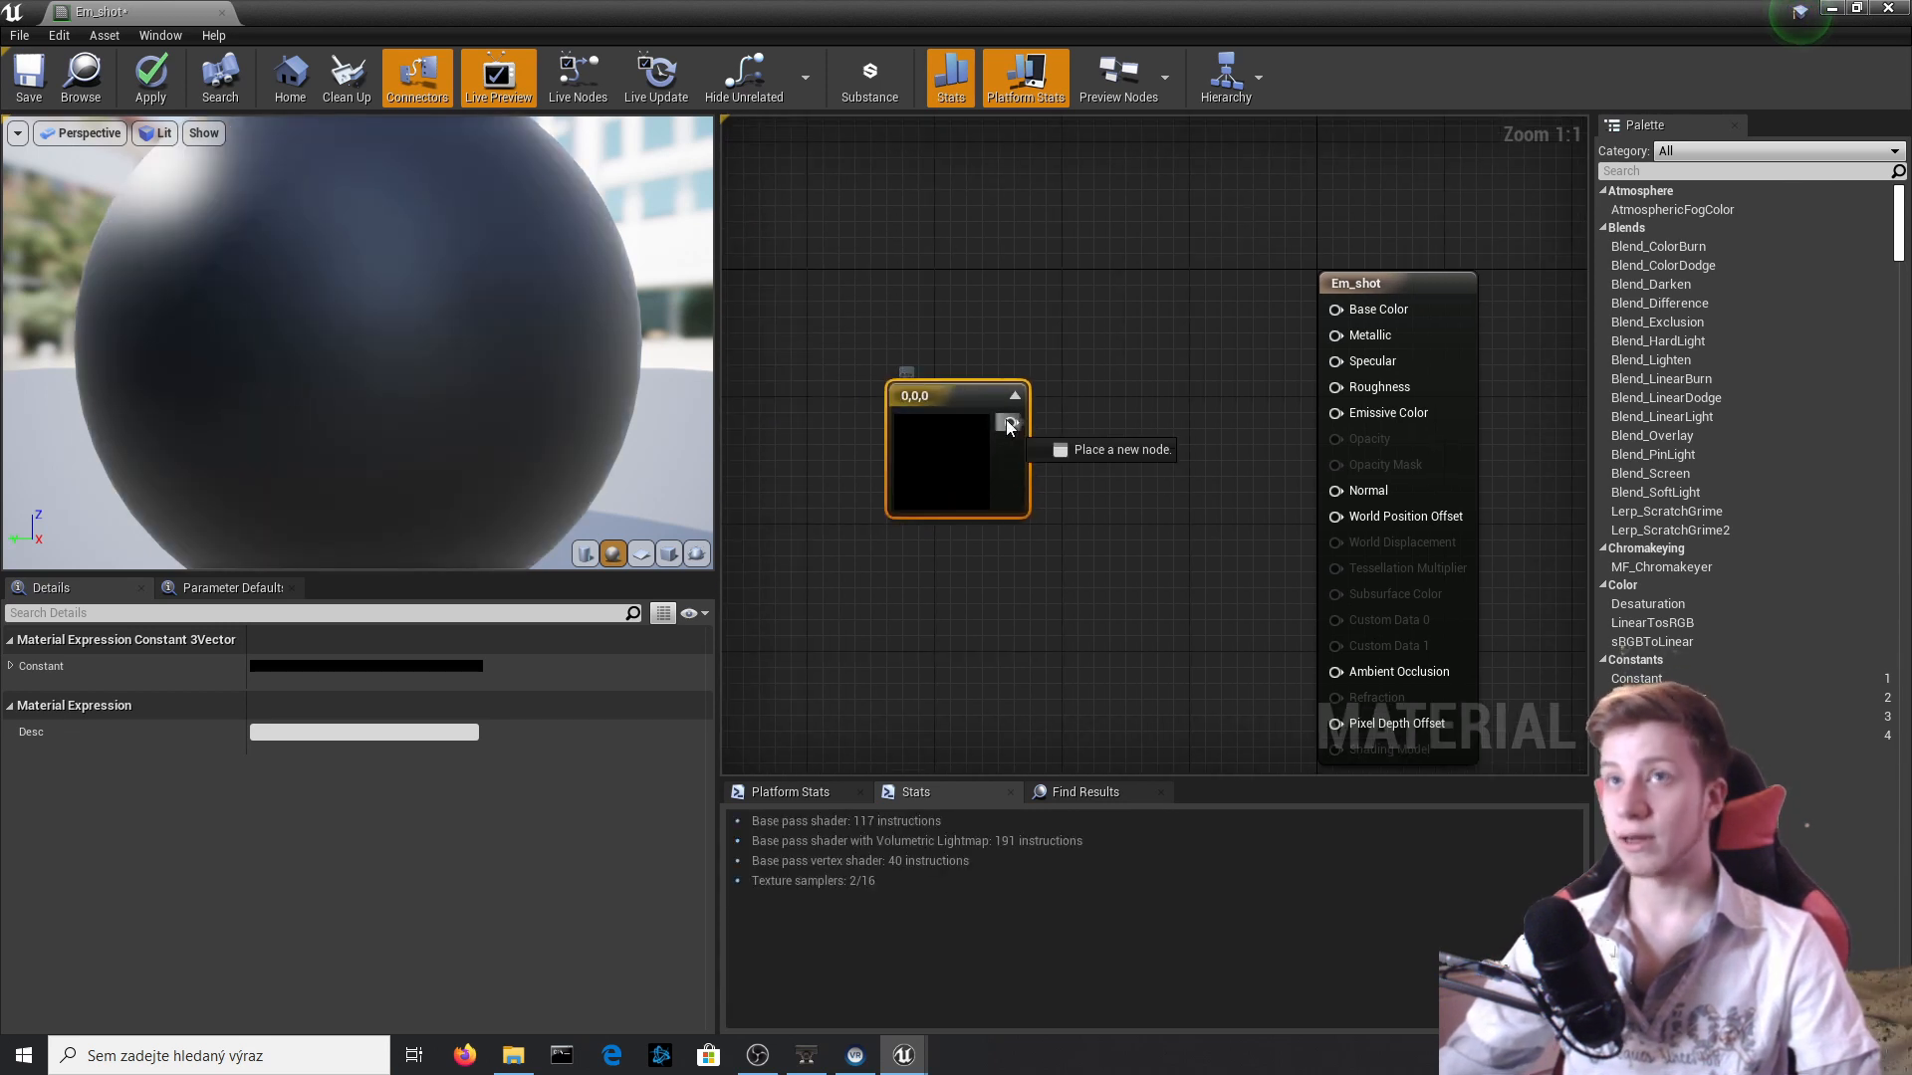
left_click_drag(1010, 422, 1141, 448)
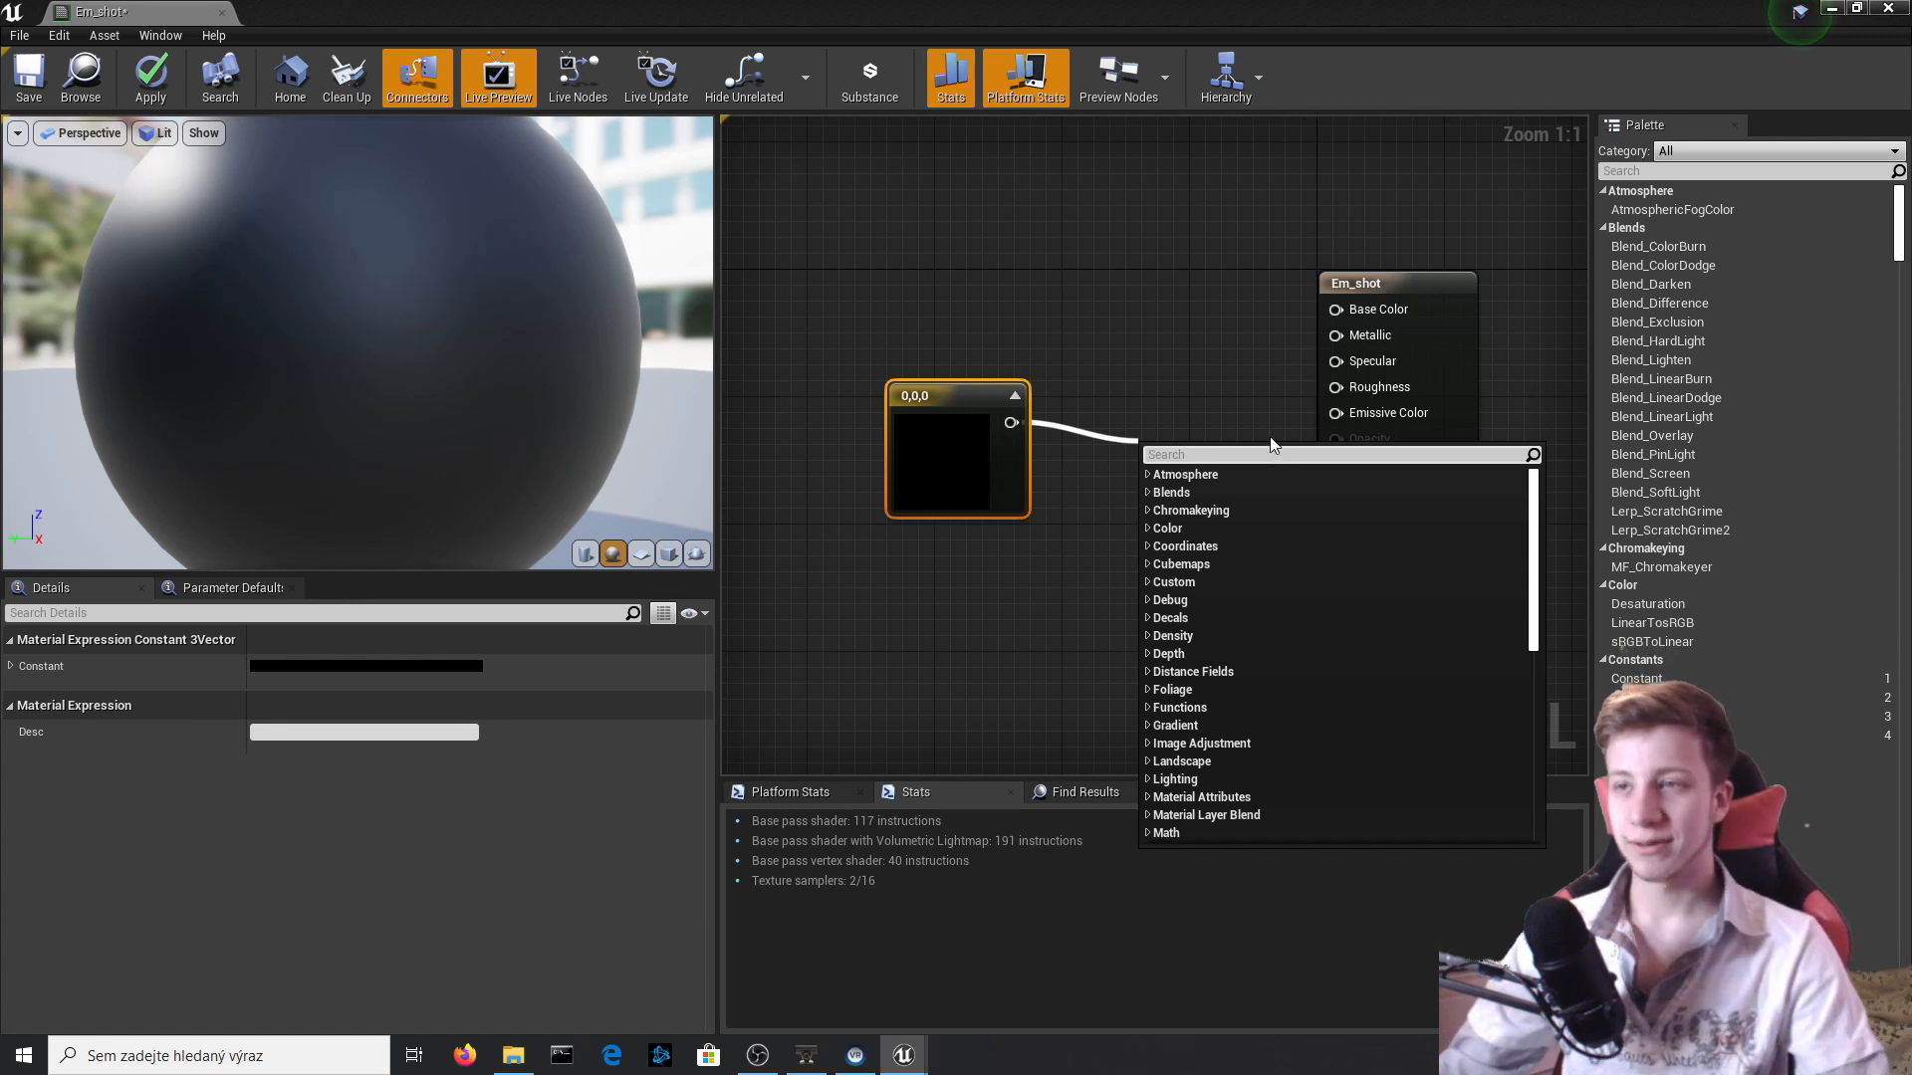
type("mul0")
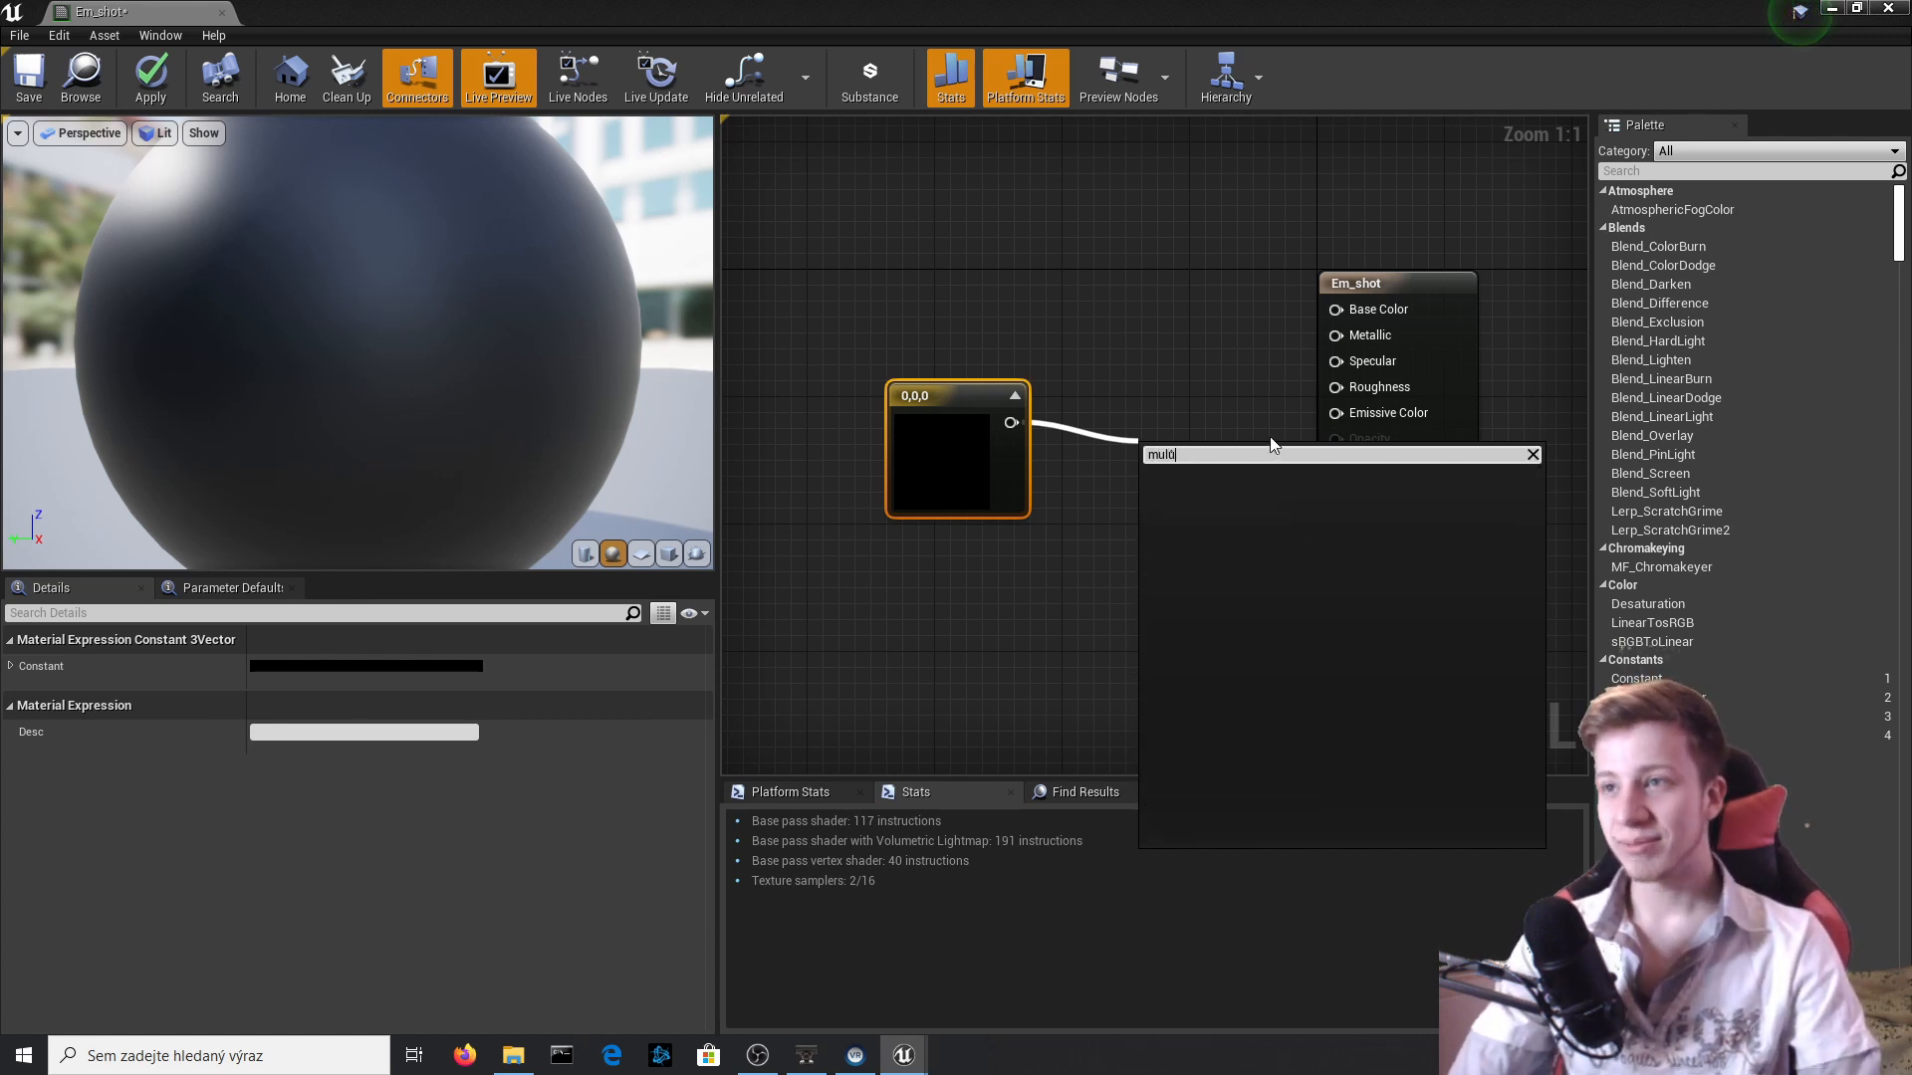
key("BackSpace")
key("Return")
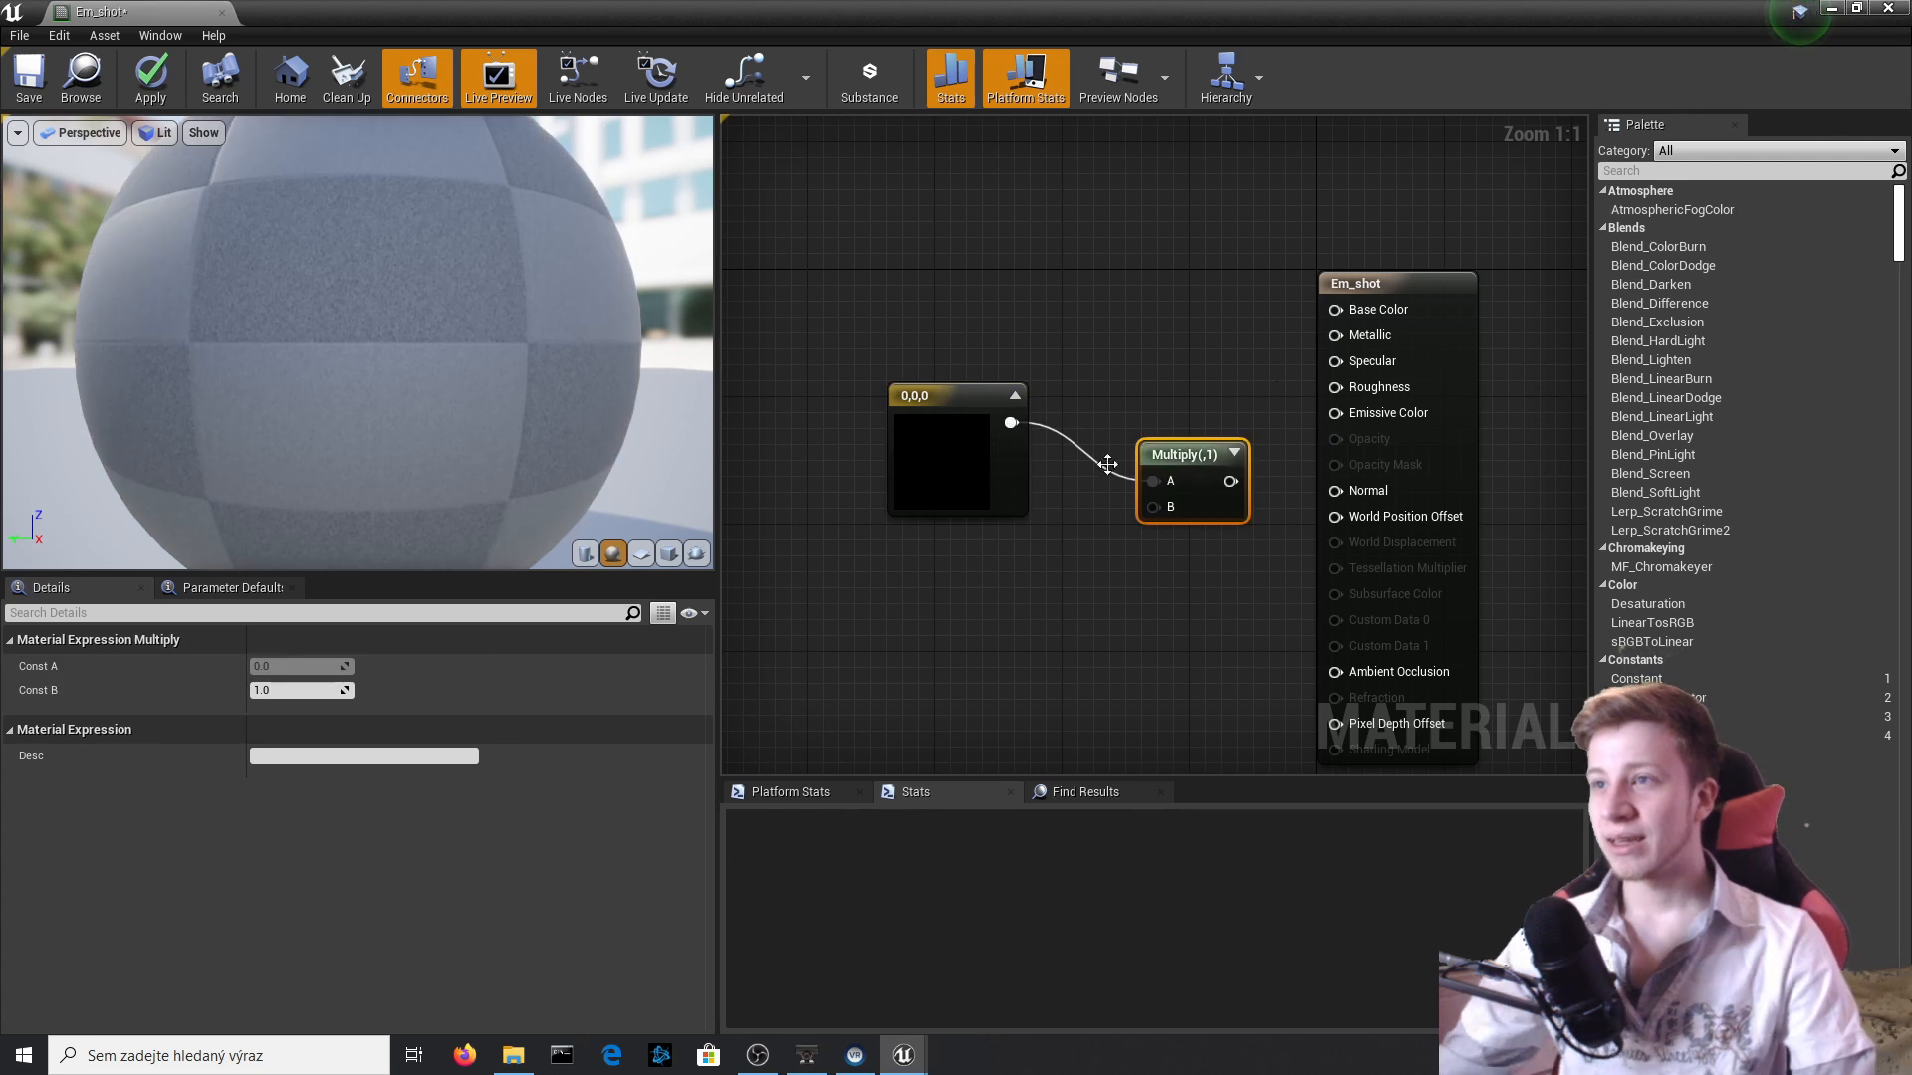
left_click(271, 689)
type("100")
key("Return")
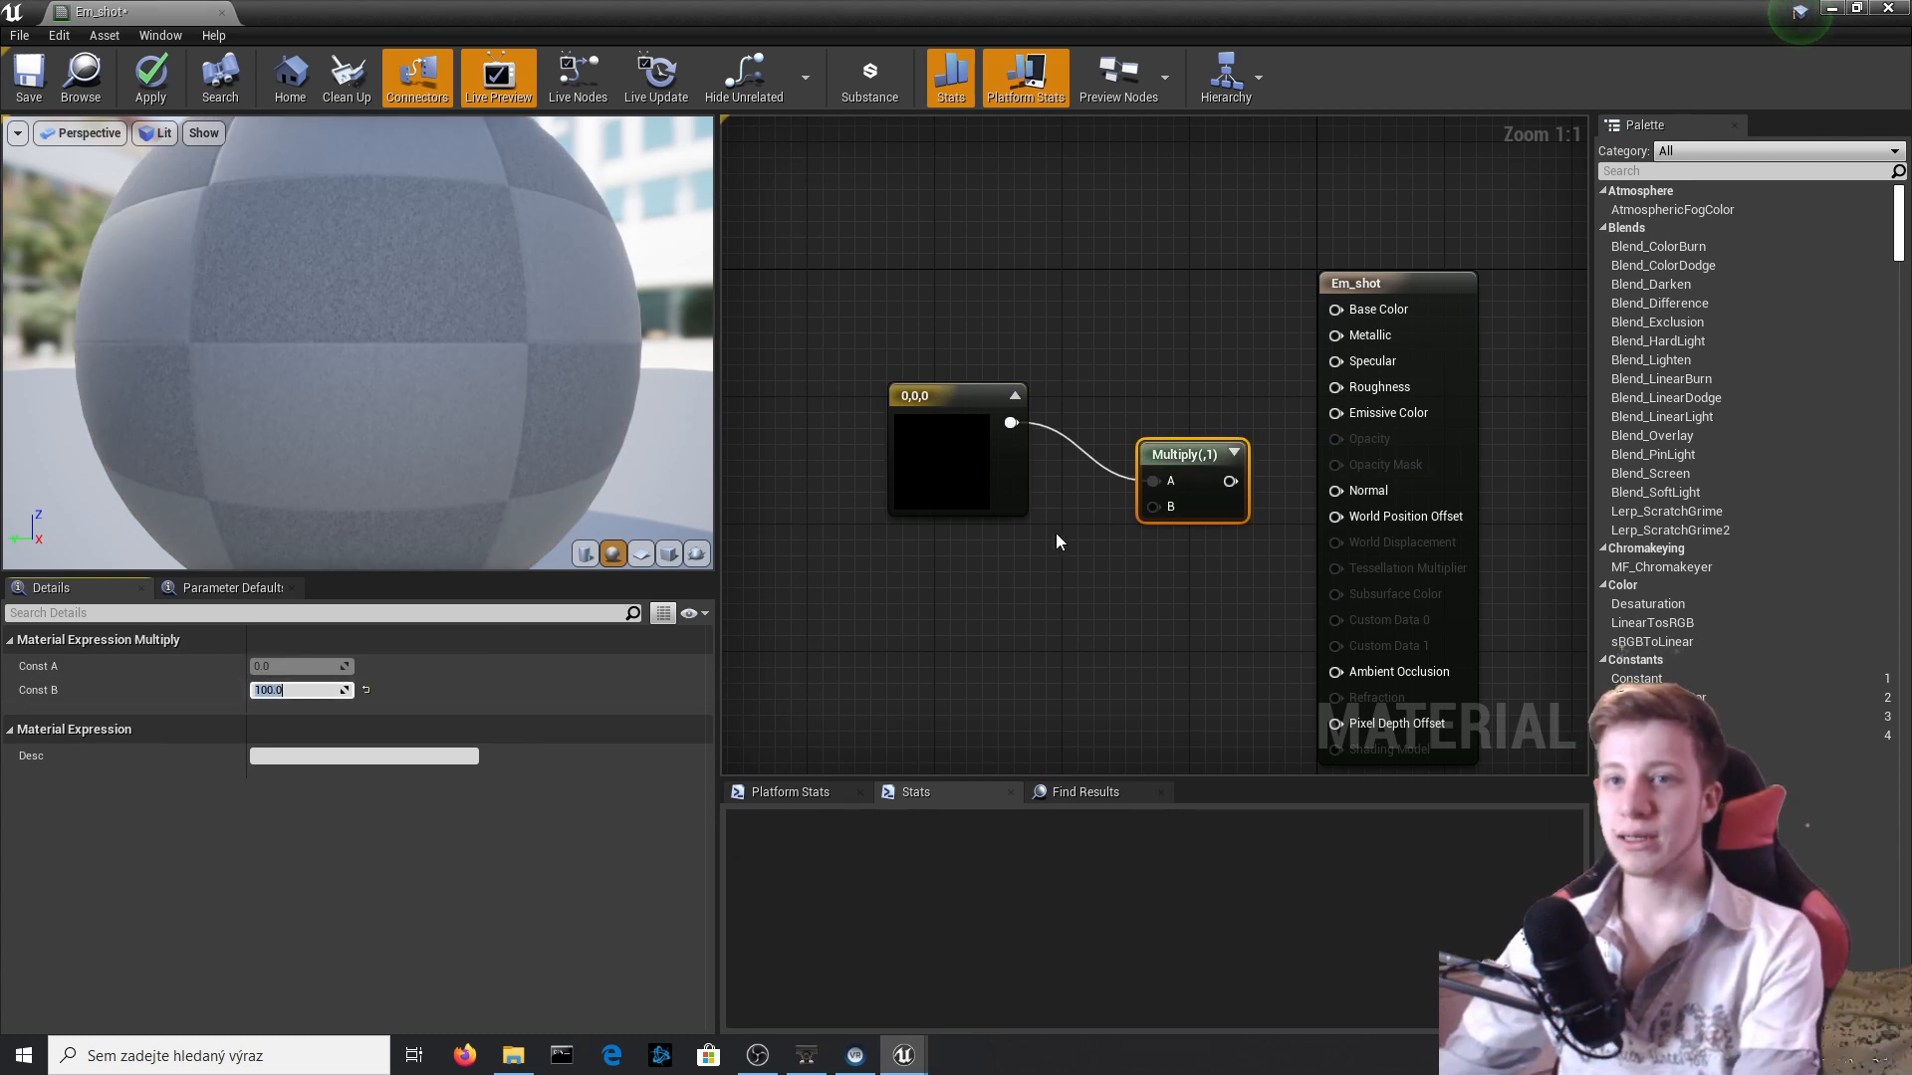
left_click_drag(1243, 481, 1337, 414)
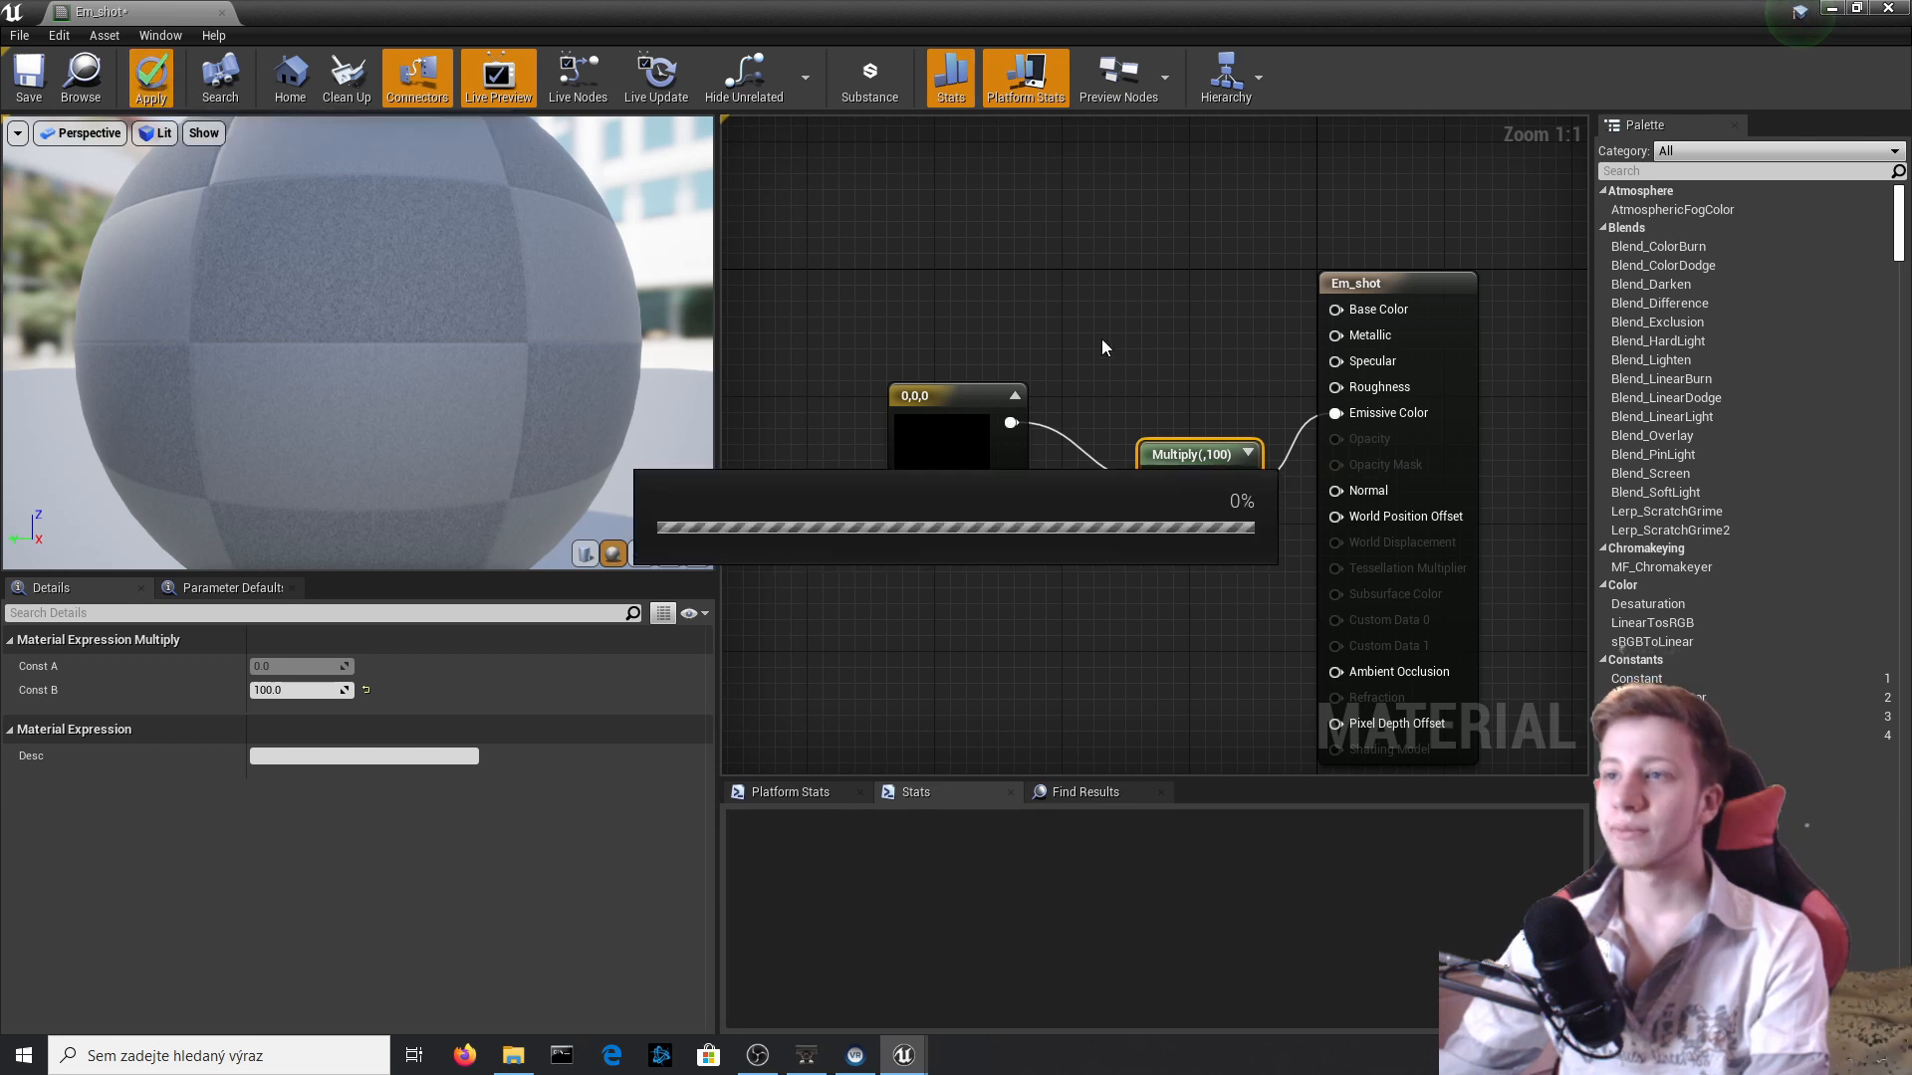
Set the constant's colour to pale yellow (R 0.859375, G 0.829912, B 0.303208), apply the material and close its editor.
left_click(941, 453)
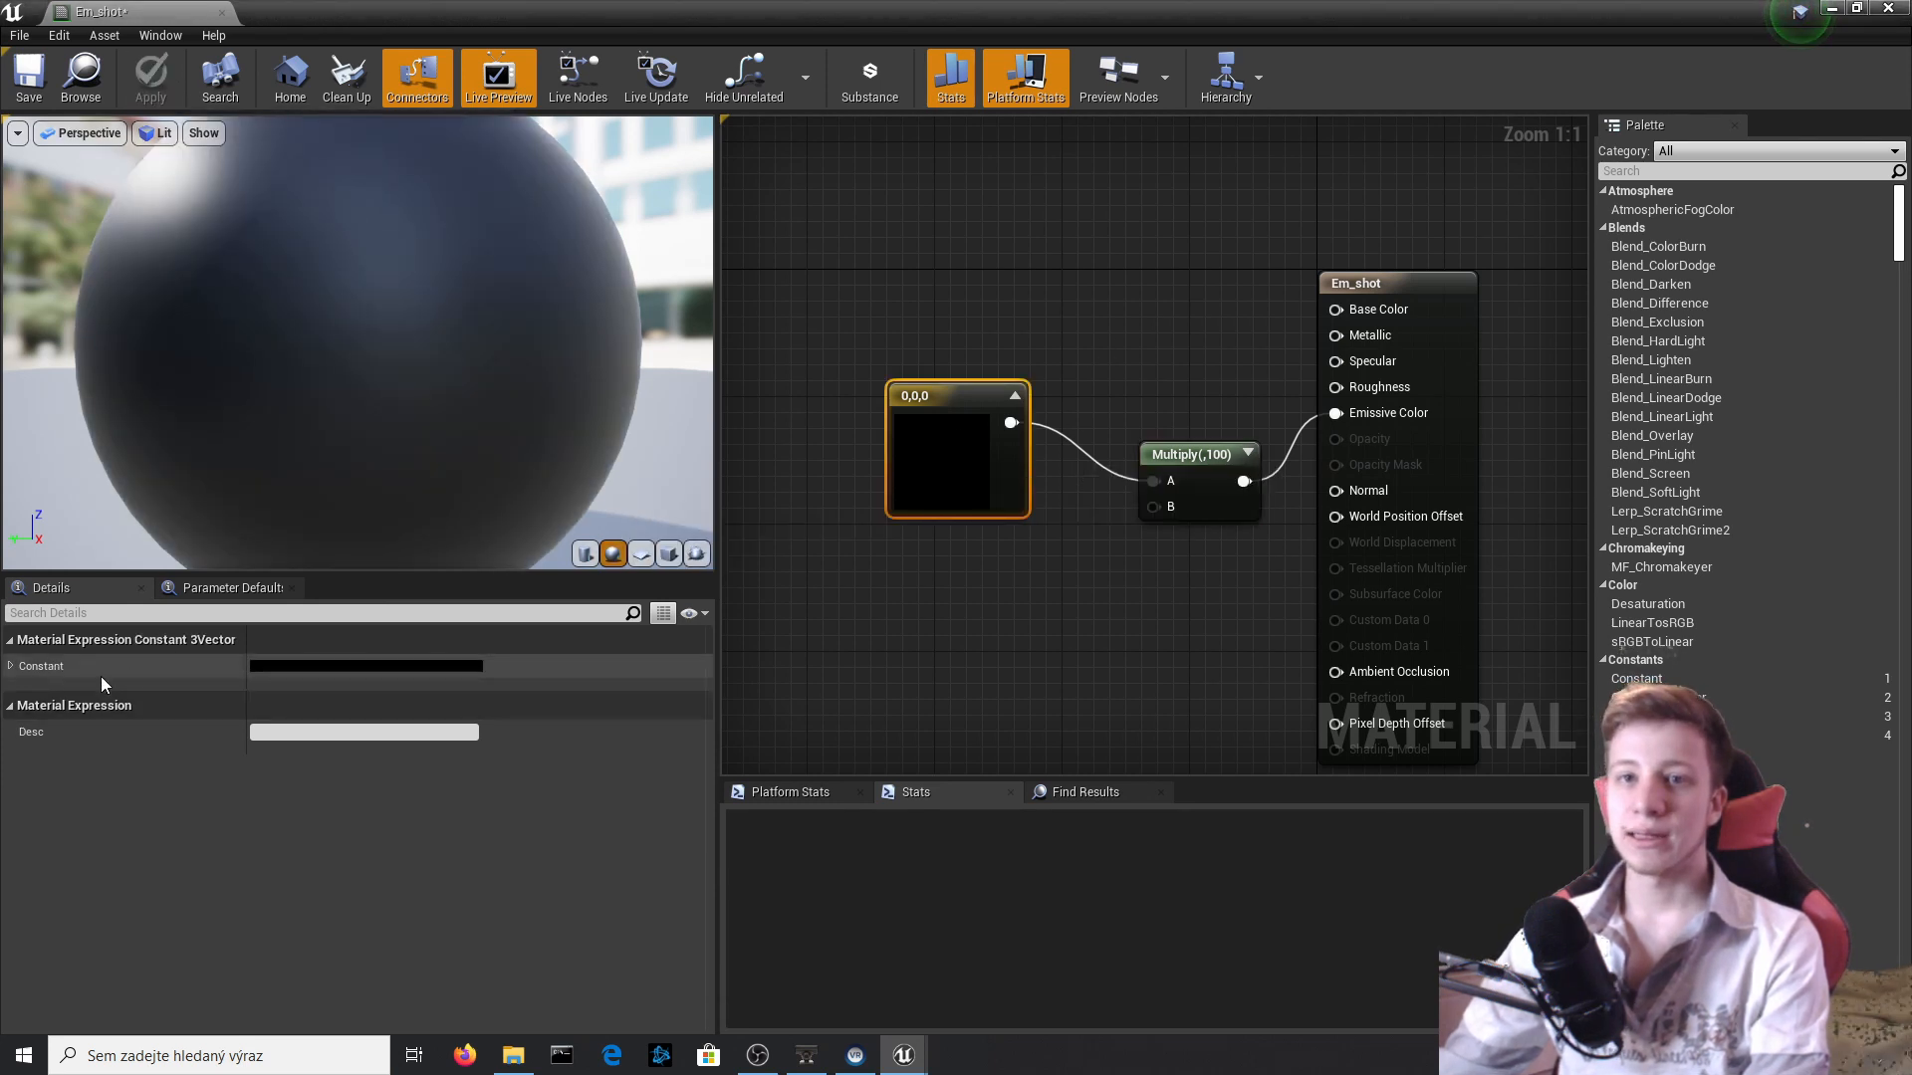
left_click(10, 666)
left_click(348, 666)
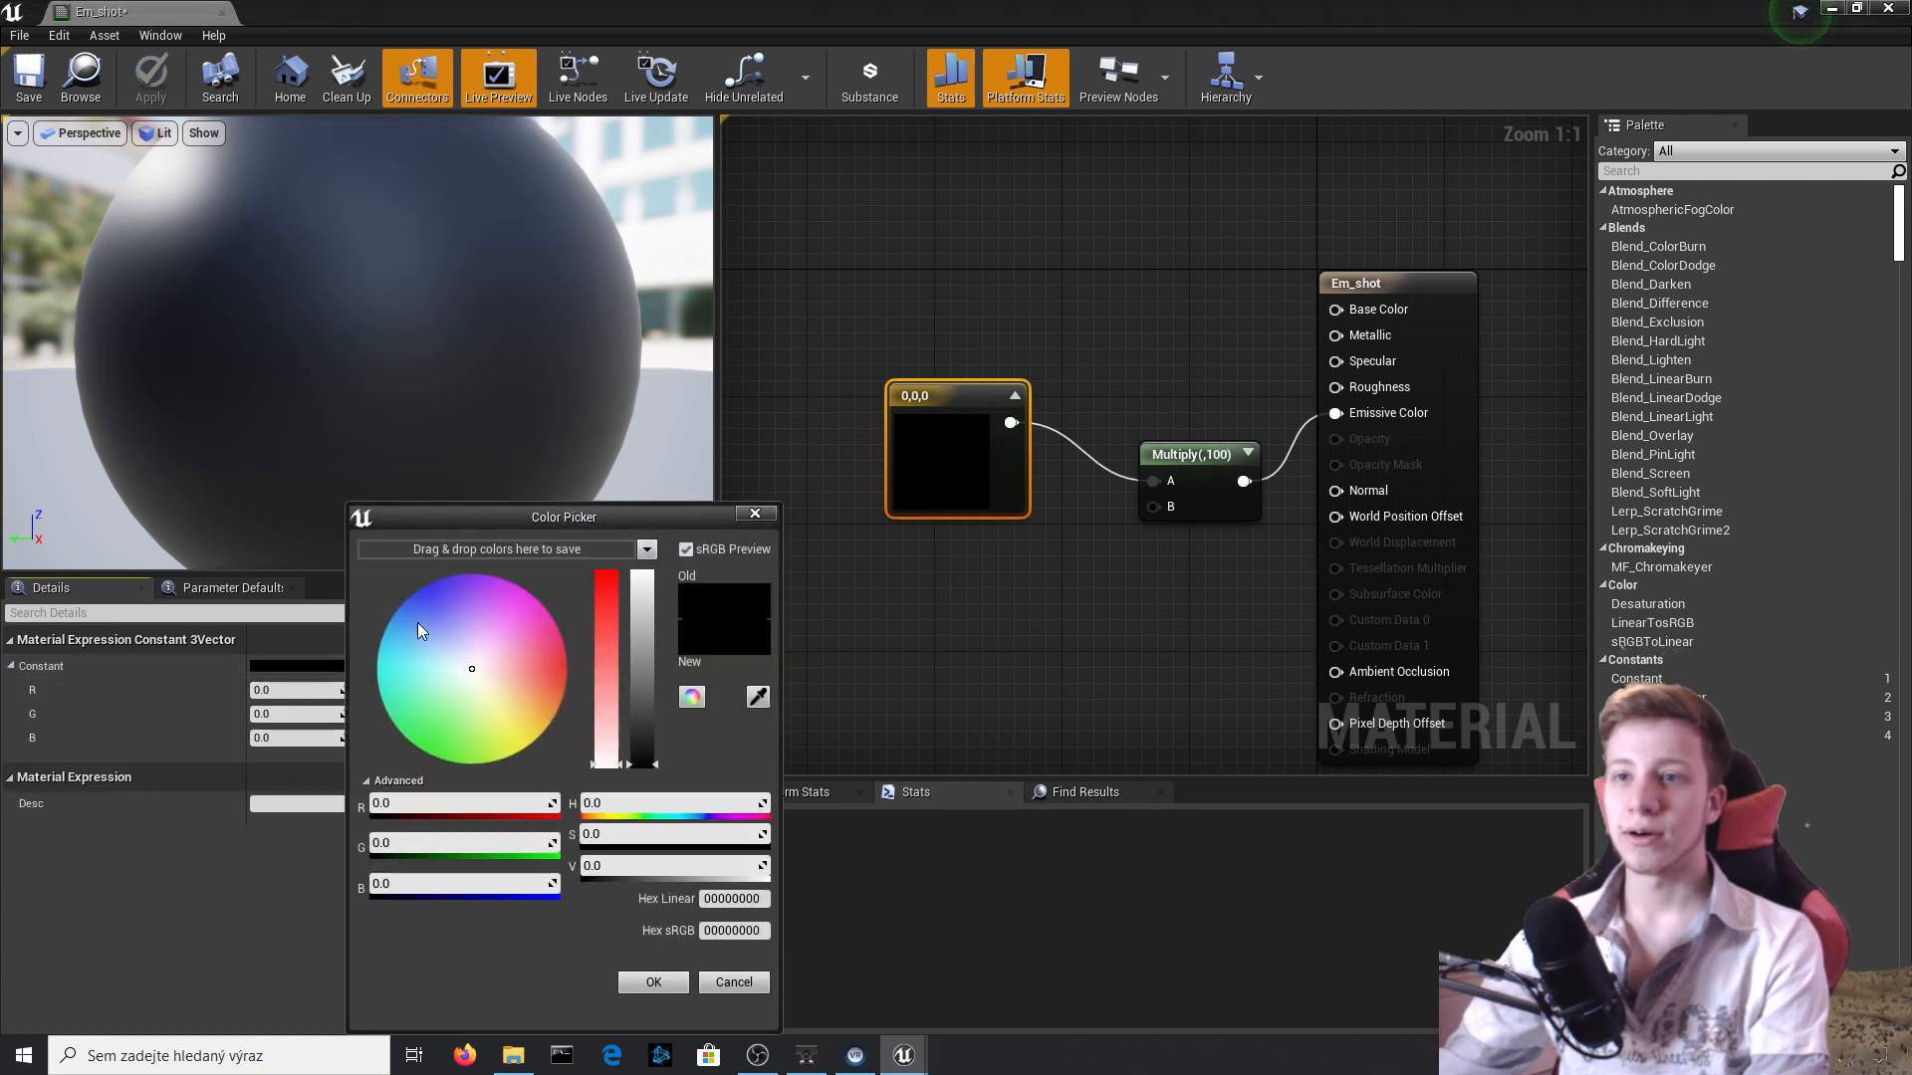
left_click_drag(478, 674, 507, 723)
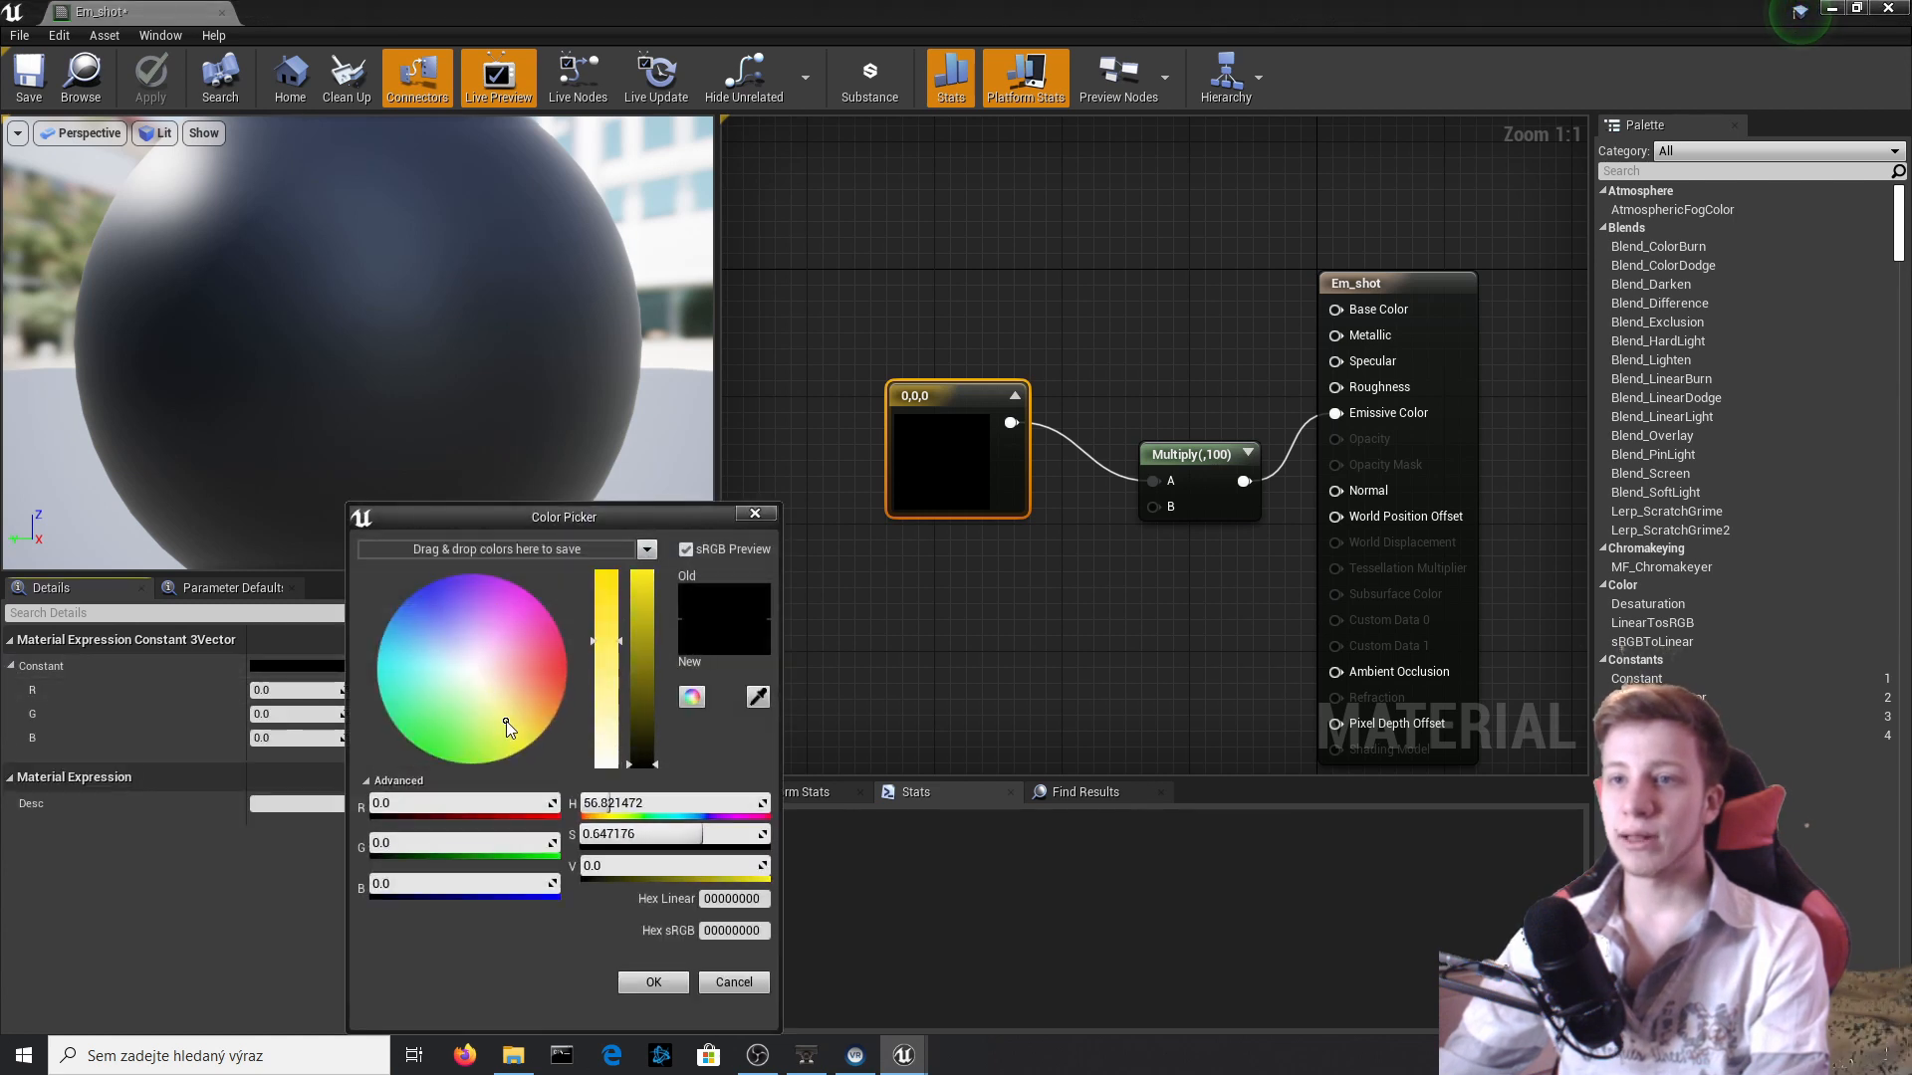
left_click_drag(638, 697, 636, 596)
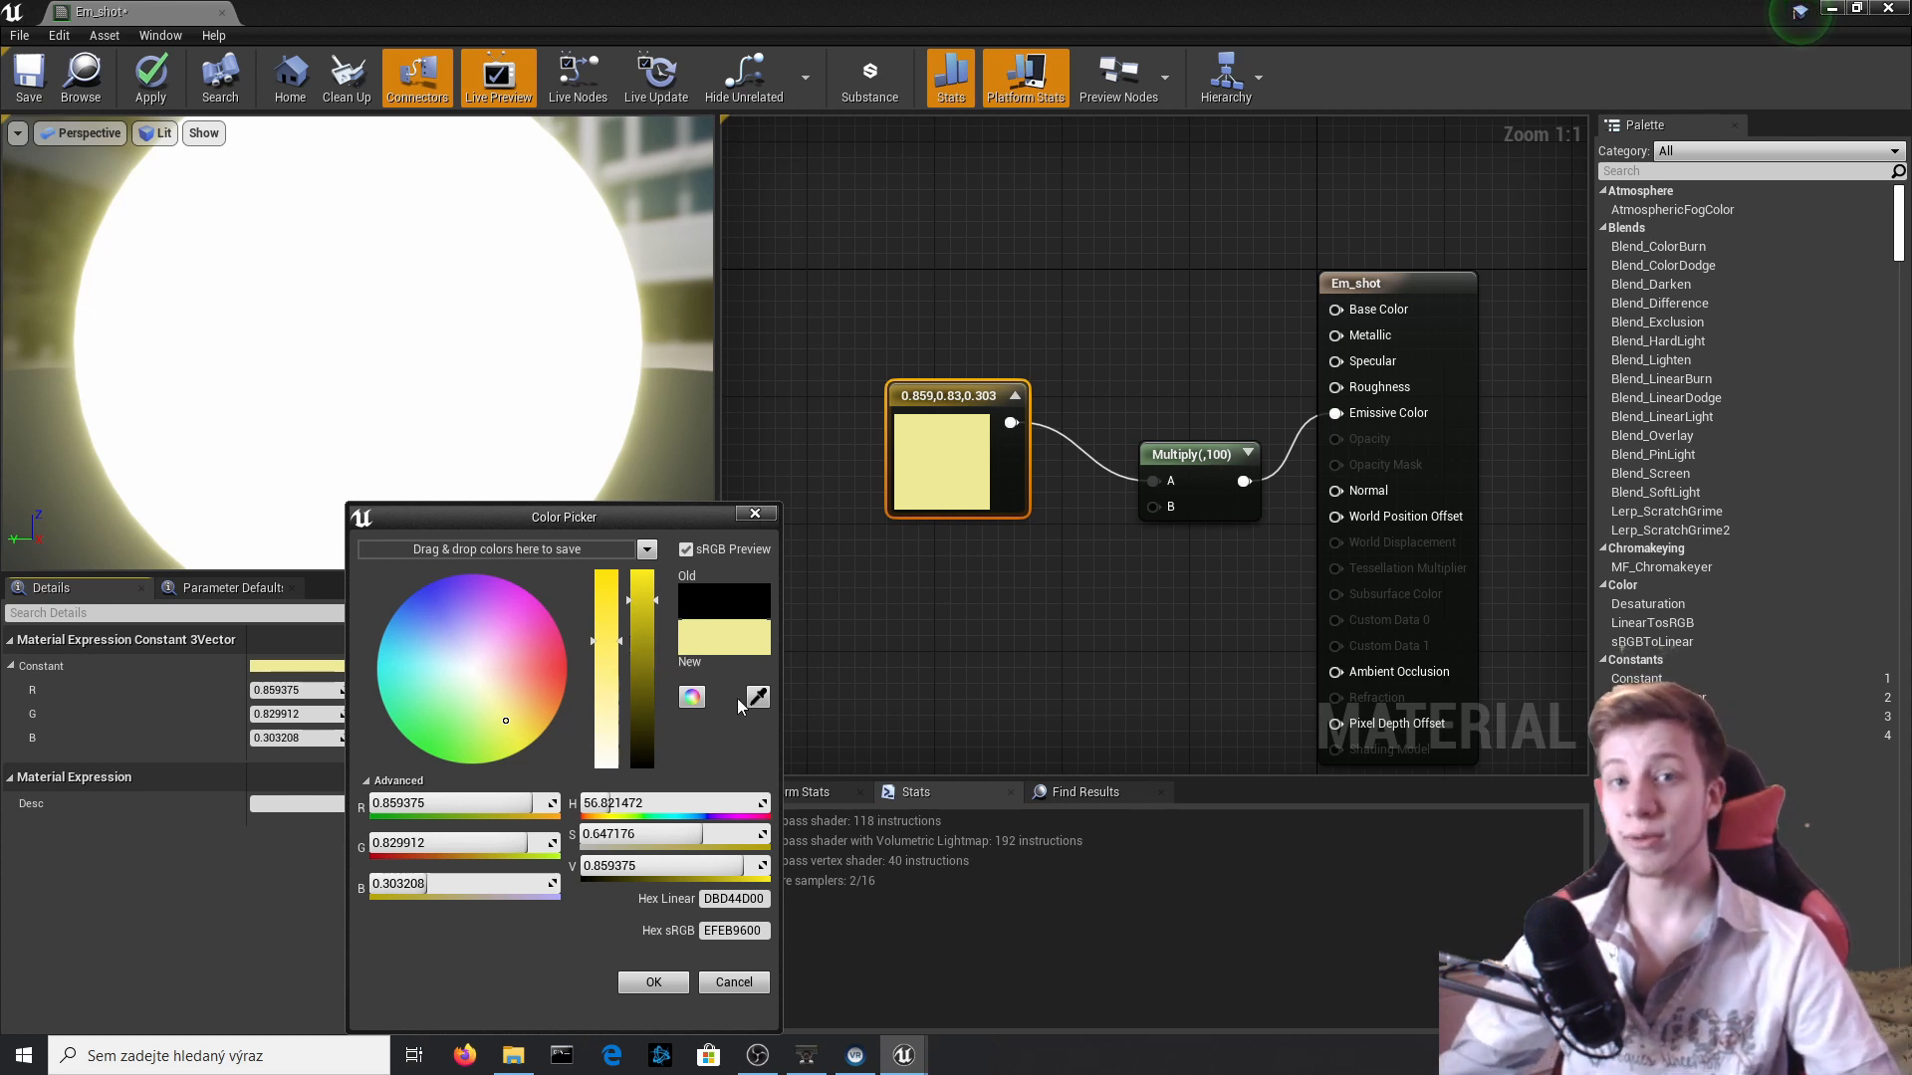
left_click(652, 984)
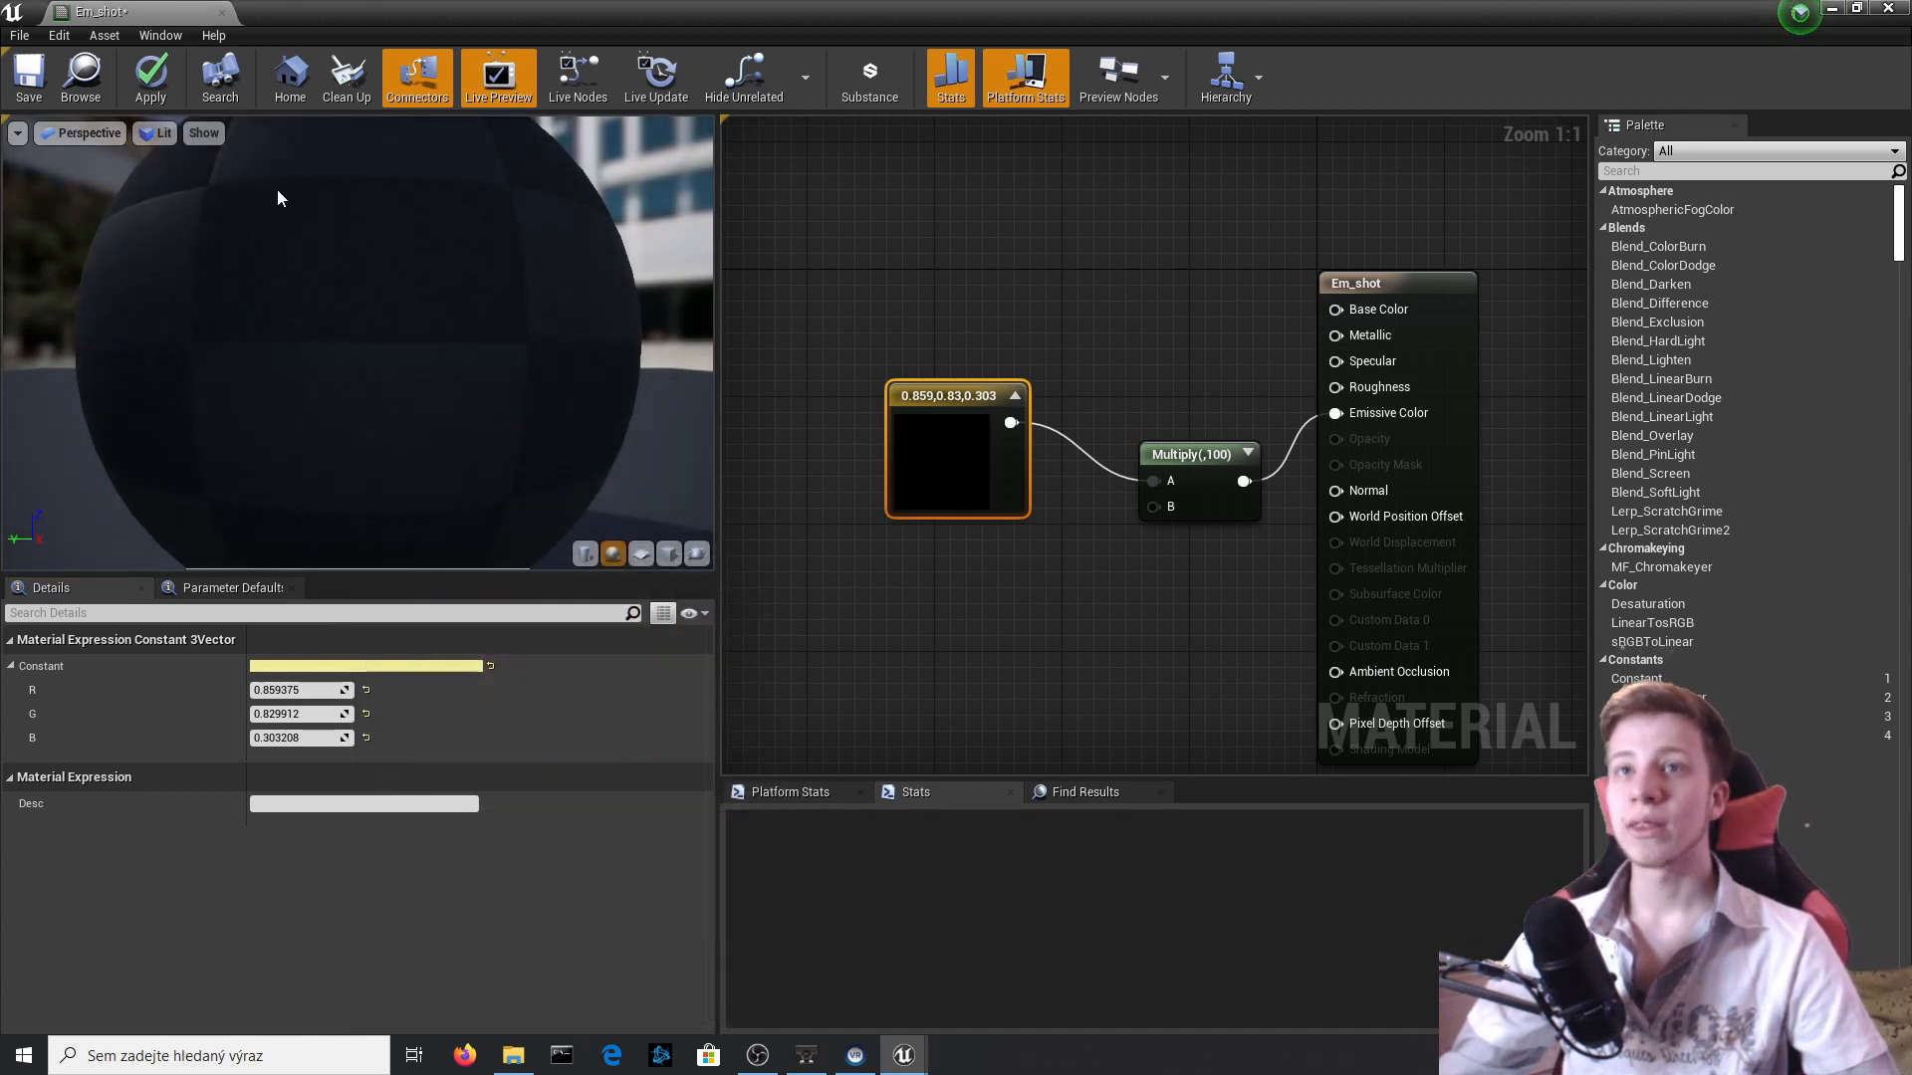
left_click(152, 75)
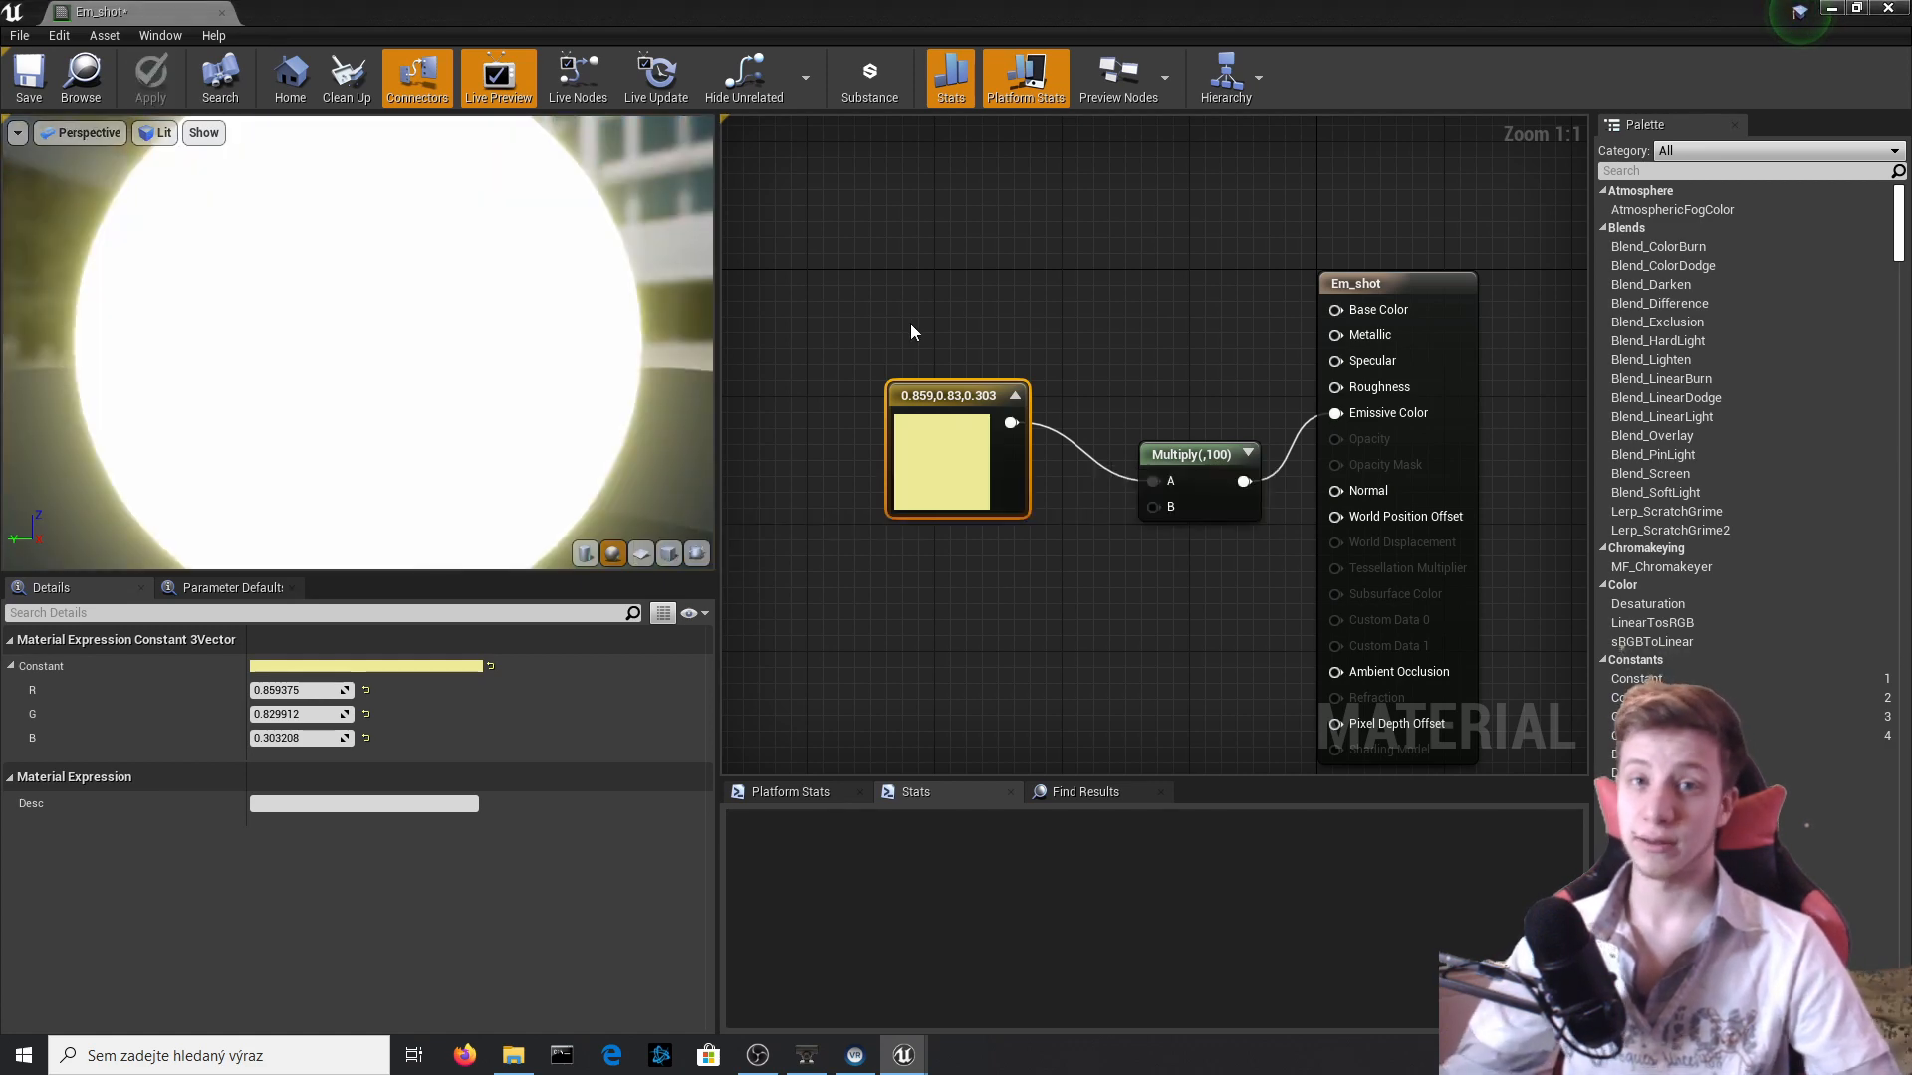
left_click(1888, 8)
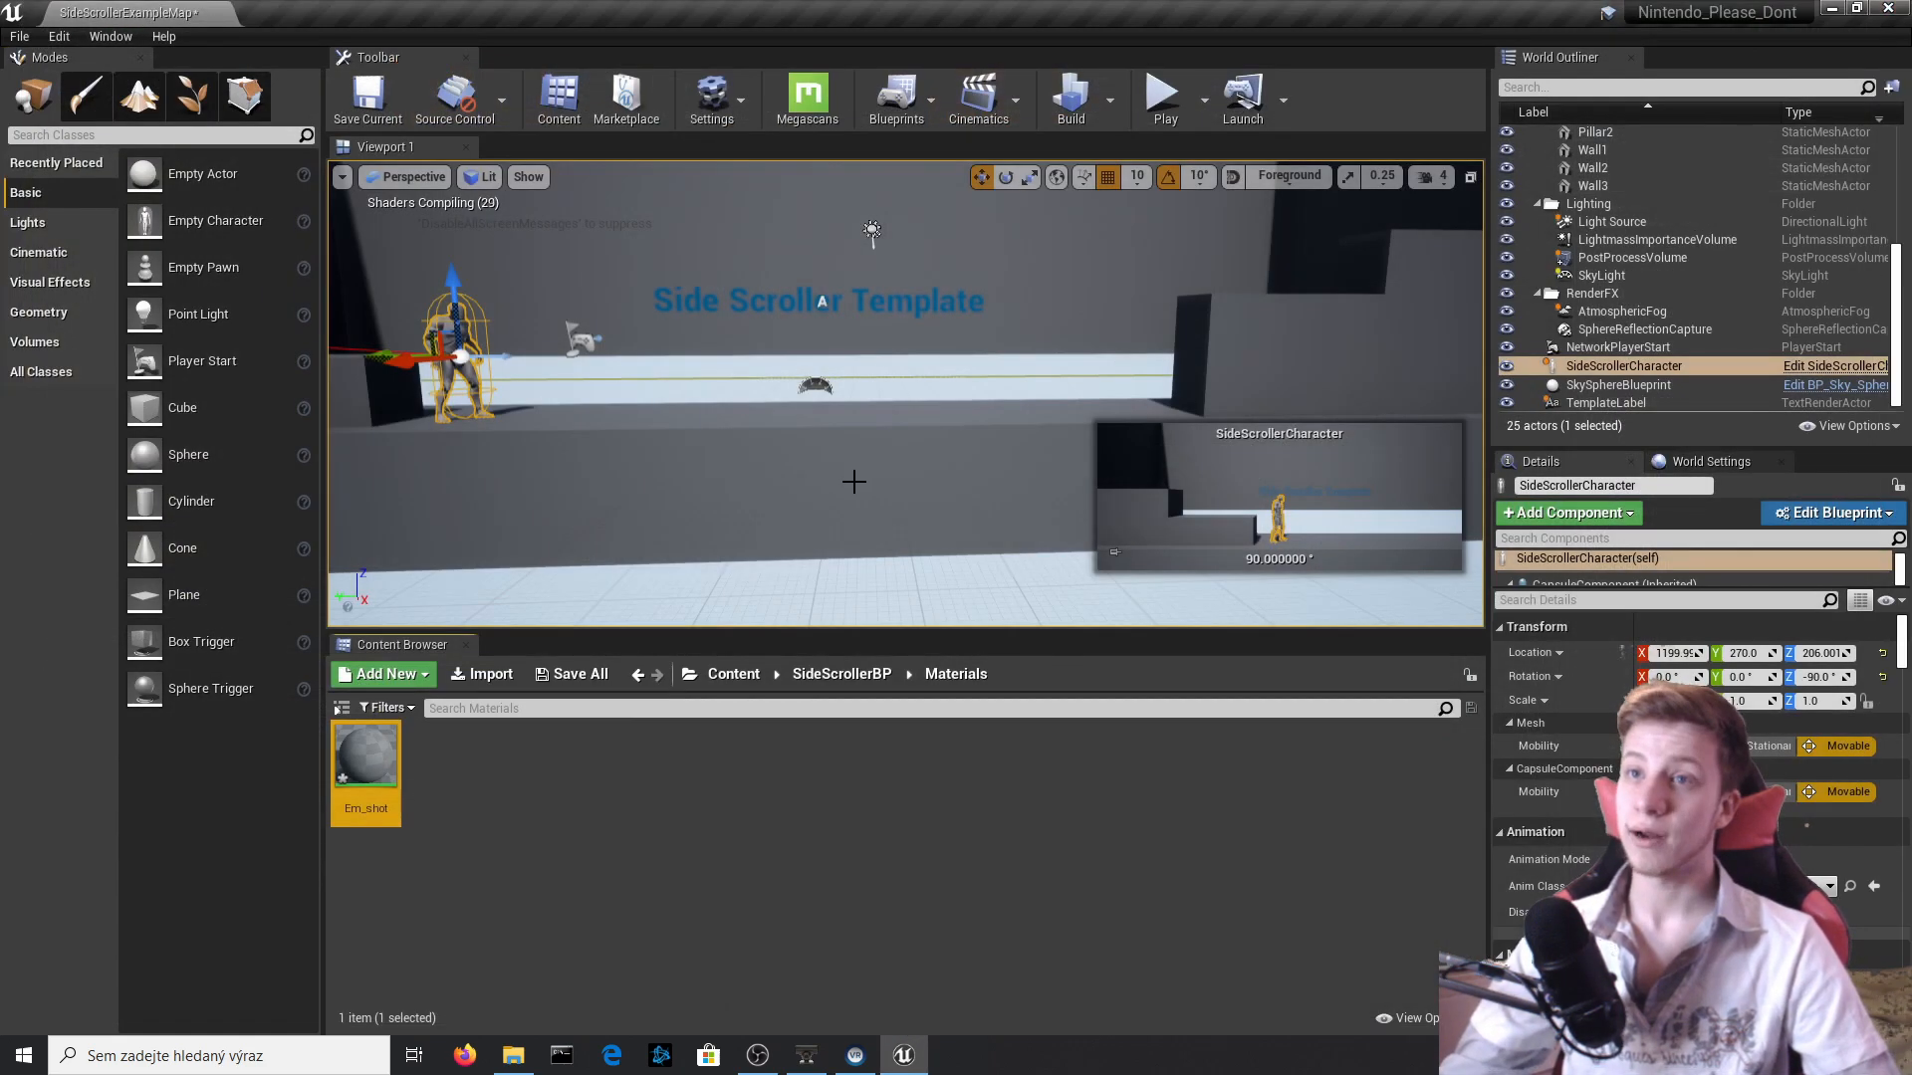
Go to the SideScrollerBP/Blueprints folder and open the Shot Blueprint.
right_click_drag(853, 481, 721, 353)
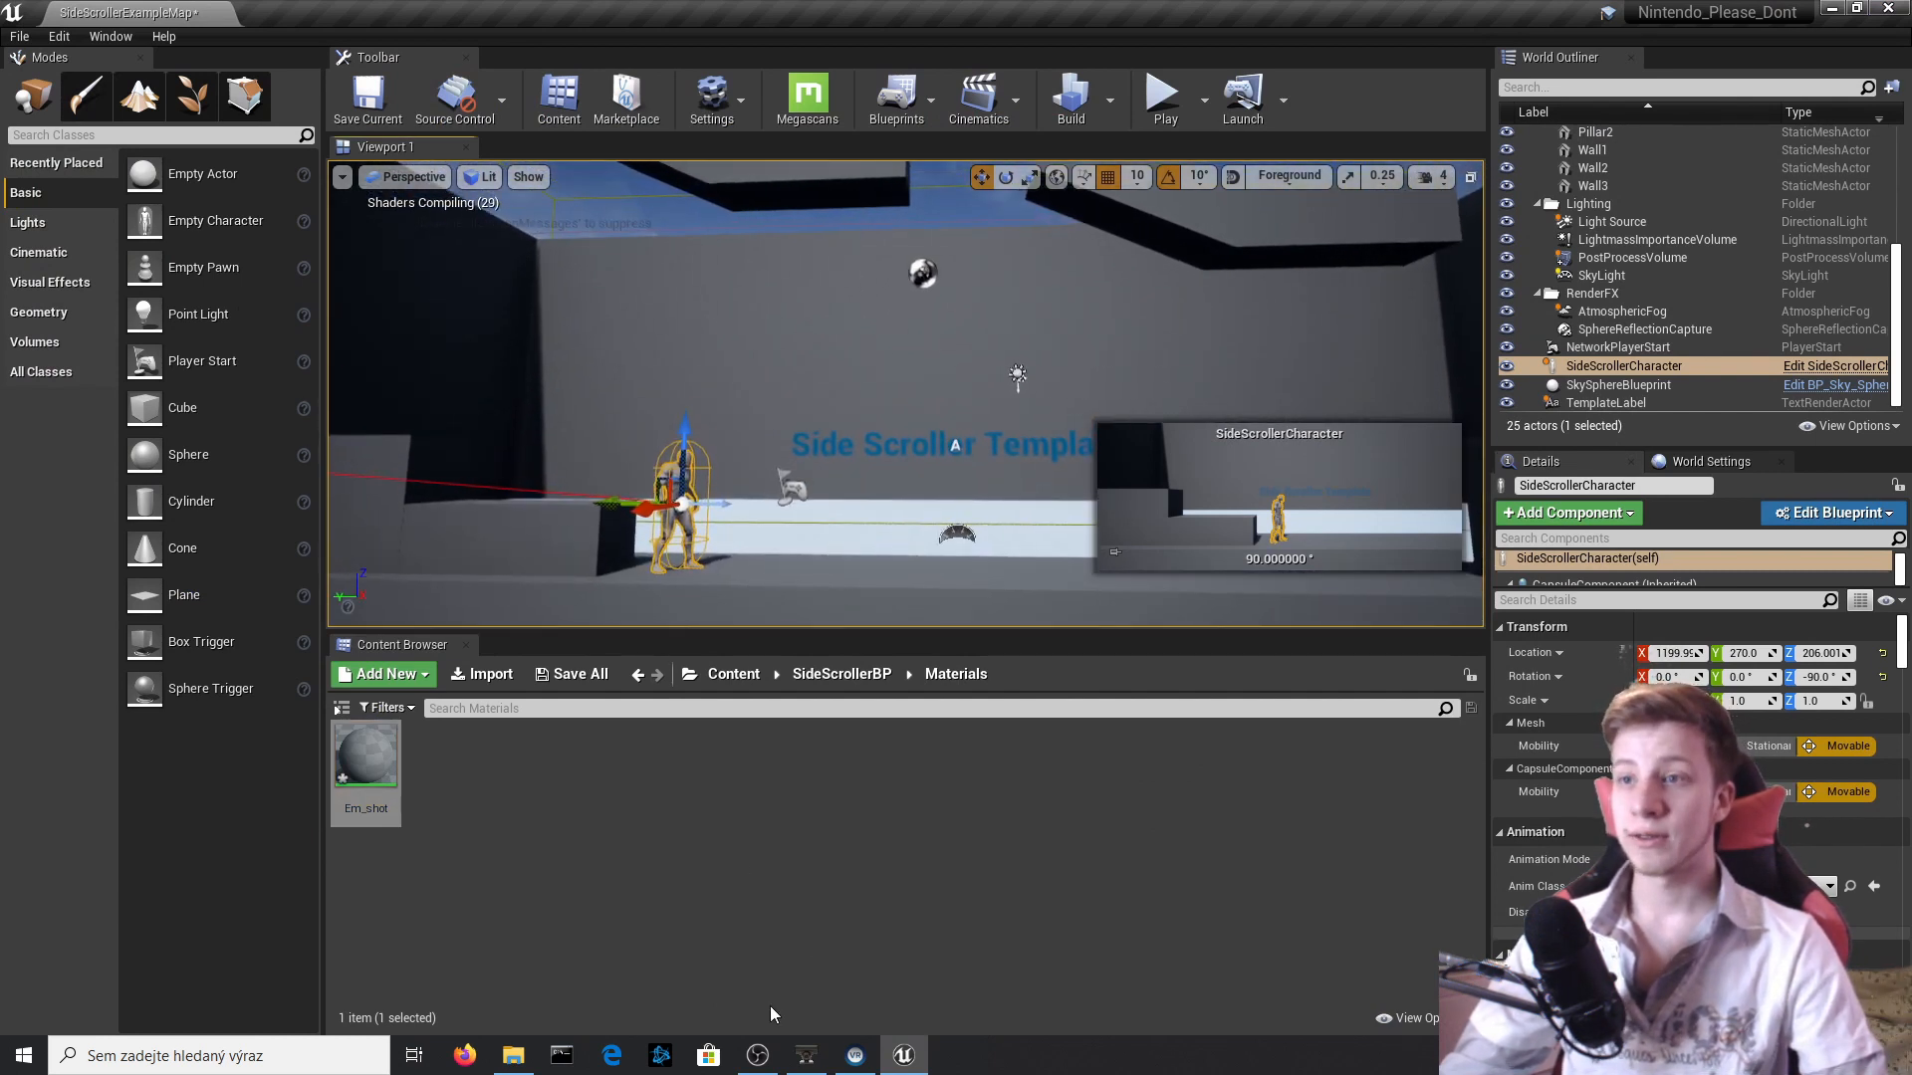
left_click(812, 680)
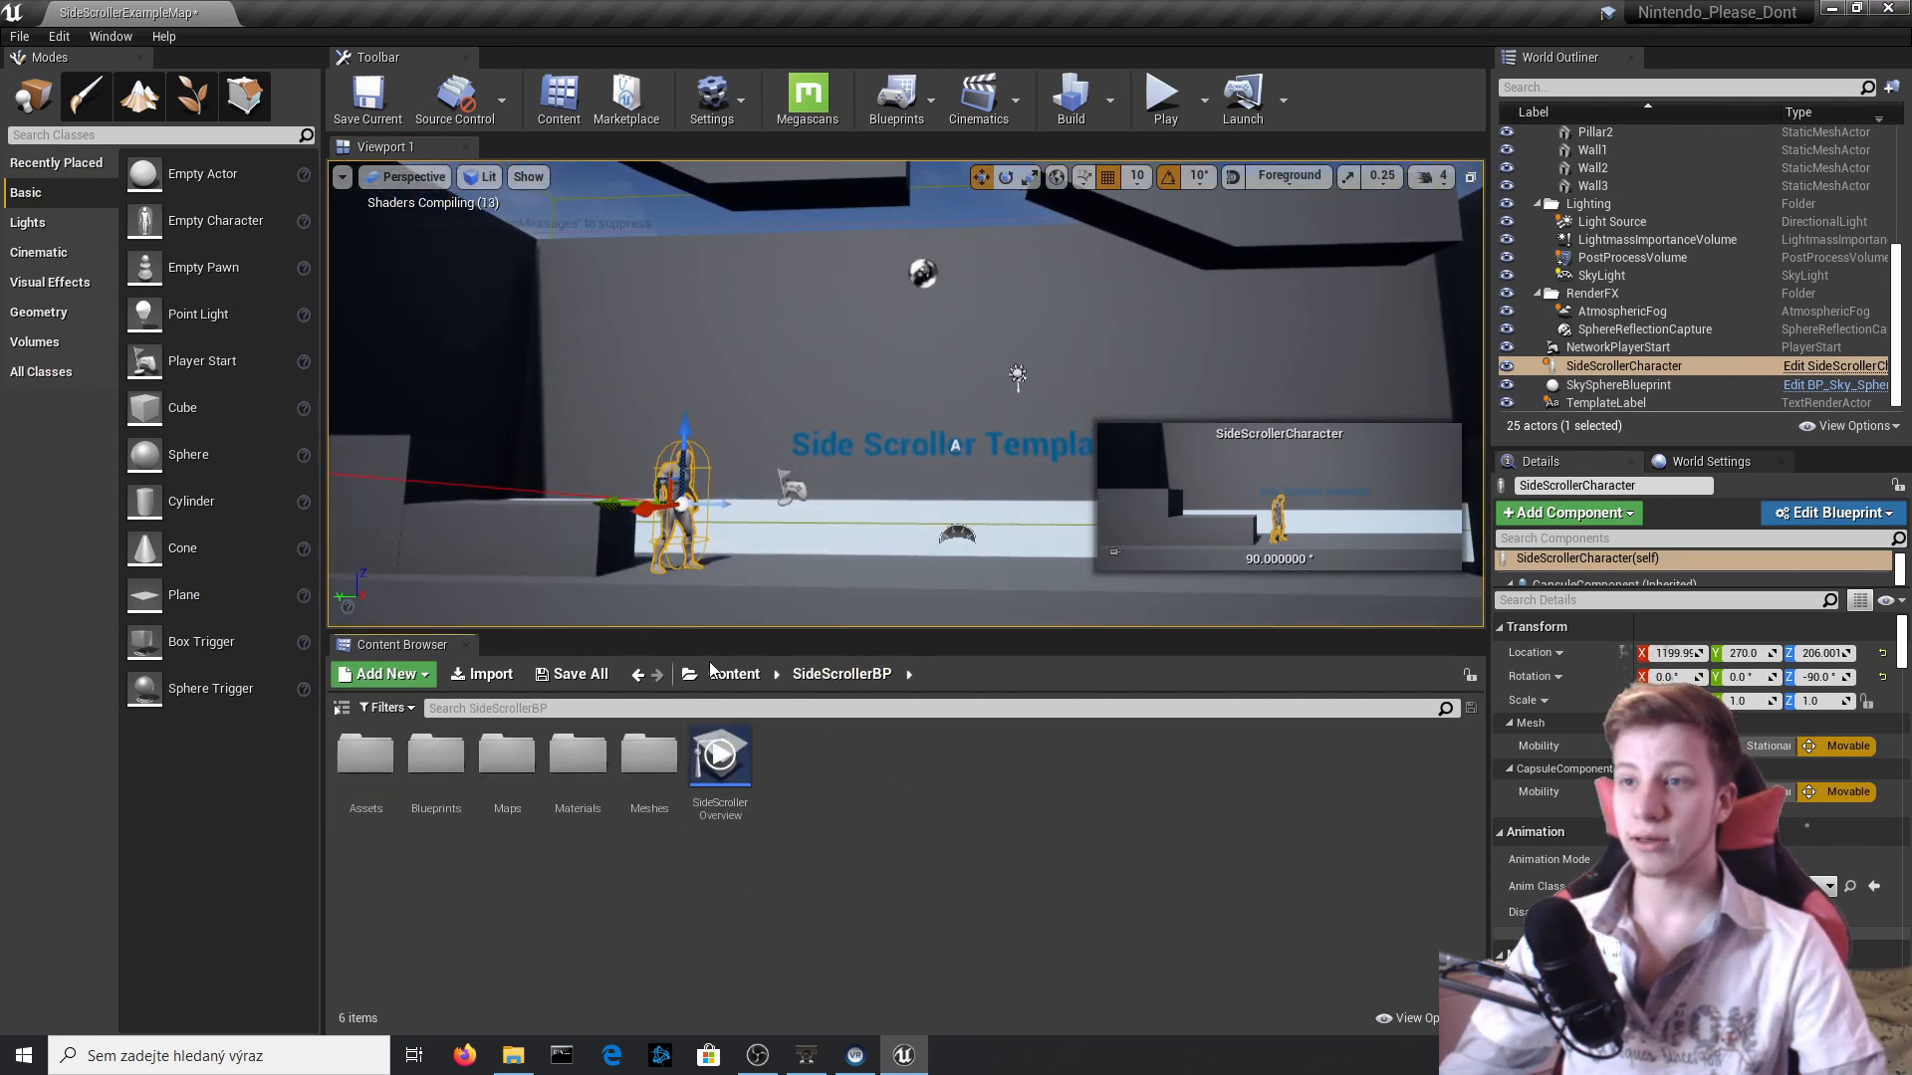
left_click(737, 683)
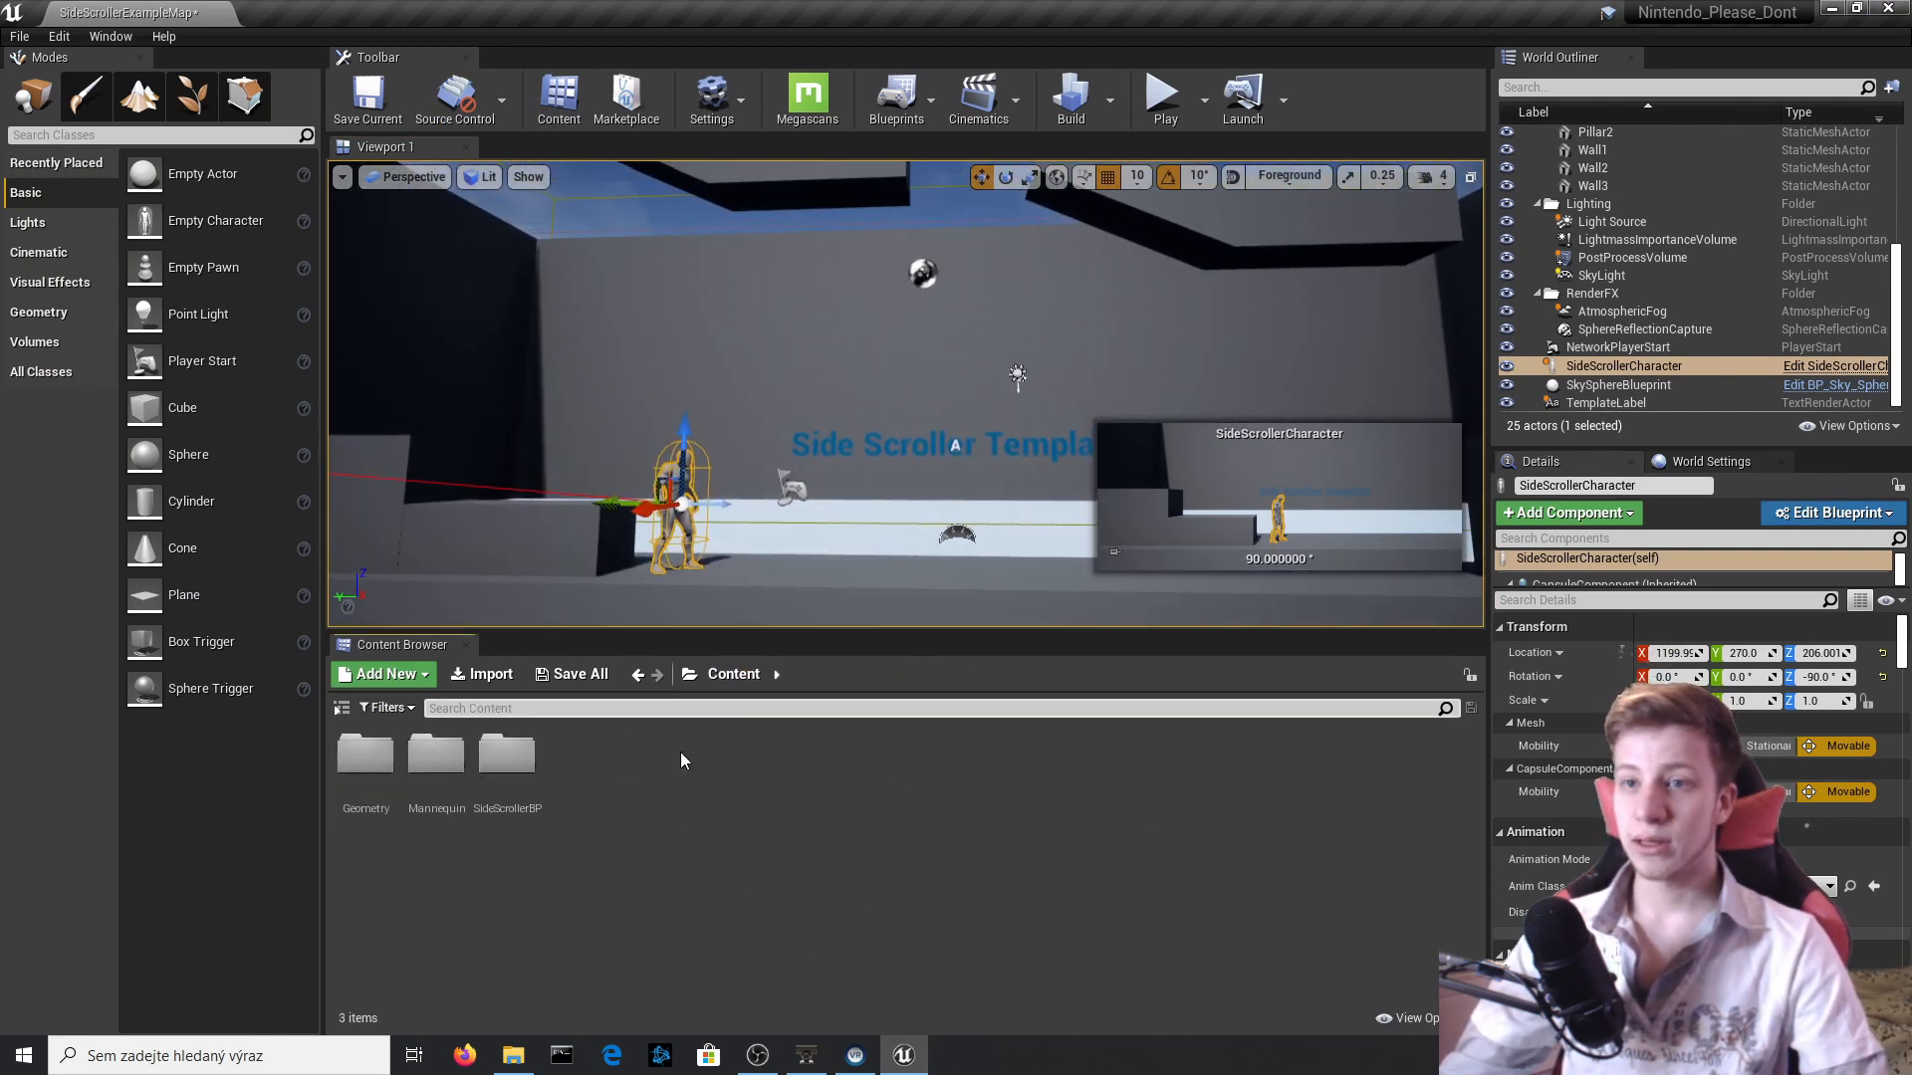
double_click(507, 754)
double_click(436, 753)
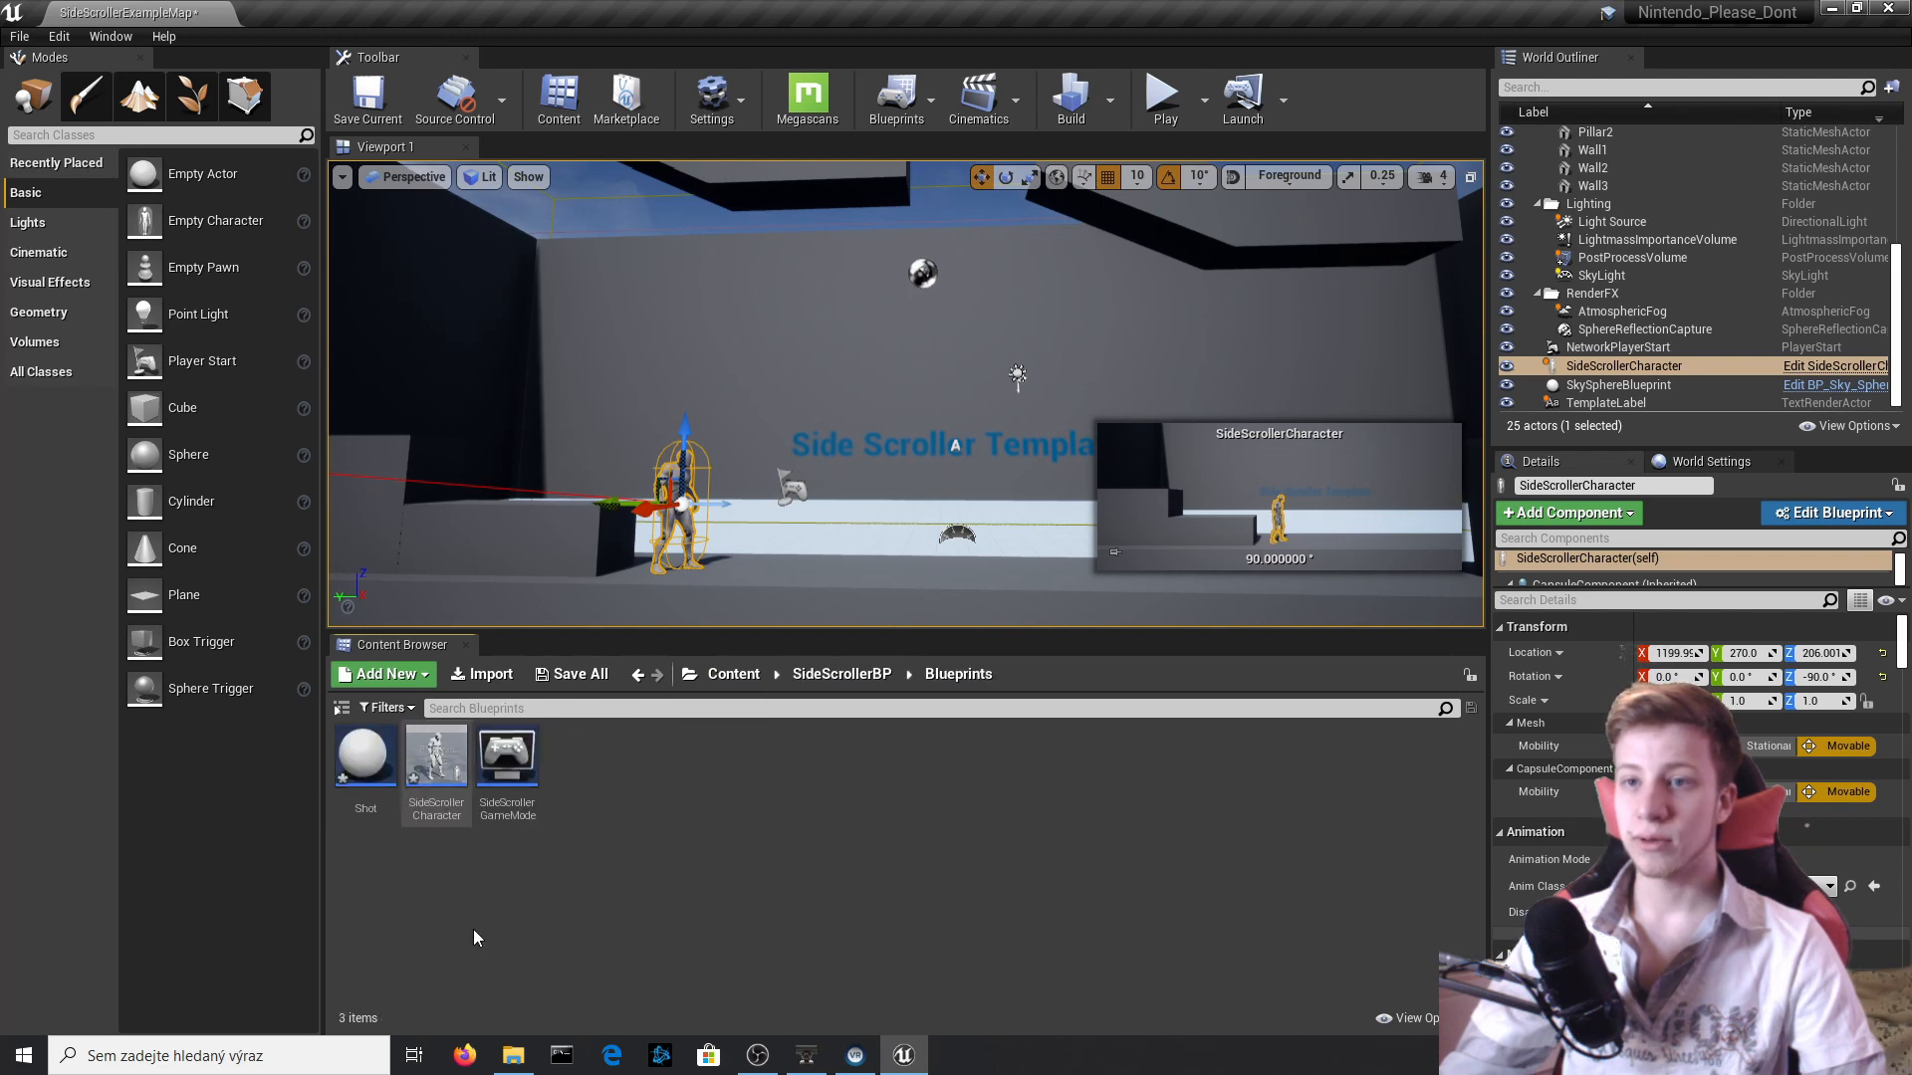
double_click(365, 761)
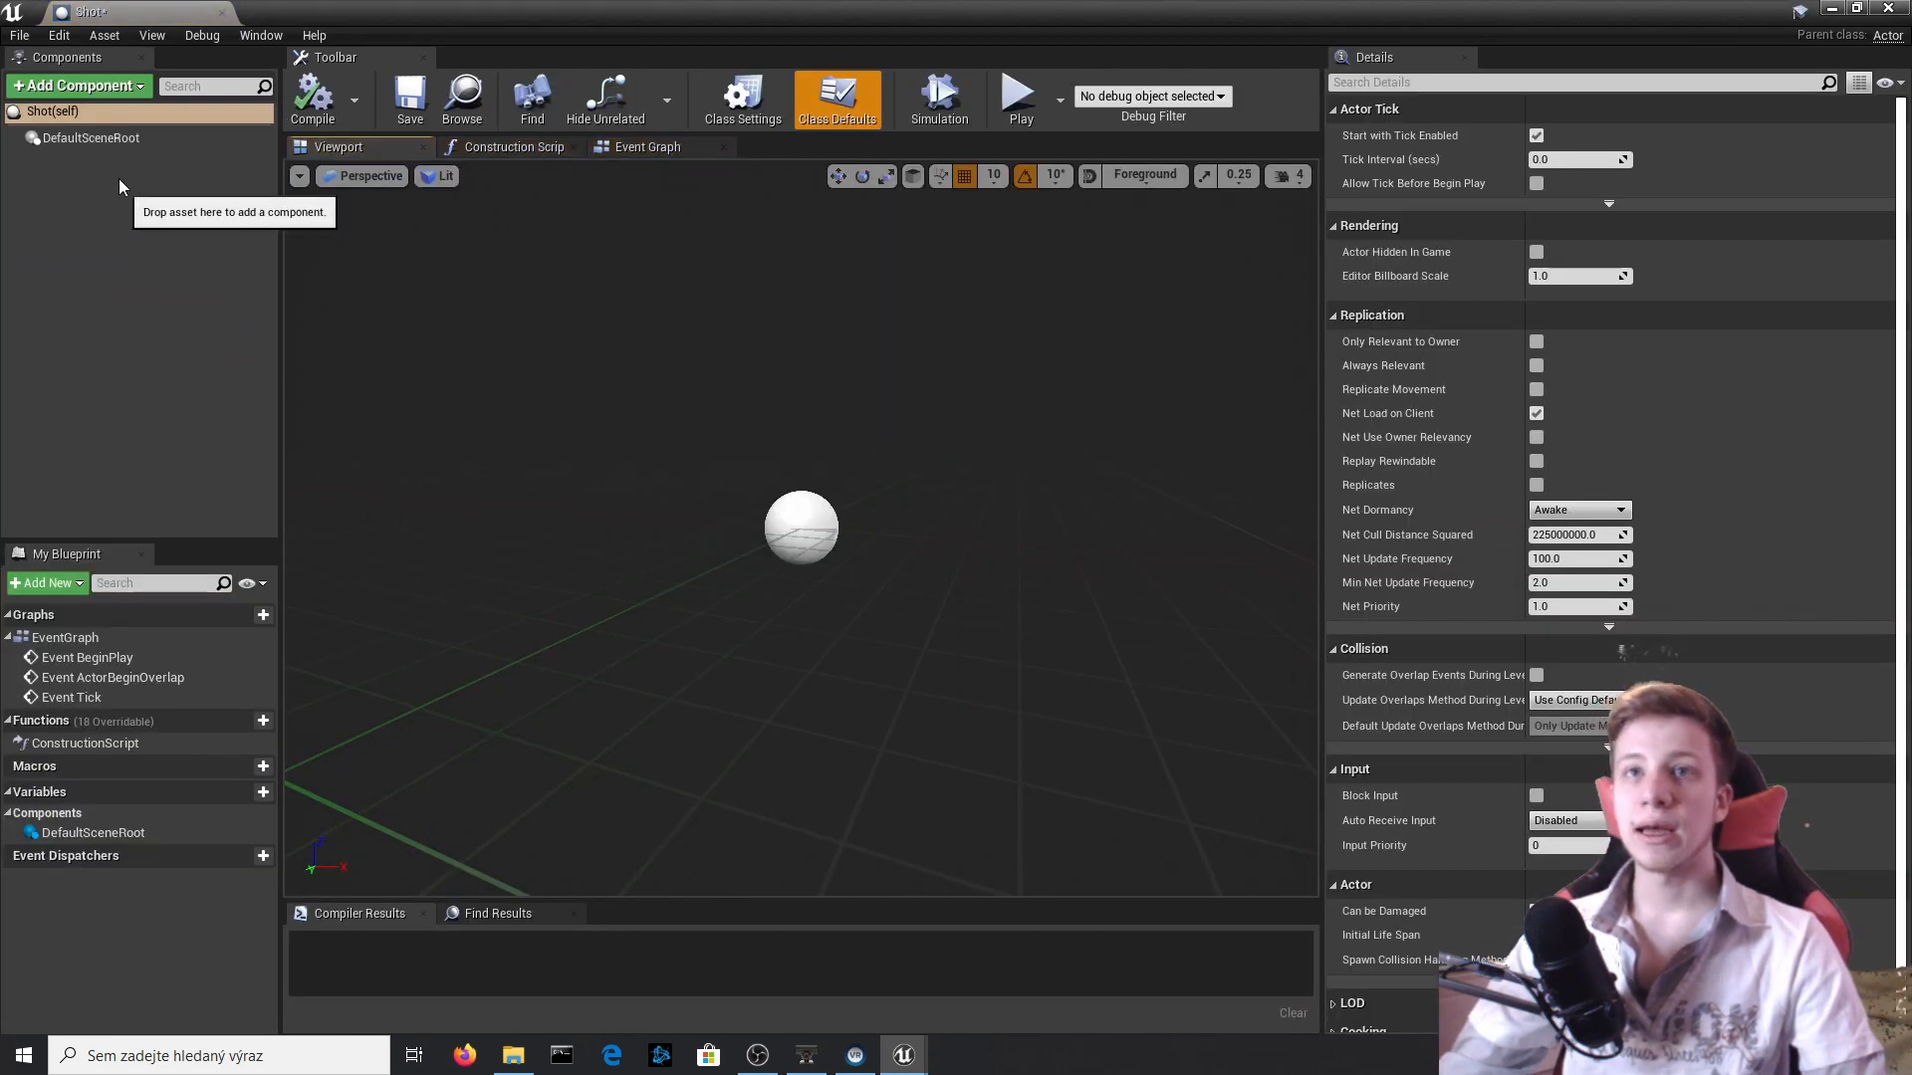
Add a Sphere mesh component to the Shot Blueprint, compile it and close the Blueprint editor.
left_click(60, 86)
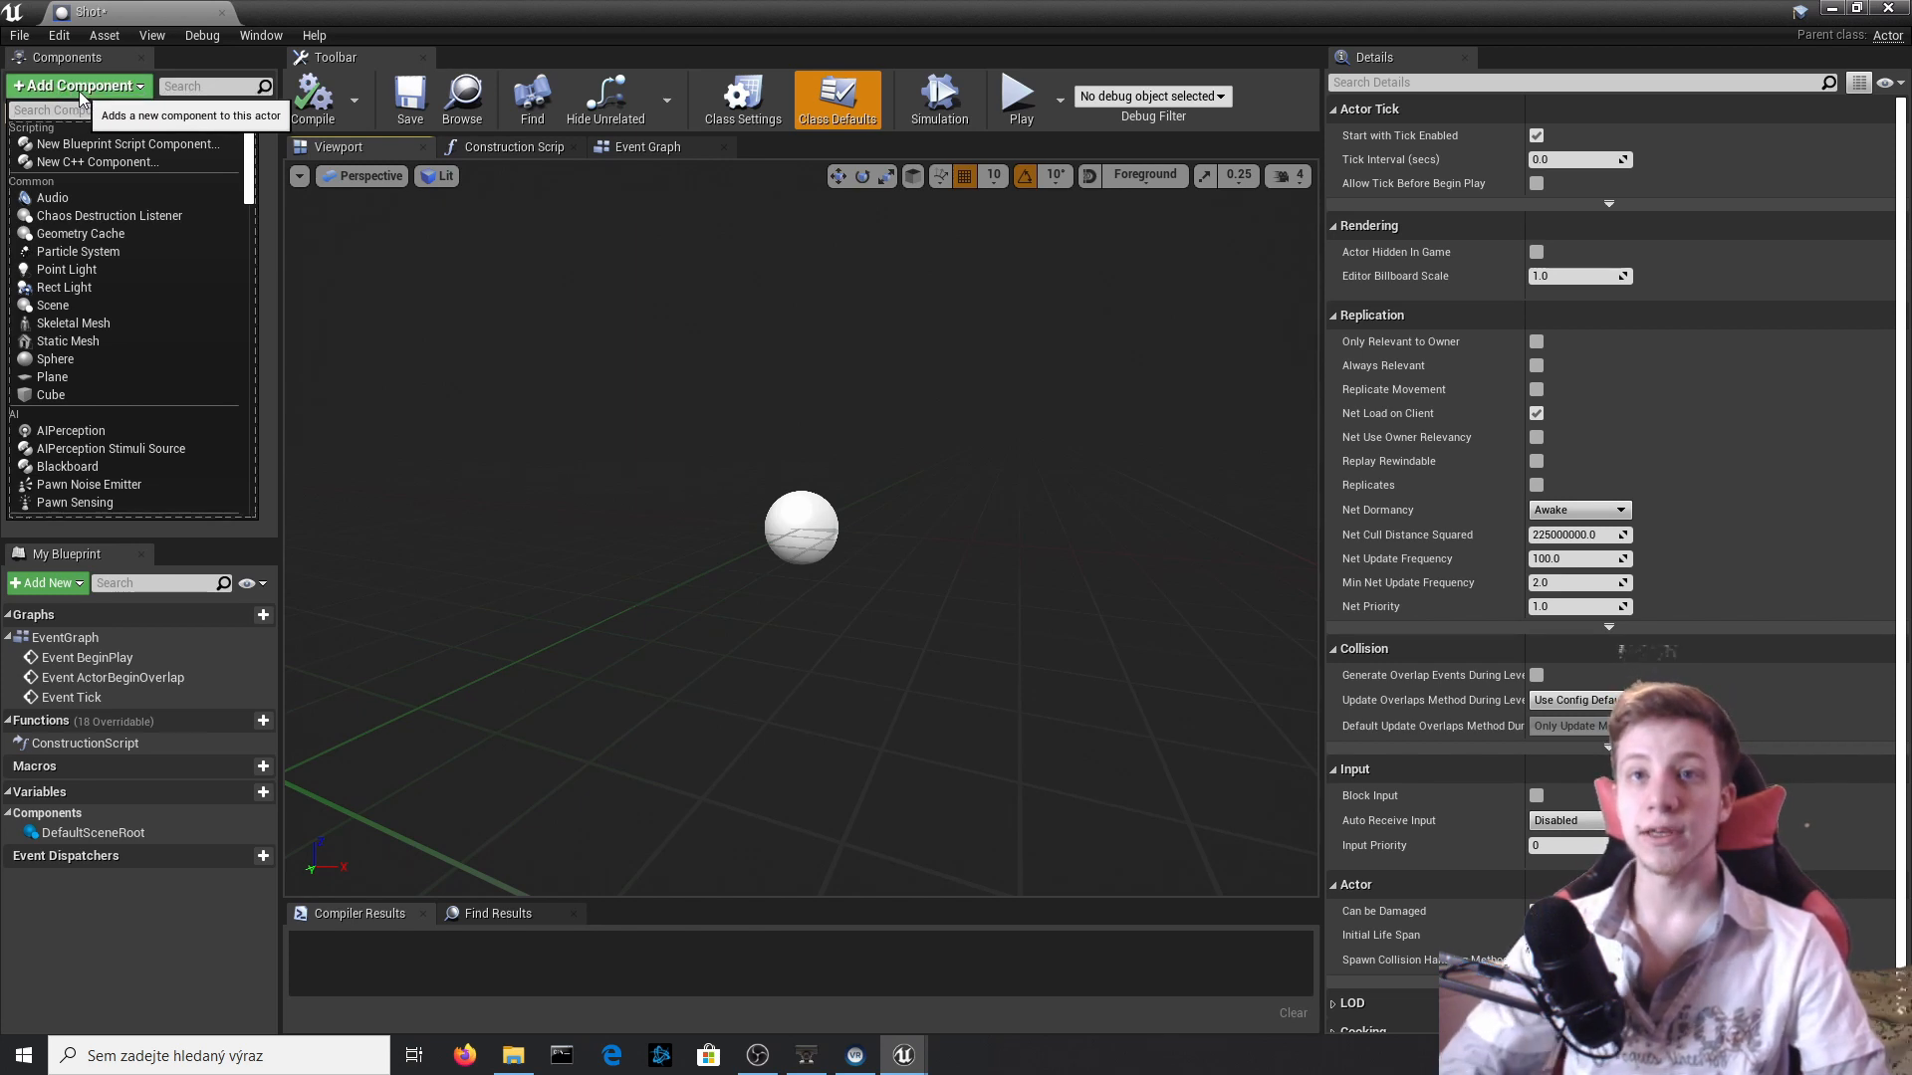
key("Down")
key("Down")
key("Down")
key("Down")
key("Down")
key("Down")
key("Down")
key("Down")
key("Down")
key("Down")
key("Down")
key("Down")
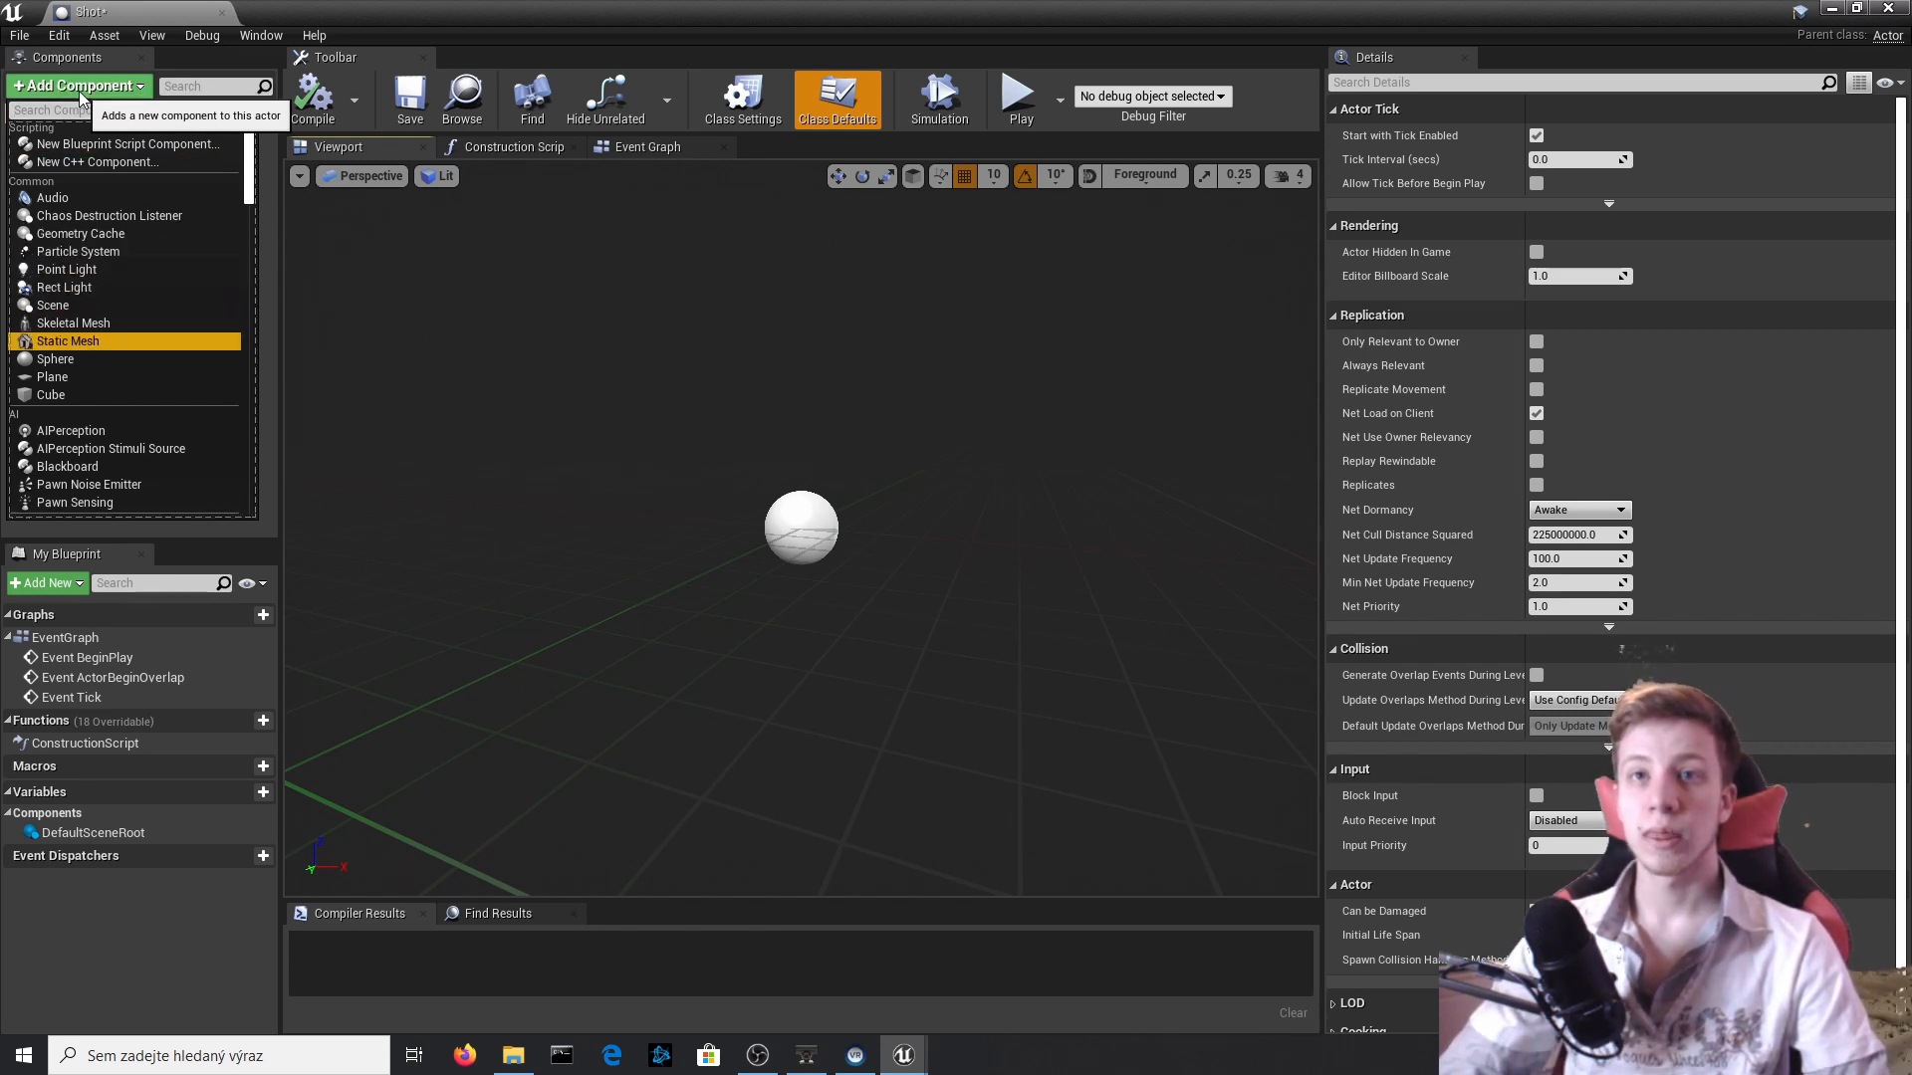
key("Return")
left_click(313, 97)
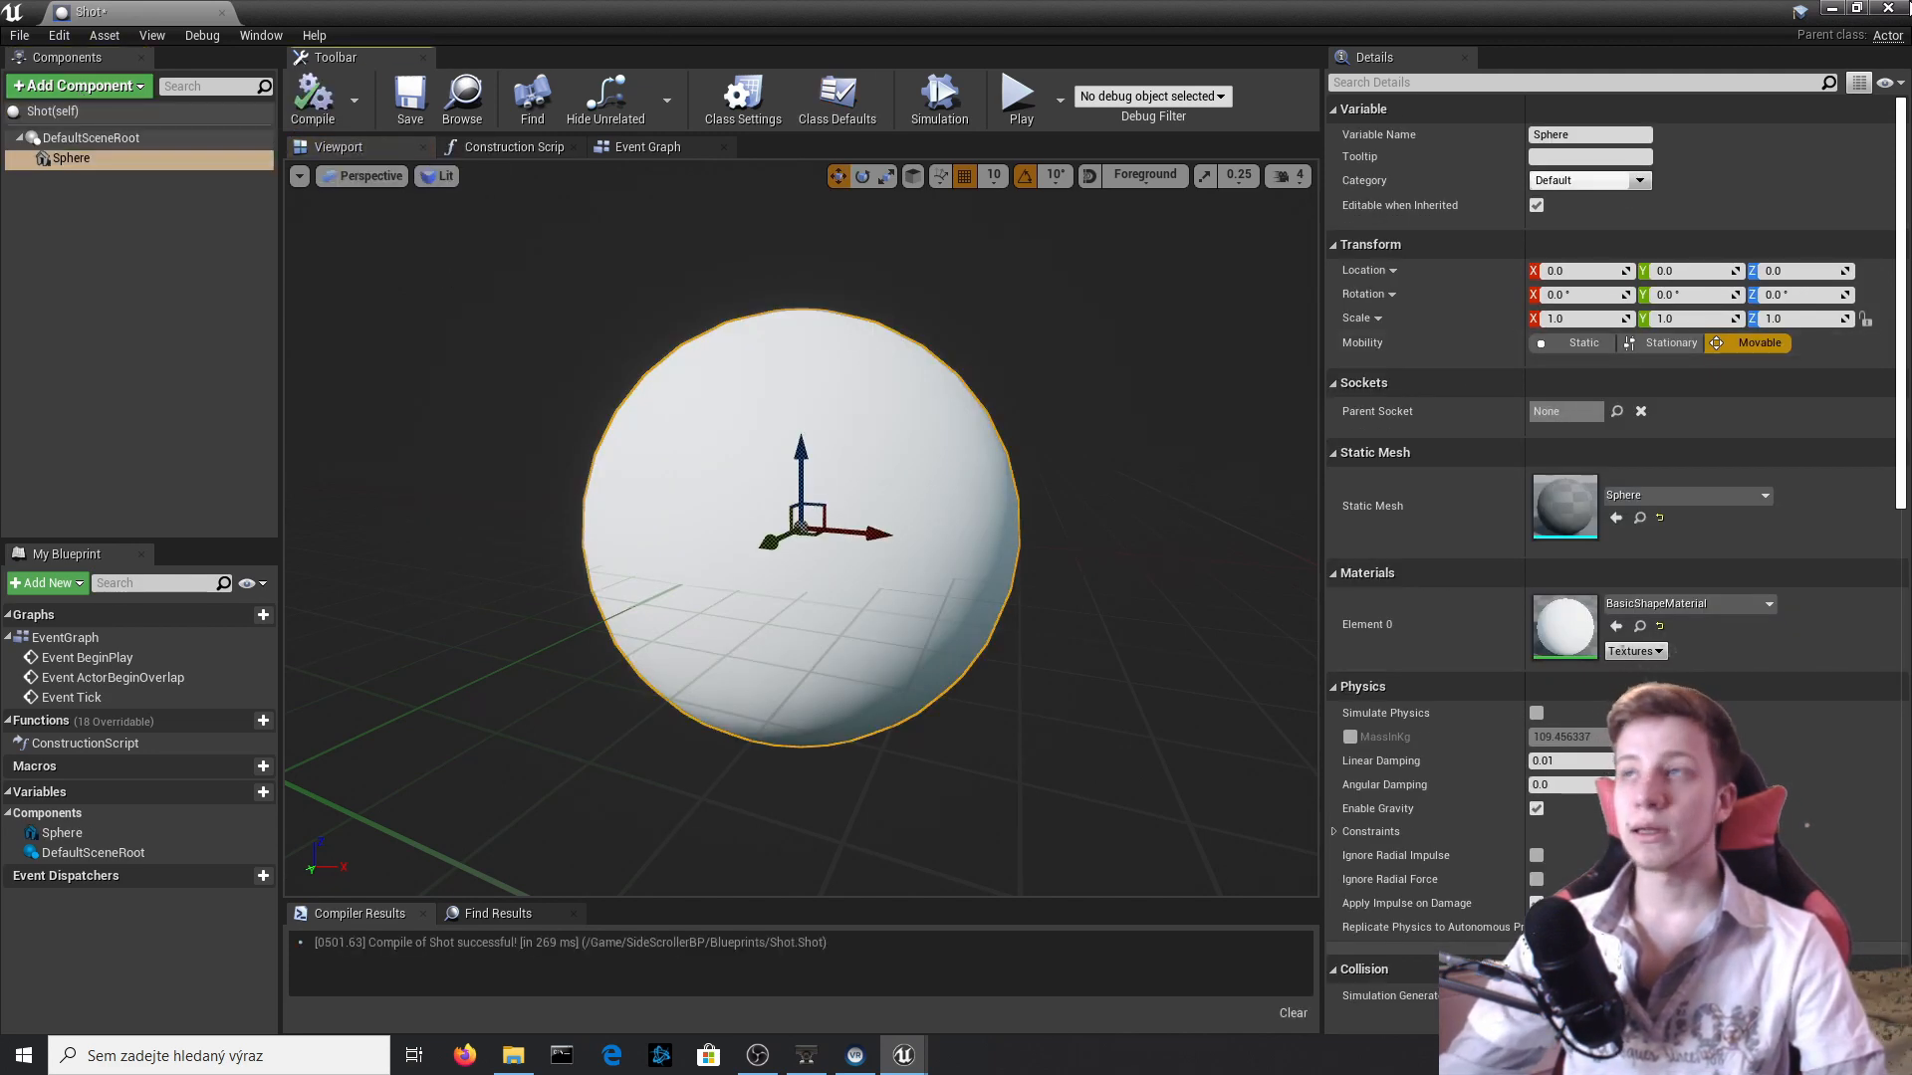
left_click(1906, 6)
Place a Shot actor on the walkway in front of the character and raise it to Z 220.
right_click_drag(1022, 380, 827, 453)
right_click_drag(666, 563, 628, 564)
key("d")
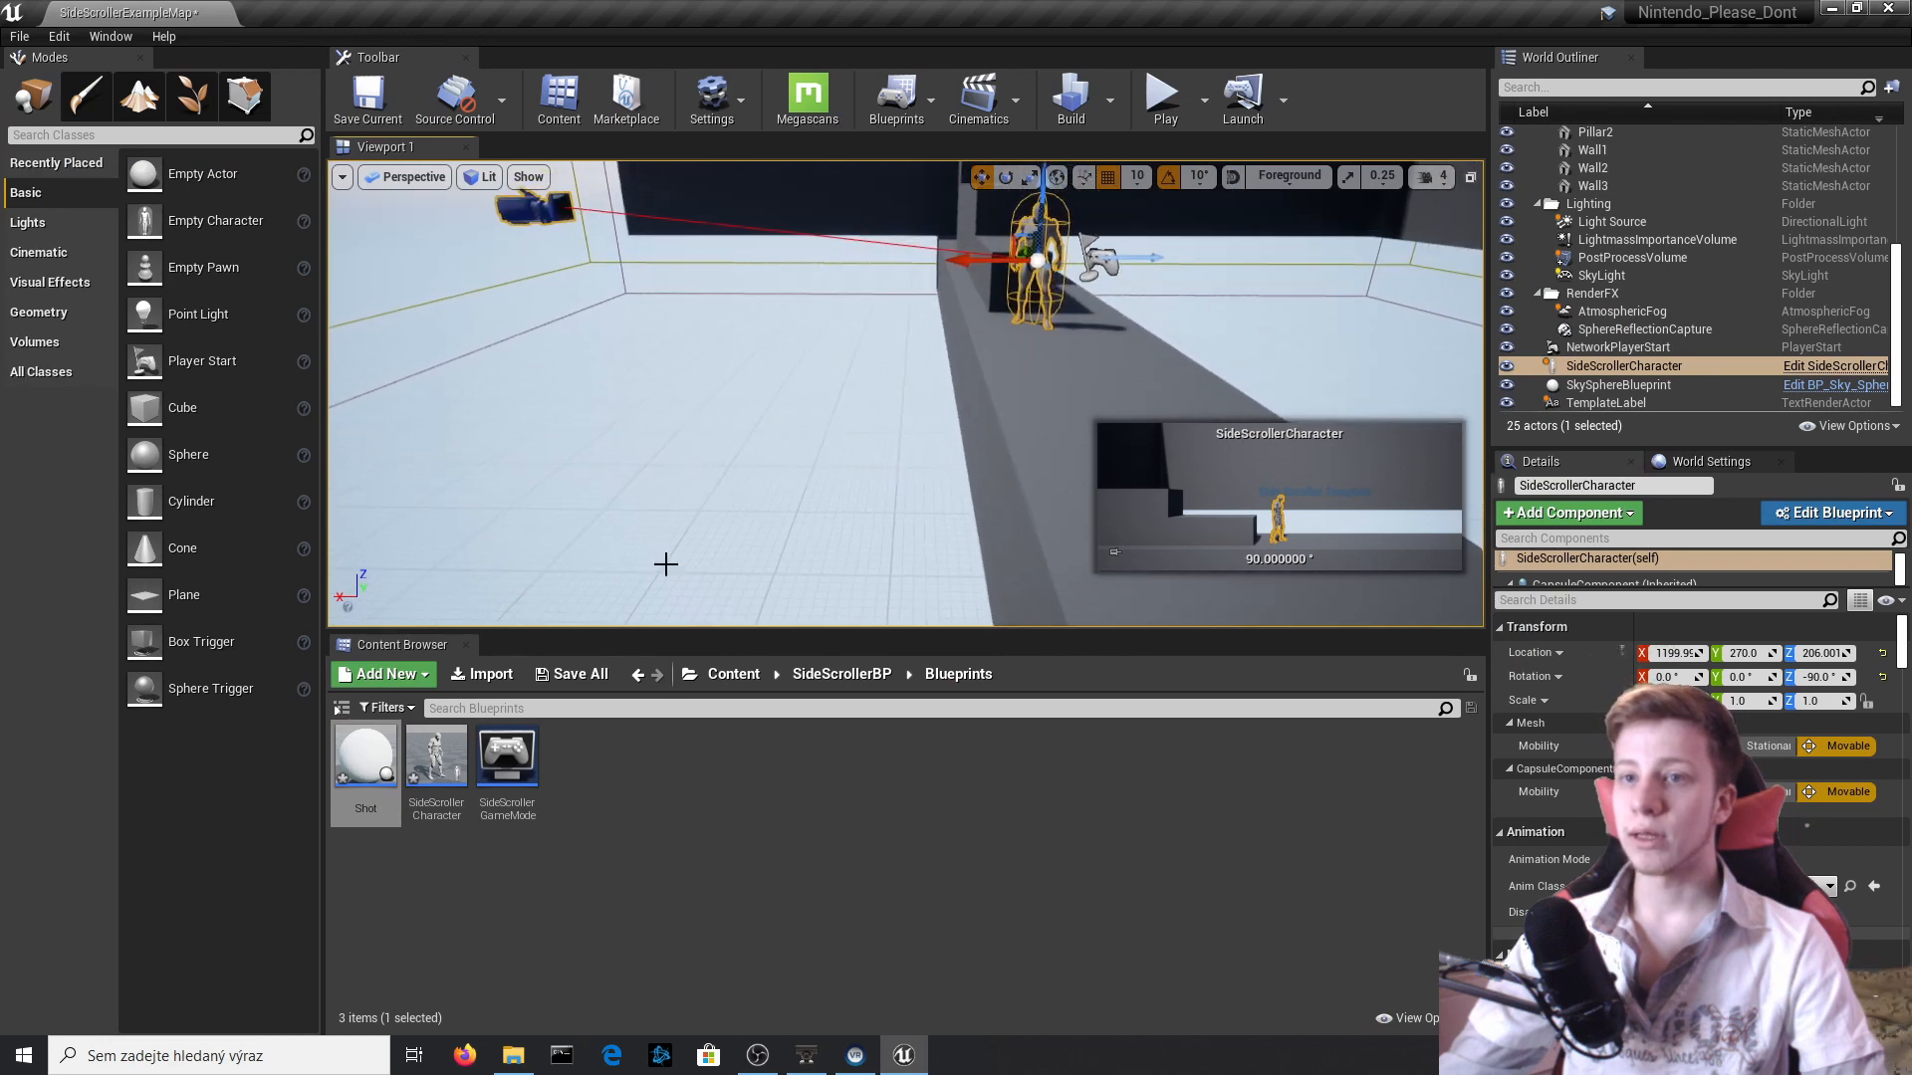
left_click_drag(386, 754, 1087, 374)
left_click(1050, 328)
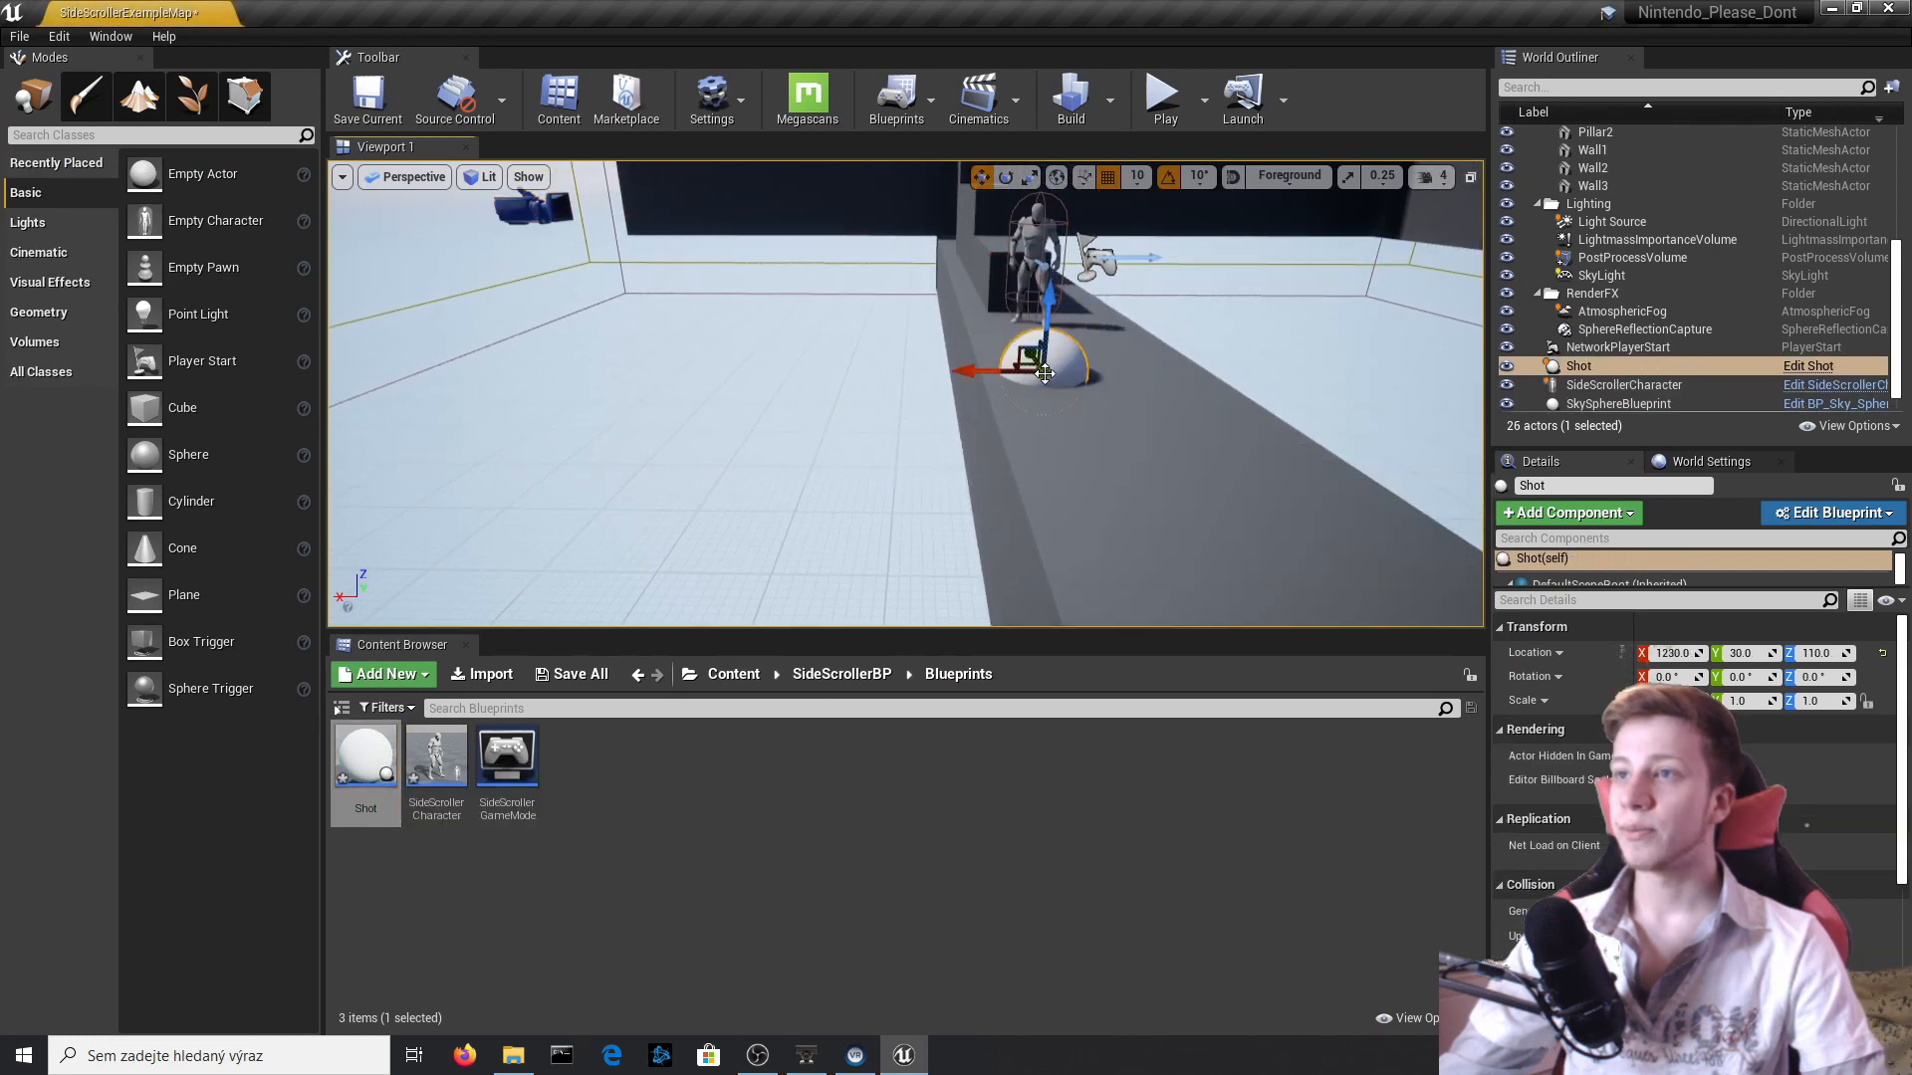
key("f")
right_click_drag(715, 292, 714, 287)
key("s")
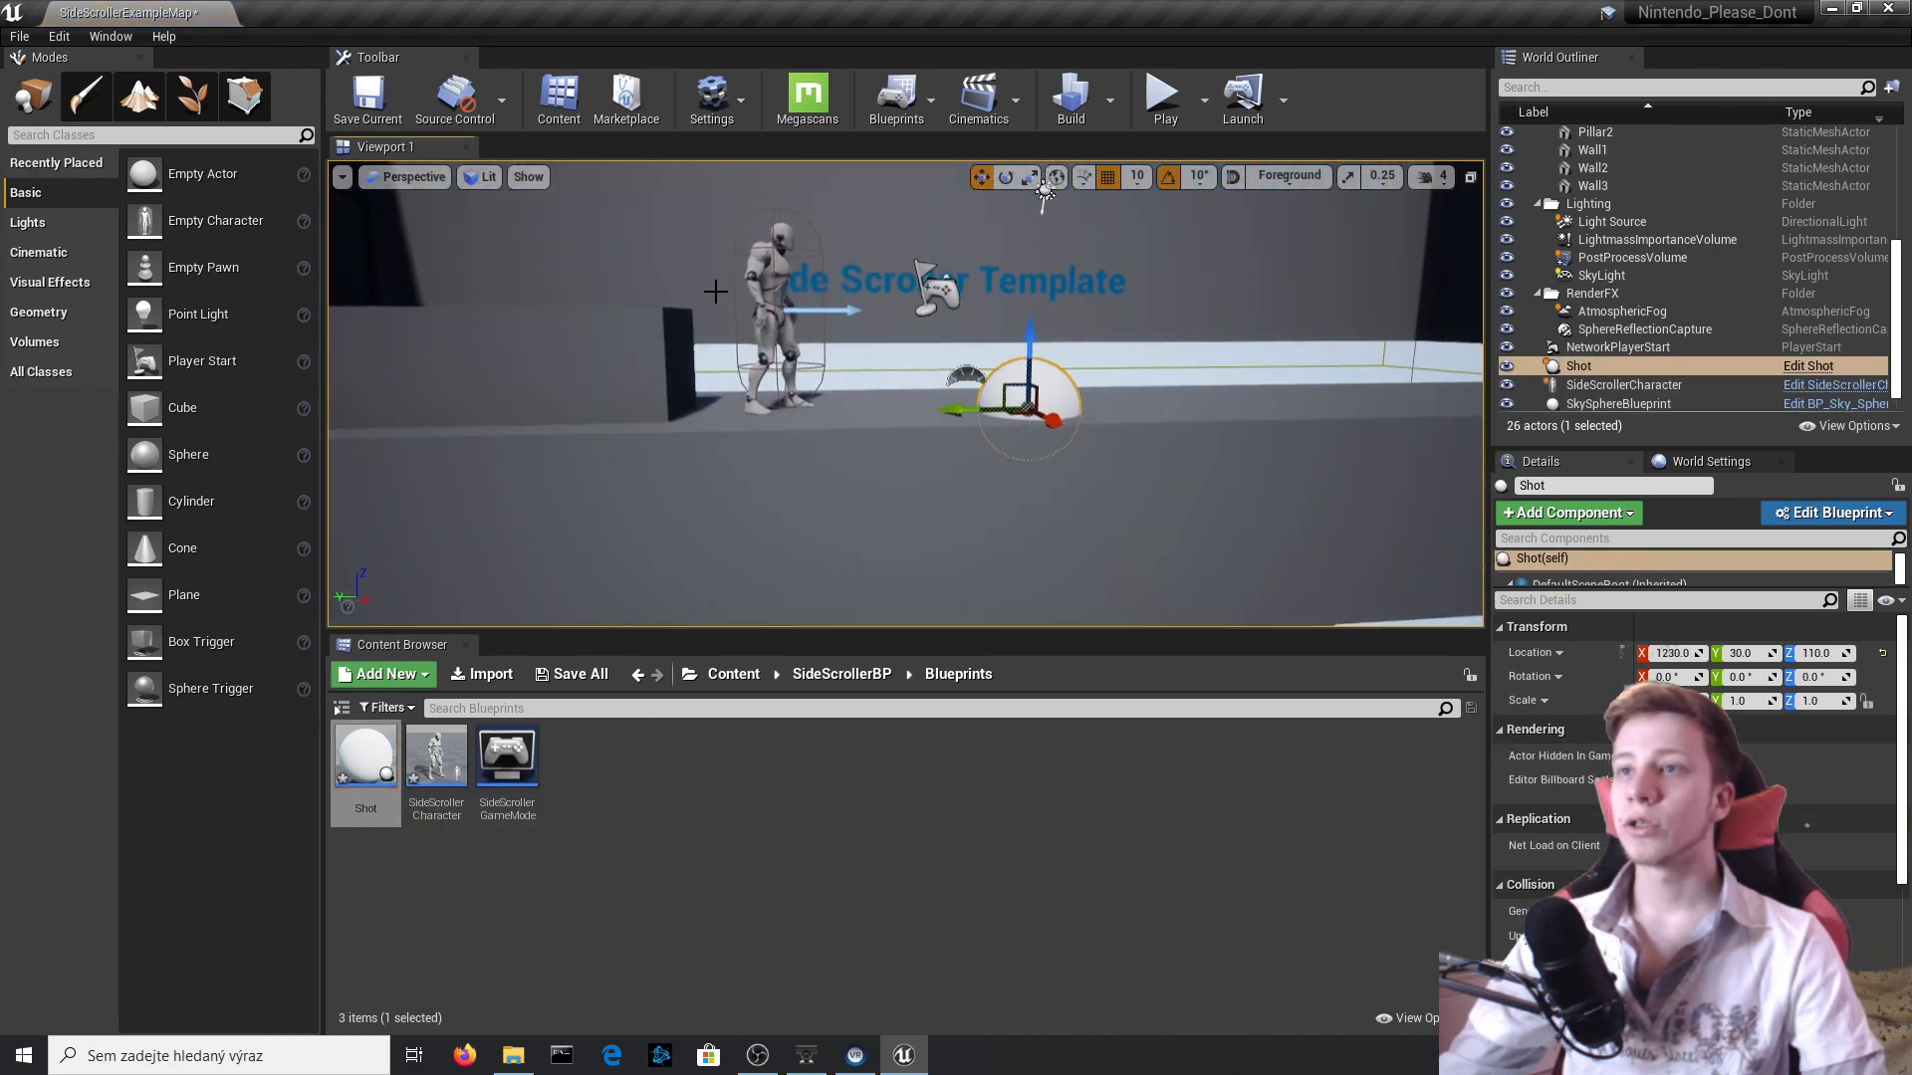
left_click_drag(1024, 348, 1001, 245)
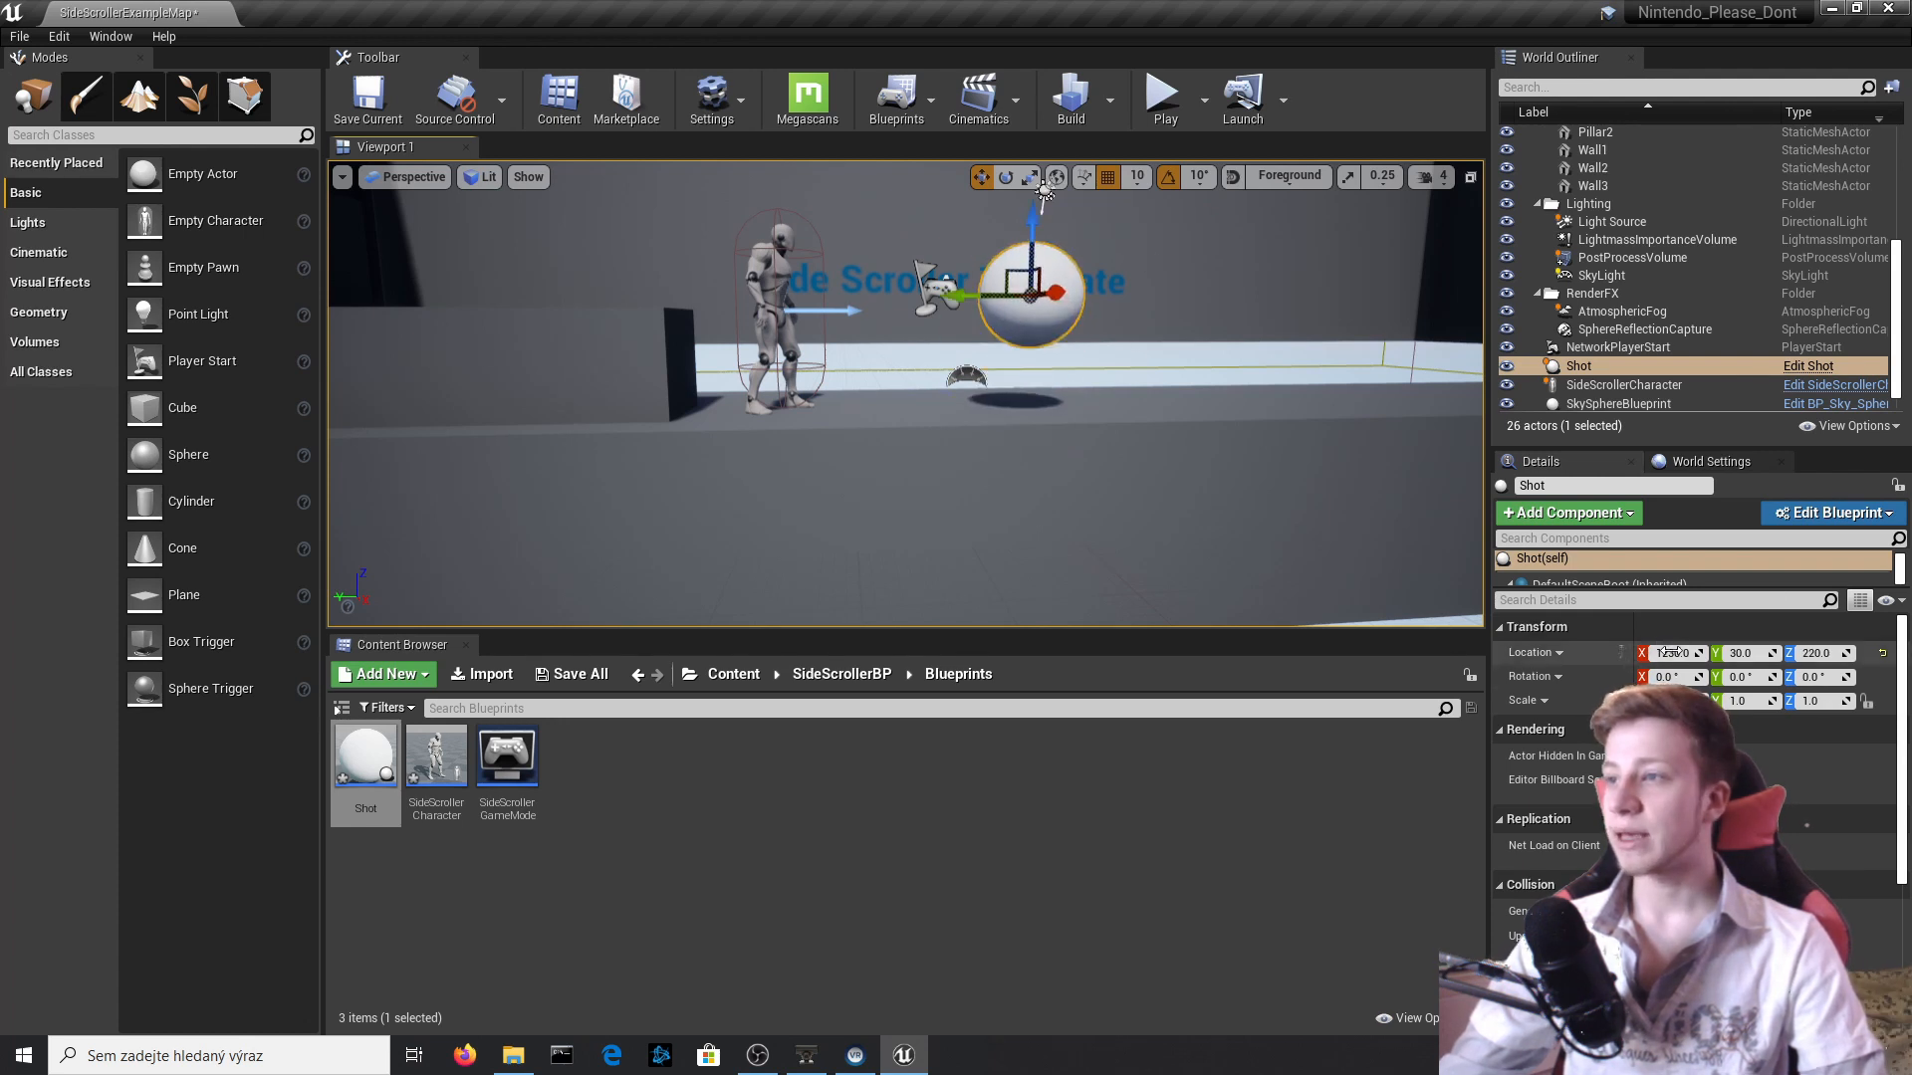
Match the Shot actor's X location to the character's, then save the level and all assets.
left_click(776, 261)
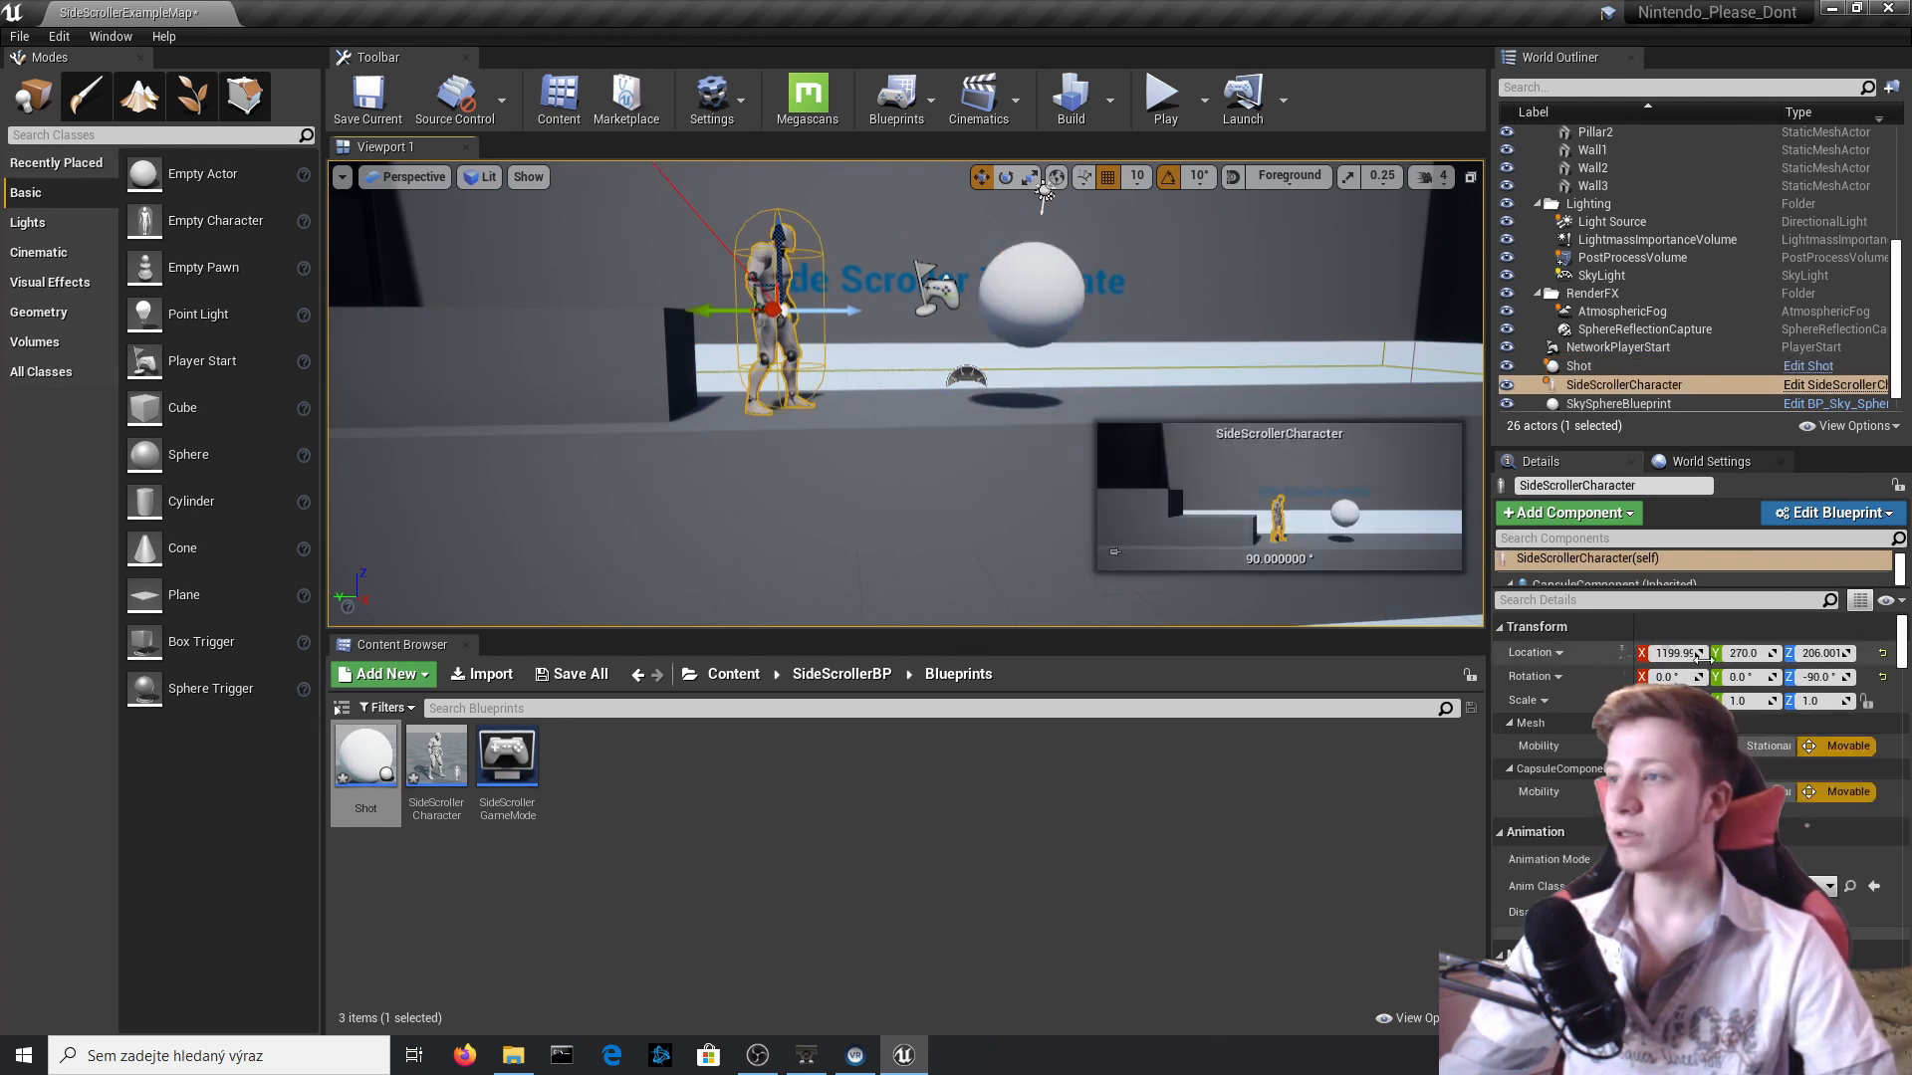
left_click(1028, 289)
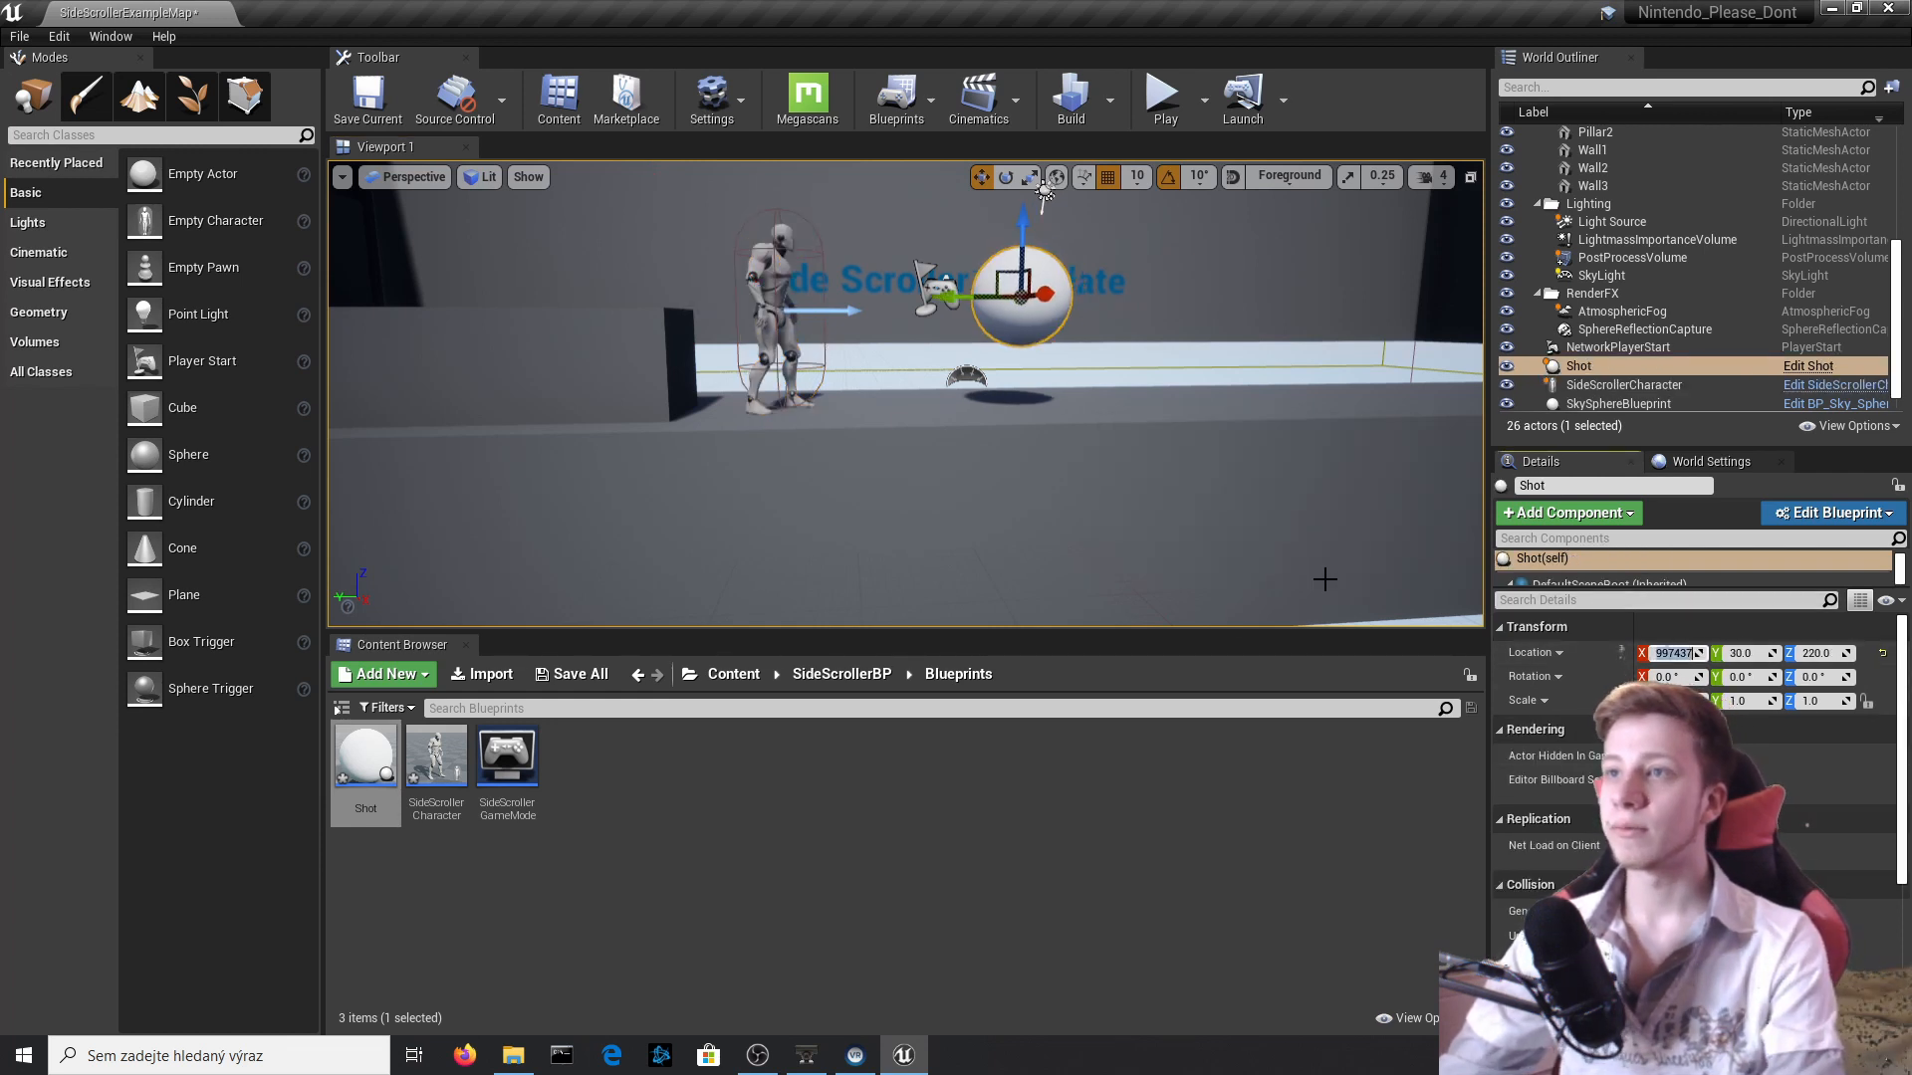
left_click(367, 100)
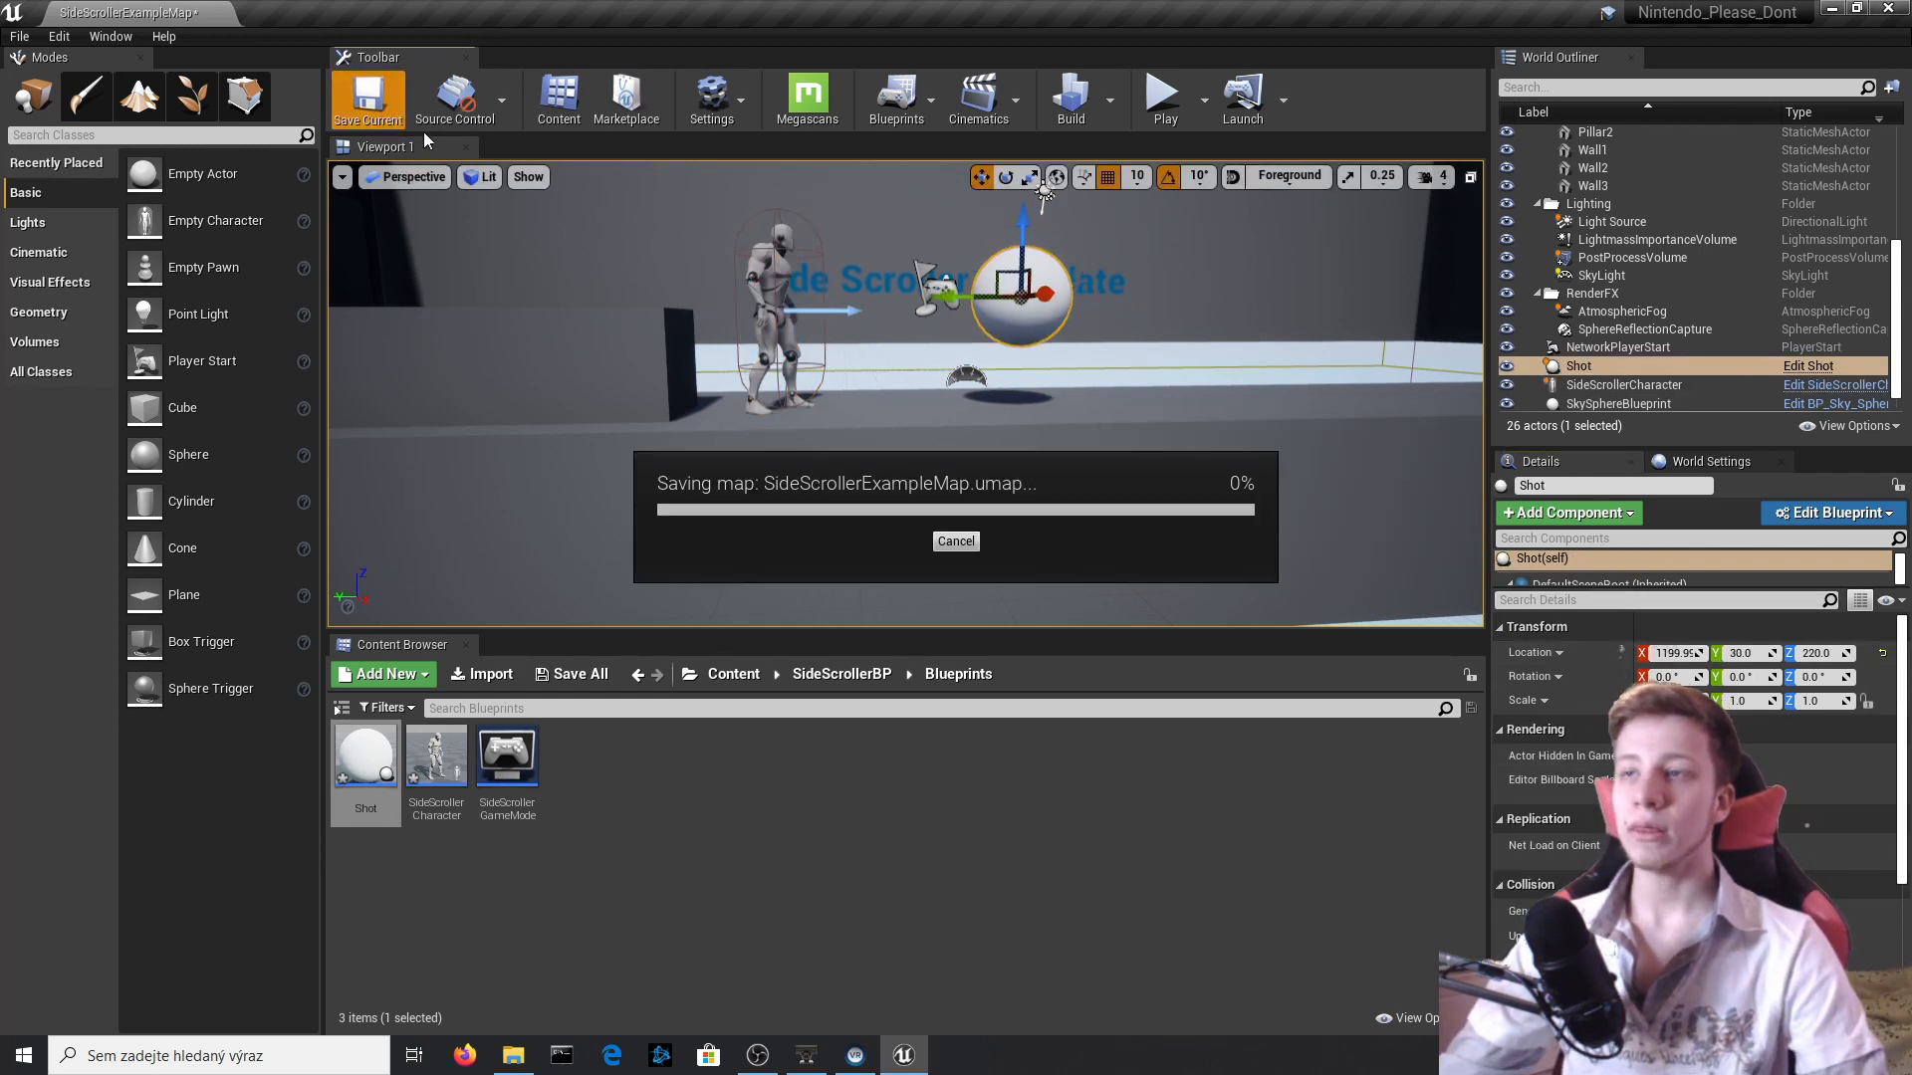
left_click(573, 675)
left_click(1132, 711)
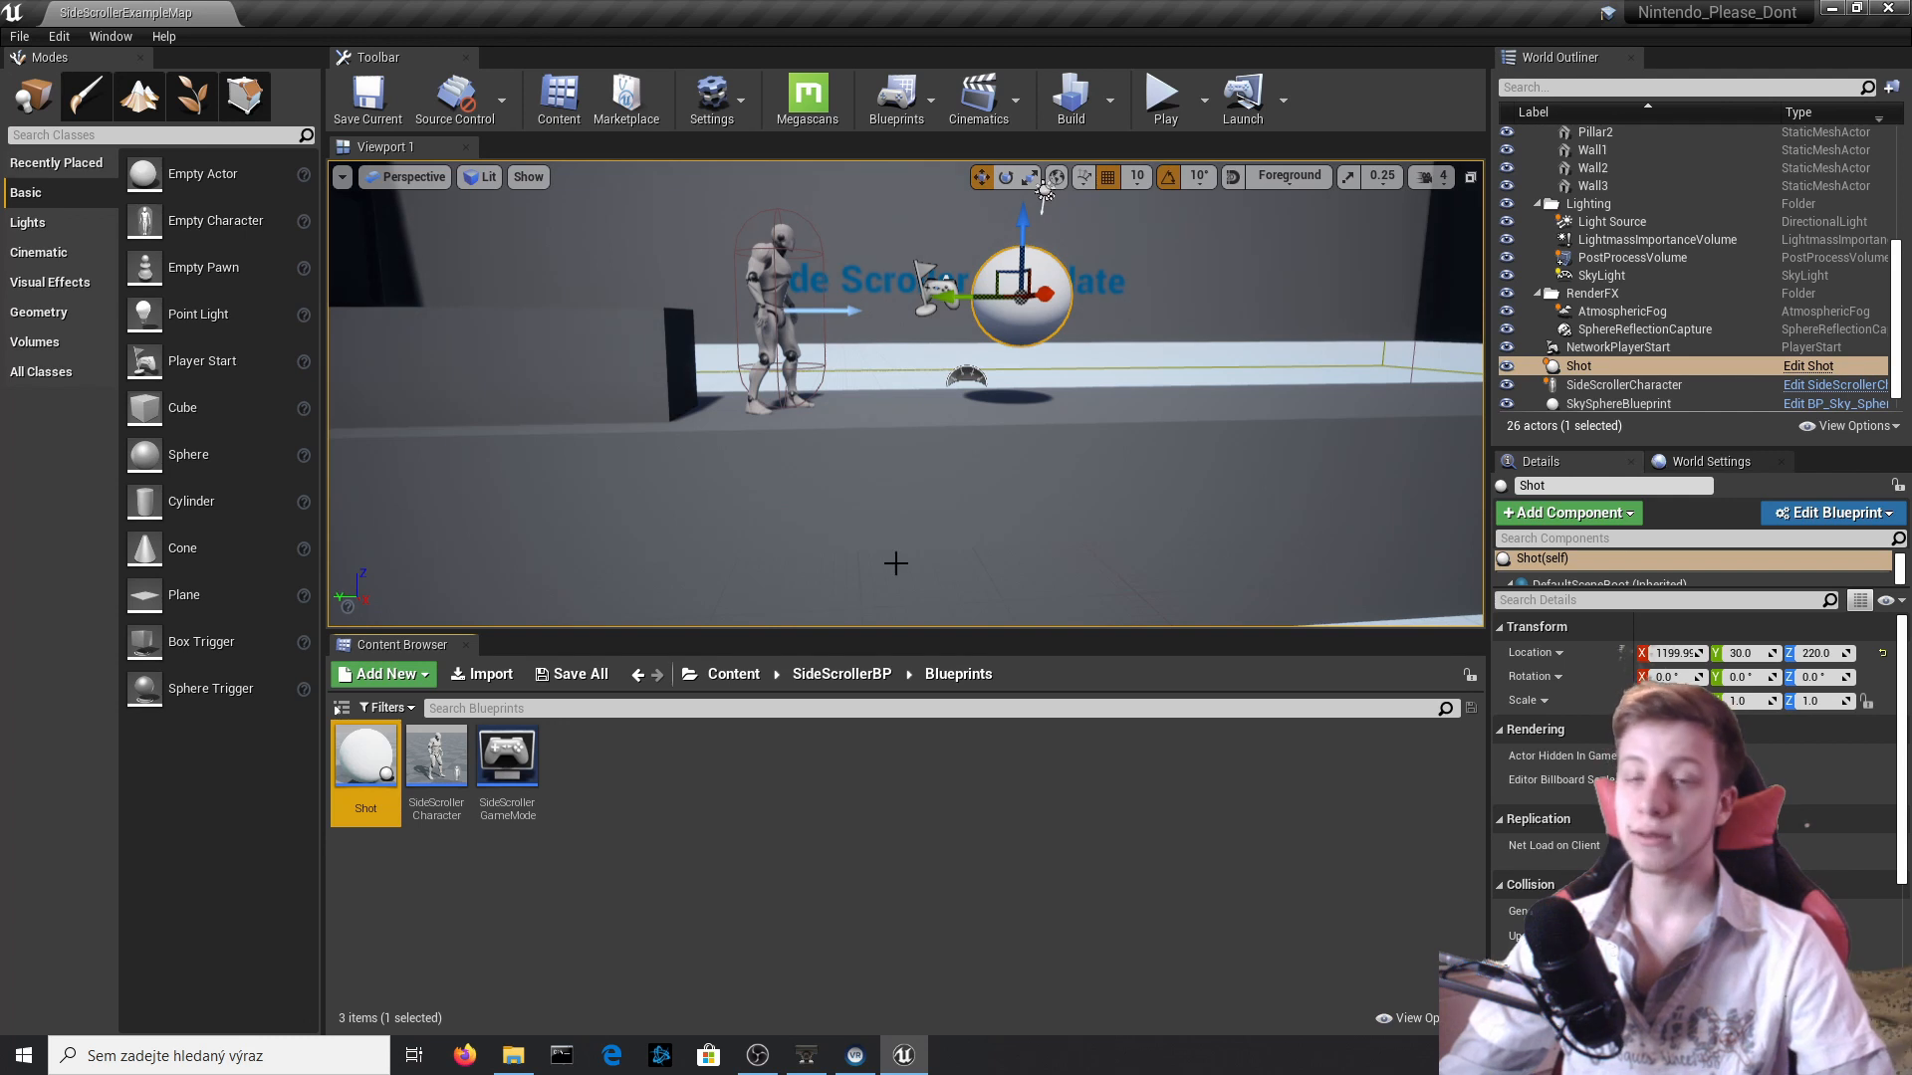
Reopen the Shot Blueprint from its actor in the level and show its component viewport.
key("d")
right_click_drag(1063, 266, 981, 234)
key("w")
left_click(1809, 355)
left_click(1810, 366)
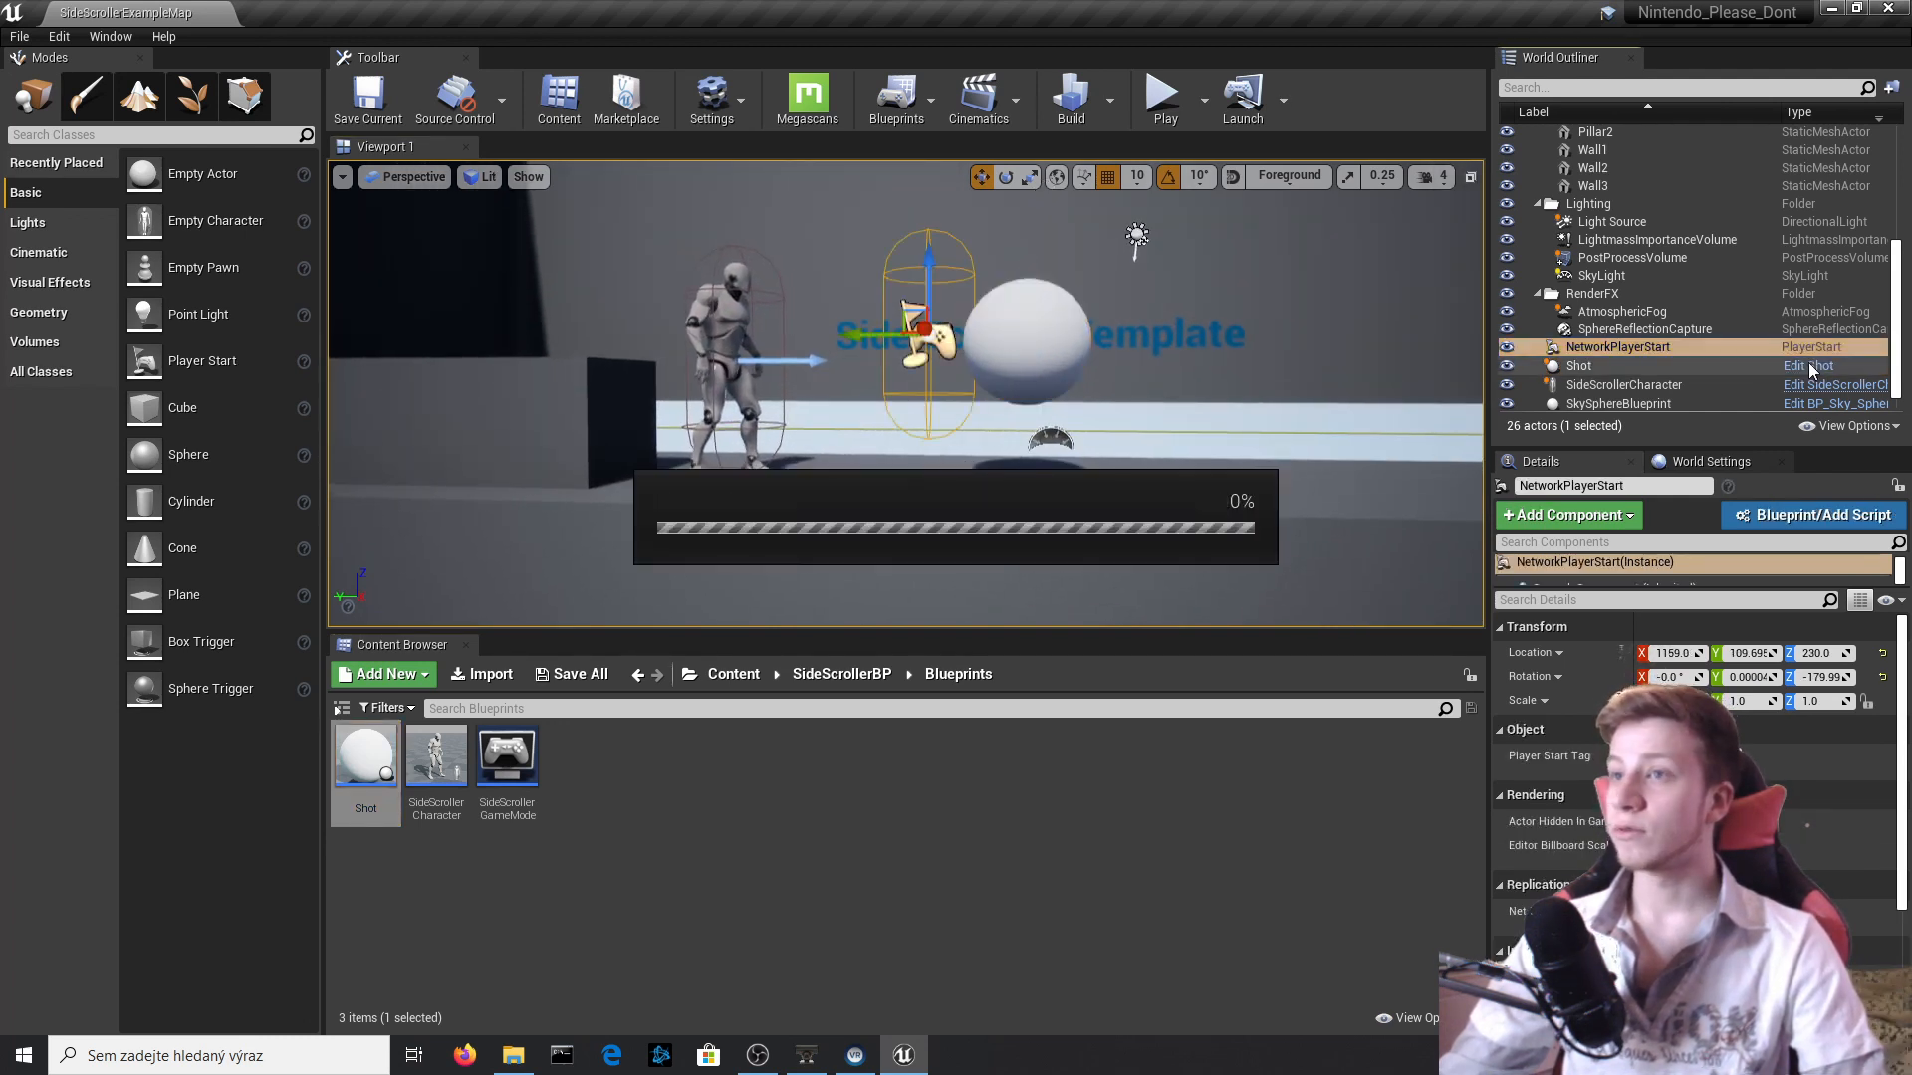
left_click(344, 148)
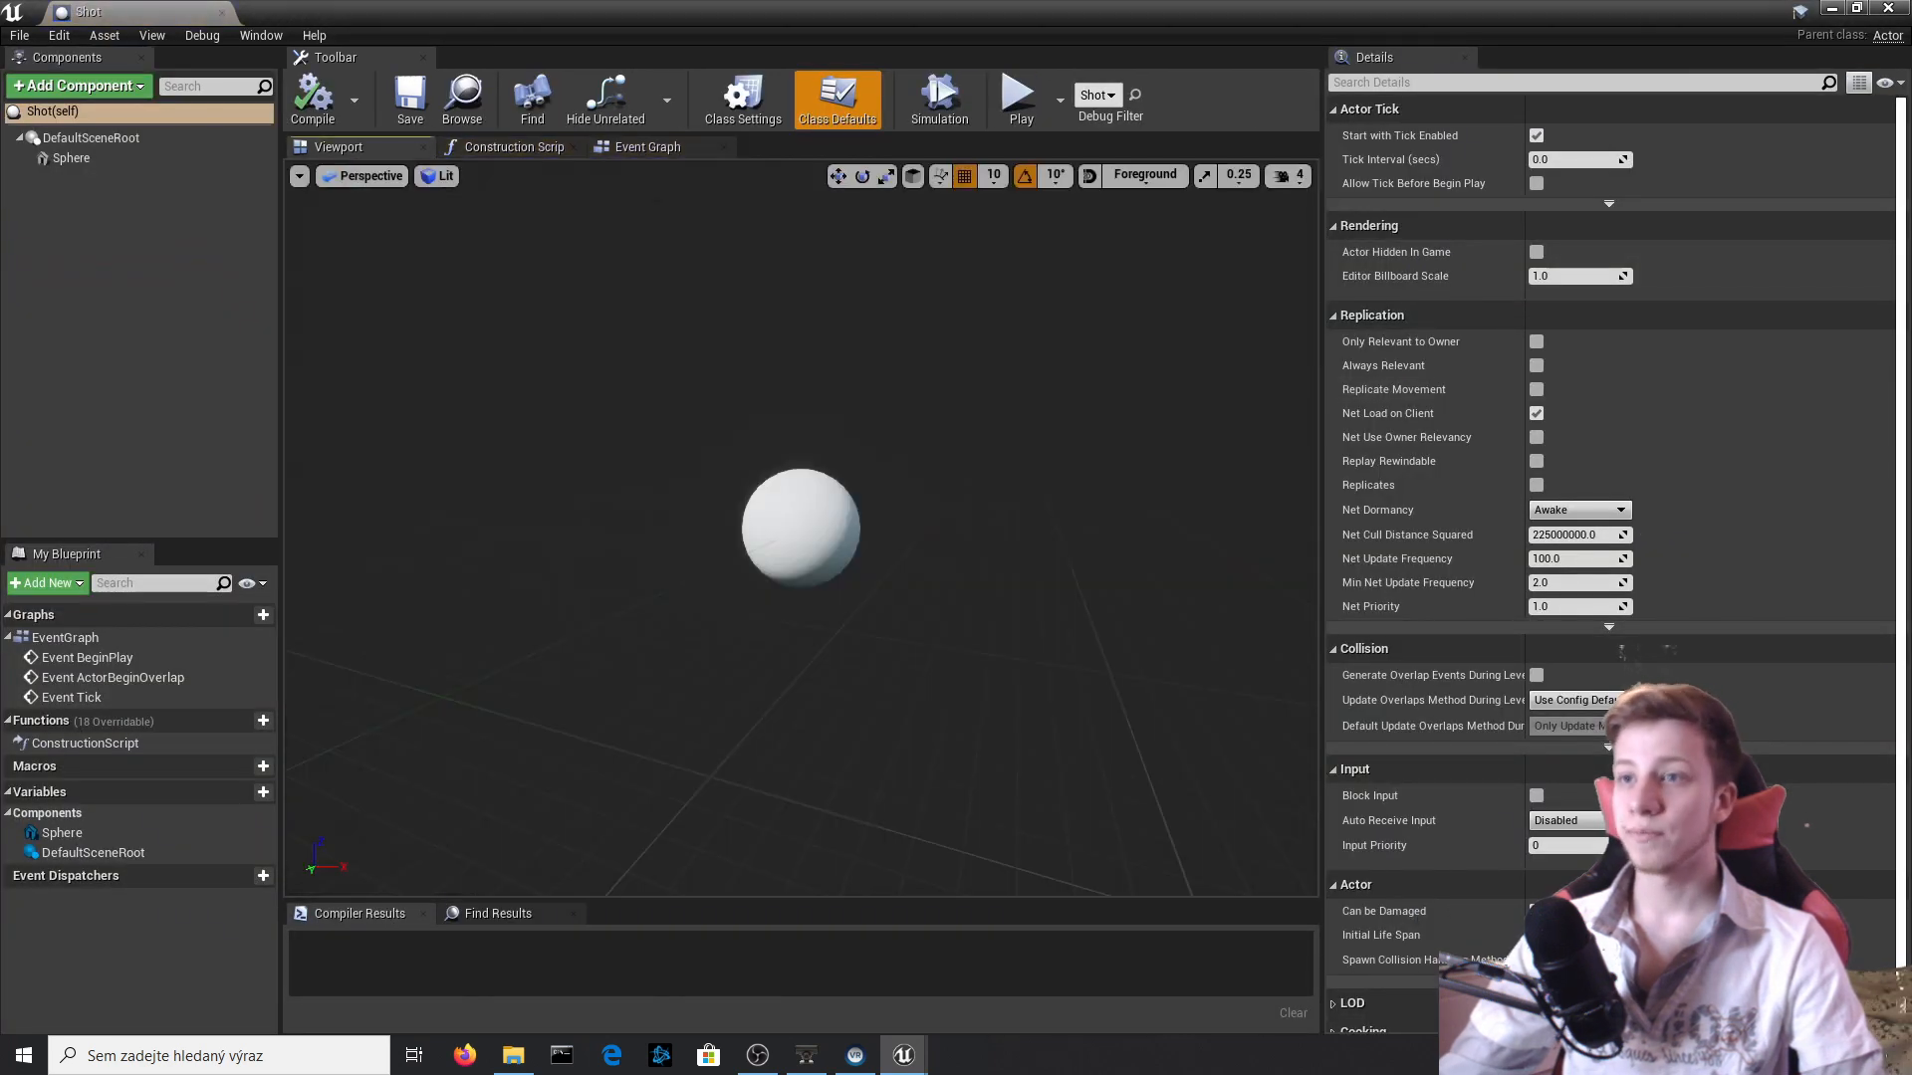
Scale the Sphere component uniformly to 0.4, compile the Shot Blueprint and briefly play-test the level.
left_click(802, 523)
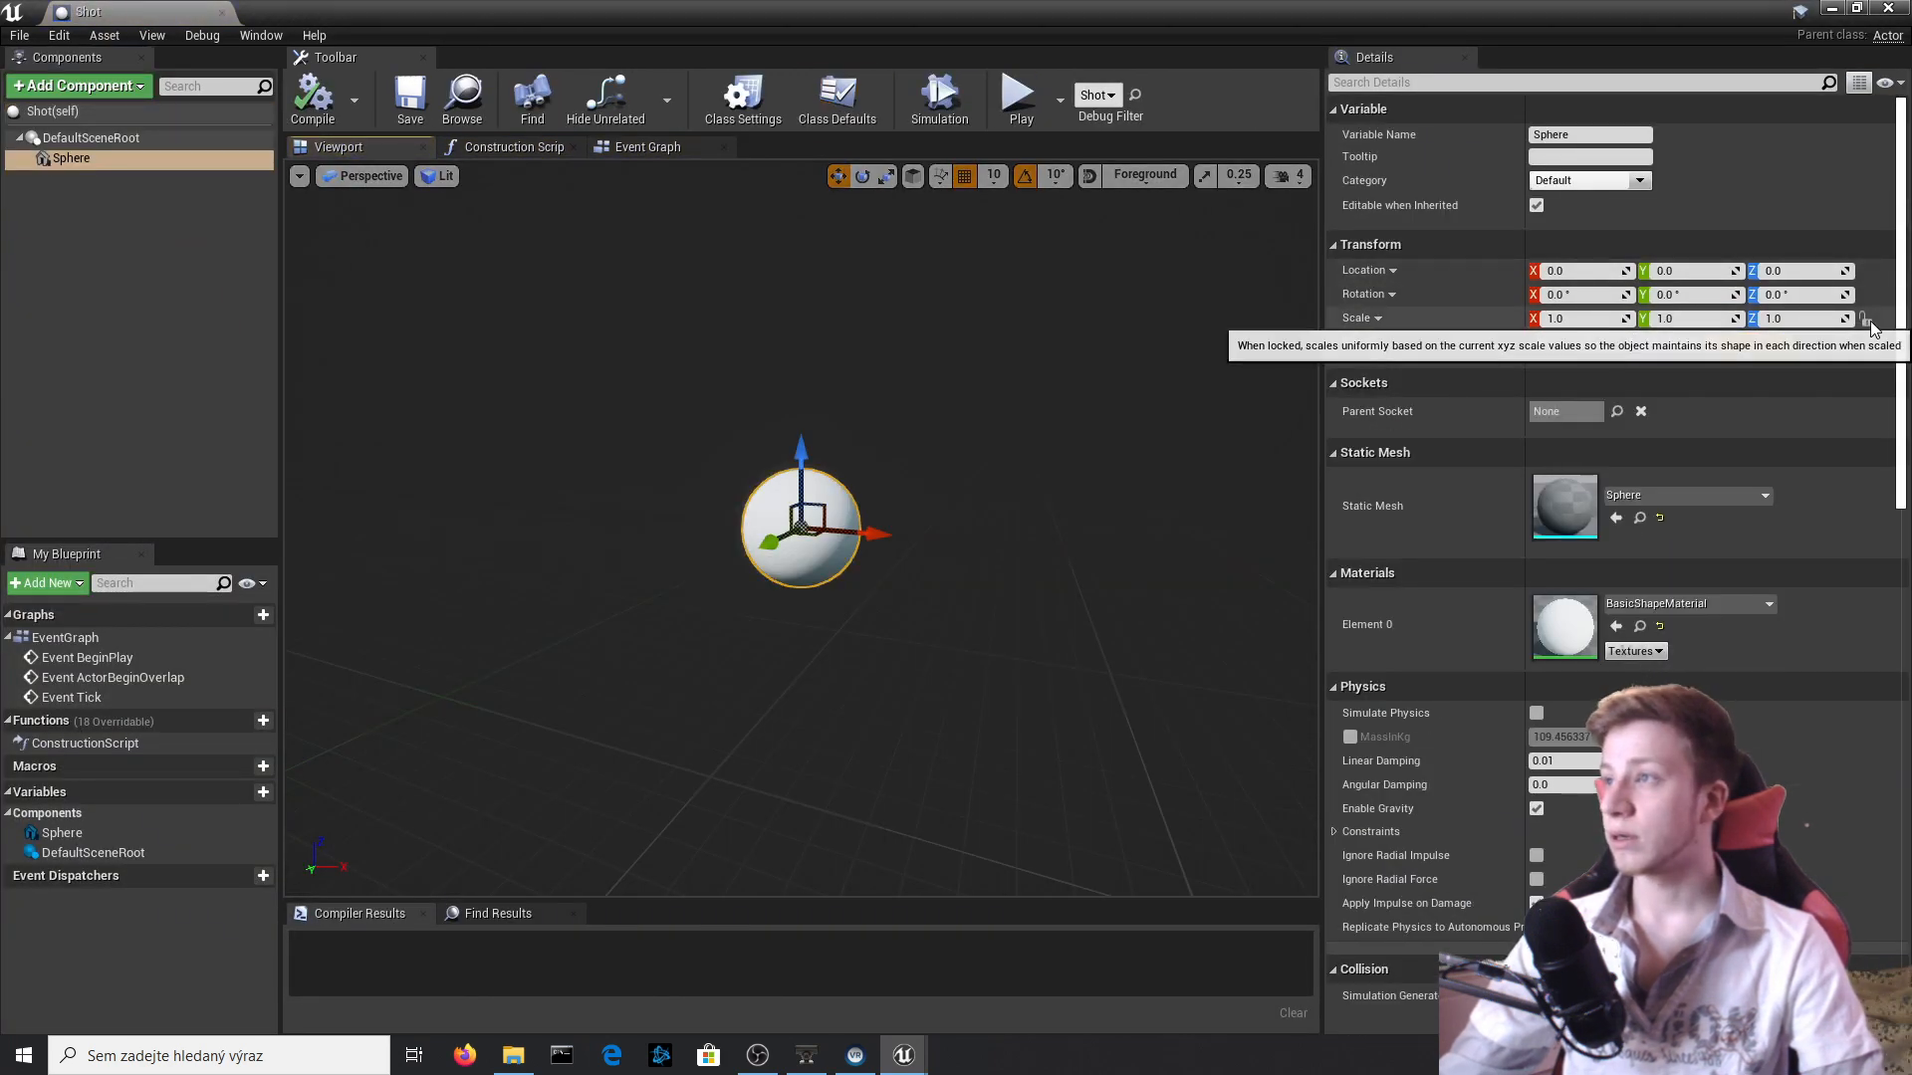
left_click(1601, 318)
type("0.4")
key("Return")
left_click(311, 100)
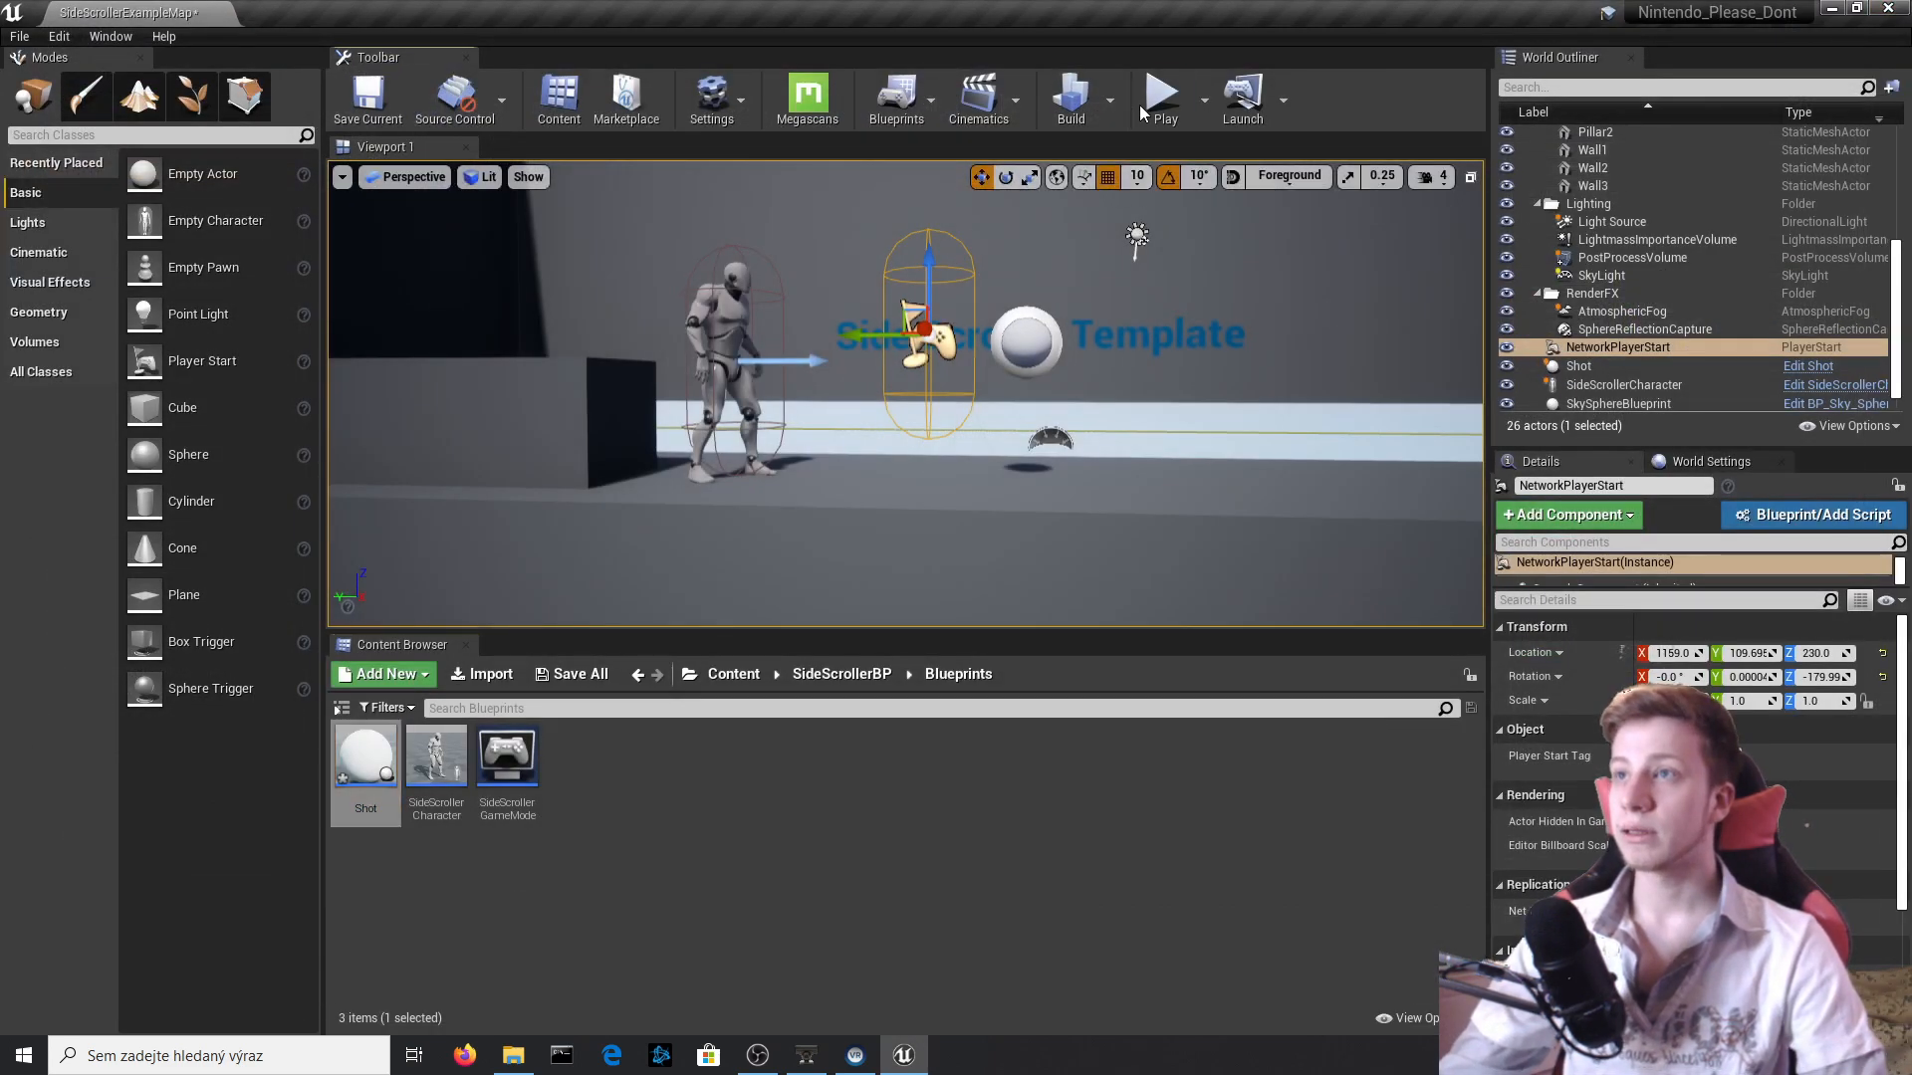
left_click(1160, 99)
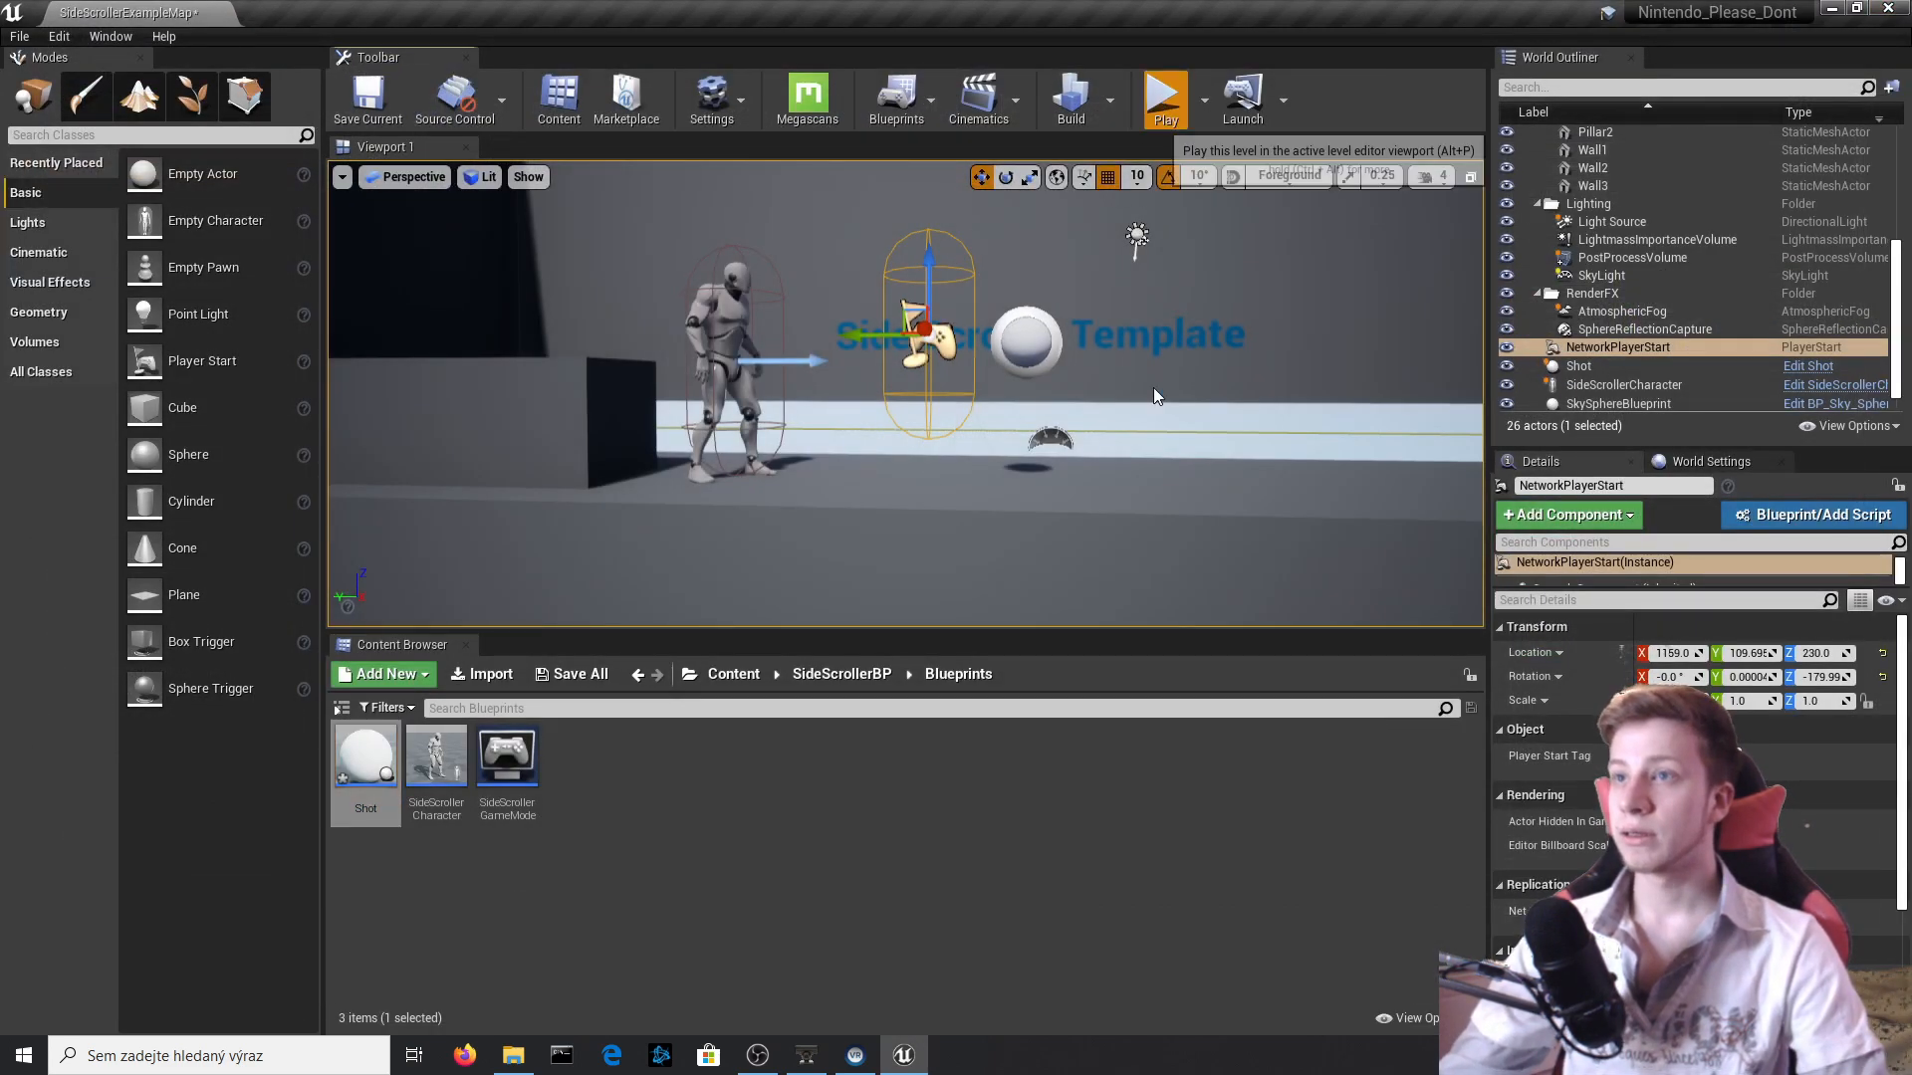
key("Escape")
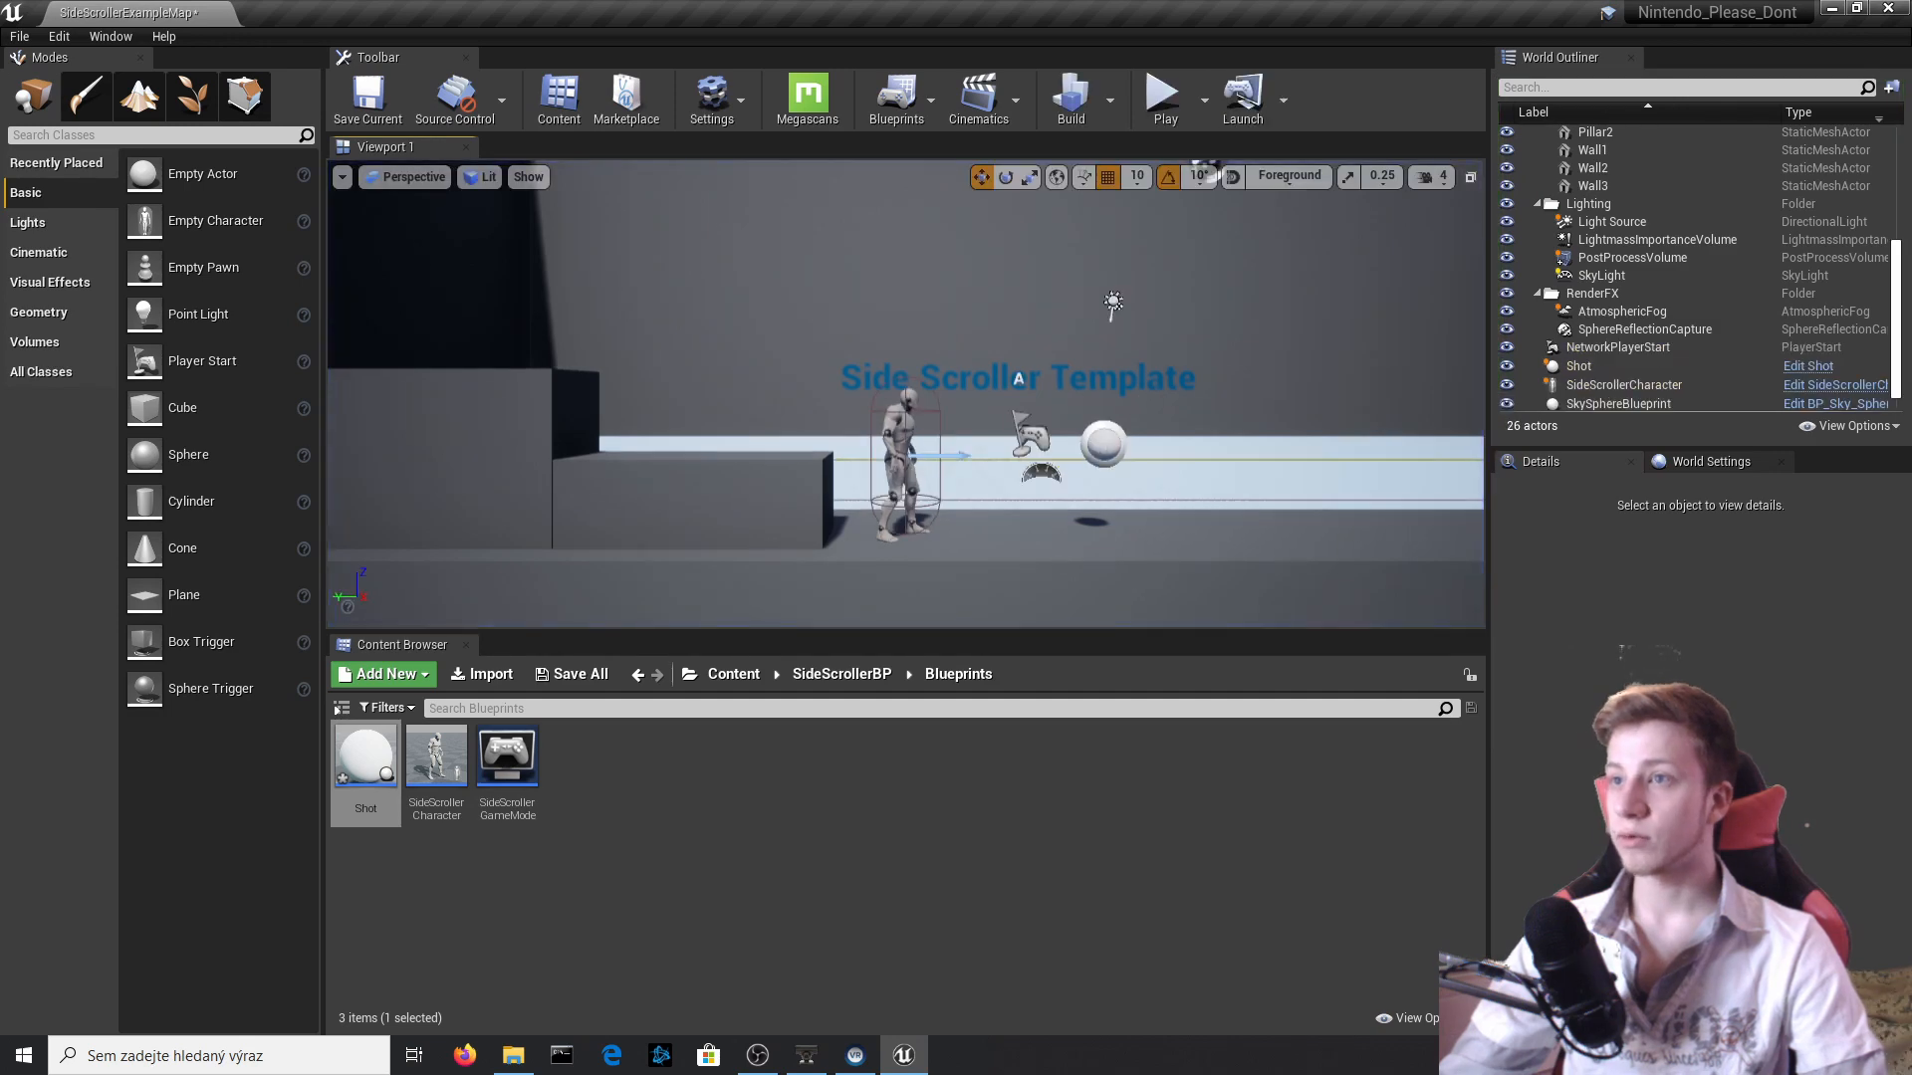
Reopen the Shot Blueprint from its actor, set the Sphere component's uniform scale to 0.3 and compile.
left_click(1807, 365)
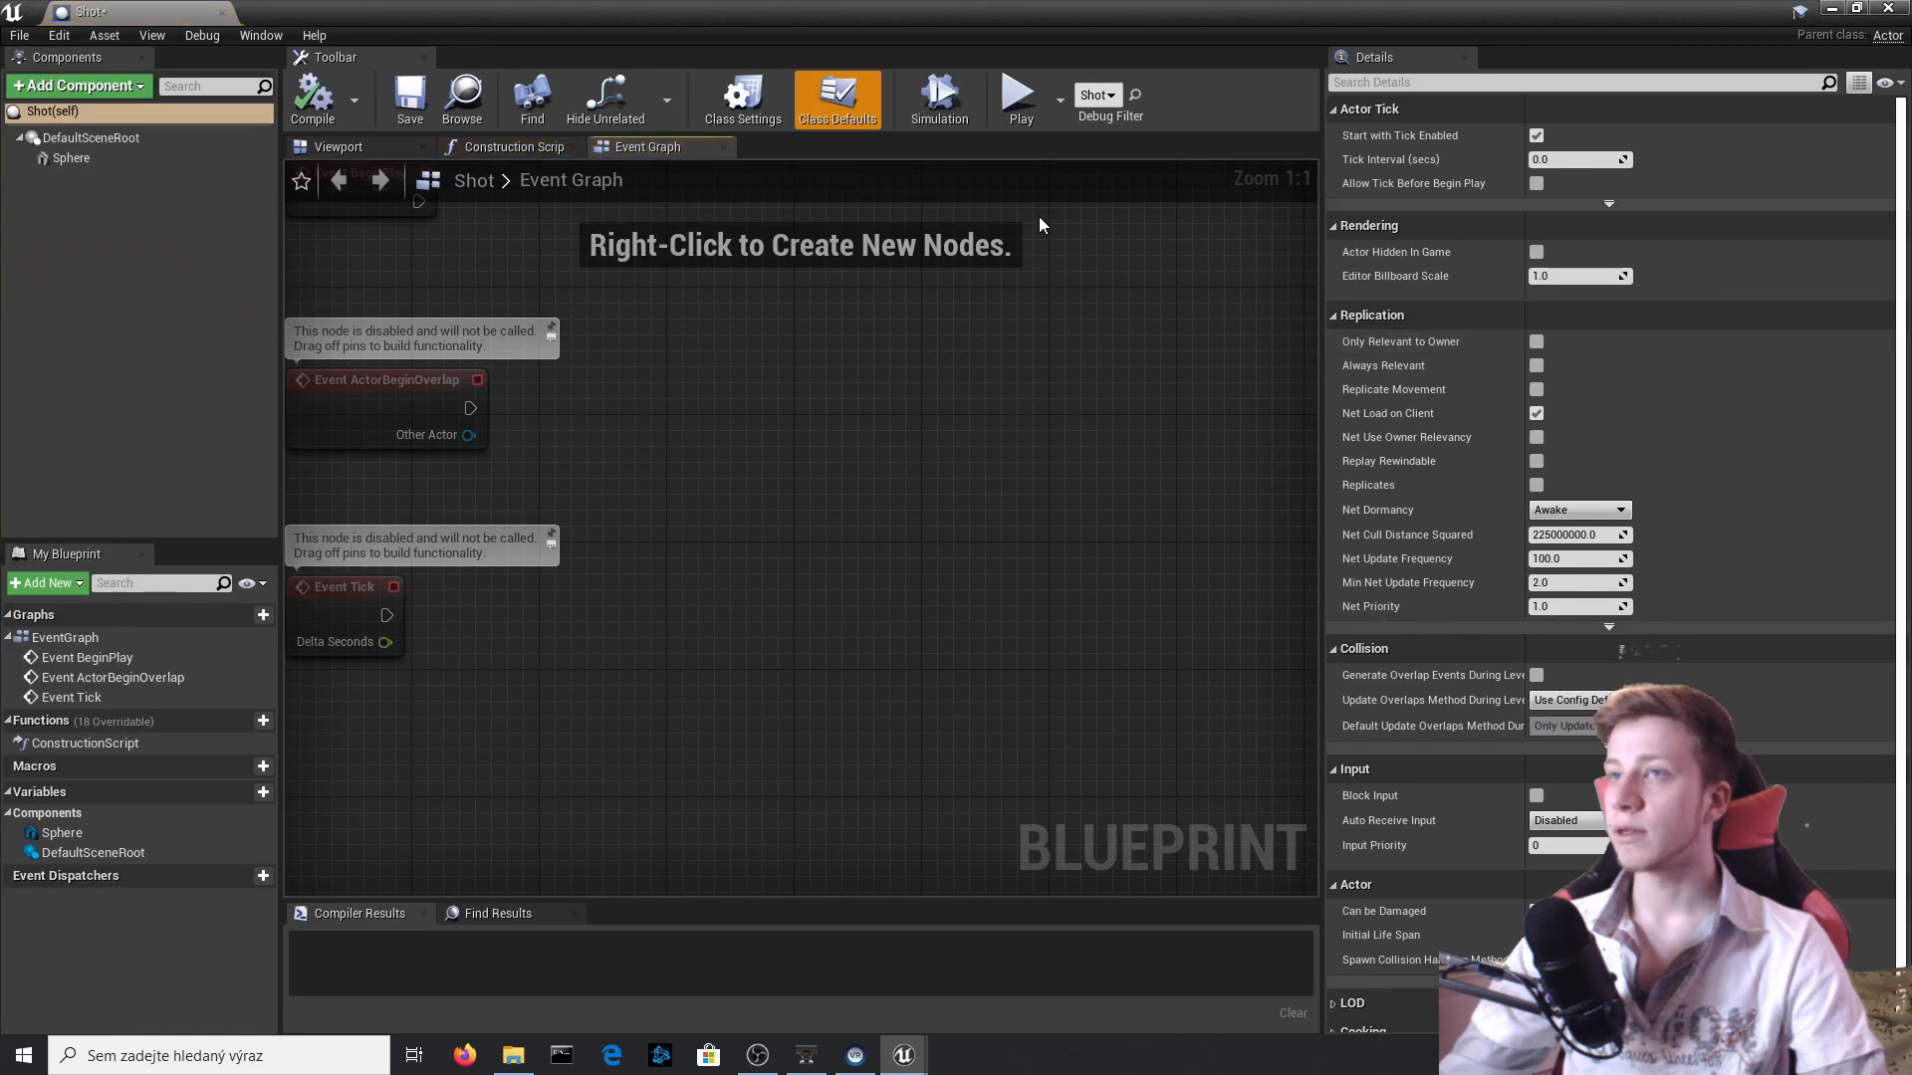
left_click(72, 159)
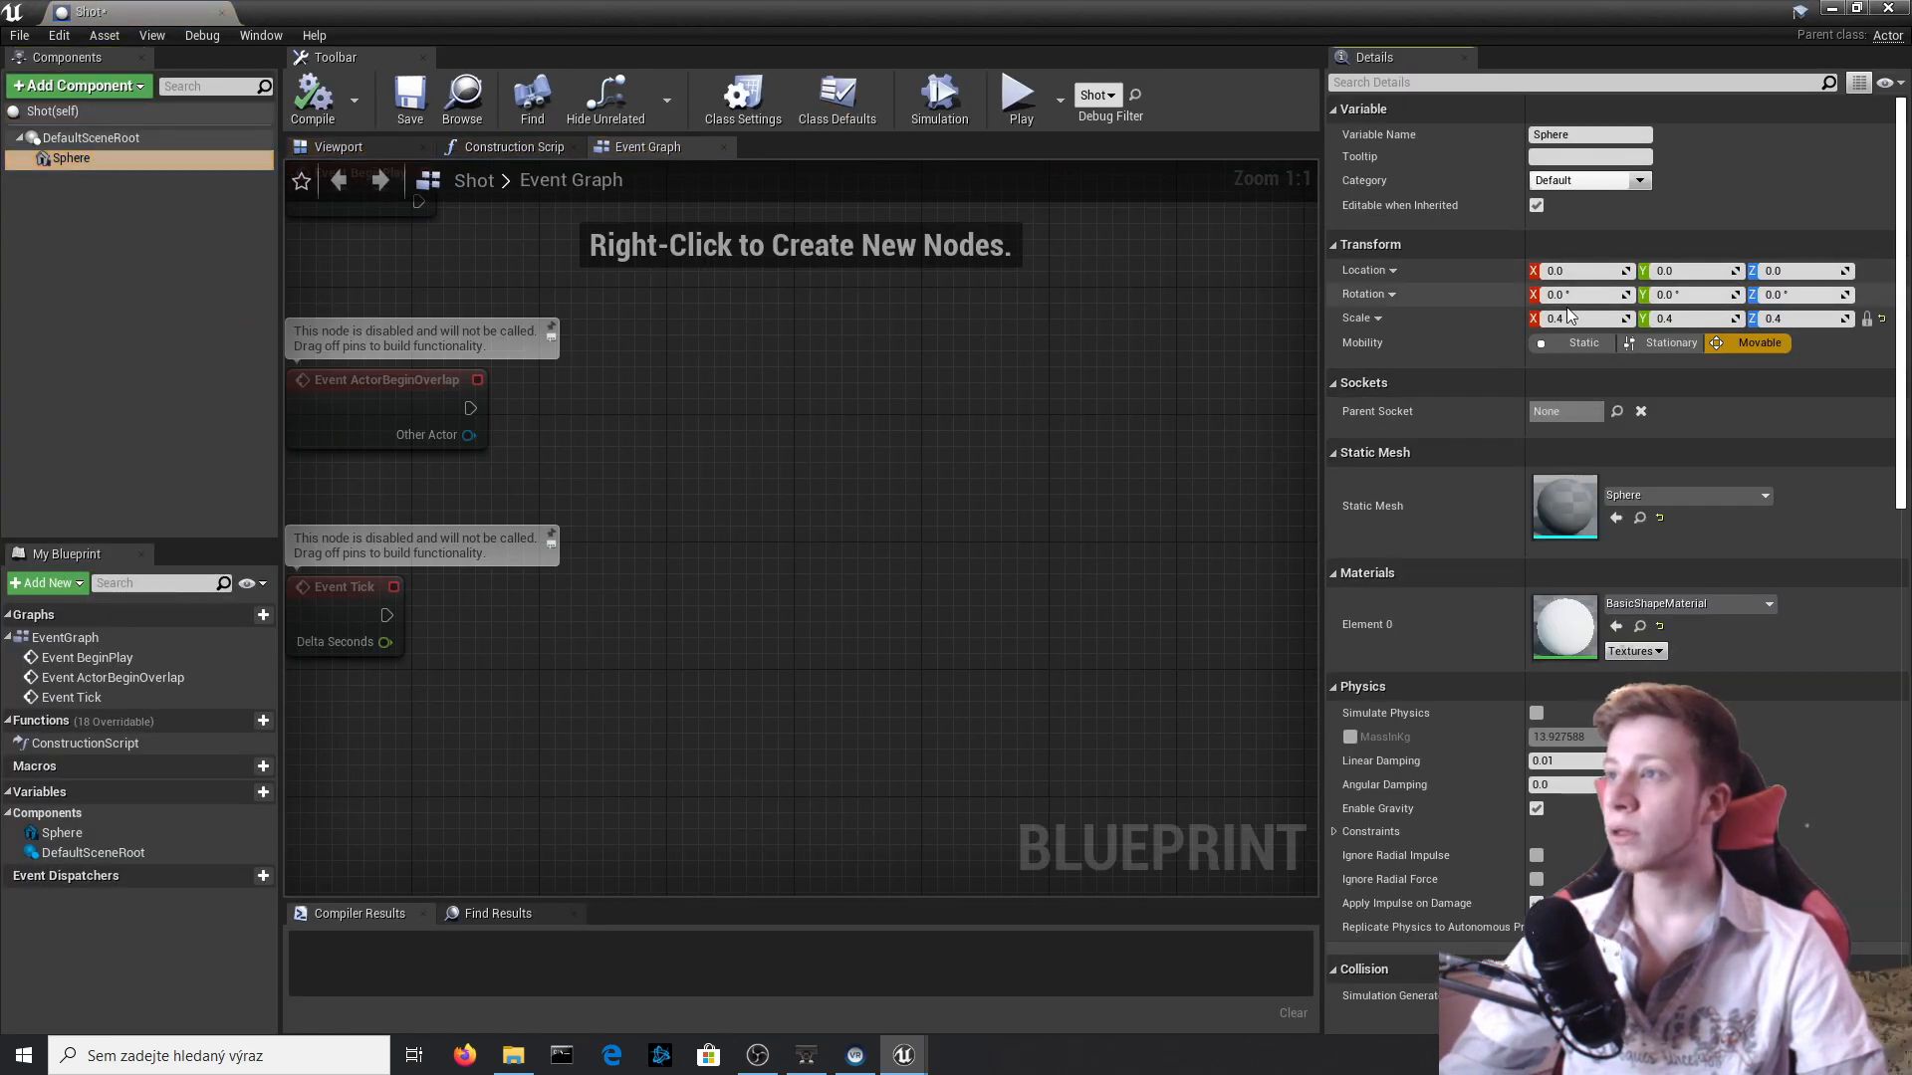
left_click(1539, 342)
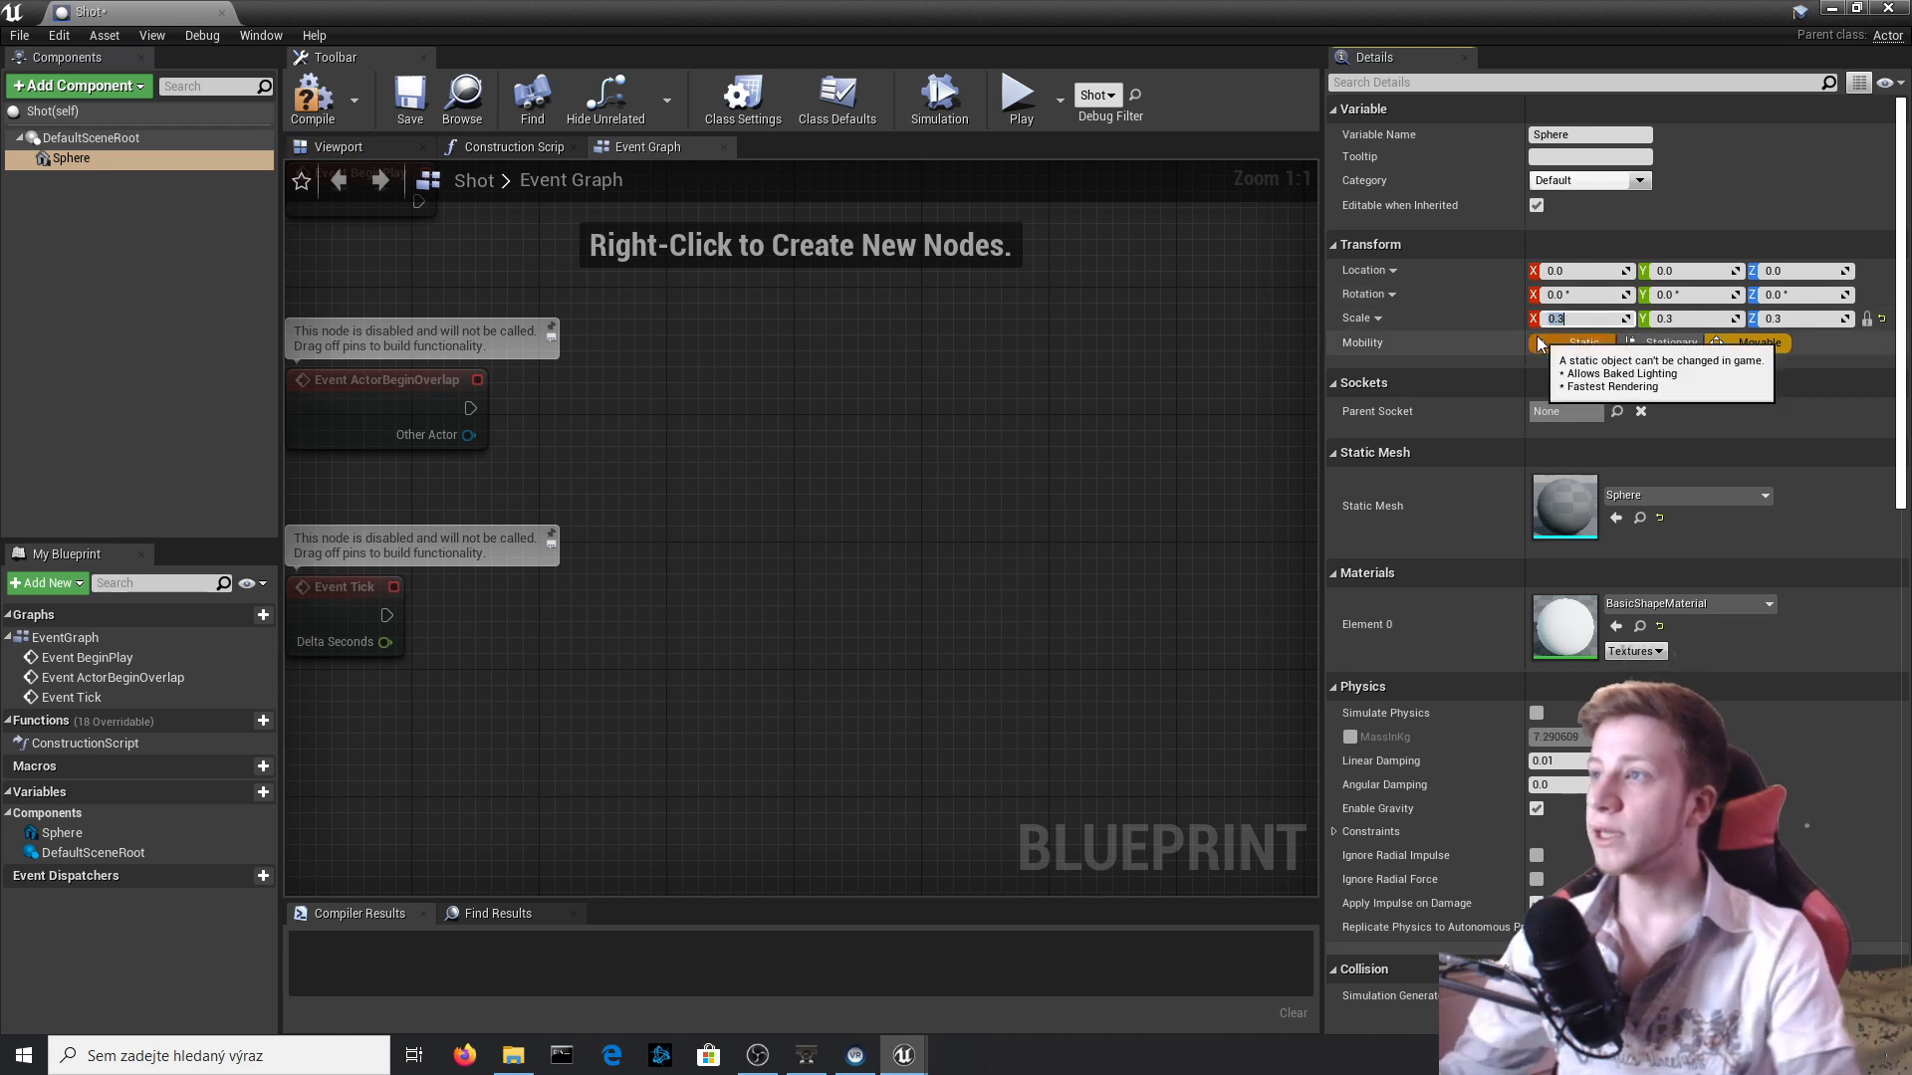
left_click(309, 99)
Assign the Em_shot material to the Sphere component in the Shot Blueprint and close the Blueprint editor.
left_click(327, 148)
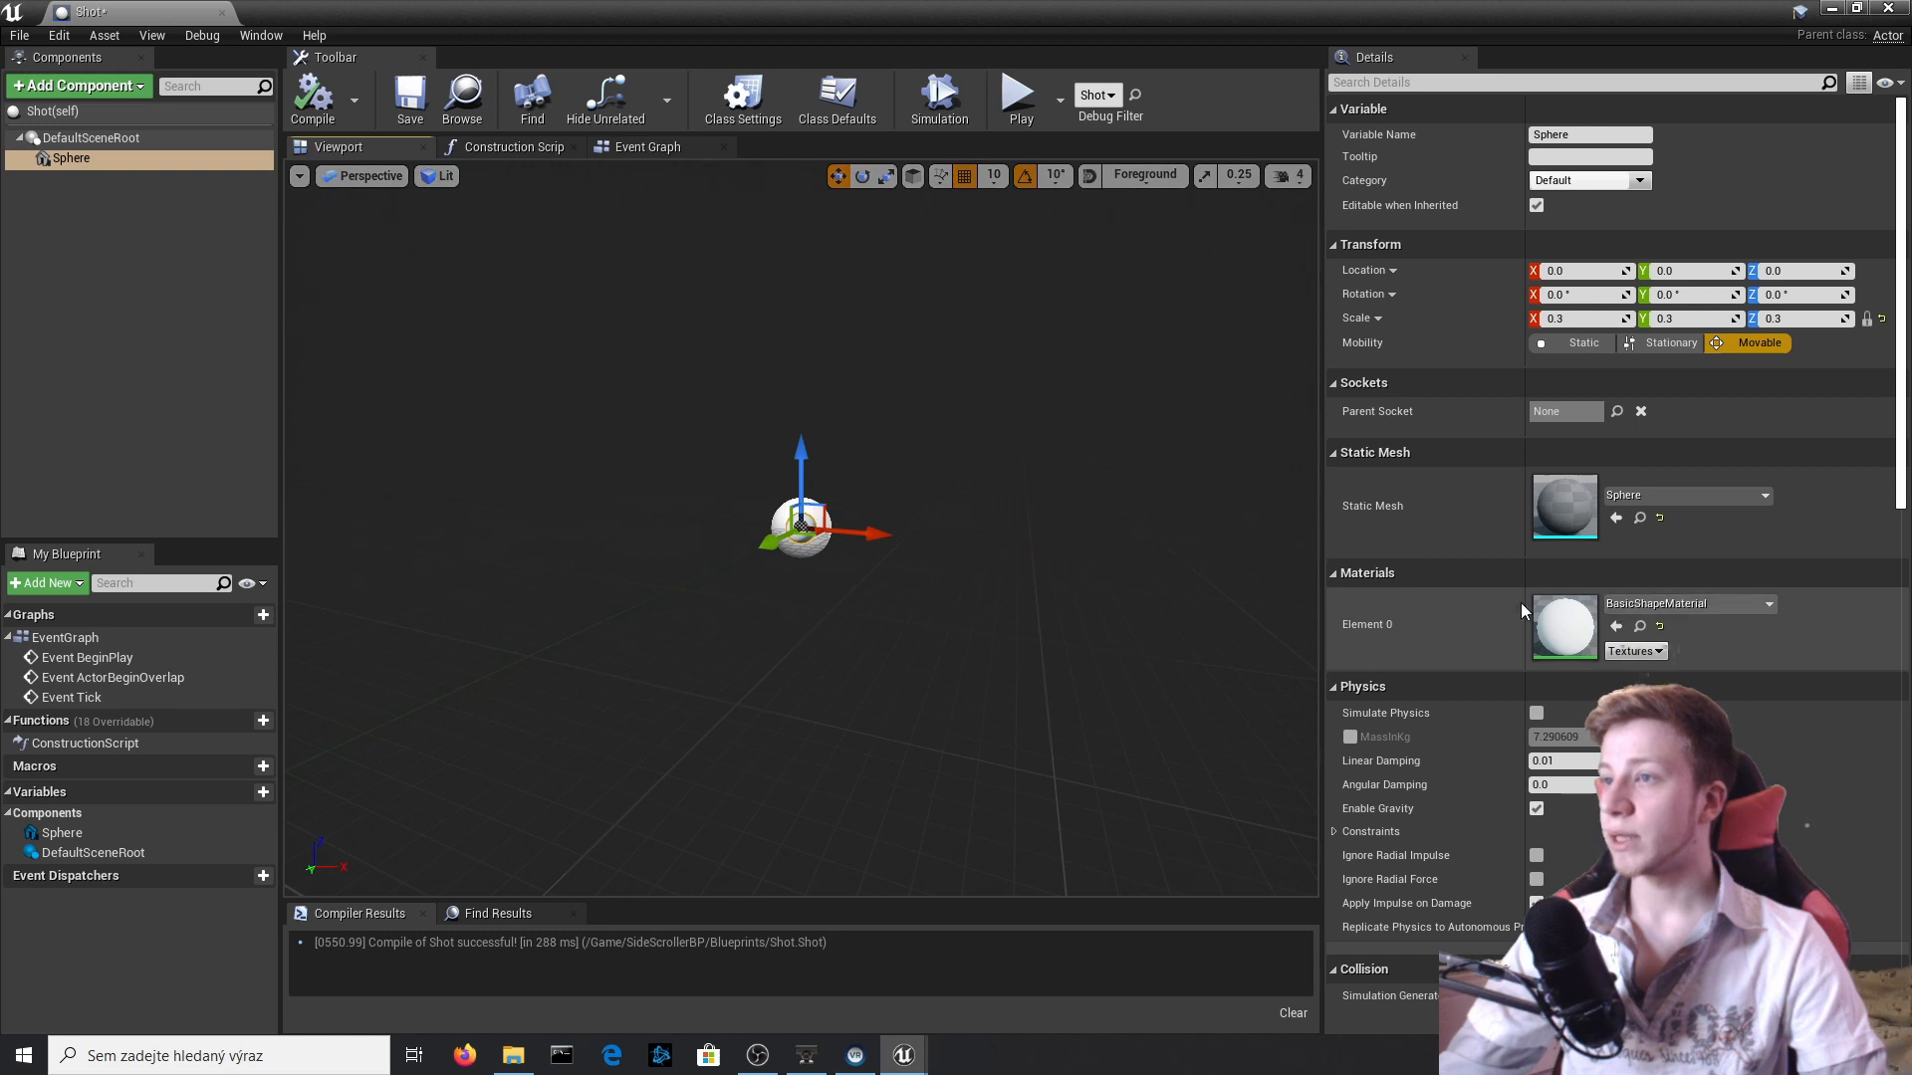
left_click(1691, 607)
type("e")
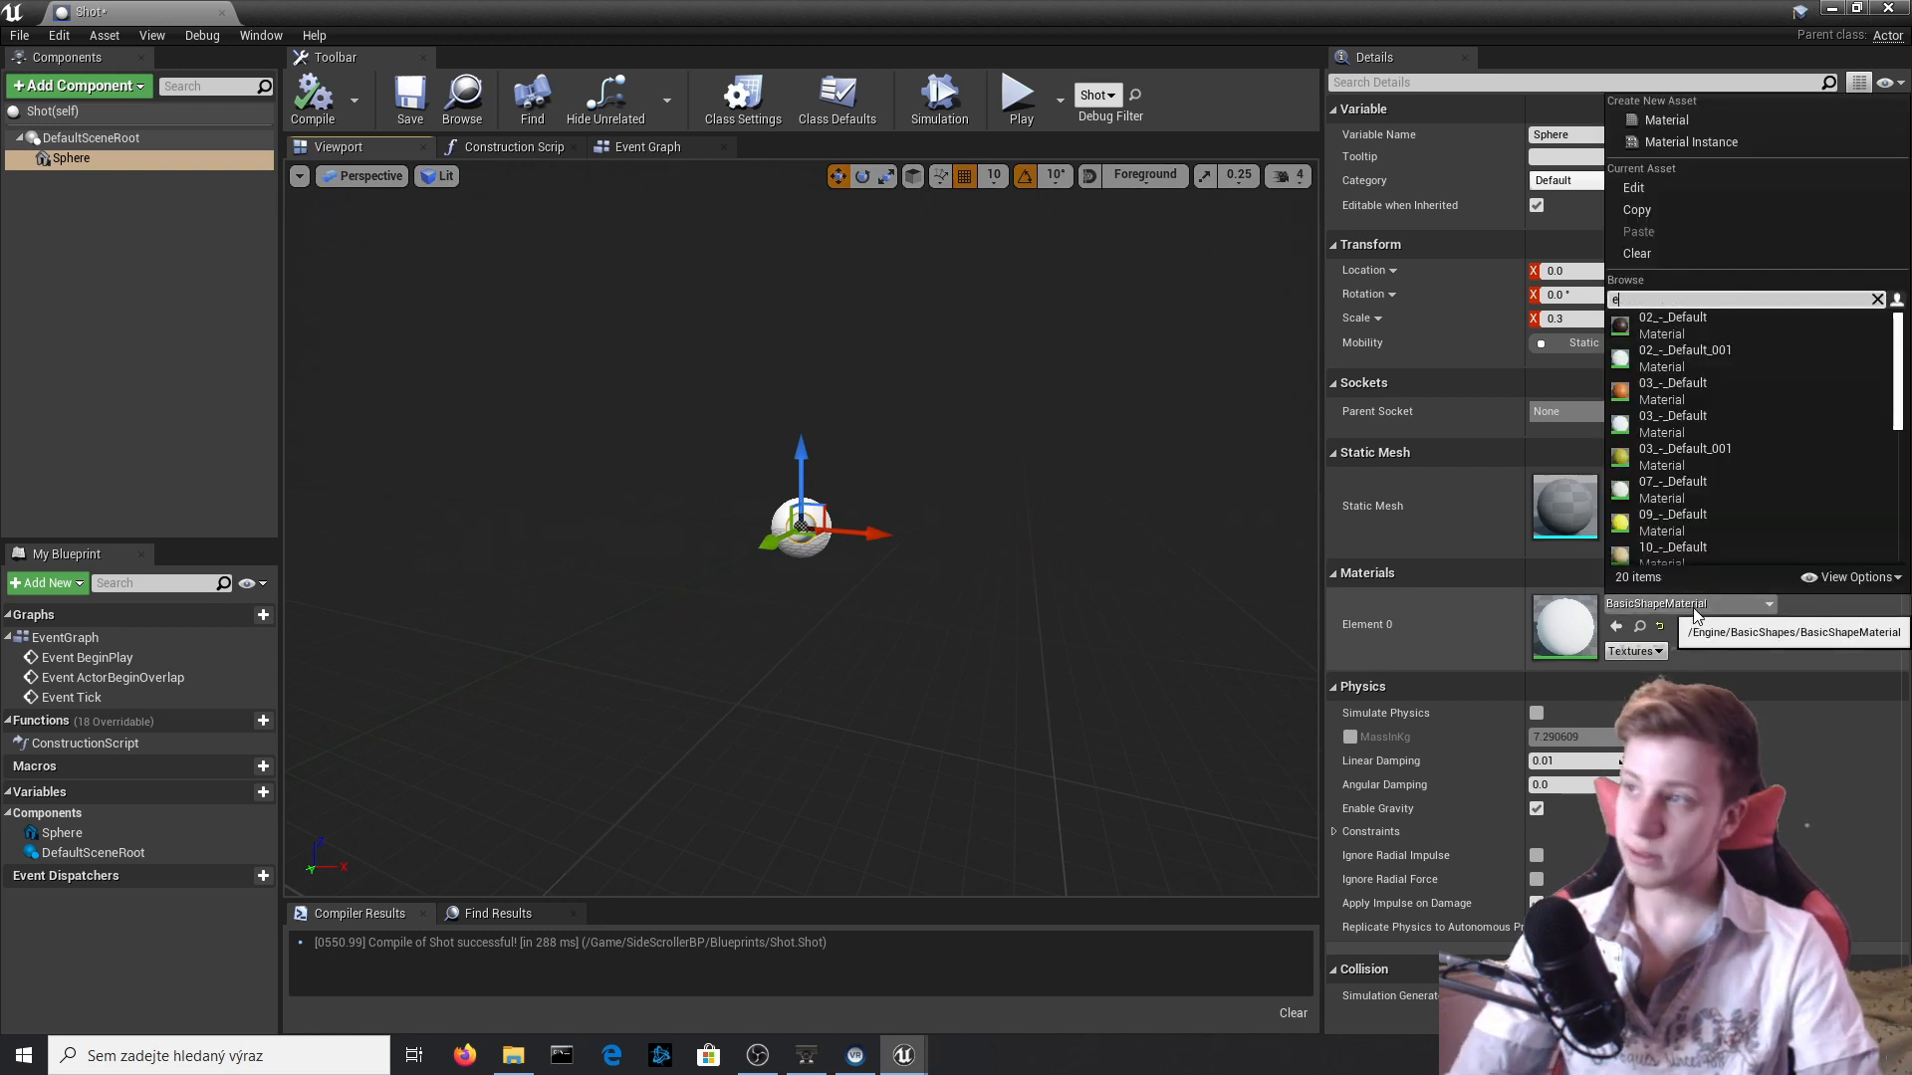
type("m_")
key("Return")
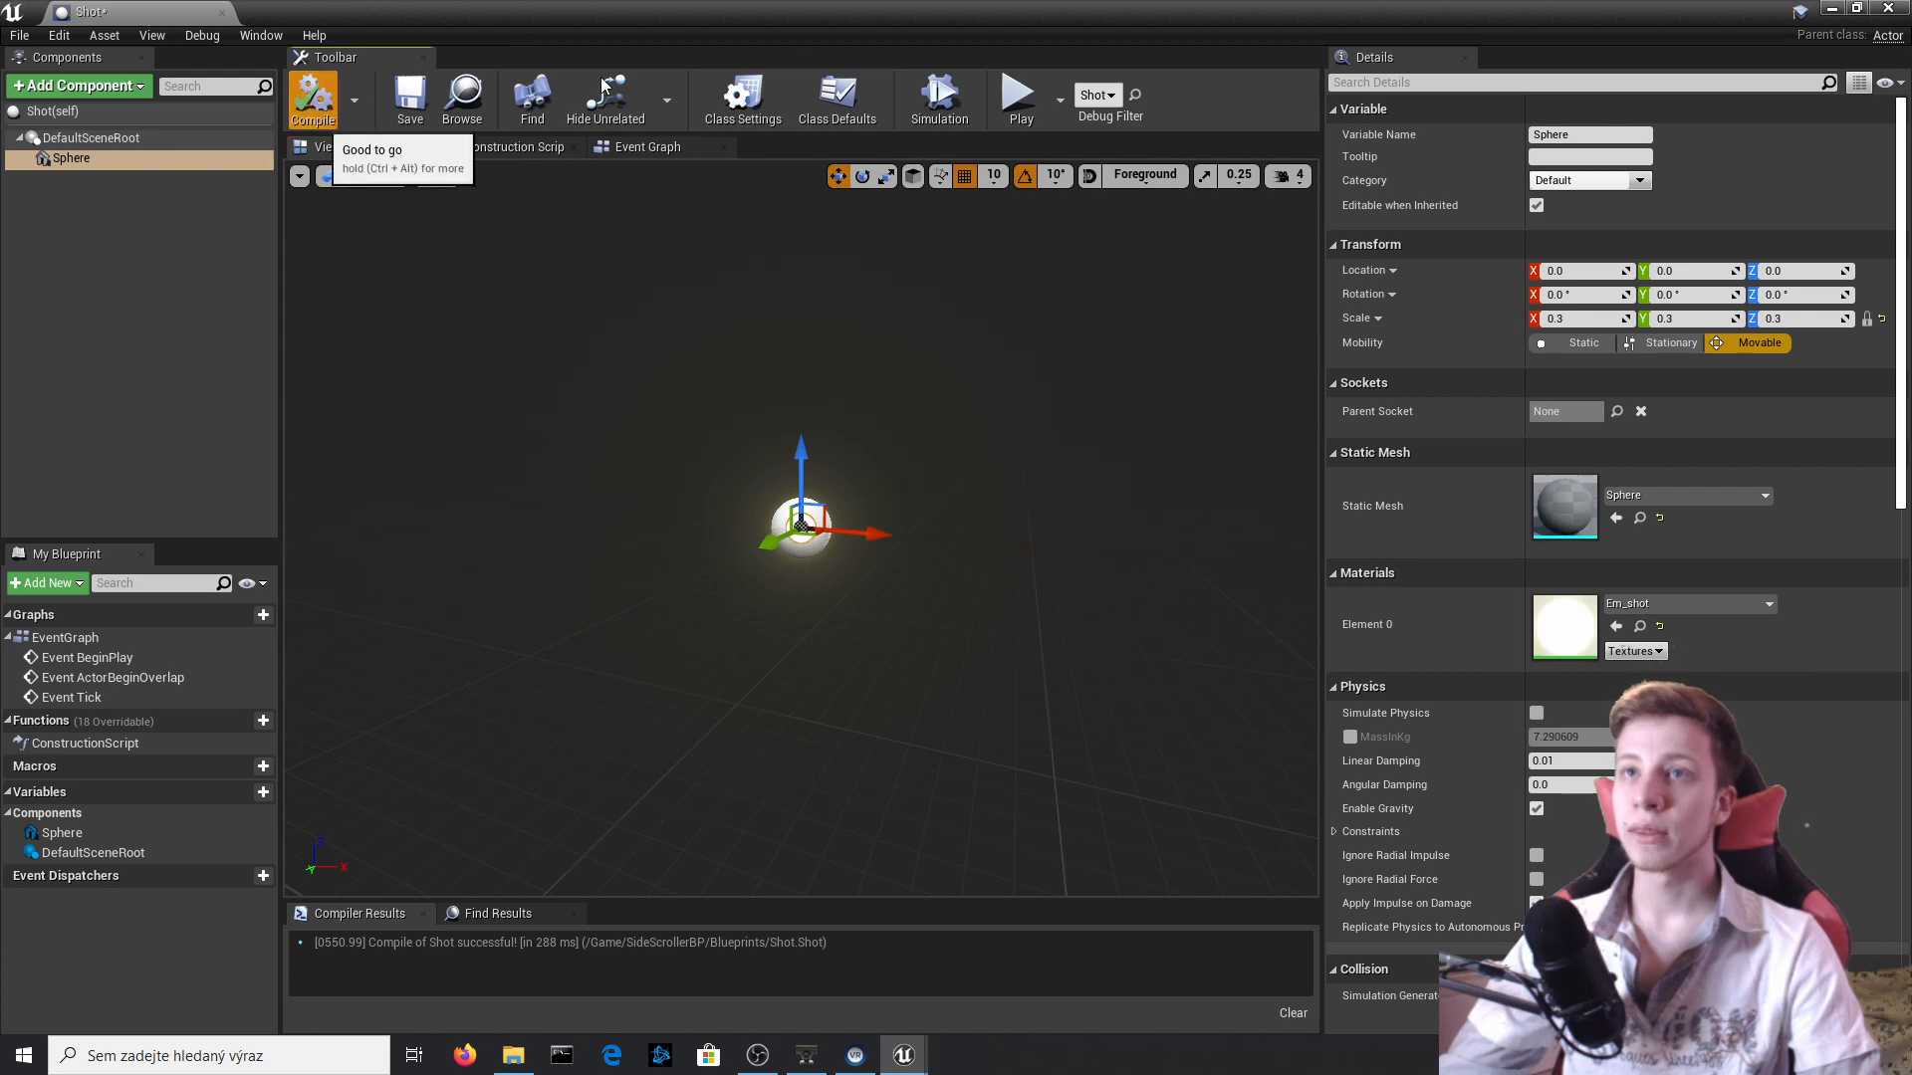
left_click(1887, 8)
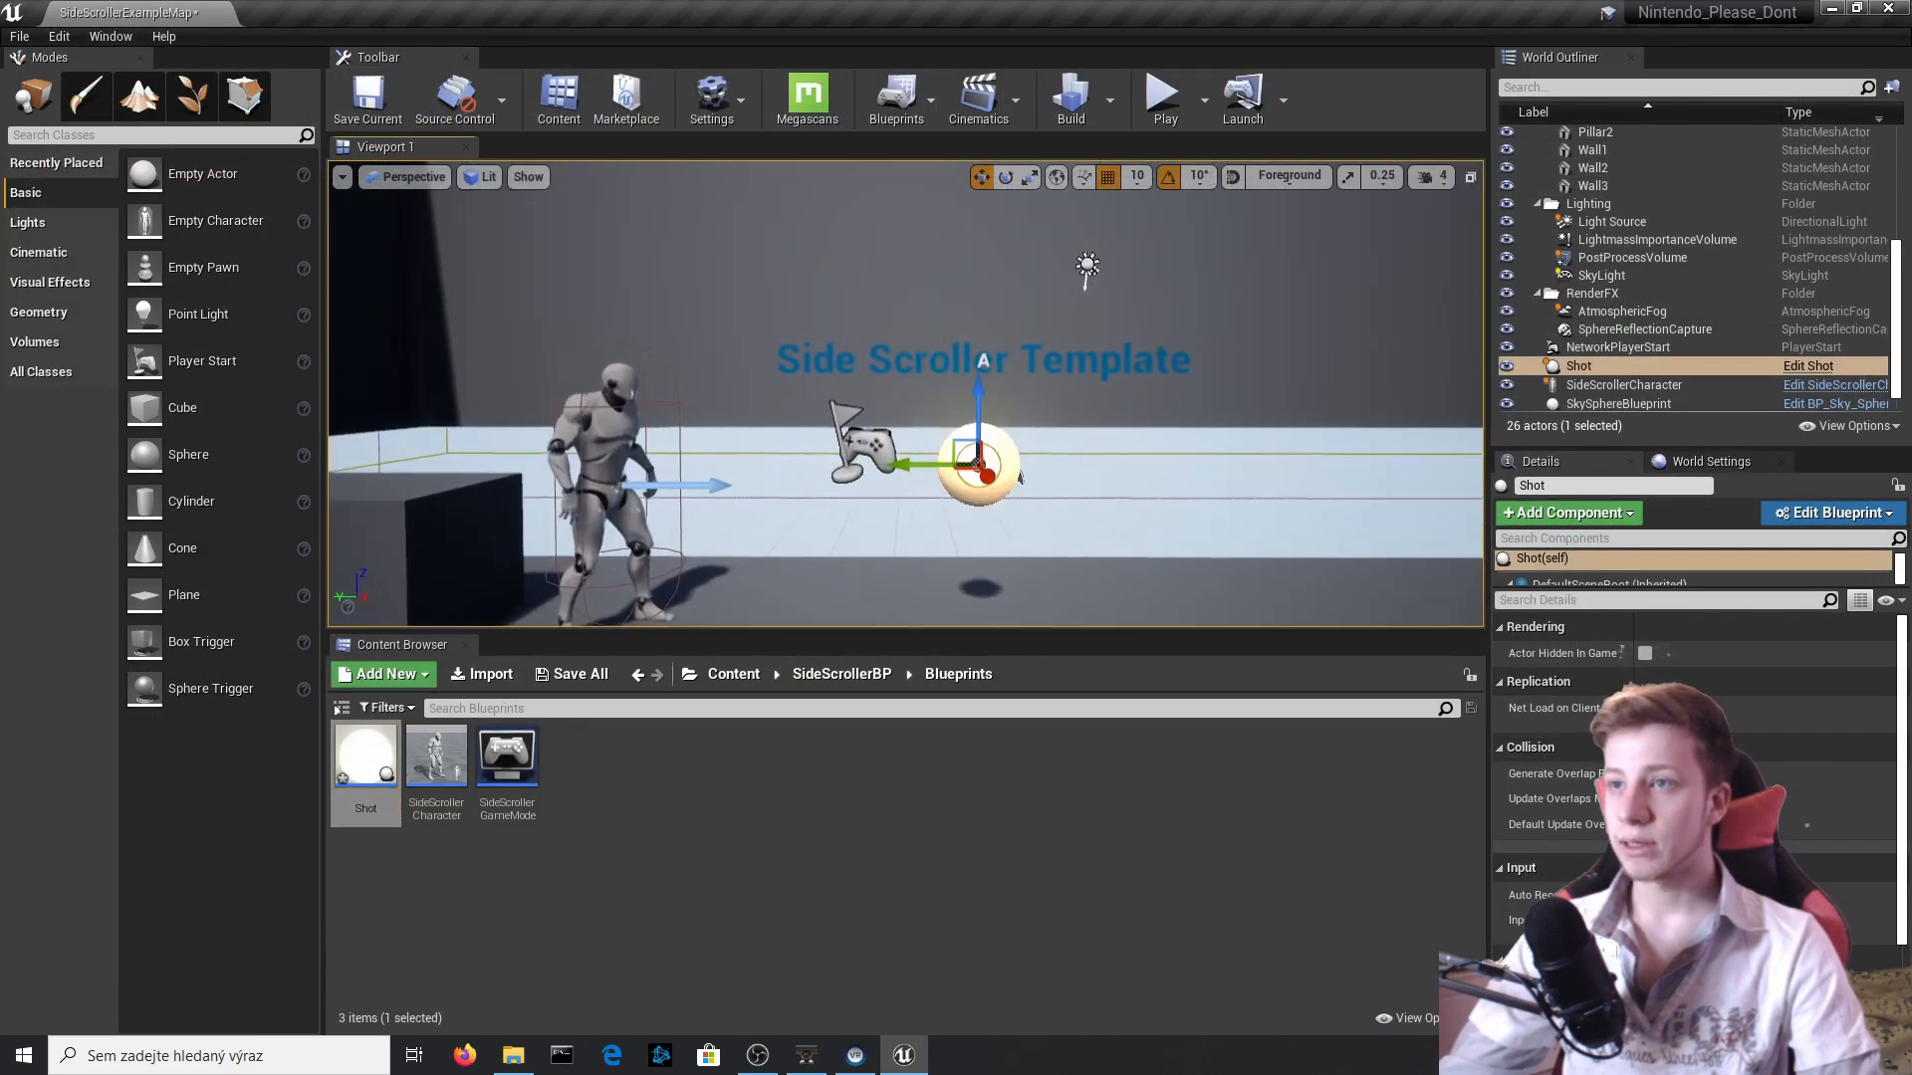
Replace the Shot actor in the level with a fresh one at X 1150, Y 70, Z 240.
left_click(1145, 198)
left_click(995, 470)
key("Delete")
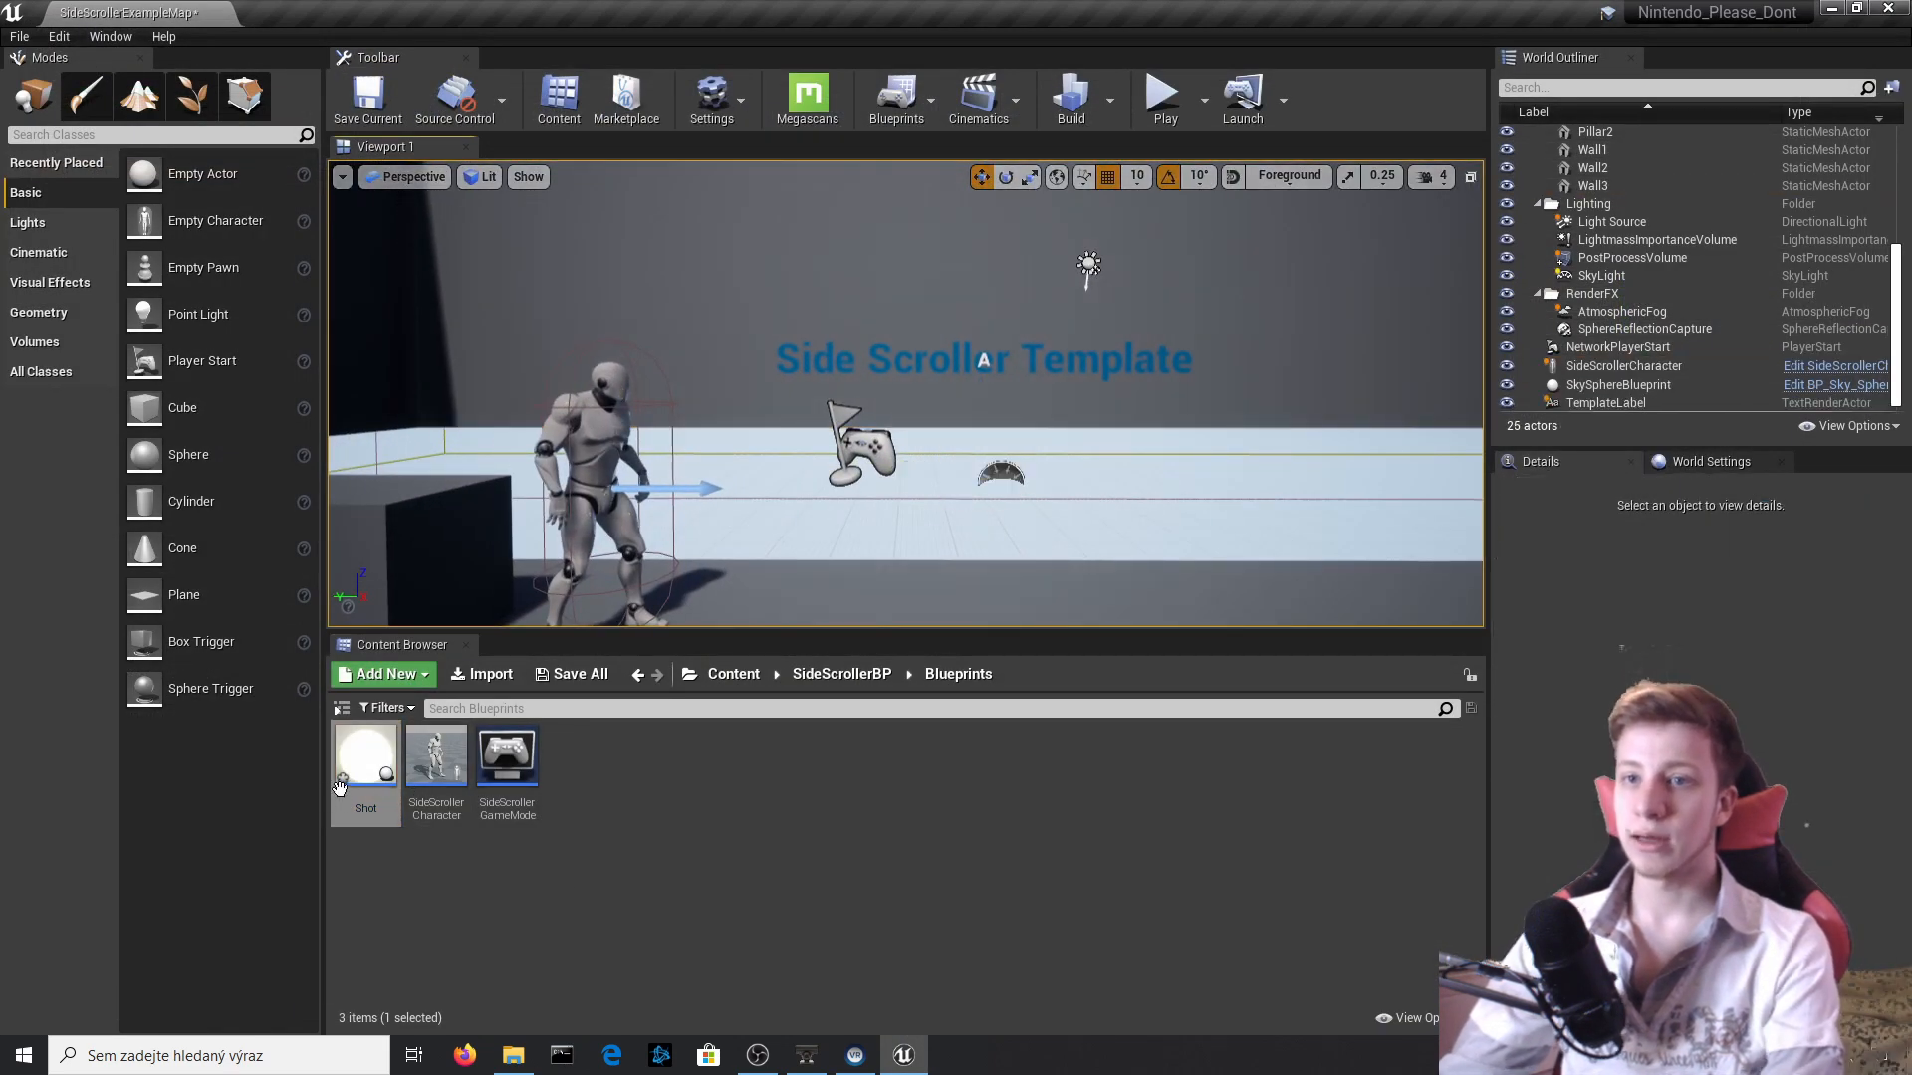
left_click_drag(366, 756, 988, 603)
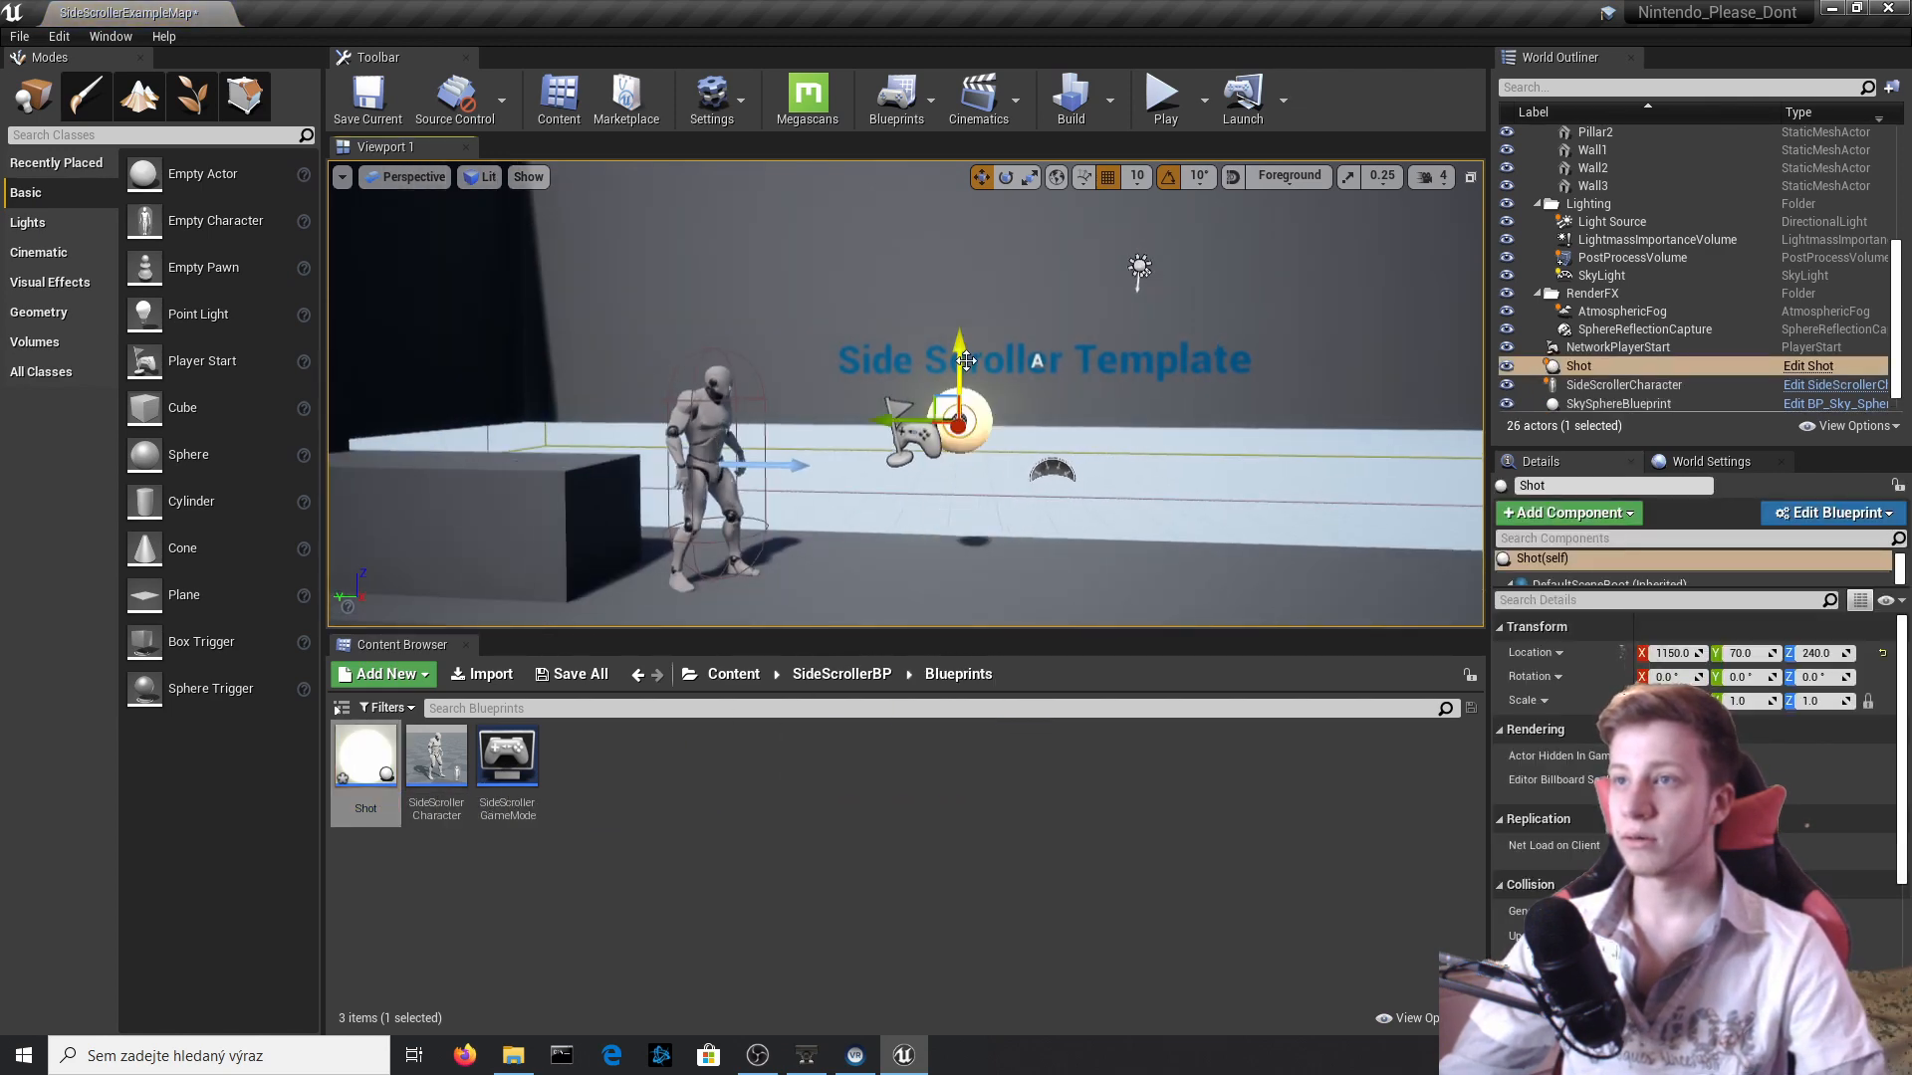
Play-test the level with a jump beside the glowing Shot, and stop playing.
left_click(1163, 96)
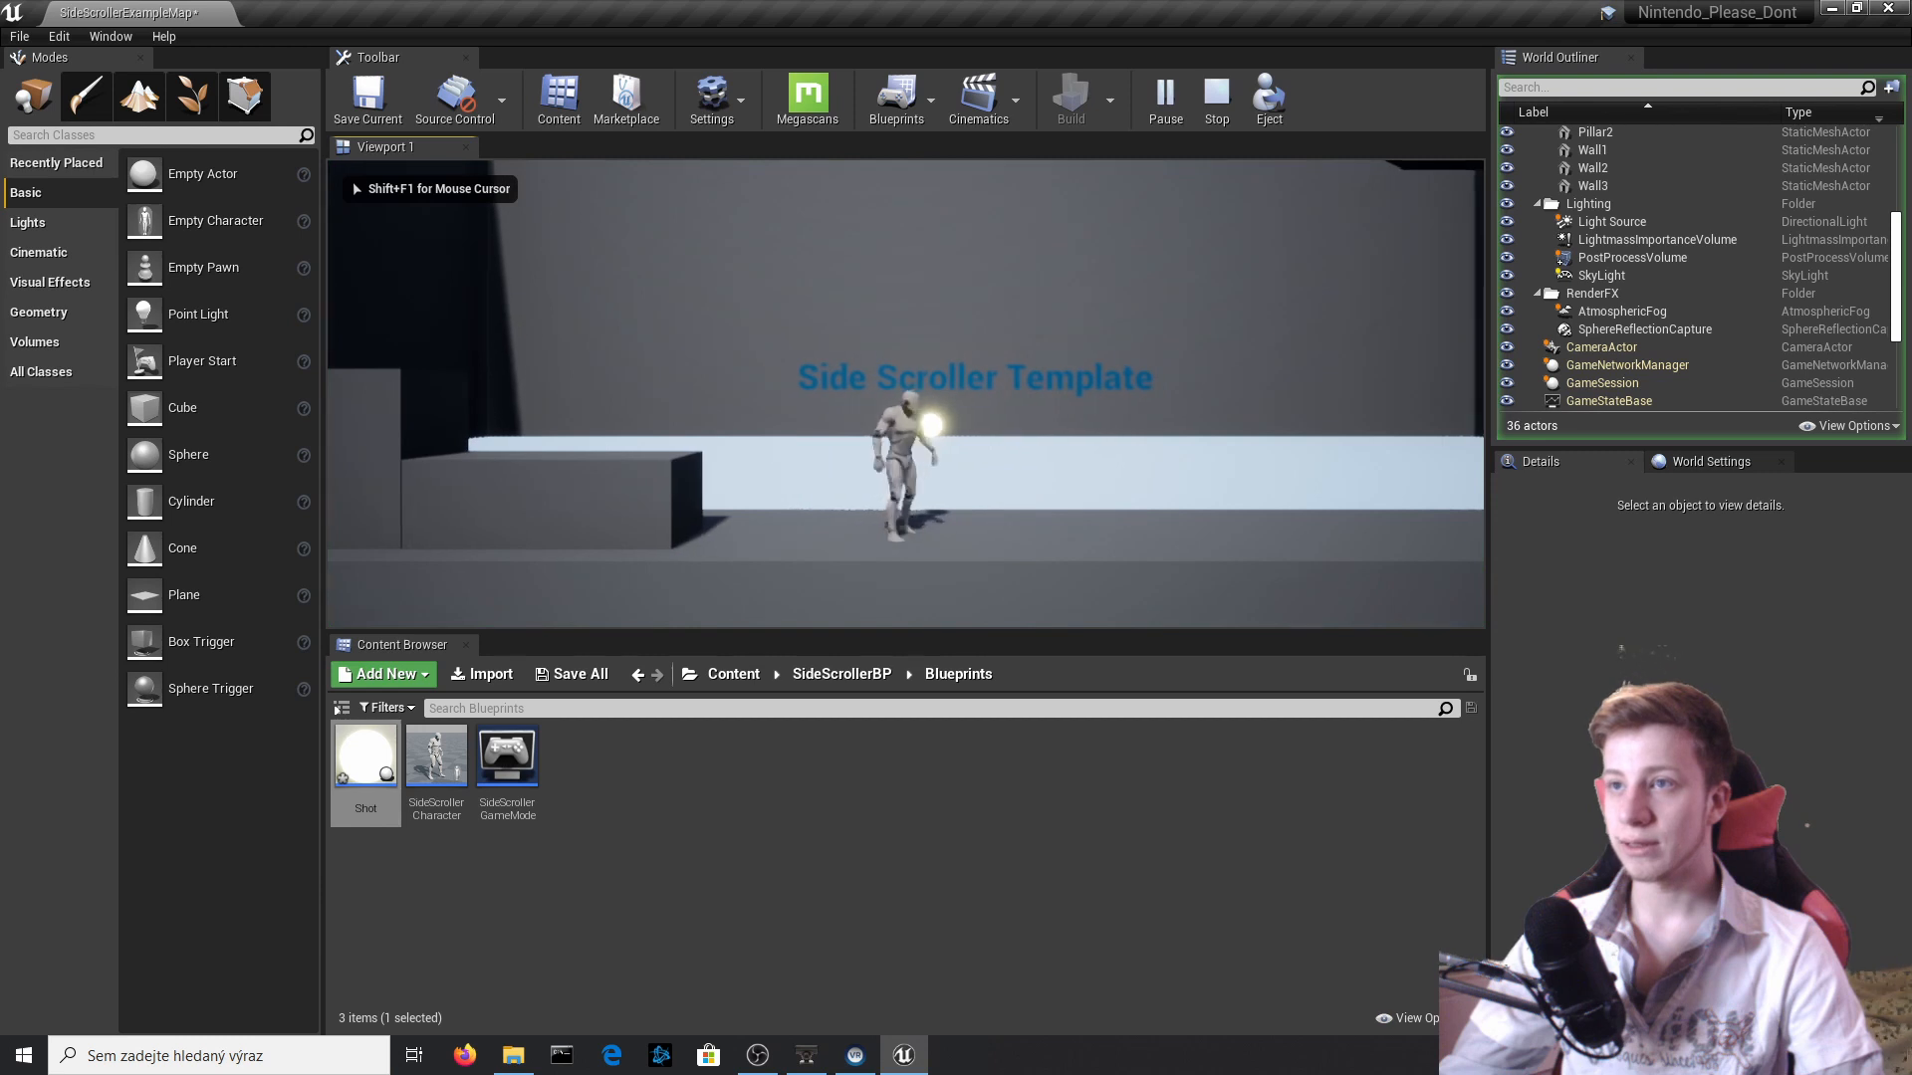
key("space")
key("Escape")
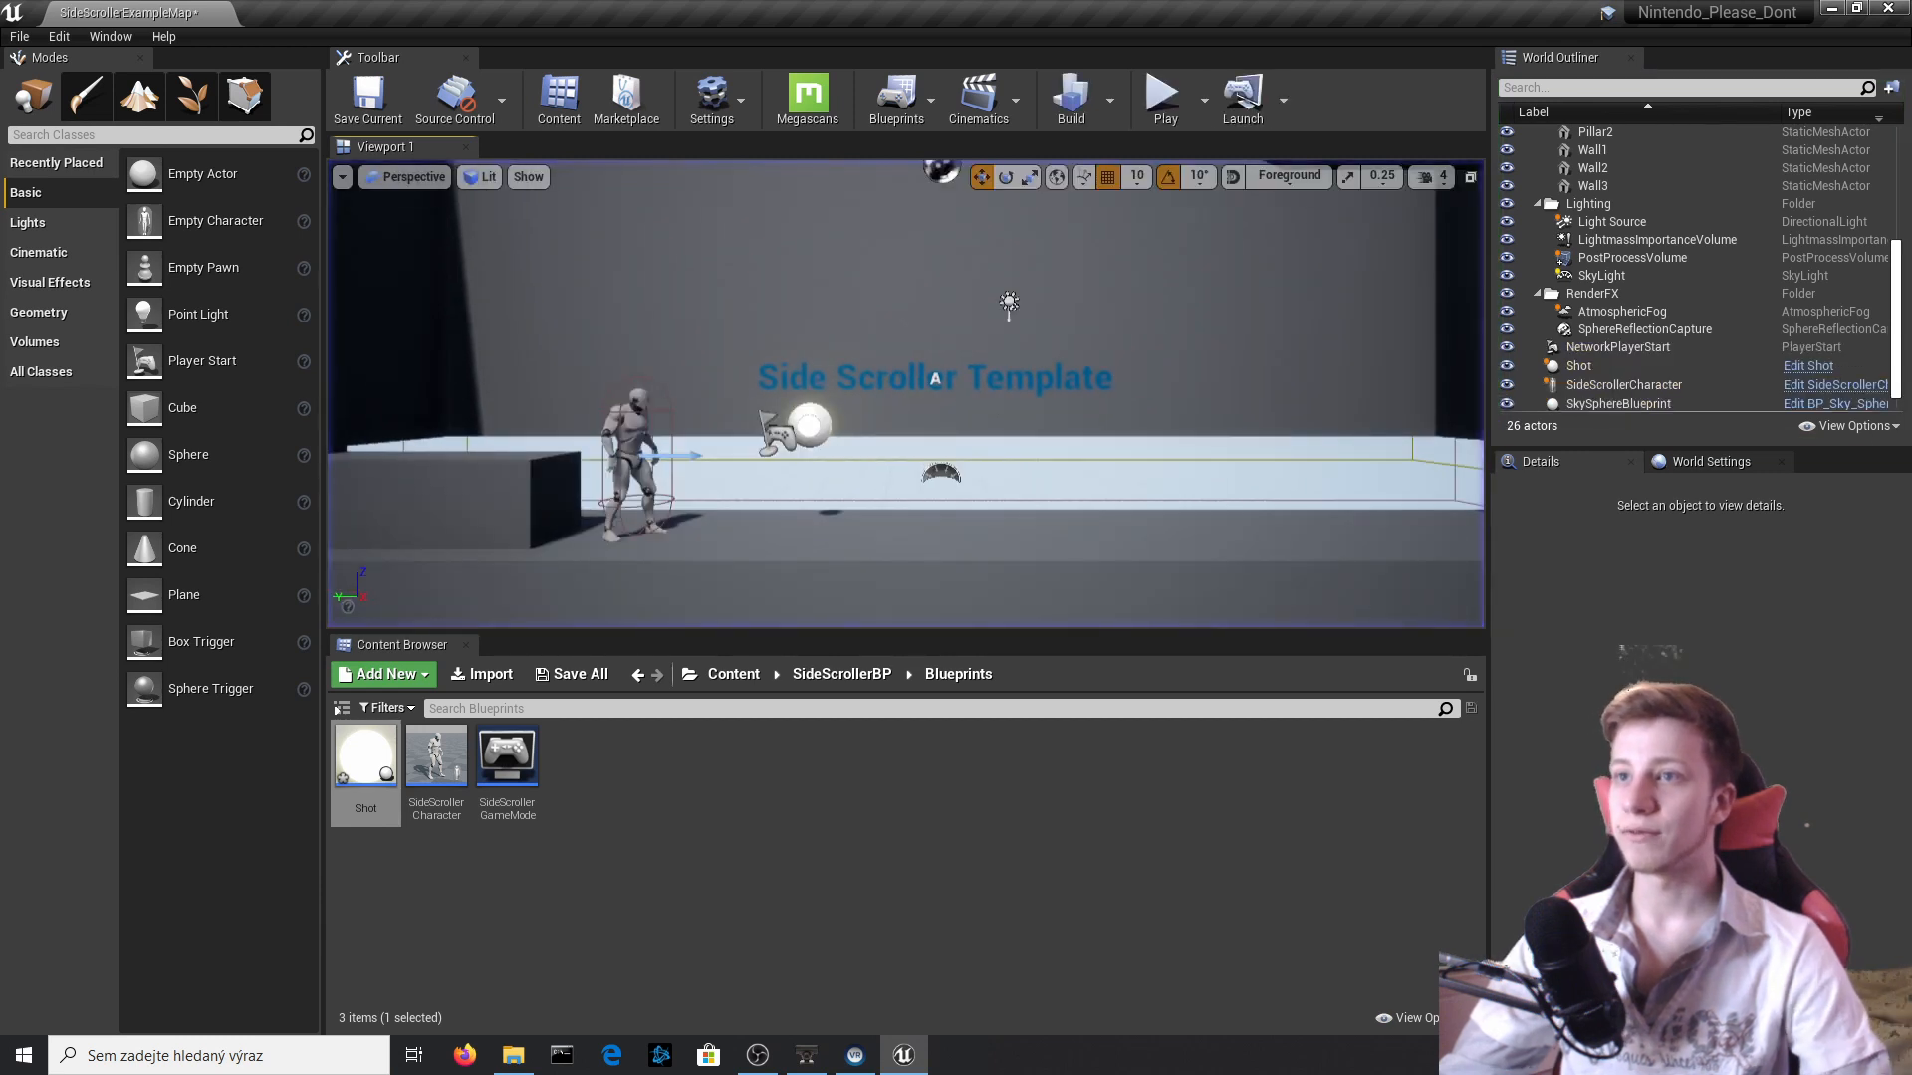
Delete the Shot actor from the level.
key("a")
right_click_drag(936, 427, 940, 428)
key("w")
left_click(940, 428)
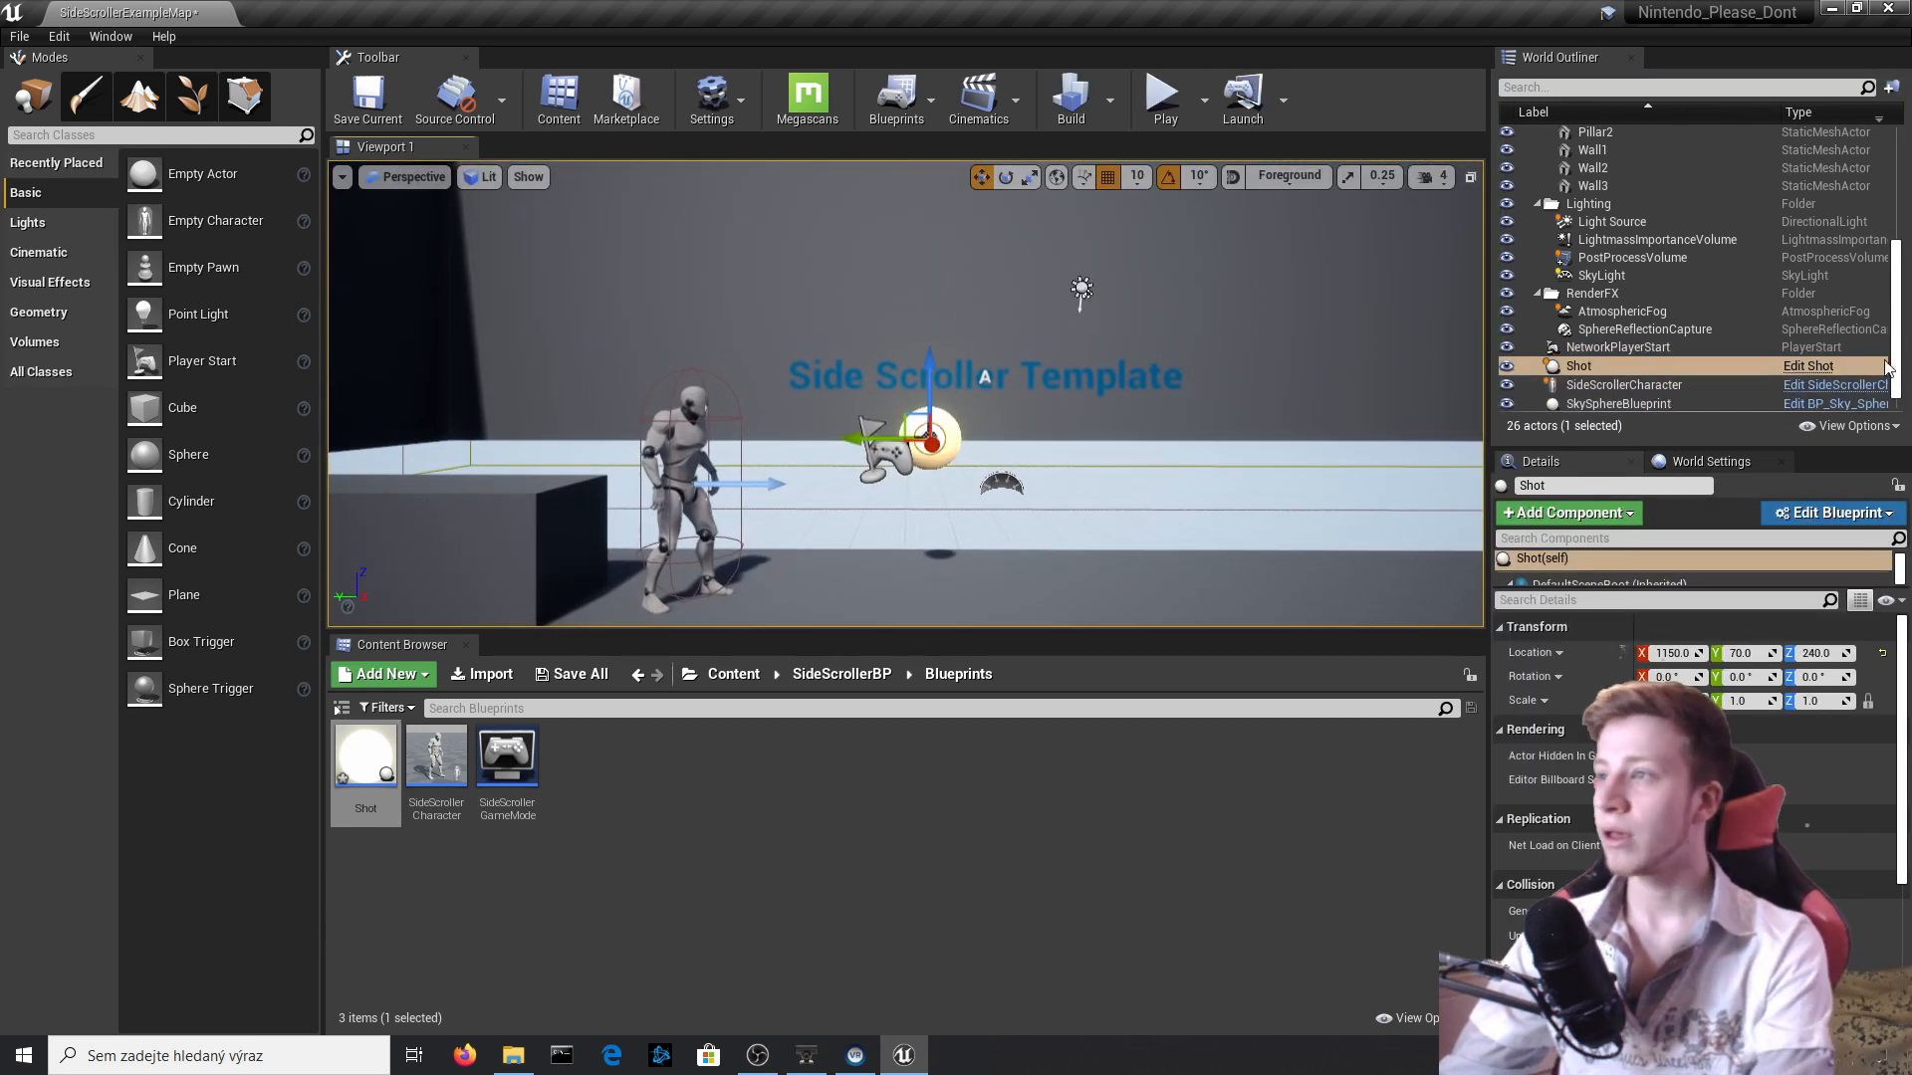
key("Delete")
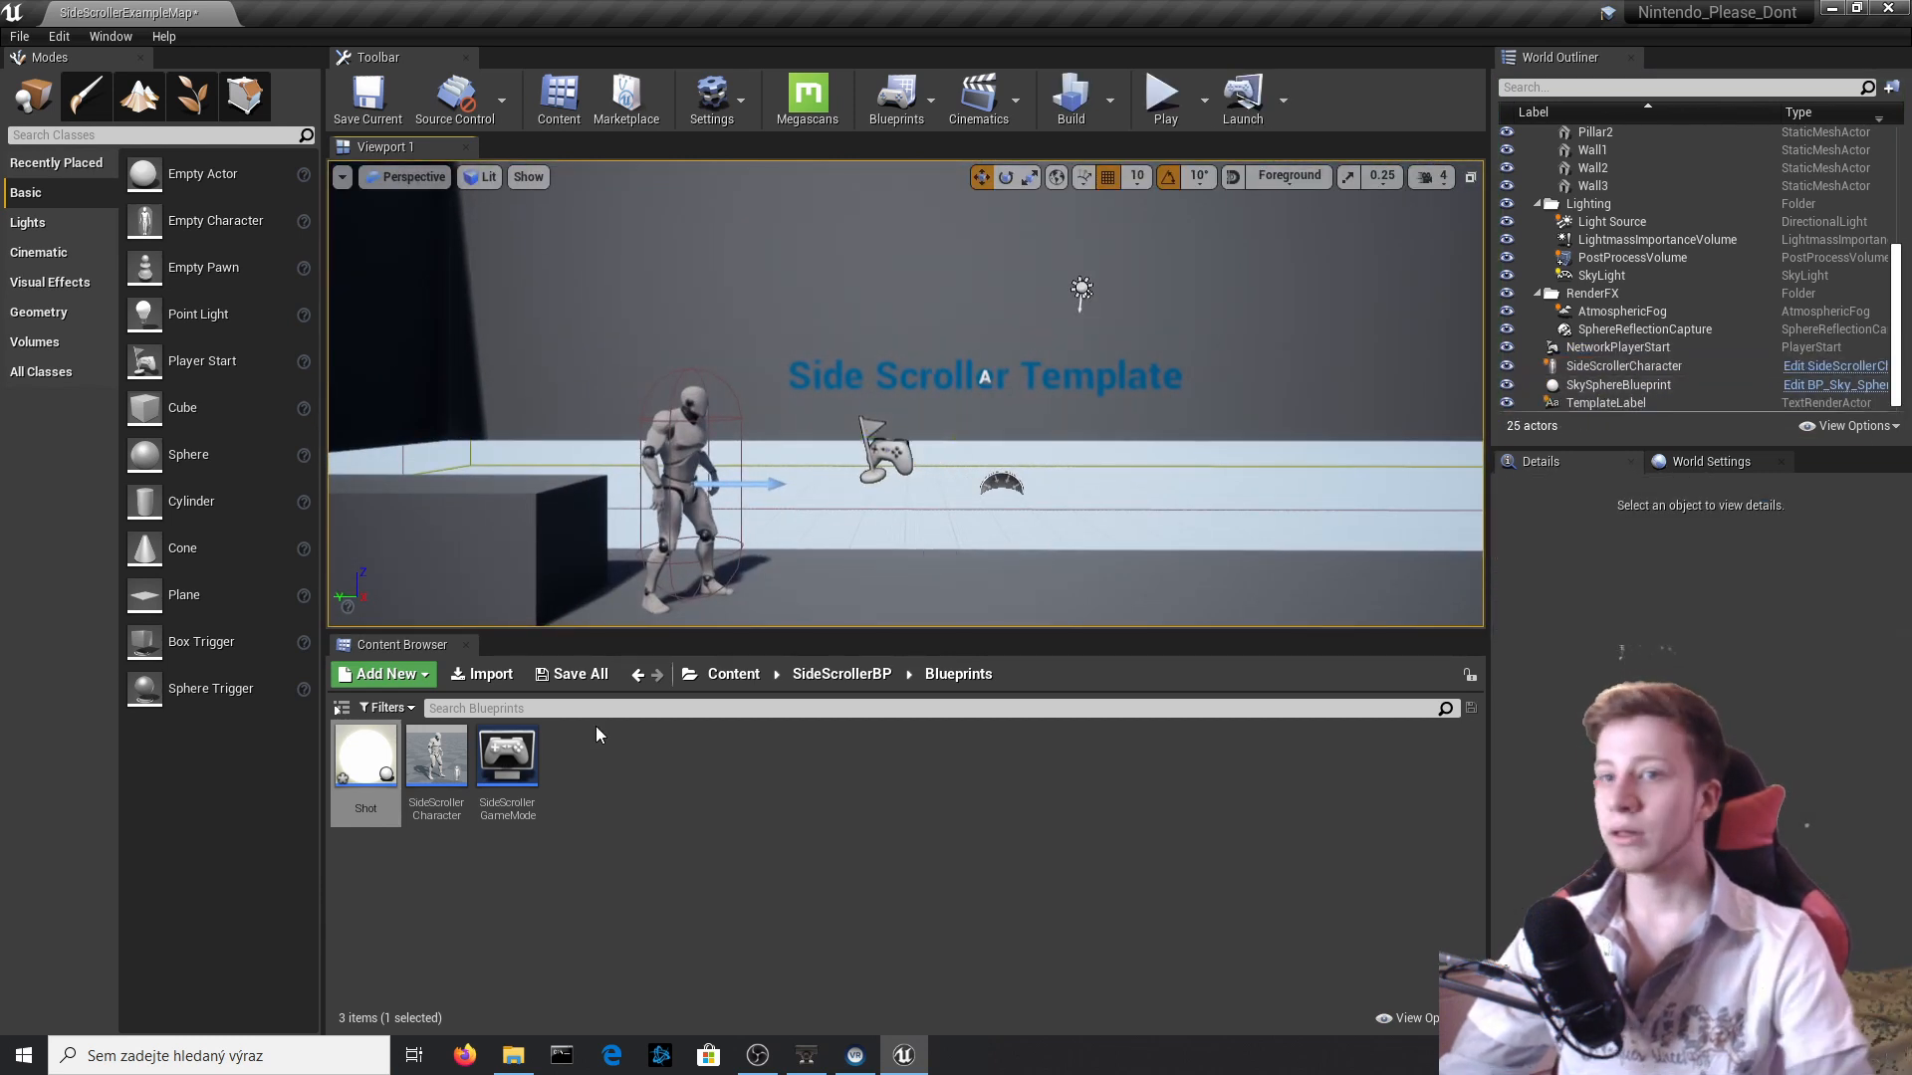
Open the Em_shot material from the Shot Blueprint's Sphere and set the Multiply node's Const B to 200.
double_click(350, 759)
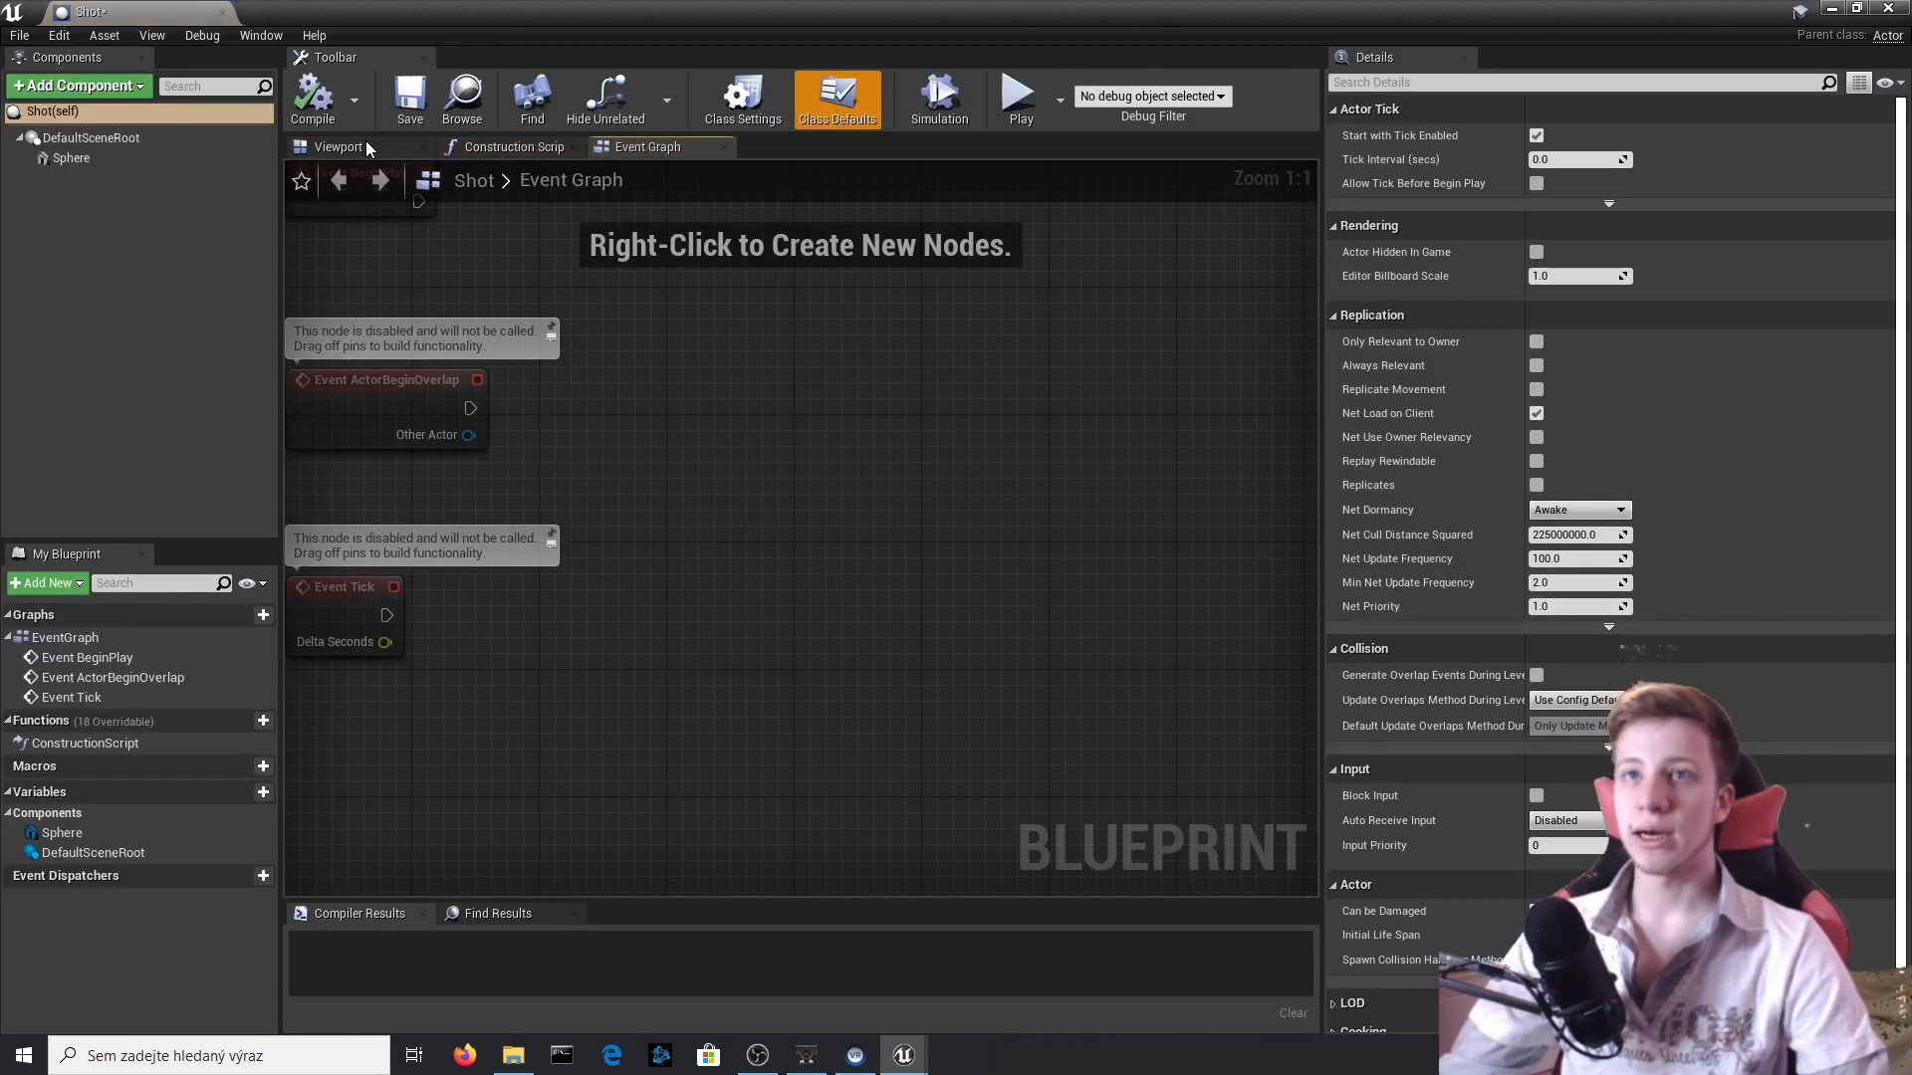
left_click(338, 147)
left_click(72, 157)
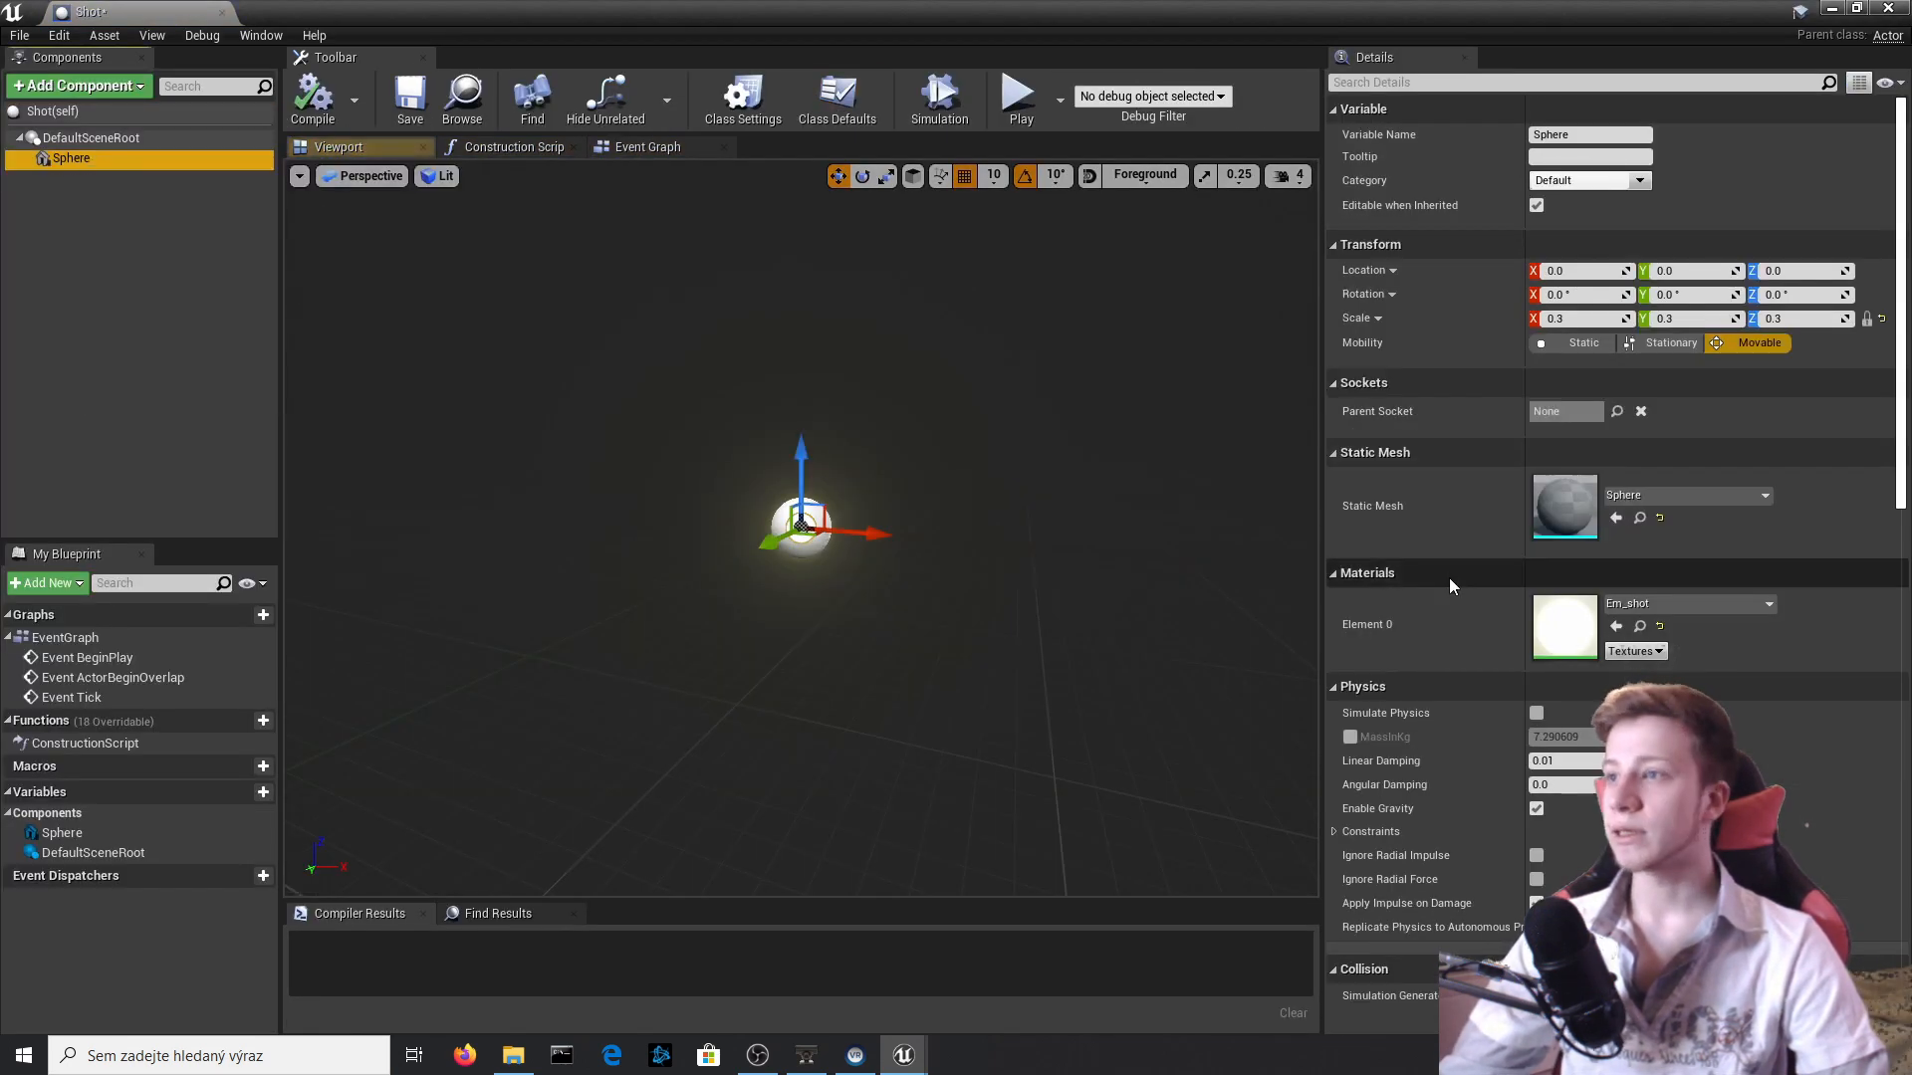
double_click(1568, 627)
right_click_drag(1386, 514, 1457, 531)
left_click(951, 383)
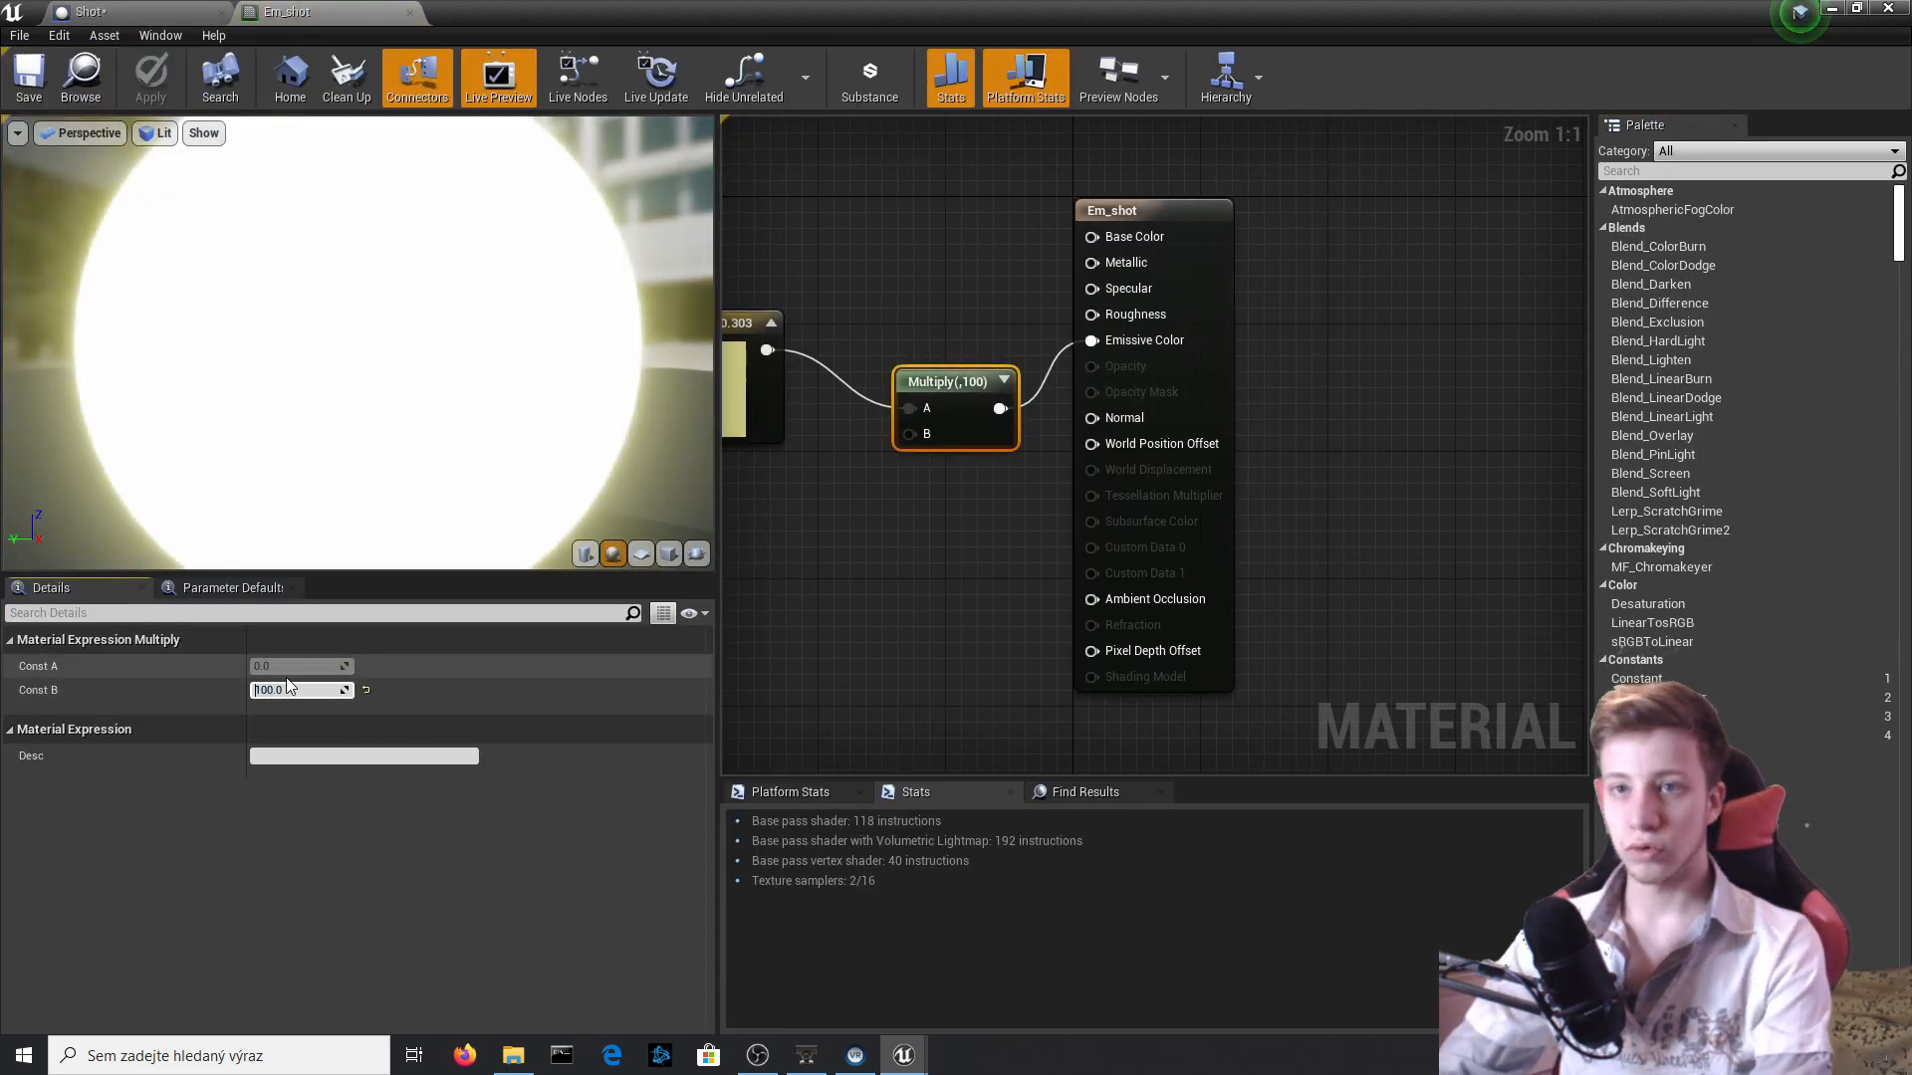
key("Return")
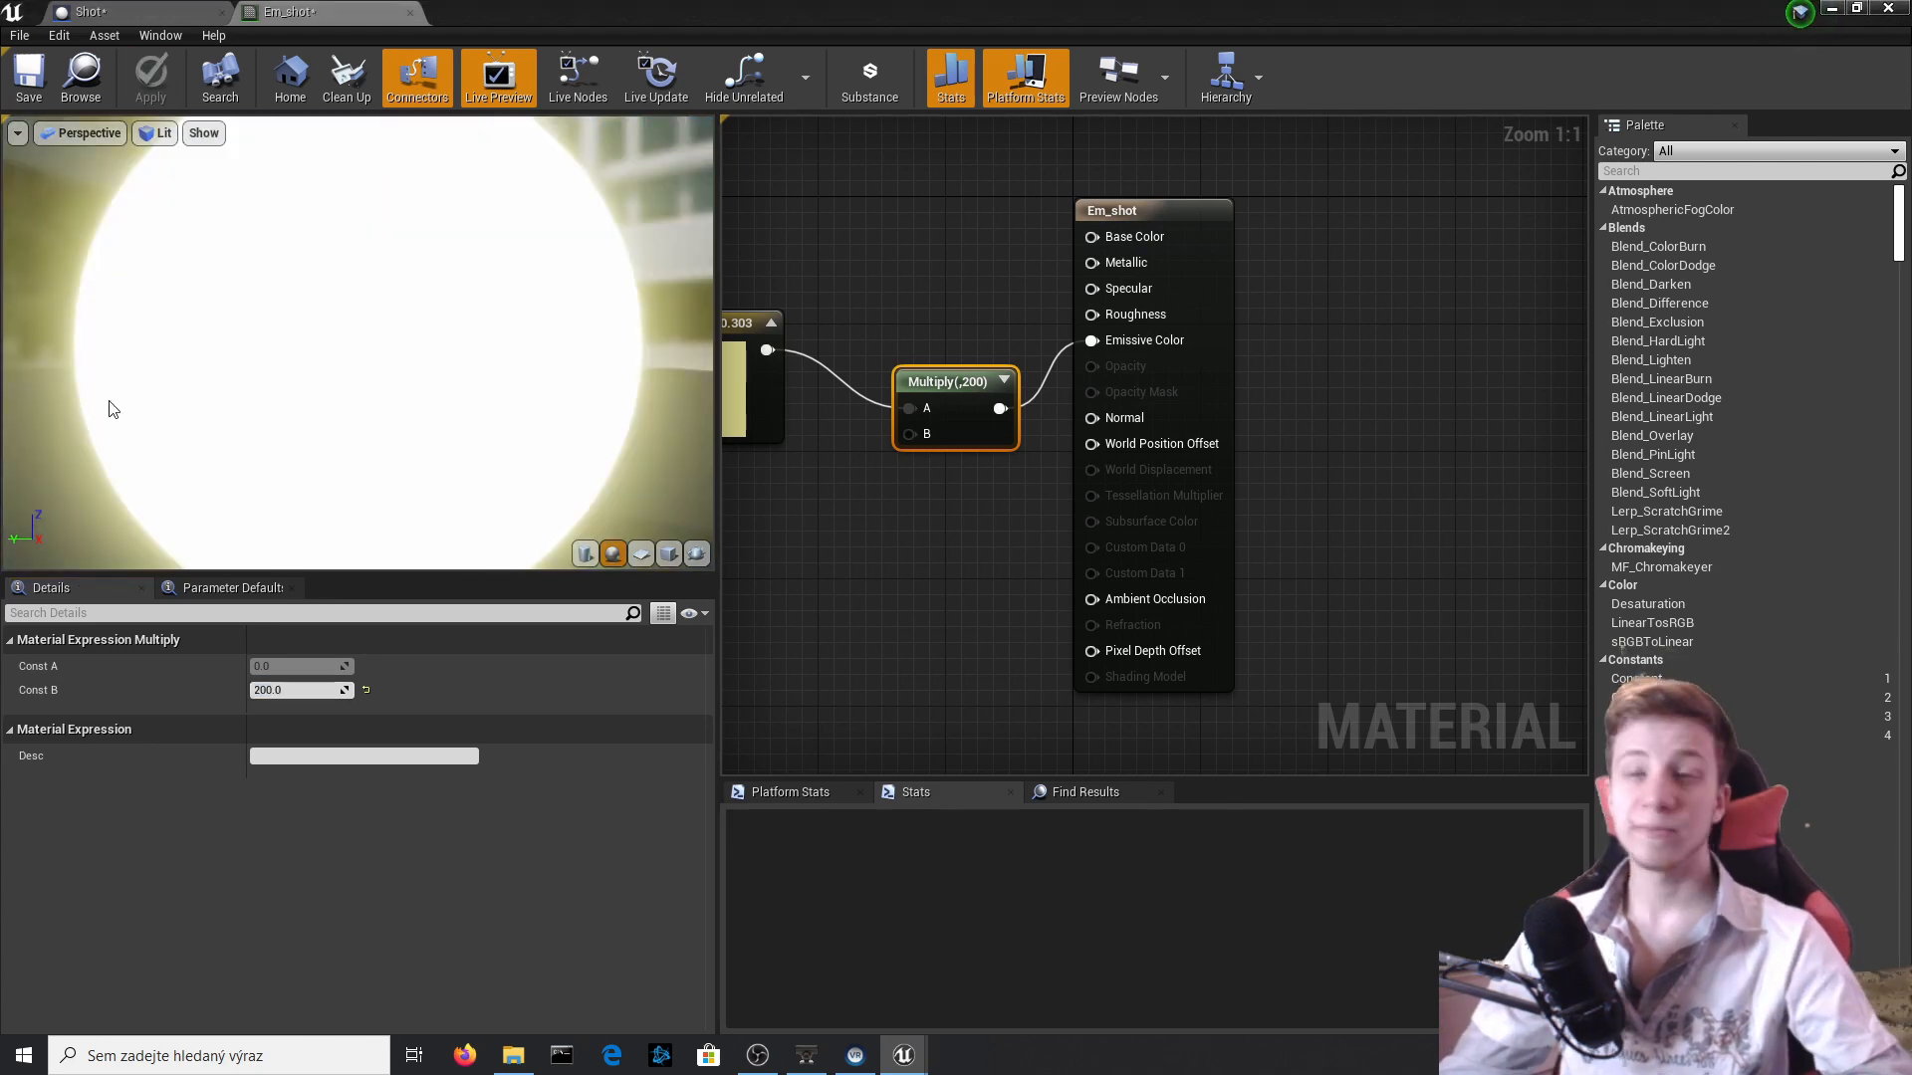
Return to the Shot Blueprint and examine the Sphere's glow and the event graph.
left_click(140, 12)
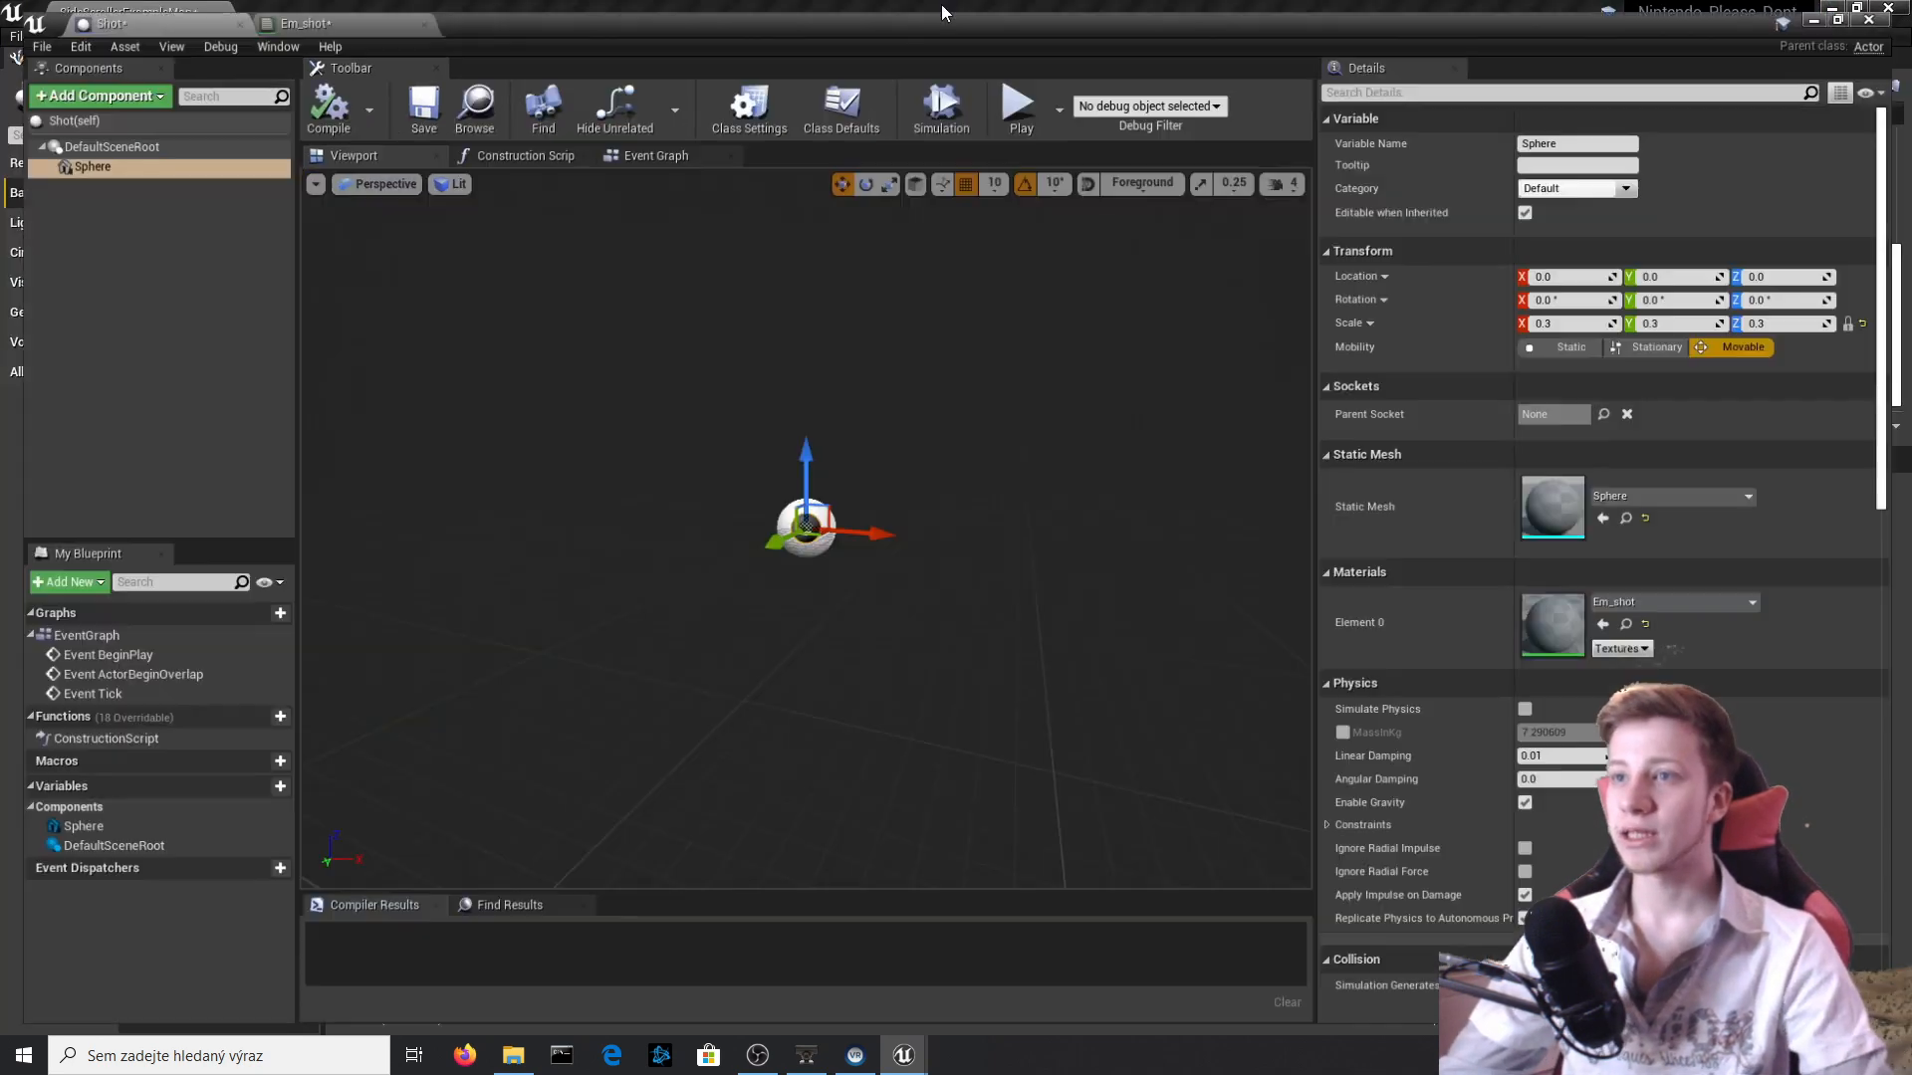
right_click_drag(564, 595, 600, 591)
scroll(564, 595, "down", 2)
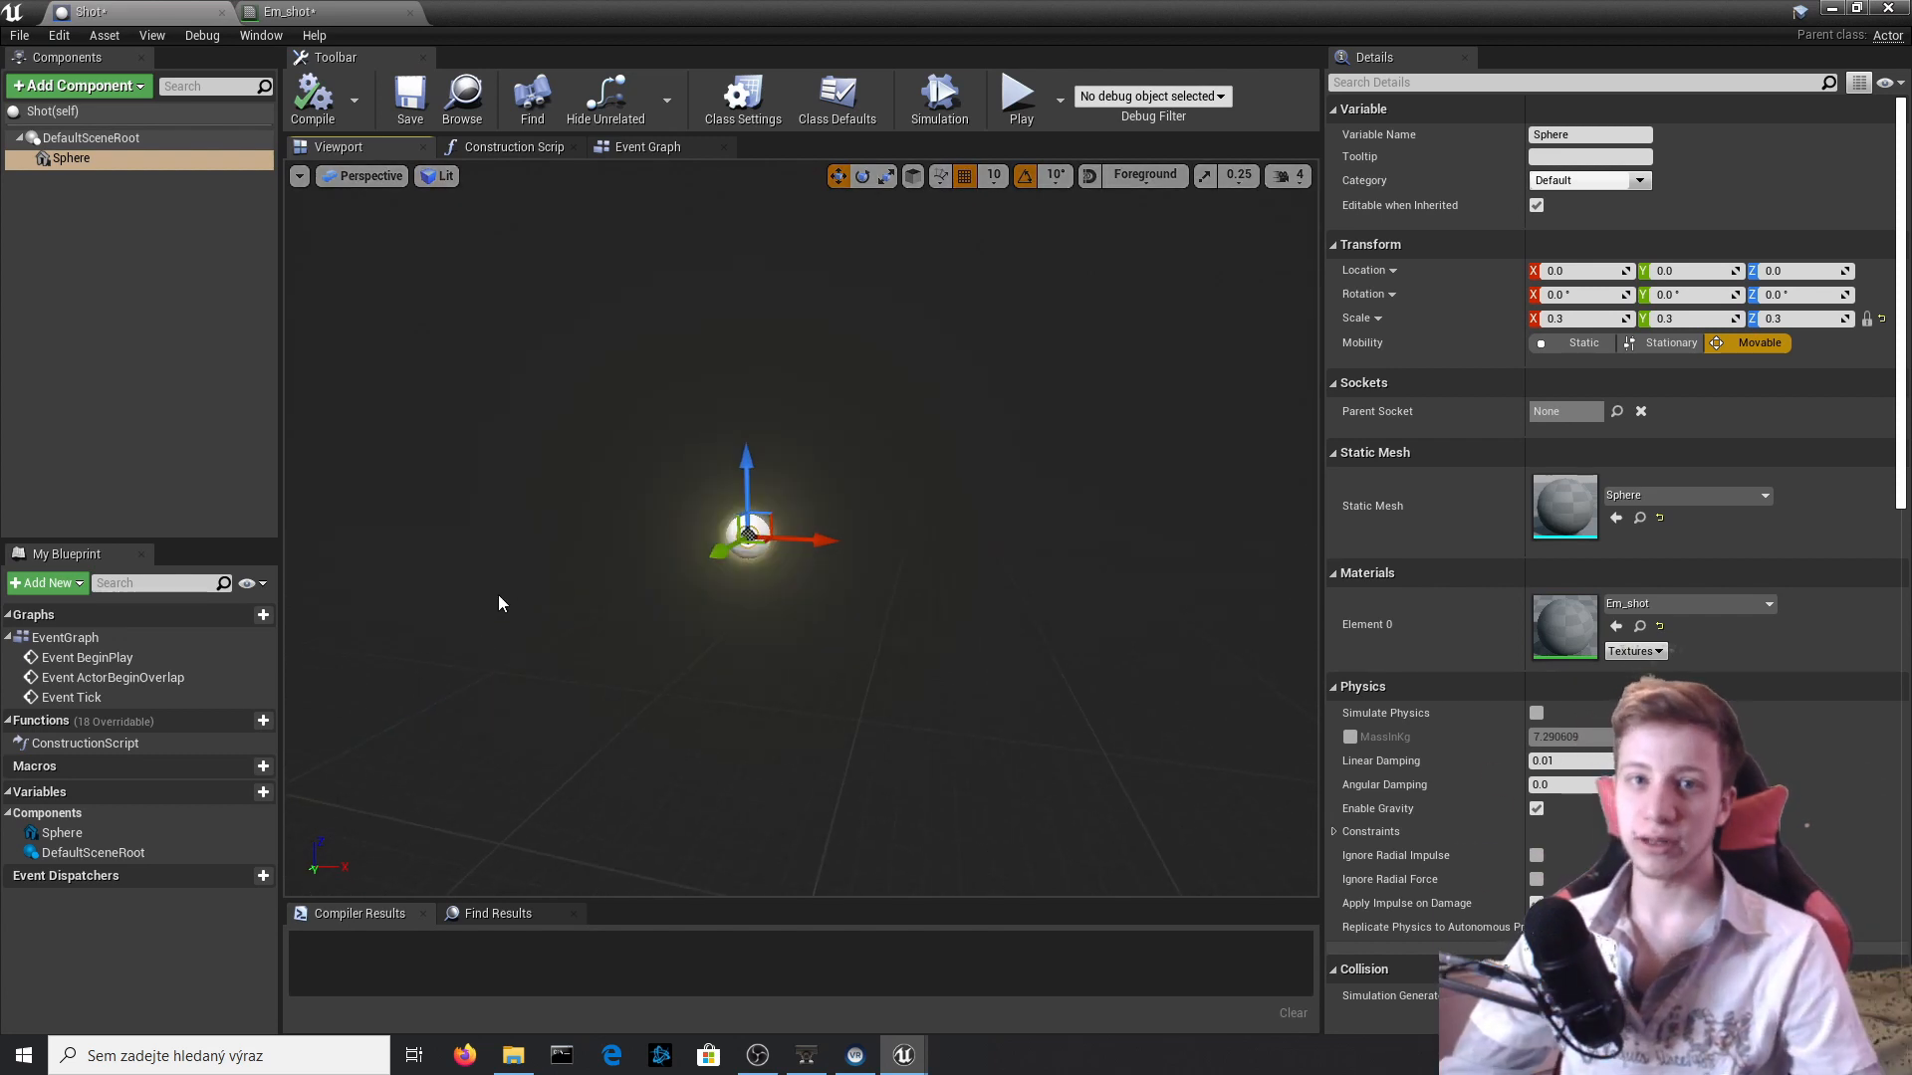
left_click(647, 147)
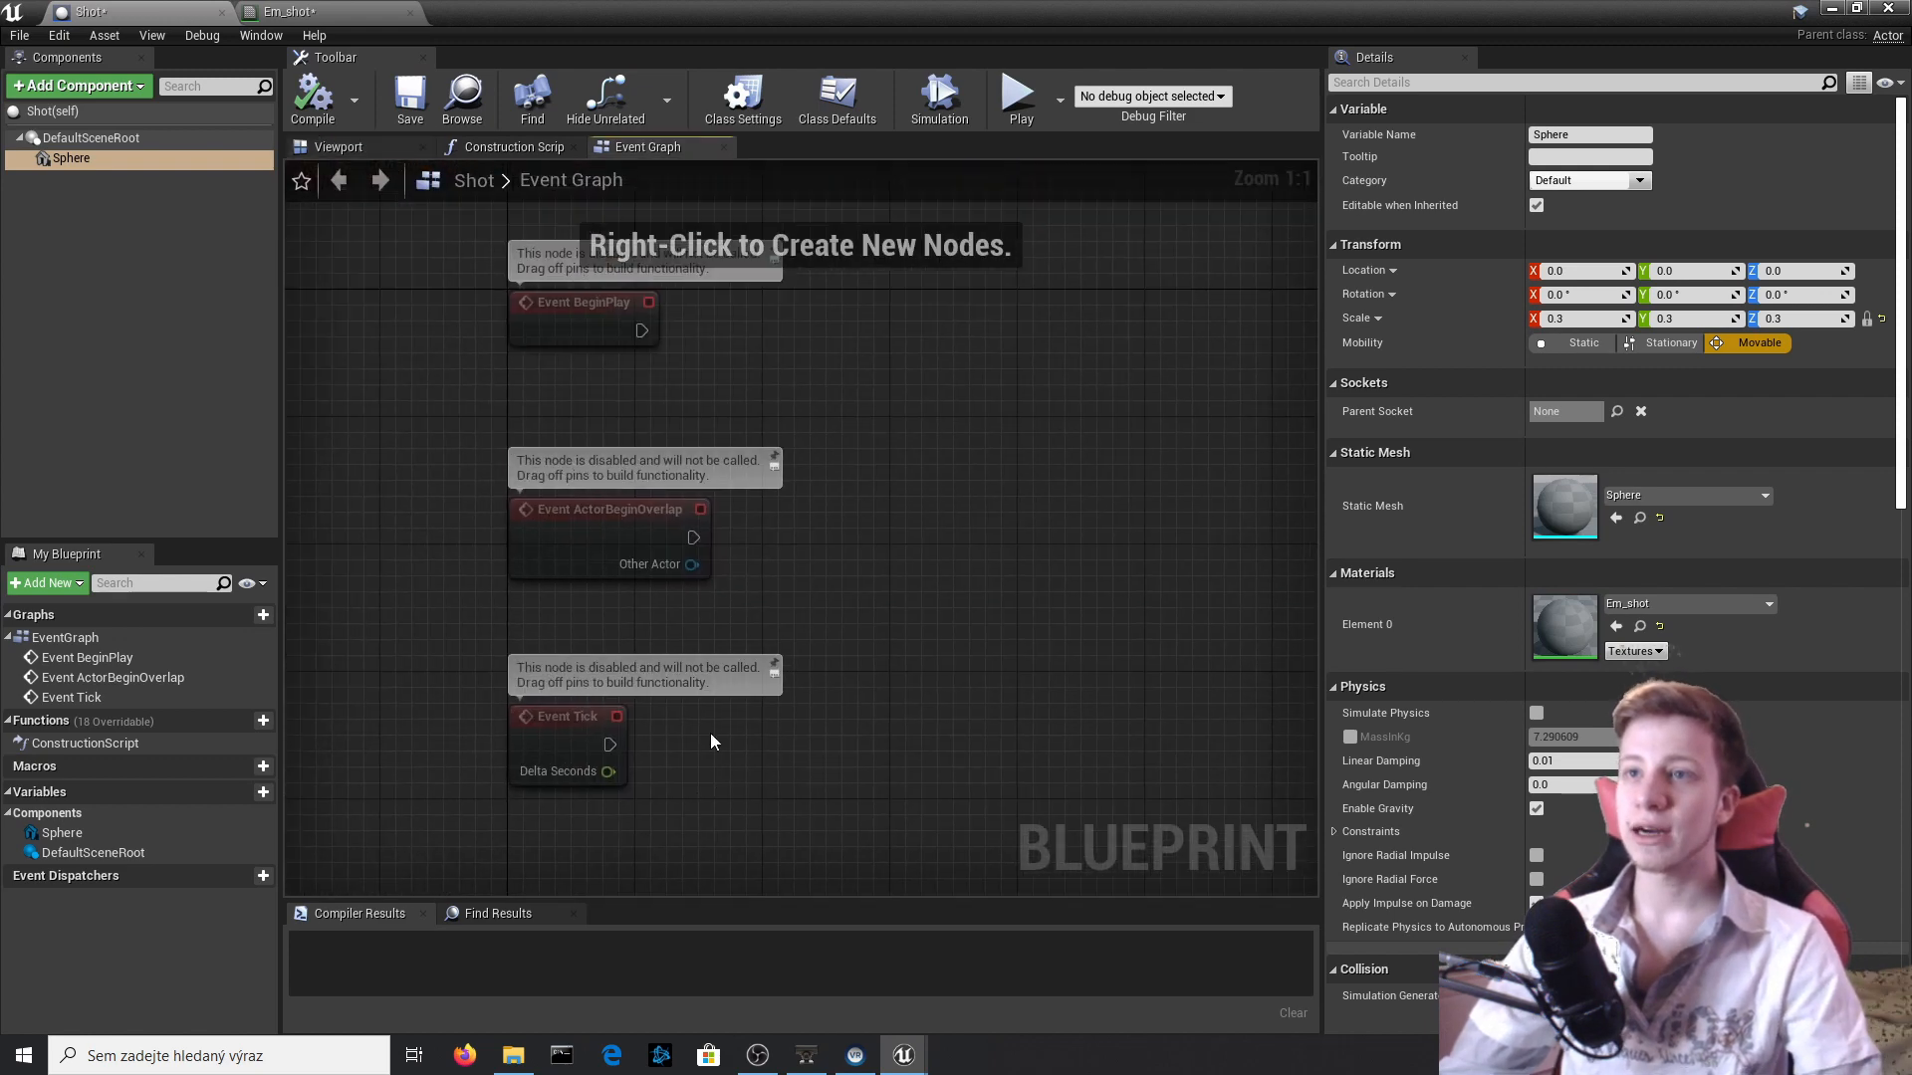
right_click_drag(800, 698, 718, 571)
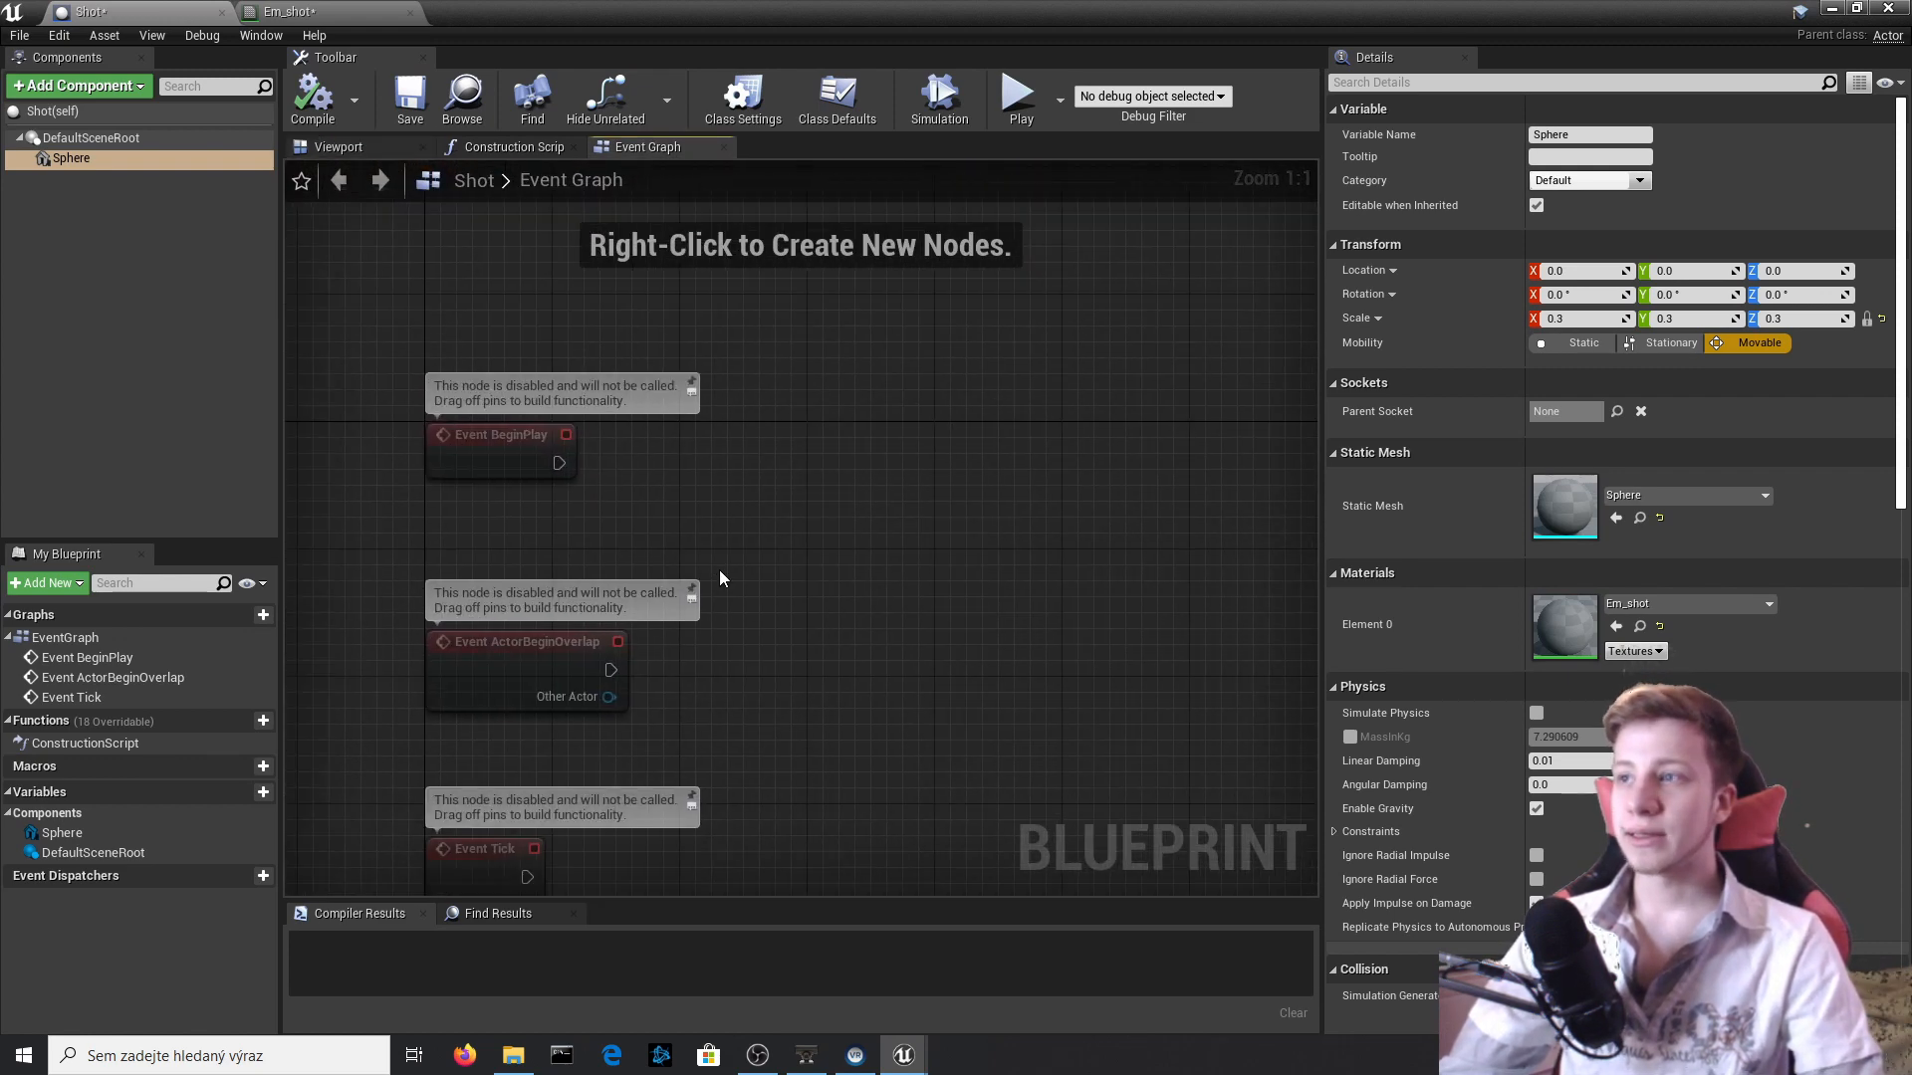
left_click(338, 146)
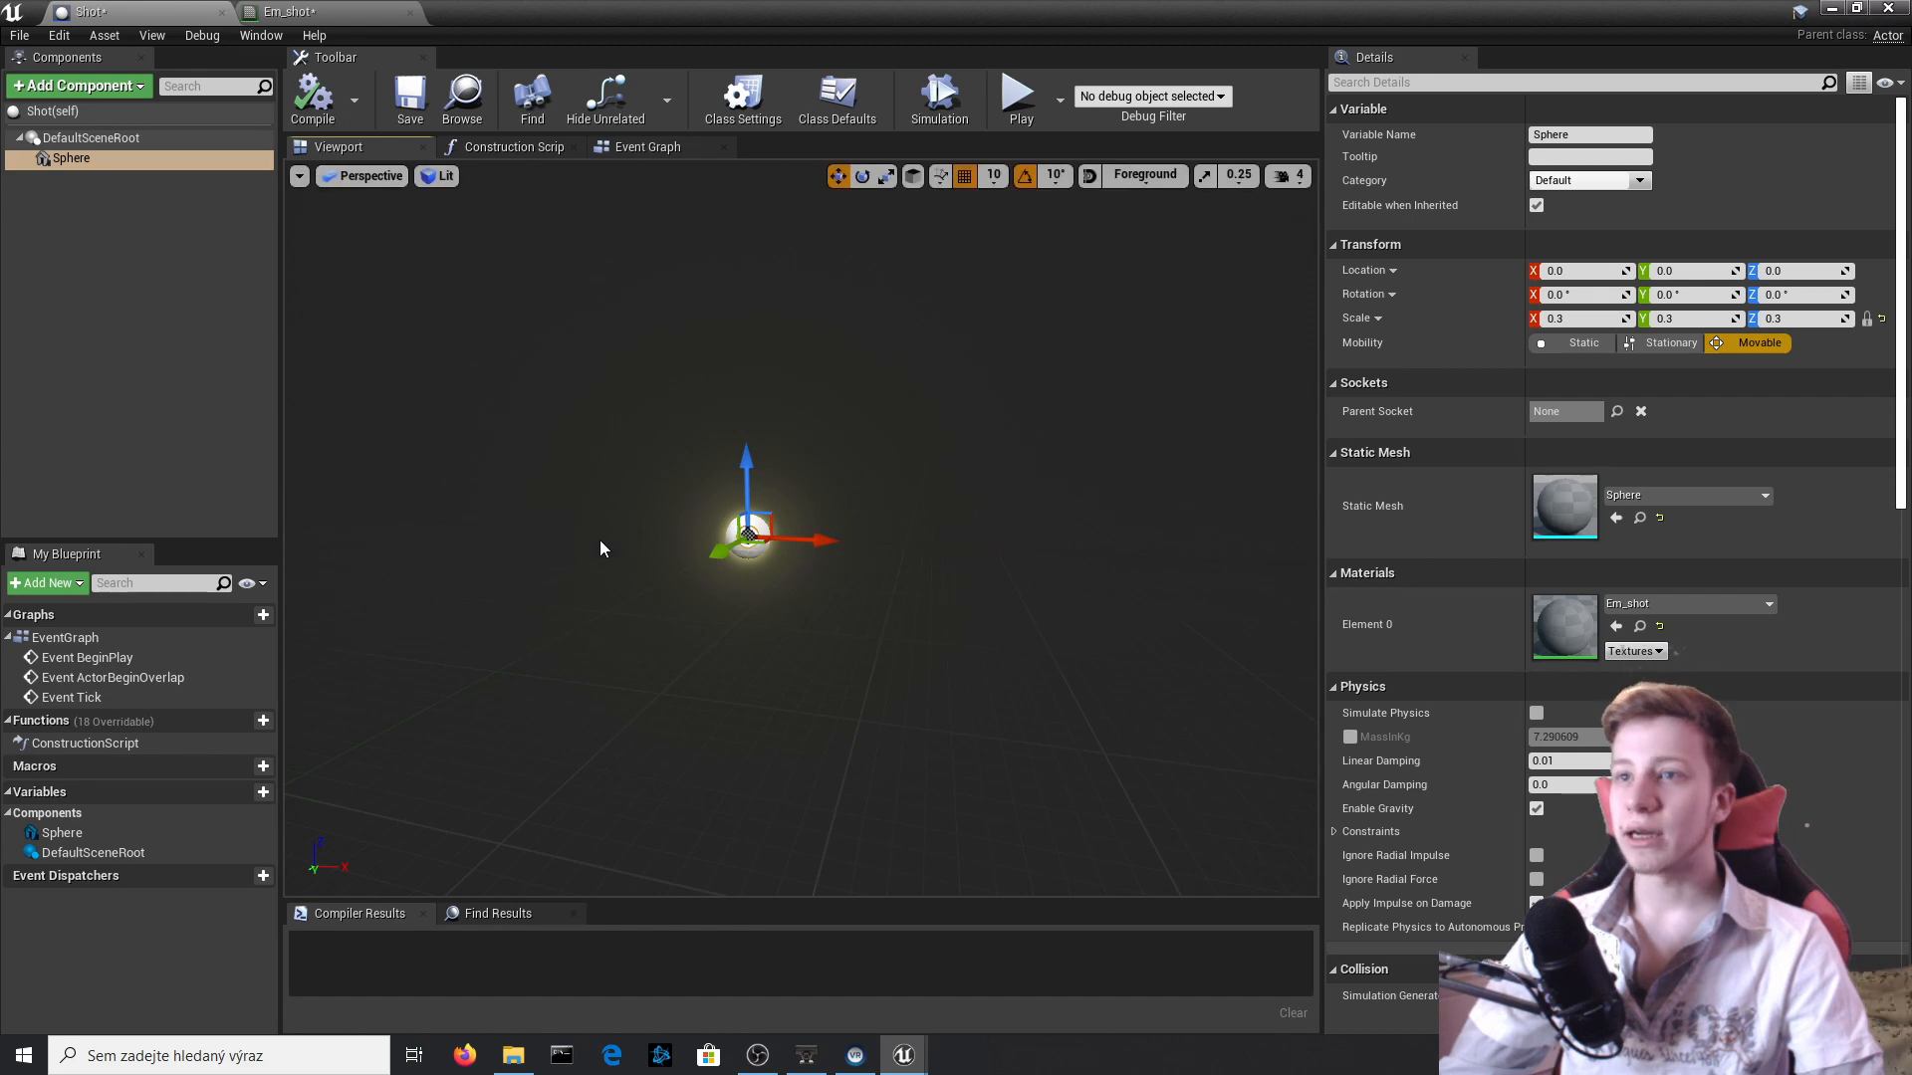
Enable Simulate Physics on the Sphere component, compile the Shot Blueprint and close the editor.
left_click(1536, 712)
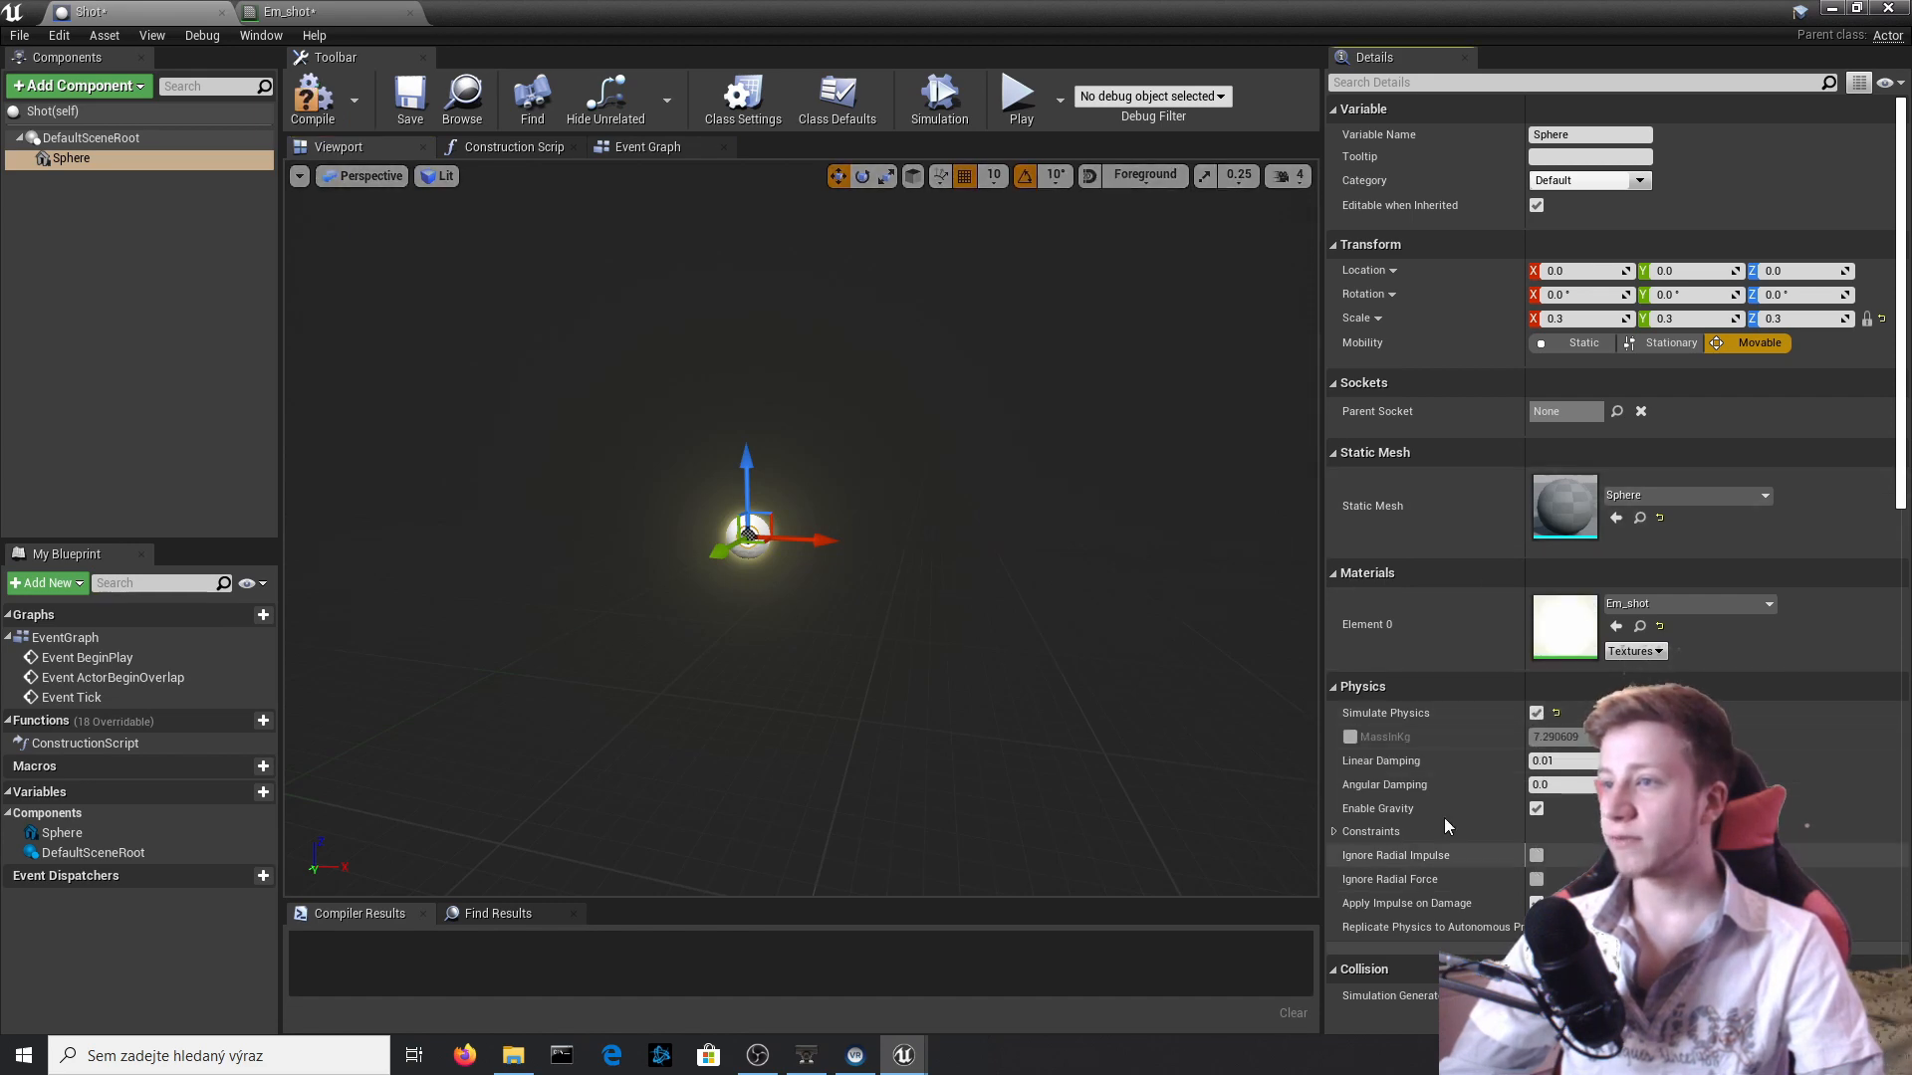
scroll(1501, 769, "down", 3)
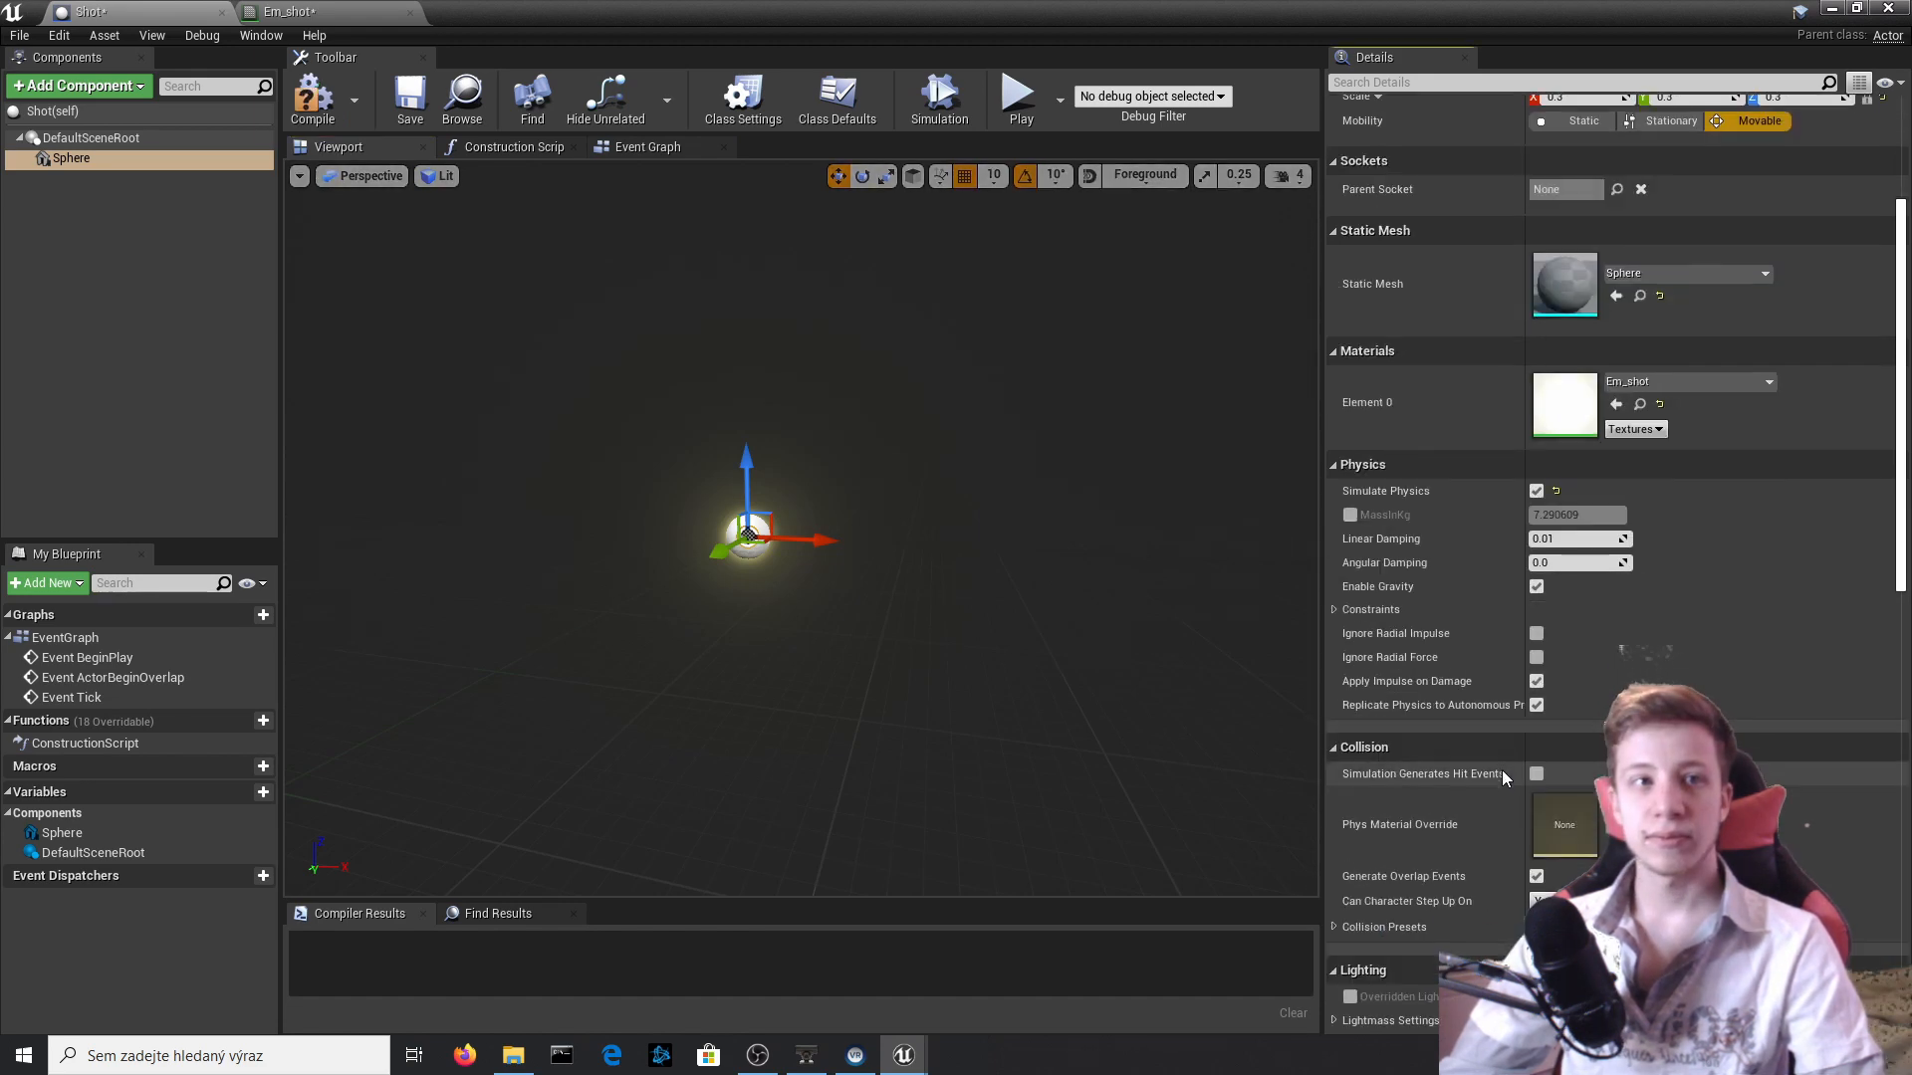
scroll(1503, 582, "down", 2)
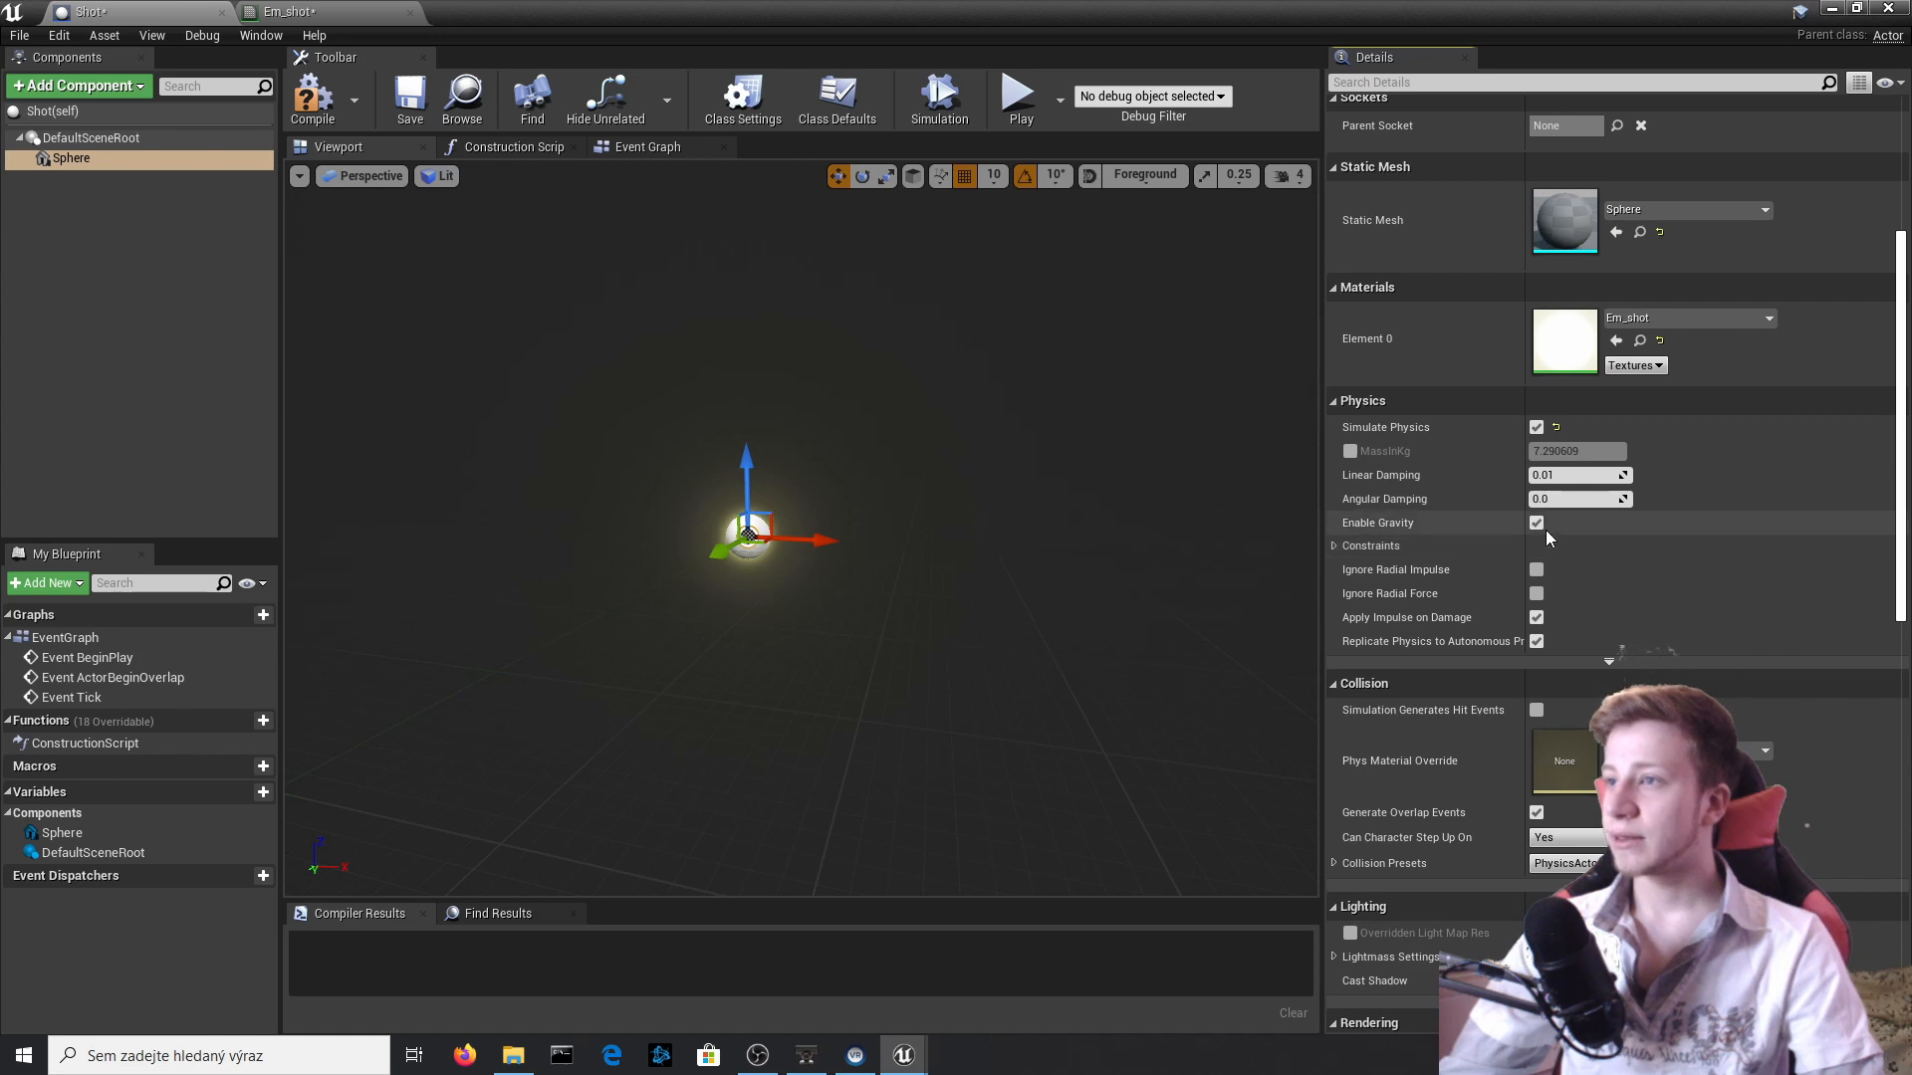
left_click(330, 116)
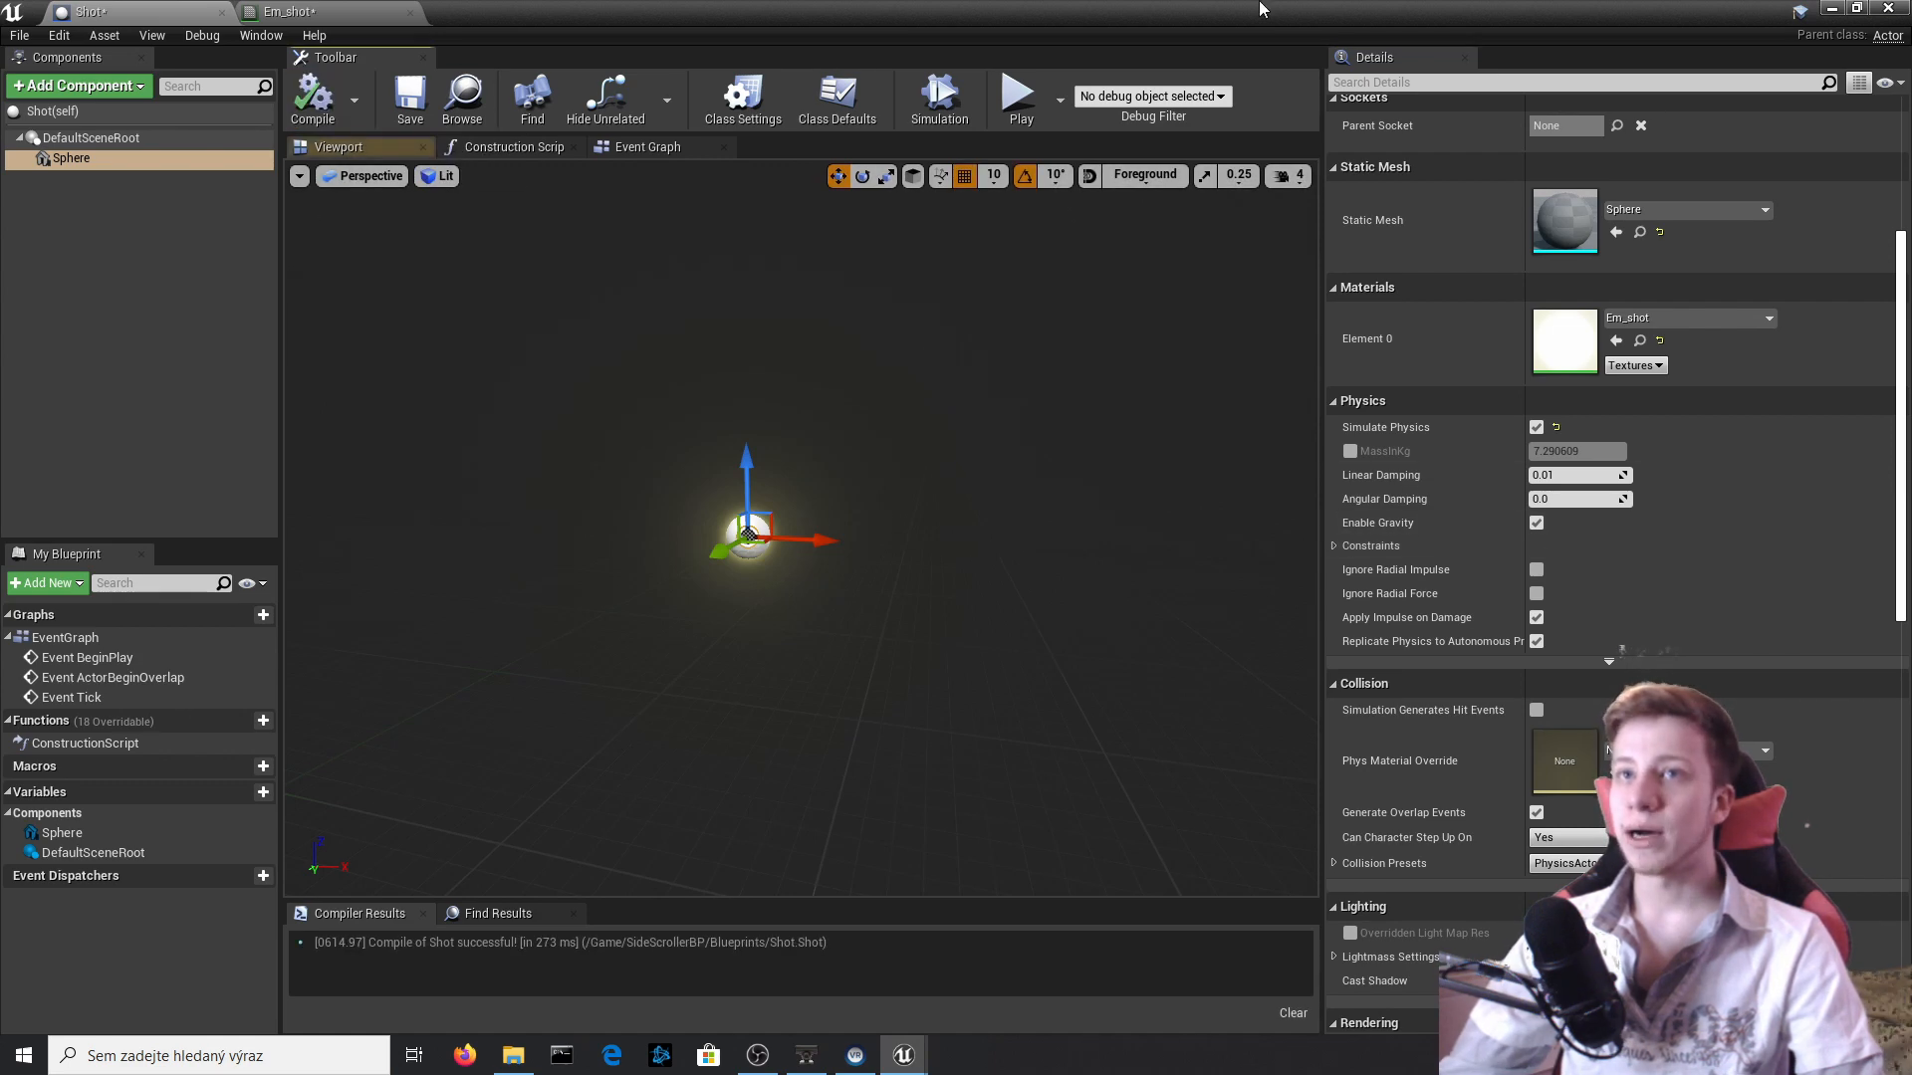
left_click(1887, 8)
left_click(1206, 89)
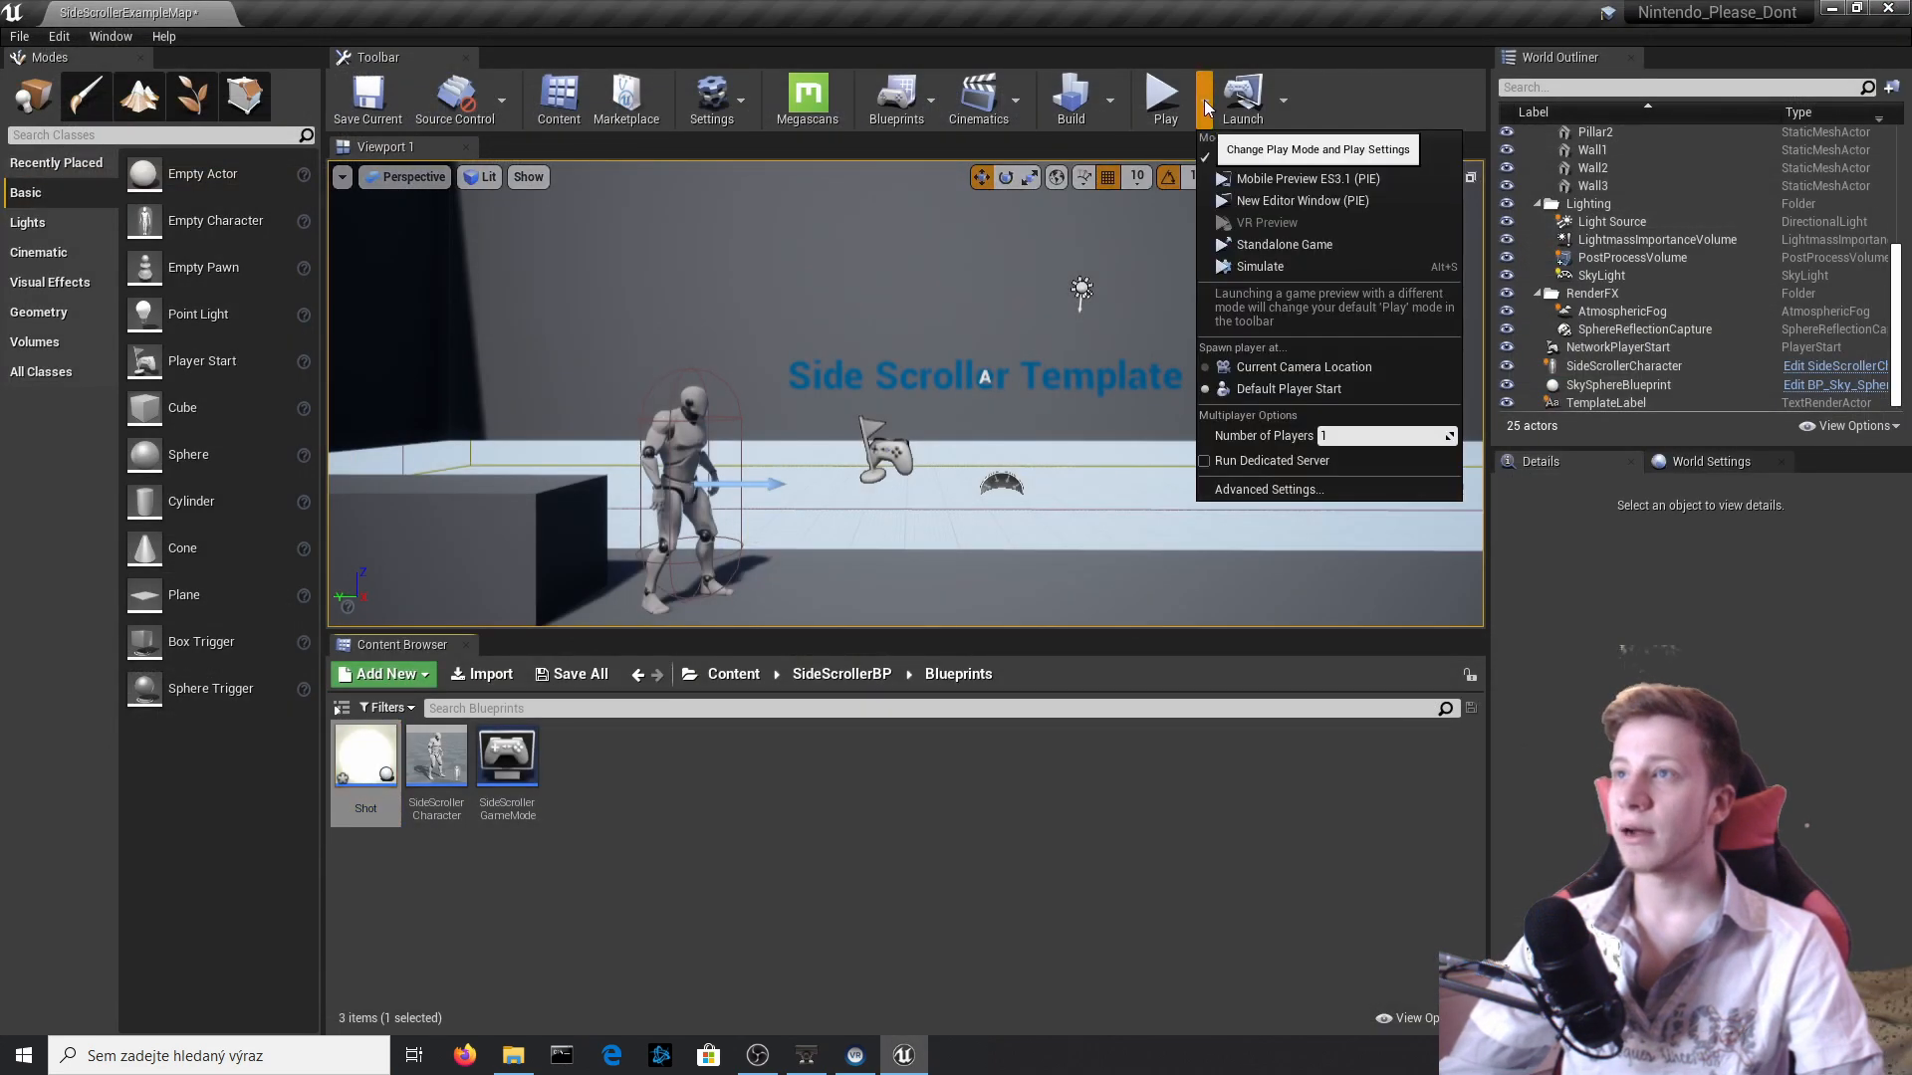
left_click(1362, 272)
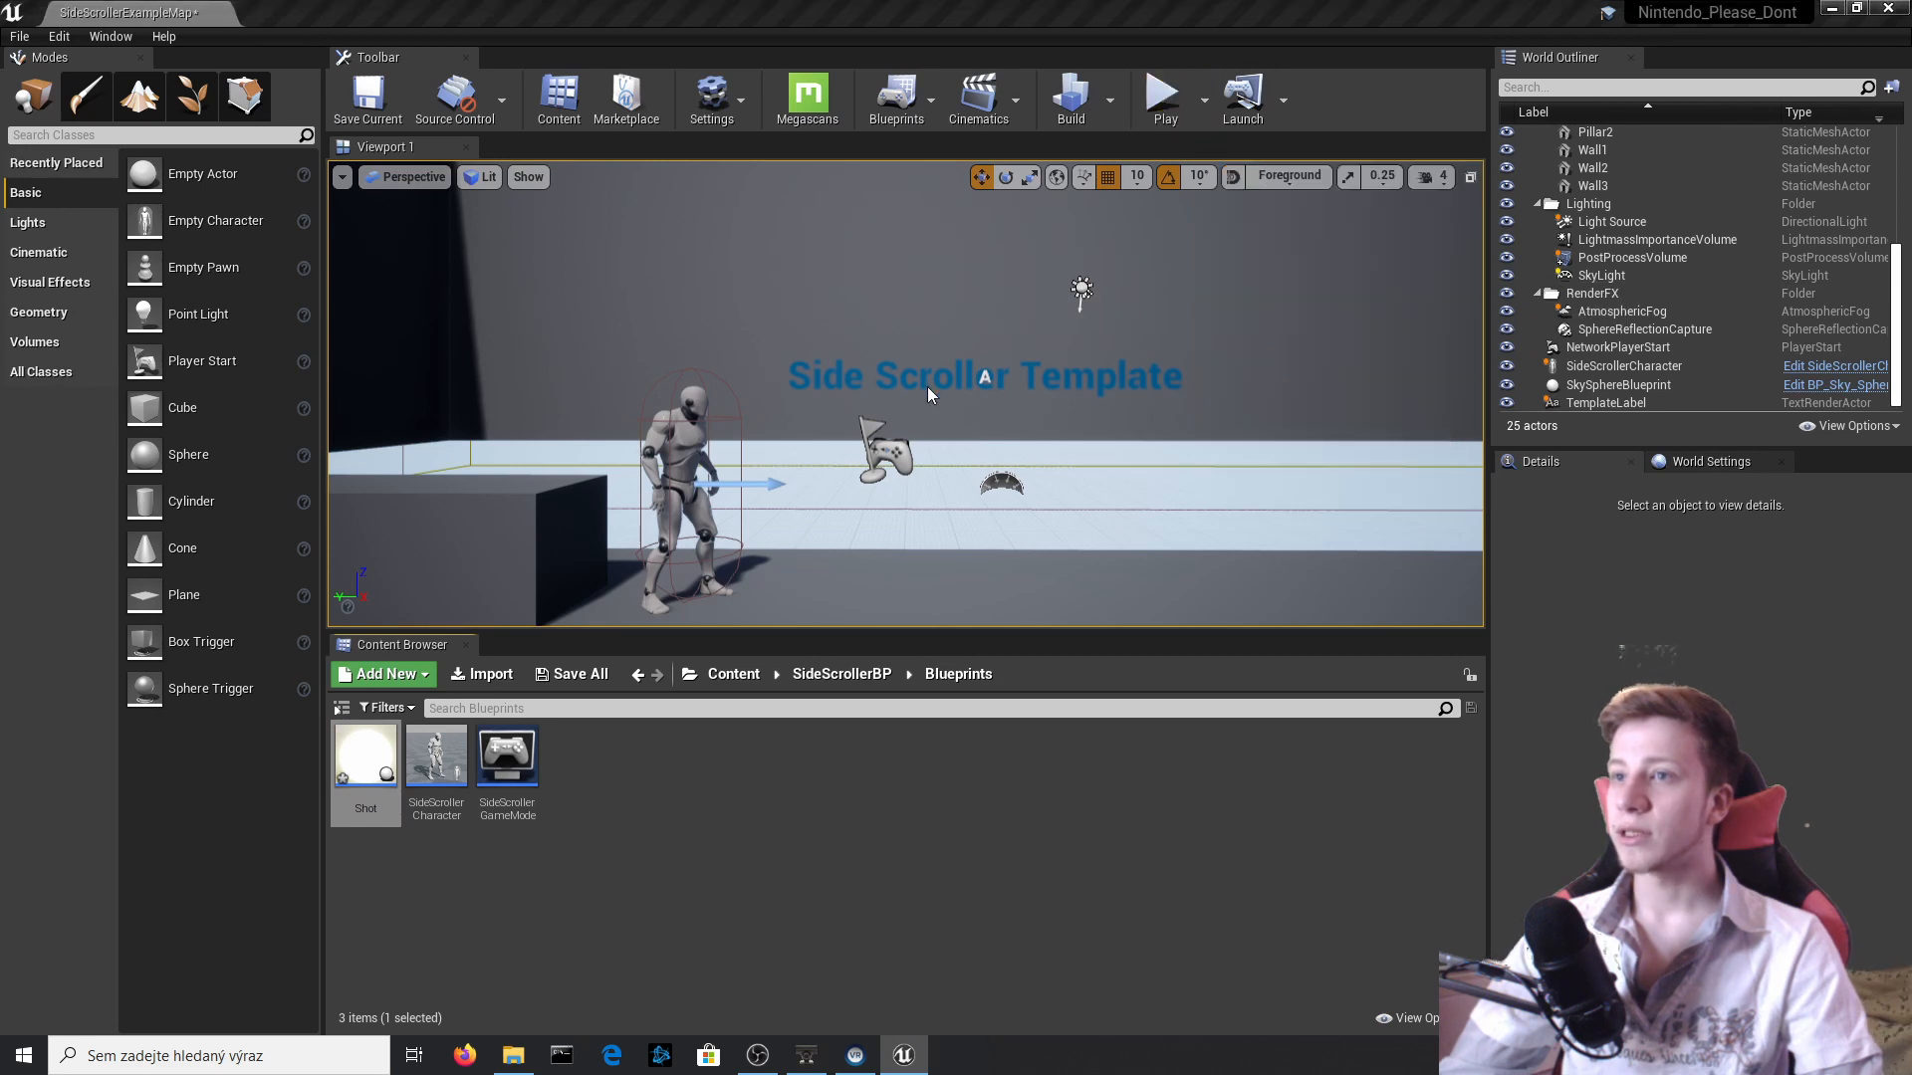
key("Escape")
Place a Shot actor in front of the character at X 1220, Y 80, Z 250 and simulate the level to examine its physics.
left_click_drag(378, 754, 995, 468)
left_click_drag(980, 366, 983, 267)
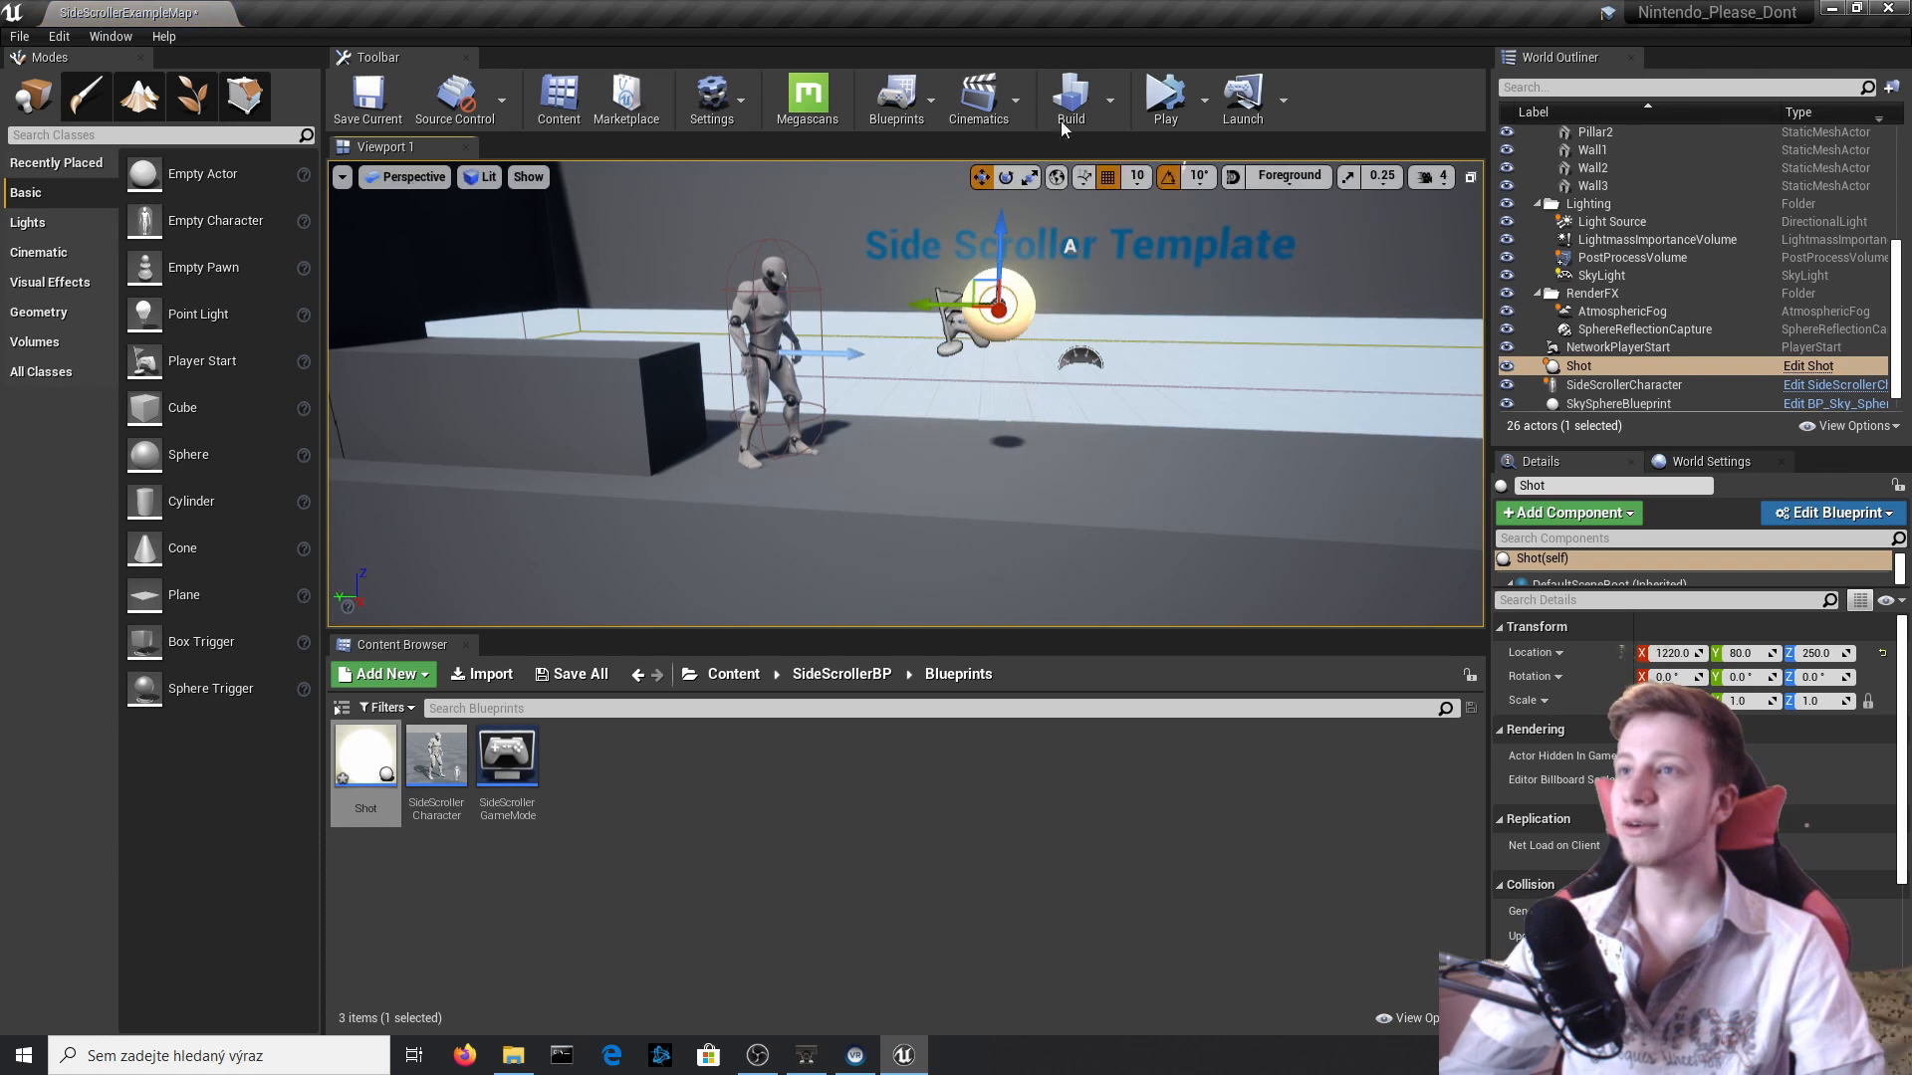
left_click(1202, 101)
left_click(1180, 112)
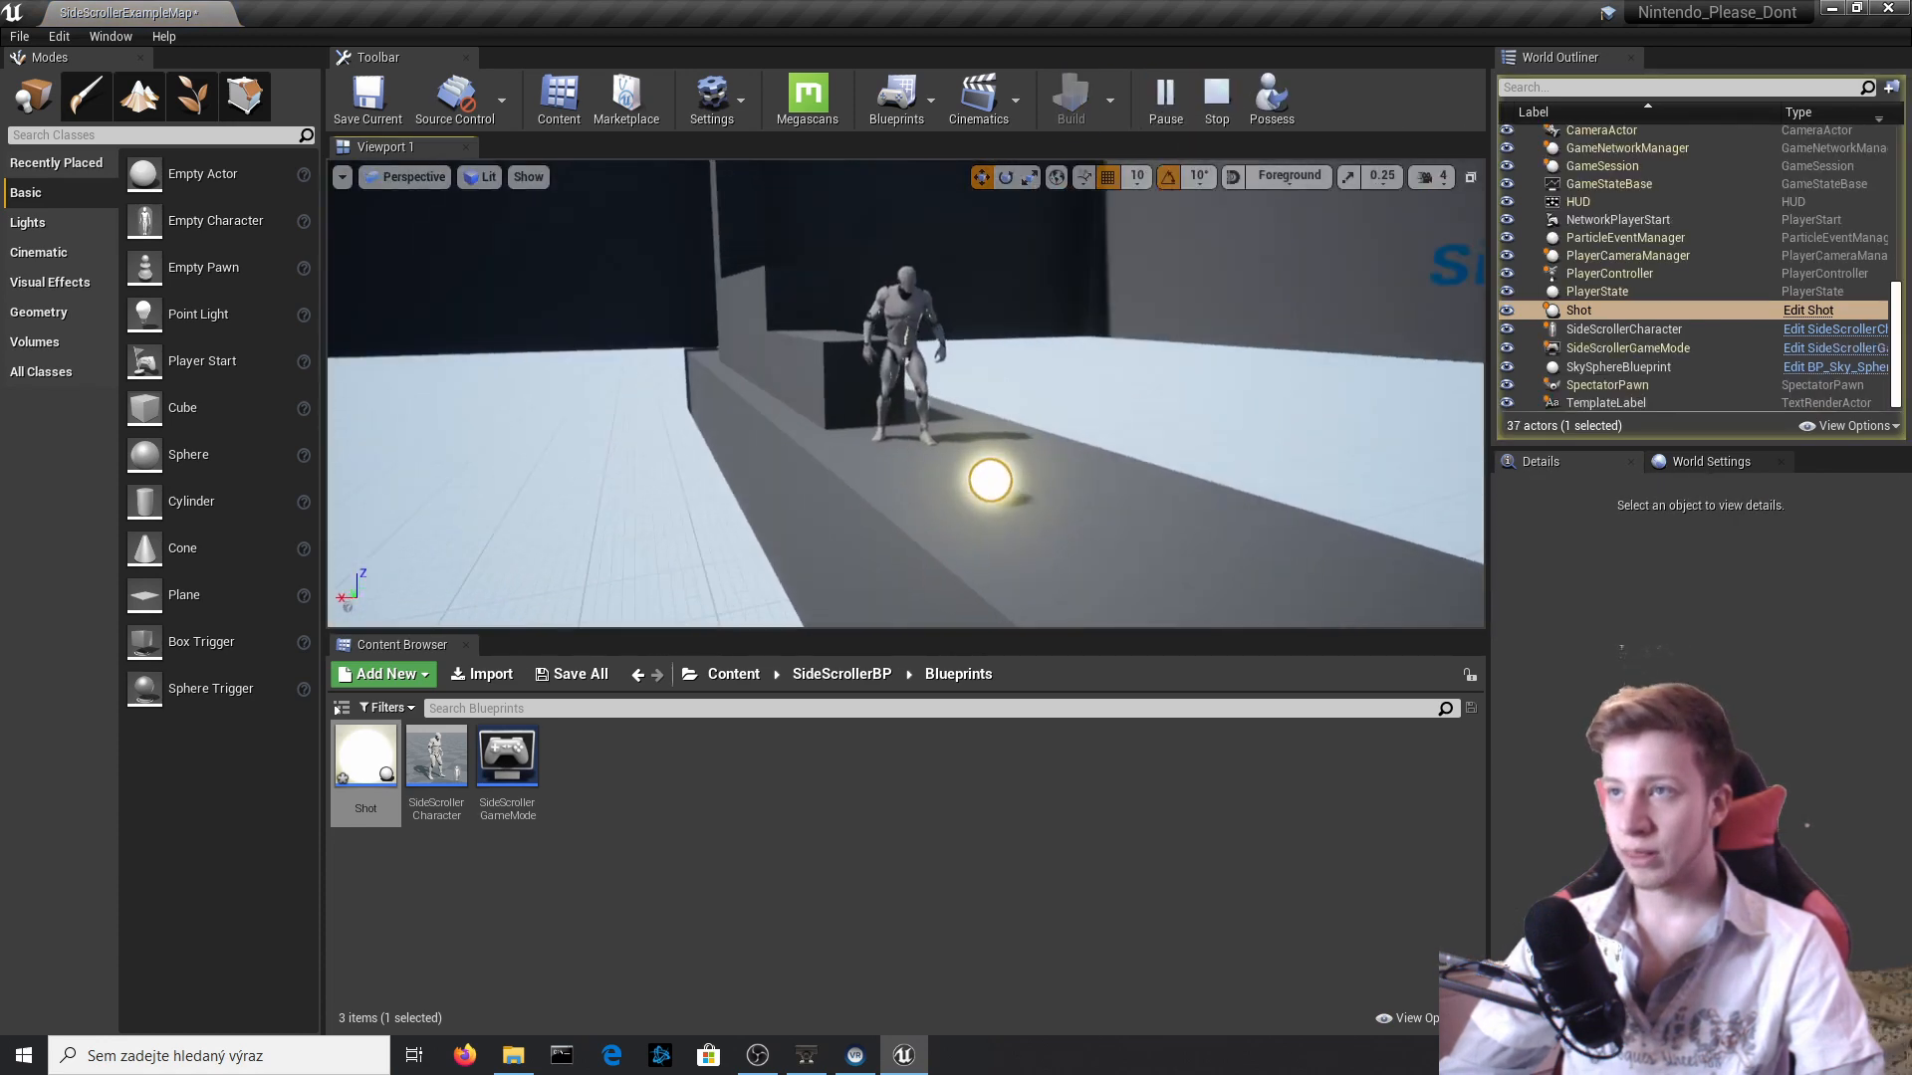
right_click_drag(906, 393, 1224, 403)
right_click_drag(1024, 290, 866, 283)
left_click(1004, 275)
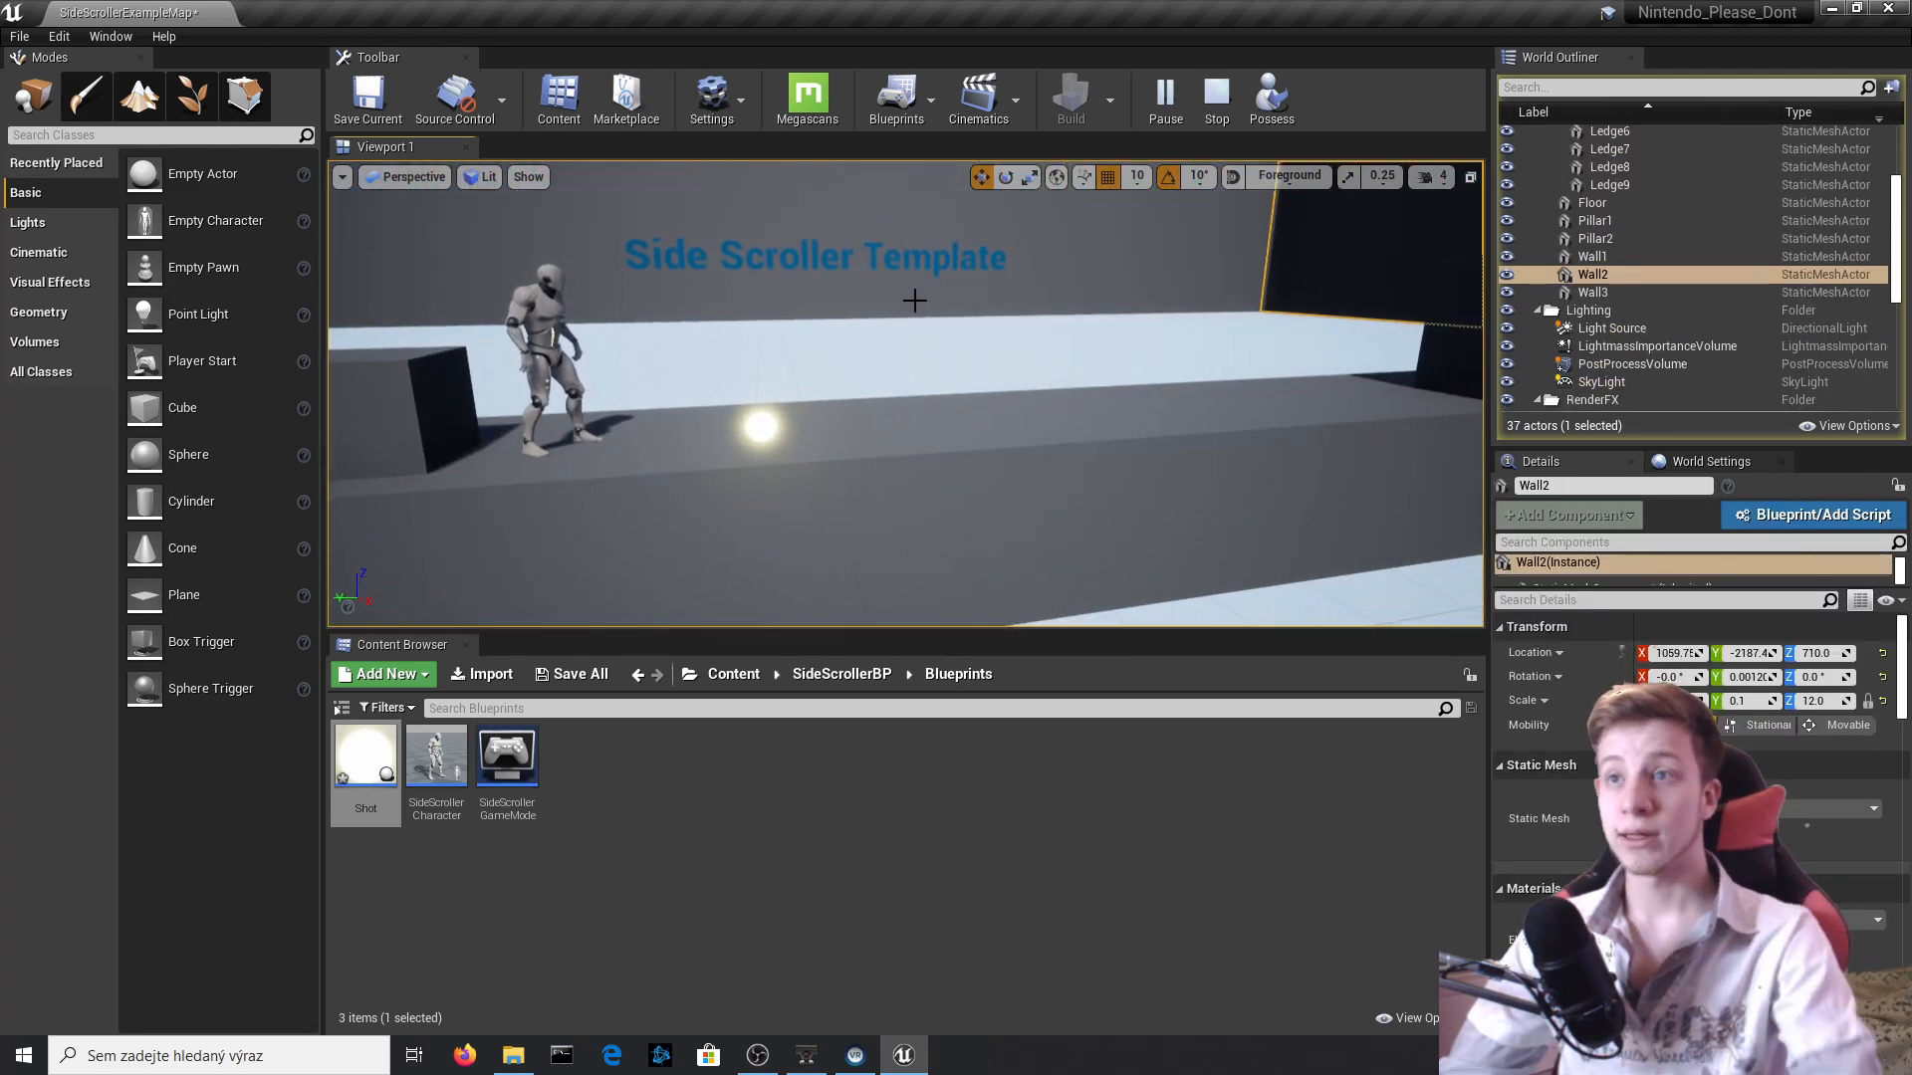
Stop the simulation and open the Materials folder inside SideScrollerBP.
key("Escape")
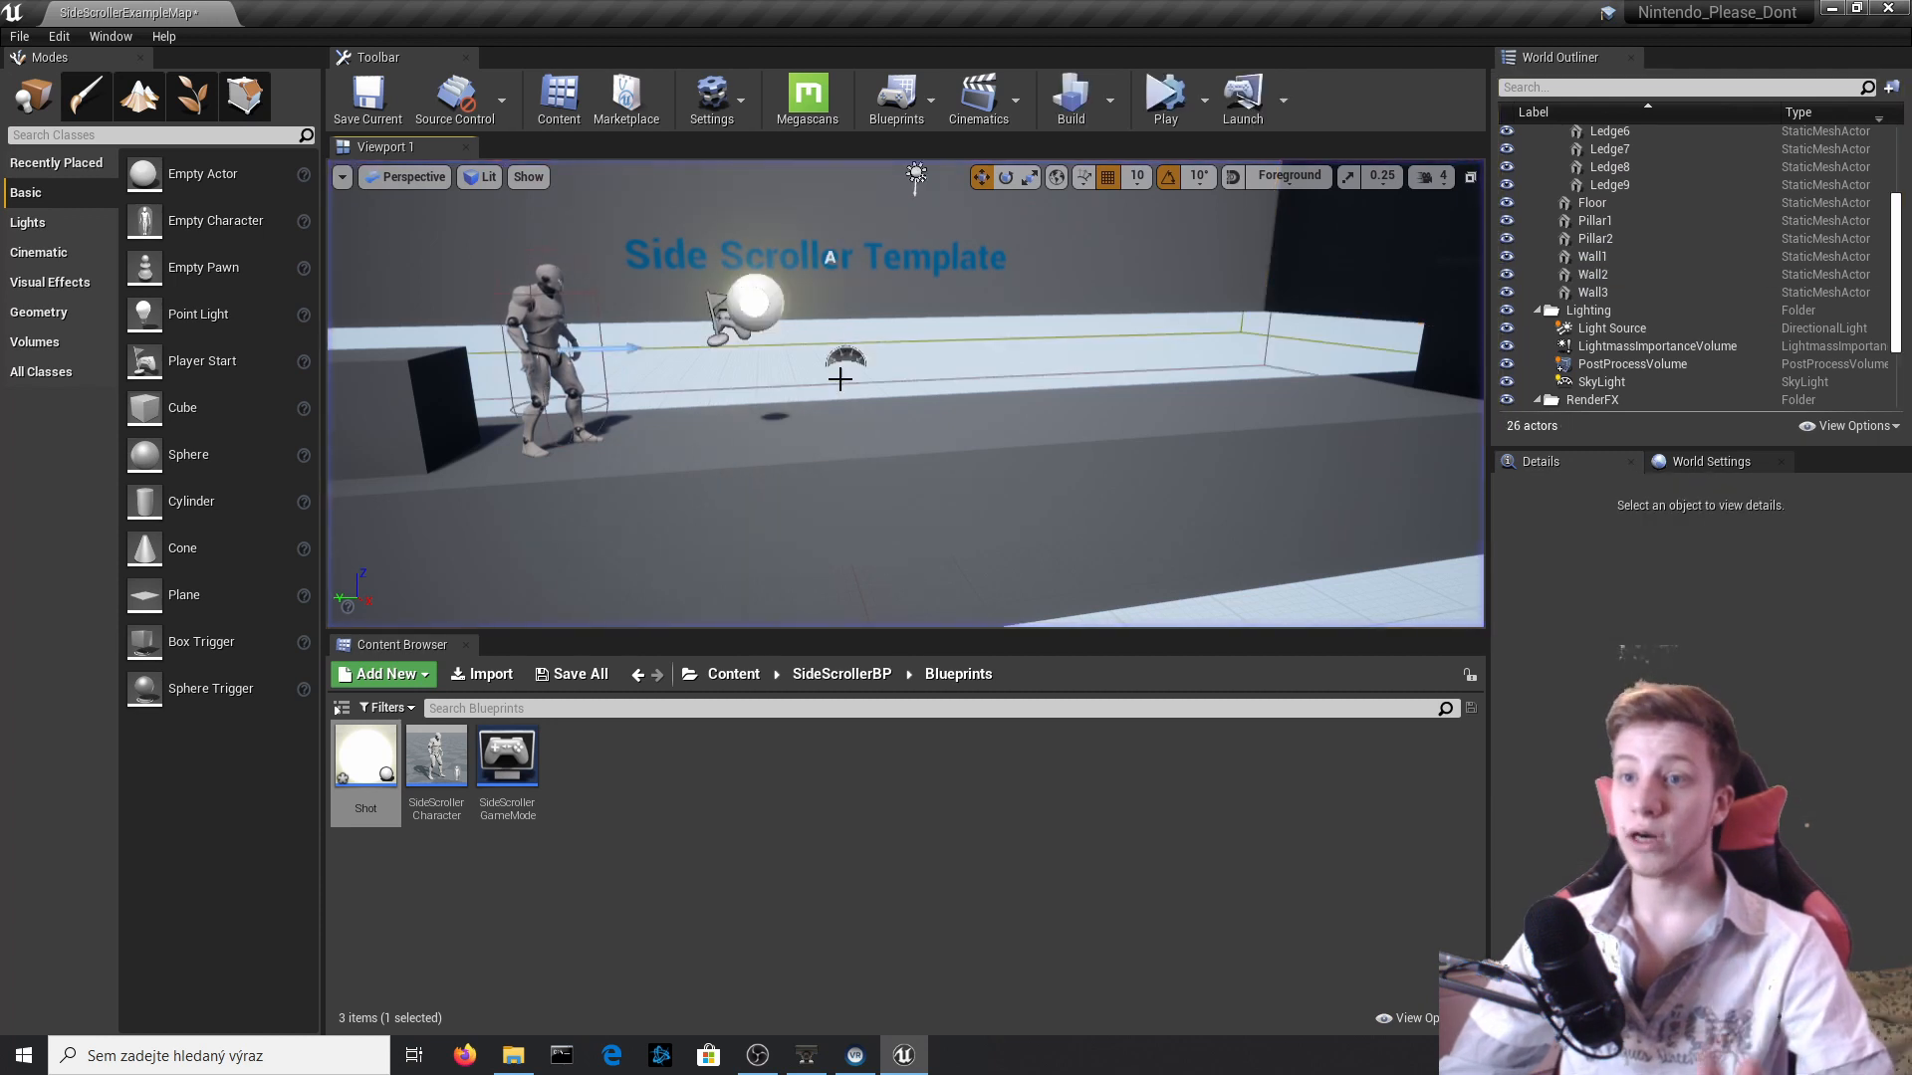
left_click(844, 677)
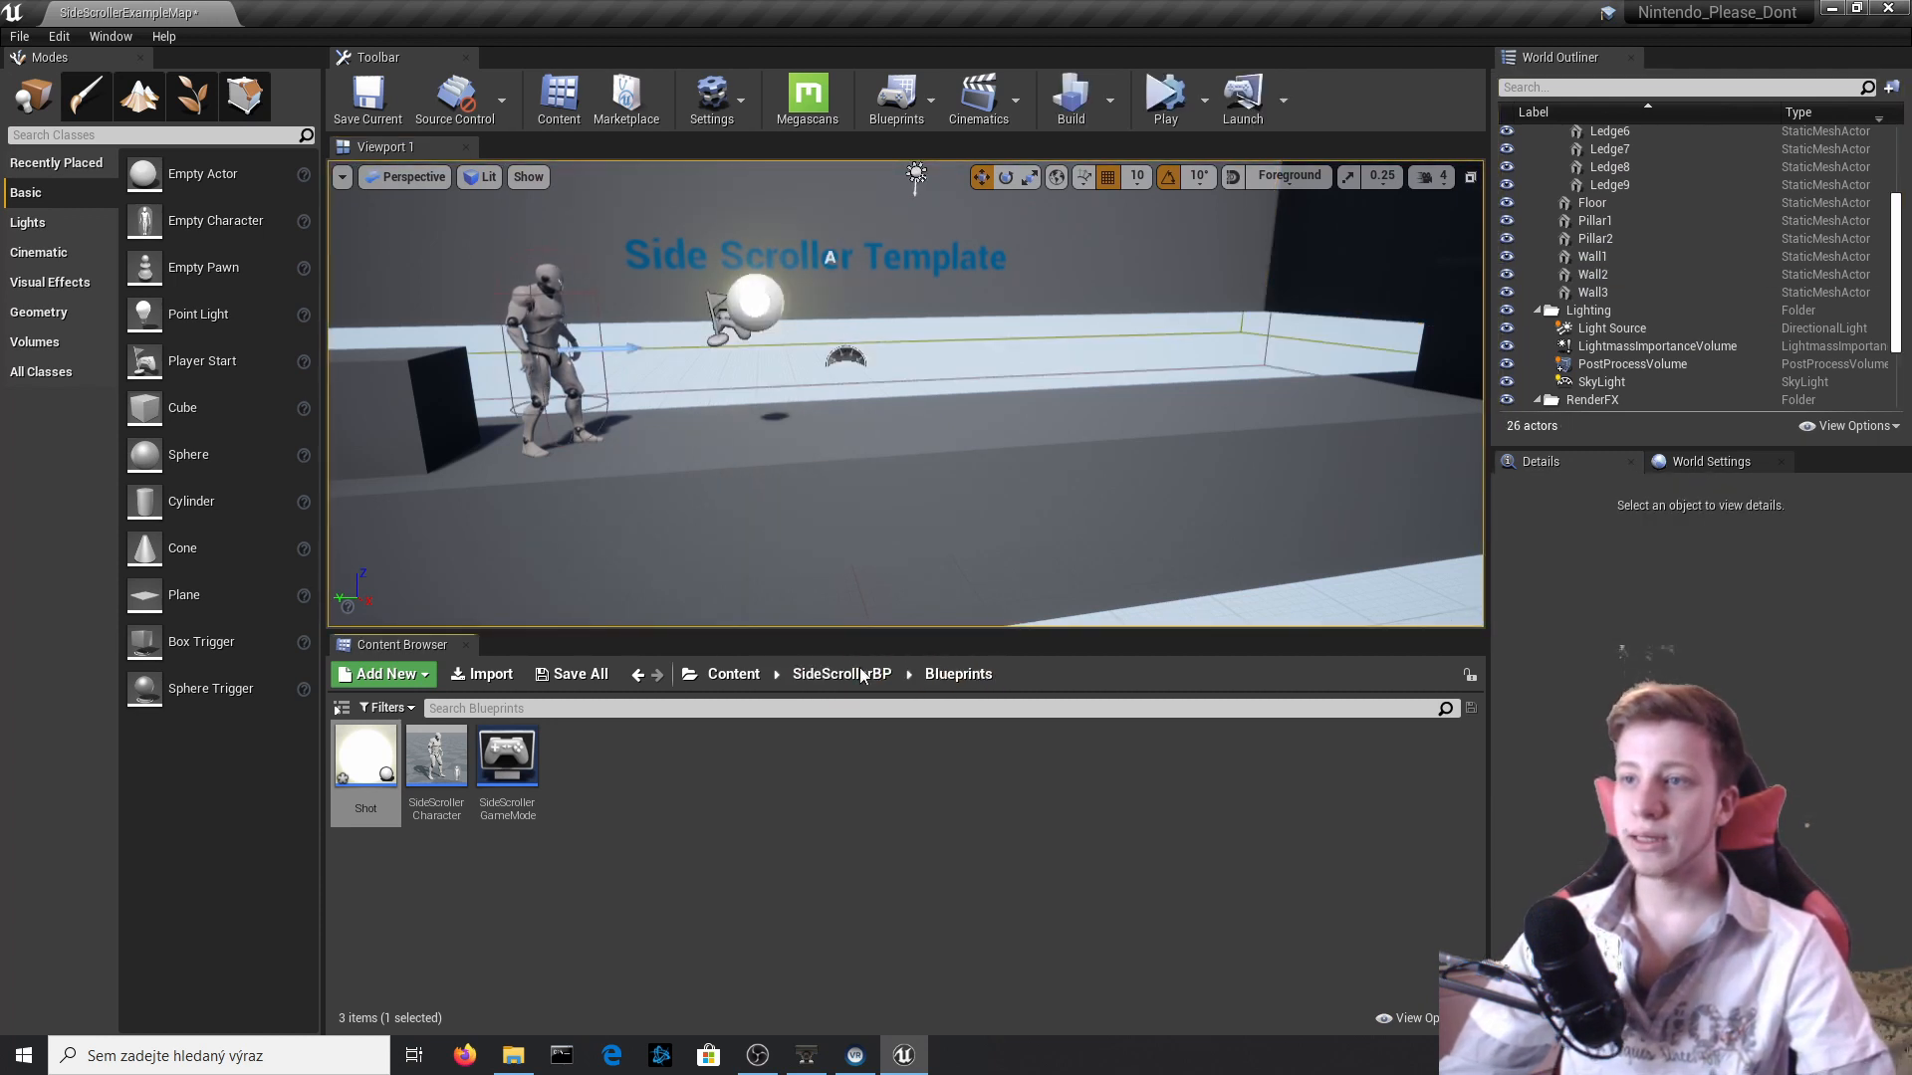
double_click(577, 761)
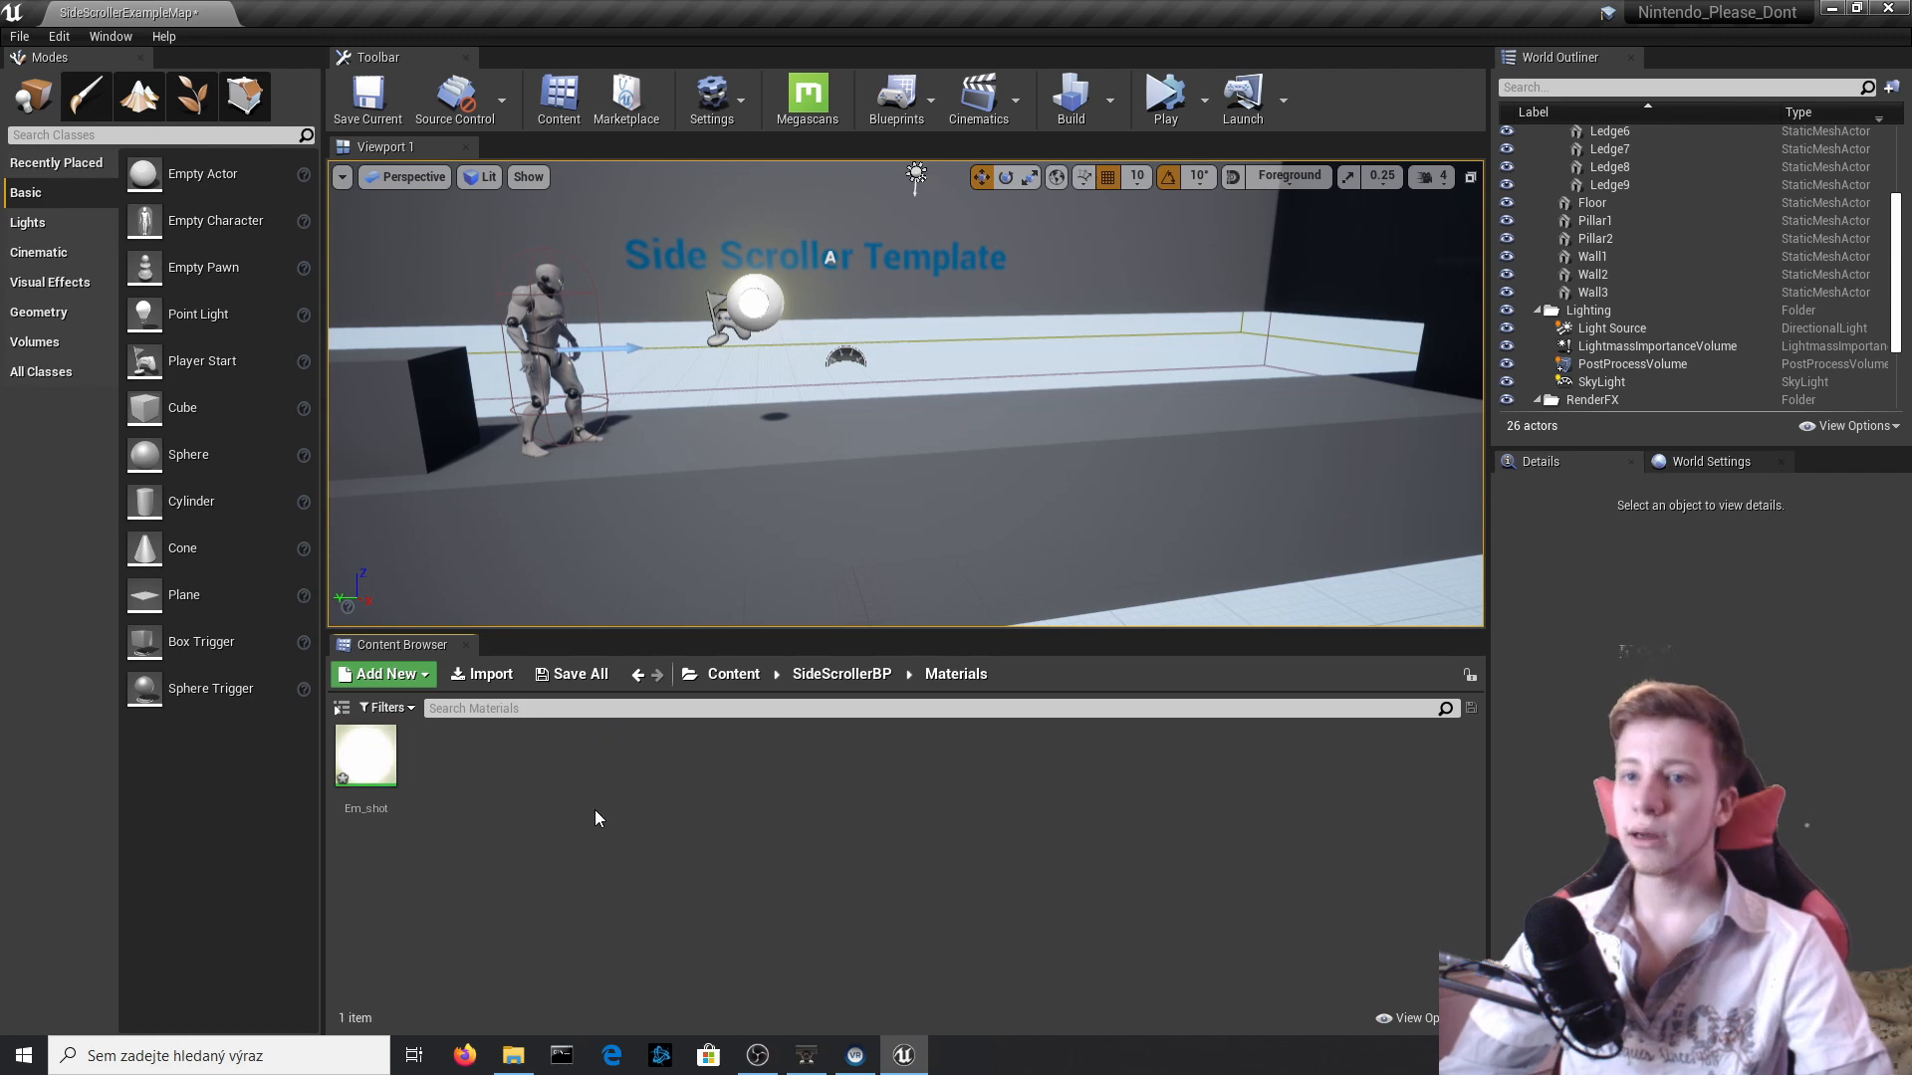
Create a Physical Material of class PhysicalMaterial in the Materials folder and name it Bouncing_Mat.
right_click(589, 805)
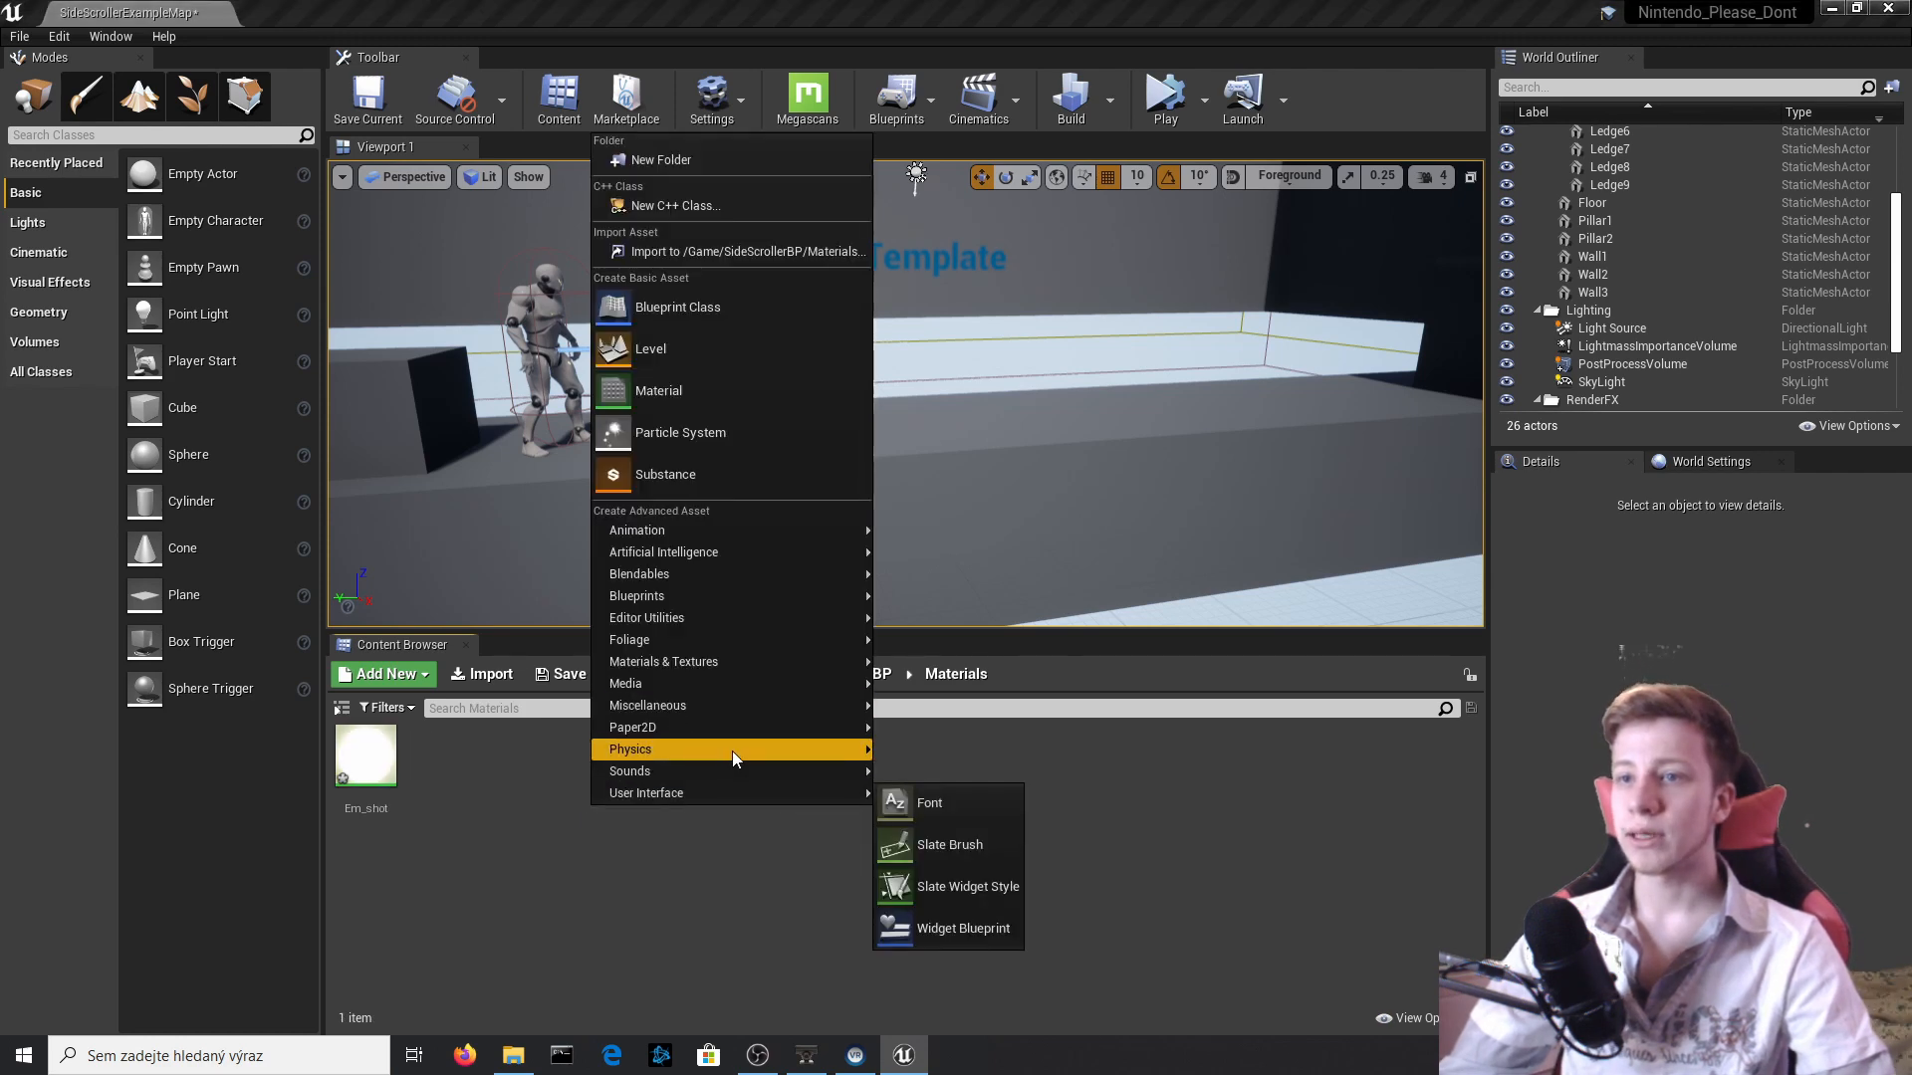
right_click(434, 779)
mouse_move(620, 722)
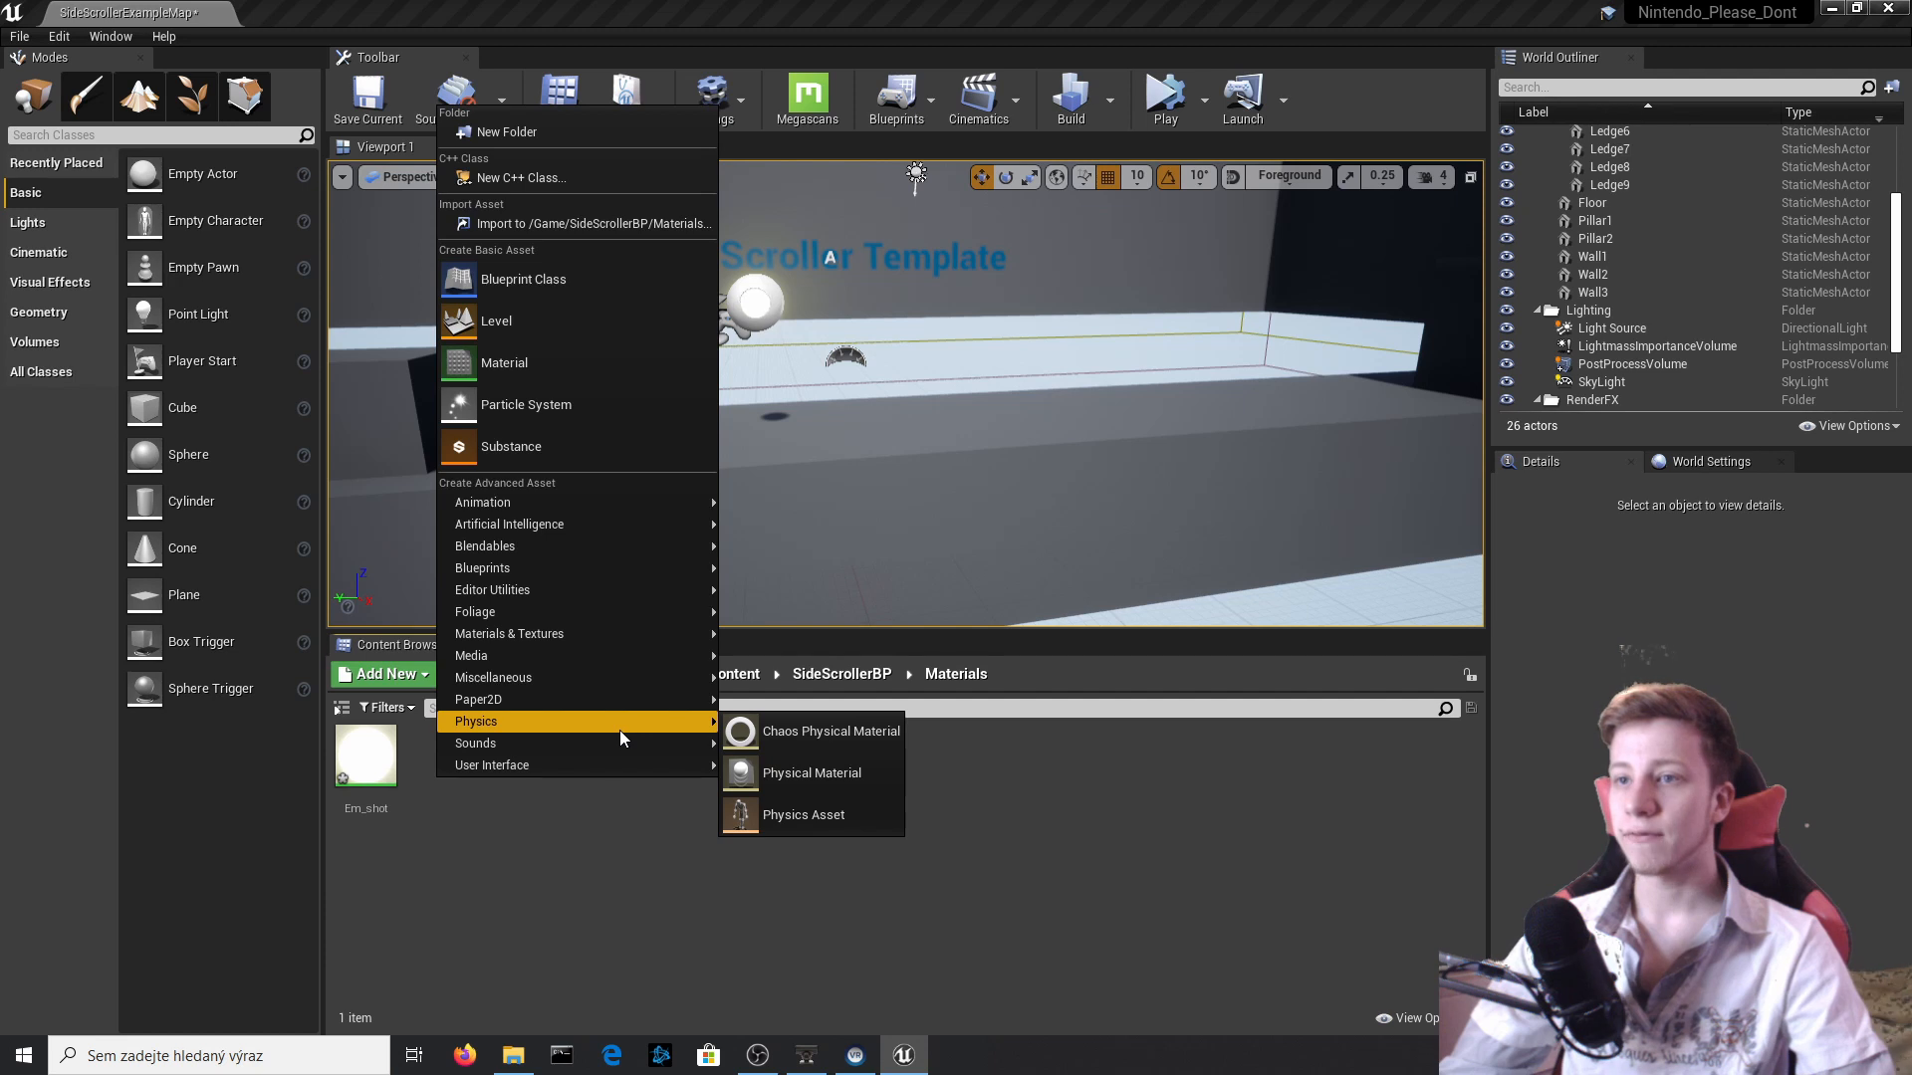
left_click(834, 776)
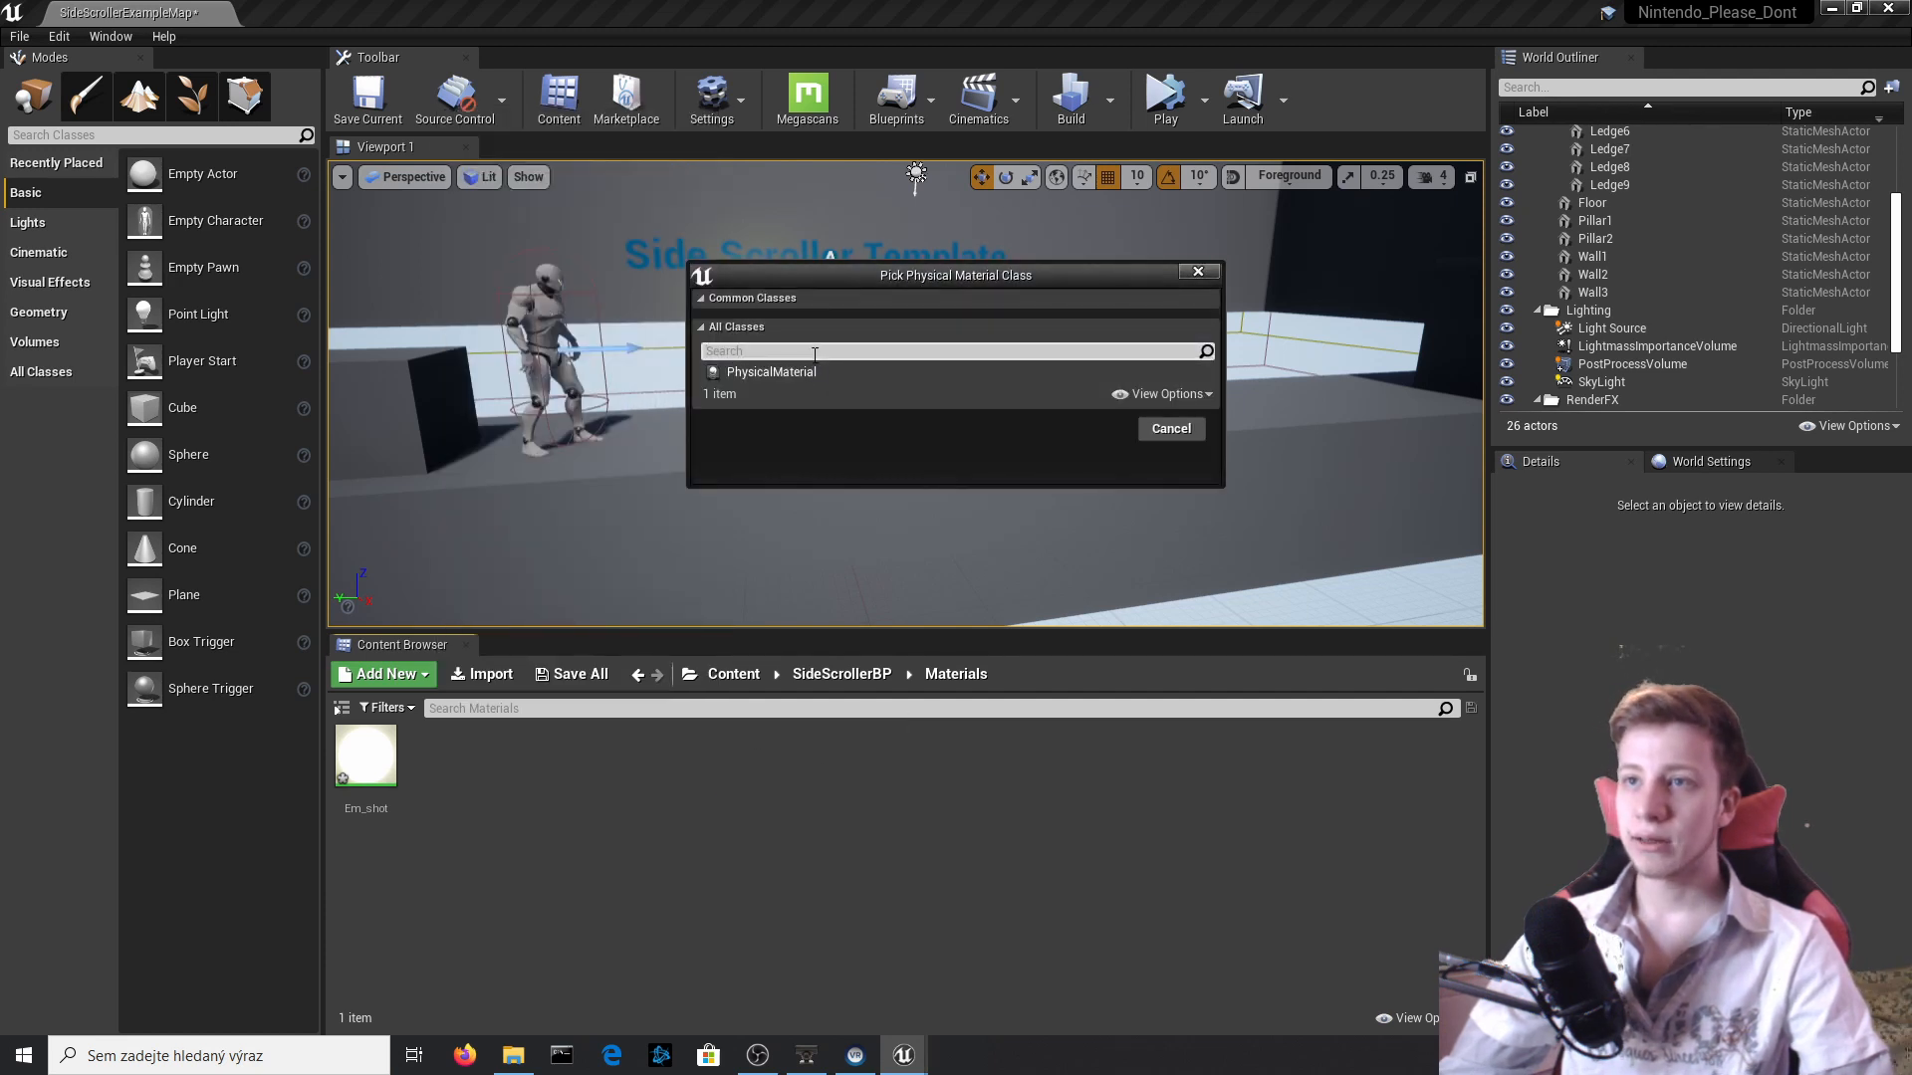
left_click(844, 371)
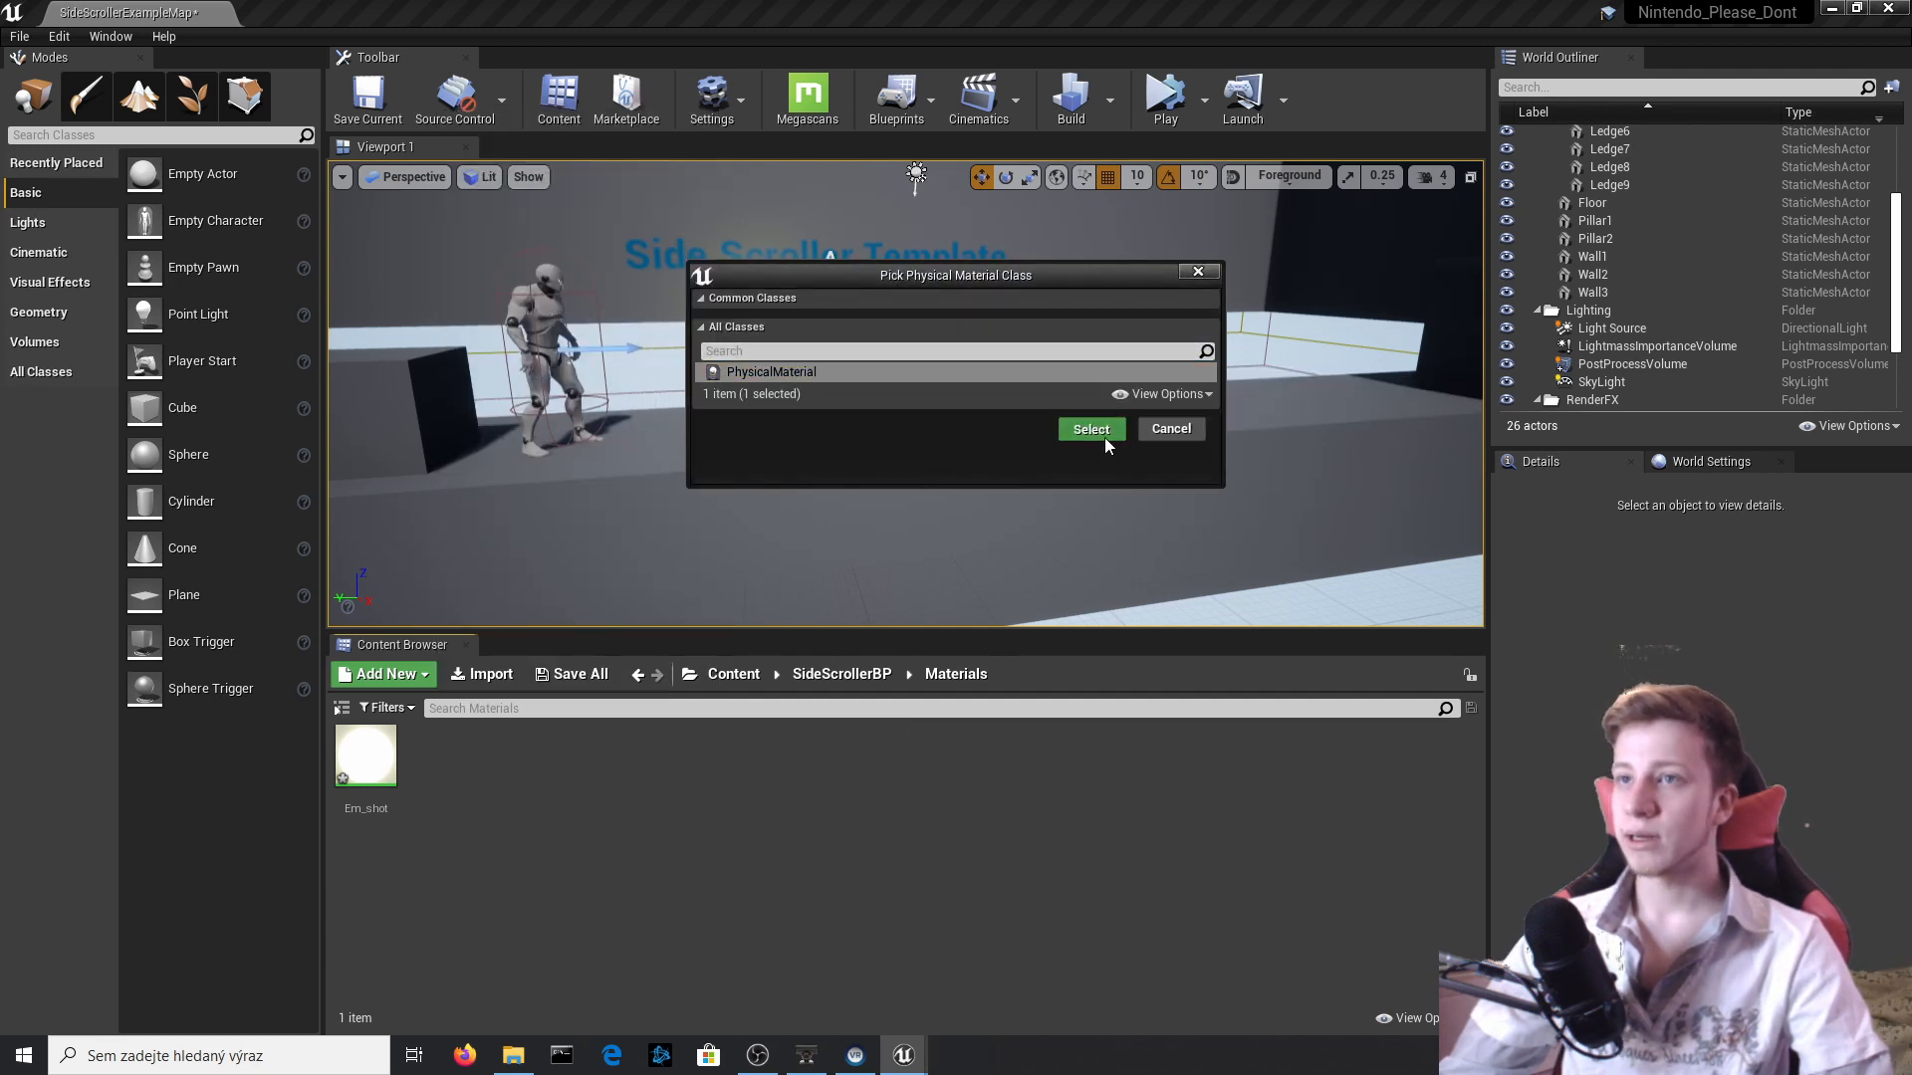
left_click(1101, 435)
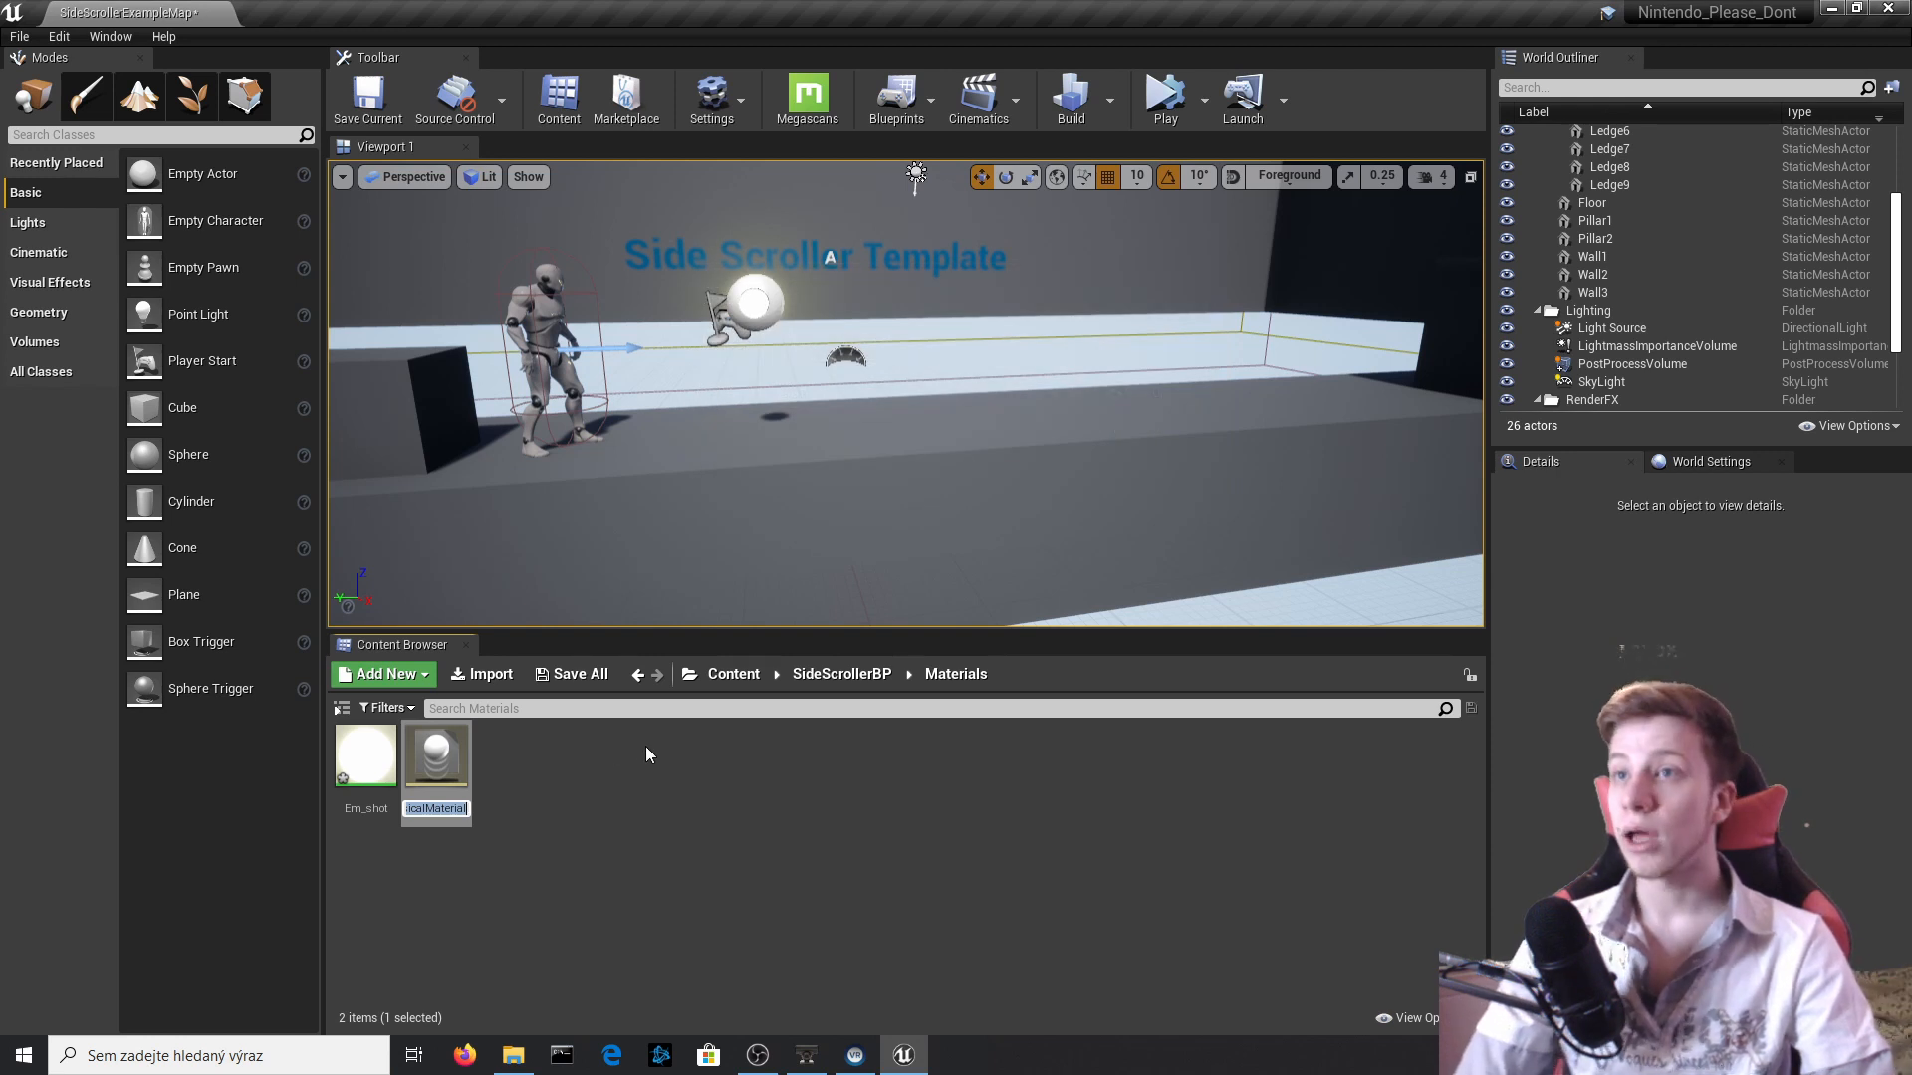
type("Bouncin")
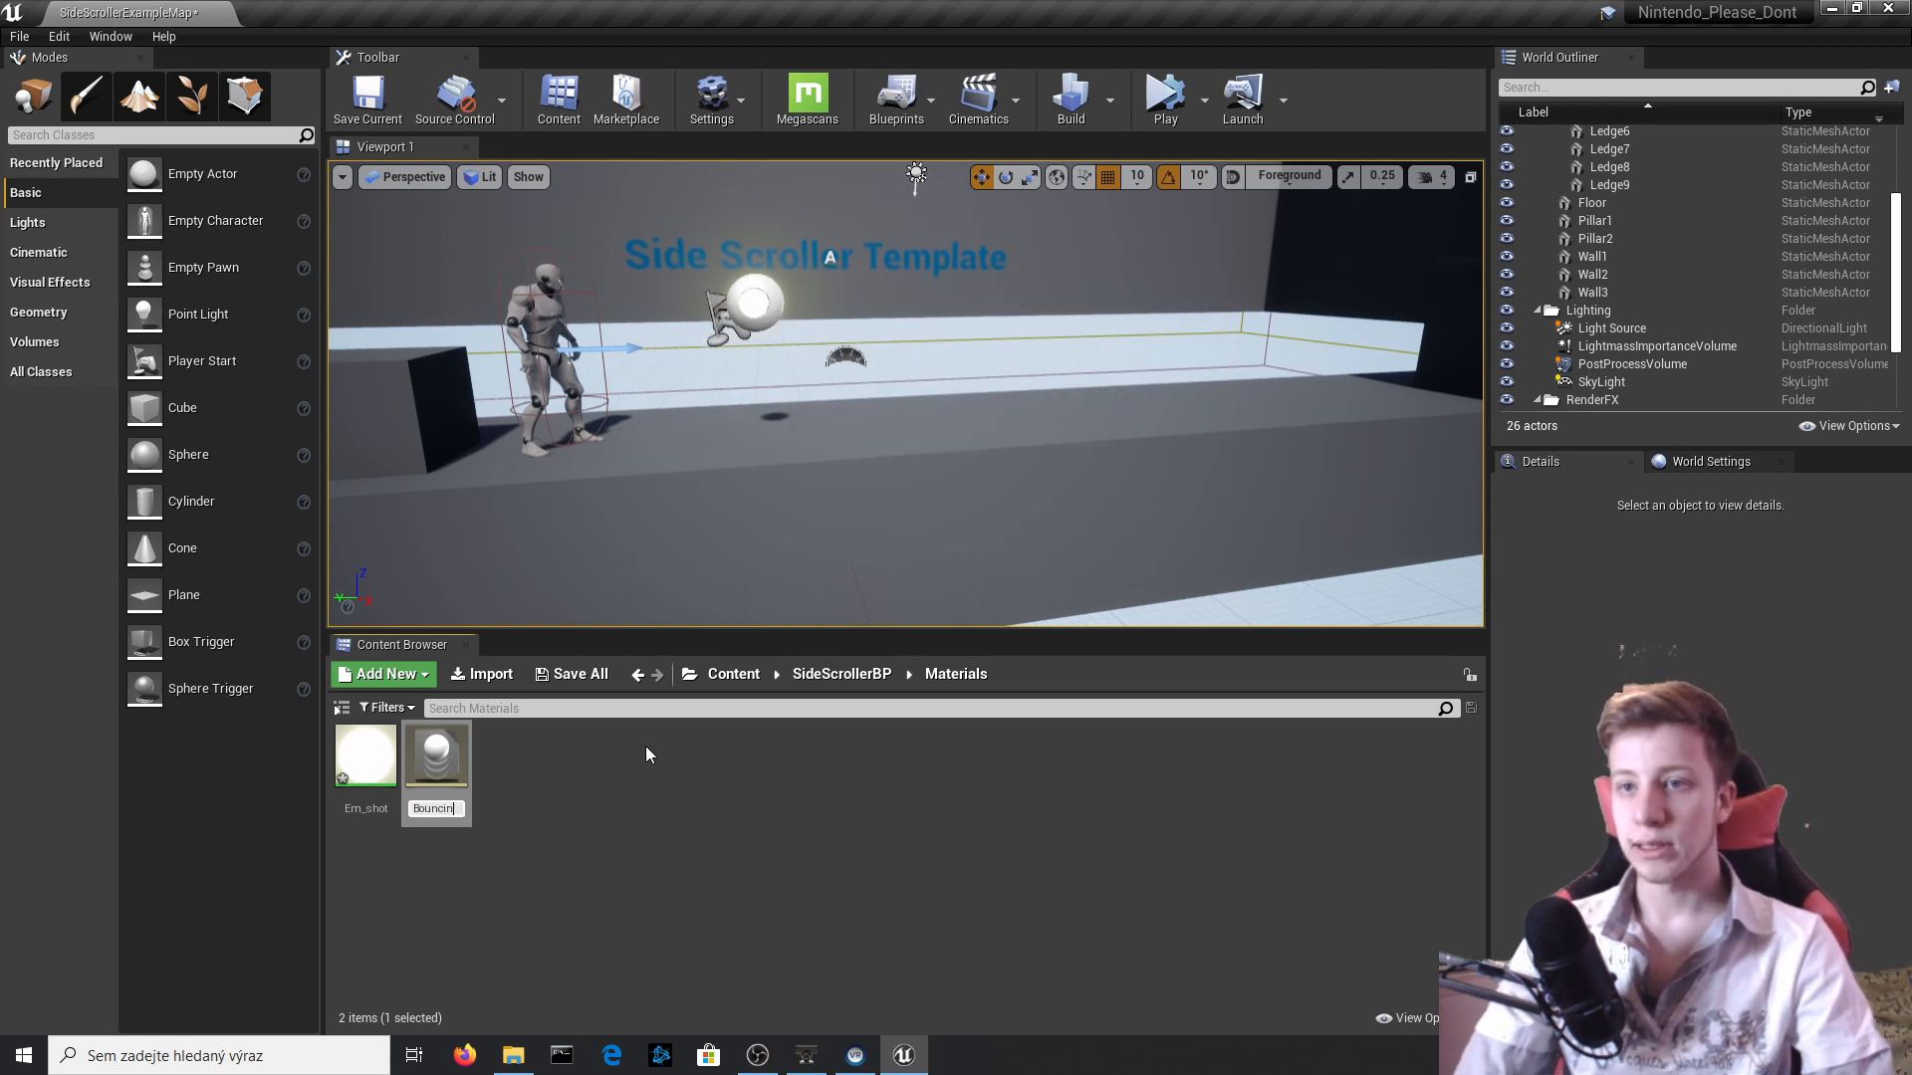
type("g_Ma")
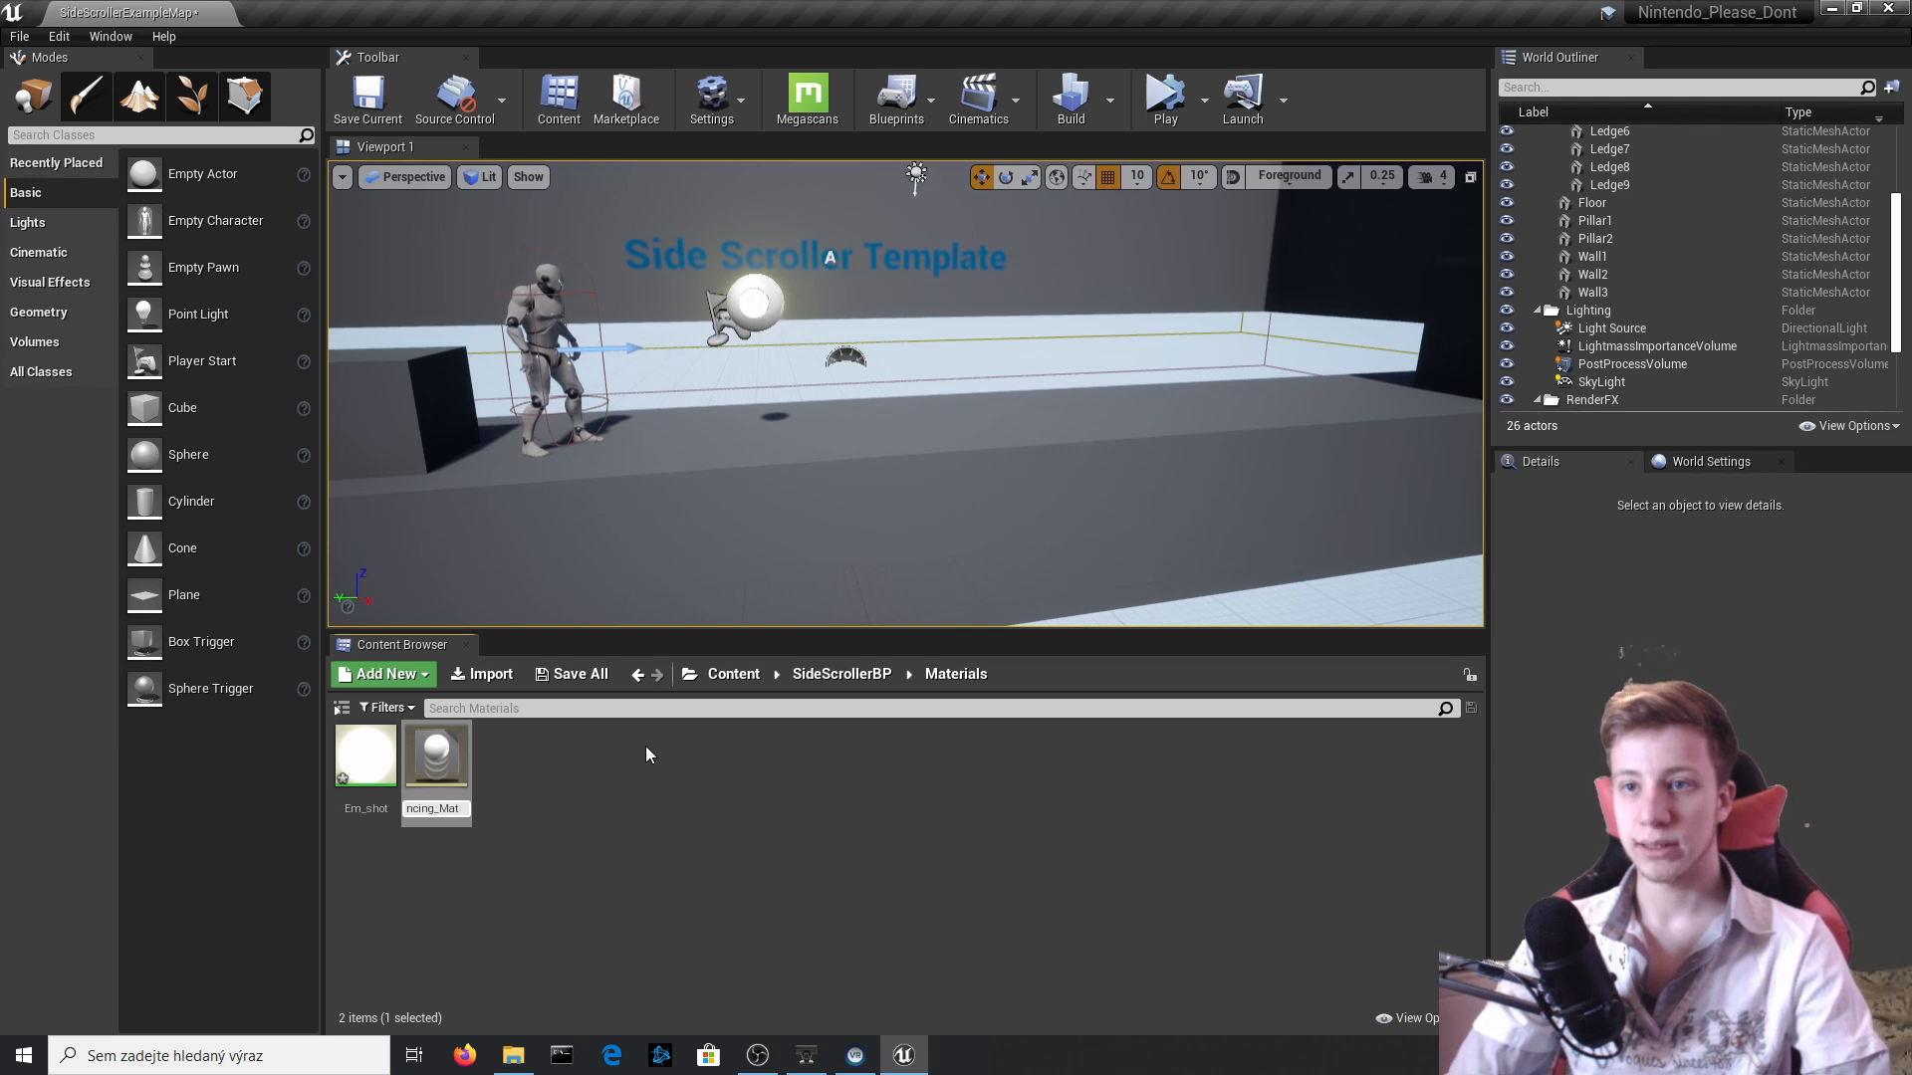
type("t")
key("Return")
key("Return")
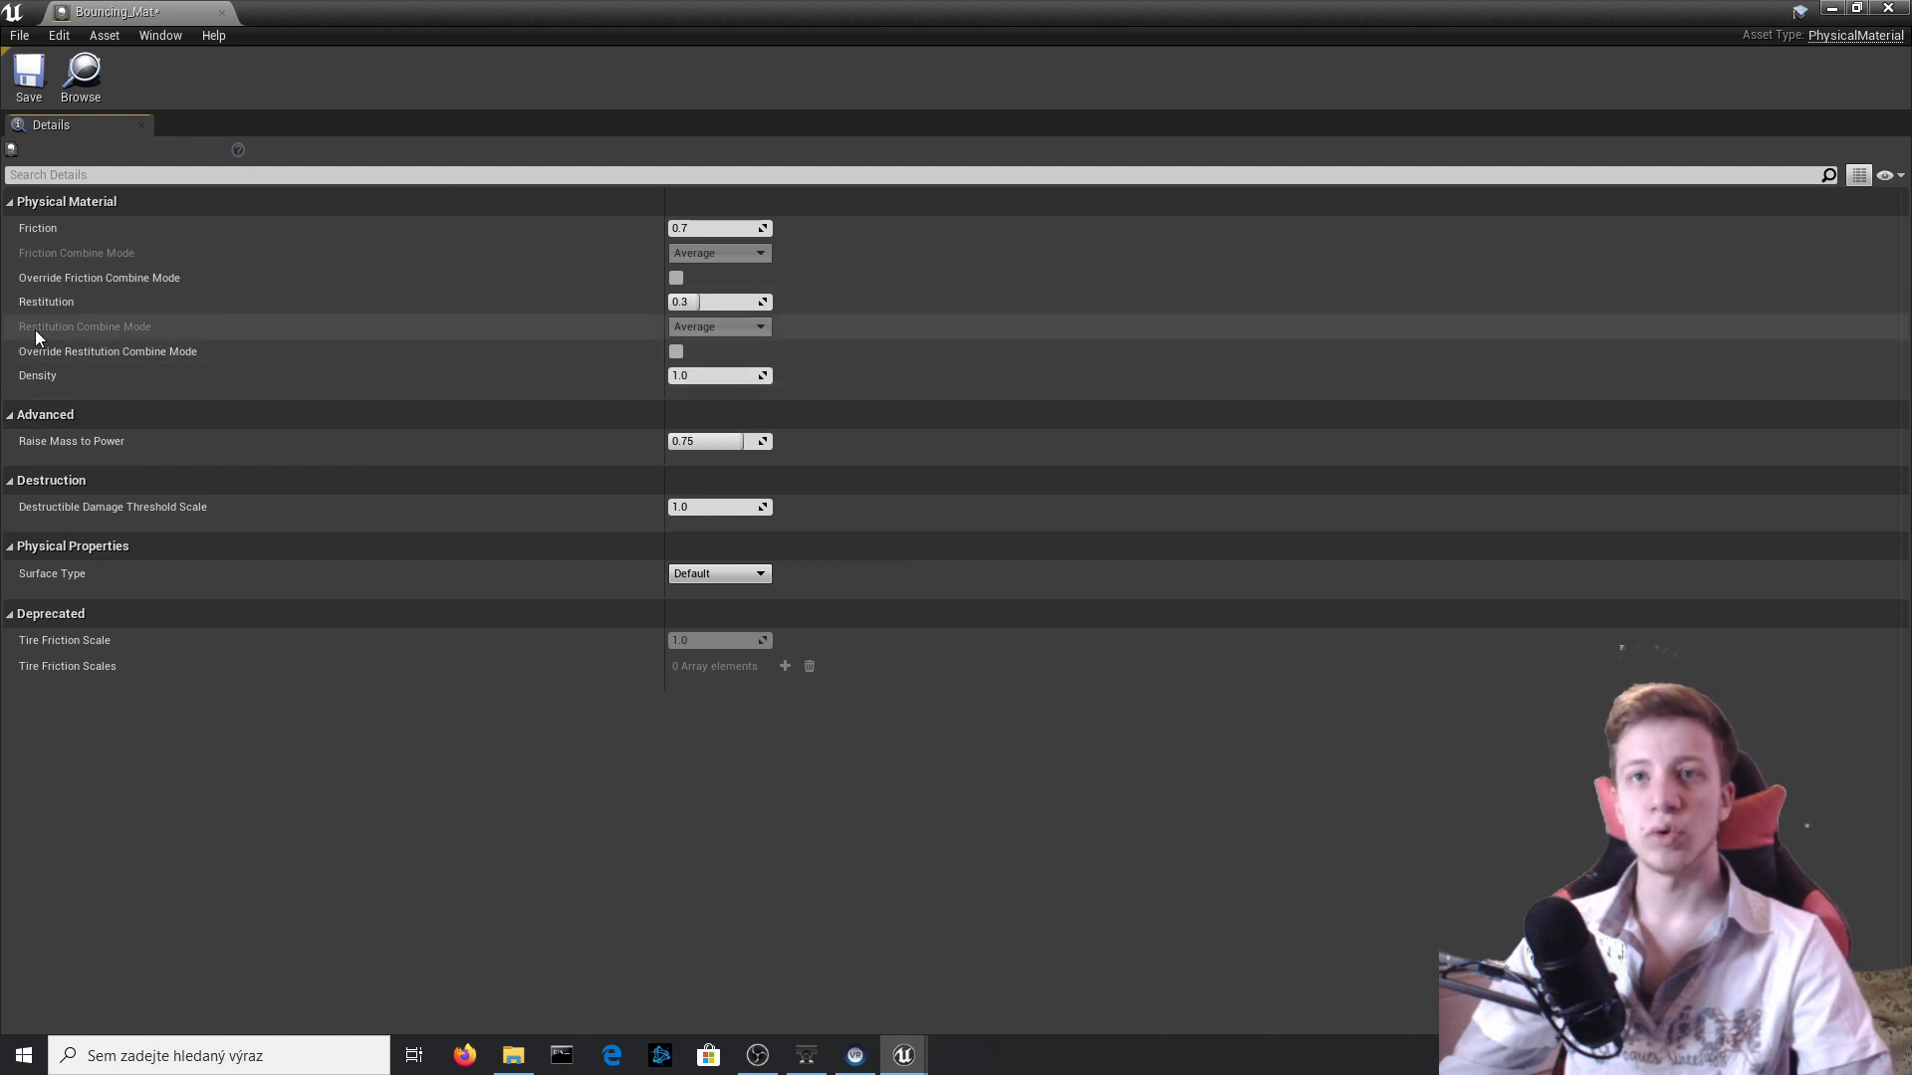
Open Bouncing_Mat, enable Override Restitution Combine Mode and set the Restitution Combine Mode to Max.
mouse_move(141, 356)
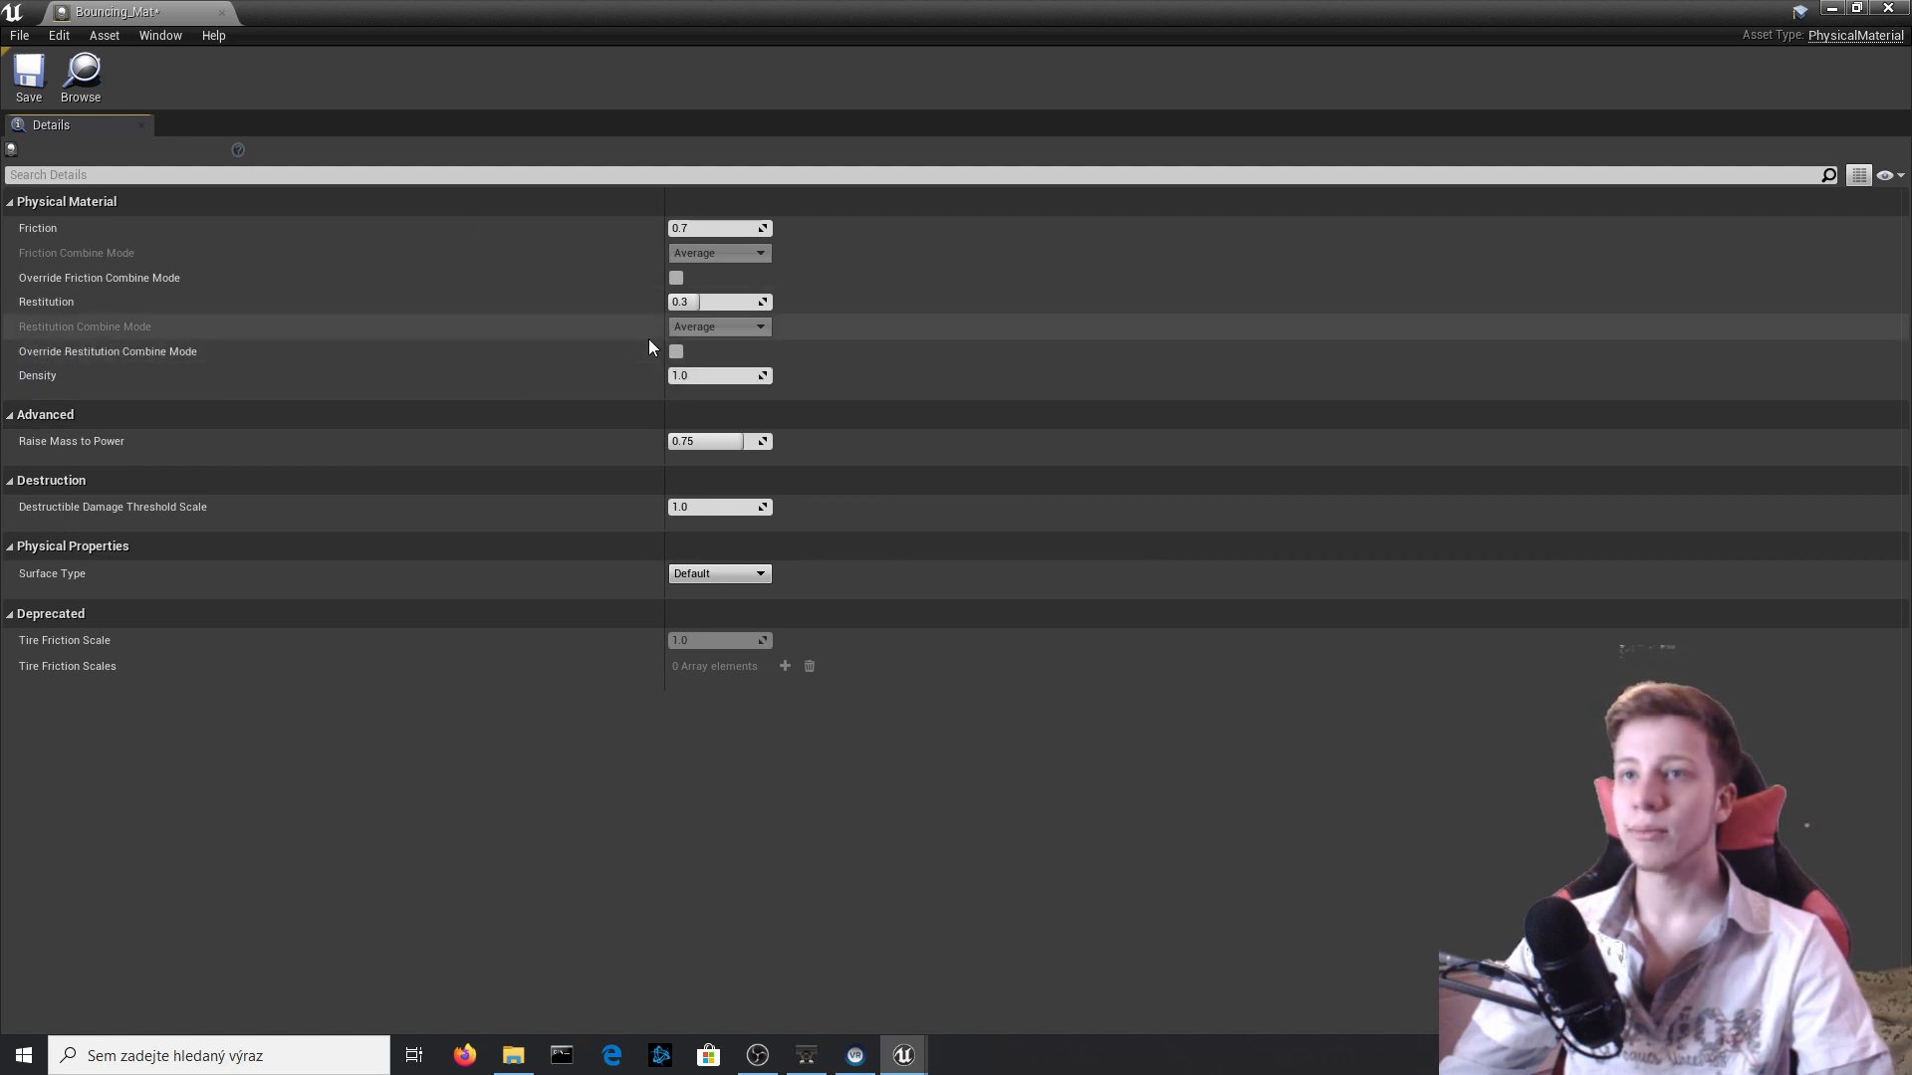
left_click(675, 350)
left_click(712, 327)
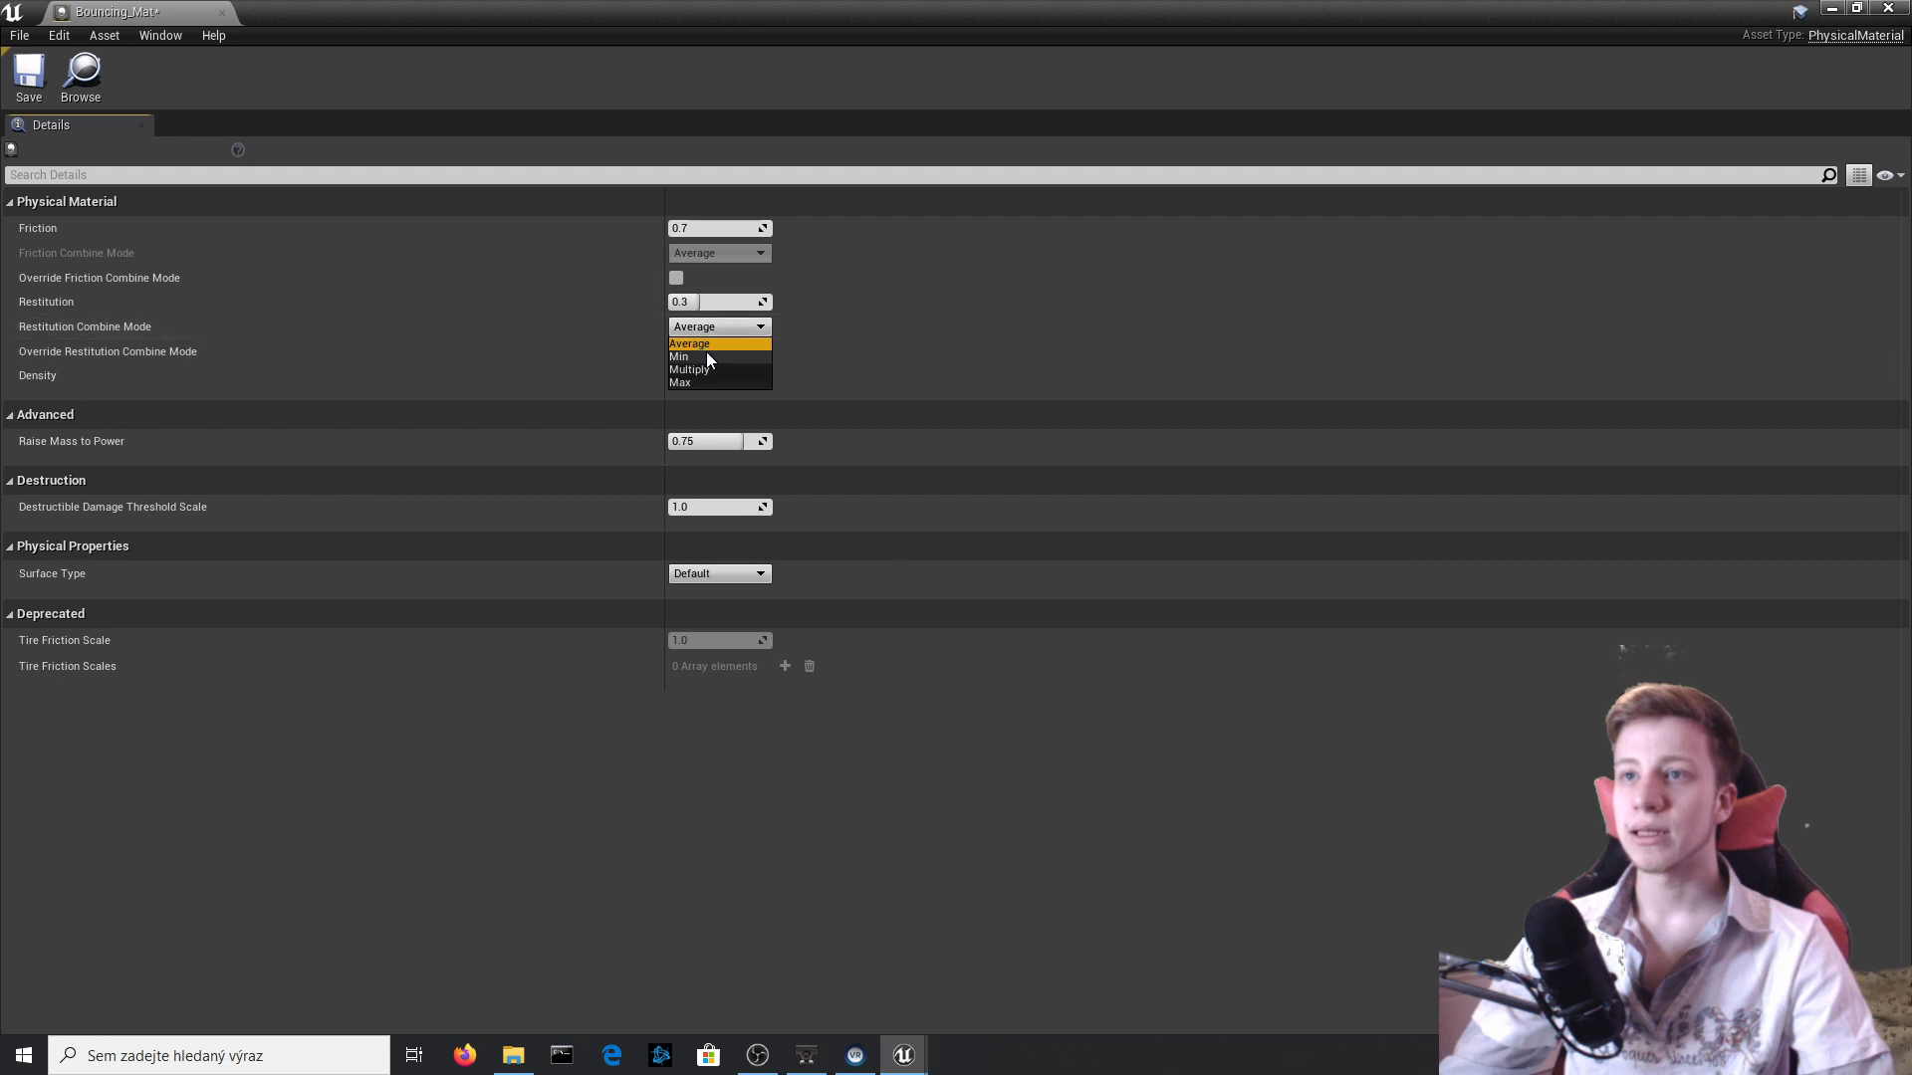
left_click(708, 378)
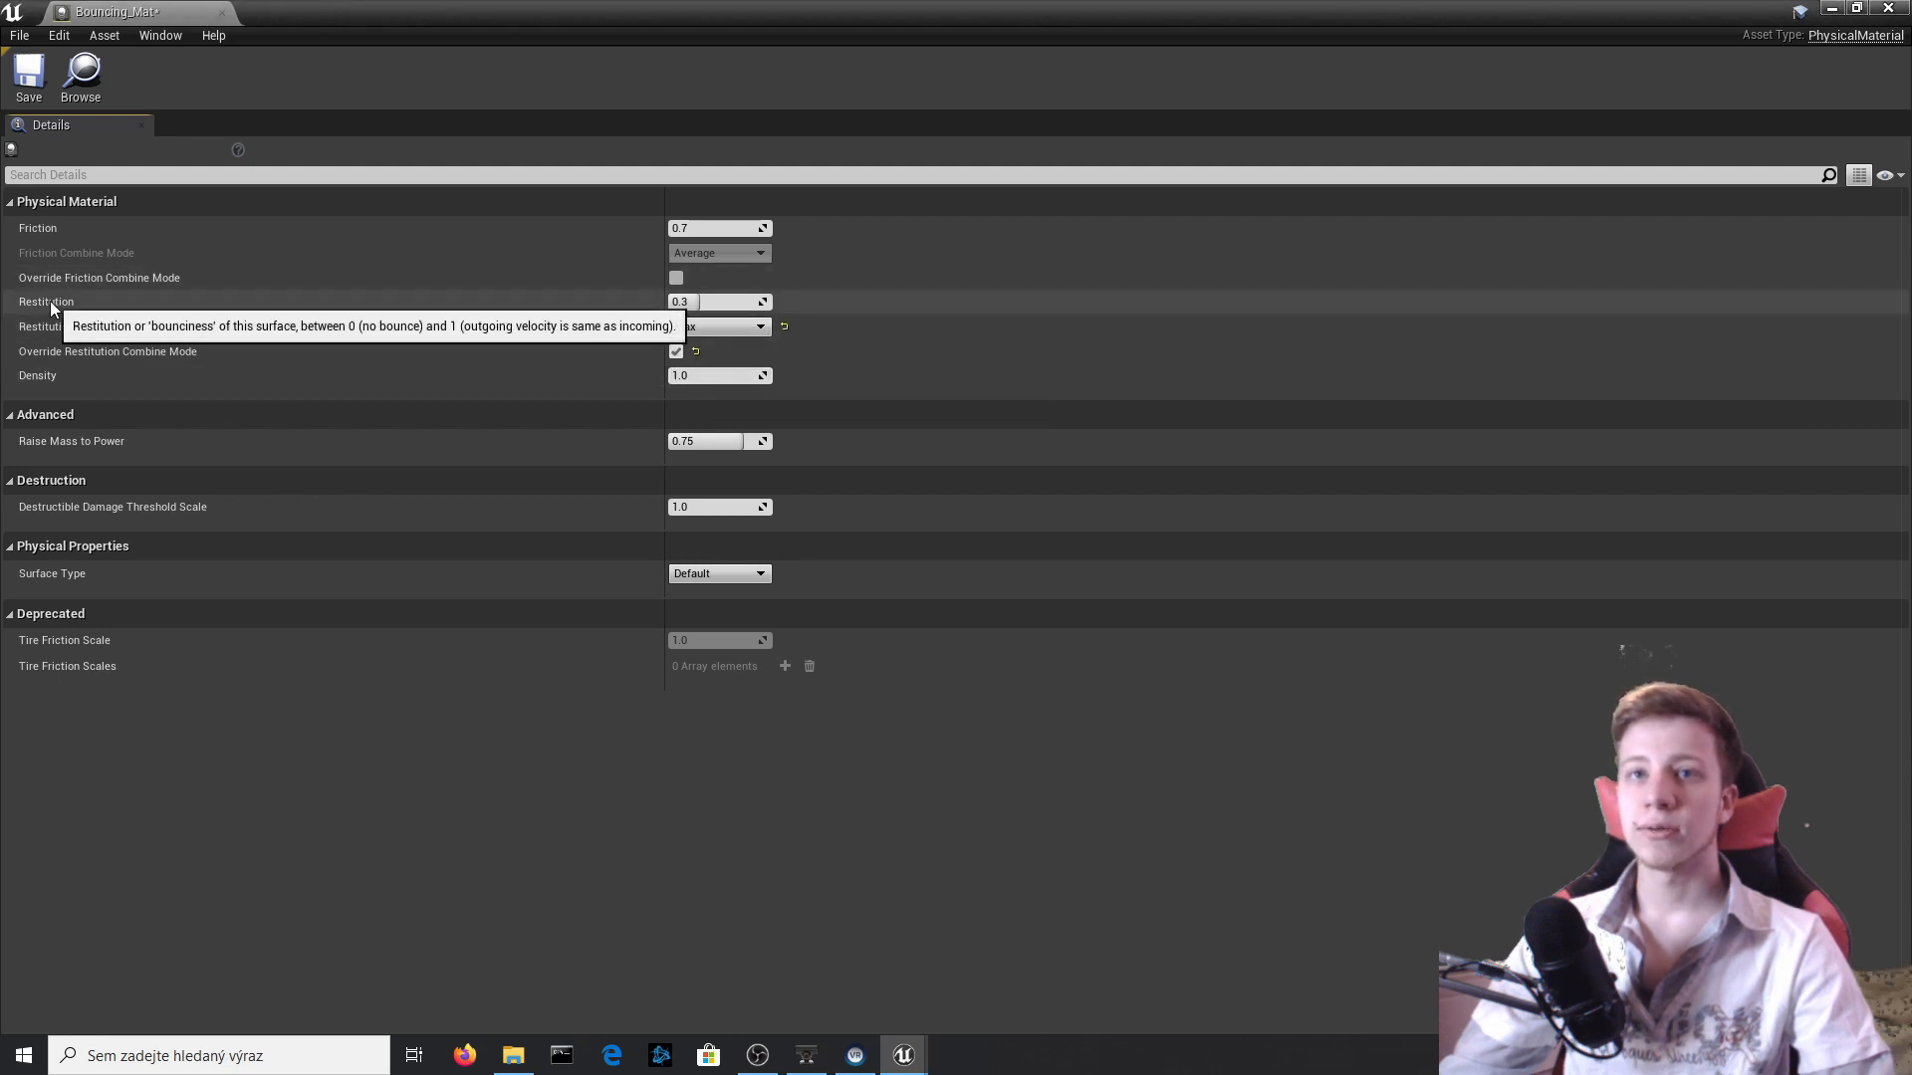
Set Bouncing_Mat's Restitution to 1.0, save the asset and close its editor.
left_click_drag(696, 301, 766, 301)
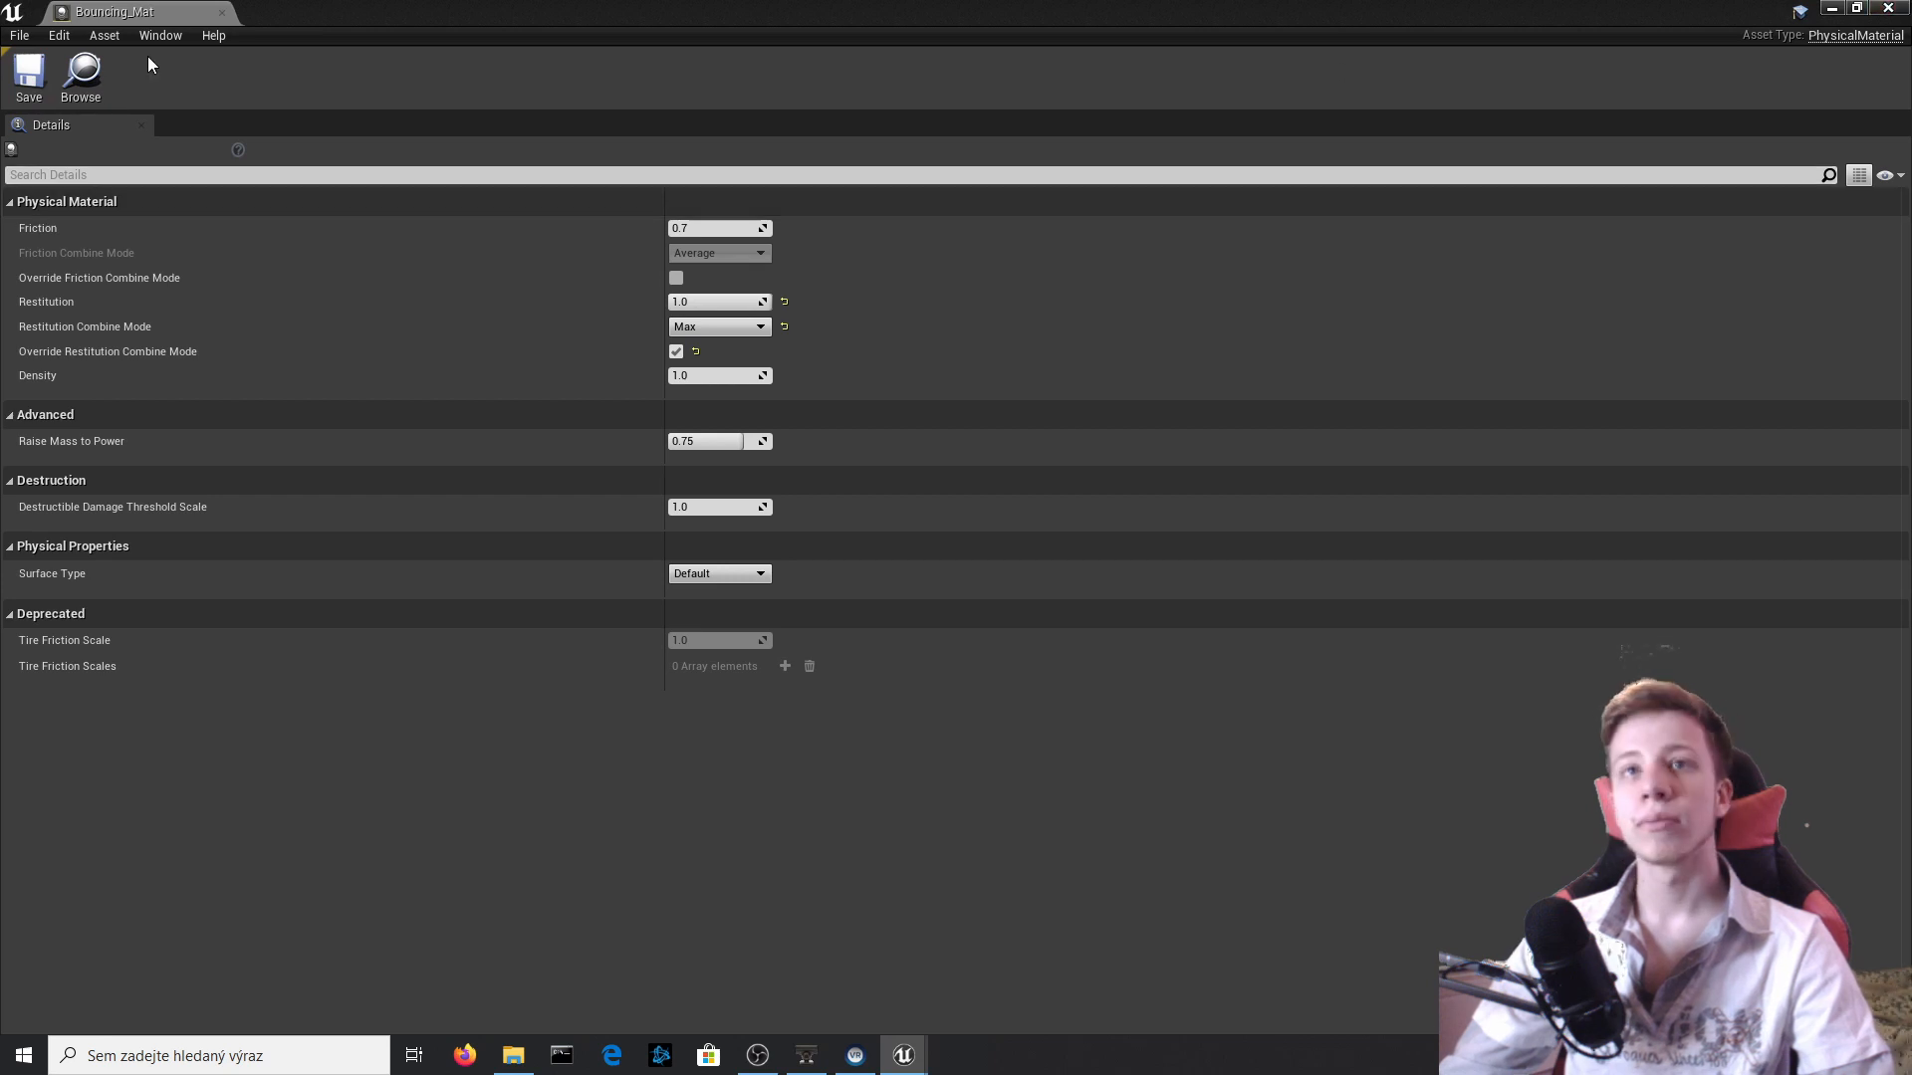
left_click(42, 88)
left_click(1887, 7)
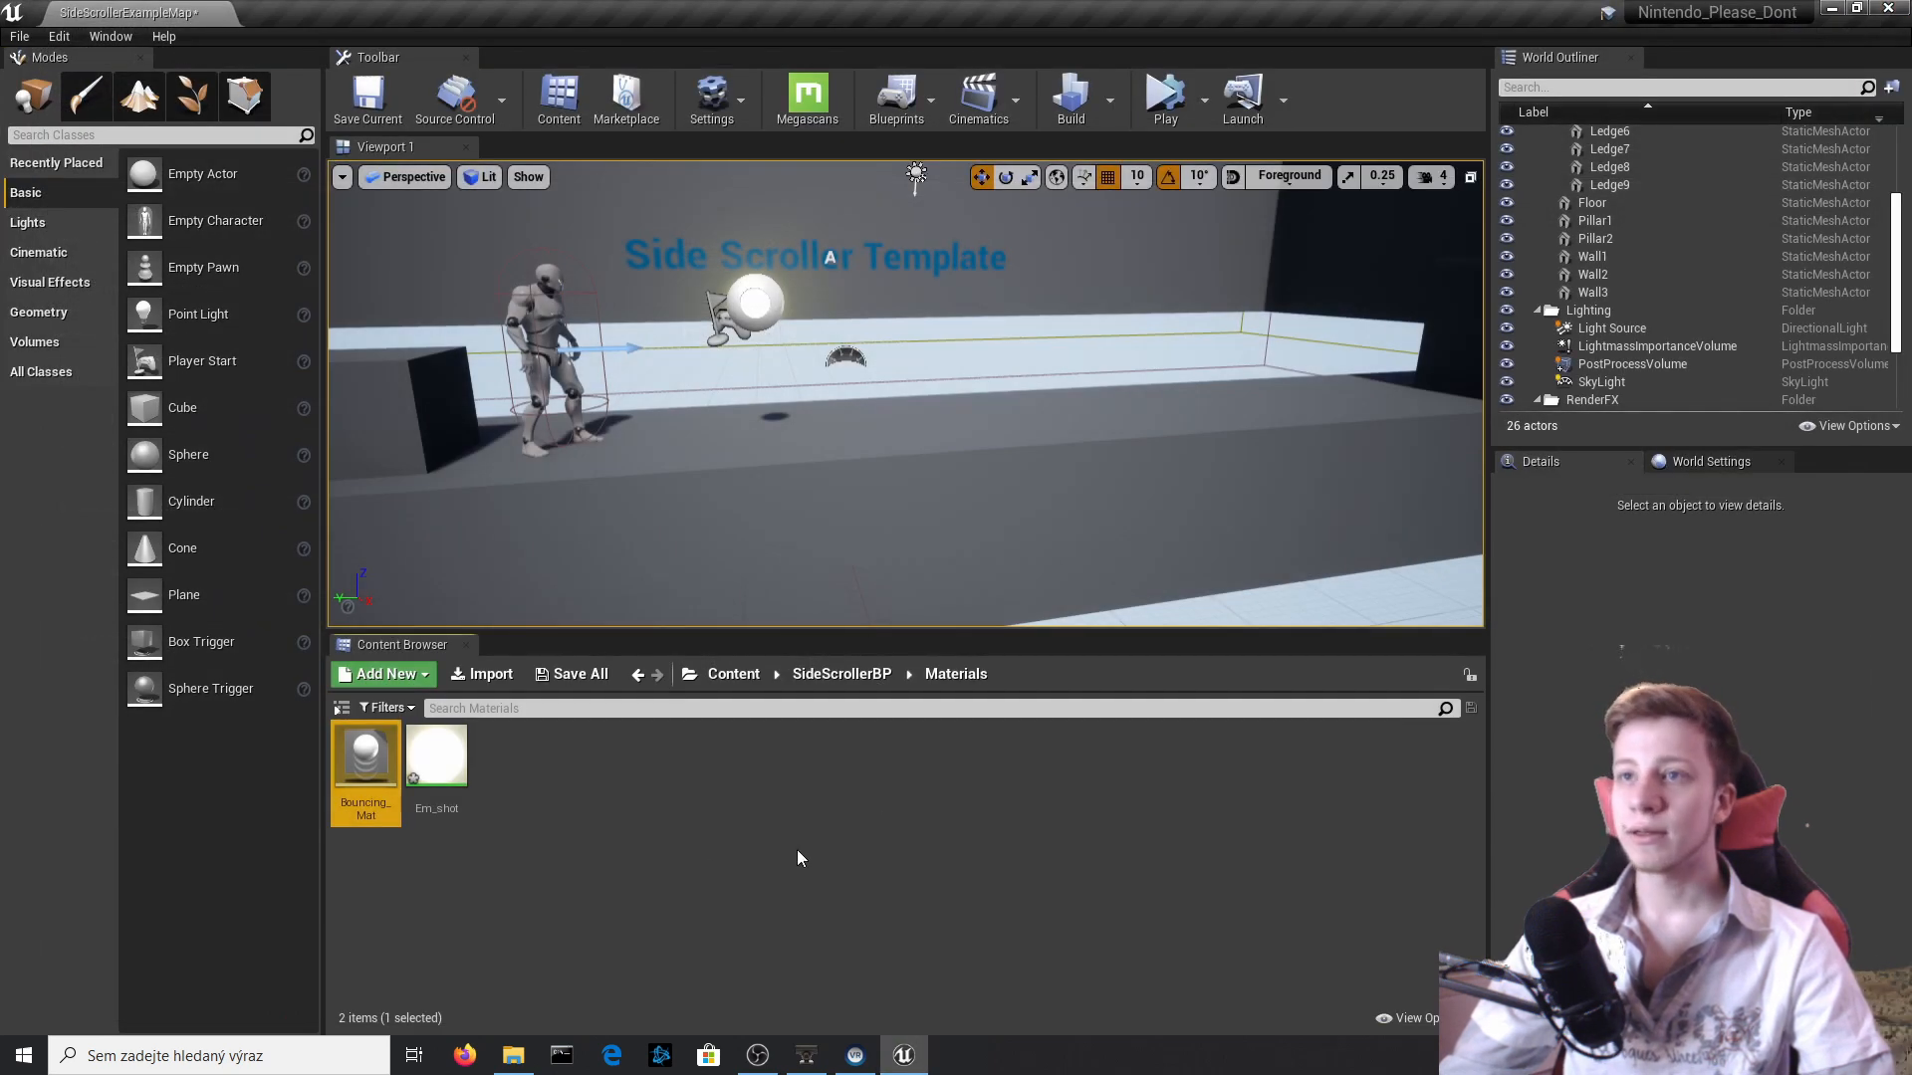
Open the Shot Blueprint from the actor placed in the level and select its Sphere component in the viewport.
left_click(737, 296)
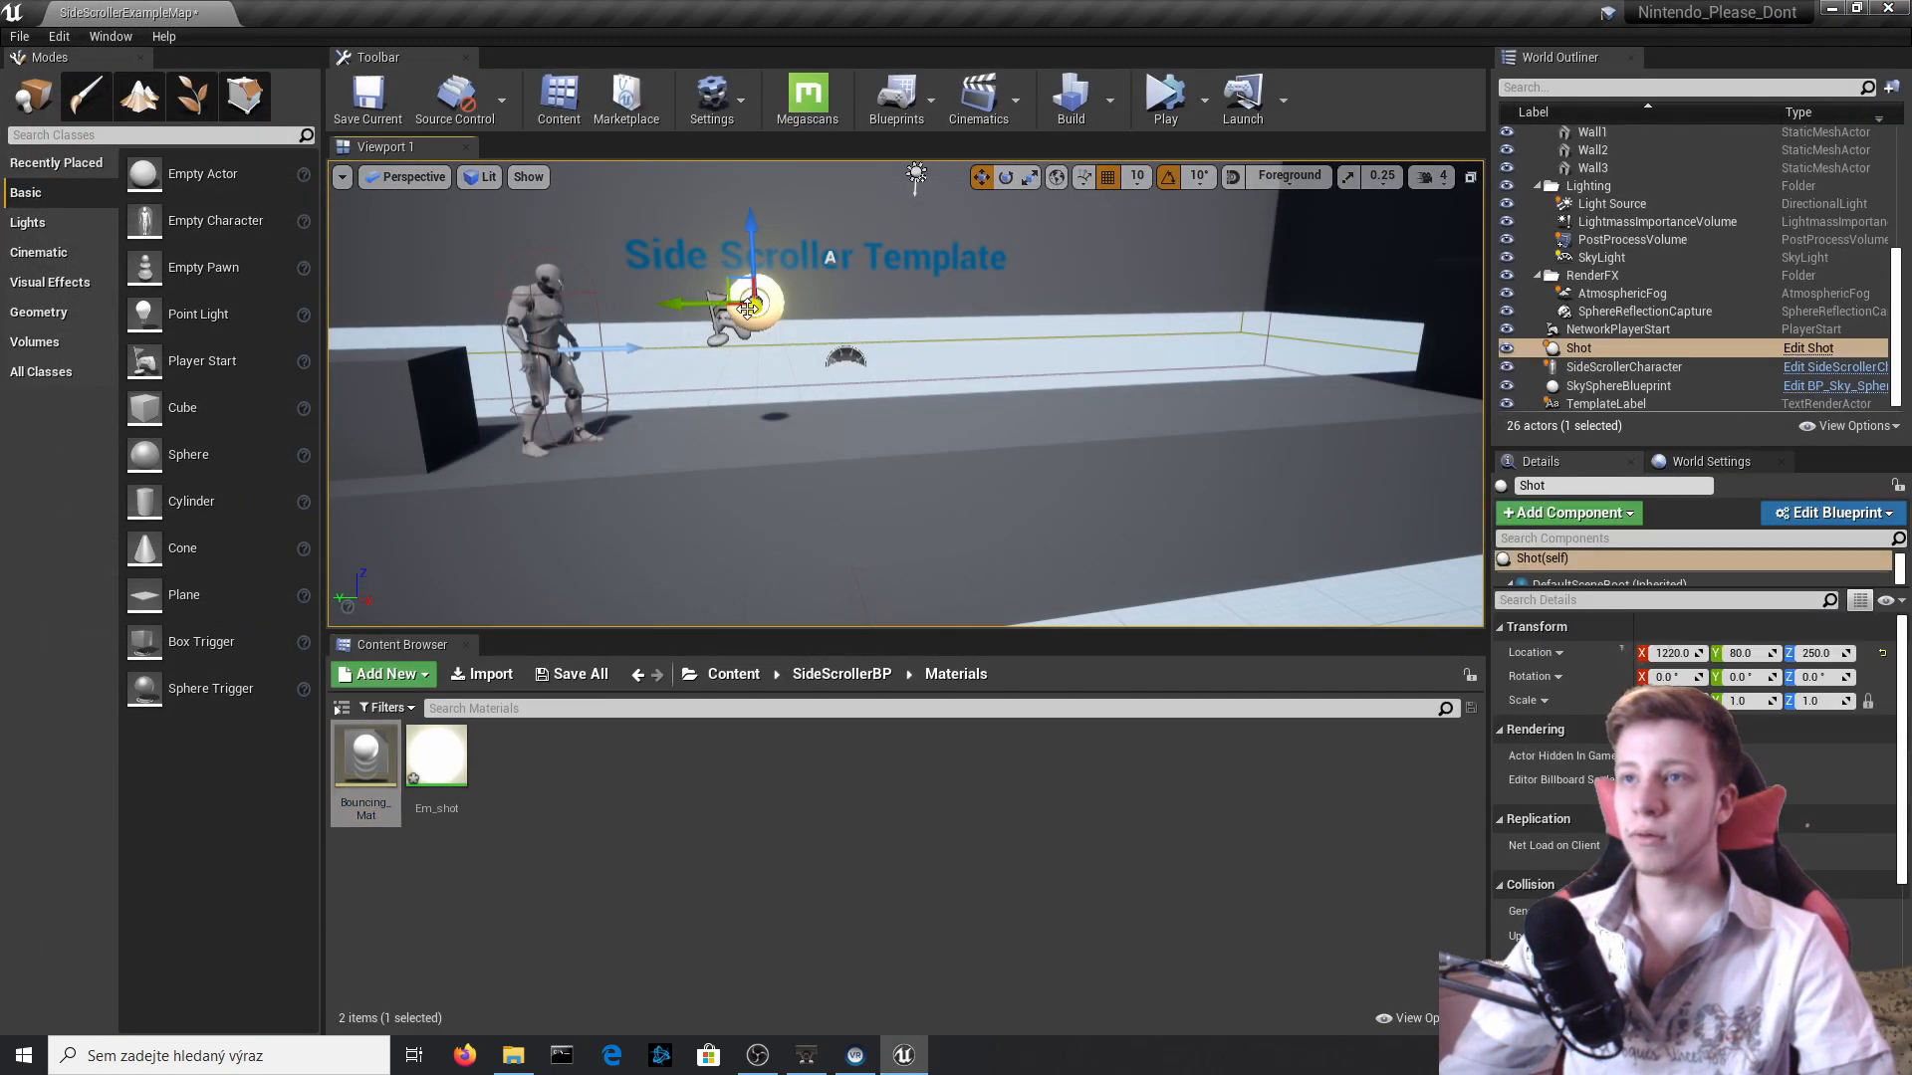
left_click(1808, 344)
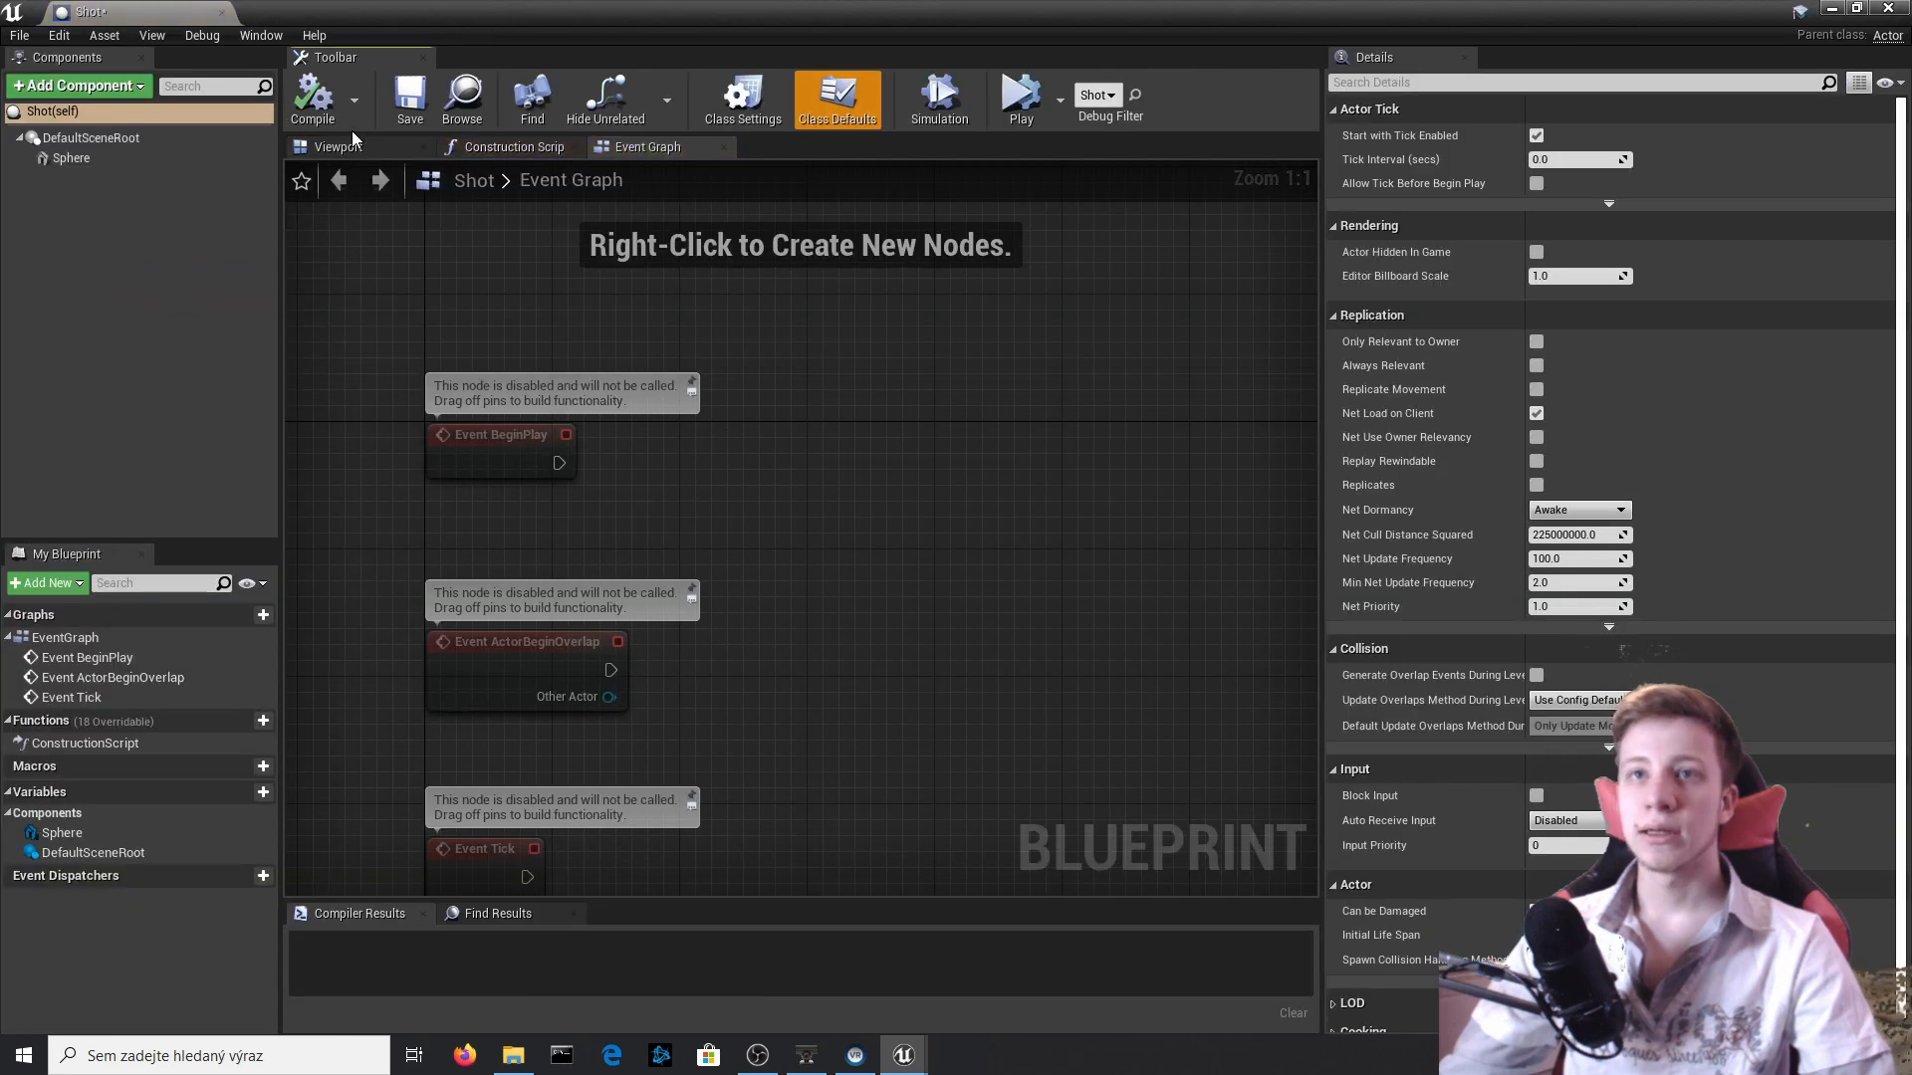
left_click(339, 146)
left_click(89, 137)
left_click(69, 157)
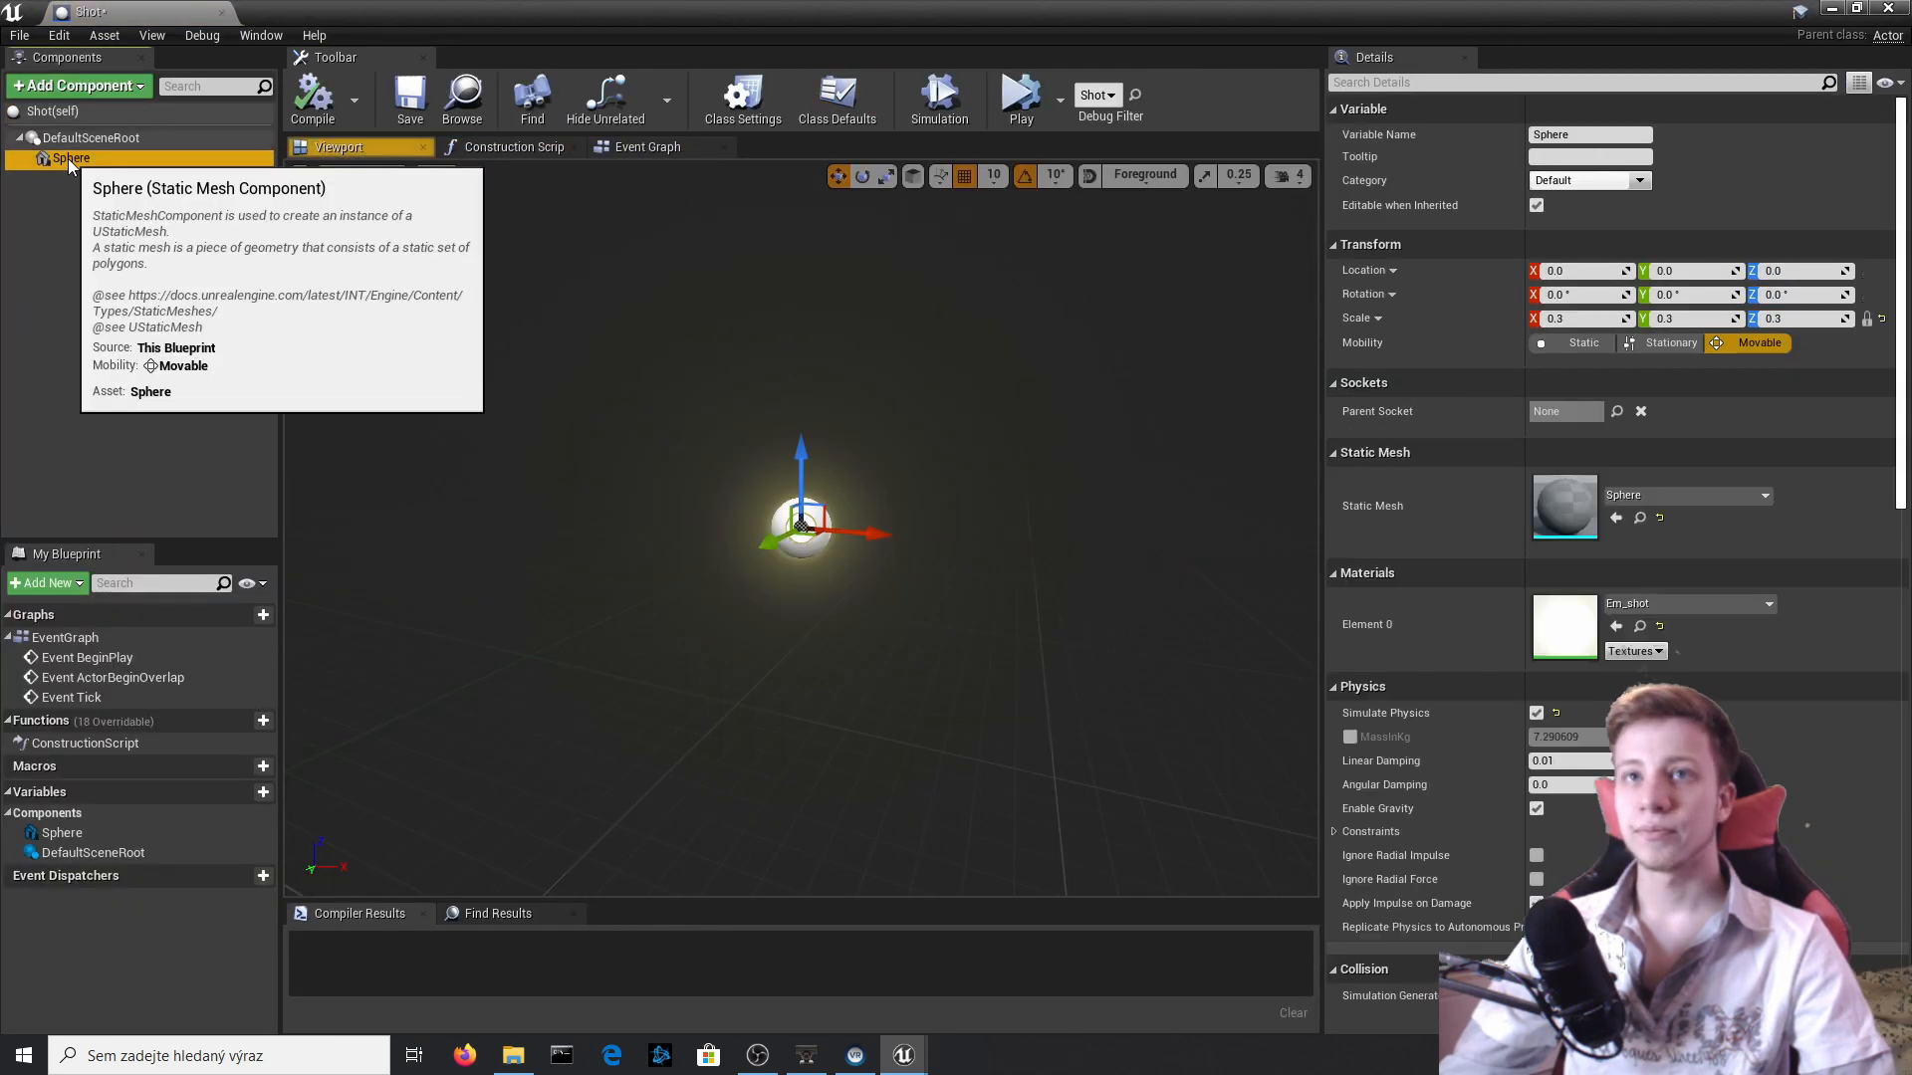
Set the Sphere's Phys Material Override to Bouncing_Mat, compile the Shot Blueprint and close the editor.
scroll(1510, 654, "down", 4)
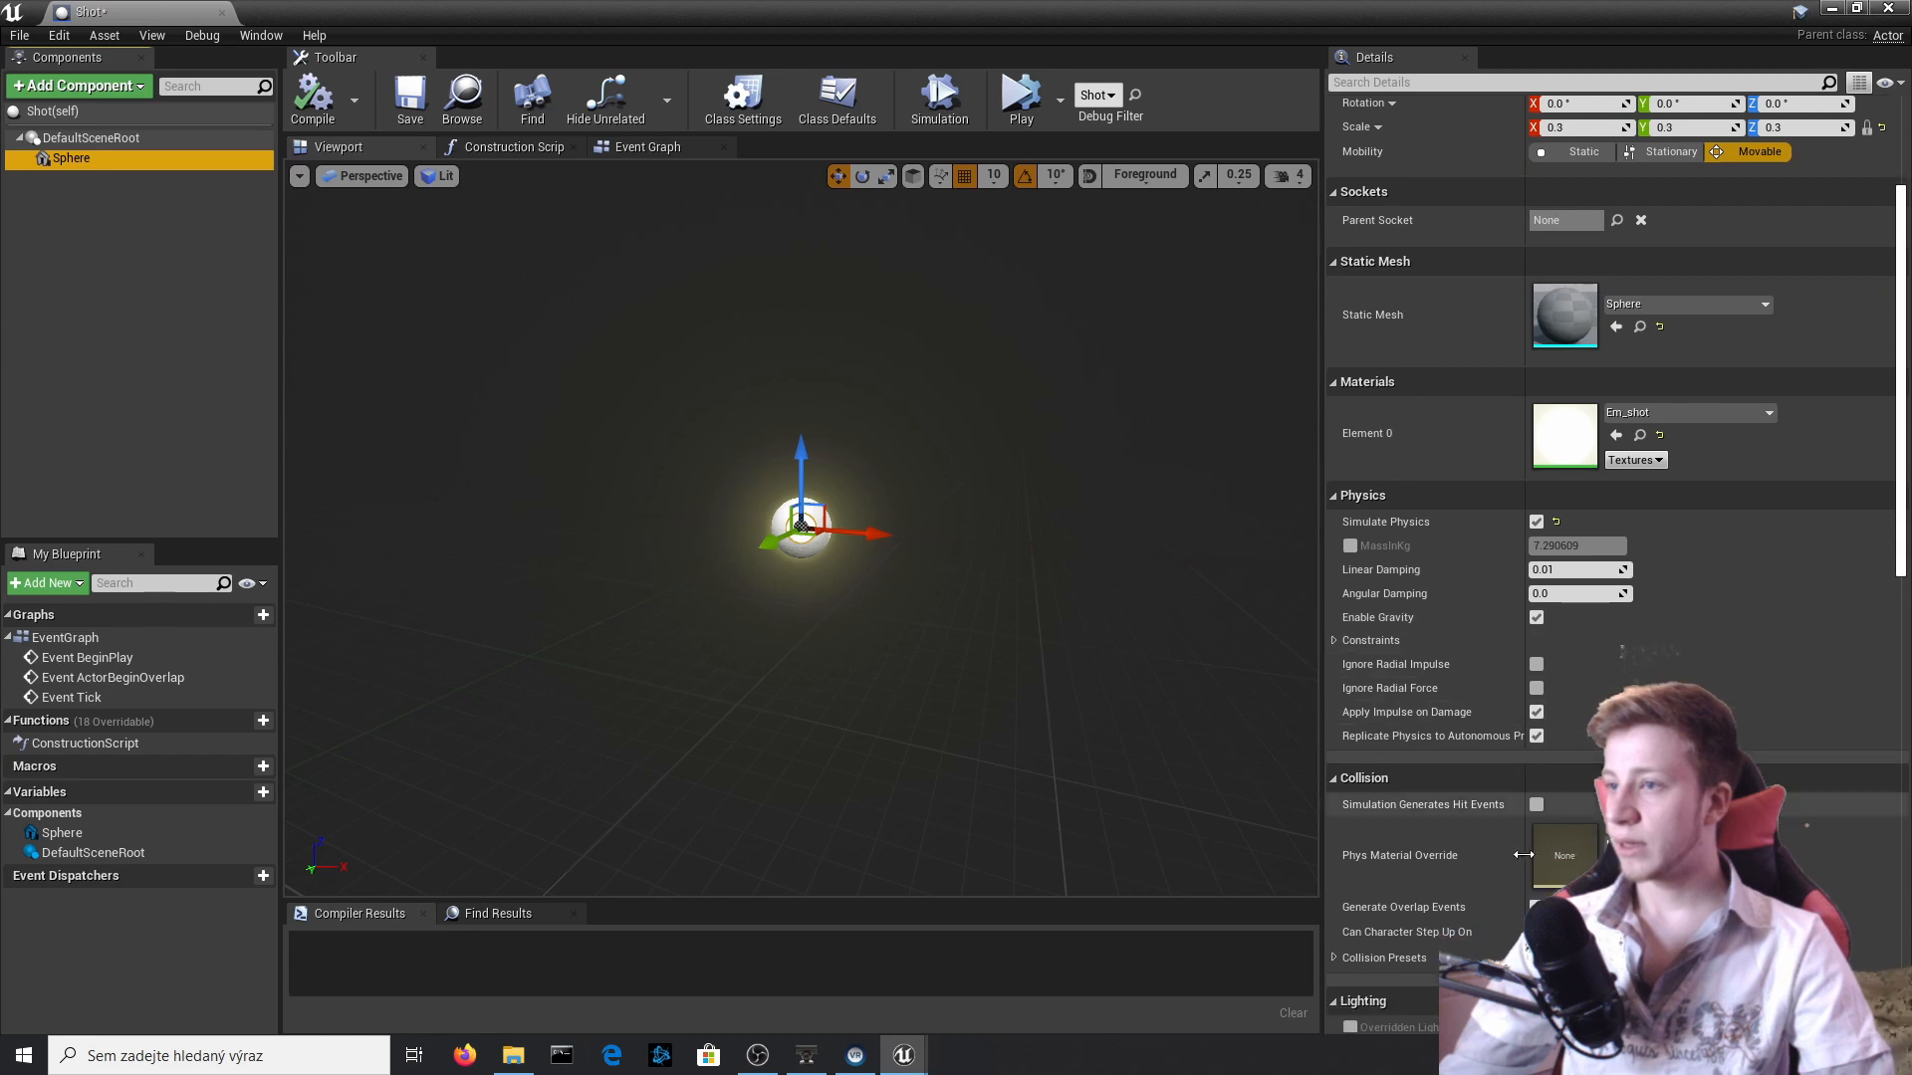
scroll(1473, 808, "down", 3)
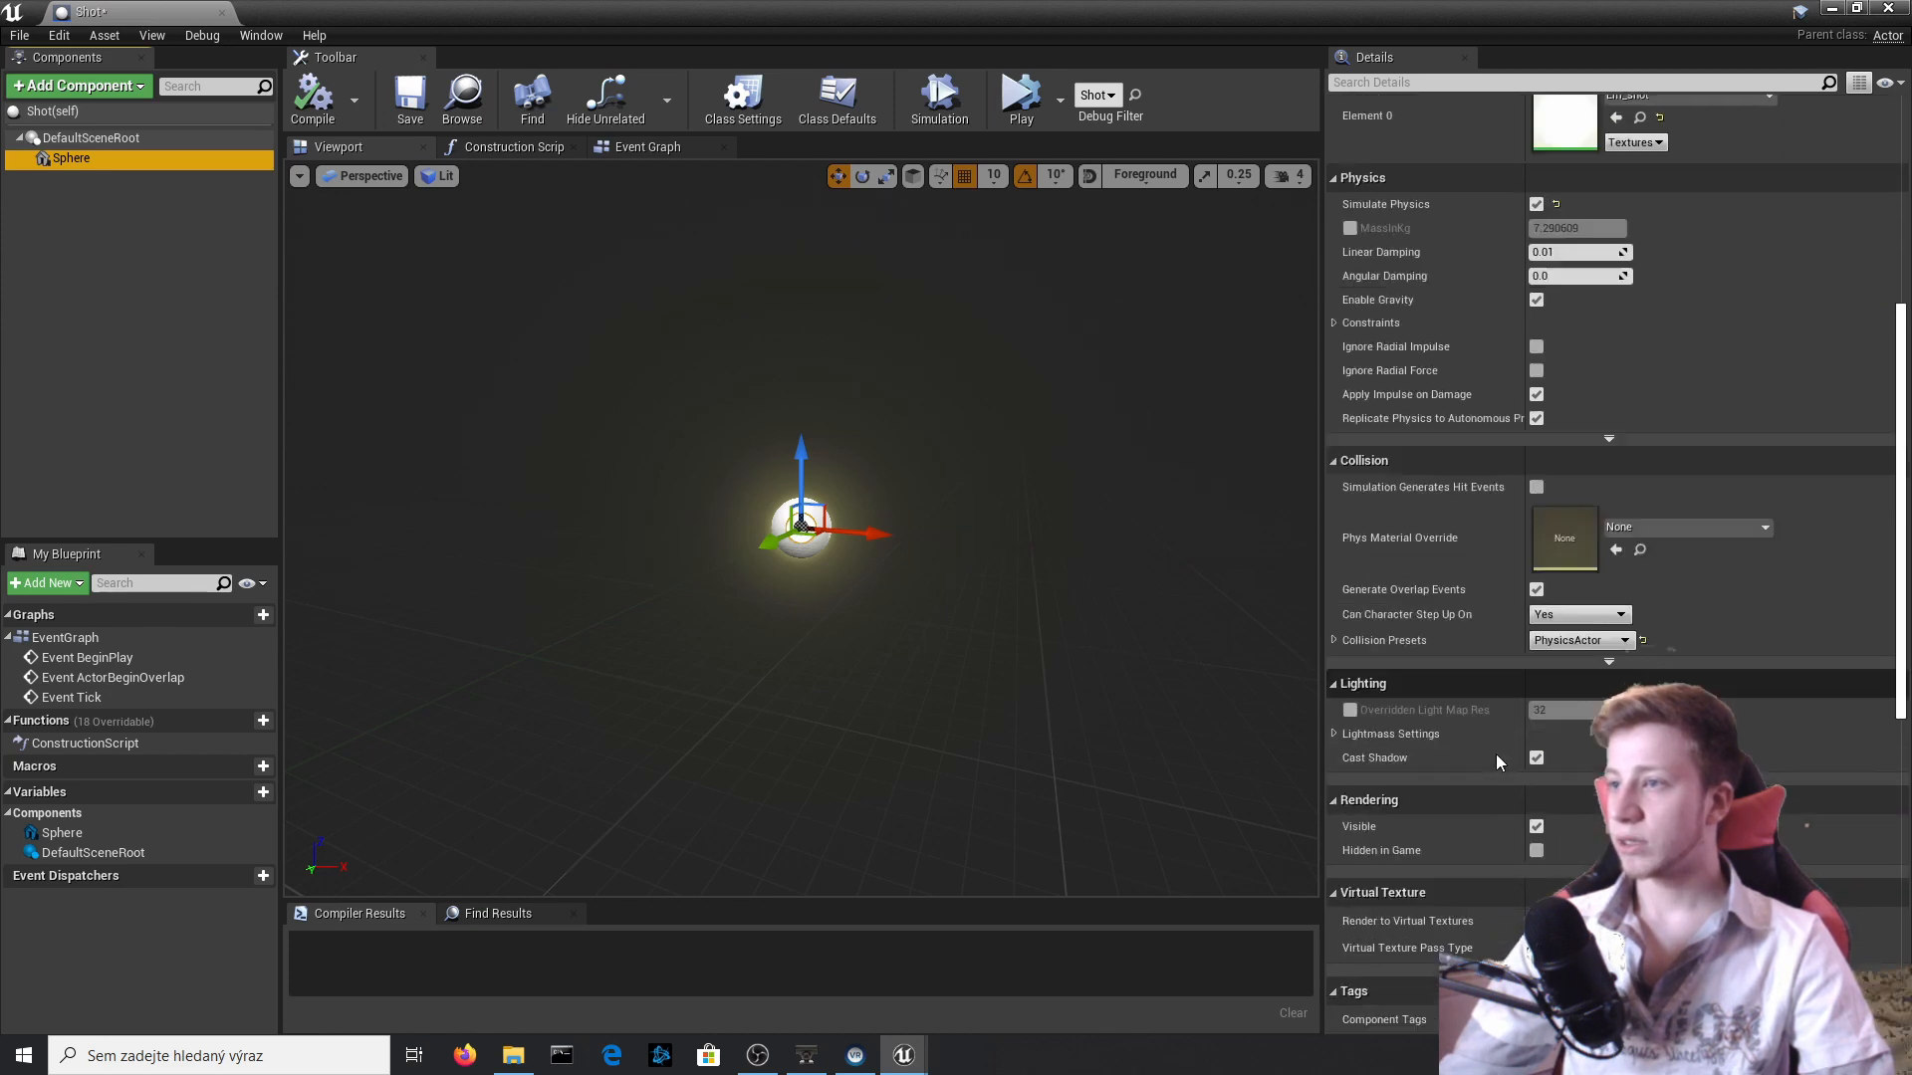
scroll(1489, 696, "down", 3)
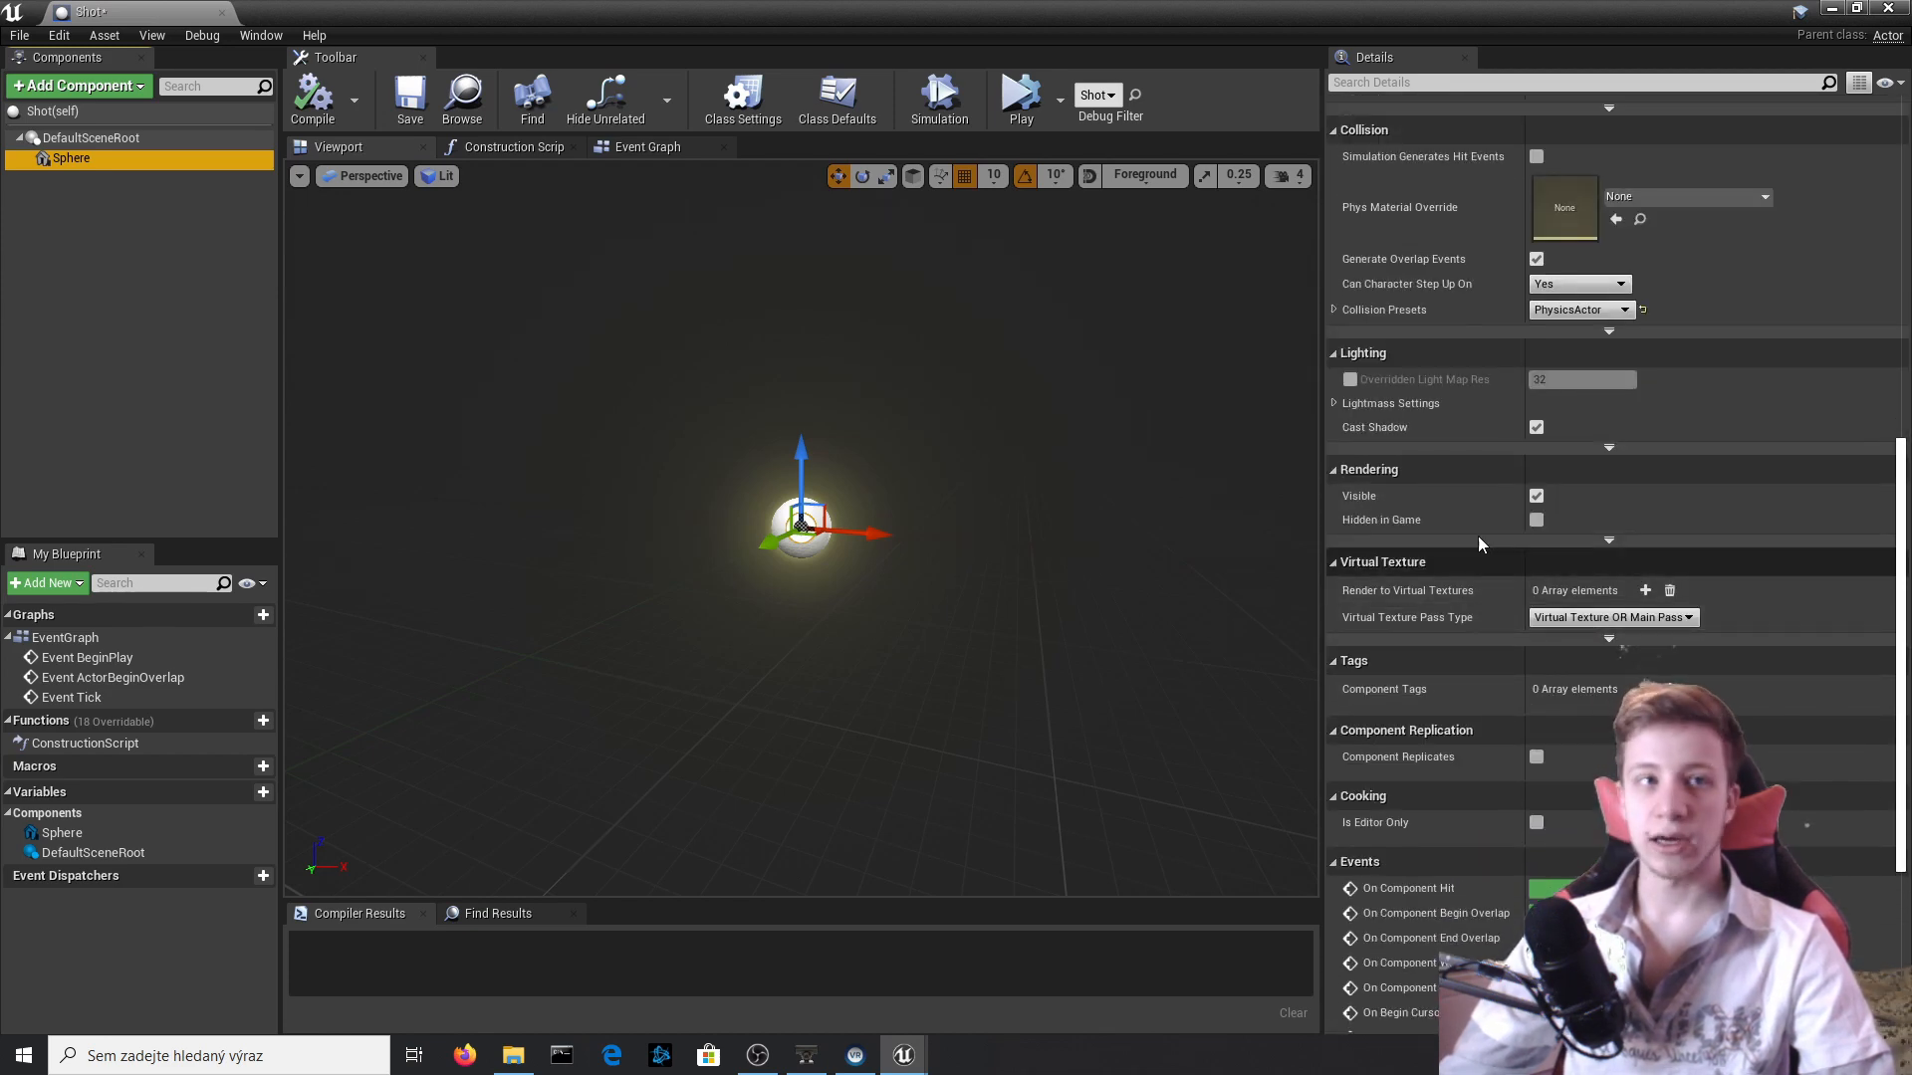
scroll(1480, 544, "up", 1)
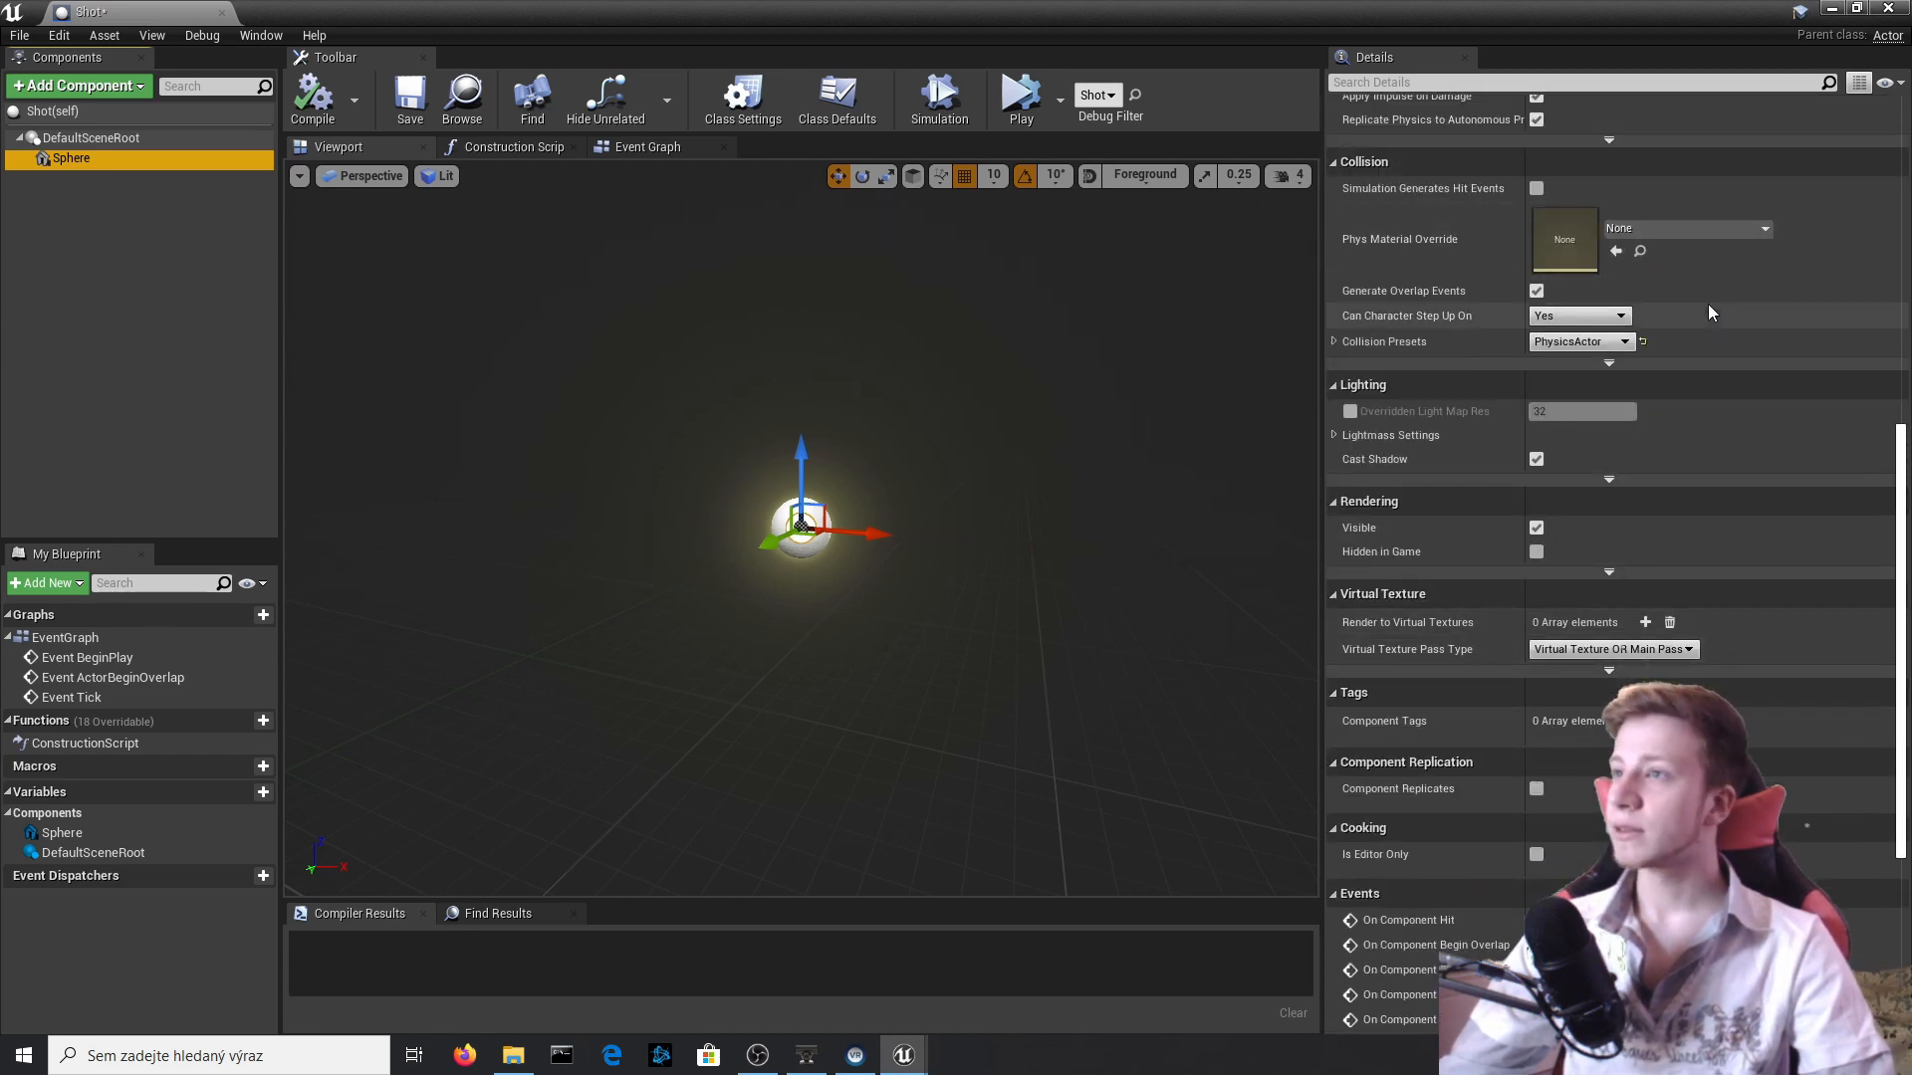
left_click(1676, 237)
left_click(1752, 423)
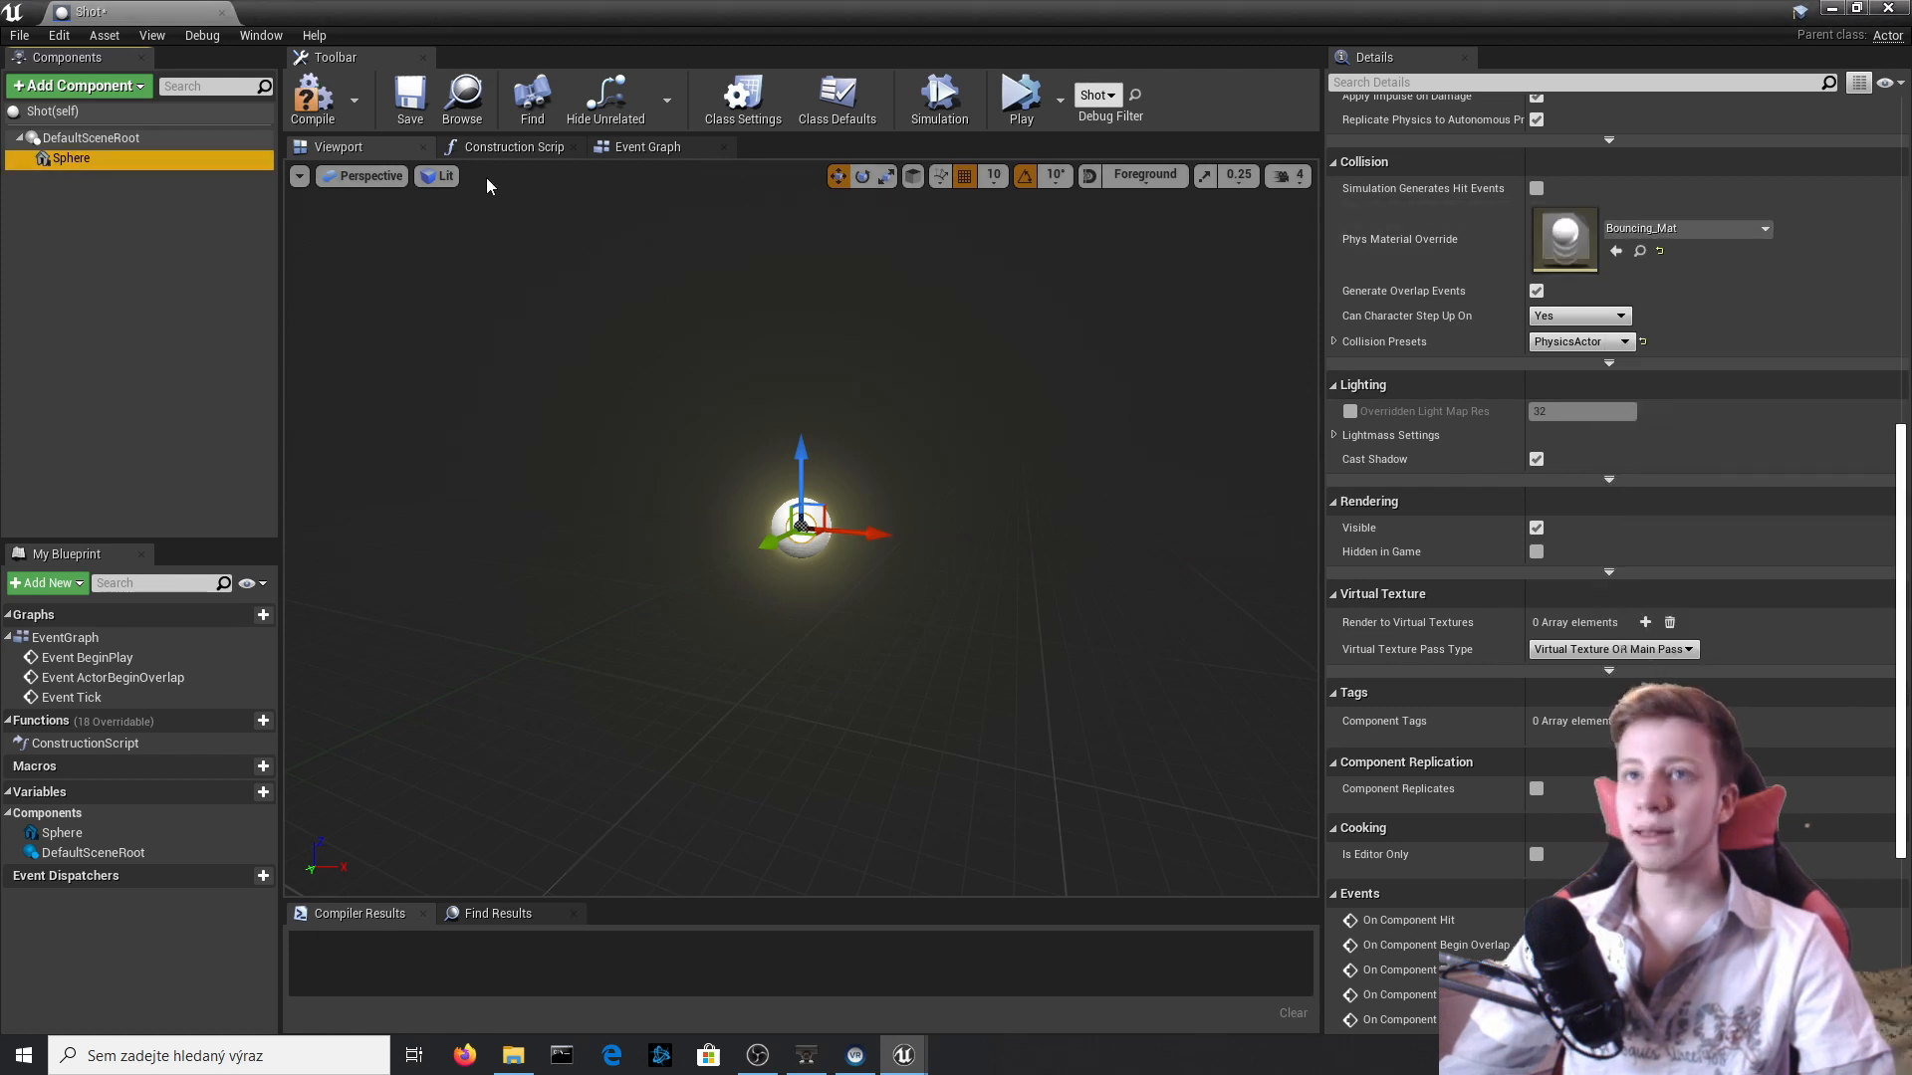
left_click(311, 97)
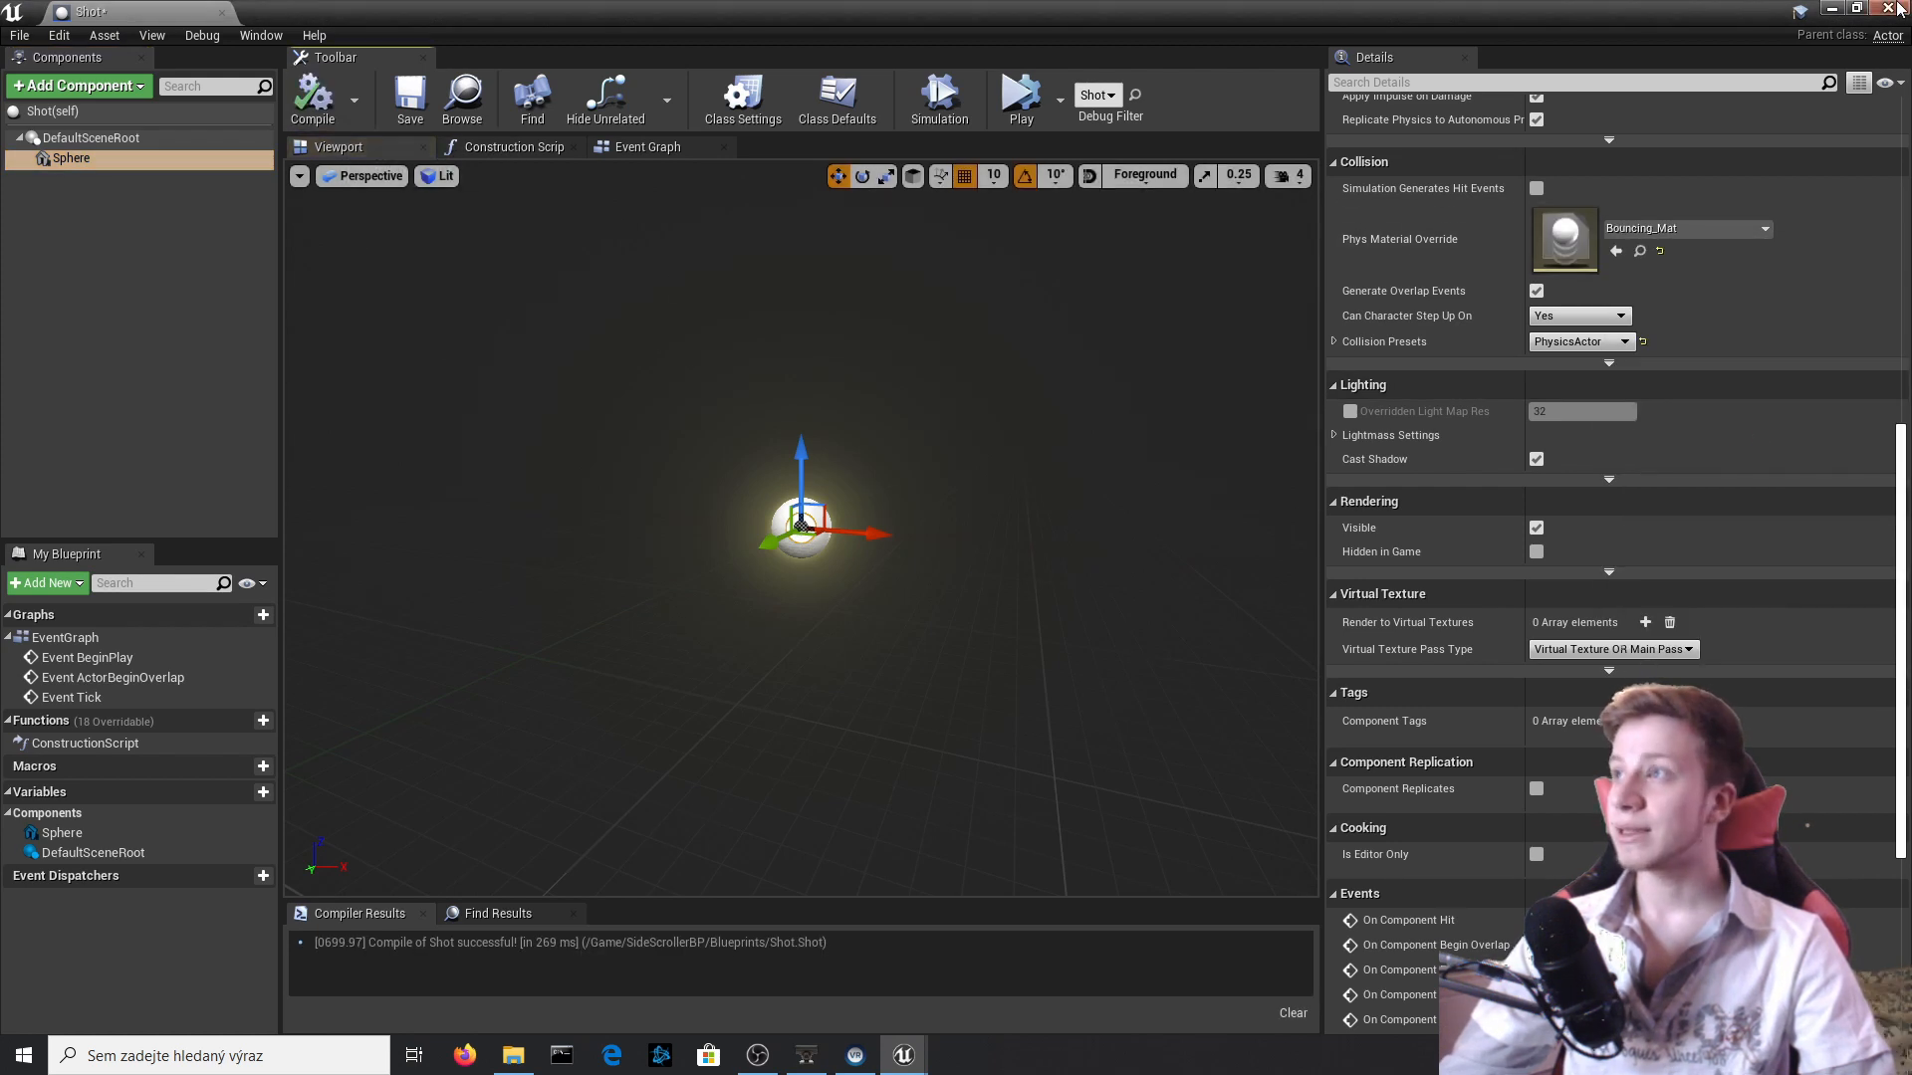
left_click(1890, 9)
Simulate the level, examine how the Shot behaves on the floor beside the character and stop the simulation.
left_click(1164, 97)
left_click(1050, 303)
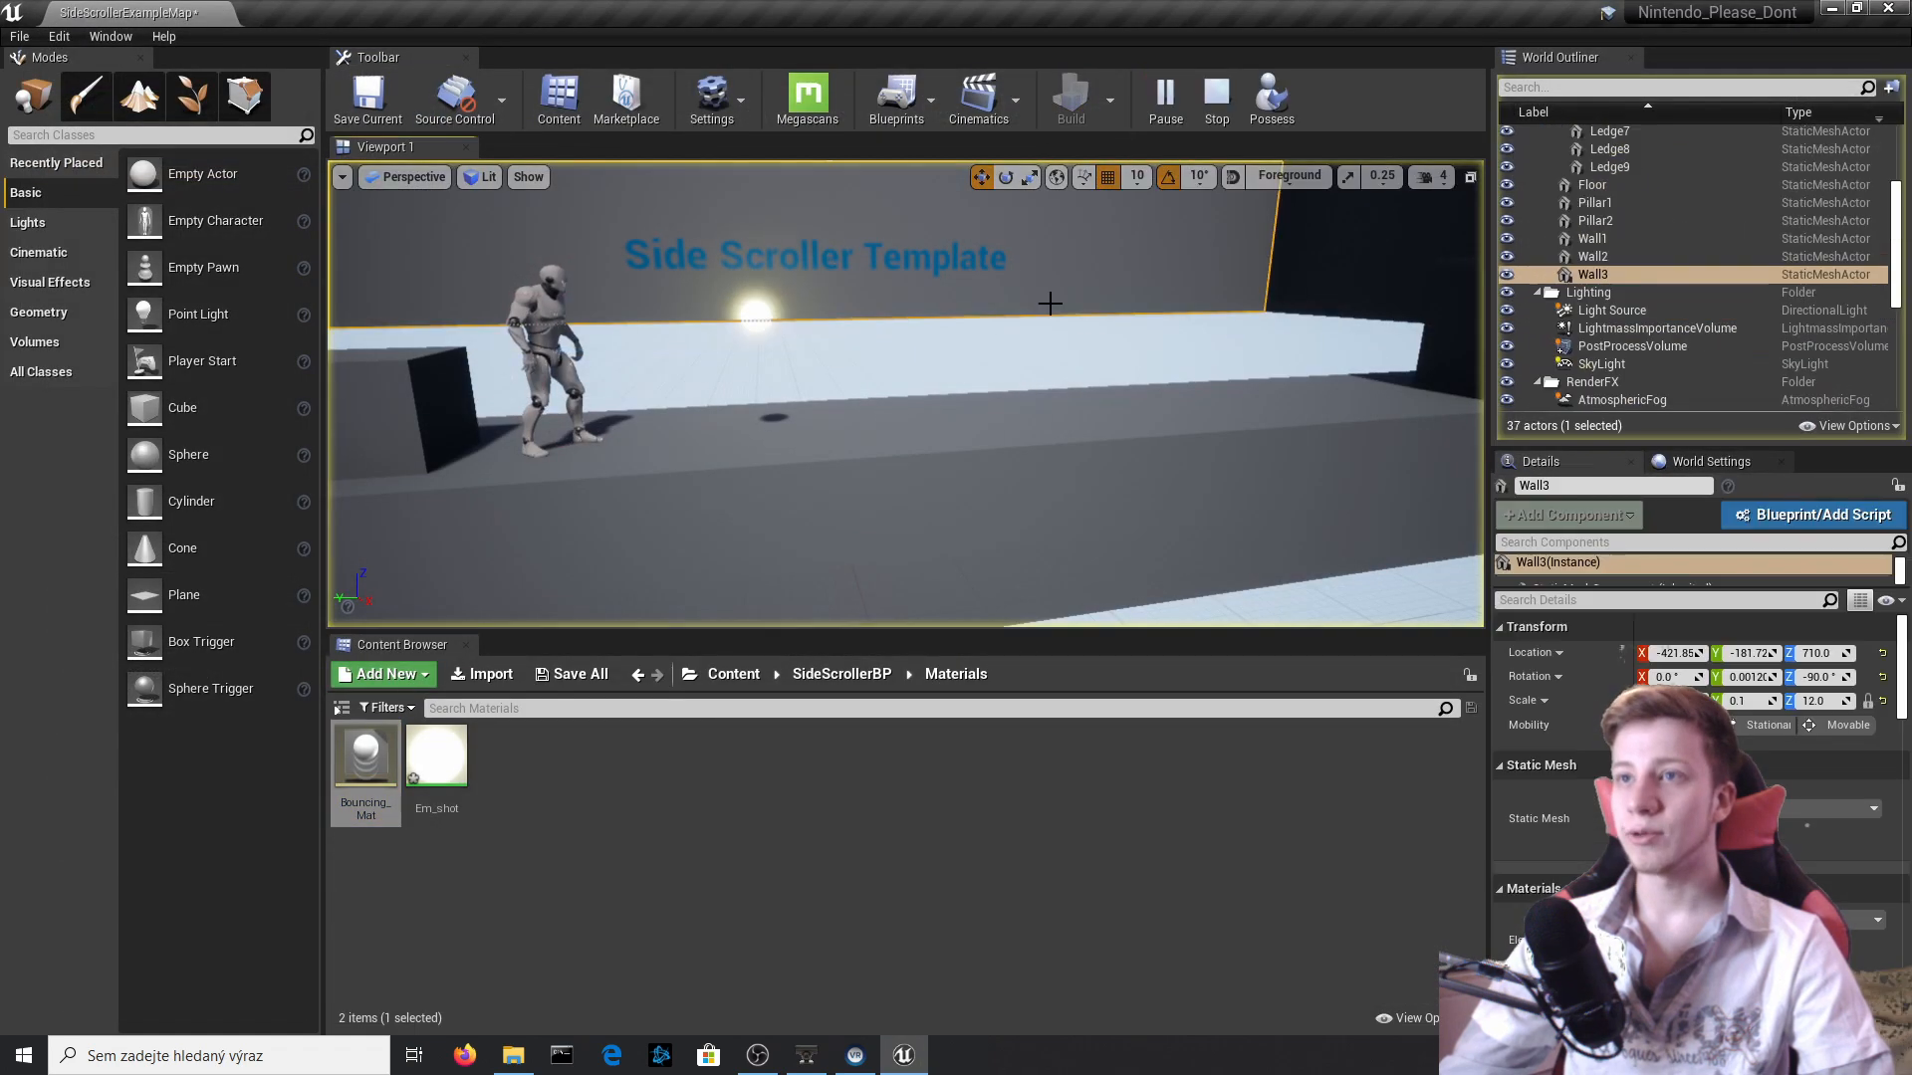
right_click_drag(1049, 302, 1113, 318)
key("d")
key("a")
key("d")
key("w")
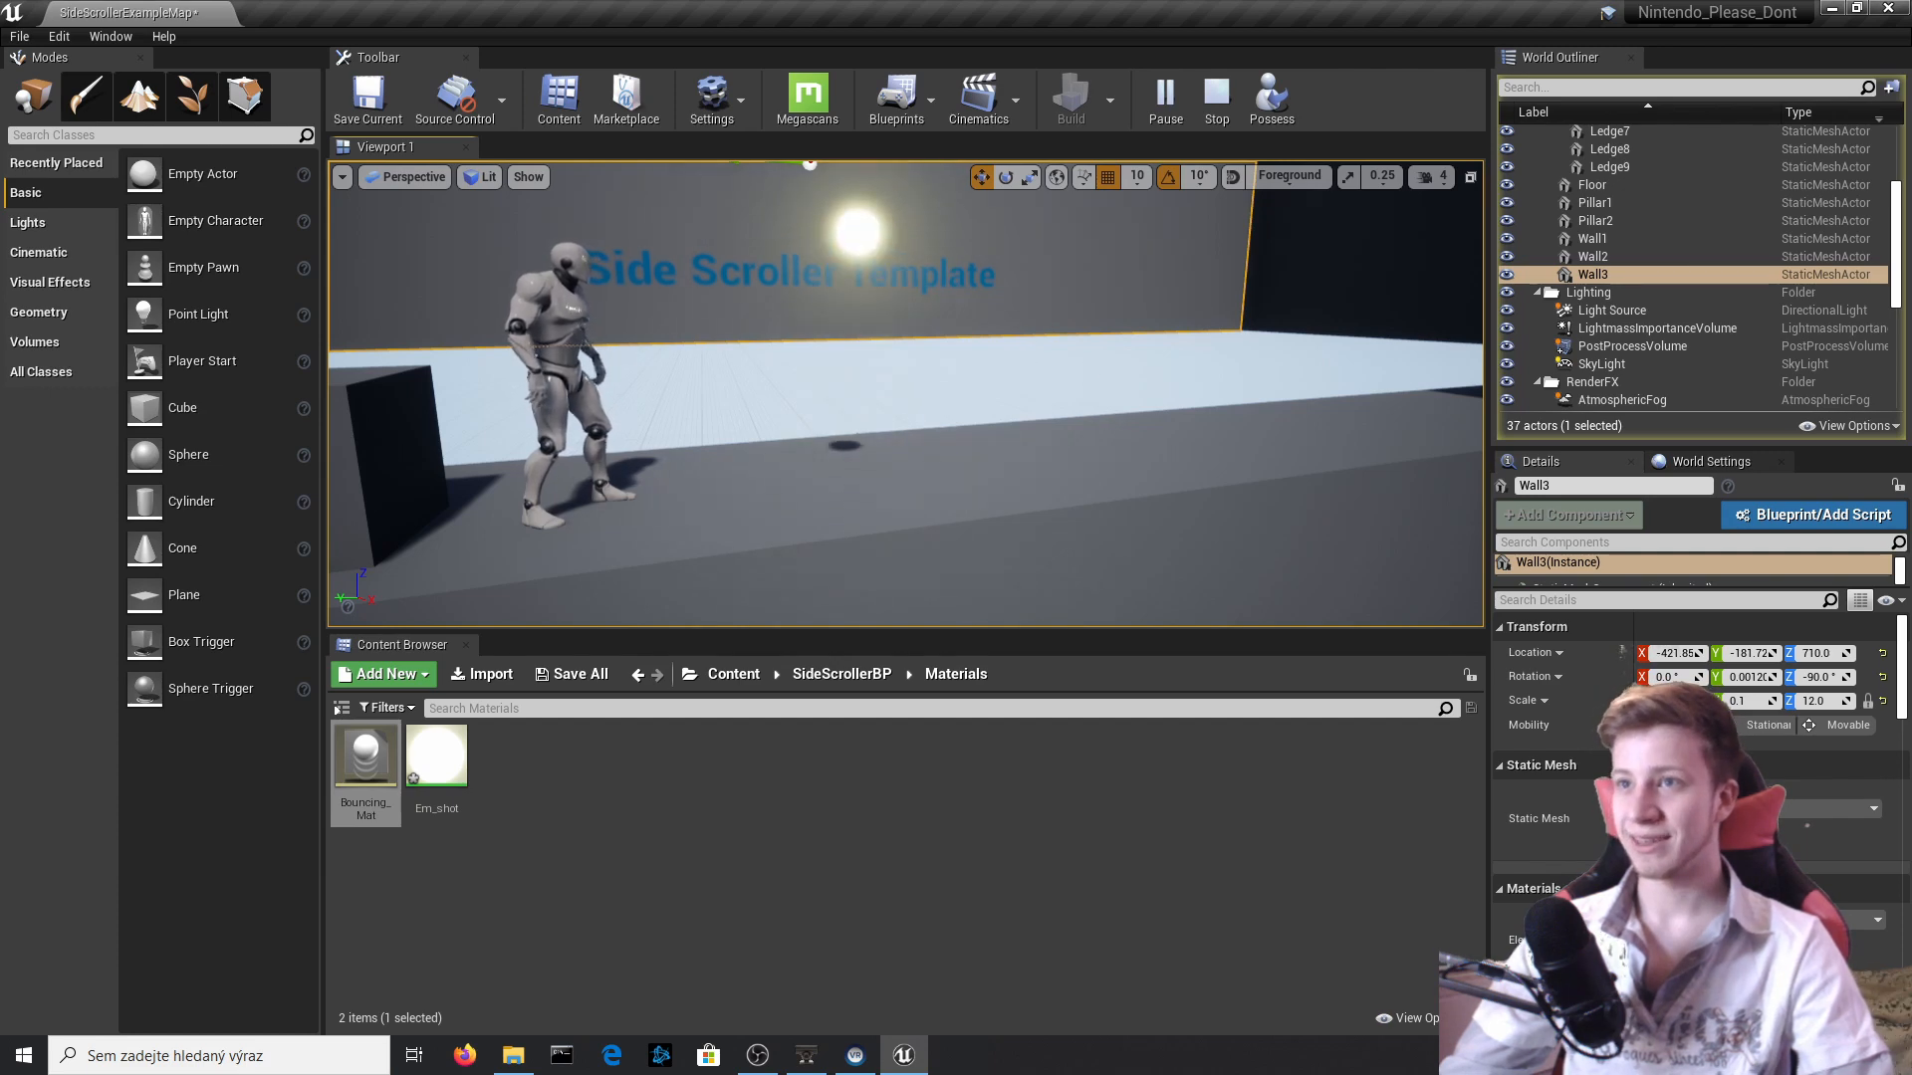
left_click(1020, 363)
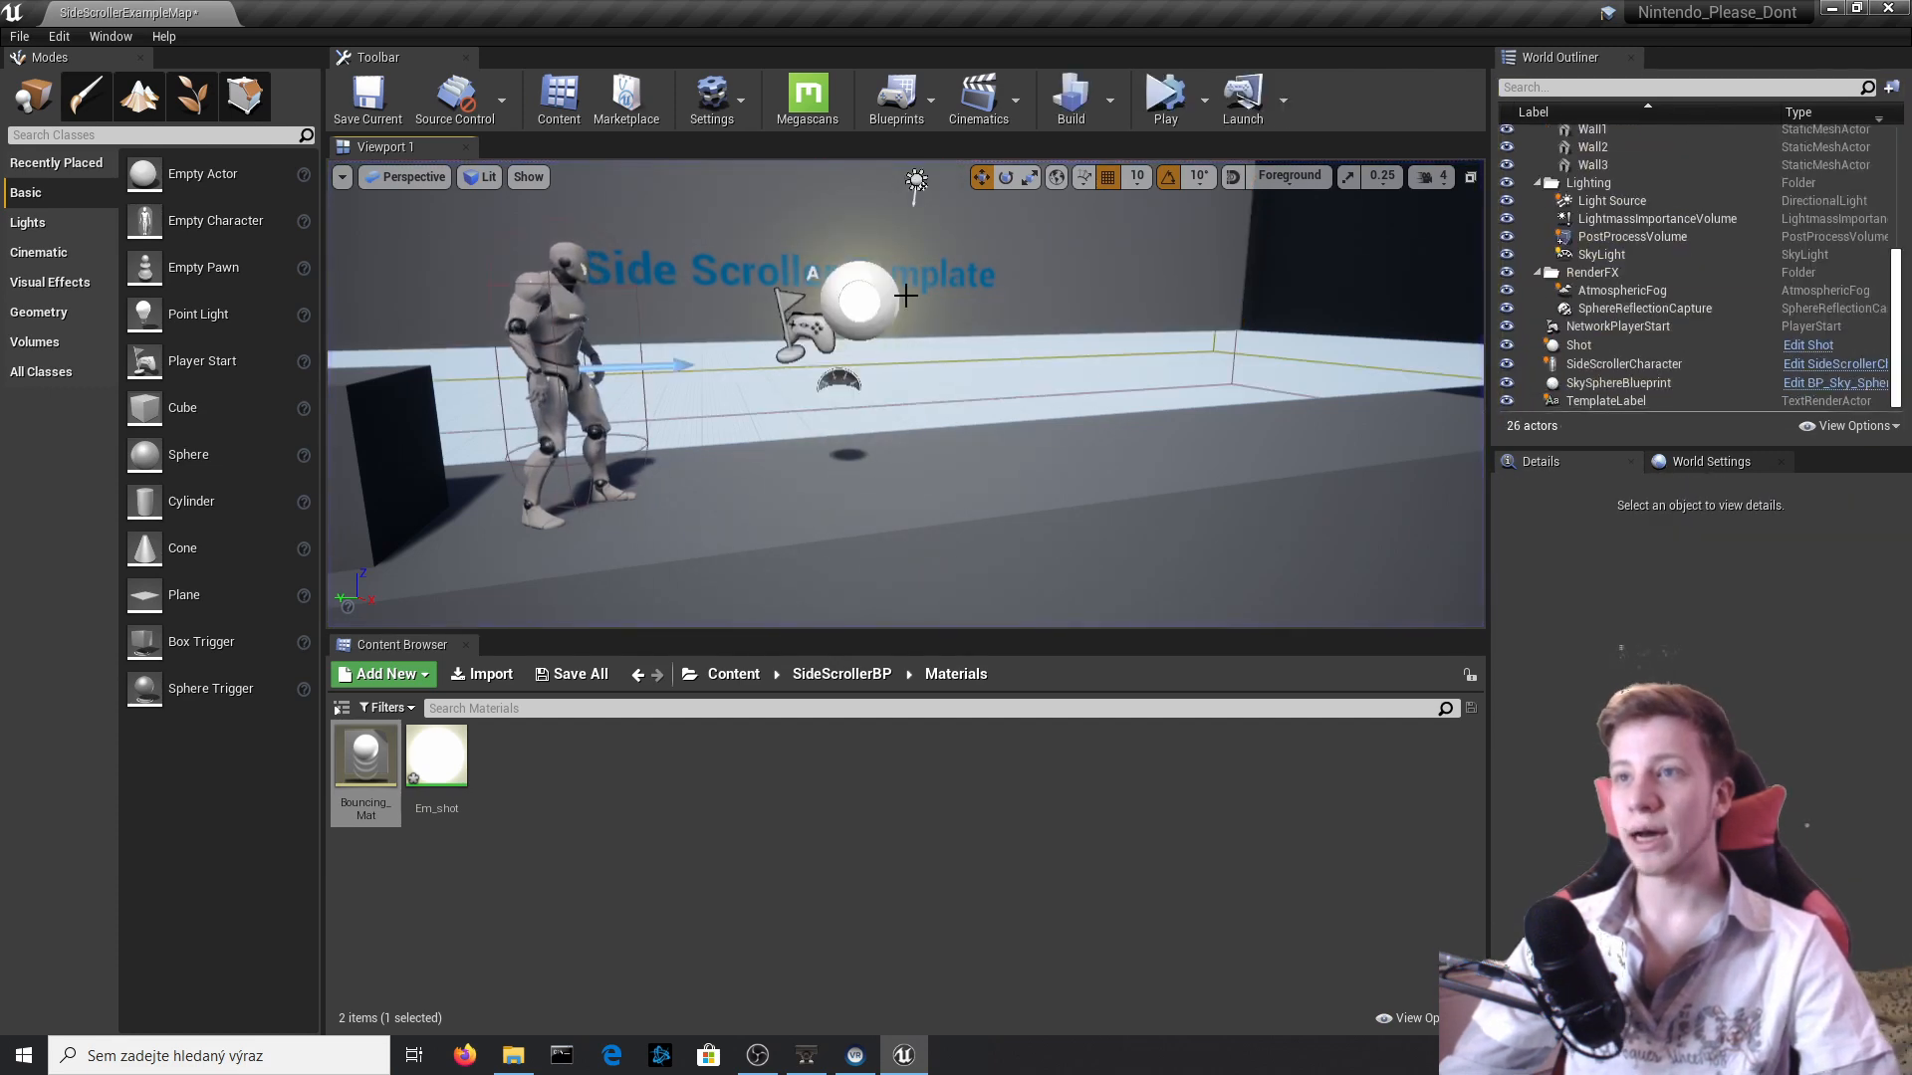
Reopen the Shot Blueprint's event graph from the placed Shot actor and bring the default event nodes into view.
left_click(862, 298)
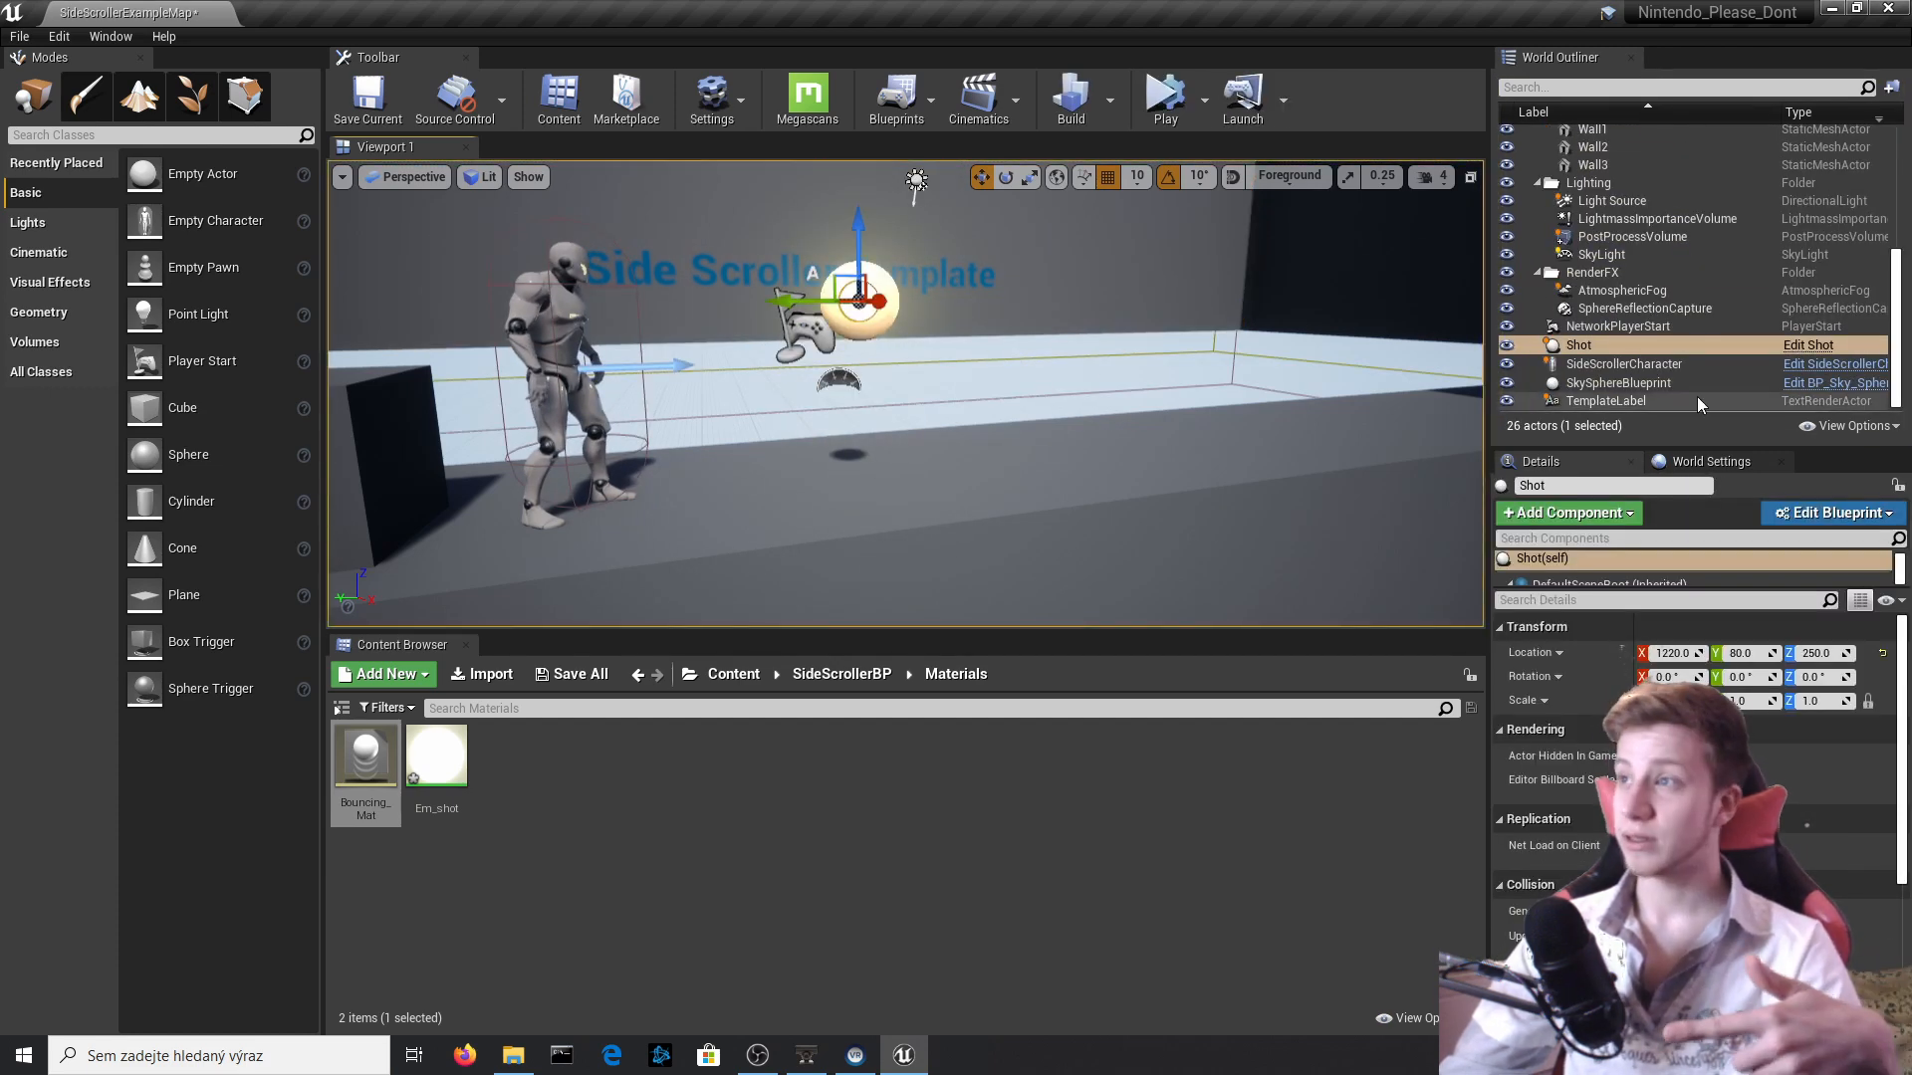
left_click(1810, 346)
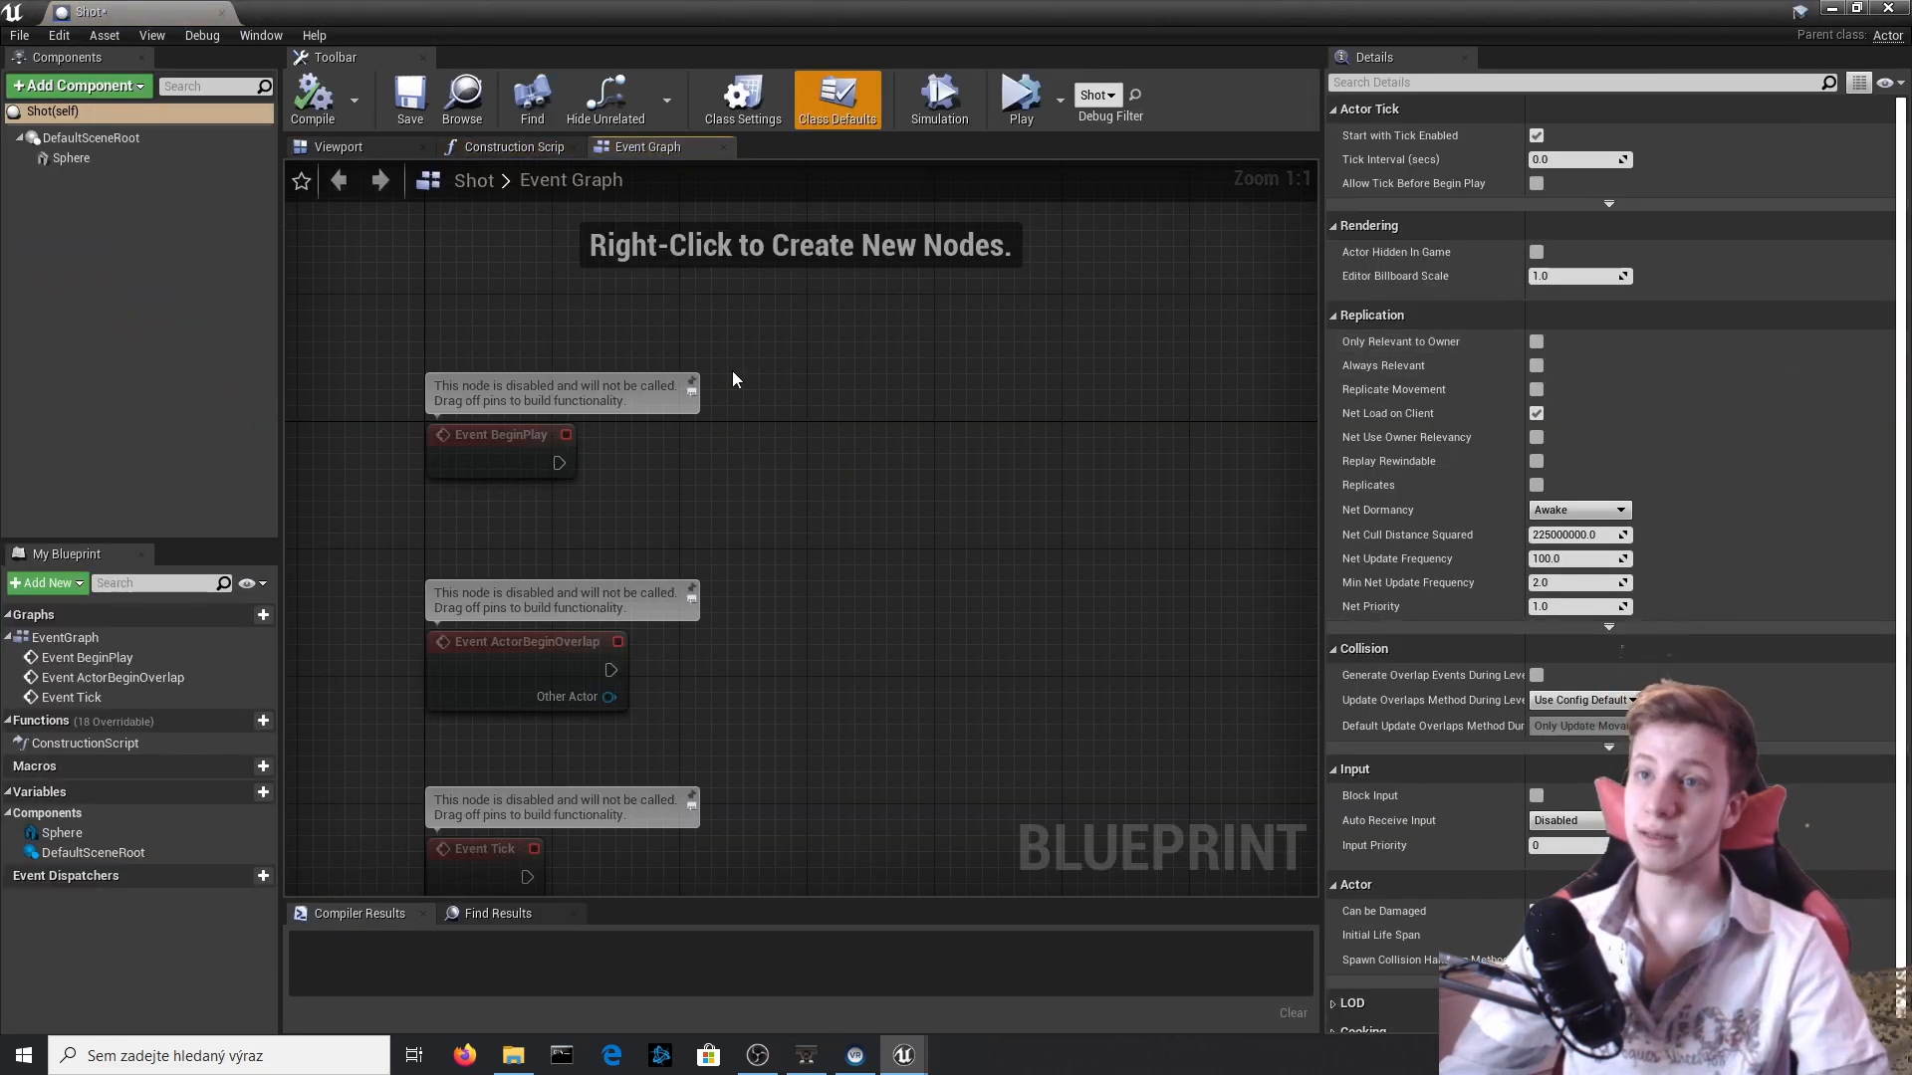
right_click(880, 428)
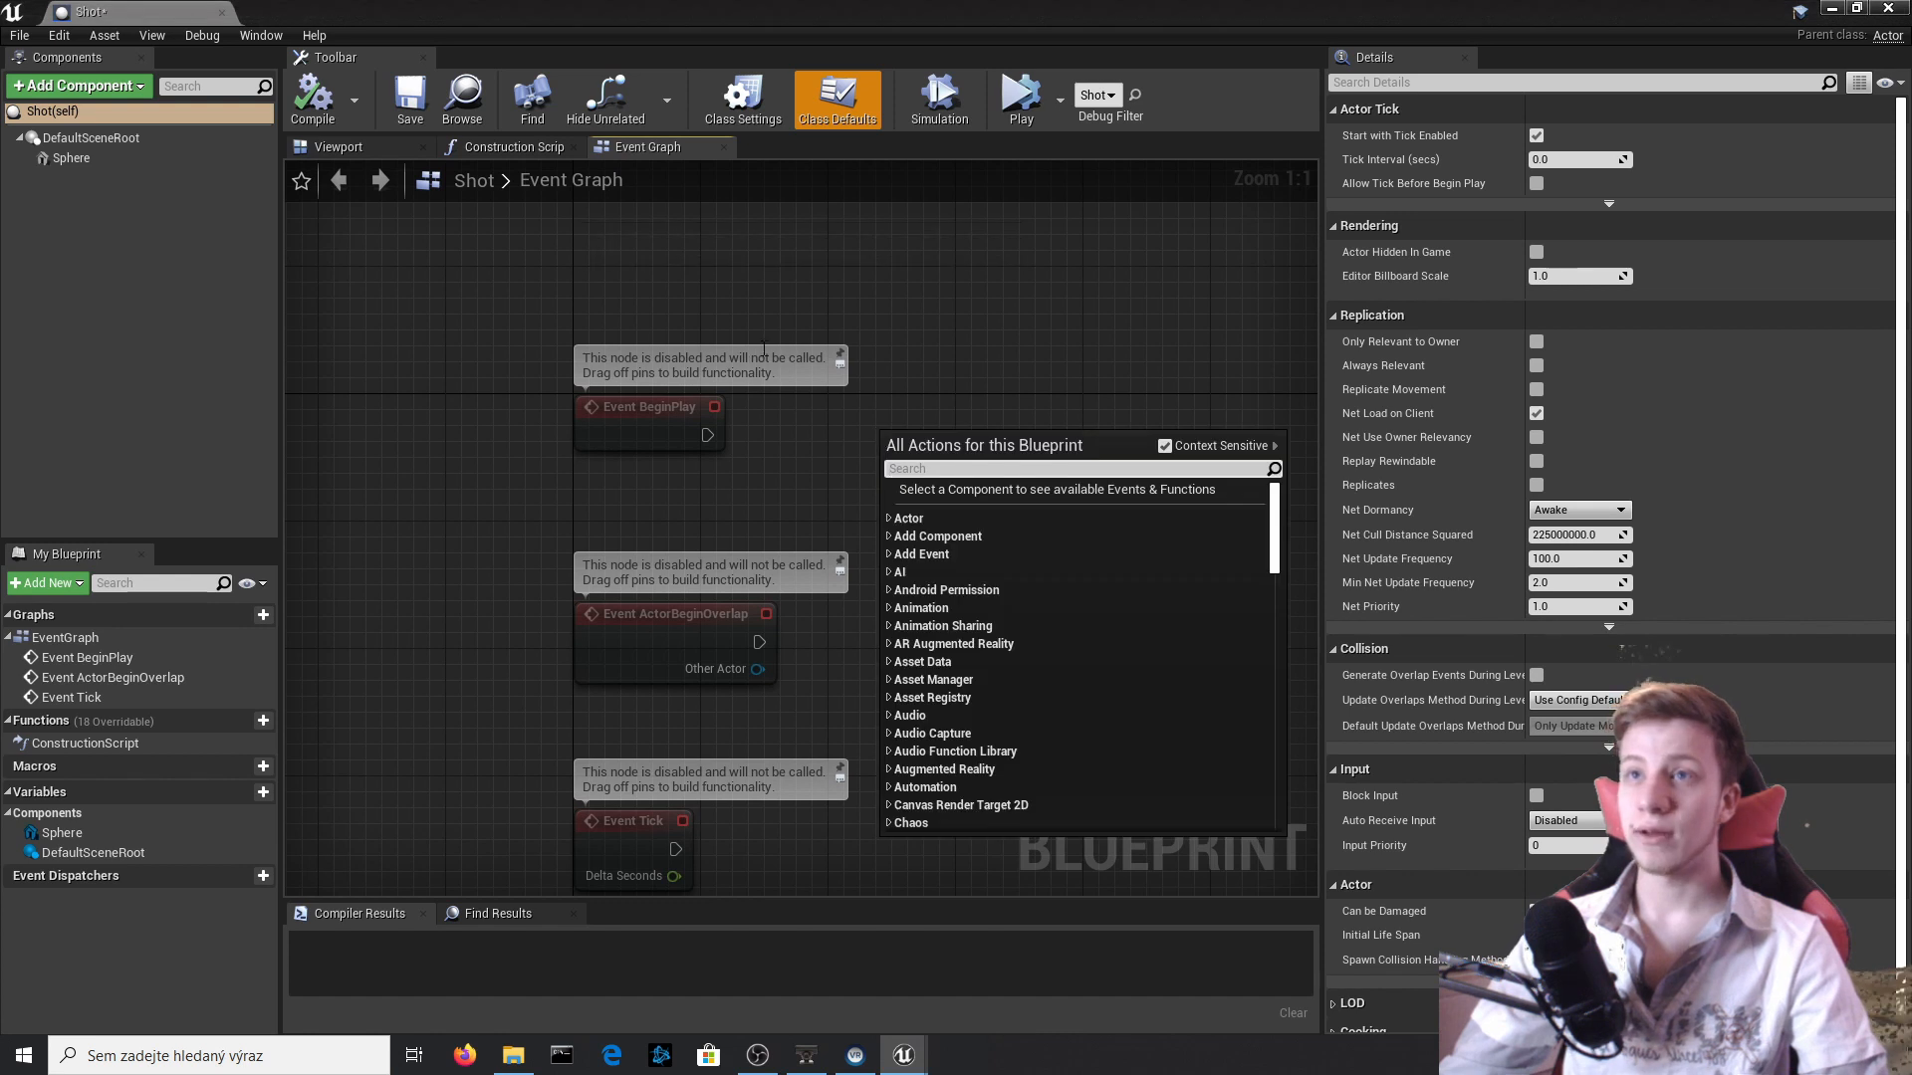
left_click(646, 306)
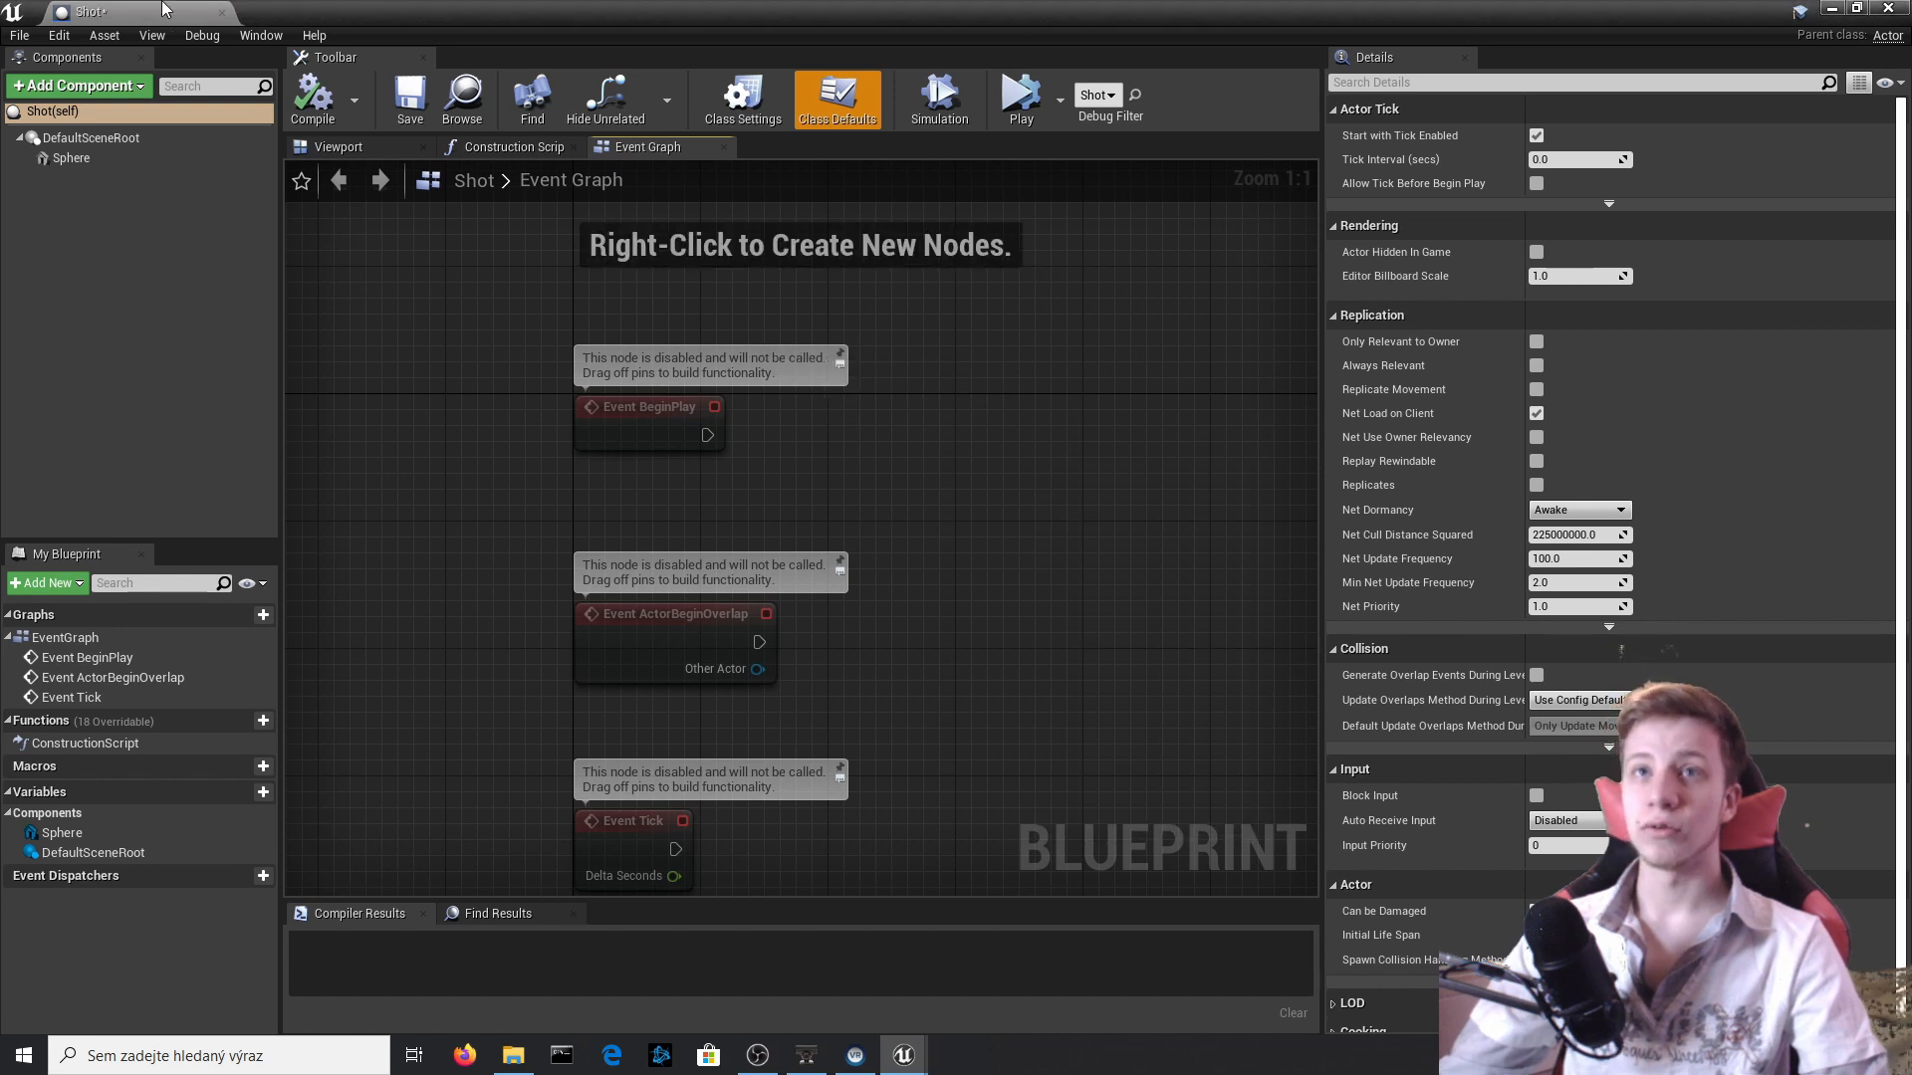
Add an Add Impulse node targeting the Sphere and place both nodes above and beyond Event BeginPlay.
right_click(967, 417)
type("add i")
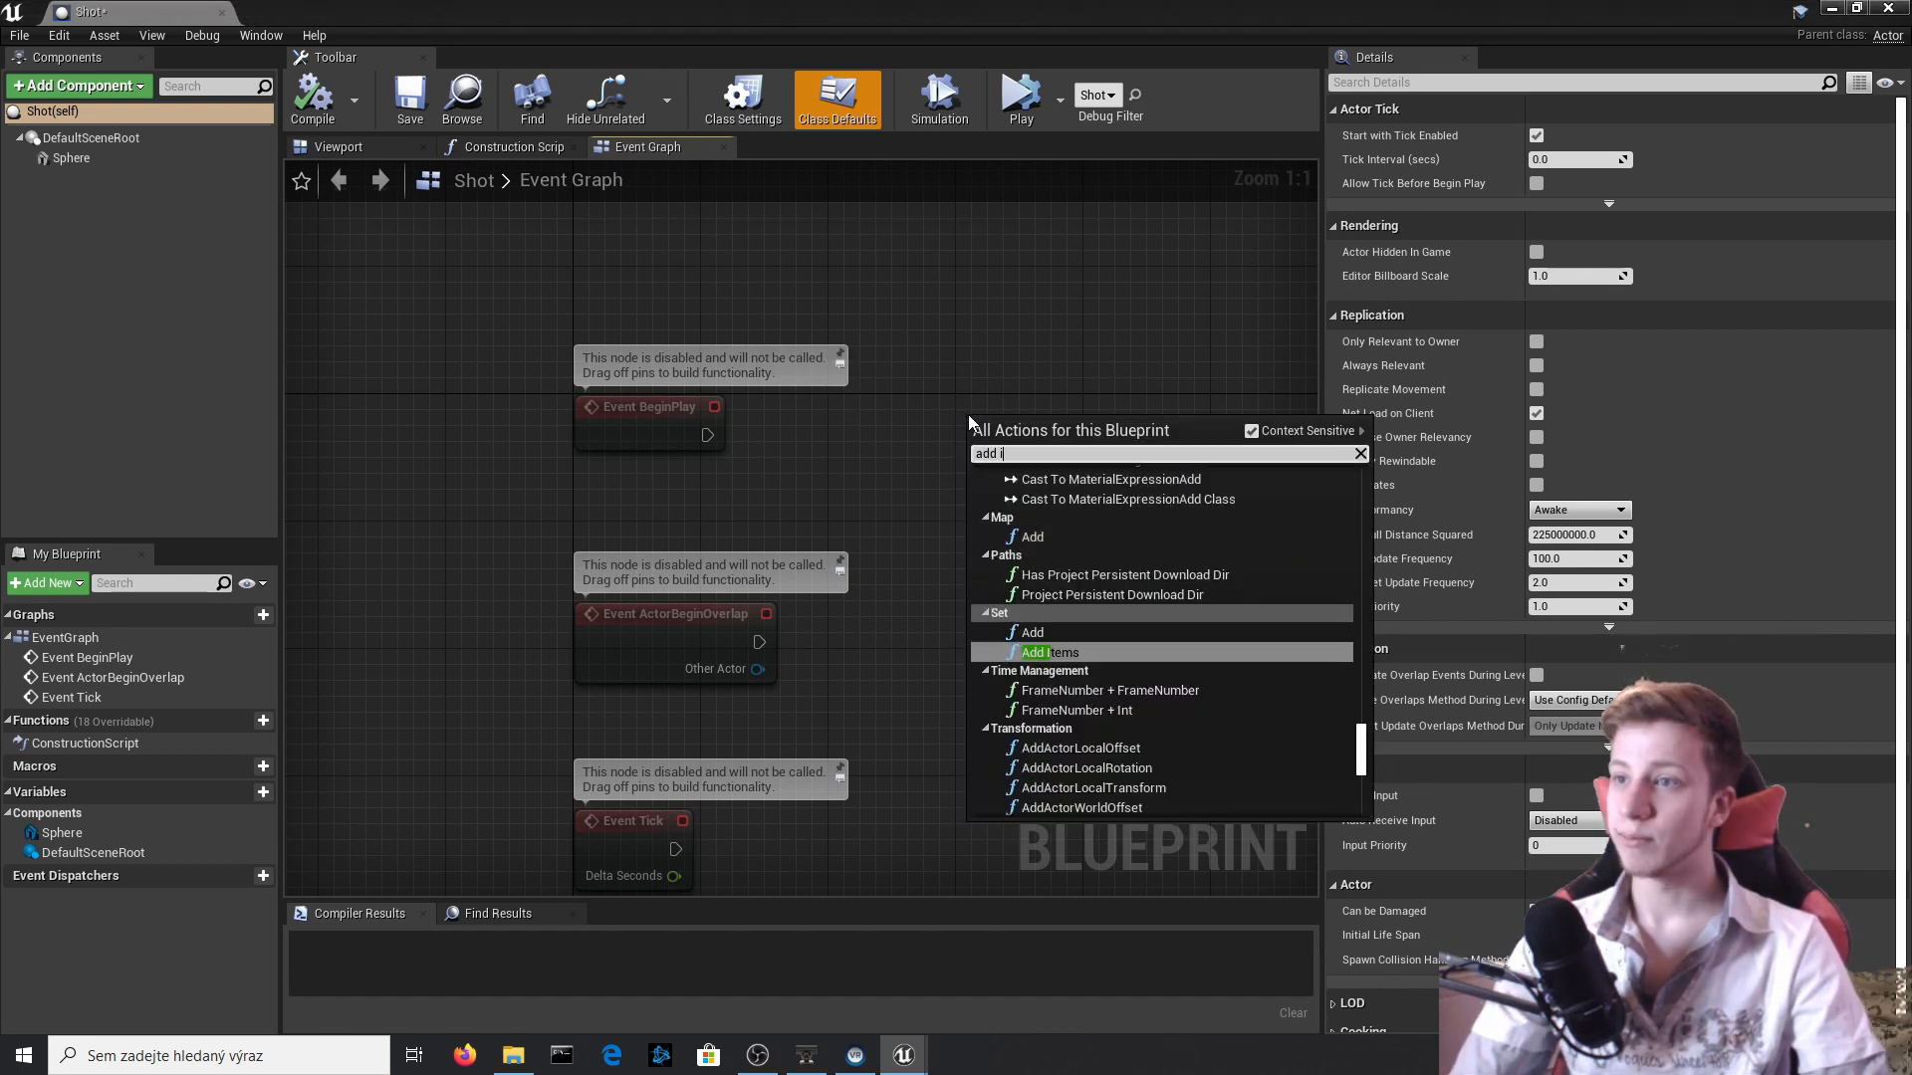
type("mpu")
key("Return")
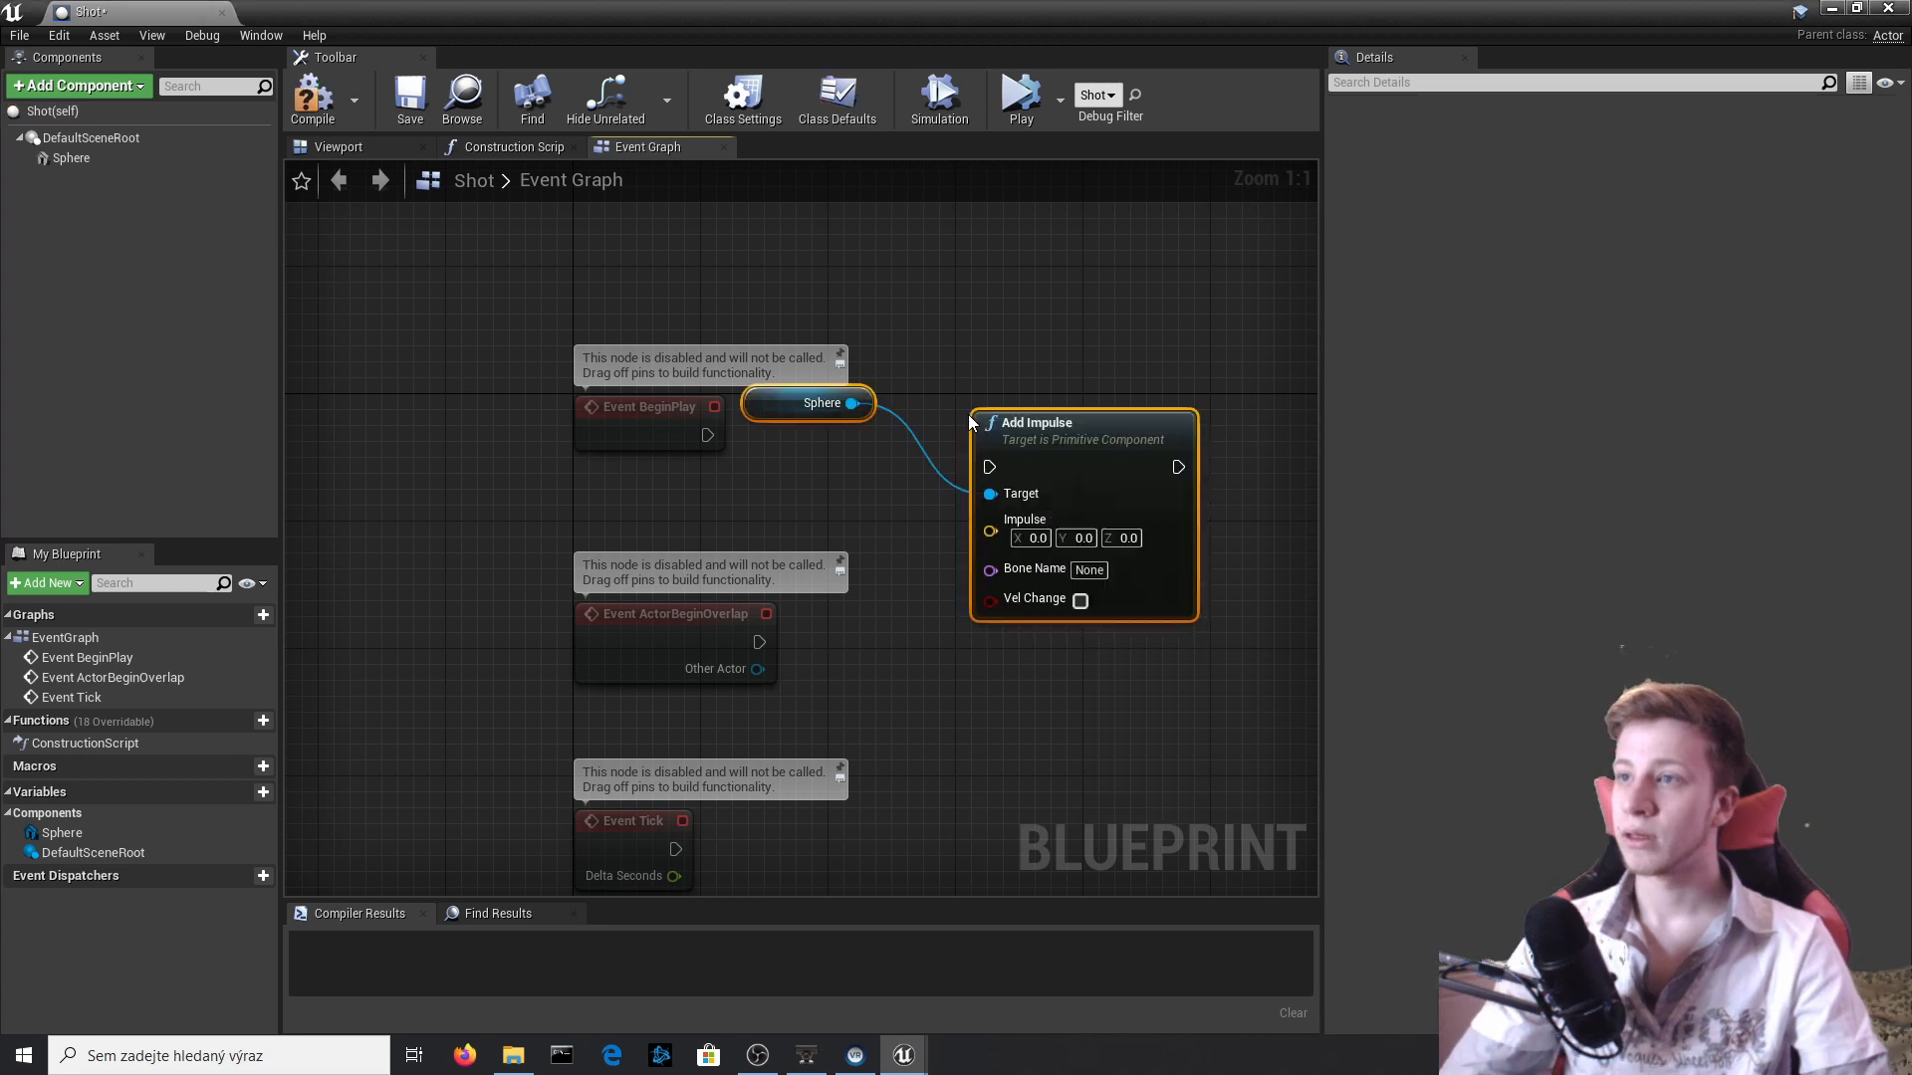
left_click_drag(1047, 428, 1095, 365)
left_click(987, 608)
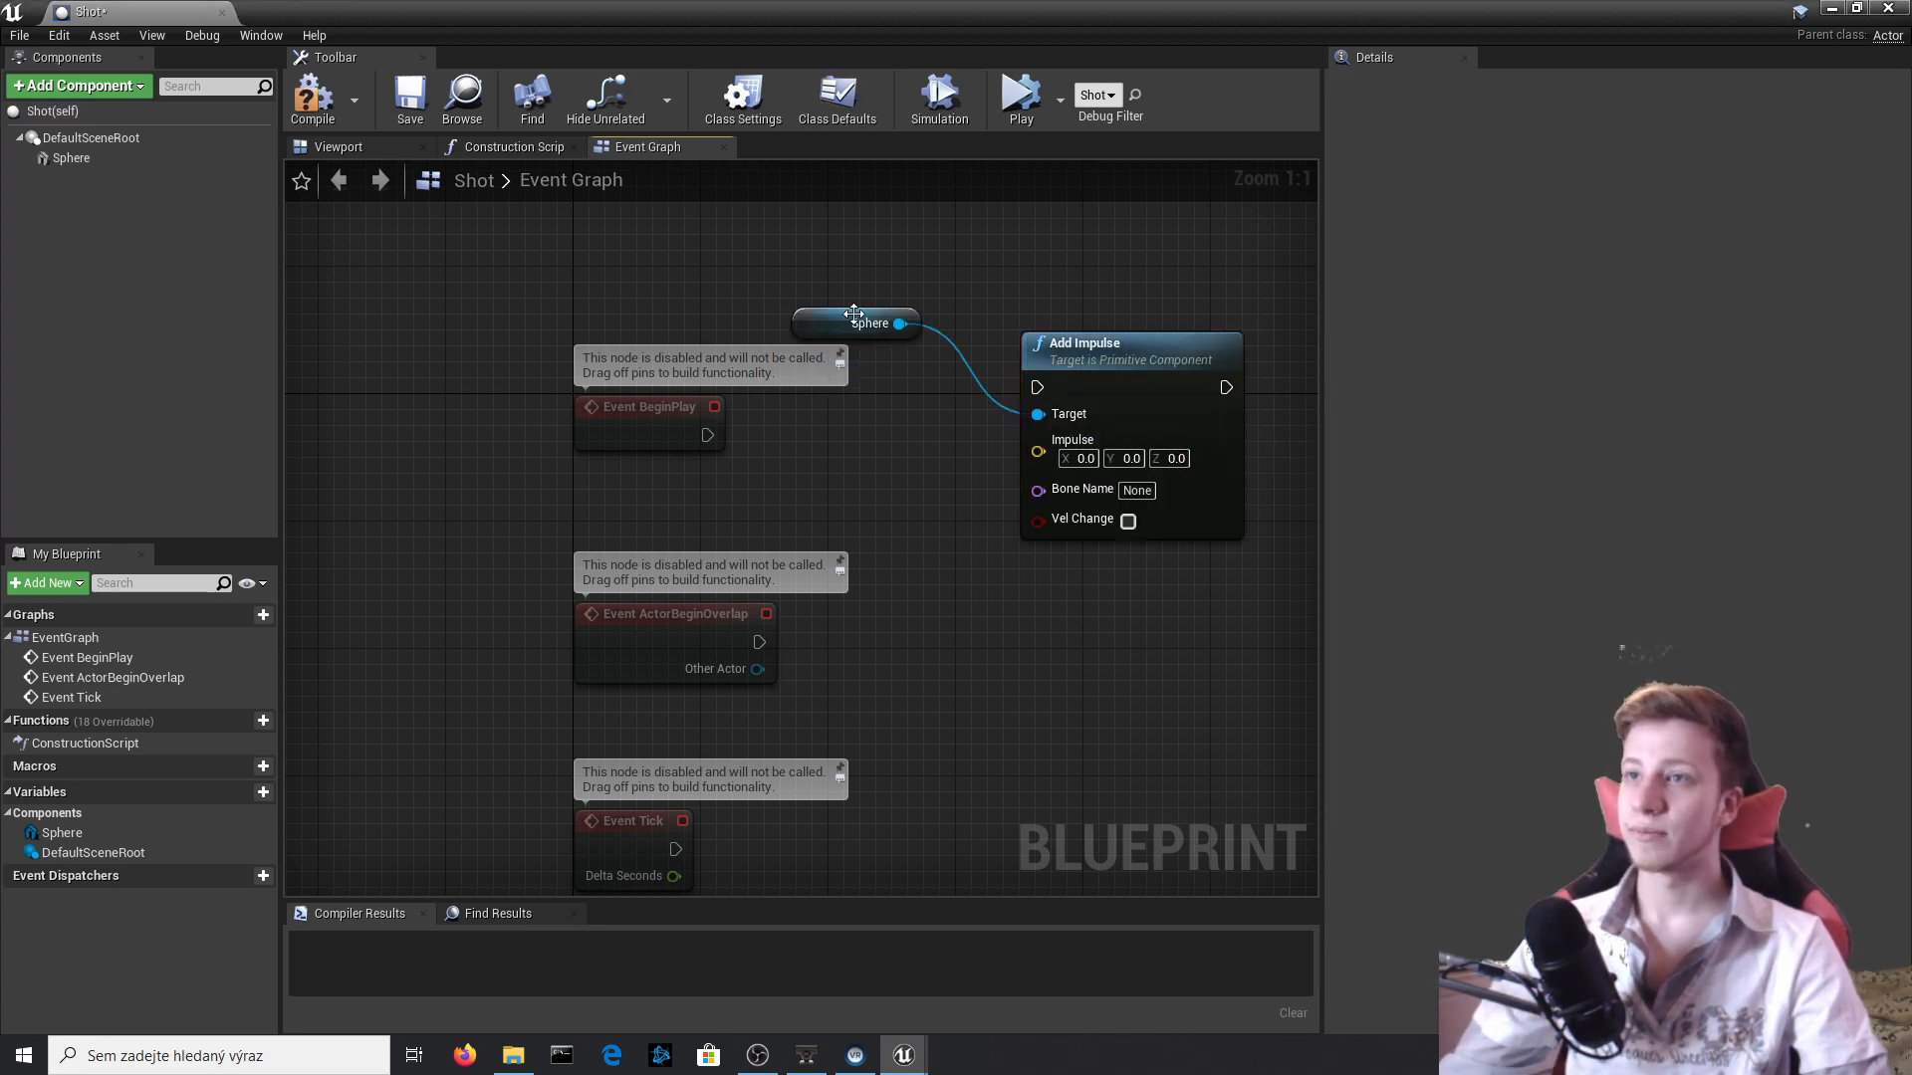
Connect Event BeginPlay to Add Impulse, with BeginPlay above the Sphere reference and both in front of Add Impulse.
left_click_drag(851, 315, 681, 513)
left_click_drag(1141, 366, 1107, 397)
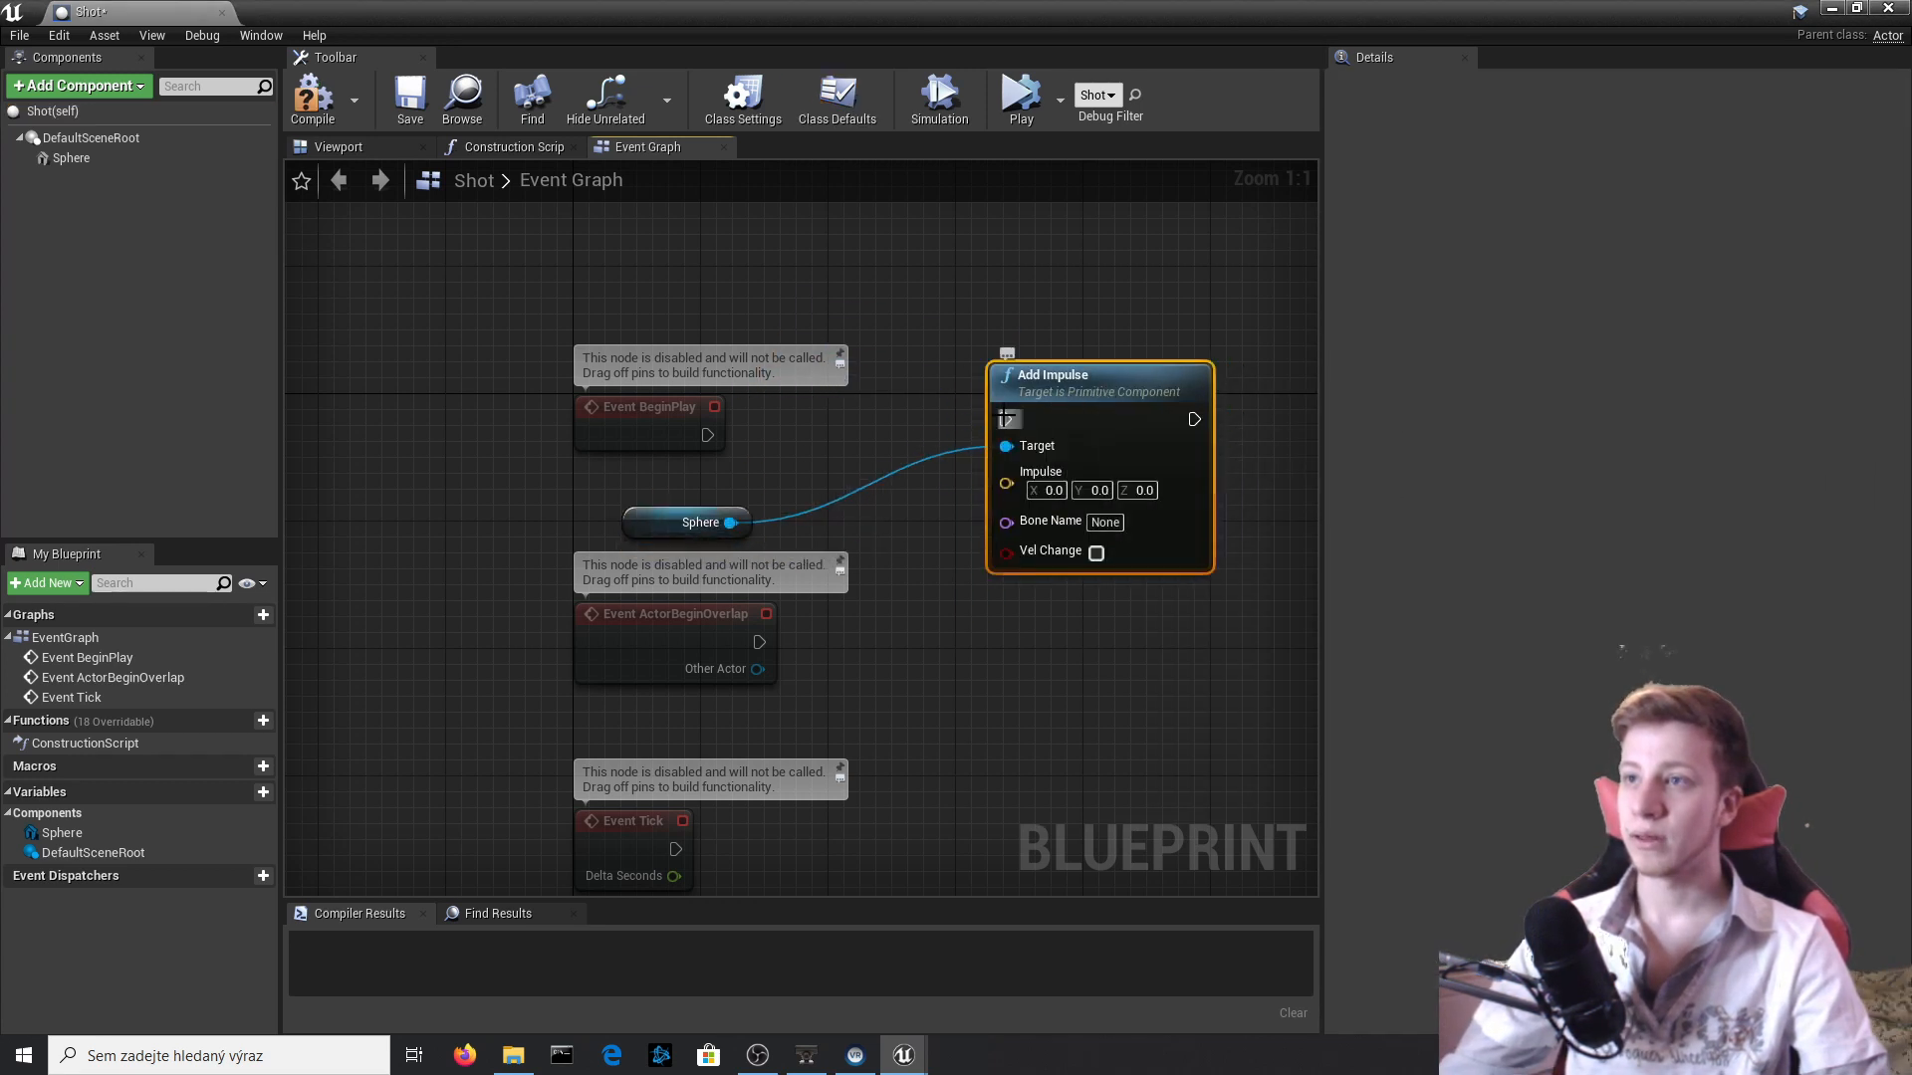
left_click_drag(683, 440, 705, 435)
left_click_drag(632, 430, 661, 364)
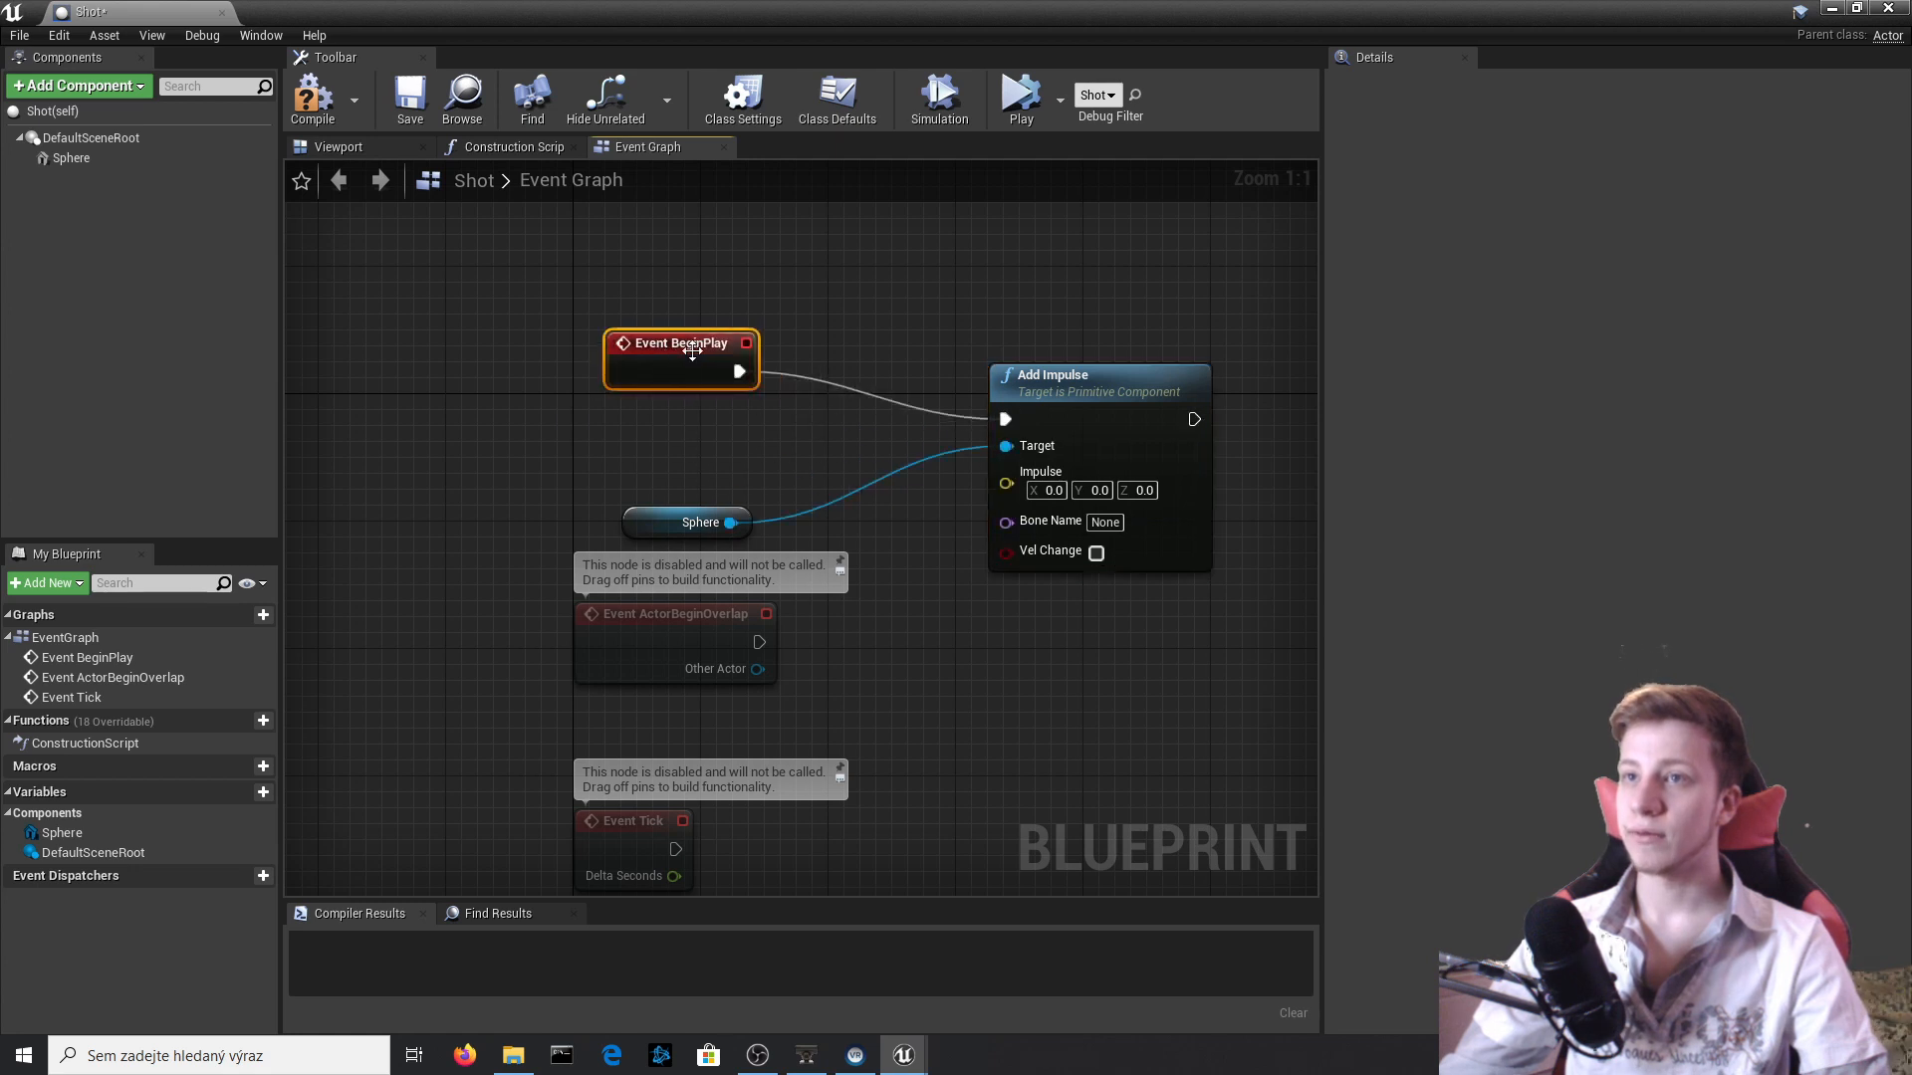
Move the disabled ActorBeginOverlap and Tick event nodes down, clear of the impulse nodes, and compile the Blueprint.
right_click_drag(918, 818, 911, 491)
left_click_drag(731, 718, 603, 339)
left_click_drag(603, 341, 621, 653)
right_click_drag(809, 266, 741, 640)
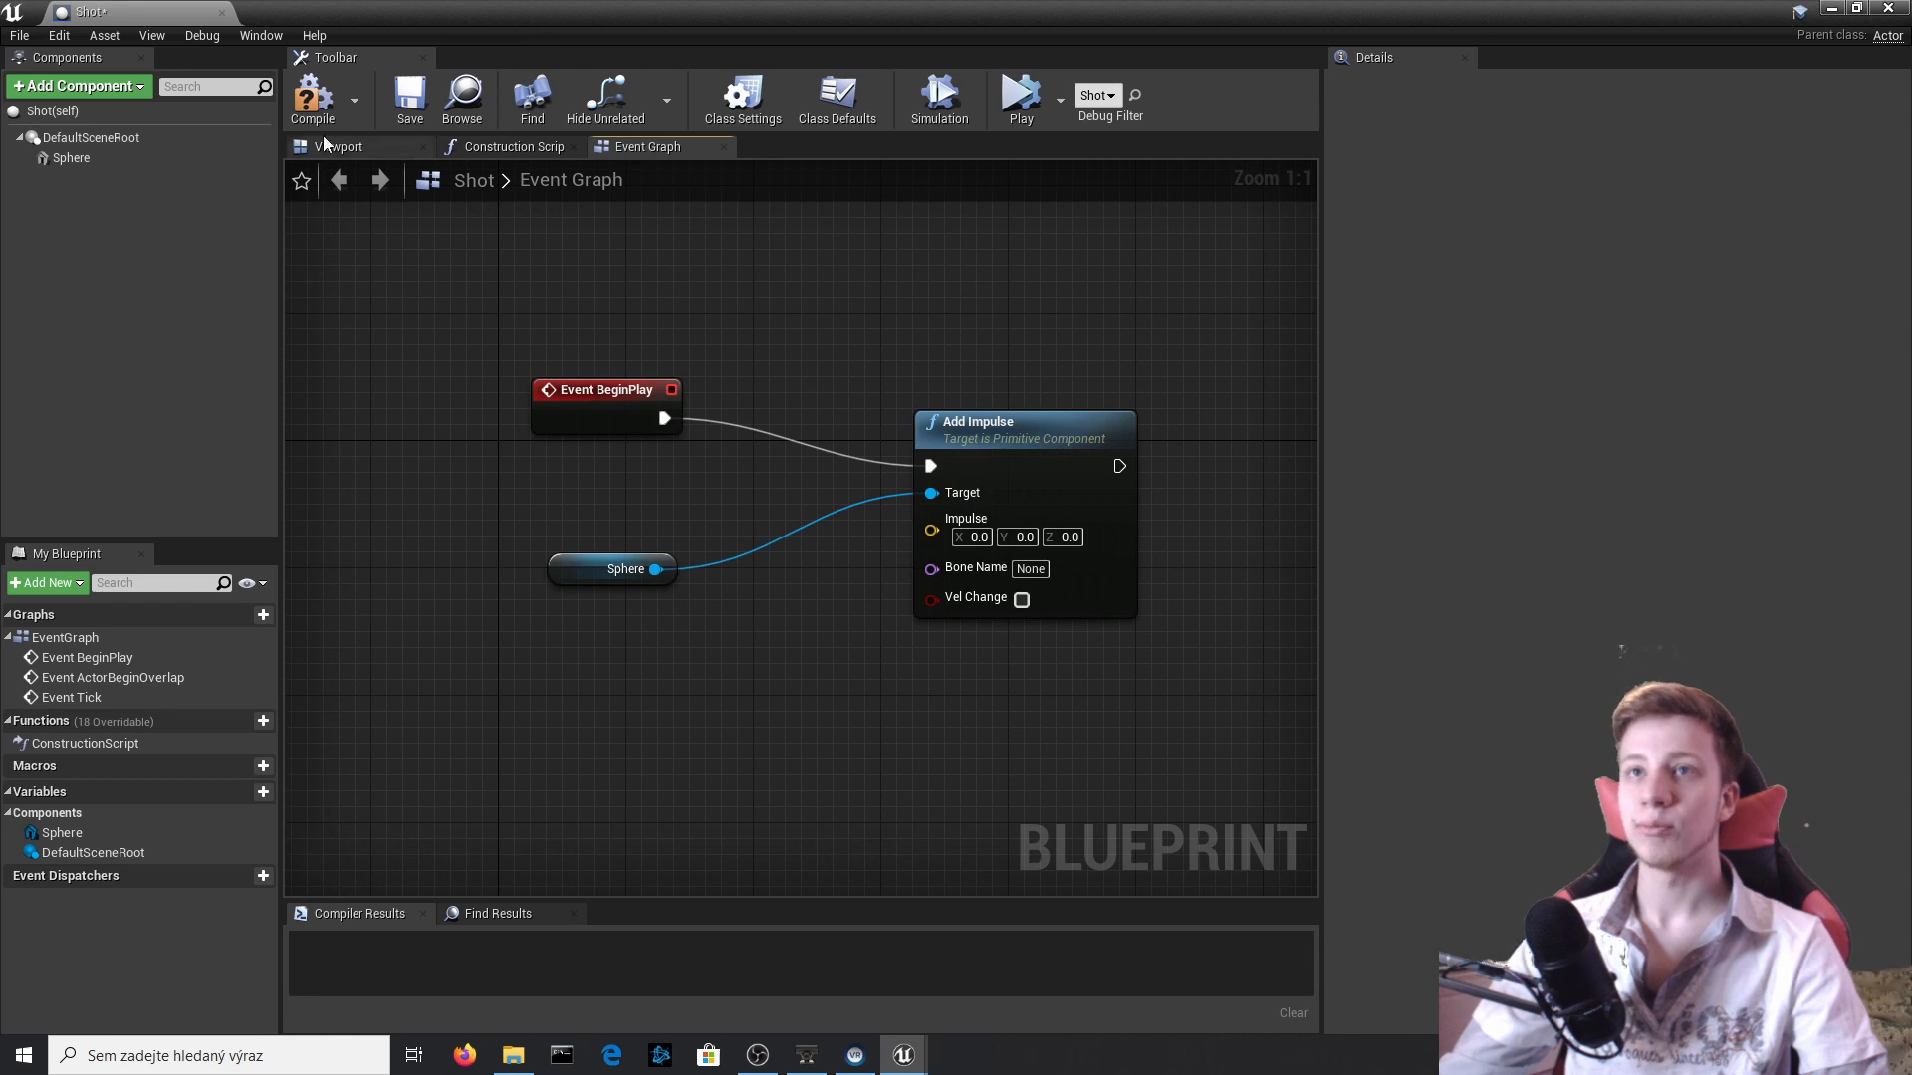
left_click(313, 98)
Set the Add Impulse node's Y impulse to 1000.0, compile the Shot Blueprint and close its editor.
right_click_drag(1149, 708, 1034, 697)
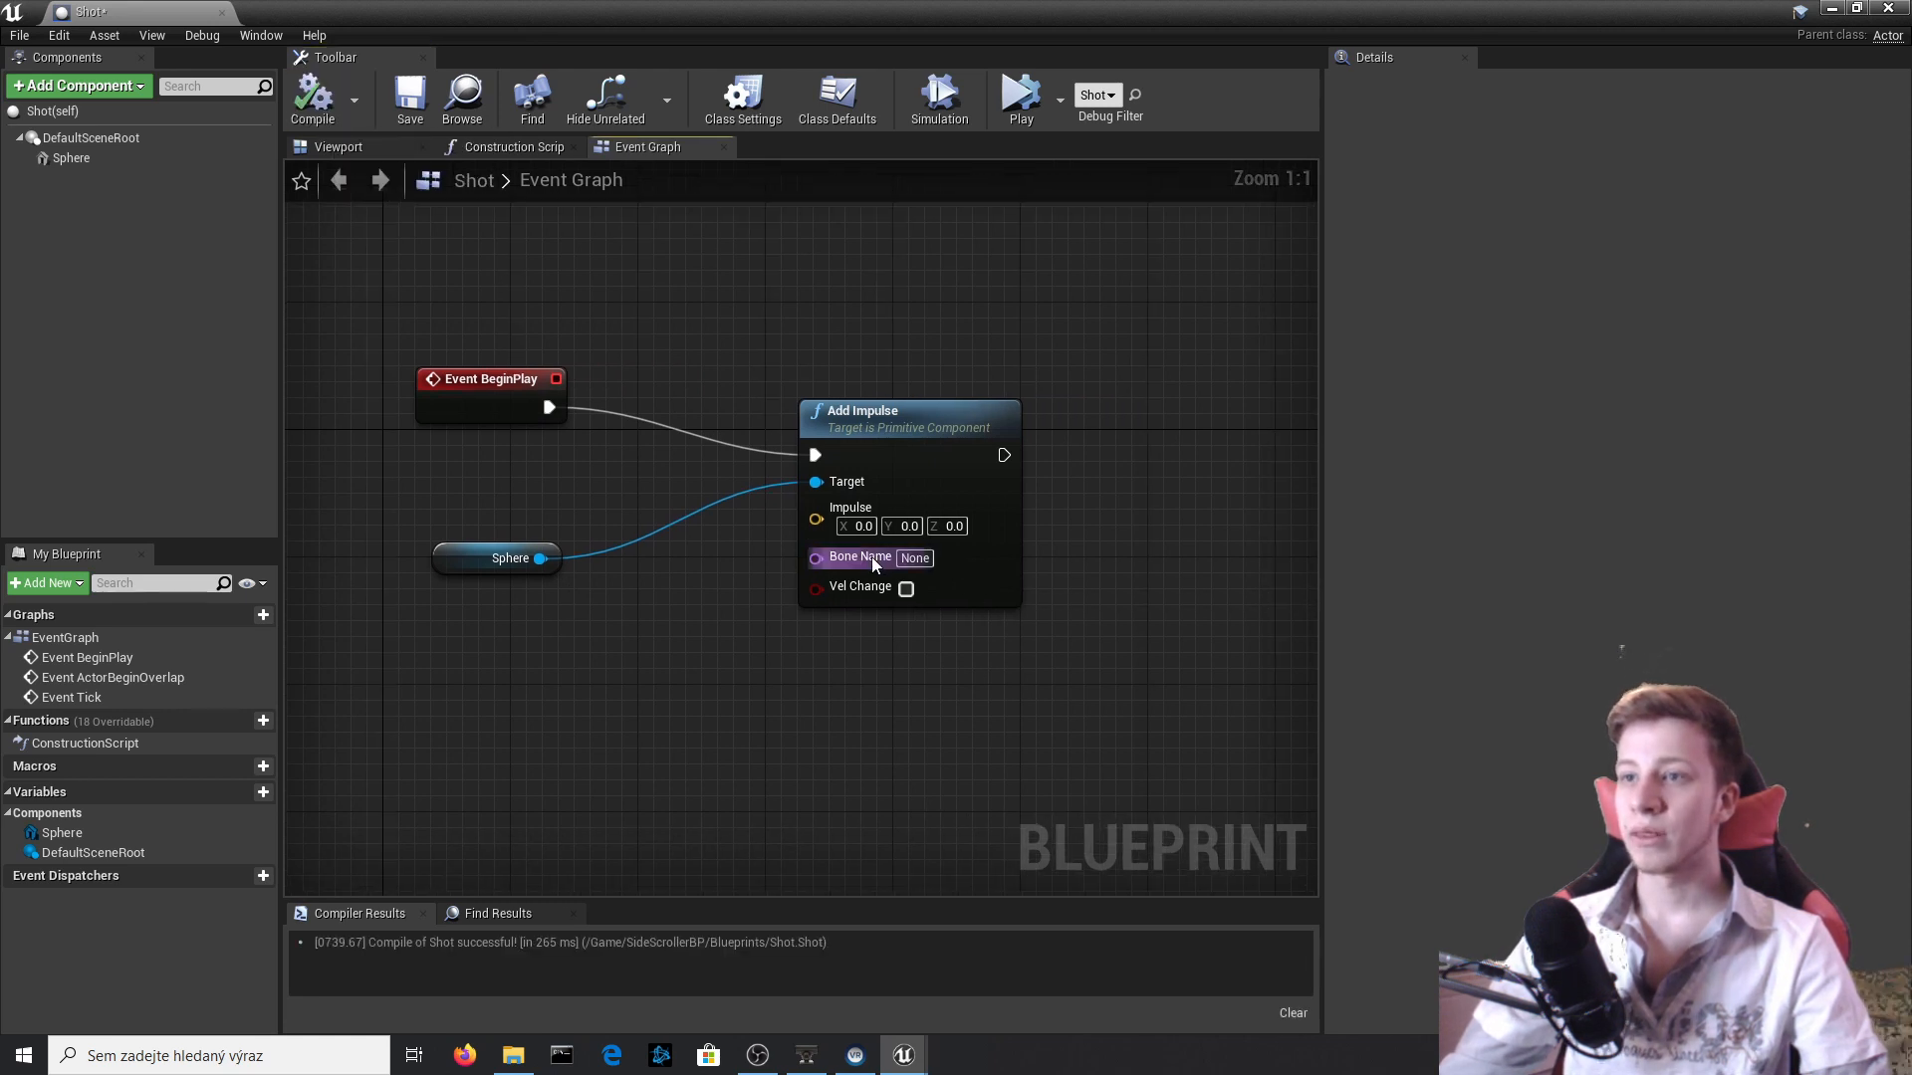
left_click(911, 532)
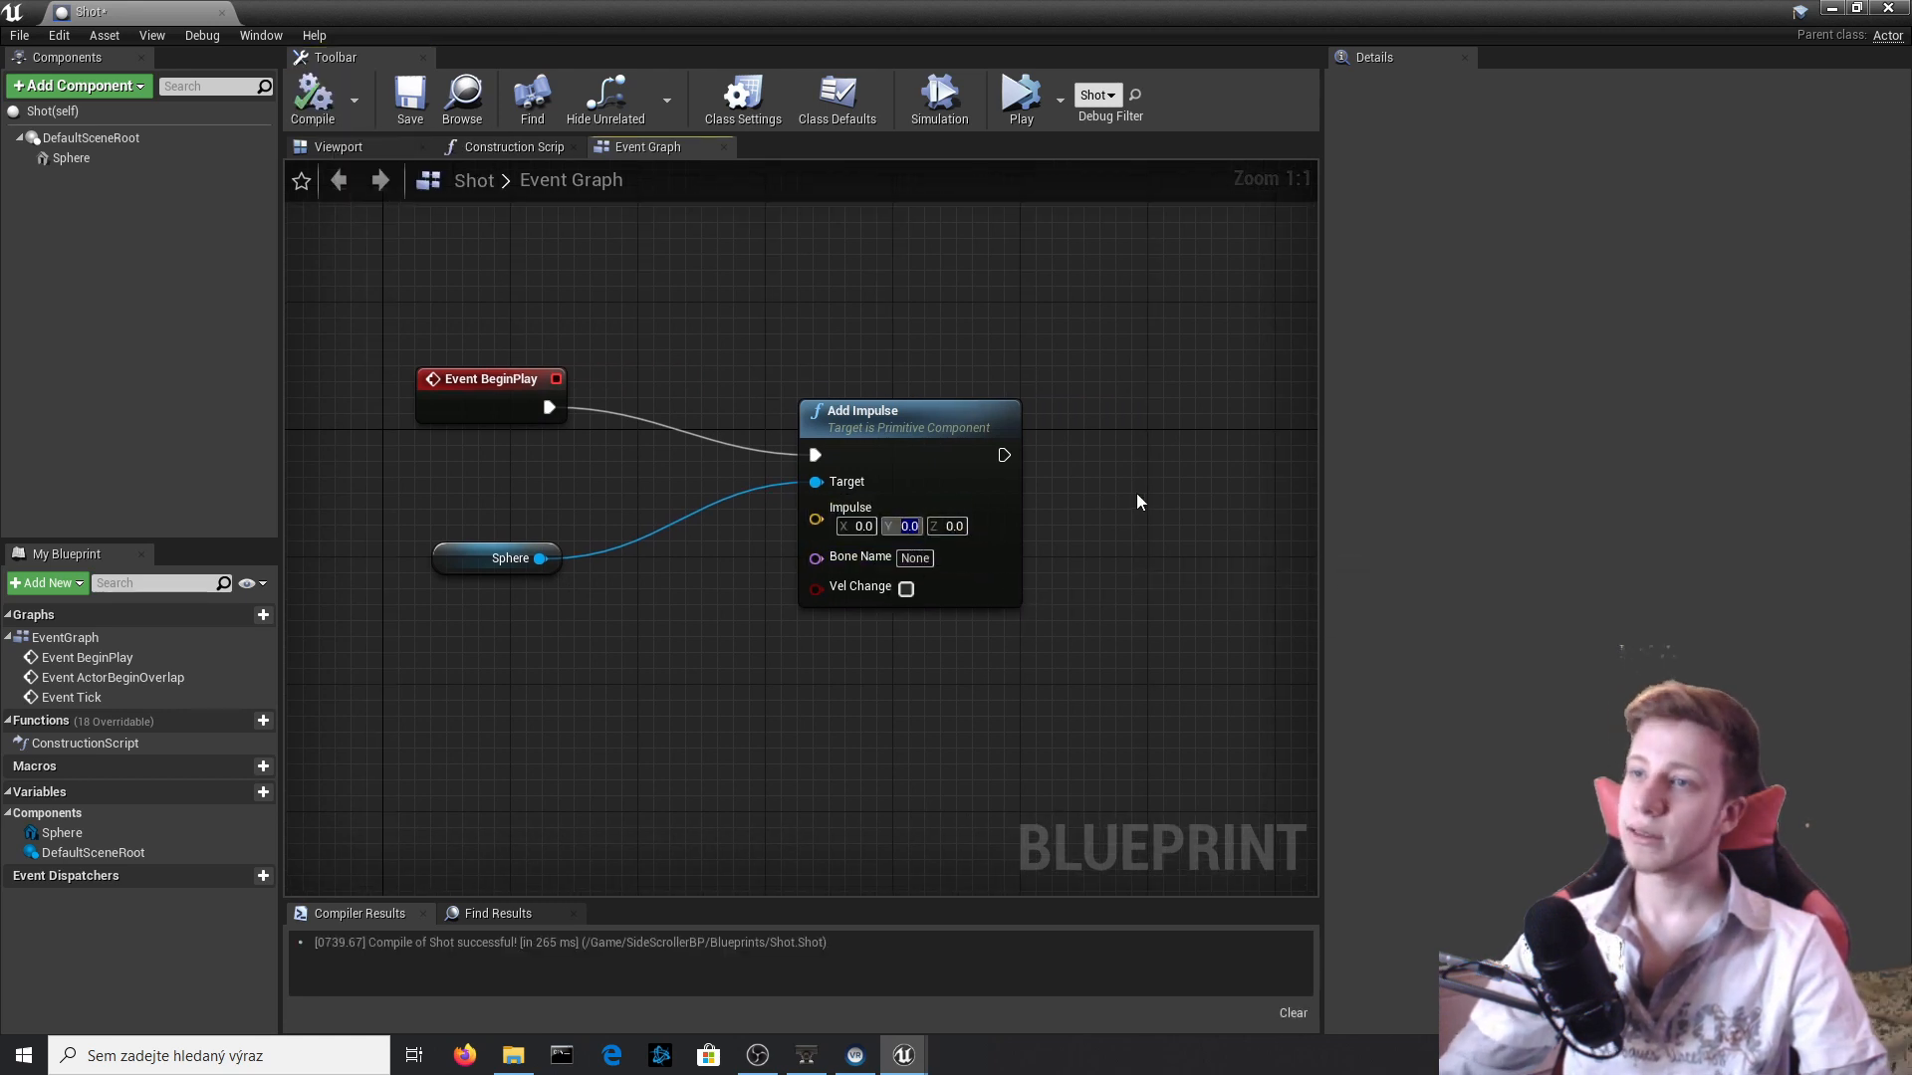
type("1000.0")
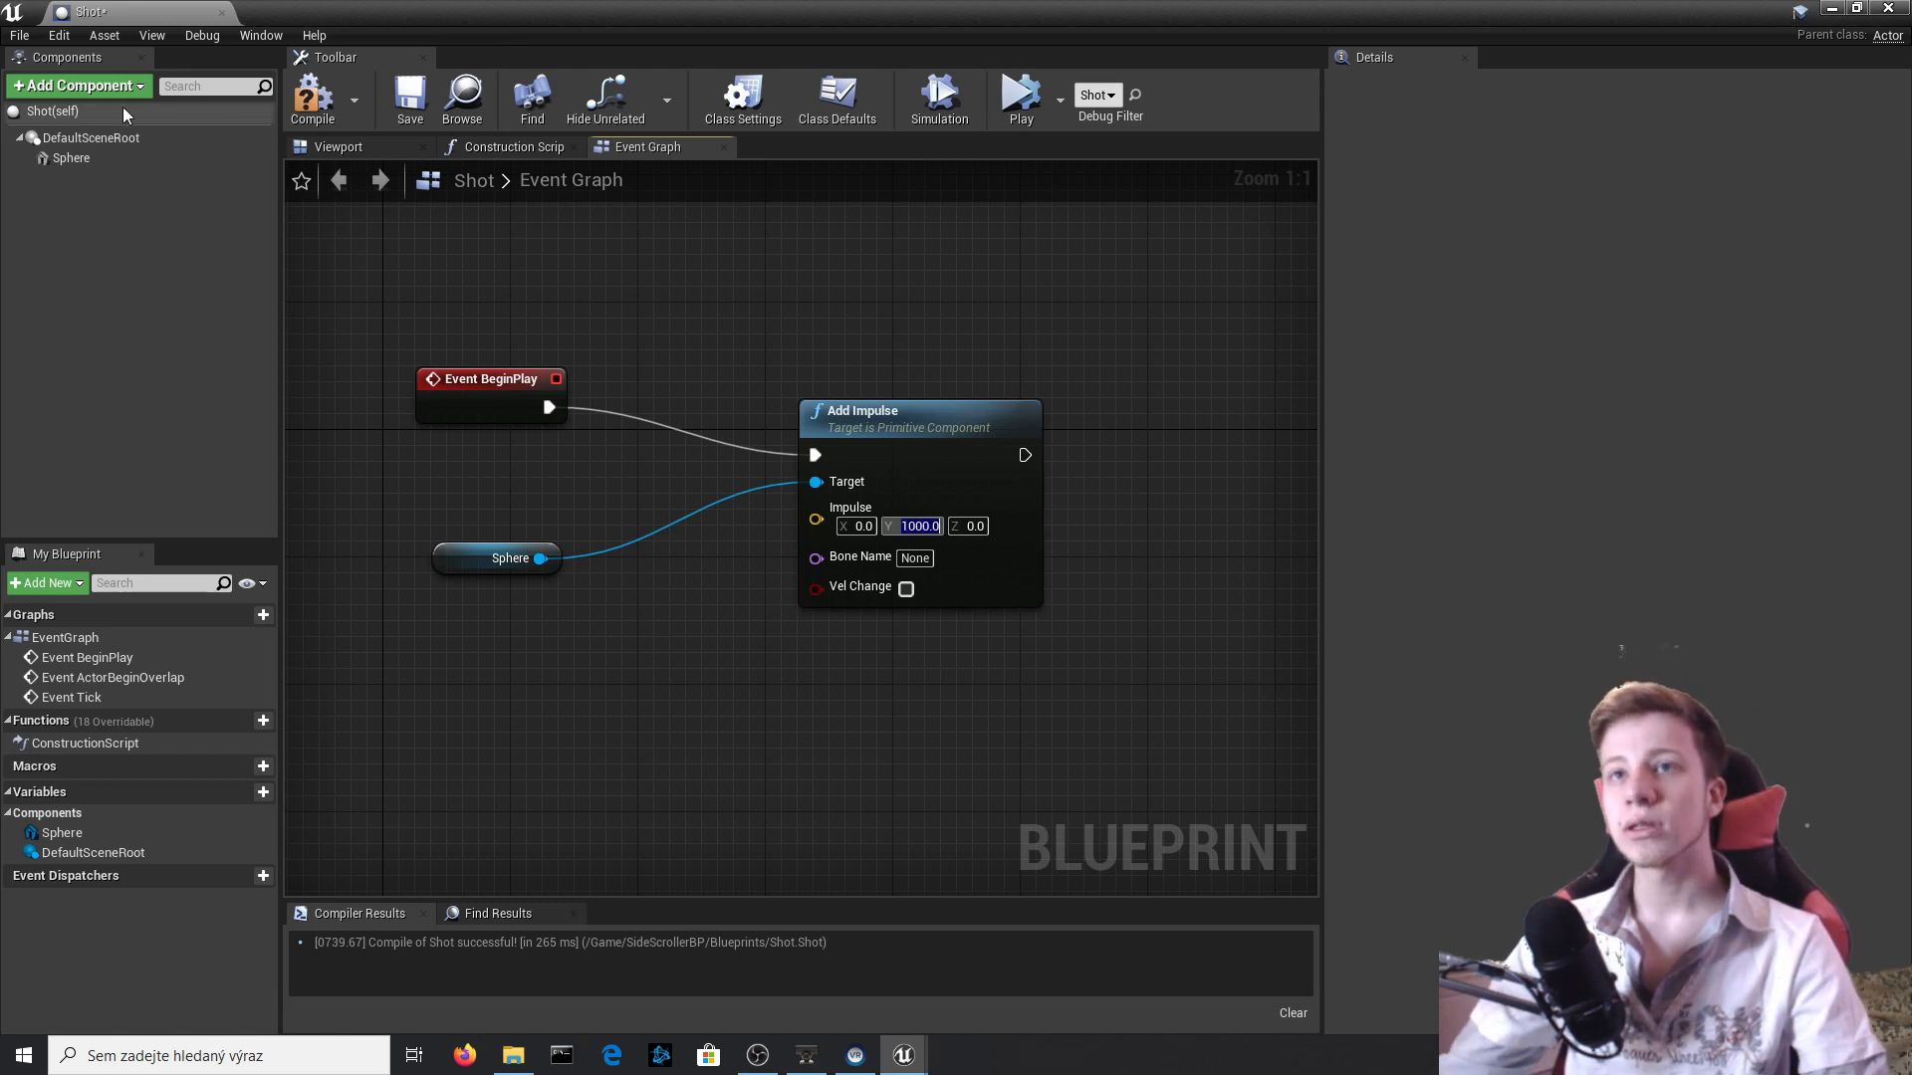
left_click(312, 98)
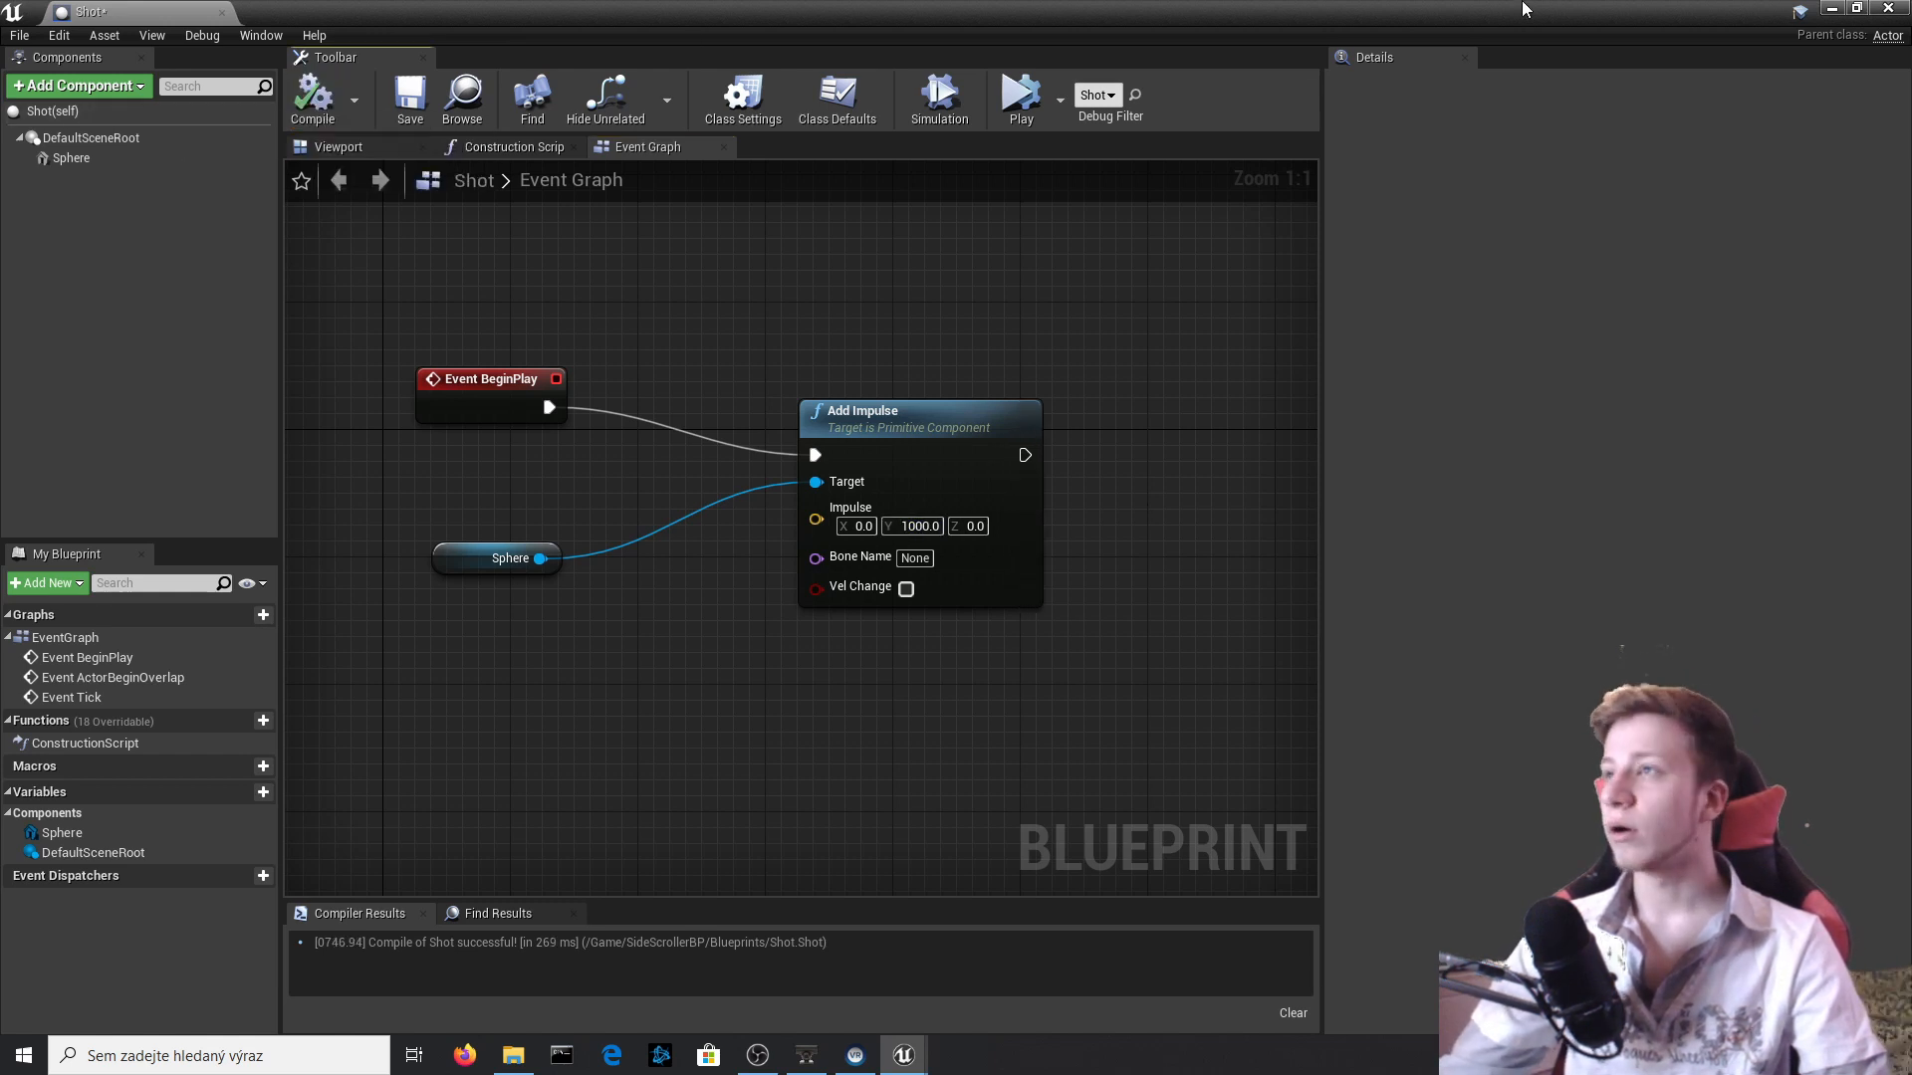
left_click(1888, 8)
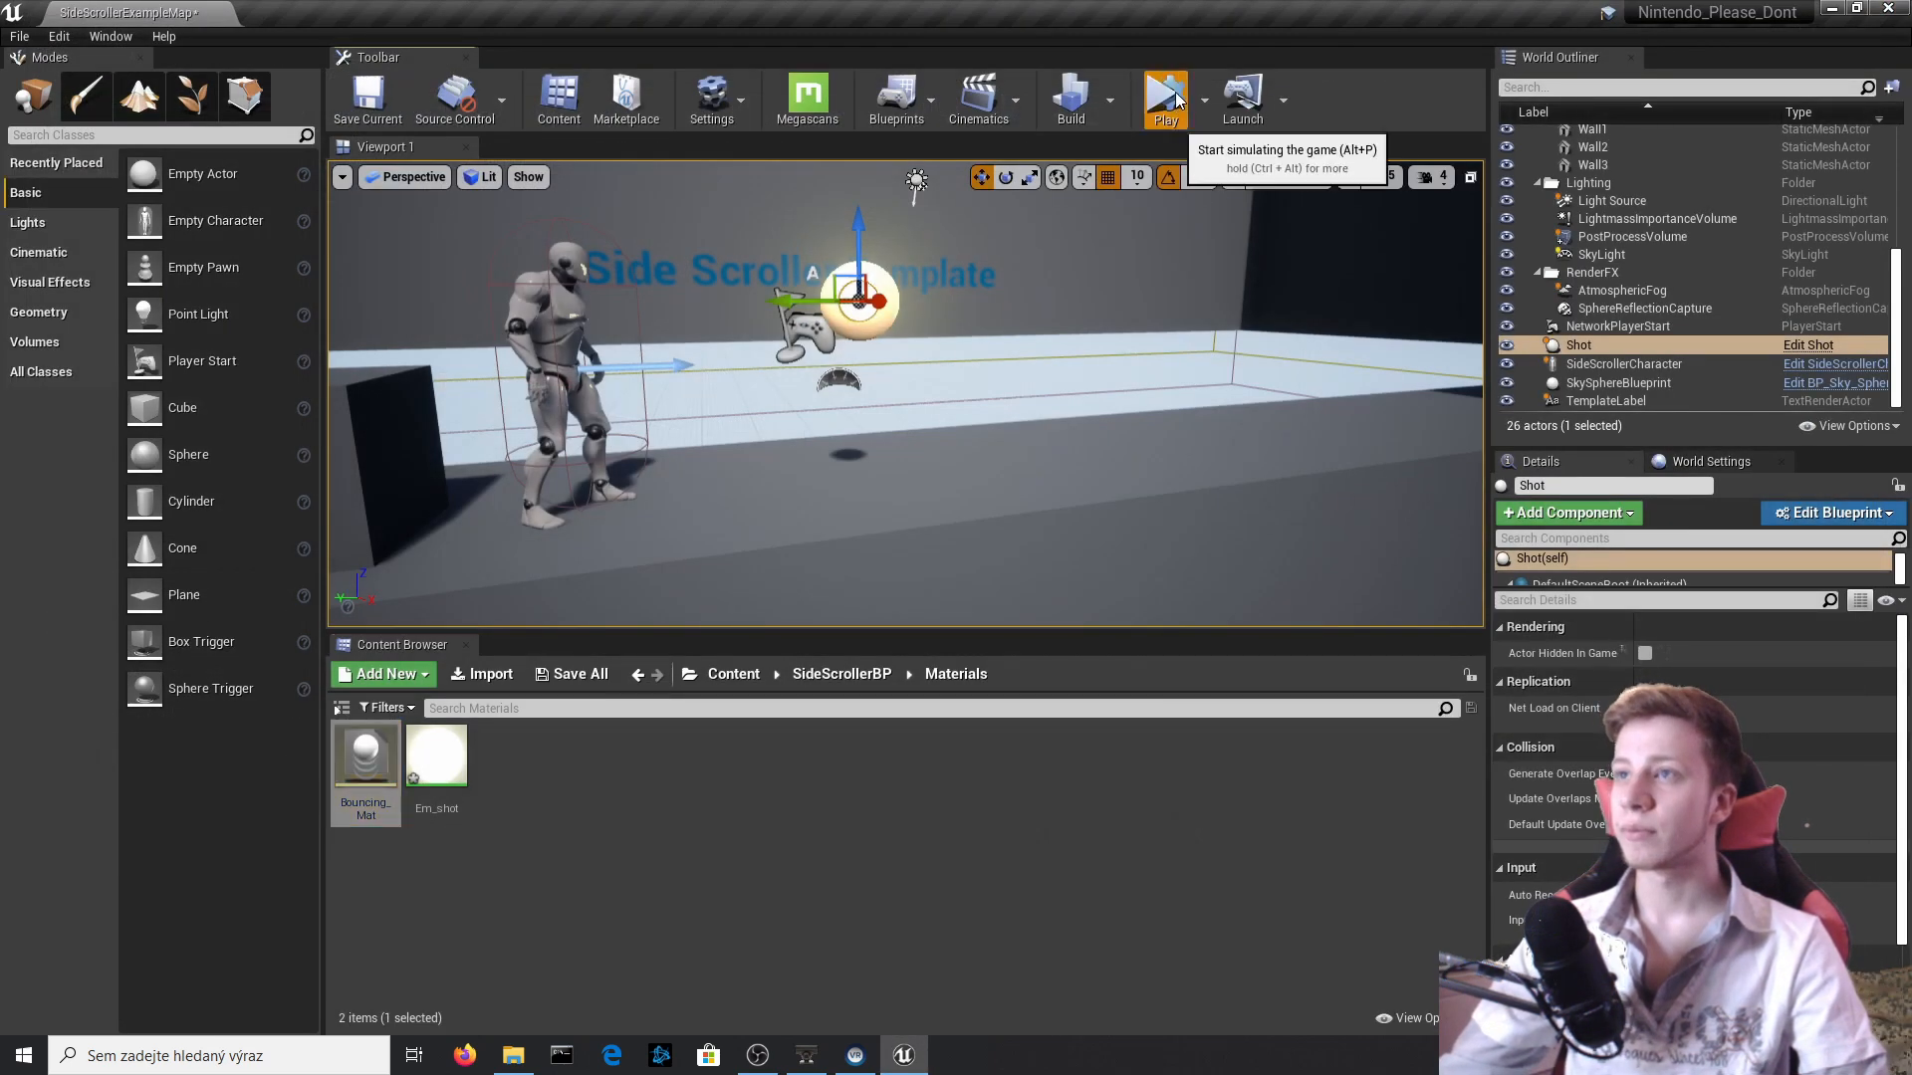
Simulate the level, examine which way the impulse sends the Shot relative to the character and stop the simulation.
left_click(1164, 97)
right_click_drag(986, 371, 908, 385)
key("a")
key("d")
key("w")
key("Escape")
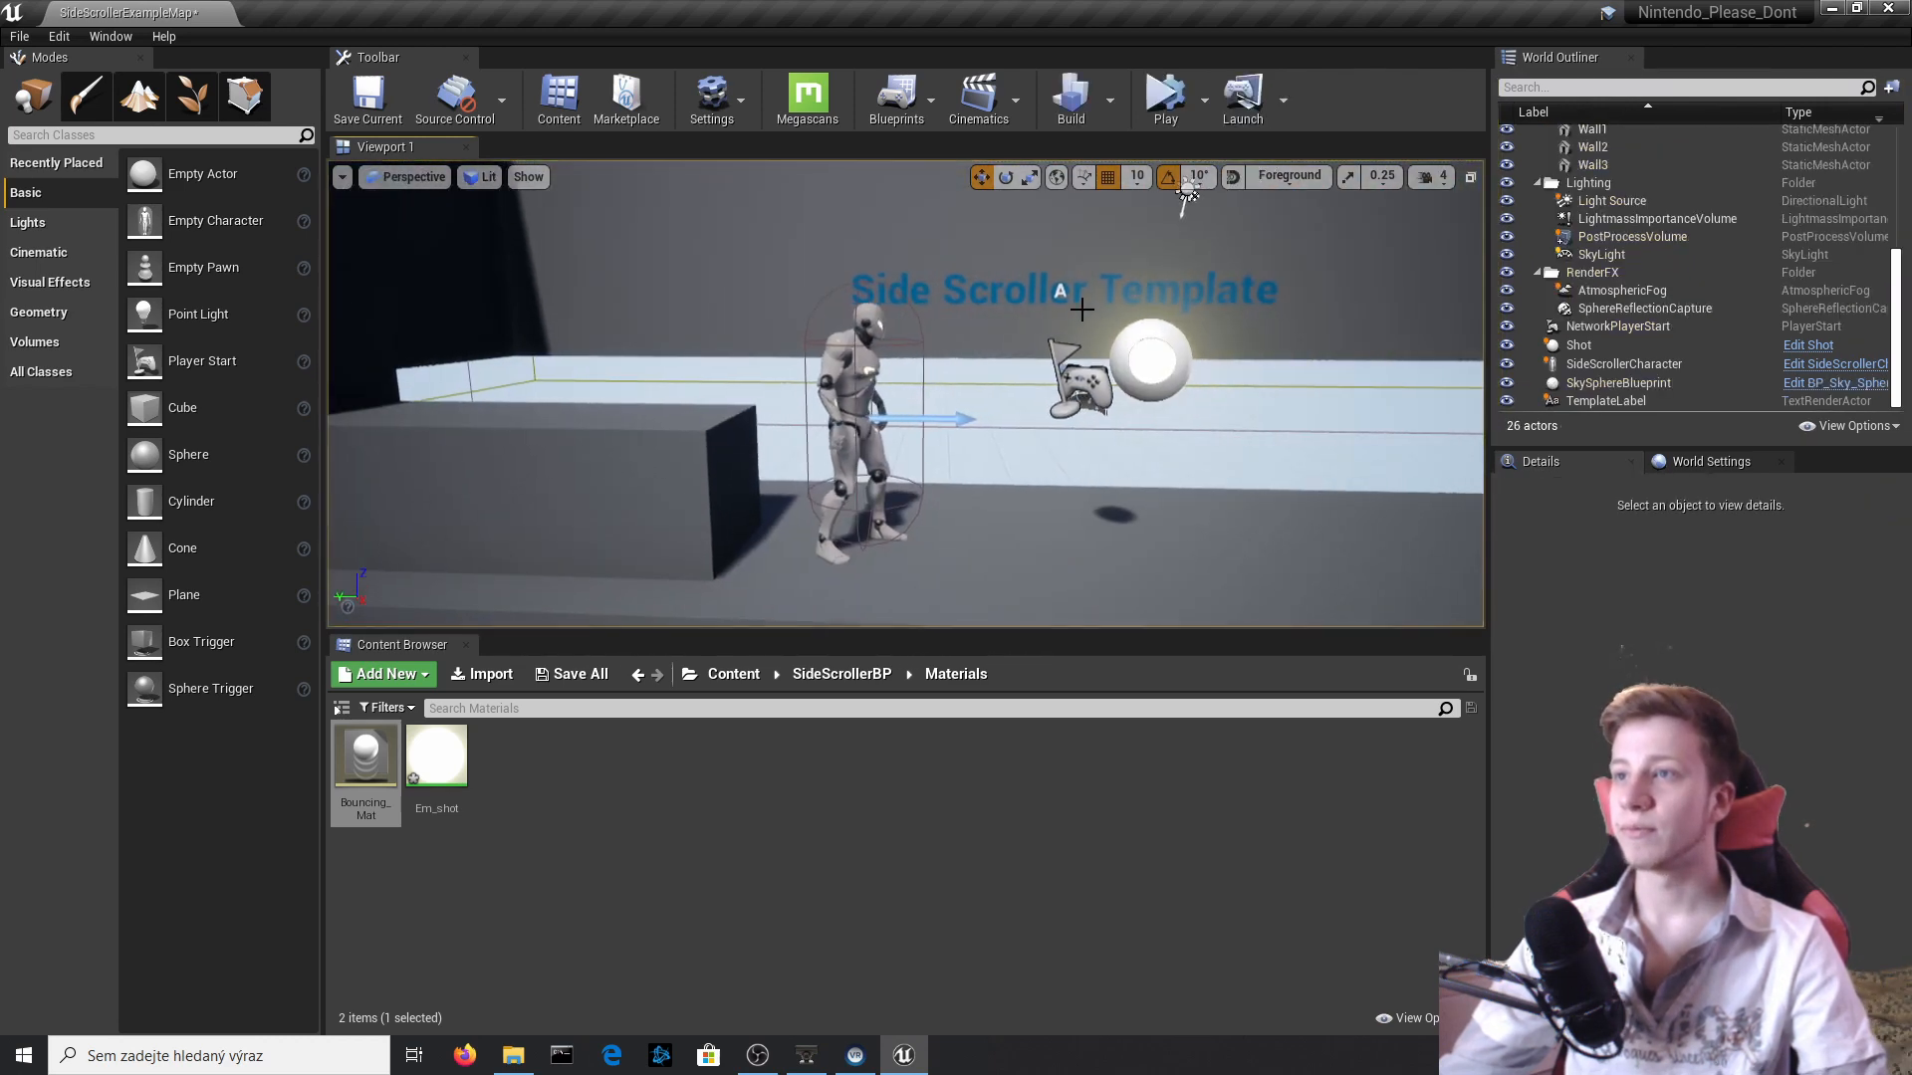
Reopen the Shot Blueprint from the placed Shot actor and set the Y impulse to -1000.0.
left_click(1194, 350)
left_click(1807, 344)
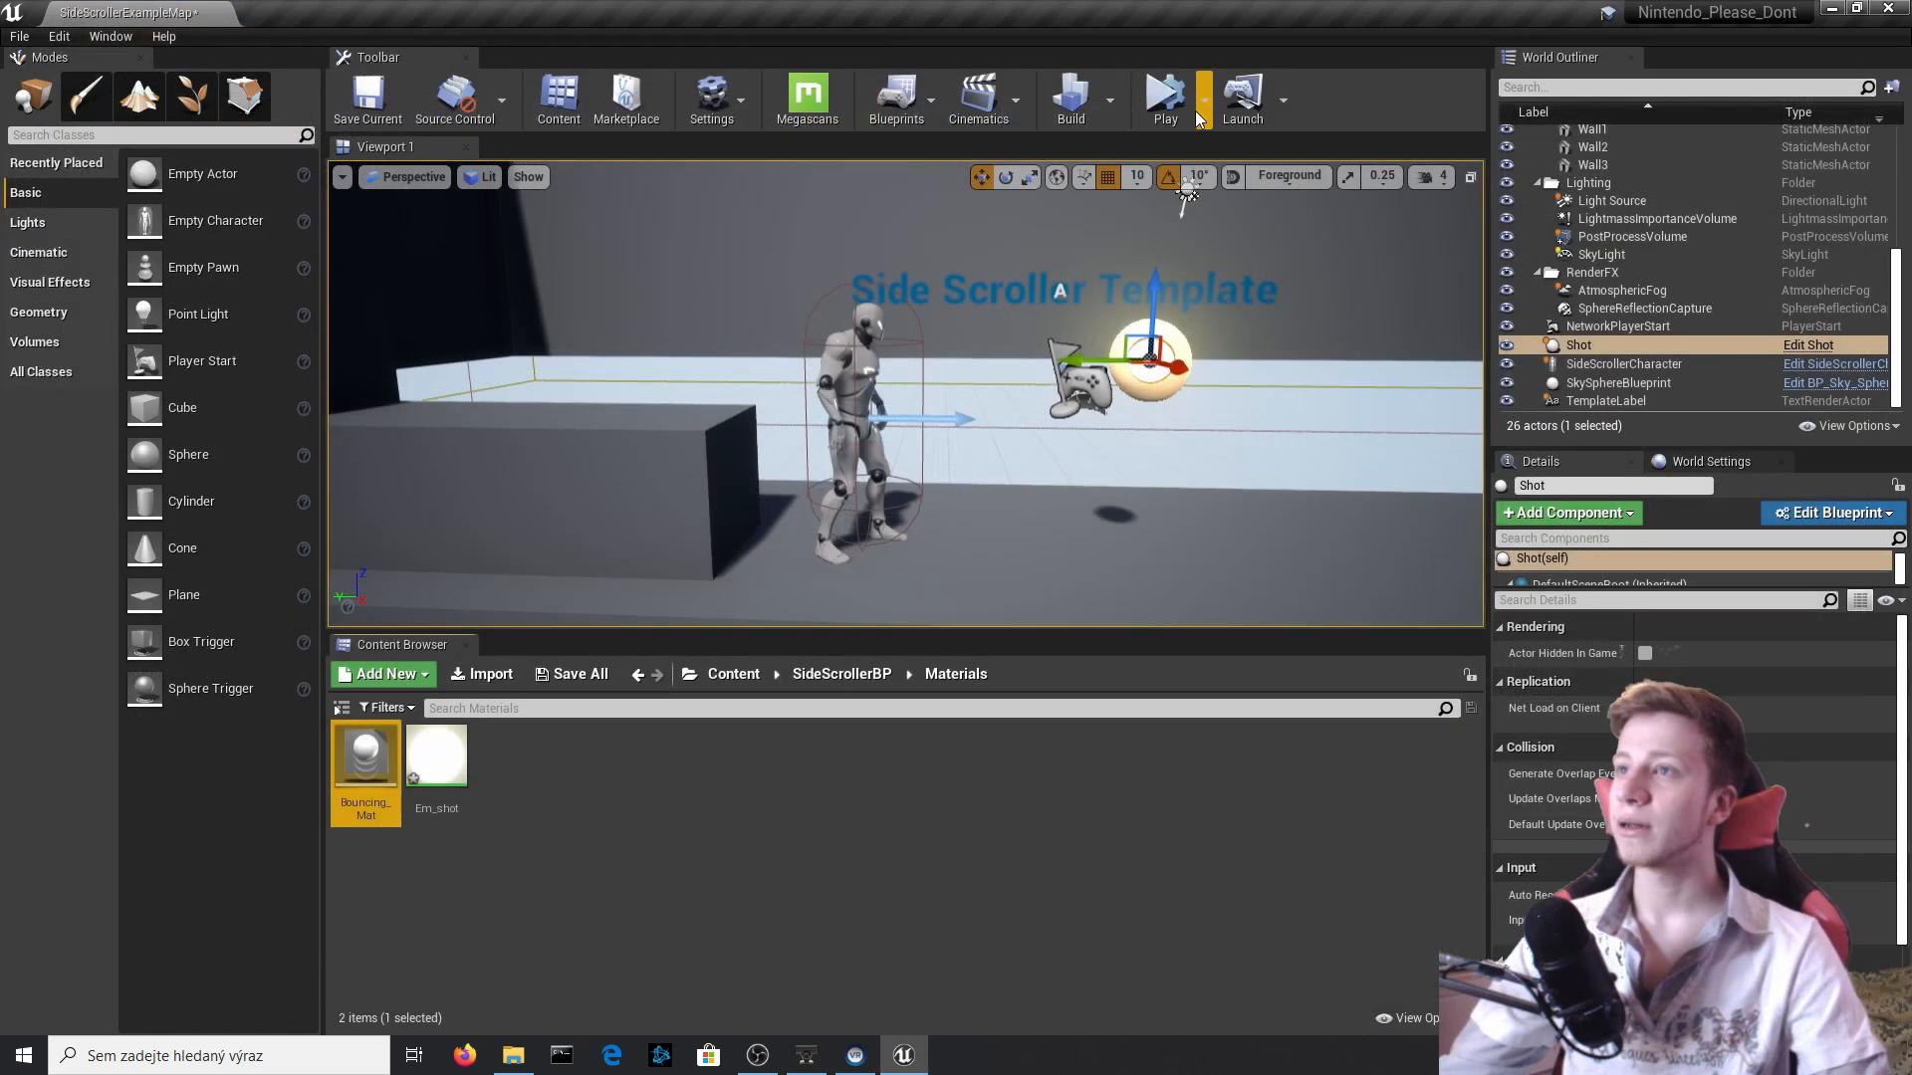
Simulate the level again, examine how fast and far the Shot flies away from the character, and stop.
left_click(1170, 103)
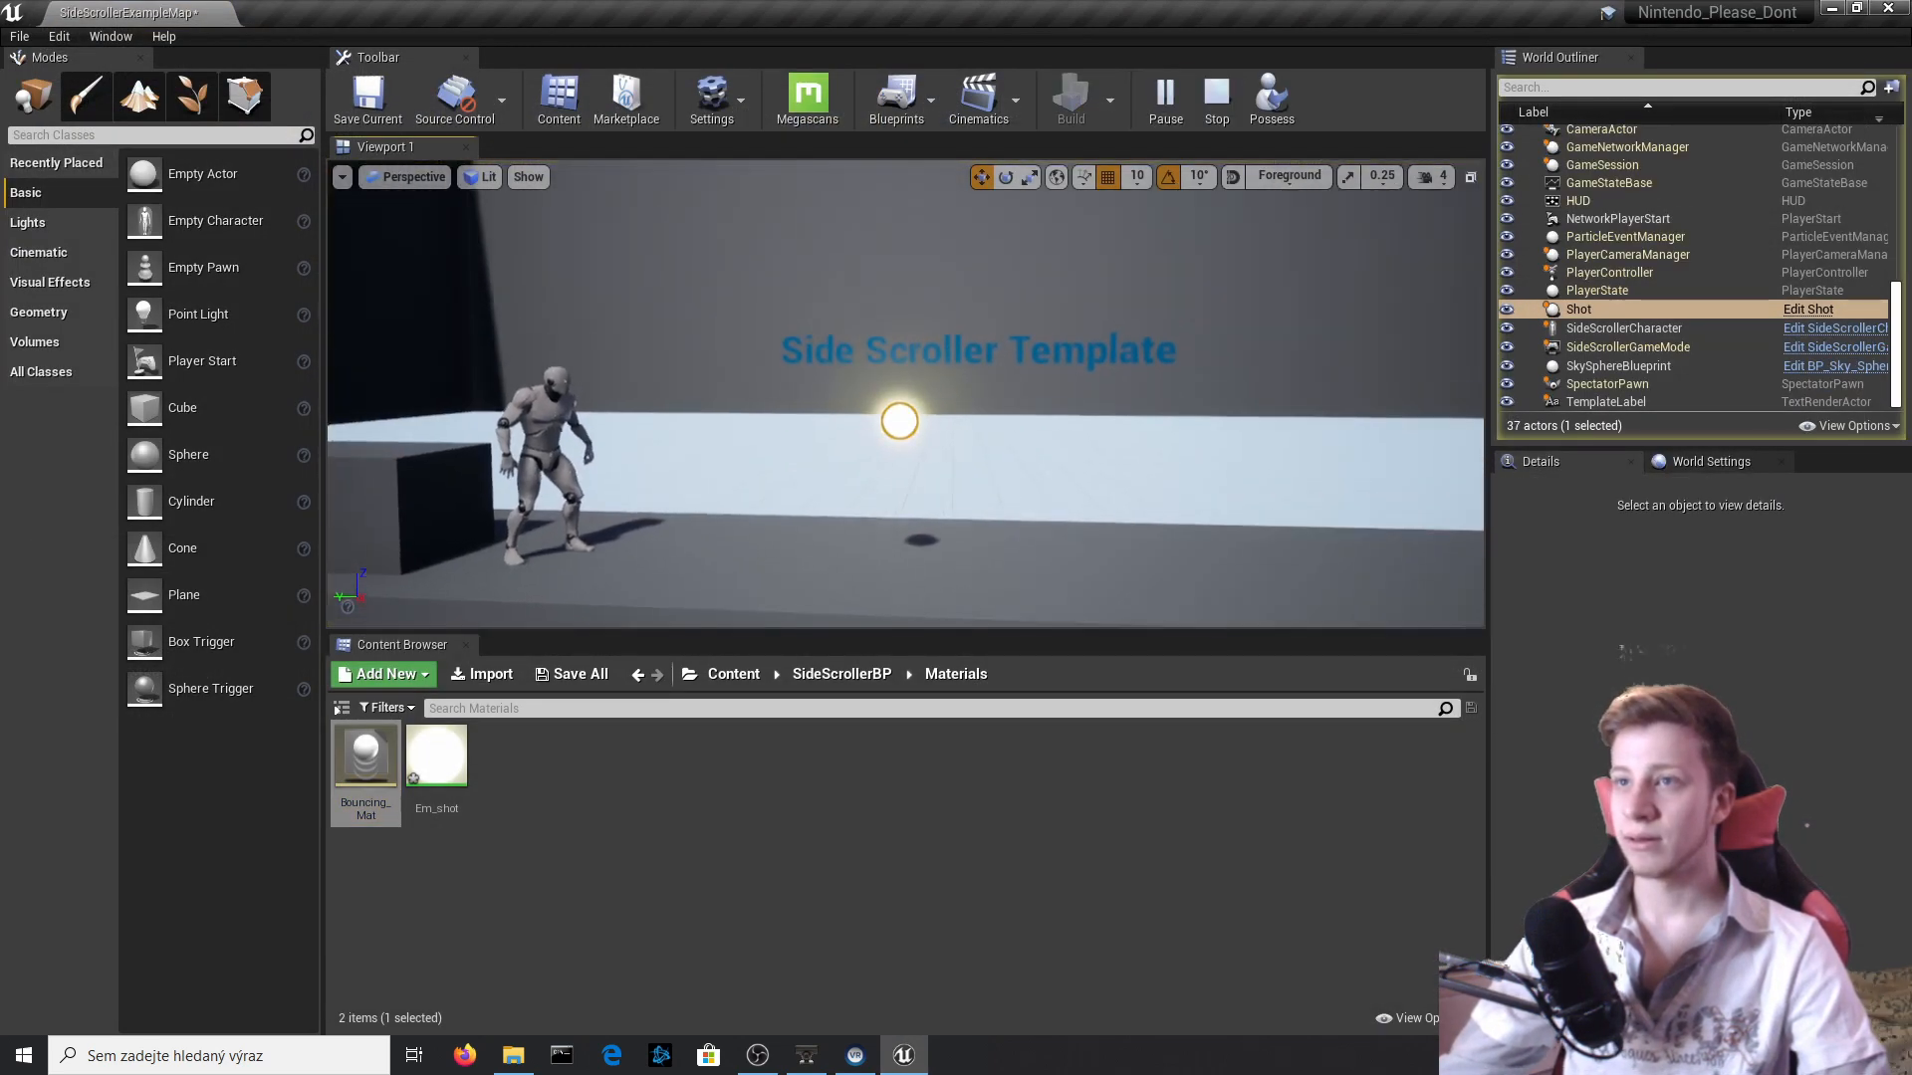
left_click(996, 289)
right_click_drag(996, 289, 1011, 278)
key("d")
key("s")
key("Escape")
Reopen the Shot Blueprint, set the Add Impulse node's Y impulse to -1500.0, compile and close the editor.
left_click(1808, 350)
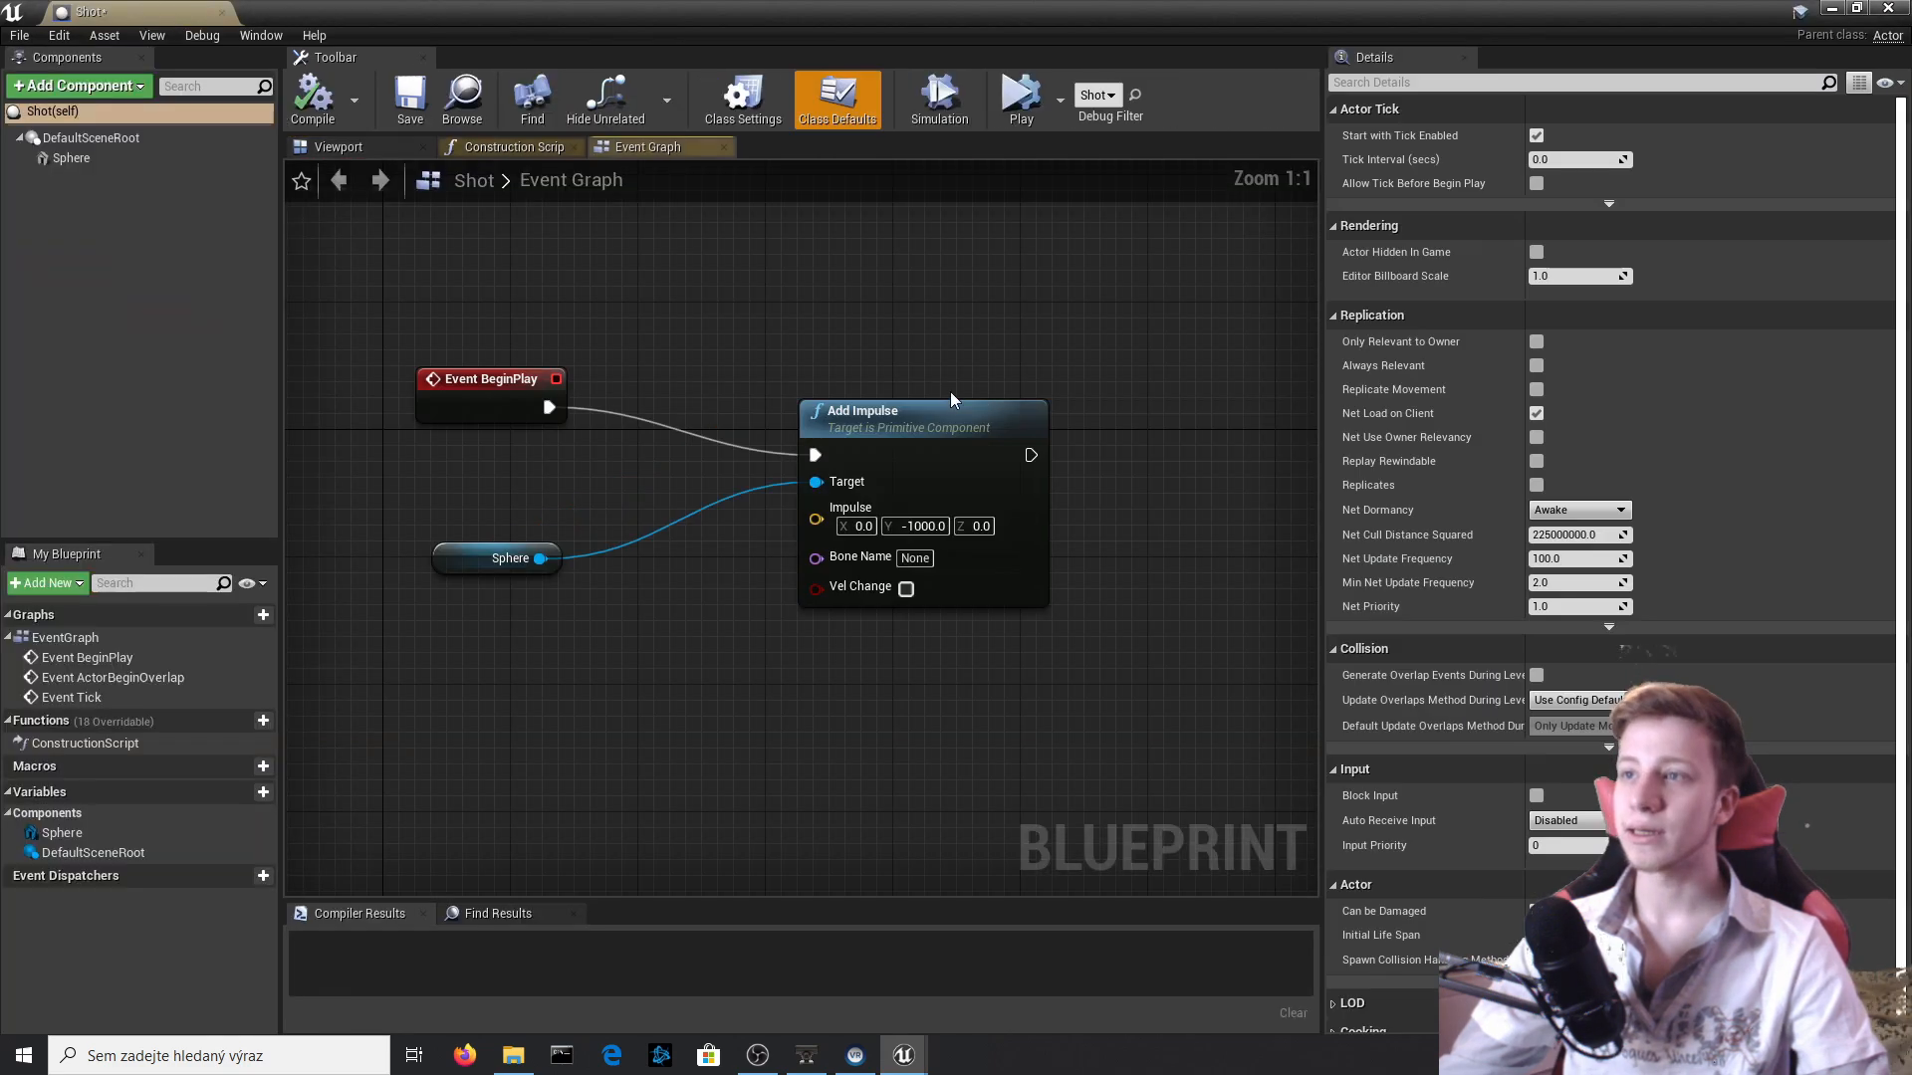
left_click(923, 526)
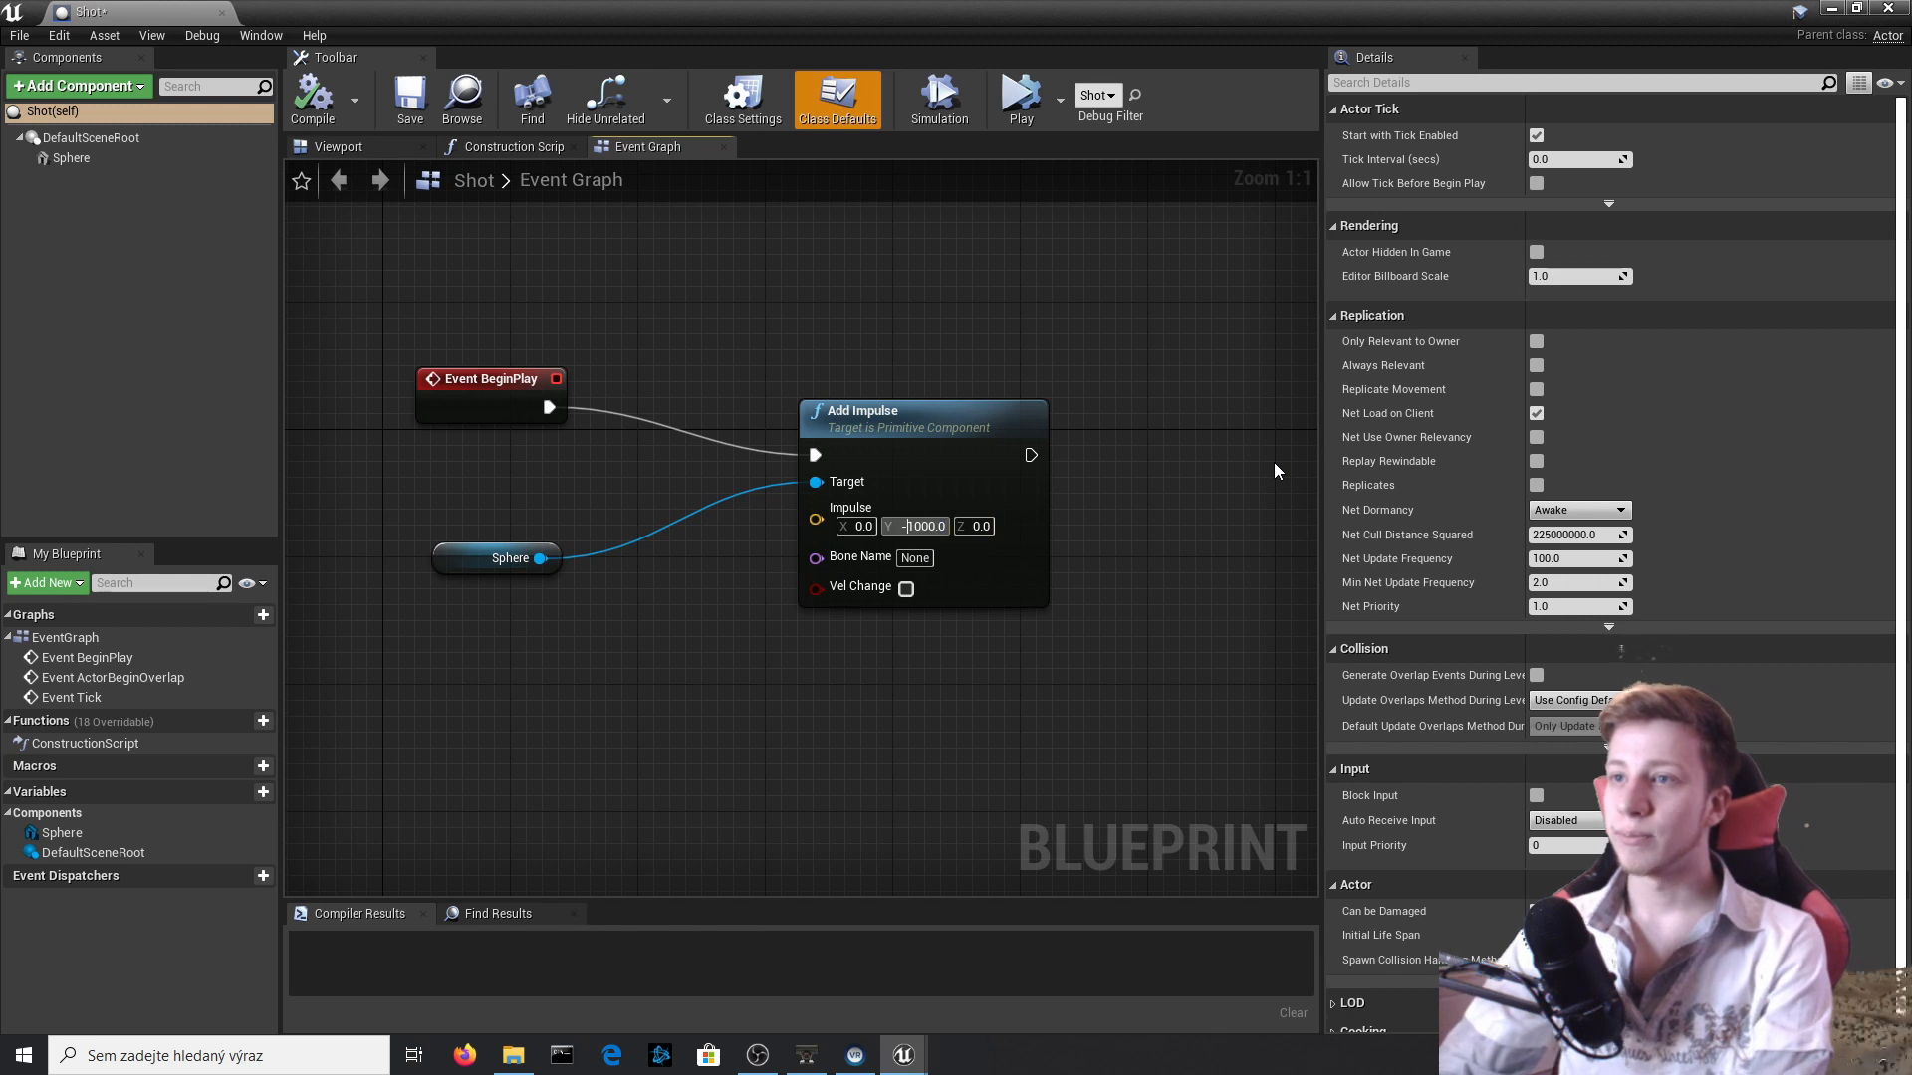
key("BackSpace")
type("2")
key("BackSpace")
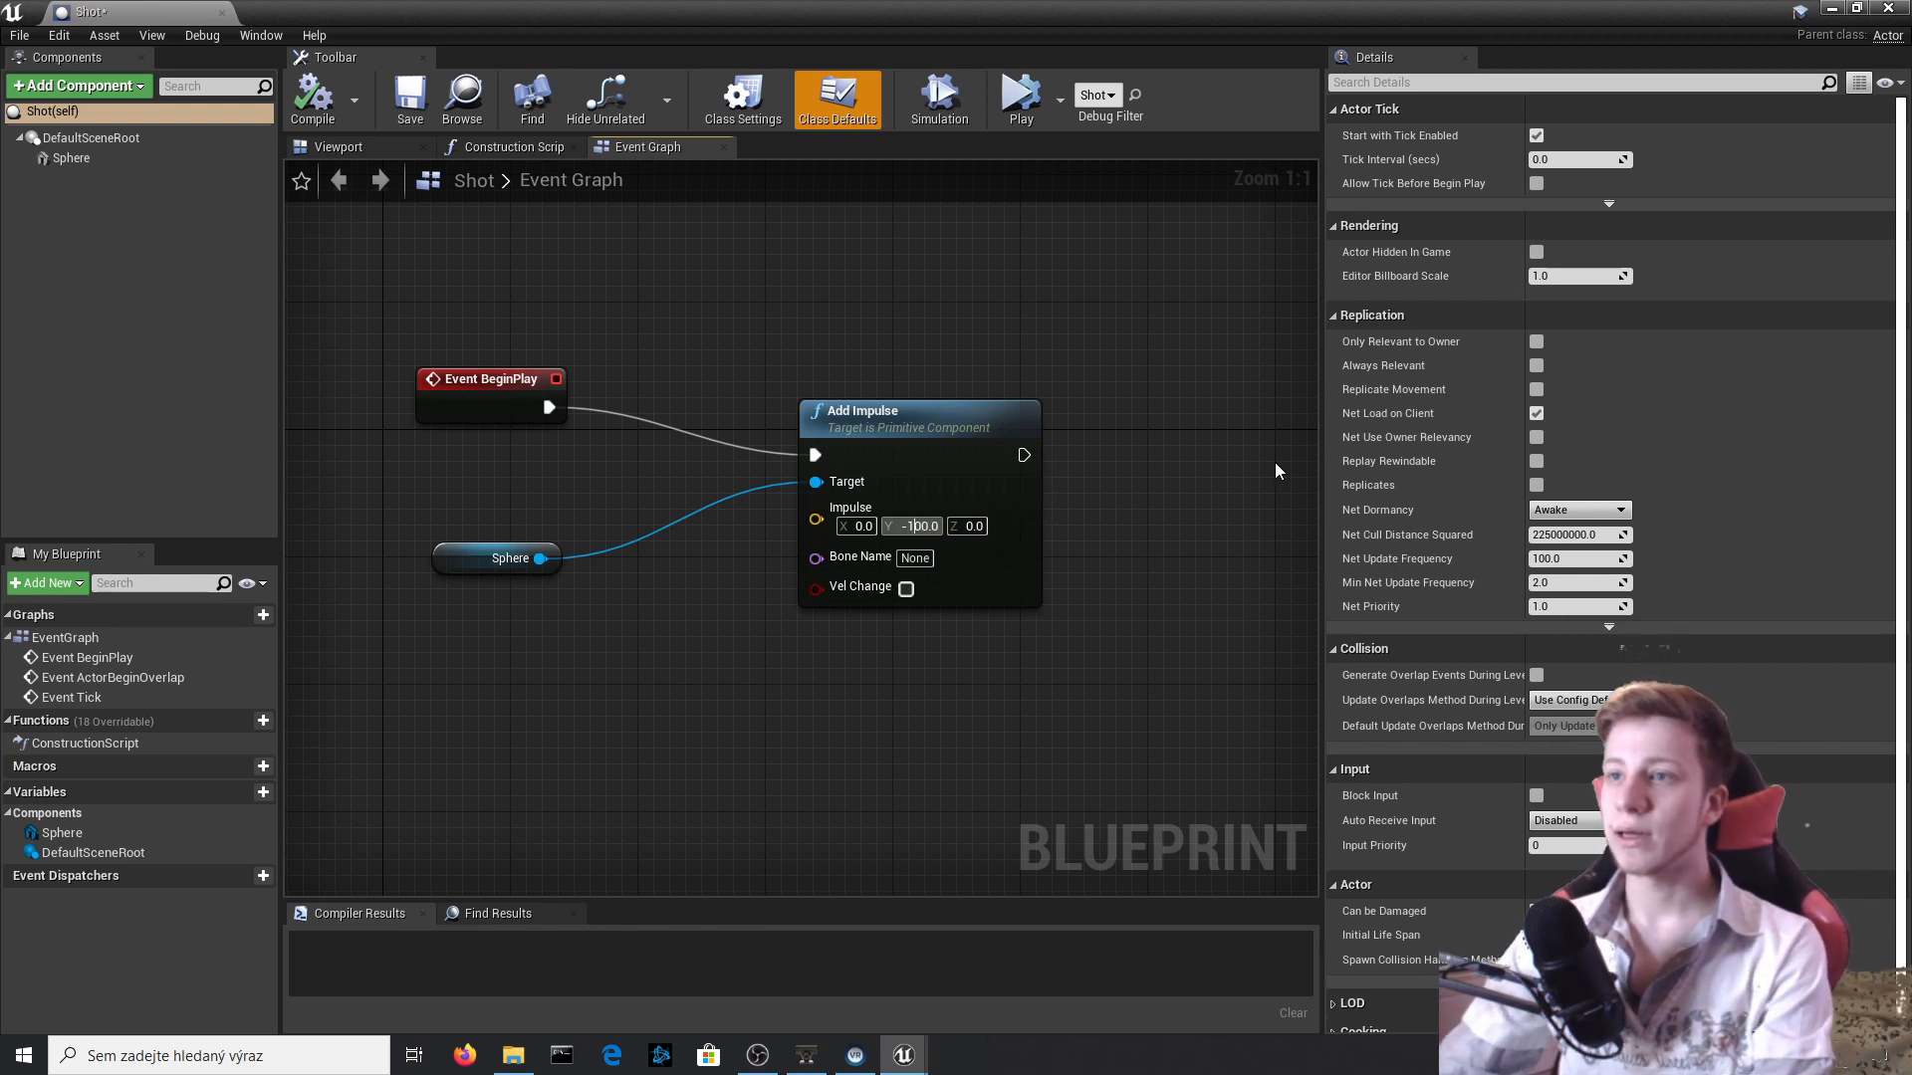
type("5")
left_click(311, 98)
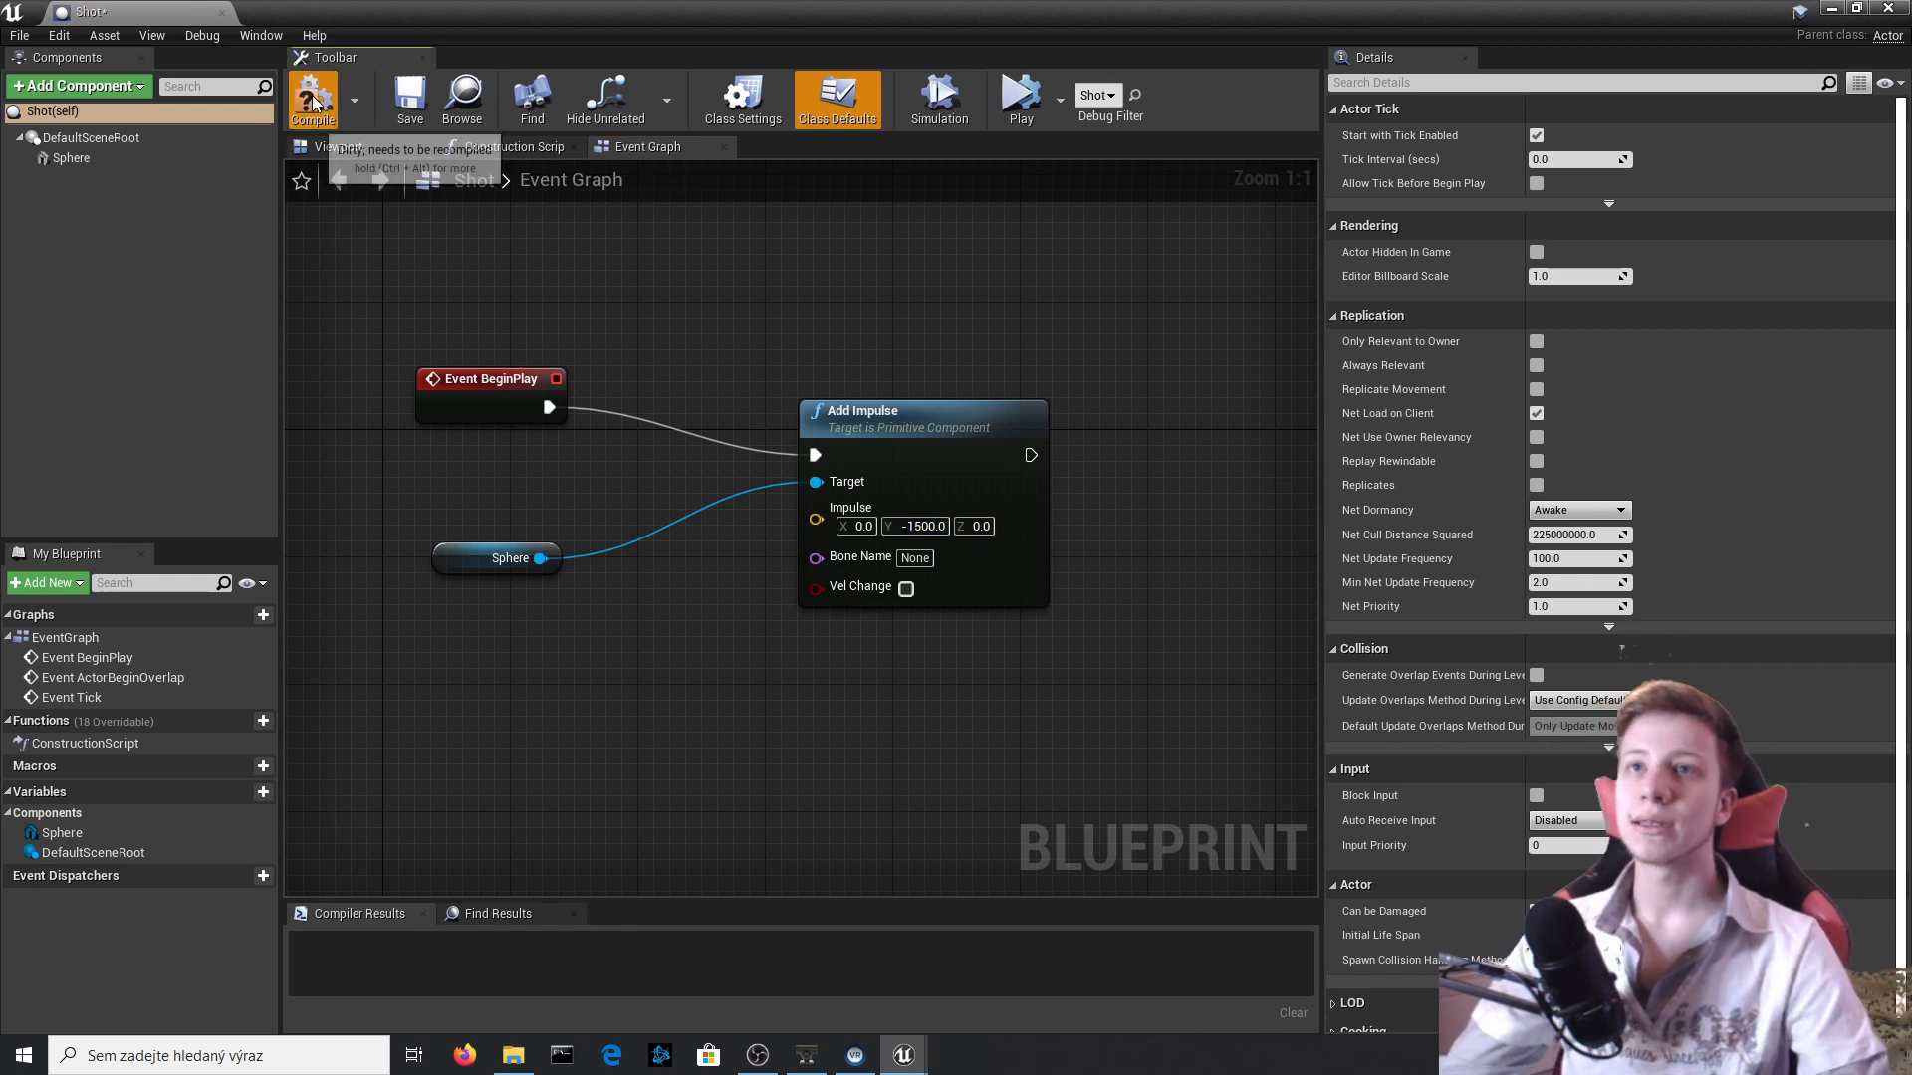
left_click(1889, 8)
Run the simulation, check the Shot's flight speed across the level and stop it.
left_click(1173, 119)
left_click(1173, 119)
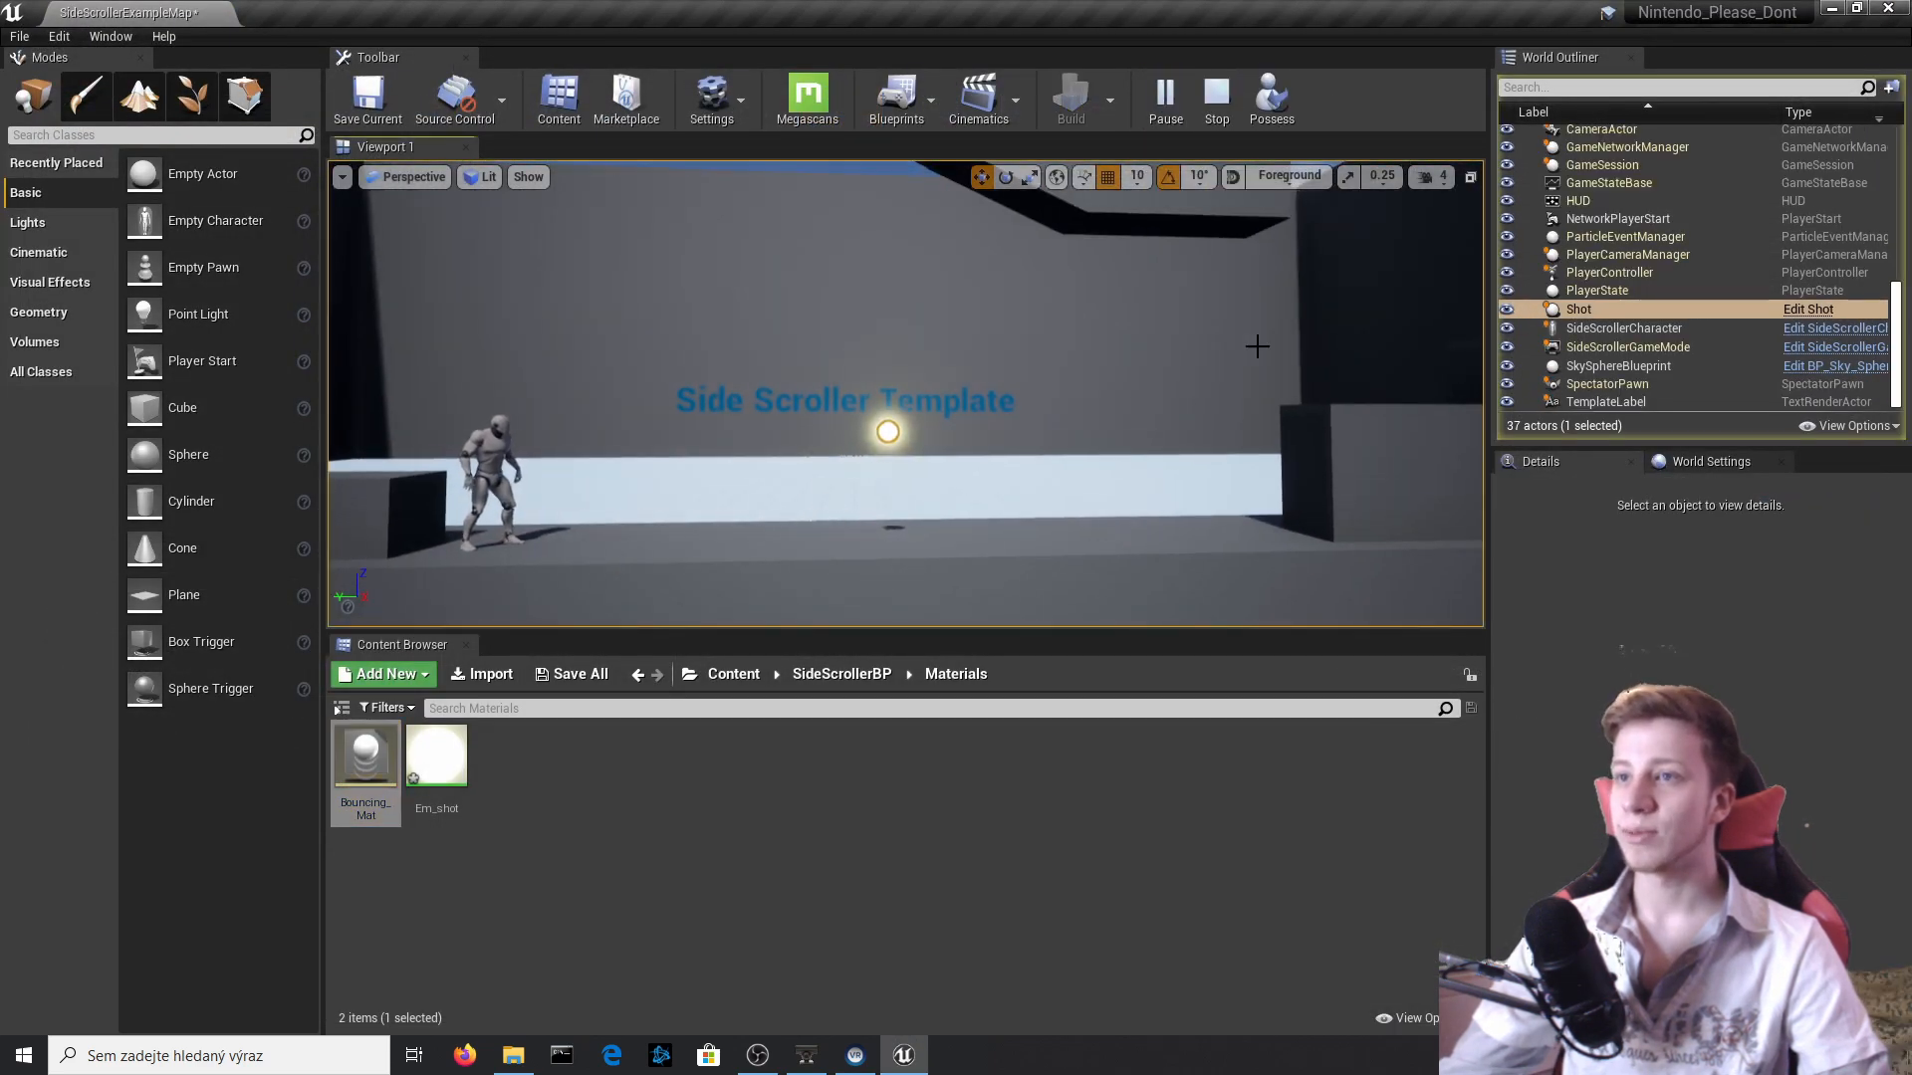
key("Escape")
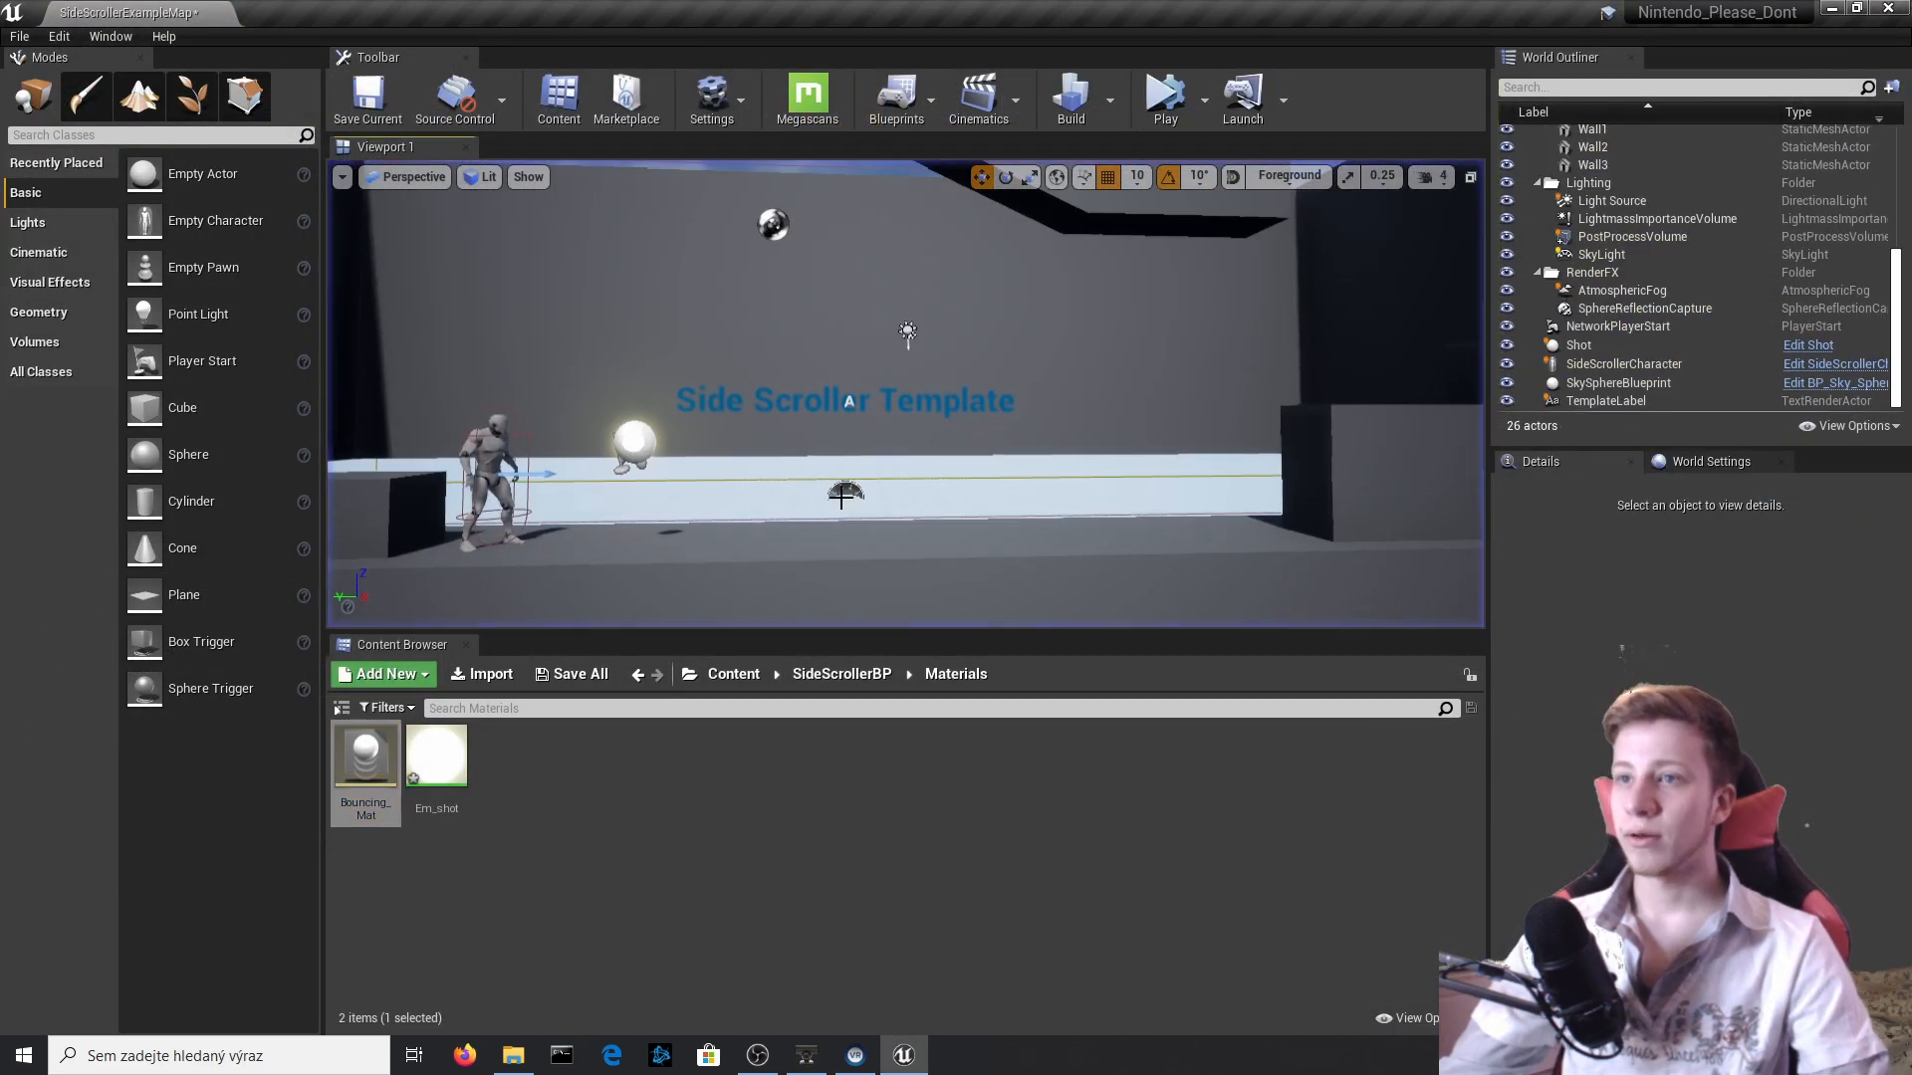
Reopen the Shot Blueprint from the placed Shot actor and set the Add Impulse node's Y impulse to -2000.0.
left_click(635, 438)
left_click(1810, 347)
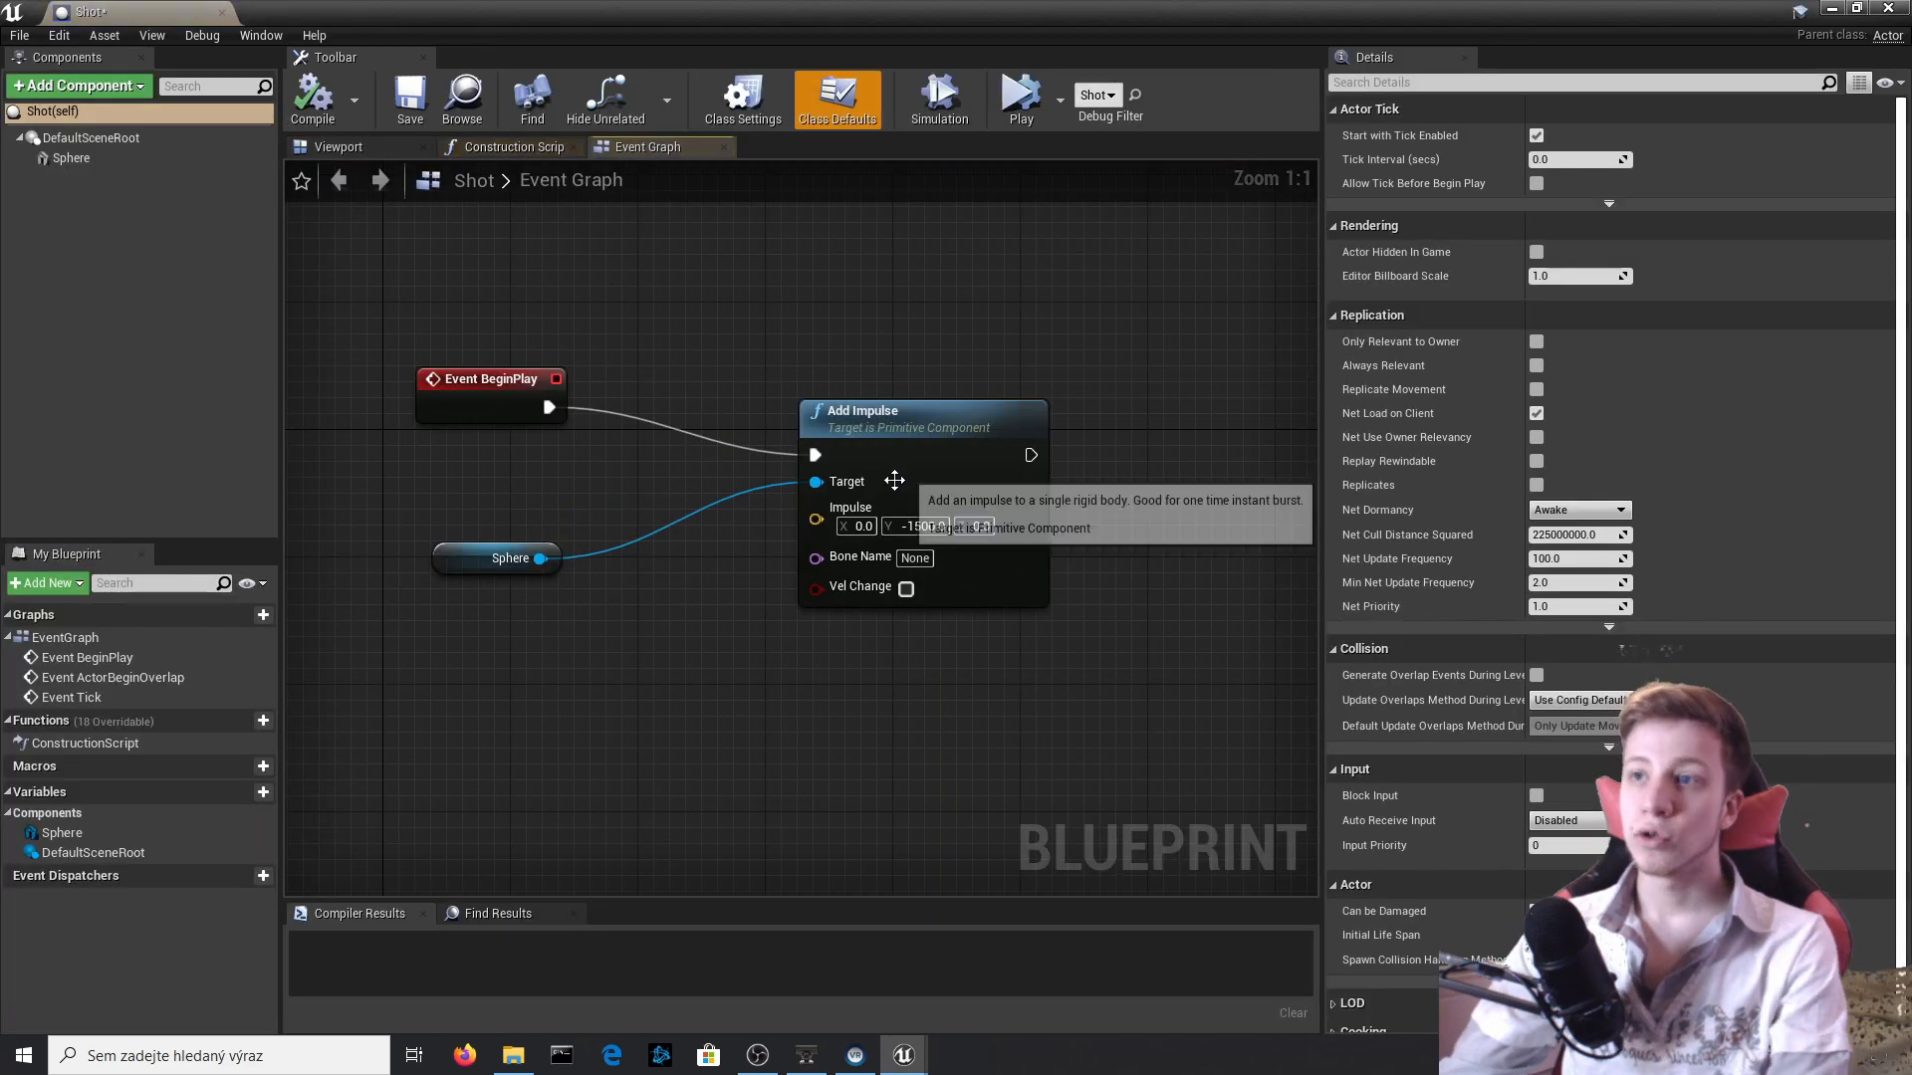
left_click(1203, 508)
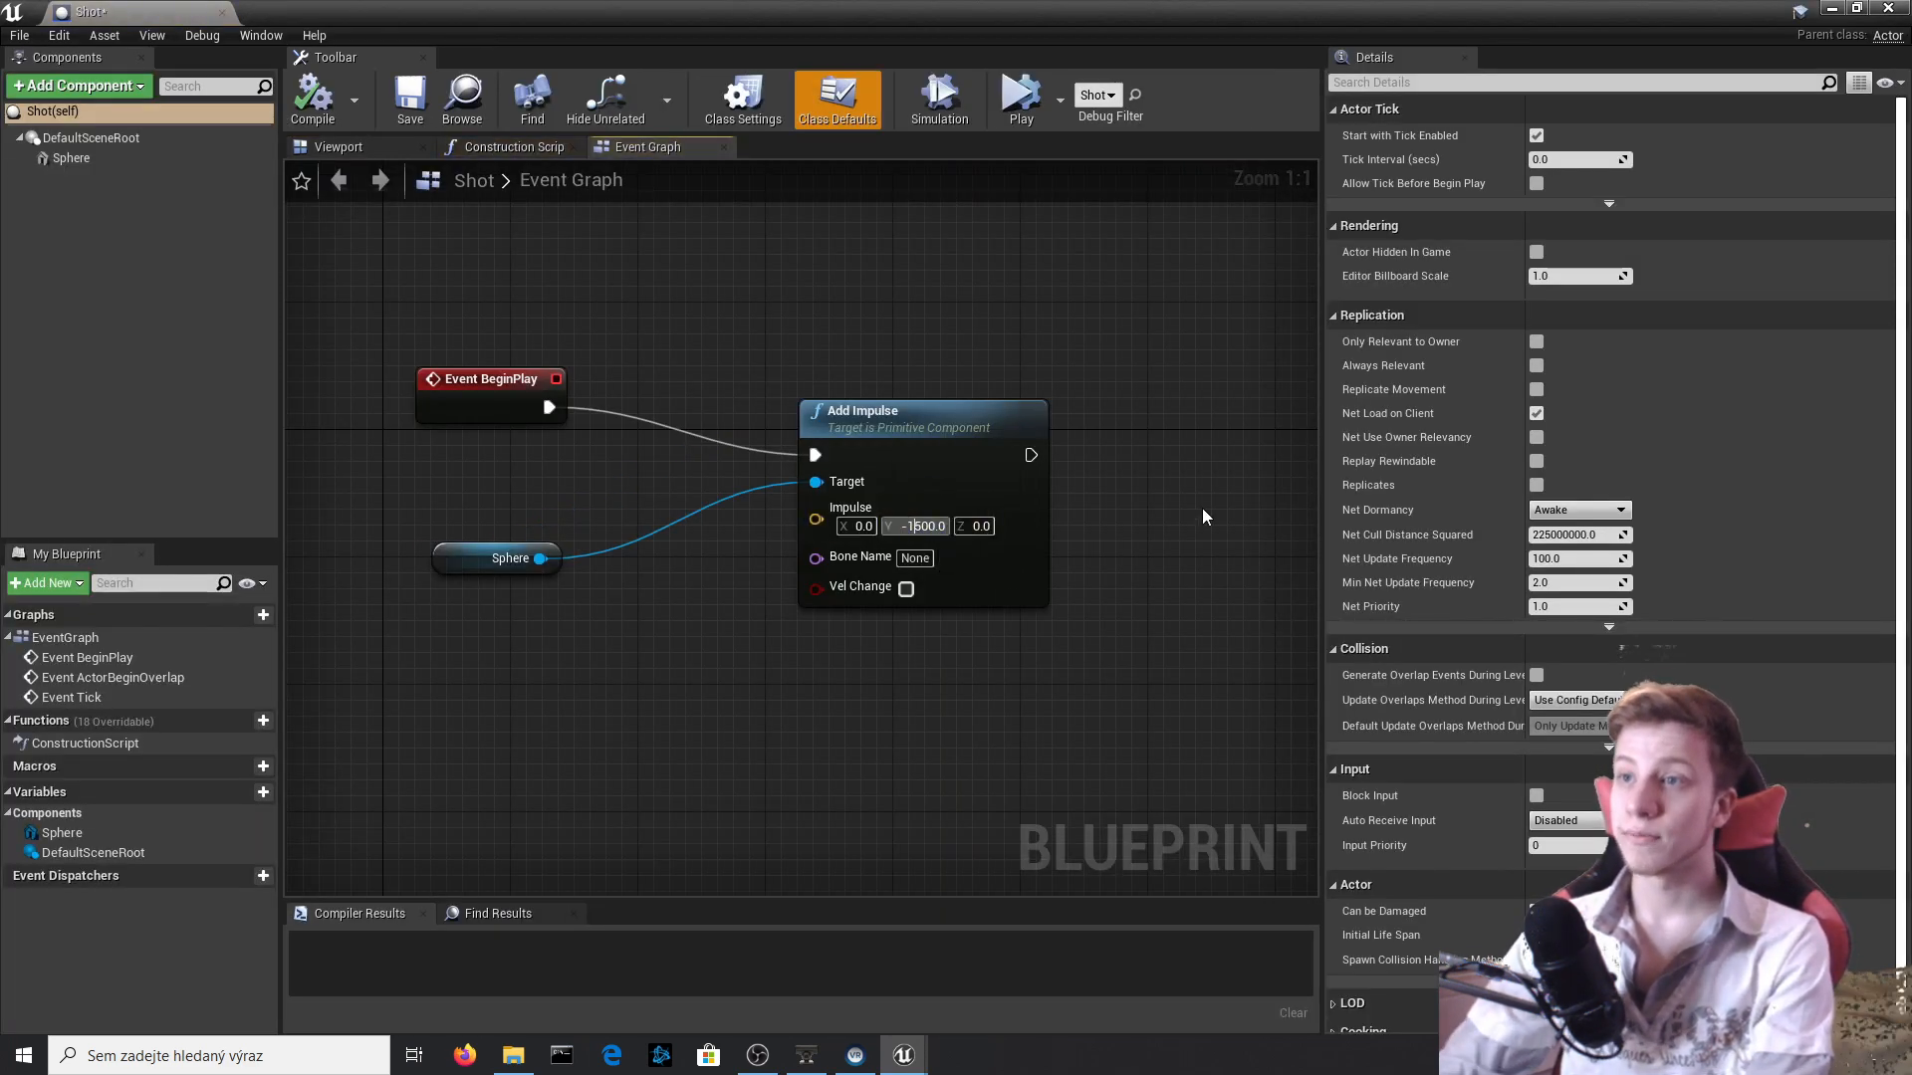
key("BackSpace")
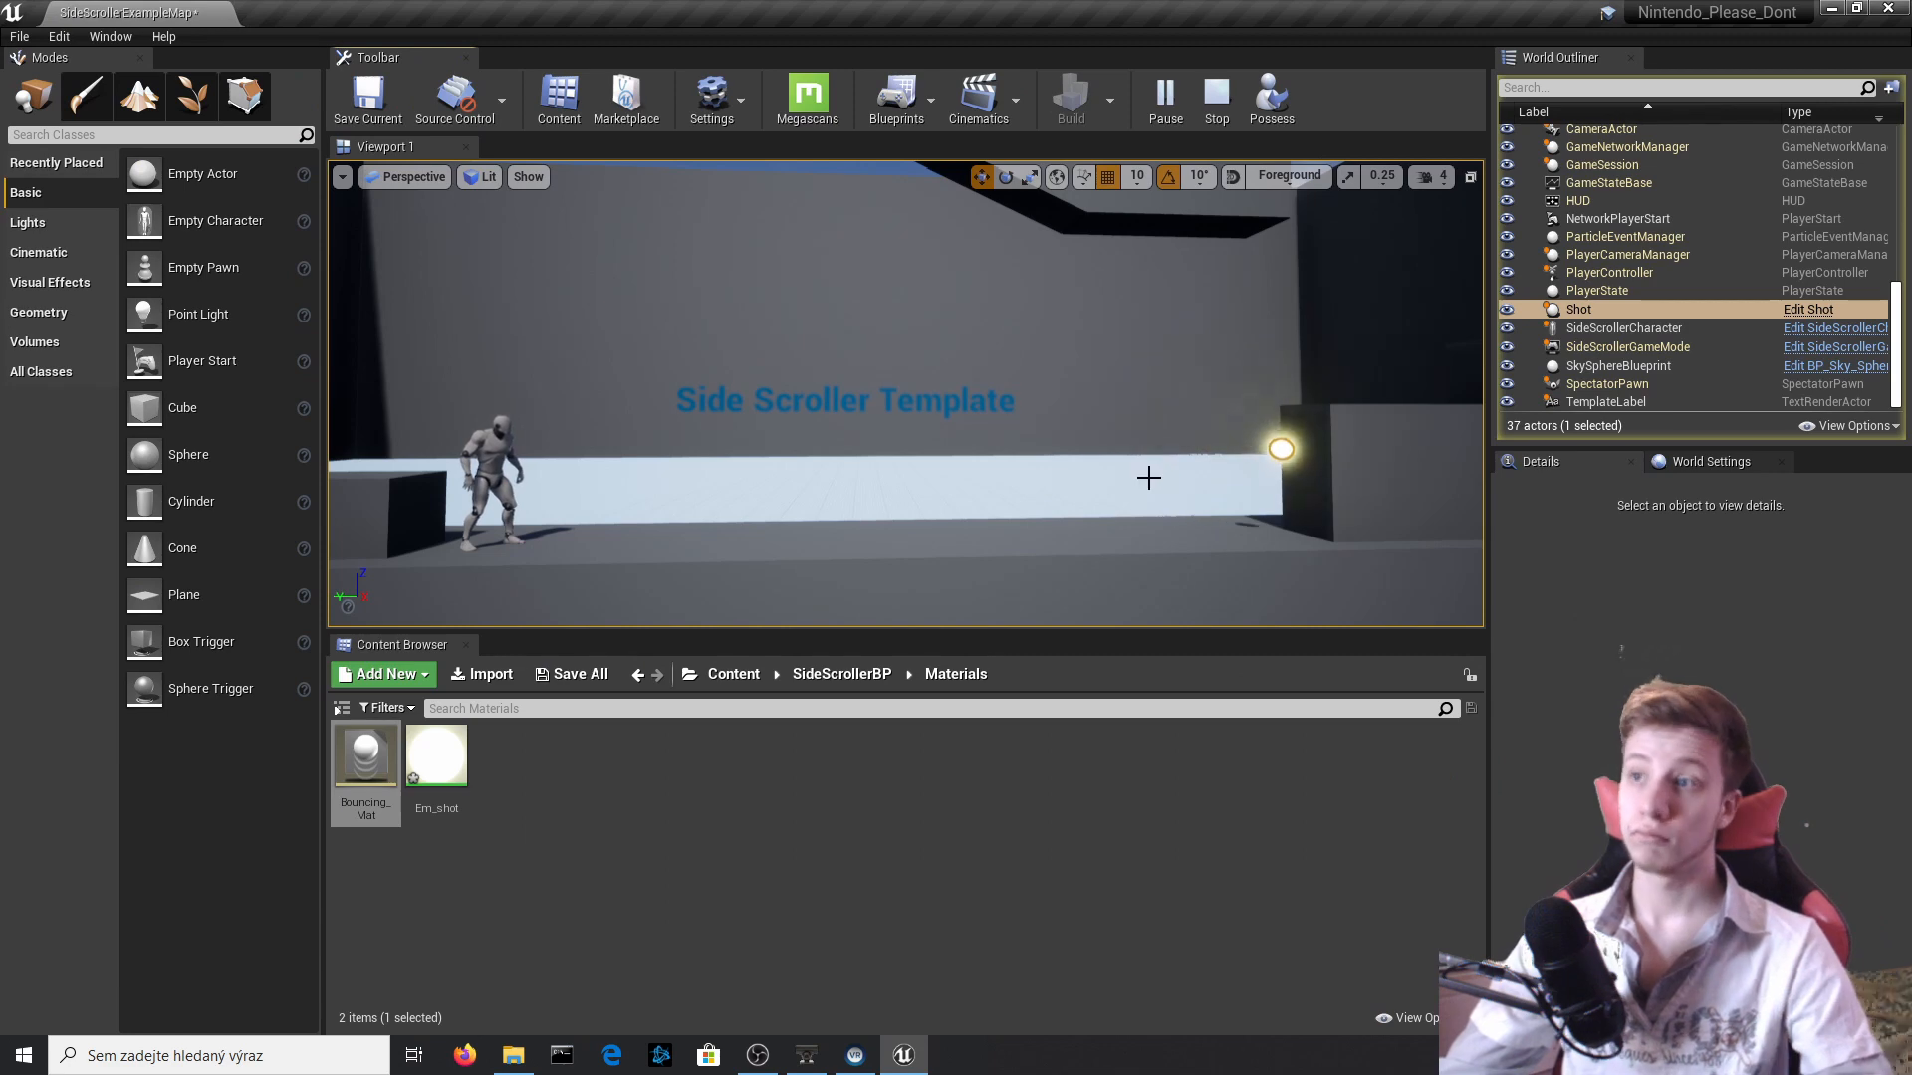
Stop the running simulation and reopen the Shot Blueprint's event graph from the placed Shot actor.
key("Escape")
left_click(634, 438)
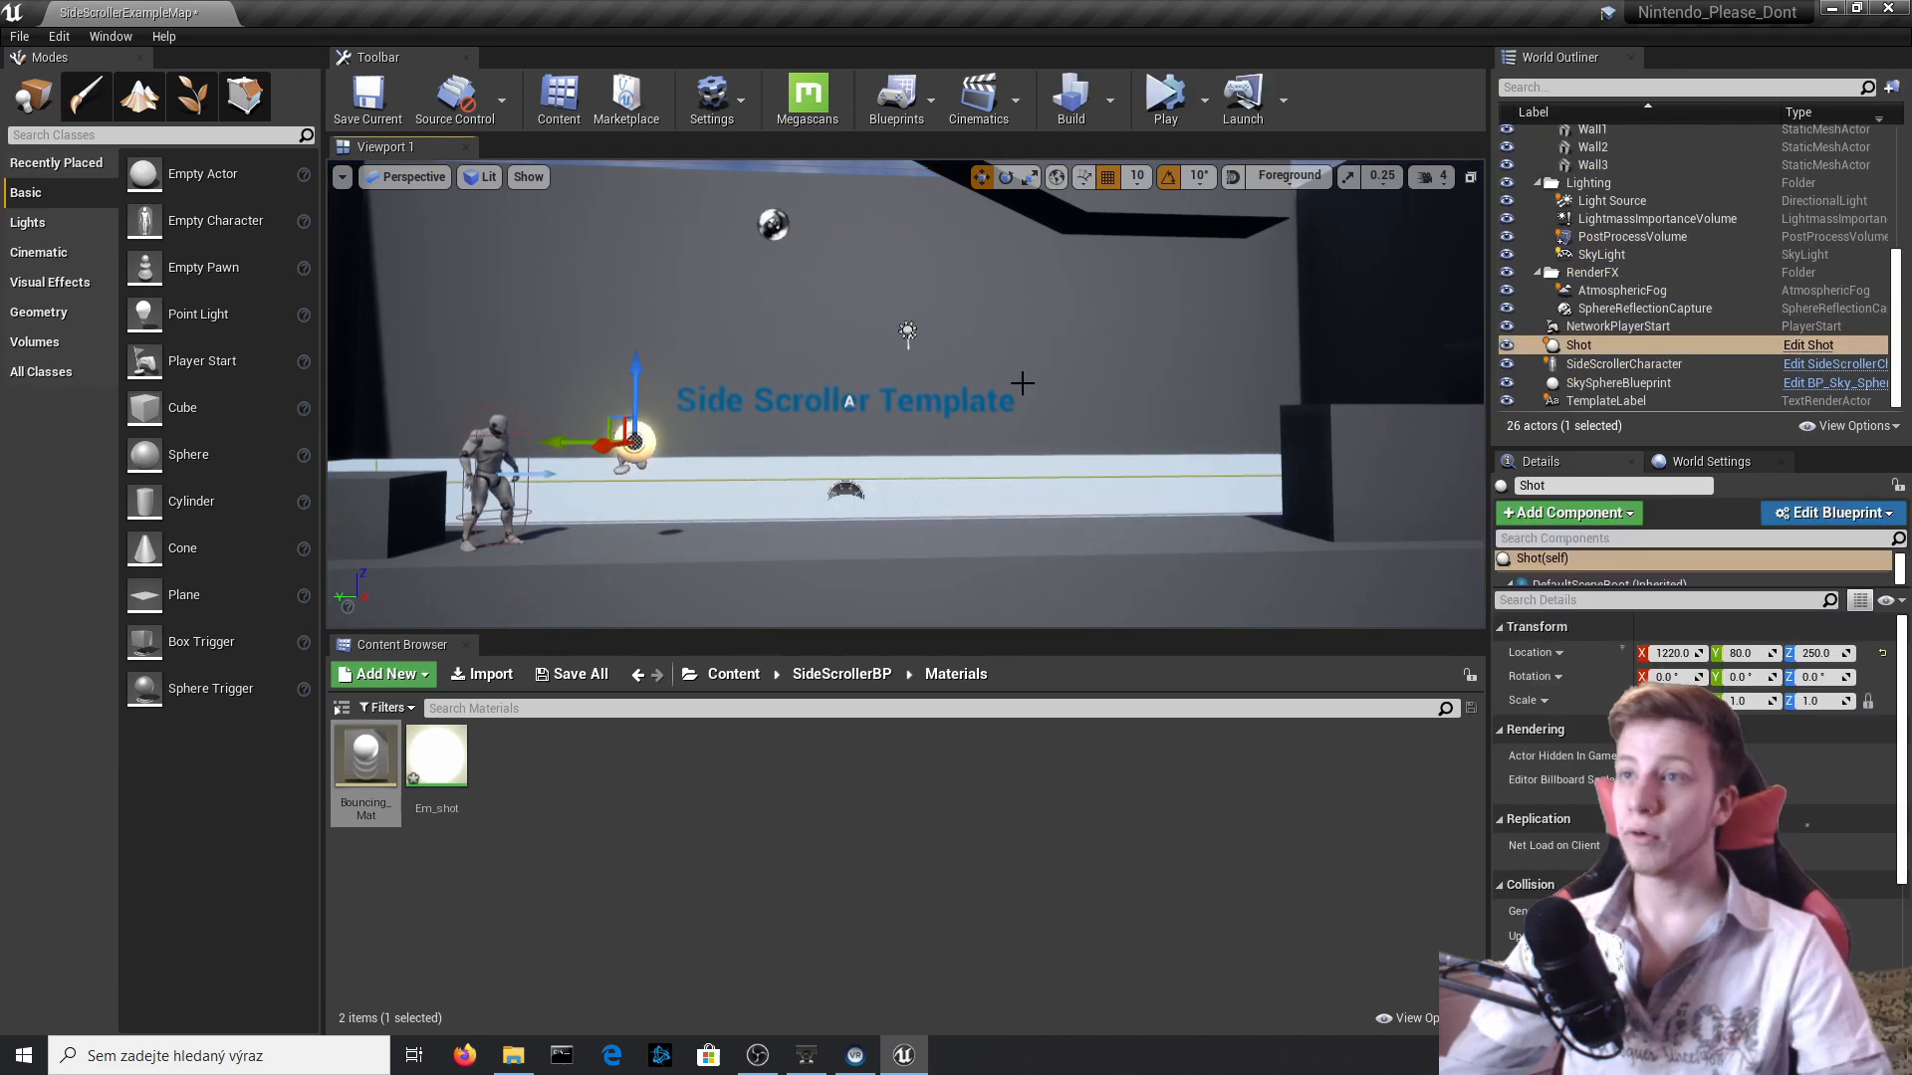
left_click(1809, 349)
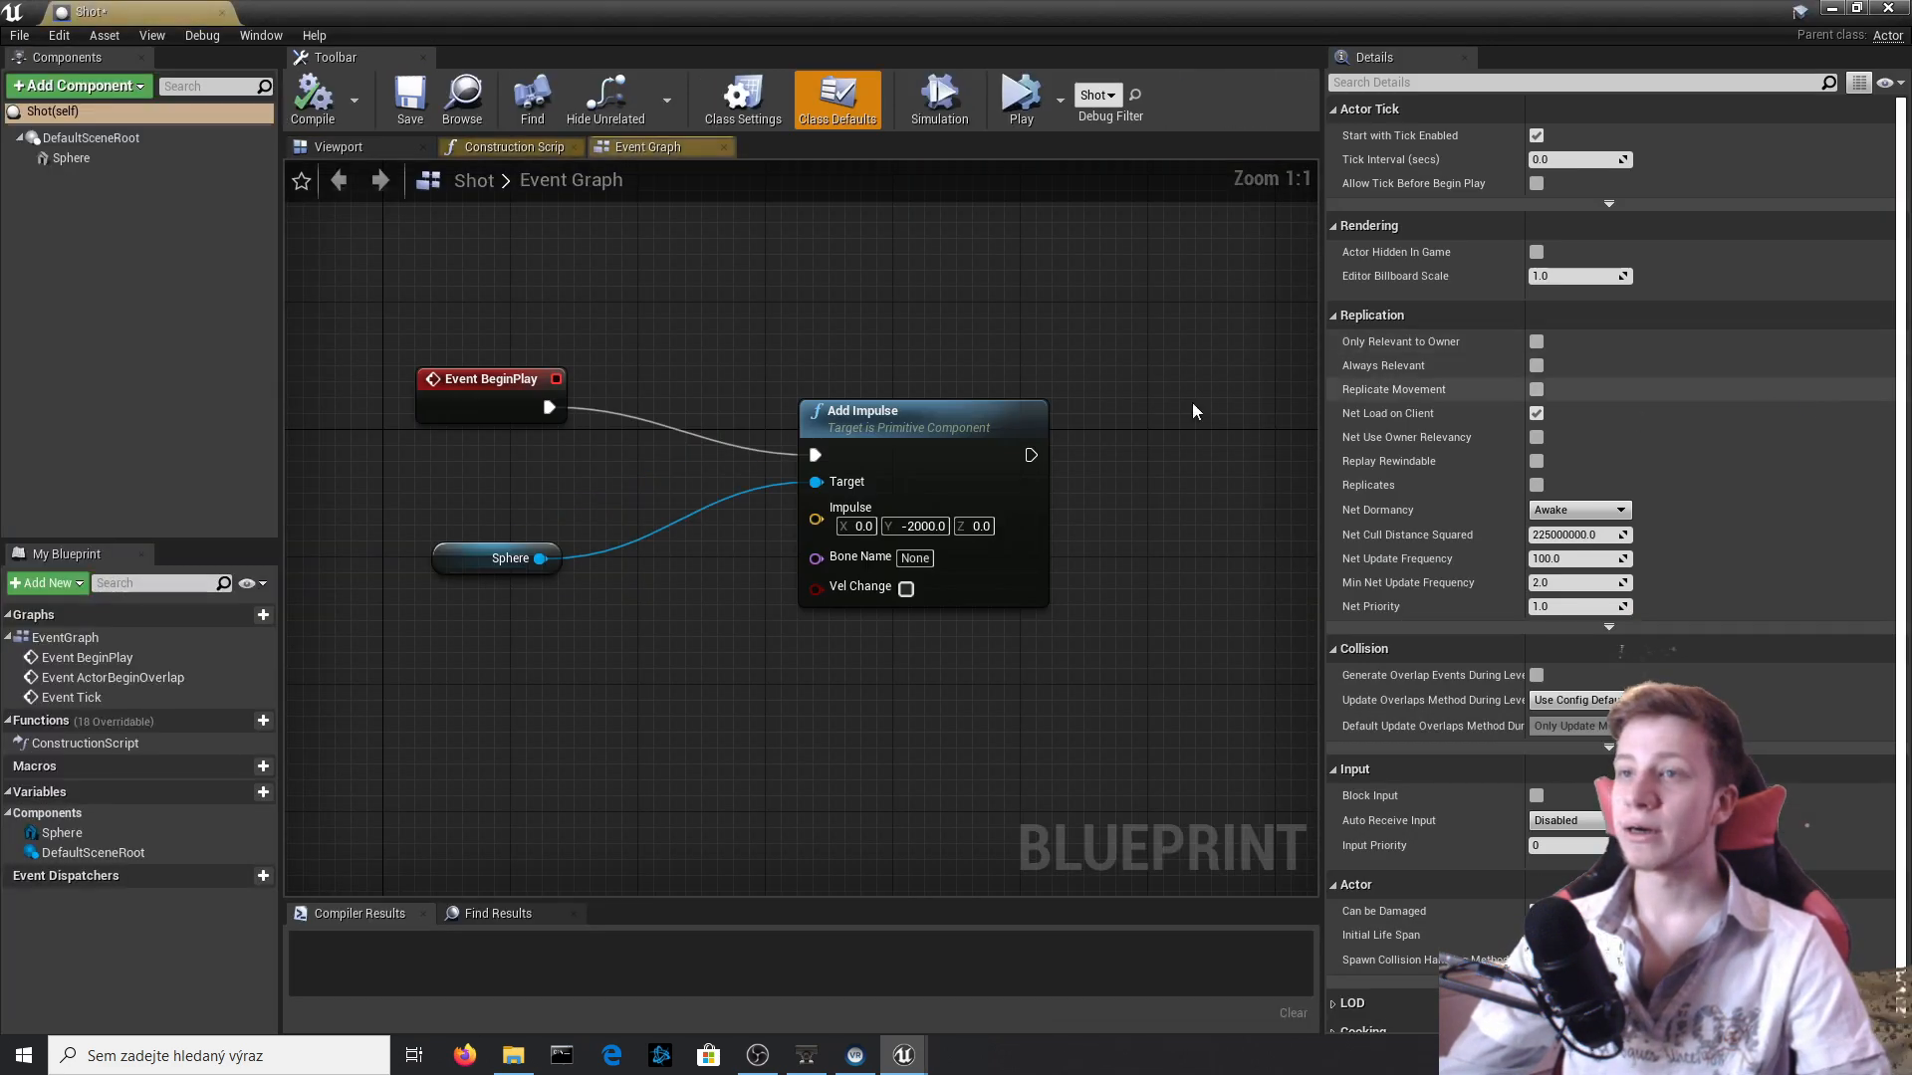
Move Event BeginPlay farther from Add Impulse and insert a Sequence node between them.
left_click_drag(541, 415, 213, 418)
right_click_drag(316, 463, 755, 402)
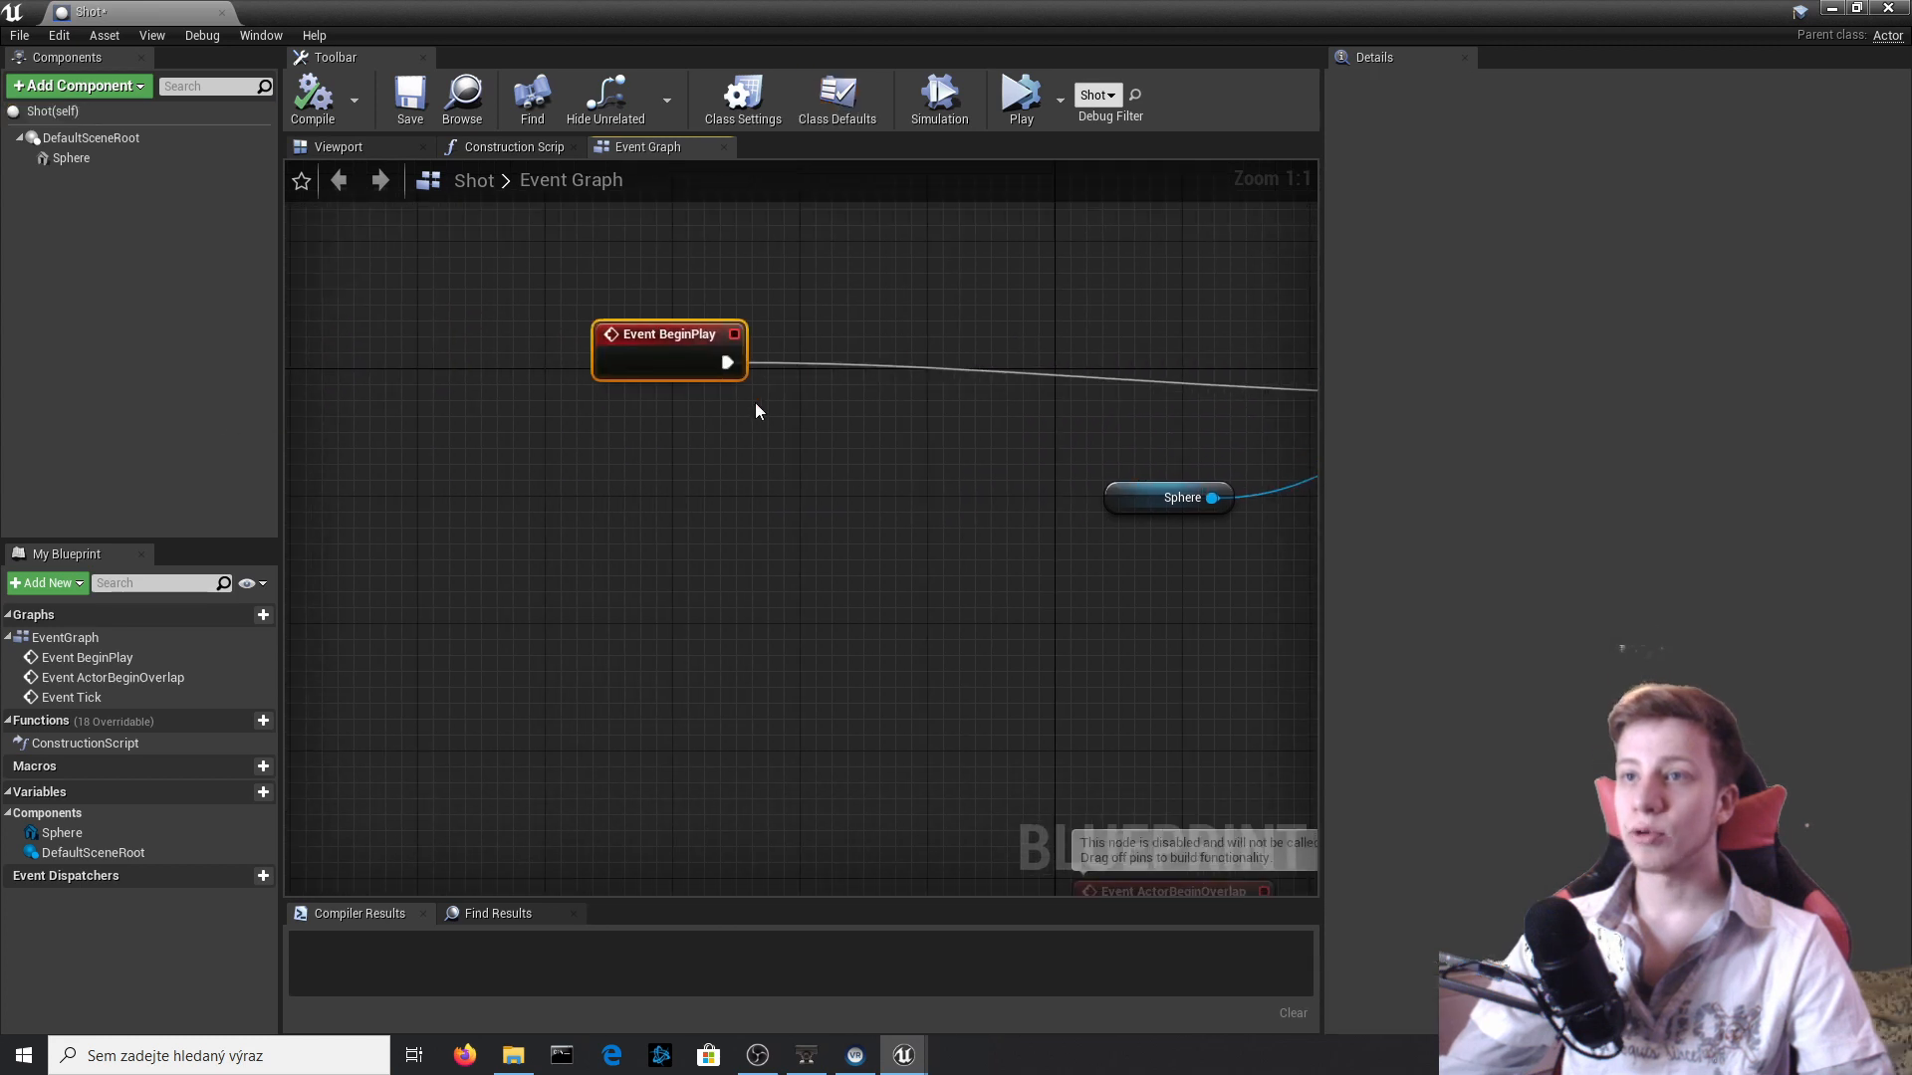
left_click_drag(737, 361, 888, 359)
type("sequence")
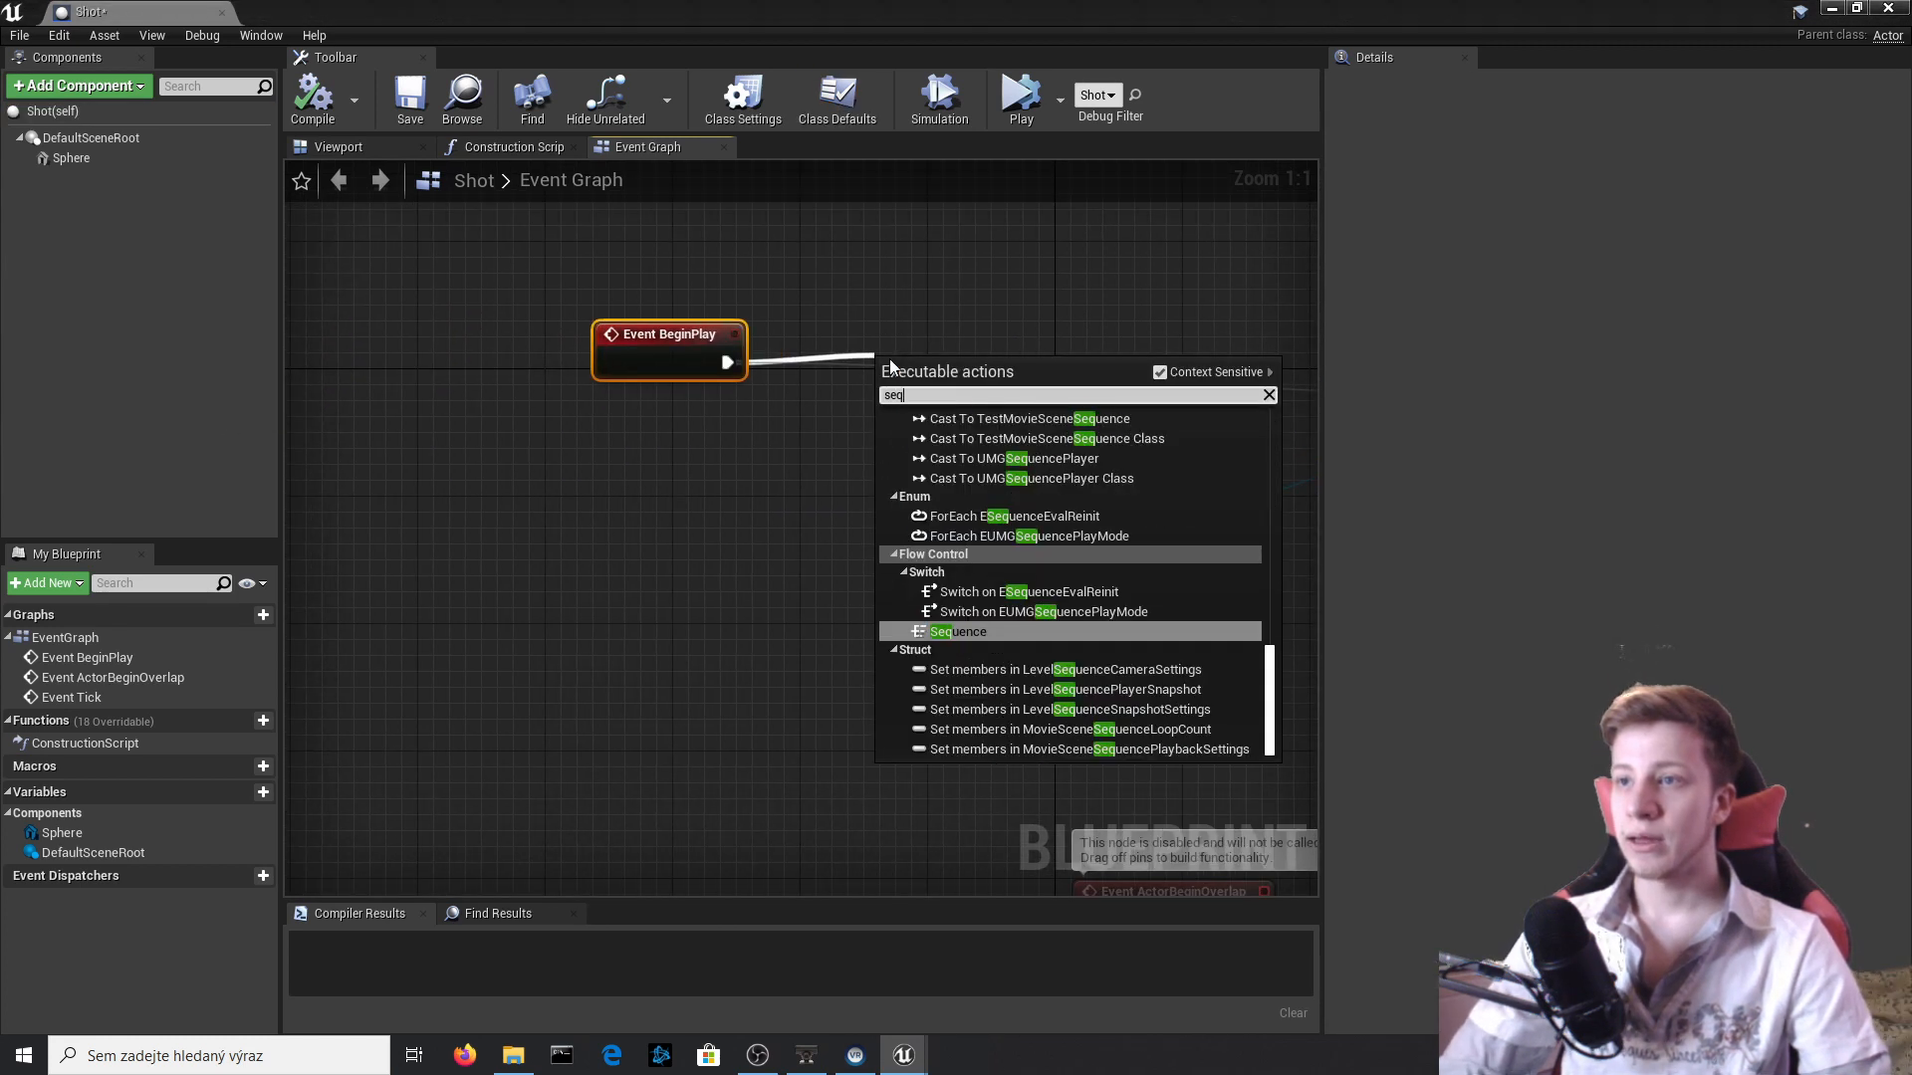
key("Return")
right_click_drag(928, 364, 556, 418)
Add a Delay node on the Sequence's Then 1 output and set its Duration to 4.0 seconds.
left_click_drag(558, 419, 872, 669)
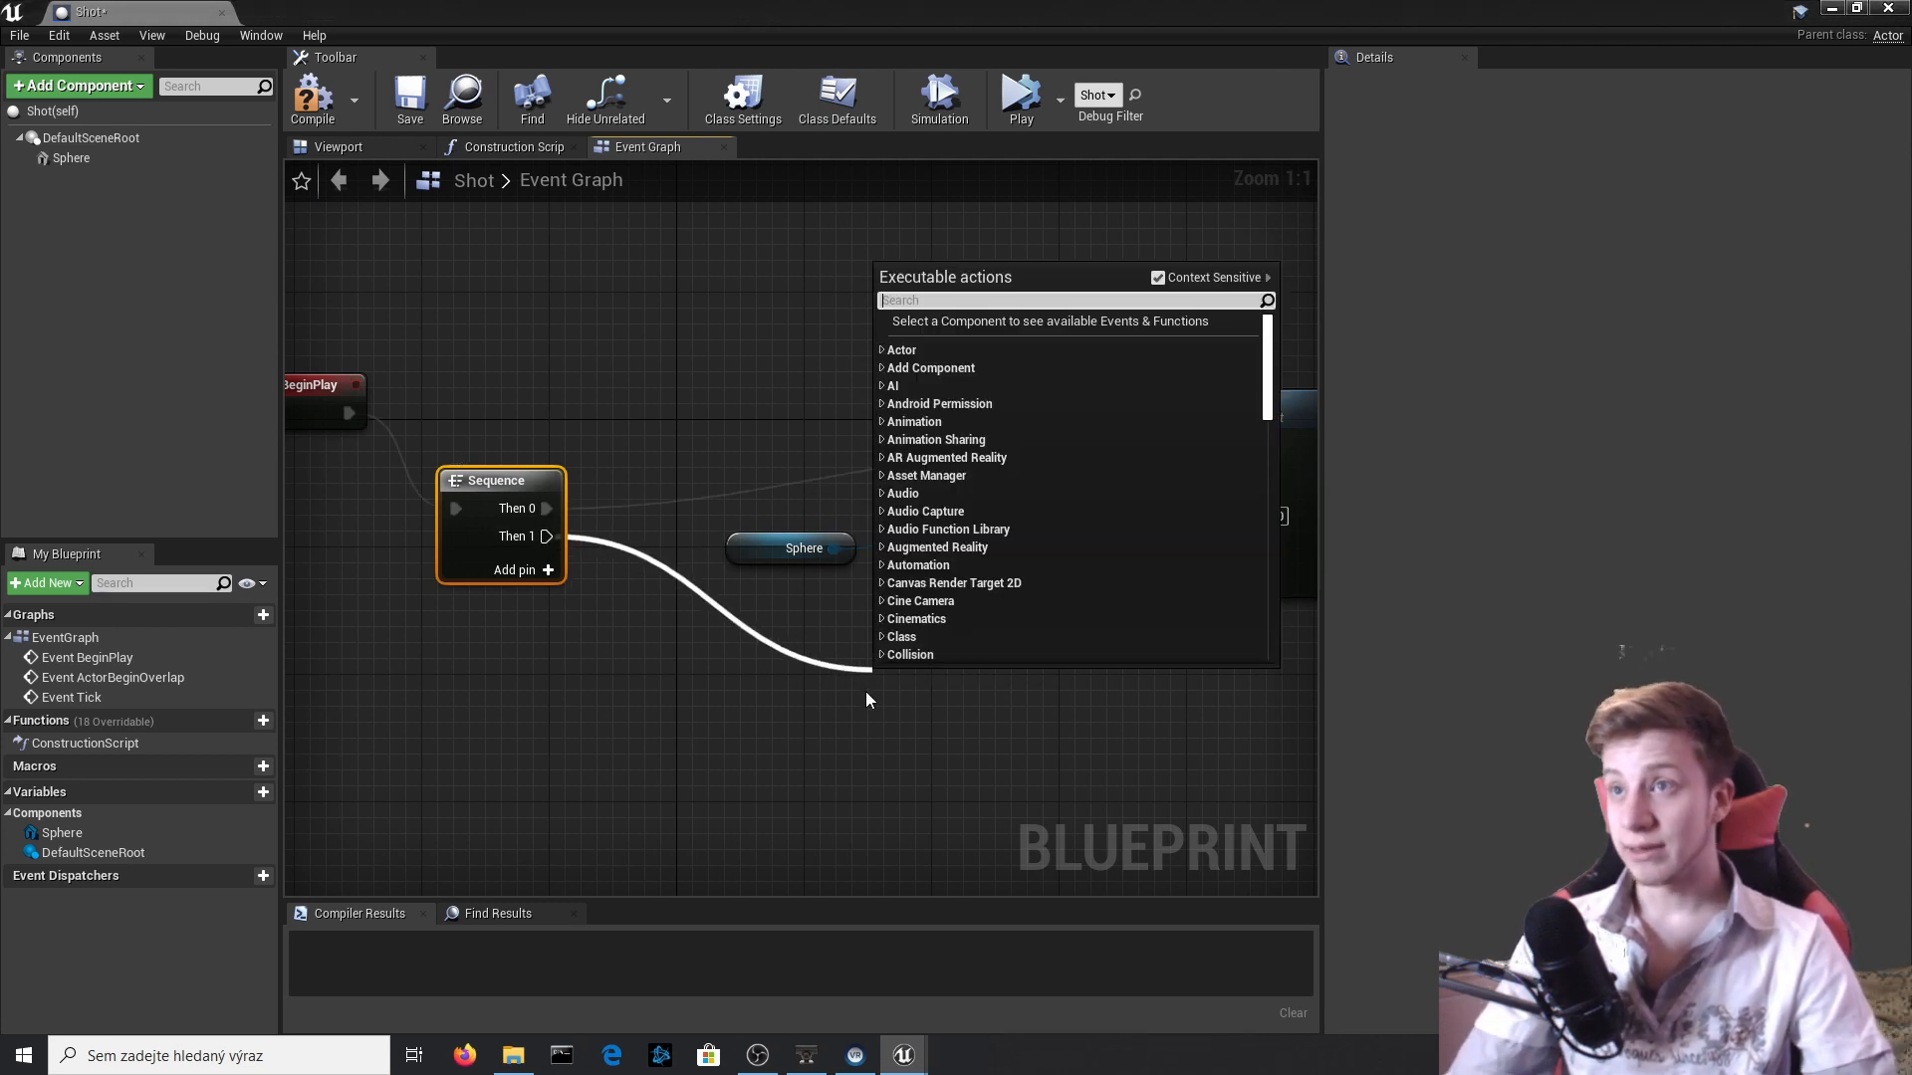
type("delay")
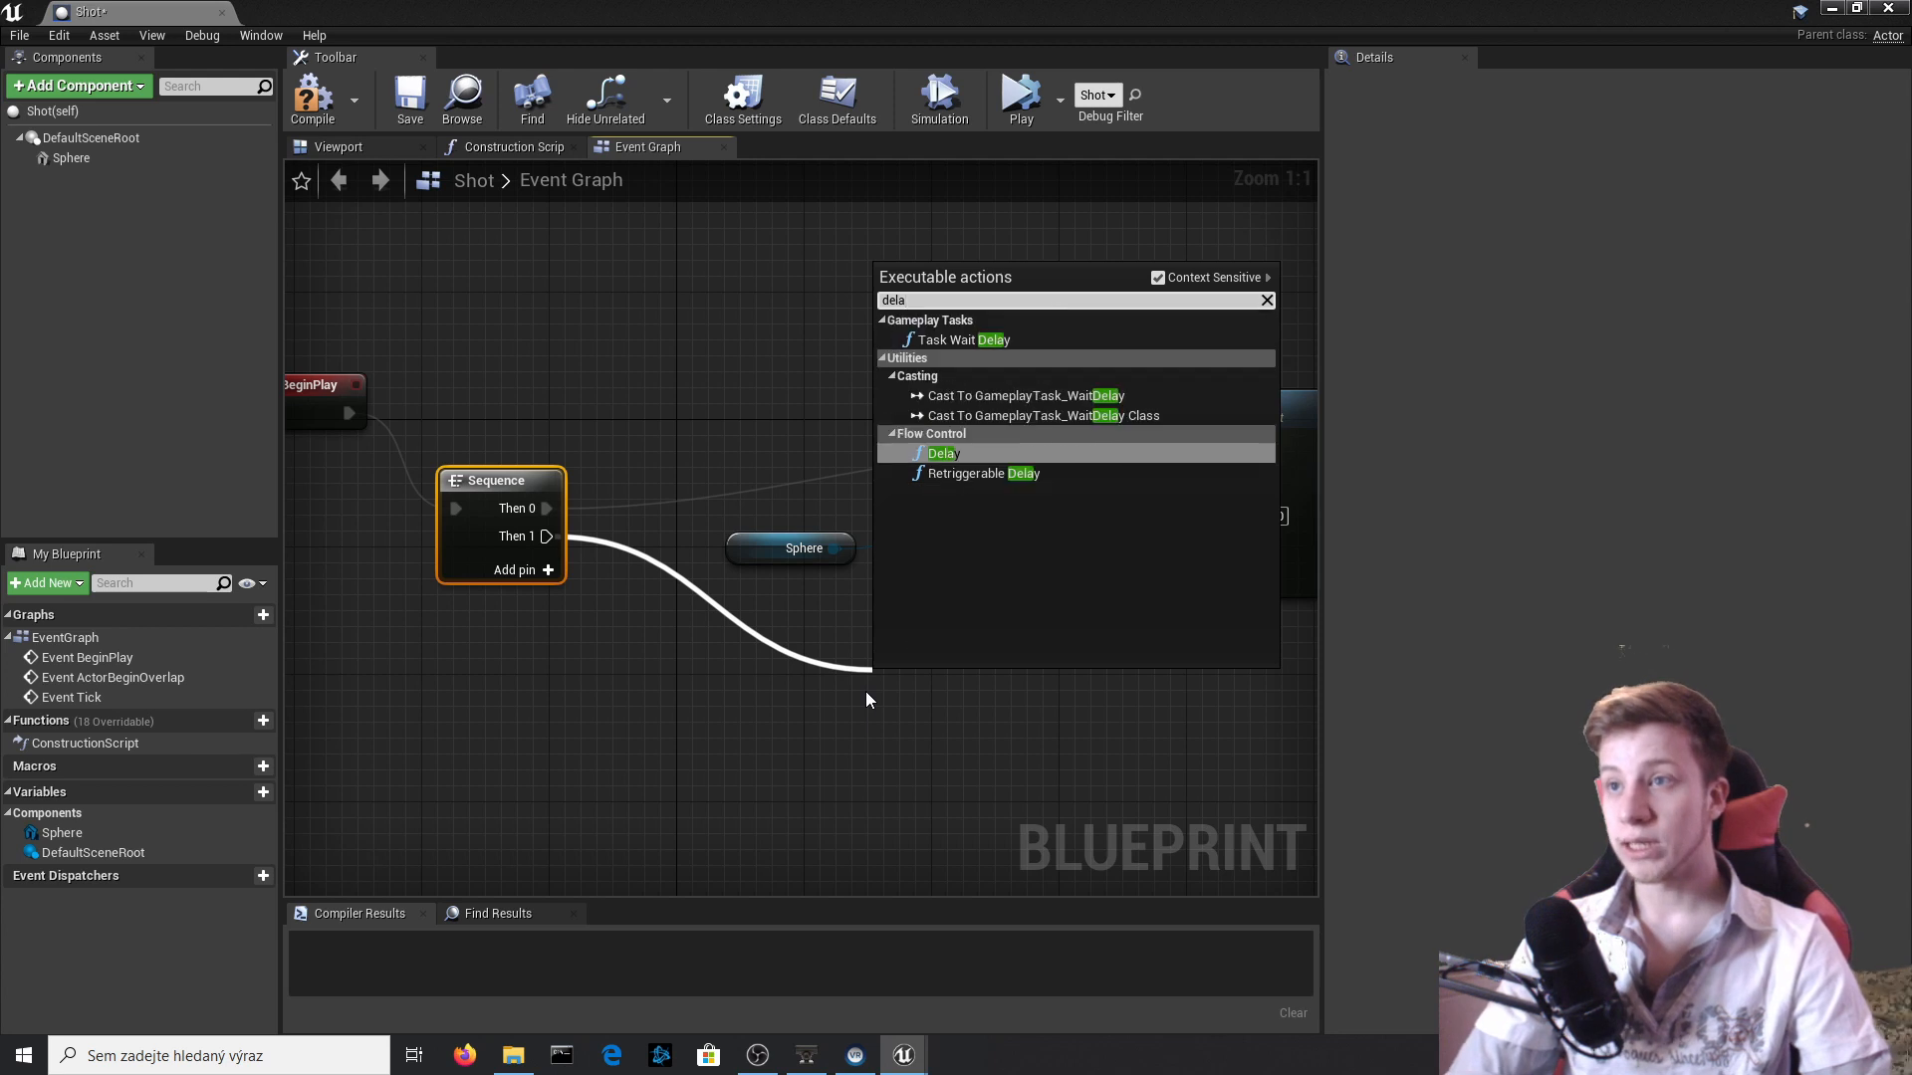
key("Return")
right_click_drag(983, 627, 788, 484)
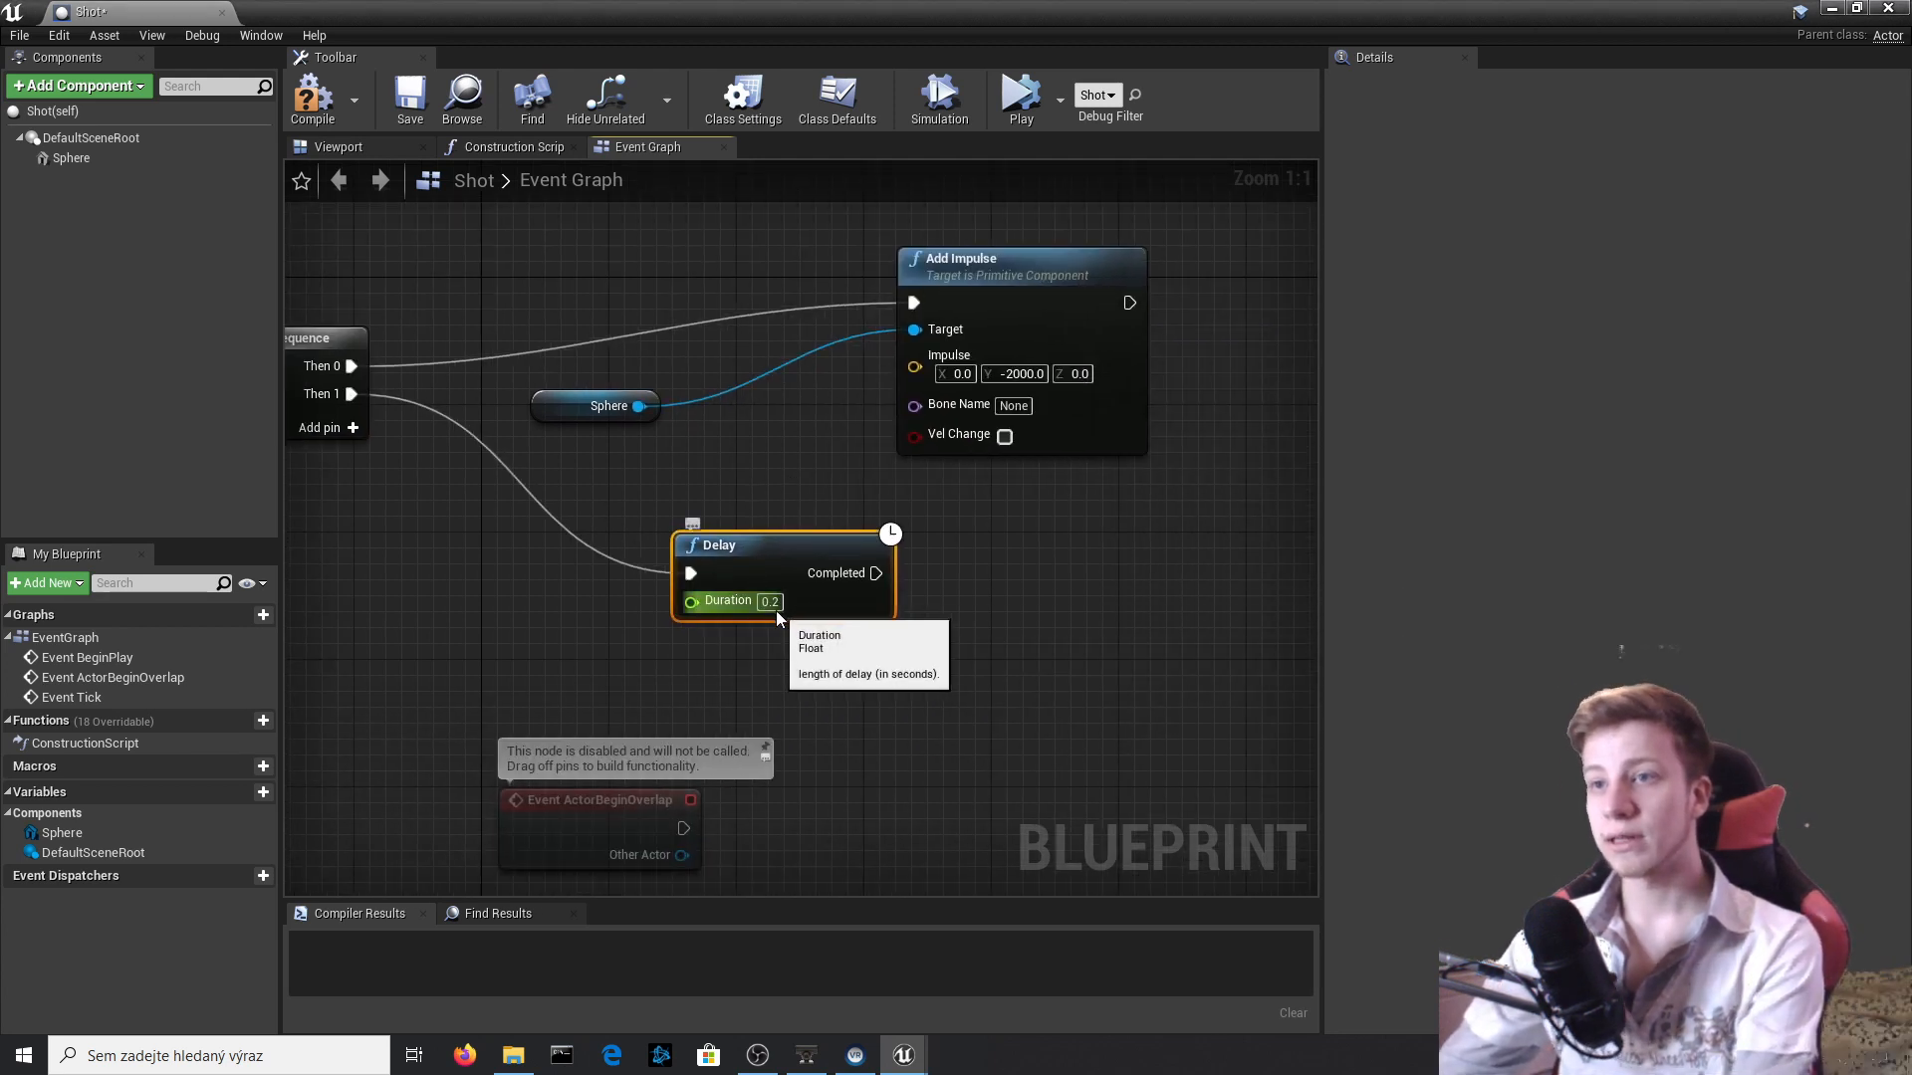
type("4")
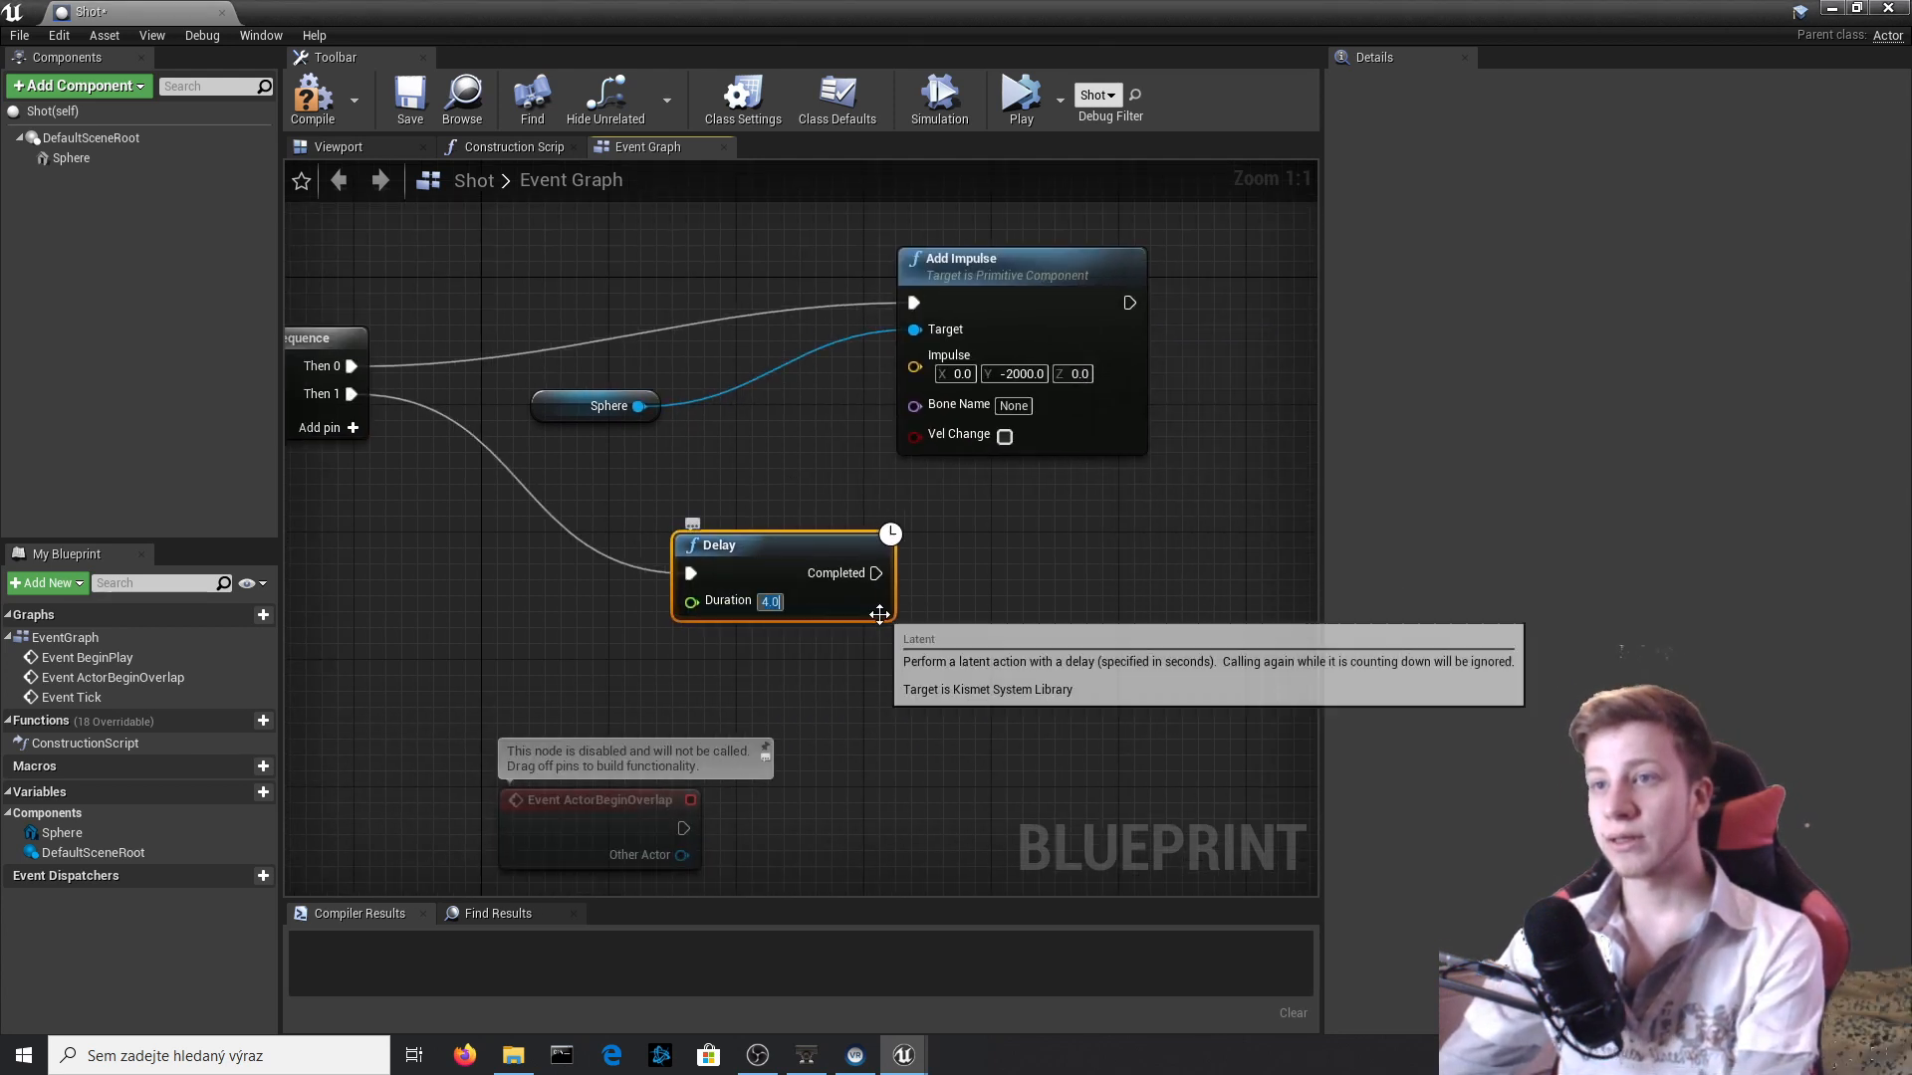
Search for "destr" among the actions available from the Delay node's Completed output.
left_click_drag(882, 574, 1103, 595)
type("fr")
key("BackSpace")
key("BackSpace")
Add a DestroyActor node to the Delay node's Completed output and compile the Shot Blueprint.
type("destr")
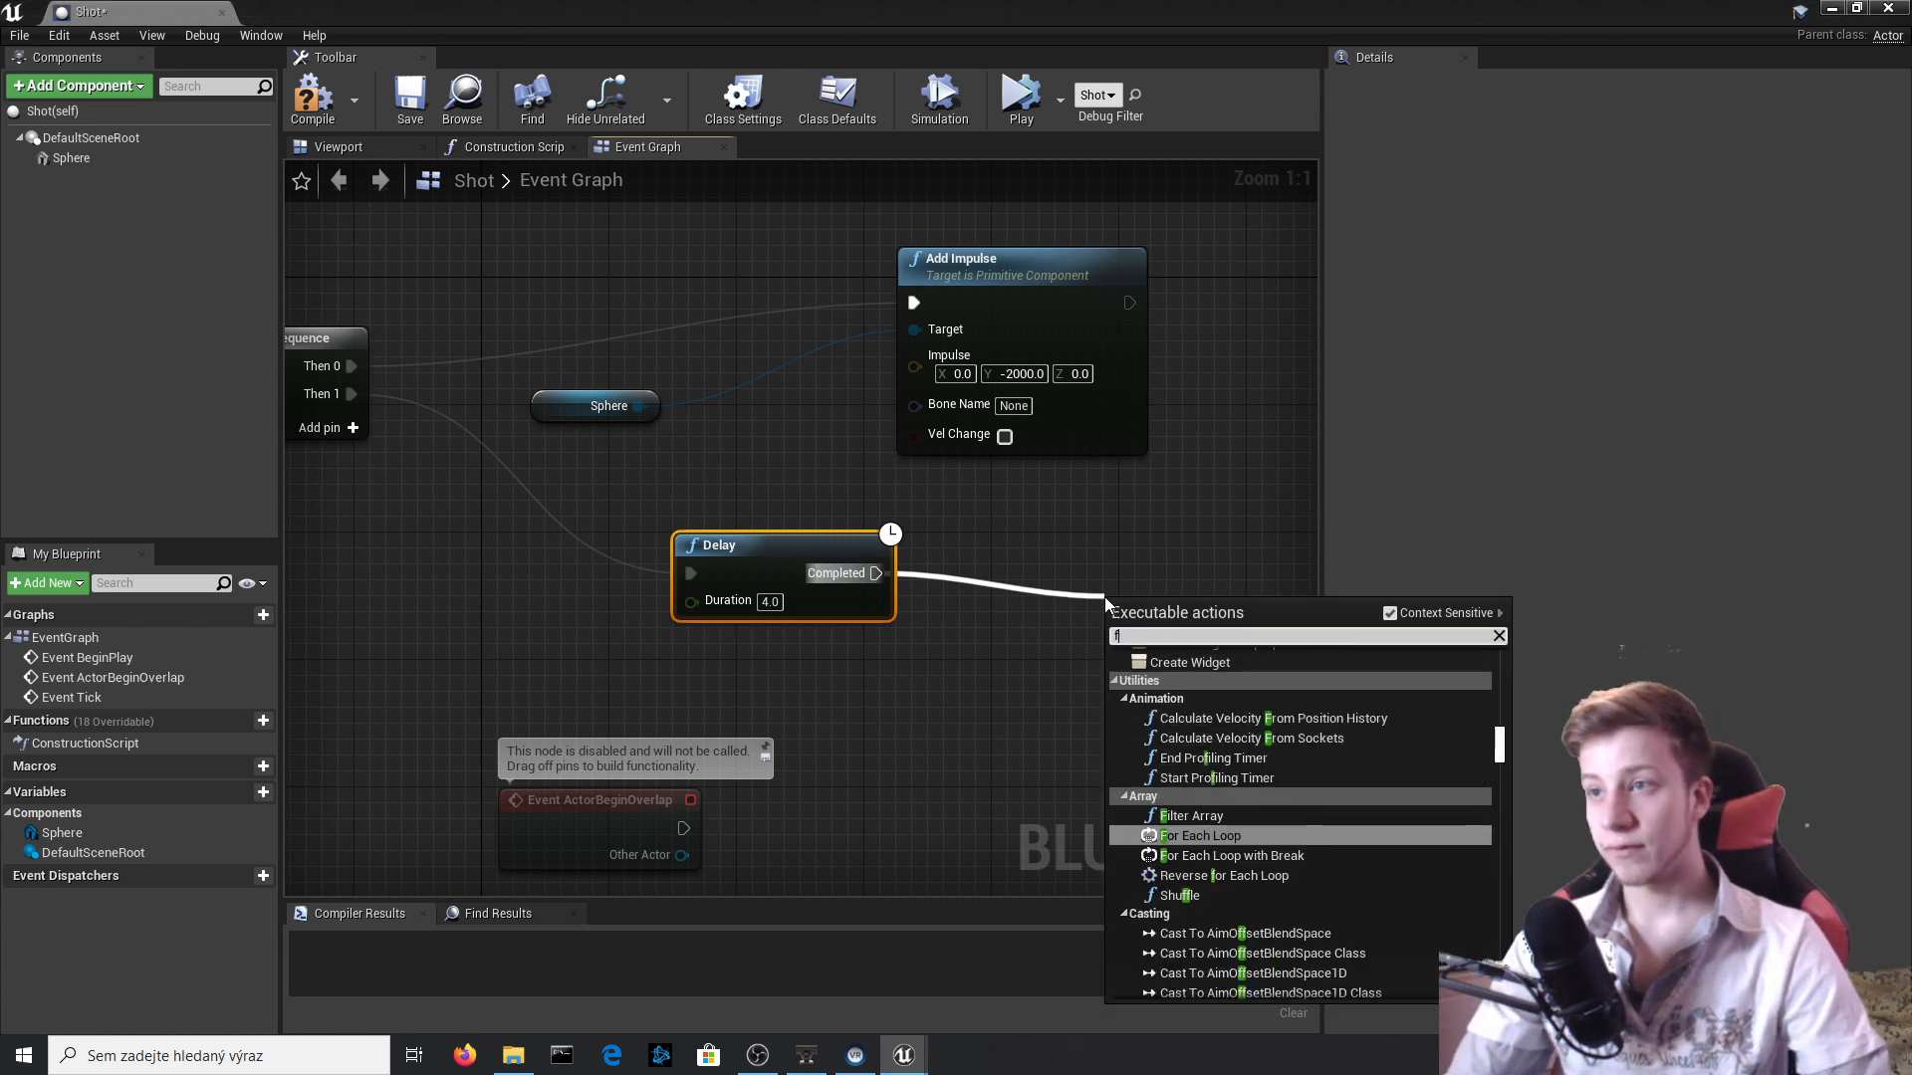
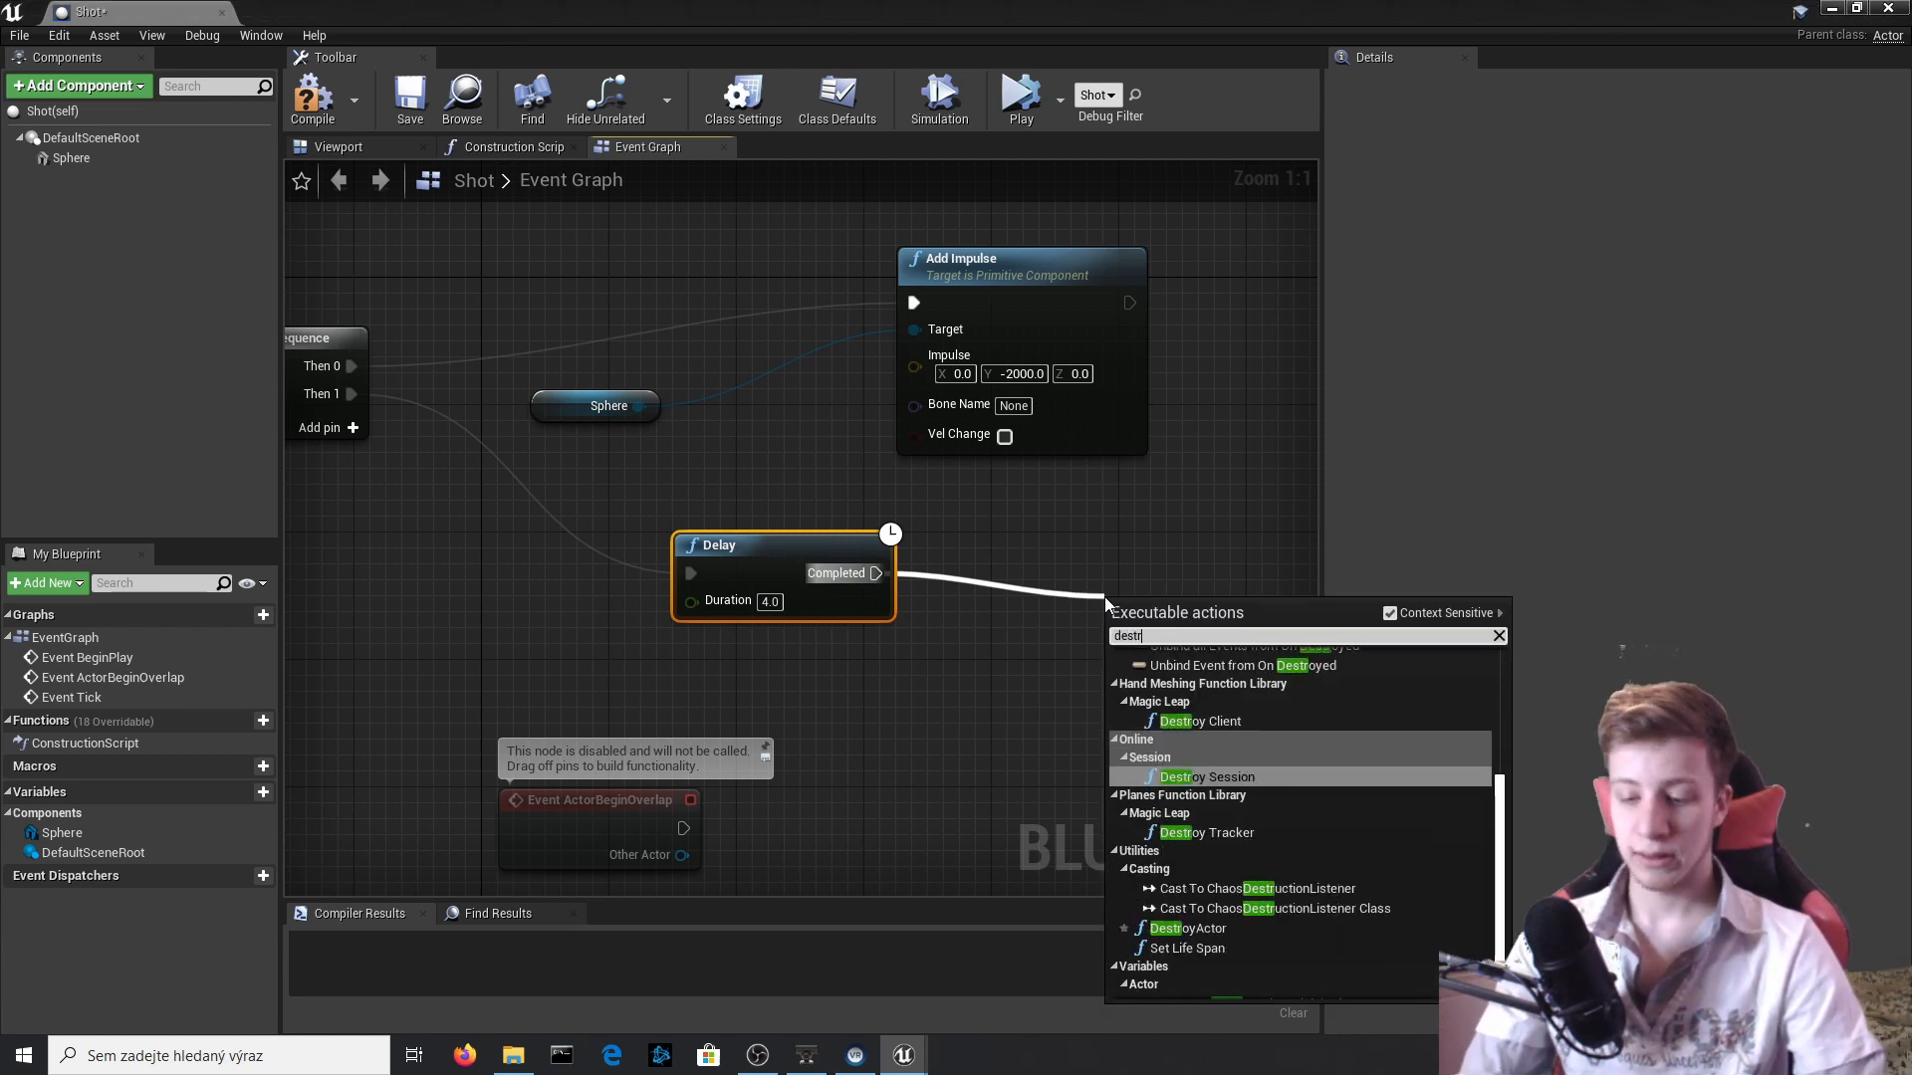
Search for "destr" among the actions available from the Delay node's Completed output.
Add a DestroyActor node to the Delay node's Completed output and compile the Shot Blueprint.
type("oy act")
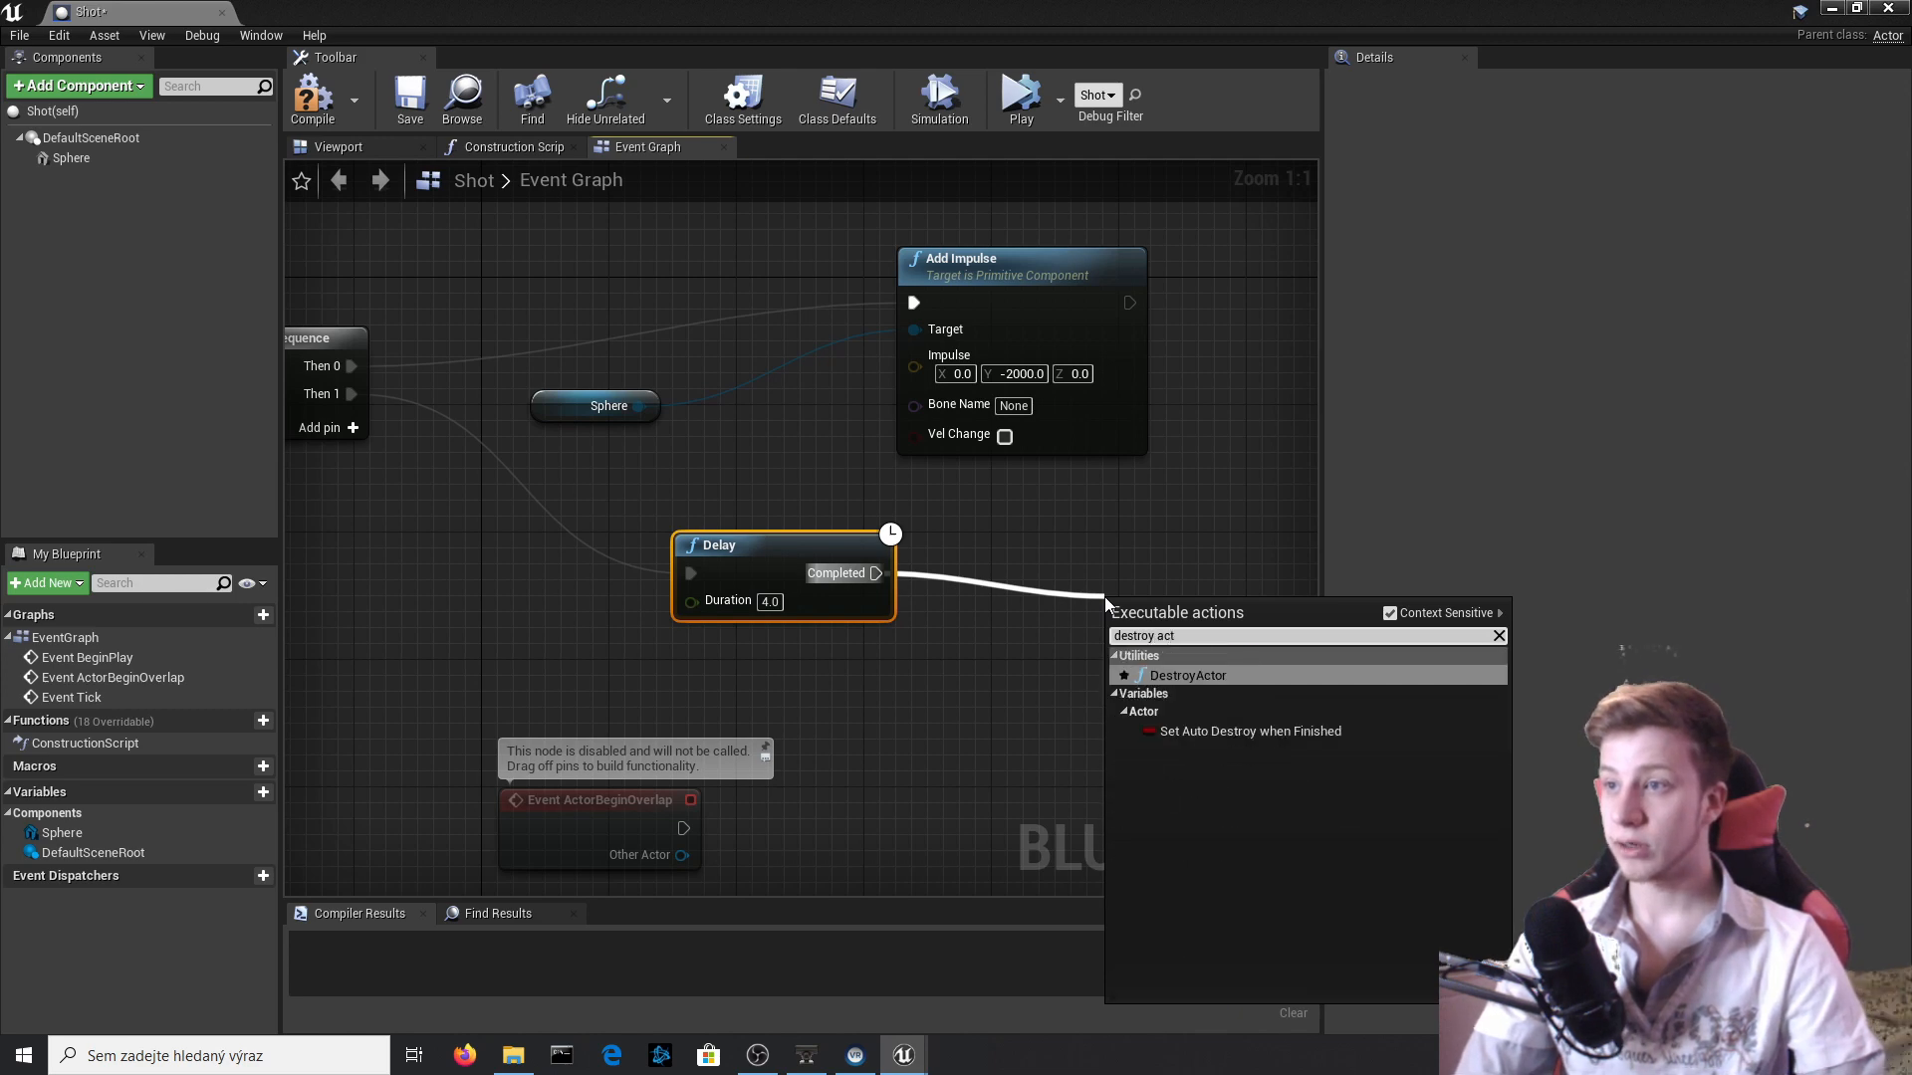
key("Return")
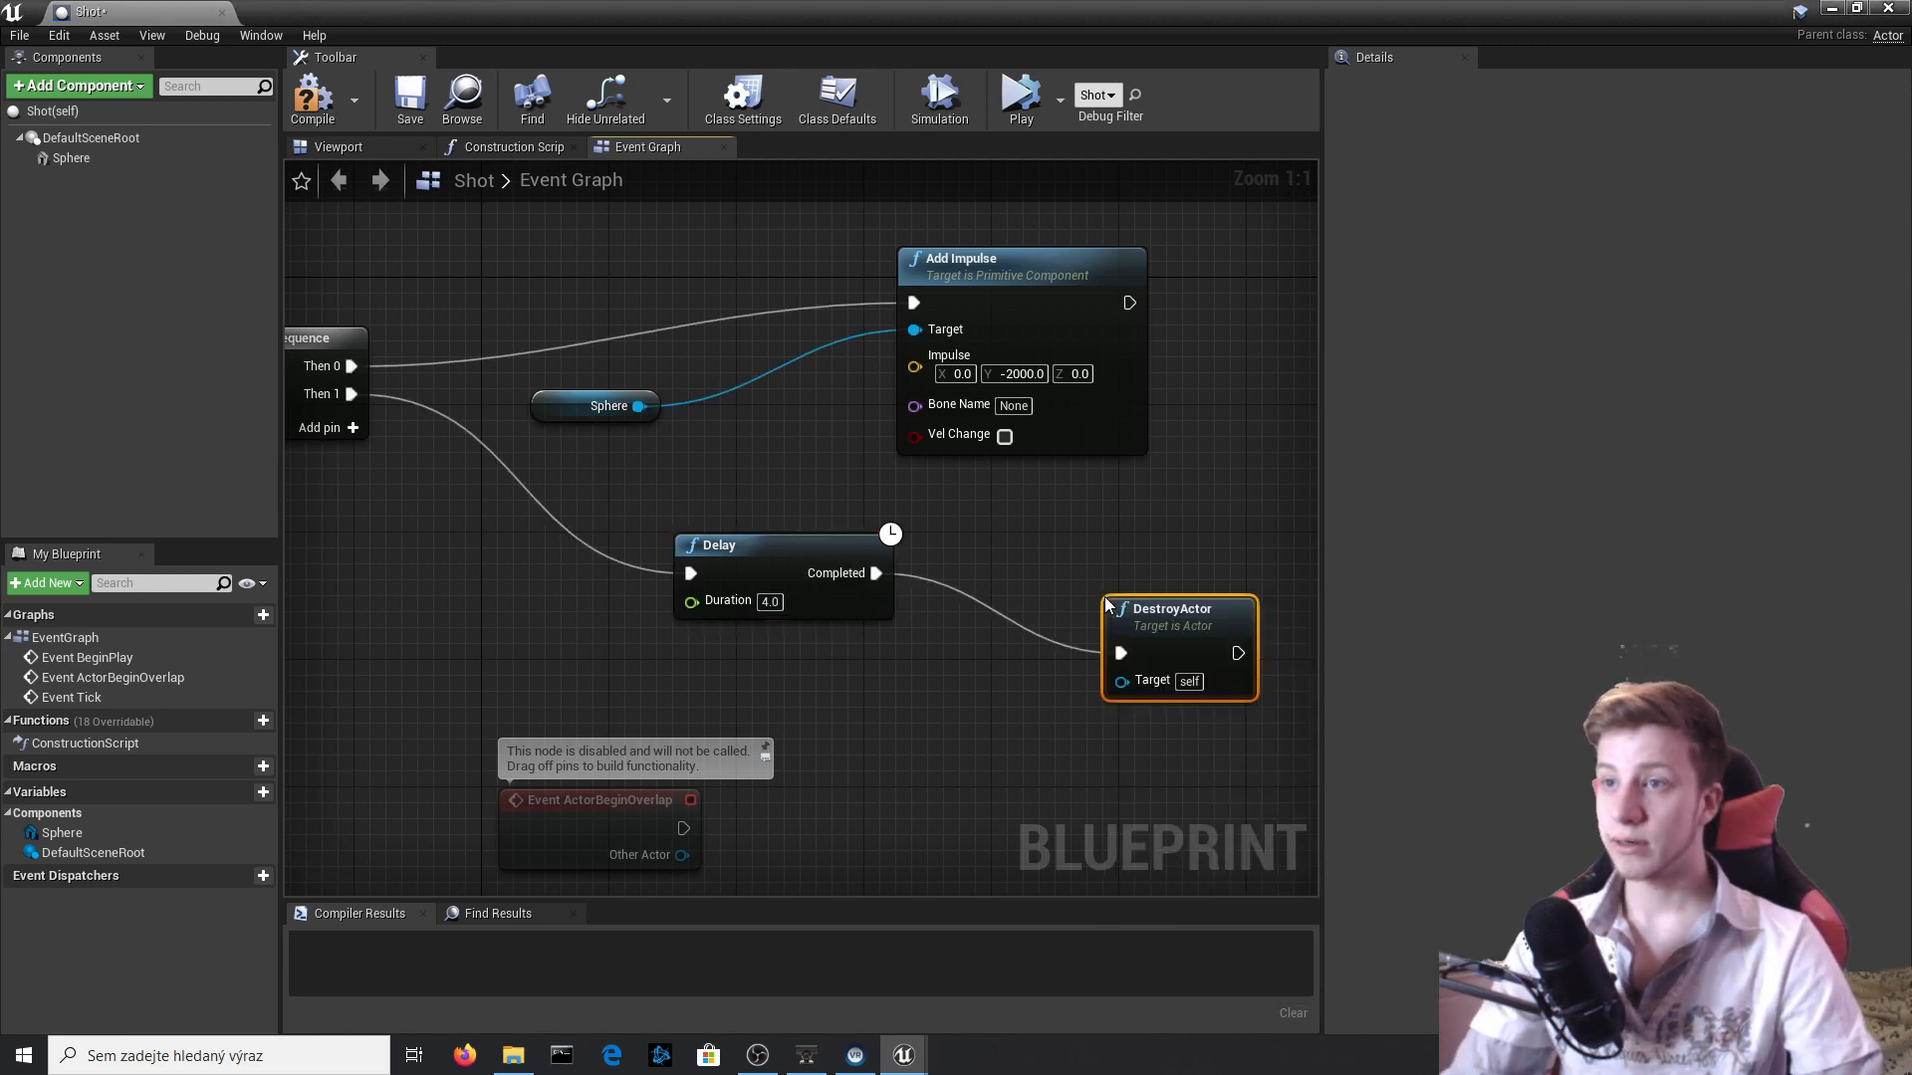
left_click(333, 110)
Close the Shot Blueprint and simulate the level to check how the projectile flies and whether it is destroyed after the delay.
left_click(1888, 7)
left_click(1162, 113)
left_click(1101, 387)
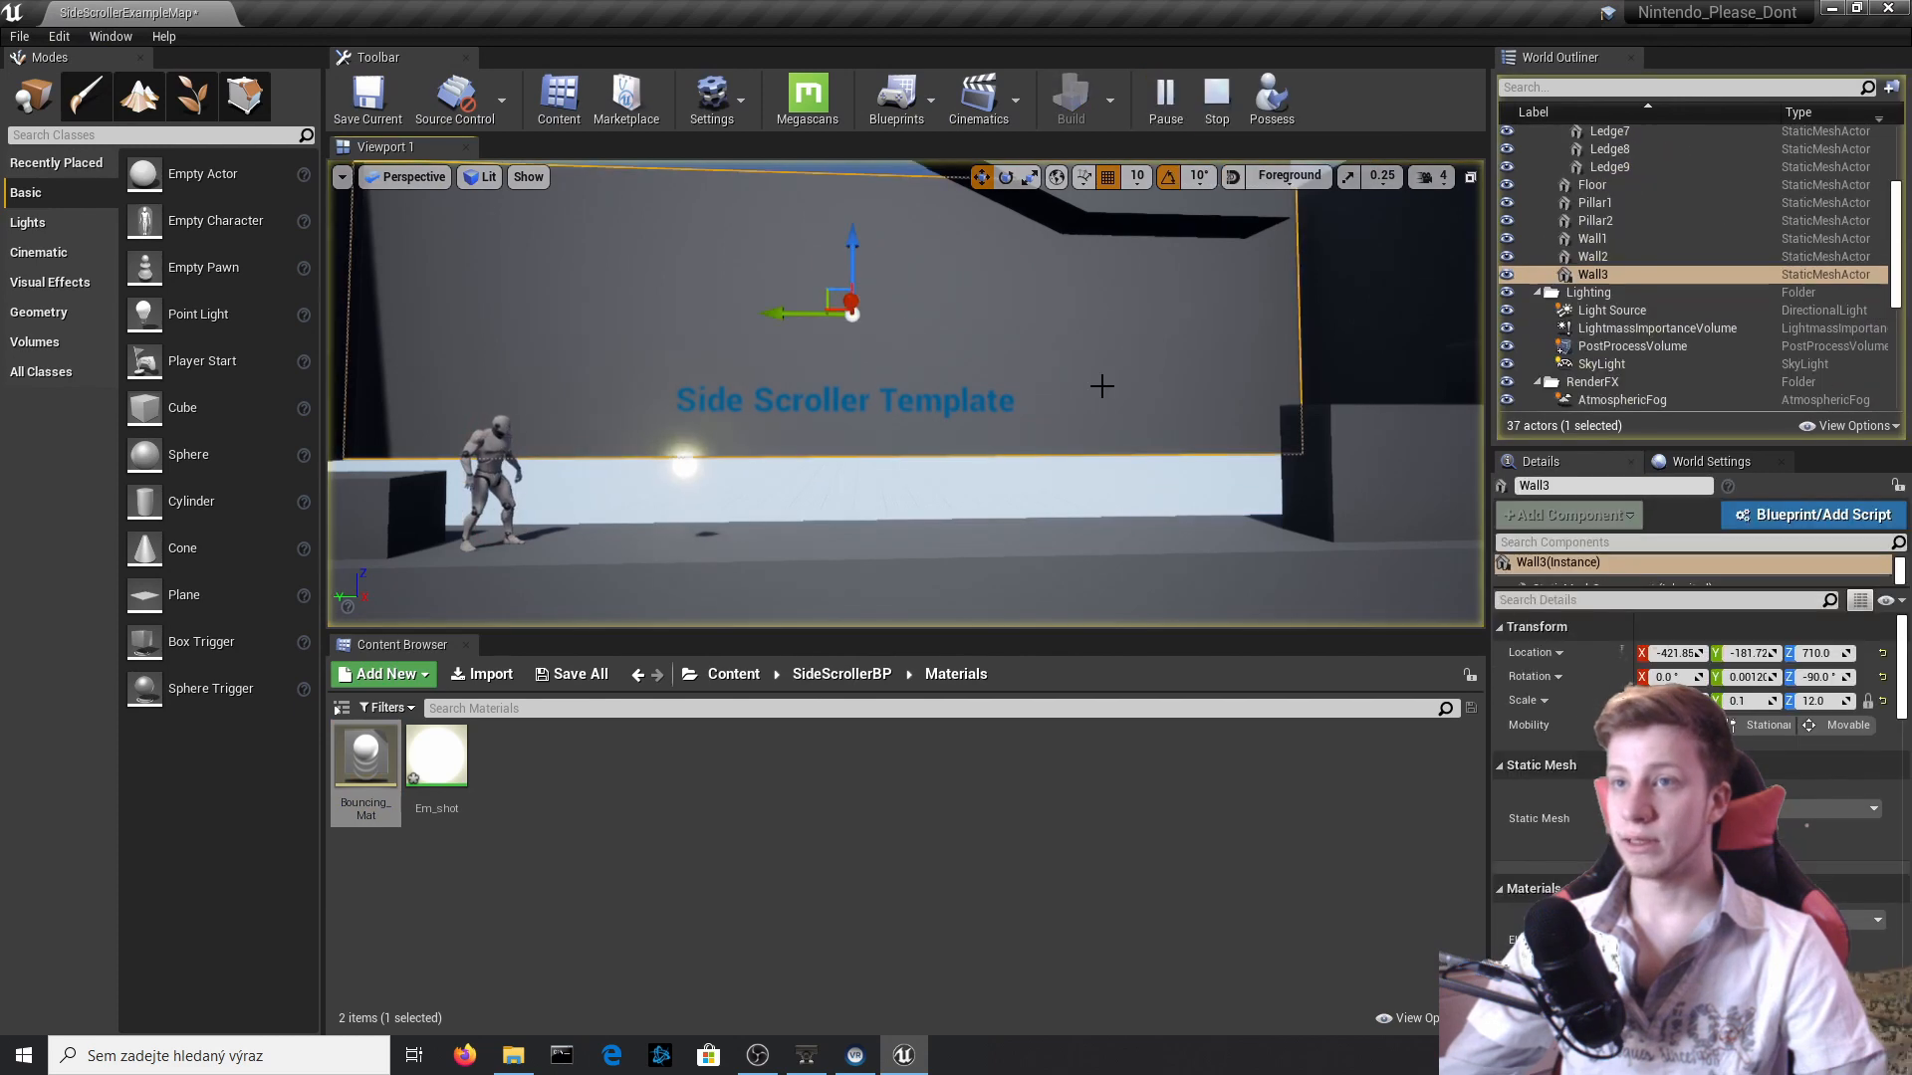
left_click(1101, 386)
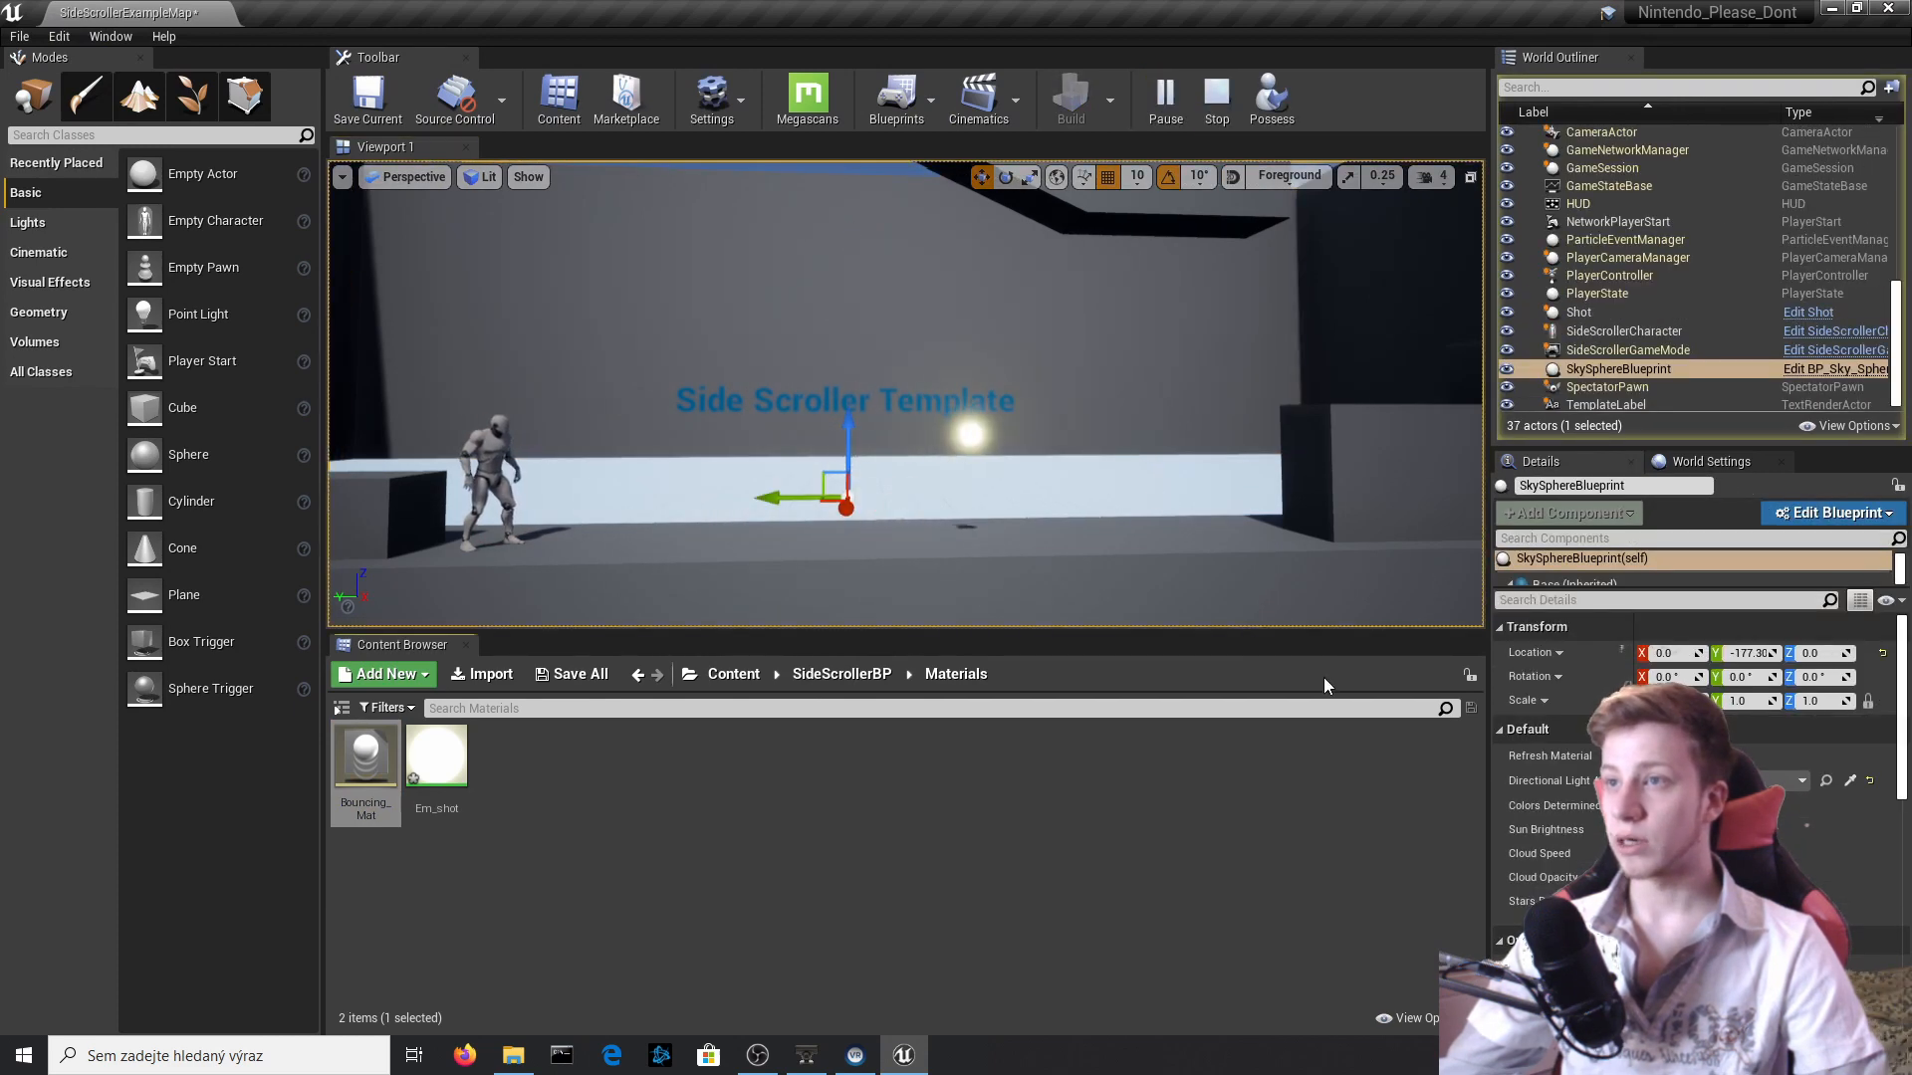
left_click(1406, 607)
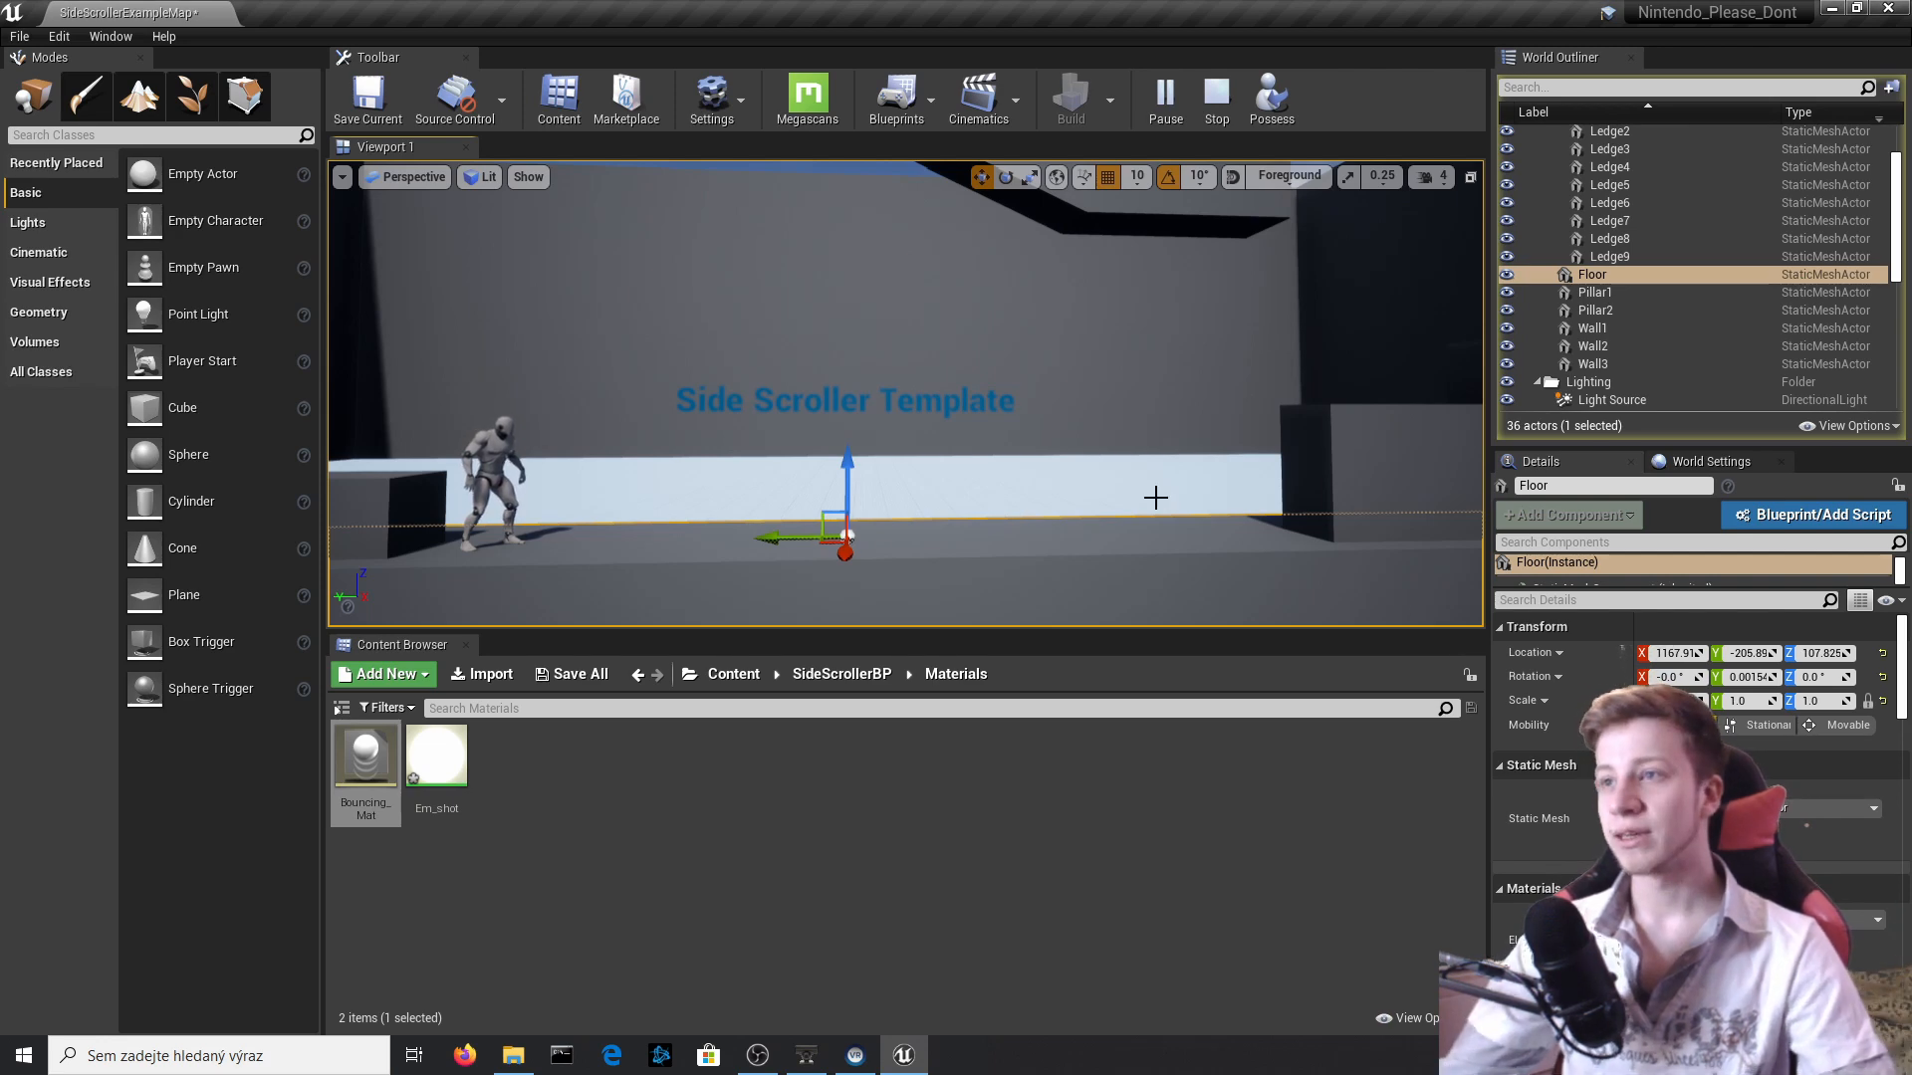
right_click_drag(1155, 497, 802, 405)
left_click(794, 440)
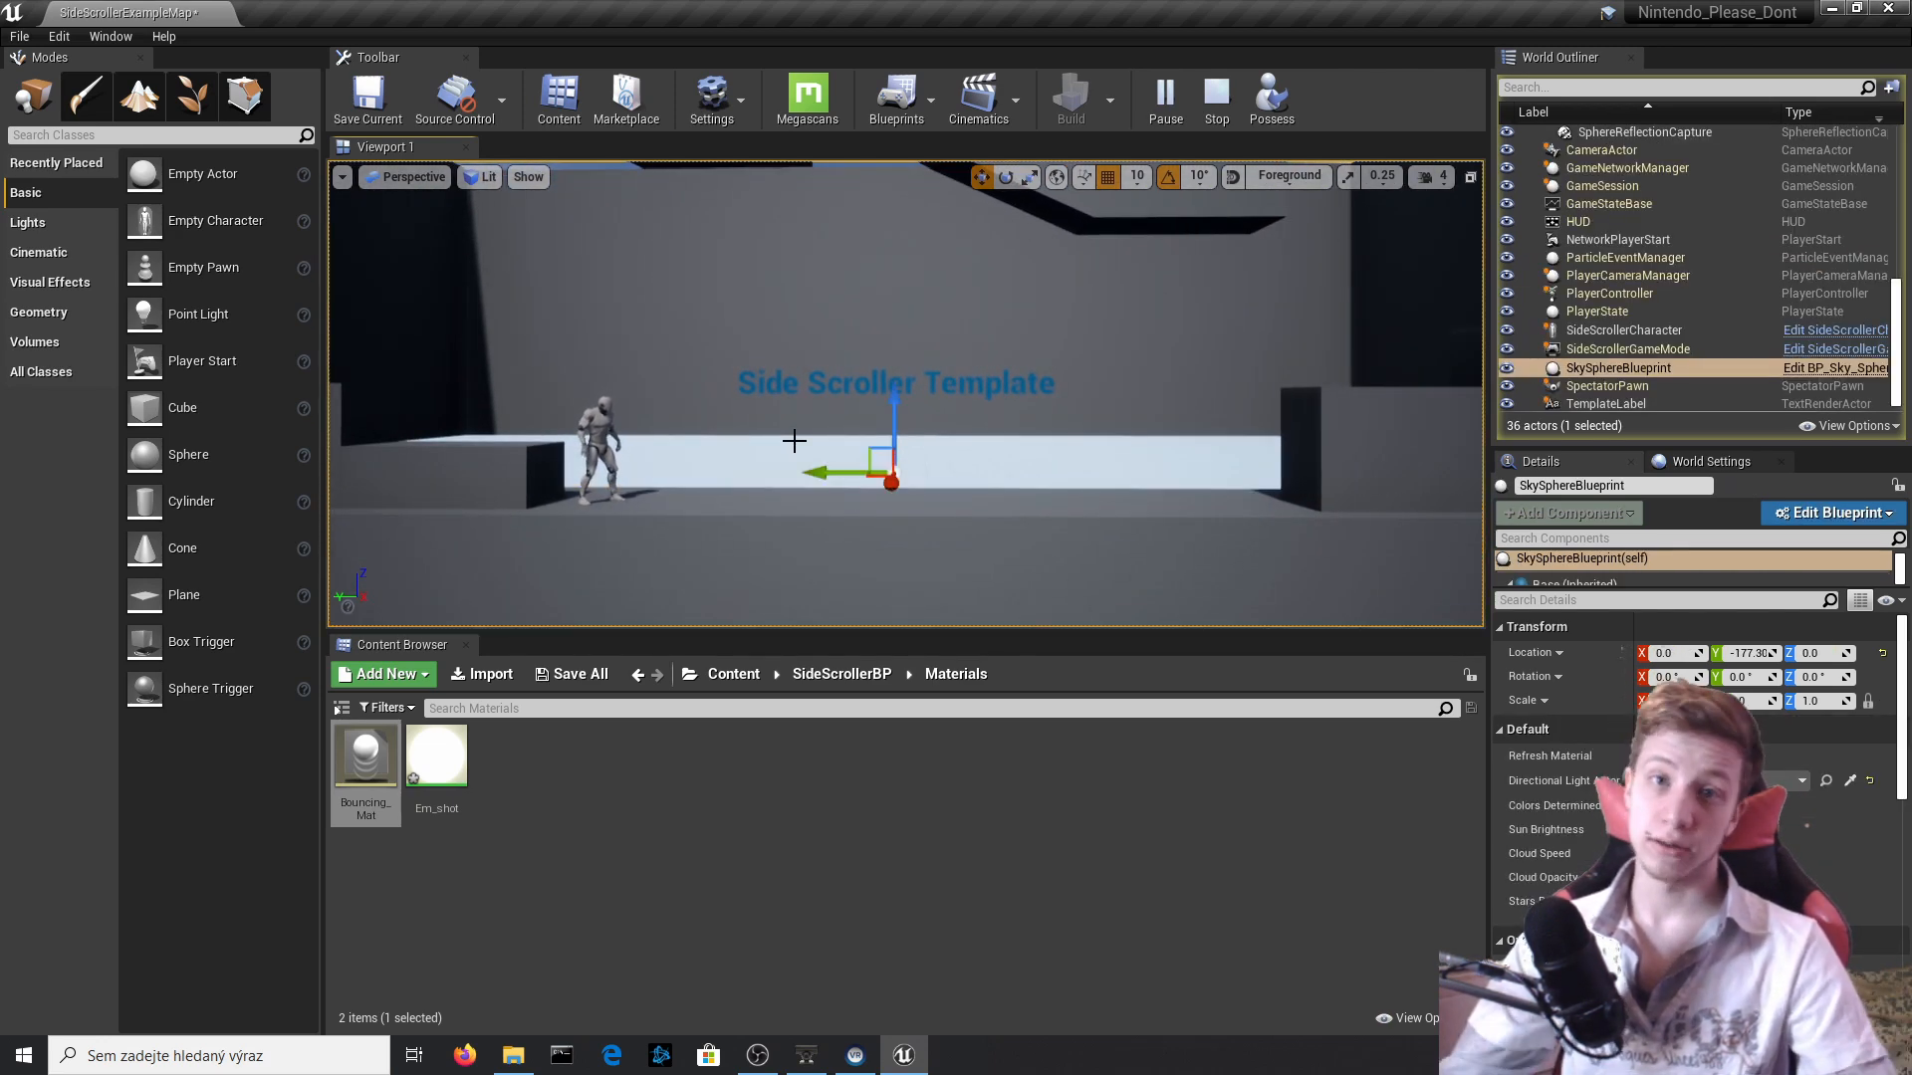
right_click(569, 458)
left_click(554, 418)
left_click(600, 430)
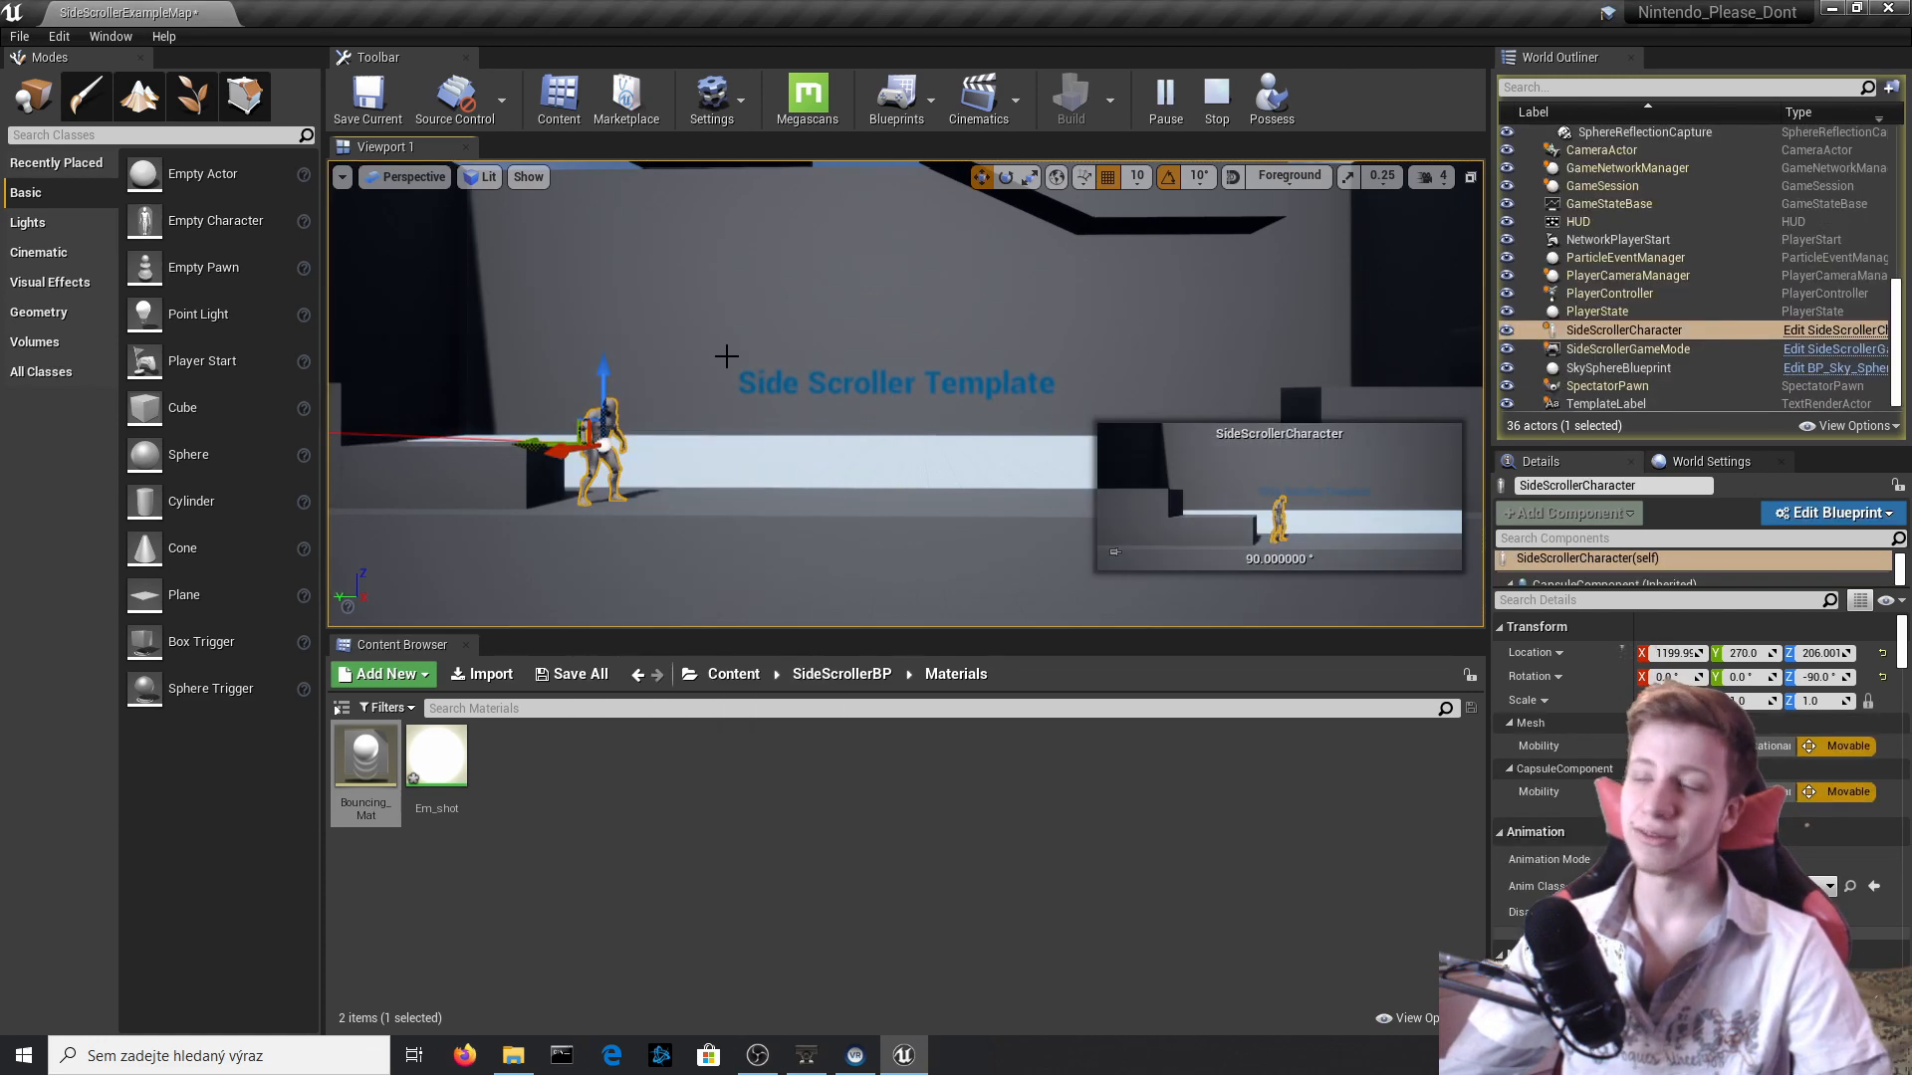
left_click(1853, 333)
left_click(1887, 8)
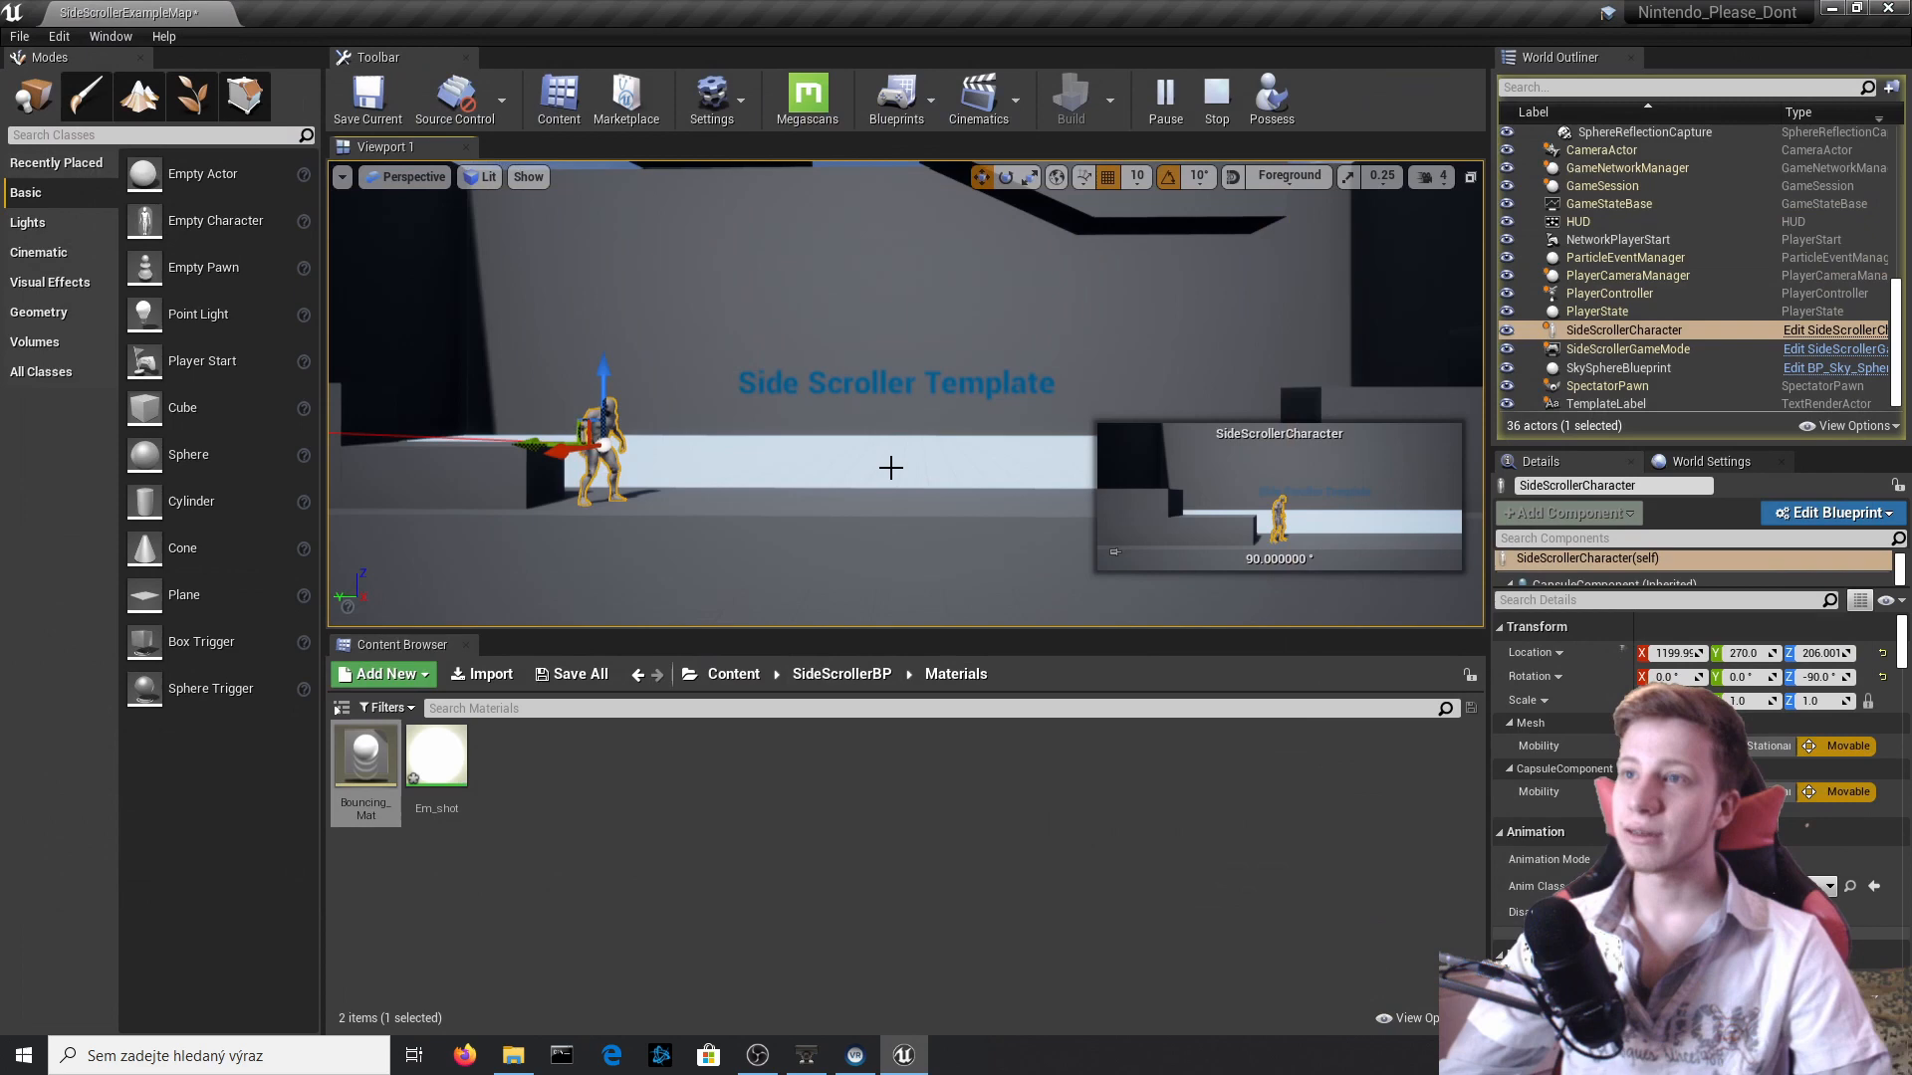
Stop the simulation and delete the placed Shot actor from the level.
left_click(1205, 105)
left_click(710, 418)
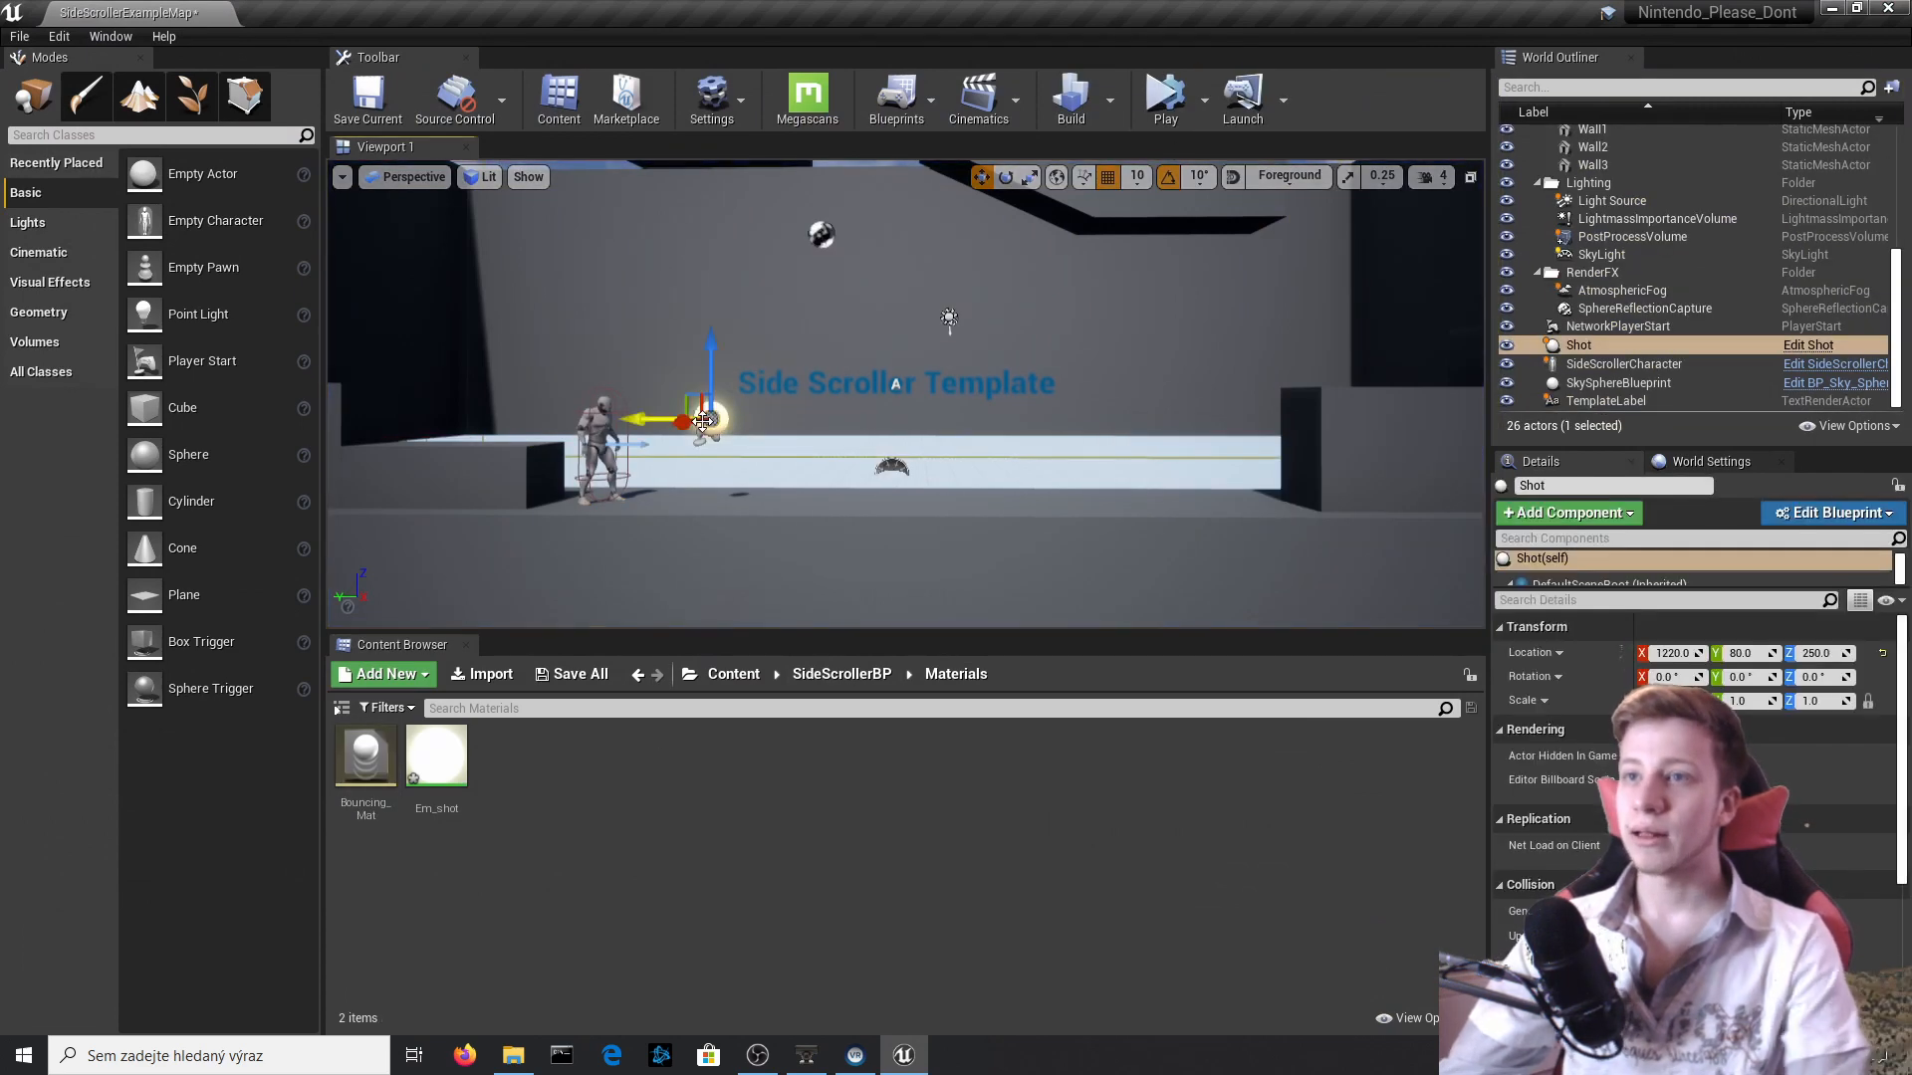
key("Delete")
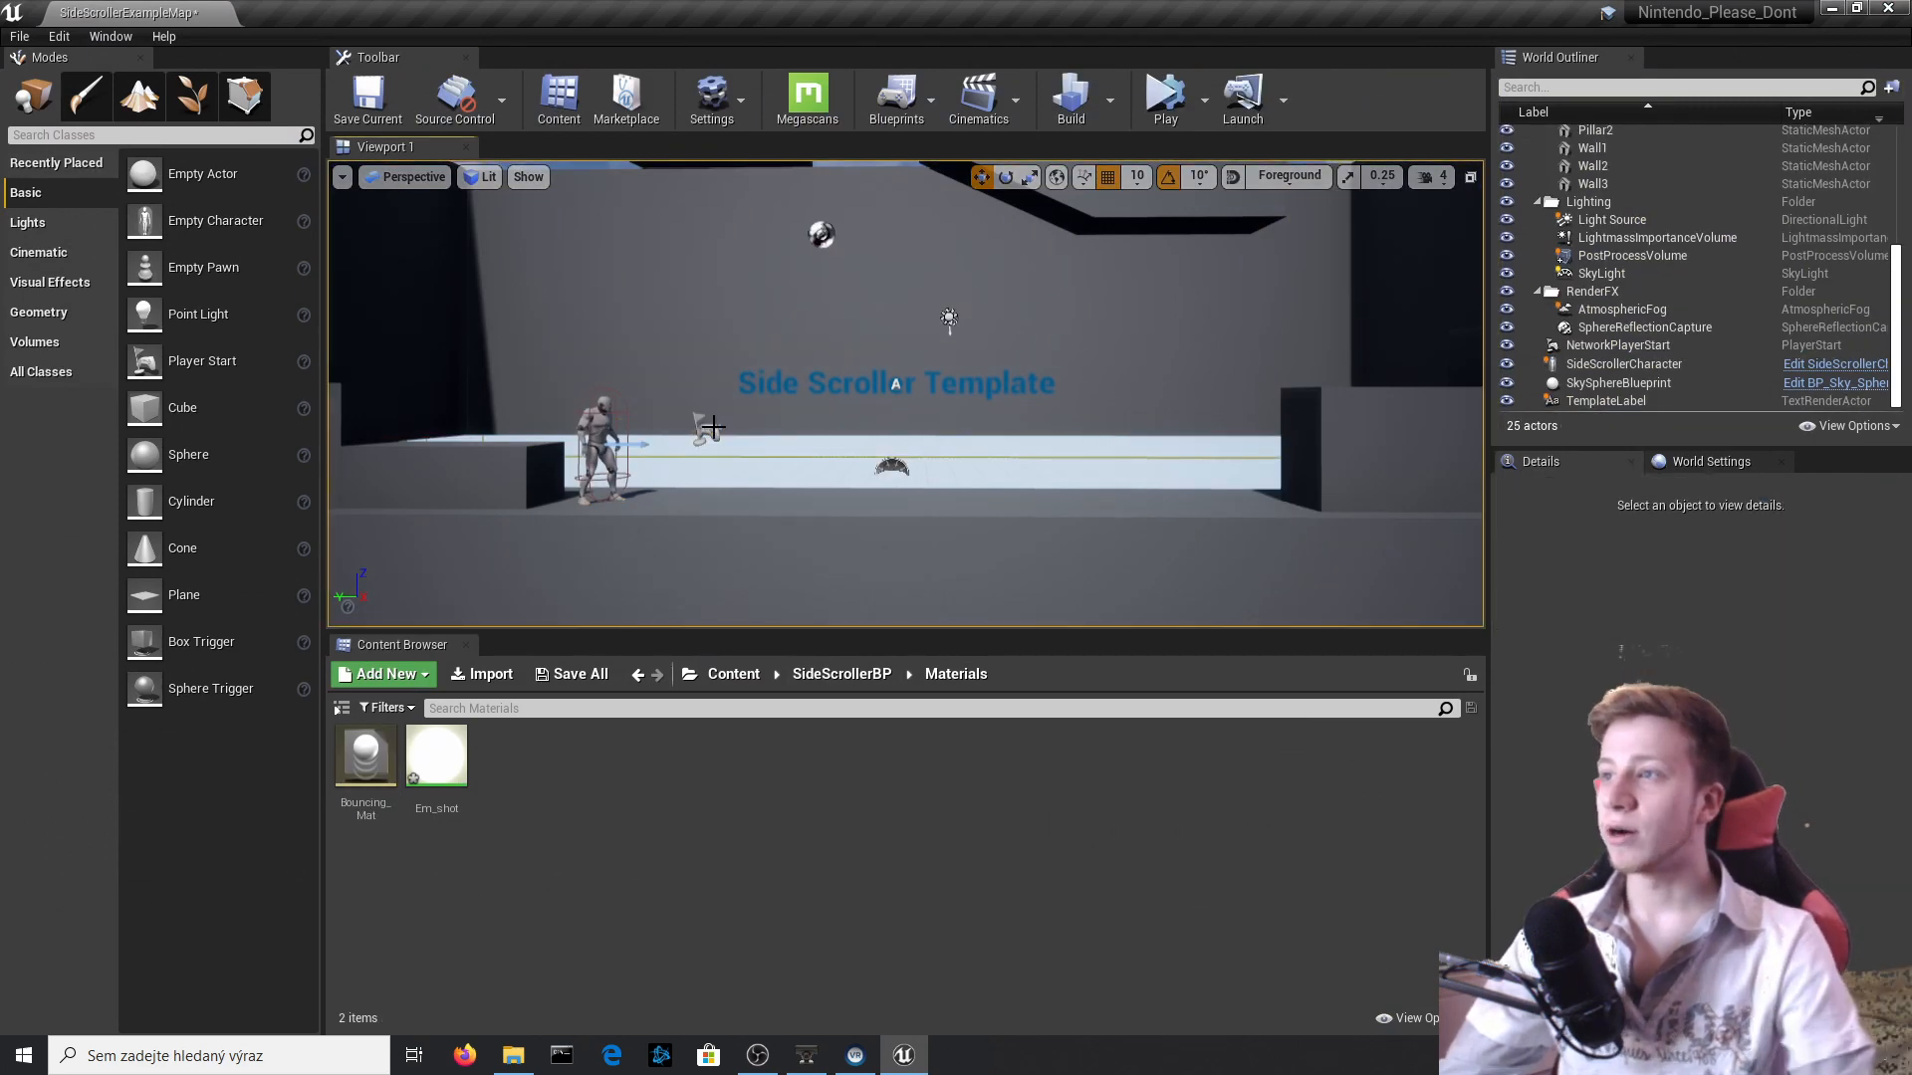
Open the SideScrollerCharacter Blueprint from the placed character and show an empty area of its Event Graph.
left_click(607, 421)
left_click(1802, 364)
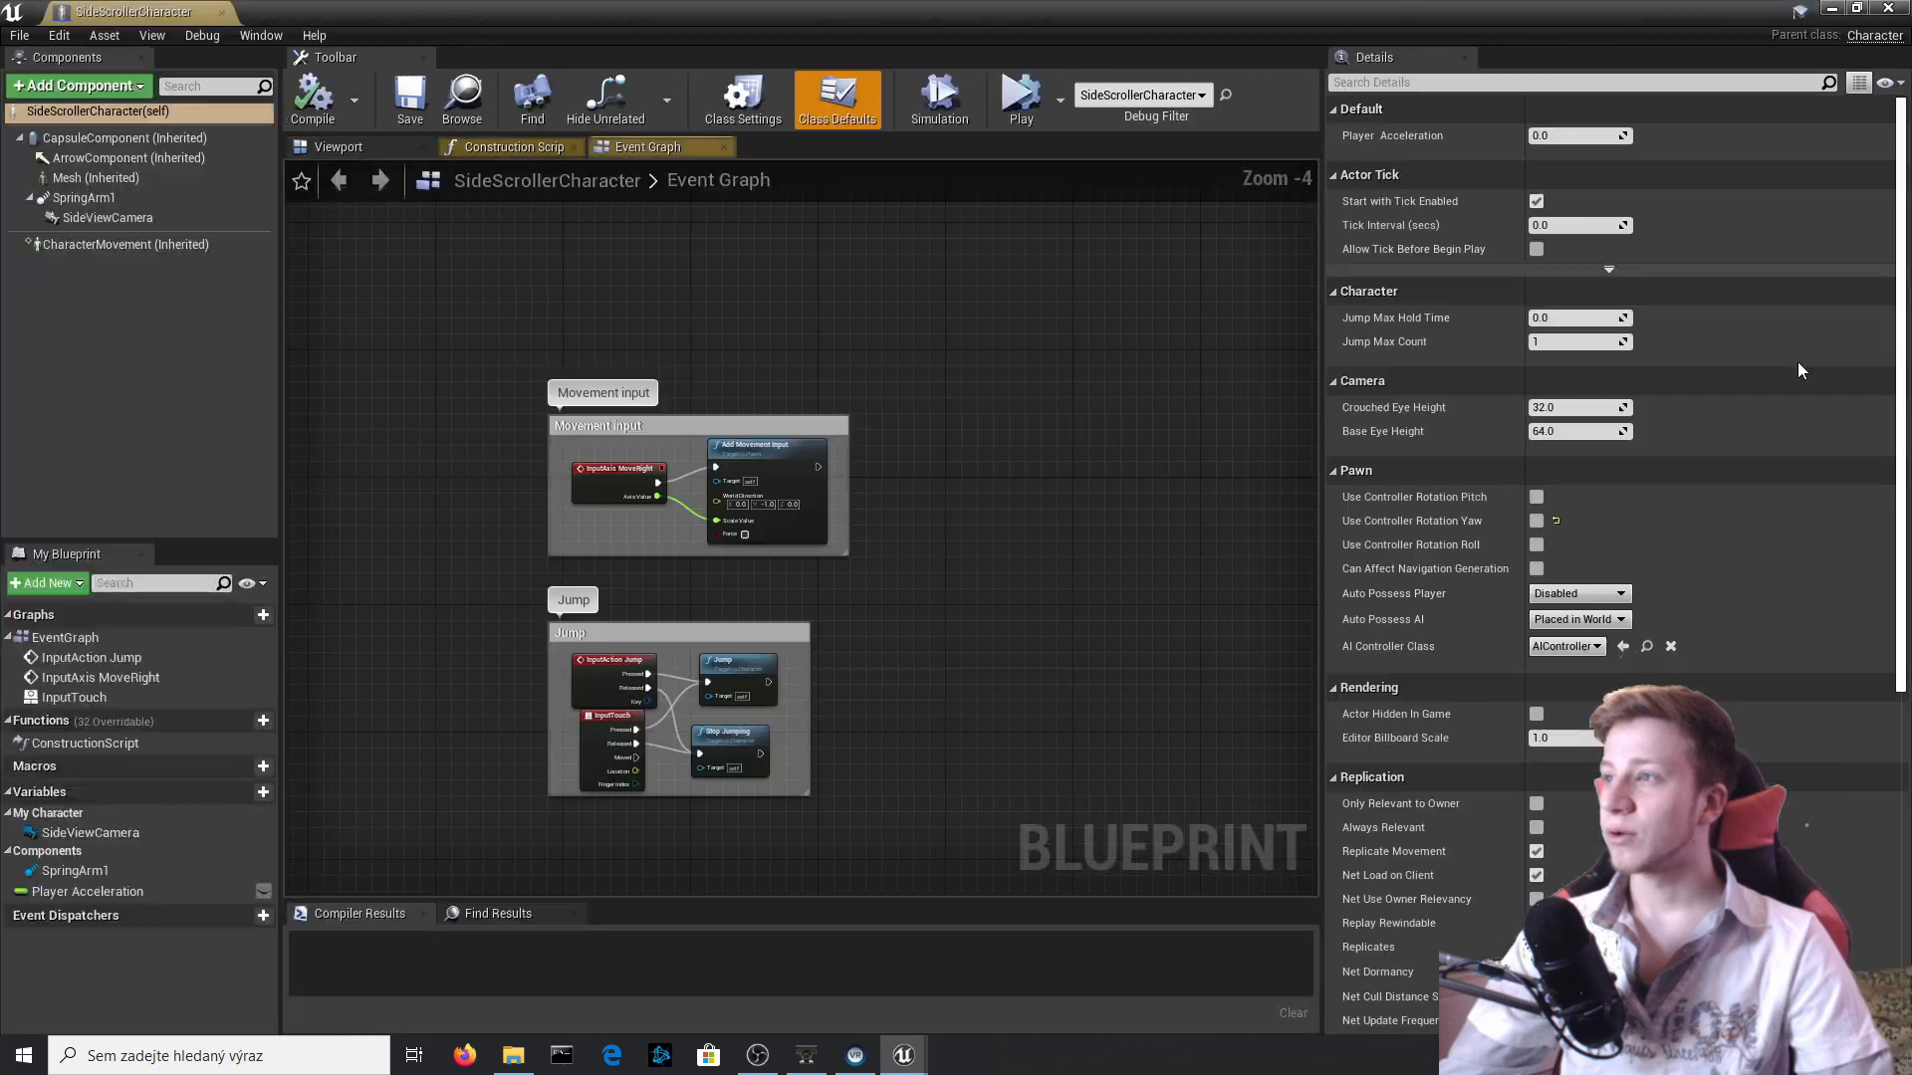
right_click_drag(829, 711, 1016, 314)
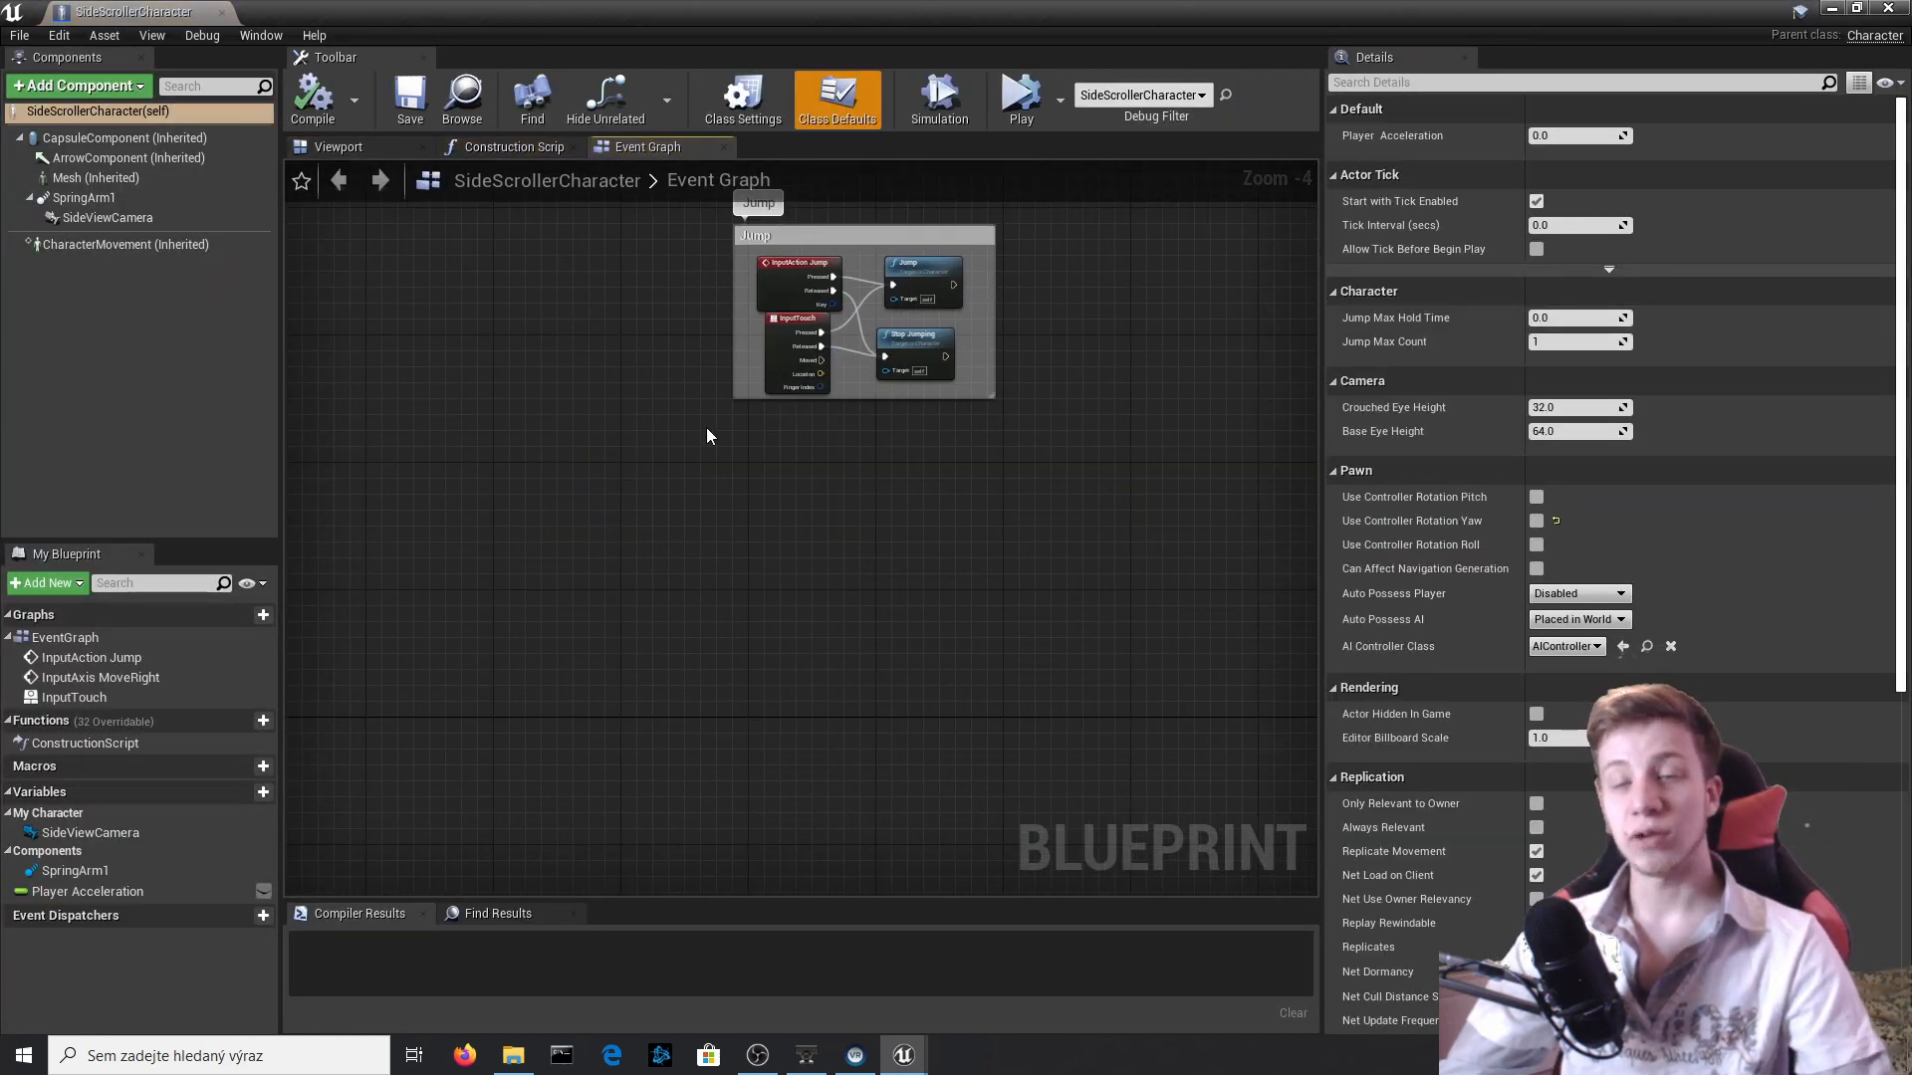
left_click(336, 145)
left_click(642, 146)
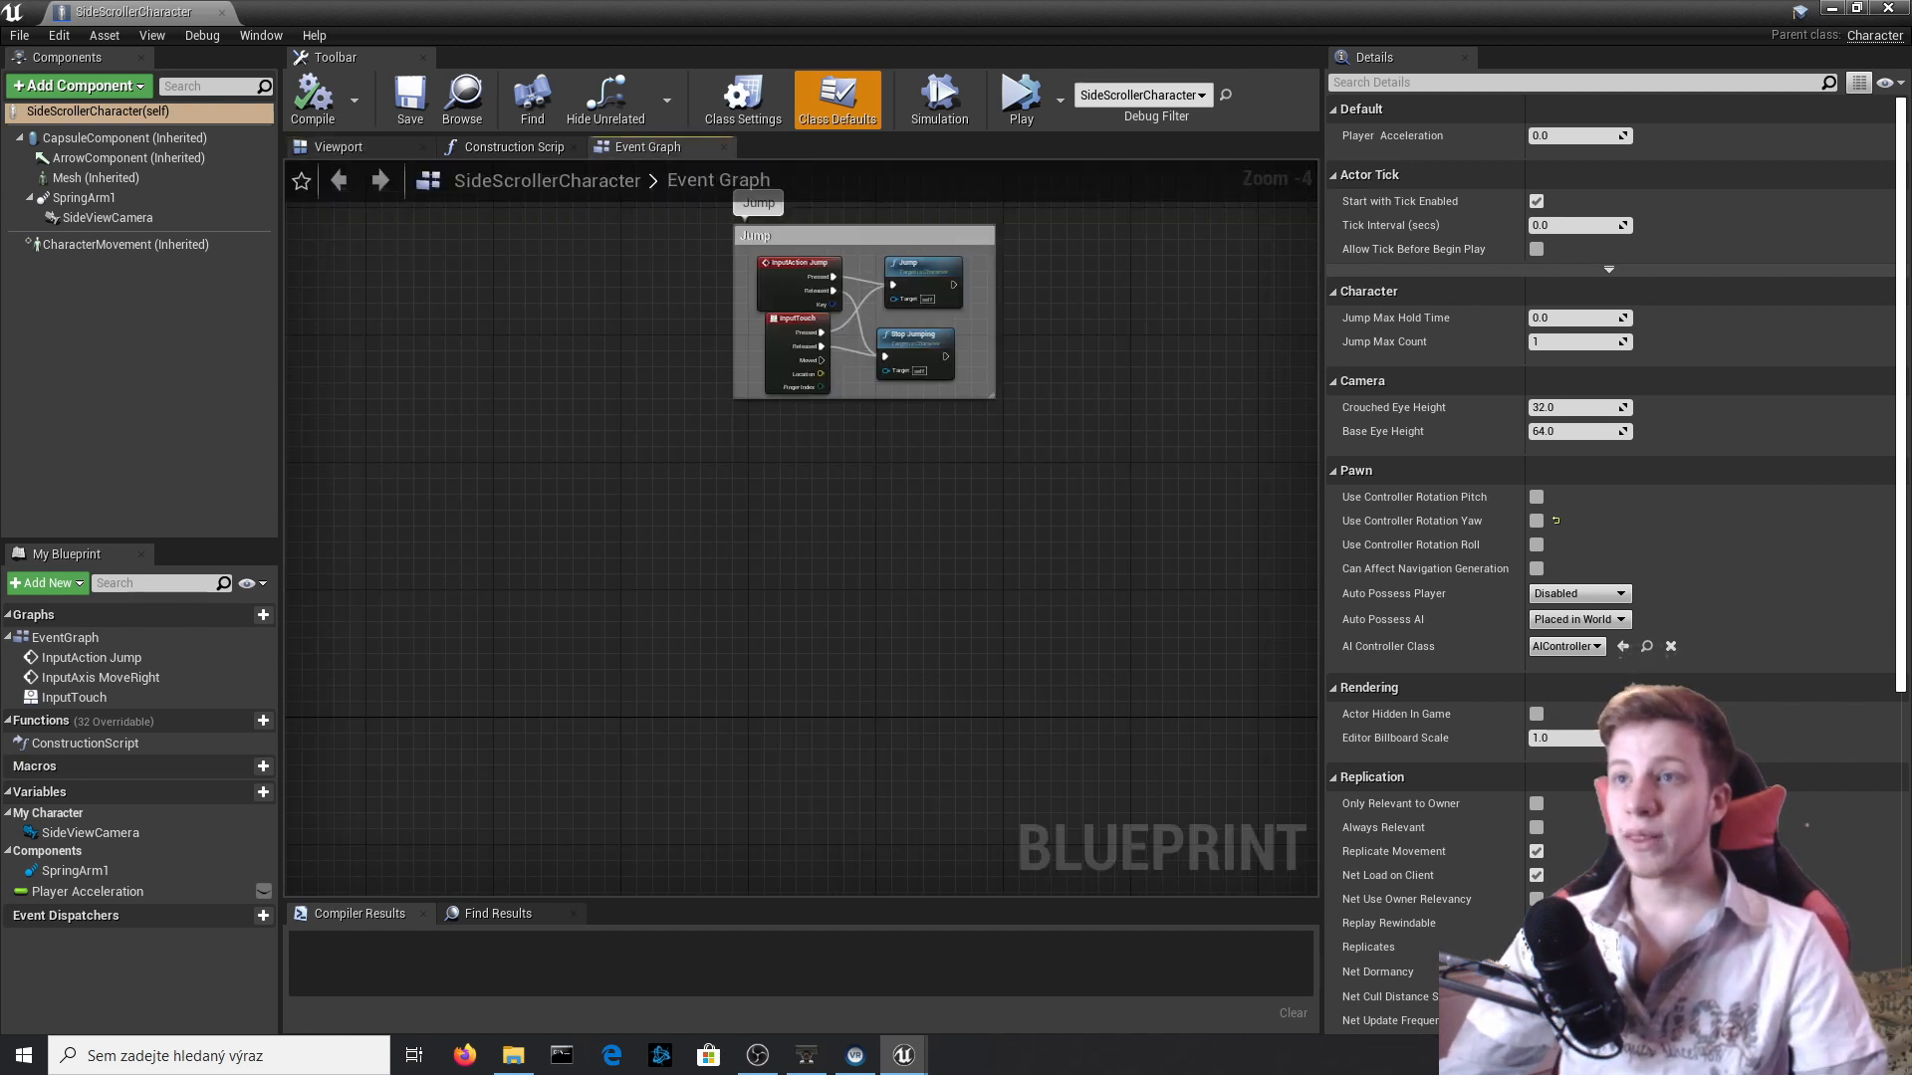
Add a keyboard event for the T key below the Jump group in the Event Graph.
right_click_drag(796, 511, 634, 434)
right_click(634, 435)
type("k")
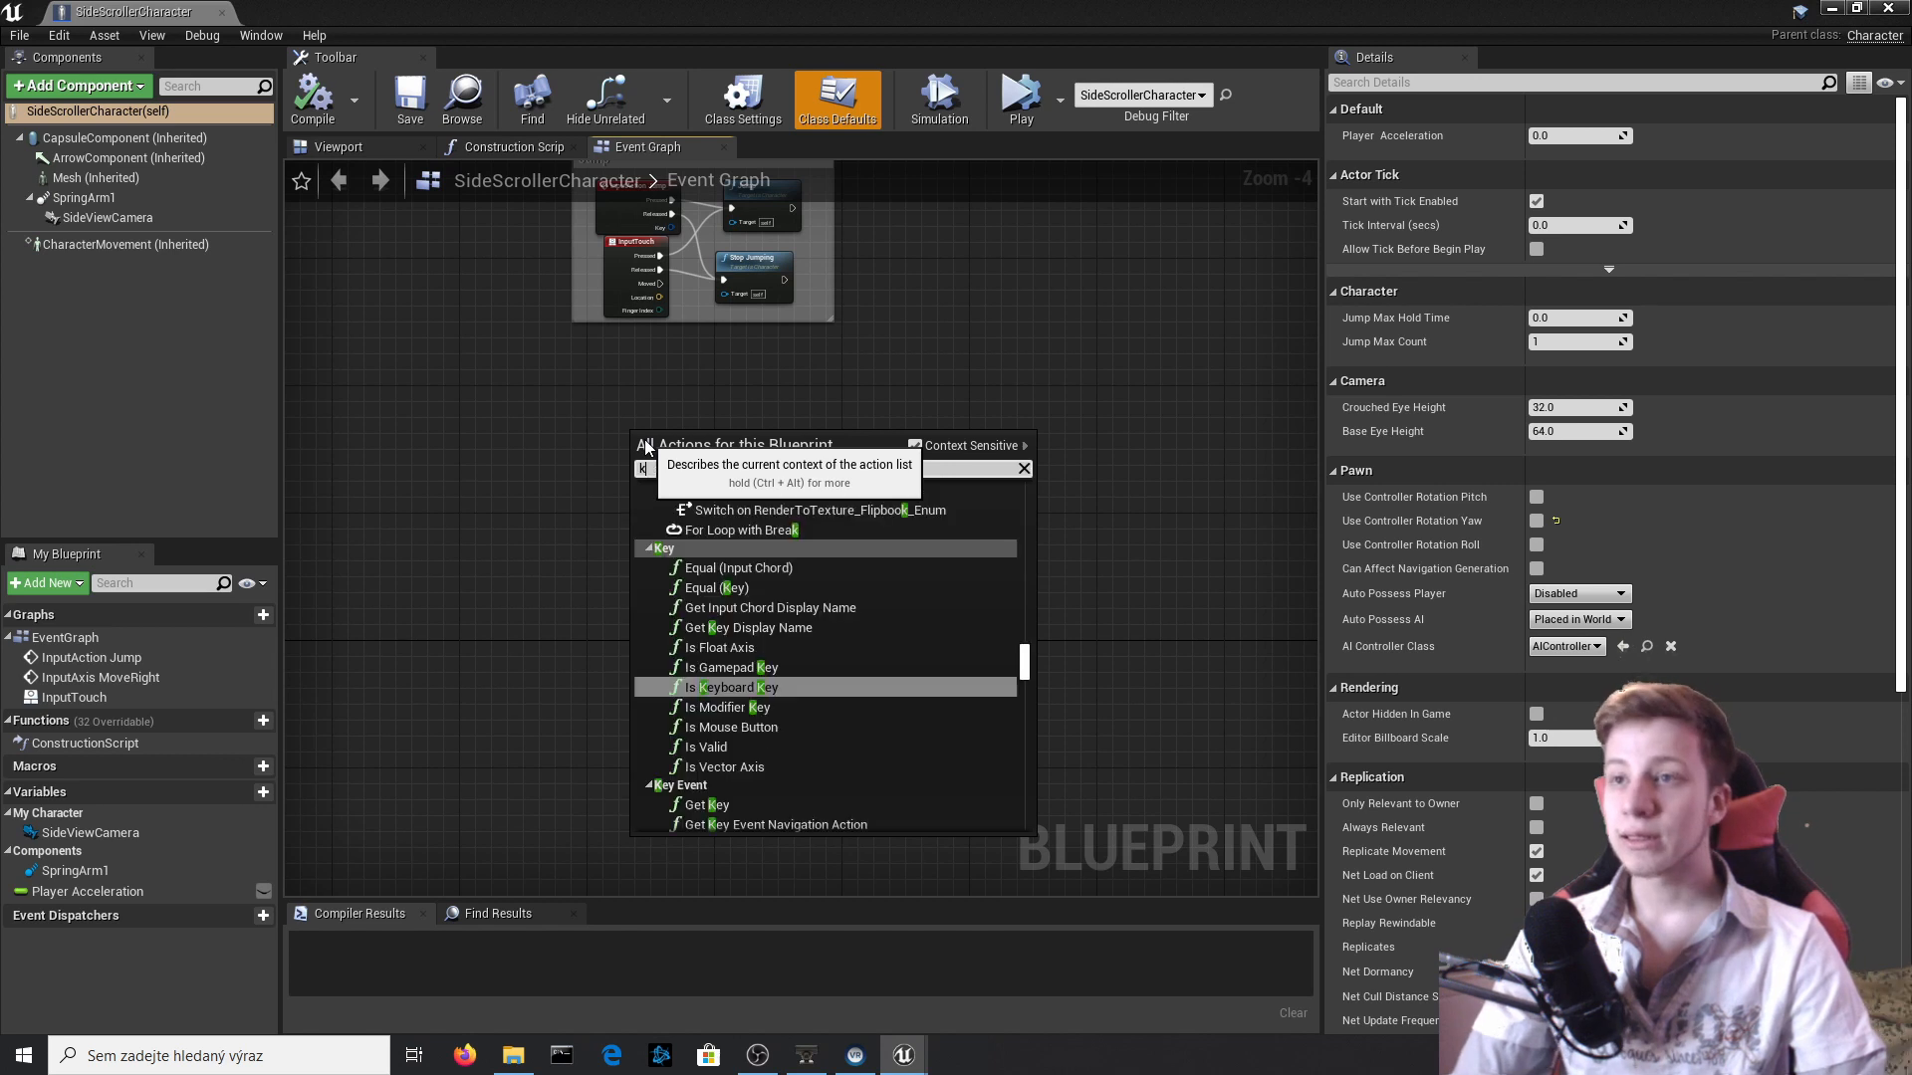
type("eyboa")
scroll(902, 637, "up", 5)
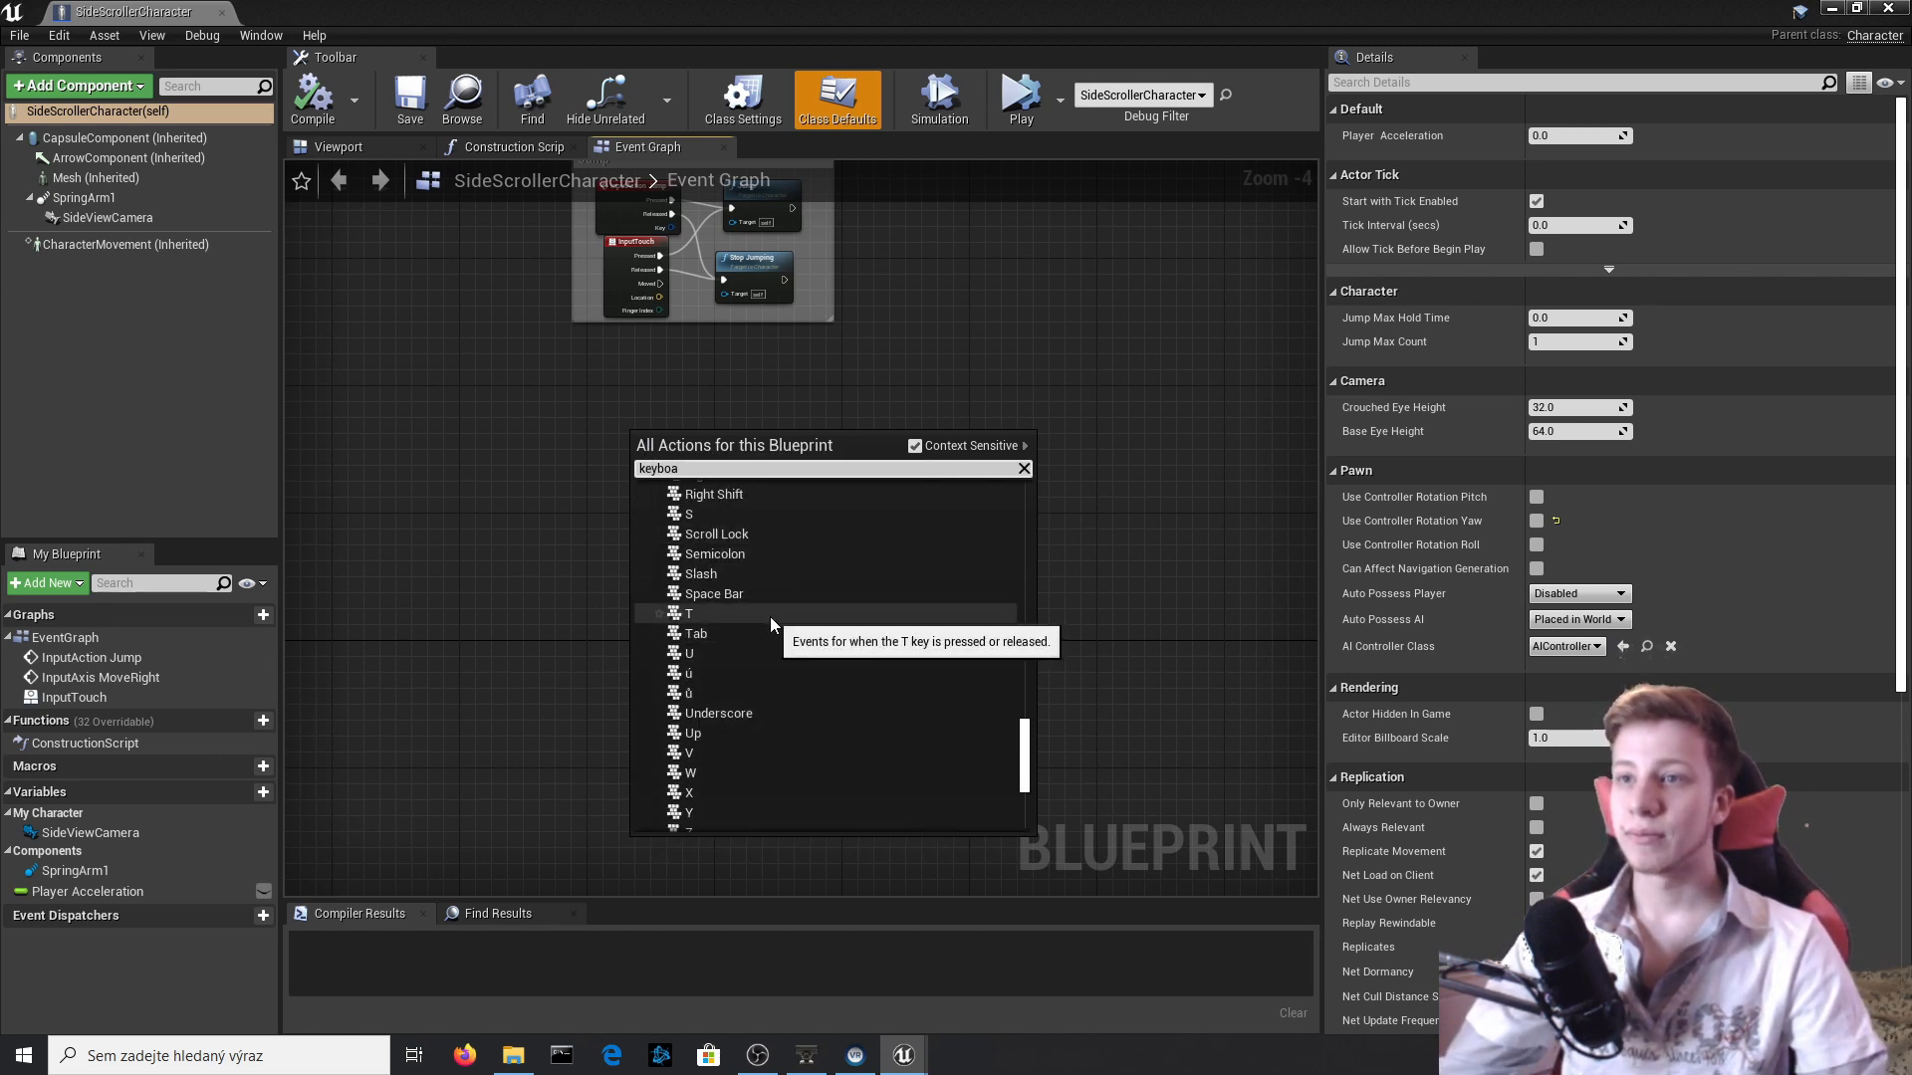
left_click(768, 623)
scroll(634, 487, "up", 4)
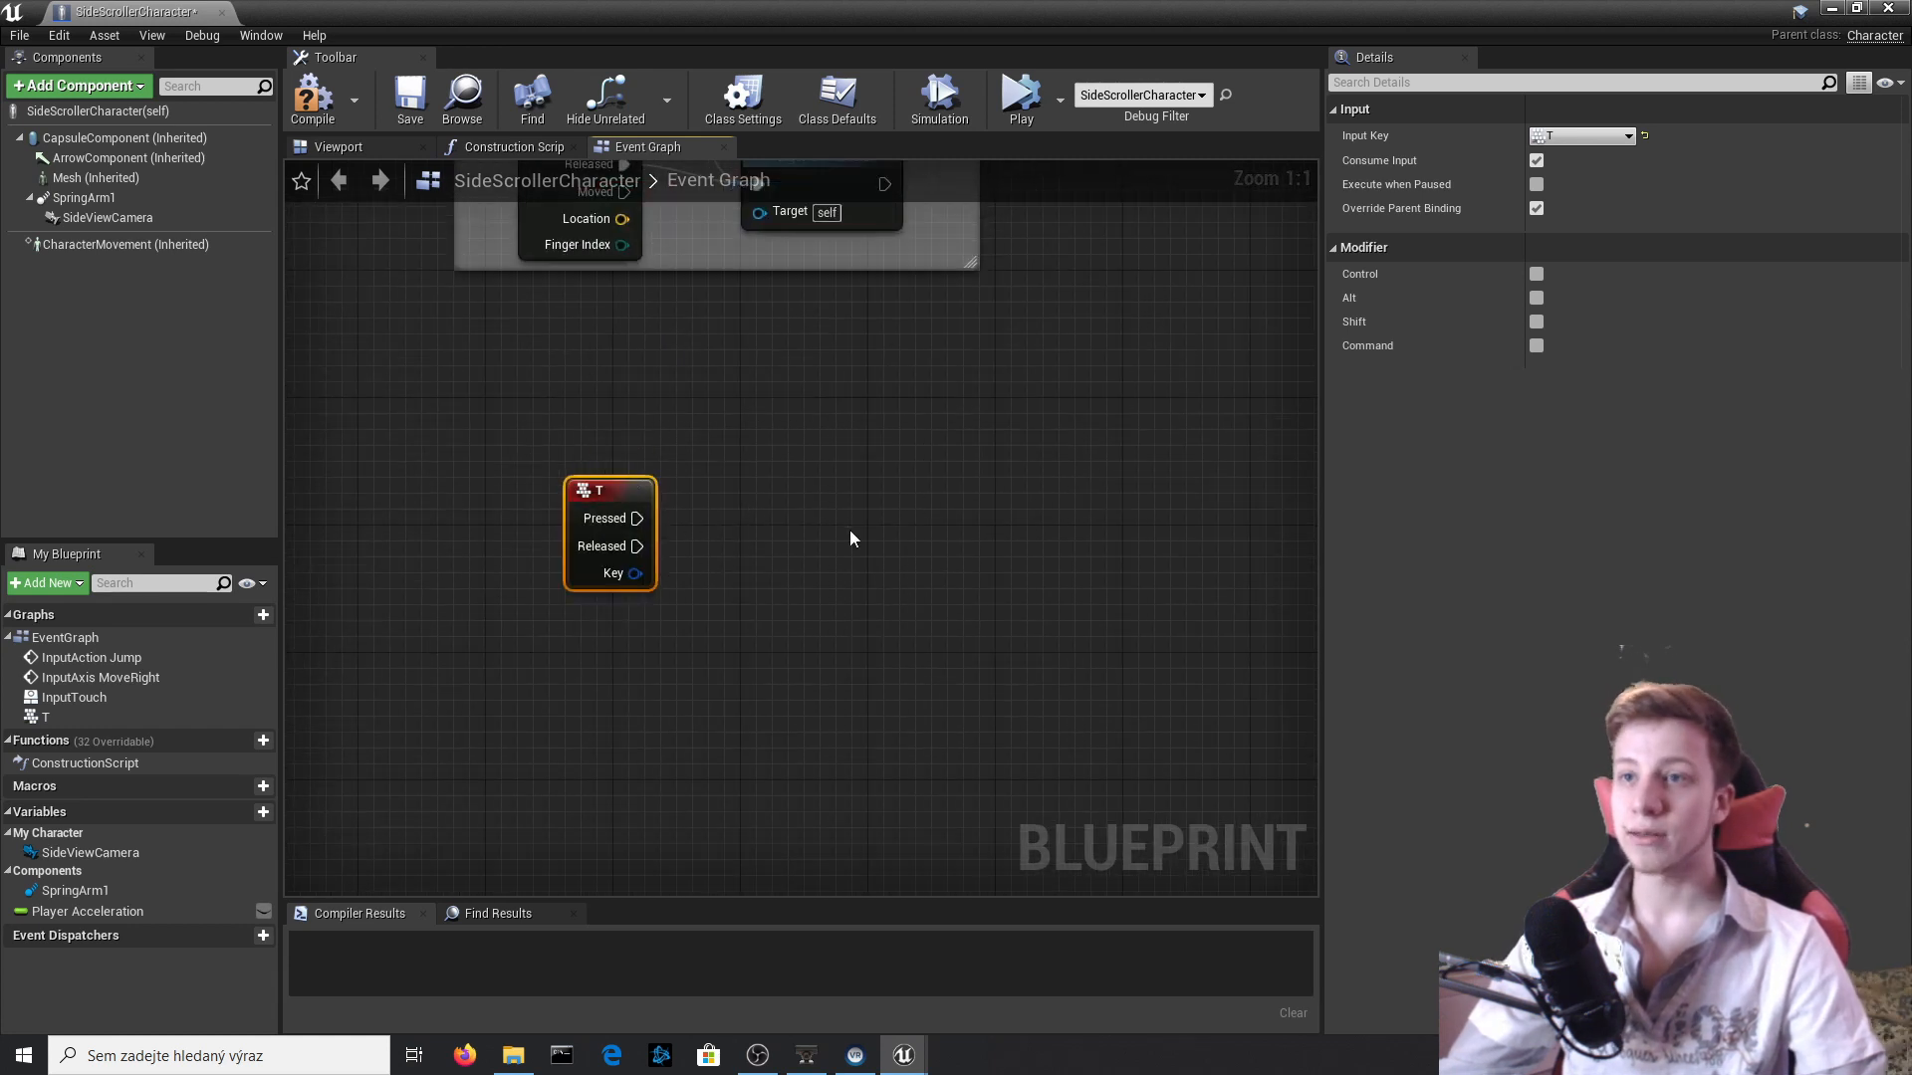
Add a Spawn Actor from Class node connected to the T event's Pressed output.
right_click_drag(1023, 587, 711, 524)
right_click_drag(375, 474, 612, 484)
left_click_drag(534, 464, 858, 481)
type("spawn act")
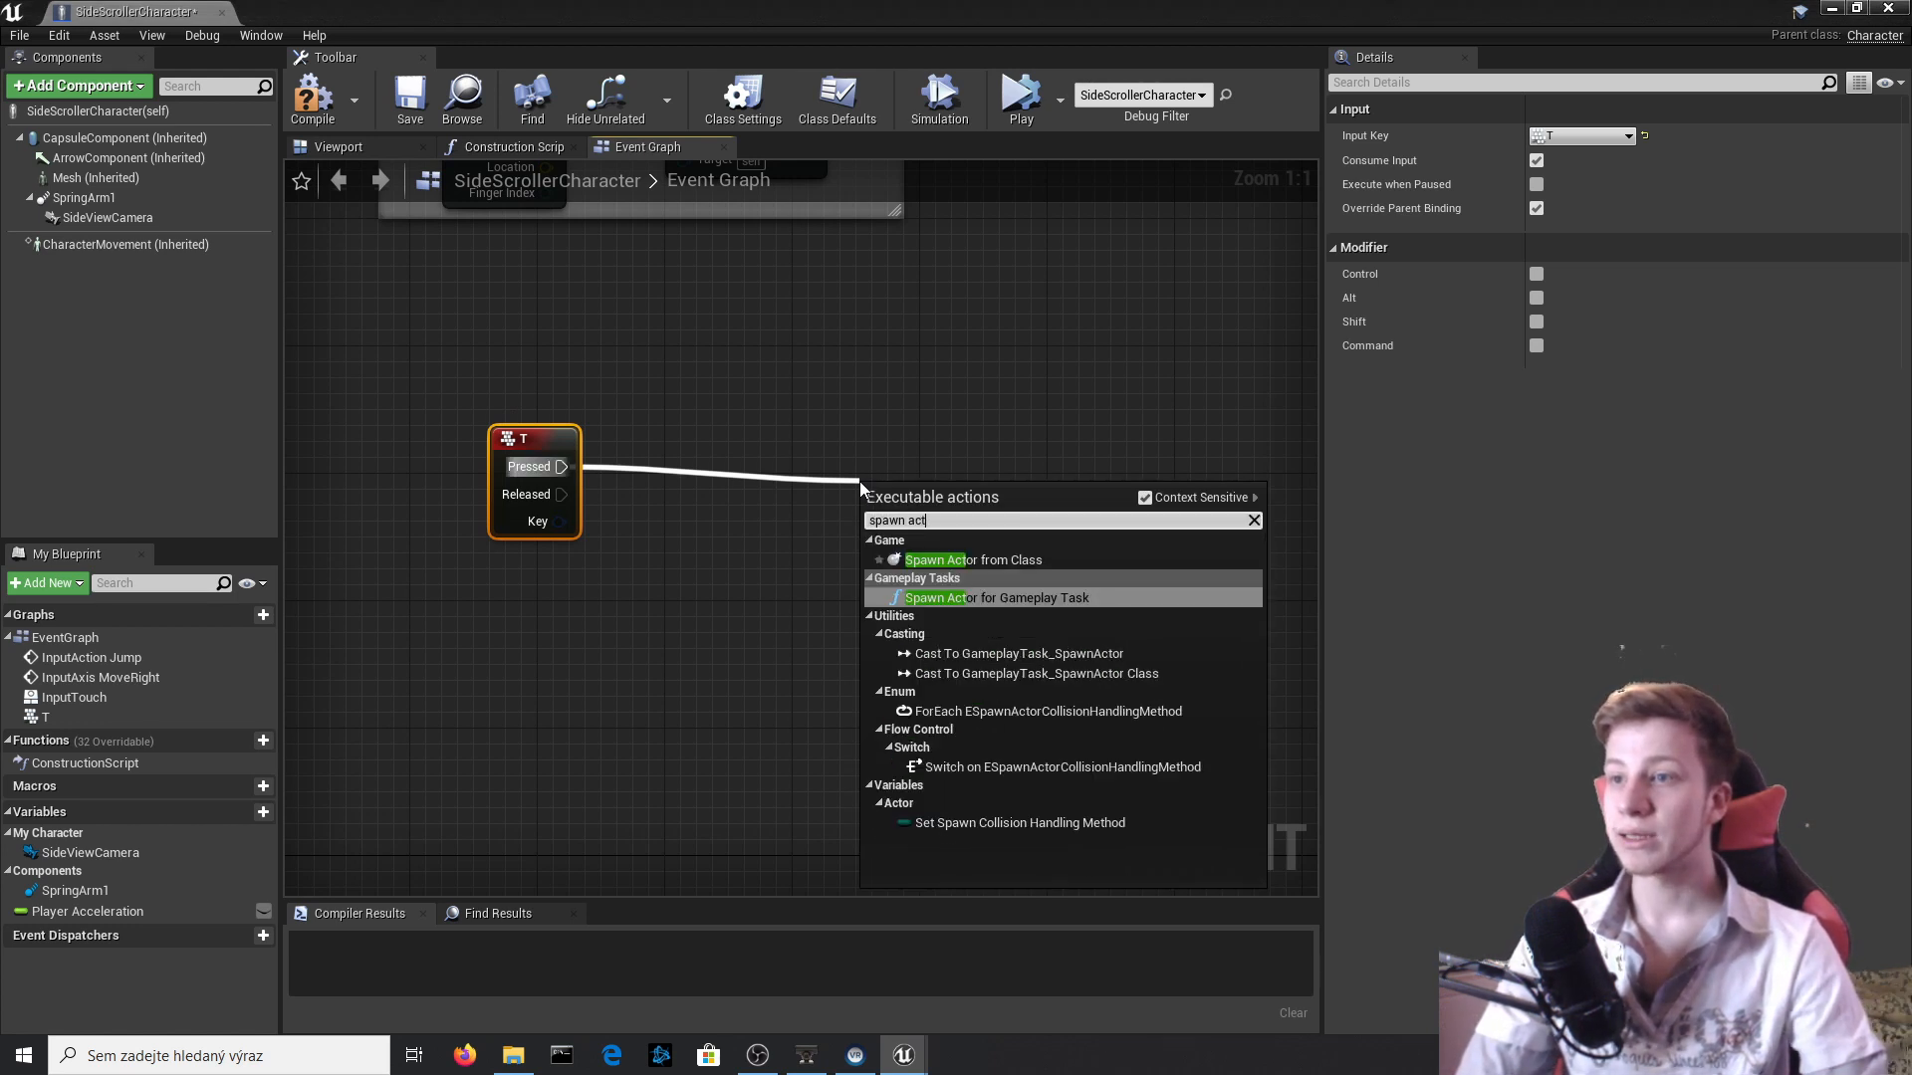
key("Up")
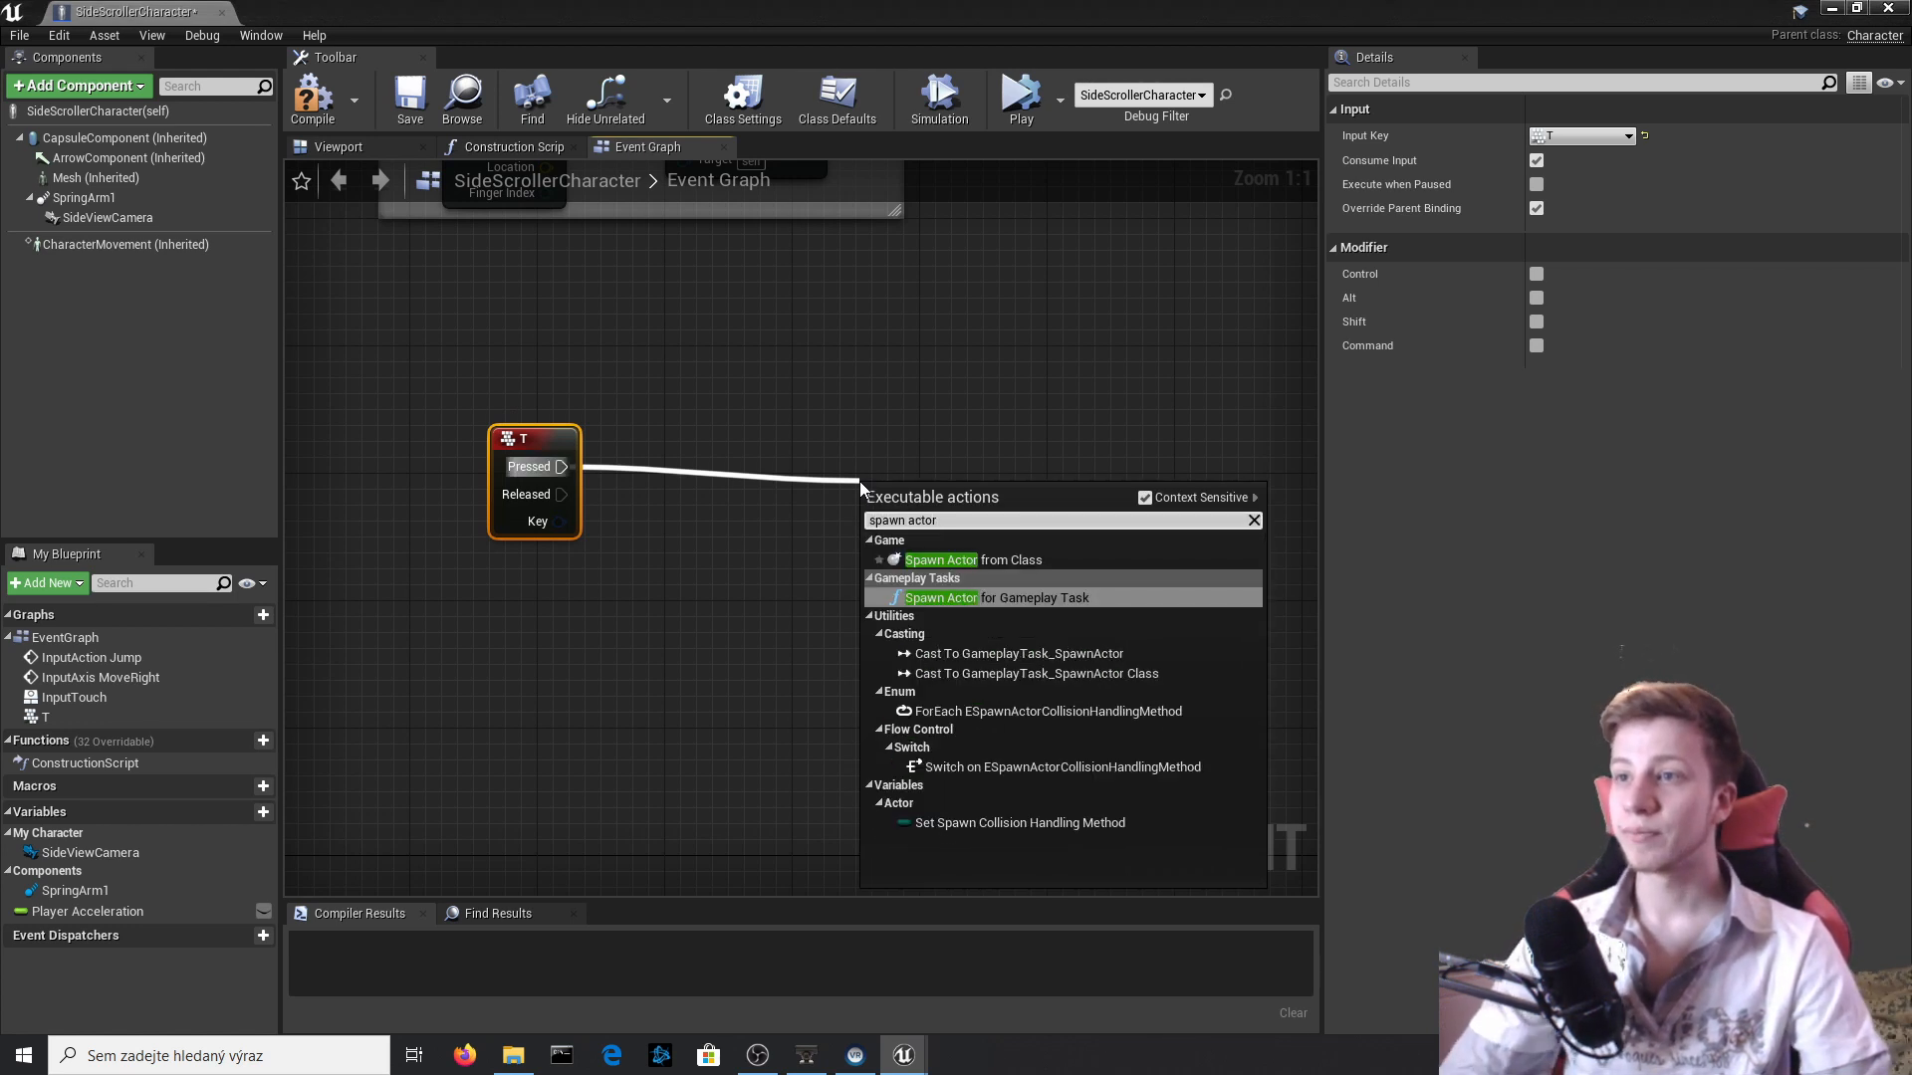
key("Return")
Set the SpawnActor node's Class to Shot and compile the character Blueprint.
left_click(989, 544)
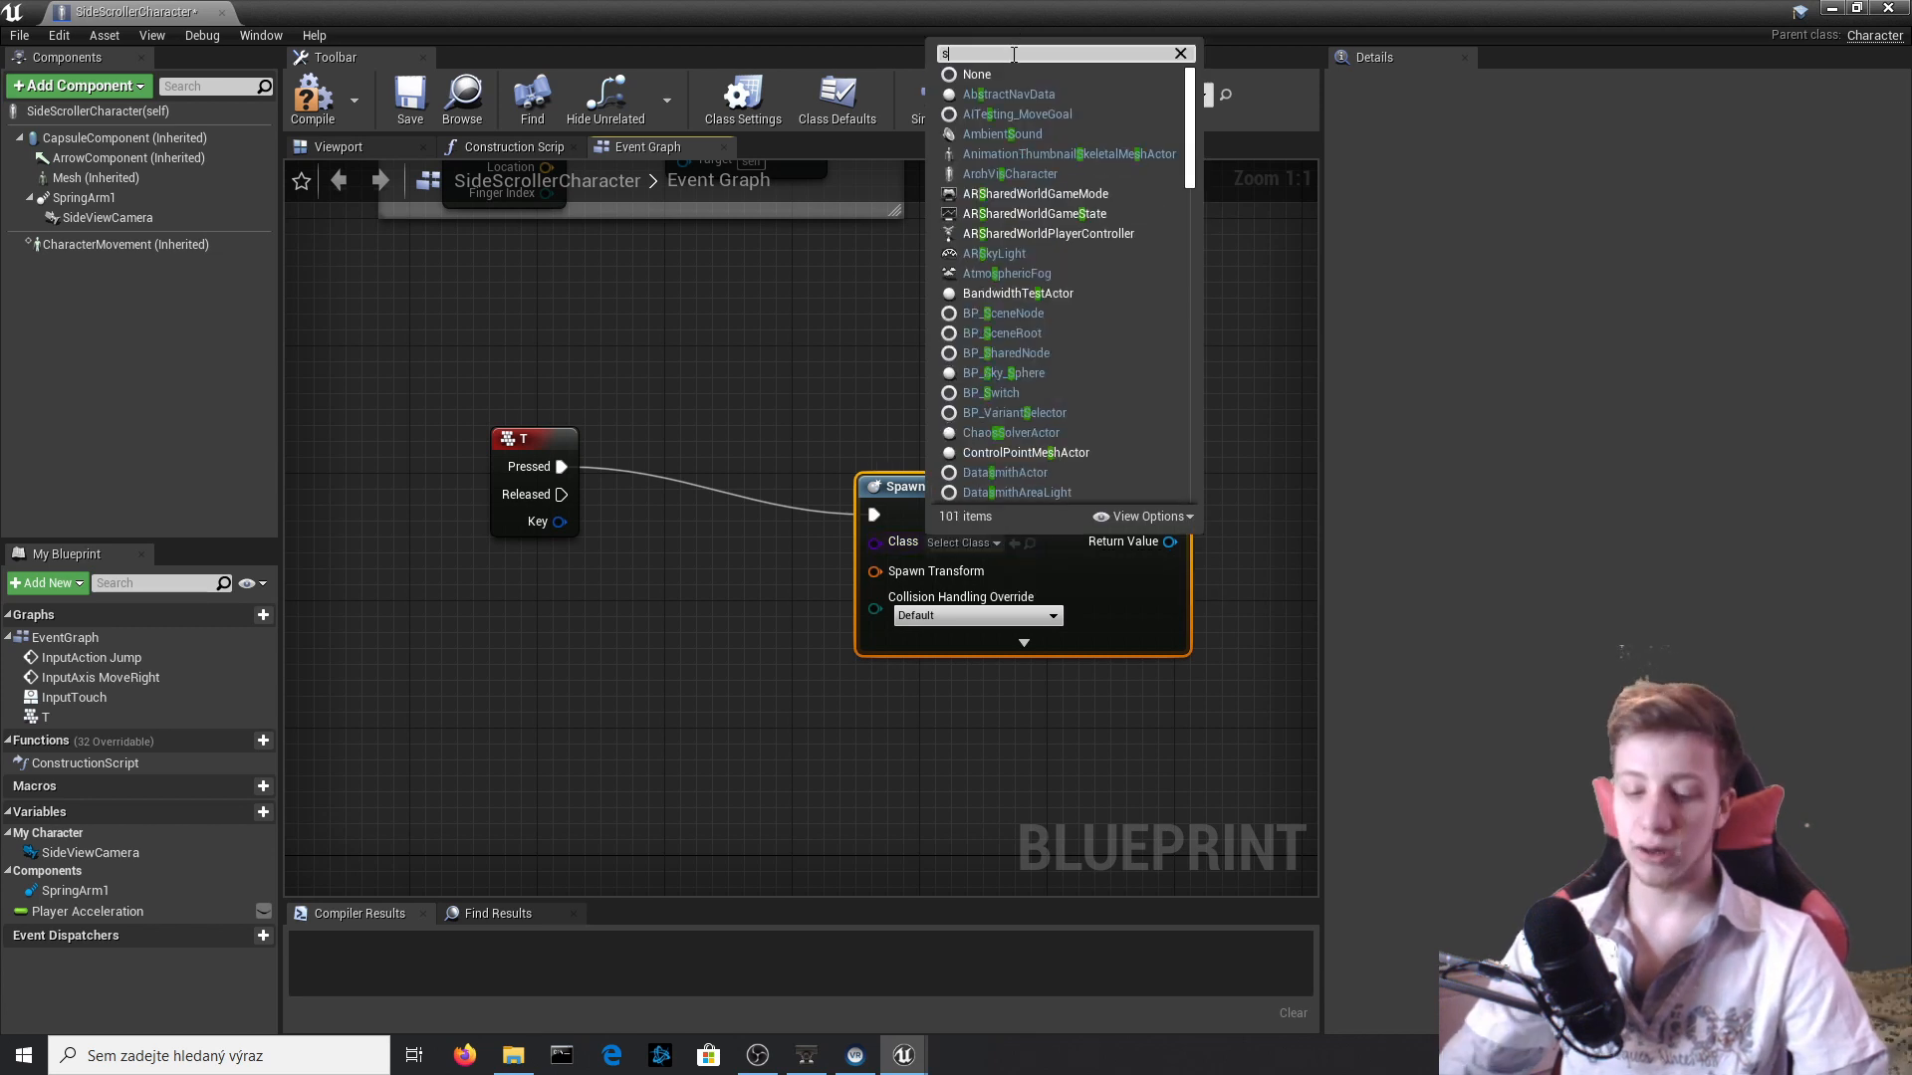
type("shot")
key("Down")
key("Down")
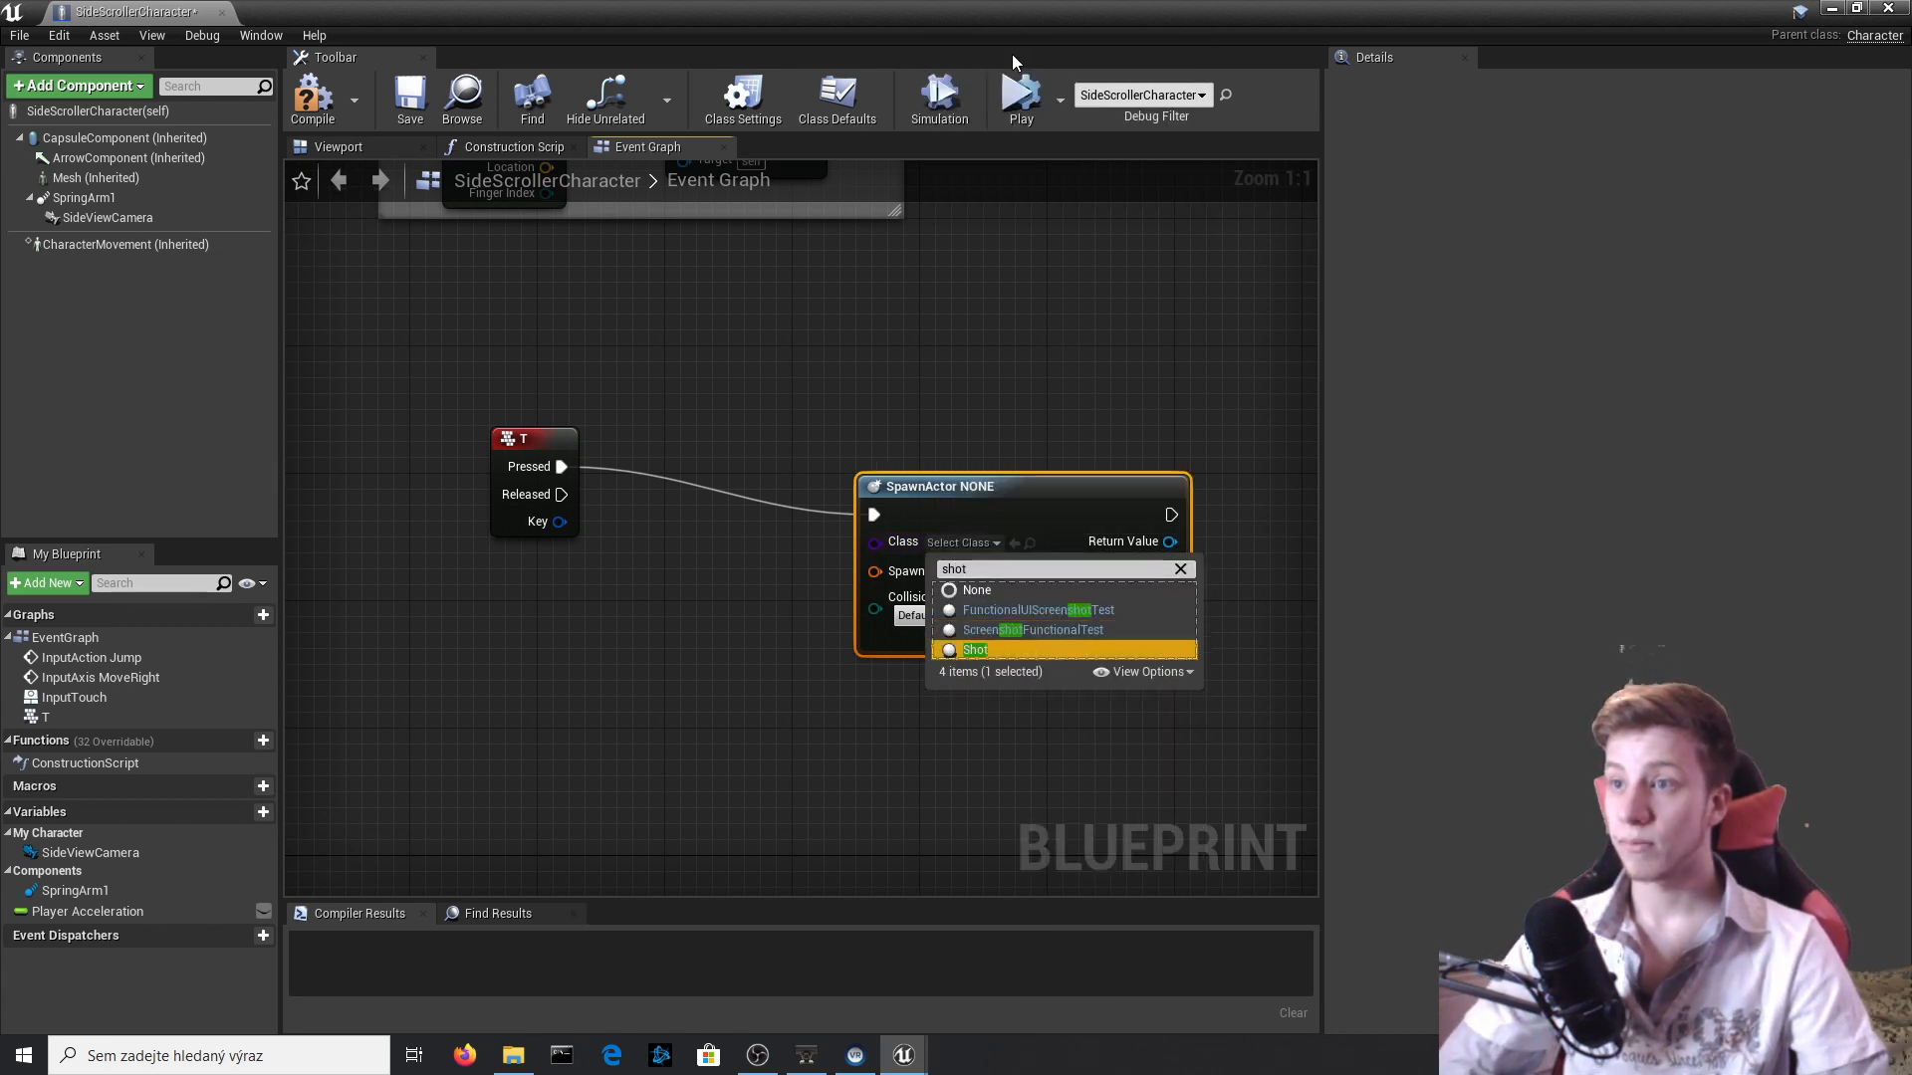
key("Return")
left_click(305, 117)
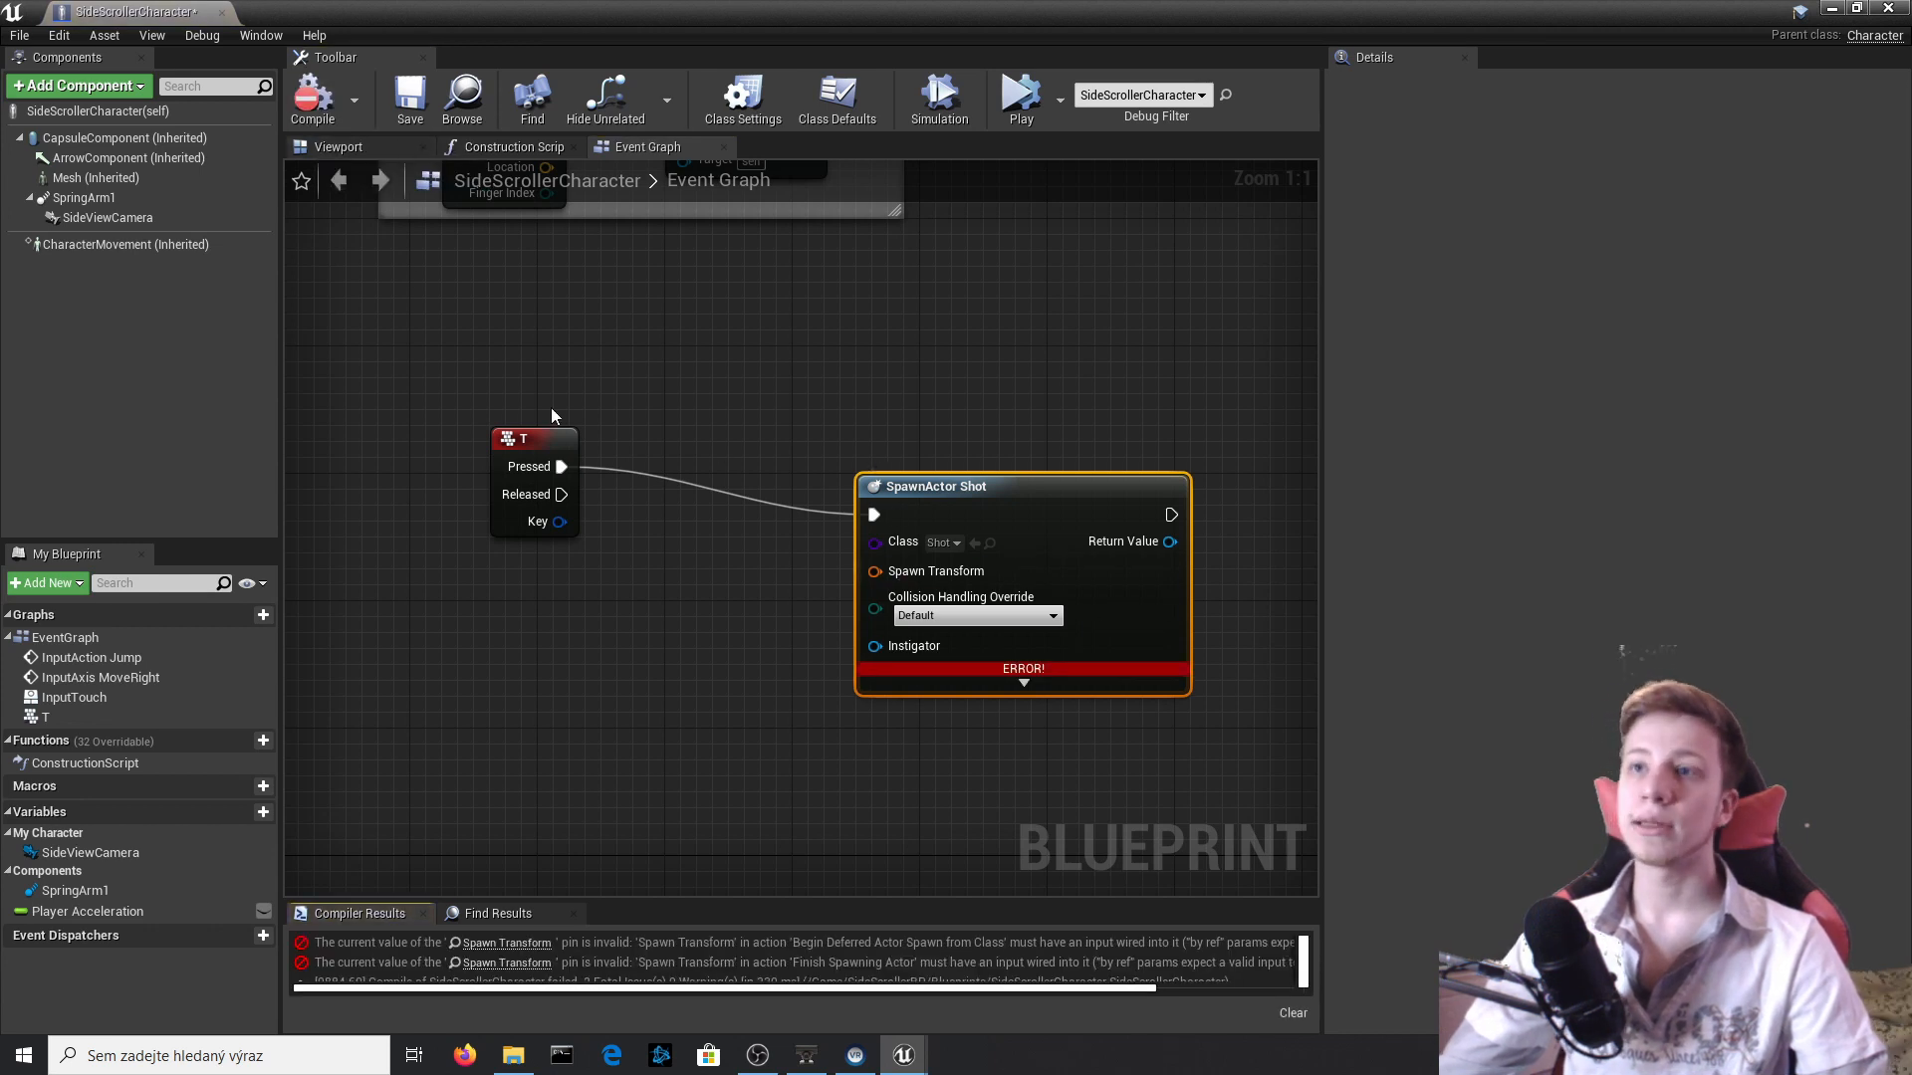
Disconnect SpawnActor Shot from the T event's Pressed output and recompile the Blueprint.
left_click(711, 488)
left_click(711, 488, "ctrl")
left_click(628, 341)
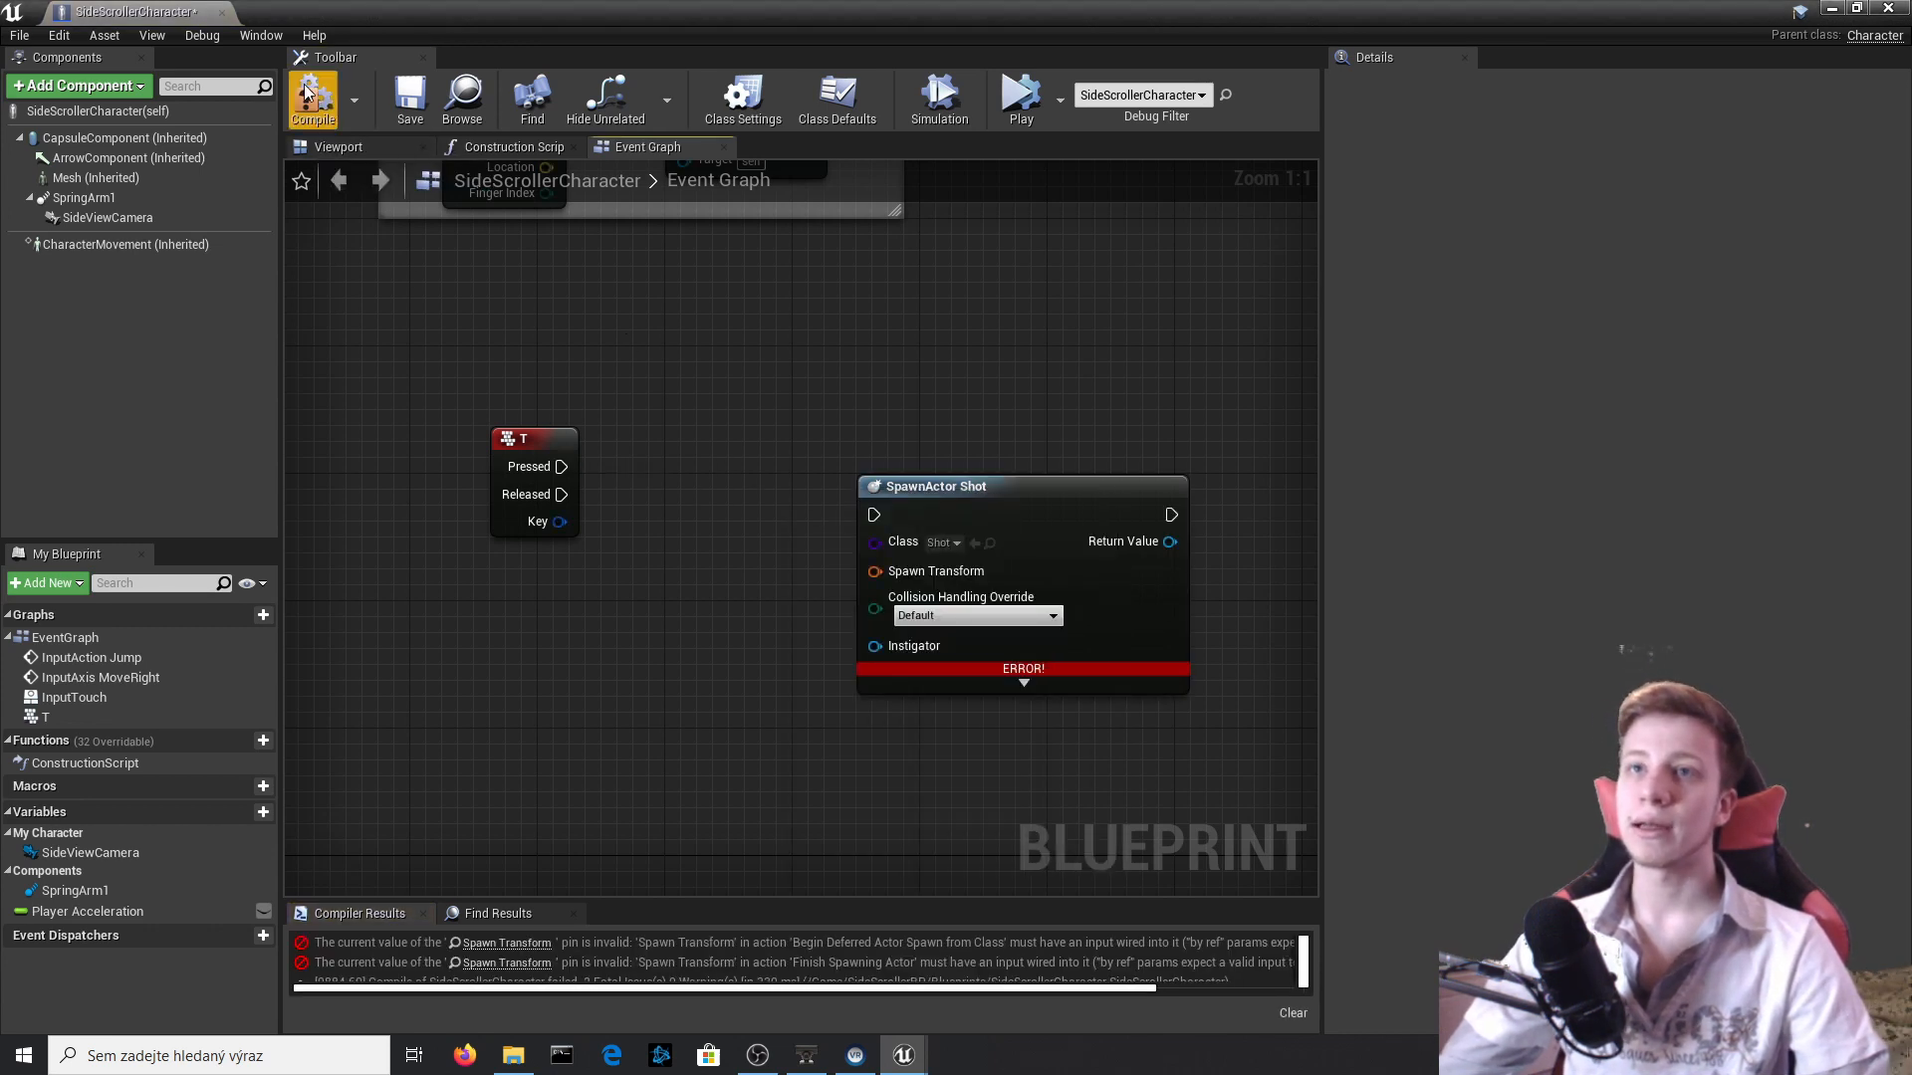
left_click(304, 98)
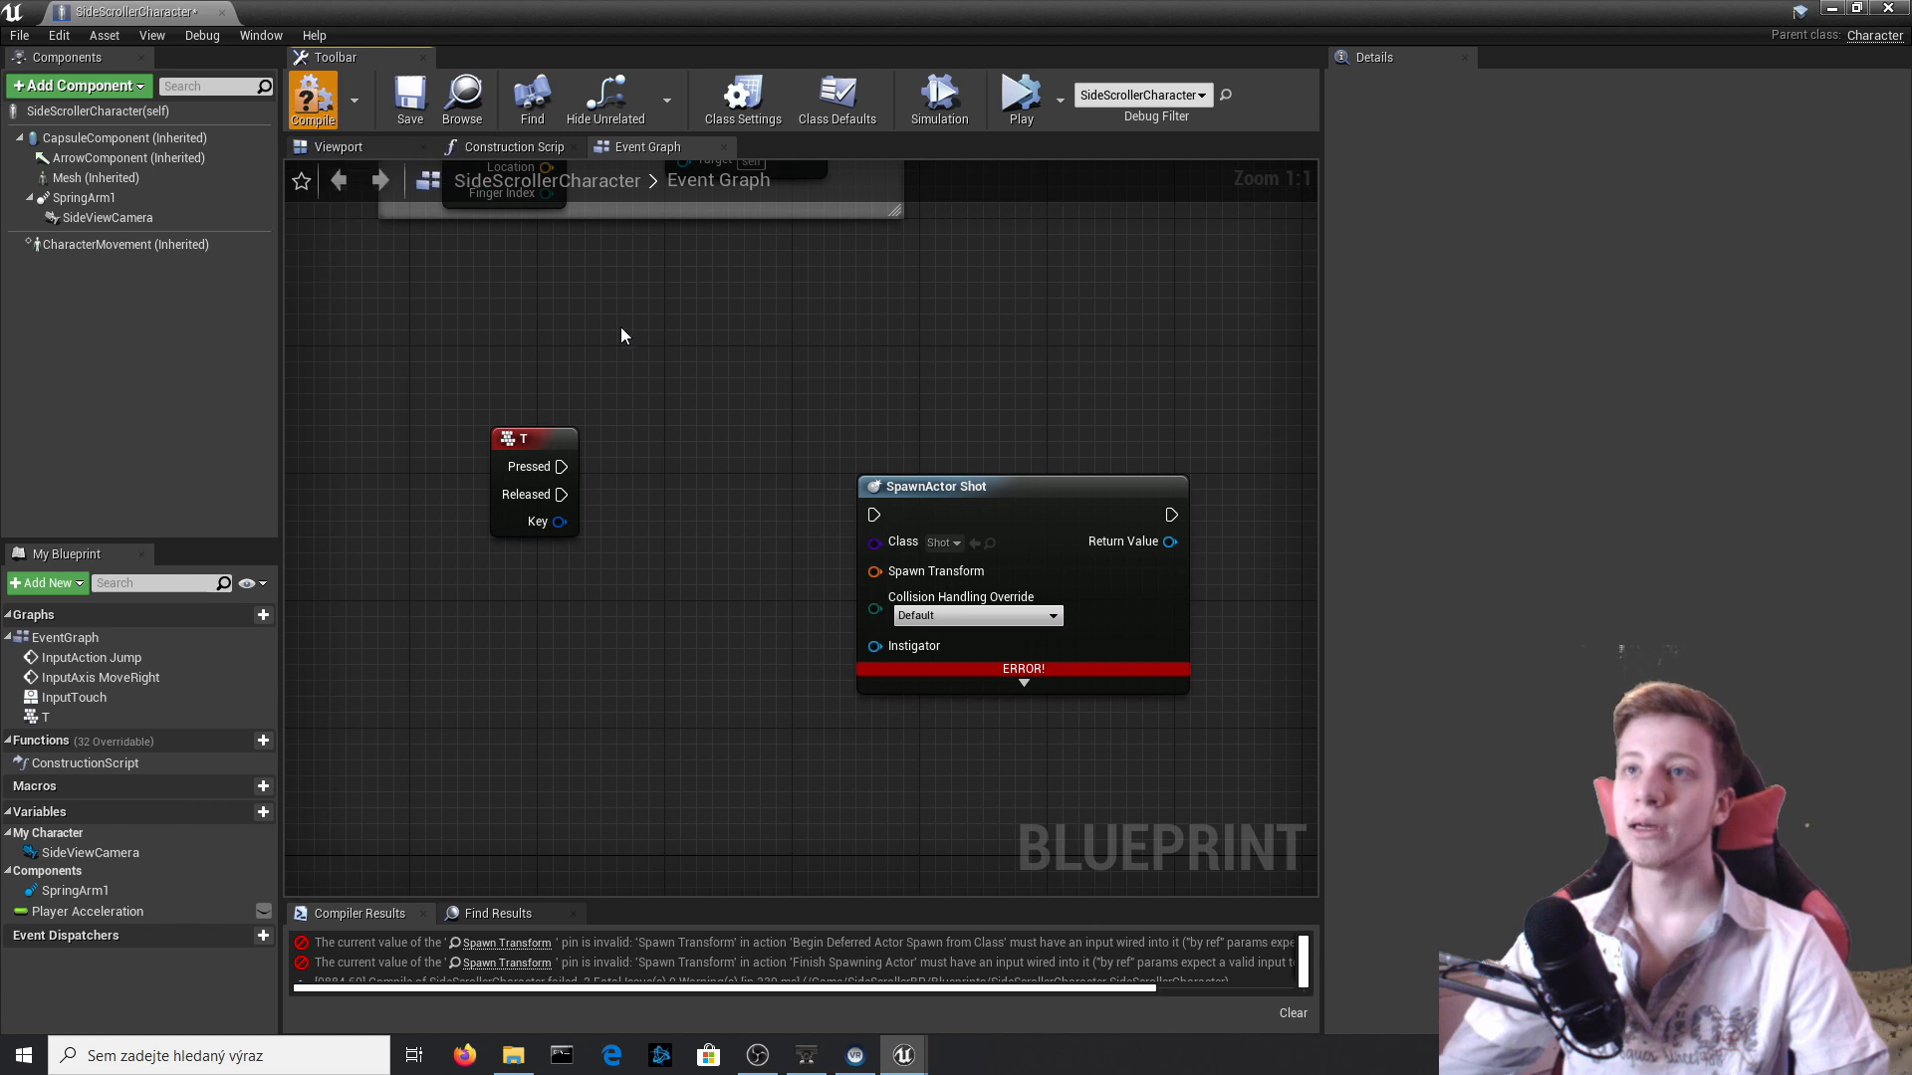
Add an Arrow component to the character in the Blueprint's Viewport.
left_click(386, 147)
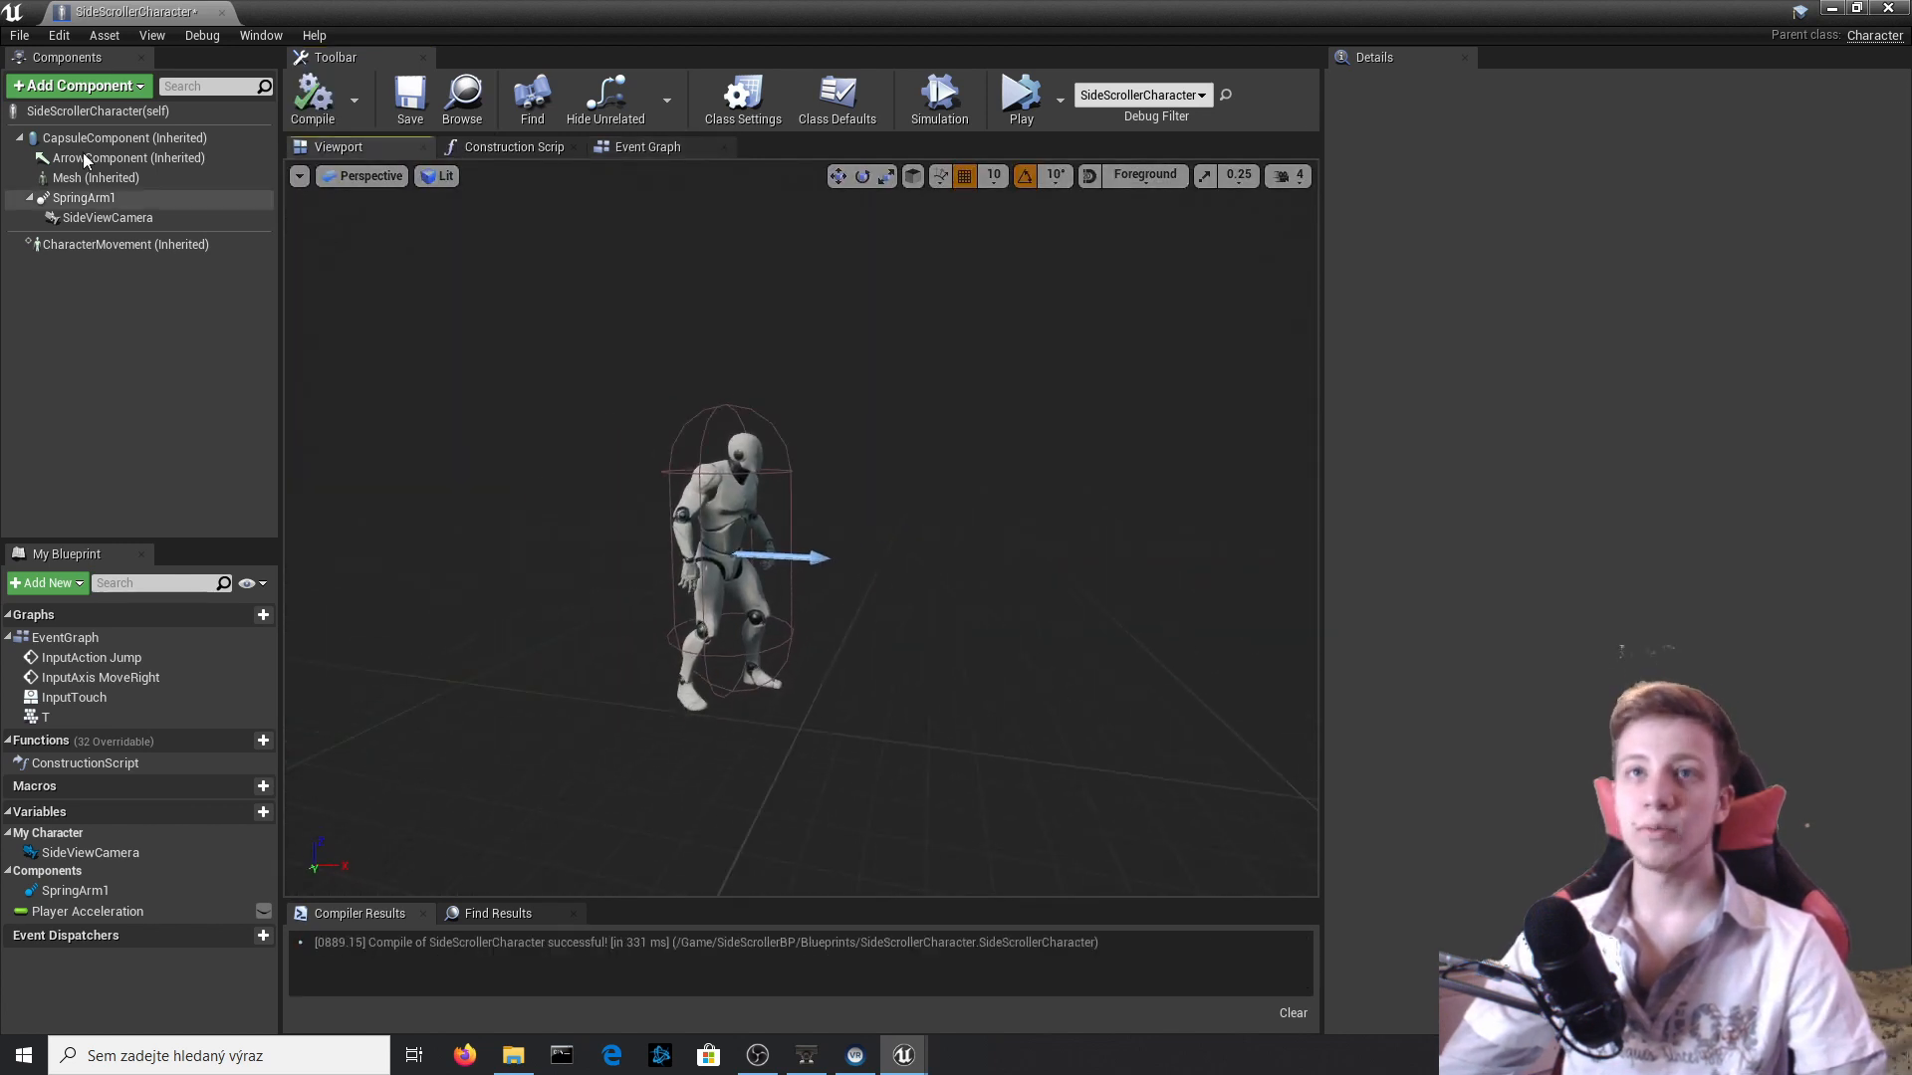
left_click(74, 96)
type("arrow")
key("Return")
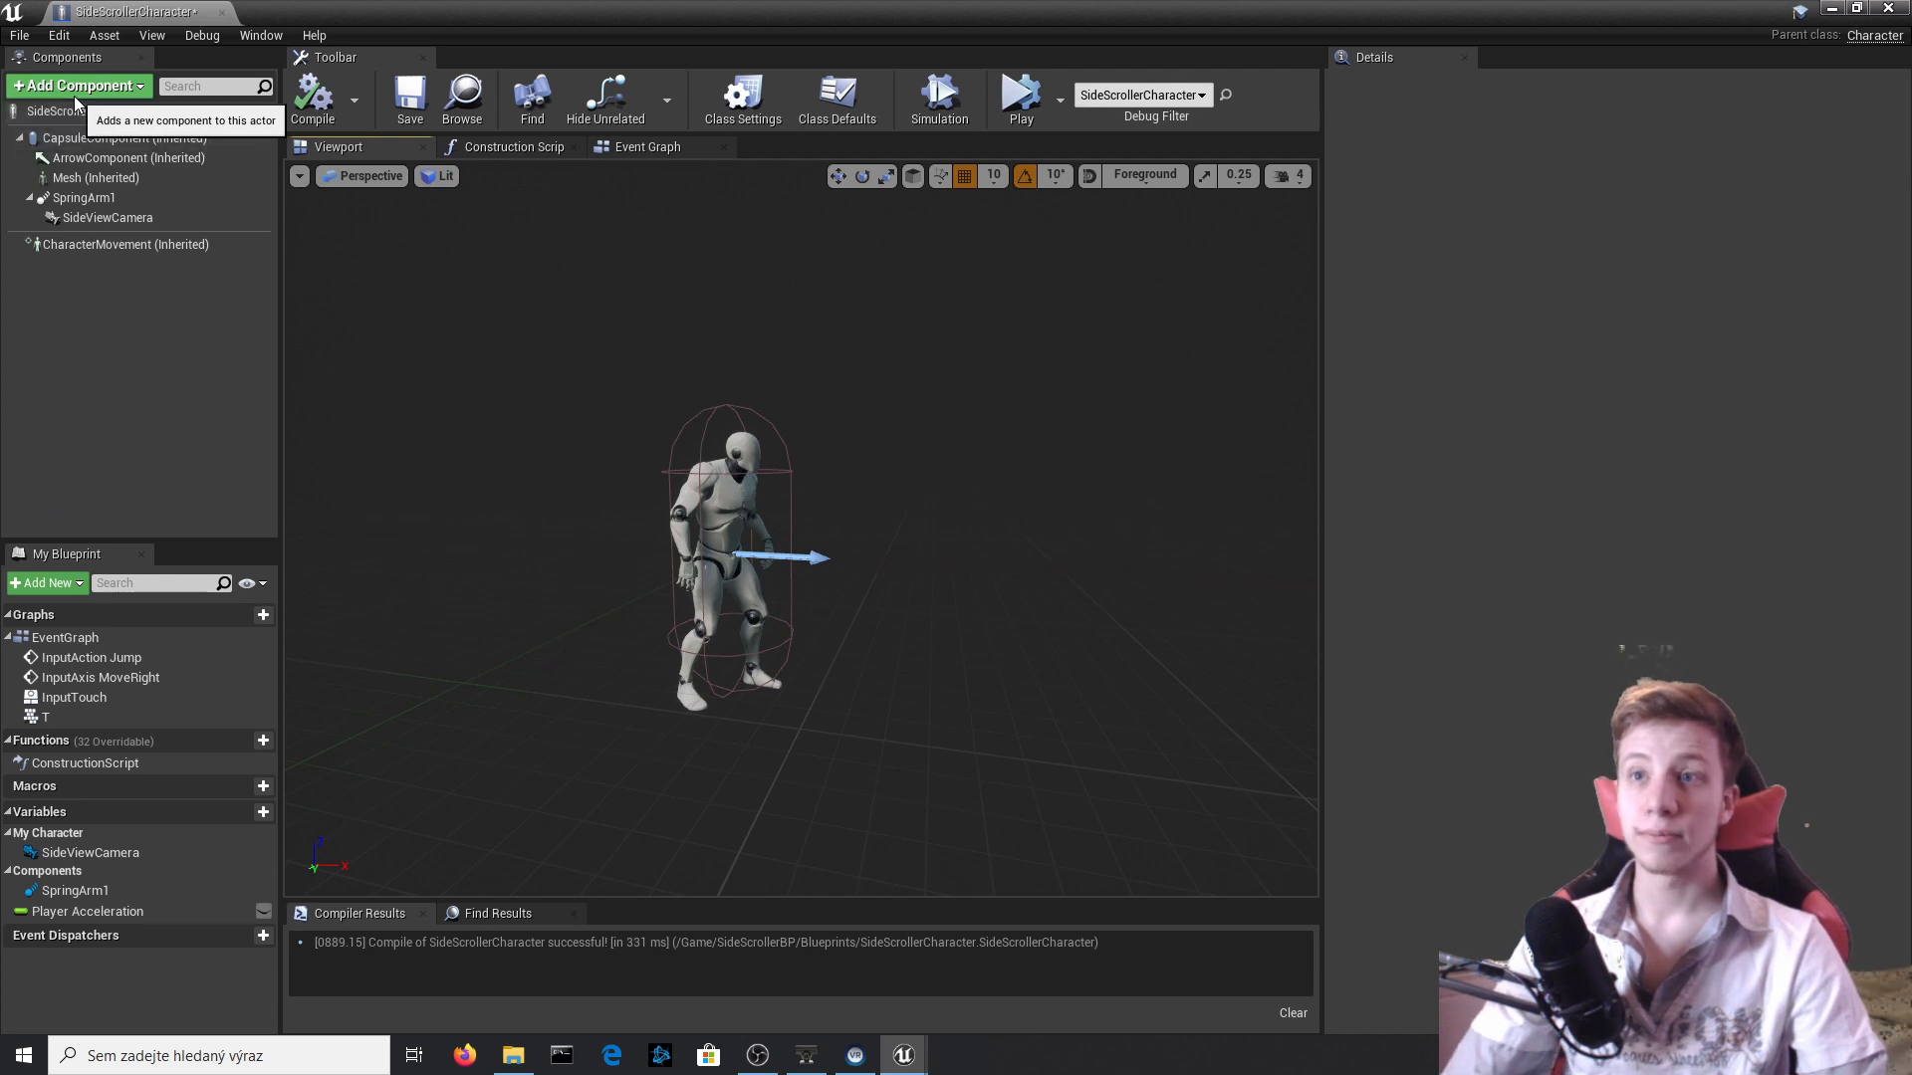
Move the new arrow in front of the character's chest, to about X 70, Y 0, Z 40, and compile.
left_click_drag(776, 555, 848, 443)
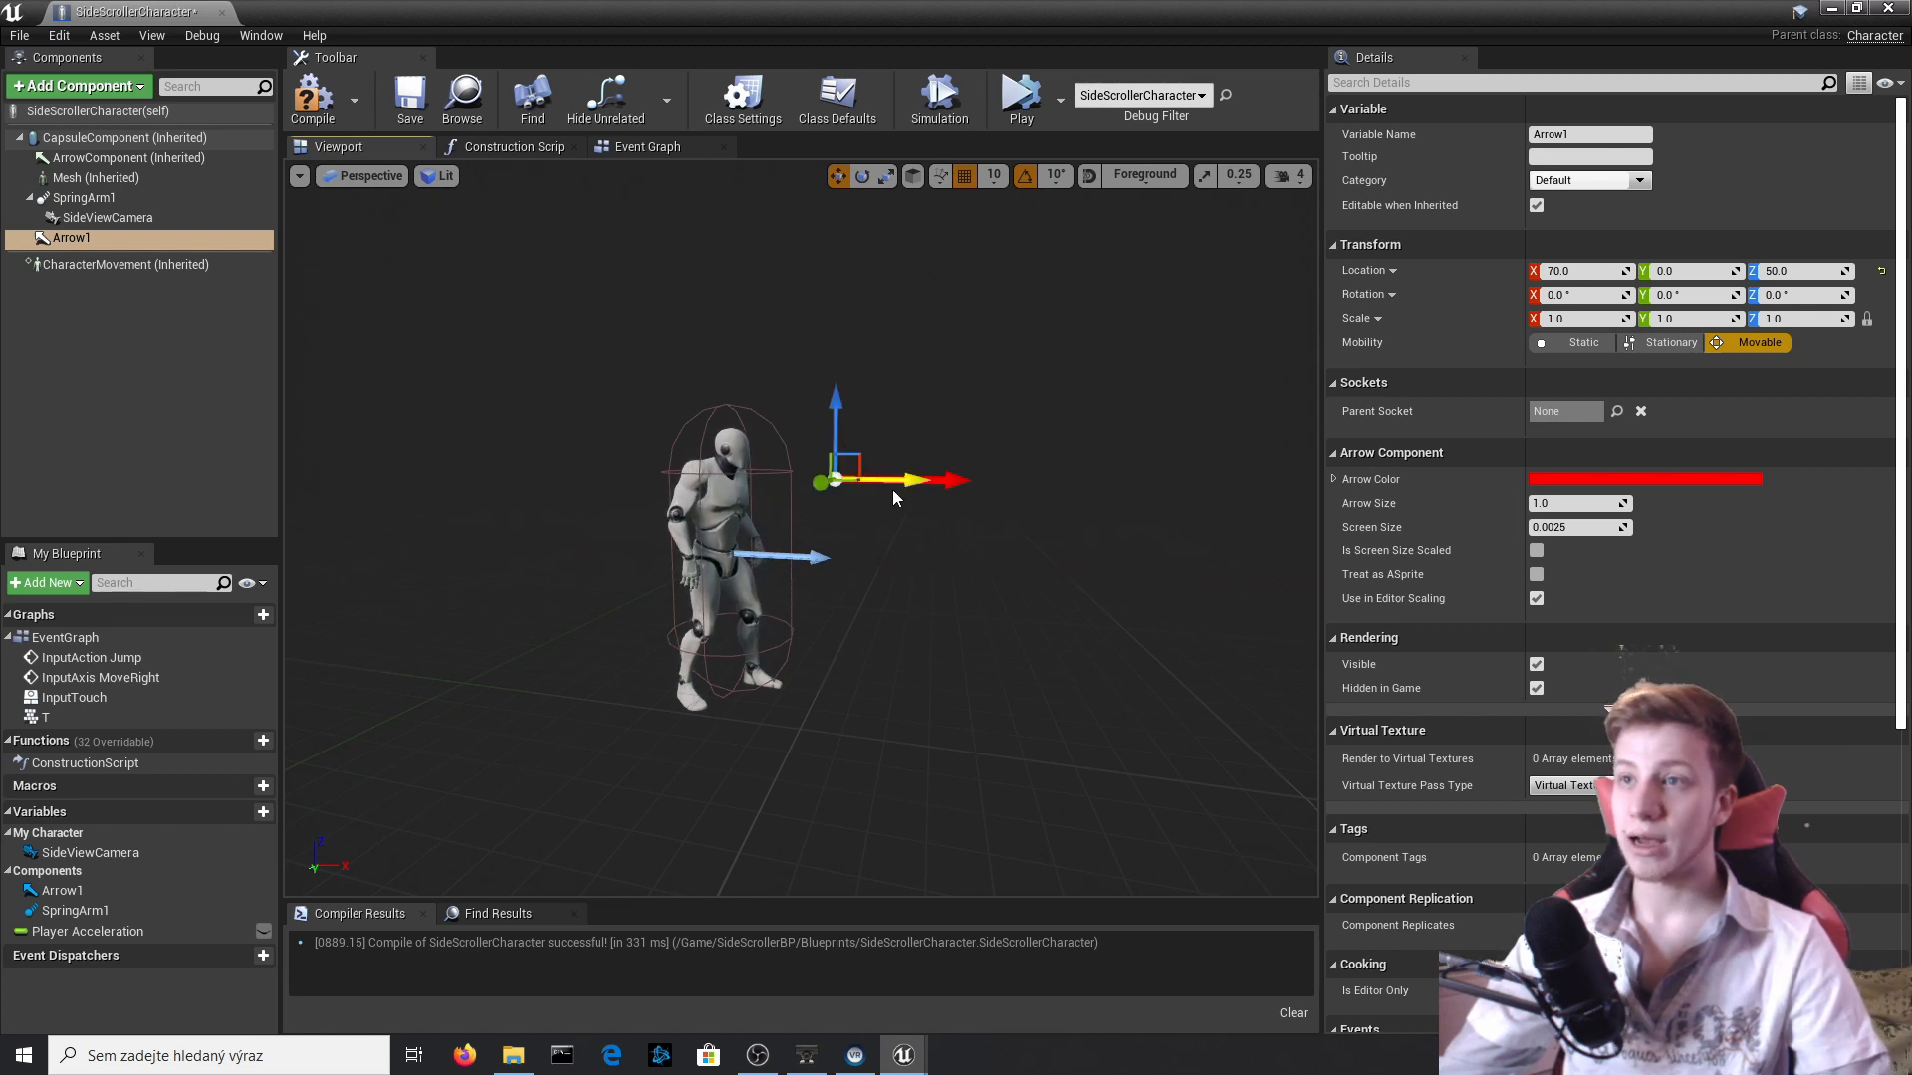
left_click_drag(862, 480, 823, 459)
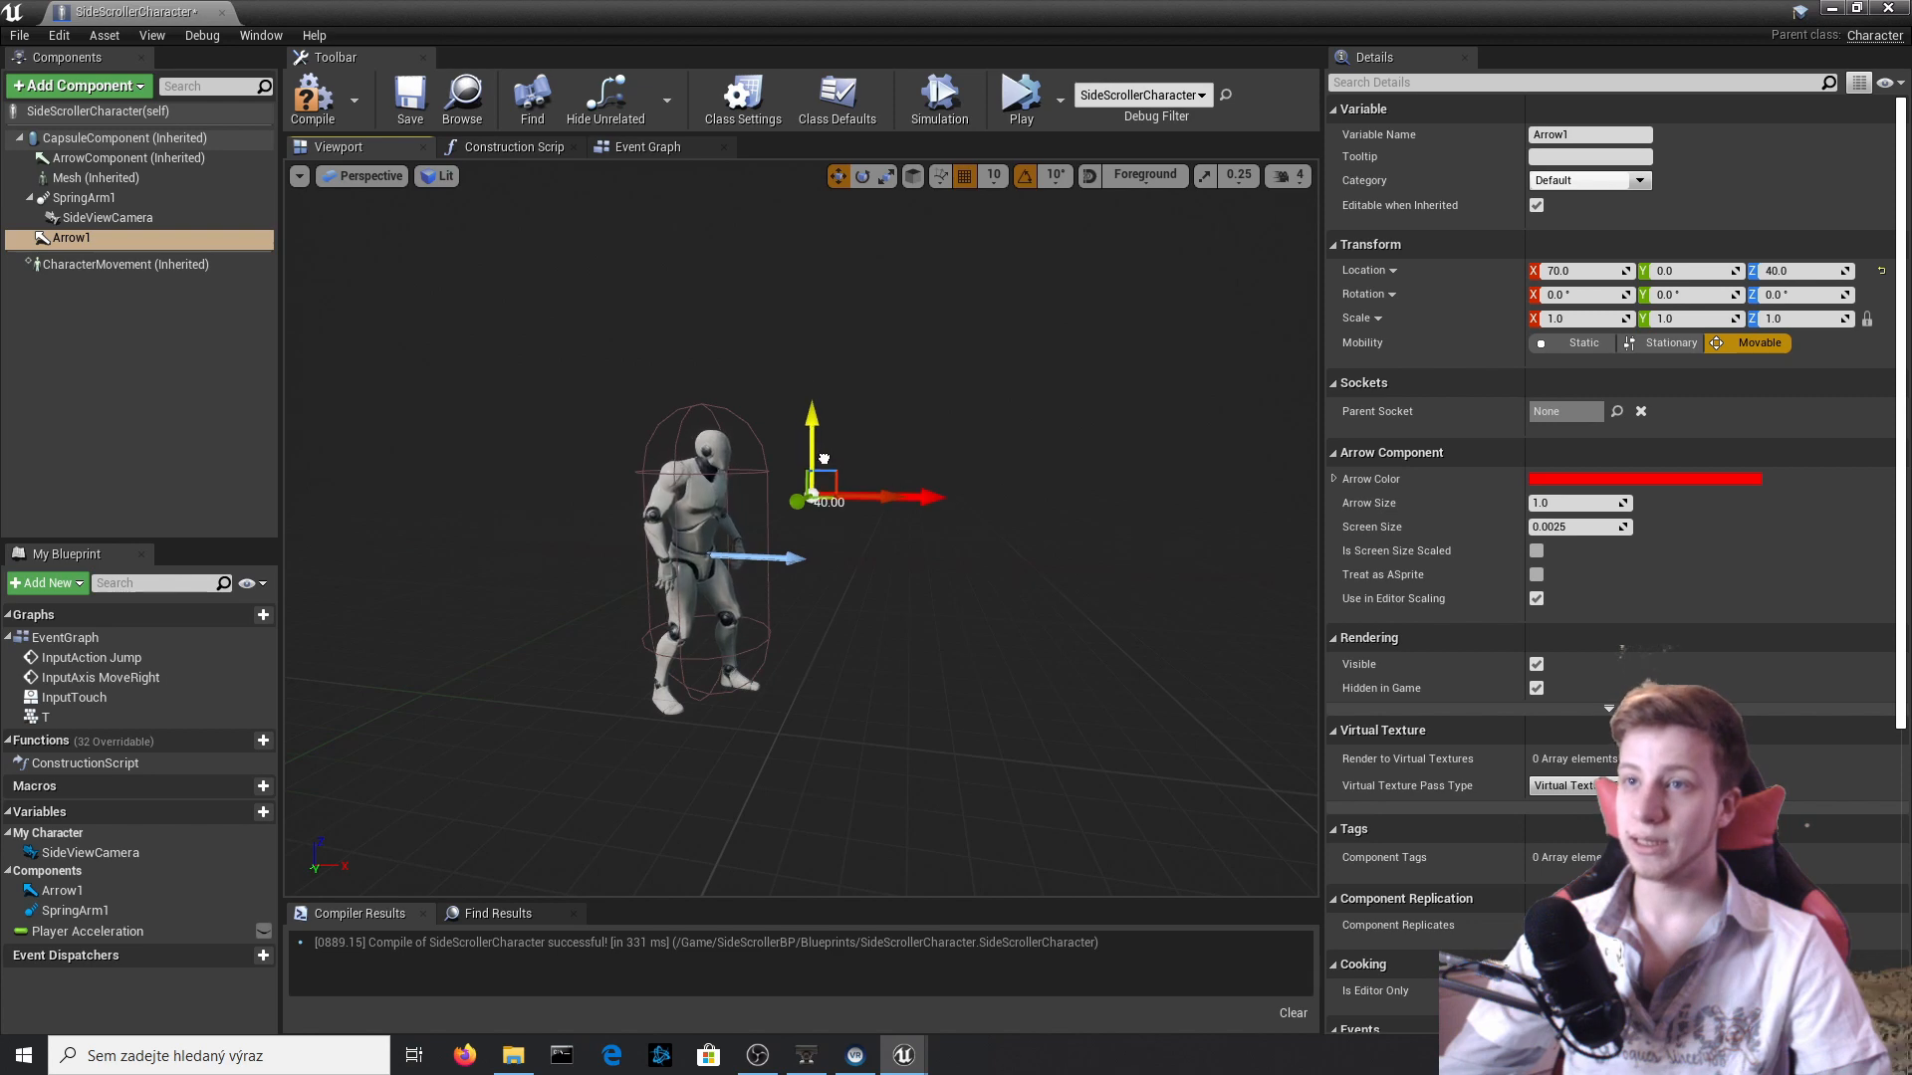
left_click(311, 99)
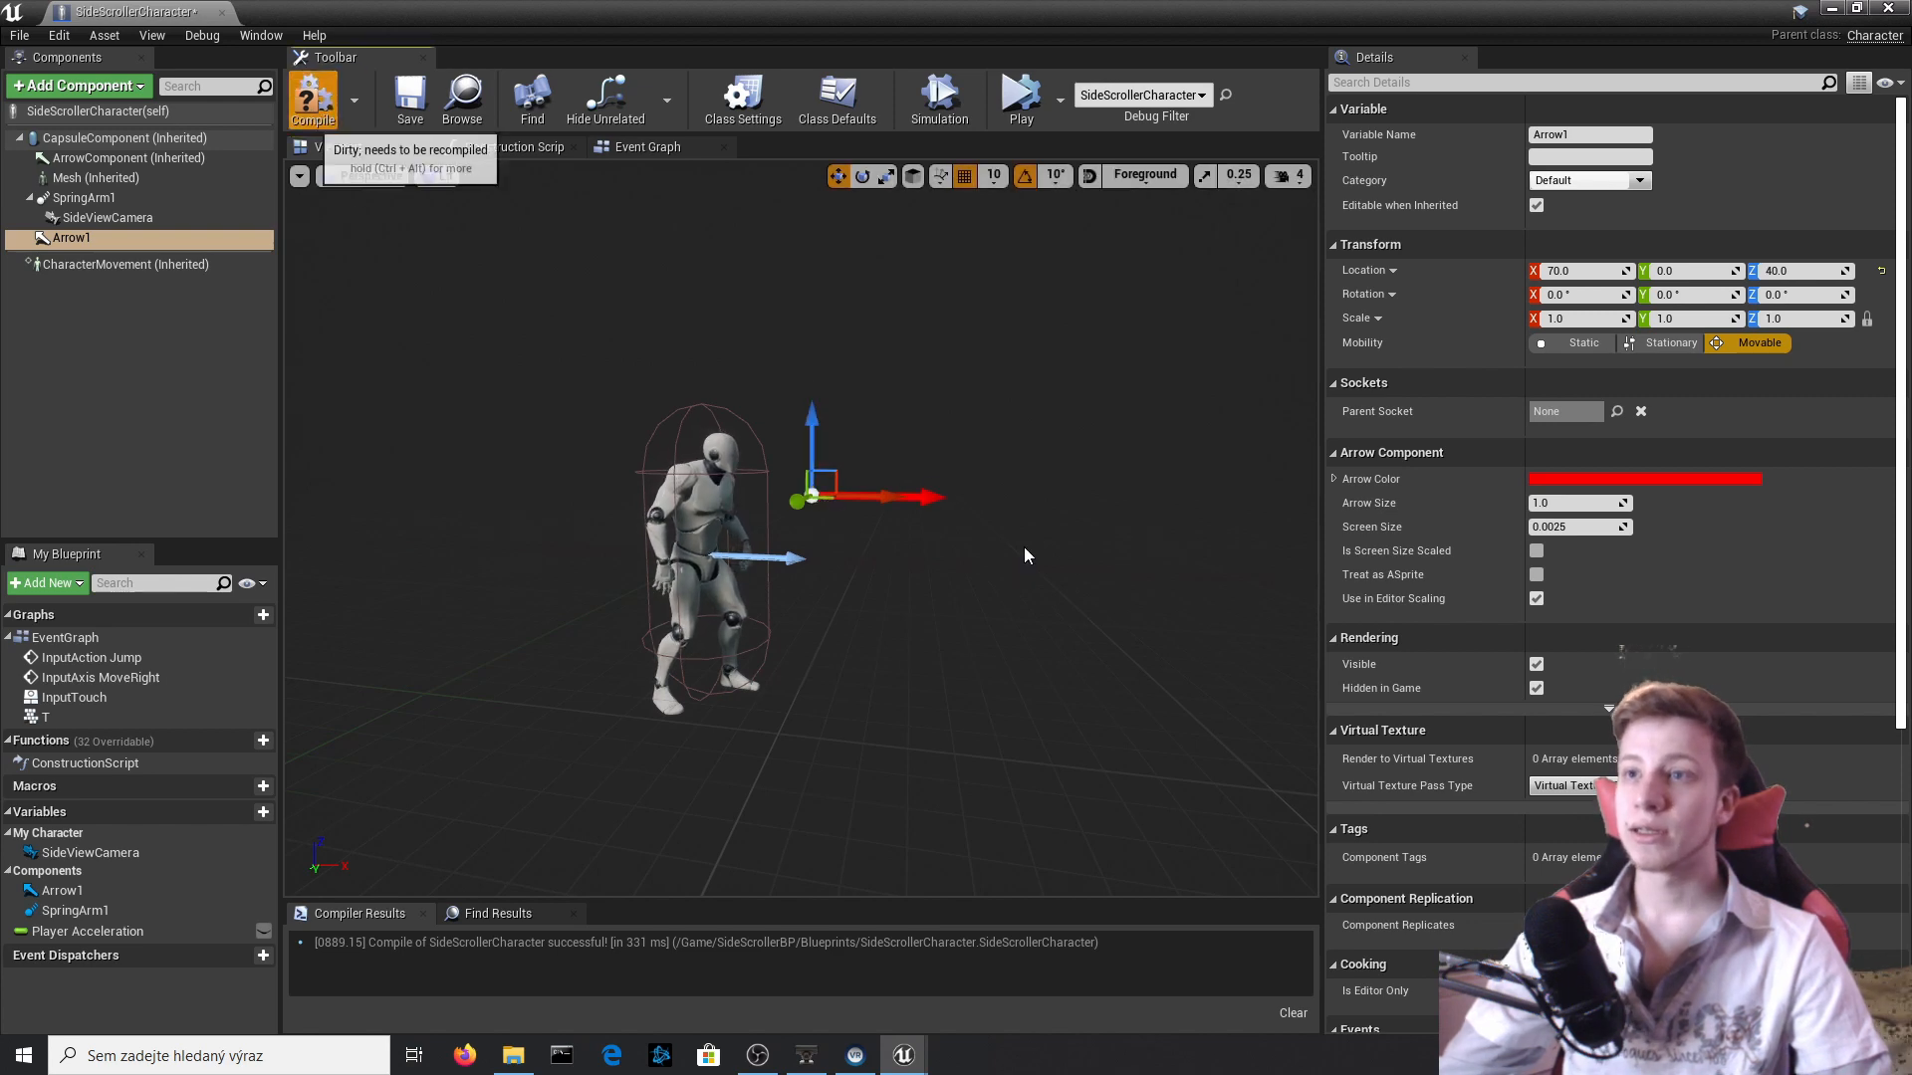
Return to the Event Graph and rename the new arrow component as Shot_G.
left_click(646, 155)
right_click(104, 237)
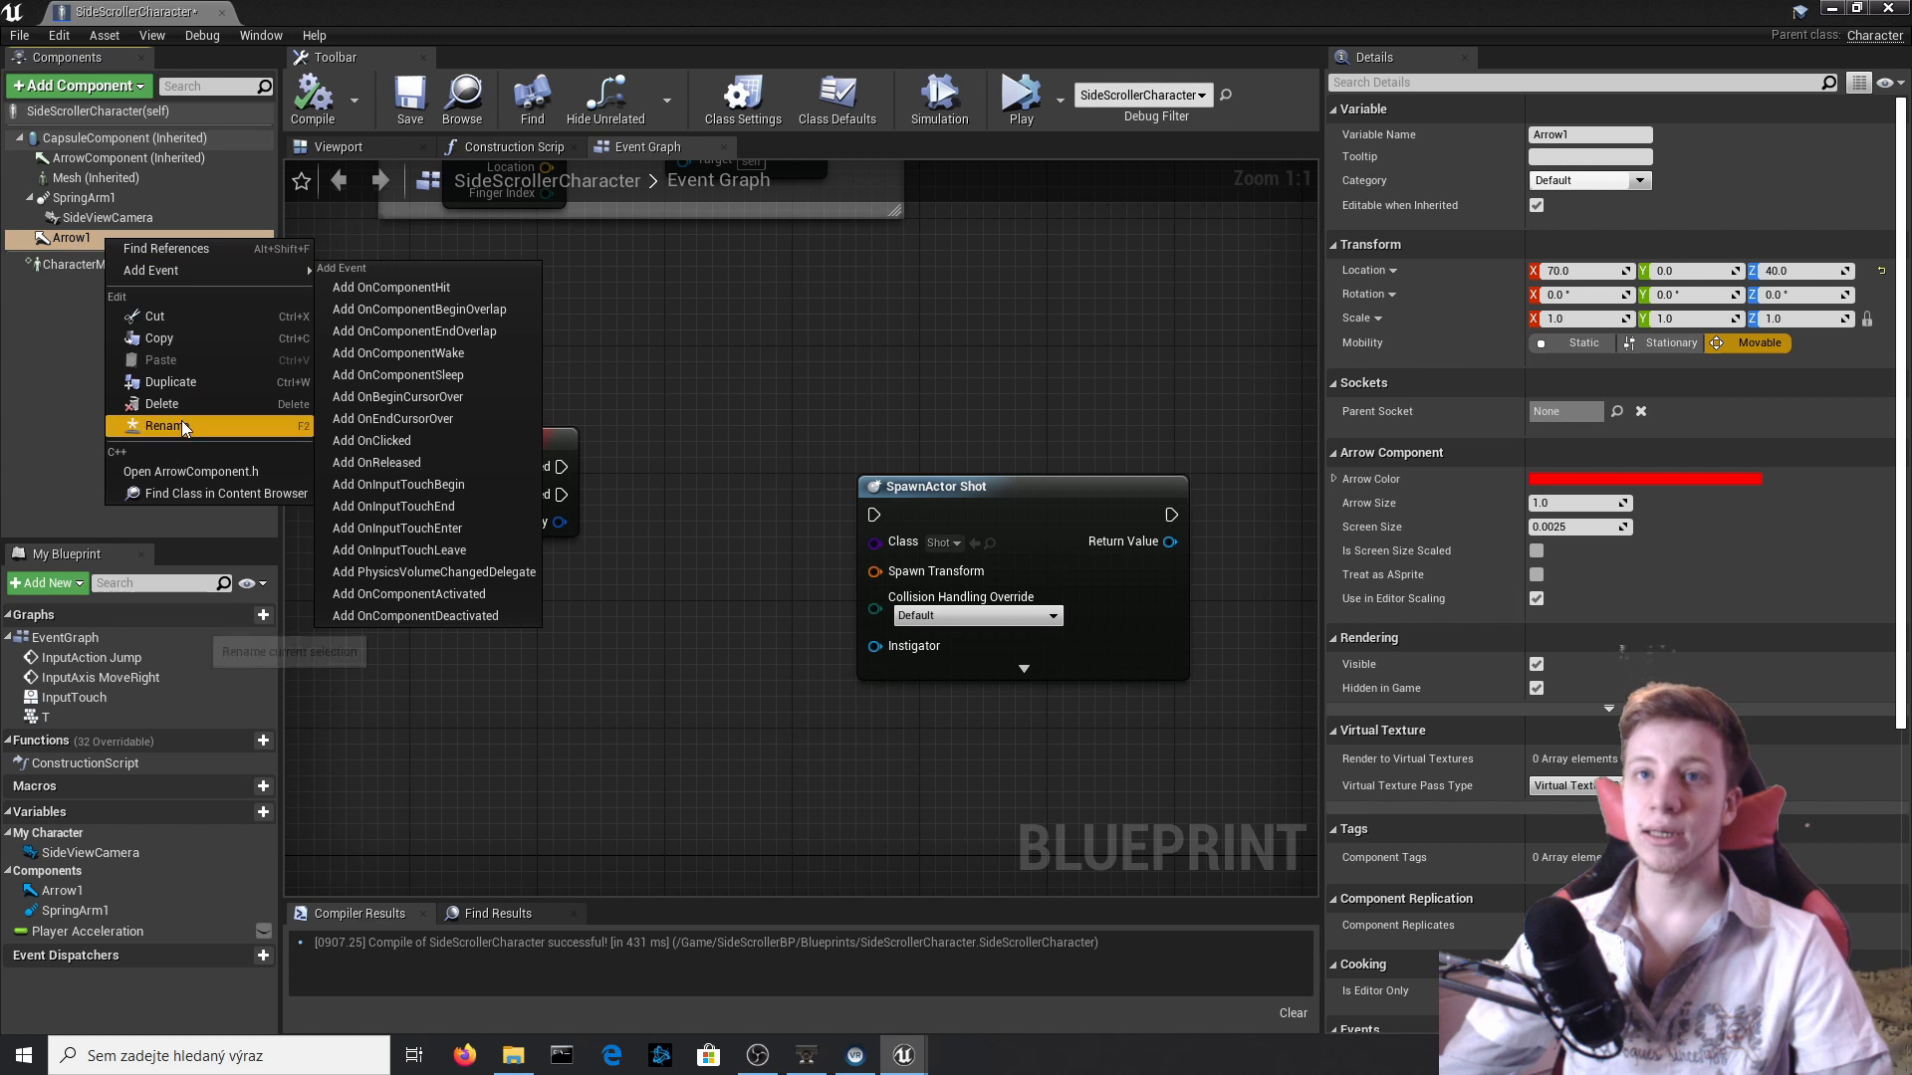
left_click(181, 425)
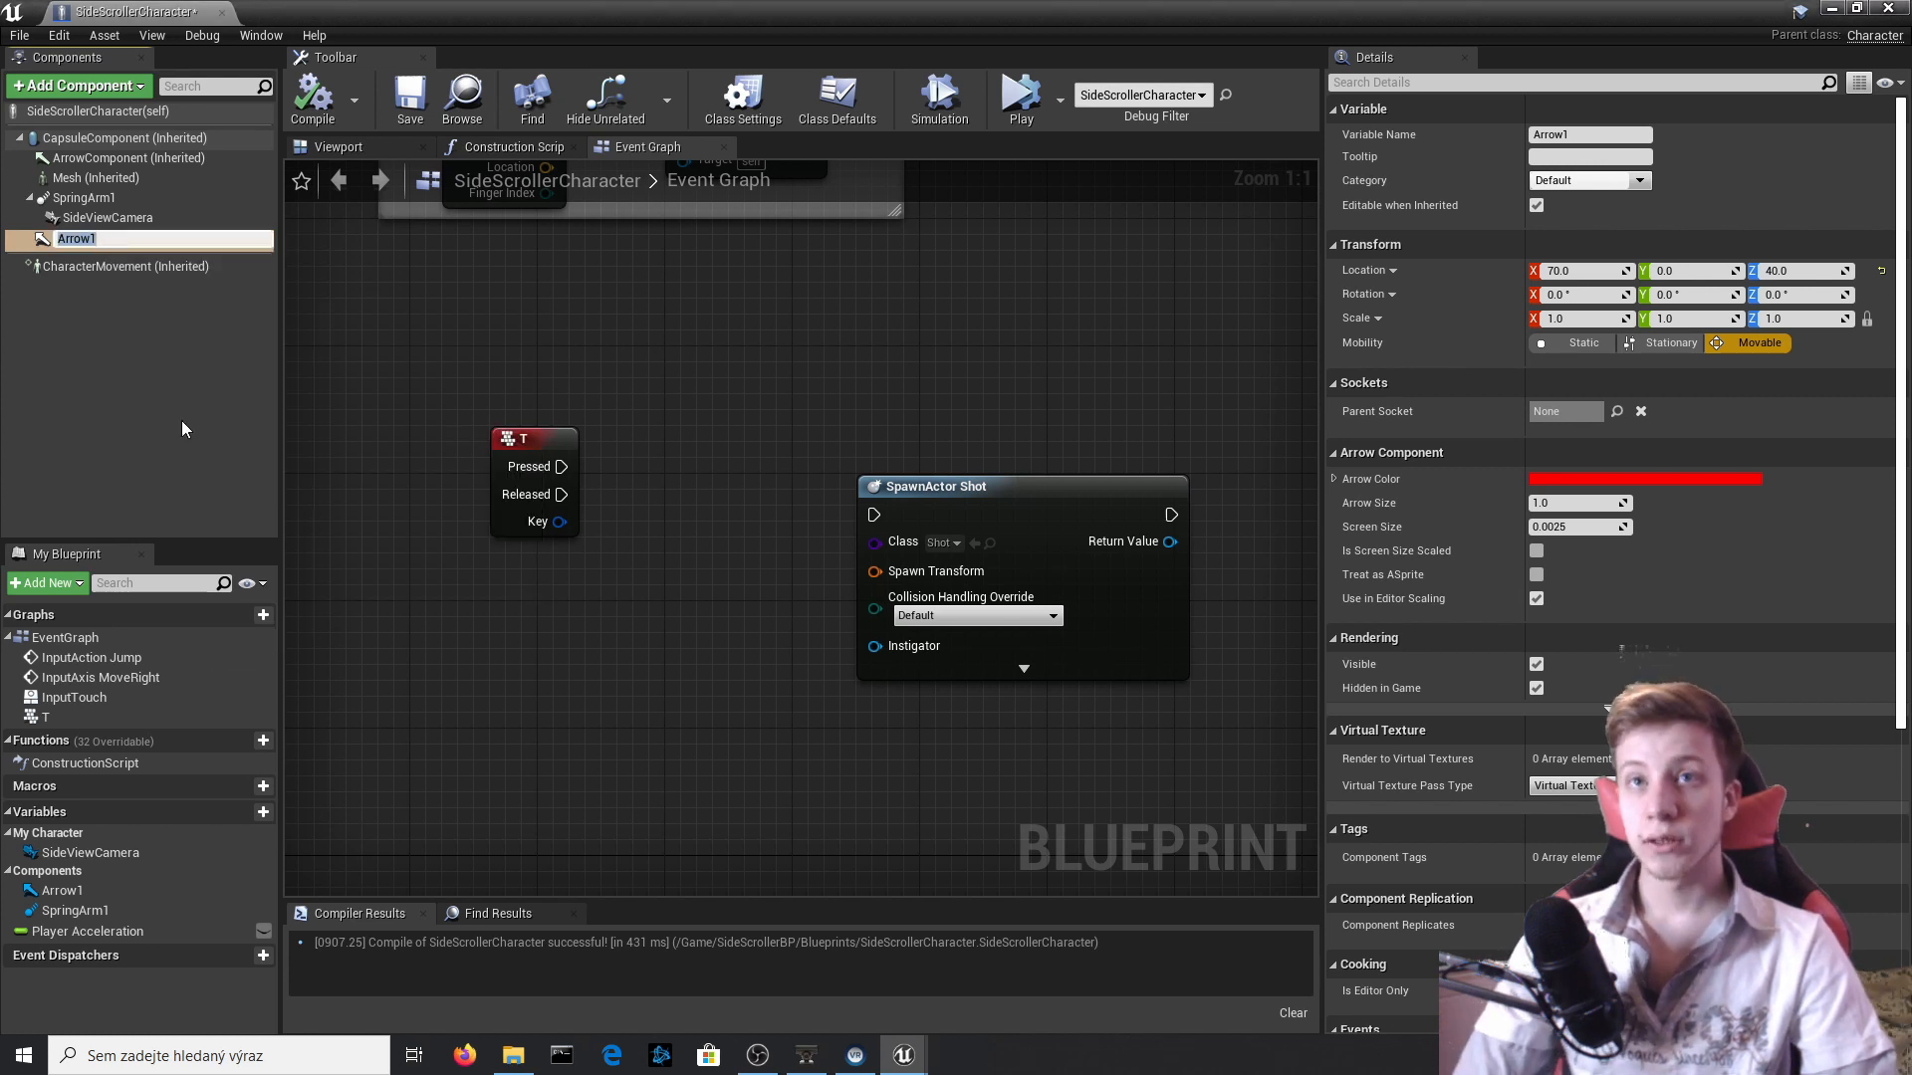
type("Shot_")
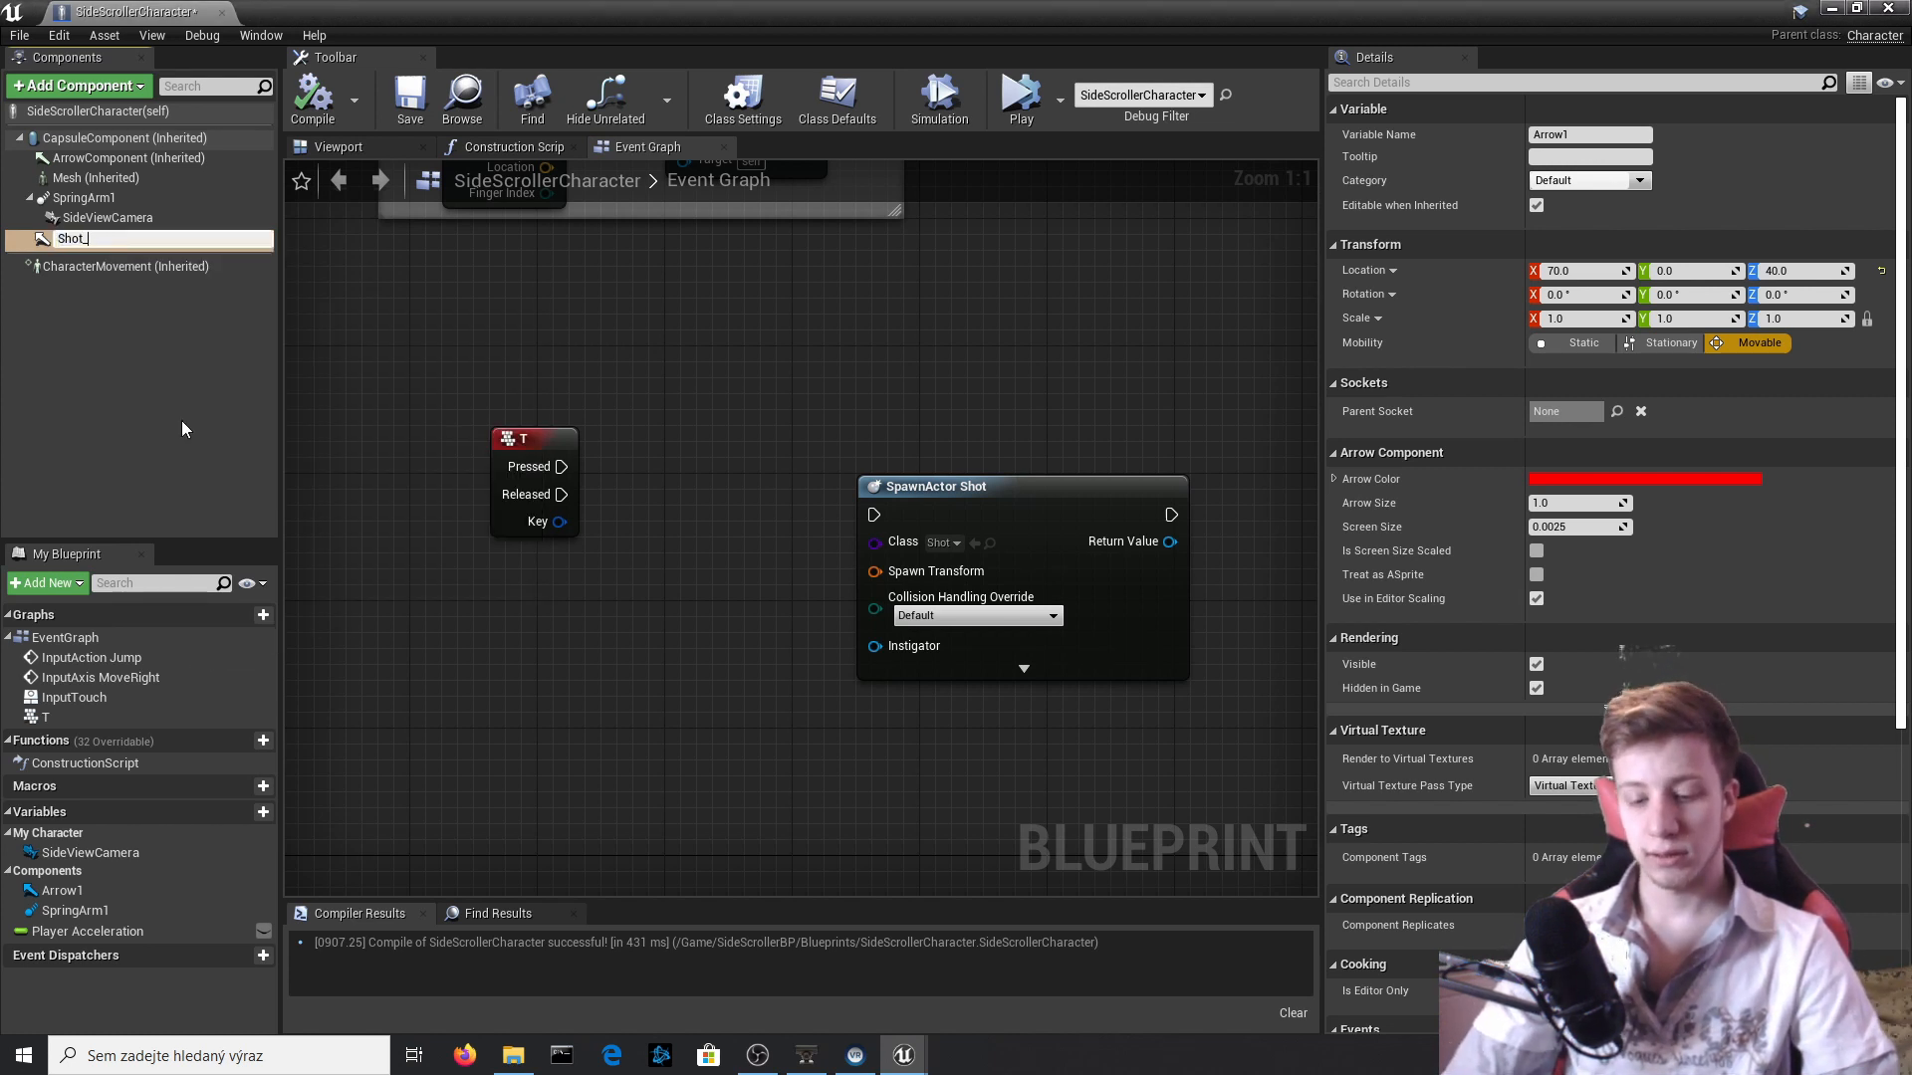
type("G")
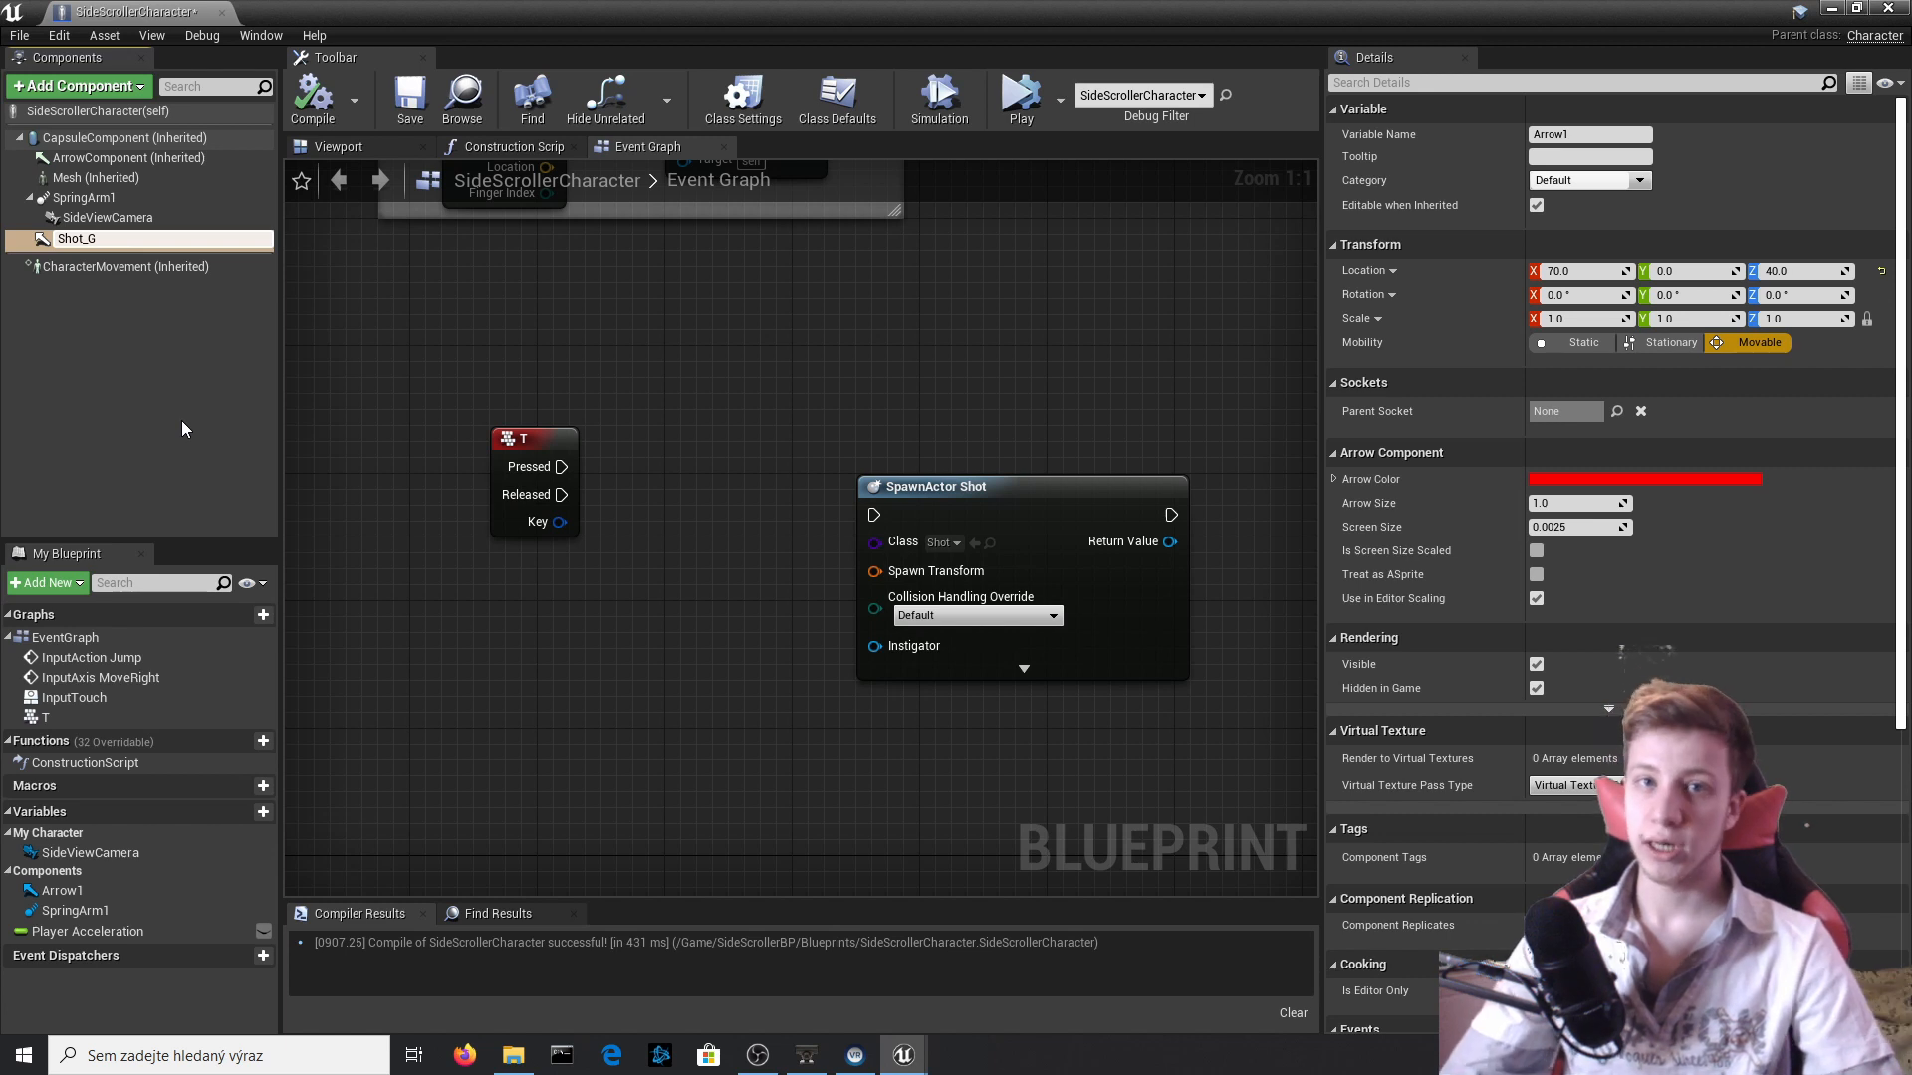
key("Return")
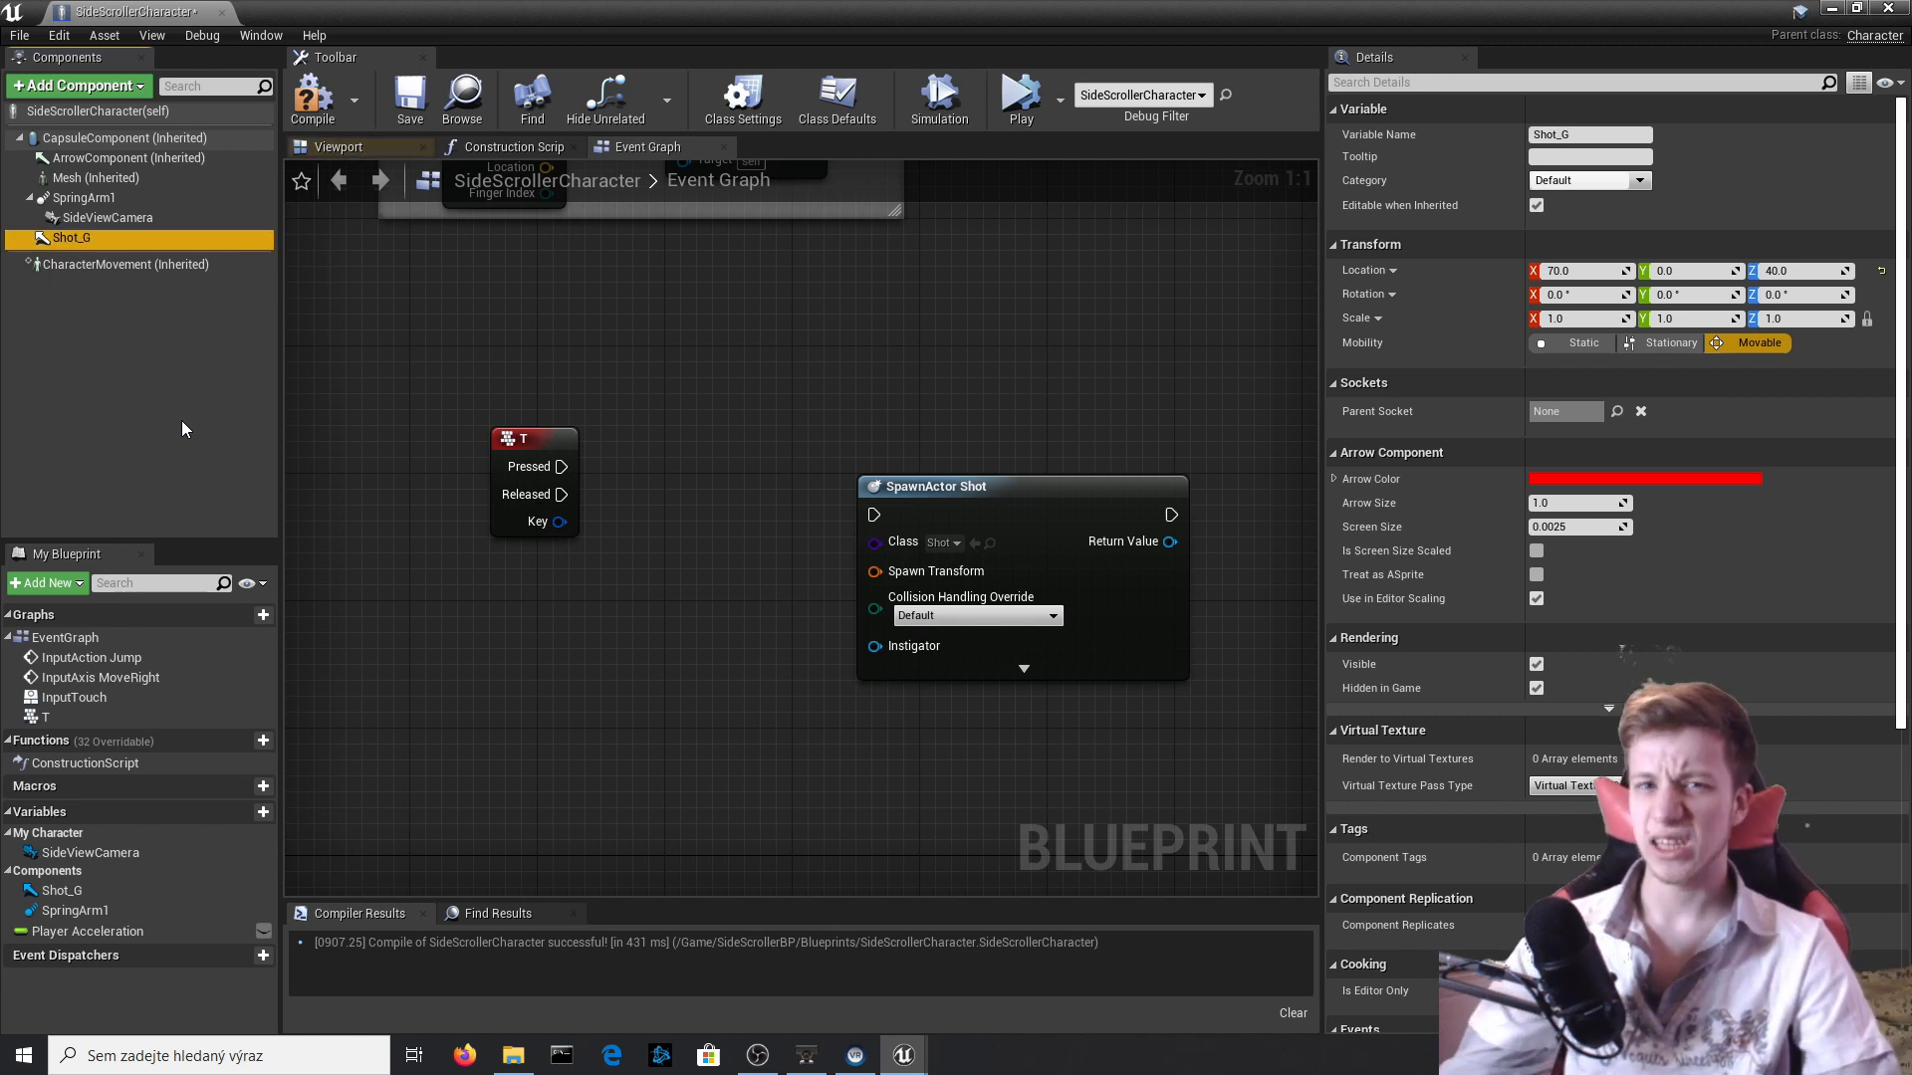
Add a Shot_G reference to the Event Graph, attach a GetWorldLocation node to it, and place both beneath the T event.
left_click_drag(96, 246, 661, 649)
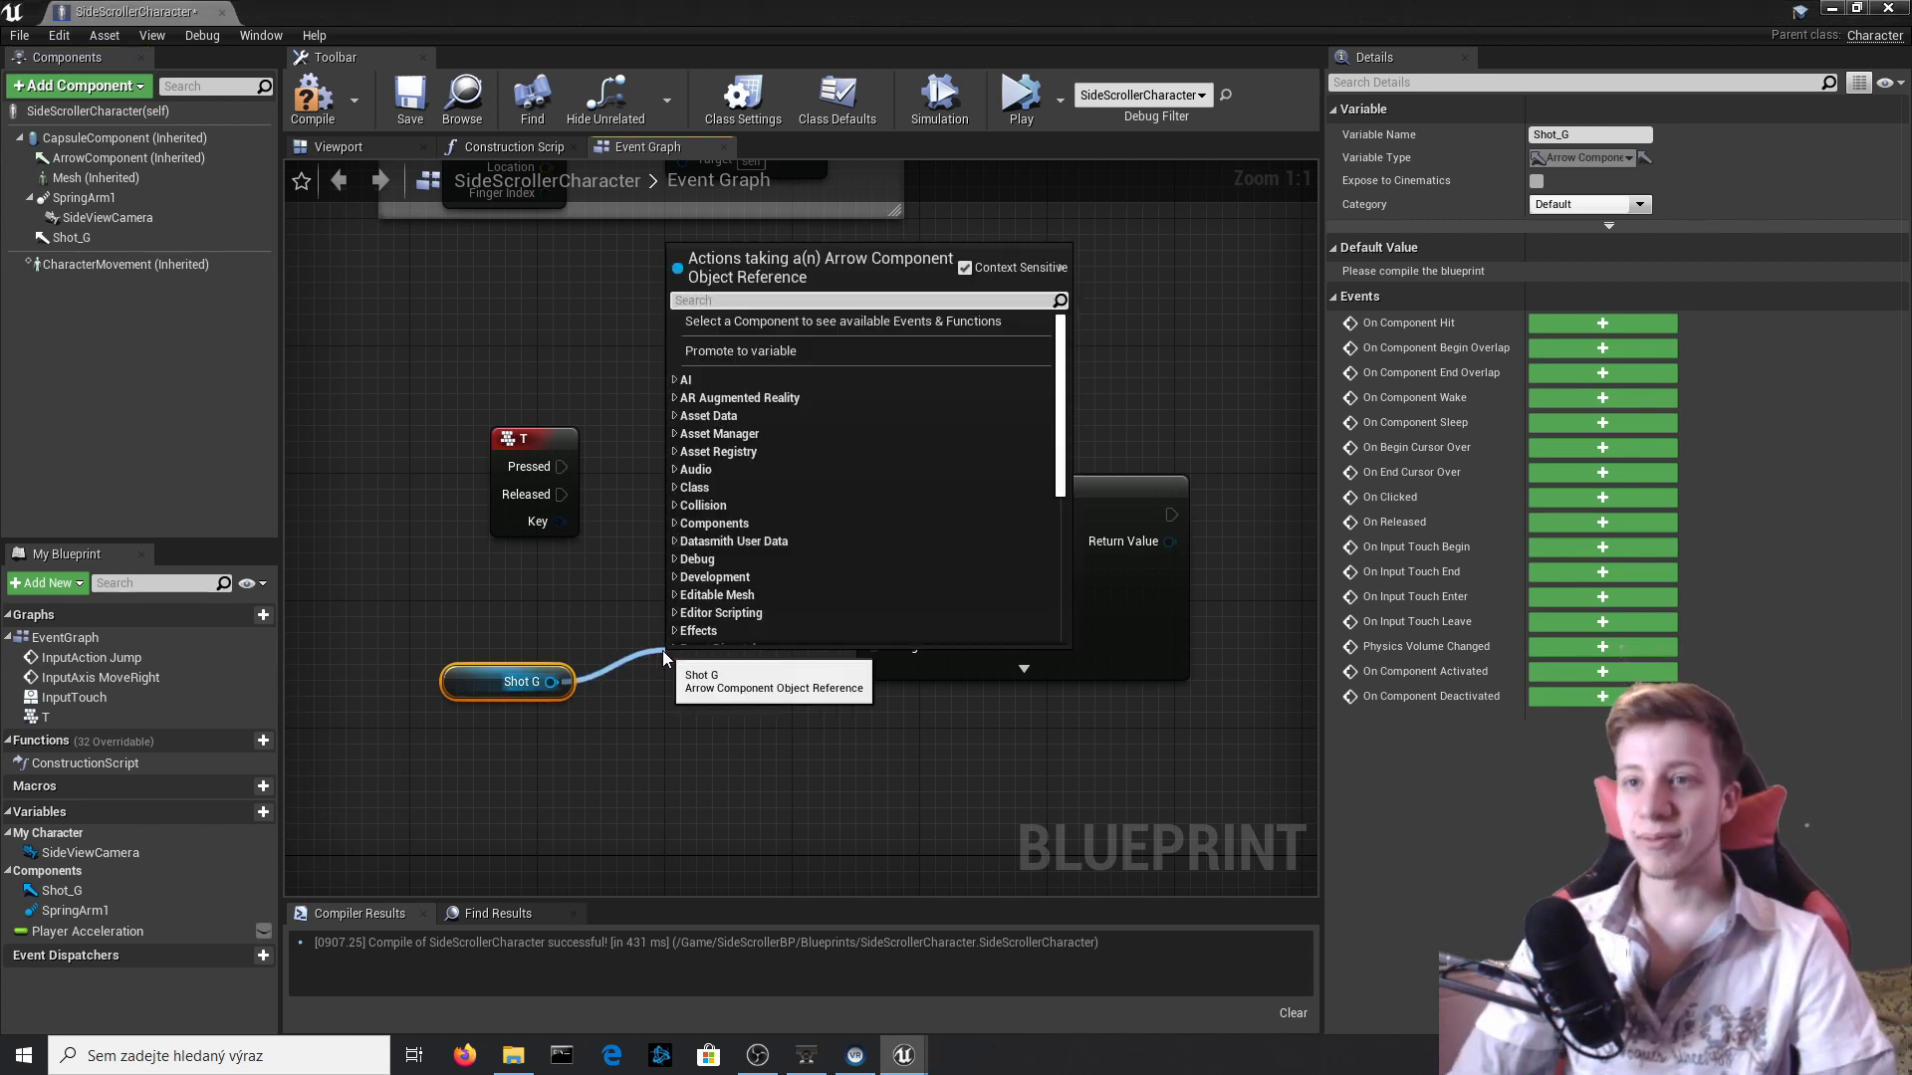
type("get")
type("world")
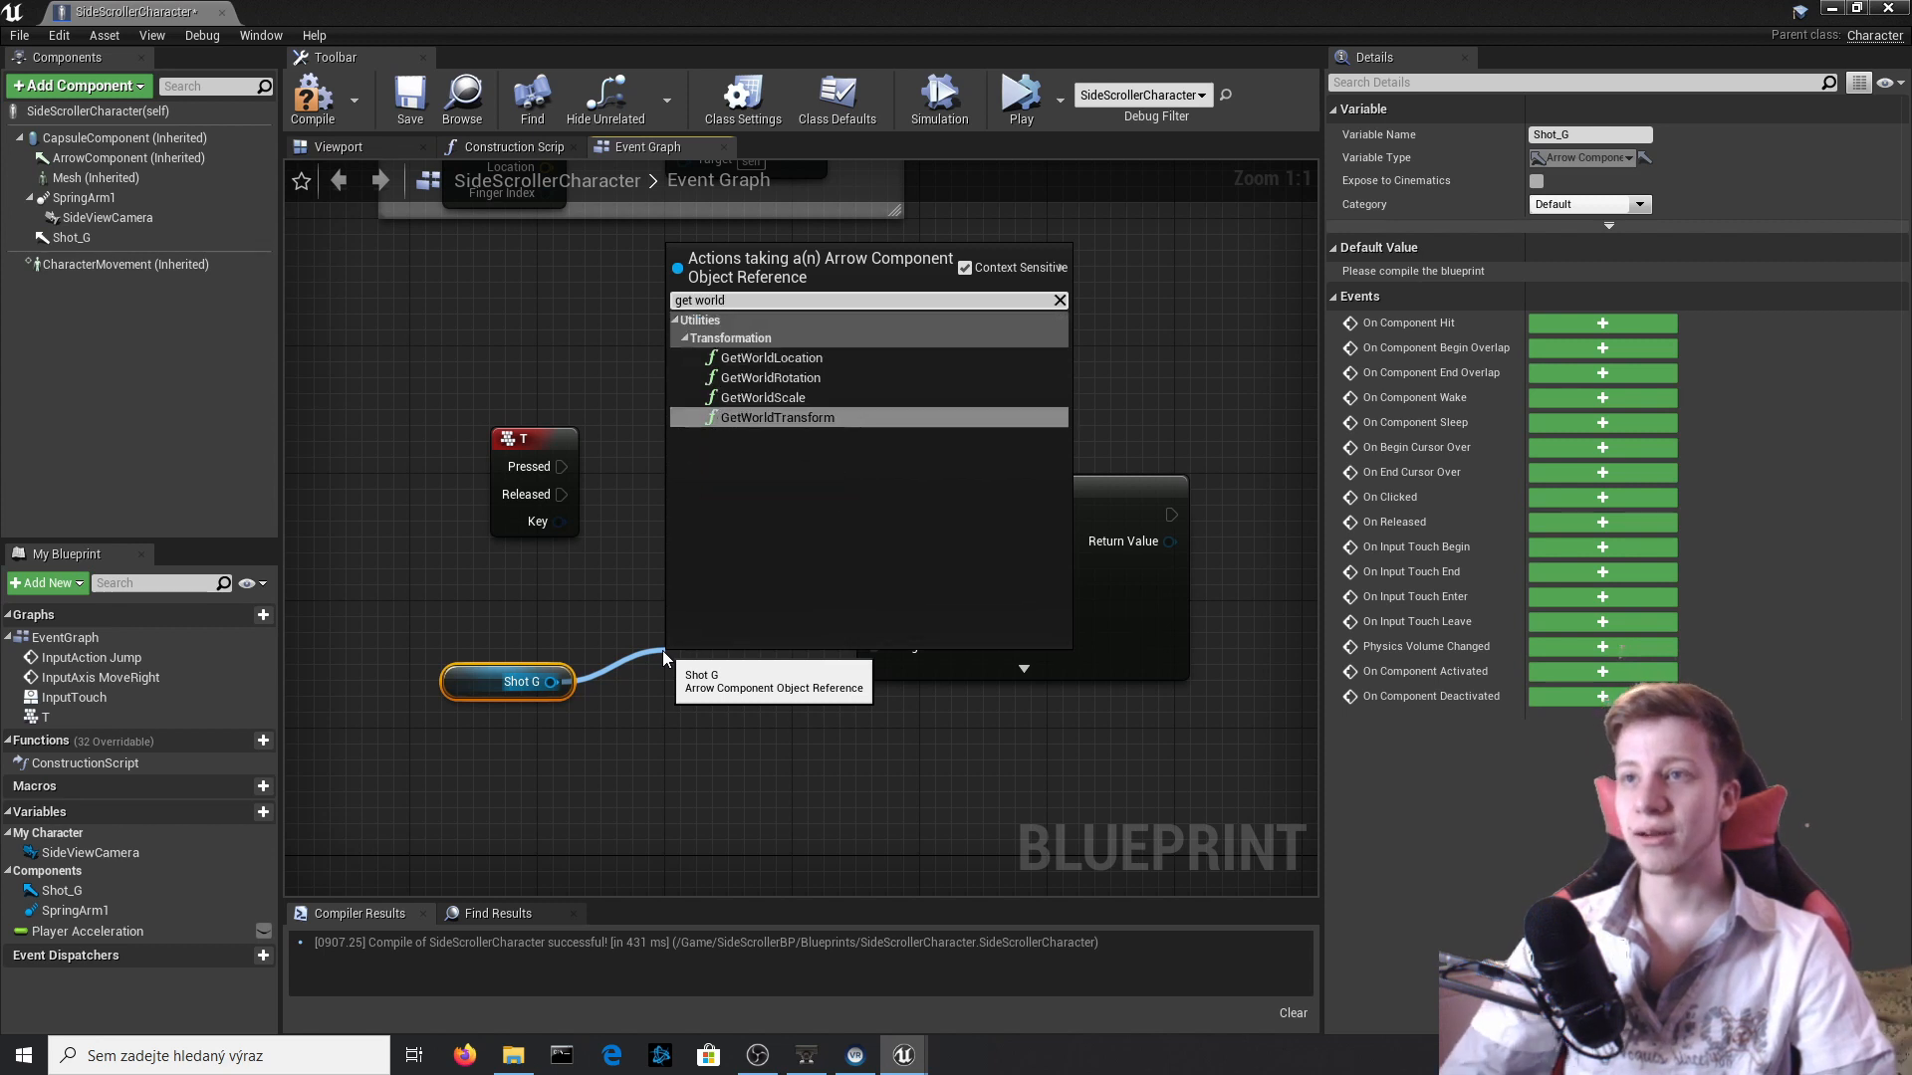
key("Up")
key("Down")
key("Up")
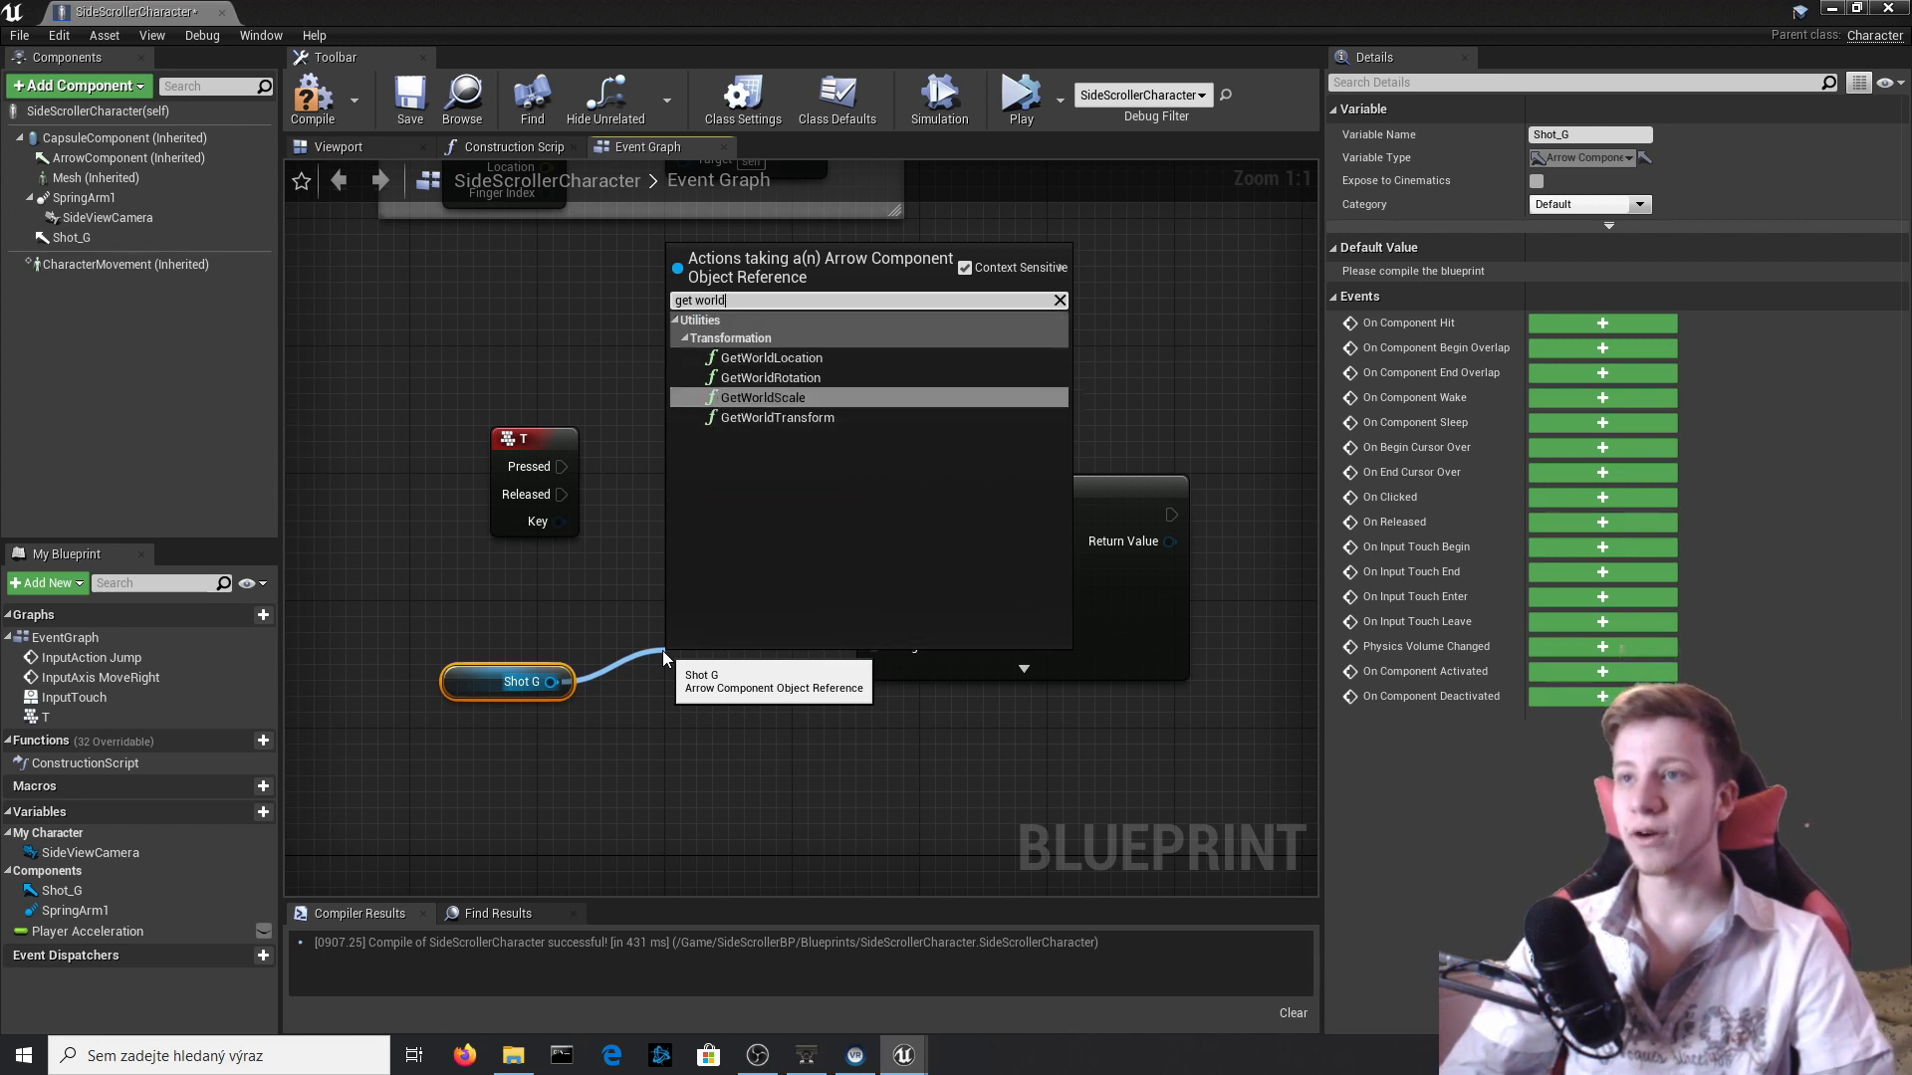
key("Down")
key("Up")
key("Up")
key("Up")
key("Return")
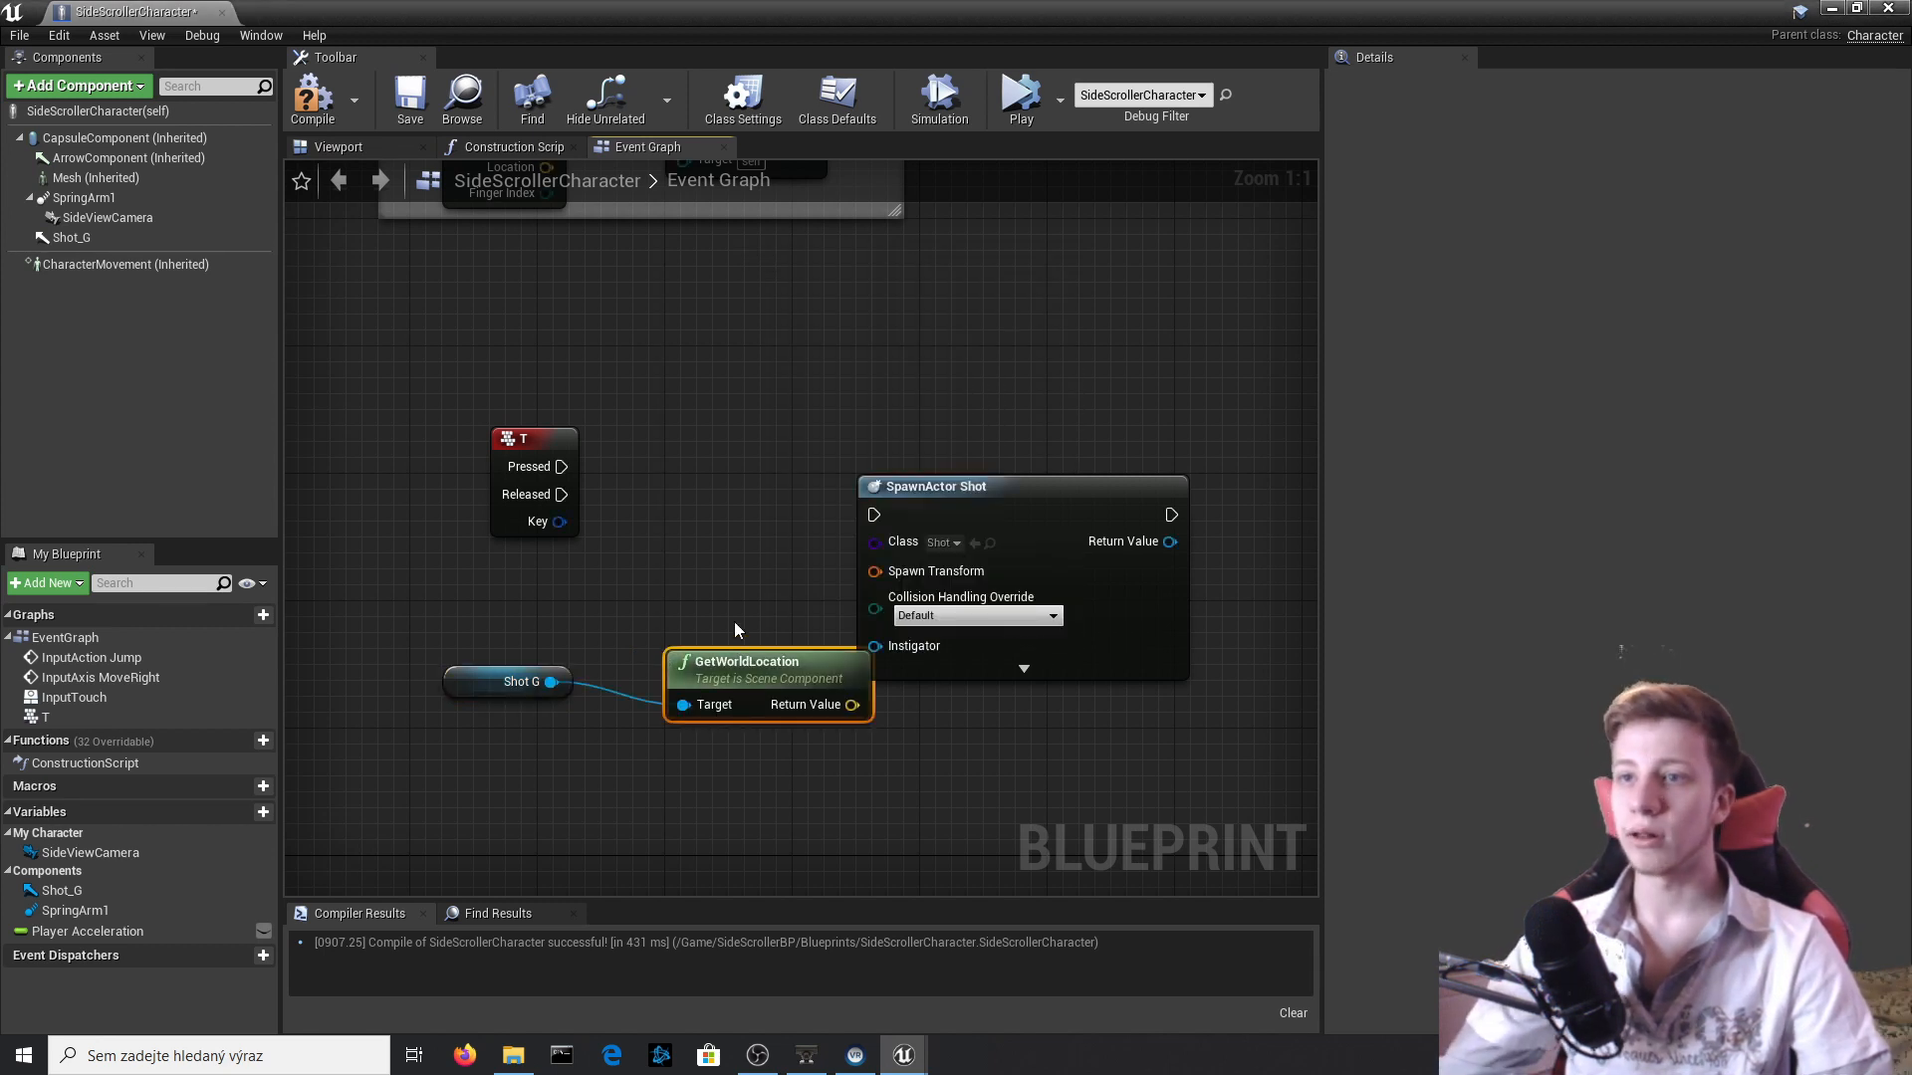
left_click_drag(756, 683, 572, 652)
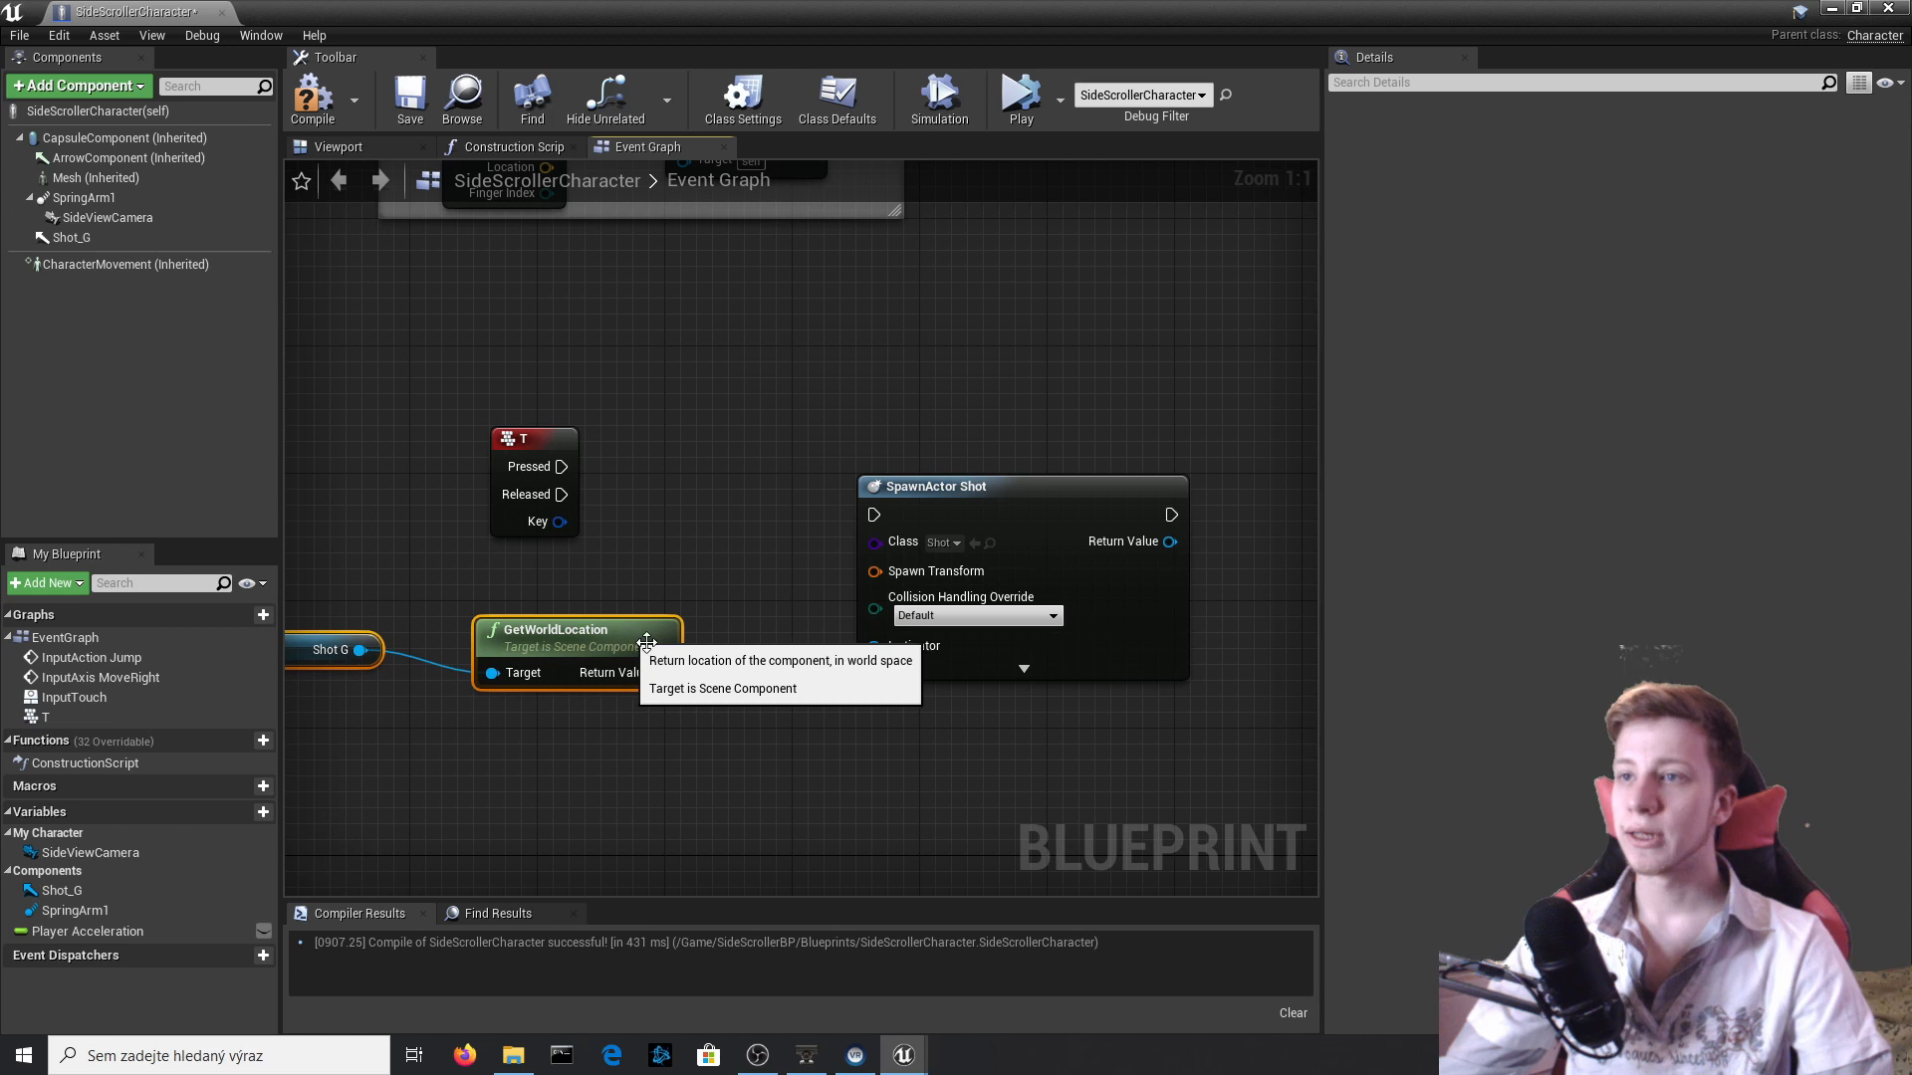
Split SpawnActor Shot's Spawn Transform, feed its location from GetWorldLocation, reconnect T's Pressed output to the node and compile.
right_click(916, 576)
left_click(973, 623)
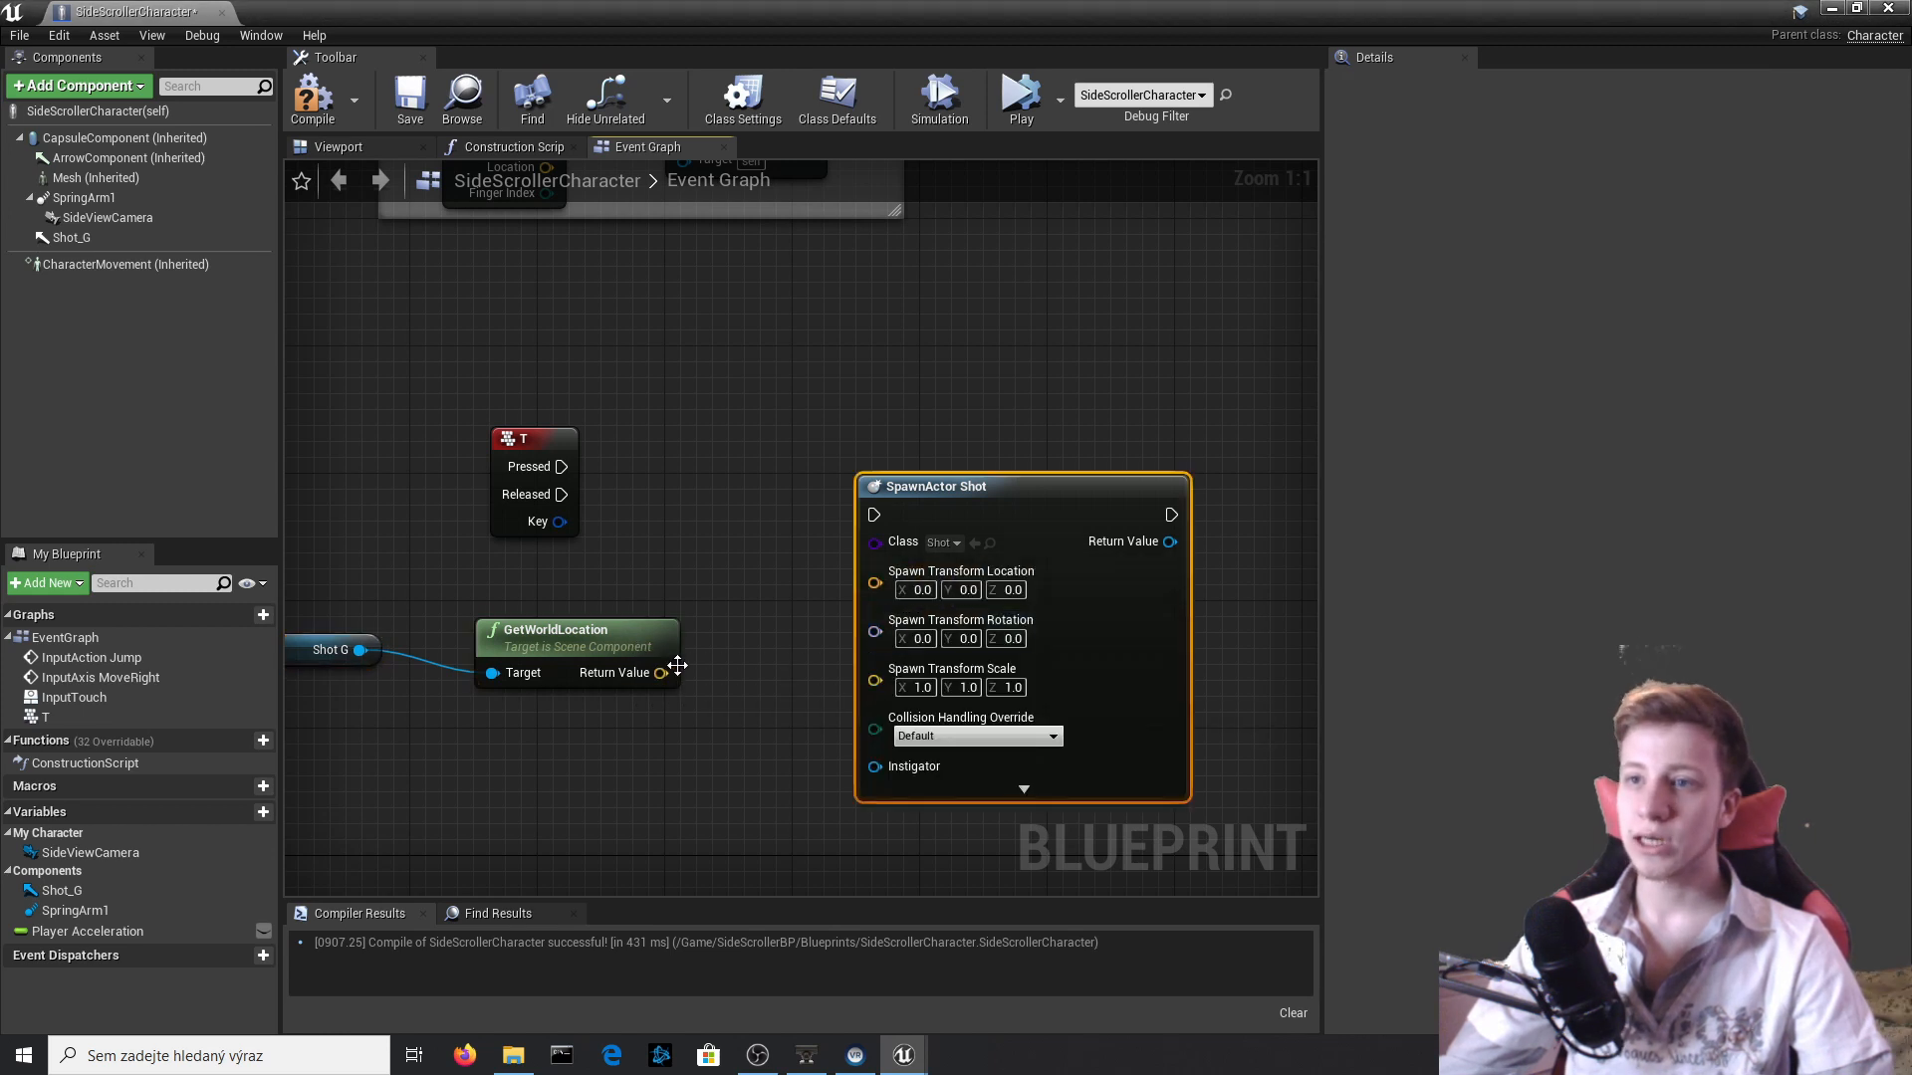
left_click_drag(662, 673, 899, 592)
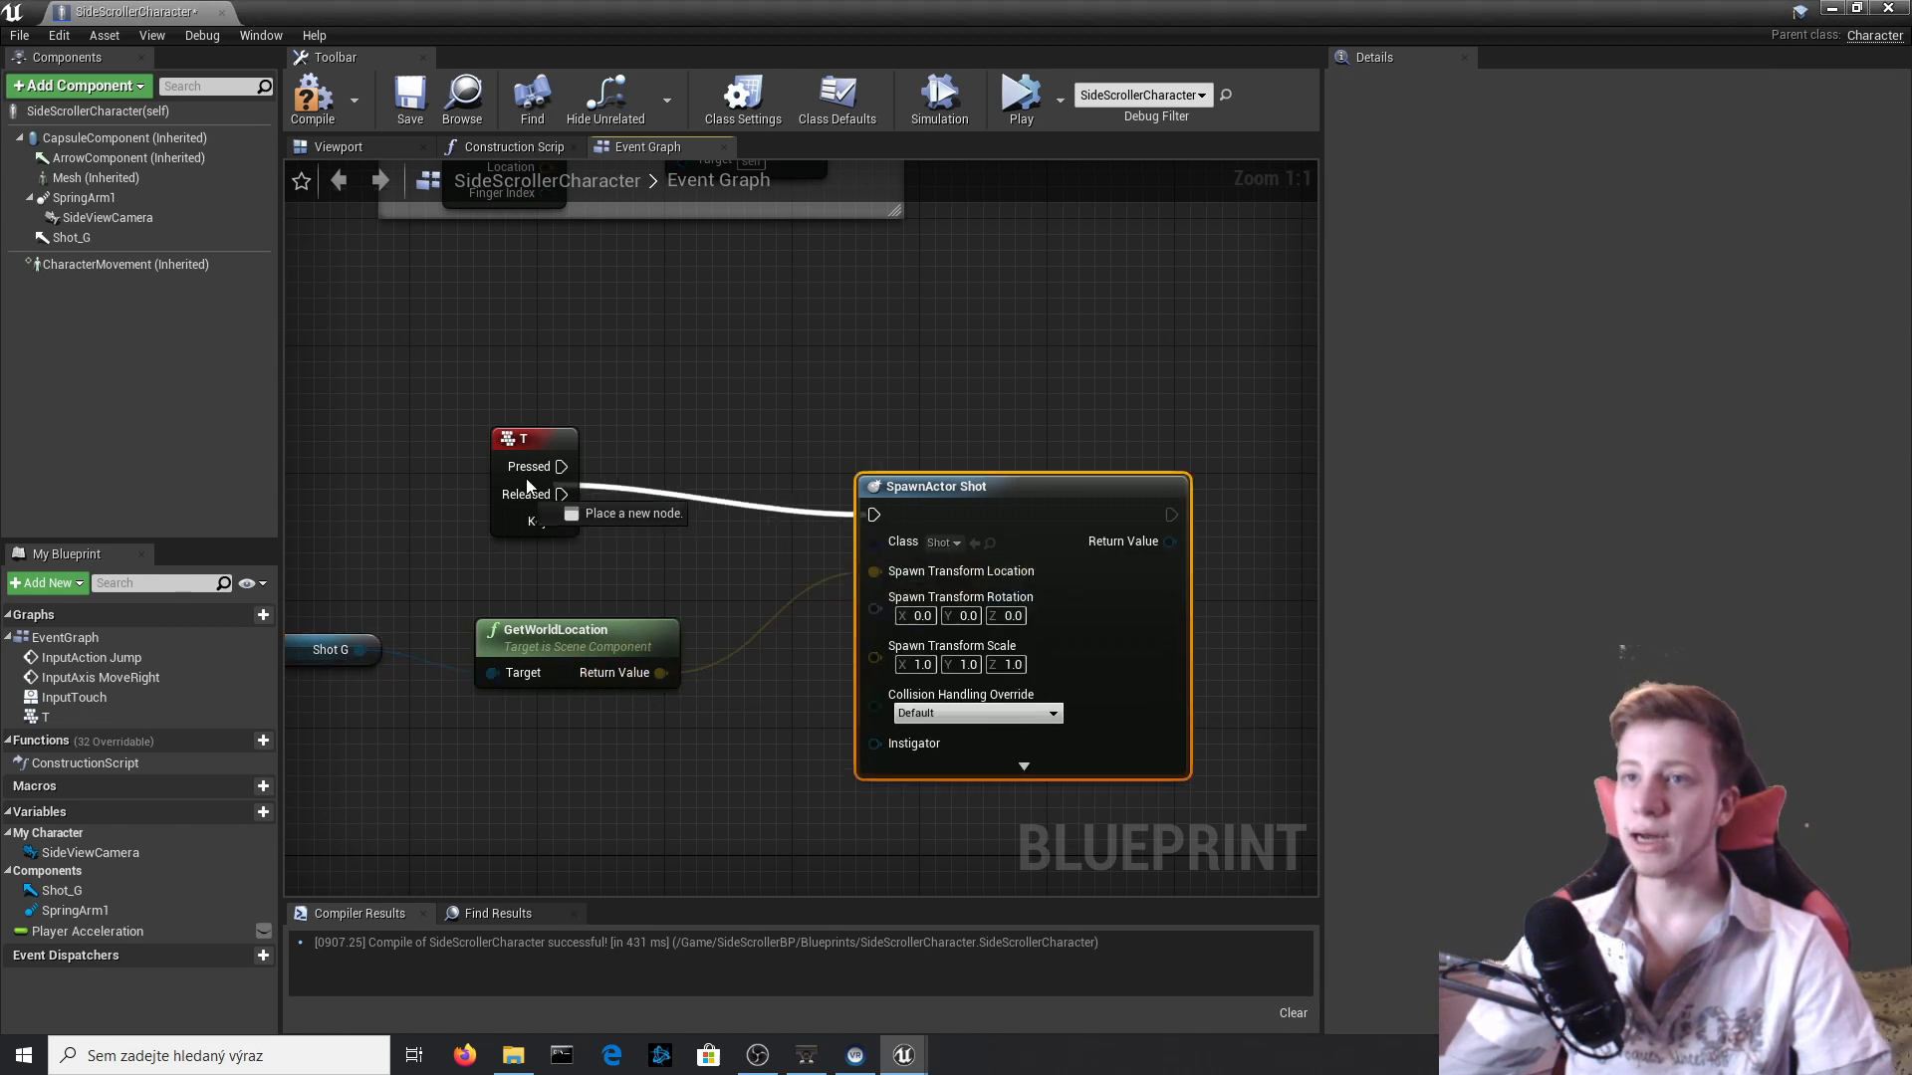
left_click(320, 124)
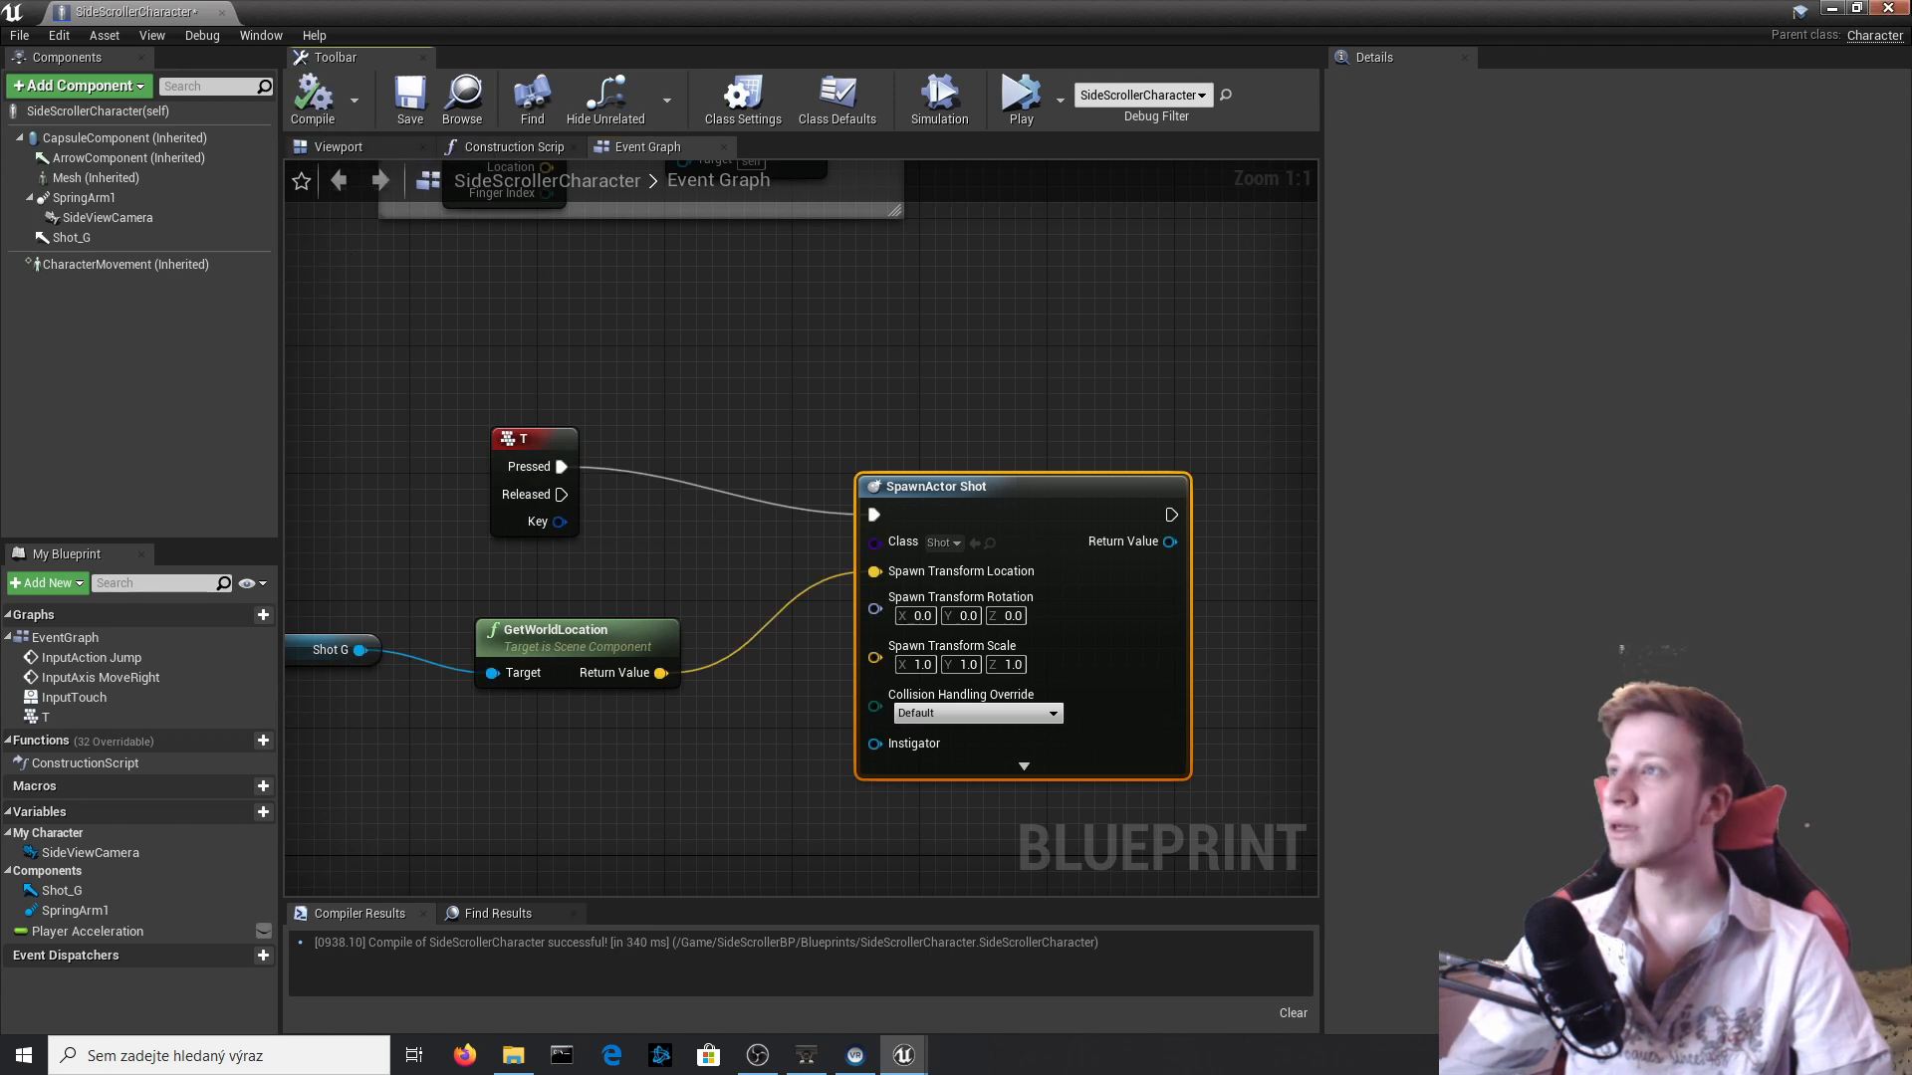
Playtest the level in the editor viewport, running, jumping and firing Shots while facing both directions, and stop the session.
left_click(1831, 9)
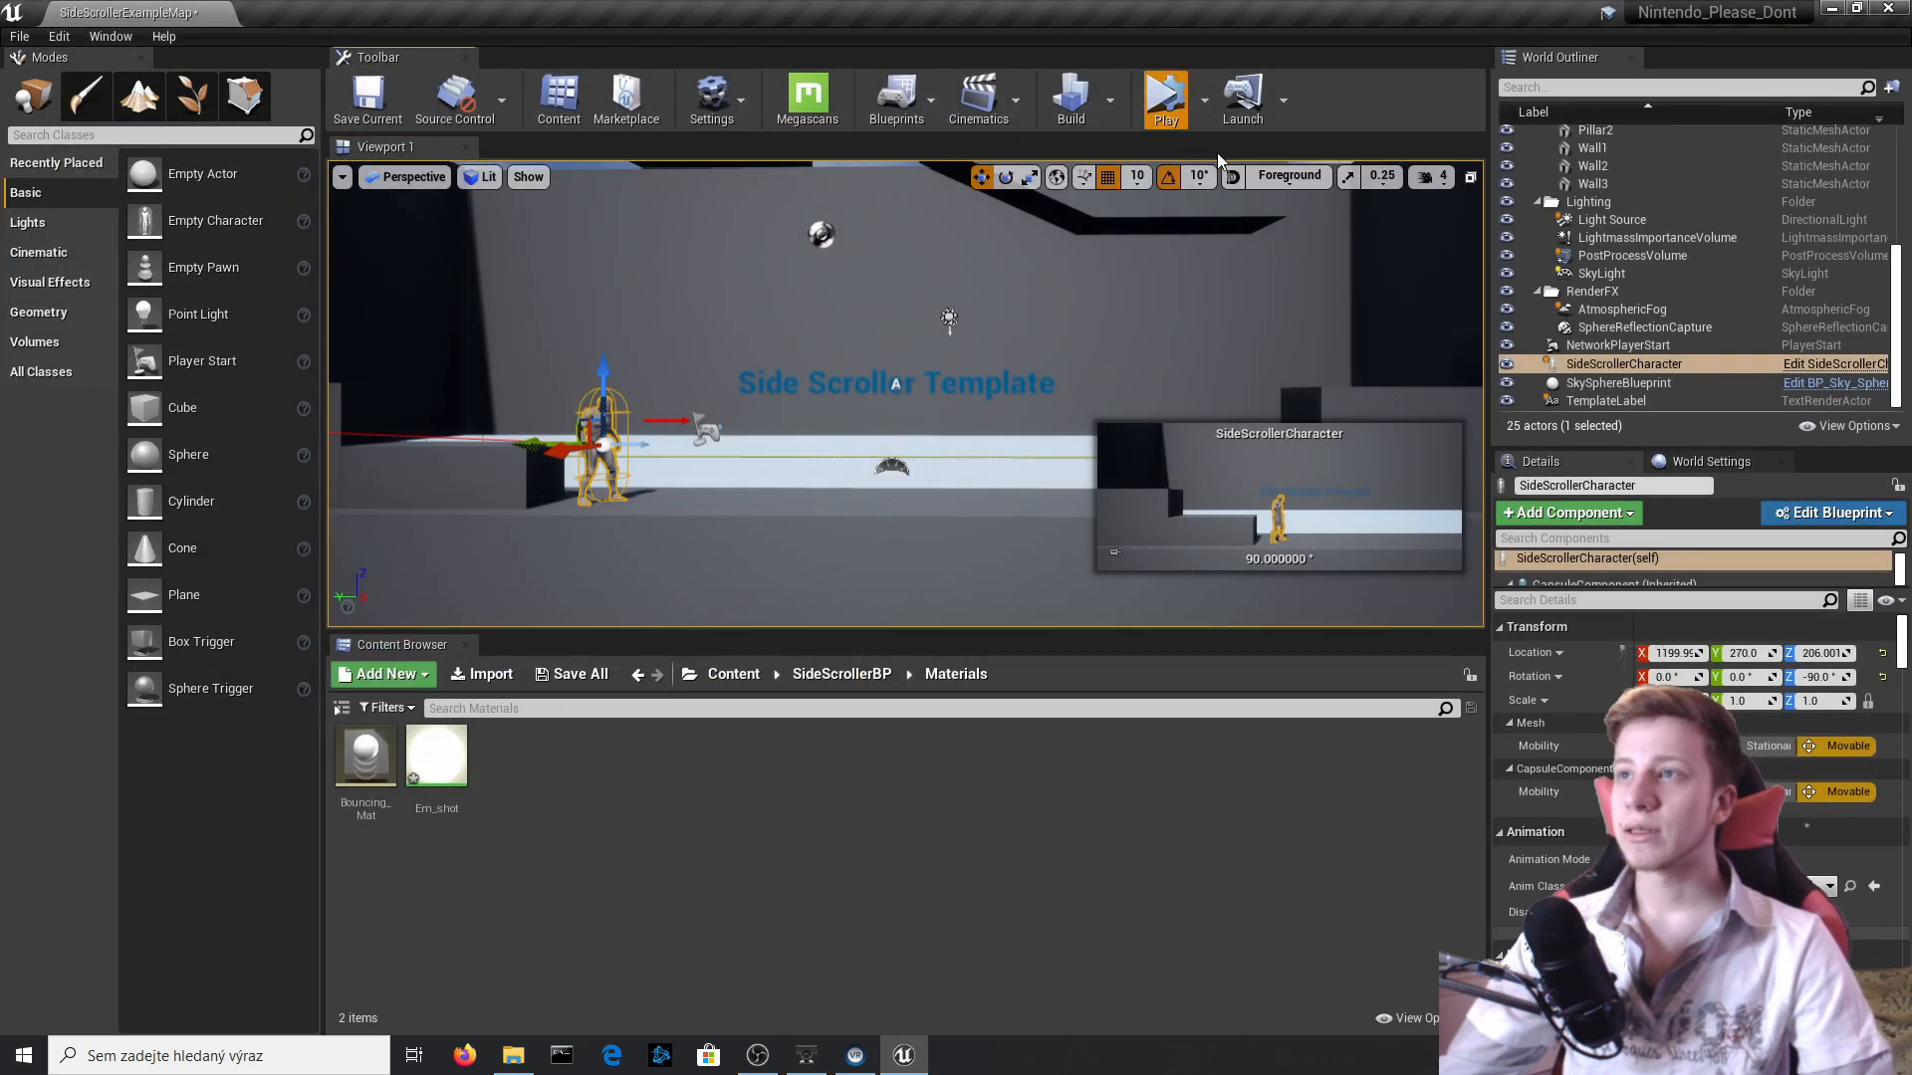
left_click(1205, 100)
left_click(1282, 156)
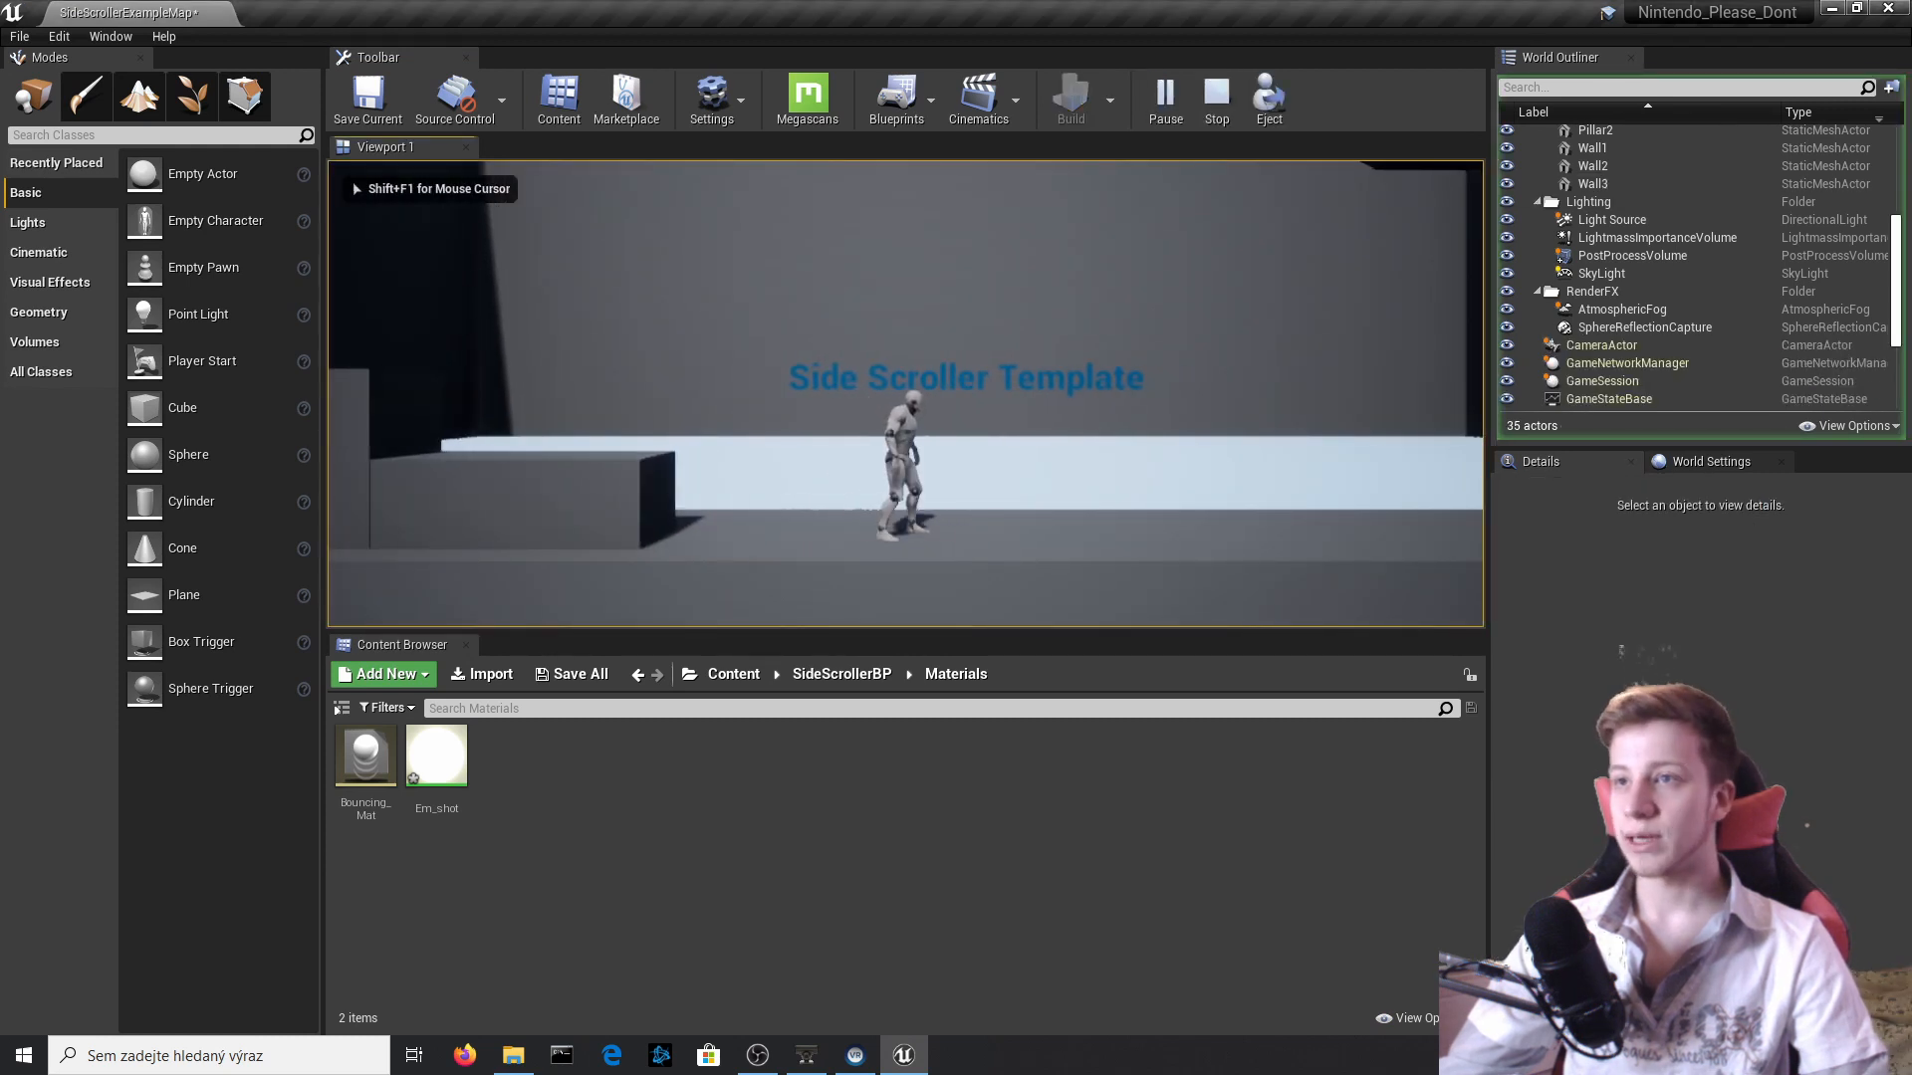
key("d")
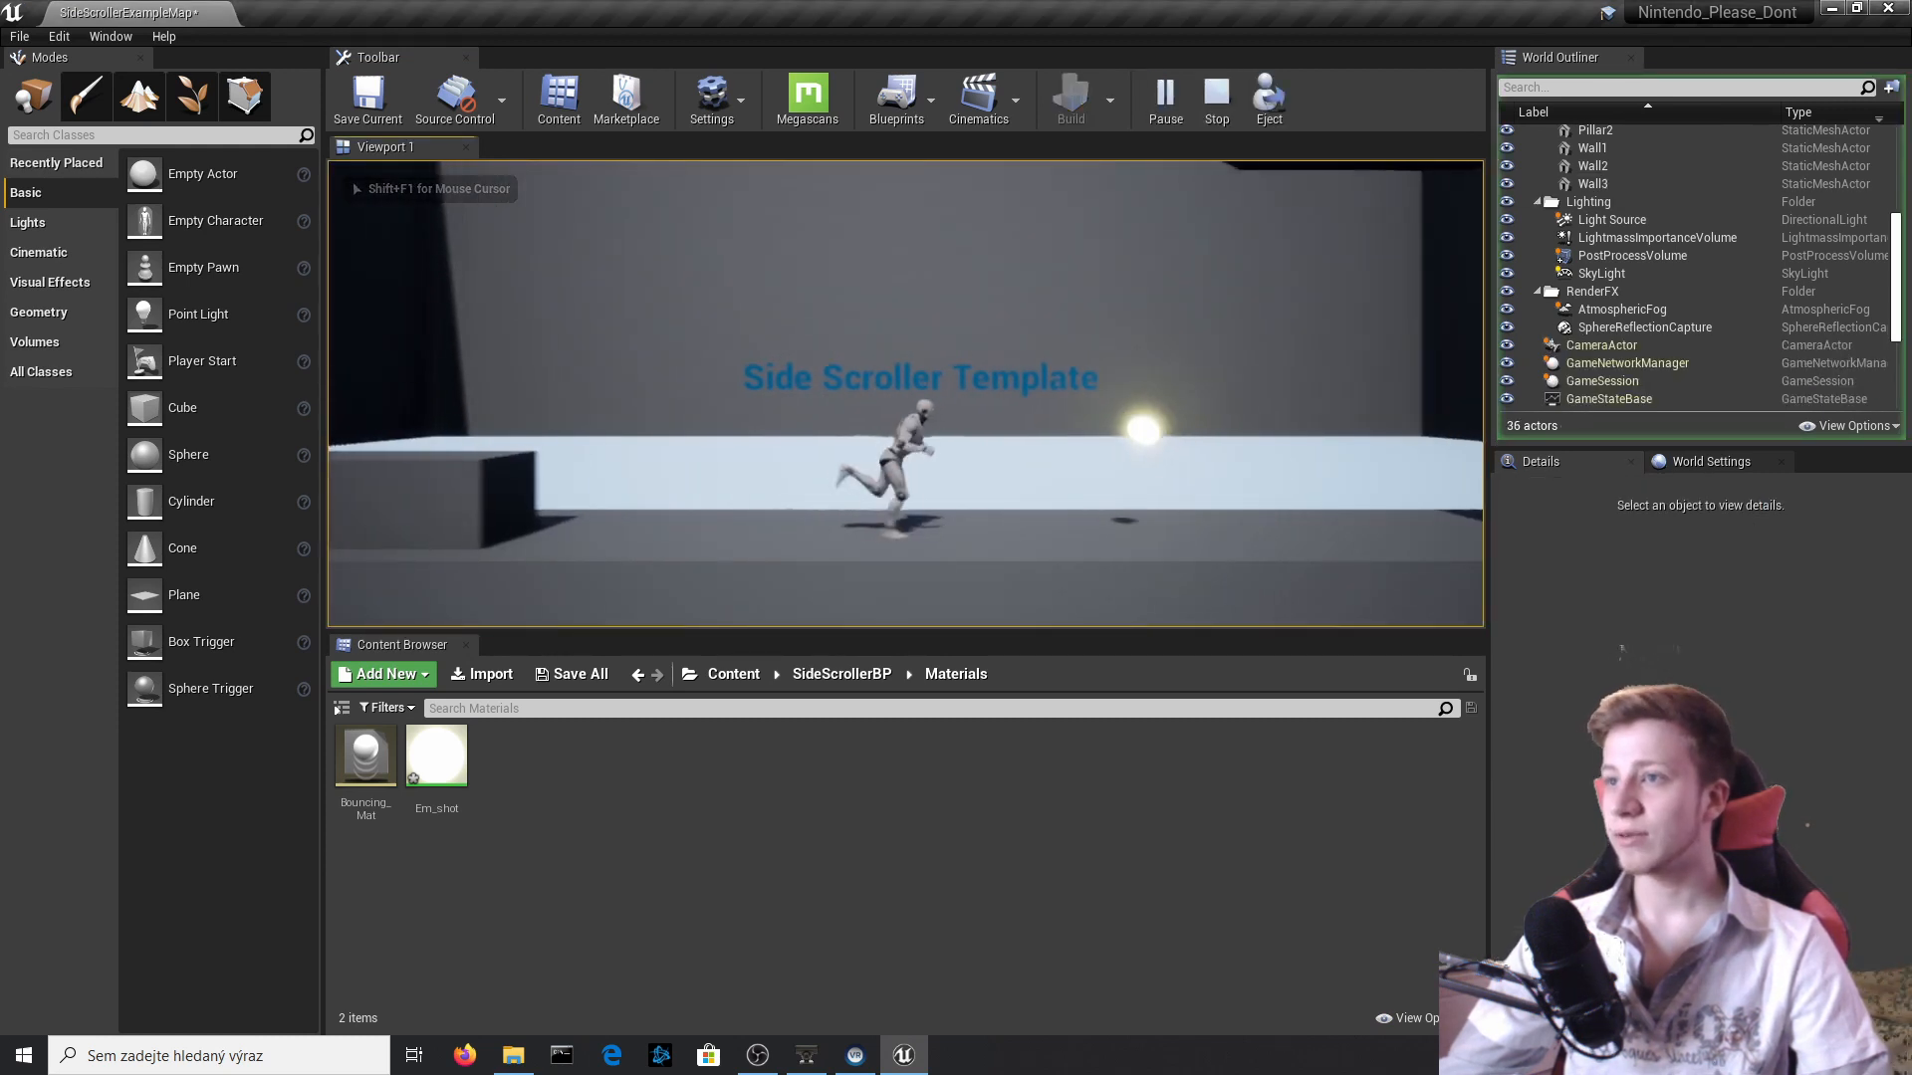
key("a")
key("d")
key("space")
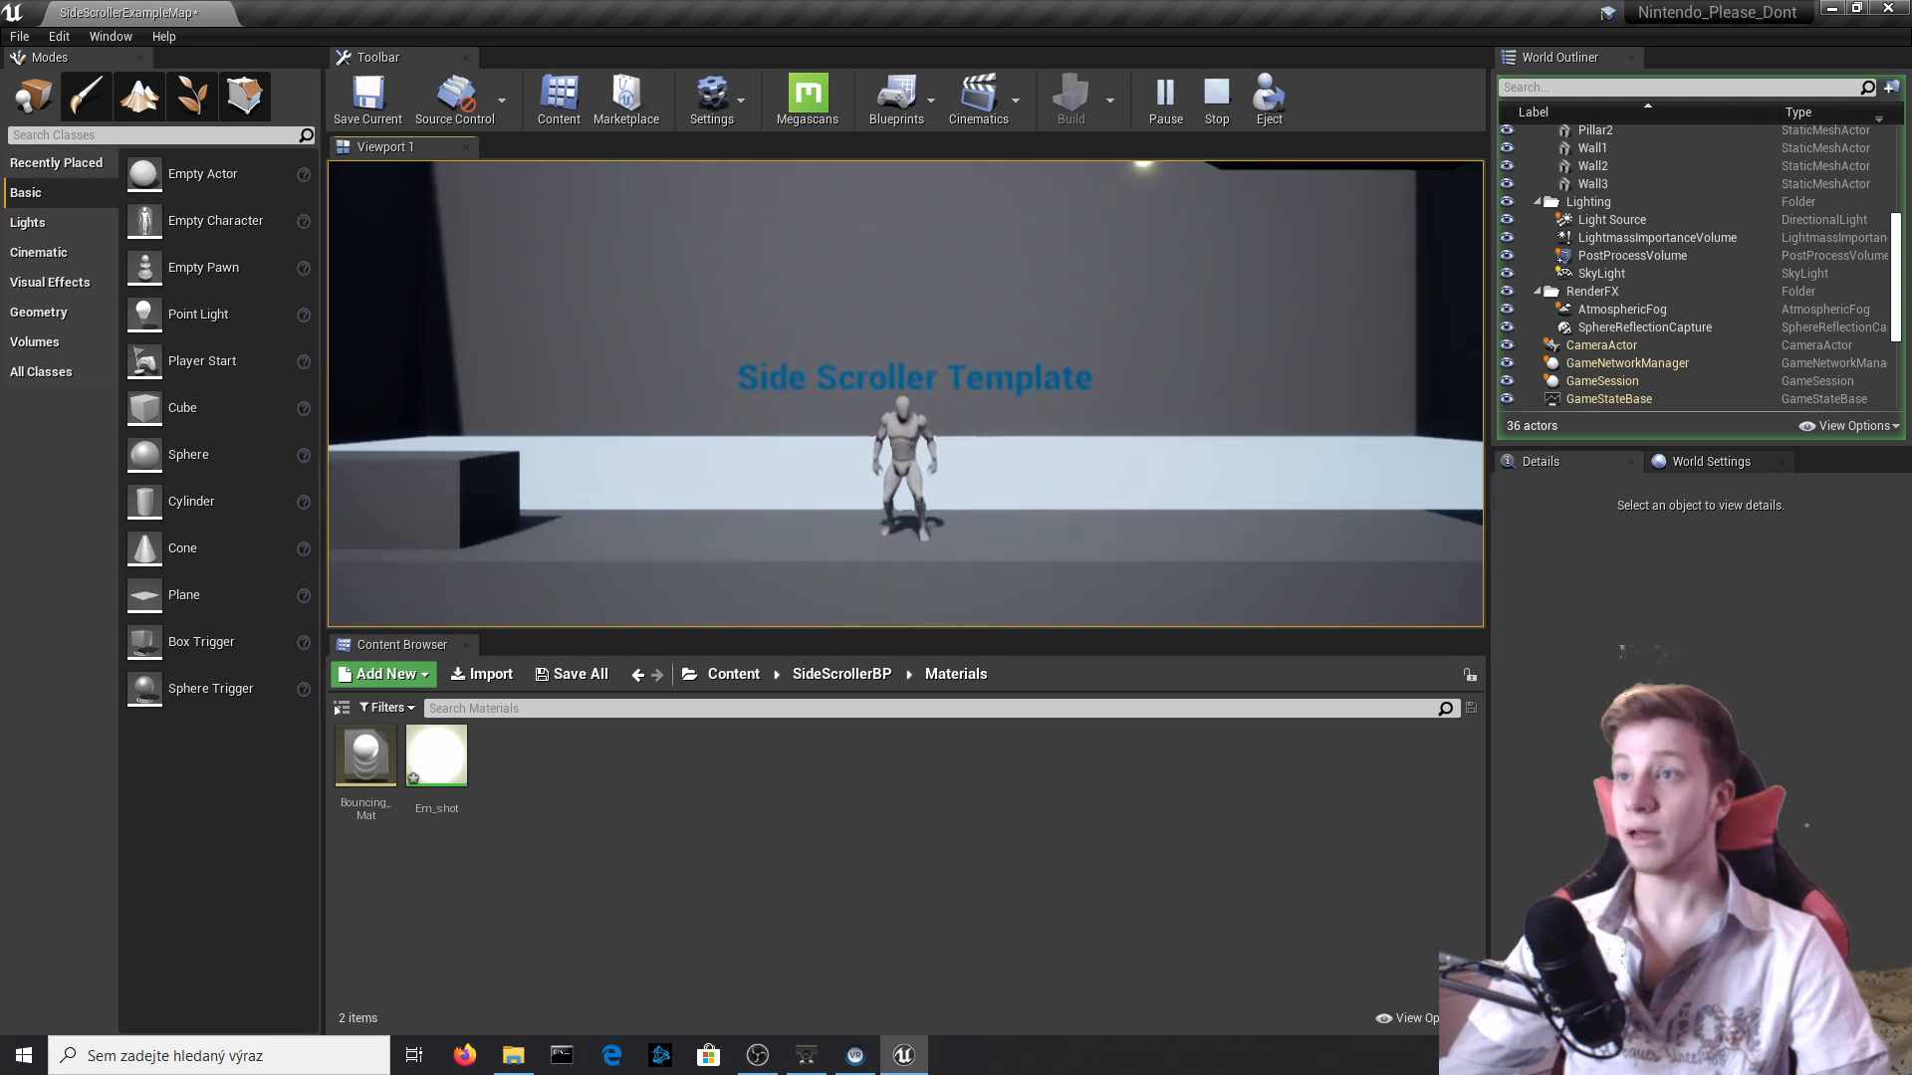
key("d")
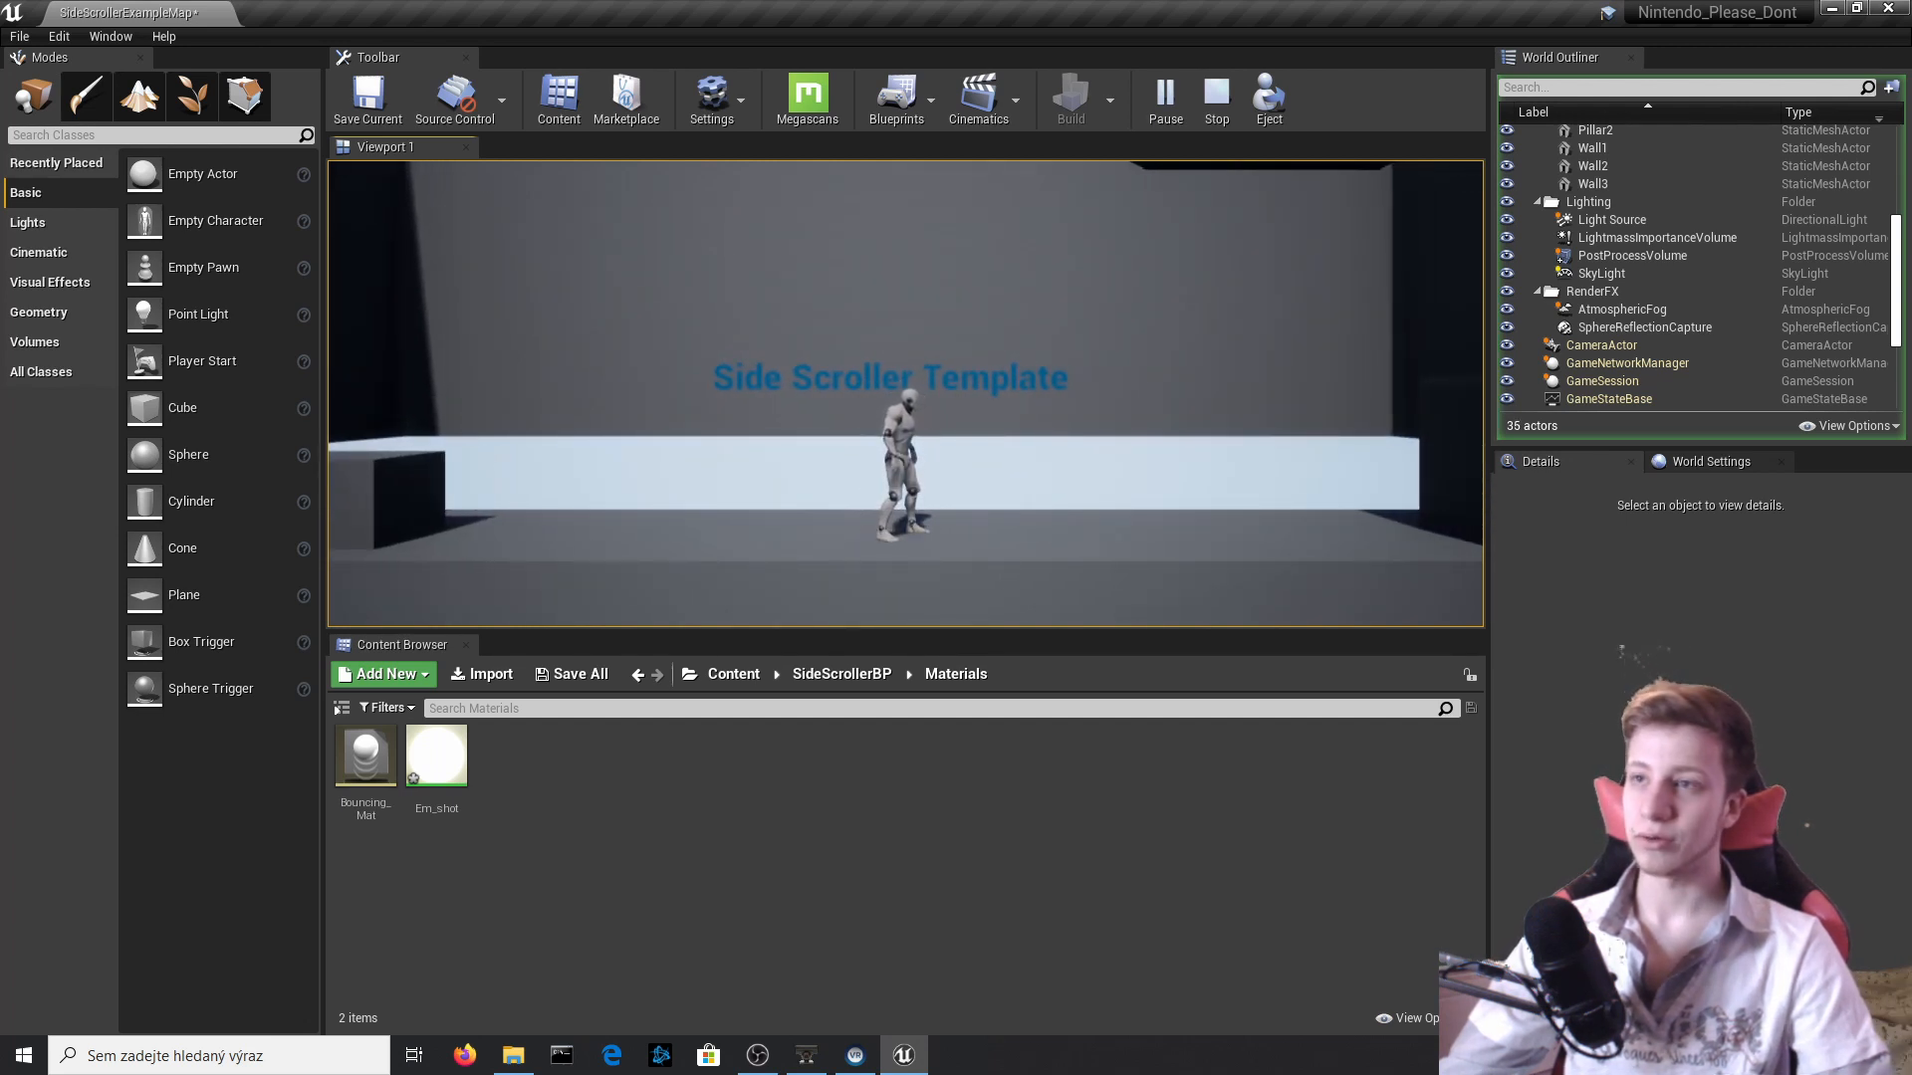
key("a")
key("f")
key("a")
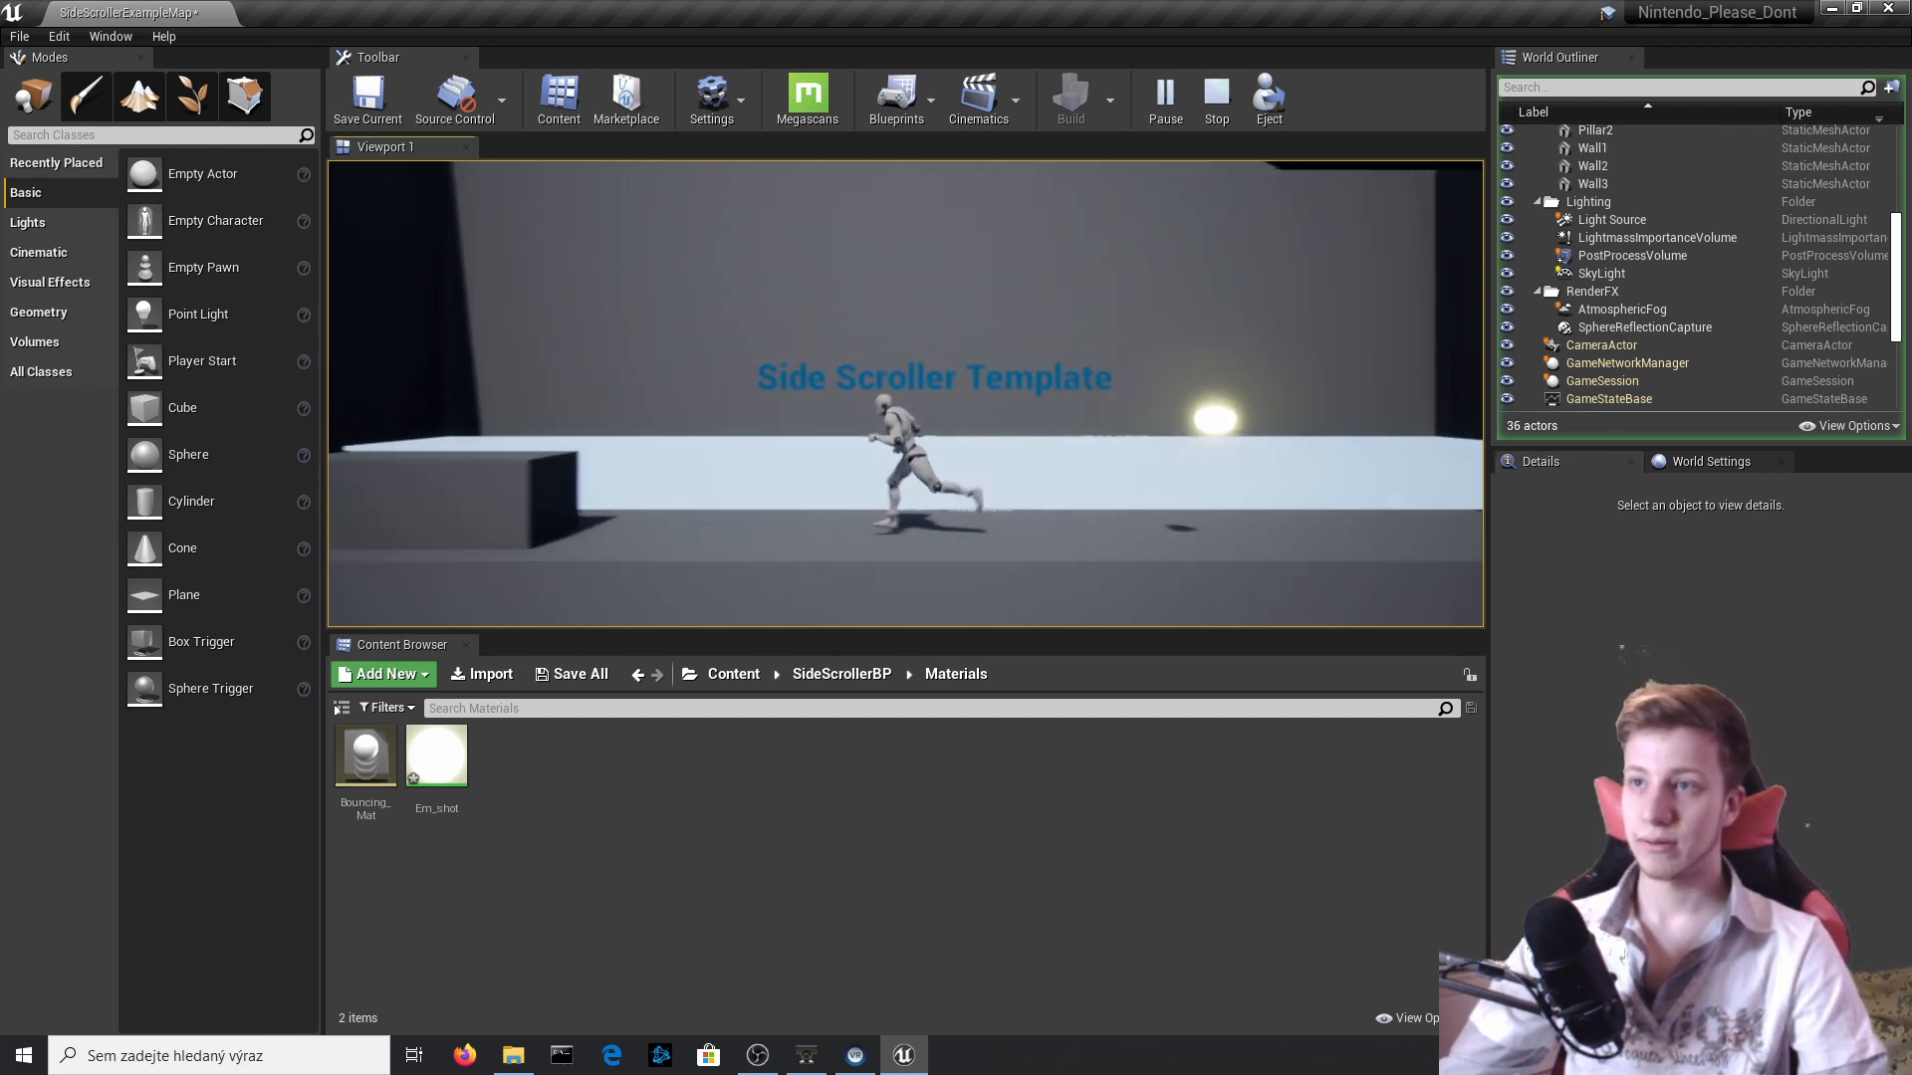
key("f")
key("a")
key("f")
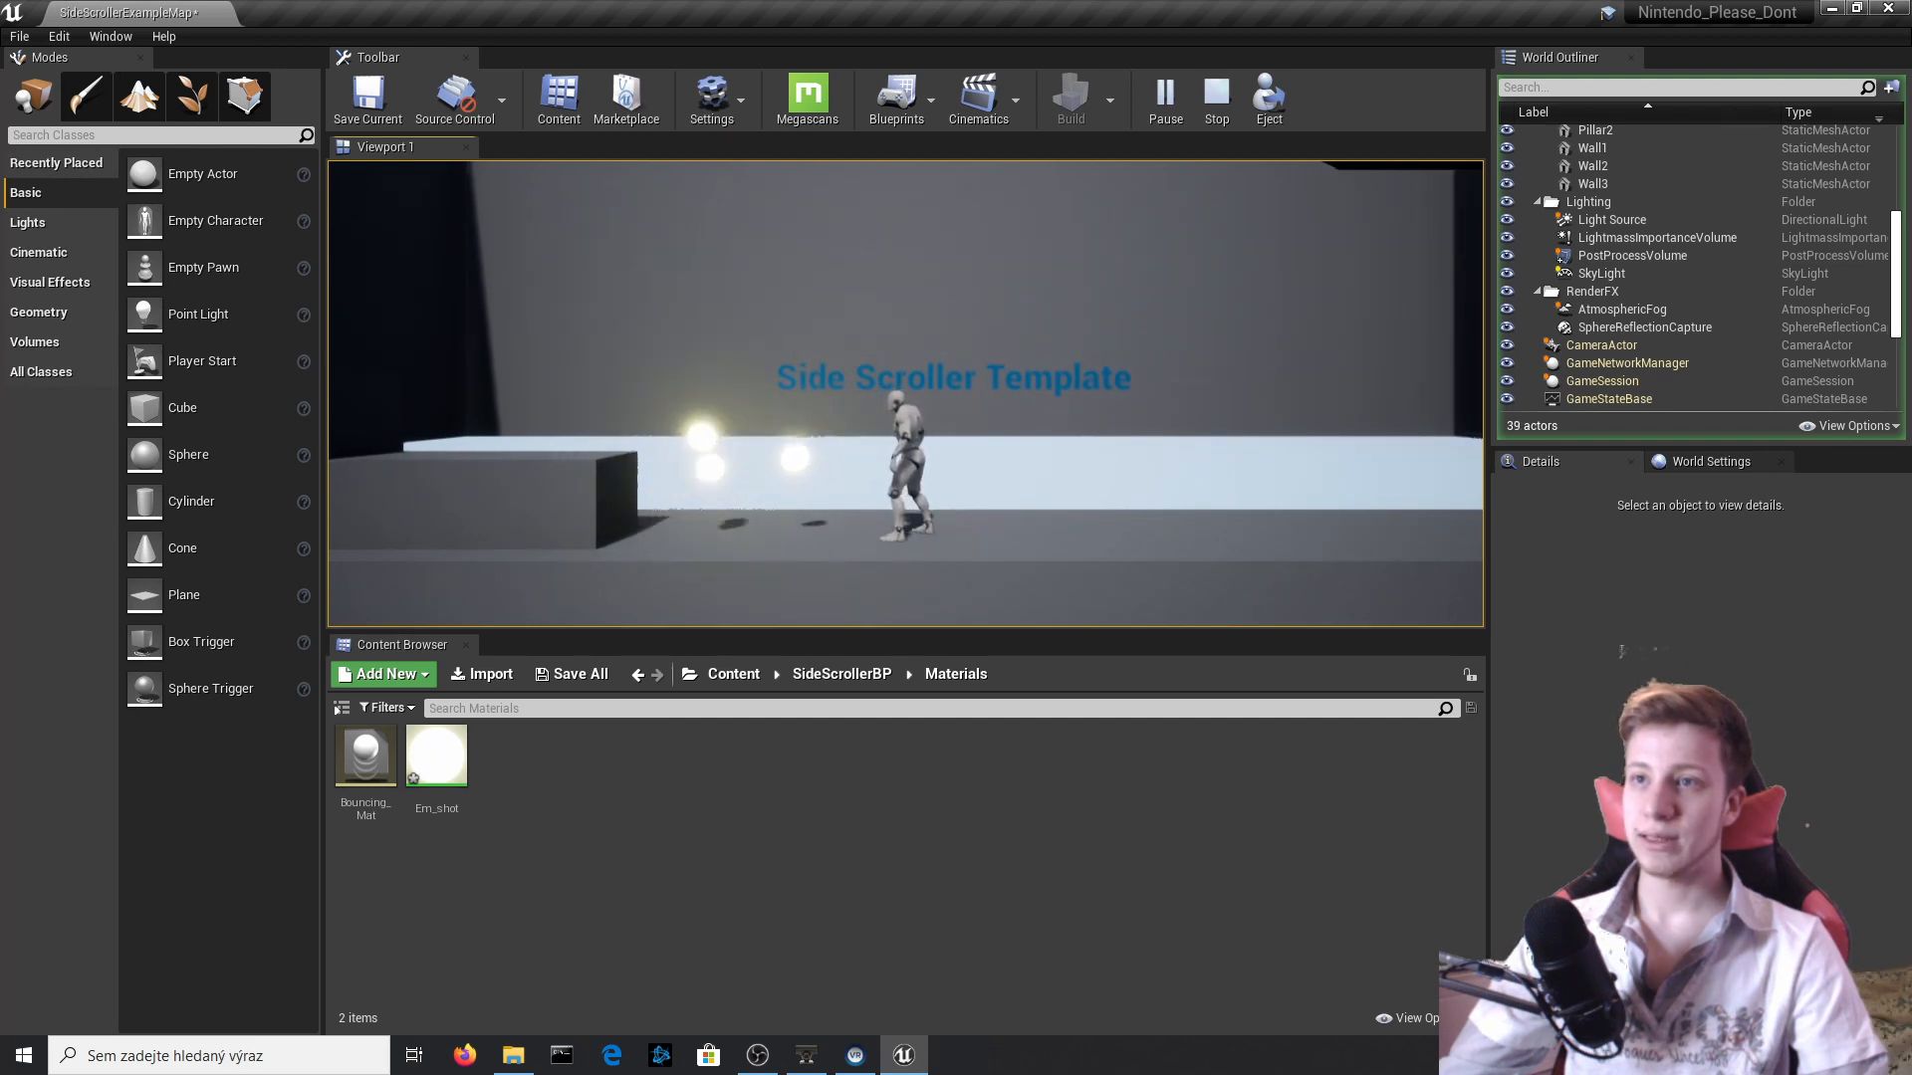
key("d")
key("f")
key("f")
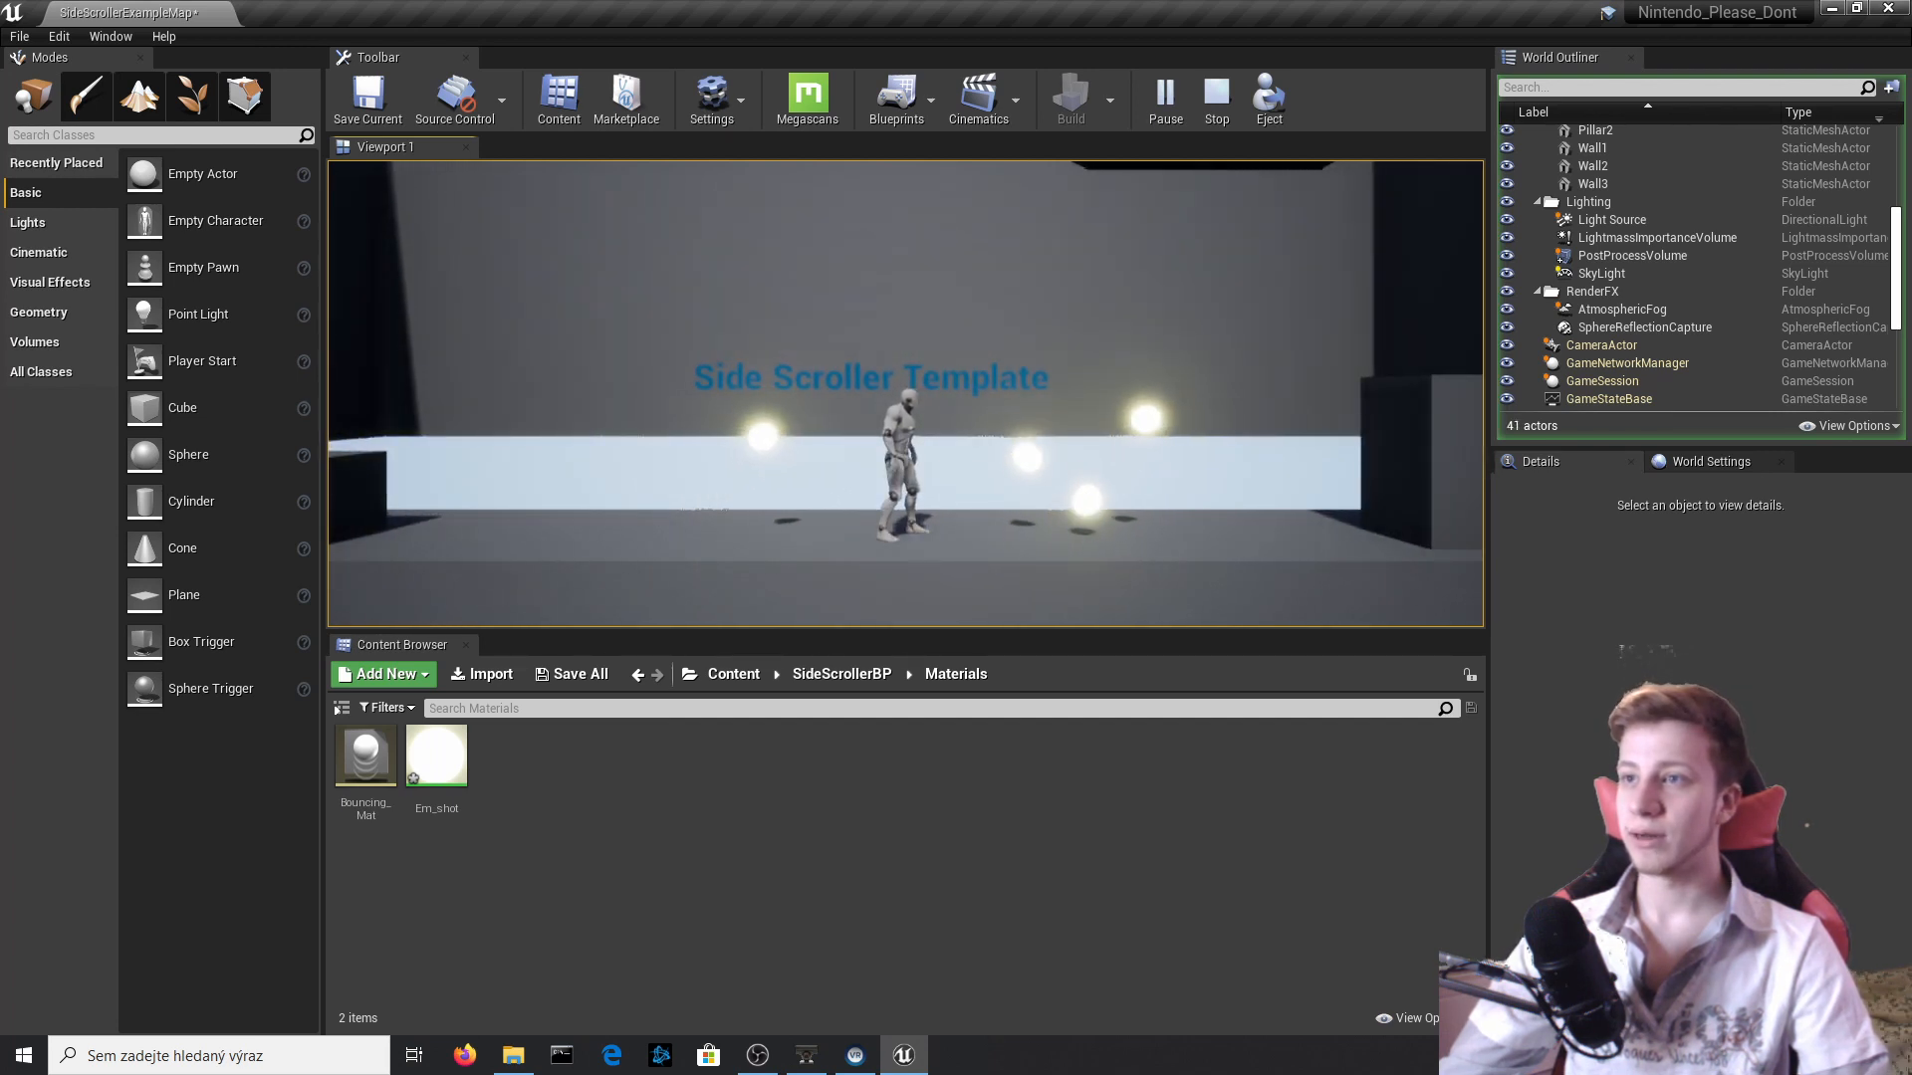
key("a")
key("space")
key("d")
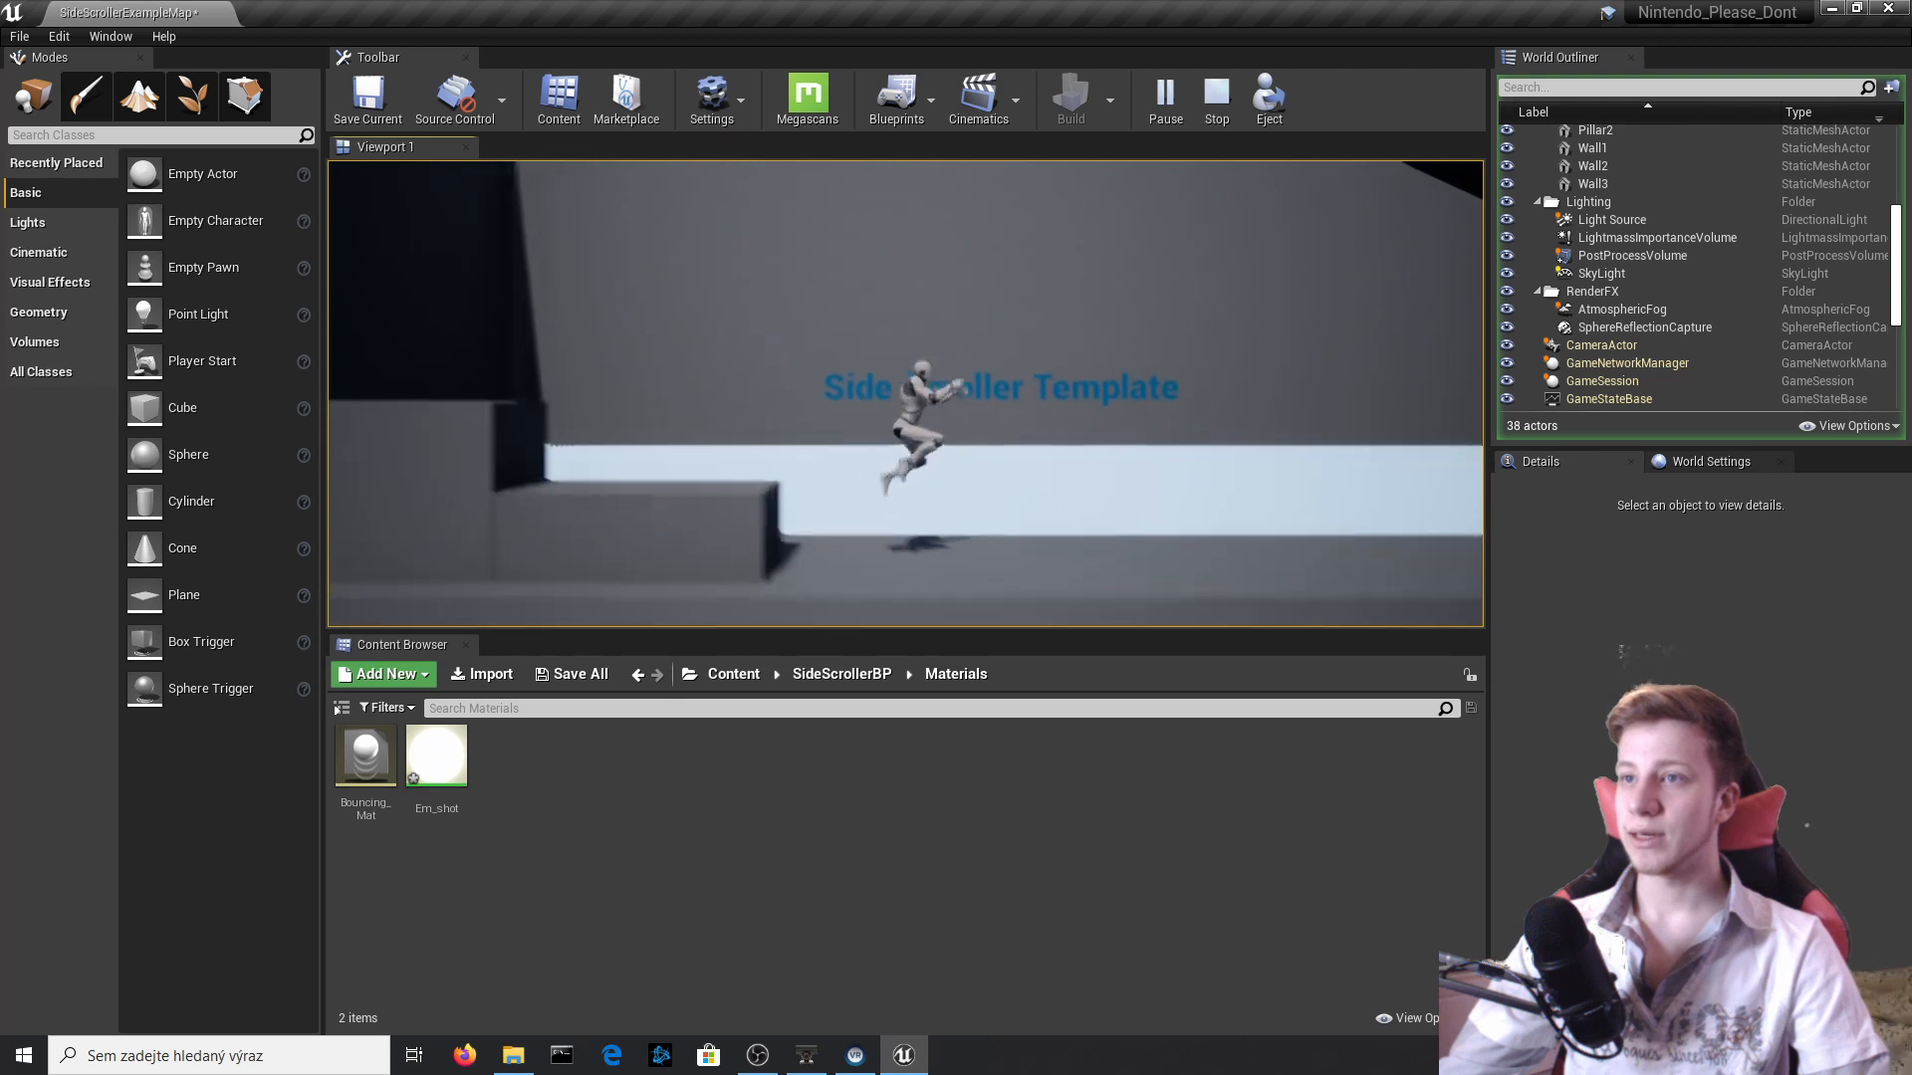
key("f")
key("f")
key("f")
key("f")
key("f")
key("d")
key("a")
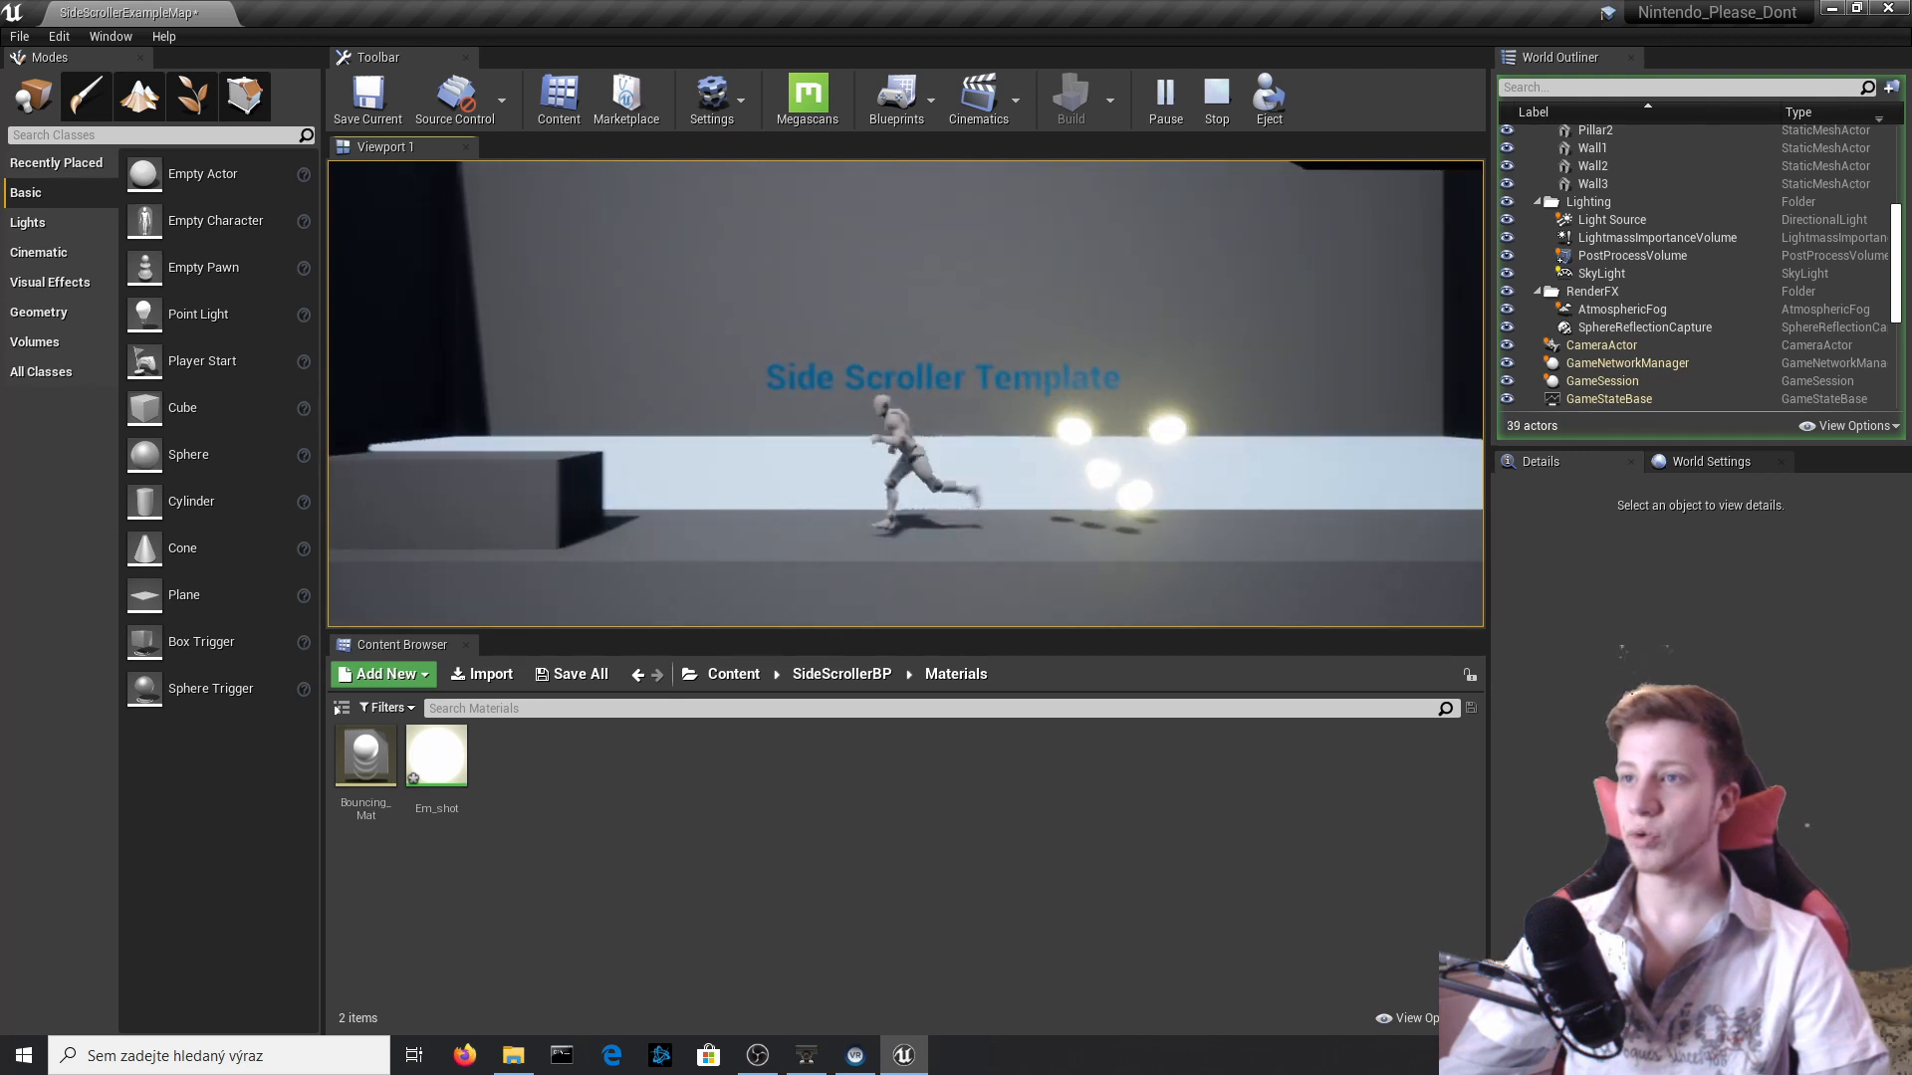
key("d")
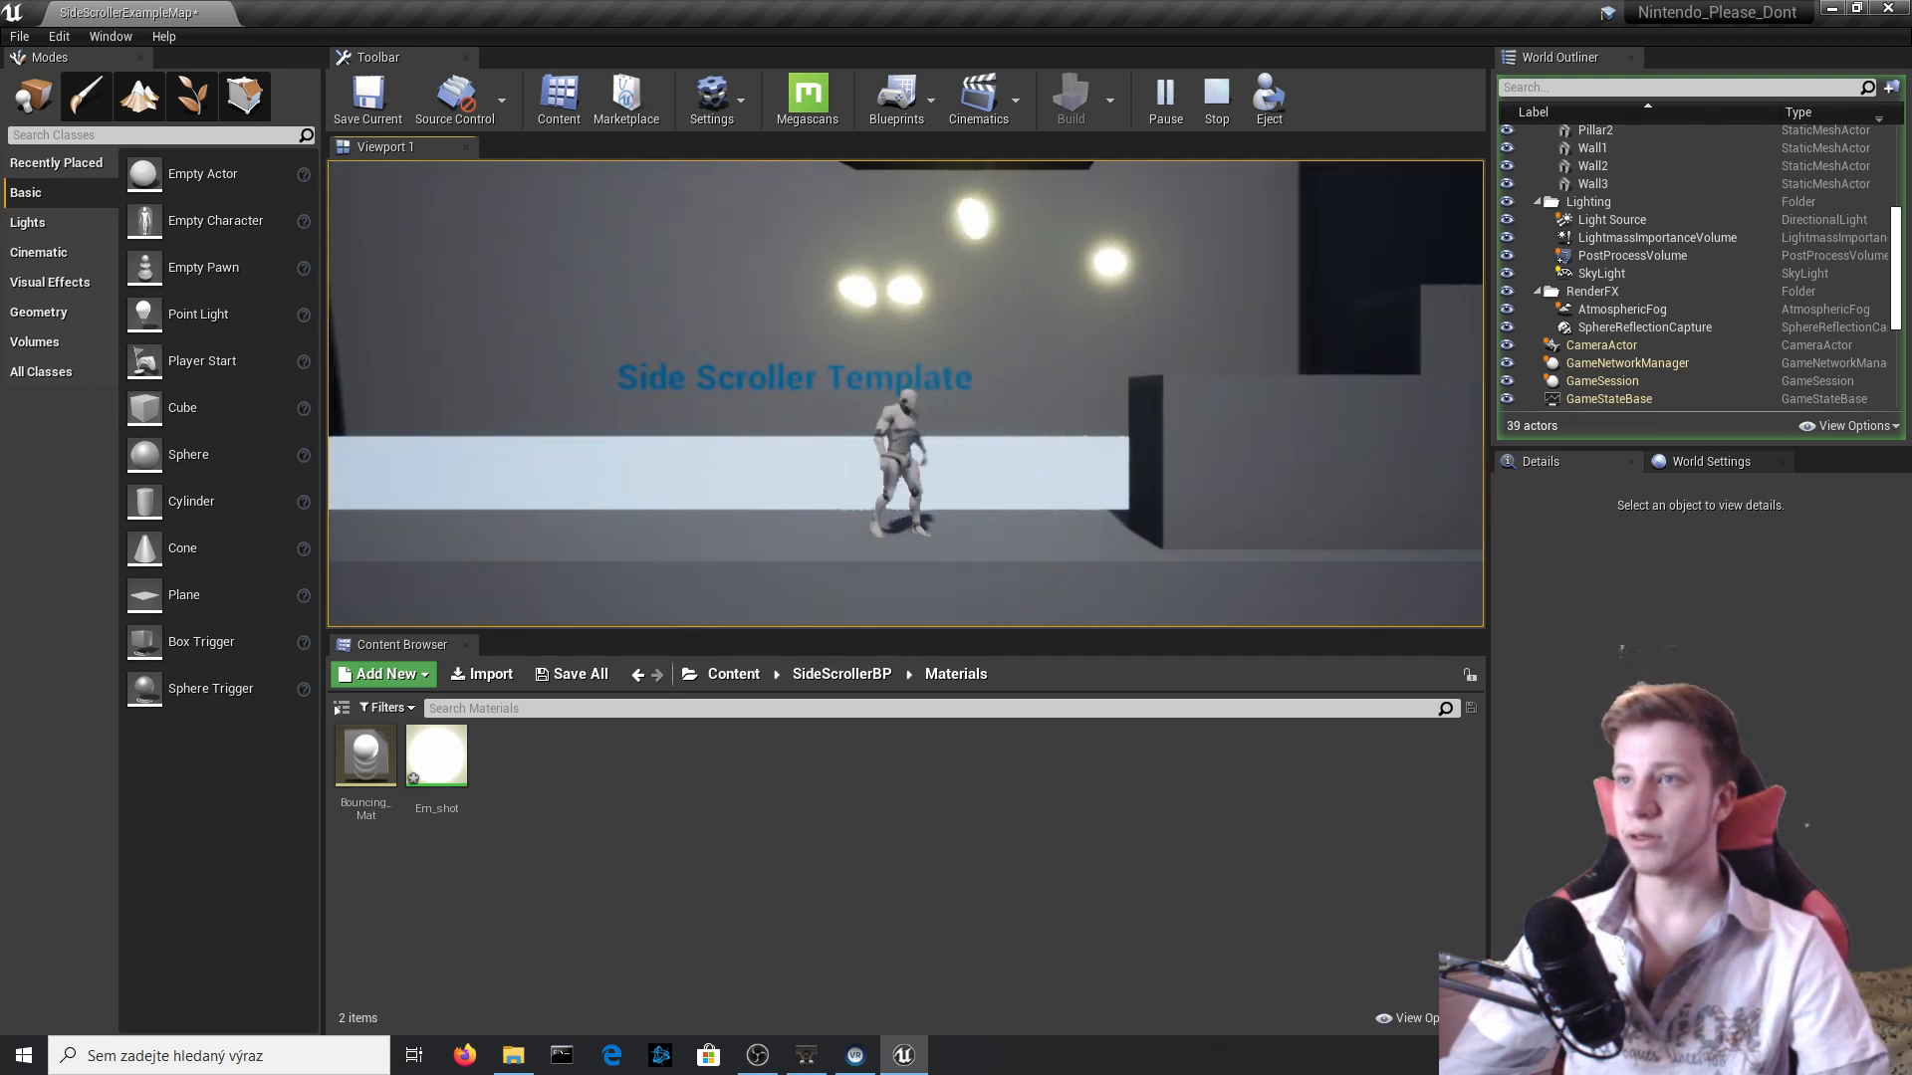
key("a")
key("Escape")
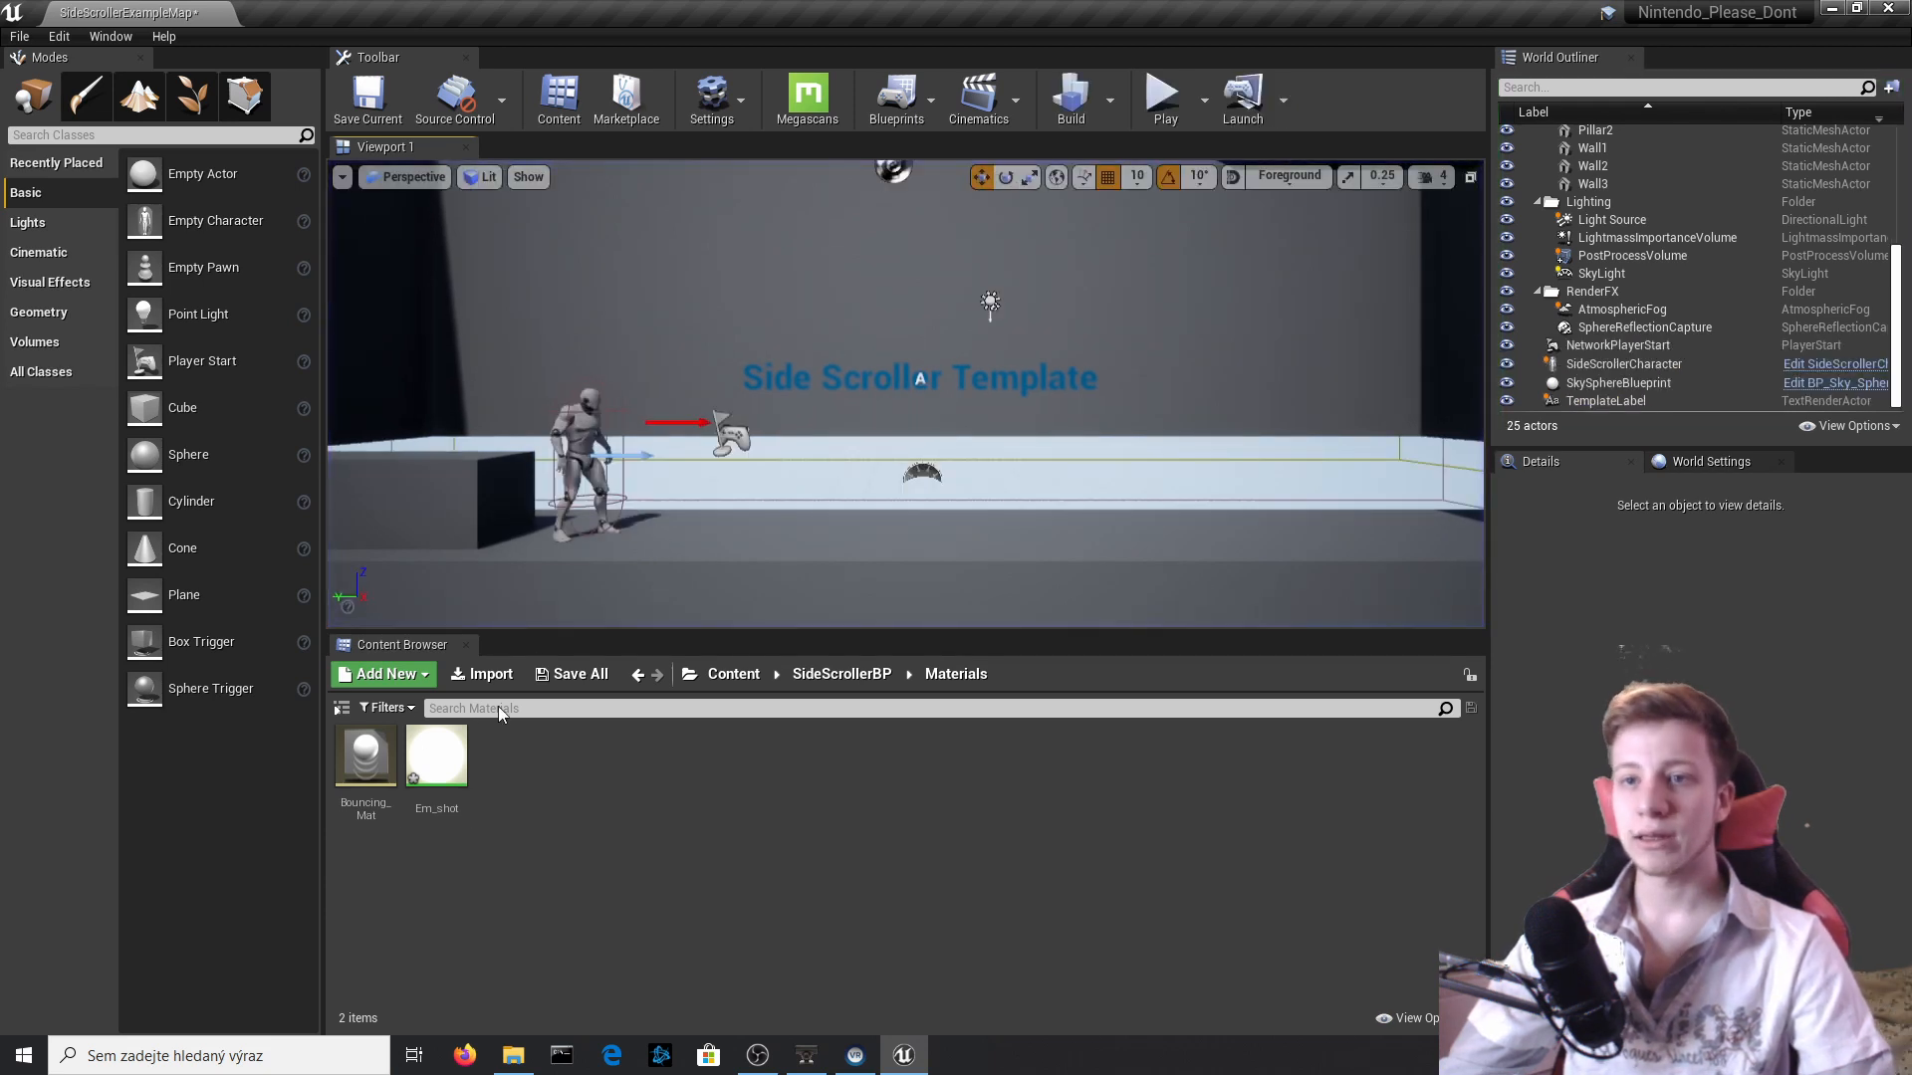
Open the Shot Blueprint from the SideScrollerBP Blueprints folder and switch to its Viewport.
left_click(841, 676)
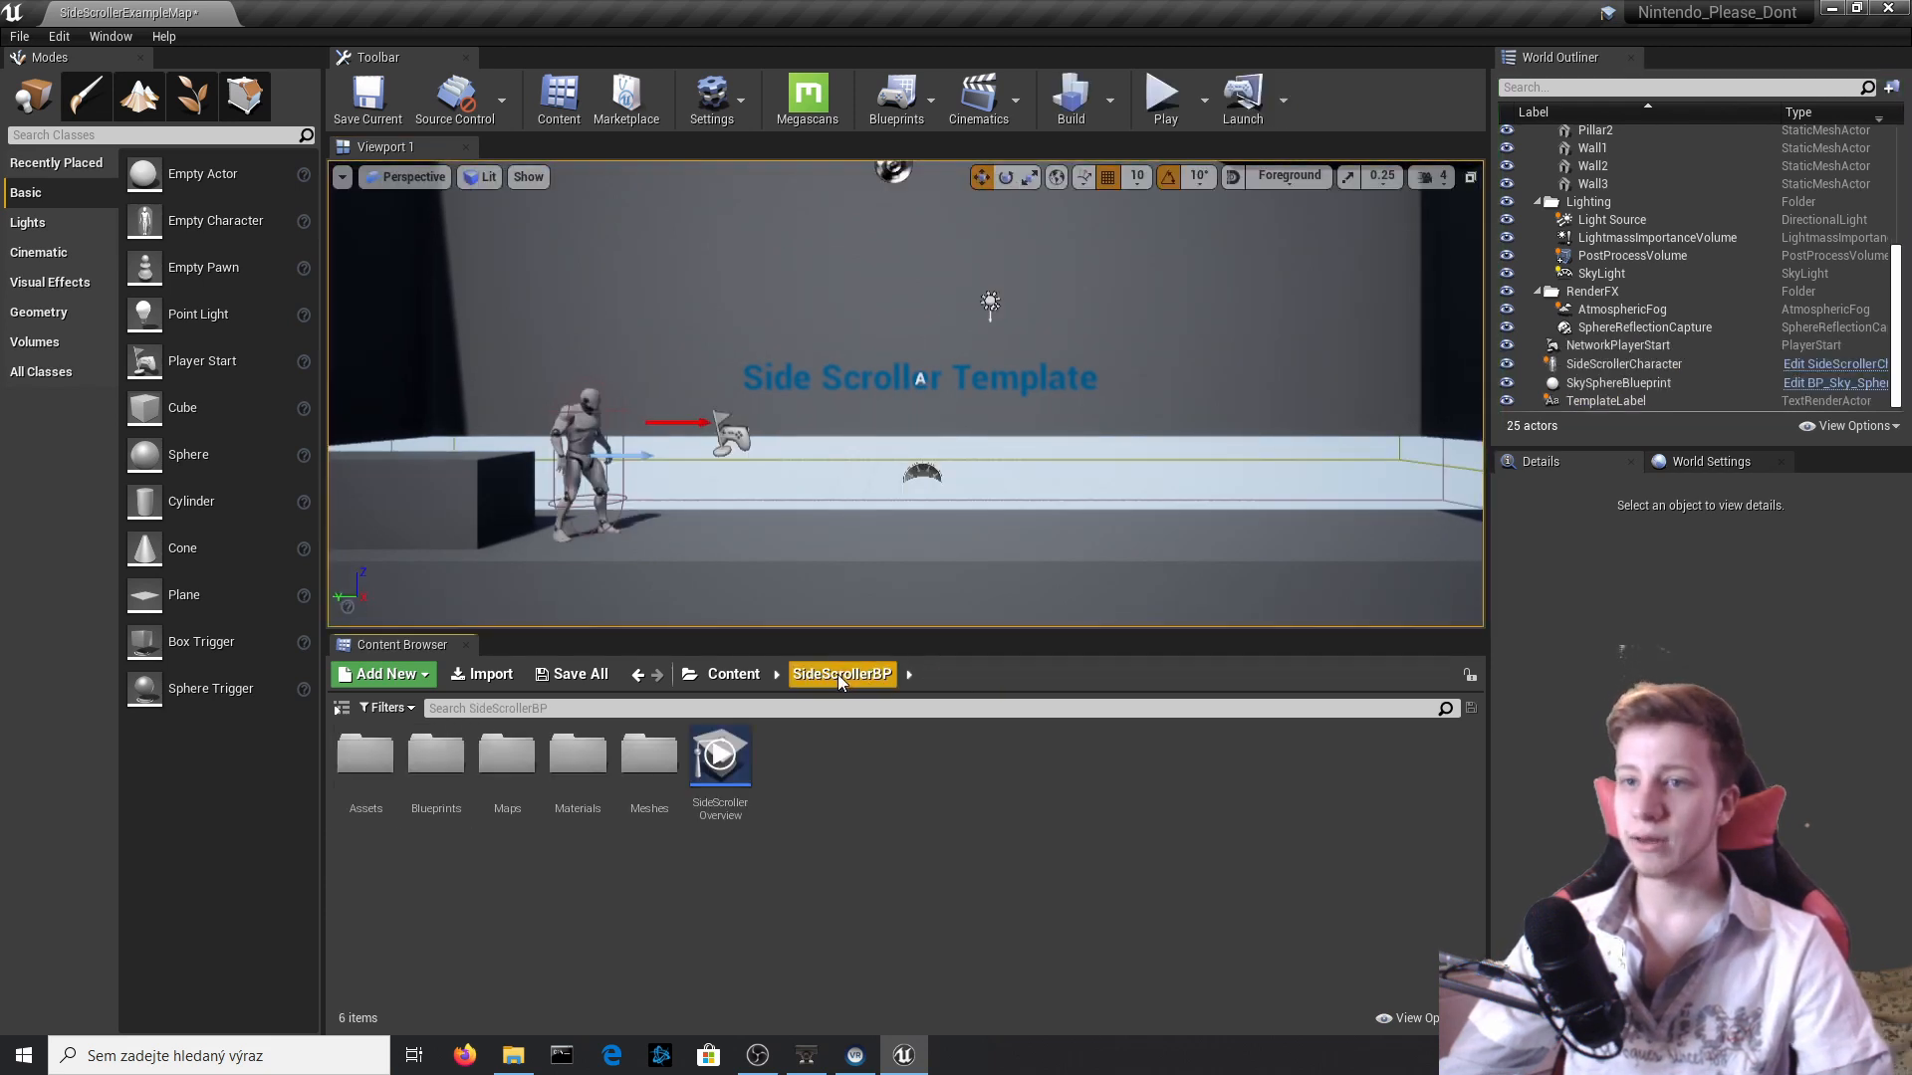
left_click(733, 676)
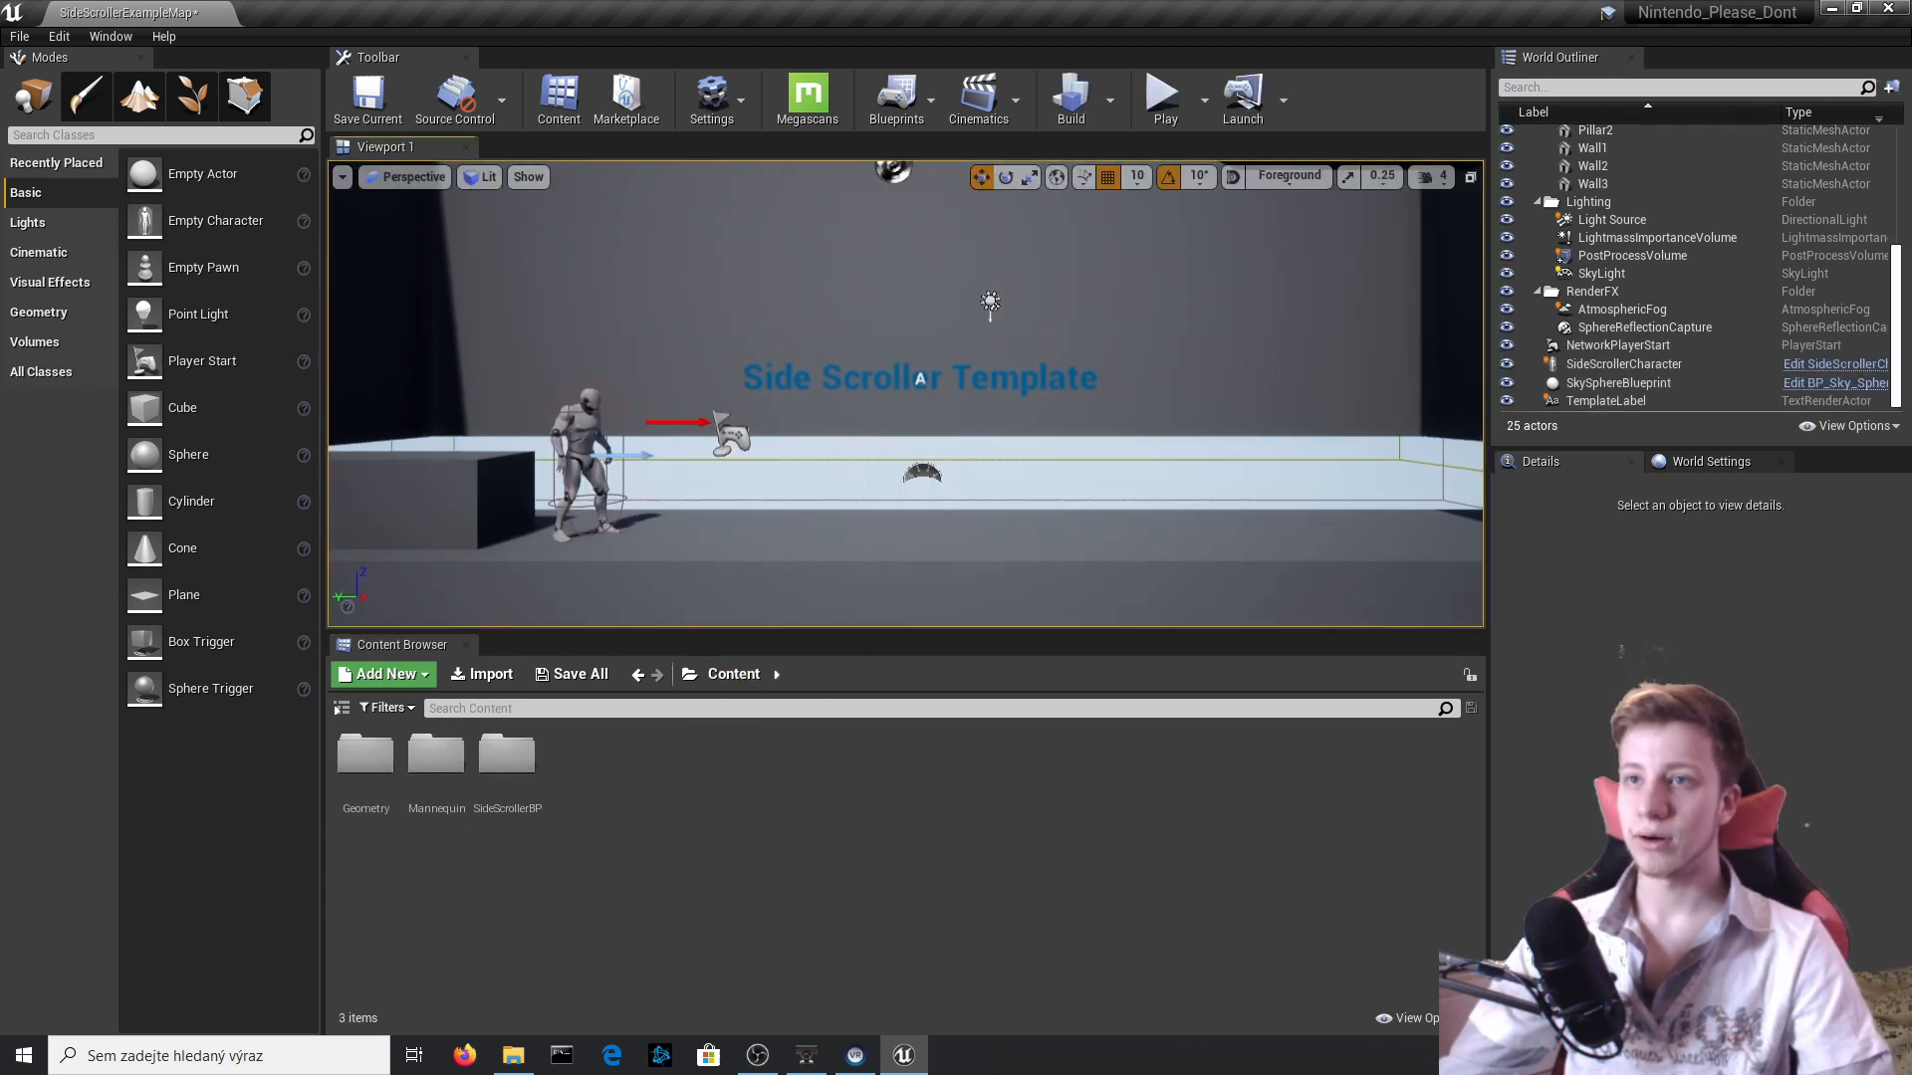
left_click(1623, 364)
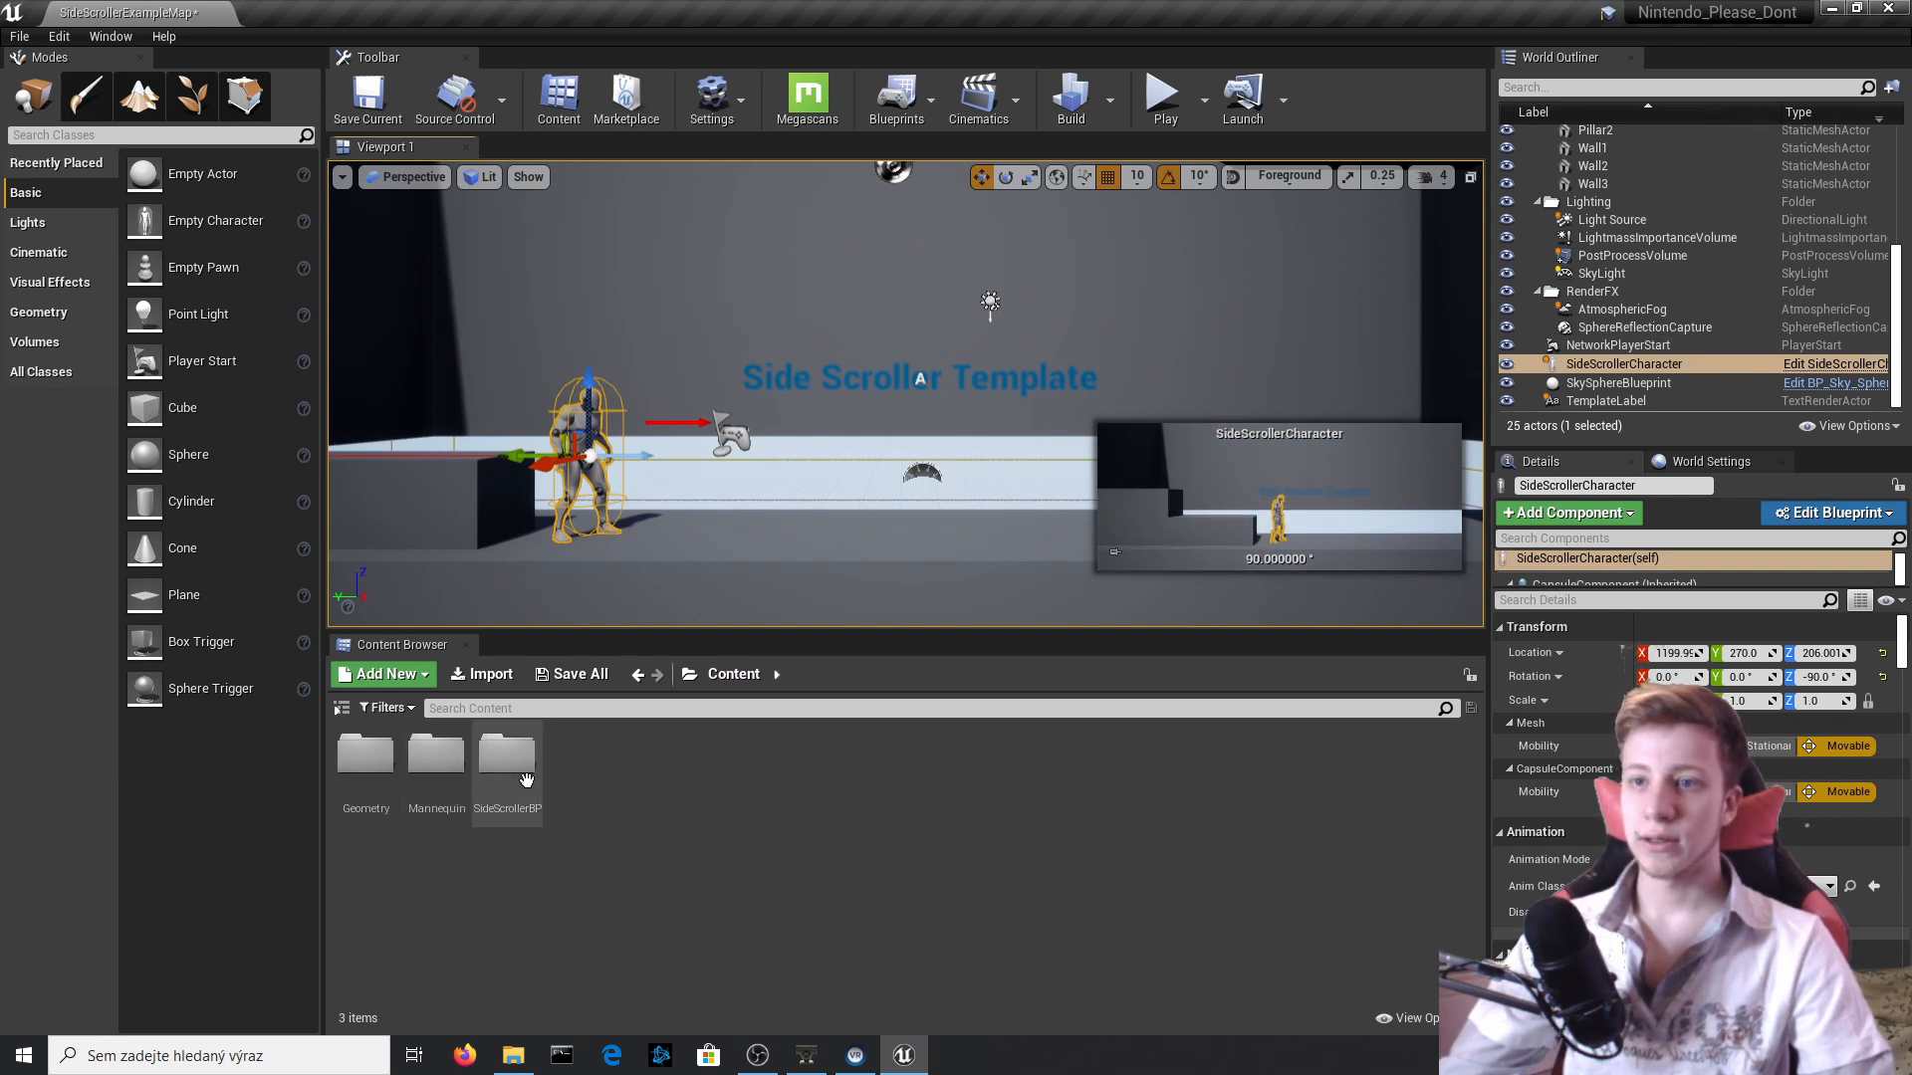
double_click(526, 779)
double_click(436, 762)
double_click(390, 782)
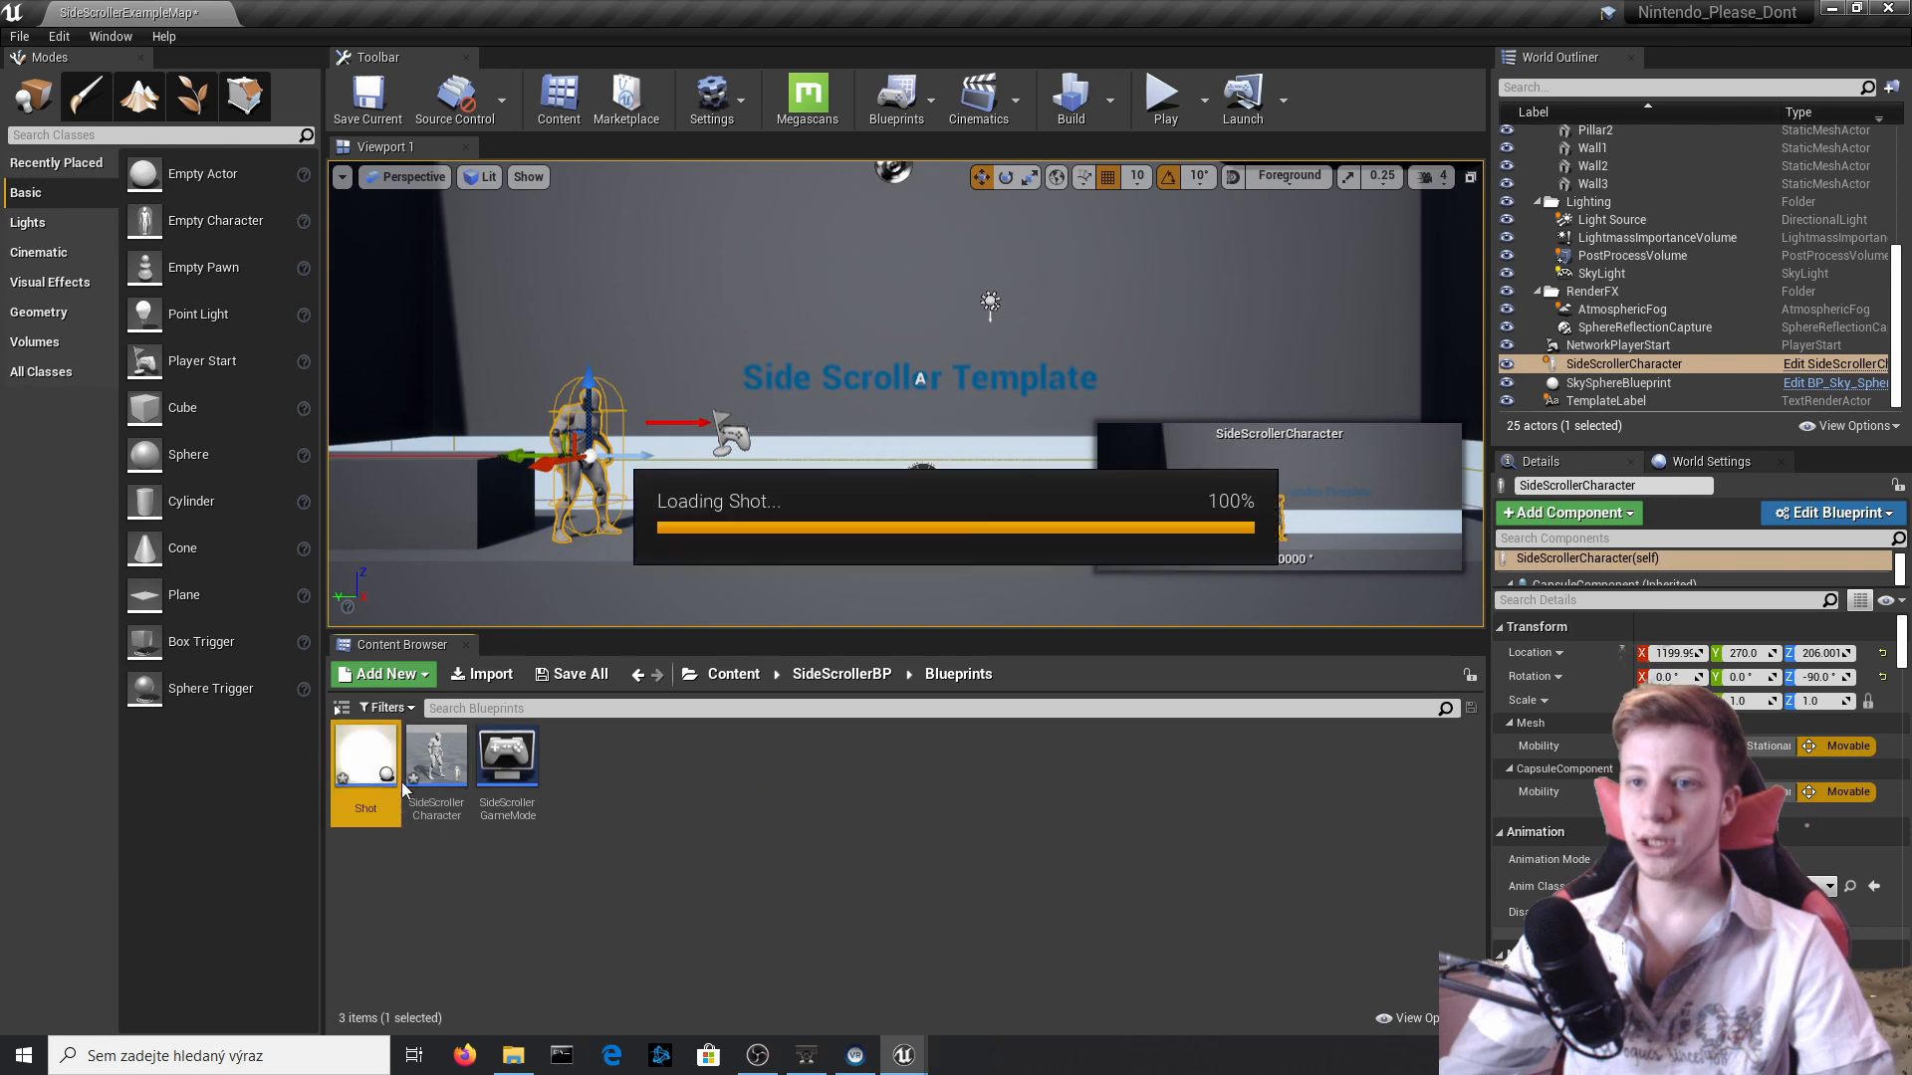
left_click(354, 100)
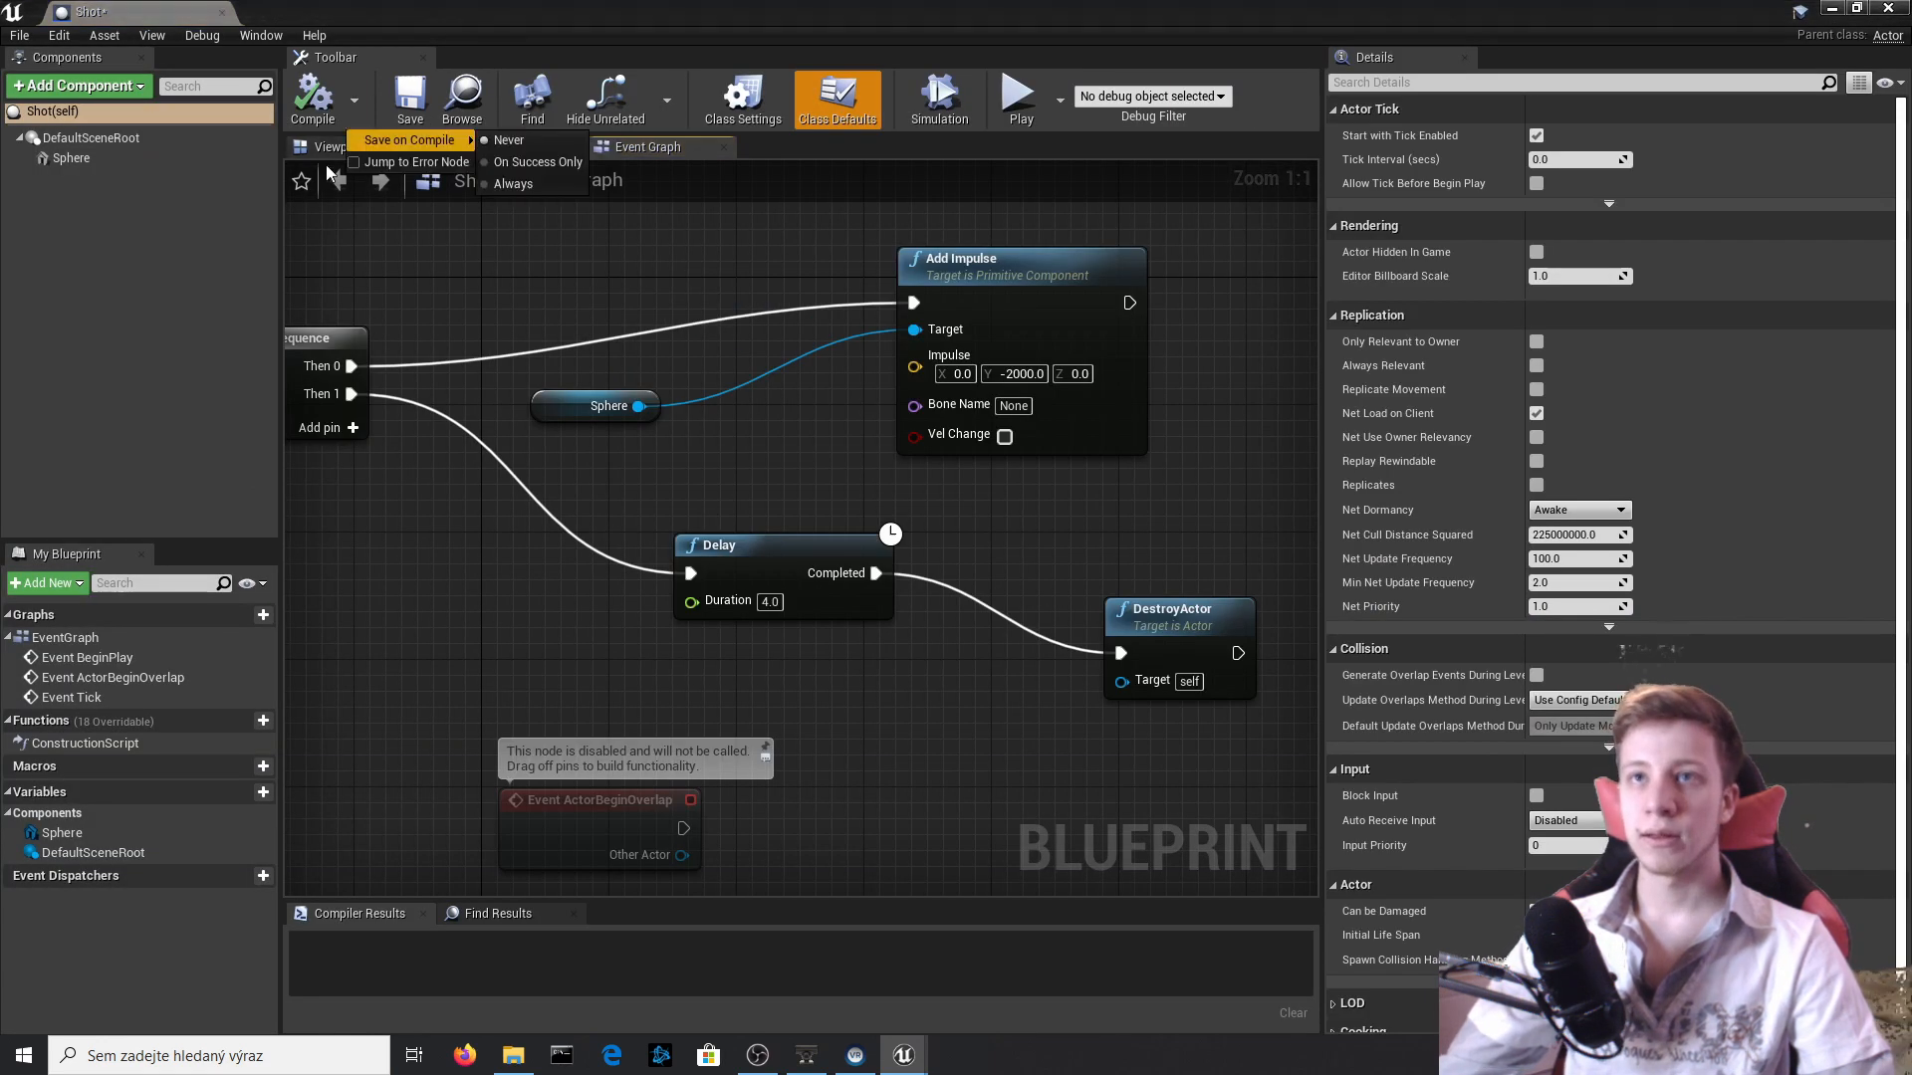
left_click(323, 149)
Set Can Character Step Up On to No in the Shot sphere's collision settings and expand its Collision Presets.
left_click(797, 525)
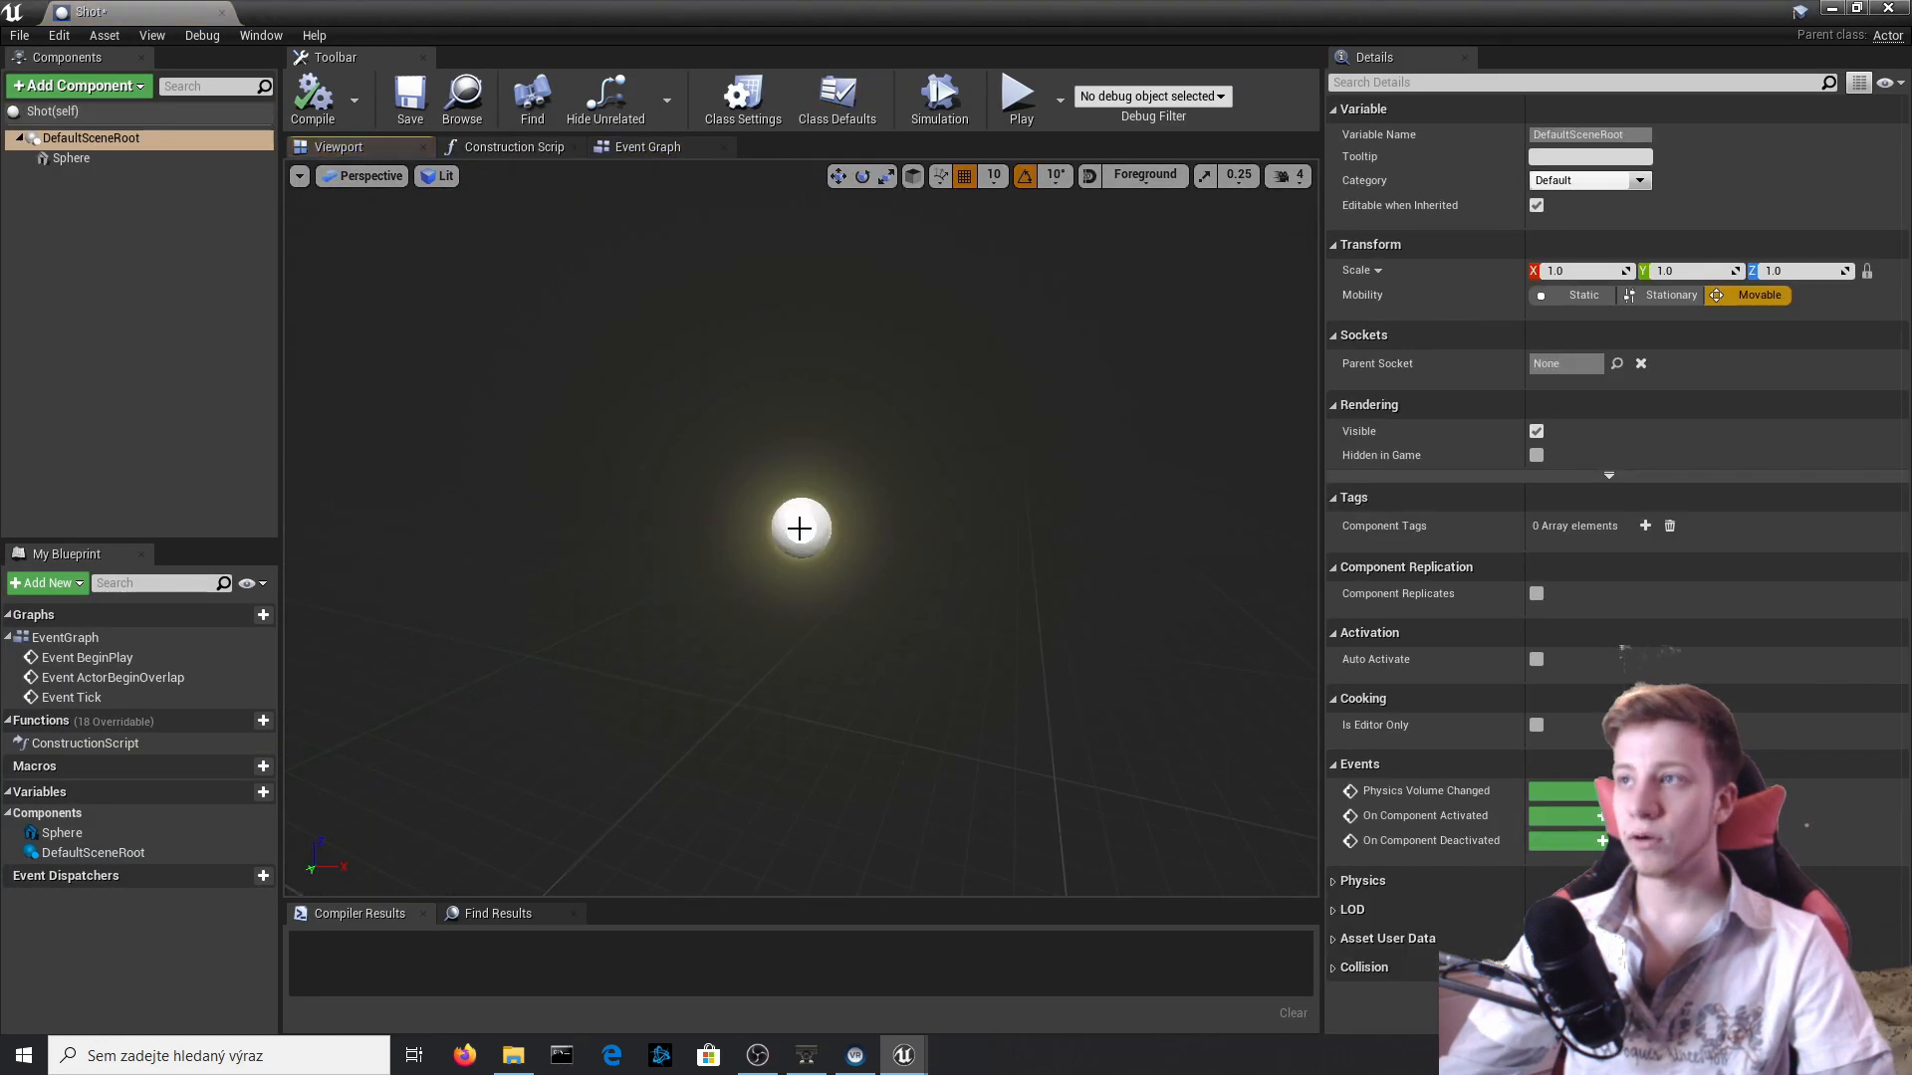
scroll(1605, 458, "down", 6)
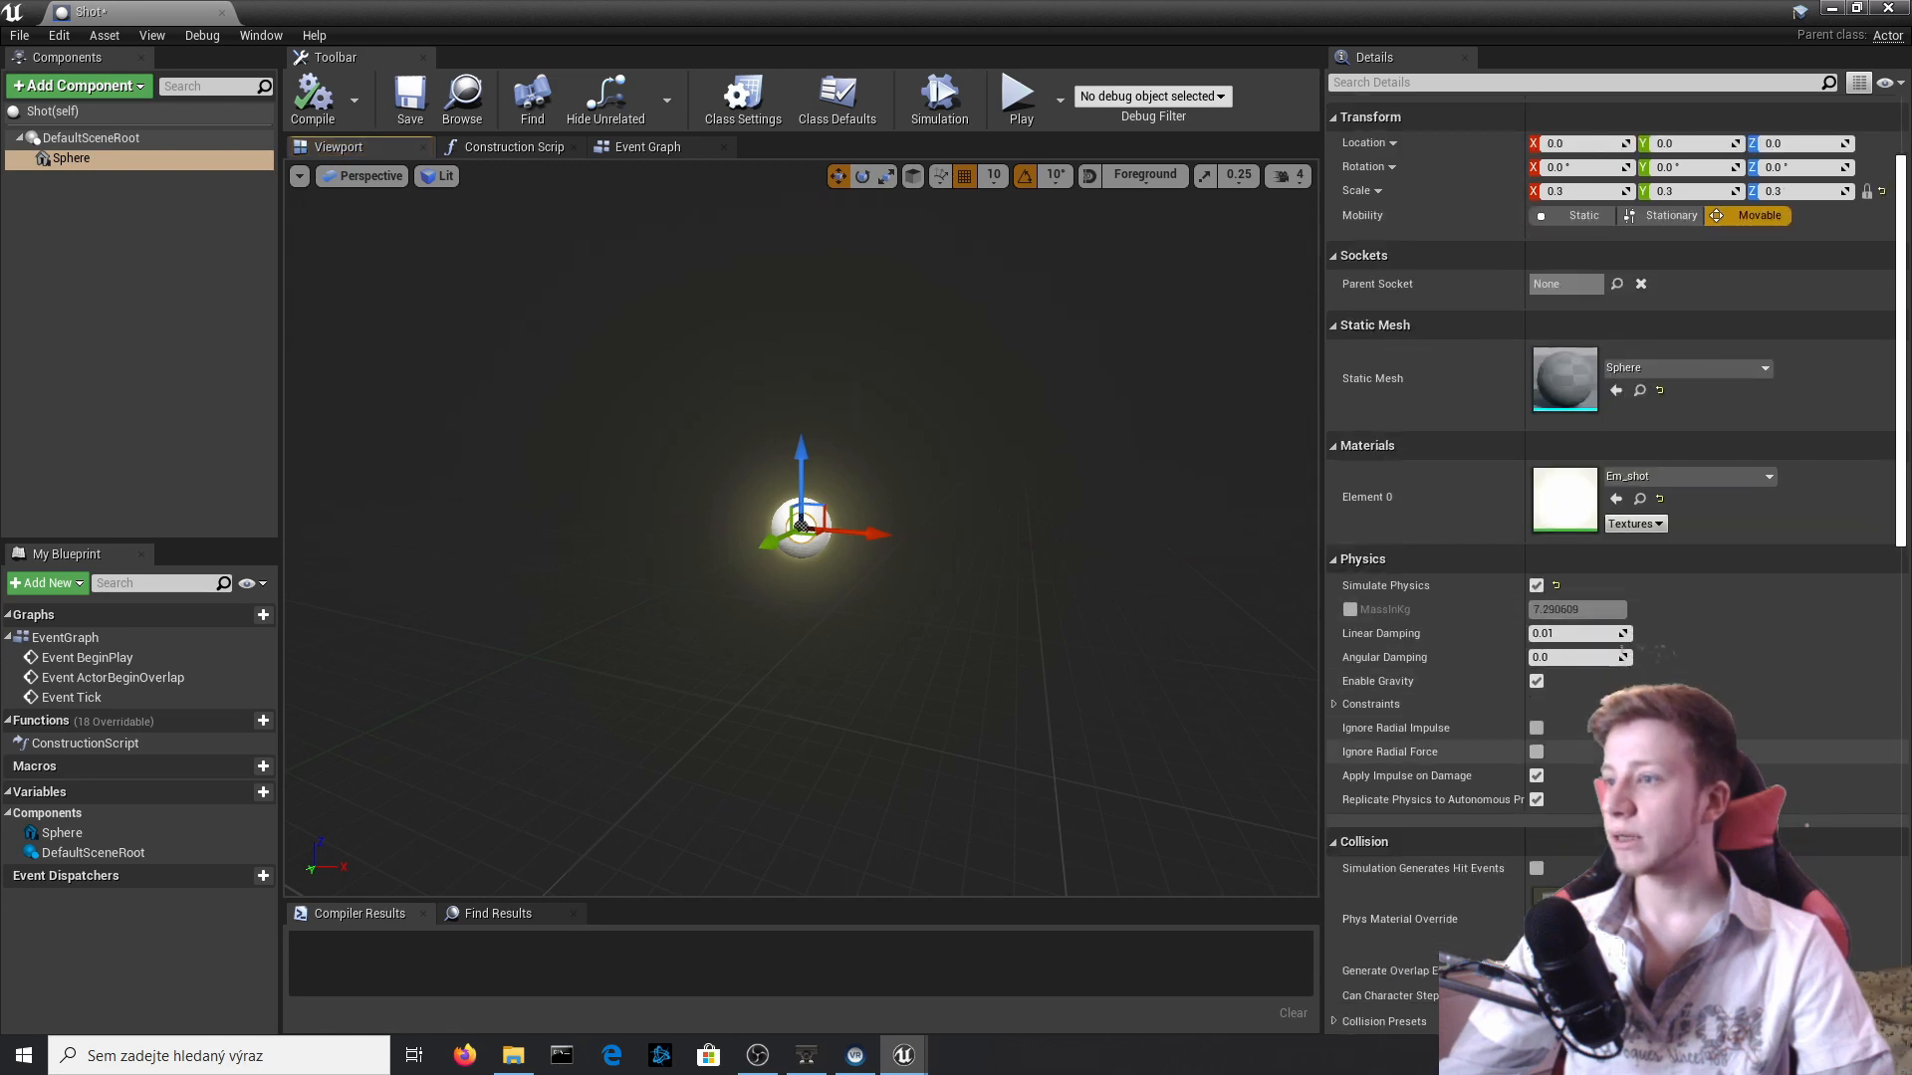
scroll(1591, 745, "down", 5)
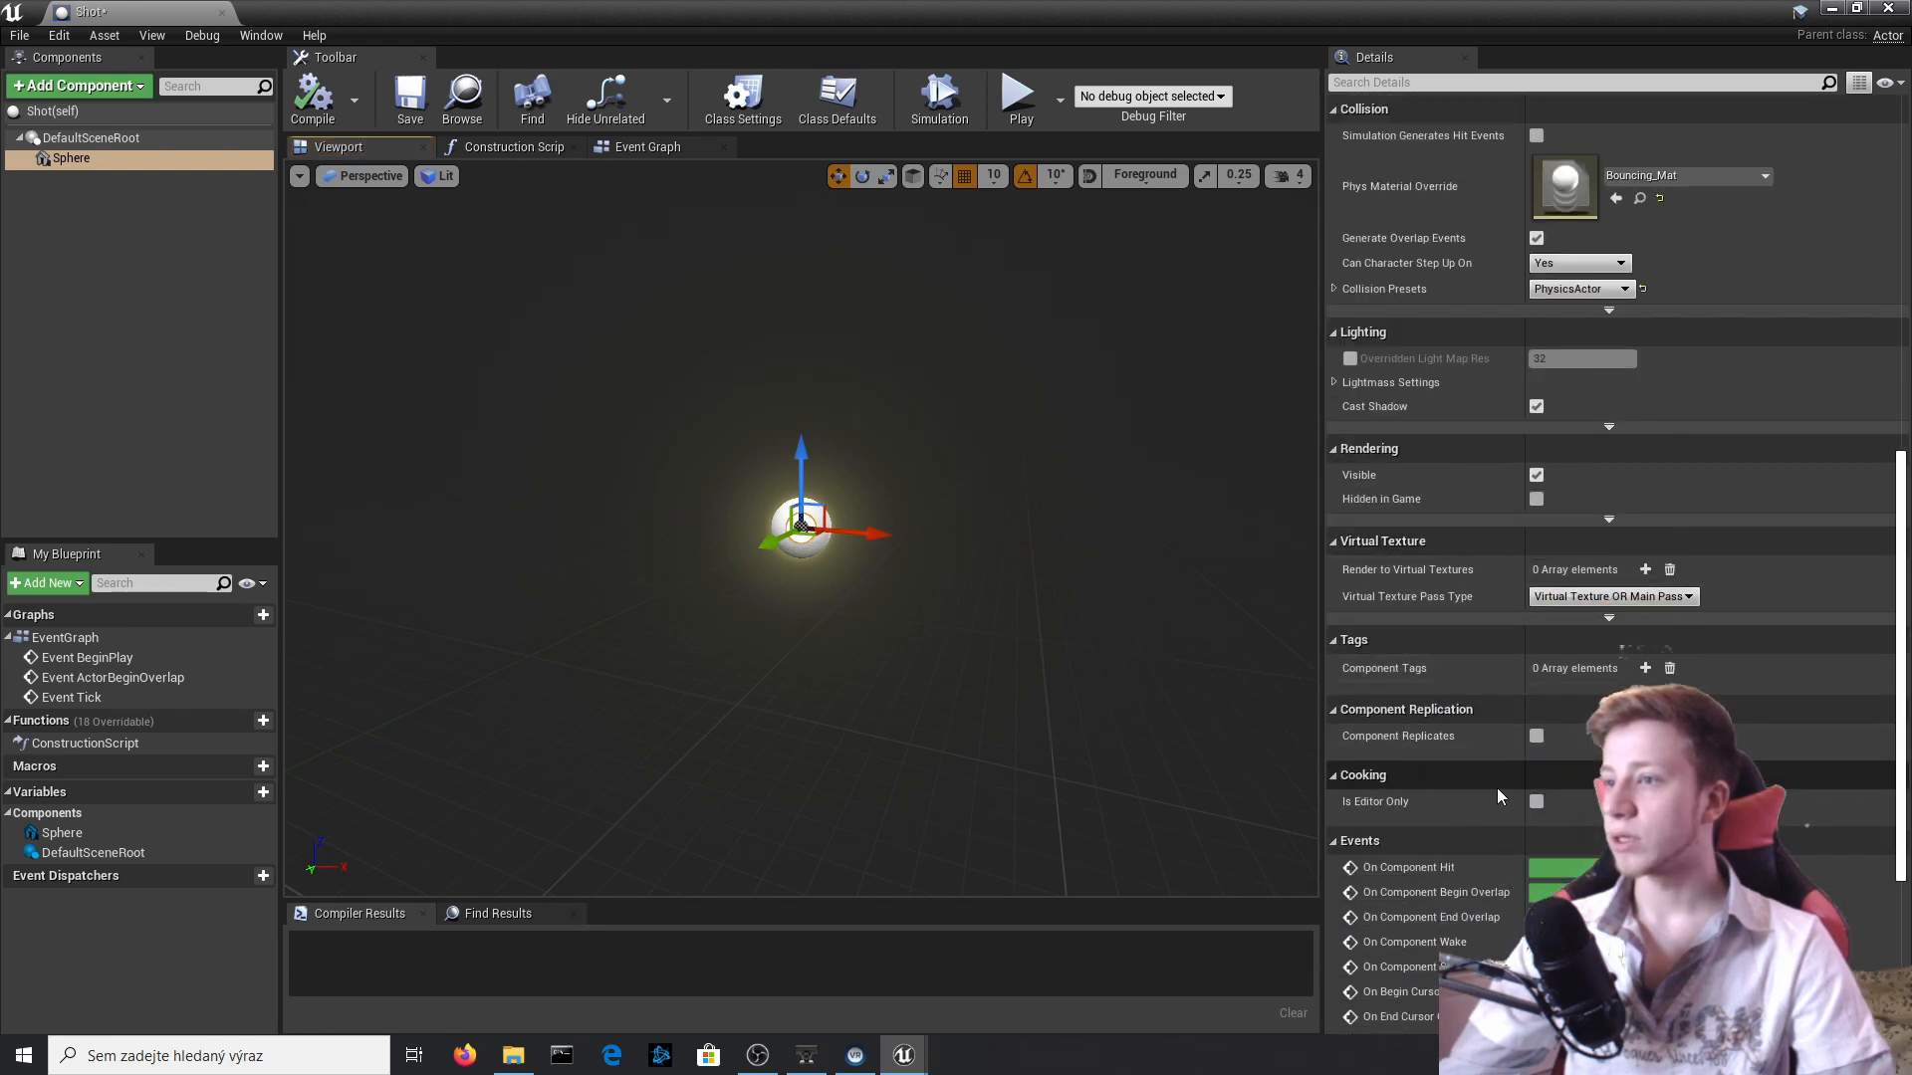
scroll(1462, 643, "down", 2)
scroll(1455, 536, "up", 6)
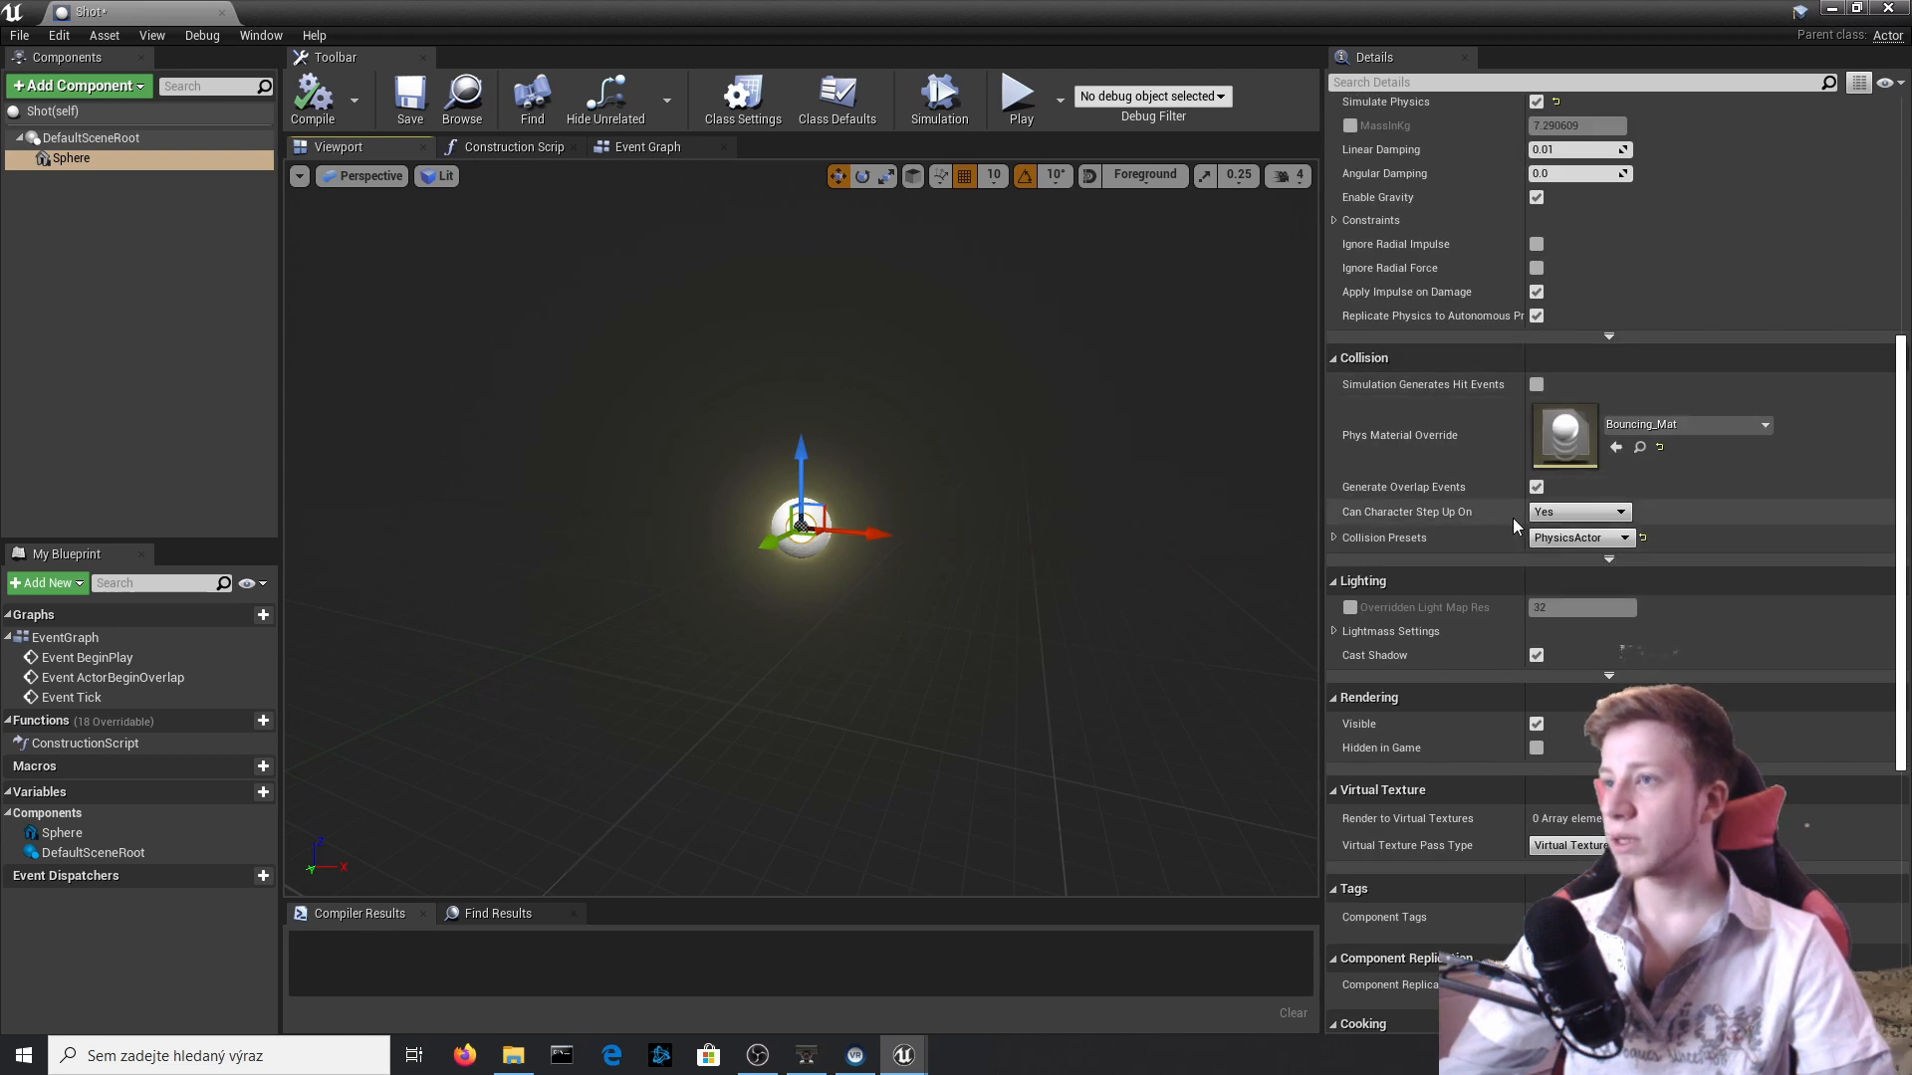
left_click(1605, 512)
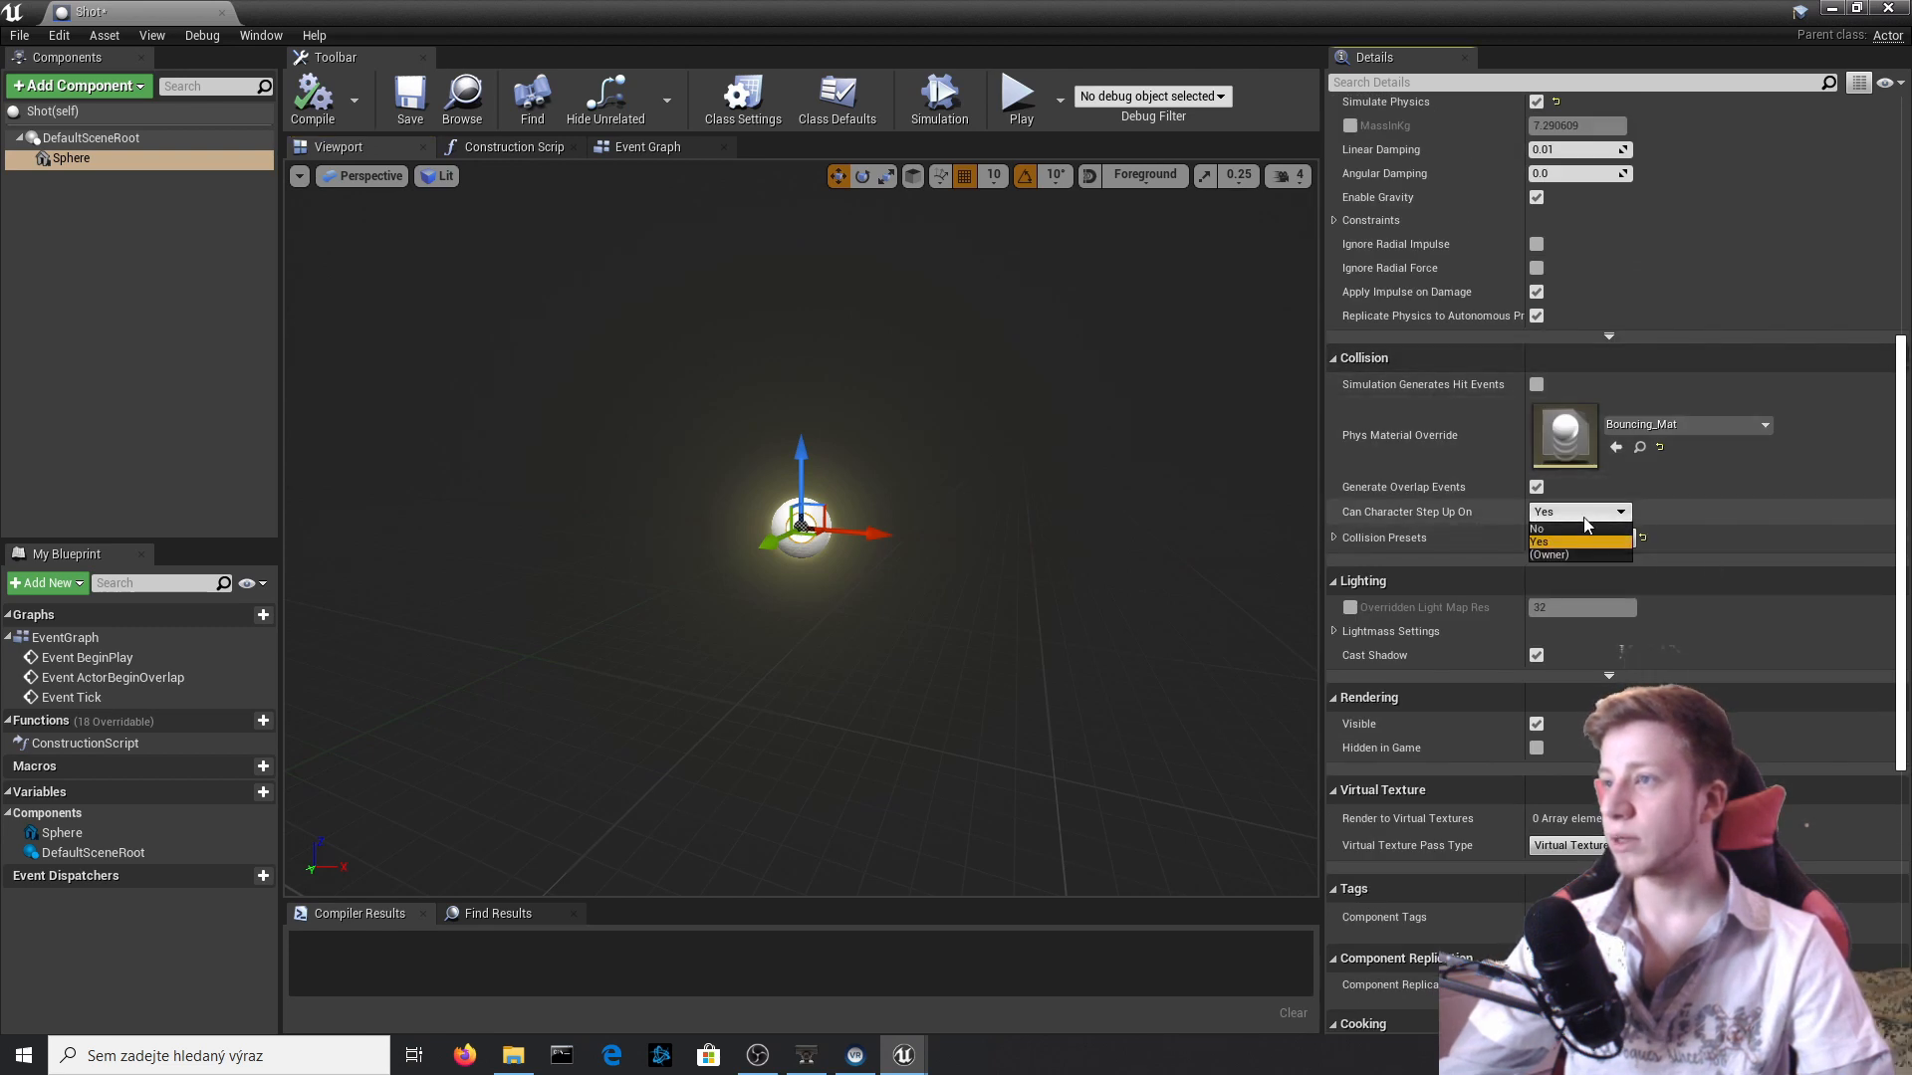
left_click(1586, 531)
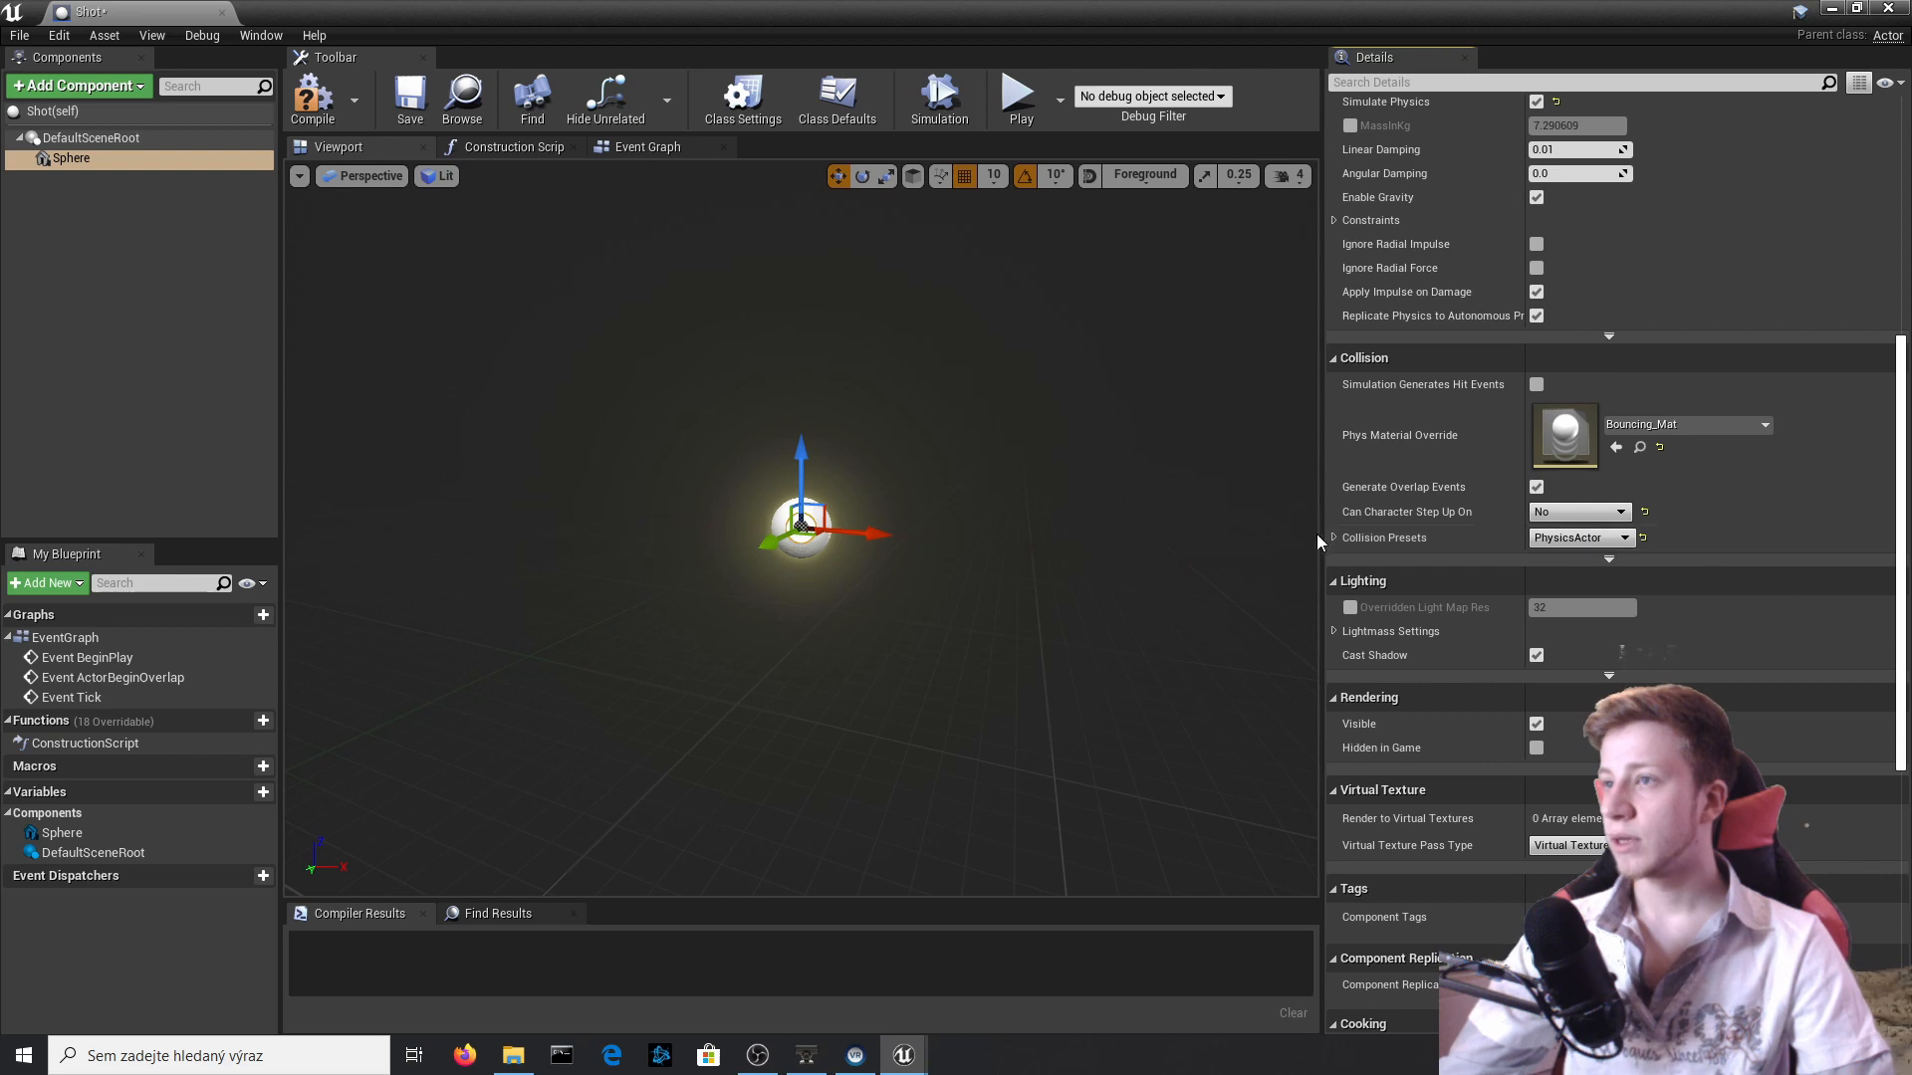
left_click(1334, 538)
left_click(1589, 539)
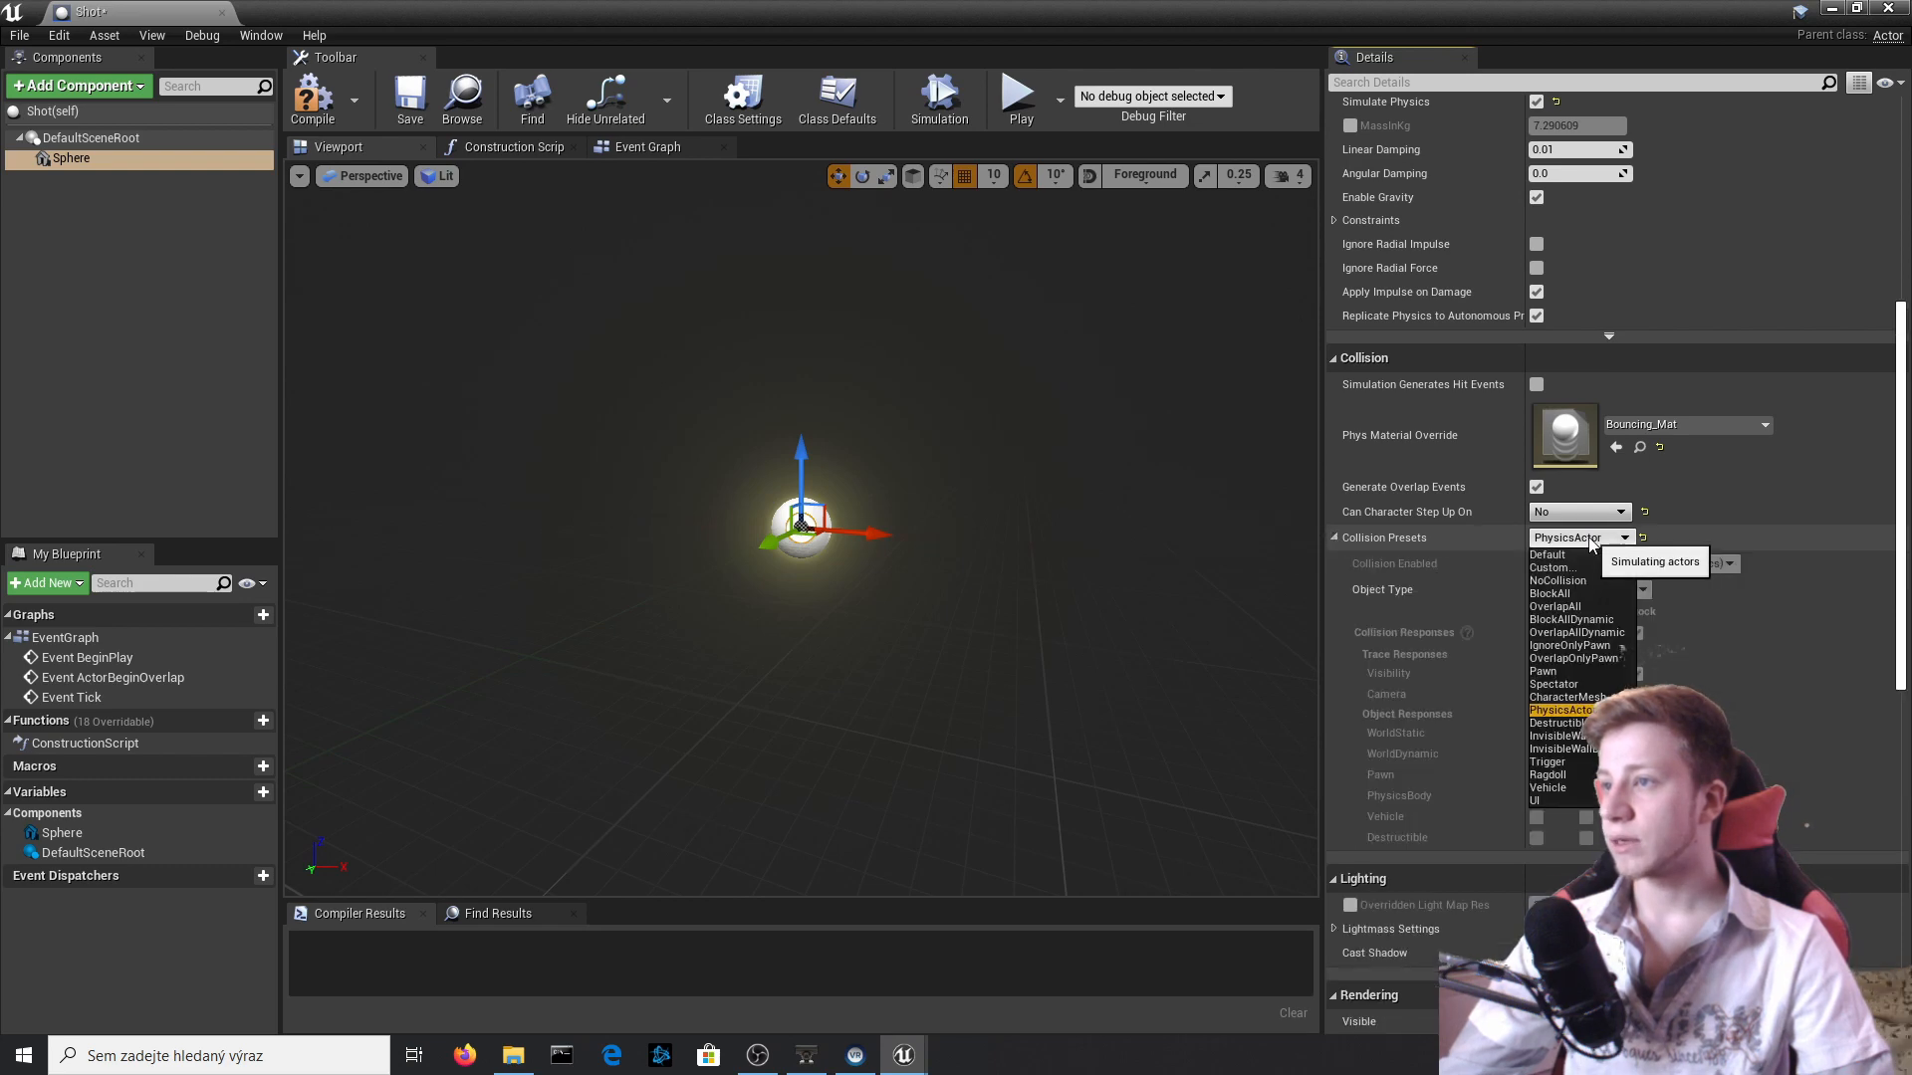
left_click(1808, 504)
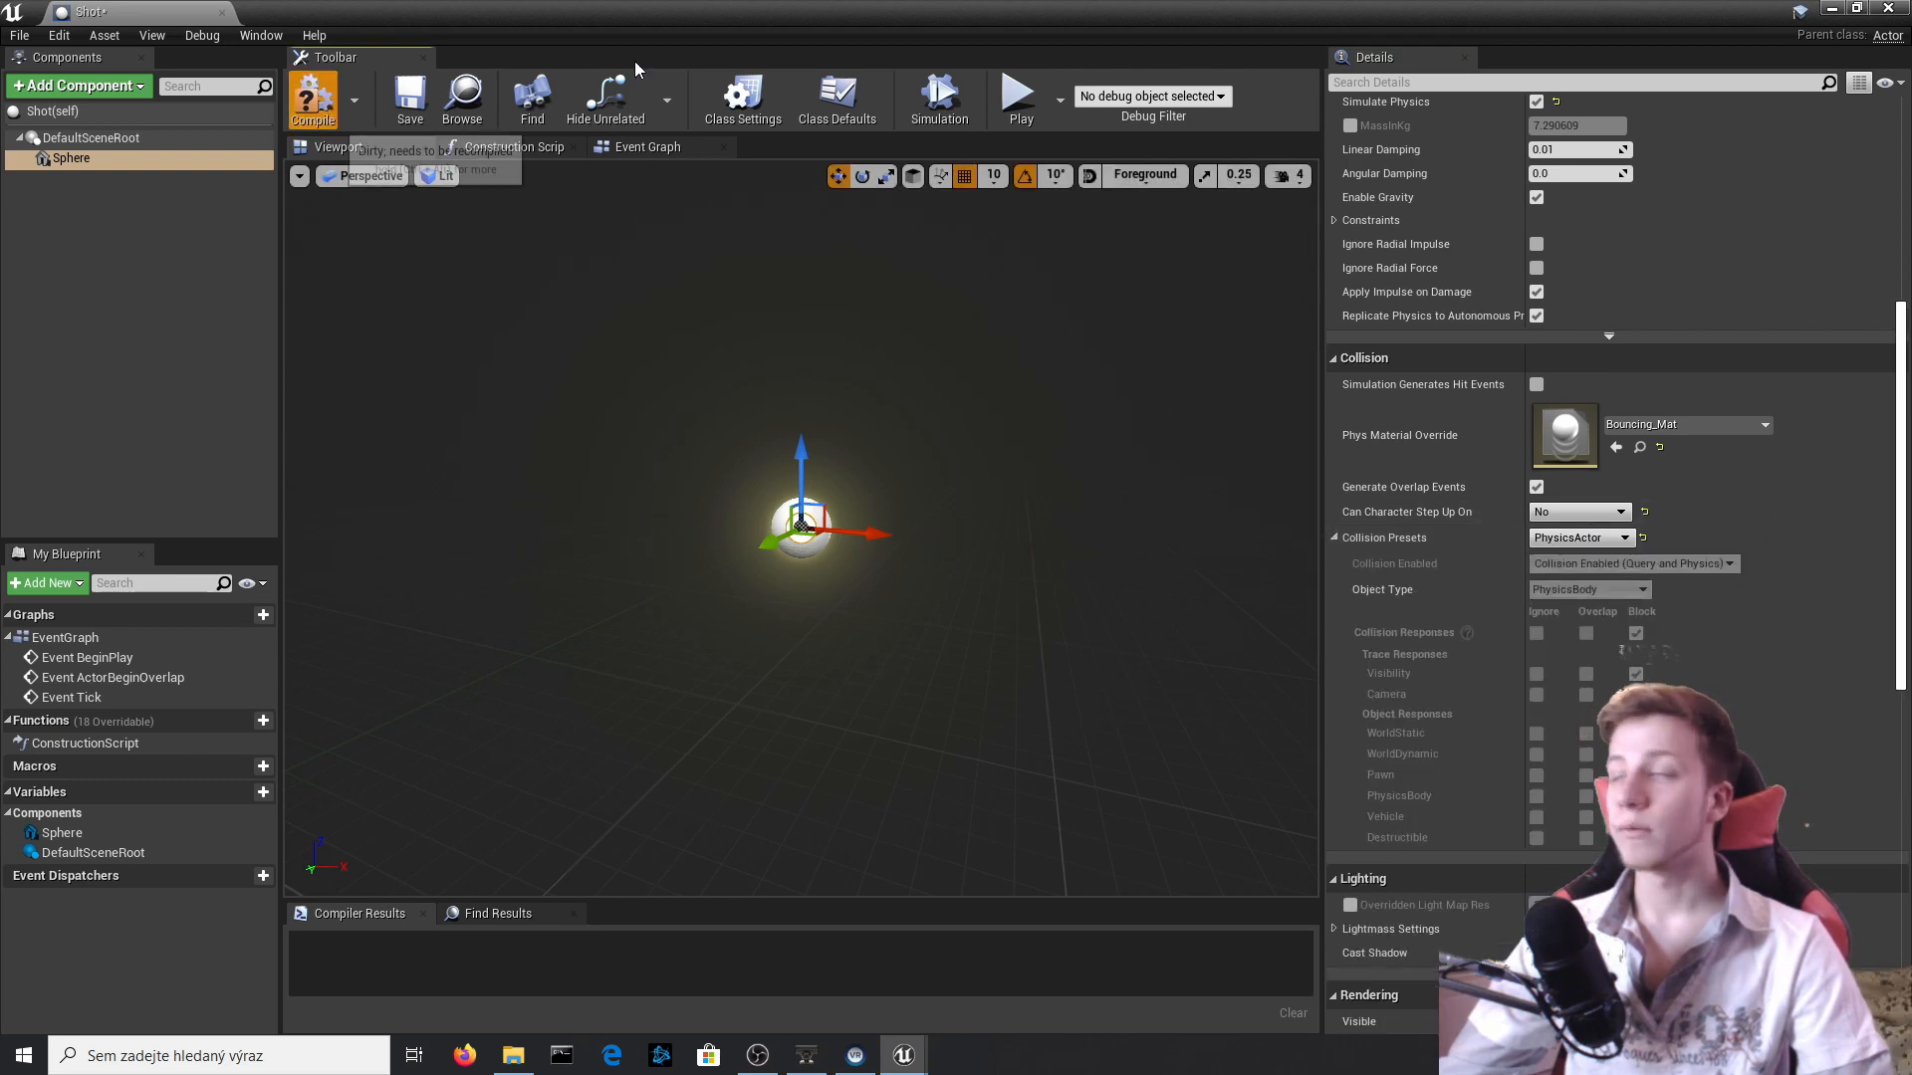
Close the Shot Blueprint and playtest the level in the editor viewport, firing Shots while moving, and stop the session.
left_click(1887, 8)
left_click(1165, 97)
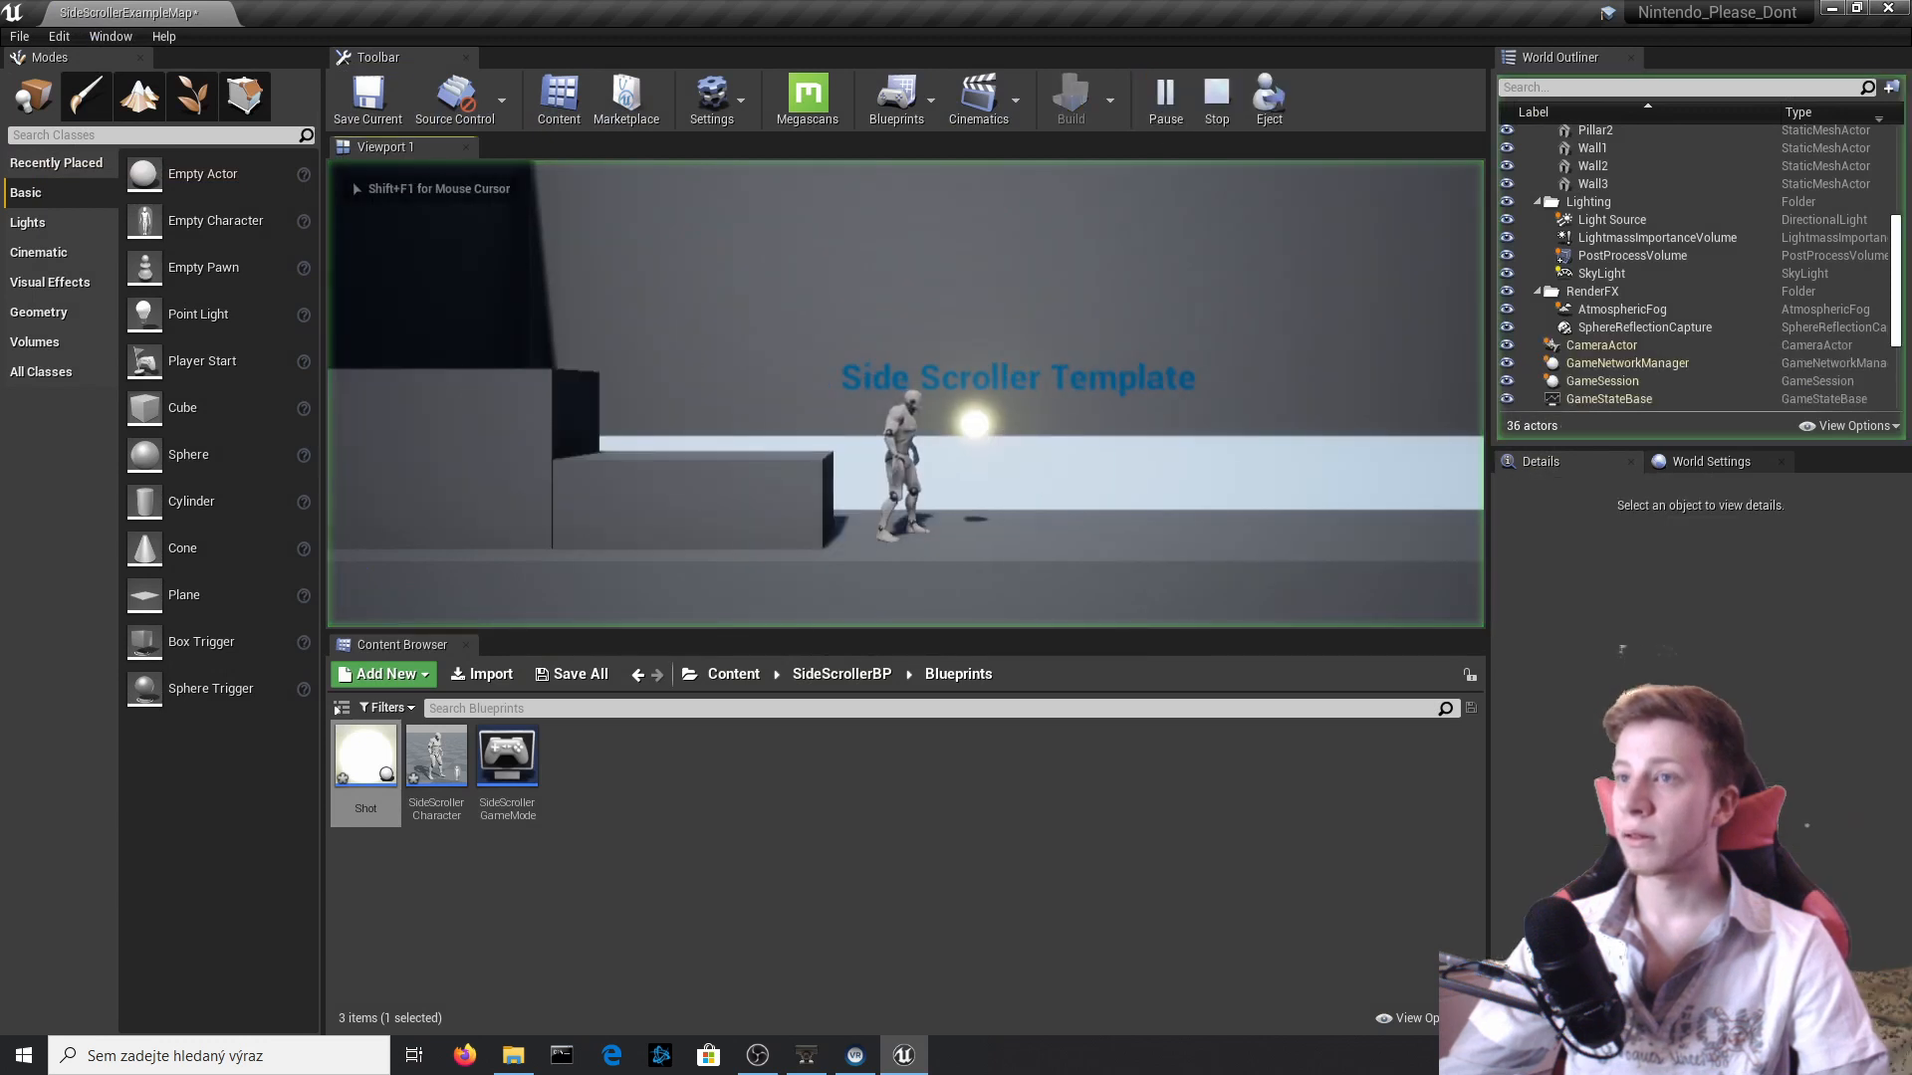
left_click(906, 393)
key("d")
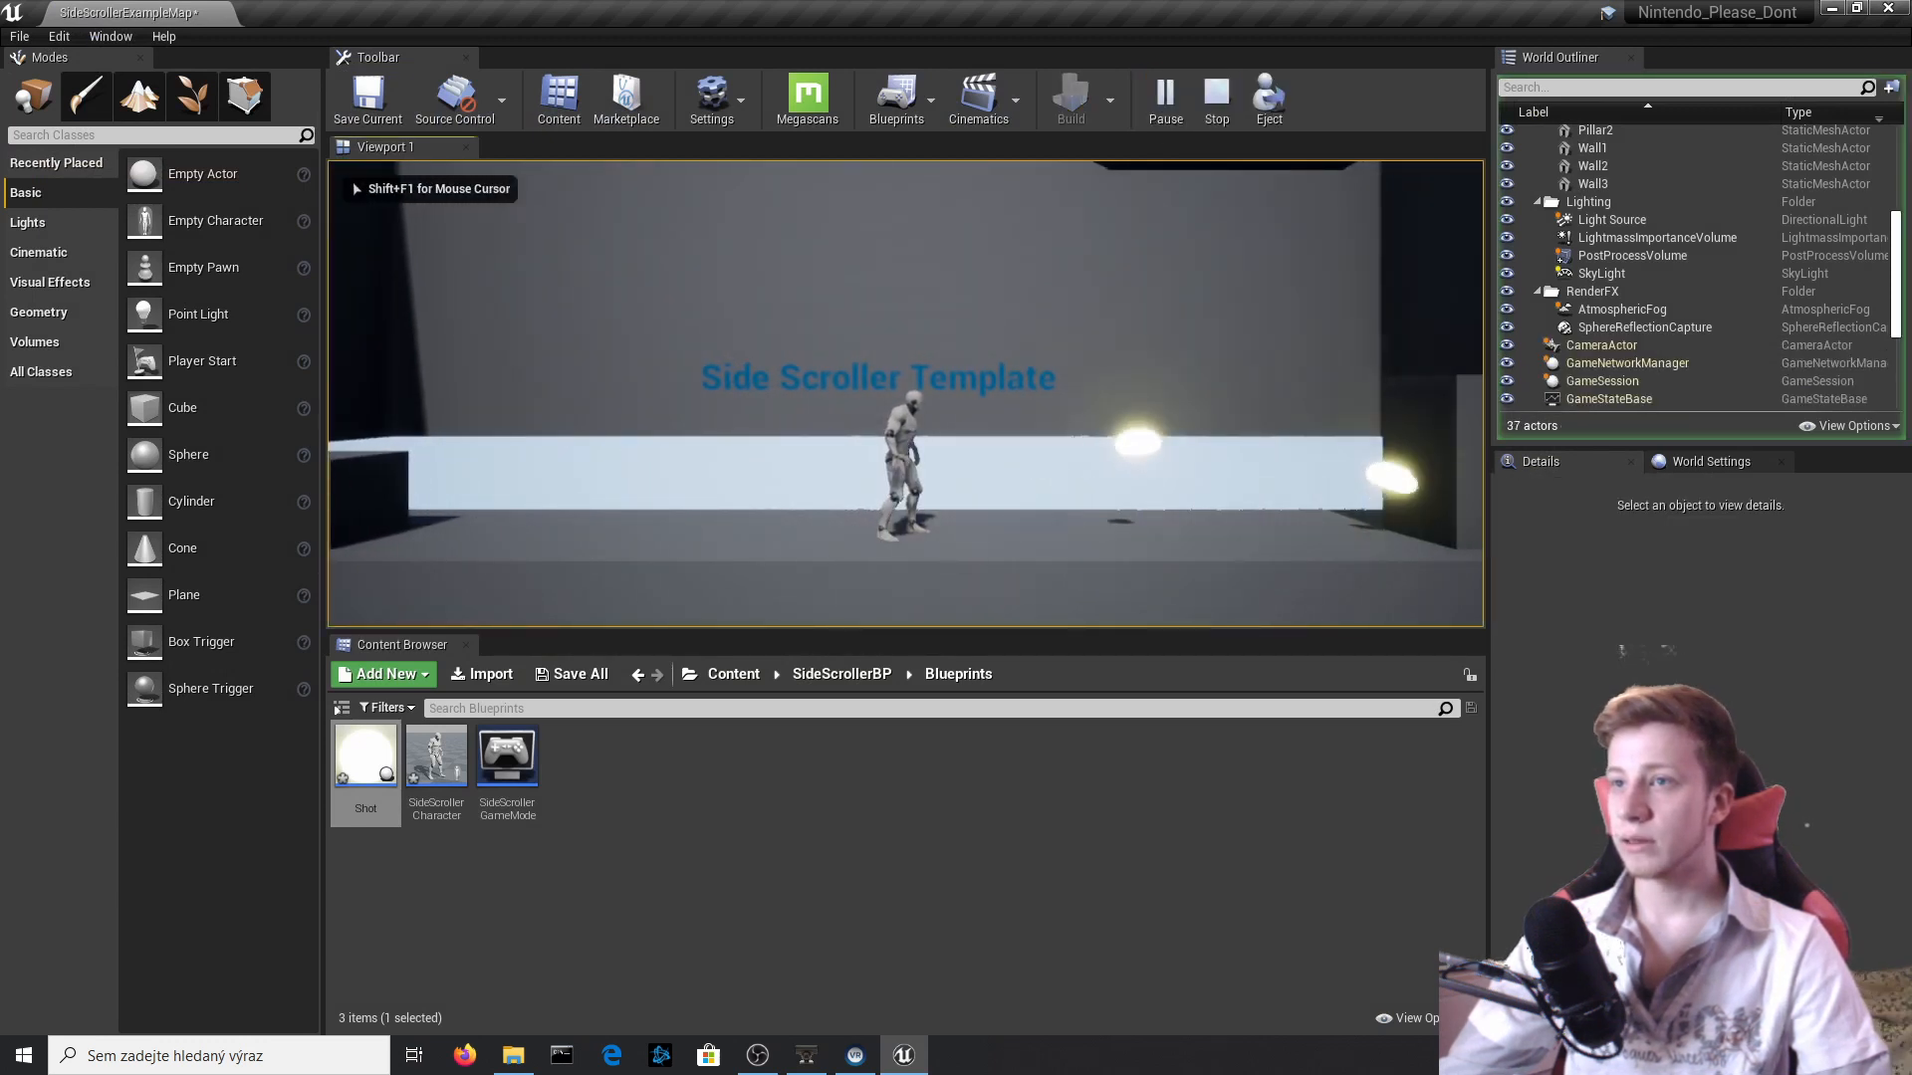
key("d")
key("a")
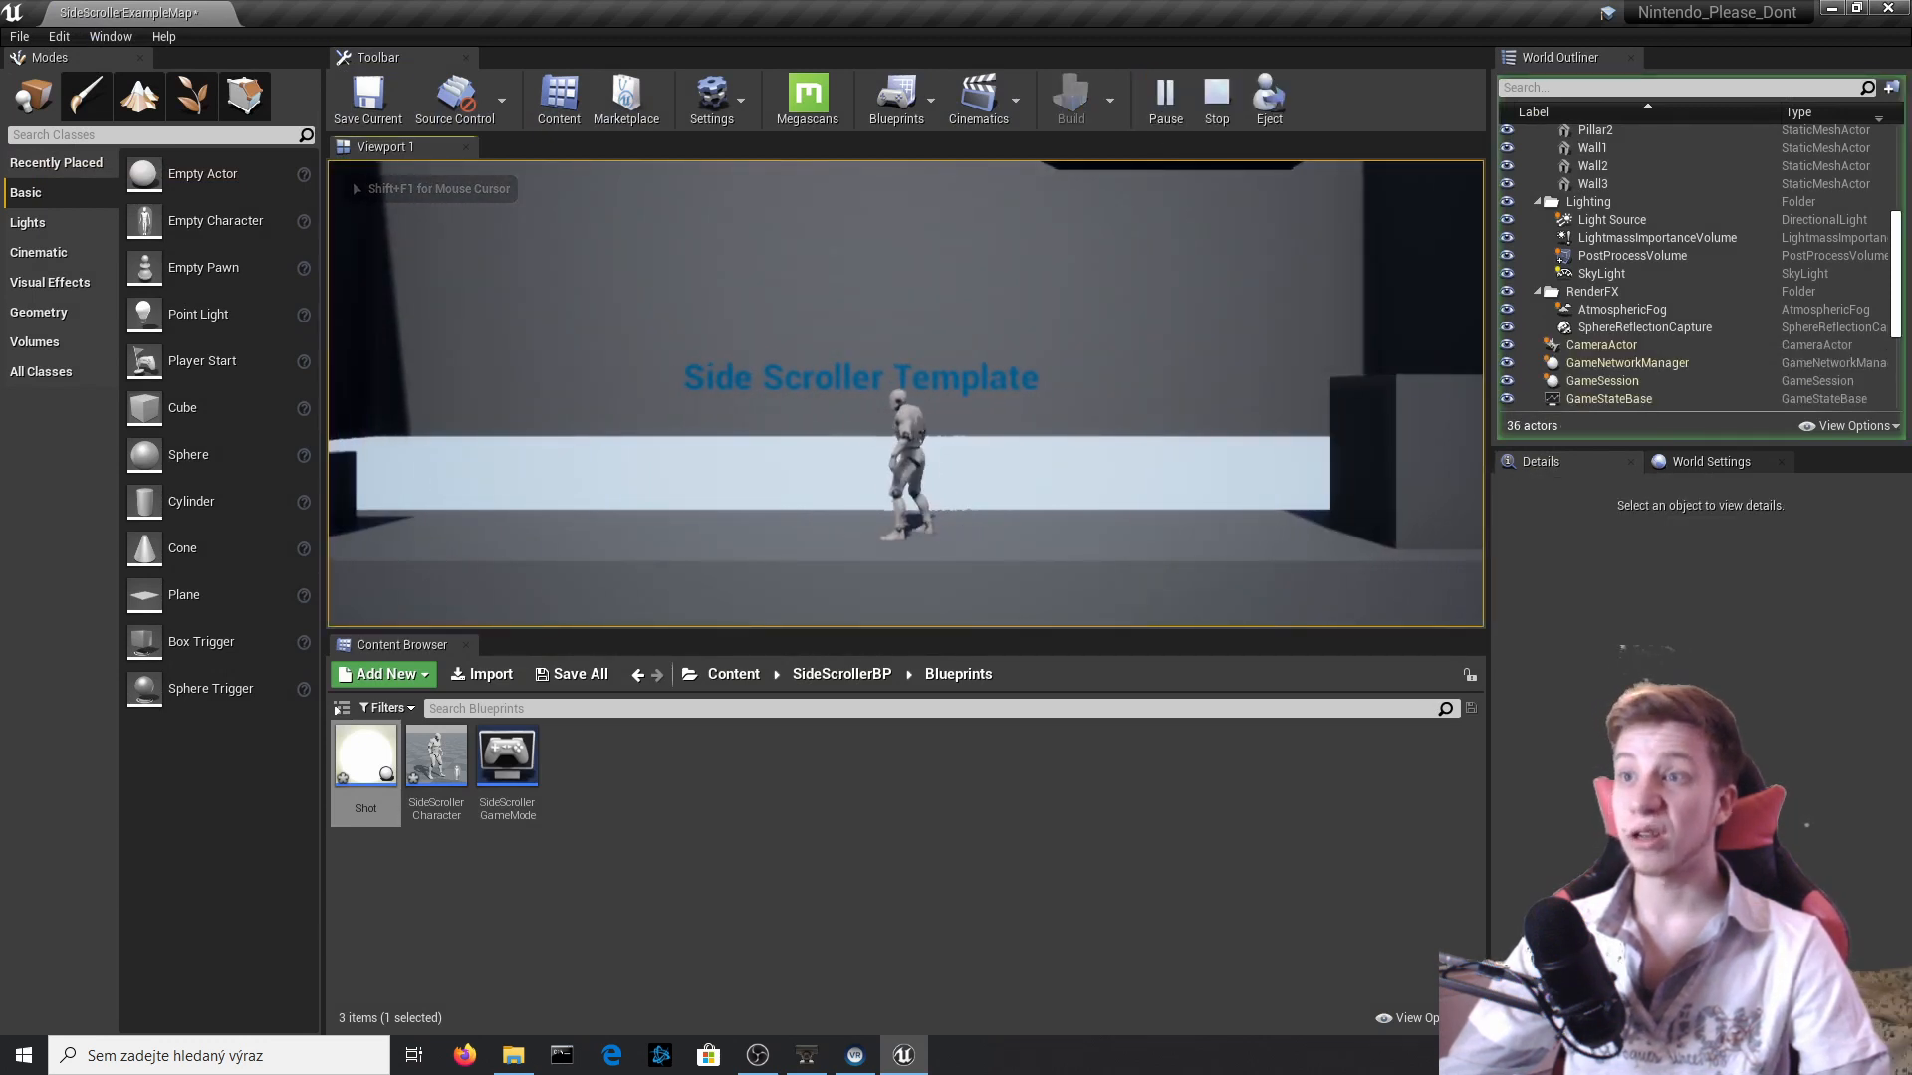
key("Escape")
left_click(409, 432)
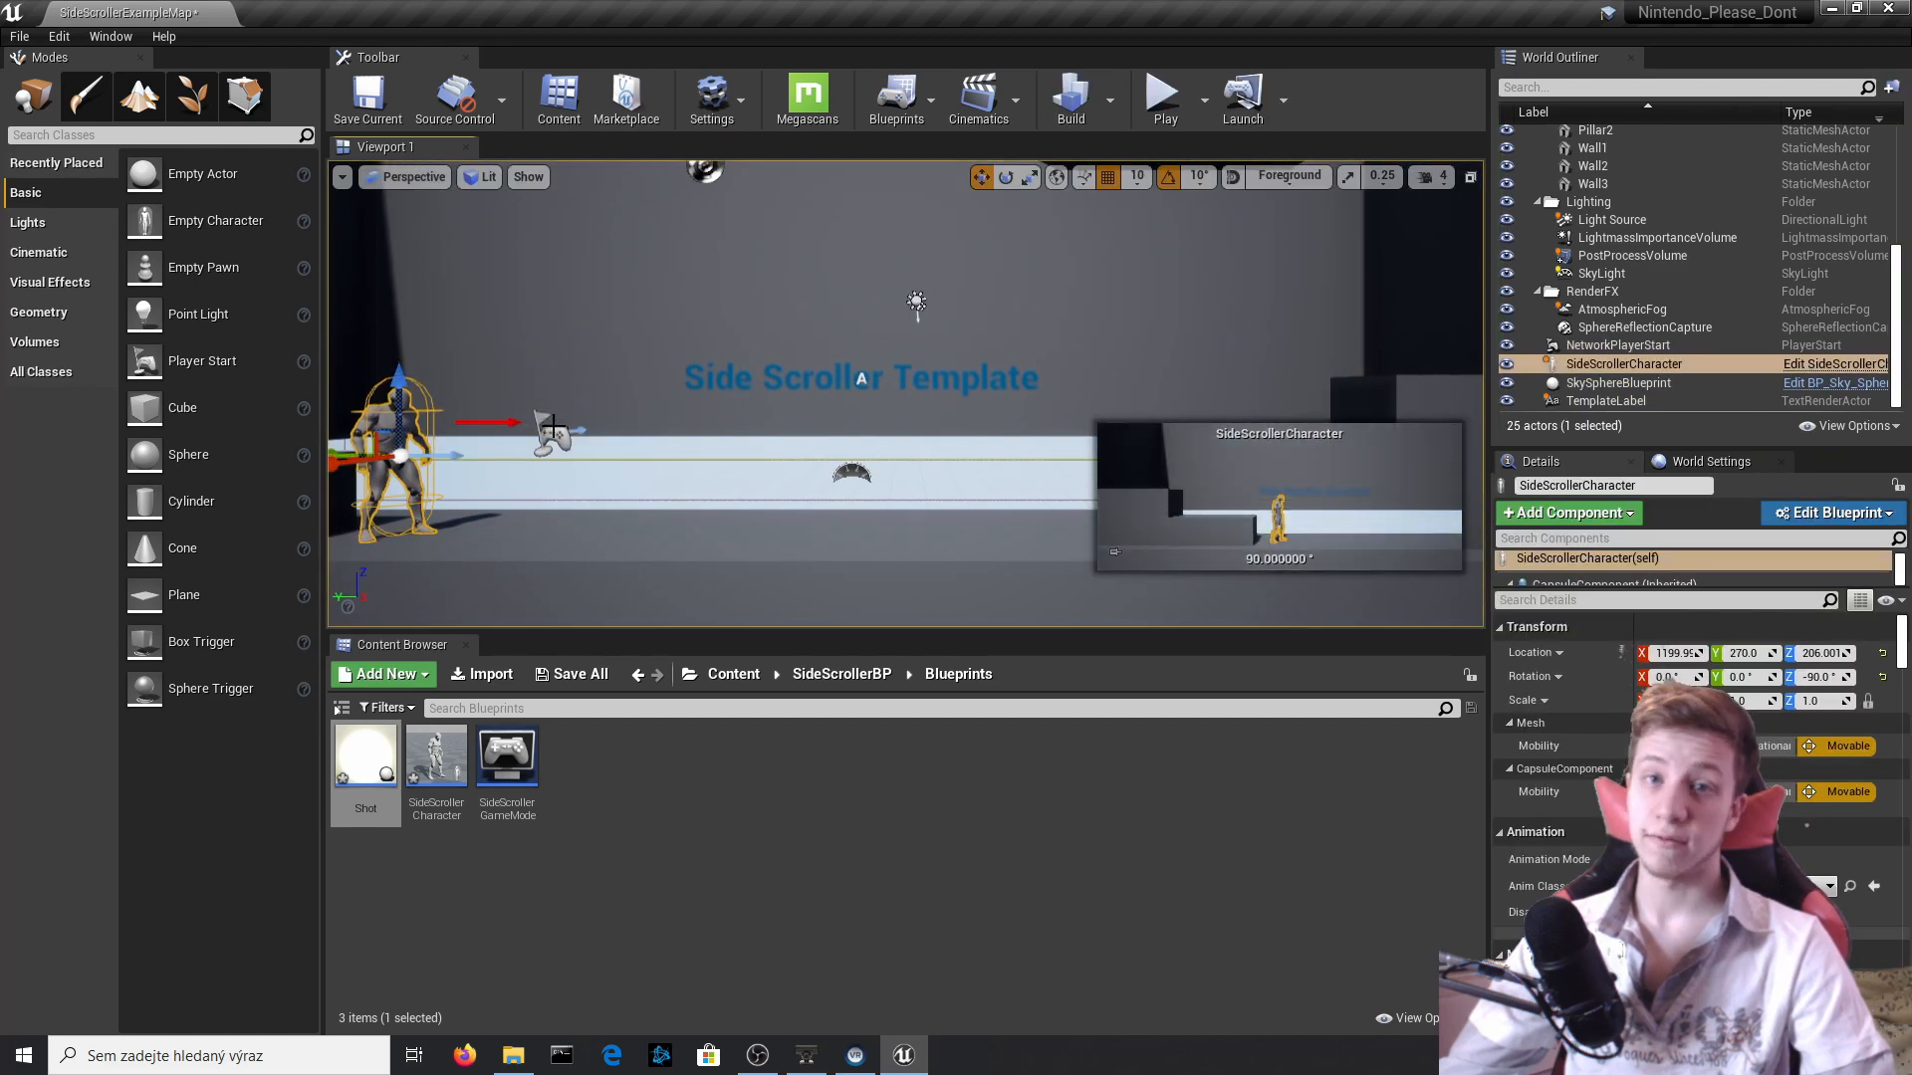
left_click(1791, 369)
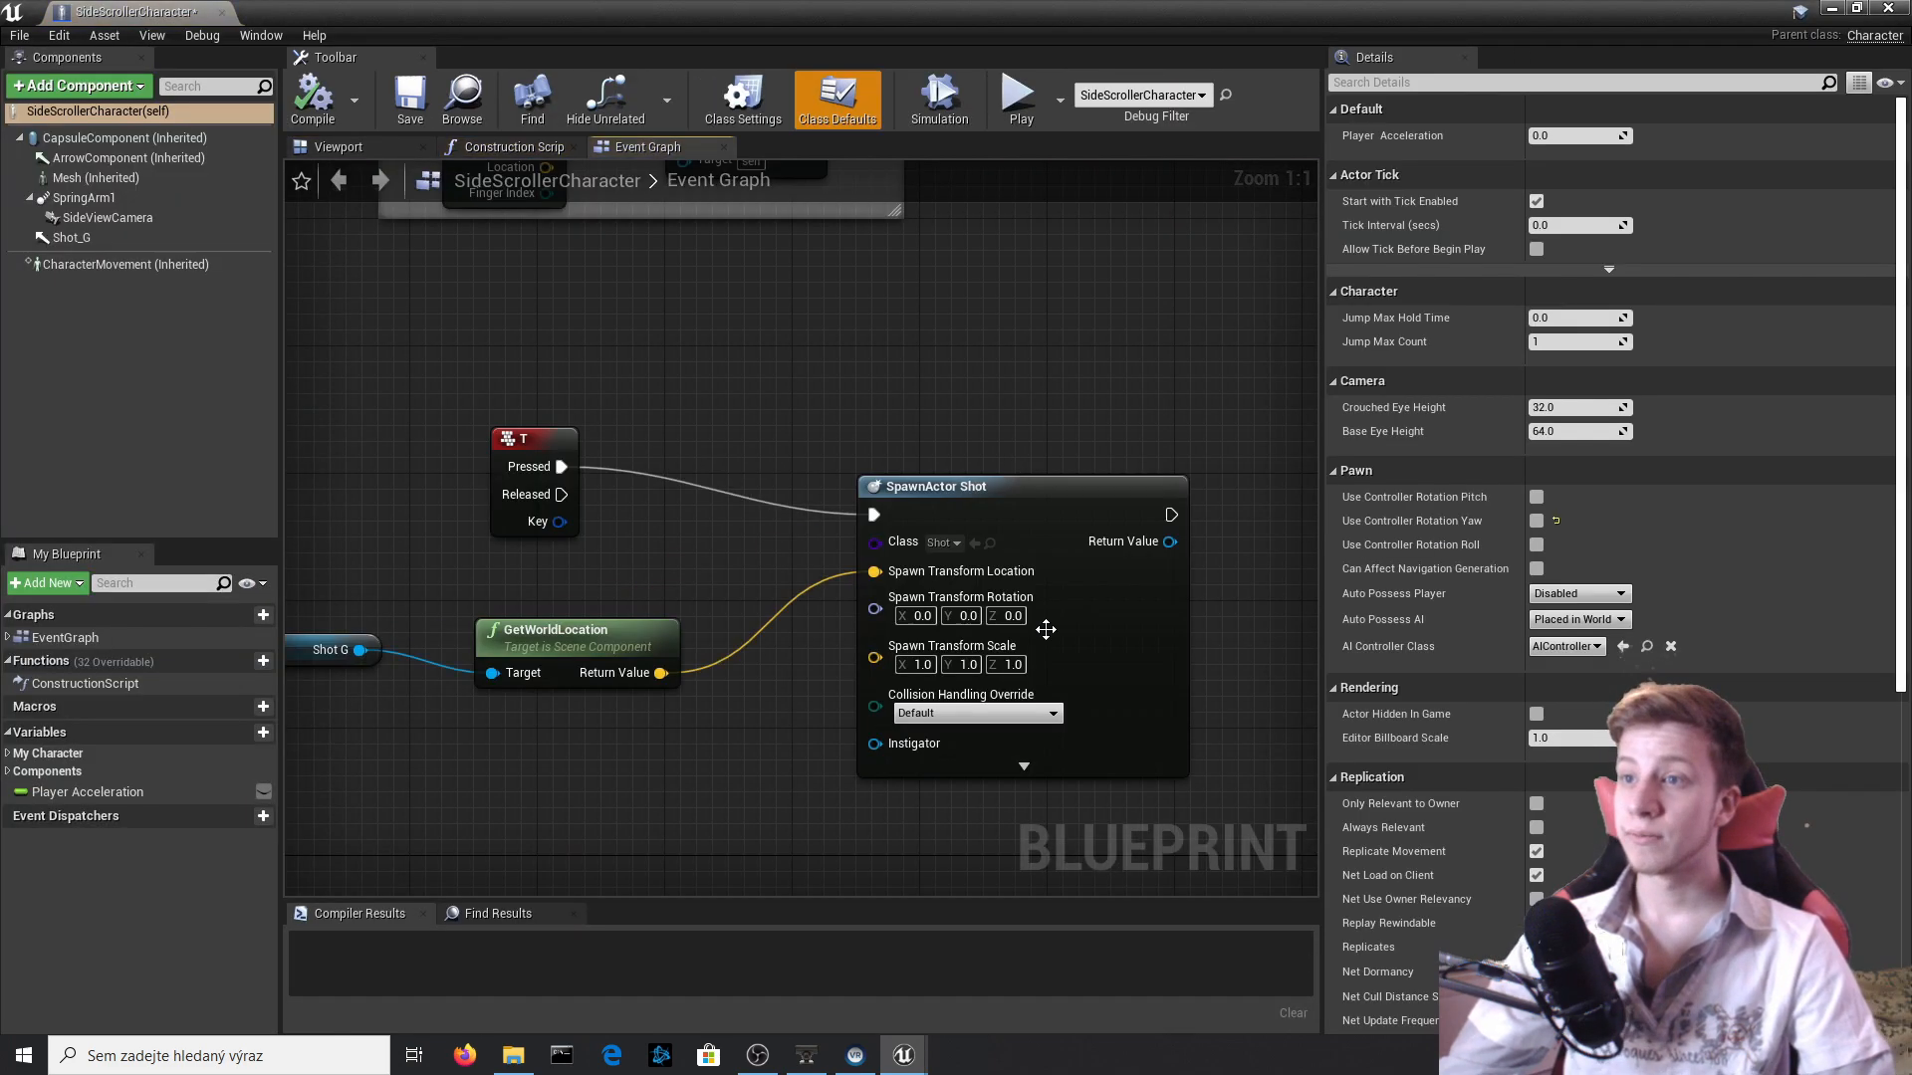
right_click_drag(1045, 629, 1199, 741)
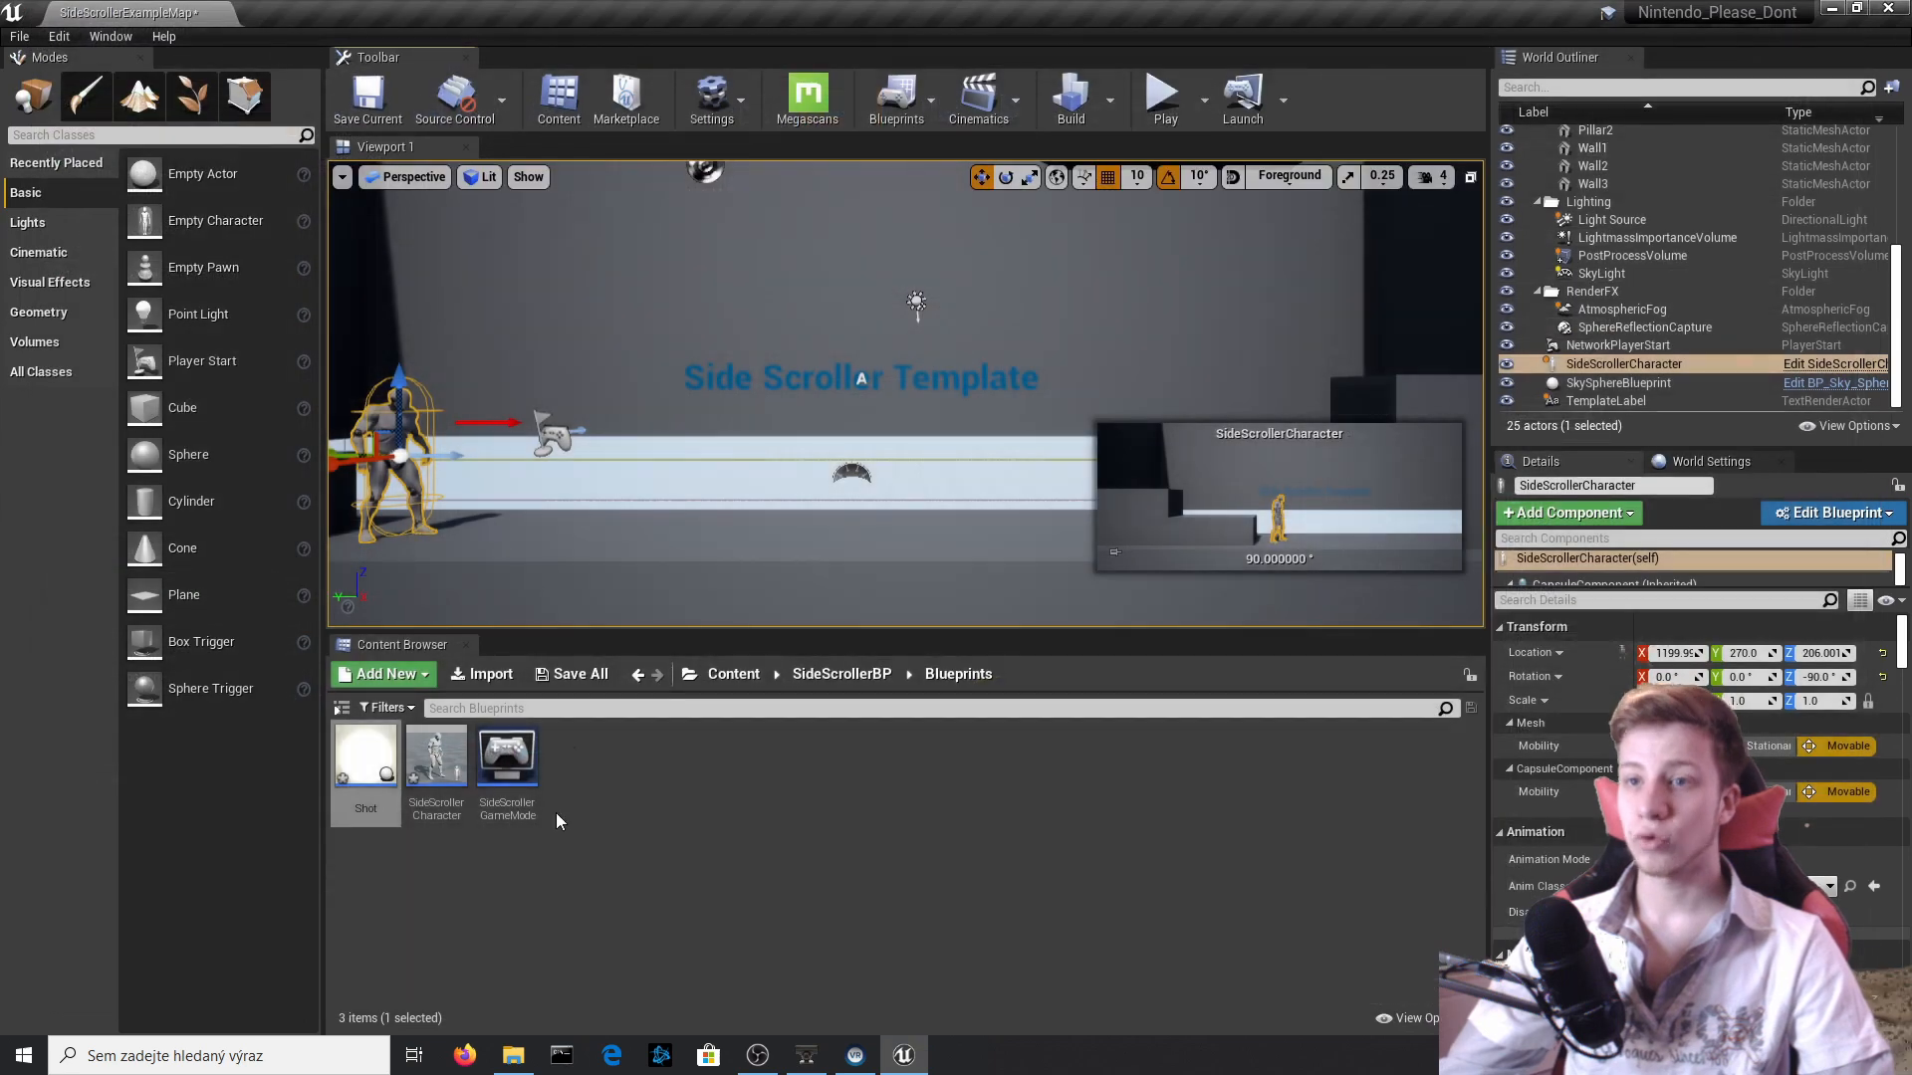
Set the Add Impulse node's Y impulse to -5000 in the Shot Blueprint's Event Graph and compile.
double_click(359, 761)
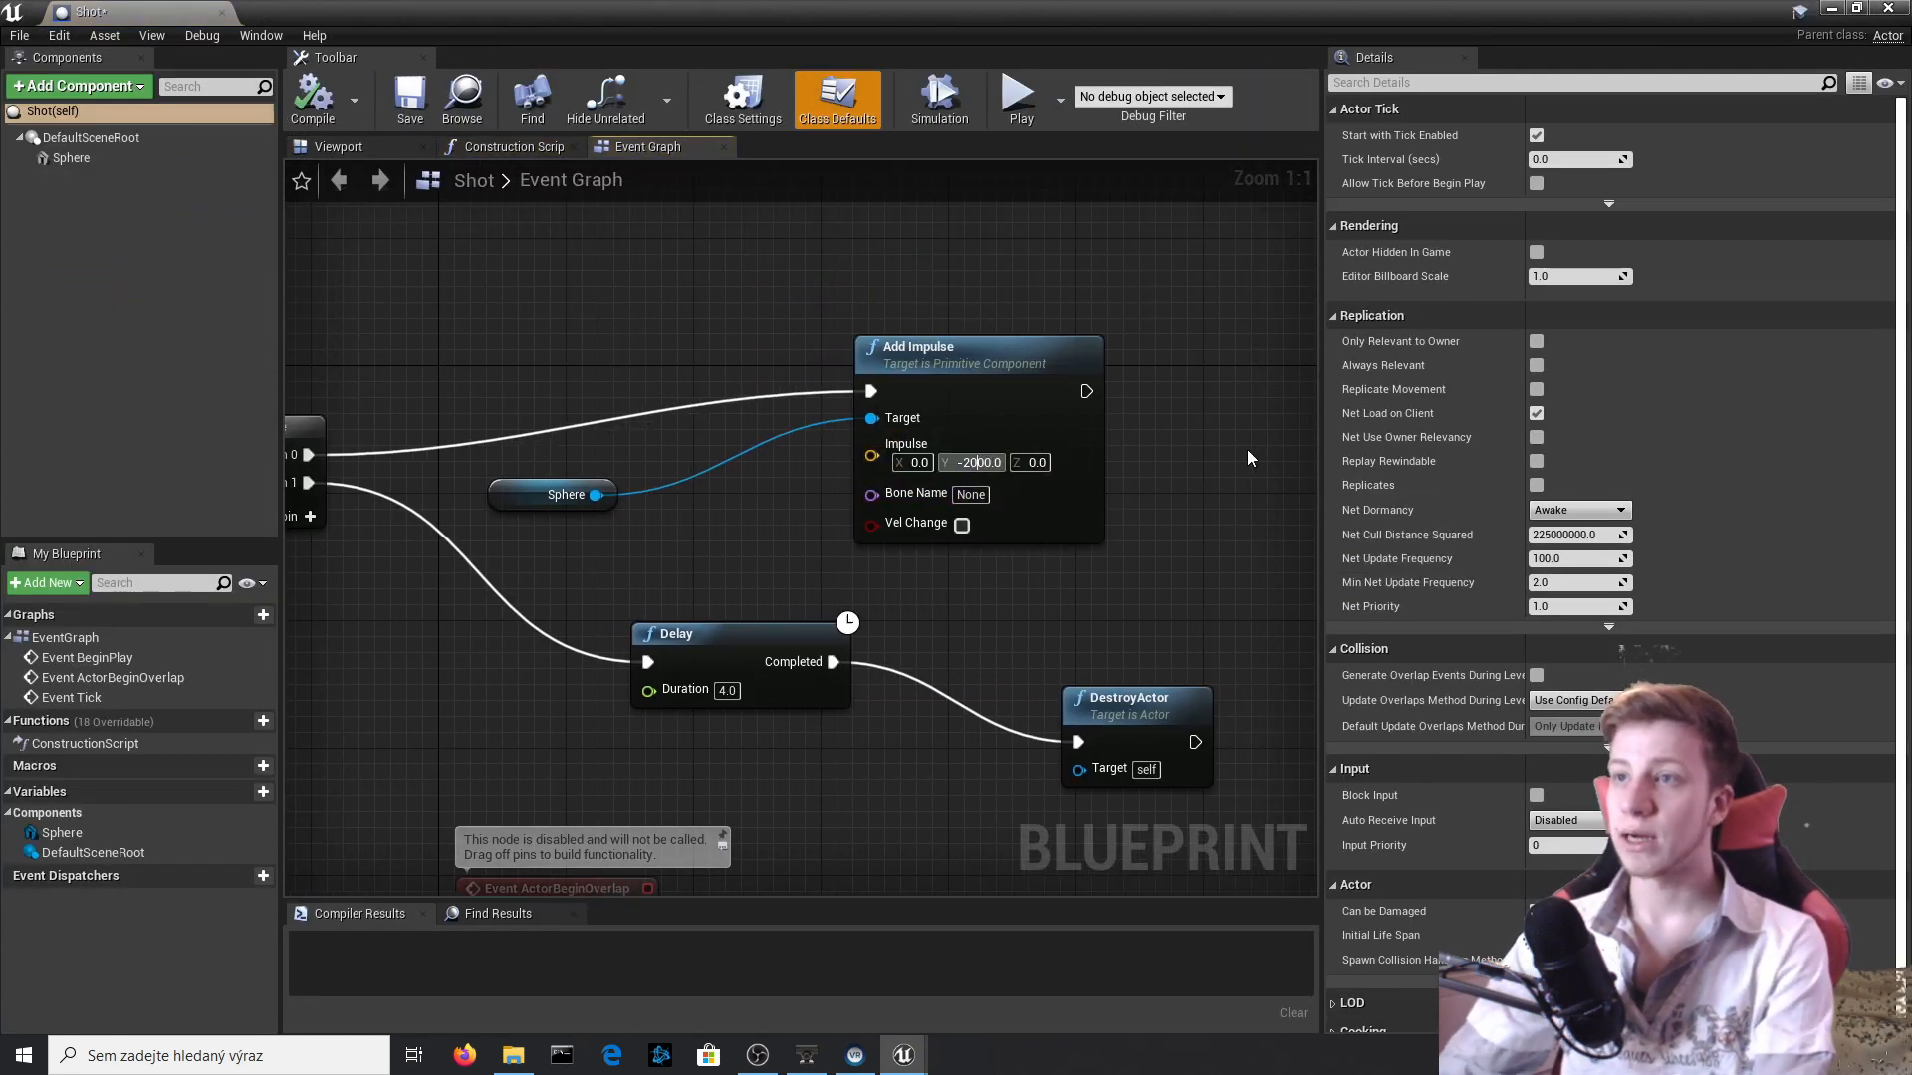
key("BackSpace")
type("5")
key("Return")
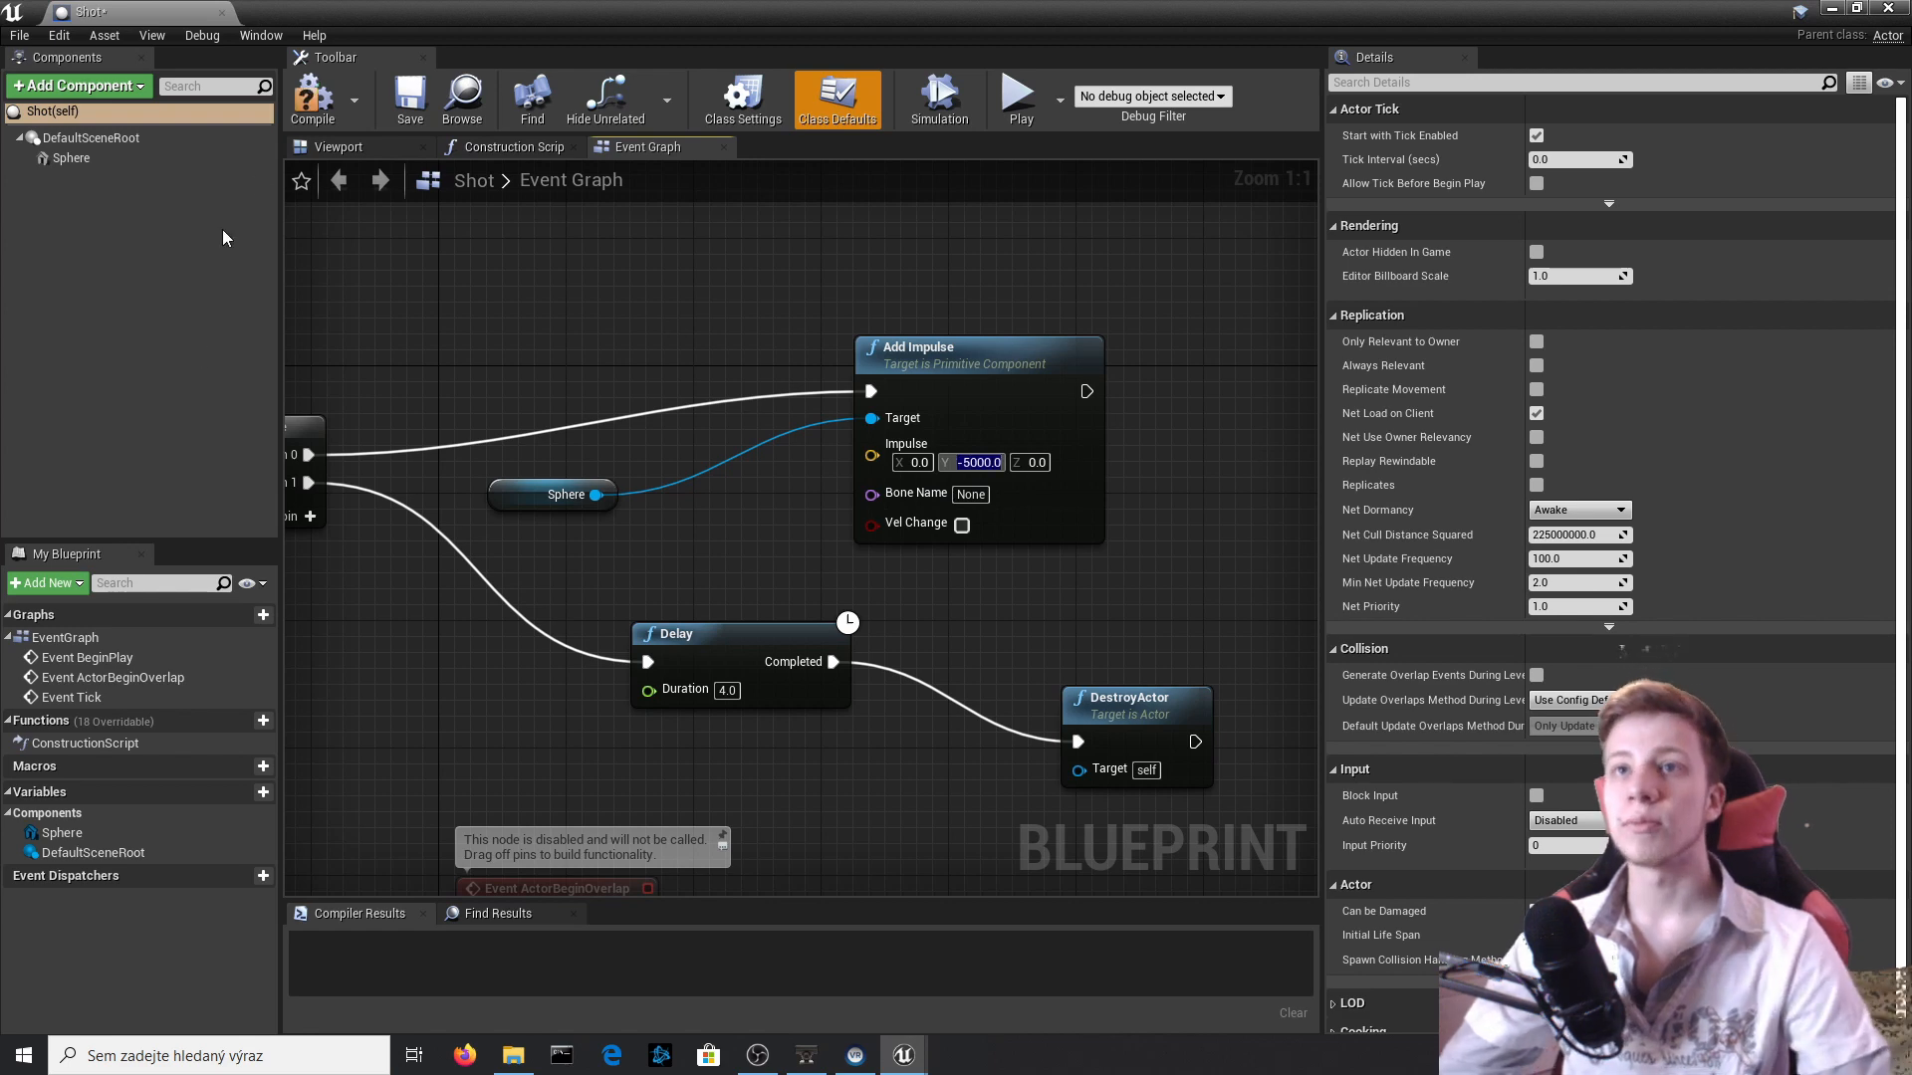
left_click(307, 96)
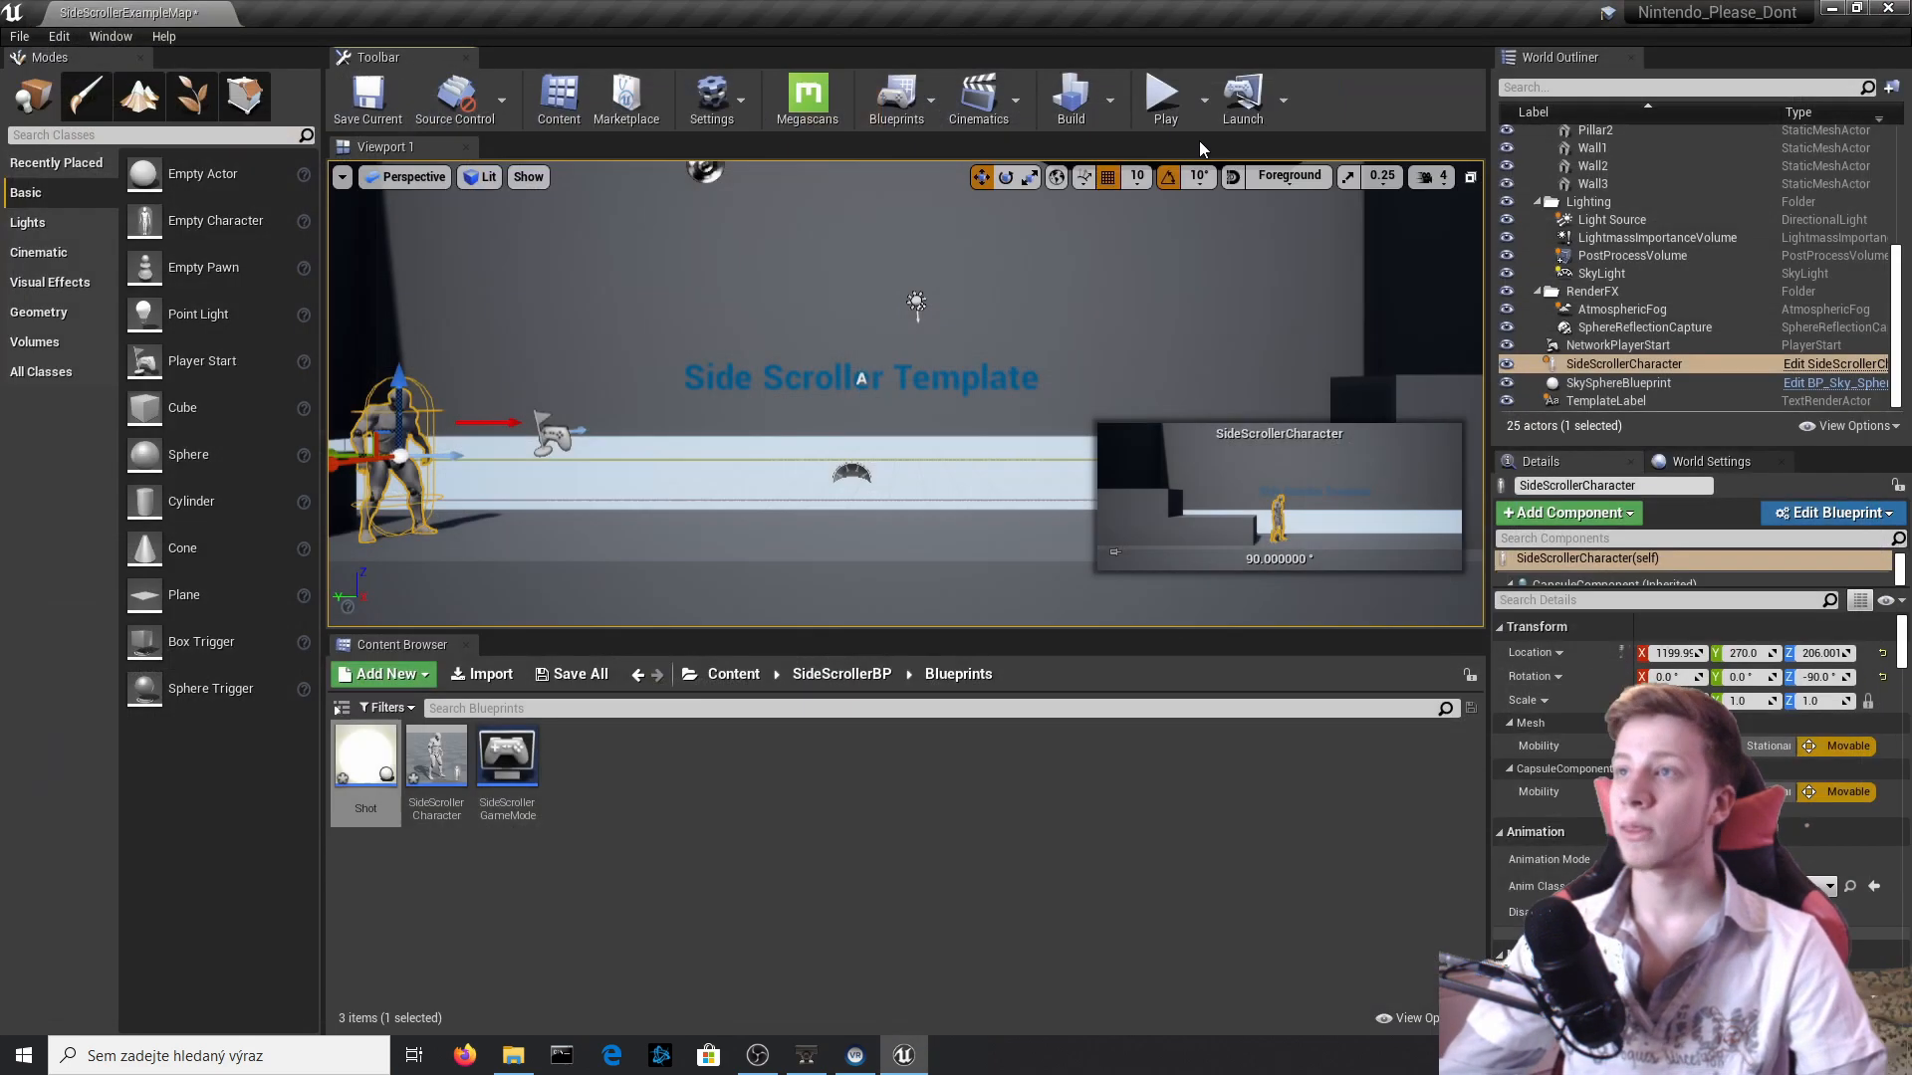
Playtest the stronger Shot impulse in the level, running, jumping and firing several Shots, and stop the session.
left_click(1163, 97)
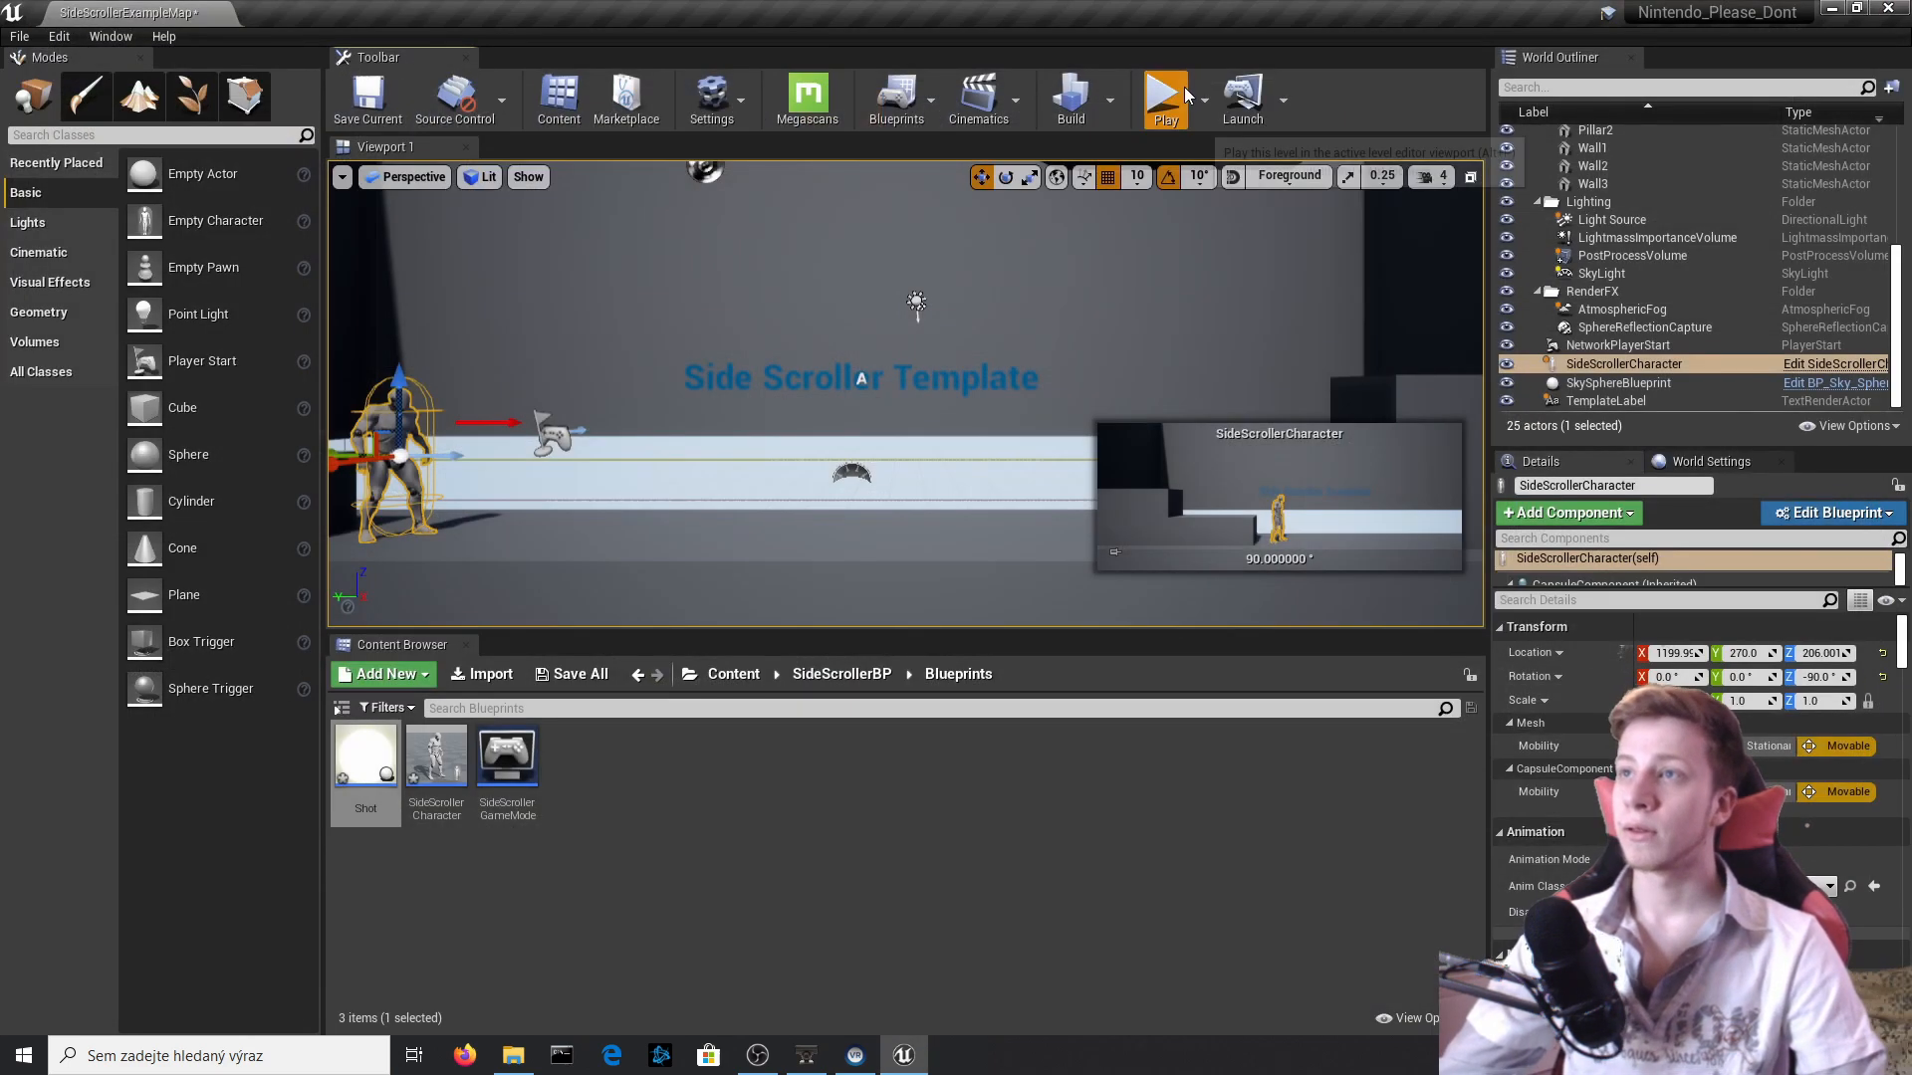
key("d")
key("f")
key("d")
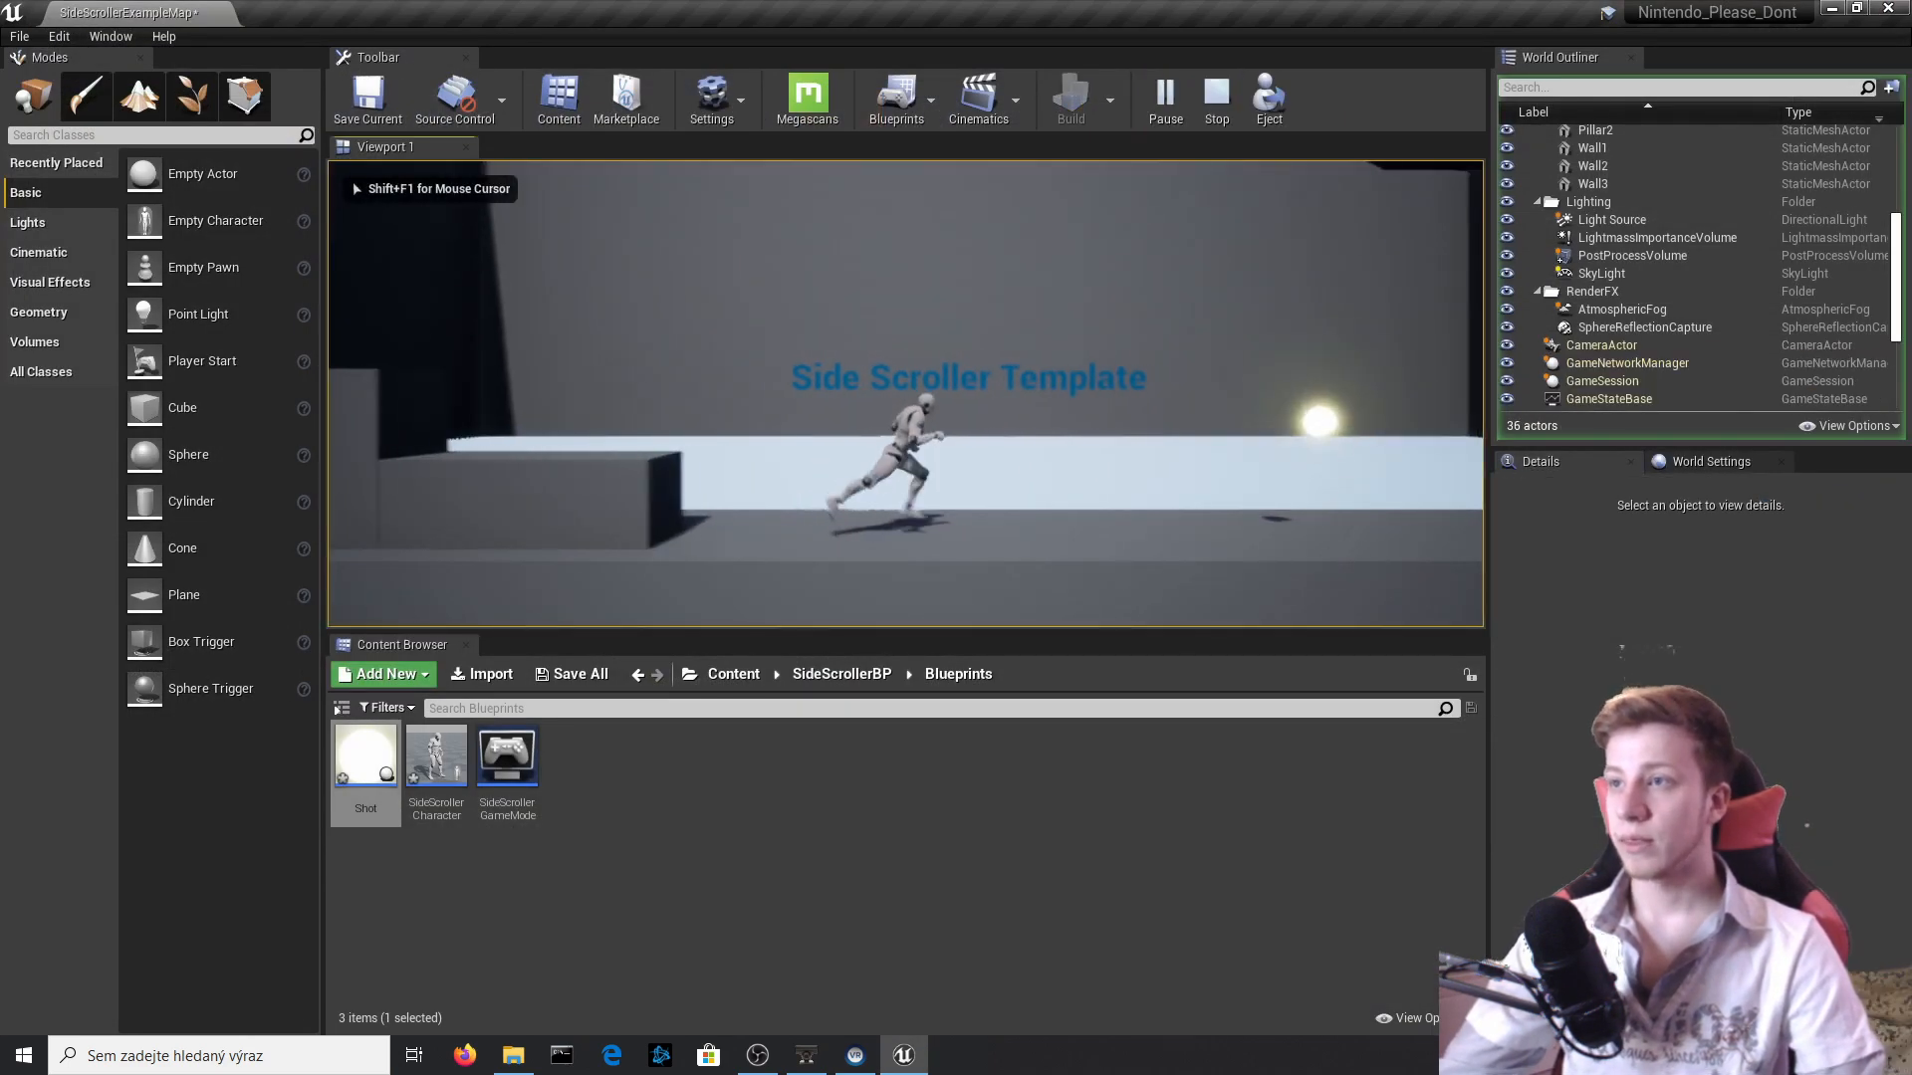
key("f")
key("d")
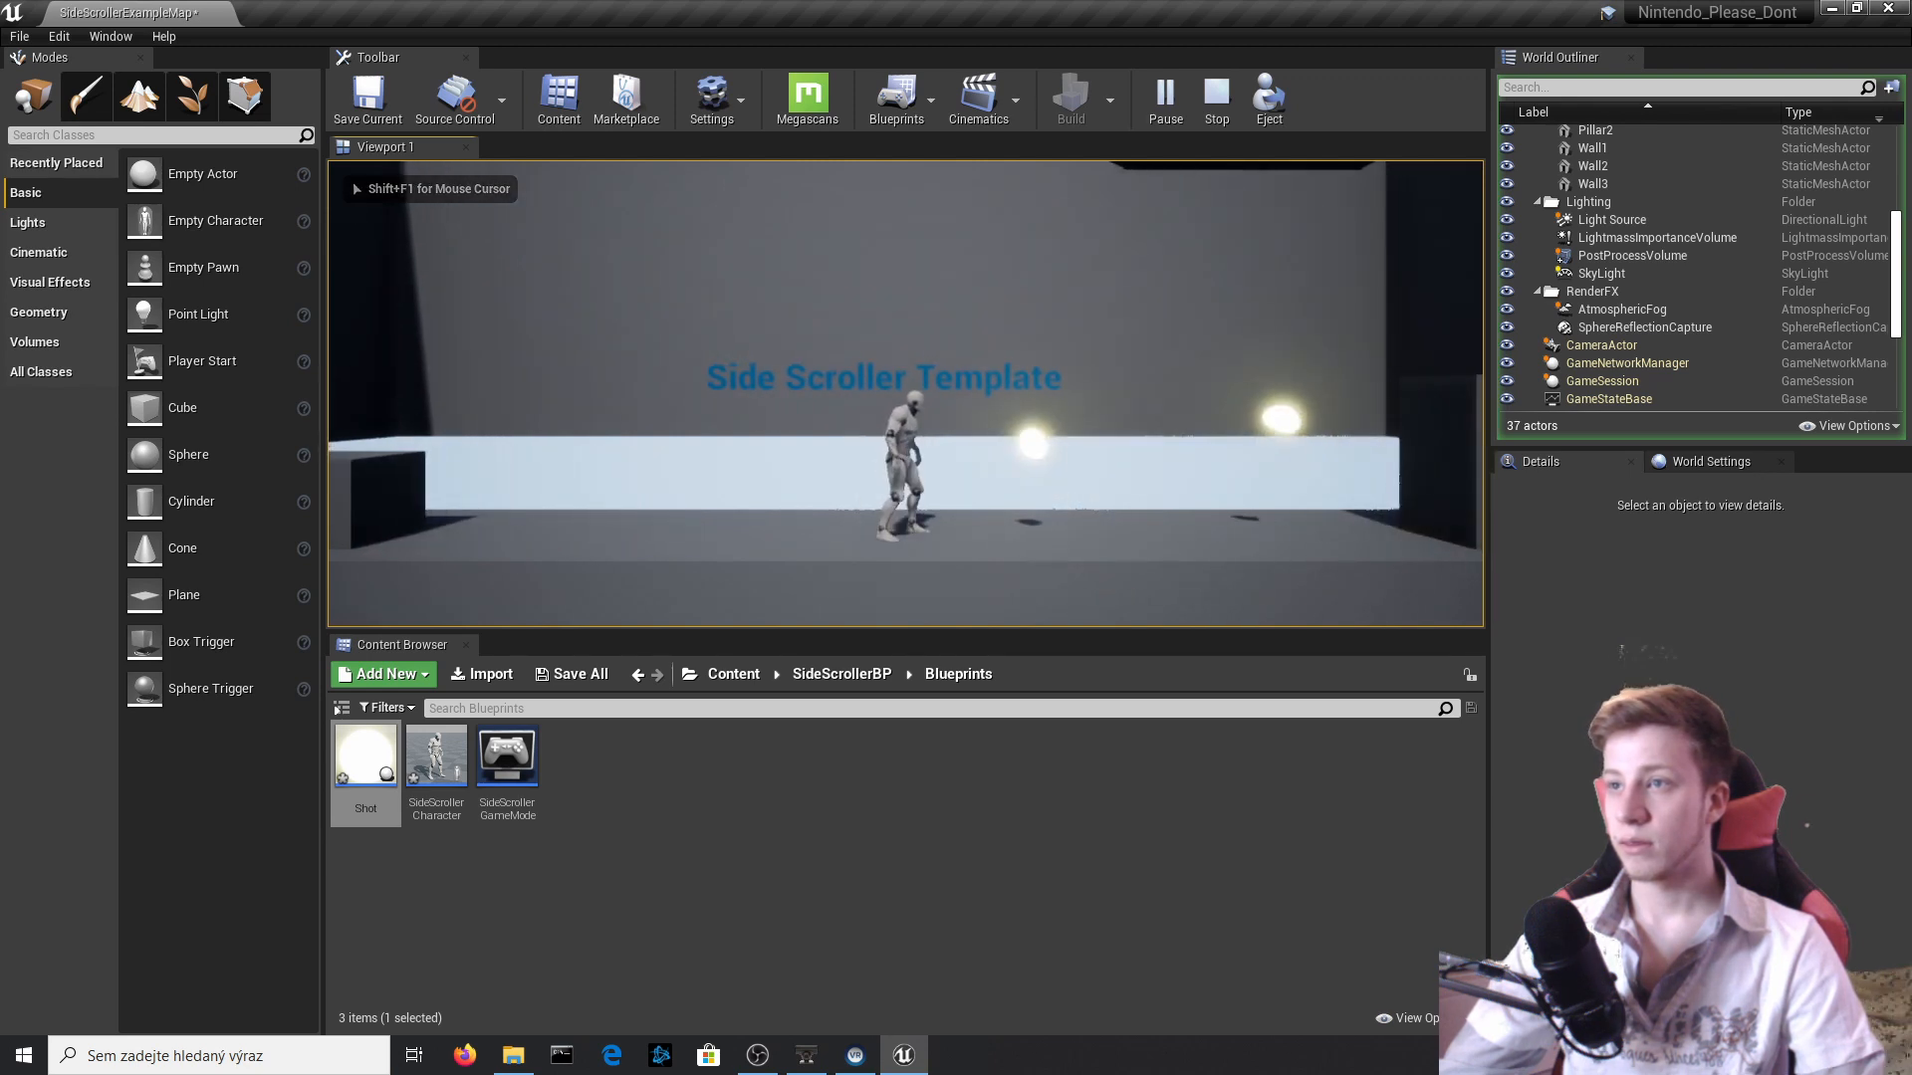
key("f")
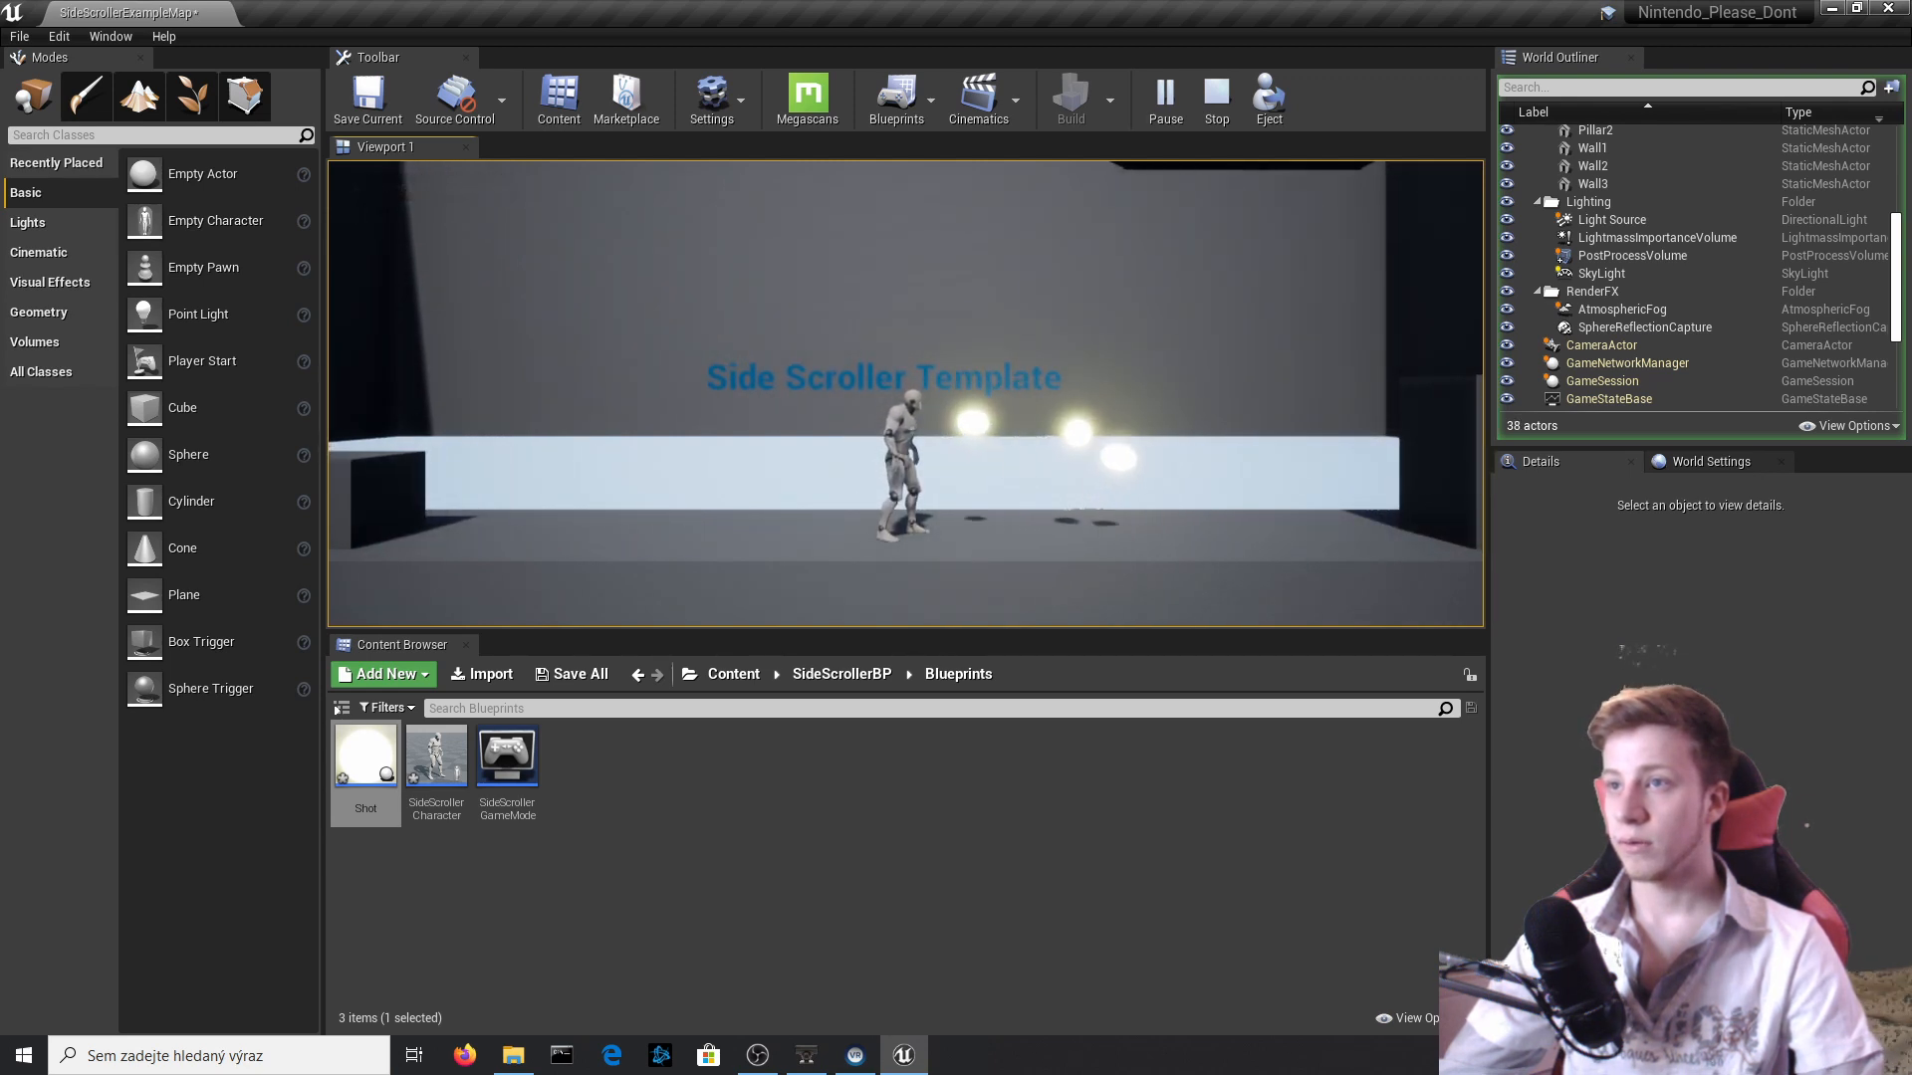
key("f")
key("a")
key("space")
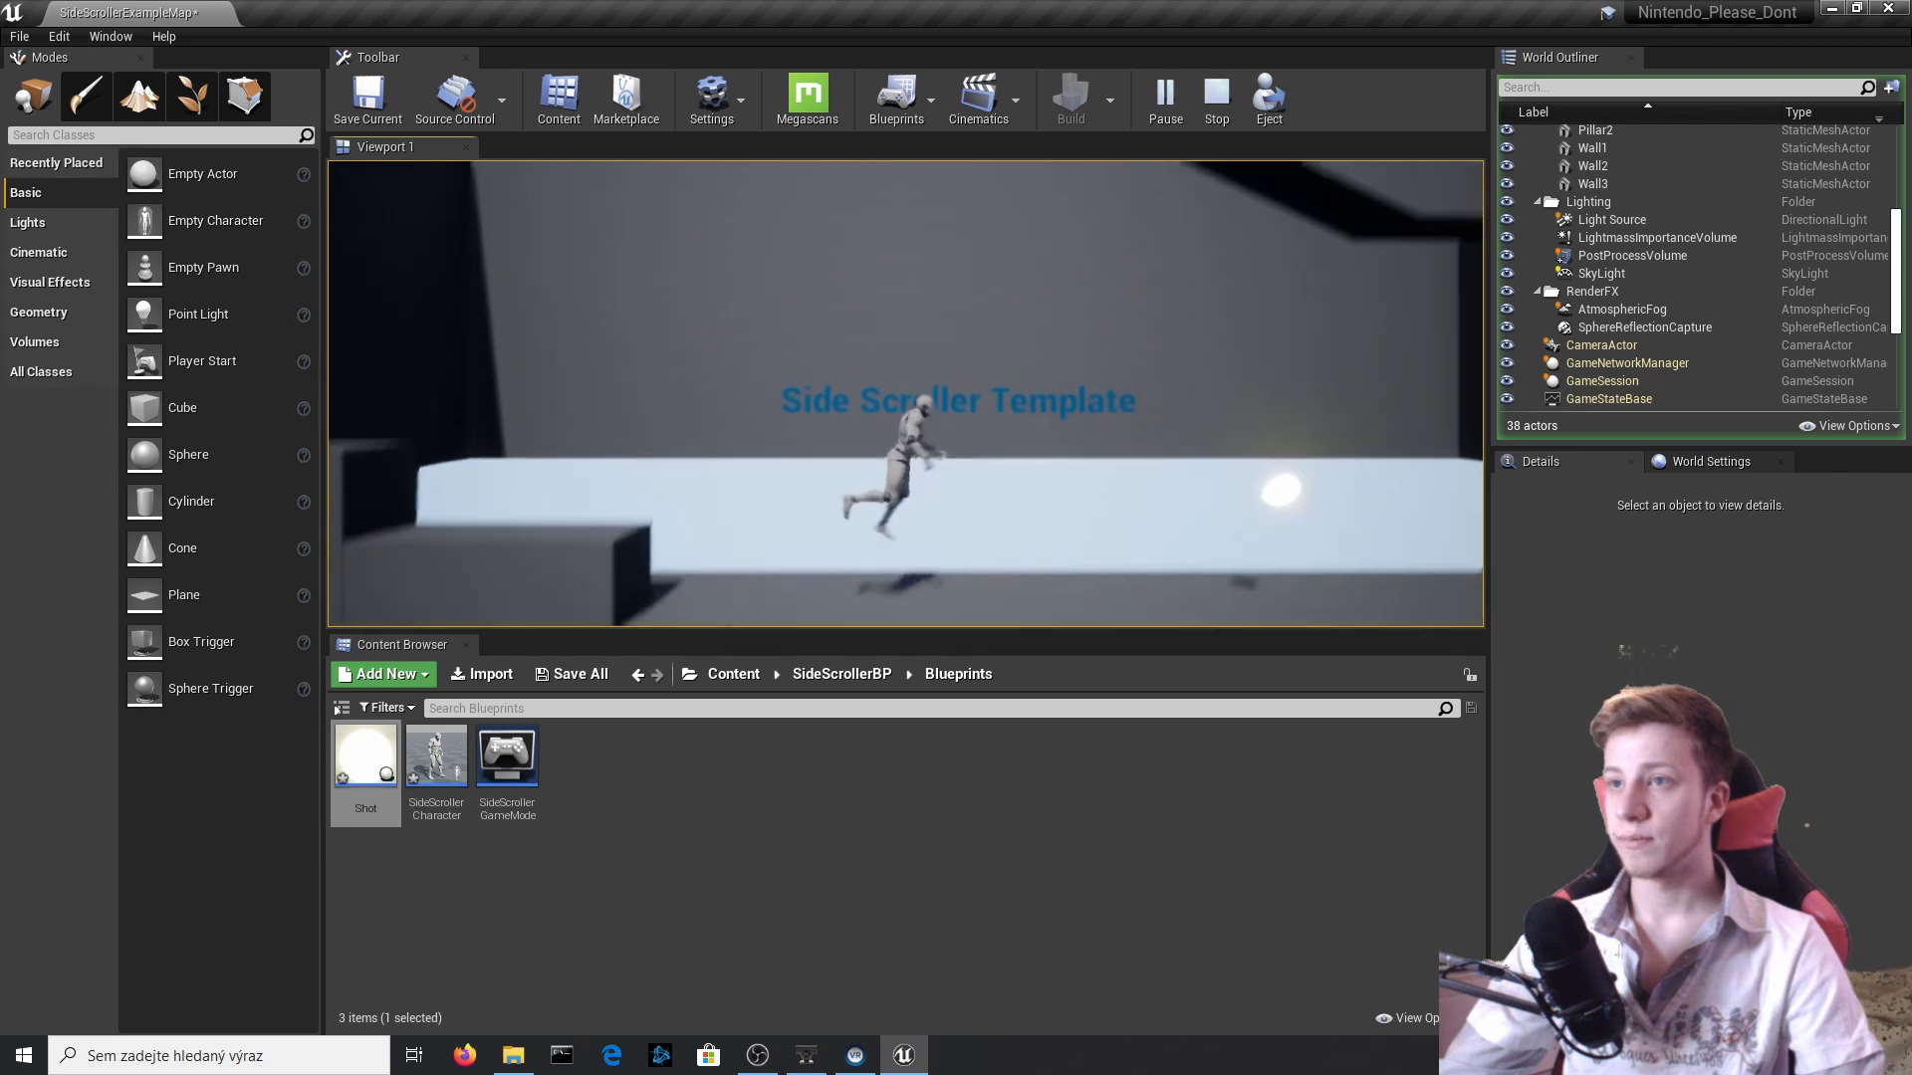
key("Escape")
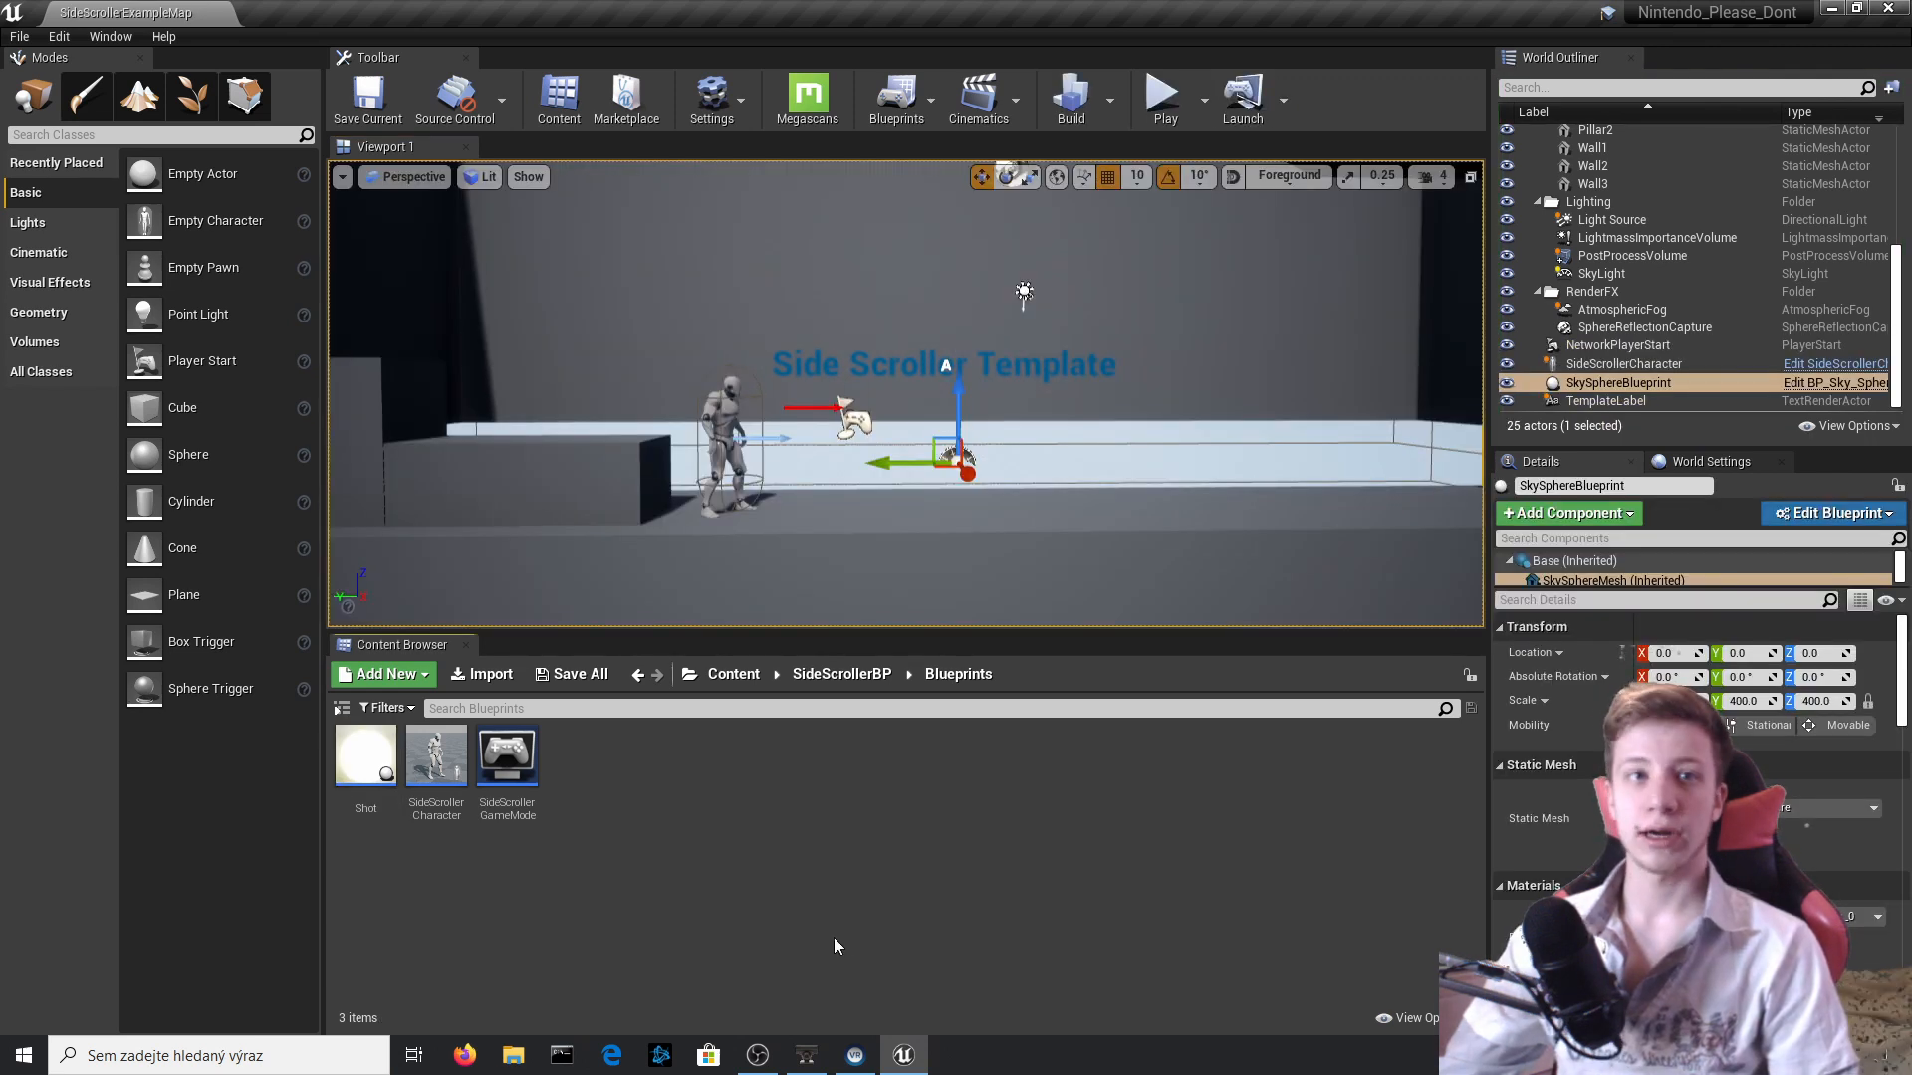
left_click(712, 485)
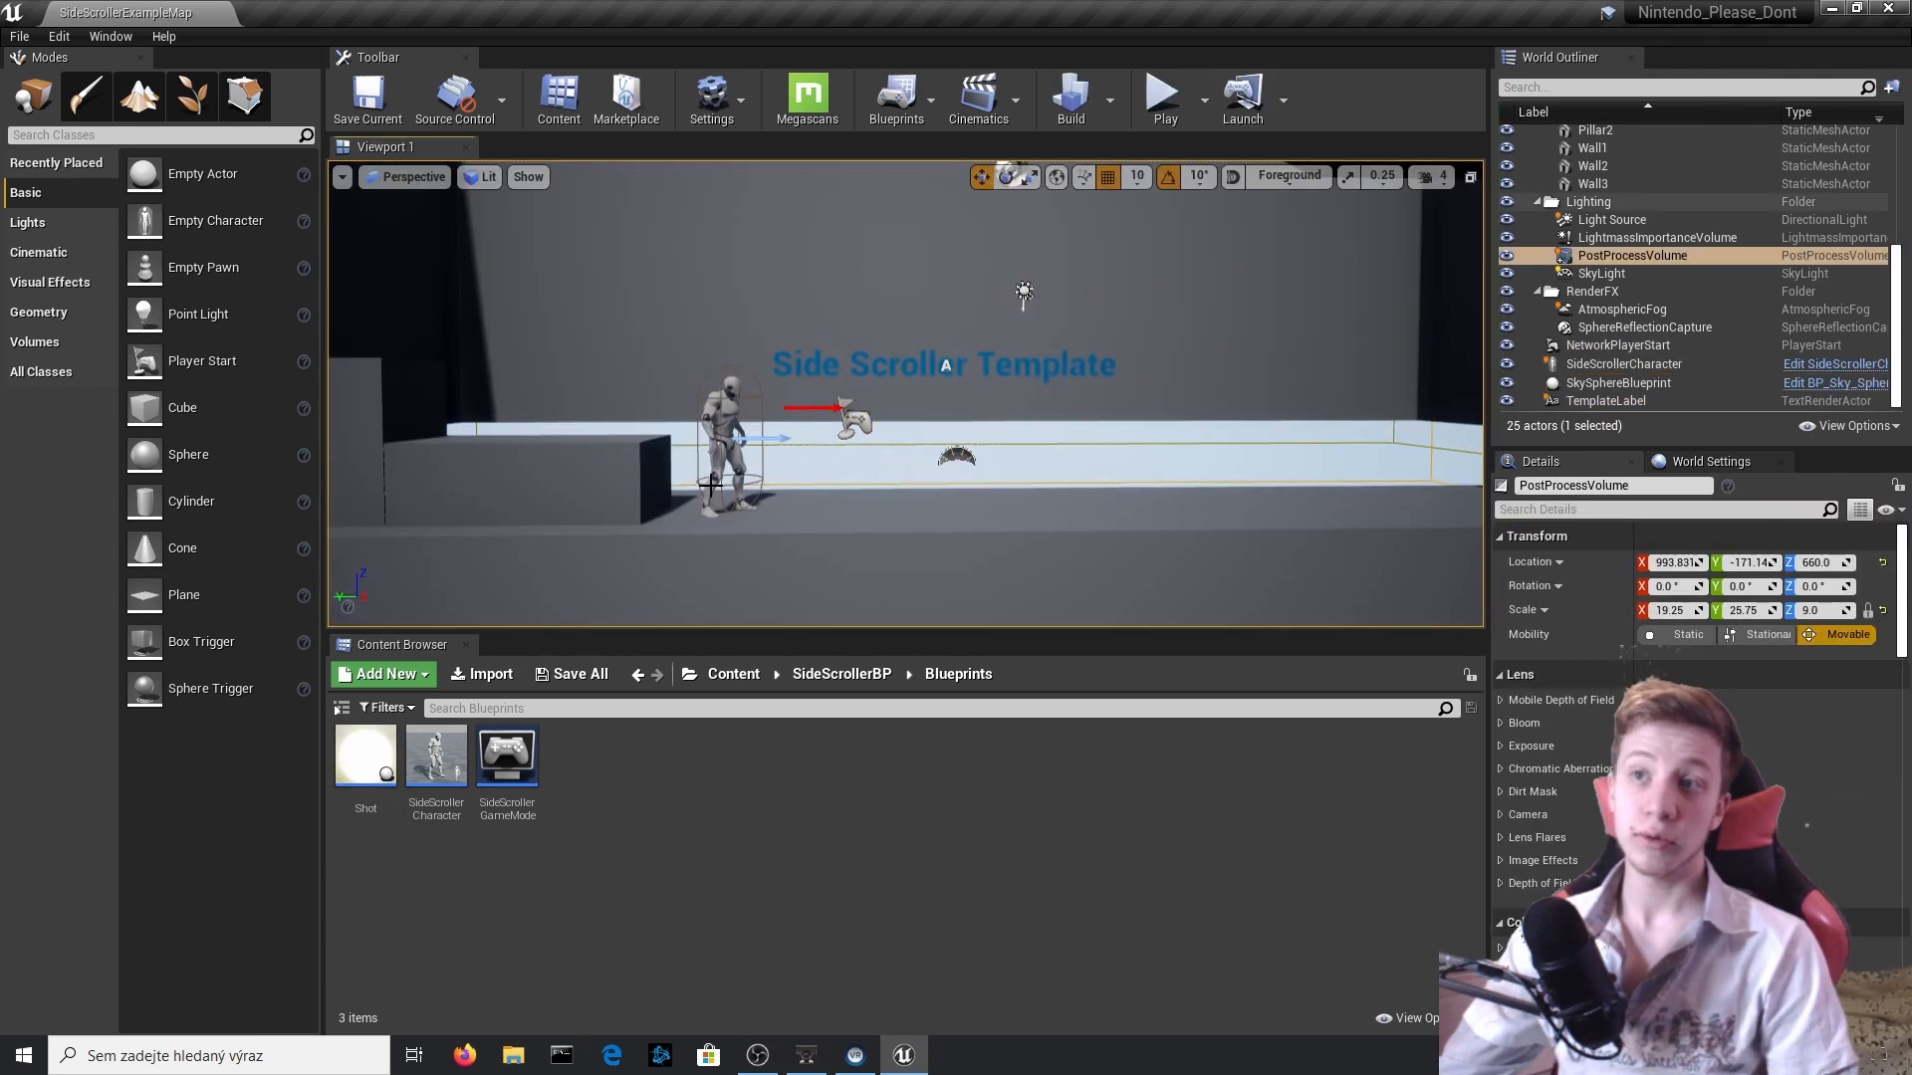
left_click(738, 394)
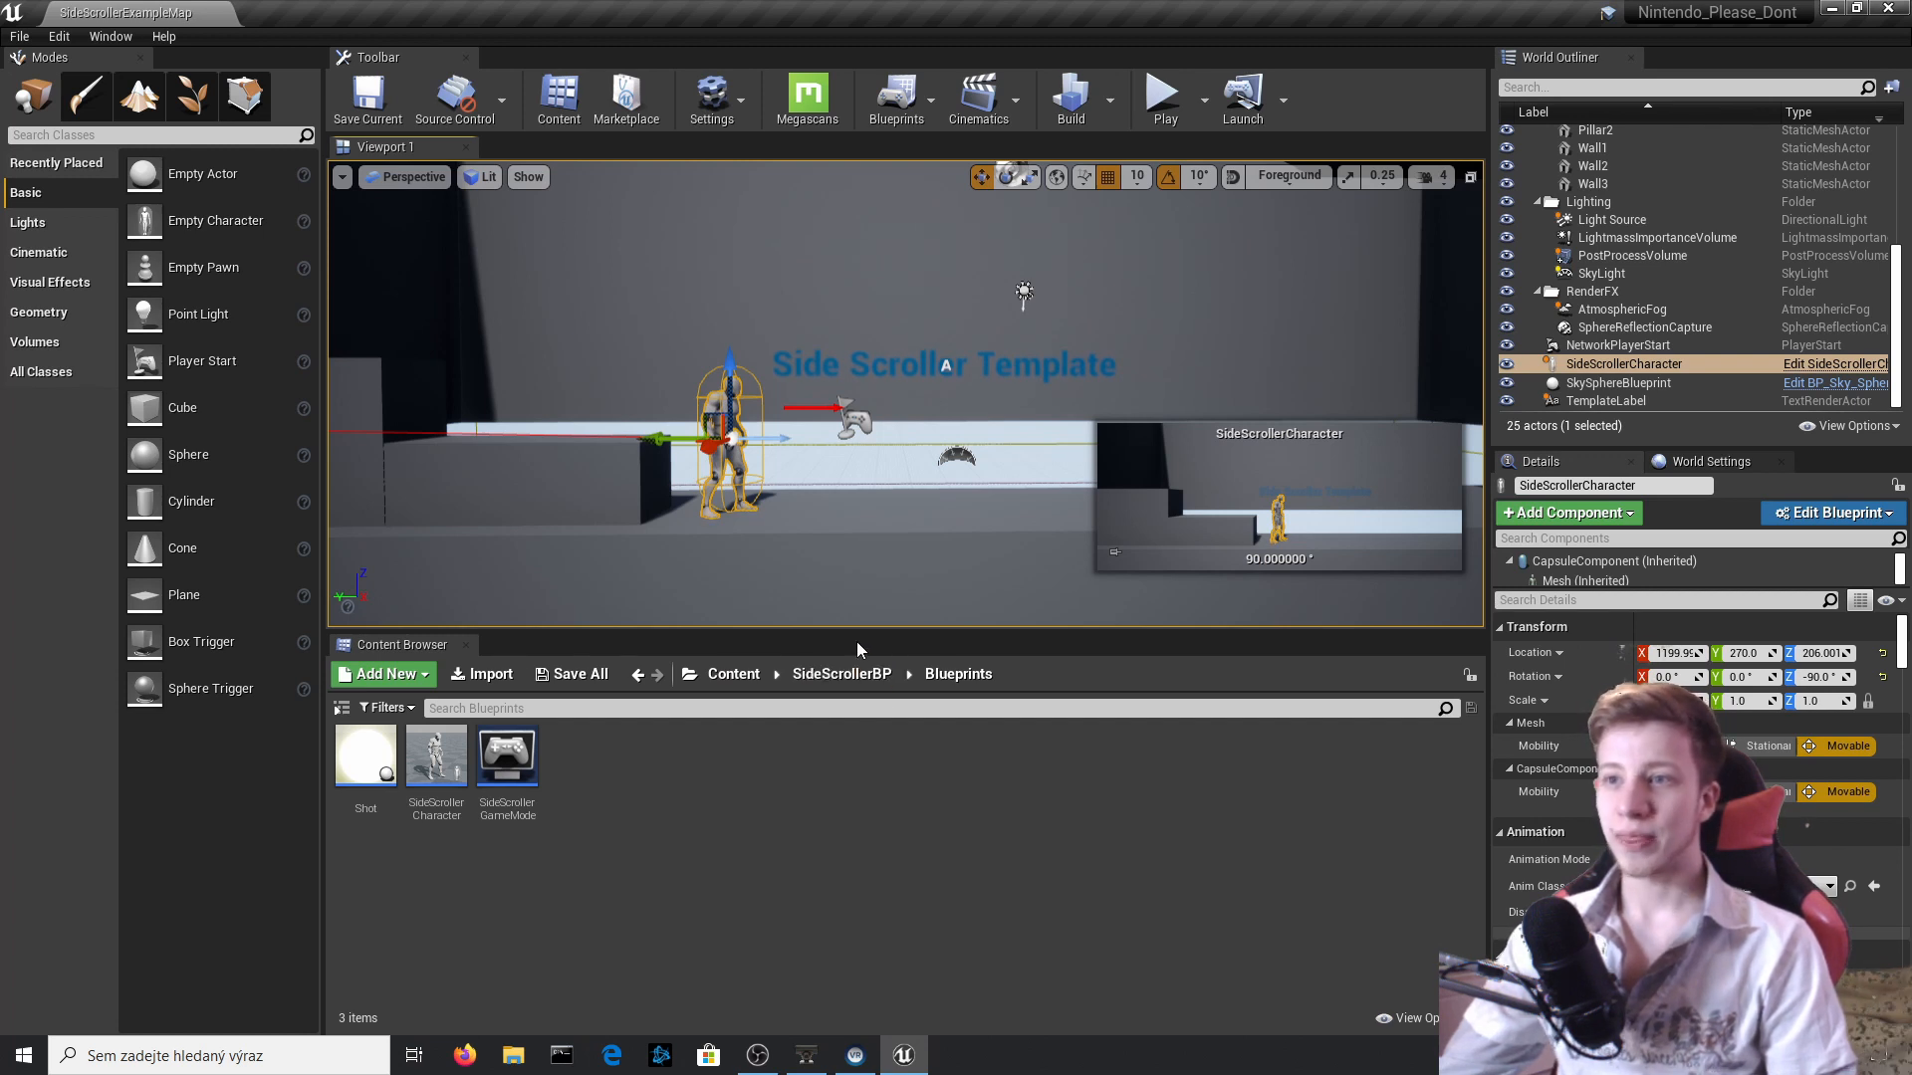
Open the Goomba static mesh from the Goomba folder in SideScrollerBP's Assets and inspect the model.
left_click(833, 674)
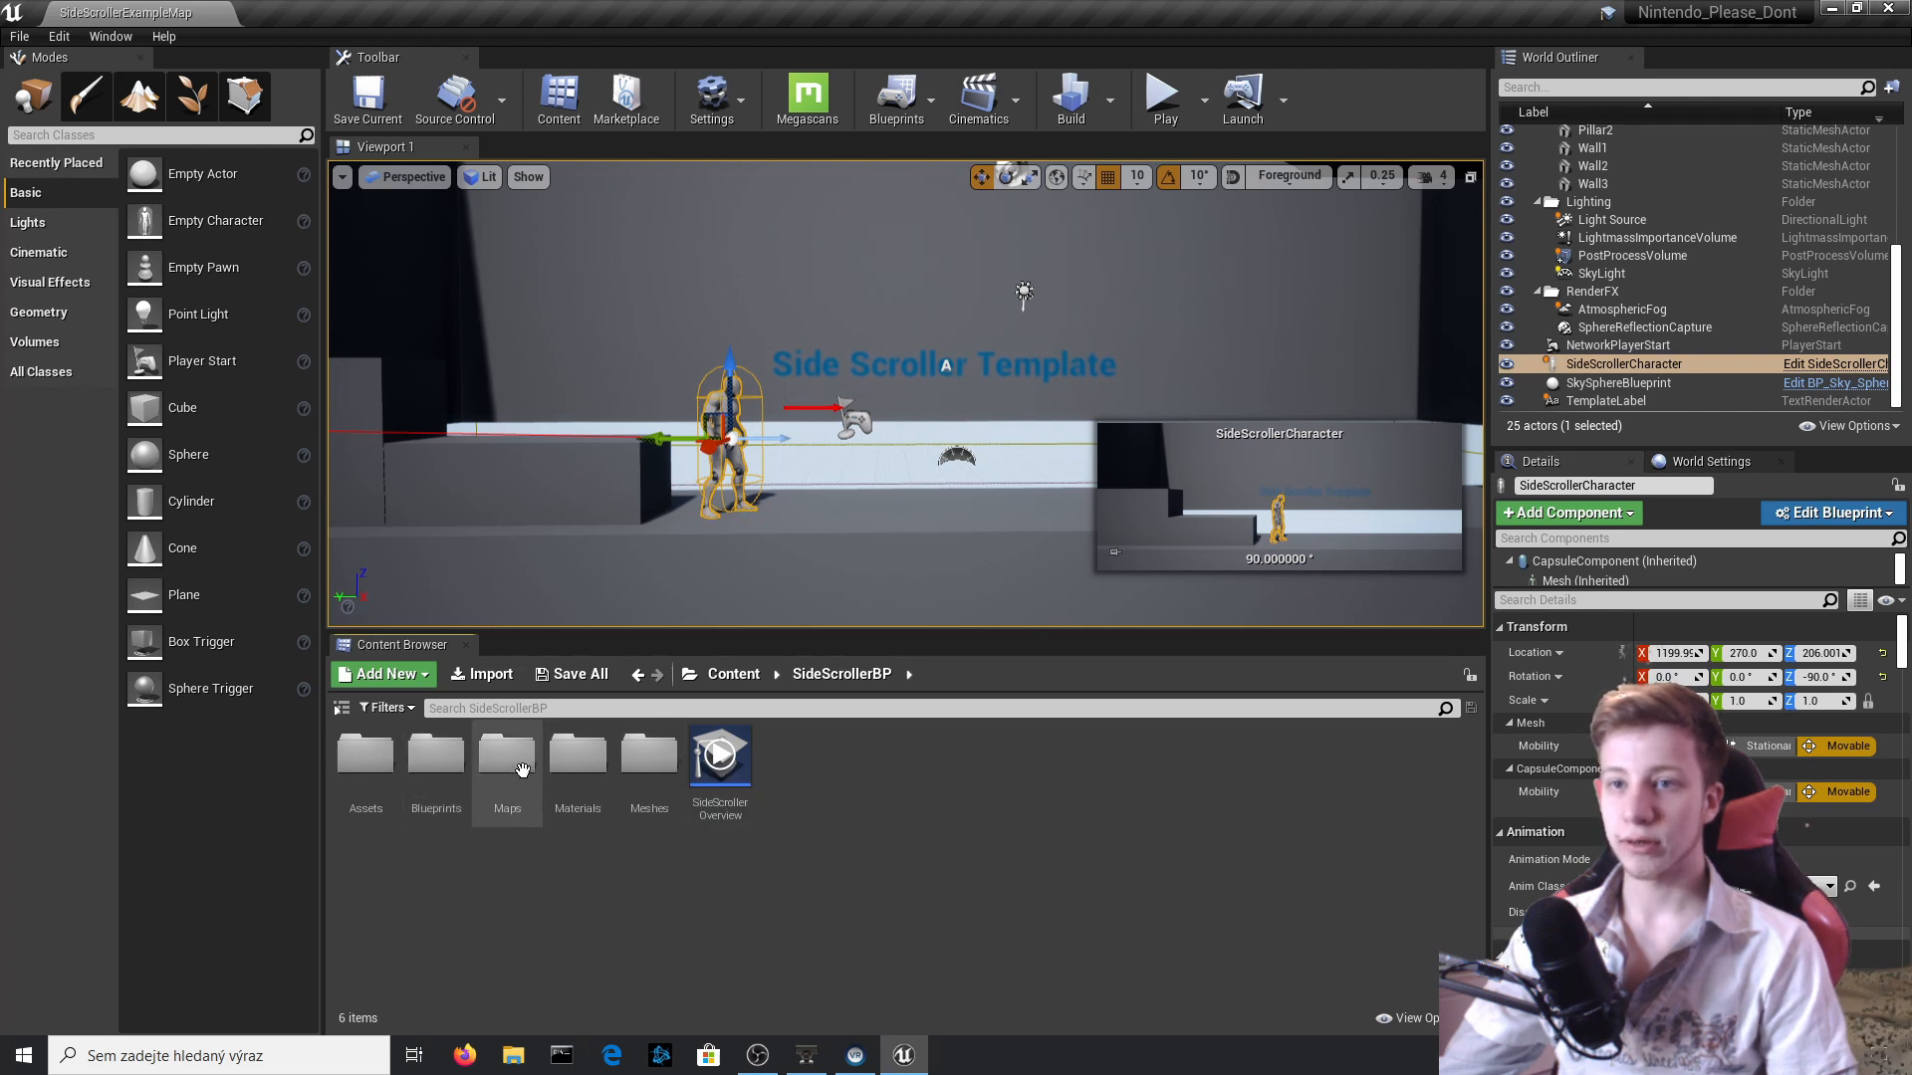
double_click(366, 754)
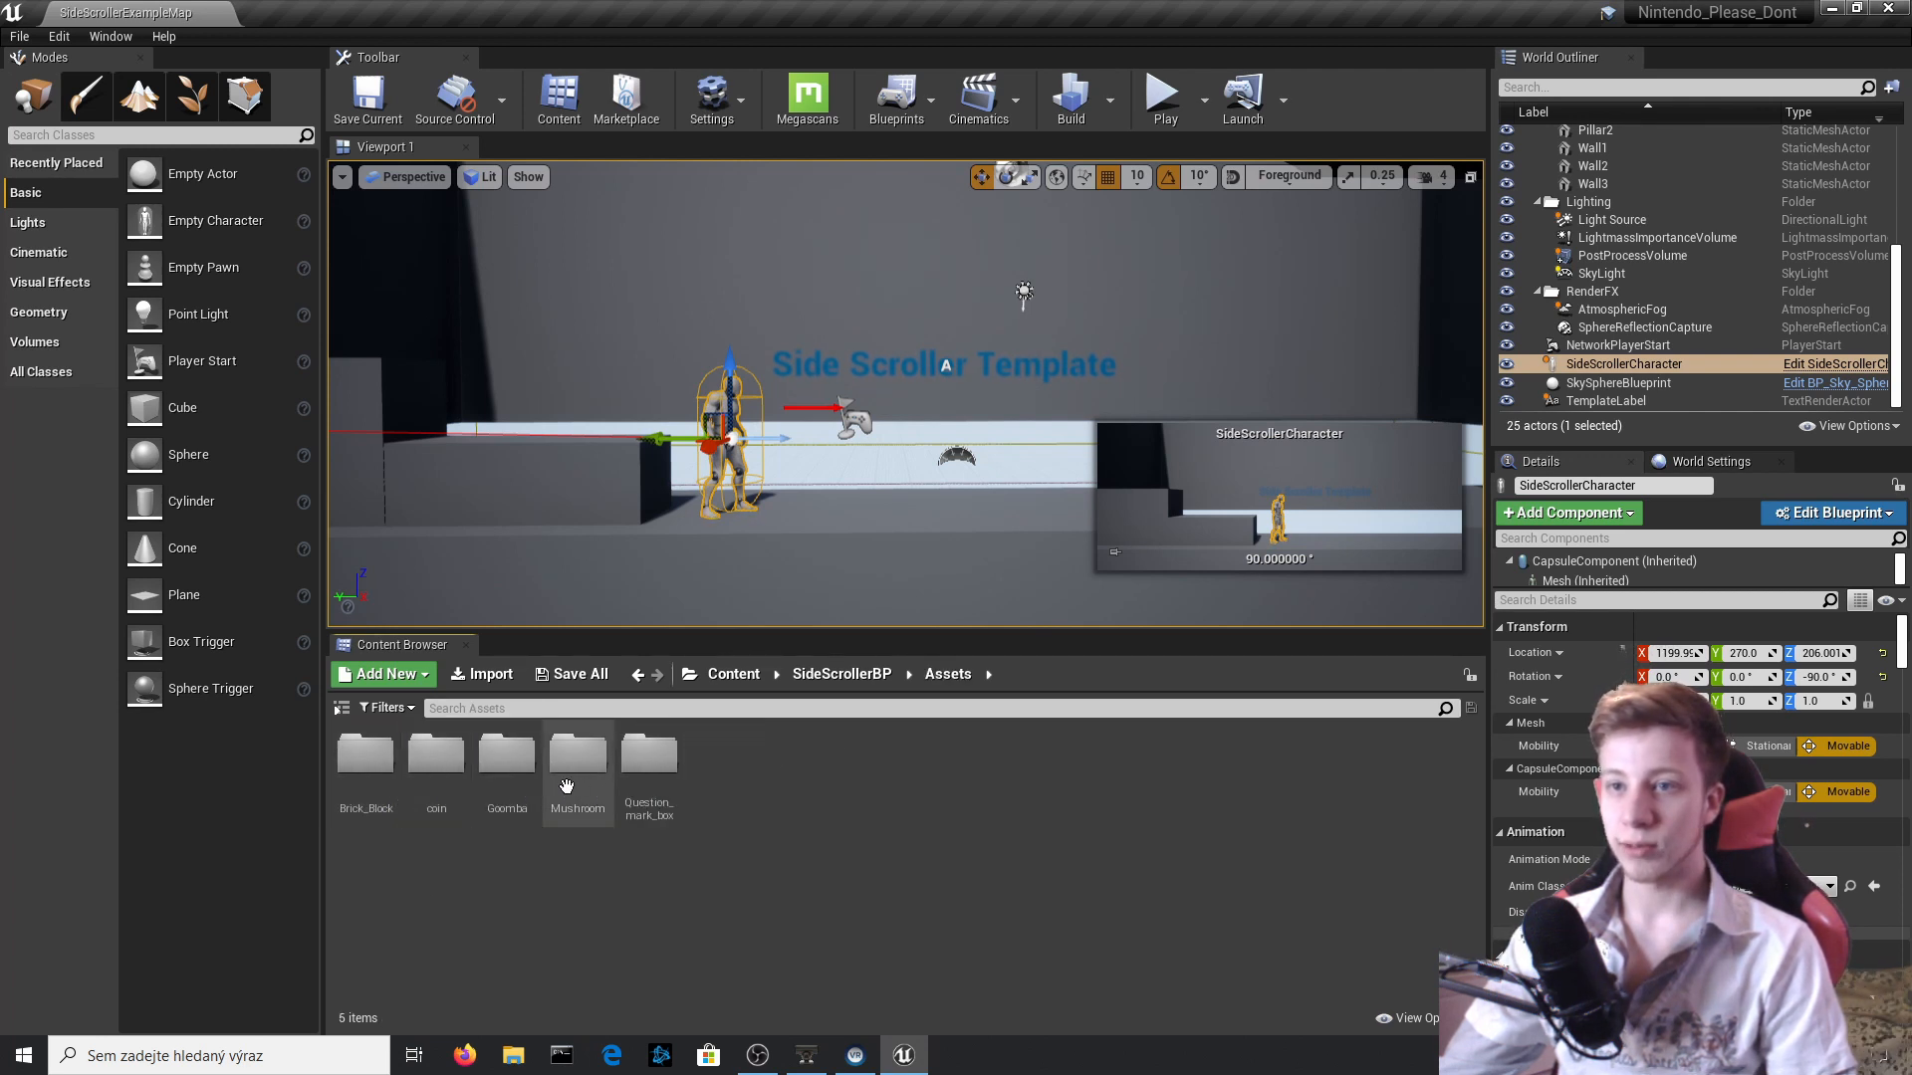
double_click(475, 779)
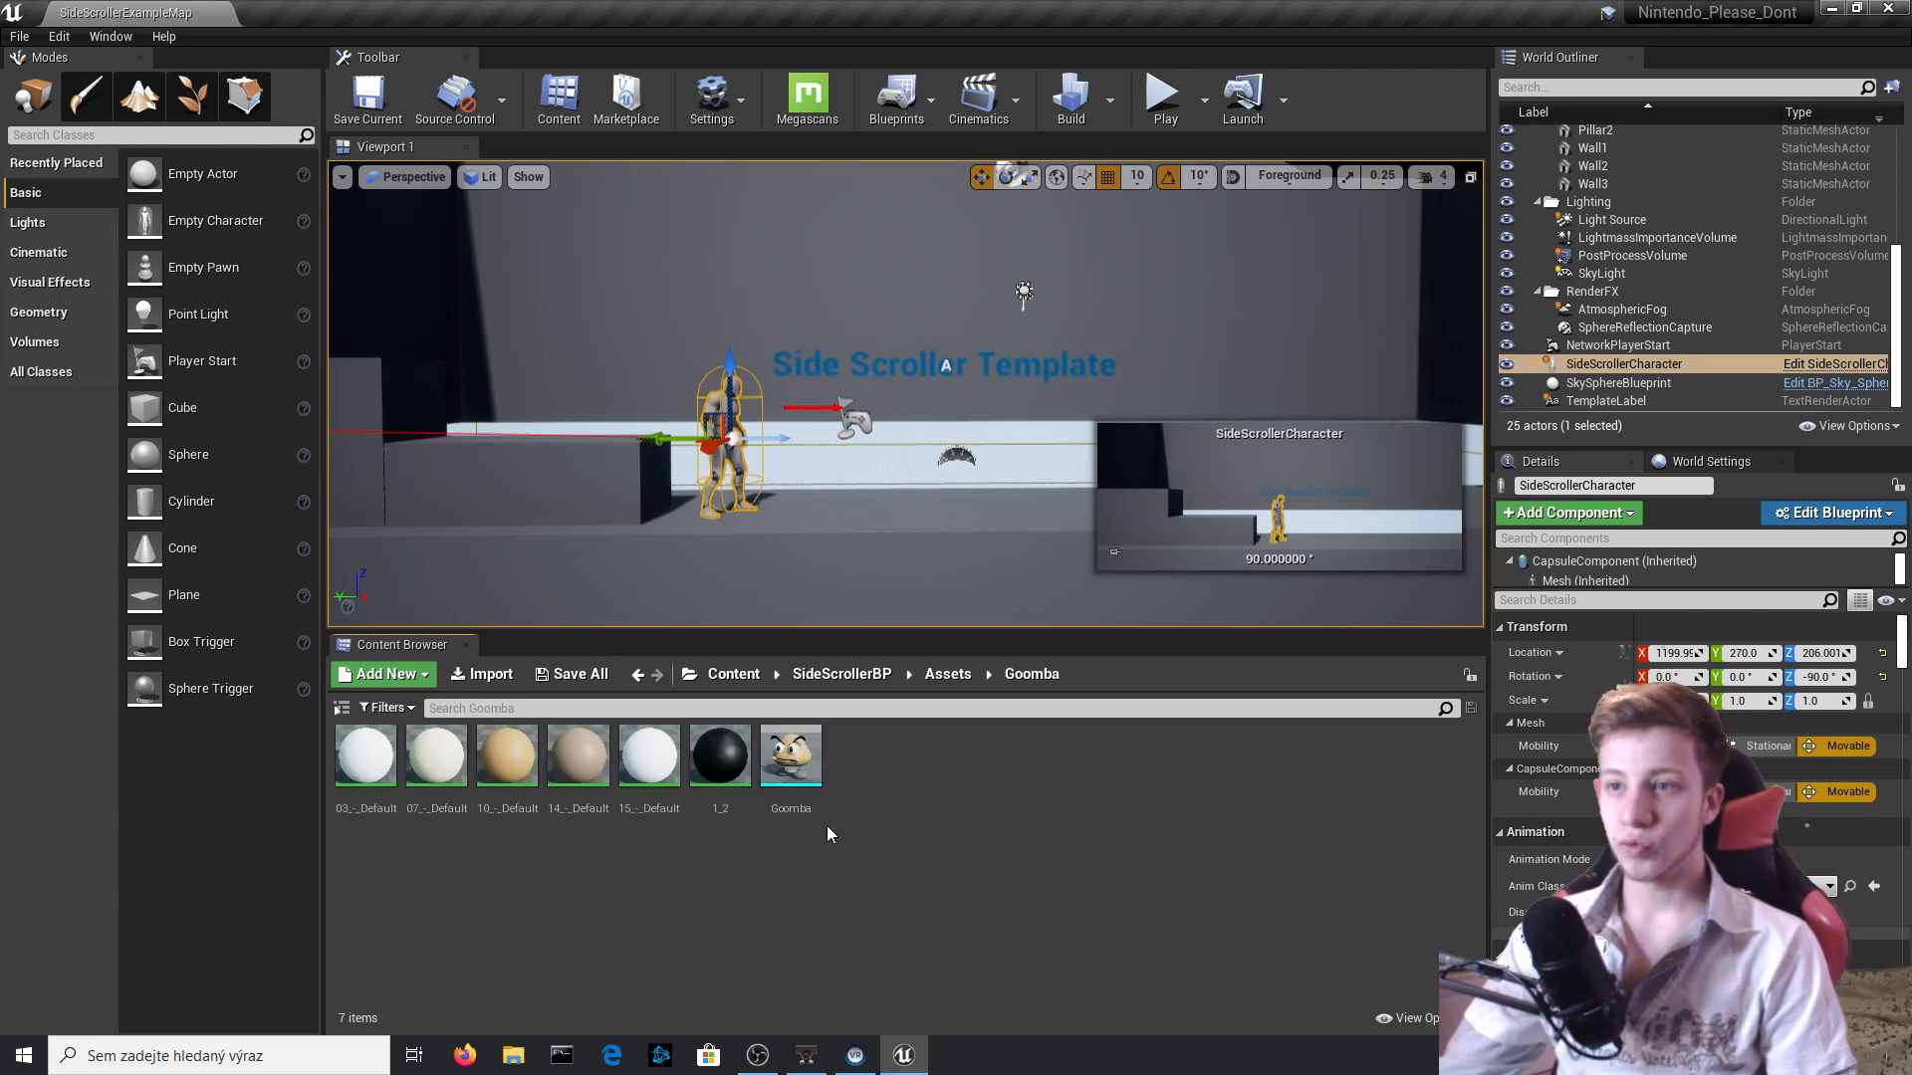
double_click(786, 761)
mouse_move(640, 521)
left_mouse_down()
mouse_move(709, 528)
mouse_move(640, 521)
left_mouse_up()
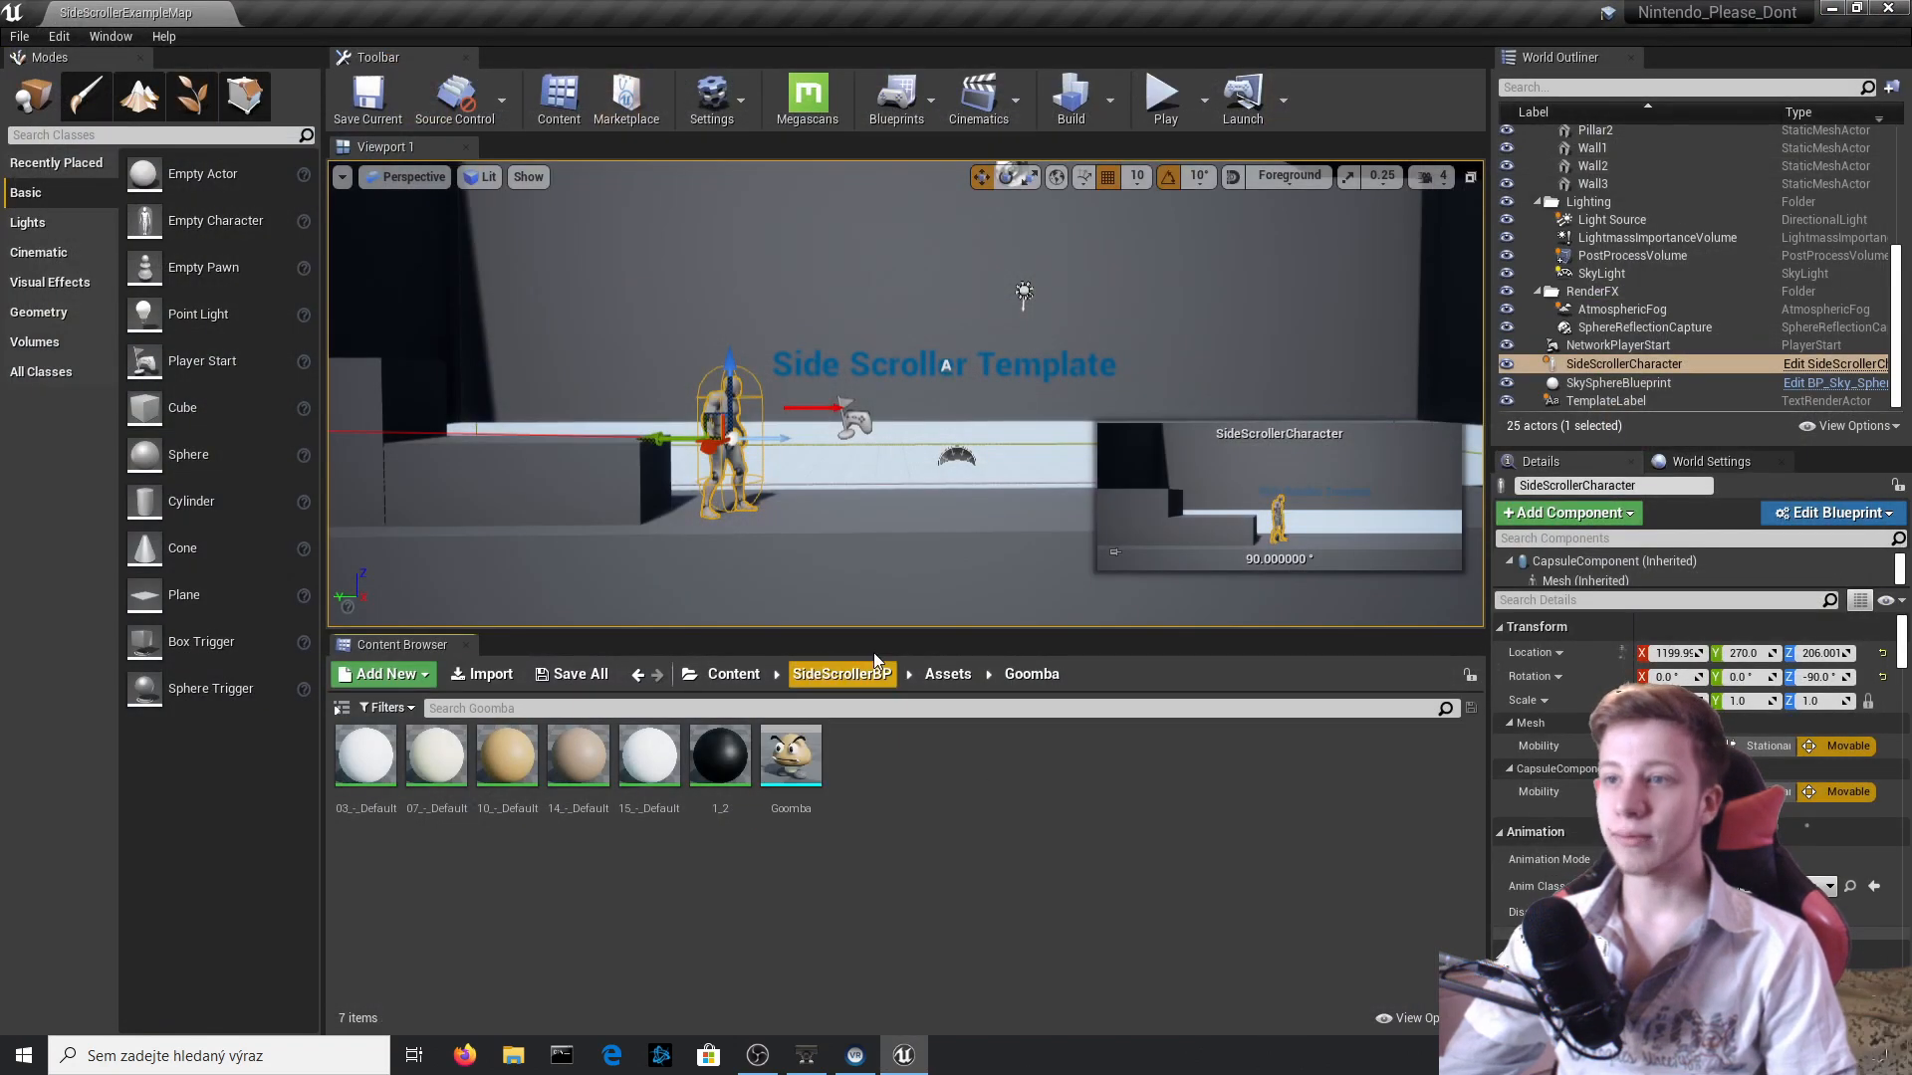
Create a Character-class Blueprint named Enemy in the SideScrollerBP Blueprints folder, open it and compile.
left_click(947, 675)
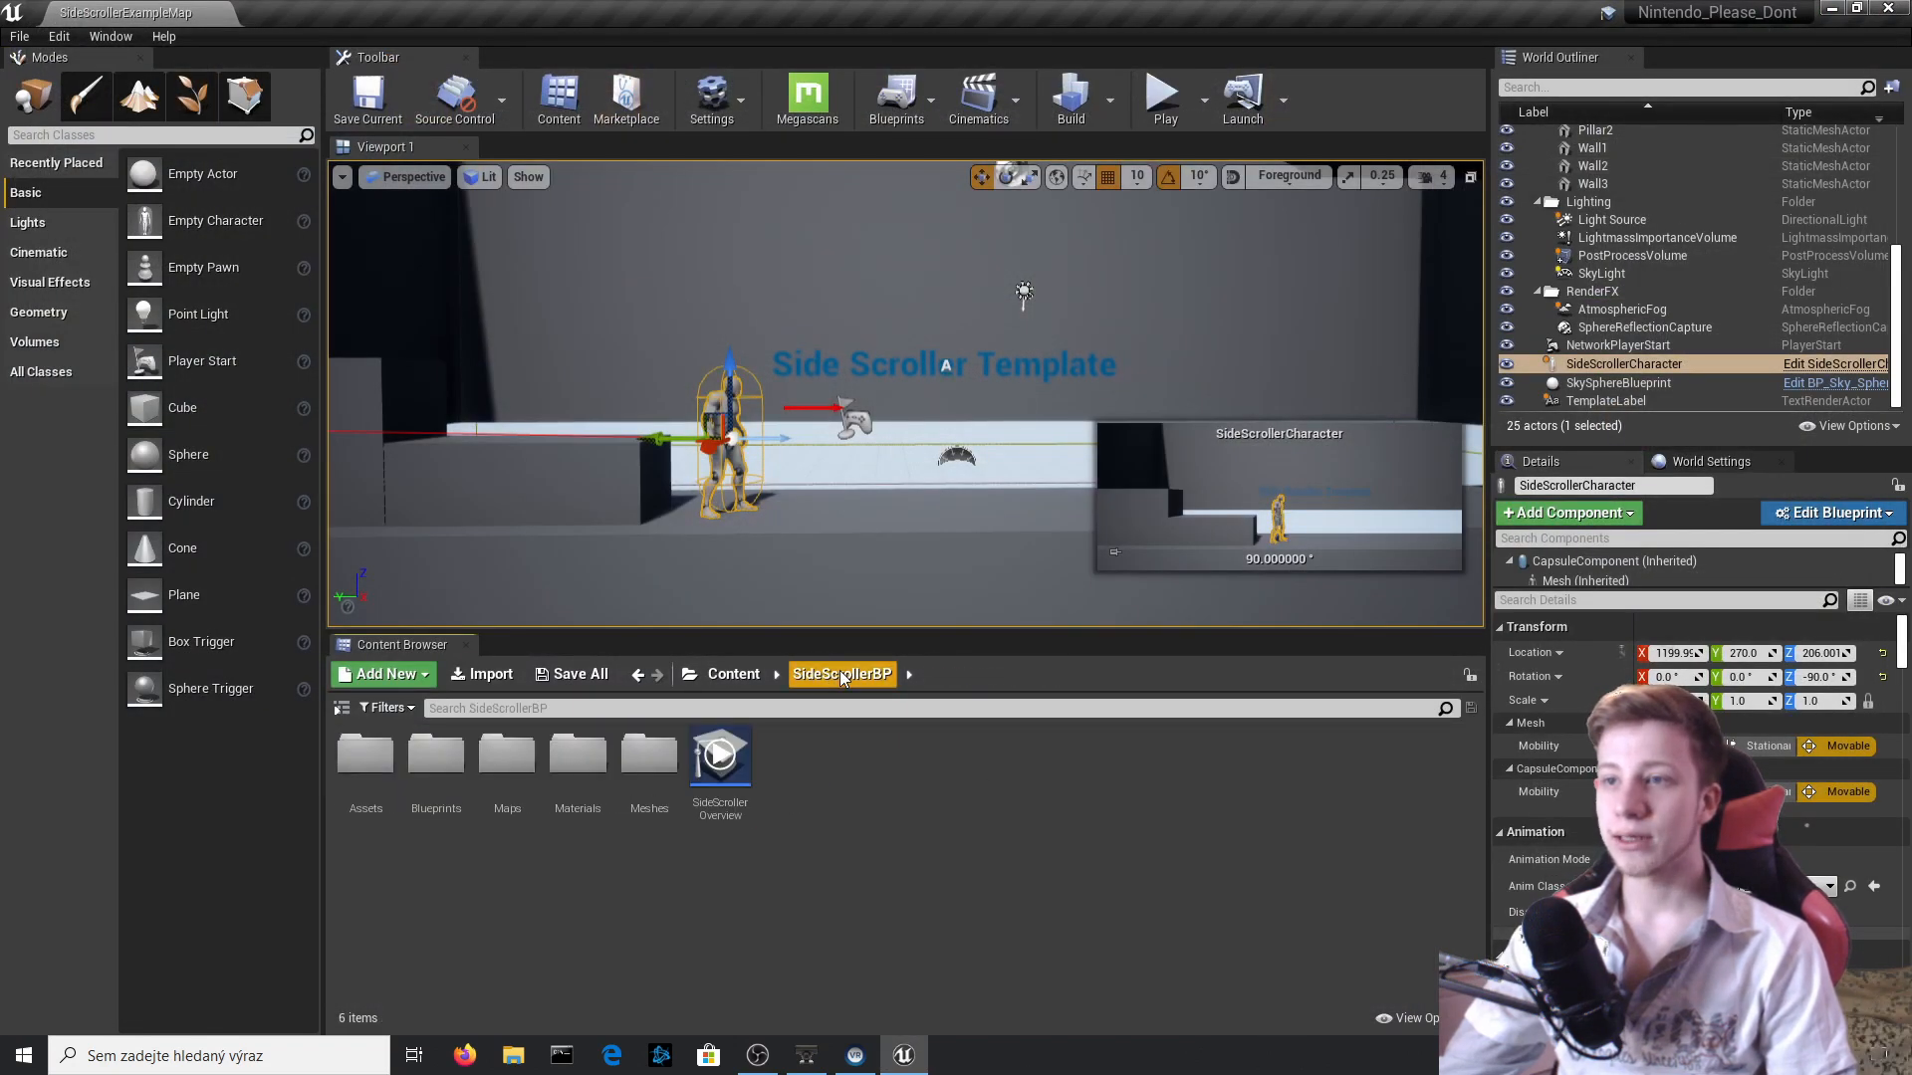
double_click(436, 758)
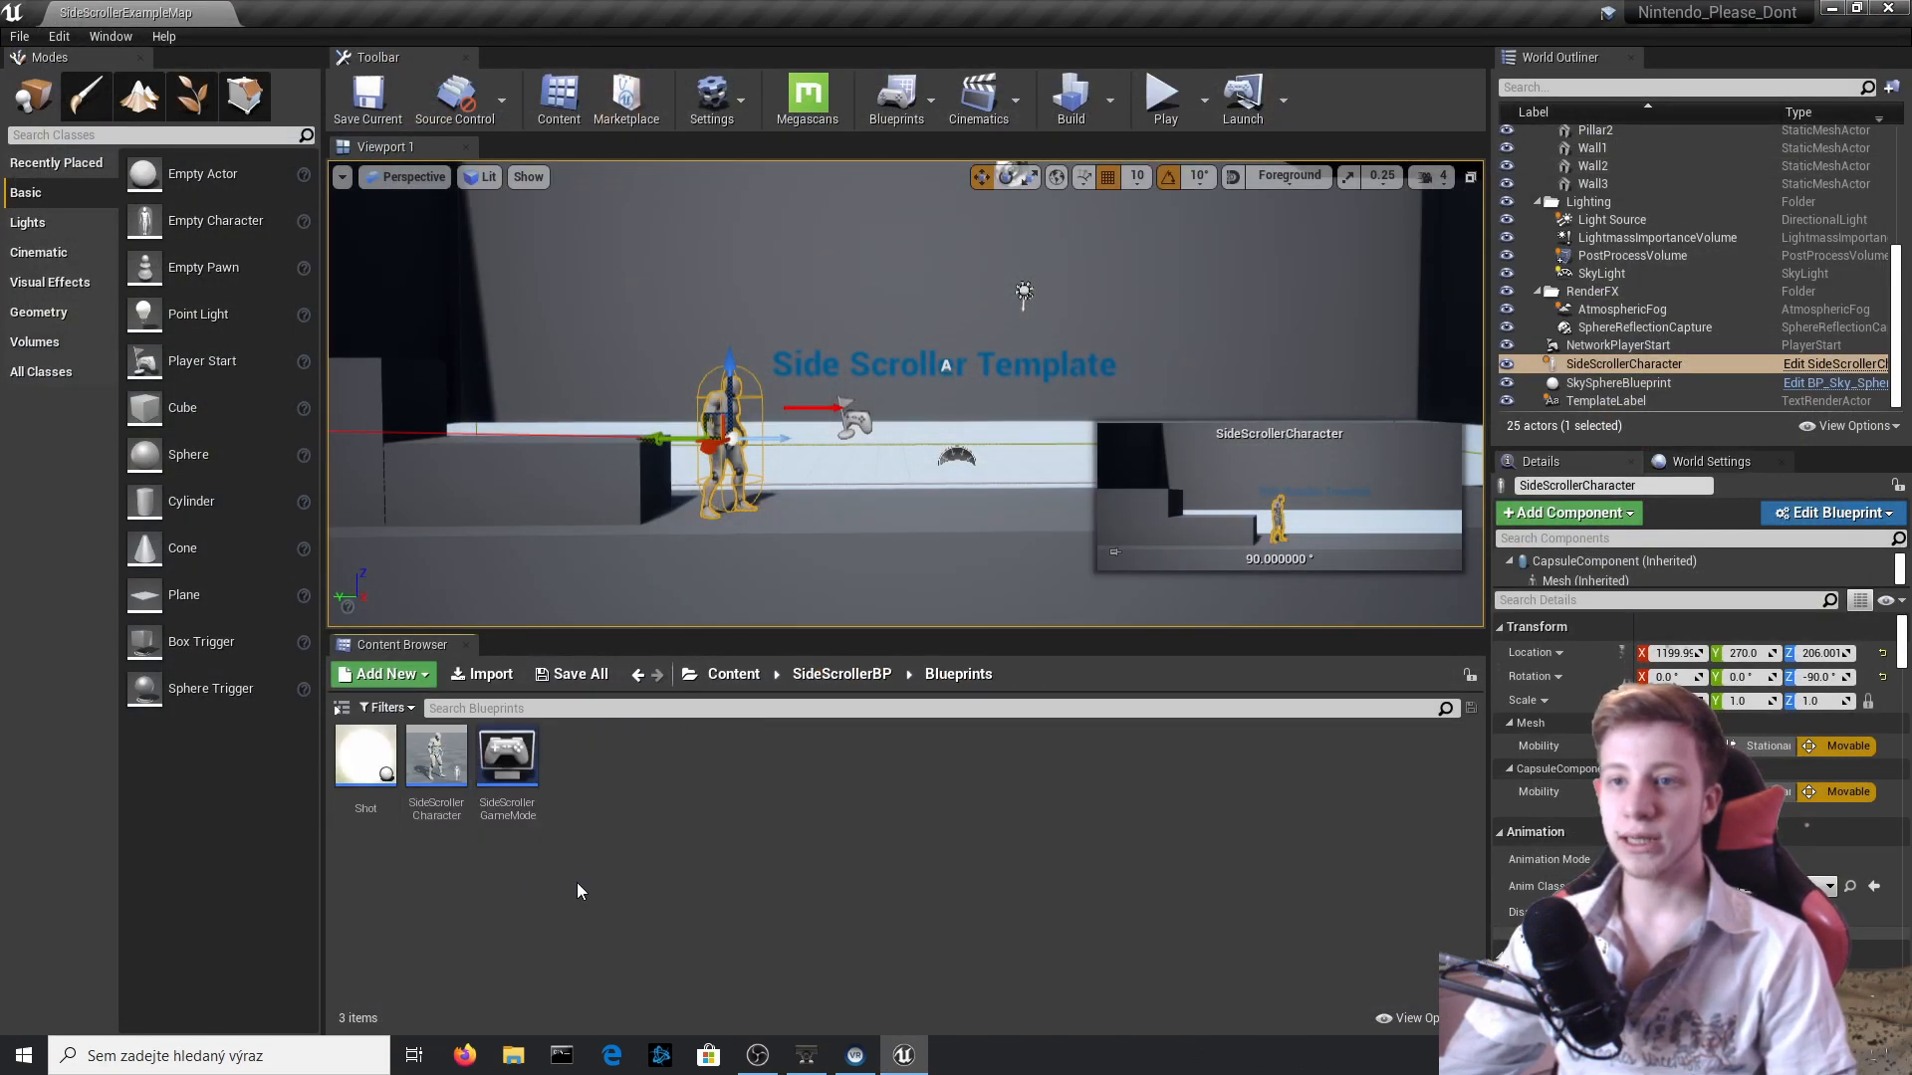
right_click(658, 792)
left_click(737, 291)
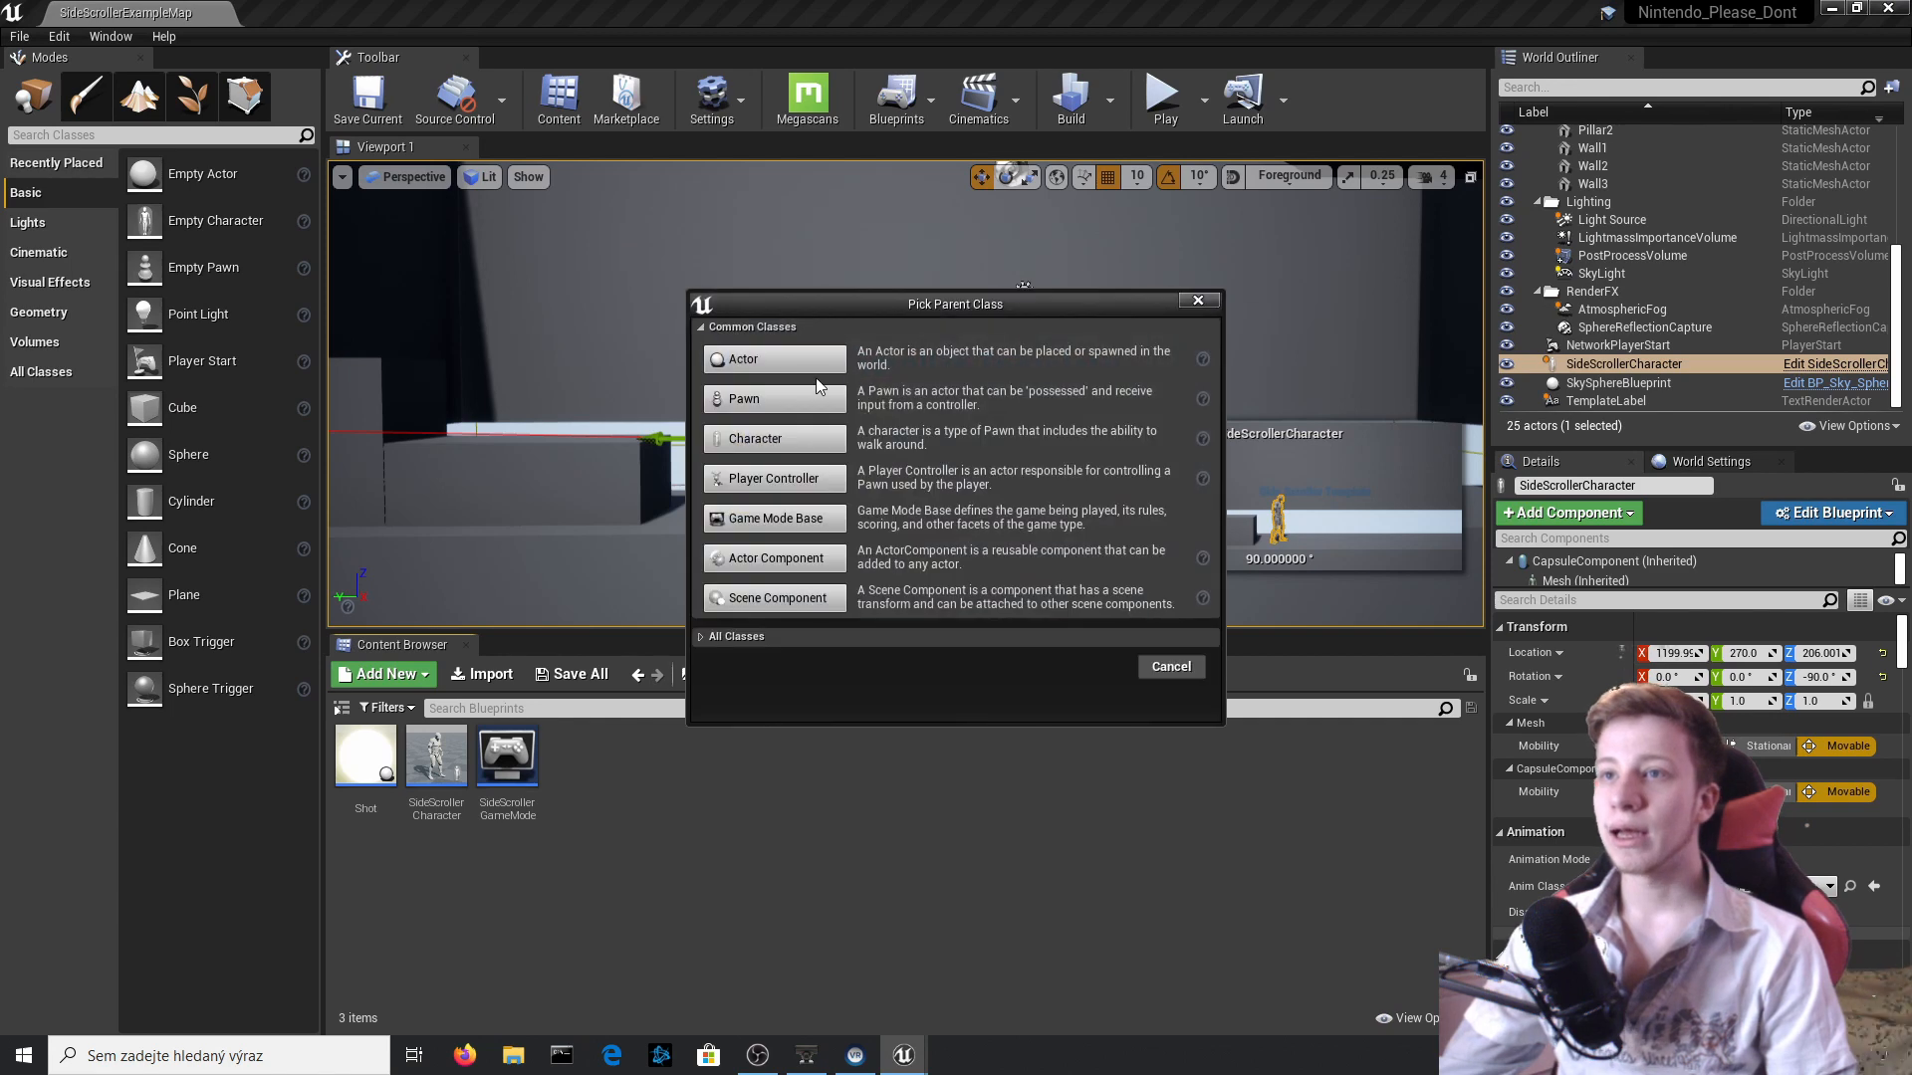
left_click(804, 439)
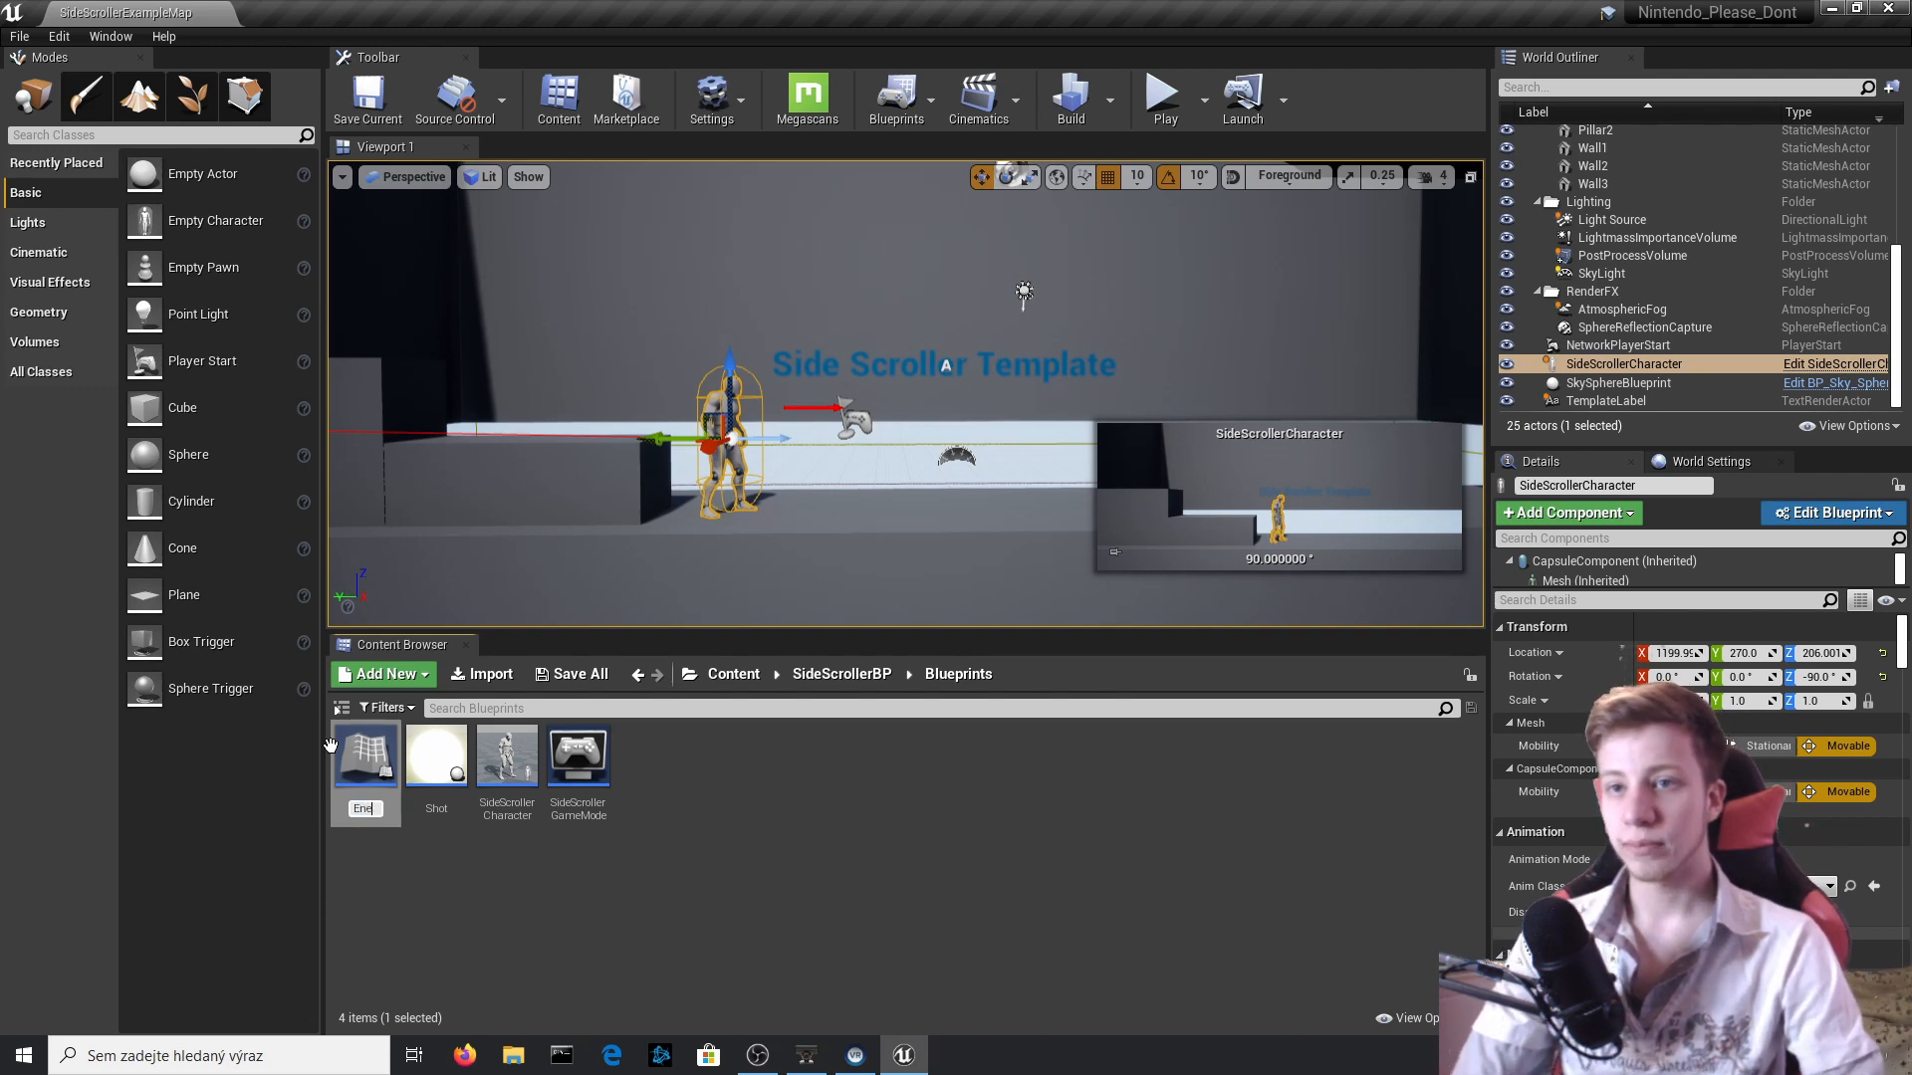
double_click(365, 757)
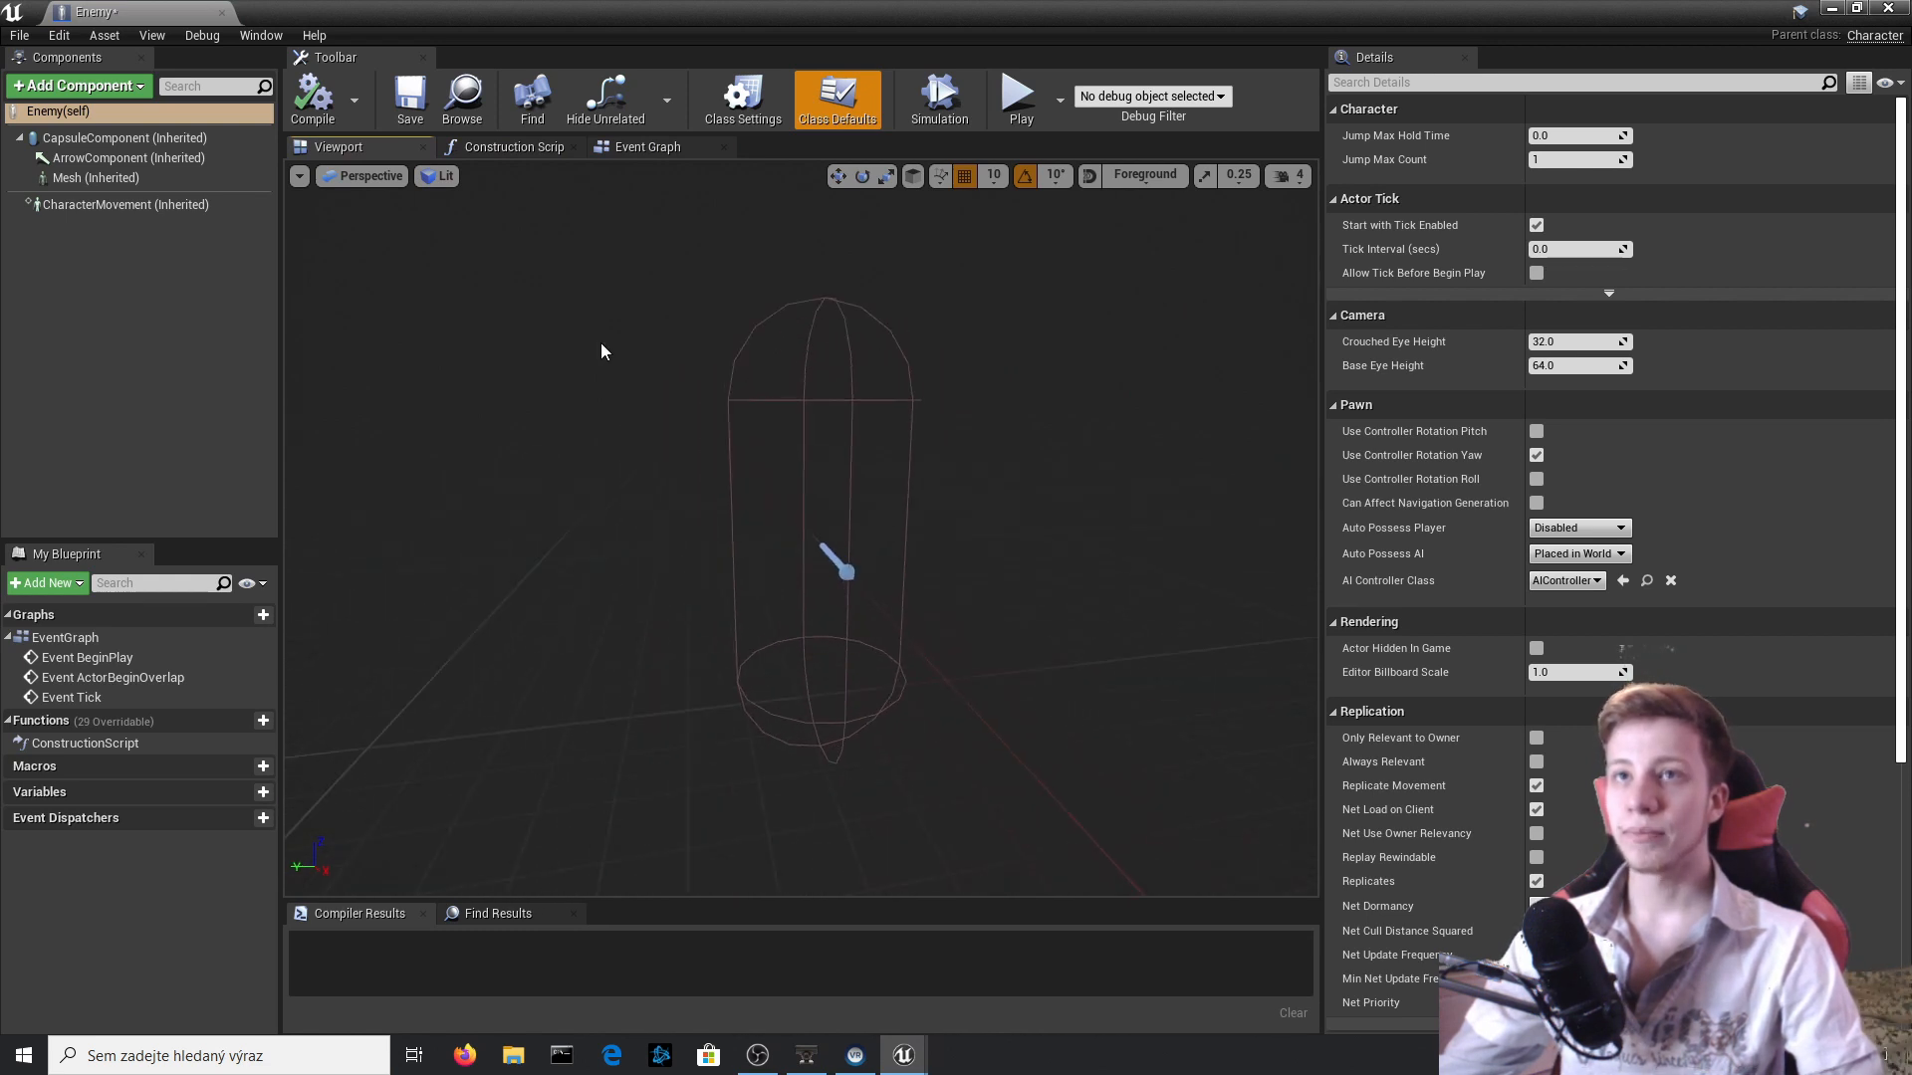
left_click(314, 96)
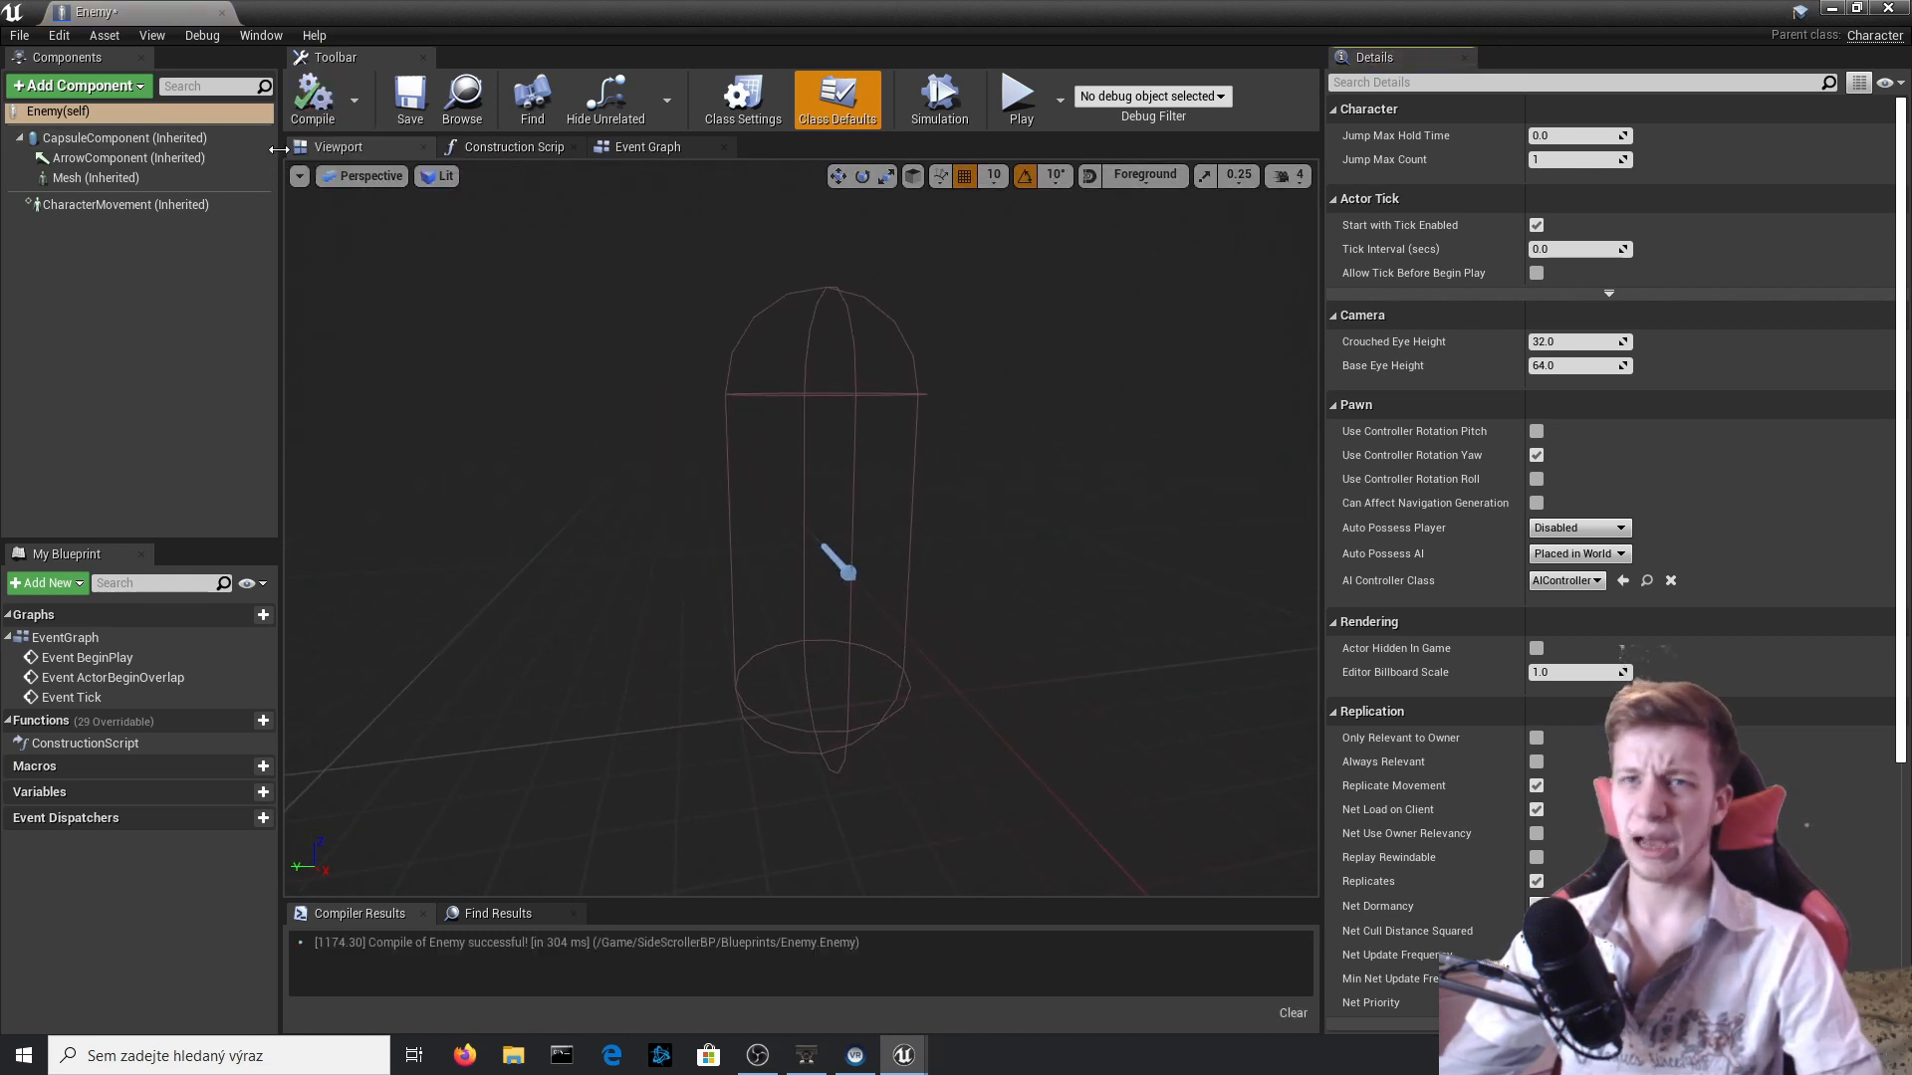
left_click(37, 88)
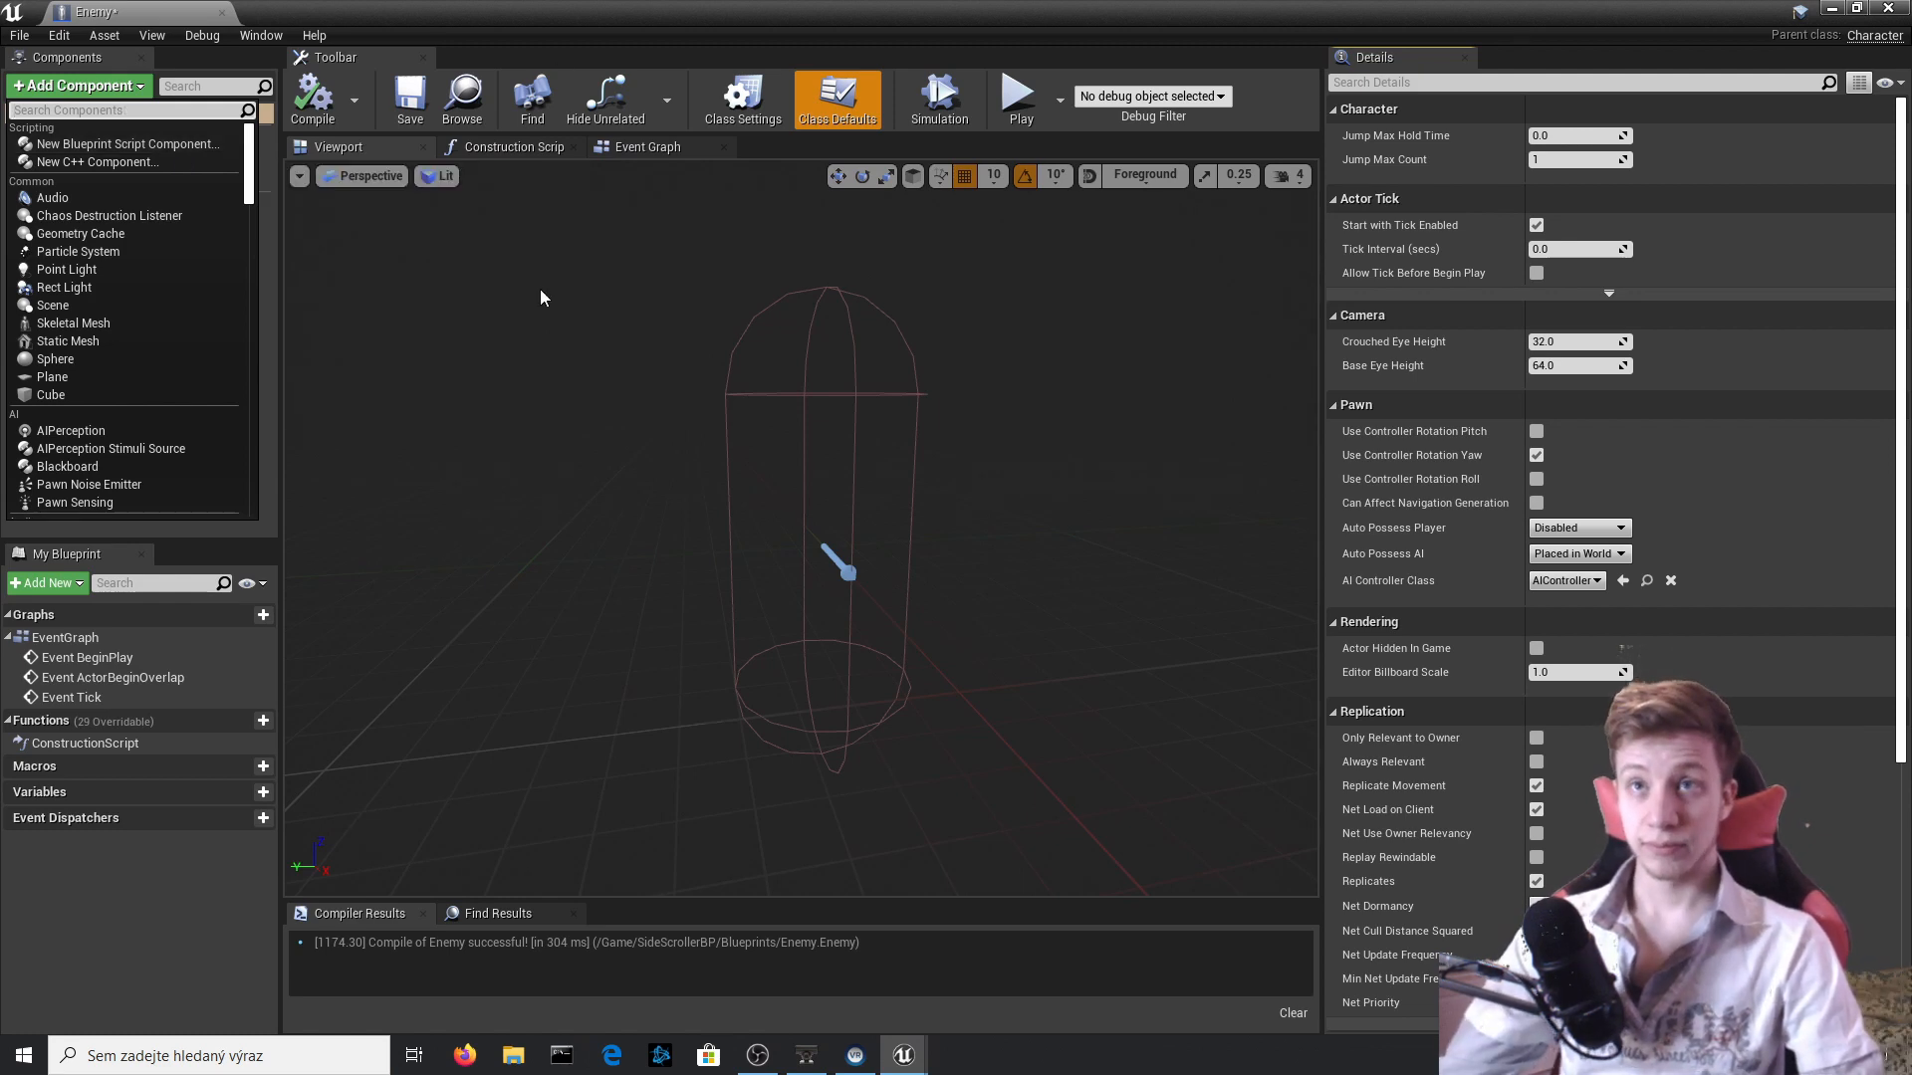
key("Escape")
left_click(95, 177)
left_click(1633, 616)
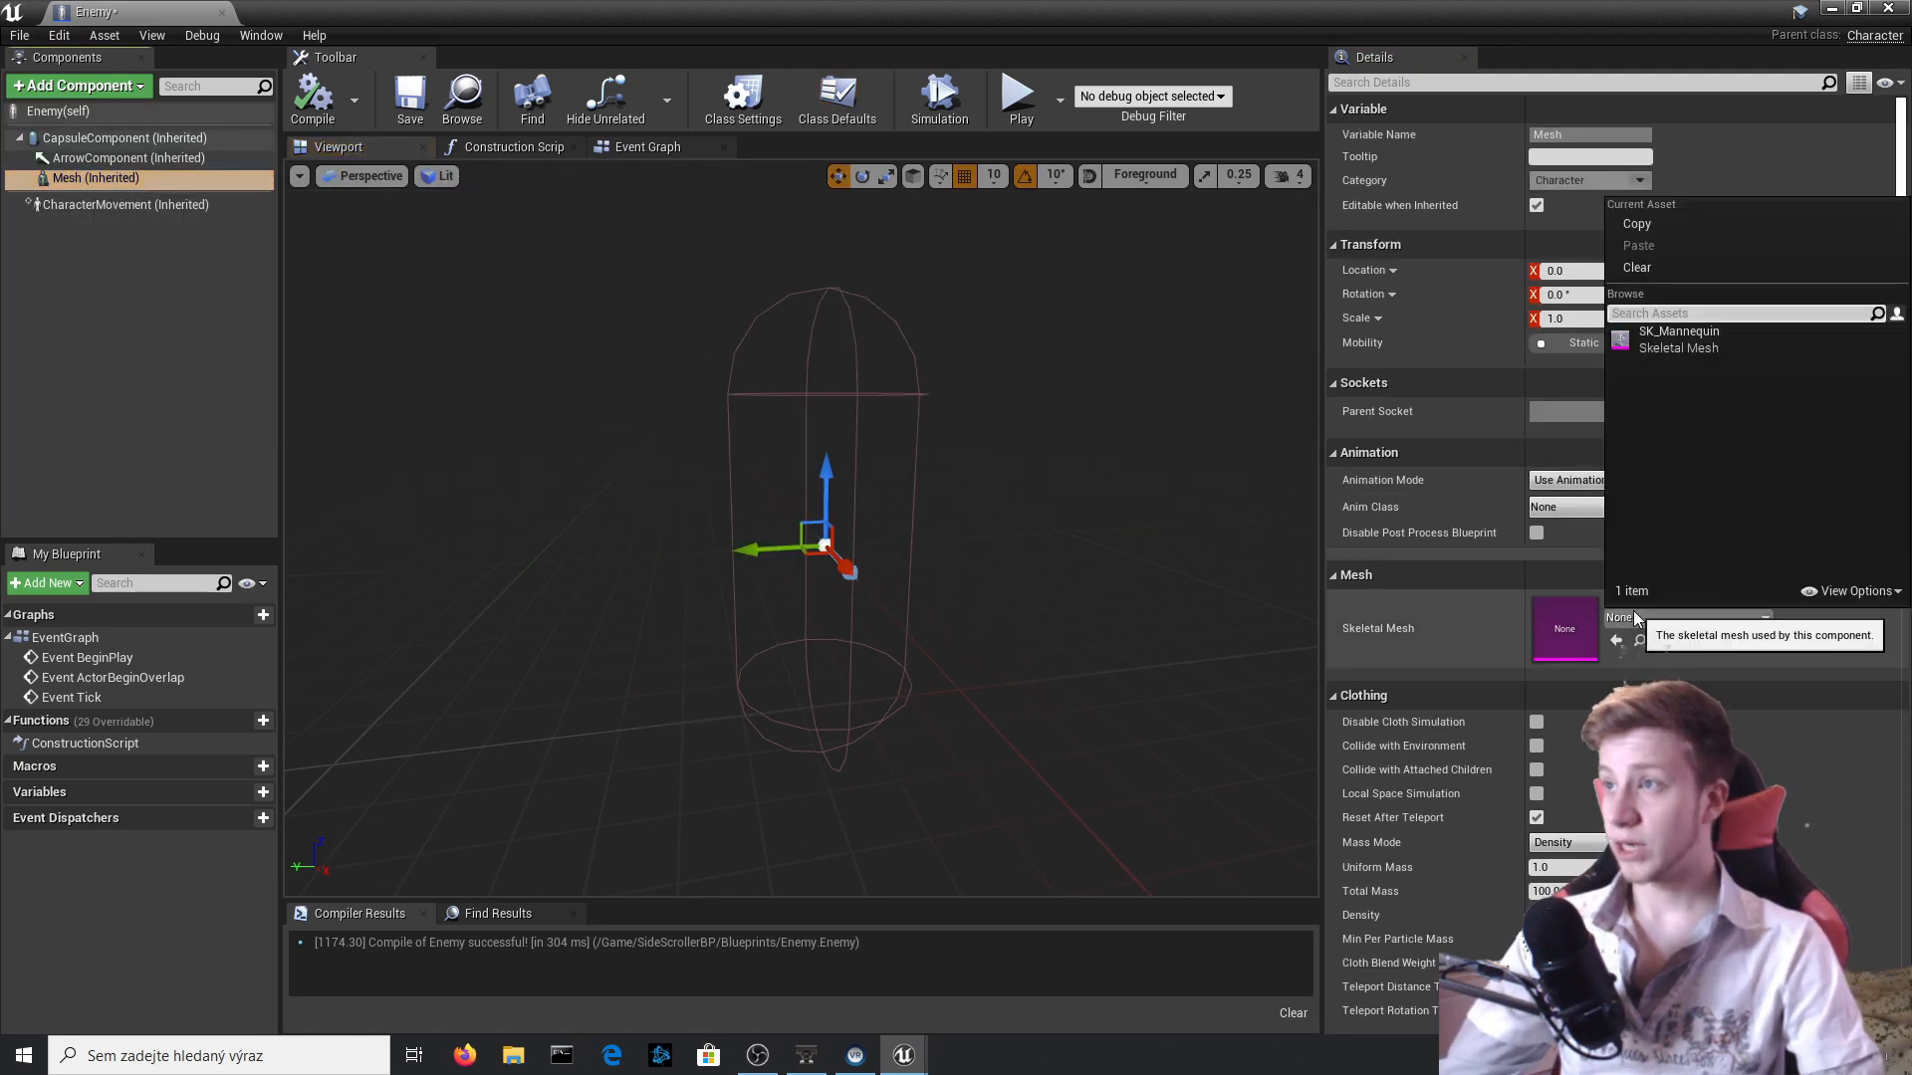
left_click(87, 189)
Add a Static Mesh component with its default name to the Enemy Blueprint and compile.
left_click(95, 88)
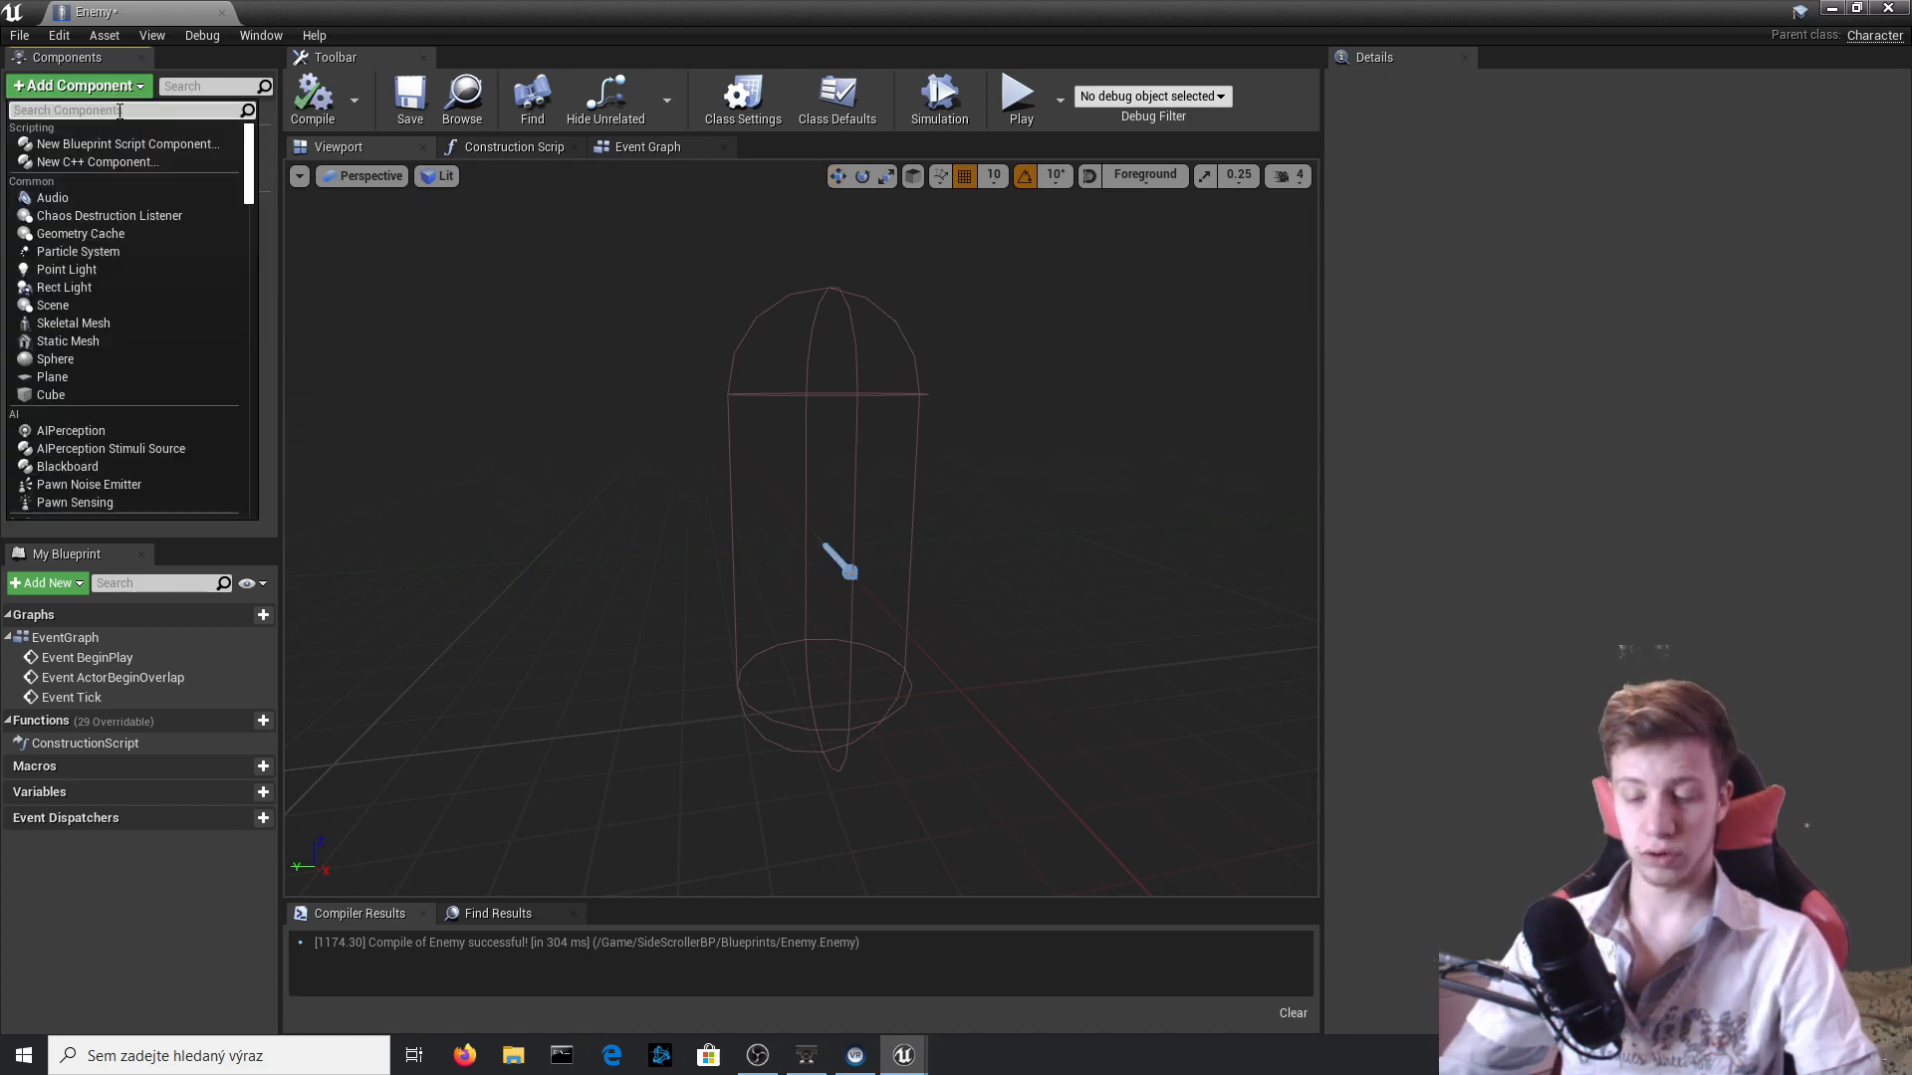
type("stati")
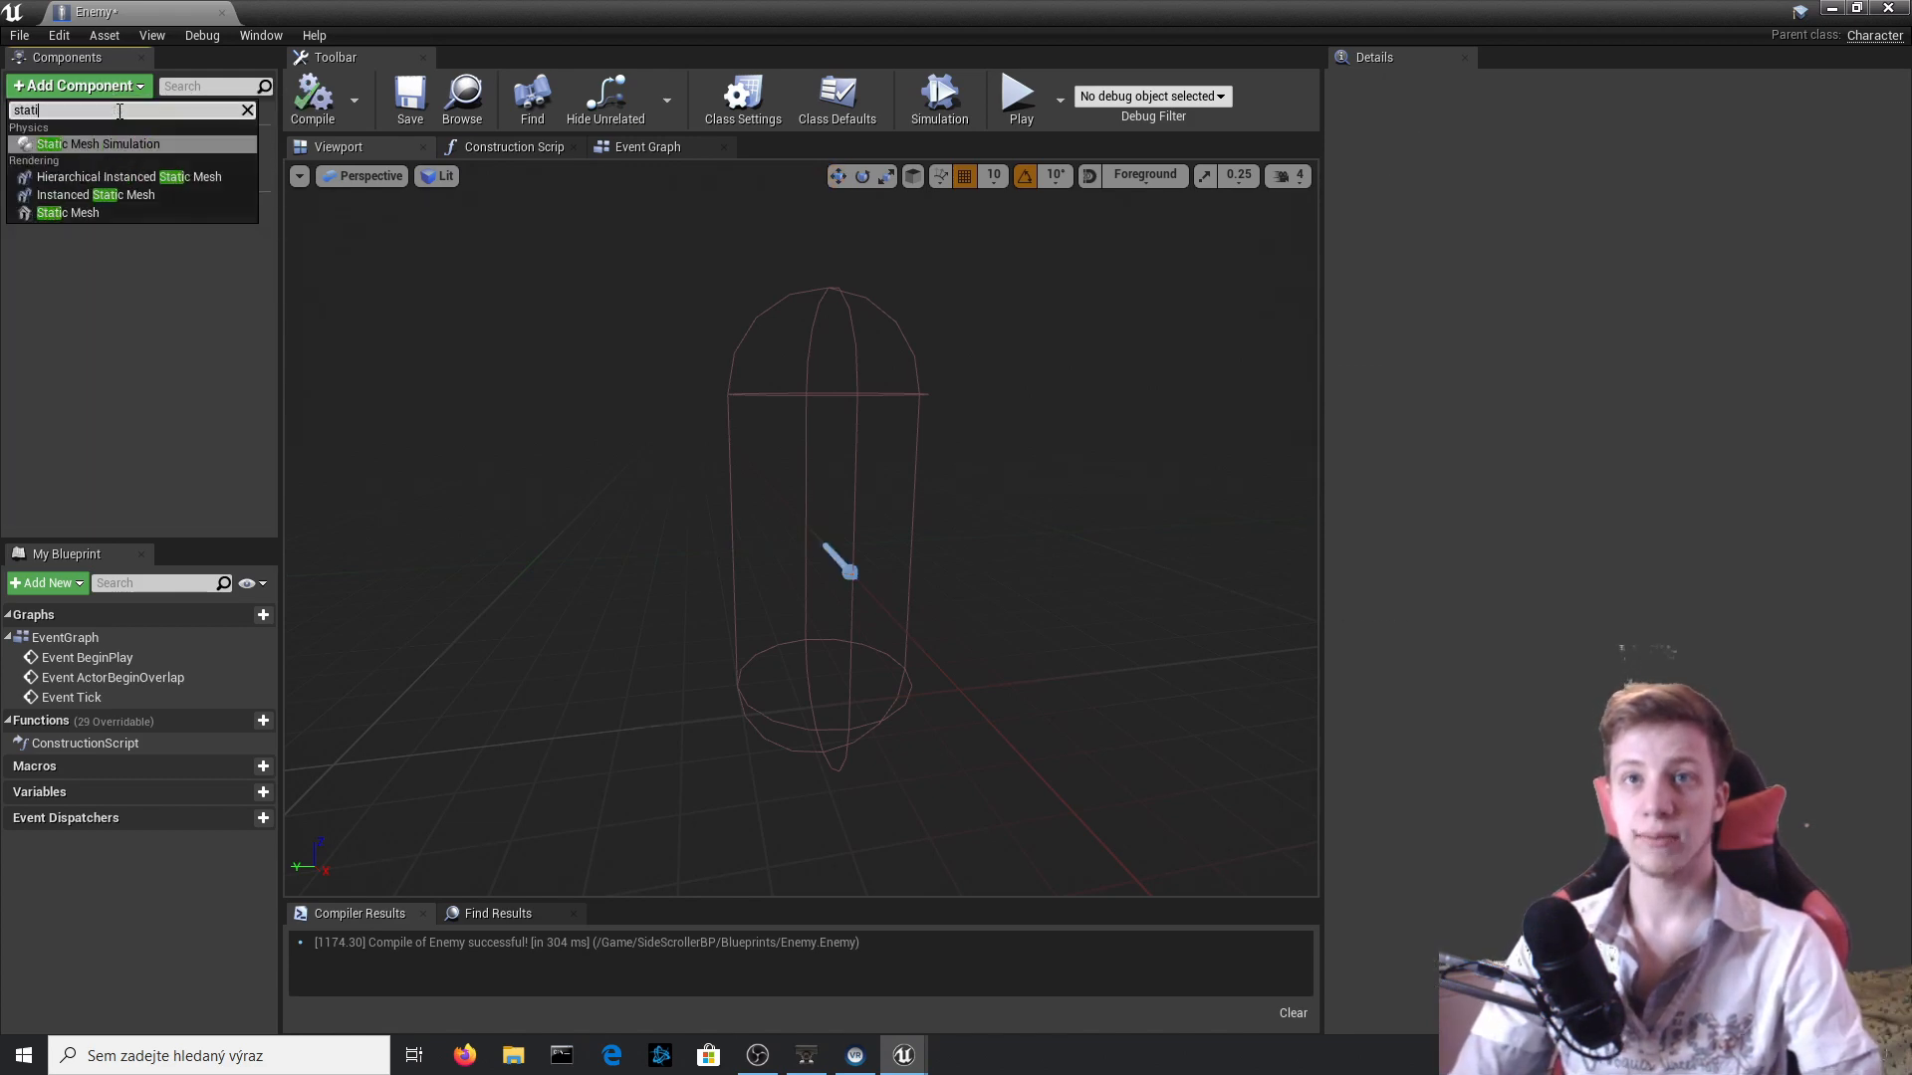
key("Down")
key("Down")
key("Down")
key("Return")
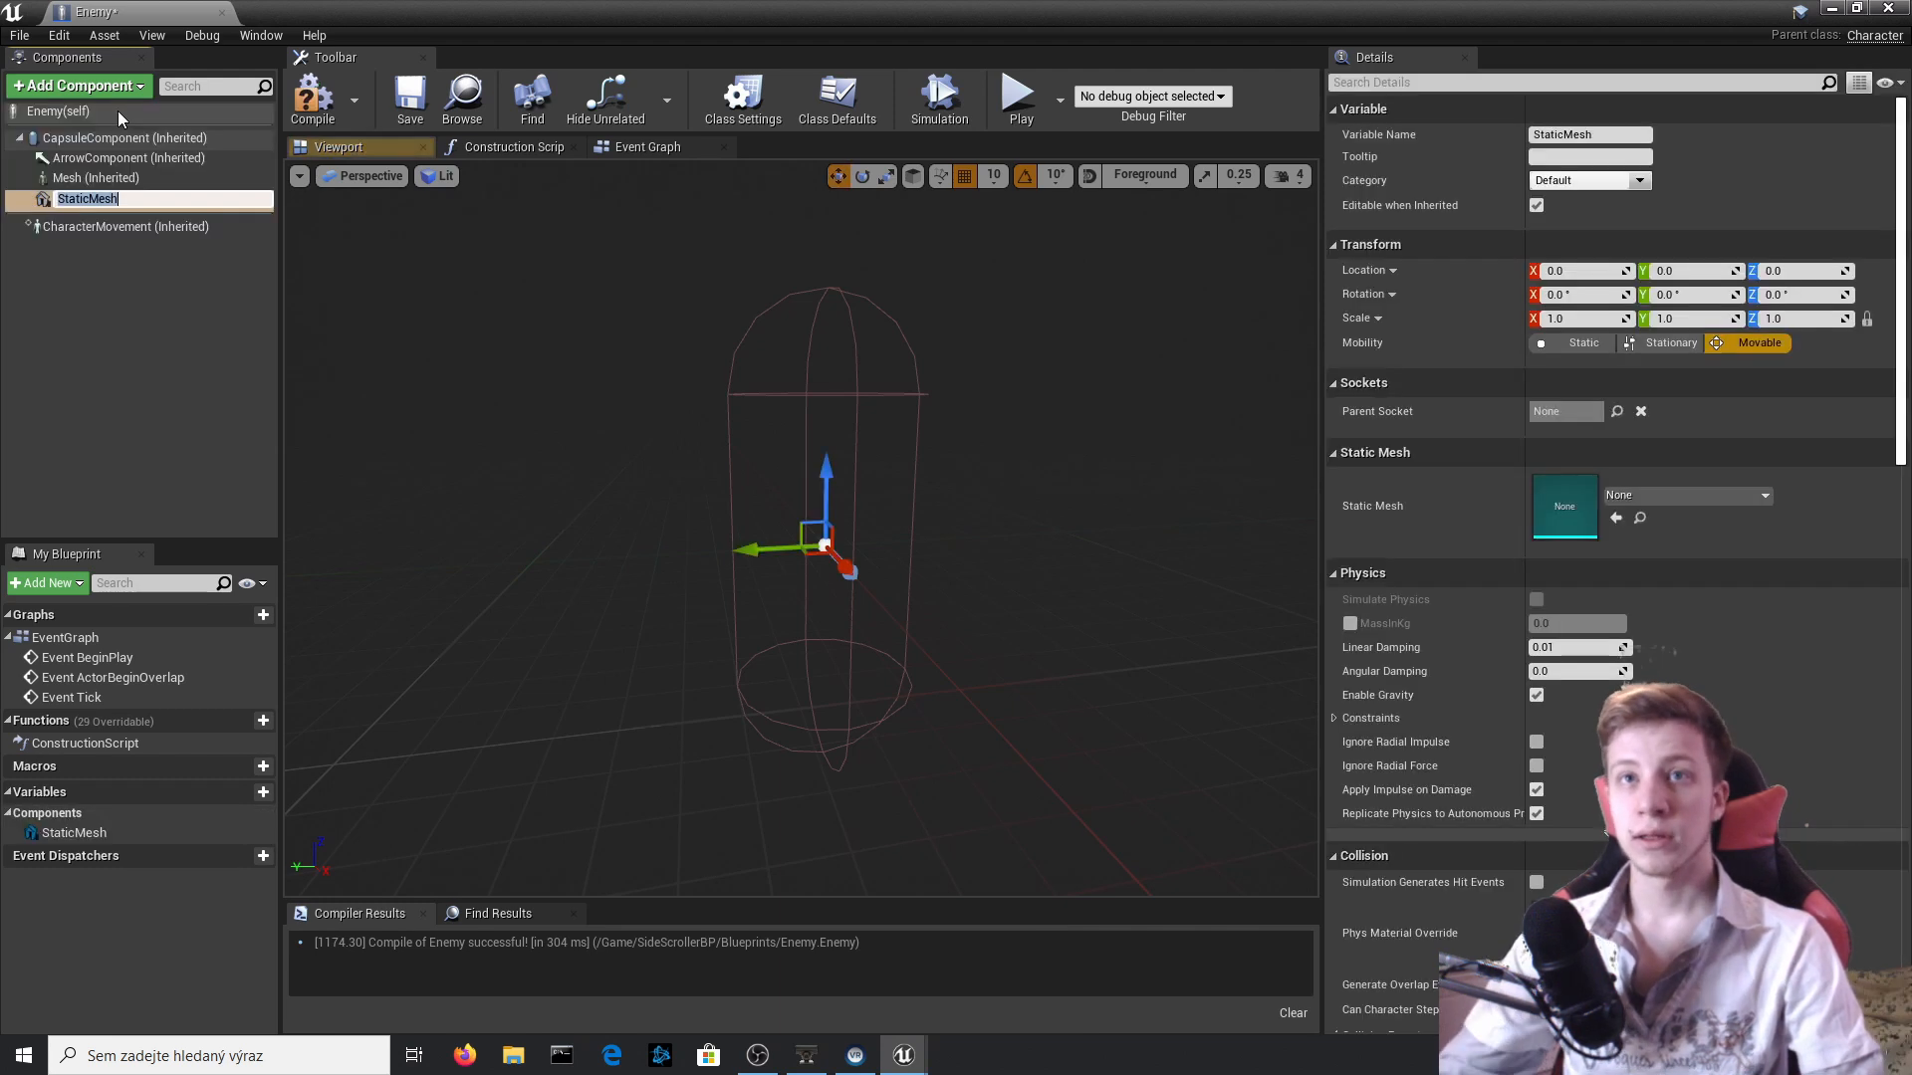
key("Return")
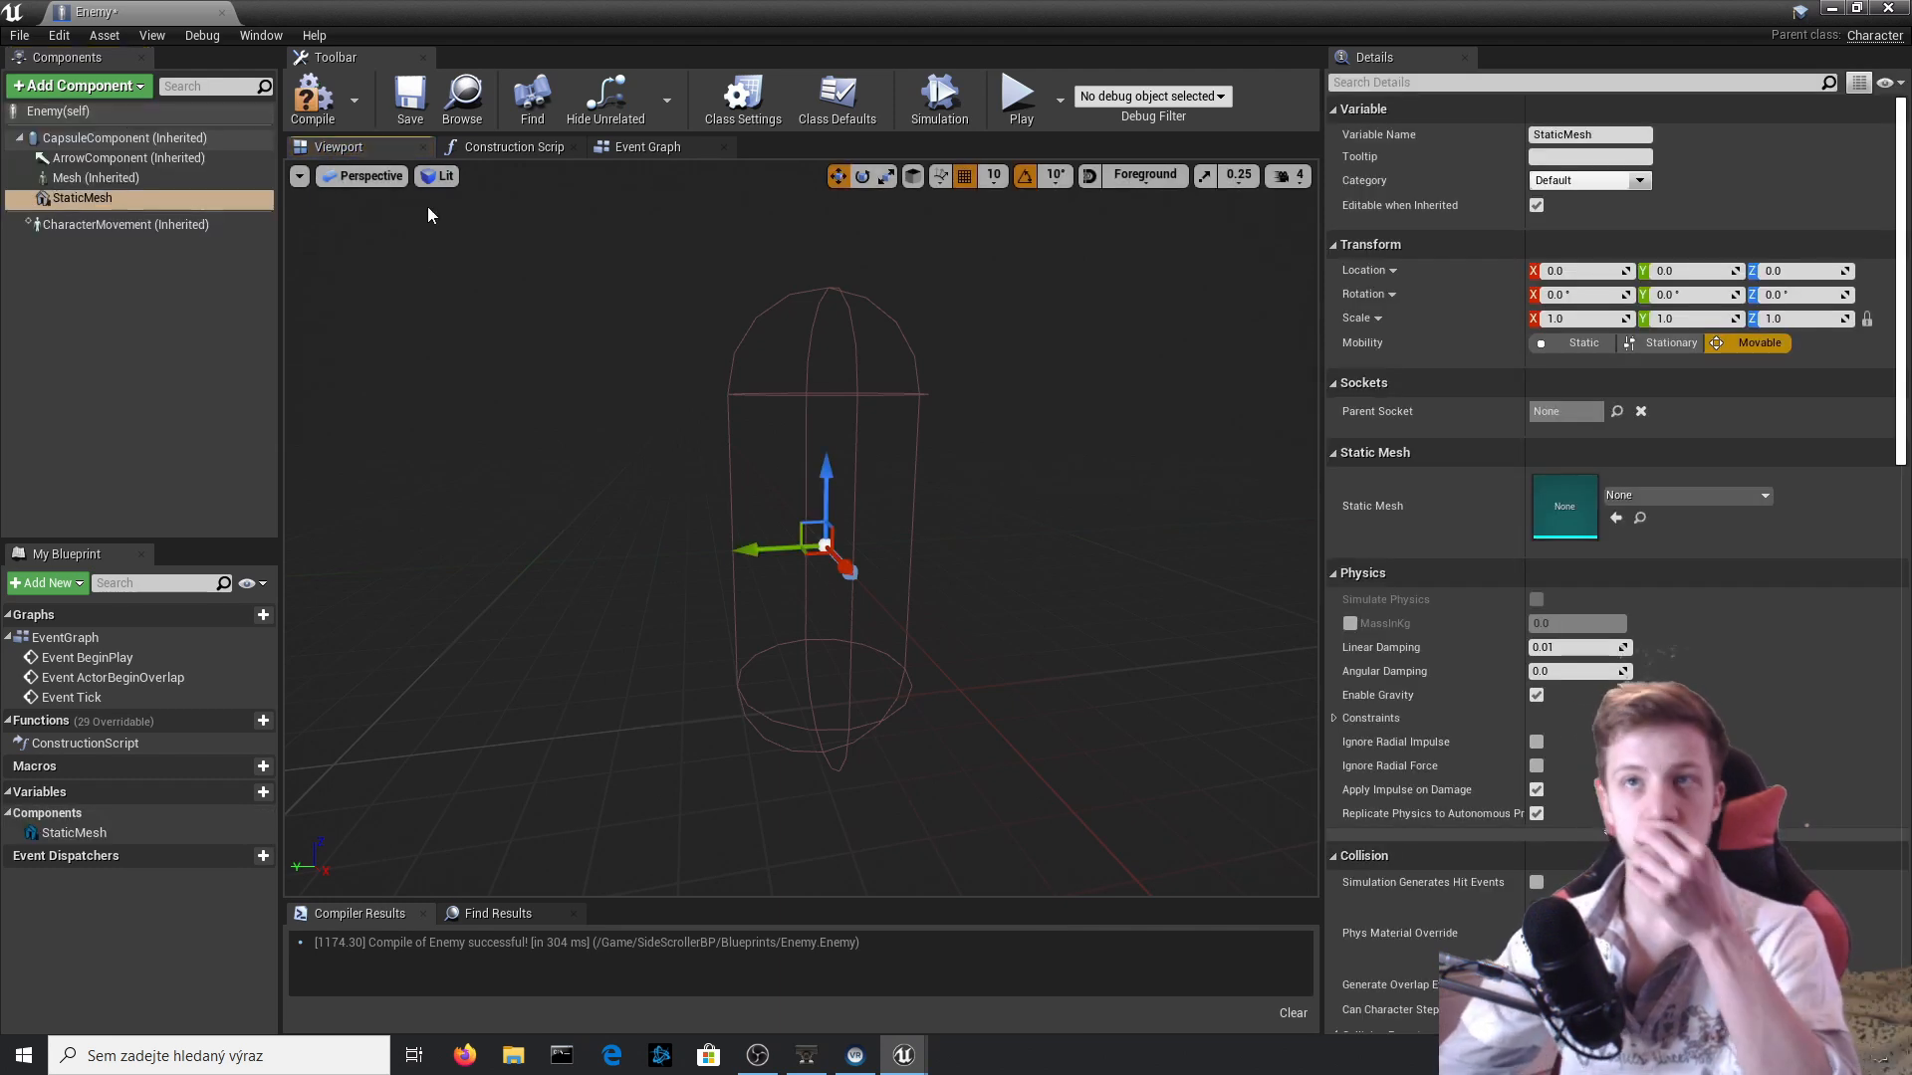
left_click(311, 98)
Assign the Goomba mesh to the Enemy Blueprint's StaticMesh component, check it against the capsule and compile.
left_click(100, 197)
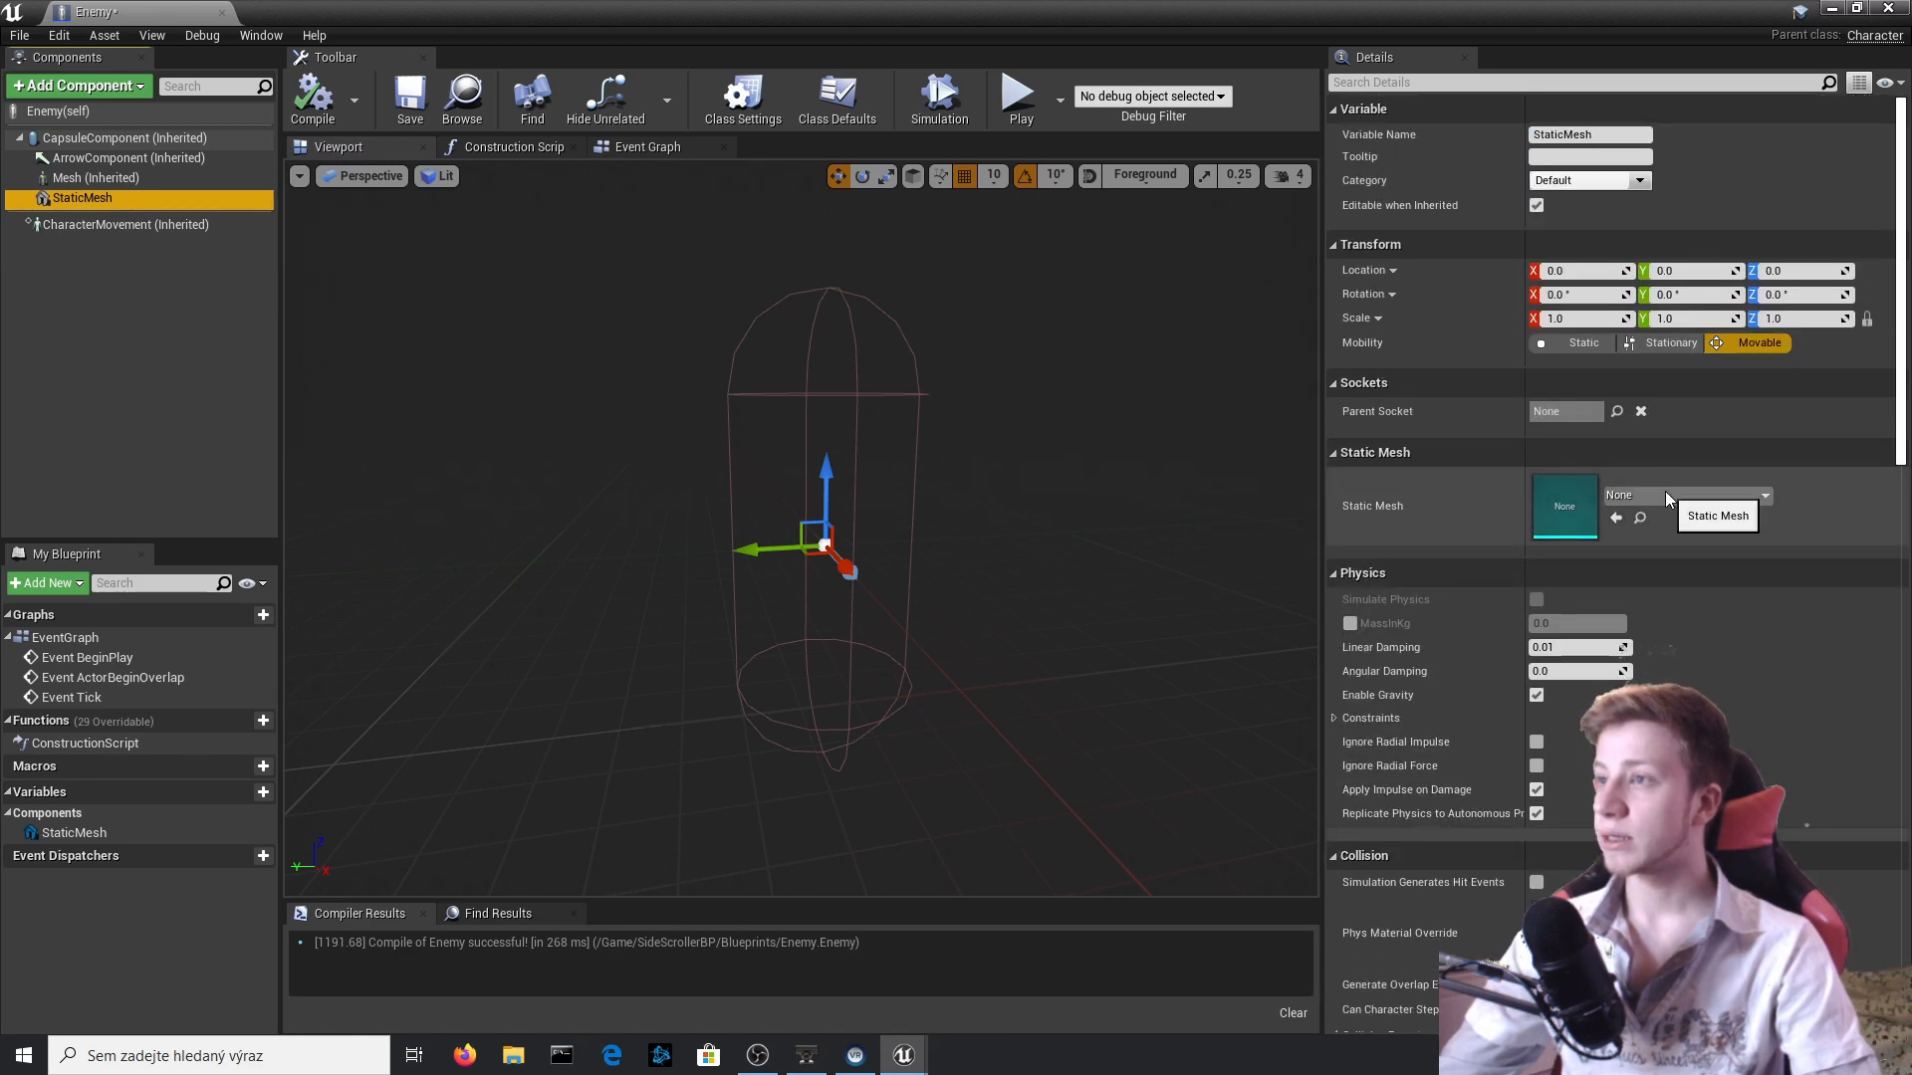
left_click(1665, 492)
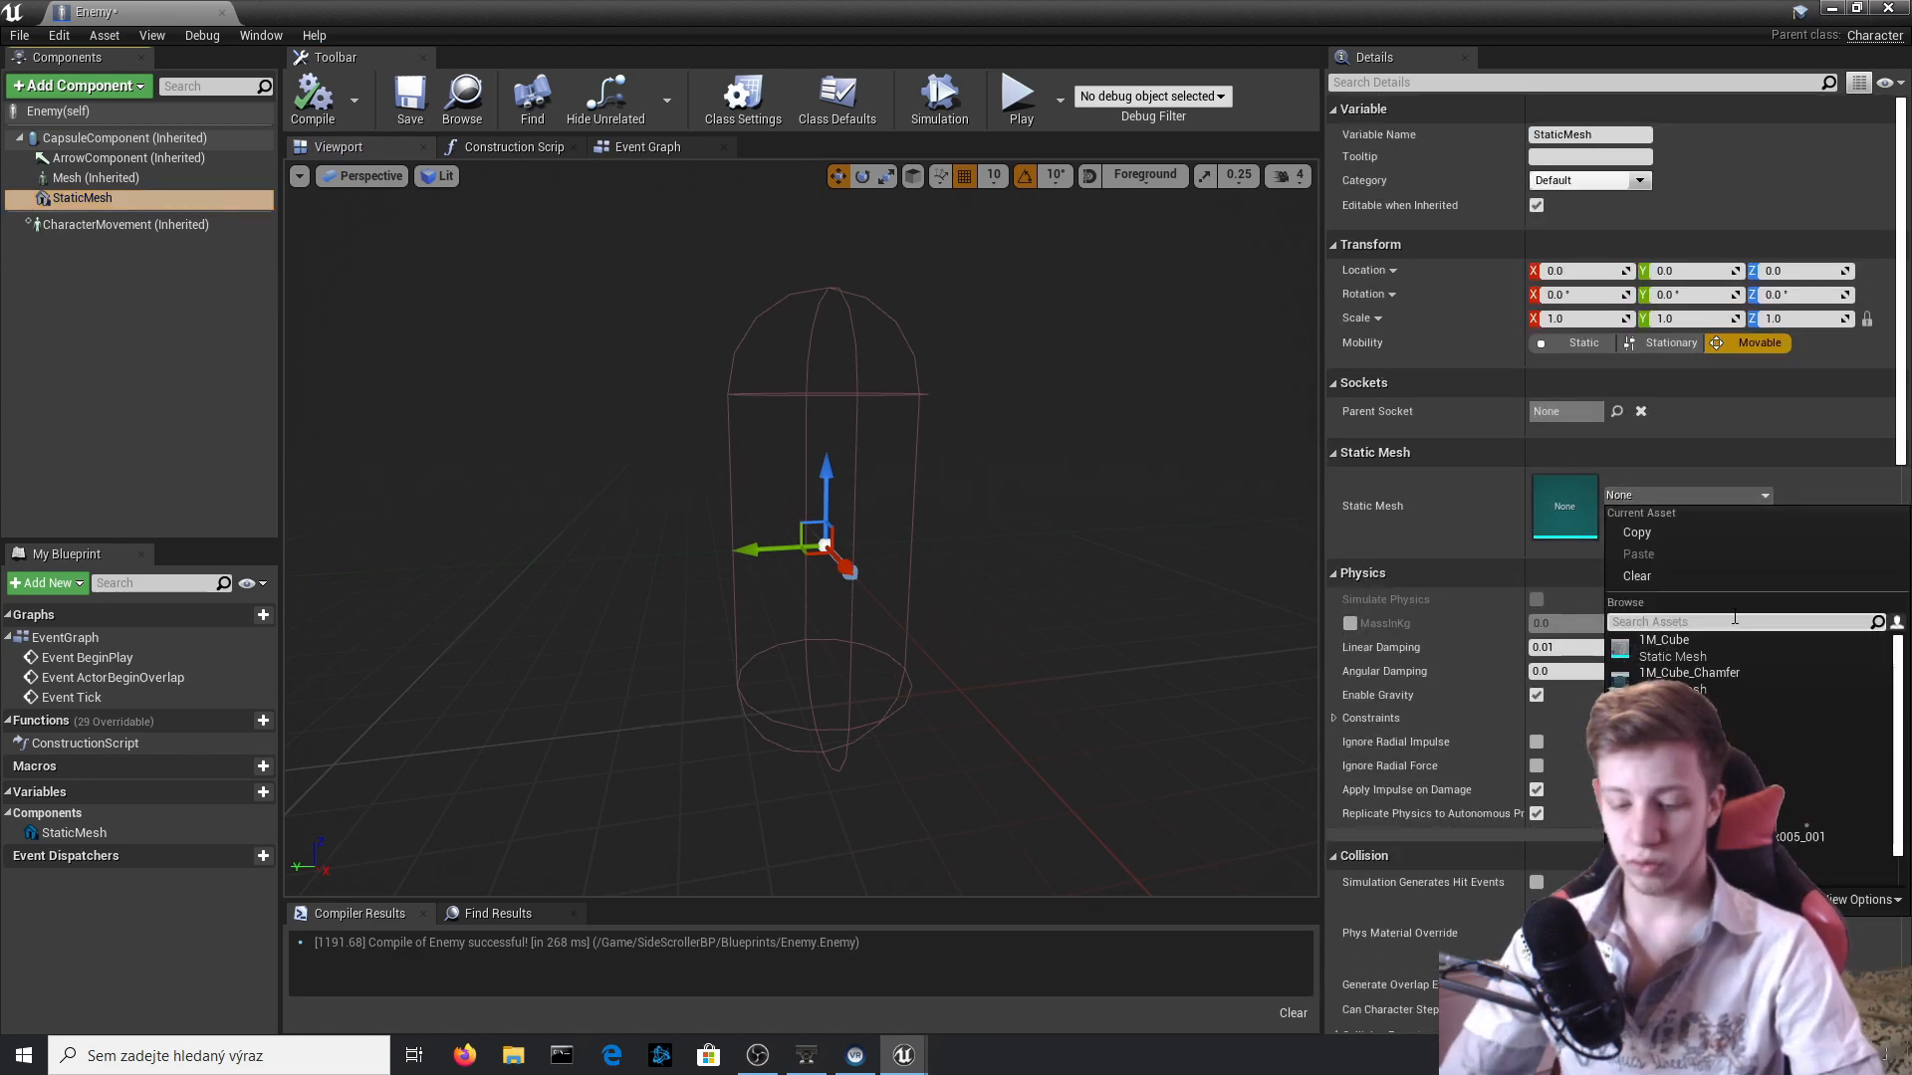
type("go")
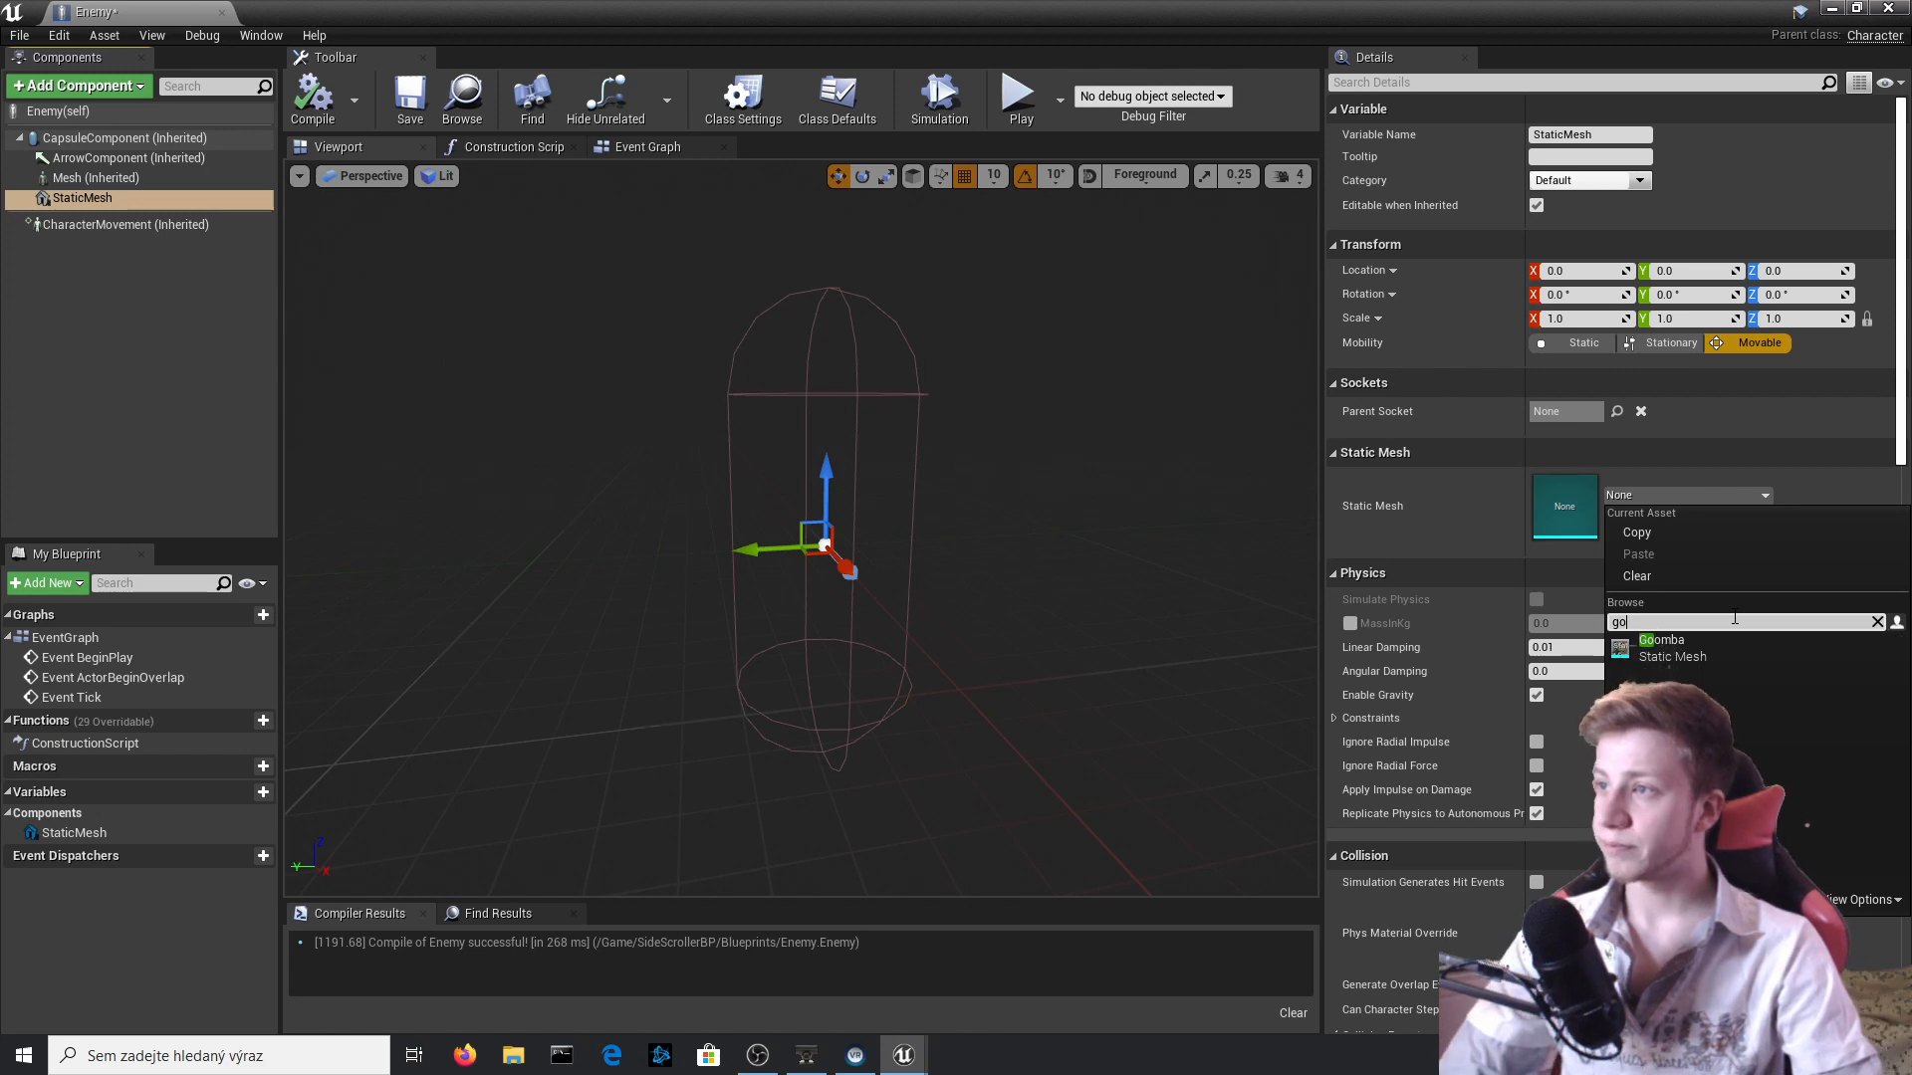
key("Return")
right_click_drag(817, 478, 1135, 478)
left_click(1027, 425)
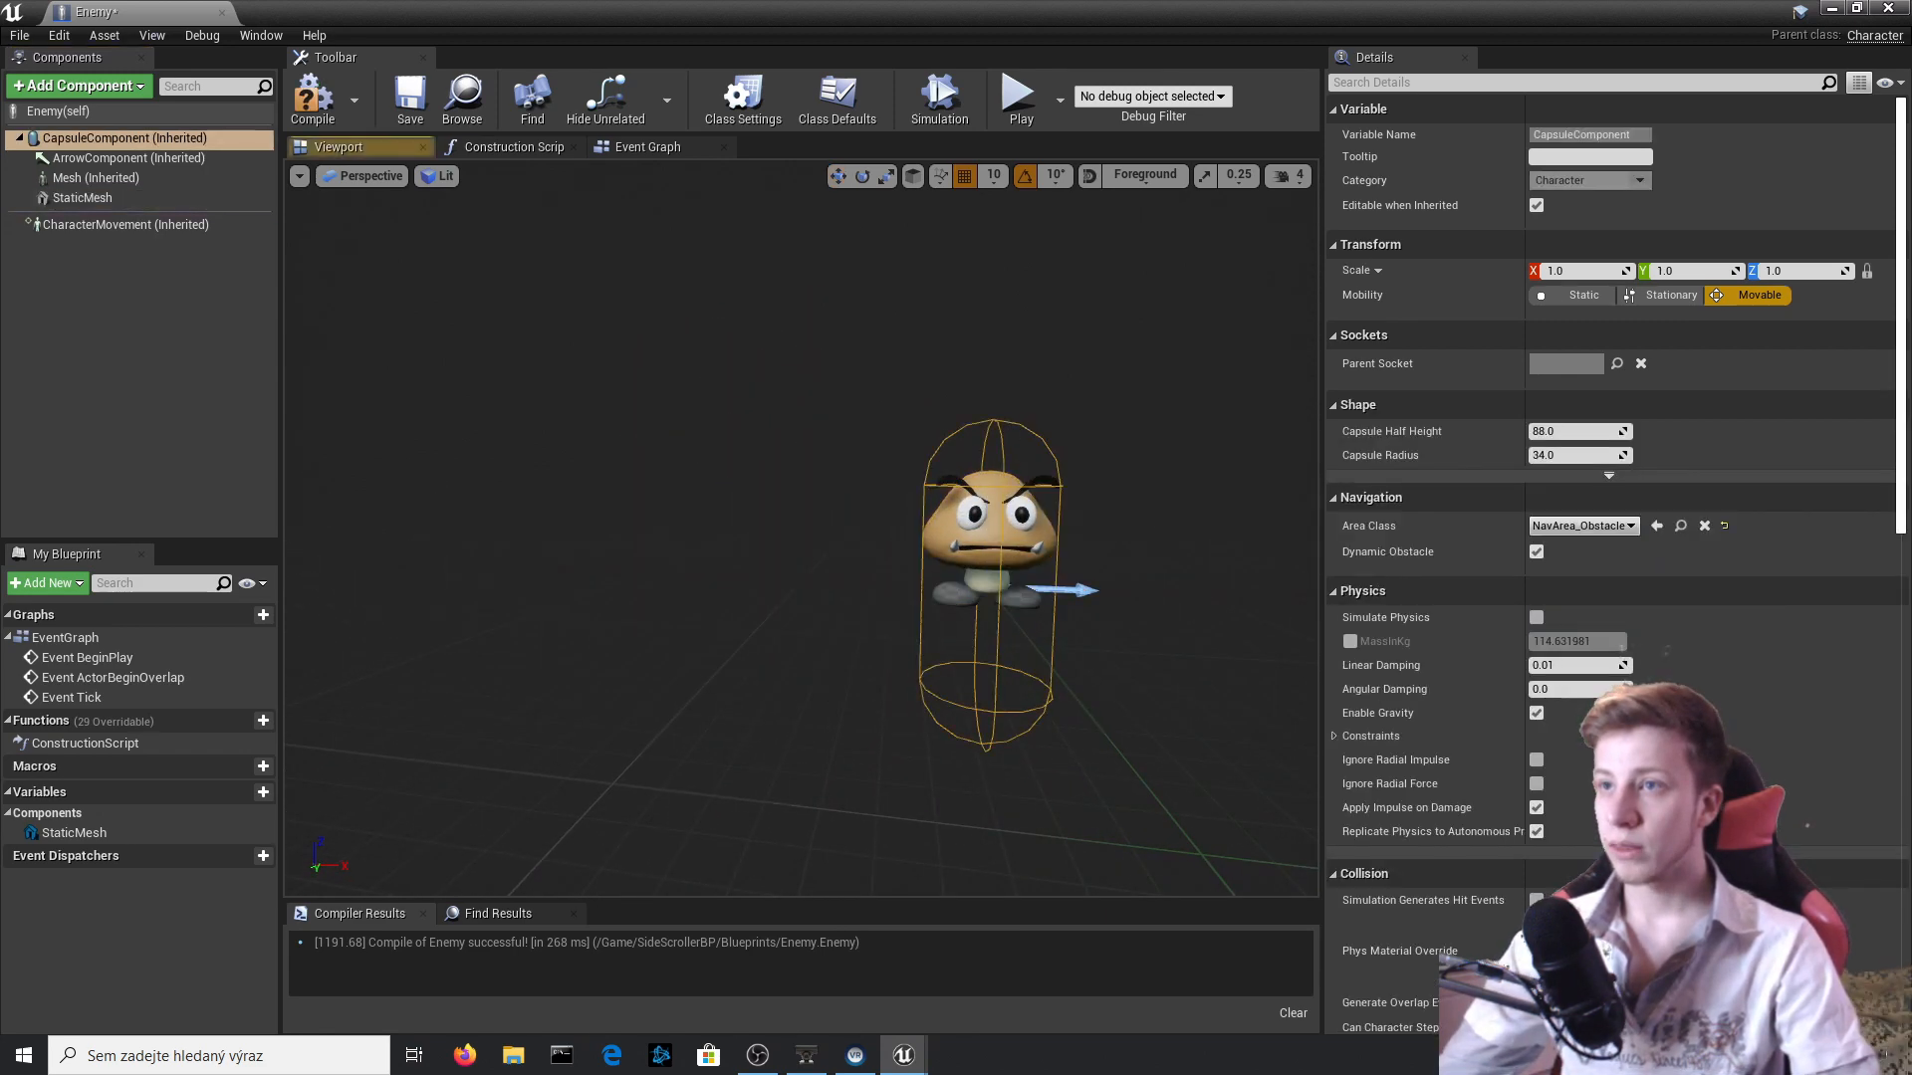
left_click(1016, 498)
left_click(326, 115)
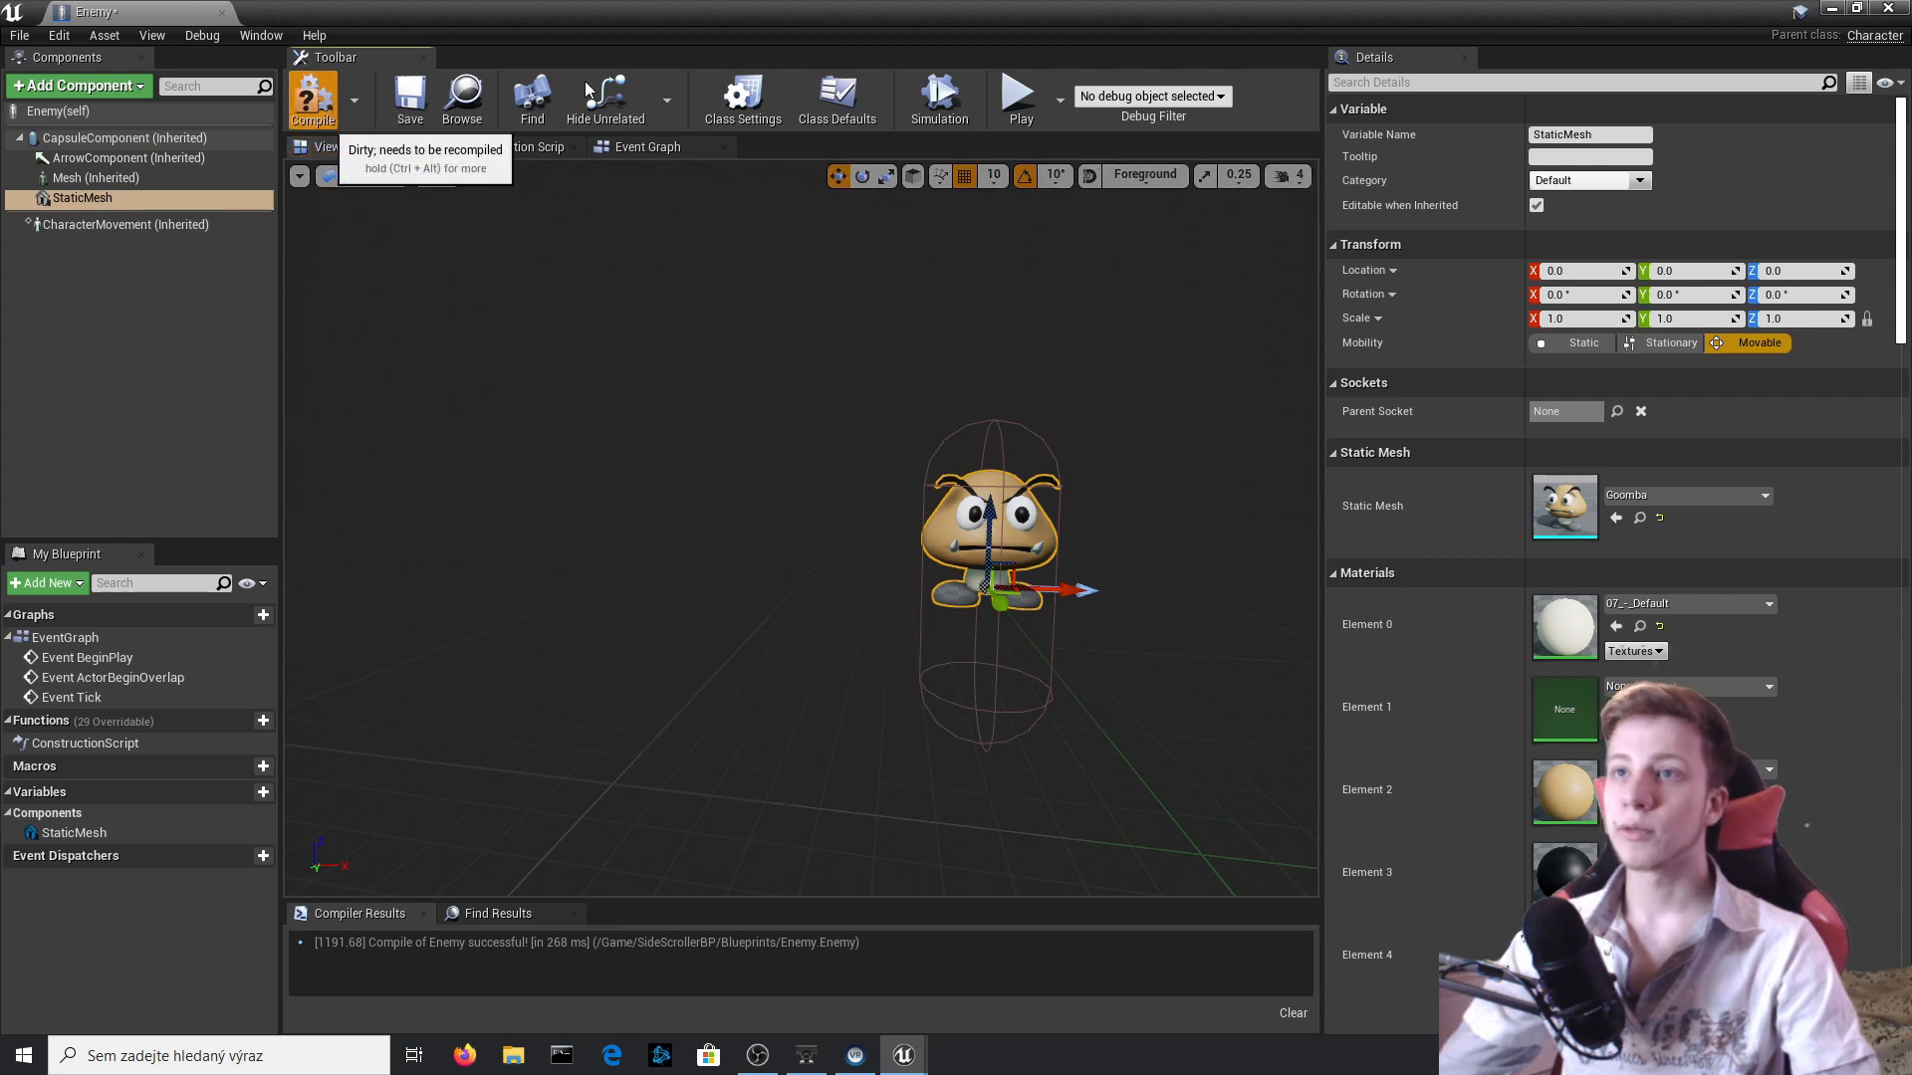
Make the level visible beside the Enemy Blueprint editor and place an Enemy in the level next to the player character.
left_click_drag(717, 12, 1909, 428)
left_click(677, 318)
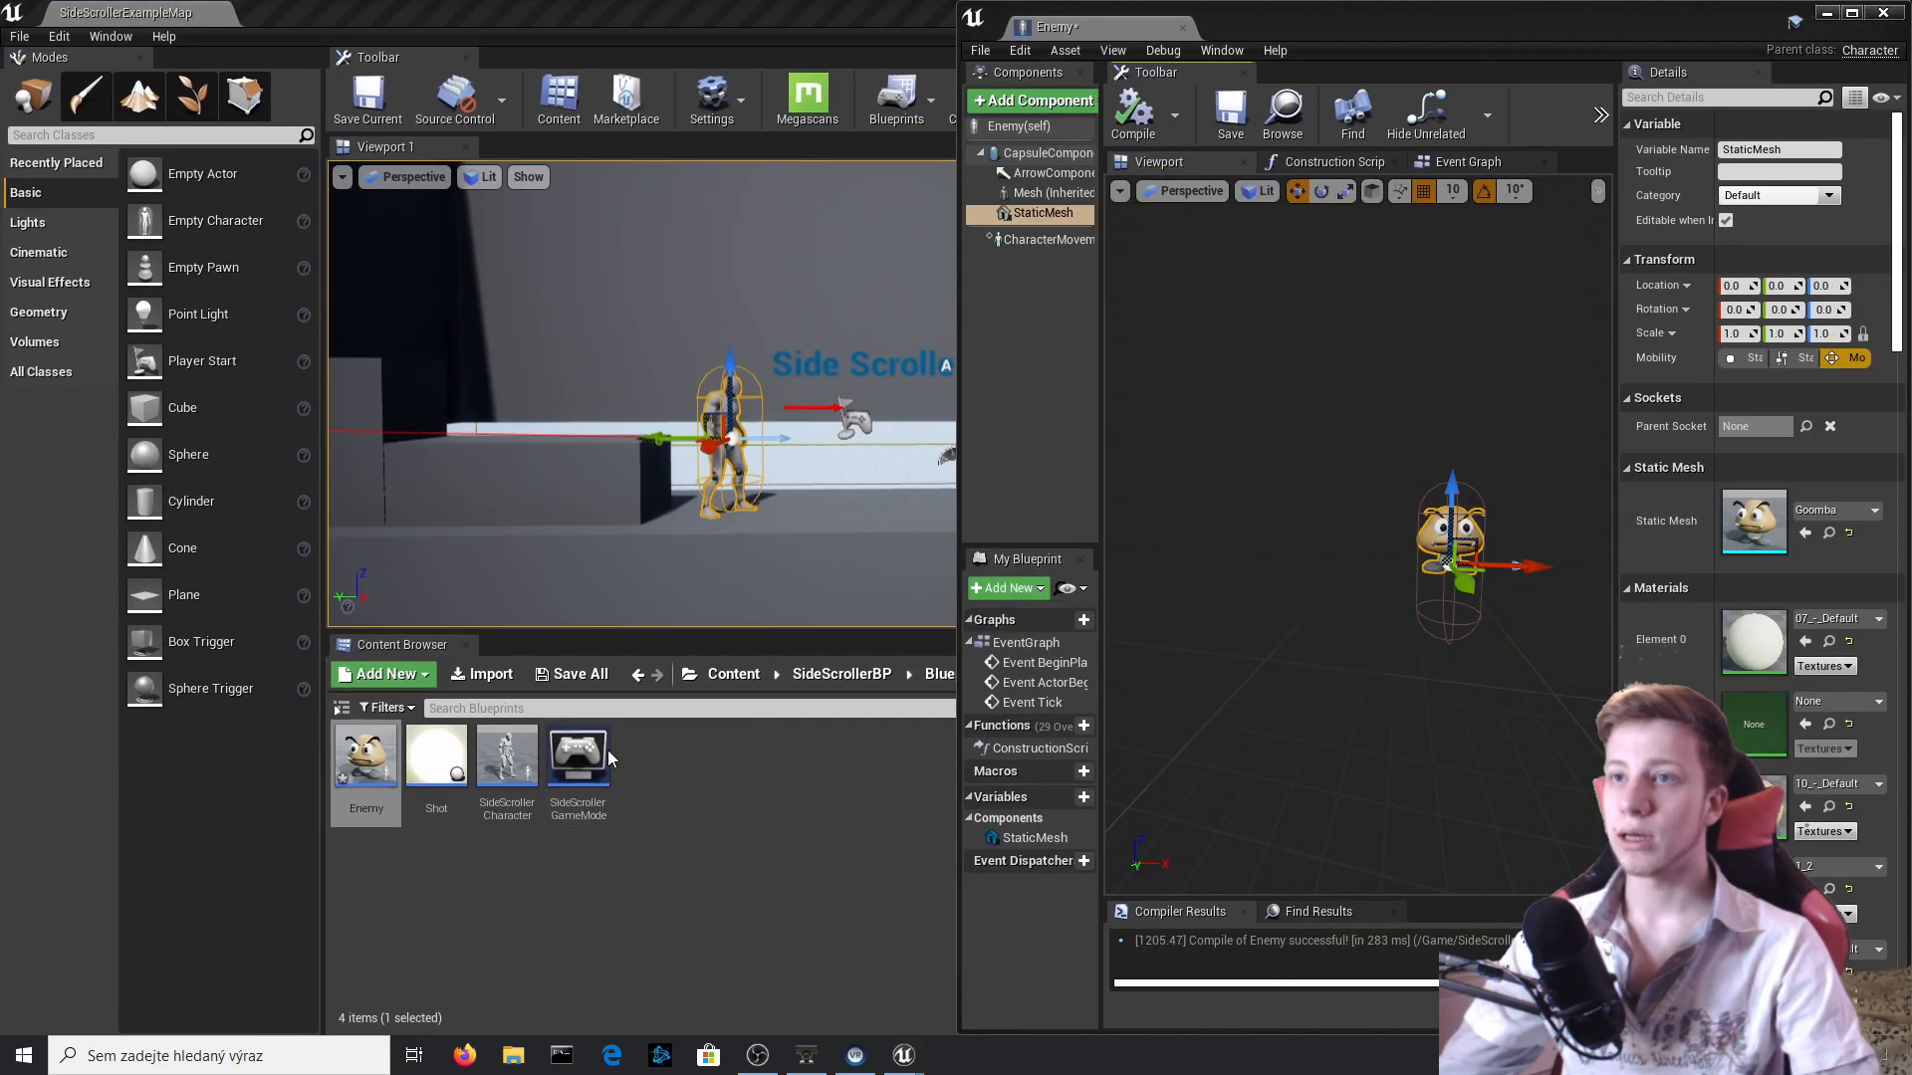
left_click_drag(366, 756, 884, 482)
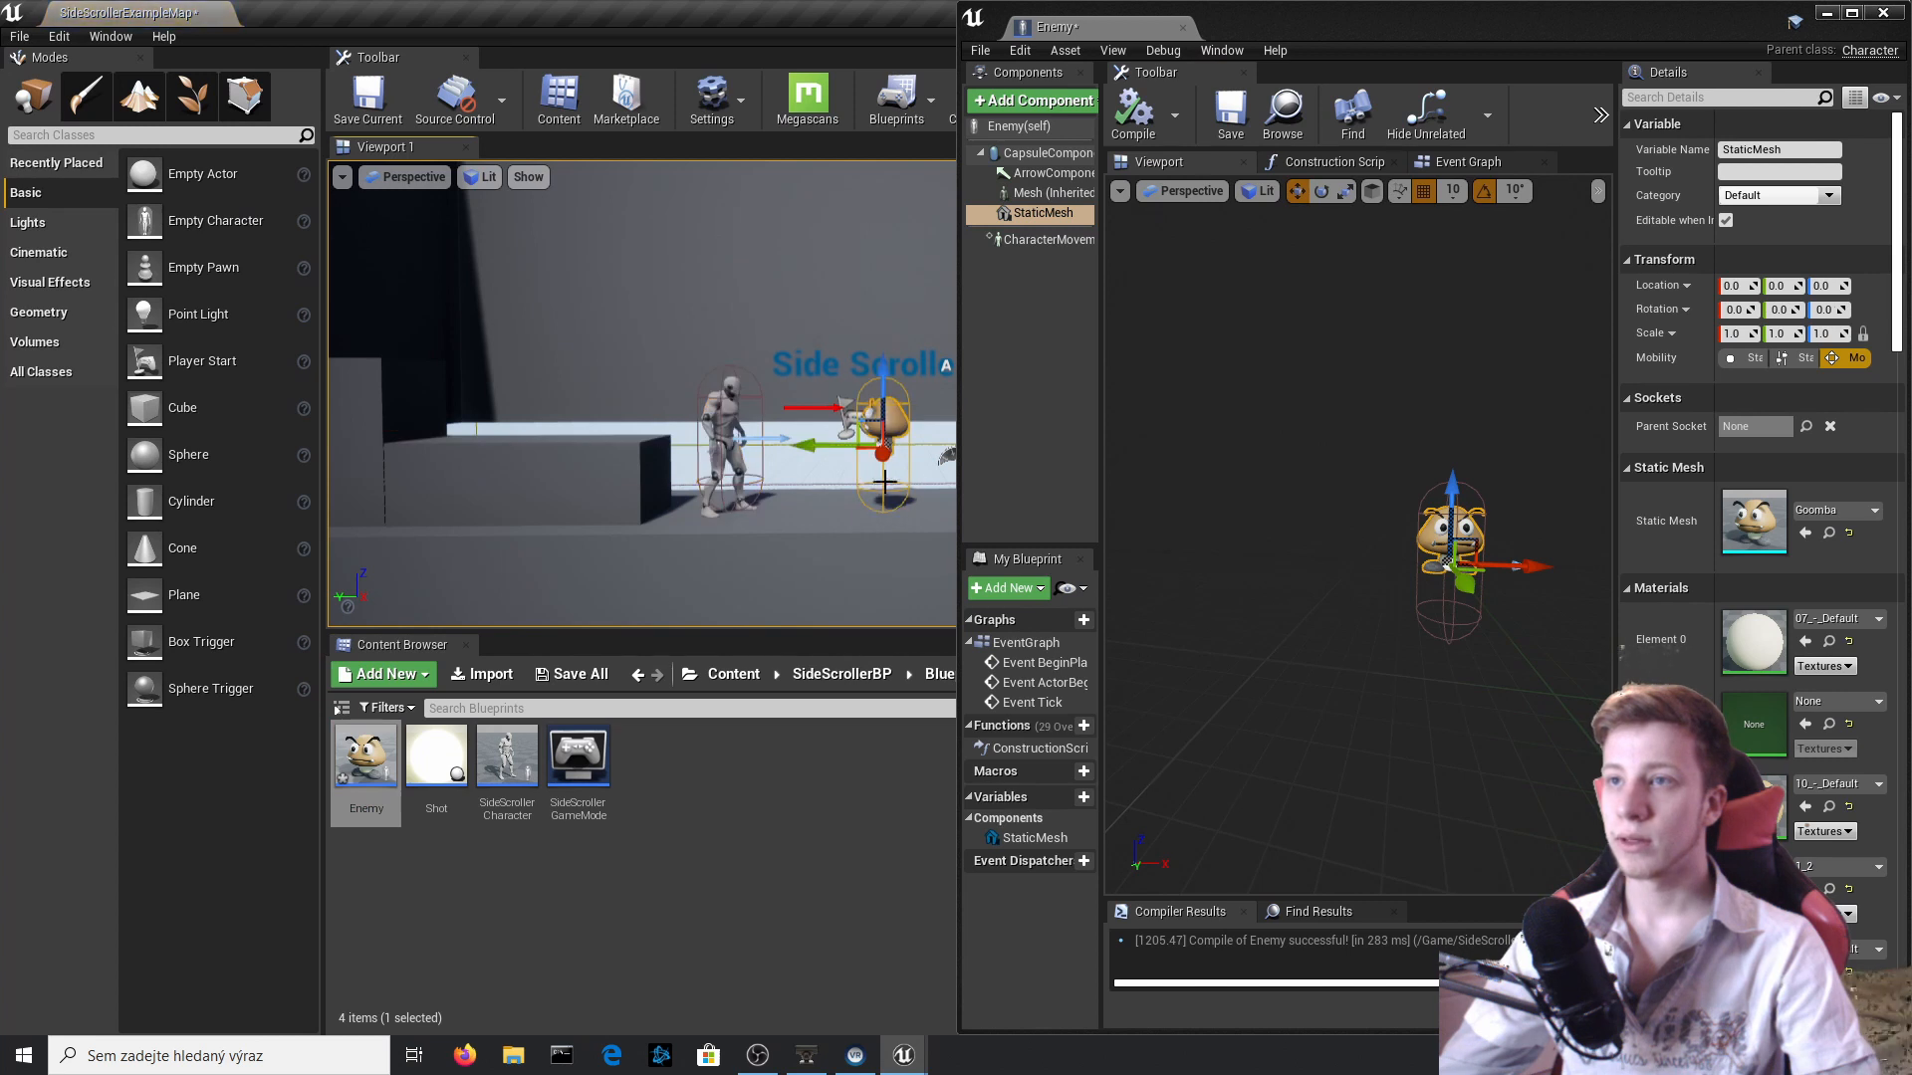
Rotate the Goomba mesh to about -90 degrees on Z and scale it uniformly to about 1.166.
right_click_drag(1324, 498, 1298, 497)
key("e")
scroll(1263, 590, "up", 5)
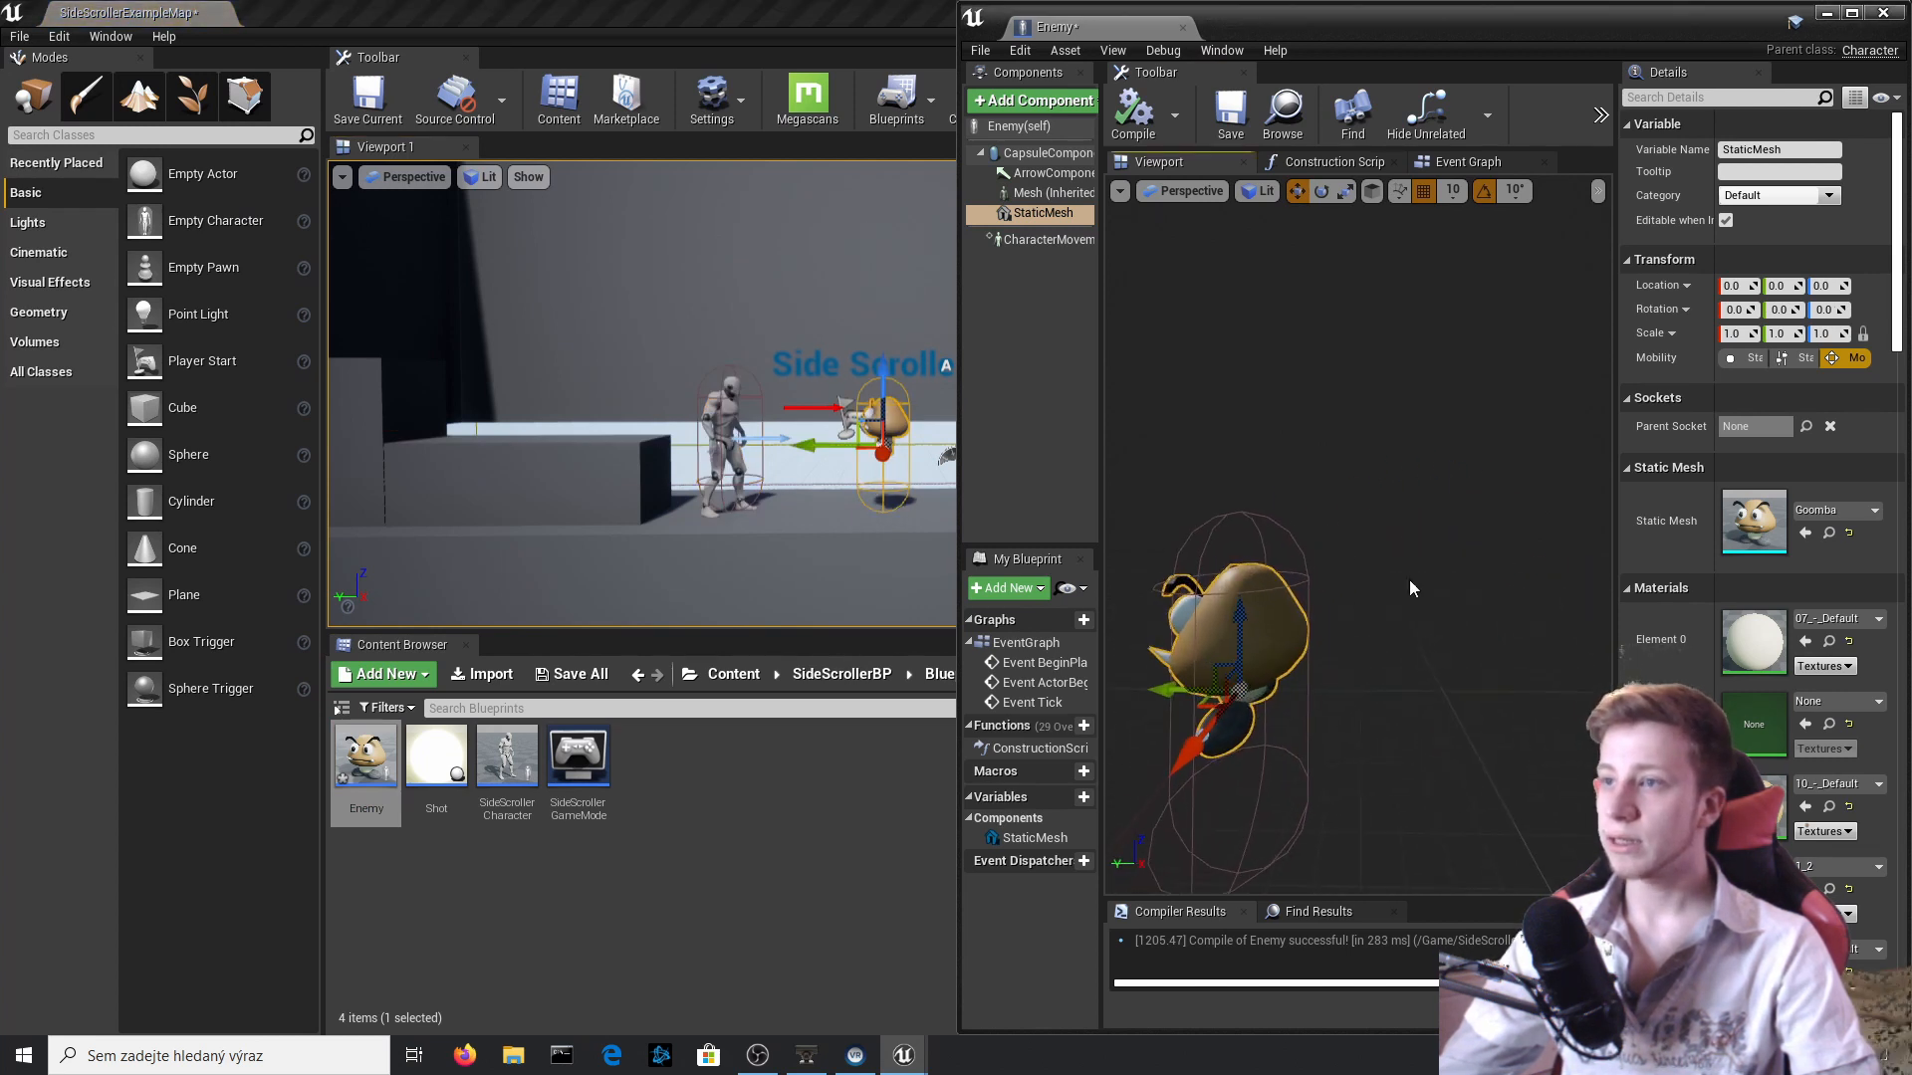
left_click_drag(1236, 799, 1324, 702)
key("w")
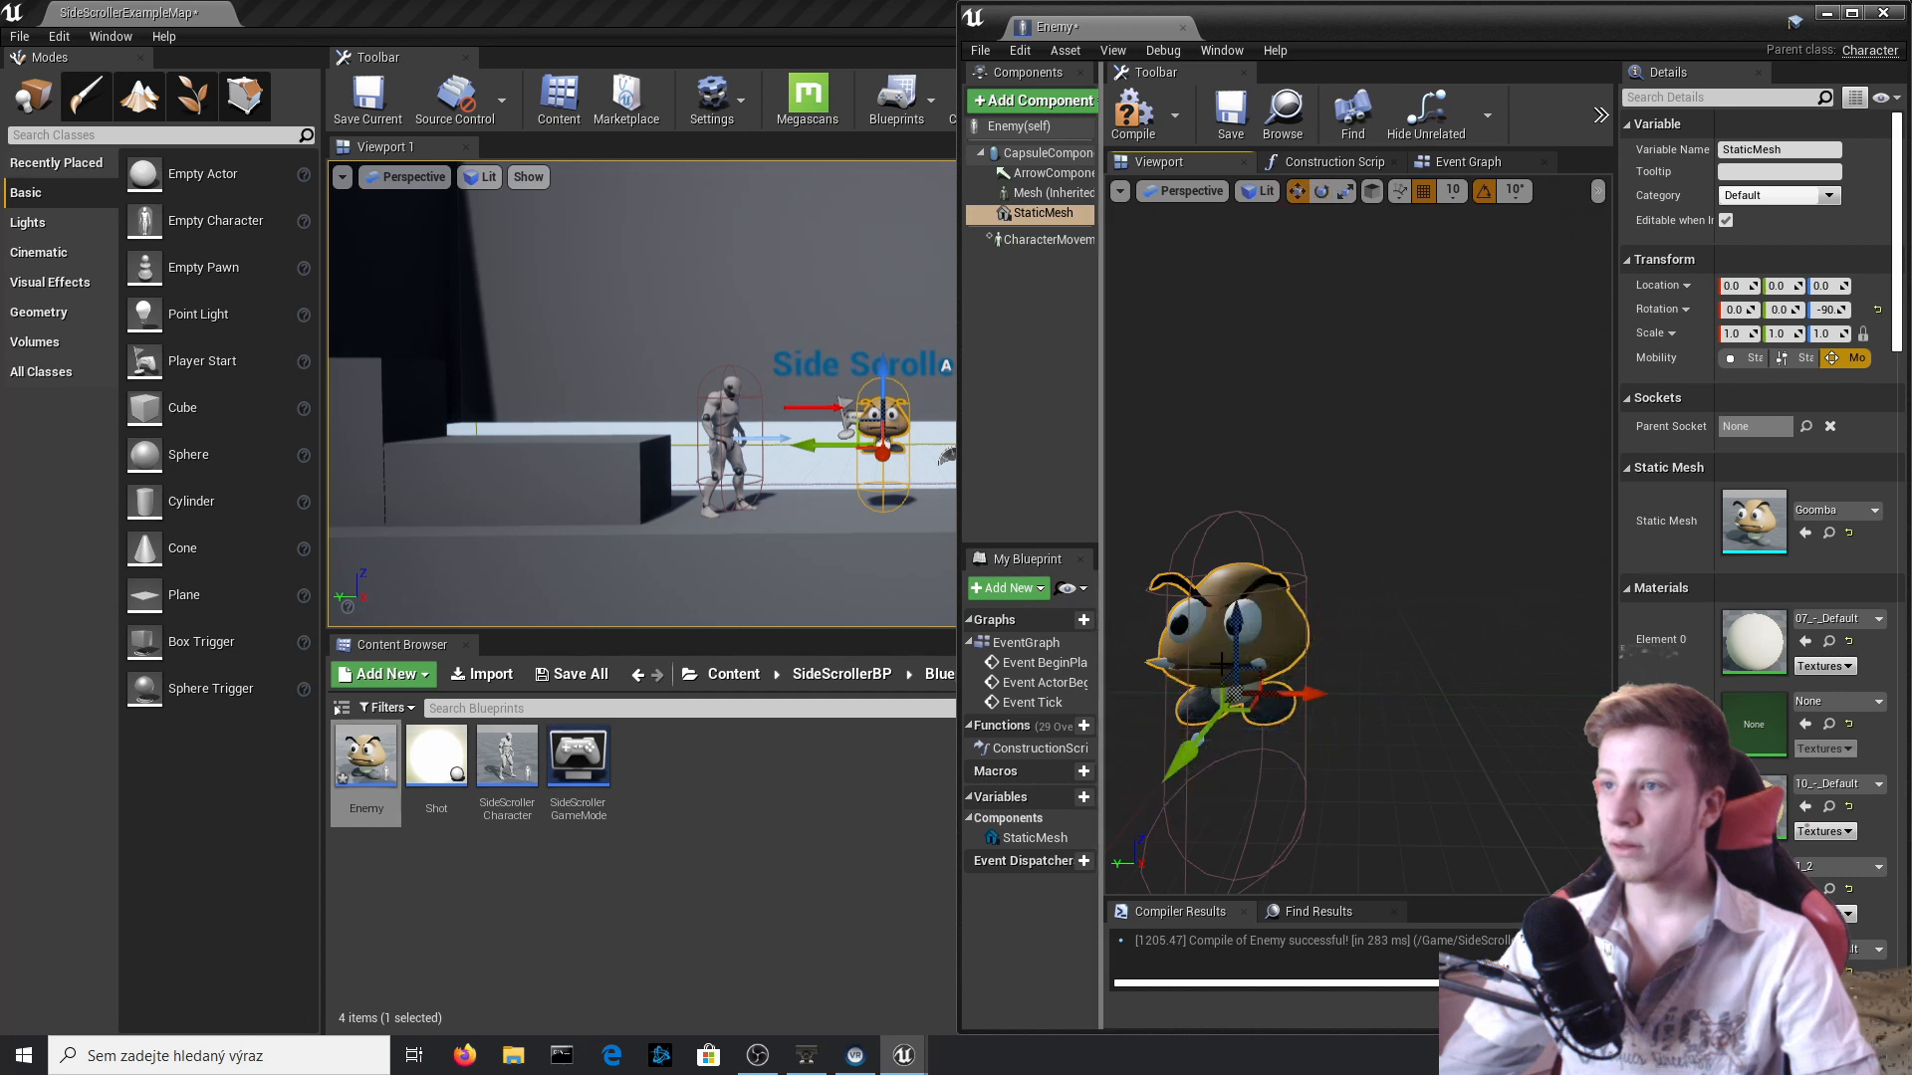
scroll(1267, 542, "down", 5)
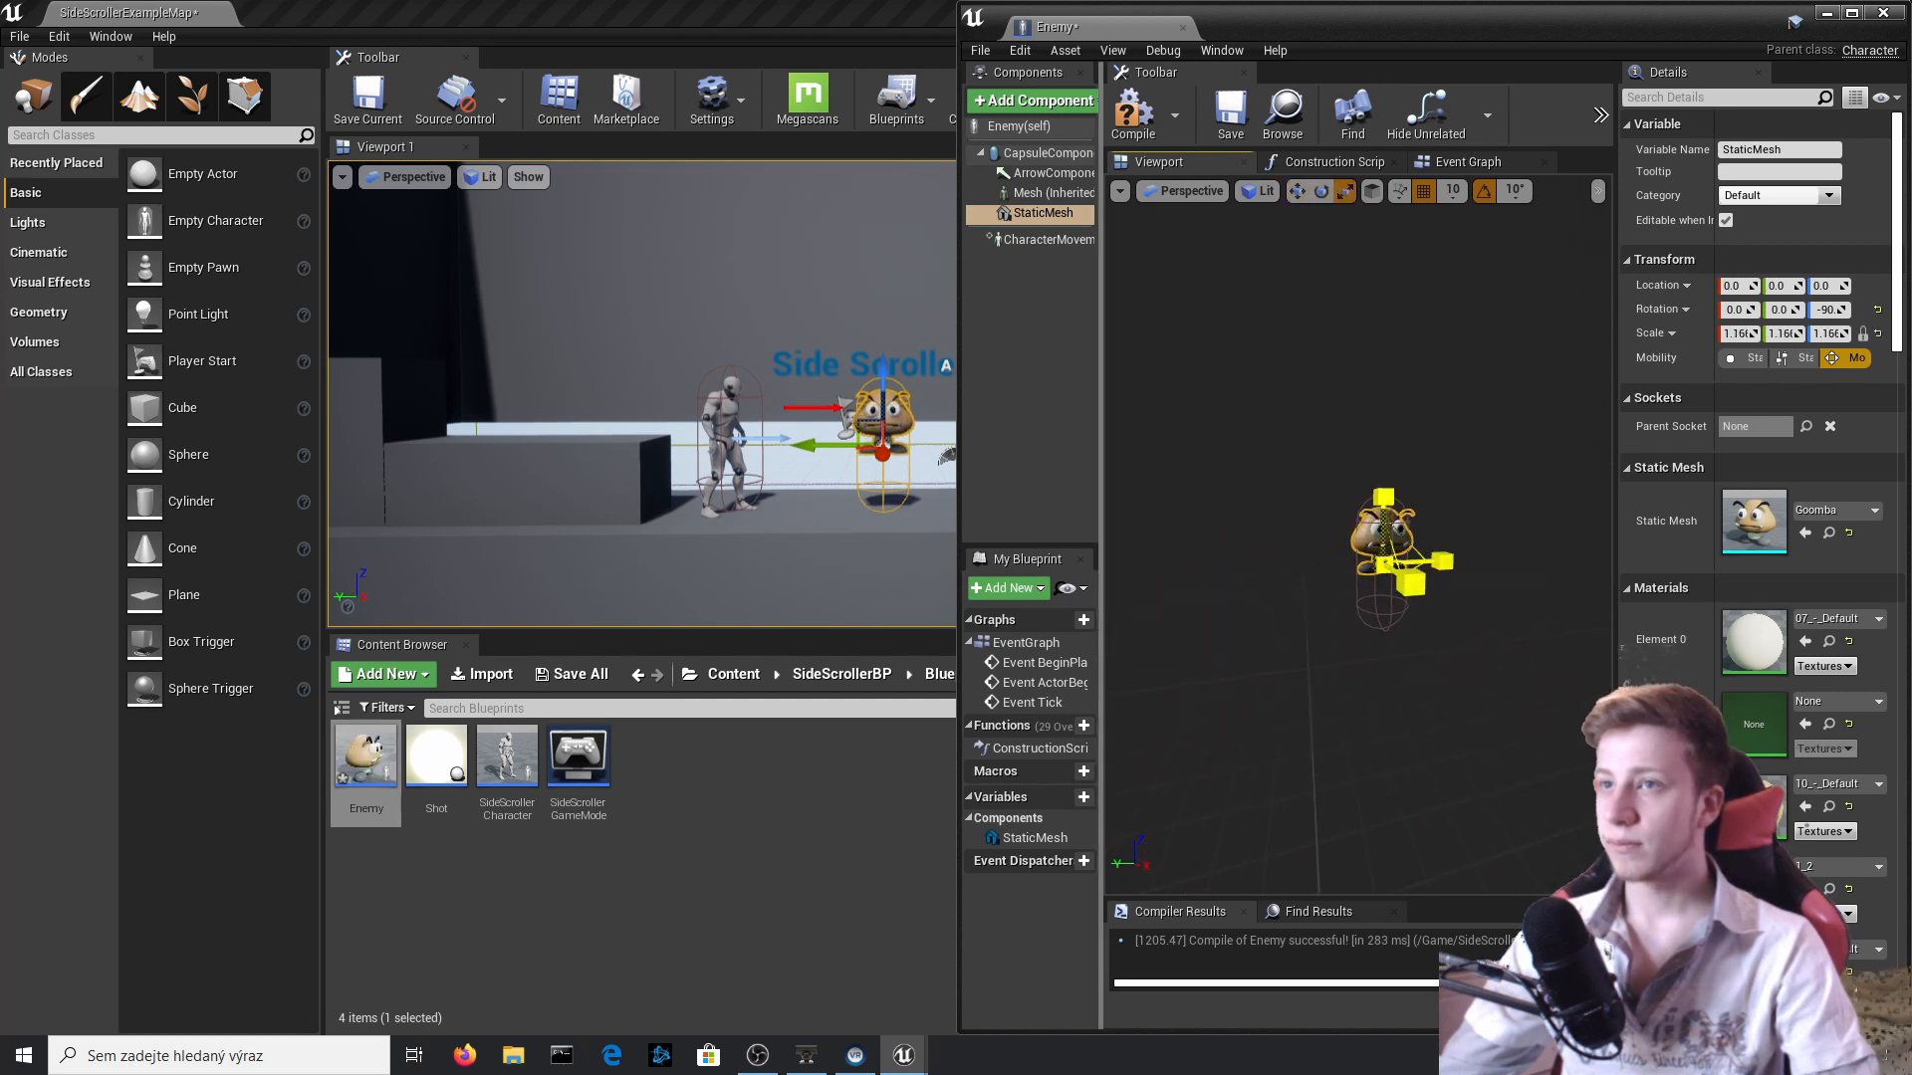
scroll(1380, 488, "up", 5)
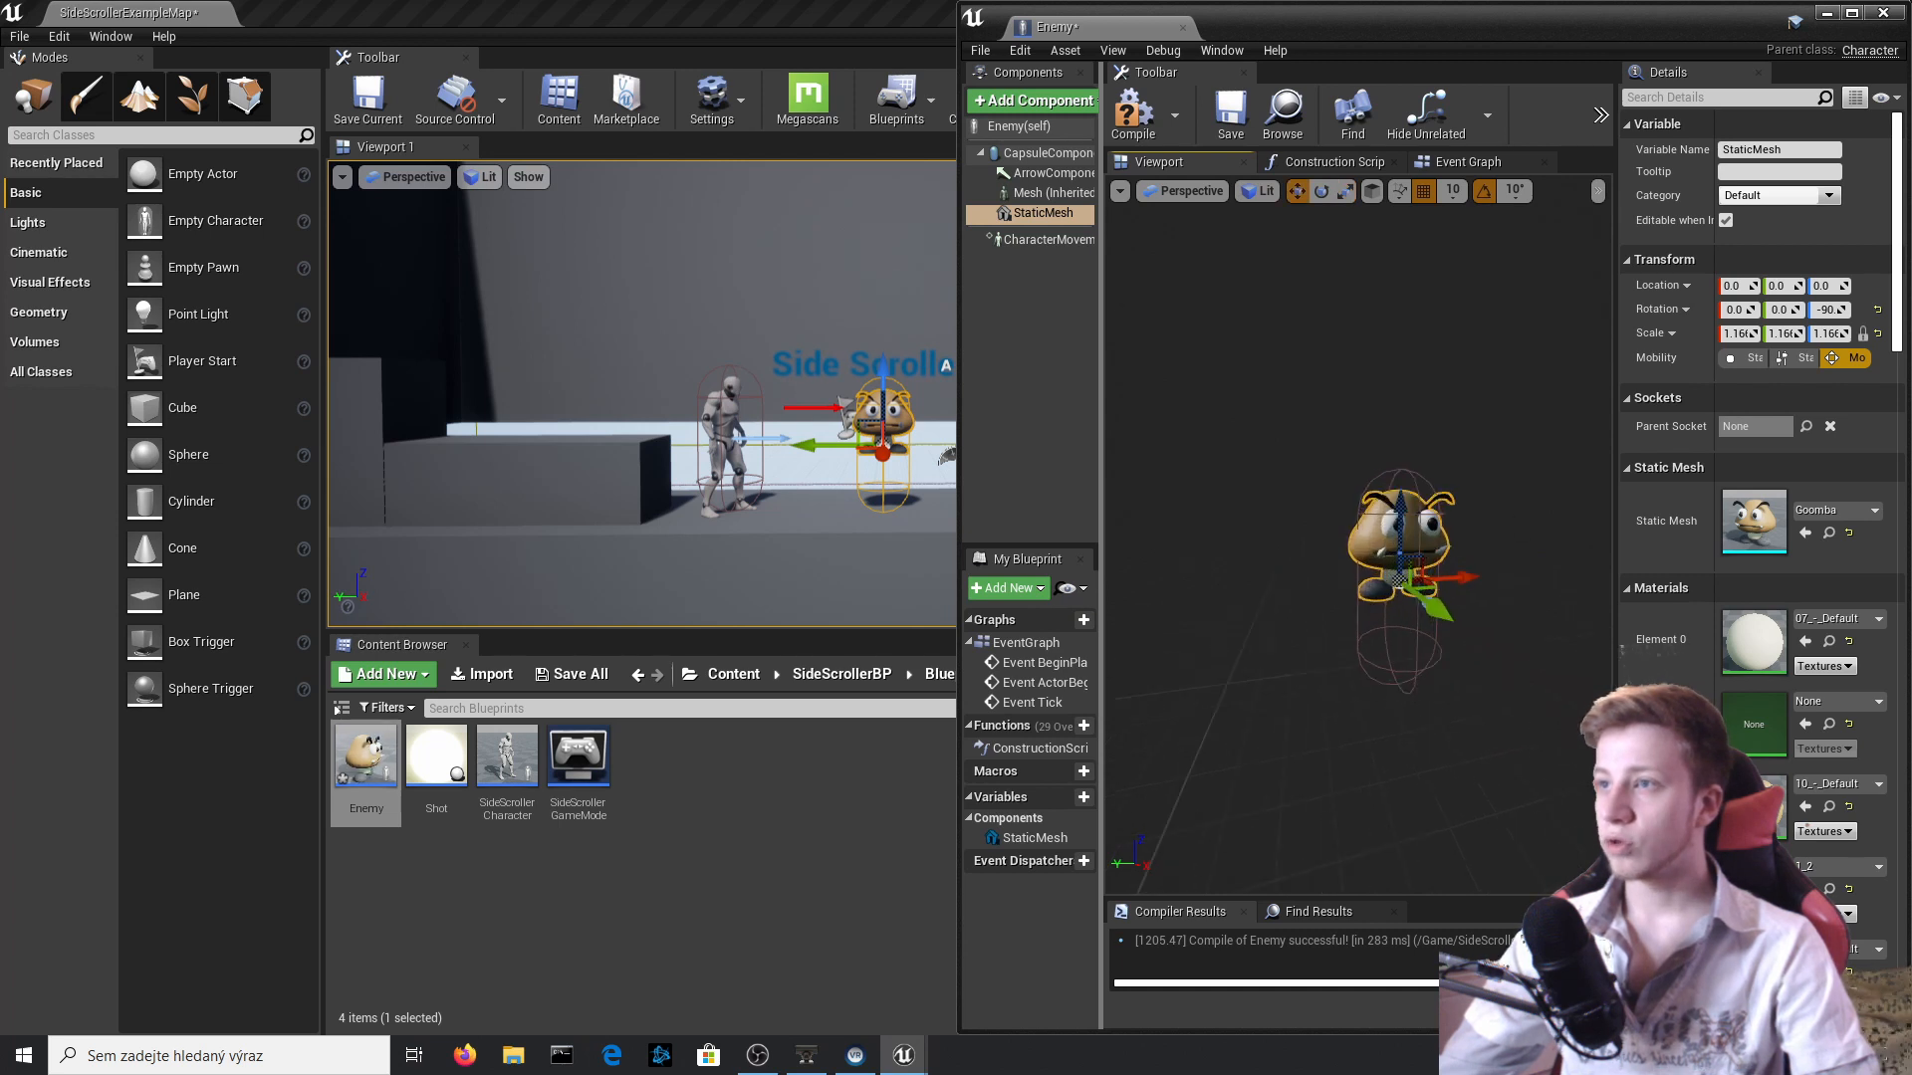
Shorten the Enemy's capsule half height to about 68.26 and lower the Goomba mesh to Z location -40.
left_click(1406, 438)
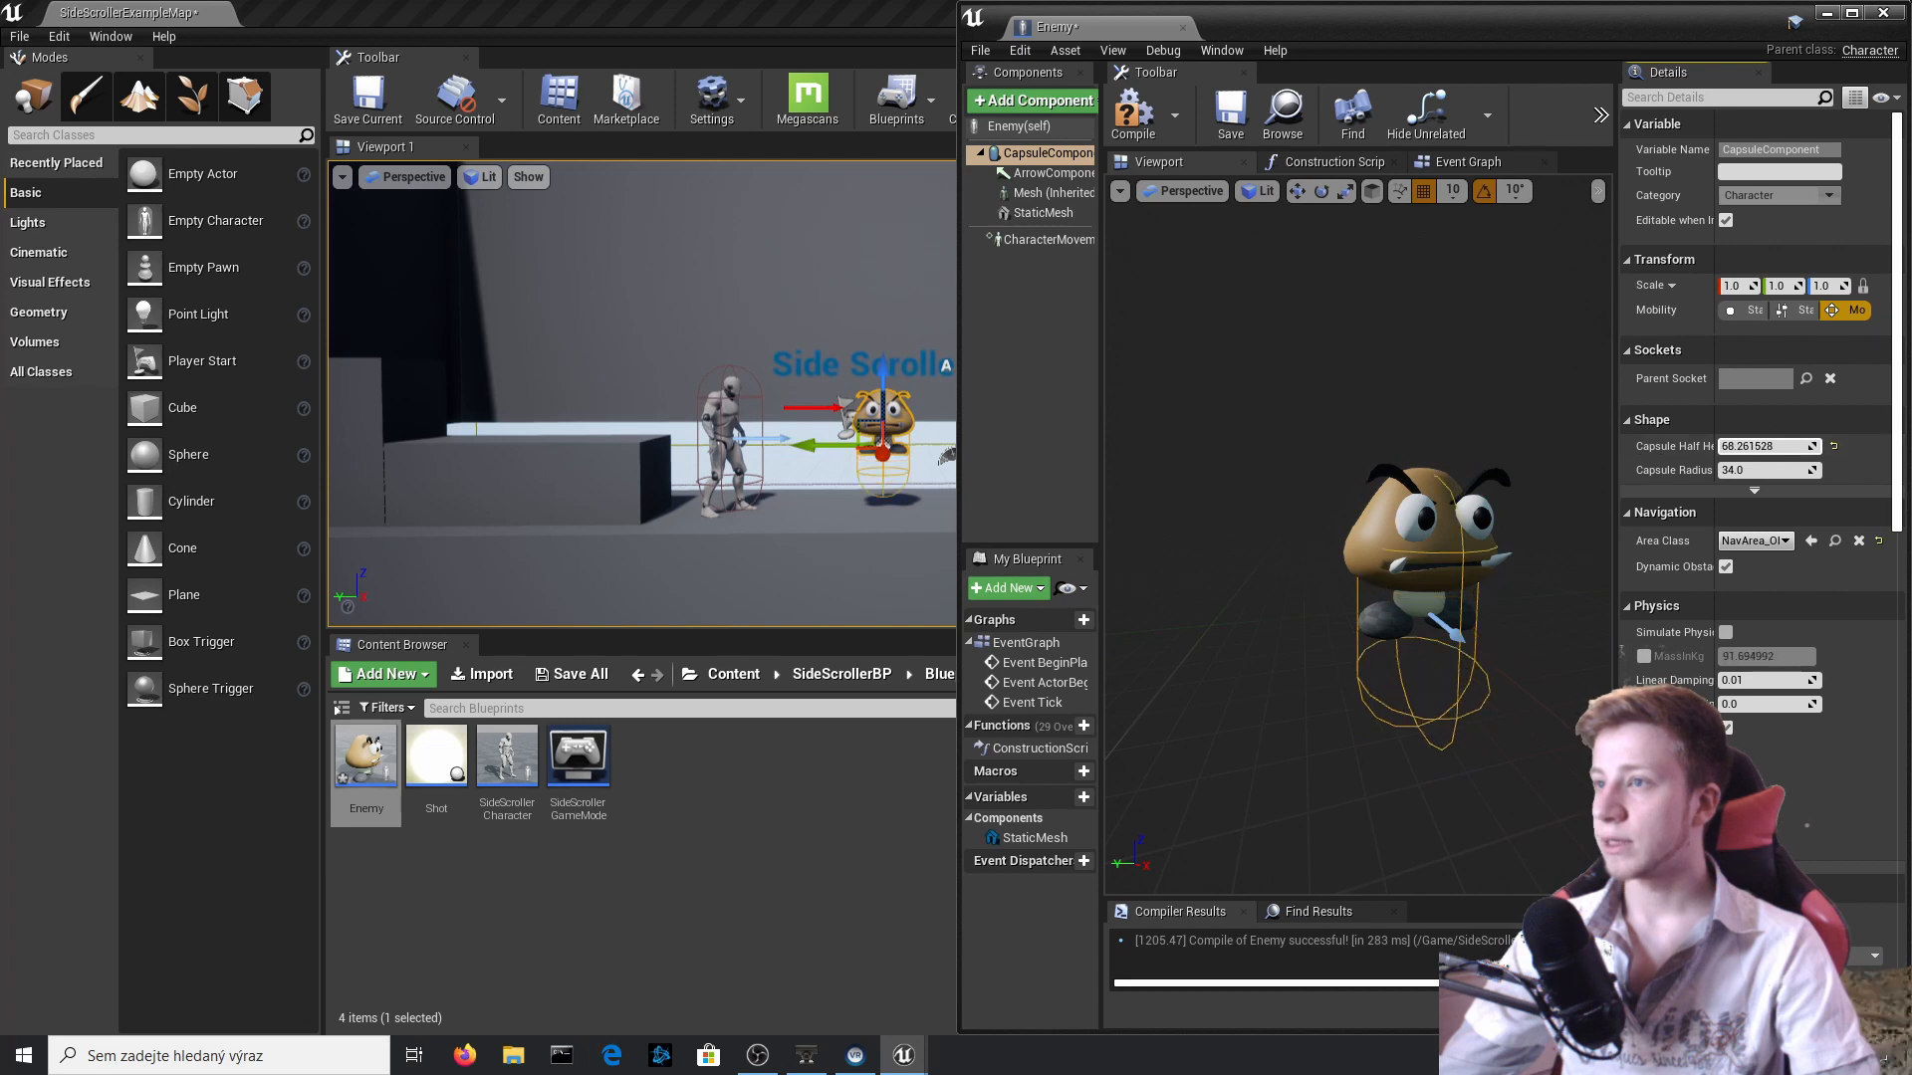
left_click(1430, 531)
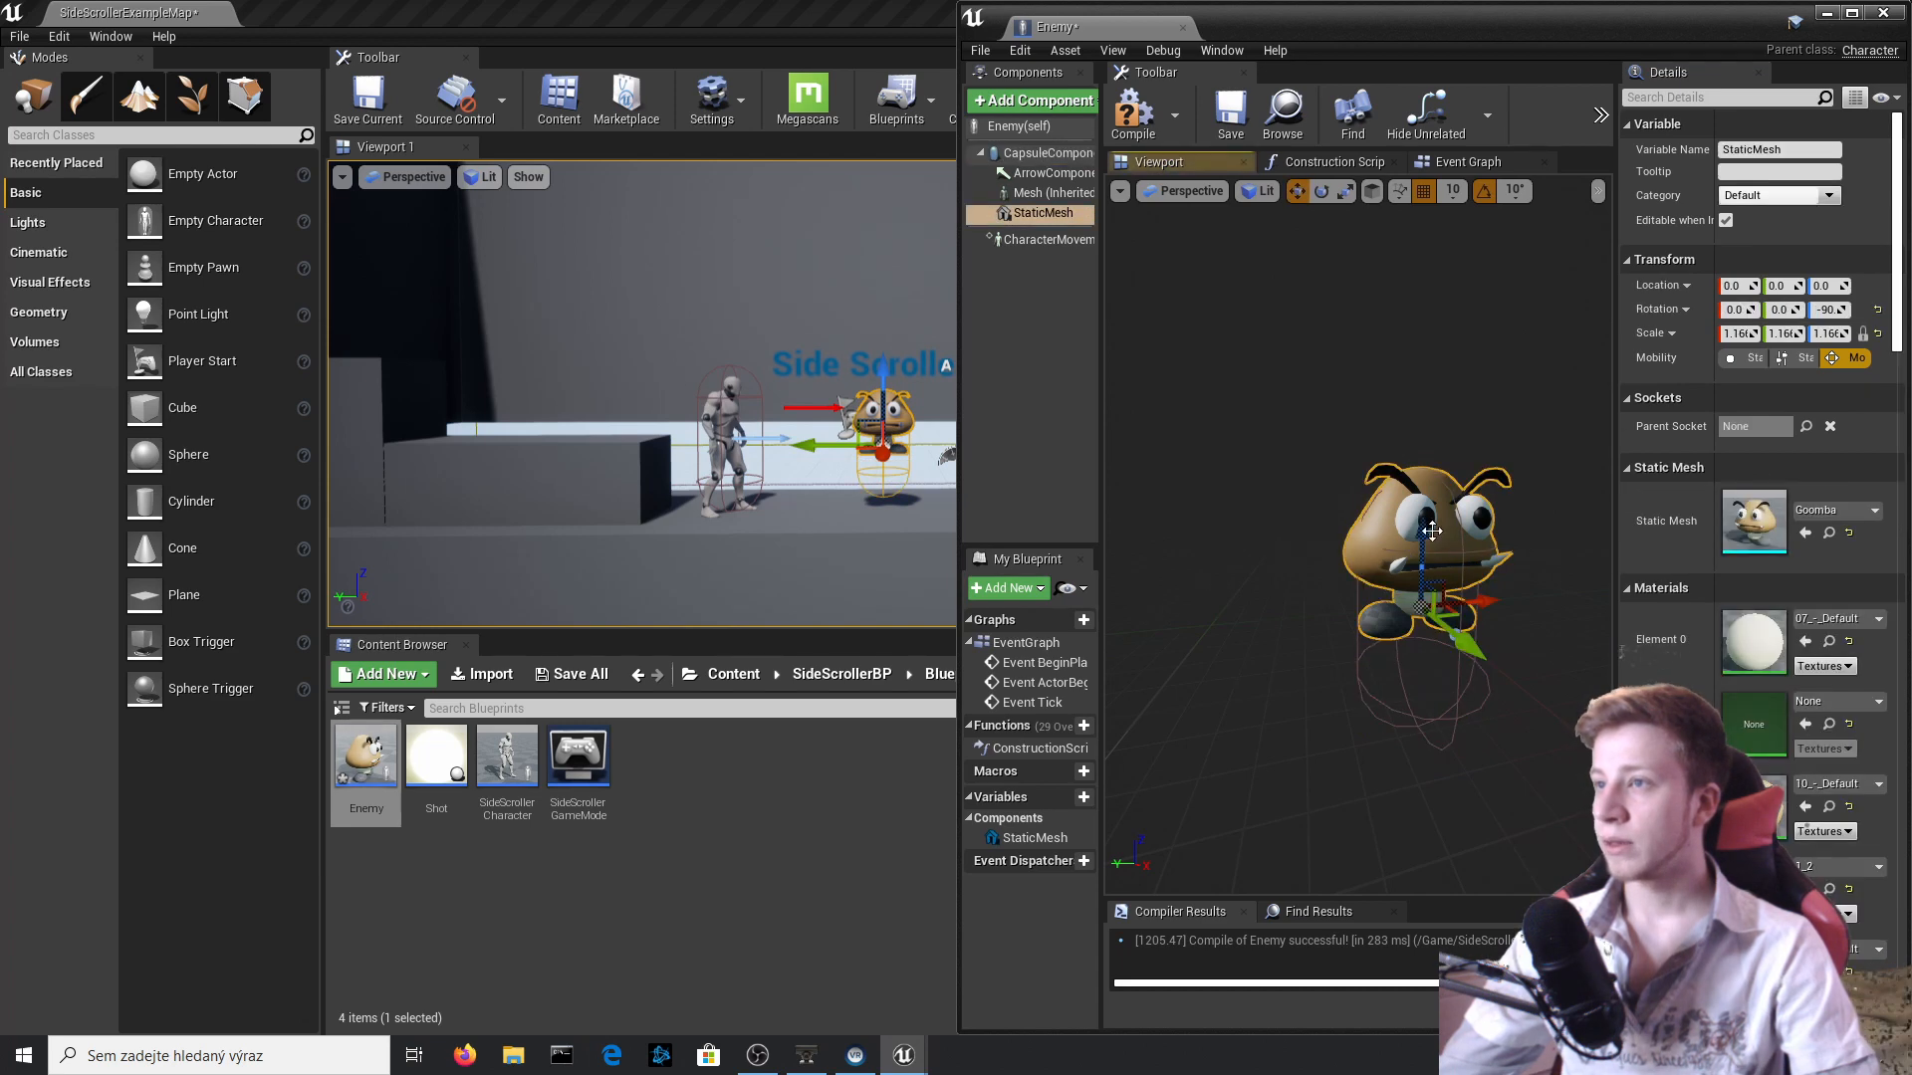
left_click_drag(1424, 540, 1416, 616)
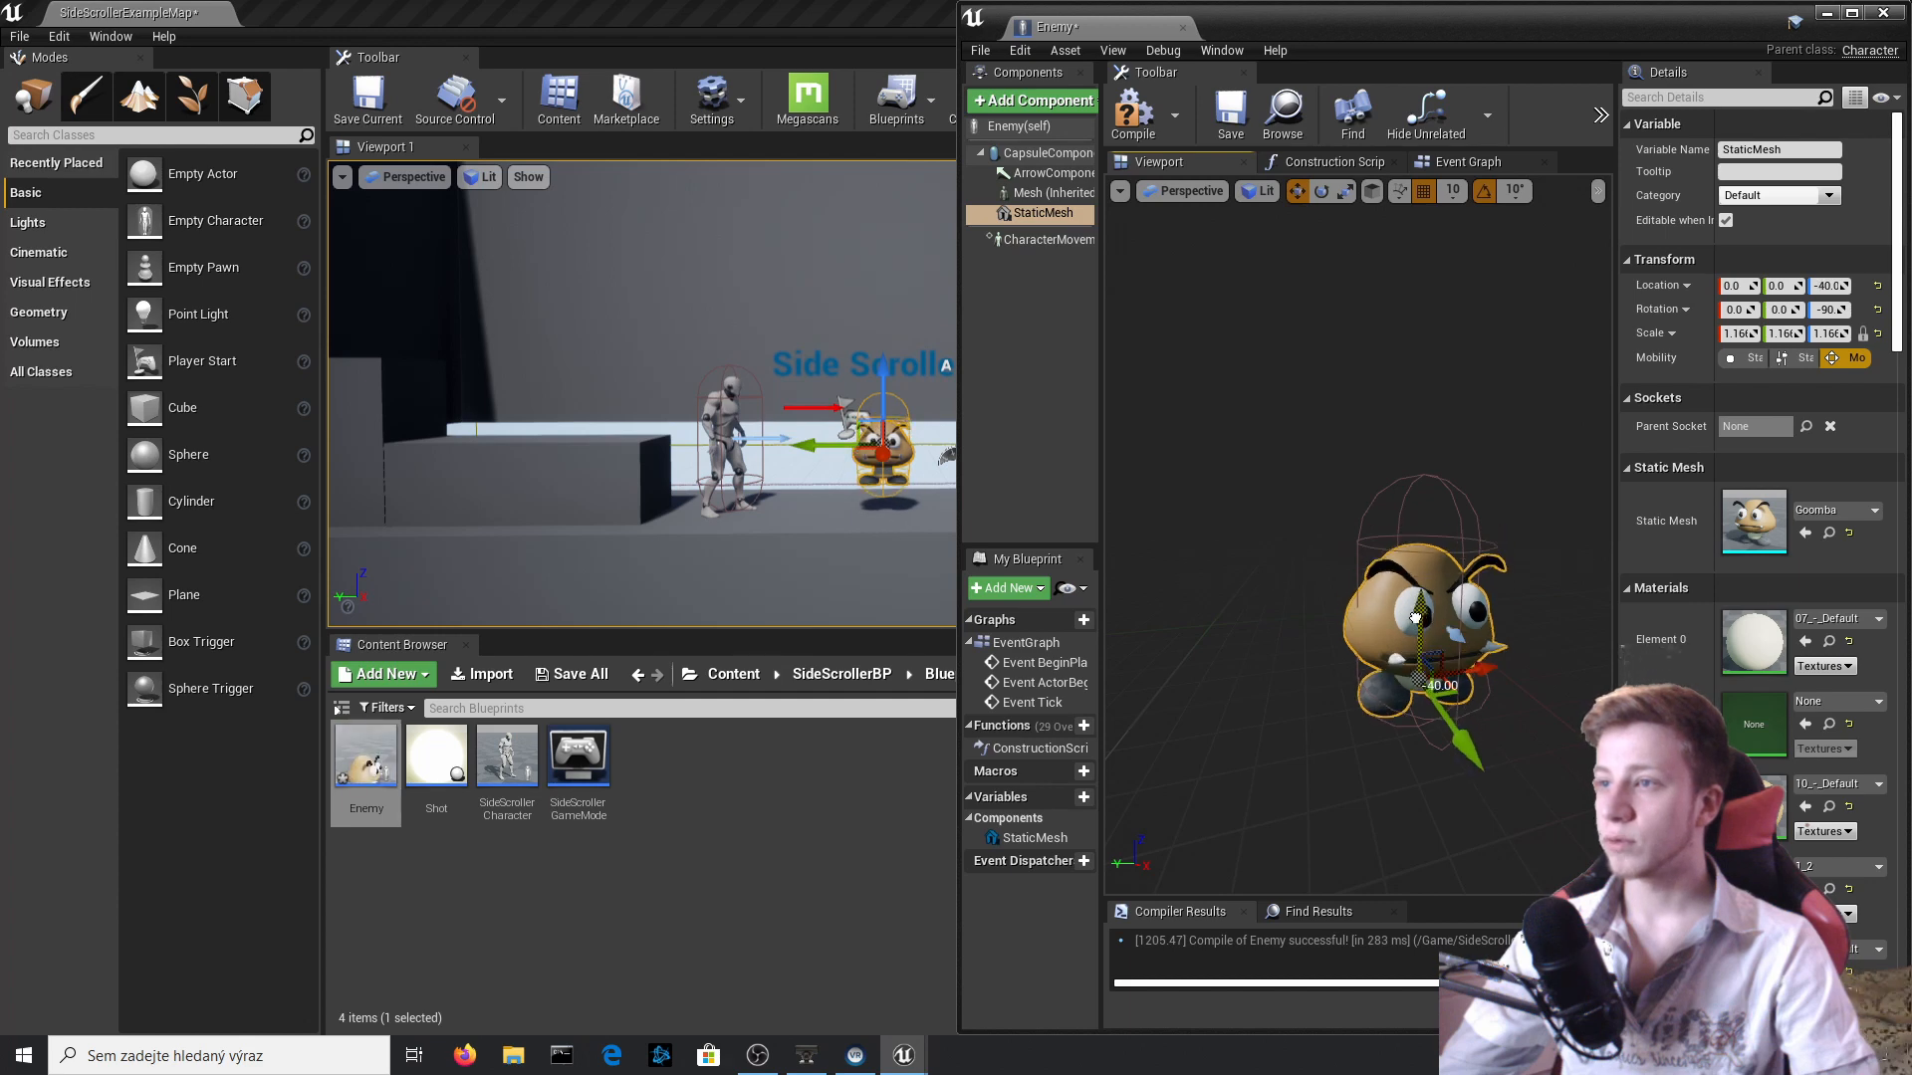
Reduce the capsule half height to about 58.43 so it fits the Goomba more closely, and compile the Blueprint.
middle_click_drag(1417, 617, 1418, 448)
key("w")
right_click_drag(1384, 607, 1428, 647)
key("s")
left_click(1053, 174)
left_click(1047, 154)
left_click_drag(1761, 446, 1734, 446)
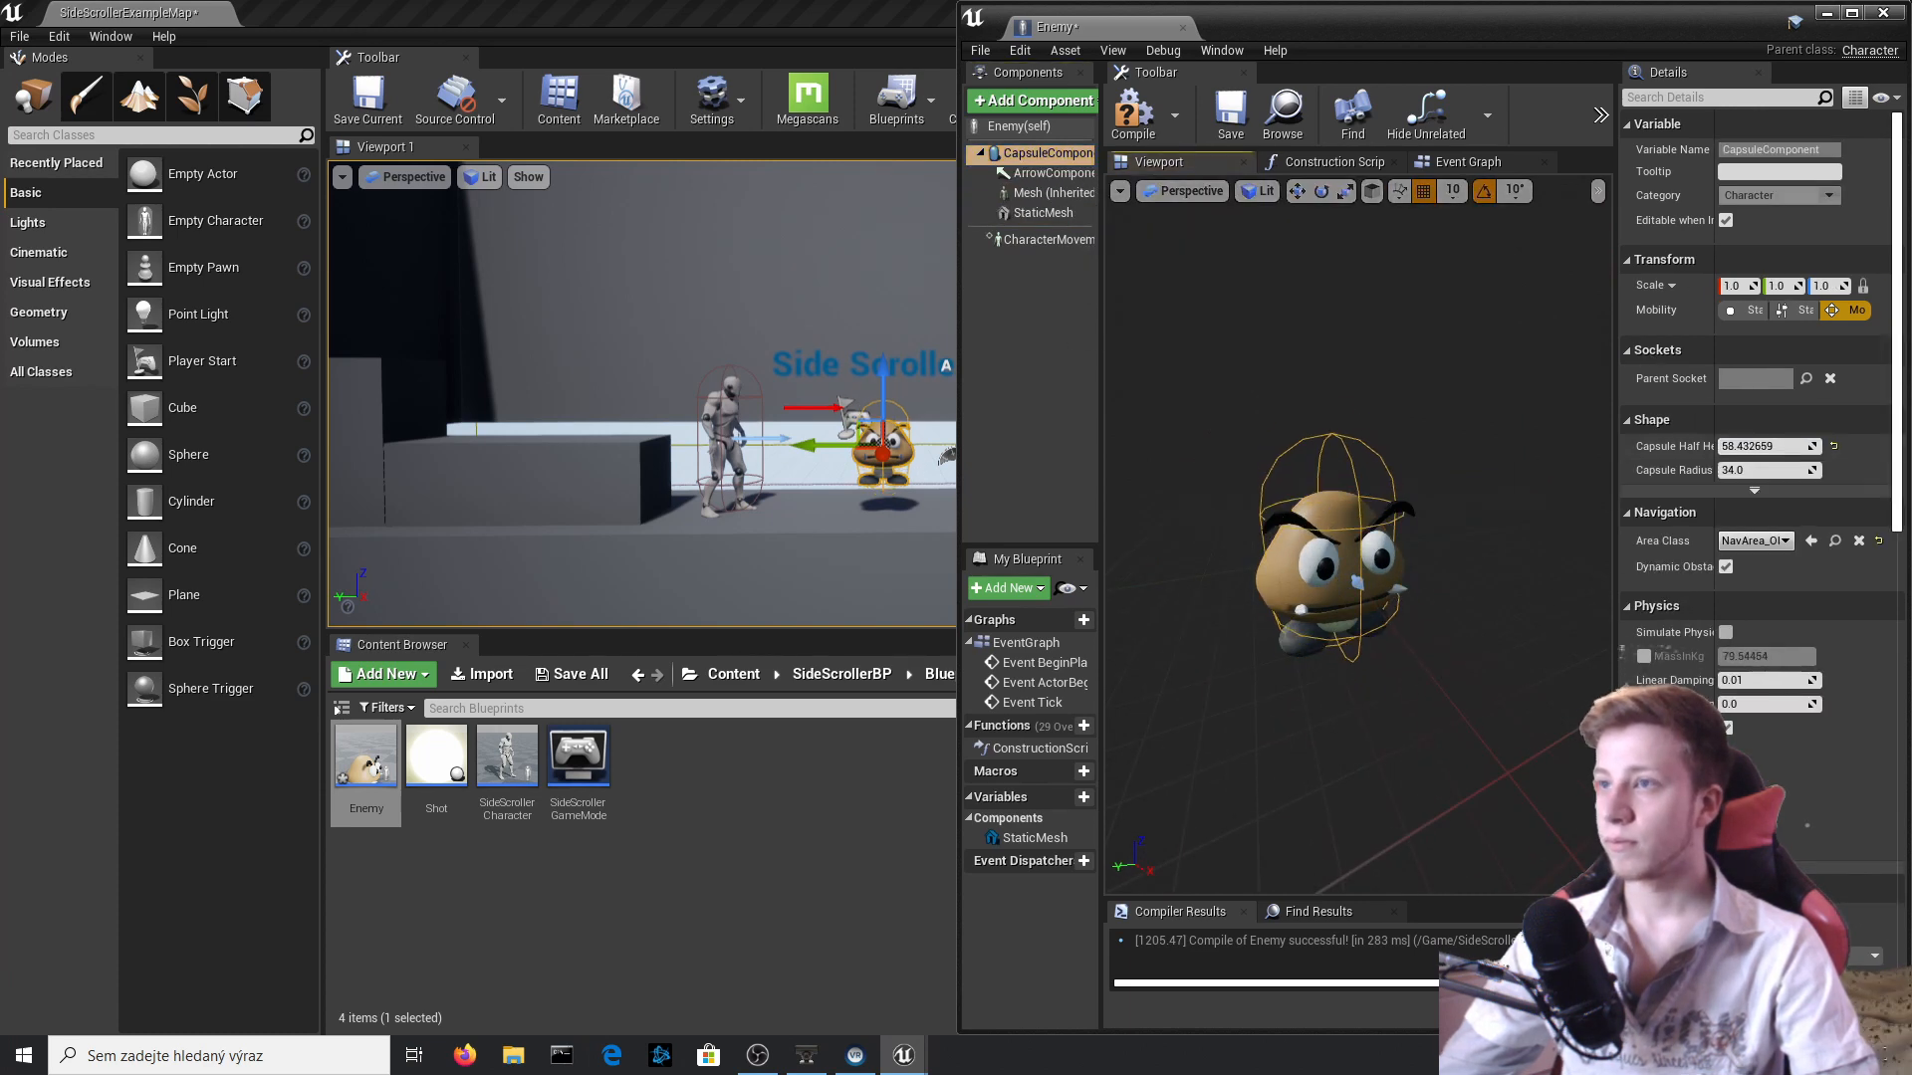
left_click(1043, 213)
left_click(1133, 111)
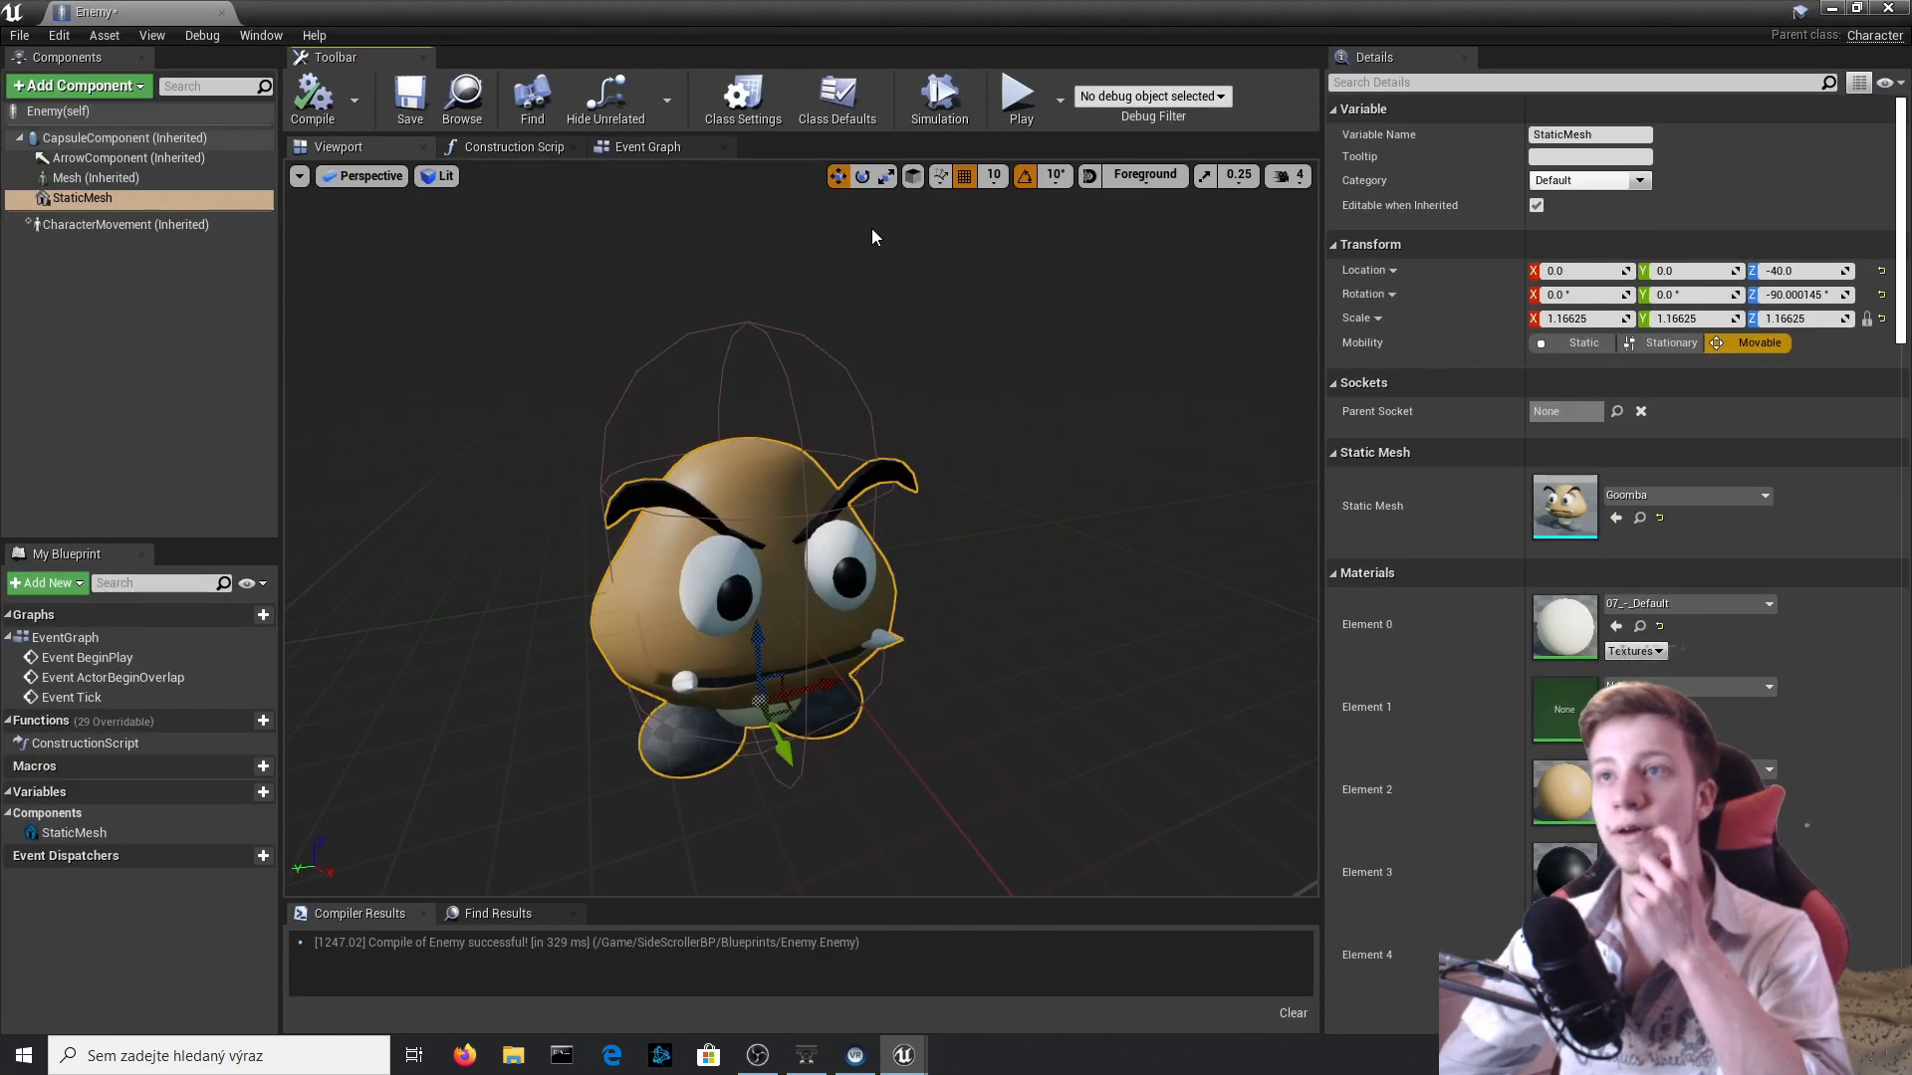
Add an Add Movement Input node executed from Event BeginPlay in the Enemy Event Graph and compile.
left_click(648, 146)
scroll(725, 511, "up", 2)
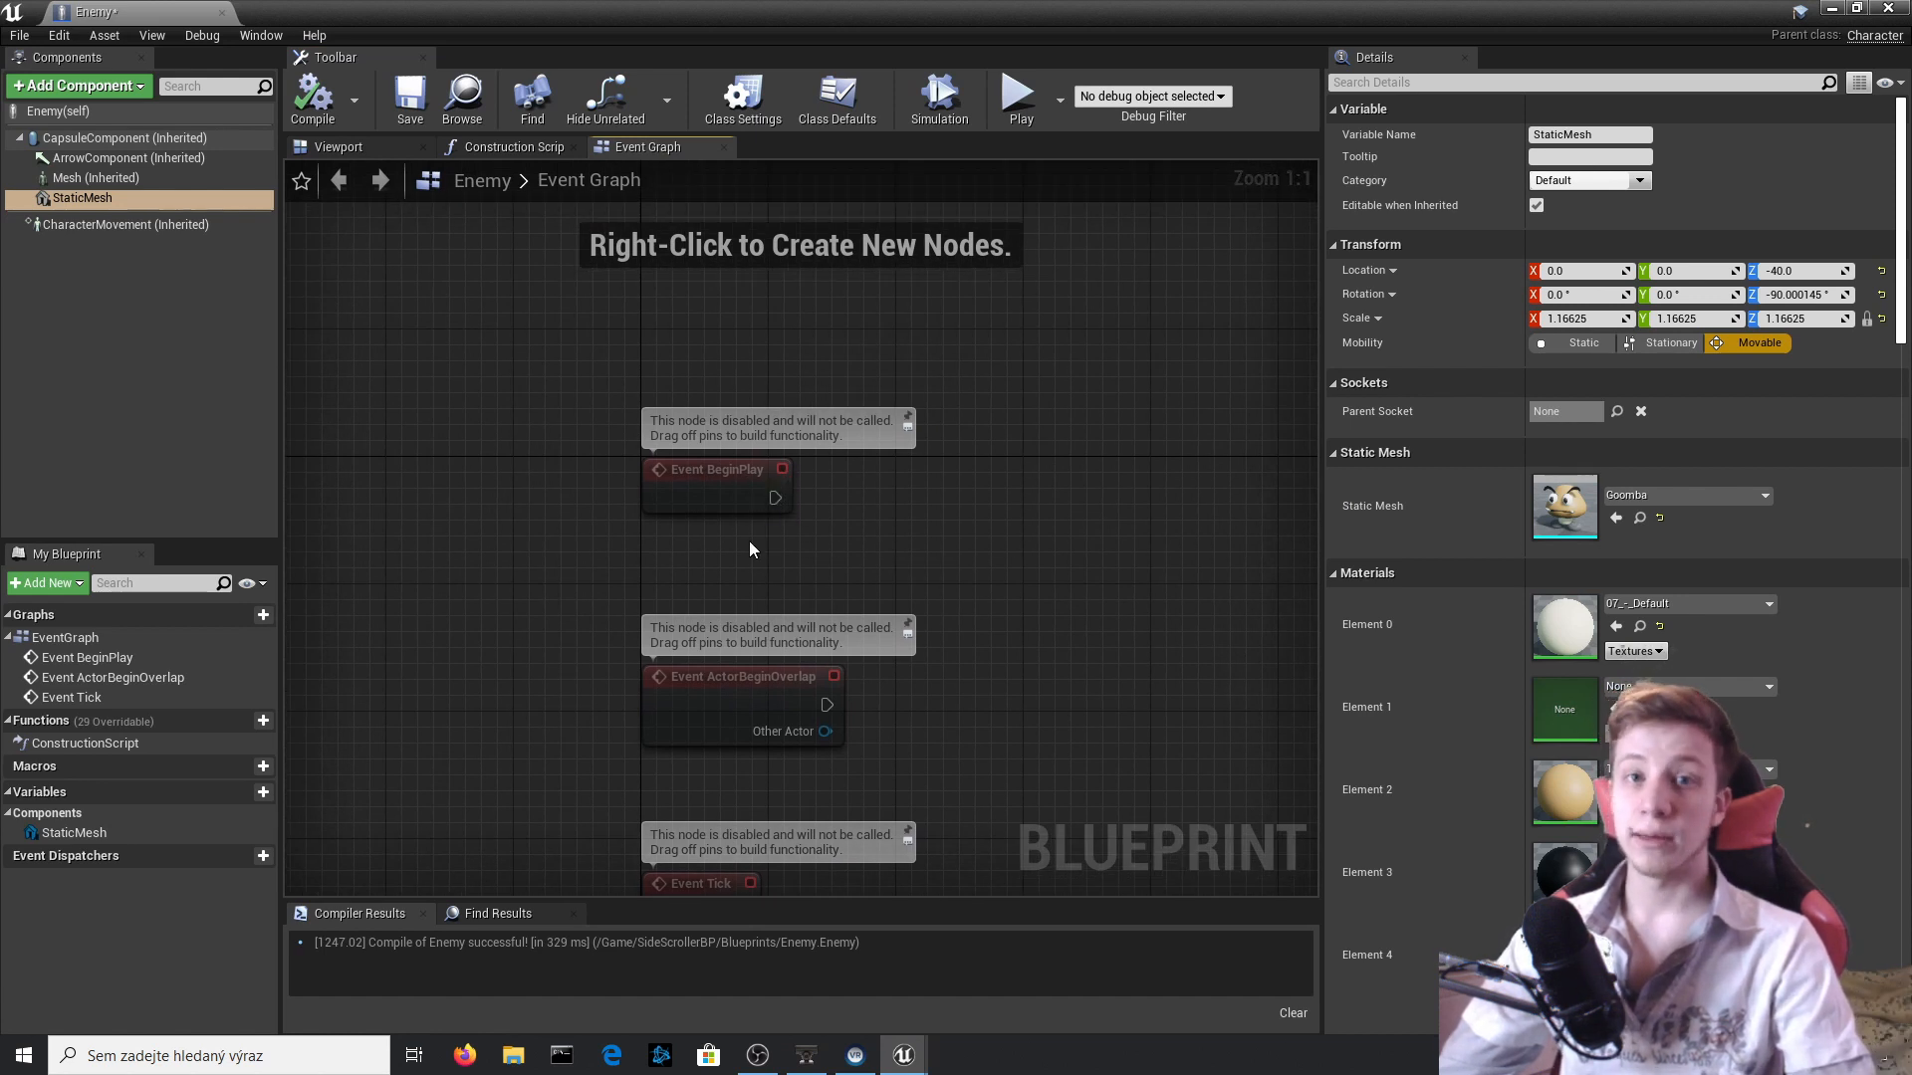
right_click_drag(704, 515, 534, 492)
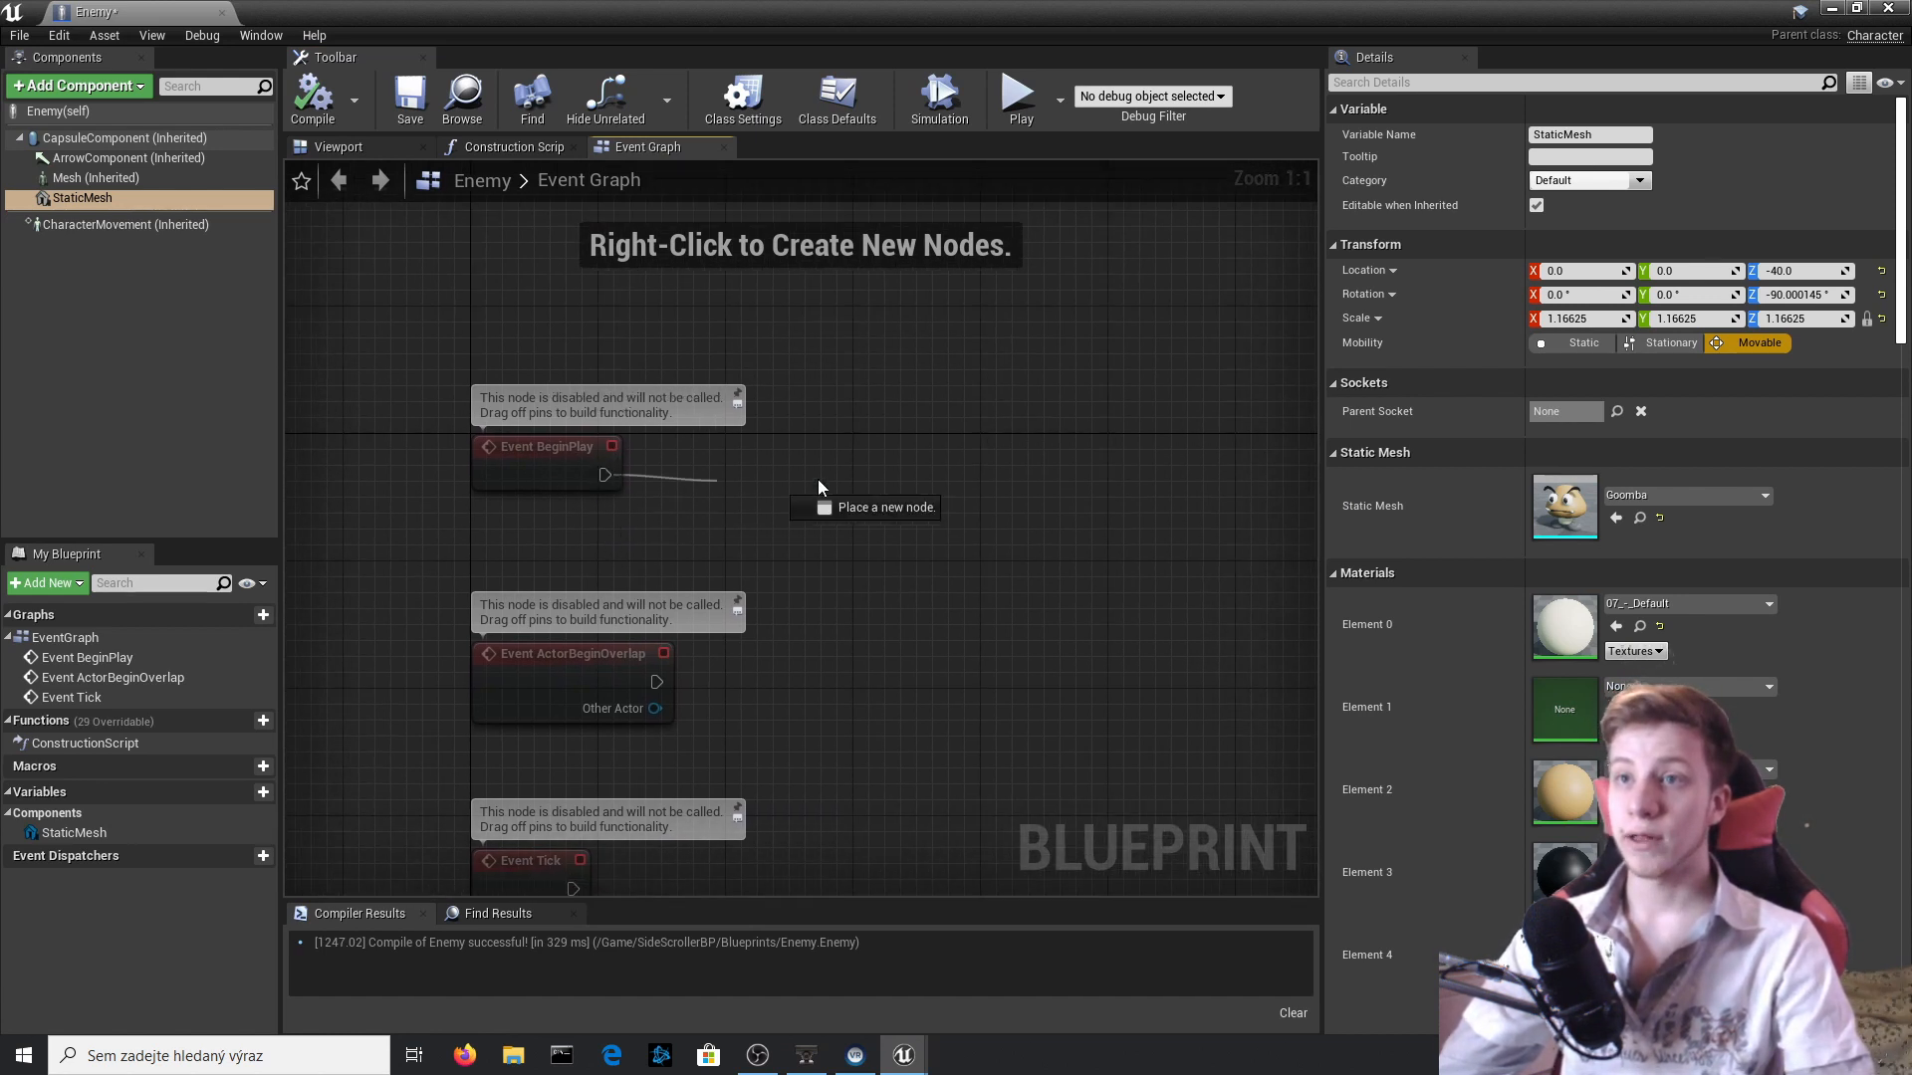
left_click_drag(818, 481, 944, 493)
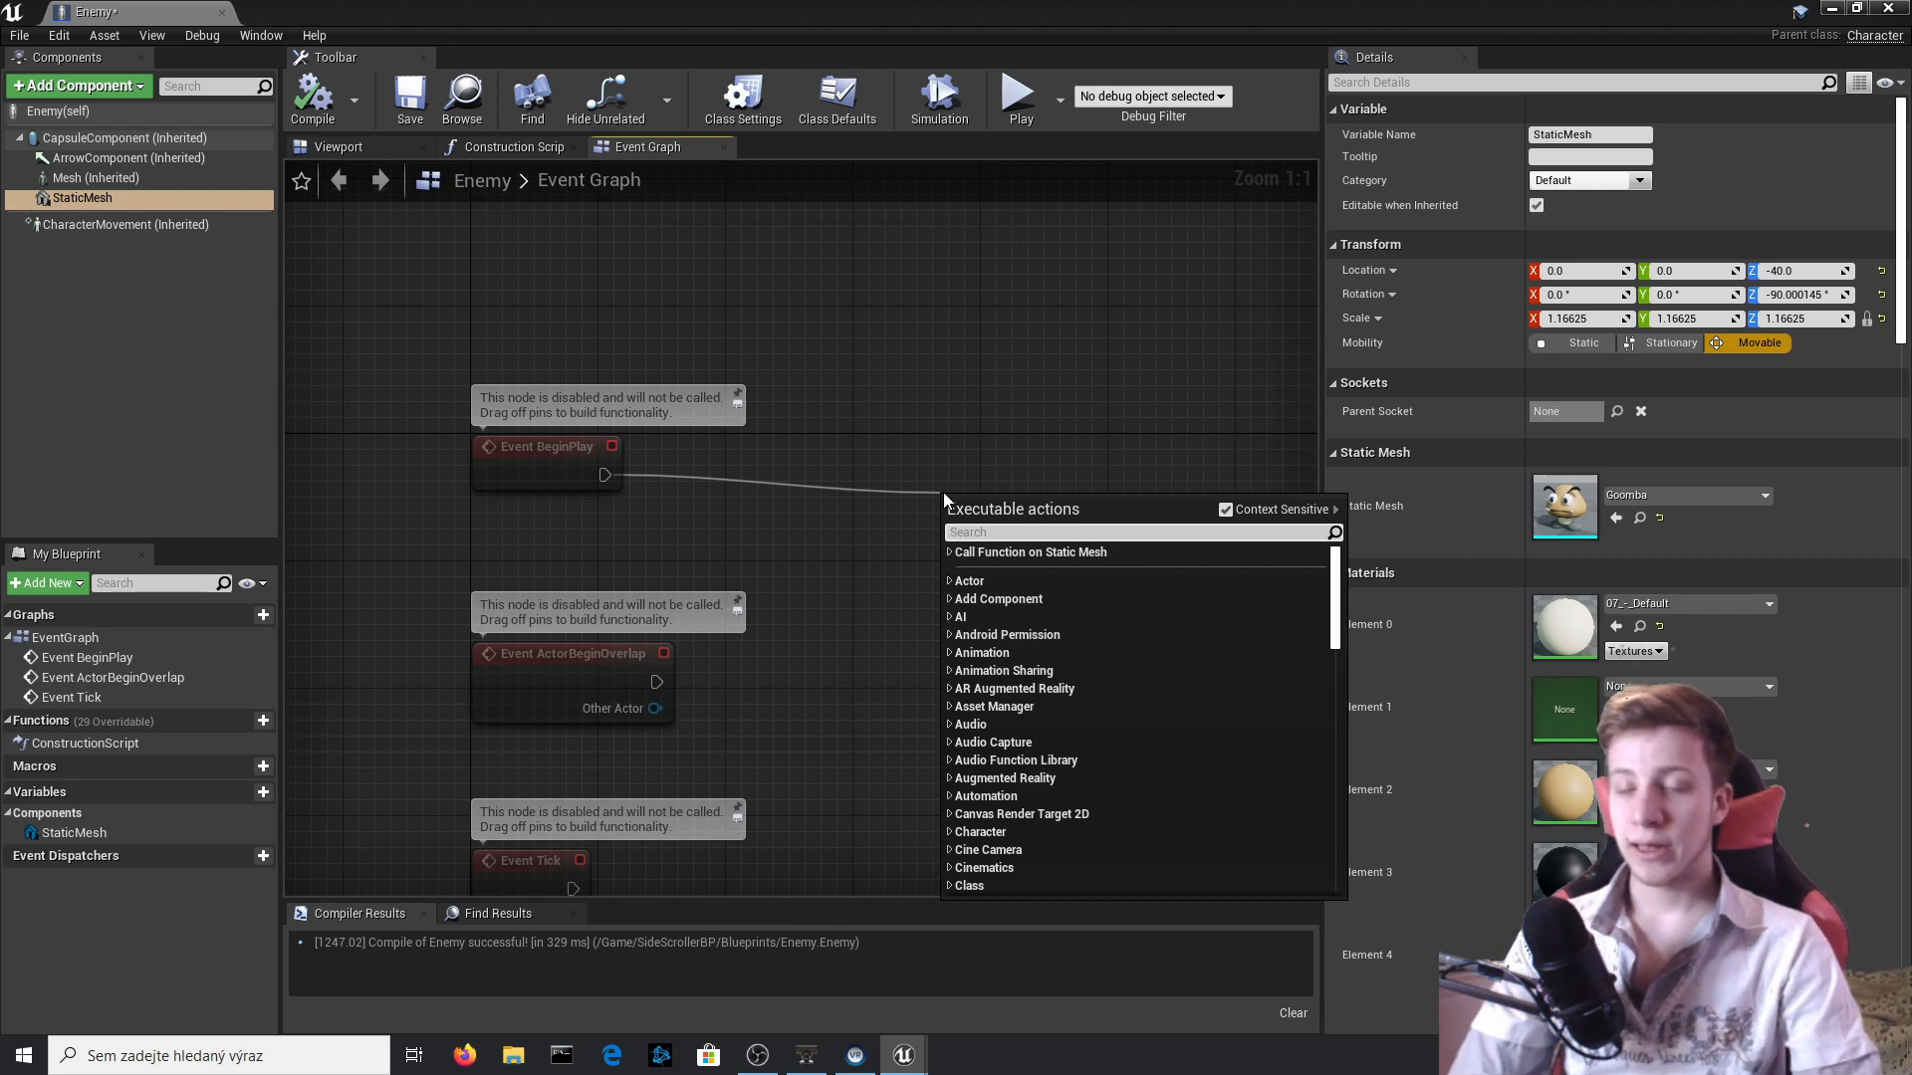
type("add move")
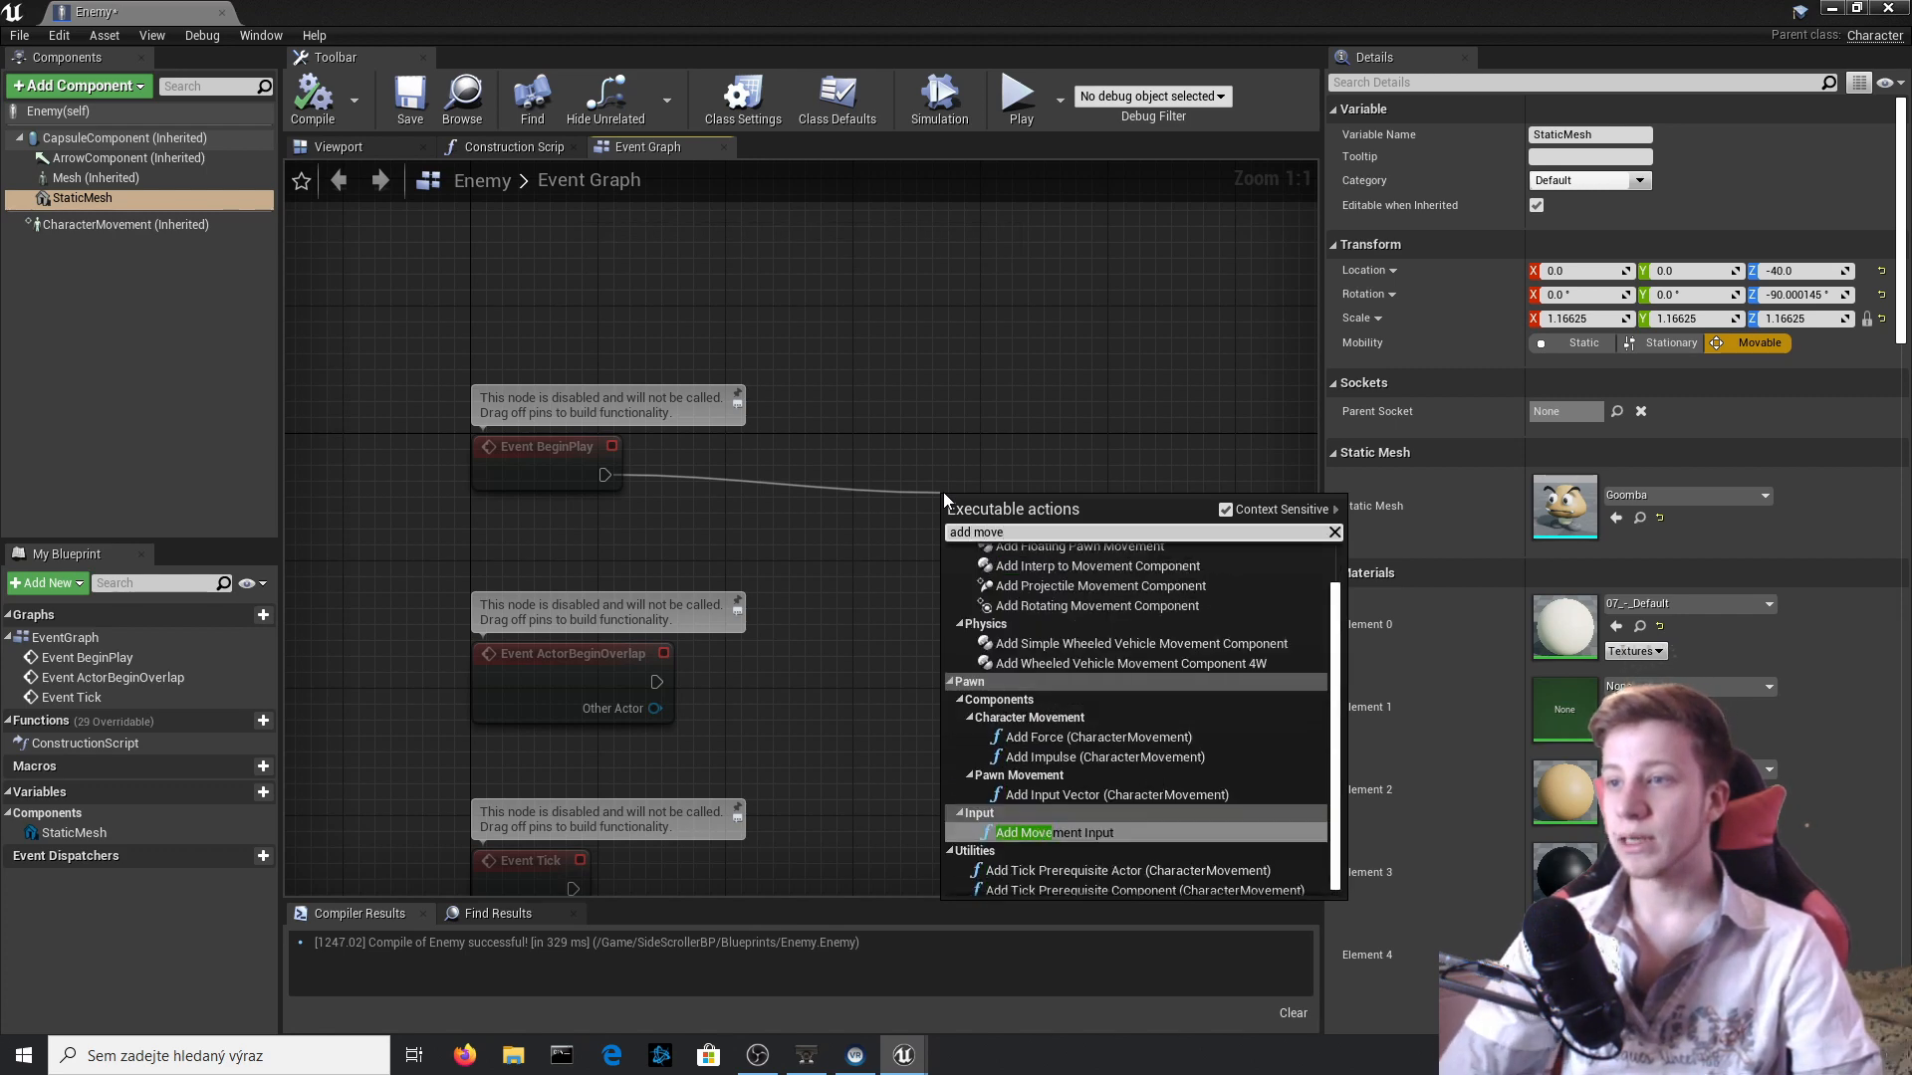
key("Return")
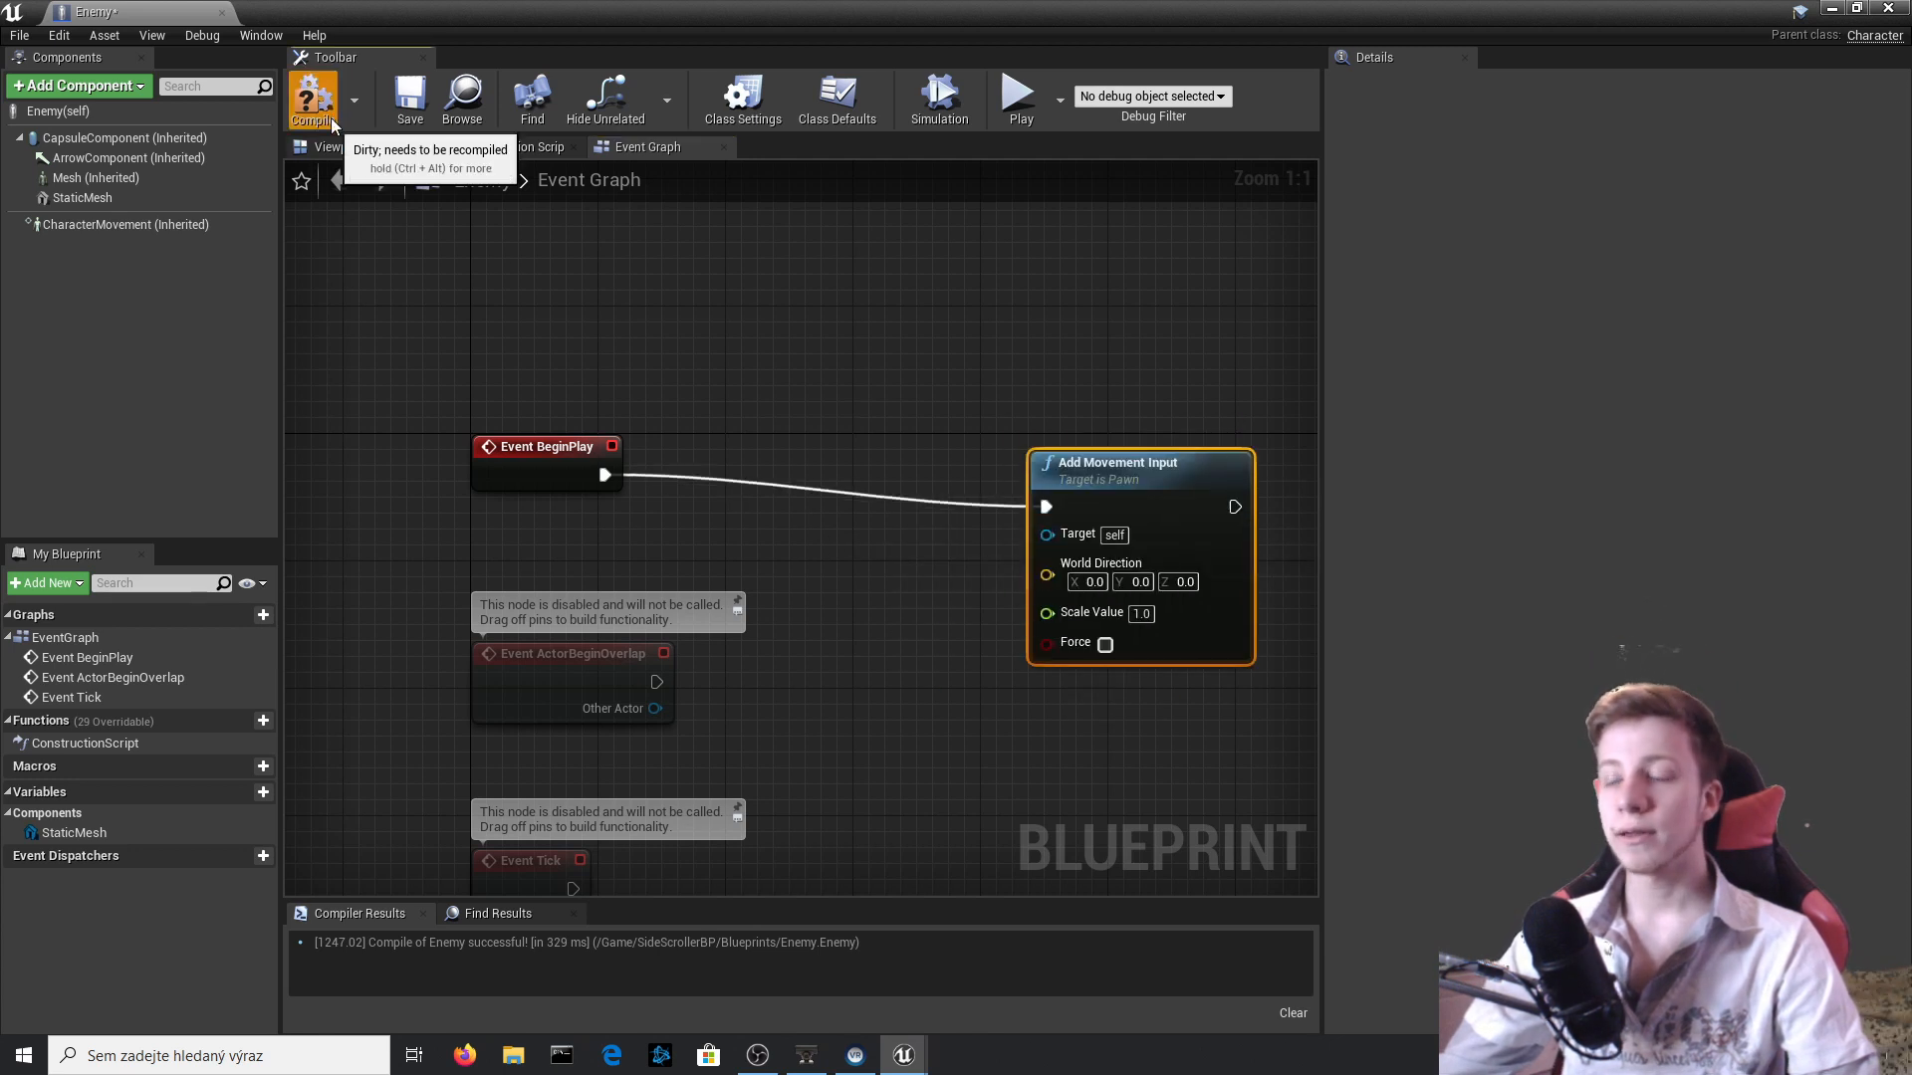
left_click(312, 97)
Set the Add Movement Input node's World Direction Y to -1.0 and compile.
right_click_drag(1087, 728, 906, 600)
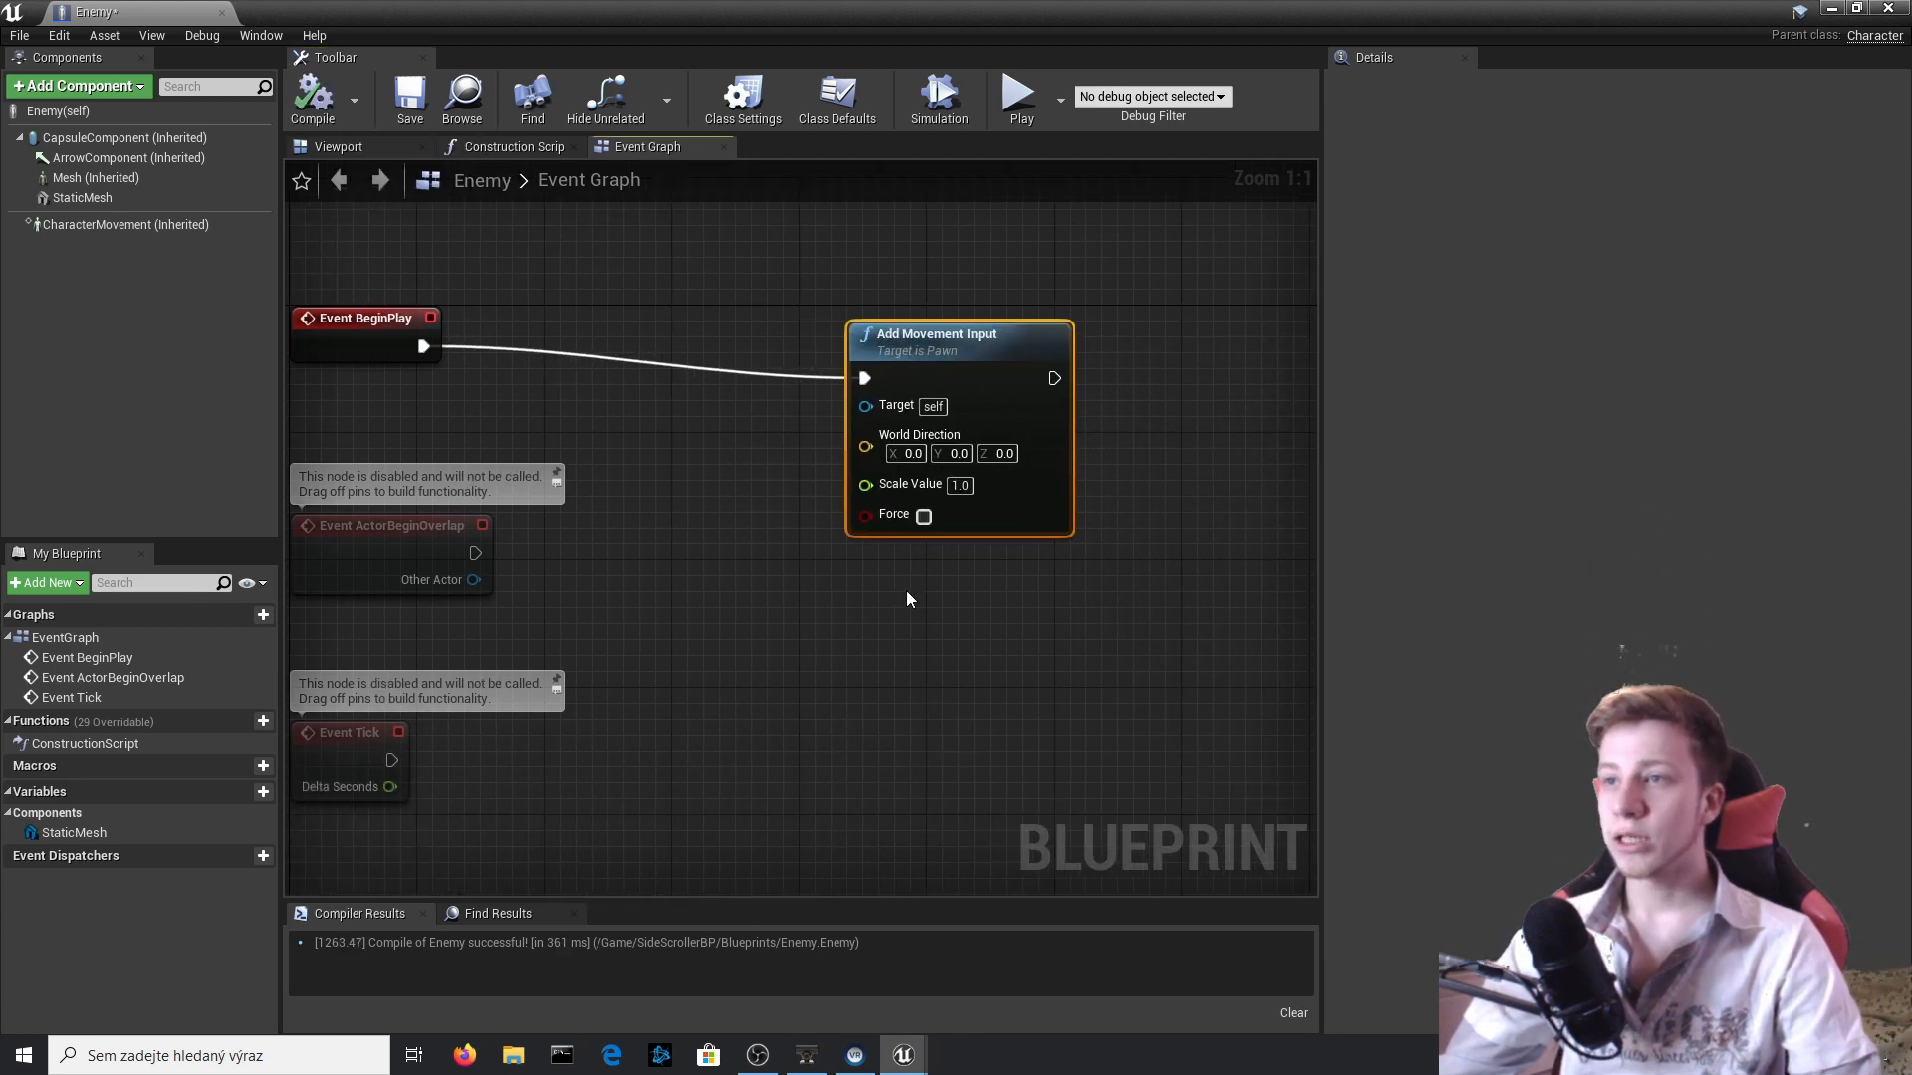
left_click(943, 453)
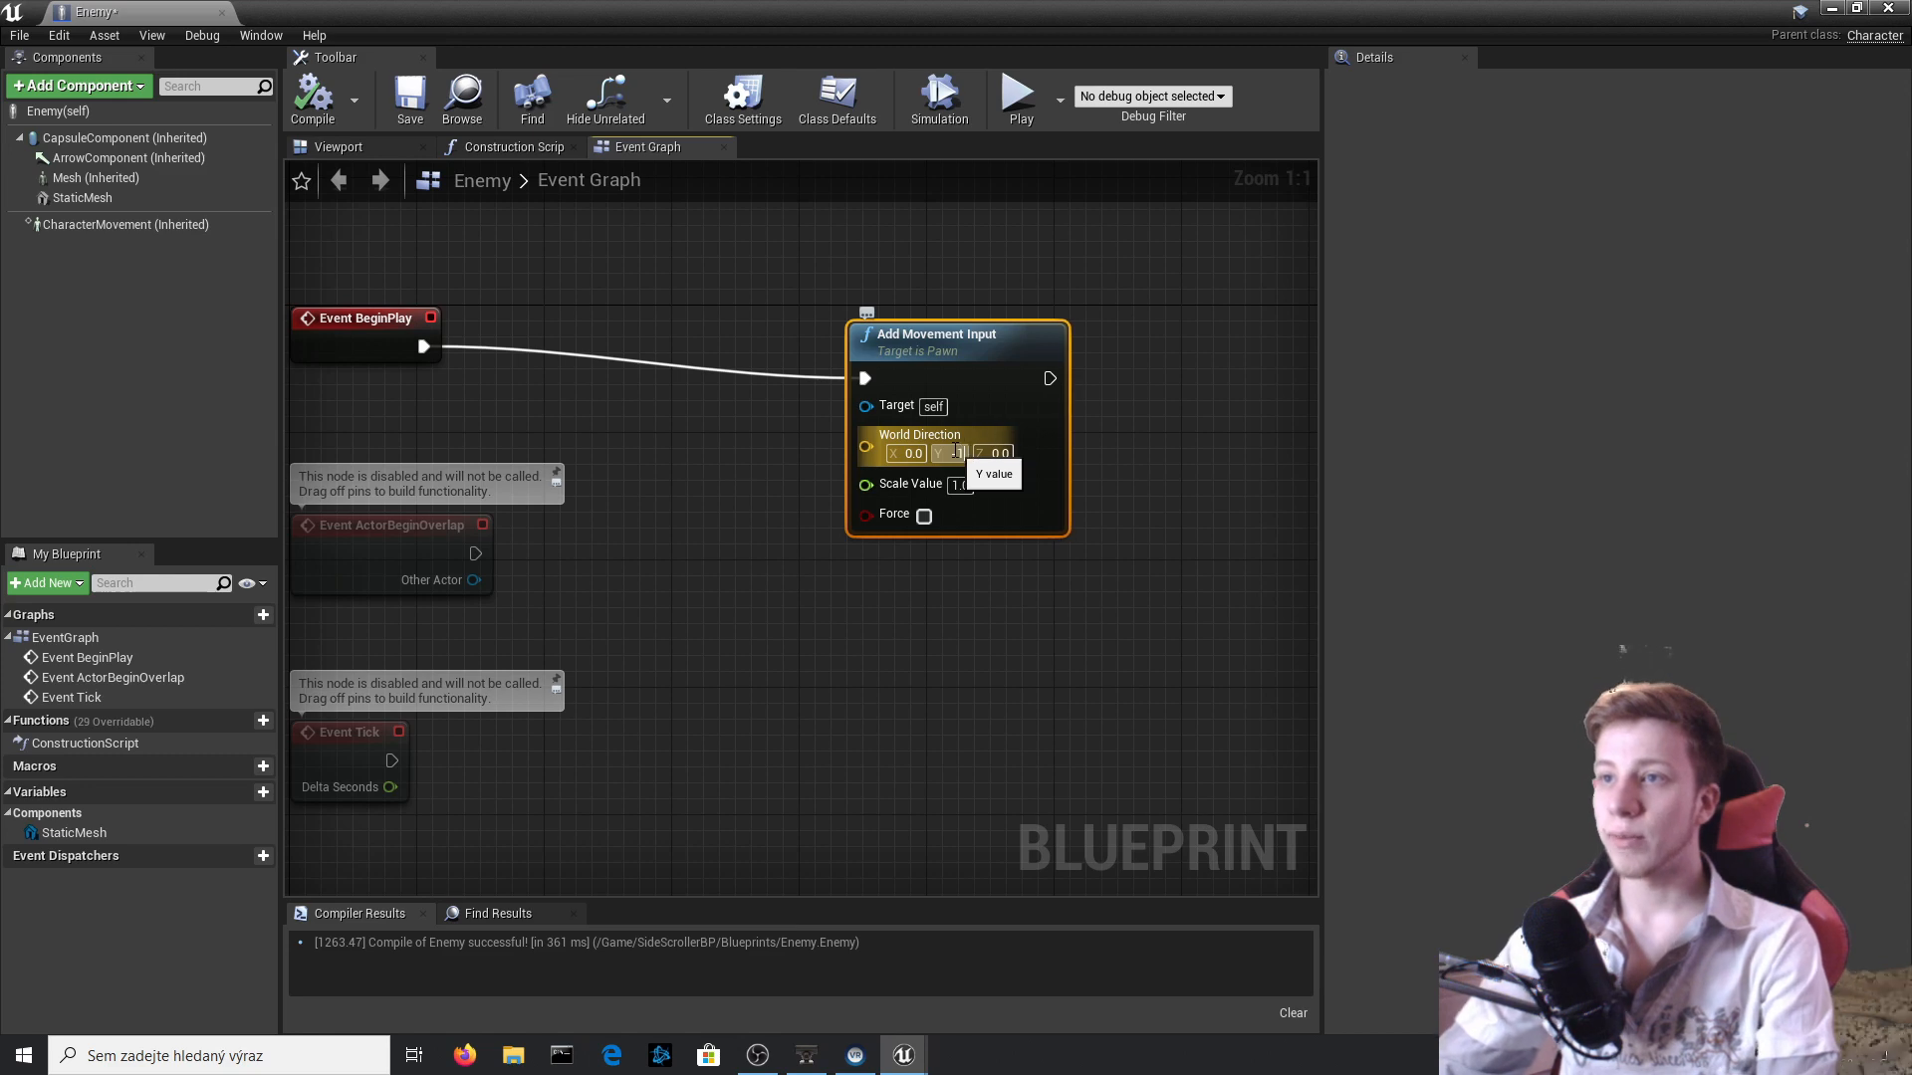
left_click(314, 95)
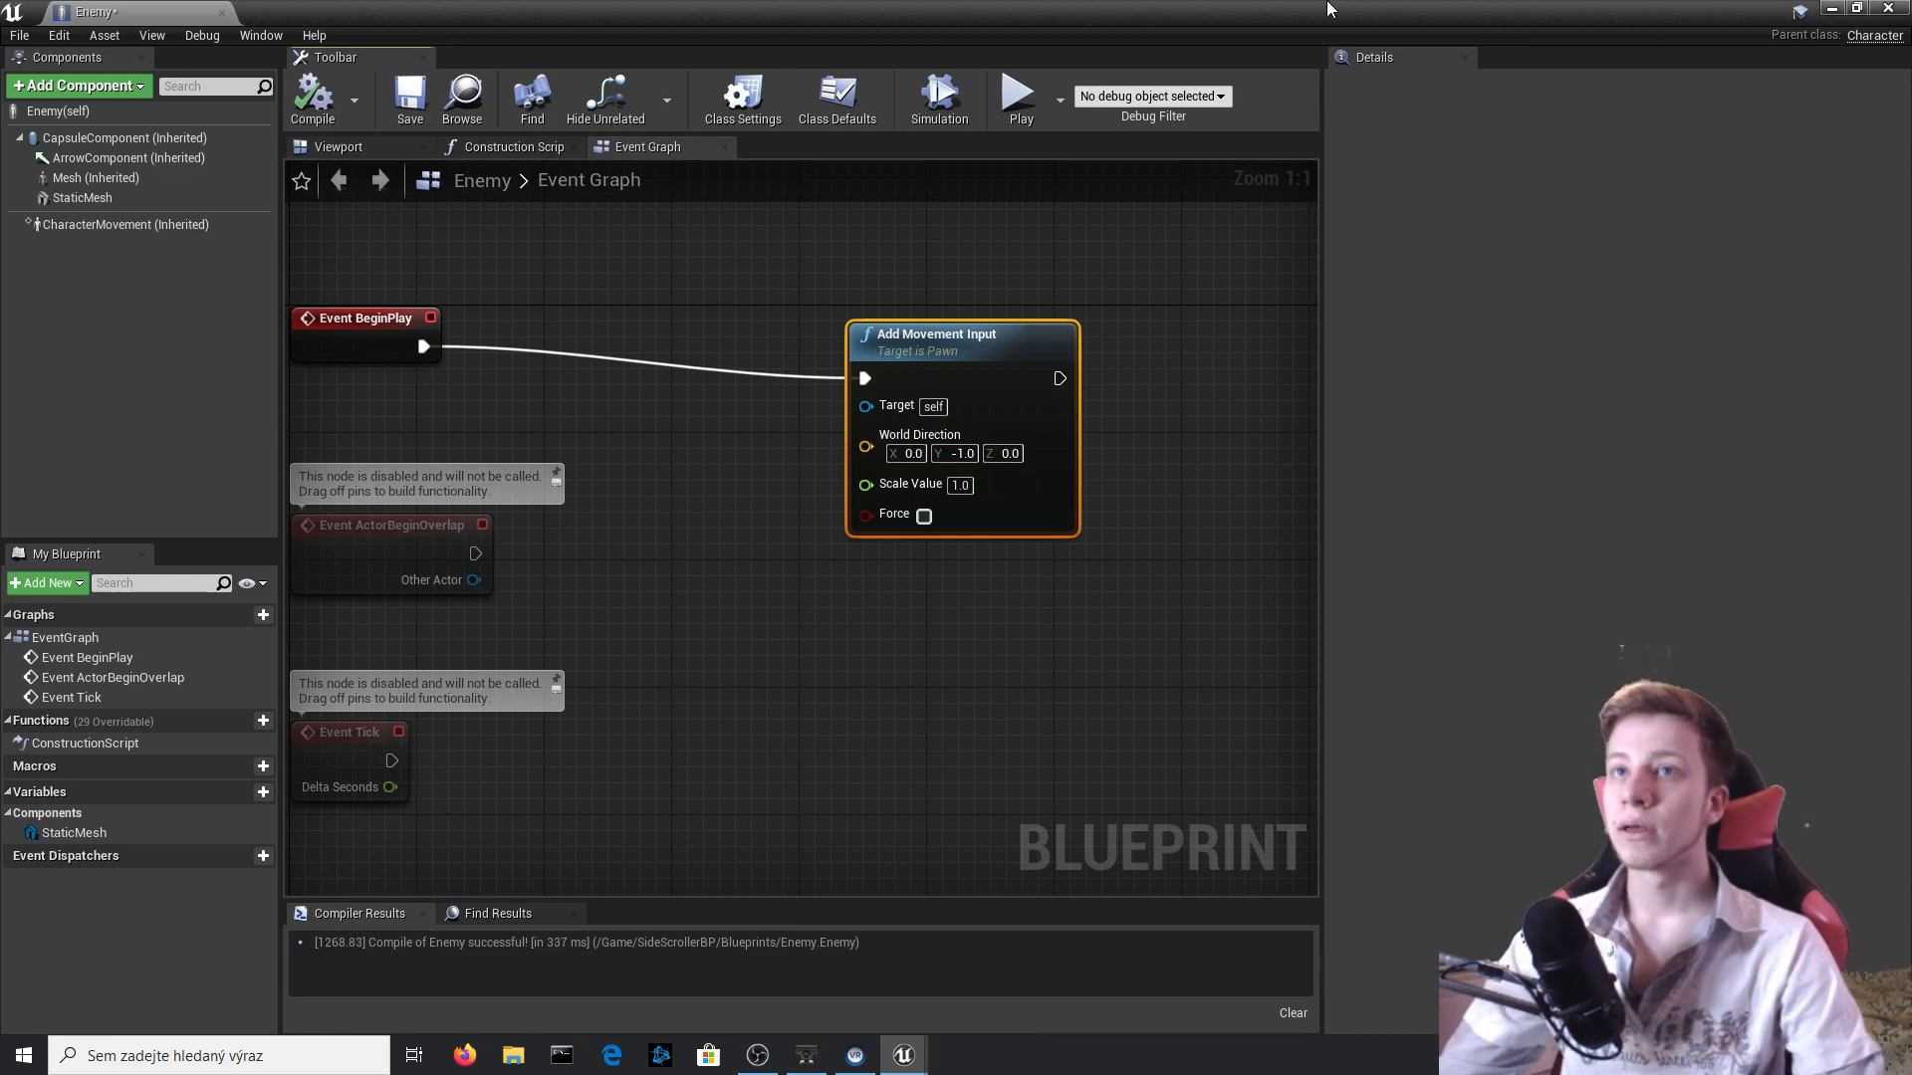
Return to the level, match the Enemy's X location to the SideScrollerCharacter's and move the Enemy along Y to -320.
left_click(1888, 8)
right_click_drag(846, 514, 513, 458)
left_click(514, 458)
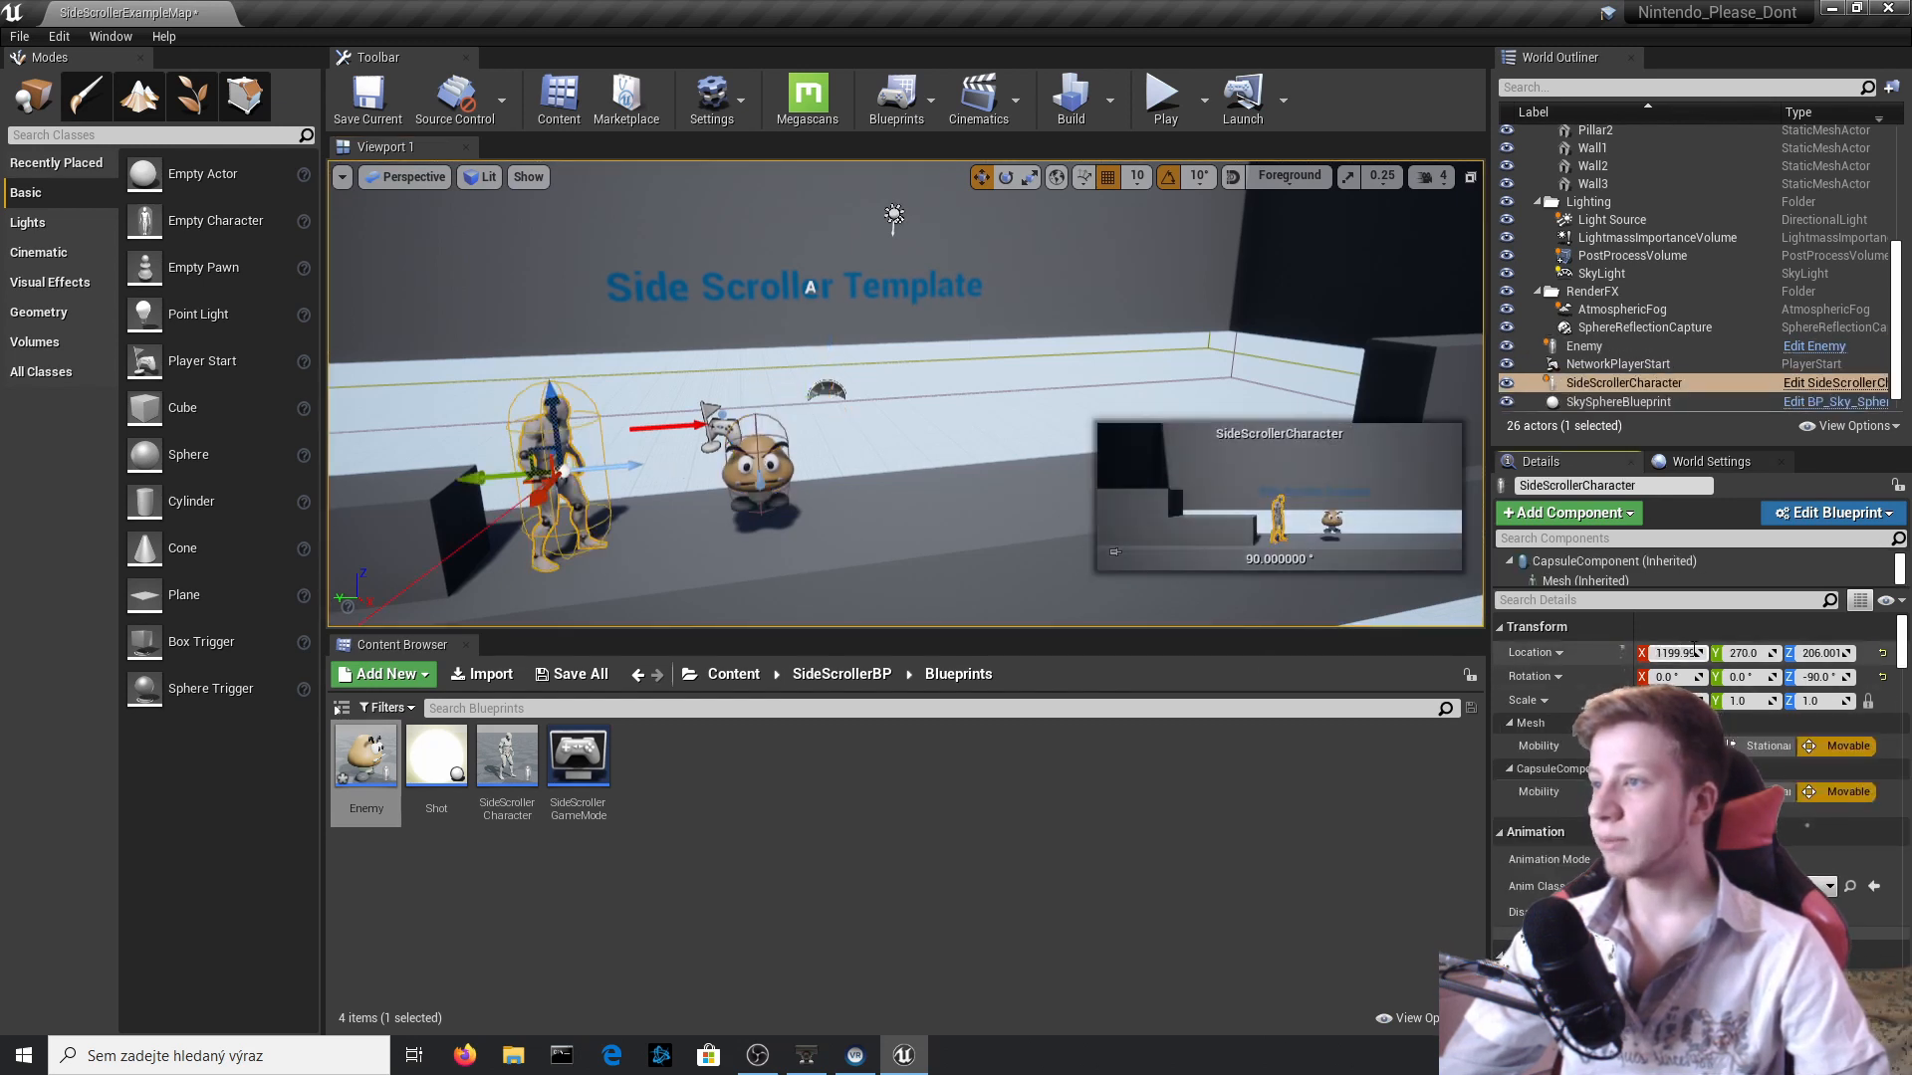
left_click(762, 481)
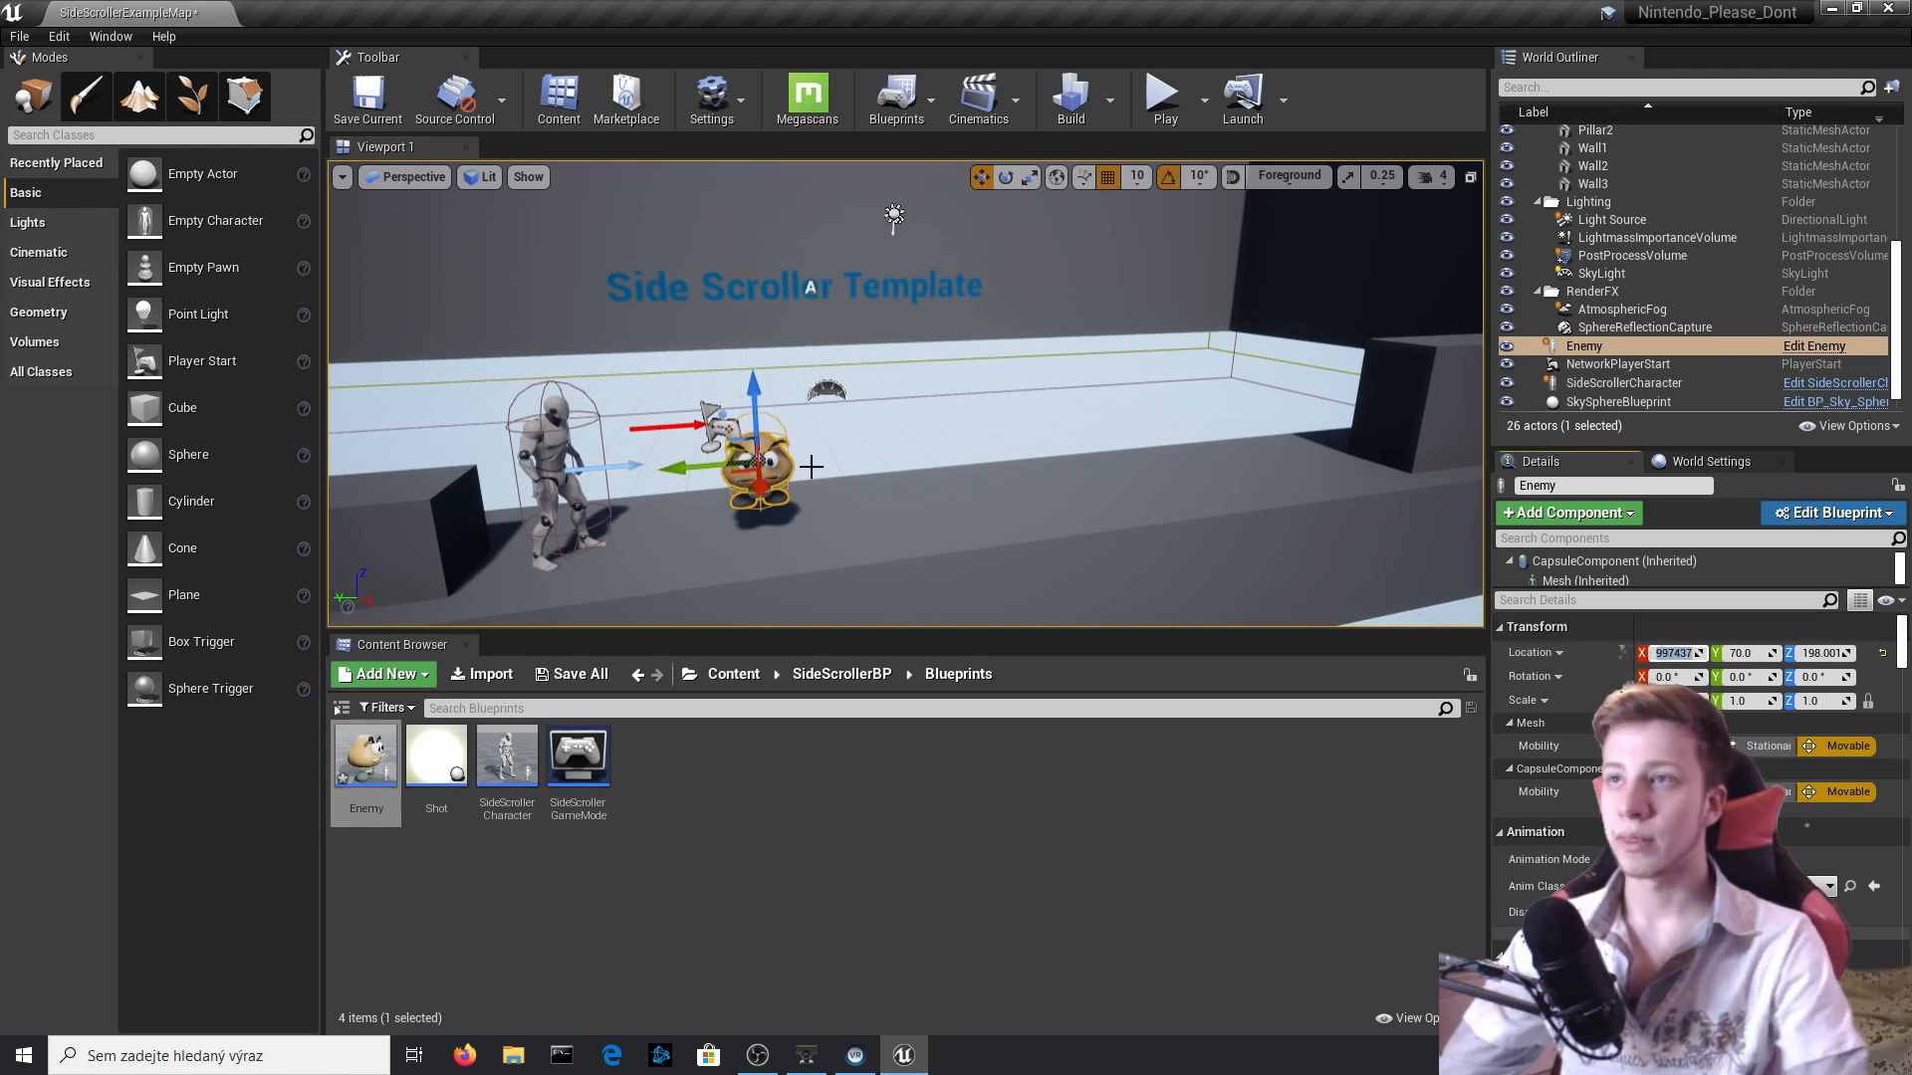
left_click_drag(713, 468, 996, 443)
Playtest the level, running toward the Enemy to check its movement, and stop the session.
left_click(1236, 276)
key("d")
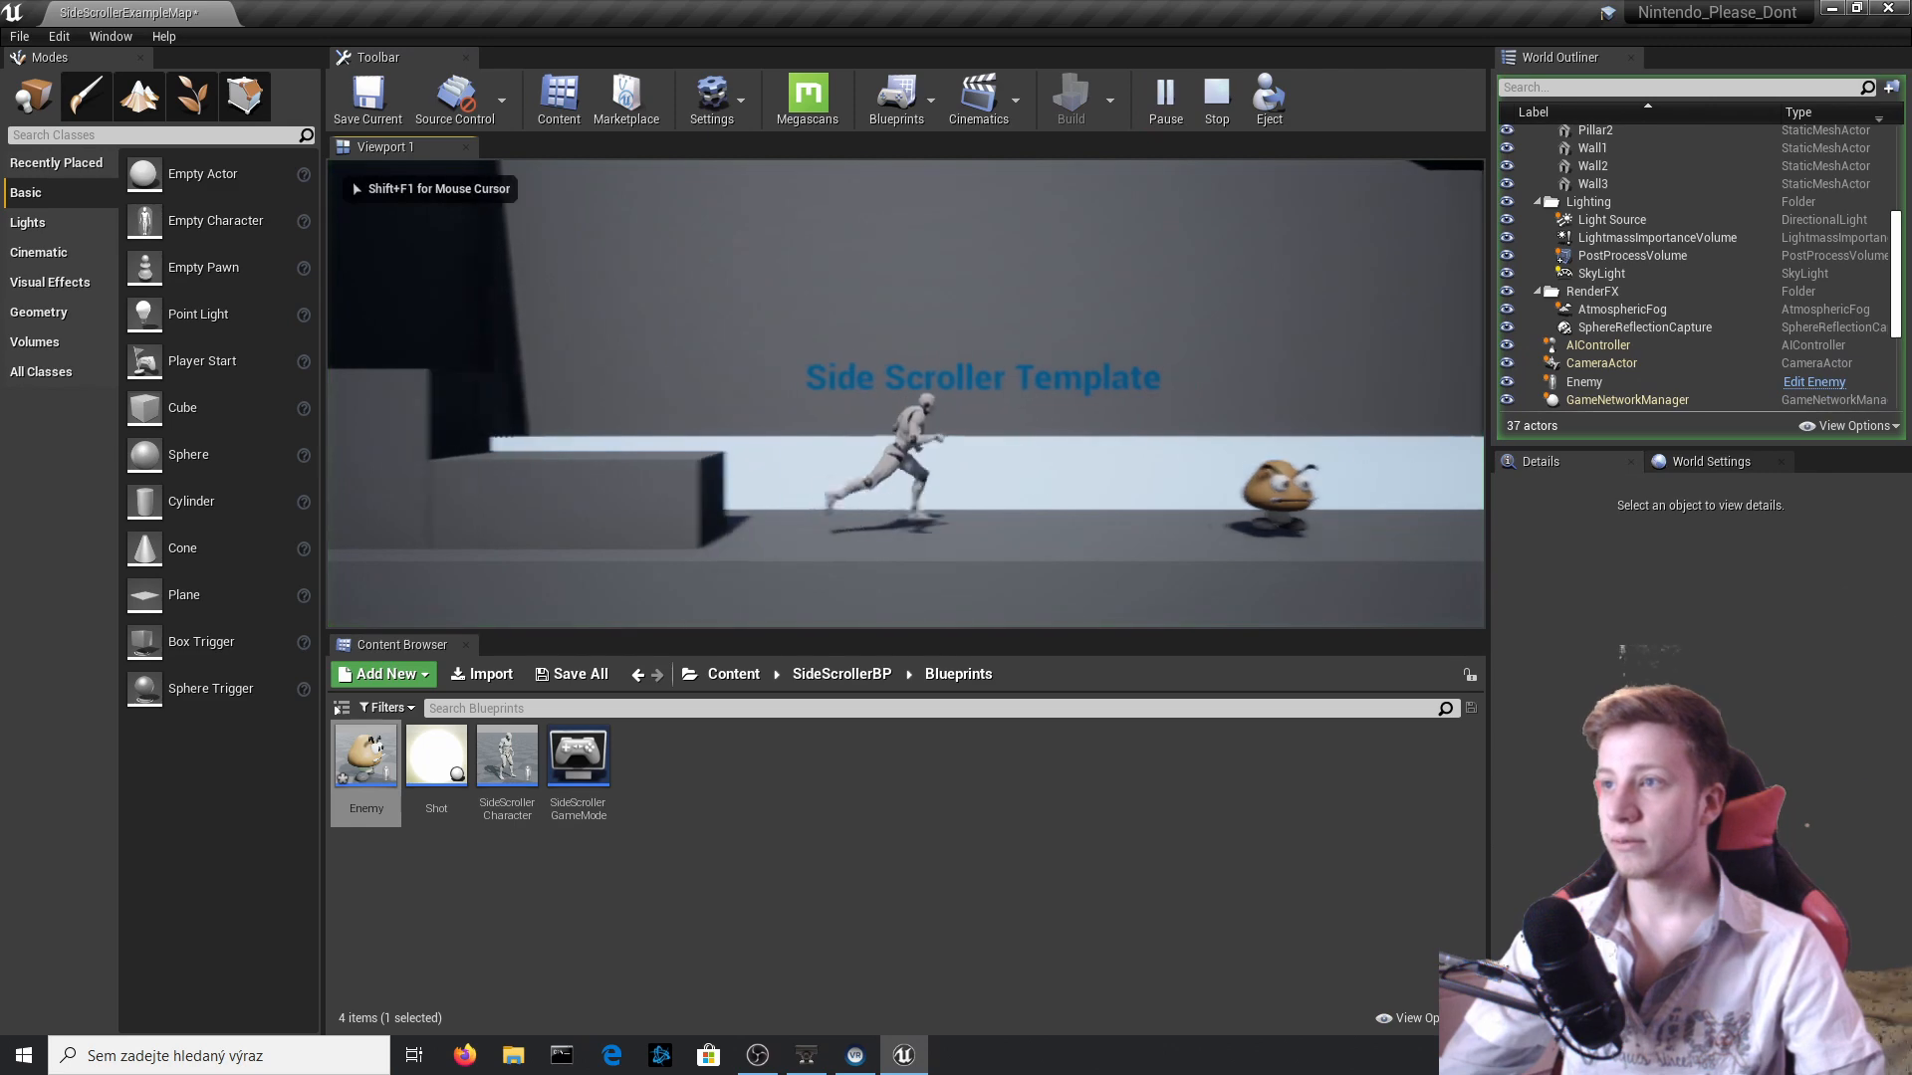
key("Escape")
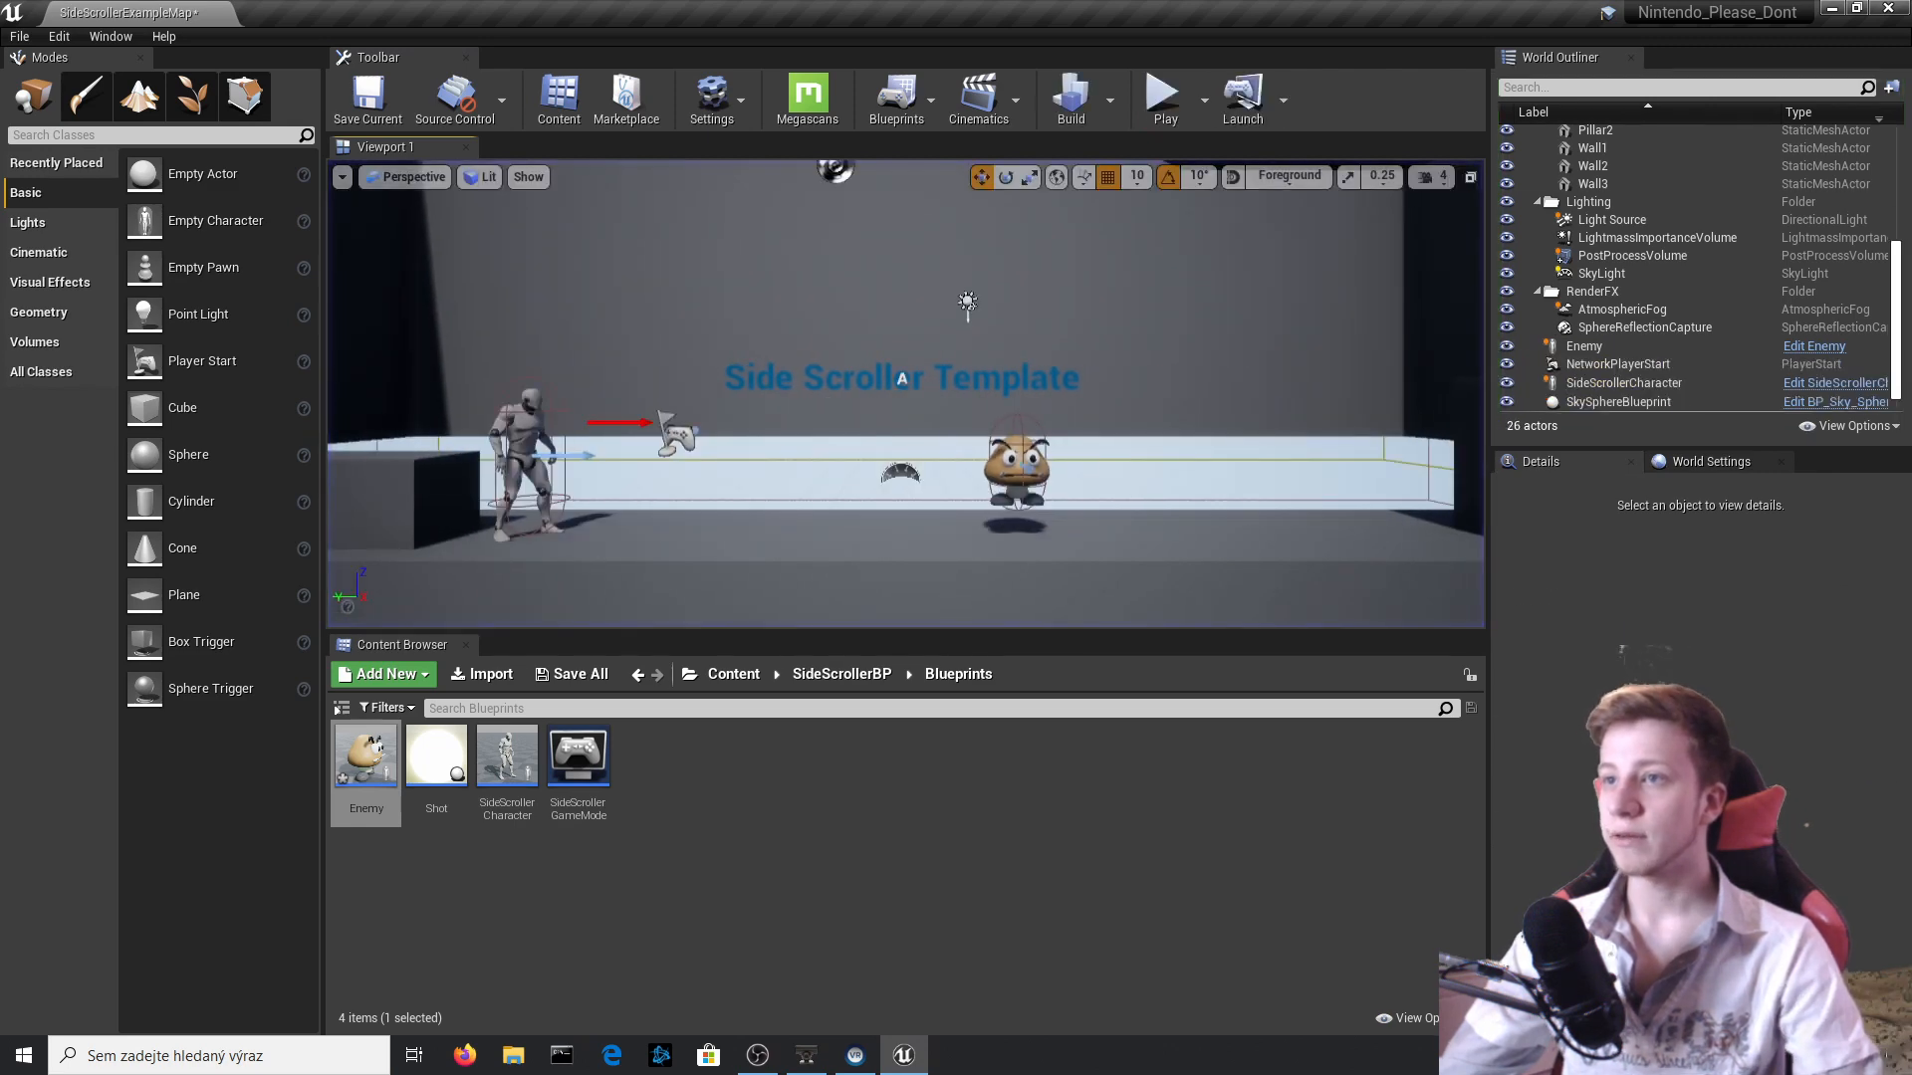
Open the Enemy Blueprint from the placed actor and disconnect Add Movement Input from Event BeginPlay.
left_click(1732, 238)
left_click(1742, 347)
left_click(1816, 346)
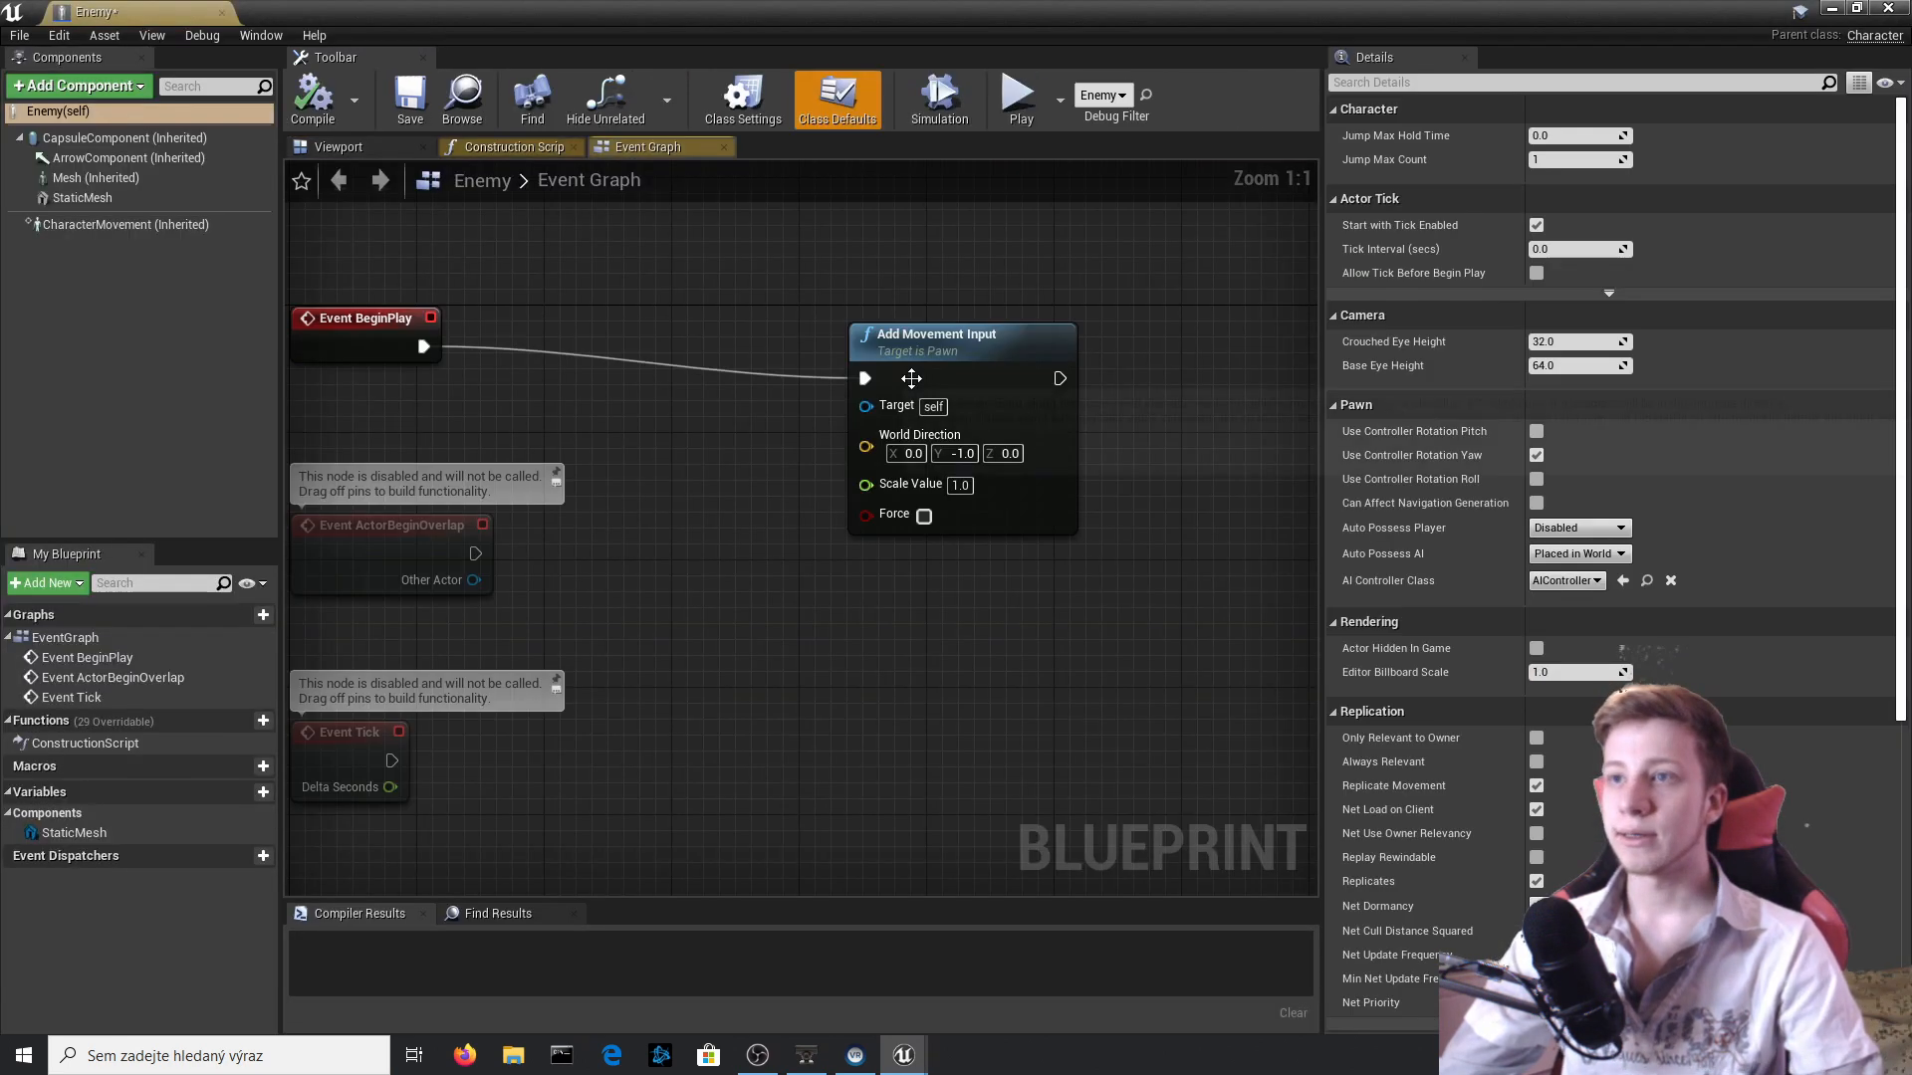
right_click_drag(722, 423, 774, 477)
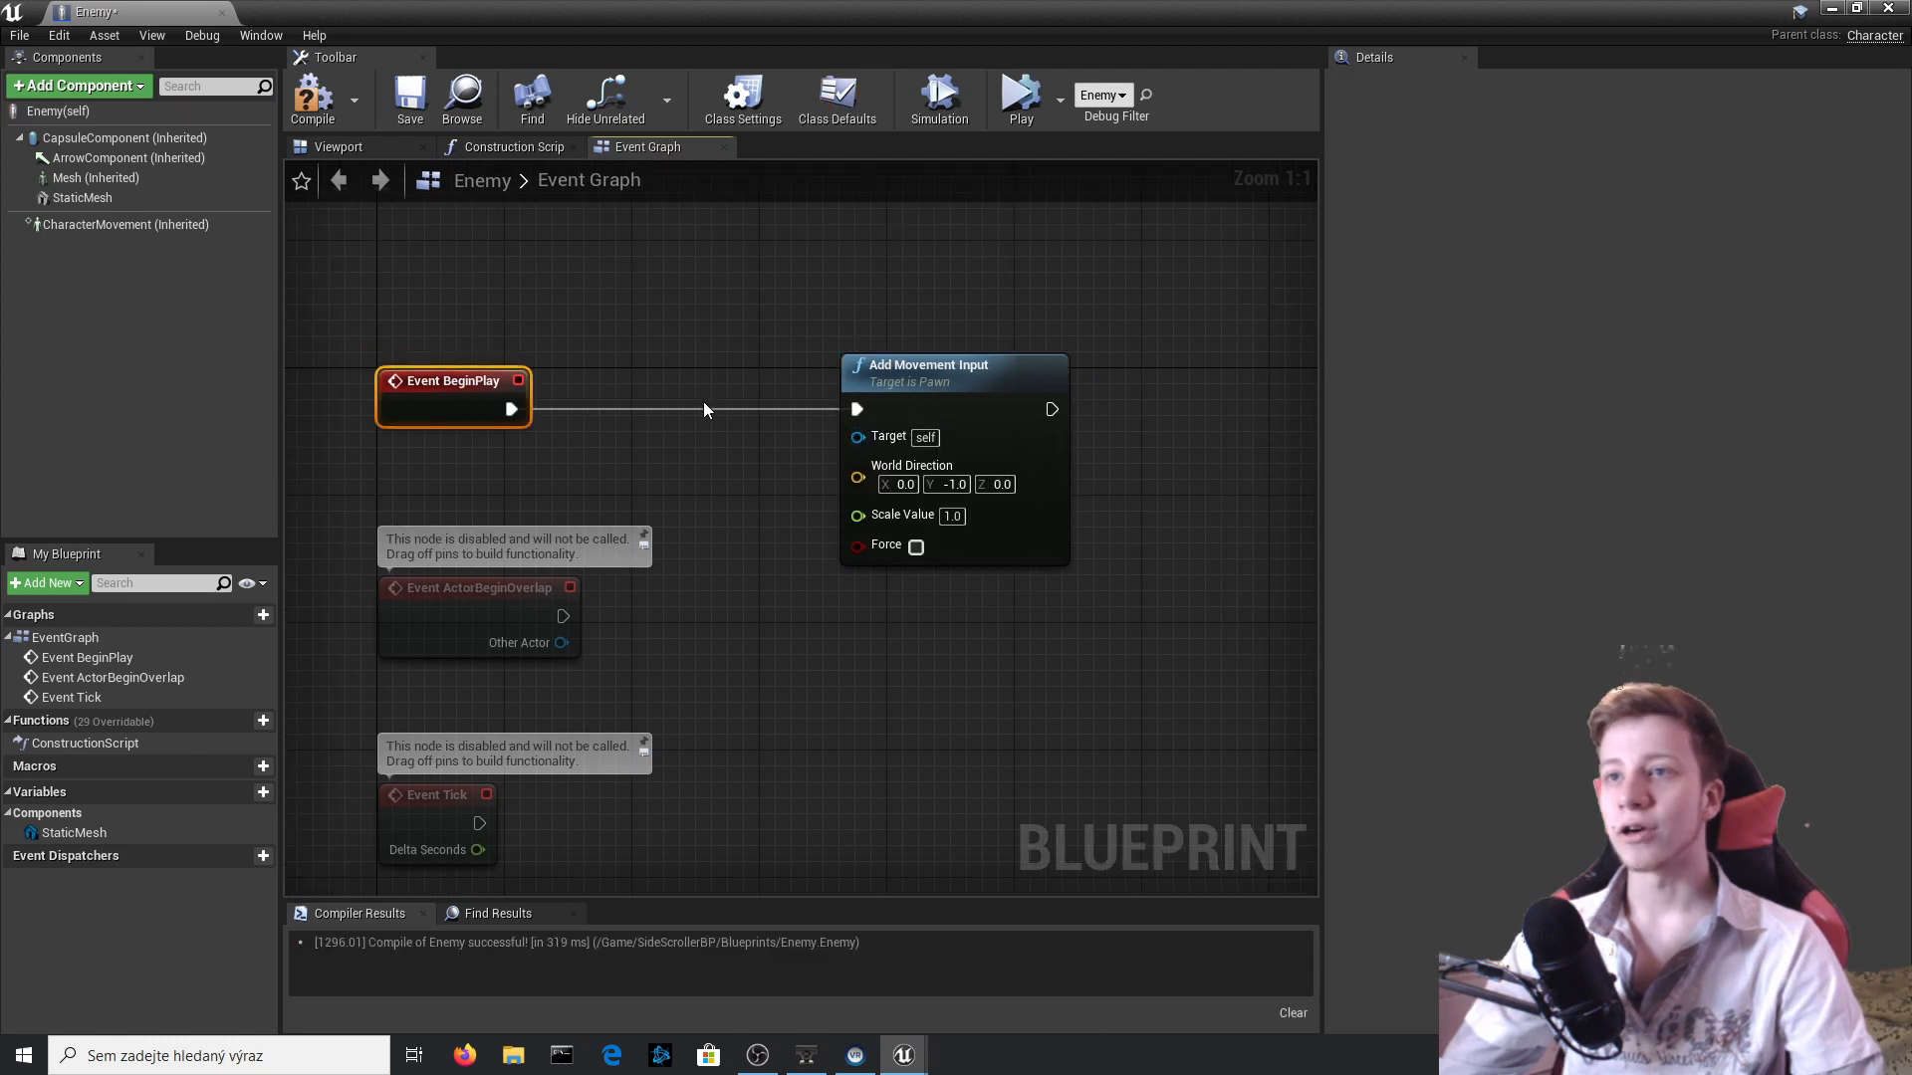
left_click(702, 410, "ctrl")
left_click(671, 587)
Move Add Movement Input beside Event Tick, connect it to that event's execution output and compile.
right_click_drag(924, 528, 913, 248)
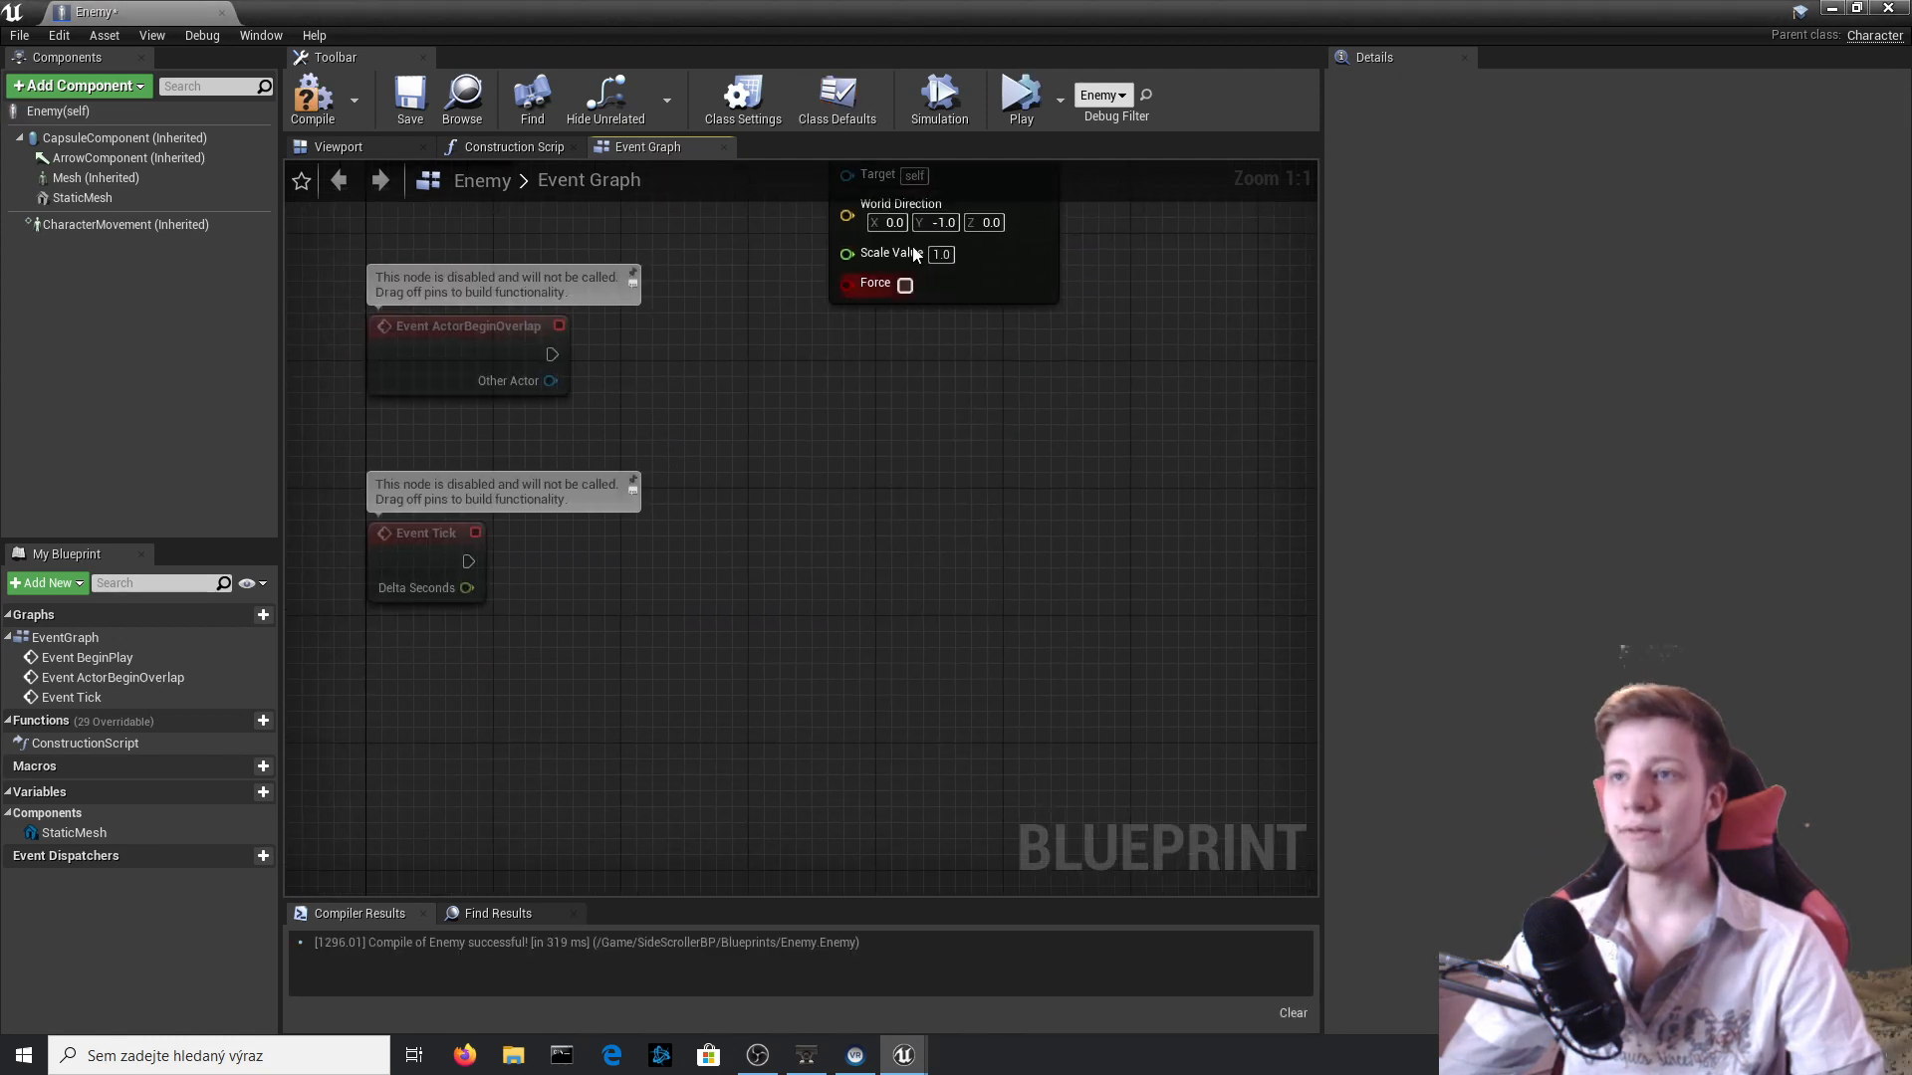
left_click_drag(855, 185, 774, 662)
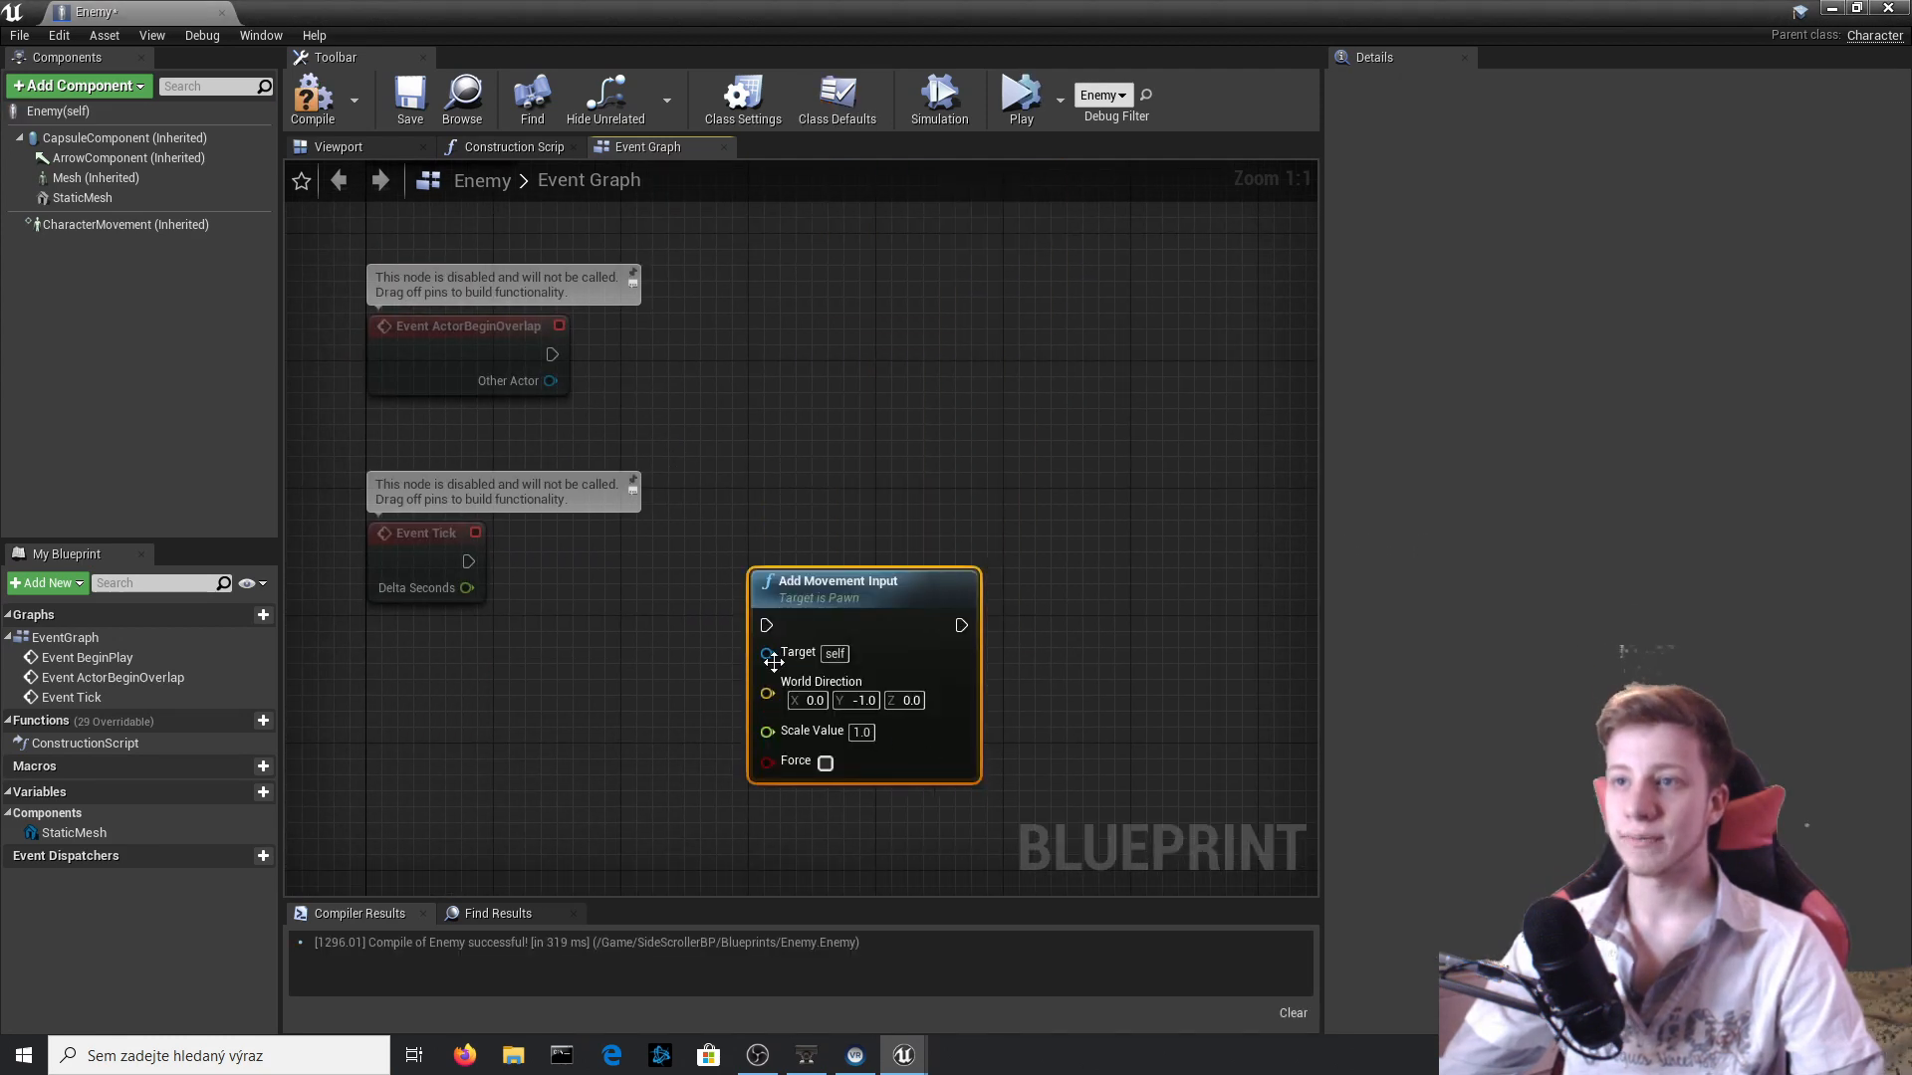
left_click_drag(478, 571, 464, 565)
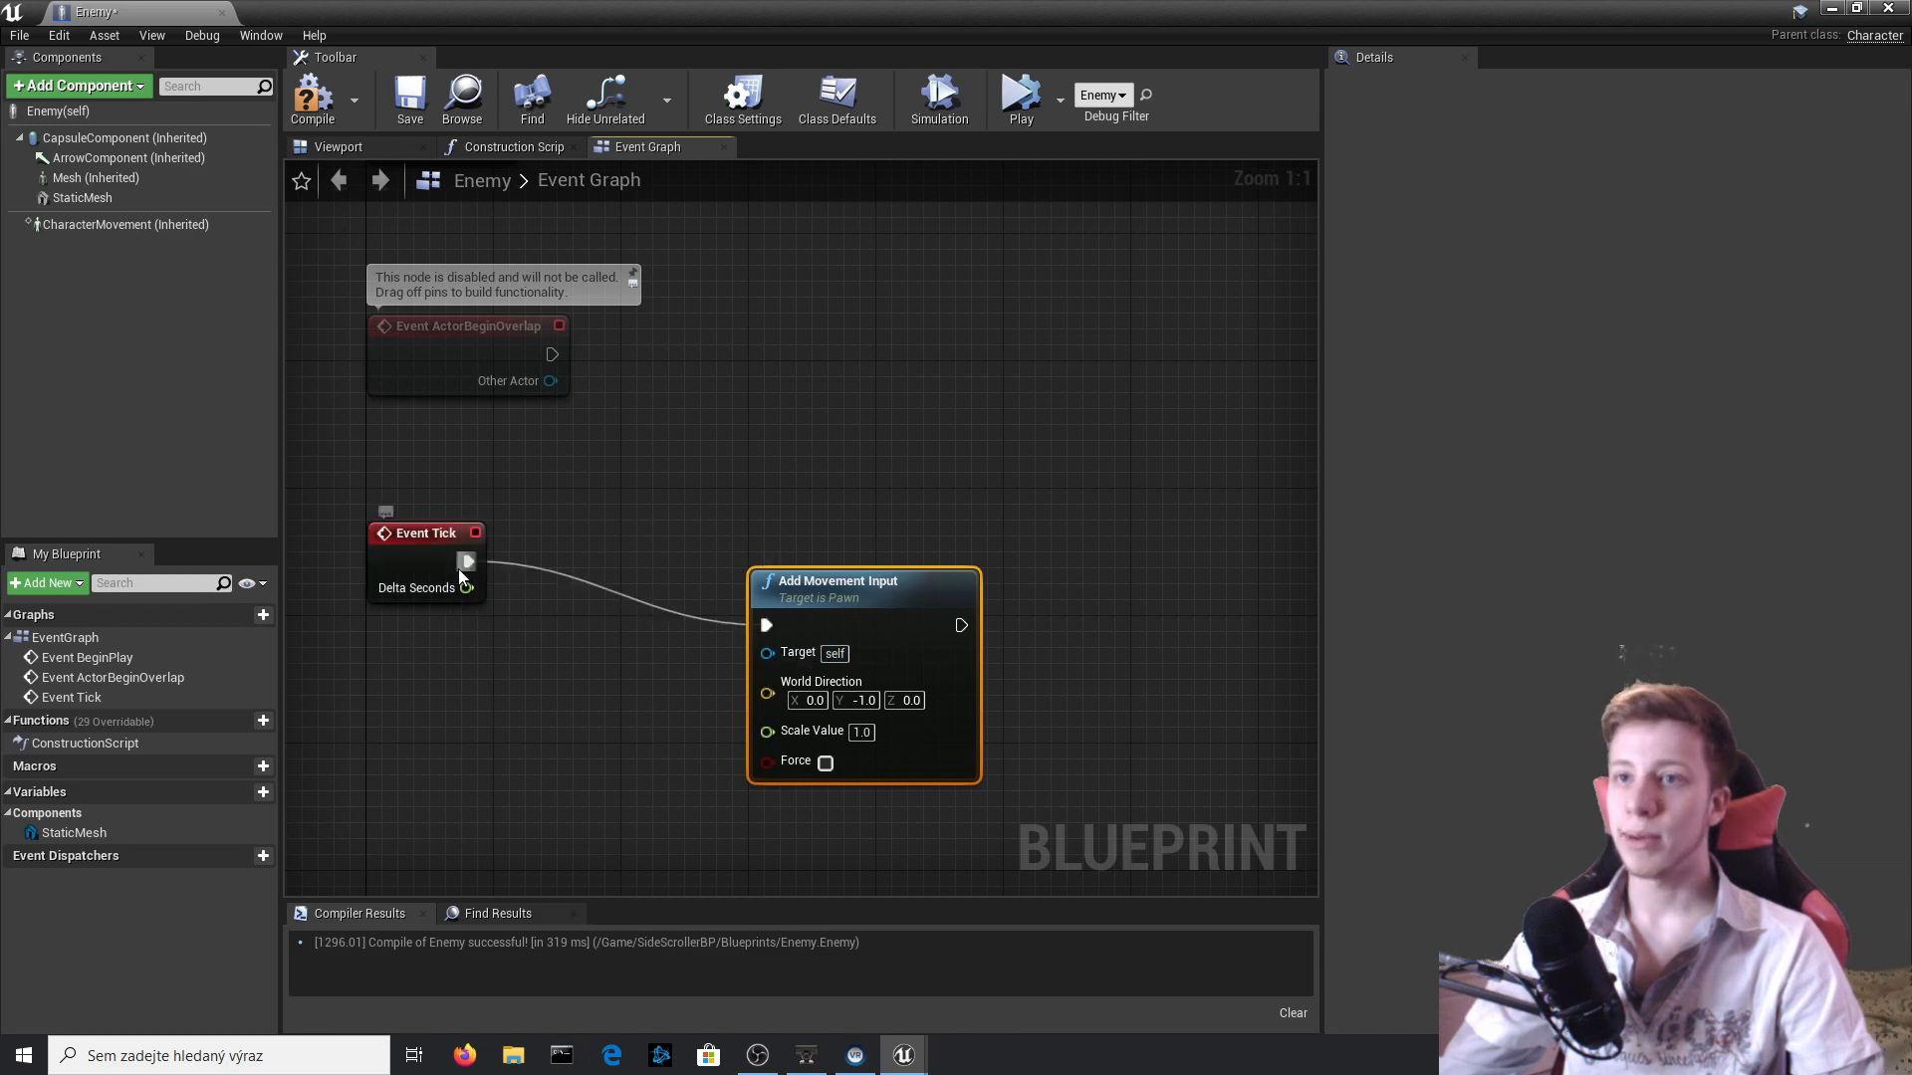
left_click(312, 100)
Return to the level, simulate it to watch the Enemy walk toward the wall, and stop the simulation.
left_click(1907, 8)
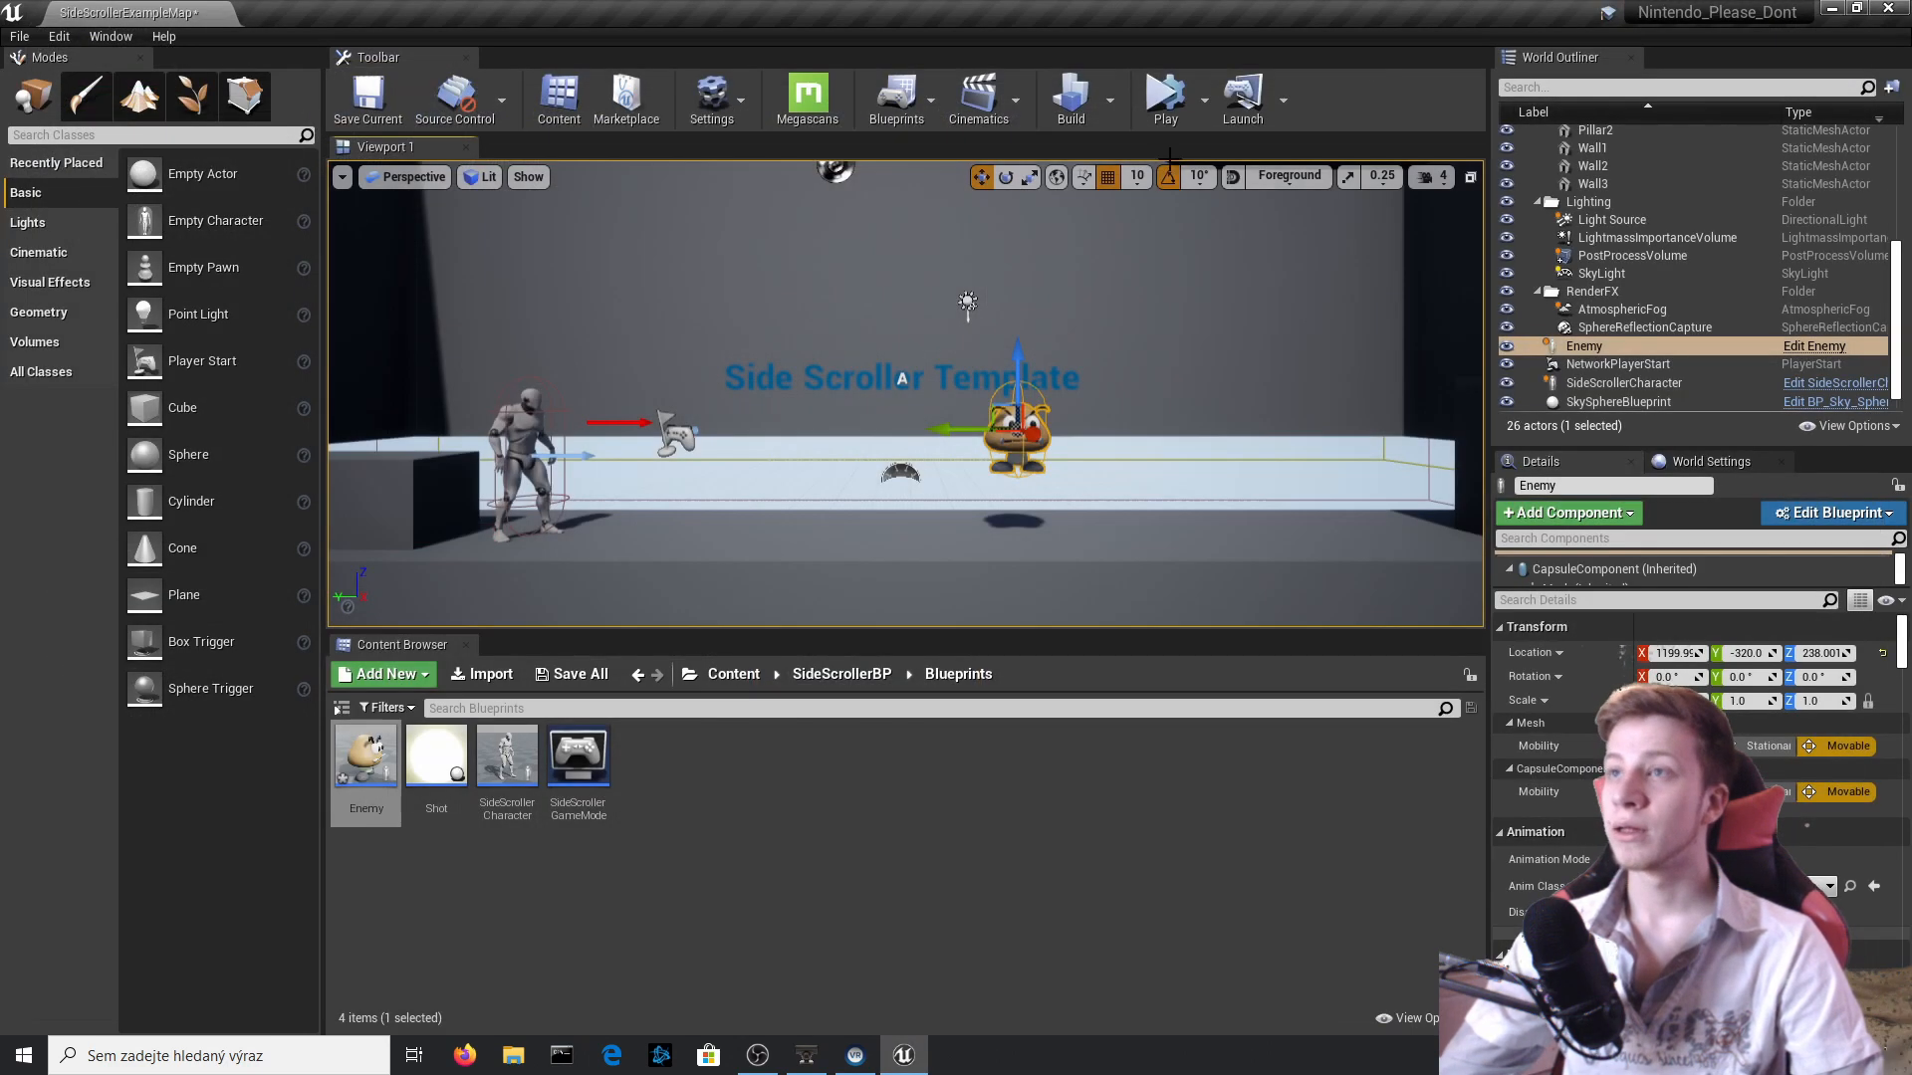
left_click(1165, 100)
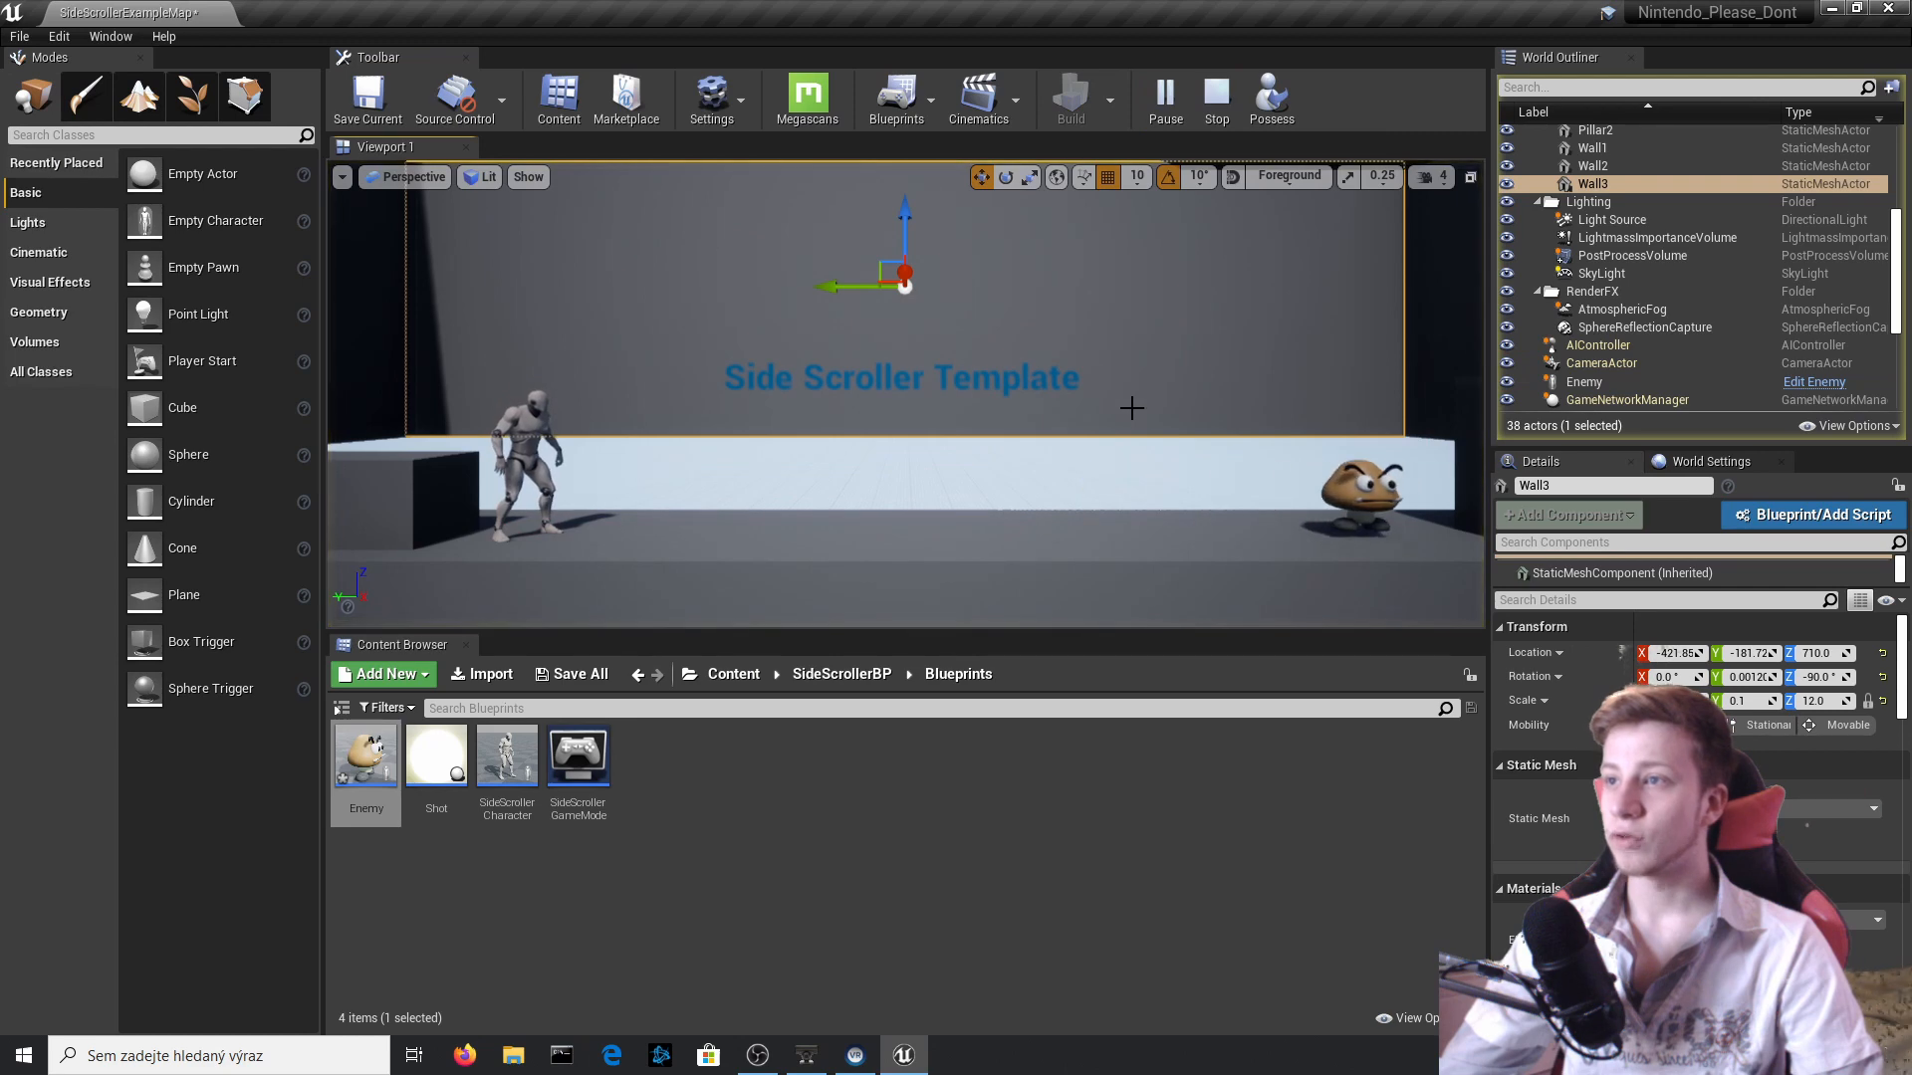
left_click(1139, 465)
right_click_drag(1139, 465, 1215, 470)
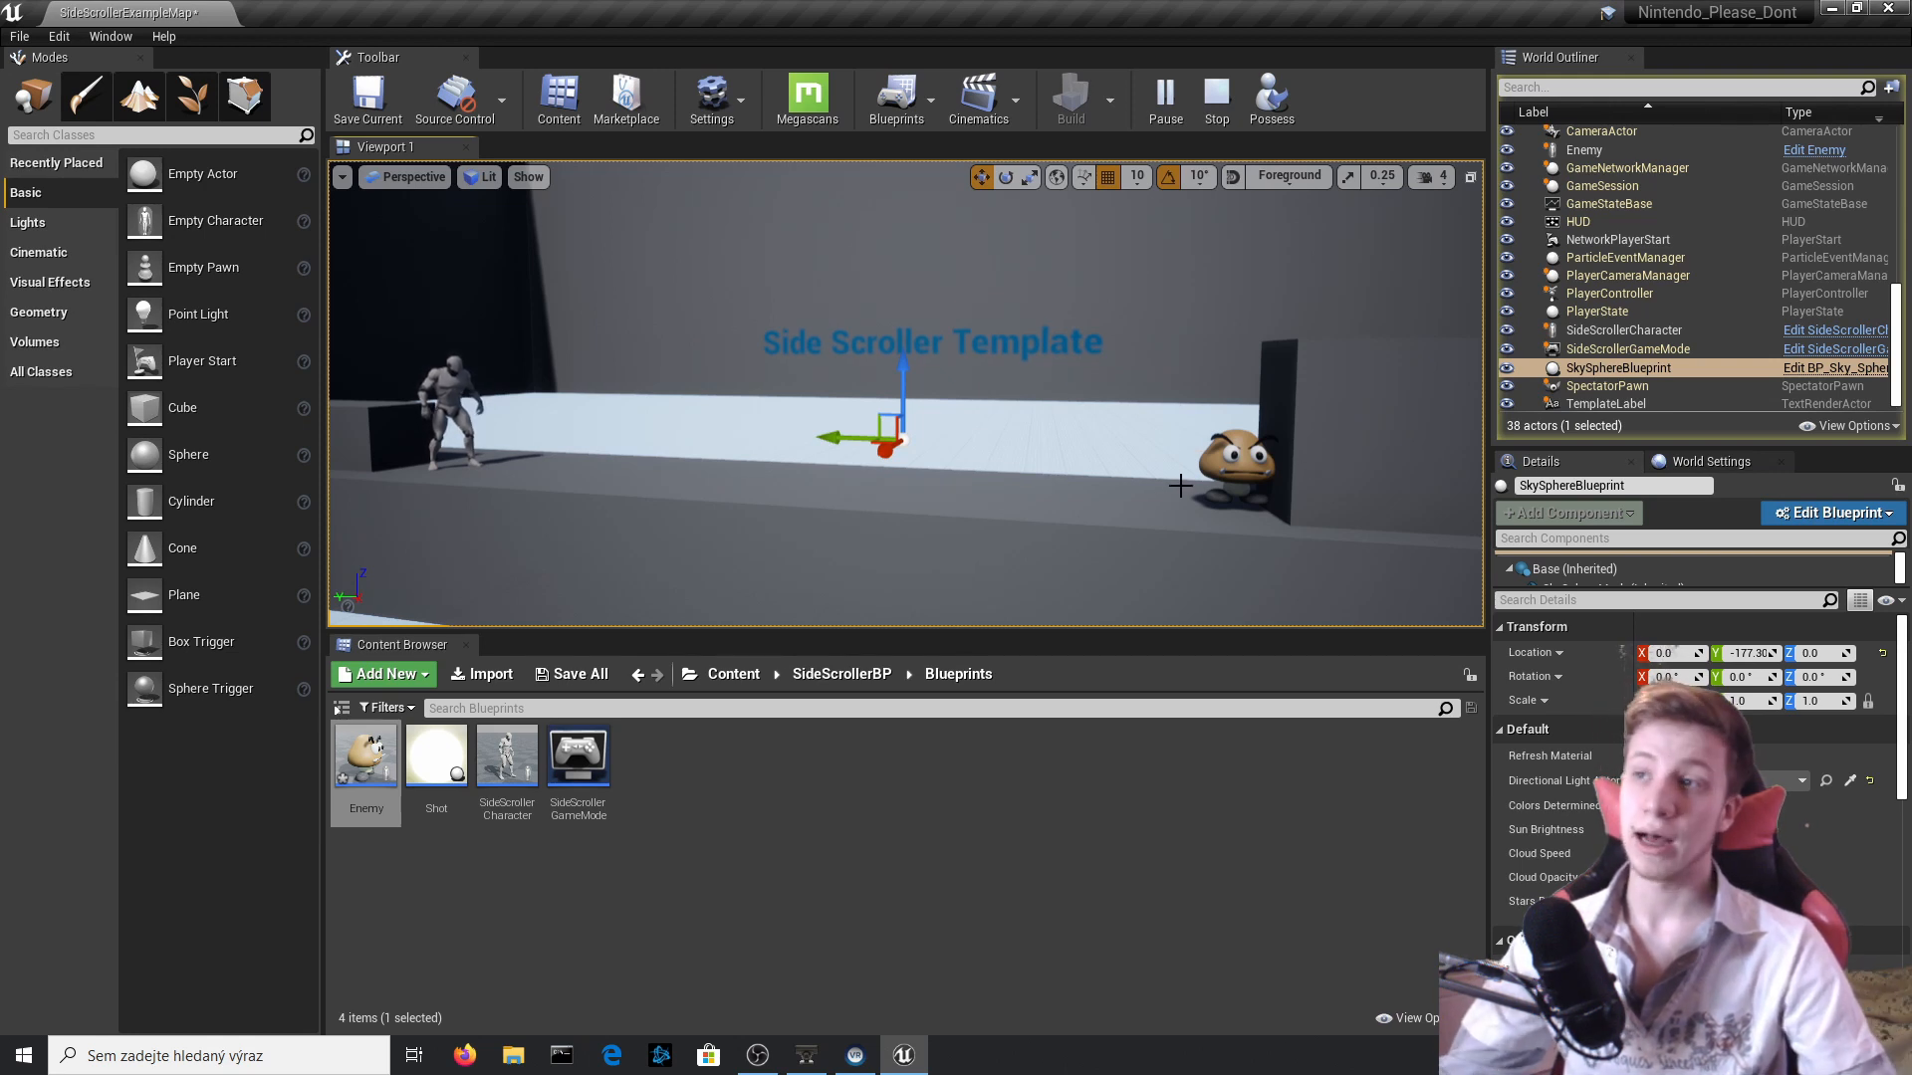
left_click(1215, 99)
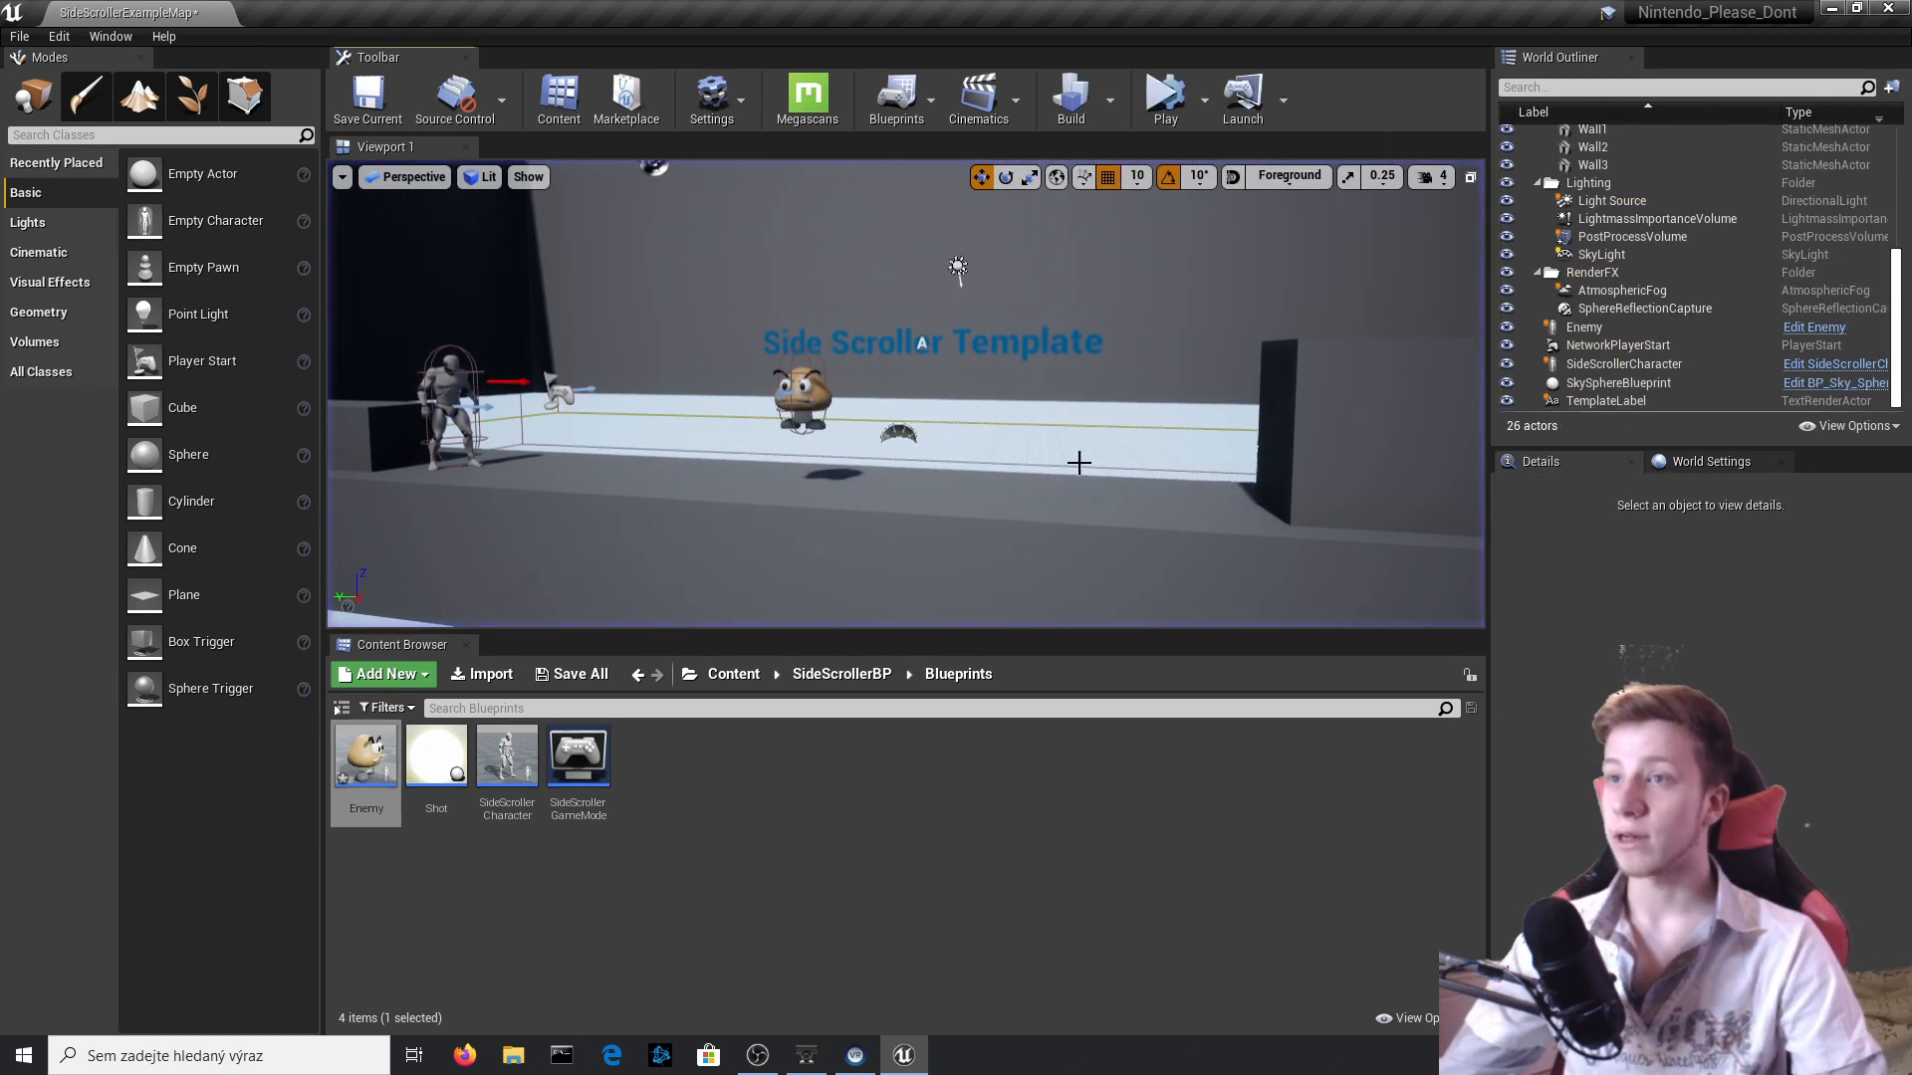
Reopen the Enemy Blueprint from the placed actor and add an Event Hit node below the Event Tick logic.
left_click(802, 398)
left_click(1813, 327)
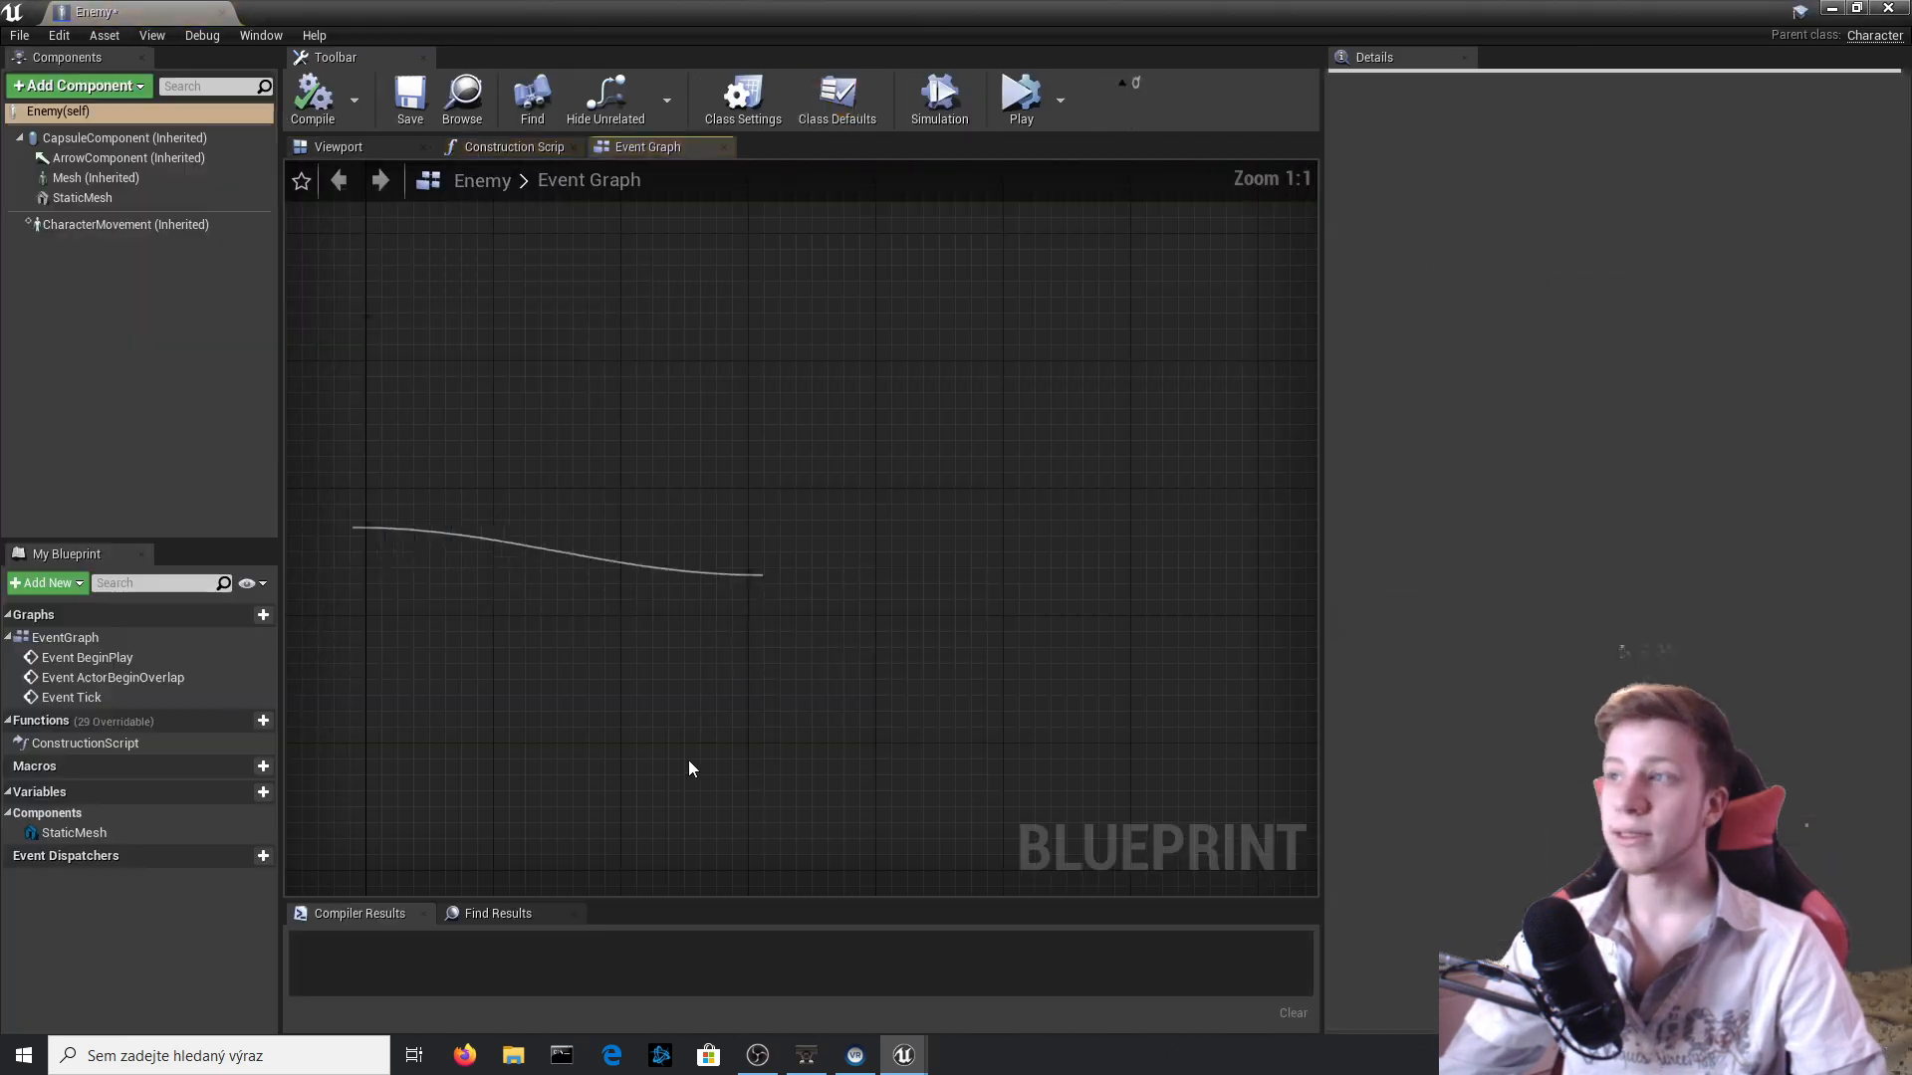
right_click_drag(843, 584, 847, 570)
scroll(786, 481, "down", 3)
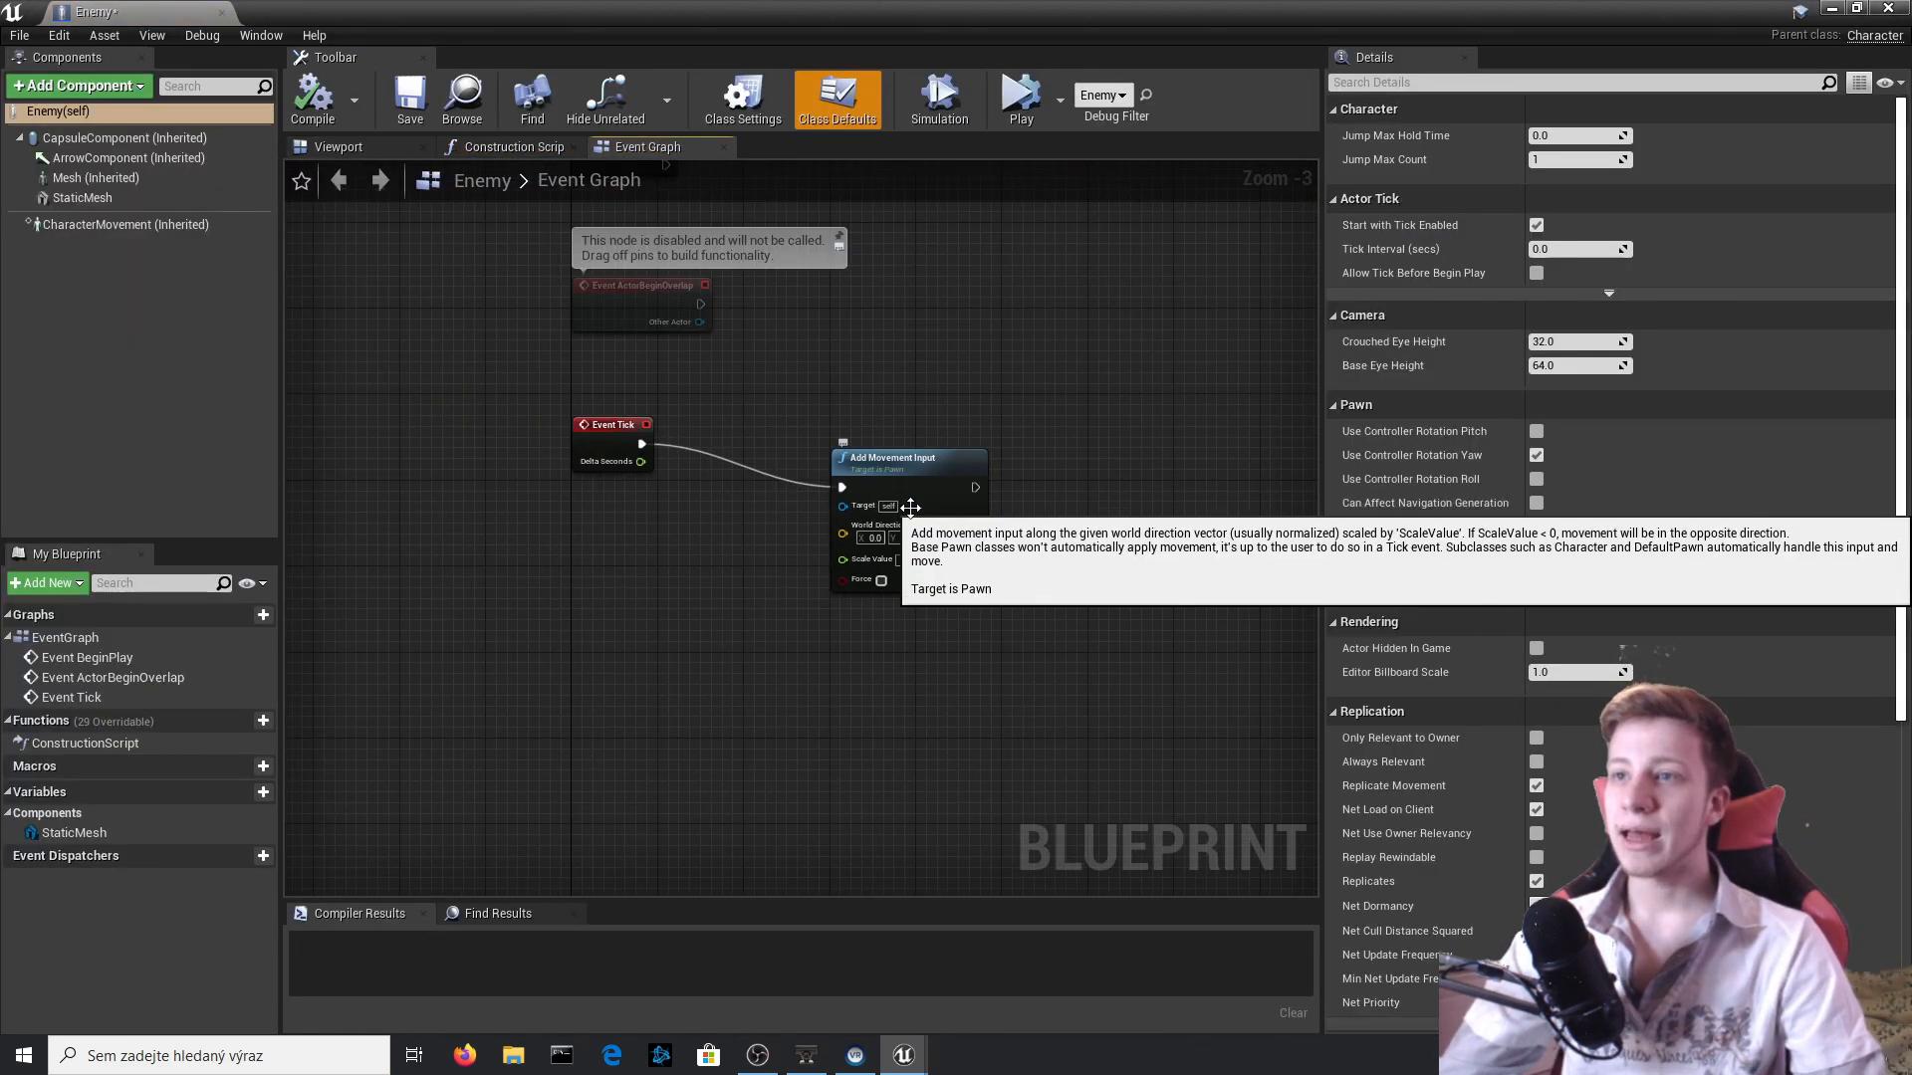
scroll(914, 510, "up", 3)
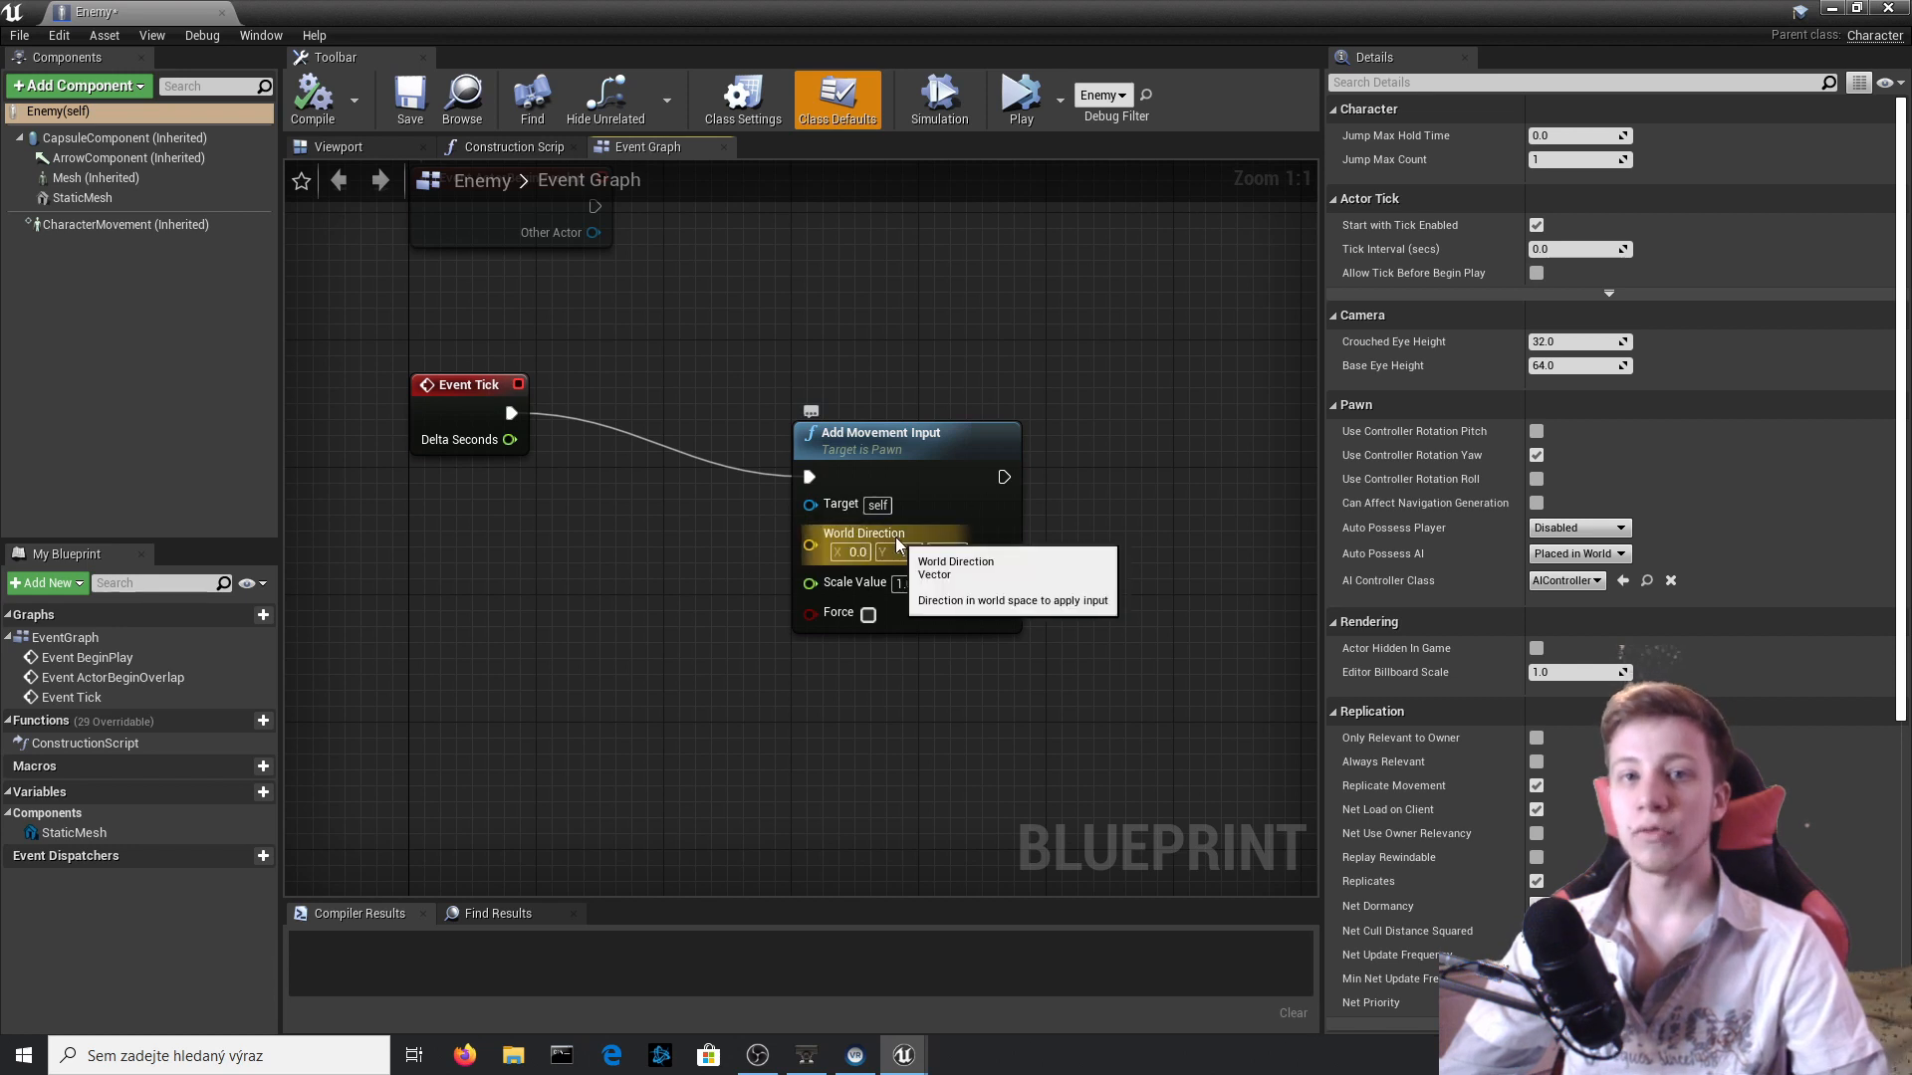
right_click_drag(503, 662, 656, 620)
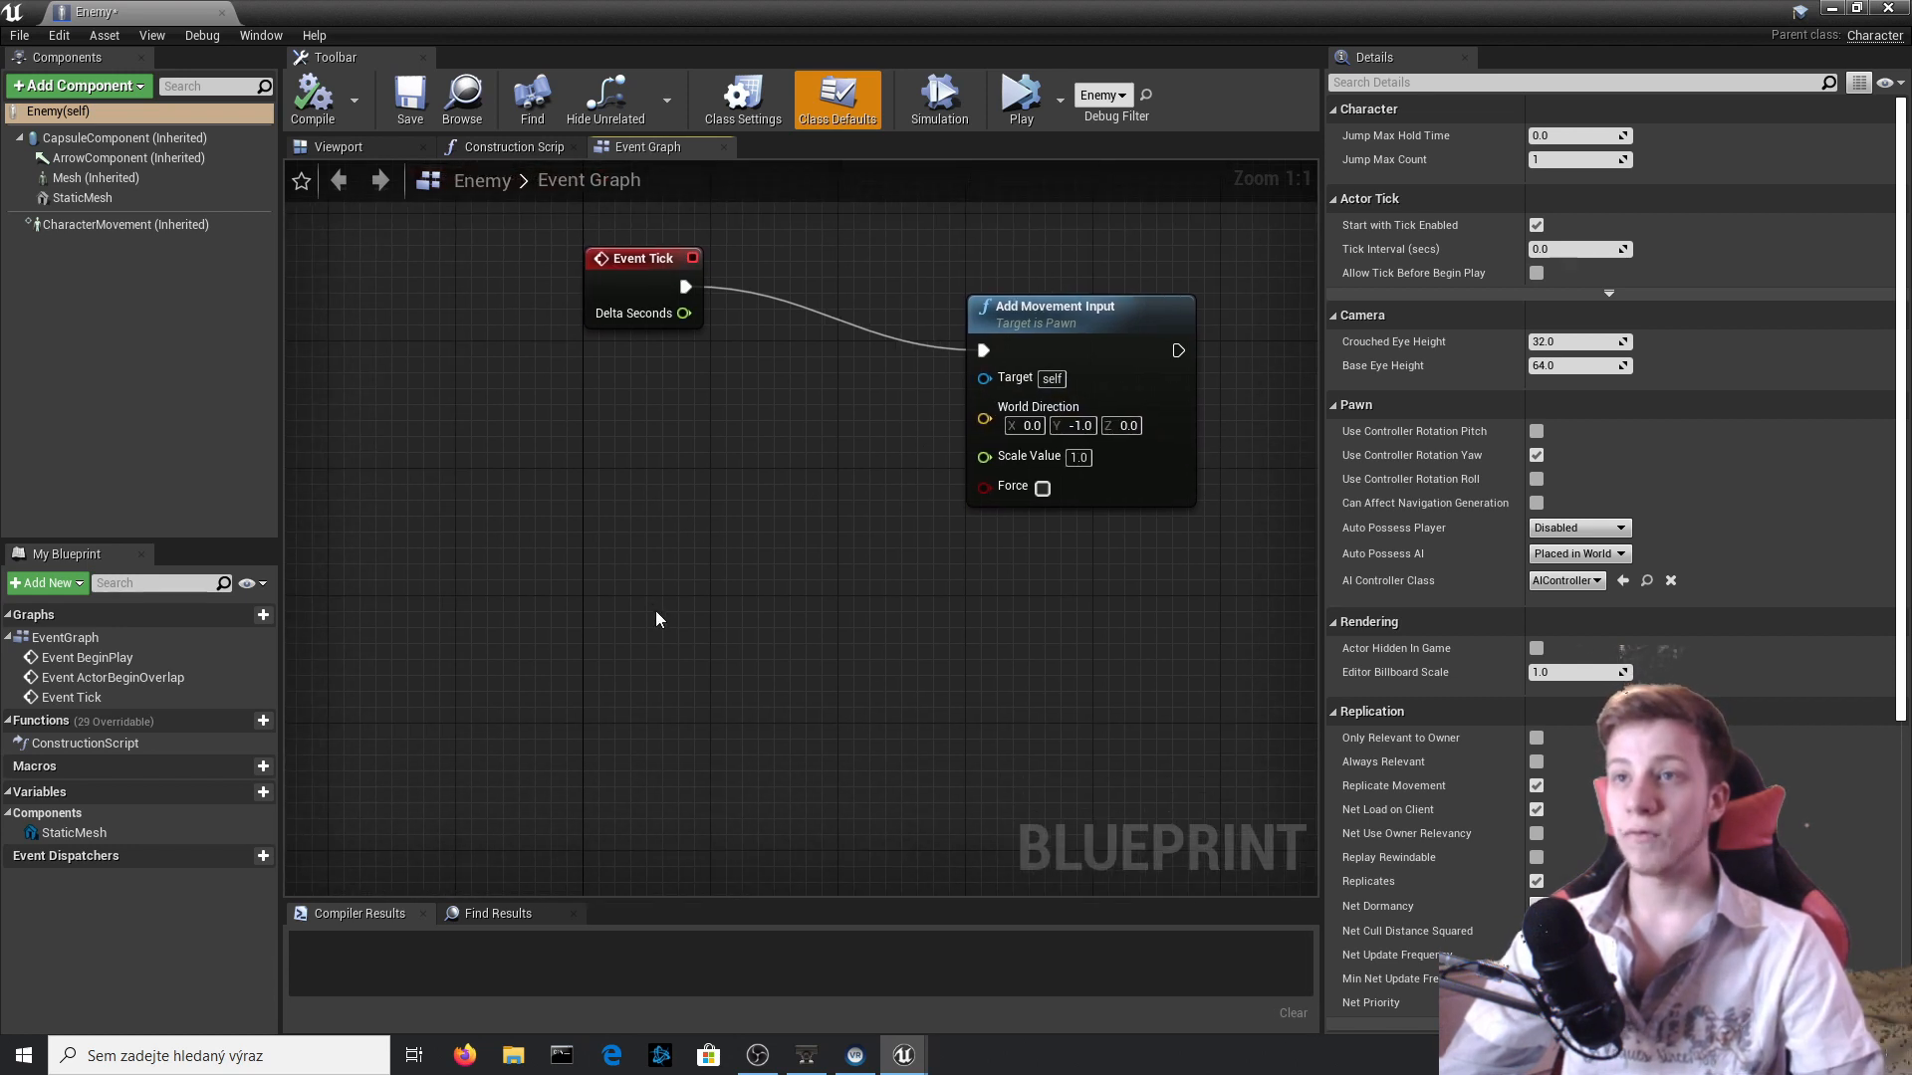
right_click_drag(508, 651, 506, 492)
right_click(595, 560)
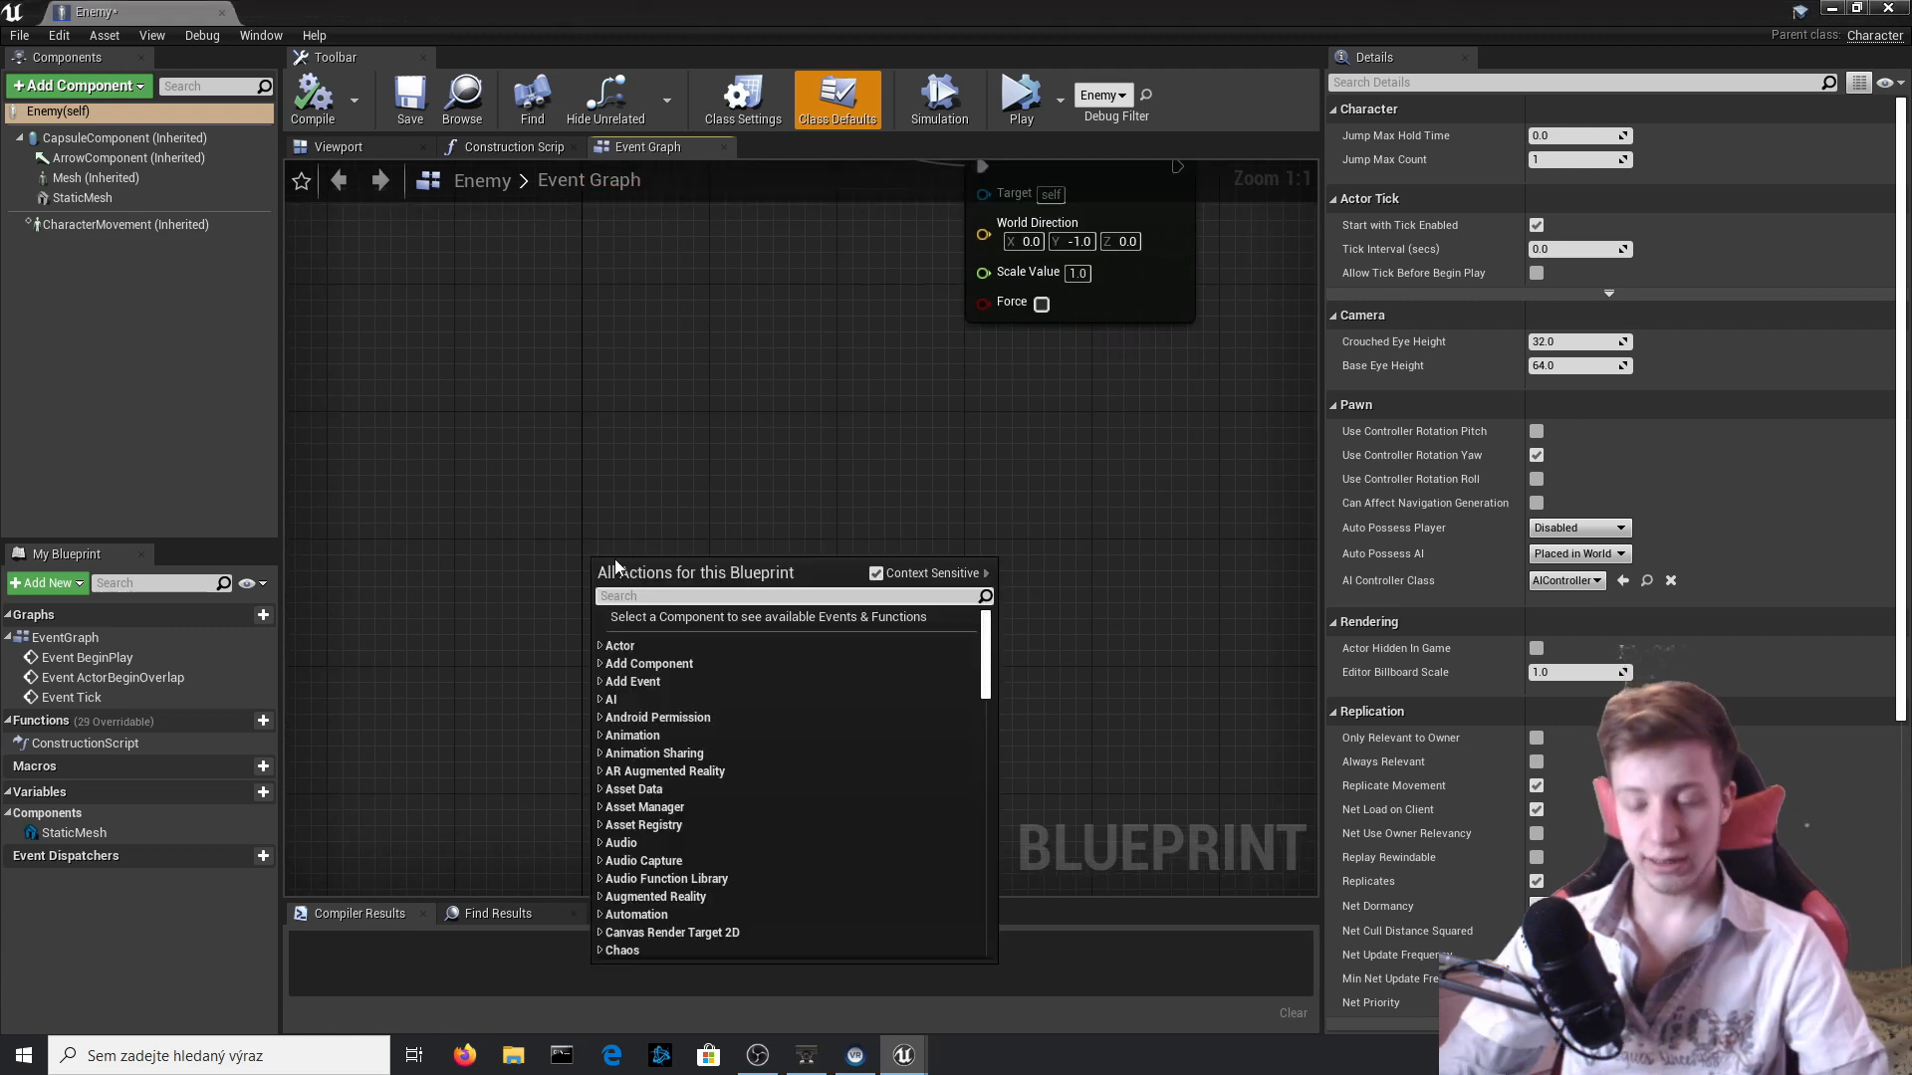
type("event hit")
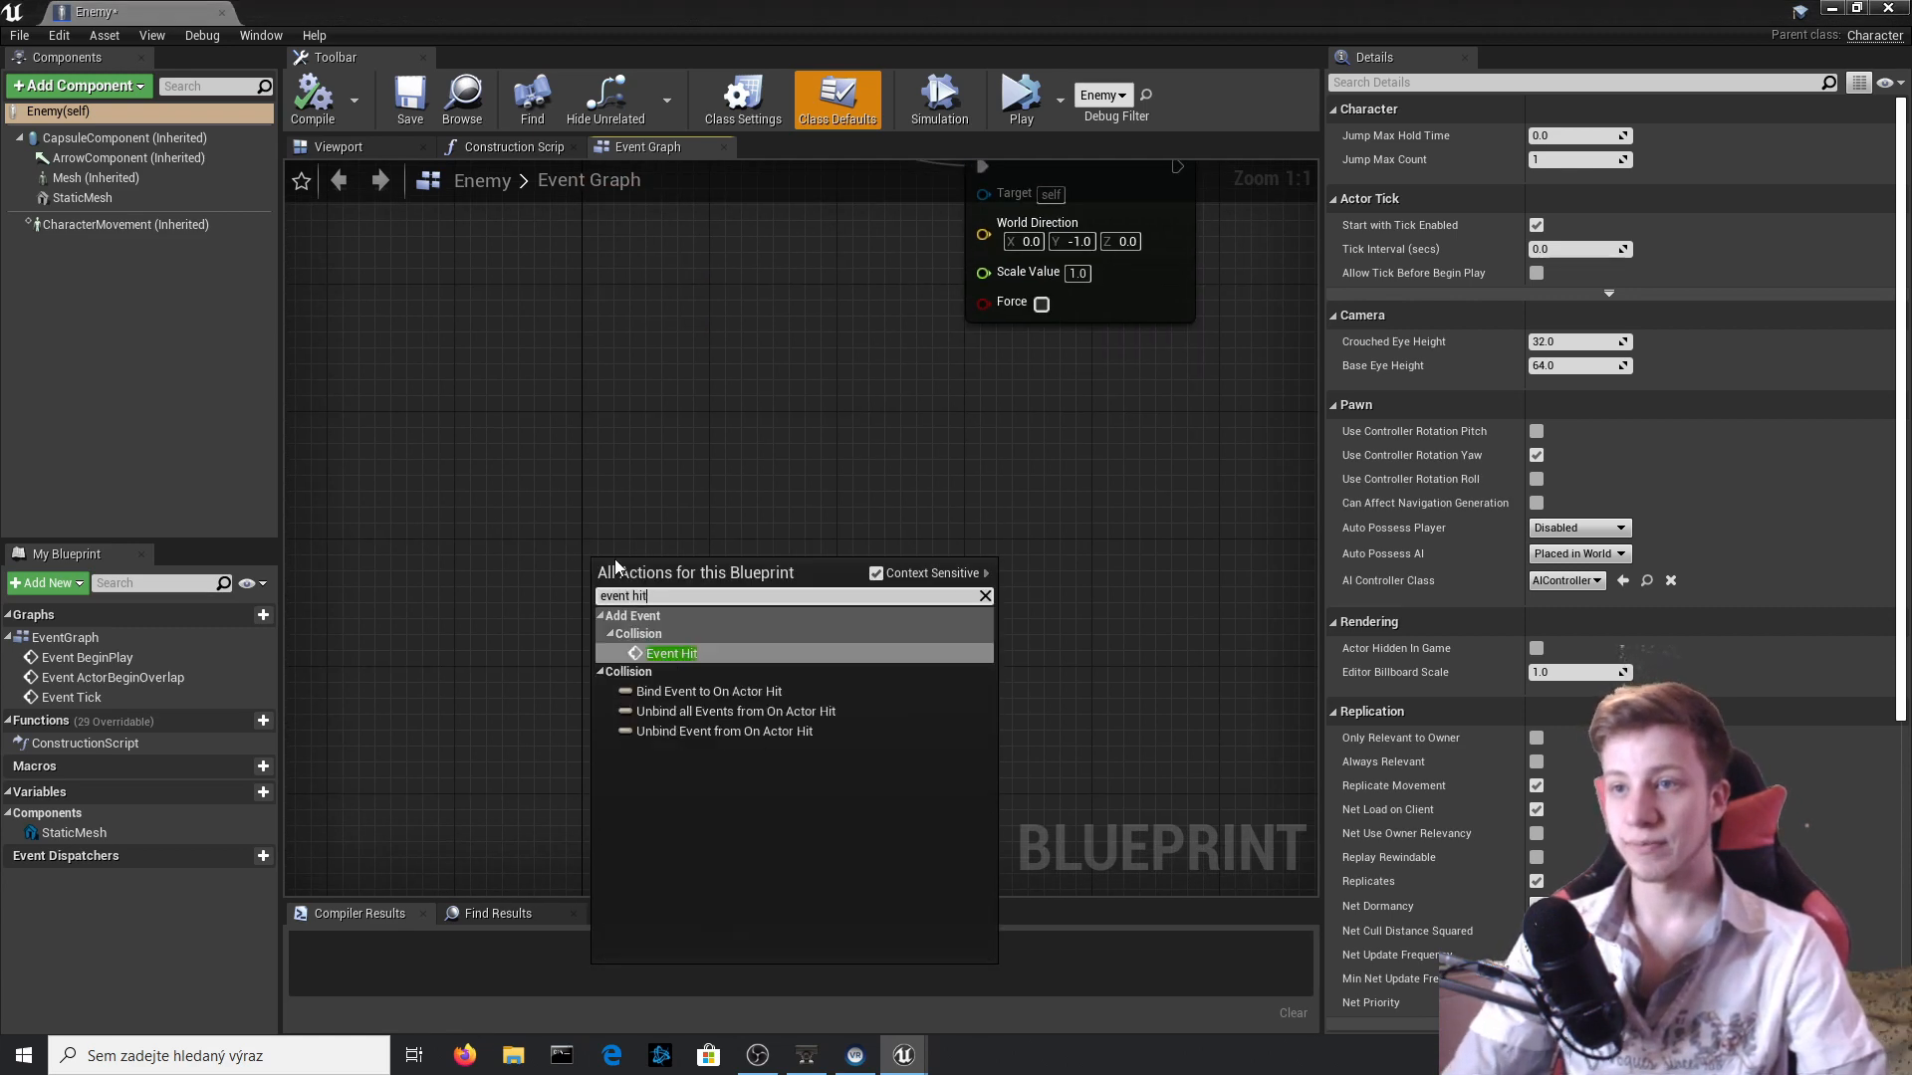
key("Return")
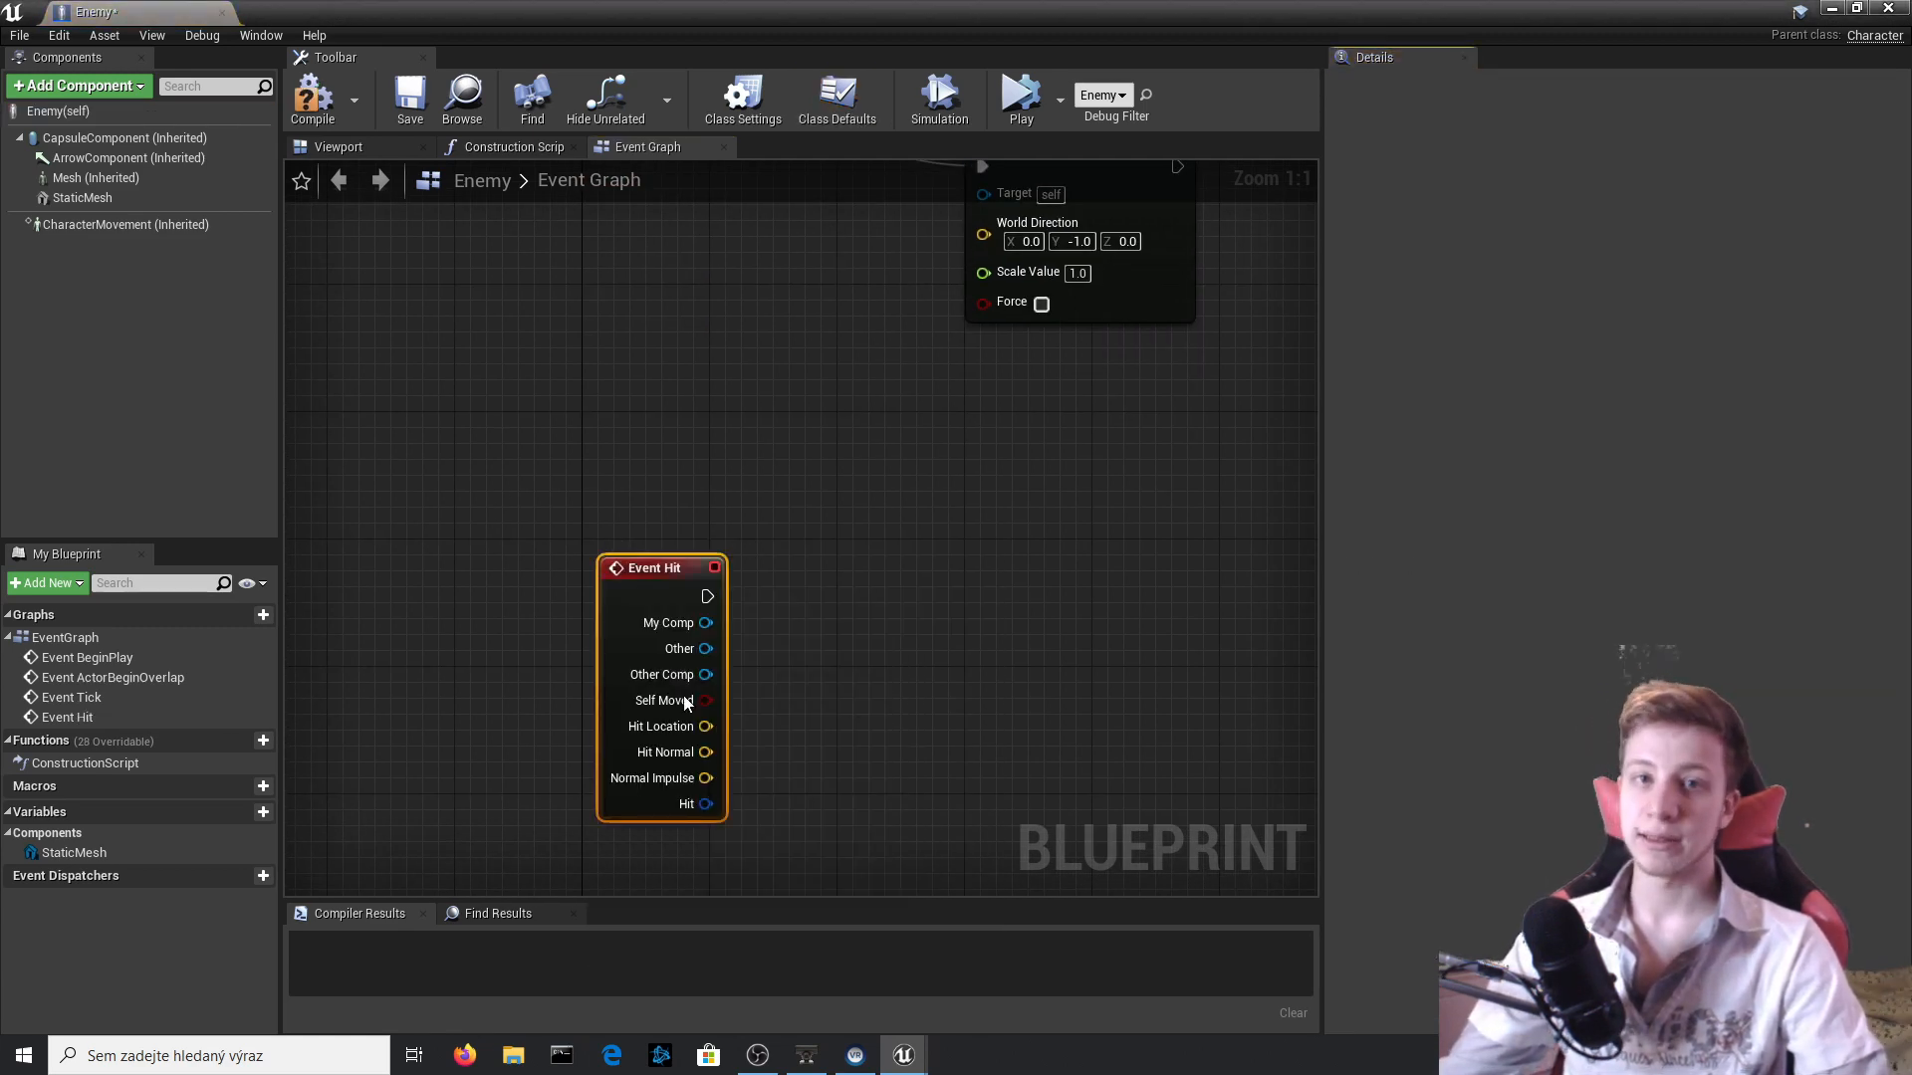
Promote Add Movement Input's World Direction to a variable named WhereToGo and compile the Blueprint.
right_click_drag(891, 609, 785, 583)
right_click_drag(643, 536, 685, 671)
right_click_drag(947, 422, 953, 484)
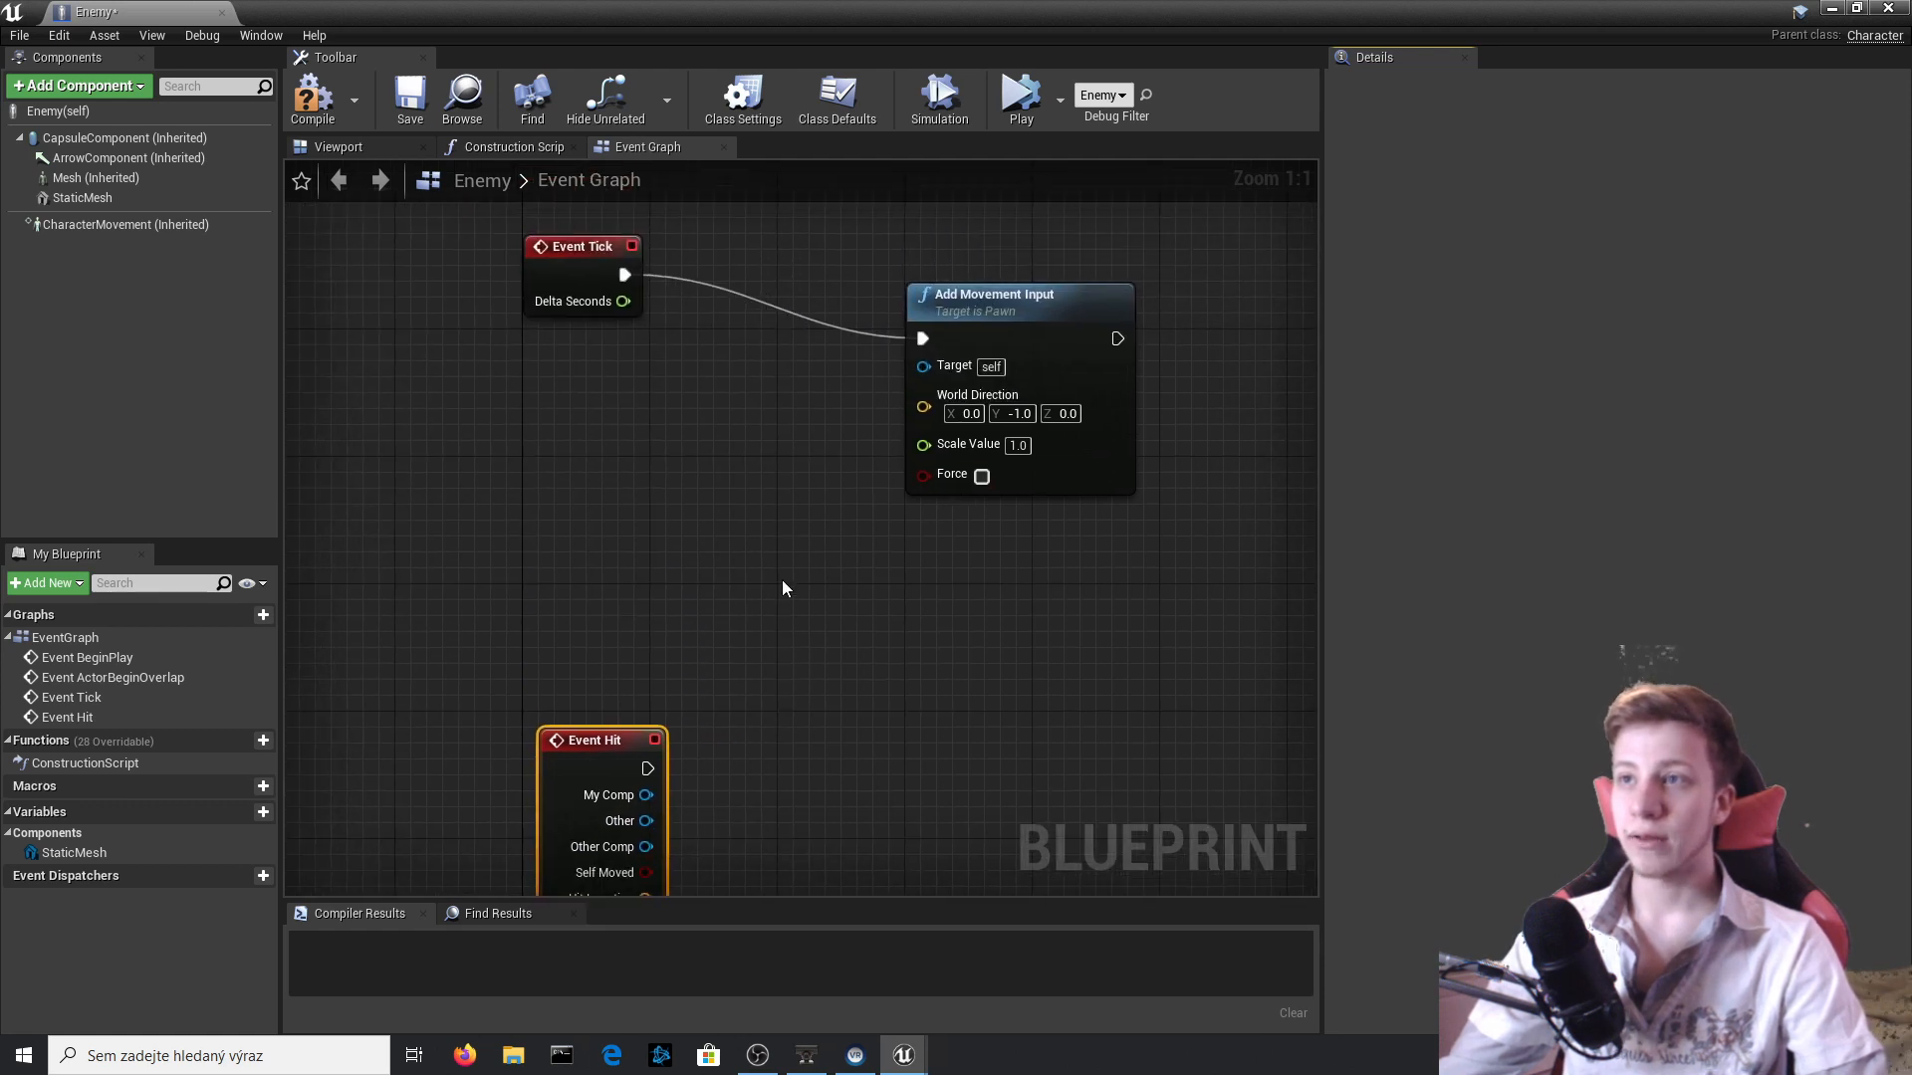
right_click_drag(783, 588, 754, 454)
right_click_drag(815, 386, 842, 563)
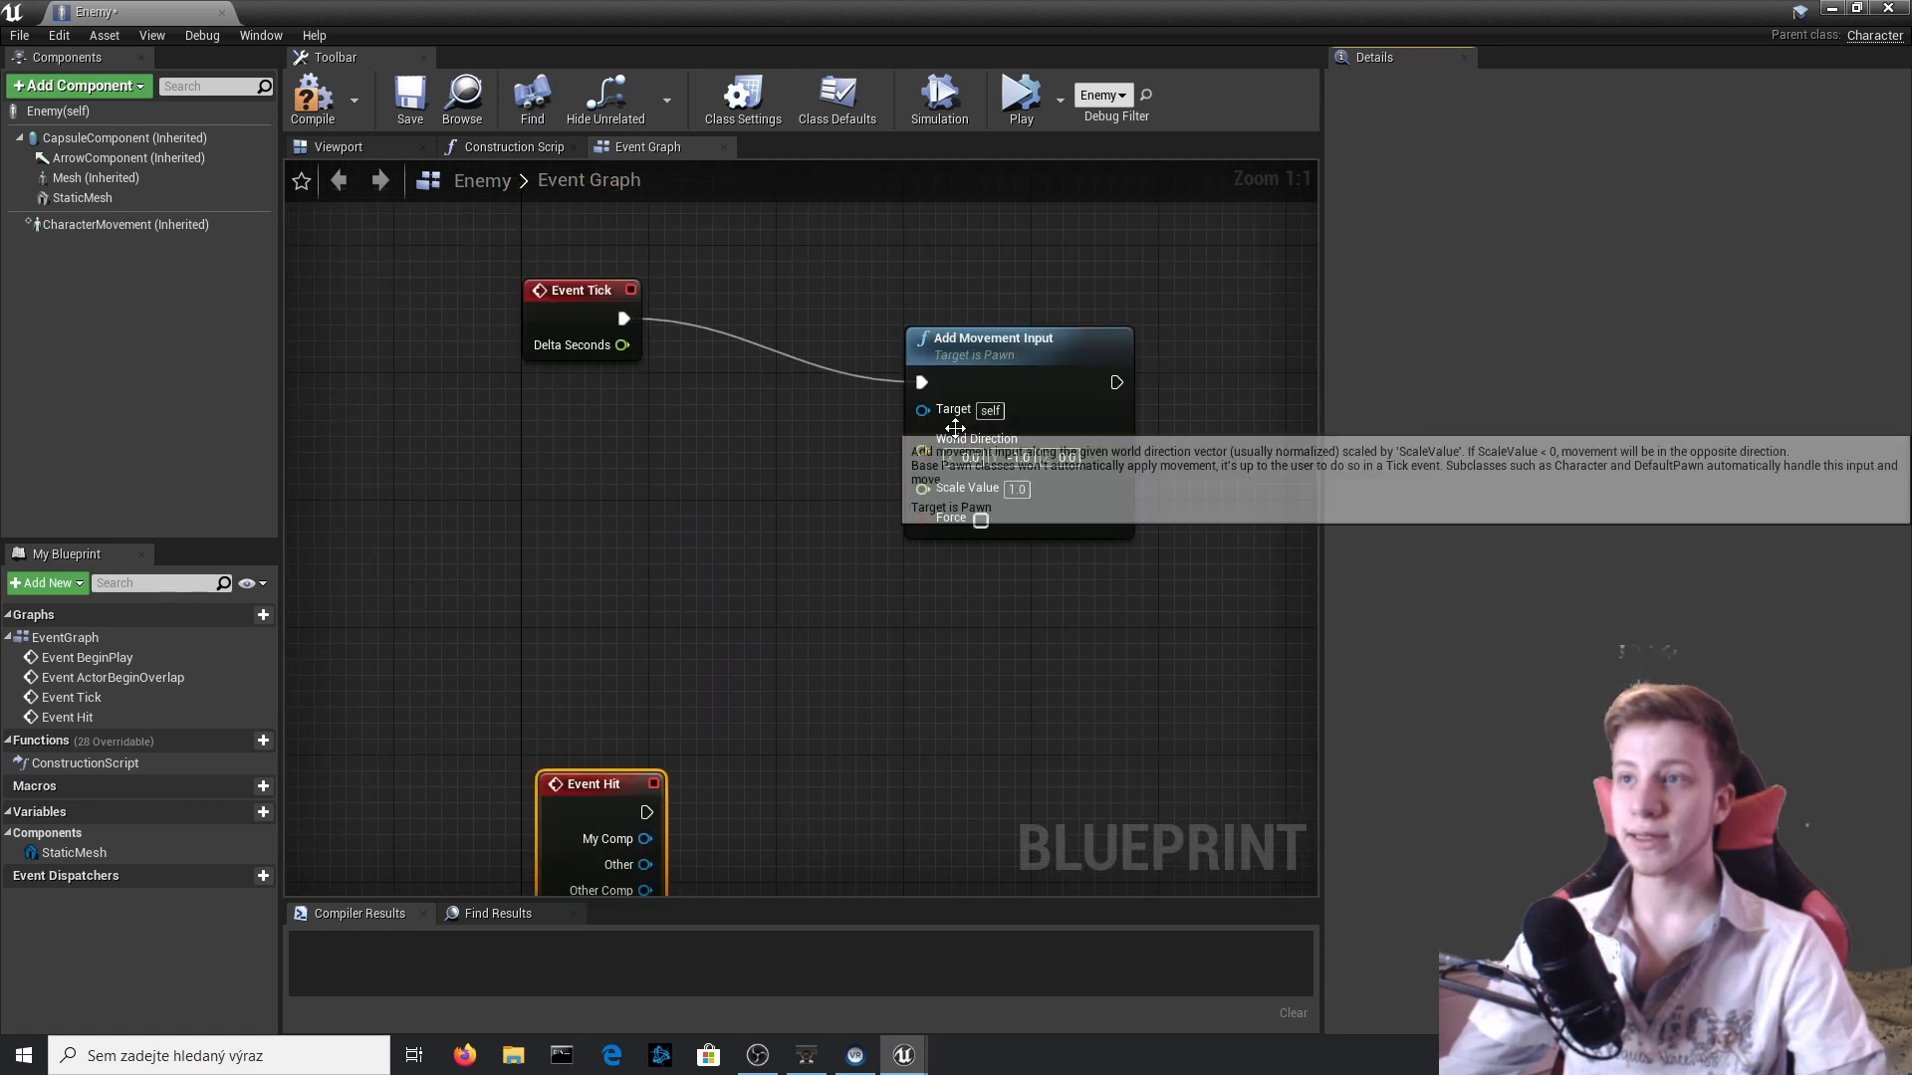
right_click(922, 448)
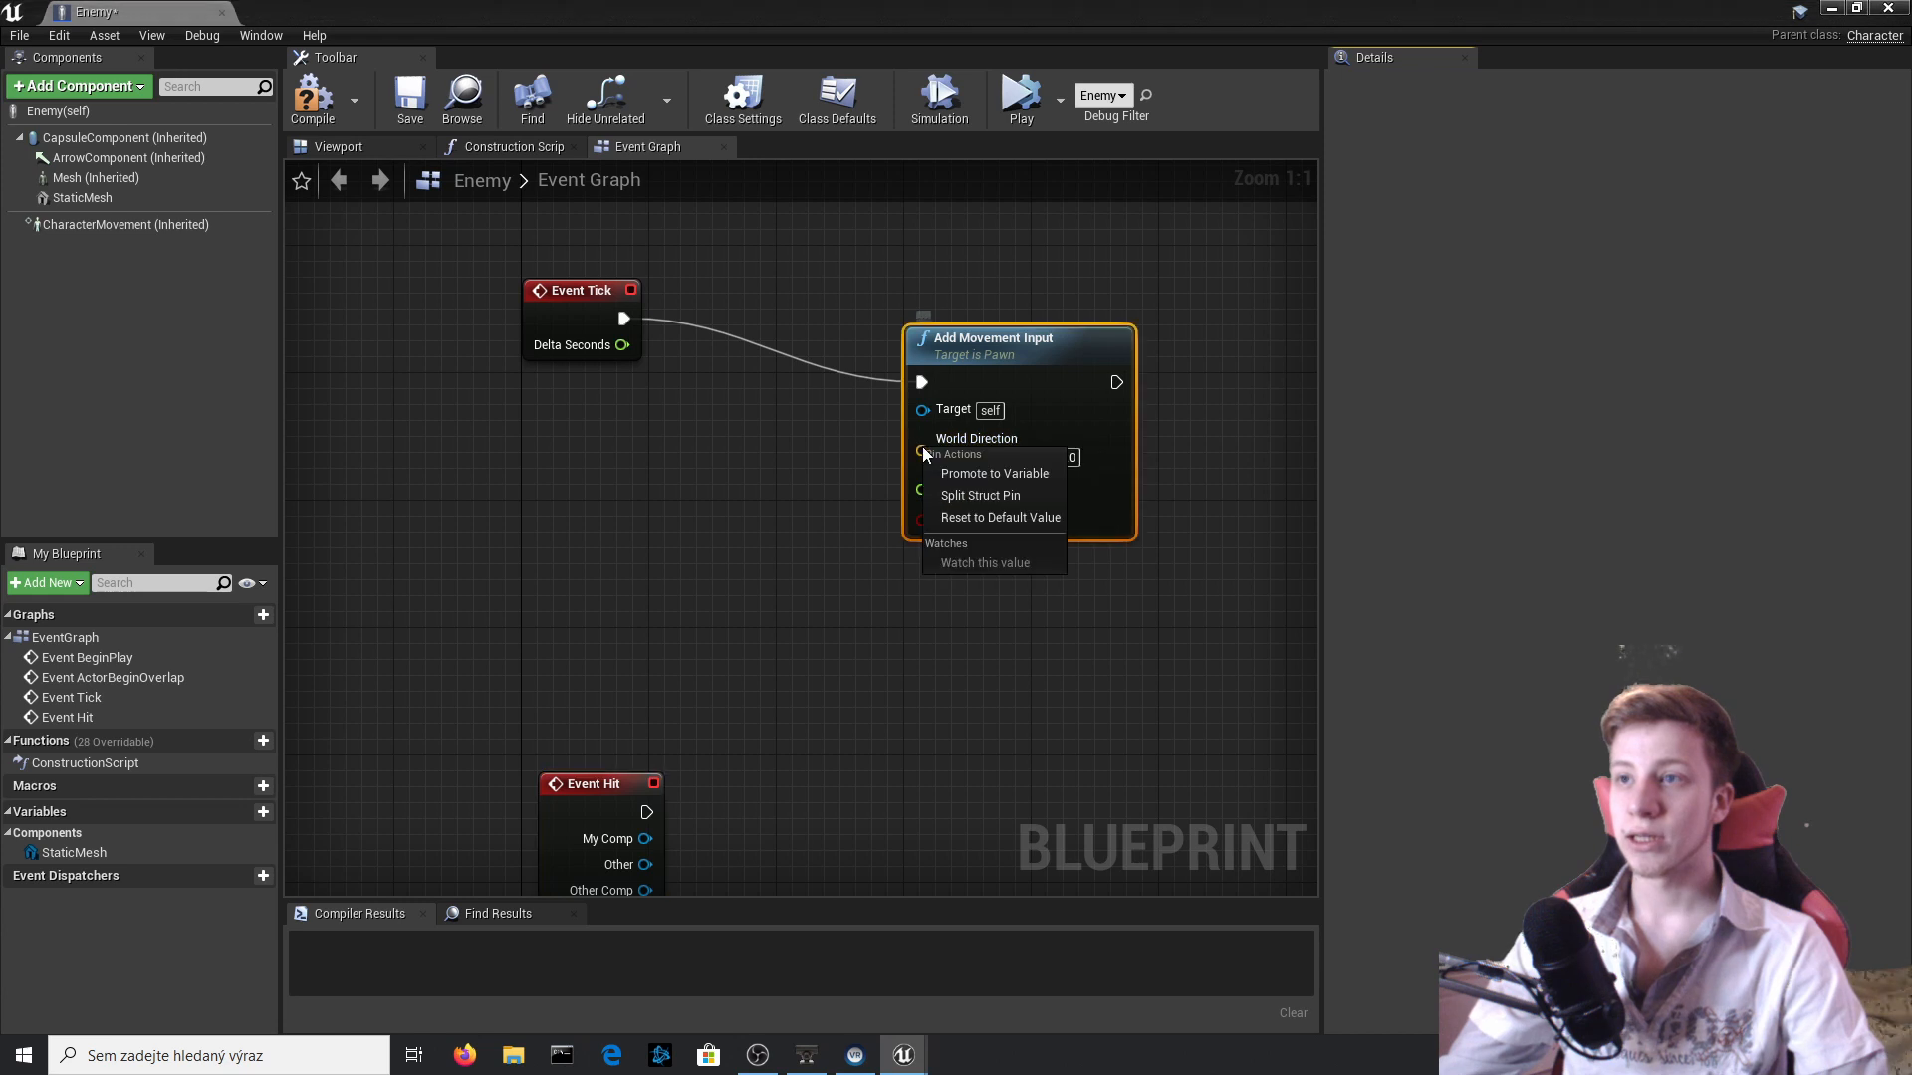
left_click(972, 473)
left_click_drag(763, 363, 747, 462)
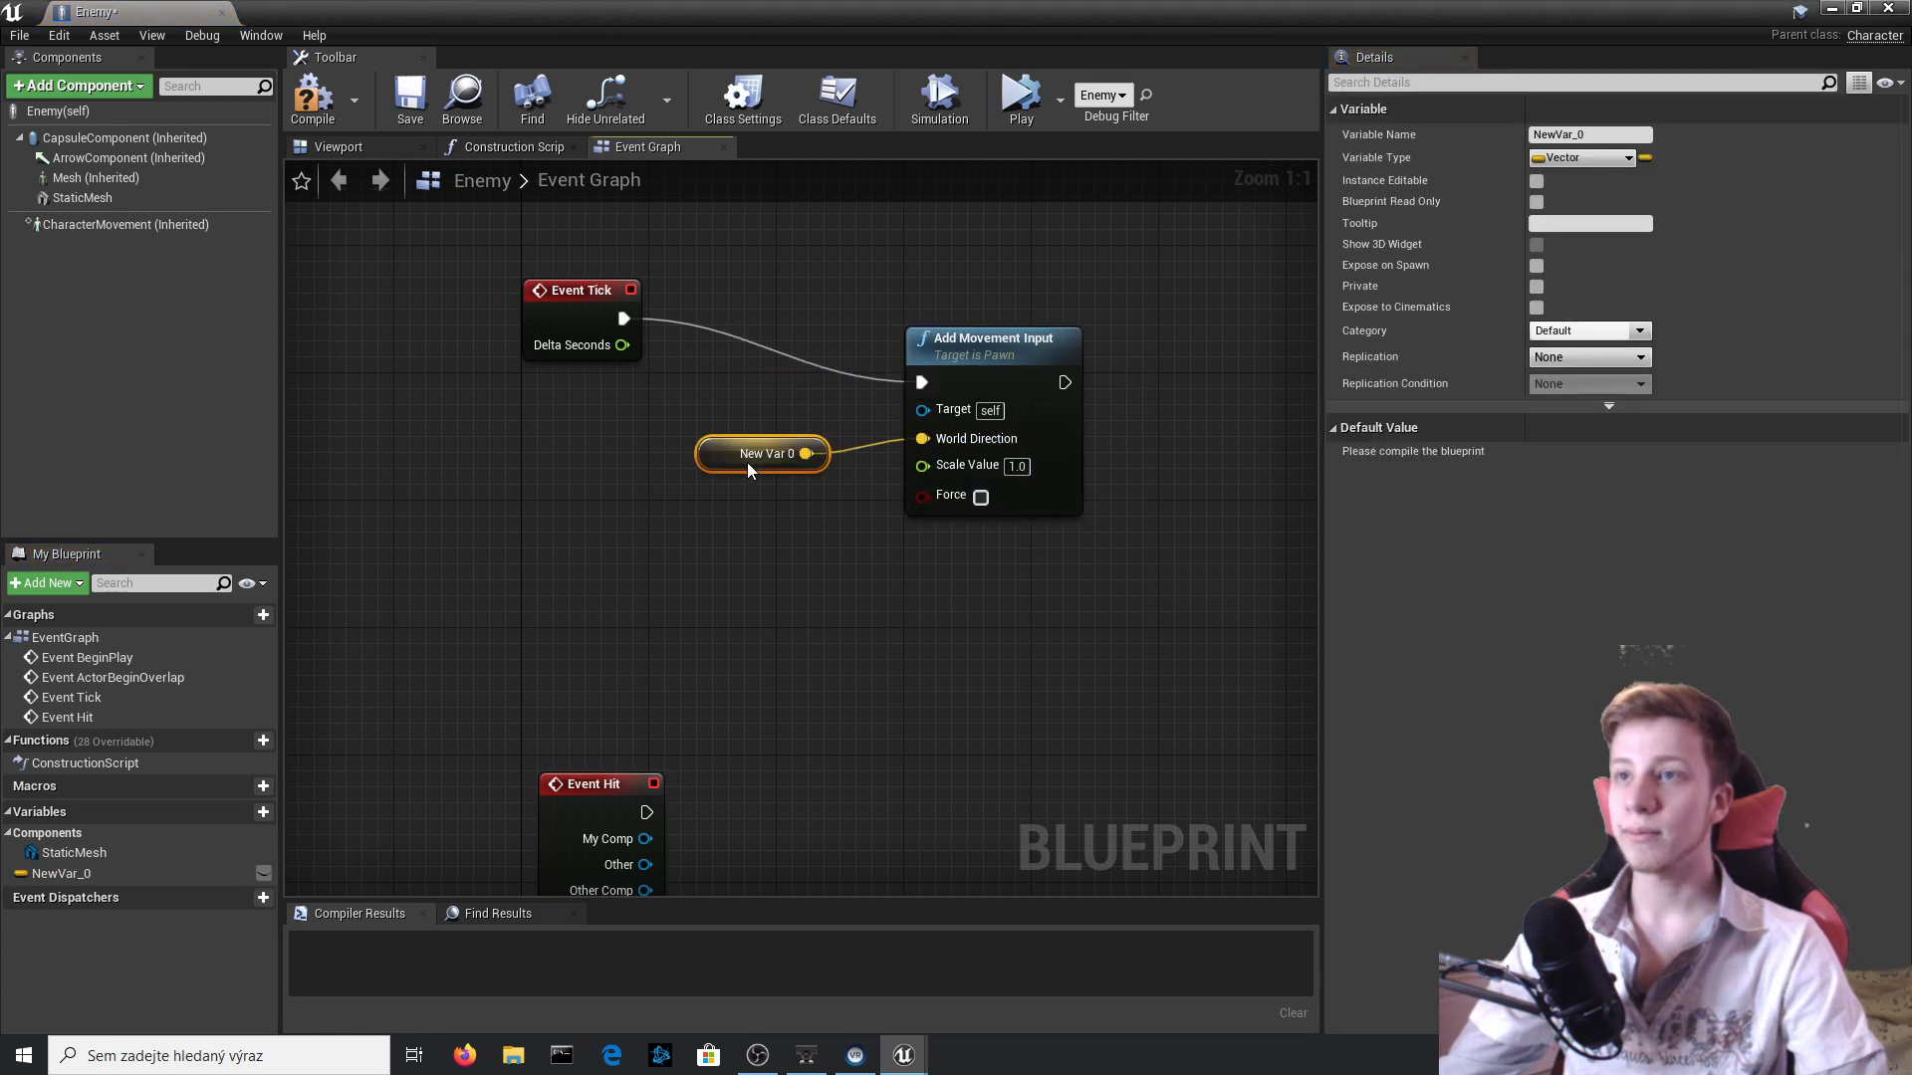
type("Wh")
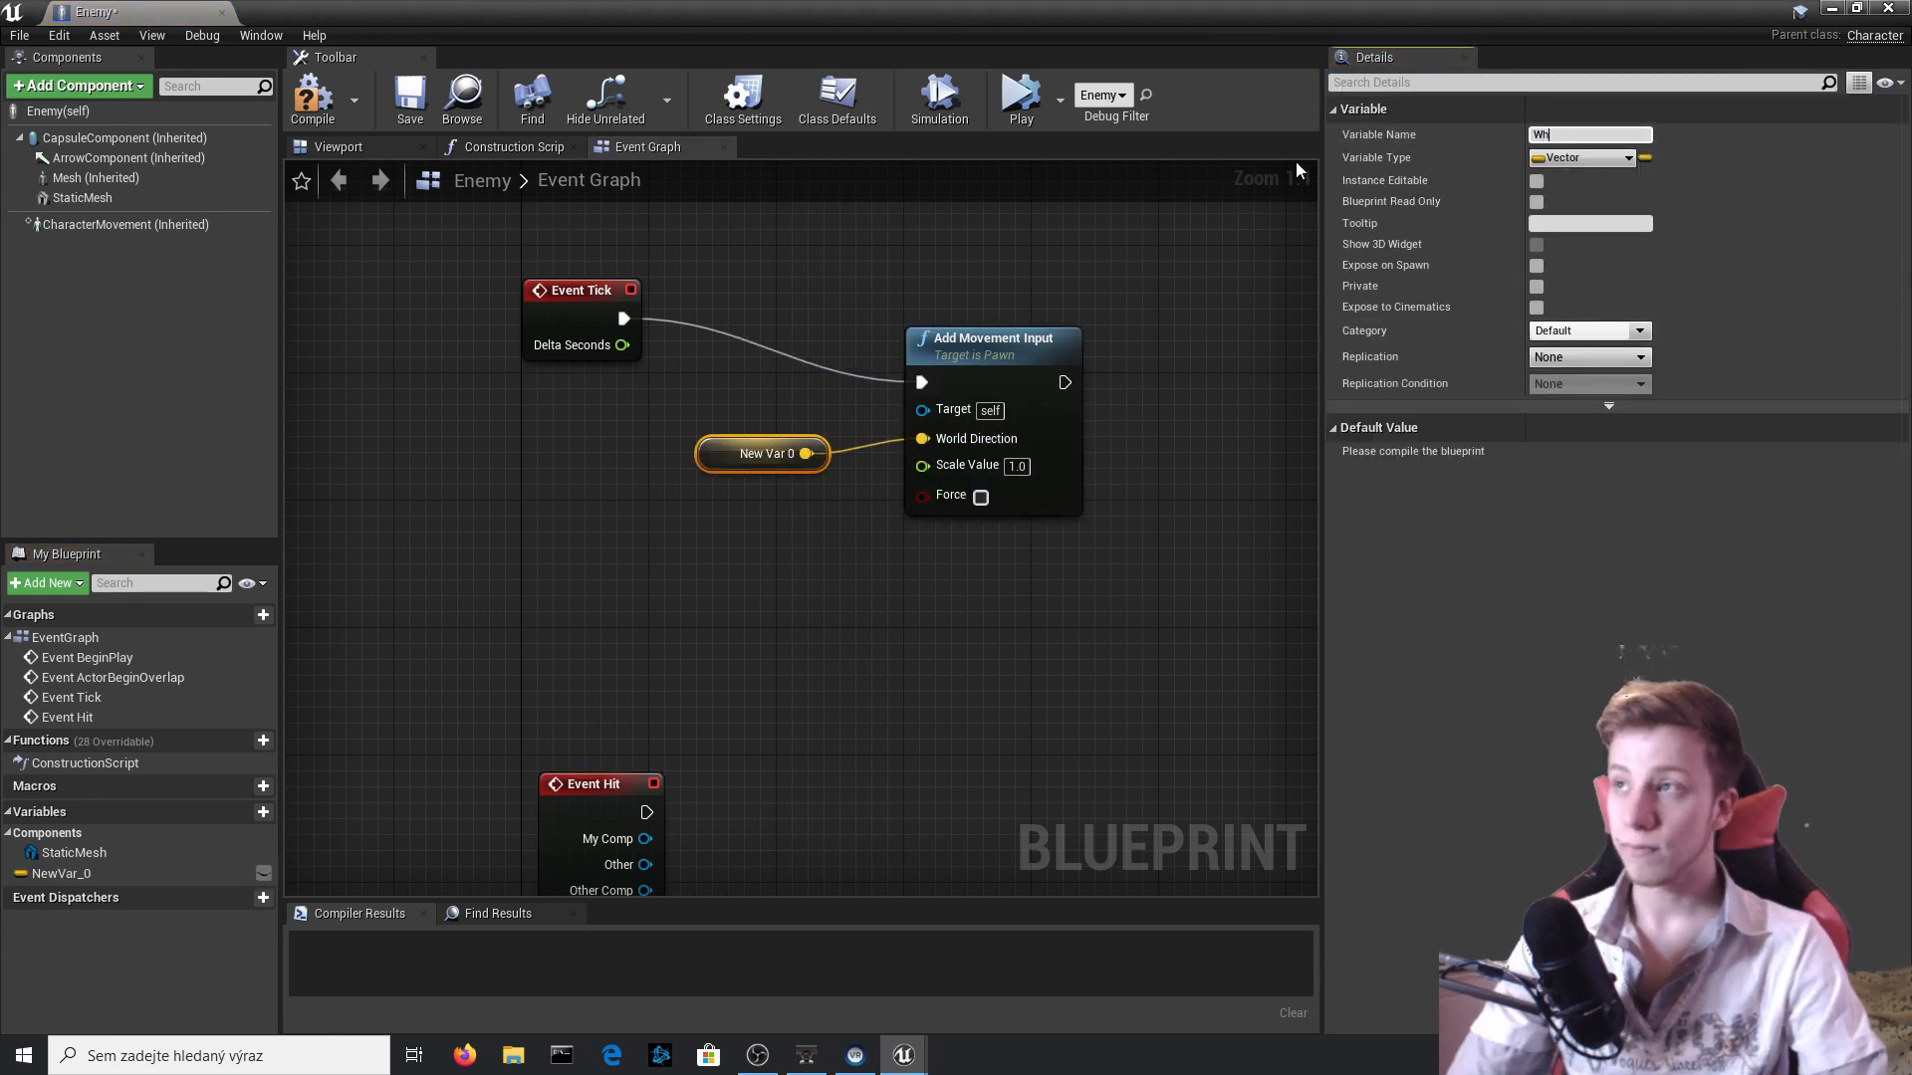
type("ereToGoi")
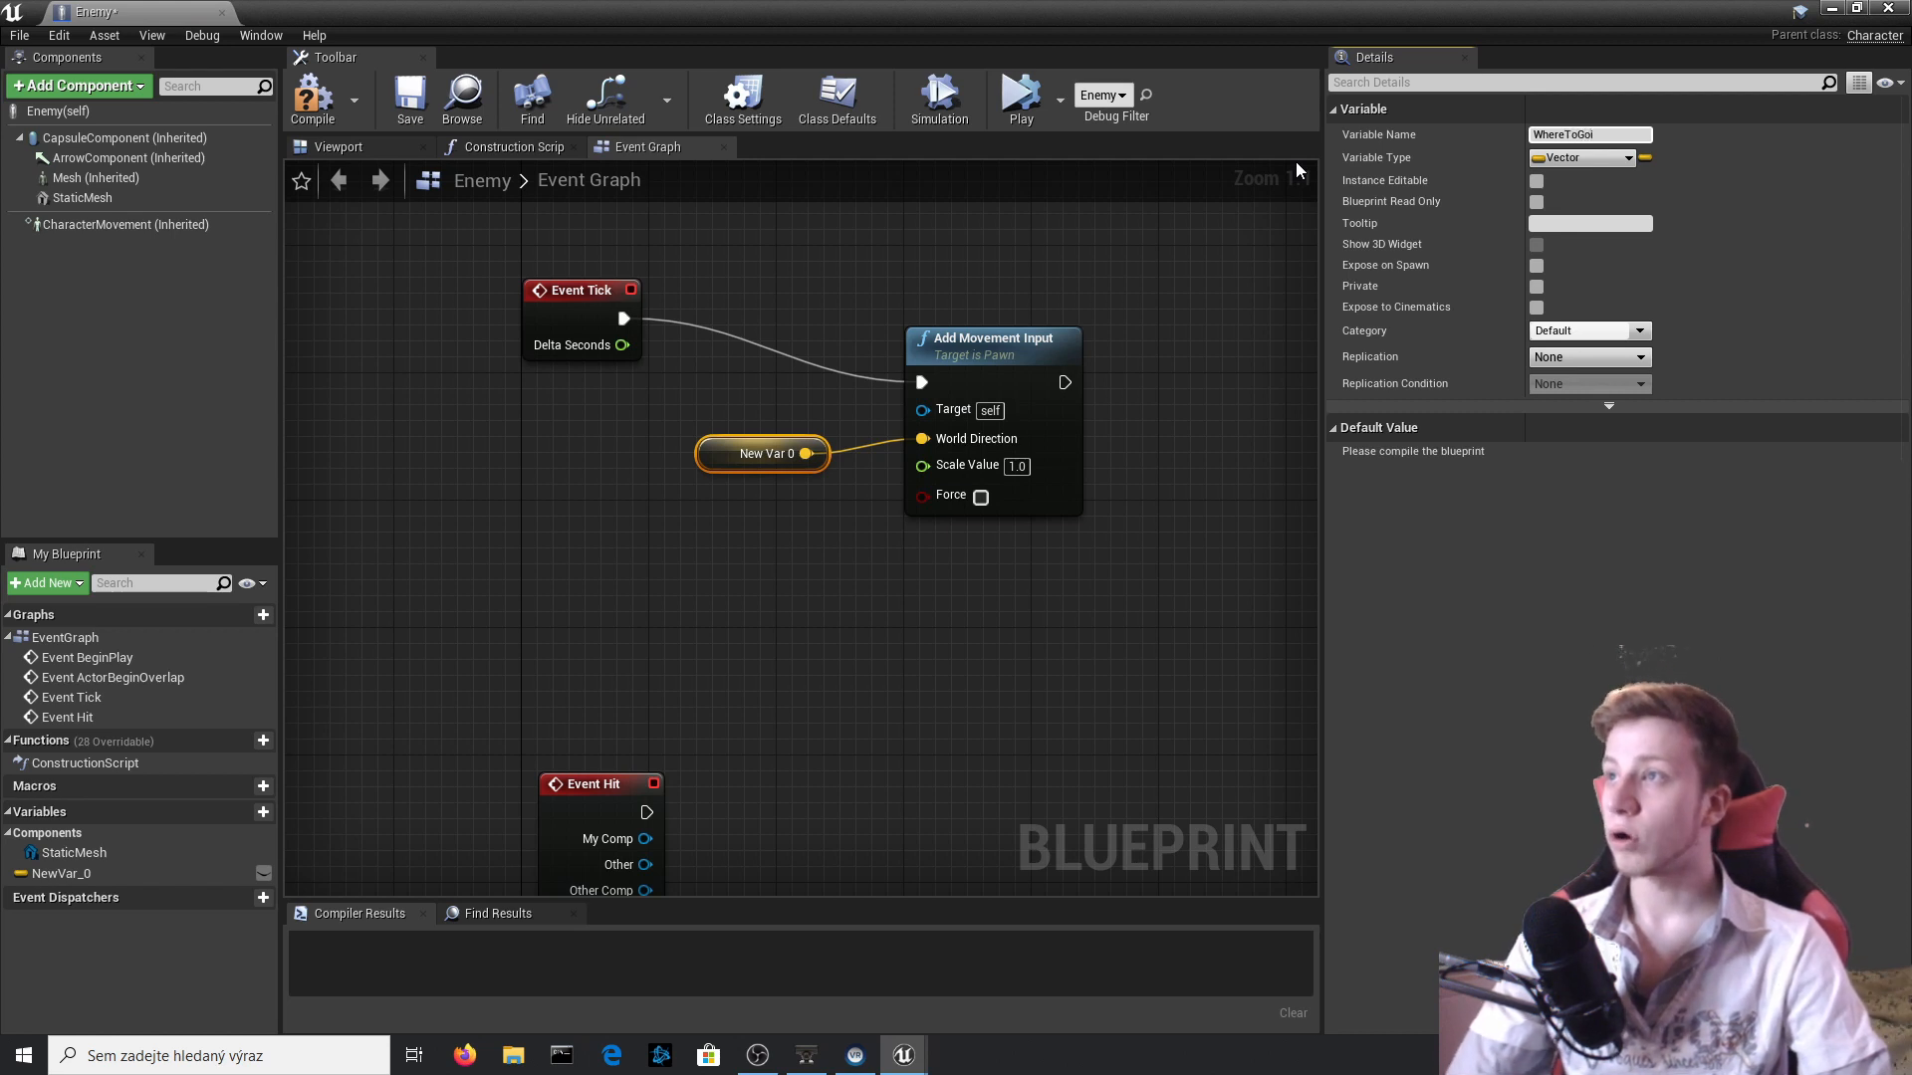
key("Return")
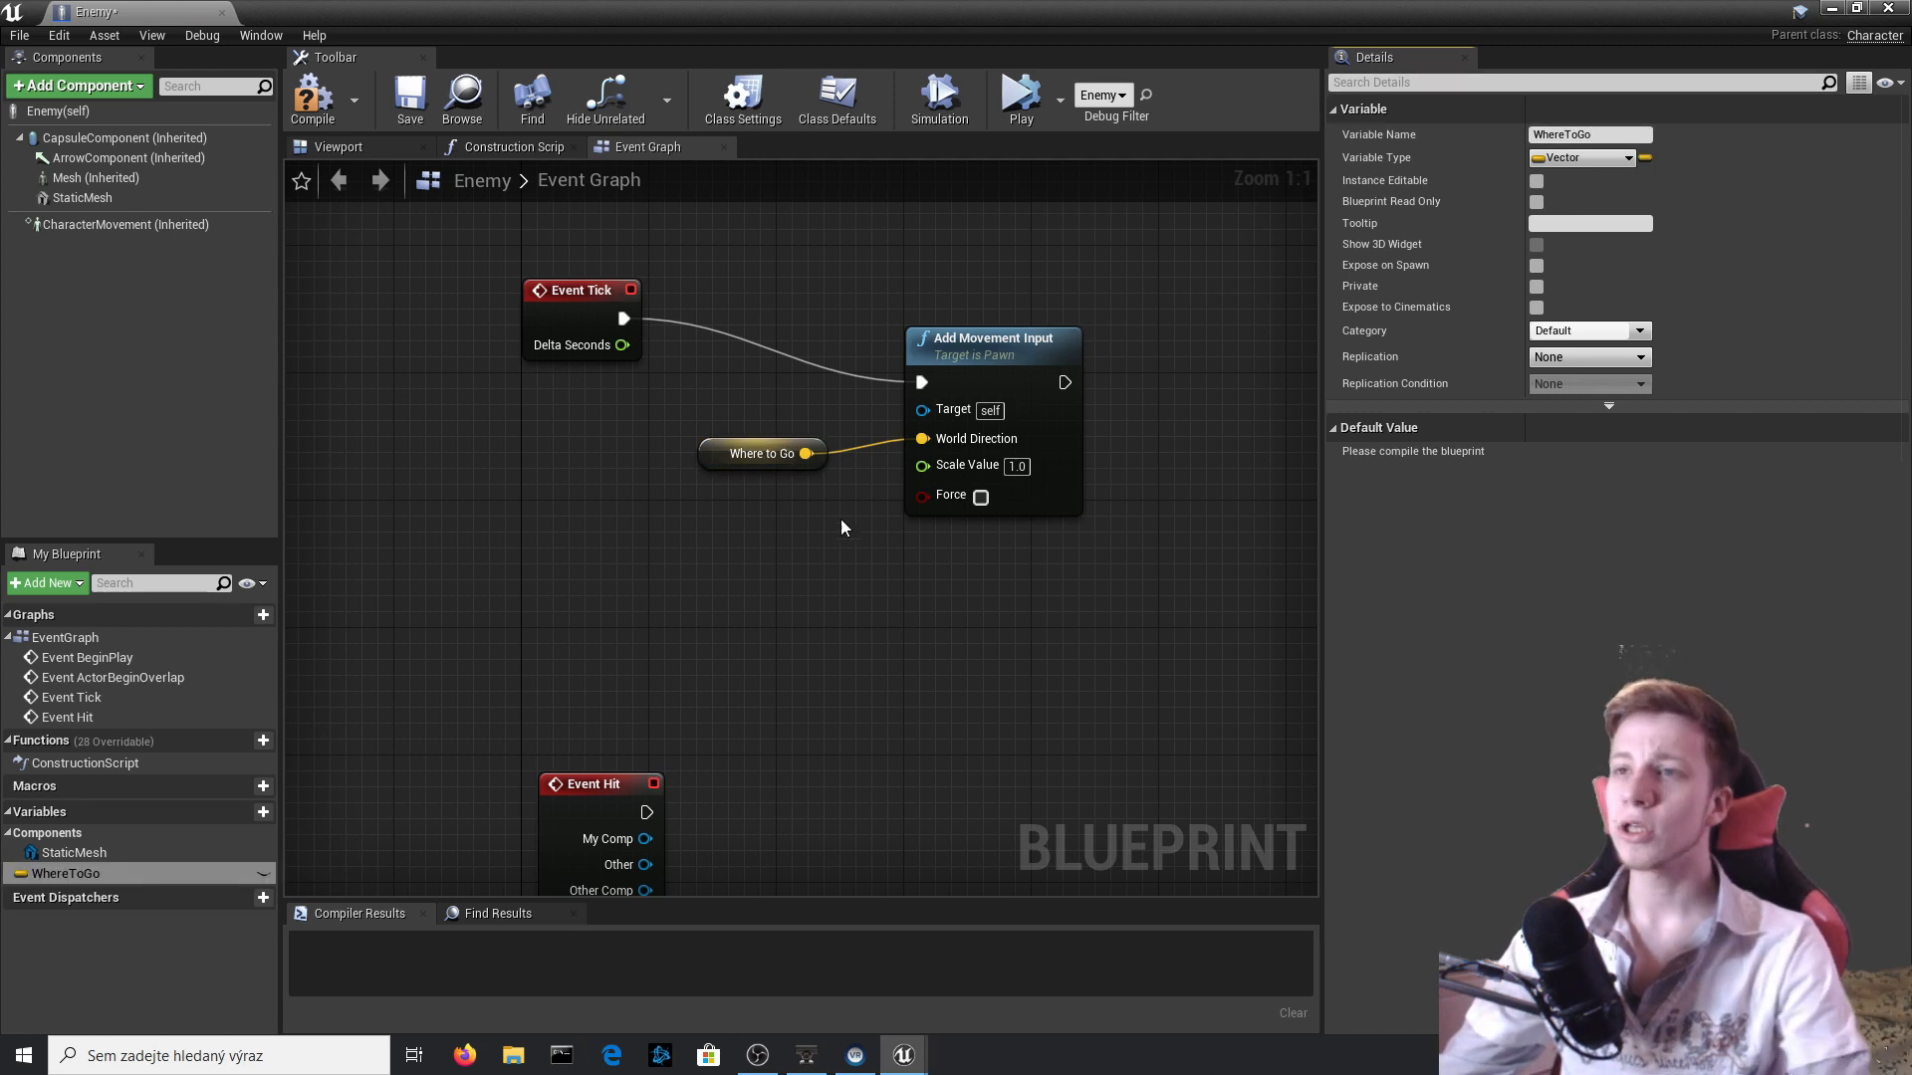
right_click_drag(837, 510, 797, 428)
left_click(311, 97)
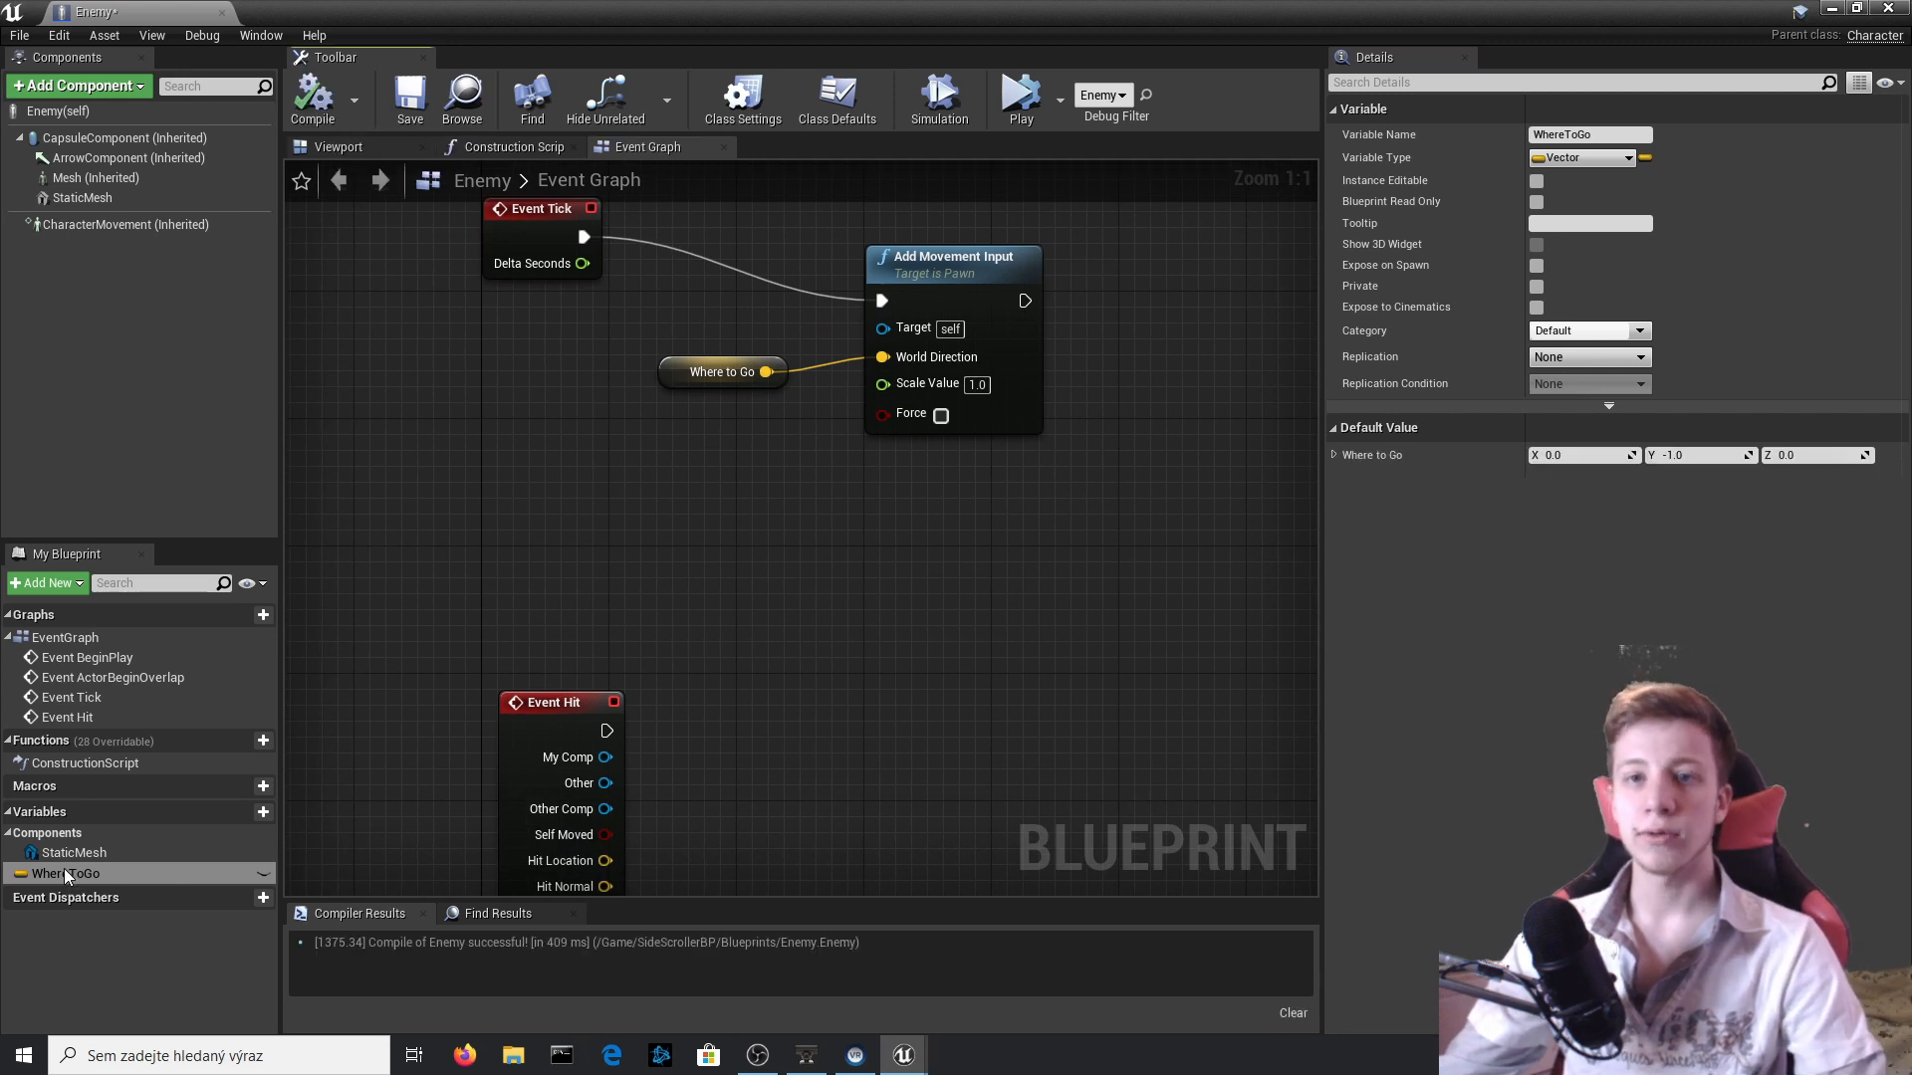
Add a Set WhereToGo node to the event graph and move it well to the right of Event Hit.
right_click_drag(817, 855, 816, 718)
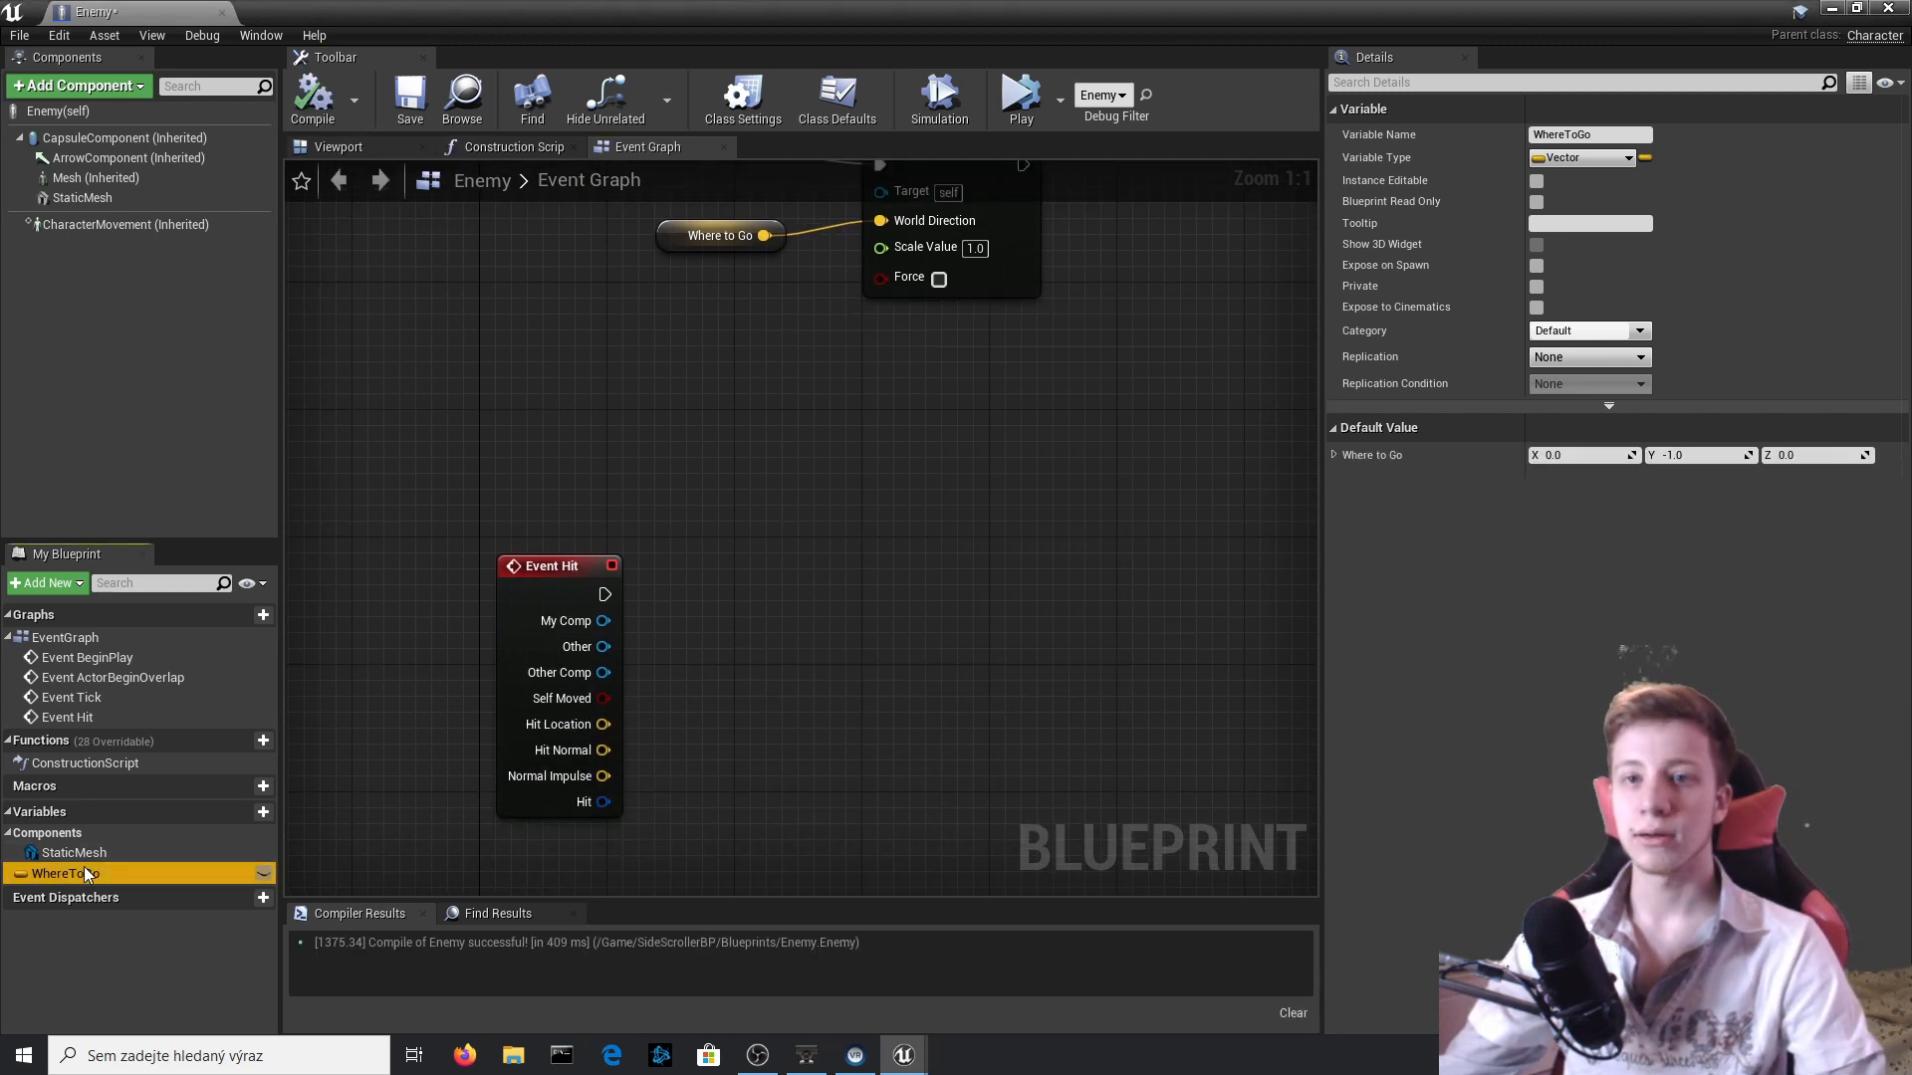
left_click_drag(83, 868, 768, 653)
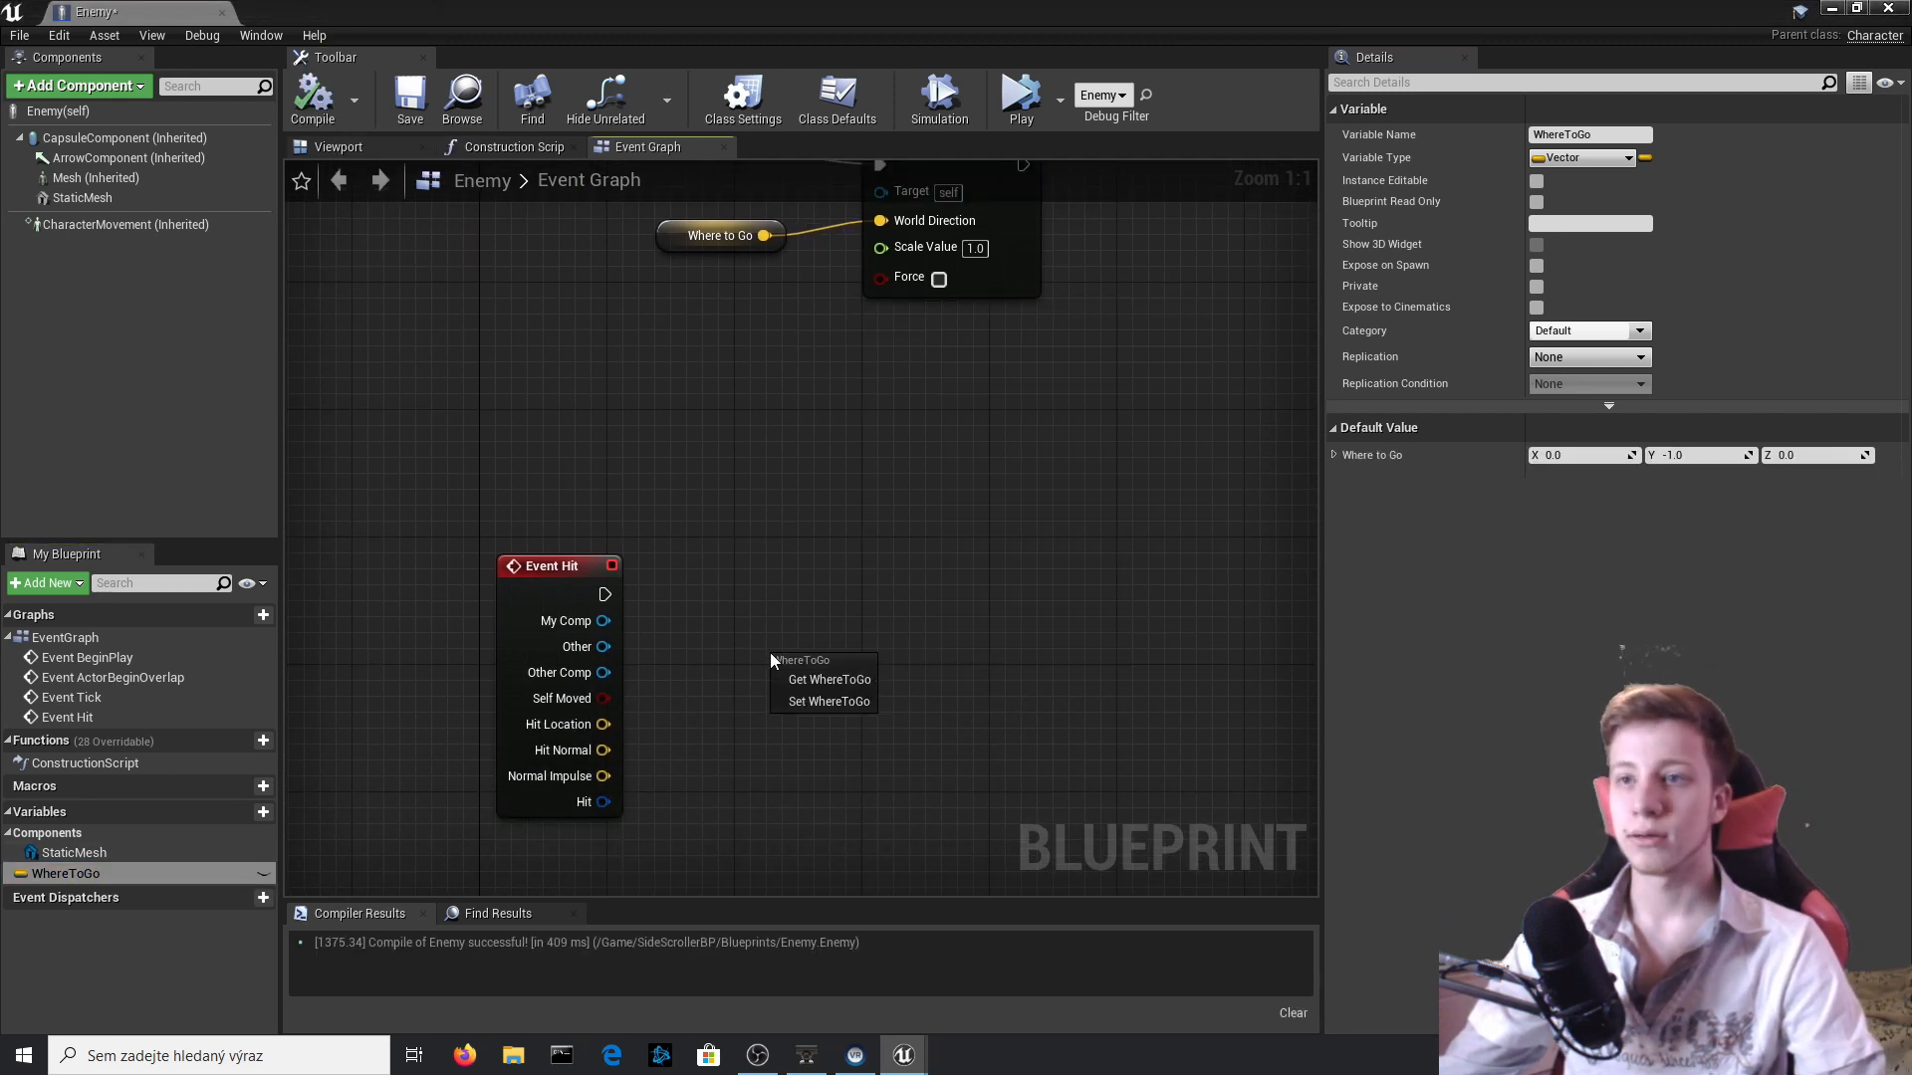
left_click(839, 708)
left_click_drag(886, 675, 1257, 675)
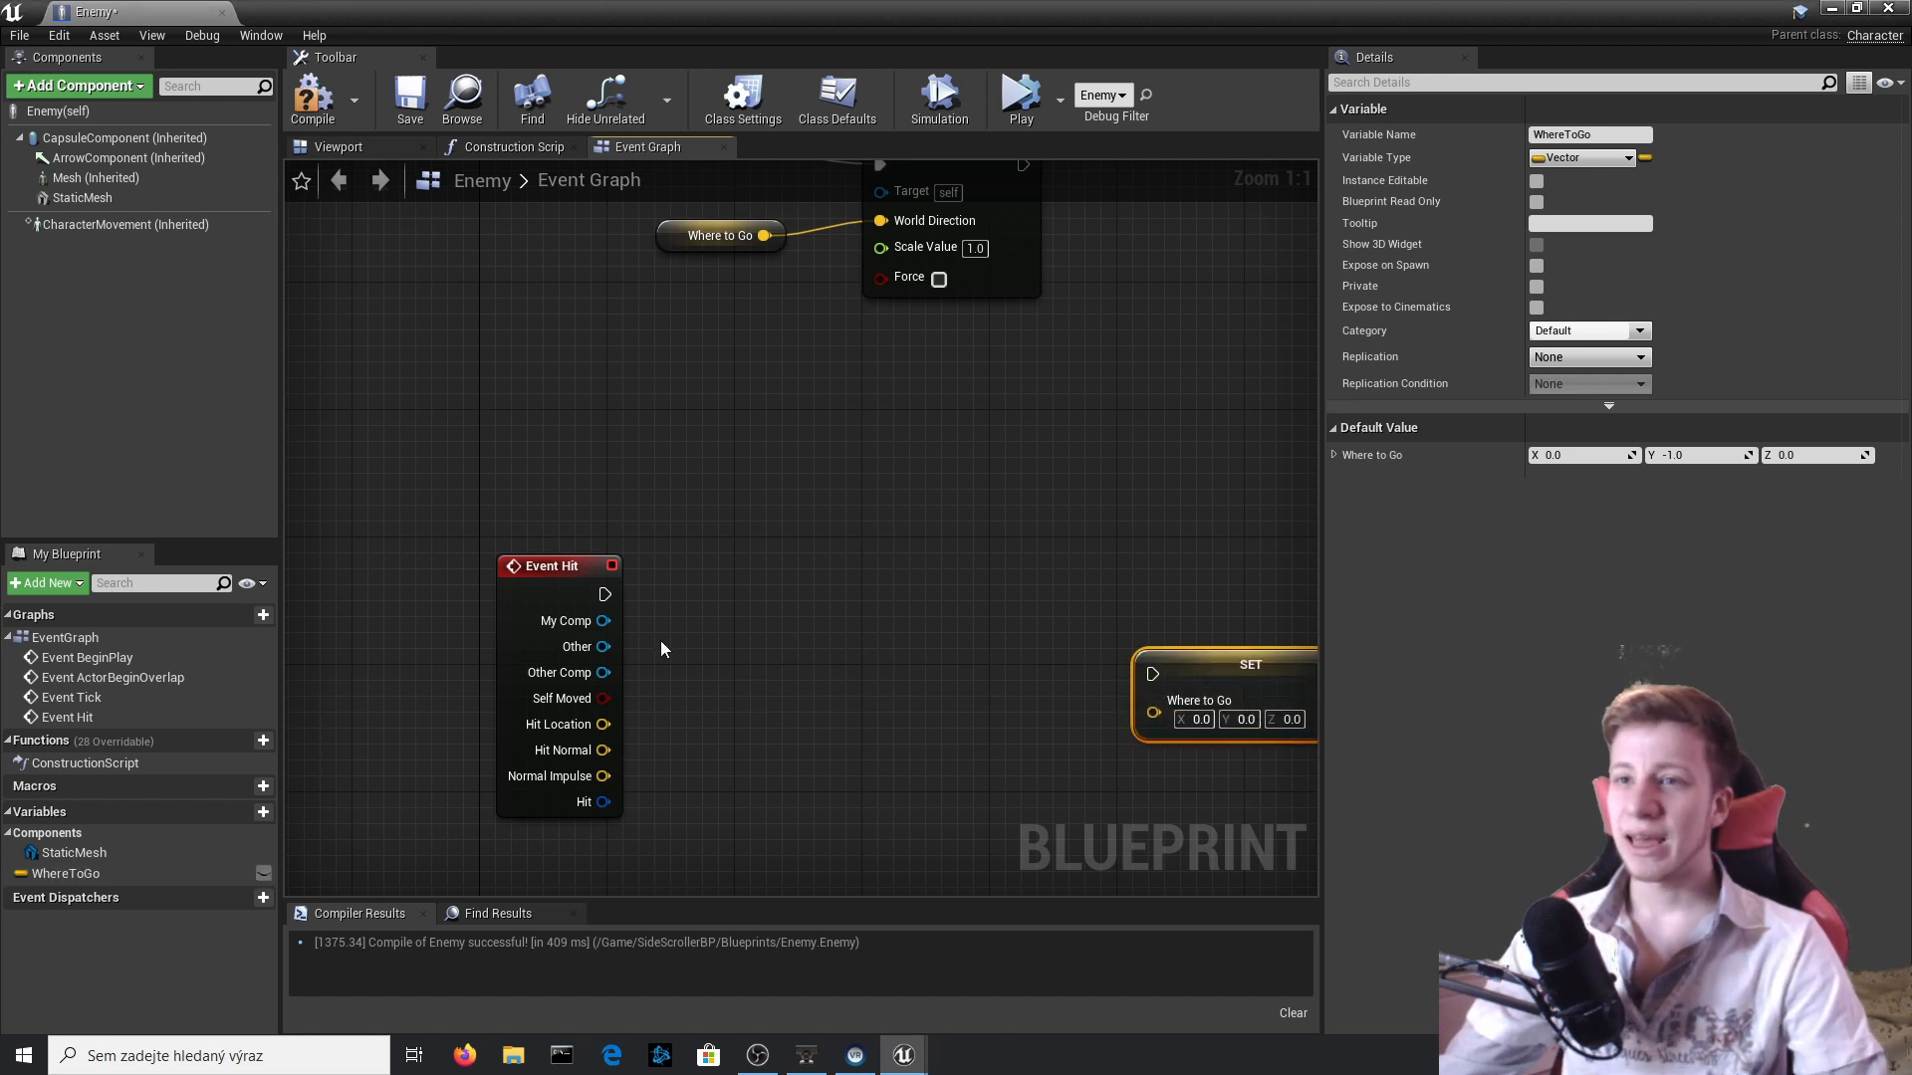
Add a Flip Flop node connected to Event Hit's execution output.
right_click_drag(657, 645, 476, 505)
left_click_drag(451, 502, 673, 567)
type("flip")
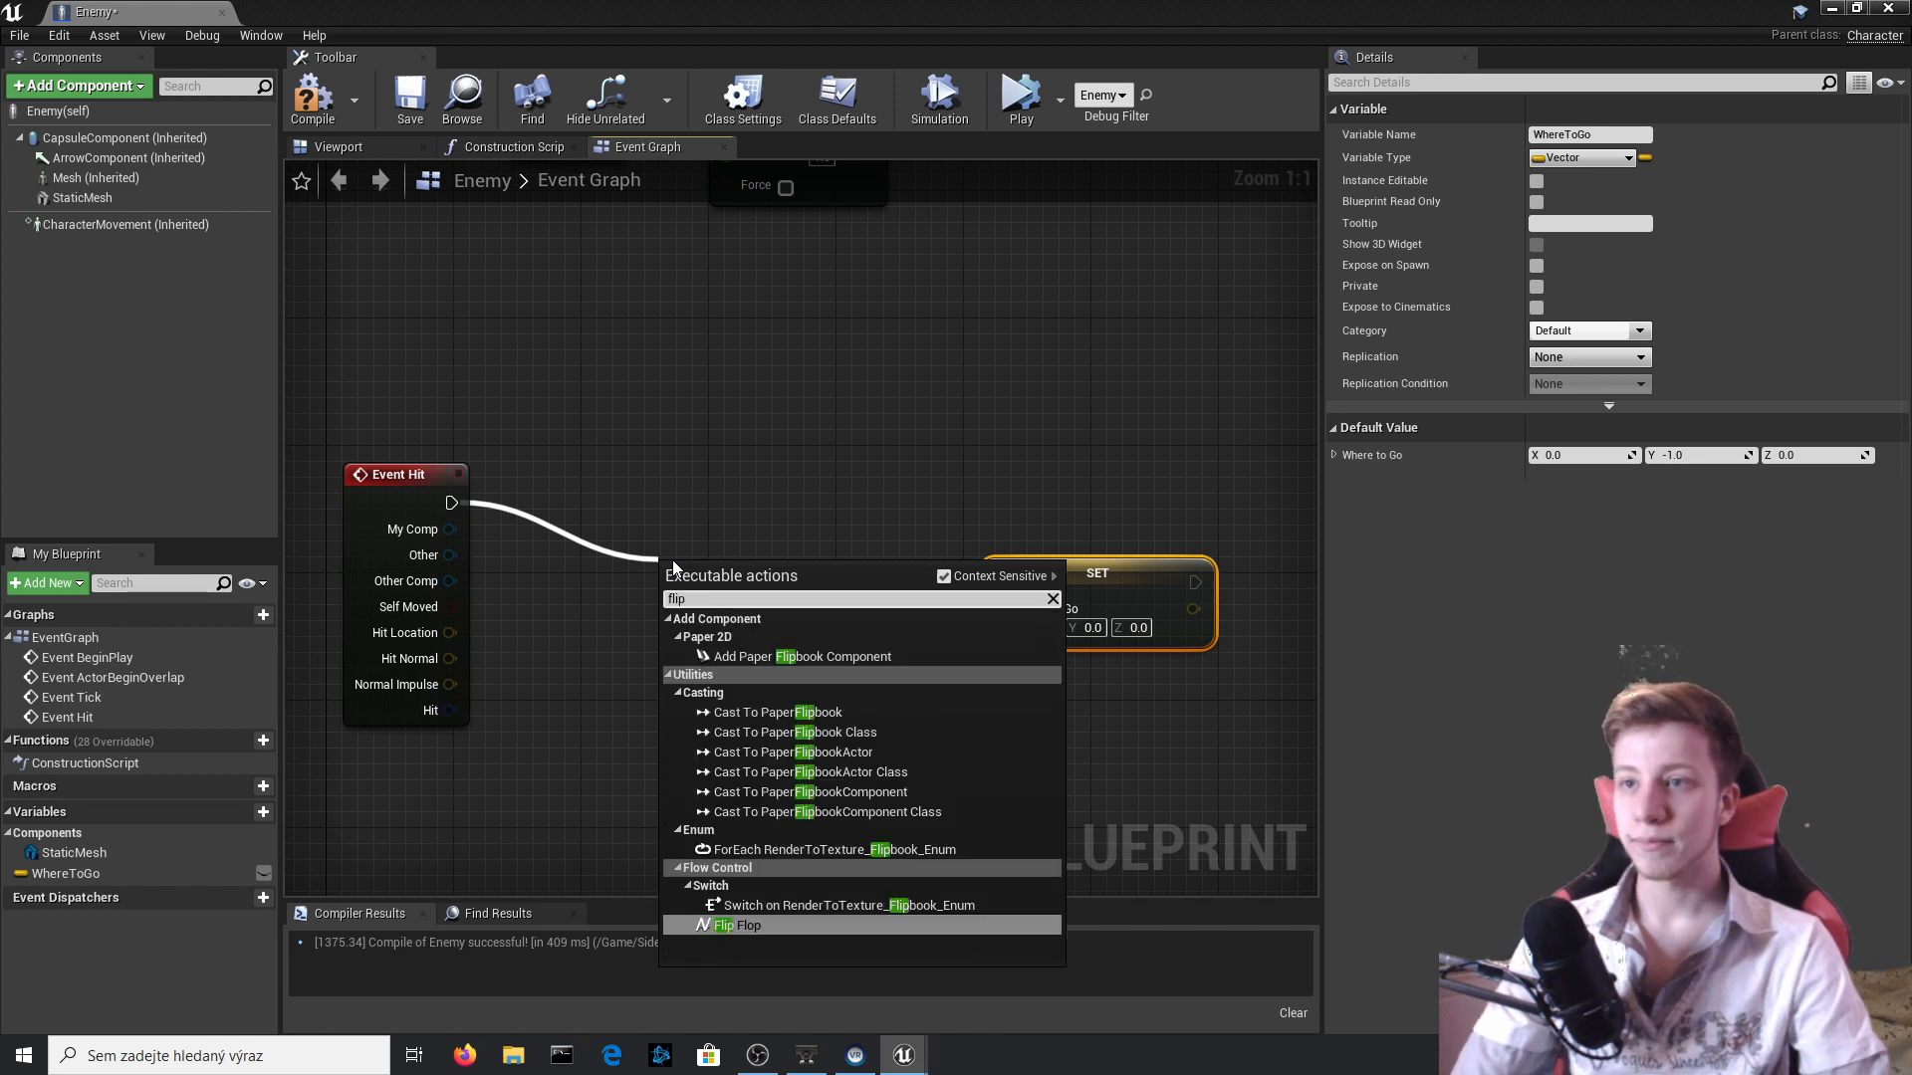
key("Return")
Connect Flip Flop's A output to the Set WhereToGo node and position that node above and right of Flip Flop.
left_click_drag(1136, 597, 1099, 474)
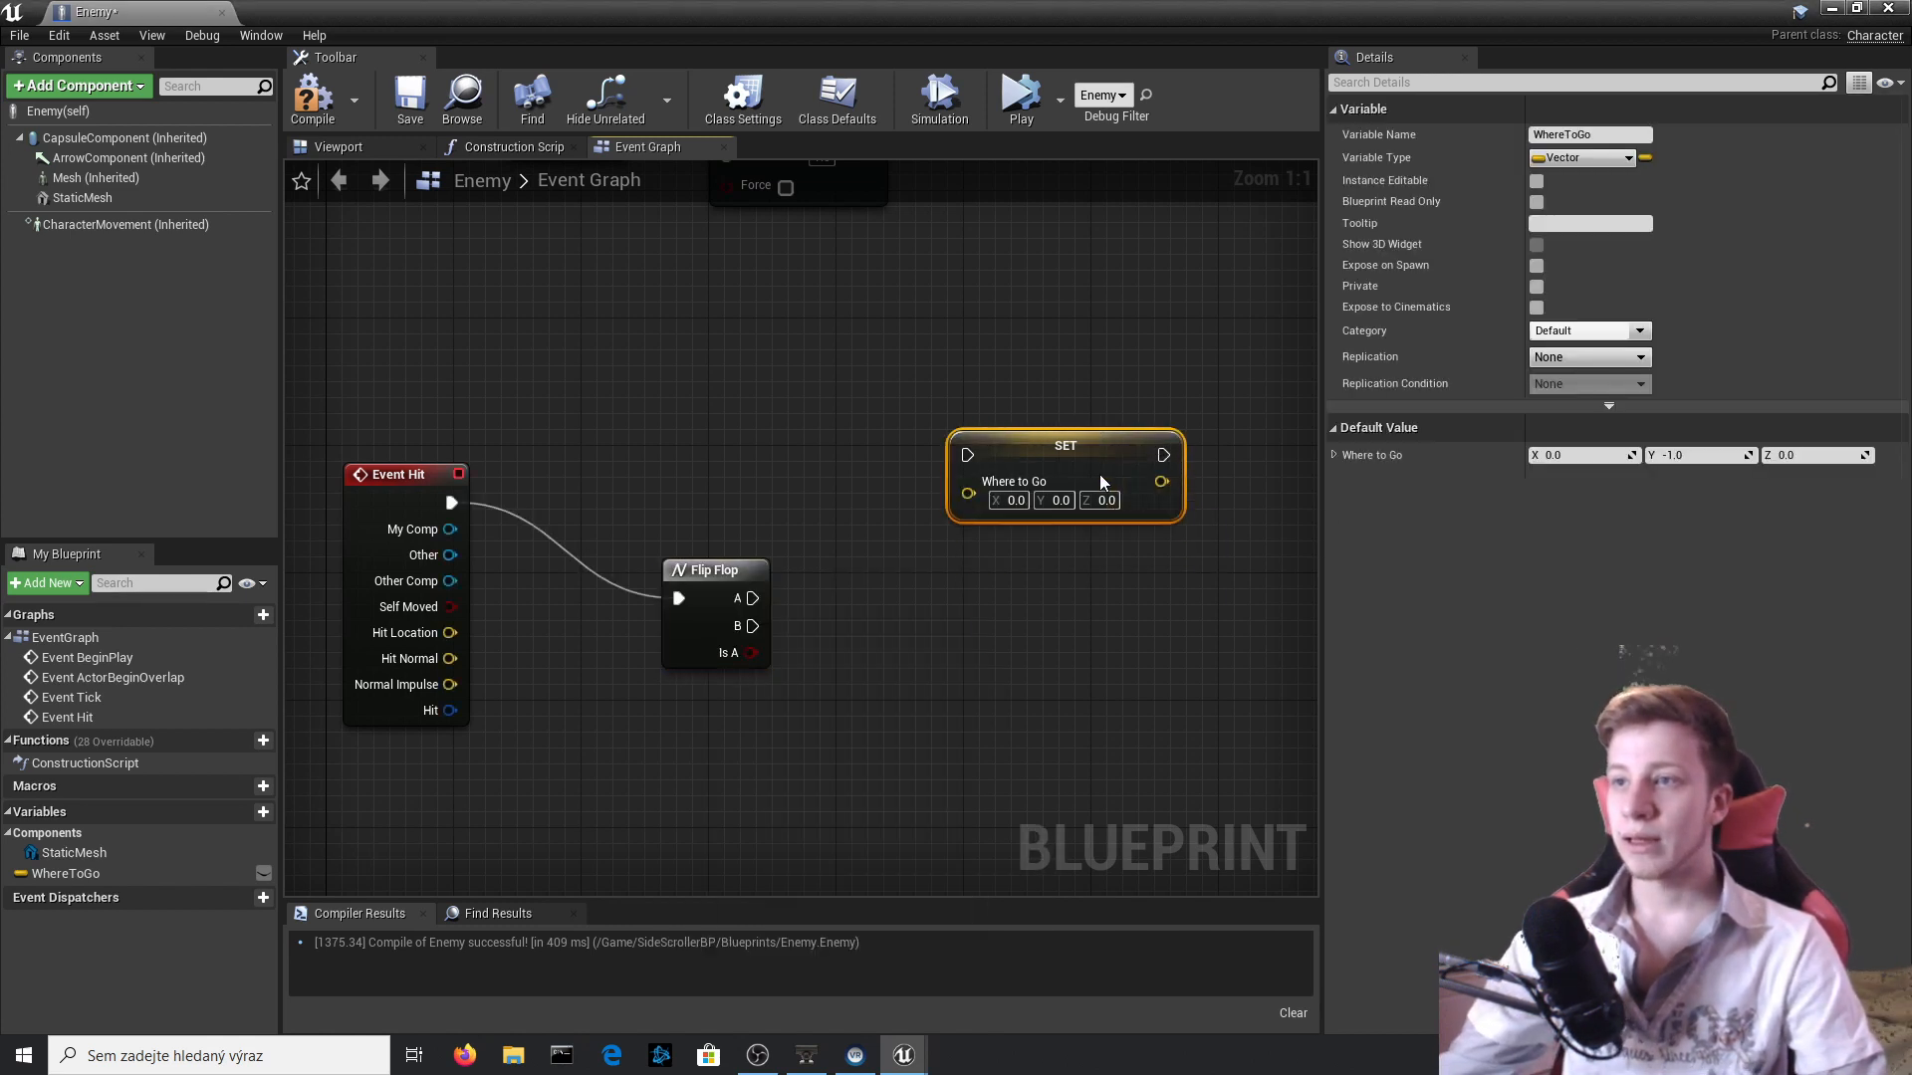
right_click_drag(1099, 474, 1083, 862)
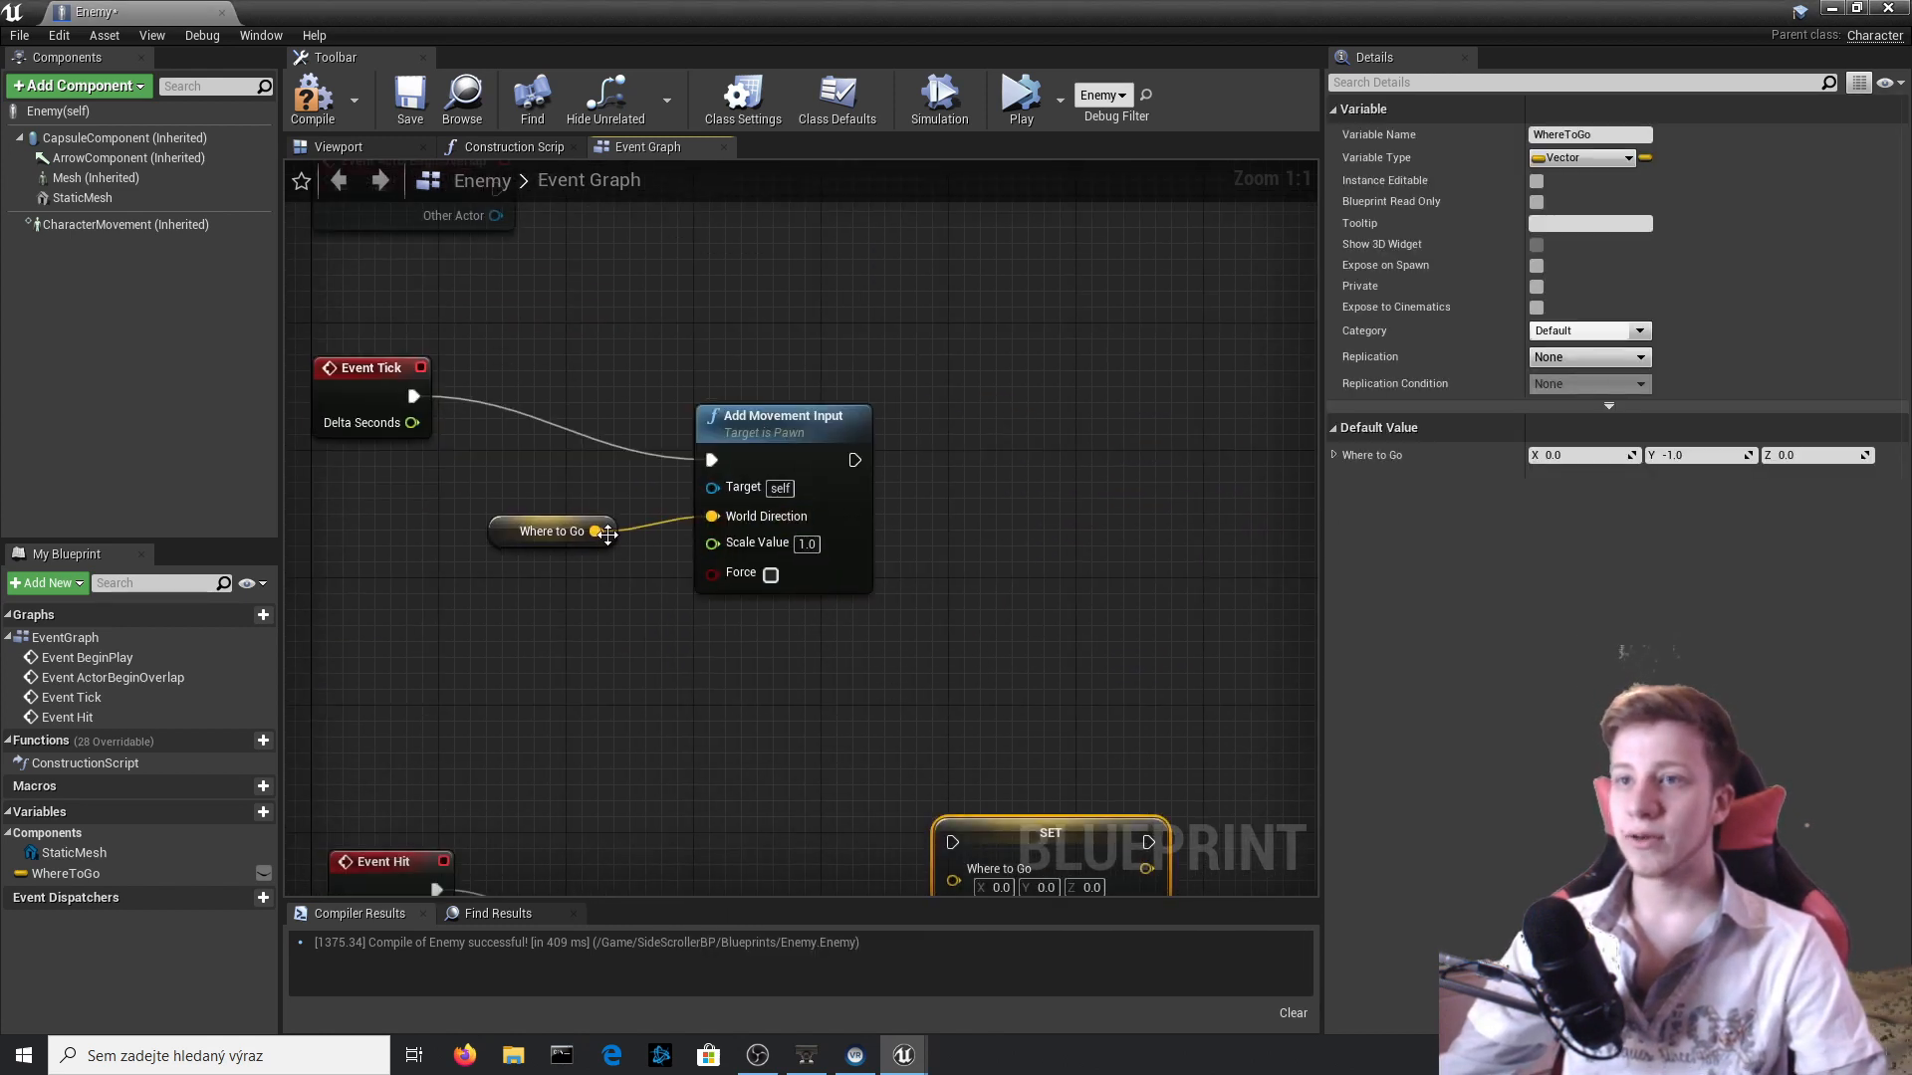
right_click_drag(739, 599, 711, 435)
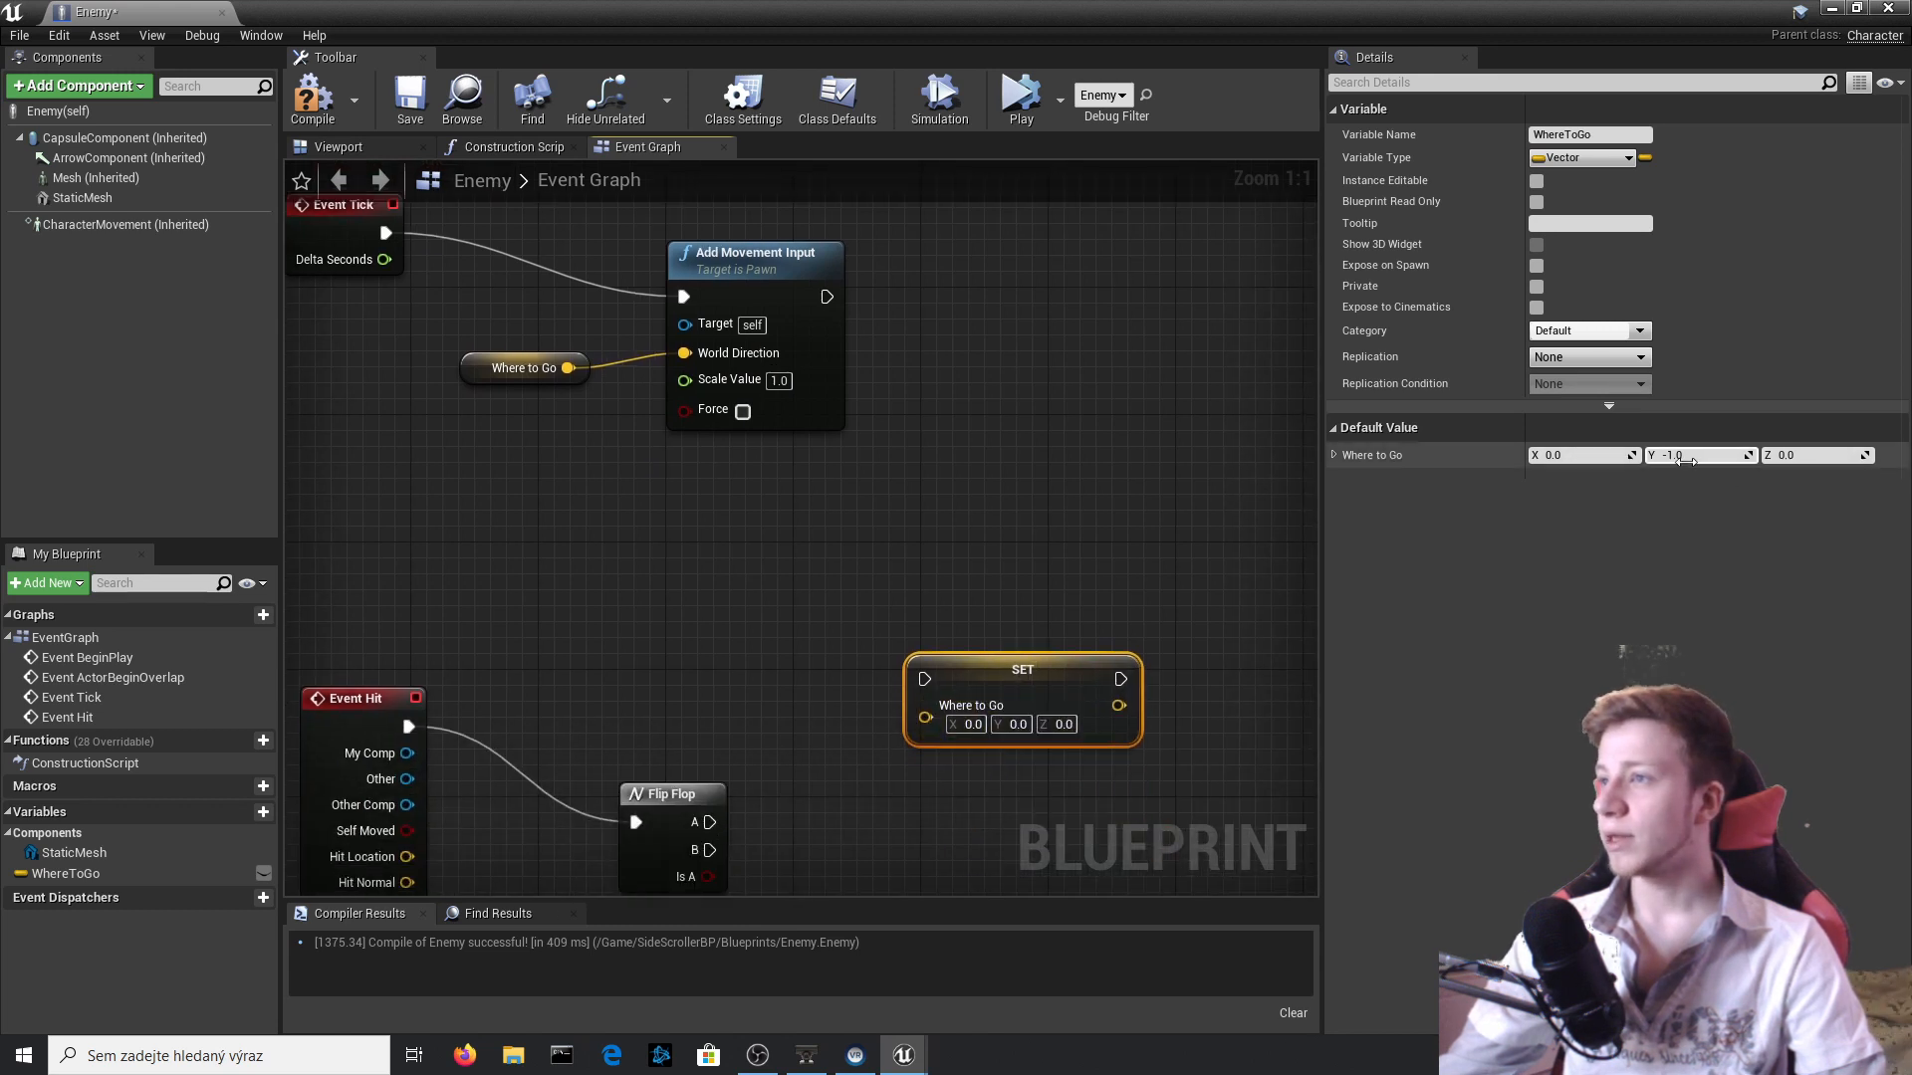
right_click_drag(925, 786, 931, 579)
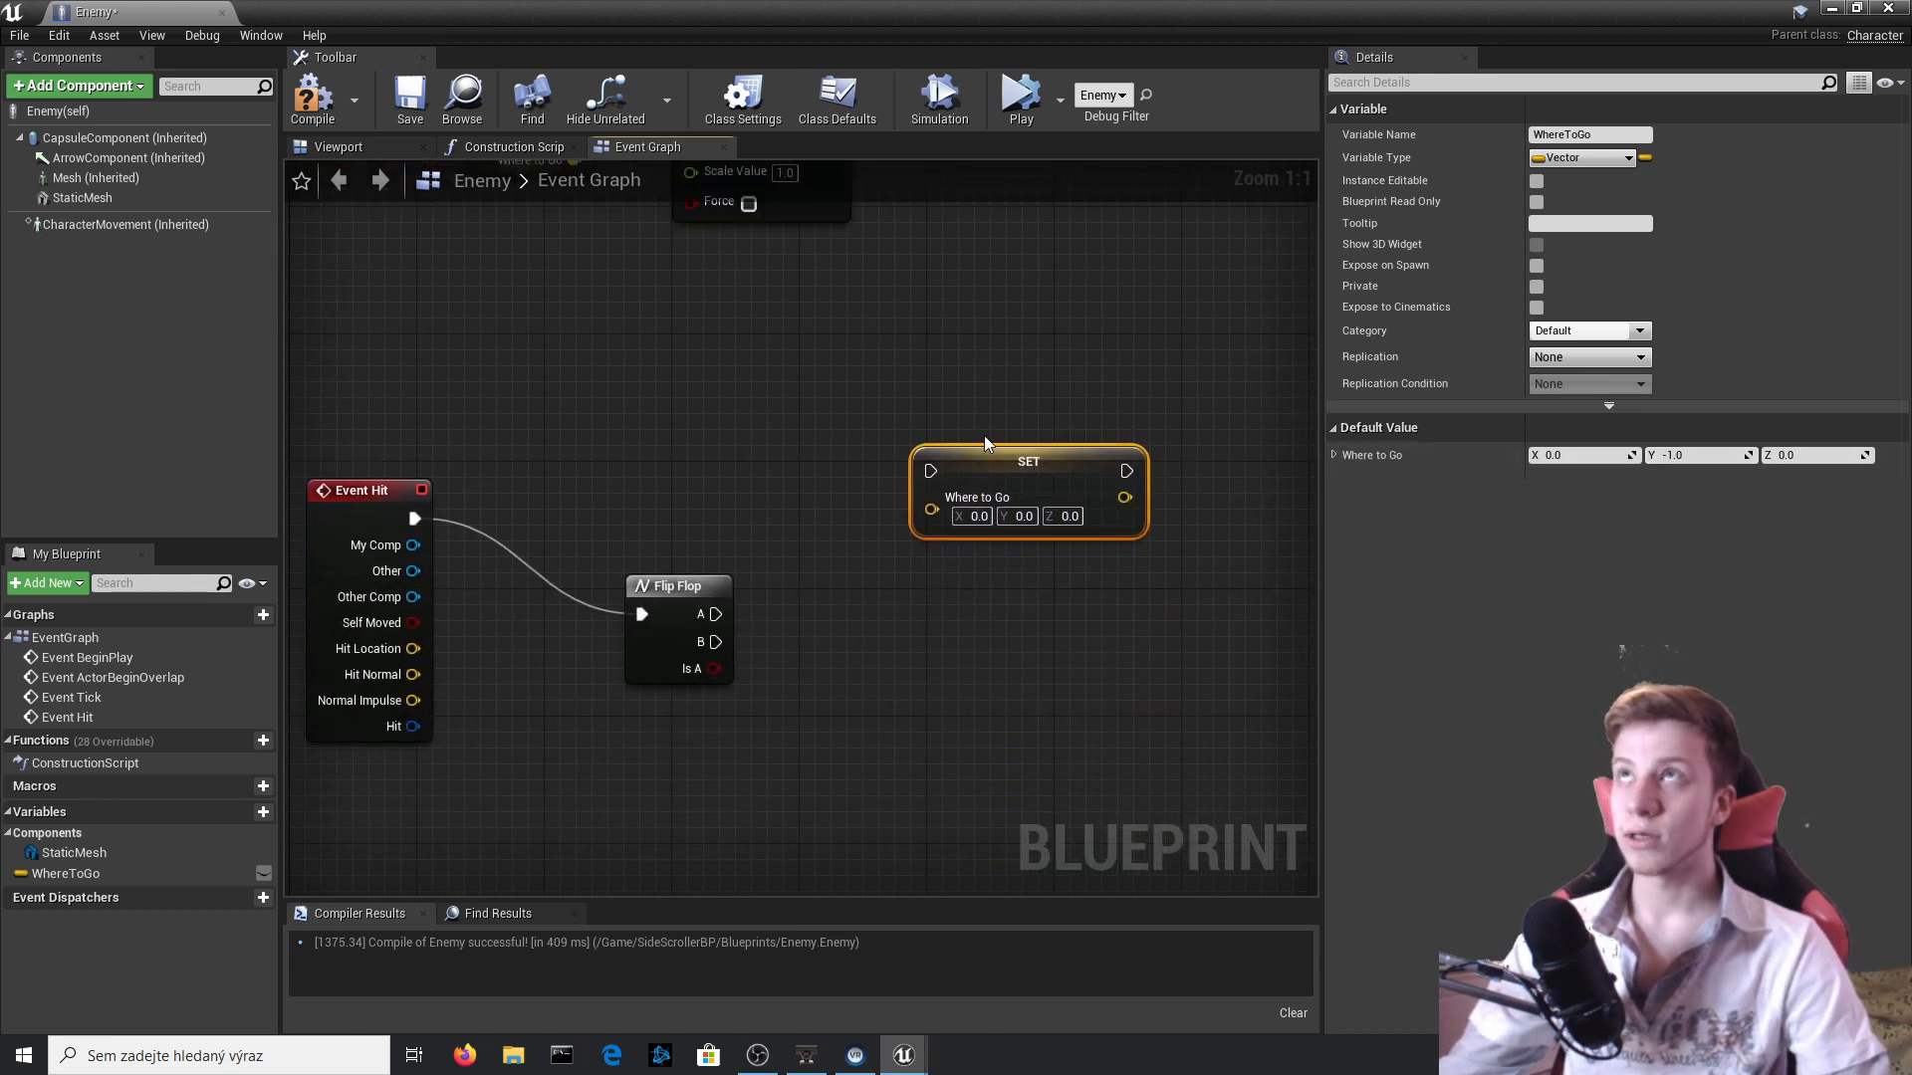
right_click_drag(978, 409, 963, 397)
left_click(691, 609)
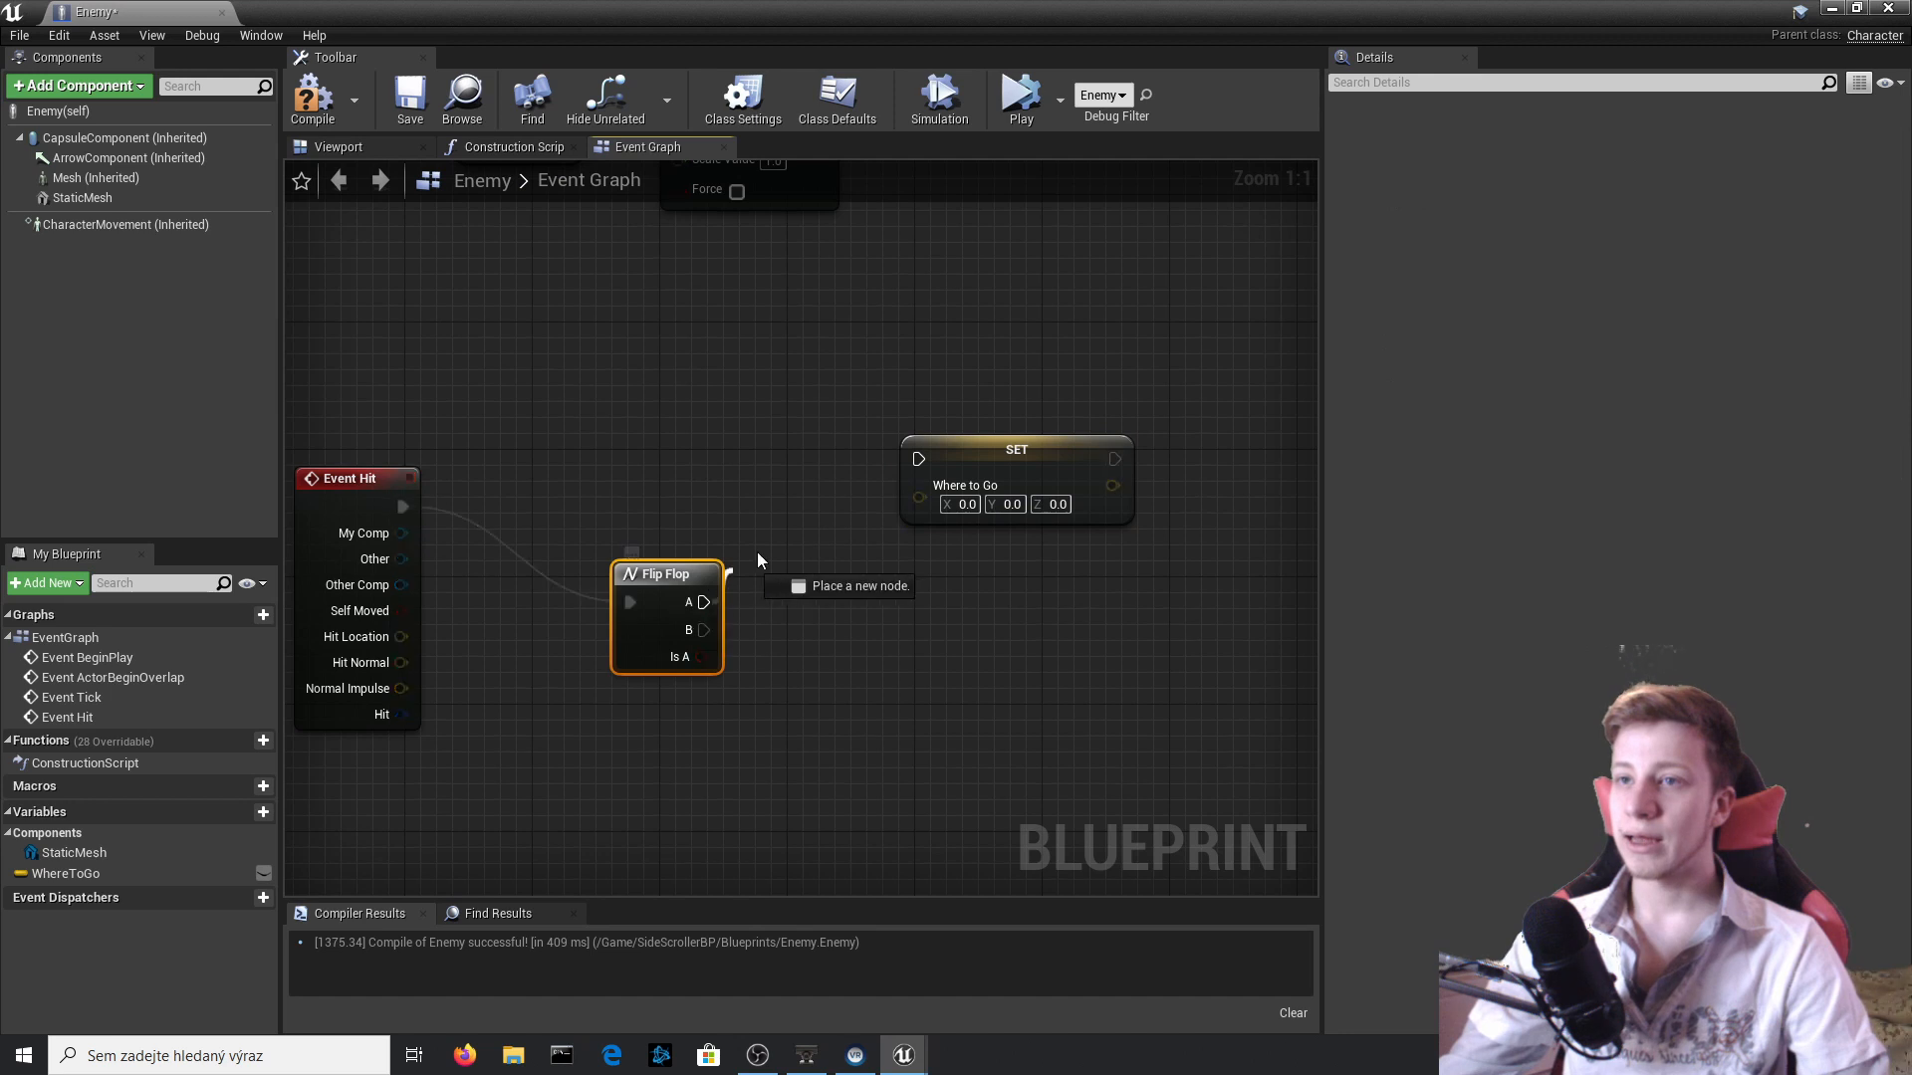
left_click_drag(977, 449, 944, 497)
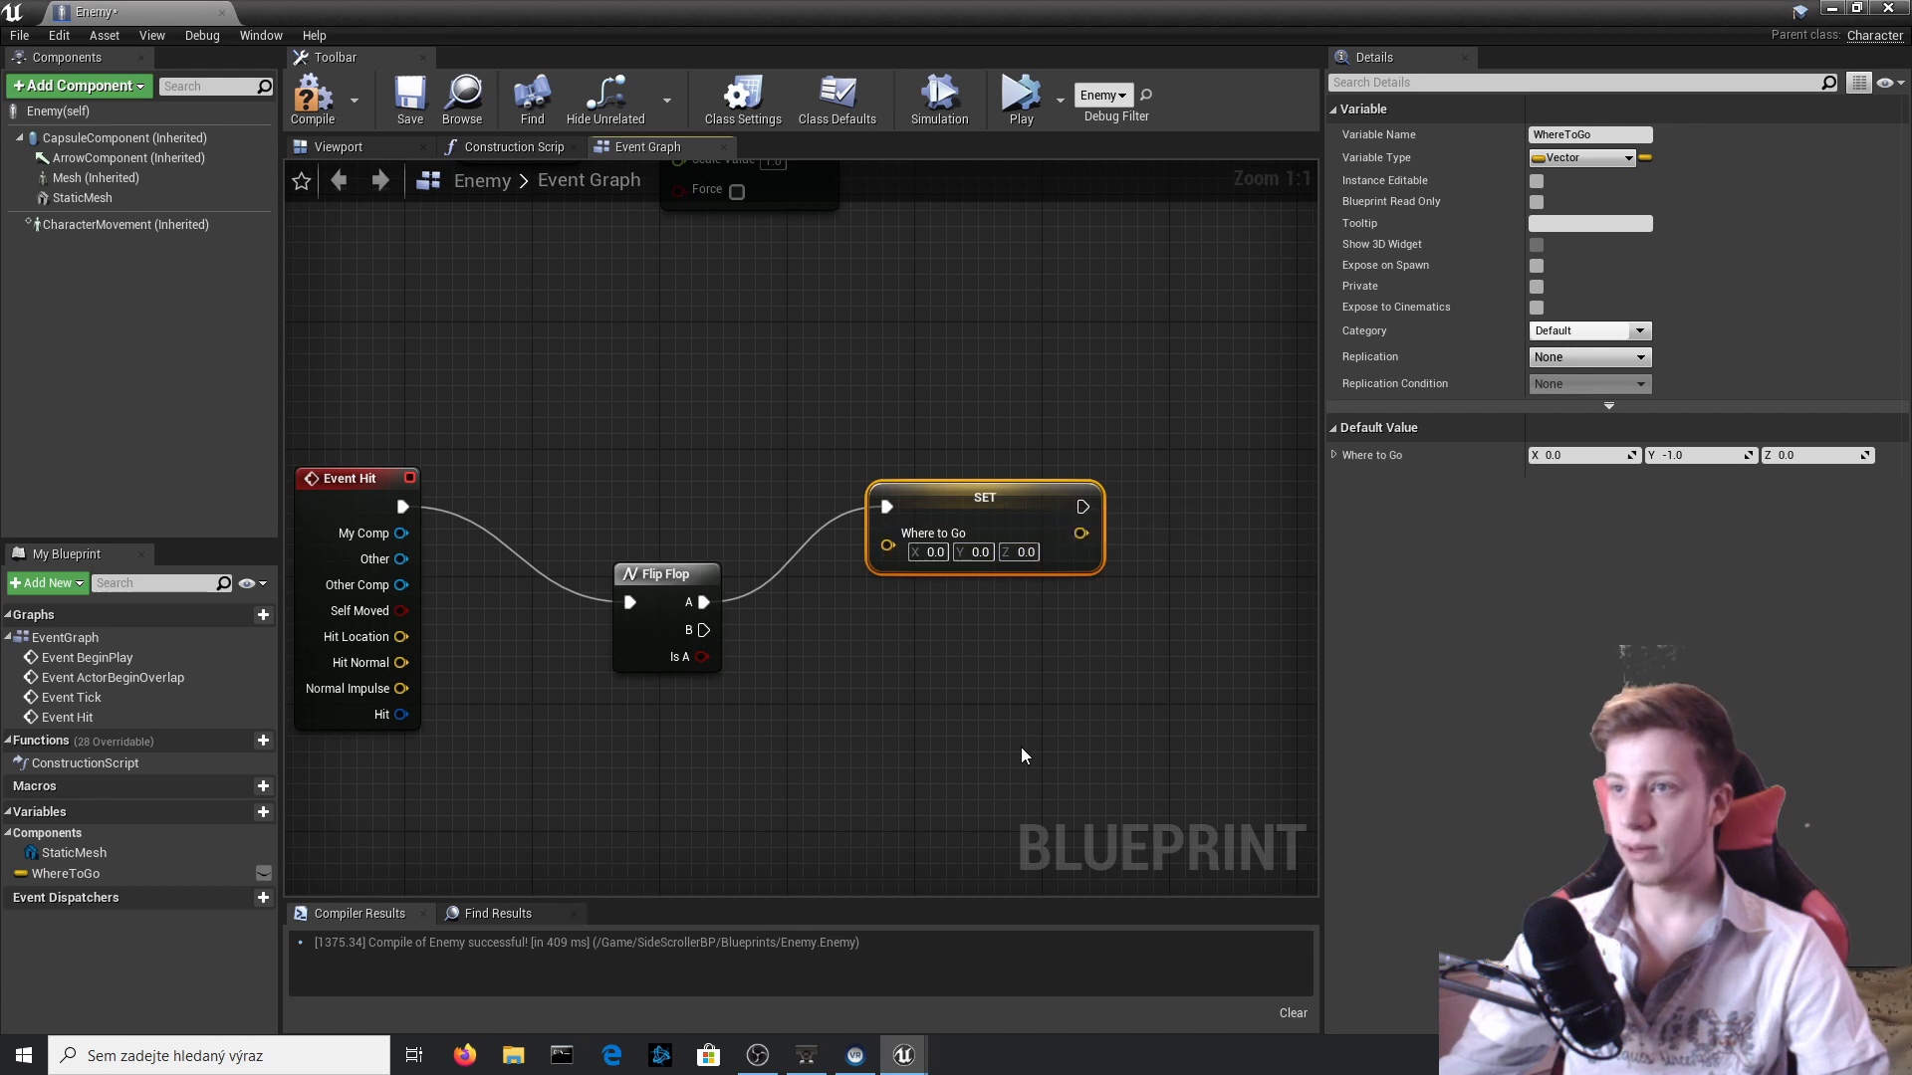
Paste a copy of the Set WhereToGo node below the original, with Y at 1.0 on the copy and -1.0 on the original.
left_click(934, 707)
key("ctrl+v")
left_click_drag(1048, 727, 1000, 696)
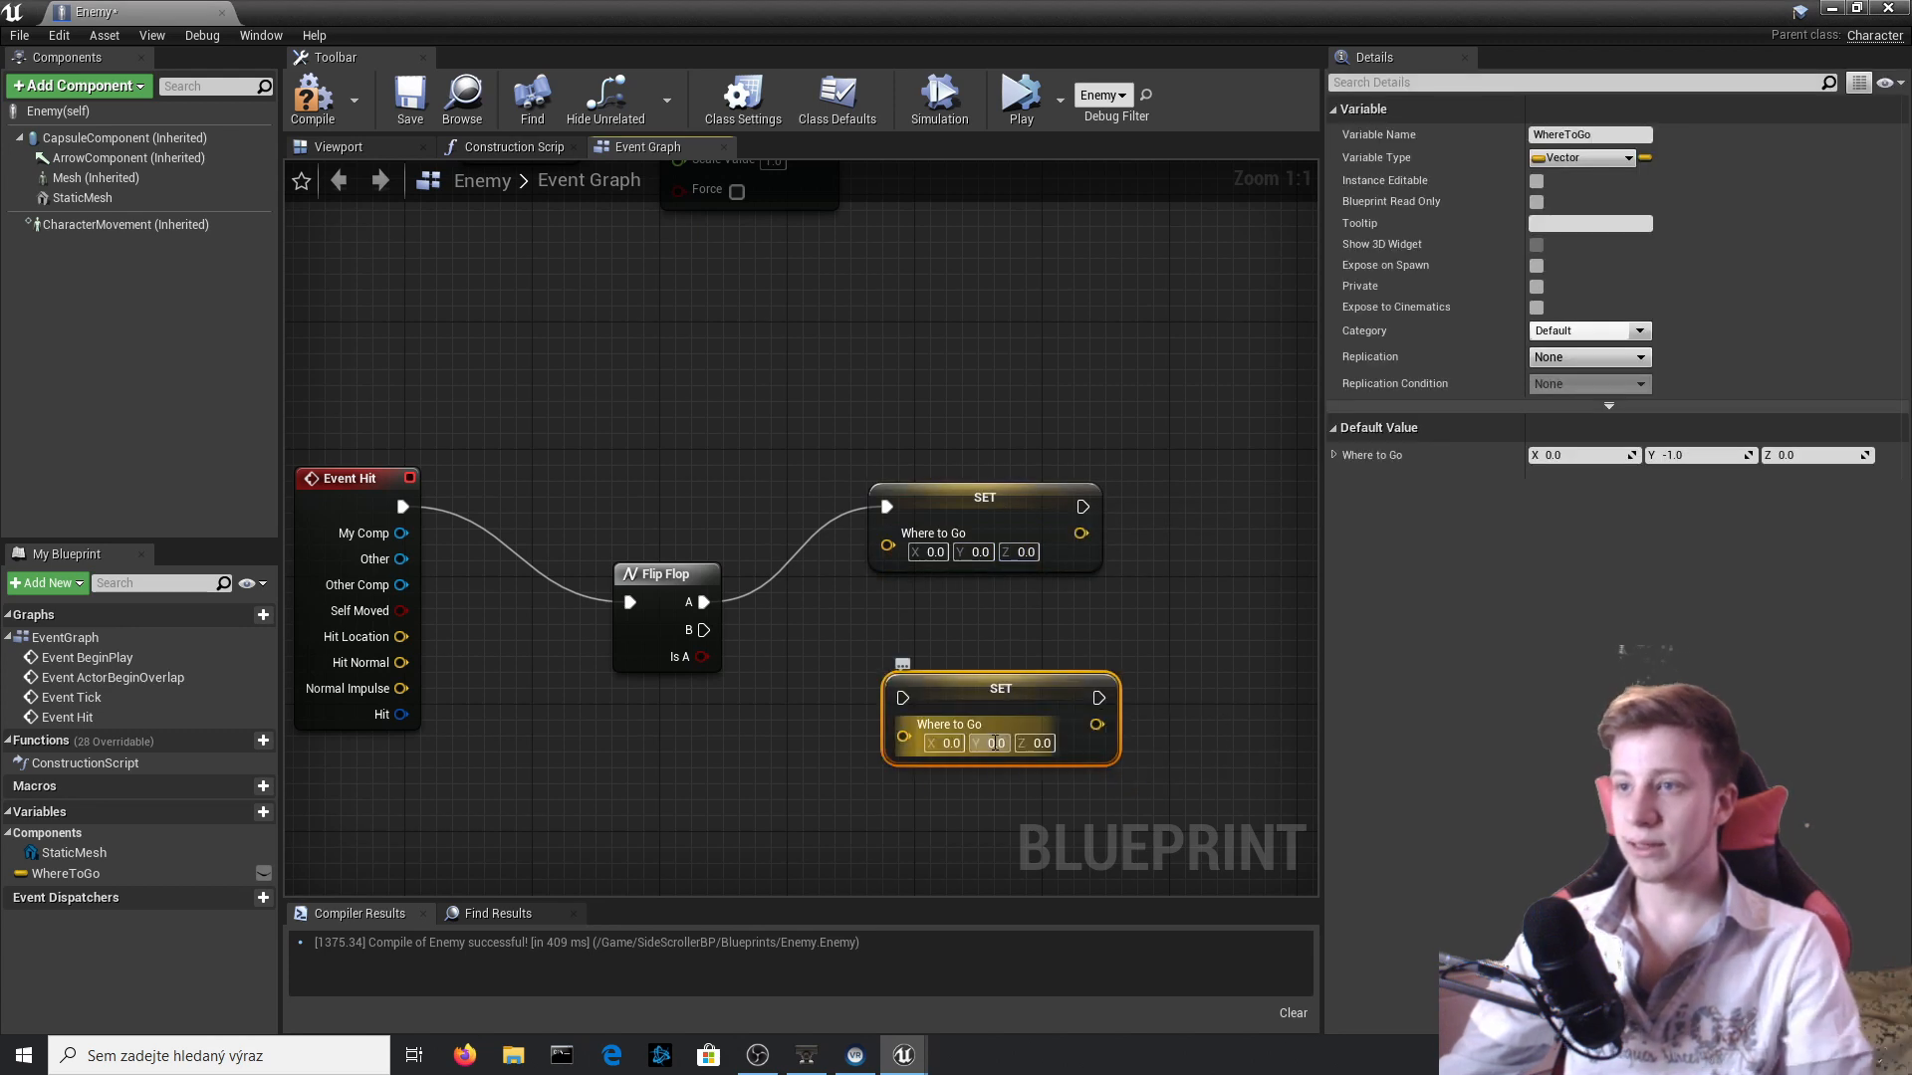
type("1")
key("Return")
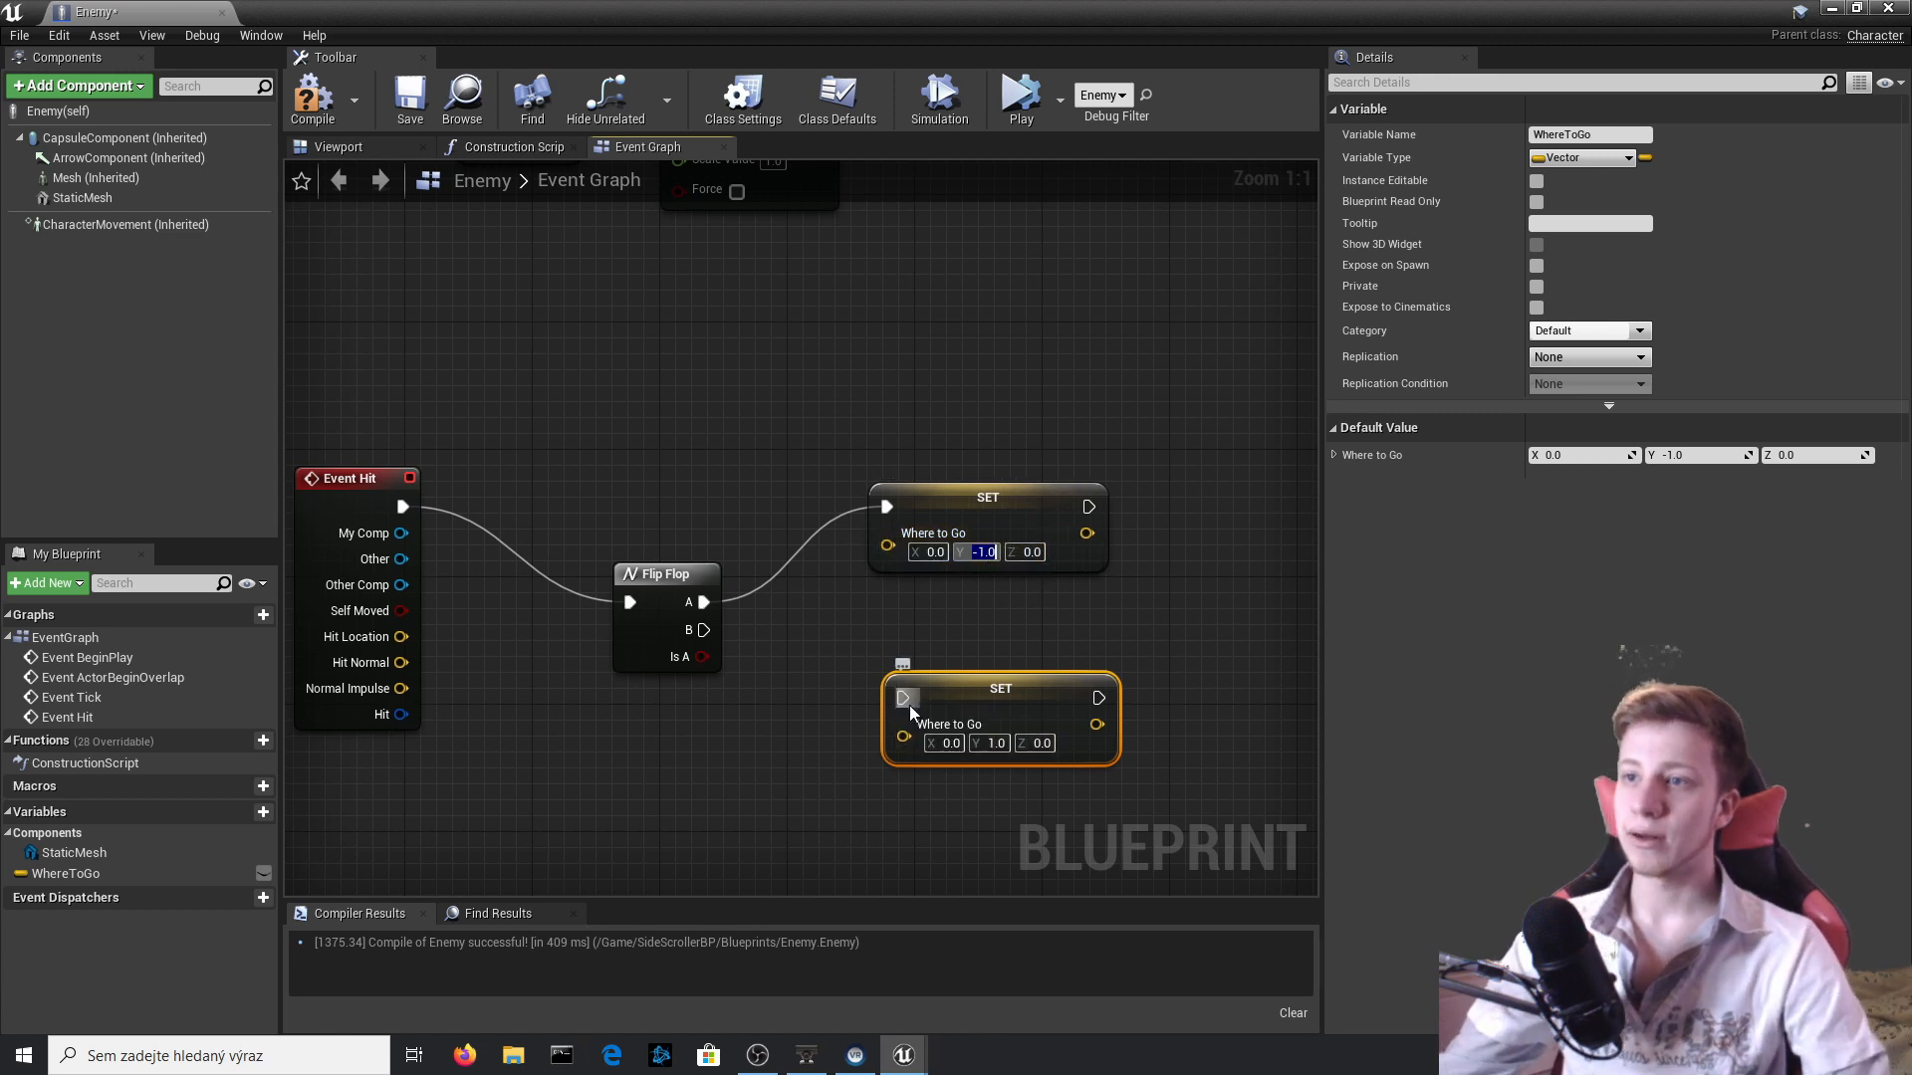
Connect Flip Flop's B output to the lower Set WhereToGo node, shift that node left and compile the Blueprint.
left_click_drag(902, 697, 700, 645)
left_click_drag(1095, 697, 1047, 697)
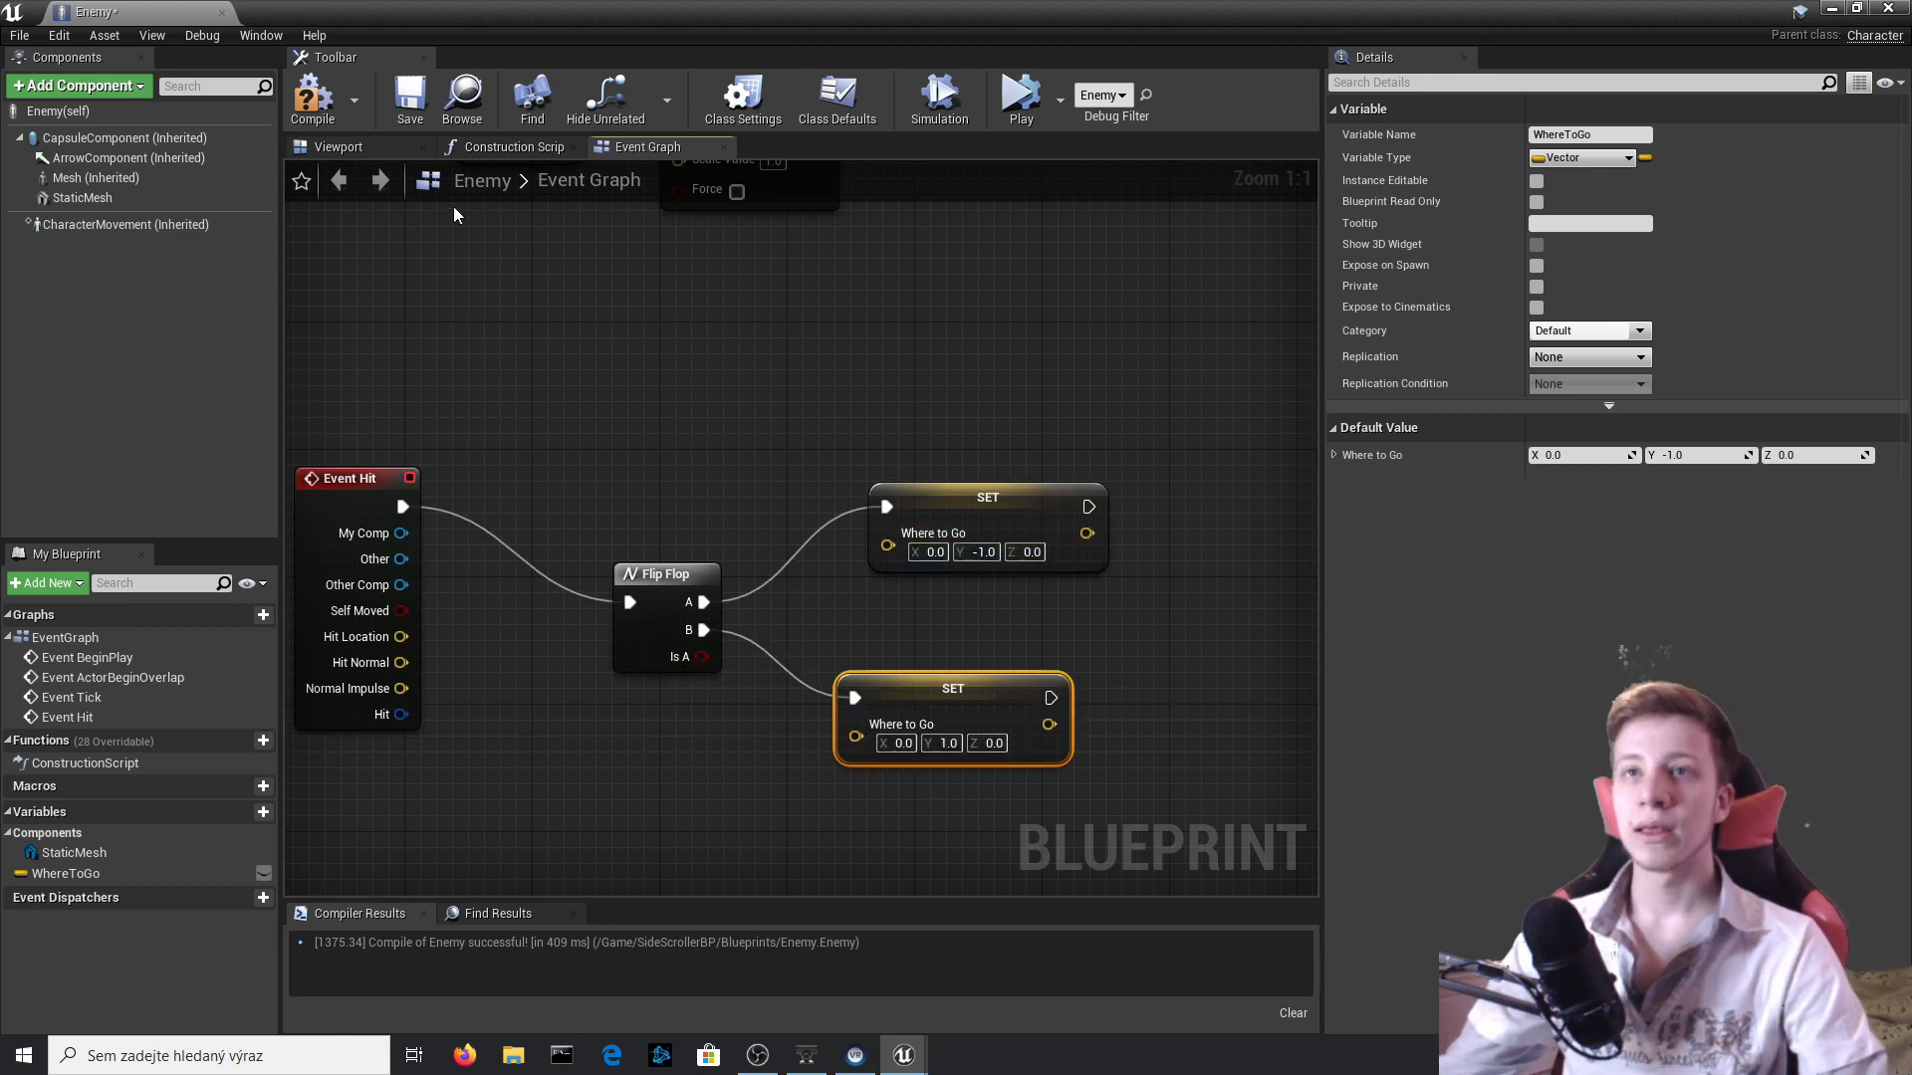
left_click(318, 124)
right_click_drag(487, 407, 529, 380)
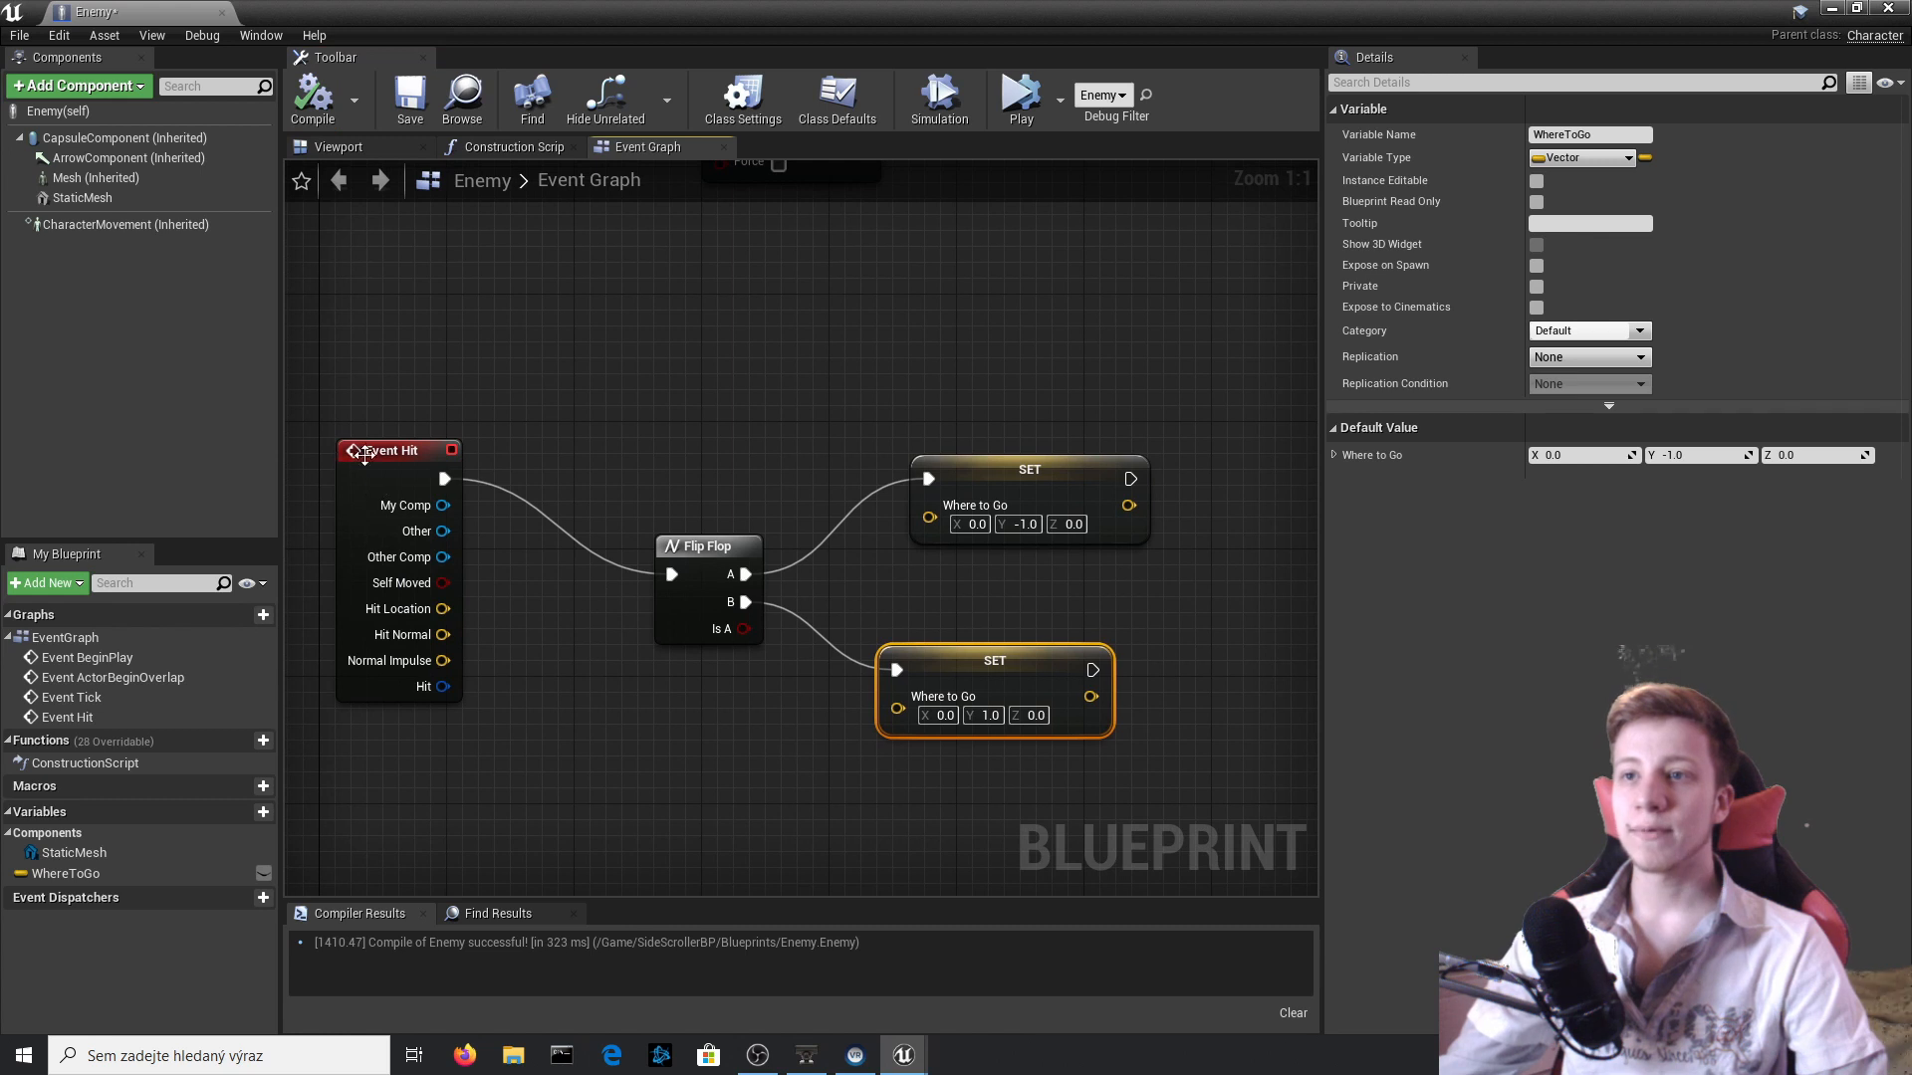
left_click(1077, 494)
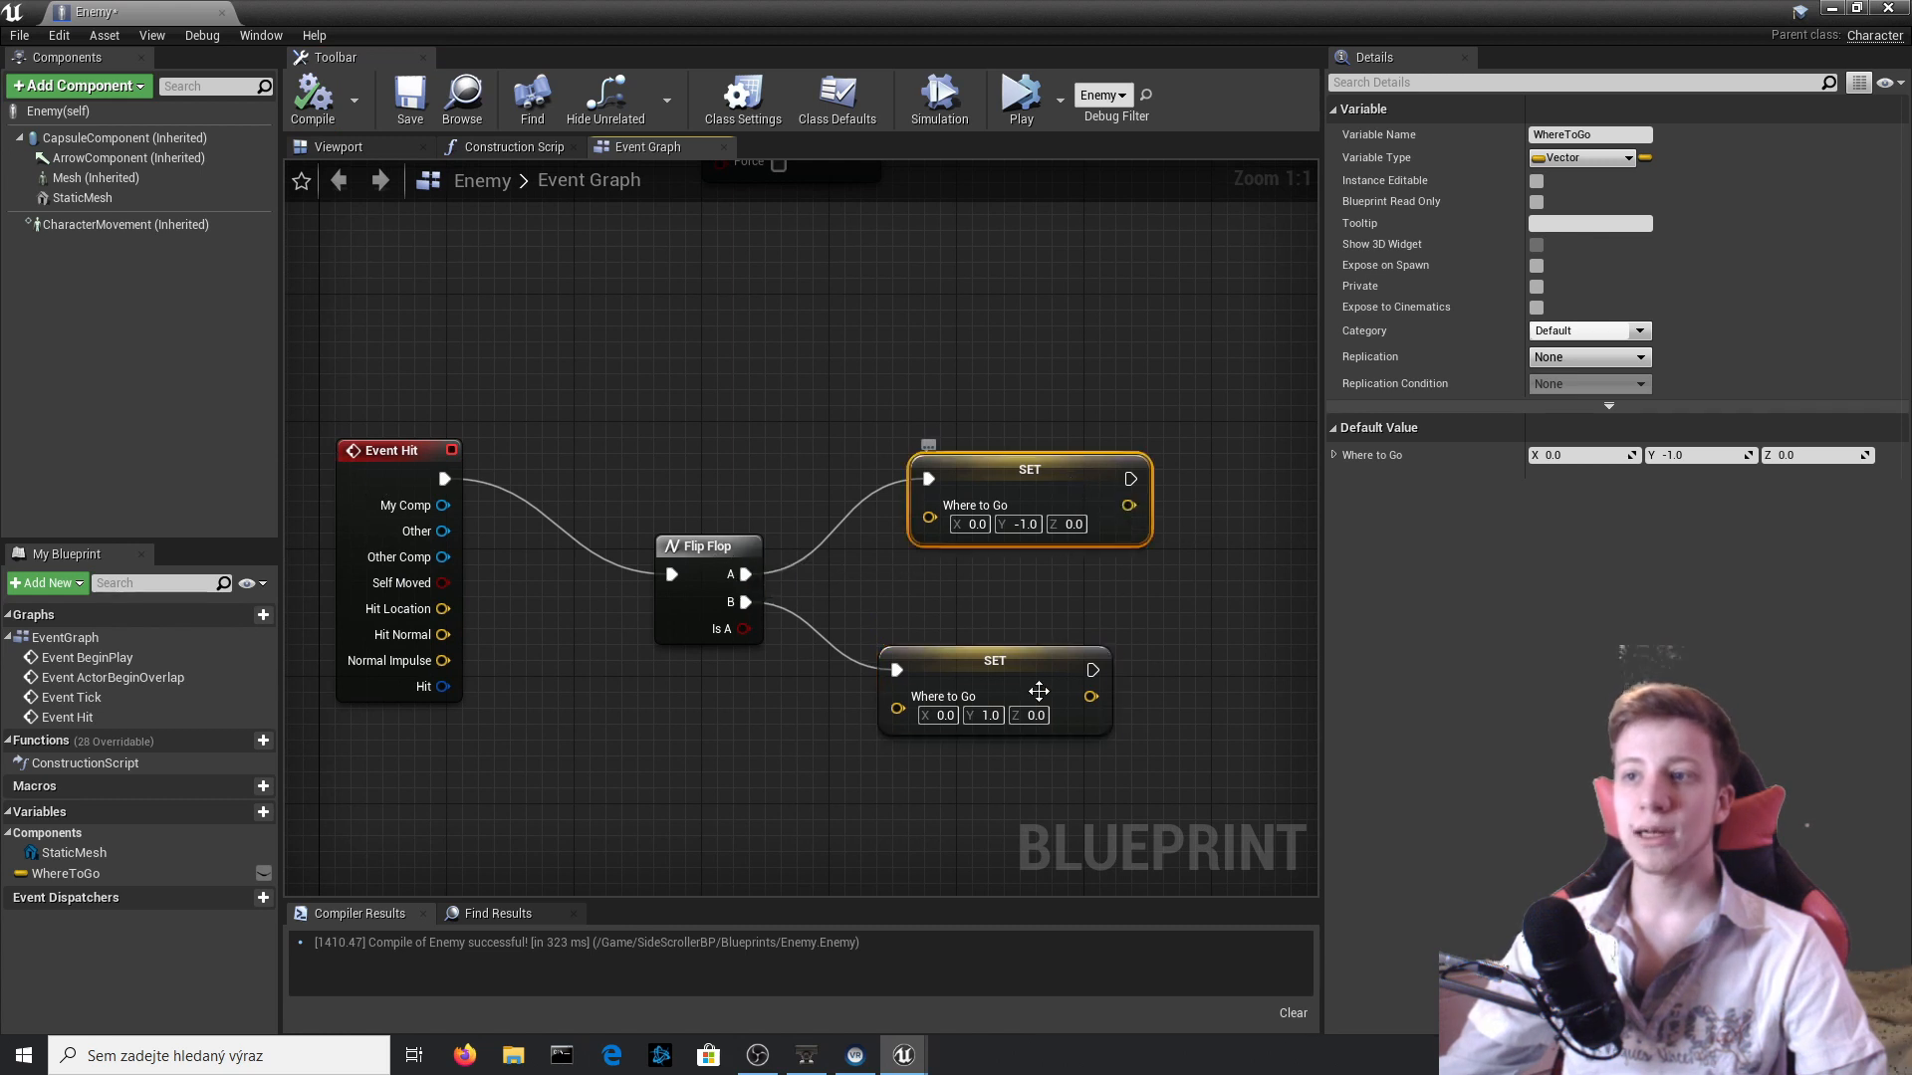
left_click(1011, 672)
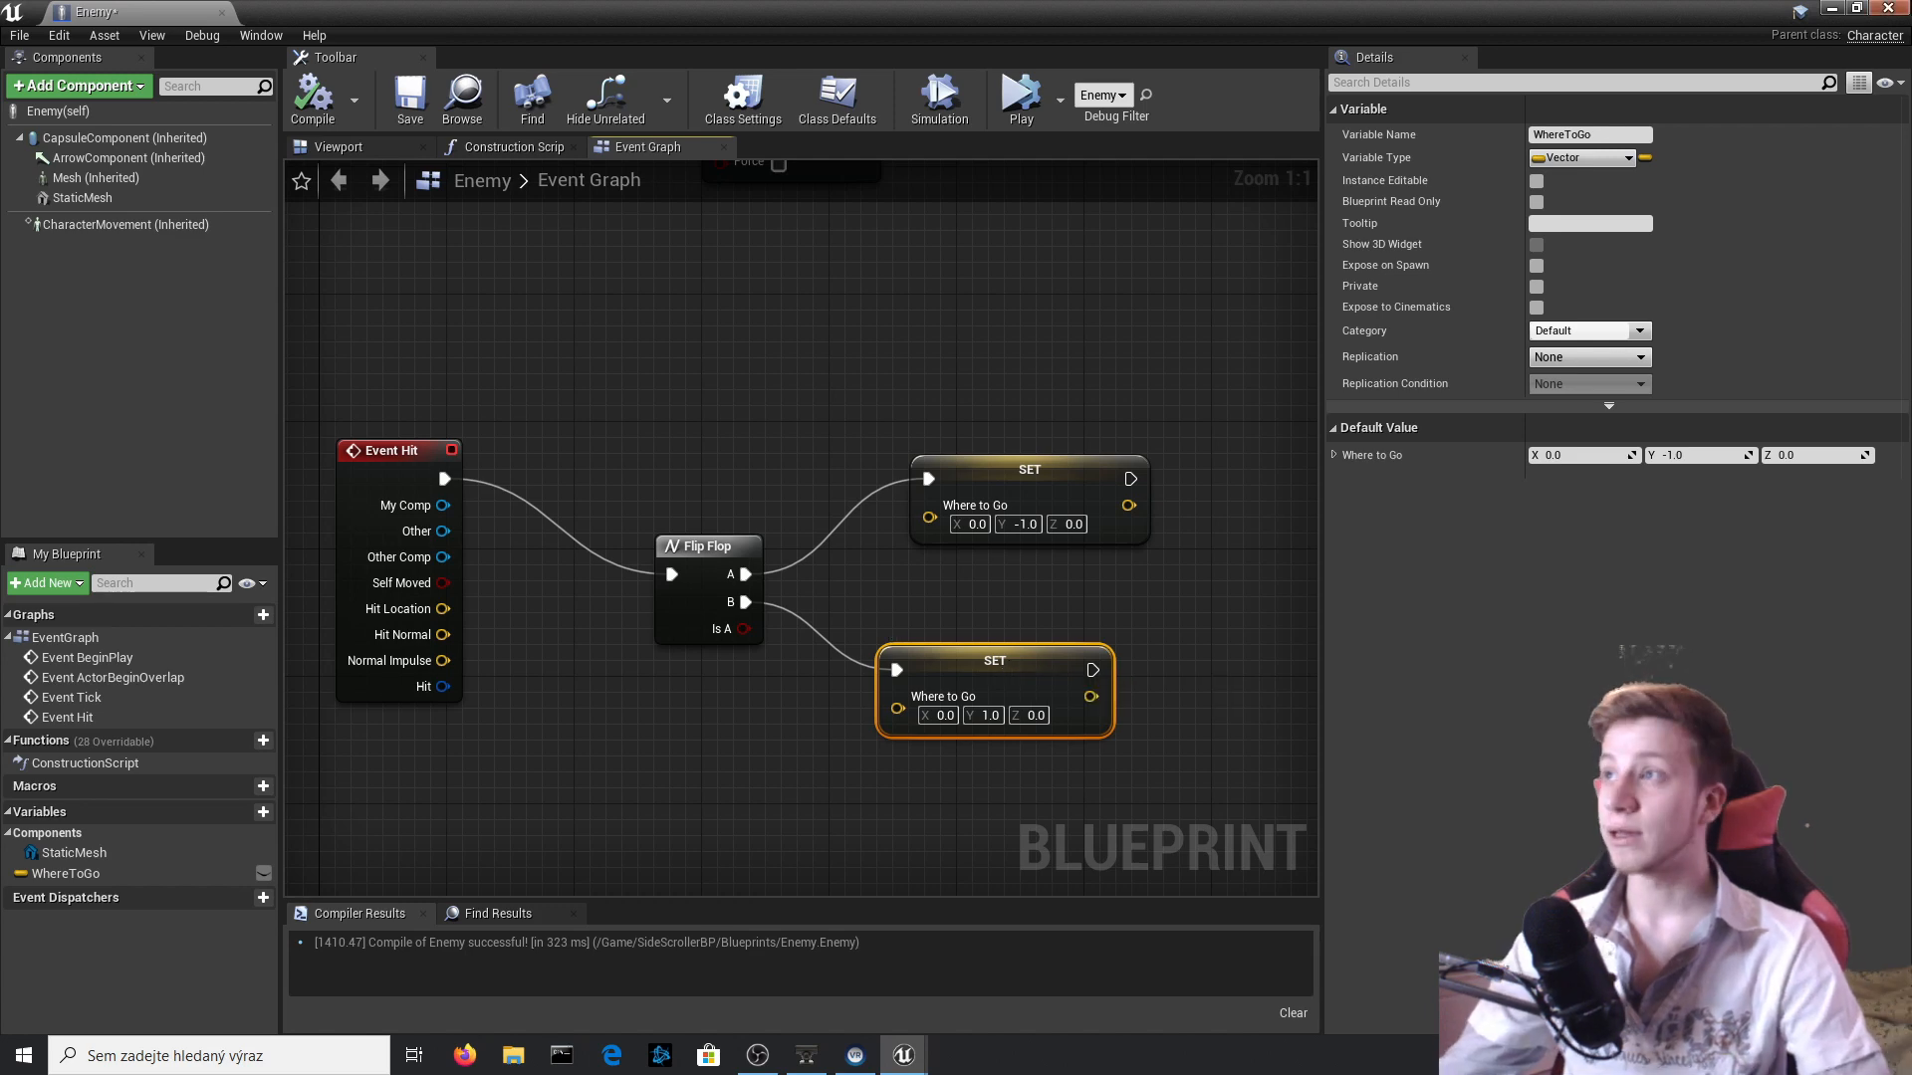
Simulate the level to check how the Enemy walks and reverses with the Flip Flop logic.
left_click(1889, 8)
left_click(1165, 95)
left_click(1095, 348)
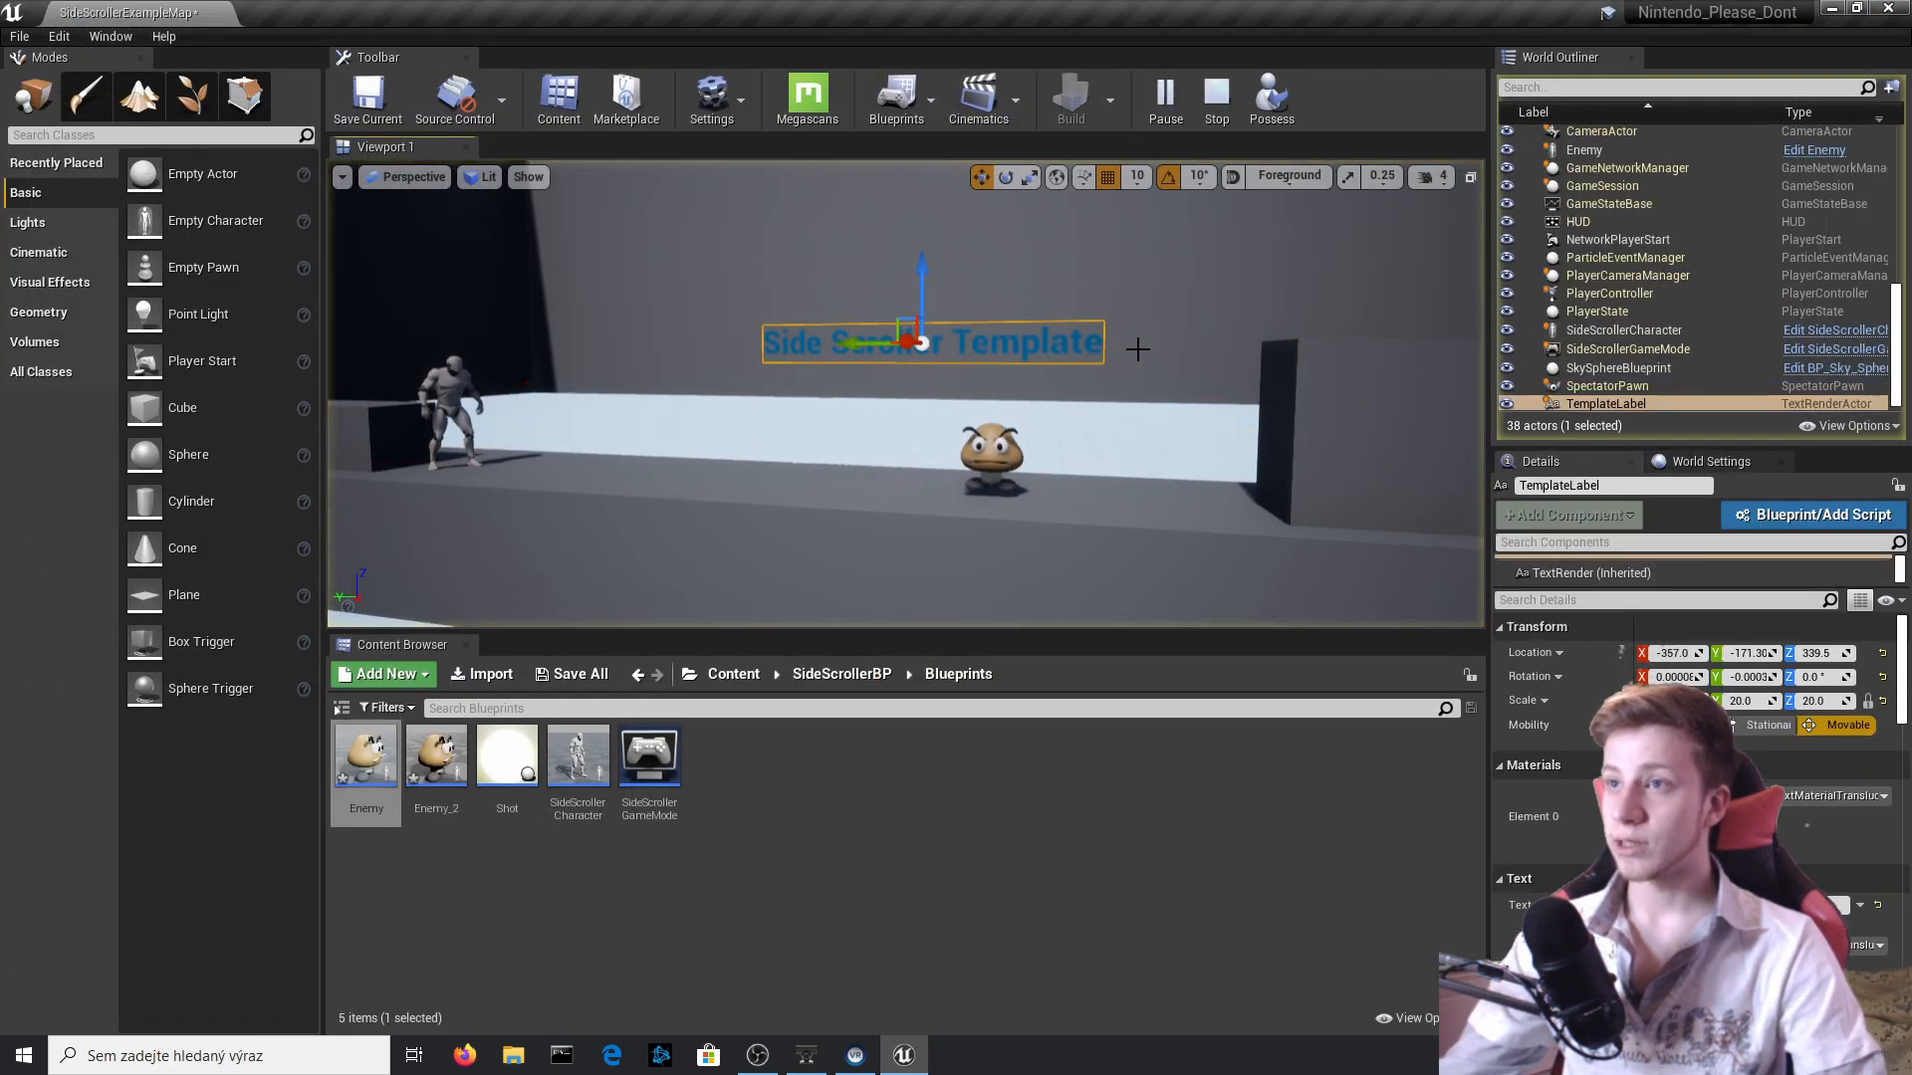
right_click_drag(1140, 362, 1000, 444)
key("Escape")
Select the Enemy placed high above the level and simulate again to watch it drop and move on the floor.
left_click(1063, 415)
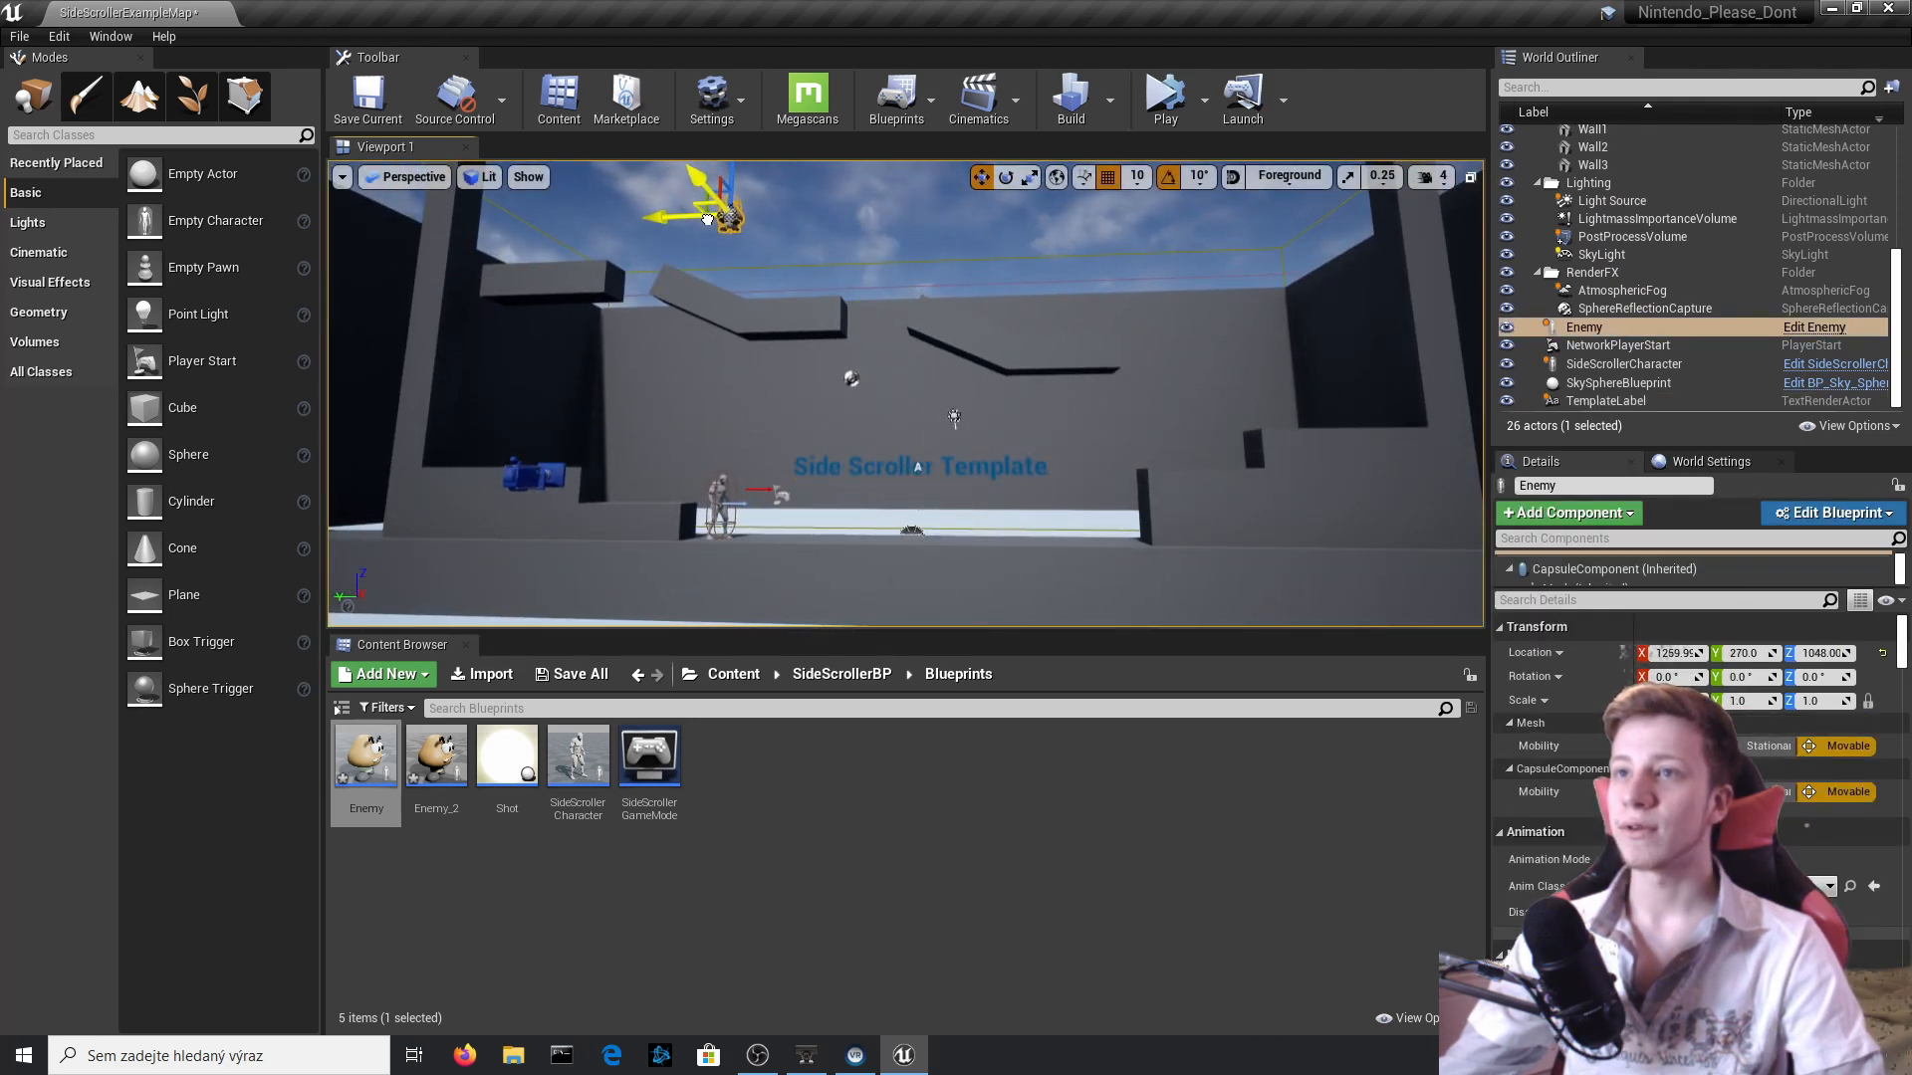
left_click_drag(708, 219, 728, 217)
left_click(1165, 100)
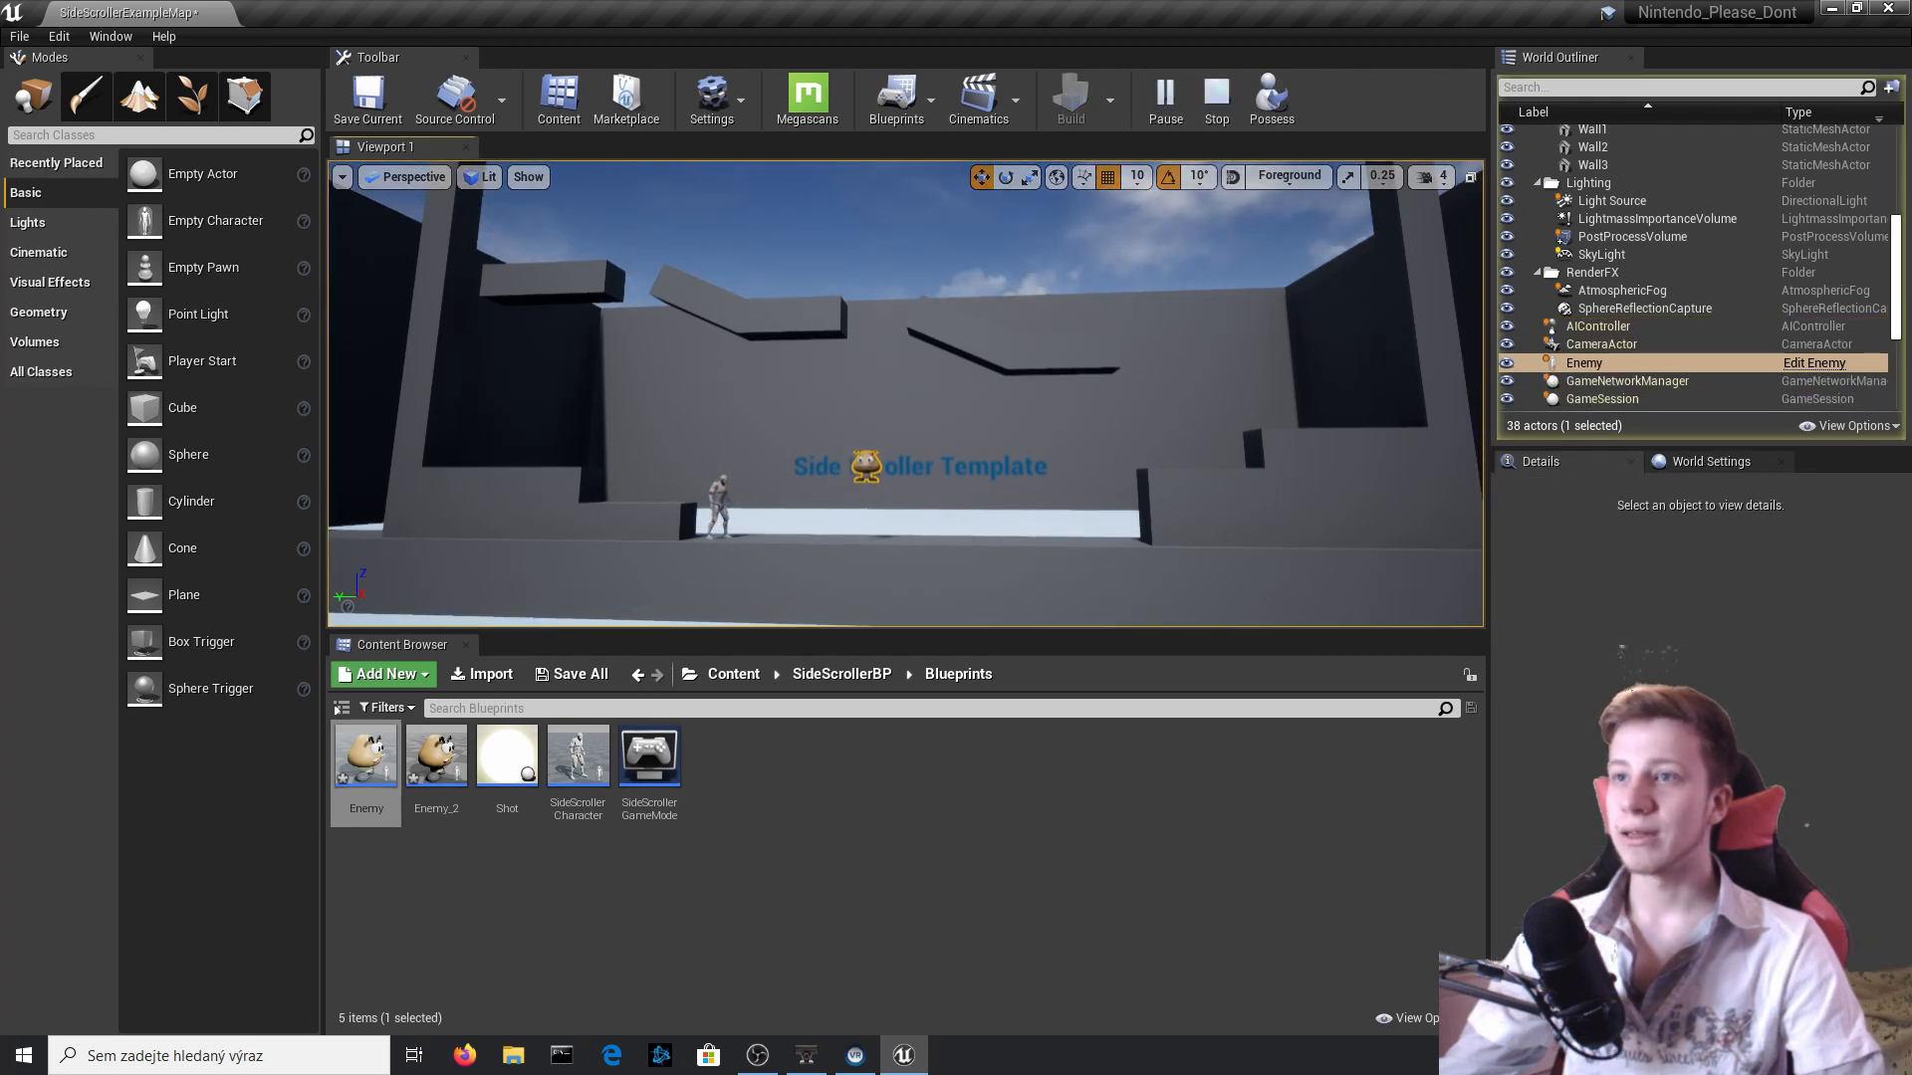
right_click_drag(905, 395, 931, 498)
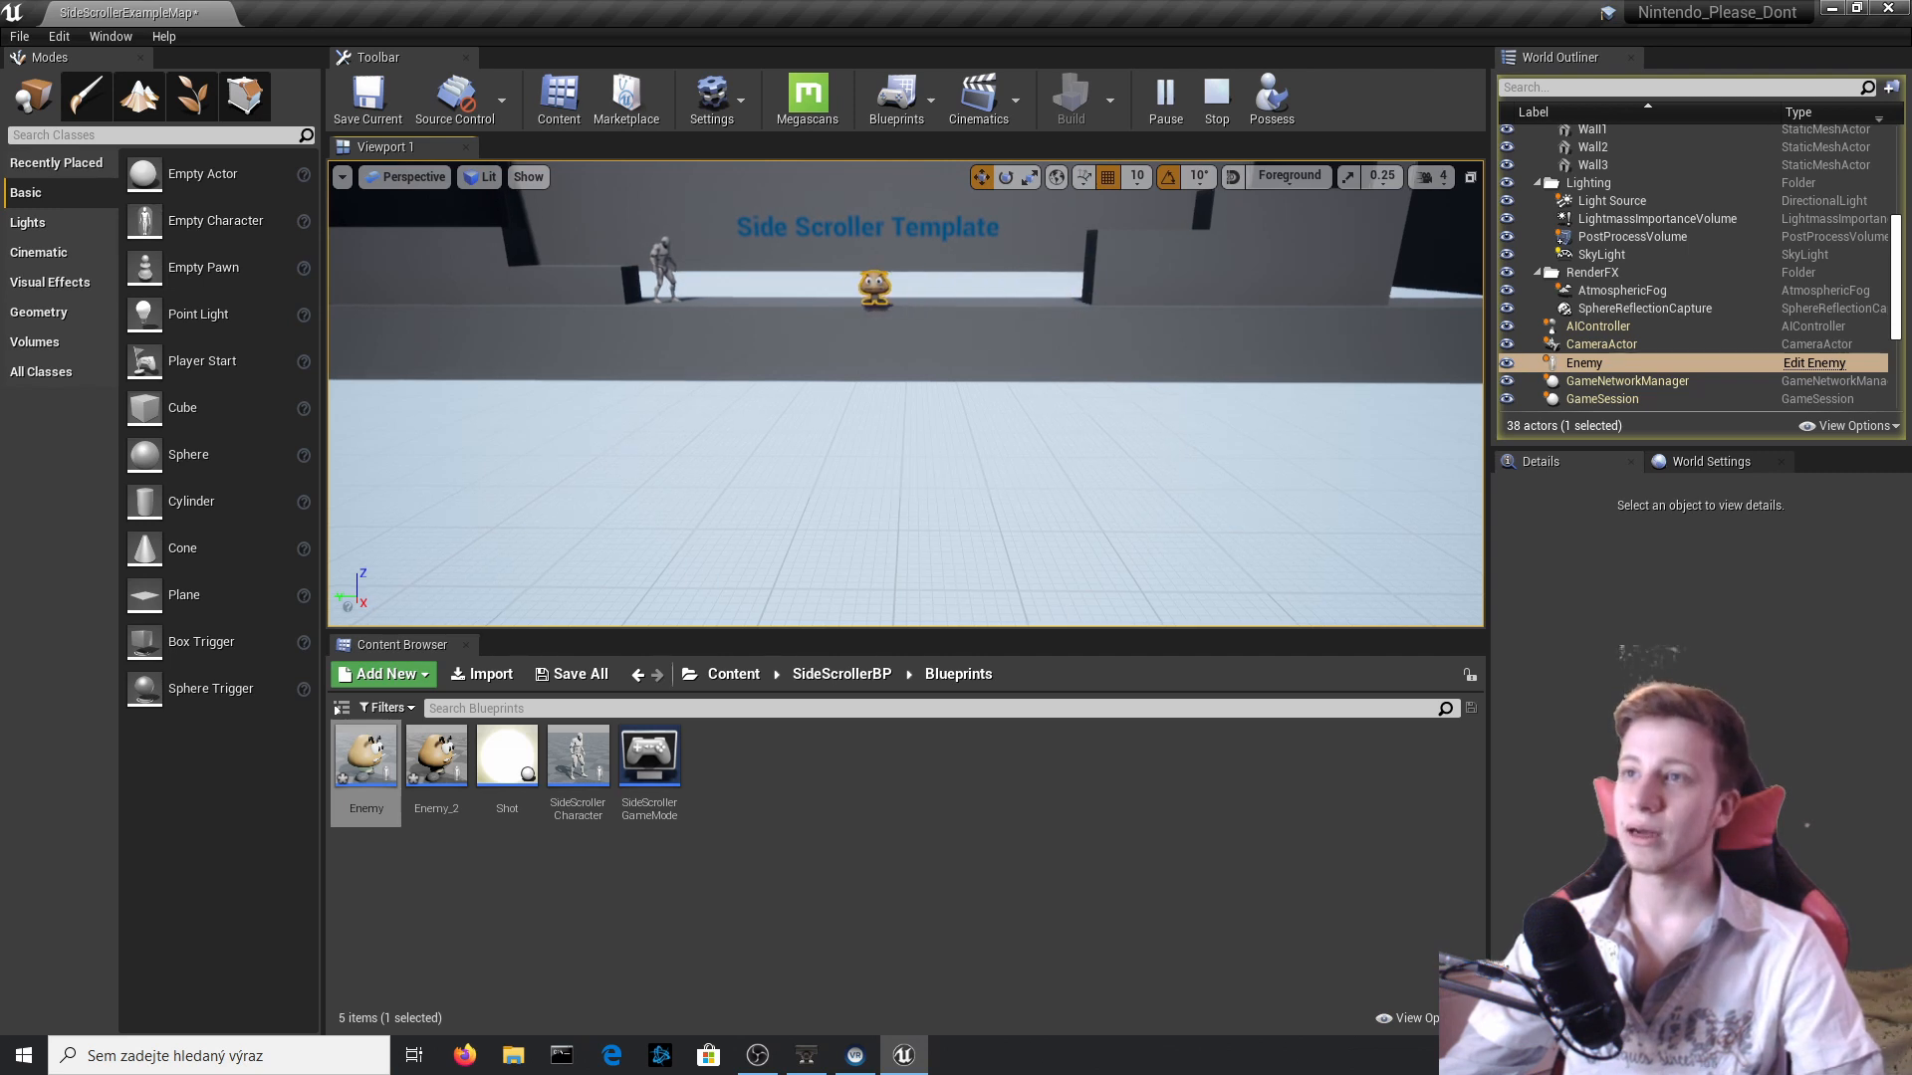
right_click_drag(905, 394, 980, 419)
key("Escape")
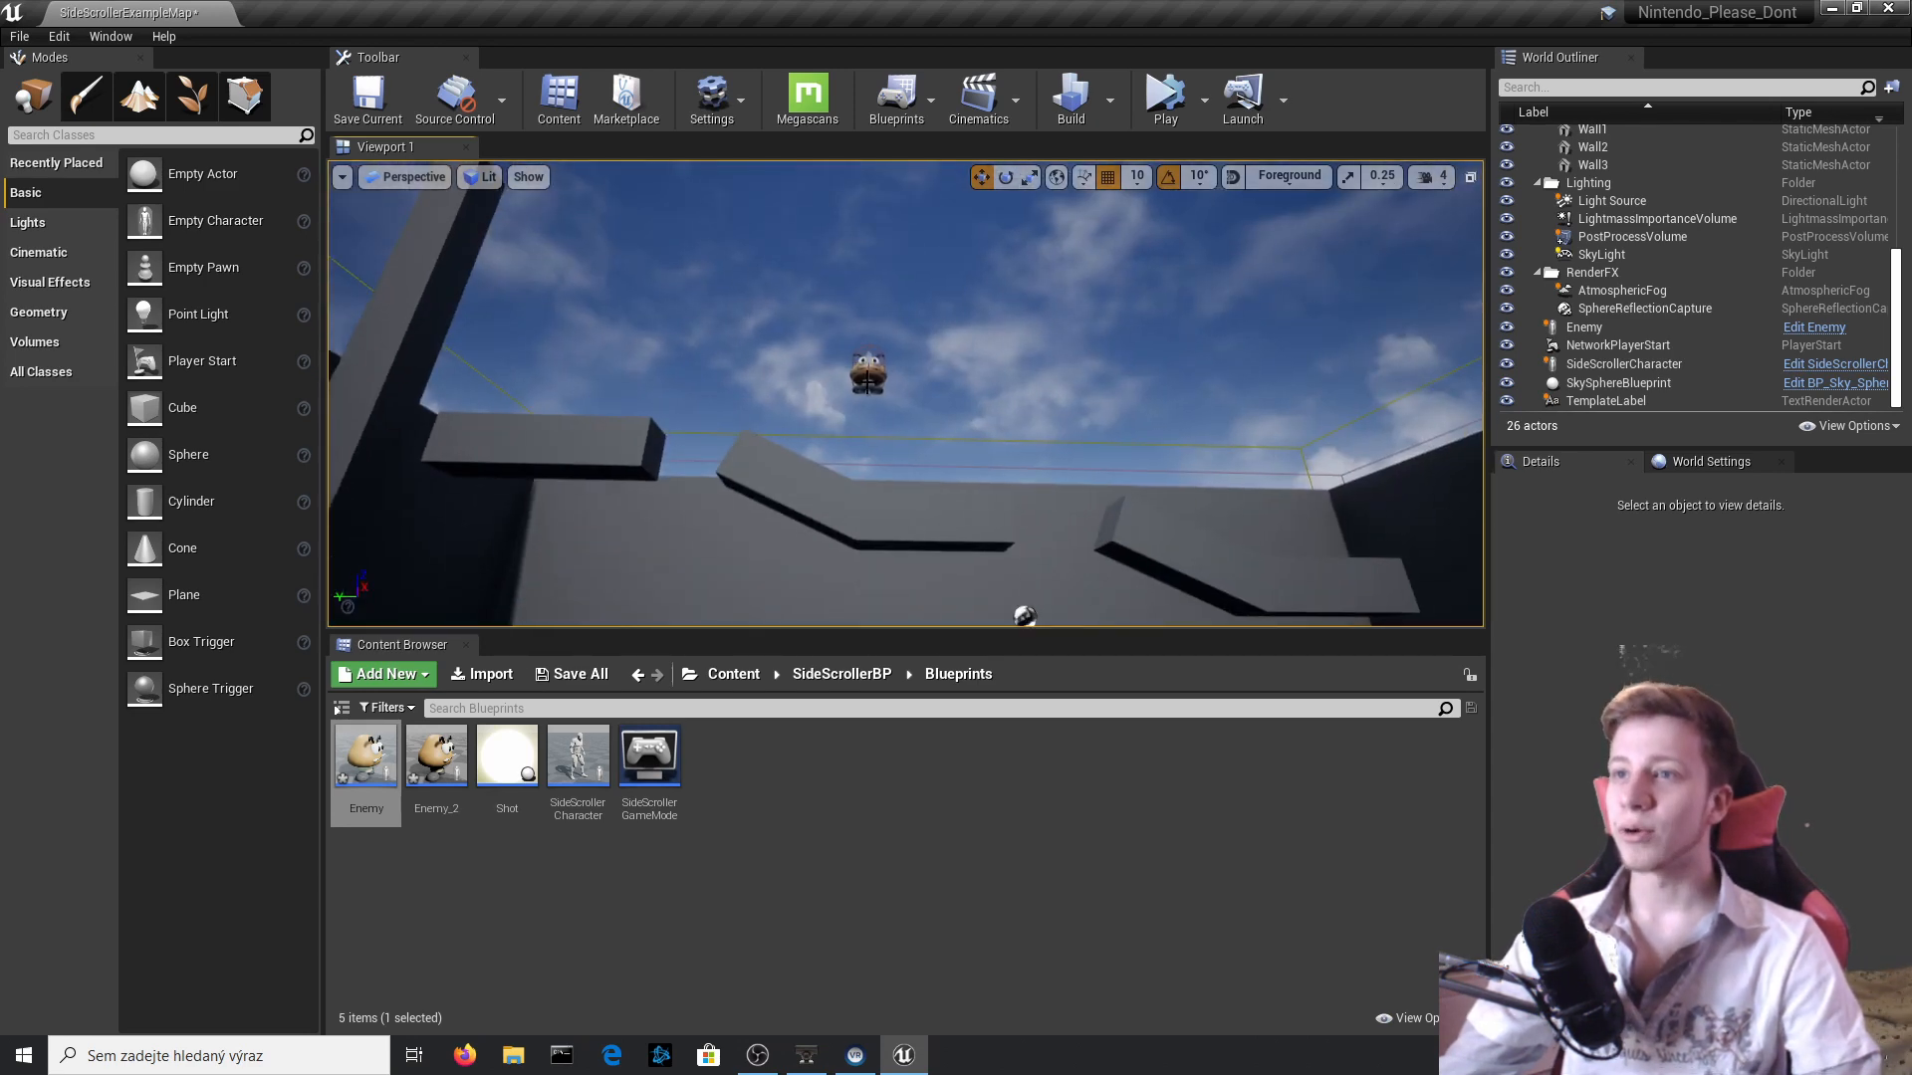
Delete the airborne Enemy from the level and force delete the Enemy_2 Blueprint asset.
left_click(867, 376)
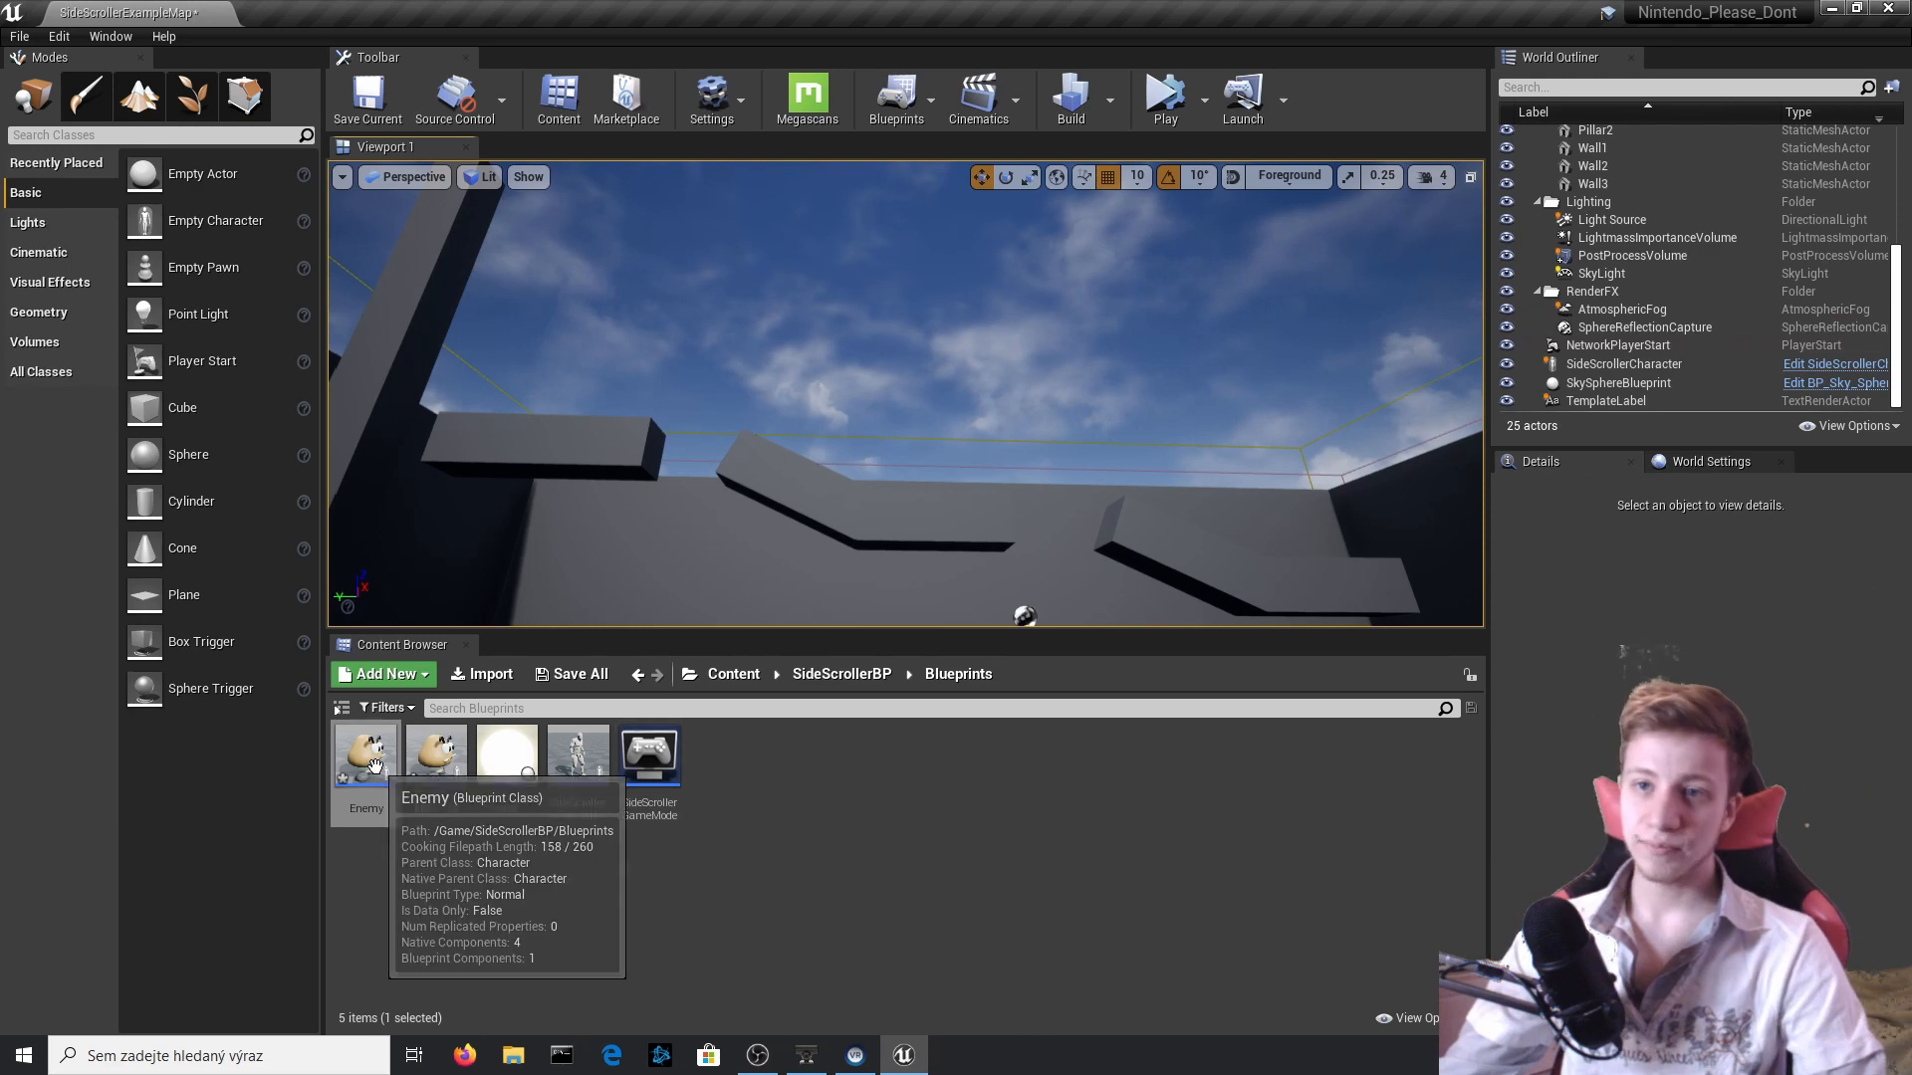
double_click(365, 757)
left_click(1888, 7)
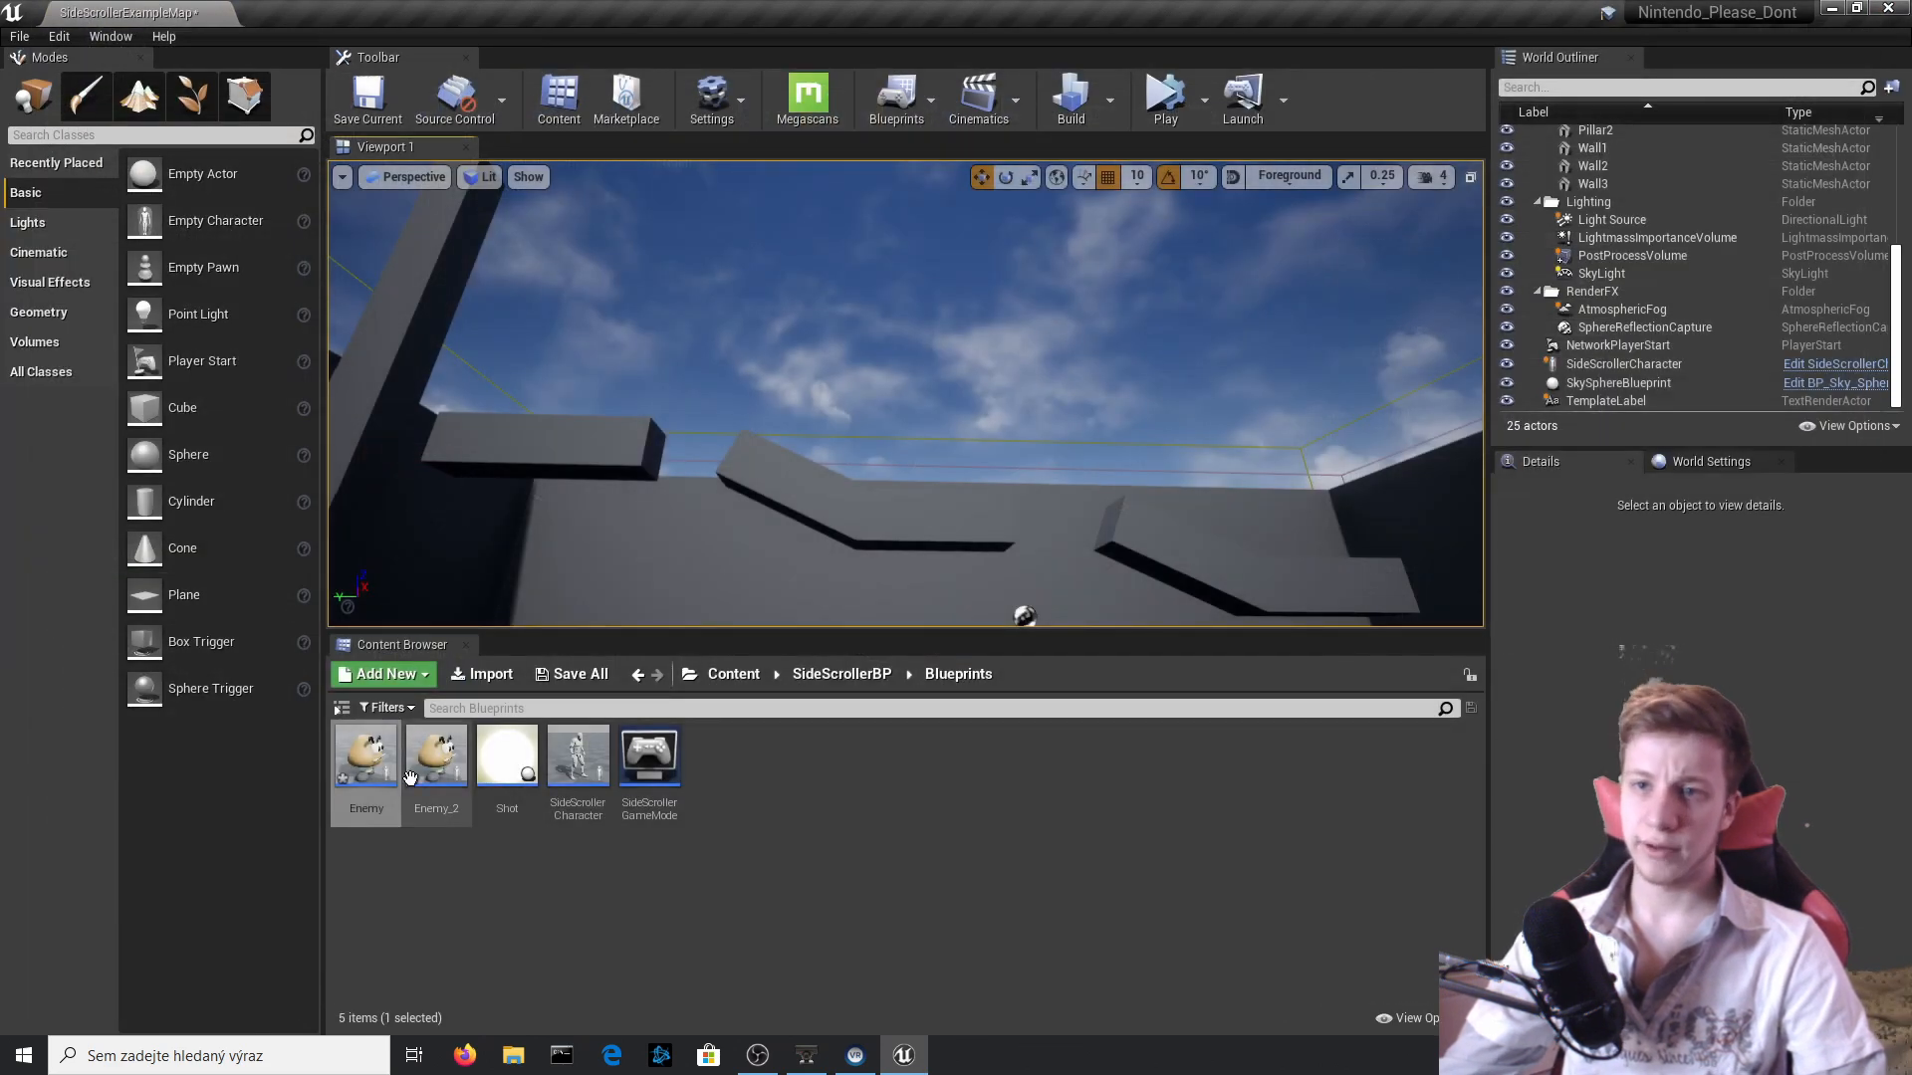
left_click(452, 750)
key("Delete")
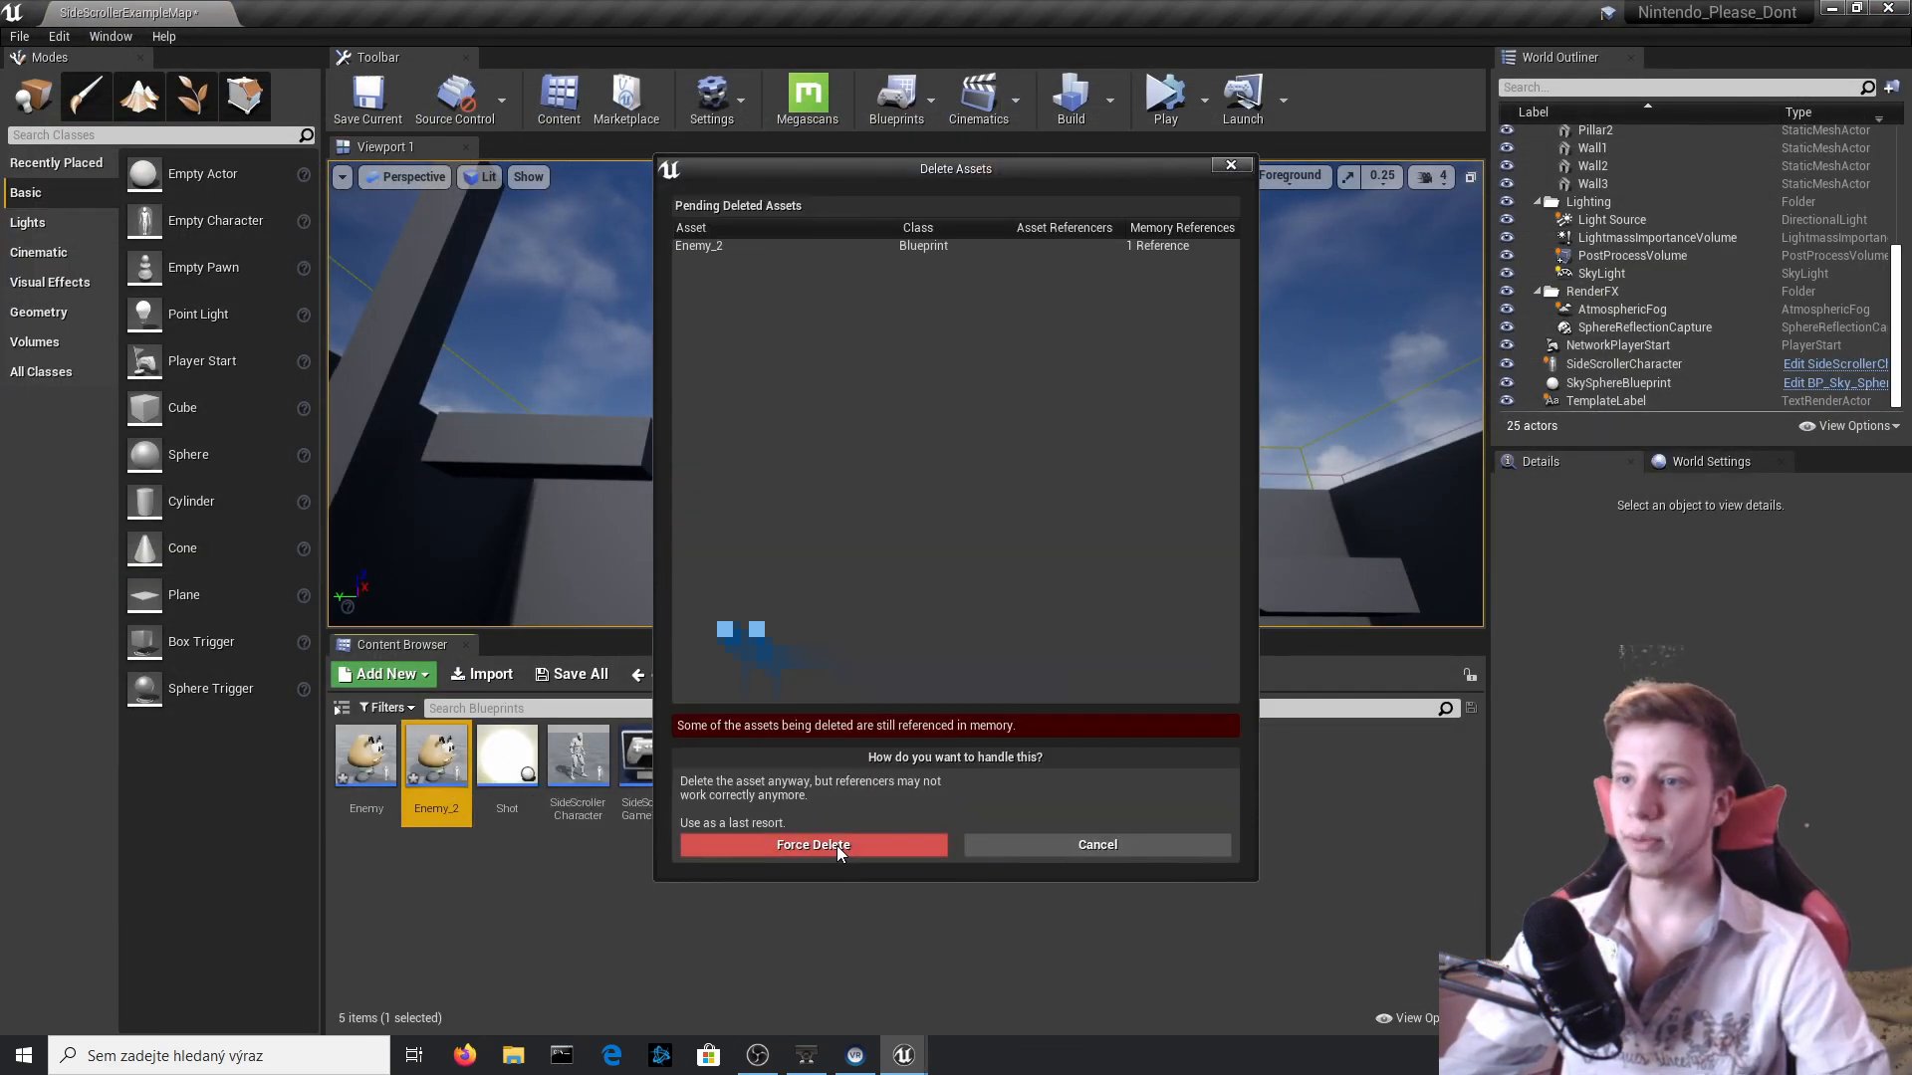
left_click(839, 845)
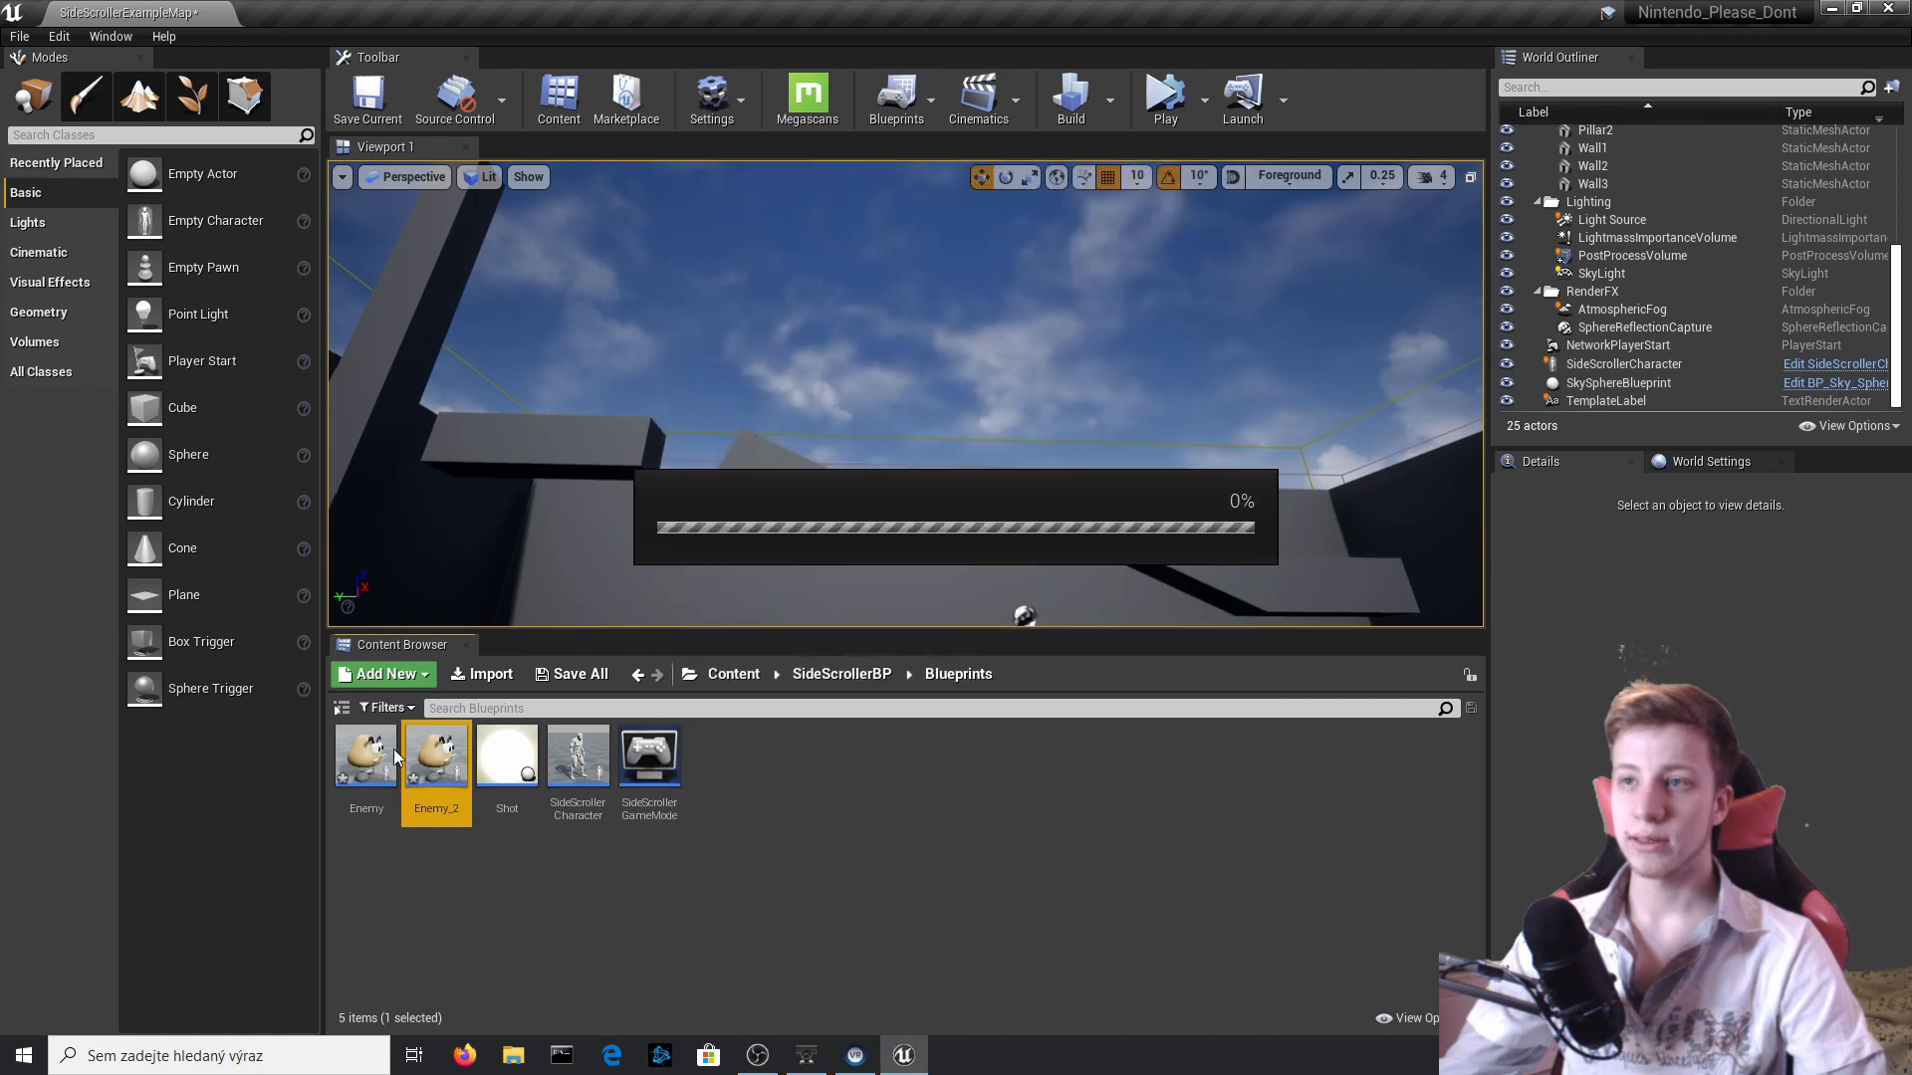
Place an Enemy on the floor strip near the player character, at about X 1170, Y -110, Z 168.
double_click(391, 758)
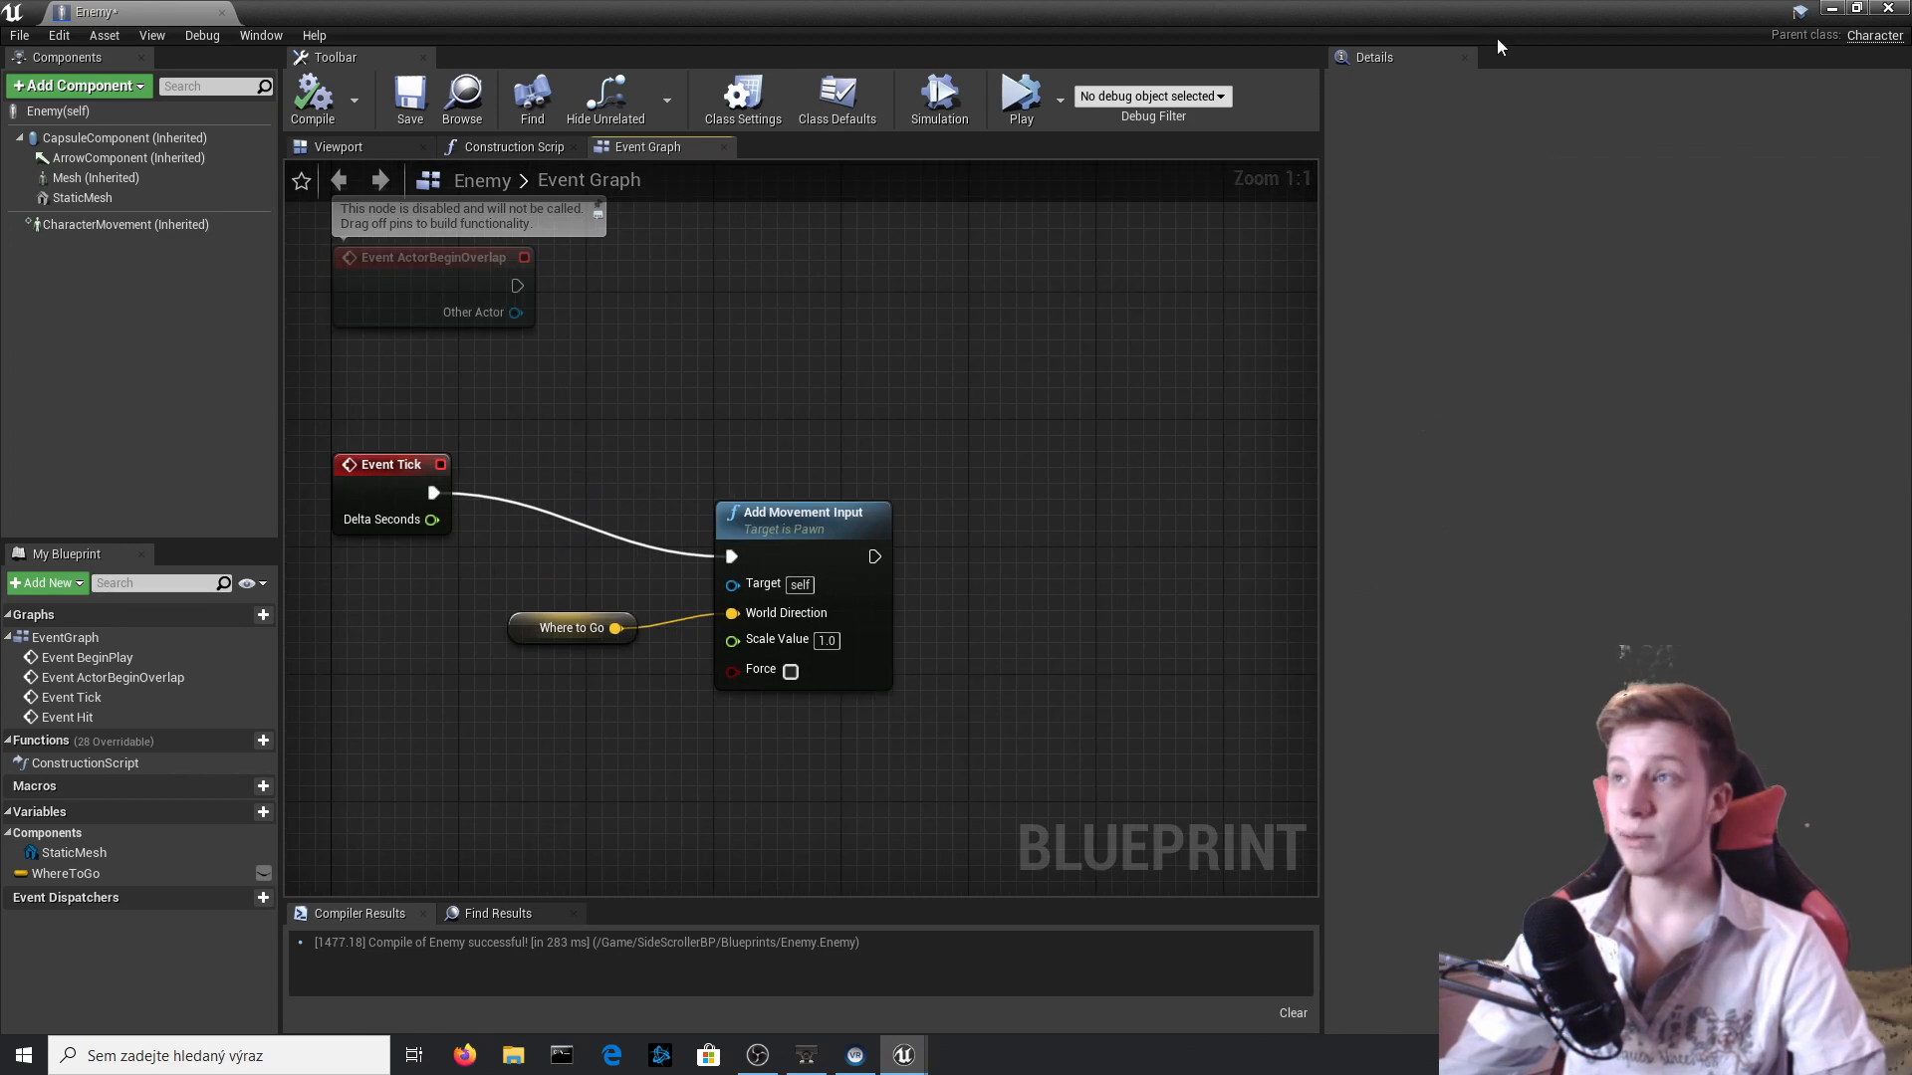
left_click(1832, 8)
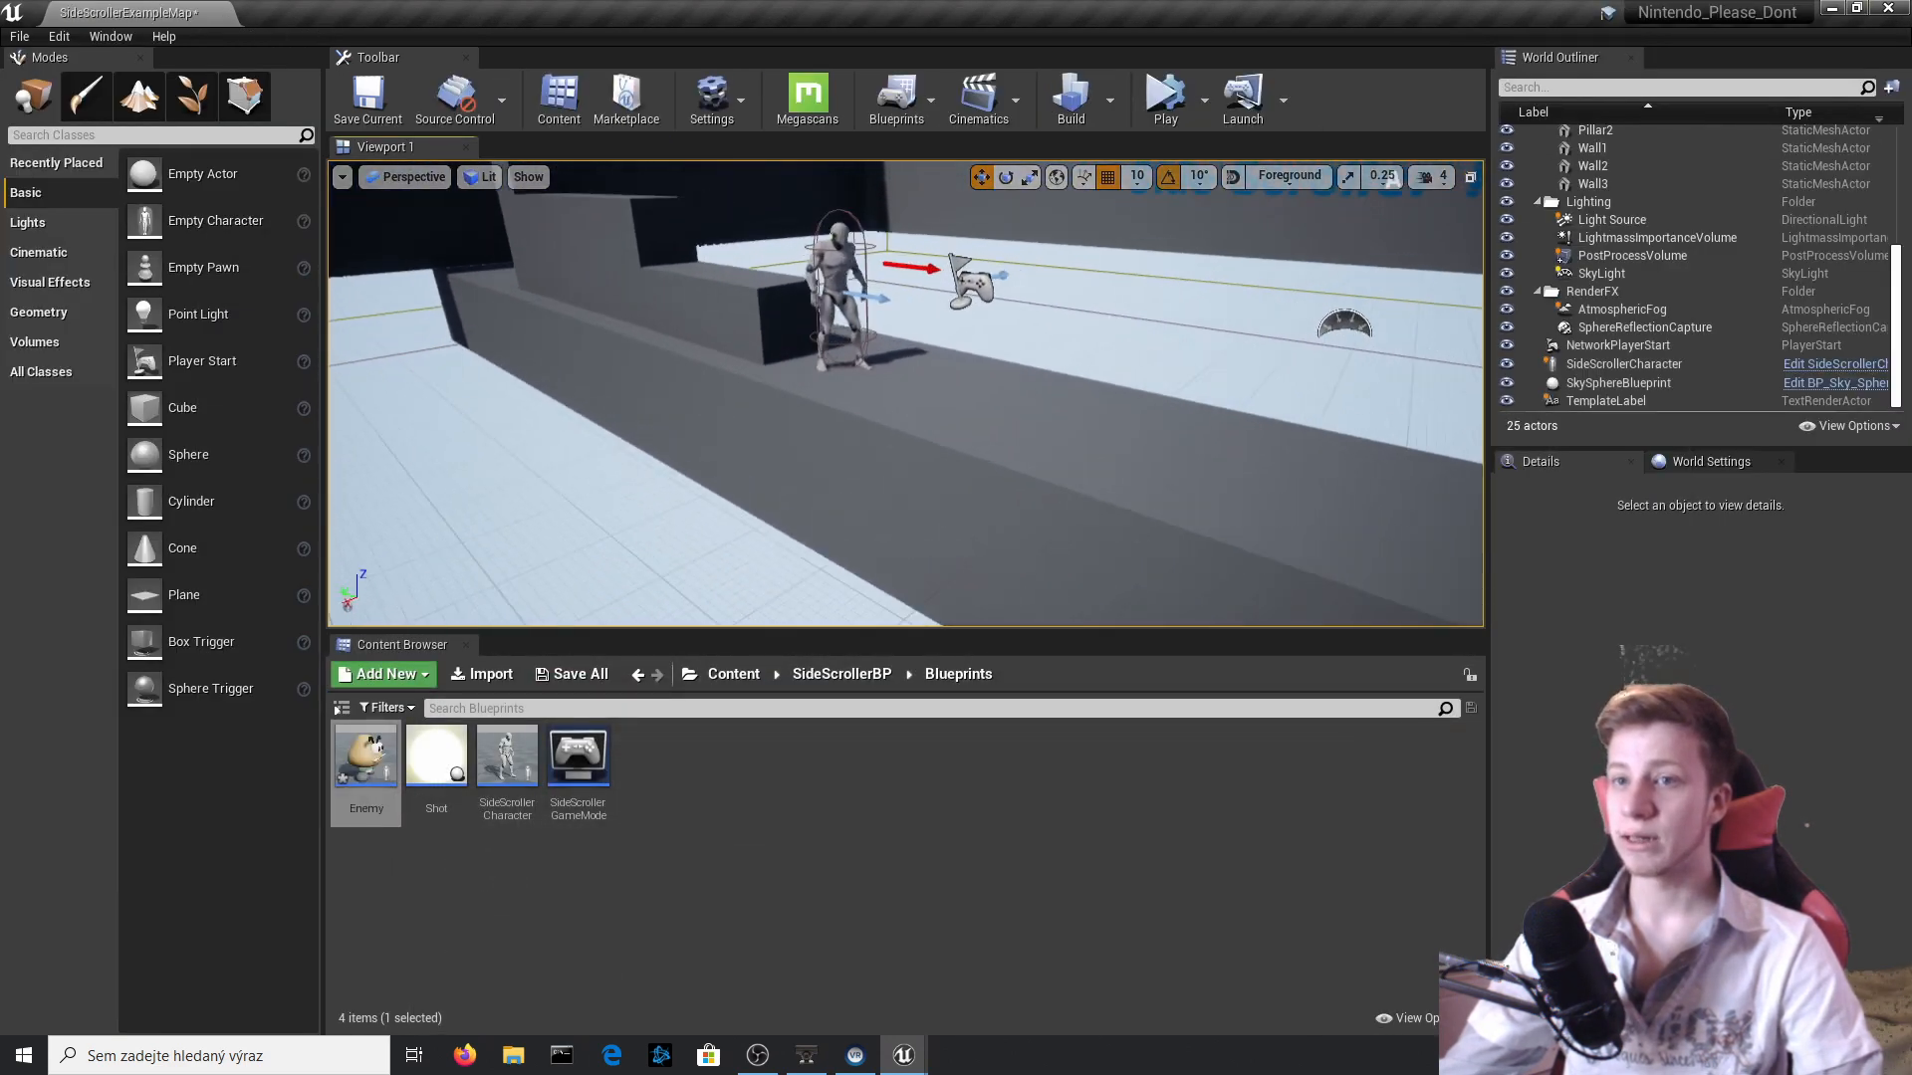
left_click_drag(894, 438, 906, 359)
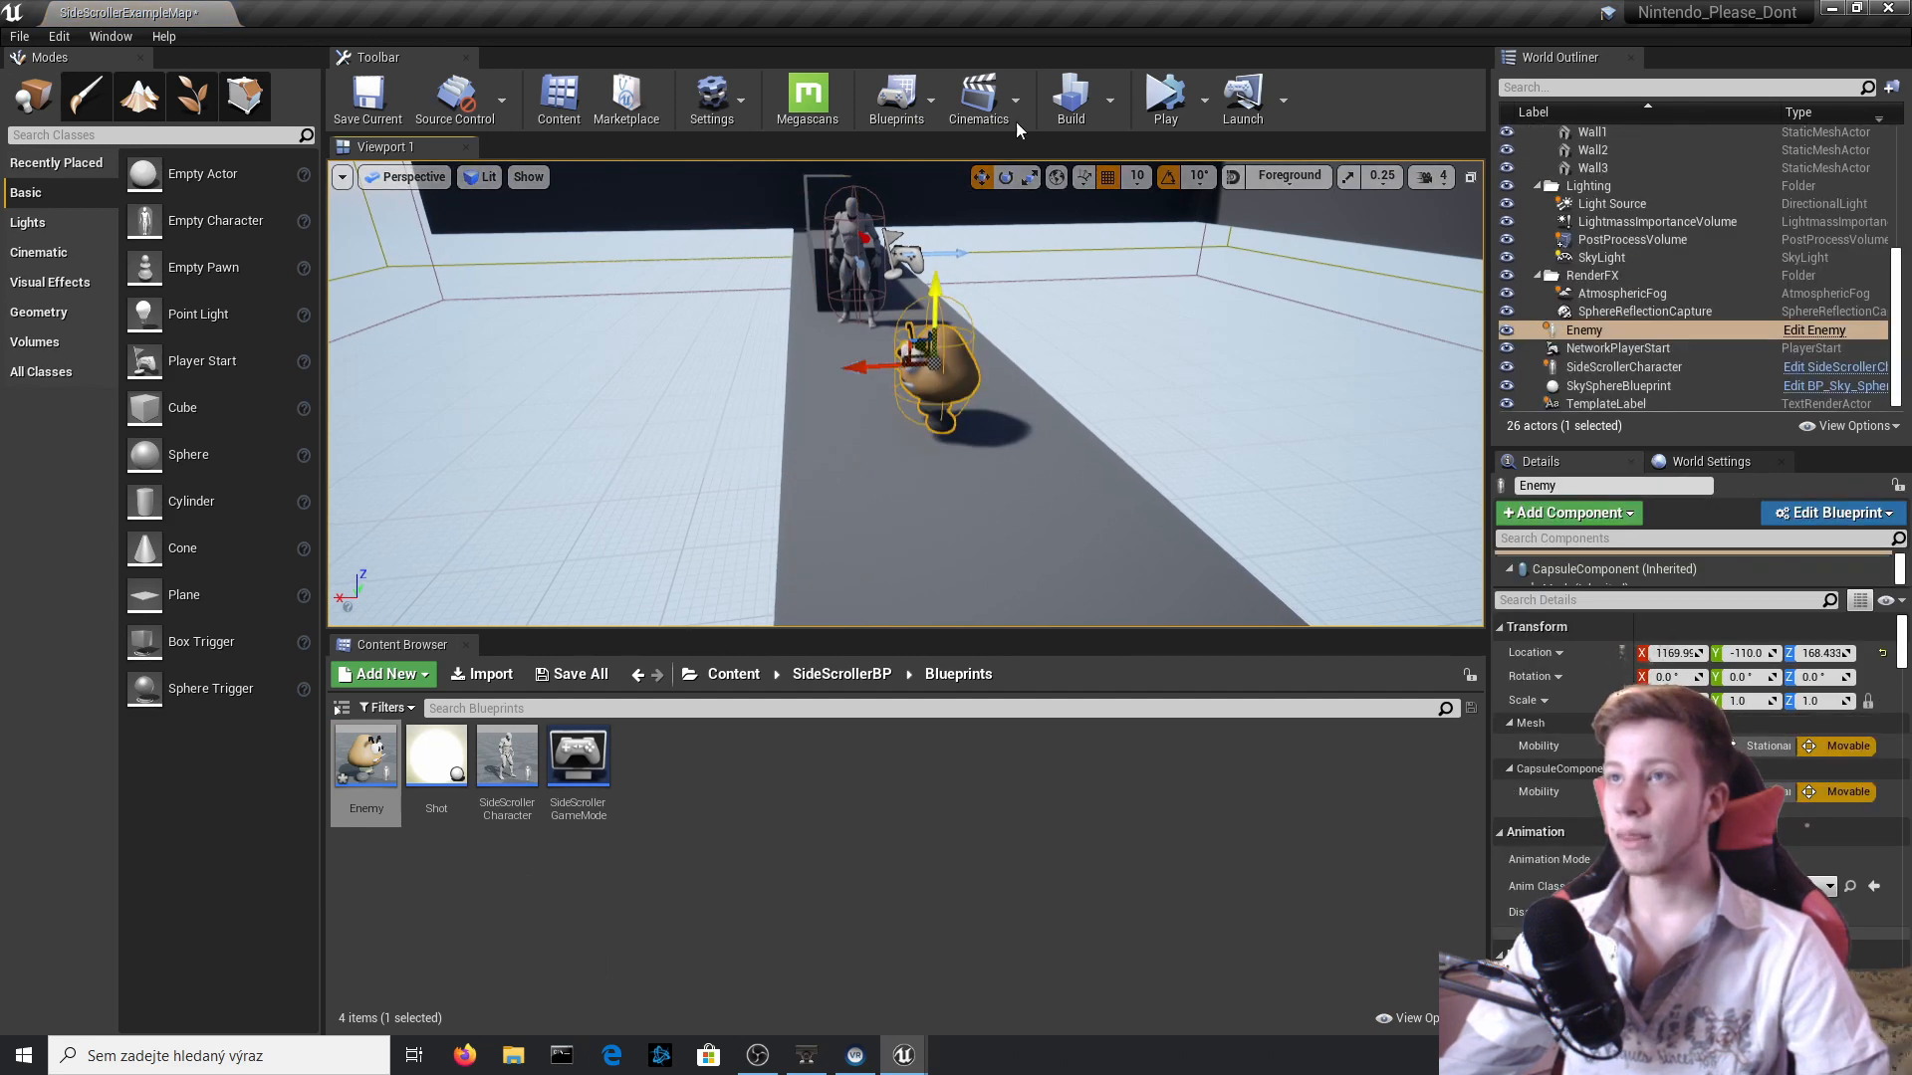
Simulate the level to watch the floor-level Enemy walk beside the character.
left_click(1161, 122)
key("s")
right_click_drag(905, 393, 908, 340)
key("w")
key("Escape")
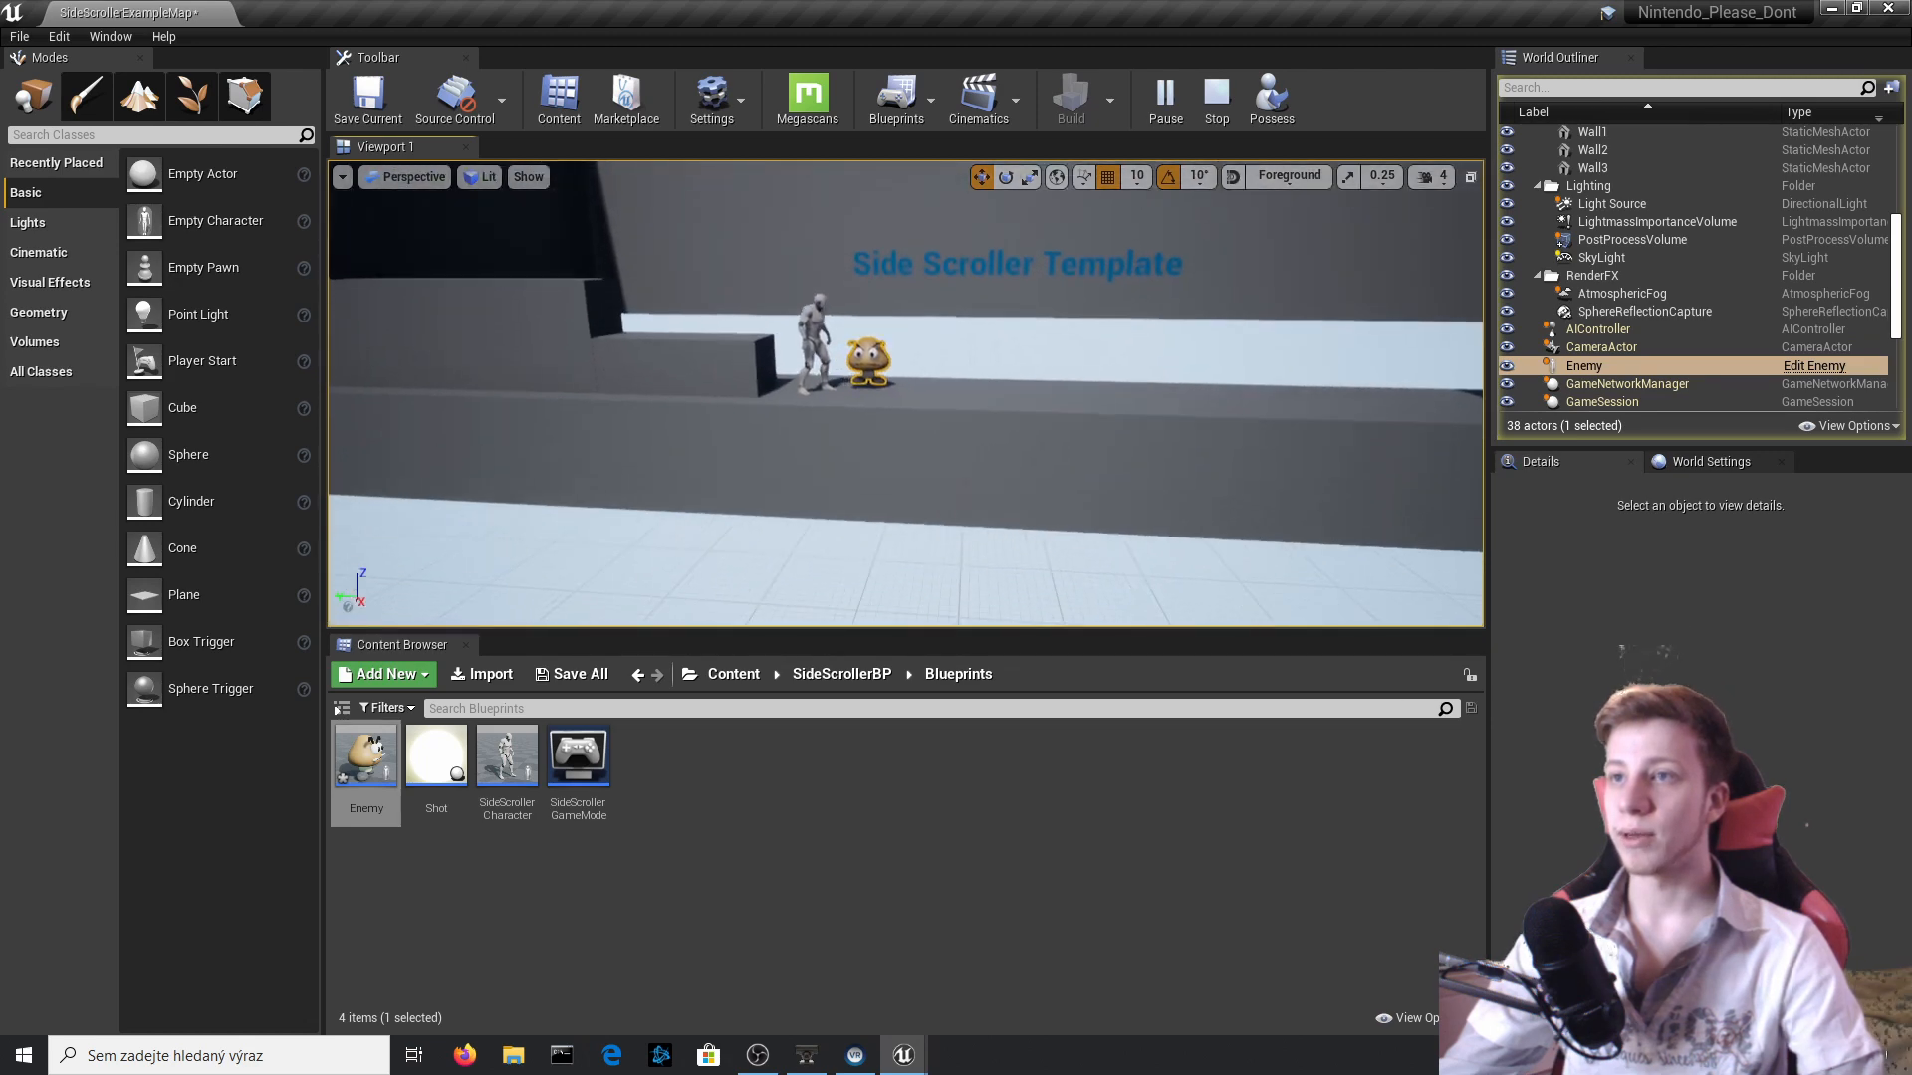
left_click(1016, 340)
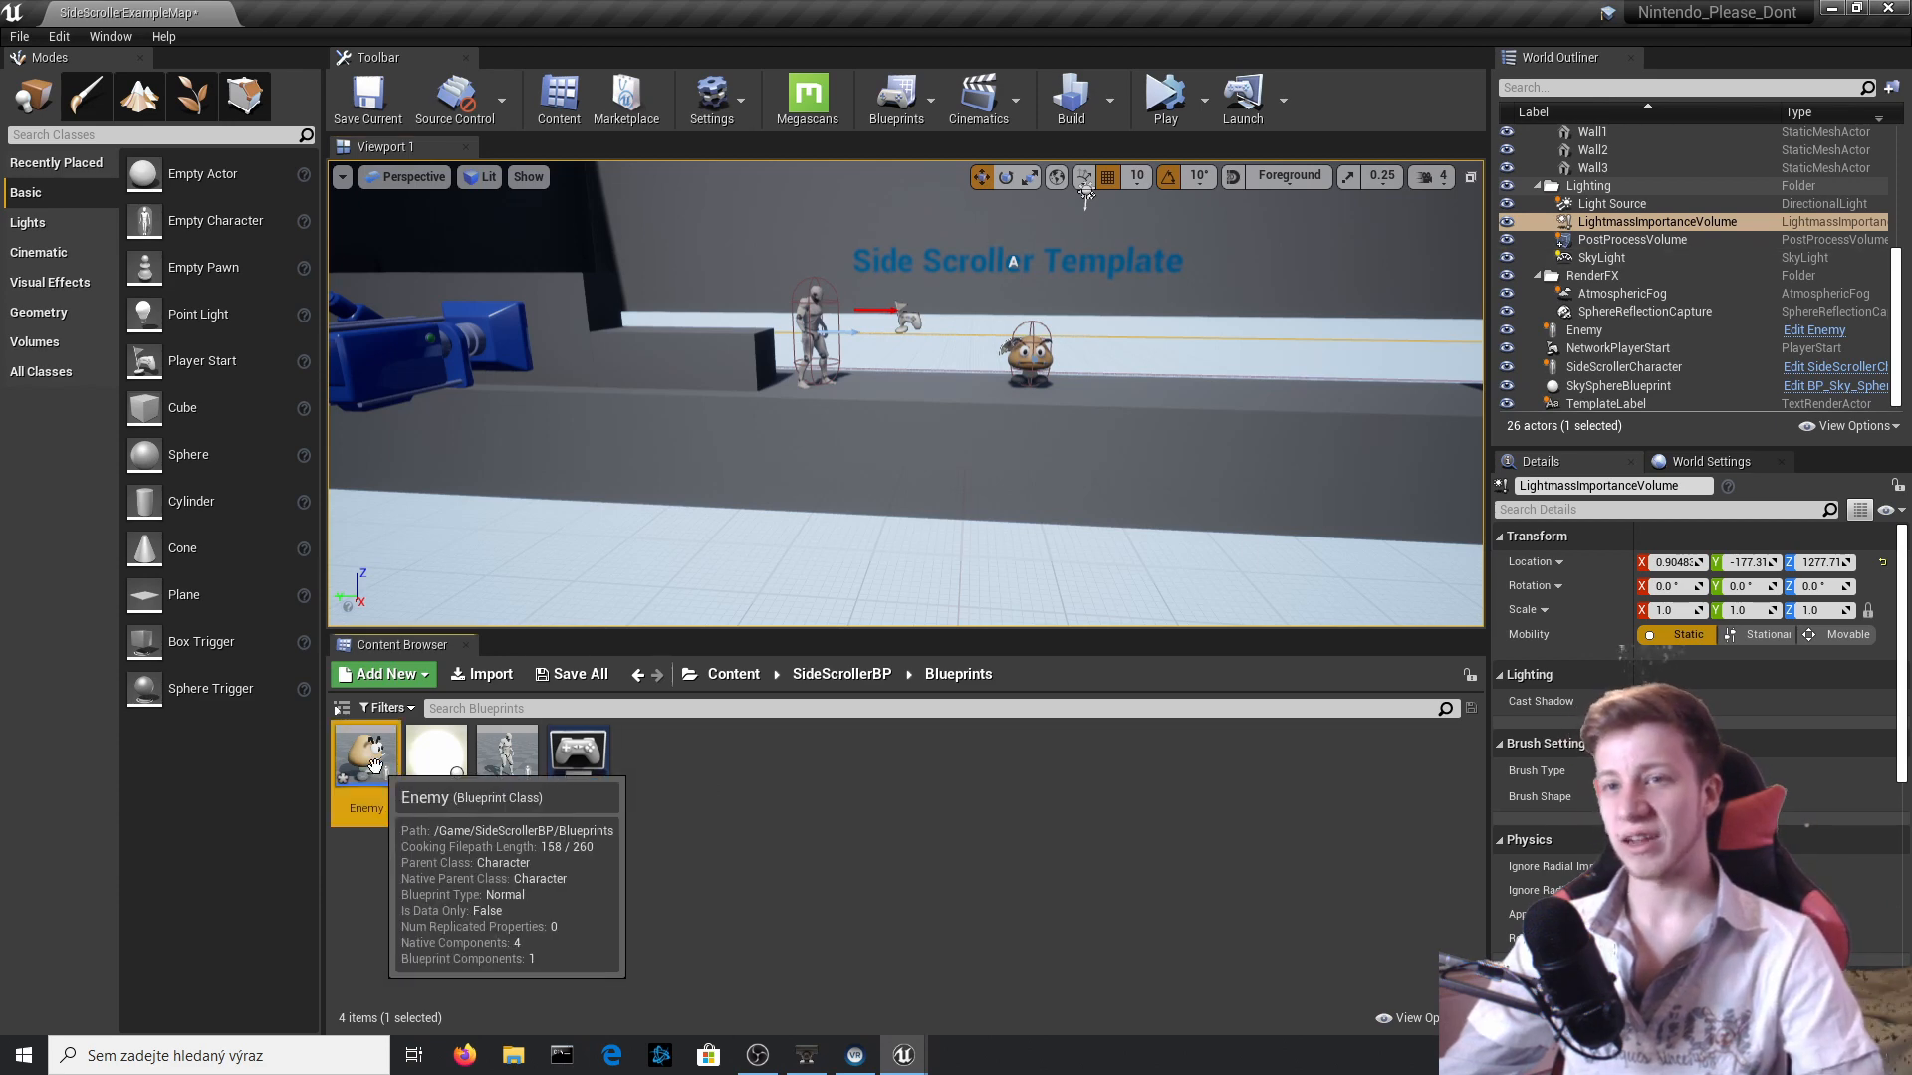
Set the Scale Value of Add Movement Input to 0.6 in the Enemy Blueprint and compile it.
double_click(376, 791)
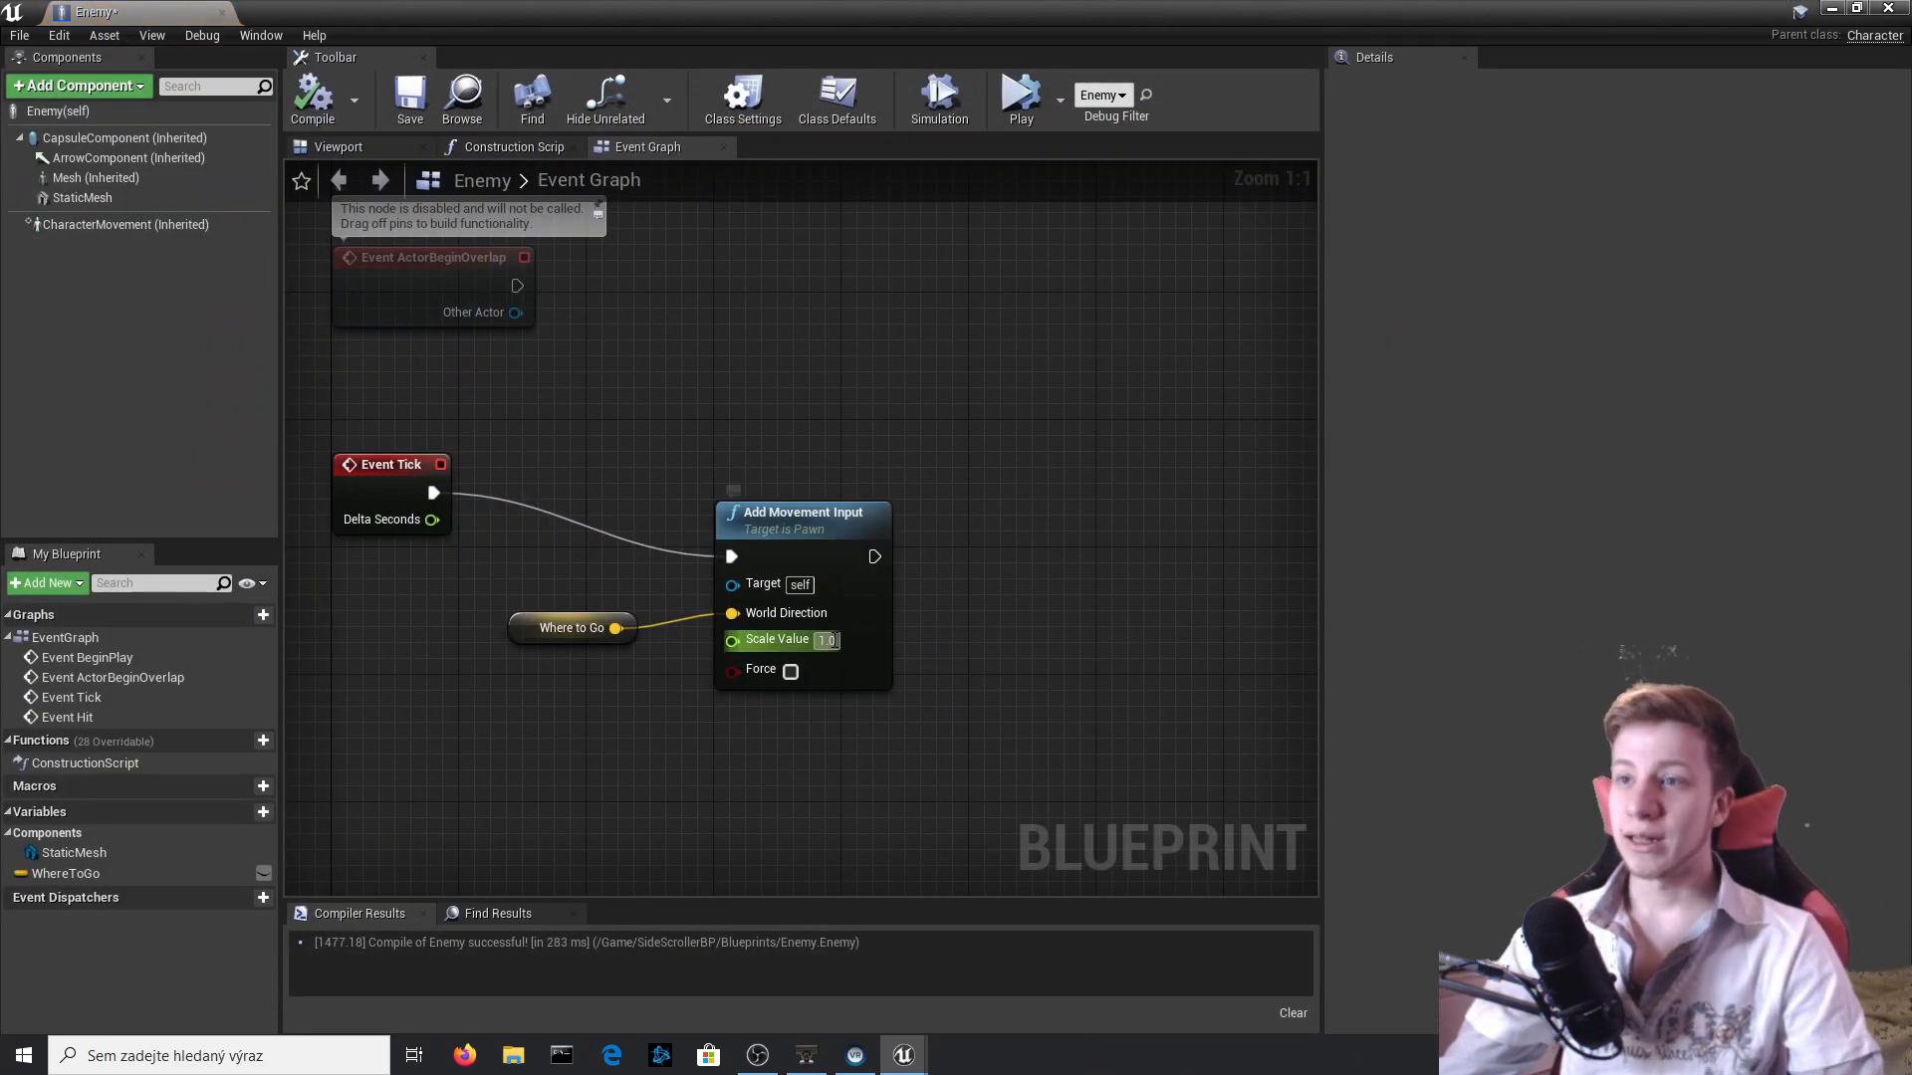
left_click(833, 640)
type("0.6")
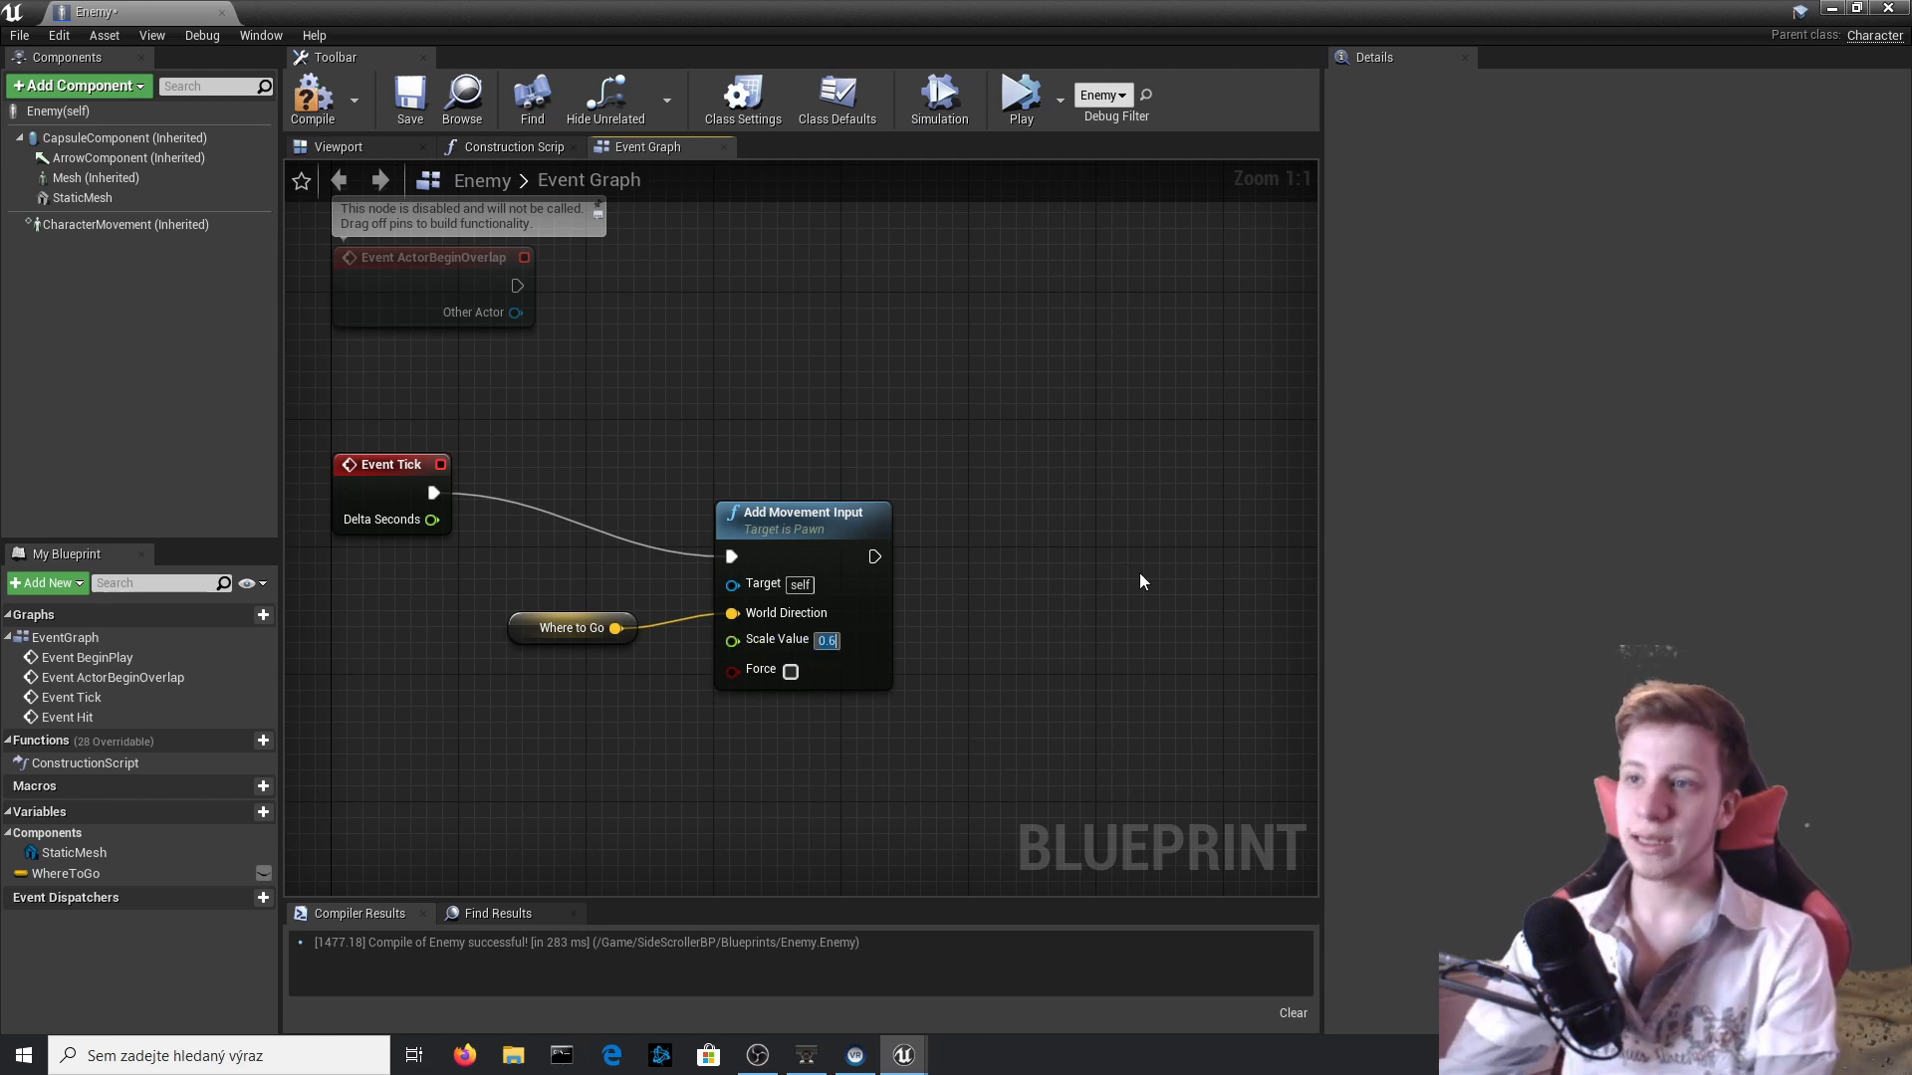
left_click(316, 109)
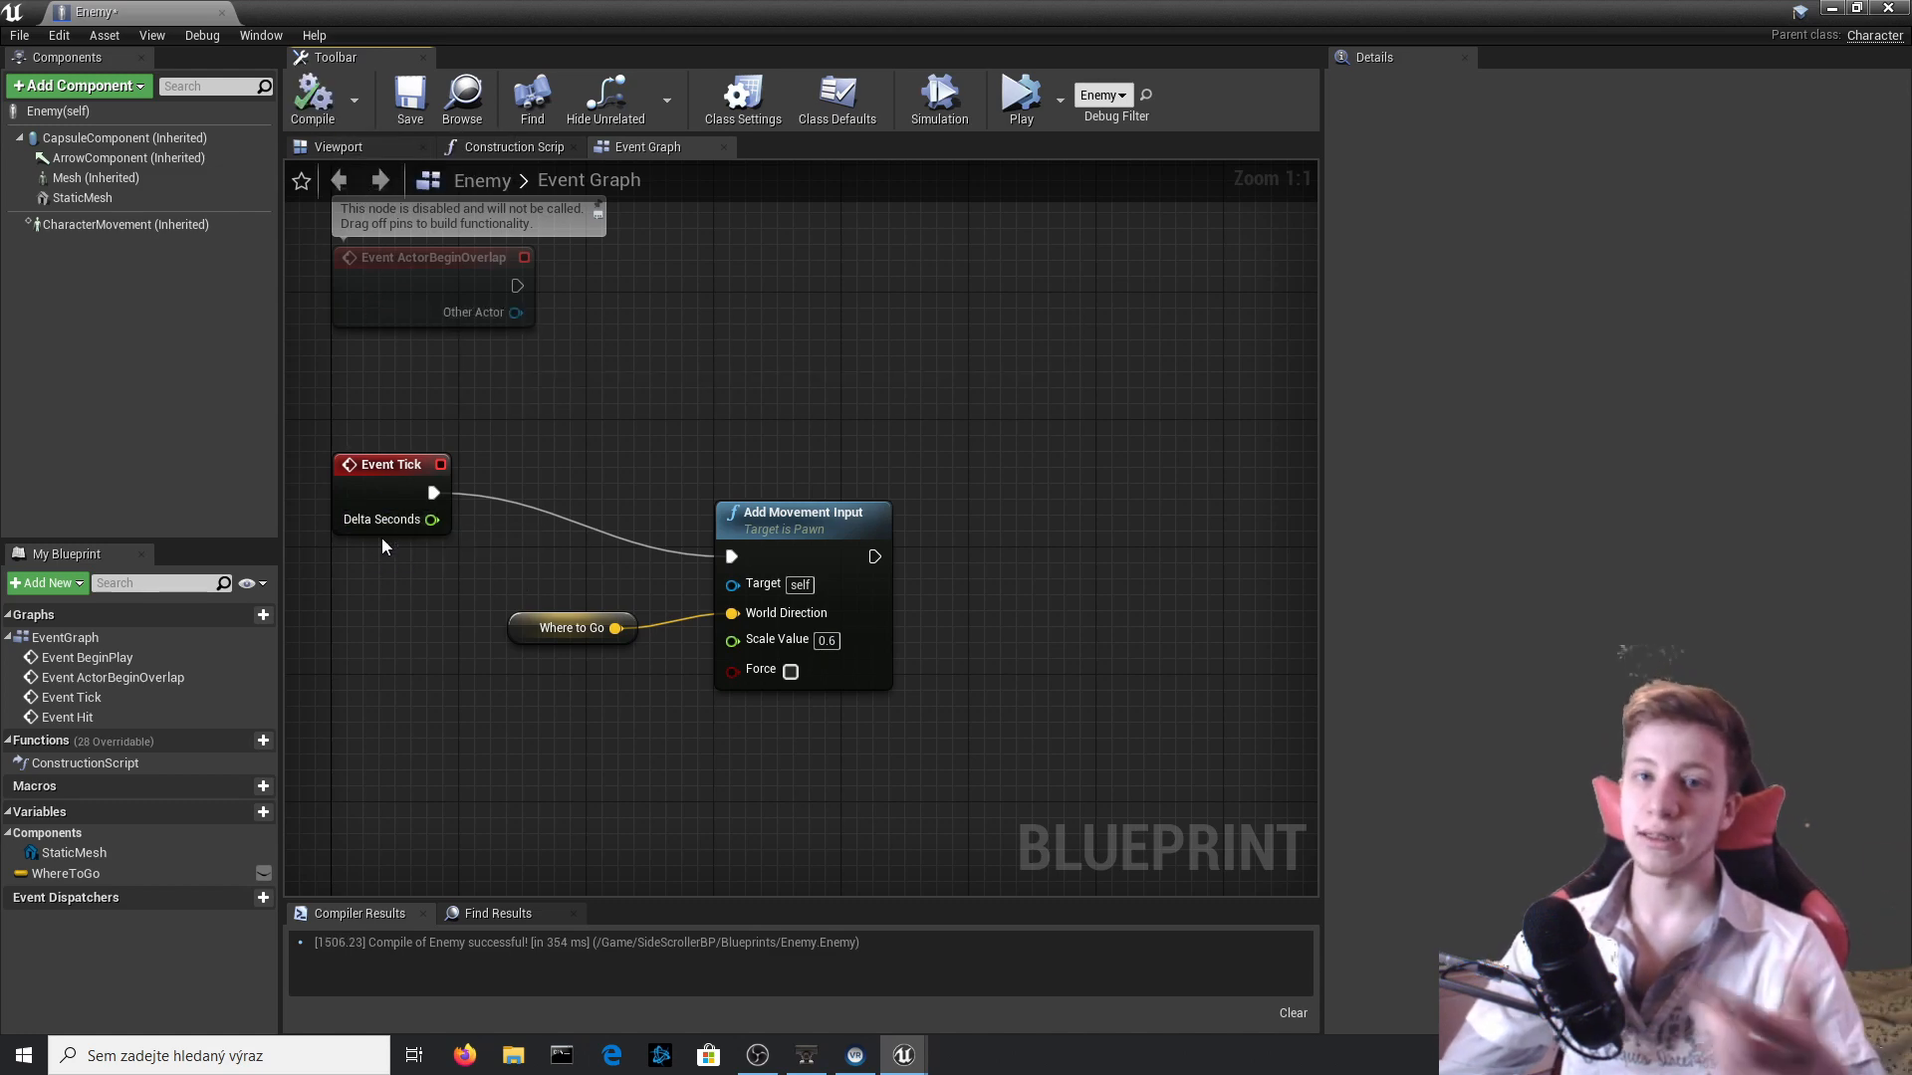
Simulate the level to check the Enemy's walking speed at the 0.6 movement scale.
left_click(1889, 8)
left_click(1168, 107)
left_click(1067, 465)
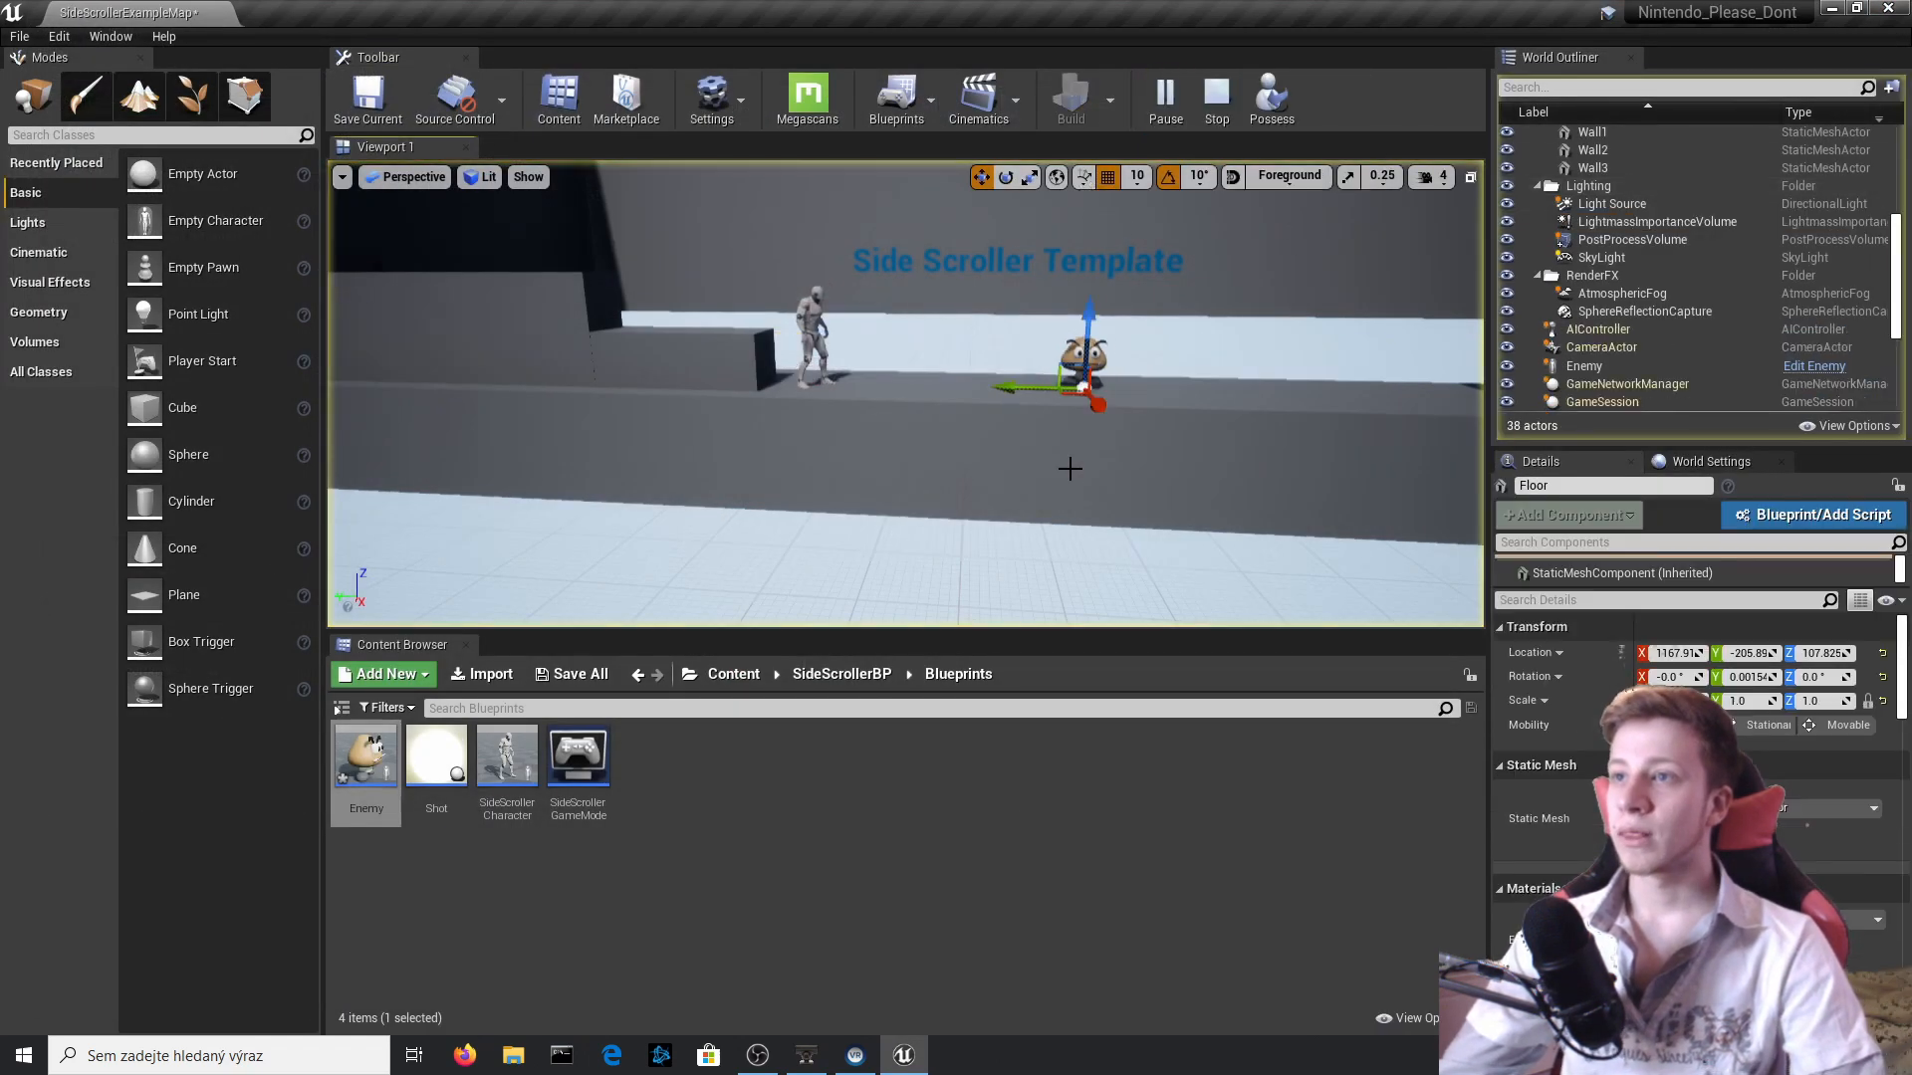
right_click_drag(1068, 466, 1004, 319)
left_click(1050, 325)
key("a")
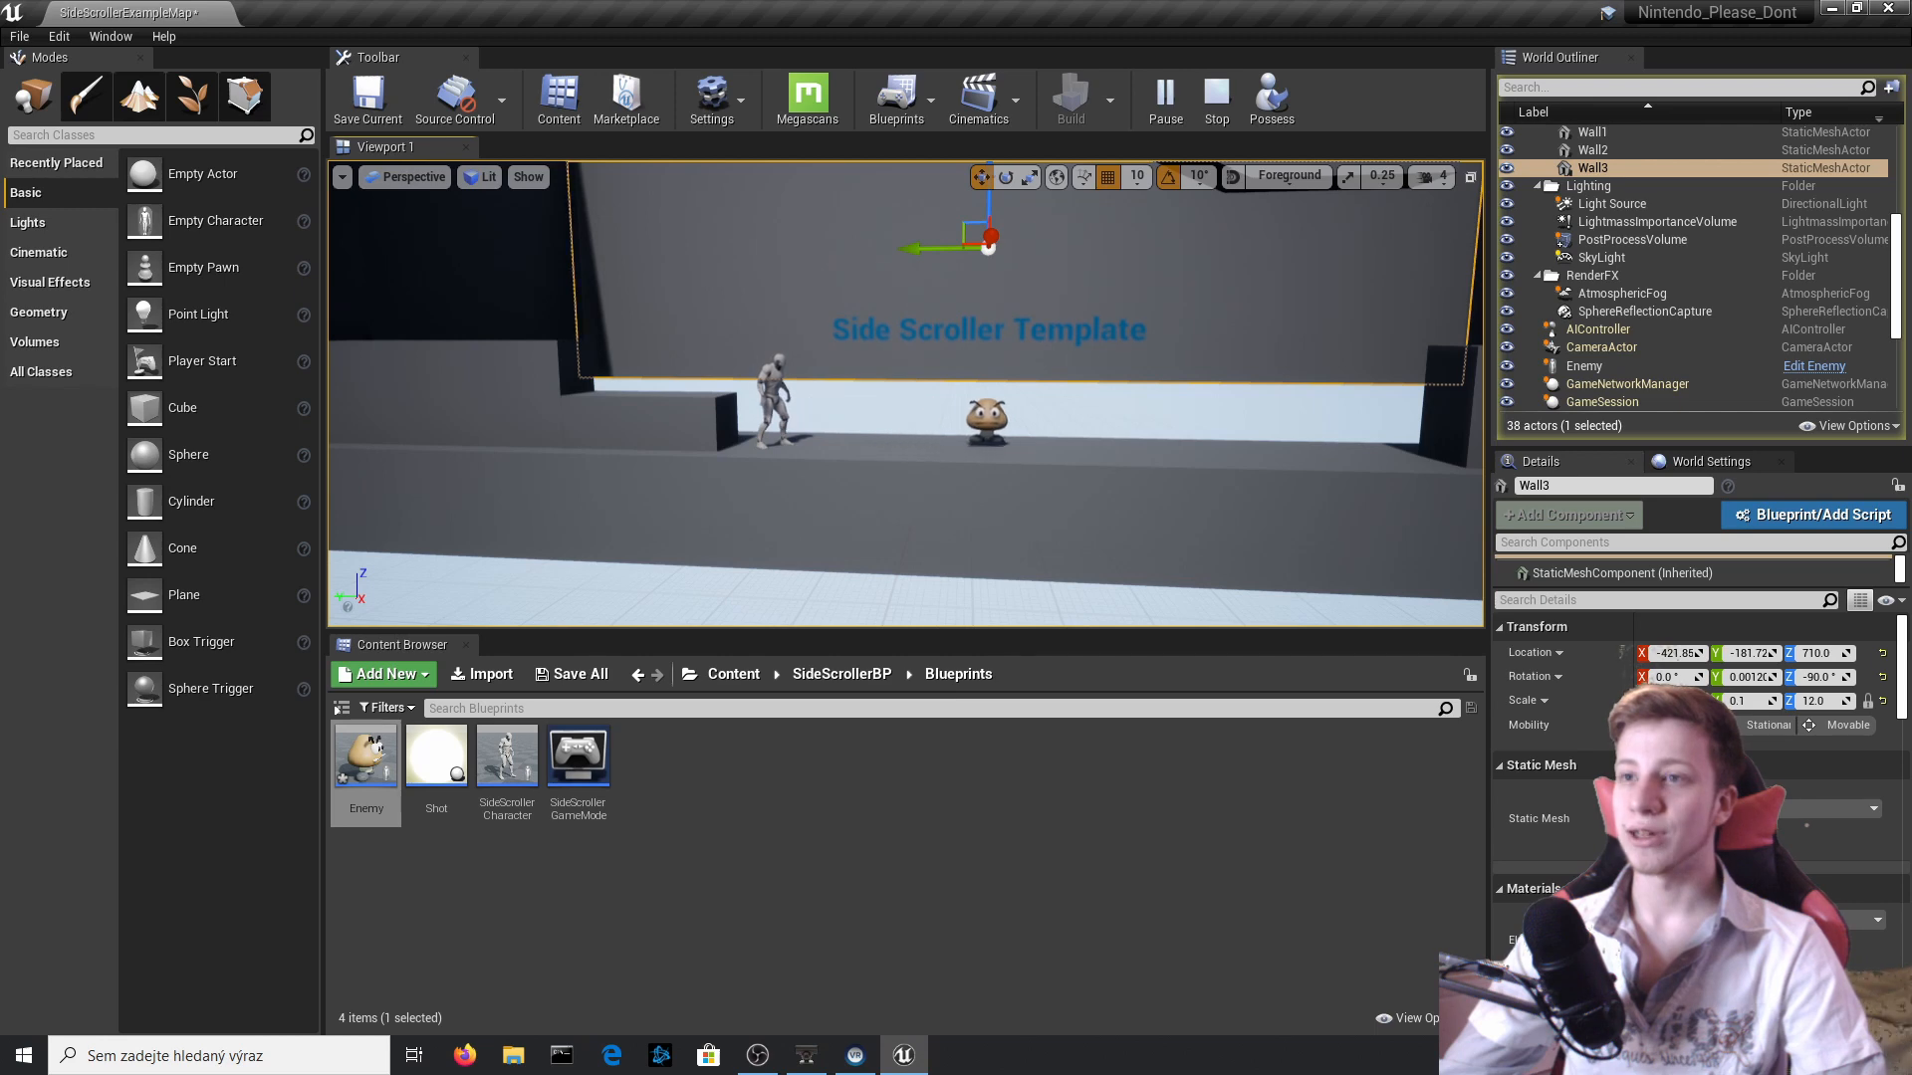
right_click_drag(1003, 318, 1061, 313)
left_click(1061, 408)
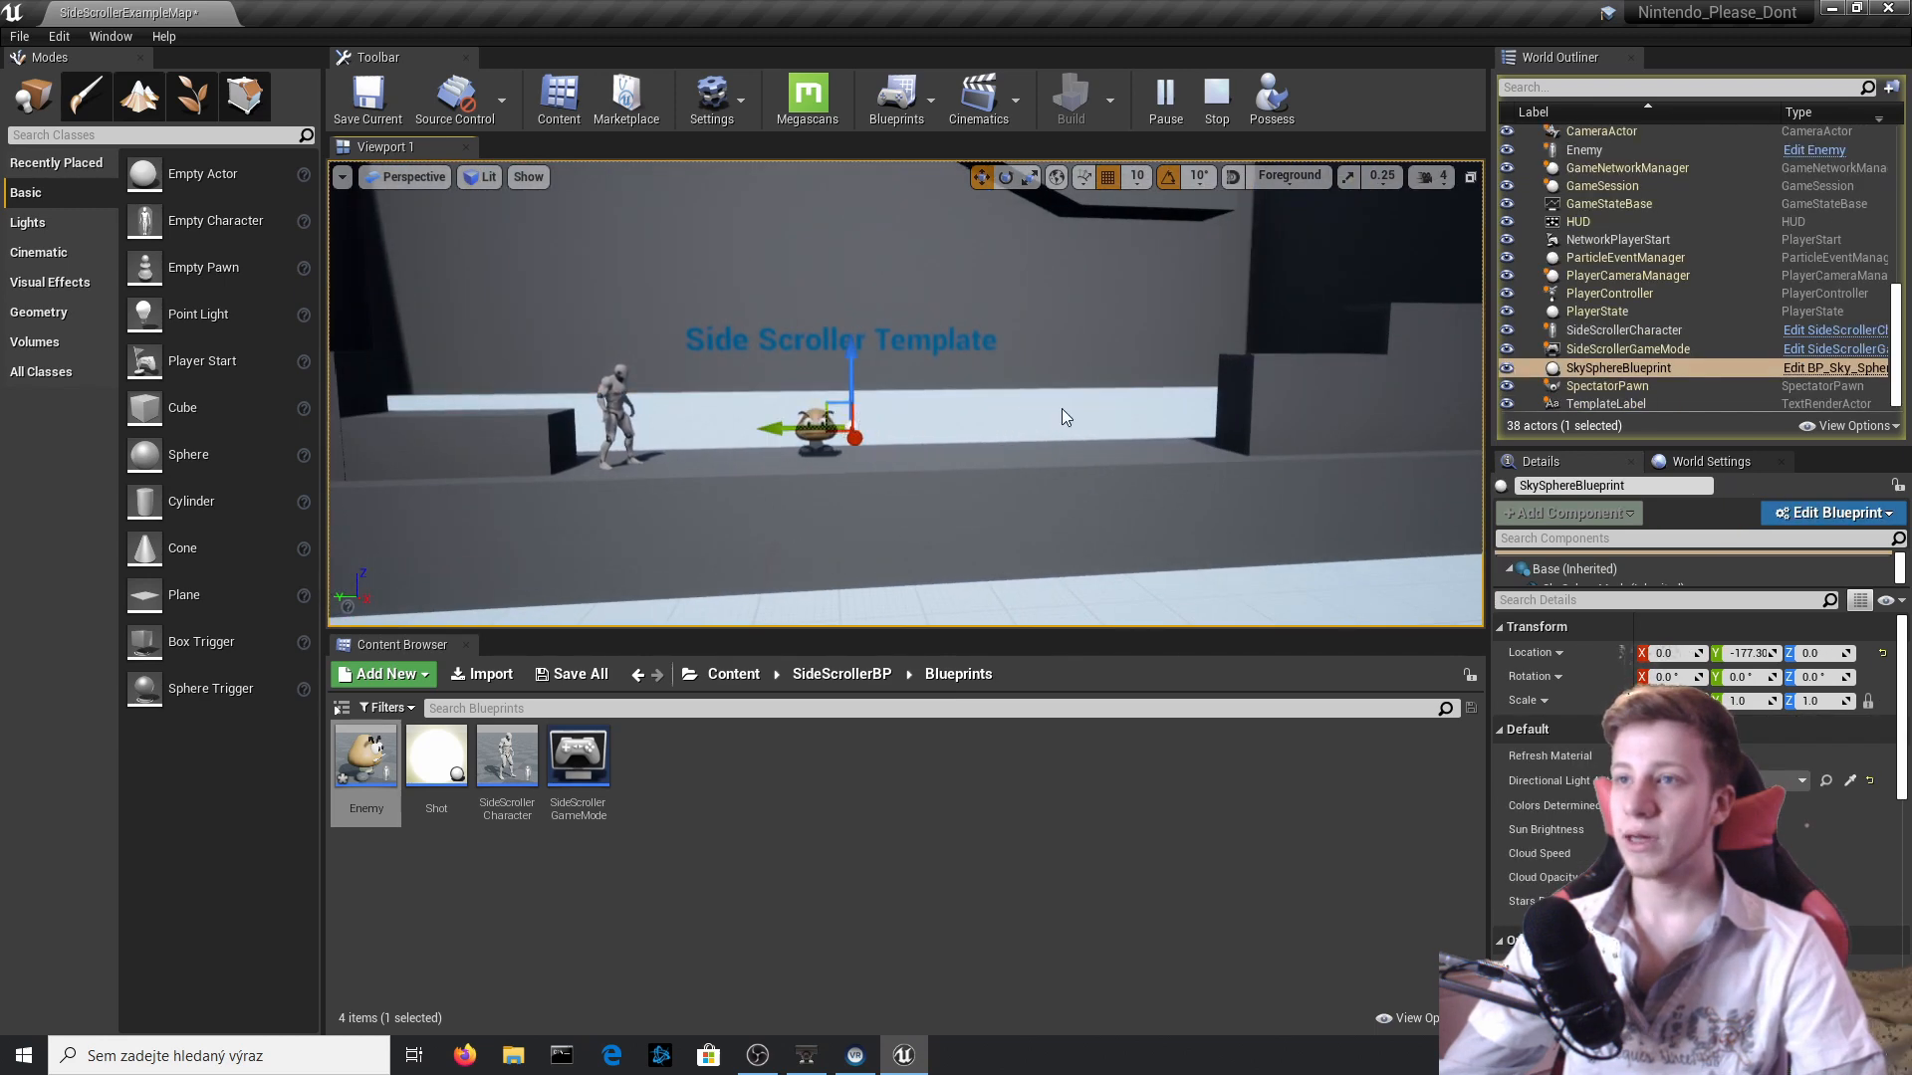
key("Escape")
Open the placed Enemy's Blueprint and add a Box Collision component to it.
left_click(854, 422)
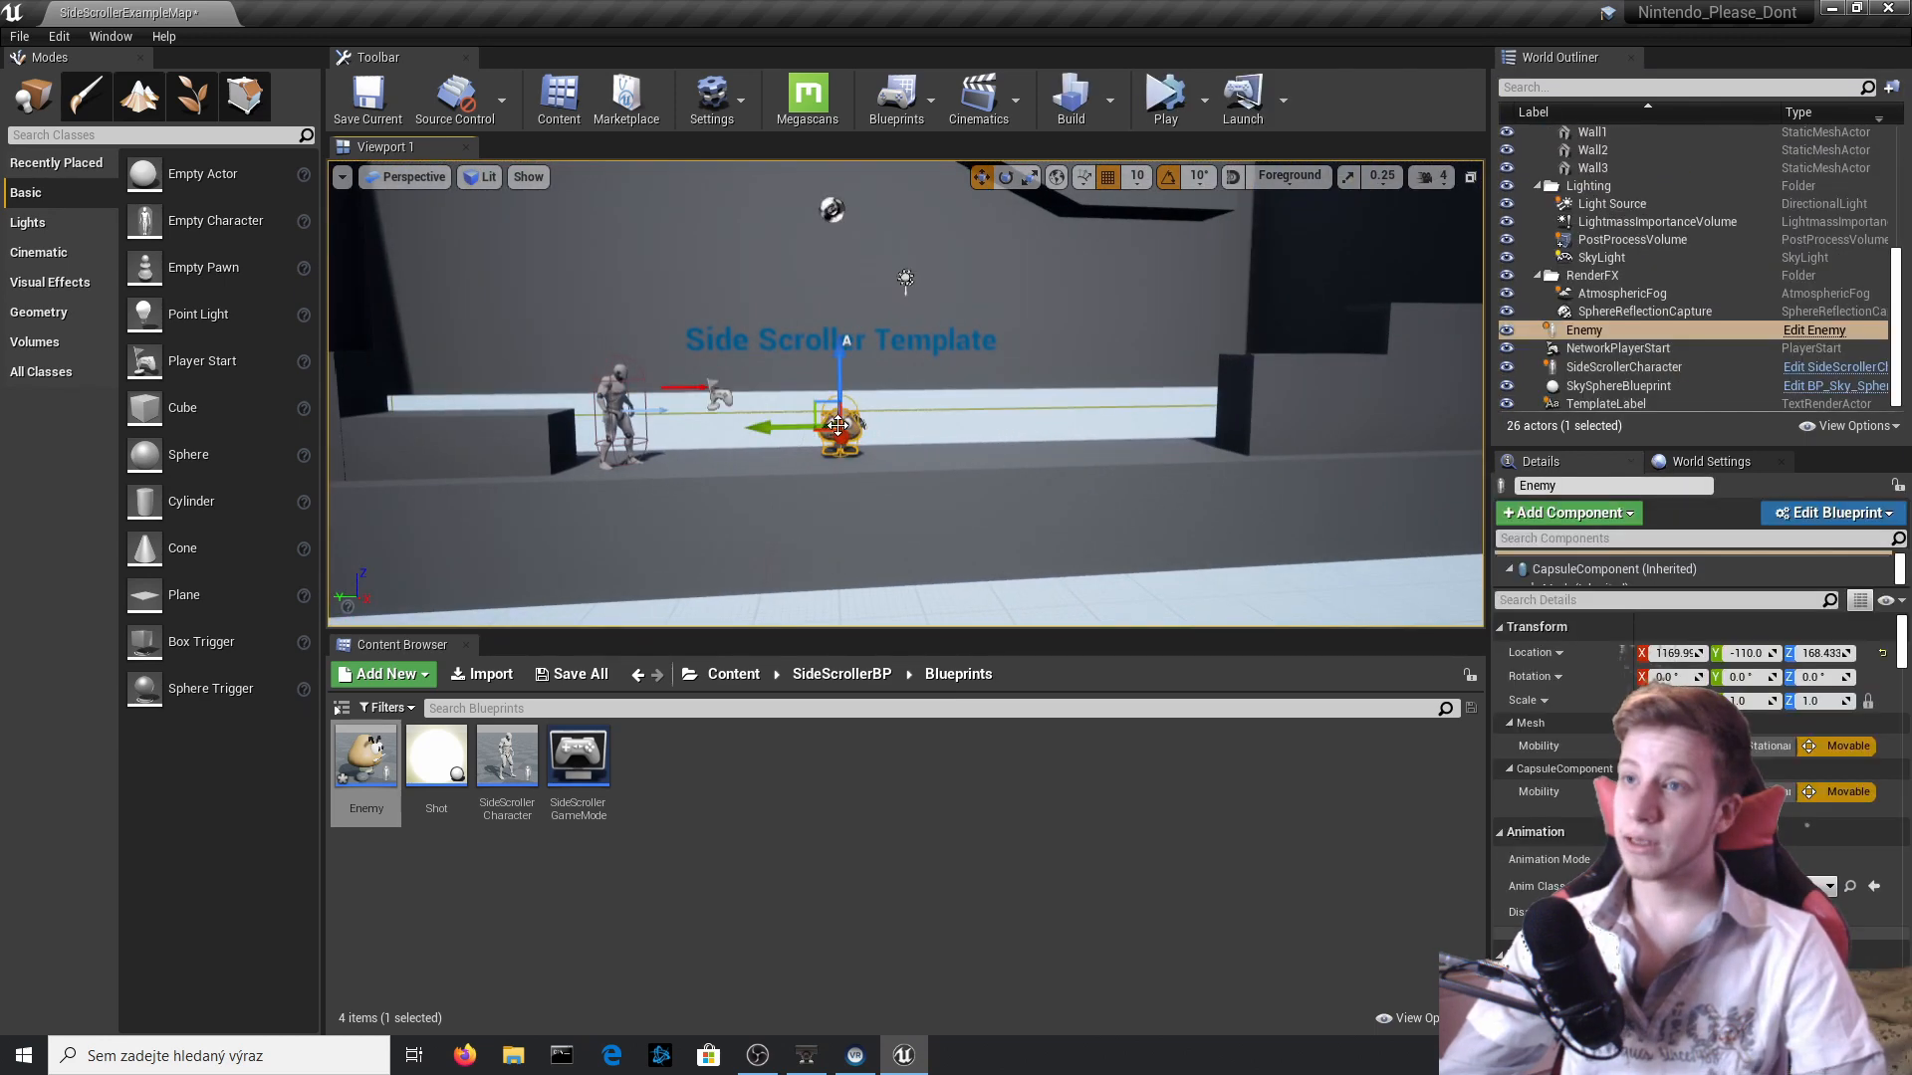
left_click(1800, 330)
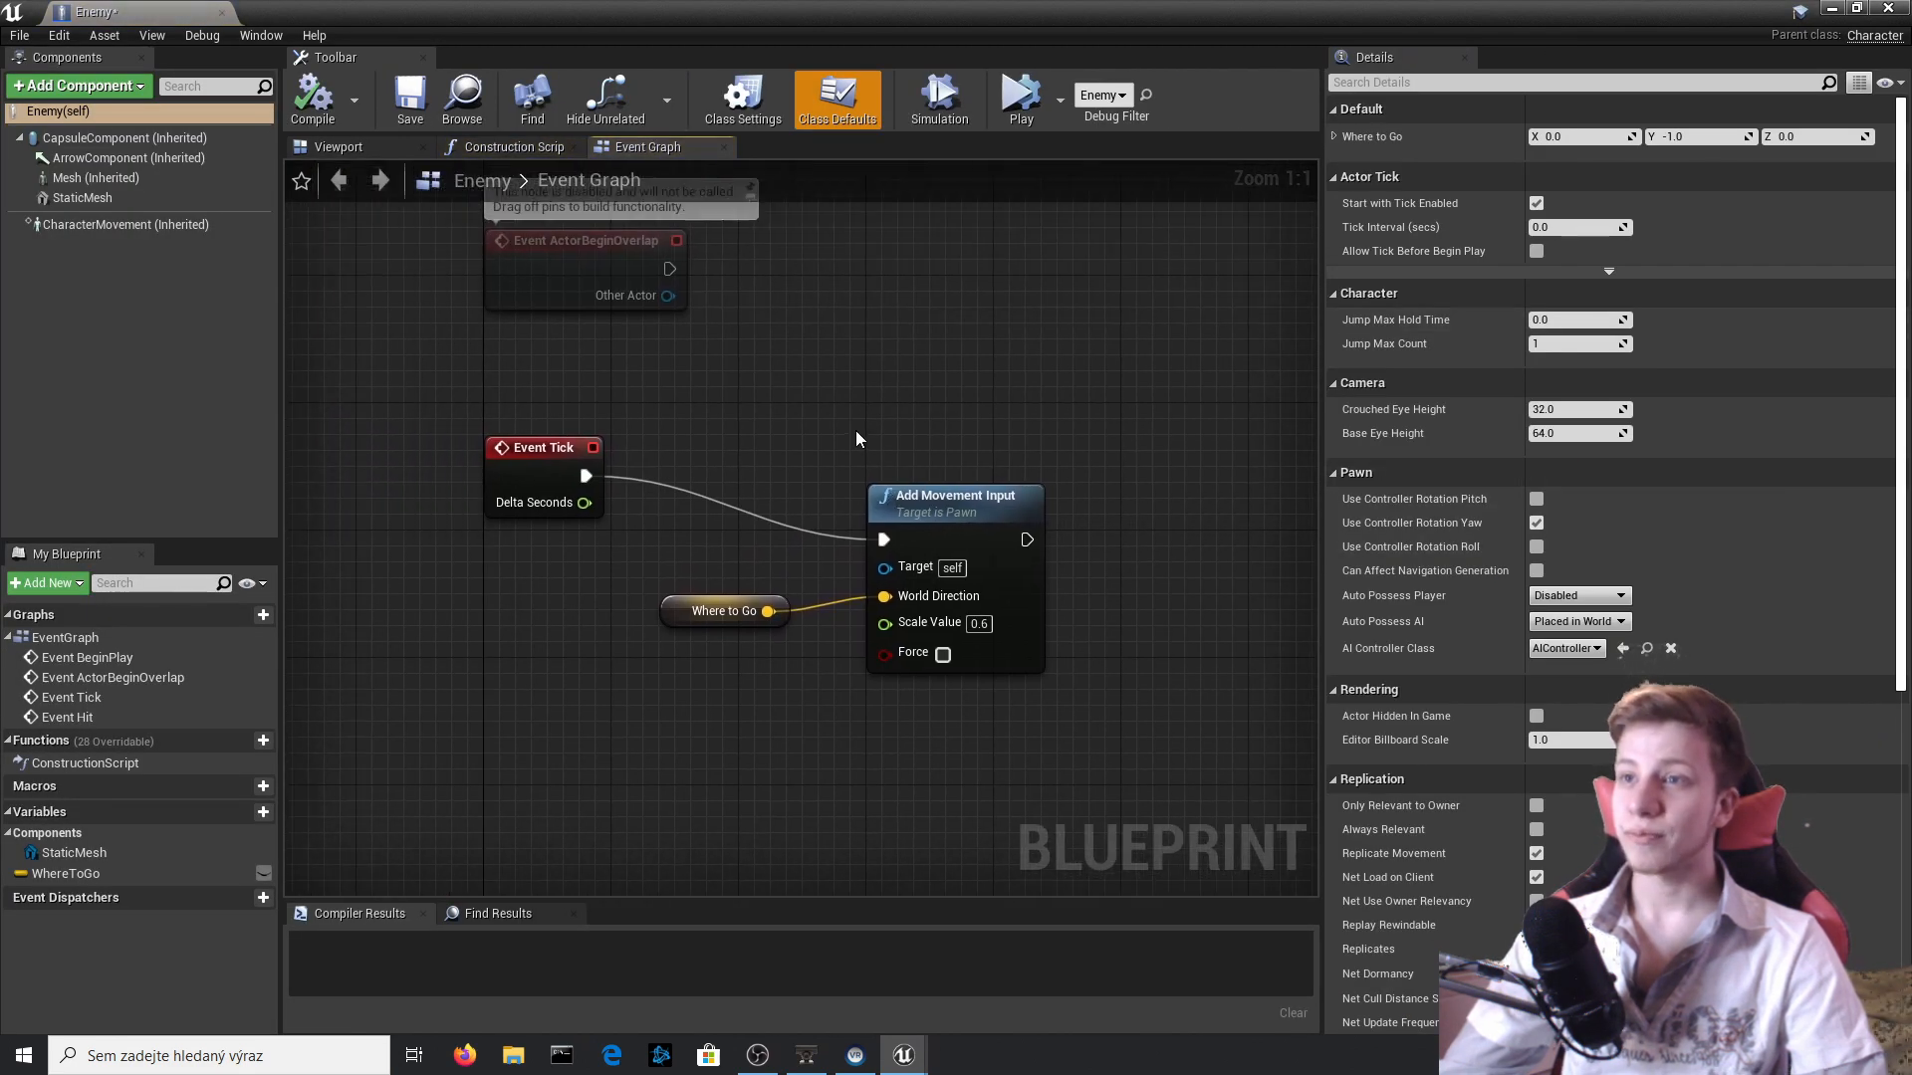
left_click_drag(749, 783, 749, 785)
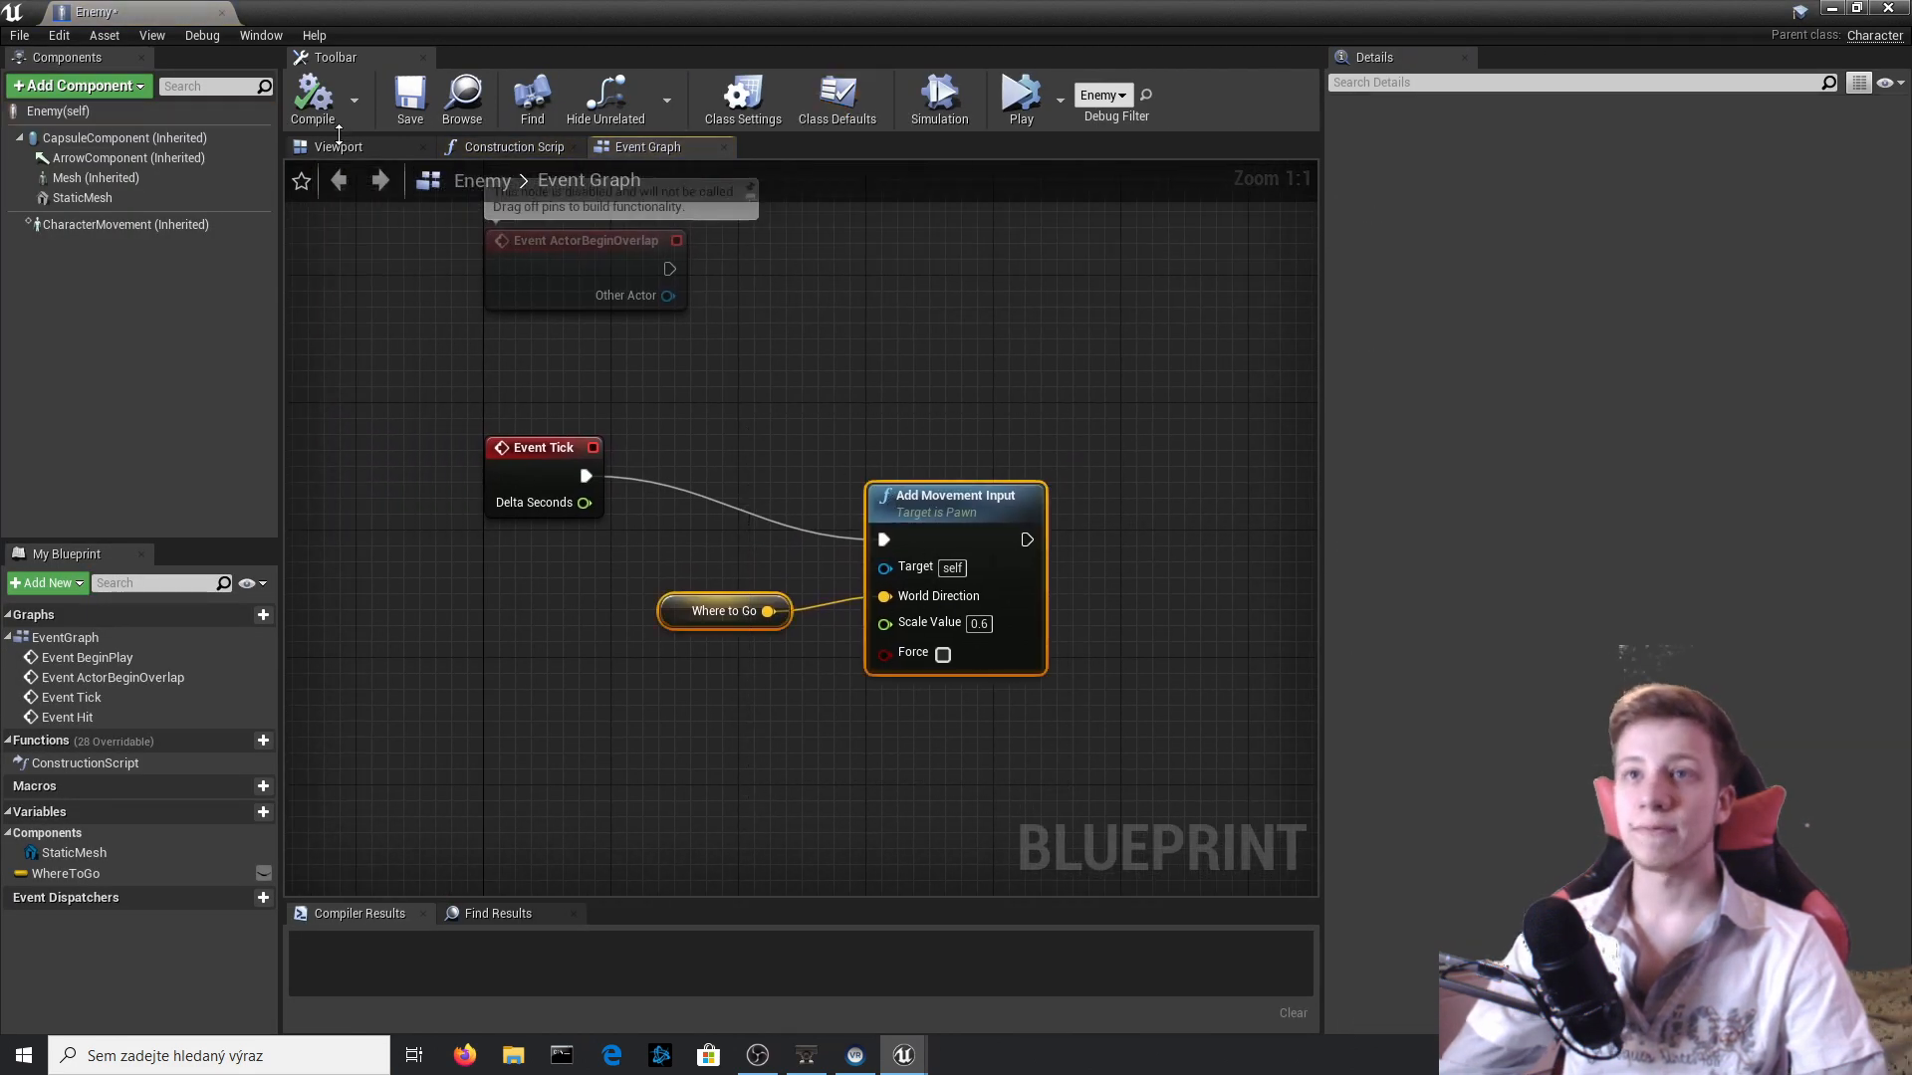
left_click(338, 146)
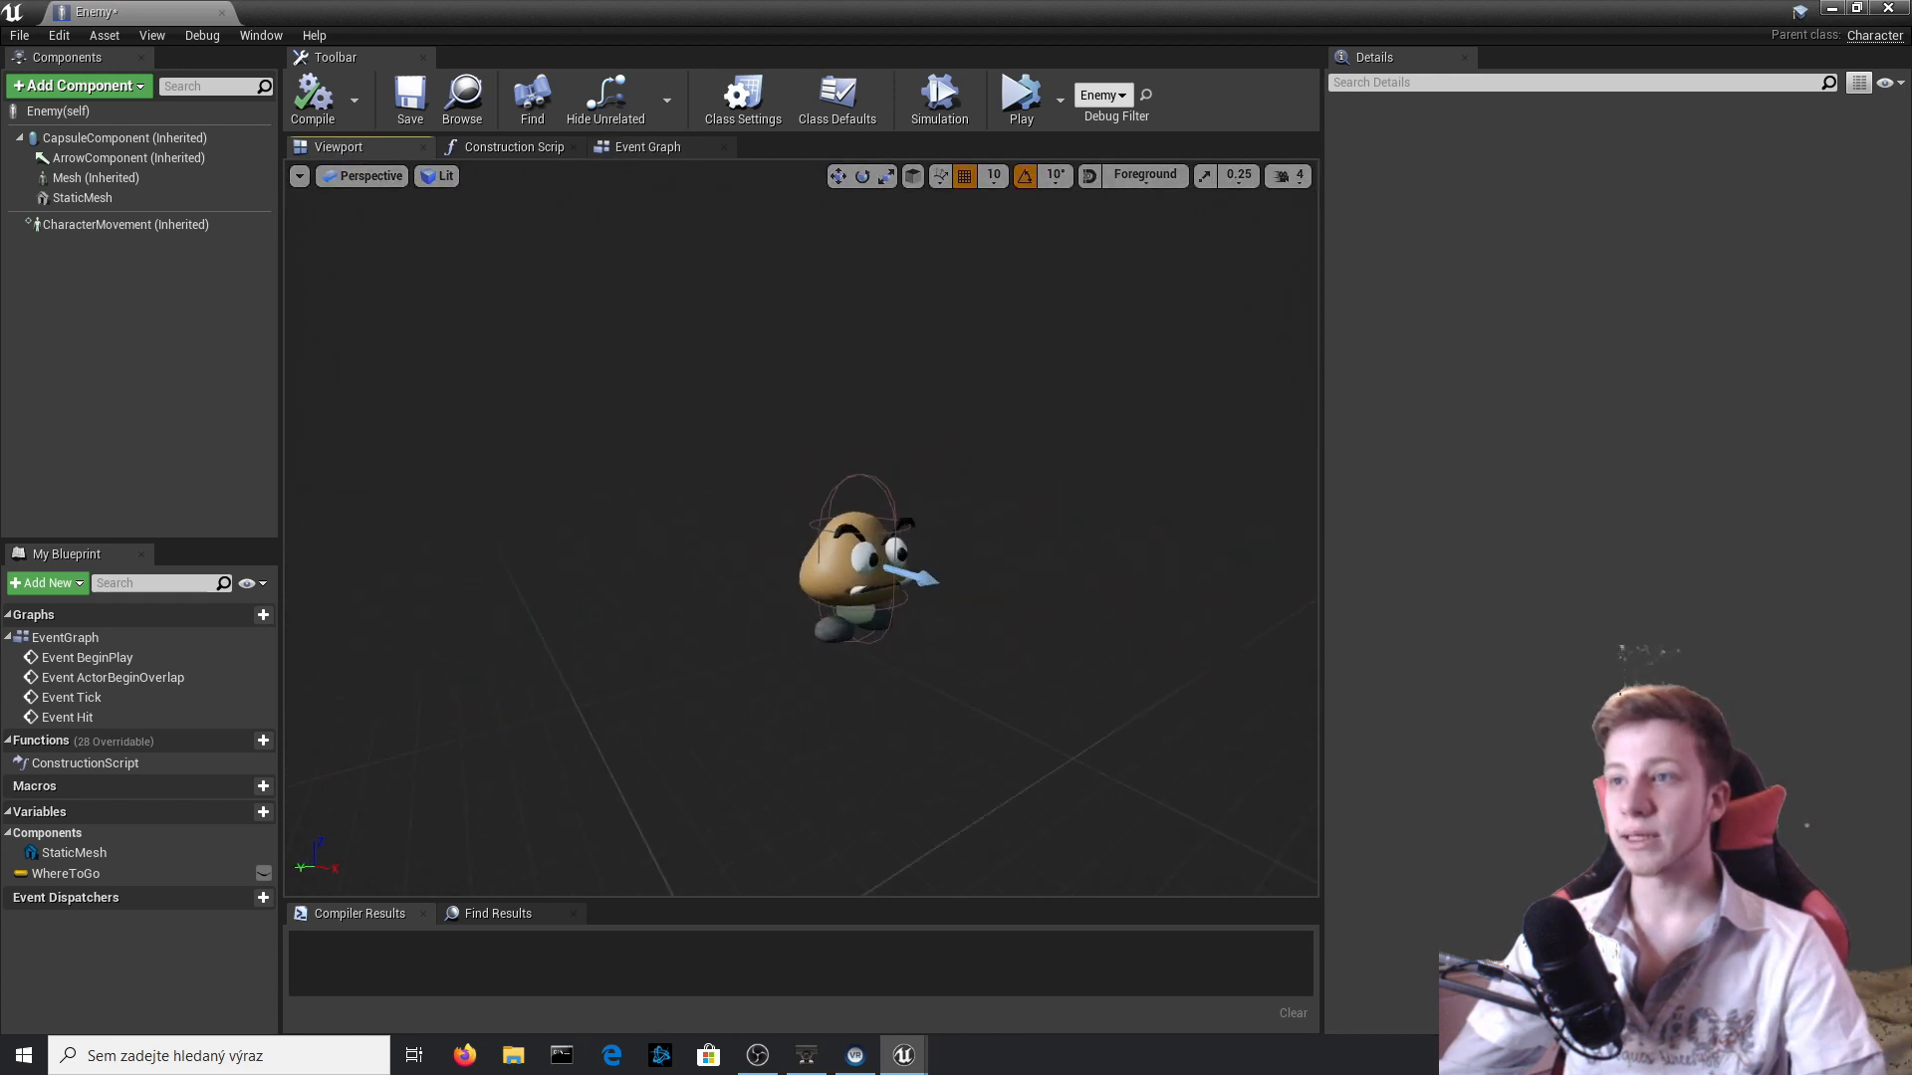
left_click_drag(852, 499, 723, 498, "alt")
right_click_drag(794, 504, 747, 488)
key("w")
left_click(75, 85)
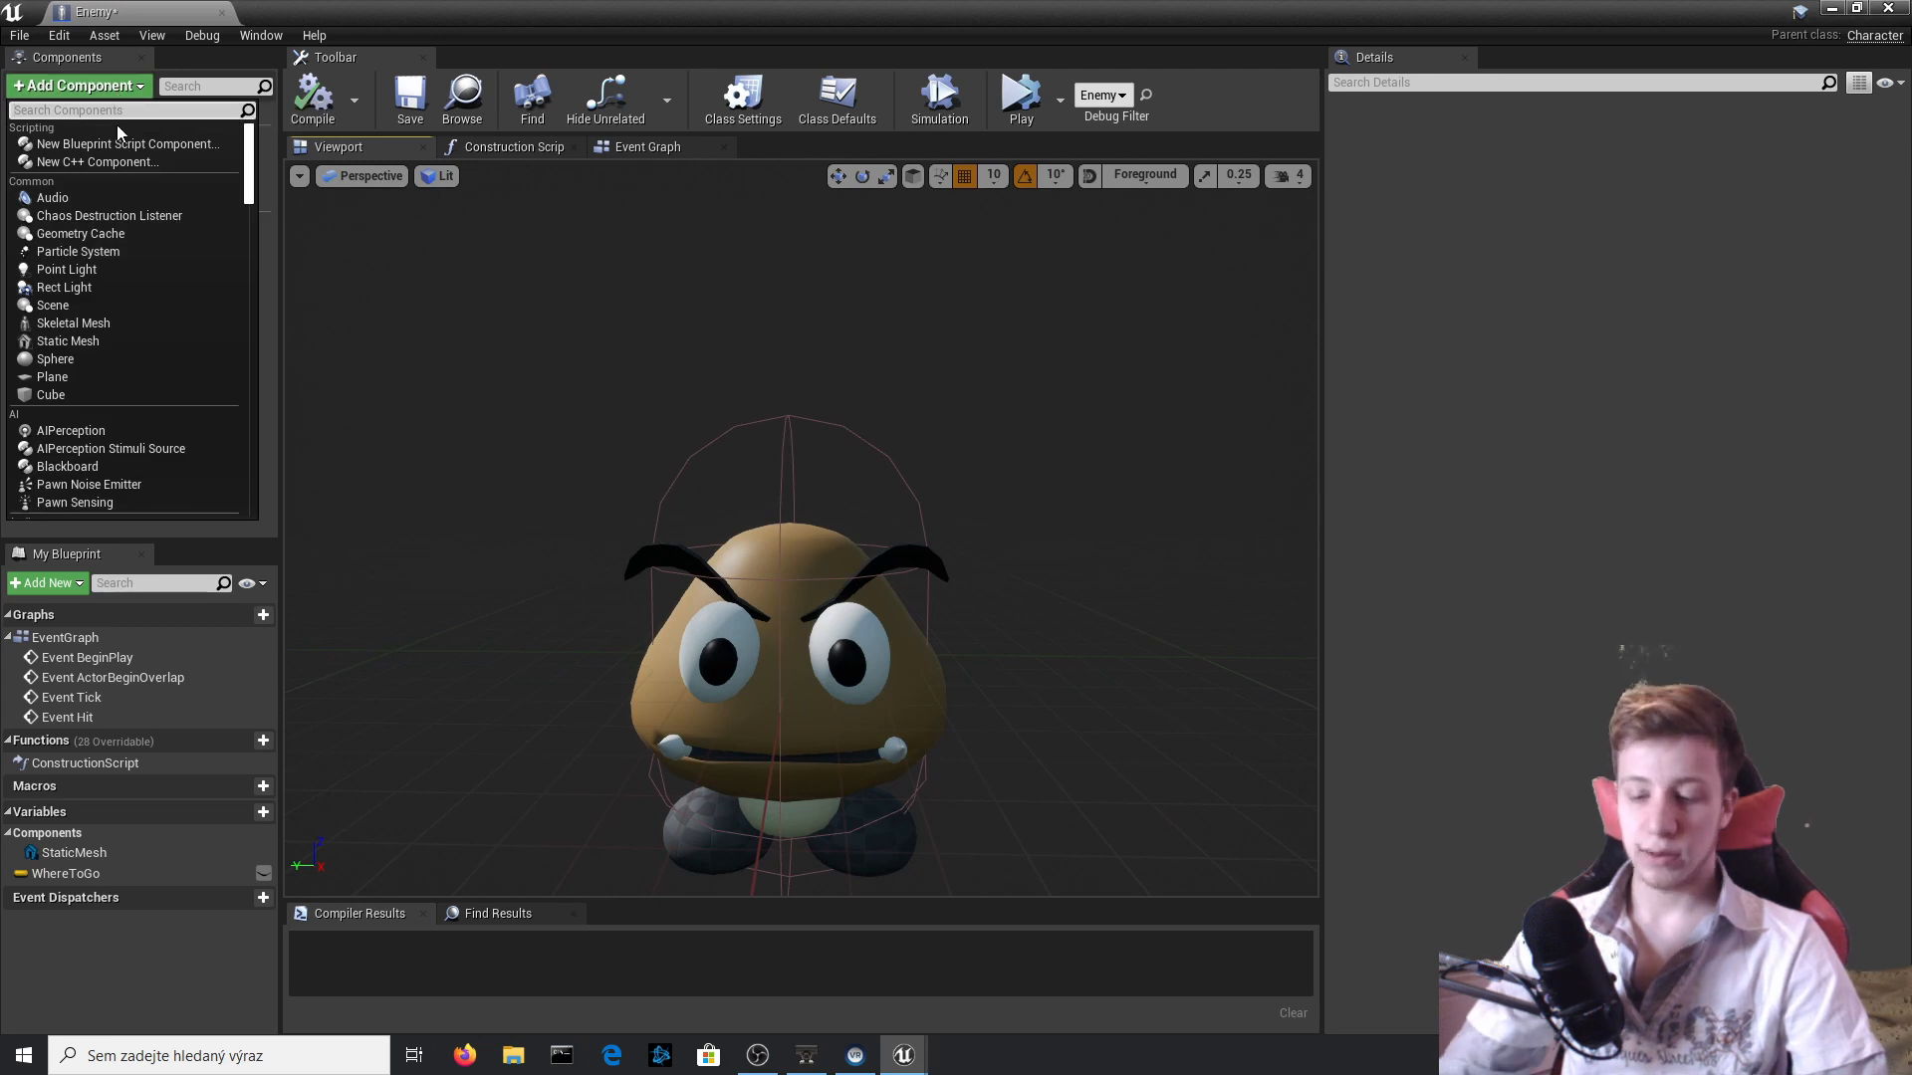
type("COL")
key("Return")
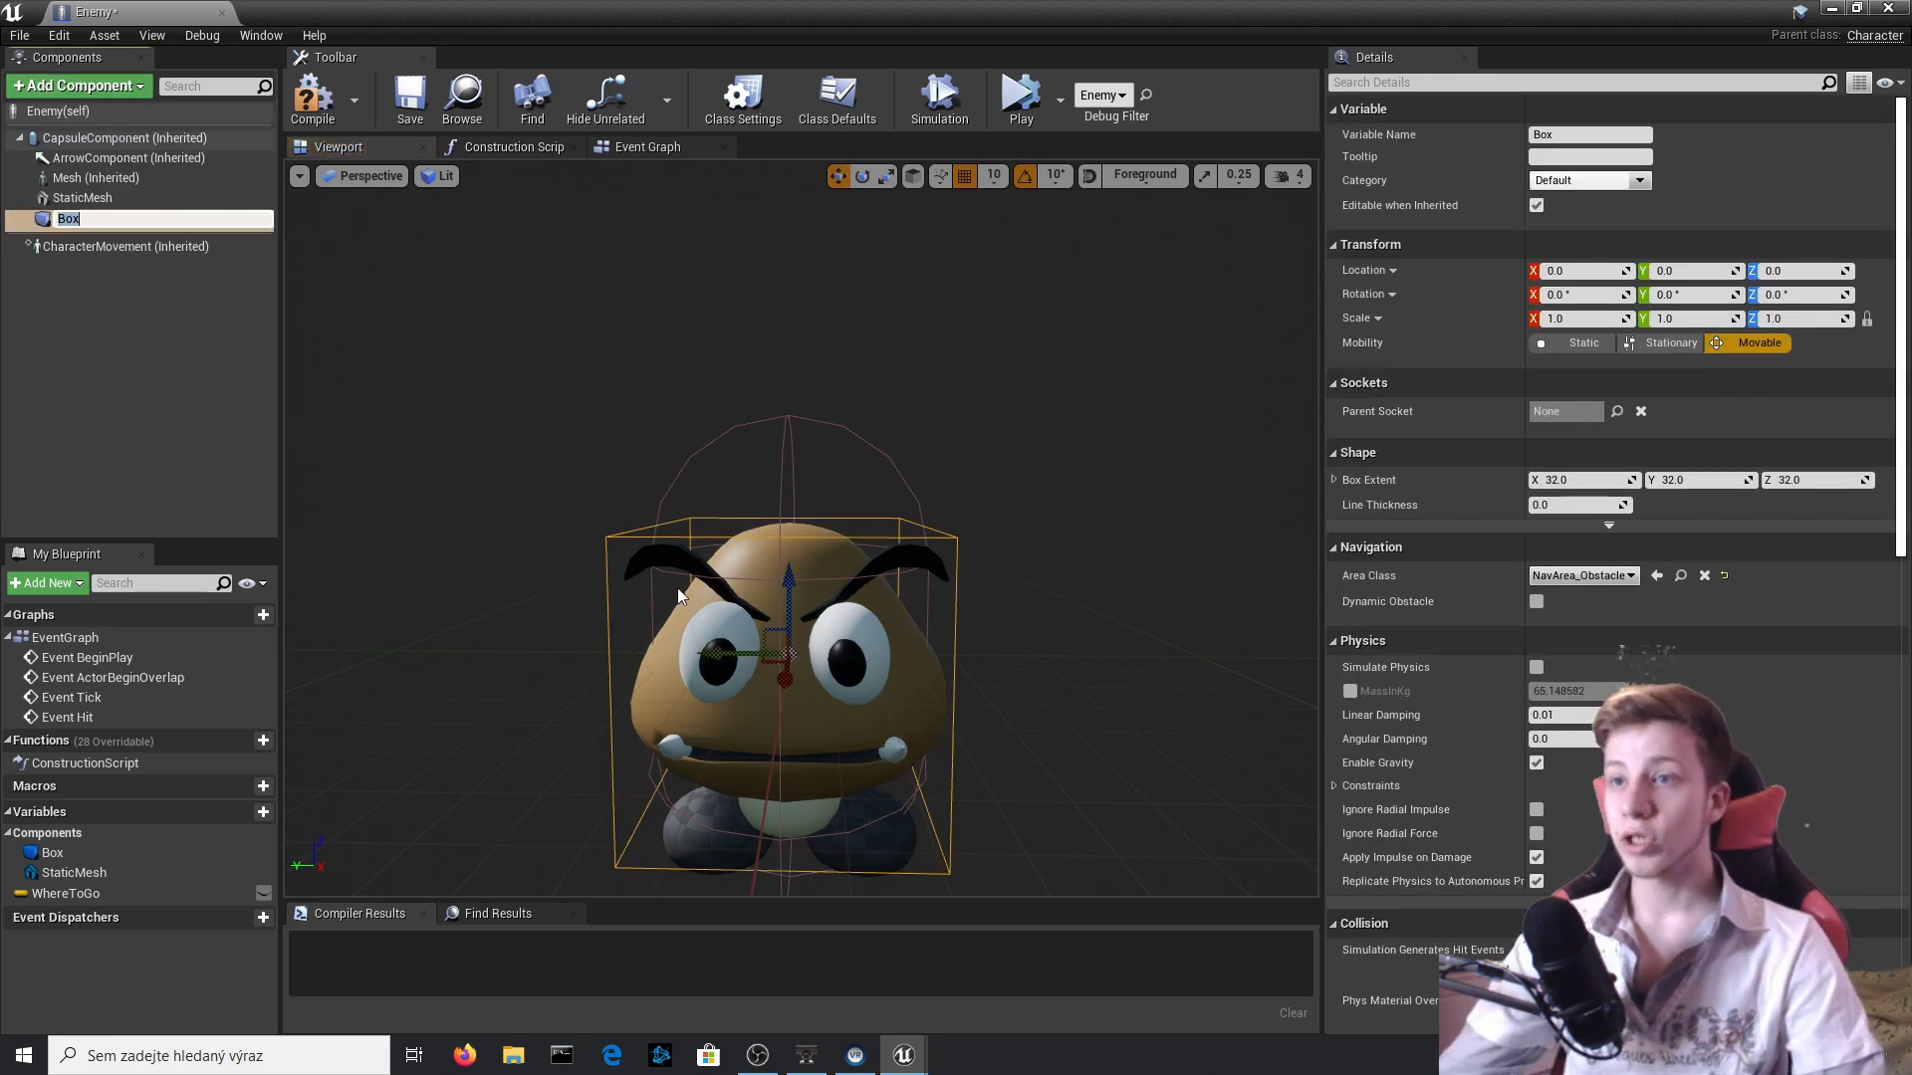
Raise the Box above the Goomba's head to Z 70, flatten its Z scale to about 0.25 and compile.
left_click_drag(787, 630, 790, 595)
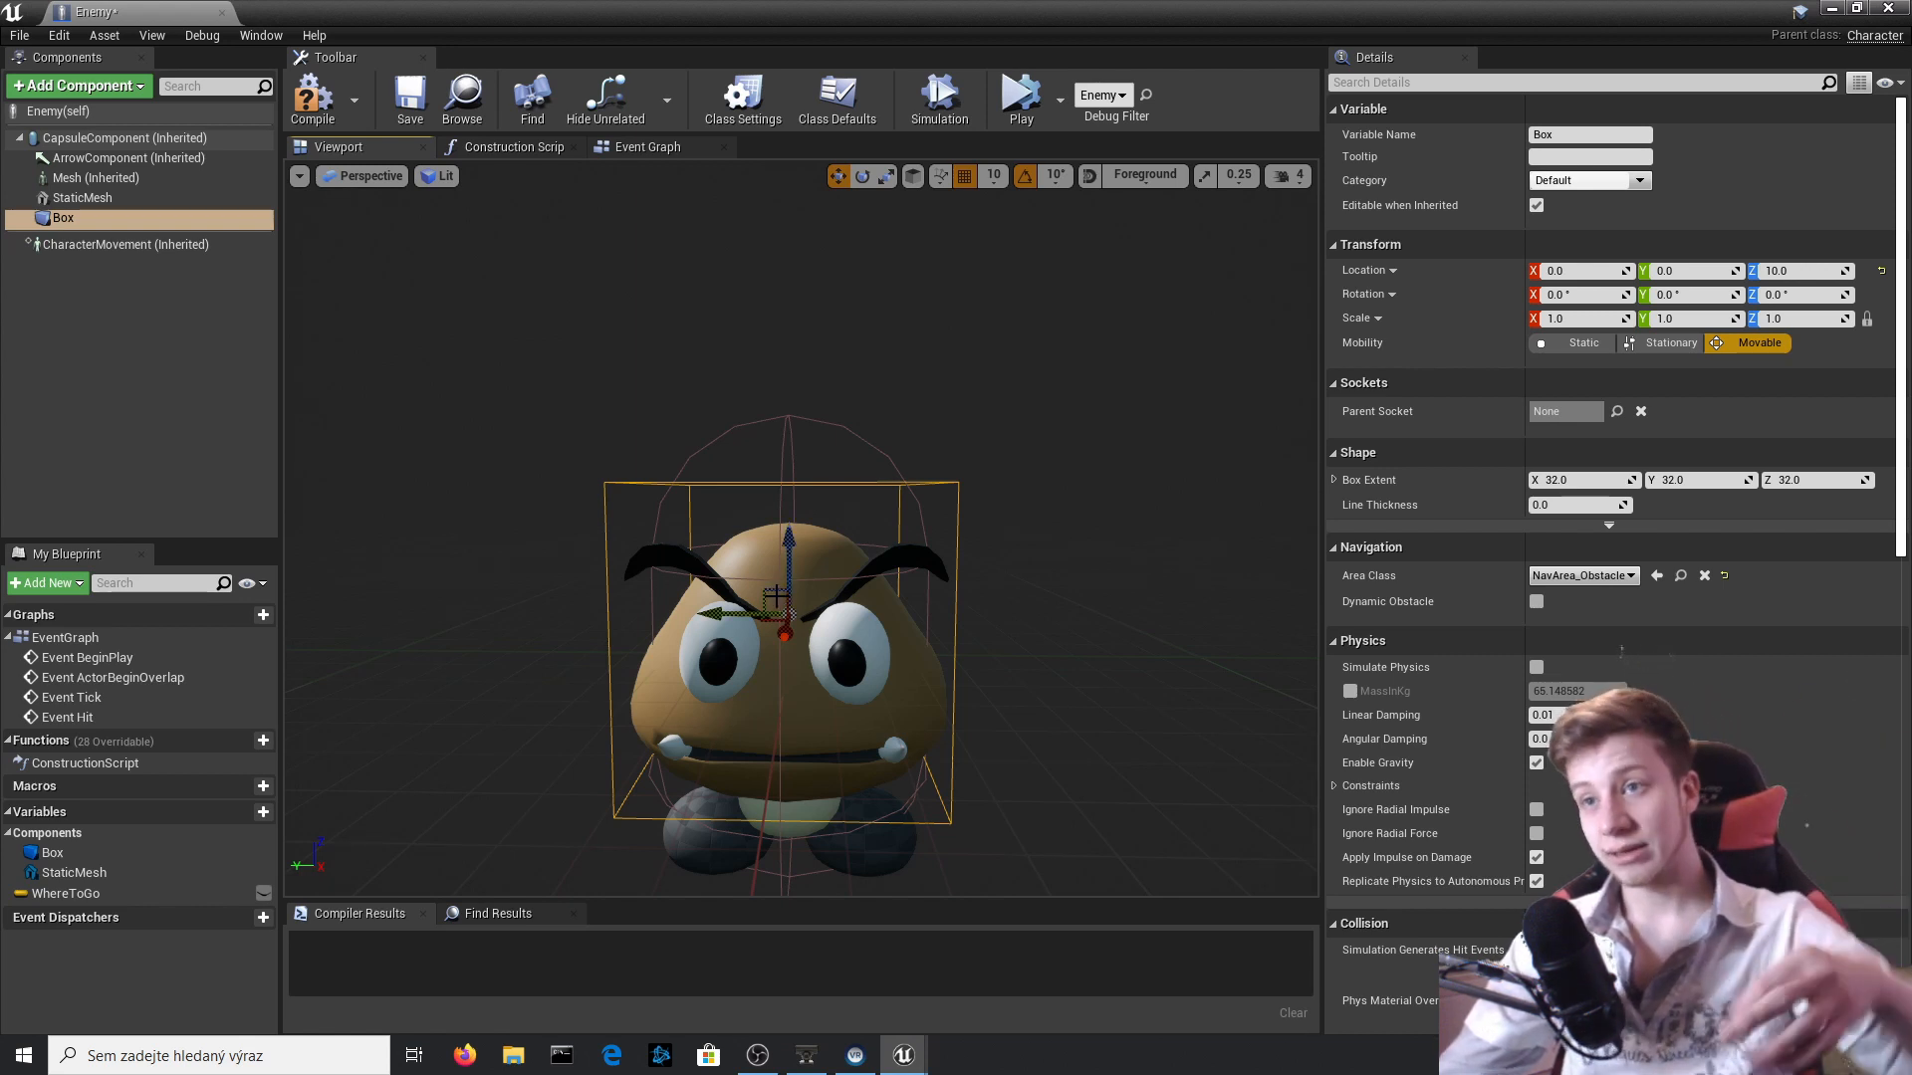
left_click_drag(785, 562, 787, 413)
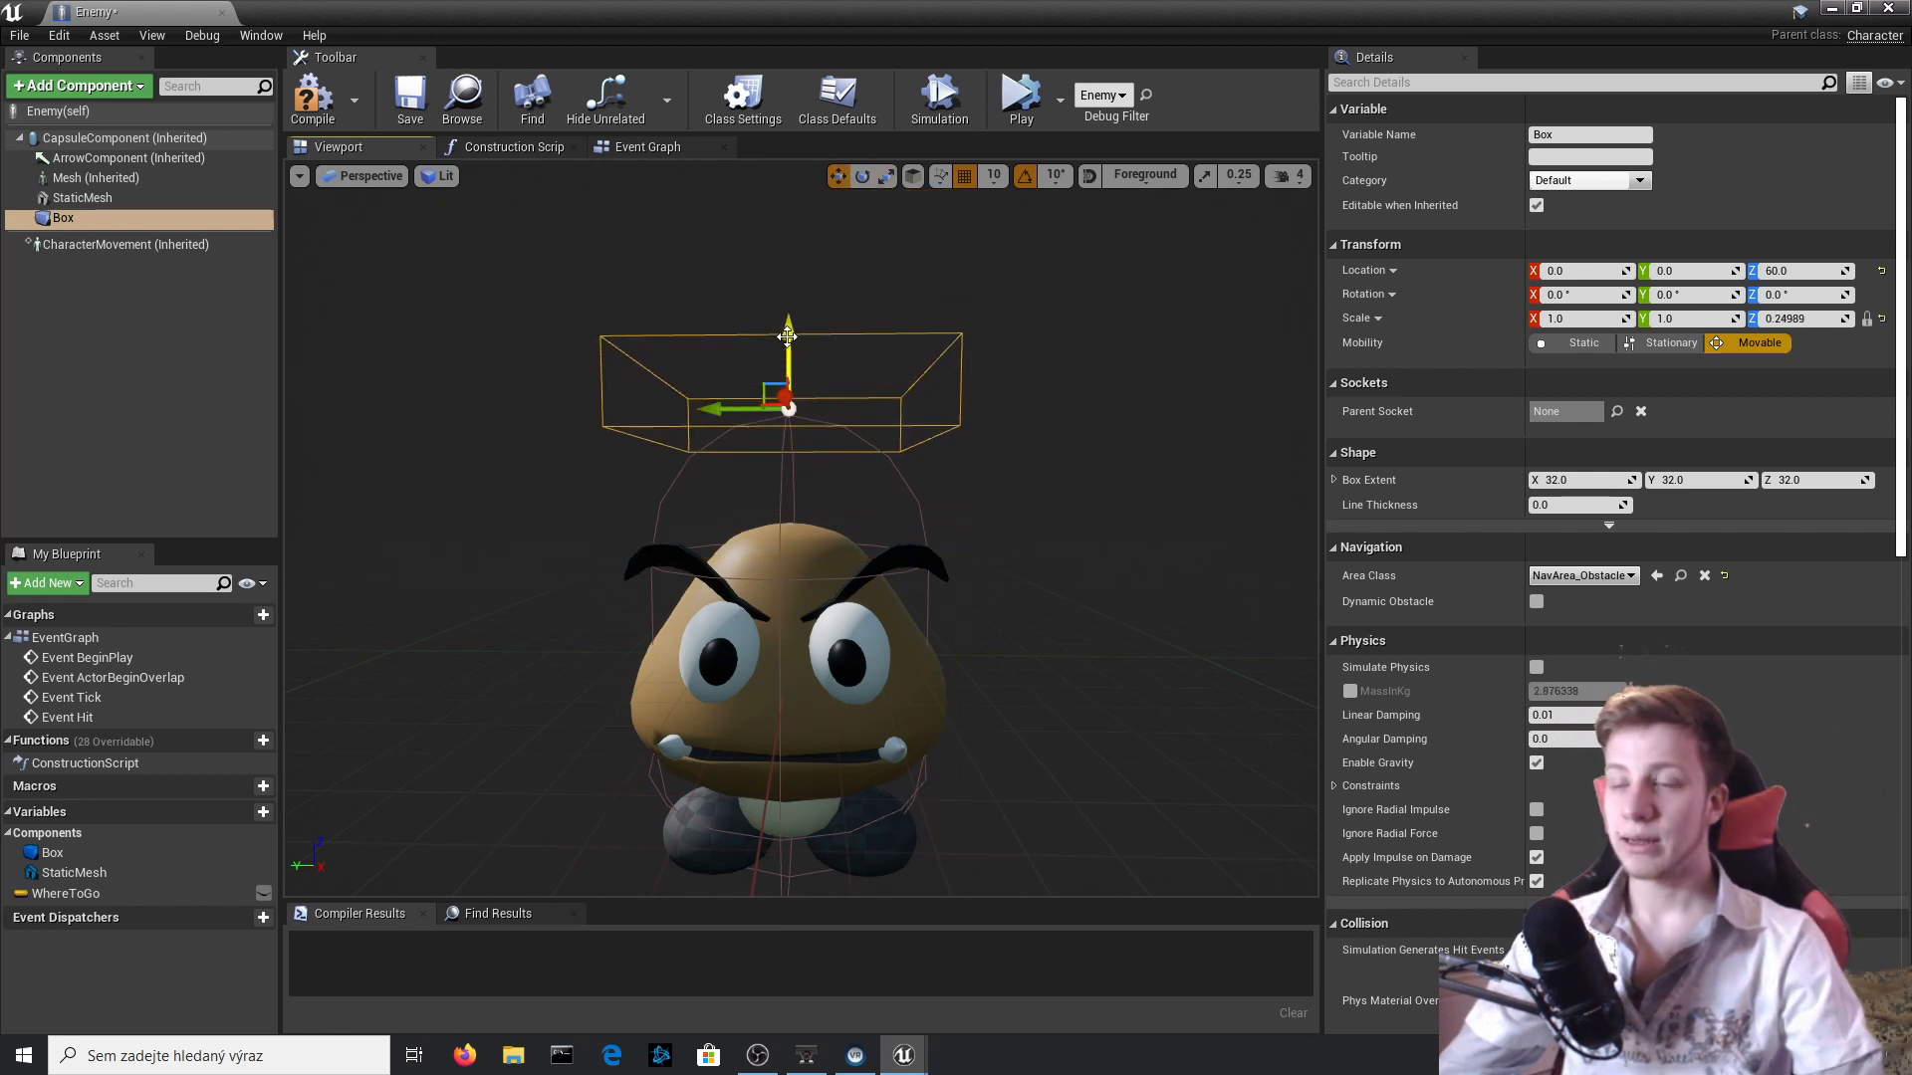
left_click_drag(787, 337, 788, 294)
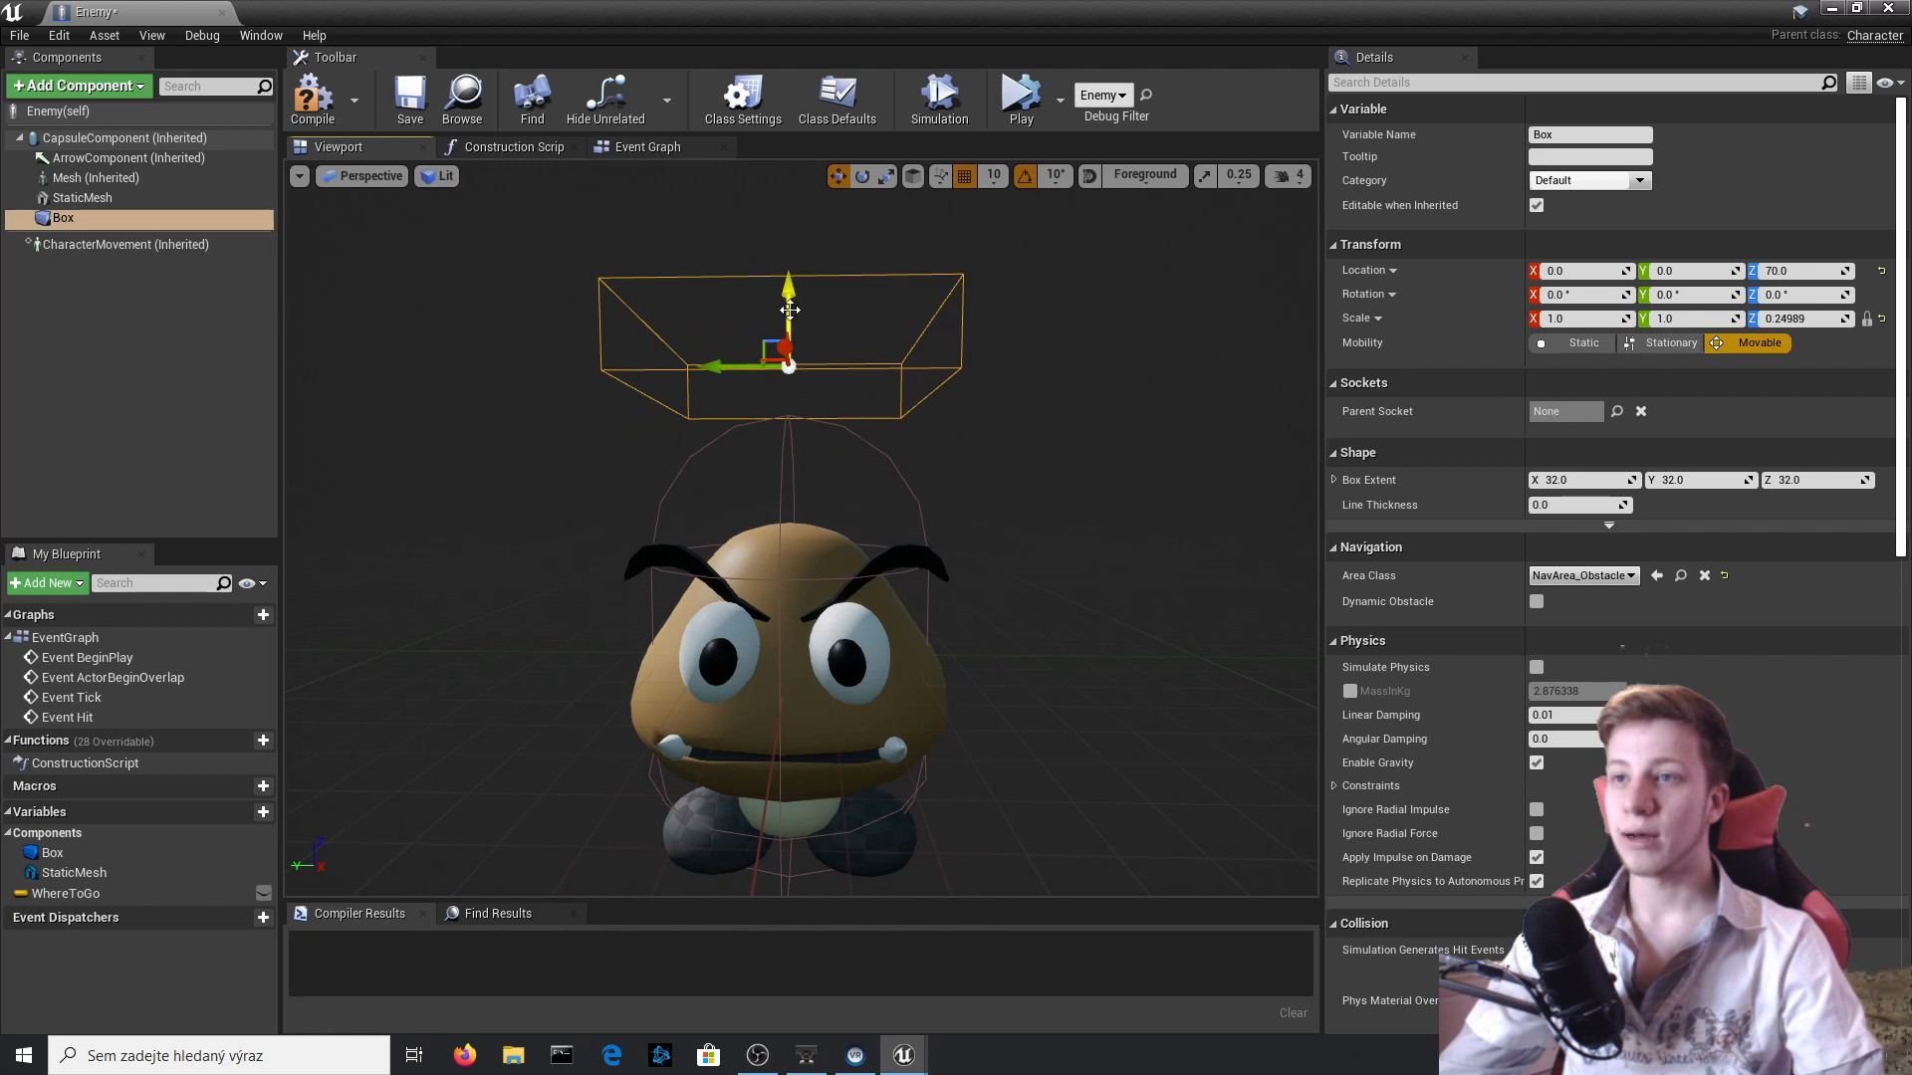
mouse_move(606, 418)
right_mouse_down()
mouse_move(647, 422)
mouse_move(557, 427)
mouse_move(662, 412)
mouse_move(606, 418)
right_mouse_up()
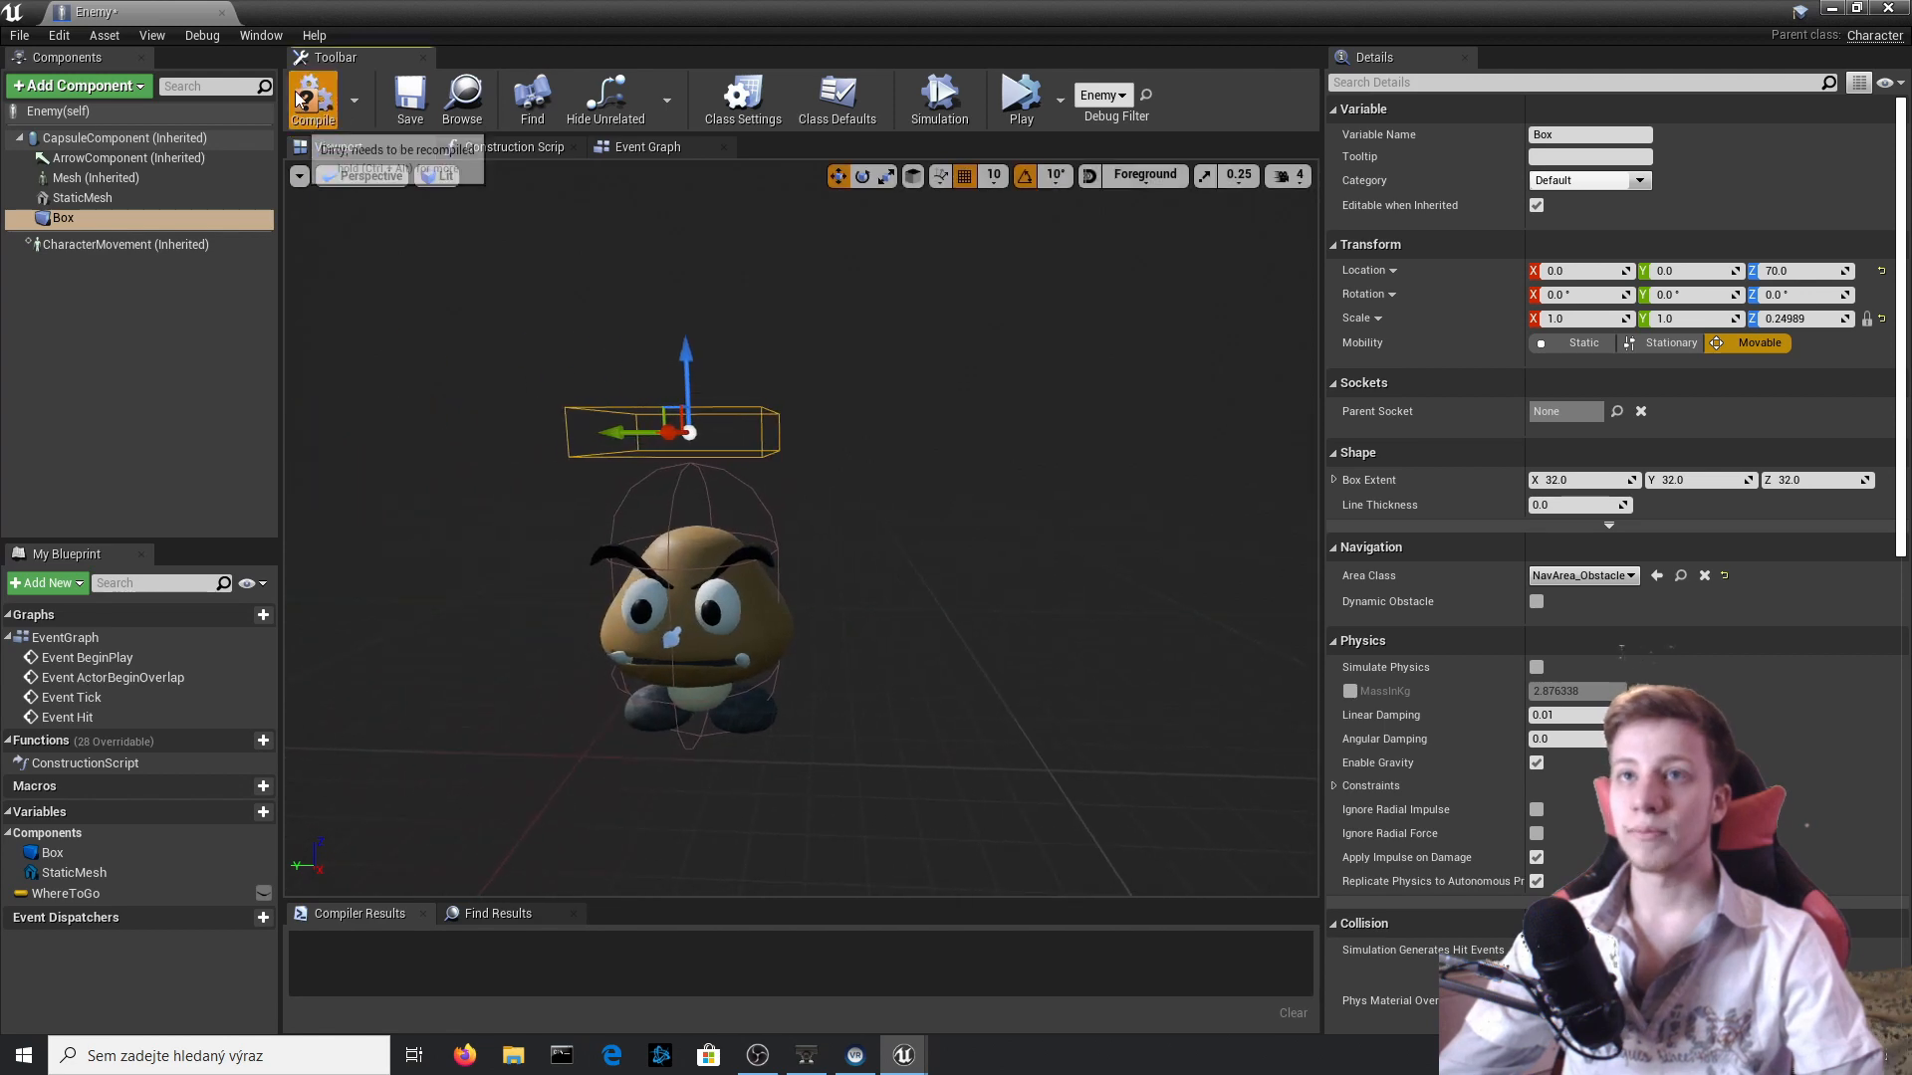
left_click(302, 99)
Add an On Component Begin Overlap event for the Box to the Event Graph.
scroll(1596, 635, "down", 15)
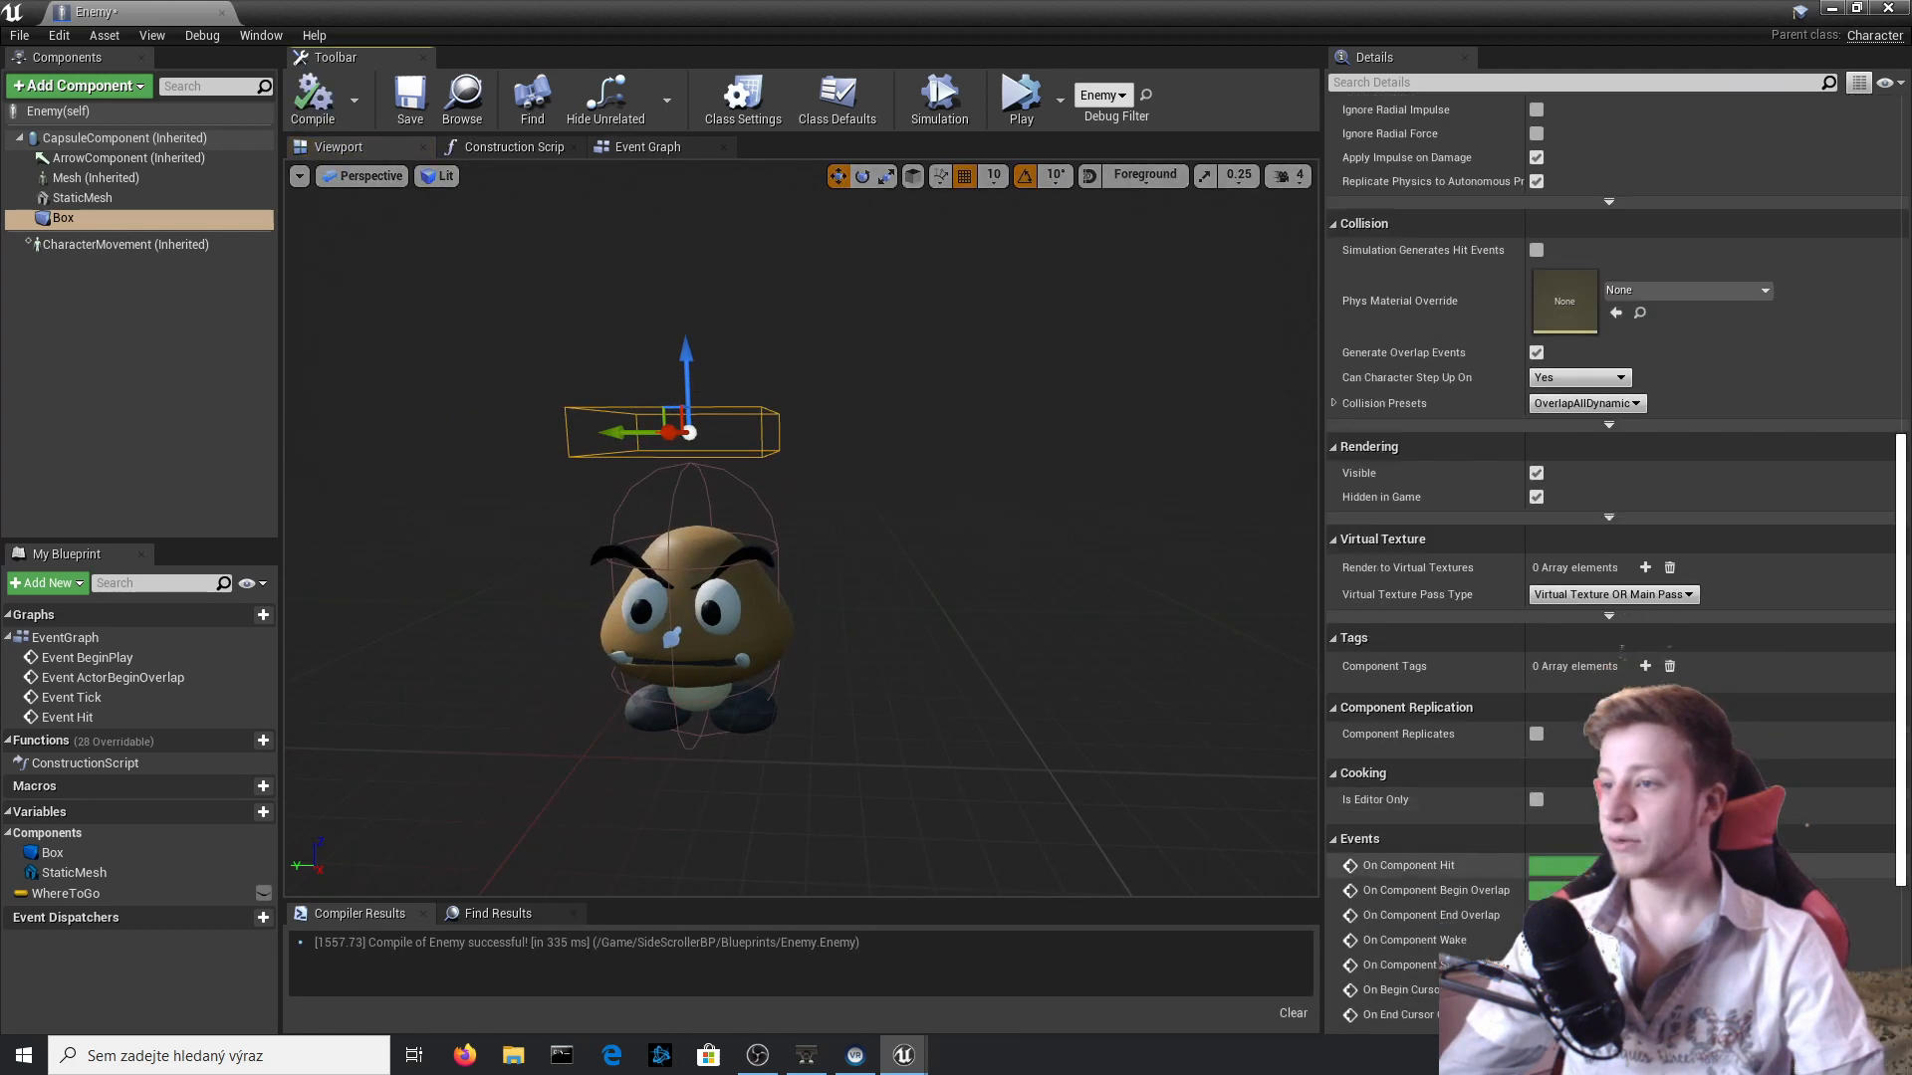
left_click(1596, 637)
right_click_drag(1044, 739, 731, 737)
Add a Cast To SideScrollerCharacter node driven by the Box overlap event's execution output.
left_click_drag(733, 568, 922, 600)
type("CAS")
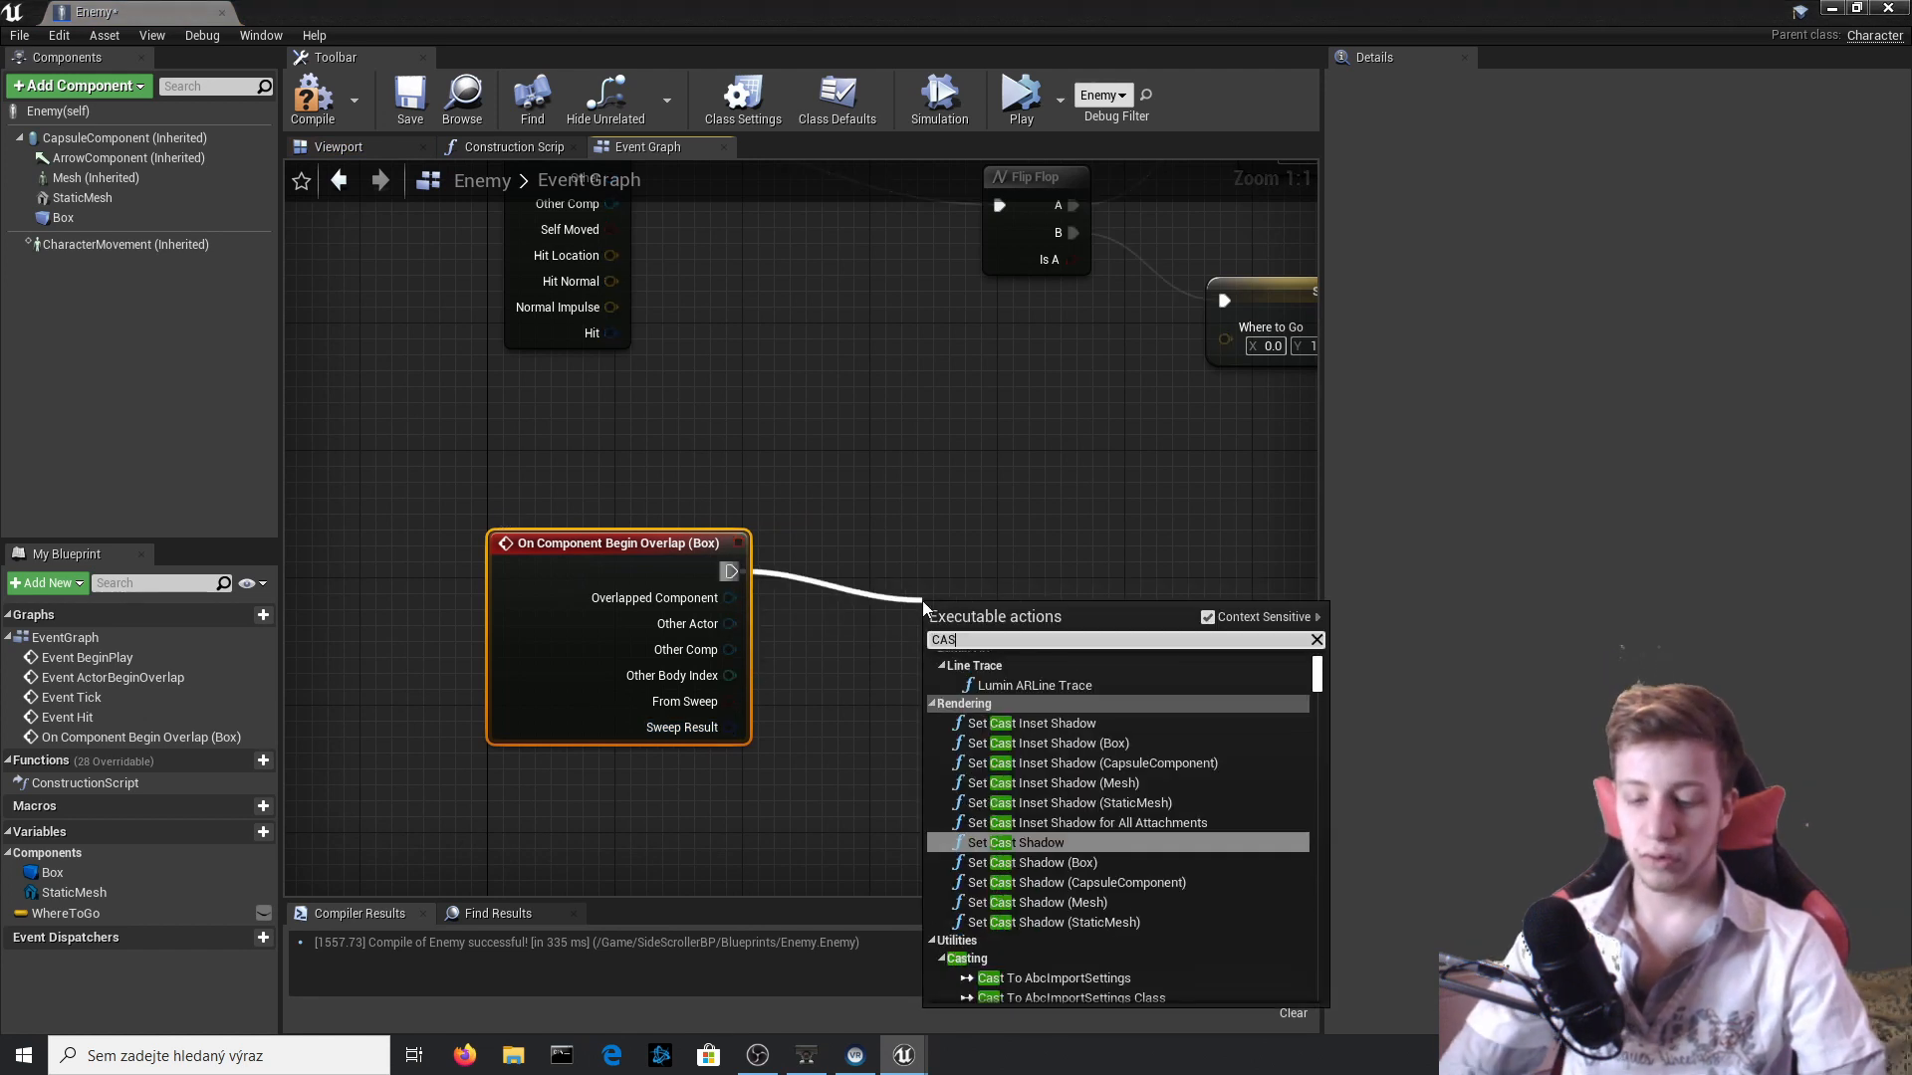
type("T TO SIDE")
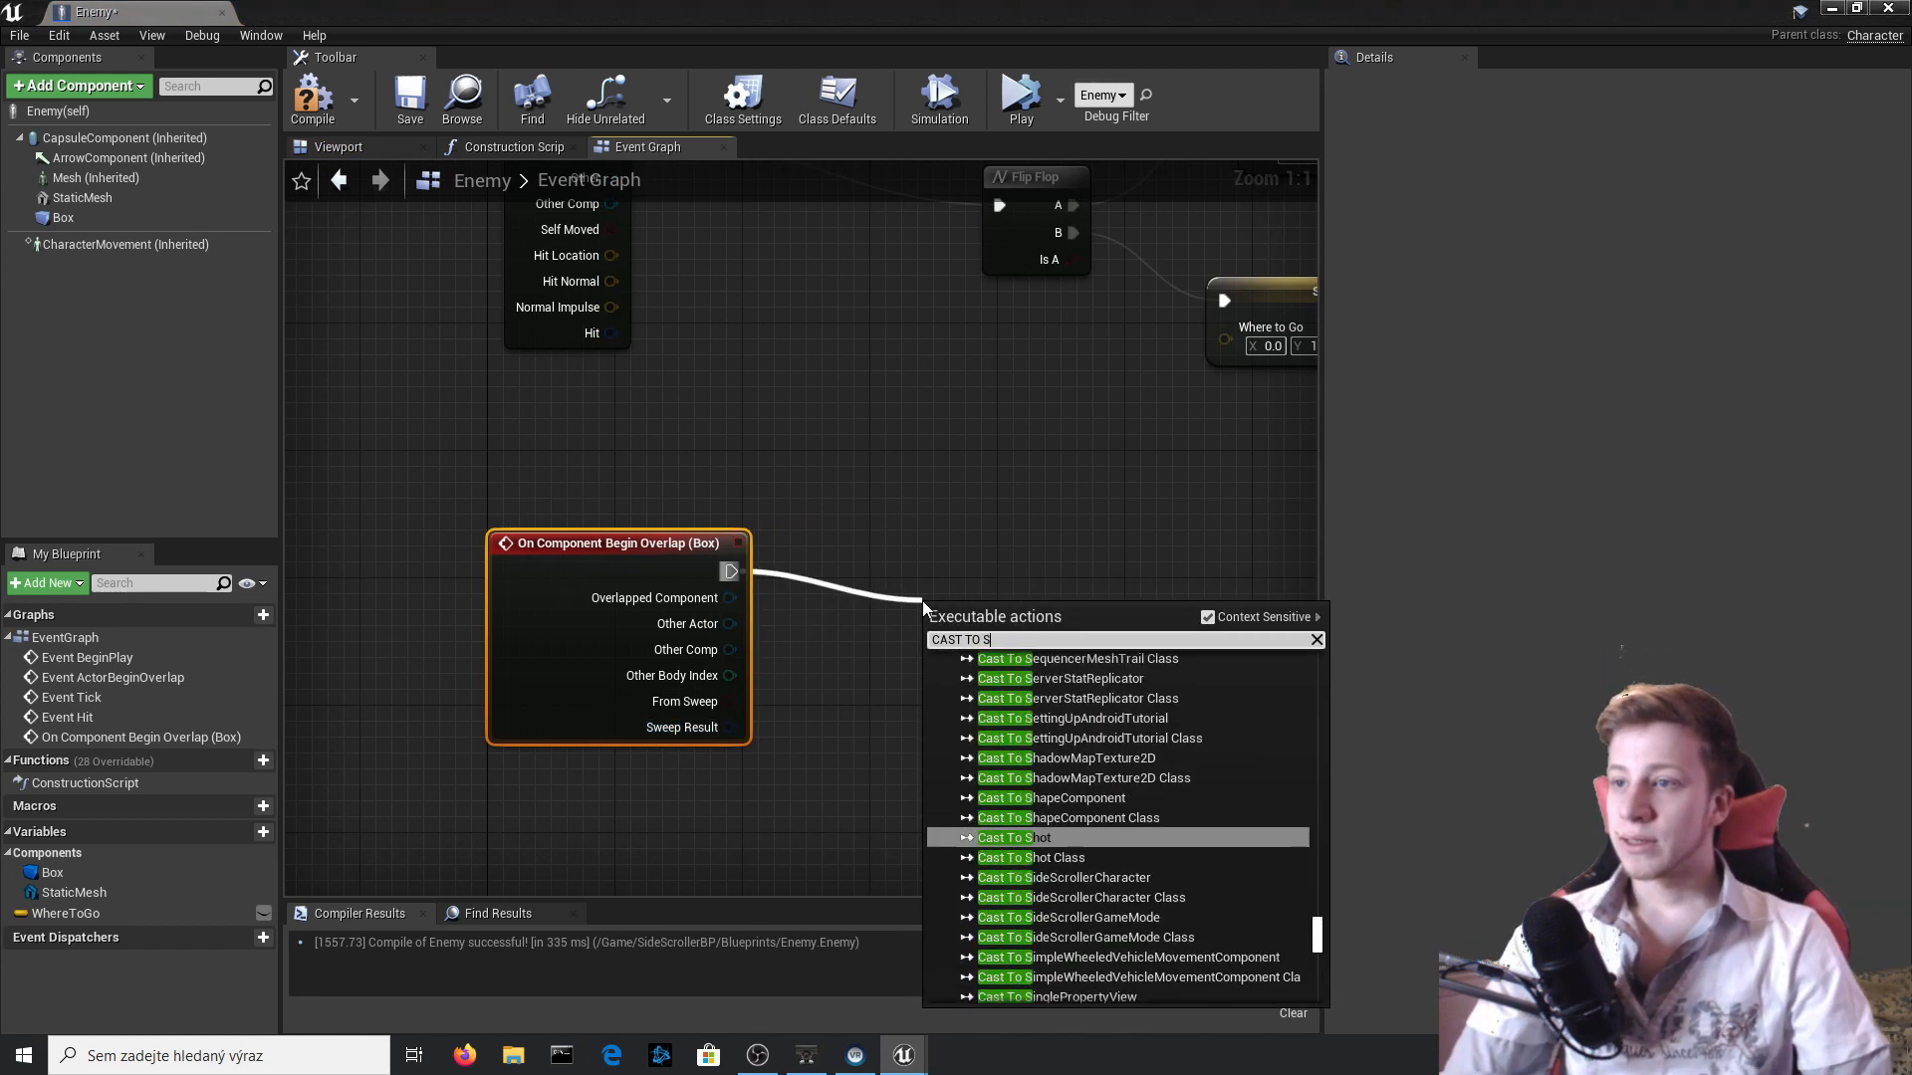
key("Up")
key("Up")
key("Return")
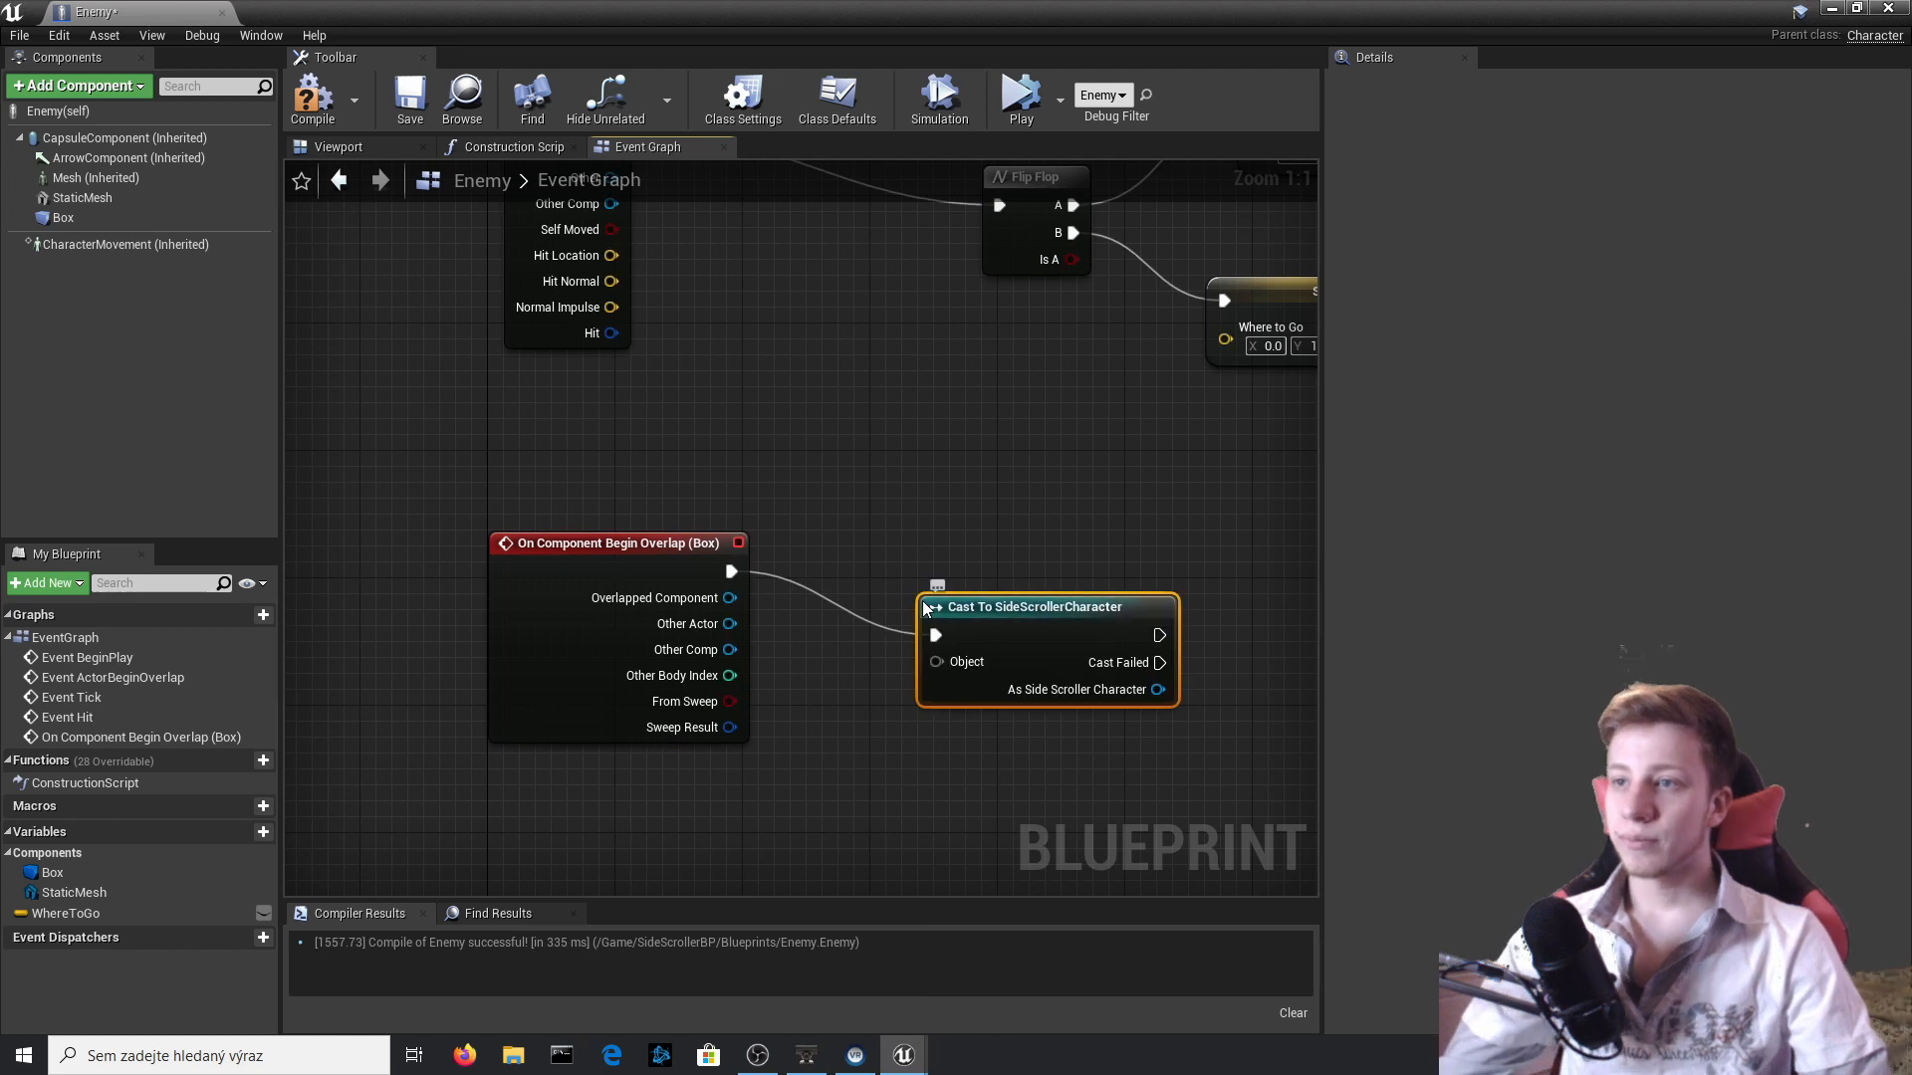
Connect the overlap event's Other Actor to the cast node's Object input and shift the cast node slightly up.
left_click_drag(737, 635, 938, 662)
left_click_drag(1121, 598, 1087, 518)
right_click_drag(1179, 631, 937, 749)
left_click_drag(806, 665, 807, 677)
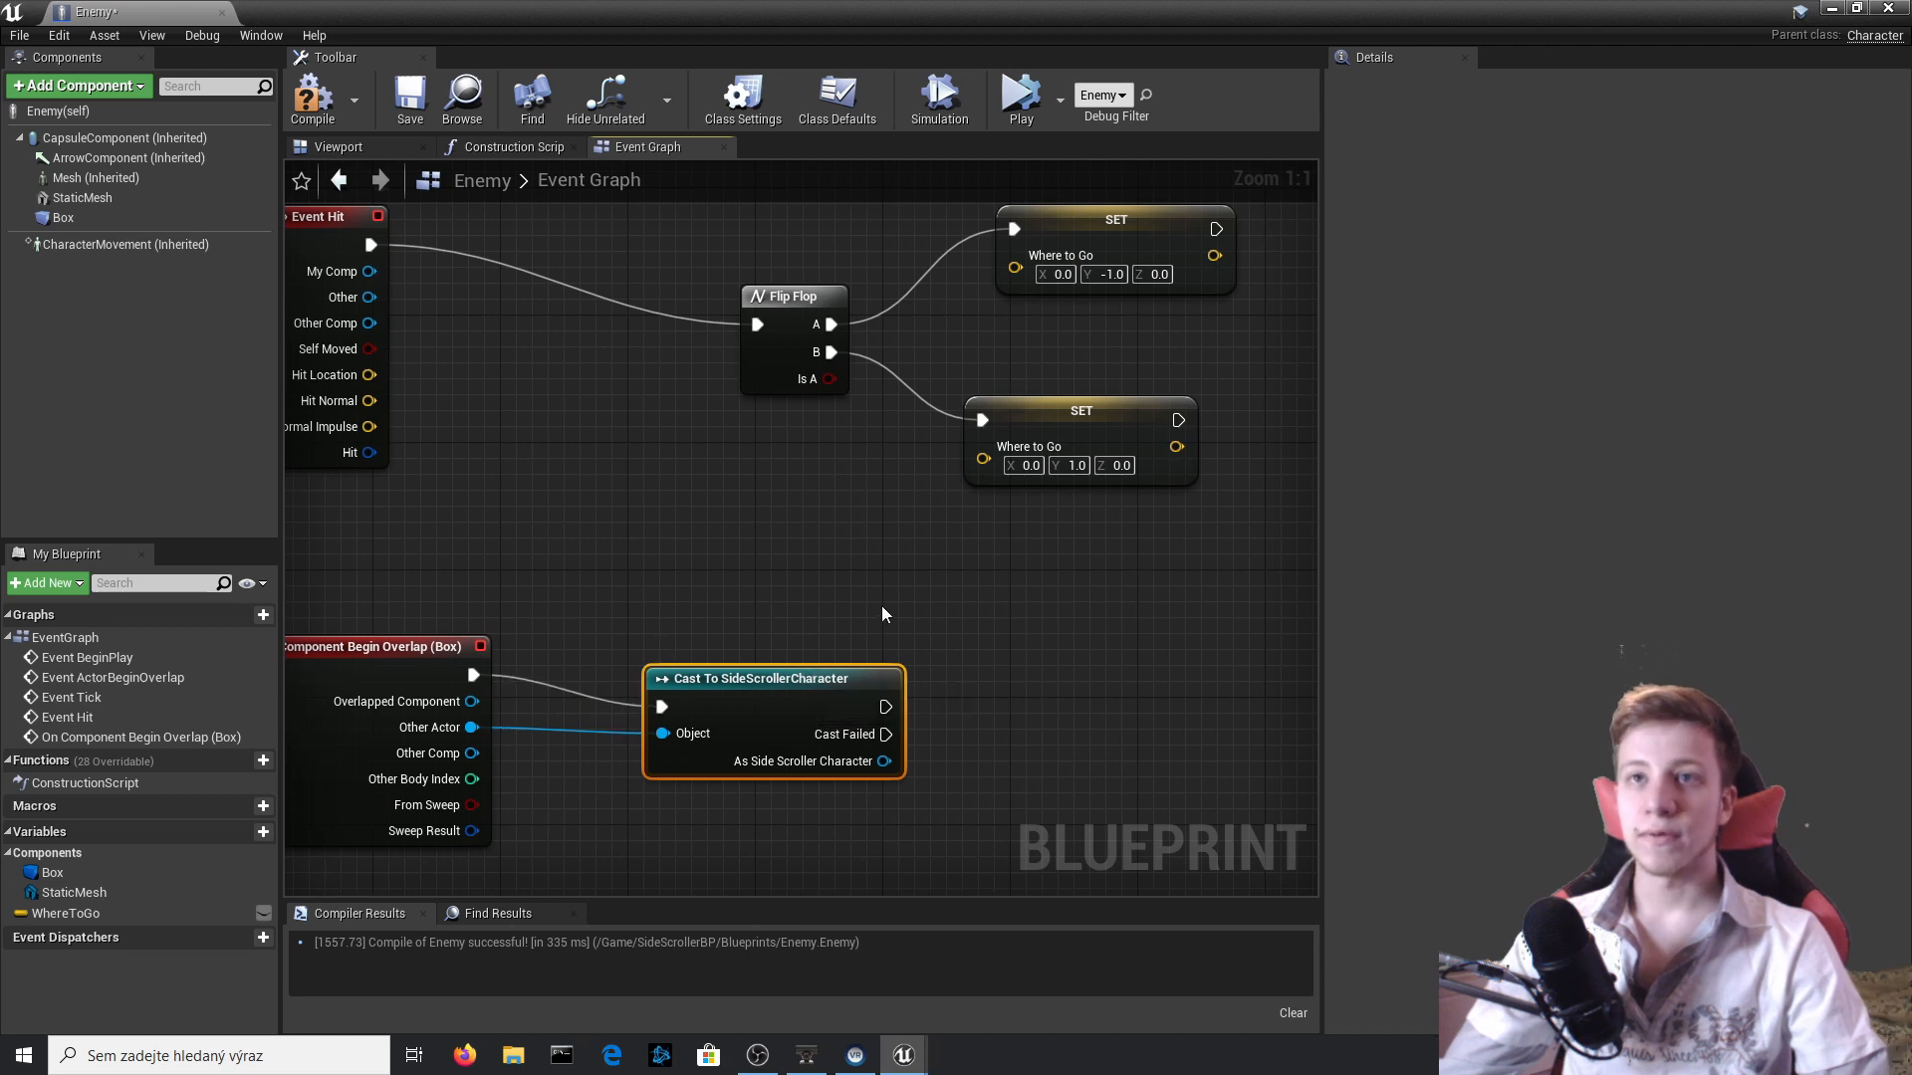
Add a DestroyActor node driven by the SideScrollerCharacter cast's success output and compile the Enemy blueprint.
right_click_drag(987, 666, 934, 585)
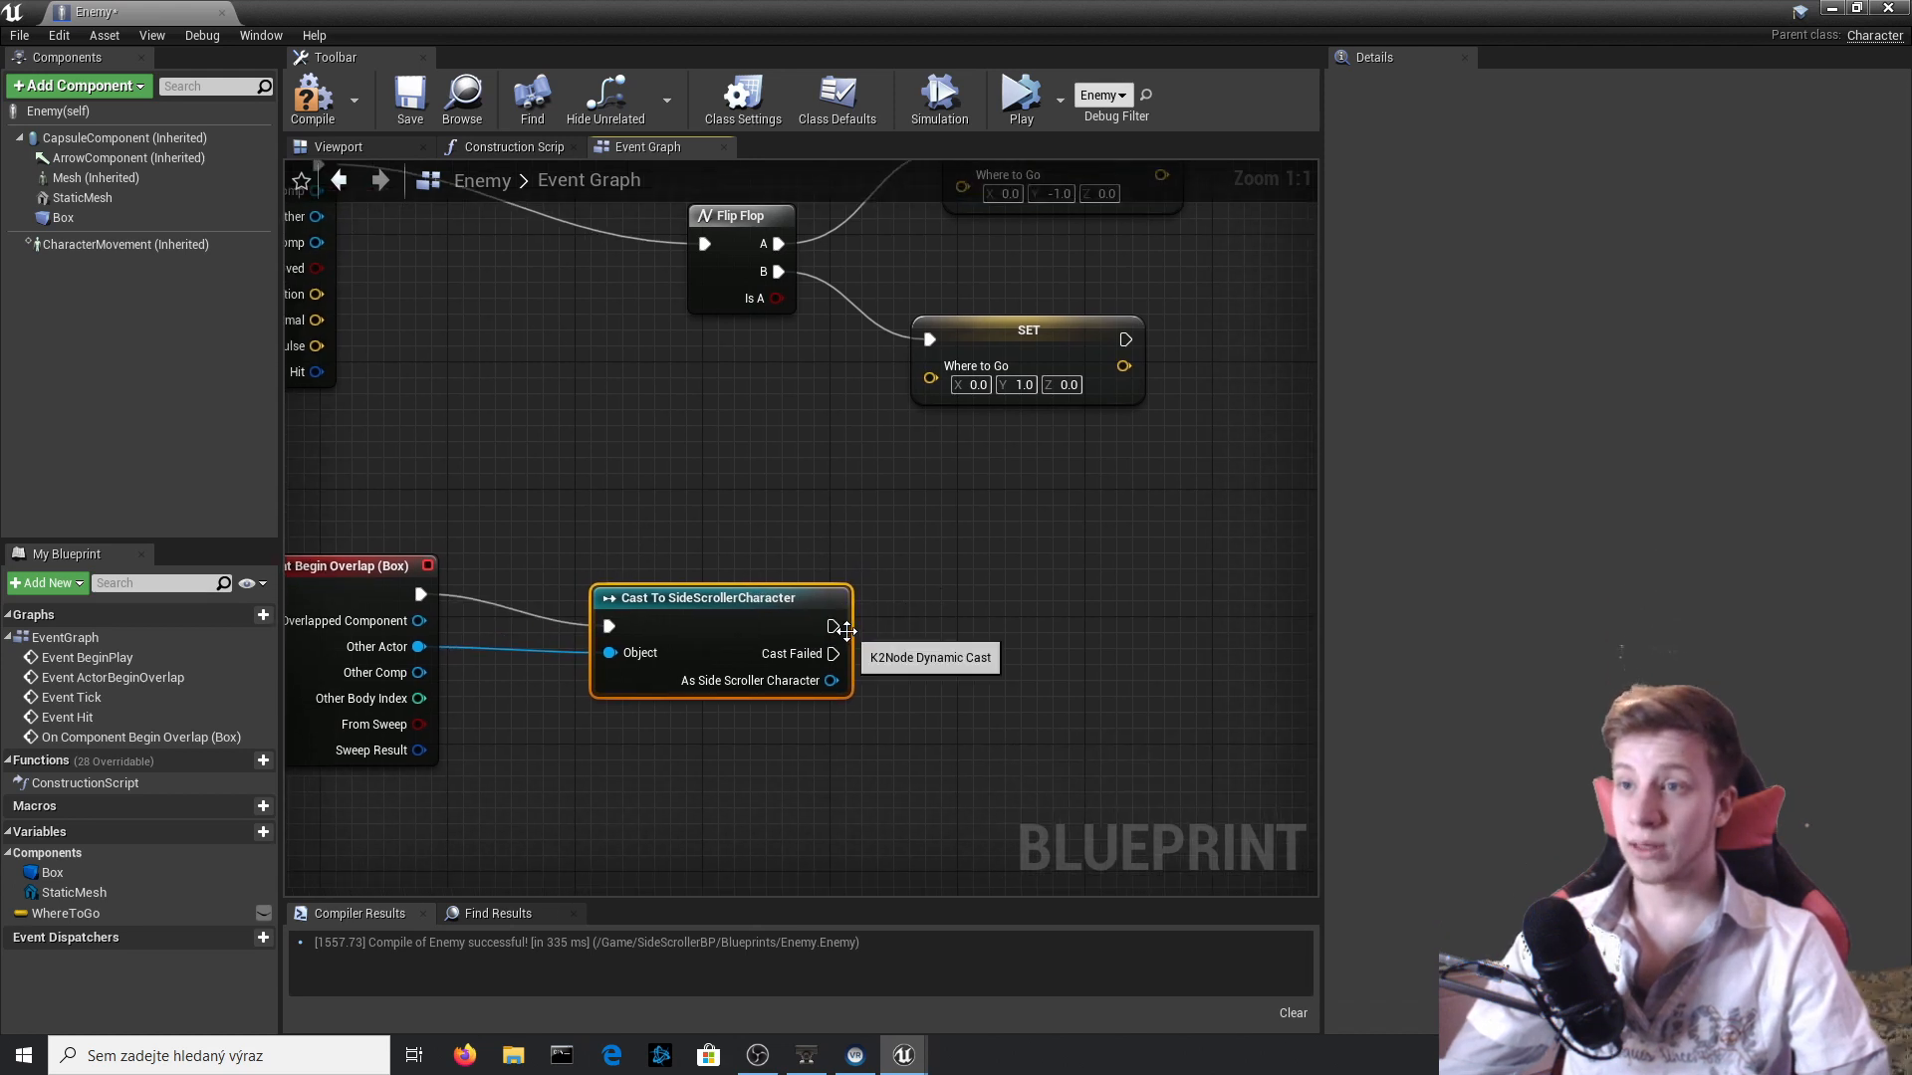
left_click_drag(832, 625, 1019, 621)
type("D")
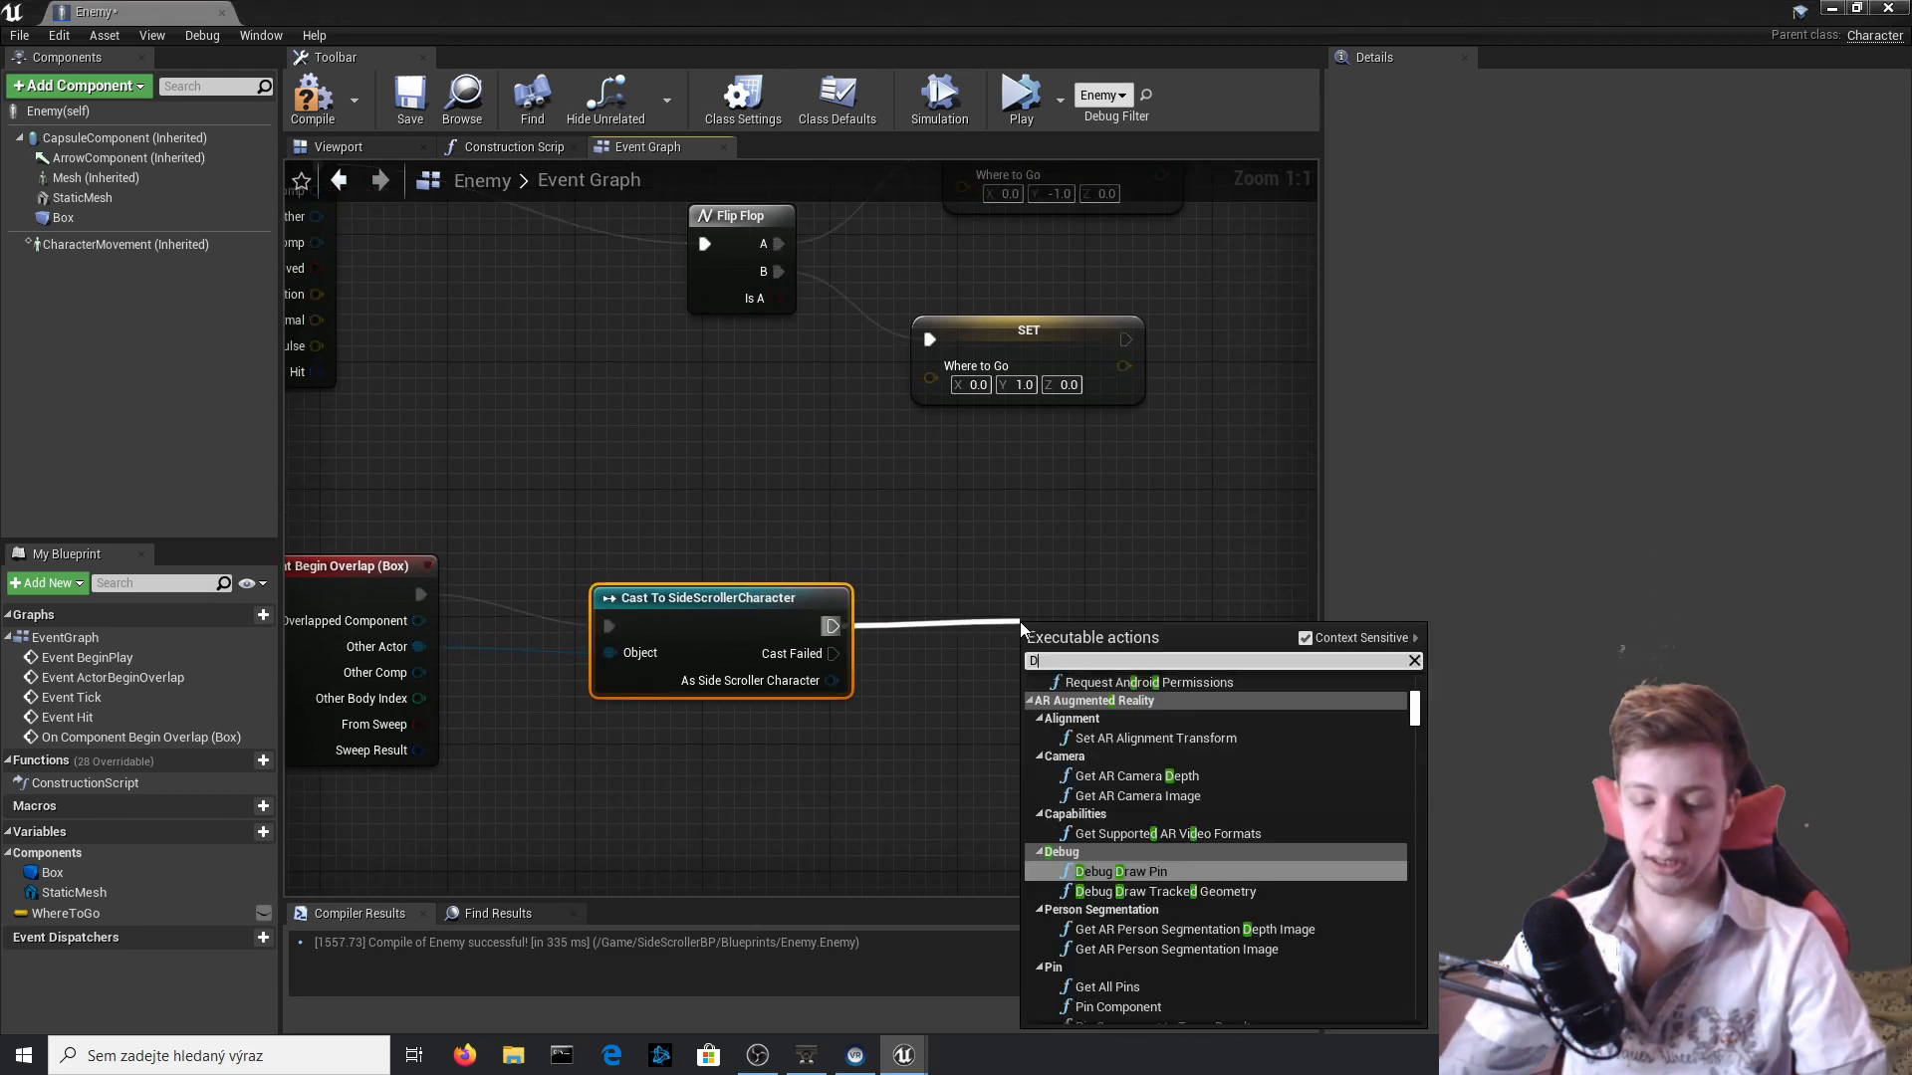
type("ESTROY")
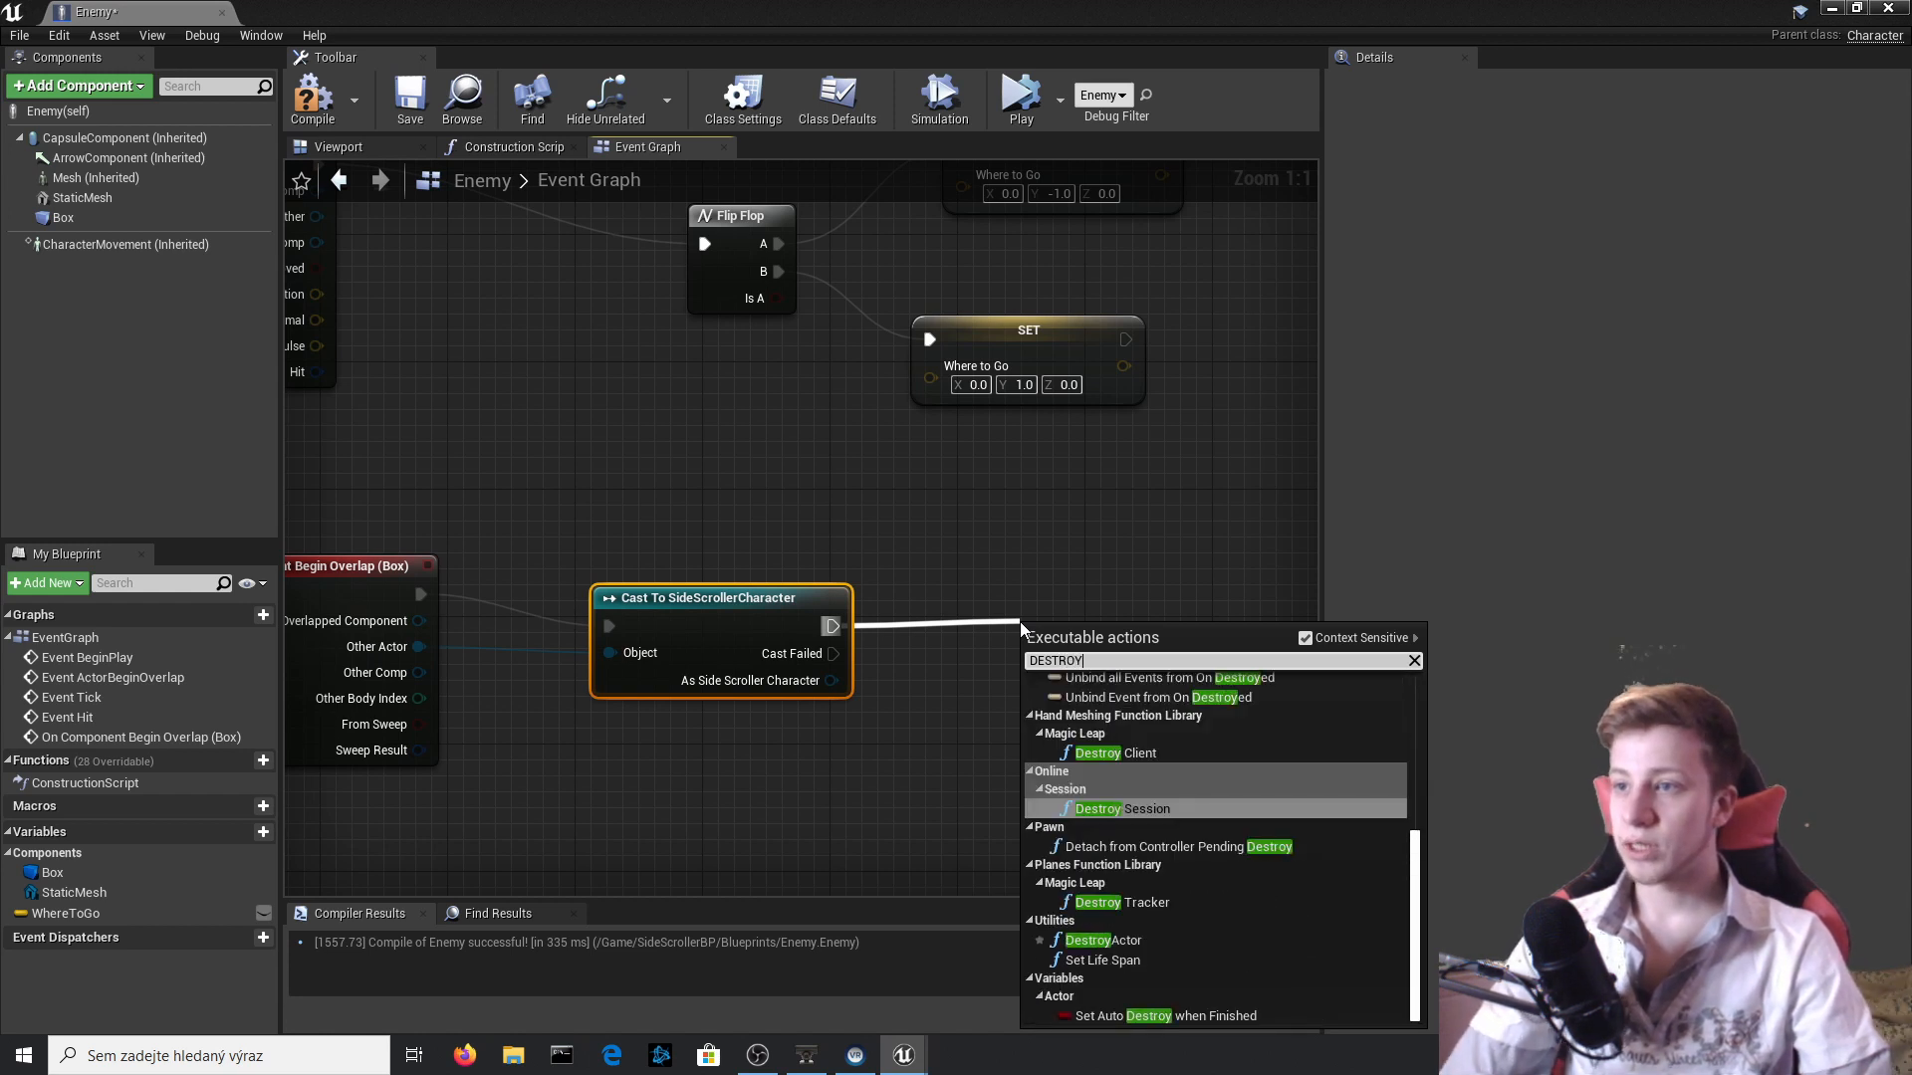
key("Down")
key("Down")
key("Return")
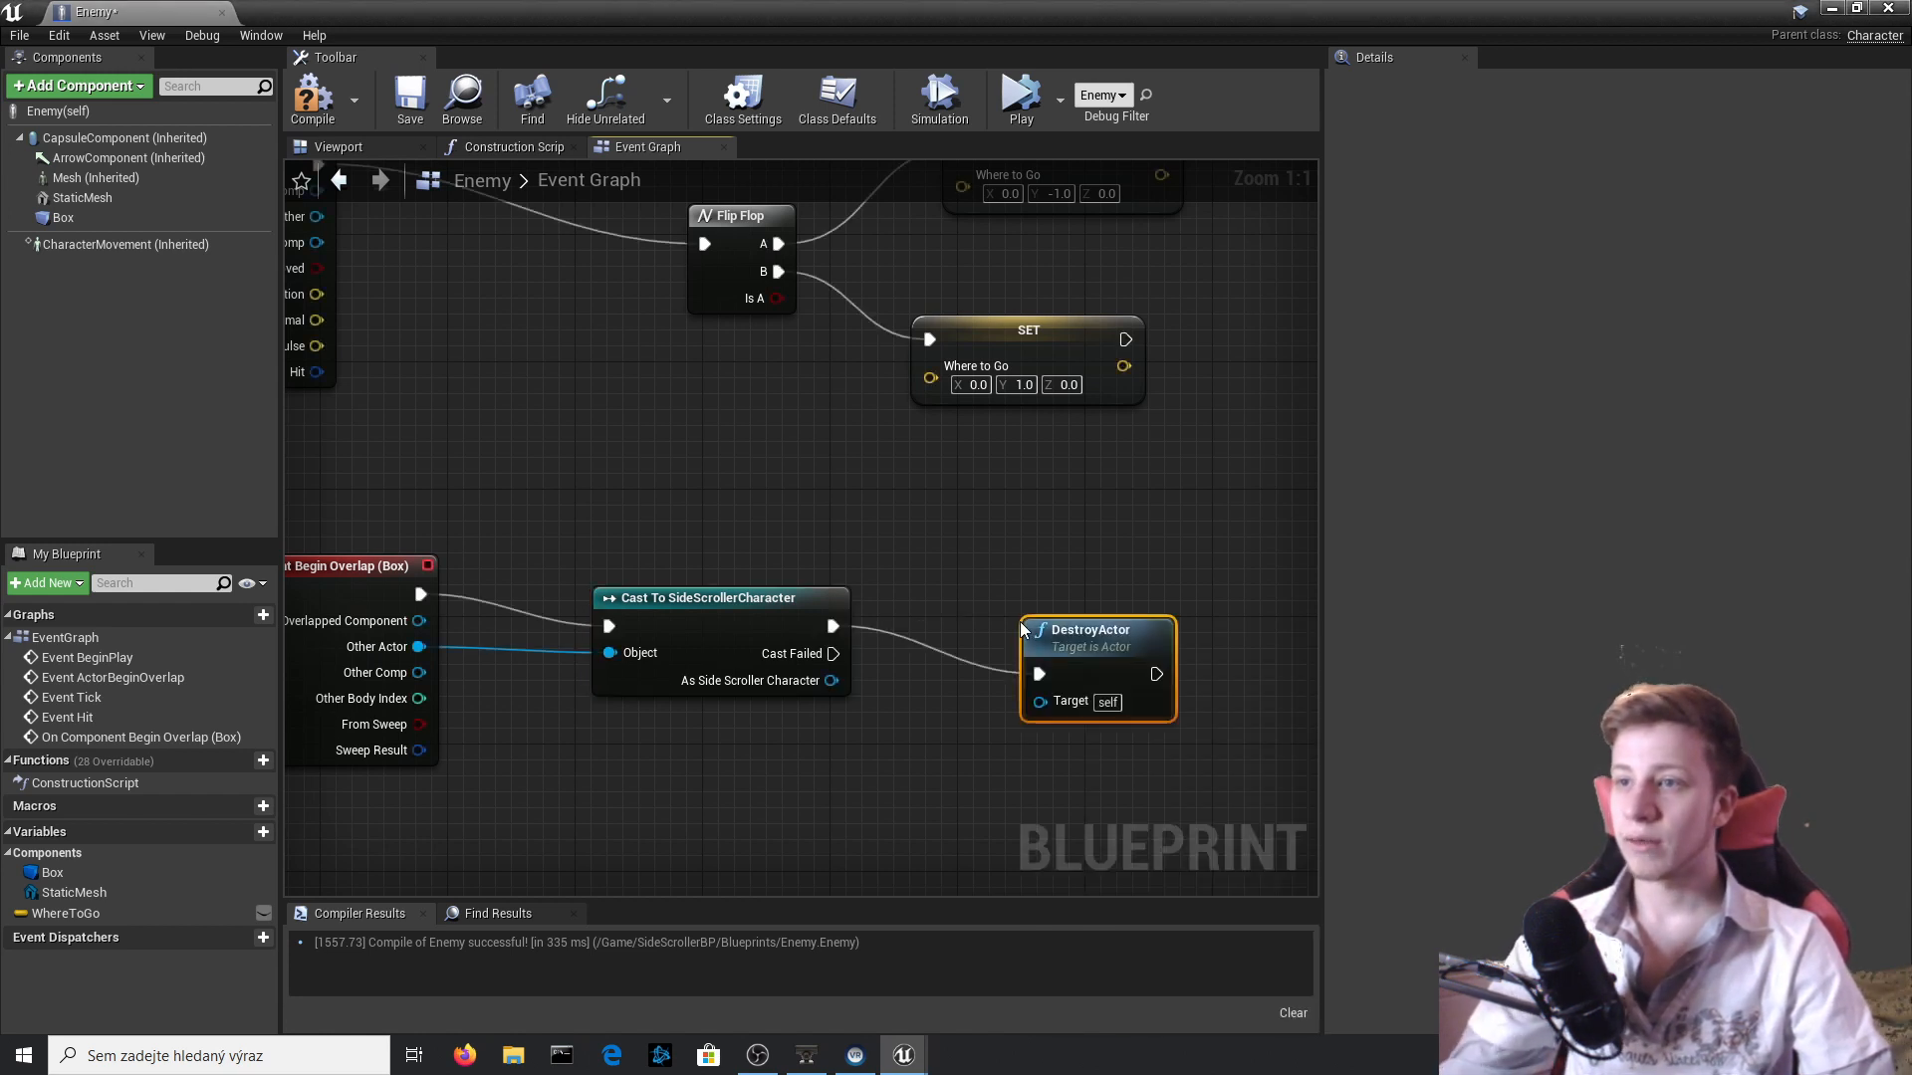
left_click(312, 97)
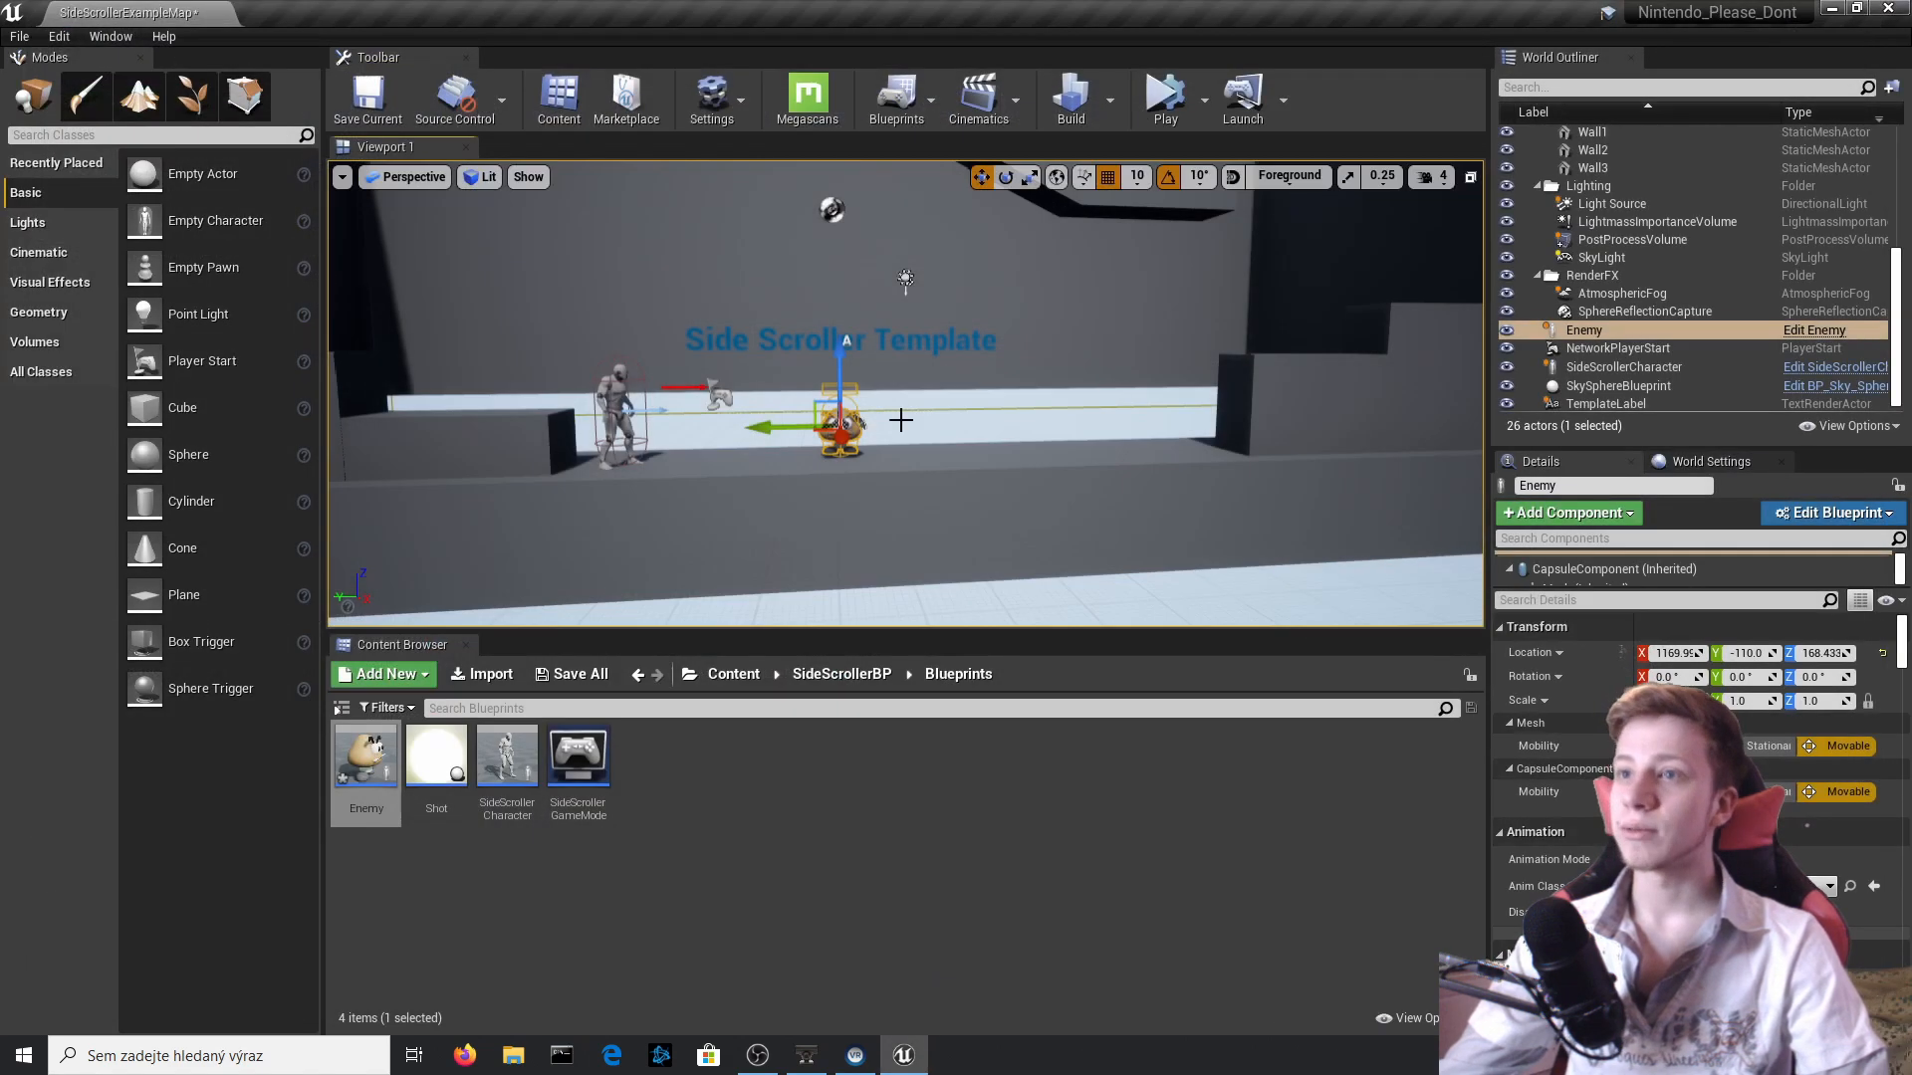
Give the Enemy in the level the same X location as the SideScrollerCharacter.
right_click_drag(901, 420, 763, 378)
key("w")
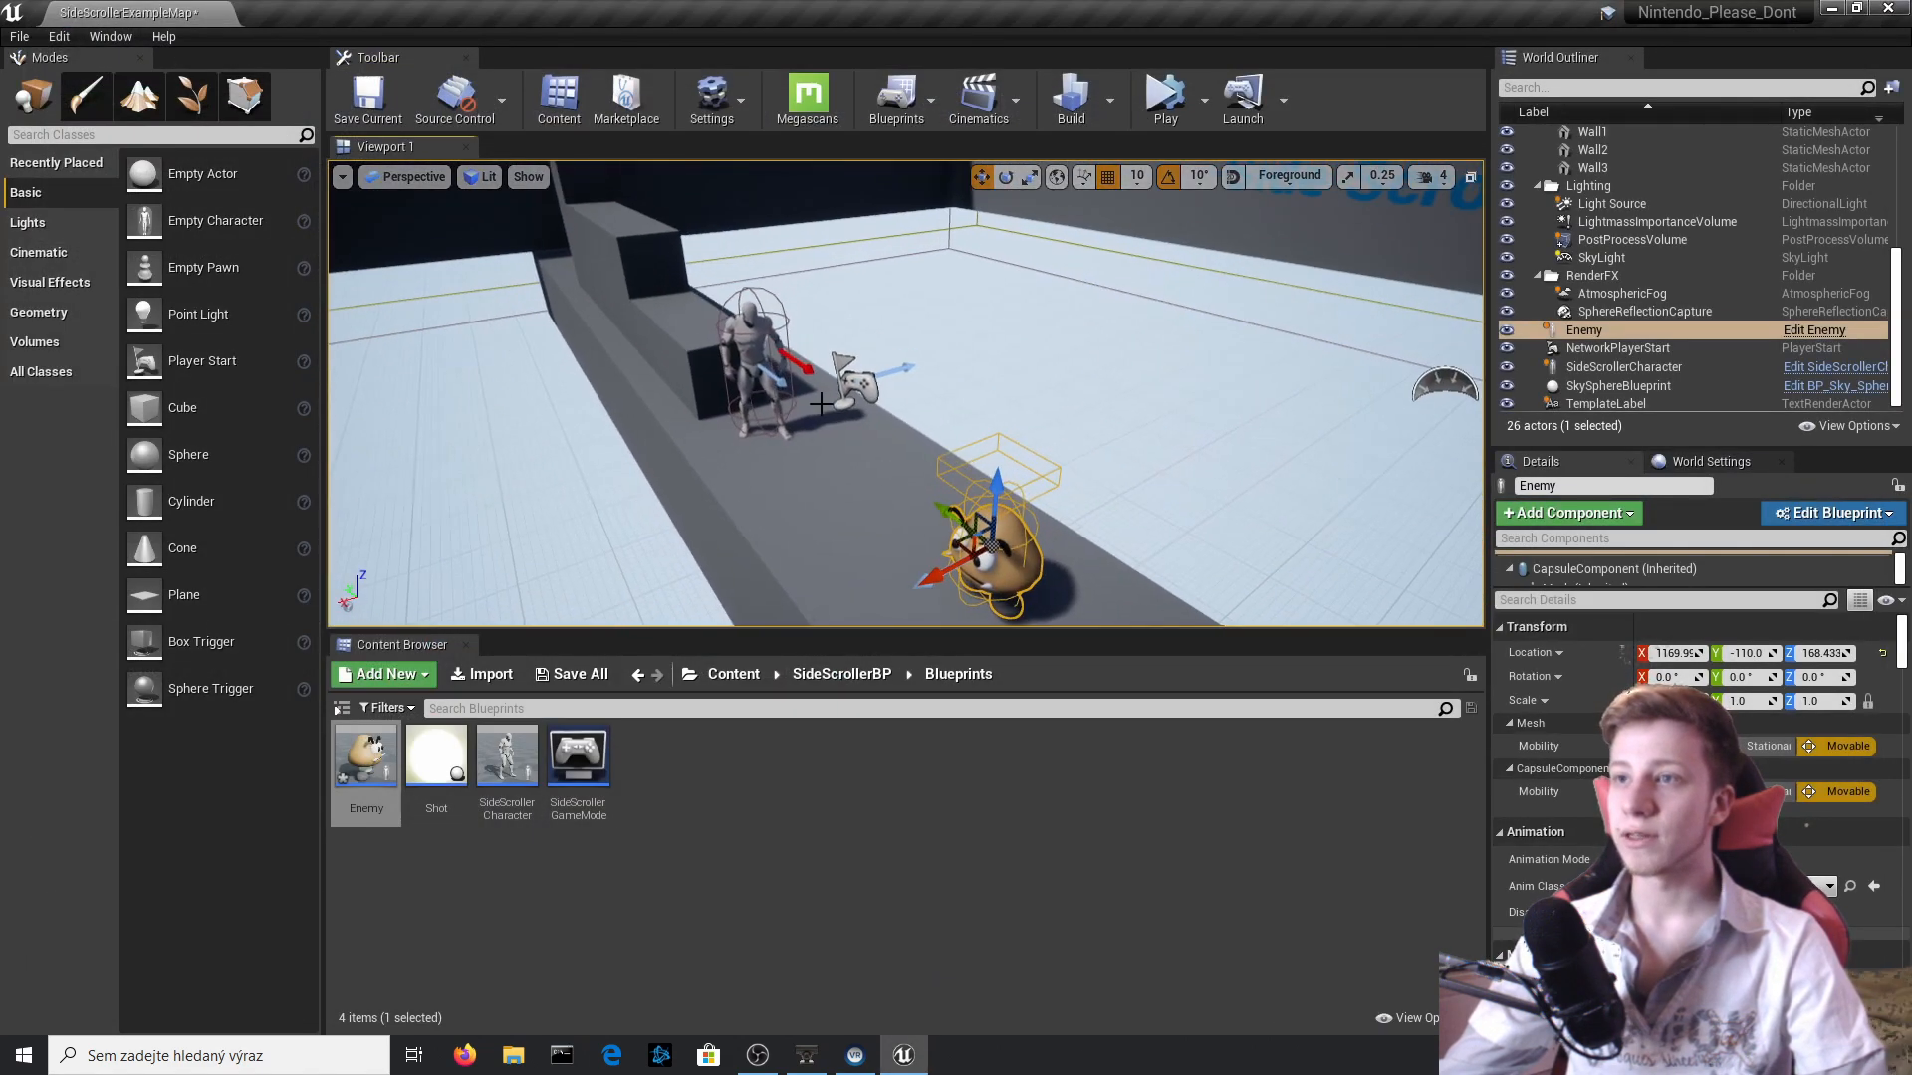
left_click(762, 378)
left_click(965, 563)
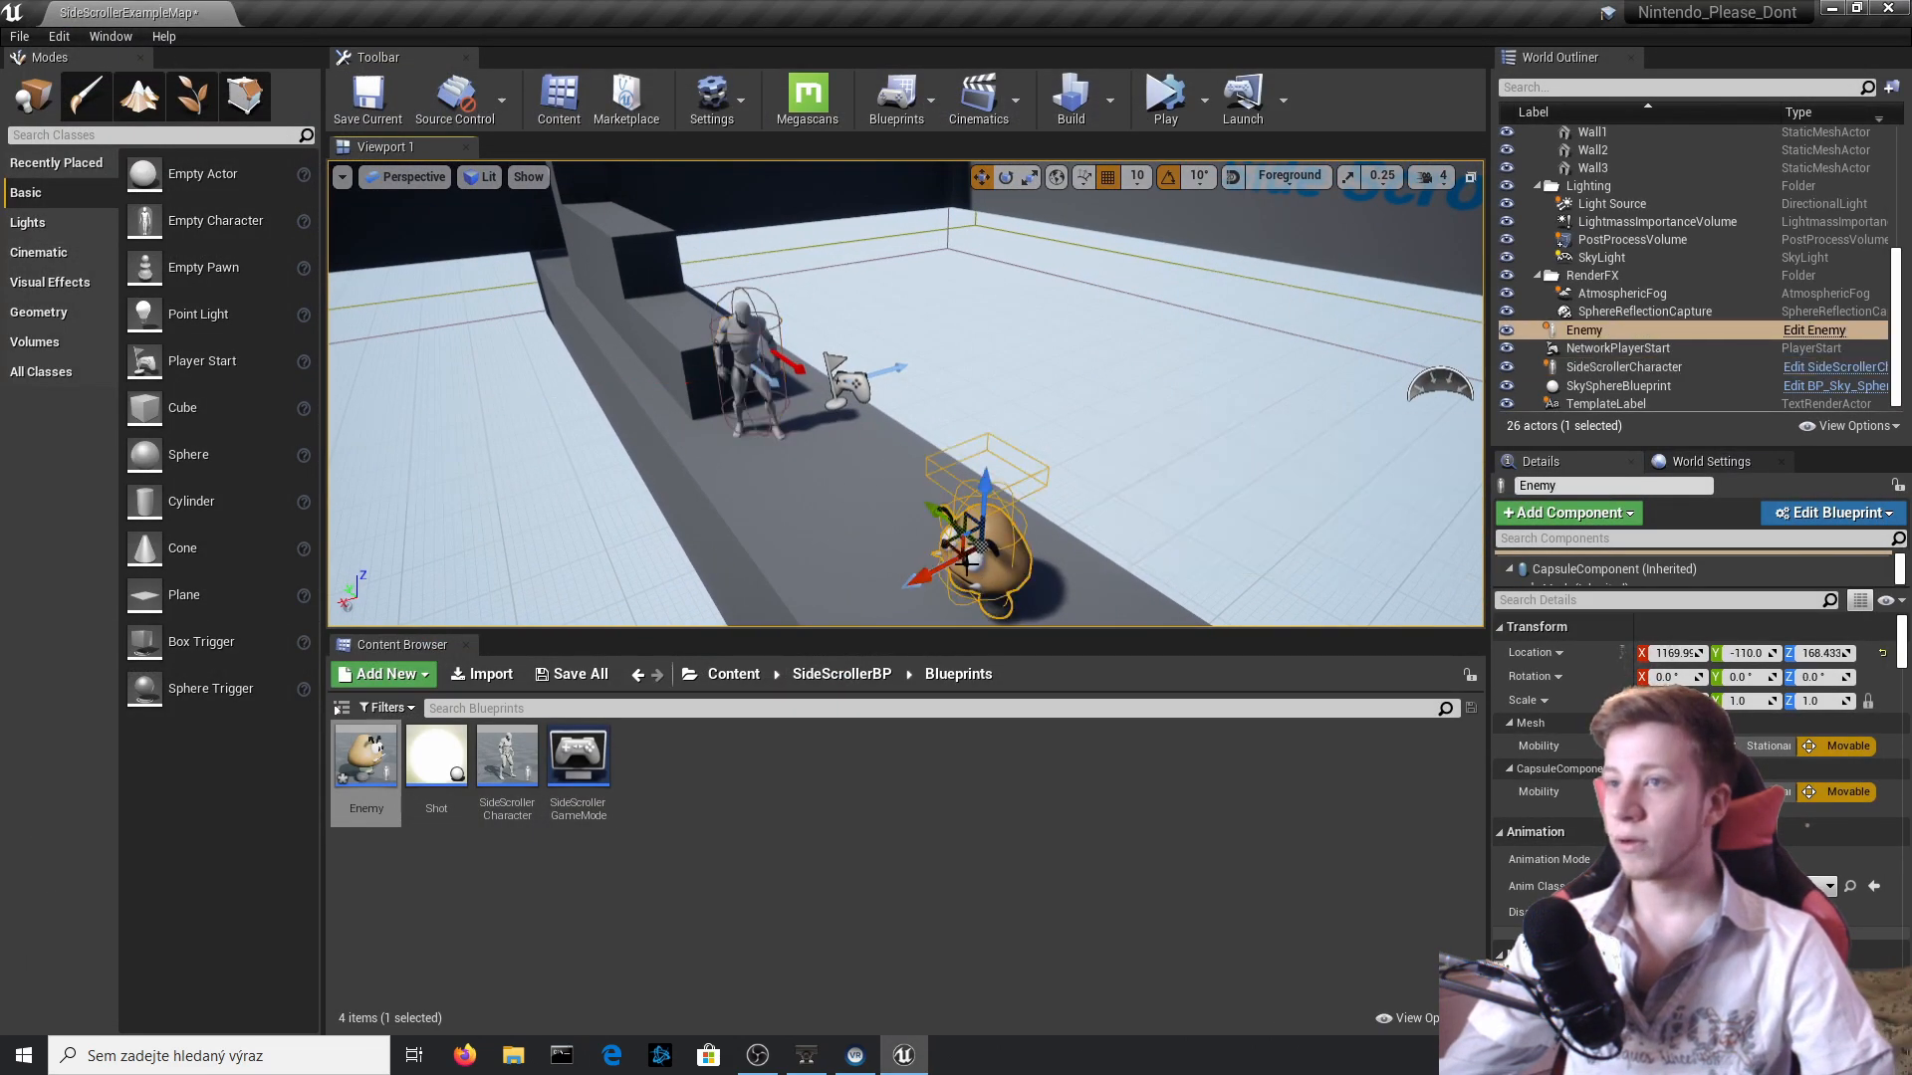
left_click(747, 352)
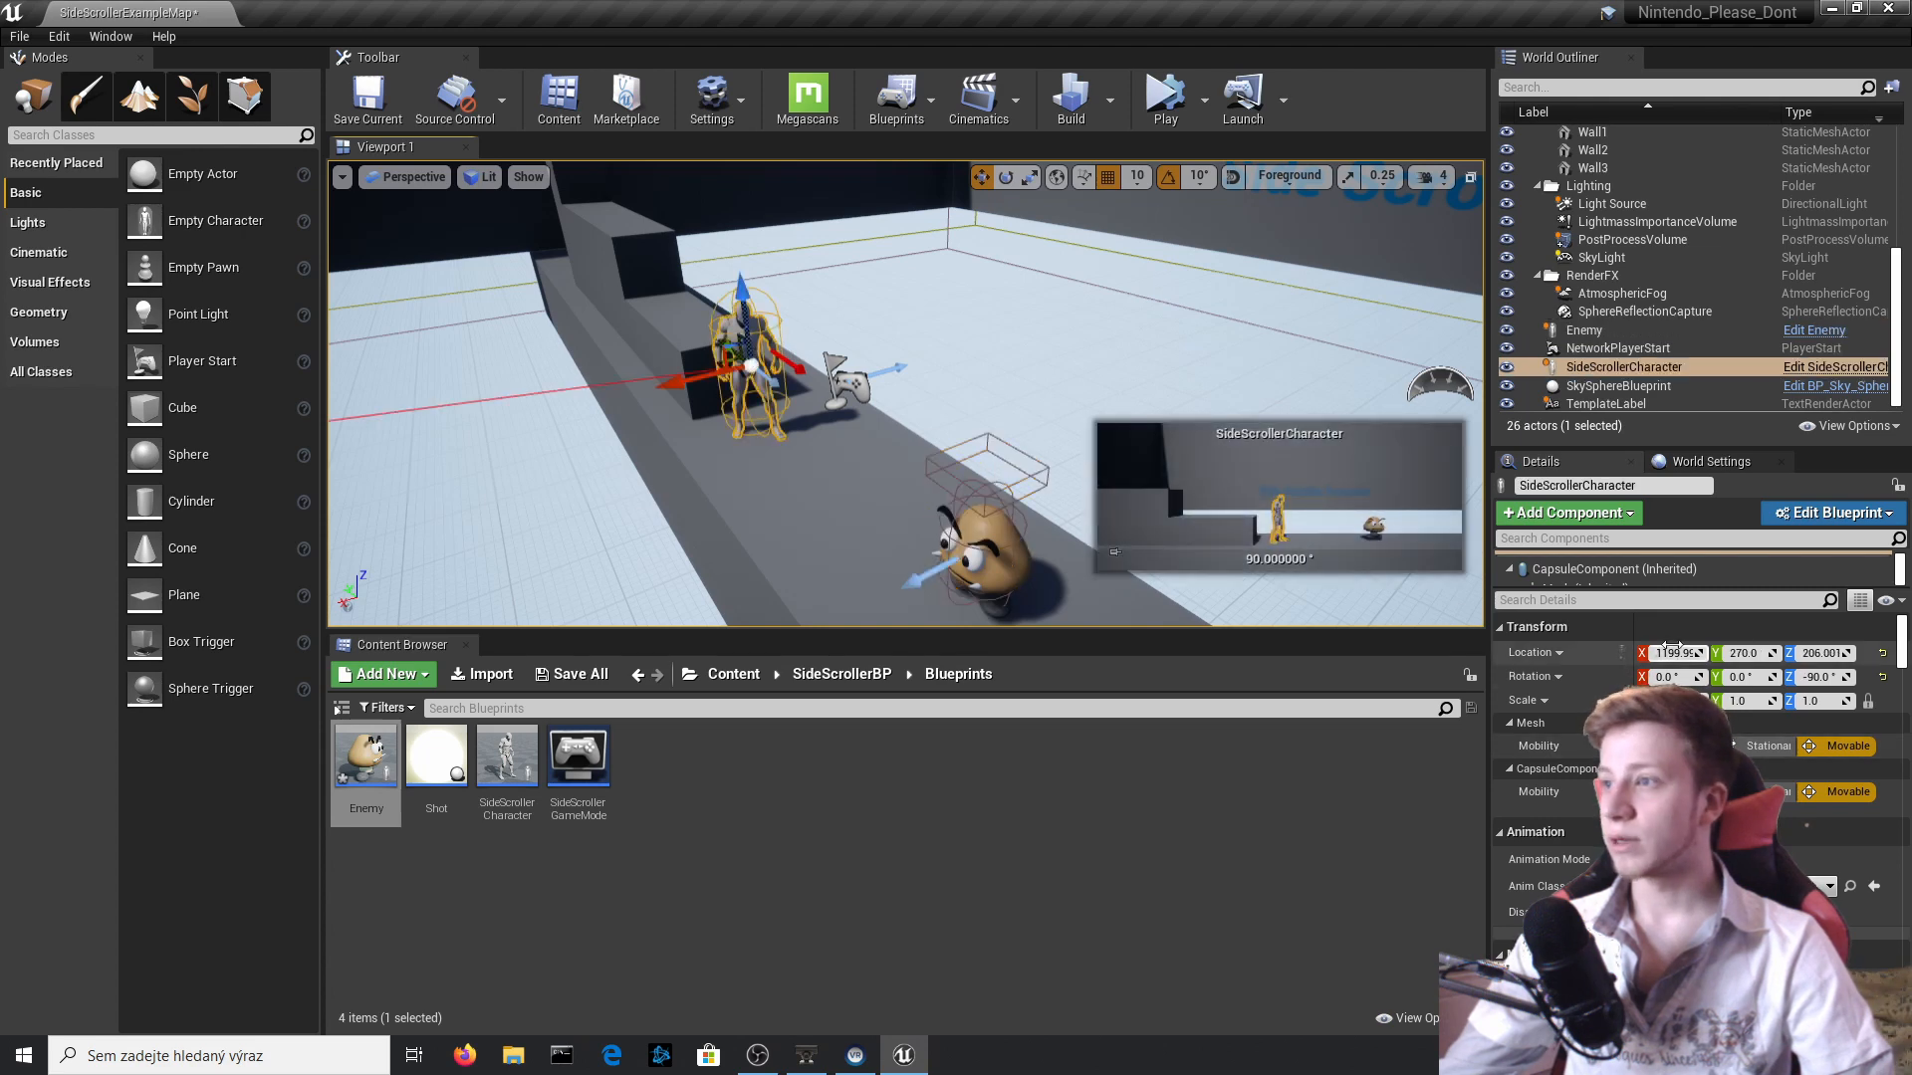
left_click(1030, 572)
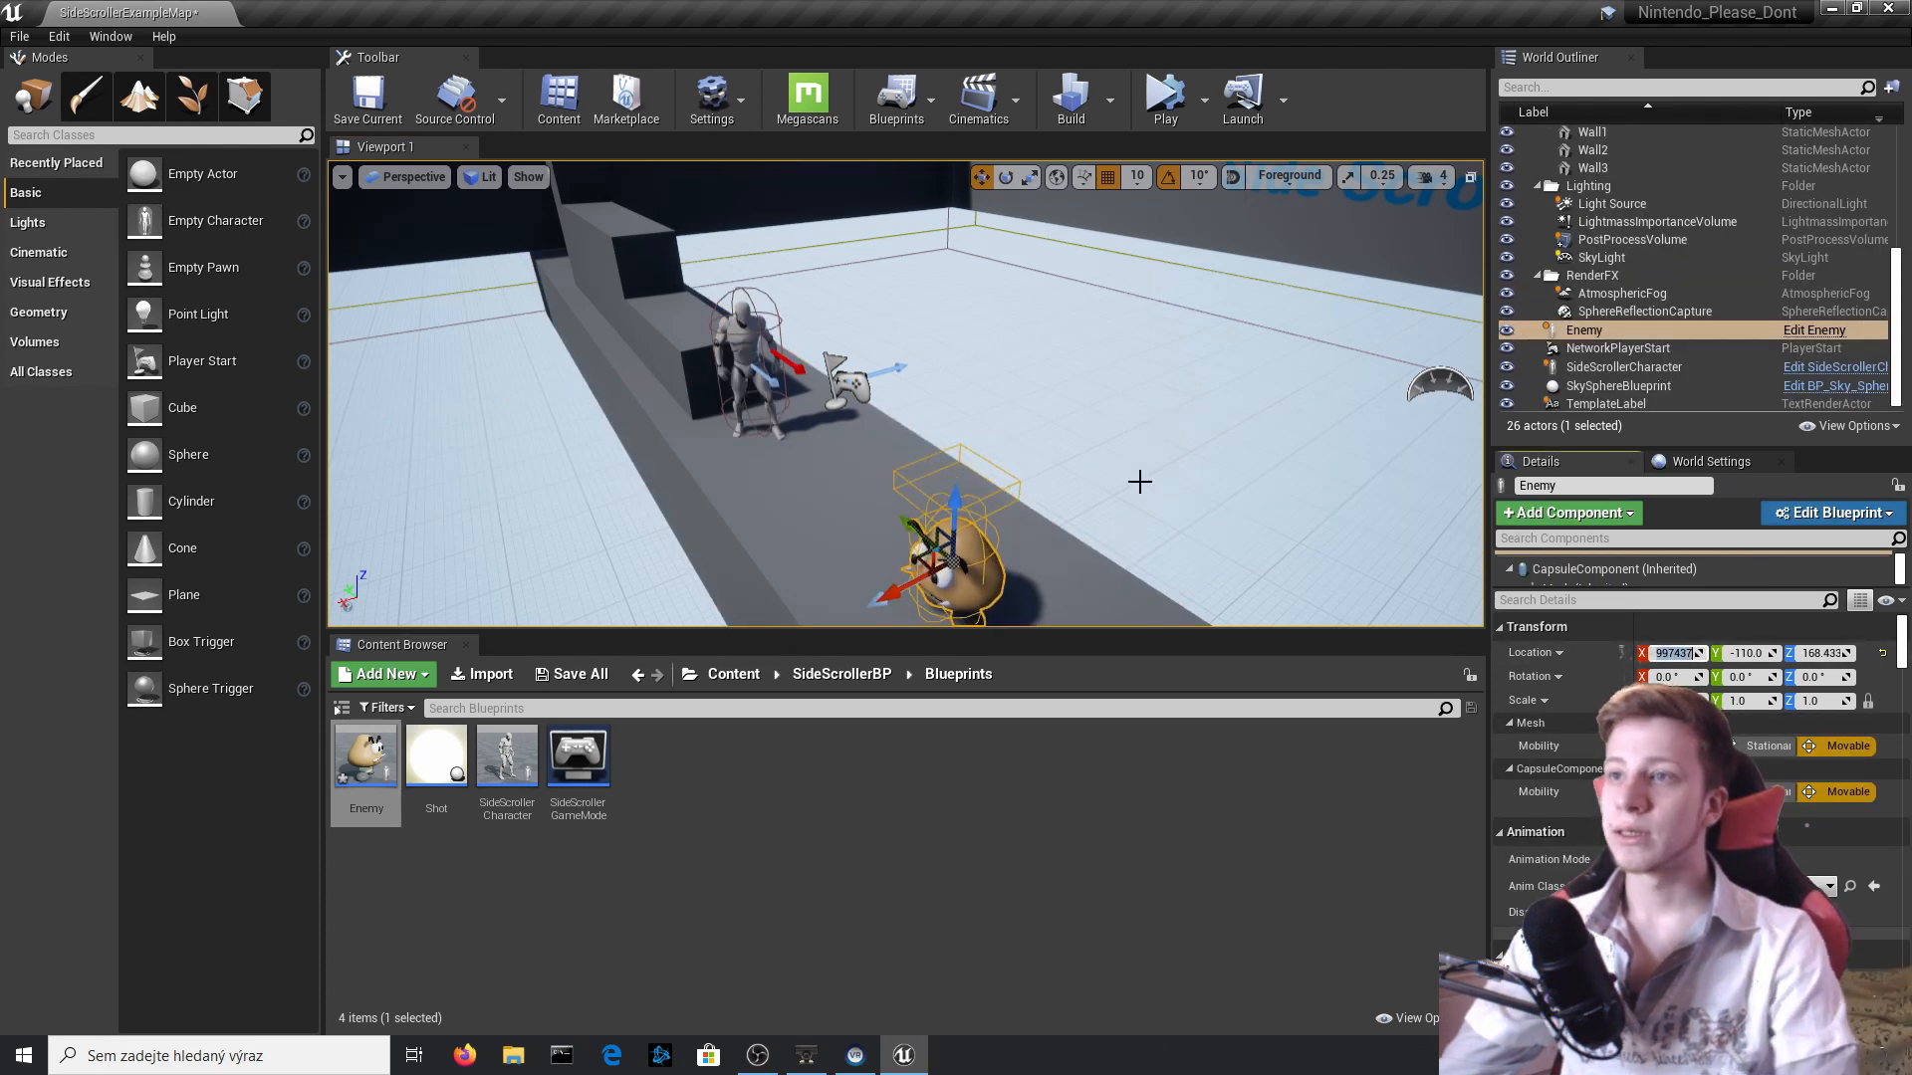
Play-test the level twice, making the character jump toward the Goomba's head, and stop each session.
key("alt+p")
left_click(1228, 107)
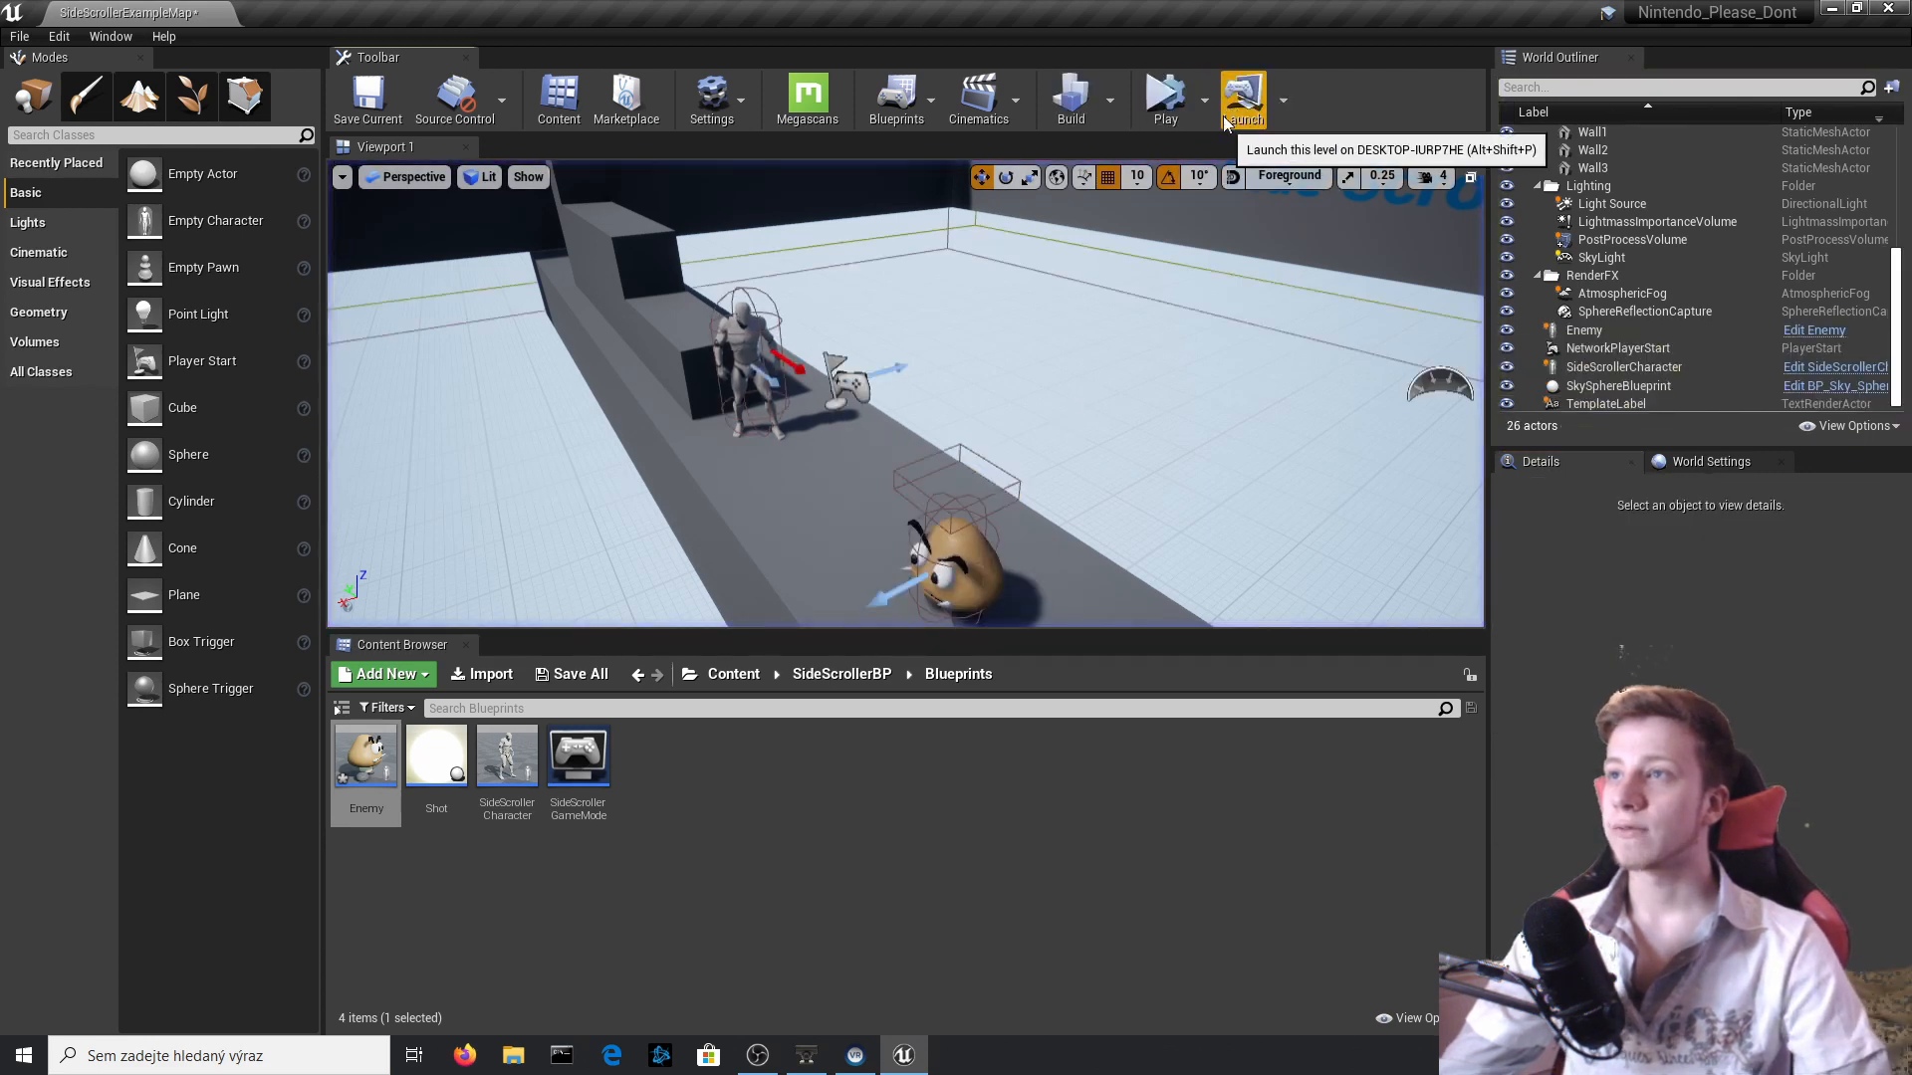
left_click(1207, 115)
left_click(1282, 158)
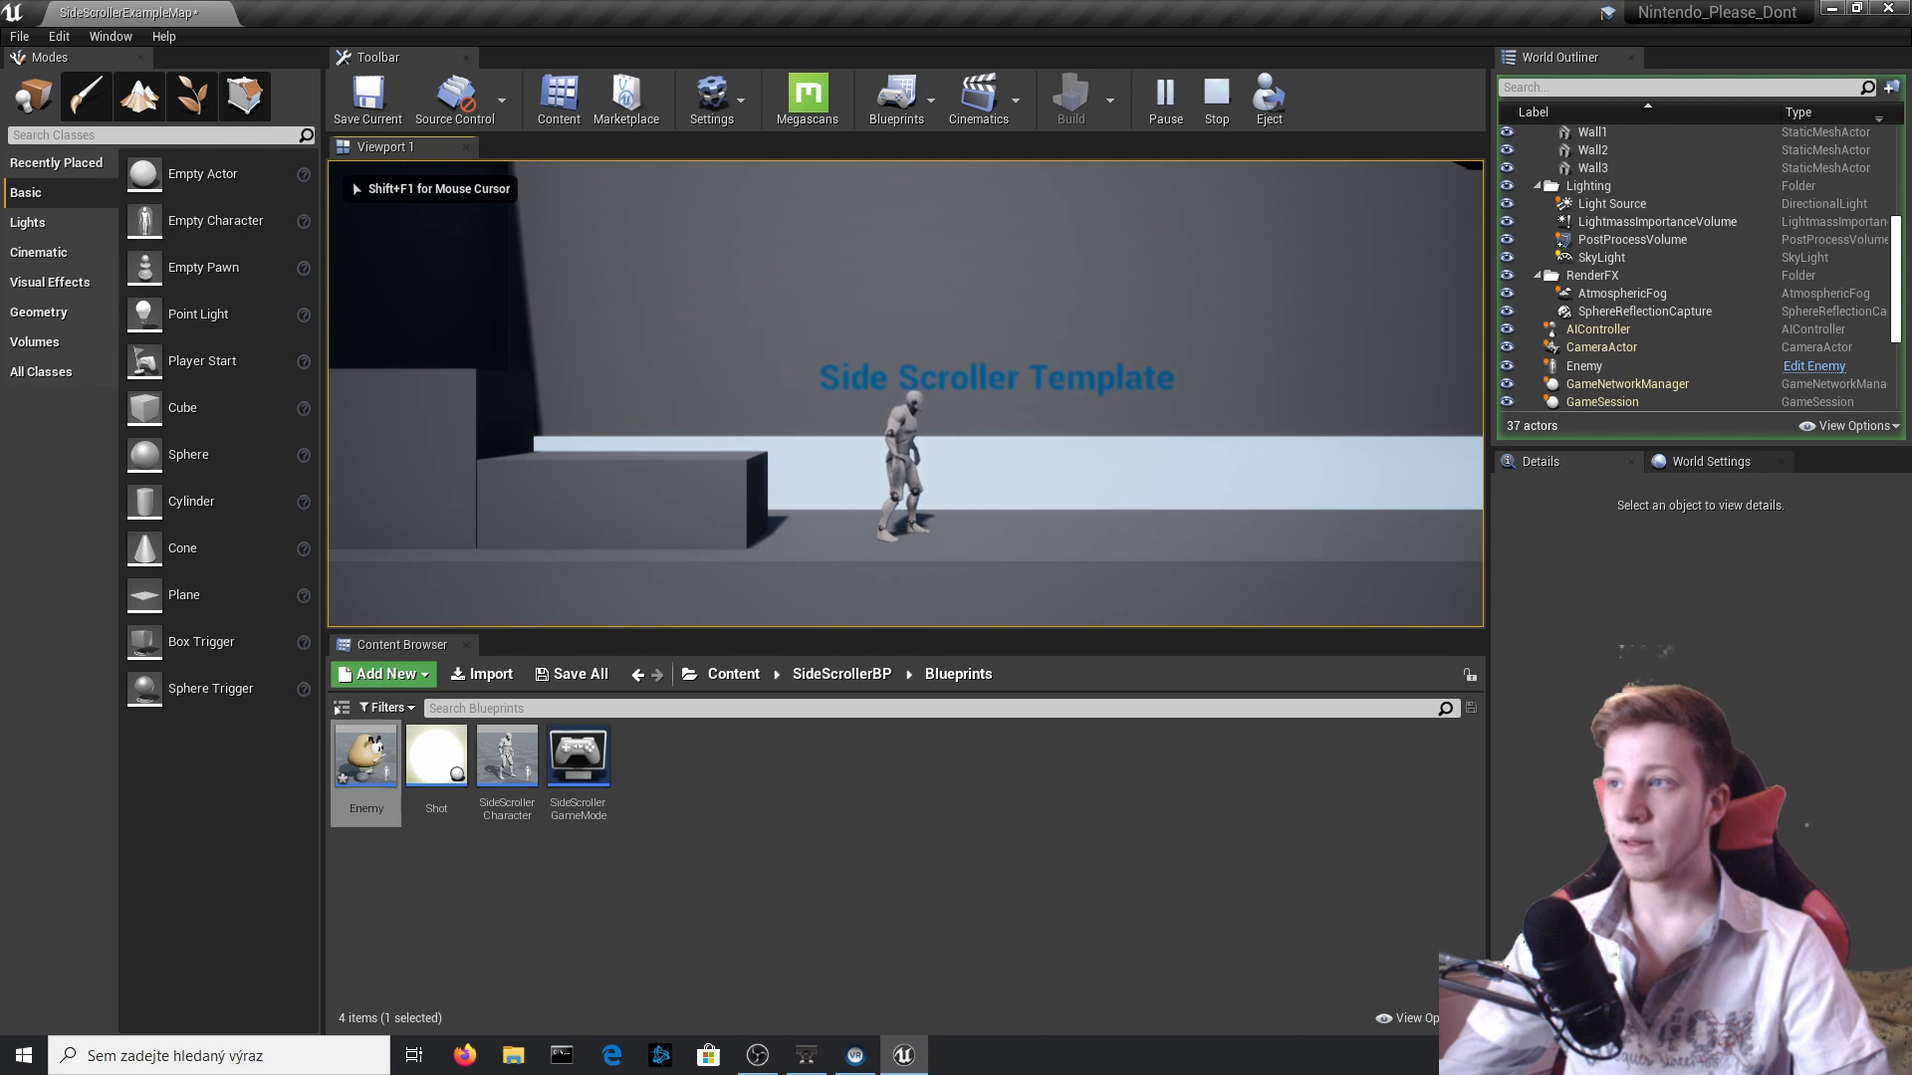
key("space")
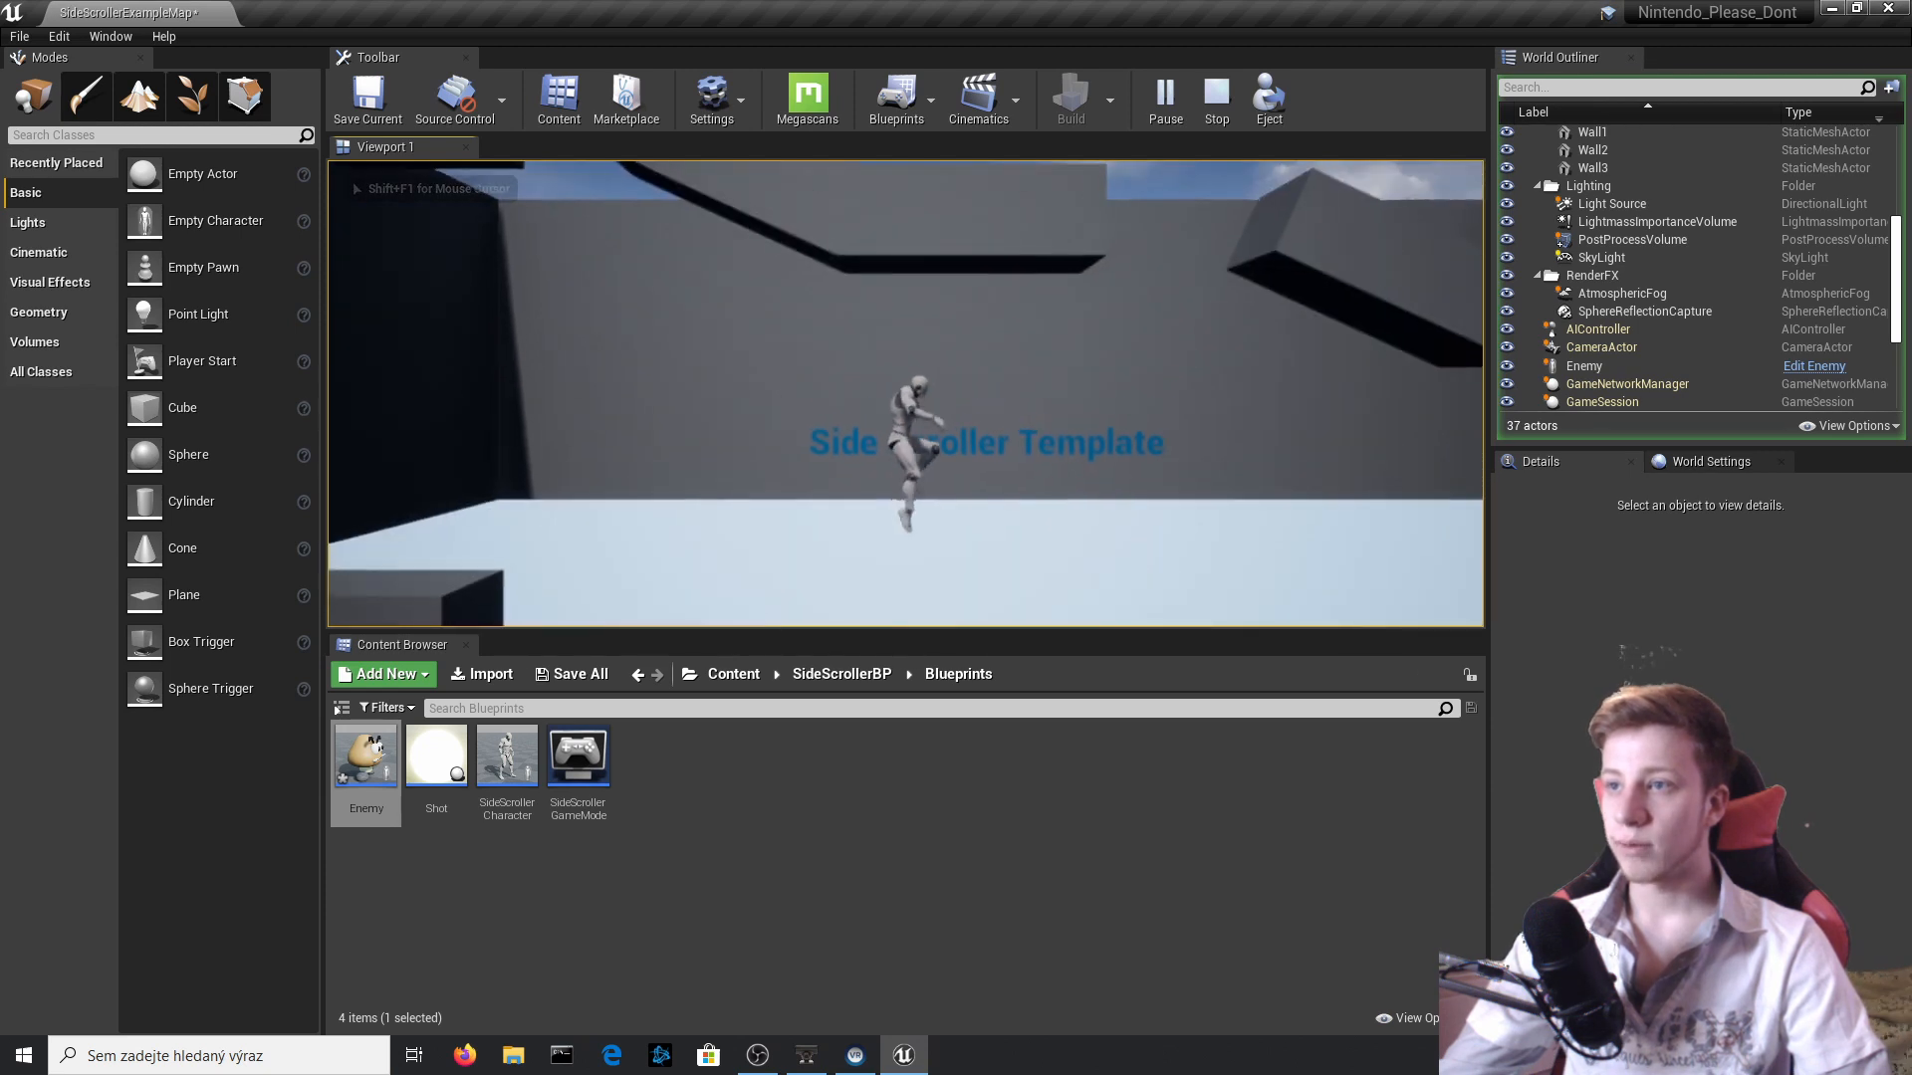
key("Escape")
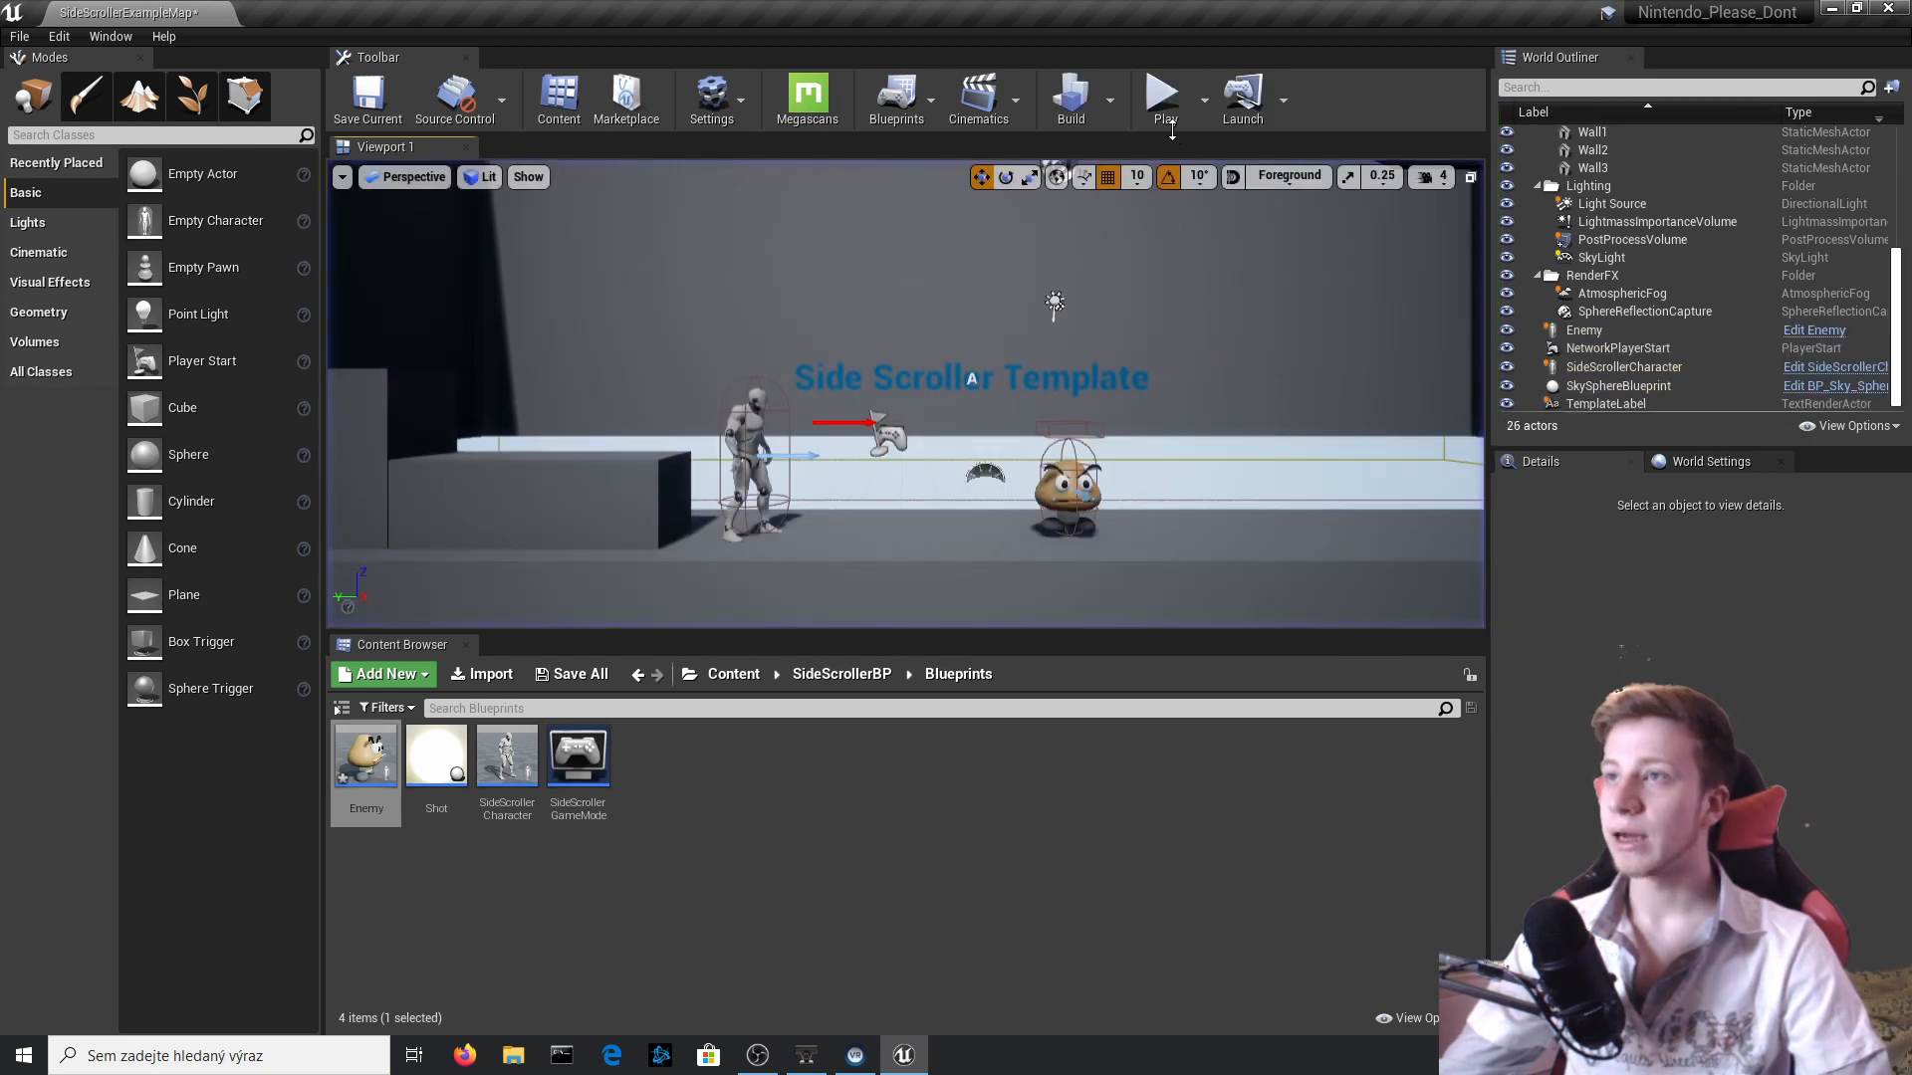
left_click(1163, 94)
key("d")
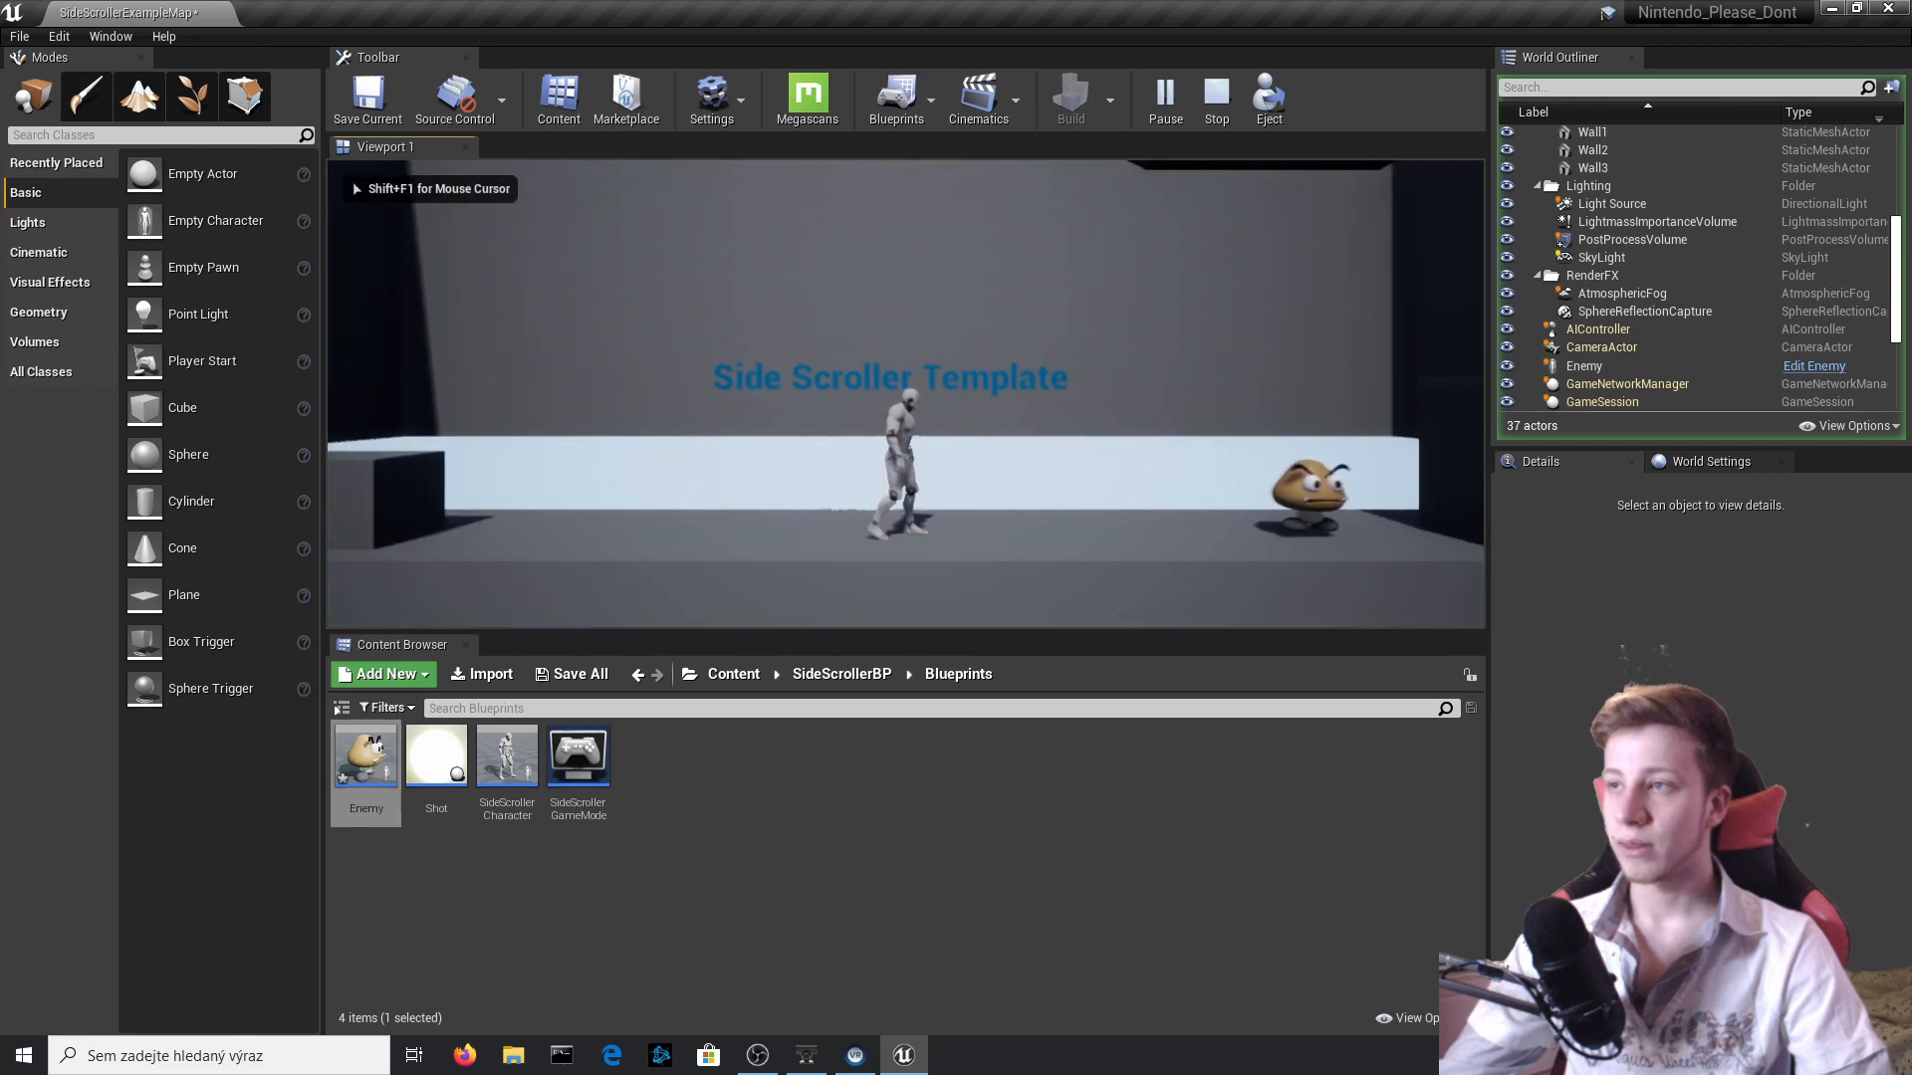
key("space")
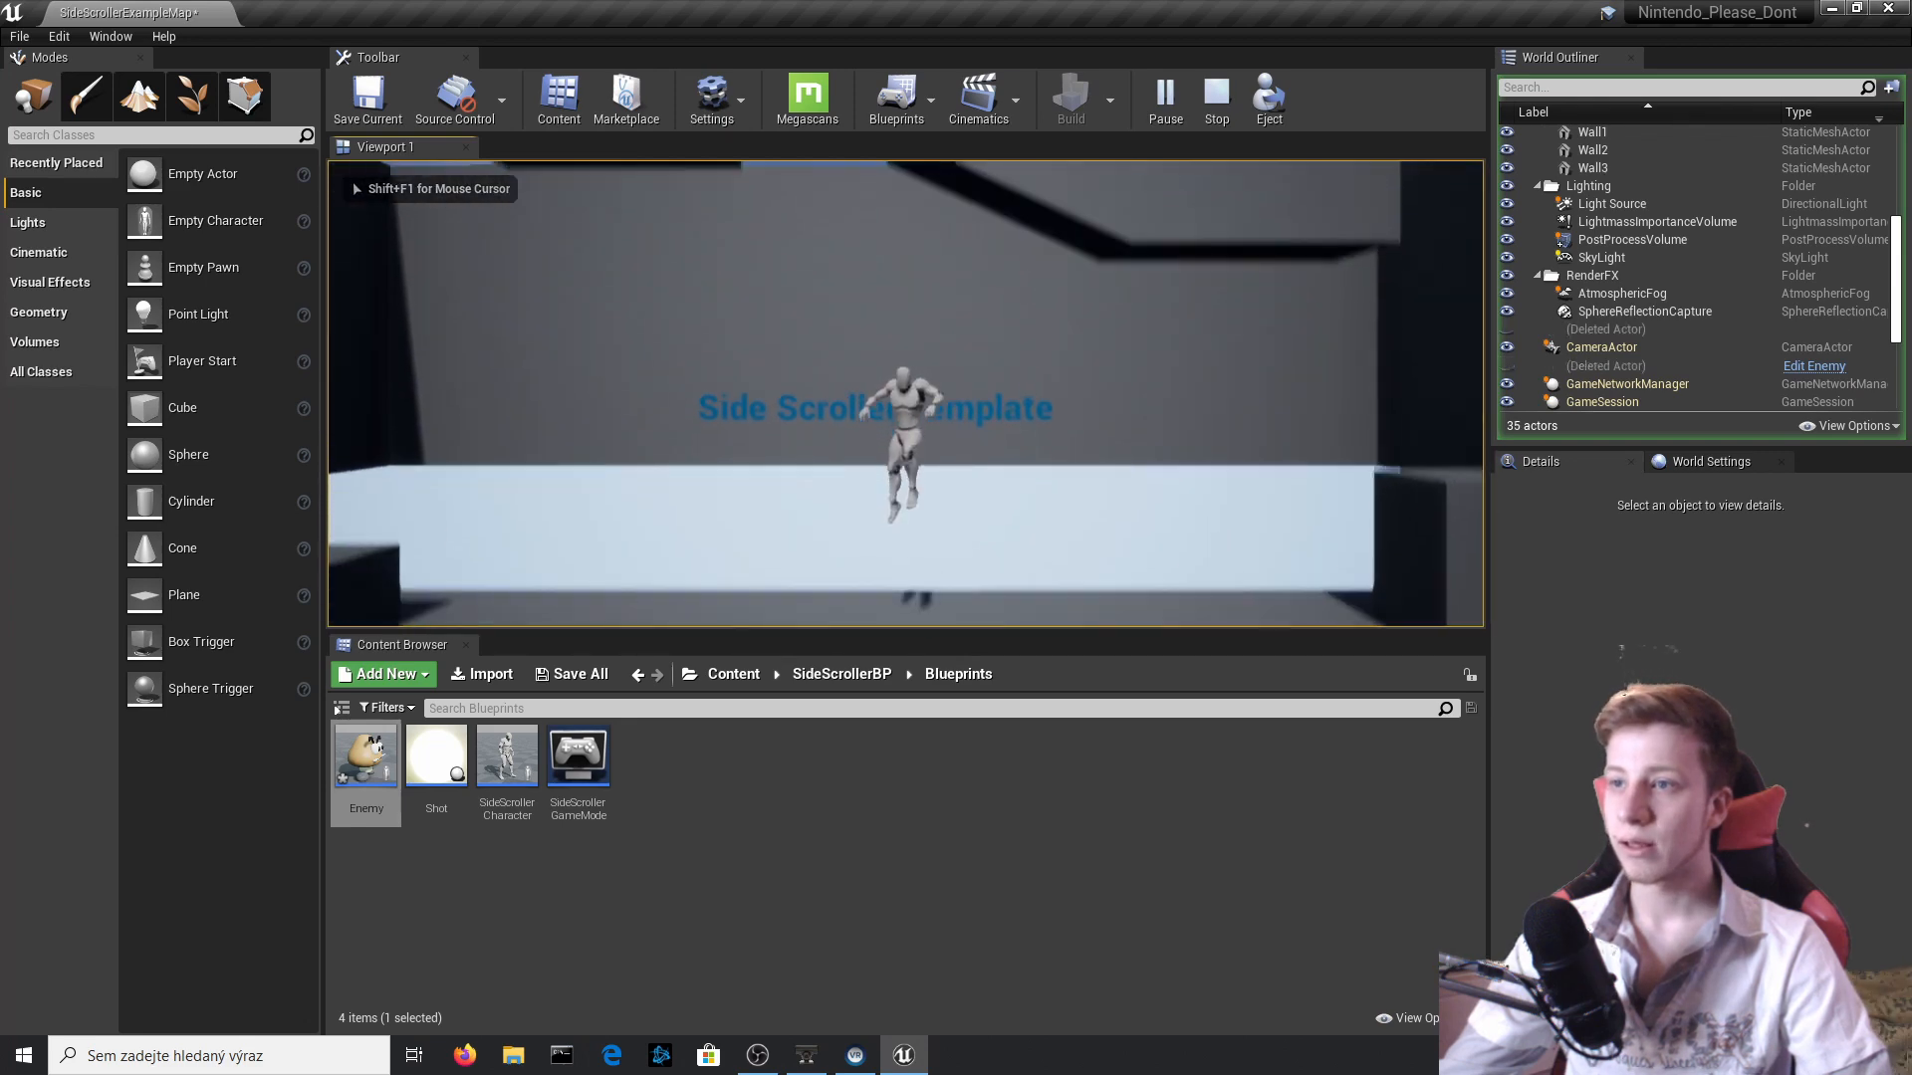
key("Escape")
Set the Target Arm Length of SpringArm1 in the SideScrollerCharacter blueprint to 1000, compile and return to the level.
mouse_move(1135, 444)
right_mouse_down()
mouse_move(1259, 448)
mouse_move(1135, 444)
right_mouse_up()
left_click(753, 432)
left_click(1856, 368)
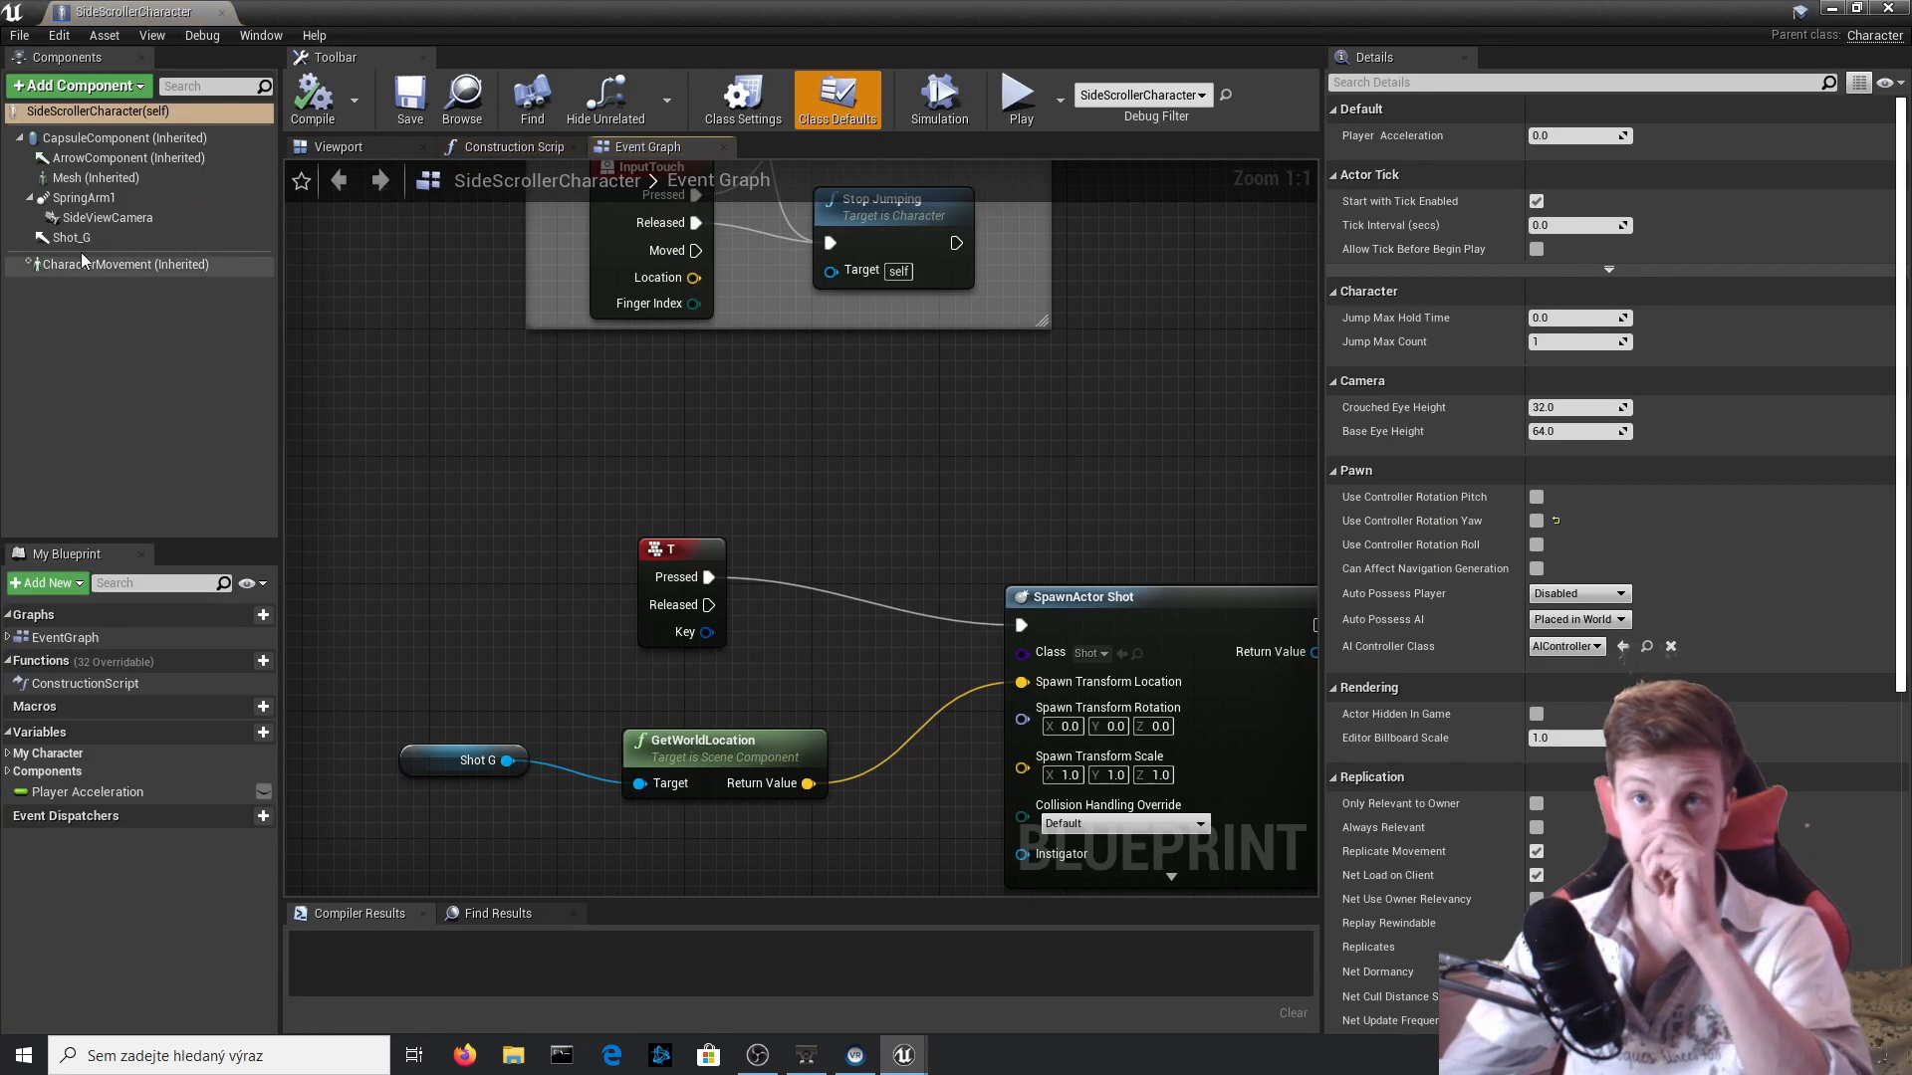
left_click(104, 219)
left_click(84, 197)
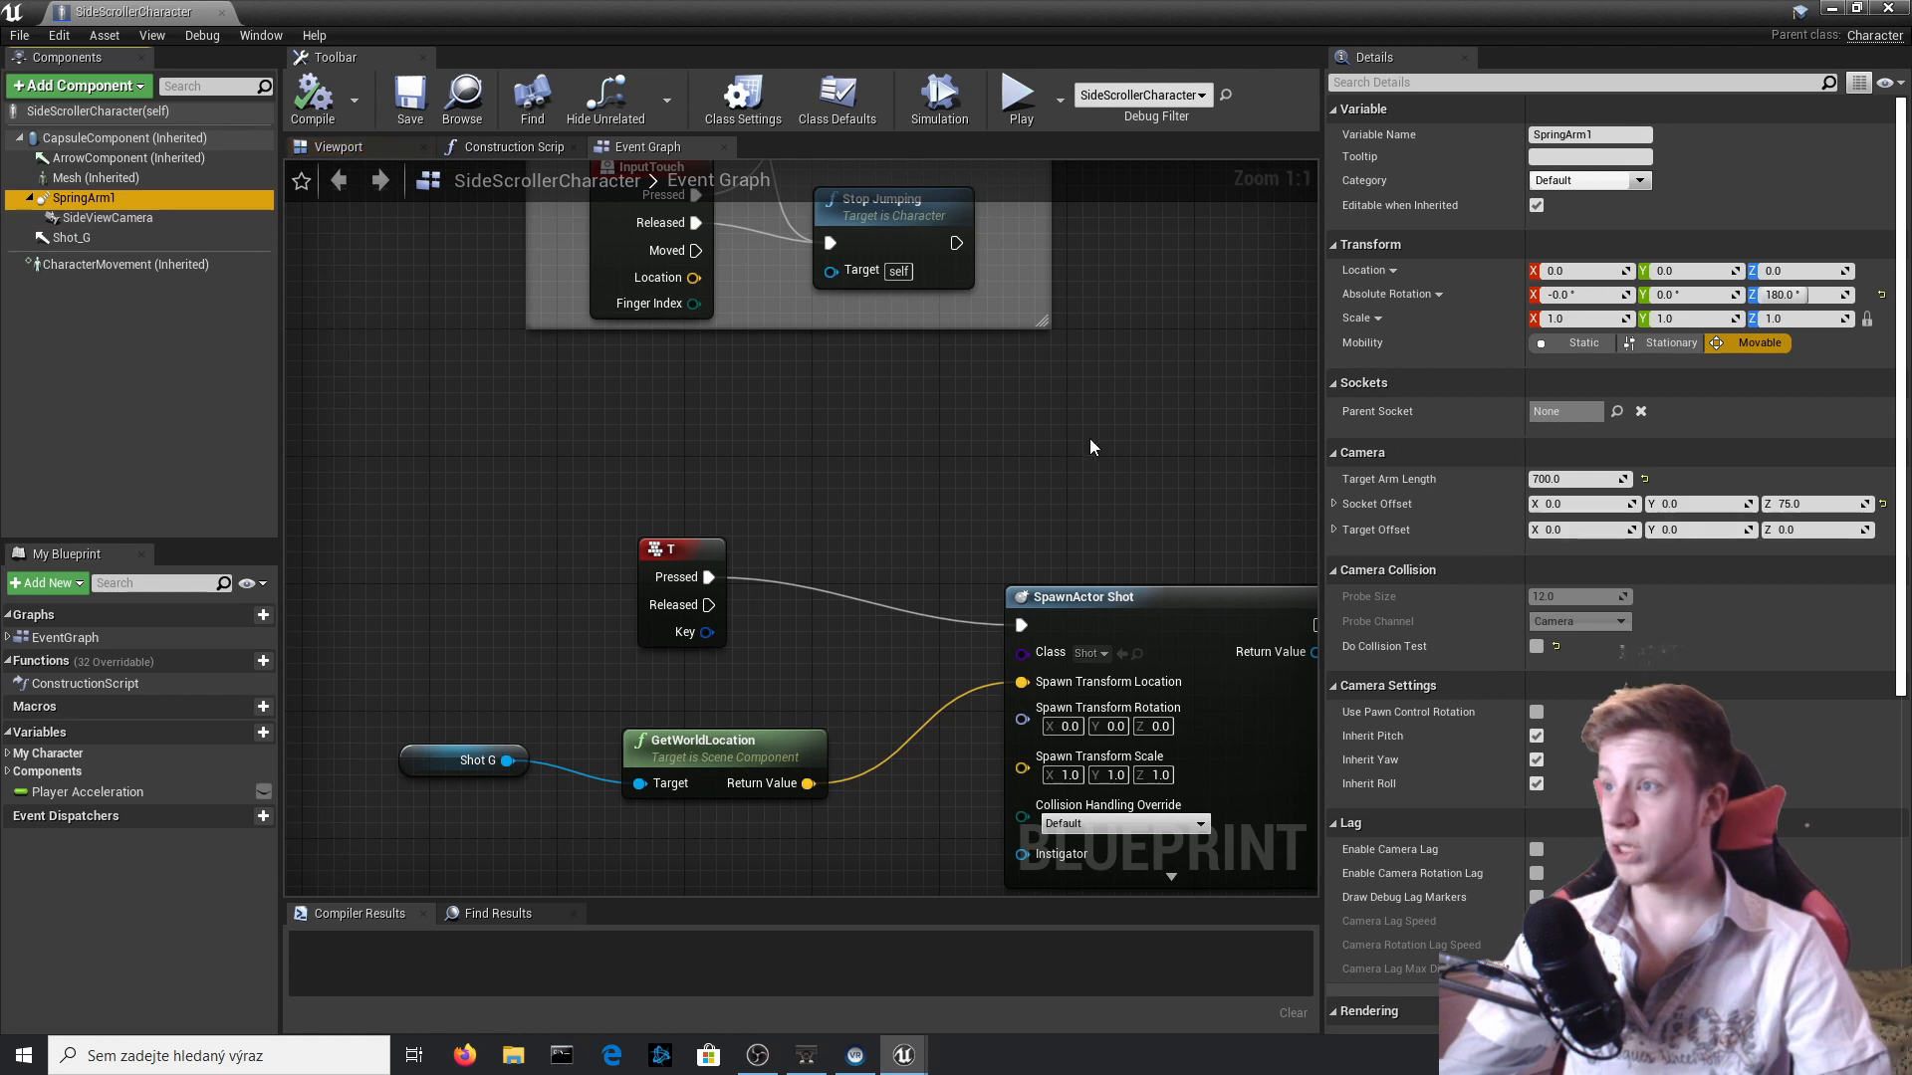
left_click(1597, 482)
type("10")
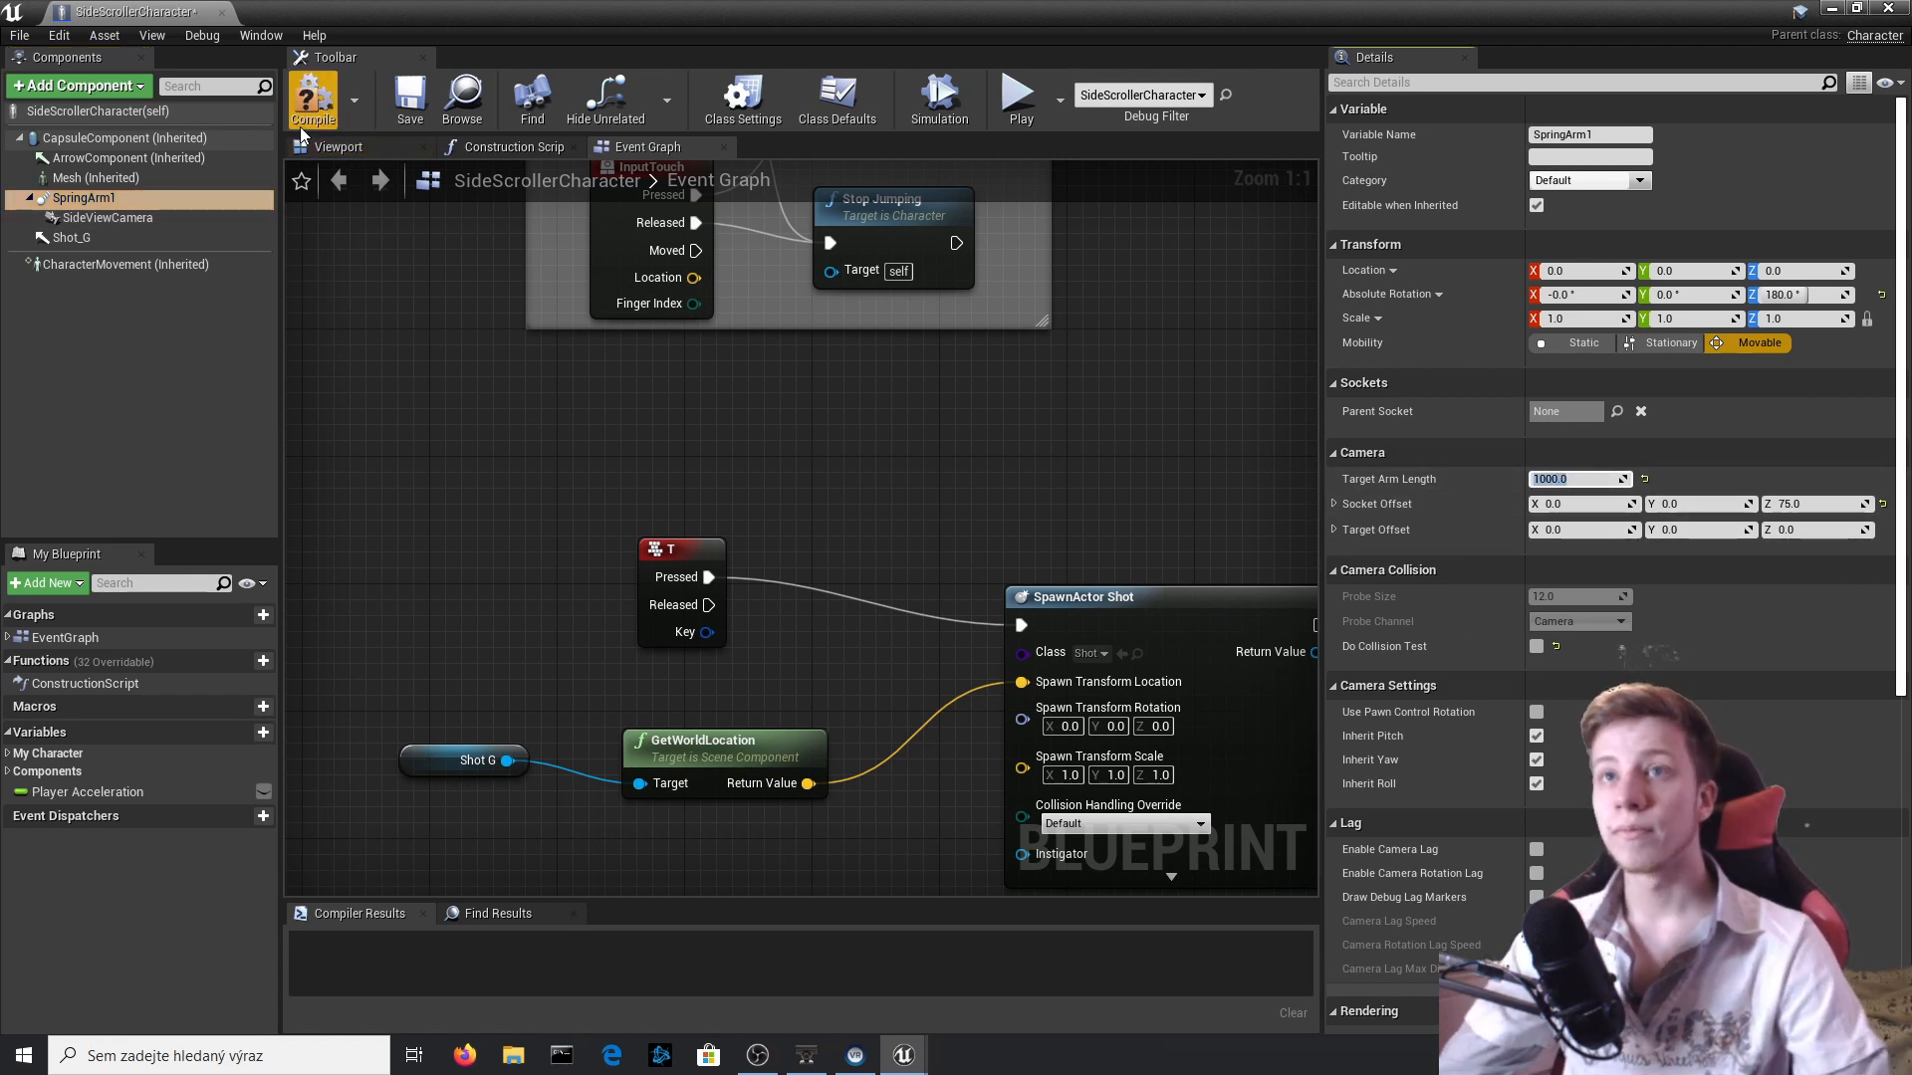
left_click(314, 98)
left_click(1888, 8)
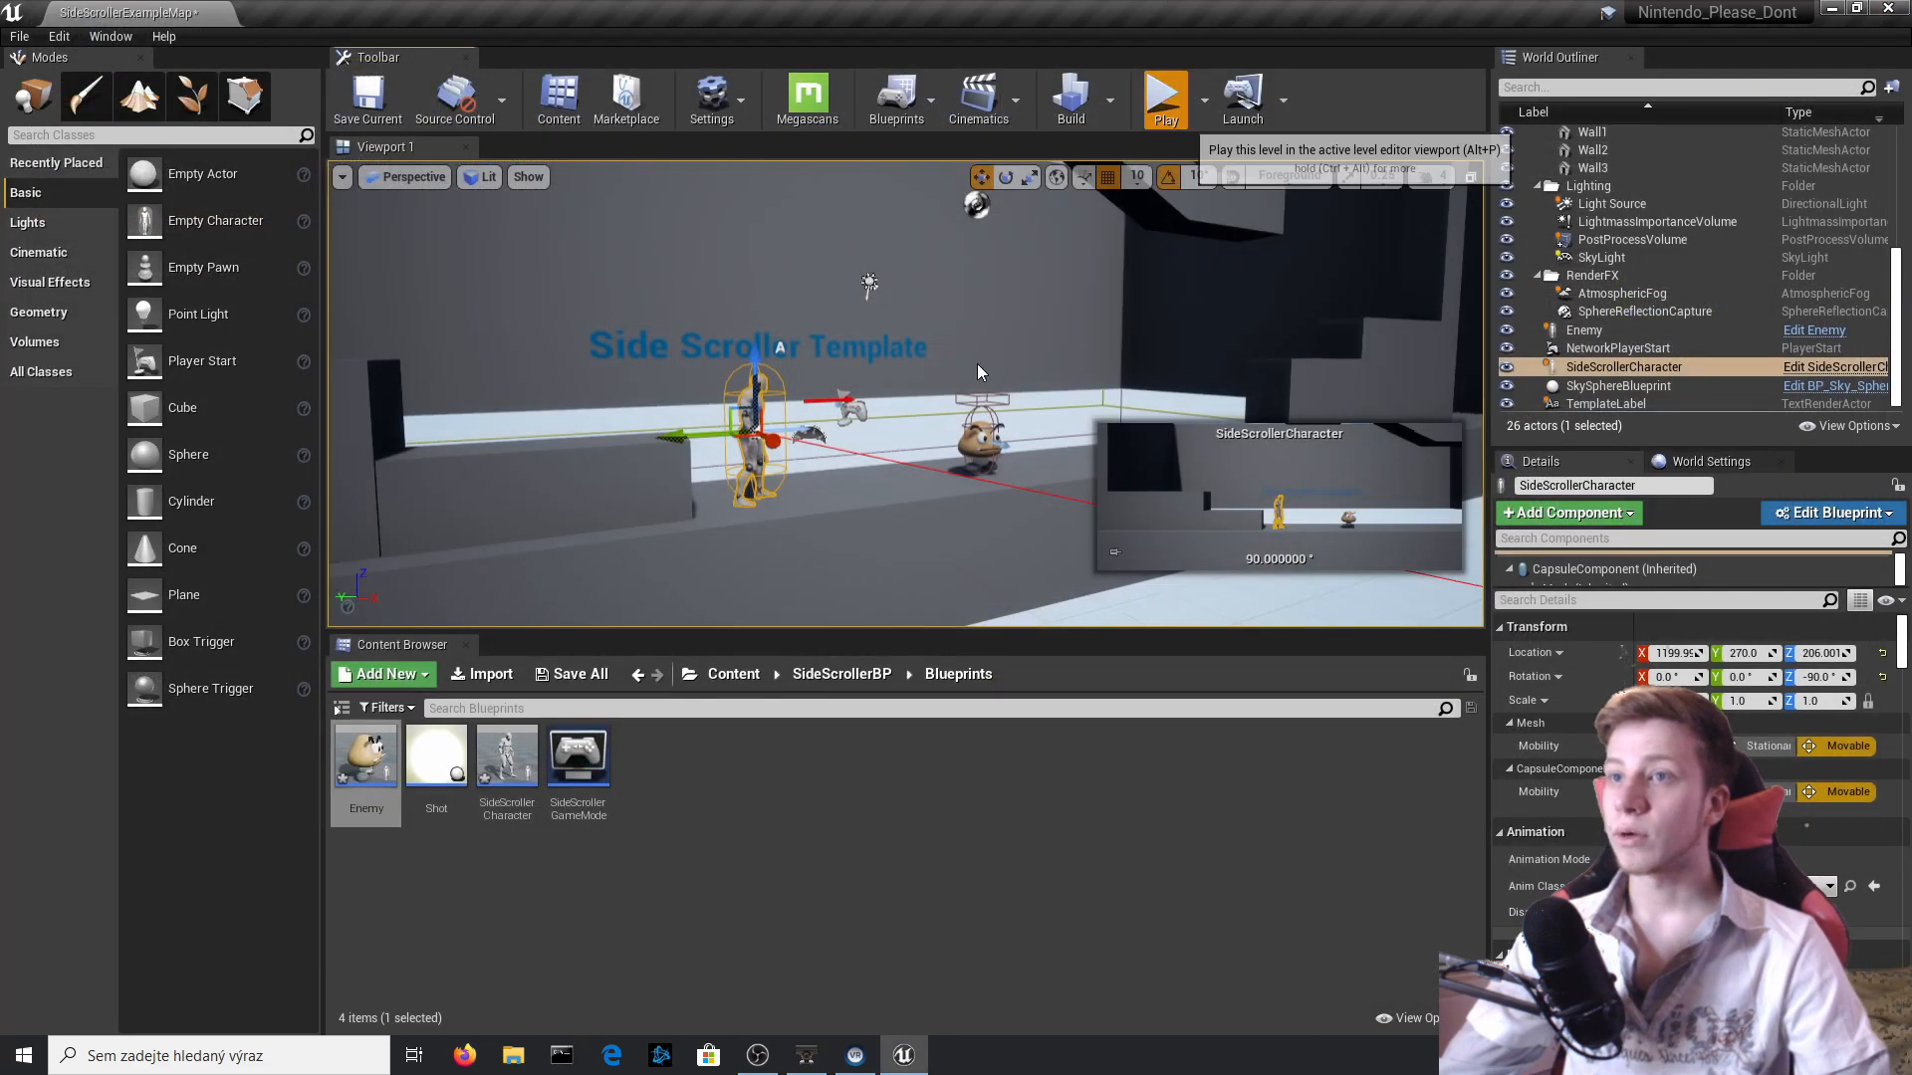
Play-test the level with the longer camera arm and stop the session.
left_click(1161, 95)
key("space")
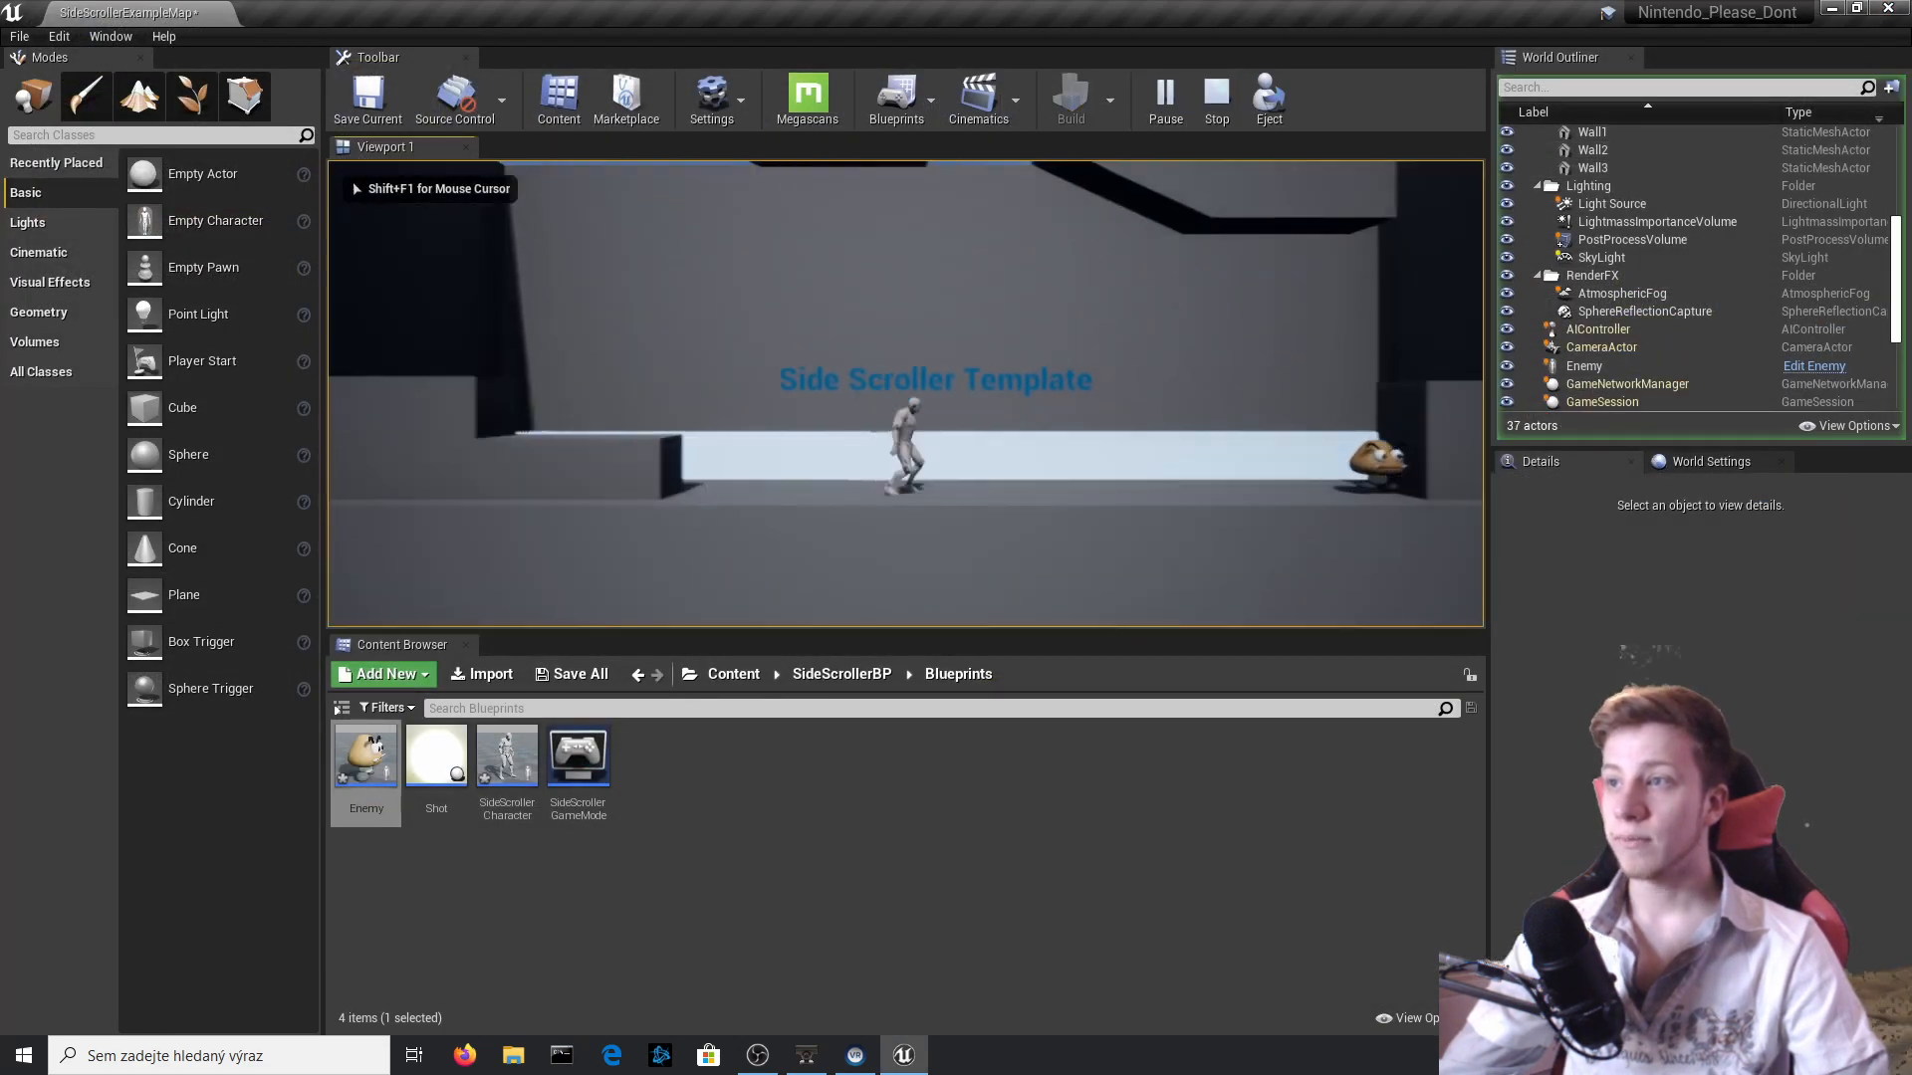
key("Escape")
Lower the SideViewCamera in the SideScrollerCharacter blueprint to Z -70, compile and return to the level.
double_click(697, 418)
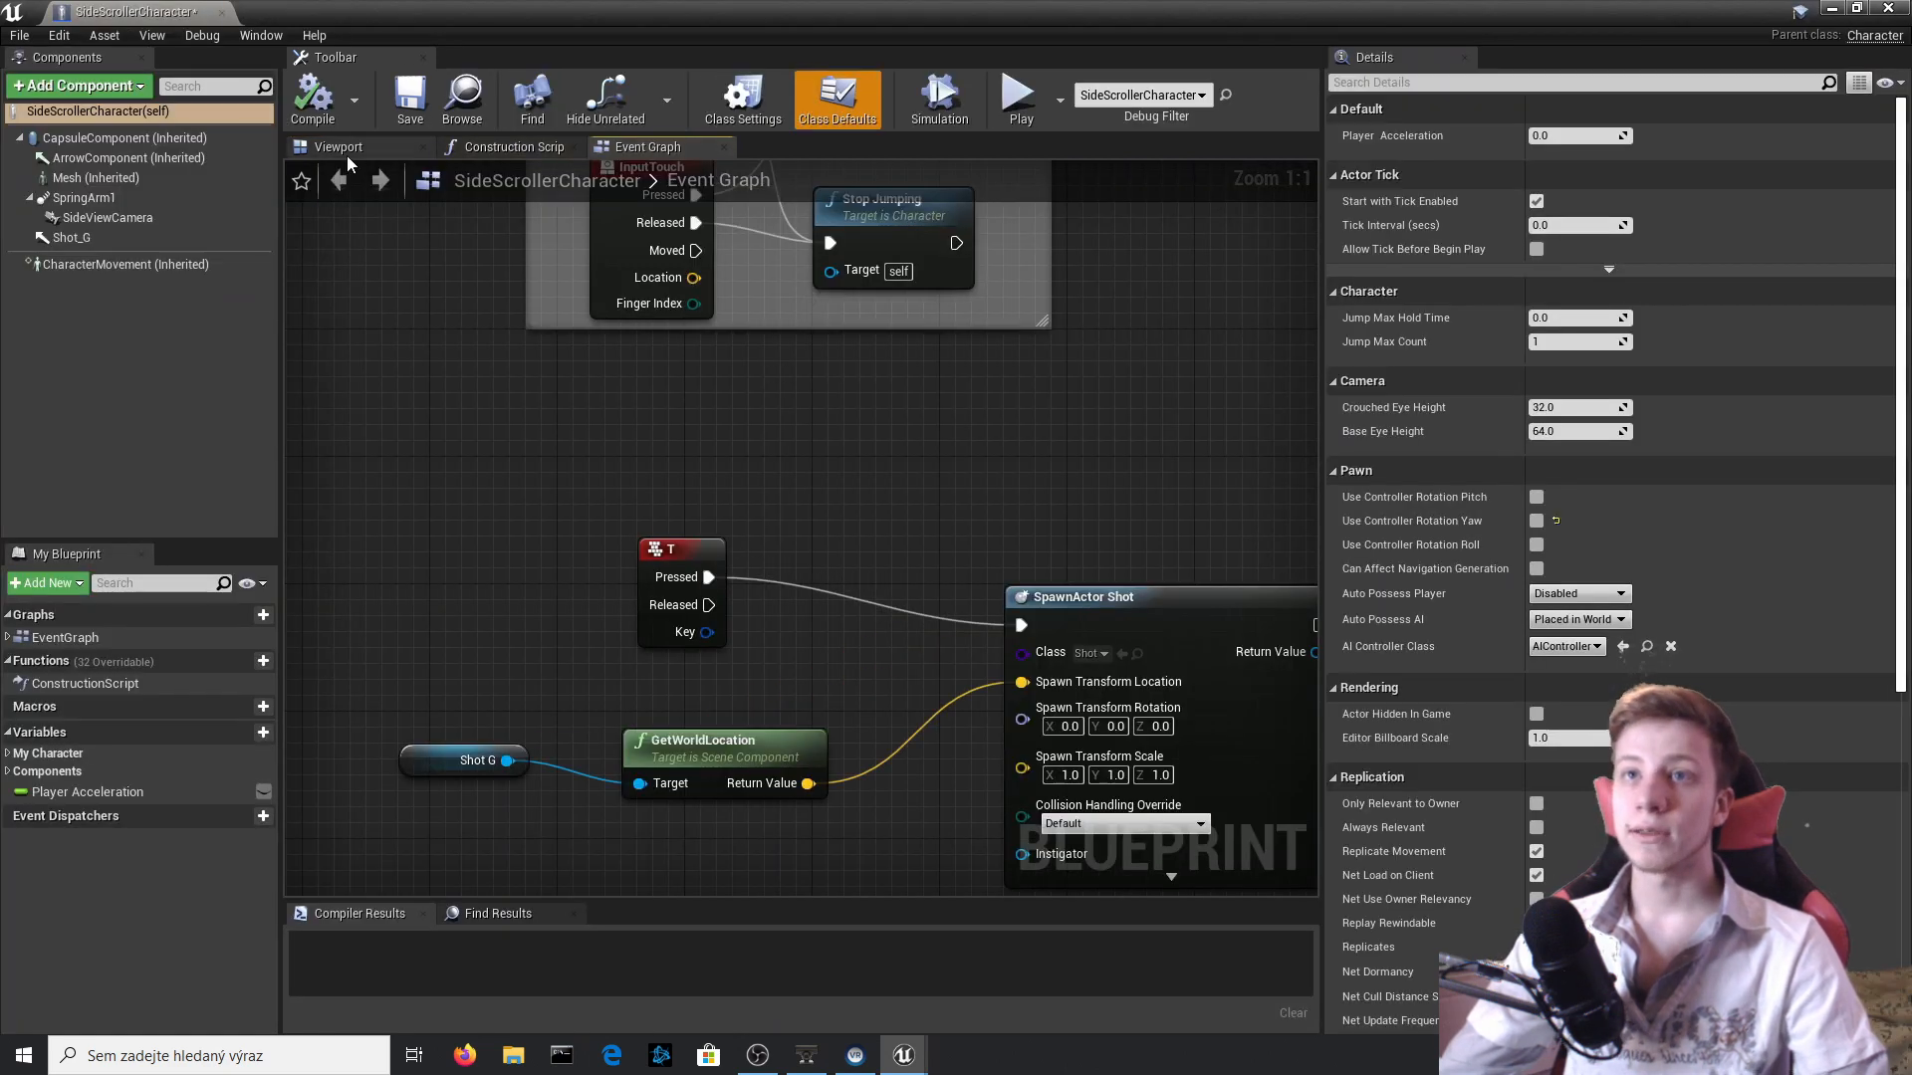
left_click(339, 146)
right_click_drag(955, 475, 914, 475)
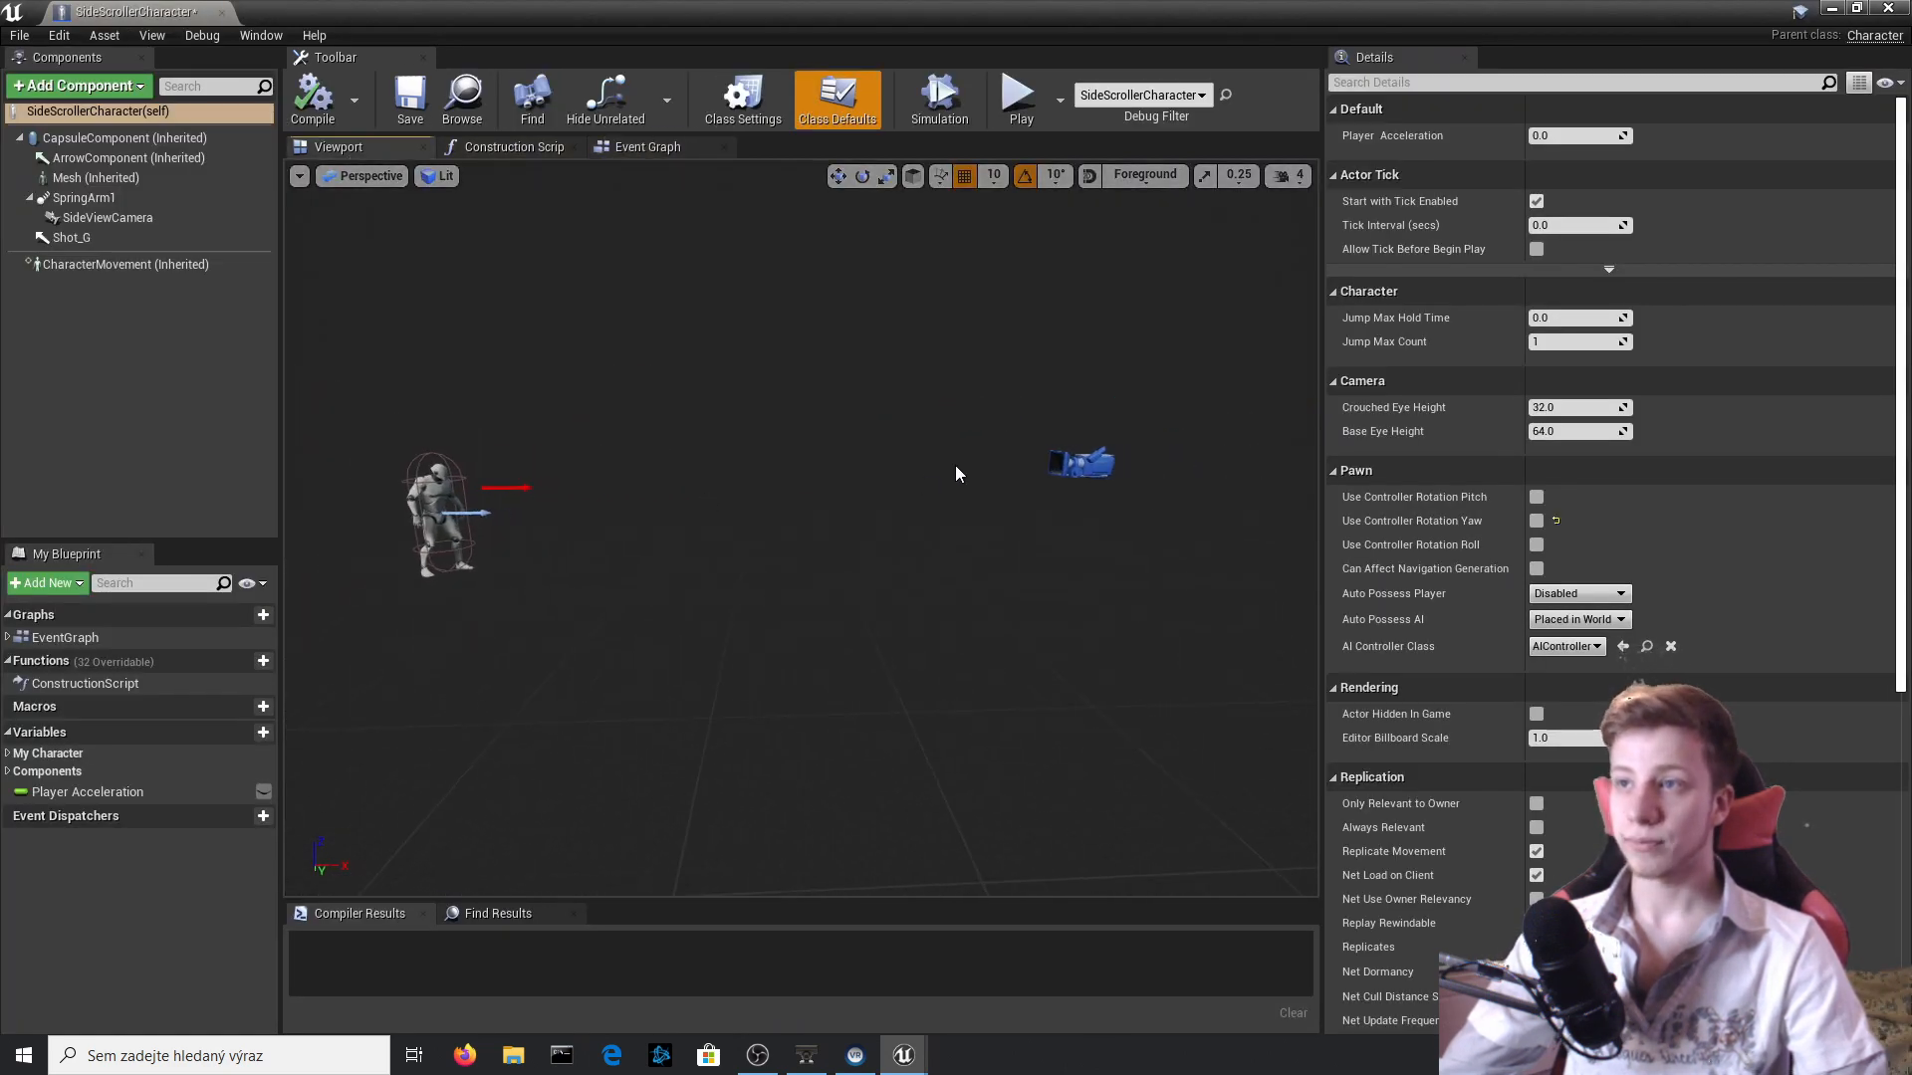
left_click(1081, 461)
left_click_drag(1061, 391, 1064, 426)
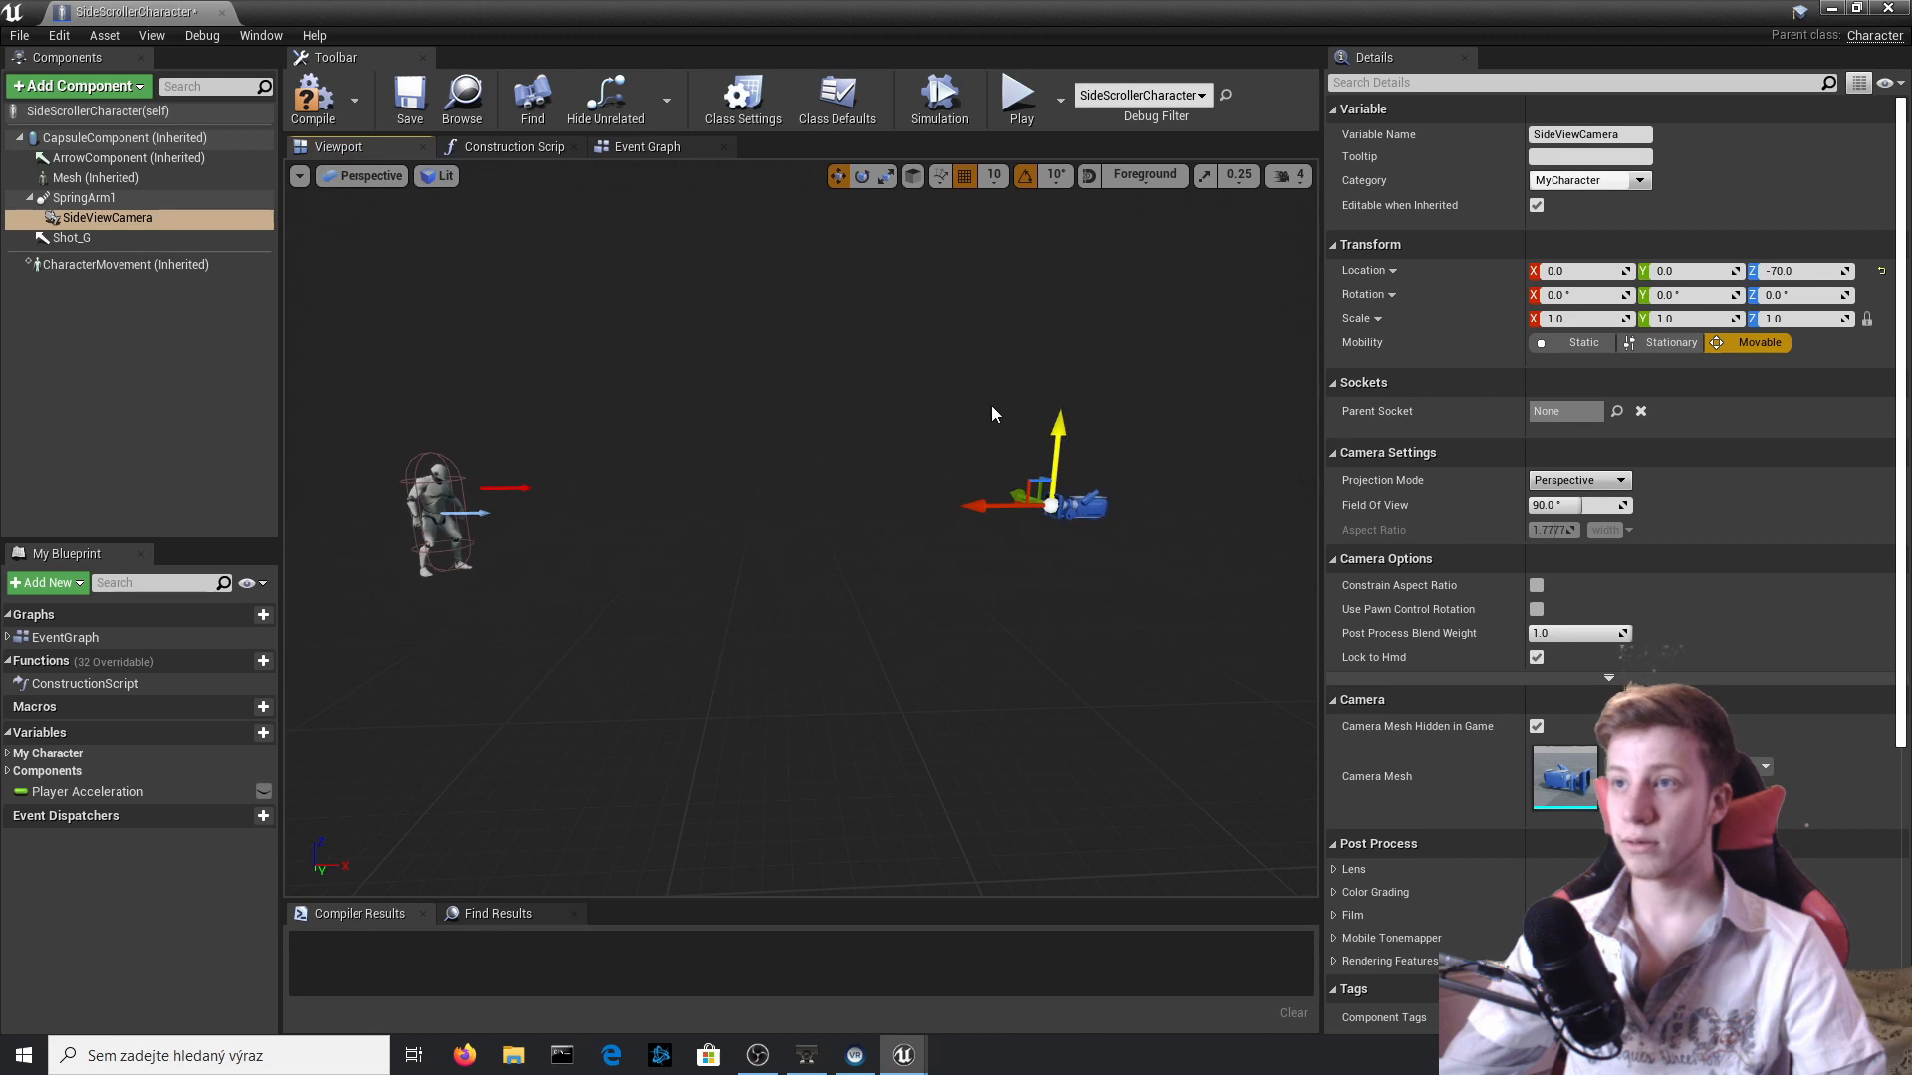
left_click(313, 98)
left_click(221, 13)
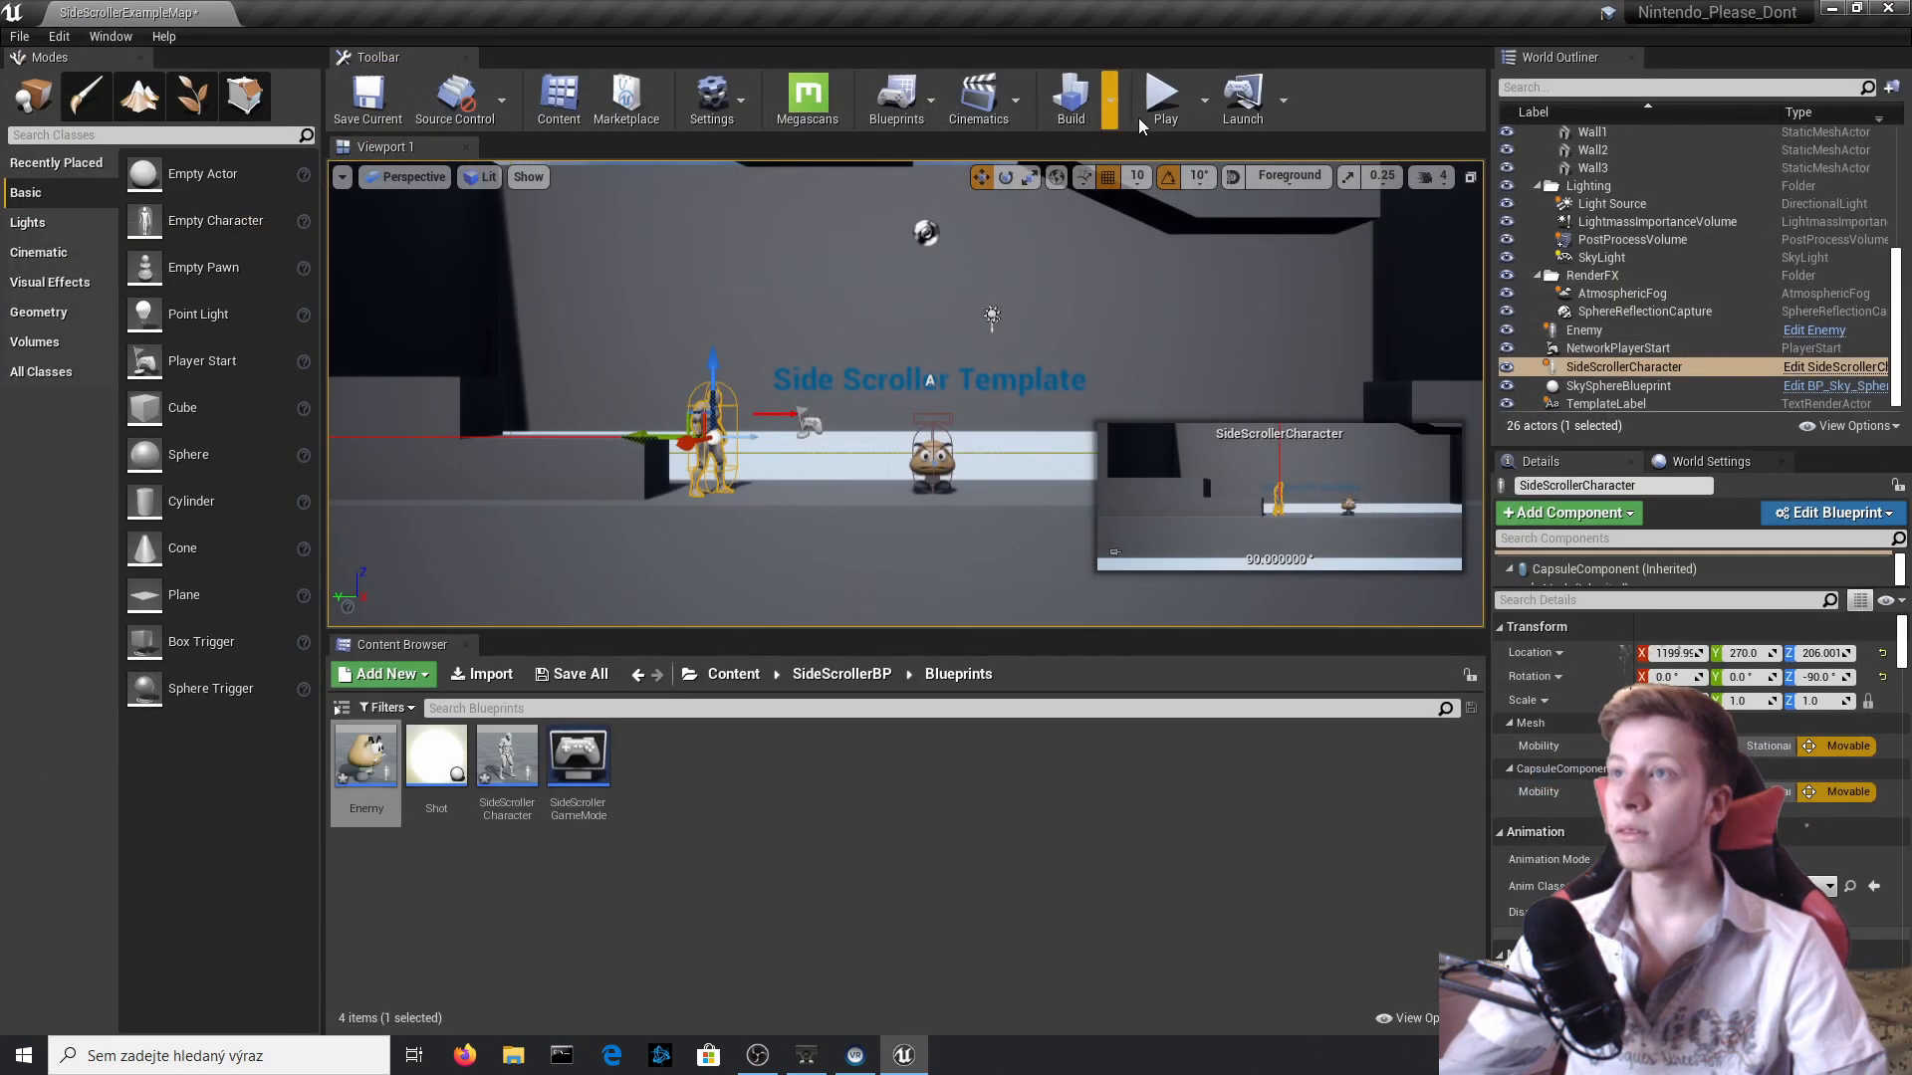
Play-test the lowered camera view while jumping the character at the Goomba, and end the session.
left_click(1161, 101)
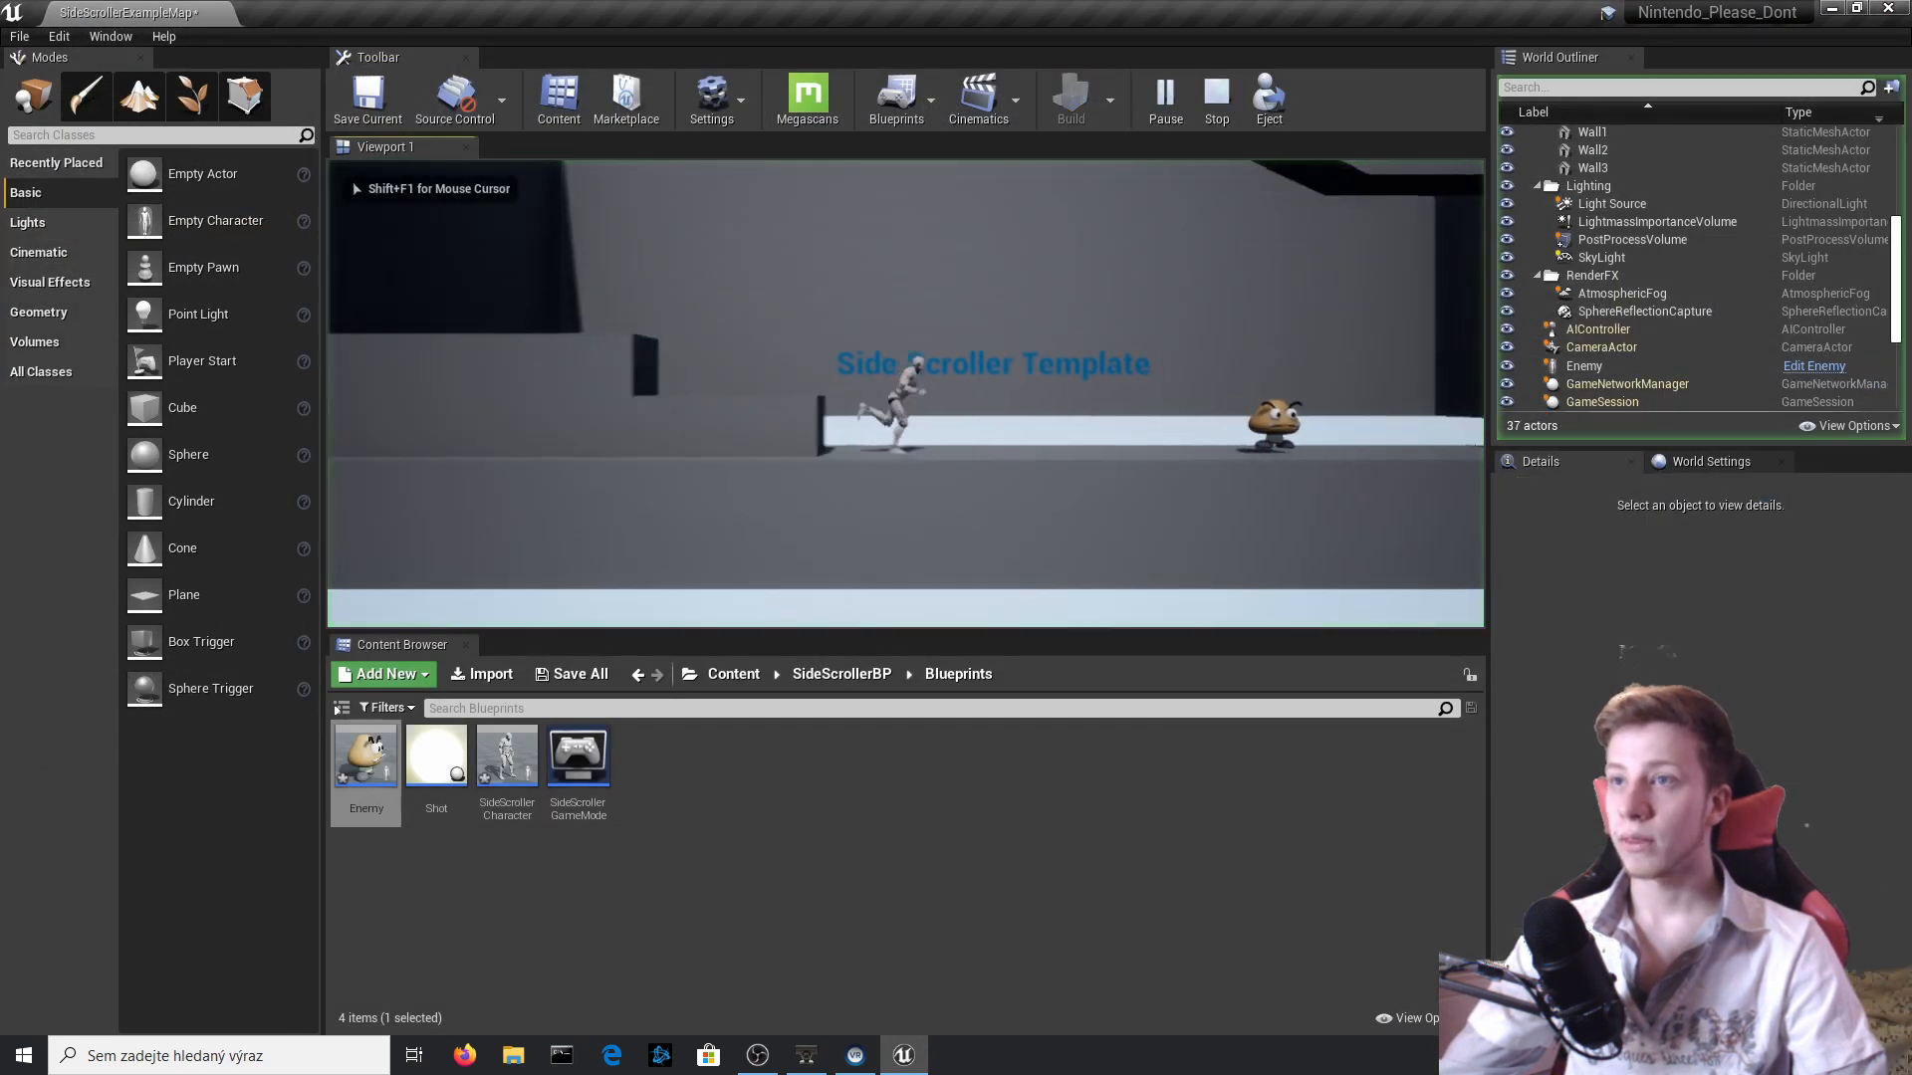
key("space")
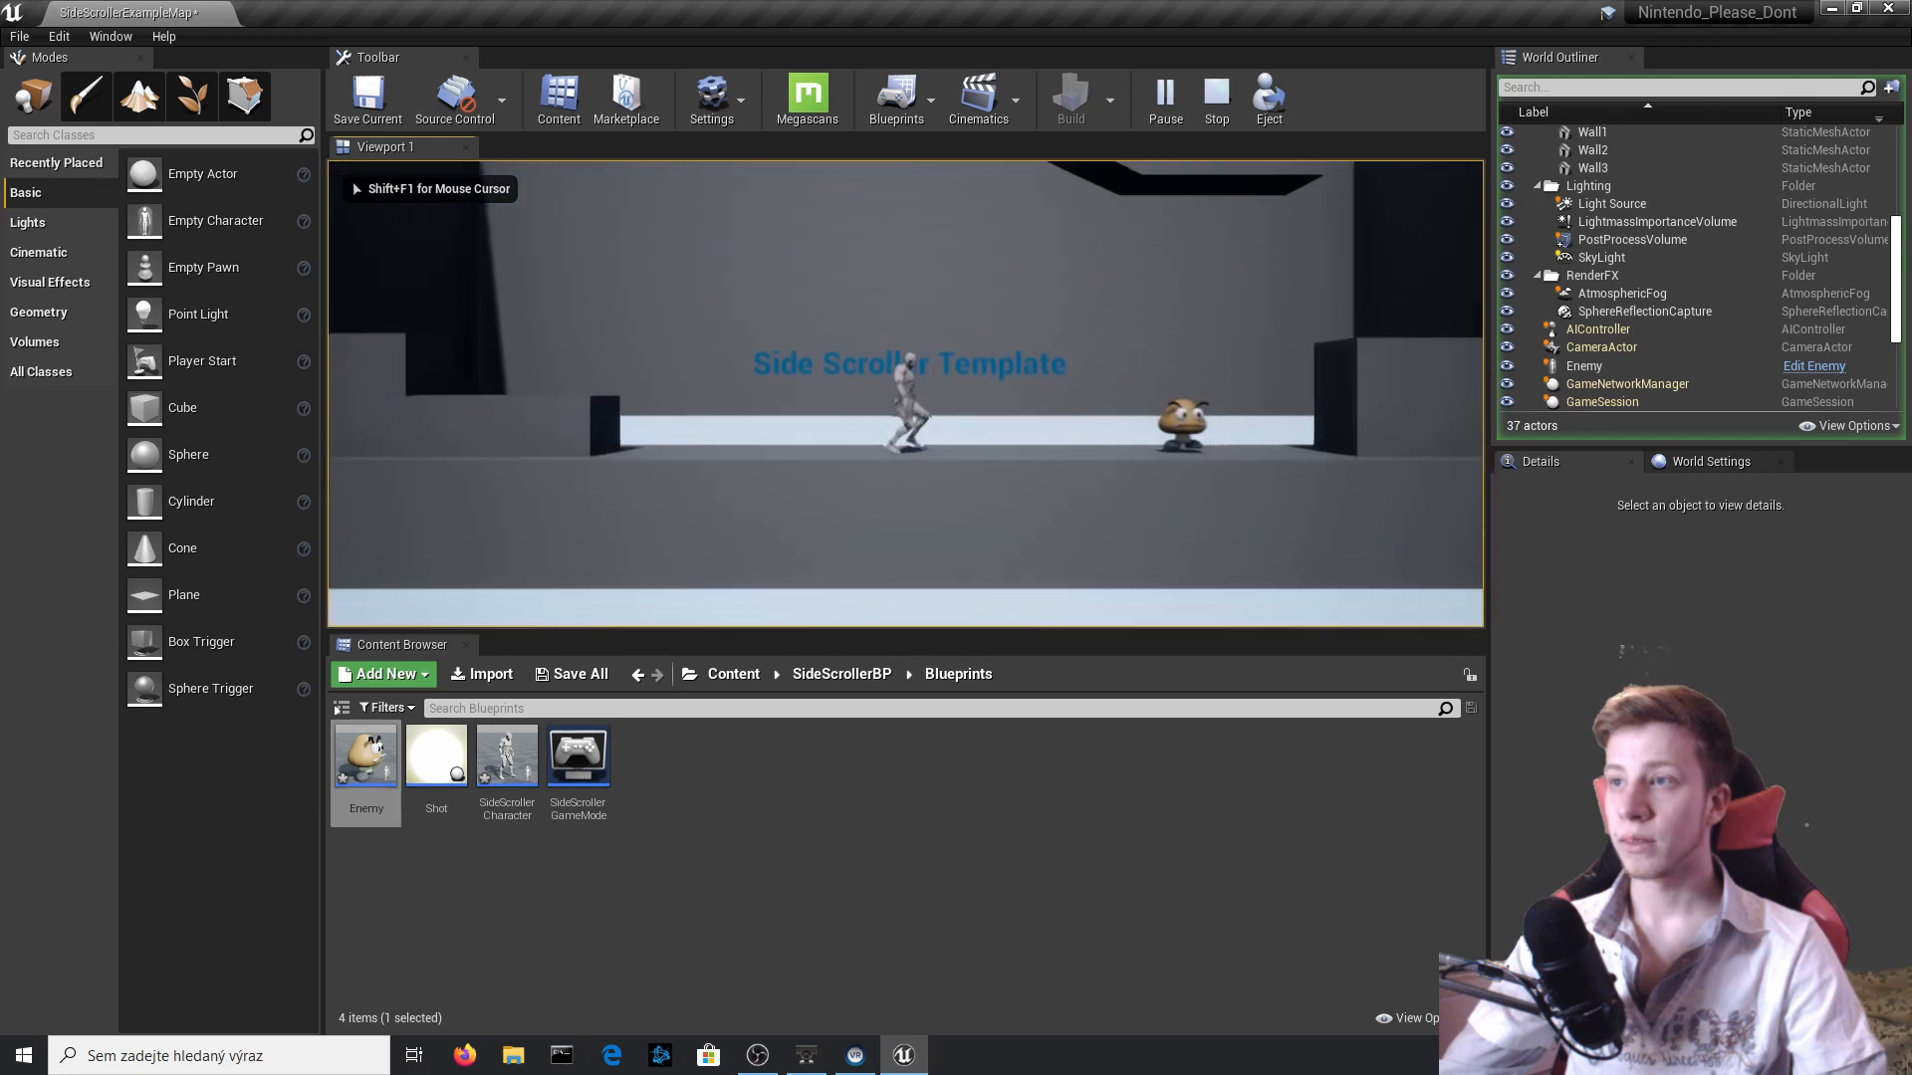
key("space")
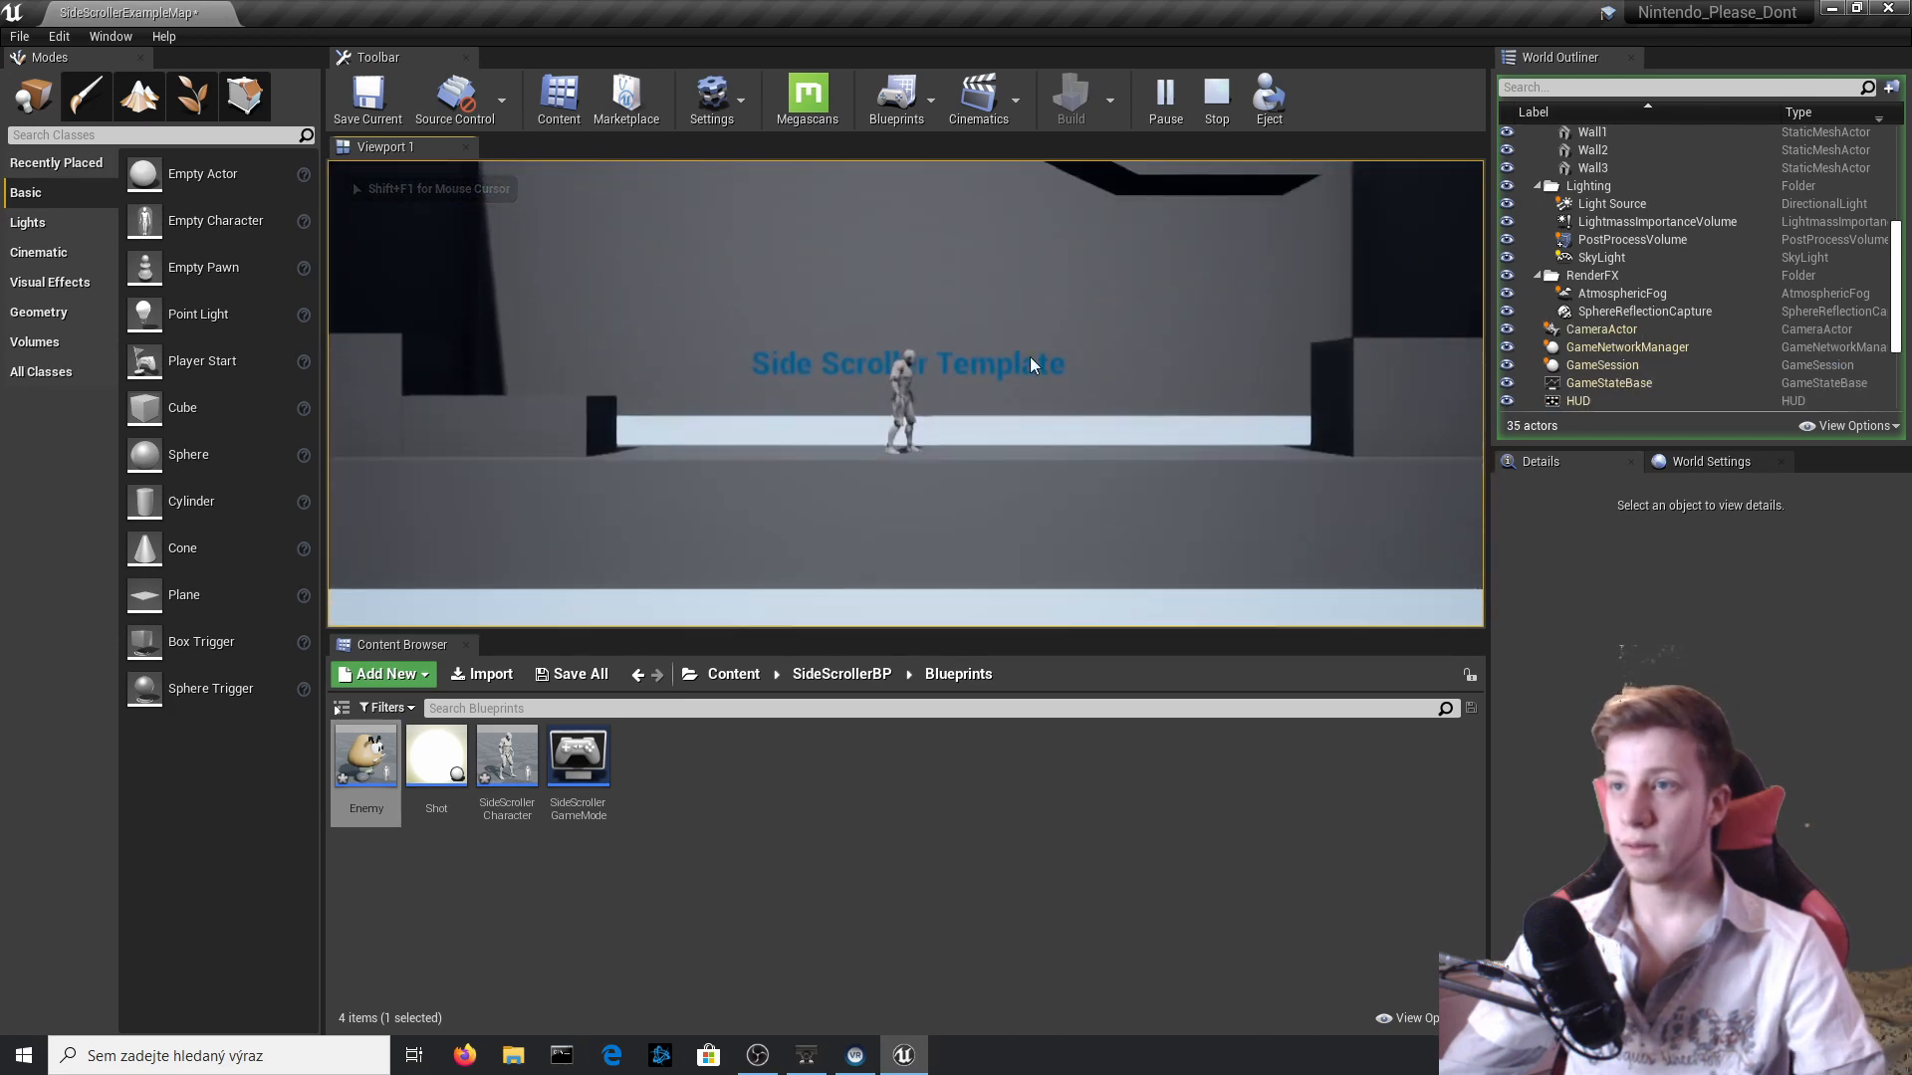
key("Escape")
Scale the level's Floor up in height to a Z scale of about 3.19.
left_click(1033, 498)
mouse_move(1032, 498)
right_mouse_down()
mouse_move(1255, 488)
mouse_move(1035, 488)
right_mouse_up()
key("r")
left_click_drag(1244, 358, 1244, 234)
right_click_drag(1243, 234, 1434, 209)
Play-test the level with the thicker floor and end the session.
left_click(1165, 100)
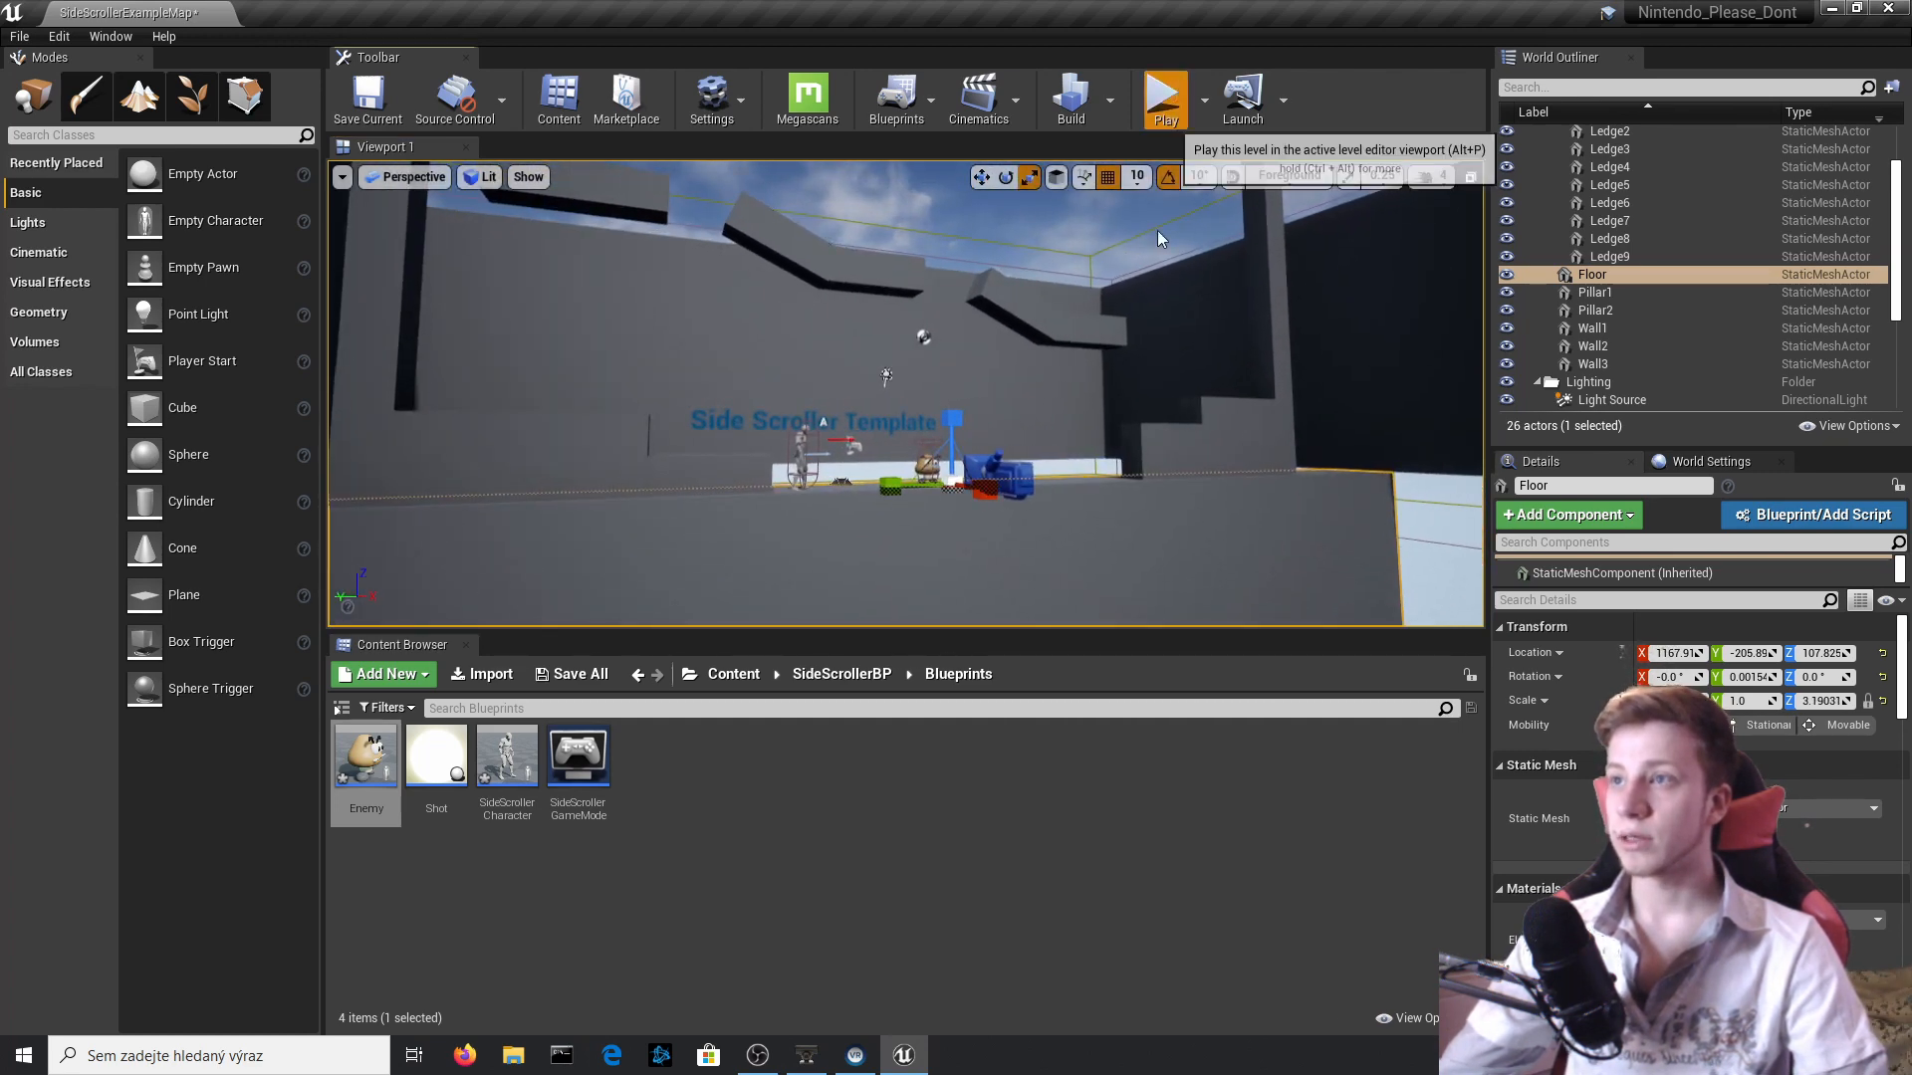
left_click(1143, 492)
key("d")
key("Escape")
Delete the back wall Wall3 and the Side Scroller Template text label from the level.
left_click(912, 335)
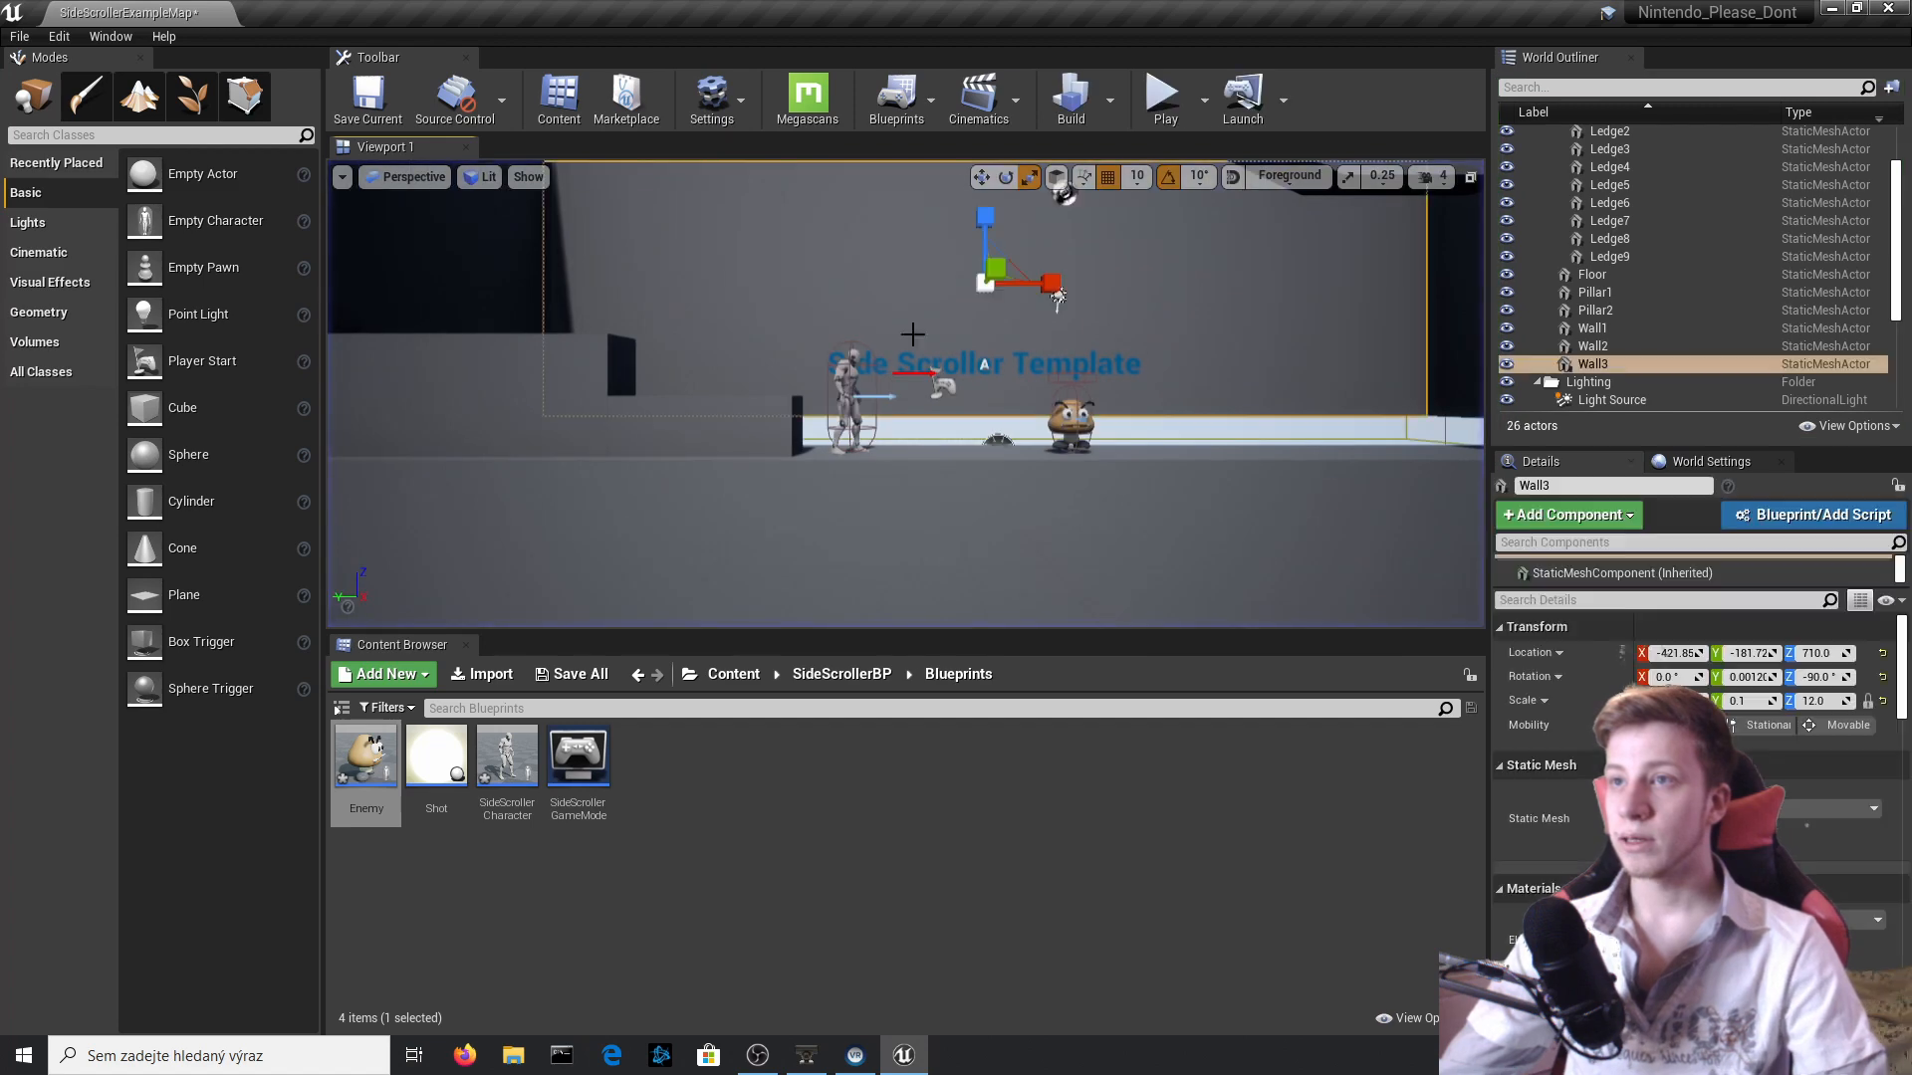
left_click(1015, 370, "ctrl")
key("Delete")
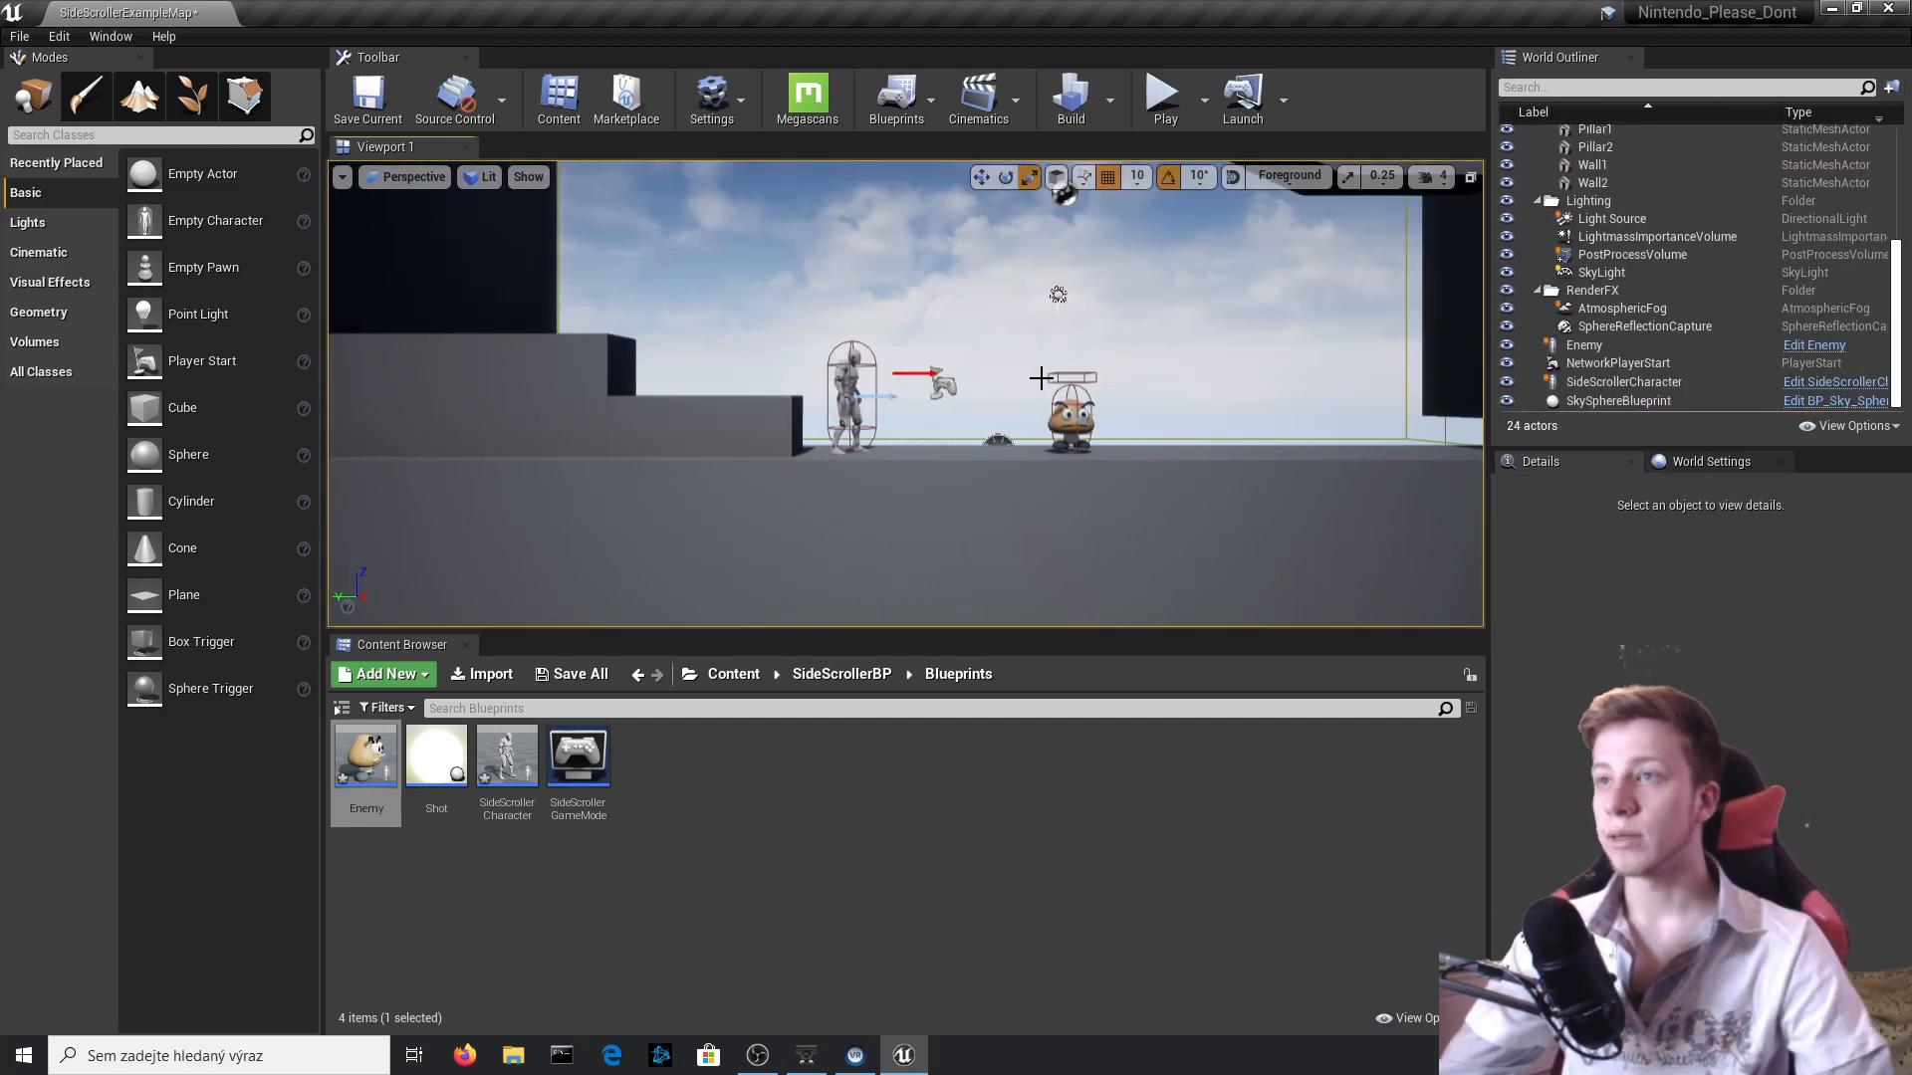
right_click_drag(896, 368, 766, 319)
left_click(758, 321)
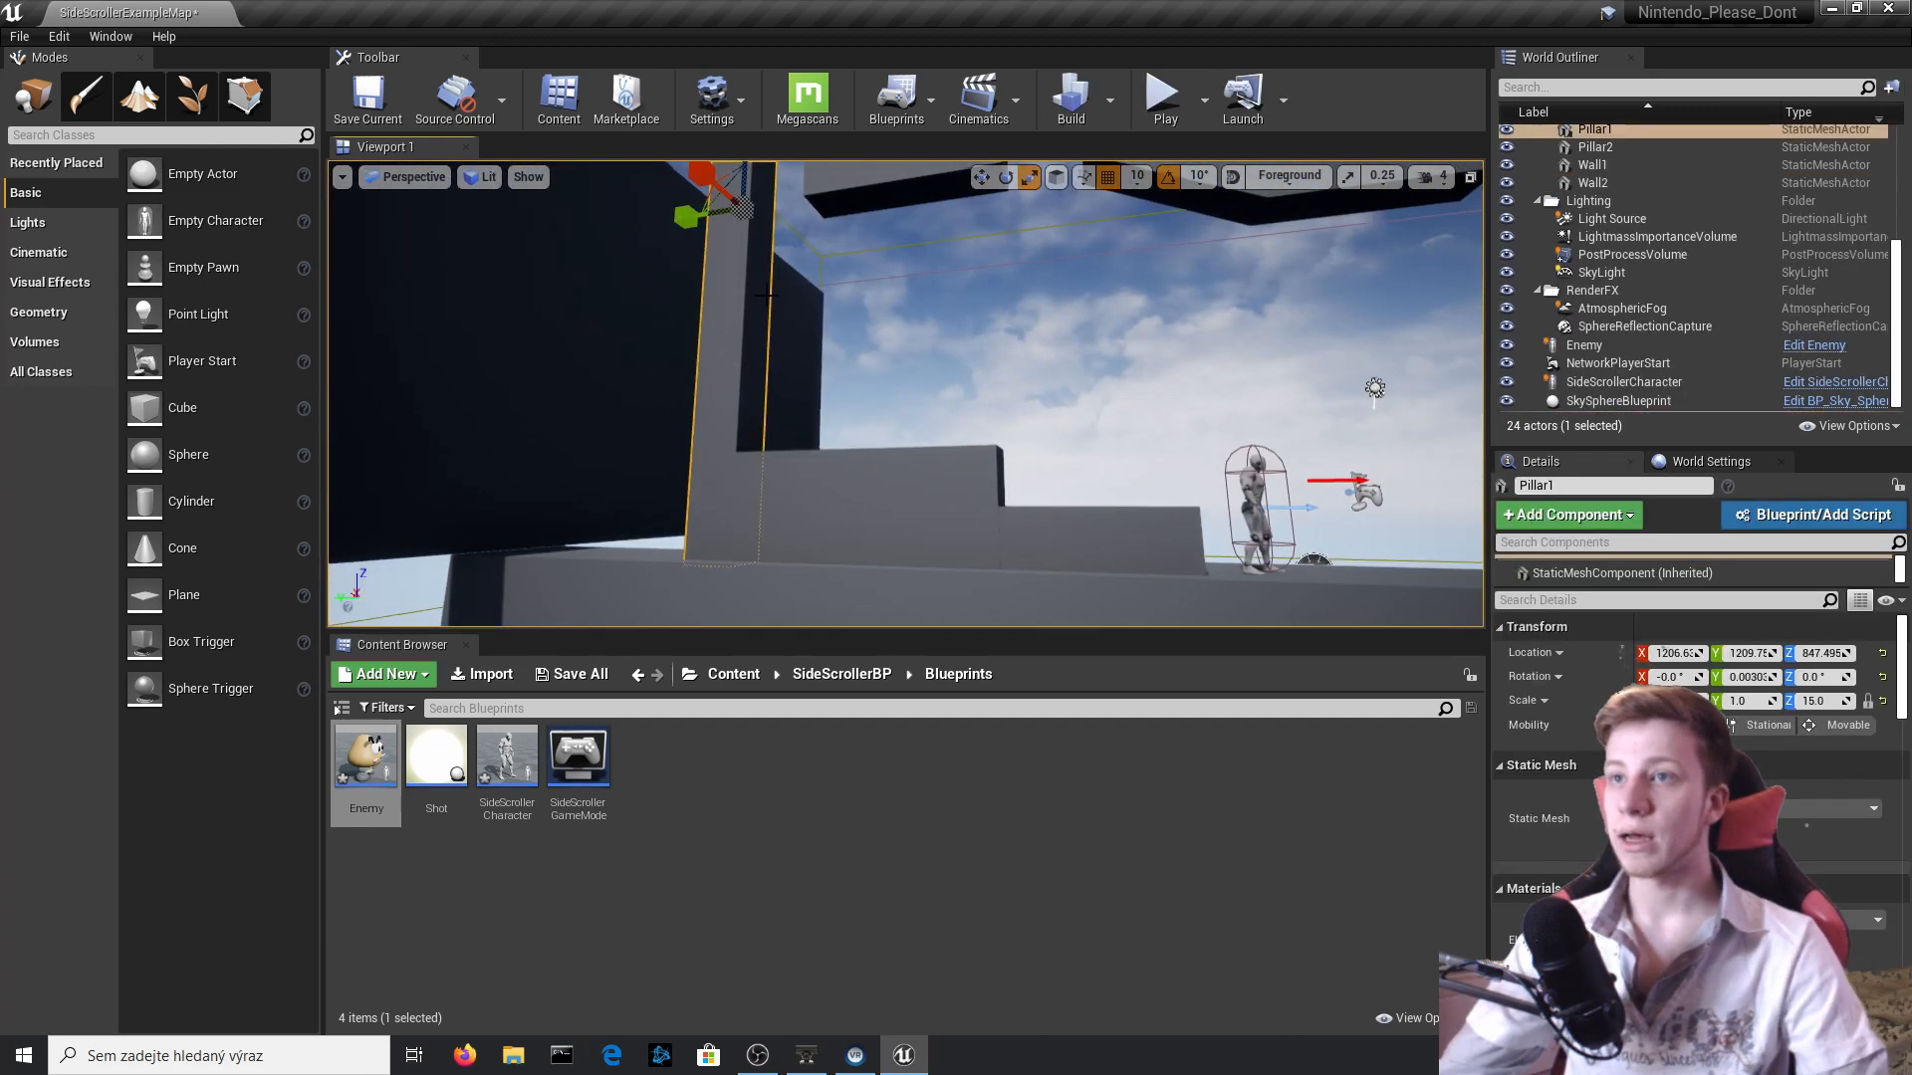
Open the Enemy blueprint's Event Graph and move DestroyActor away from the cast node to free space between them.
left_click(807, 321)
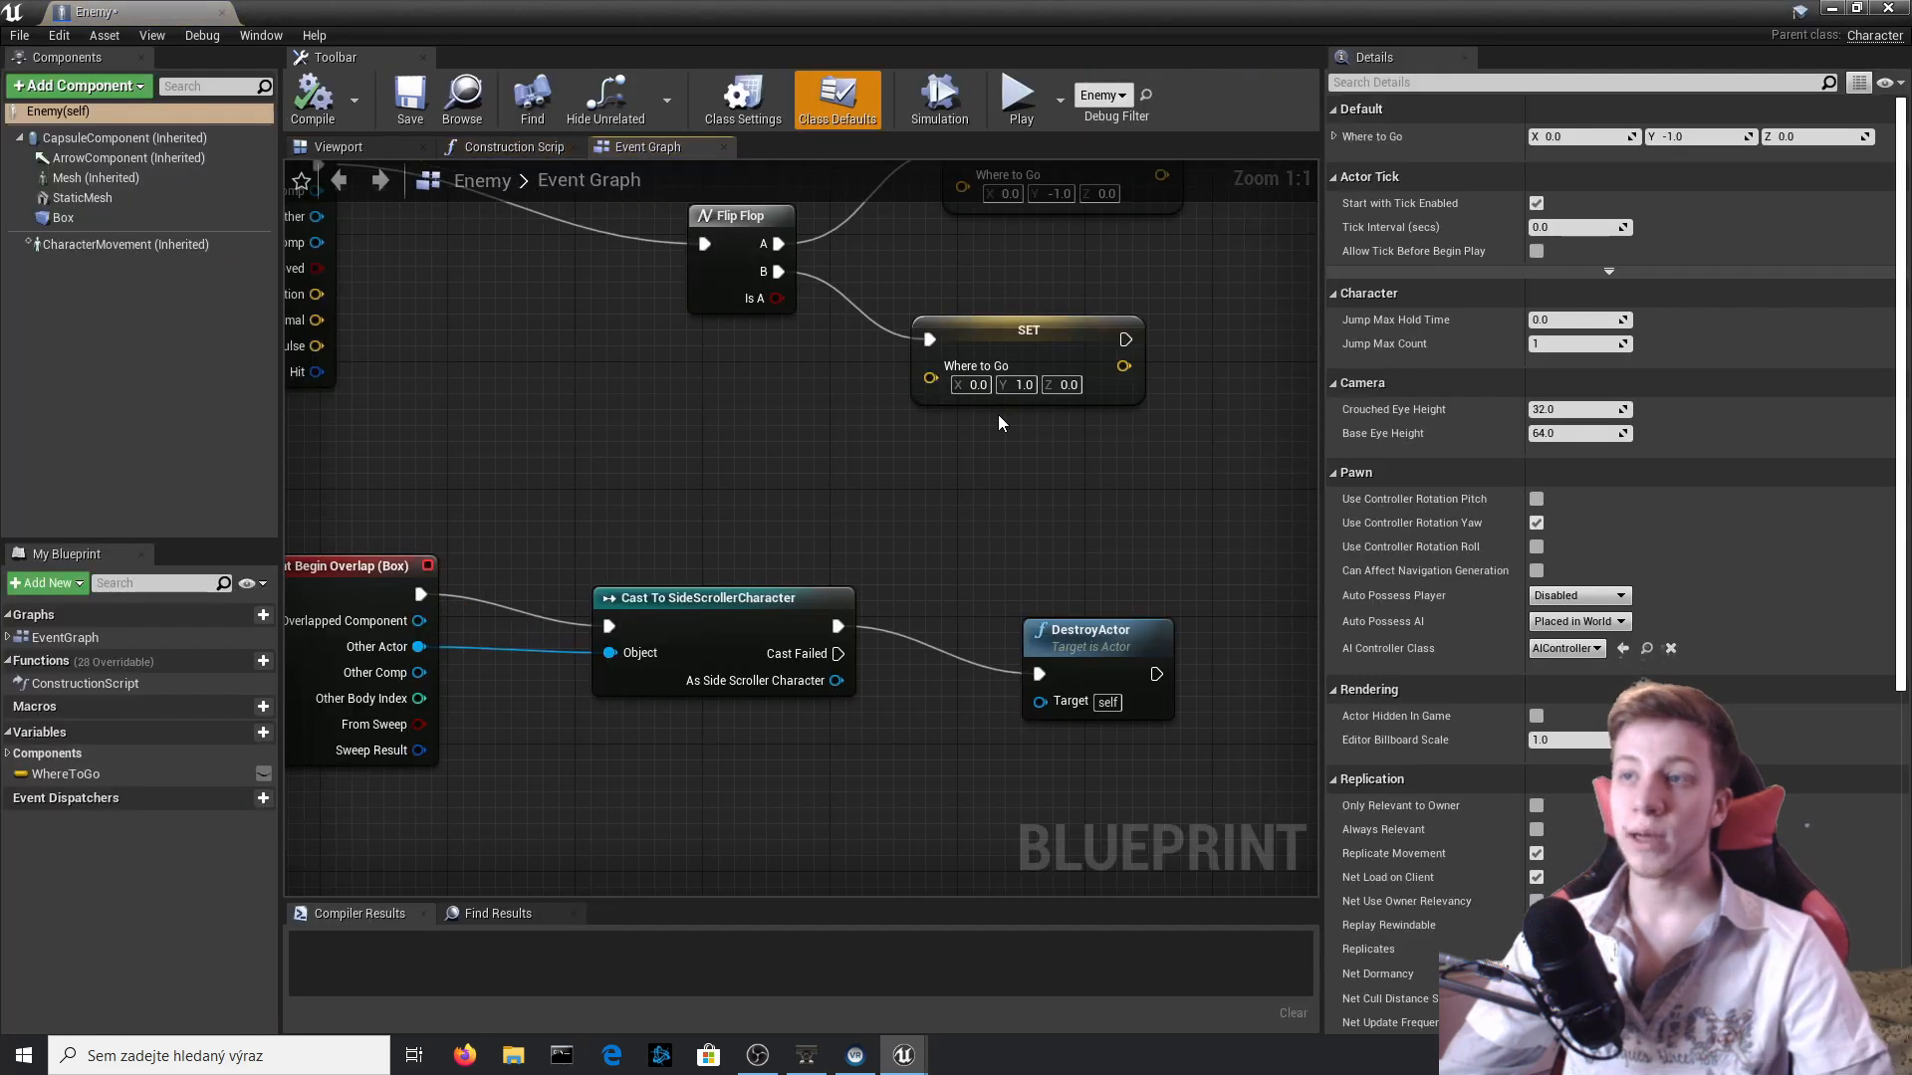
right_click_drag(923, 856, 662, 800)
left_click_drag(840, 590, 1173, 591)
right_click_drag(794, 597, 745, 457)
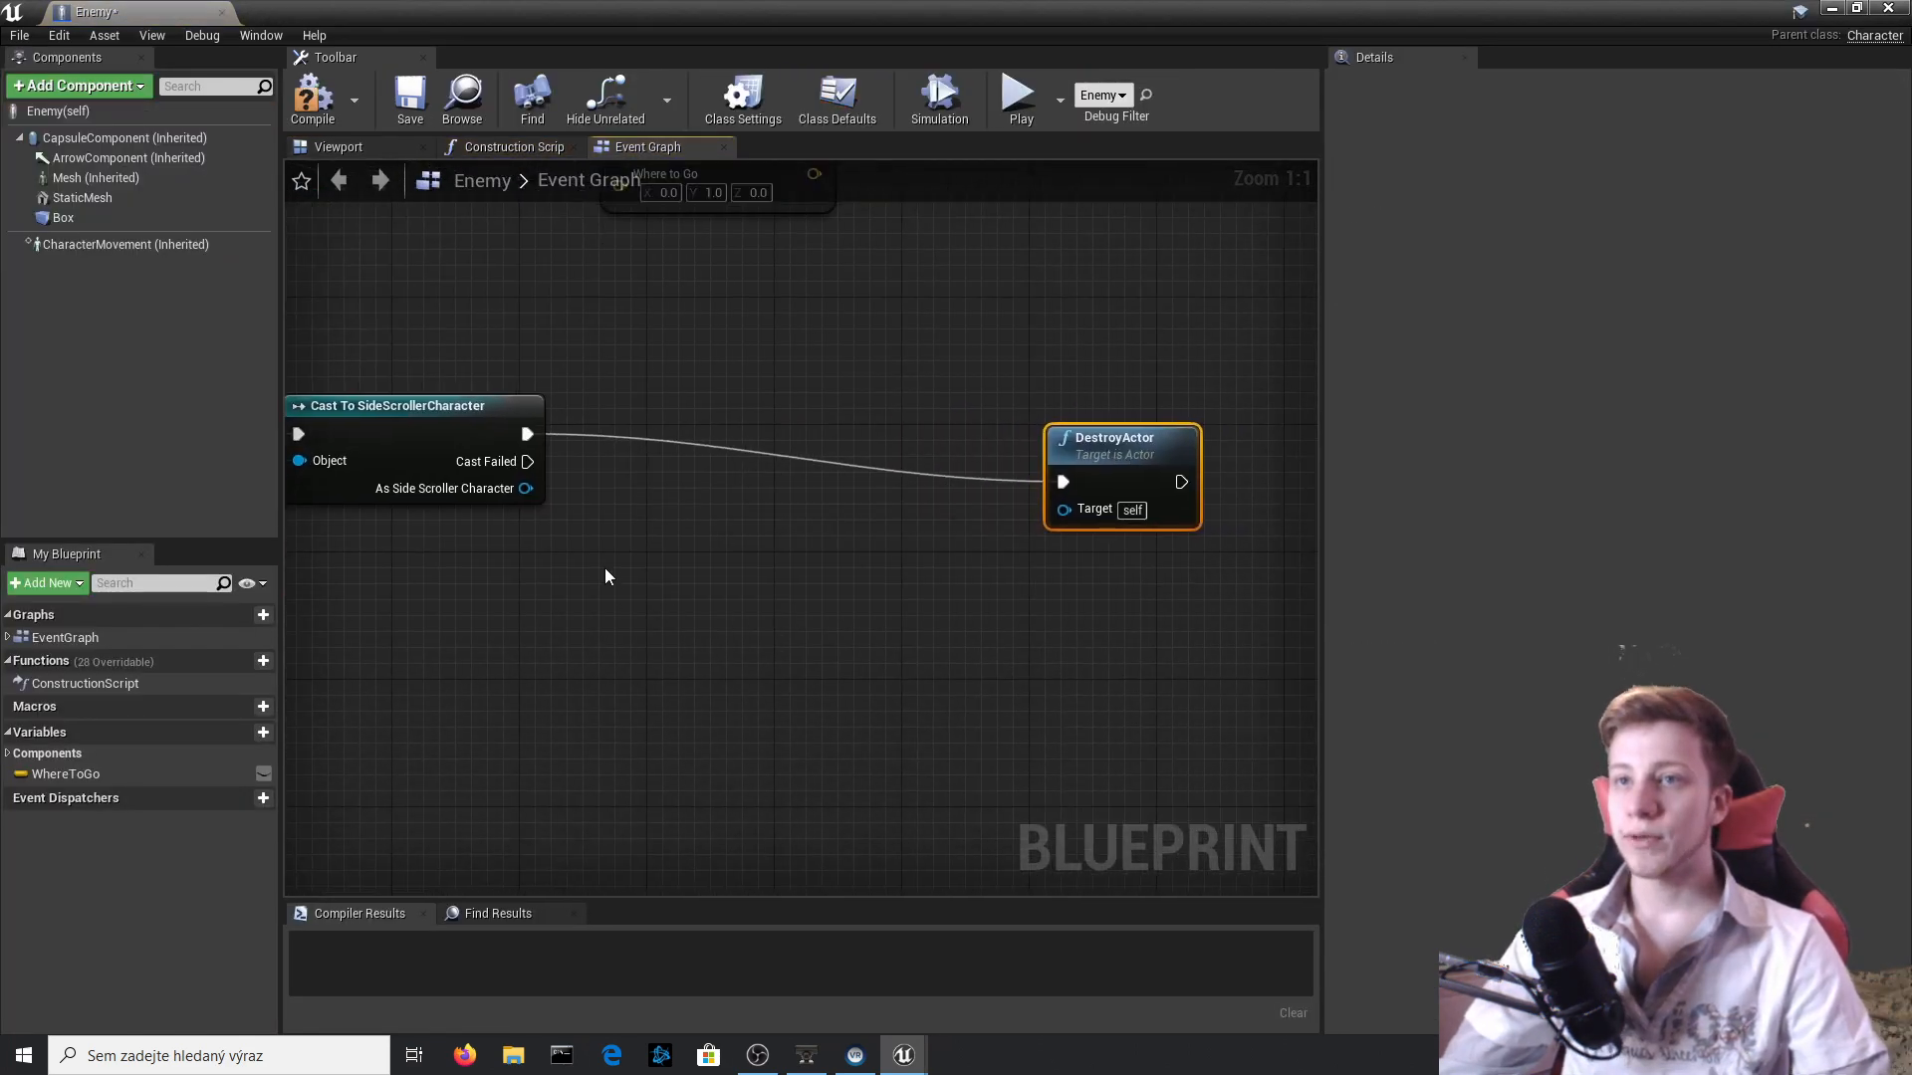
right_click_drag(606, 560, 605, 645)
left_click_drag(1093, 544, 1250, 491)
right_click_drag(516, 555, 700, 506)
Insert a Set World Scale 3D (CapsuleComponent) node between the SideScrollerCharacter cast and DestroyActor, and line it up.
left_click_drag(875, 488, 894, 493)
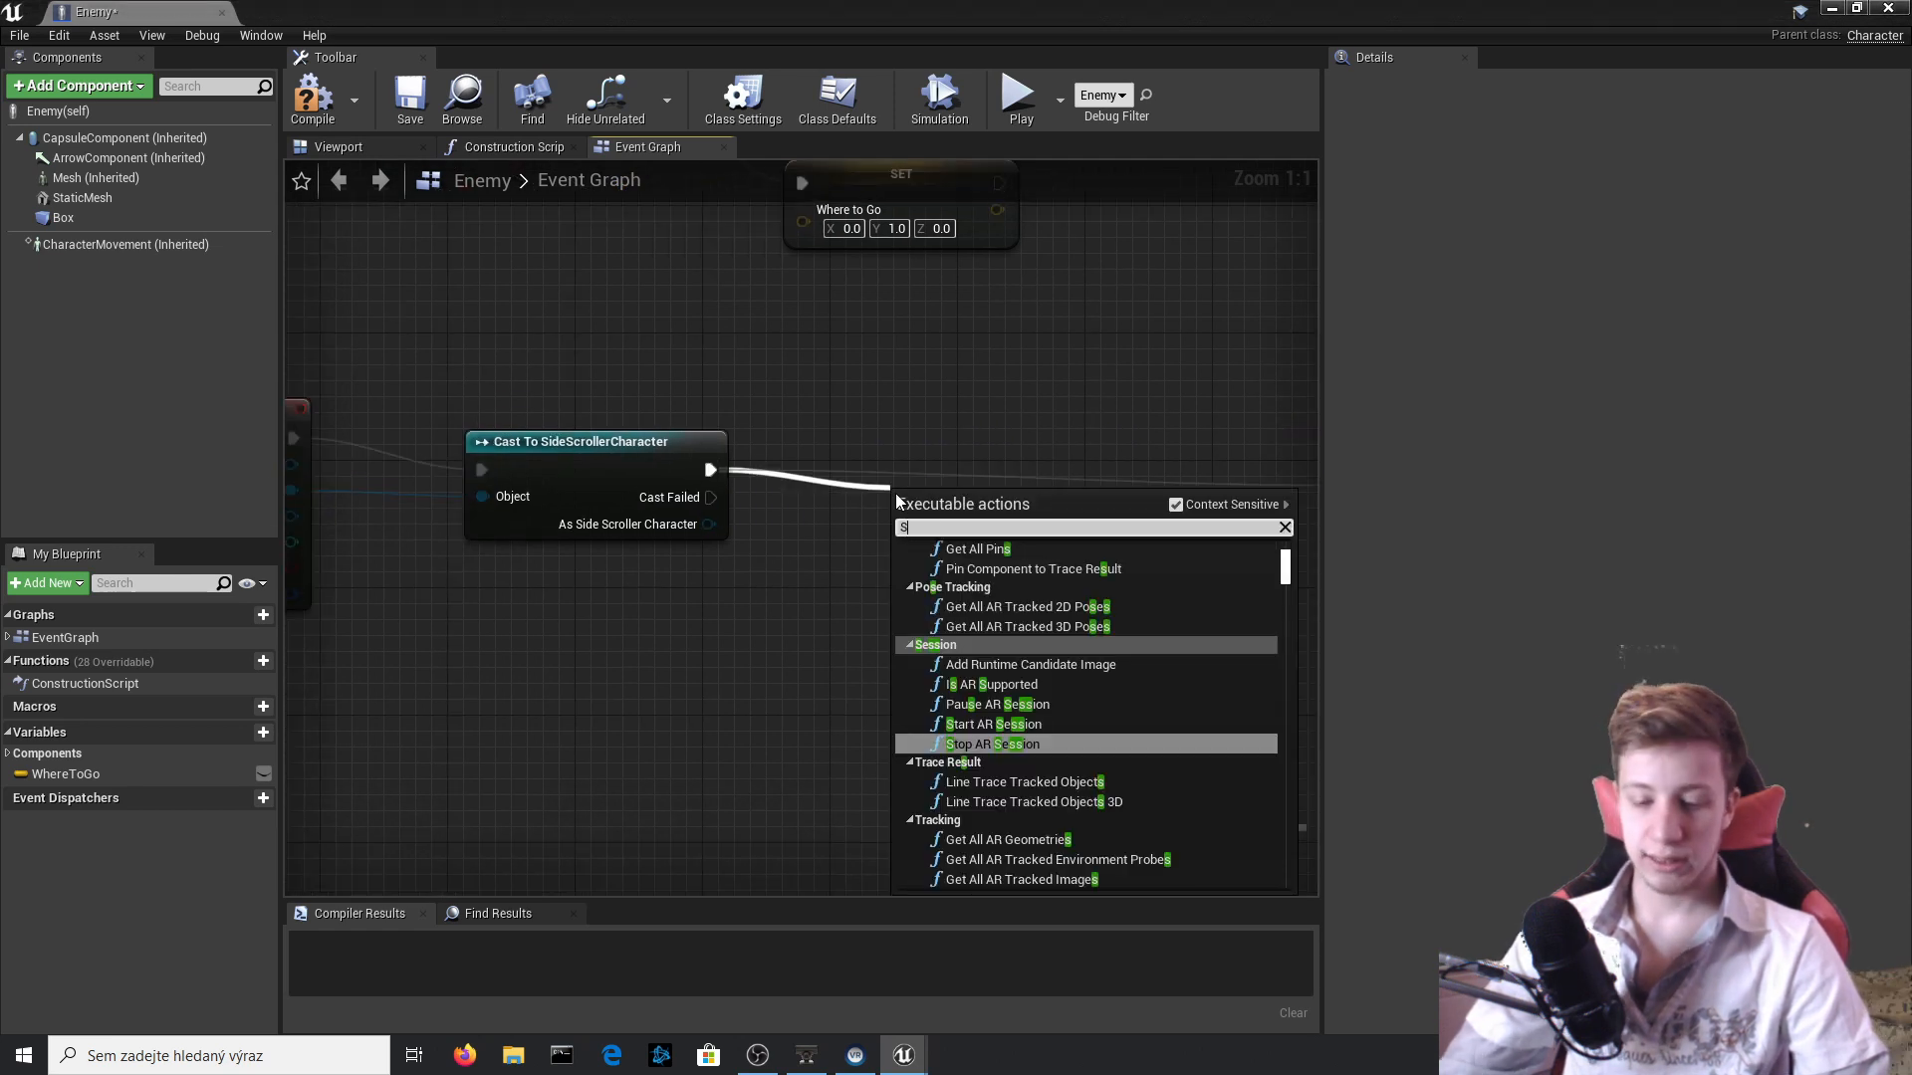
type("SET WR")
key("BackSpace")
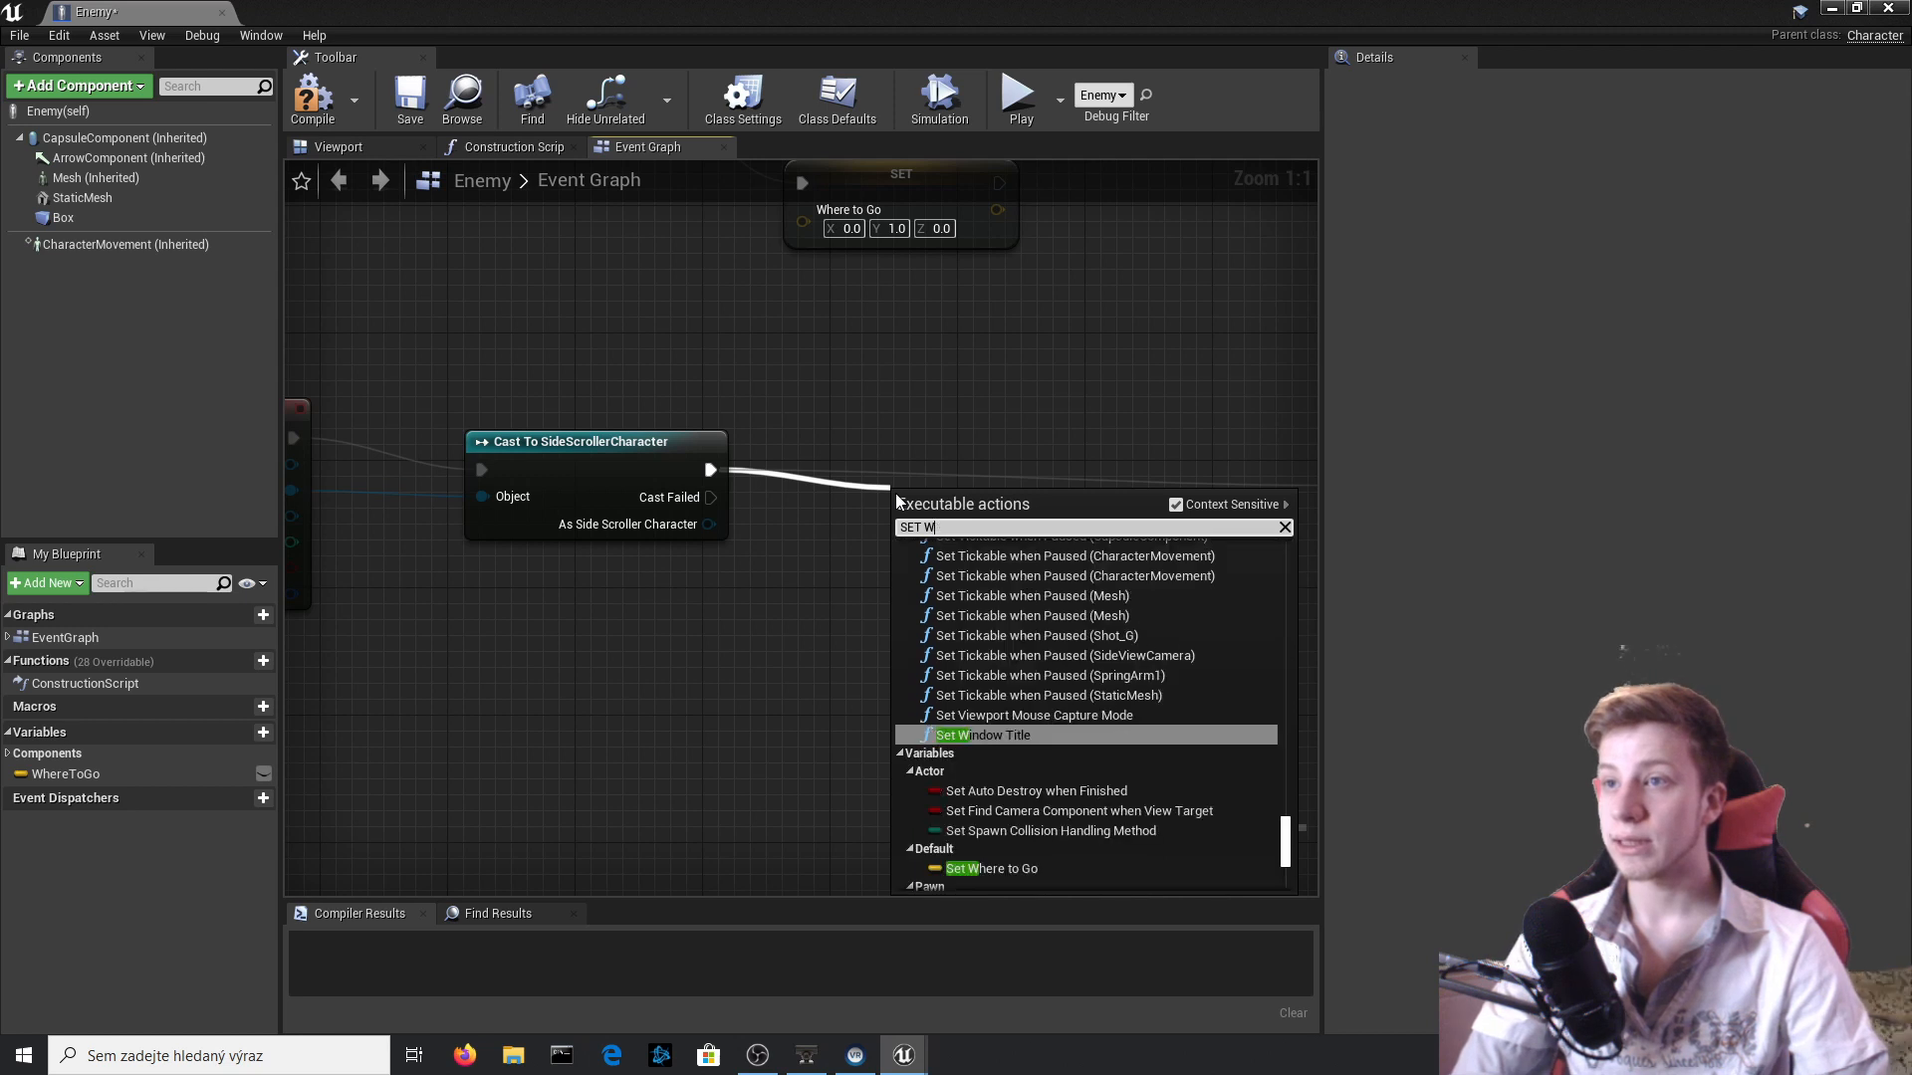
type("ORLD ")
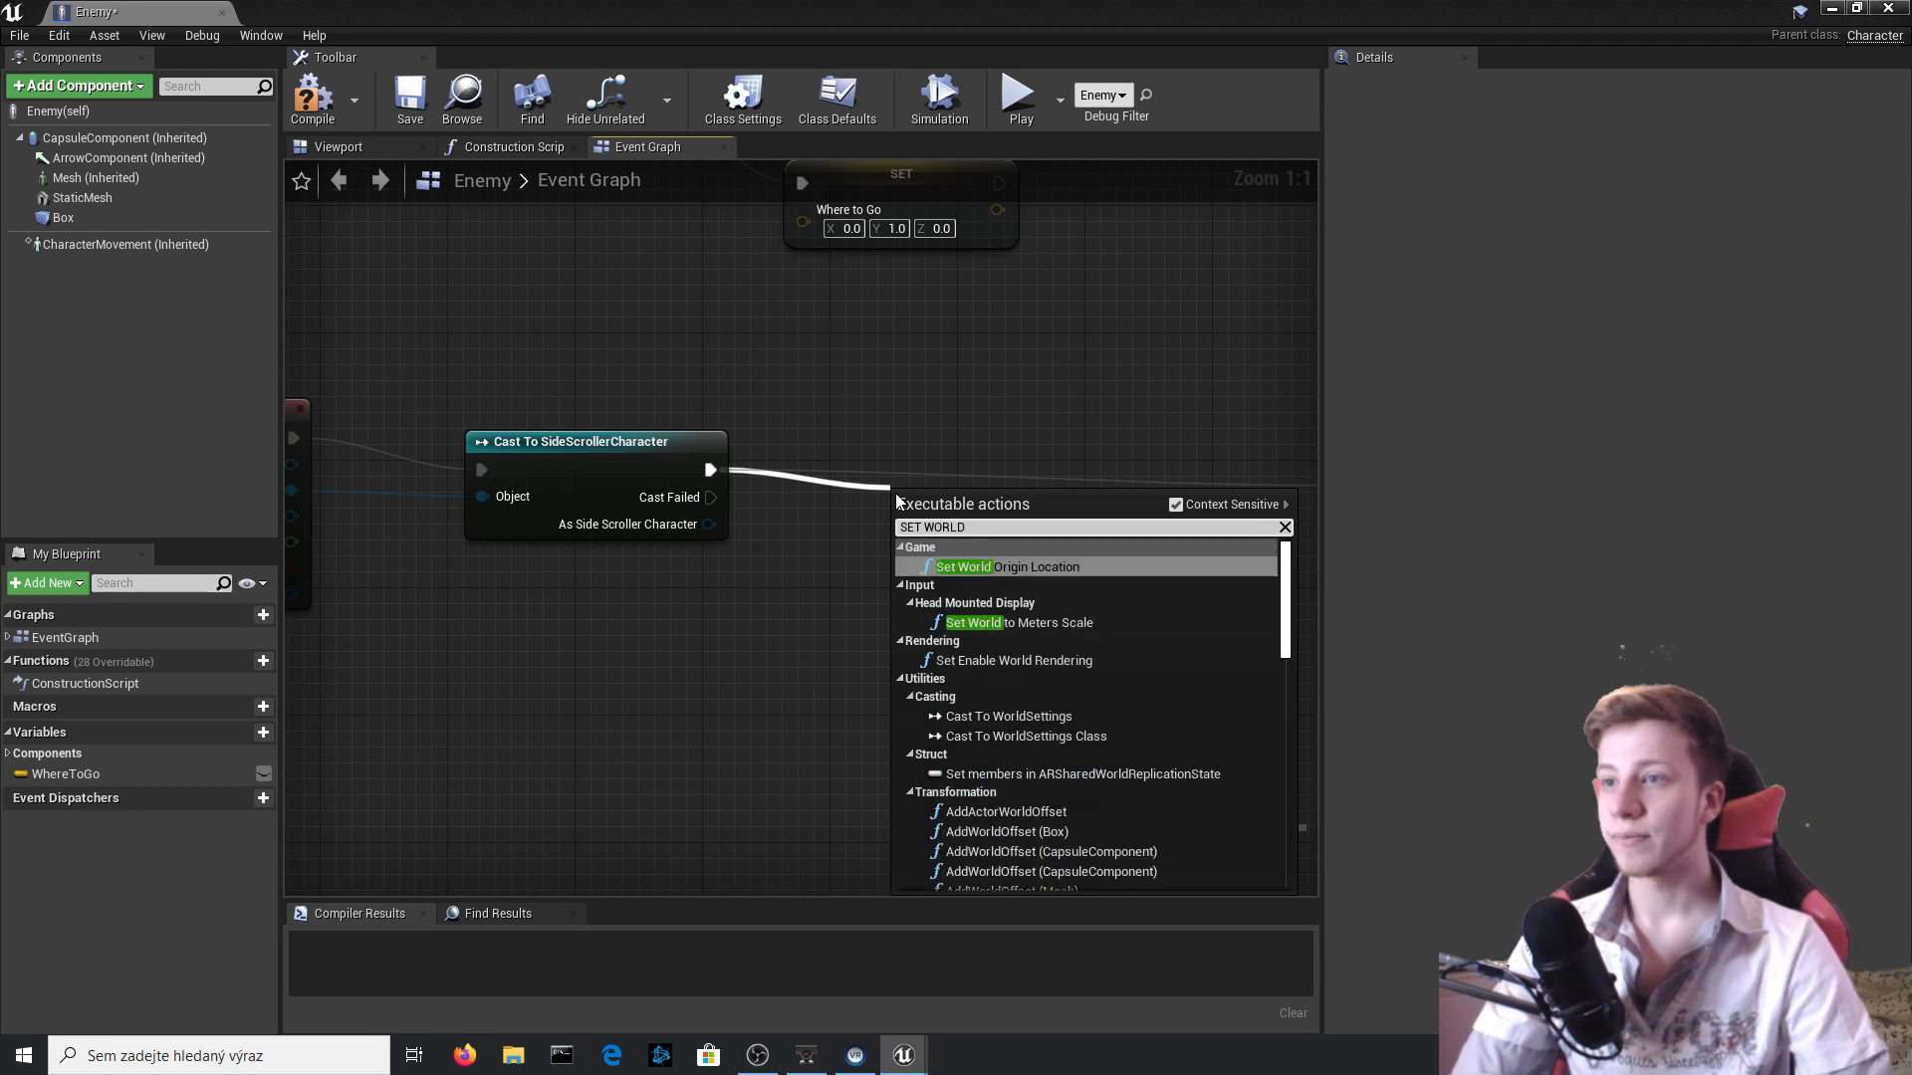
type("SC")
key("Down")
key("Down")
key("Down")
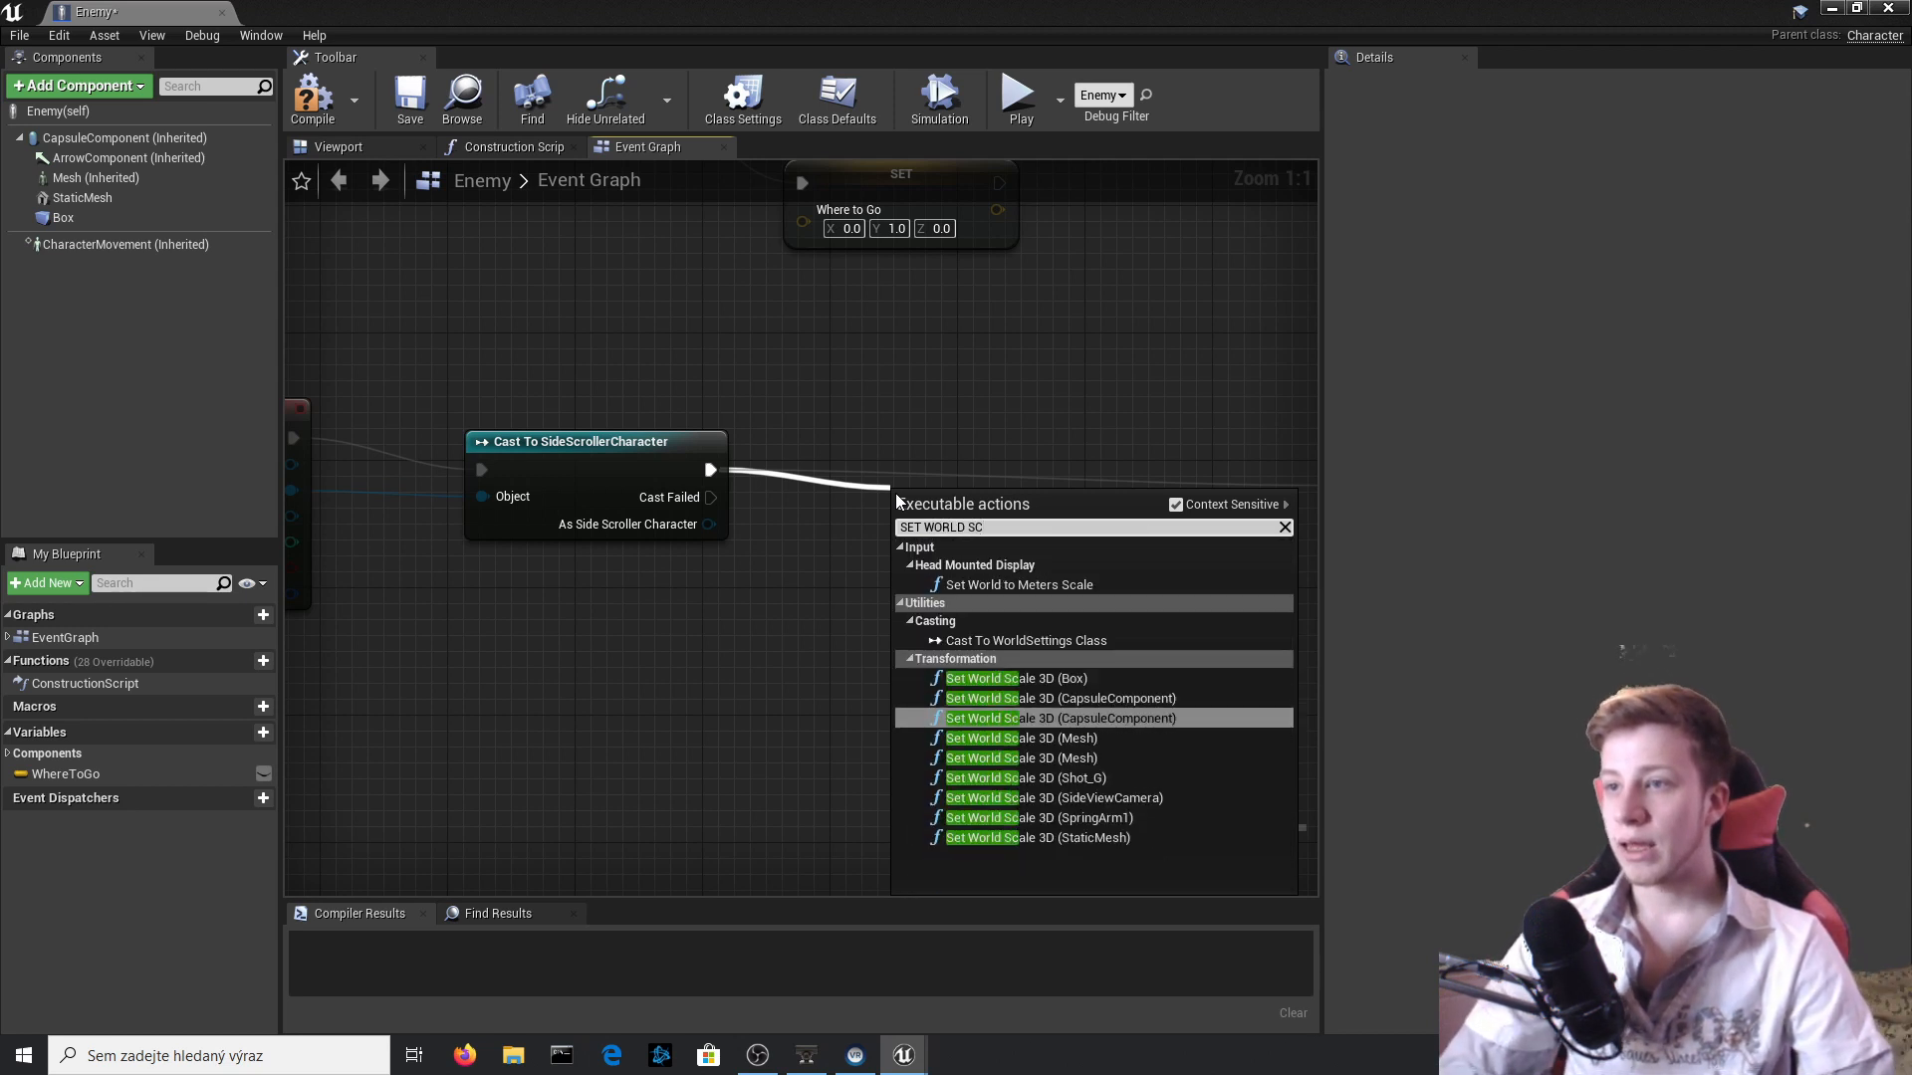
key("Up")
key("Up")
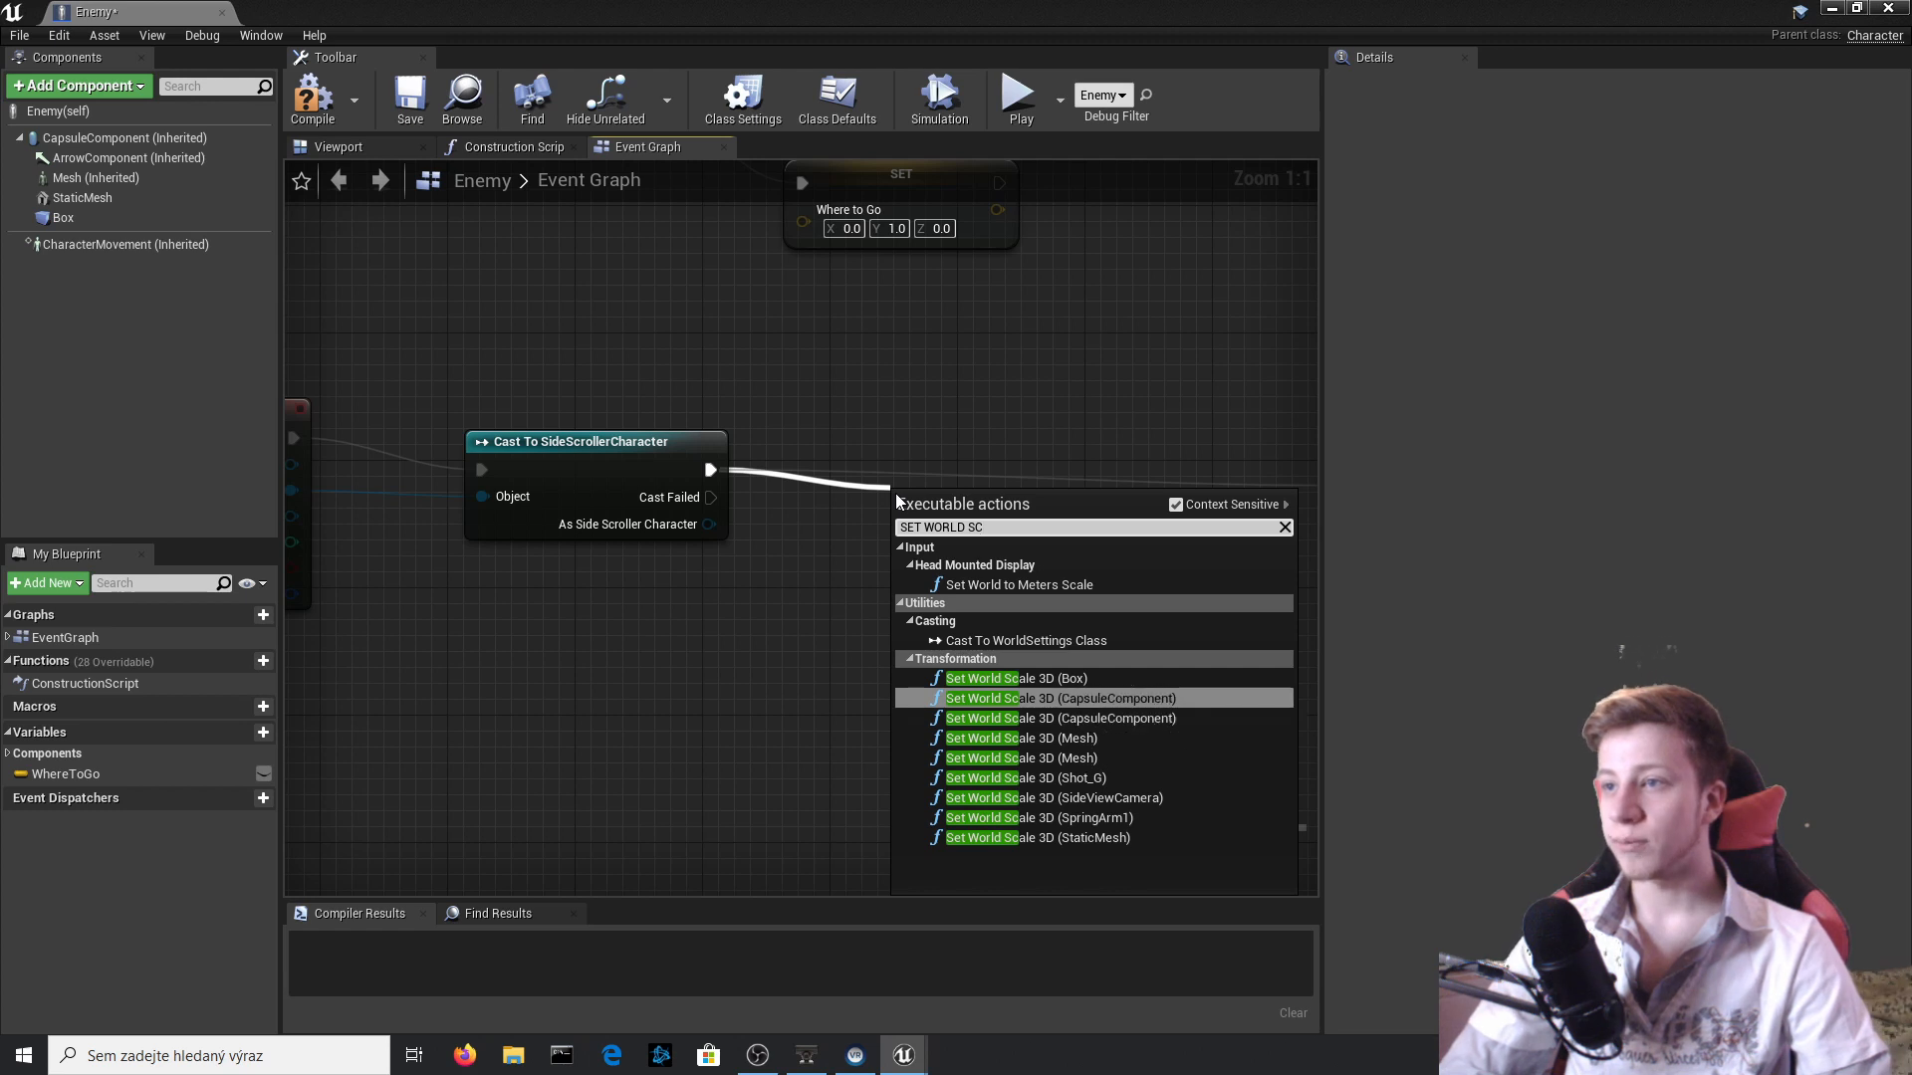
key("Down")
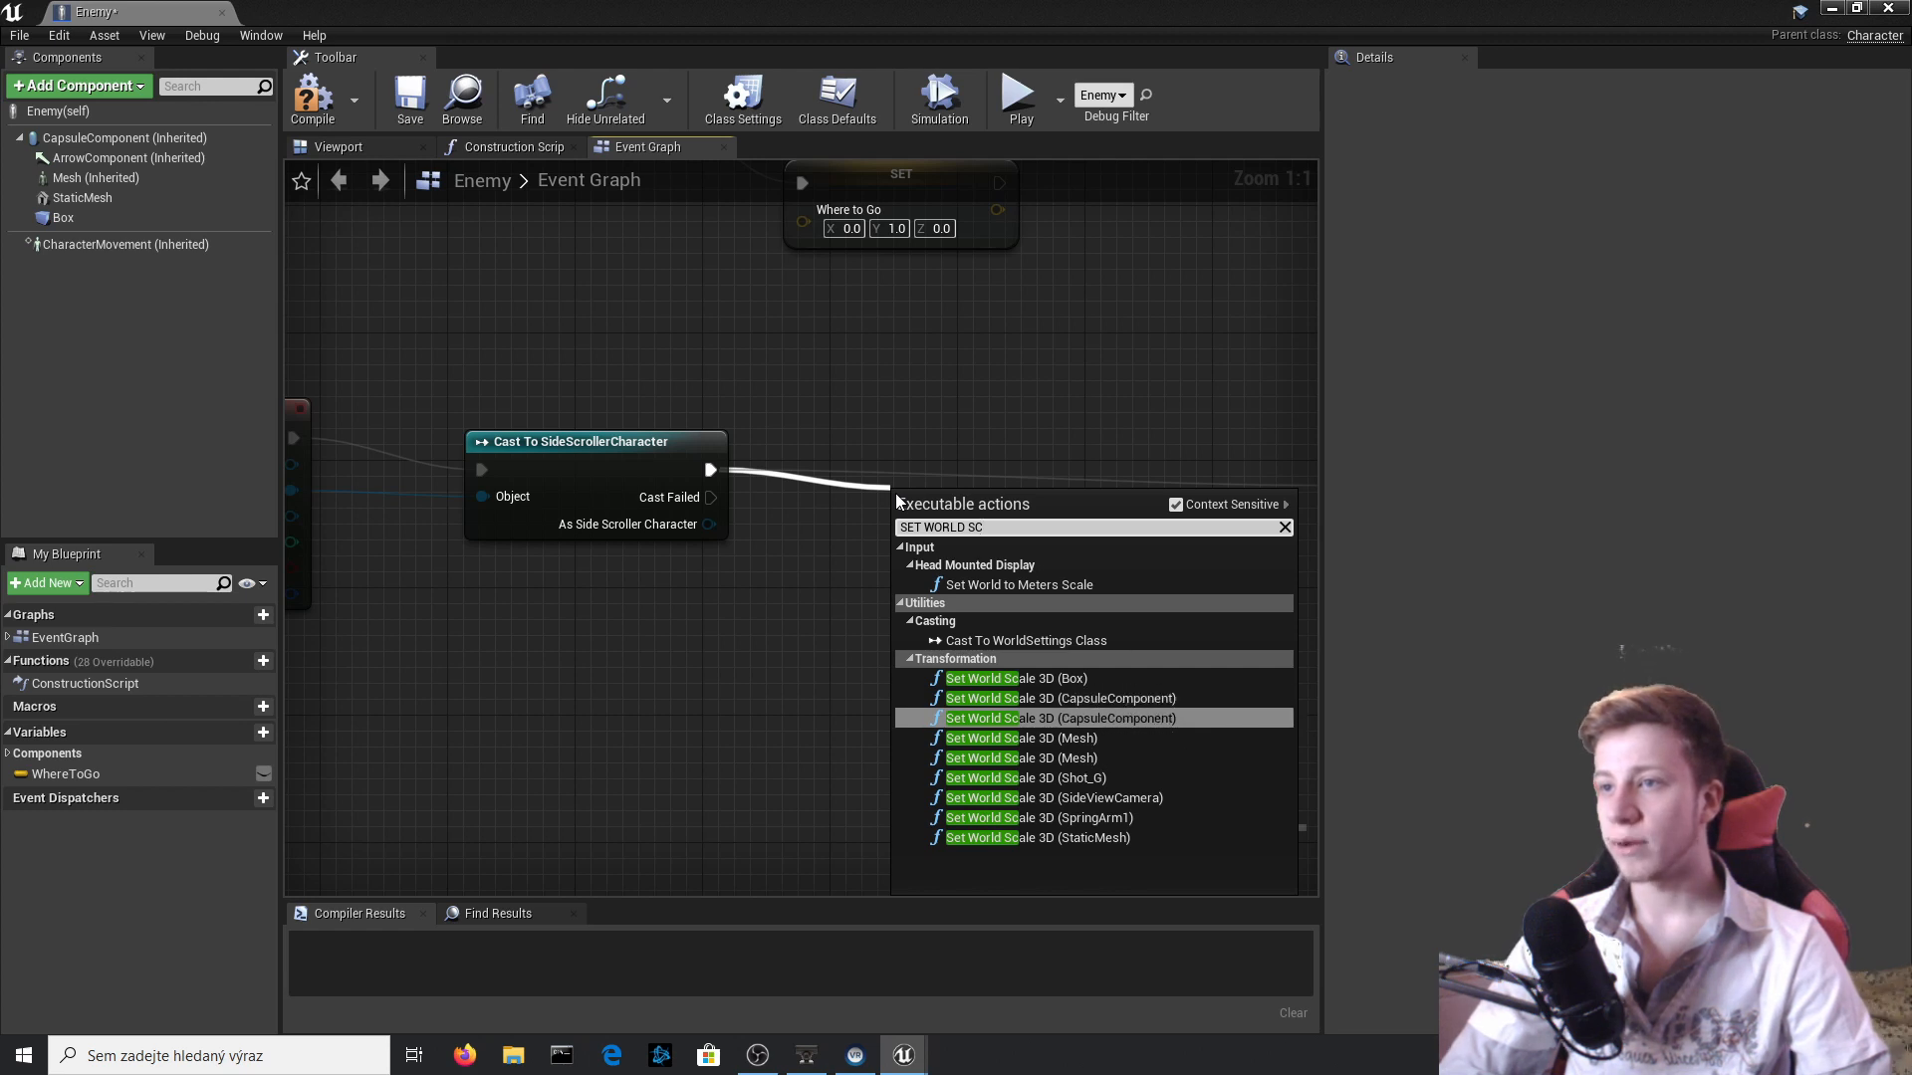
key("Up")
key("Return")
left_click_drag(1043, 505, 1043, 441)
right_click_drag(1000, 669, 669, 743)
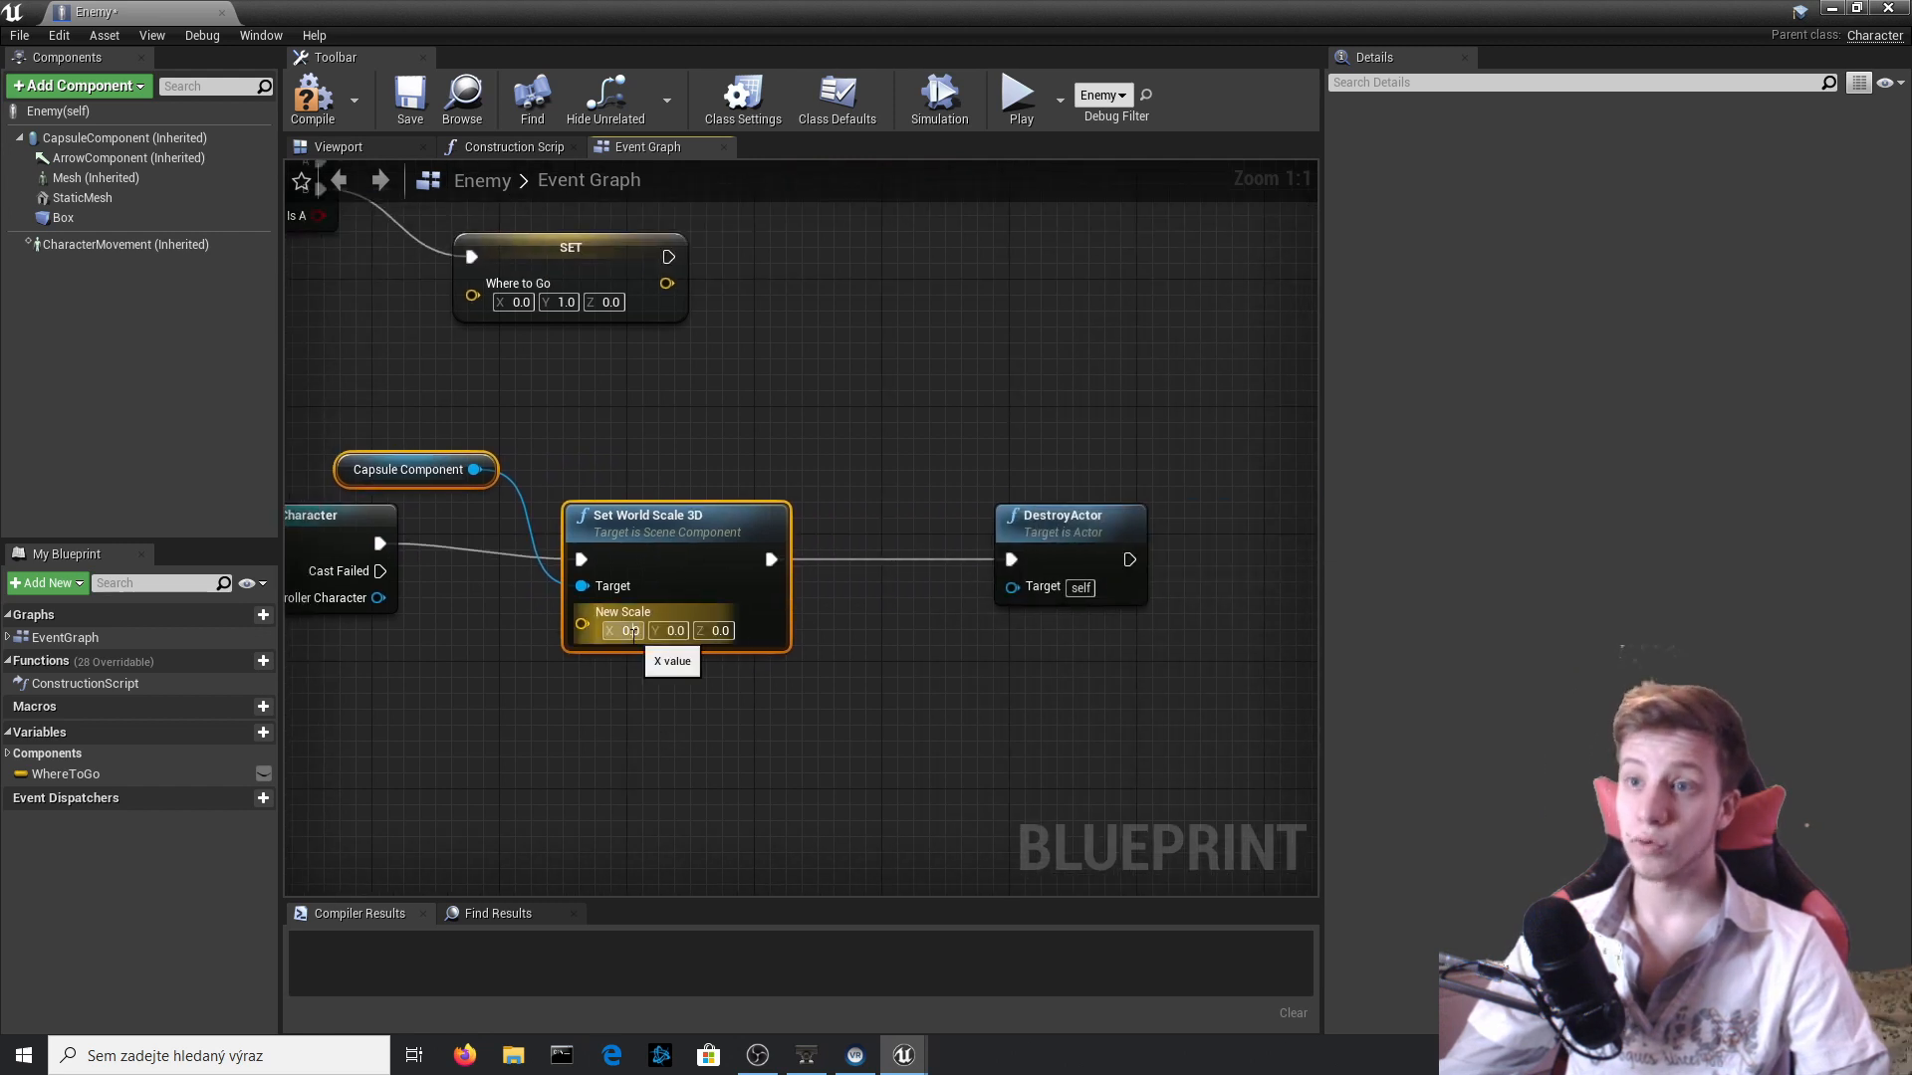
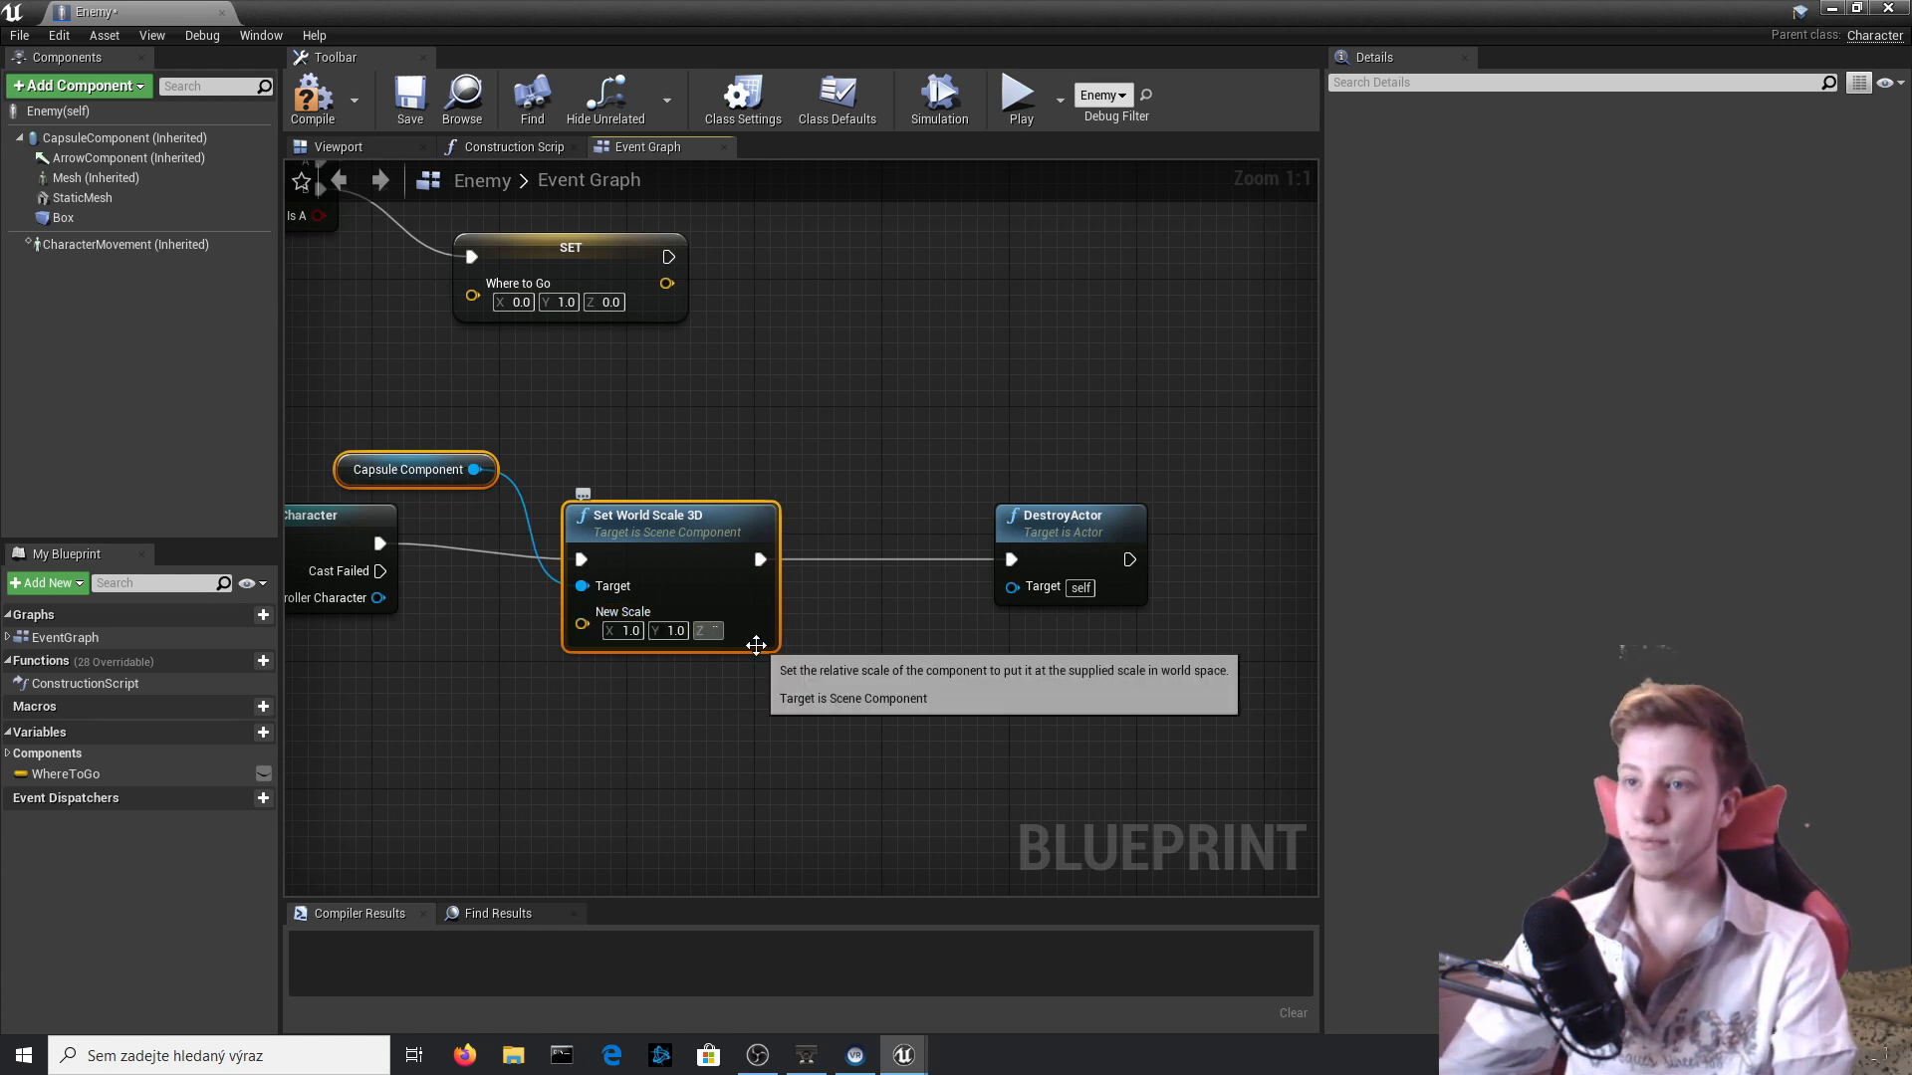
Set the Z value of Set World Scale 3D to 0.5, move DestroyActor farther away and place the Capsule Component node below.
key("BackSpace")
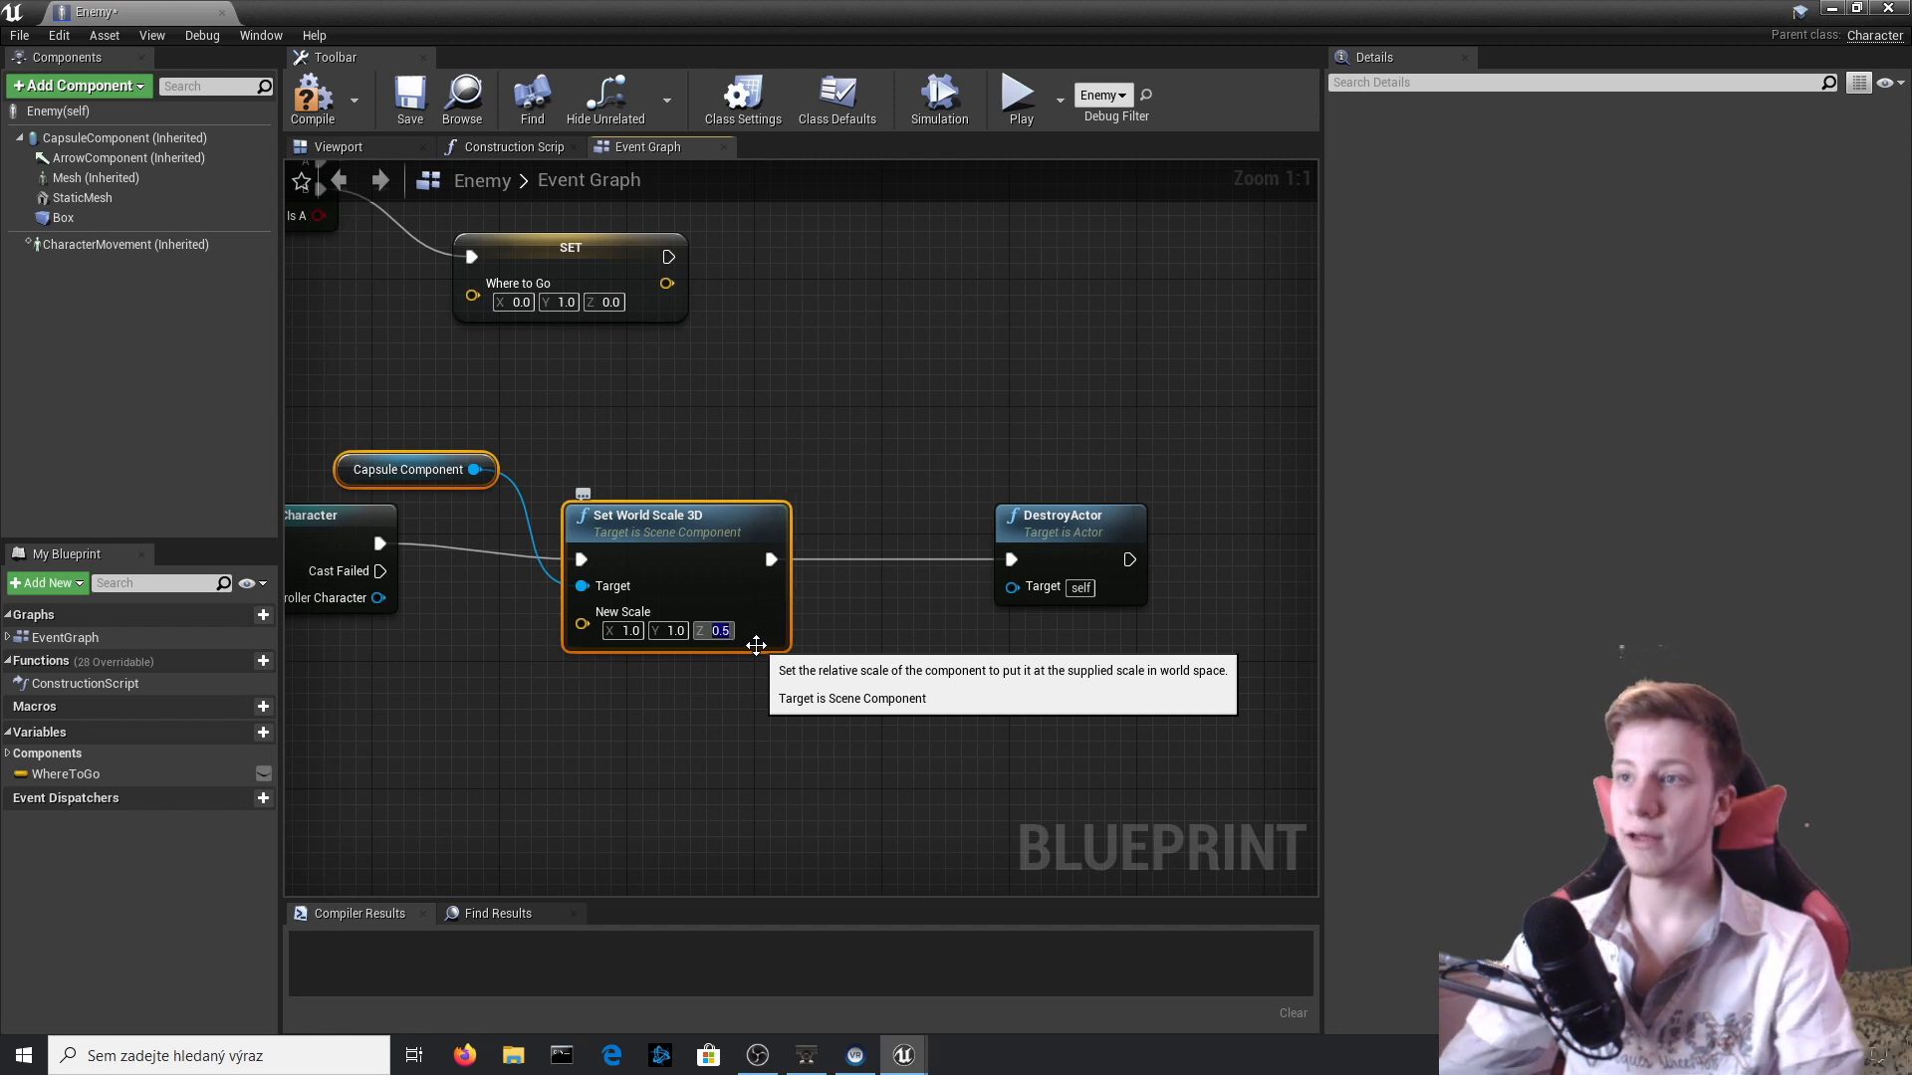
left_click_drag(1060, 523, 1186, 539)
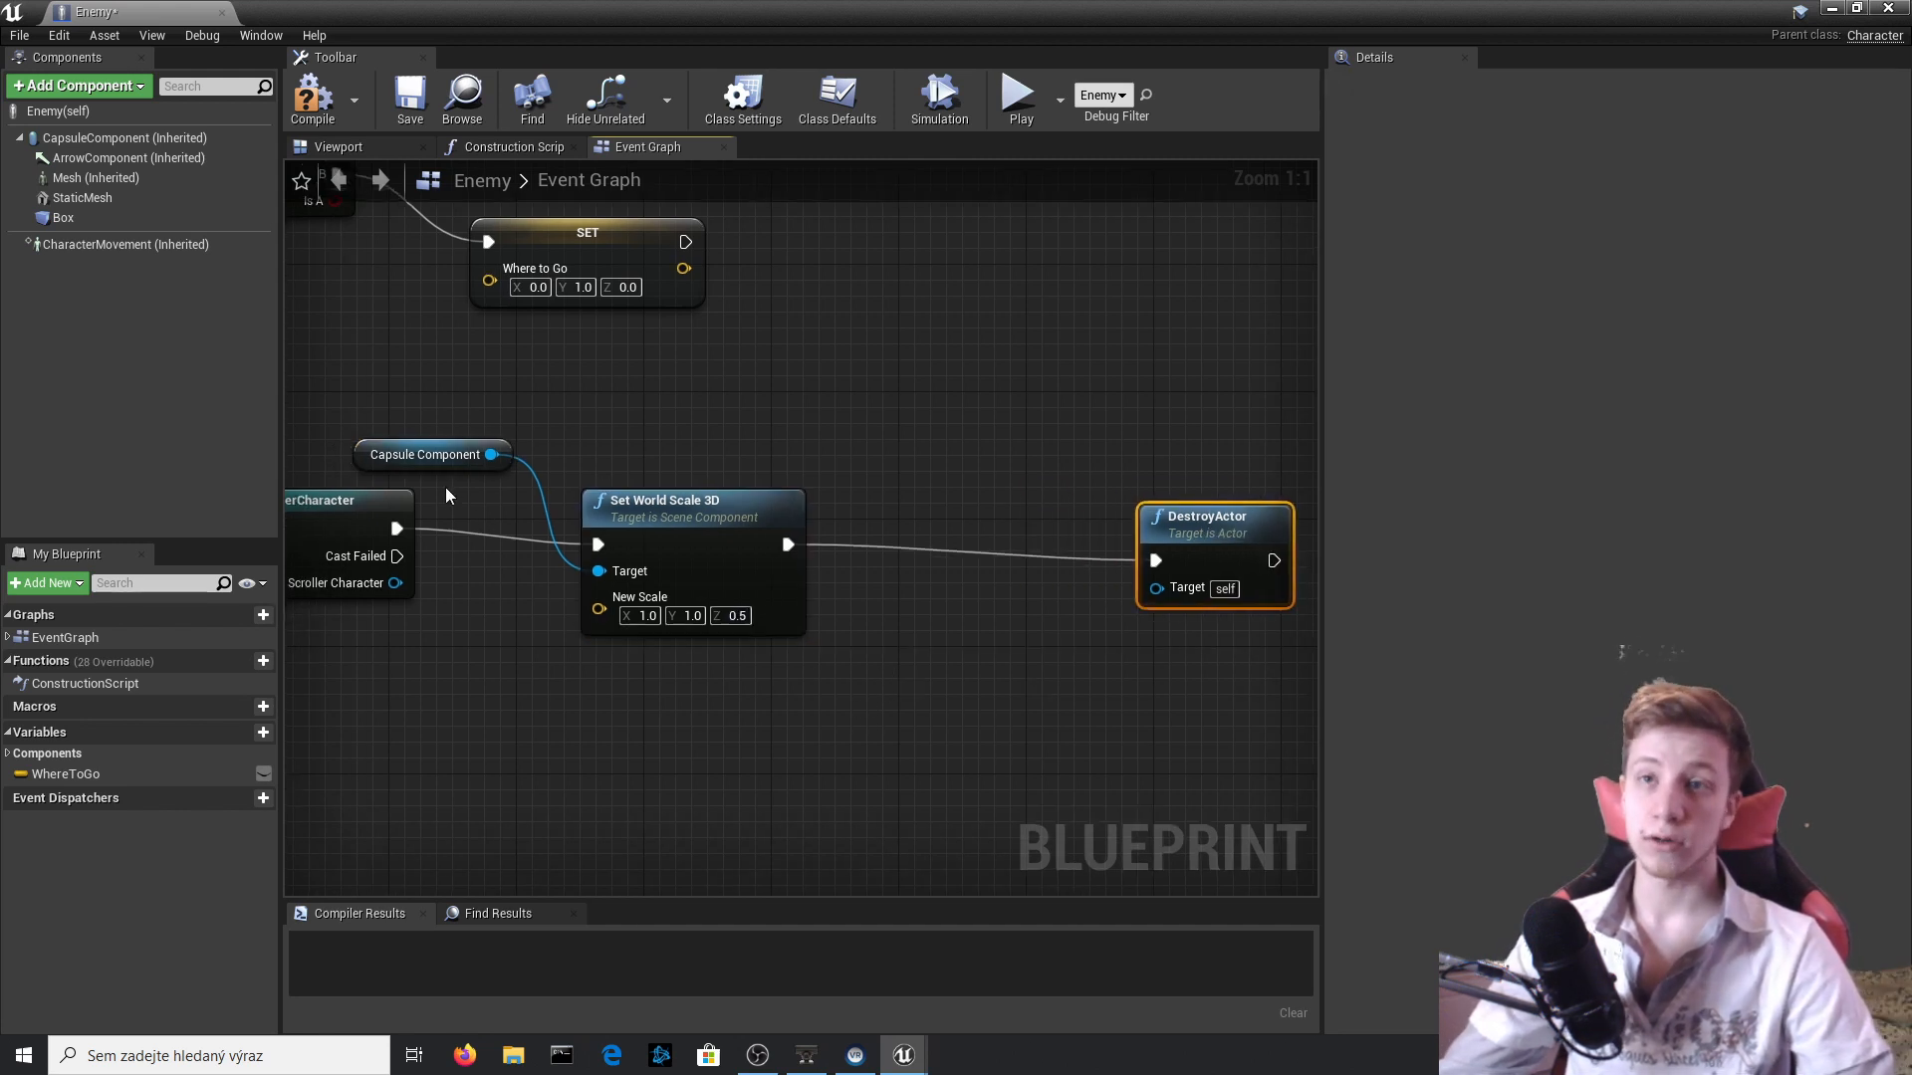
left_click_drag(378, 446, 367, 639)
right_click_drag(414, 737, 287, 763)
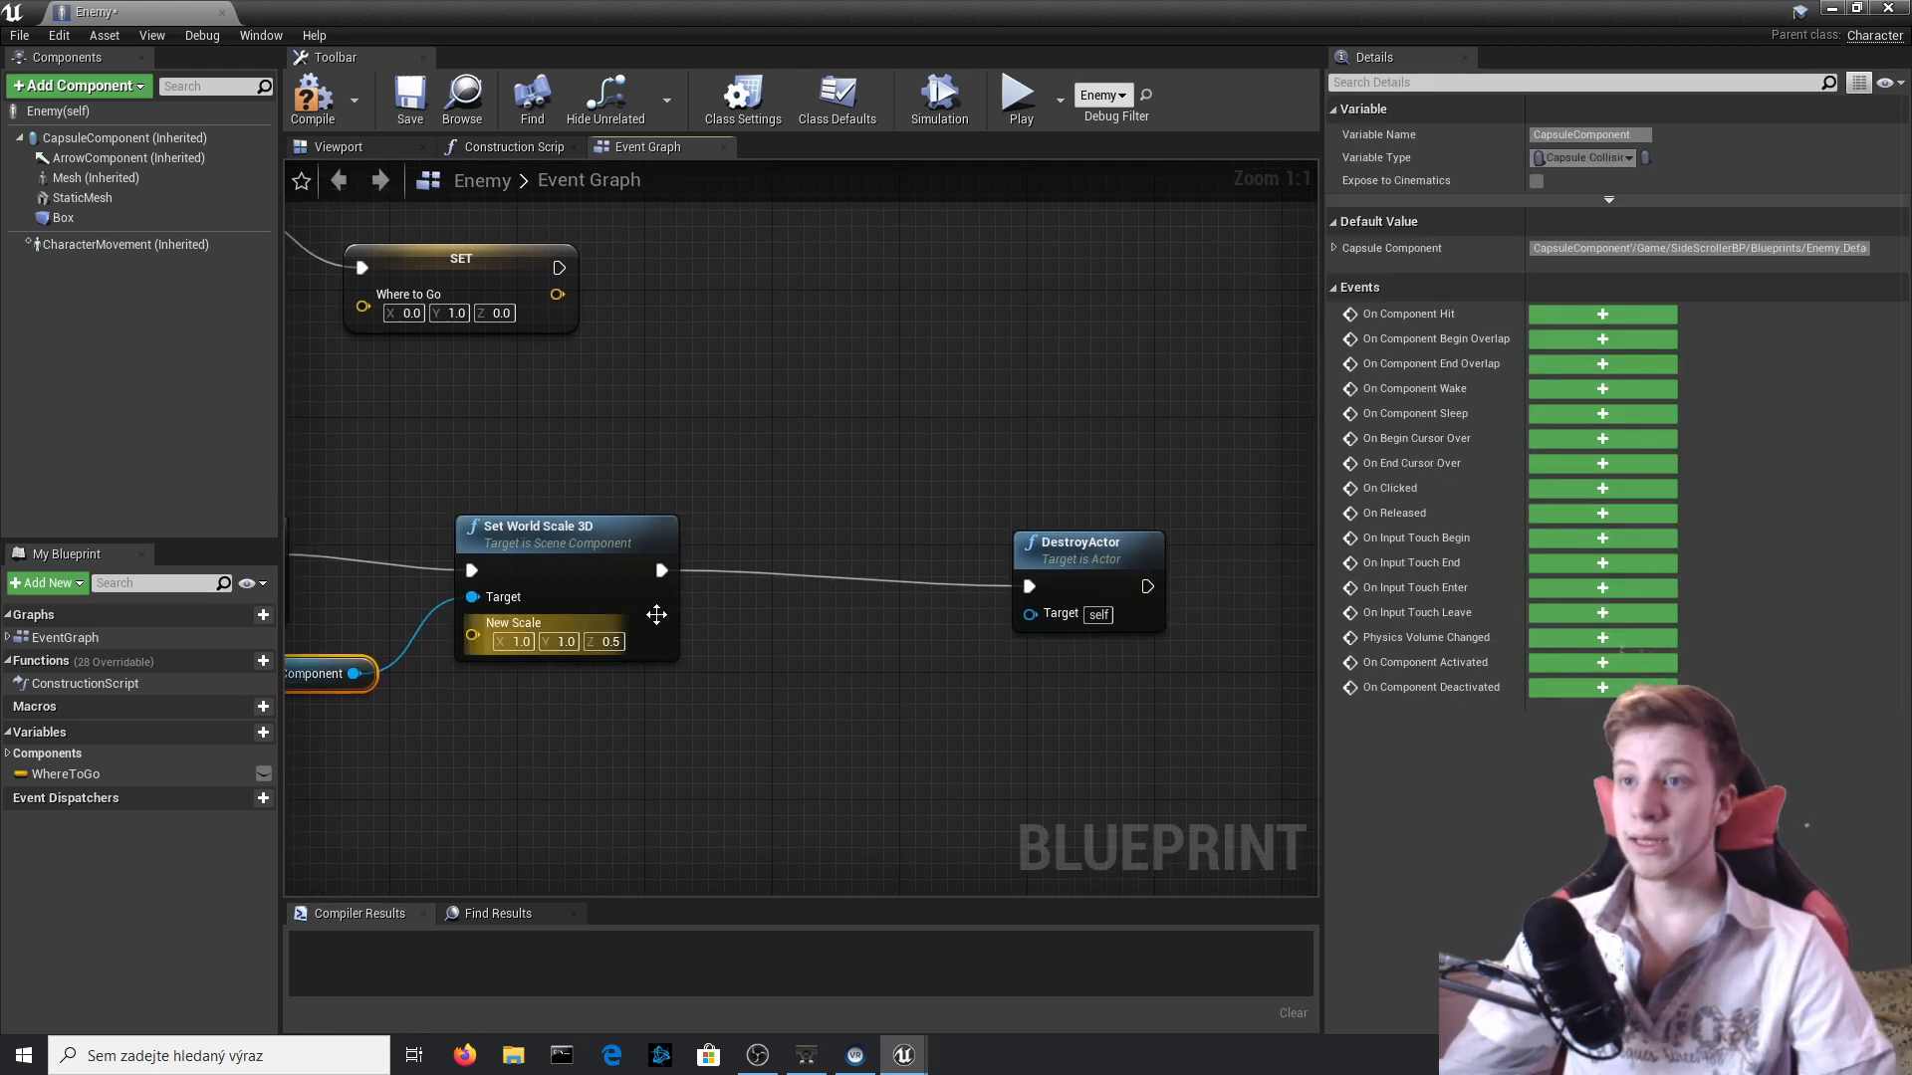
Insert a Delay node with a duration of 1.0 between Set World Scale 3D and DestroyActor, and compile the Enemy blueprint.
left_click_drag(661, 576, 733, 574)
type("delay")
key("Return")
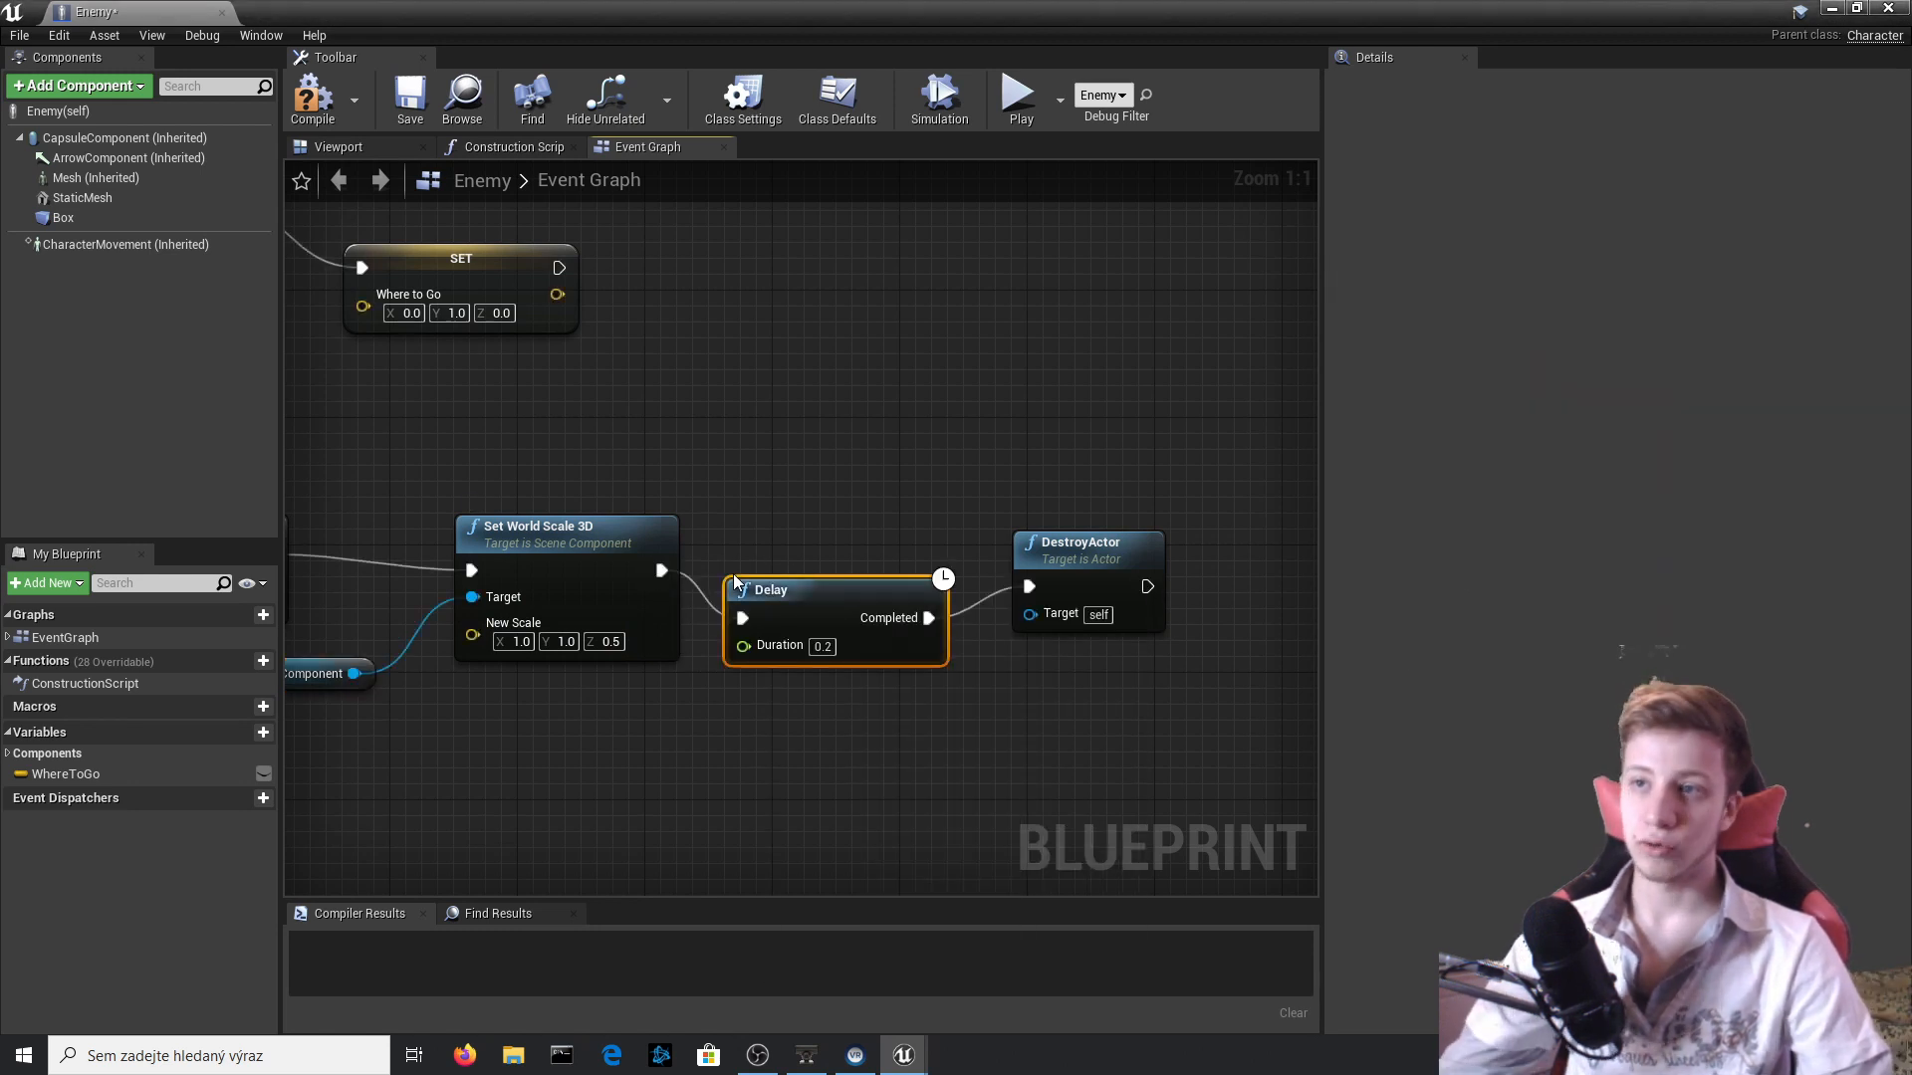
left_click(822, 647)
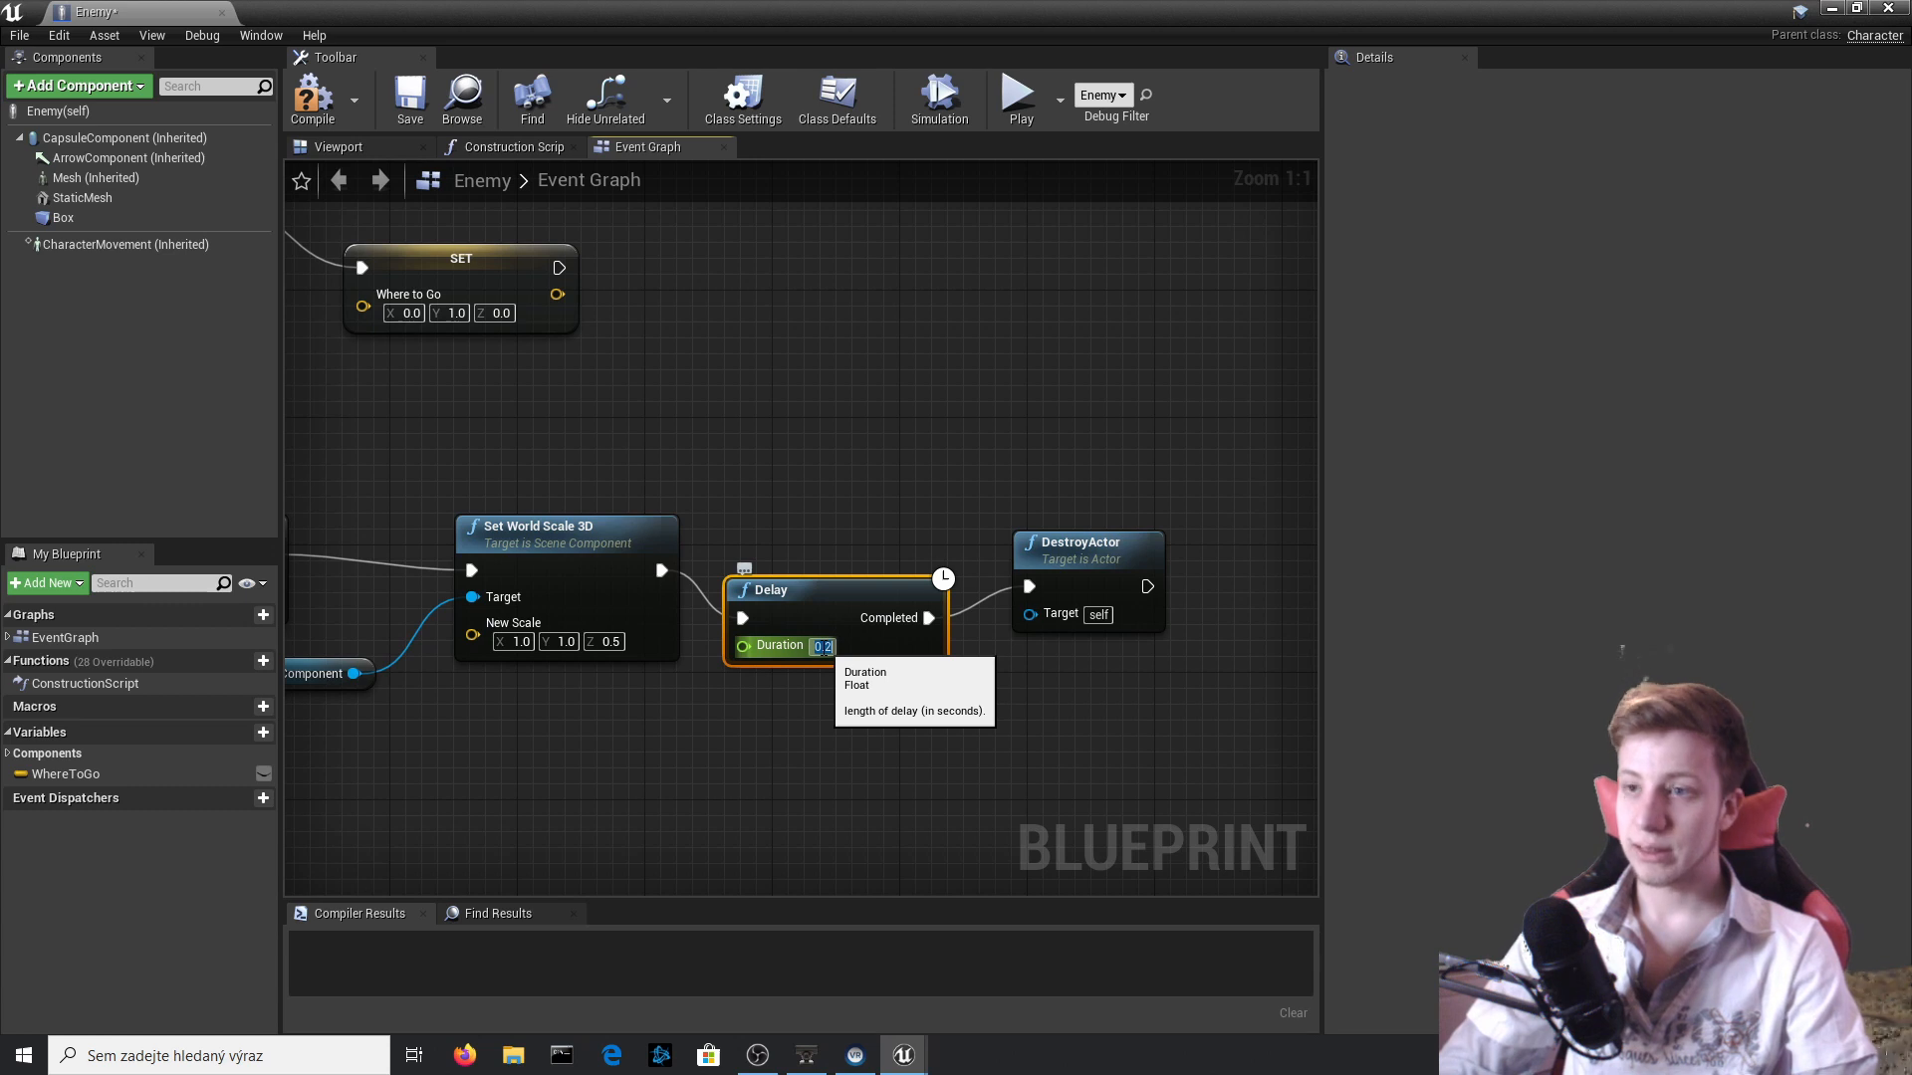
key("Return")
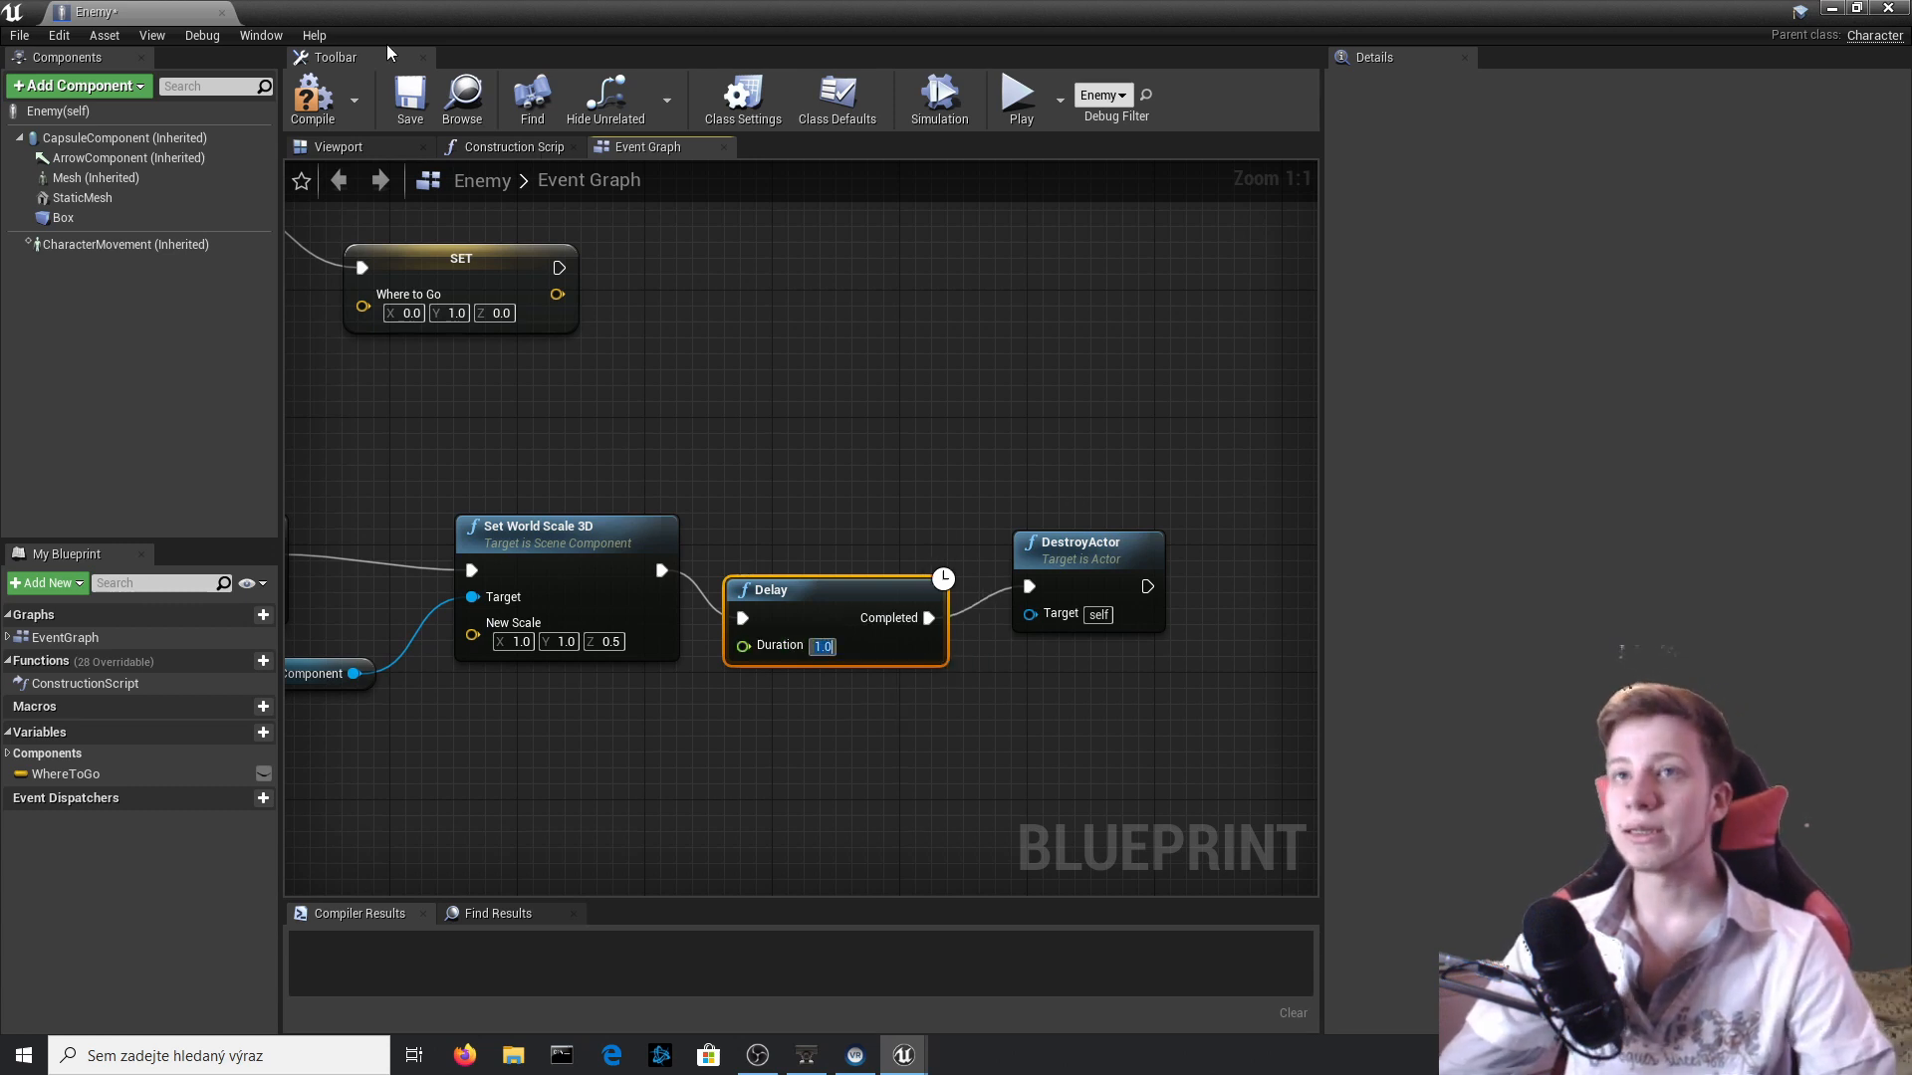
left_click(309, 107)
Return to the level and play-test it twice, jumping on the Goomba each time and ending each session.
left_click(1888, 8)
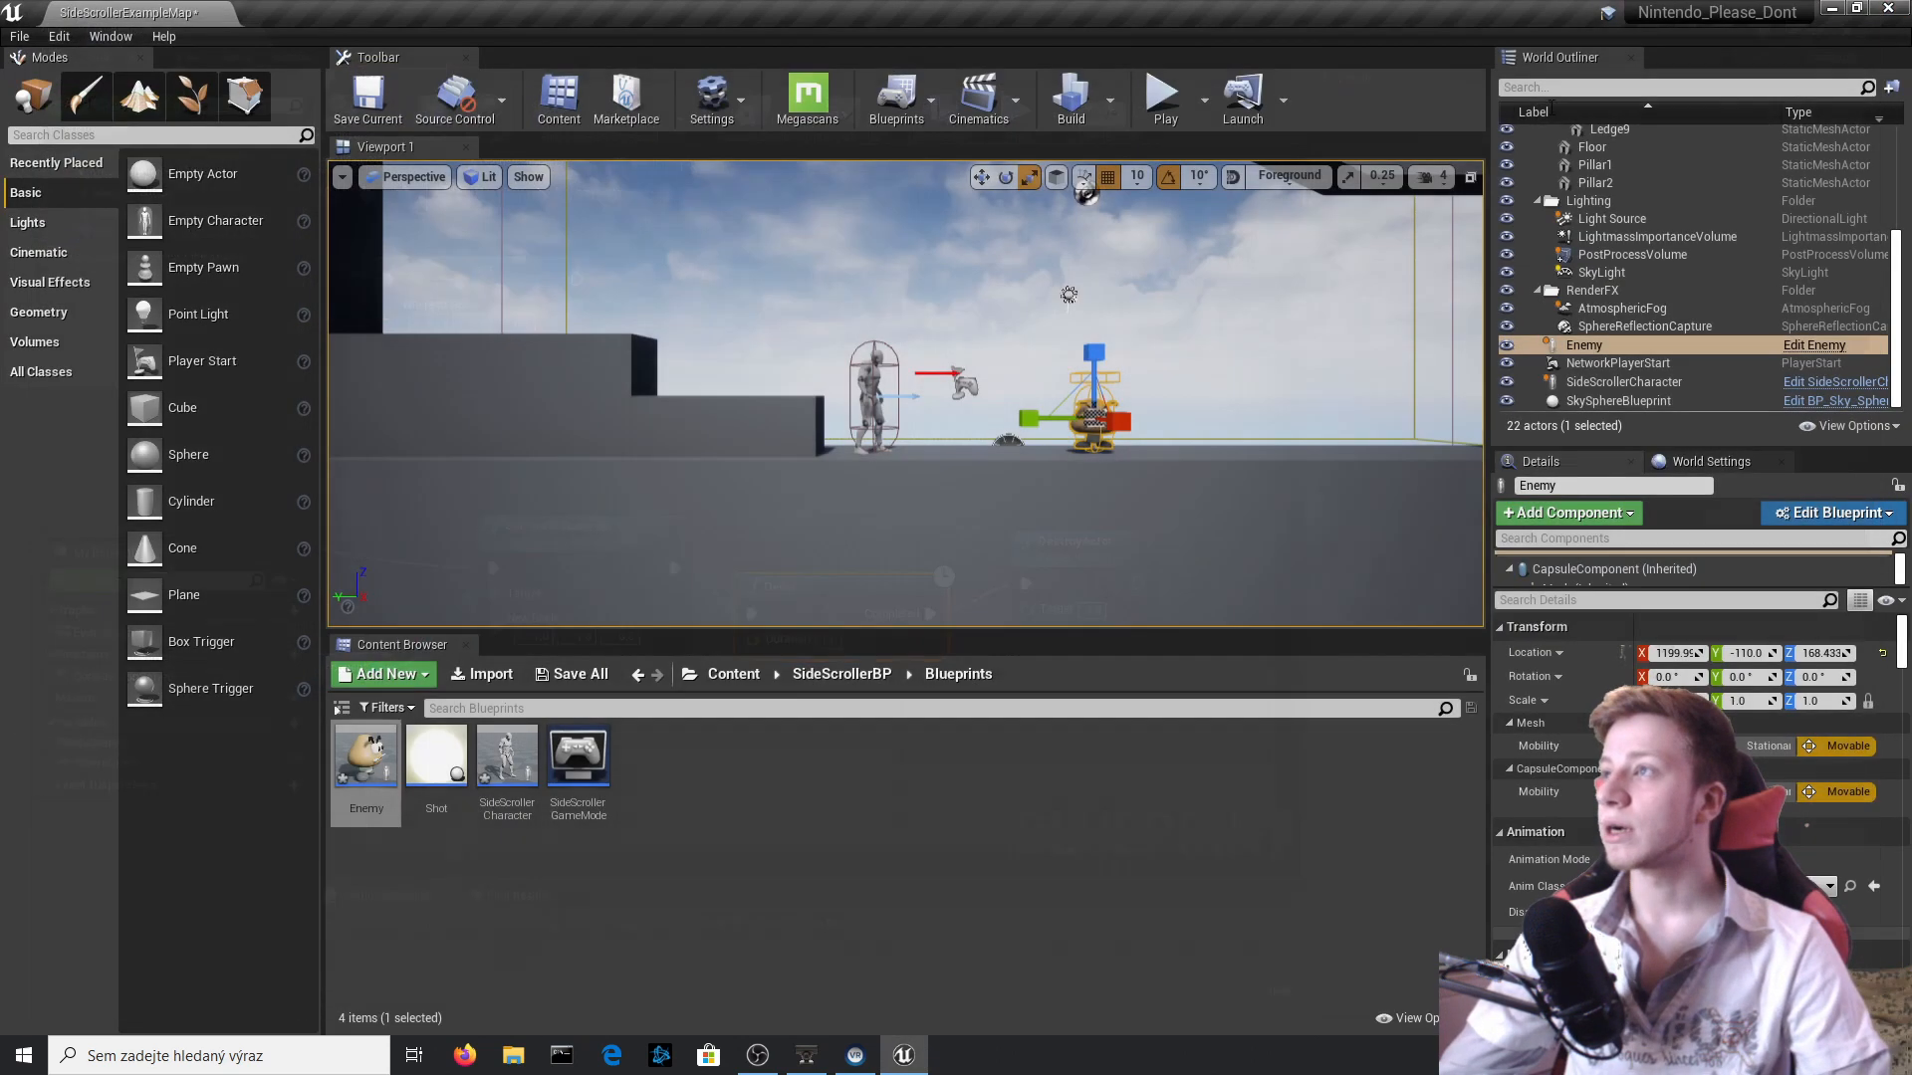
left_click(1181, 110)
left_click(1150, 328)
key("d")
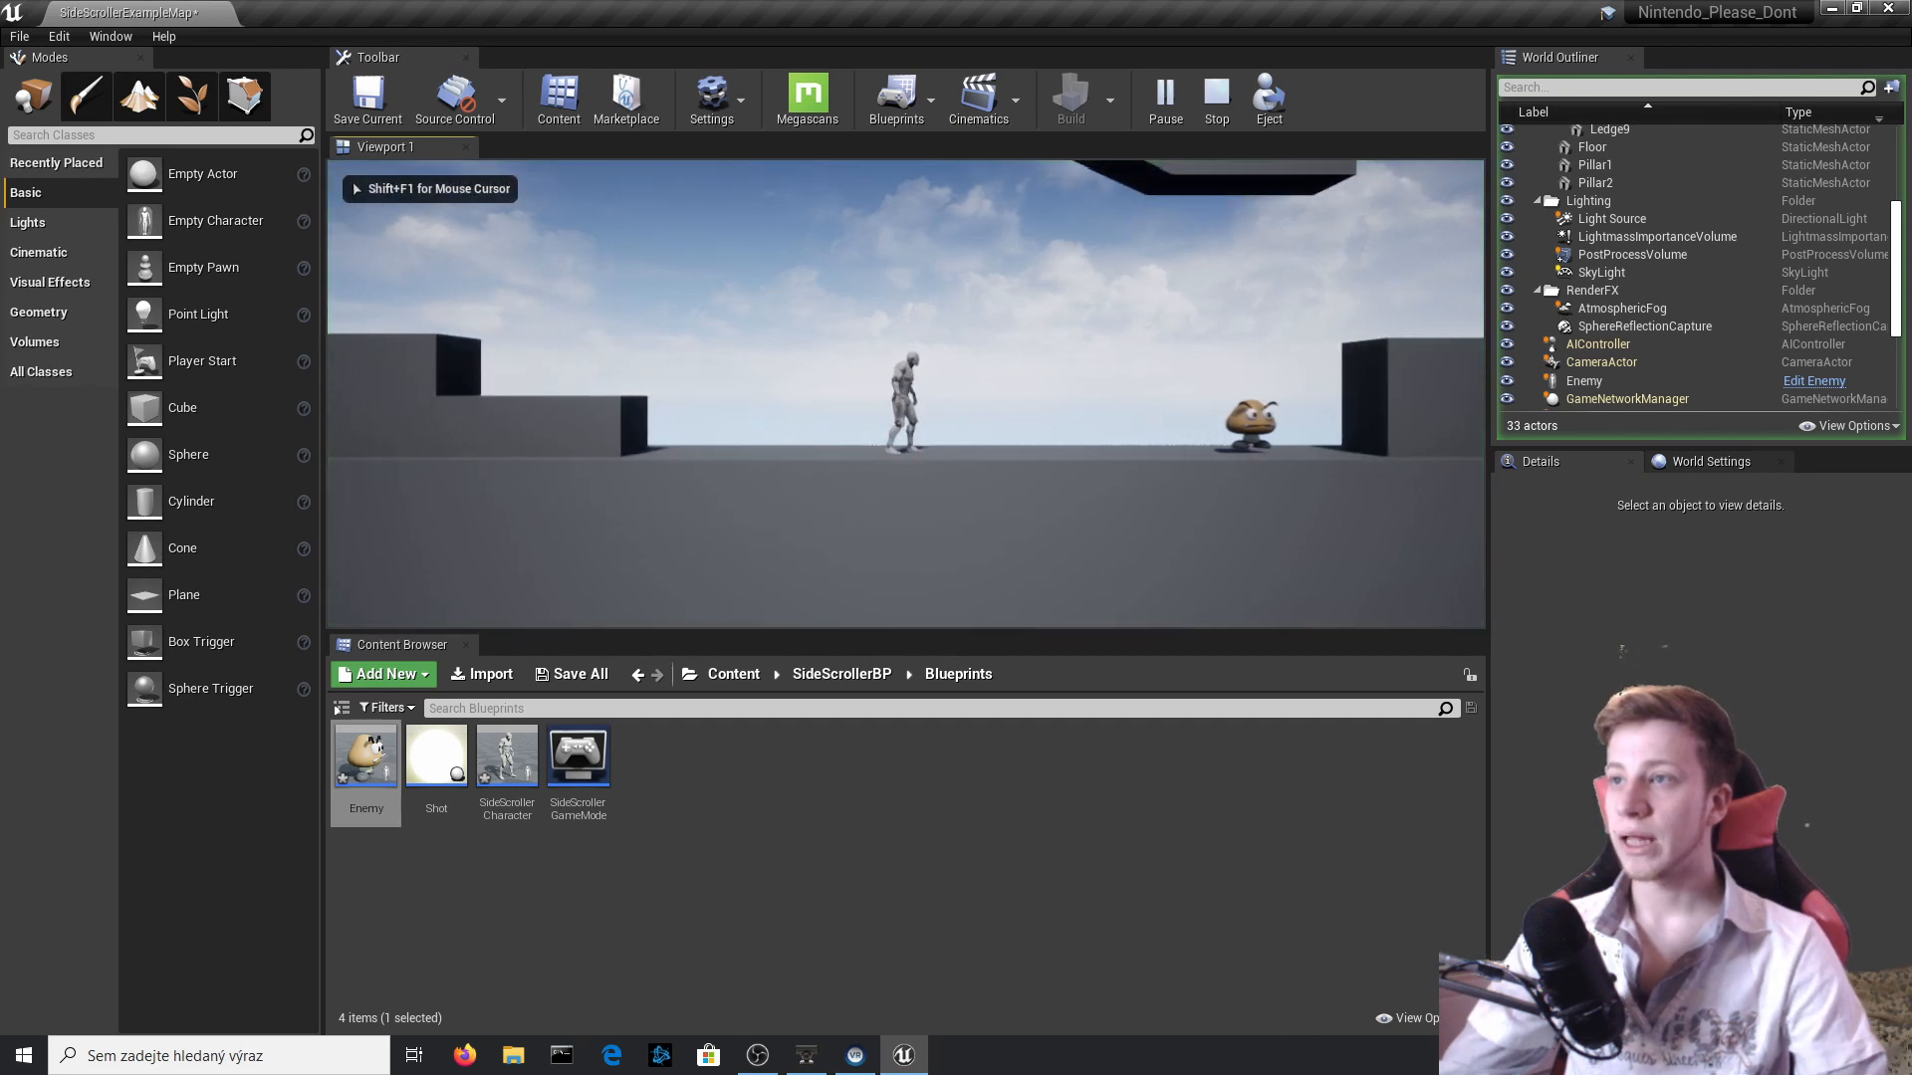
key("space")
key("d")
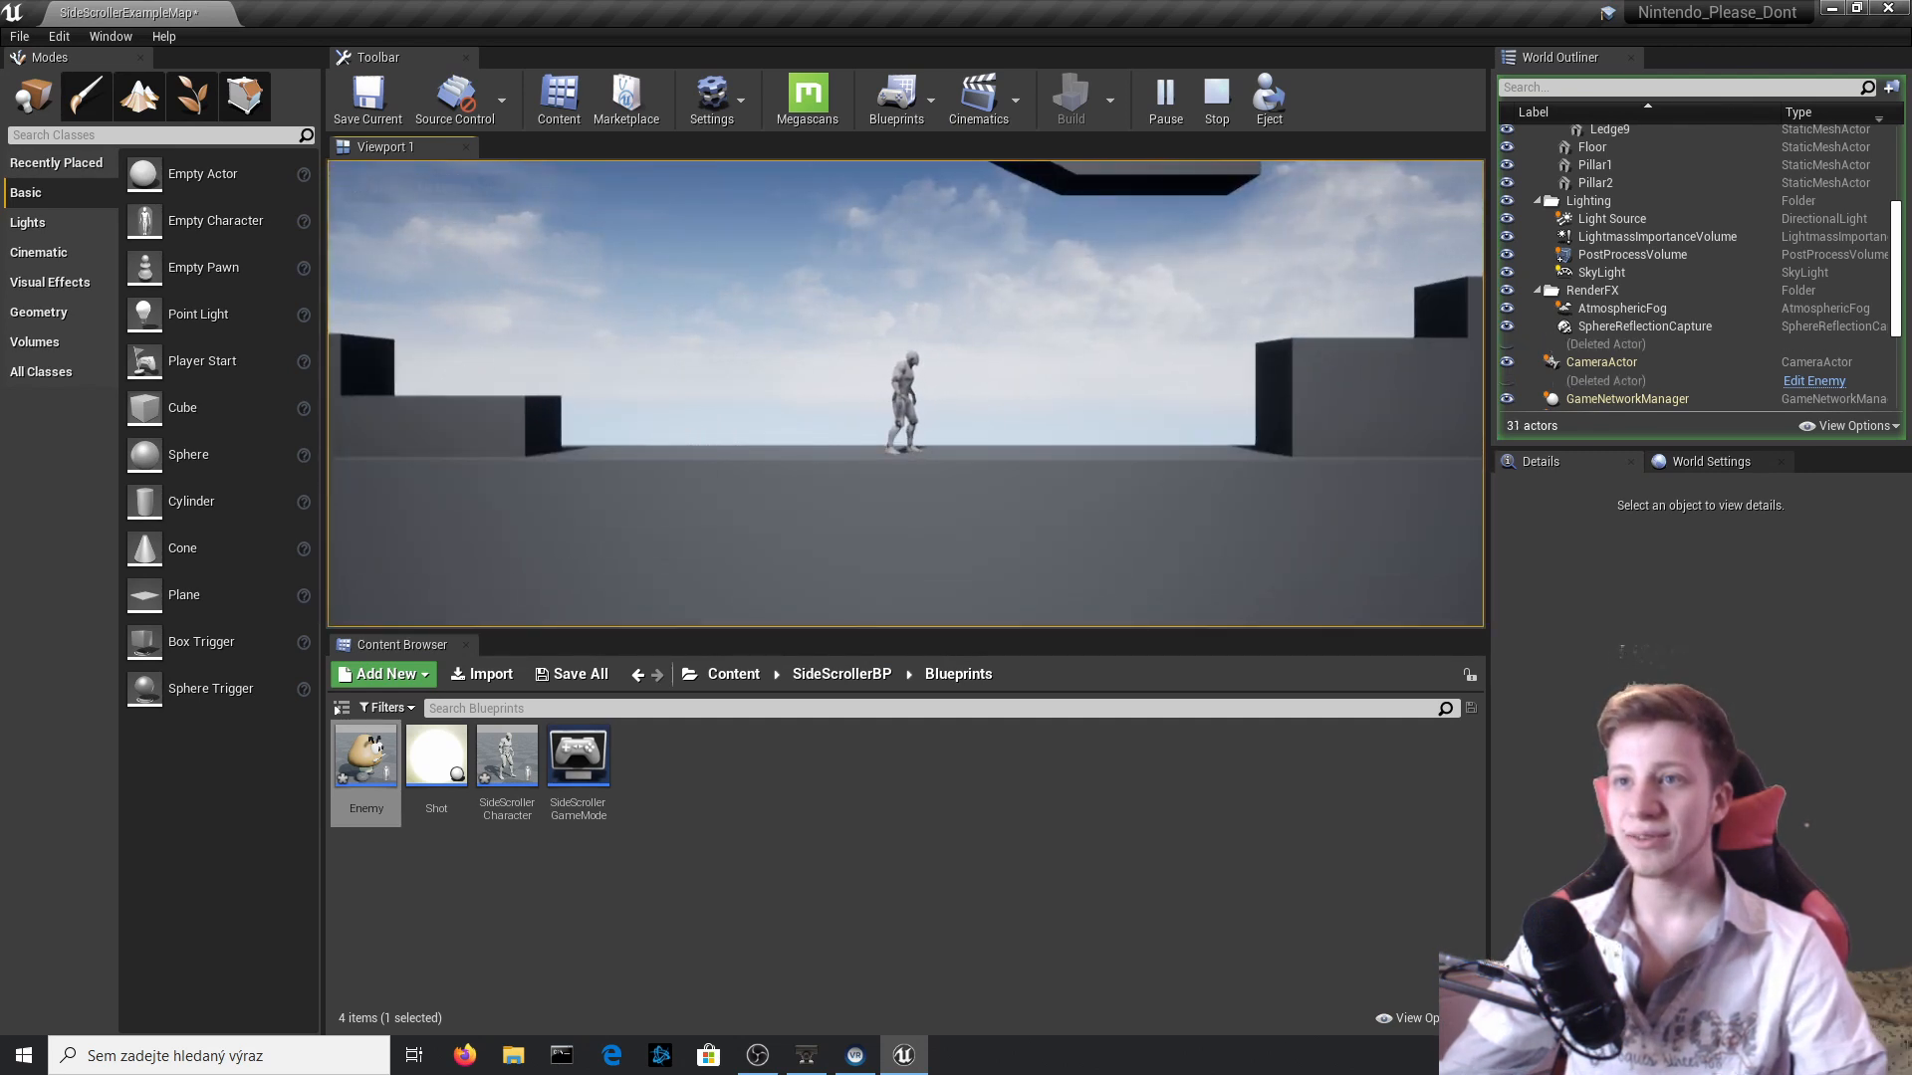
key("Escape")
left_click(1170, 99)
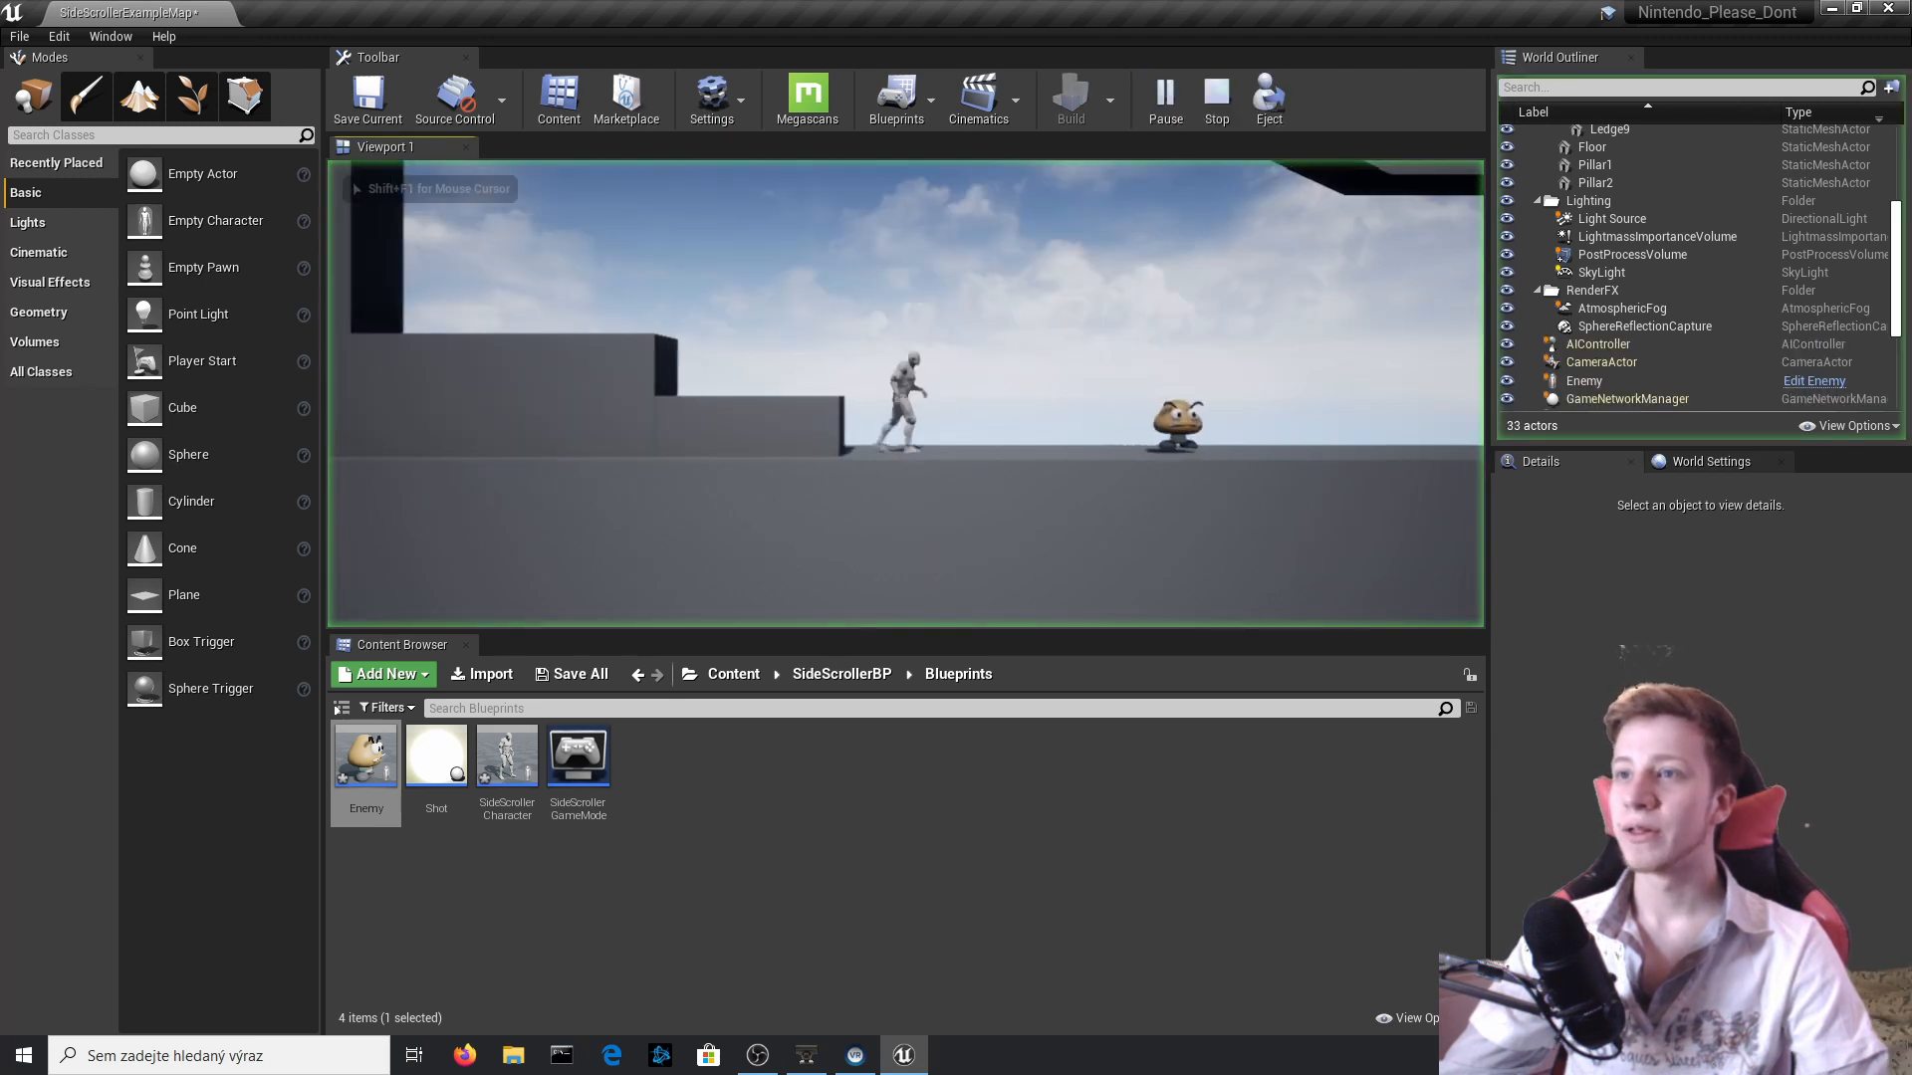
key("d")
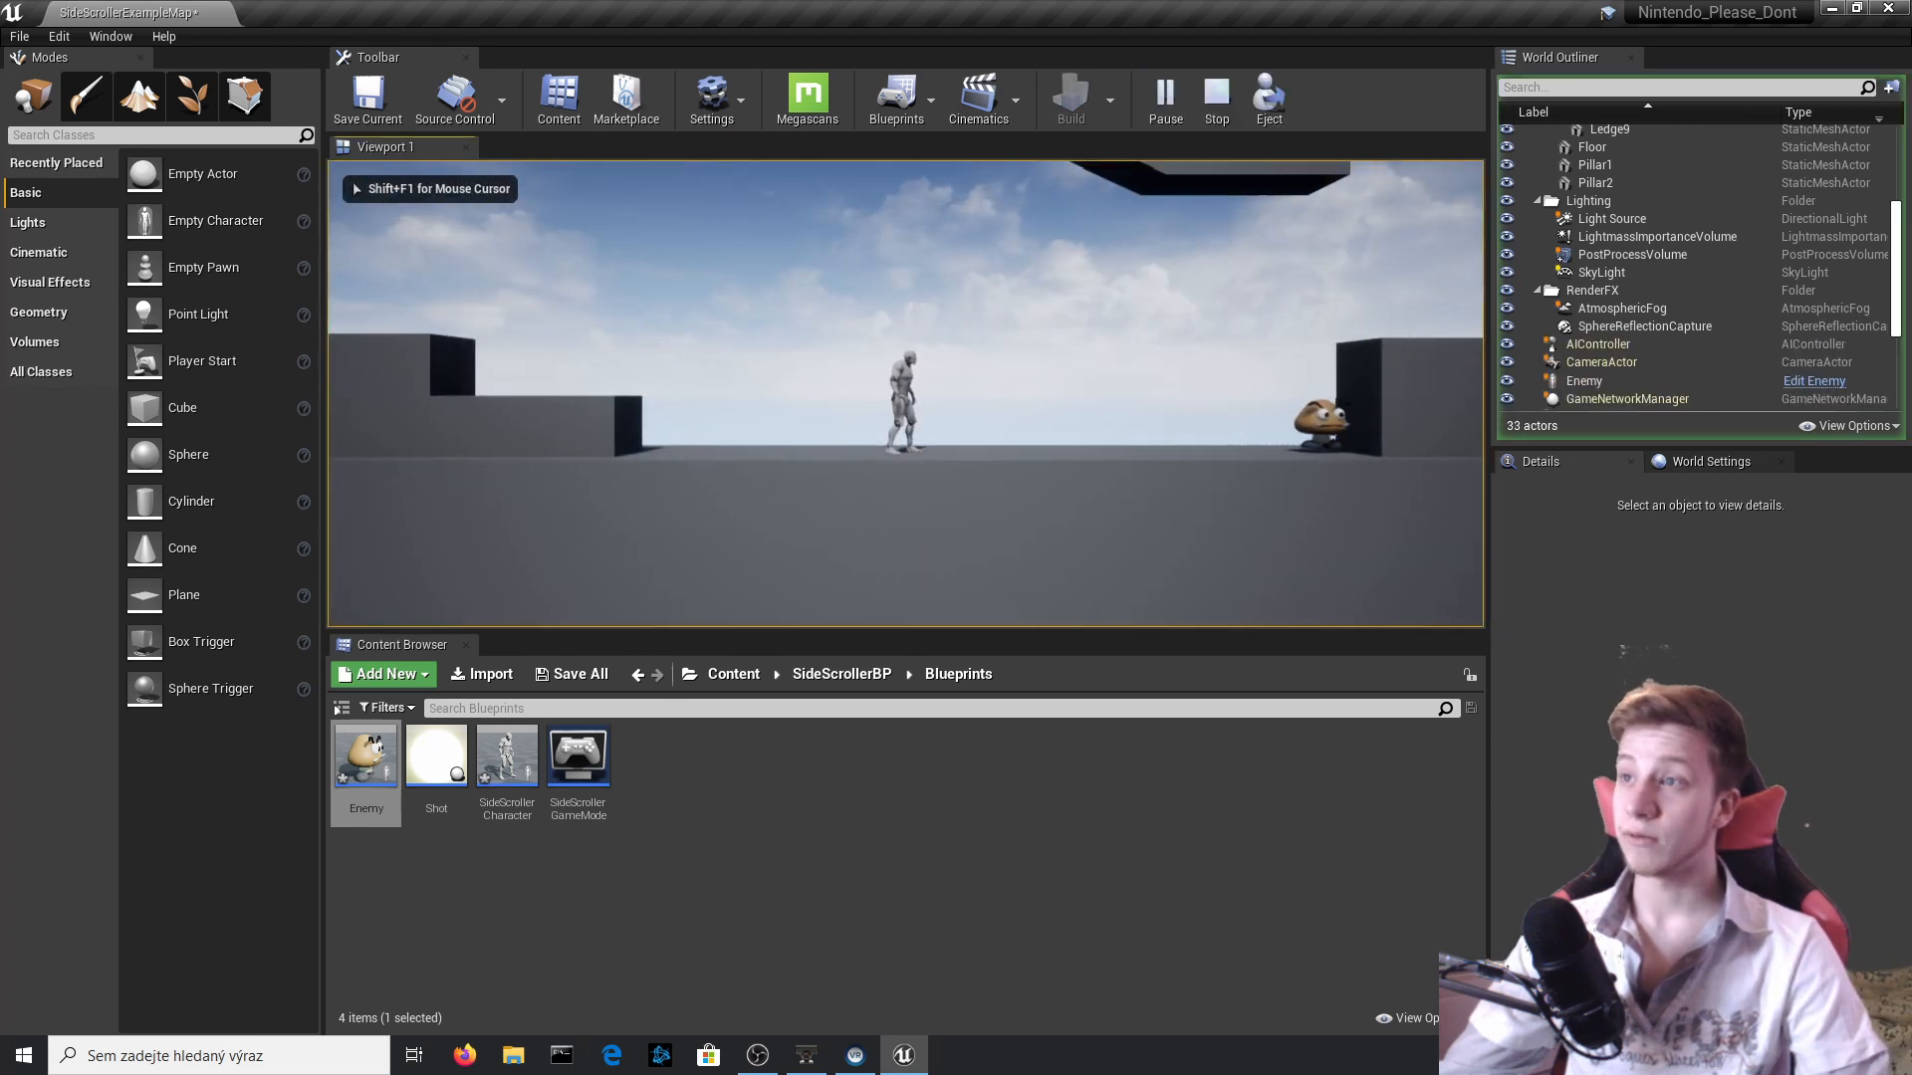
key("d")
key("space")
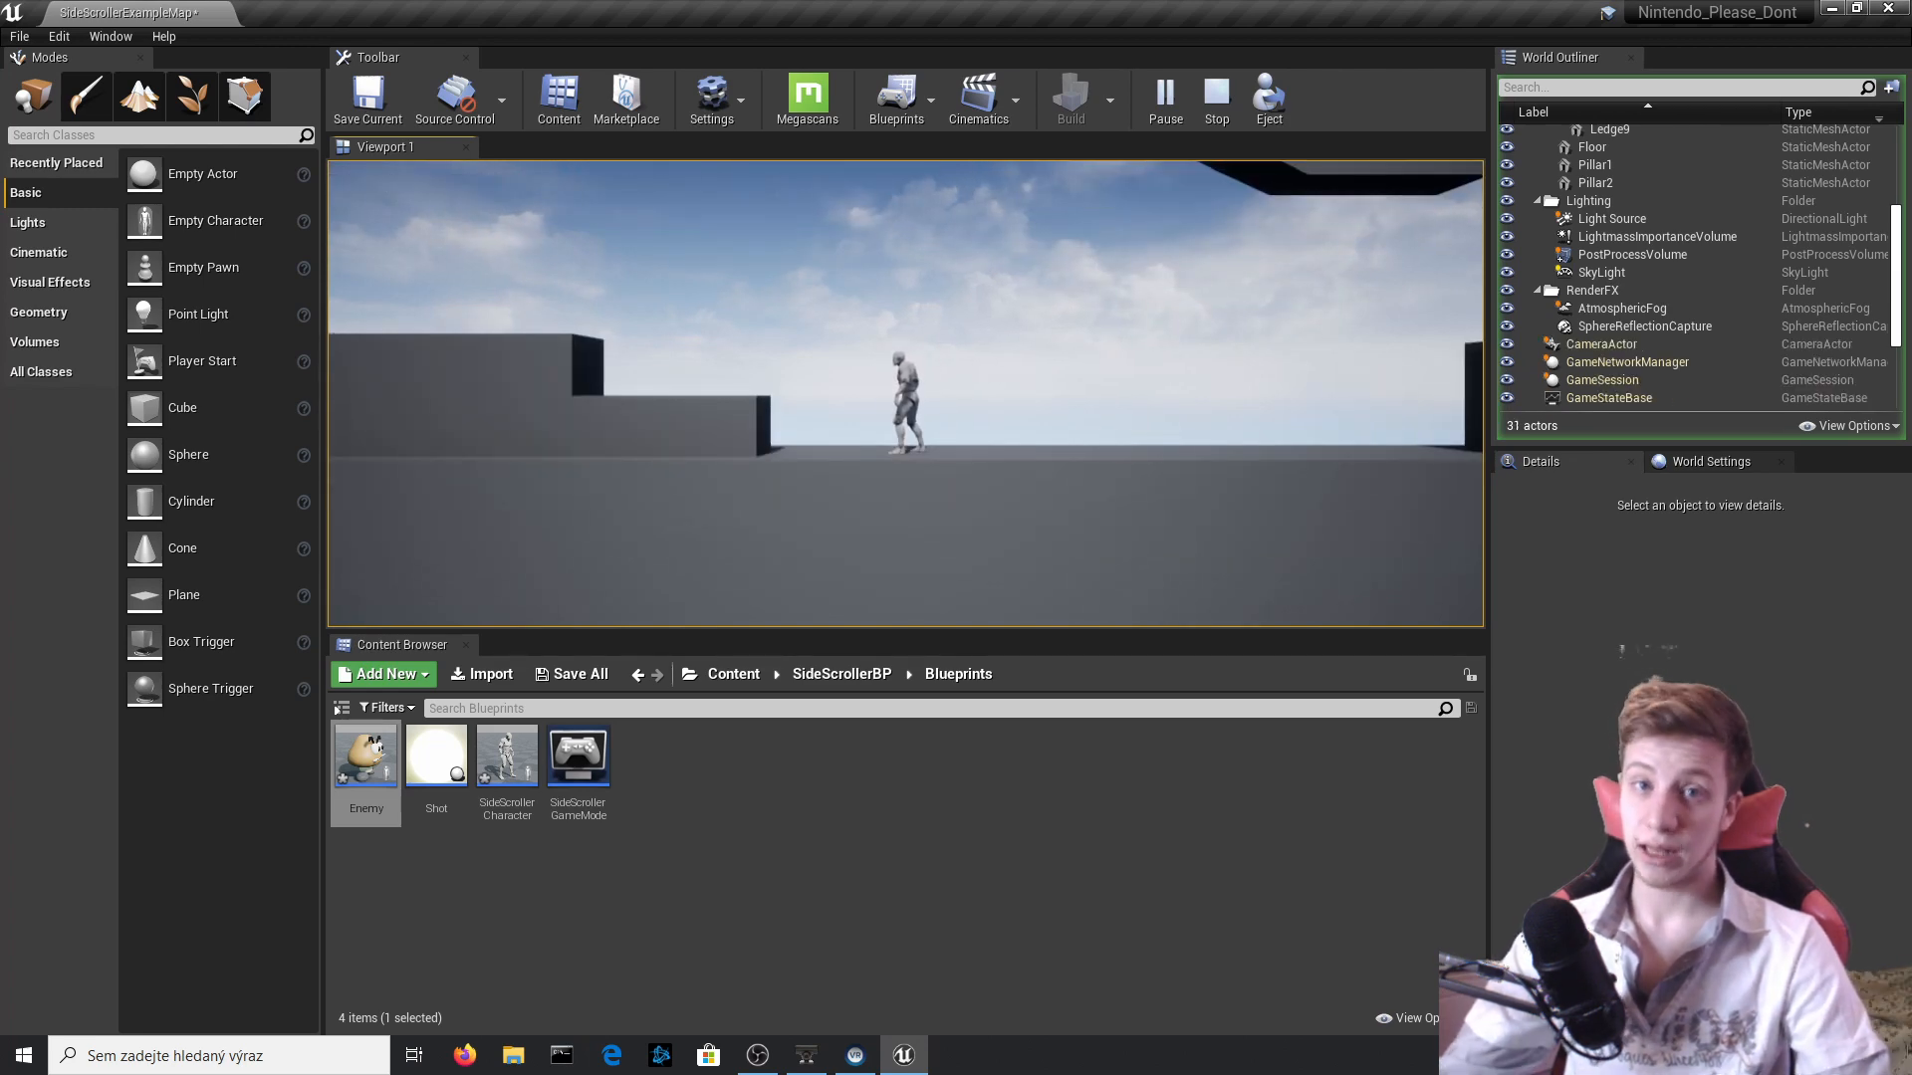
key("Escape")
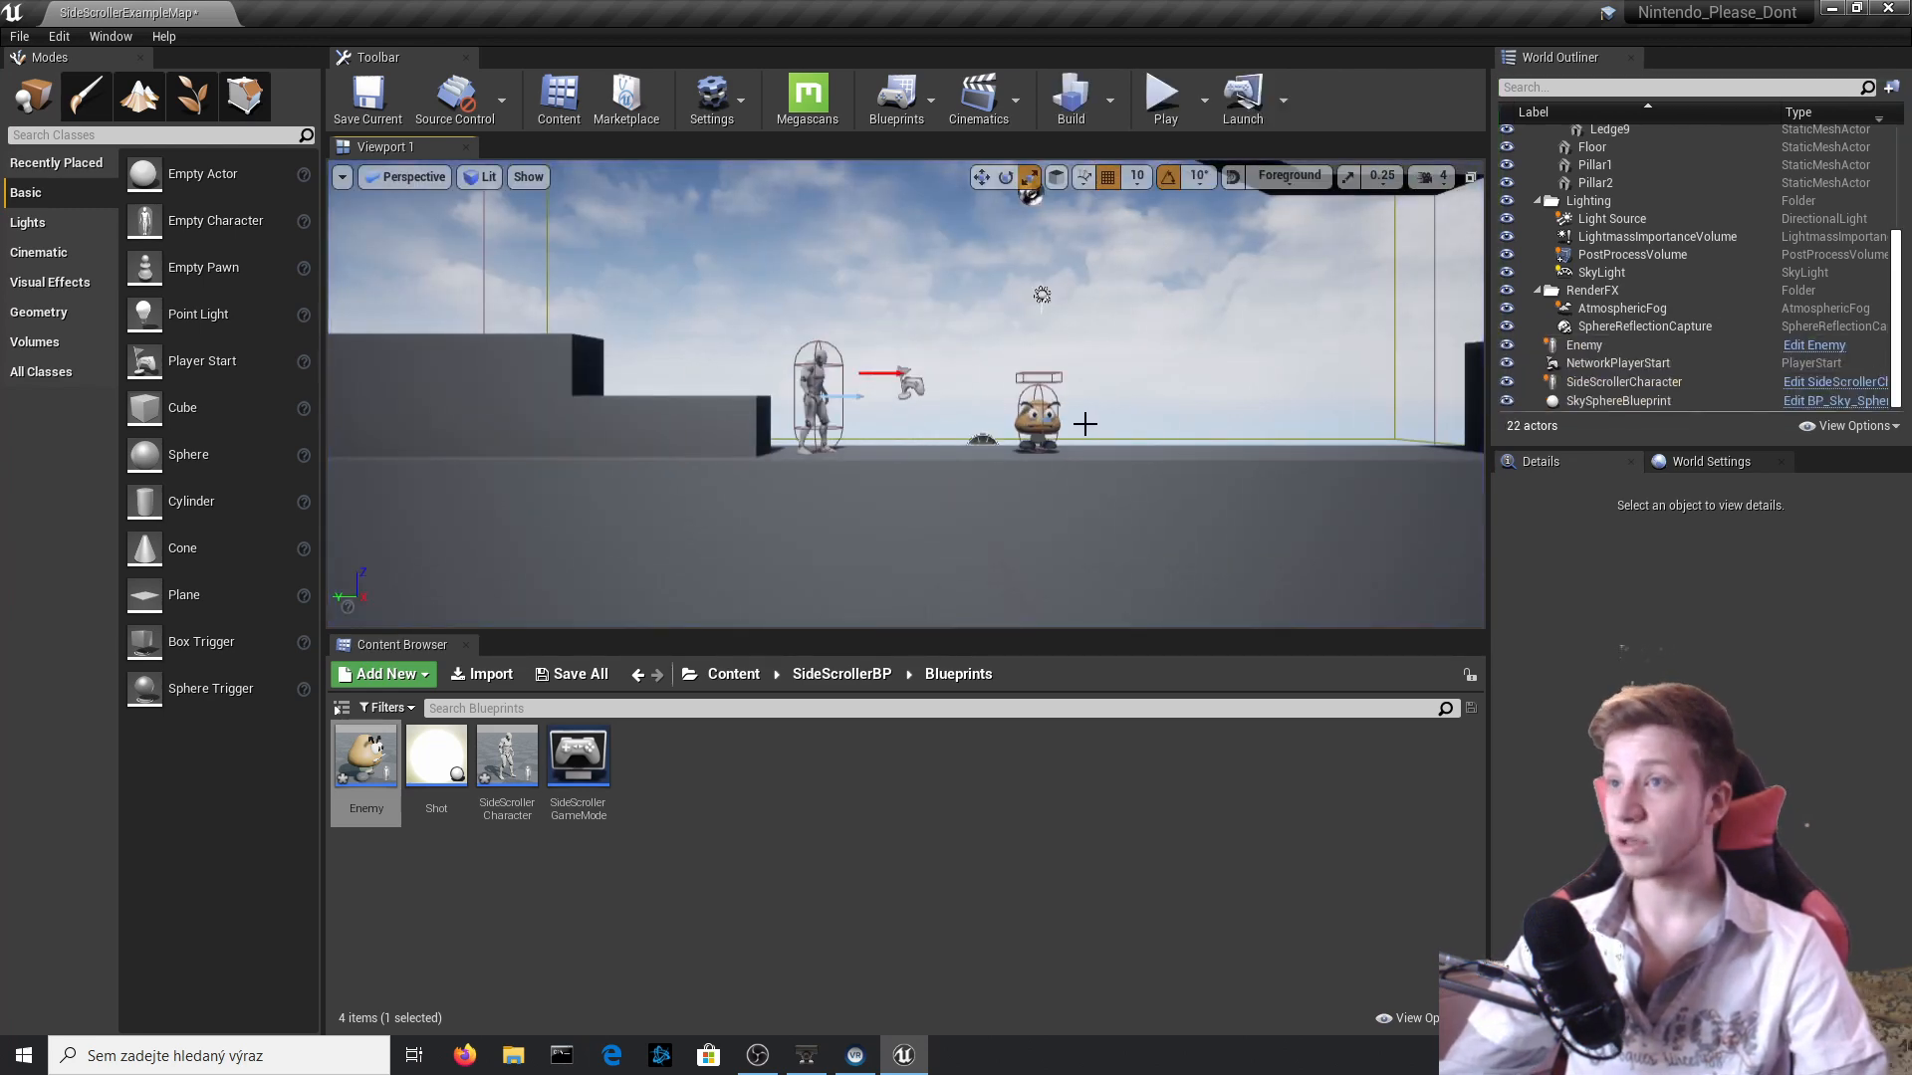
Reopen the Enemy Event Graph and move the Capsule Component, Set World Scale 3D, Delay and DestroyActor nodes away from the cast node.
left_click(1822, 346)
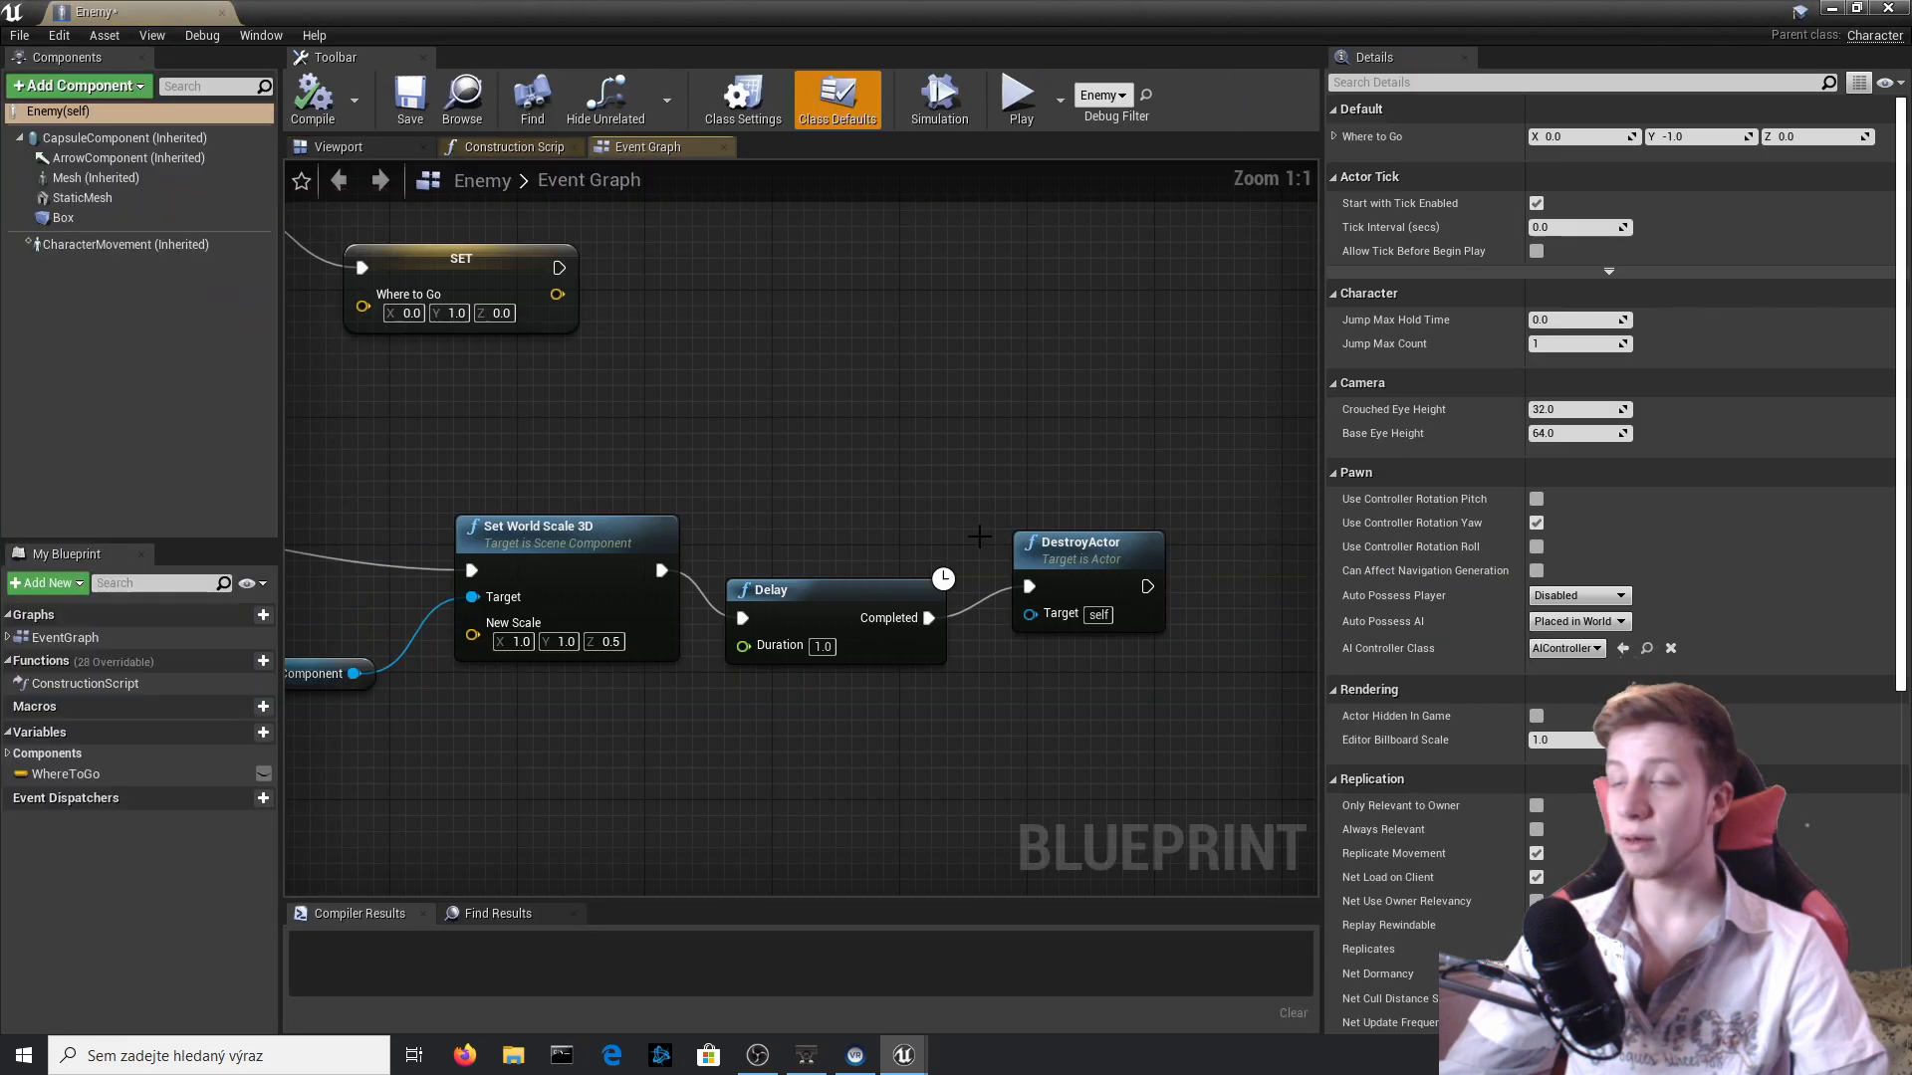
scroll(933, 537, "down", 3)
scroll(737, 684, "up", 2)
right_click_drag(737, 684, 1083, 678)
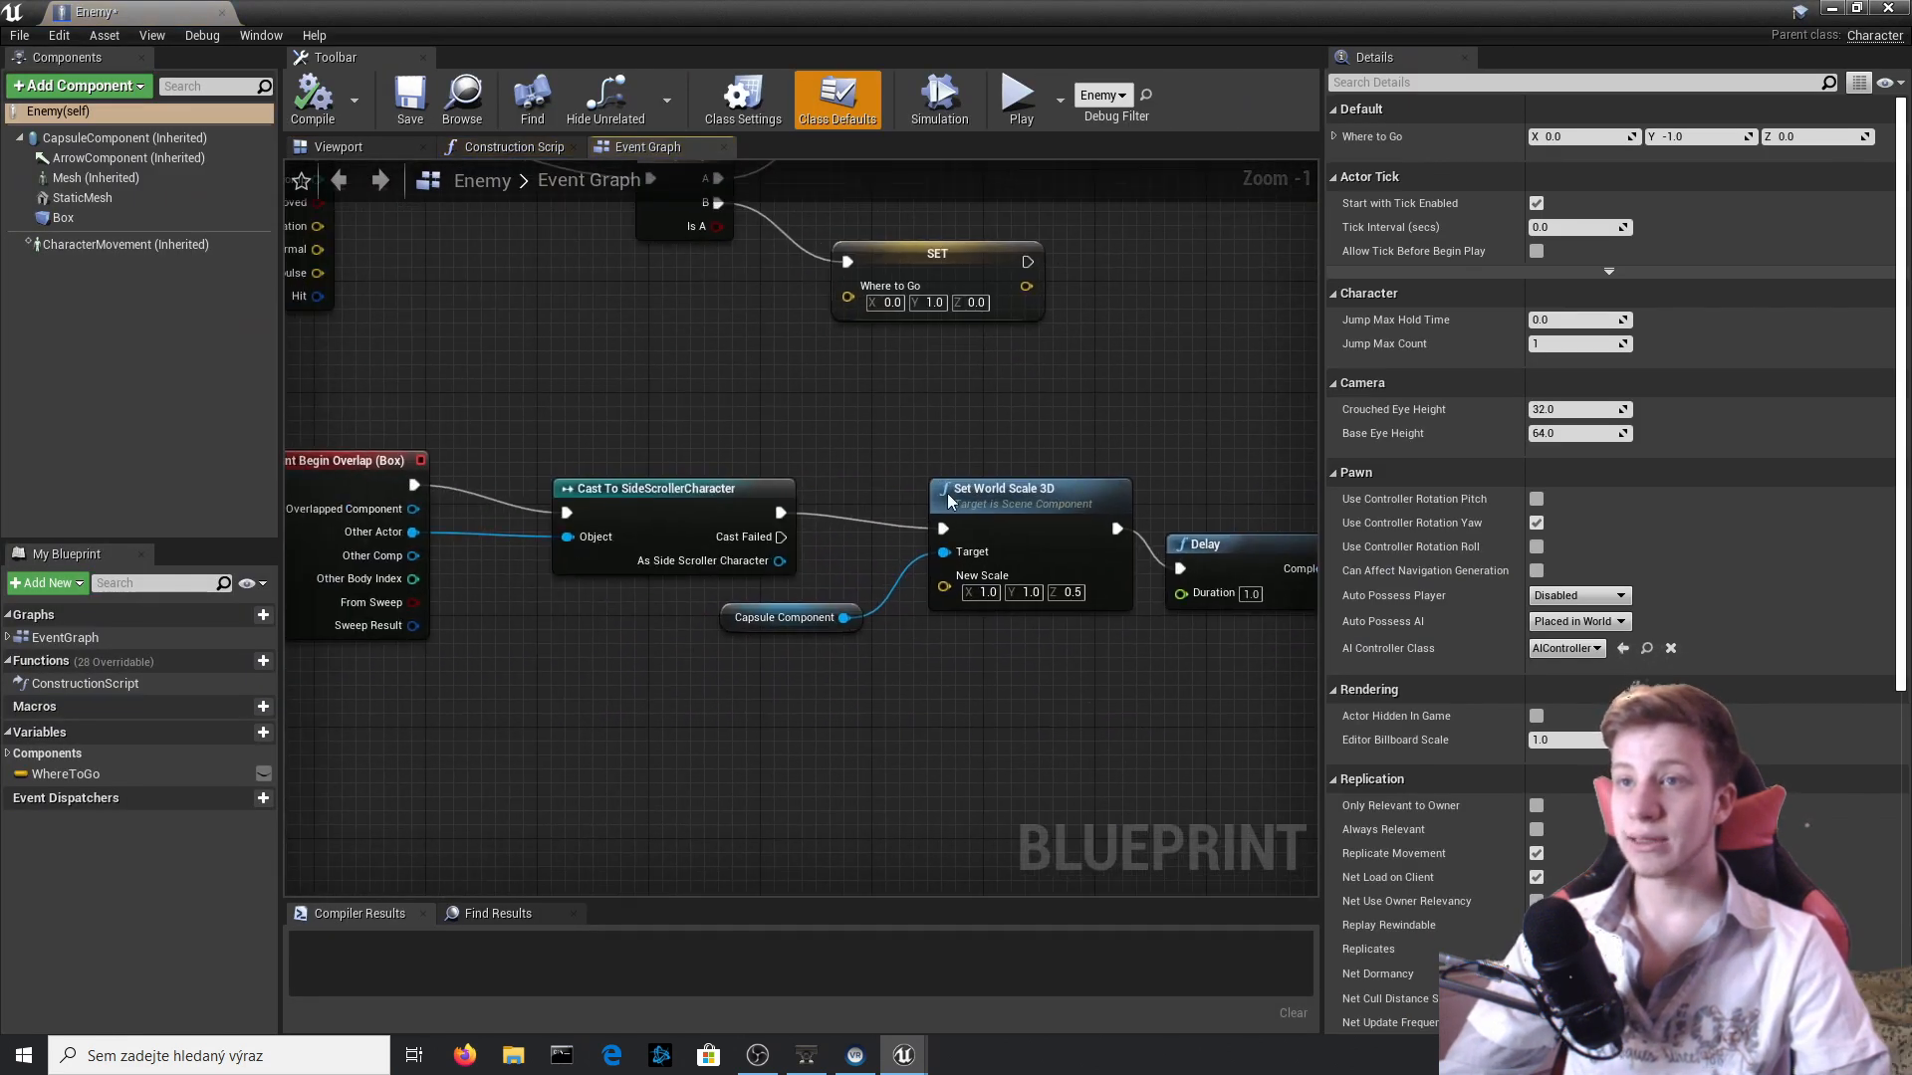
right_click_drag(949, 714, 592, 588)
left_click_drag(1228, 635, 456, 306)
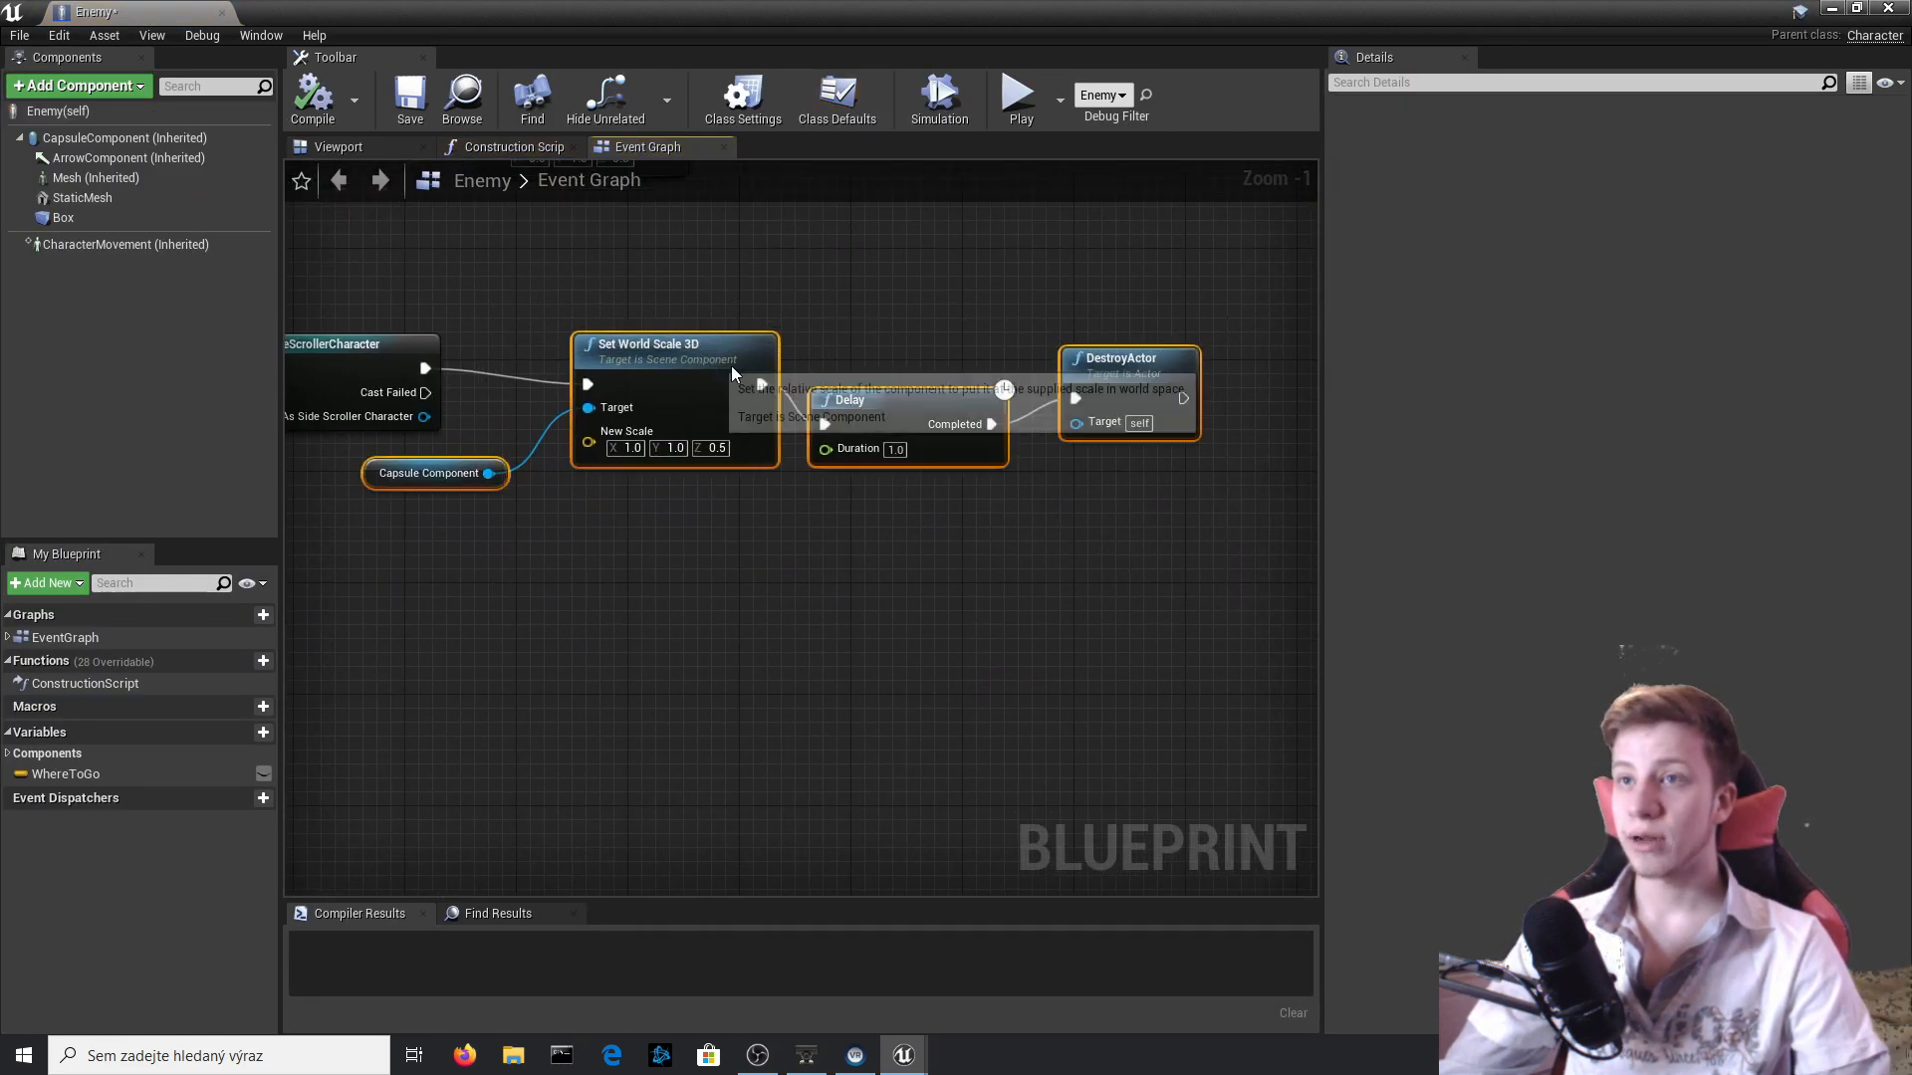
left_click_drag(719, 364, 1065, 343)
Insert a Stop Movement Immediately (CharacterMovement) node between the SideScrollerCharacter cast and Set World Scale 3D.
right_click_drag(526, 386, 810, 420)
scroll(810, 420, "up", 1)
left_click_drag(697, 401, 812, 408)
type("STOP")
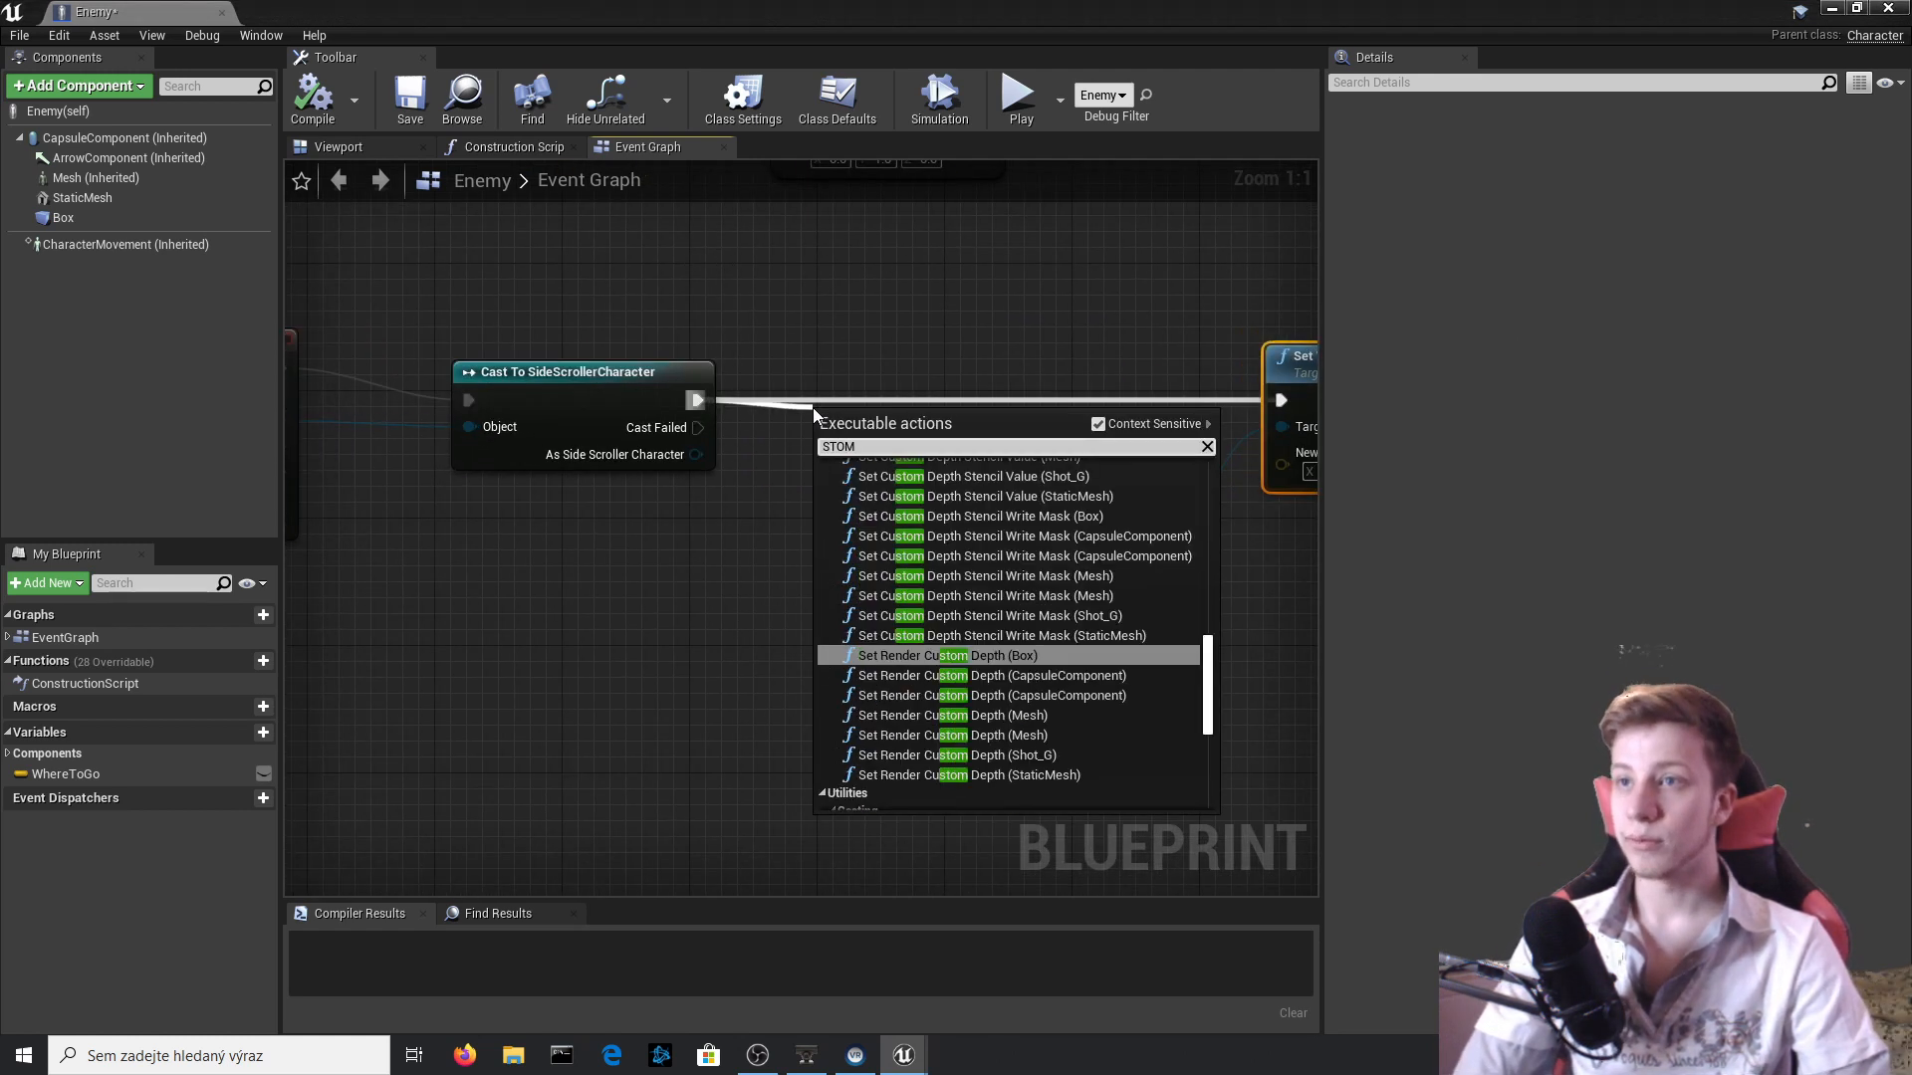
type(" MOVE")
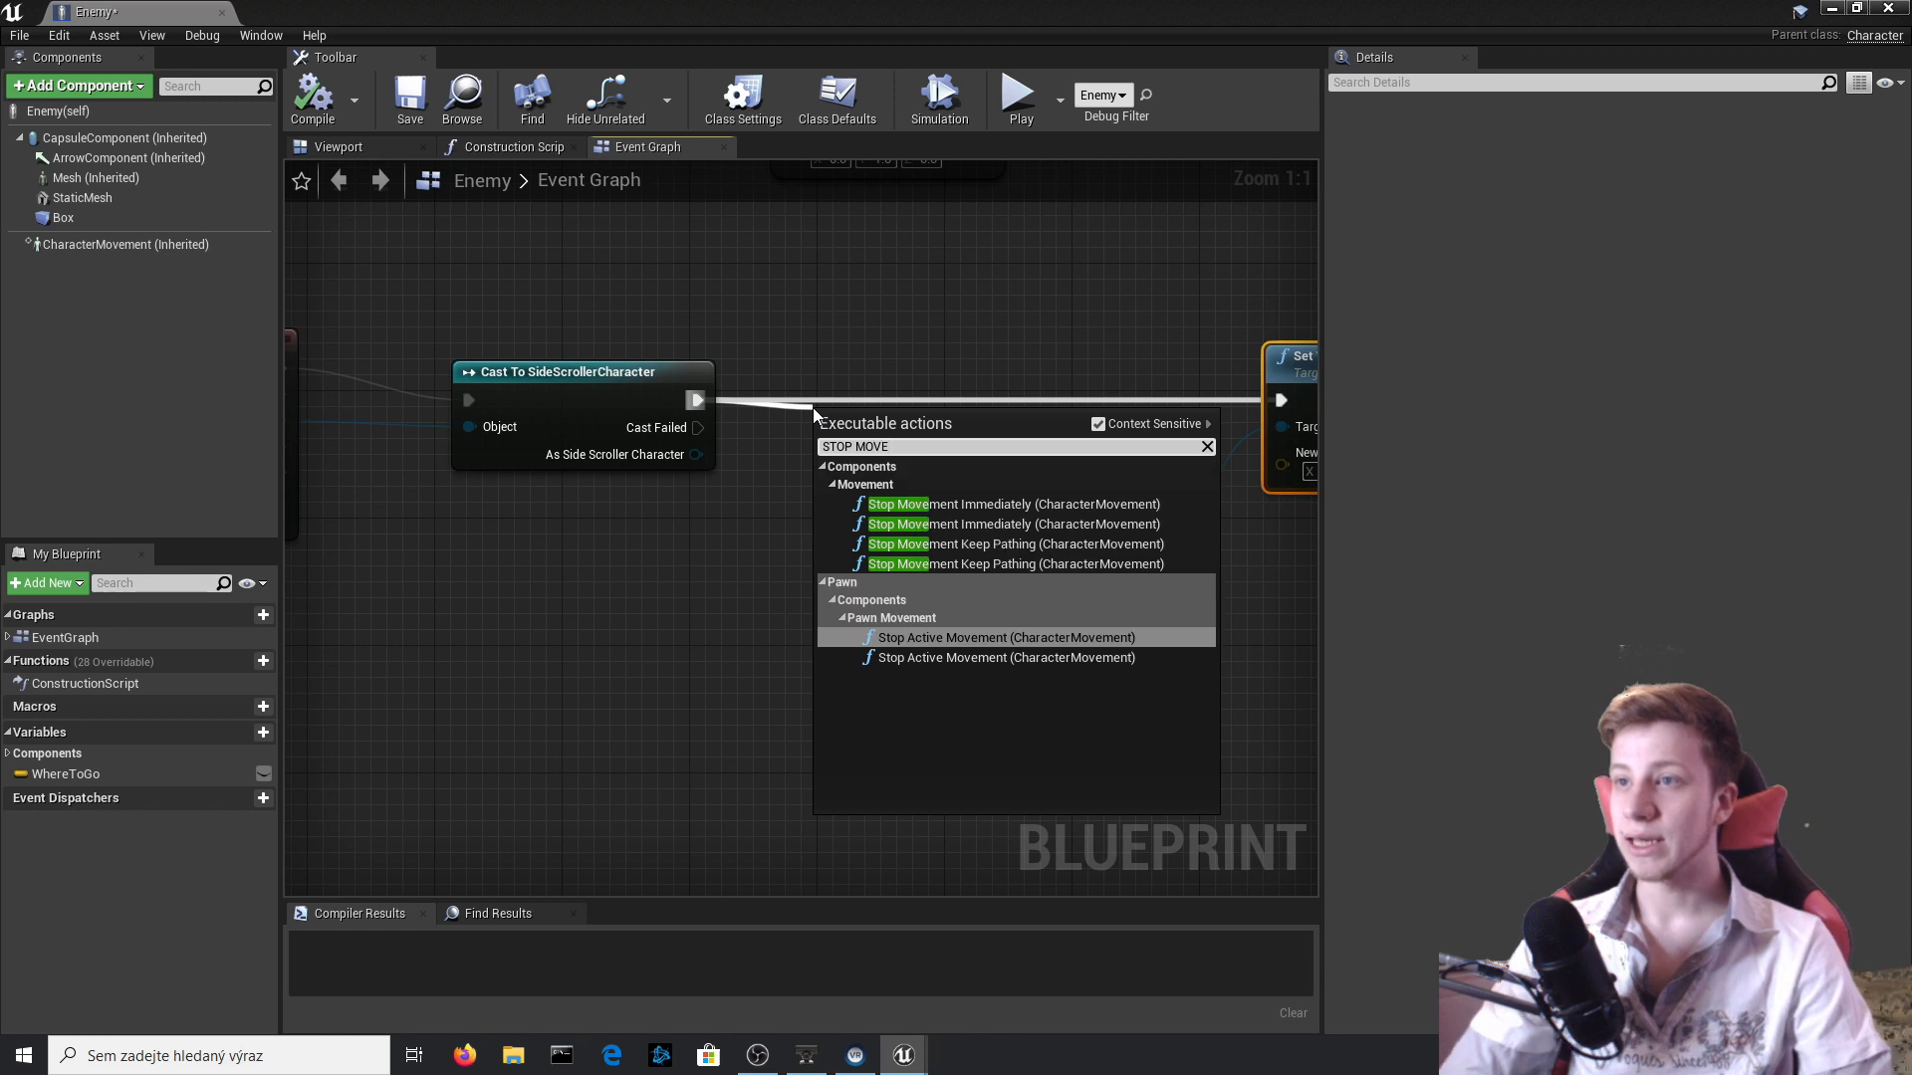
key("Up")
key("Up")
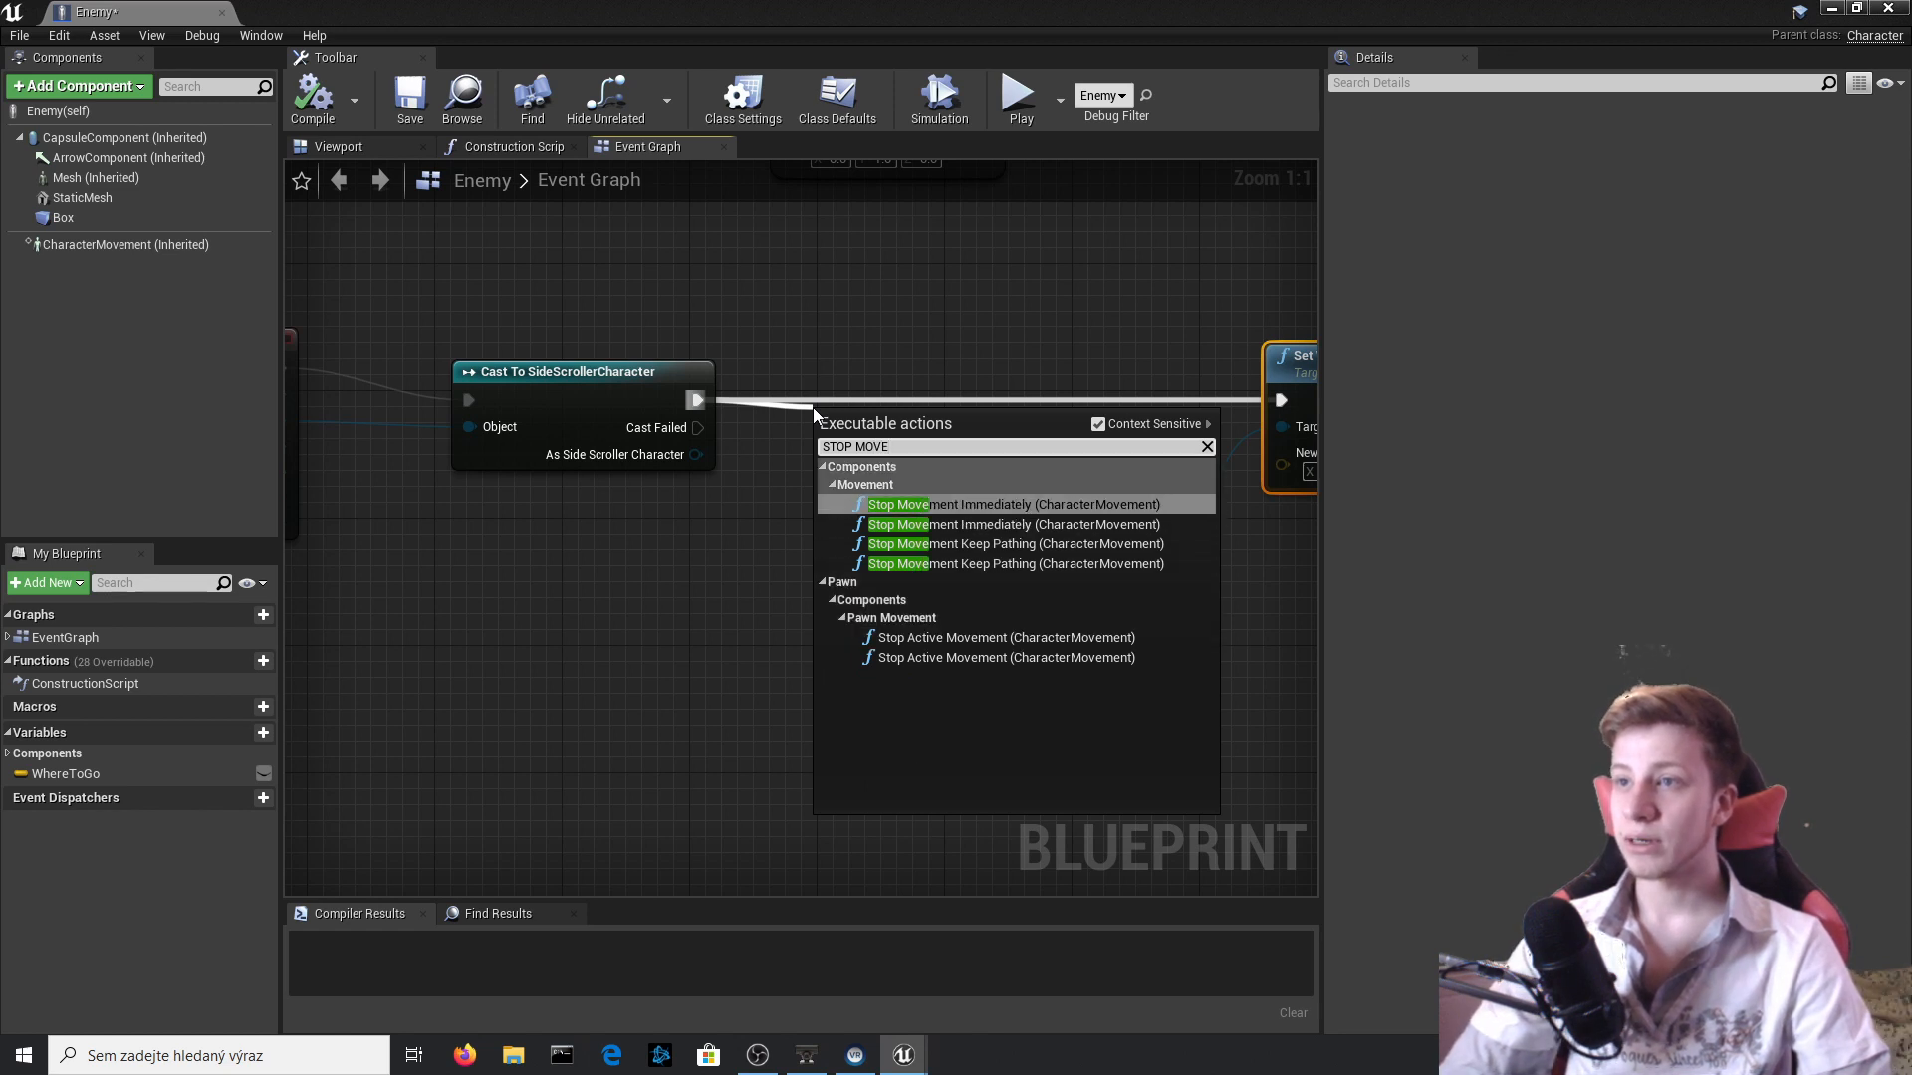
key("Return")
Make room after Stop Movement Immediately, insert a Disable Movement (CharacterMovement) node before Set World Scale 3D, and compile the blueprint.
right_click_drag(1052, 570, 588, 620)
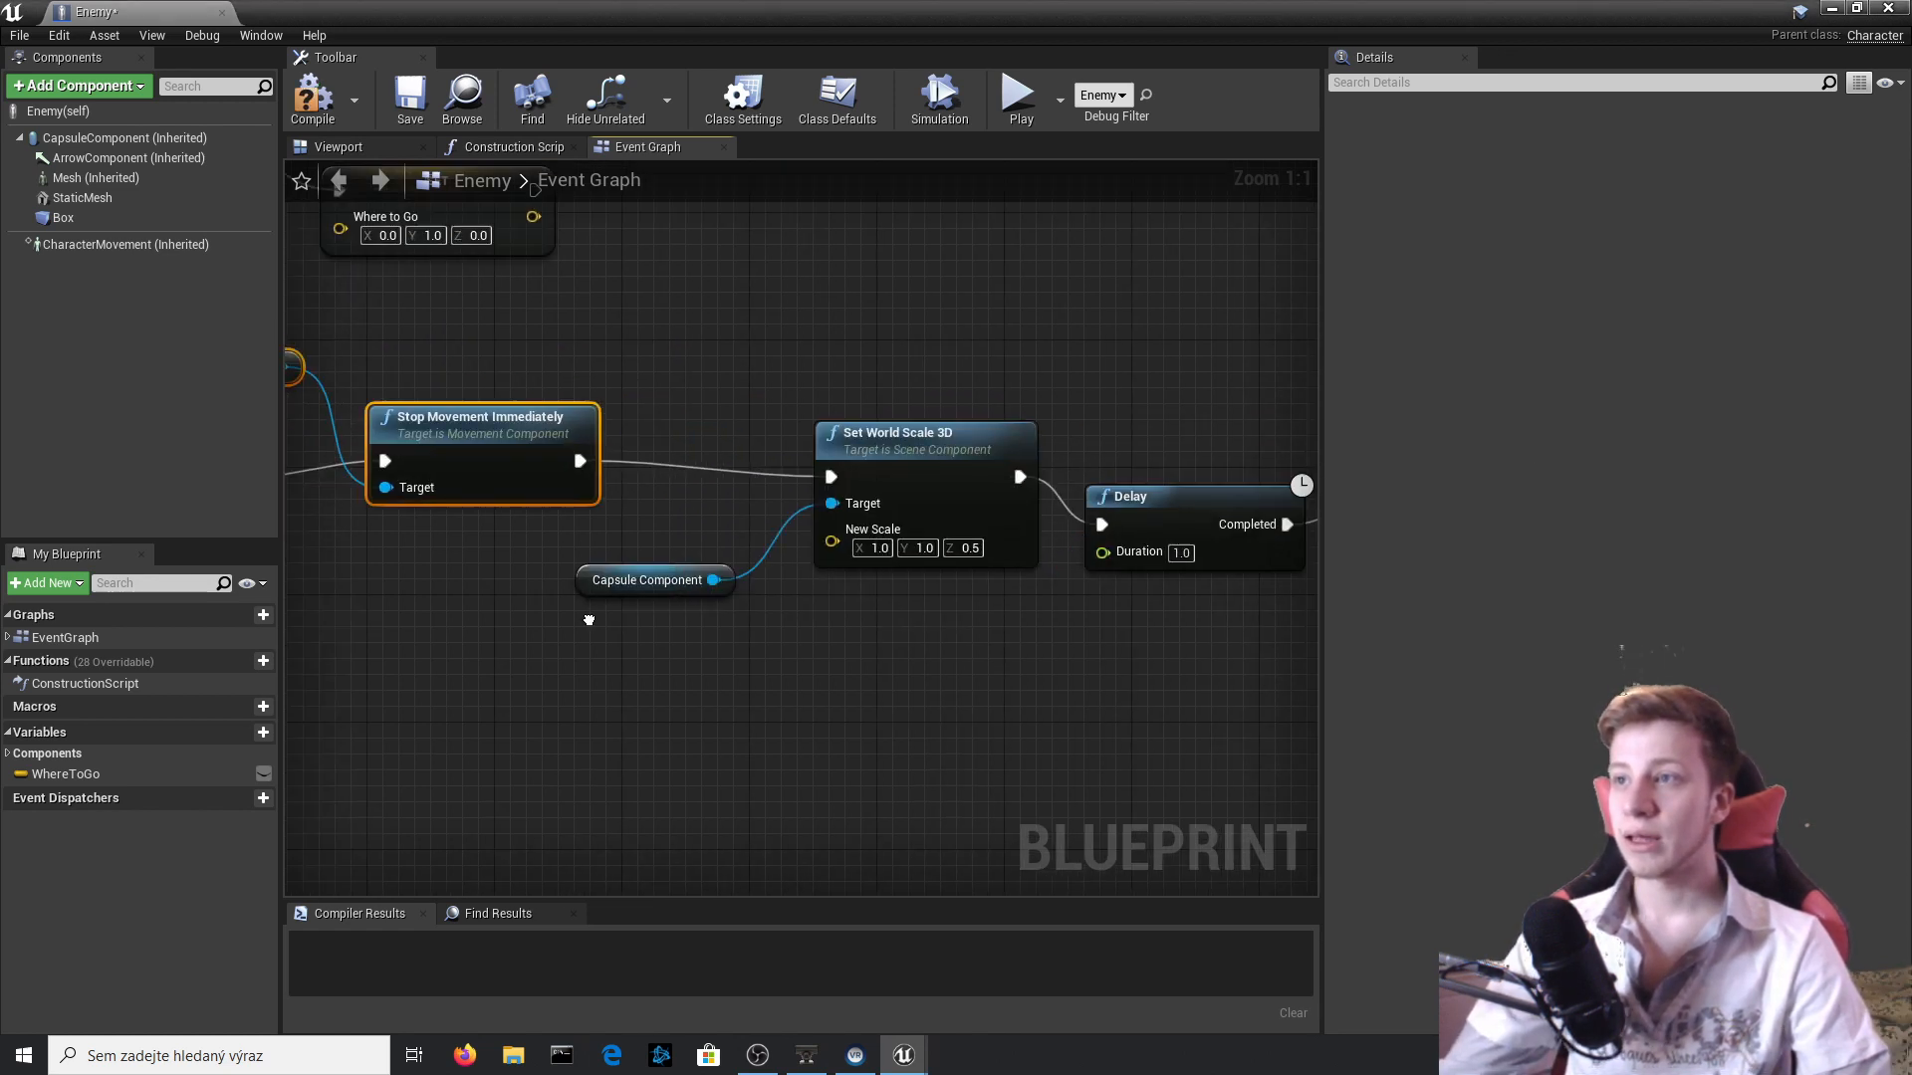
scroll(588, 619, "down", 3)
left_click_drag(1195, 653, 611, 500)
left_click_drag(812, 570, 974, 570)
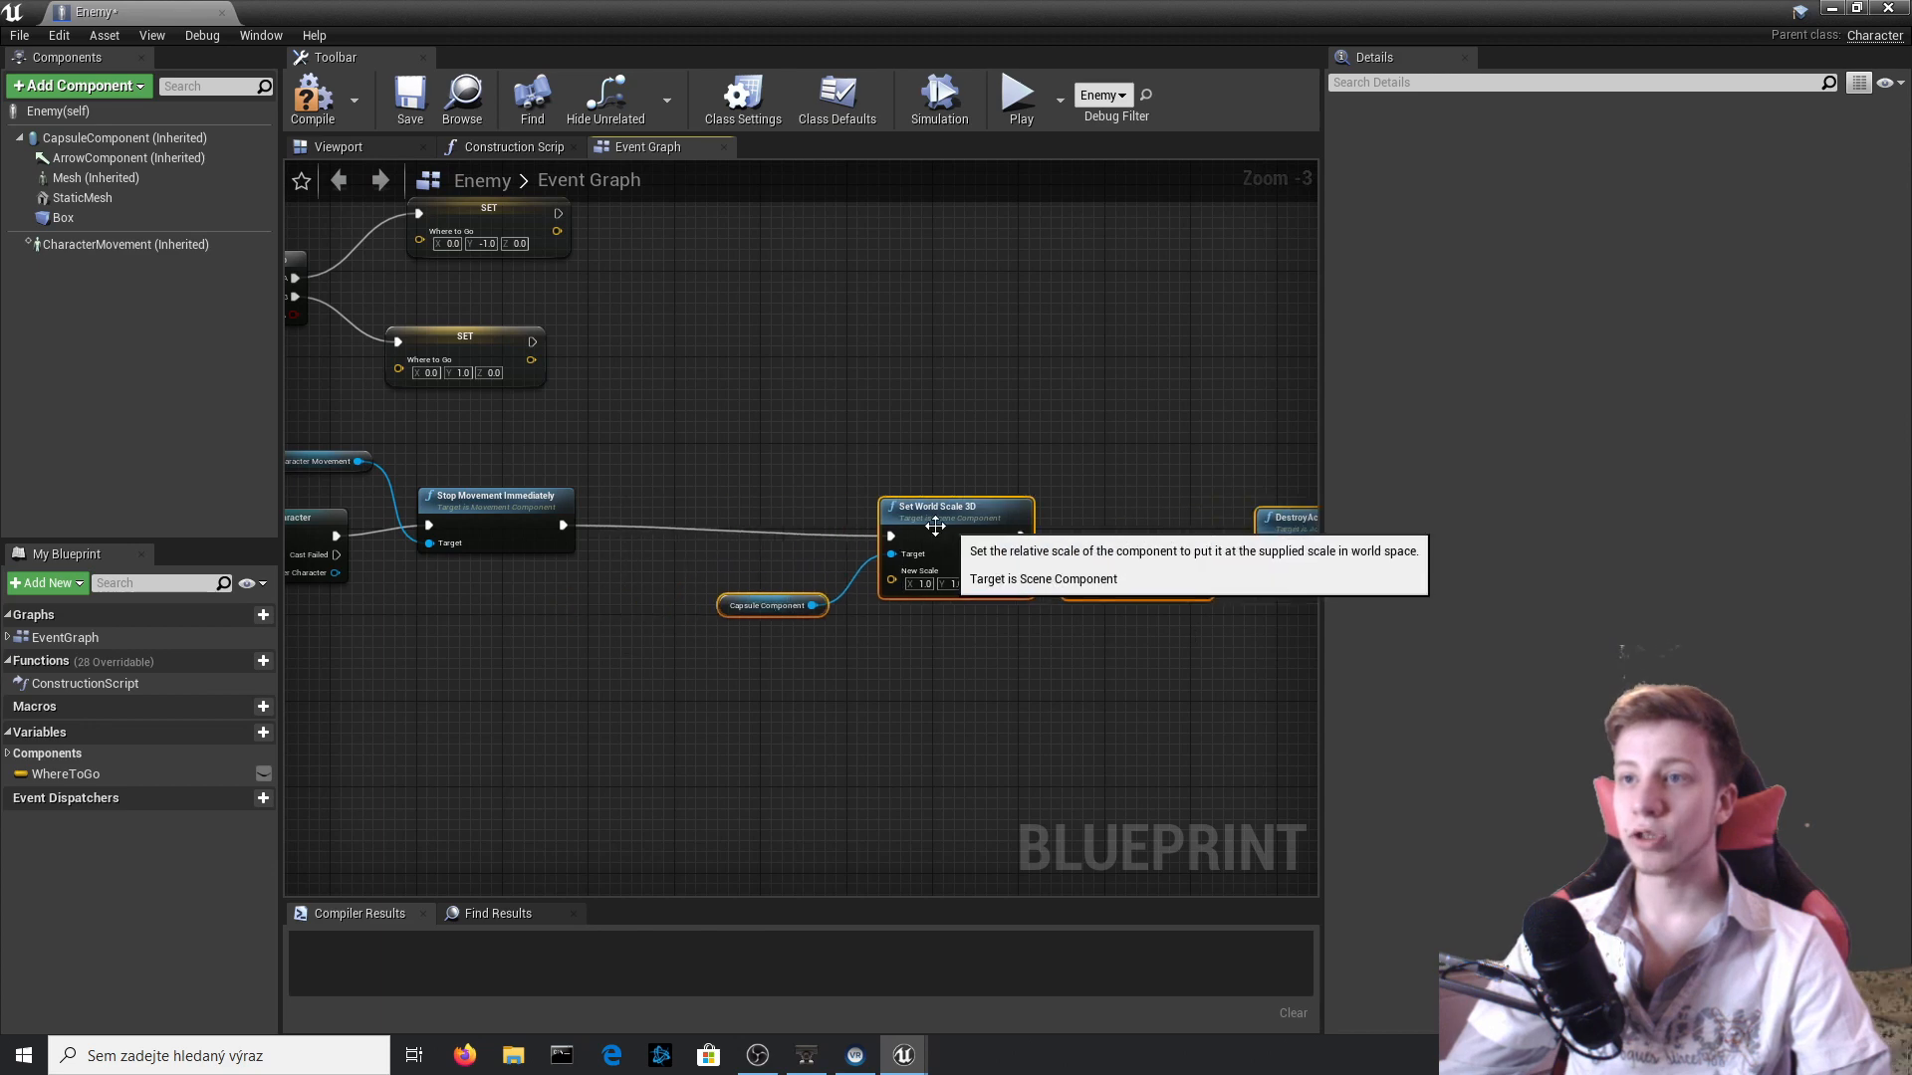
left_click(586, 567)
left_click_drag(558, 531, 701, 534)
type("DISABLE M")
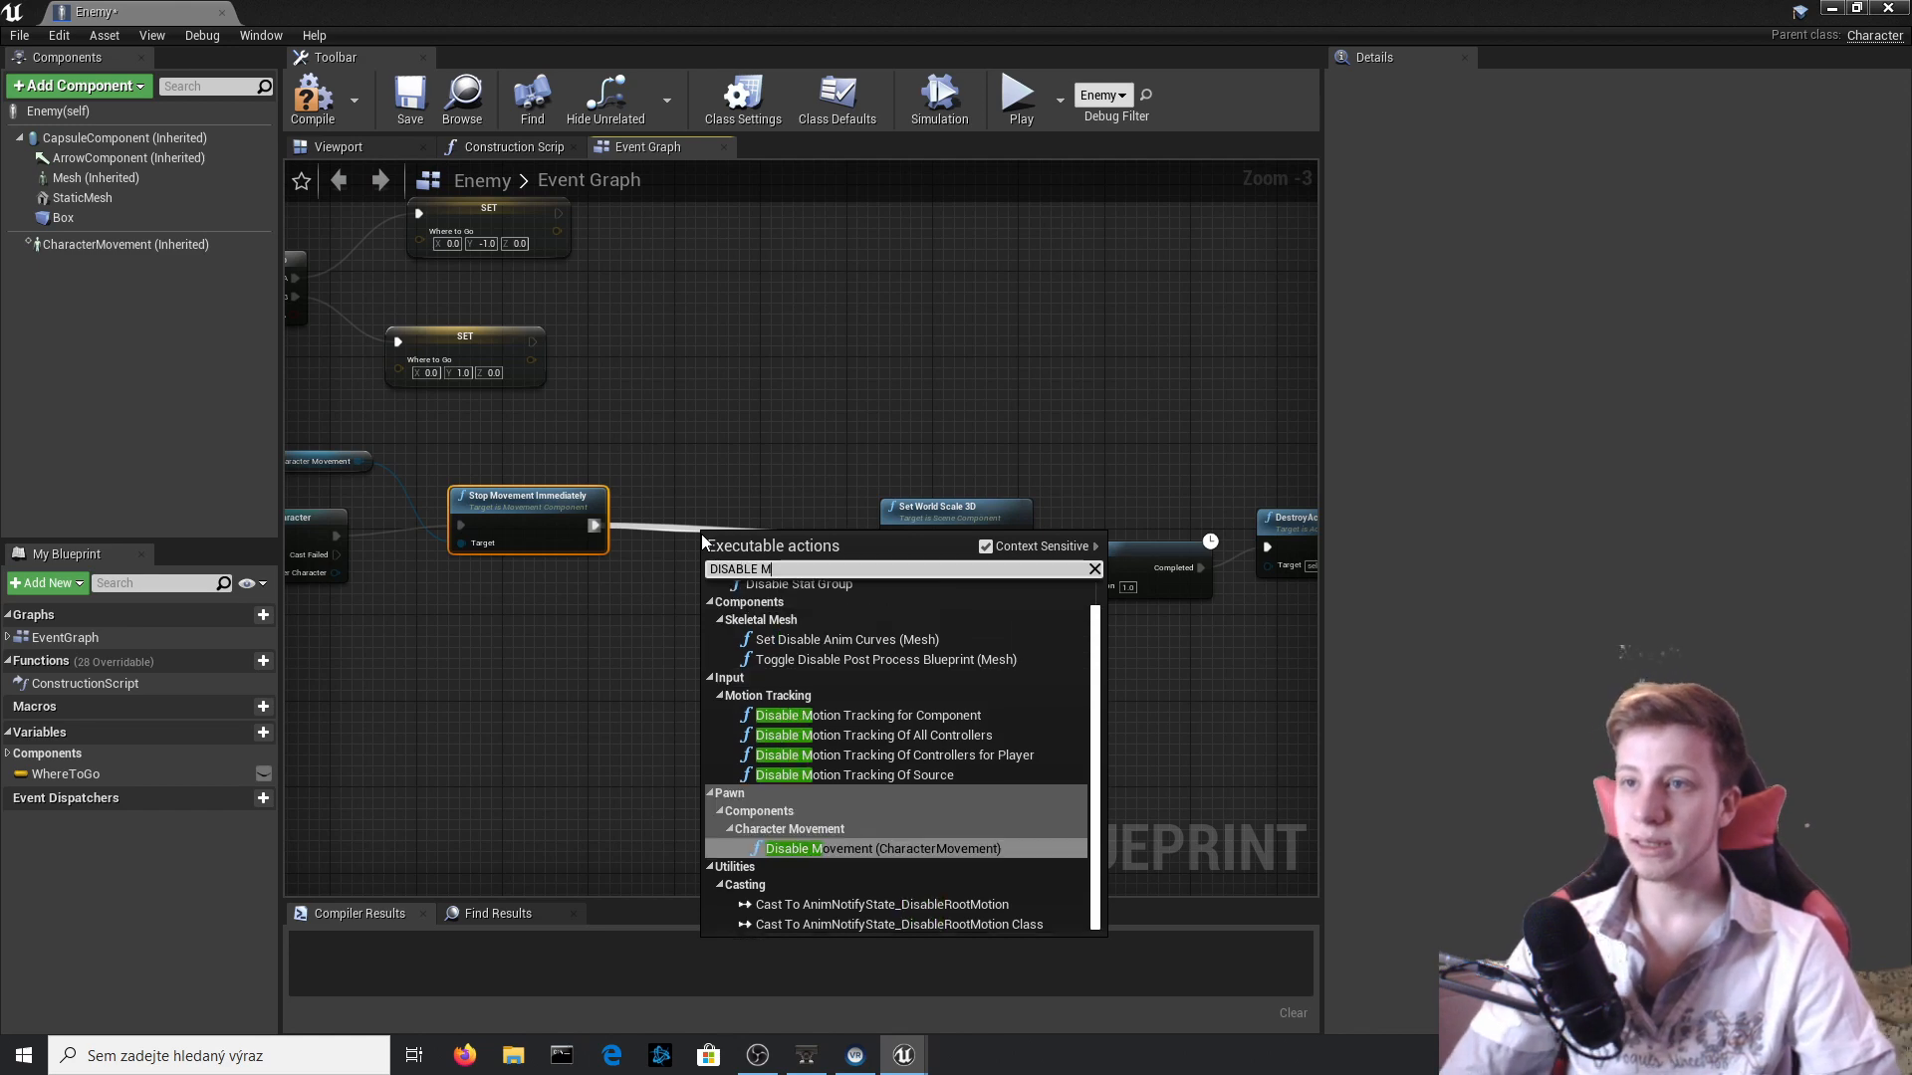
key("Return")
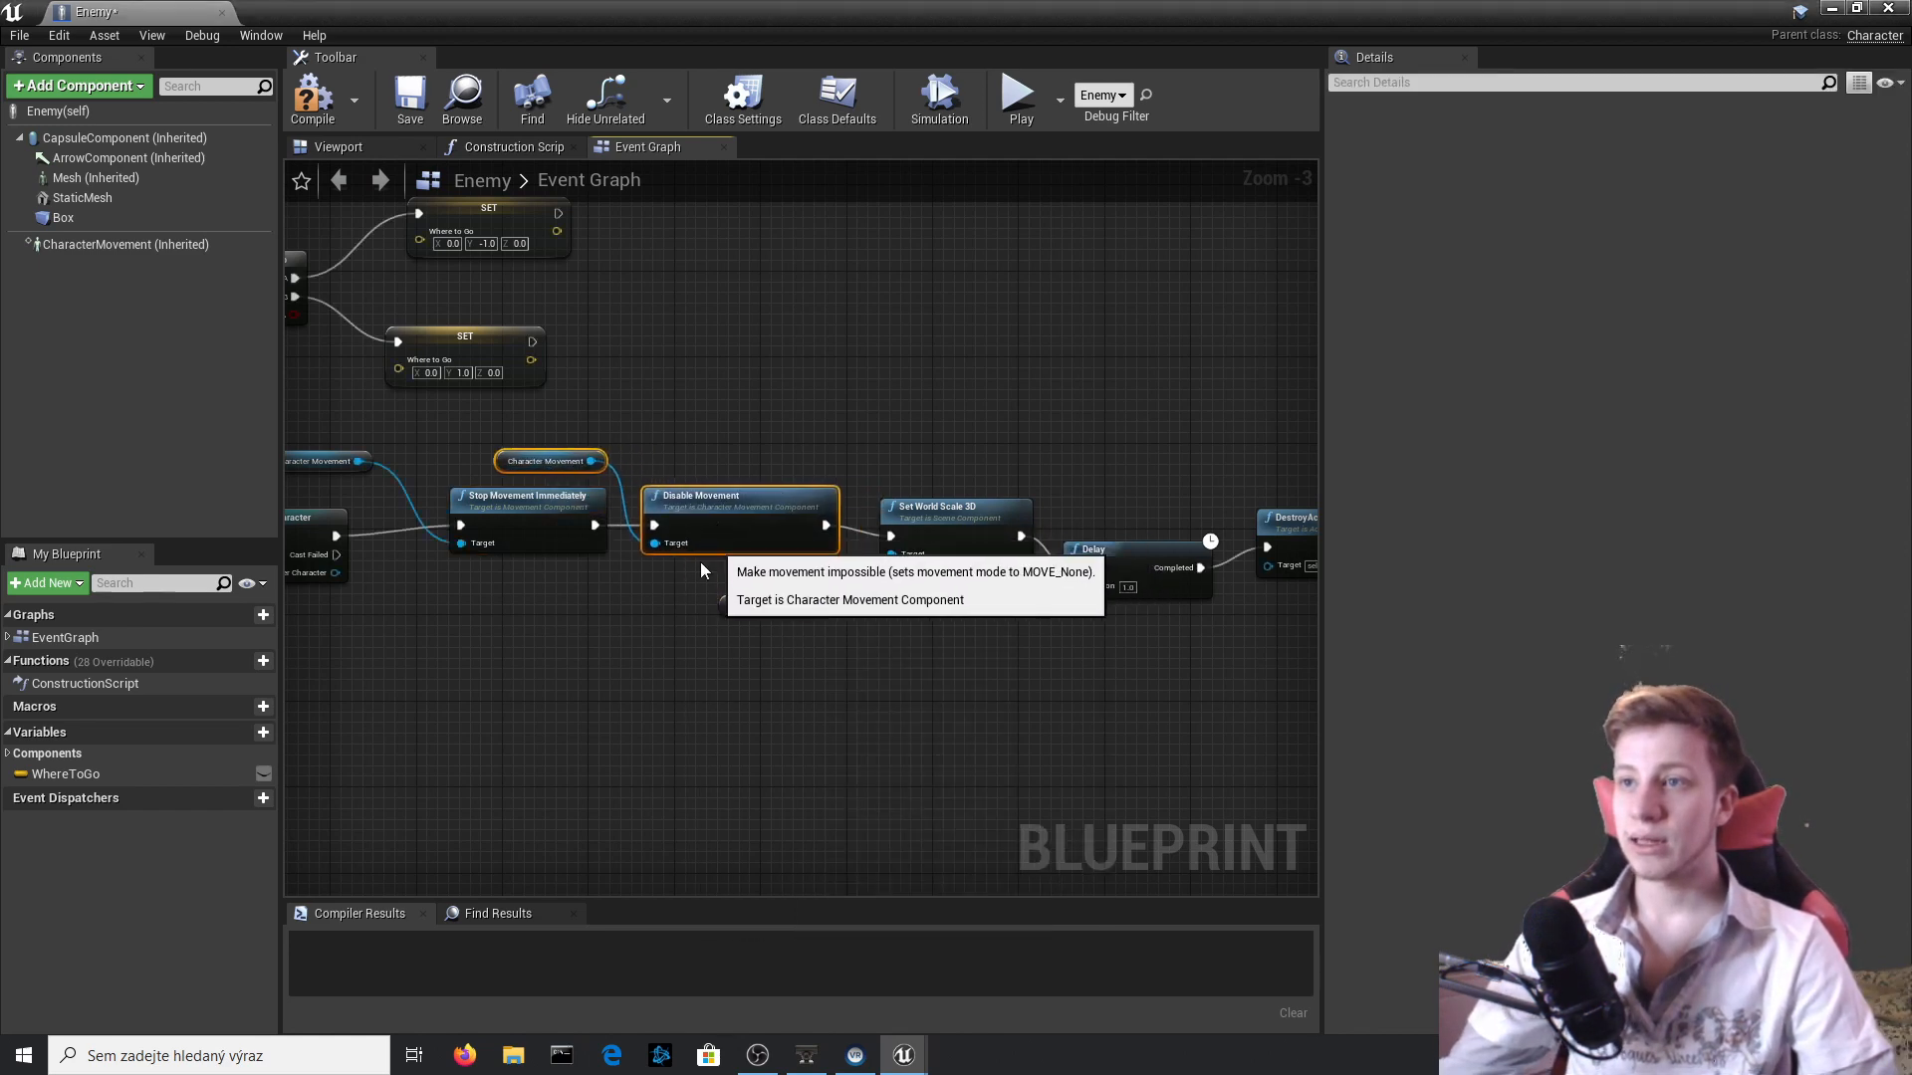
left_click(311, 99)
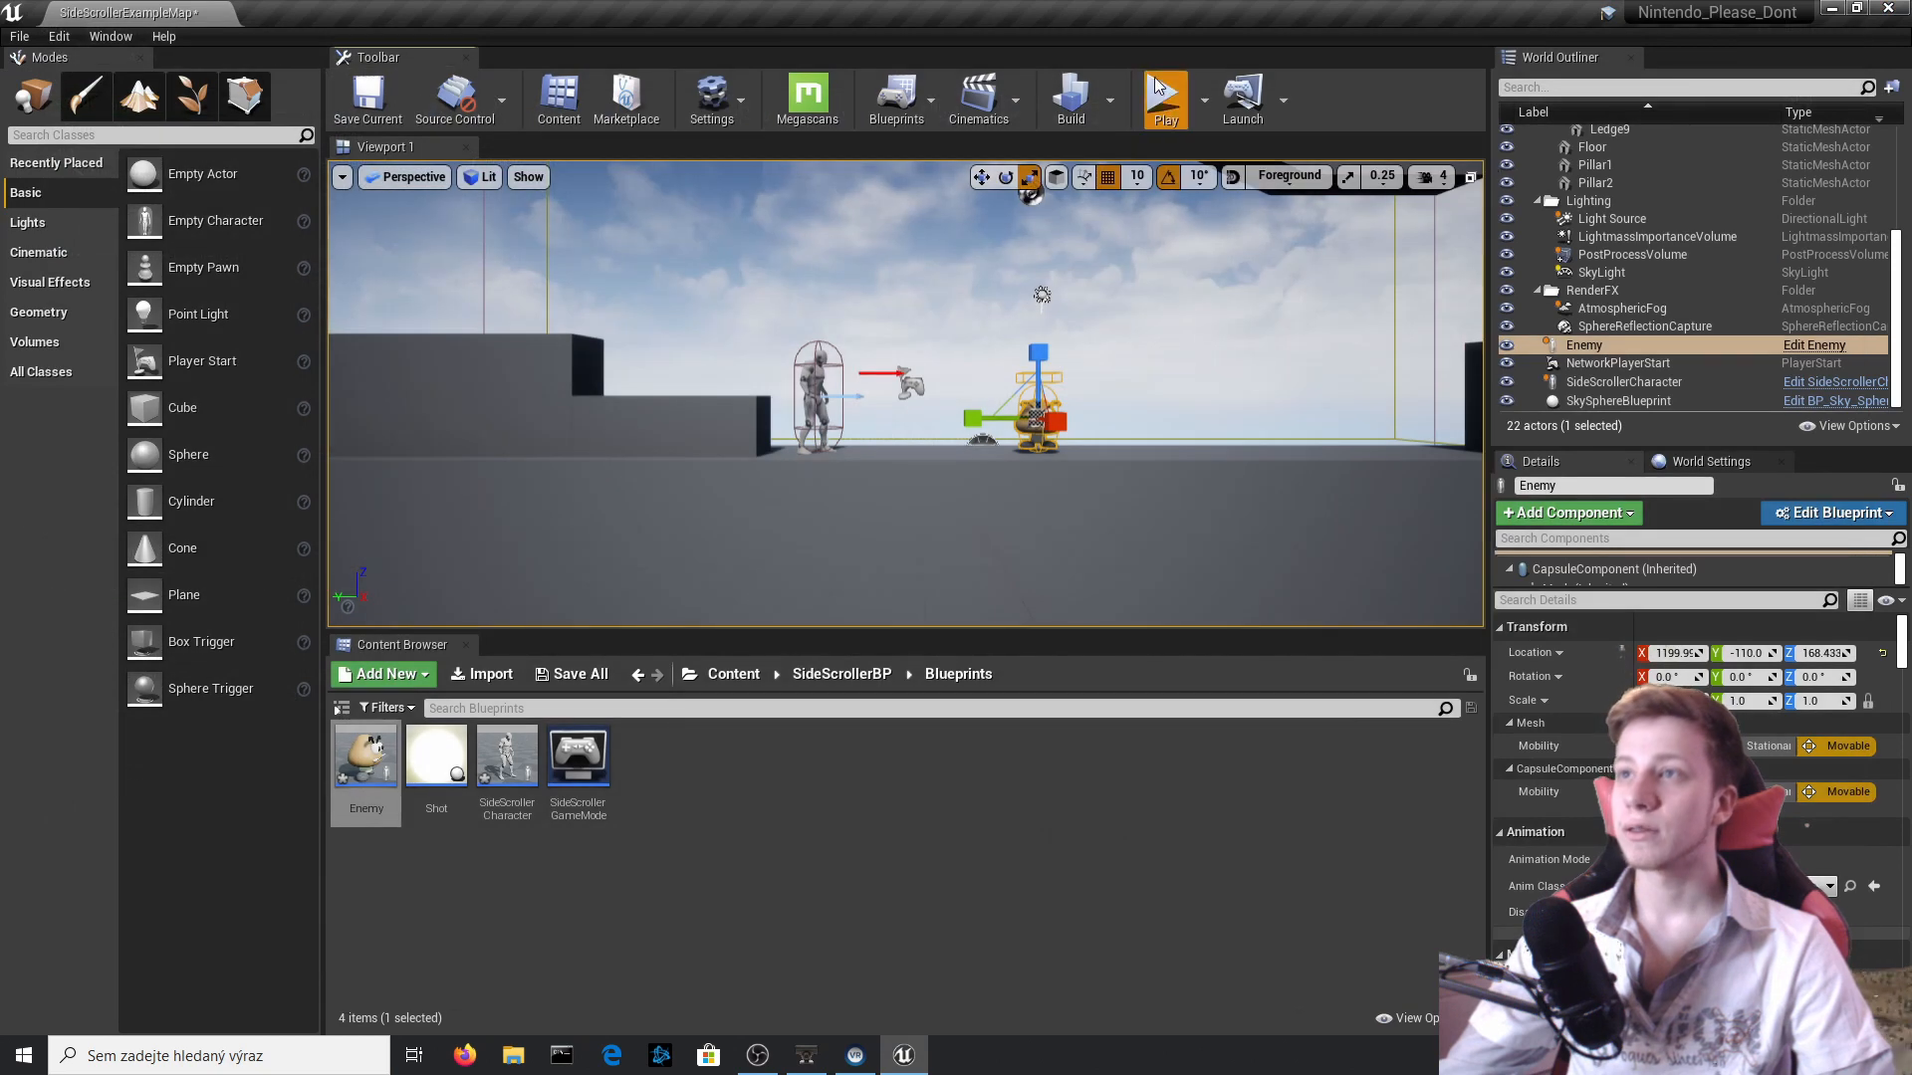
Play-test stomping the Goomba with its movement disabled, and end the session.
left_click(1164, 97)
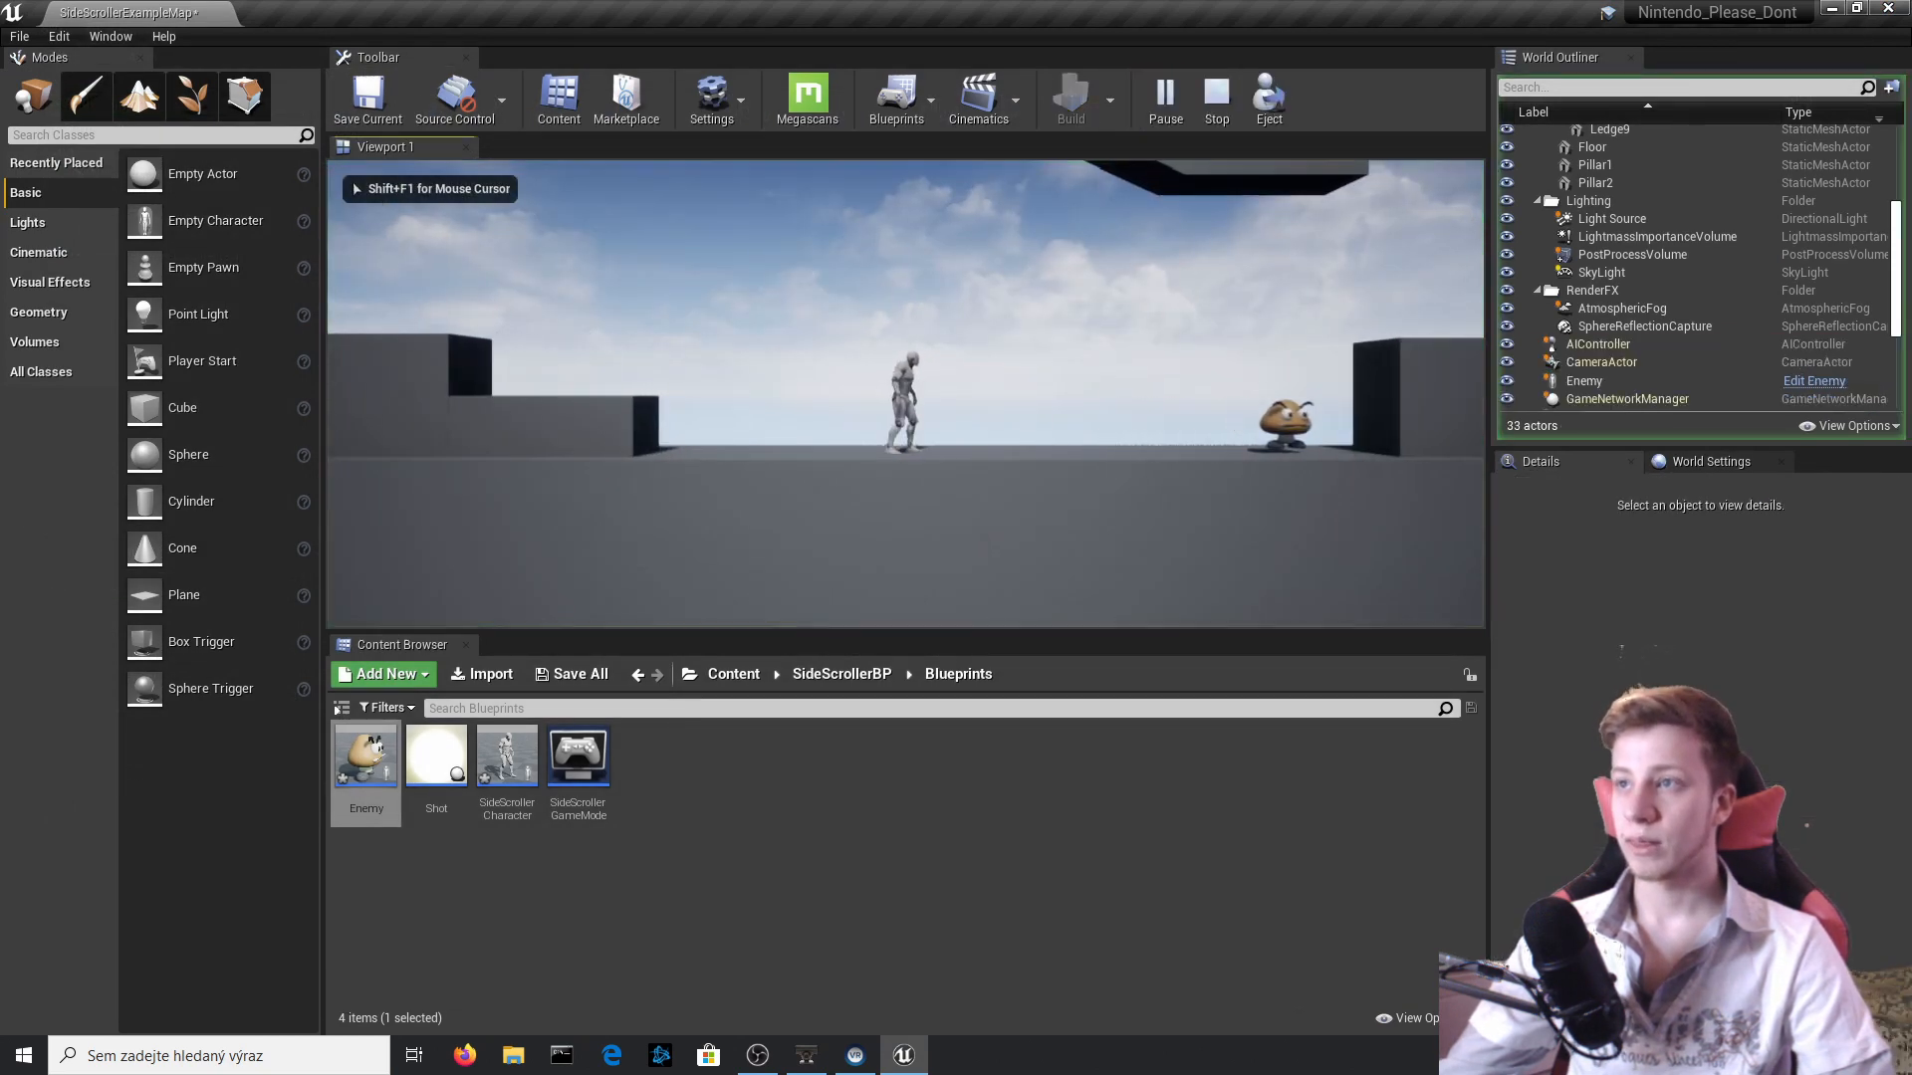
key("space")
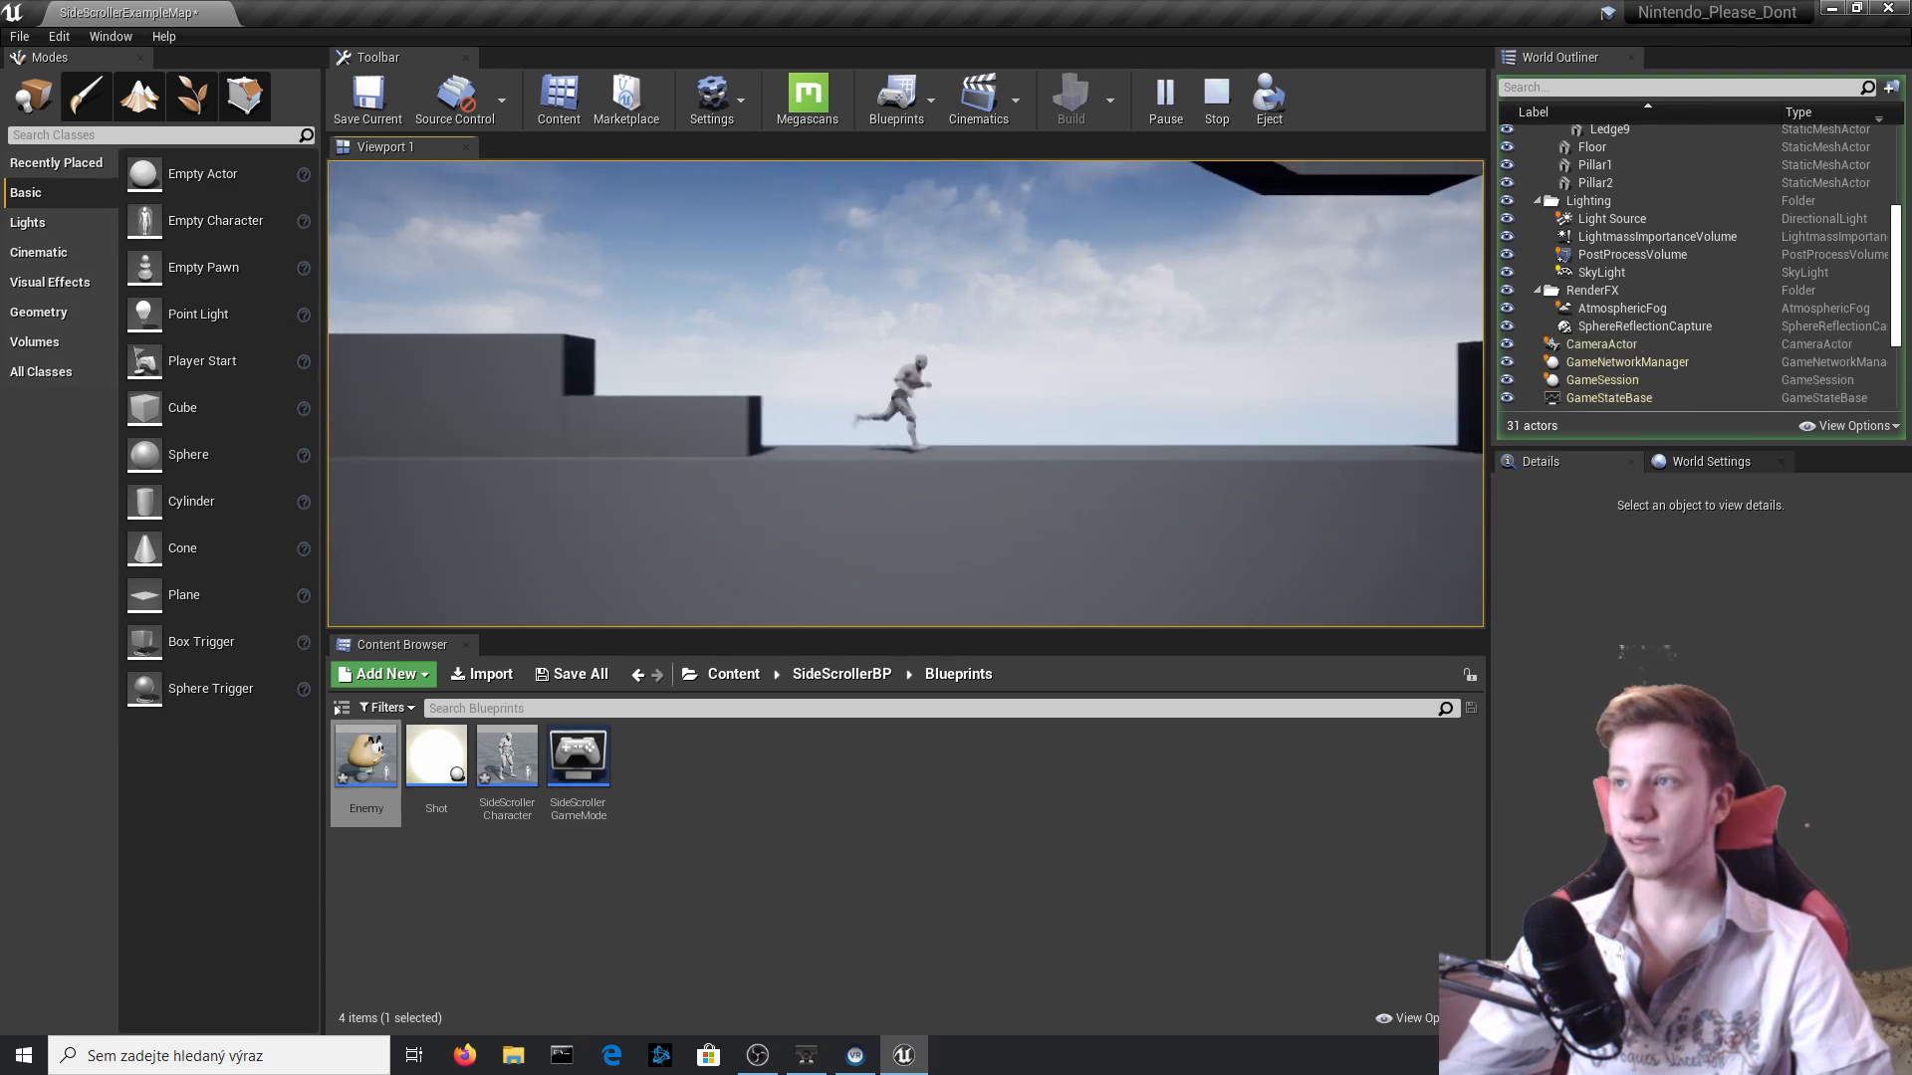
key("Escape")
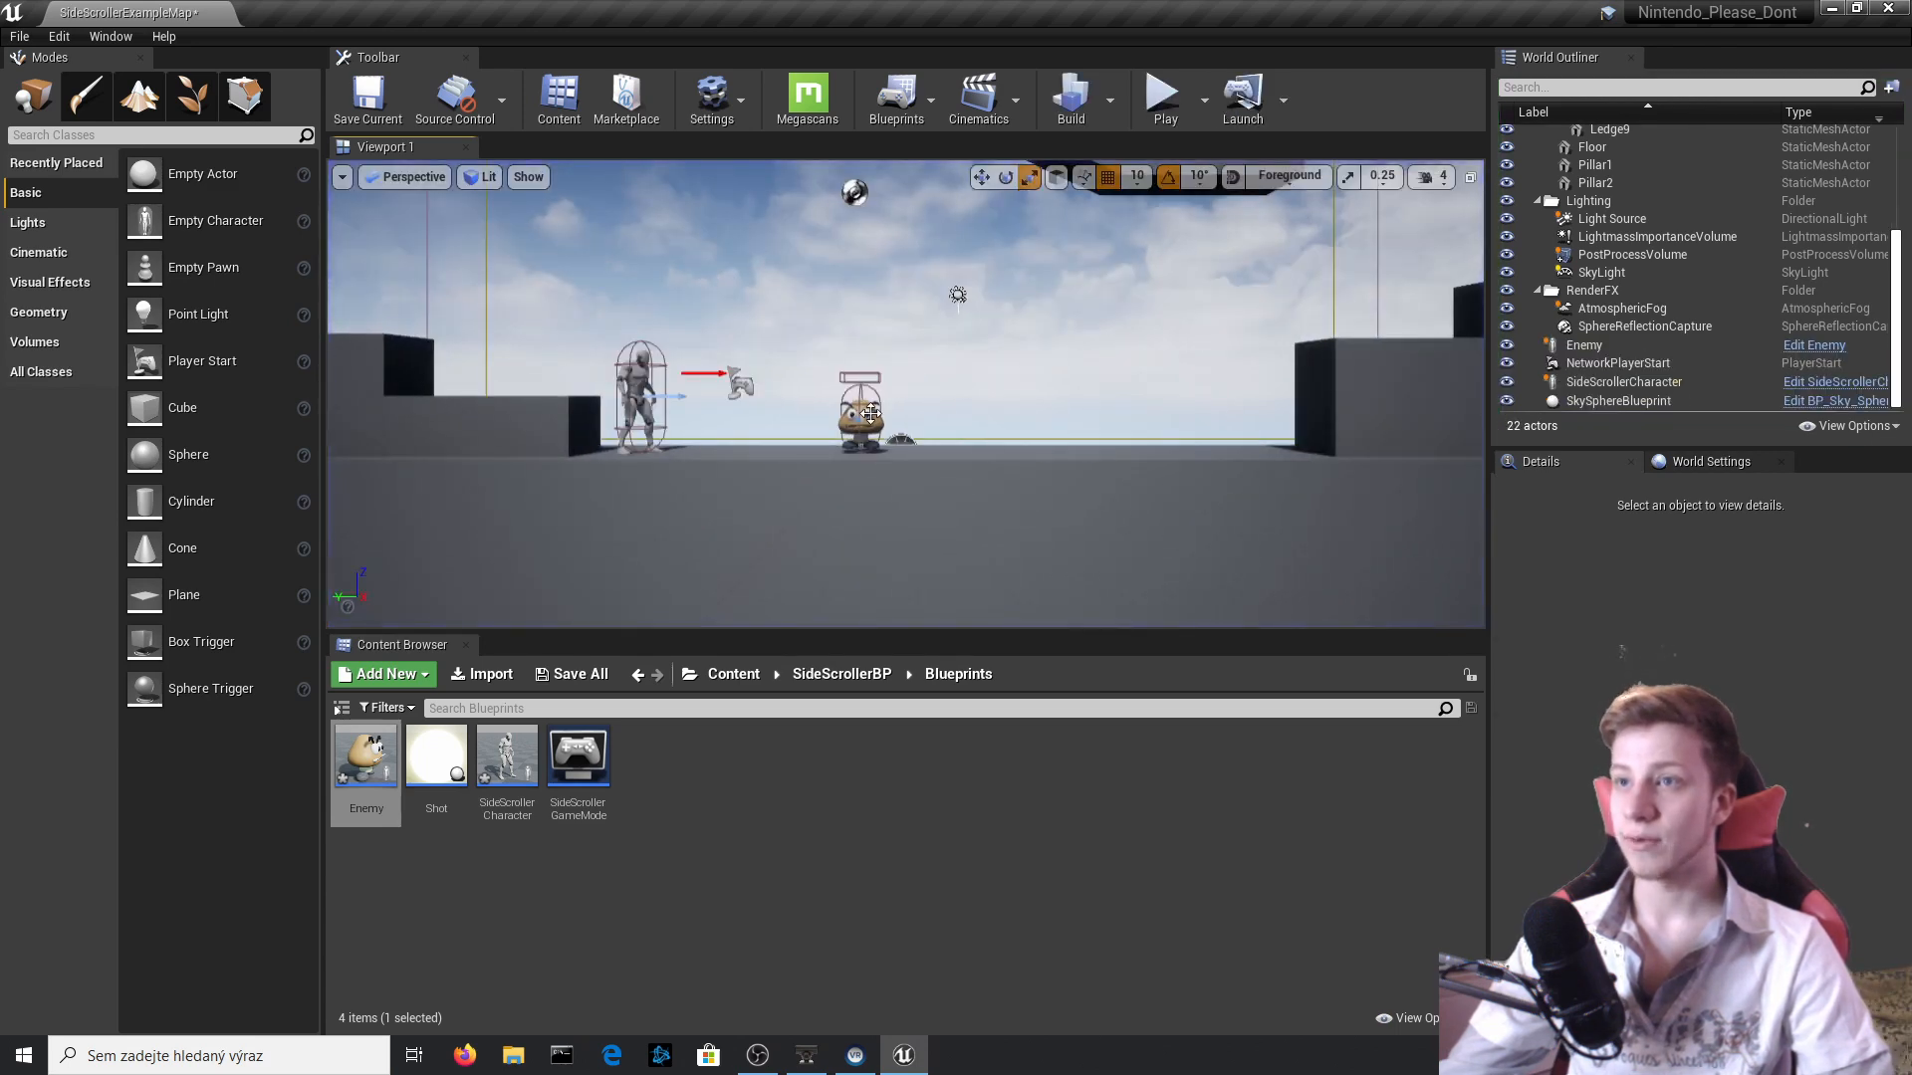
Open the Enemy blueprint again and move the Delay and DestroyActor nodes away from Set World Scale 3D.
left_click(870, 413)
left_click(1820, 333)
left_click(1820, 345)
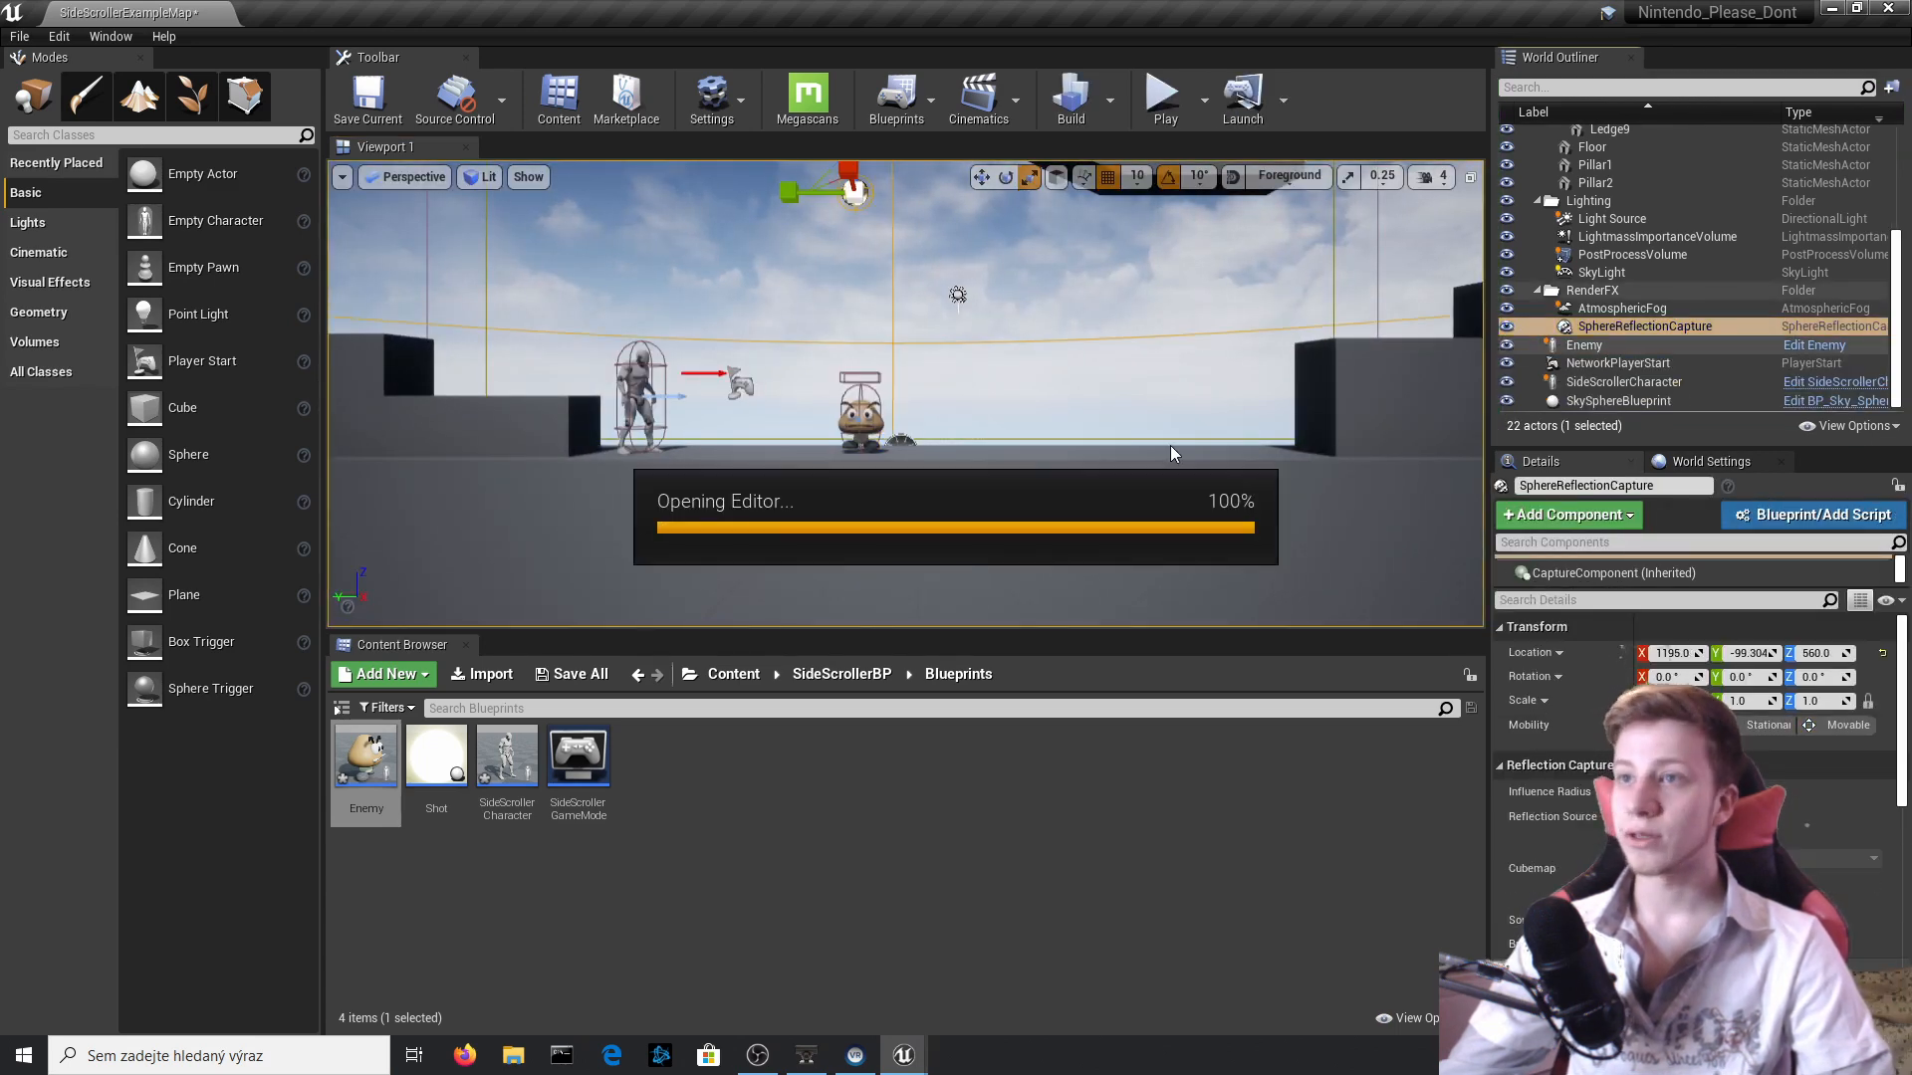
scroll(874, 476, "up", 5)
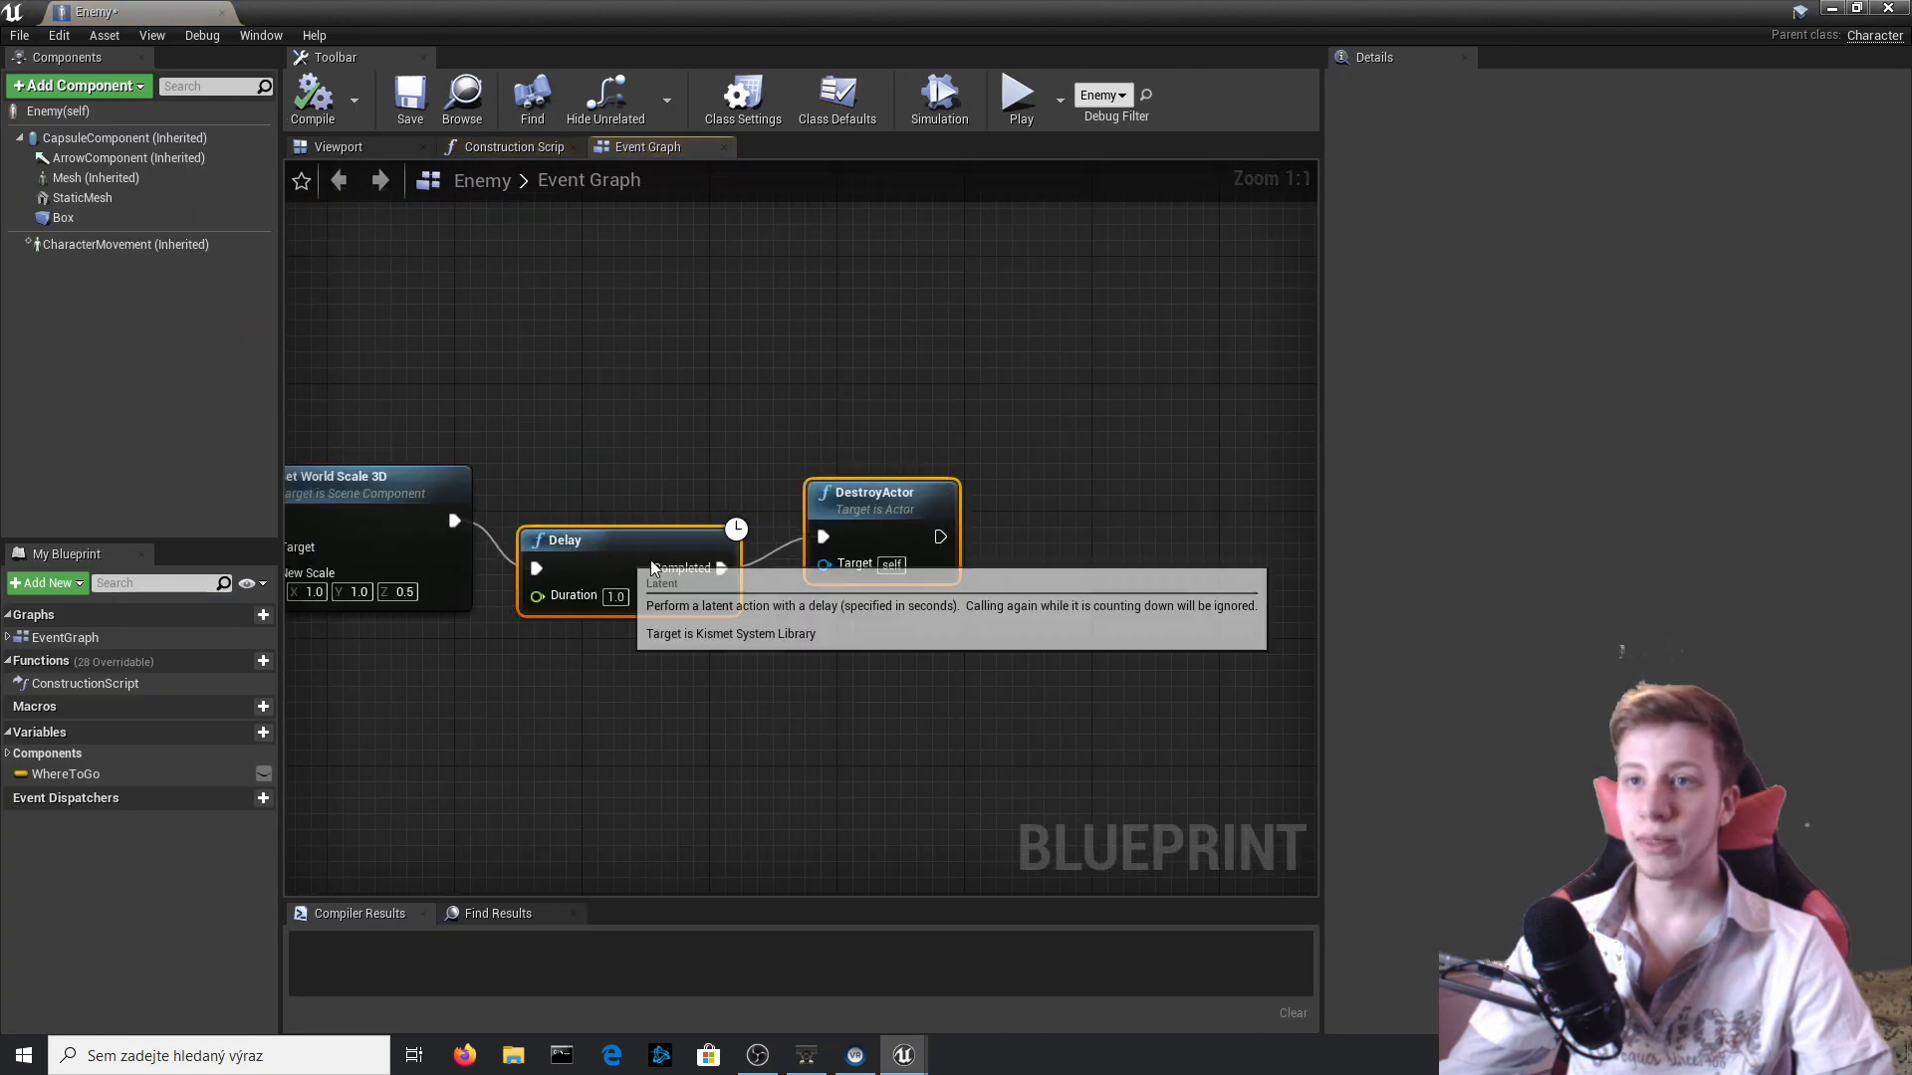
right_click_drag(653, 568, 1296, 582)
Insert a Move Component To node between Set World Scale 3D and Delay.
left_click_drag(836, 534, 839, 535)
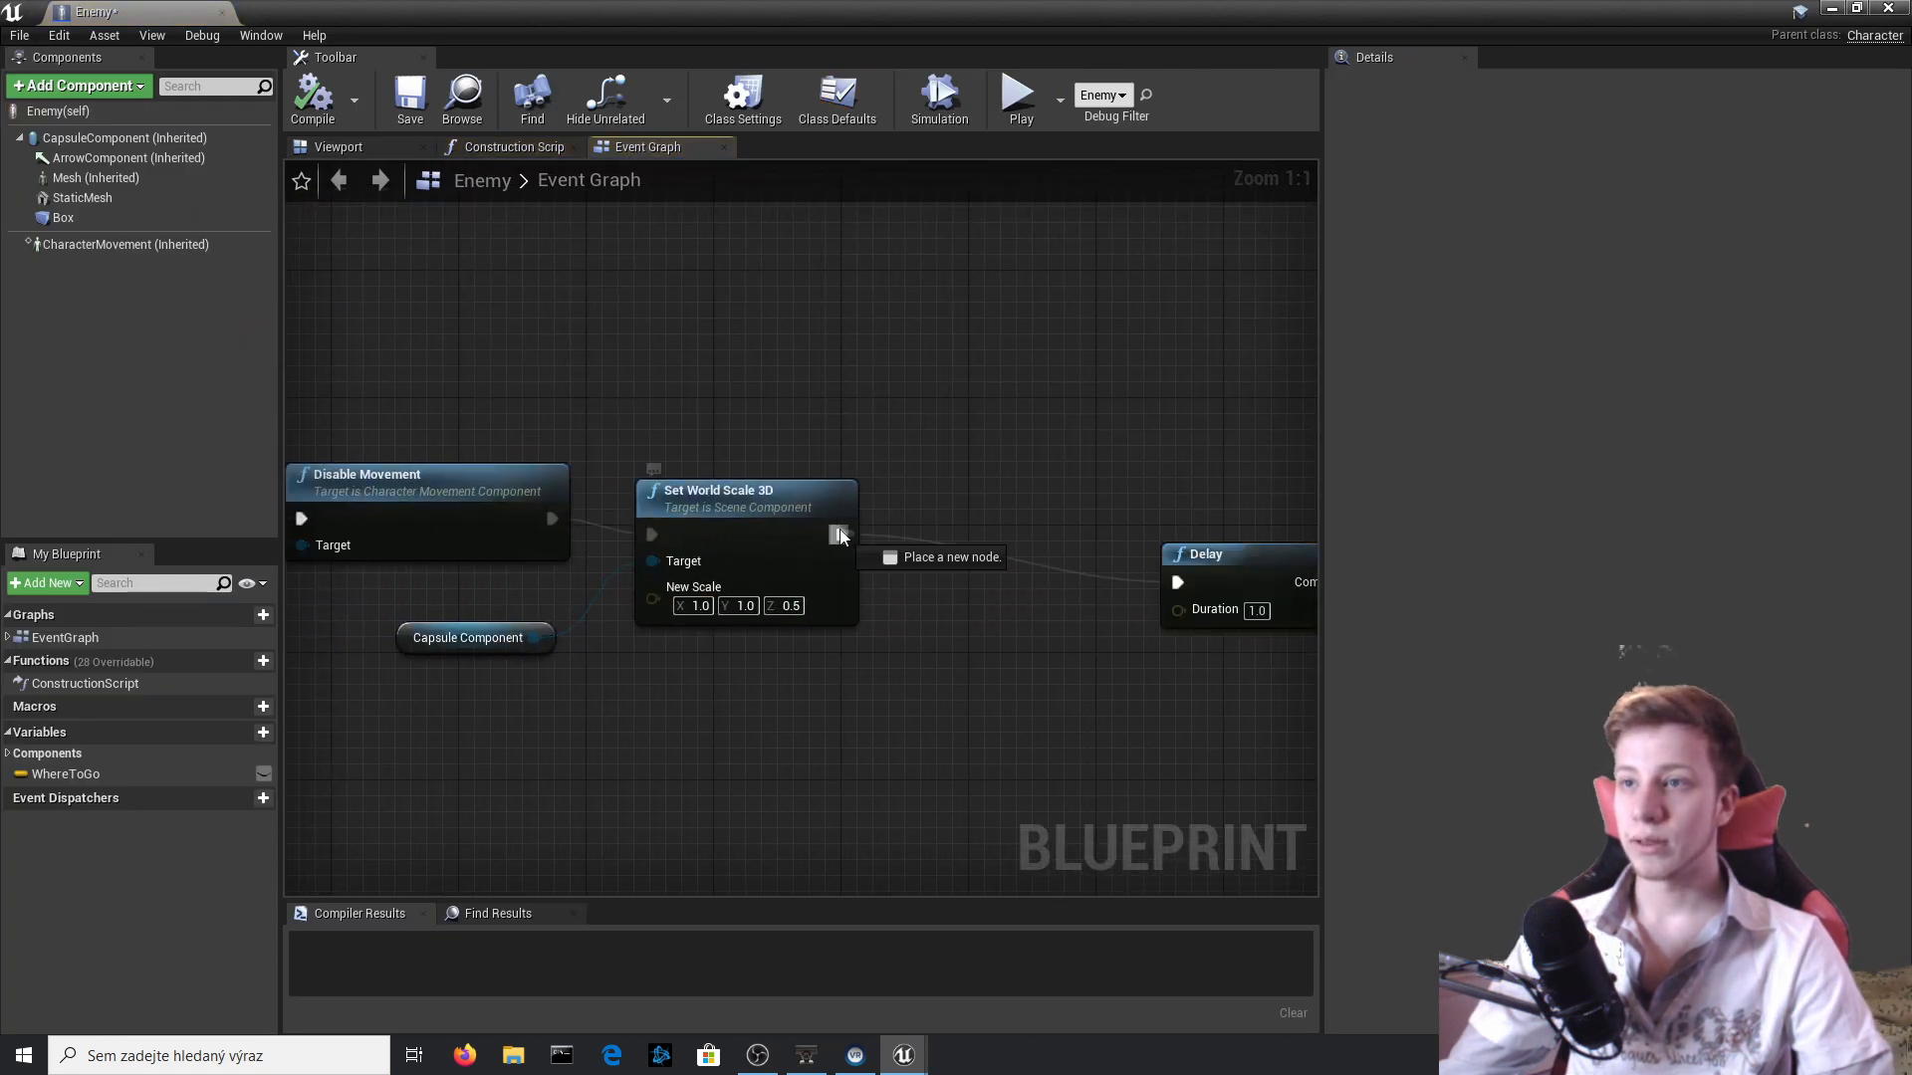
left_click_drag(934, 637, 936, 636)
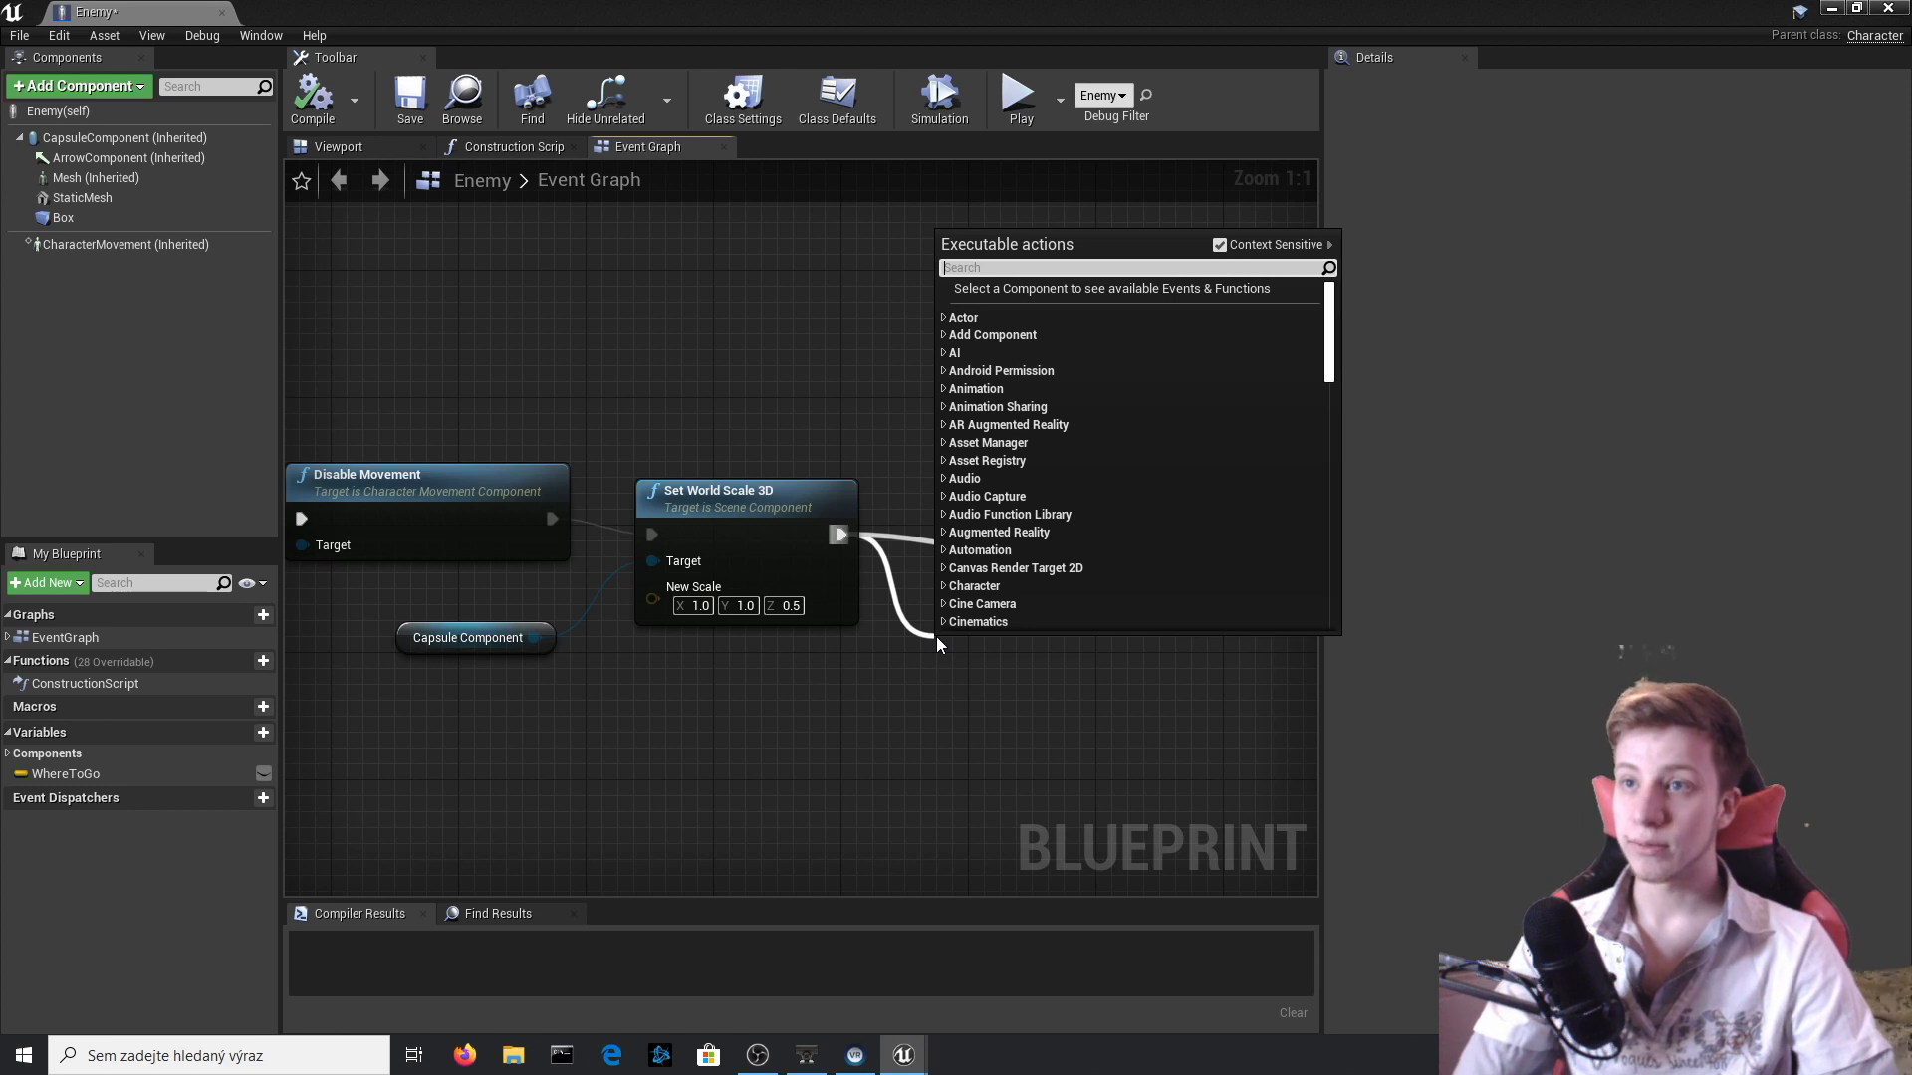
type("MOVE ")
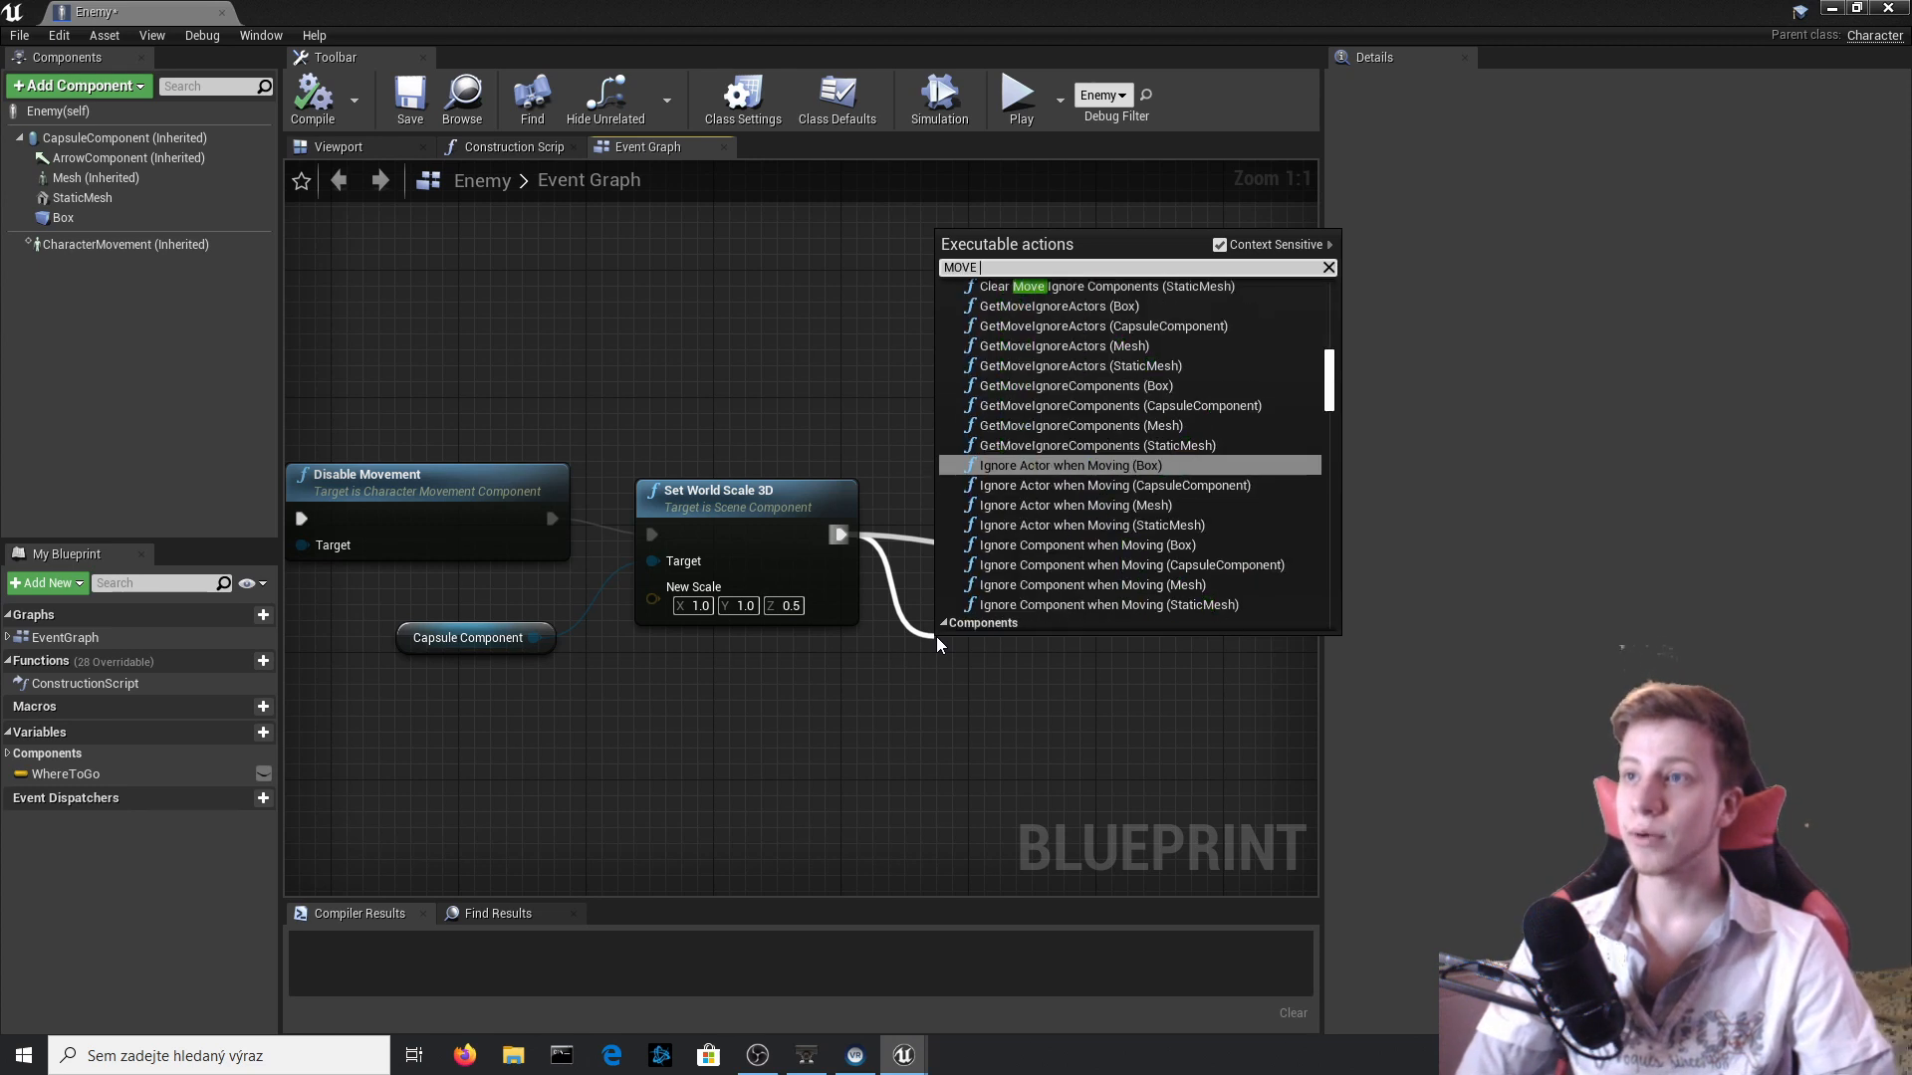
type("COMP")
key("Return")
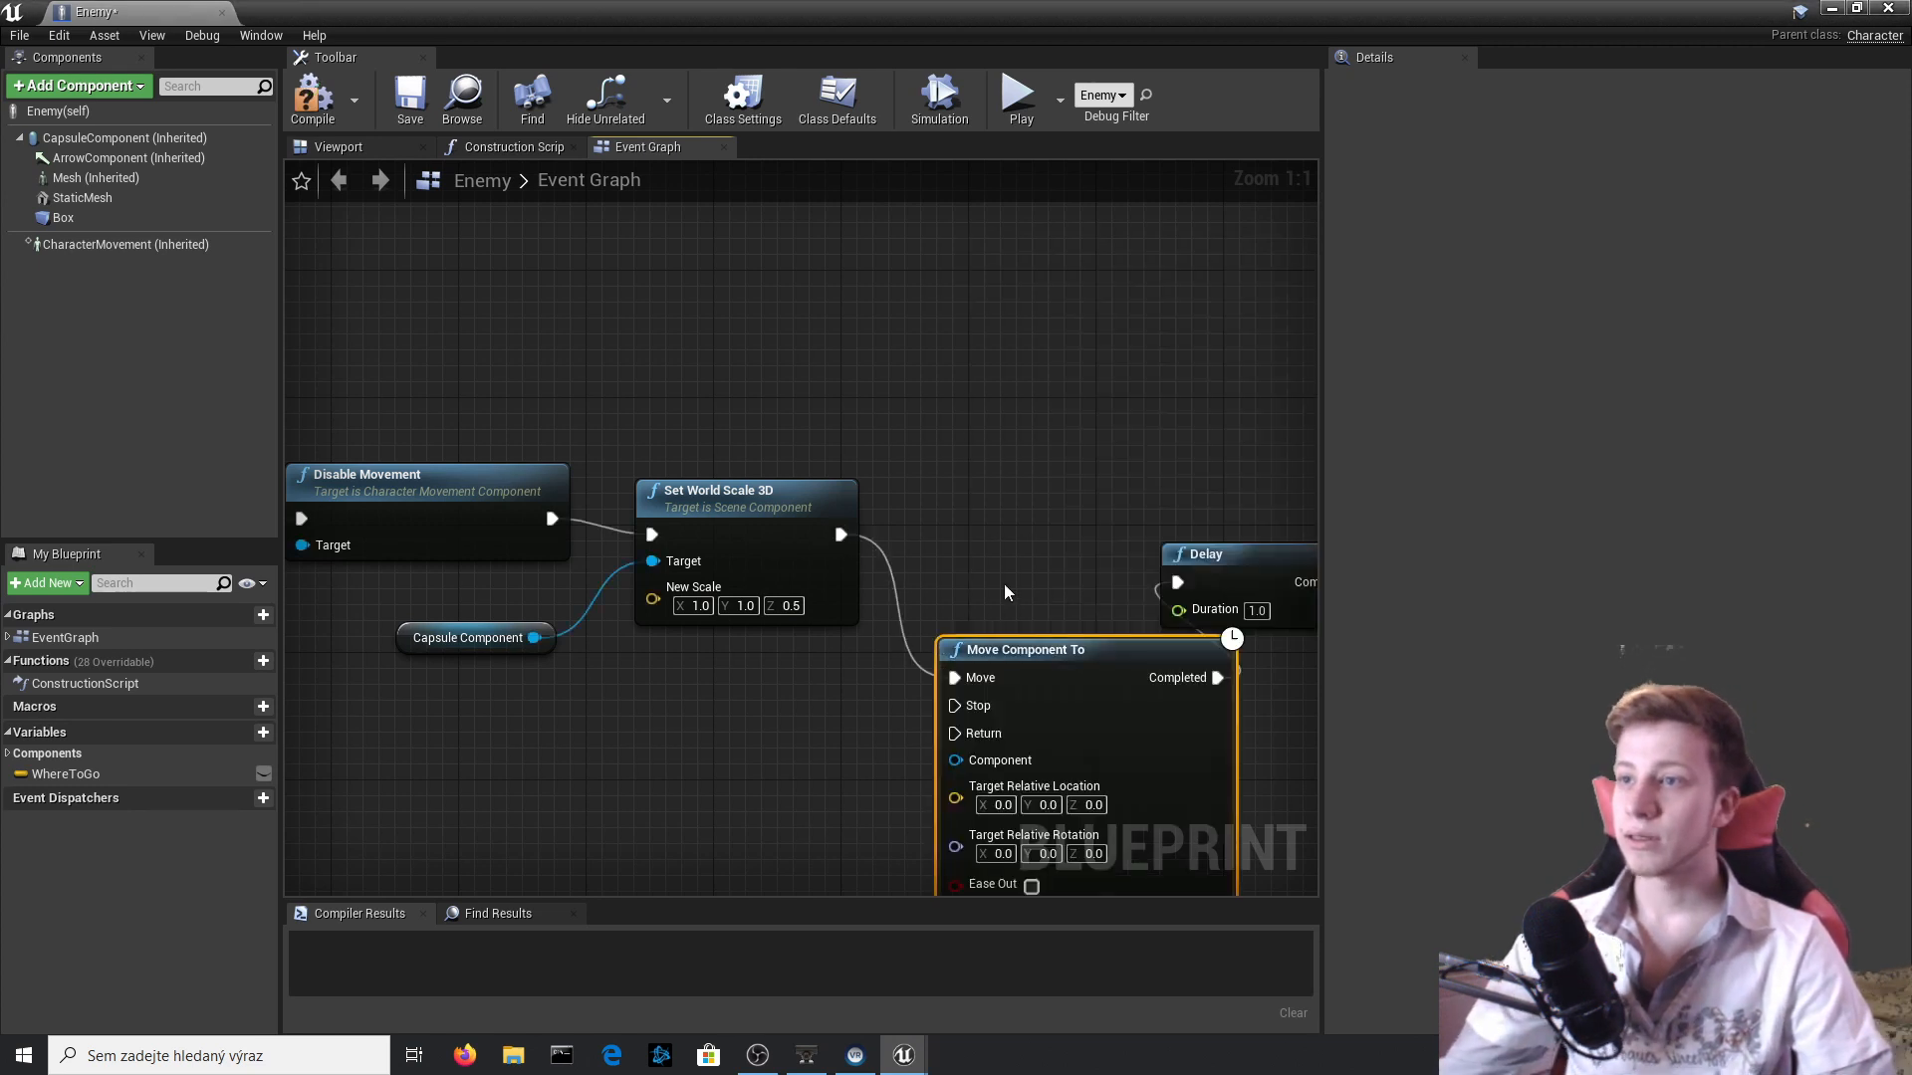
Move the Delay node clear of Move Component To and connect Capsule Component to its Component input.
right_click_drag(1006, 593, 757, 404)
left_click_drag(1237, 597, 1291, 358)
right_click_drag(747, 457, 1153, 434)
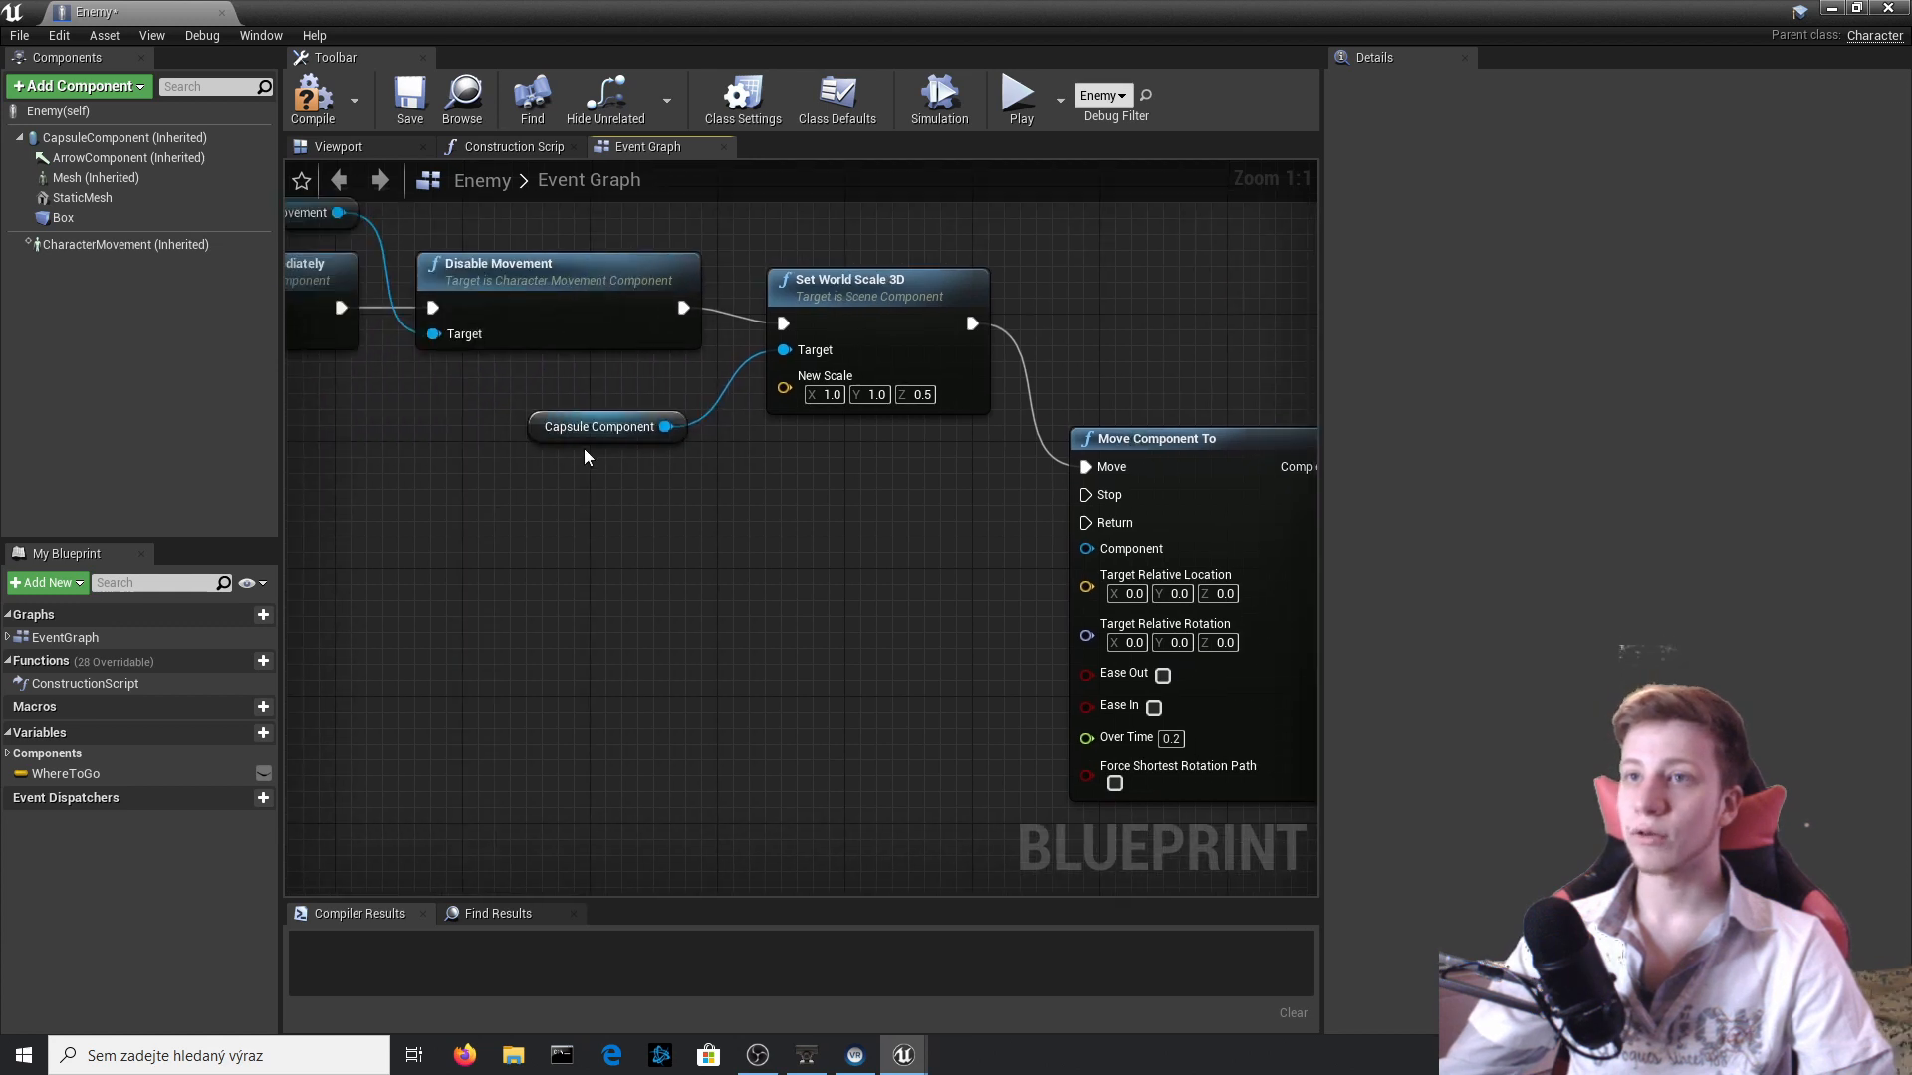
left_click_drag(665, 428, 1087, 548)
right_click_drag(550, 389, 301, 367)
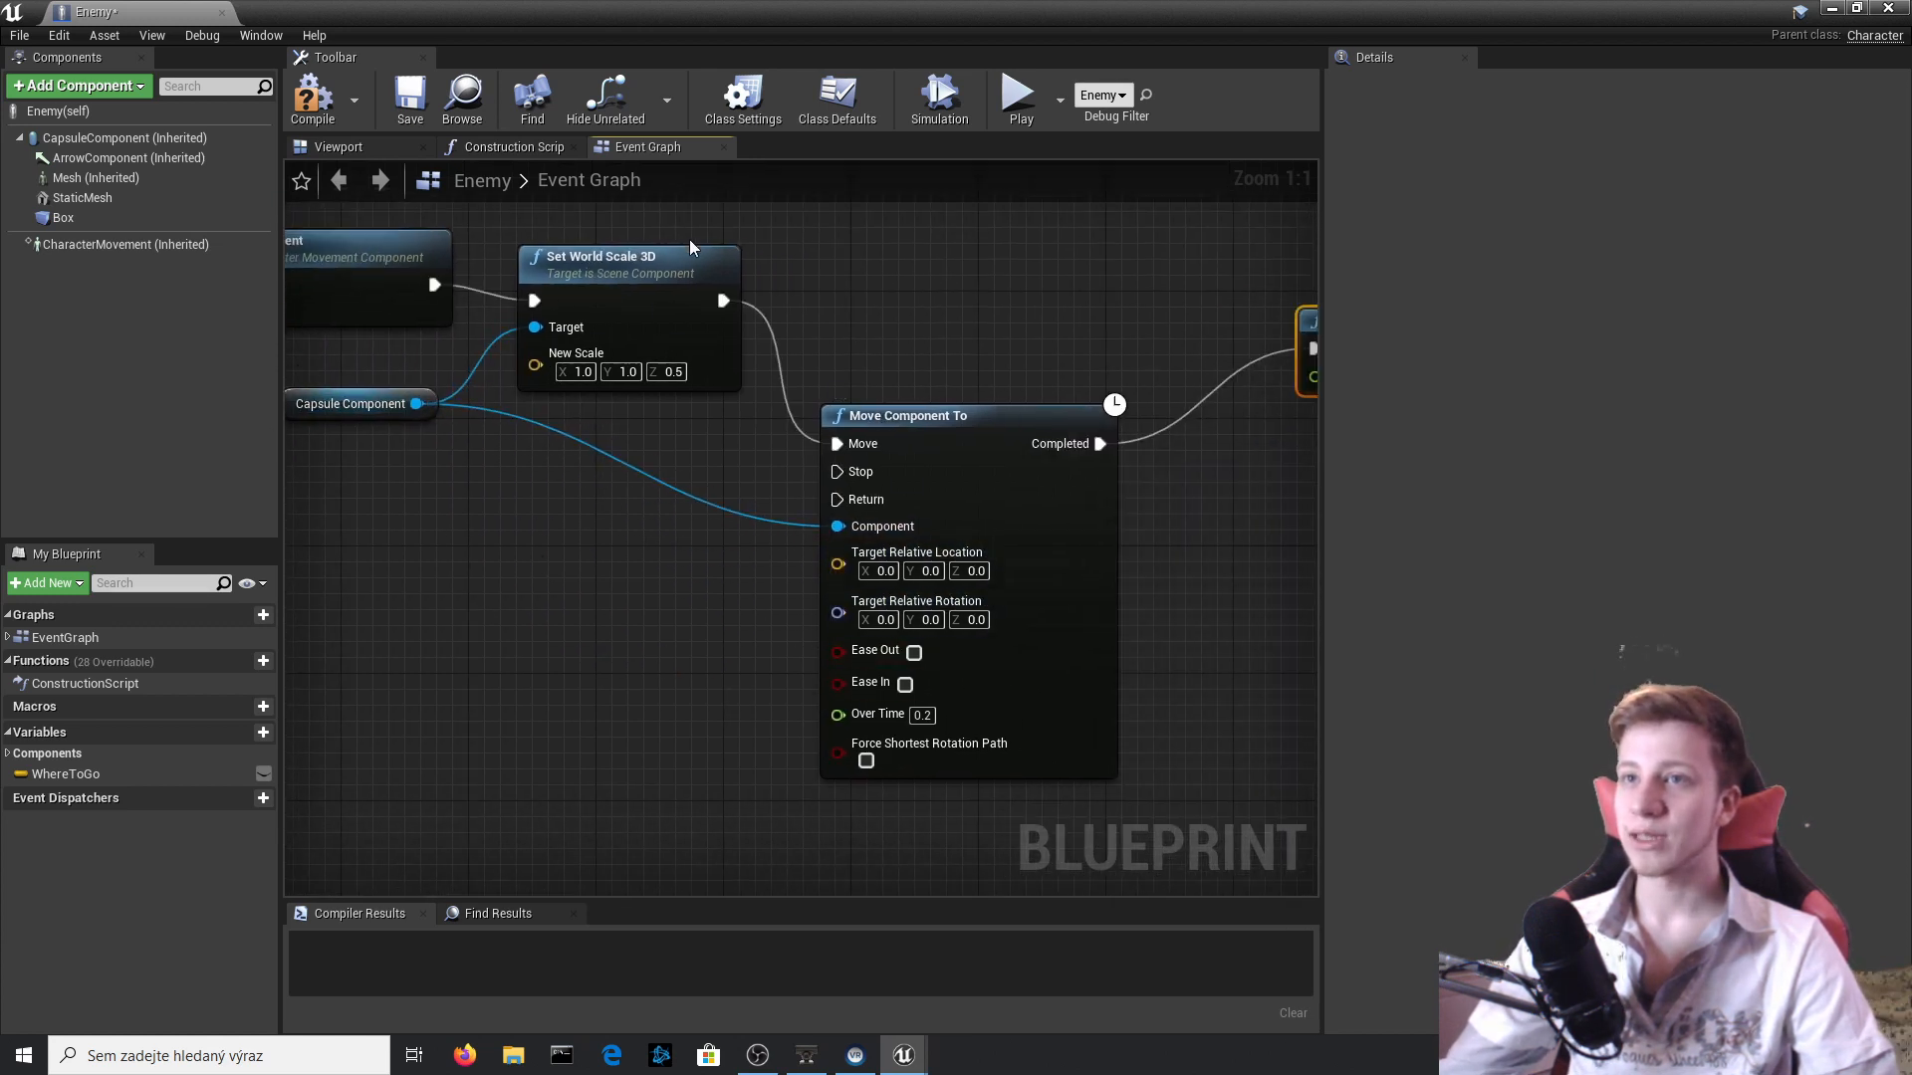
Set Move Component To's Over Time to 0.01 and add a Get Relative Location node from Capsule Component.
right_click_drag(655, 579, 682, 665)
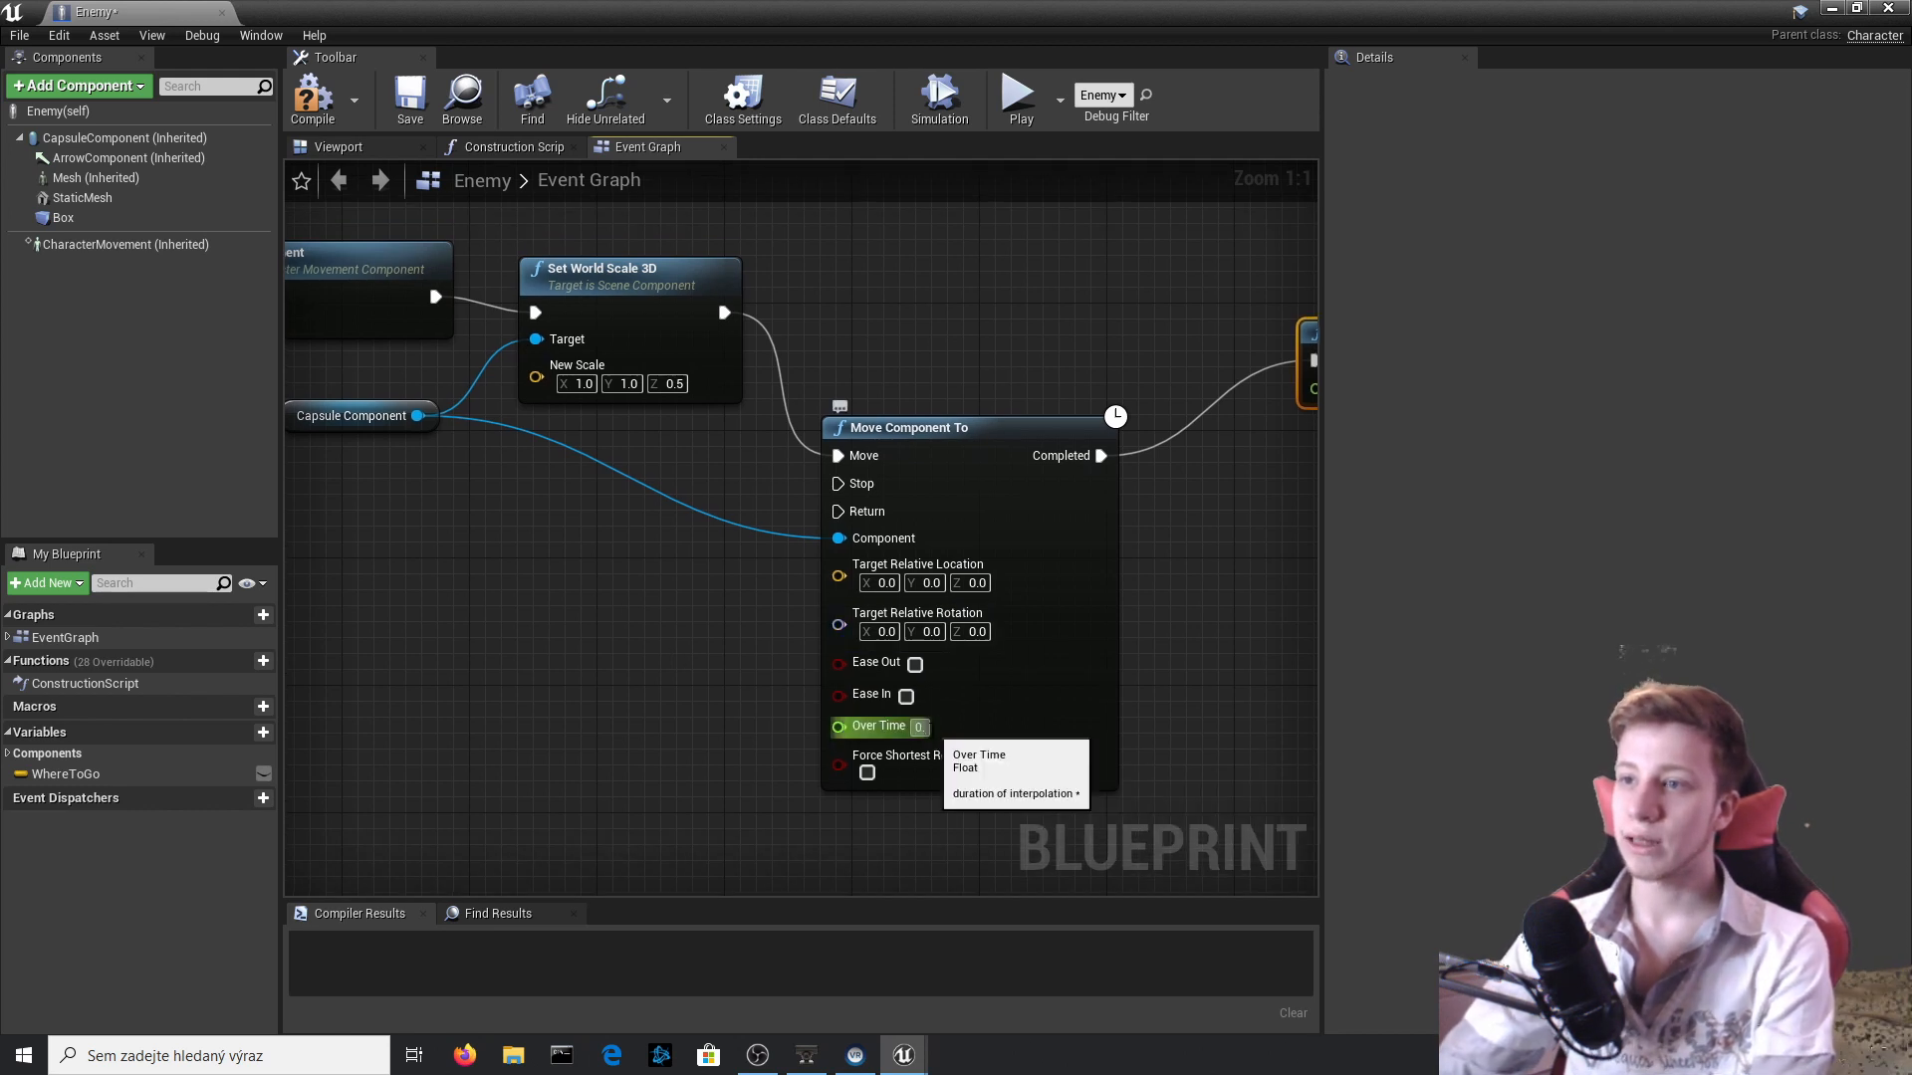
key("Return")
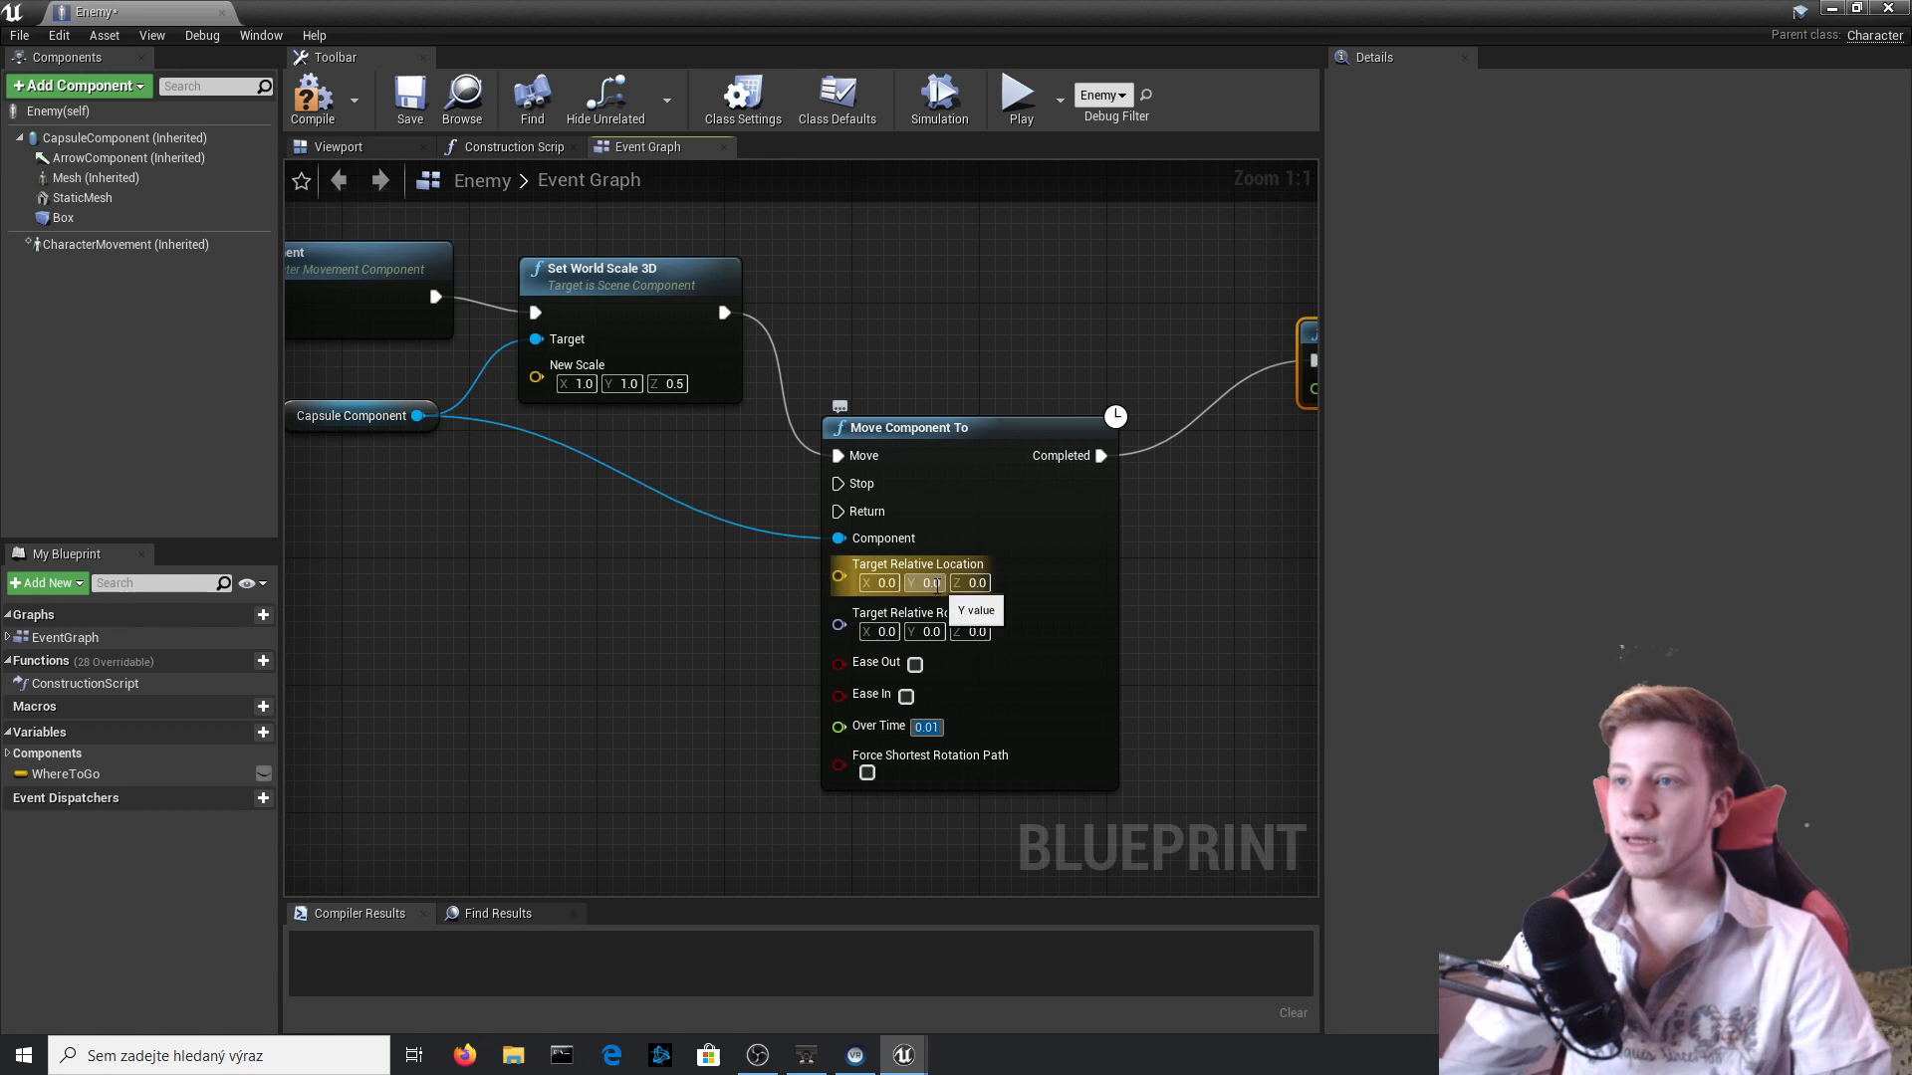
right_click_drag(936, 585, 1210, 553)
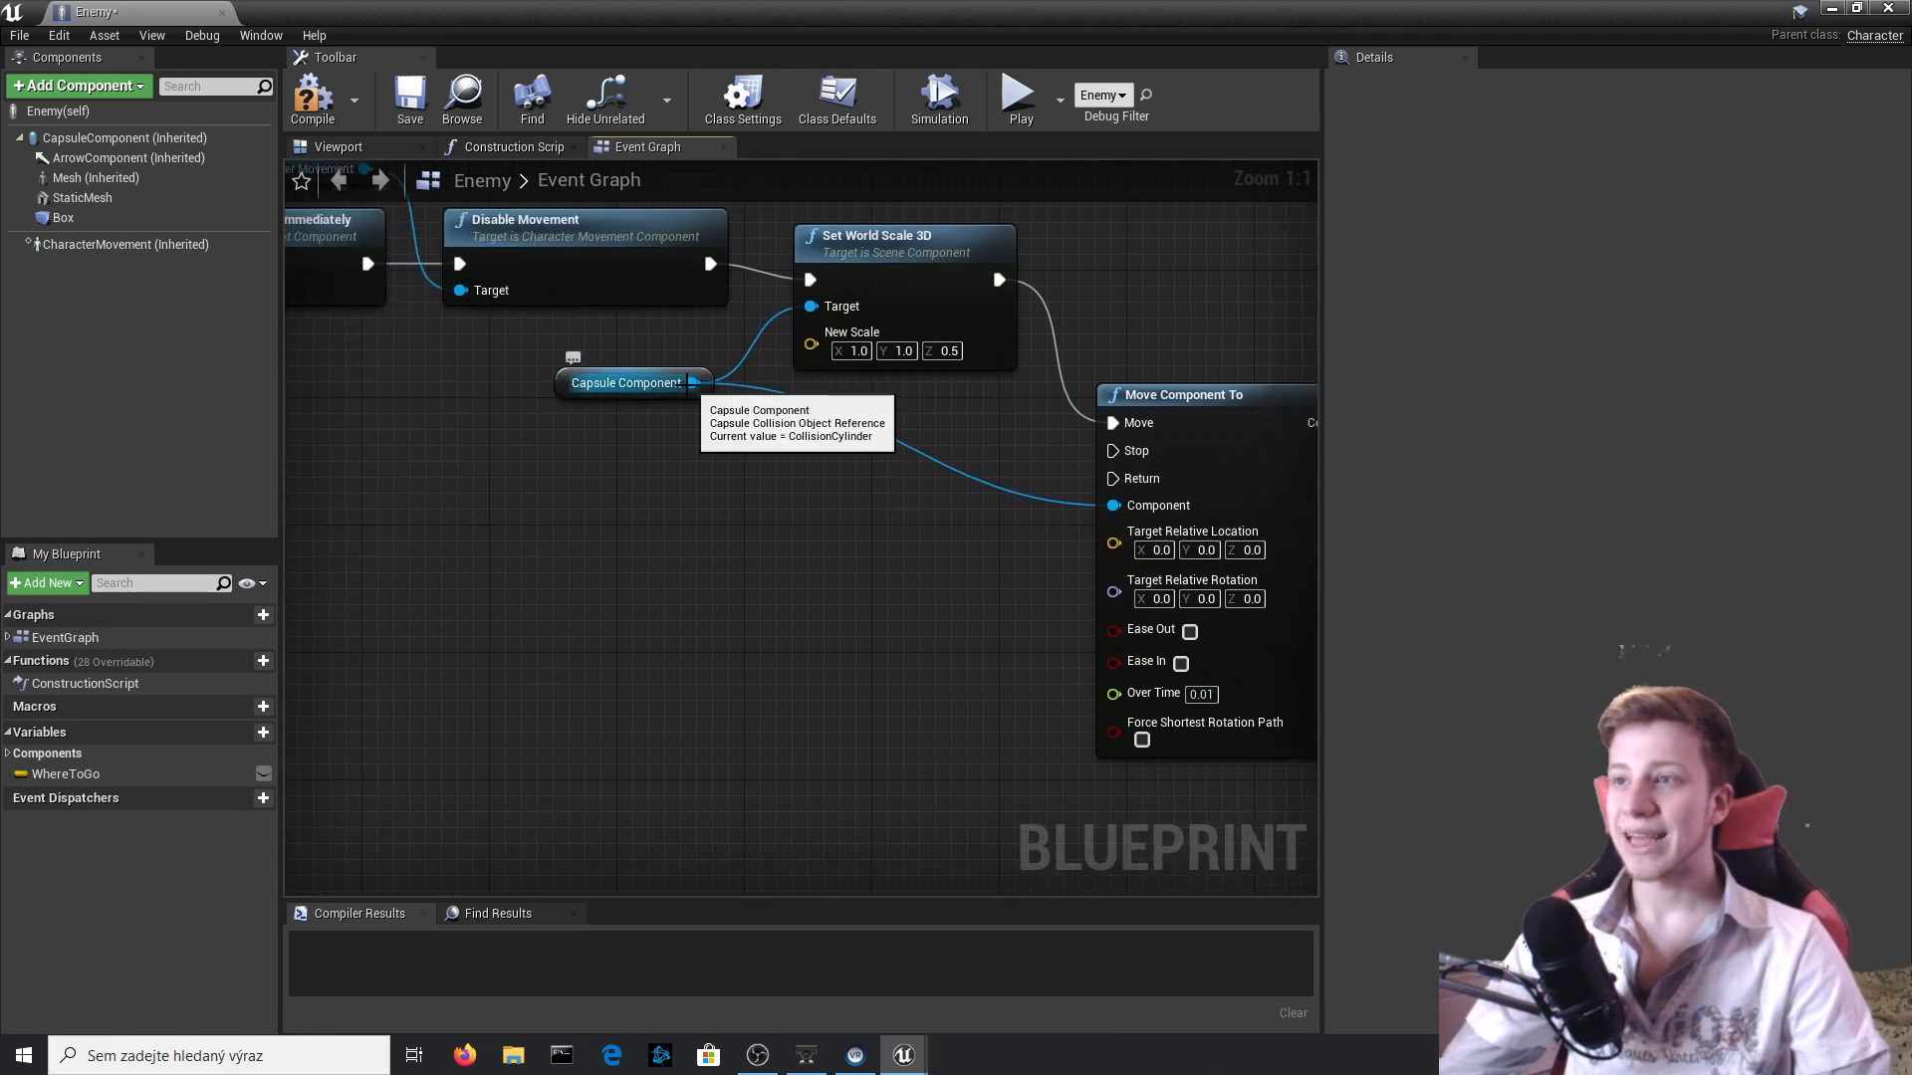
left_click_drag(692, 382, 730, 617)
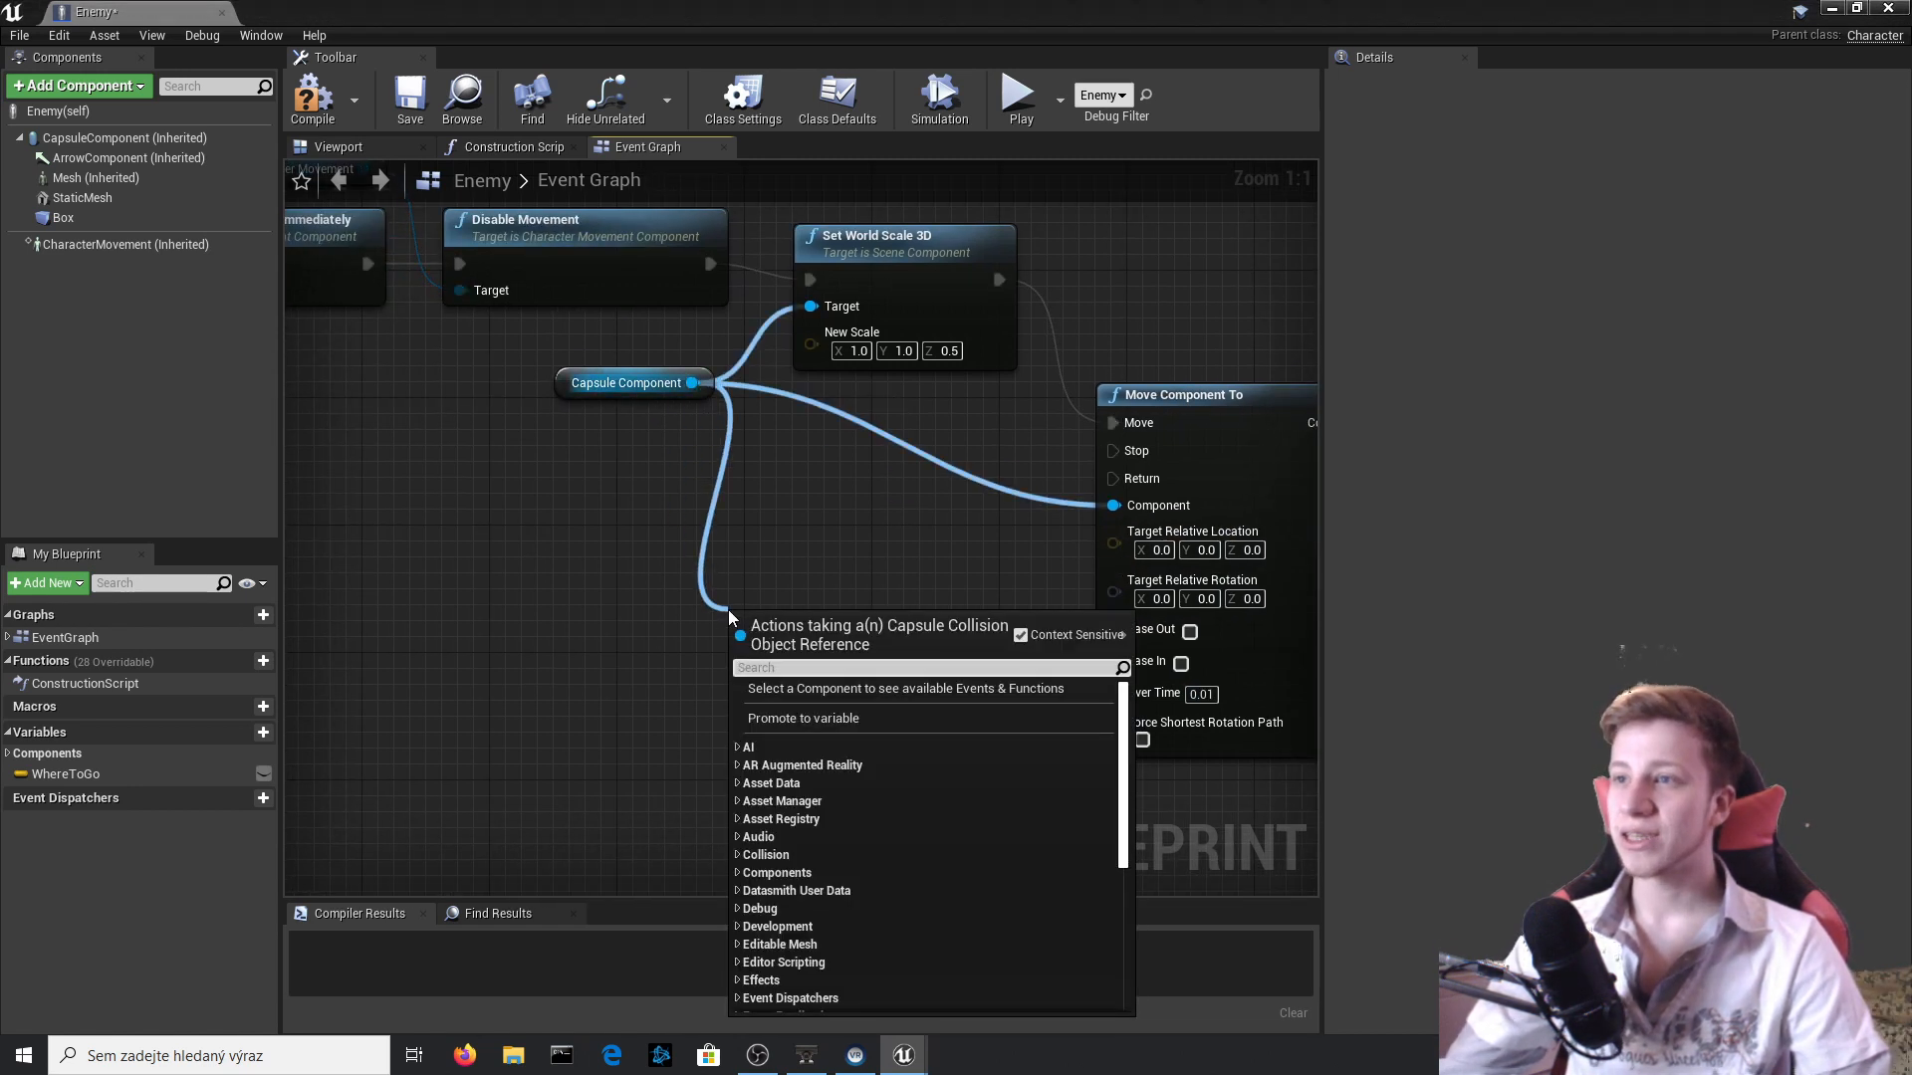
type("GET")
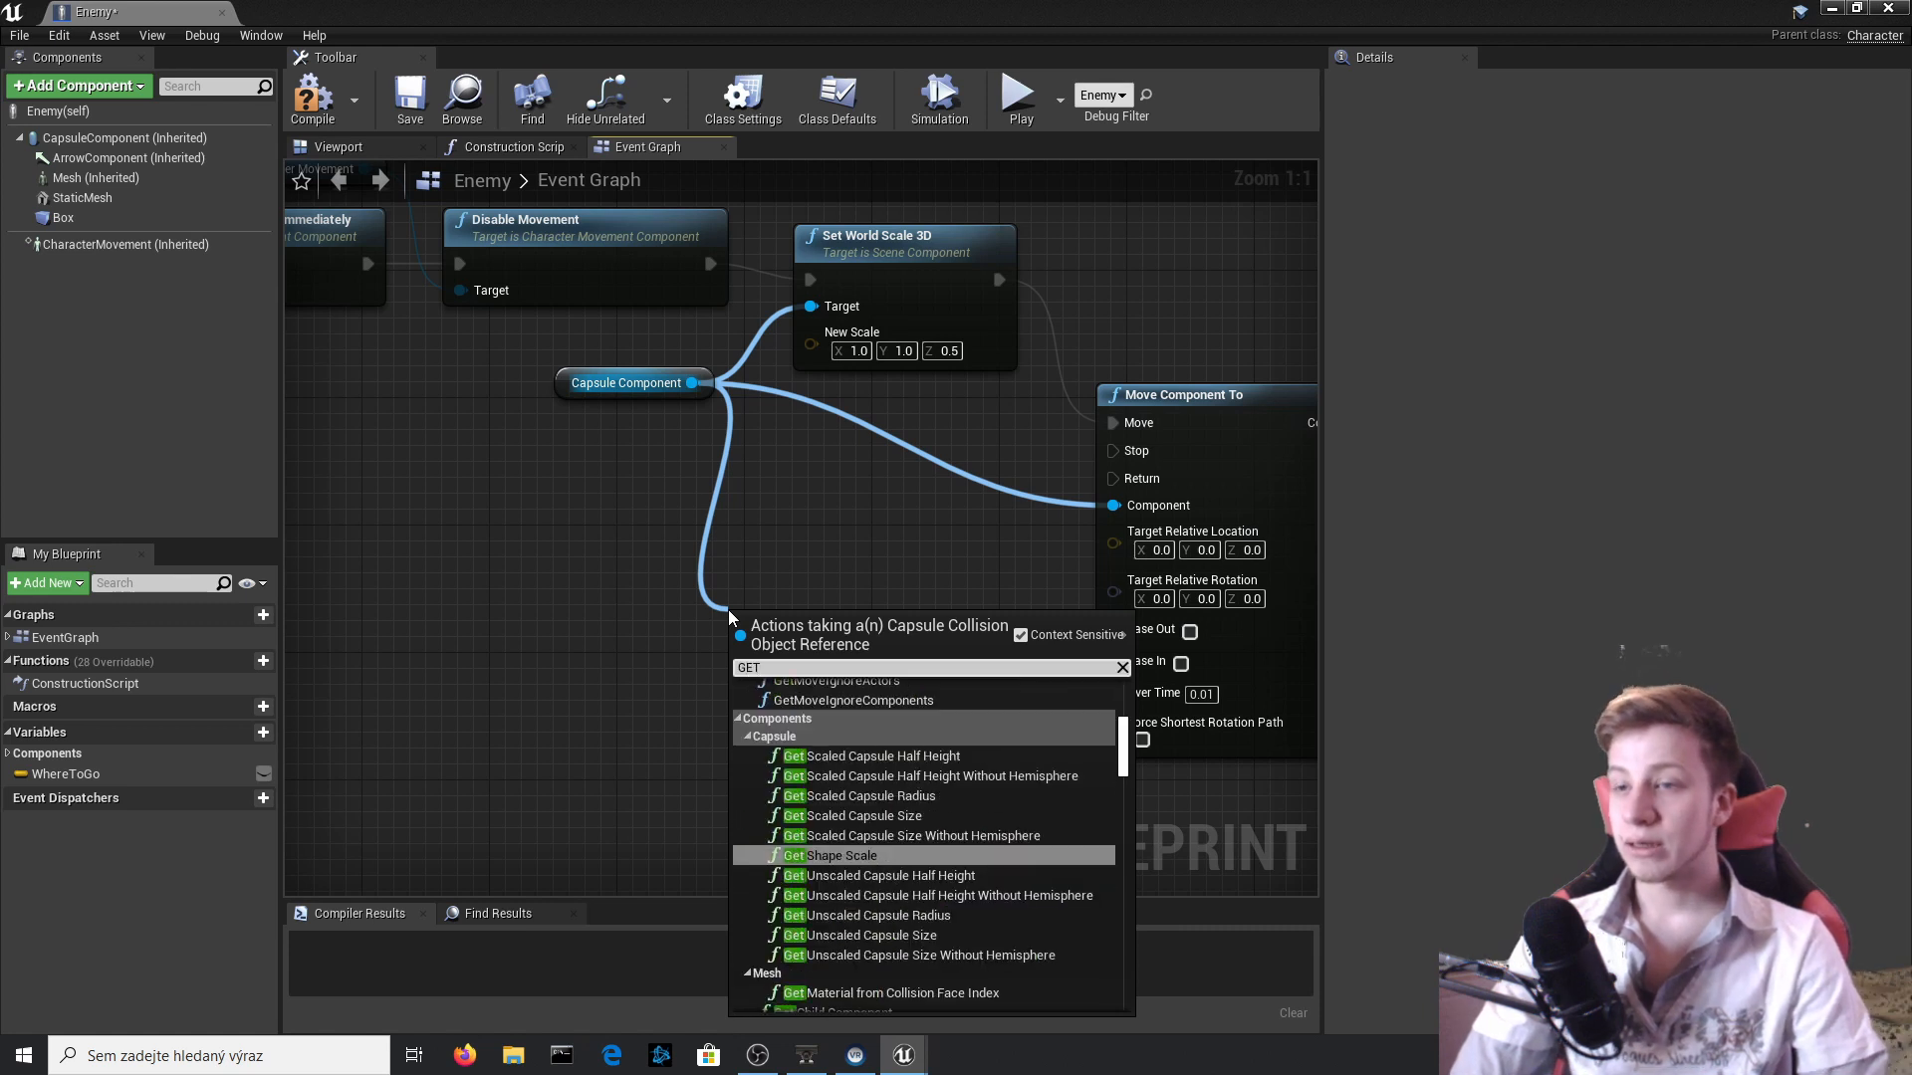
type(" RELAT")
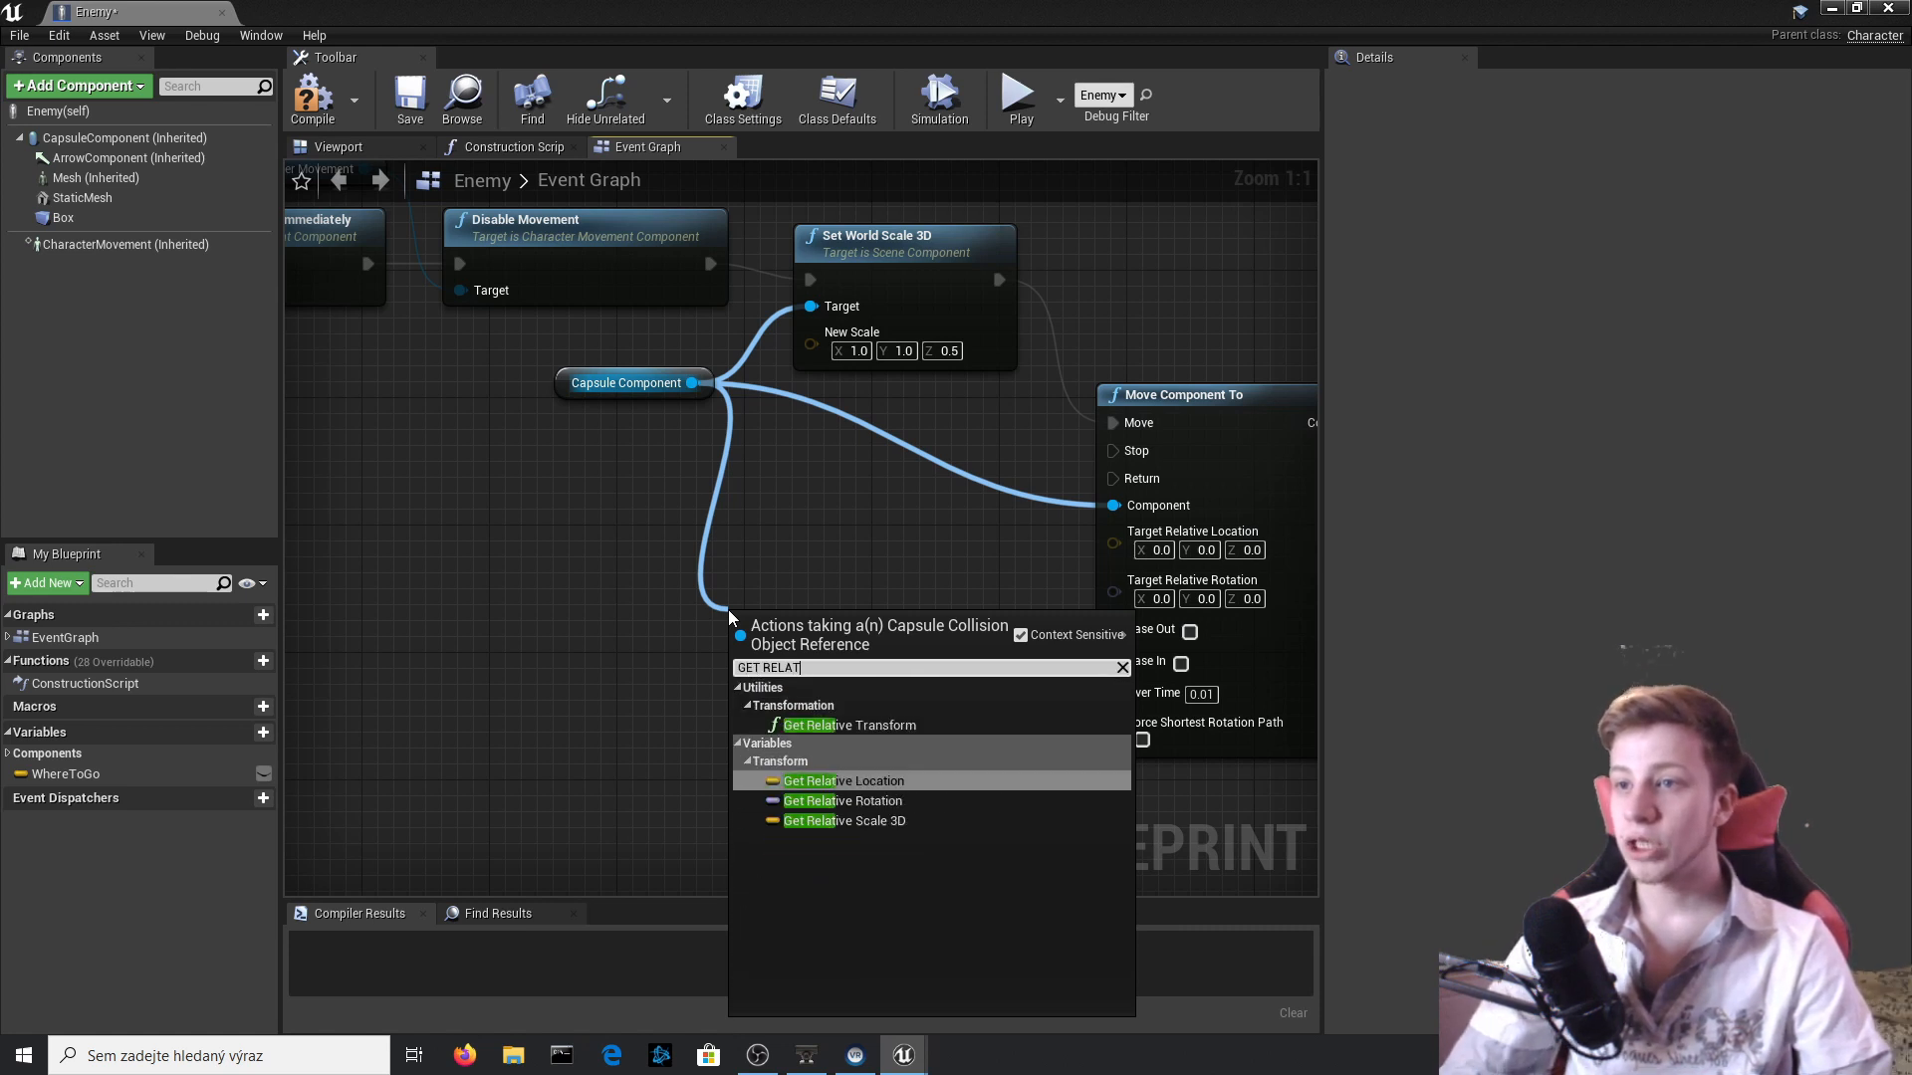
key("Return")
Add a vector - vector node with Z -20 after Relative Location and connect its result to Target Relative Location.
mouse_move(905, 605)
left_mouse_down()
mouse_move(760, 590)
mouse_move(900, 612)
left_mouse_up()
type("-")
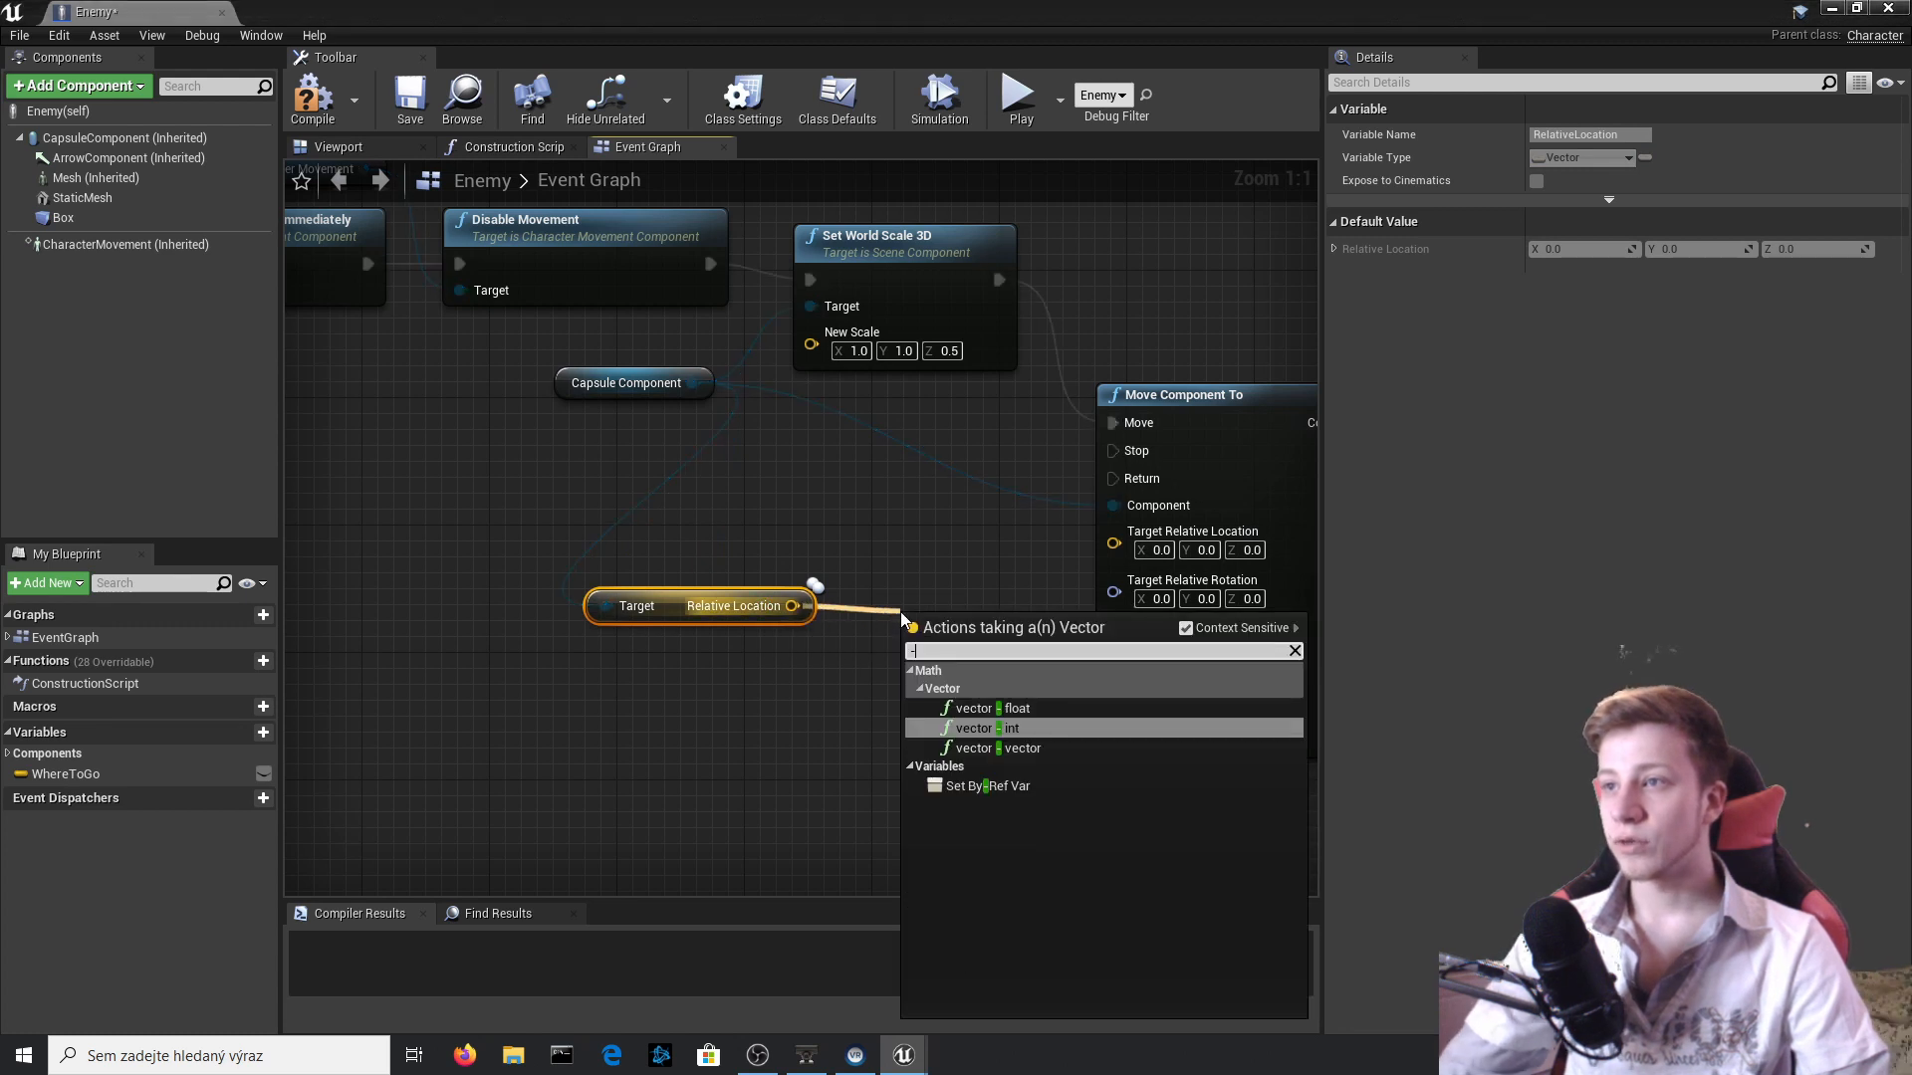
key("Down")
key("Return")
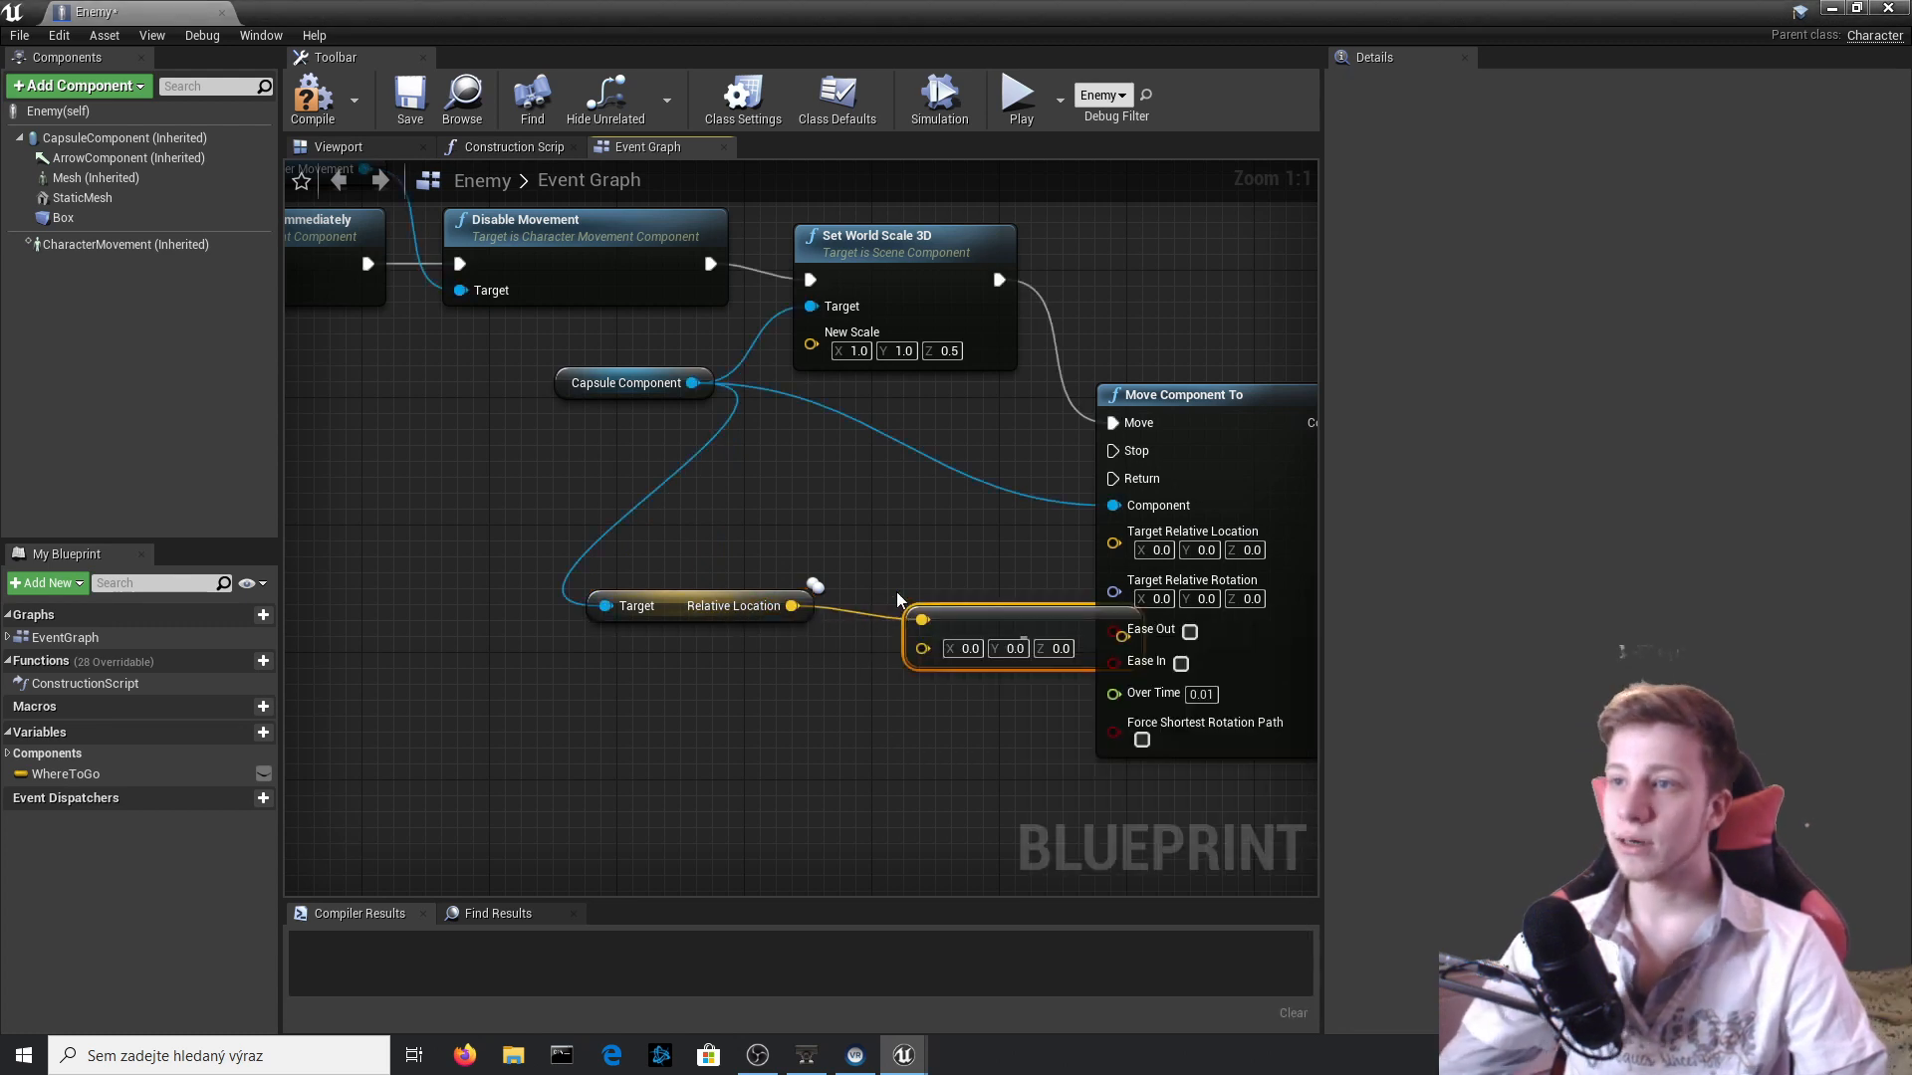
left_click_drag(1029, 629, 1113, 531)
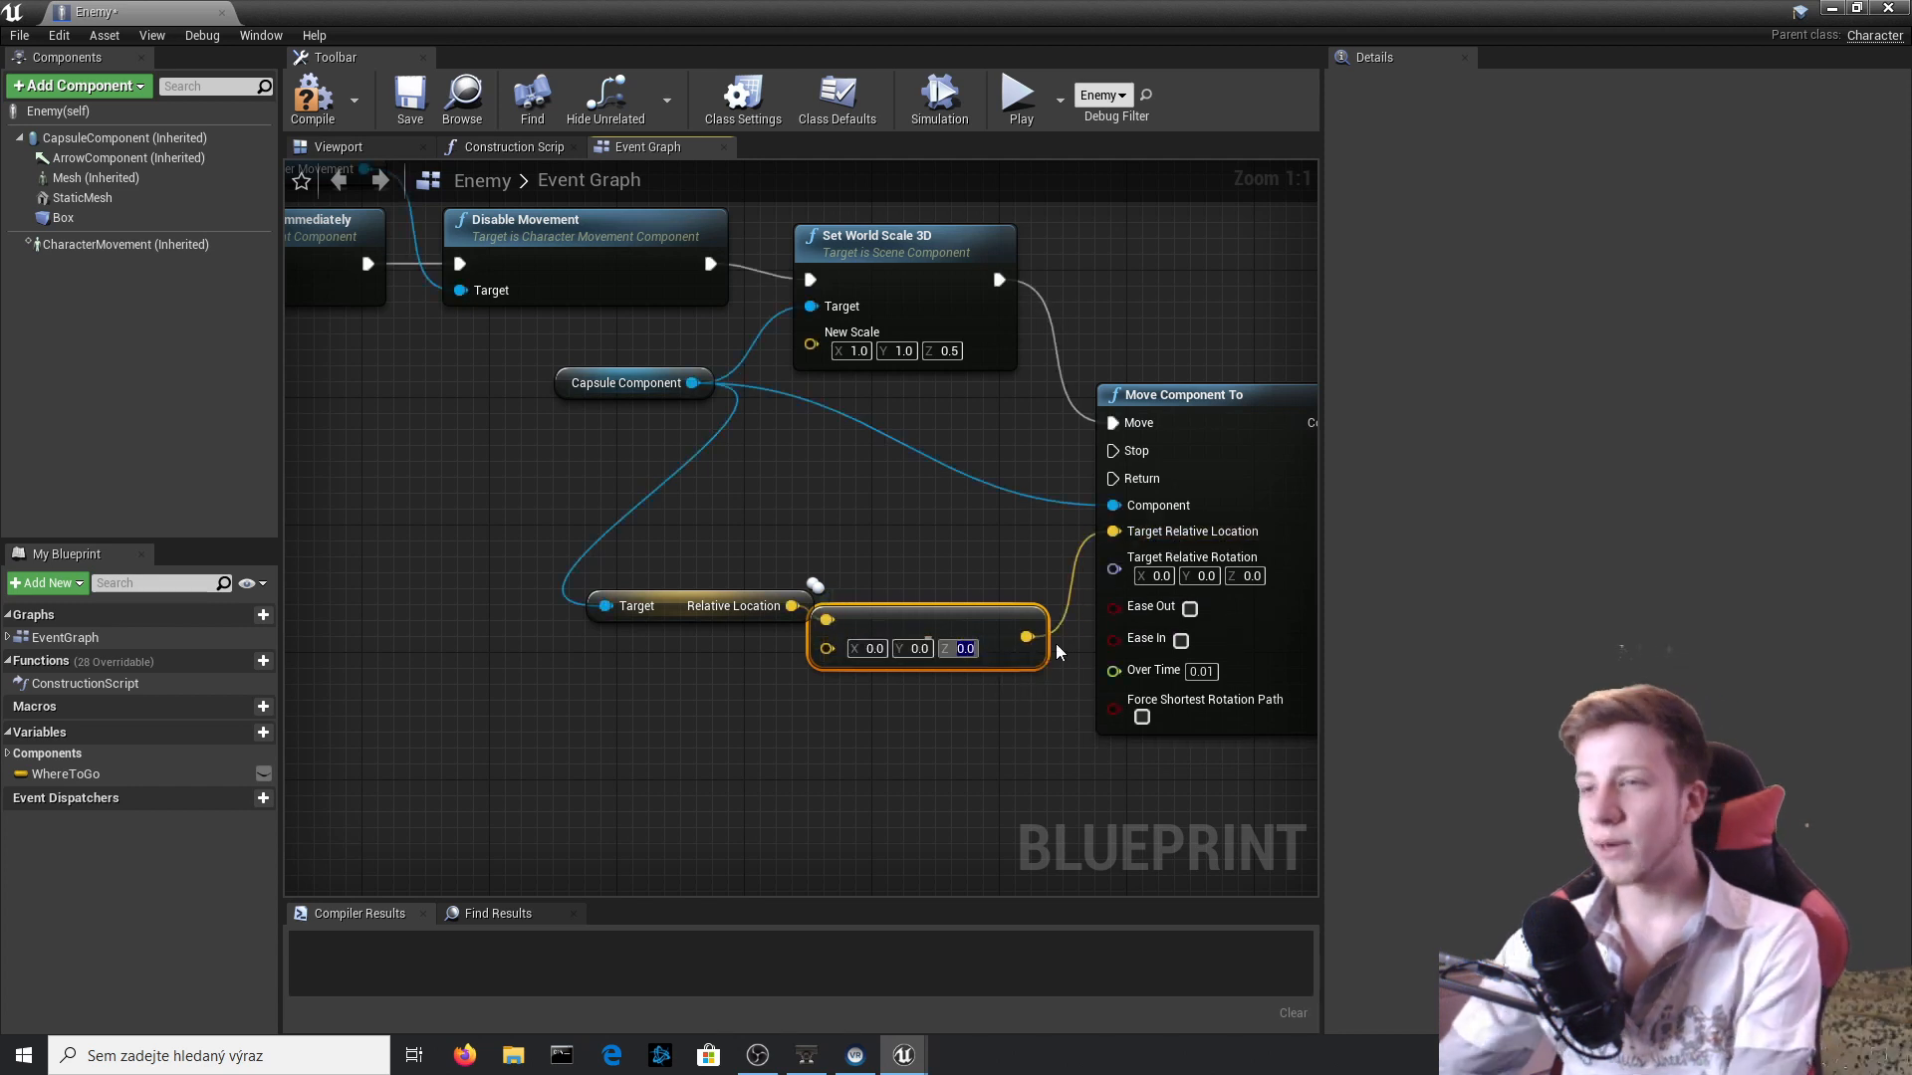
type("-20")
key("Return")
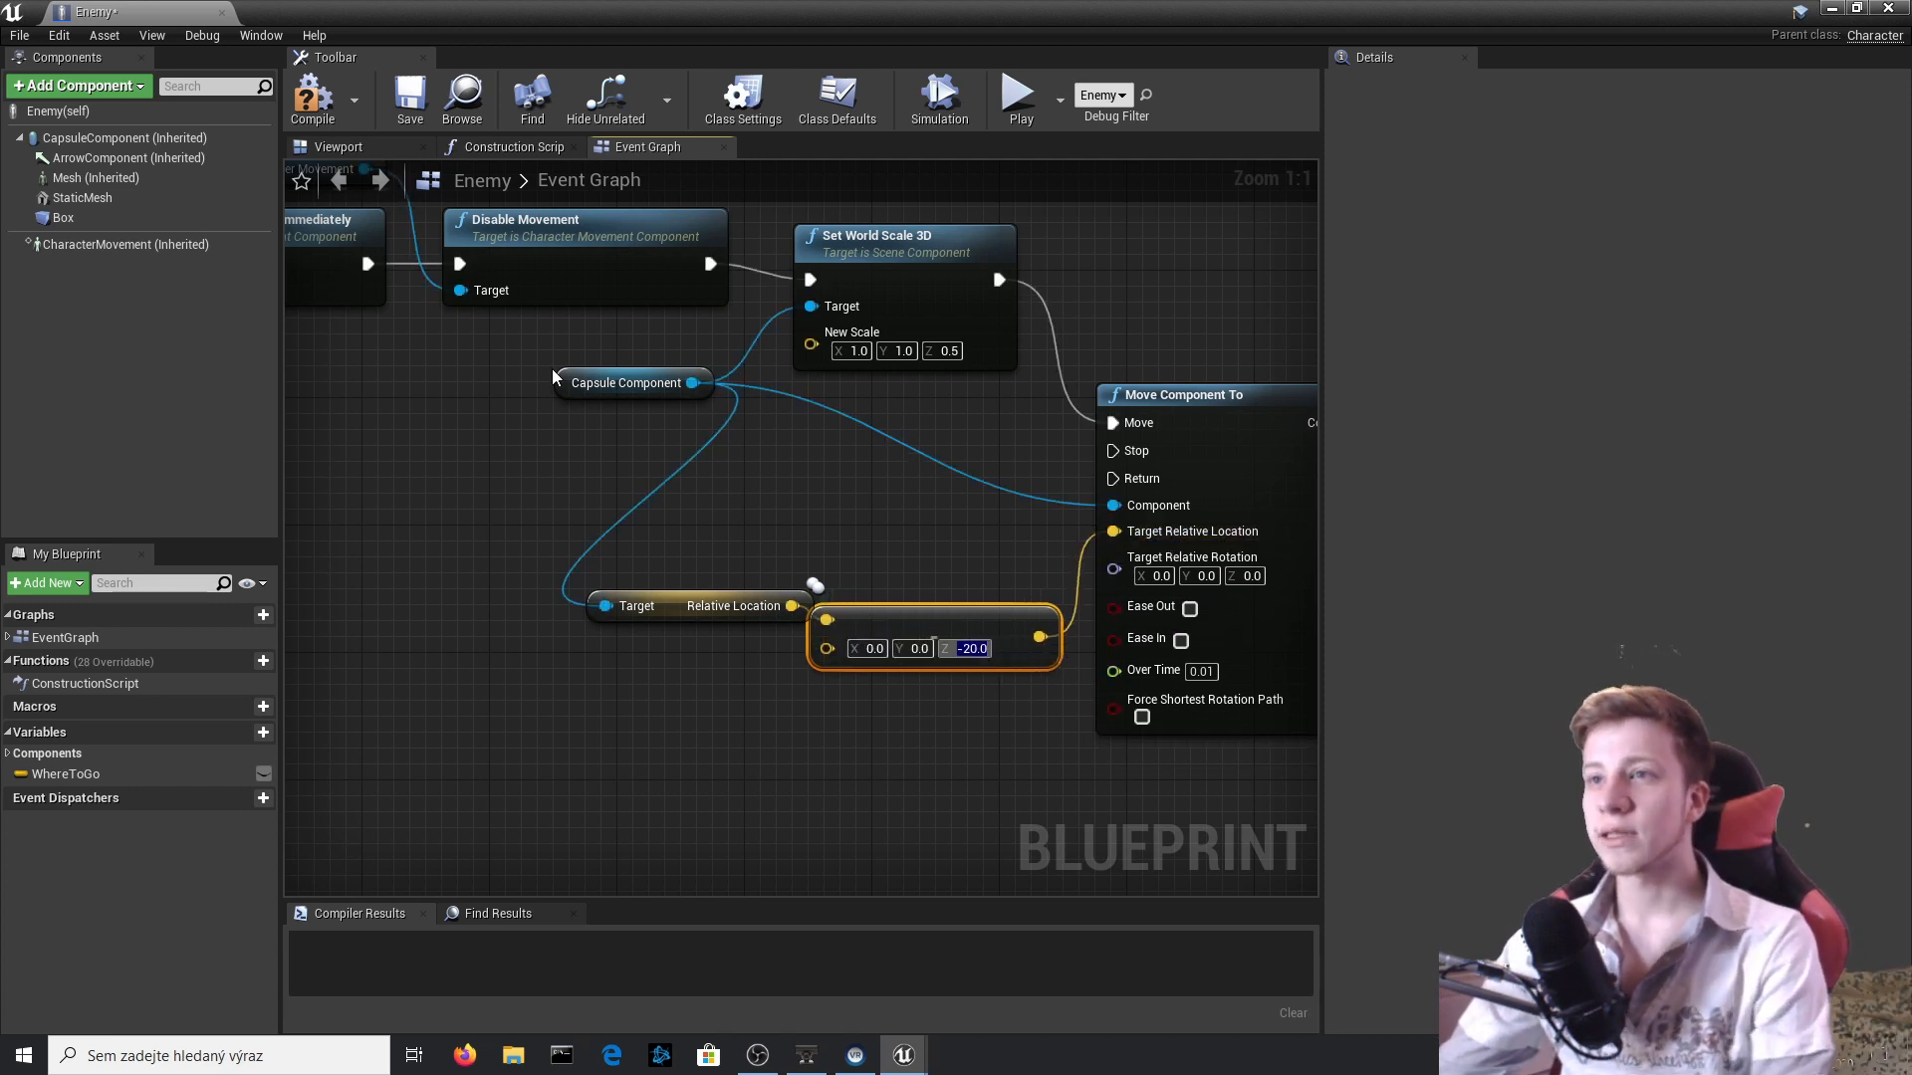
Compile the Enemy blueprint, play-test stomping the Goomba with the downward move, and end the session.
left_click(294, 100)
left_click(1832, 8)
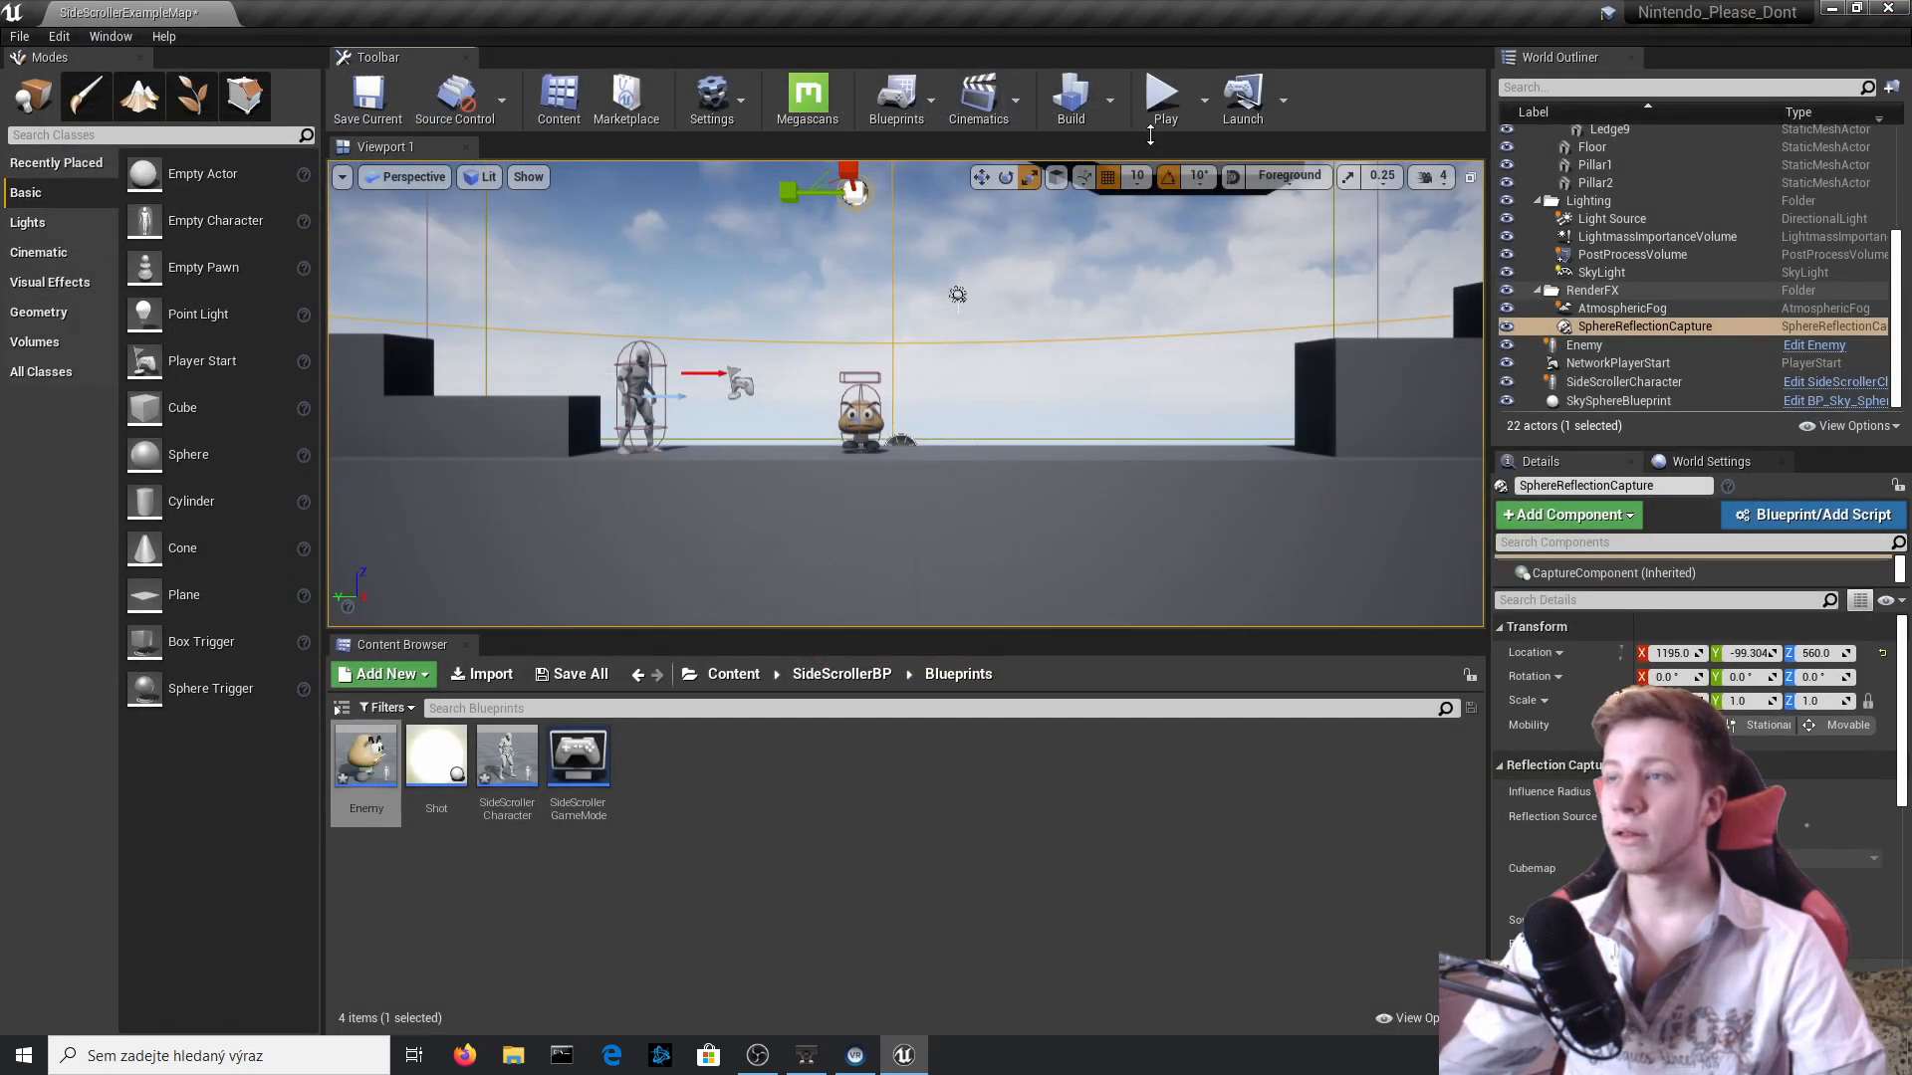
left_click(1161, 100)
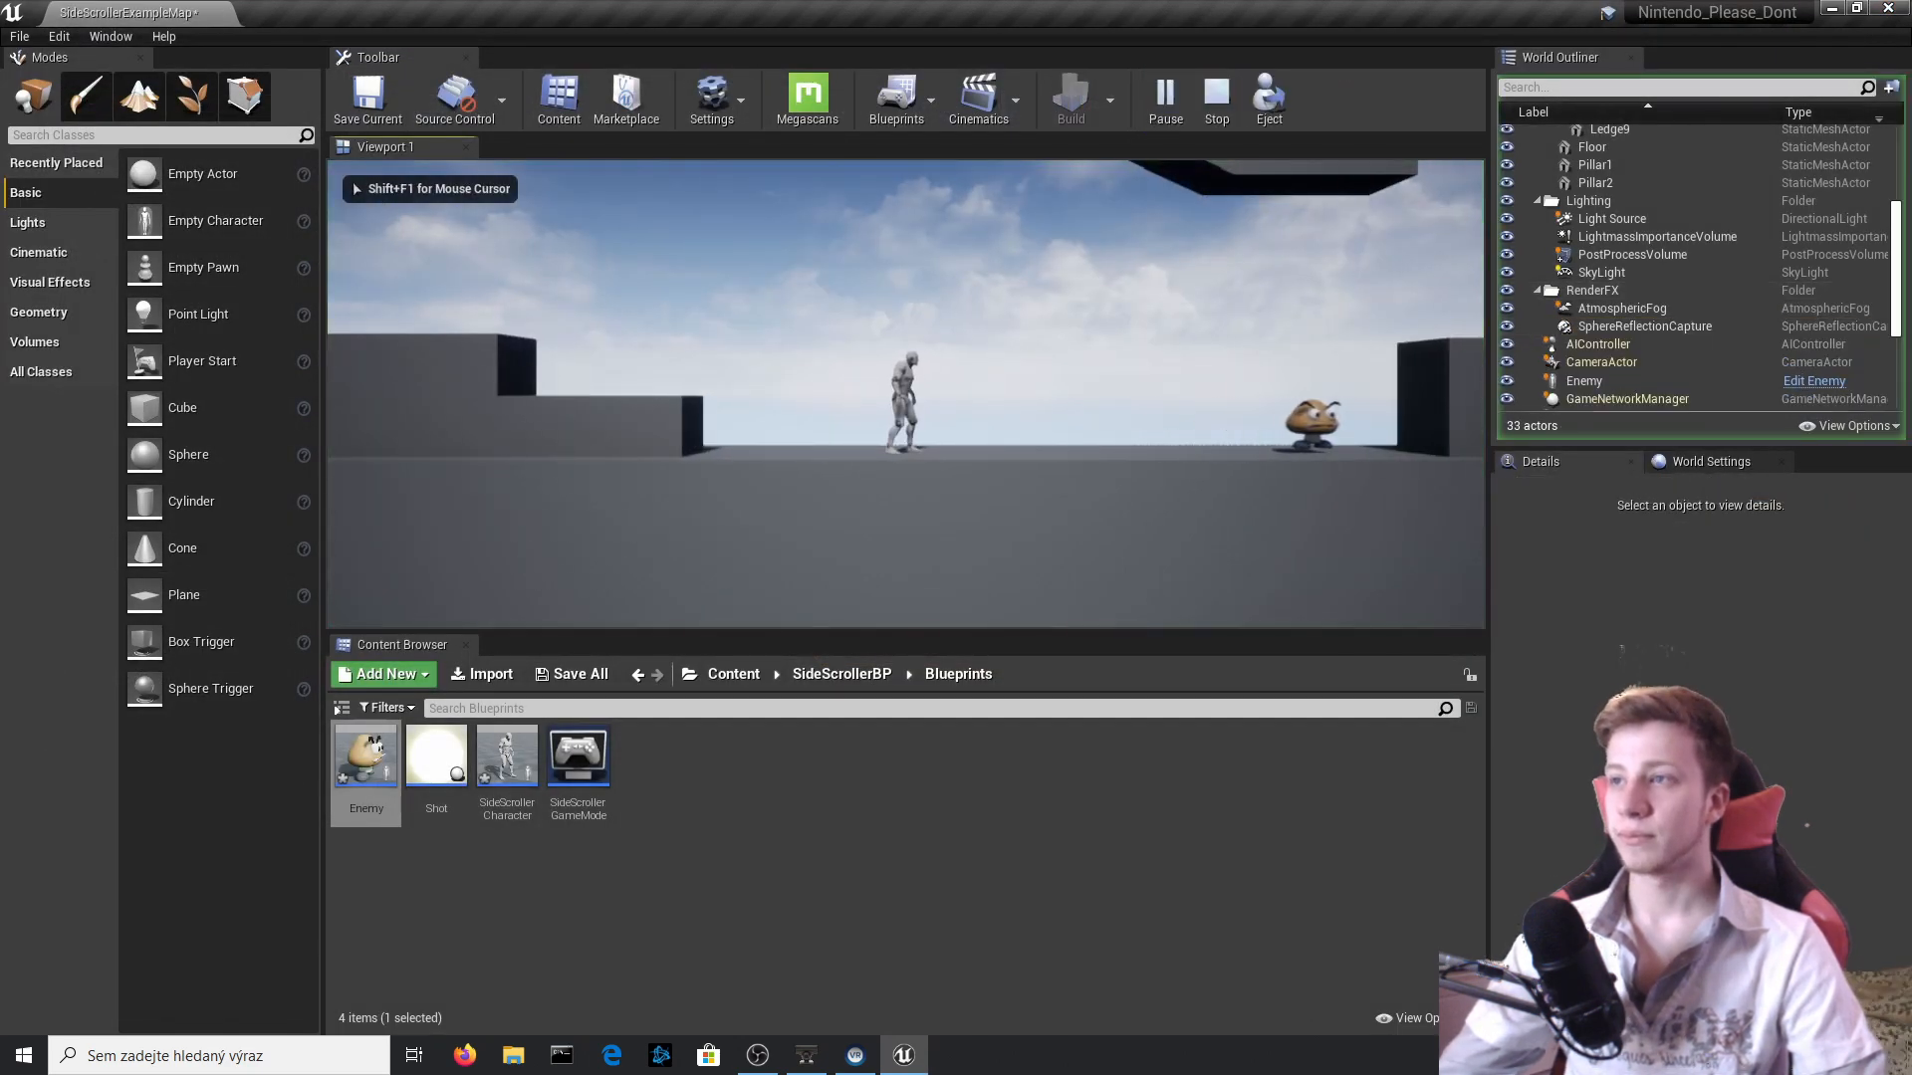
key("space")
key("d")
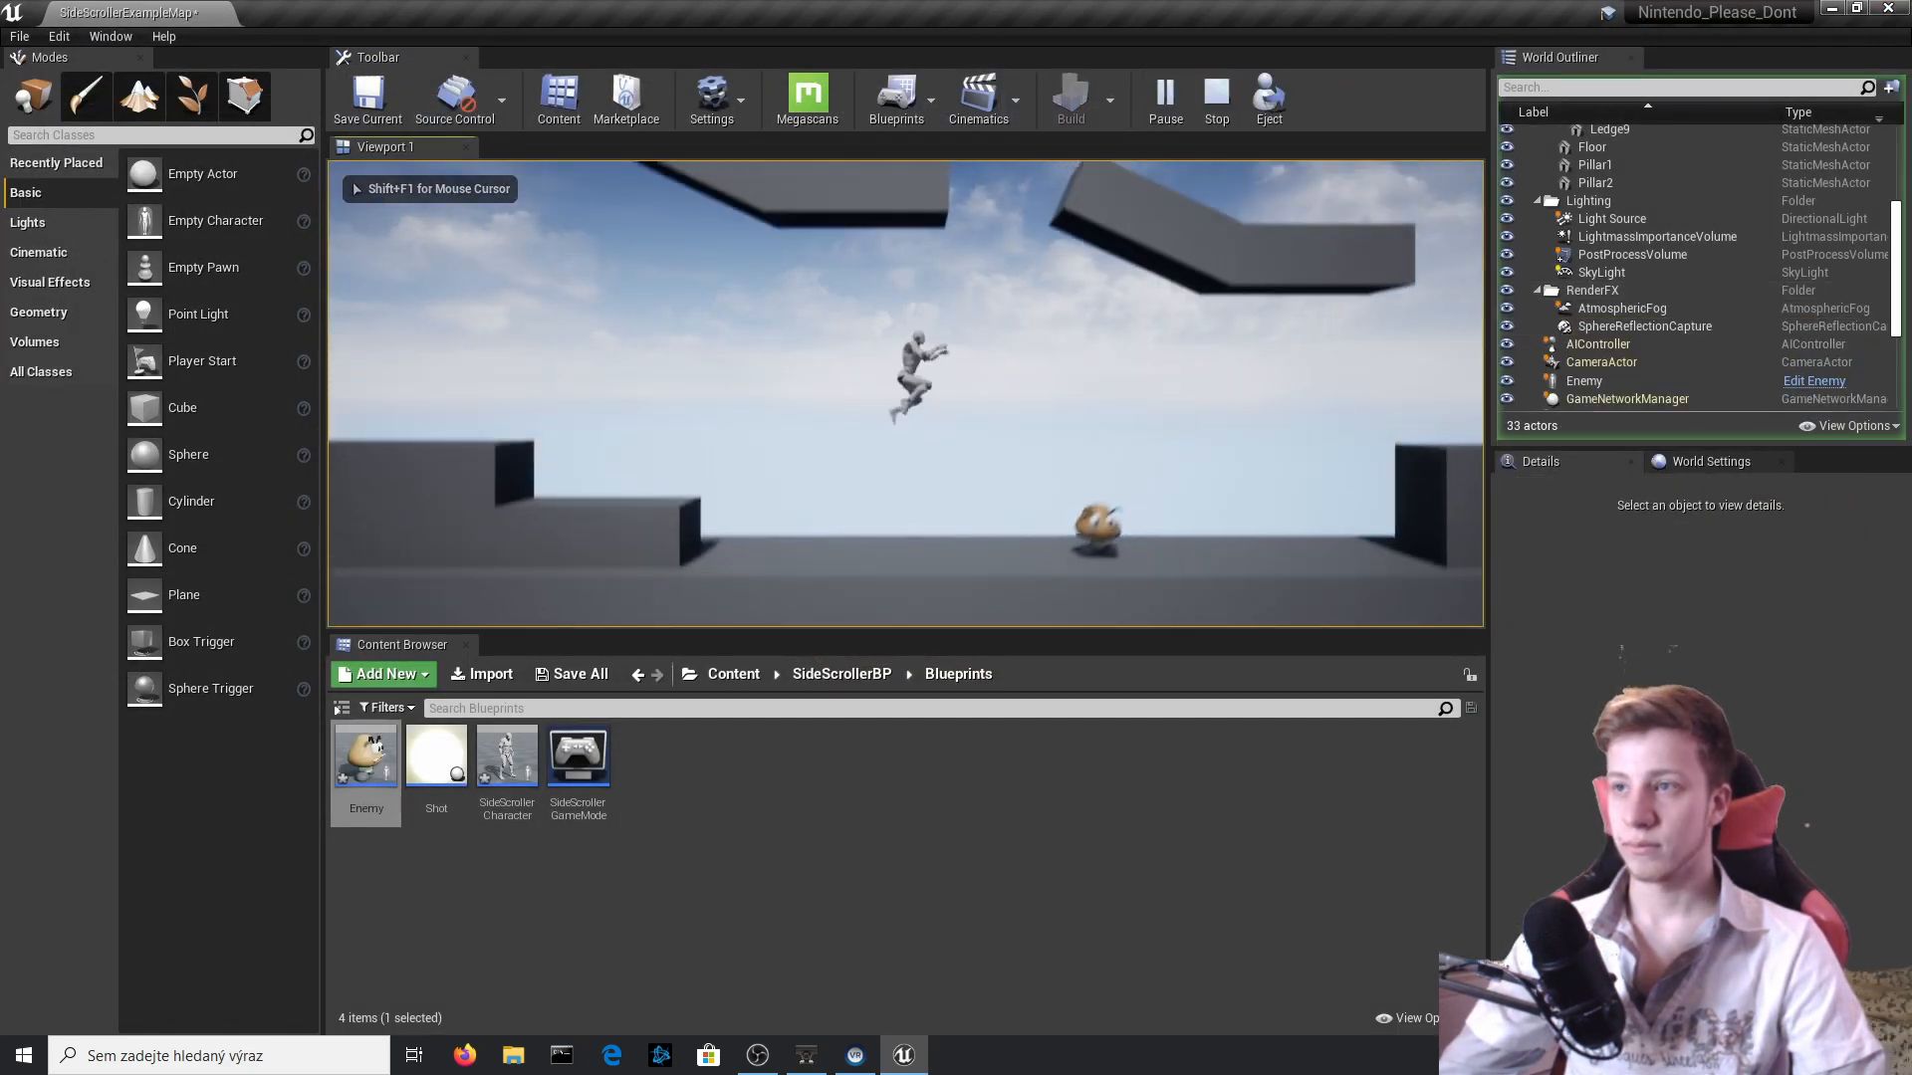
key("a")
key("Escape")
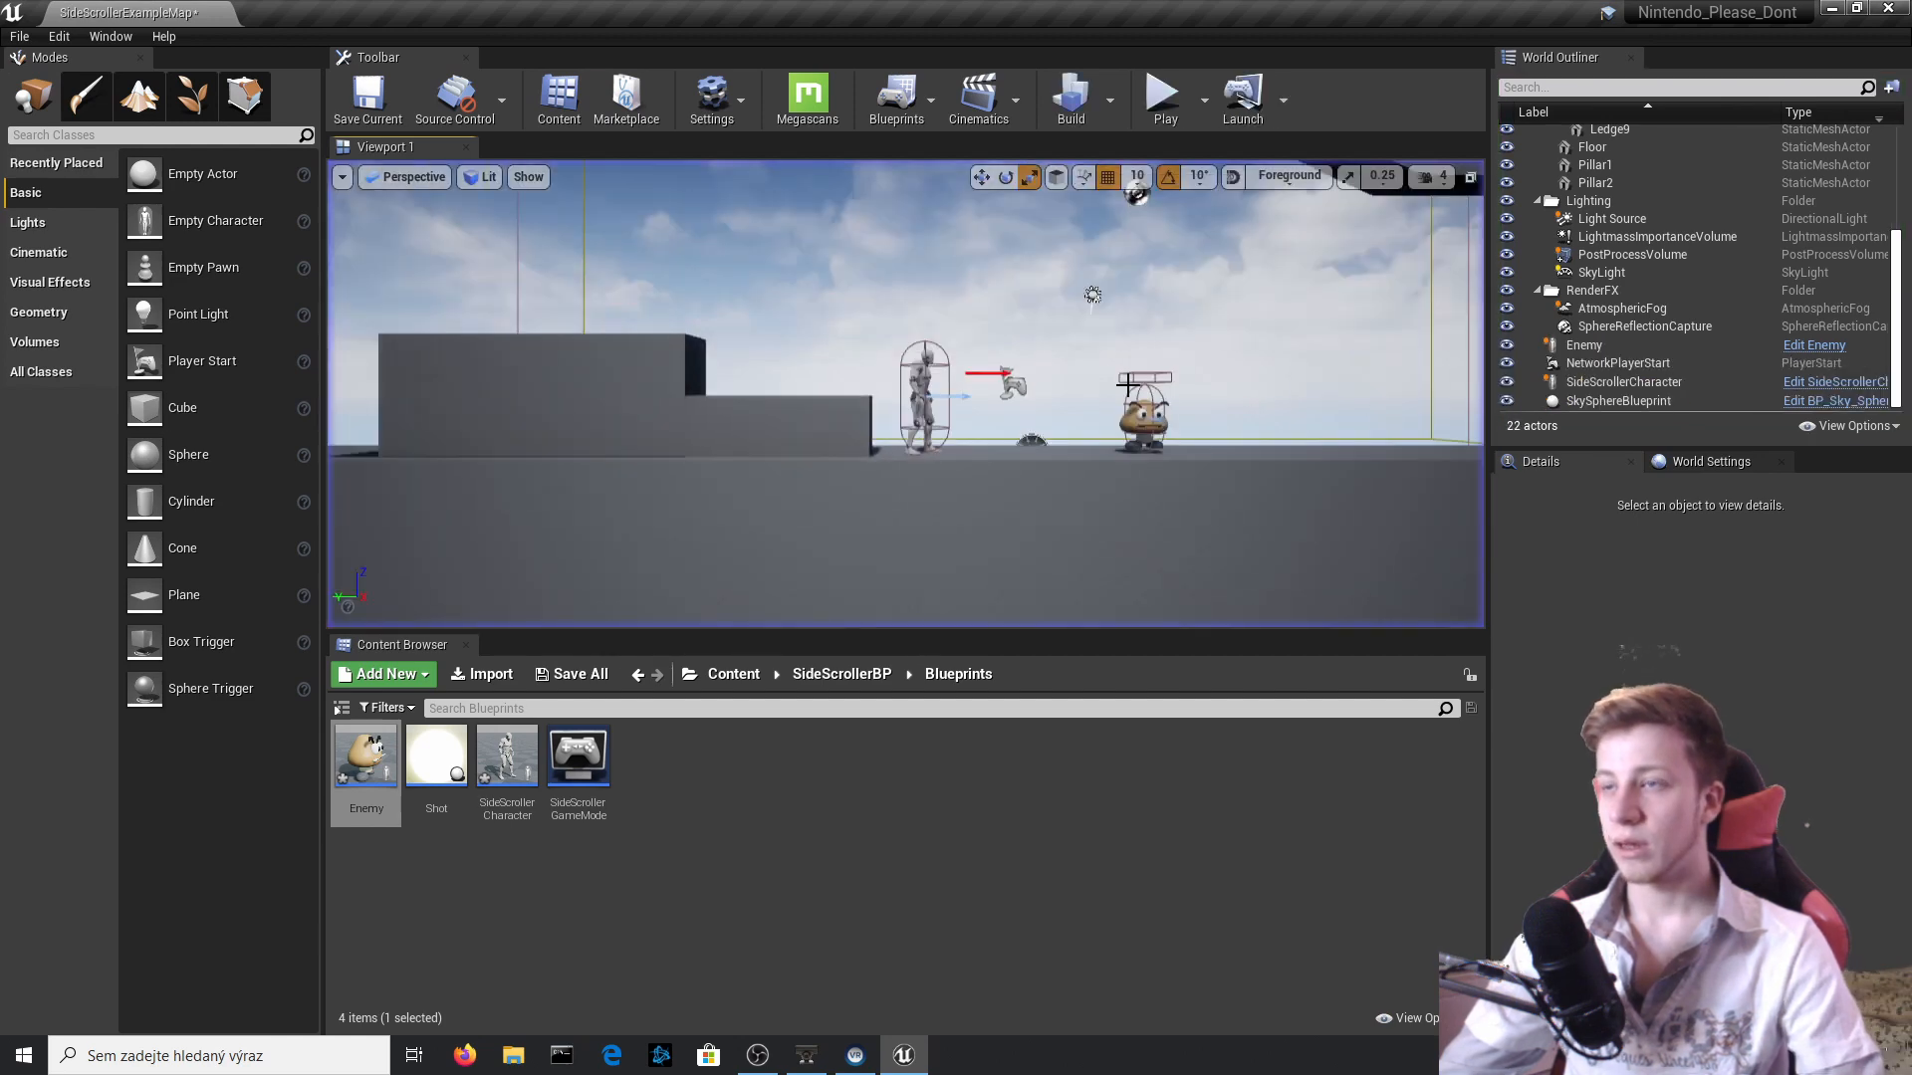
Reopen the Enemy blueprint, set the vector subtraction's Z value to 20, and compile.
left_click(1828, 348)
left_click(1828, 349)
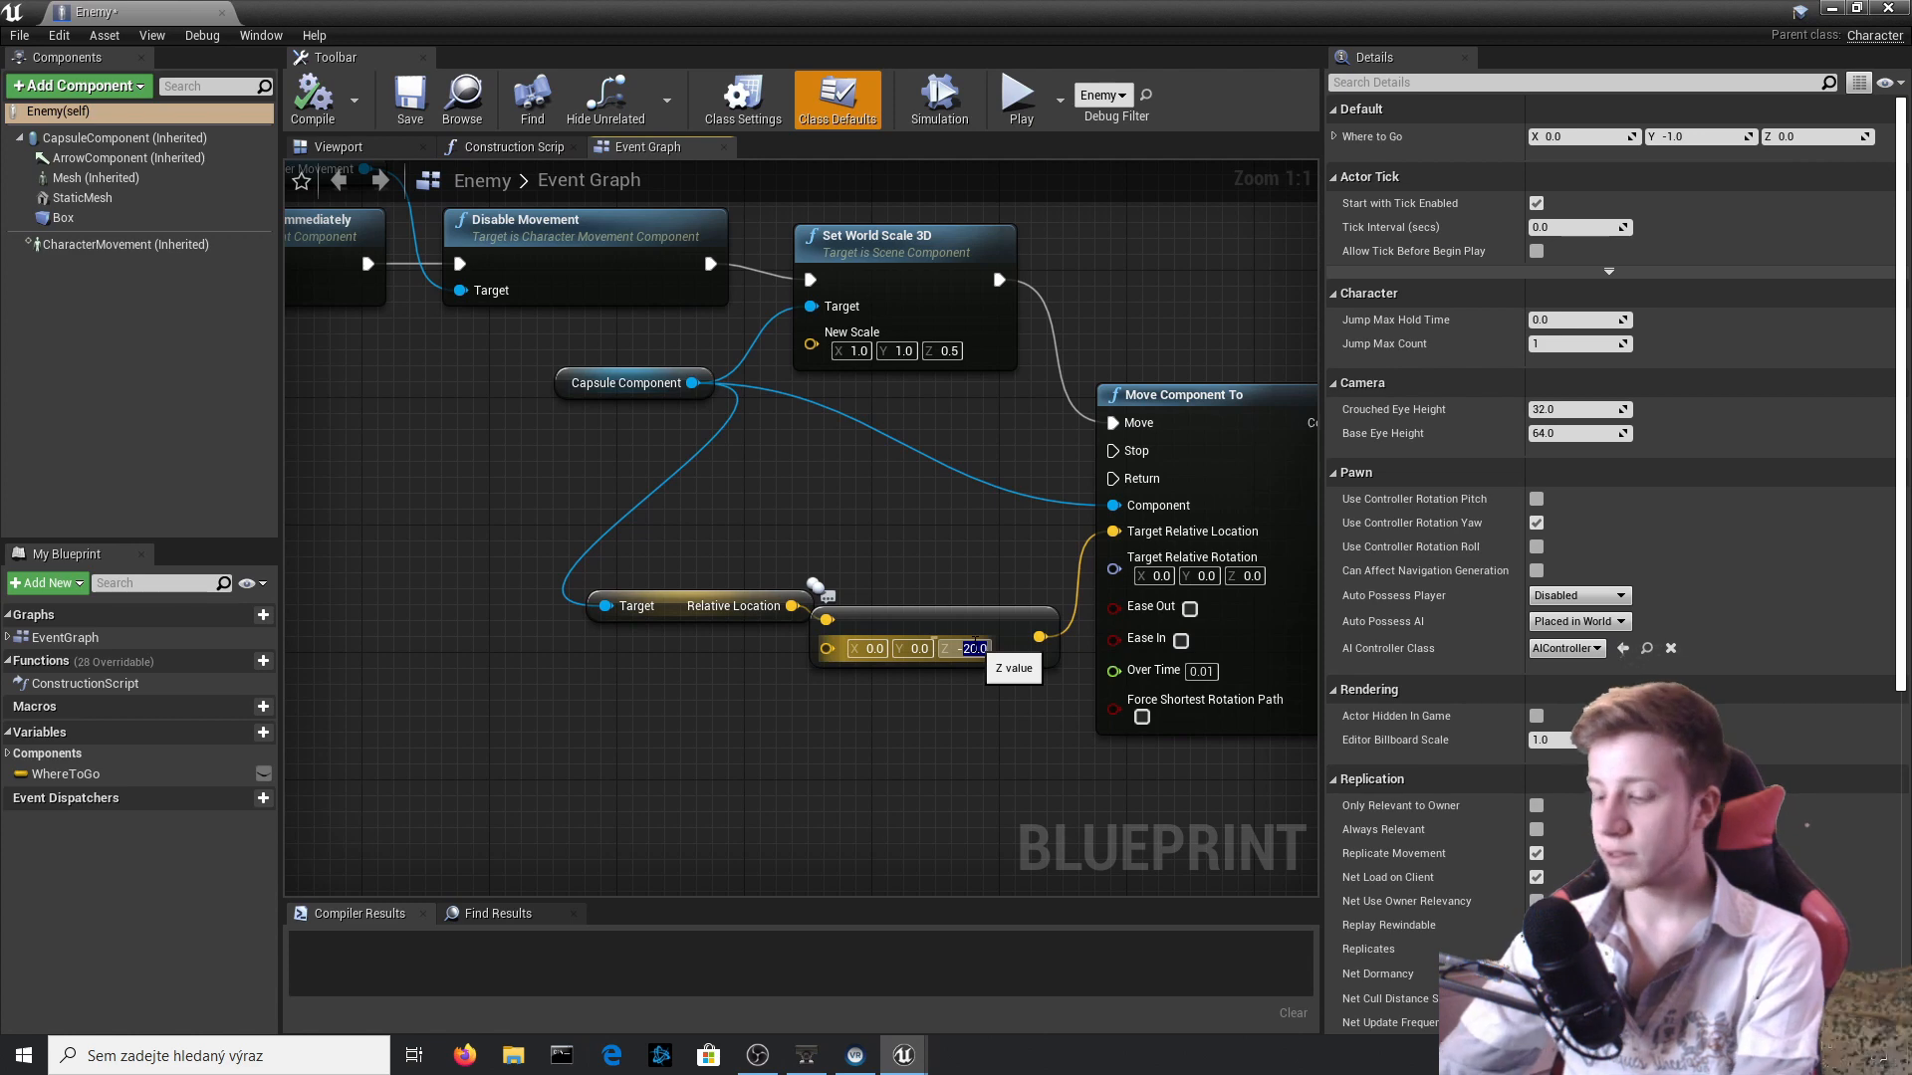
key("Return")
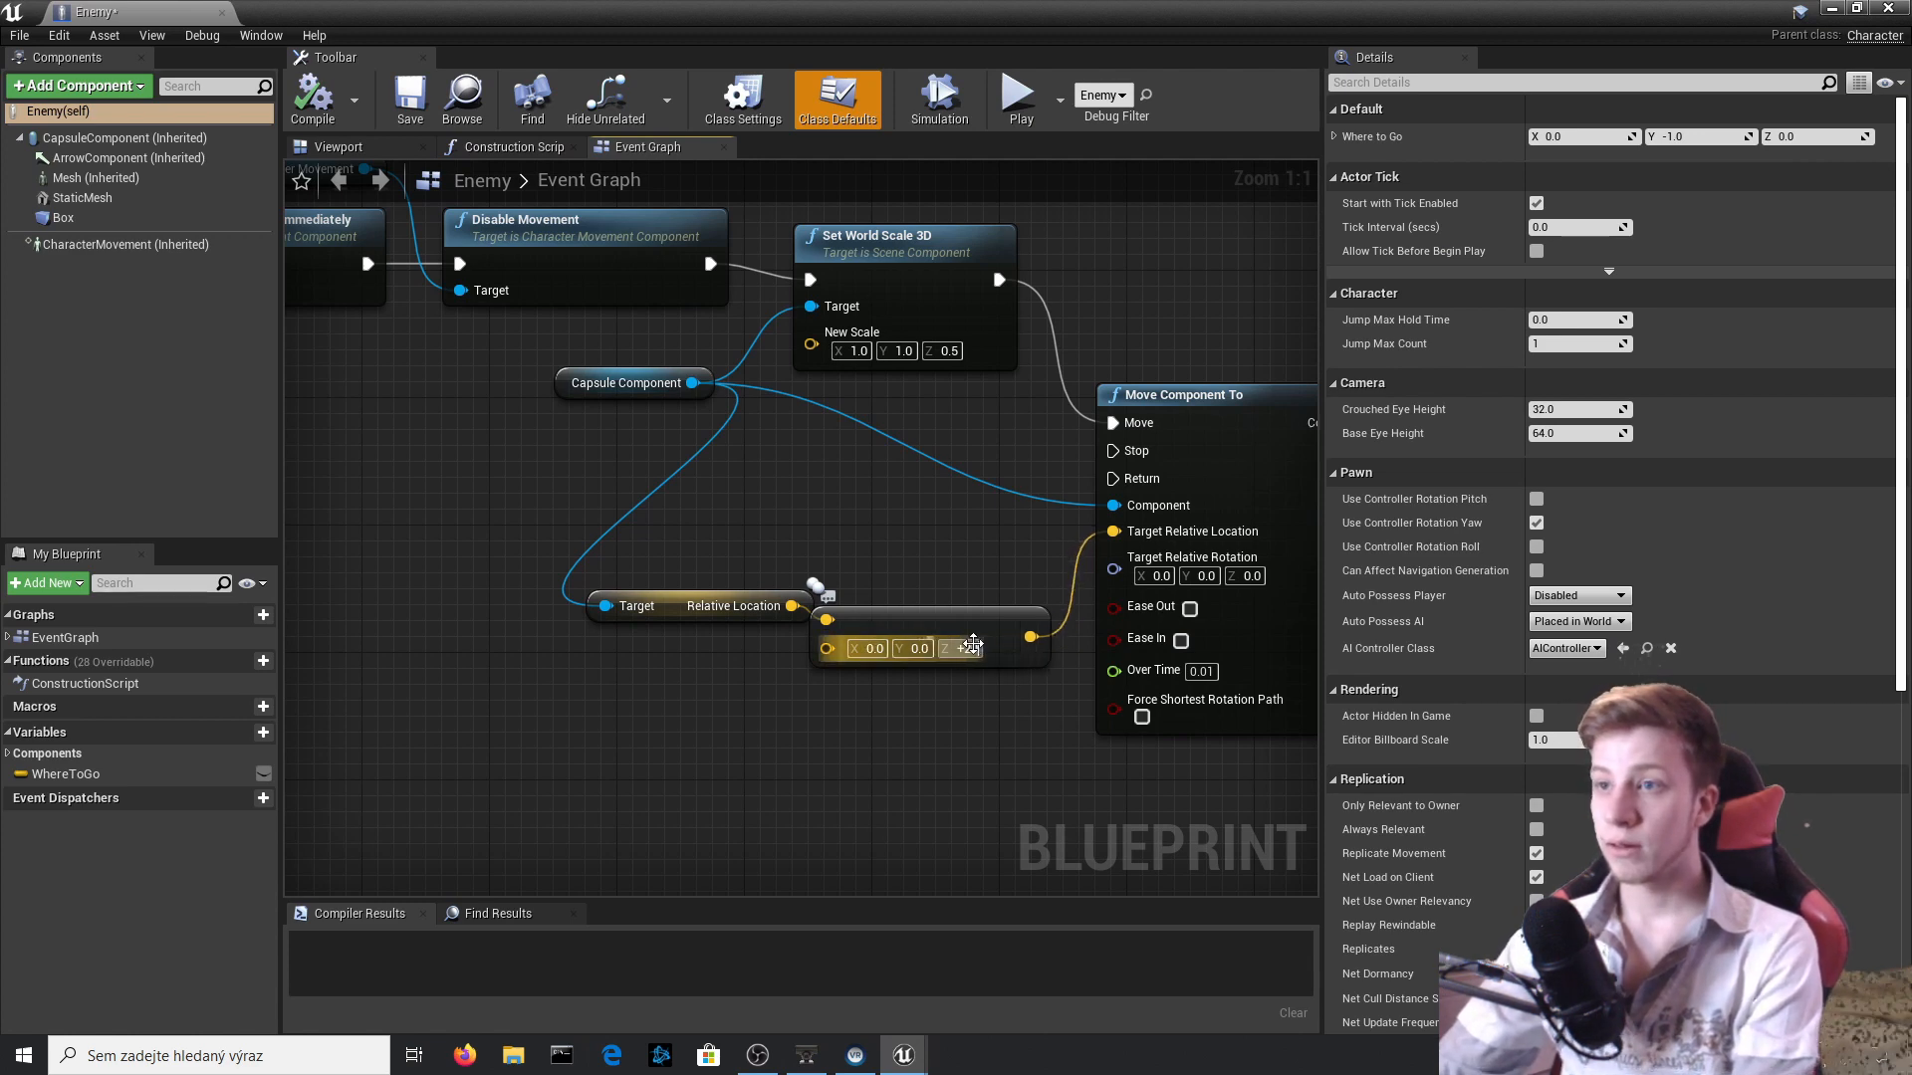
left_click(334, 101)
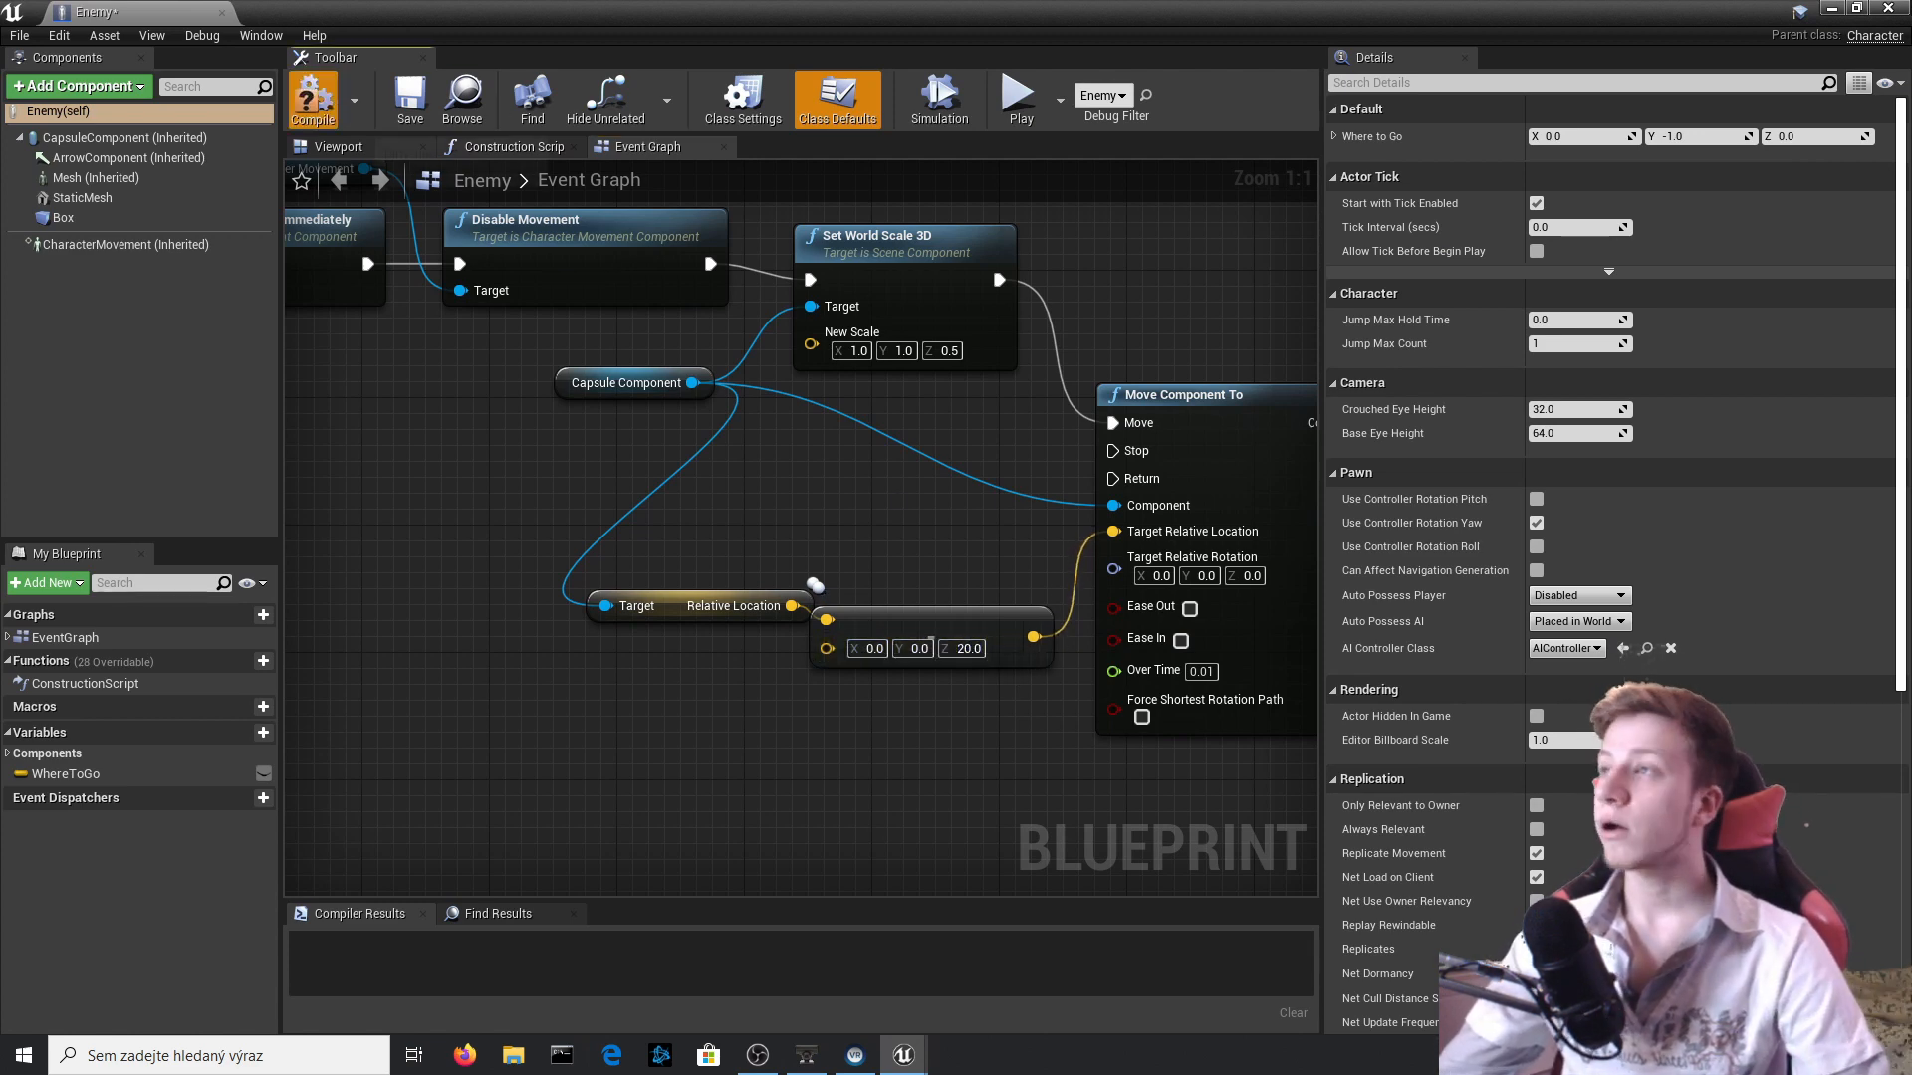
Play-test stomping the Goomba with the corrected Z offset.
left_click(1888, 7)
left_click(1160, 114)
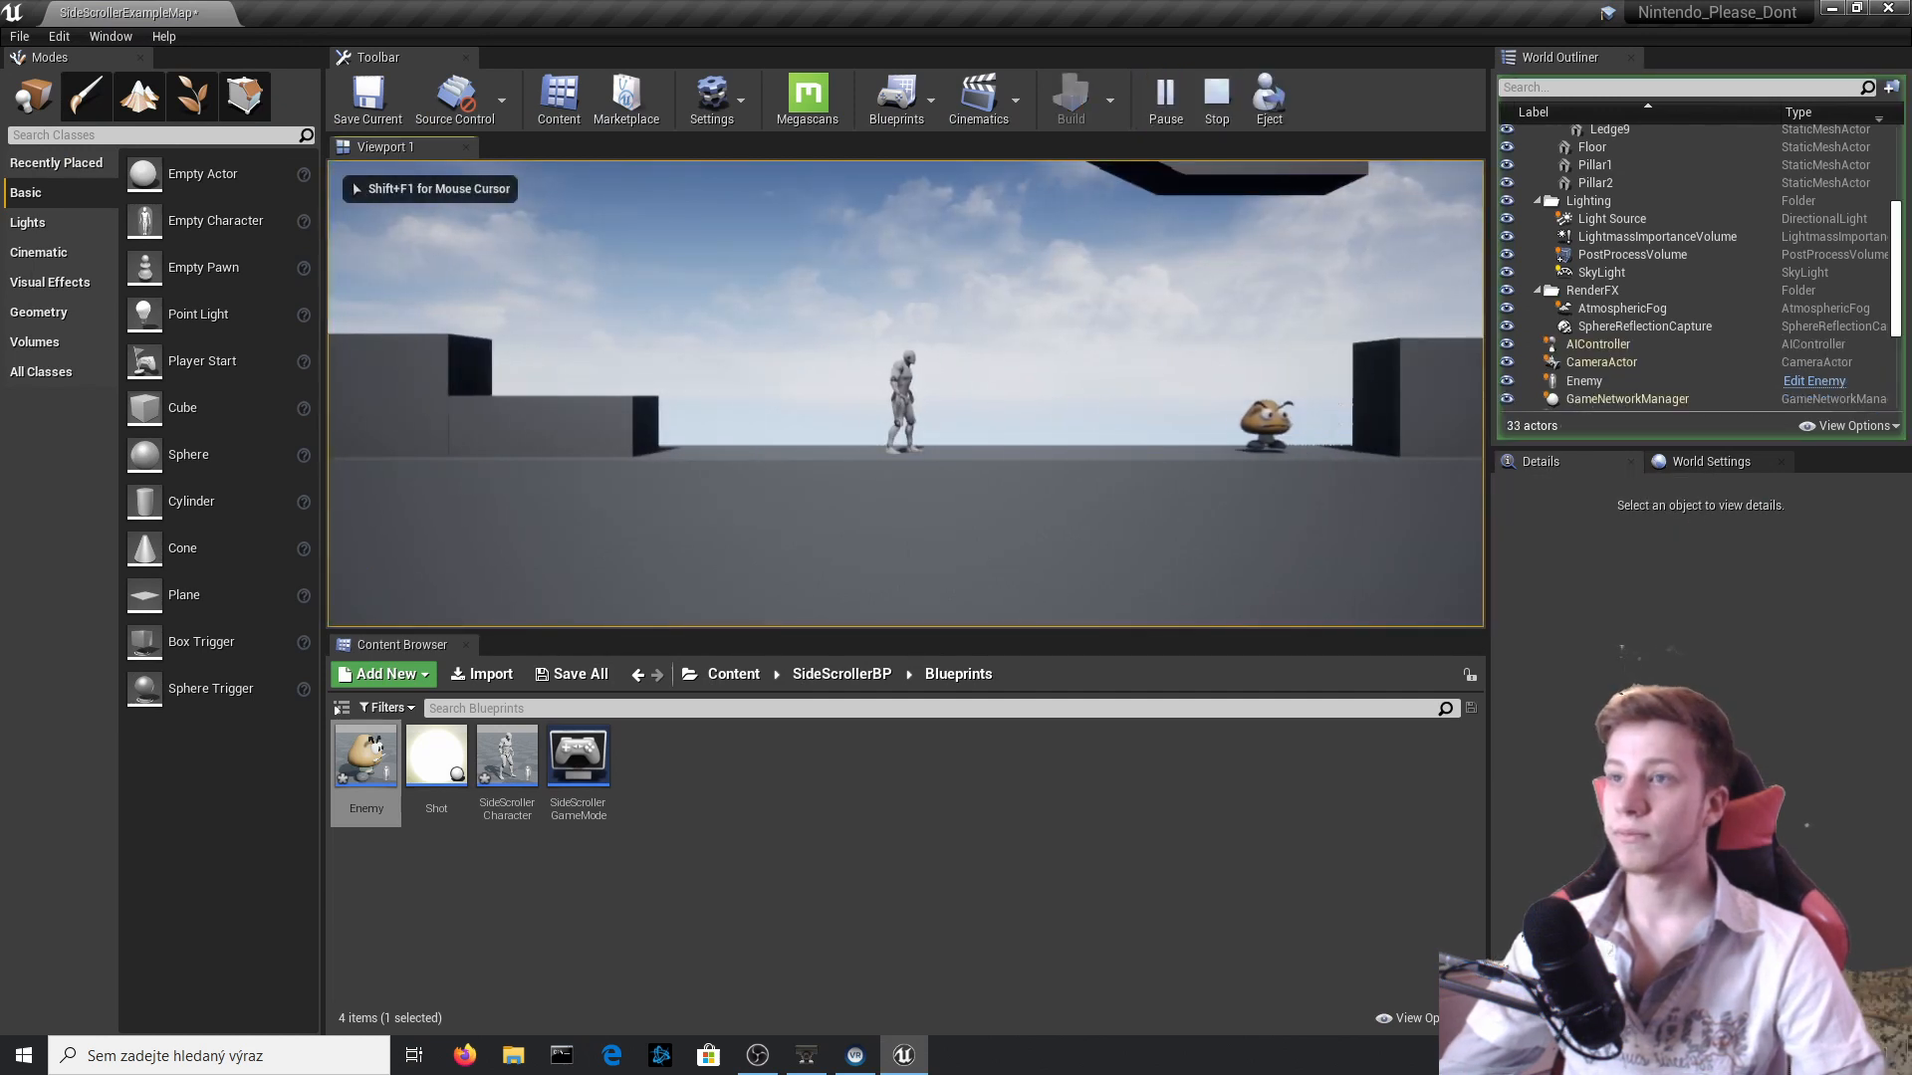
key("space")
key("d")
key("a")
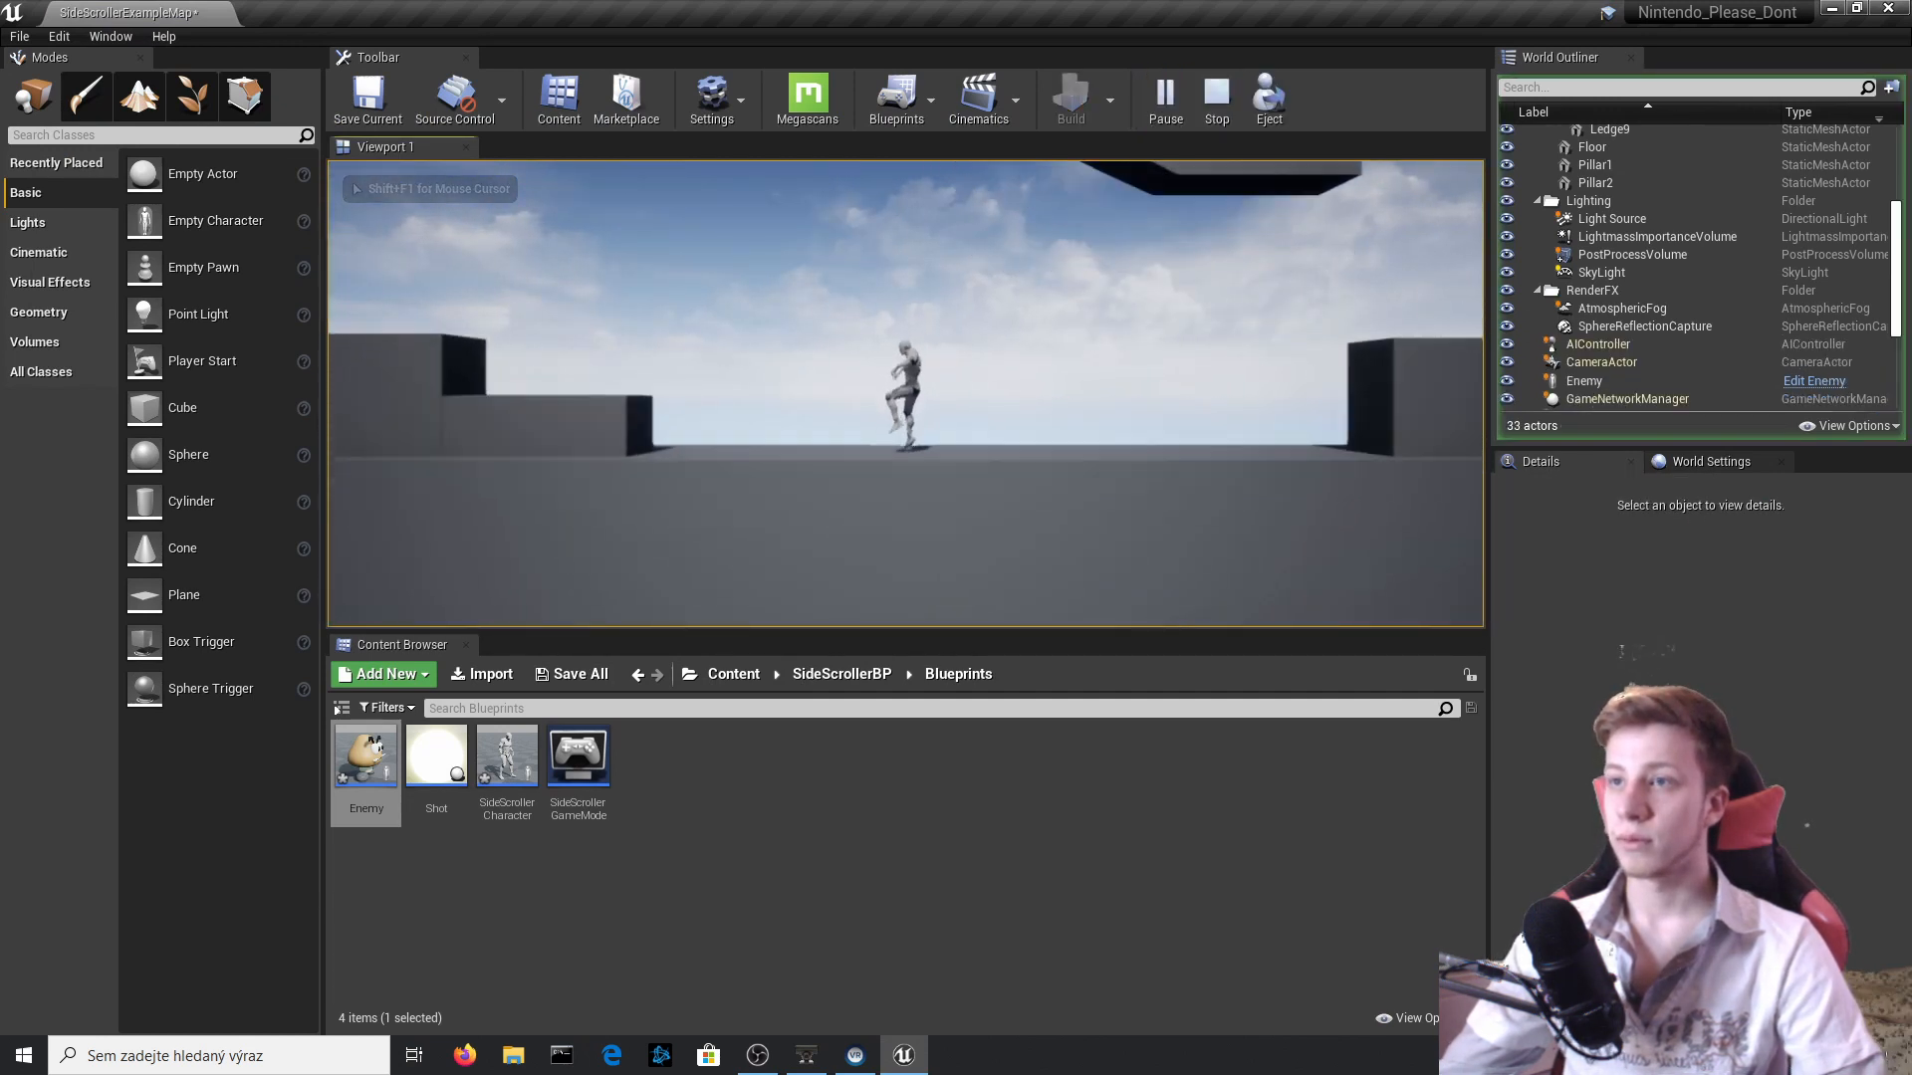
key("Escape")
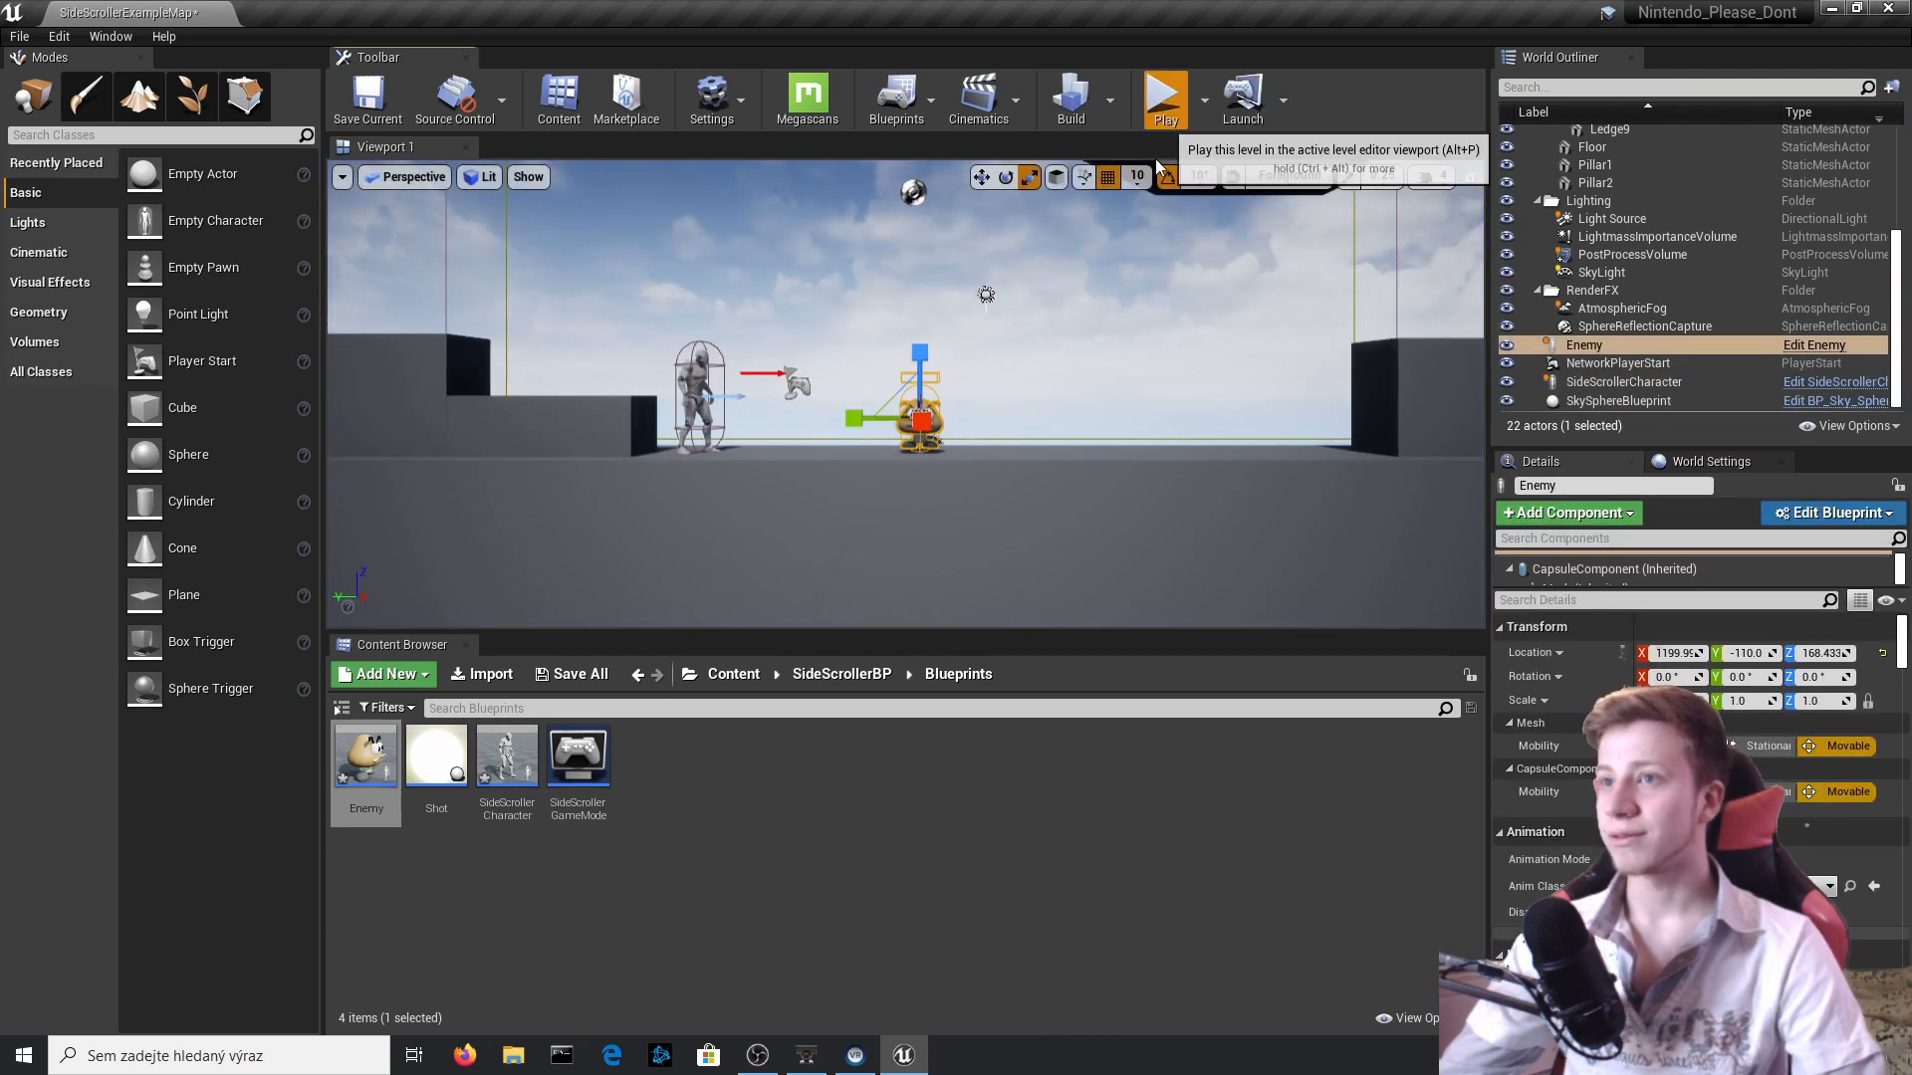
left_click(1162, 108)
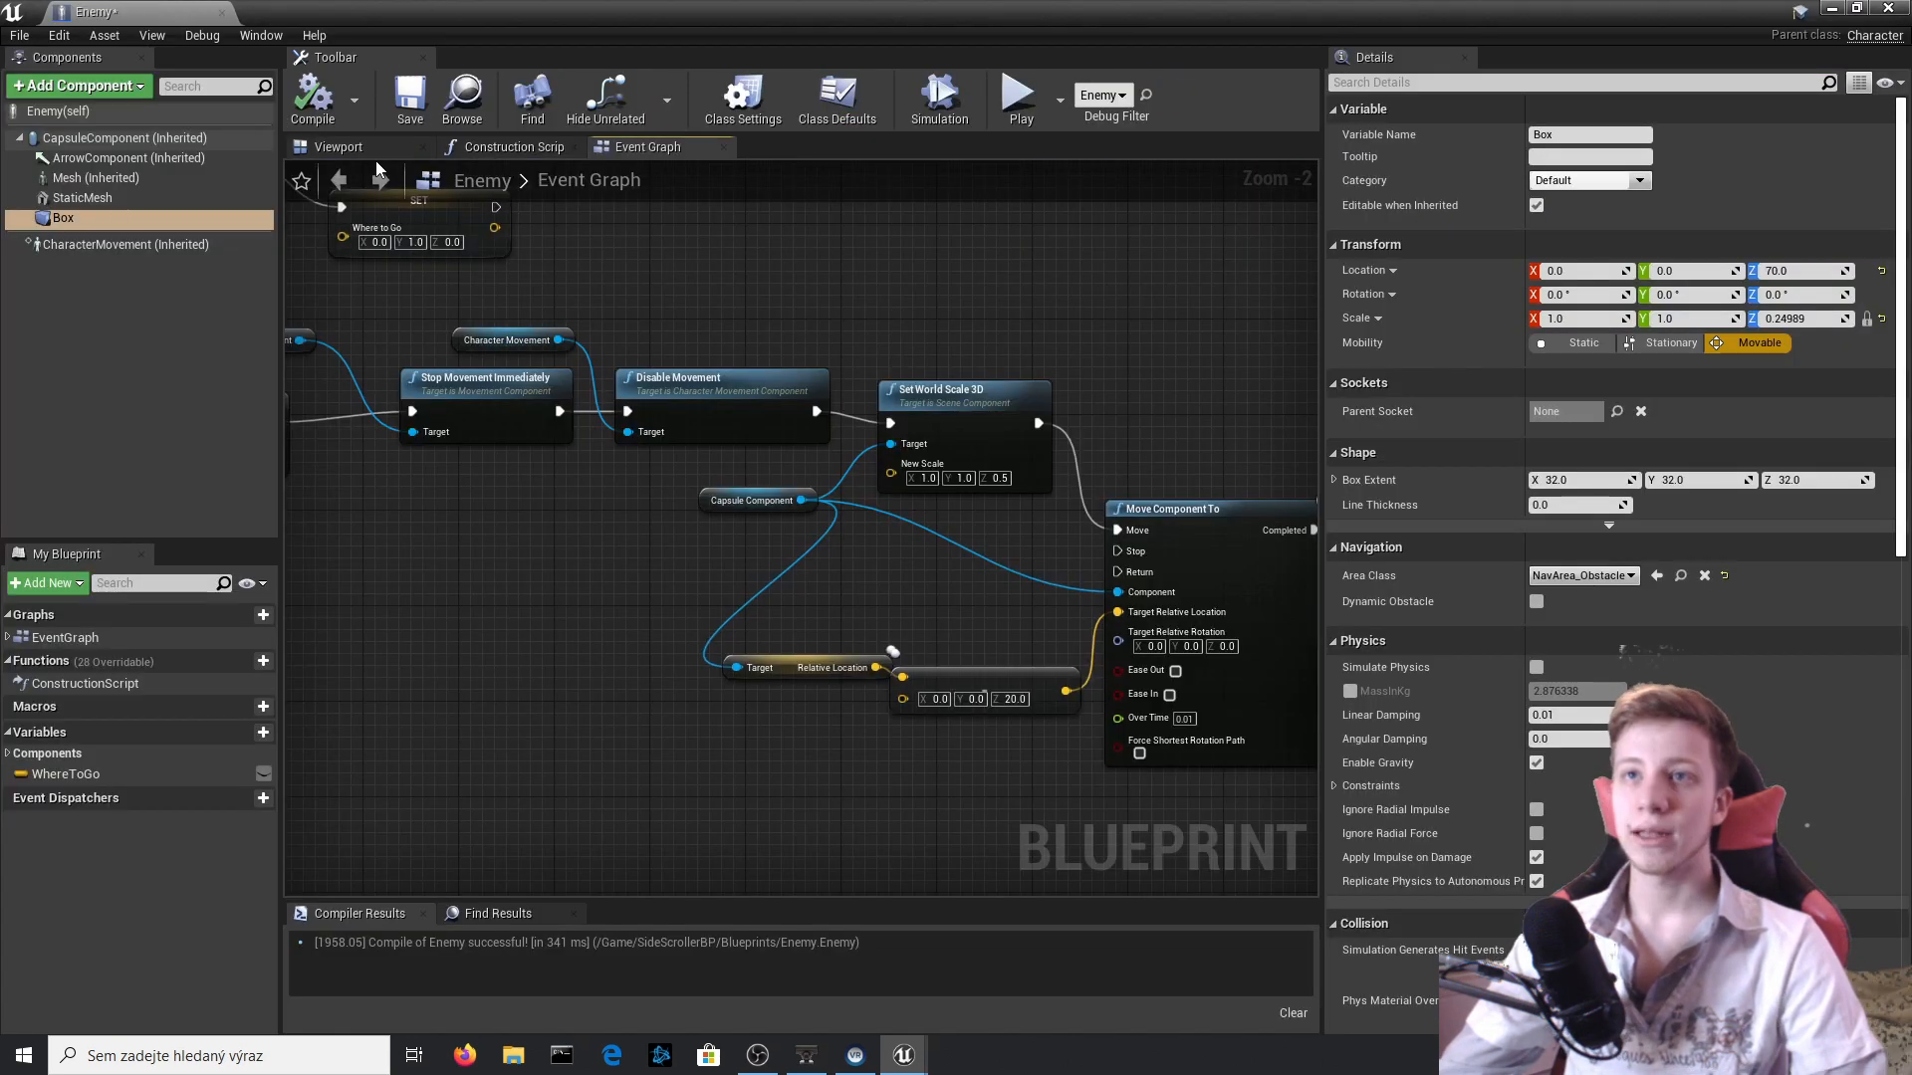
Check the Box component's placement above the Goomba and move the Box overlap event and Cast nodes away from Stop Movement Immediately.
left_click(375, 151)
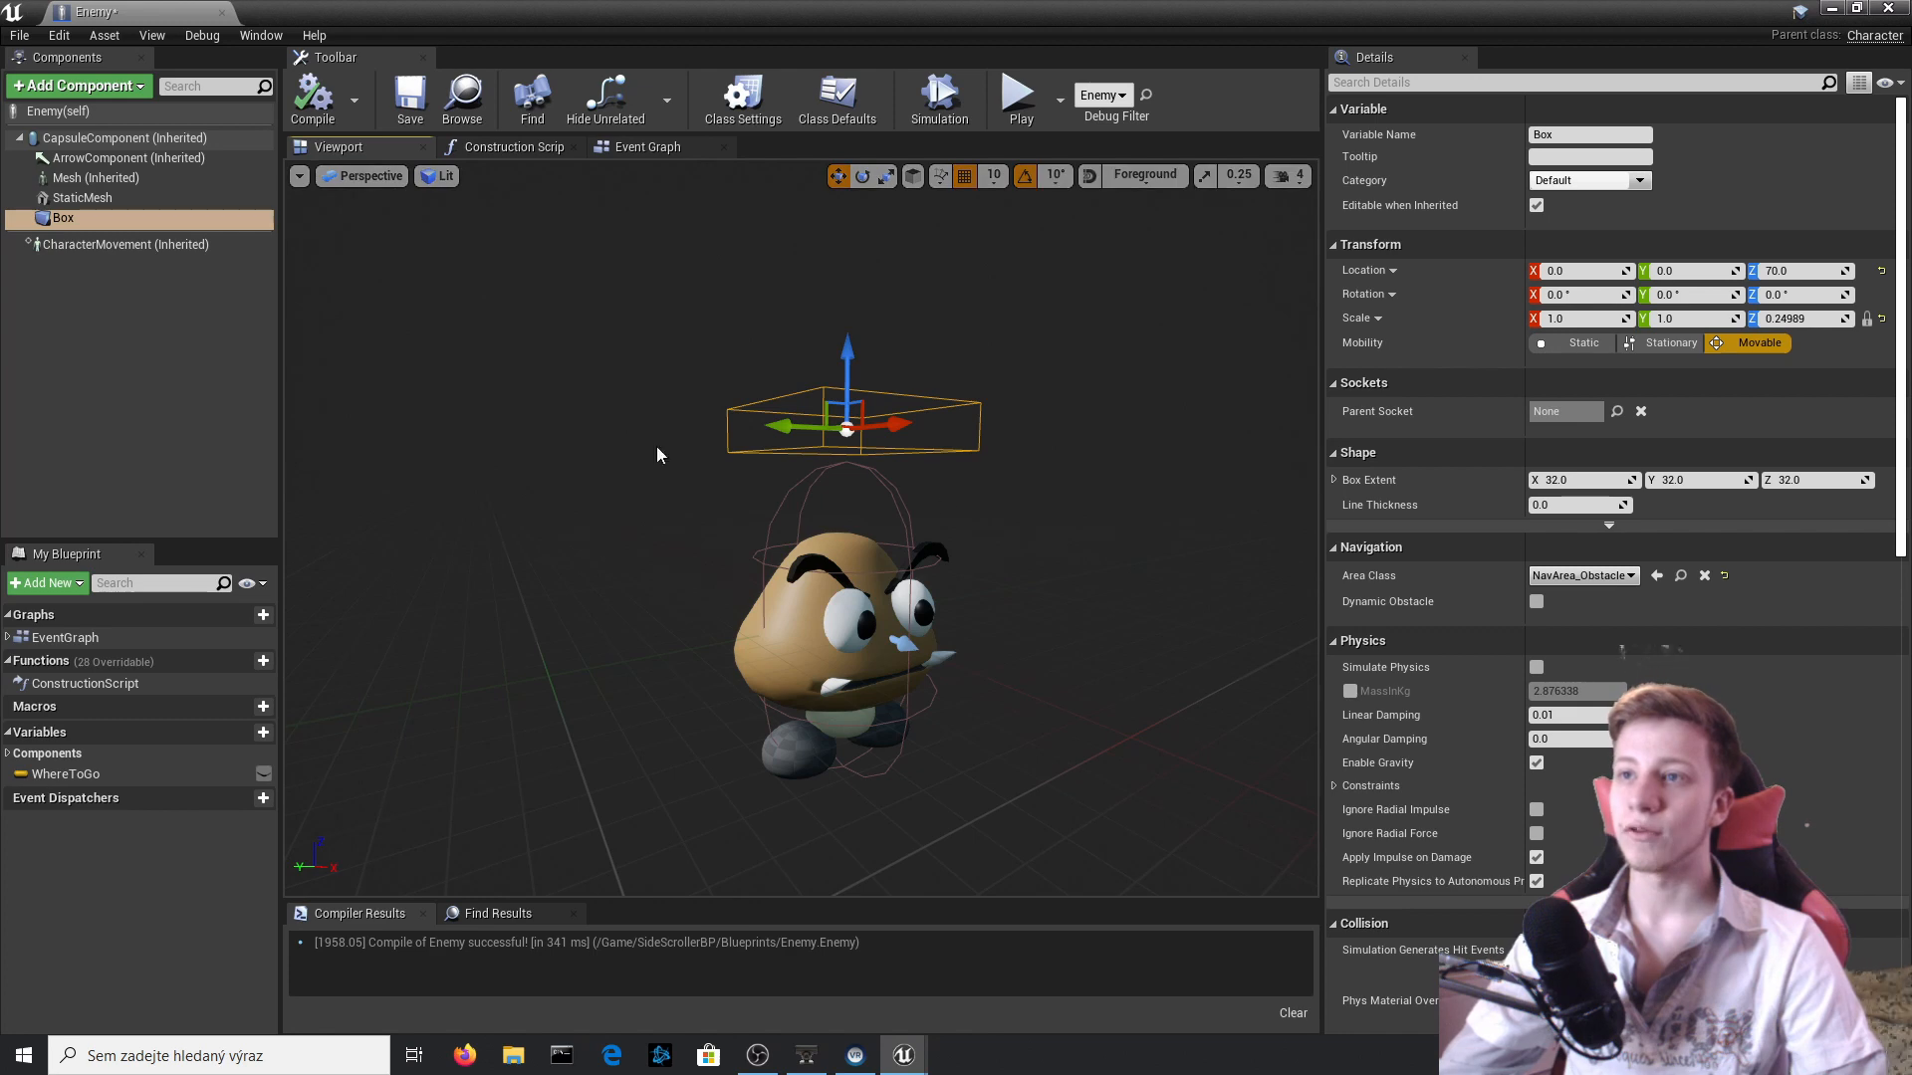
left_click(639, 151)
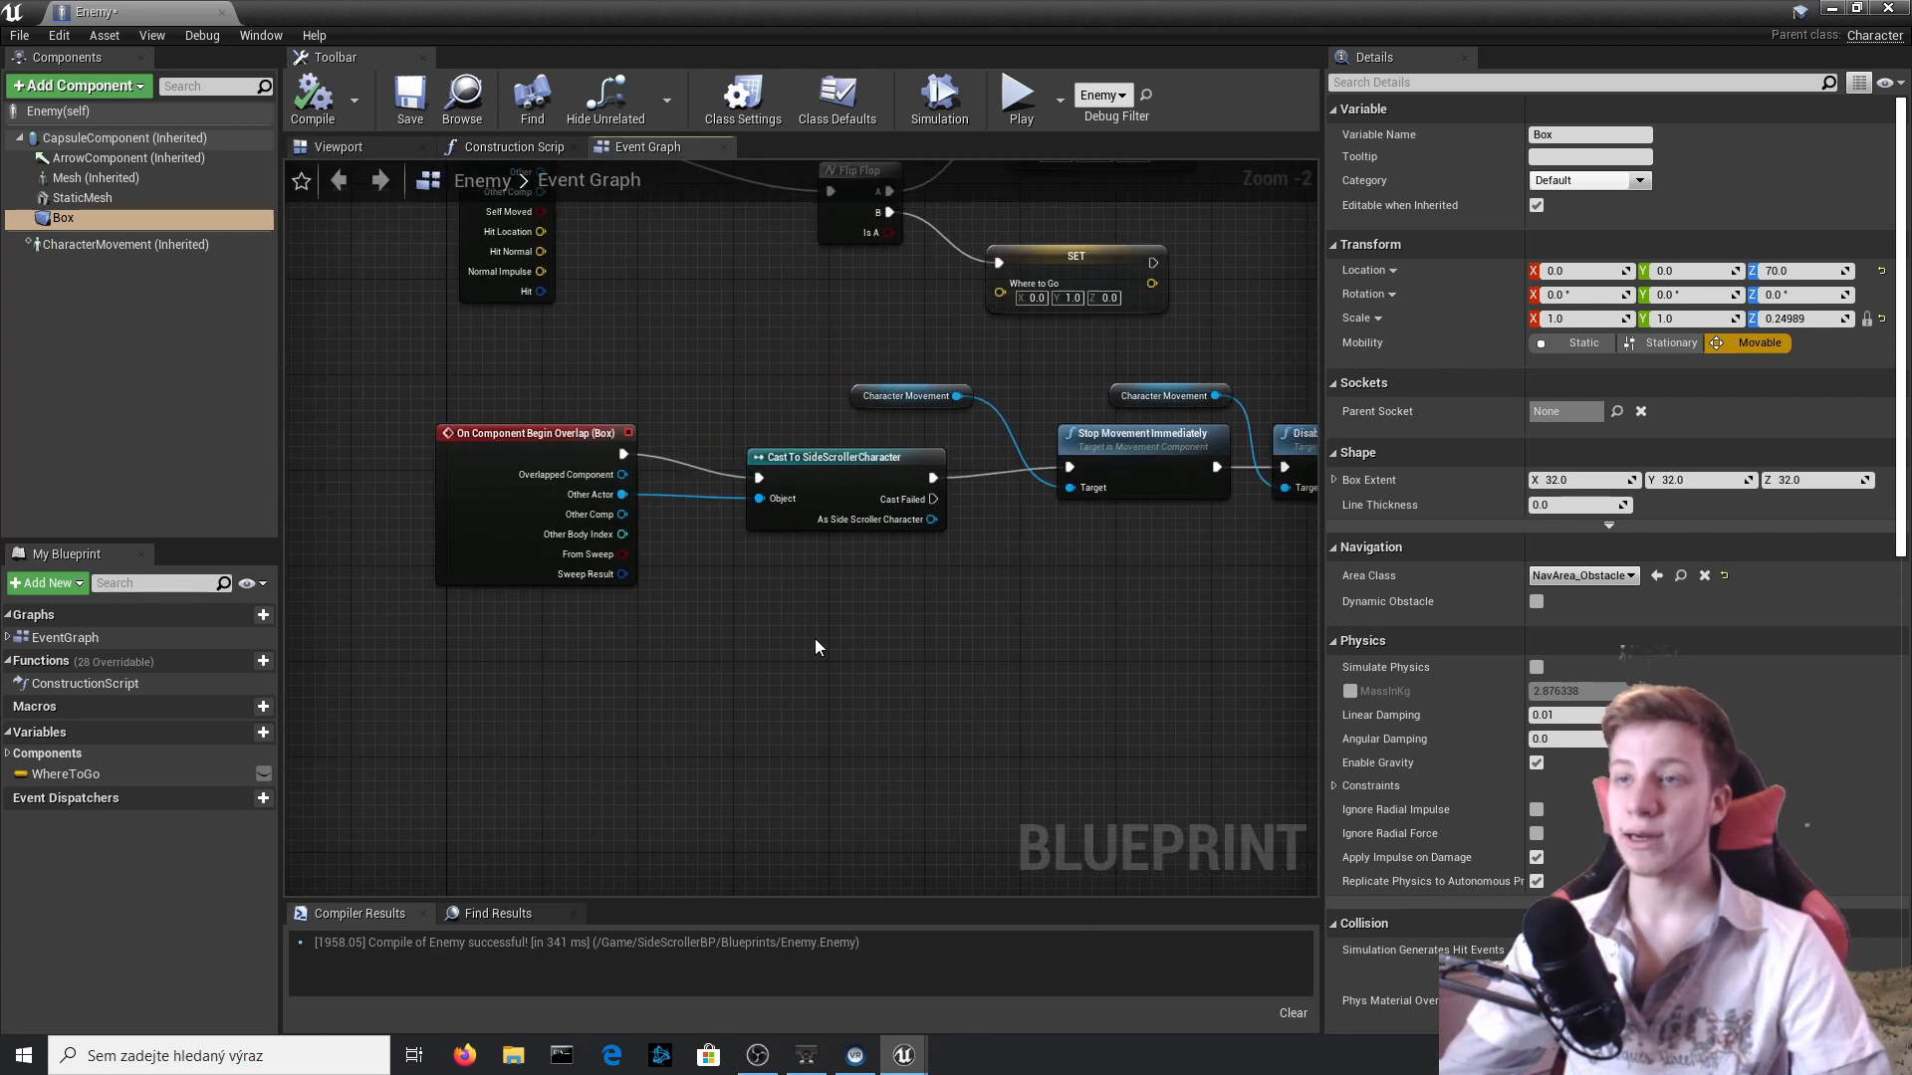
left_click_drag(814, 647, 604, 506)
left_click_drag(850, 459, 514, 472)
right_click_drag(785, 555, 933, 544)
left_click(896, 543)
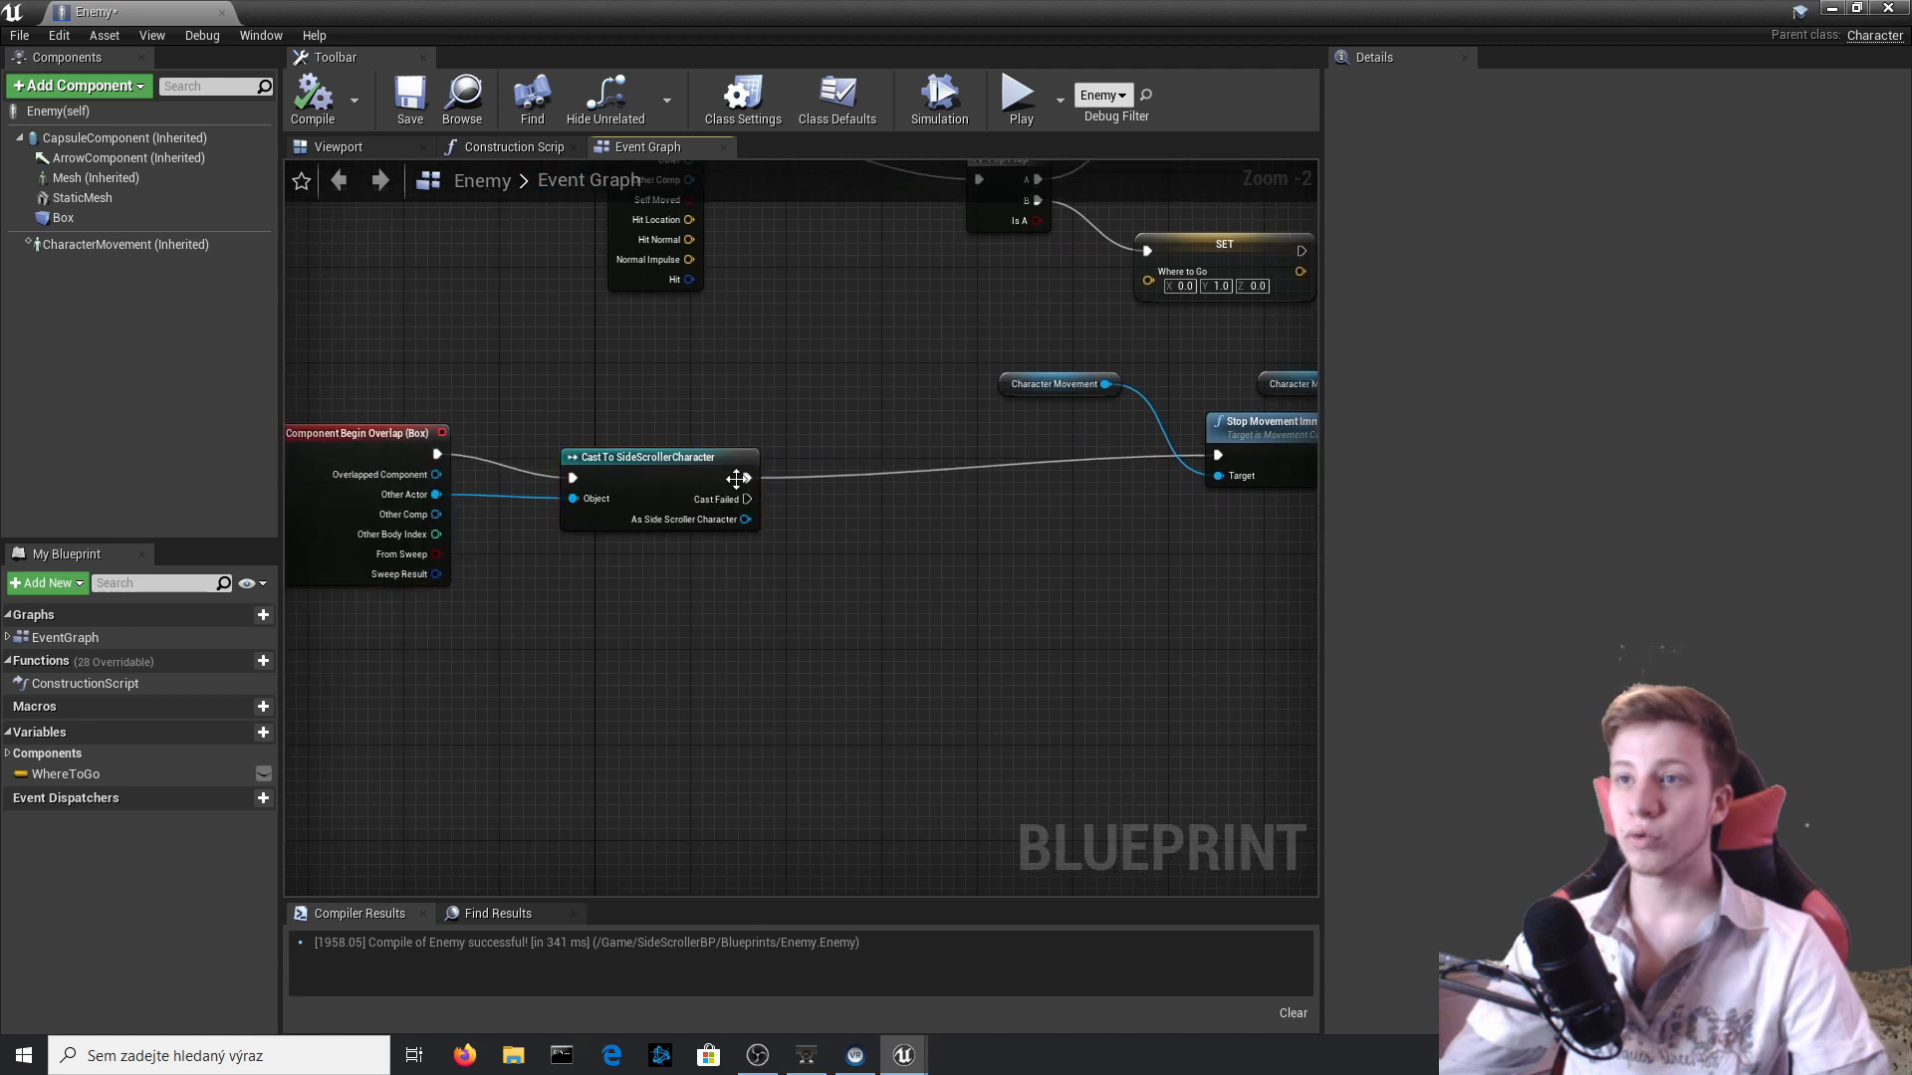
Insert a DestroyComponent (Box) node between Cast To SideScrollerCharacter and Stop Movement Immediately.
left_click_drag(745, 478, 900, 496)
type("DE")
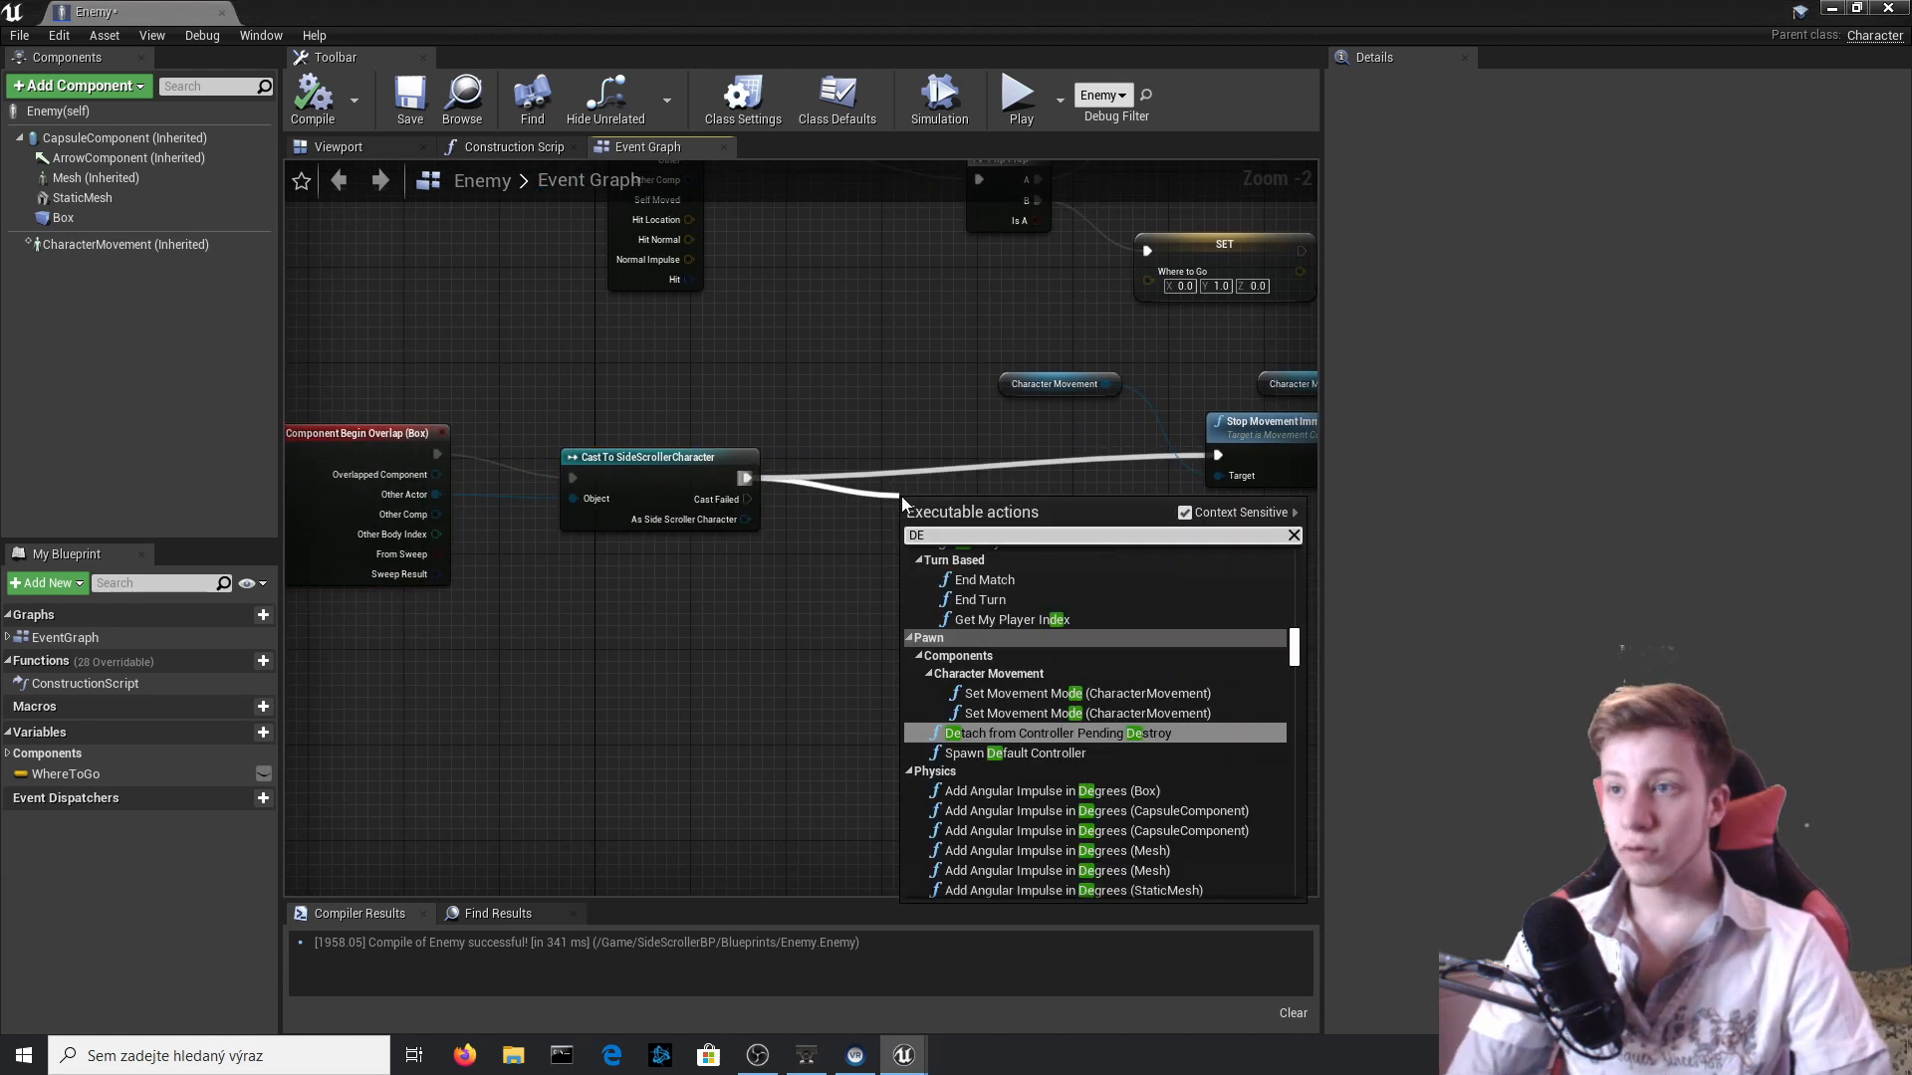
type("STROY ")
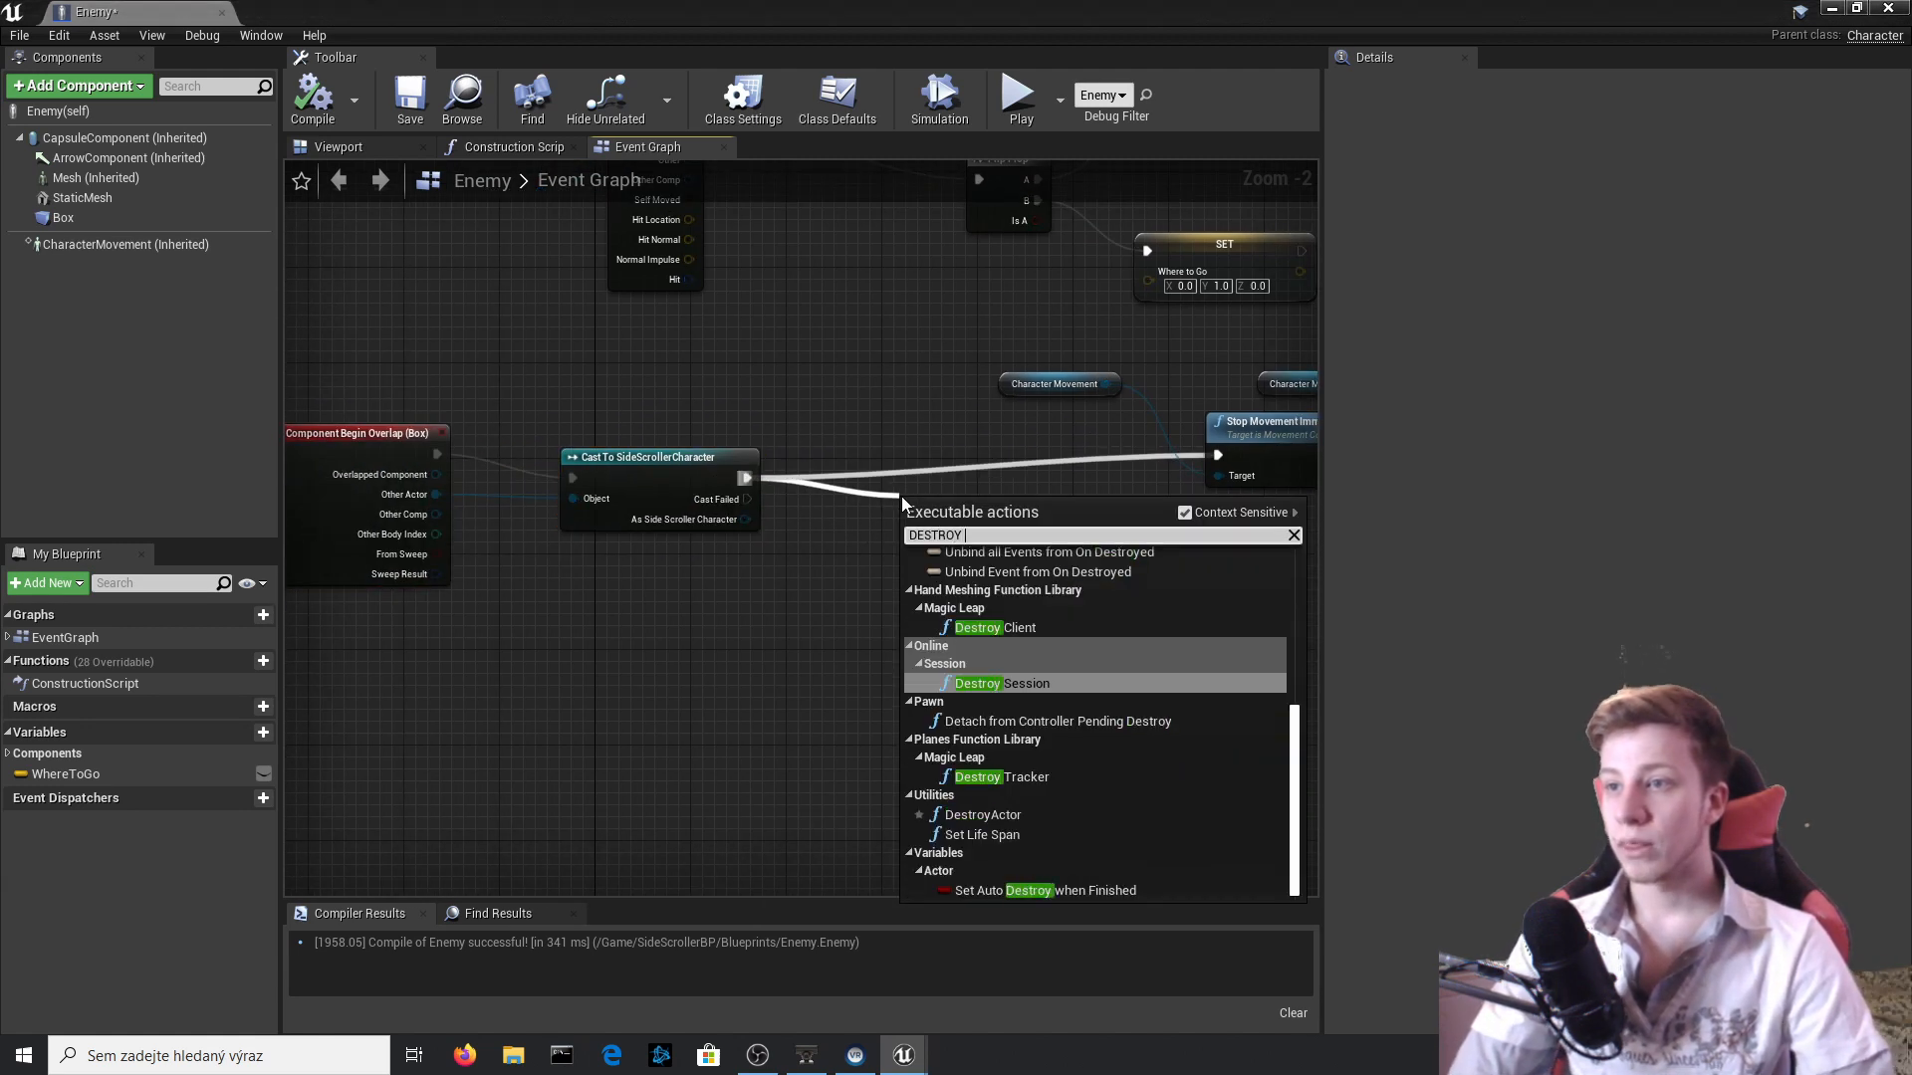
type("COM")
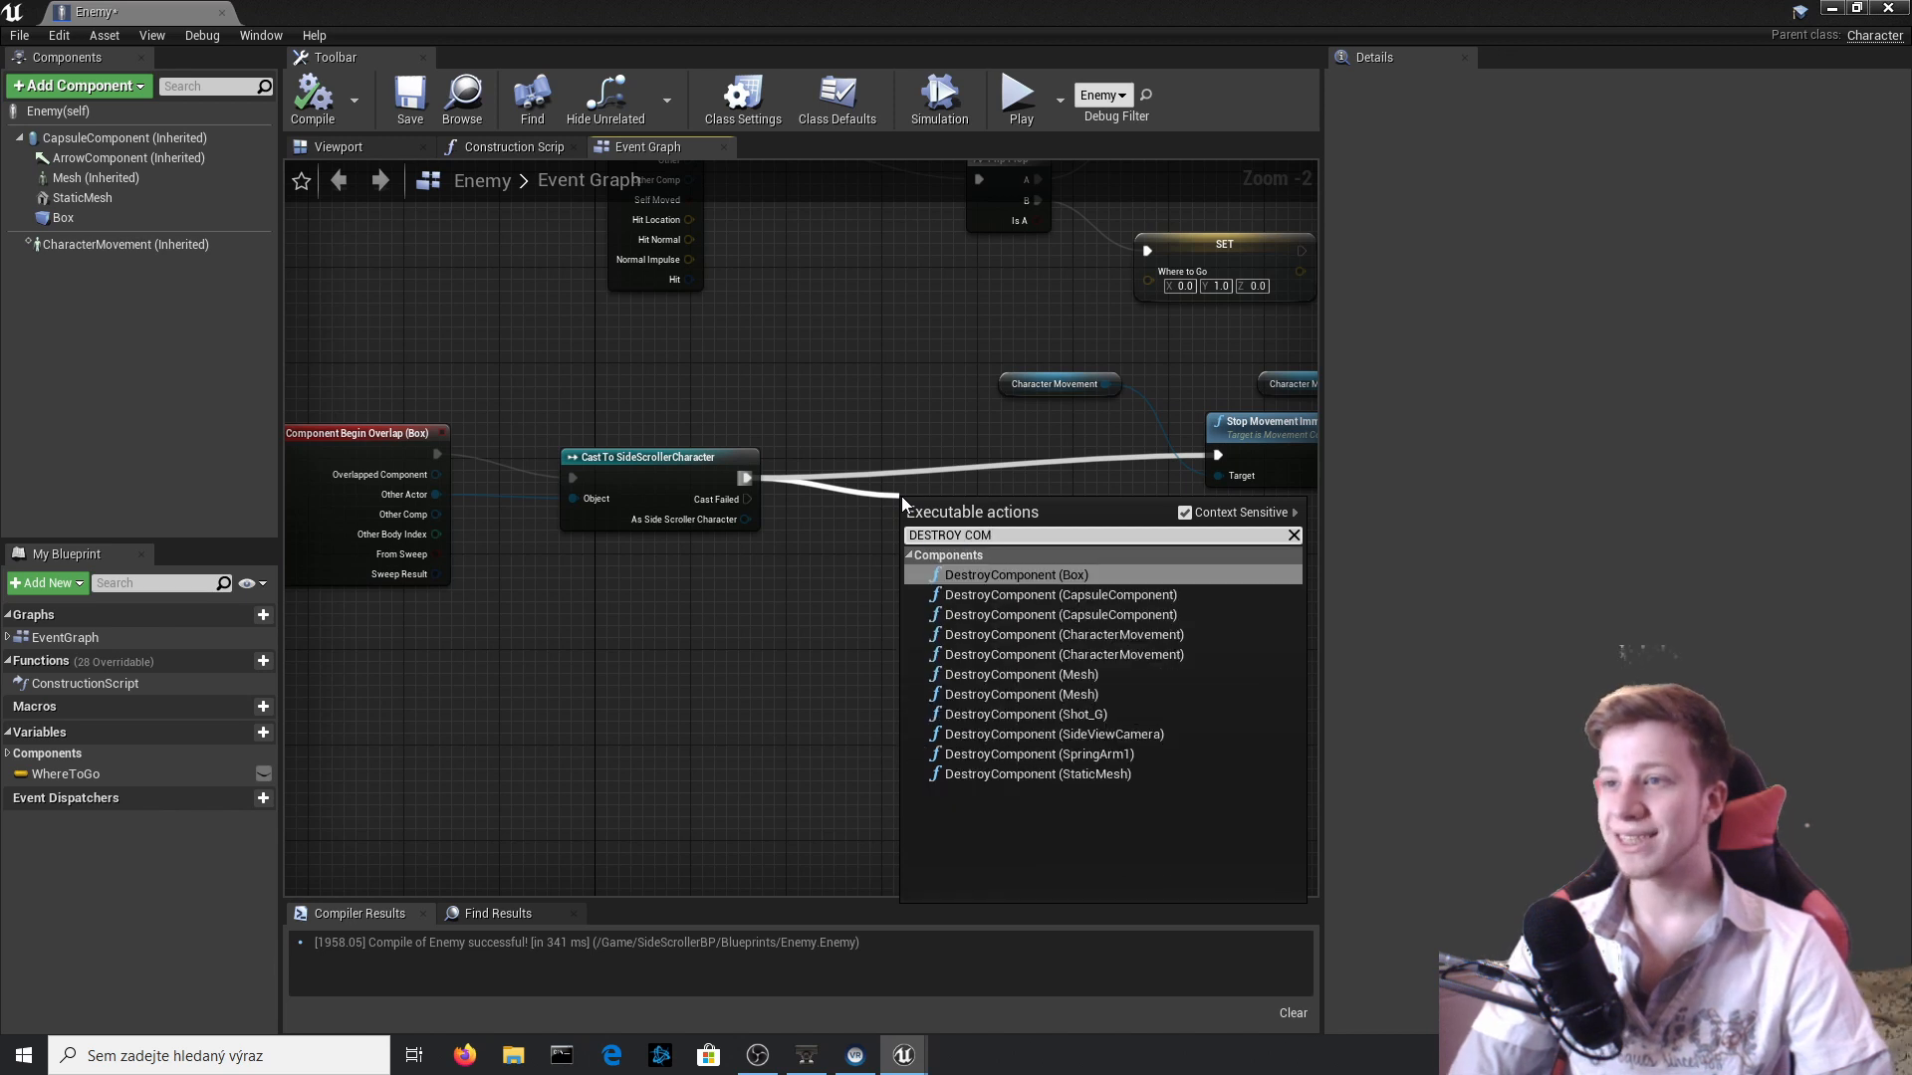
key("Return")
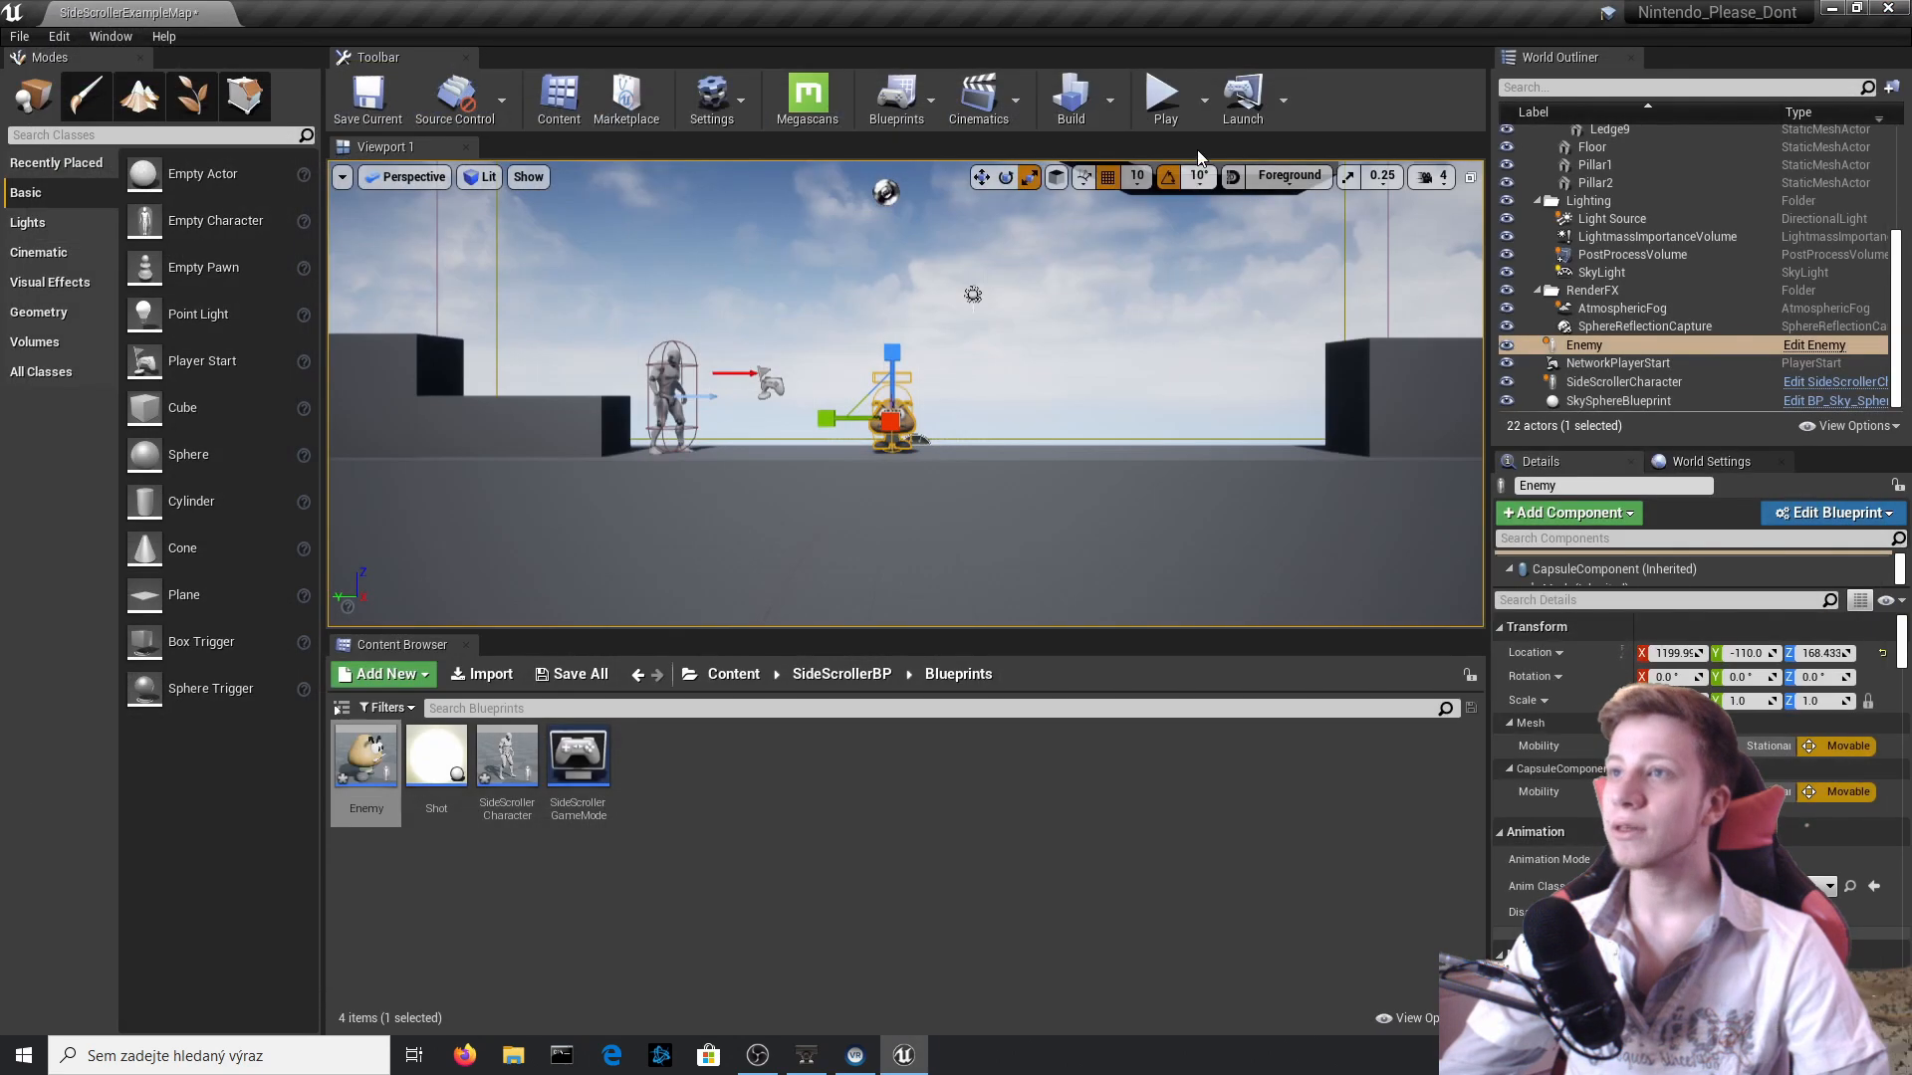
Play-test stomping the Goomba with its Box destroyed on contact, and end the session.
left_click(1132, 201)
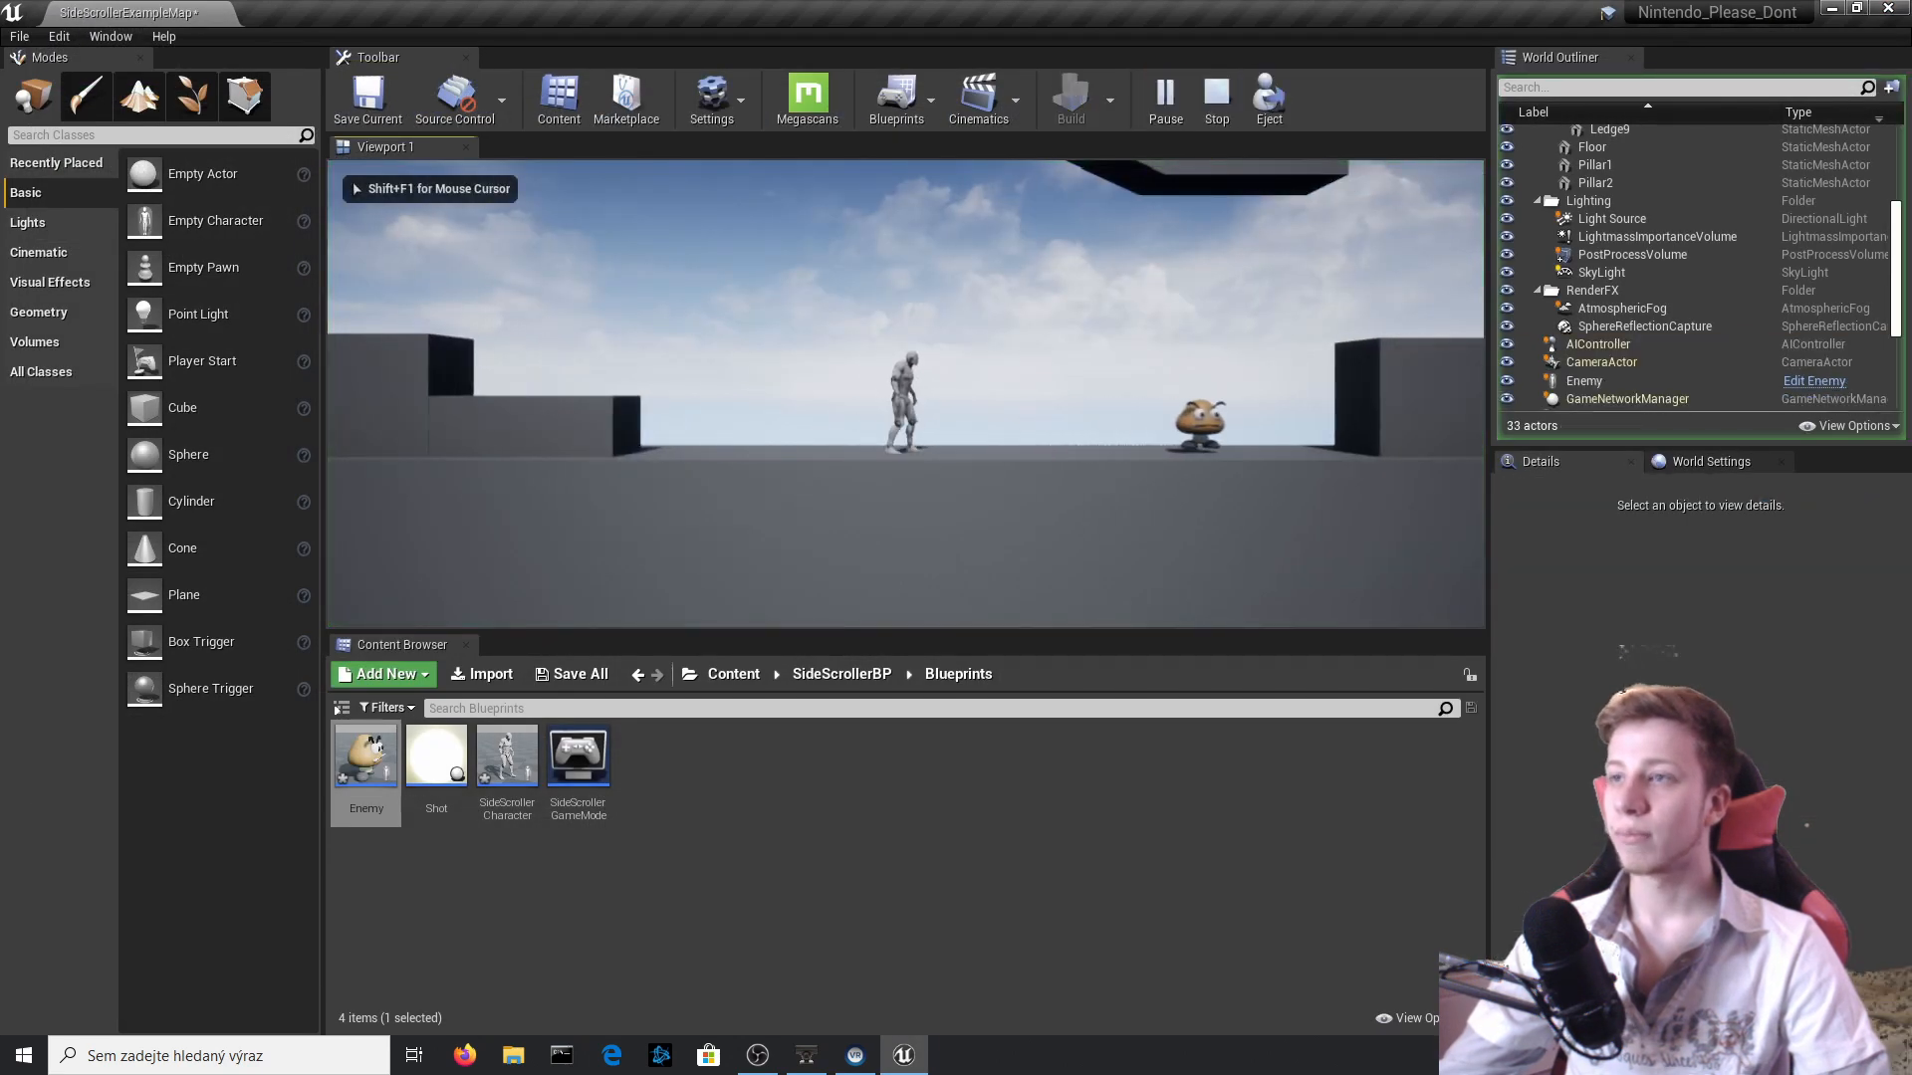
key("d")
key("space")
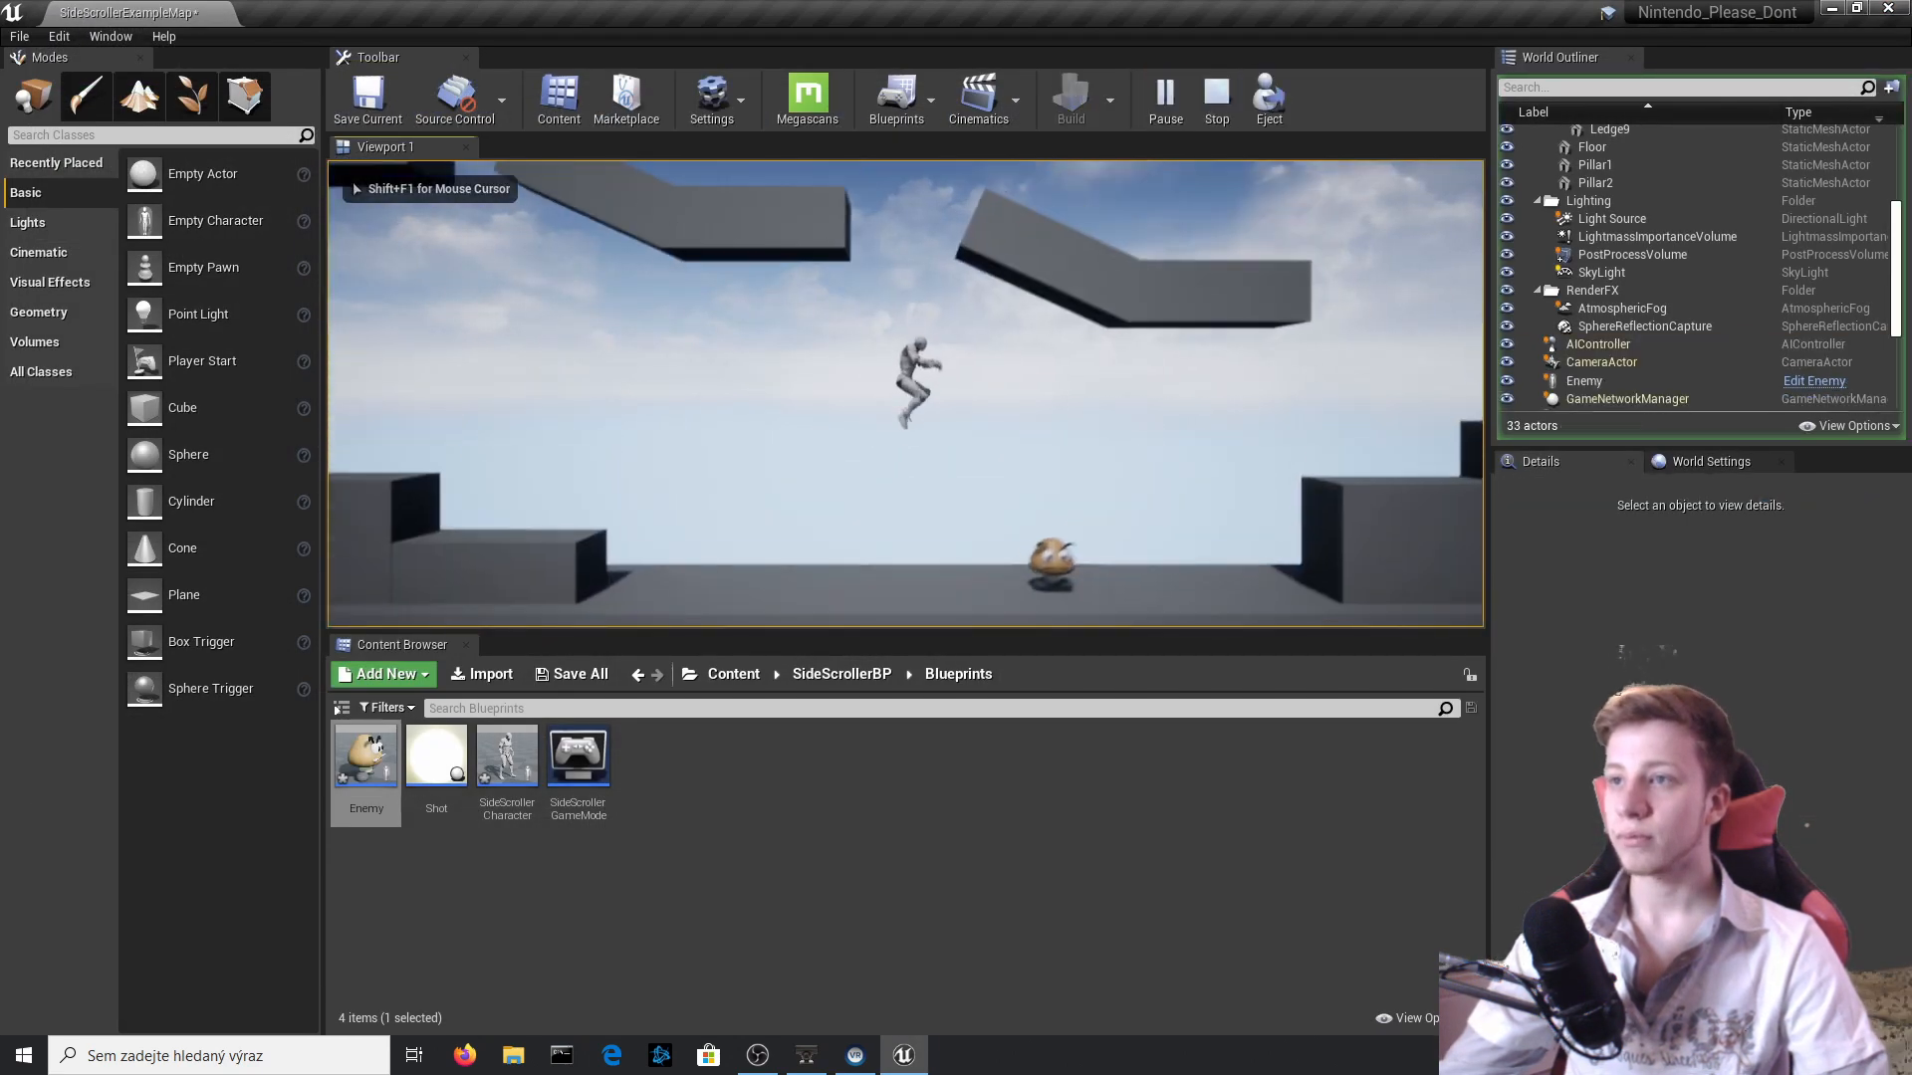
key("a")
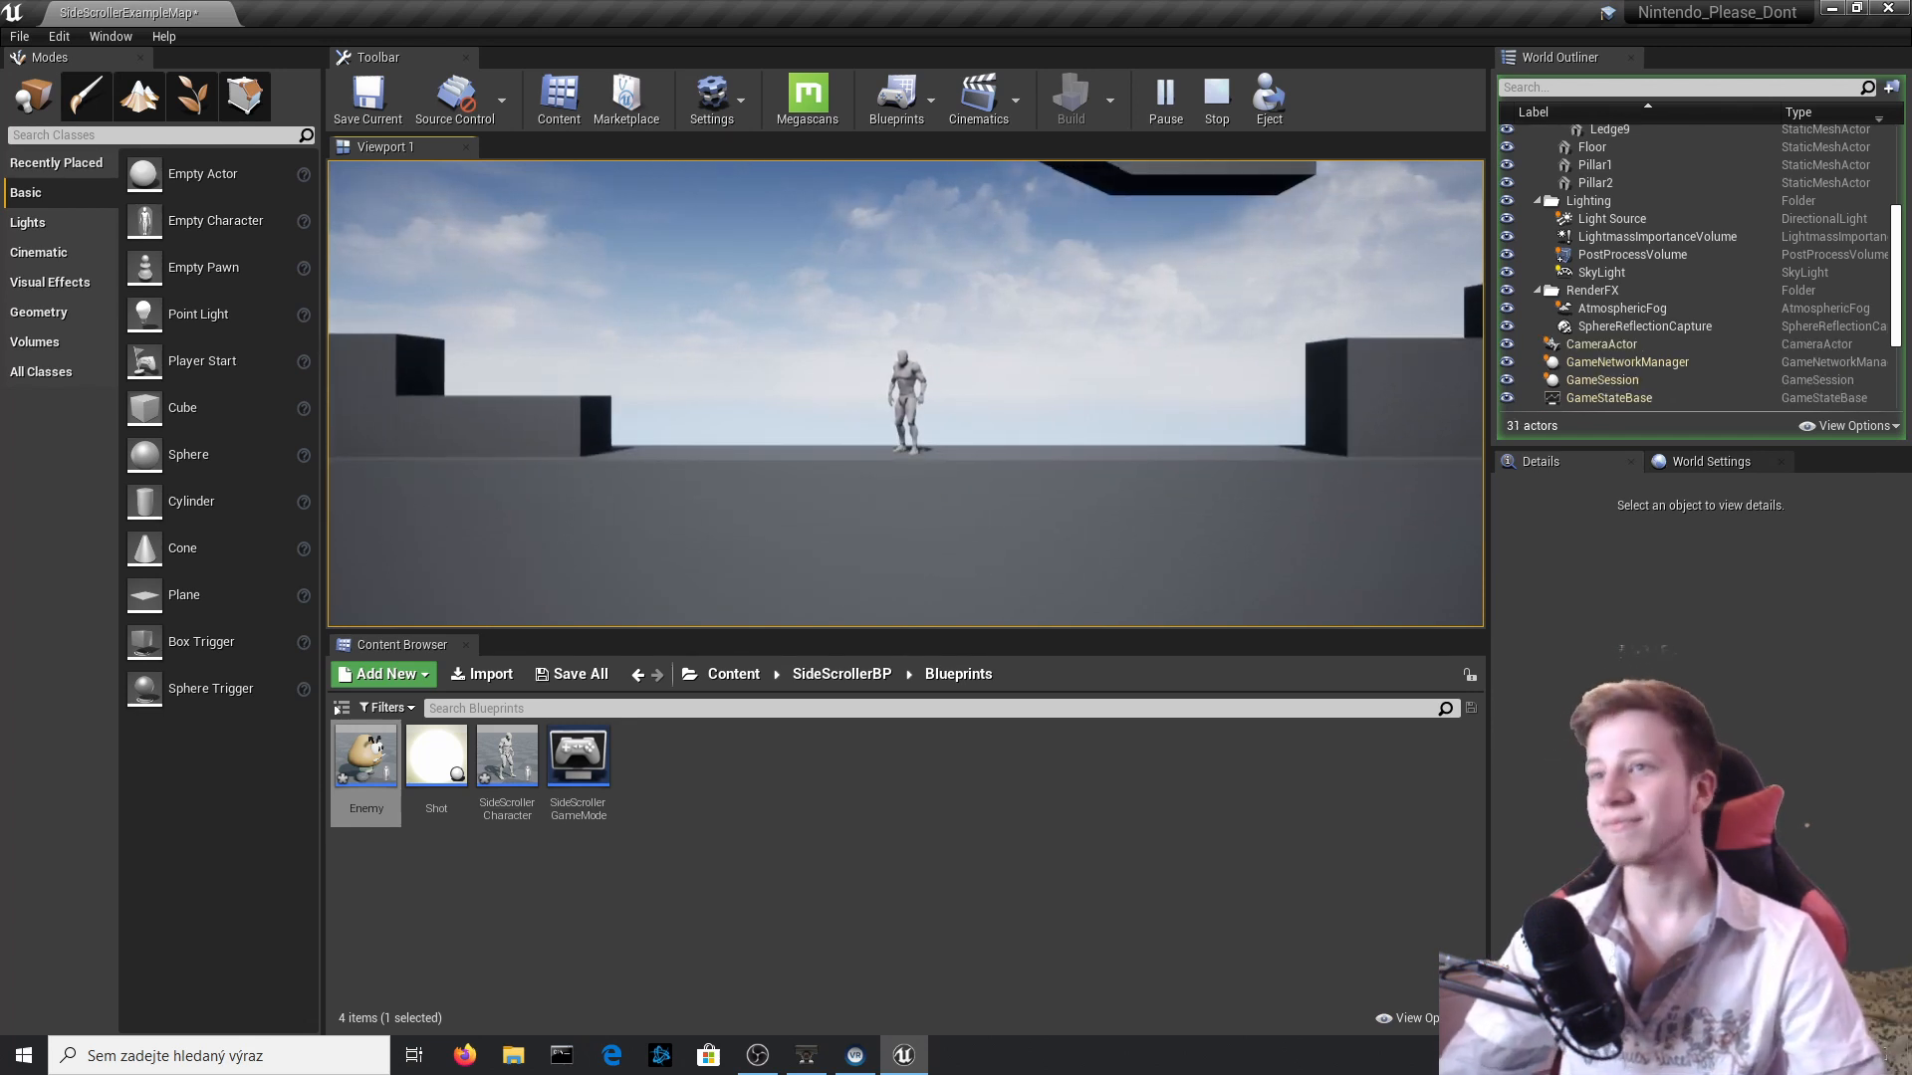
key("Escape")
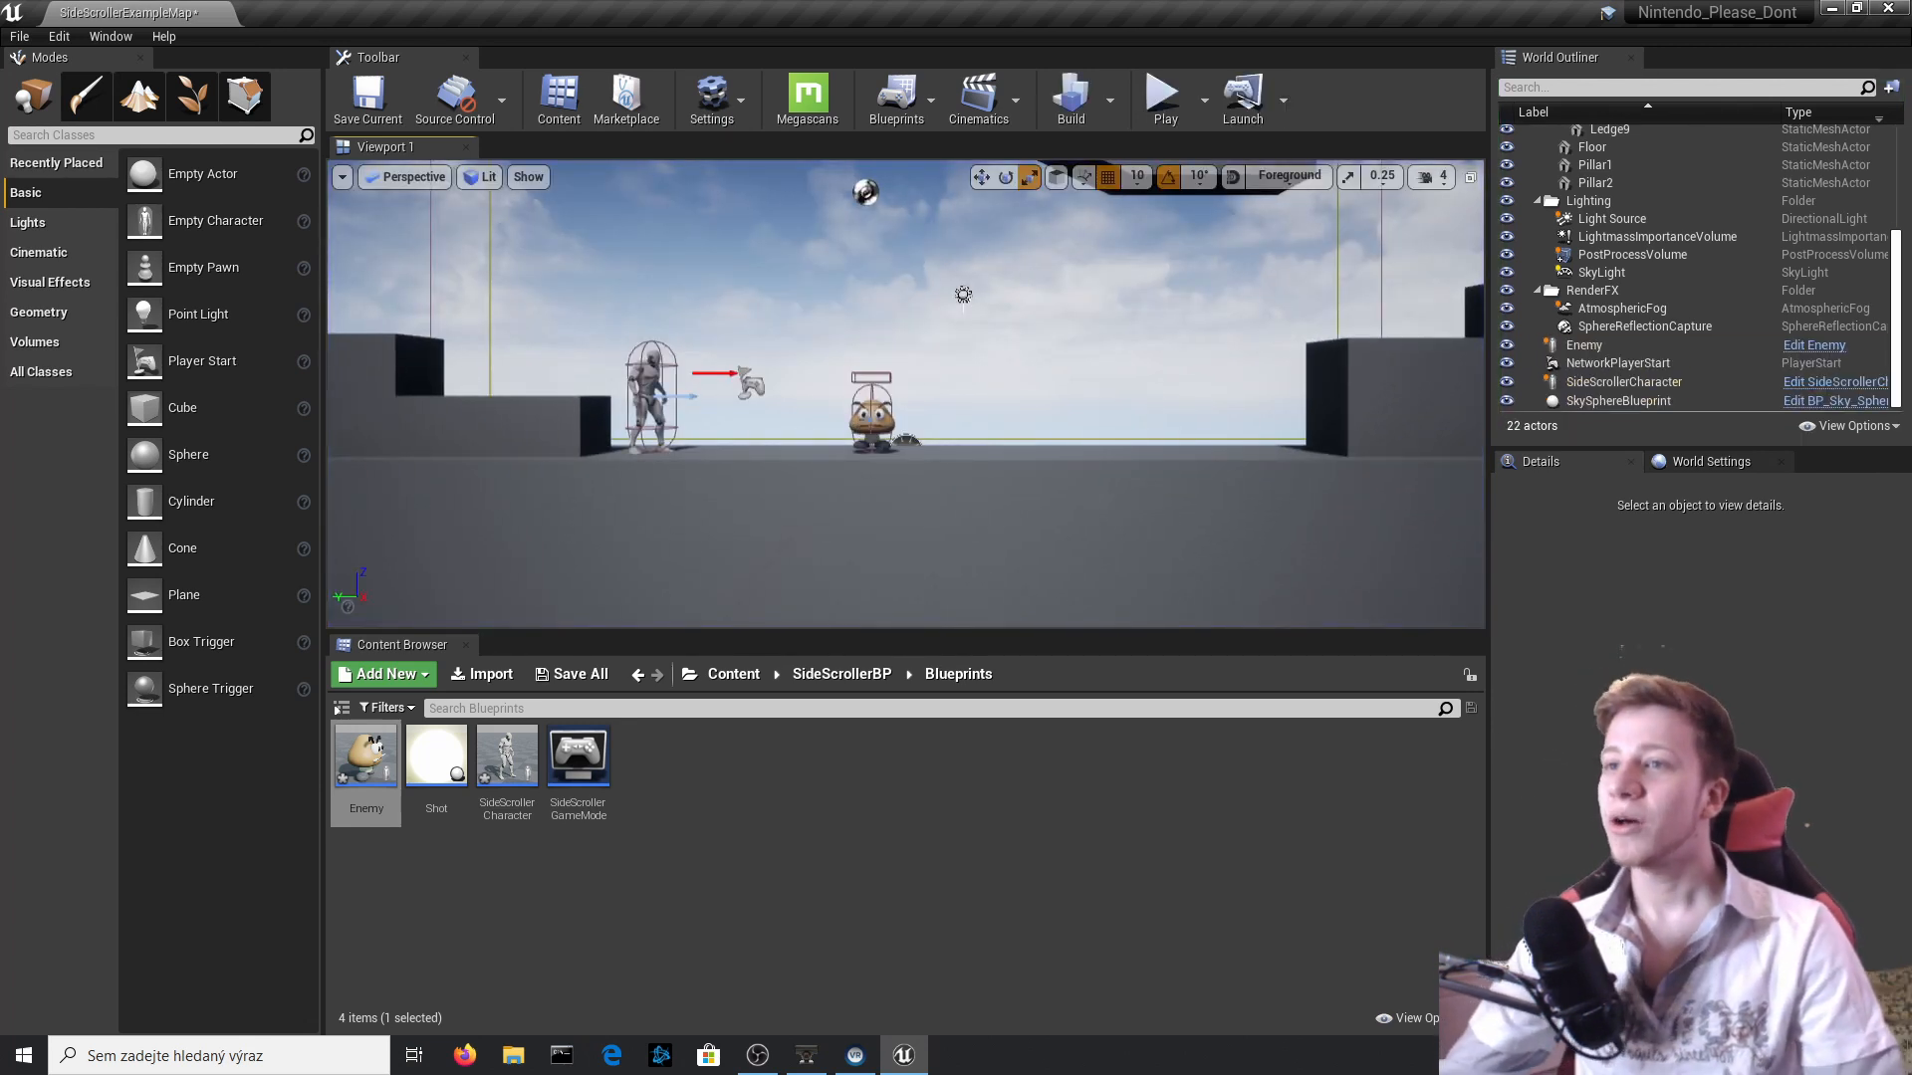
Reopen the Enemy blueprint and move all nodes following the Box overlap event farther away from it.
left_click(858, 423)
key("ctrl+e")
scroll(1012, 577, "down", 3)
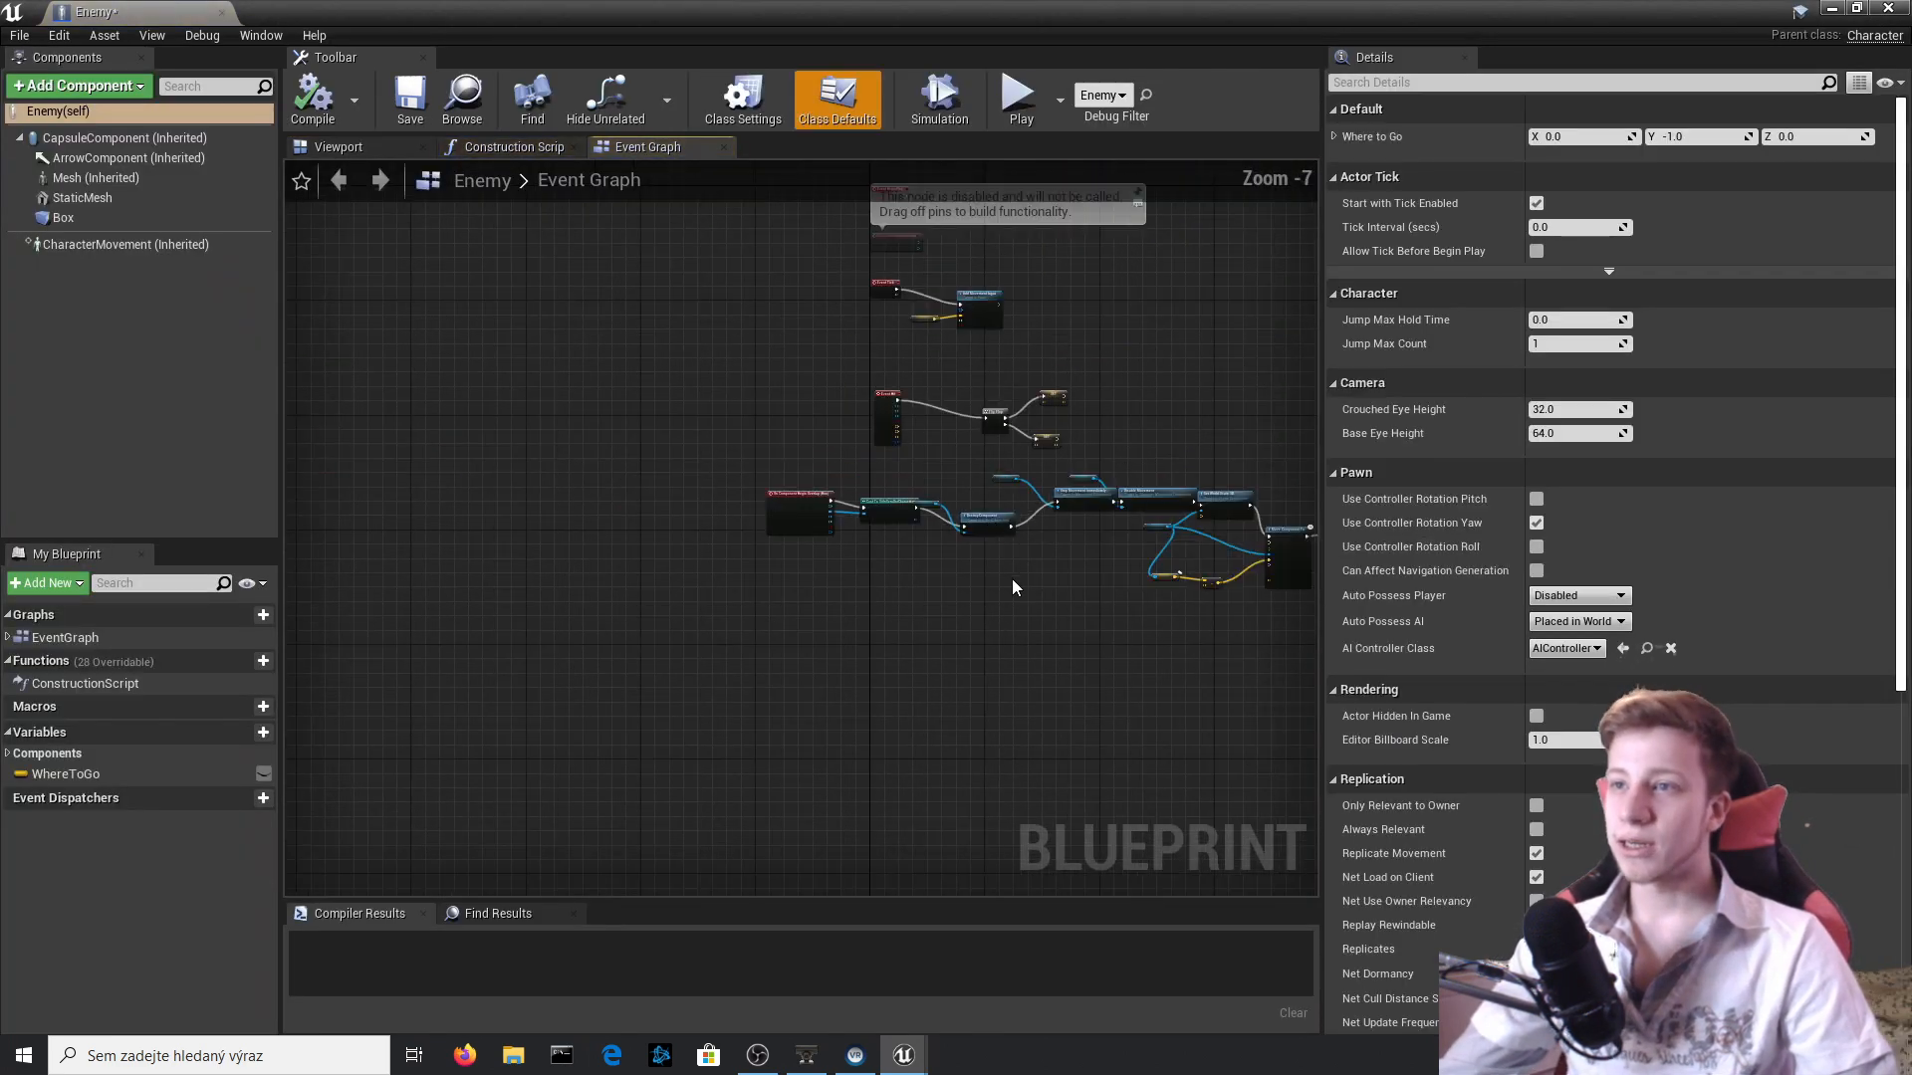
scroll(1011, 578, "up", 2)
right_click_drag(930, 581, 597, 574)
scroll(608, 574, "down", 2)
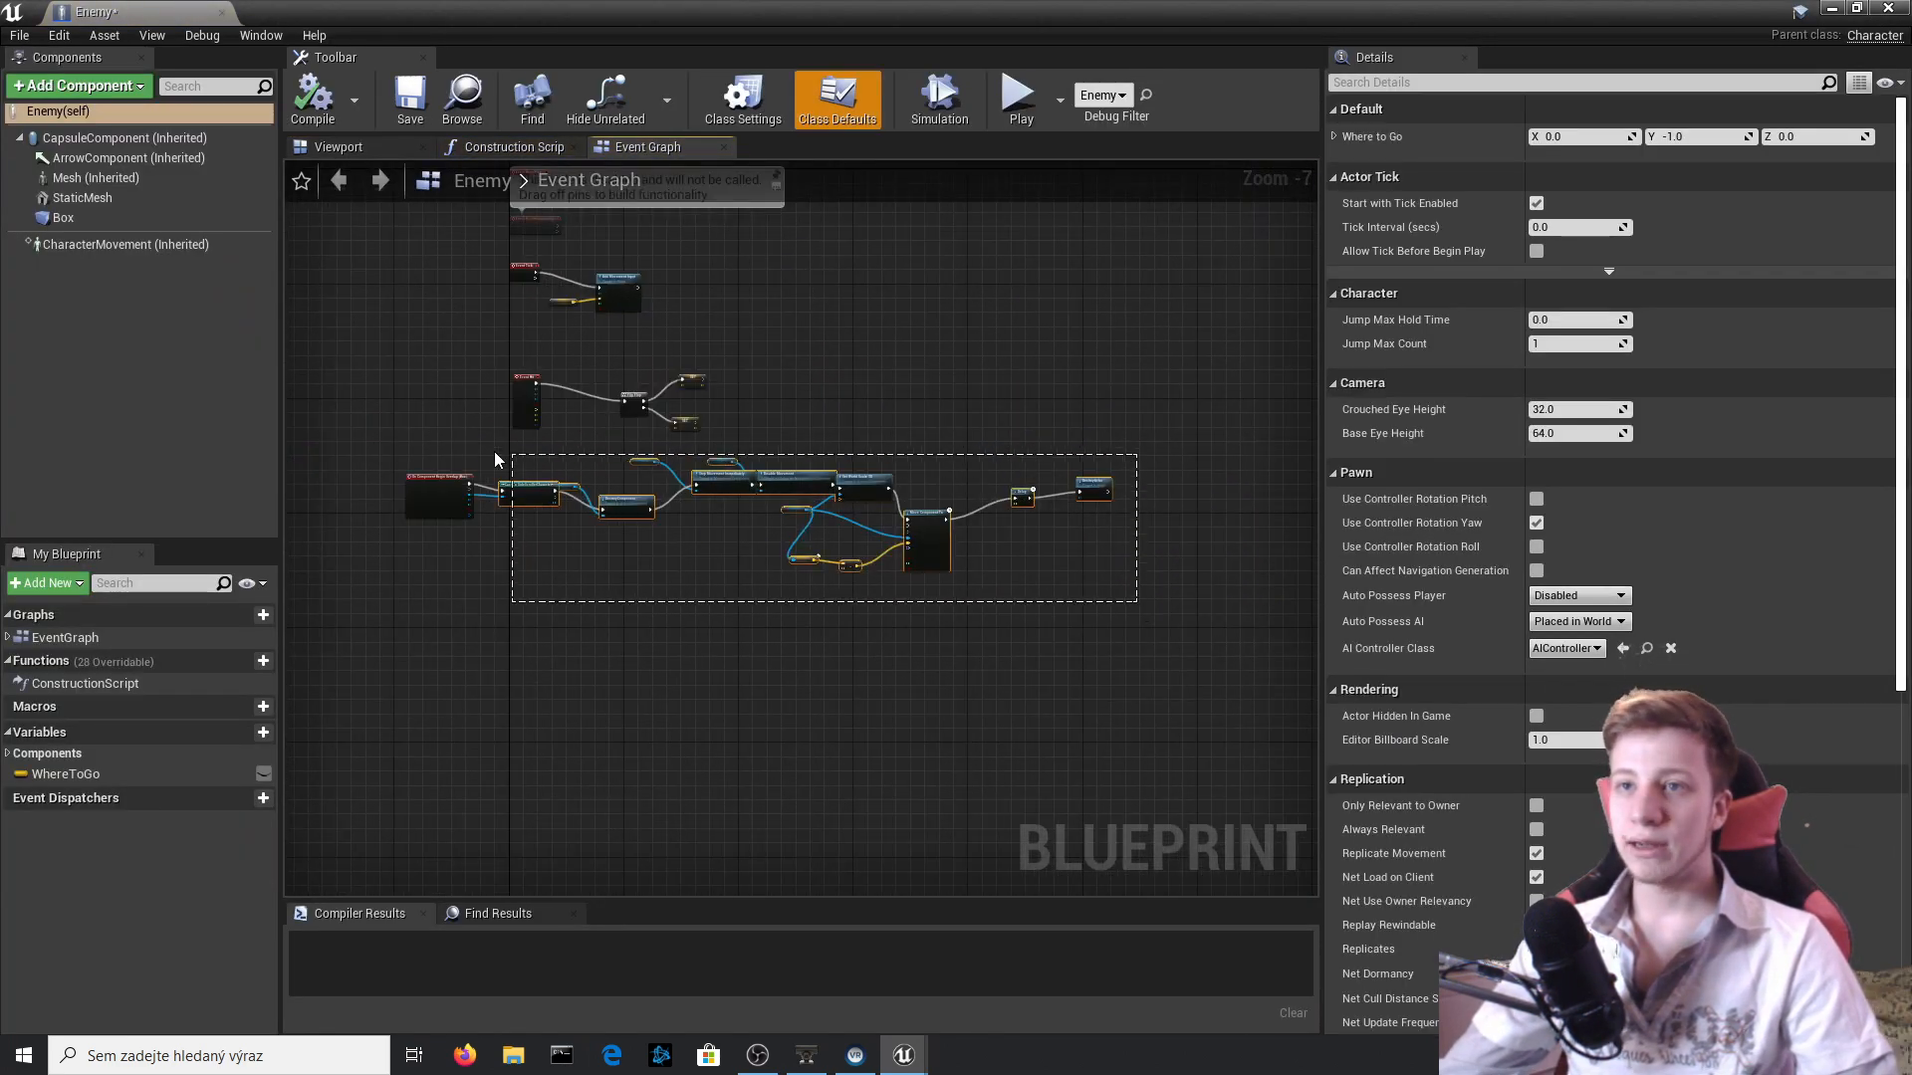
left_click_drag(494, 451, 572, 501)
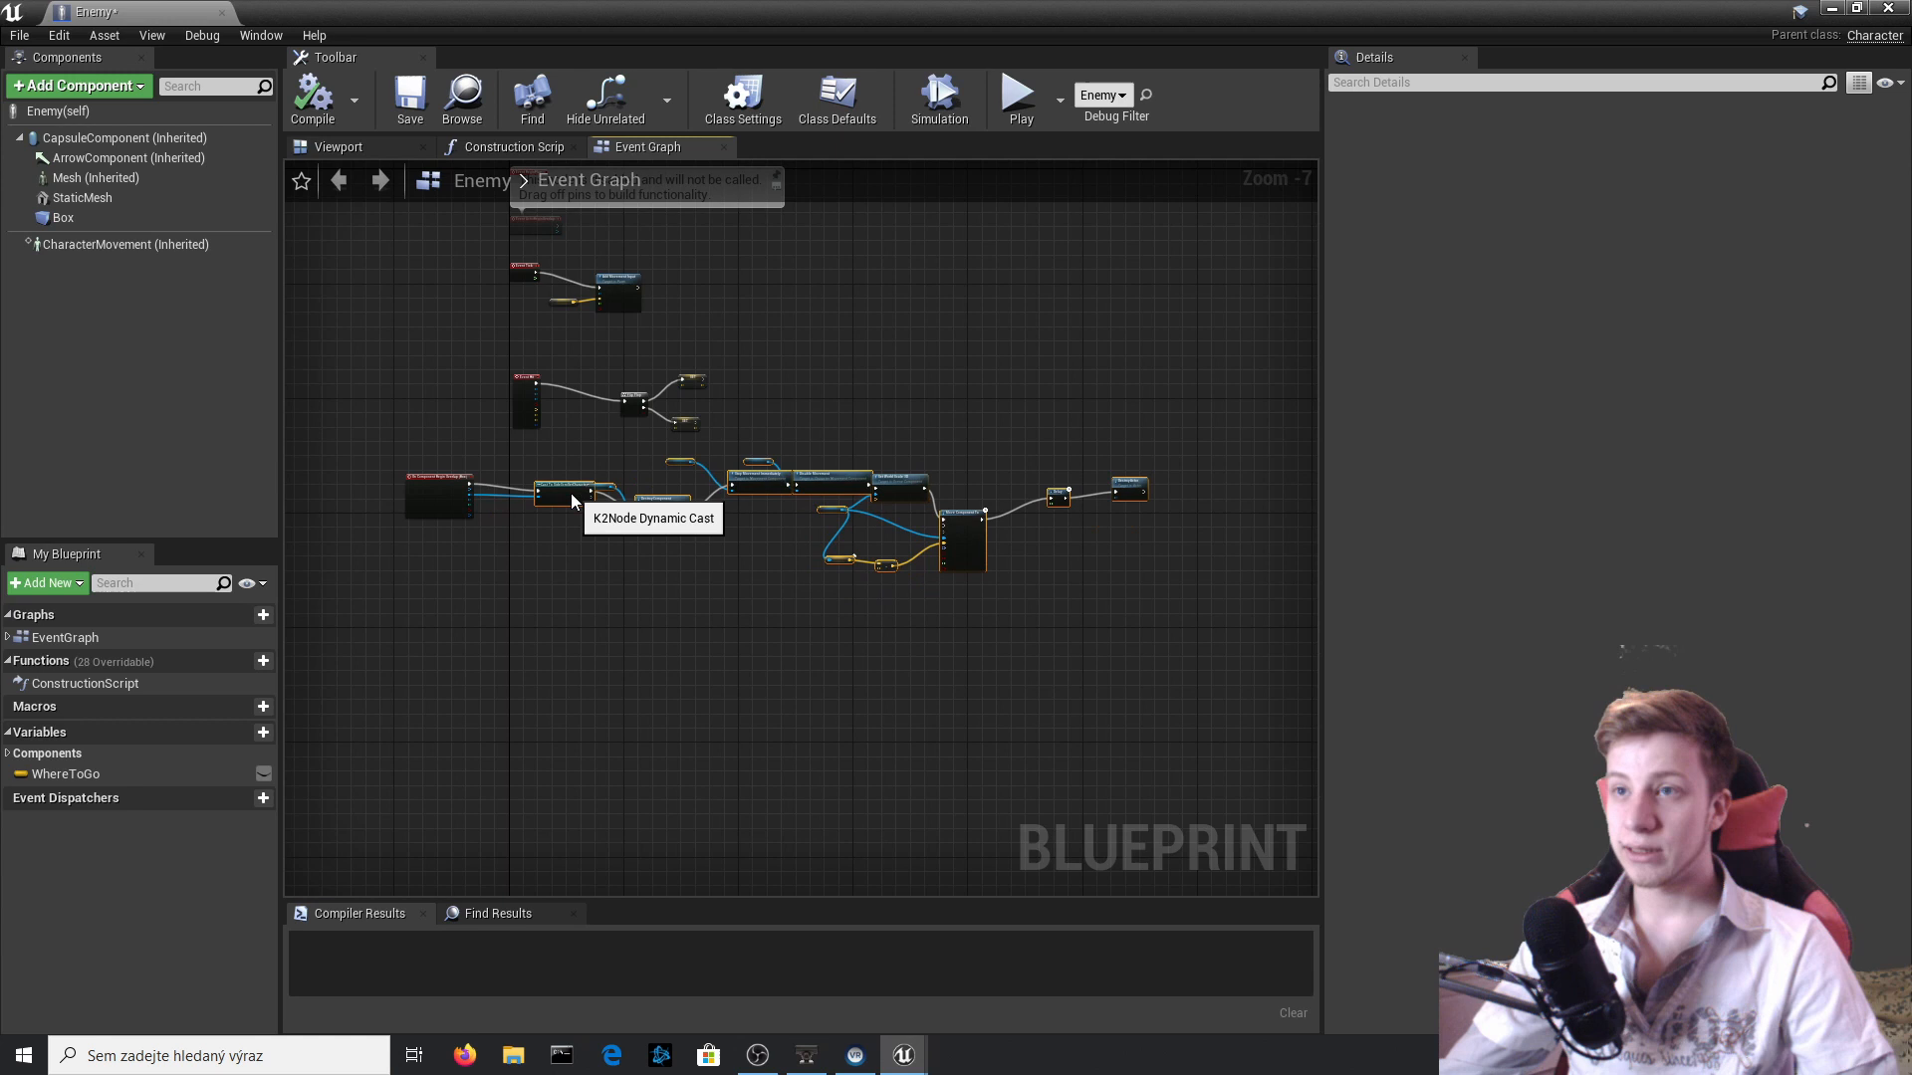
Rearrange the Box reference and DestroyComponent nodes into a tidy line after Cast To SideScrollerCharacter.
left_click(1115, 662)
scroll(603, 487, "up", 3)
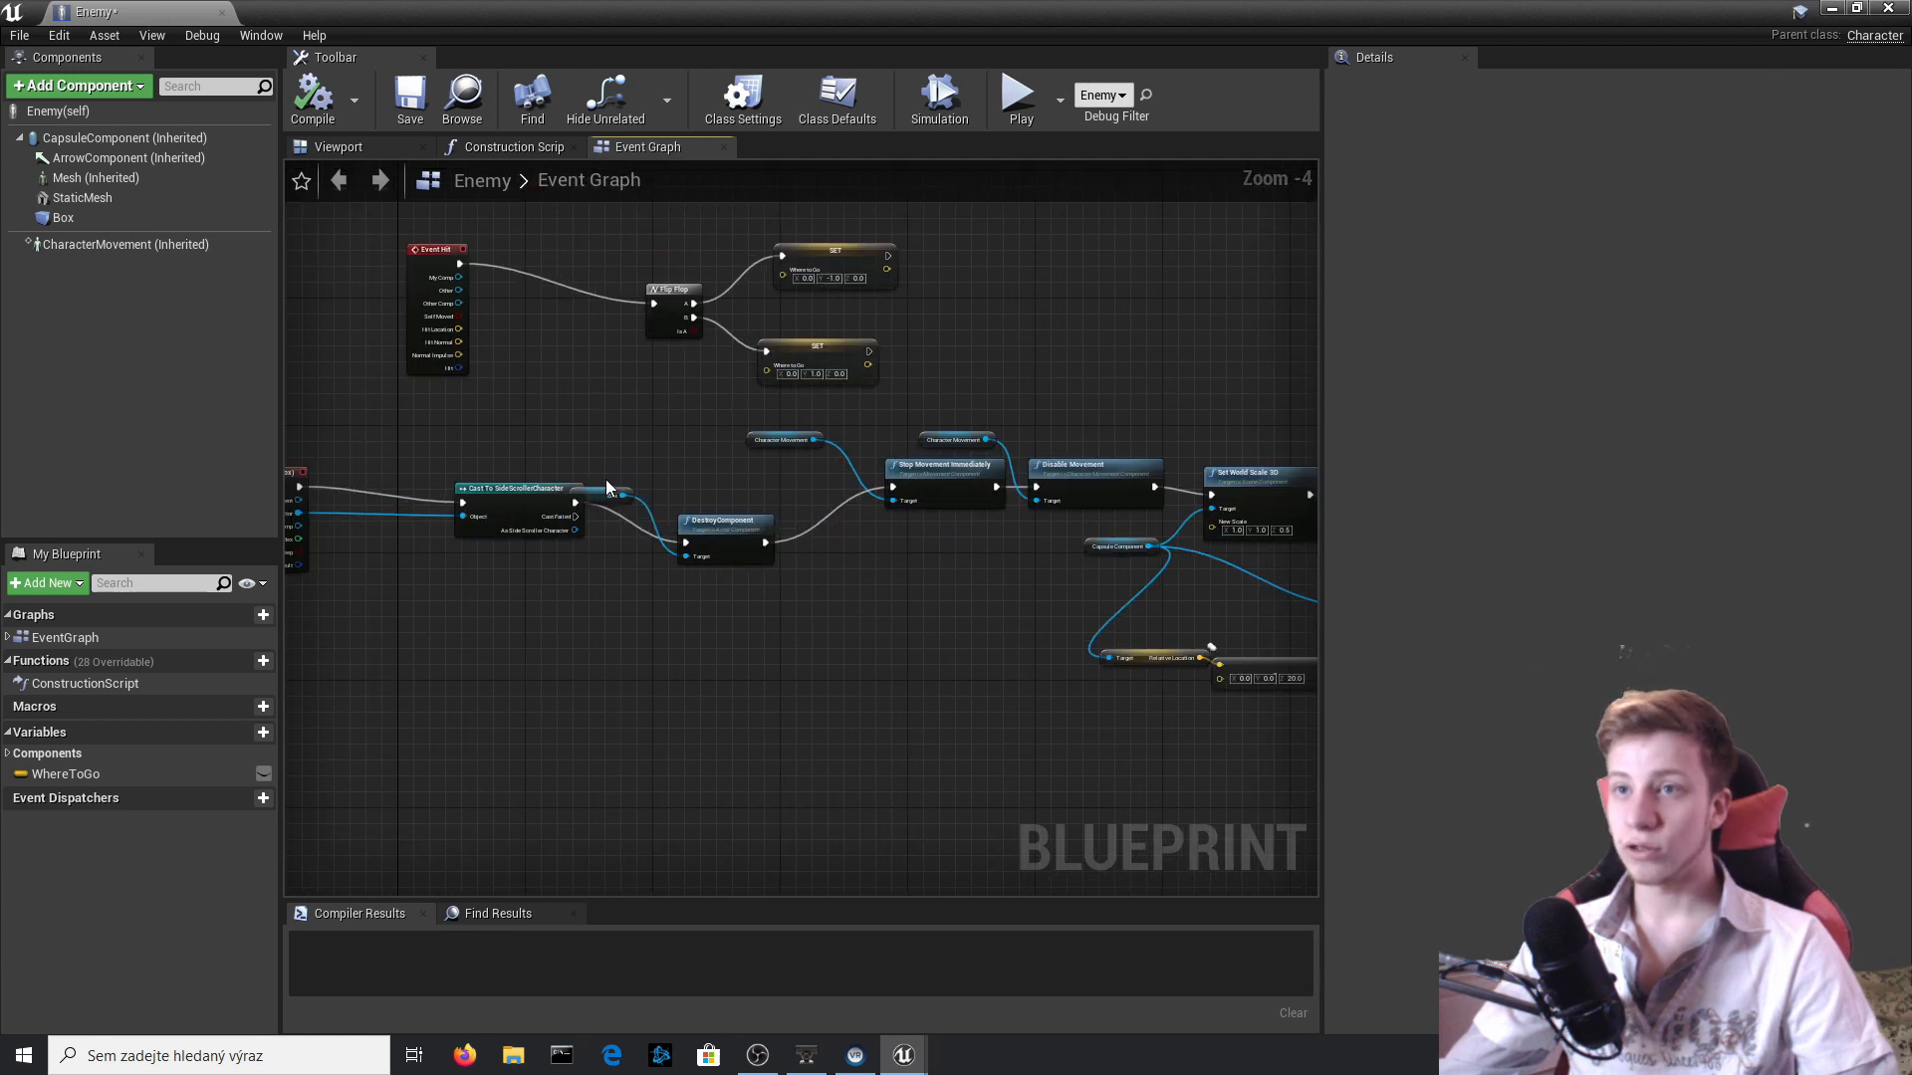
left_click_drag(606, 492, 639, 444)
left_click_drag(740, 522, 740, 484)
scroll(836, 524, "down", 3)
right_click_drag(857, 524, 845, 519)
Collapse DestroyComponent and all nodes following it into a single macro placed right after Cast To SideScrollerCharacter.
left_click_drag(1289, 661, 1255, 628)
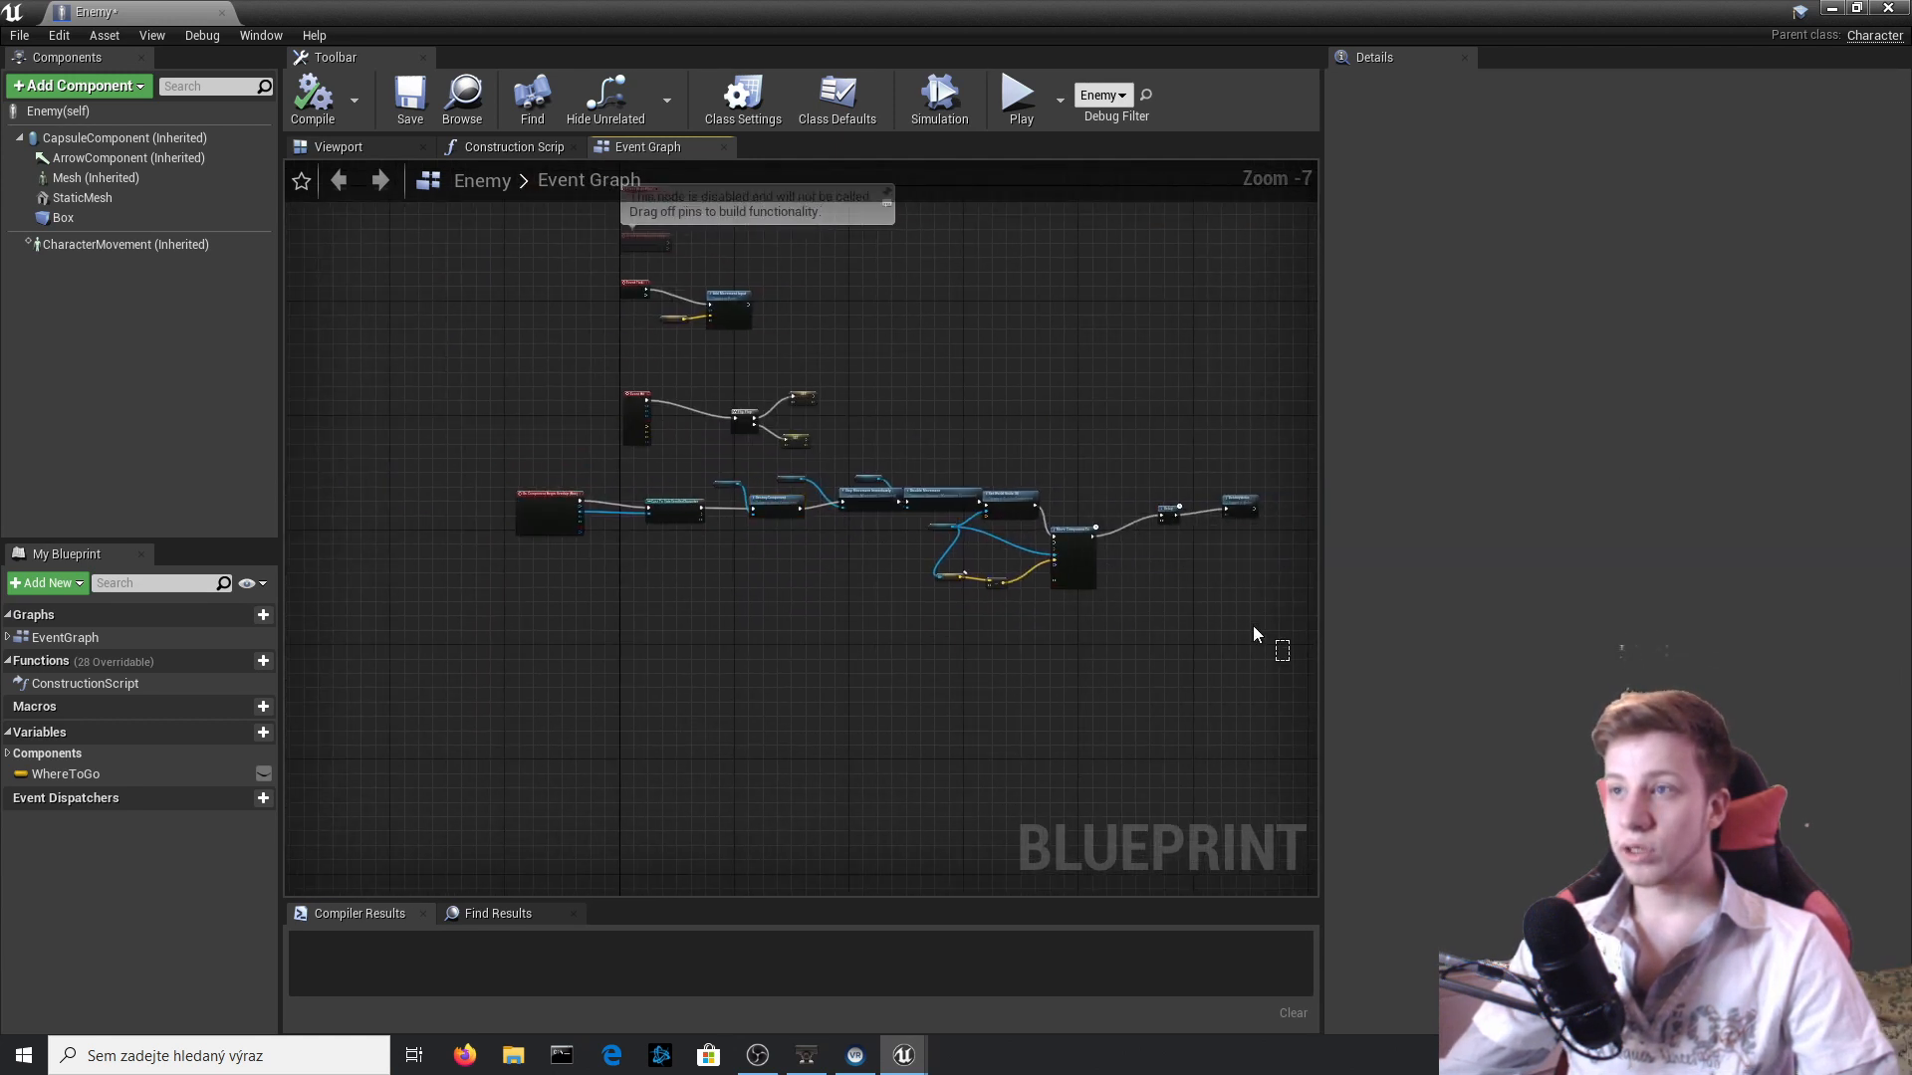
left_click_drag(723, 475, 723, 475)
scroll(827, 512, "up", 4)
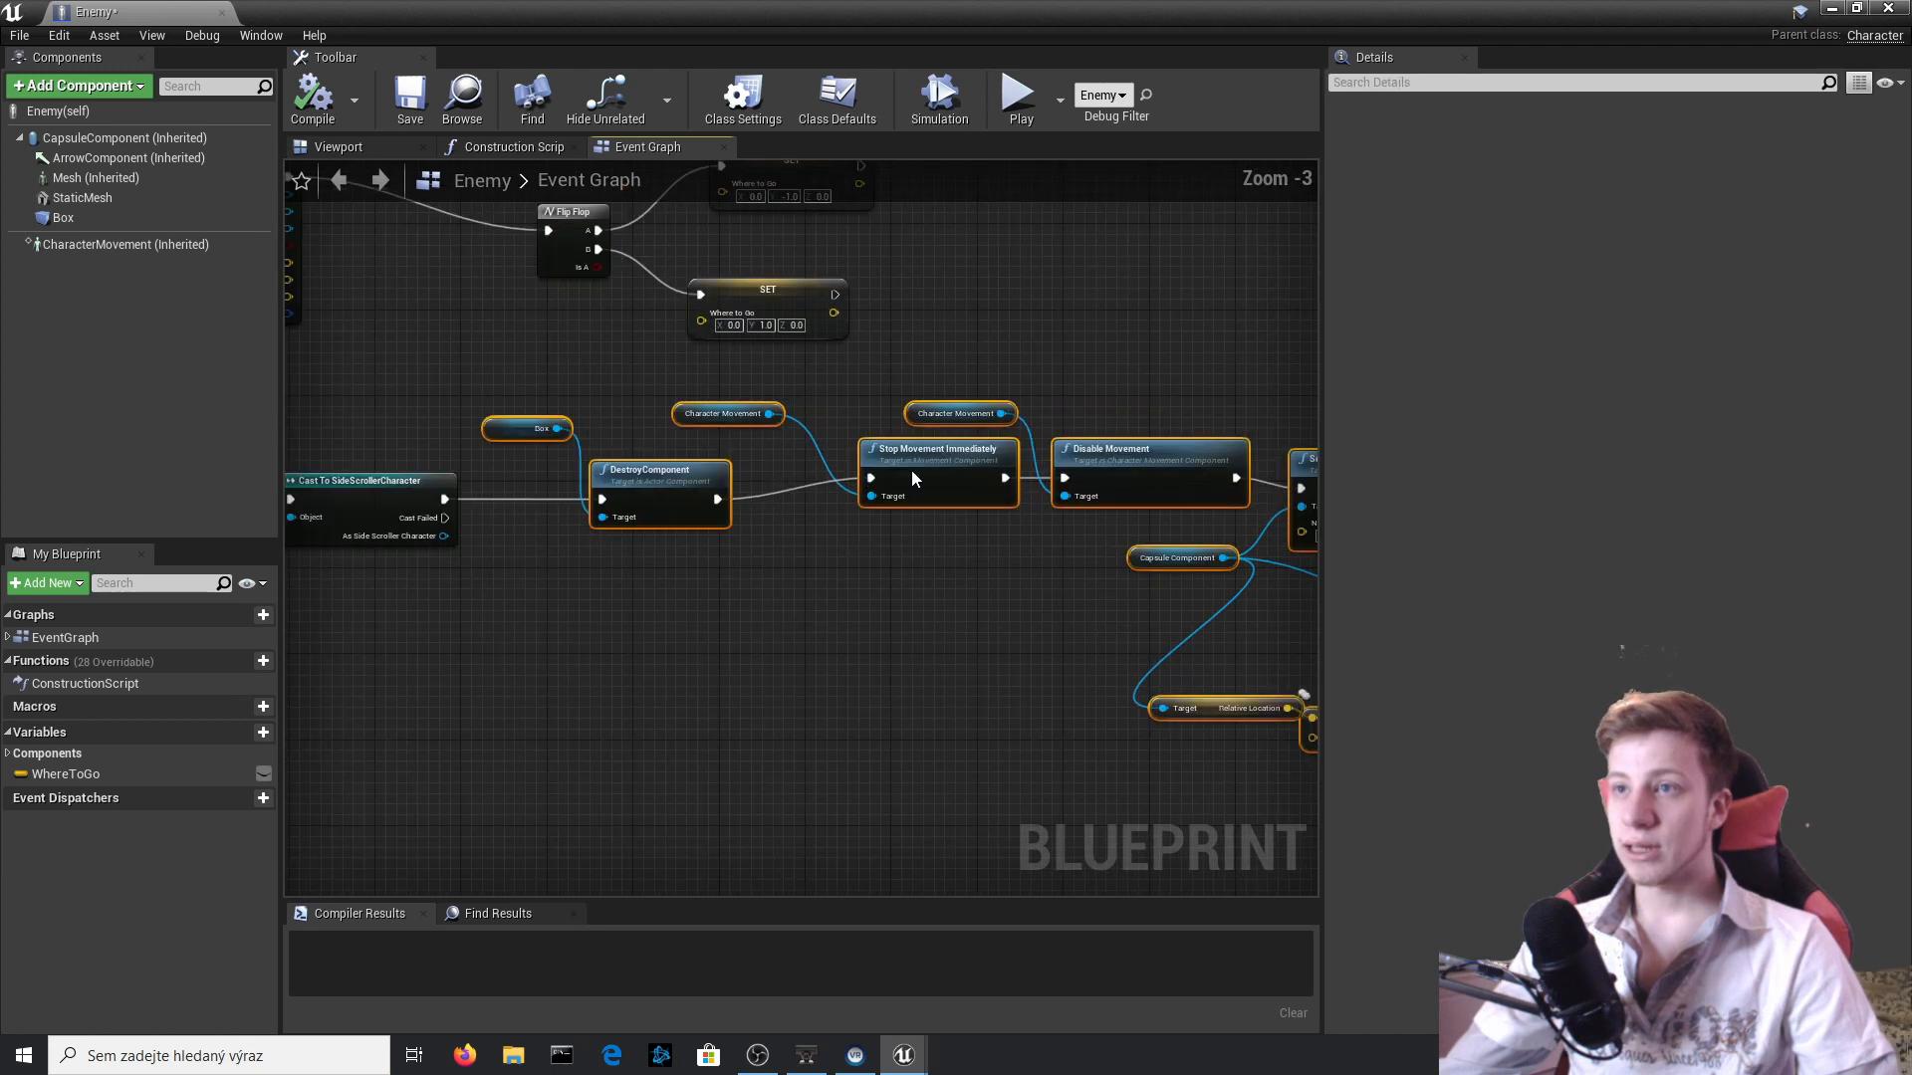
right_click(911, 469)
left_click(1037, 763)
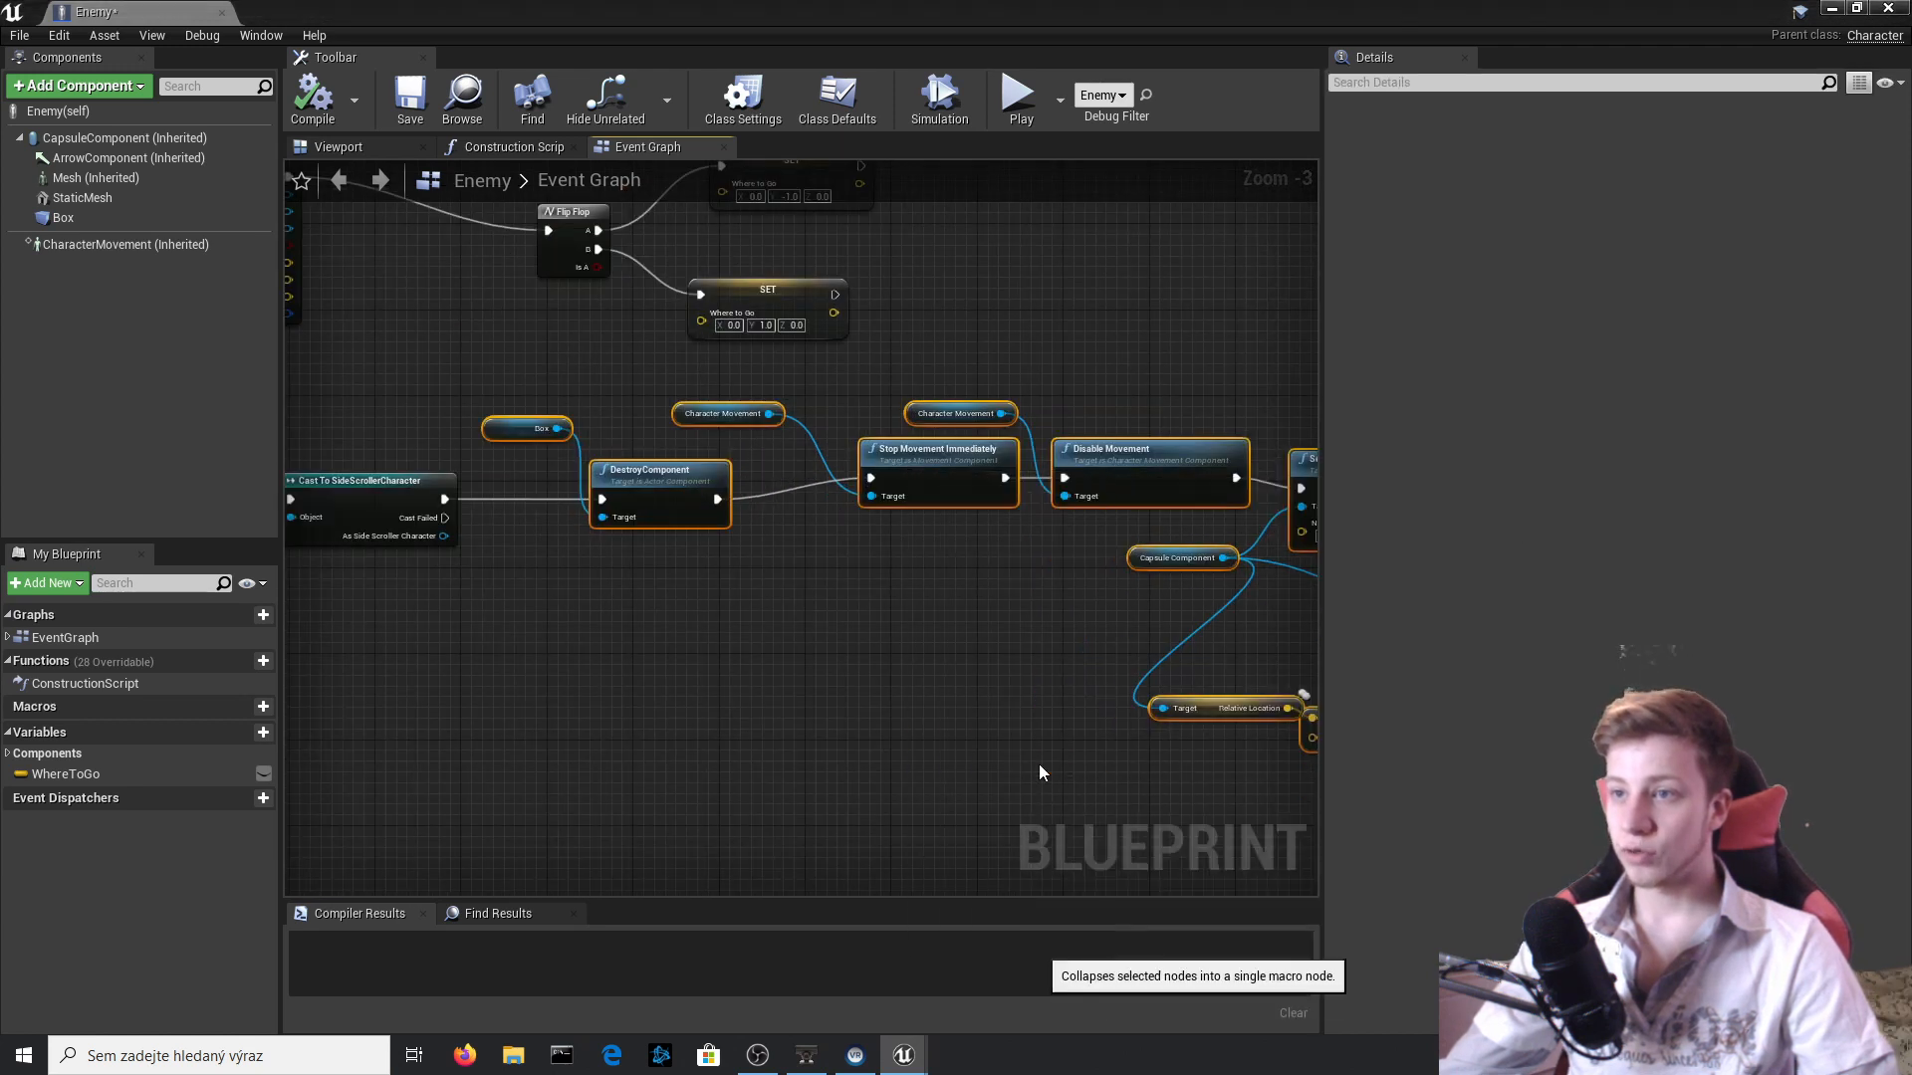
left_click_drag(1185, 495, 663, 506)
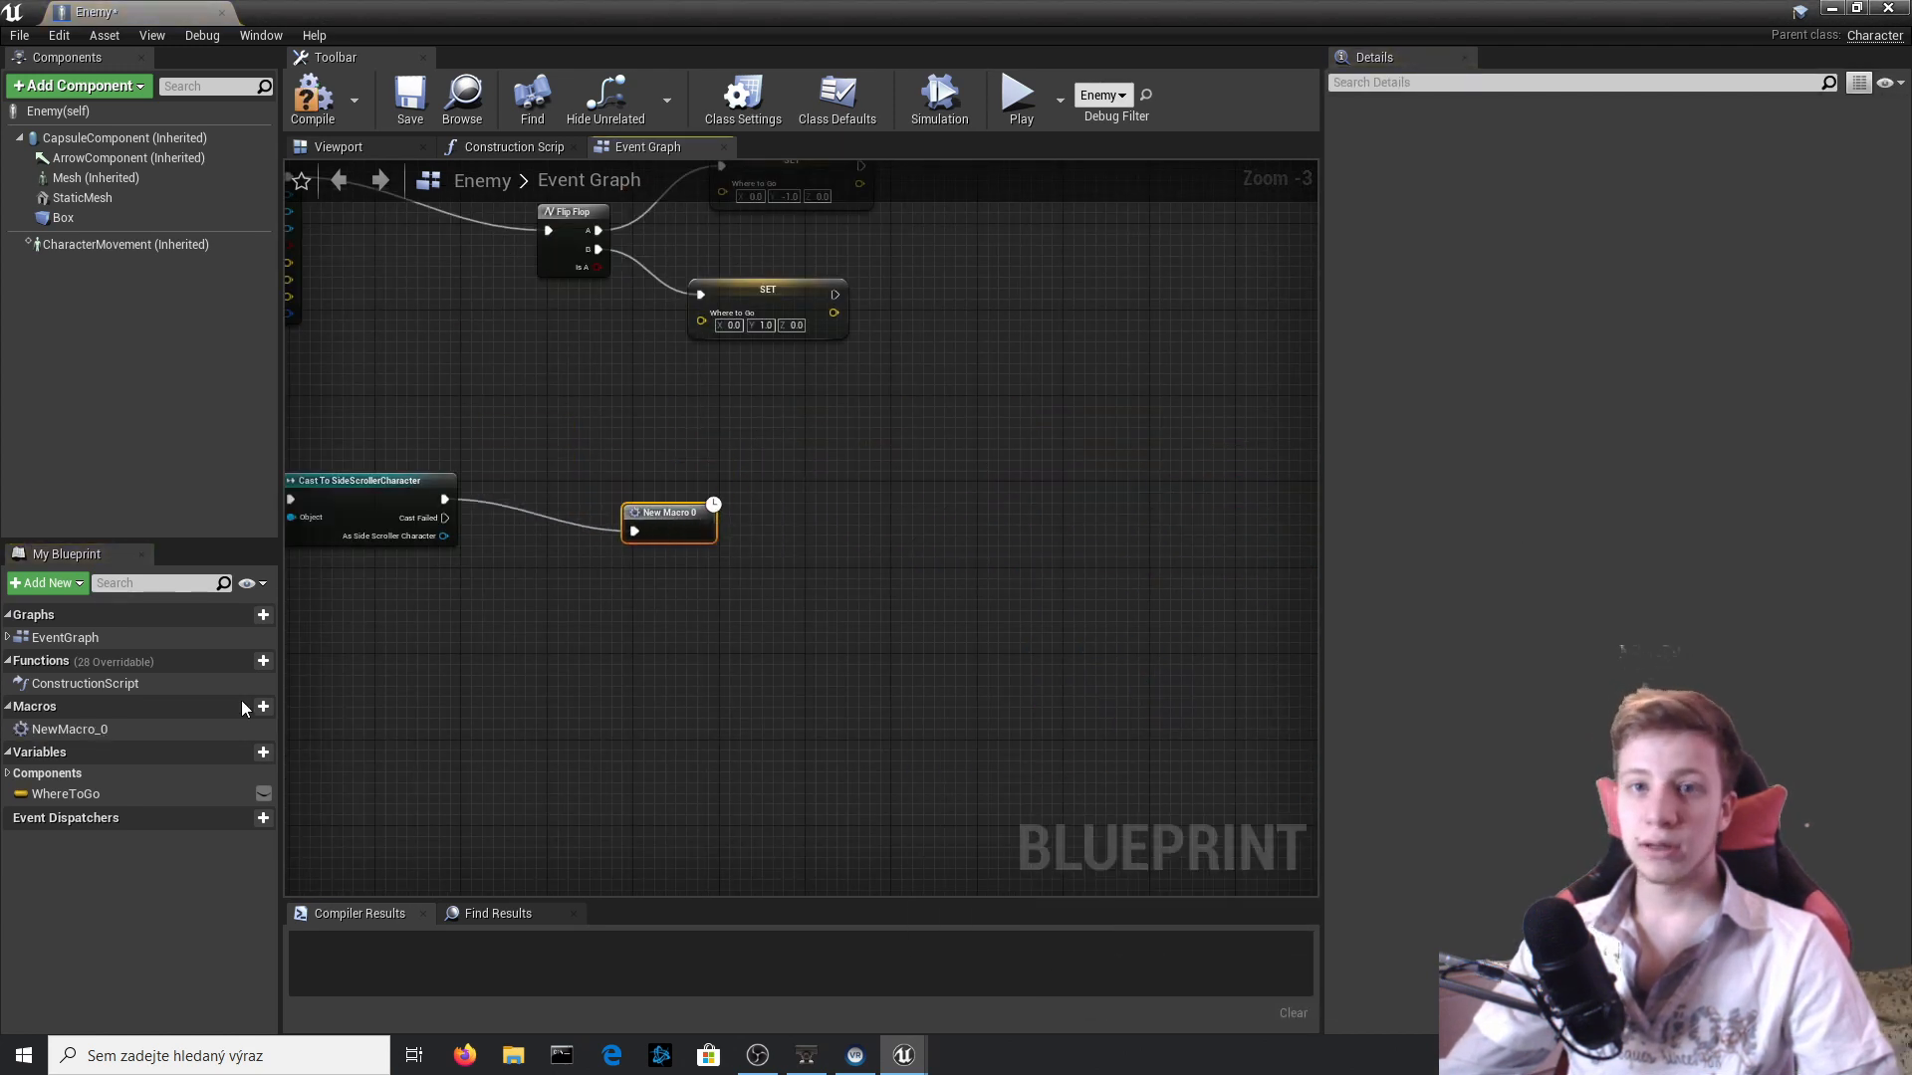
Rename the new macro as Enemy_death.
left_click(68, 729)
right_click(68, 737)
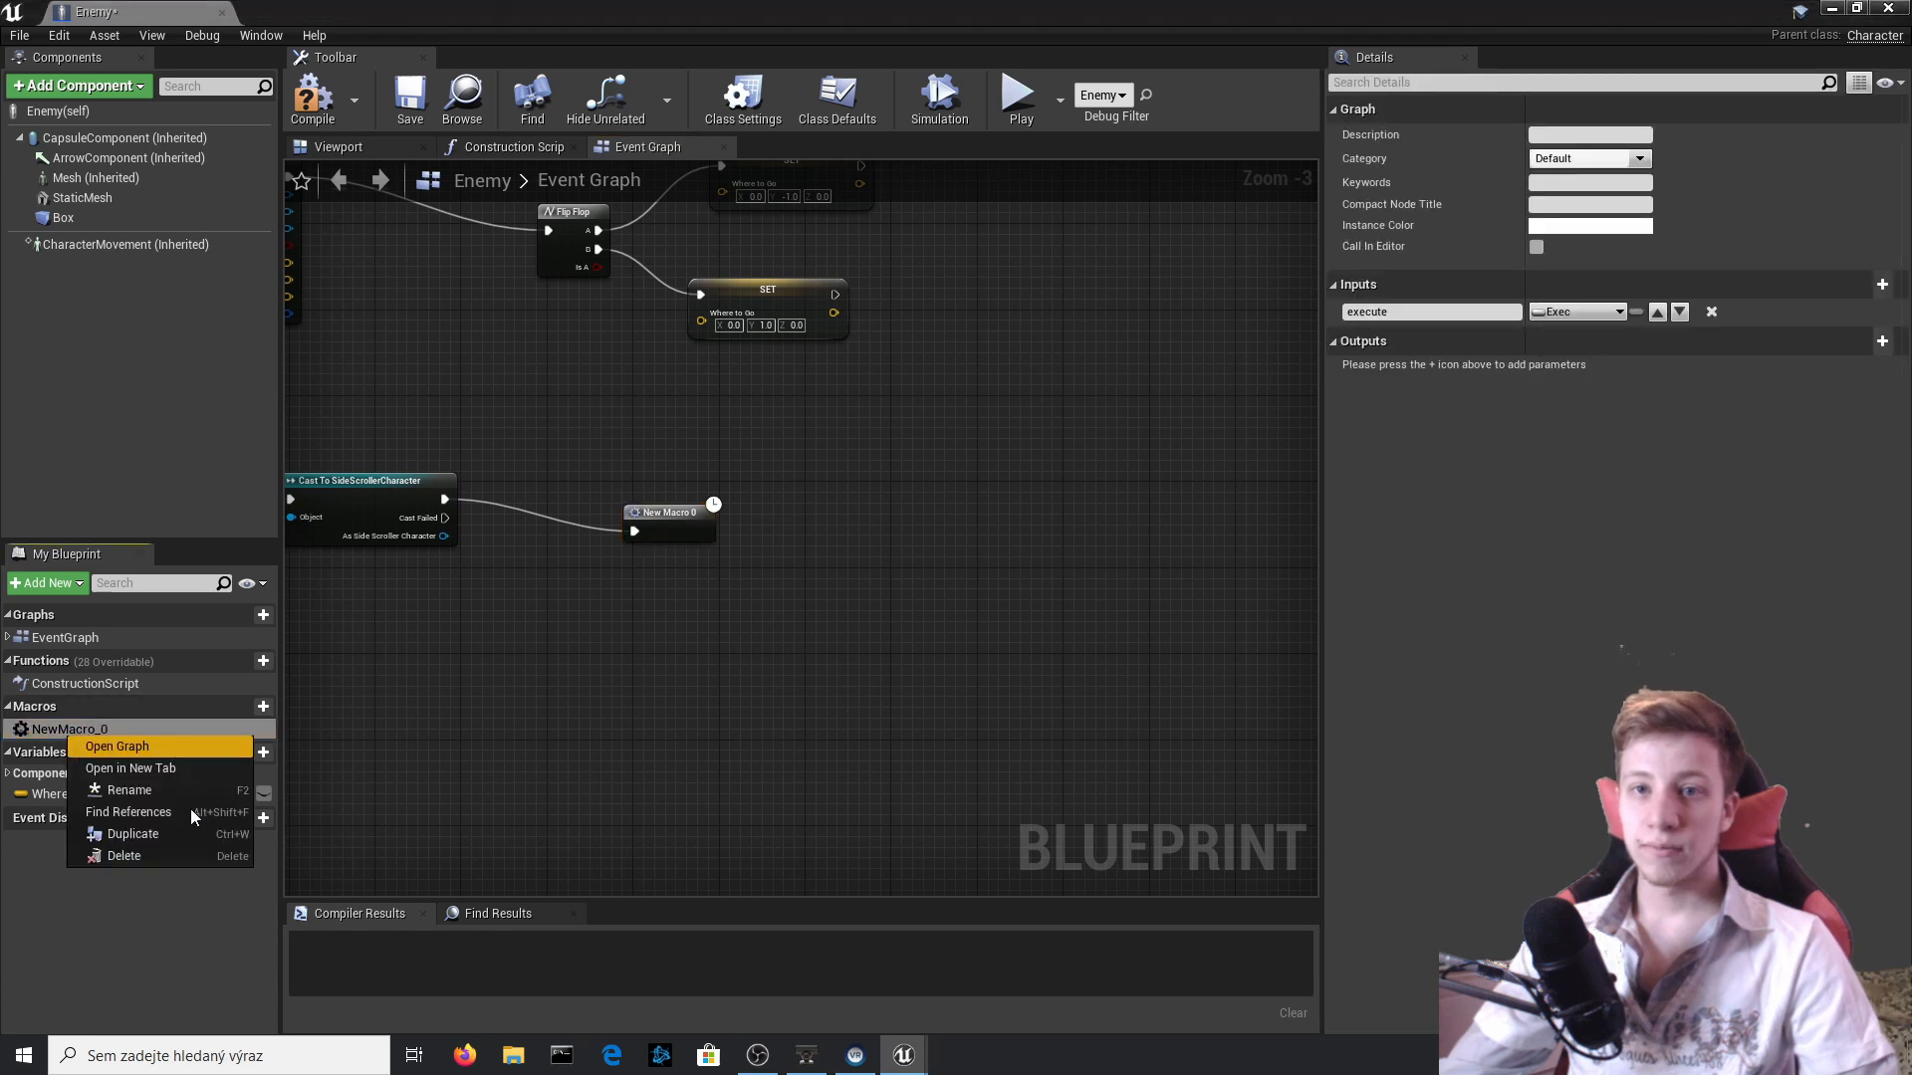
left_click(181, 796)
type("eNEMY")
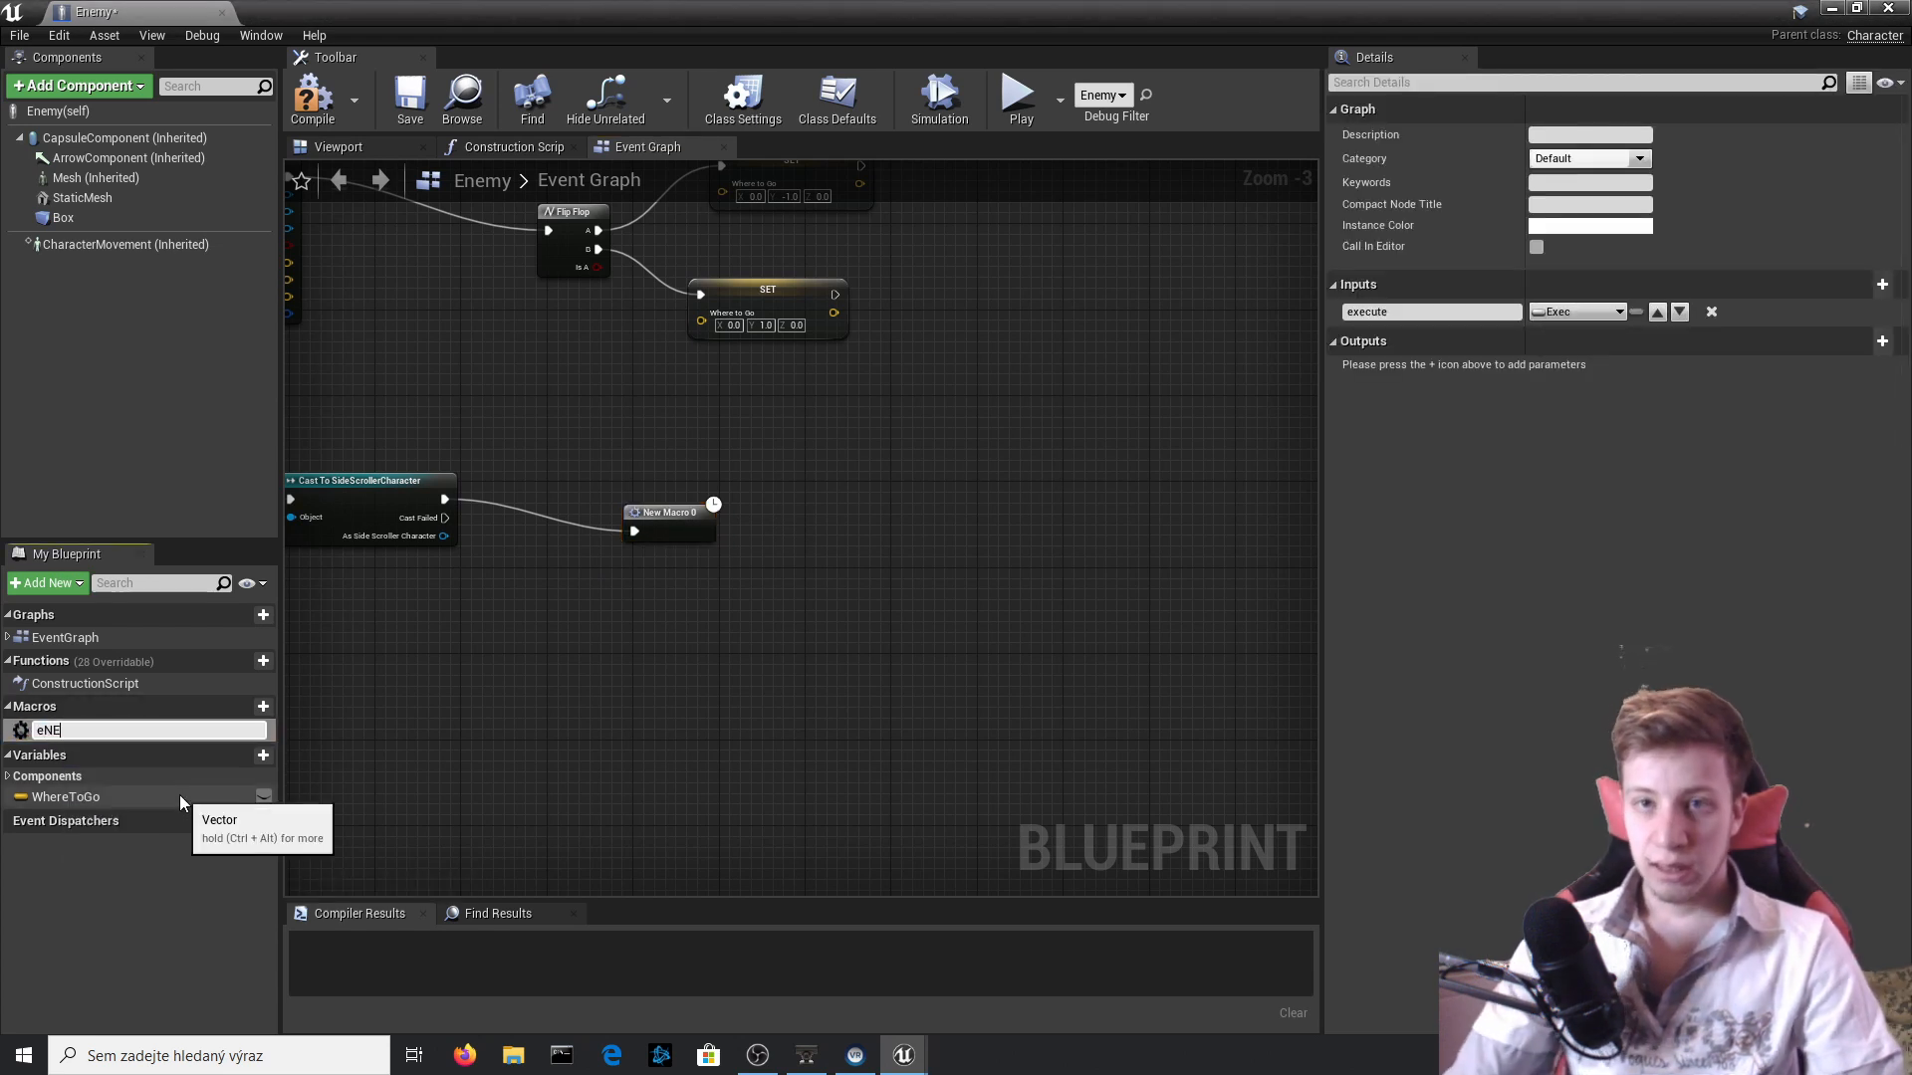
key("BackSpace")
key("BackSpace")
key("BackSpace")
key("BackSpace")
type("E")
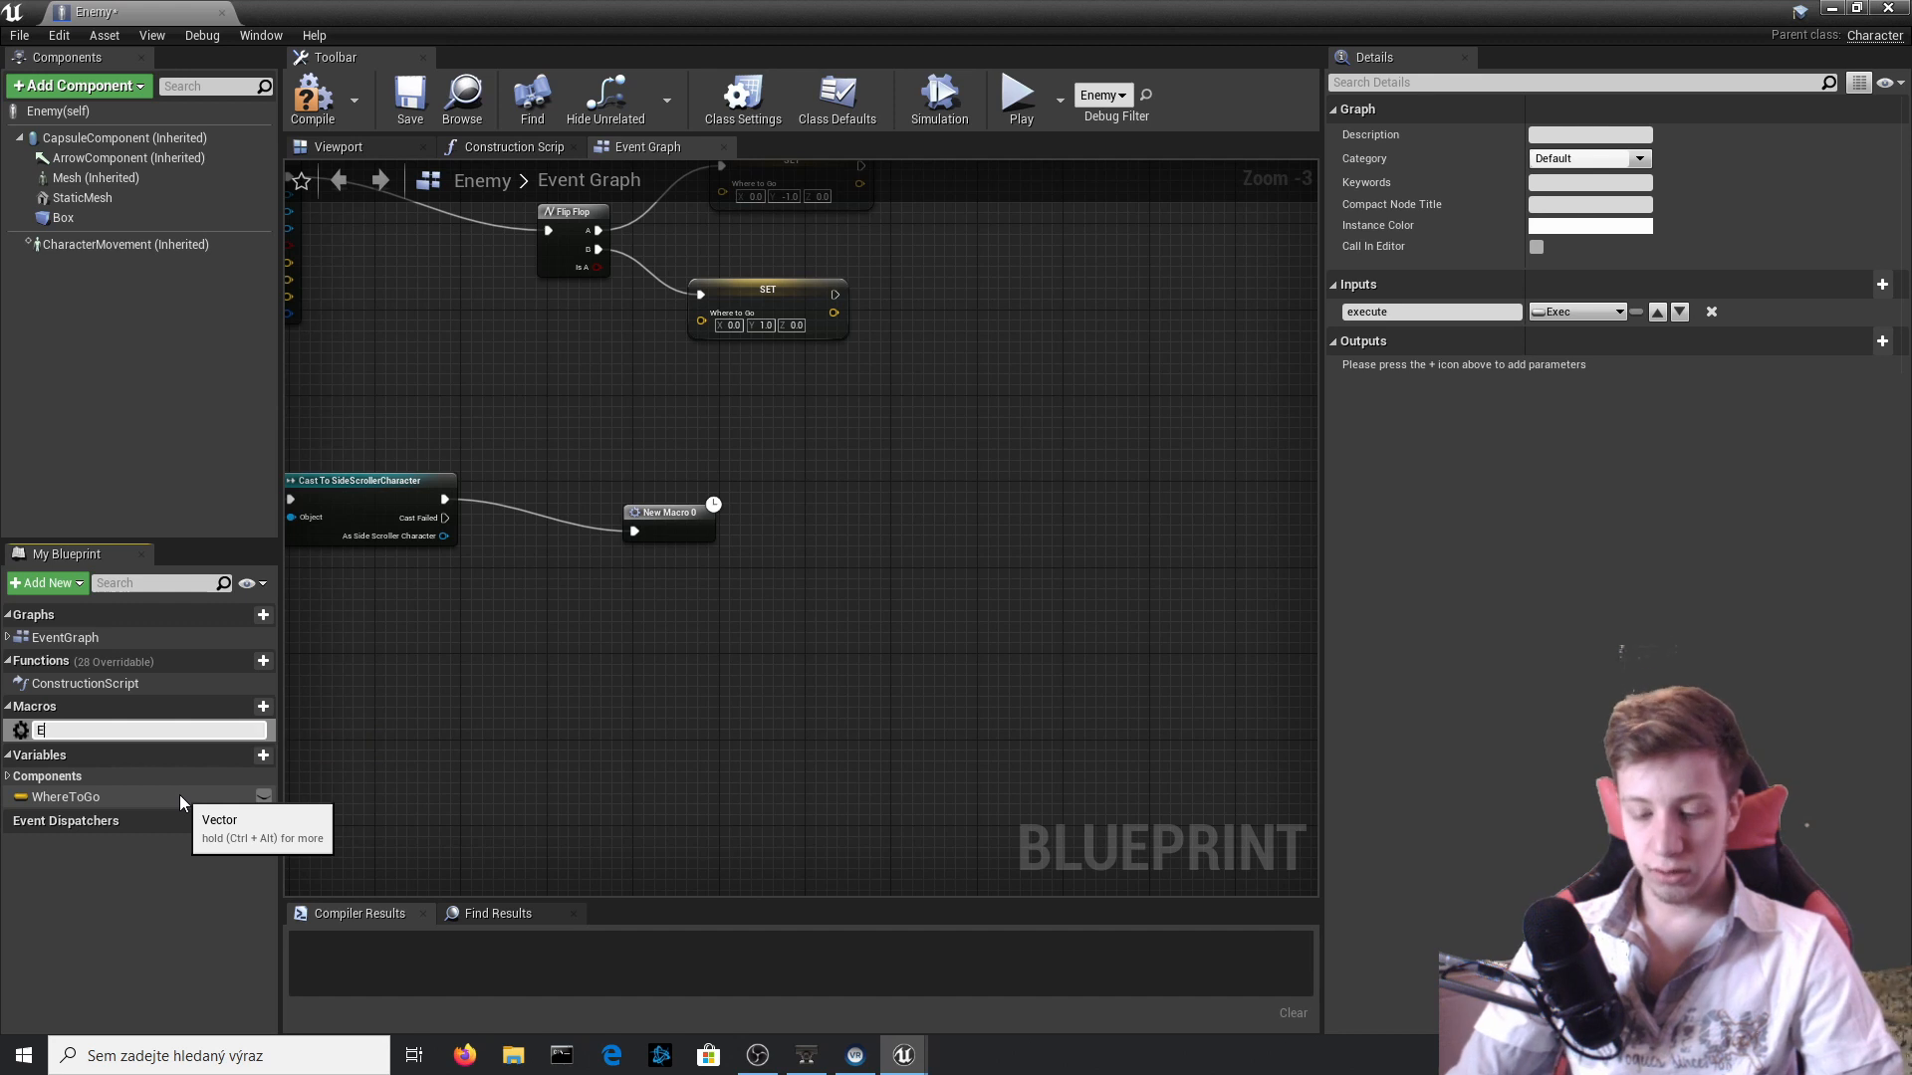
type("nemy_")
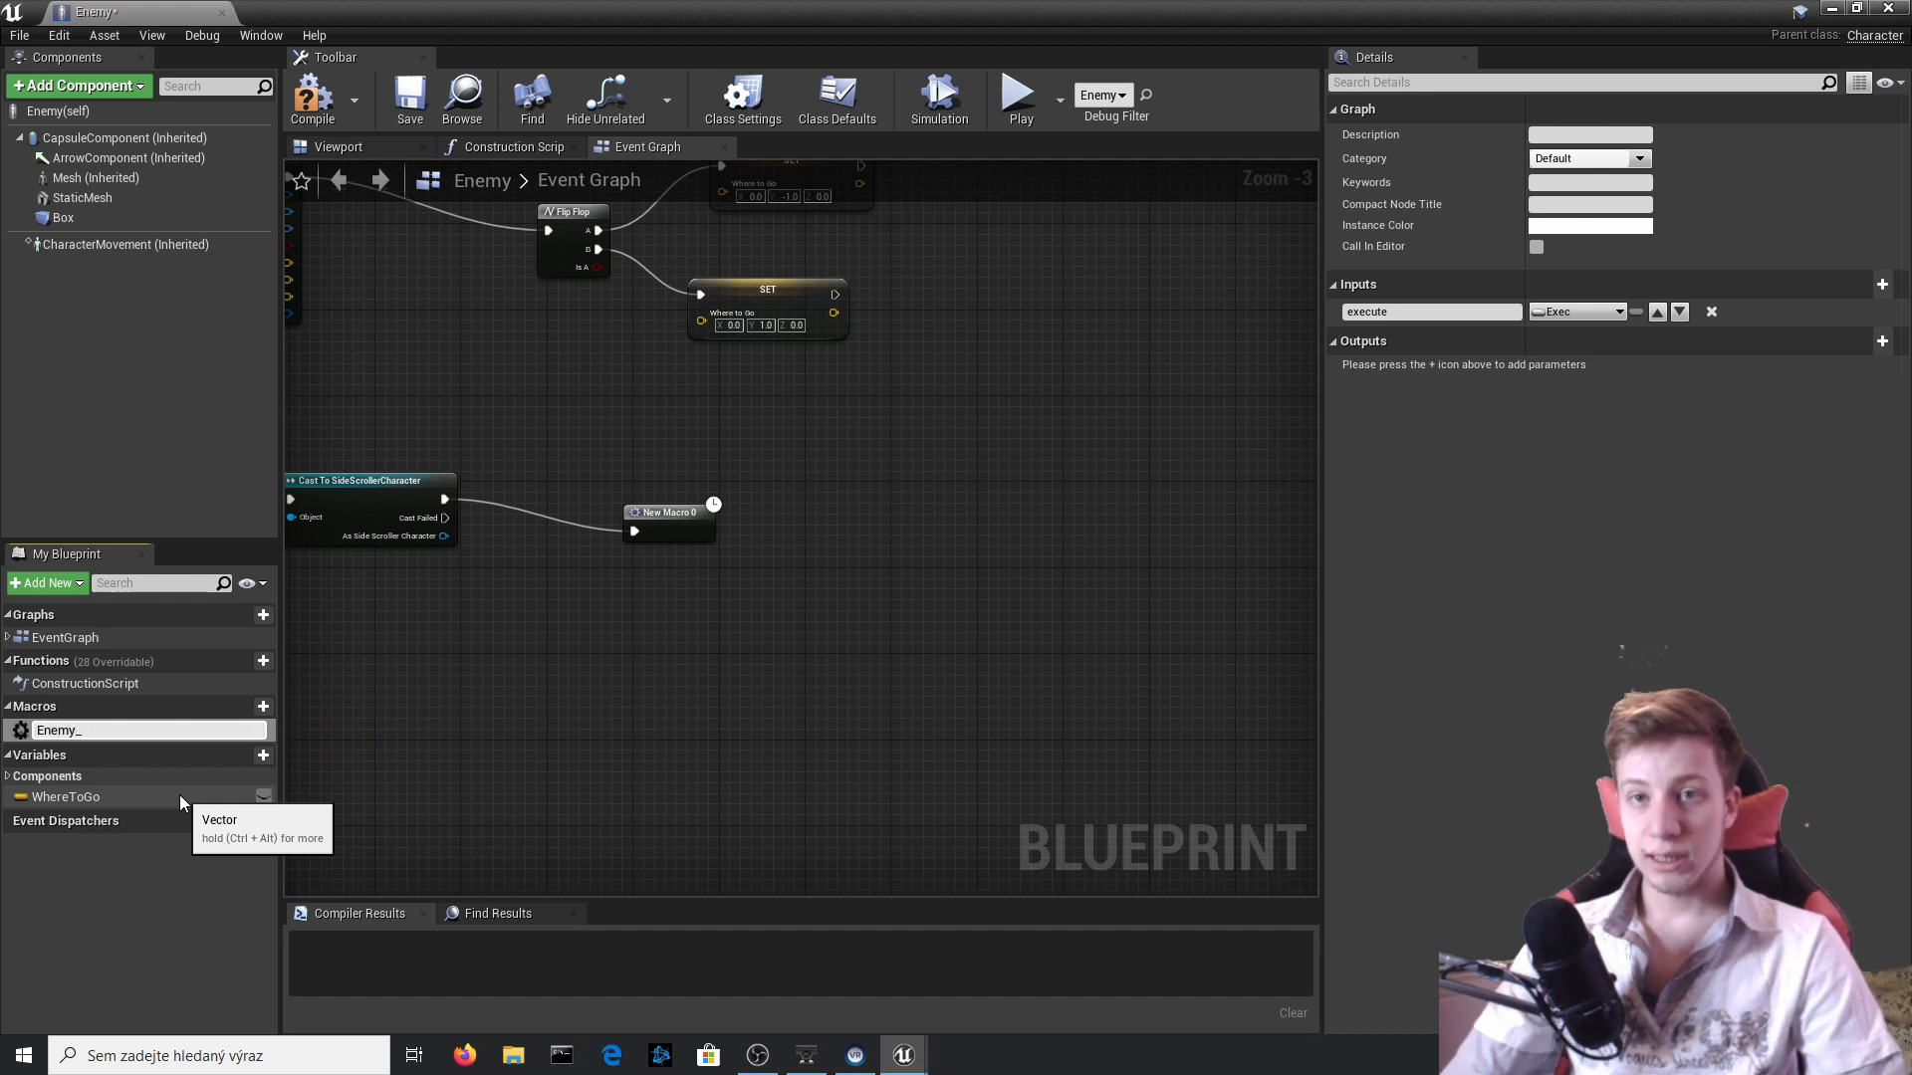
type("death")
key("Return")
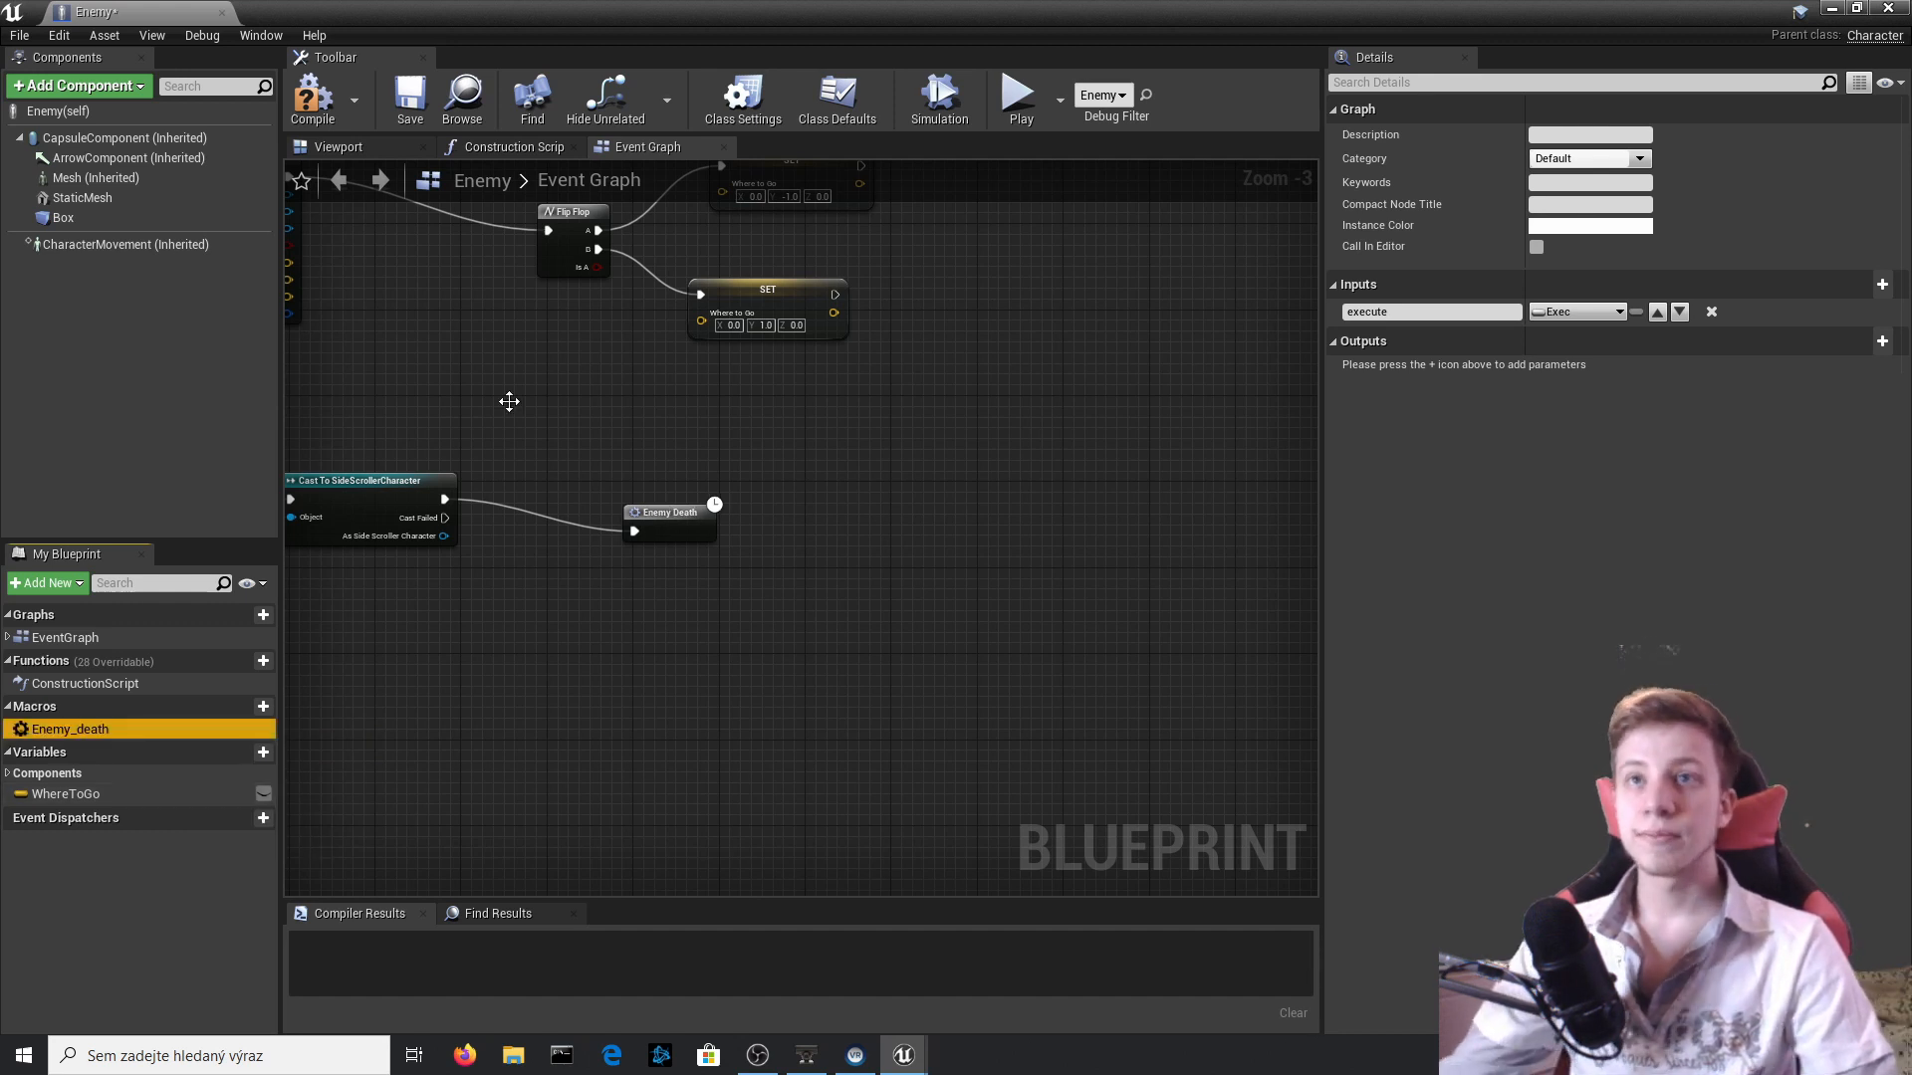
Compile and close the Enemy blueprint, play-test stomping the Goomba with the macro in place, and end the session.
left_click(294, 93)
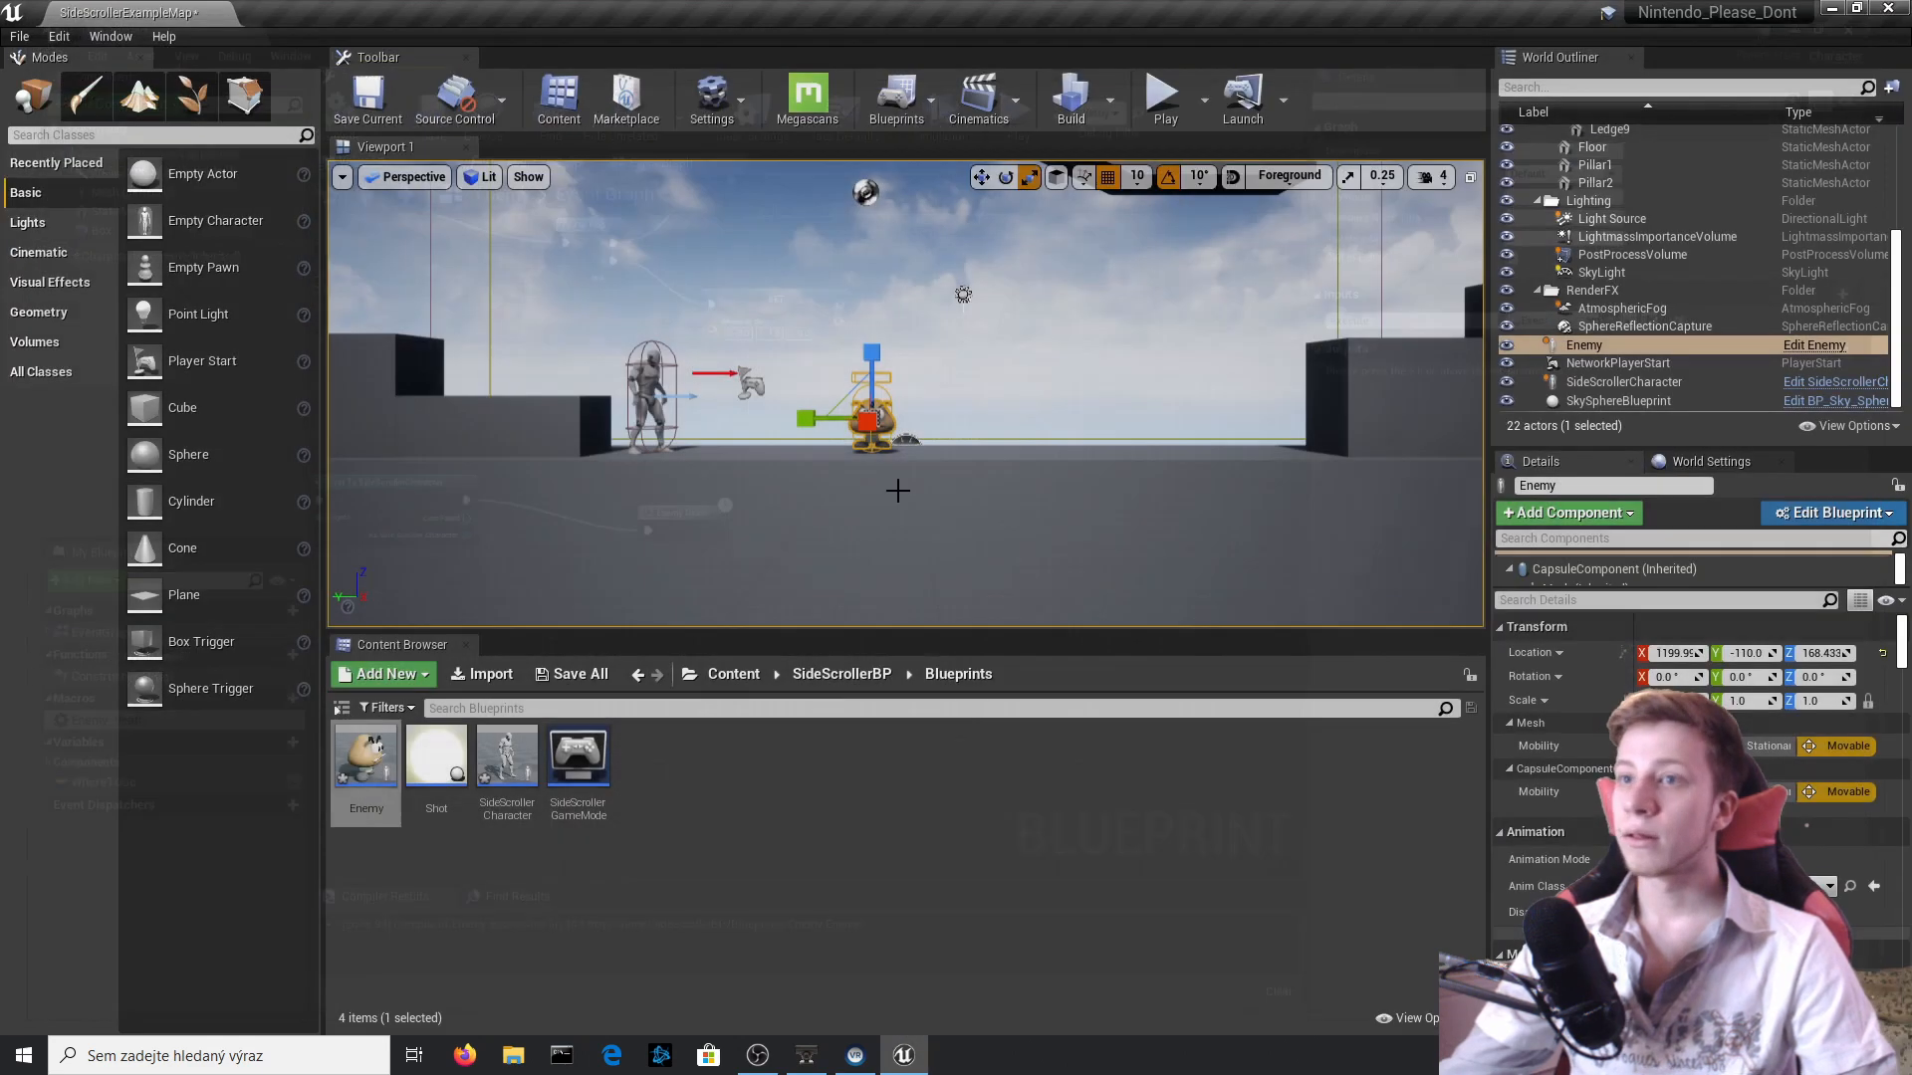
left_click(1887, 8)
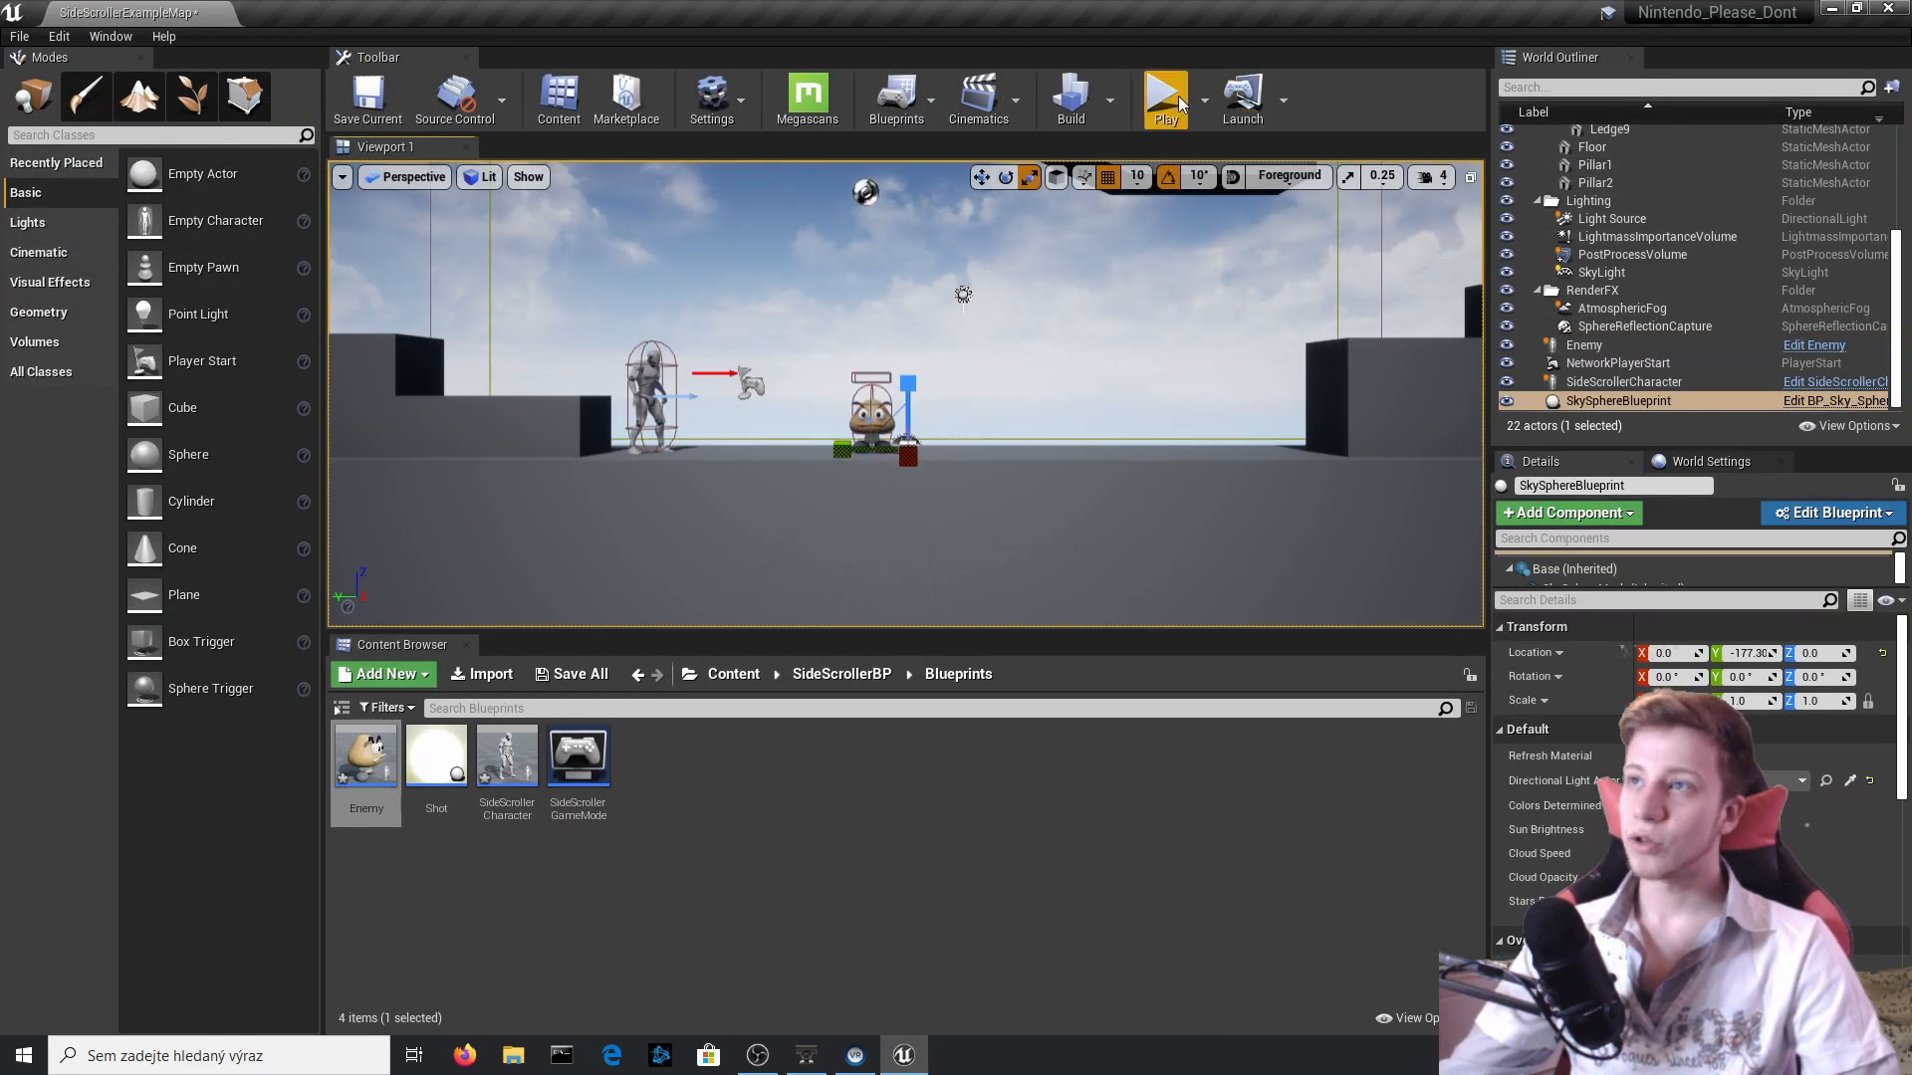
left_click(1163, 97)
key("a")
key("d")
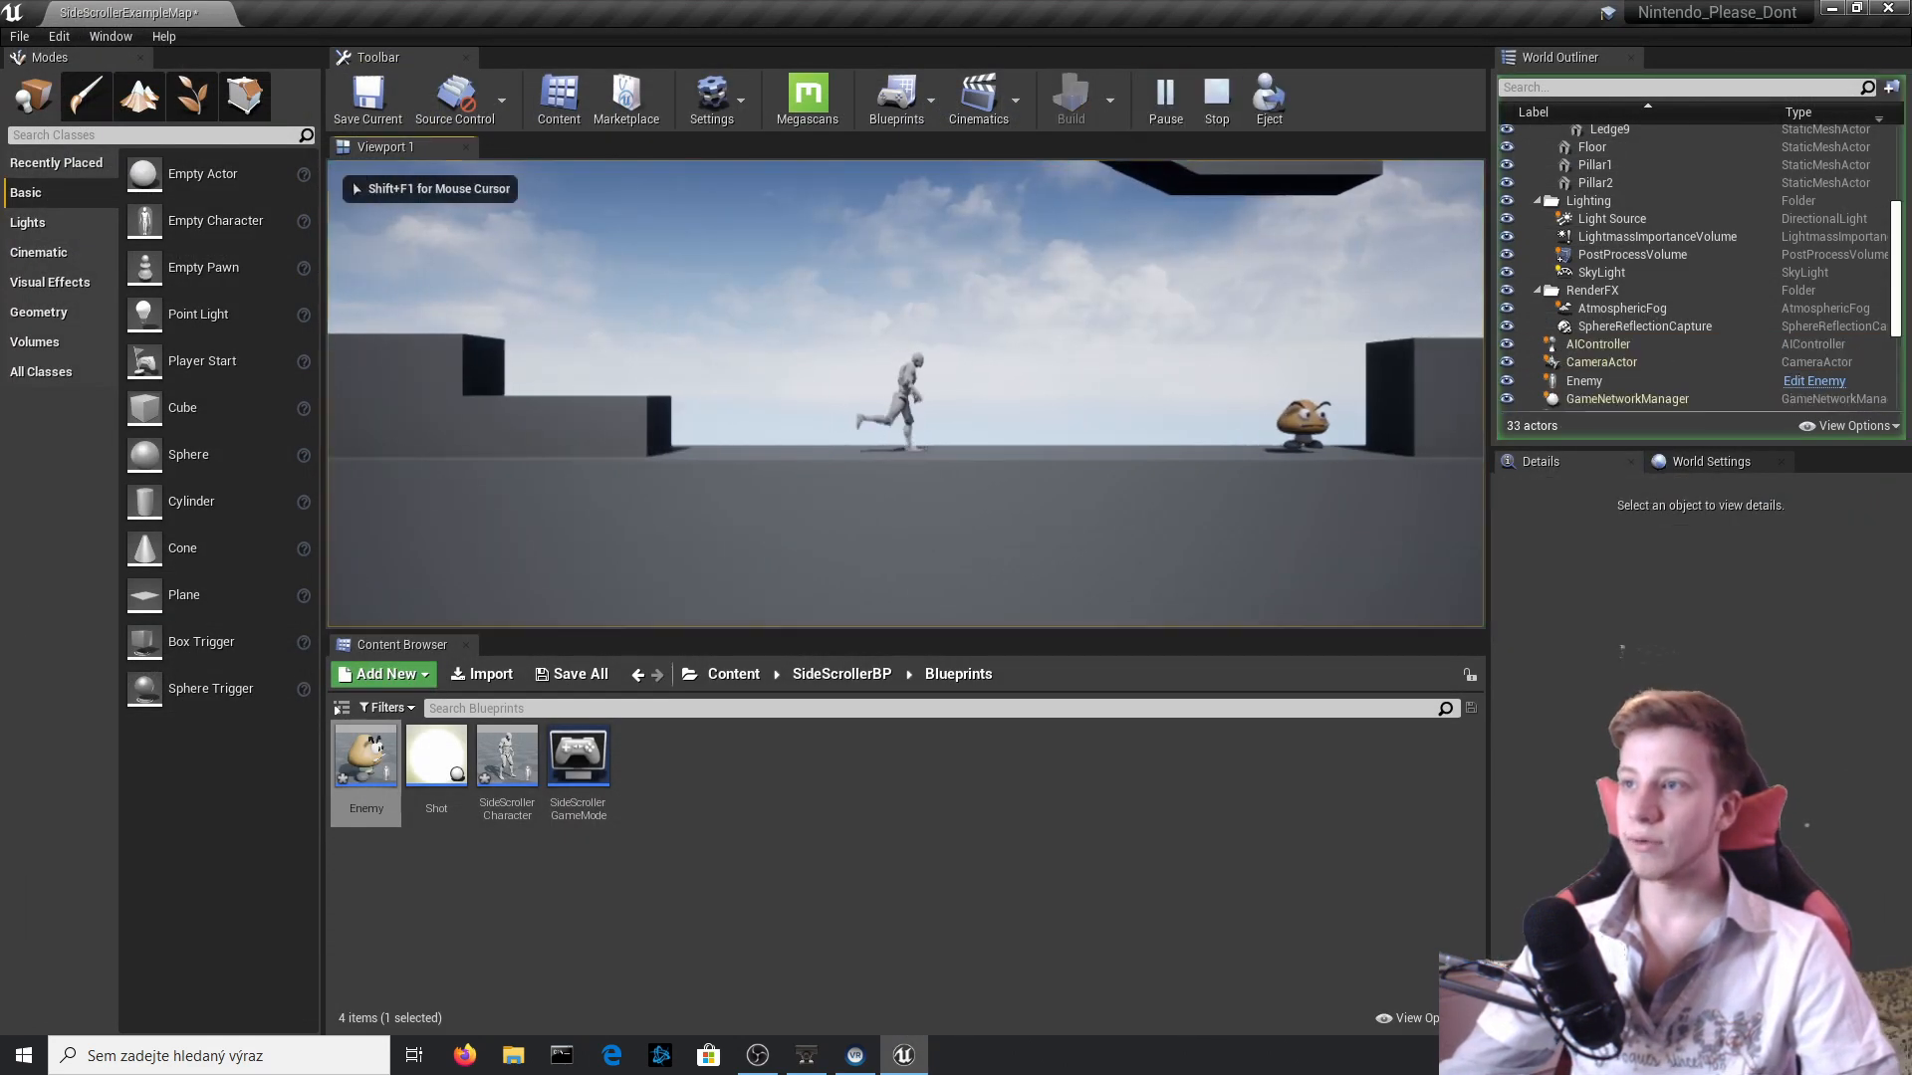
key("d")
key("space")
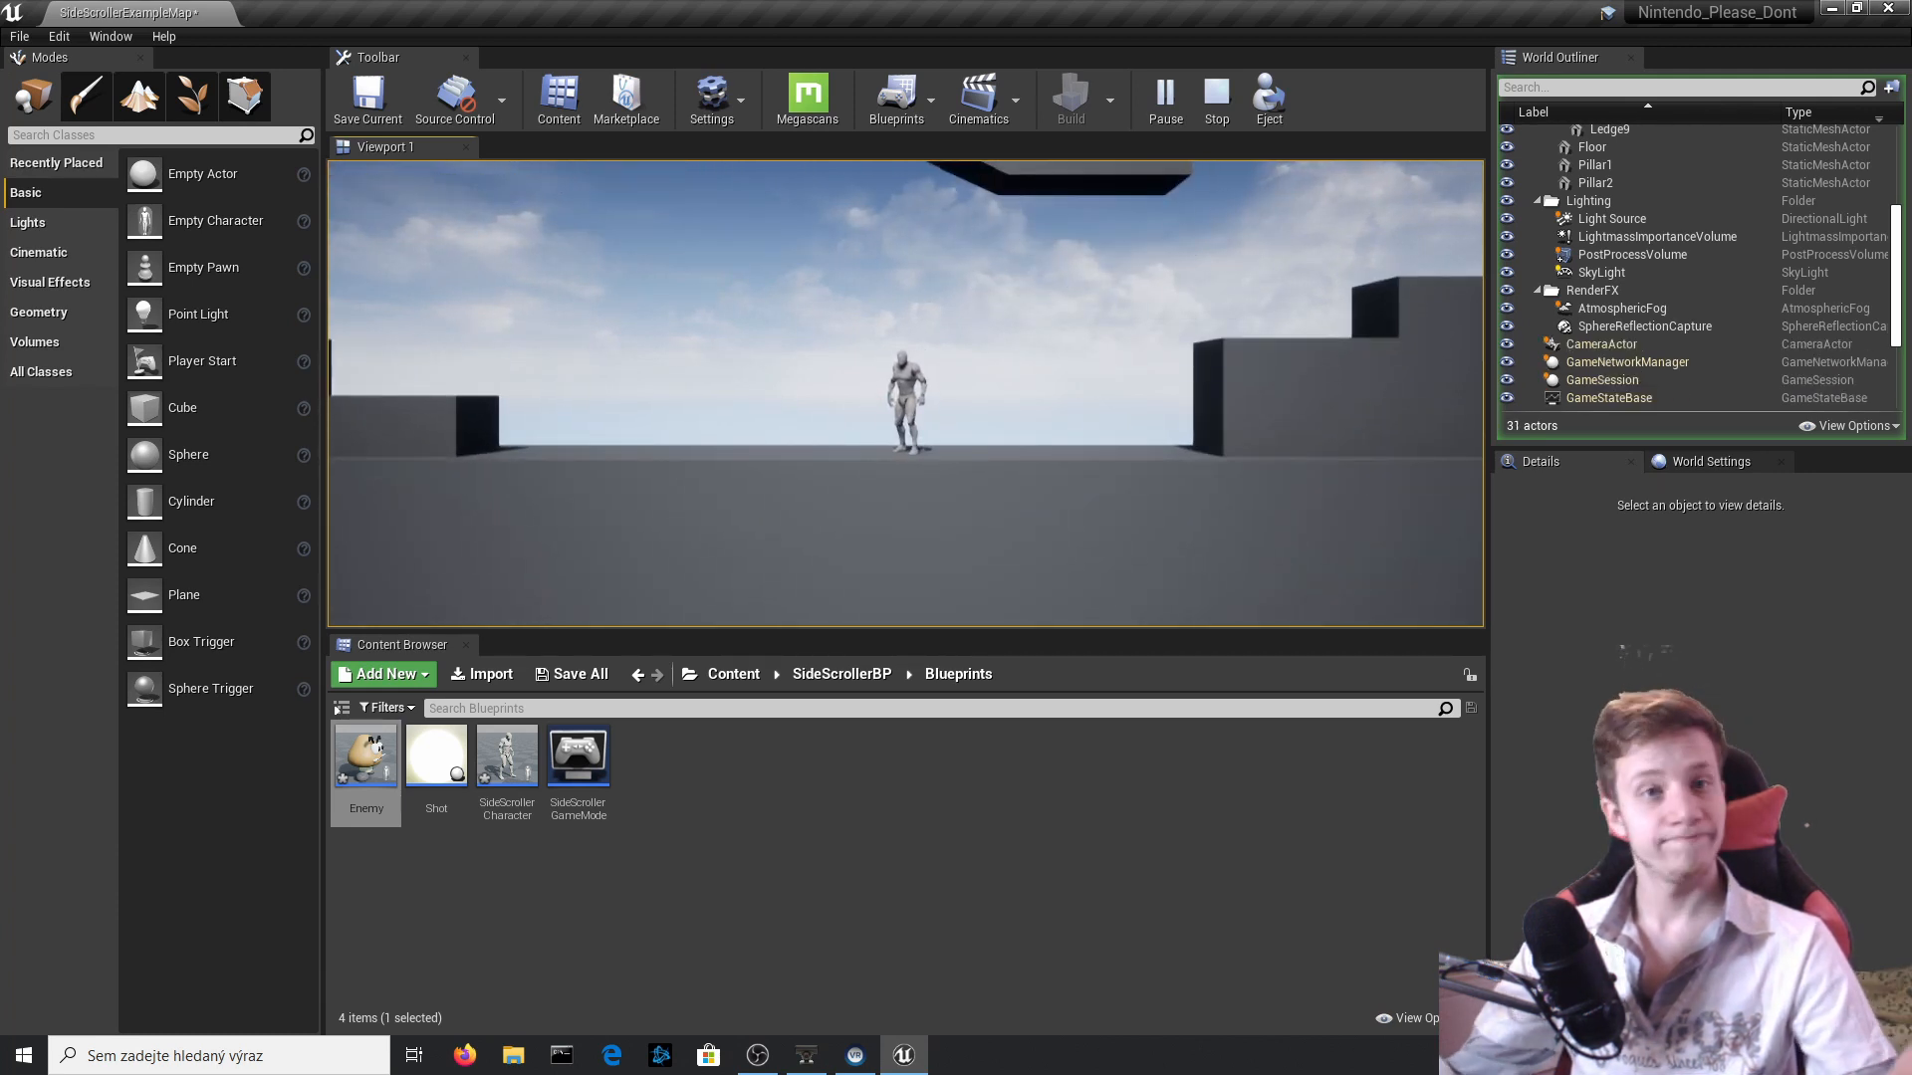
key("Escape")
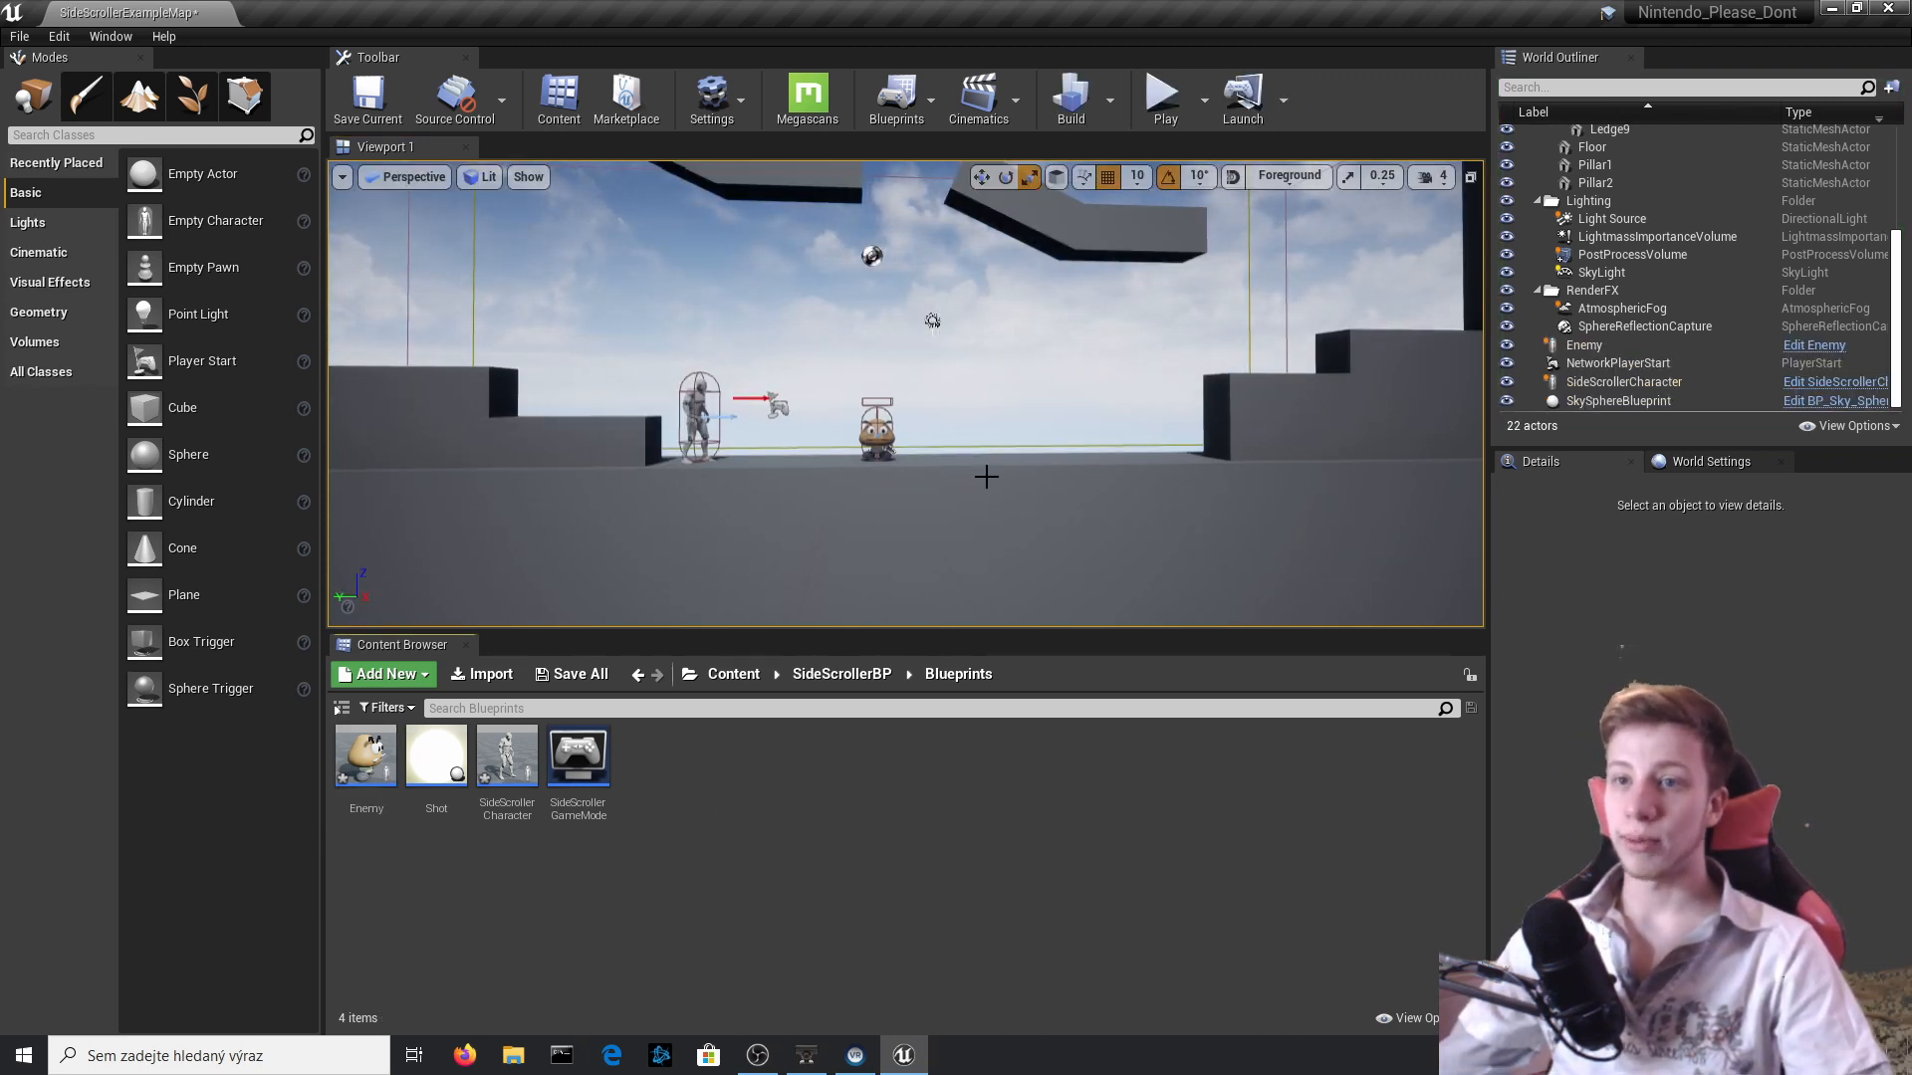
Reopen the Enemy blueprint and add a second Box Collision component to the Goomba.
double_click(365, 757)
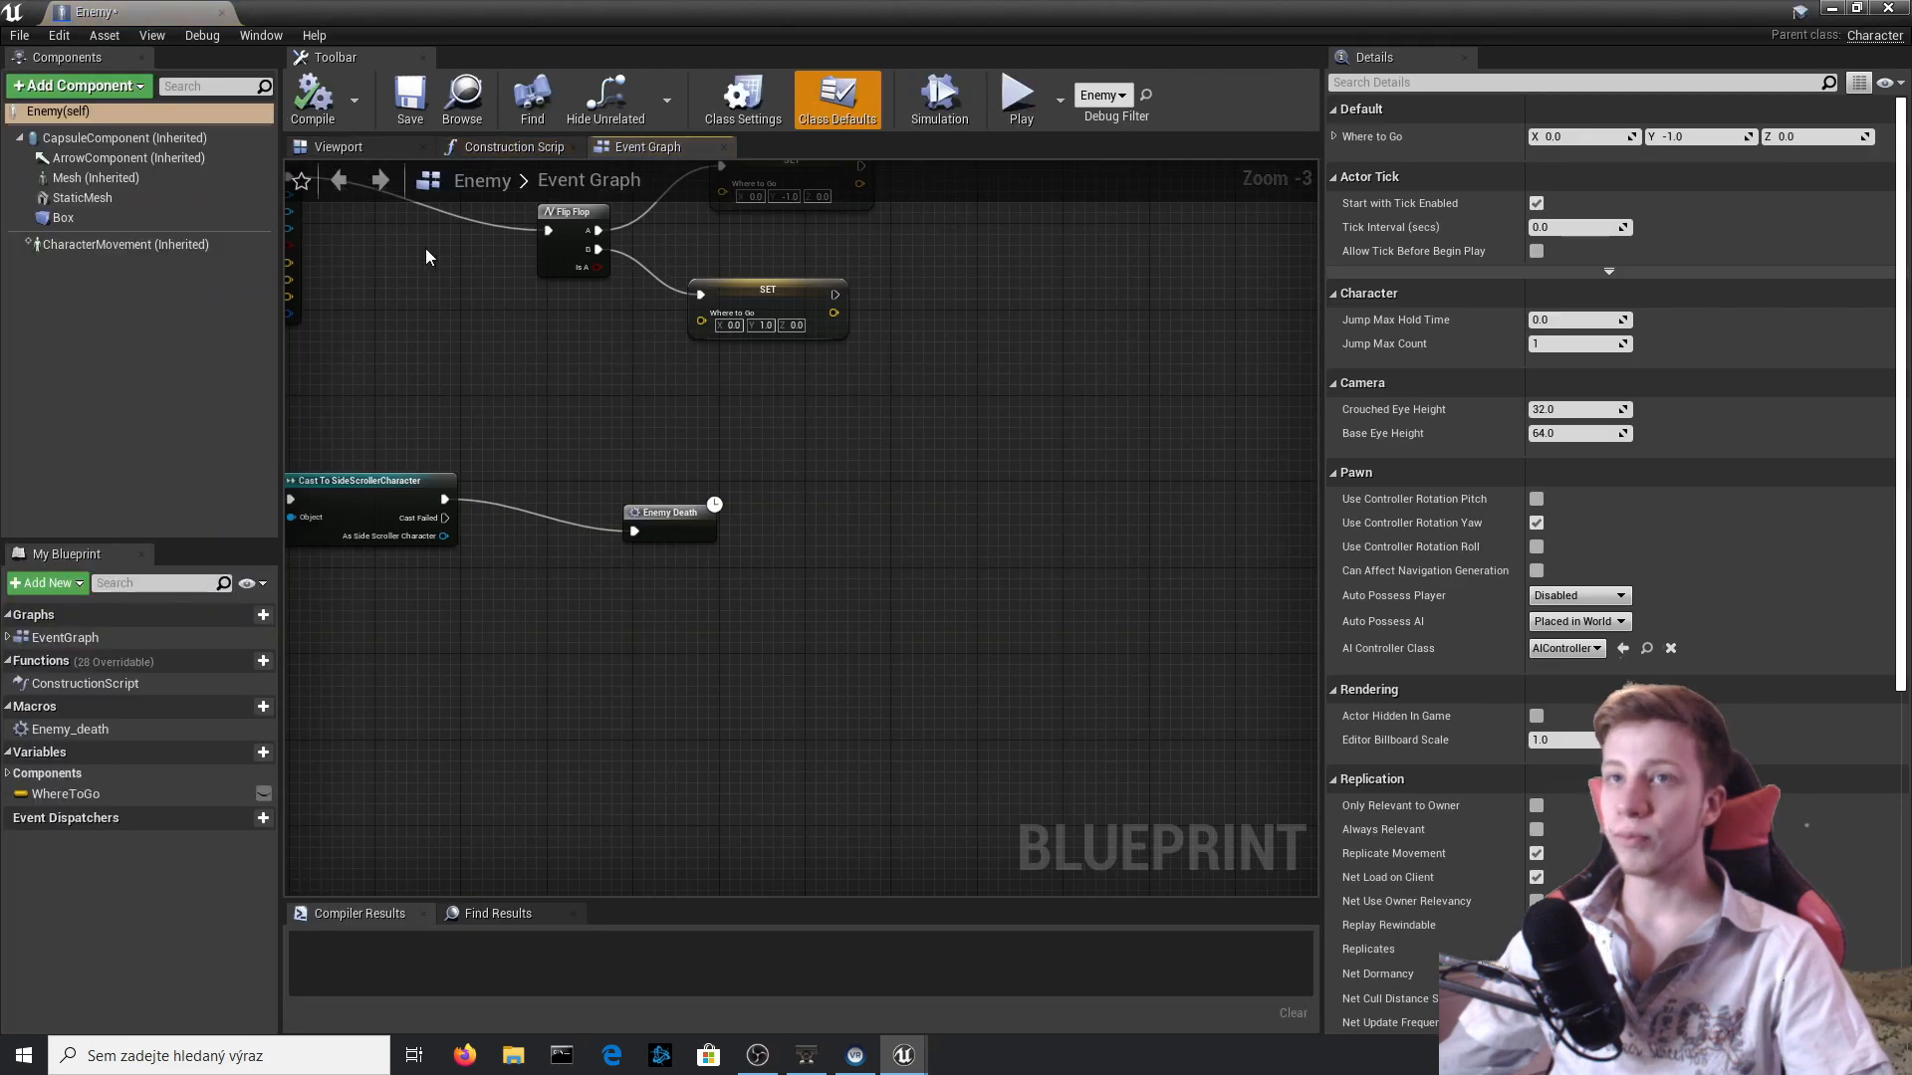
left_click(336, 148)
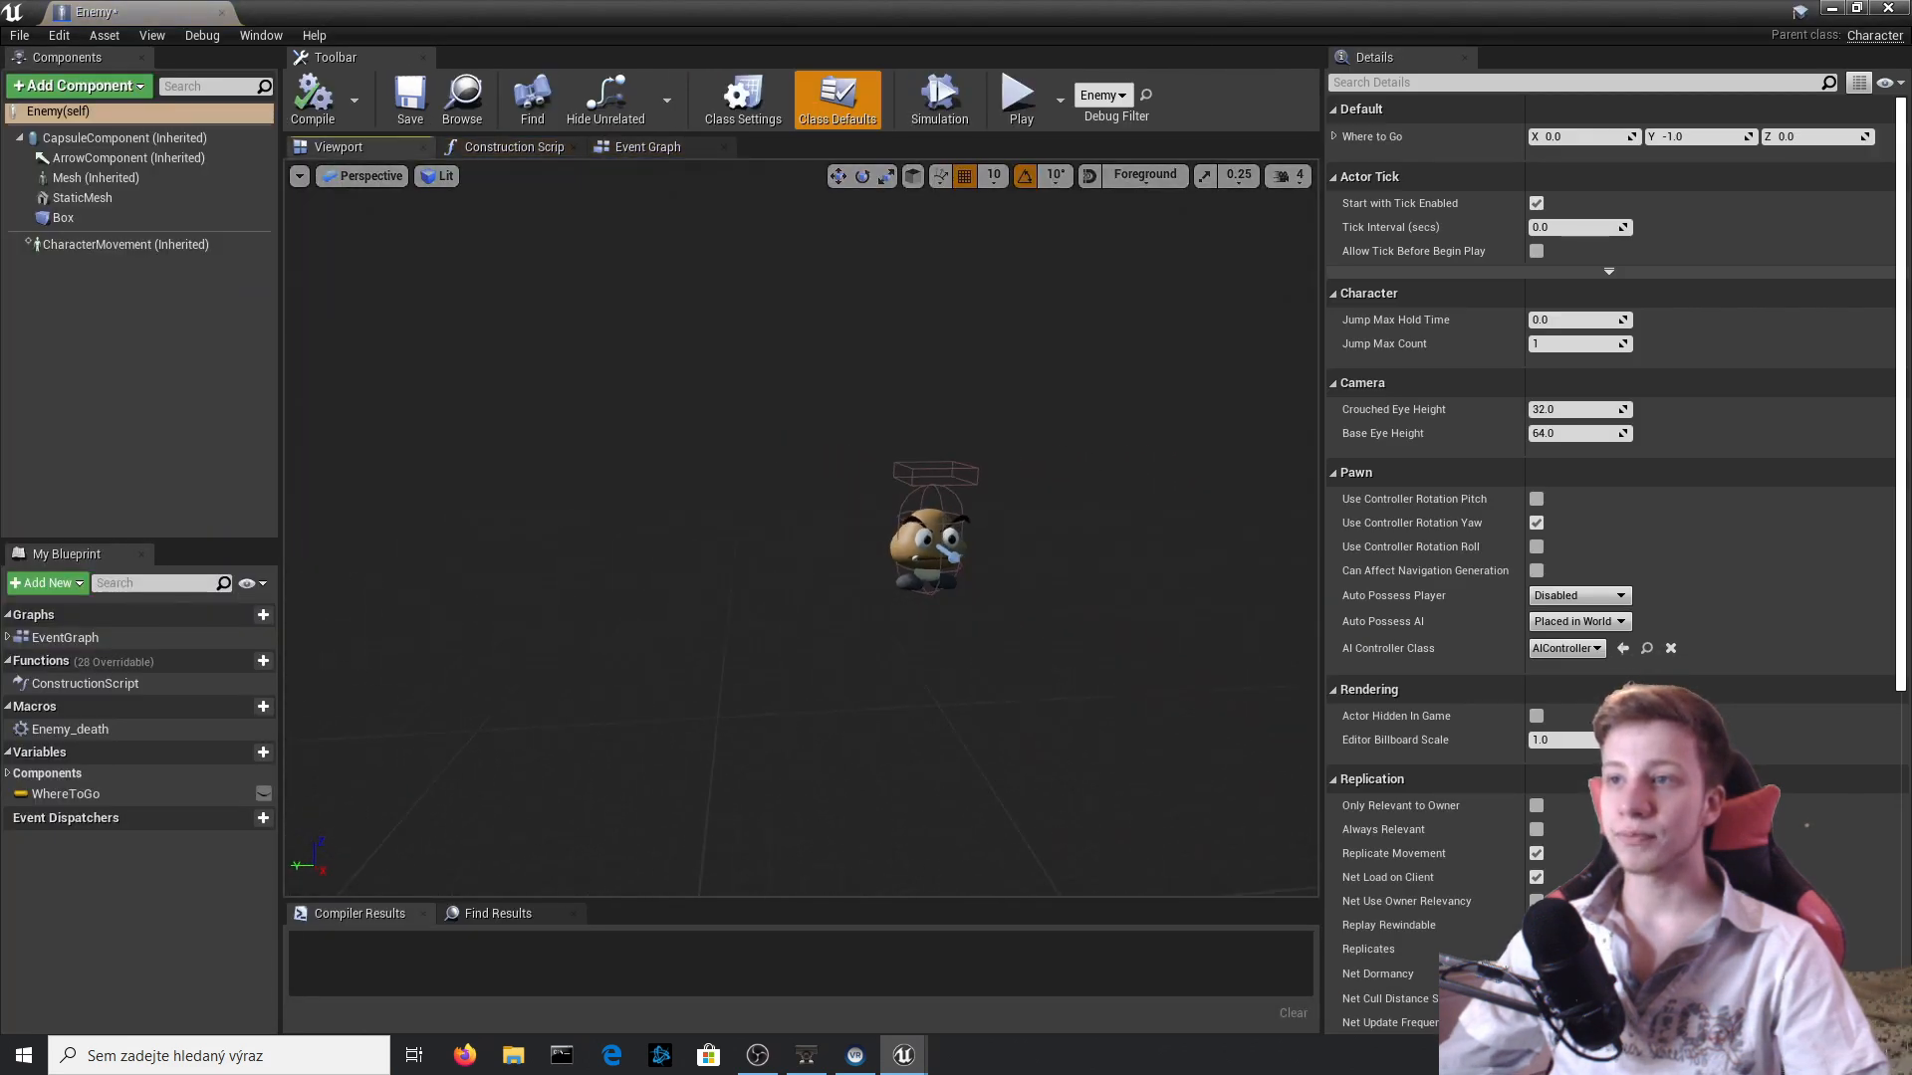
mouse_move(714, 597)
right_mouse_down()
mouse_move(767, 638)
mouse_move(732, 662)
mouse_move(714, 597)
mouse_move(694, 609)
right_mouse_up()
left_click(73, 88)
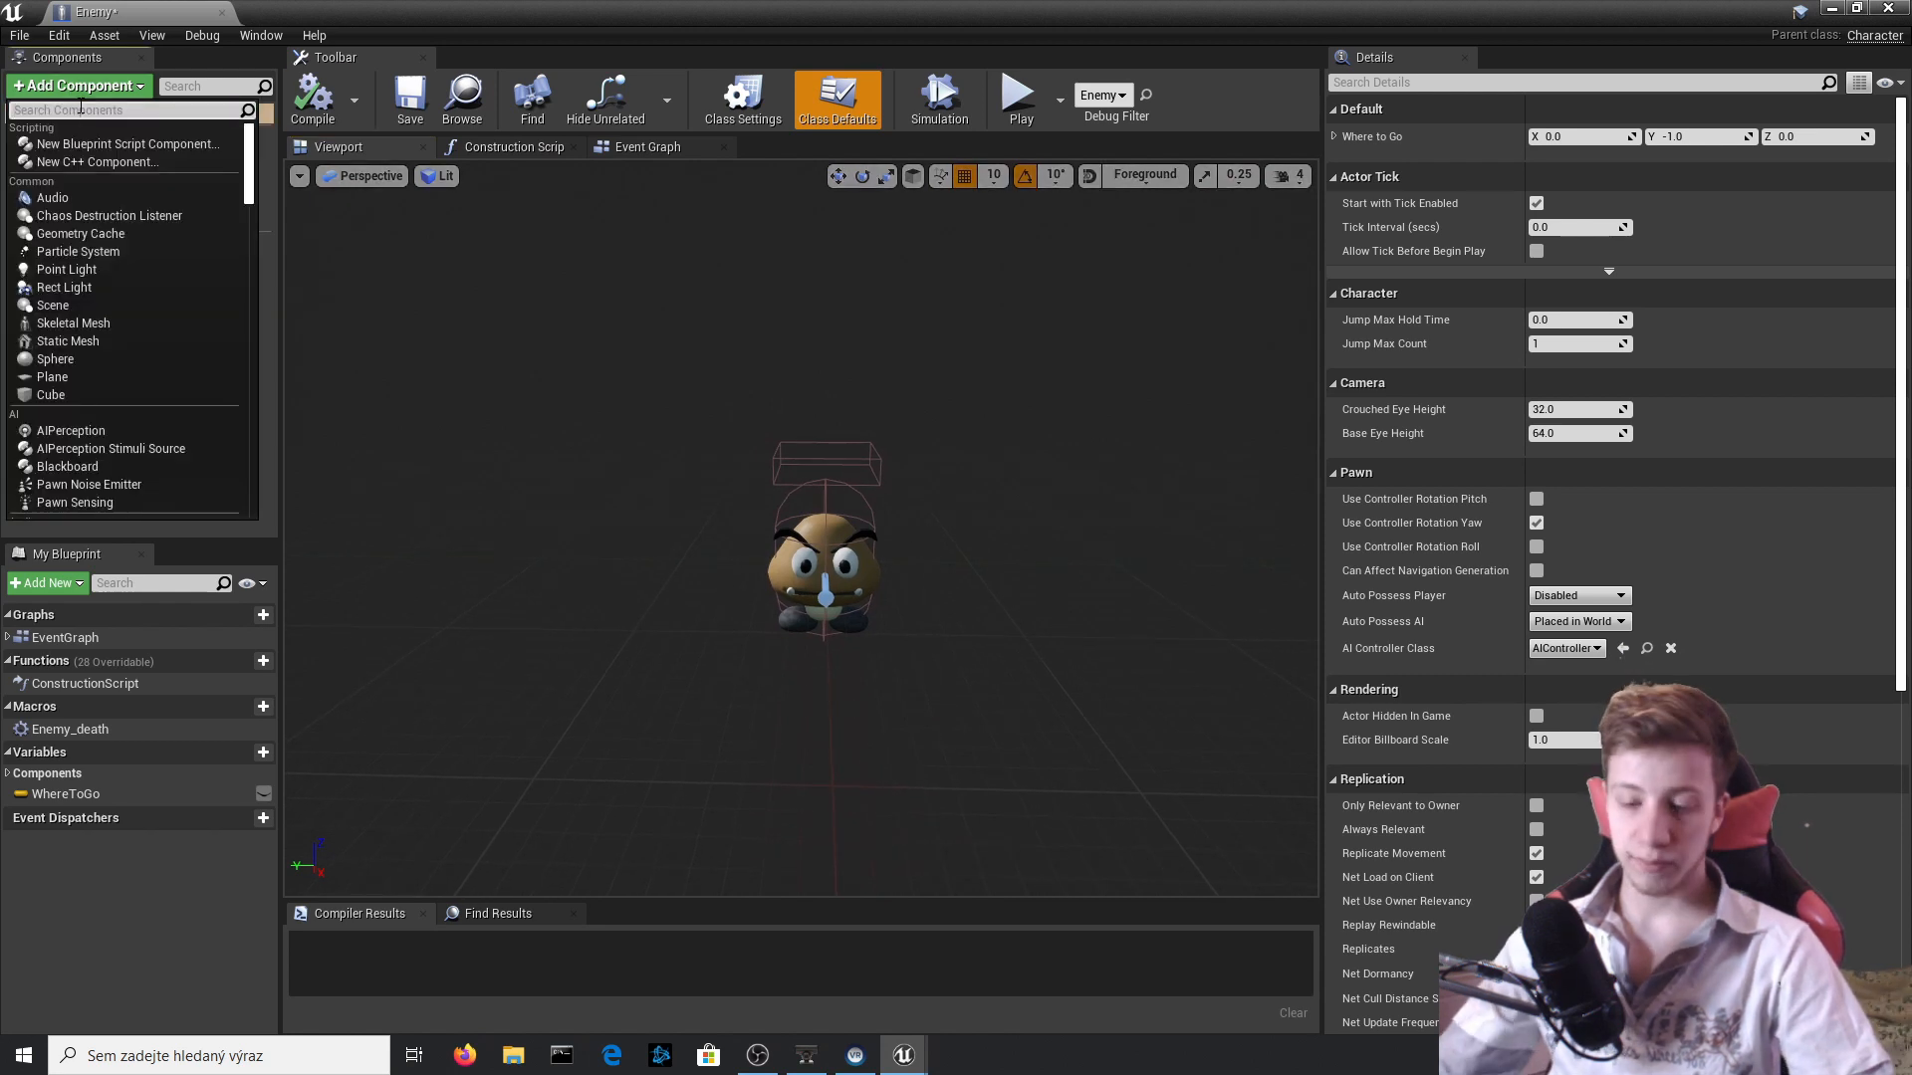
type("col")
key("Return")
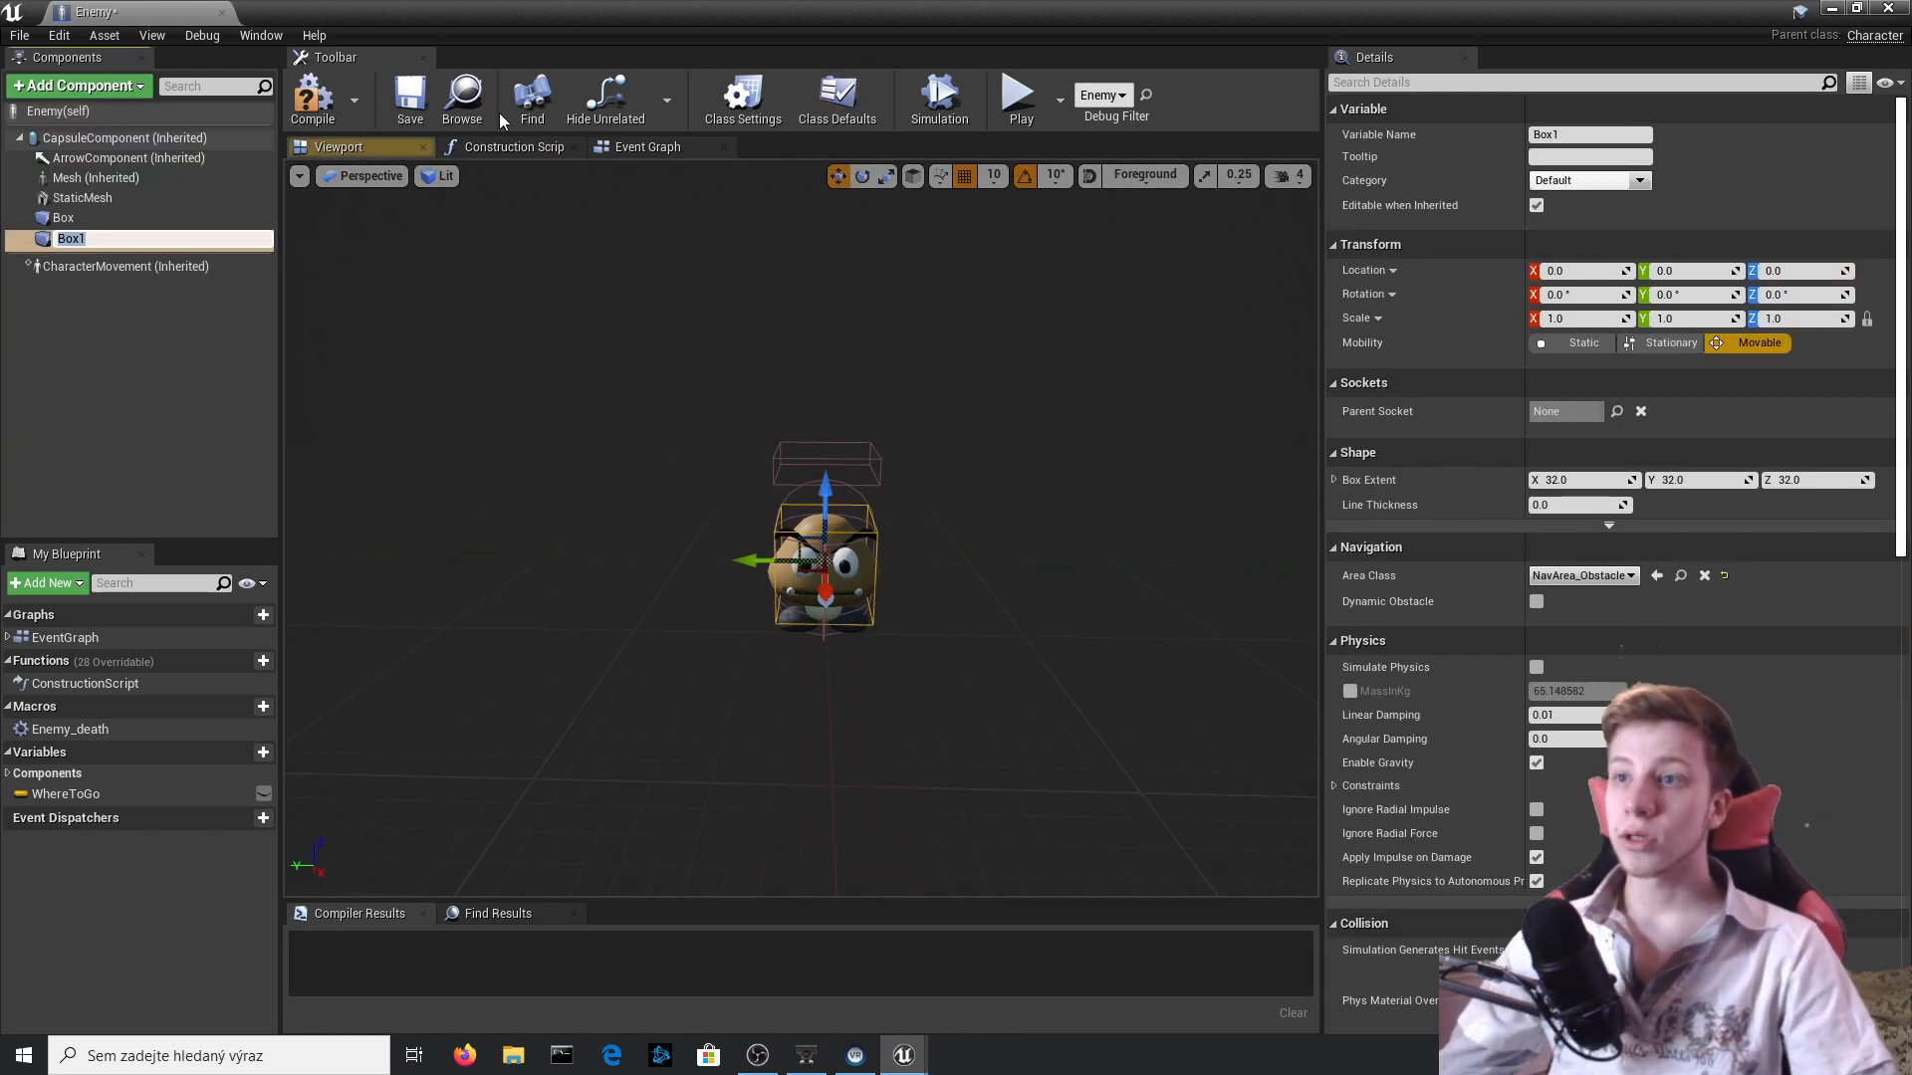
Scale Box1 to about 2.38 in Y and 0.47 in Z so it extends past the Goomba's sides, and compile the blueprint.
right_click_drag(831, 499, 836, 417)
key("q")
key("e")
key("r")
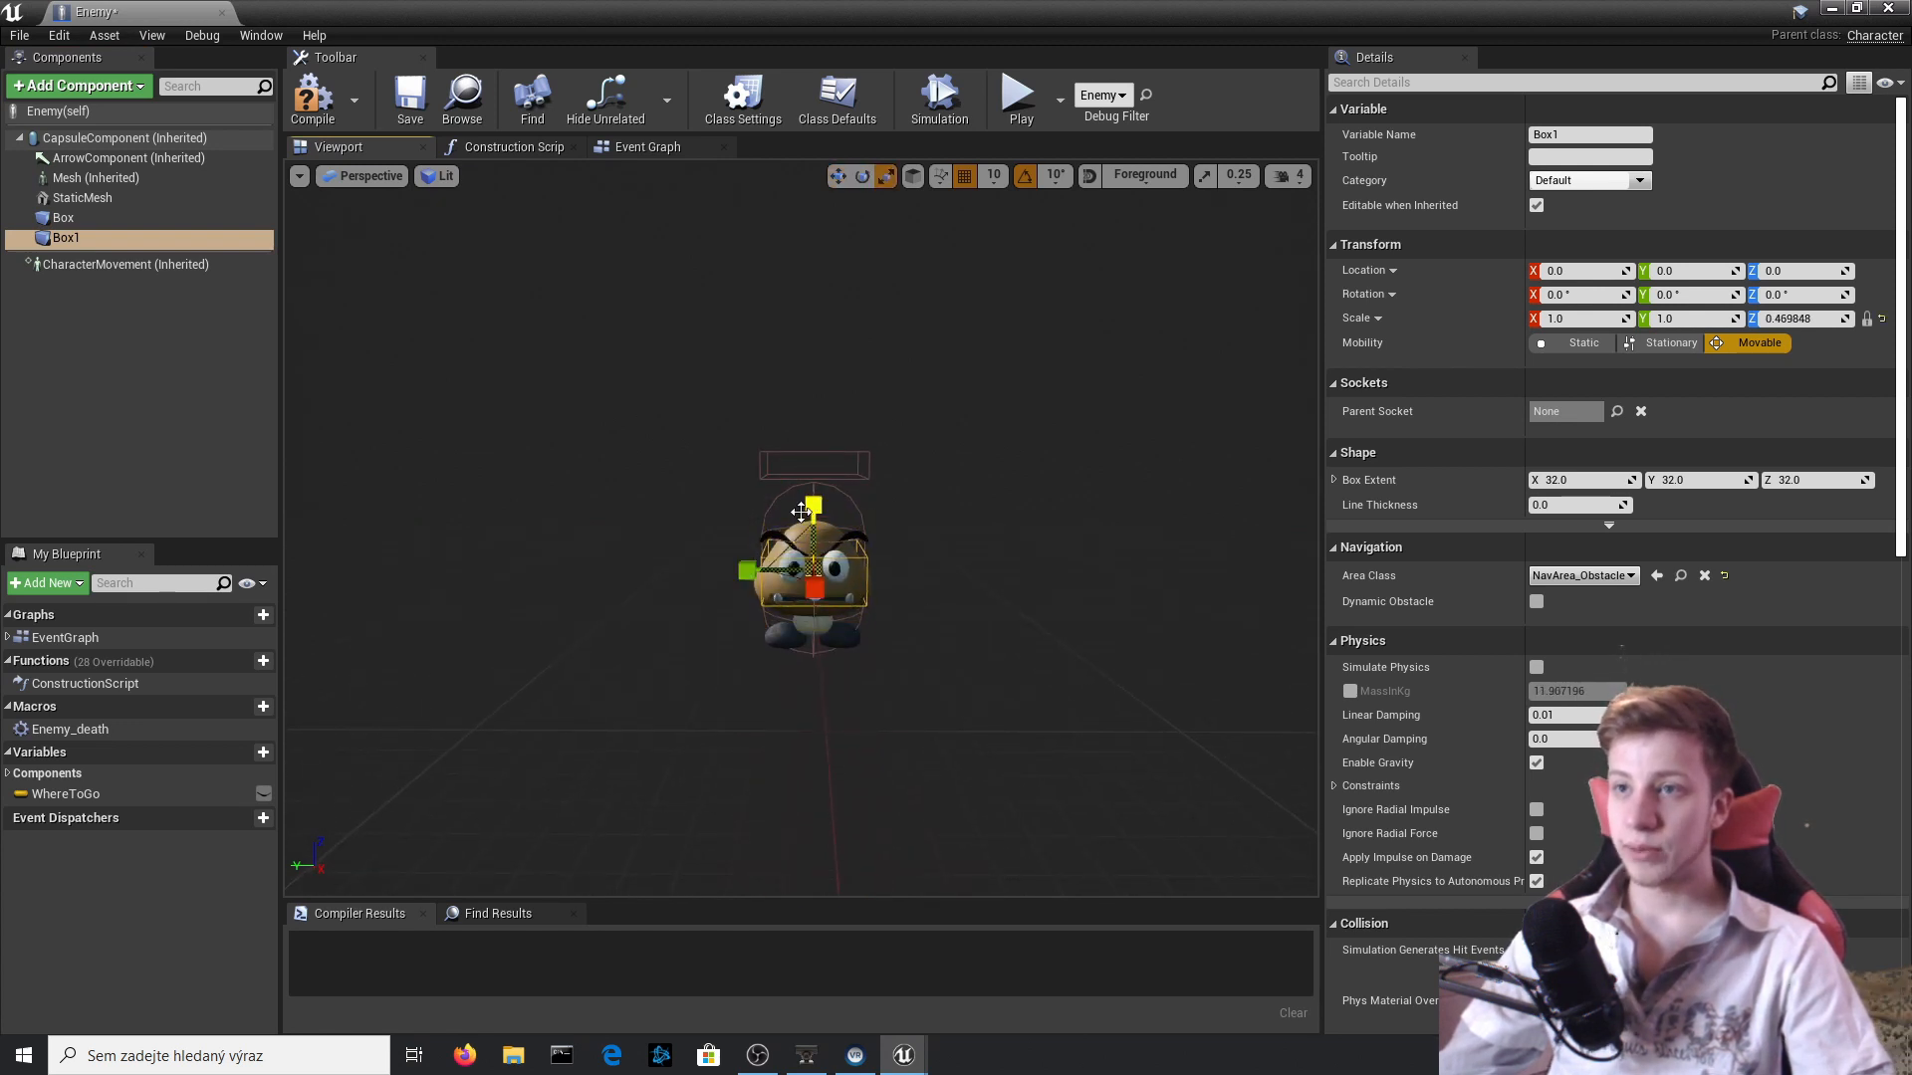
key("a")
mouse_move(746, 570)
right_mouse_down()
mouse_move(956, 560)
mouse_move(756, 561)
right_mouse_up()
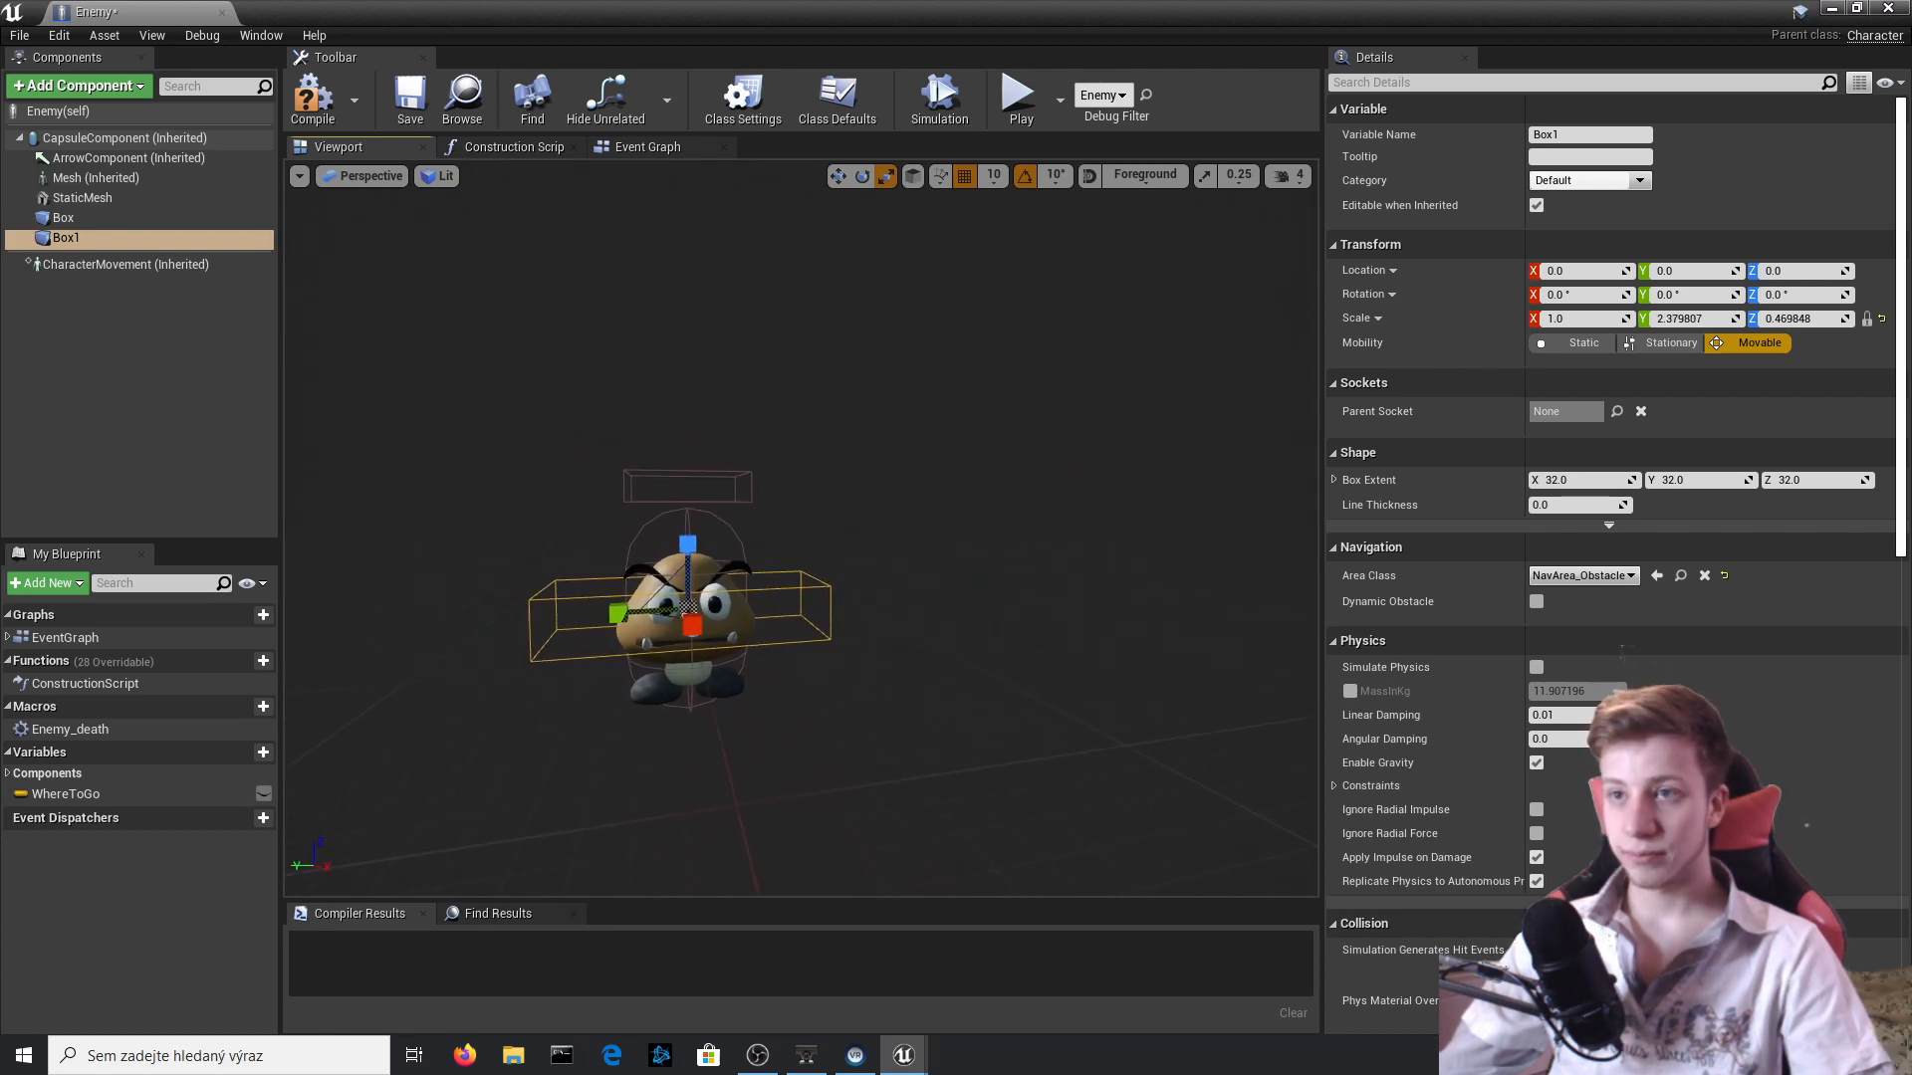
left_click(311, 99)
left_click(645, 146)
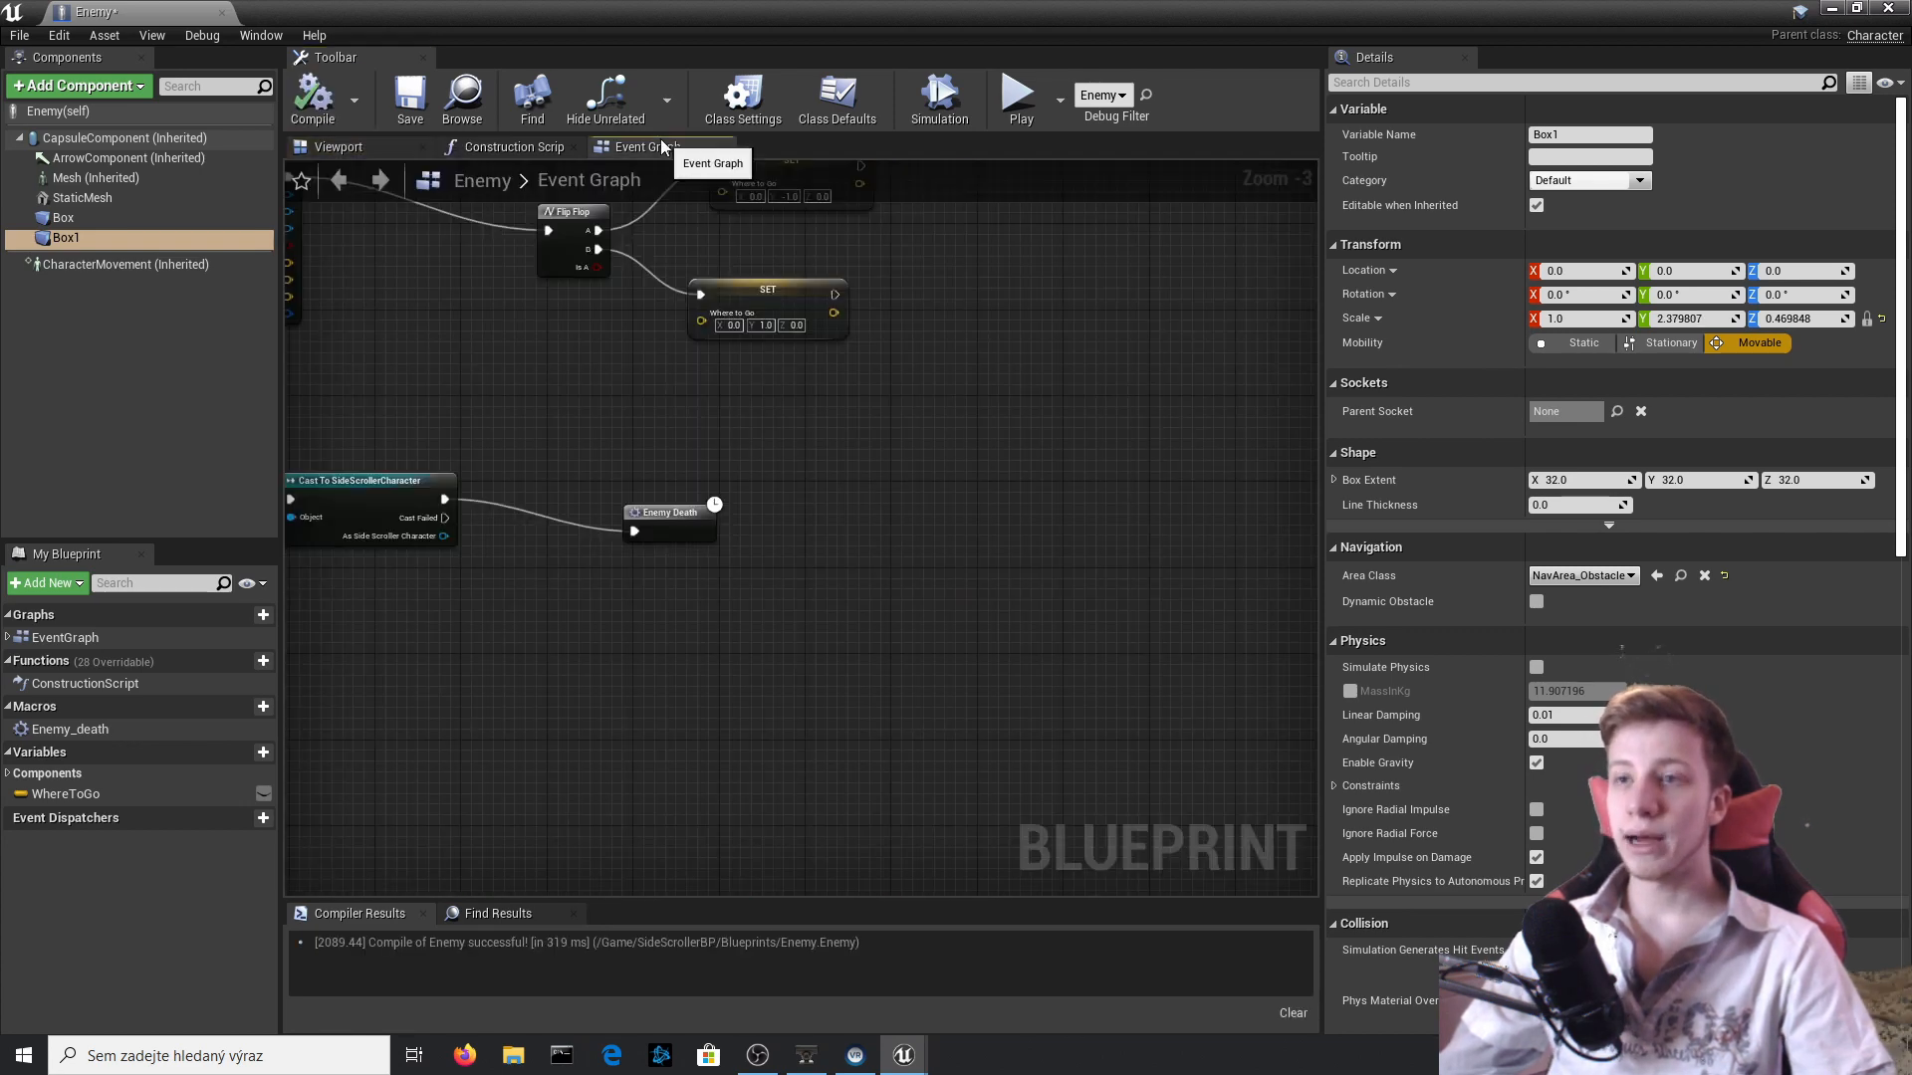
Rename the Box component above the Goomba's head as Head_col.
left_click(339, 146)
left_click(113, 221)
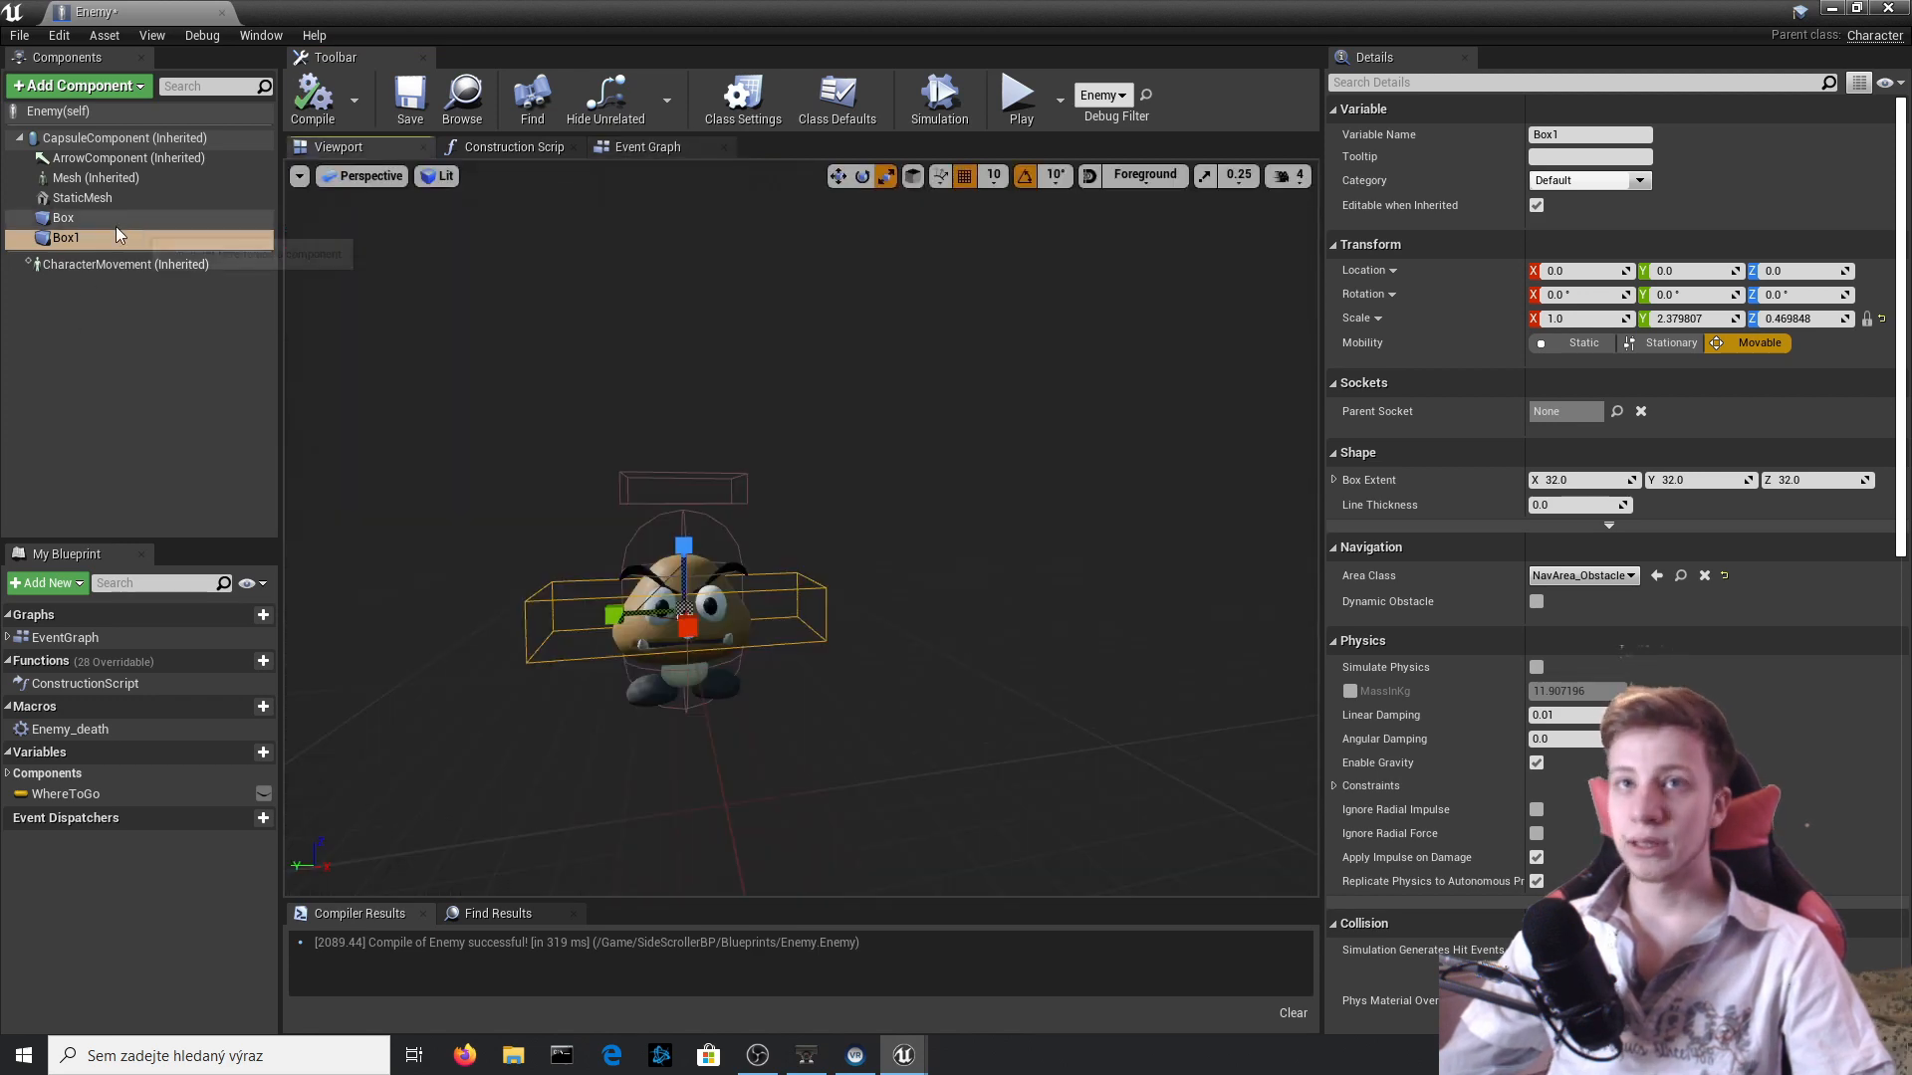
right_click(107, 219)
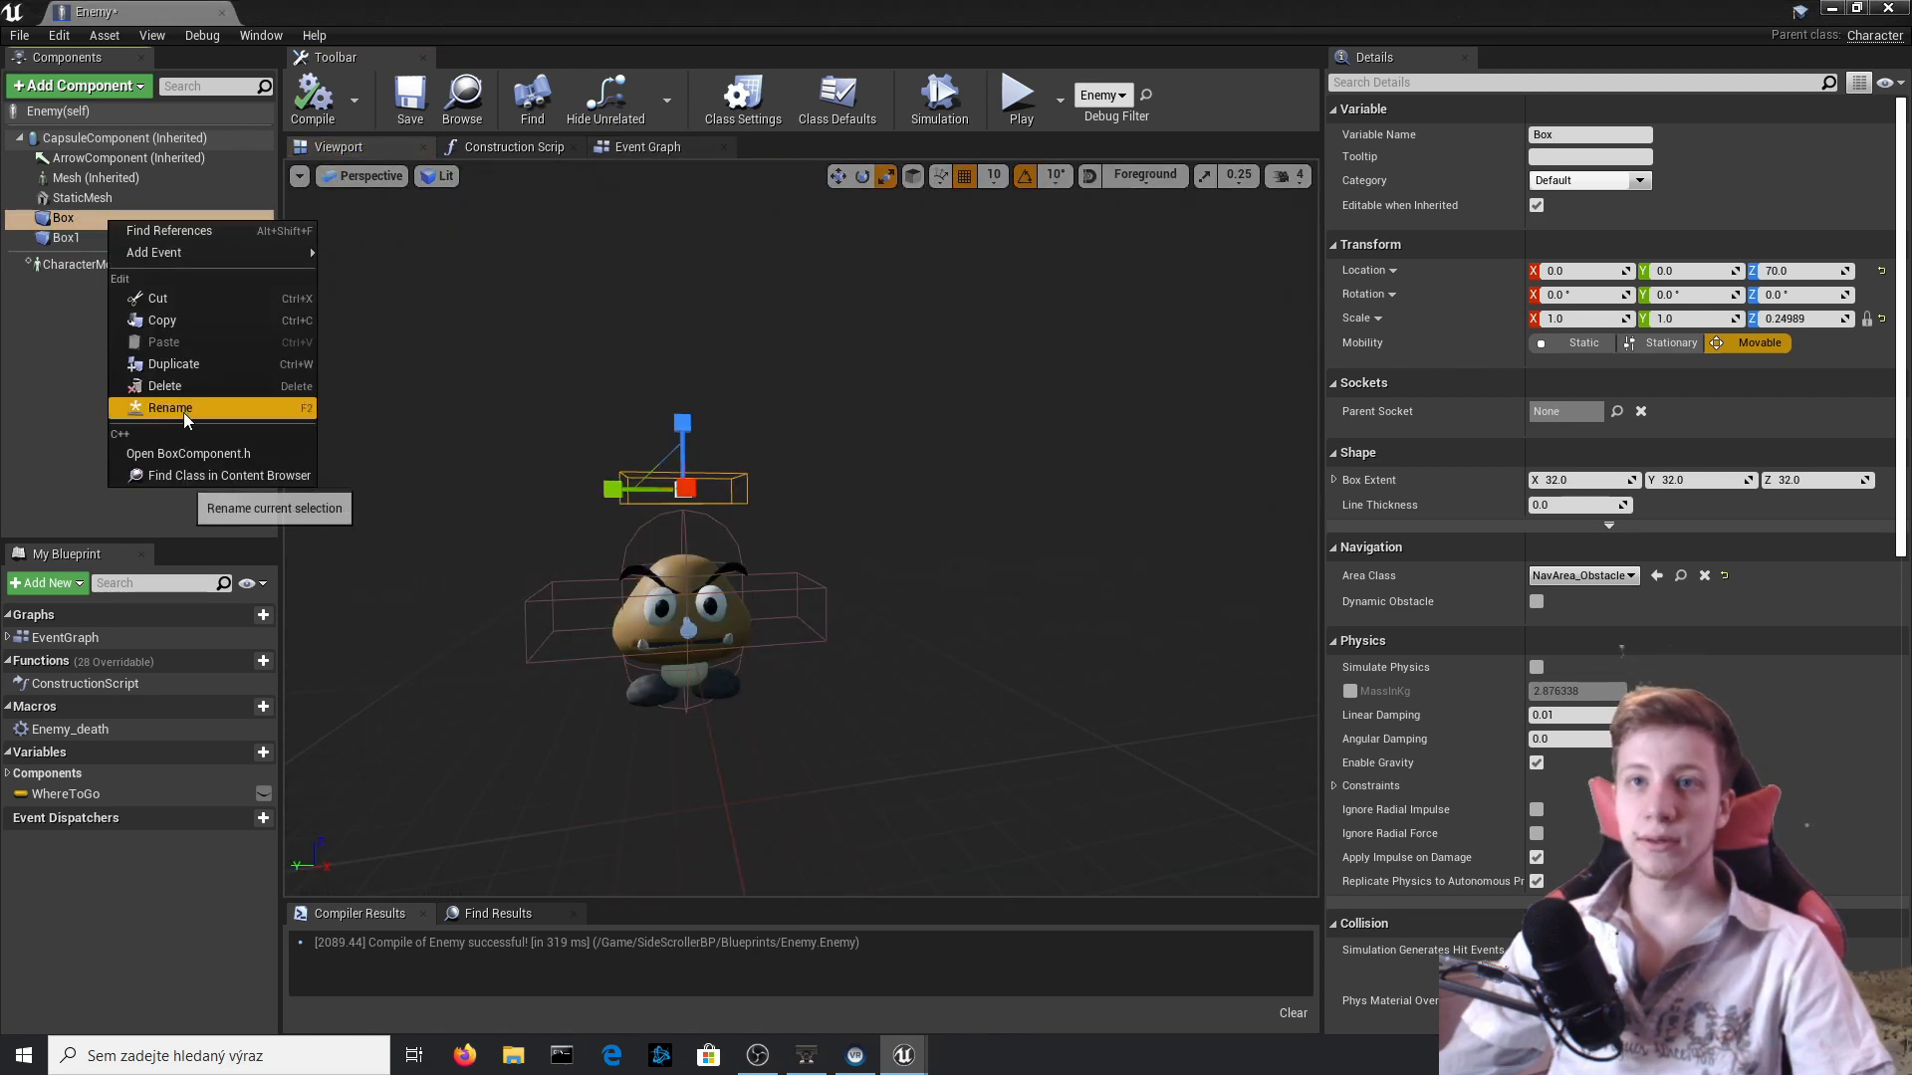
left_click(183, 409)
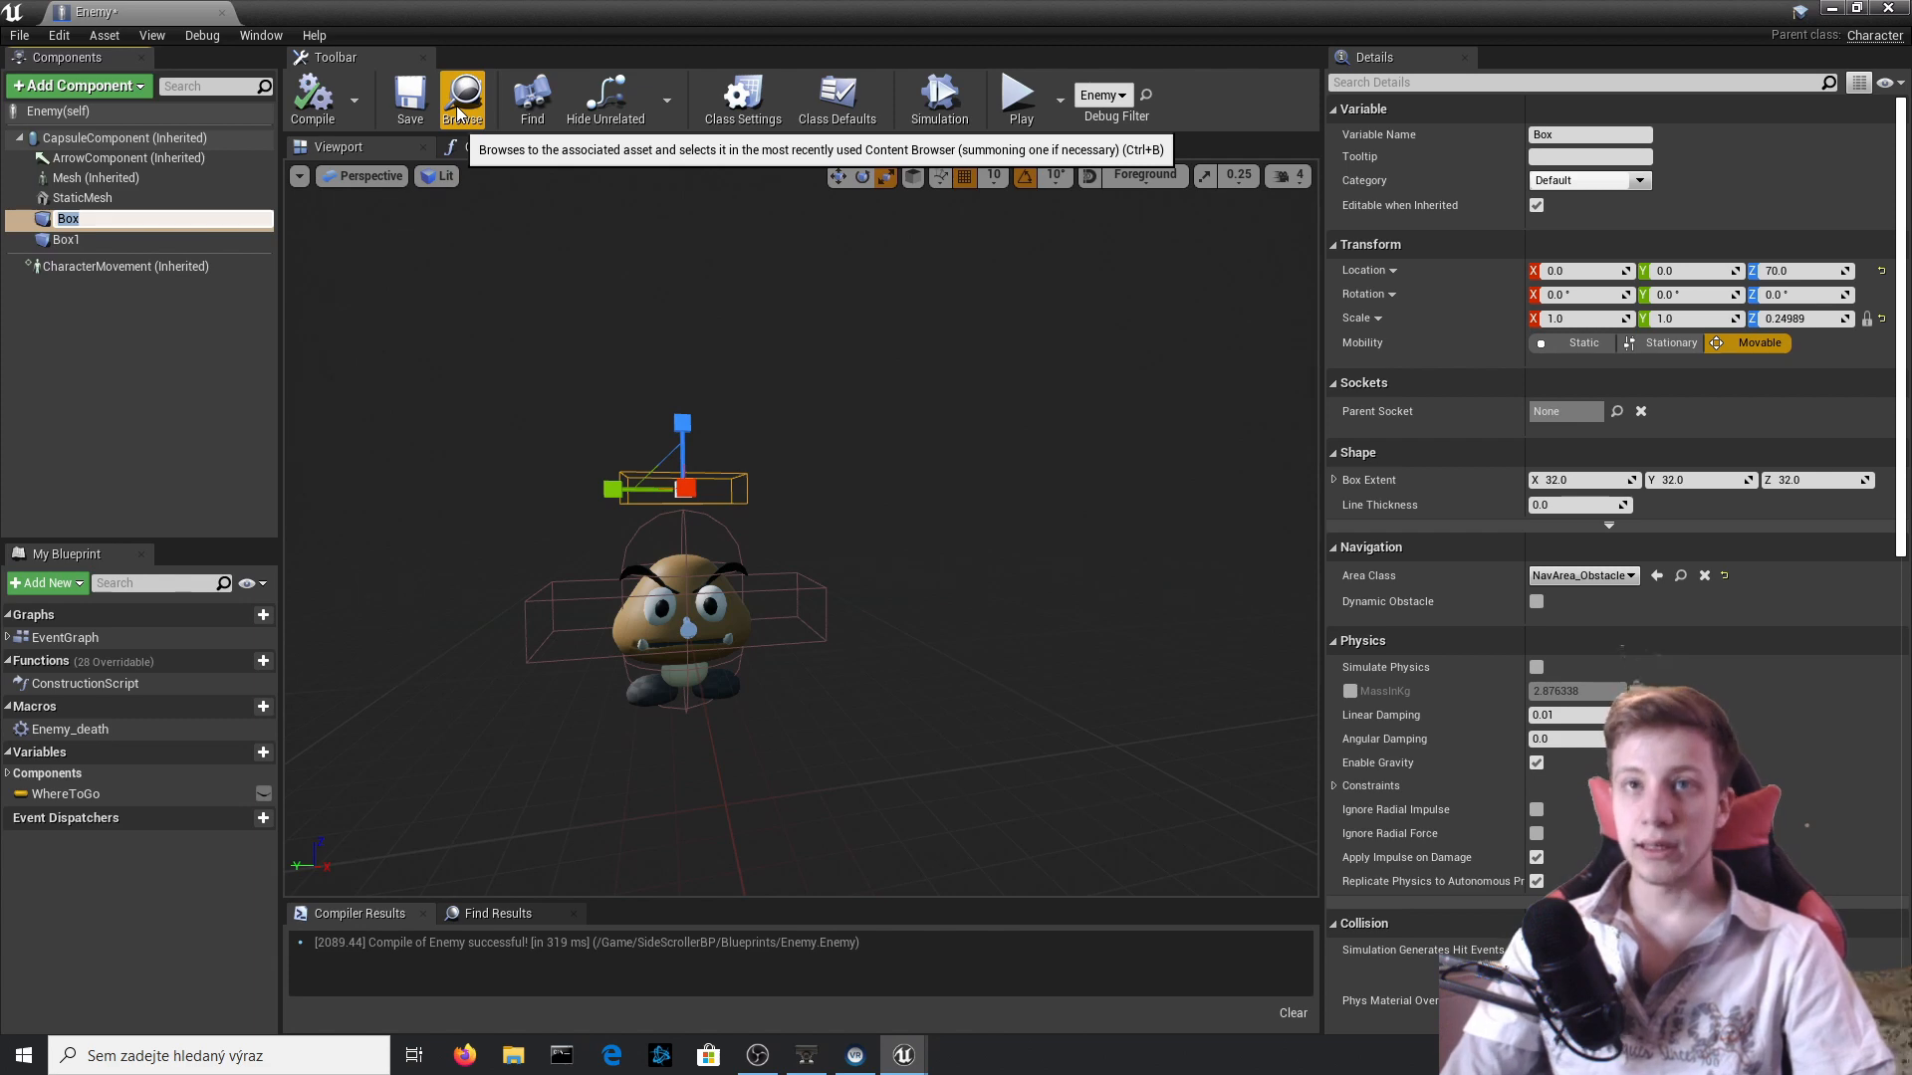
type("Head_col")
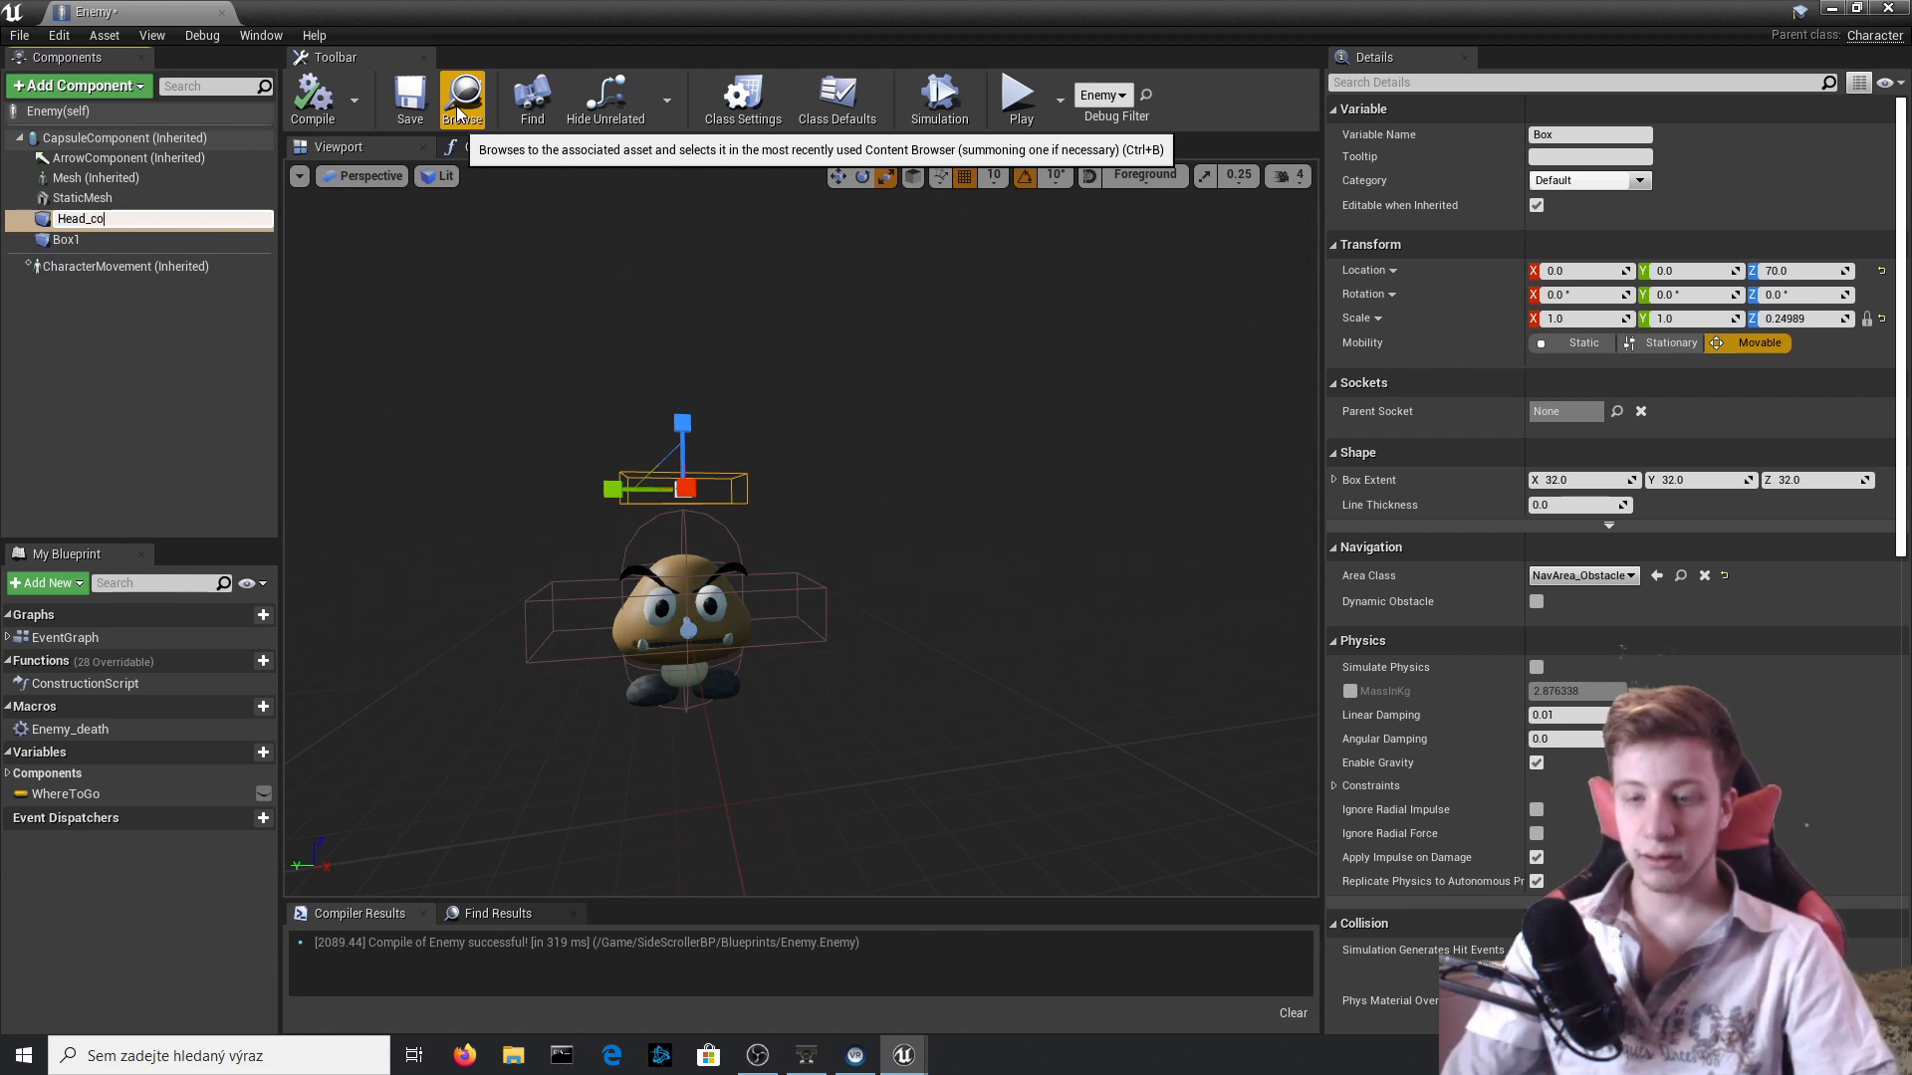
key("Return")
Rename the Box1 component as Side_col and compile the blueprint.
right_click(166, 241)
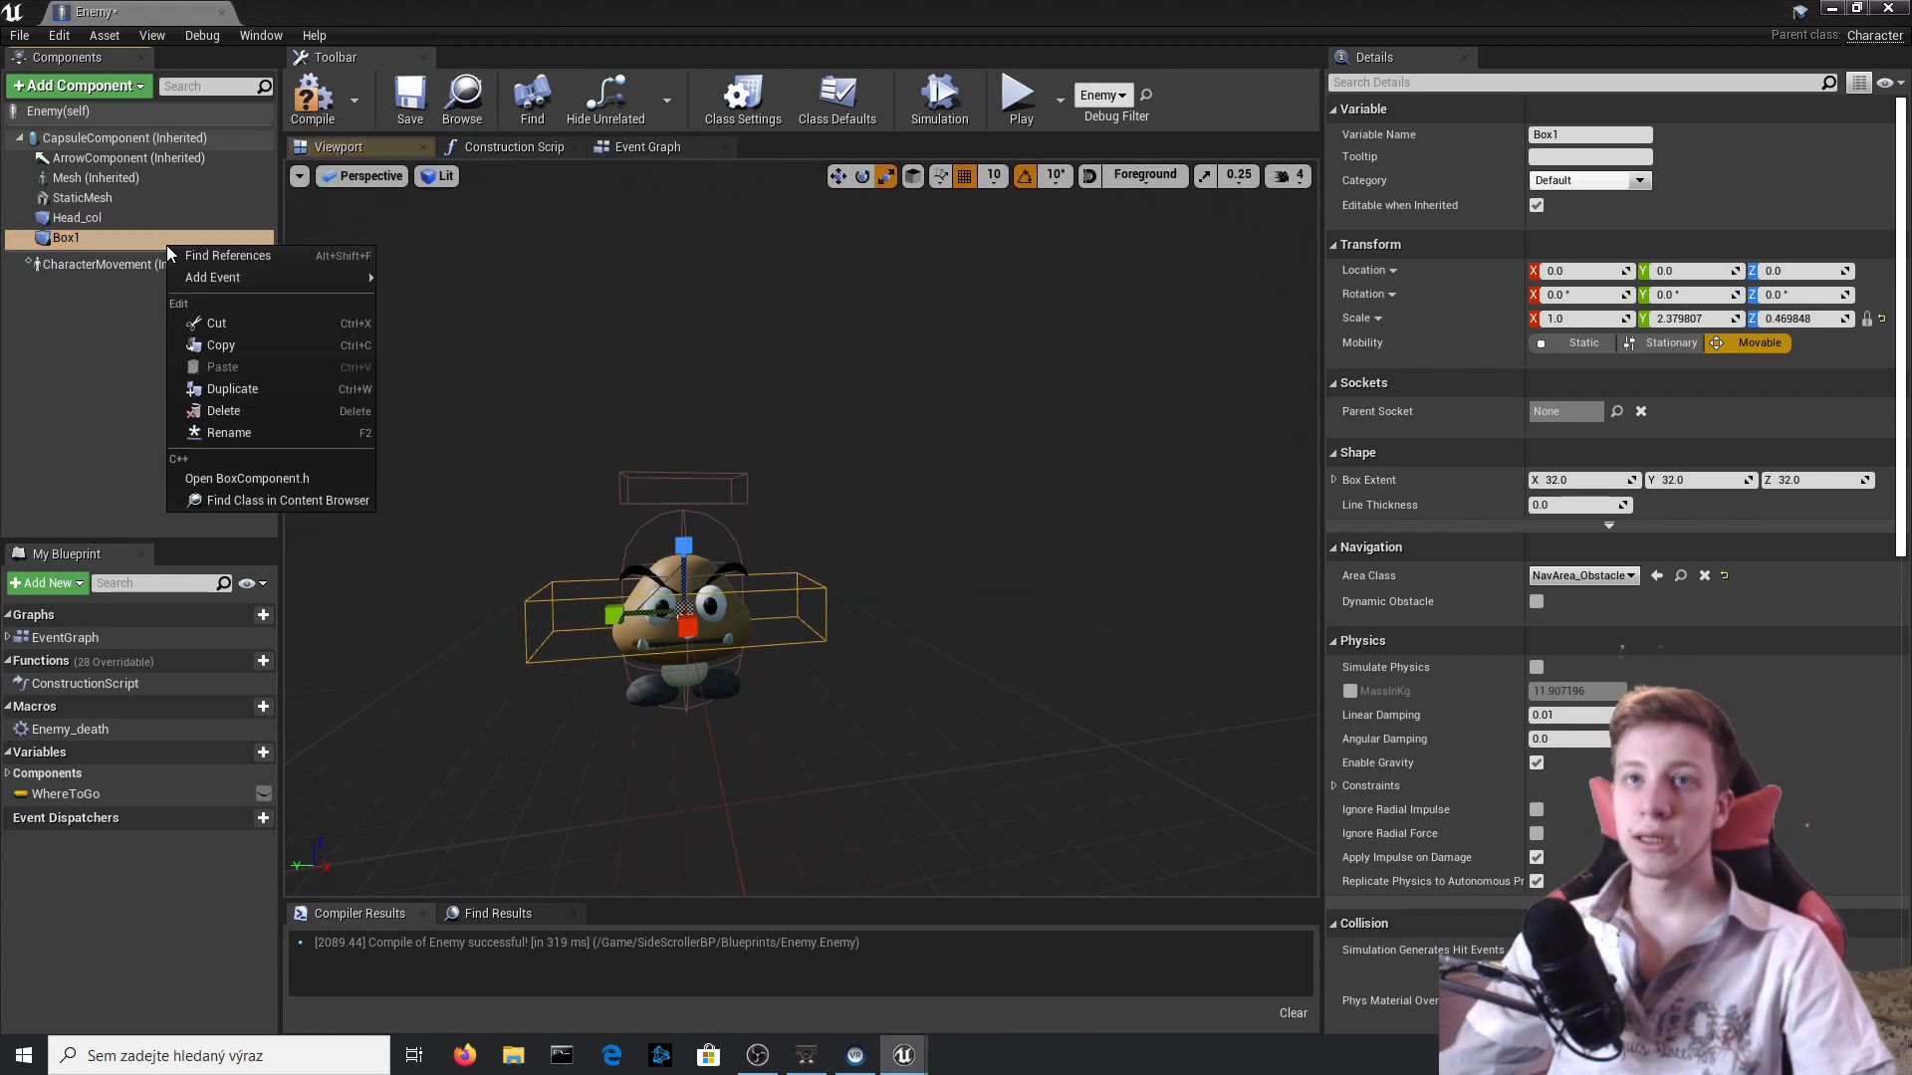
left_click(274, 434)
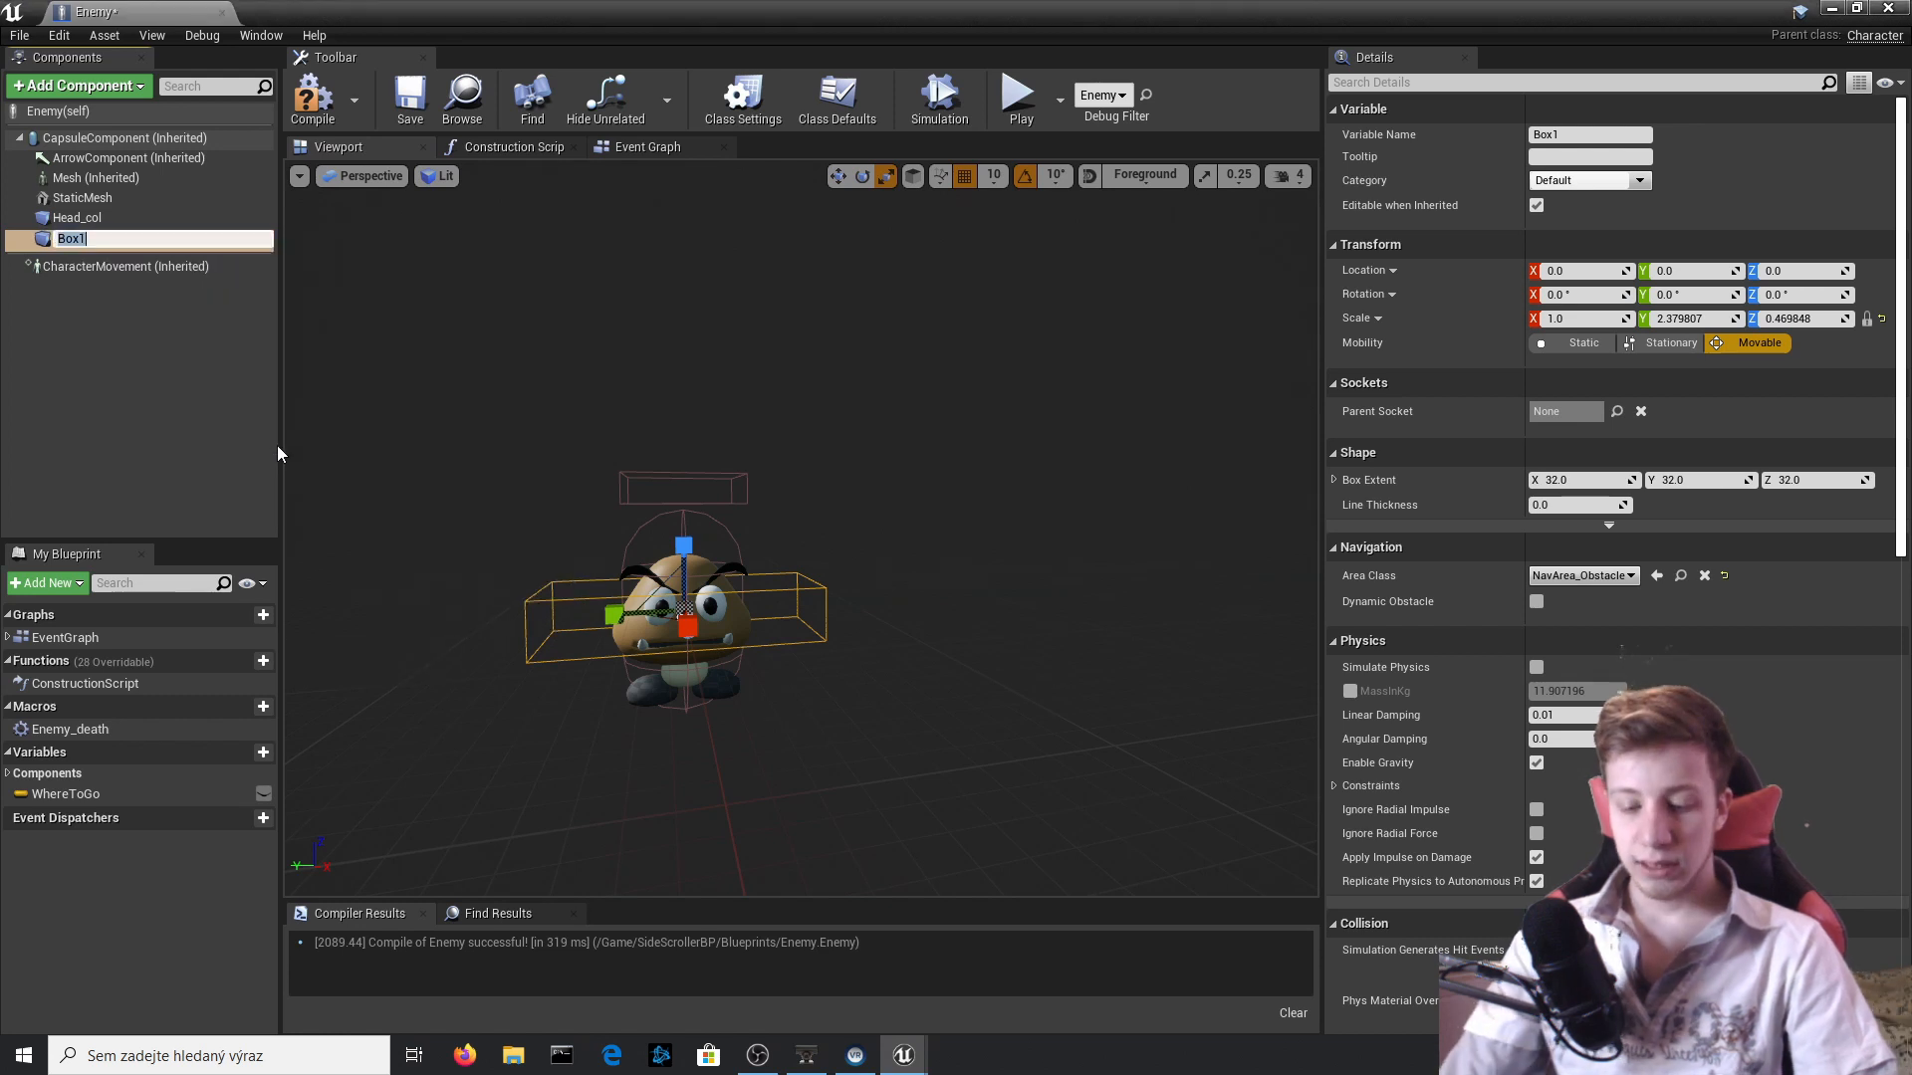
type("Side_")
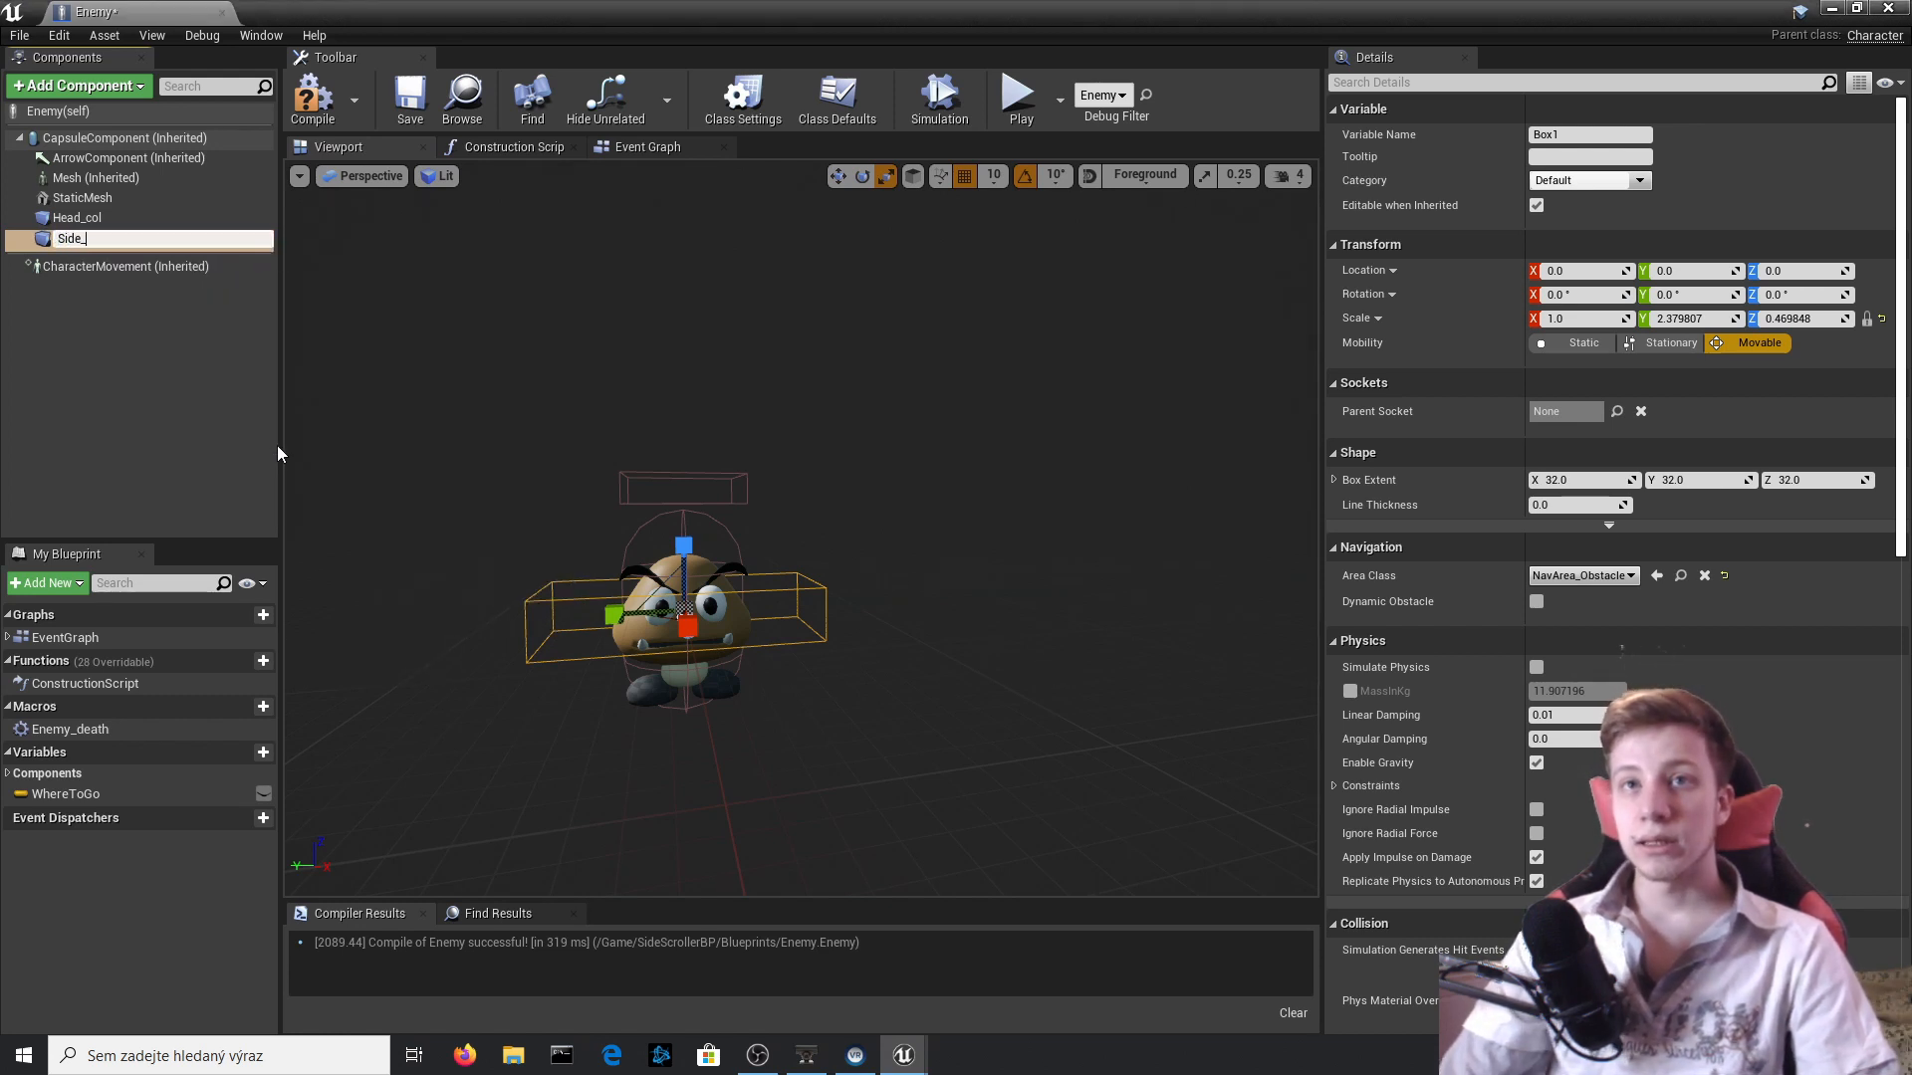
type("col")
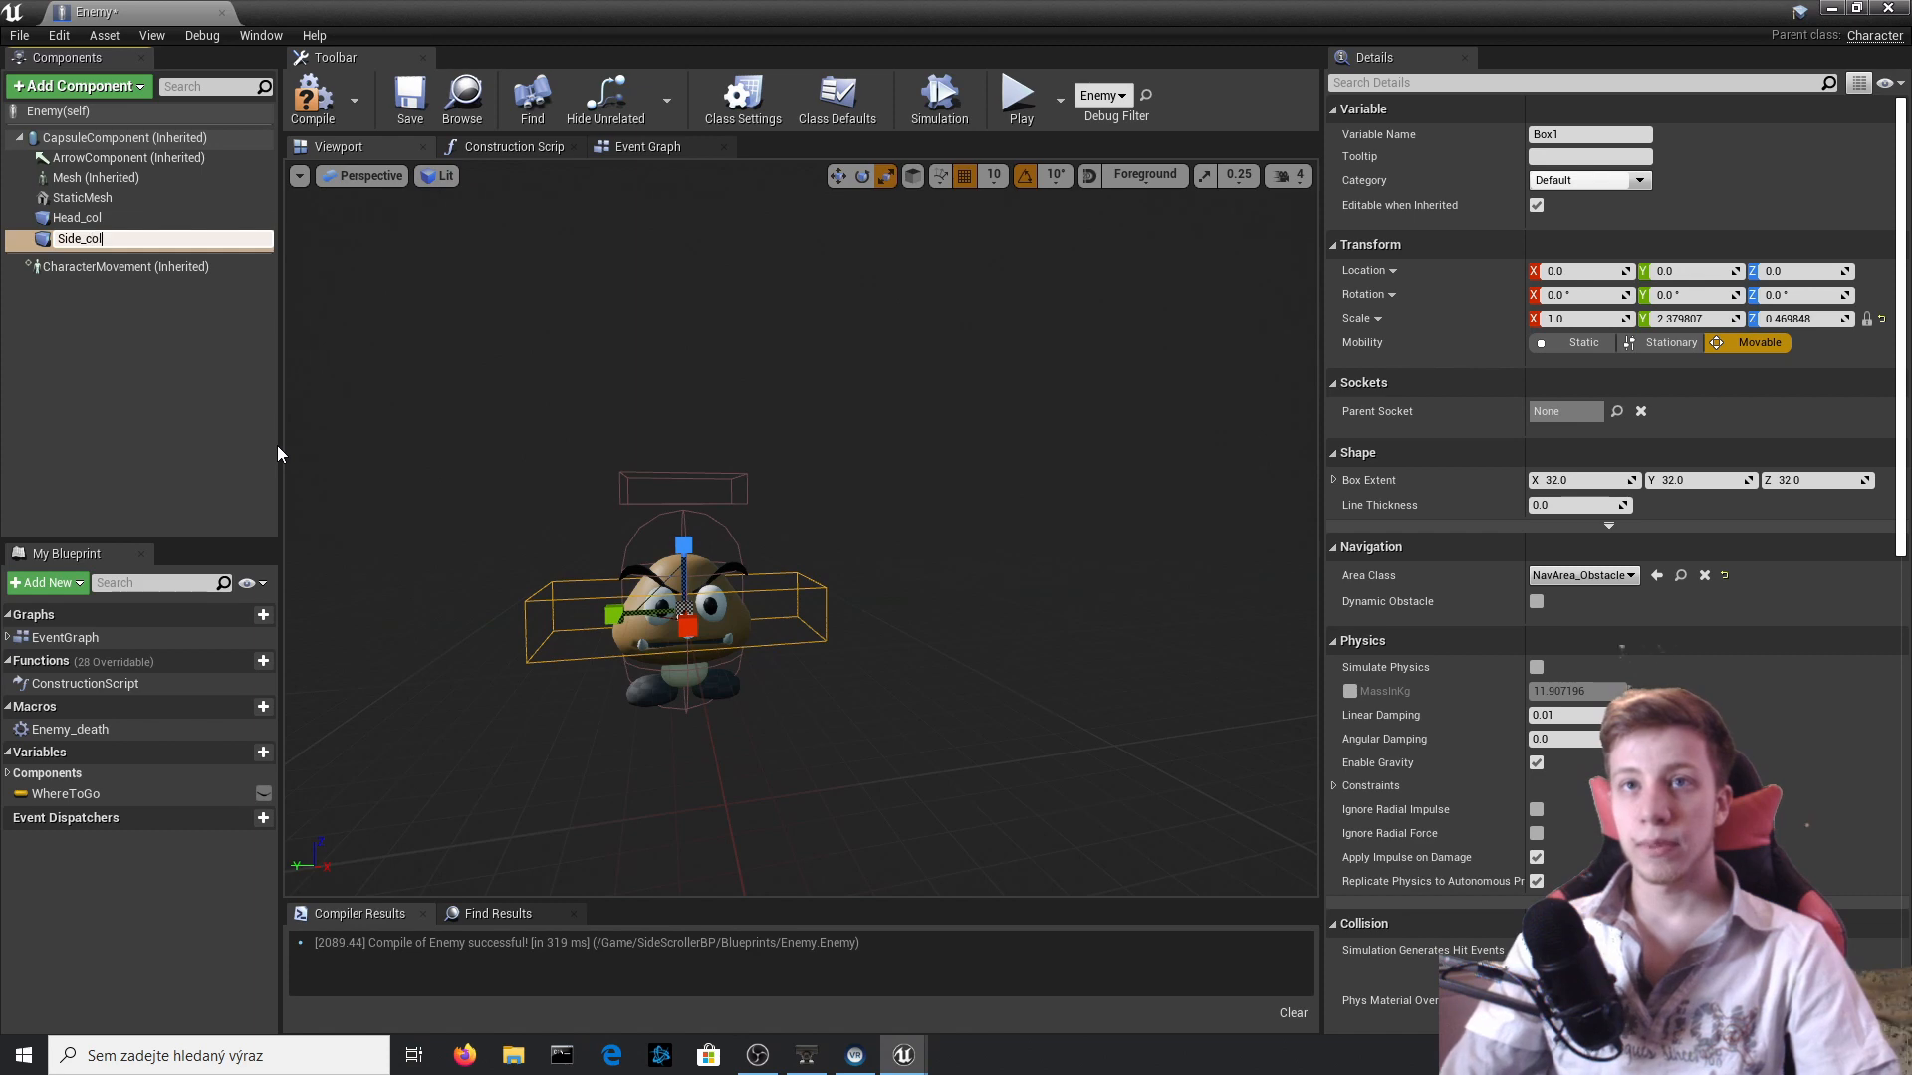
key("Return")
left_click(312, 100)
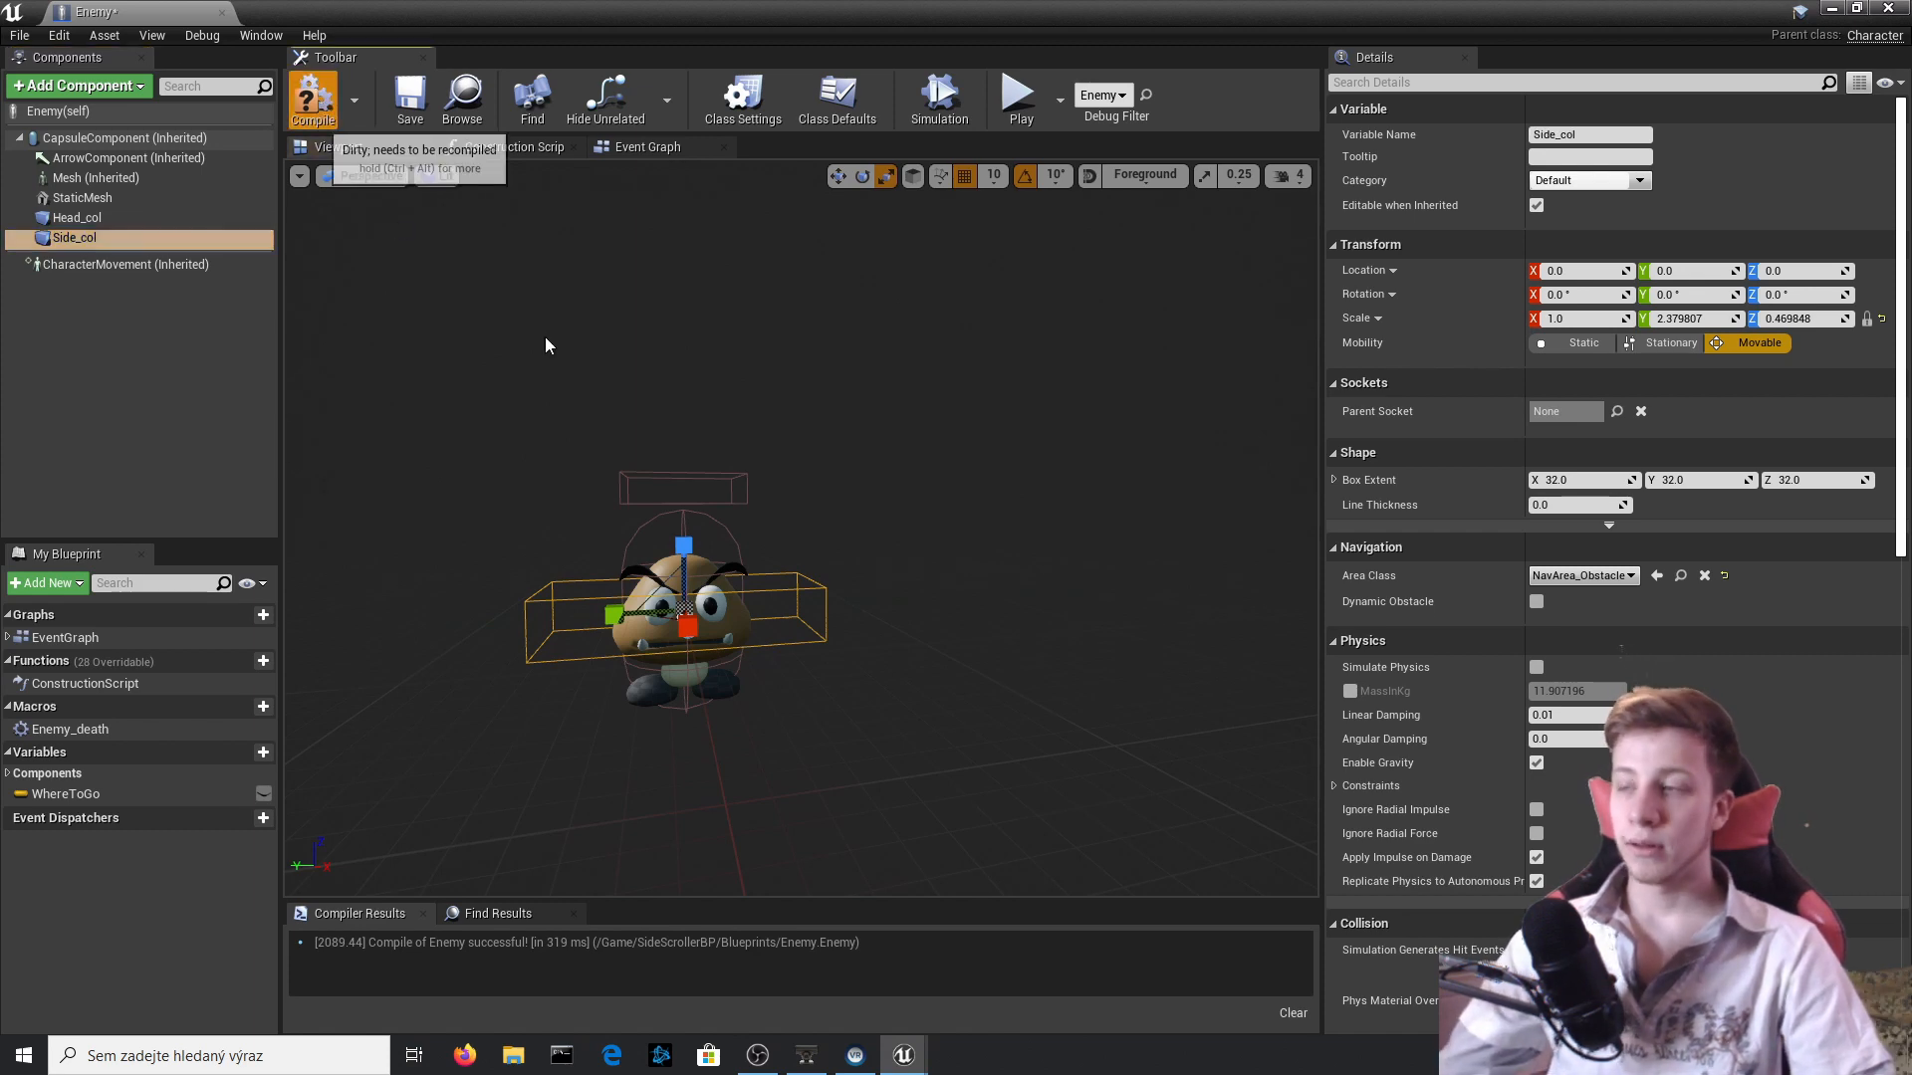
Add an On Component Begin Overlap event for Side_col to the Event Graph.
scroll(1681, 589, "down", 15)
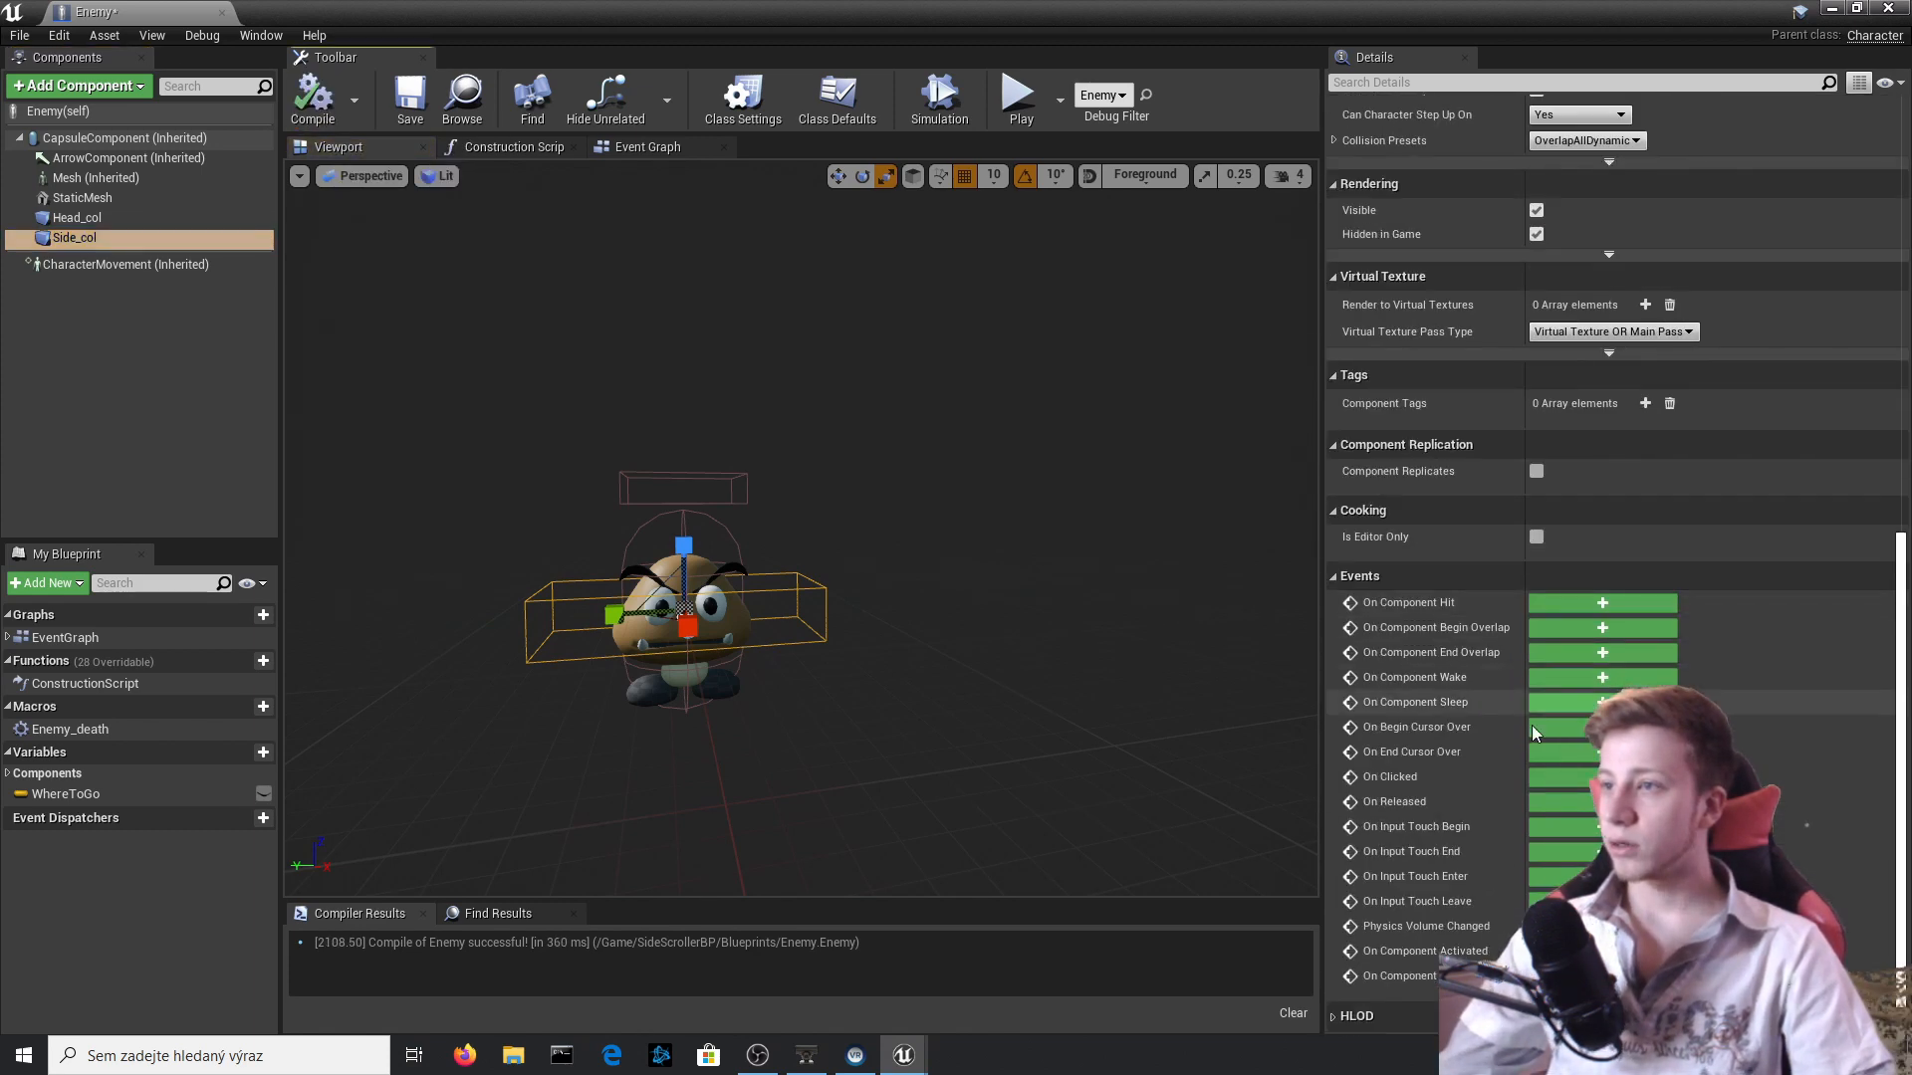
left_click(1561, 631)
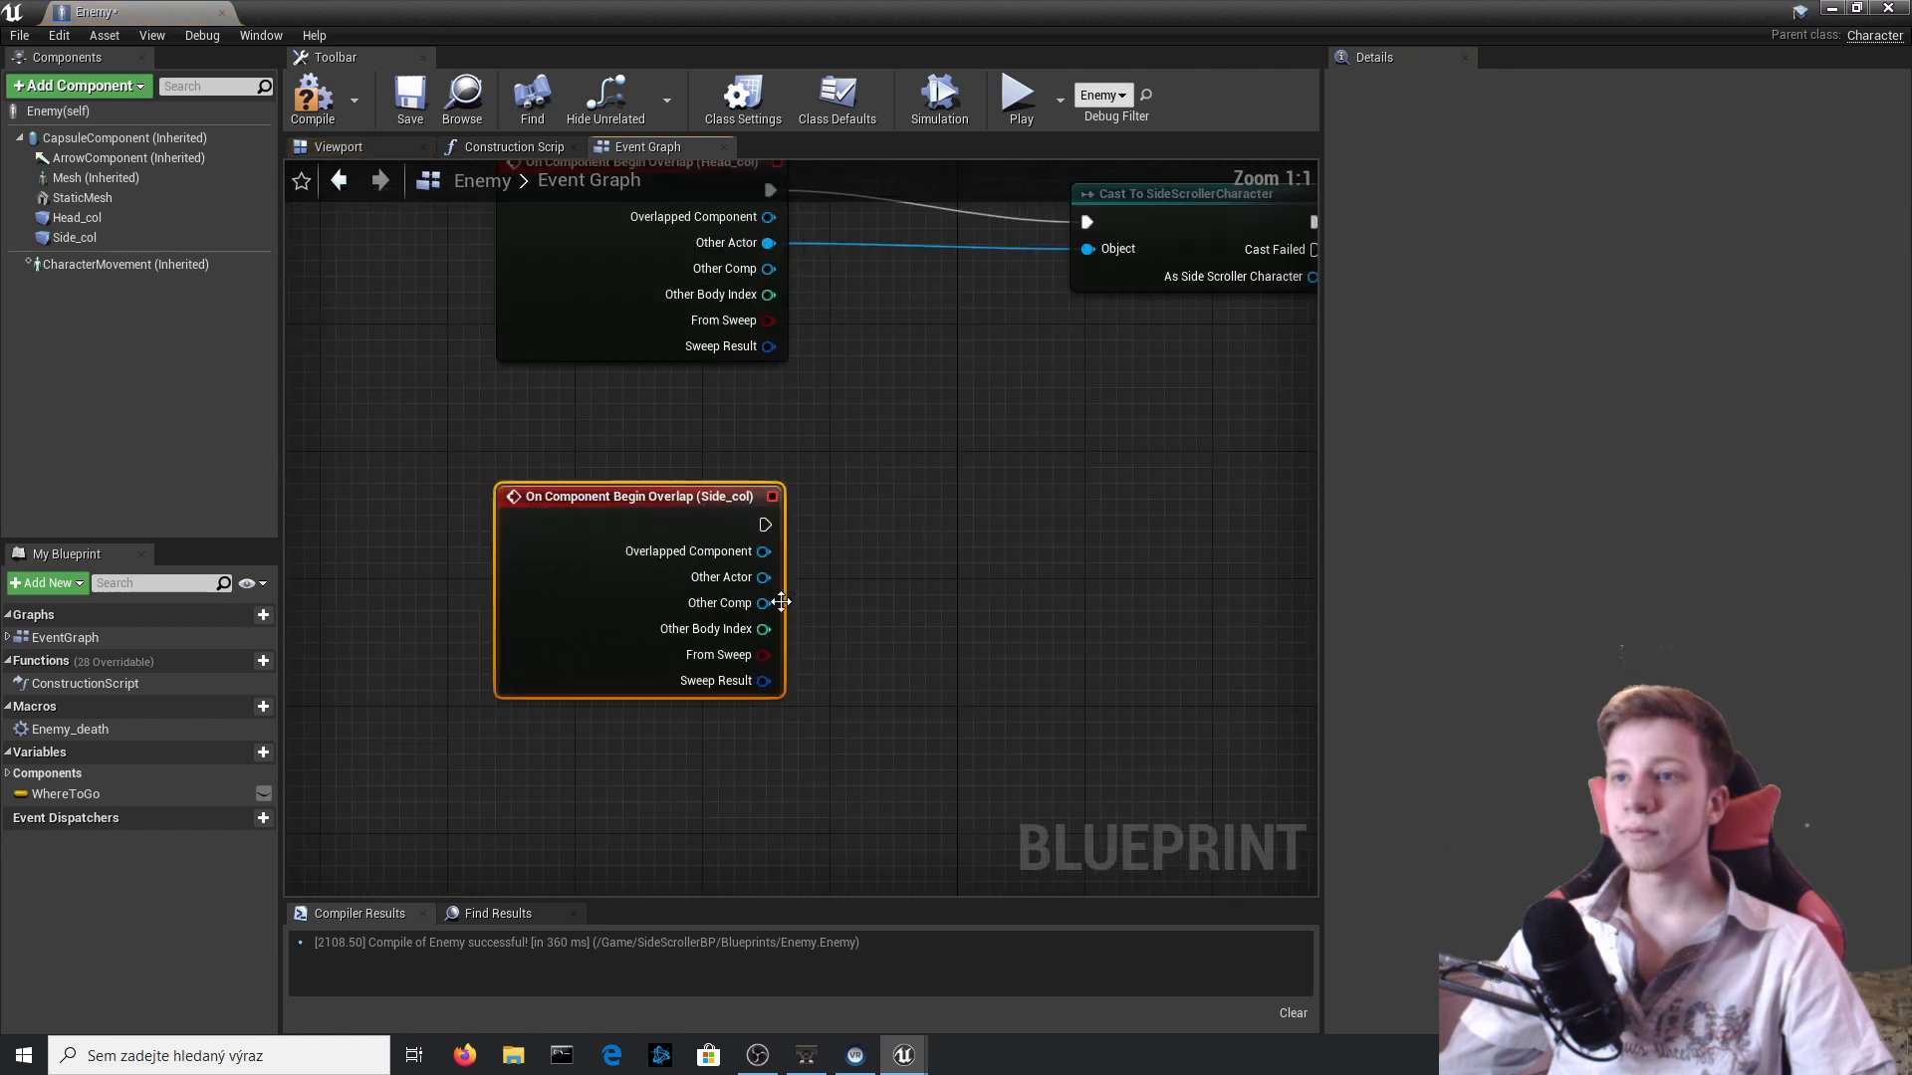
scroll(672, 585, "down", 2)
Add a Cast To SideScrollerCharacter node to the execution output of the Side_col overlap event.
left_click_drag(593, 559, 886, 591)
type("cast ")
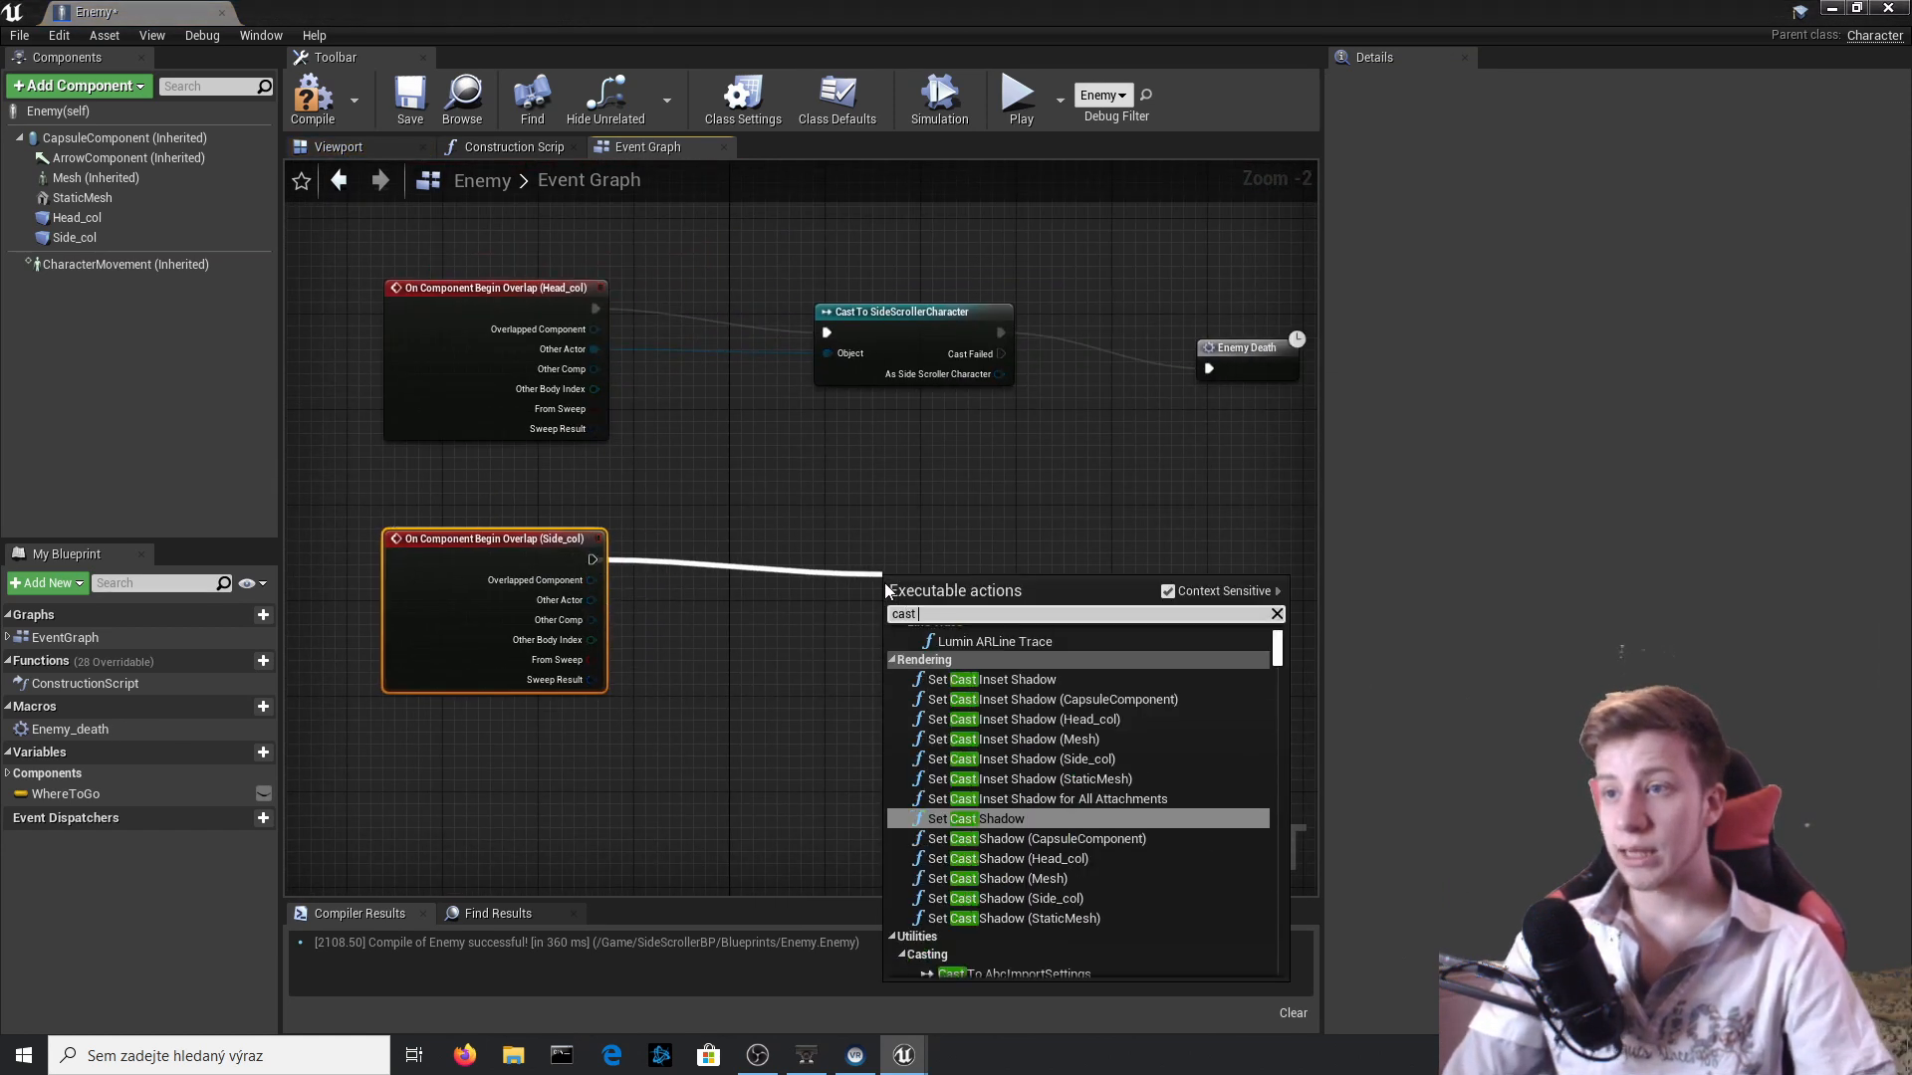
type("to sidesc")
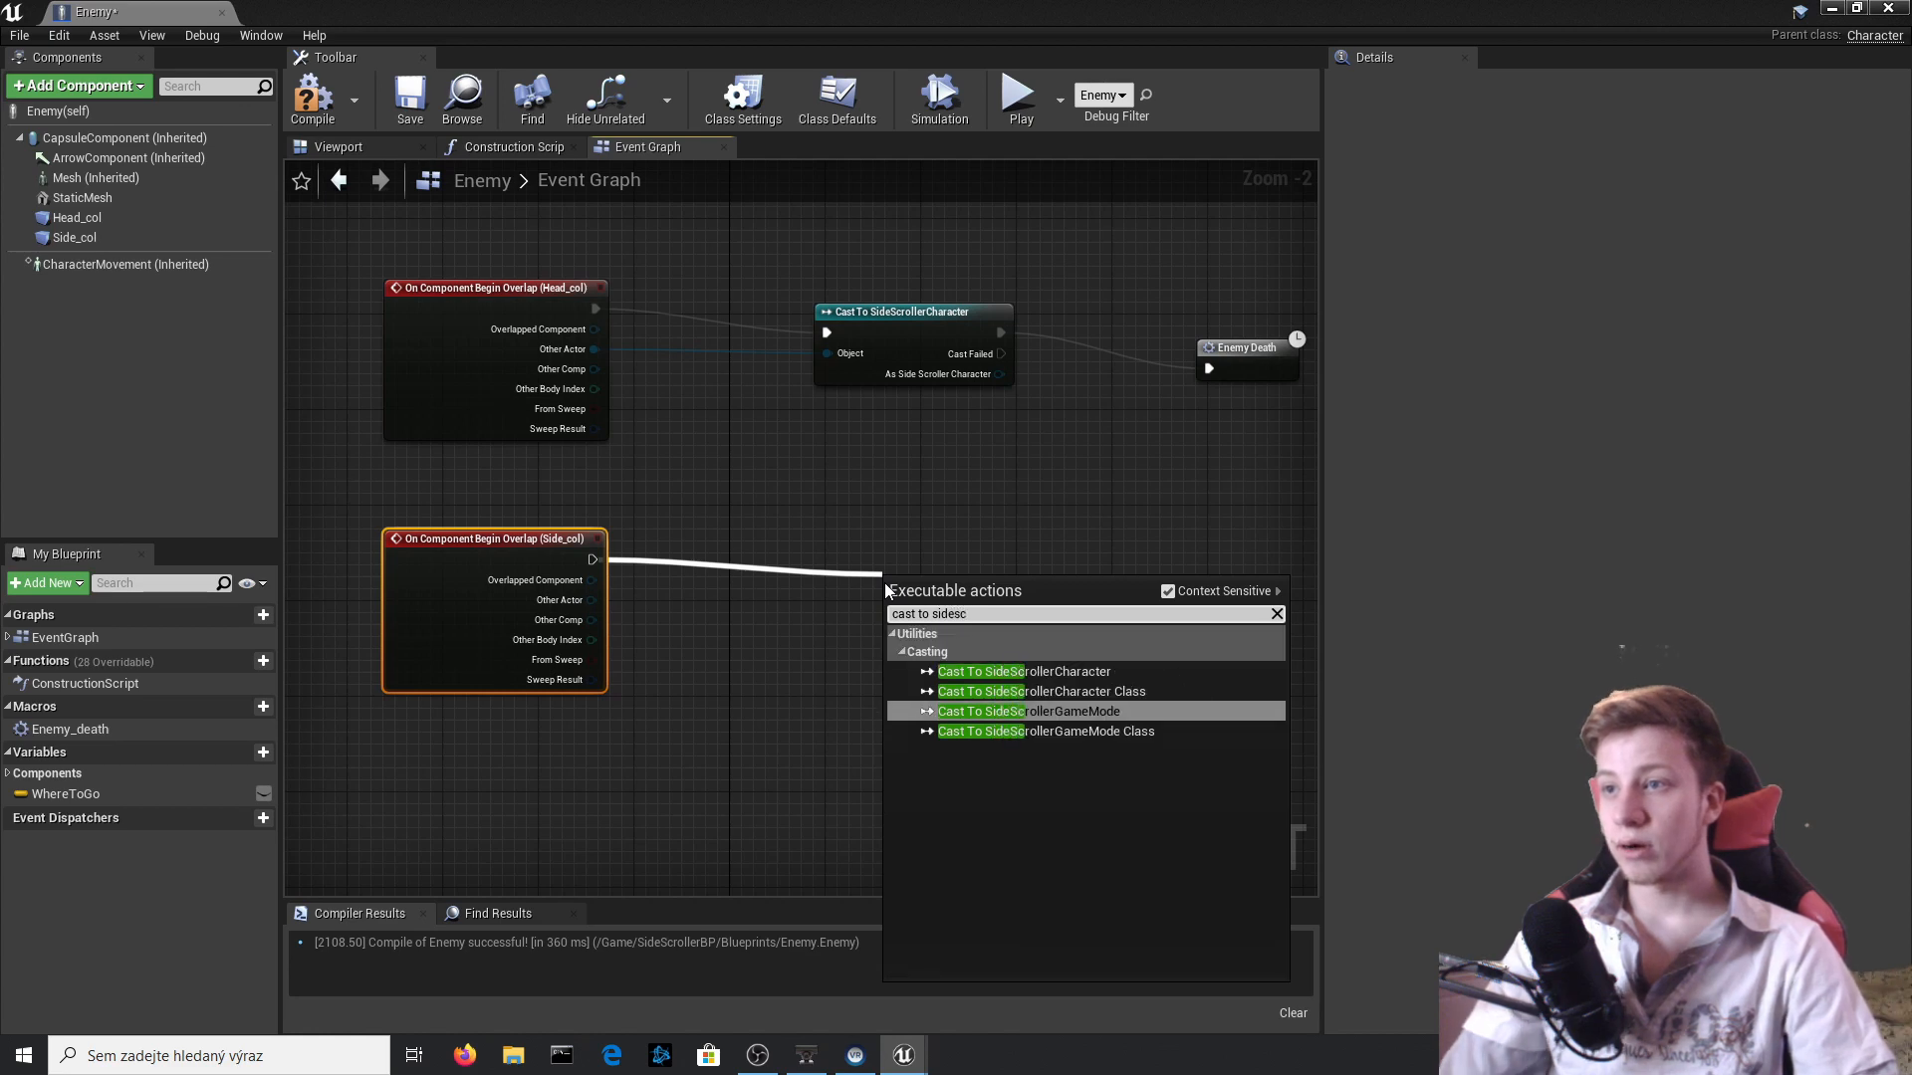
key("Up")
key("Up")
key("Return")
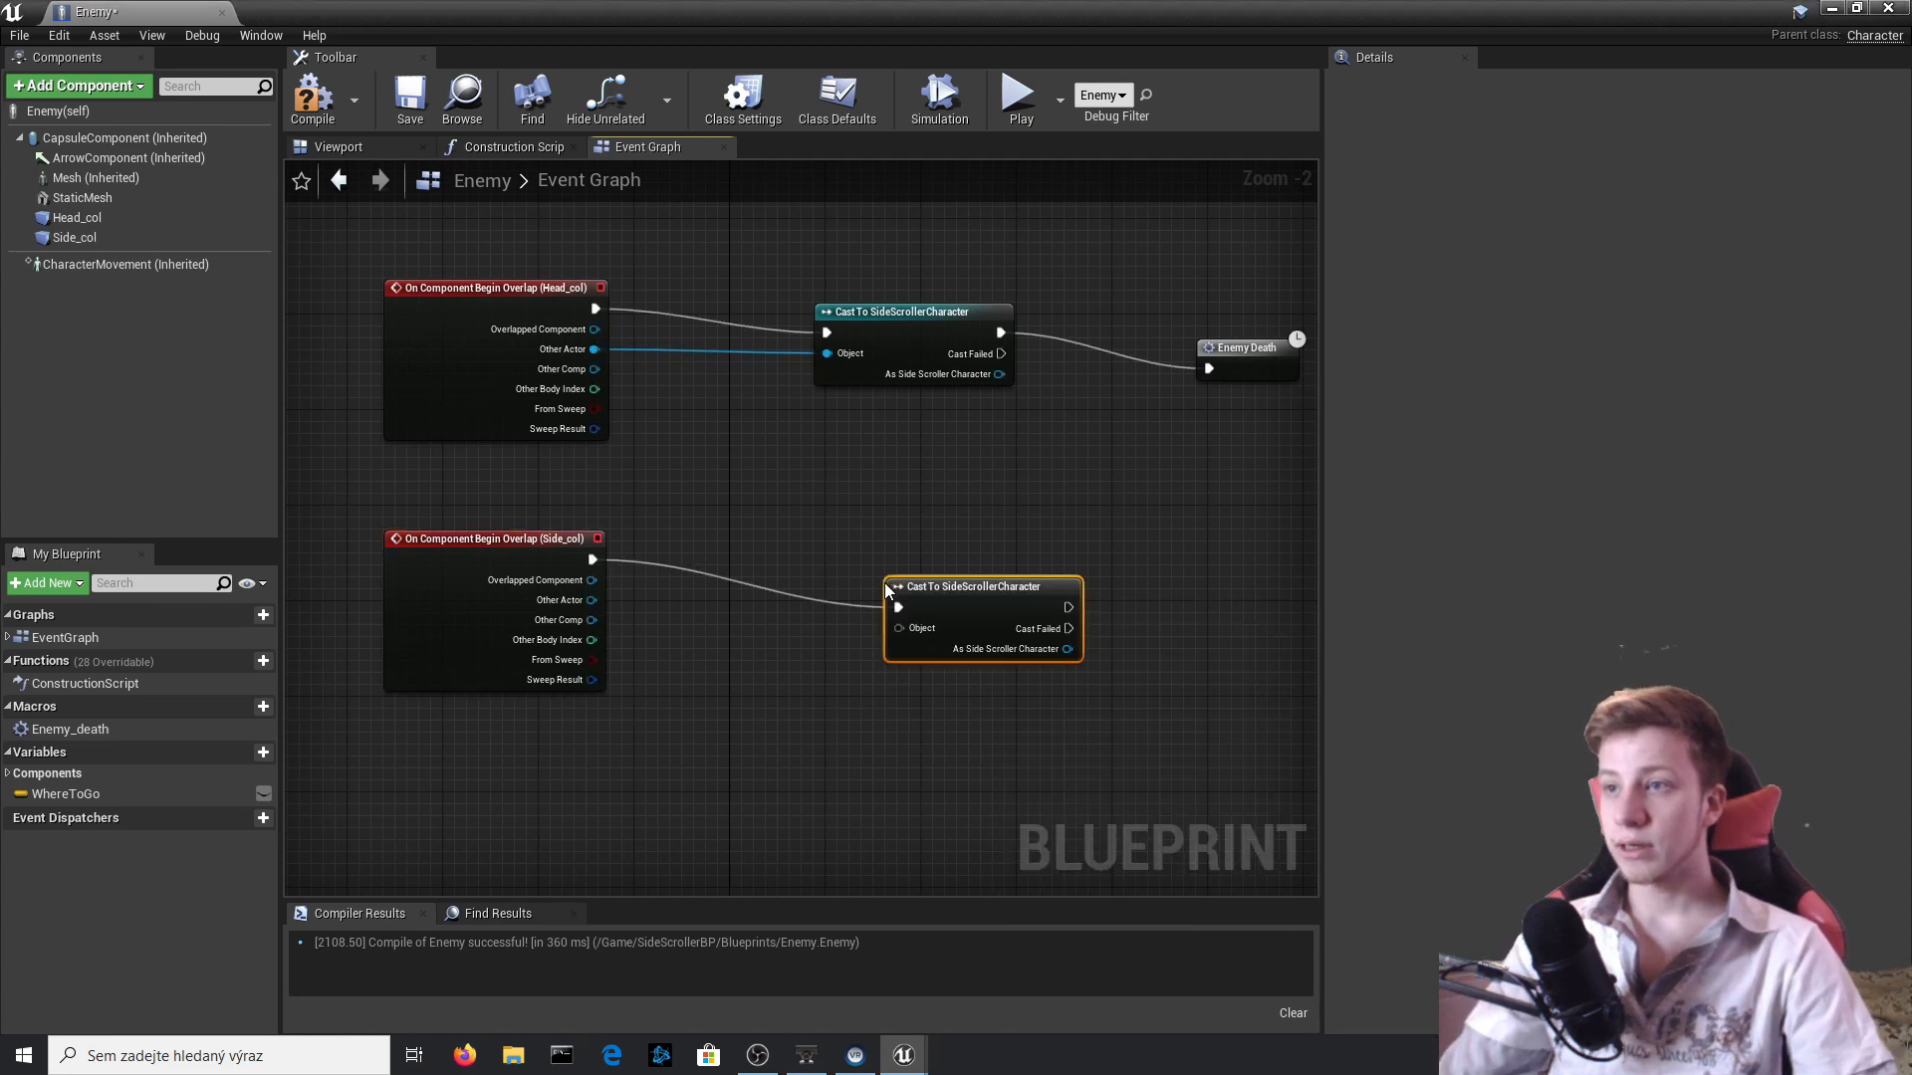
Connect the Side_col event's Other Actor to the new cast's Object input, align the cast node with the event and compile the blueprint.
left_click(314, 127)
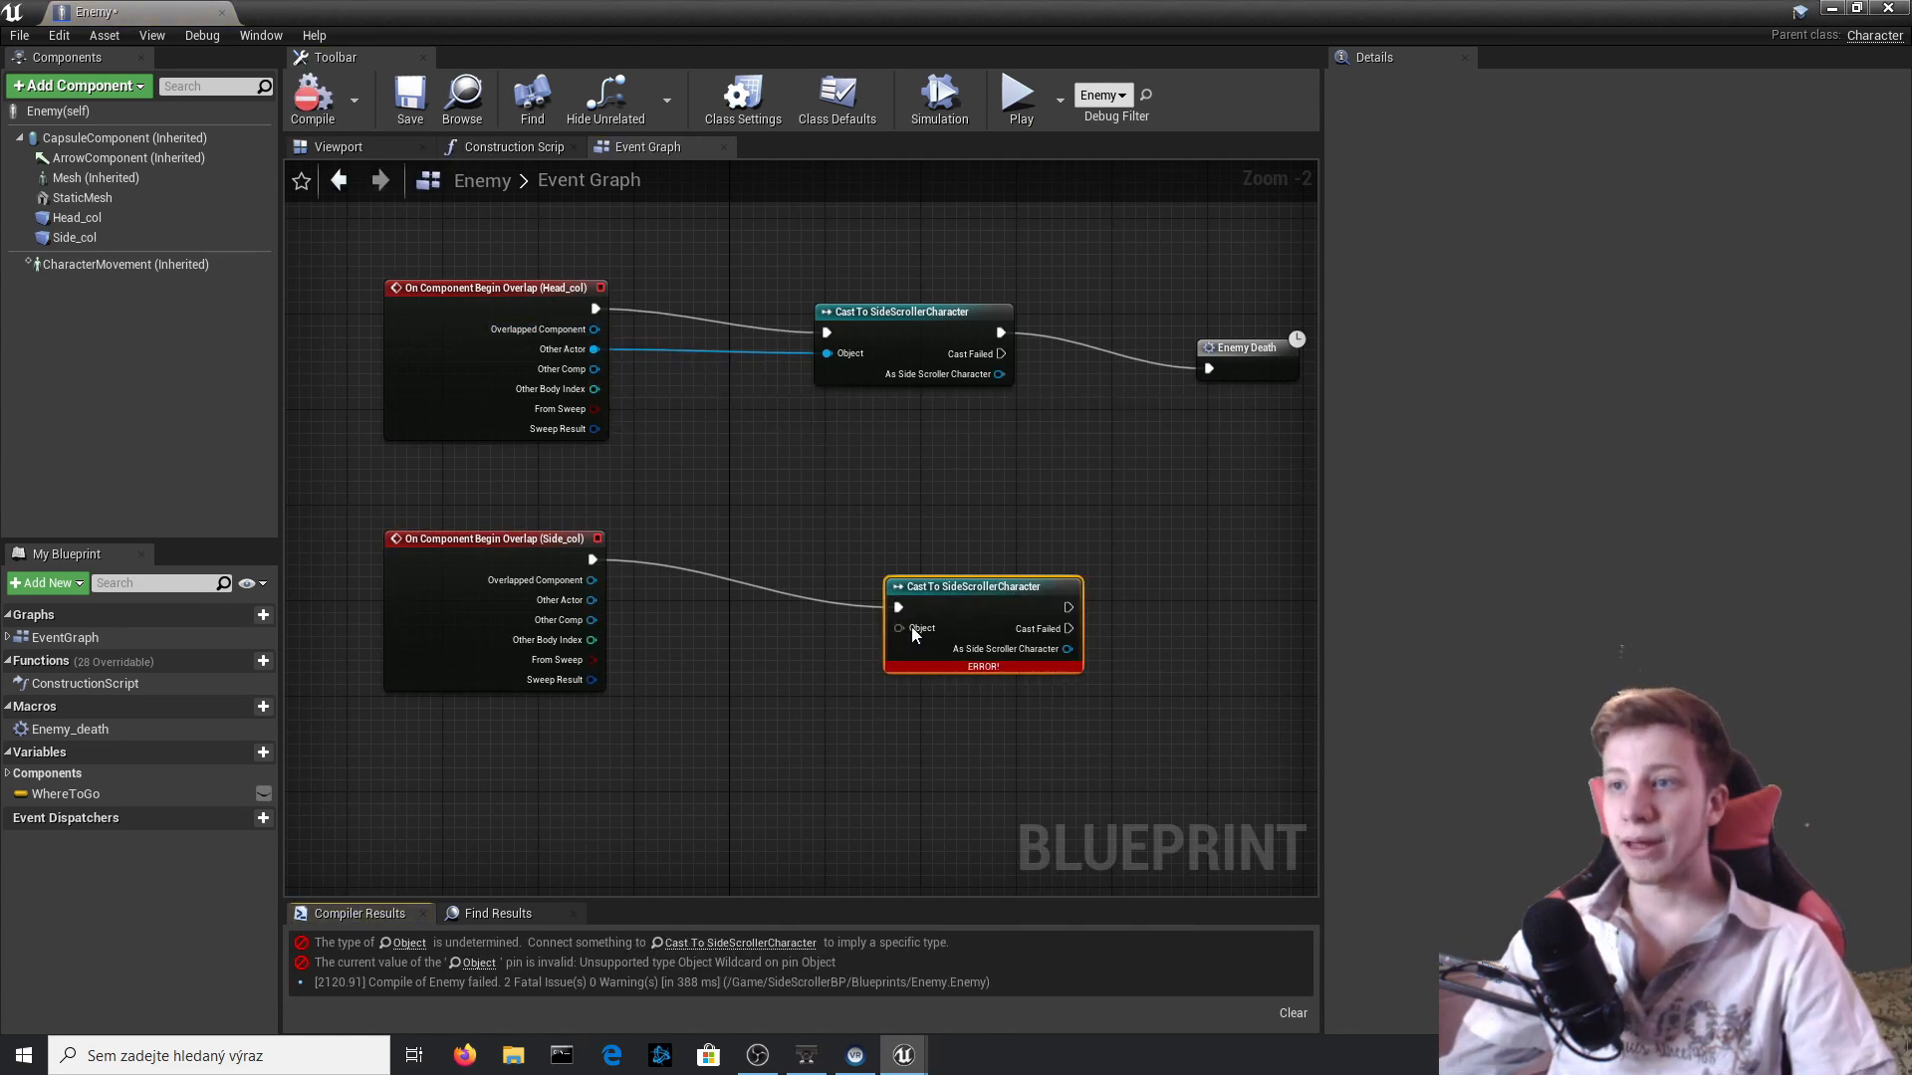
left_click_drag(899, 628, 591, 599)
left_click_drag(980, 587, 945, 551)
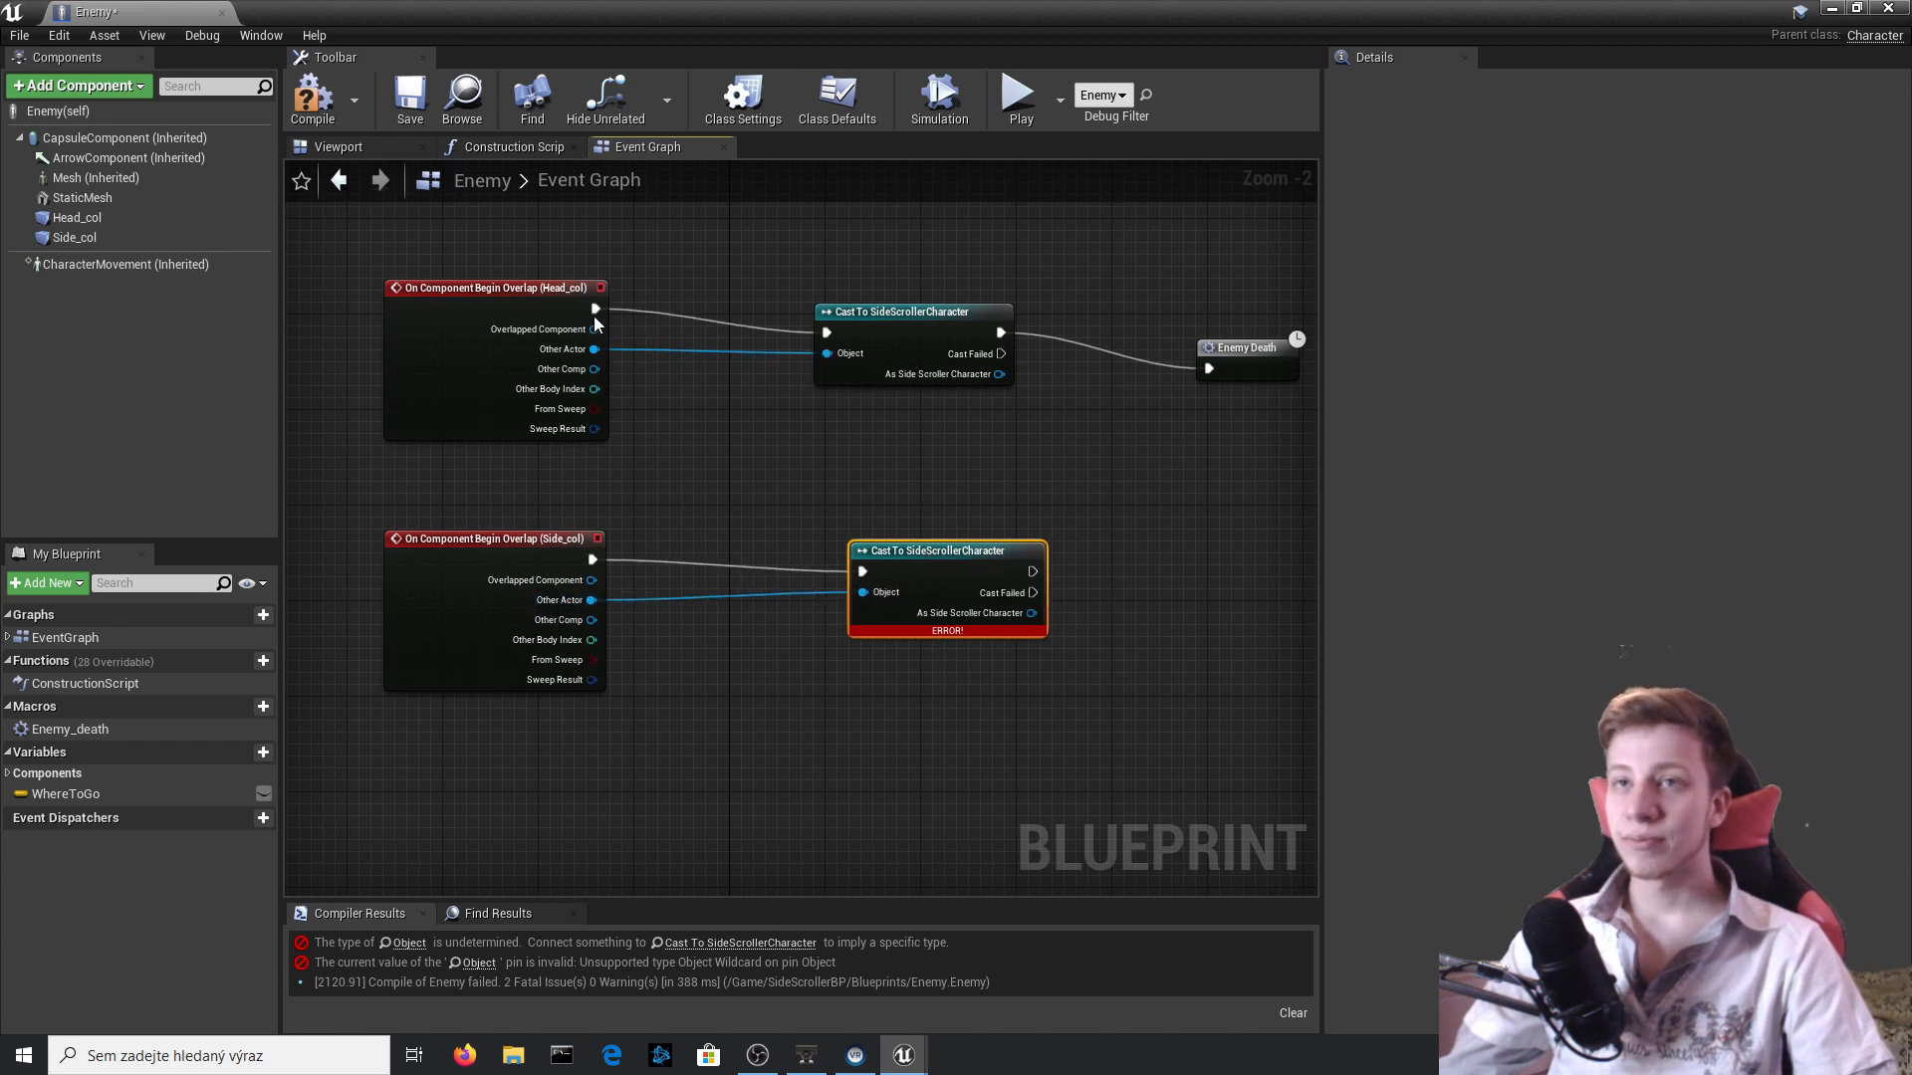
left_click(309, 103)
Return to the level editor and open the SideScrollerCharacter blueprint at the empty graph area below the Shot spawning nodes.
key("alt+Tab")
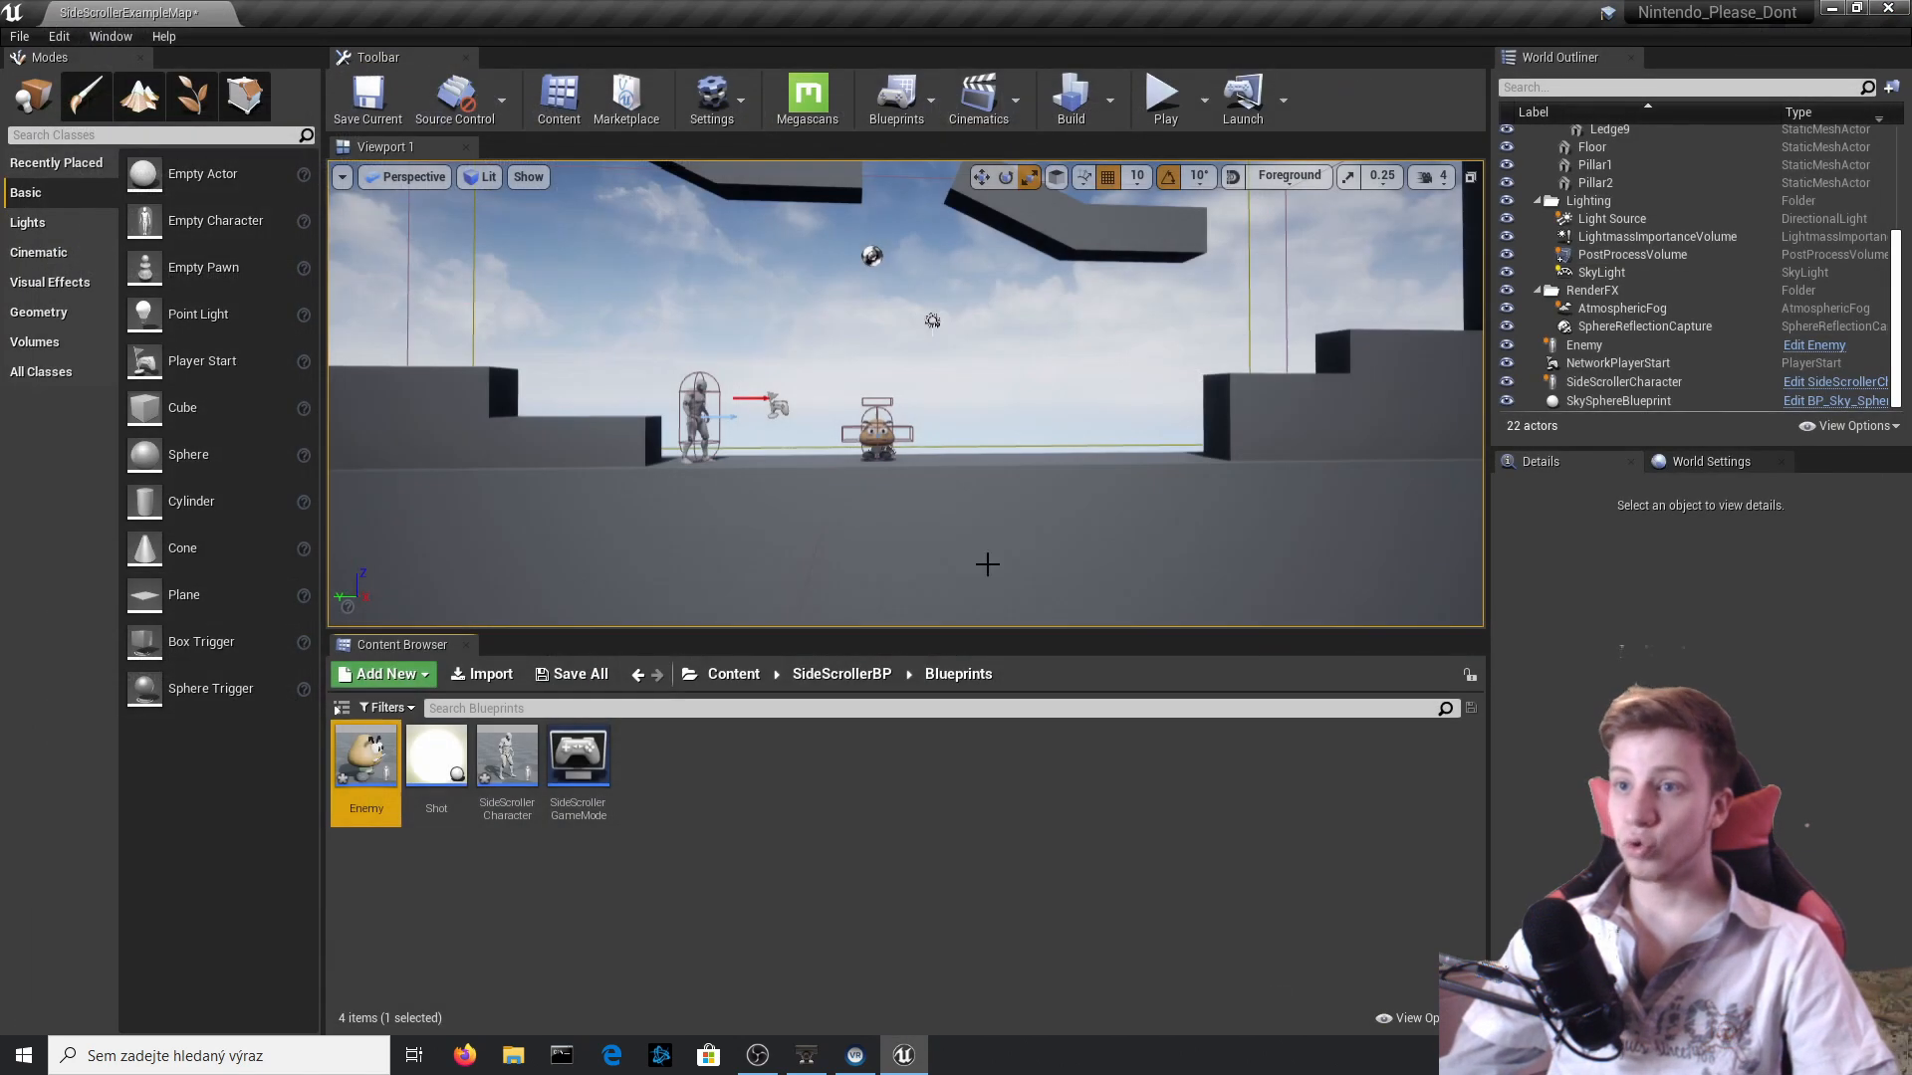
double_click(488, 785)
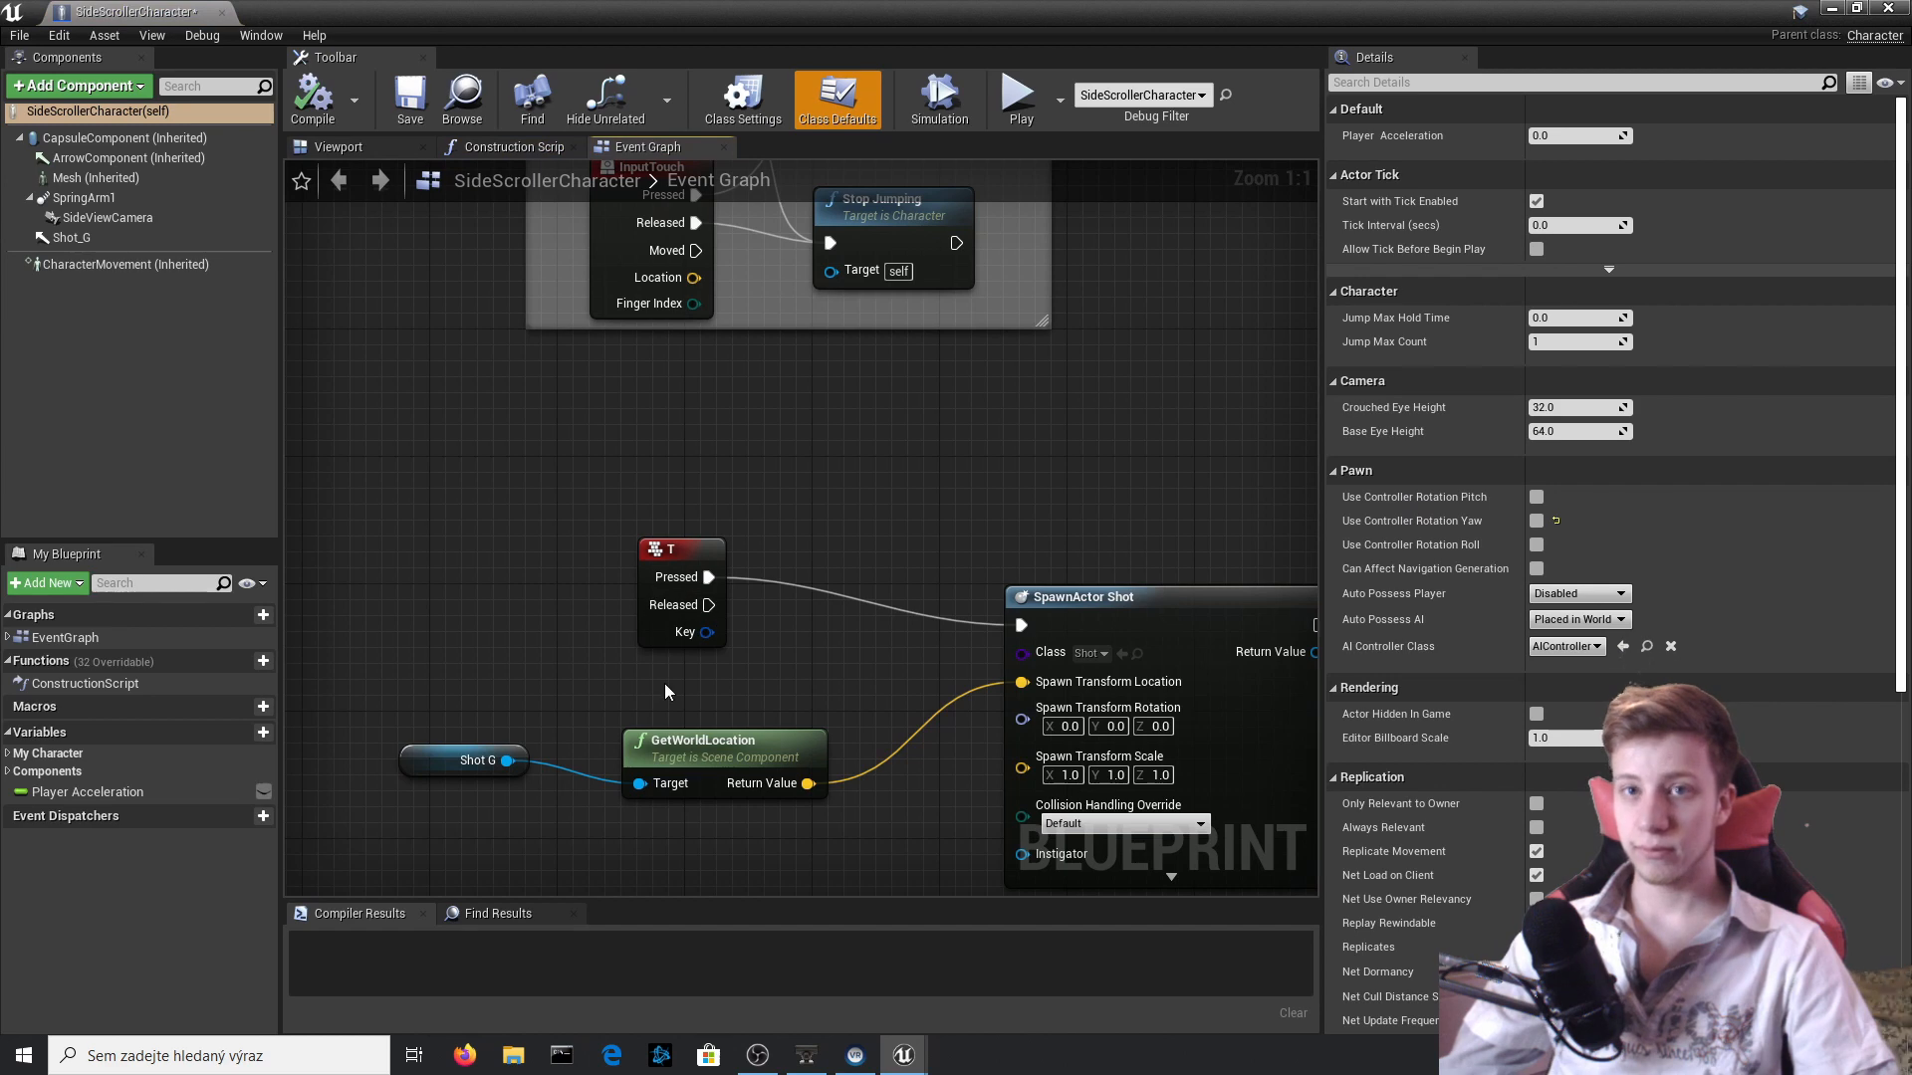
right_click_drag(717, 886, 717, 841)
scroll(624, 561, "down", 5)
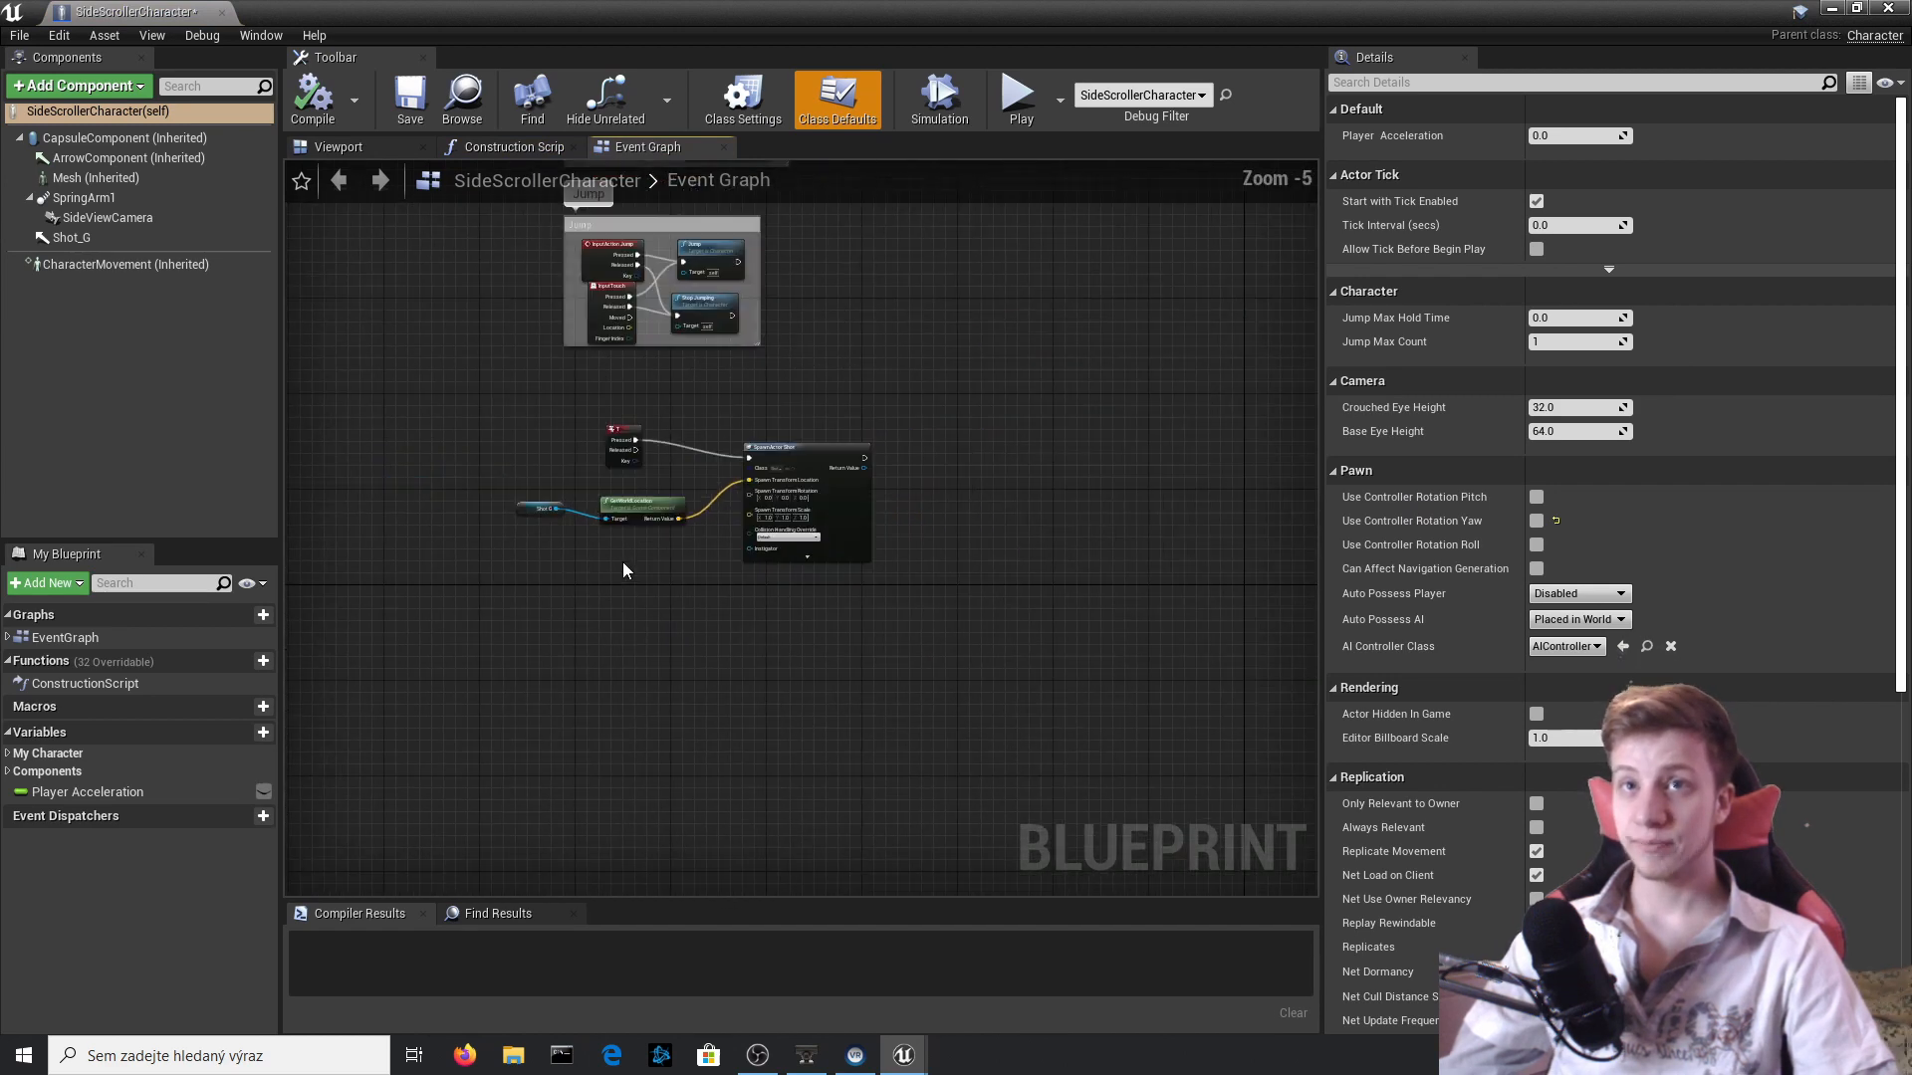
right_click_drag(754, 714, 702, 678)
right_click(547, 555)
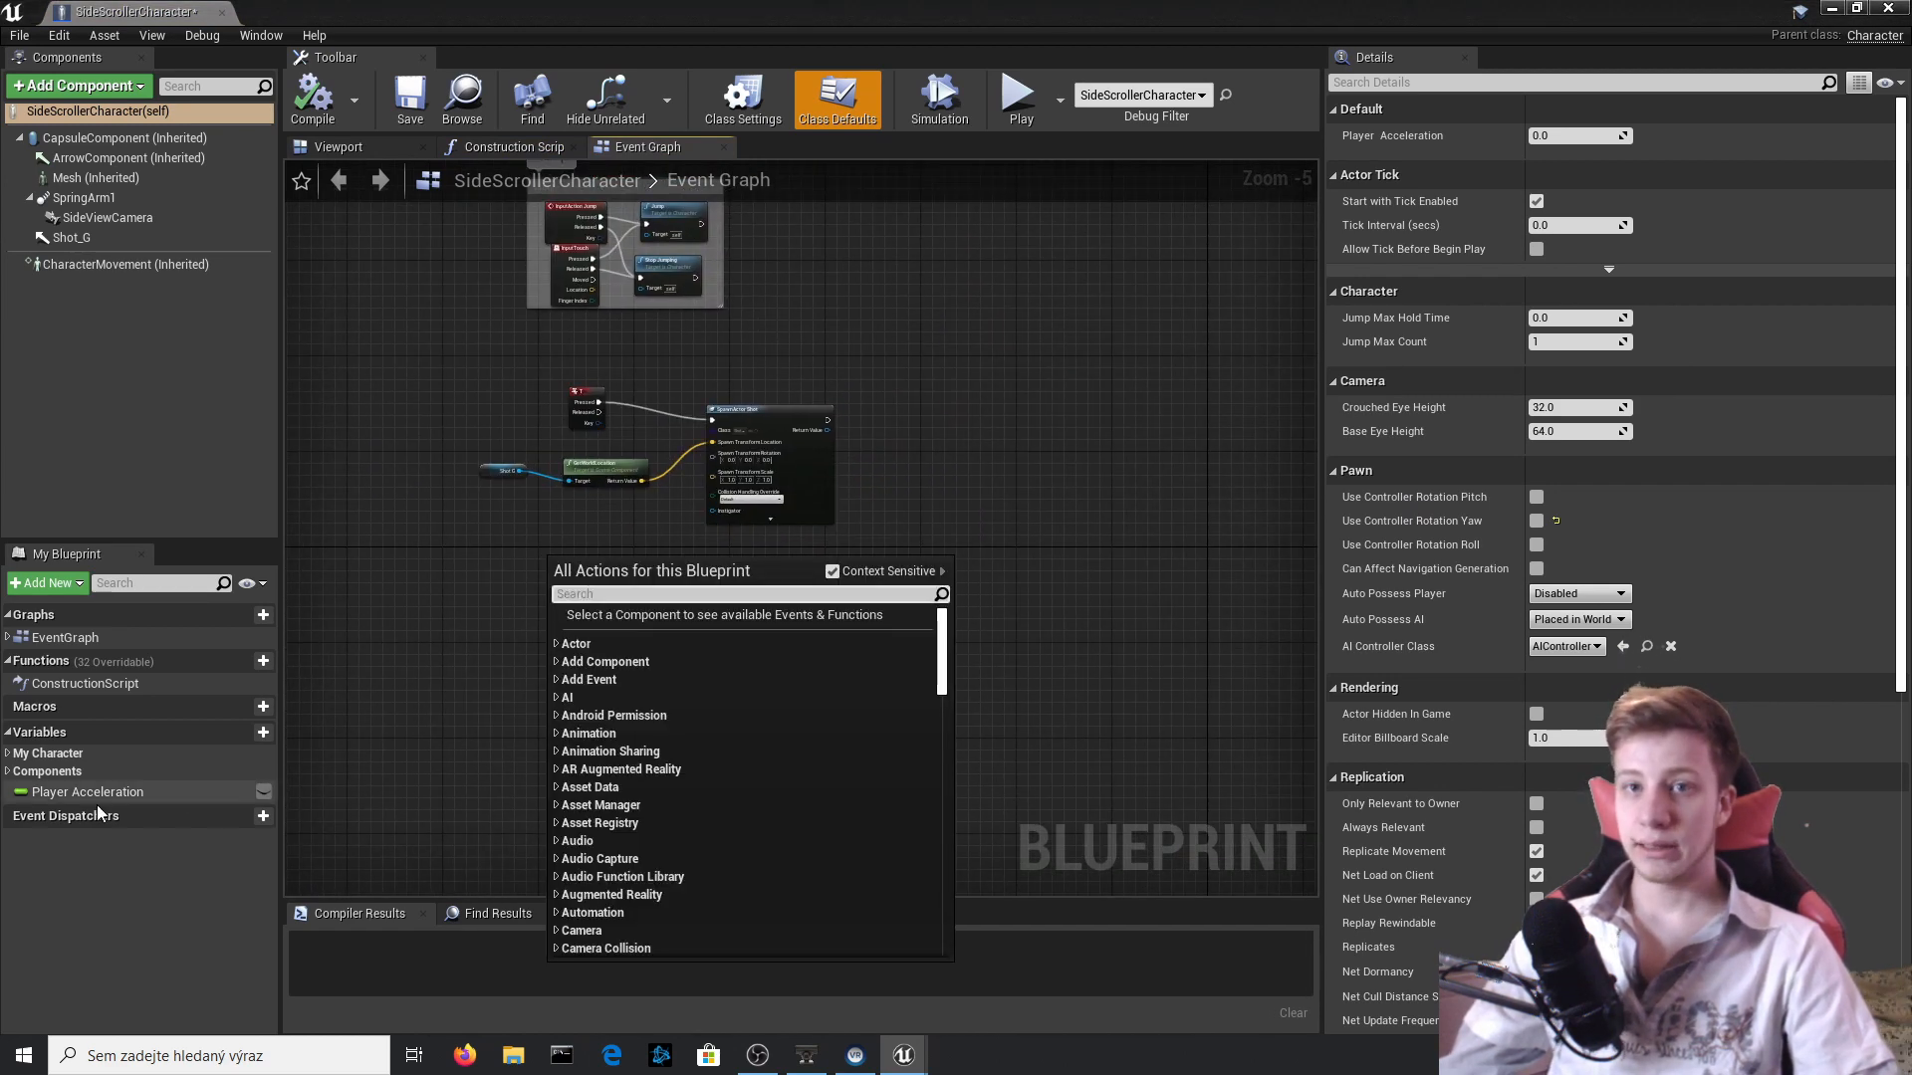
Create a new function named Death_Player in the SideScrollerCharacter blueprint and compile.
left_click(263, 660)
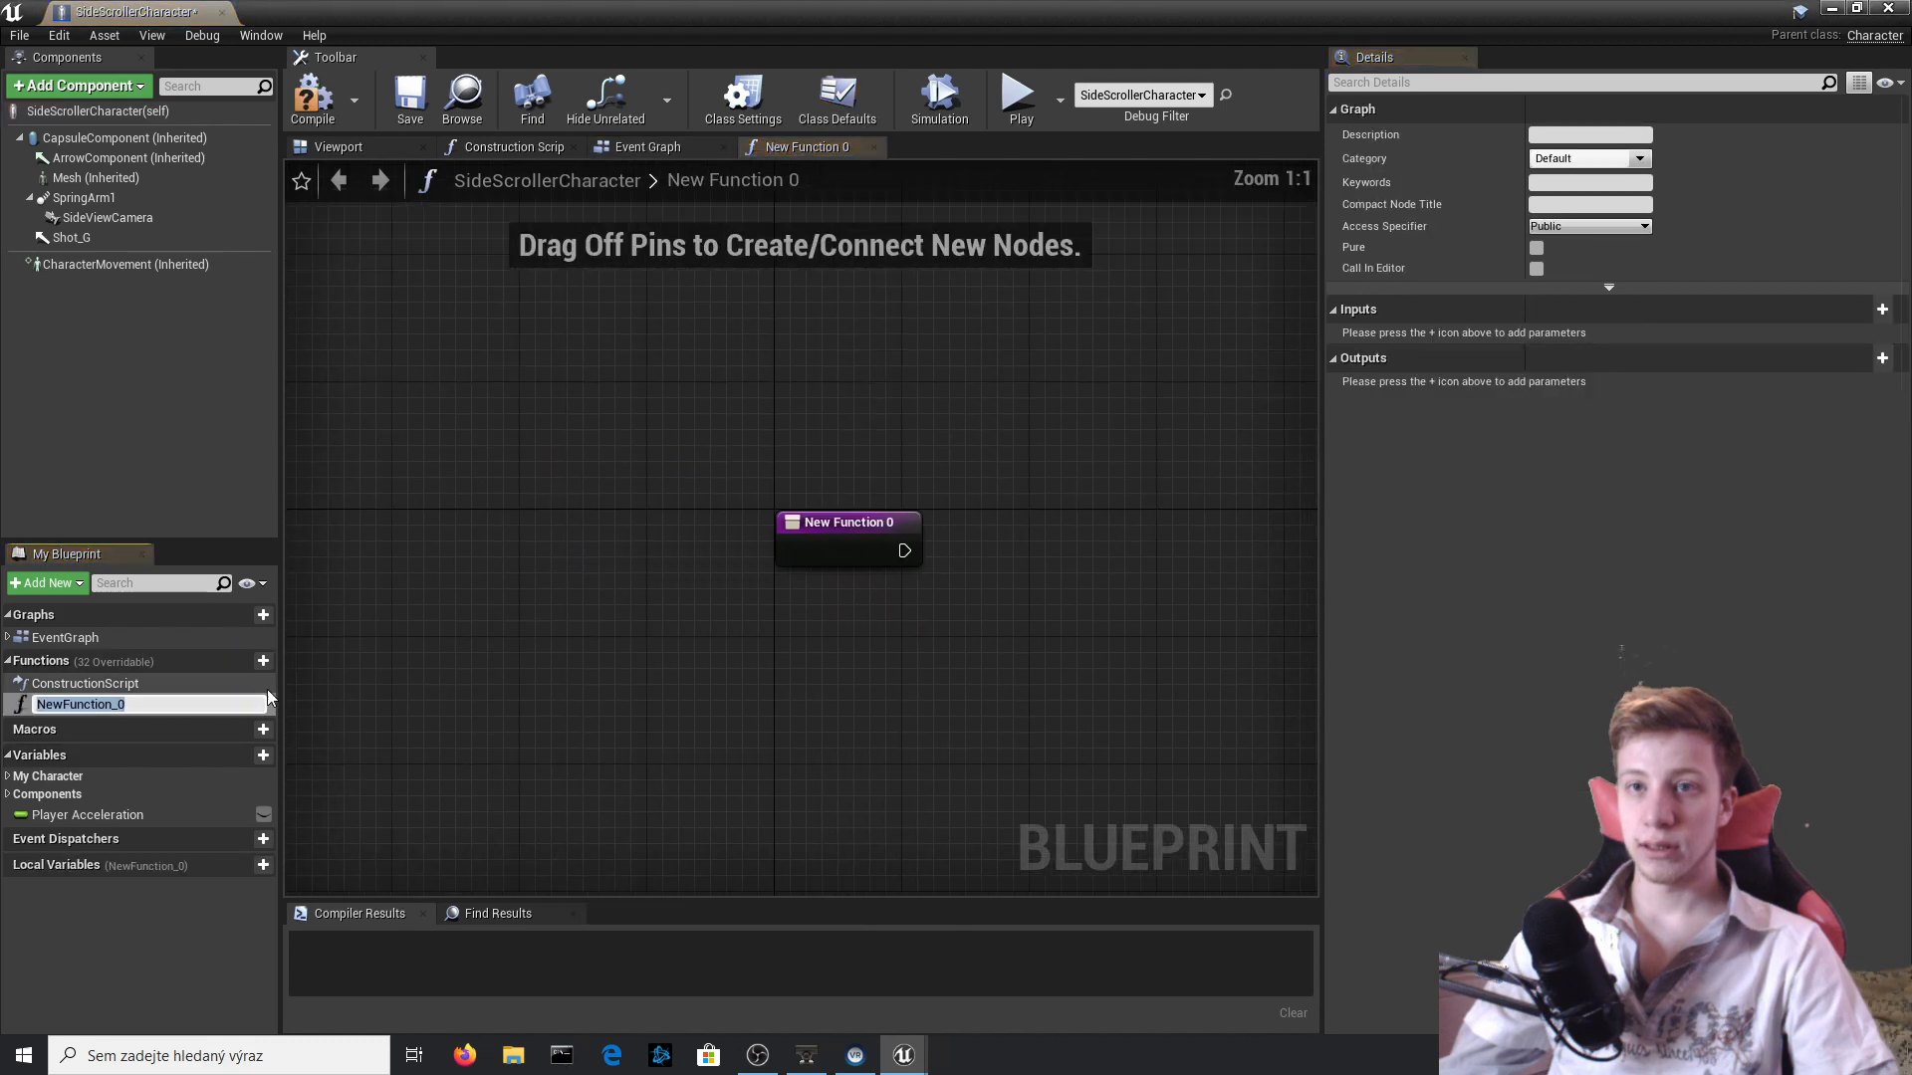
right_click_drag(1081, 620, 871, 602)
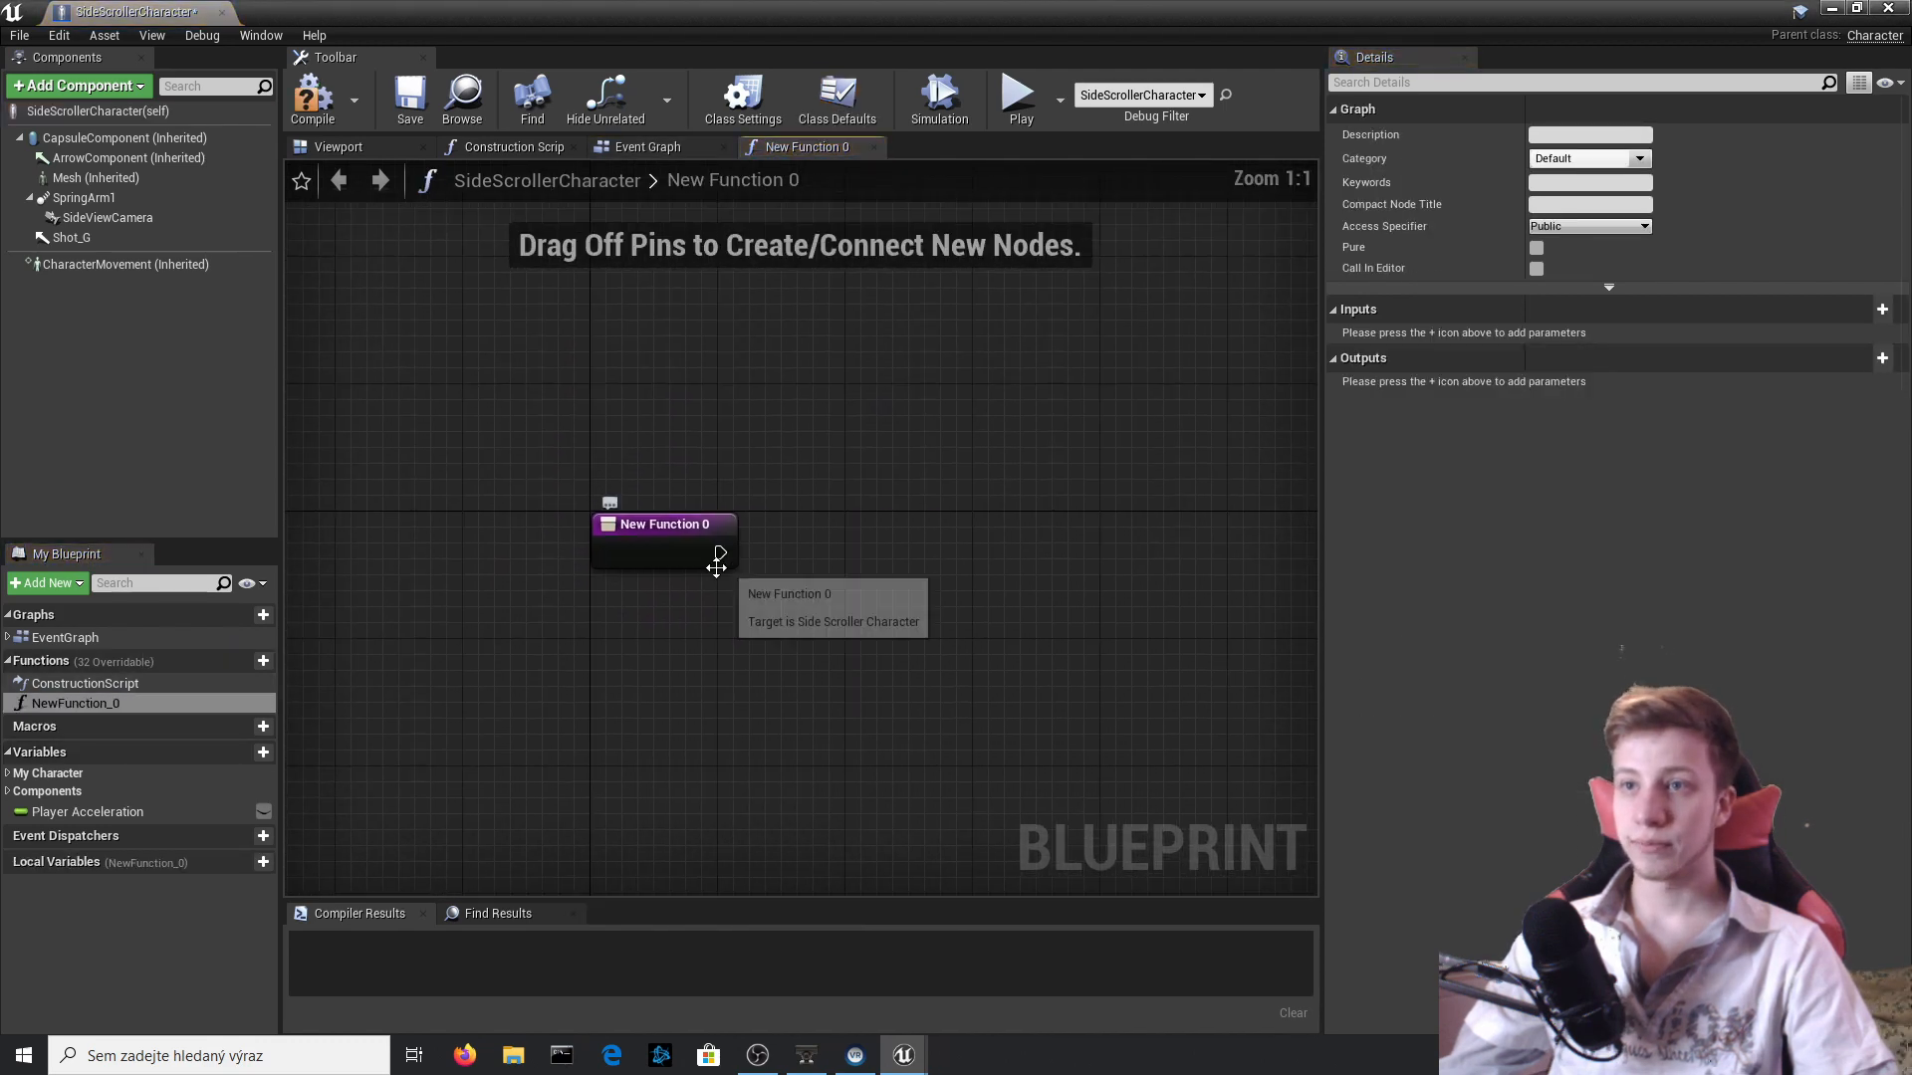
right_click(137, 705)
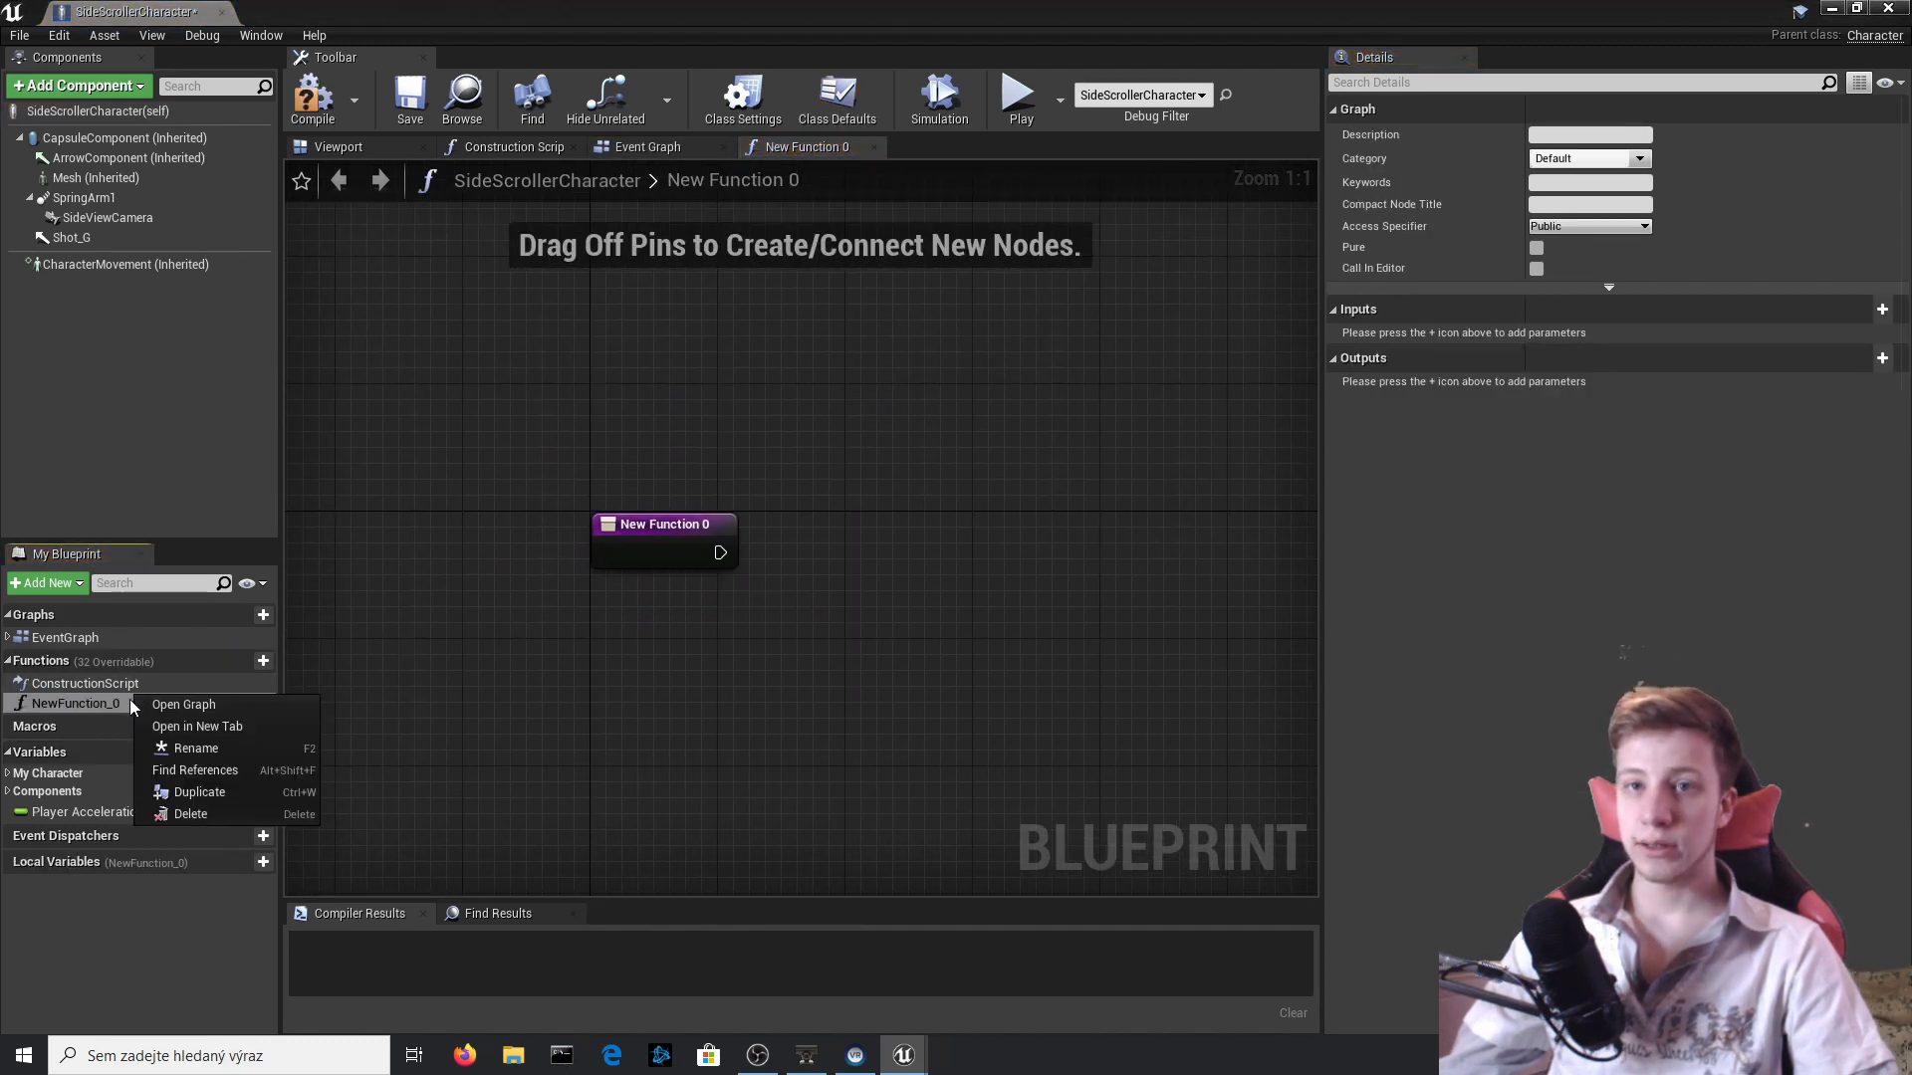
left_click(213, 748)
type("Death")
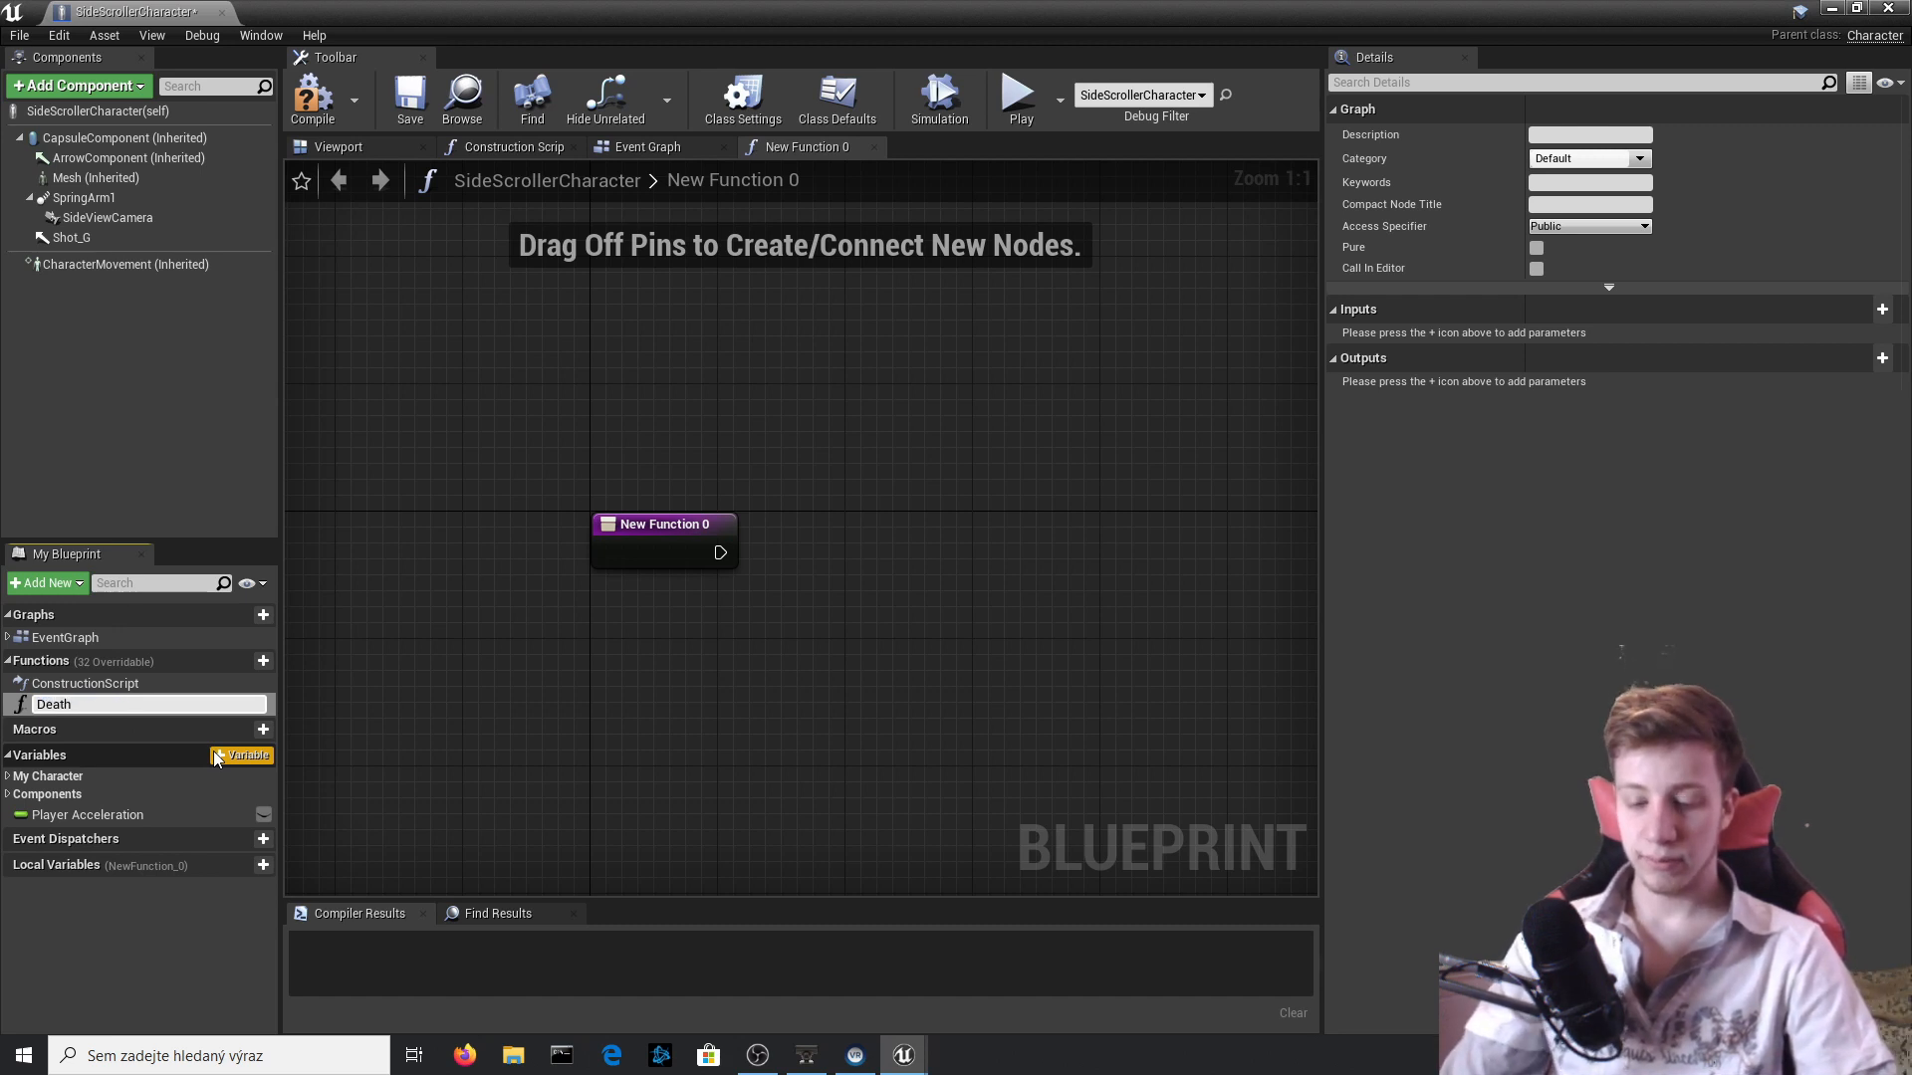
type("_Play")
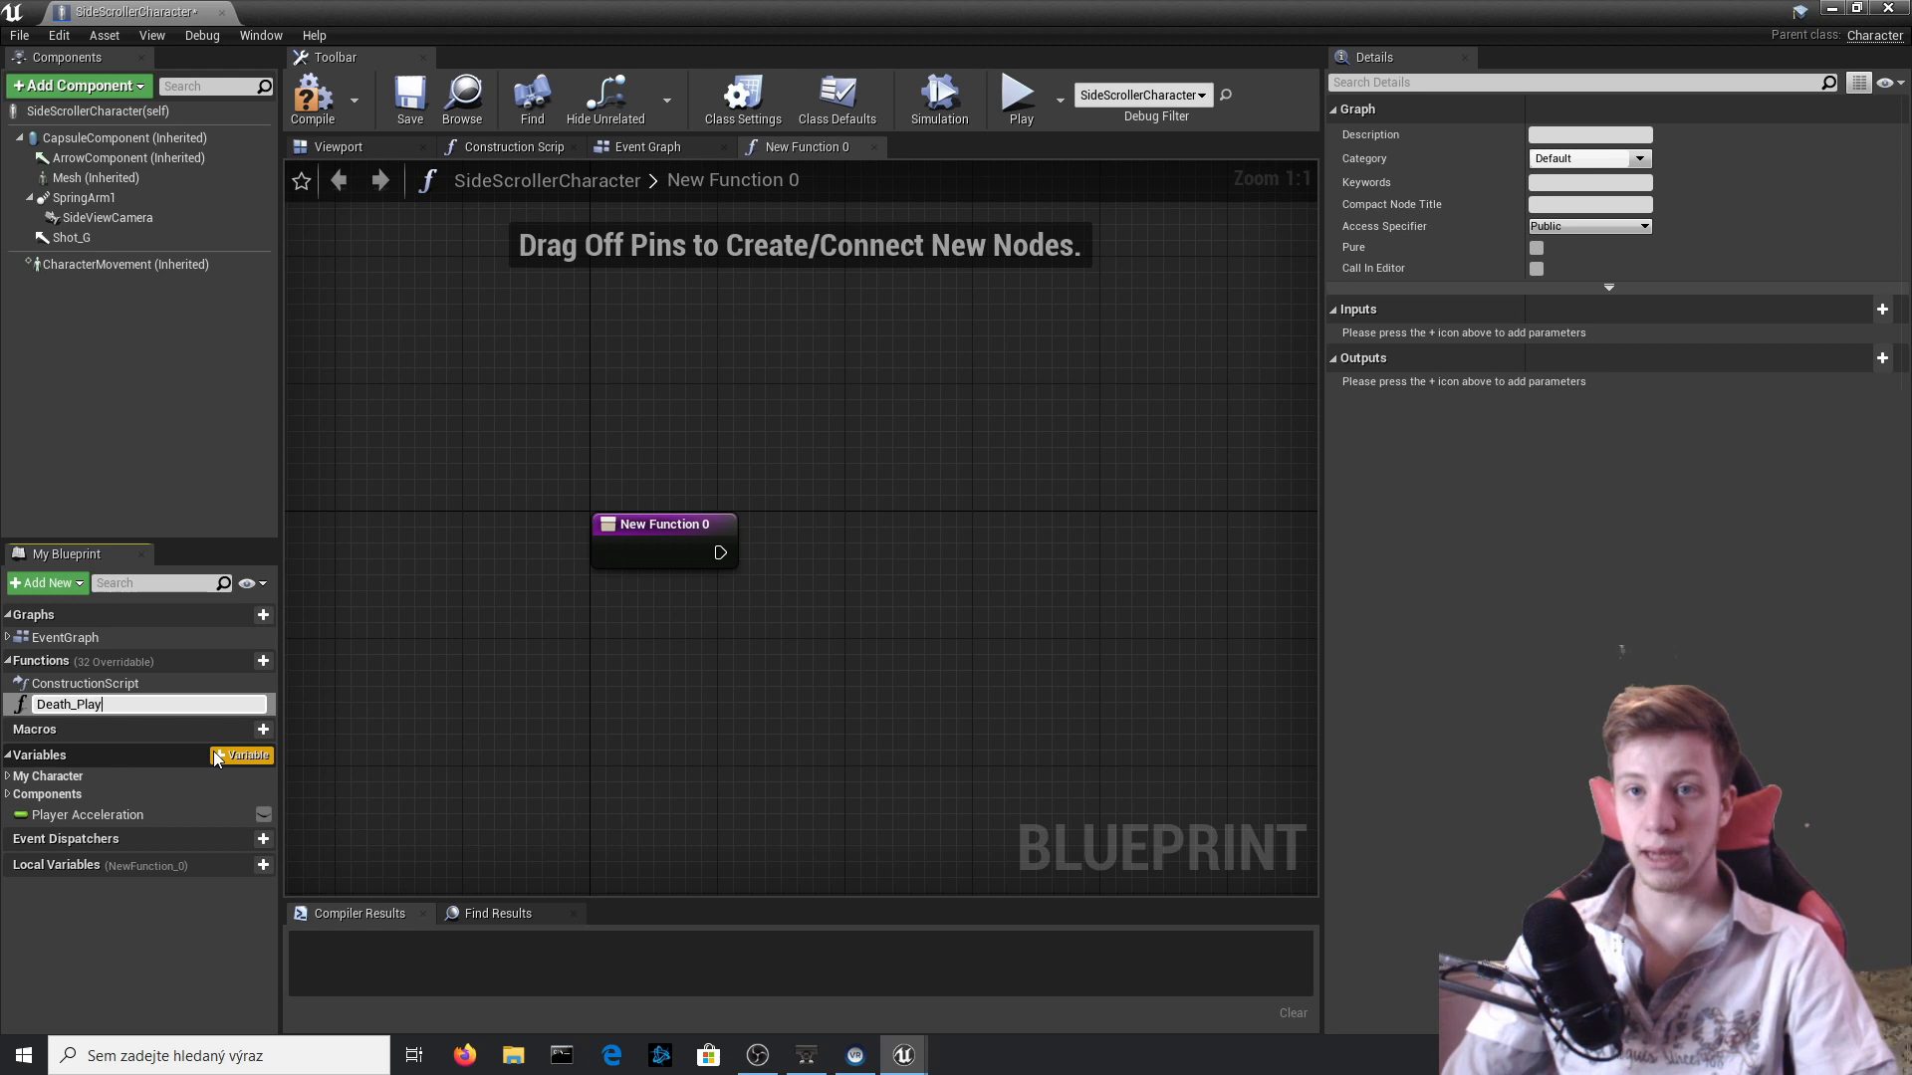
type("er")
key("Return")
right_click_drag(704, 554, 548, 582)
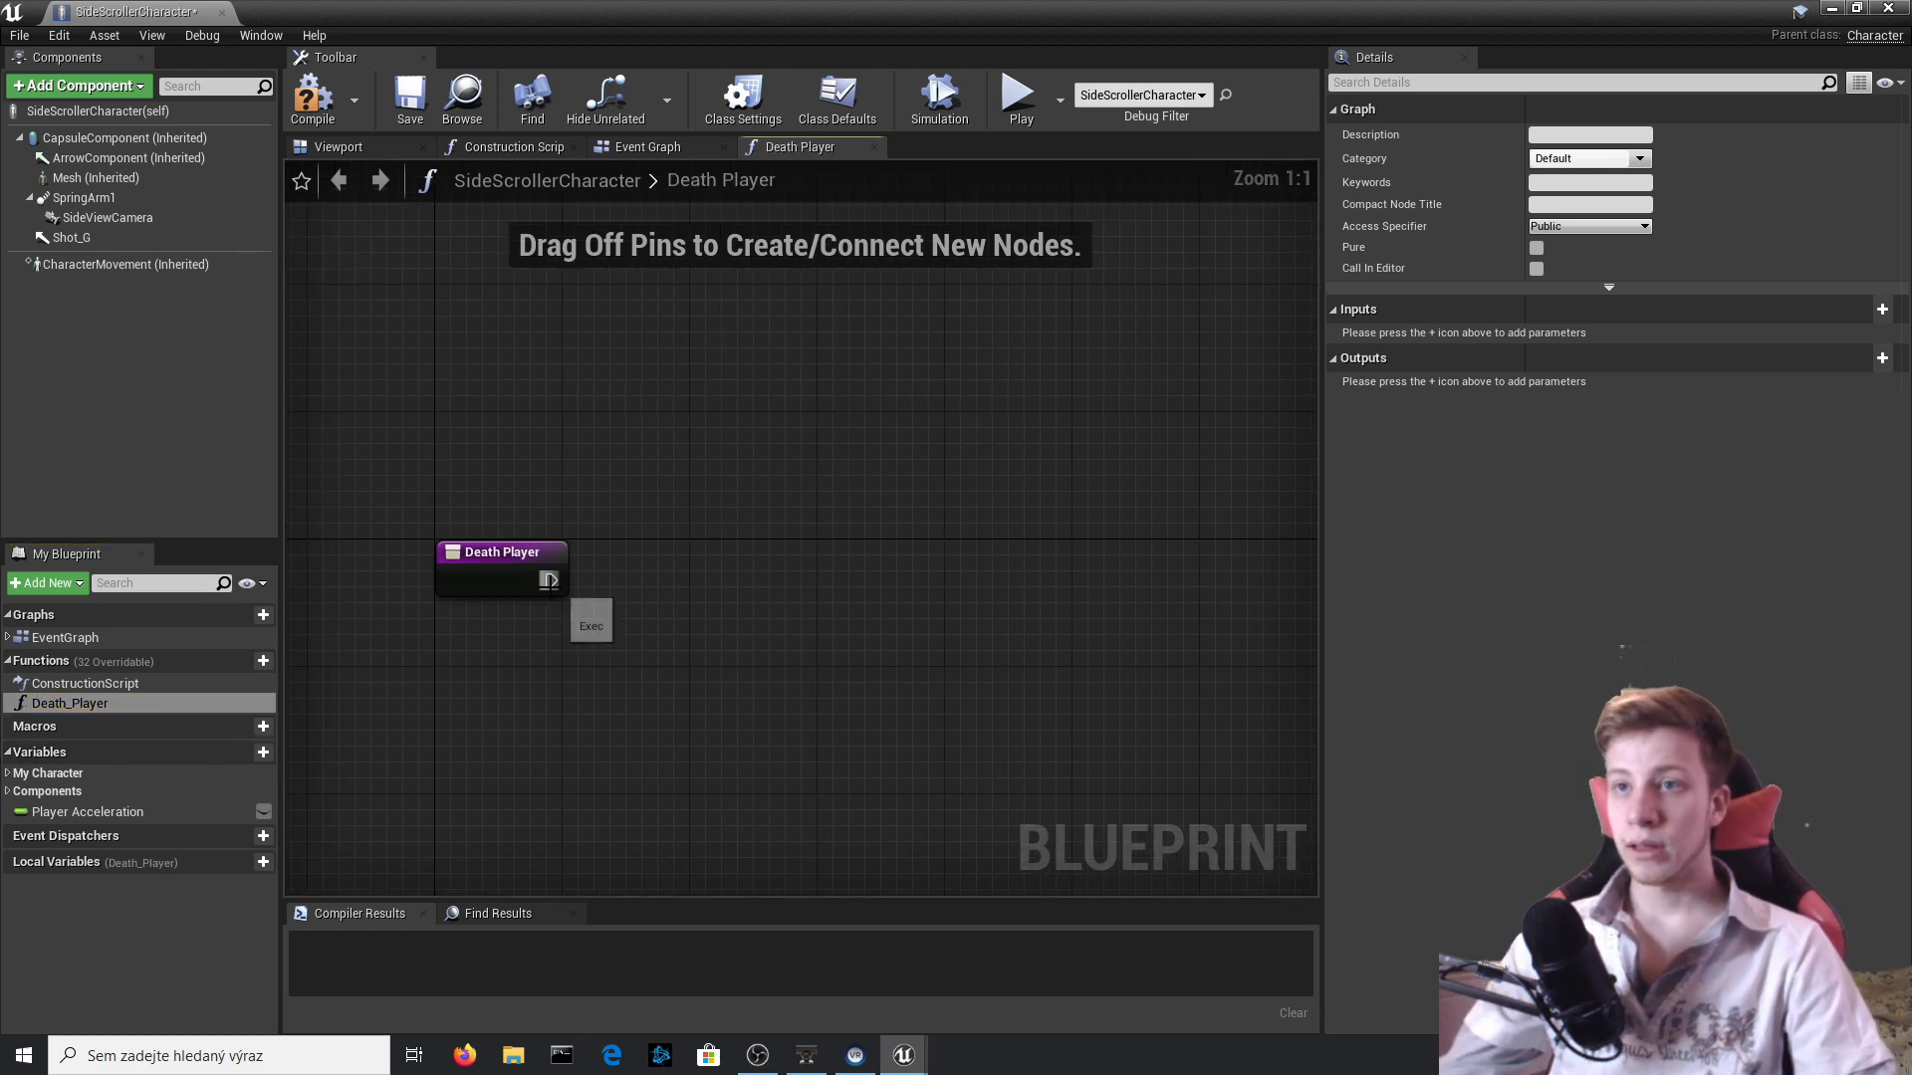
left_click(319, 121)
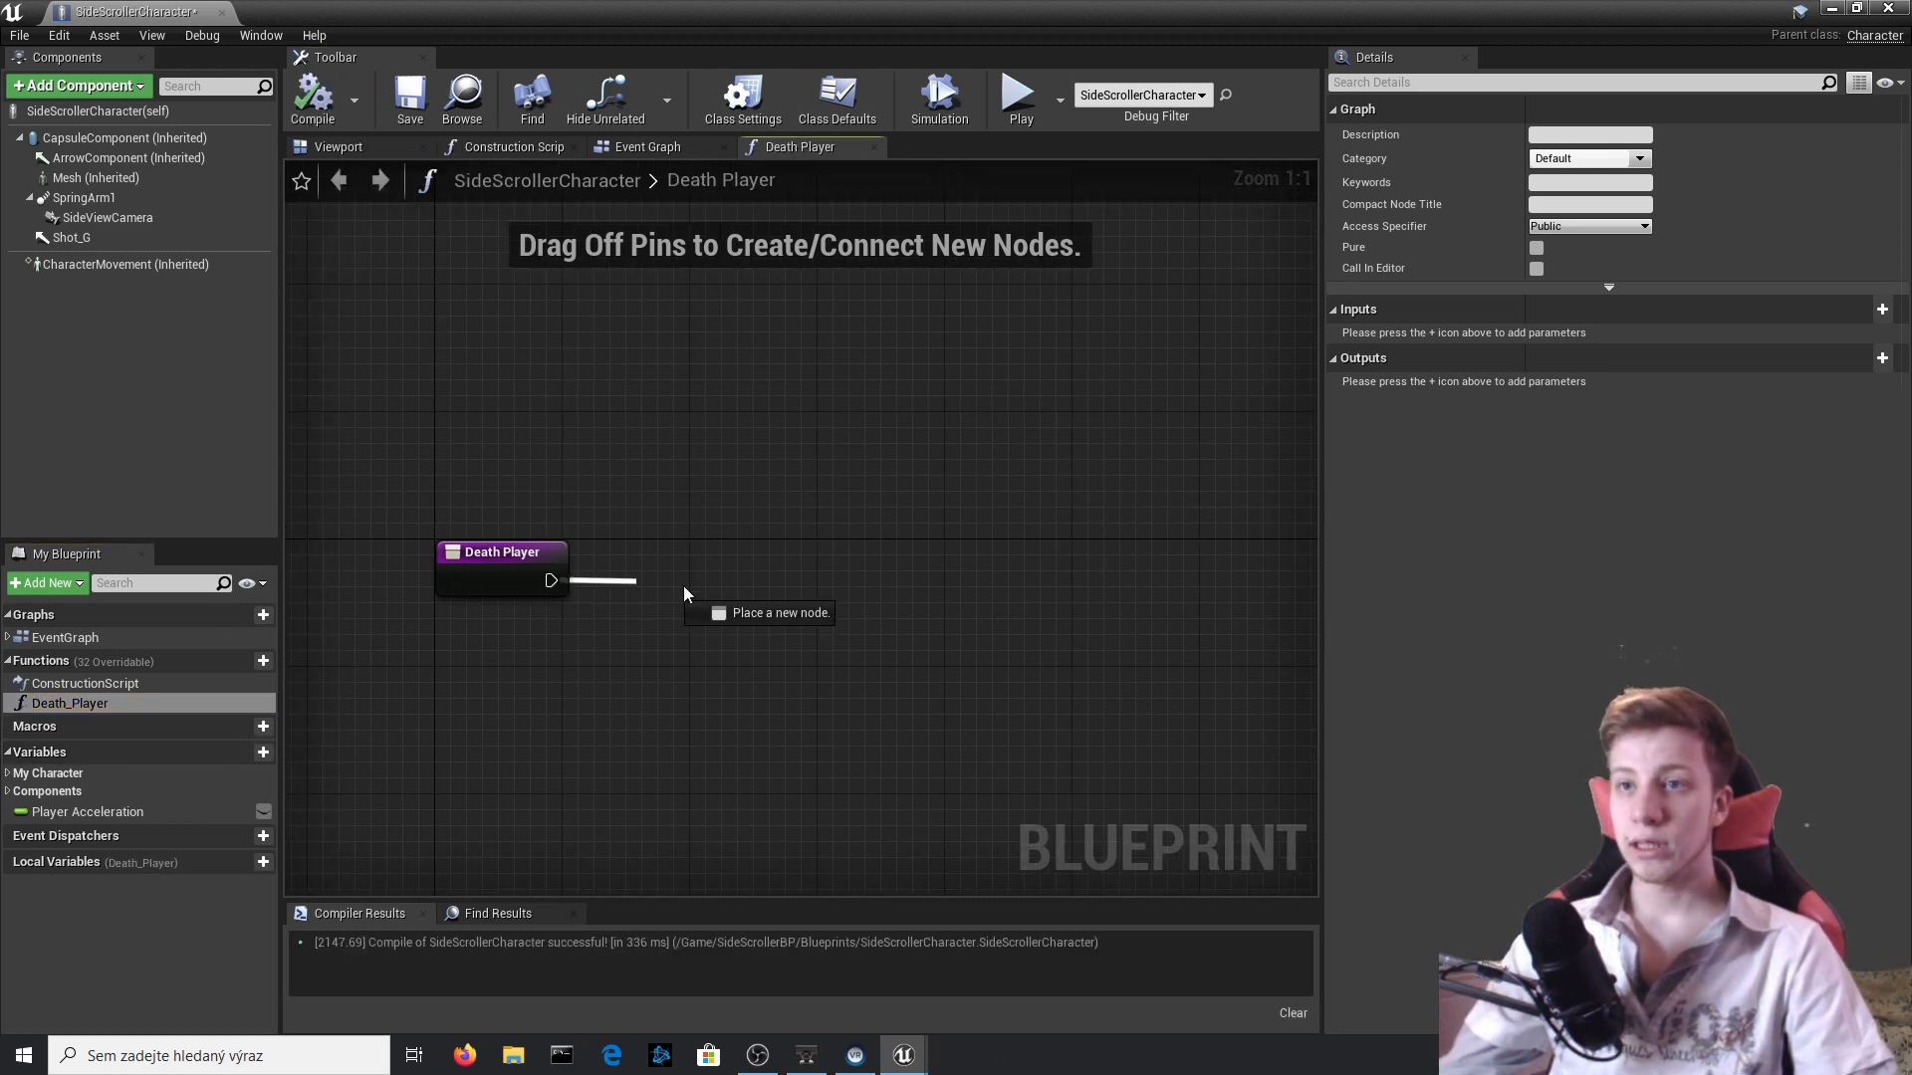
Add a Jump node to the Death Player entry's execution output and align it with the entry node.
left_click_drag(684, 594, 745, 581)
type("j")
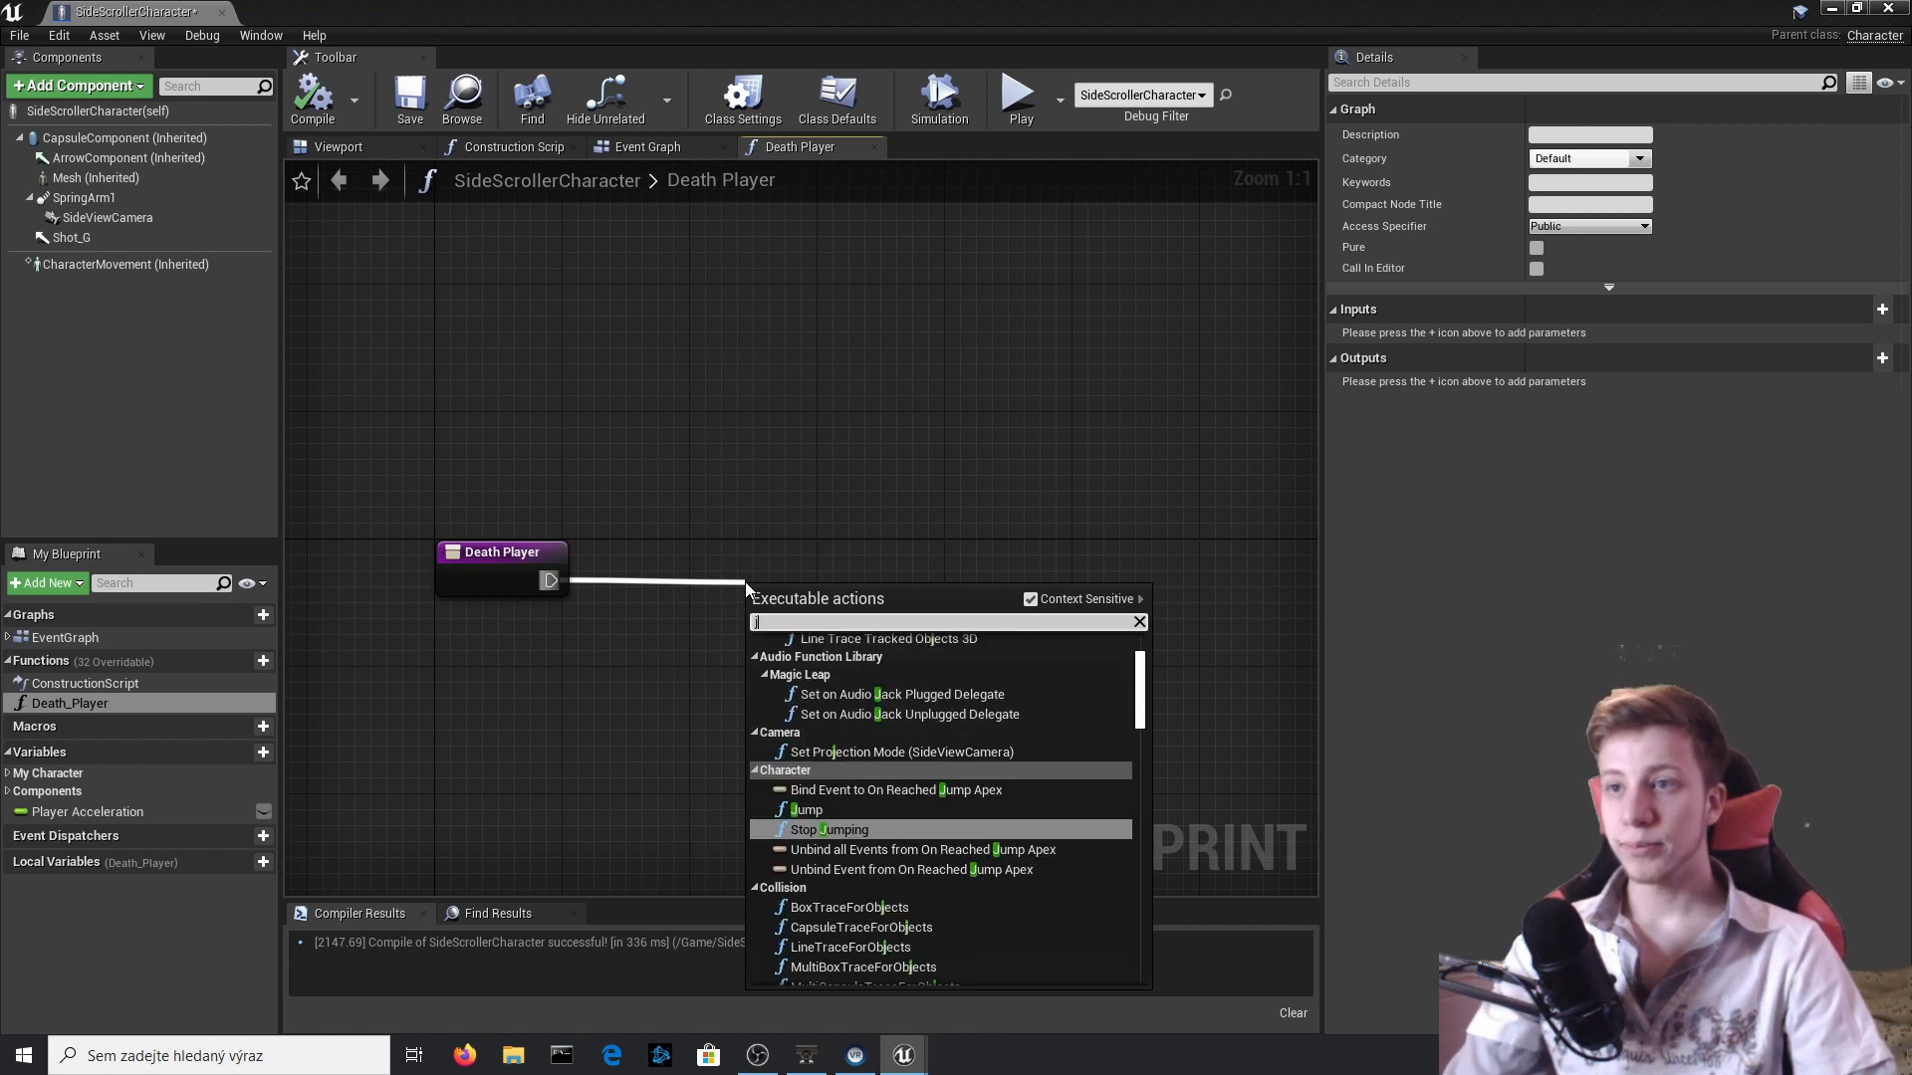
type("ump")
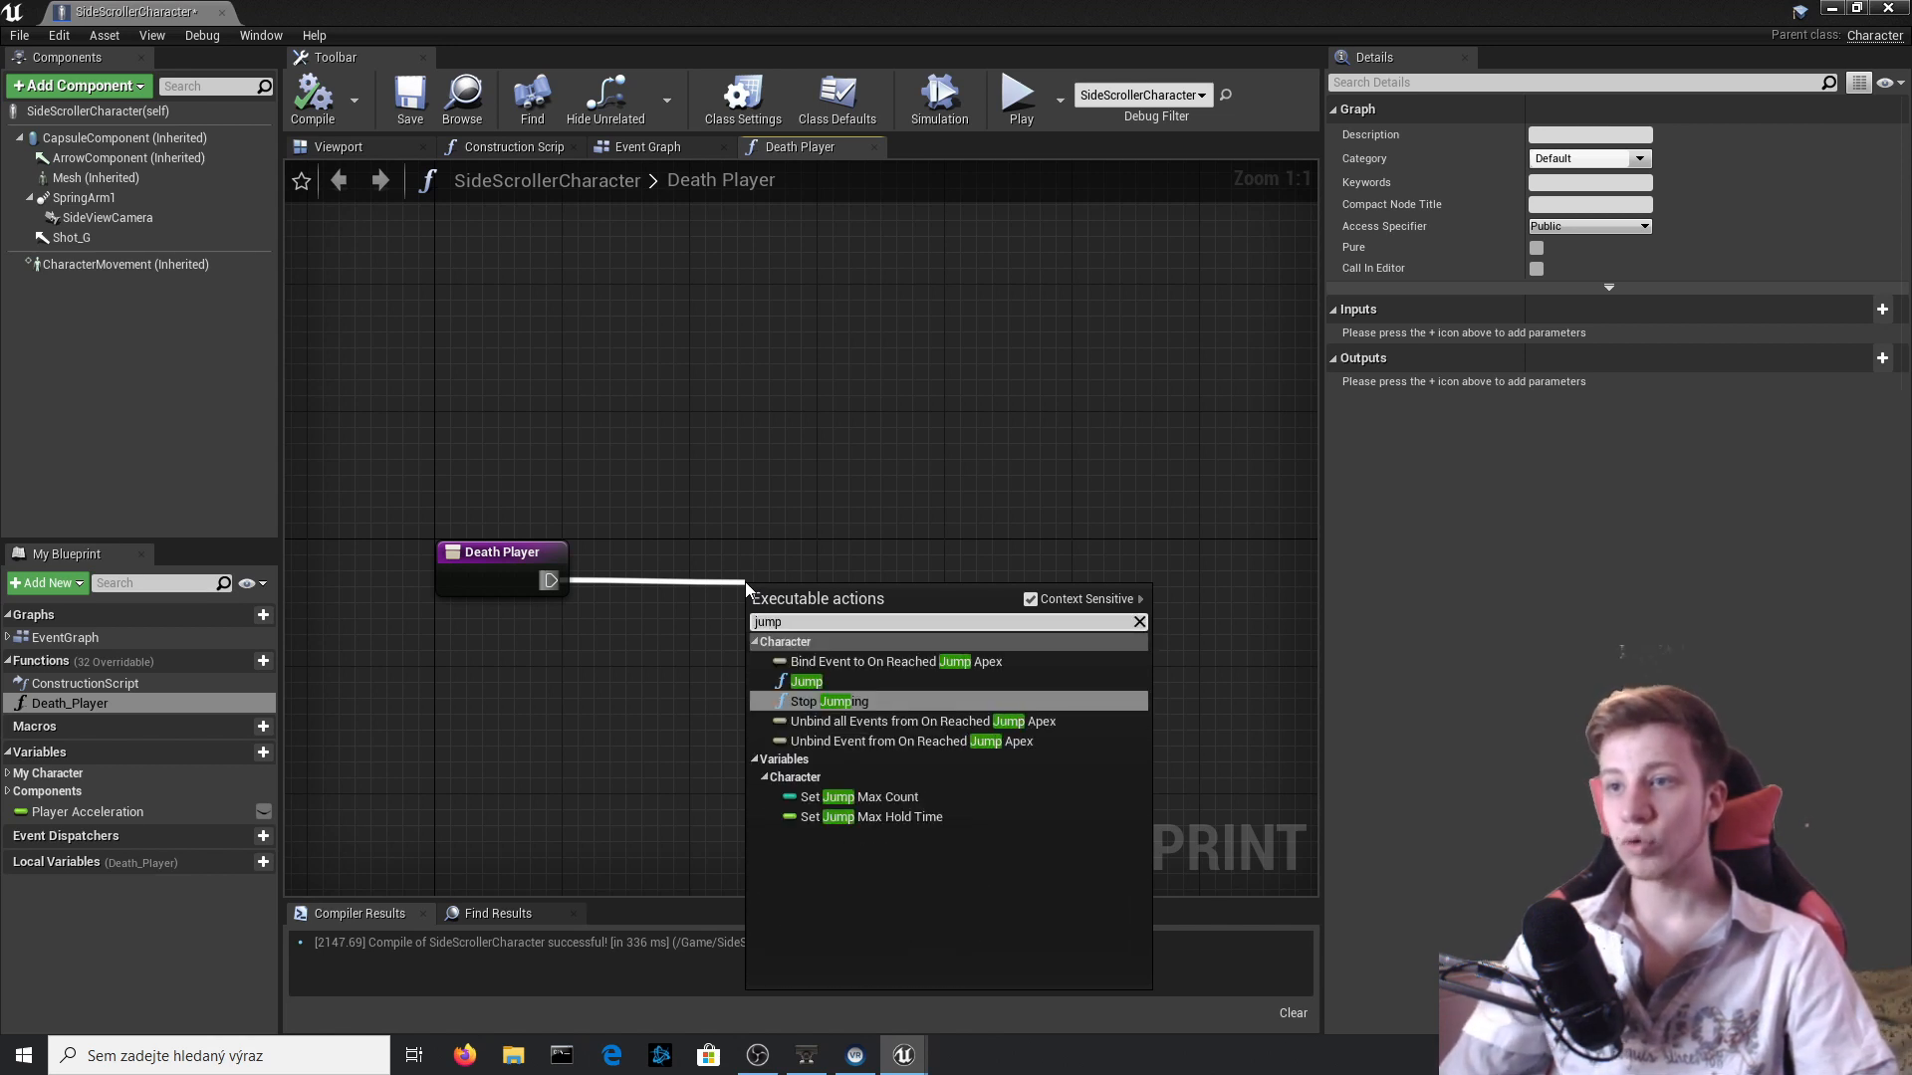
key("Up")
key("Return")
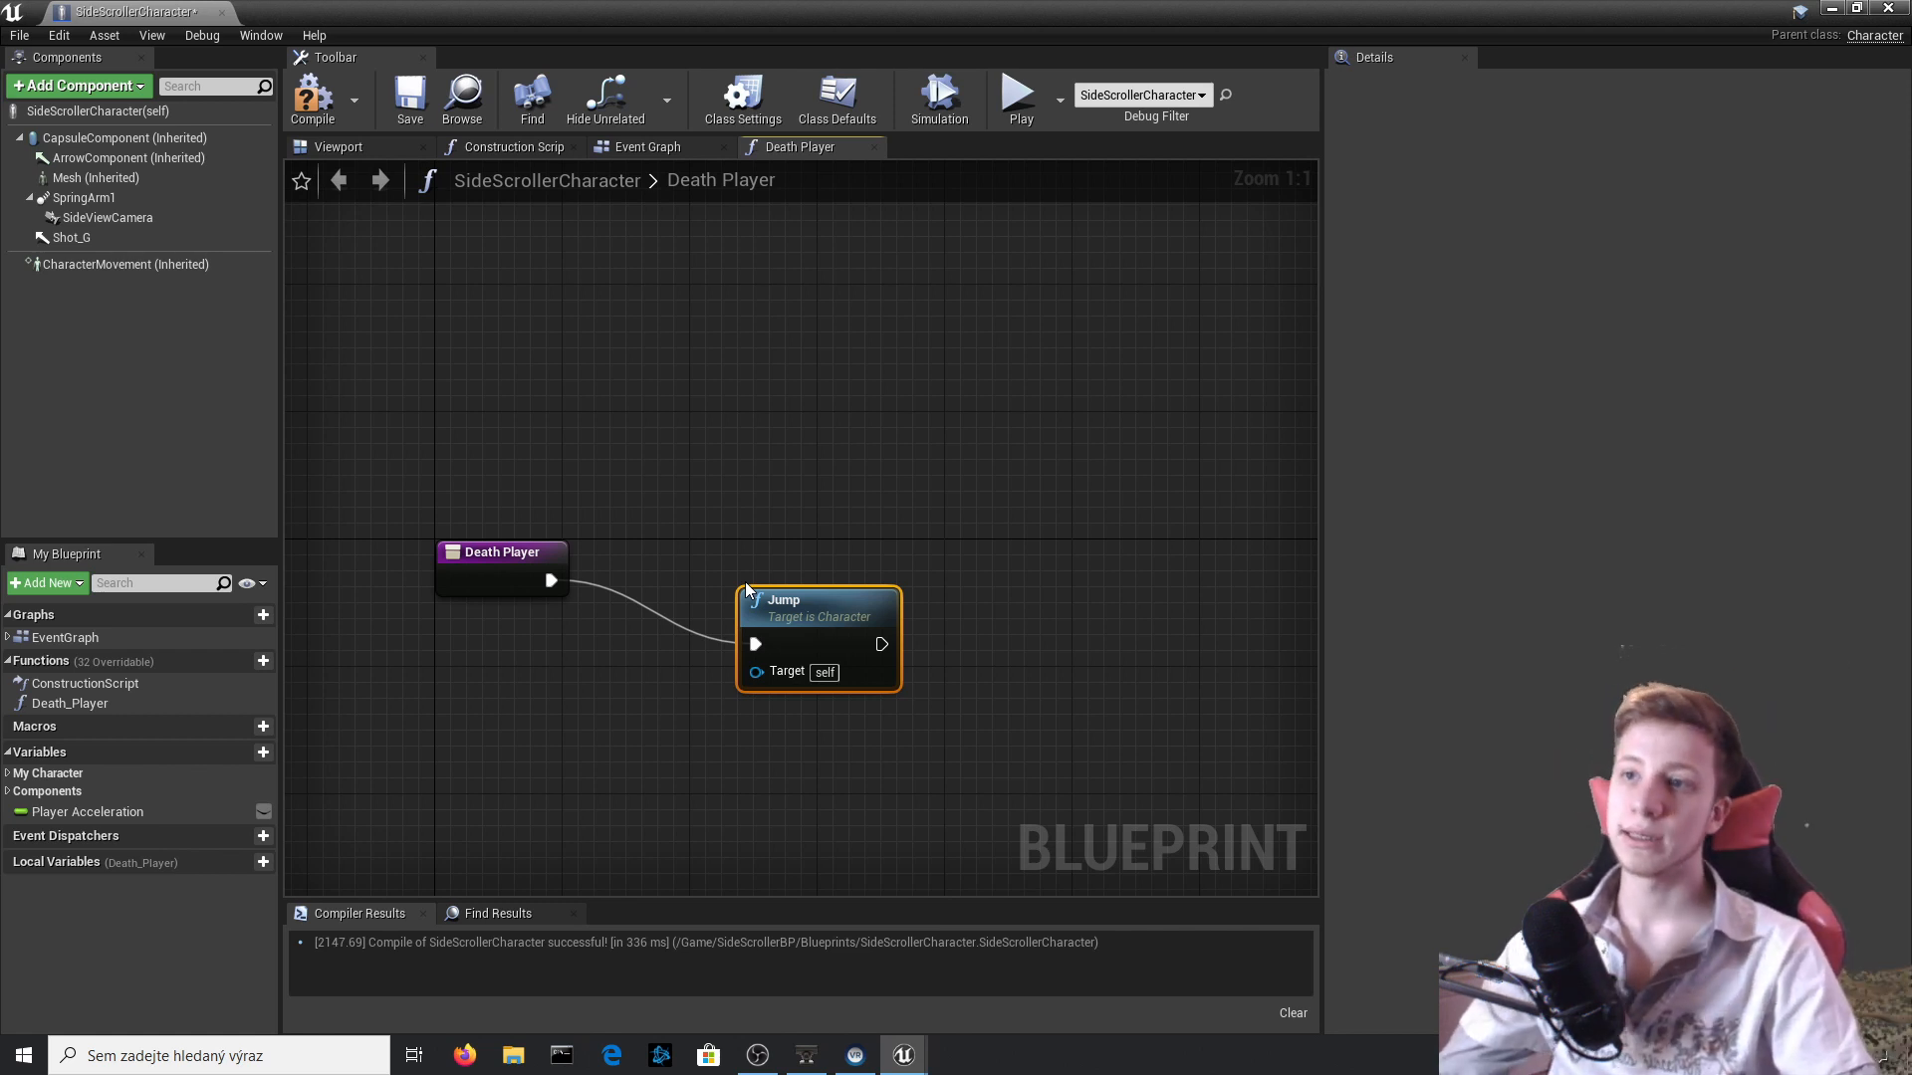
left_click(835, 513)
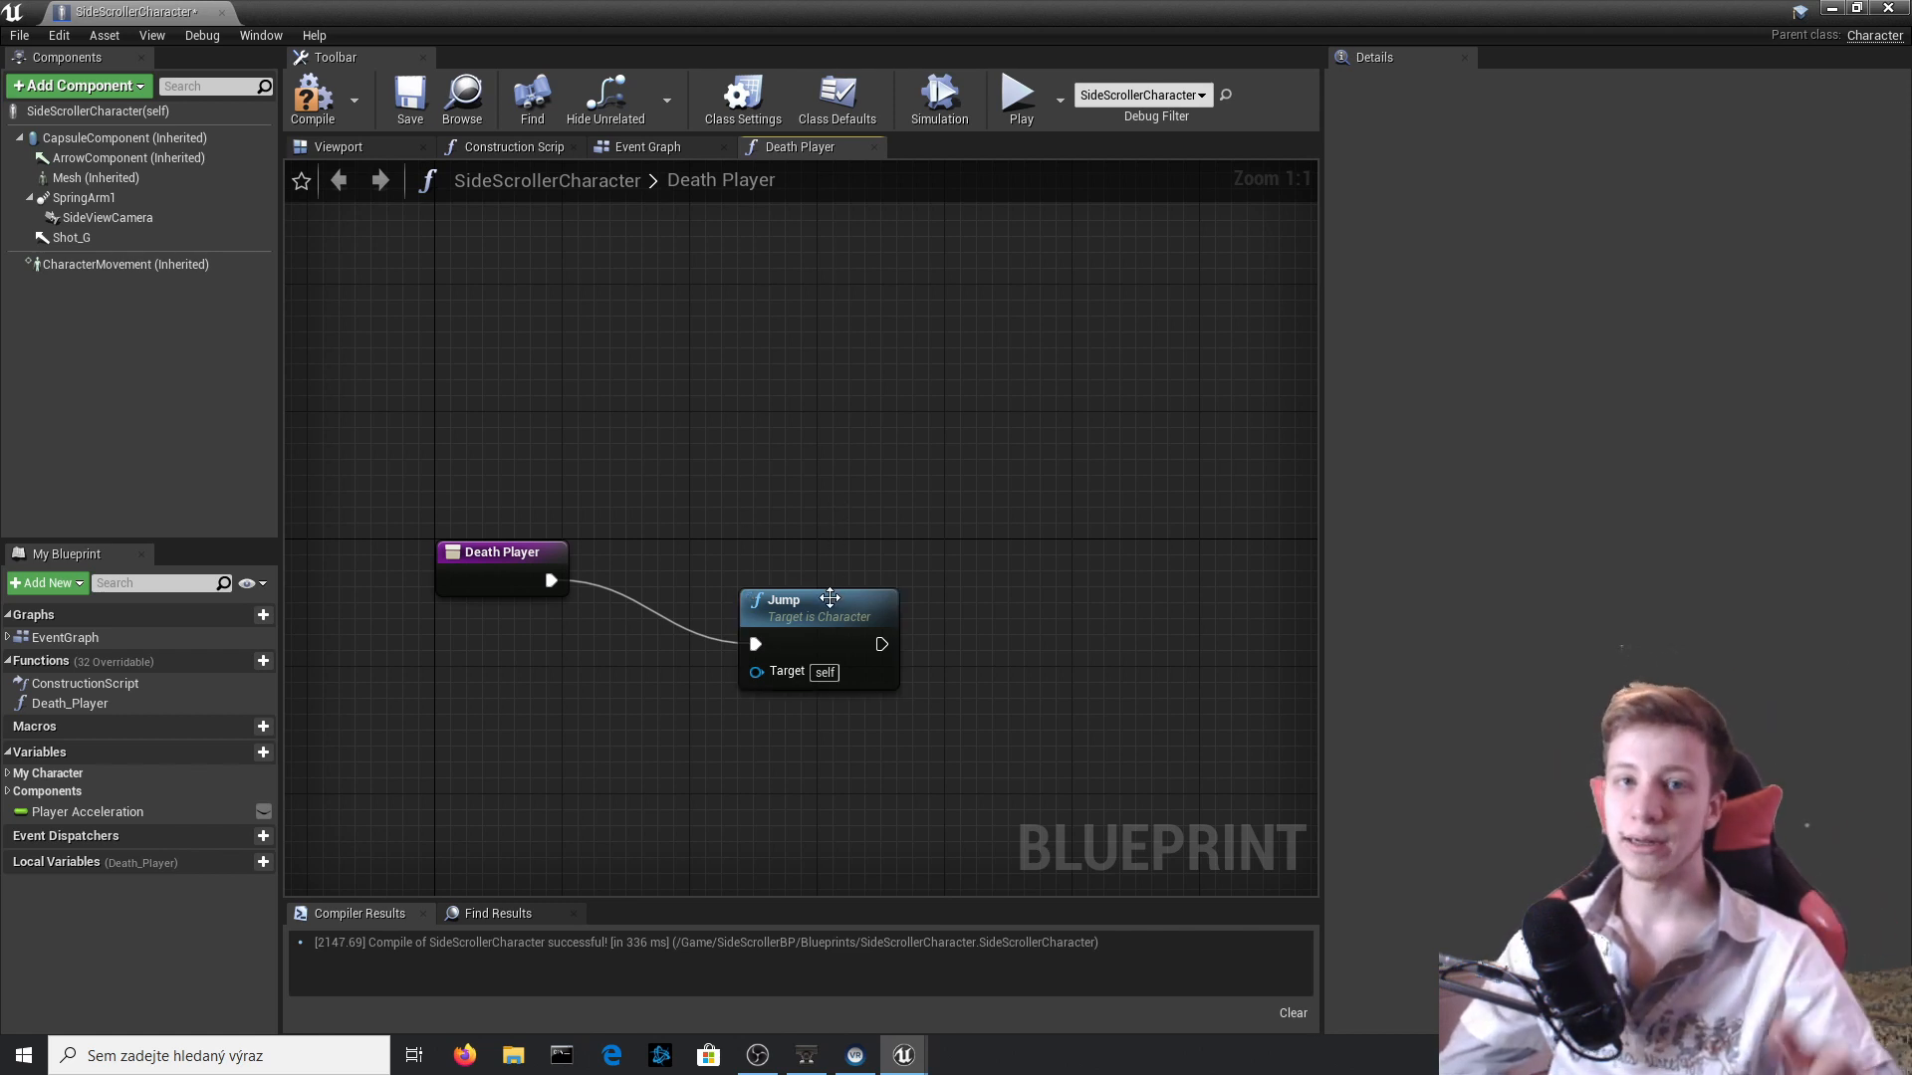
left_click_drag(828, 634, 813, 567)
Place a Mesh component reference above the Jump node and add a Set Collision Enabled node that targets it.
right_click_drag(909, 628, 762, 651)
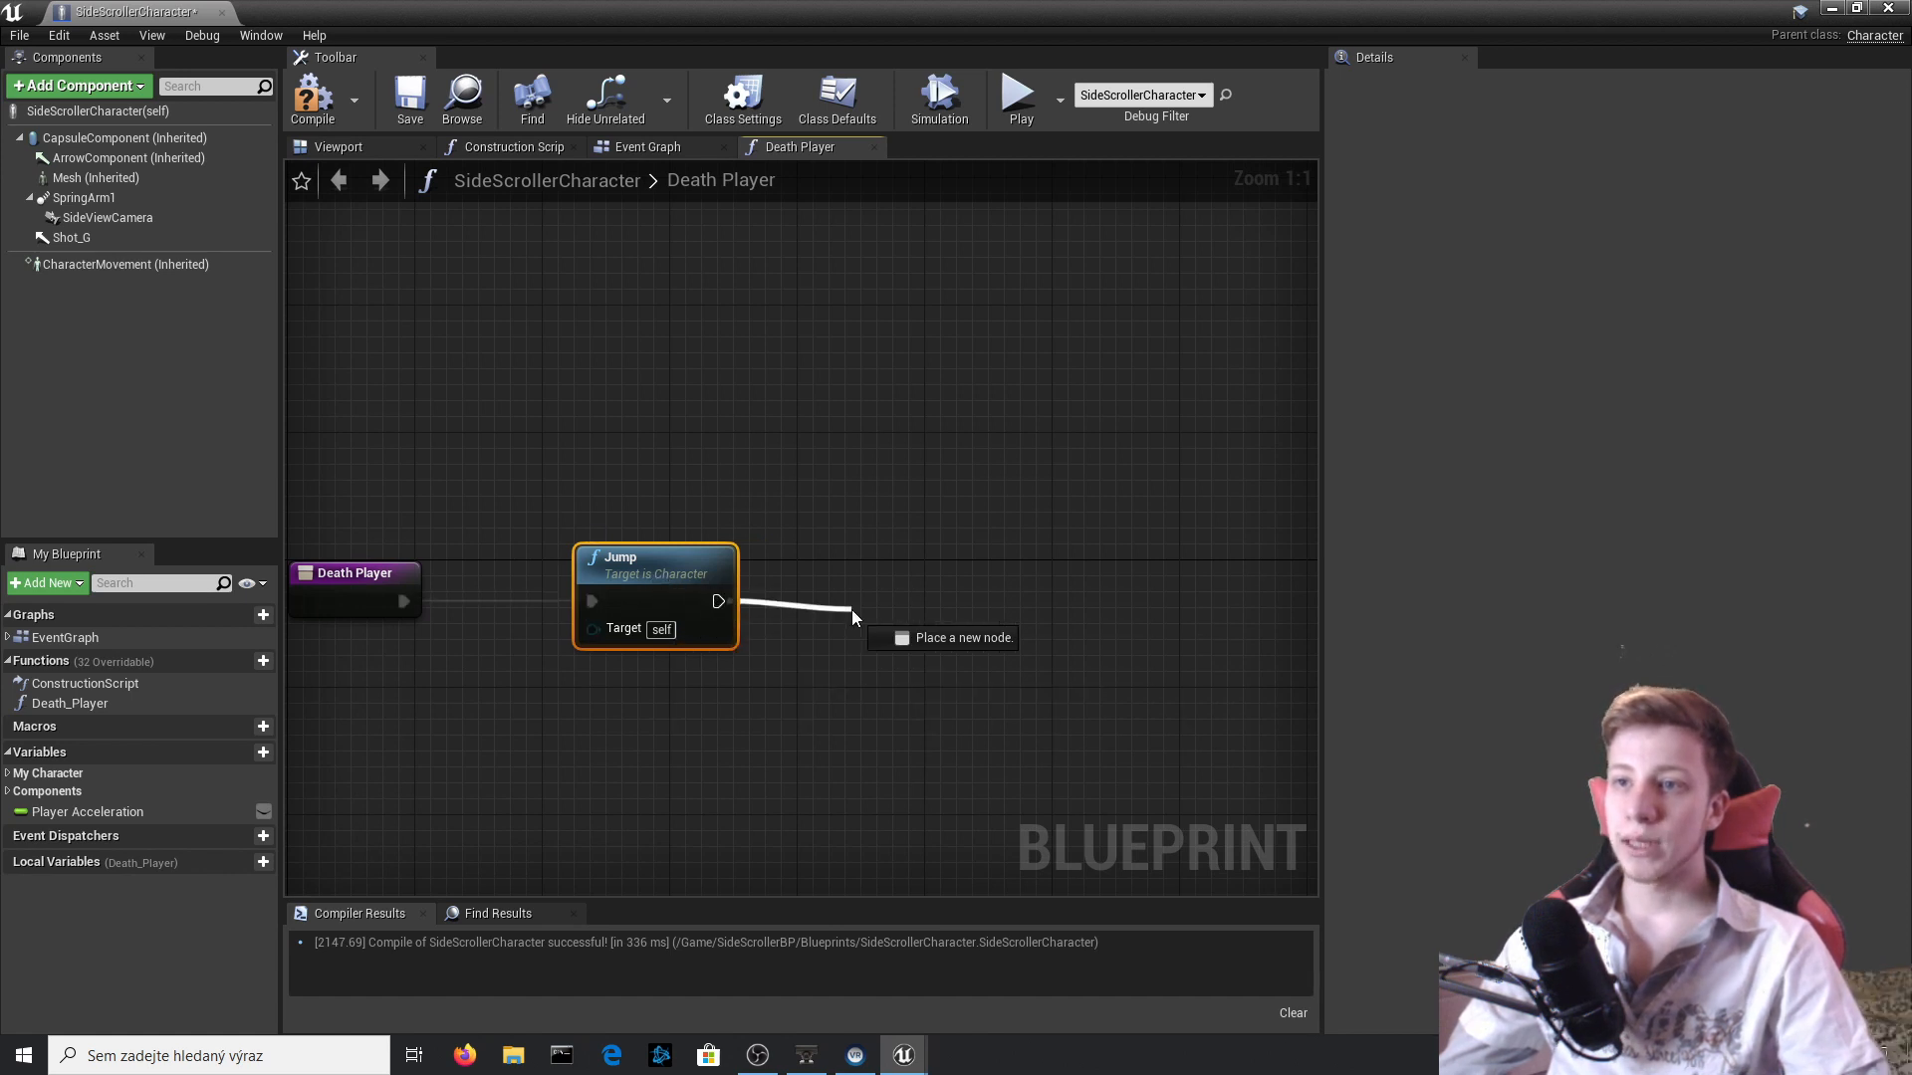
left_click_drag(852, 610, 855, 612)
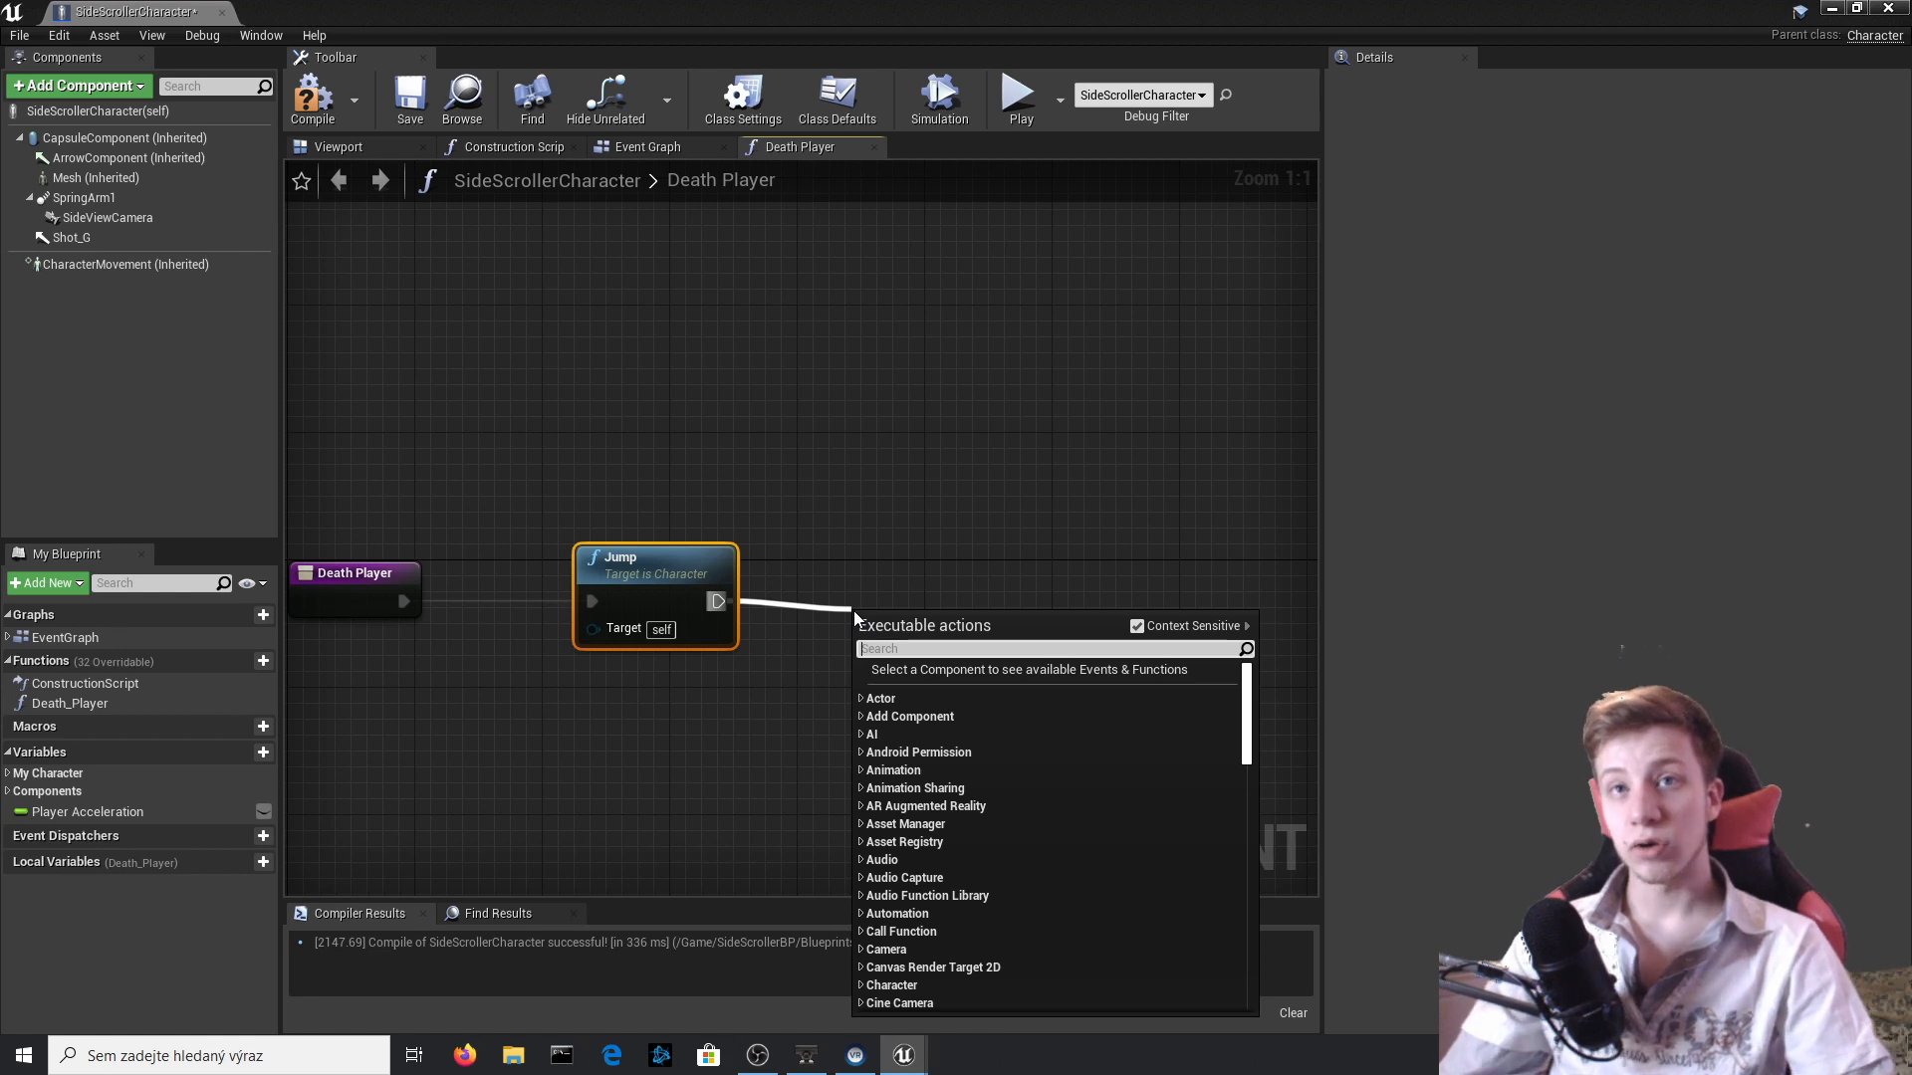
left_click_drag(109, 178, 794, 498)
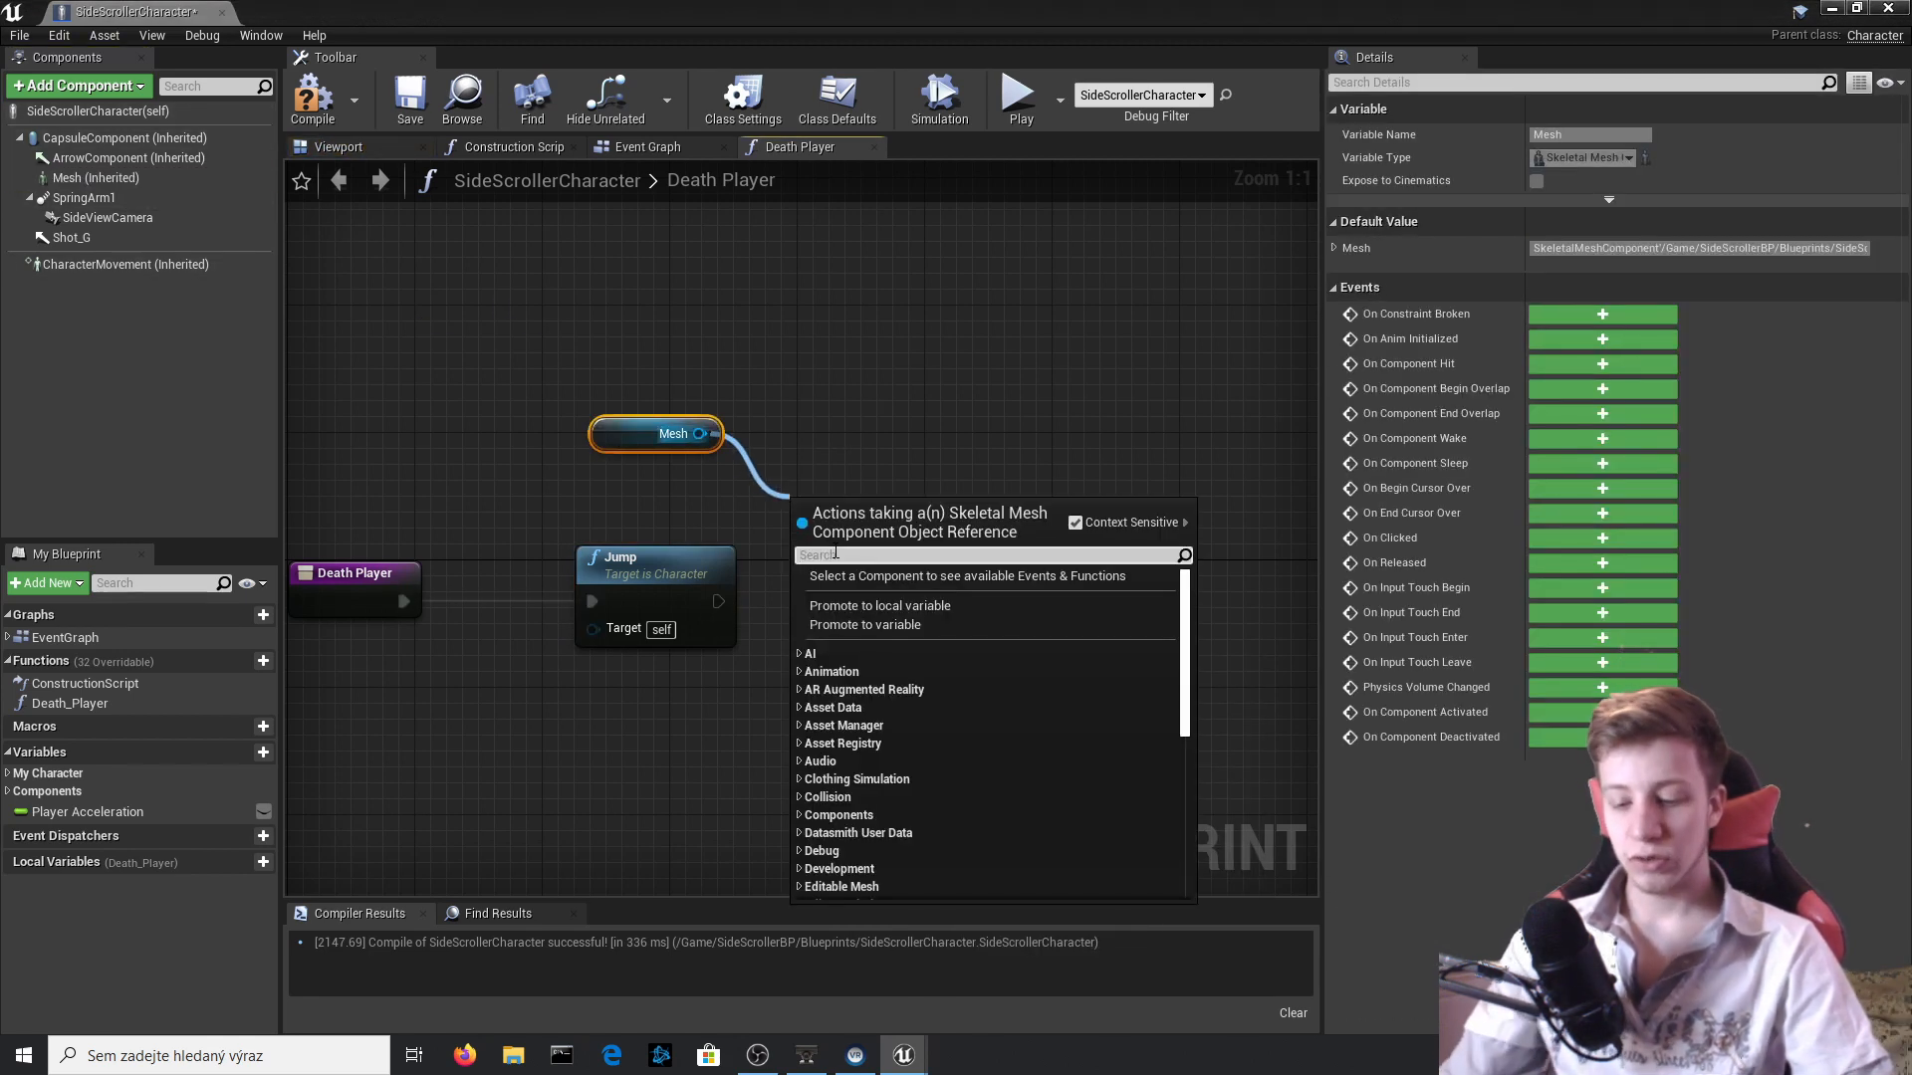
type("set coll")
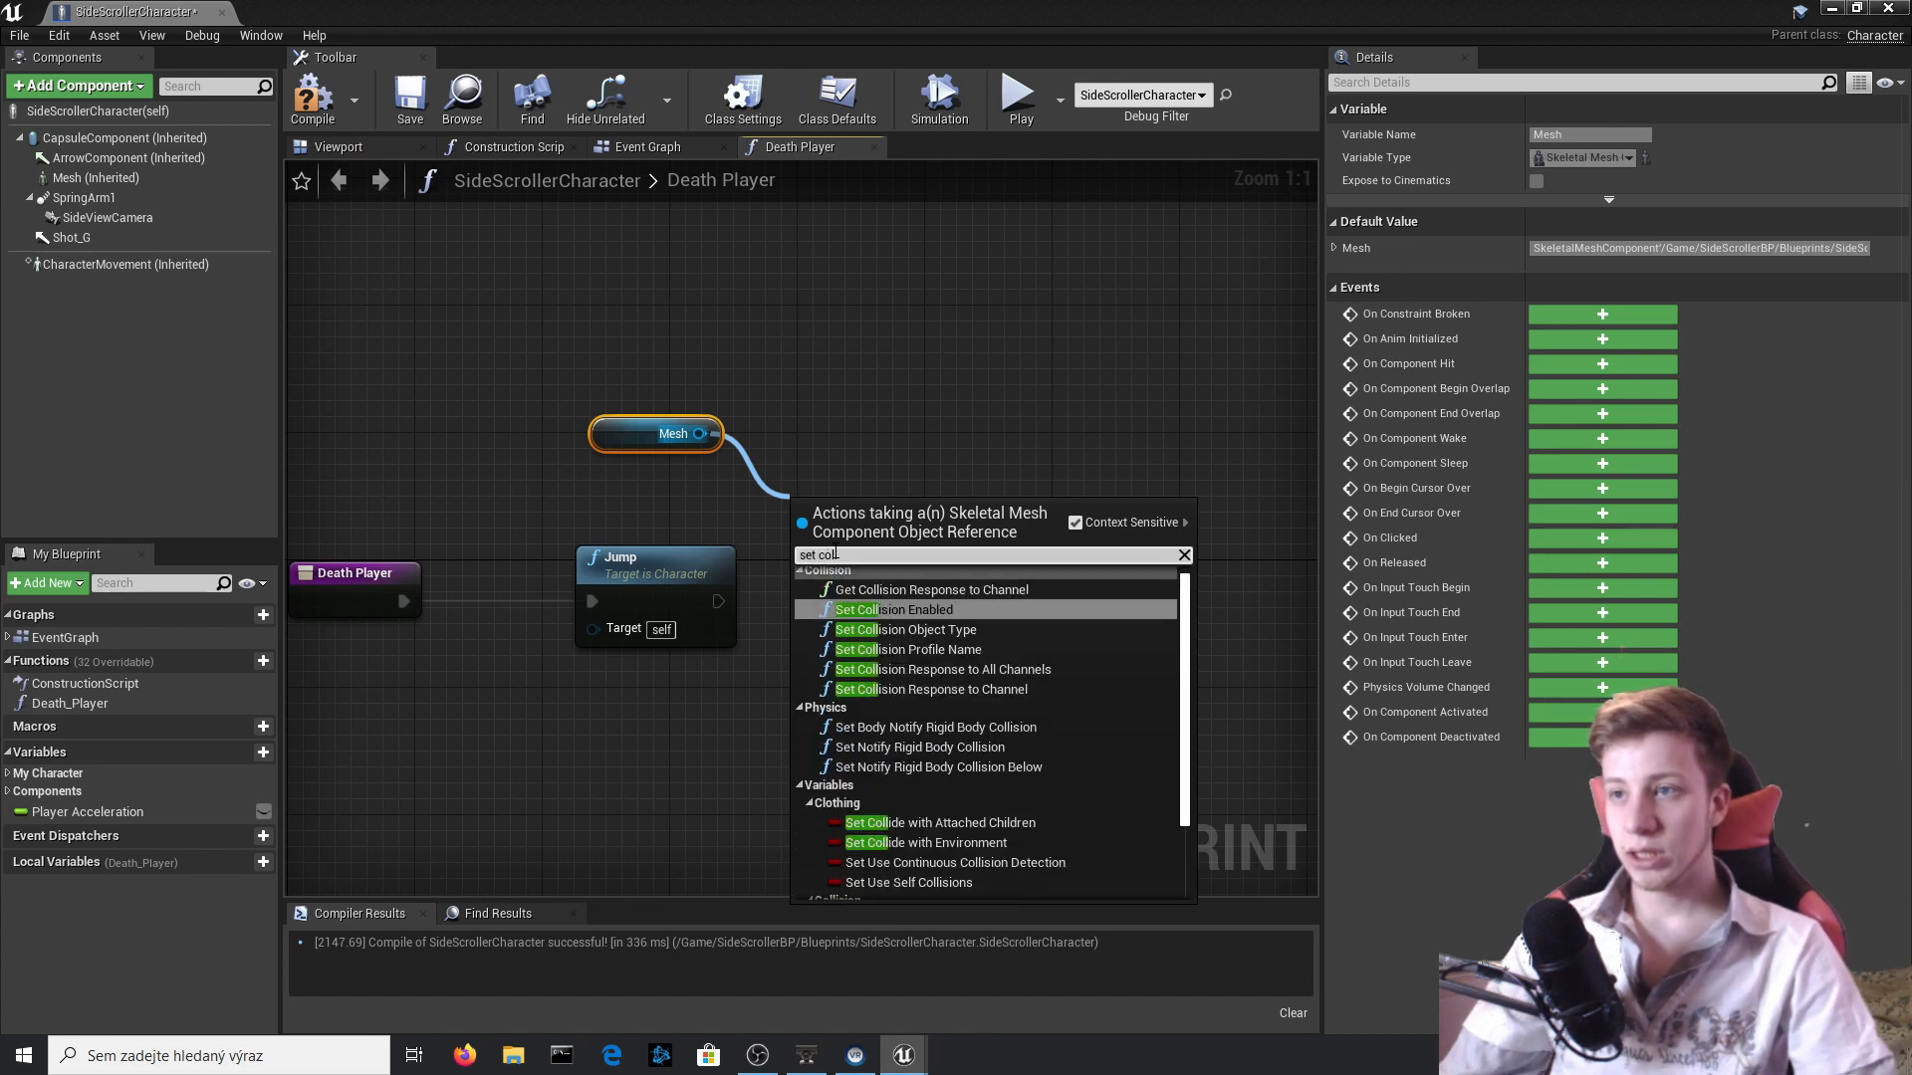
key("Return")
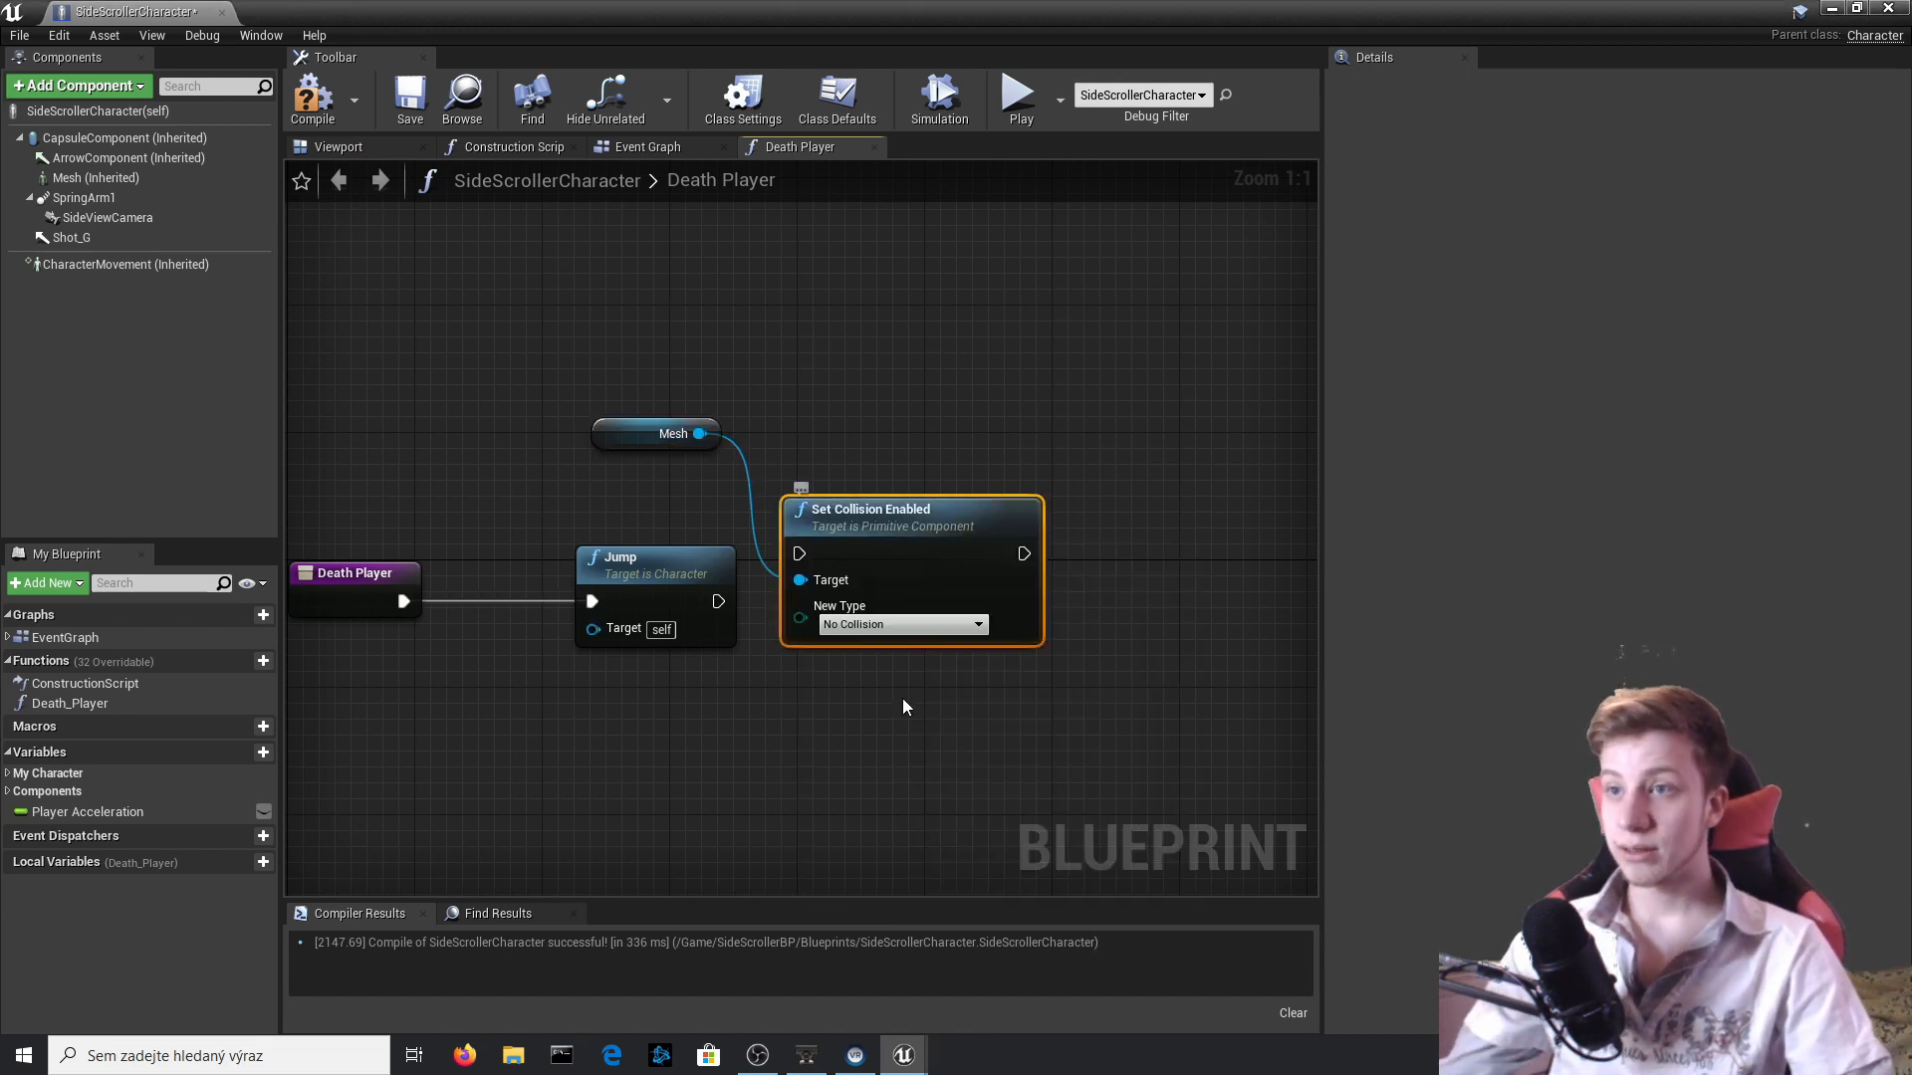
Align Set Collision Enabled with the Jump node, connect their execution pins and compile the blueprint.
left_click_drag(921, 541, 964, 604)
left_click_drag(832, 615, 715, 602)
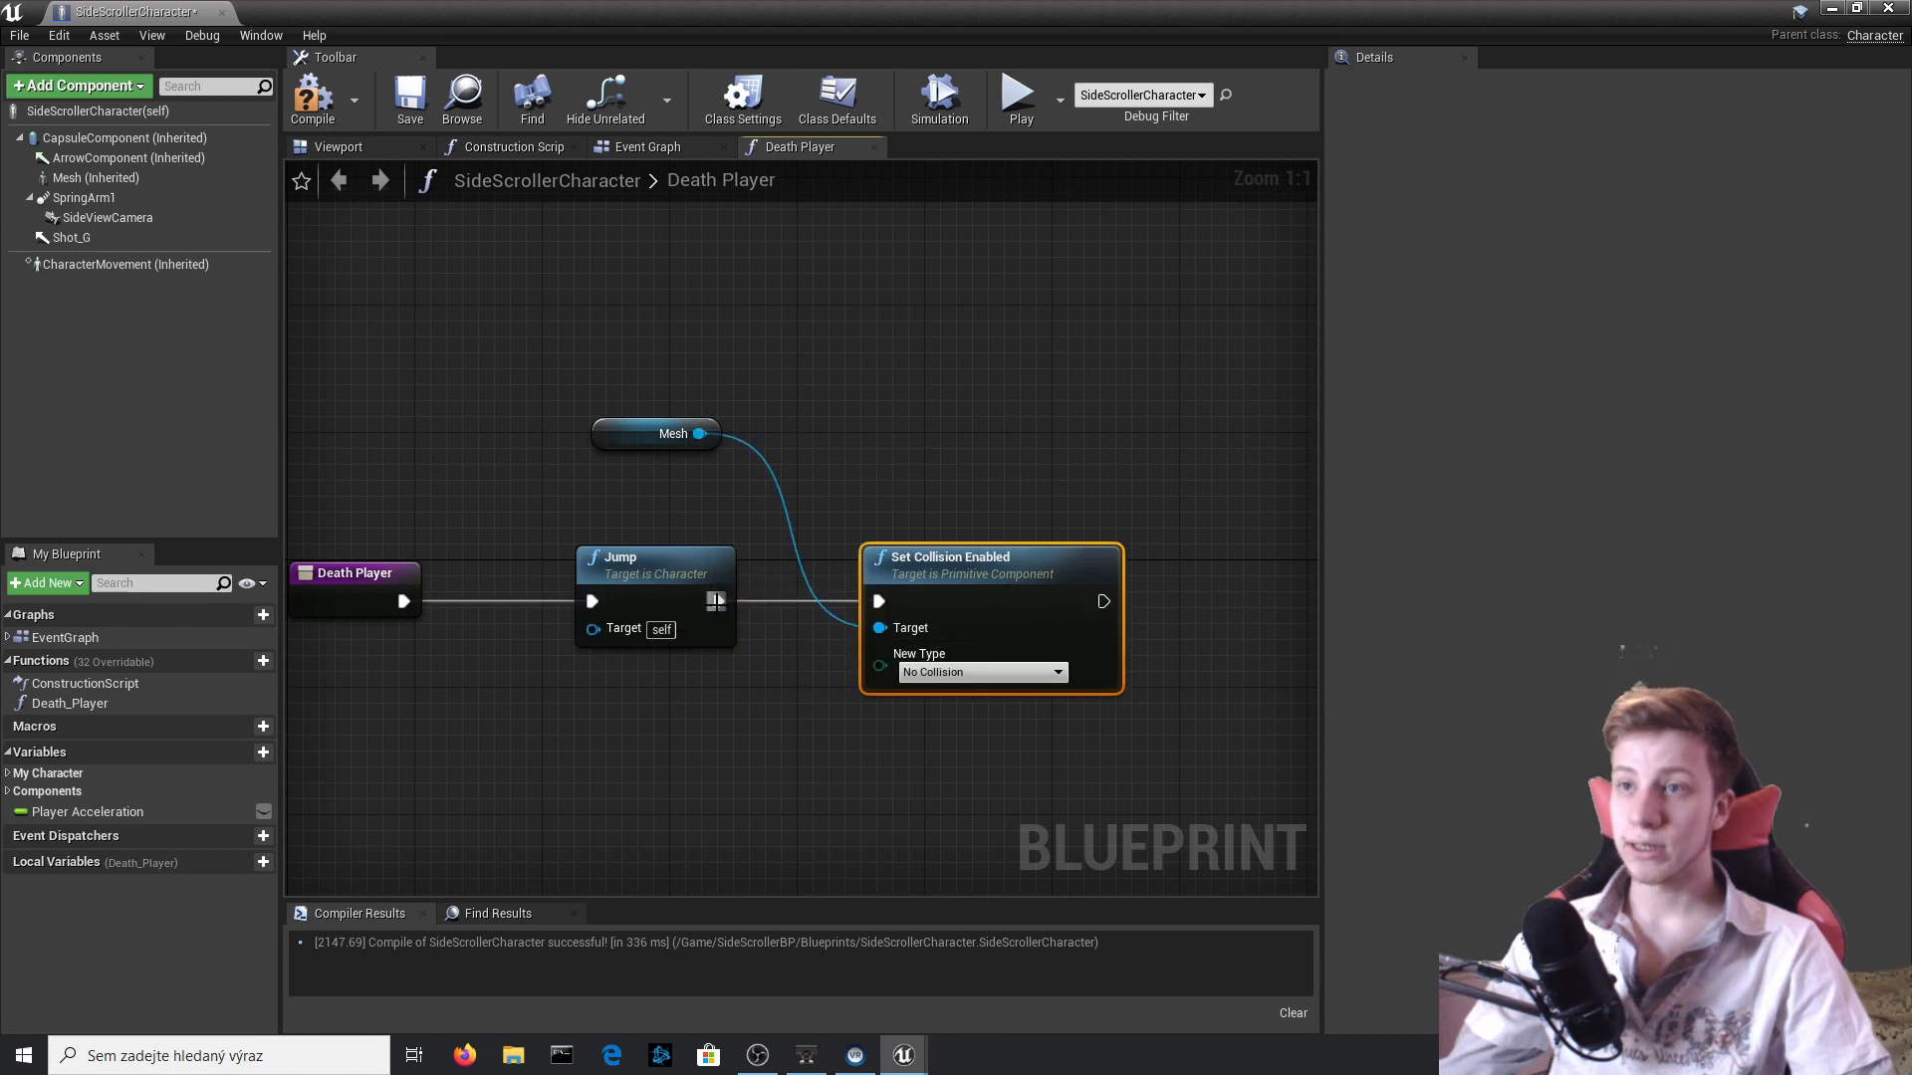
left_click(329, 100)
right_click_drag(909, 430, 860, 398)
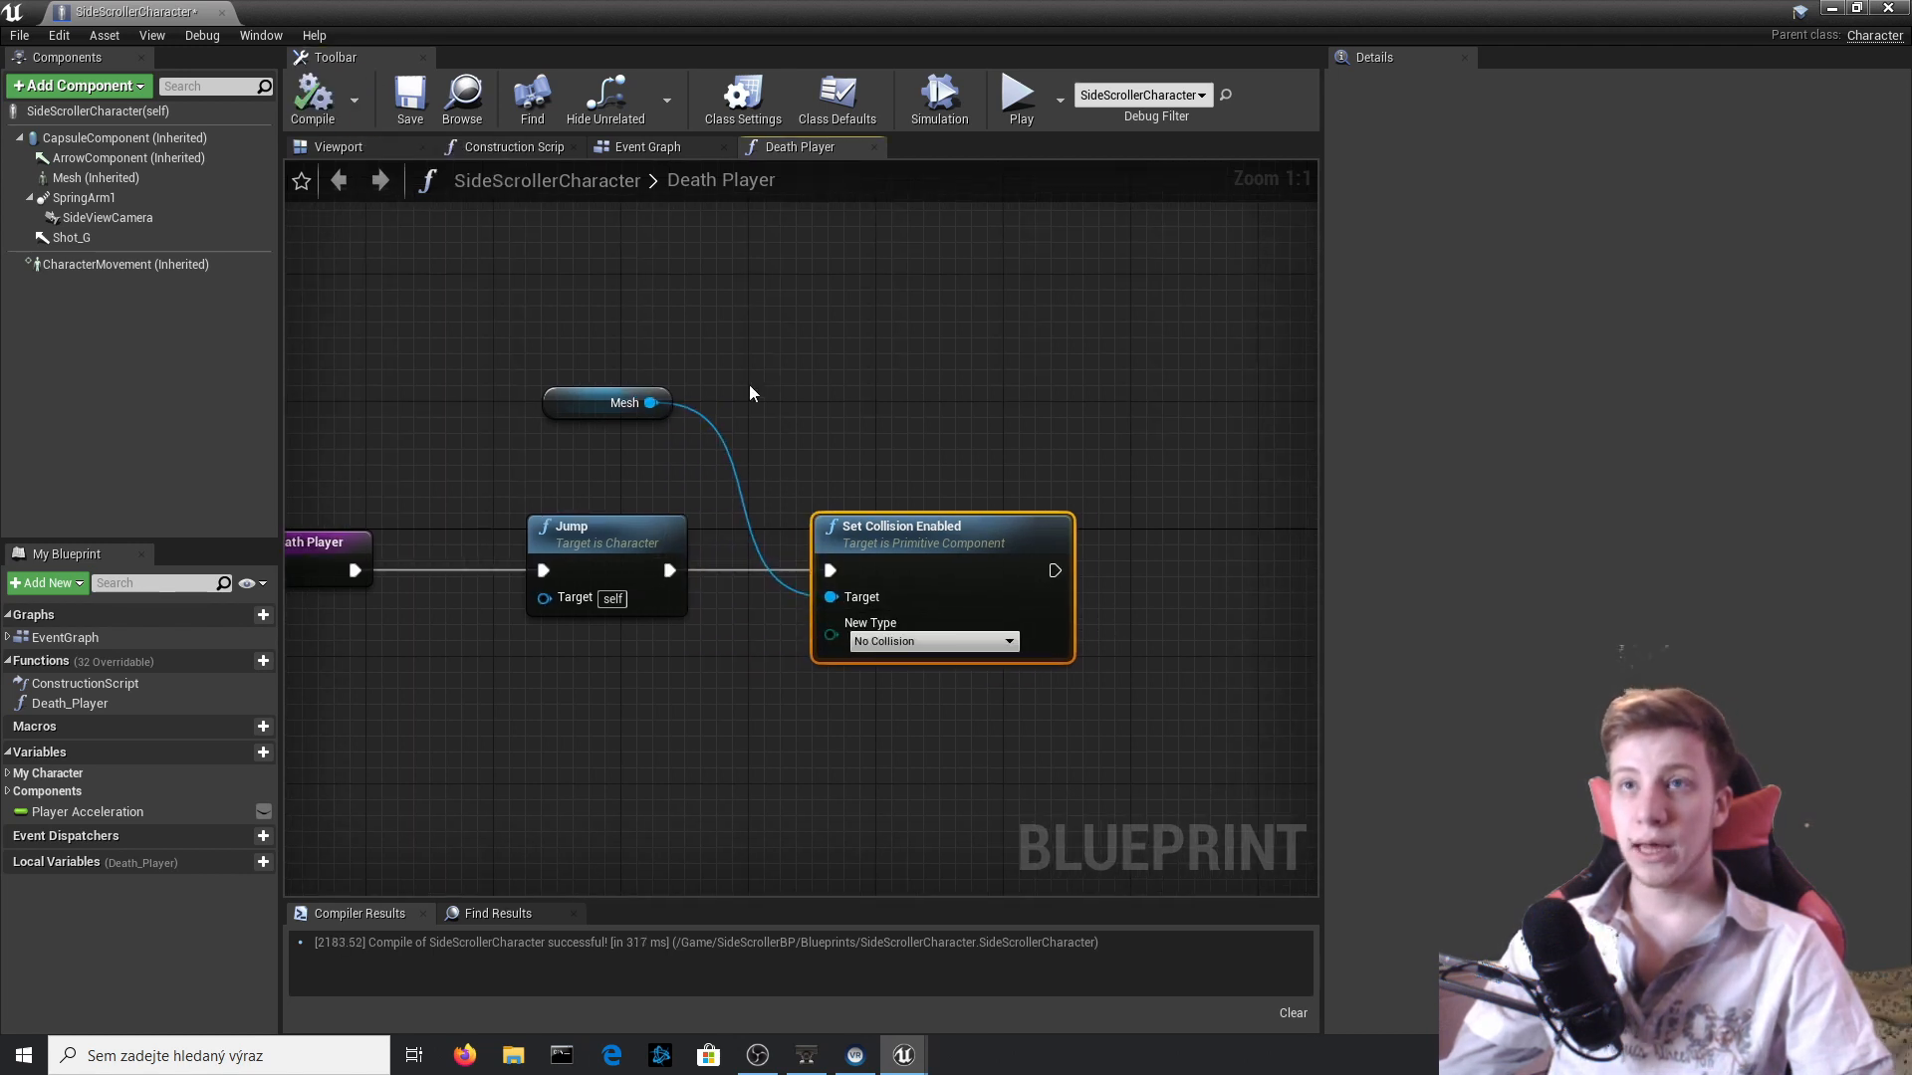
Close the SideScrollerCharacter blueprint and open the Enemy blueprint of the Goomba placed in the level.
left_click(1888, 8)
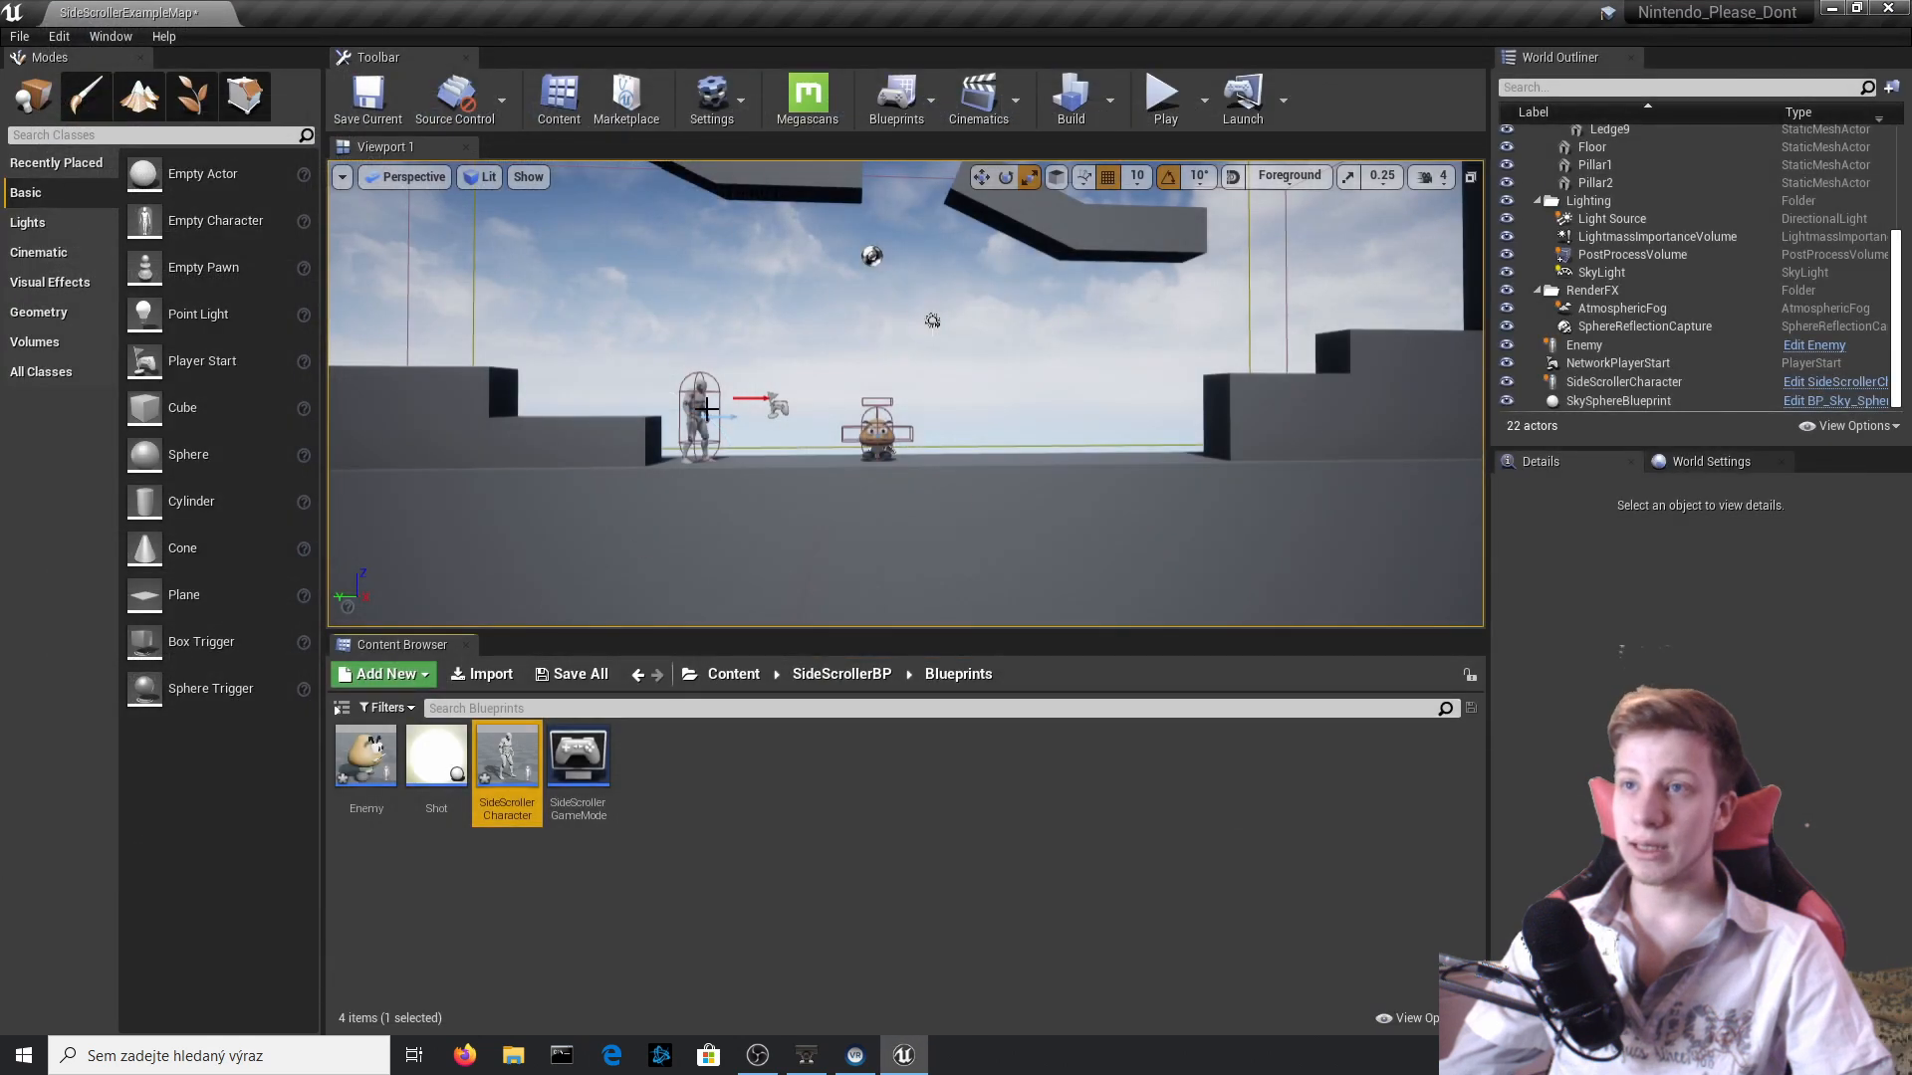
left_click(865, 434)
left_click(1814, 345)
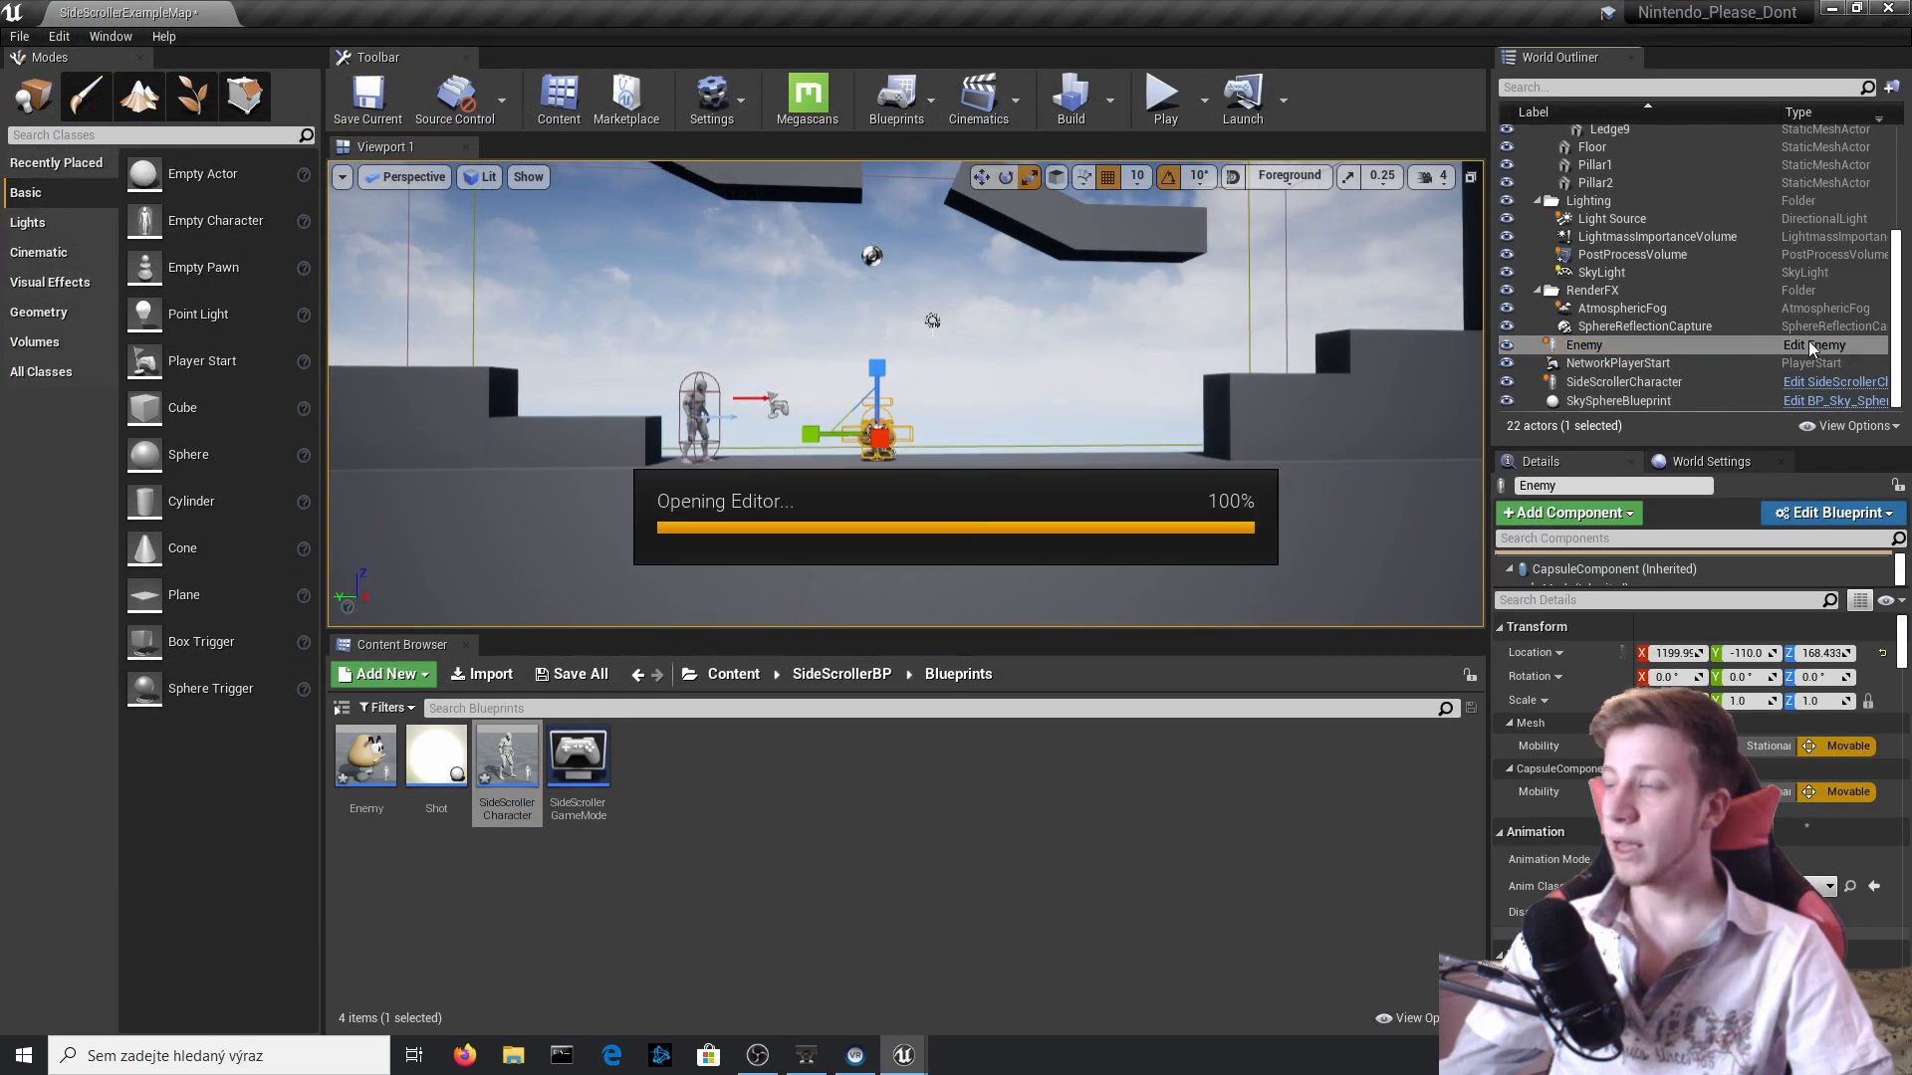
Call Death Player on the Side_col cast's As Side Scroller Character output and compile the Enemy blueprint.
left_click_drag(1036, 612, 1147, 569)
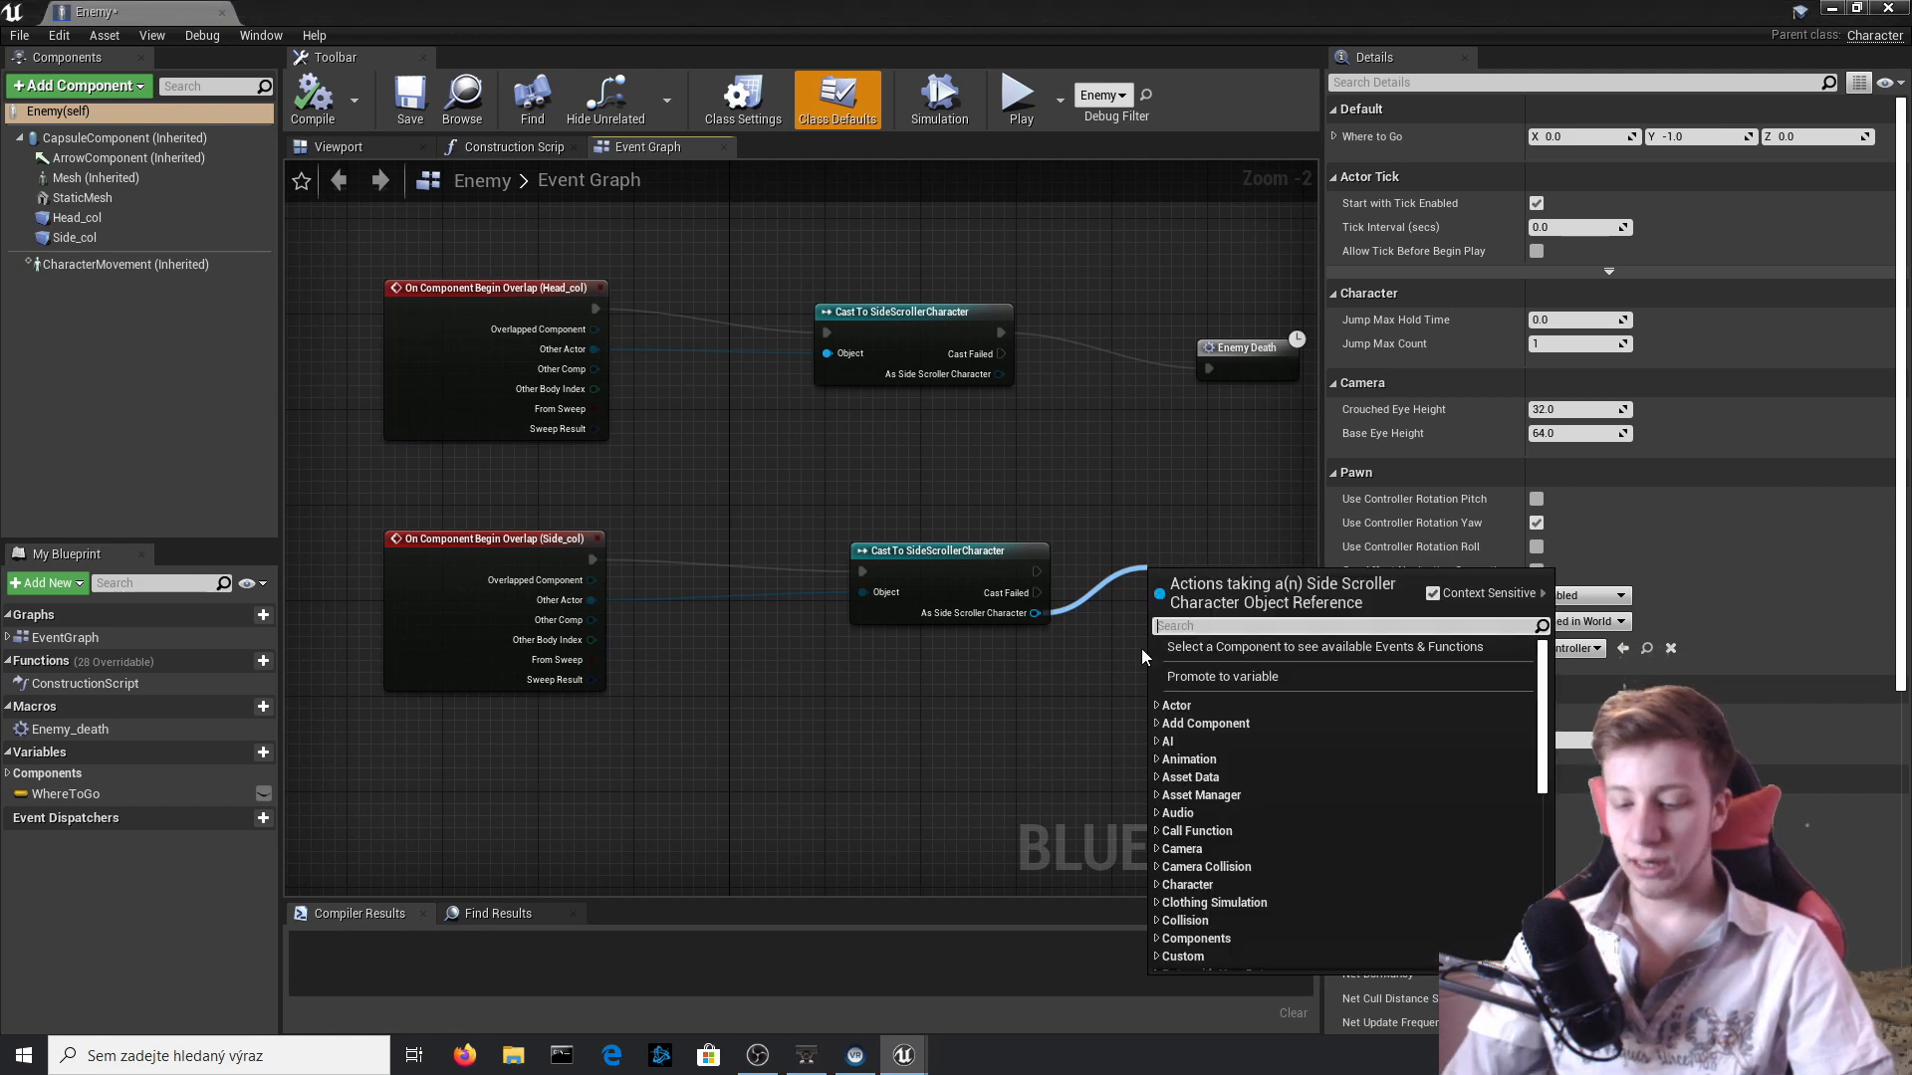
type("death")
key("Return")
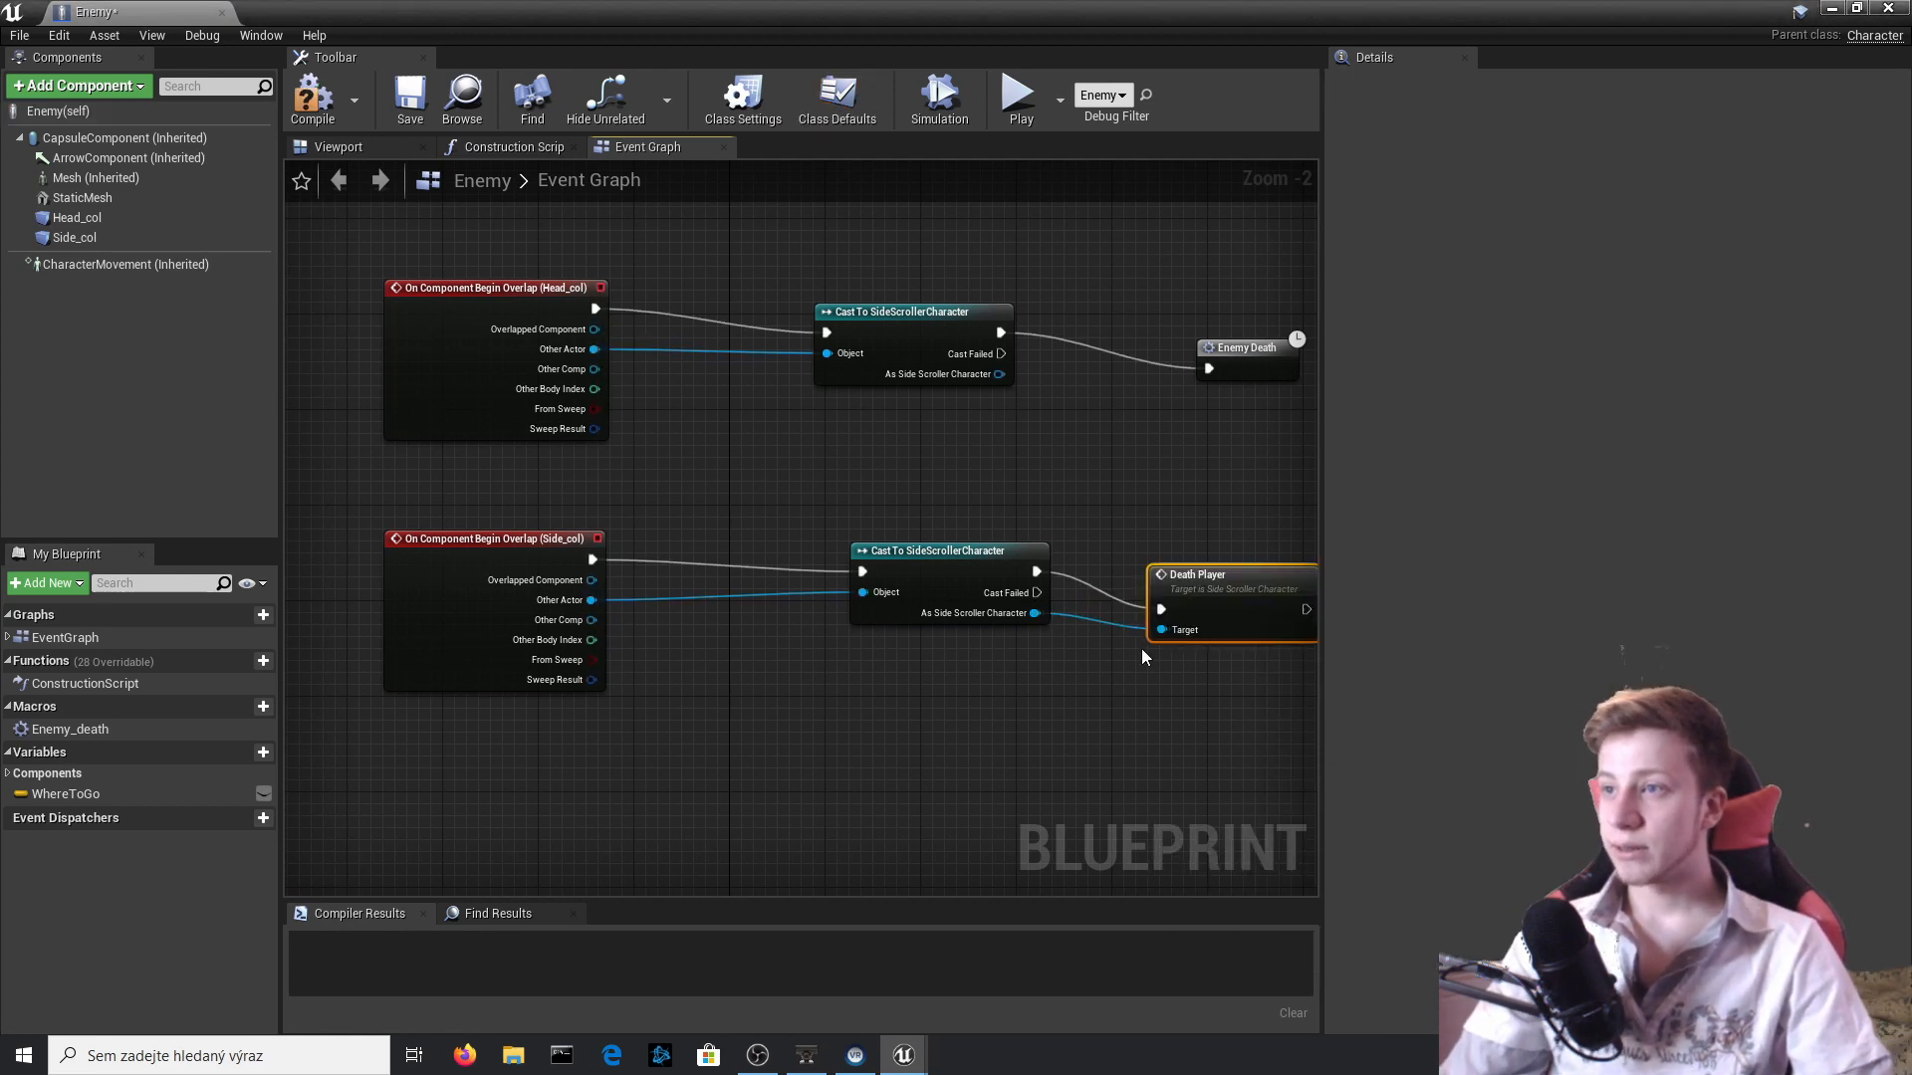
left_click(312, 99)
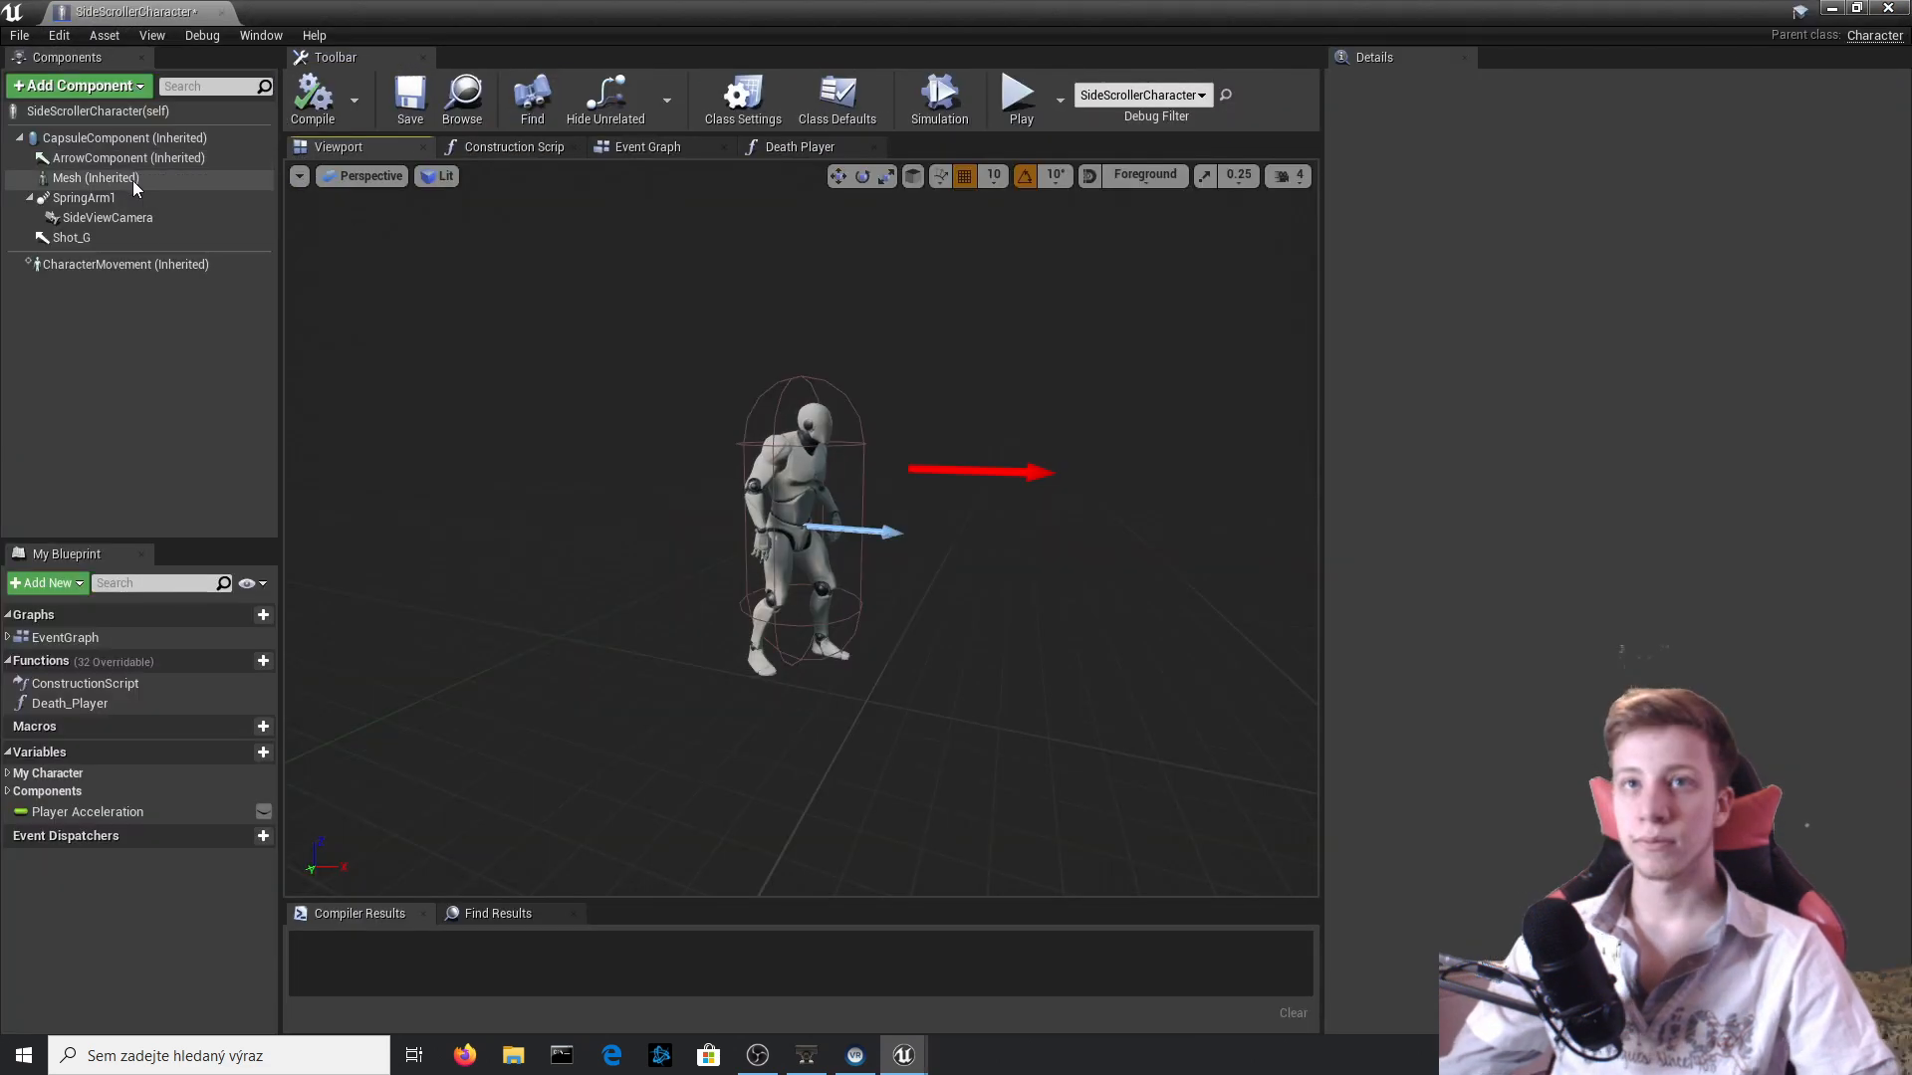
In SideScrollerCharacter's Death_Player function, add a Capsule Component reference and connect it to the Target of Set Collision Enabled.
left_click(130, 138)
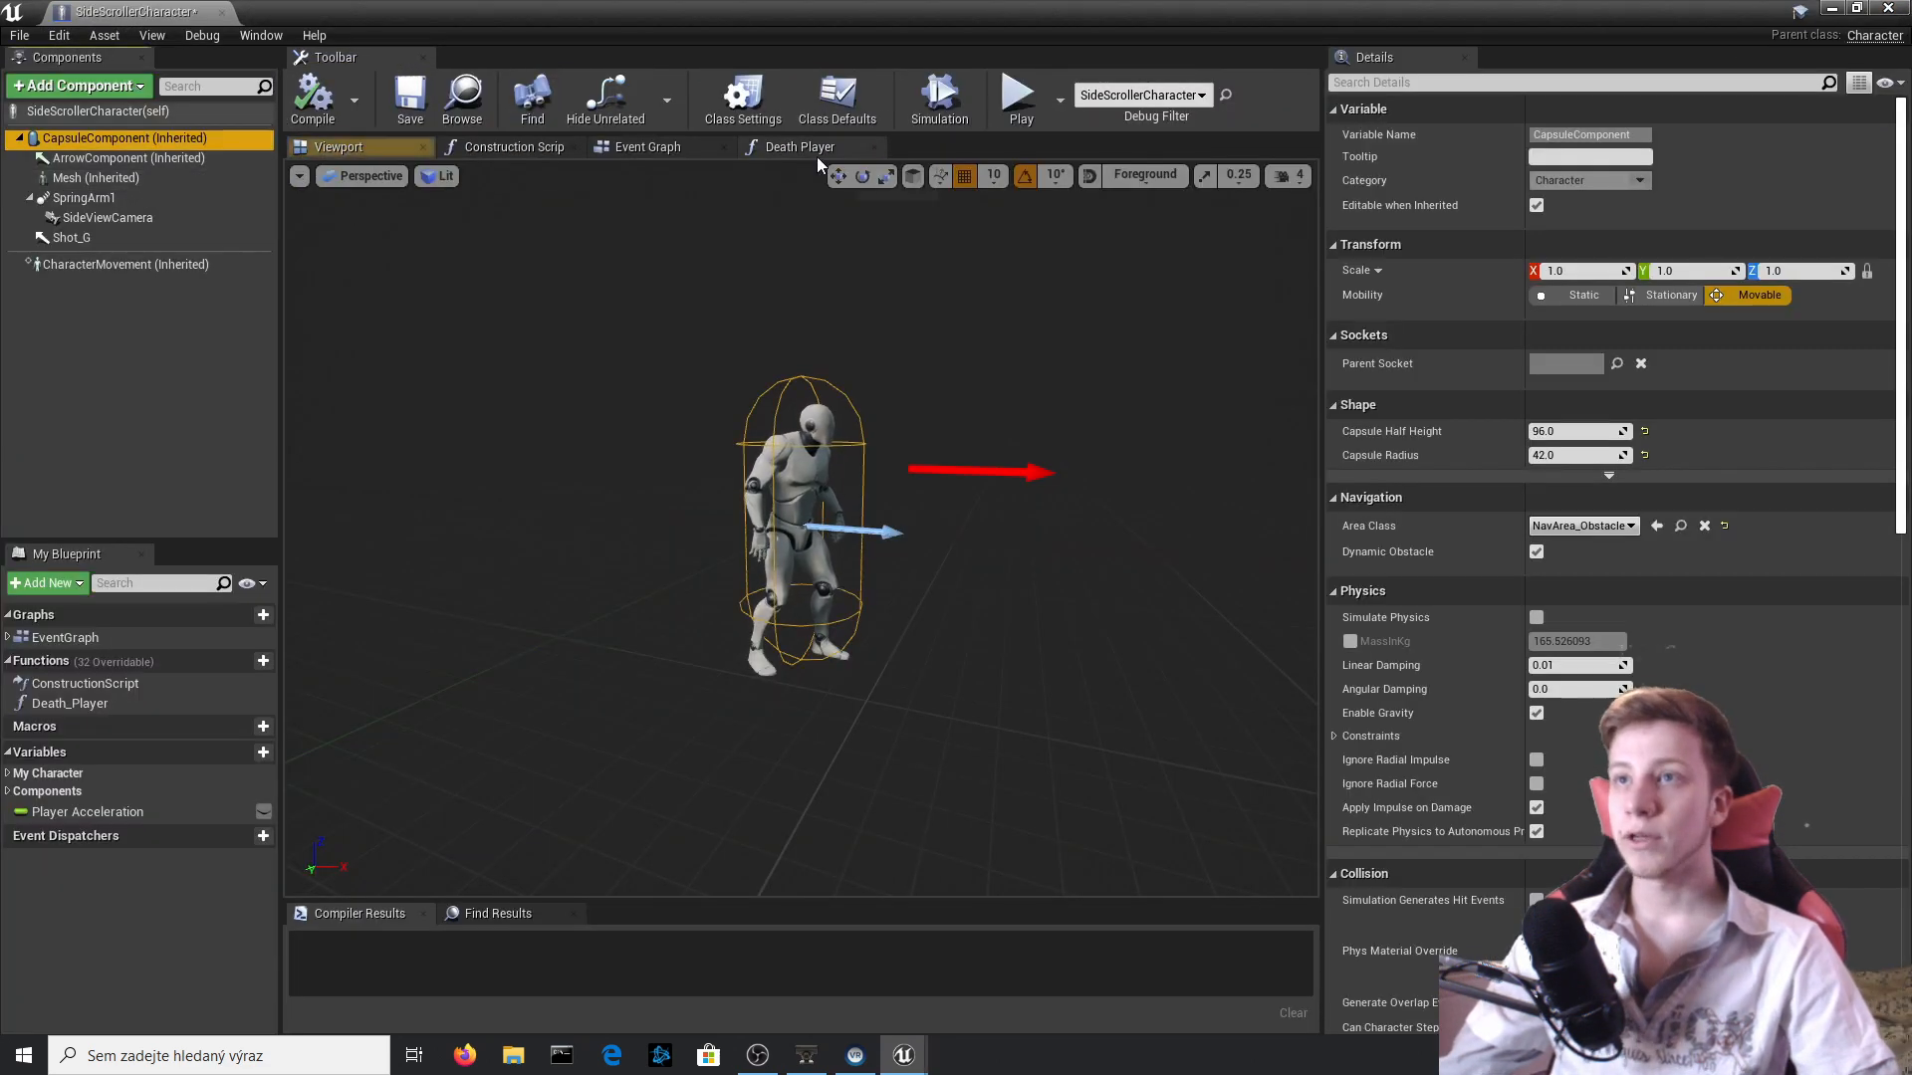
left_click(811, 150)
left_click(609, 145)
left_click(816, 147)
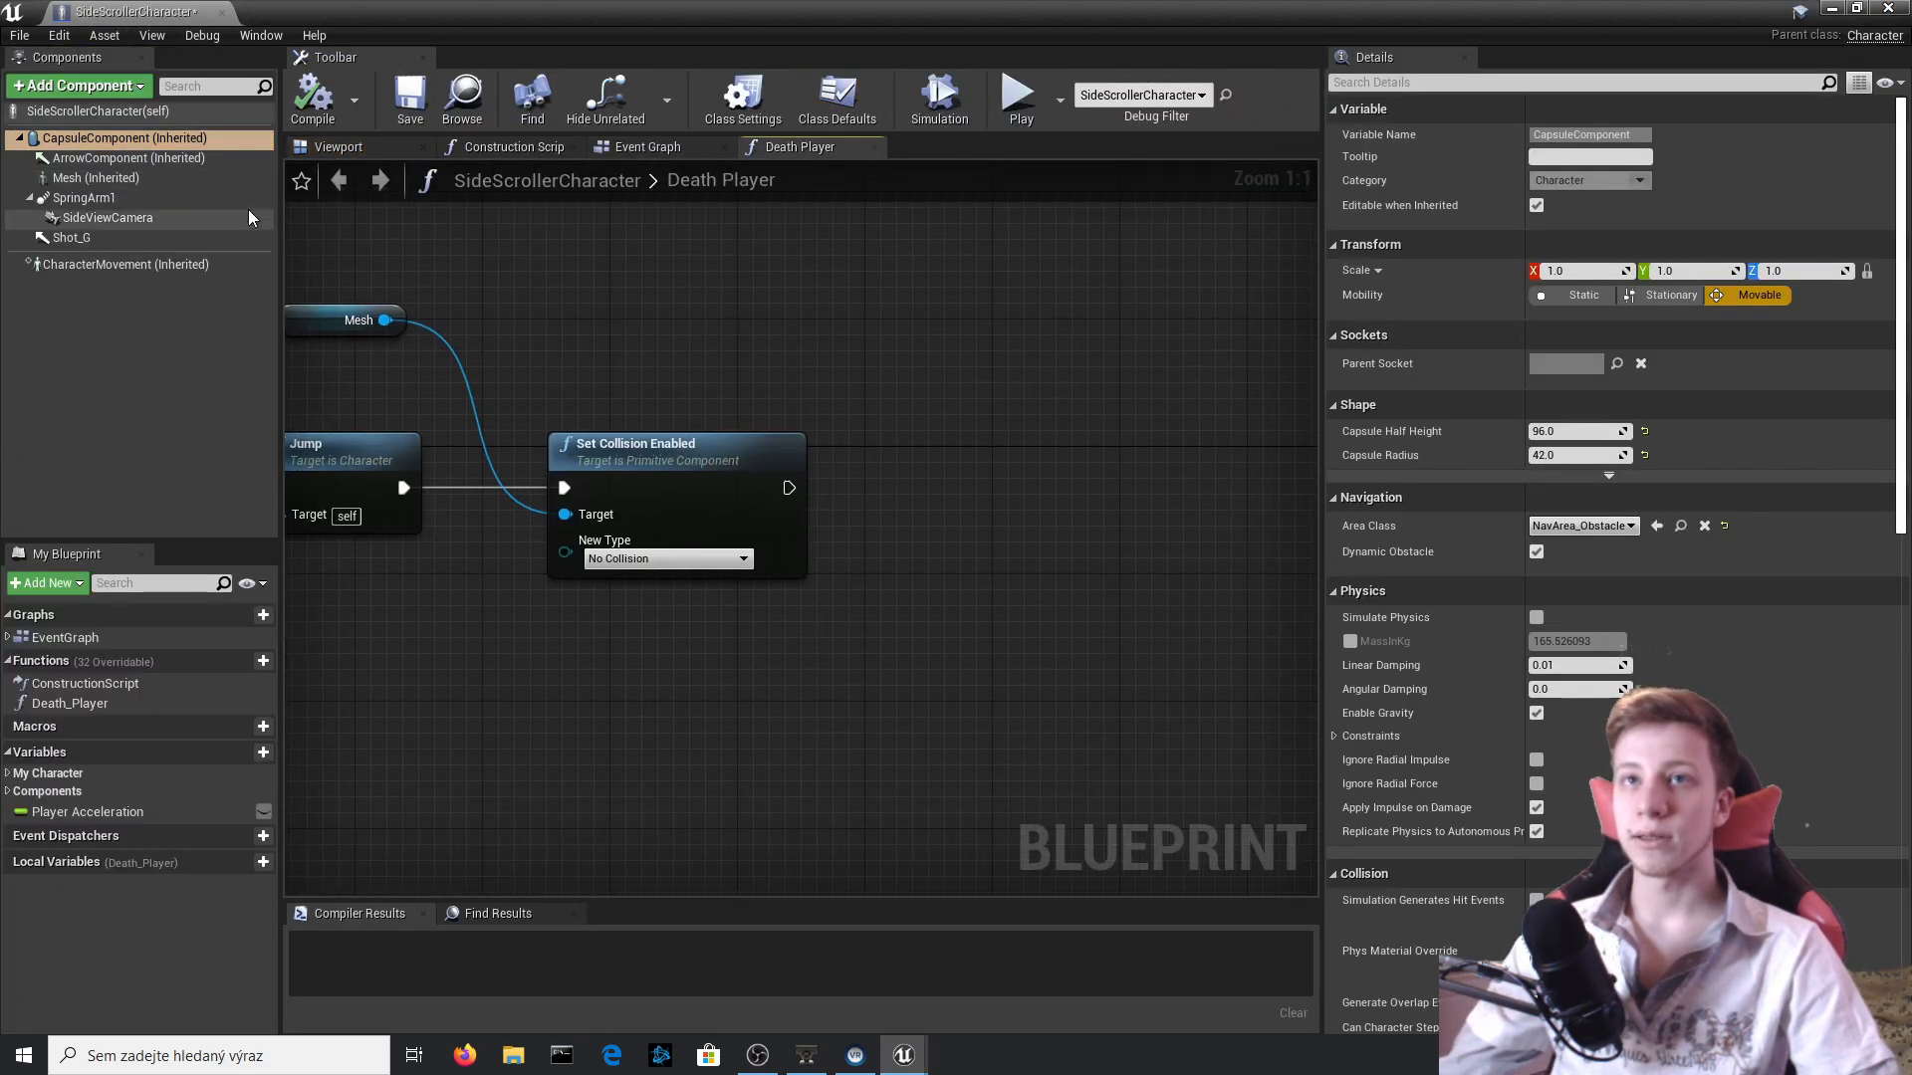
left_click_drag(204, 141, 396, 228)
left_click_drag(543, 240, 564, 514)
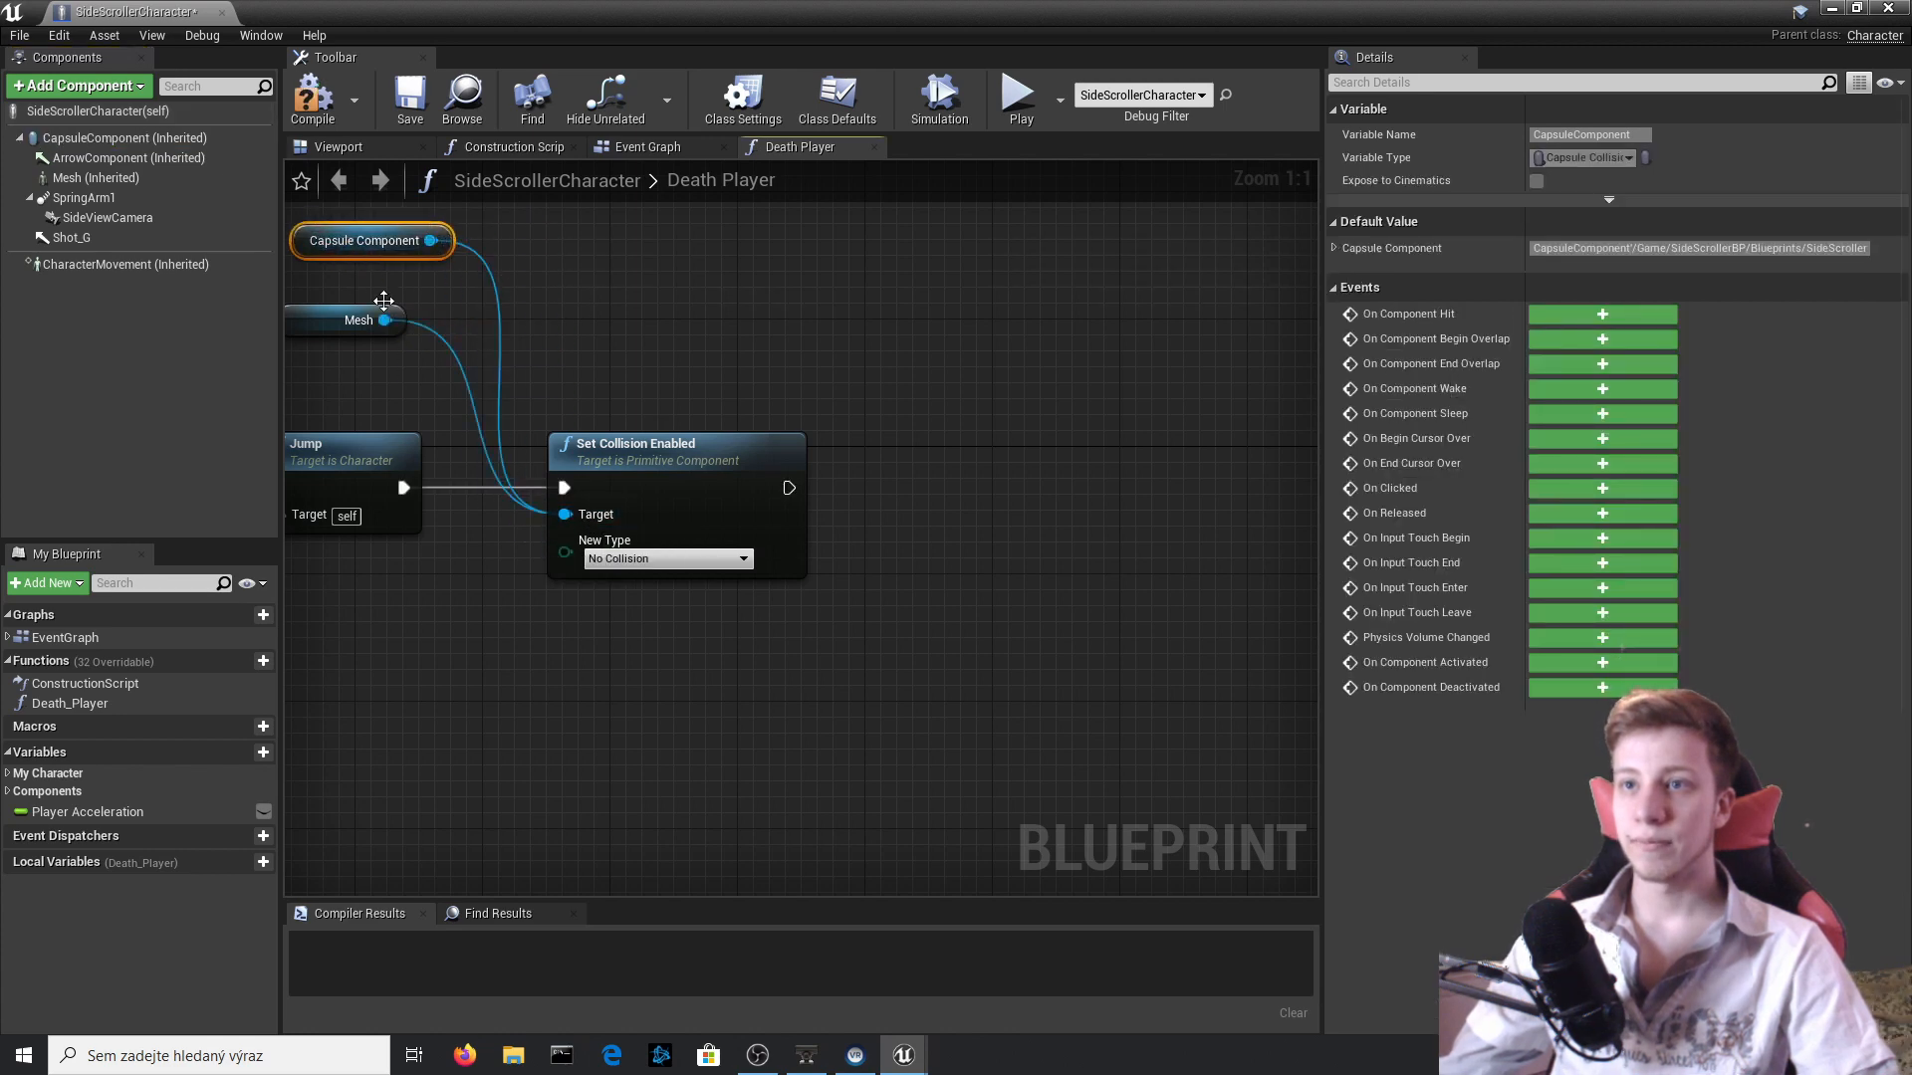
Compile the SideScrollerCharacter blueprint and play-test the level by running the player into the side of the Goomba.
left_click(307, 95)
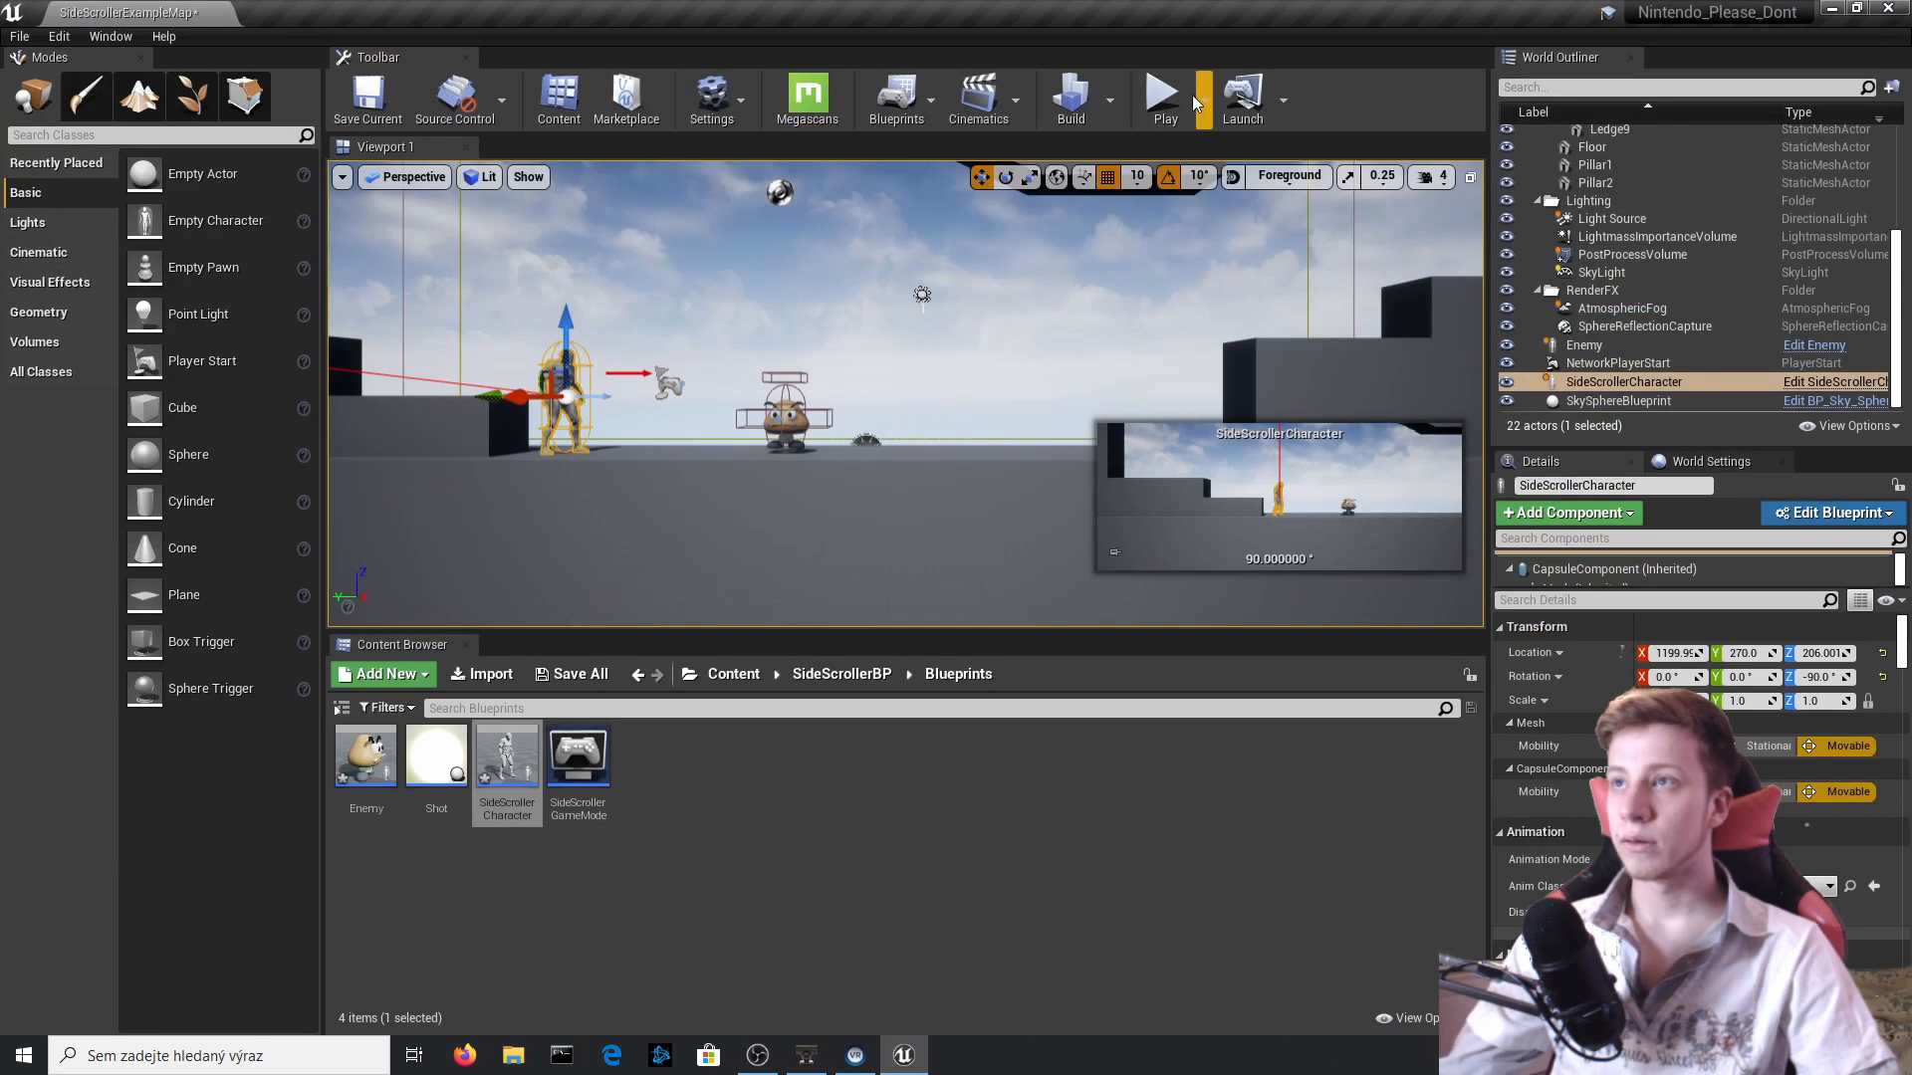
left_click(1097, 326)
key("d")
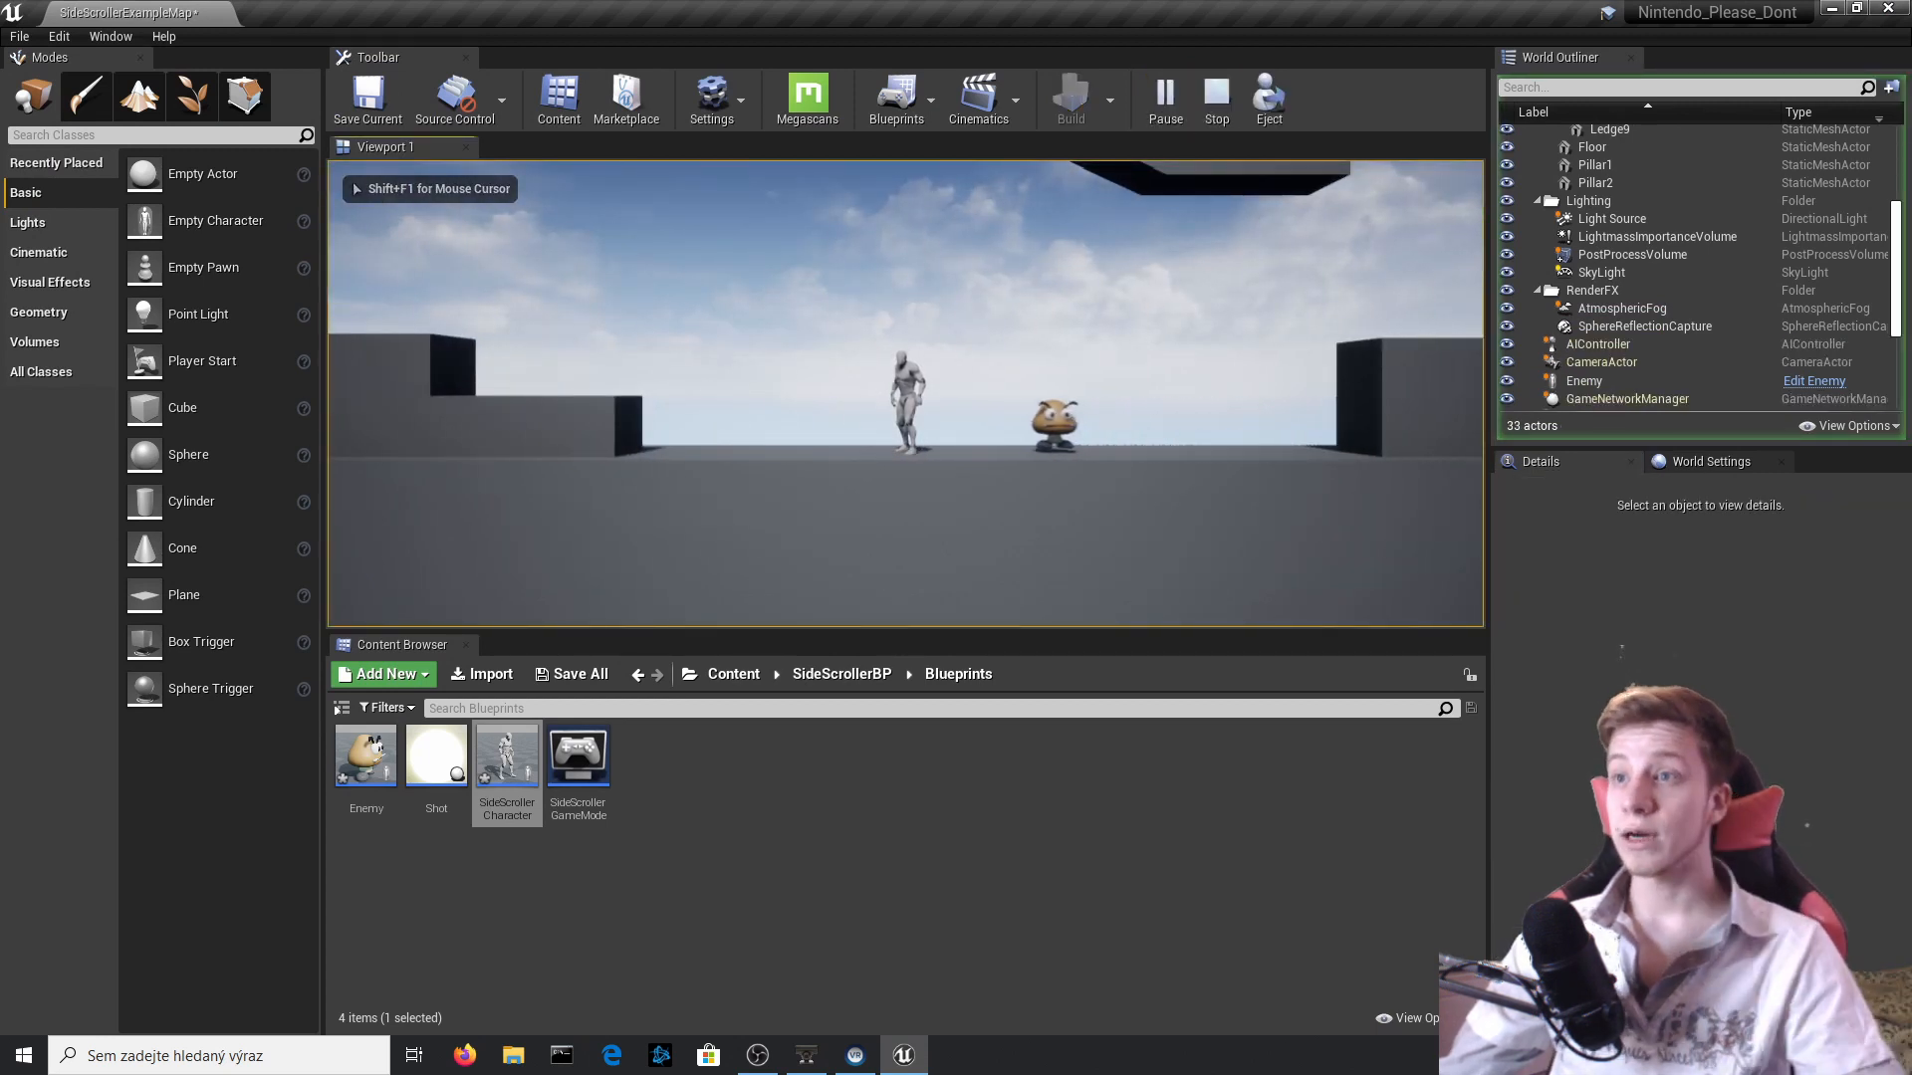
key("space")
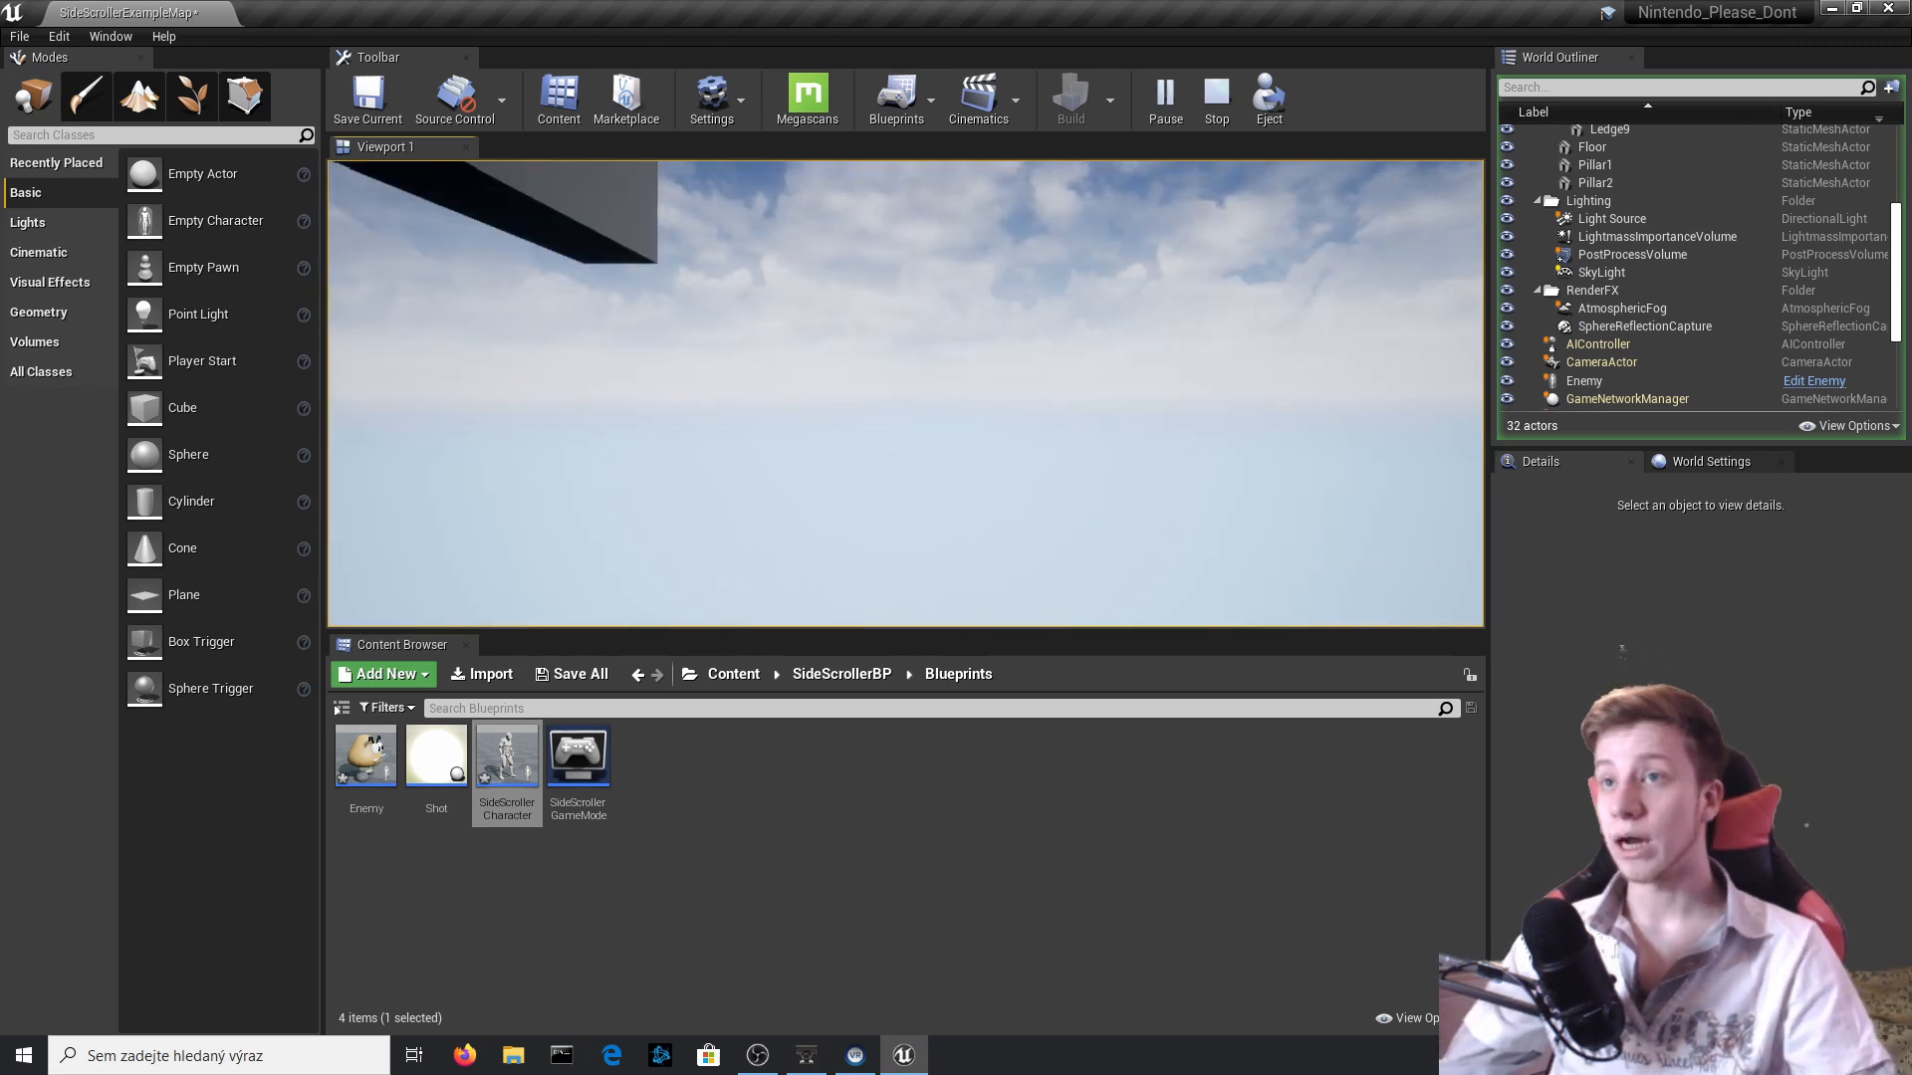
key("Escape")
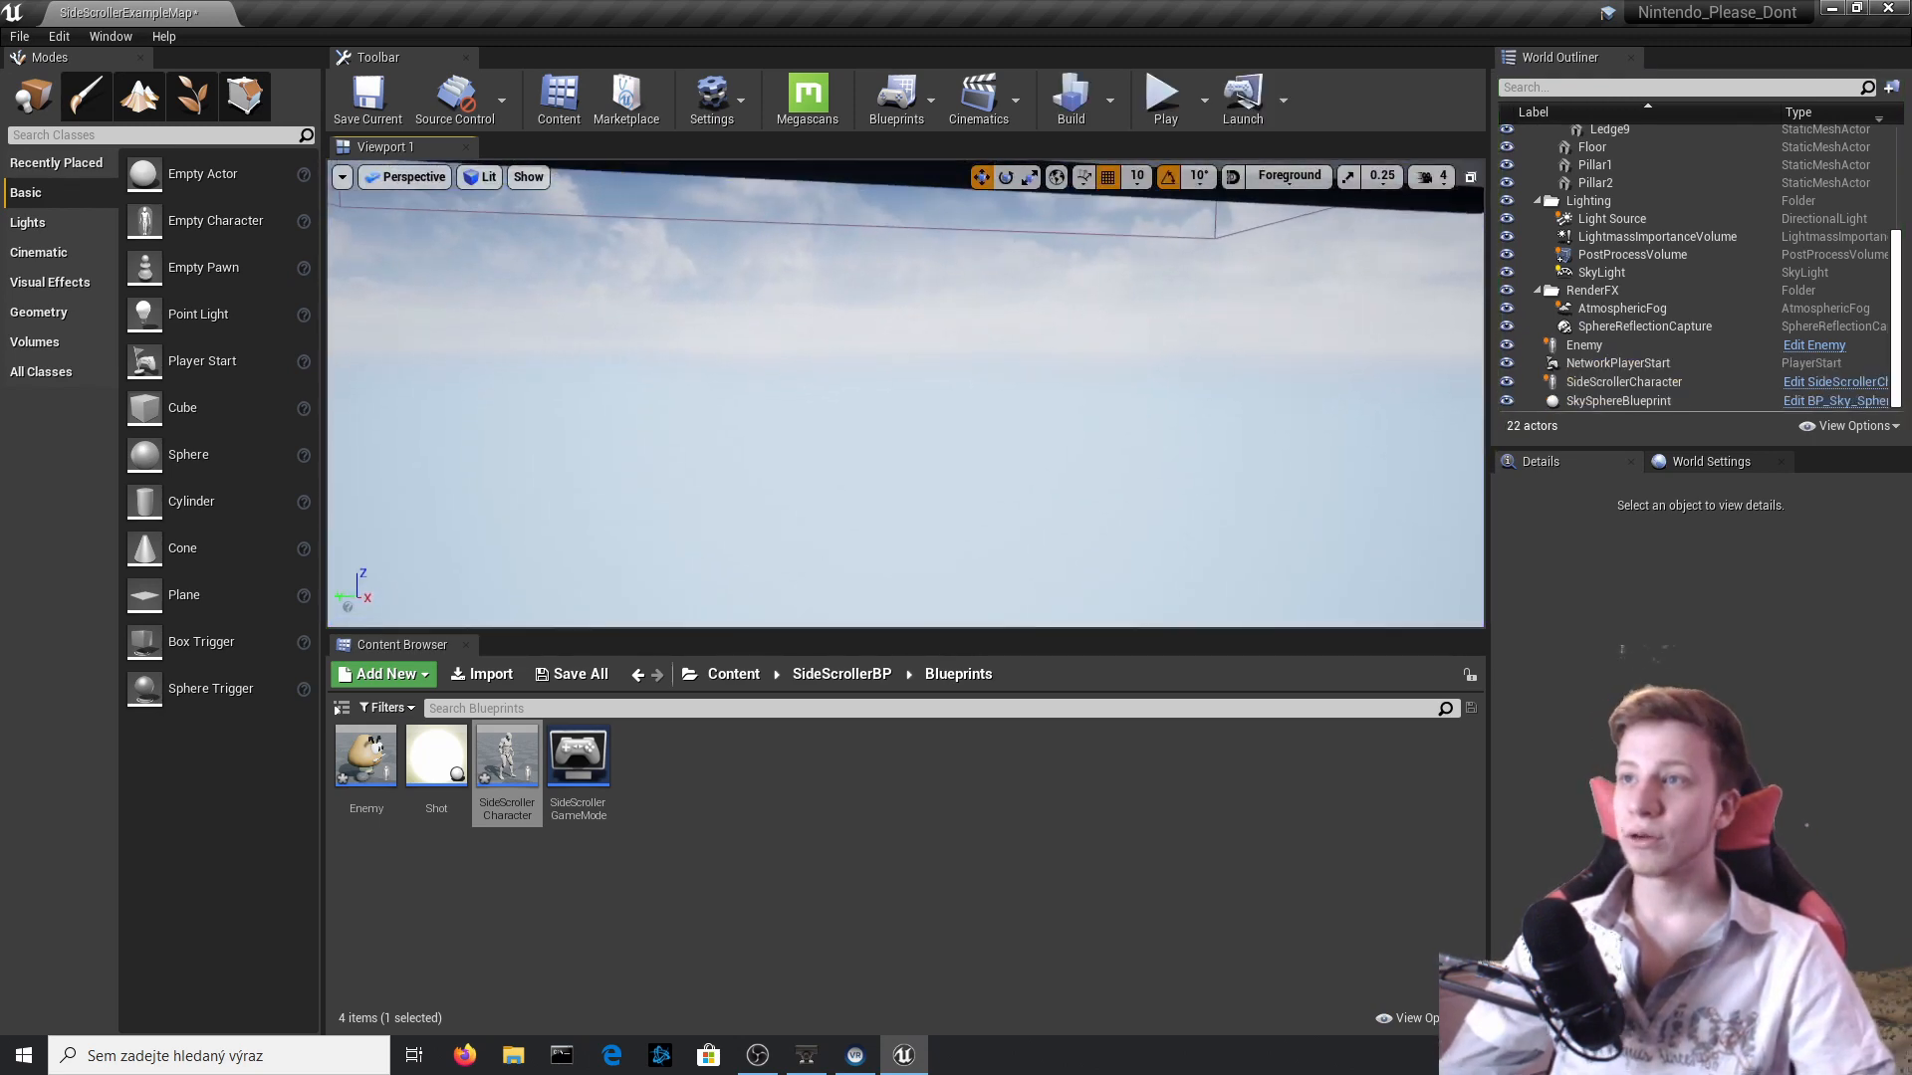
right_click_drag(624, 484, 623, 484)
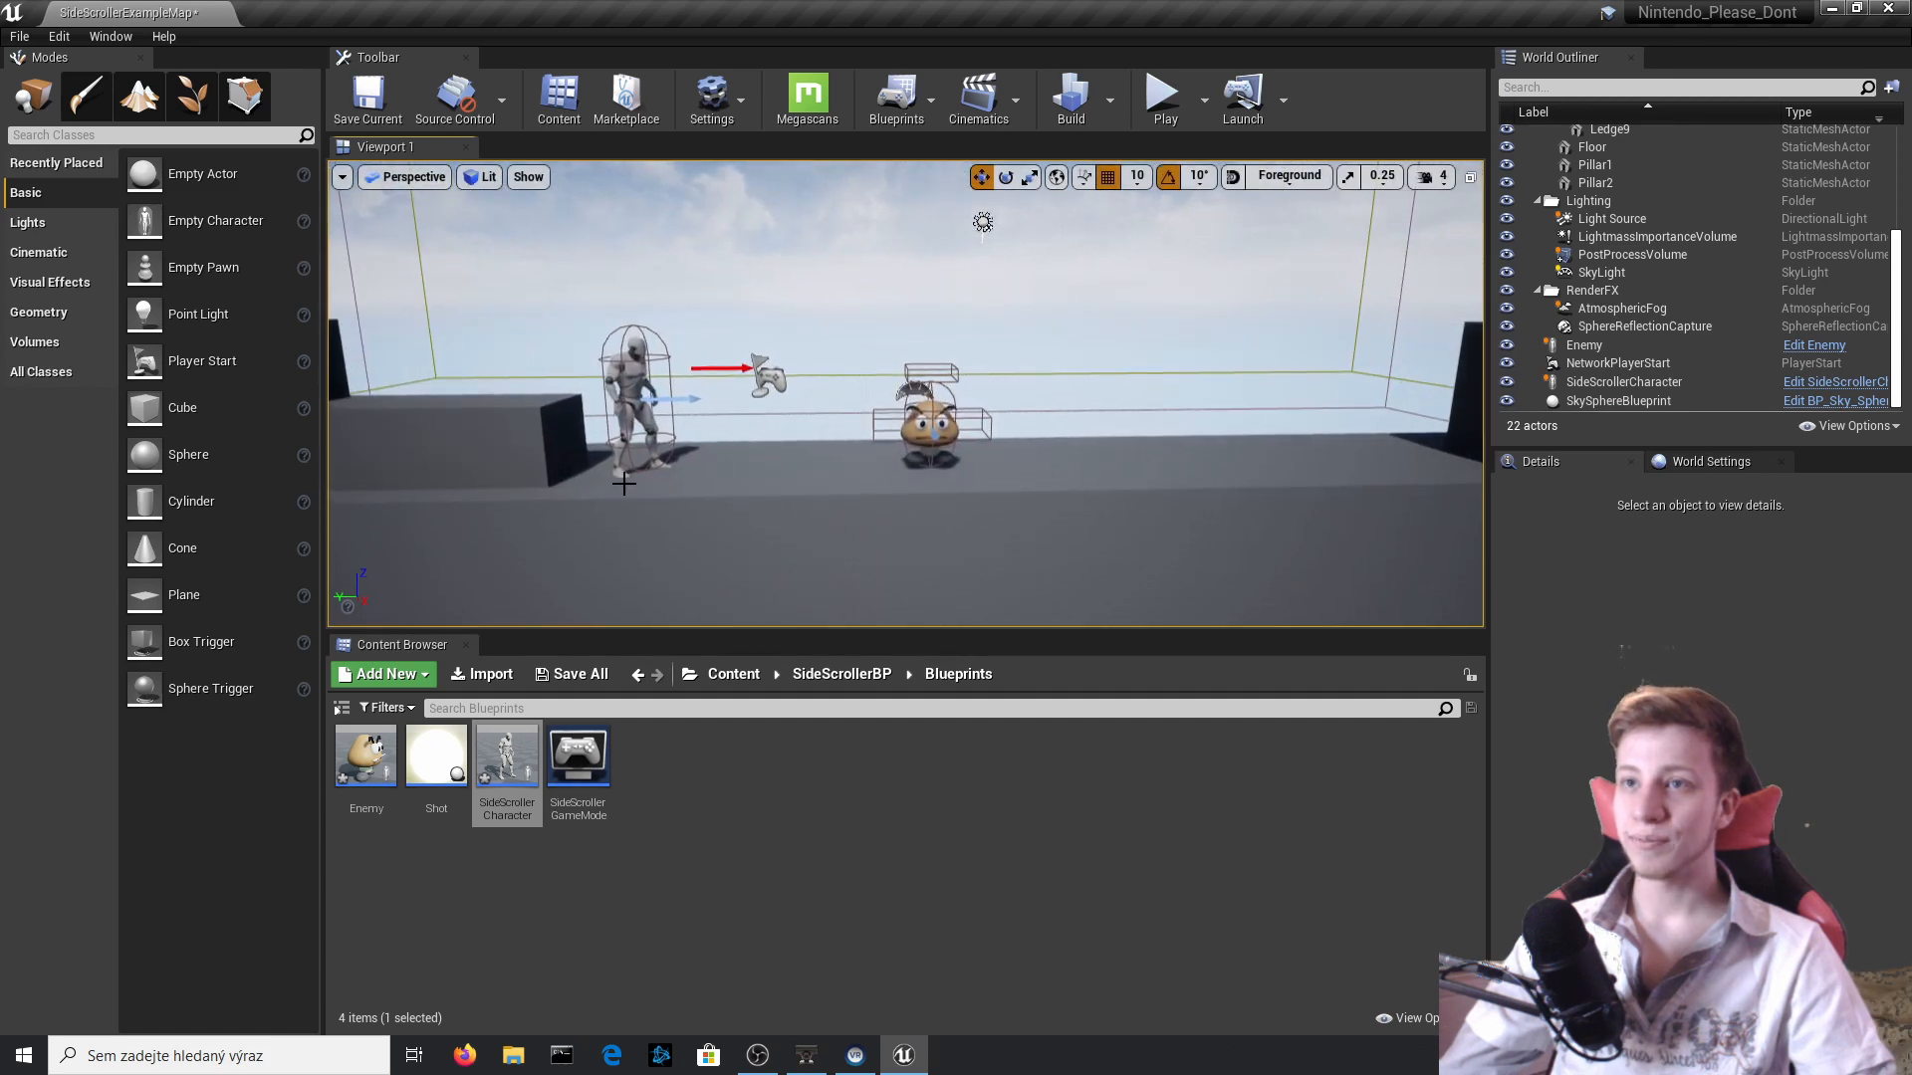
Create a Widget Blueprint named Death in the root Content folder and open it for editing.
left_click(627, 381)
left_click(749, 676)
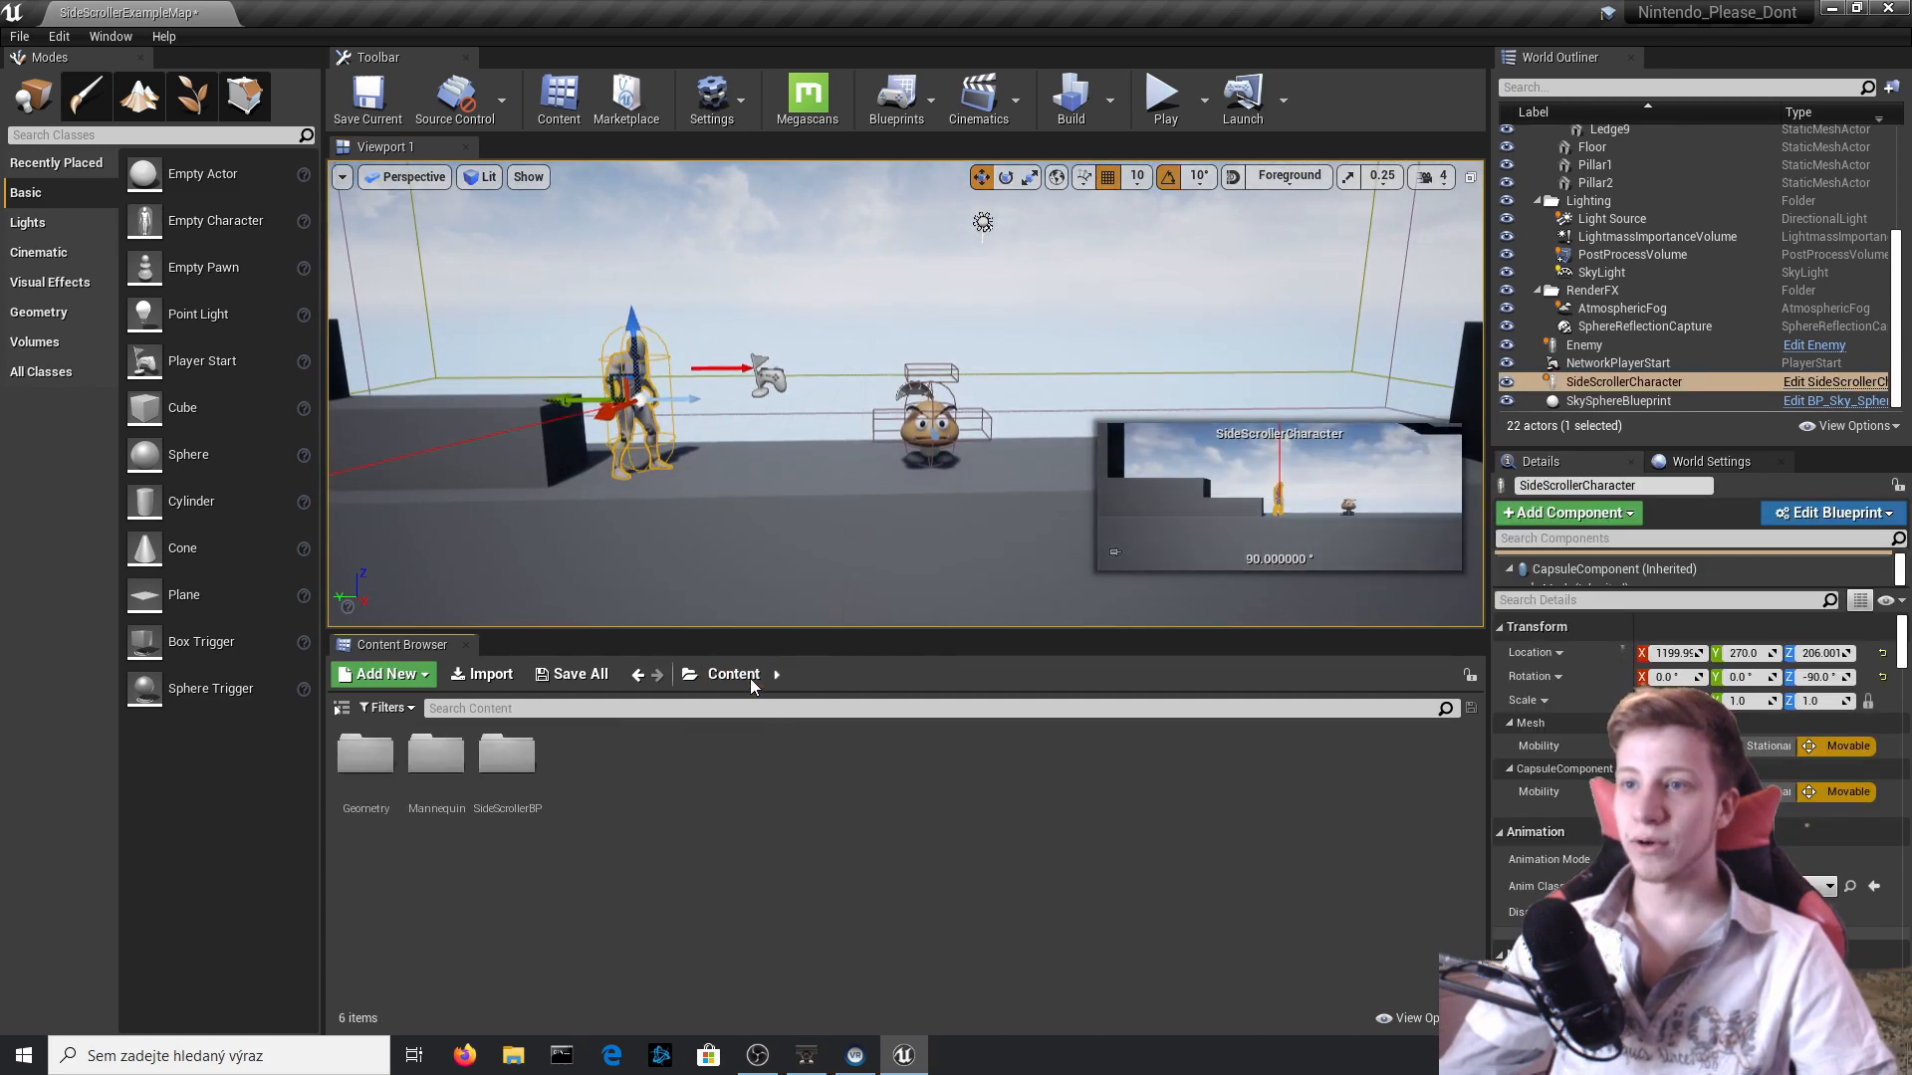
right_click(657, 818)
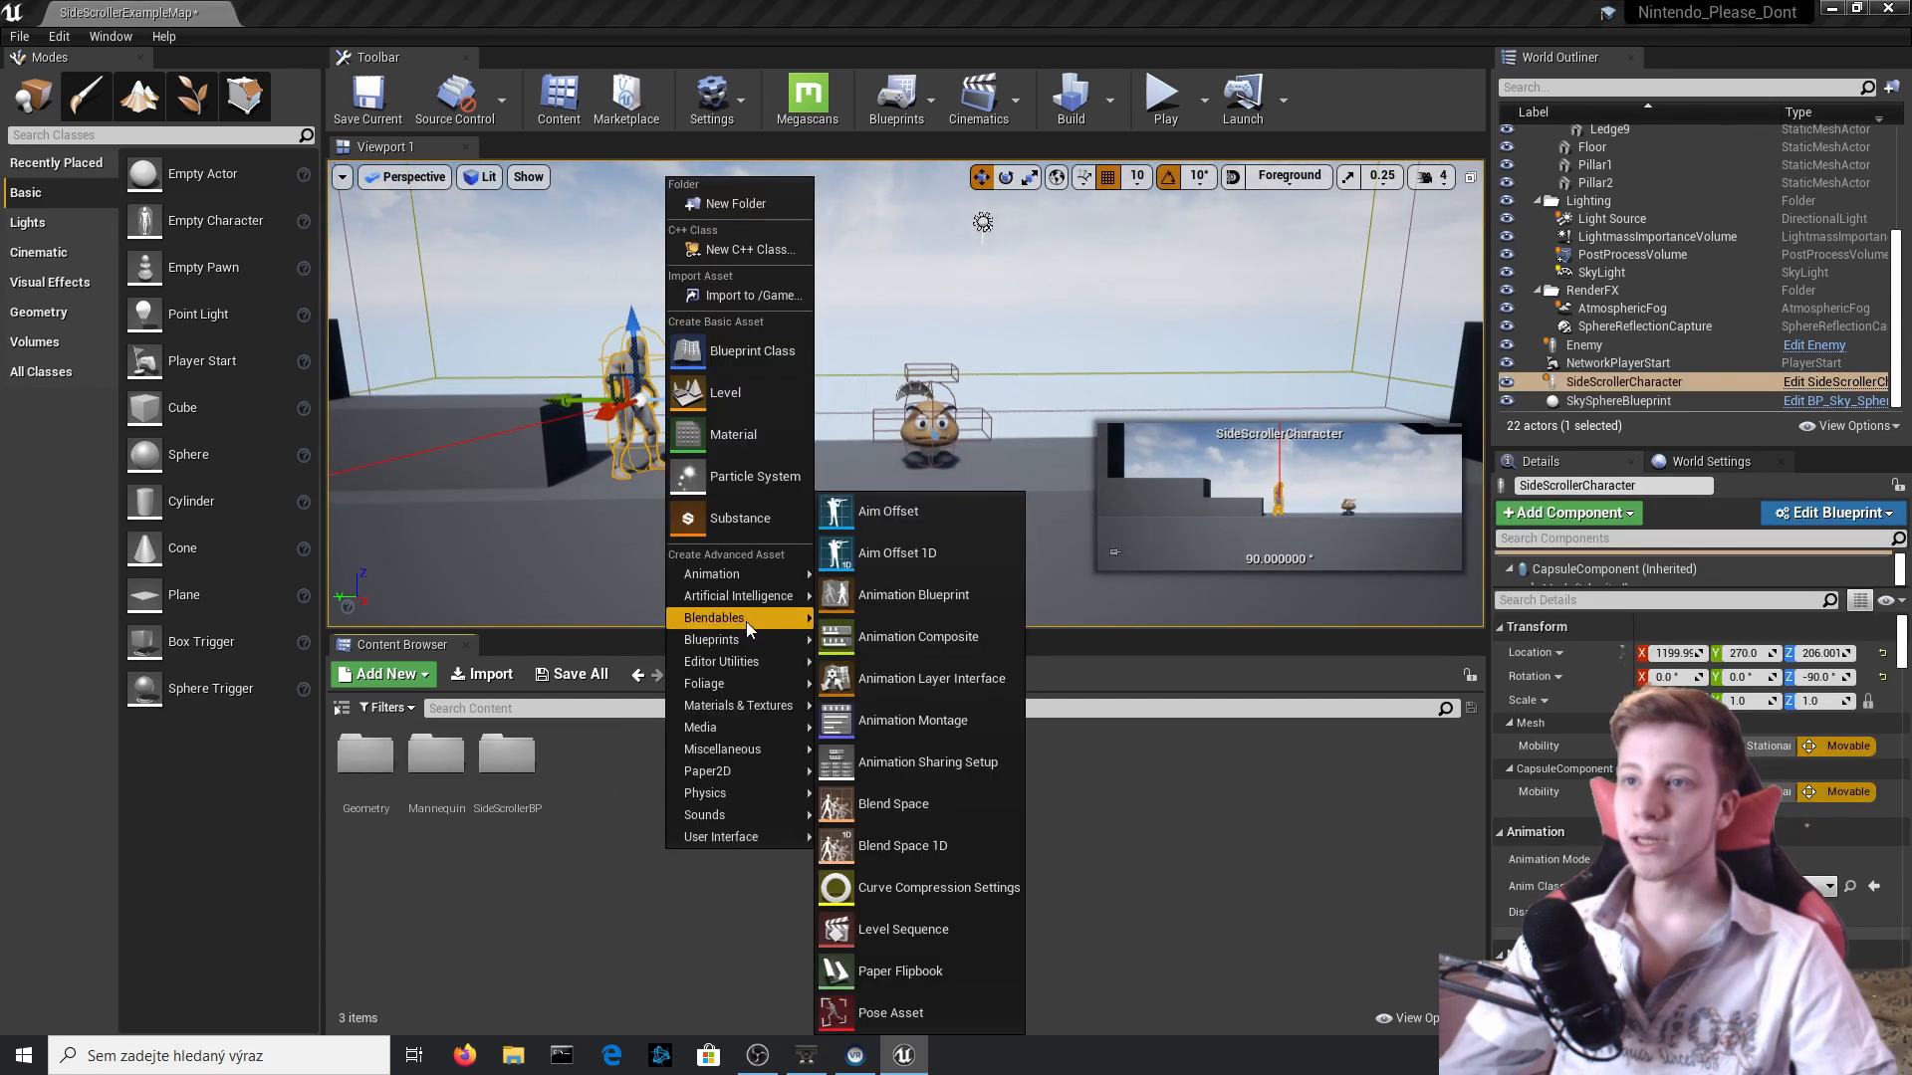
left_click(536, 823)
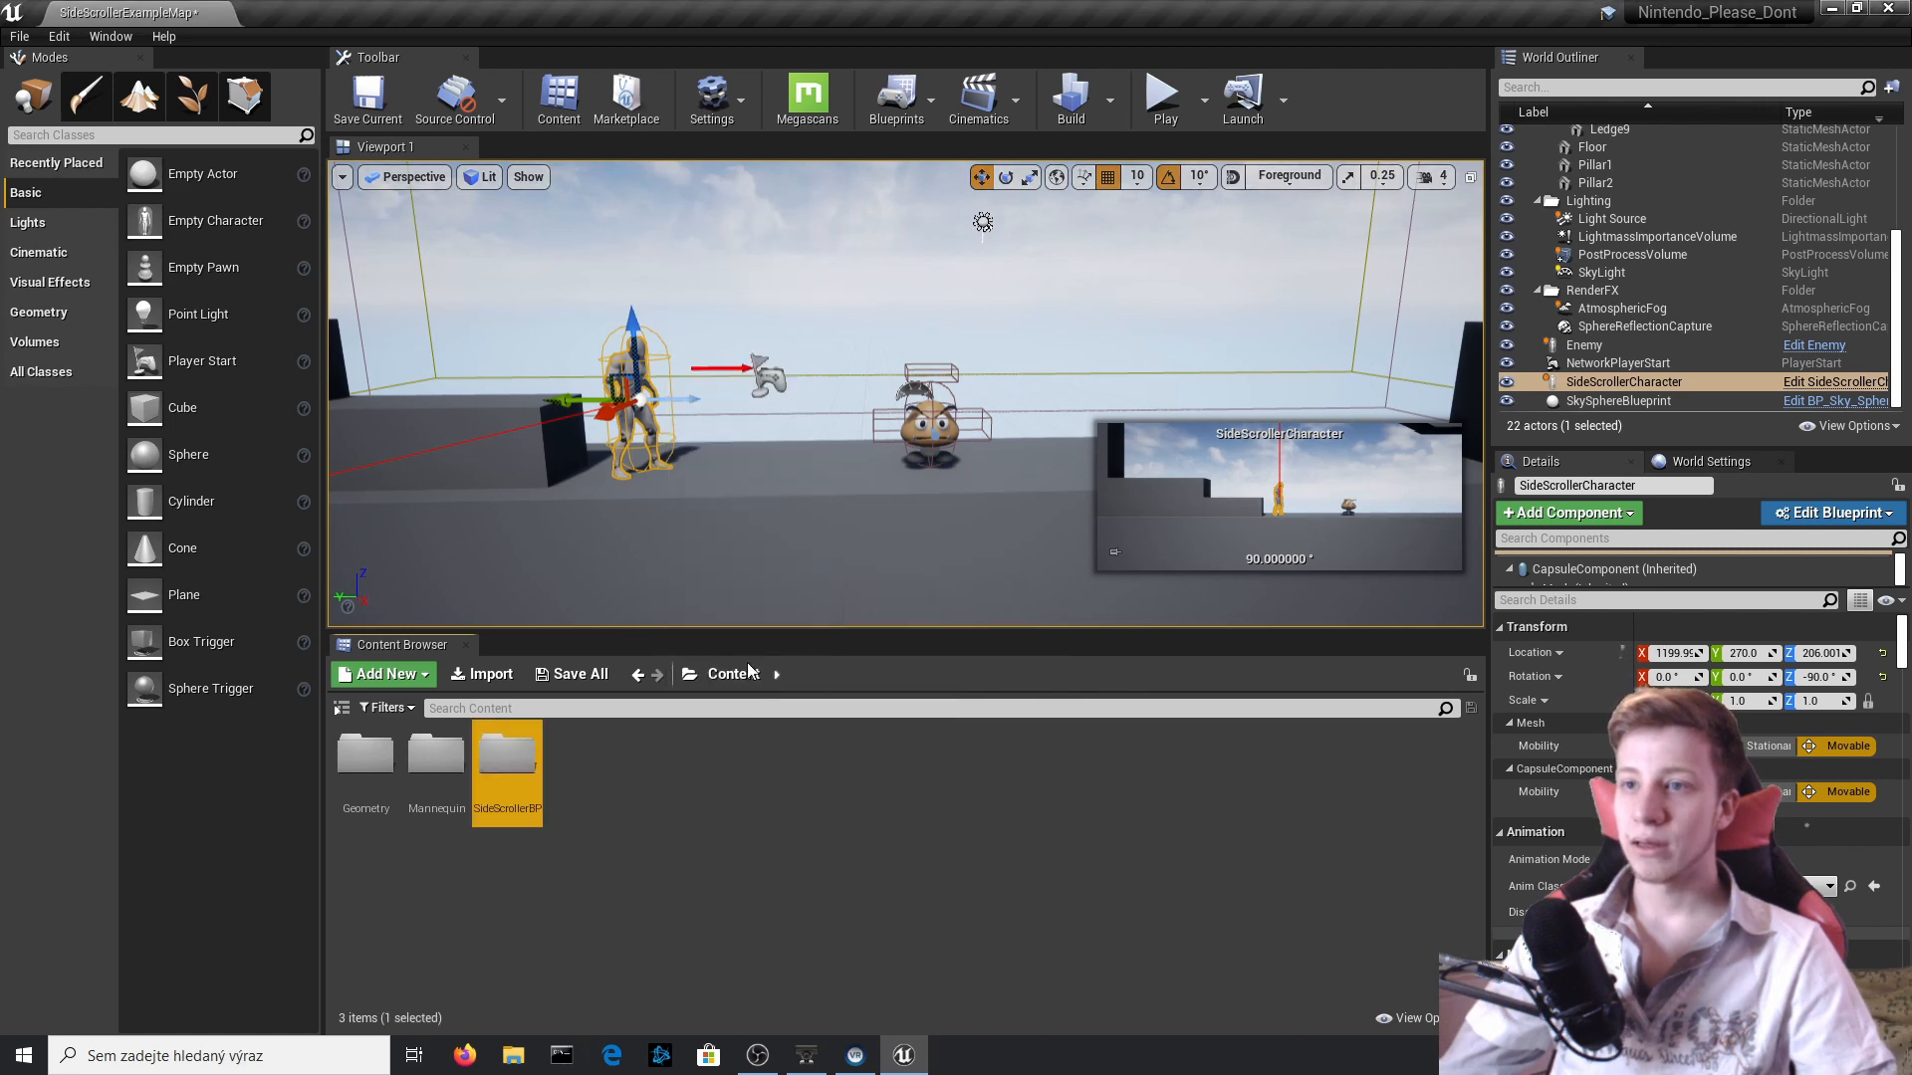
right_click(690, 799)
mouse_move(827, 766)
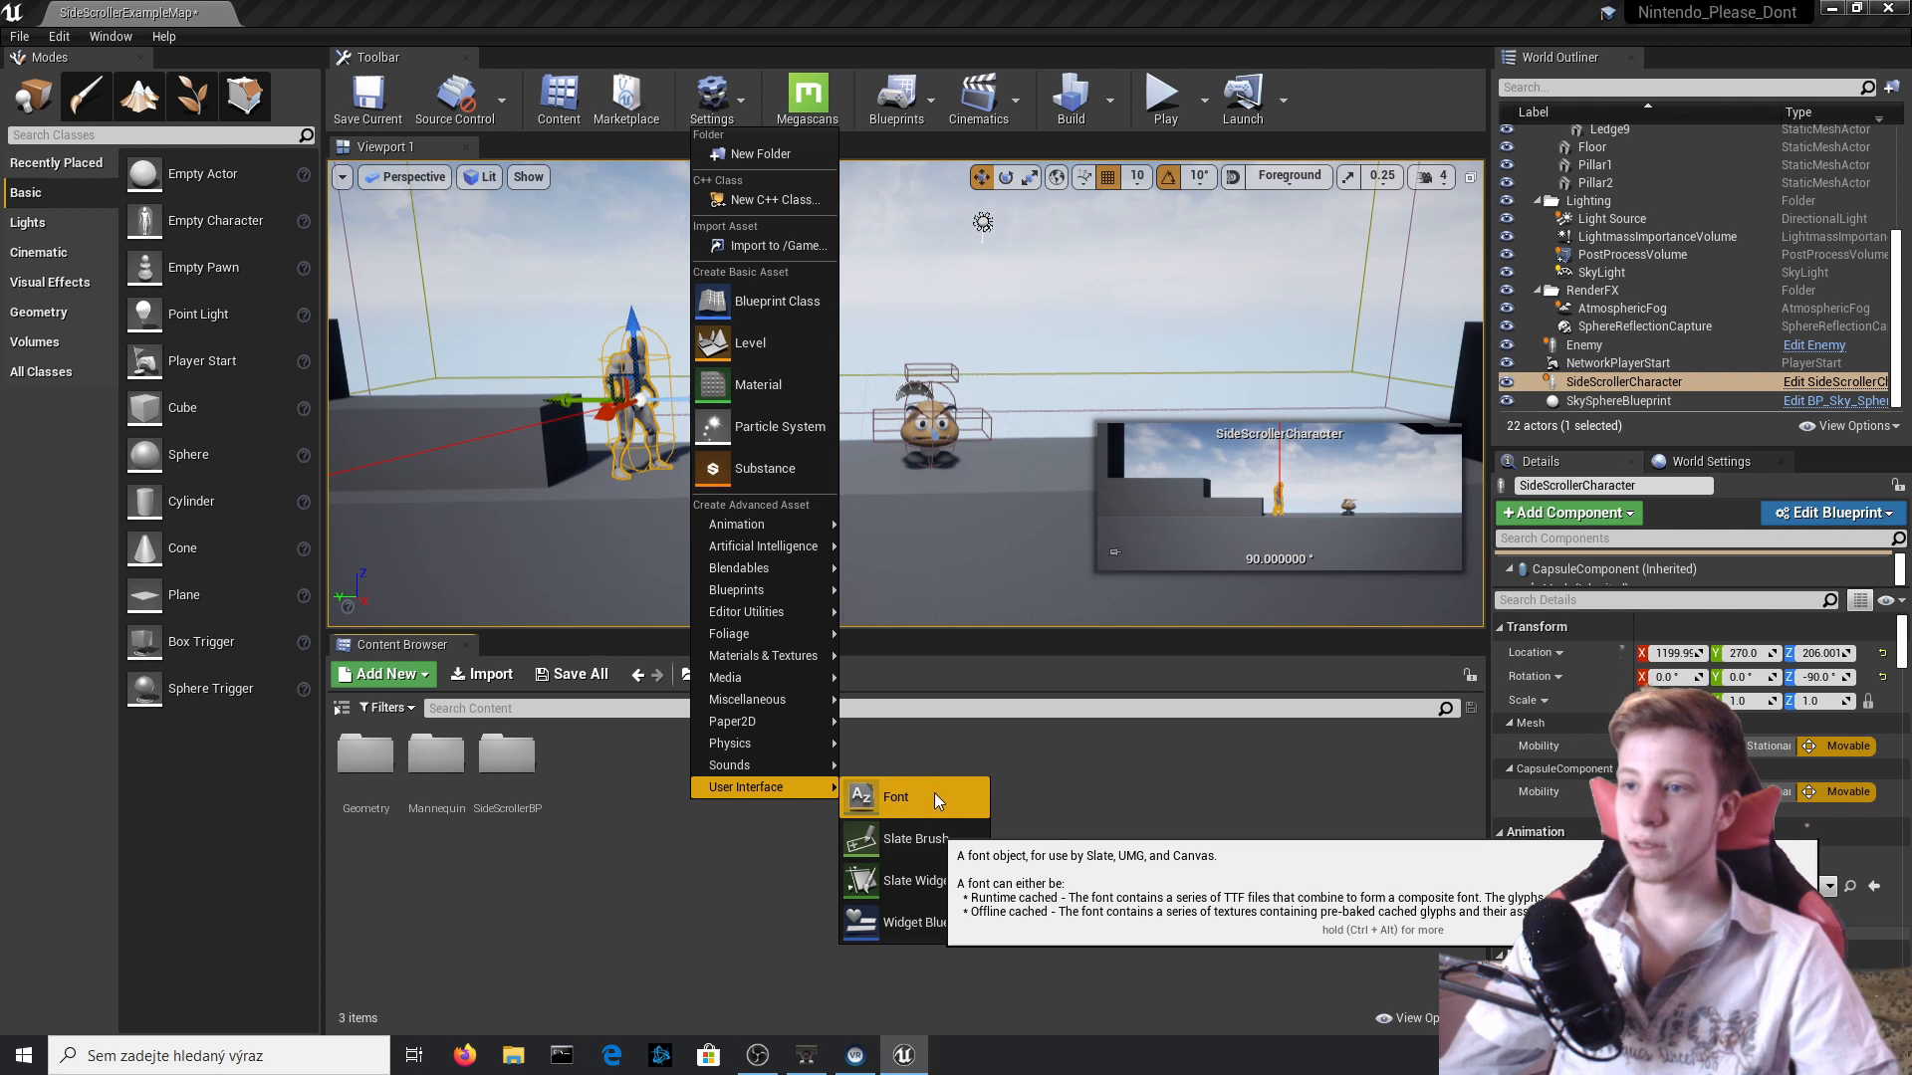
left_click(950, 916)
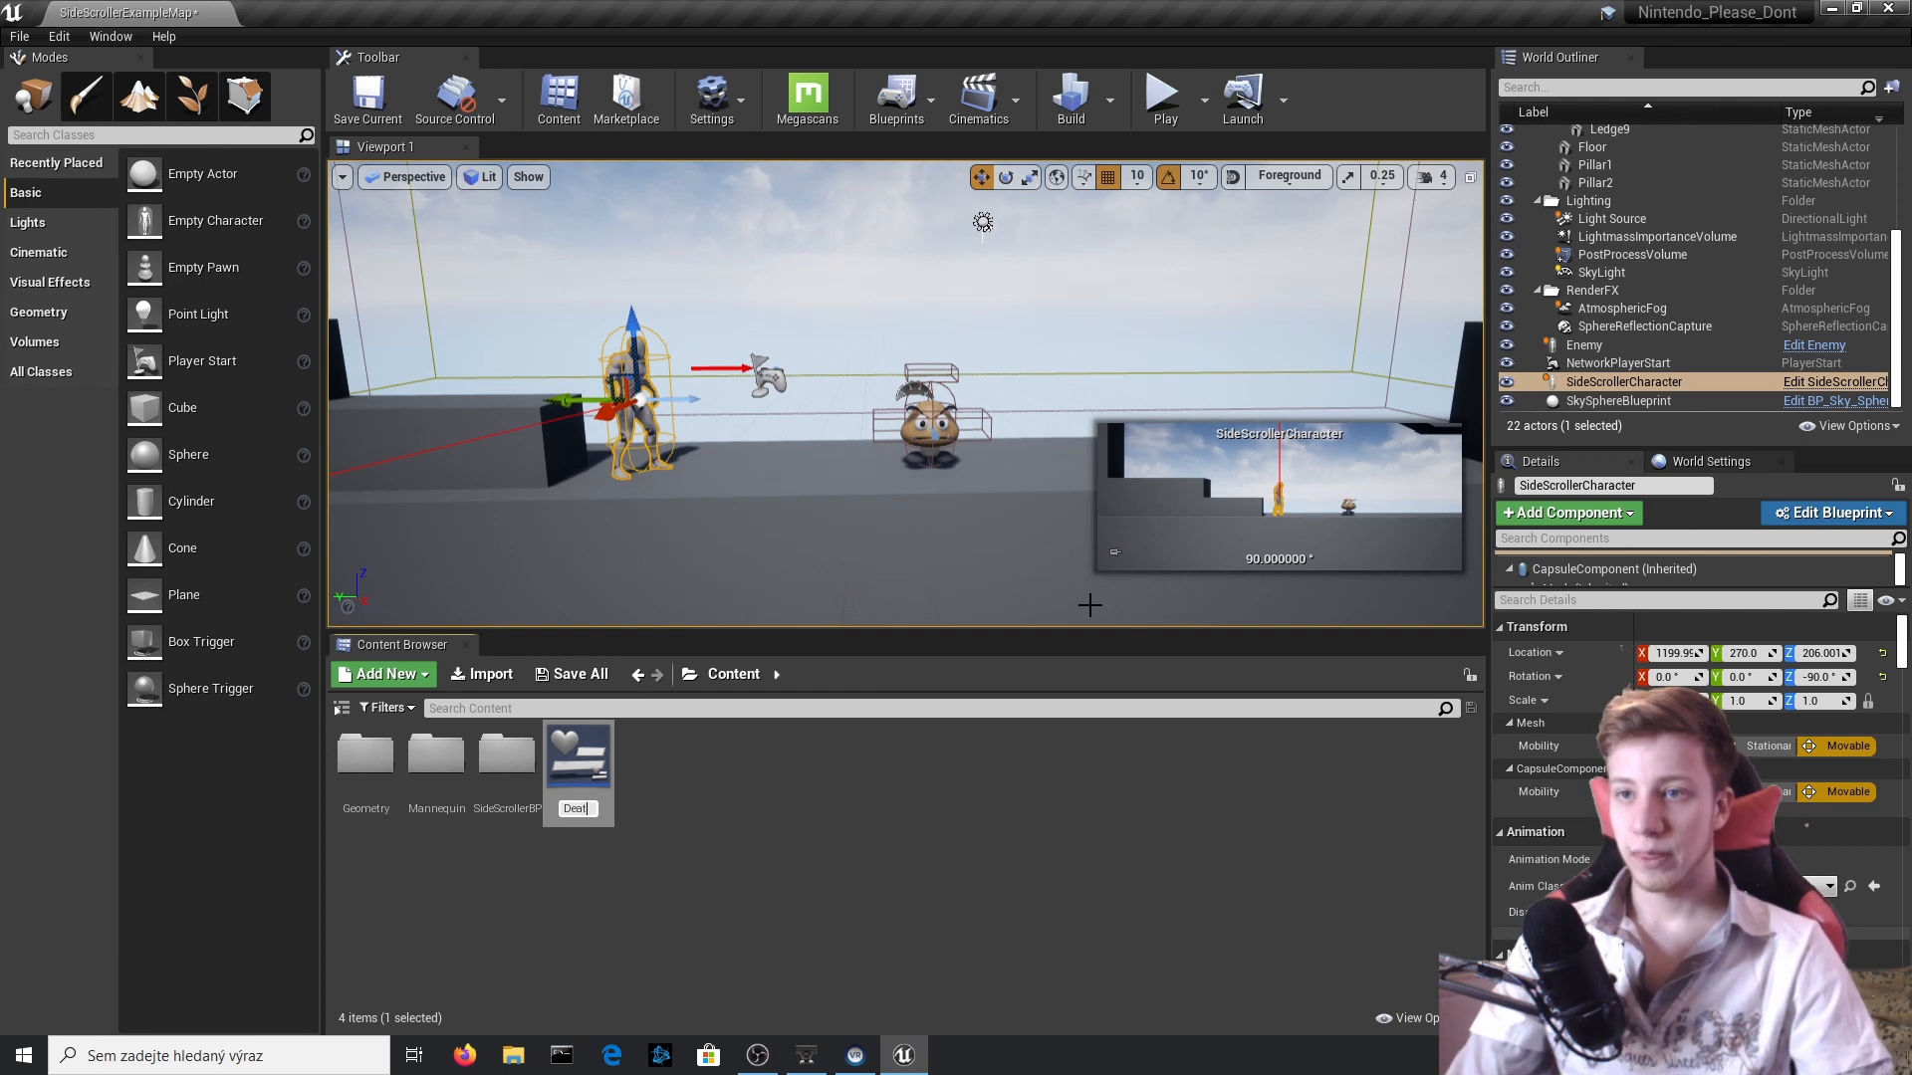
key("Return")
key("Return")
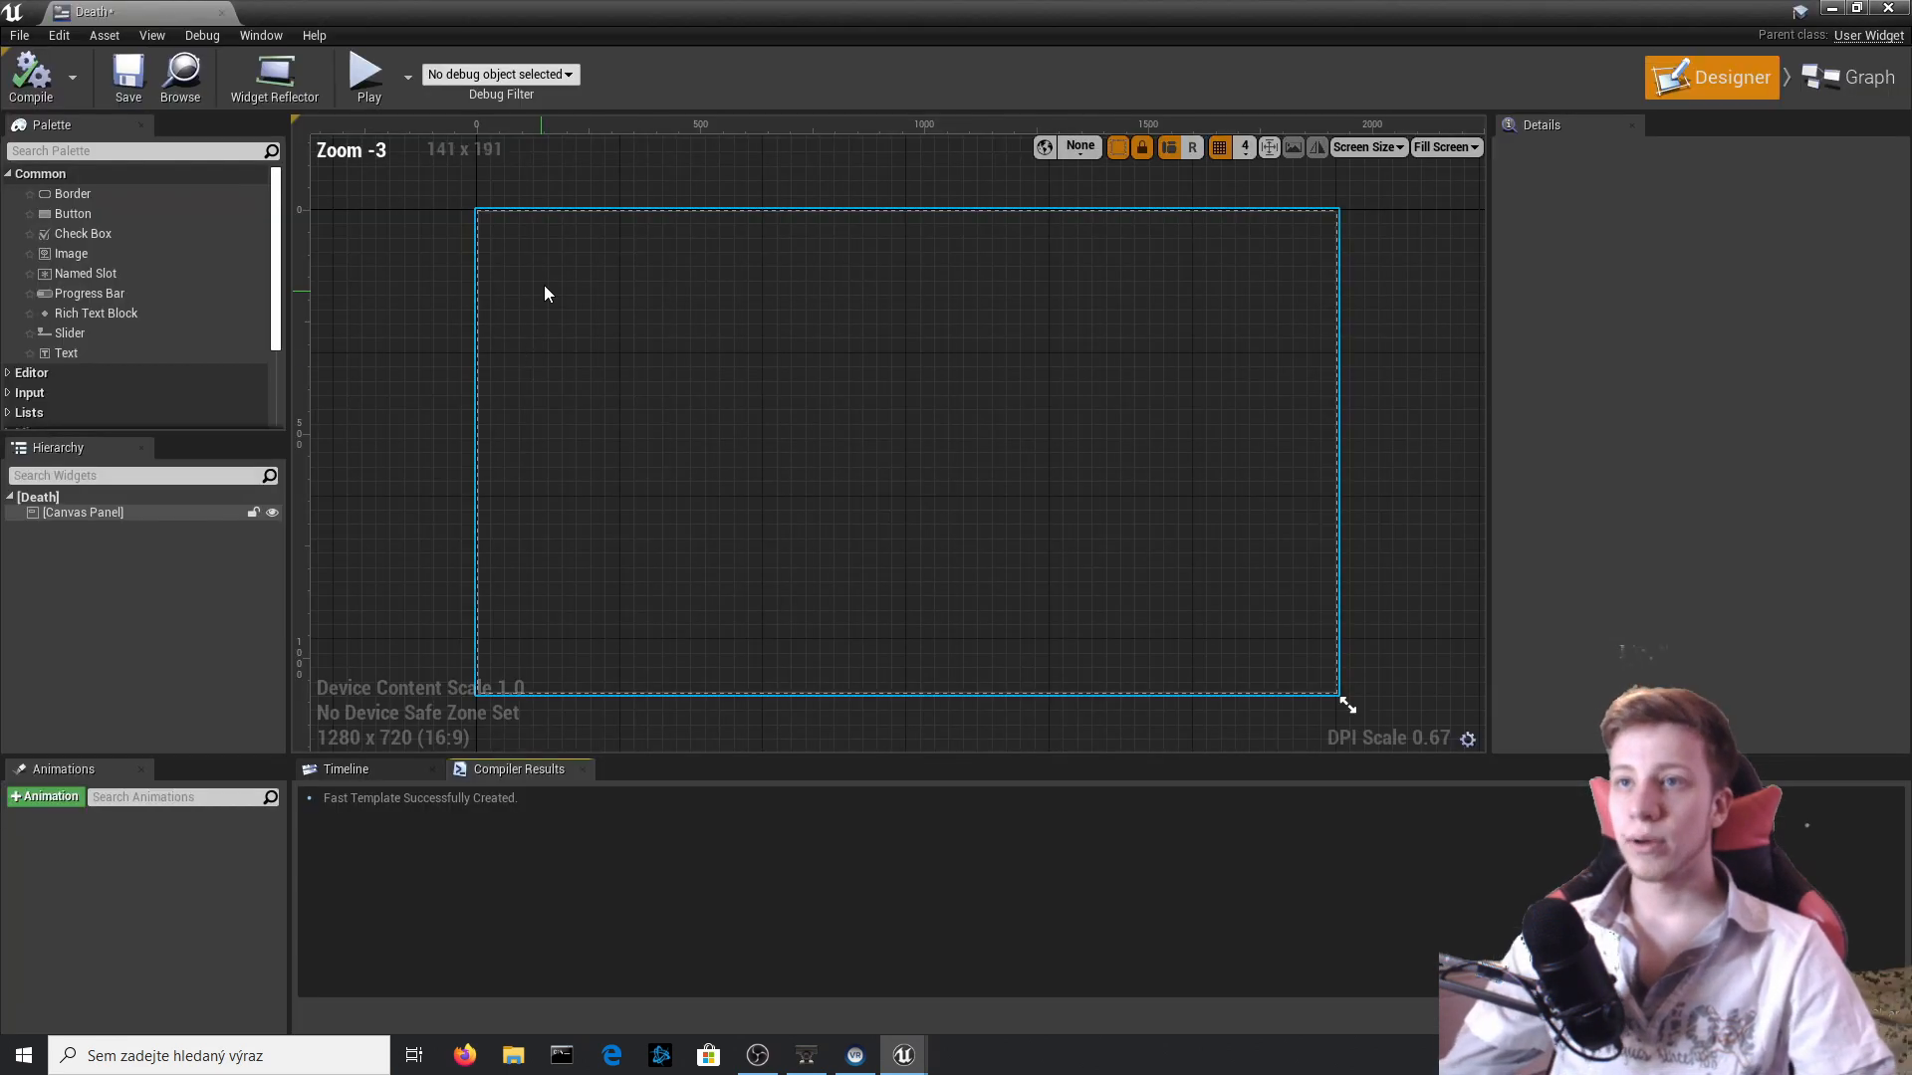
Add a Text widget to the Death canvas and set its text to "LOL, YOU NOOB".
left_click(66, 150)
type("text")
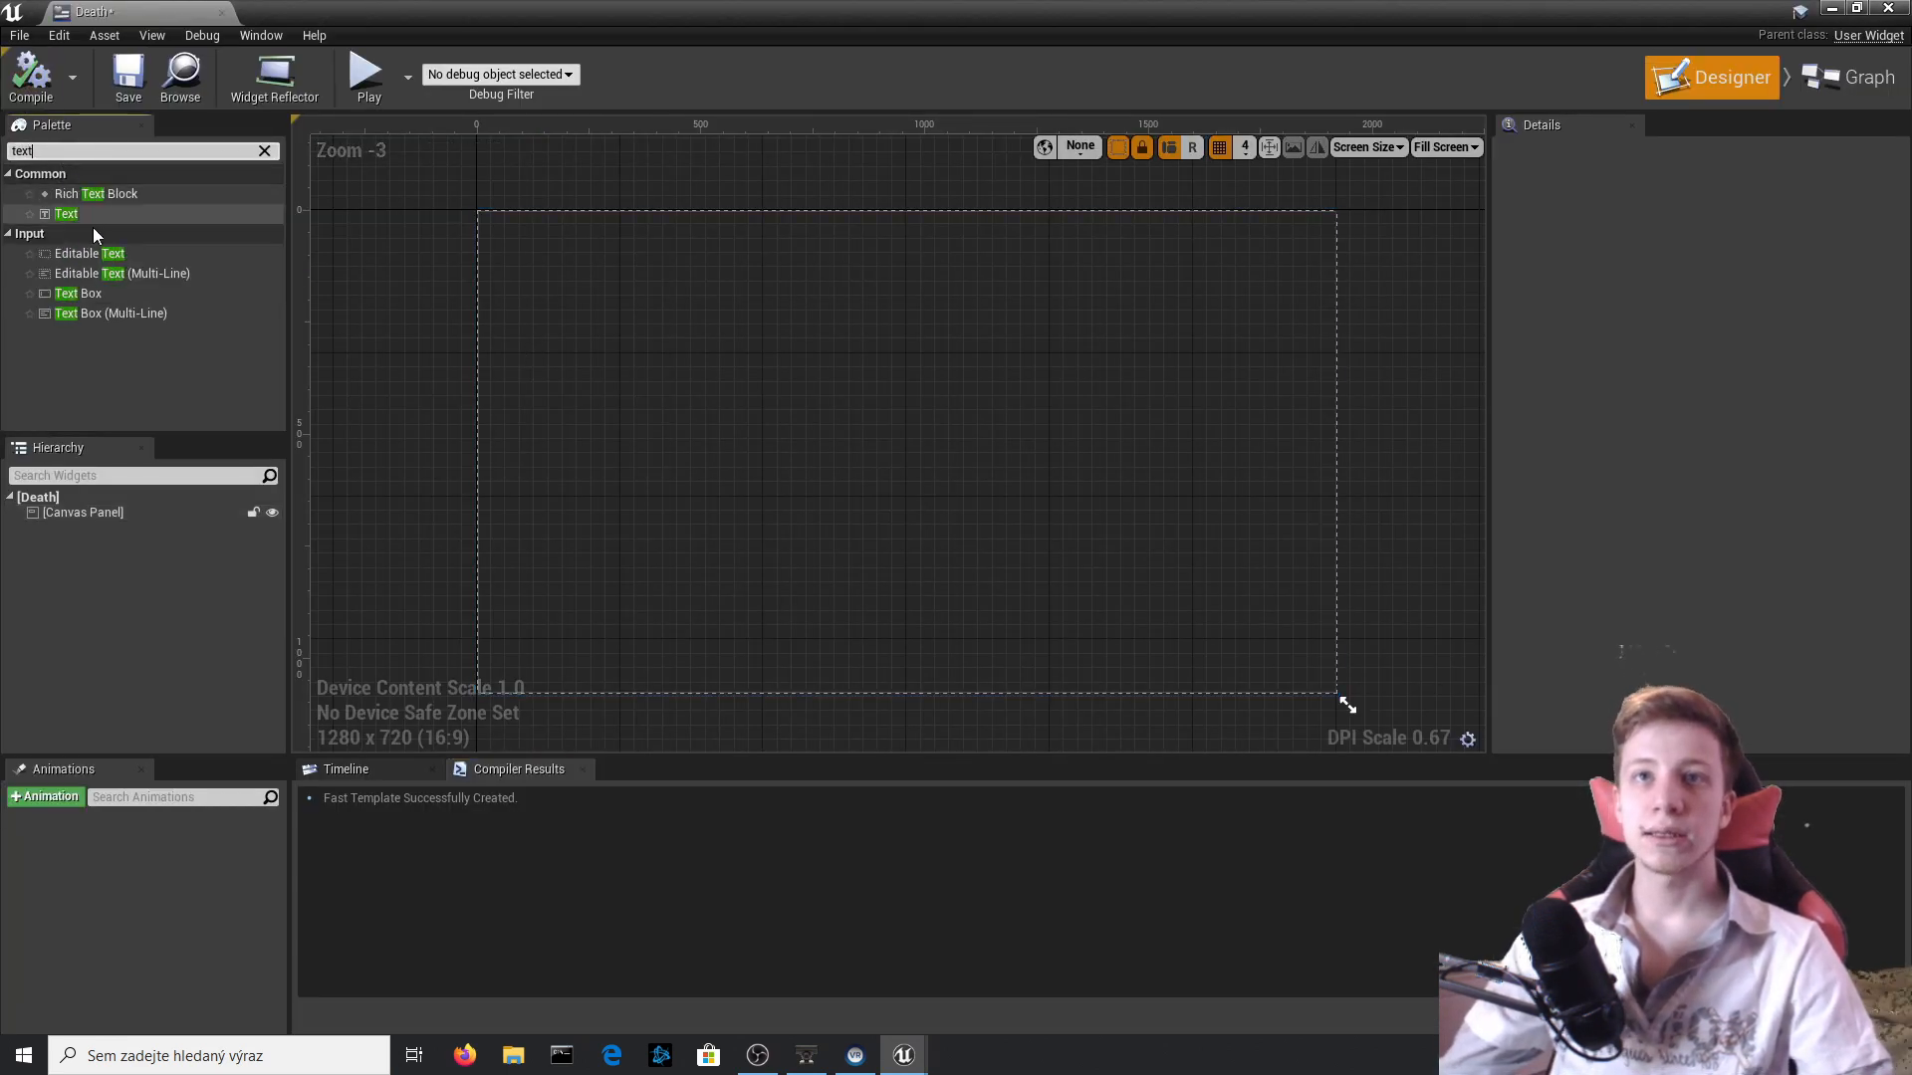
left_click_drag(80, 213, 687, 398)
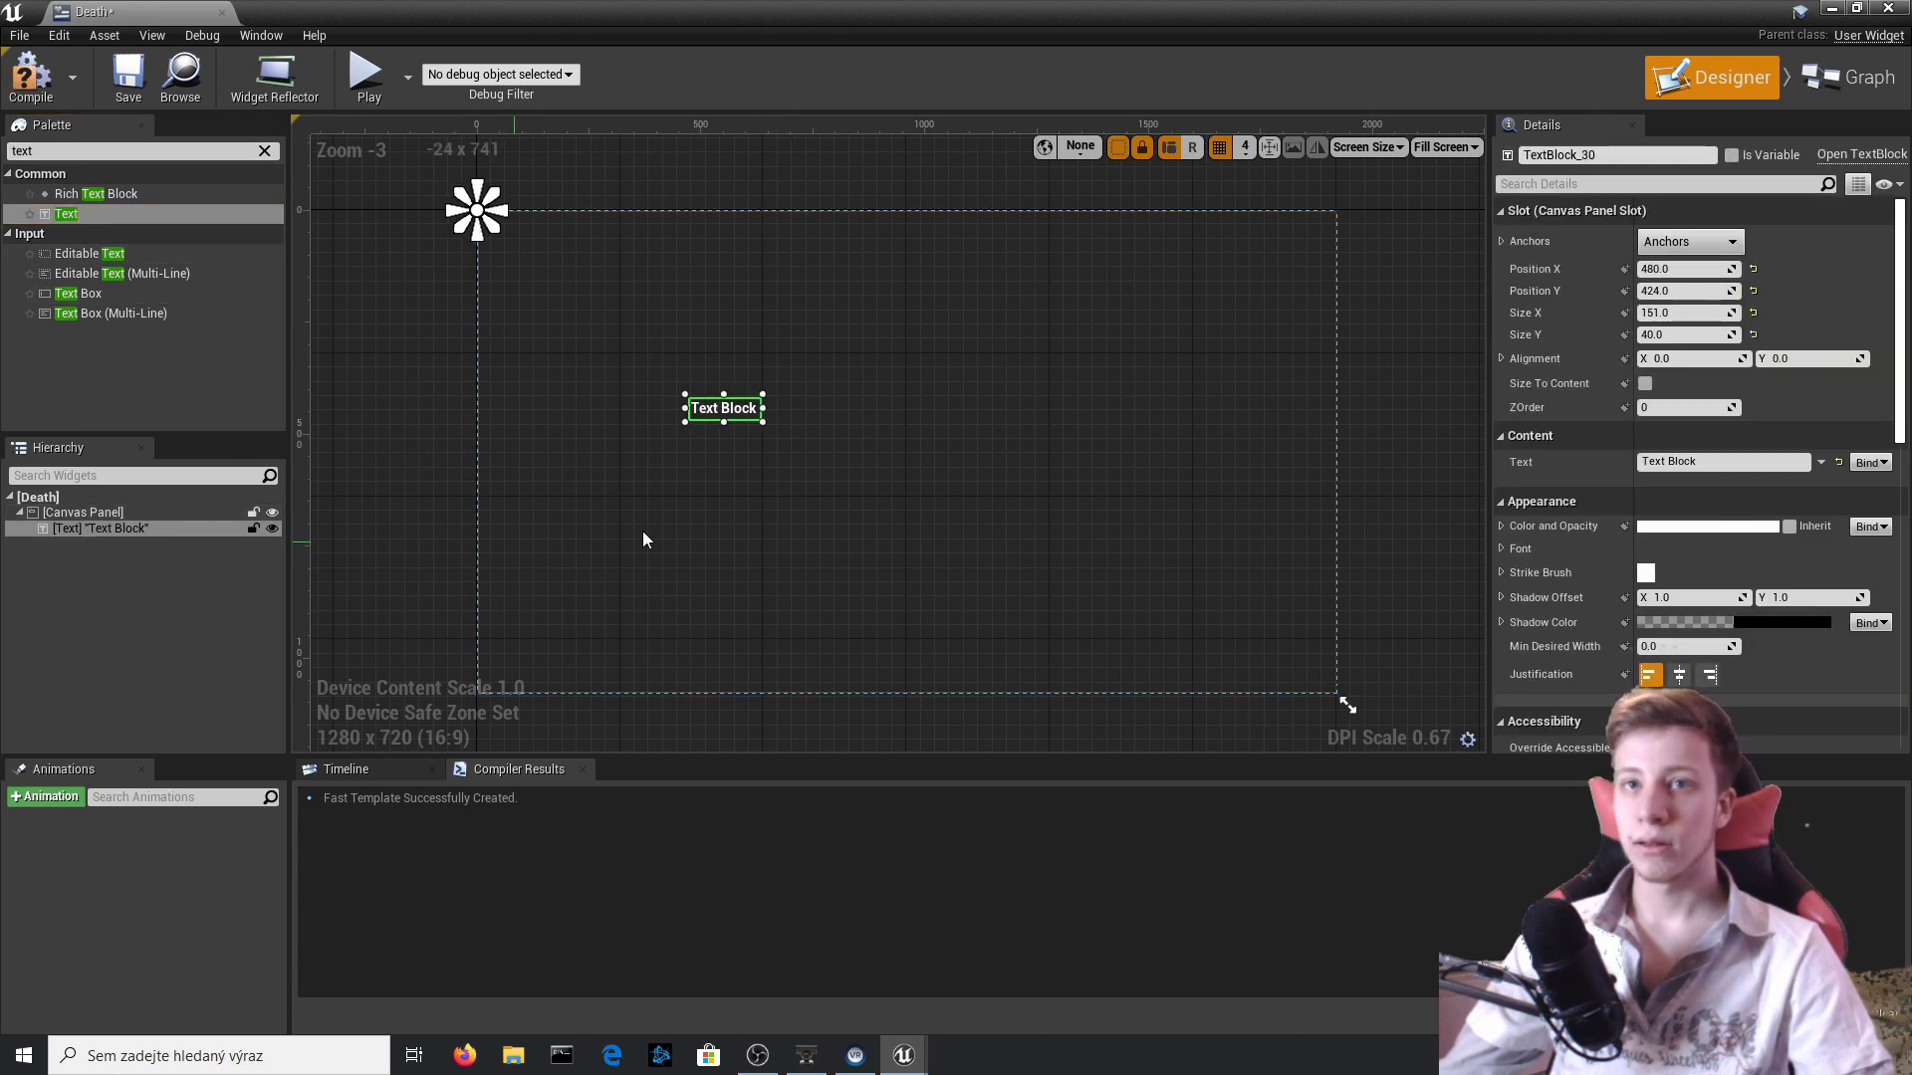
left_click(1707, 460)
type("LOL, YOU NOOB")
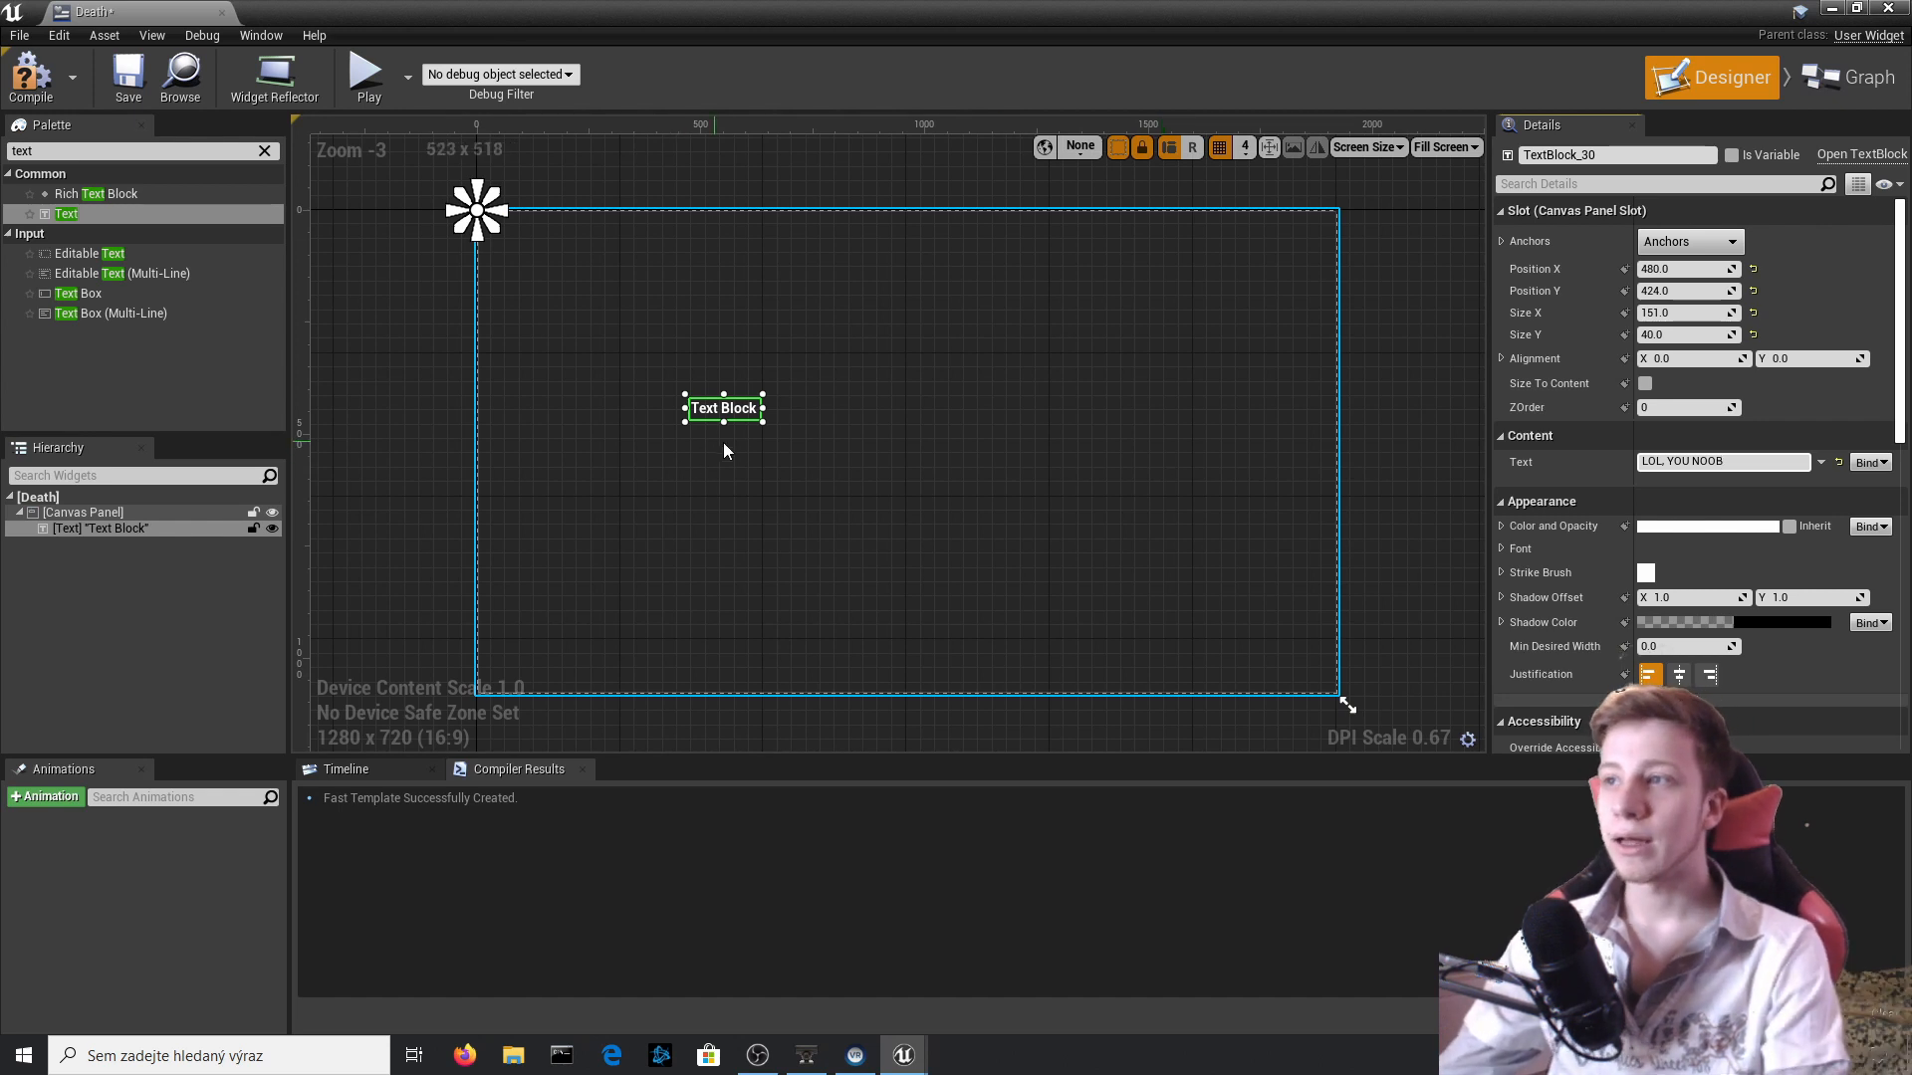
key("Return")
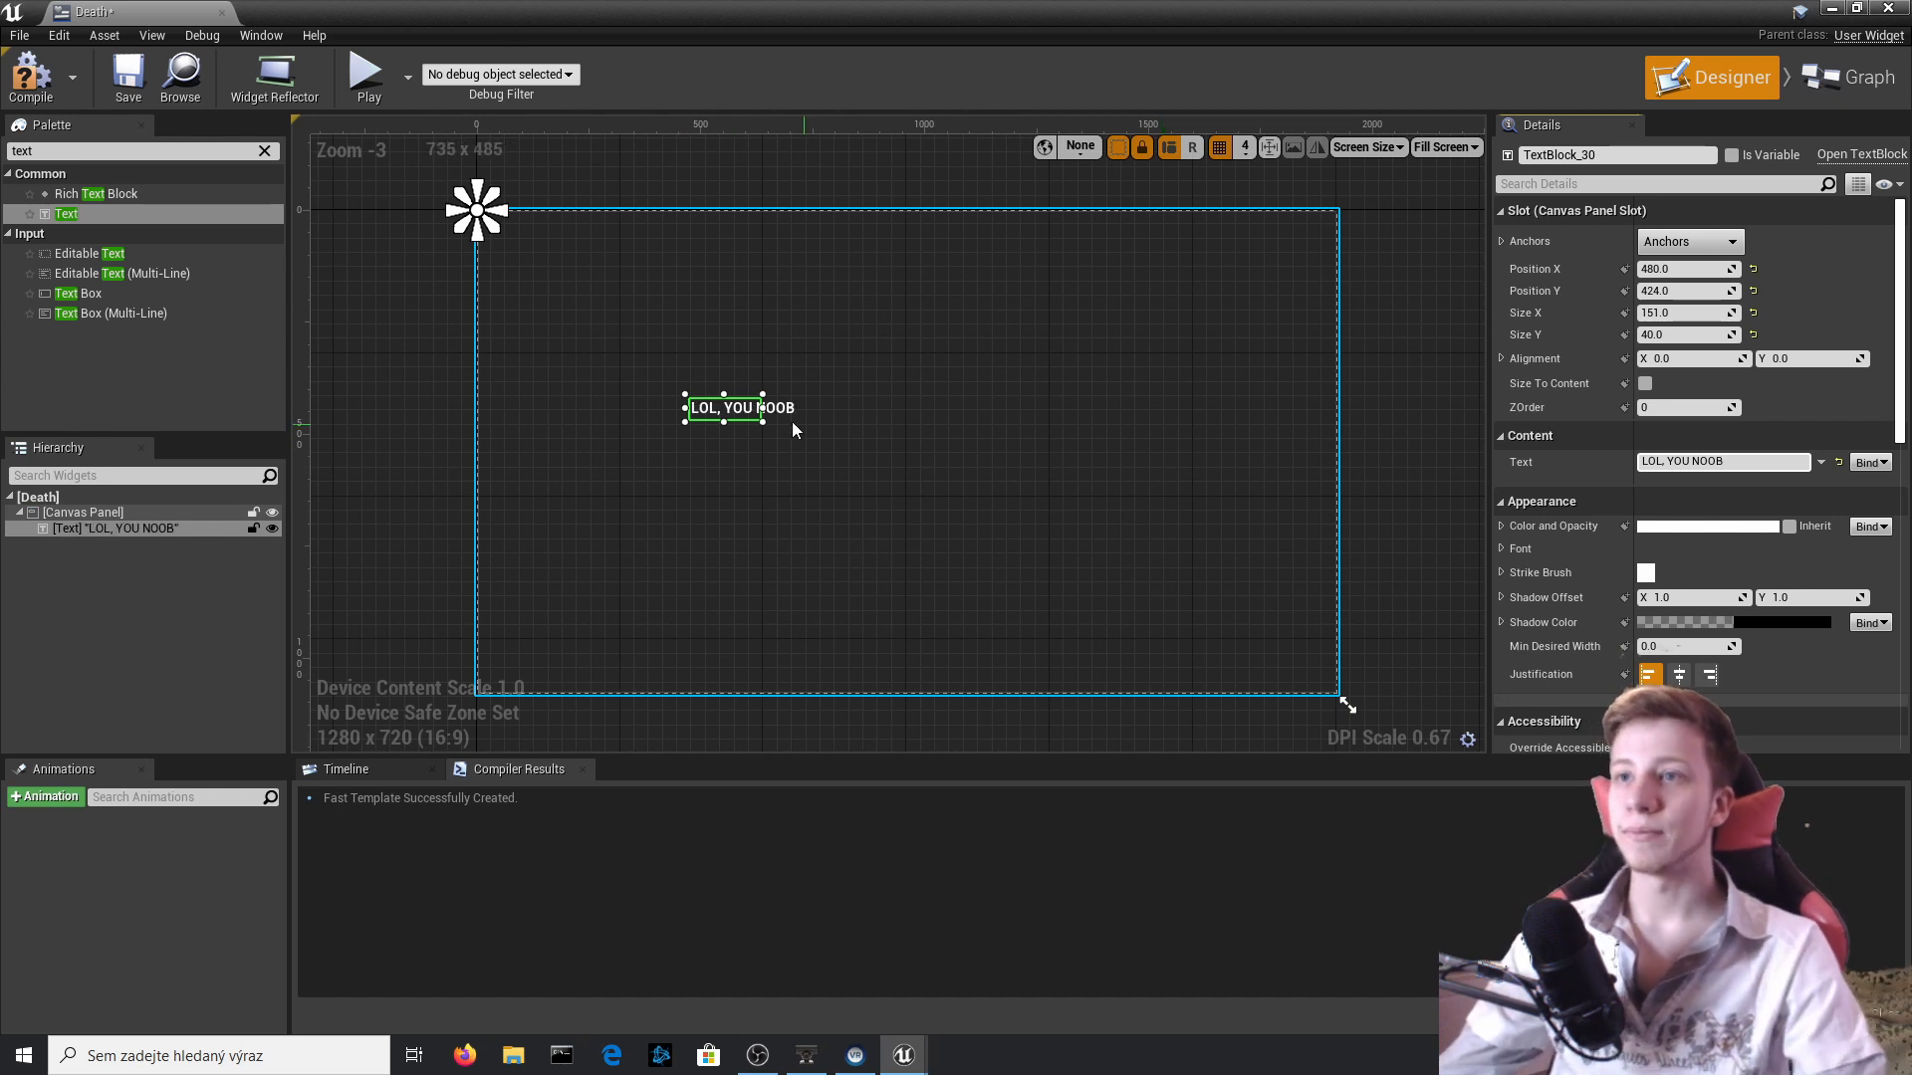
Enlarge the text block's font size to 157 and compile the Death widget.
left_click(1501, 547)
left_click(1705, 599)
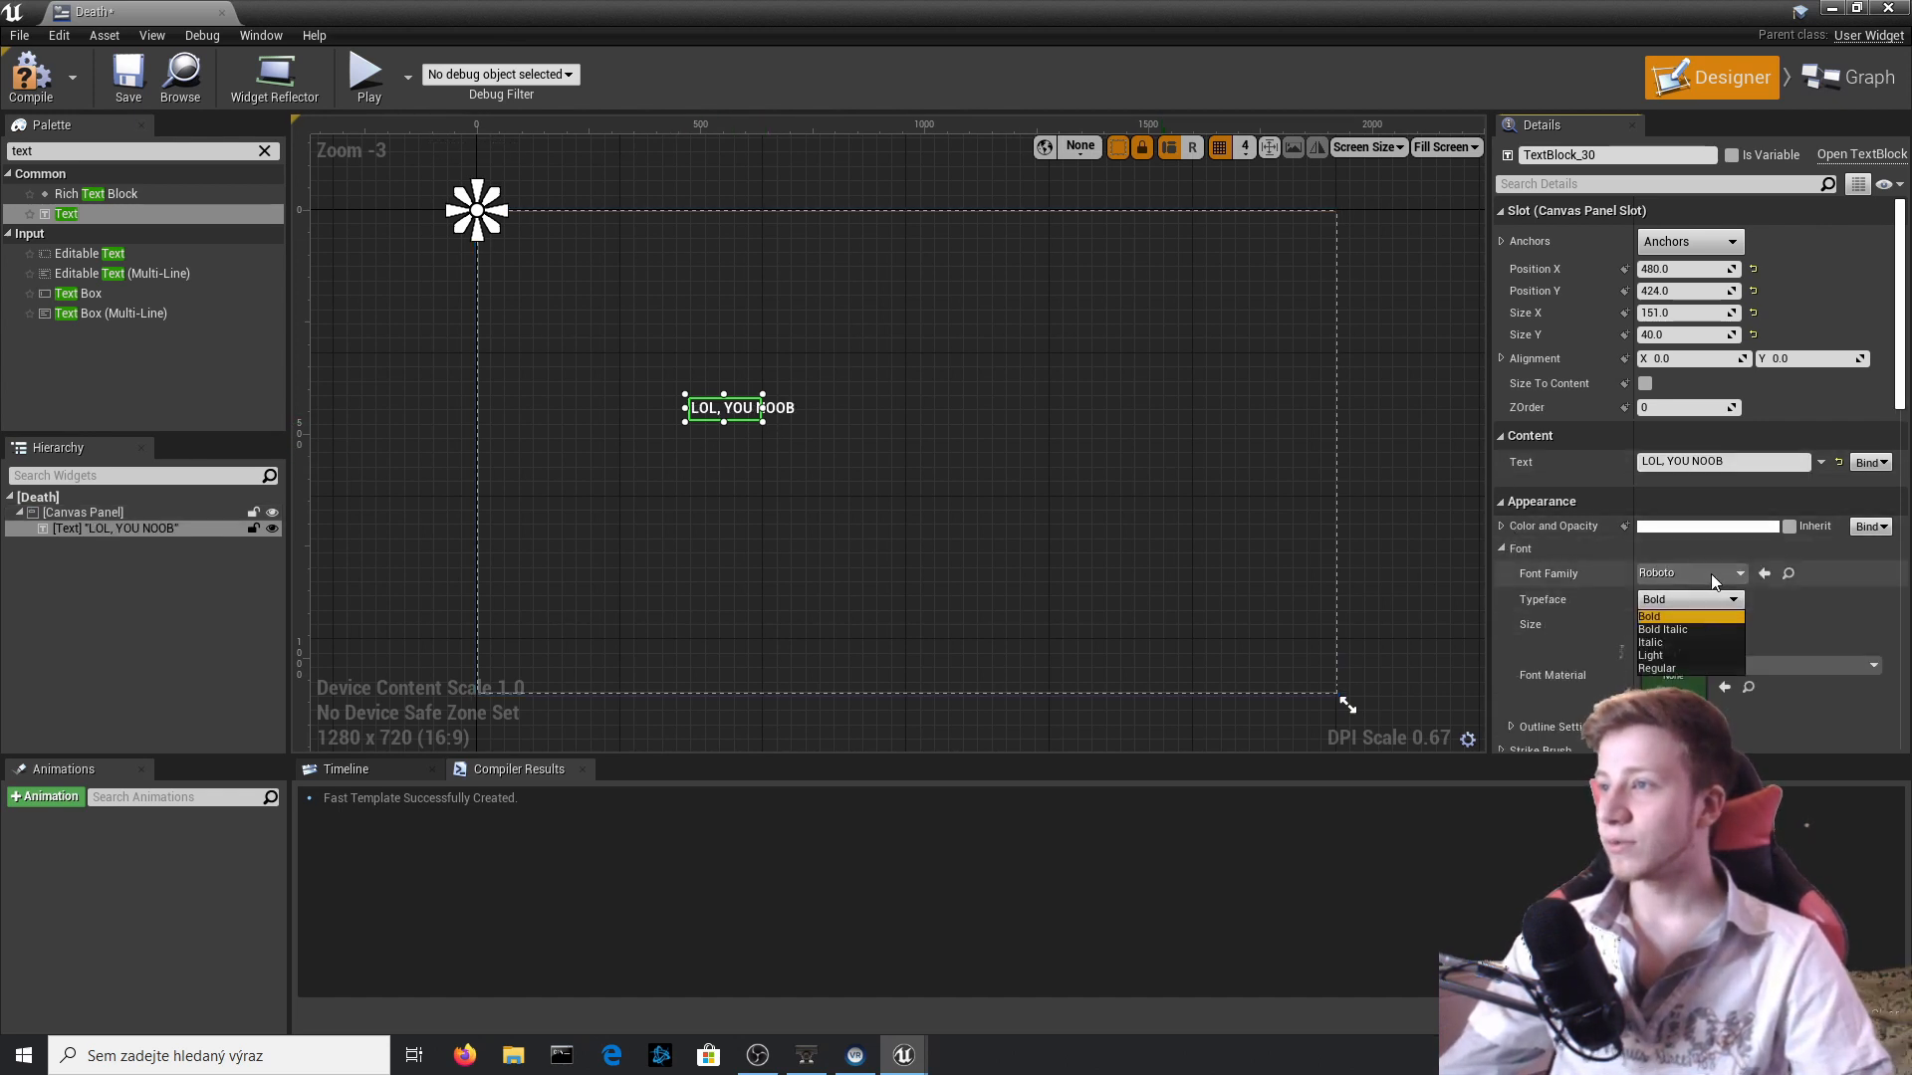
left_click(1712, 575)
left_click(1592, 588)
mouse_move(1669, 624)
left_mouse_down()
mouse_move(1752, 624)
mouse_move(1633, 625)
left_mouse_up()
left_click(906, 410)
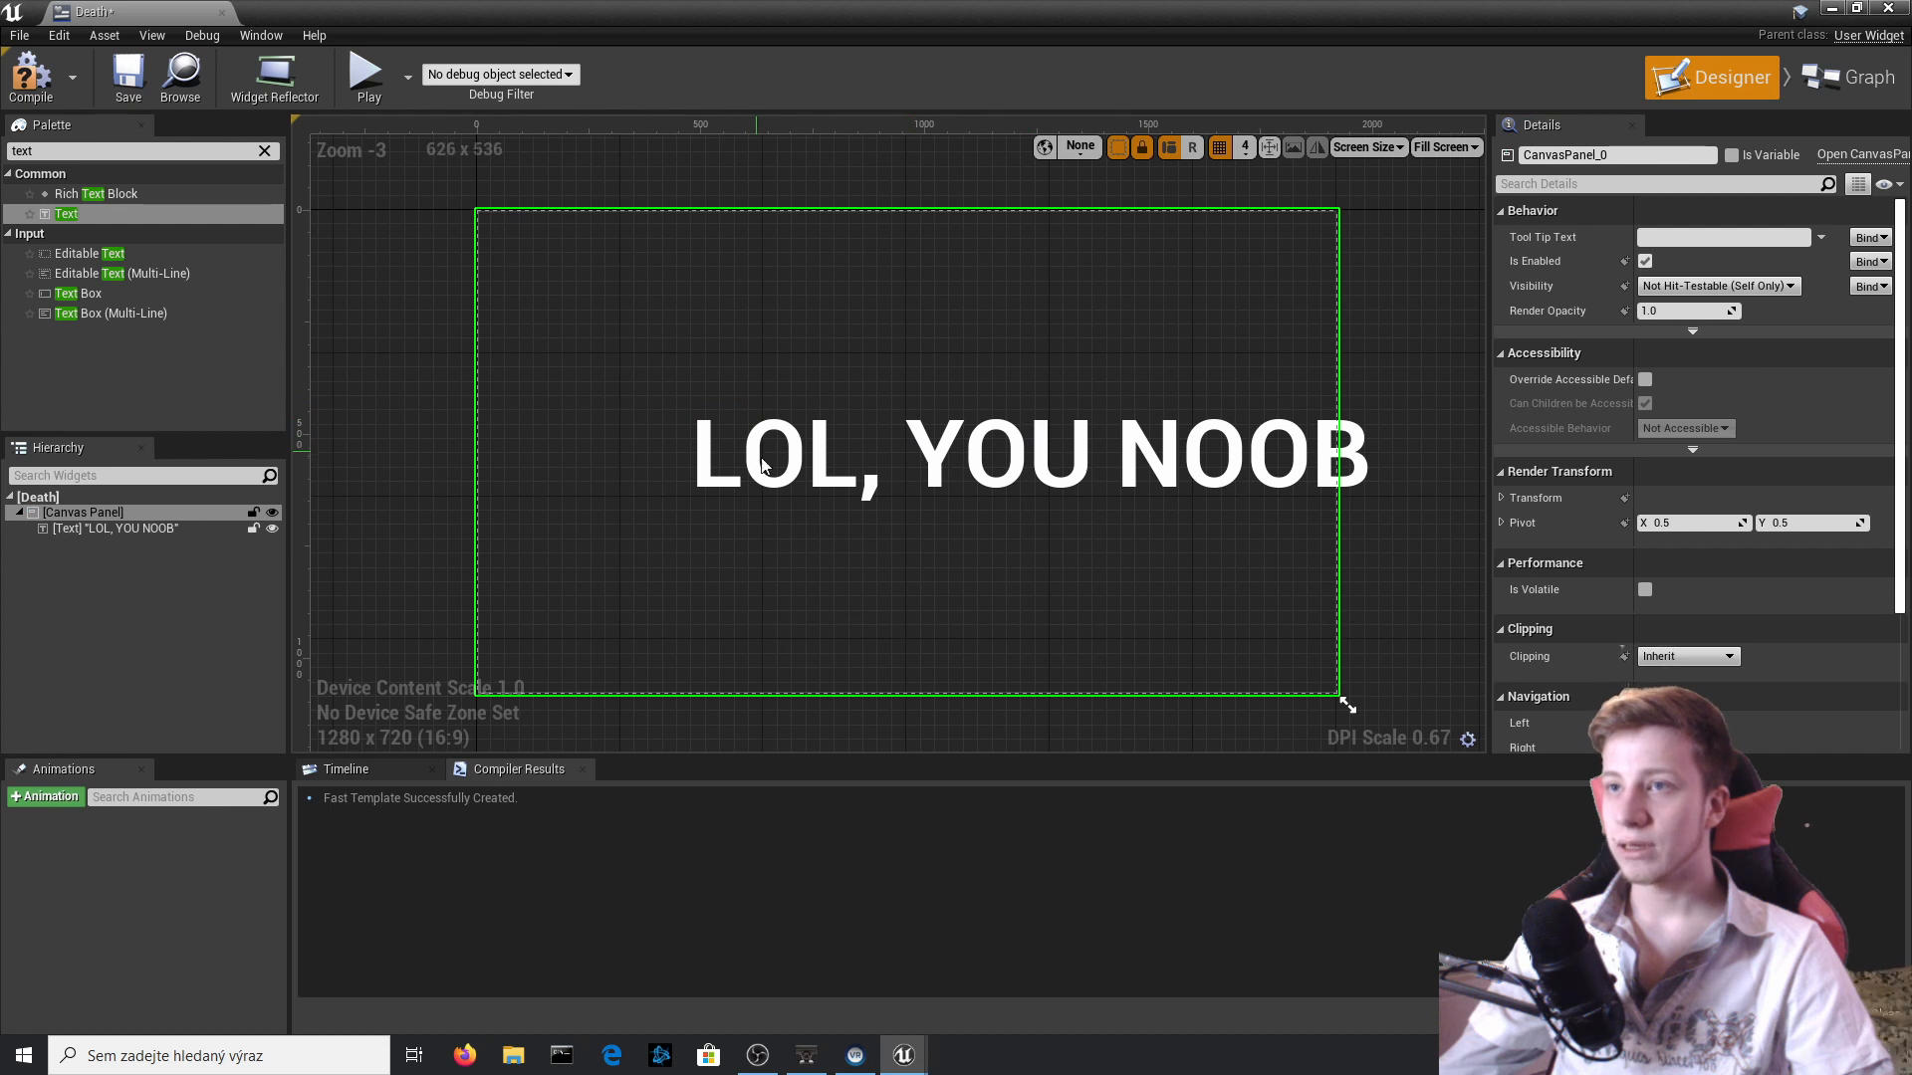
left_click(30, 77)
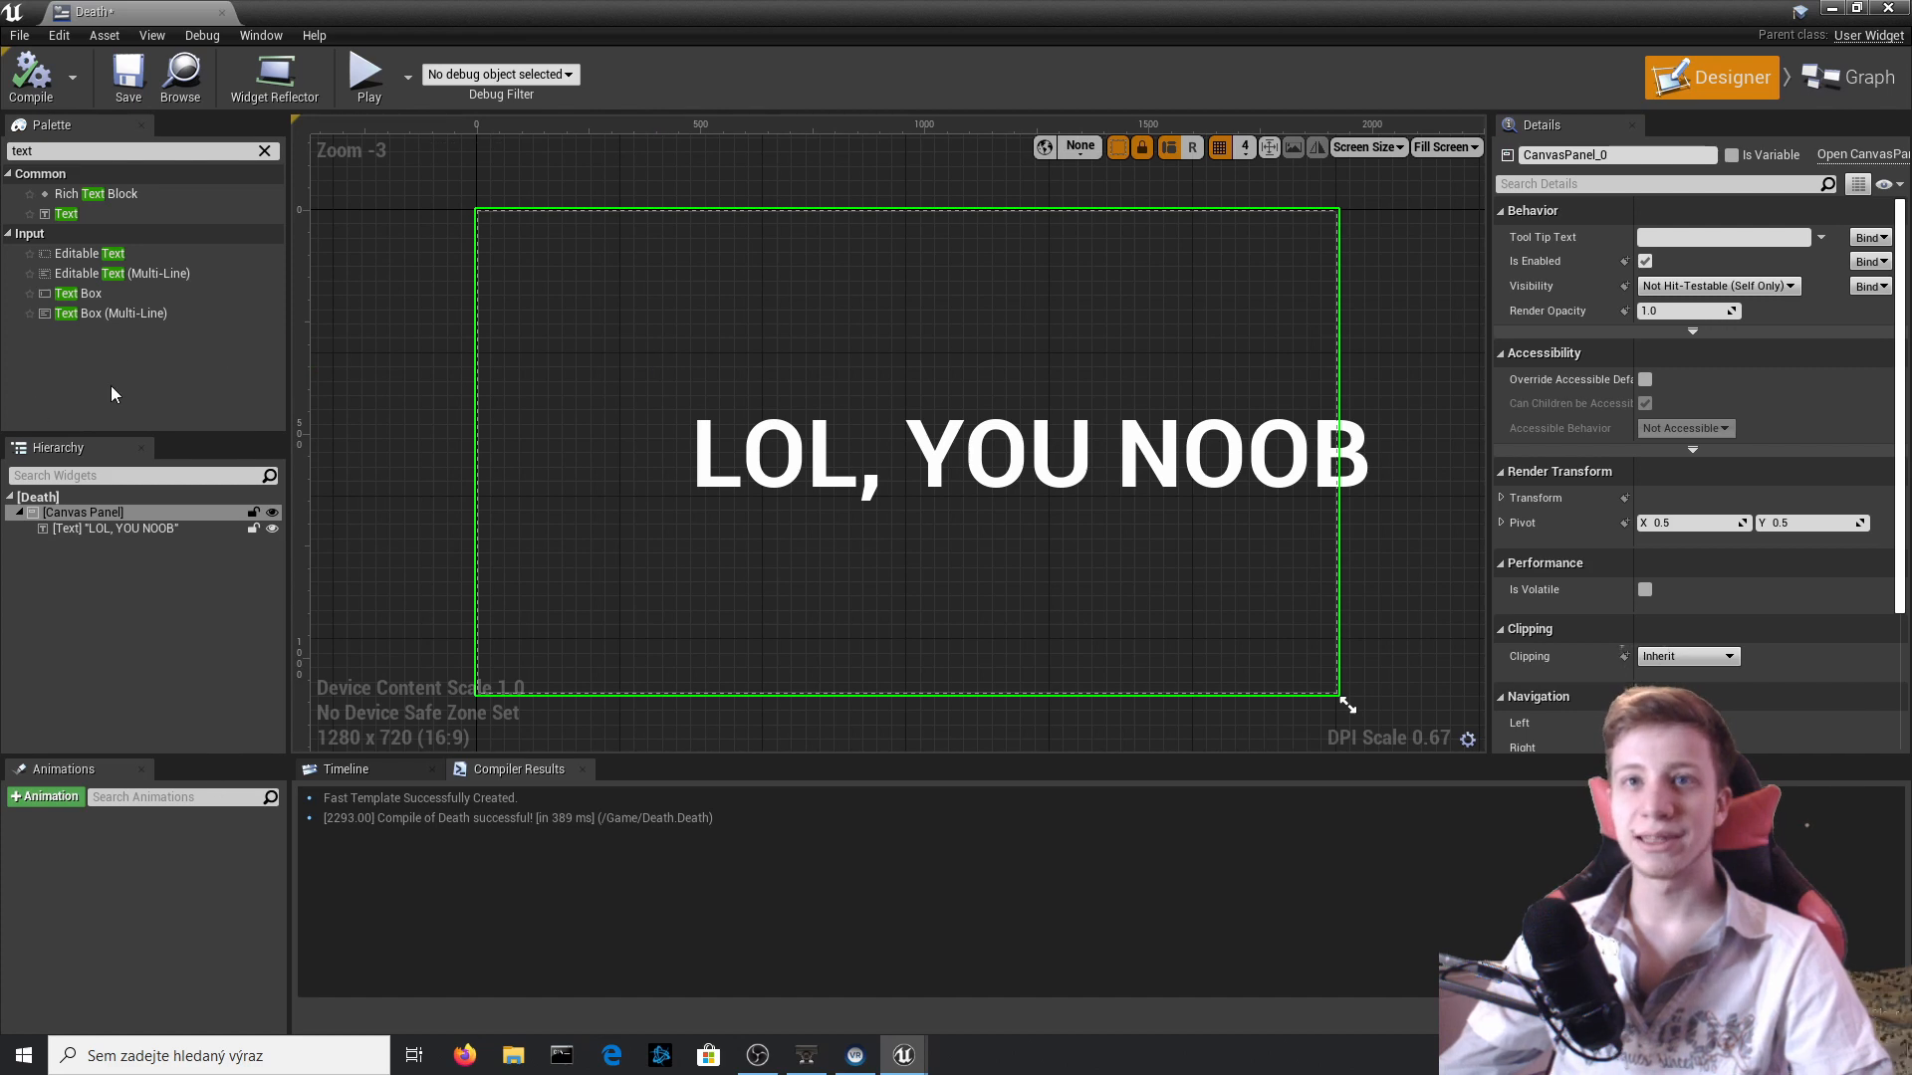
Move the "LOL, YOU NOOB" text block up on the canvas and resize its box to about 1517 by 265 around the text.
left_click(159, 528)
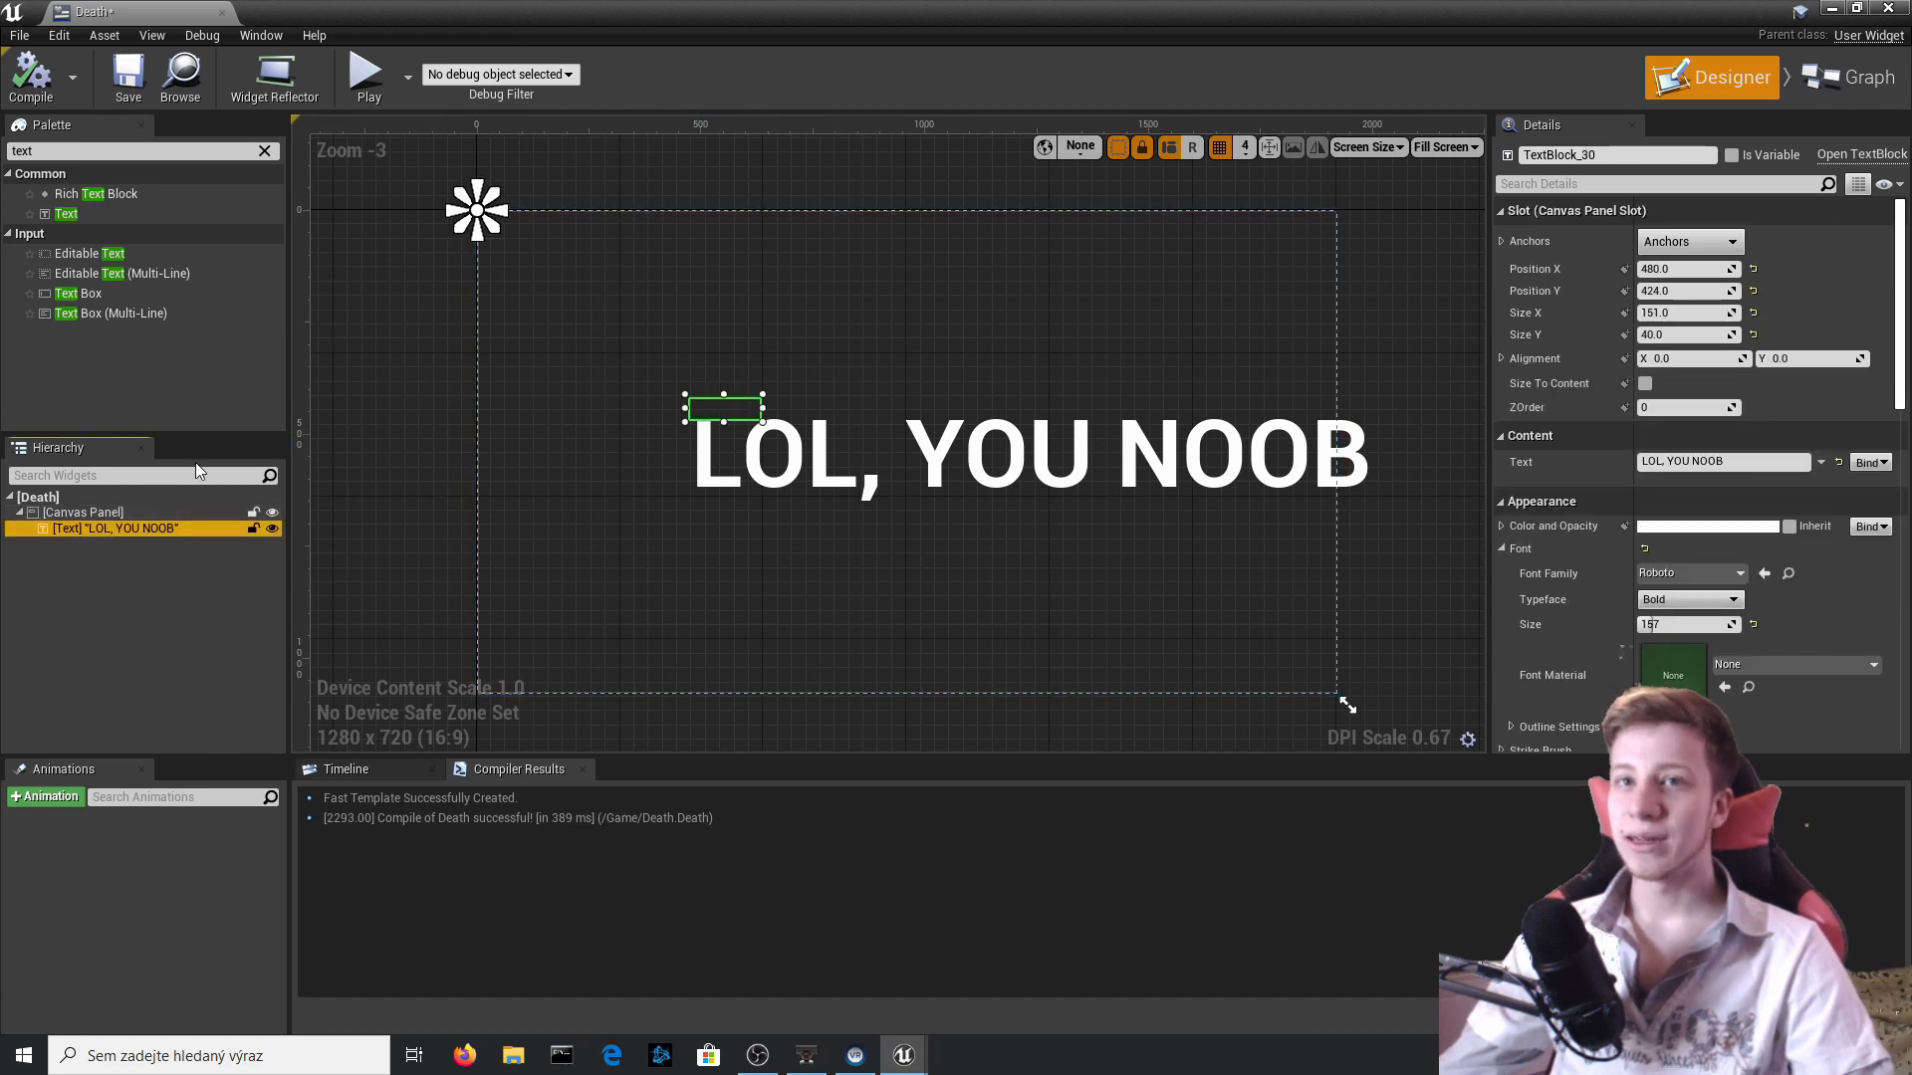
left_click_drag(723, 414, 653, 312)
left_click_drag(1287, 412, 1262, 409)
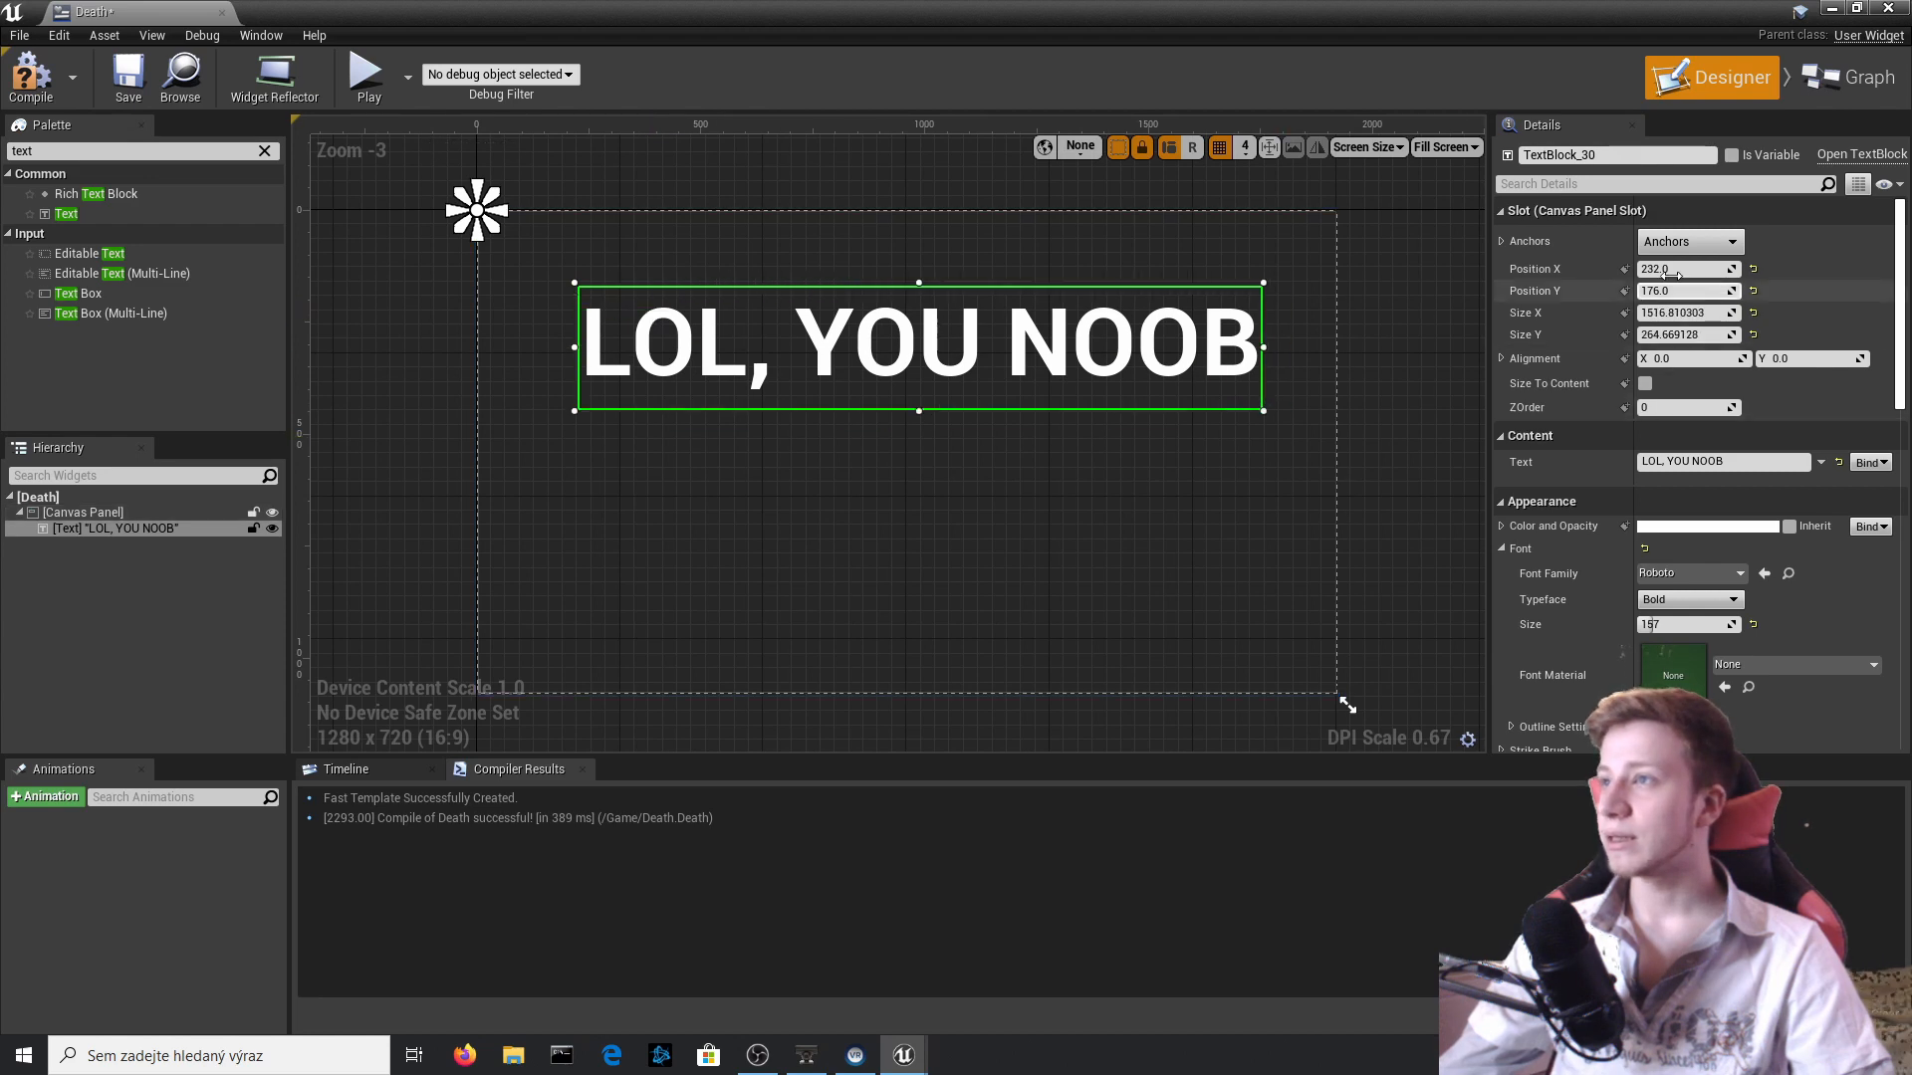
Anchor the text block to the canvas centre, move it to about X -753, Y -457, and close the Death widget.
left_click(1690, 241)
left_click(1735, 355)
left_click_drag(1001, 370, 928, 325)
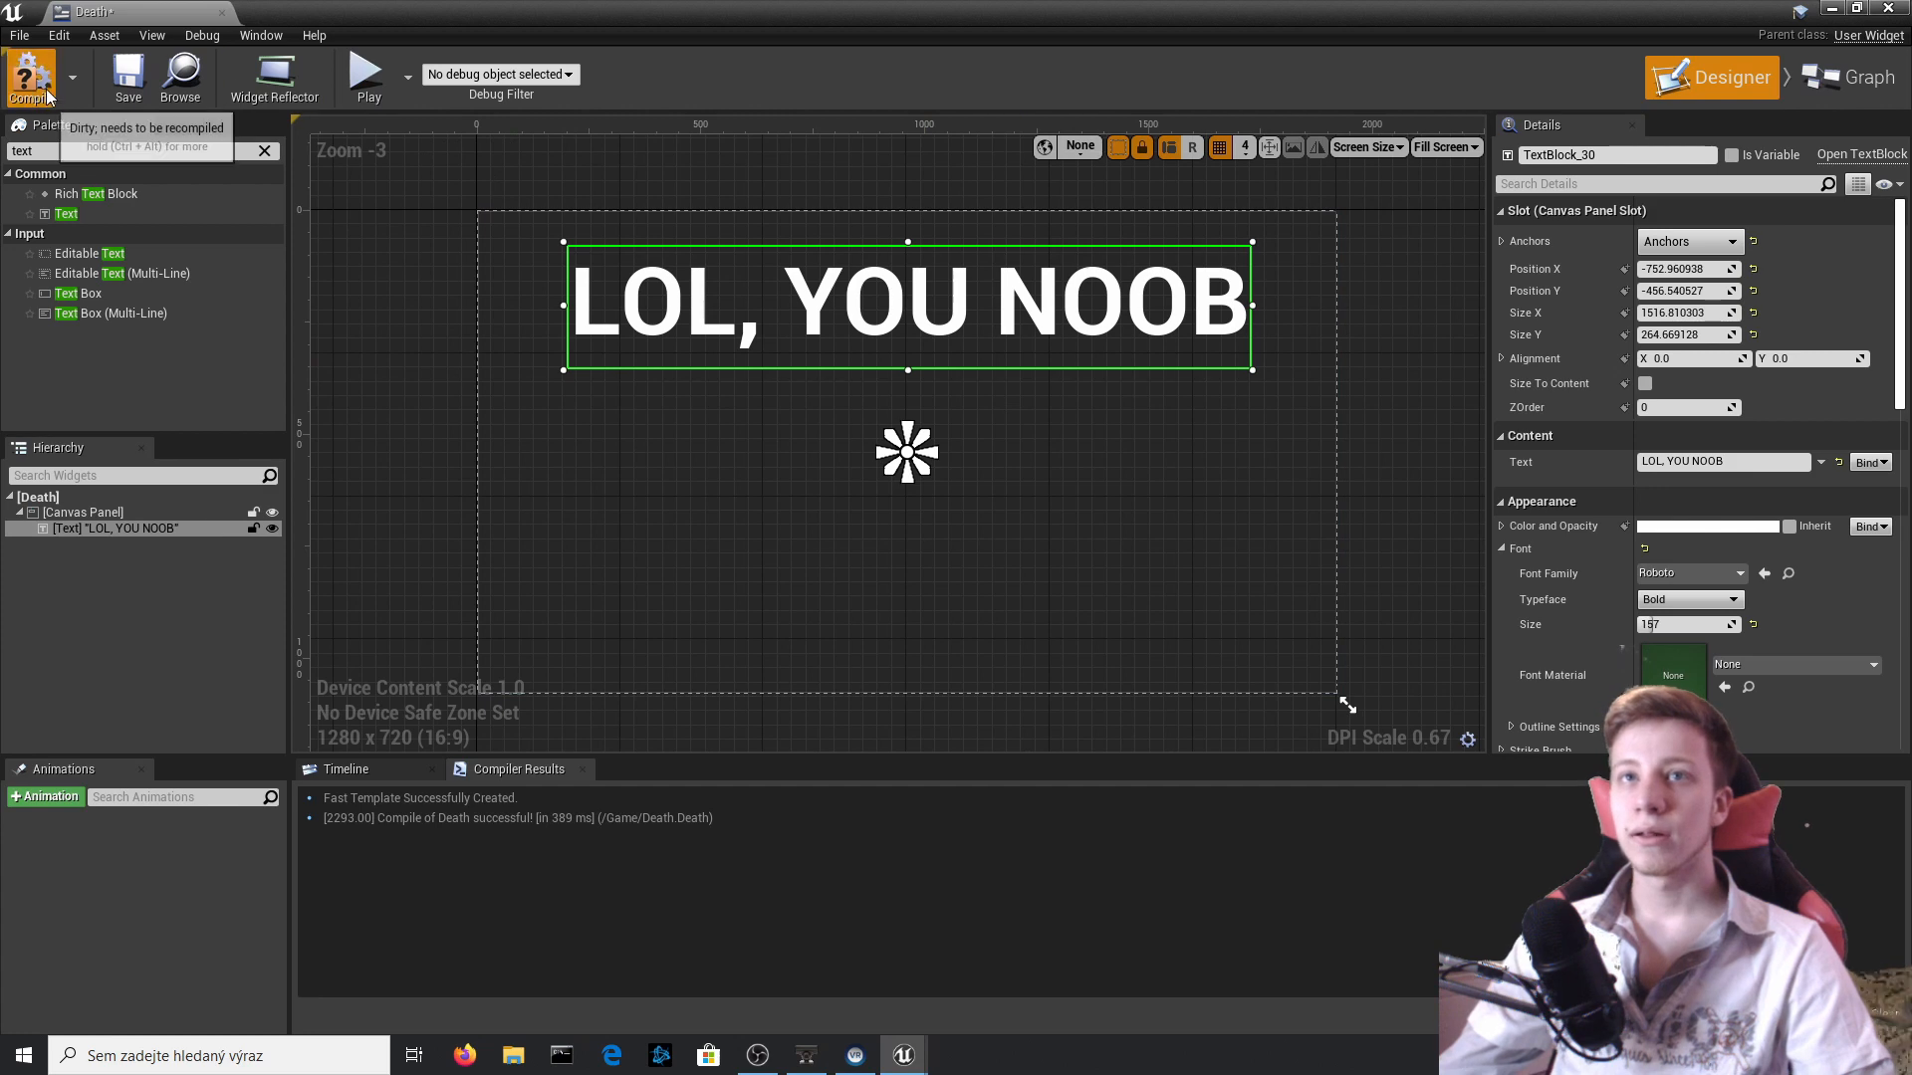
left_click(1888, 8)
In SideScrollerCharacter's Death_Player function, add a Create Widget node after Set Collision Enabled with its Class set to Death.
double_click(557, 742)
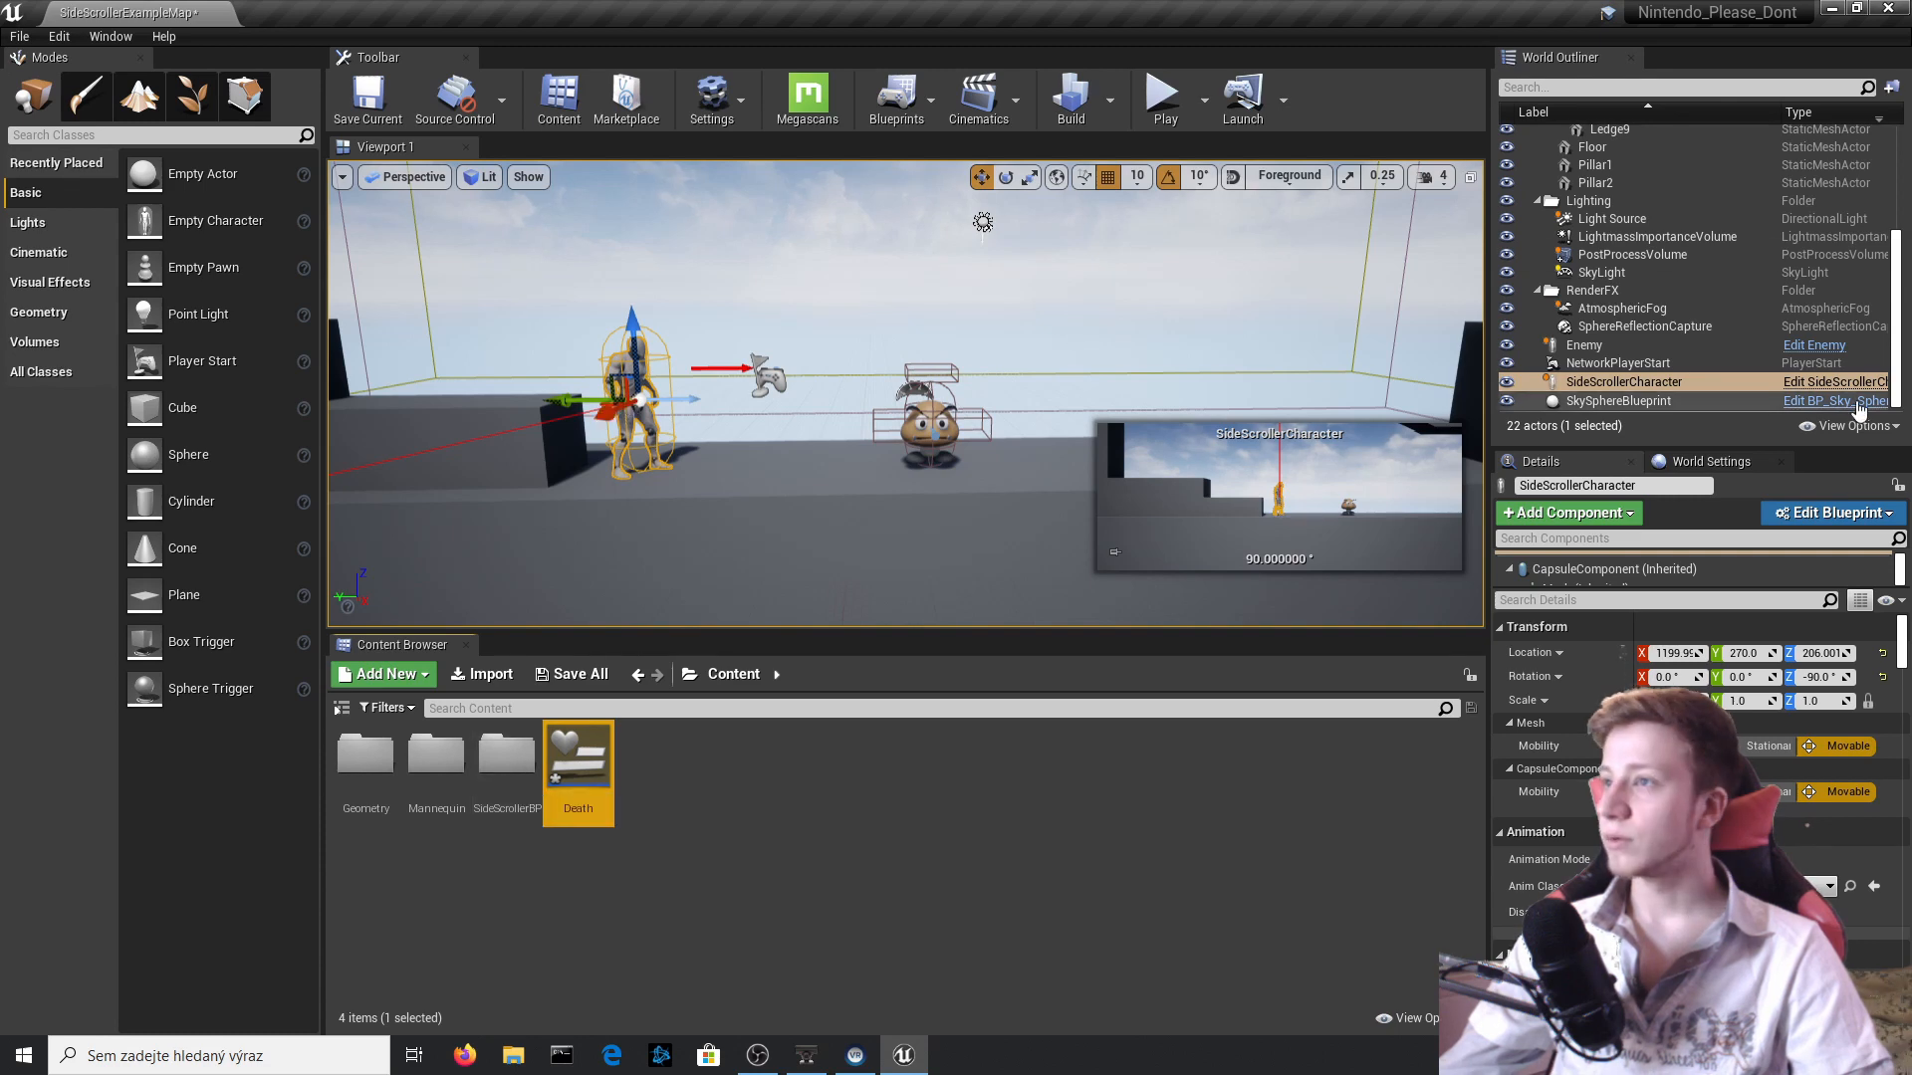
left_click(1835, 381)
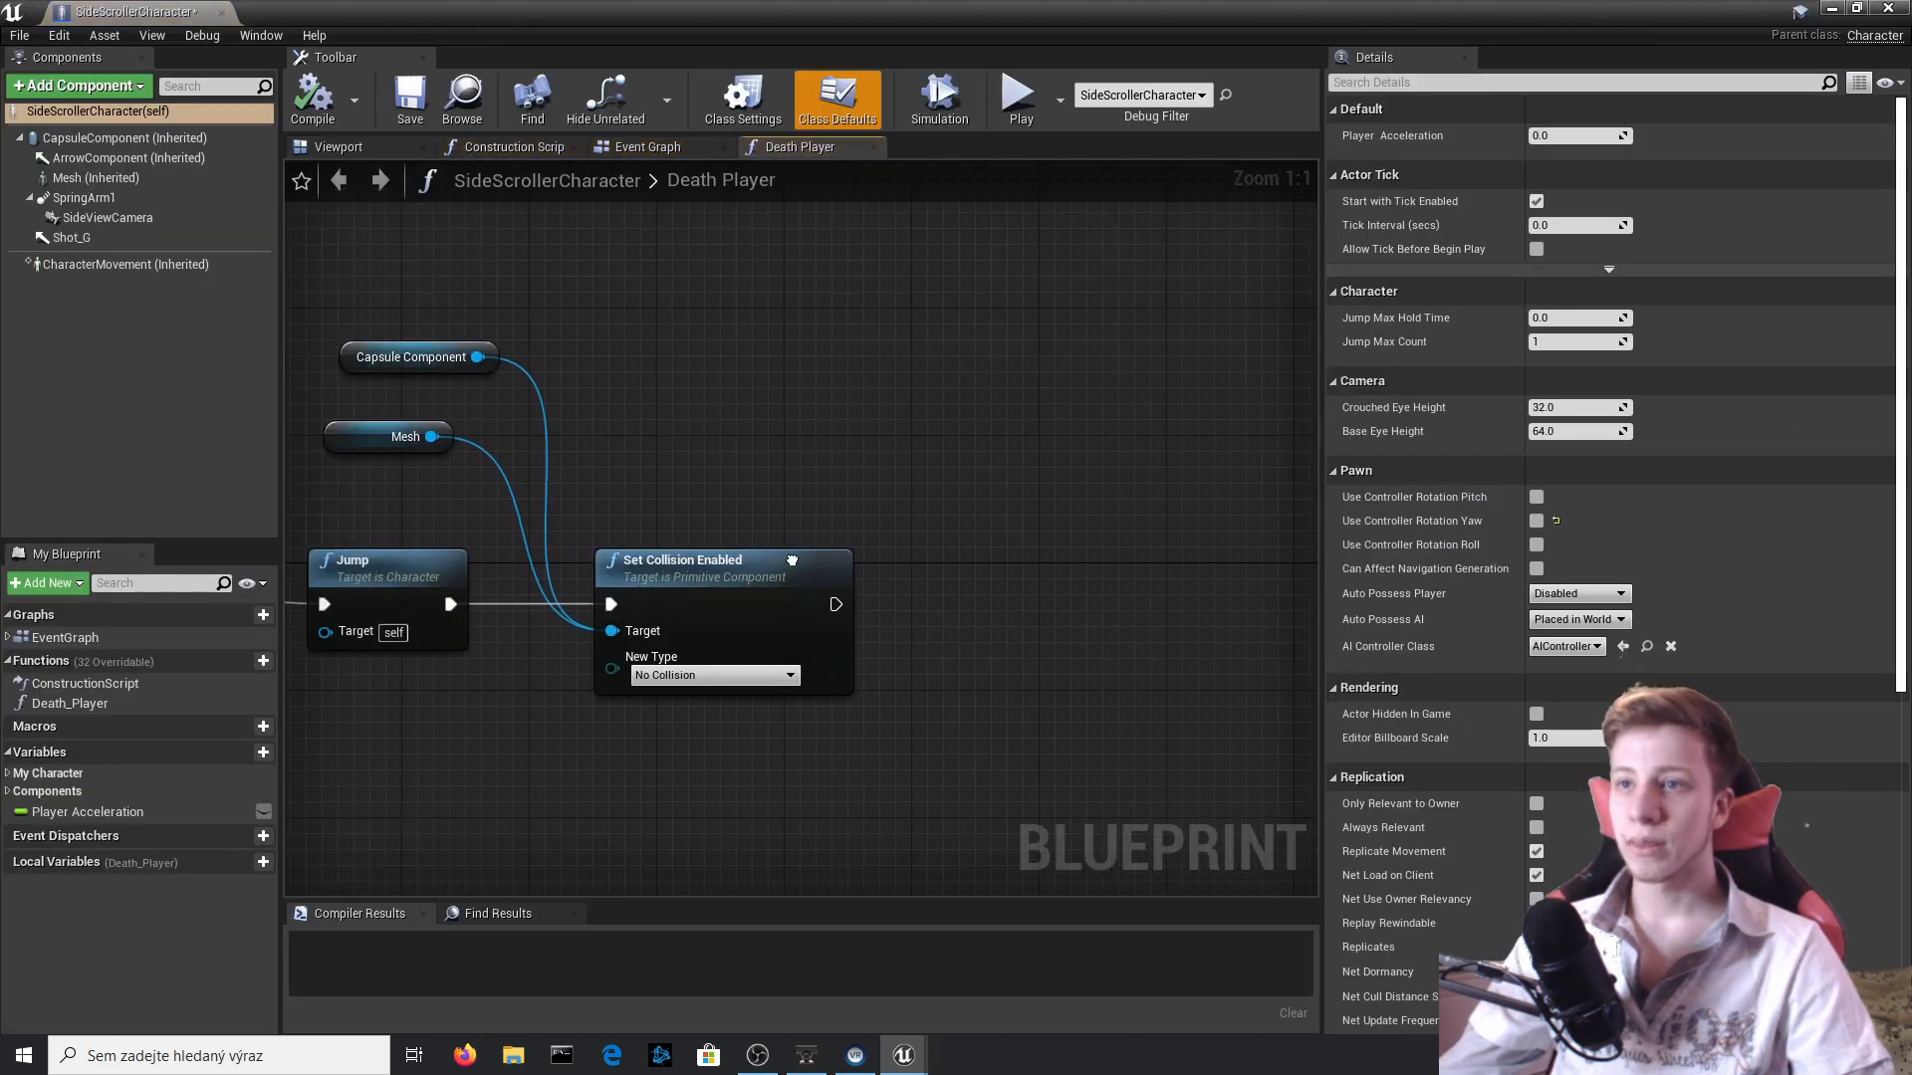
right_click_drag(792, 561, 1008, 532)
left_click_drag(1050, 574, 1225, 575)
type("create")
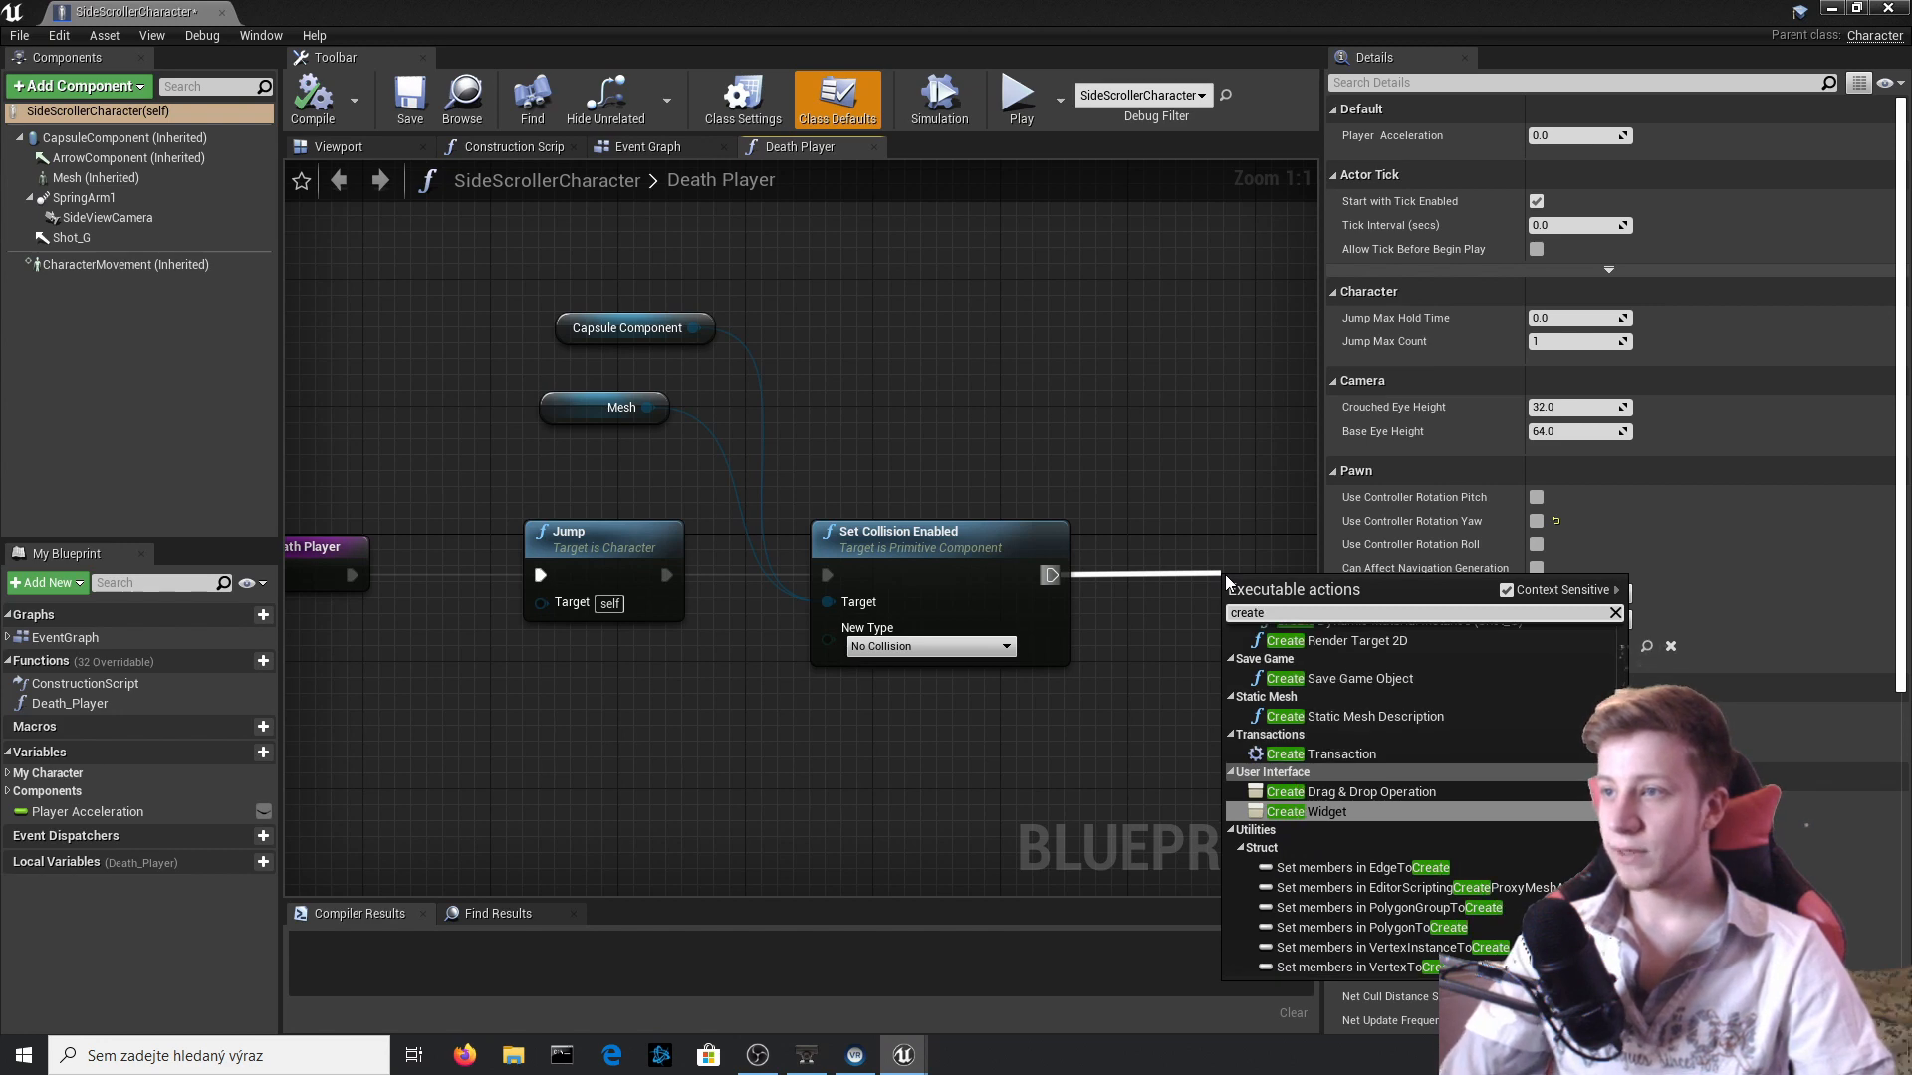
key("Return")
right_click_drag(952, 332, 432, 317)
left_click(794, 620)
left_click(883, 709)
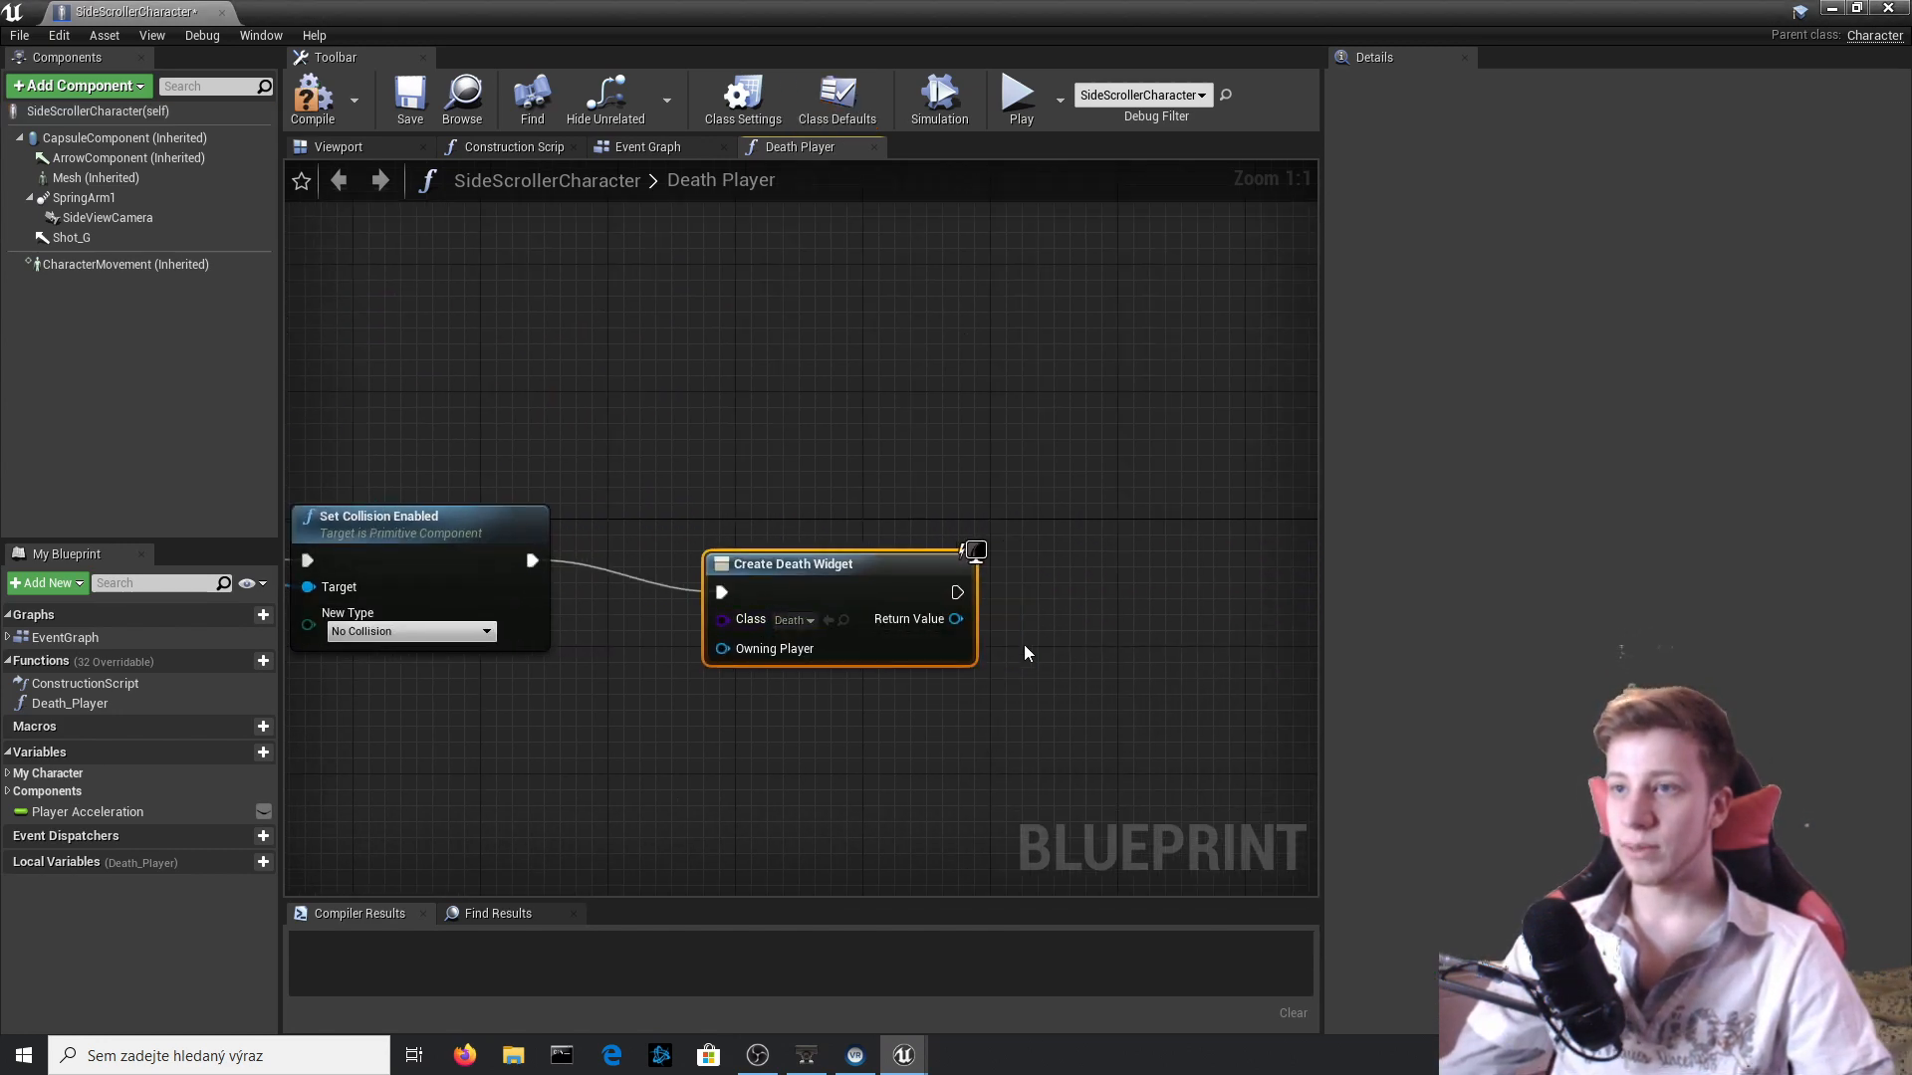
Add an Add to Viewport node targeting the Create Death Widget's Return Value, then compile and close the blueprint.
left_click_drag(961, 591, 1173, 588)
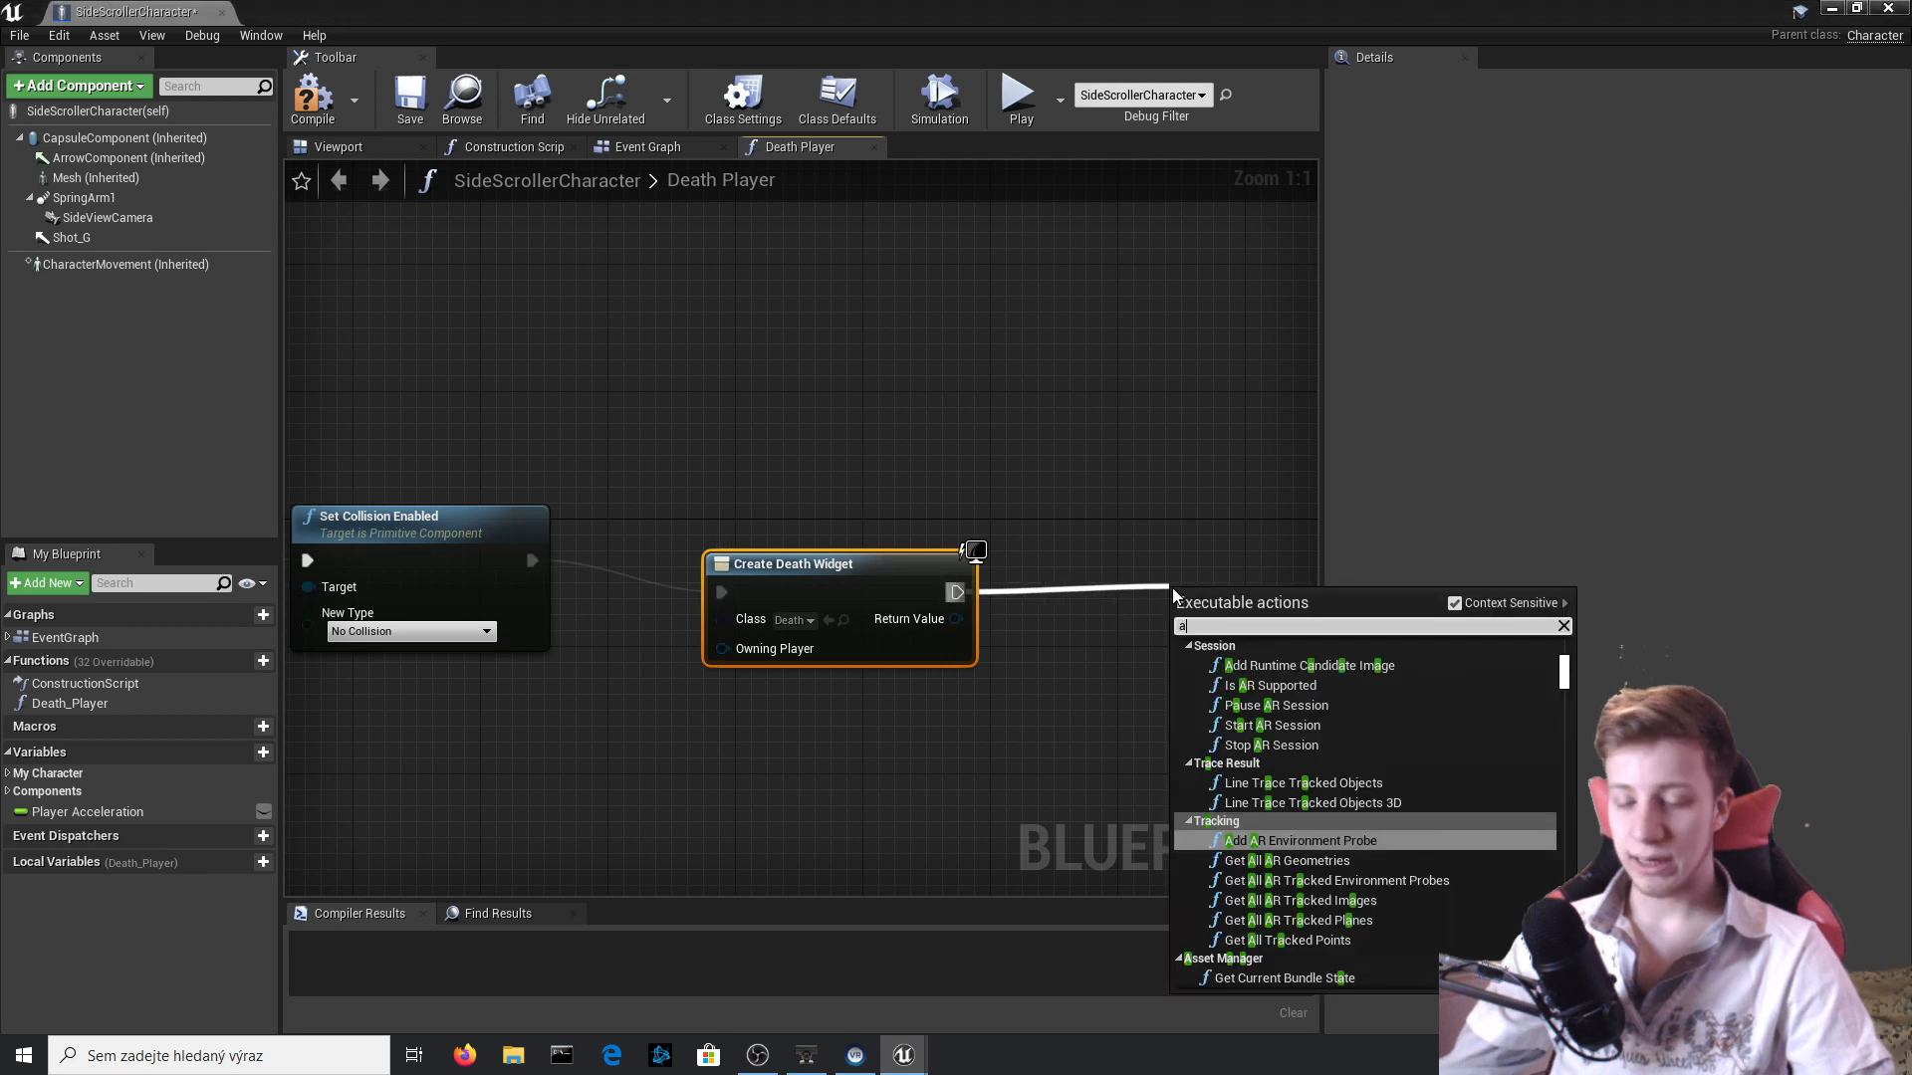
type("add to vi")
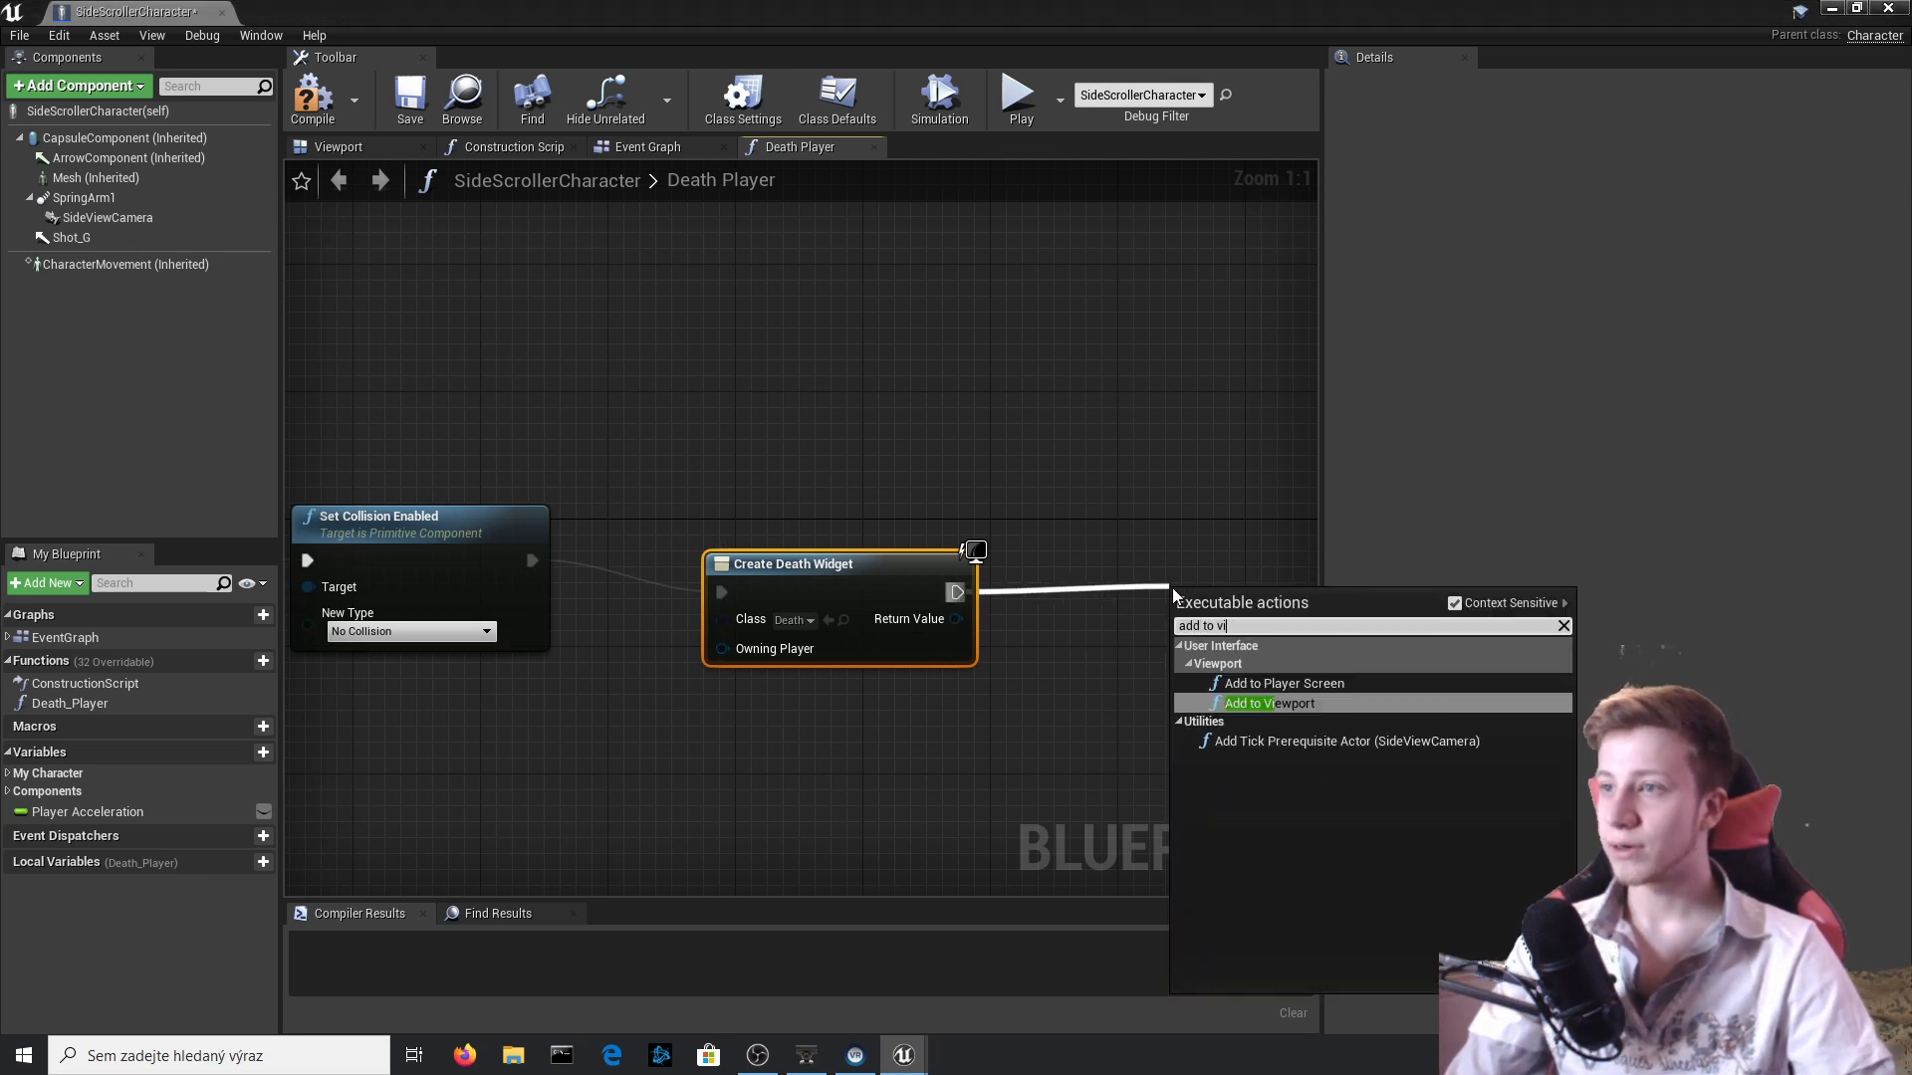
key("Return")
left_click_drag(1184, 667, 955, 618)
right_click_drag(1238, 621, 891, 484)
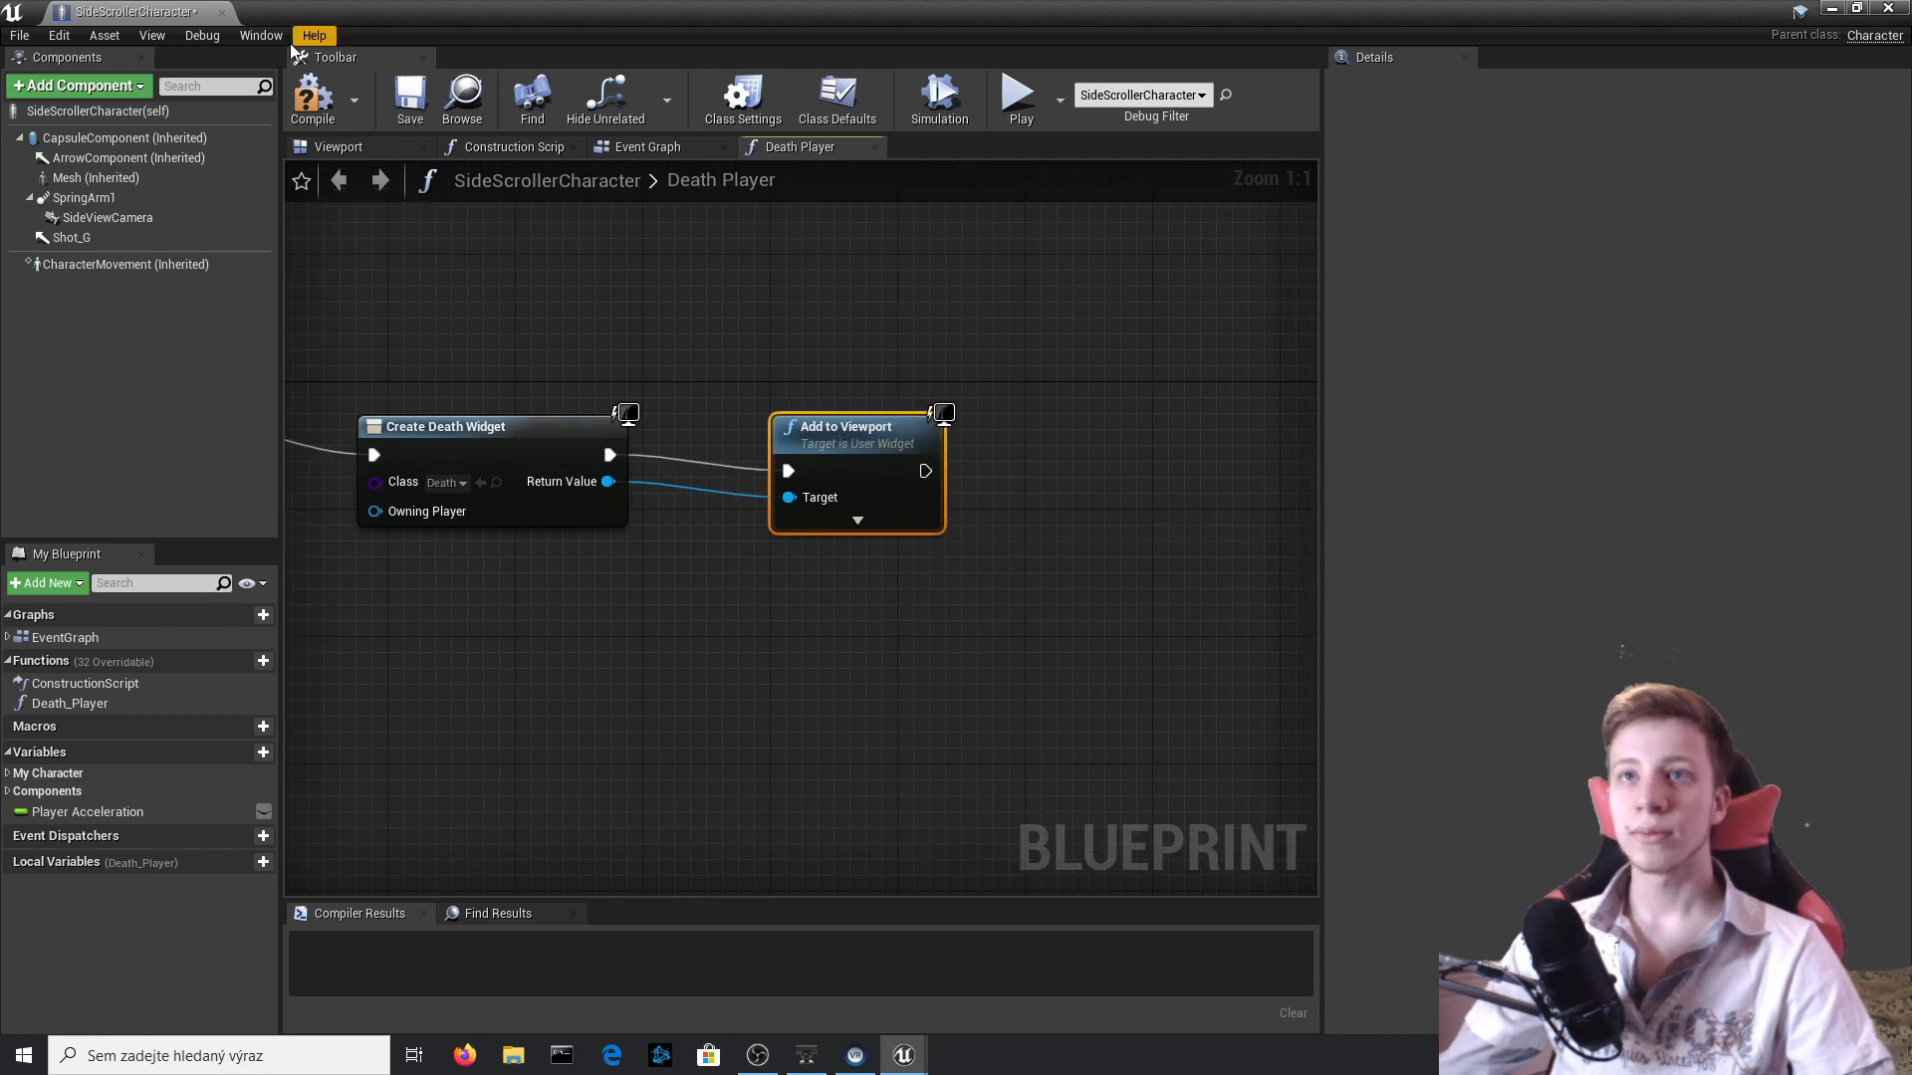
left_click(311, 99)
left_click(1888, 8)
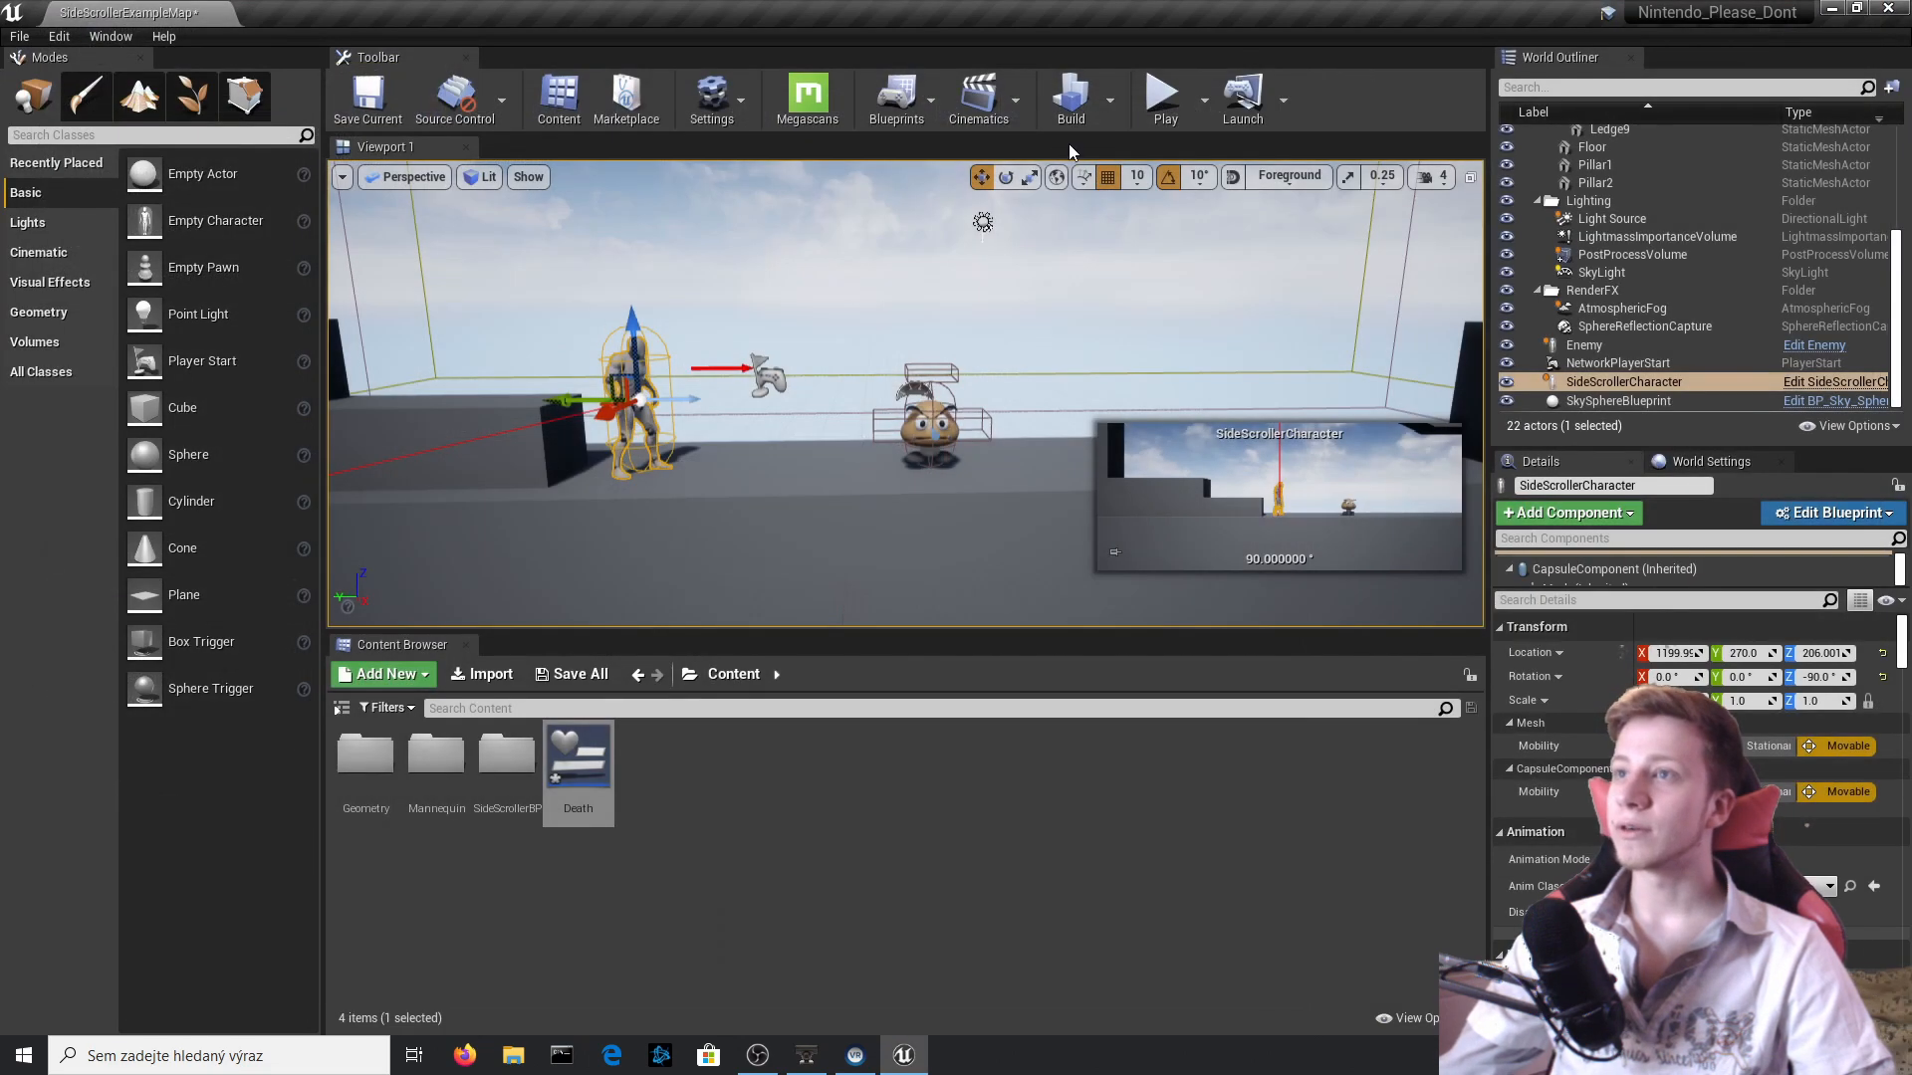
Play-test the level twice, checking the death text on contact with the Goomba and firing Shot projectiles.
left_click(1165, 99)
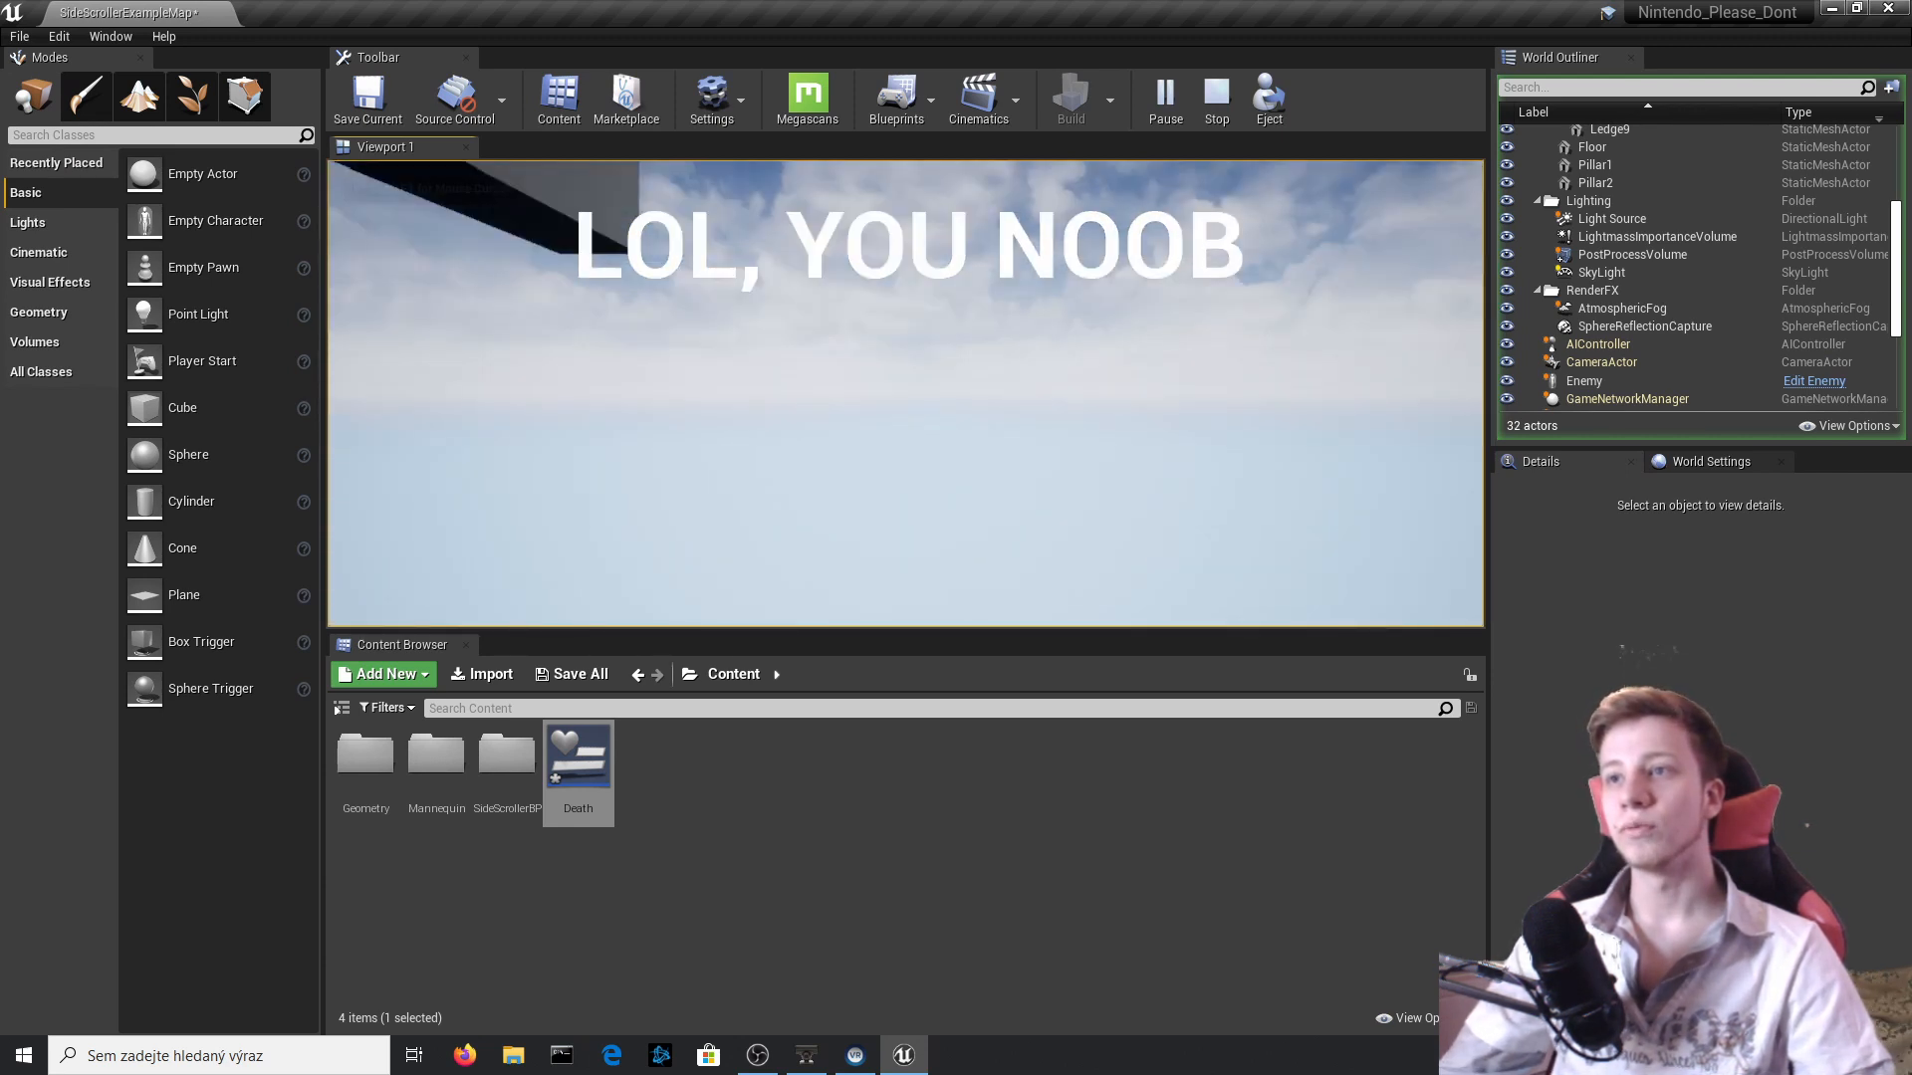
key("Escape")
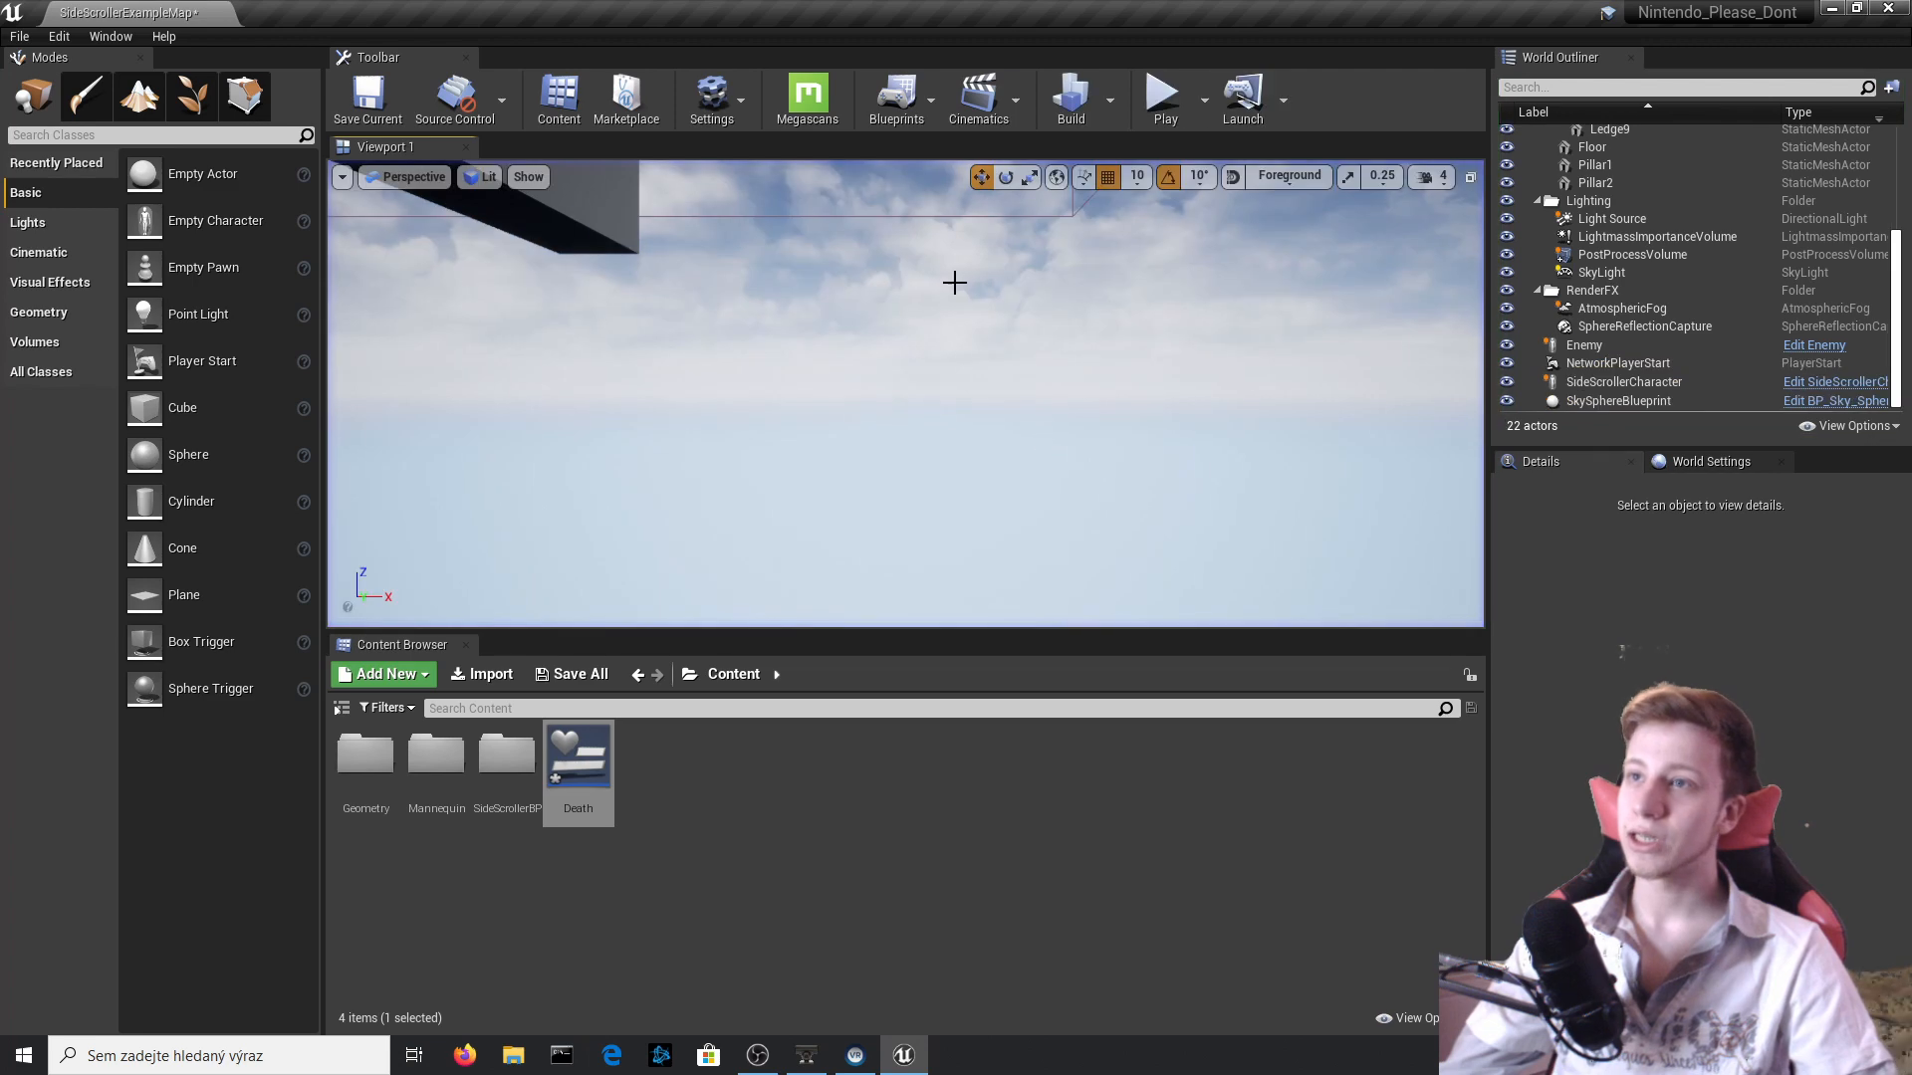
right_click_drag(952, 281, 697, 319)
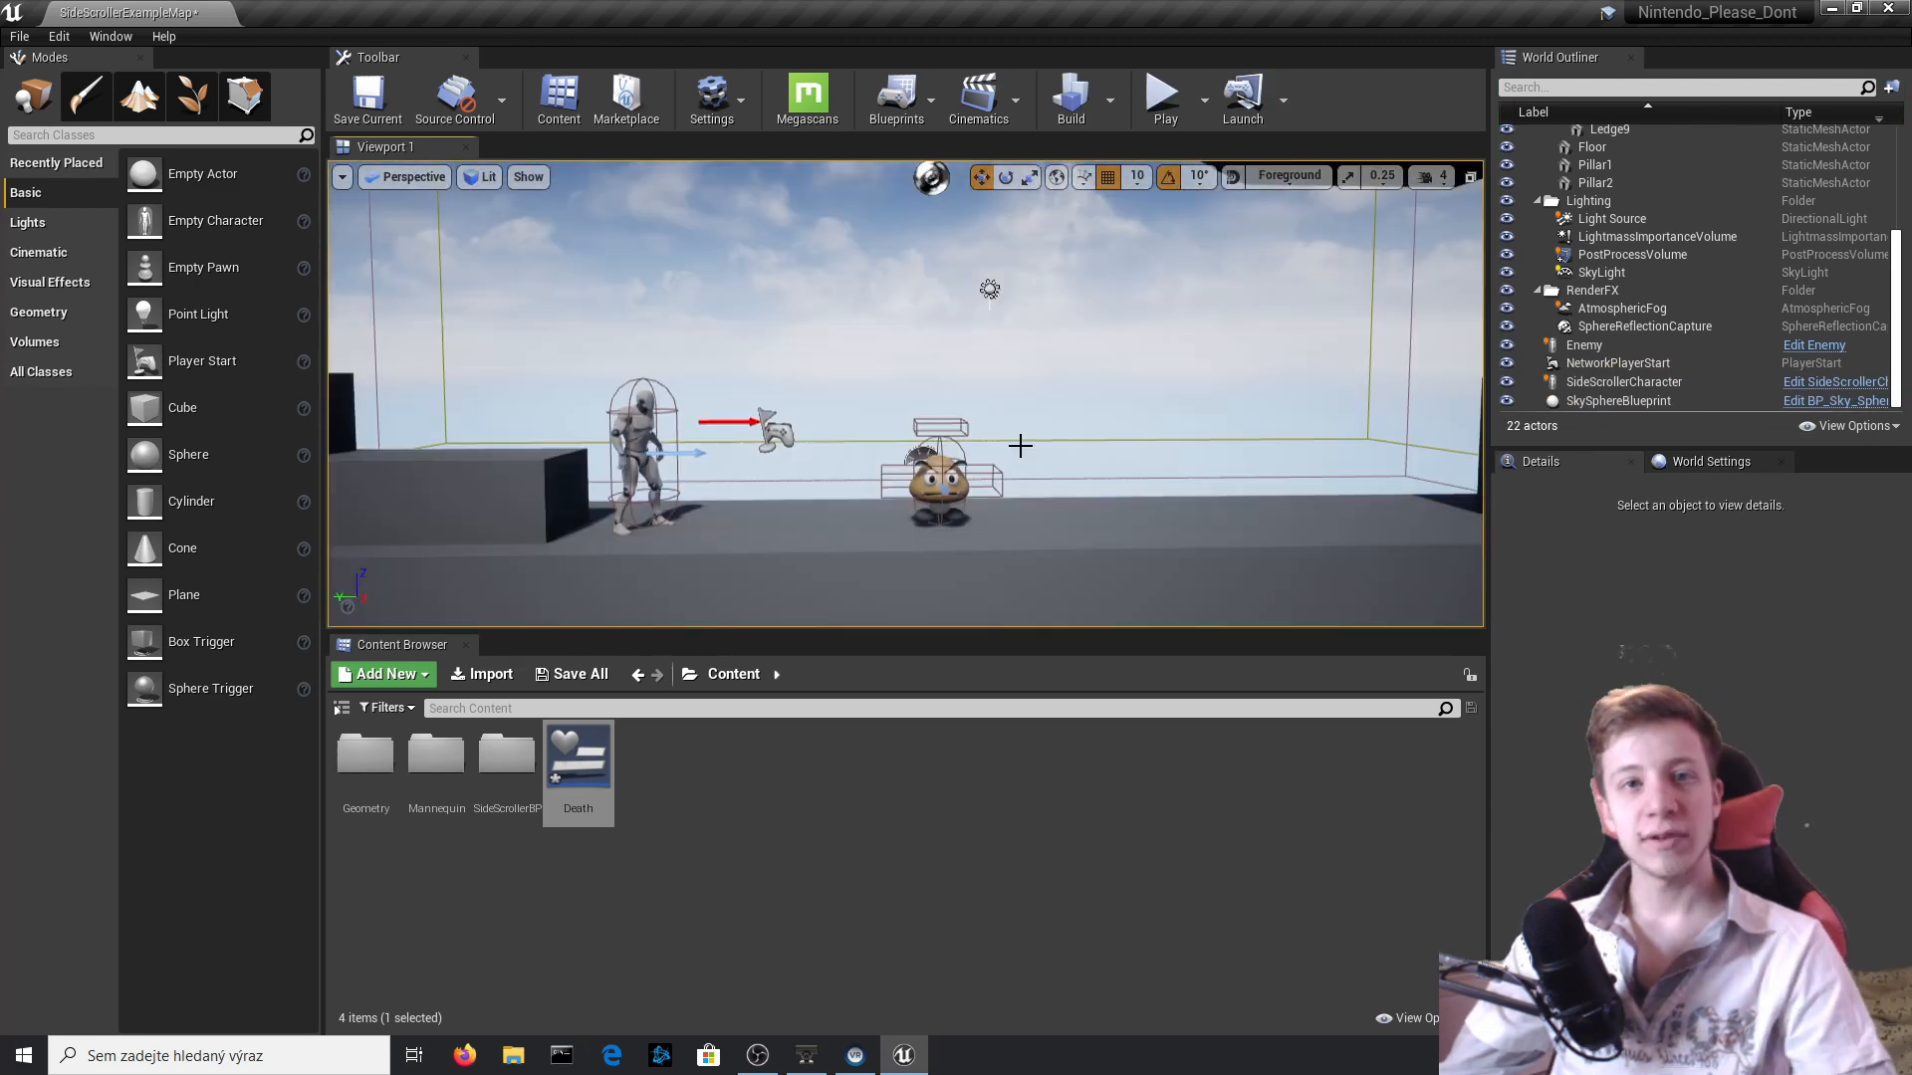
left_click(1165, 94)
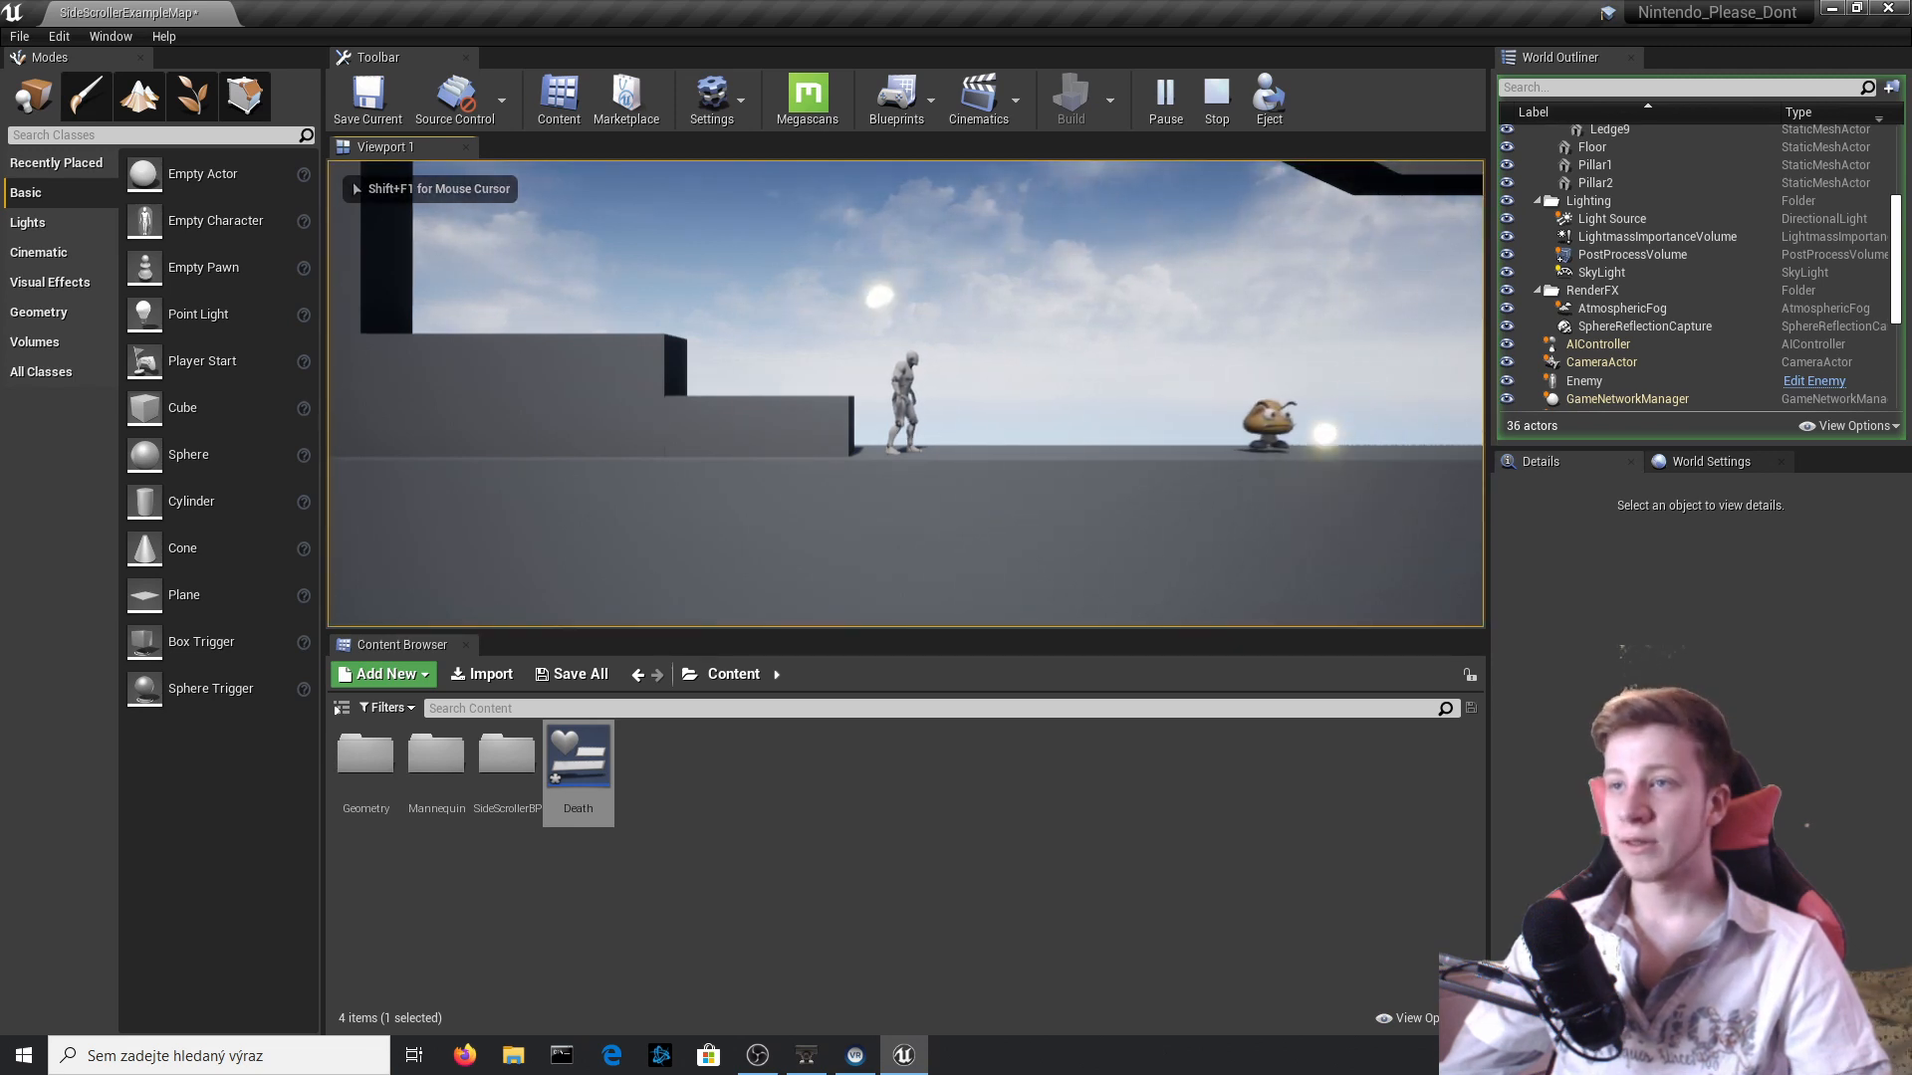
key("Escape")
Open the Shot blueprint from SideScrollerBP's Blueprints folder, show its 3D viewport and select the Sphere component.
left_click(904, 396)
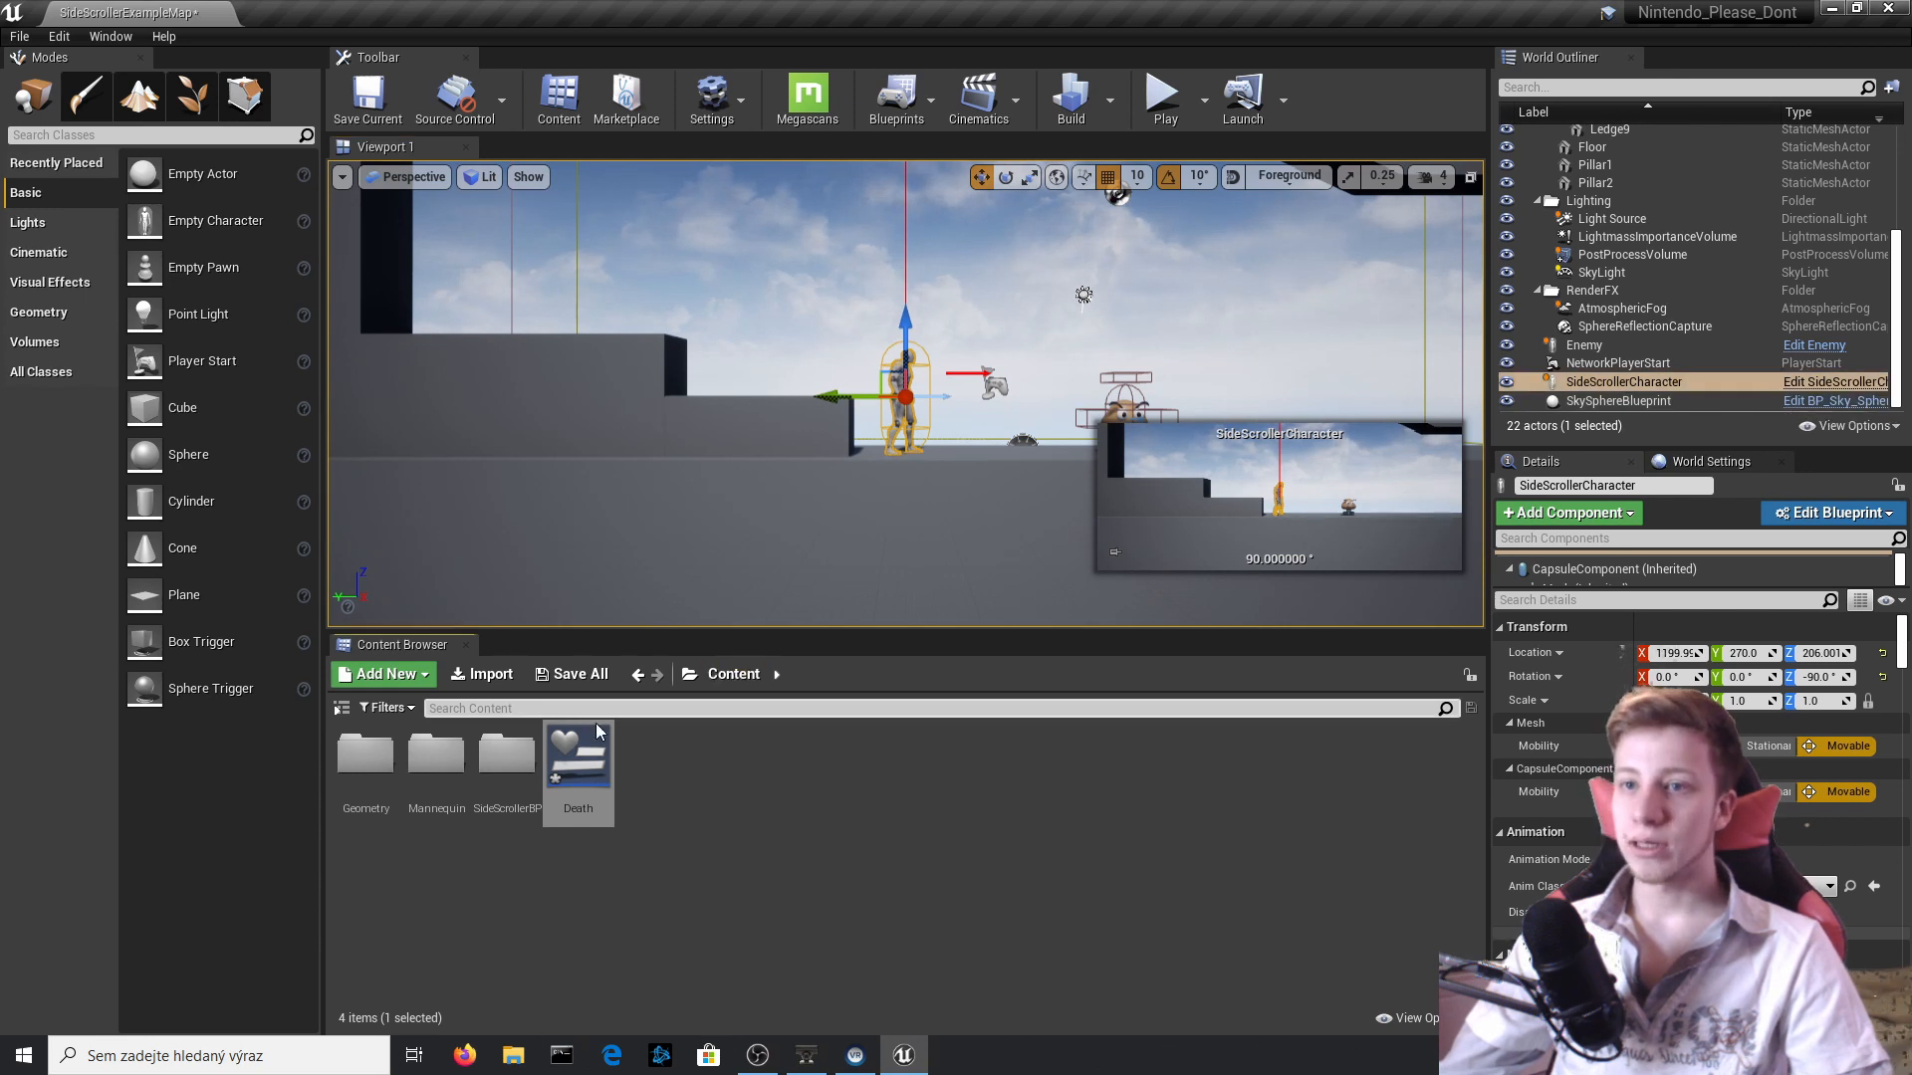
left_click(502, 759)
double_click(498, 762)
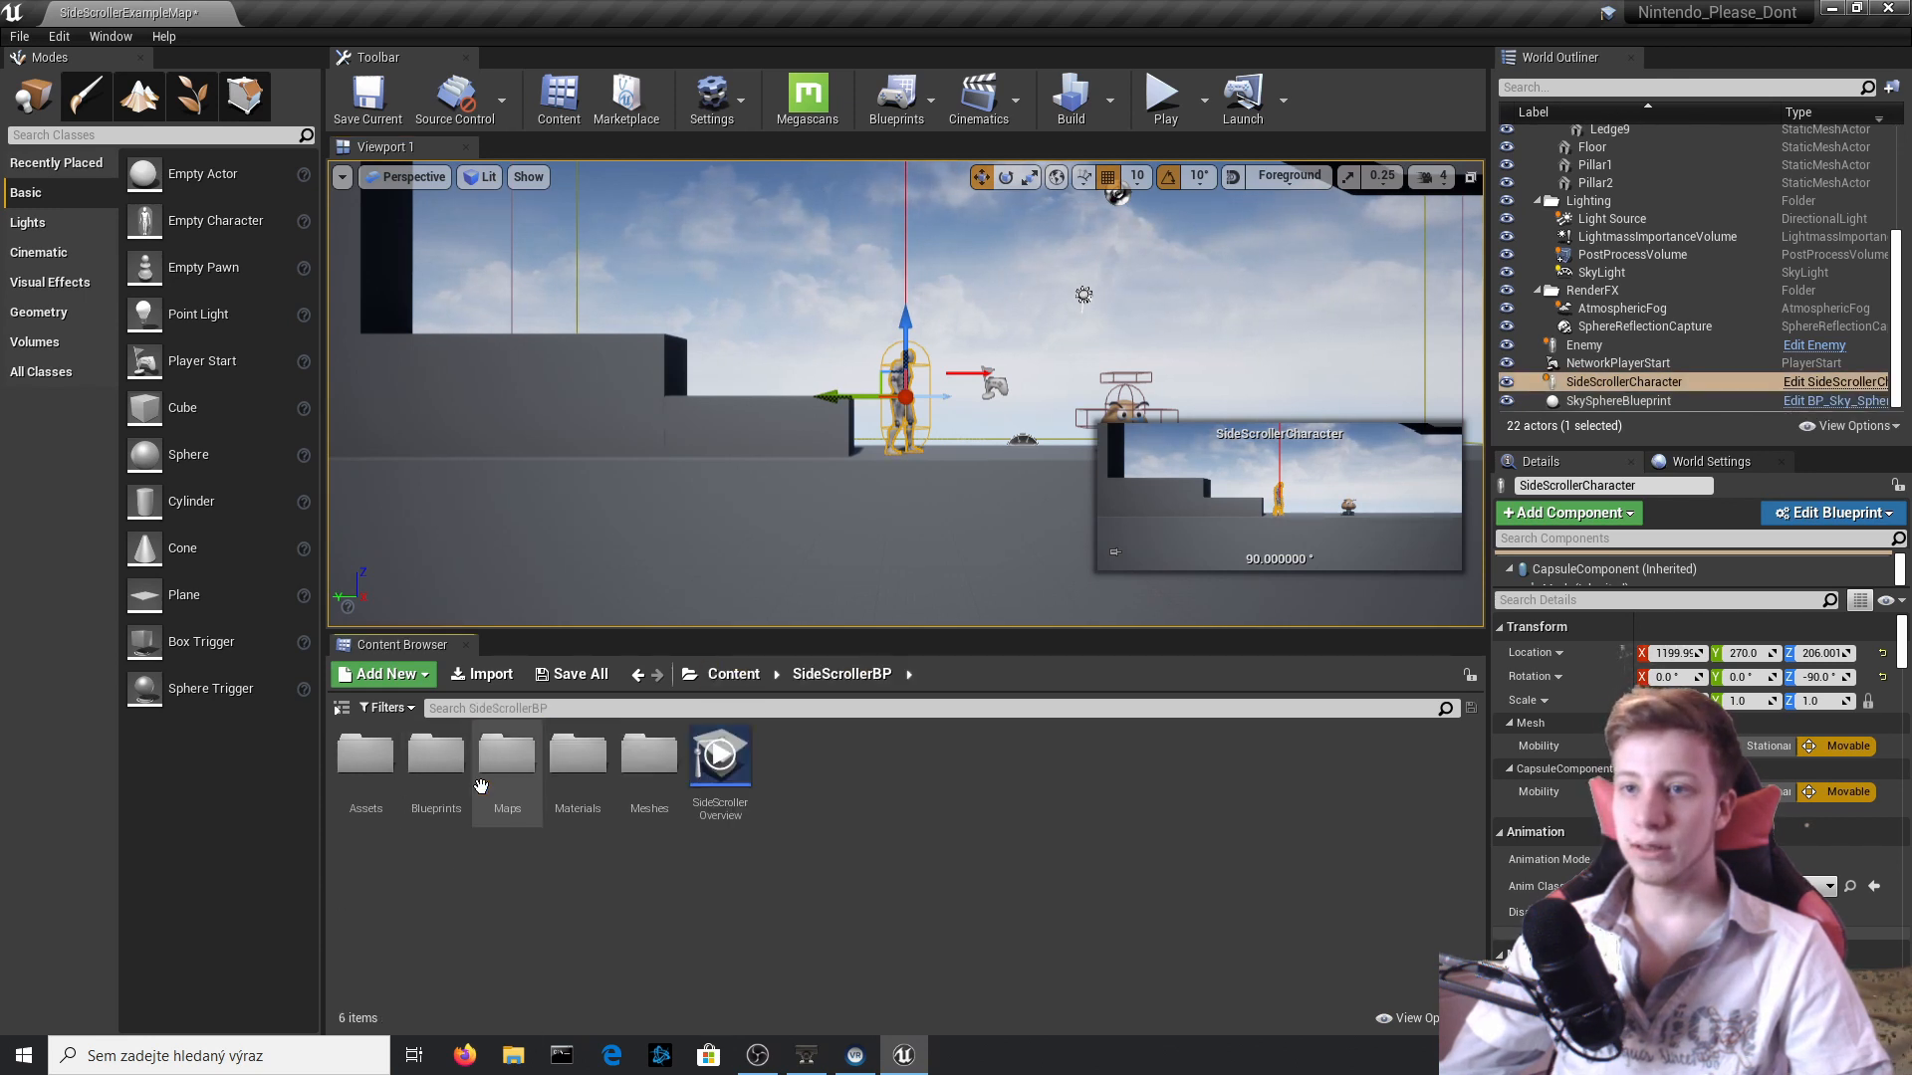
double_click(423, 771)
double_click(431, 757)
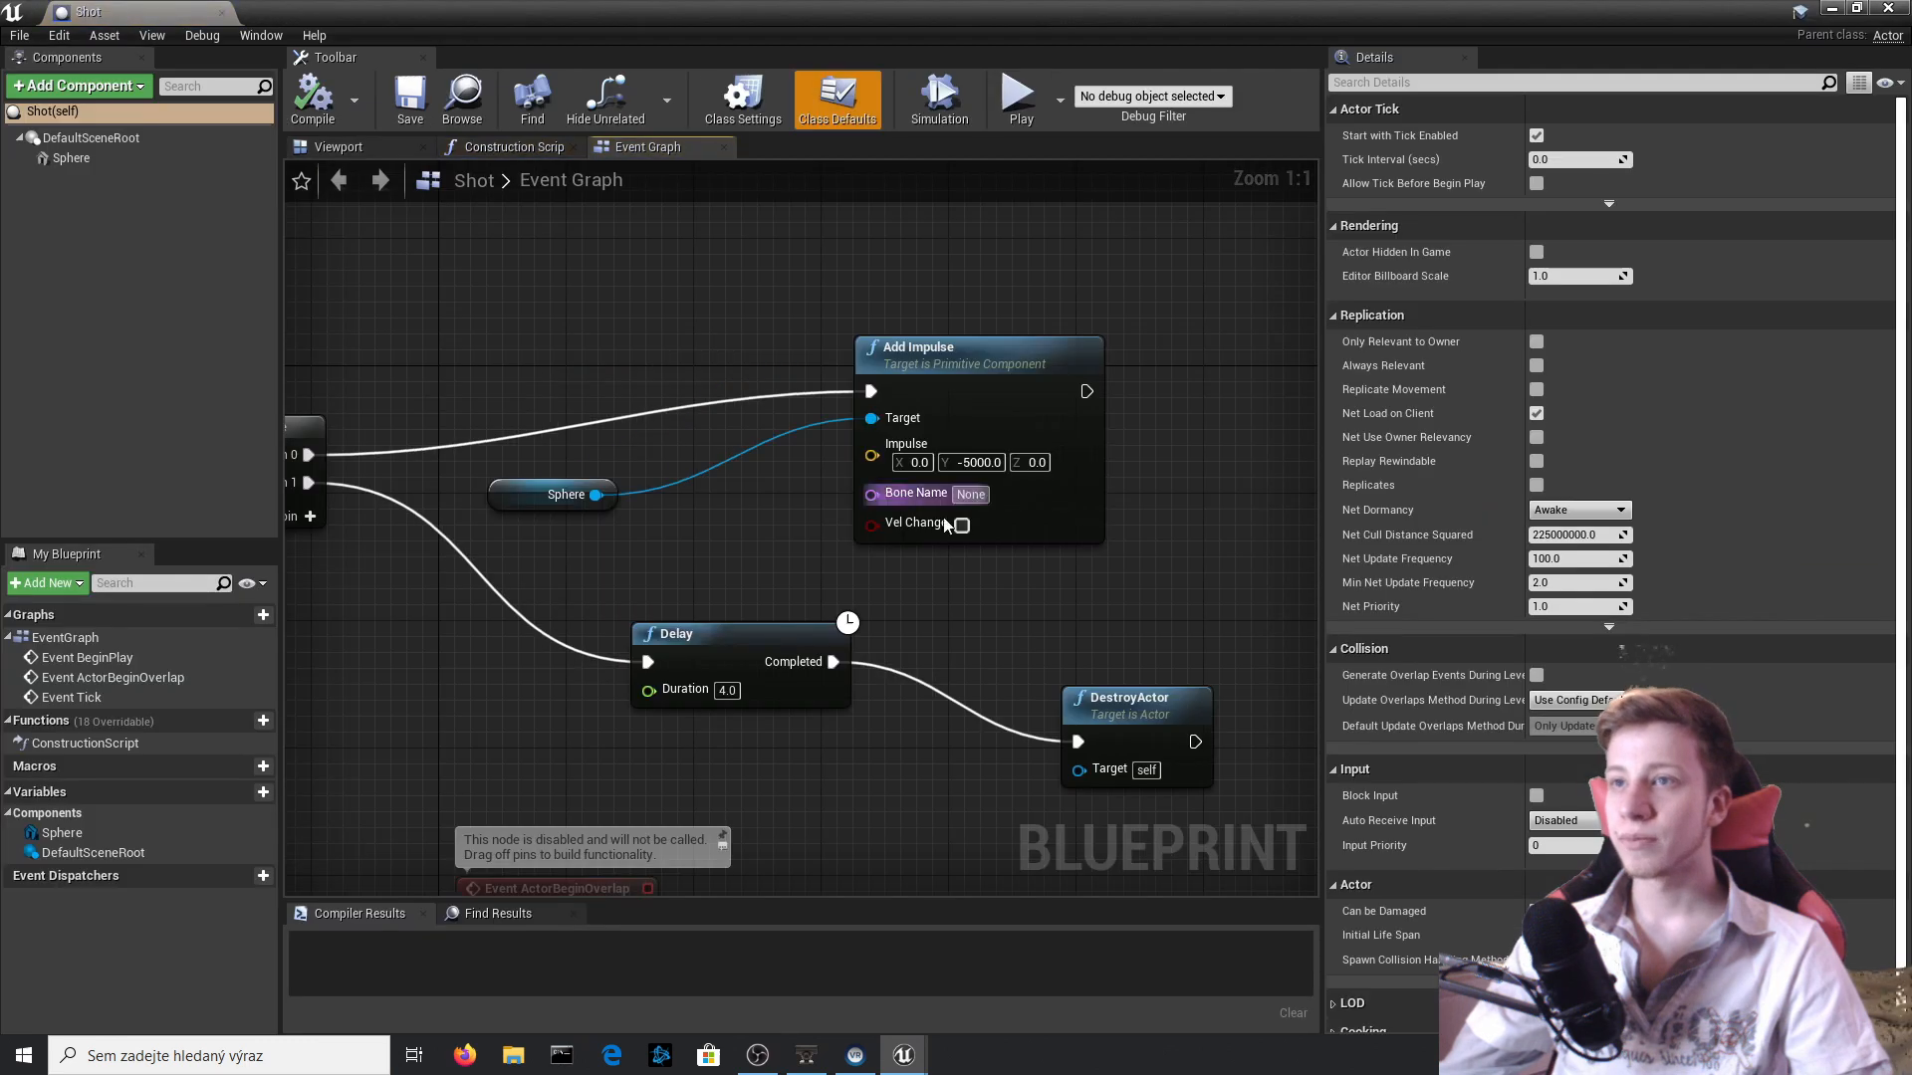
left_click(328, 148)
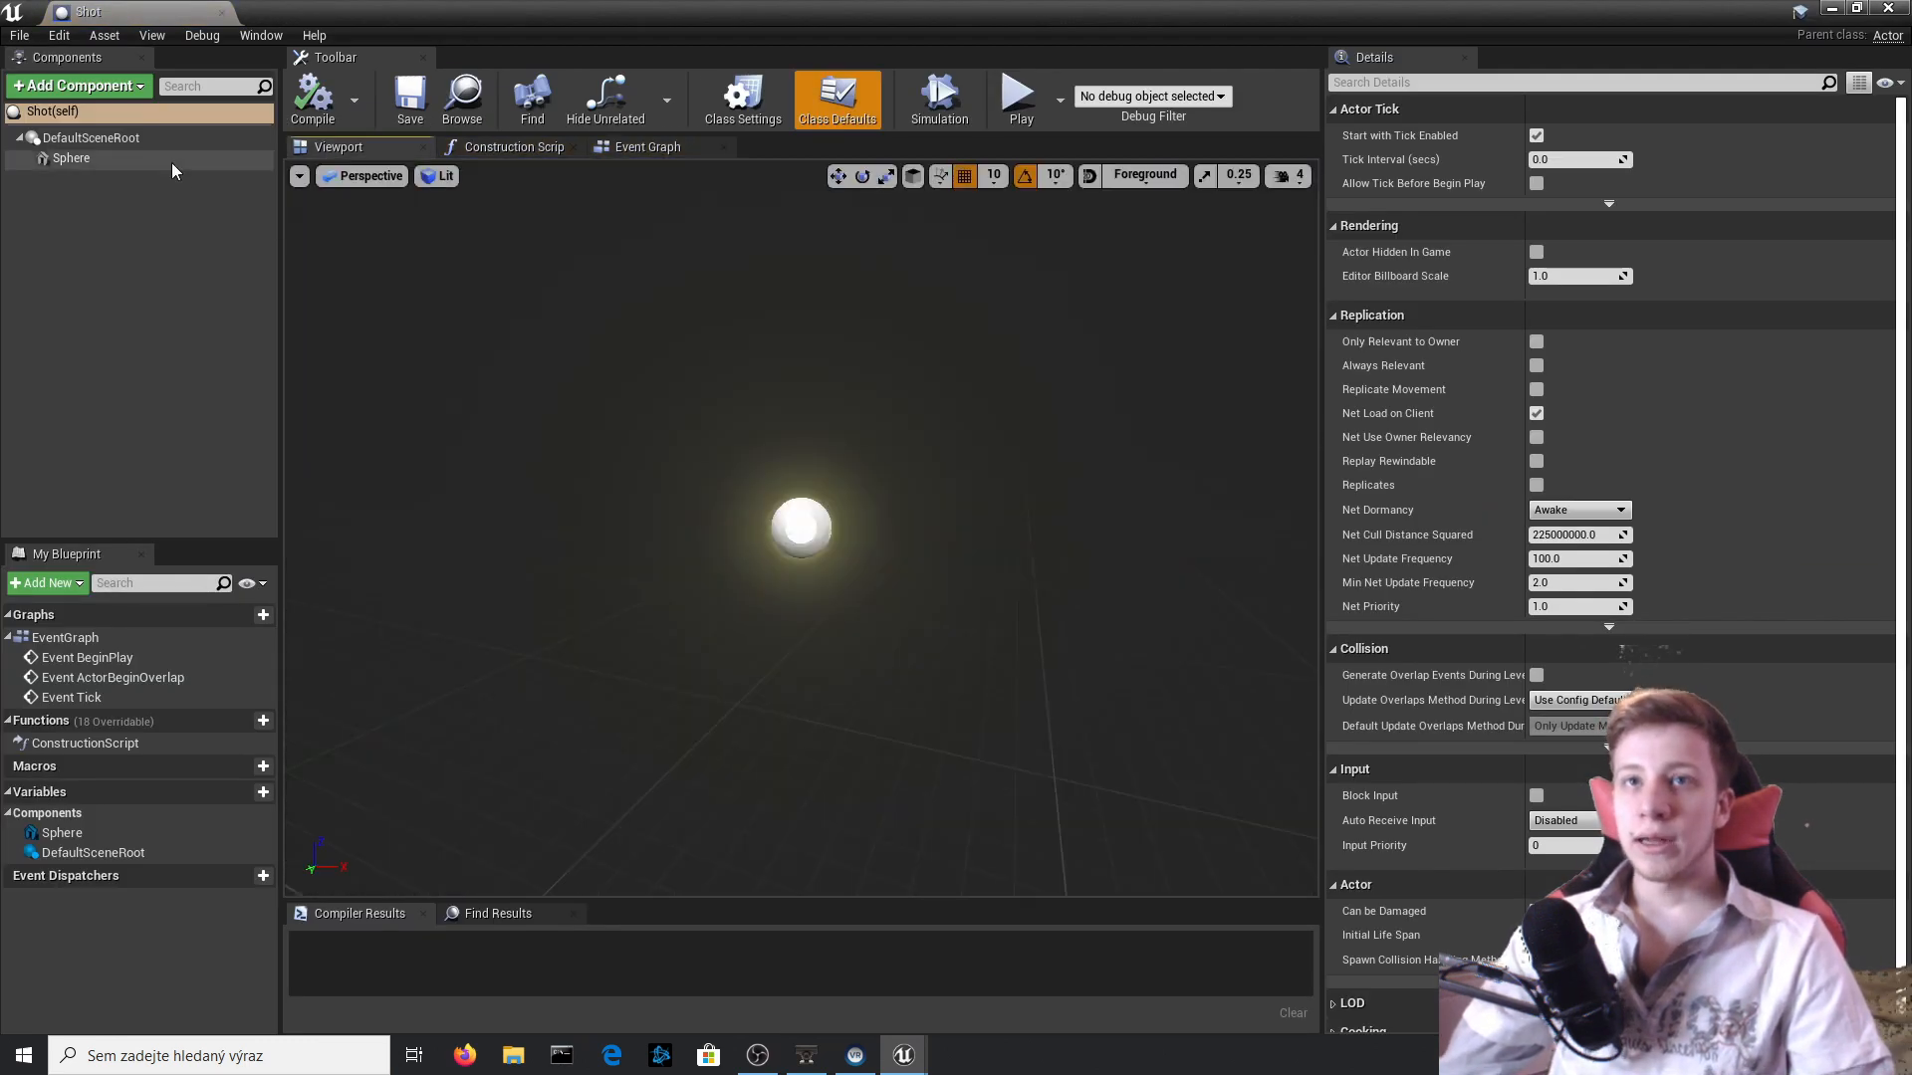
left_click(171, 160)
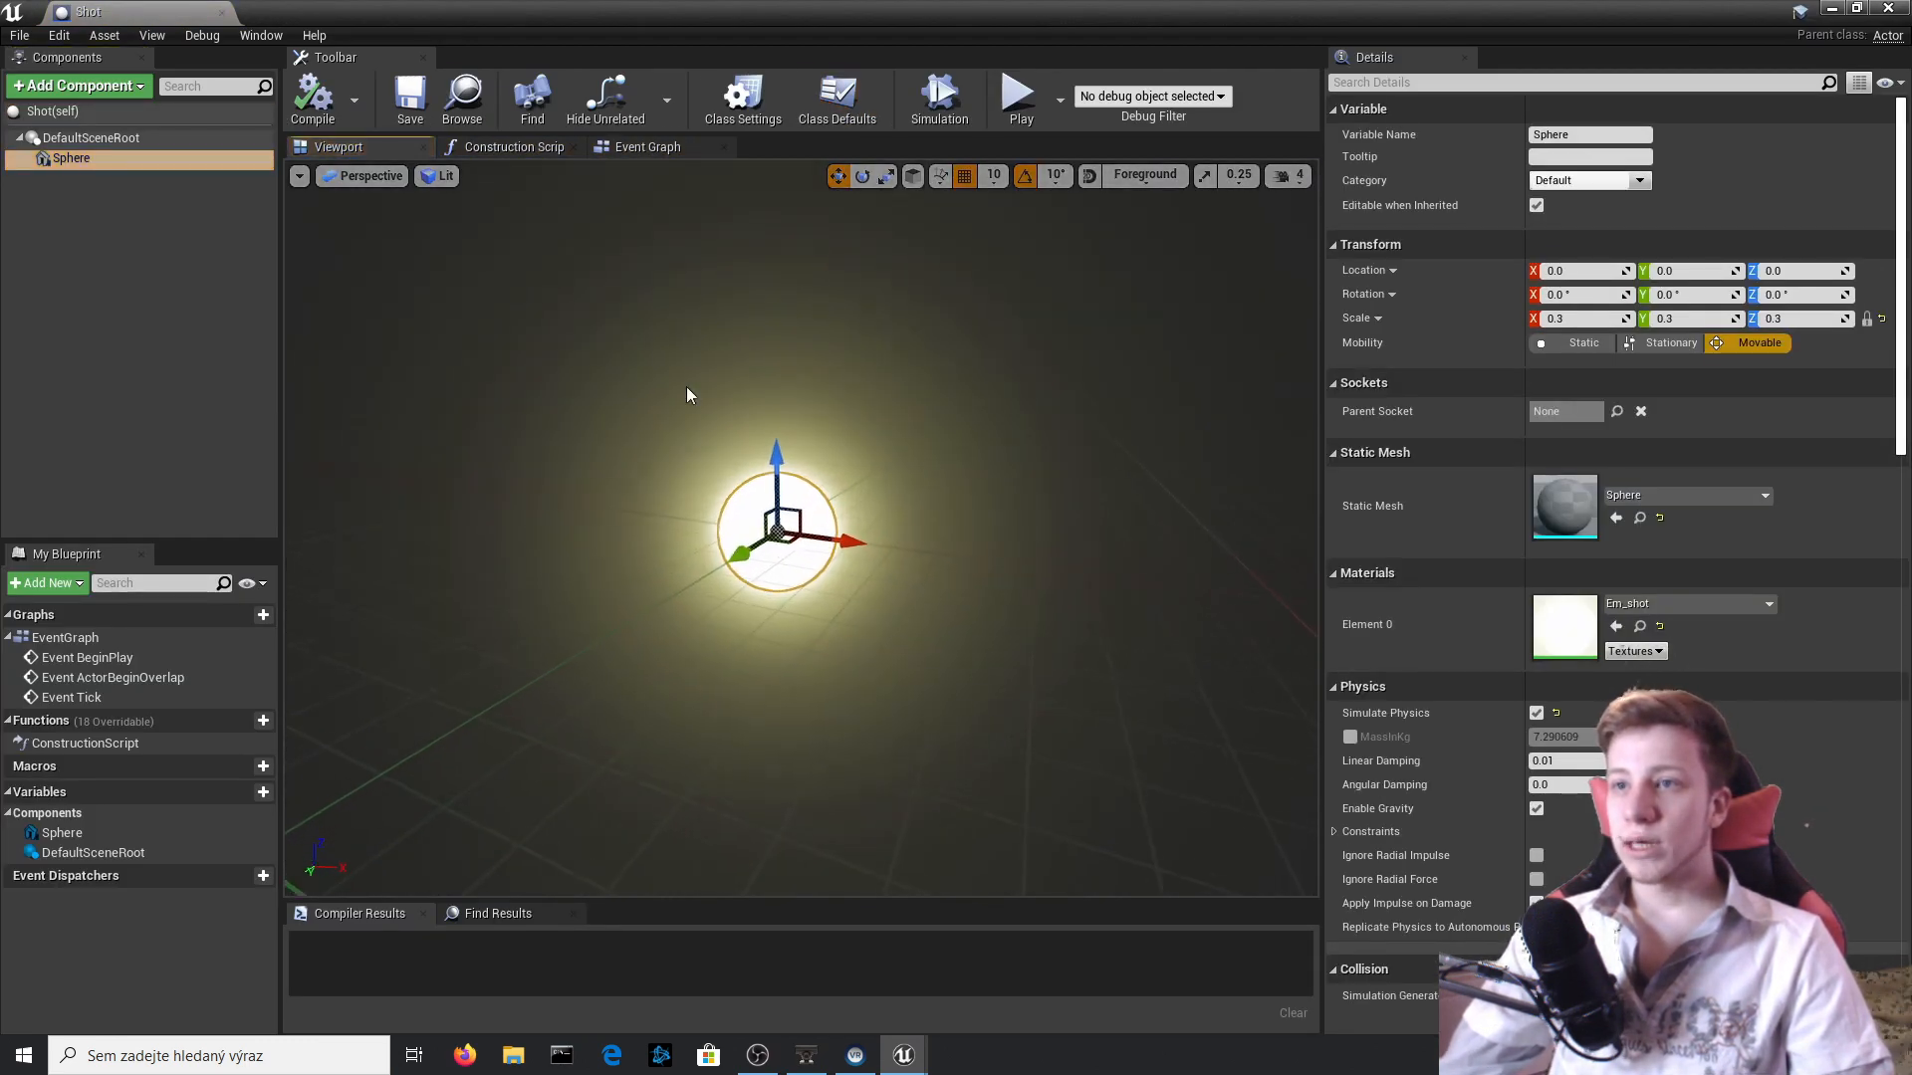
left_click(139, 89)
type("coll")
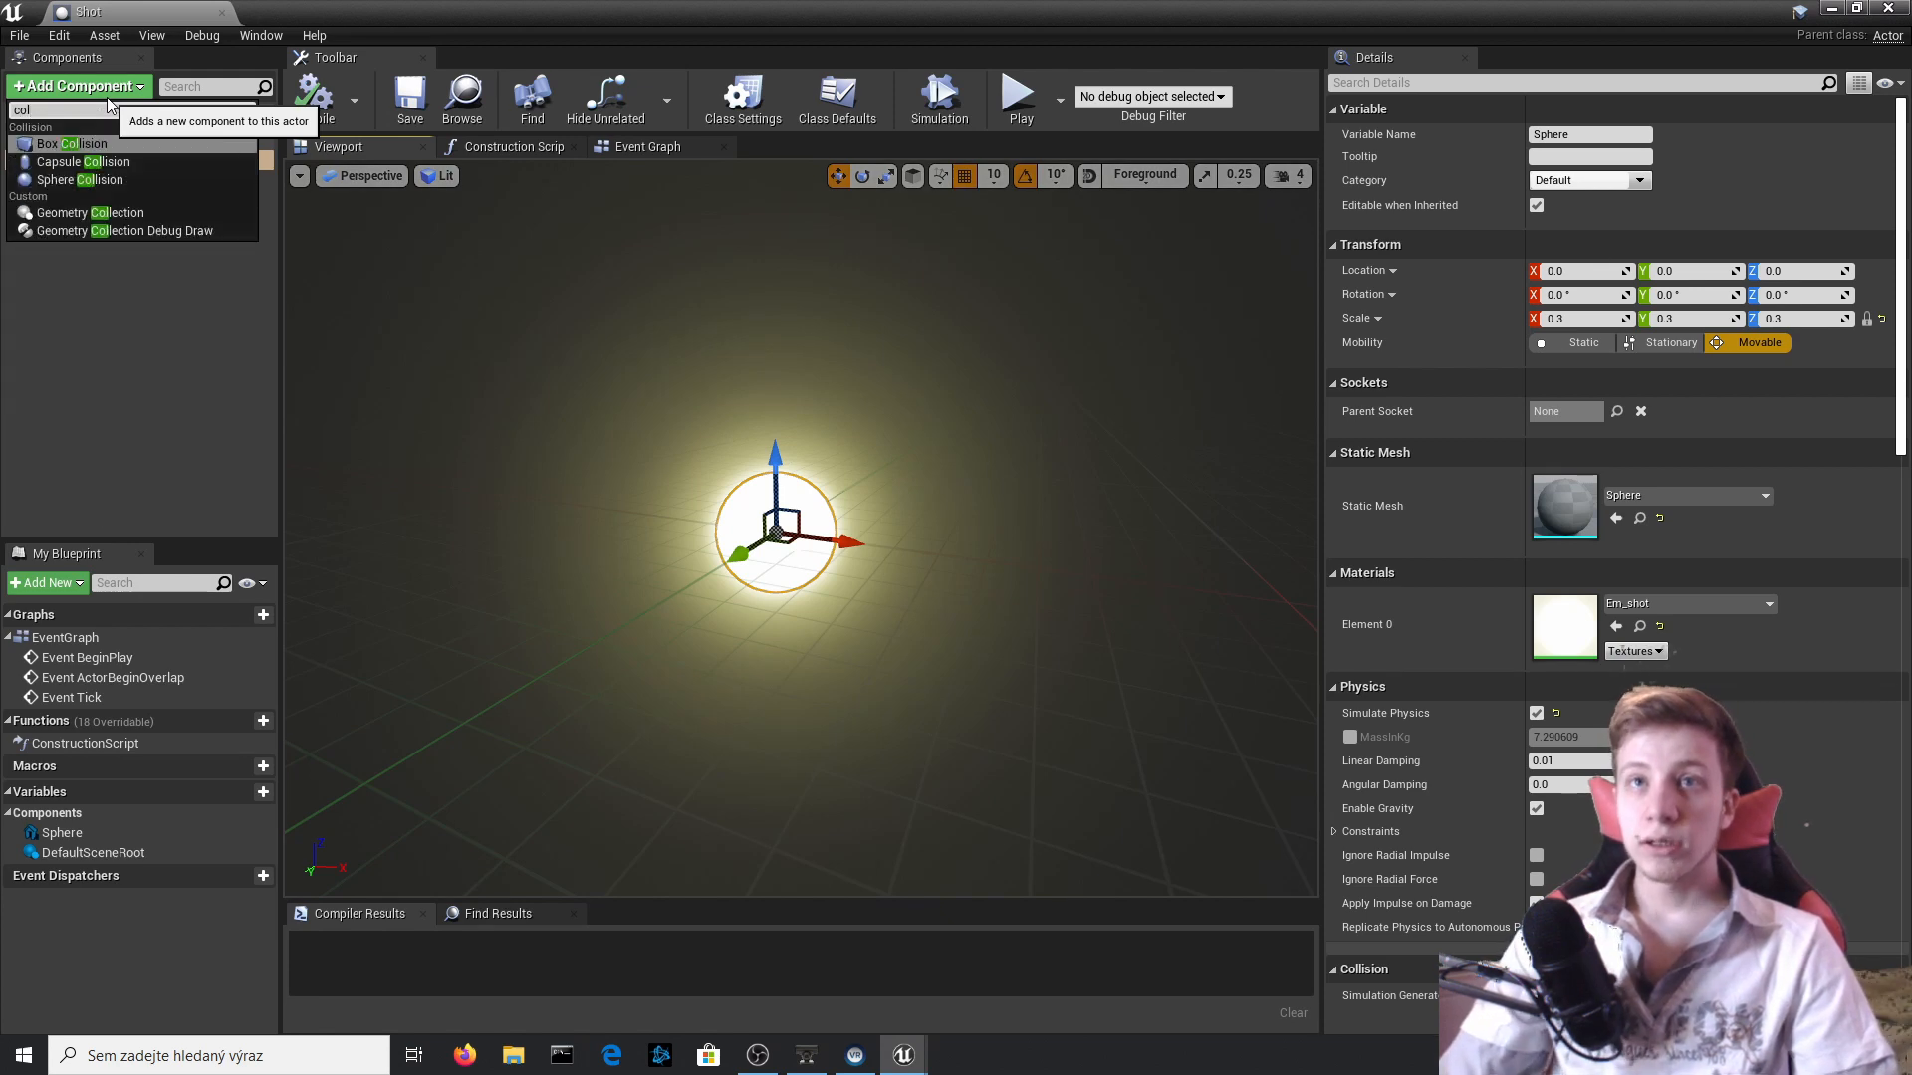
key("Return")
left_click(68, 195)
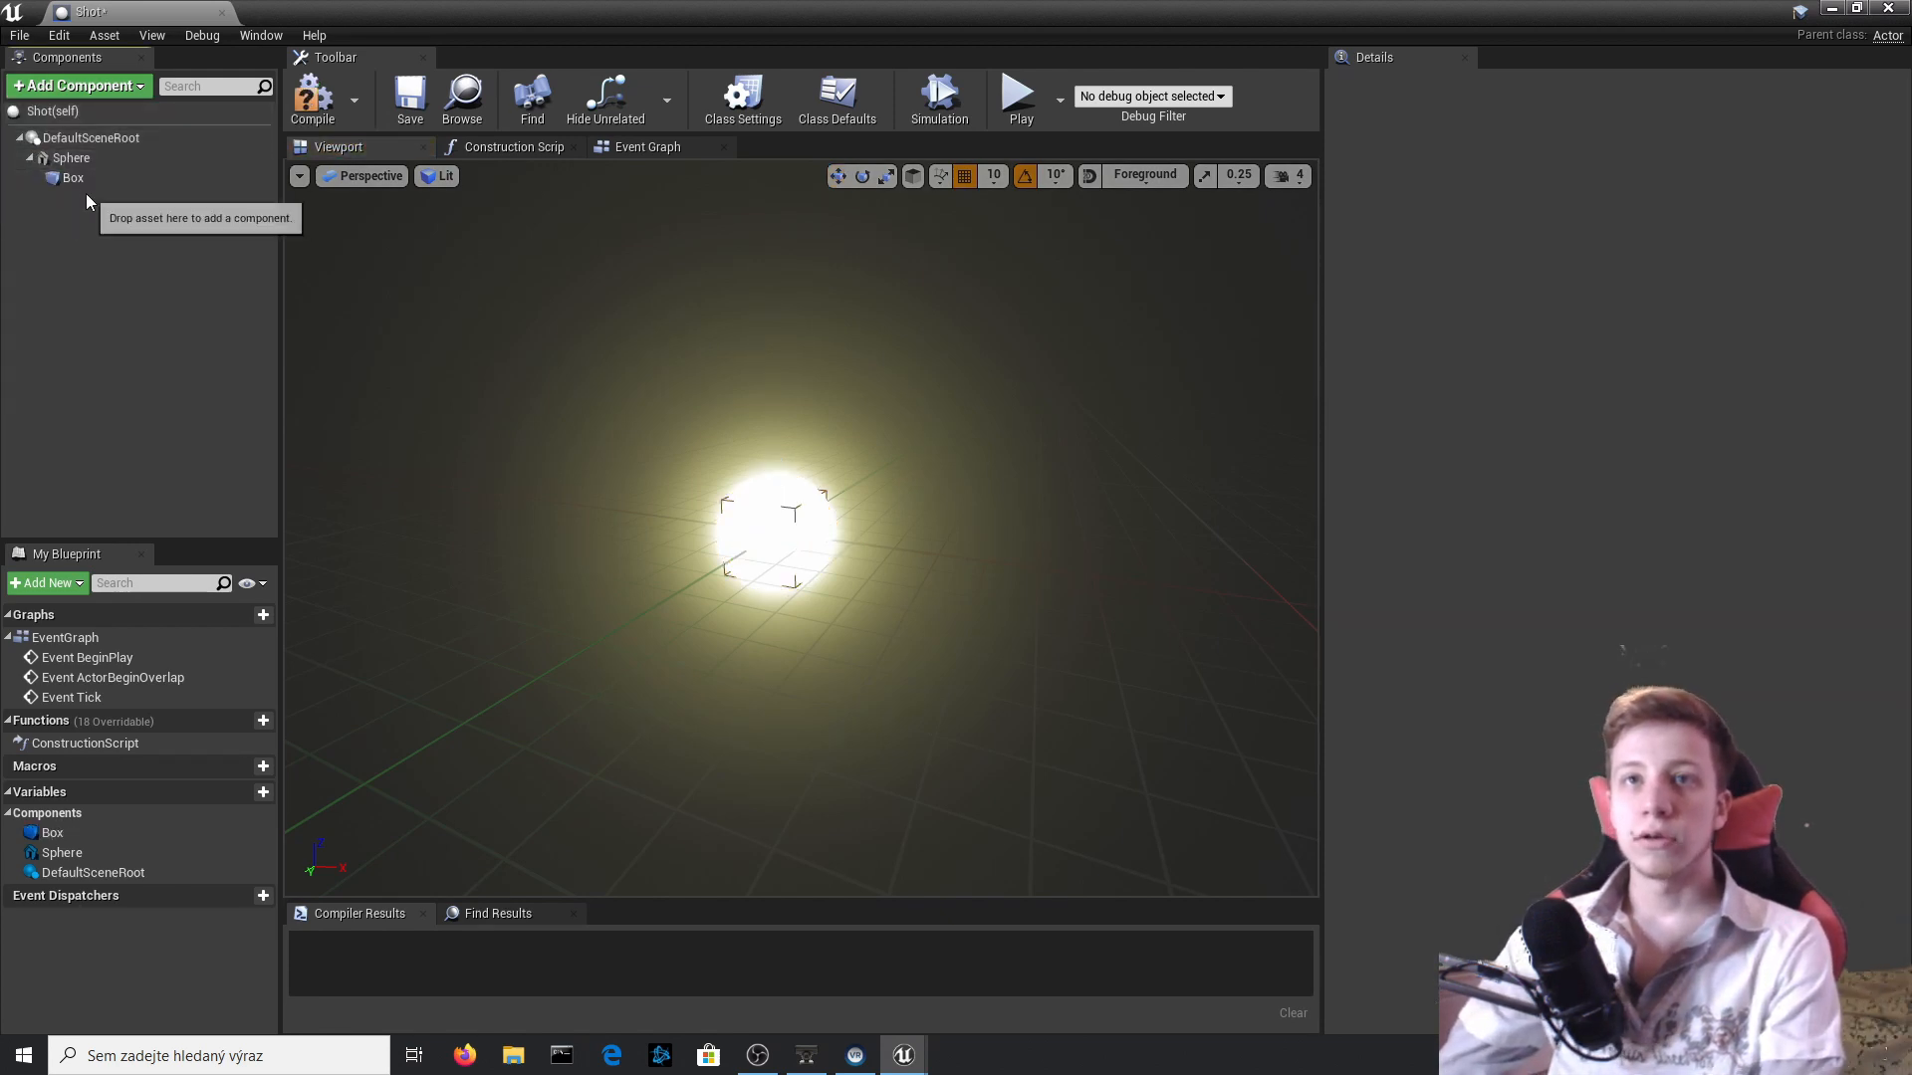
left_click(88, 179)
key("Delete")
Add a Sphere Collision component to Shot and name it r.
left_click(86, 88)
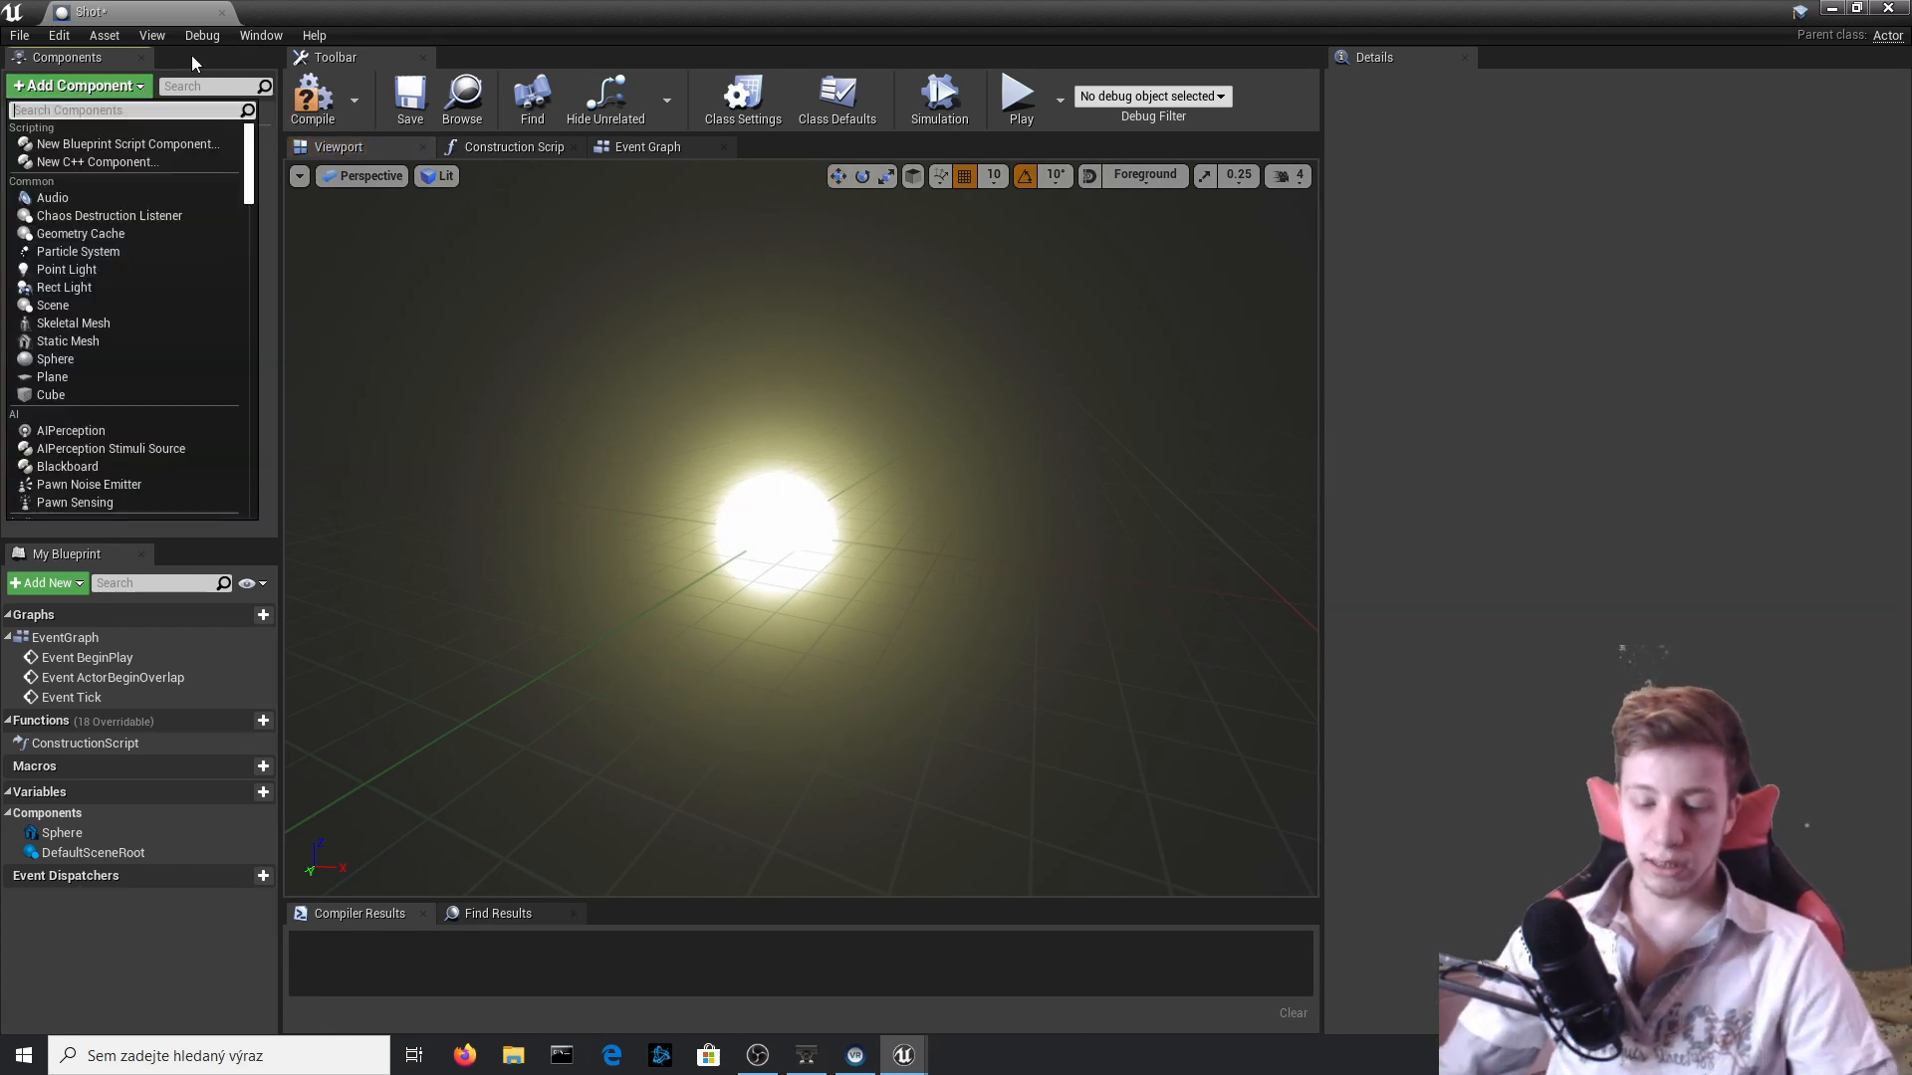
type("coll")
key("Down")
key("Down")
key("Return")
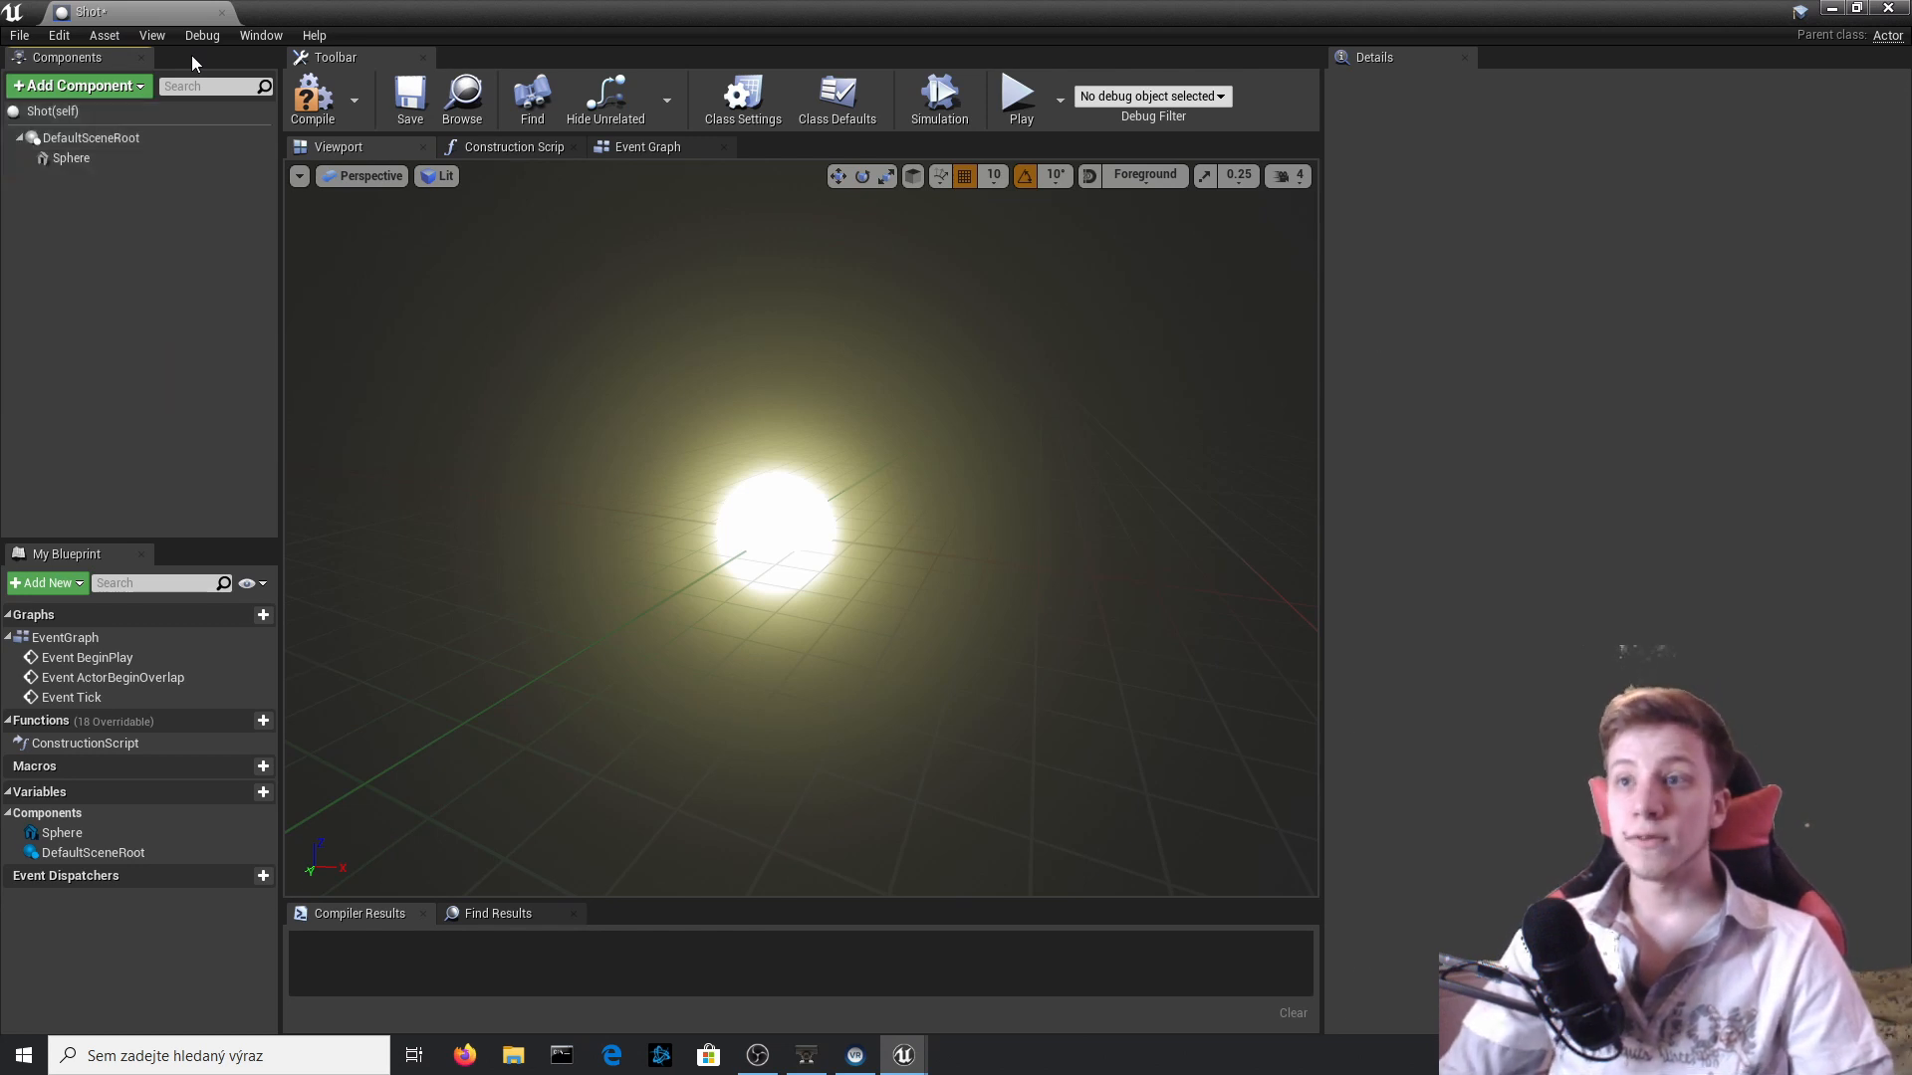
type("r")
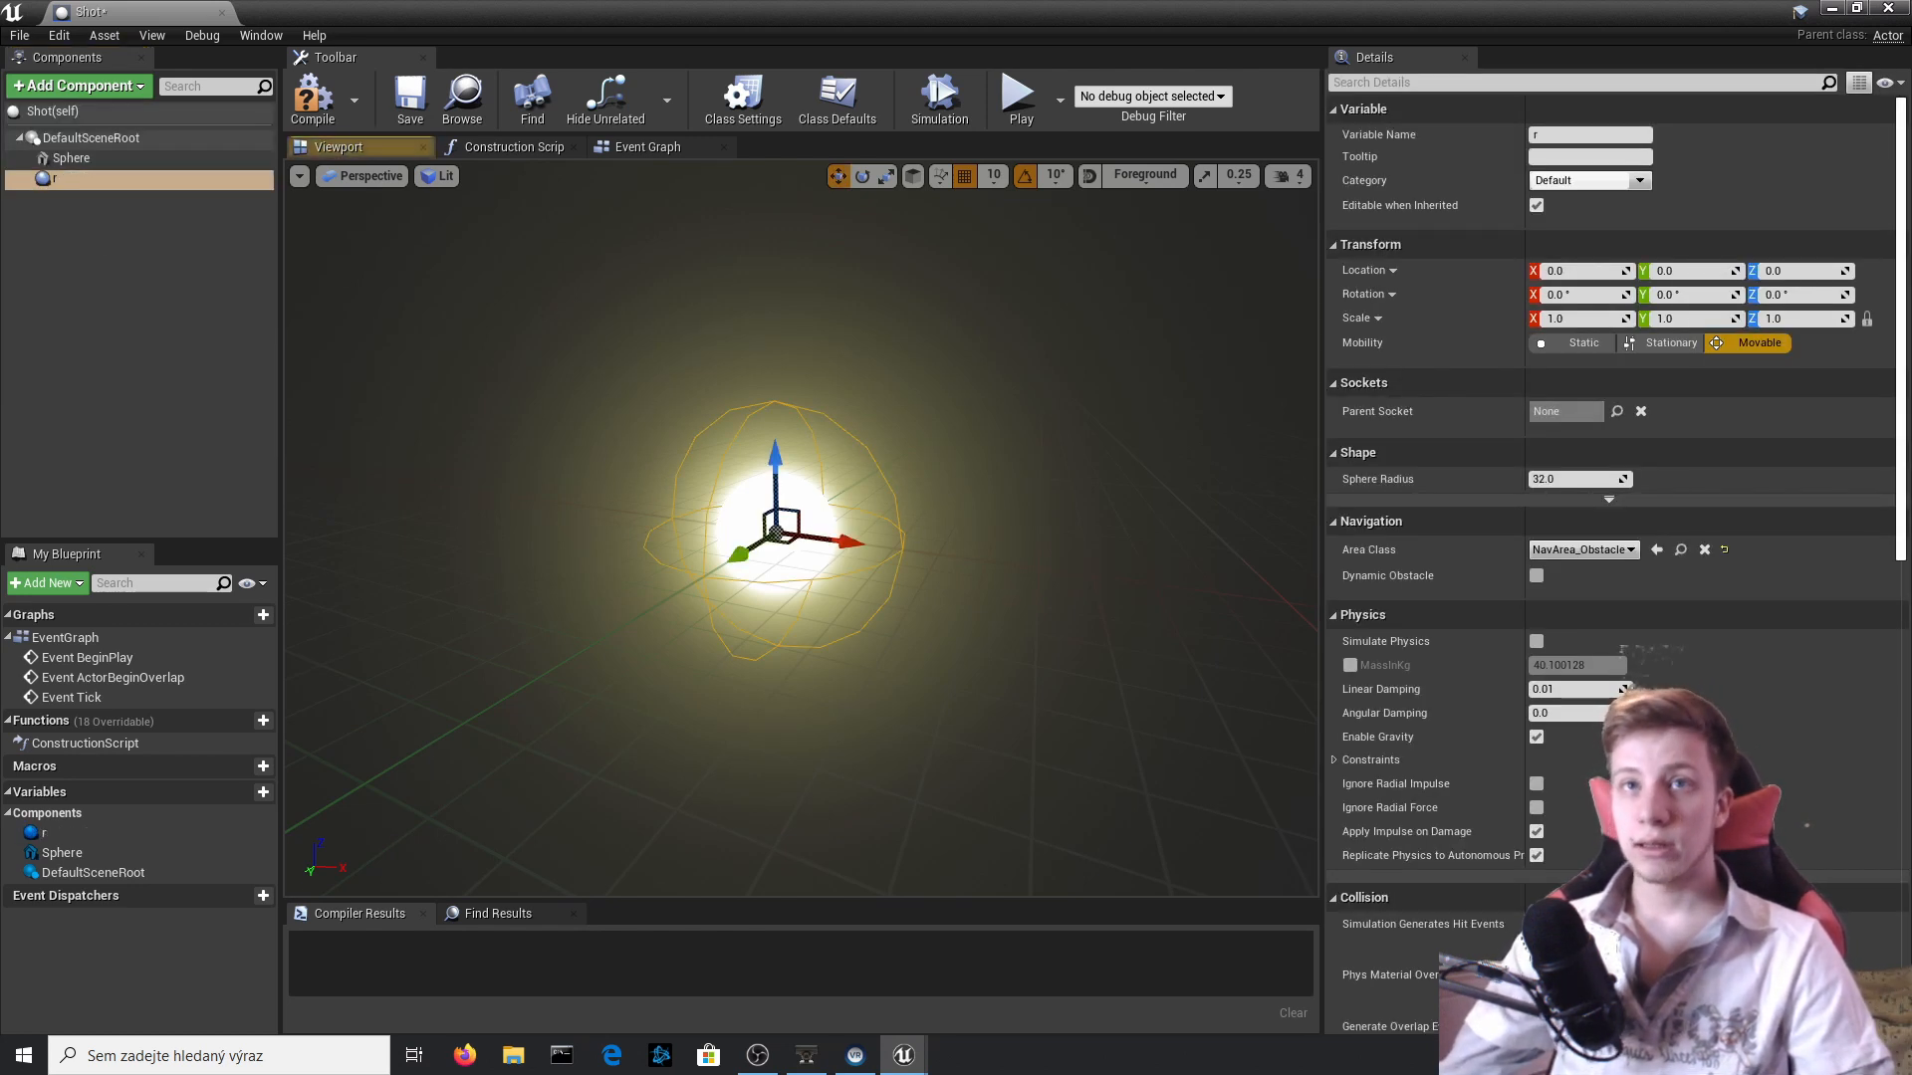
Nest the collision component under Sphere, scale it uniformly to about 1.82 so it slightly encloses the ball, and compile.
left_click_drag(130, 171, 122, 160)
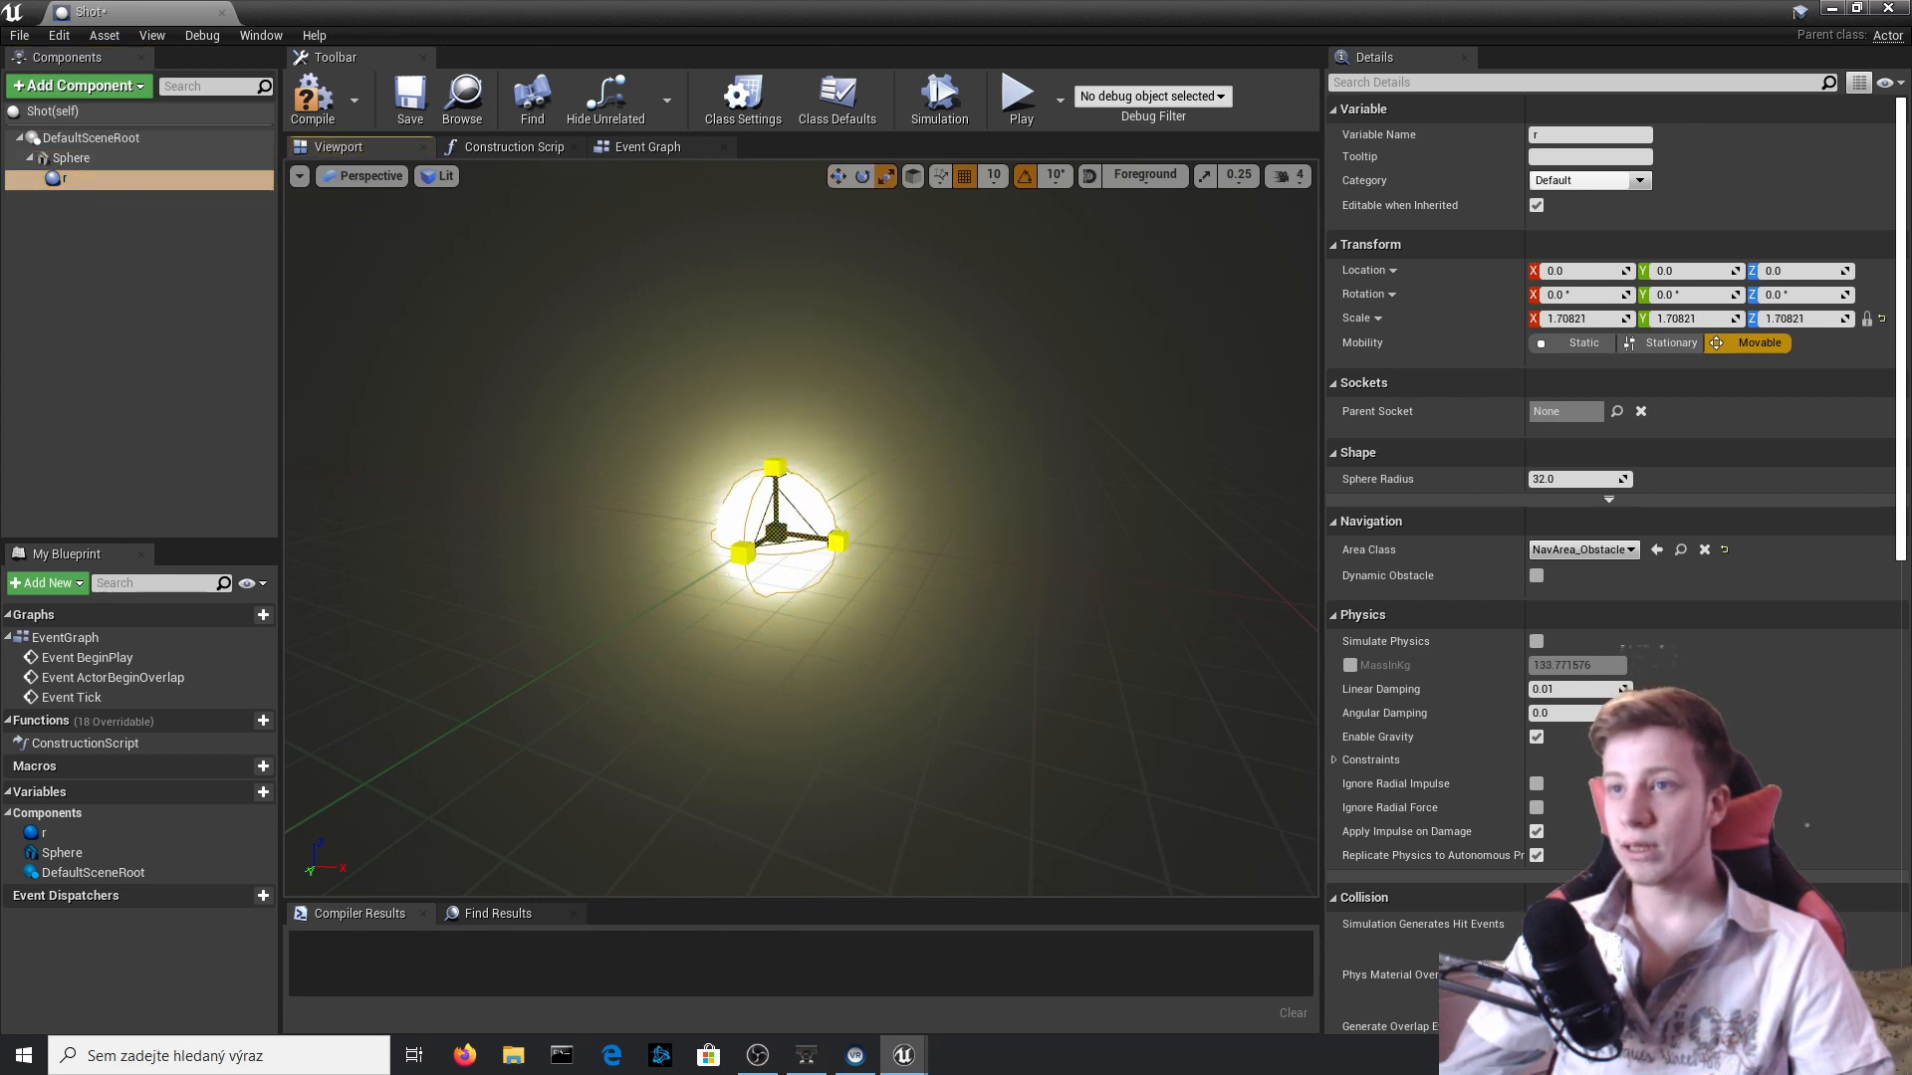
left_click(312, 97)
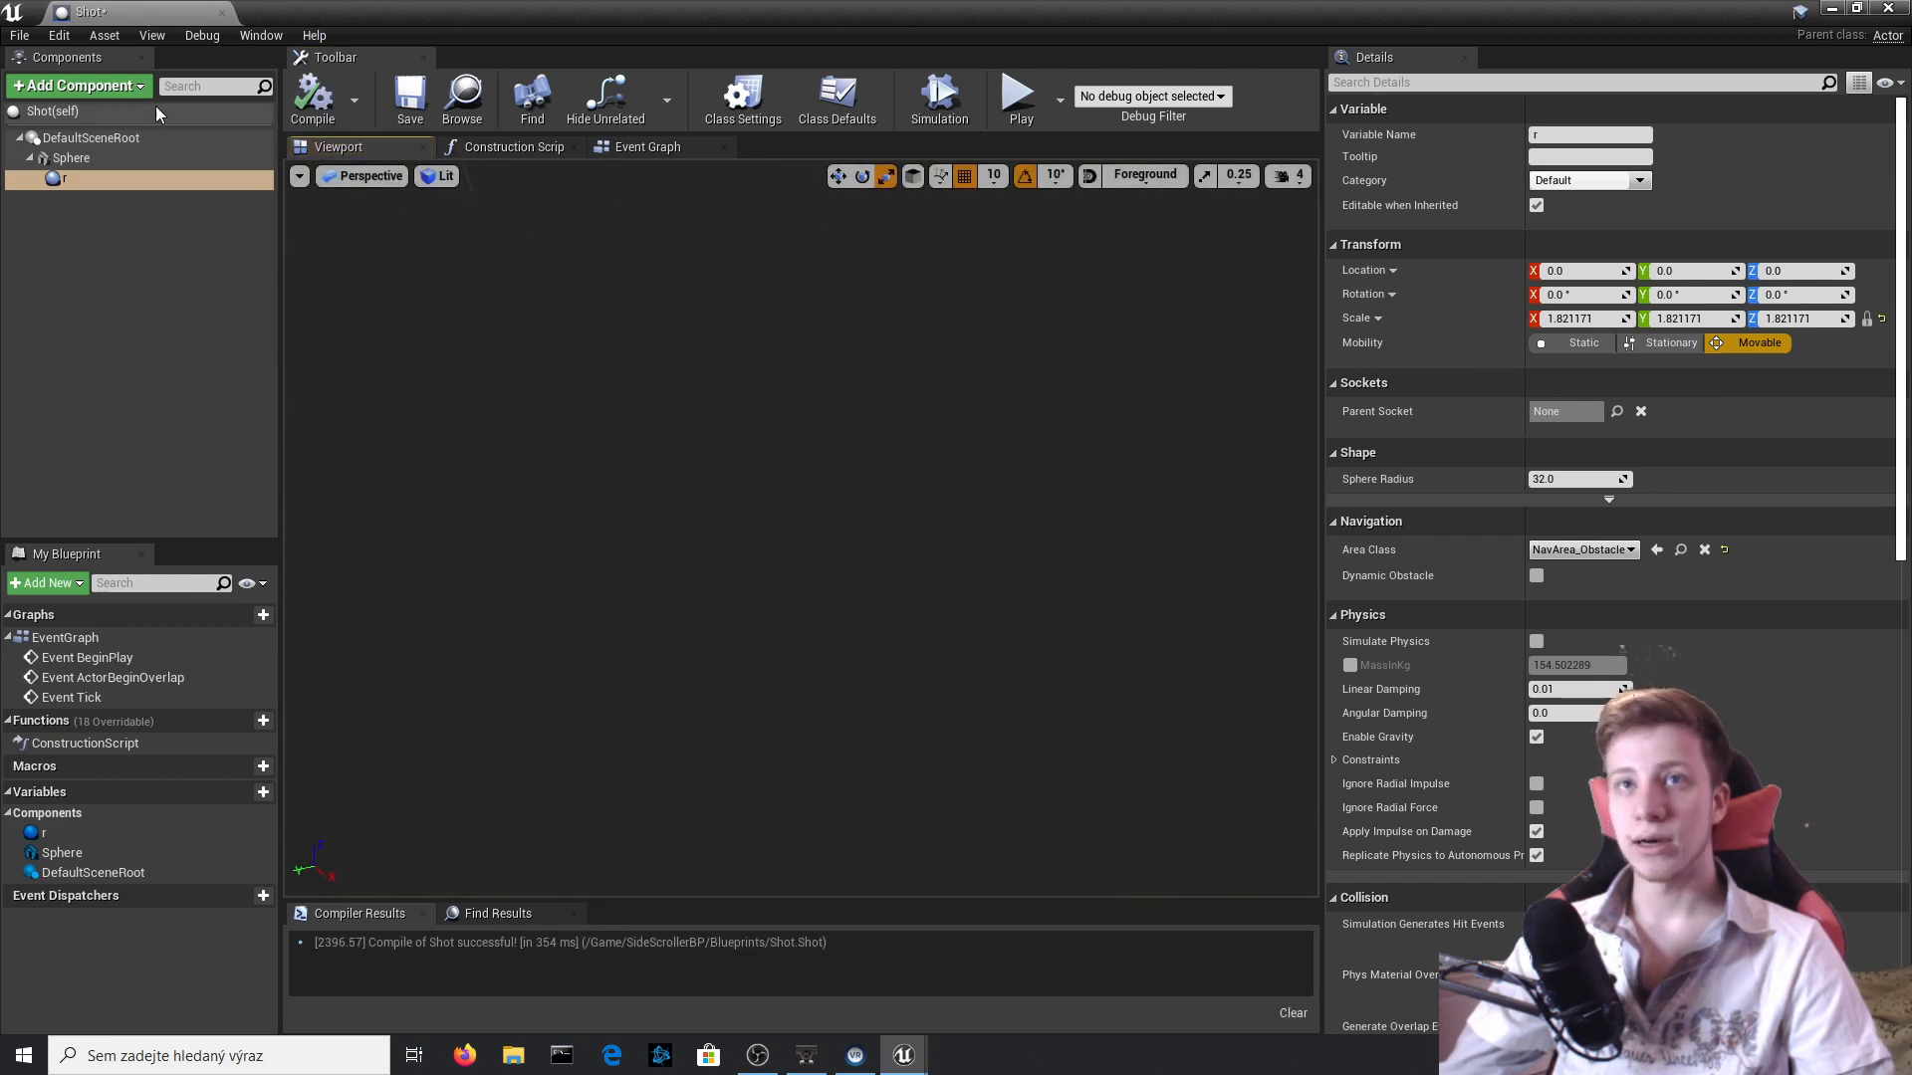
left_click(45, 163)
left_click(77, 161)
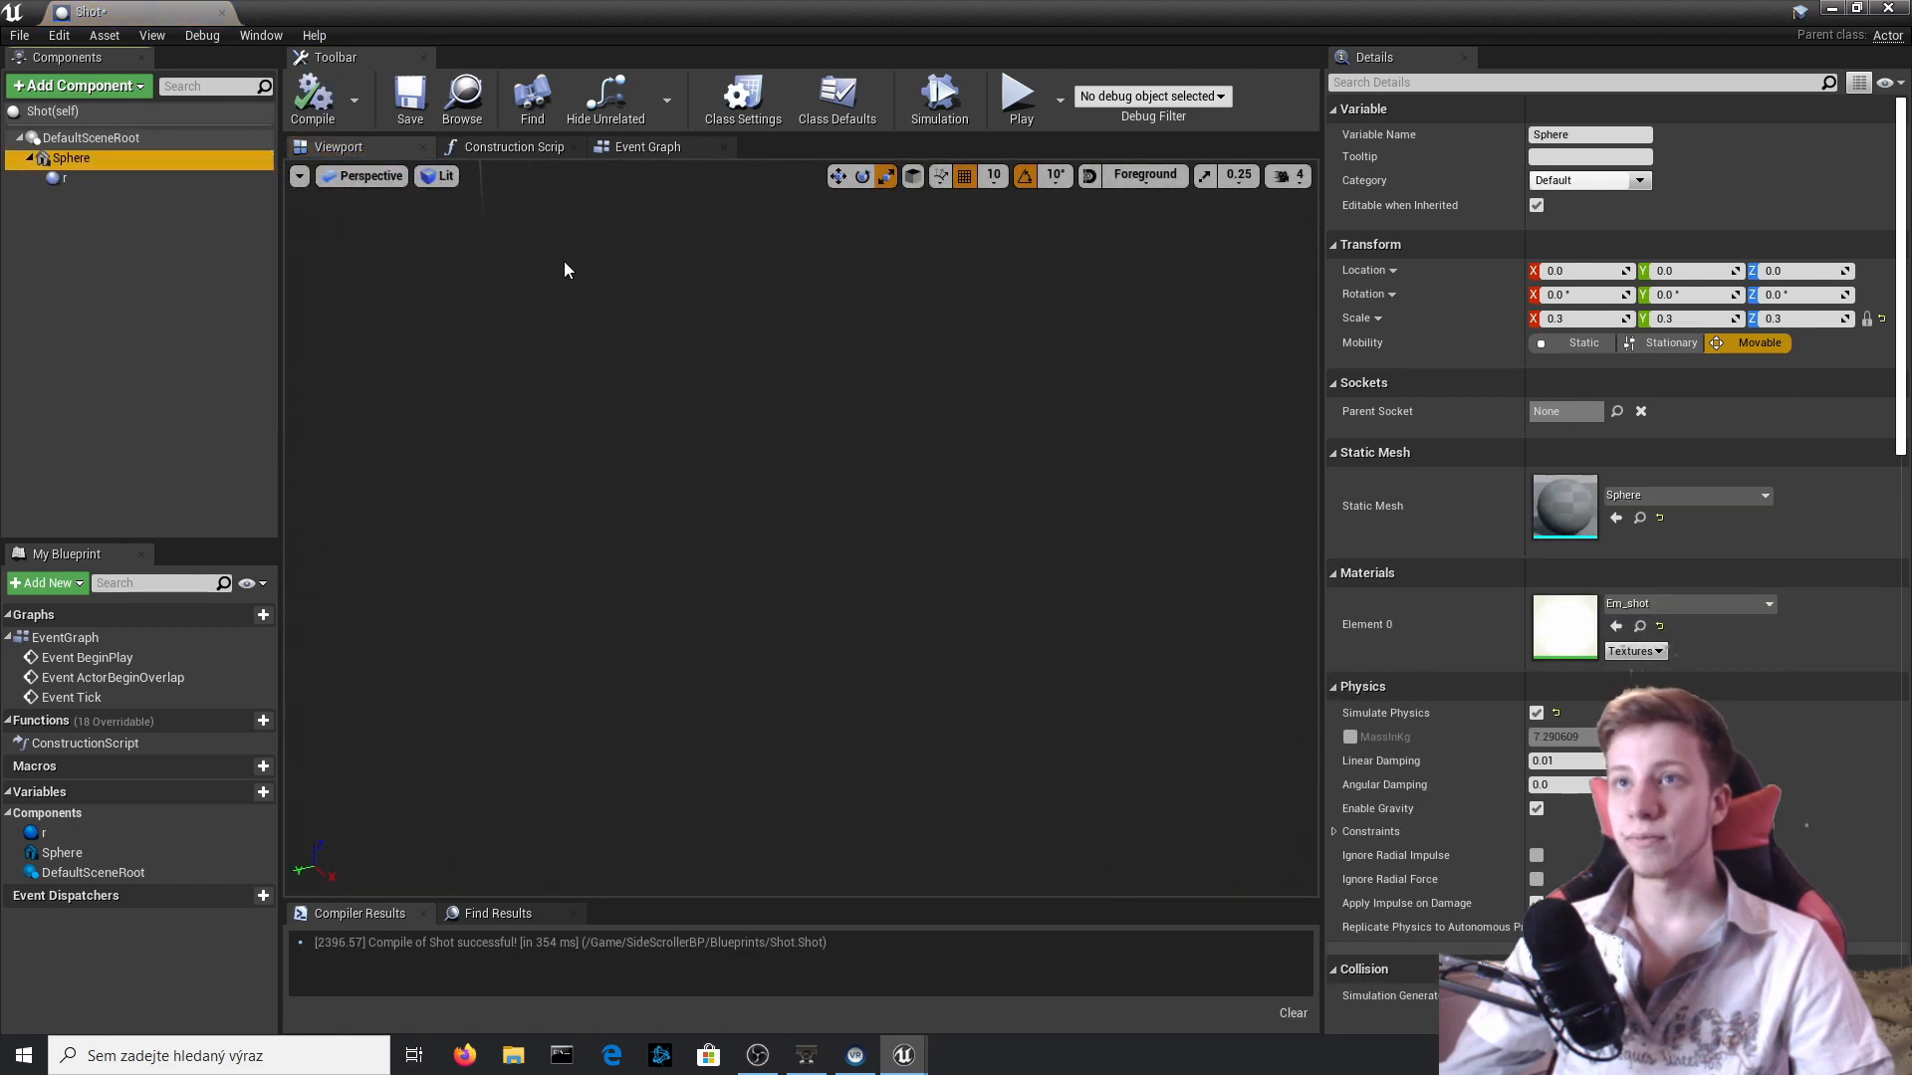
right_click_drag(913, 459, 797, 299)
key("w")
key("w")
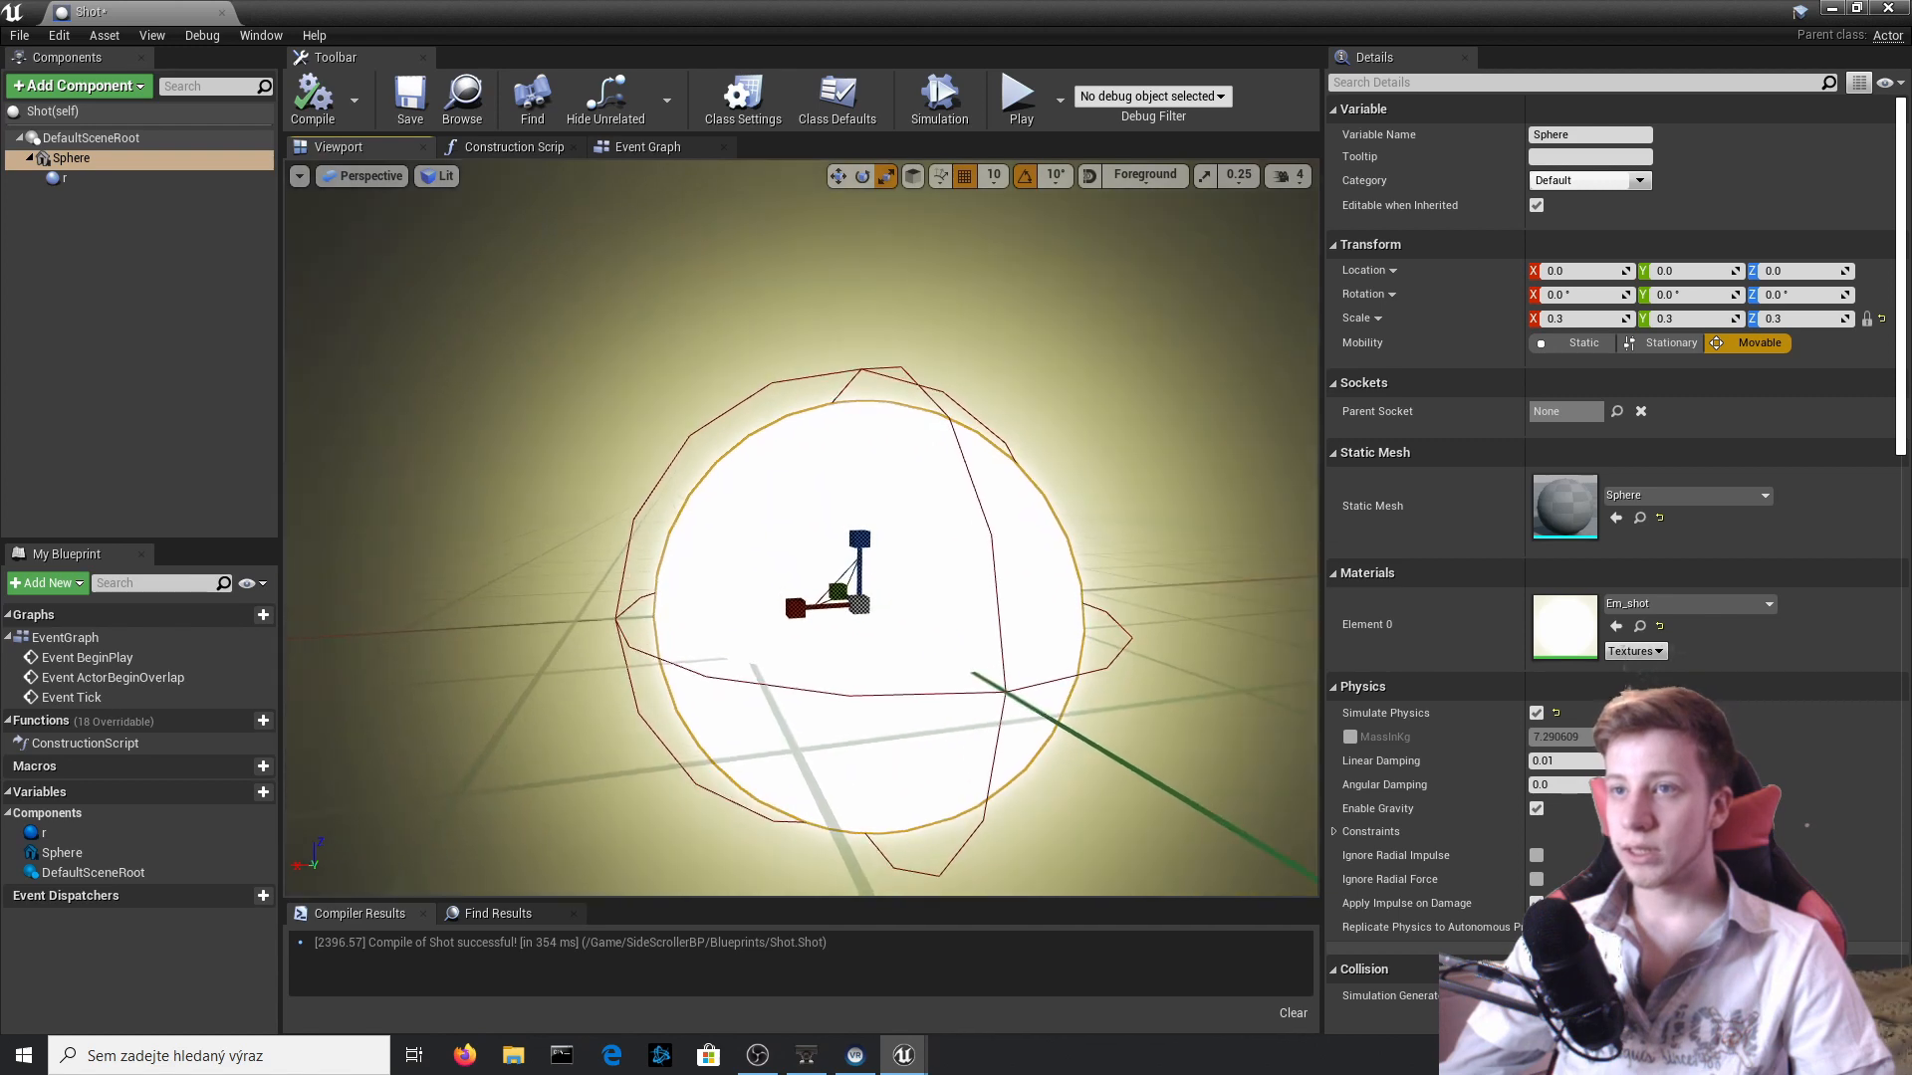
left_click(313, 100)
Rename the r component to Collision.
scroll(1612, 597, "down", 15)
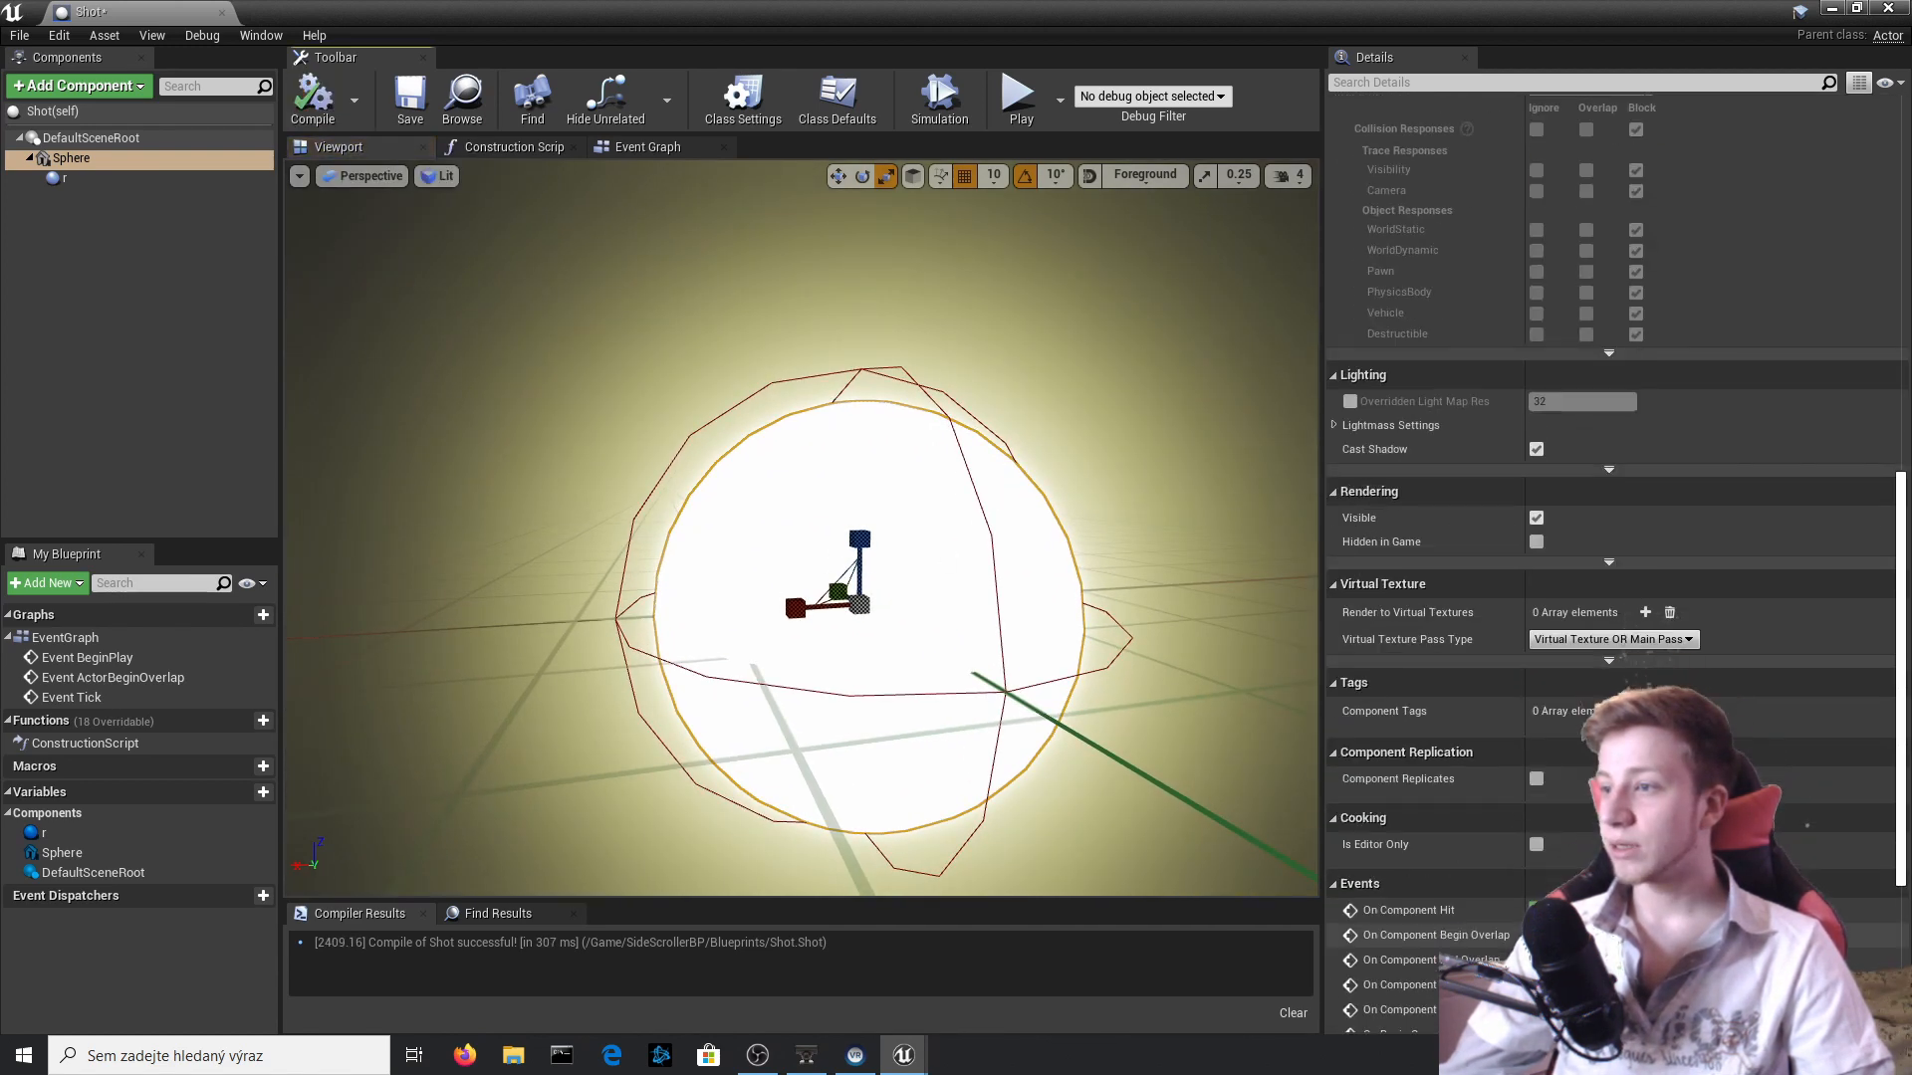
left_click(59, 178)
scroll(1477, 146, "up", 4)
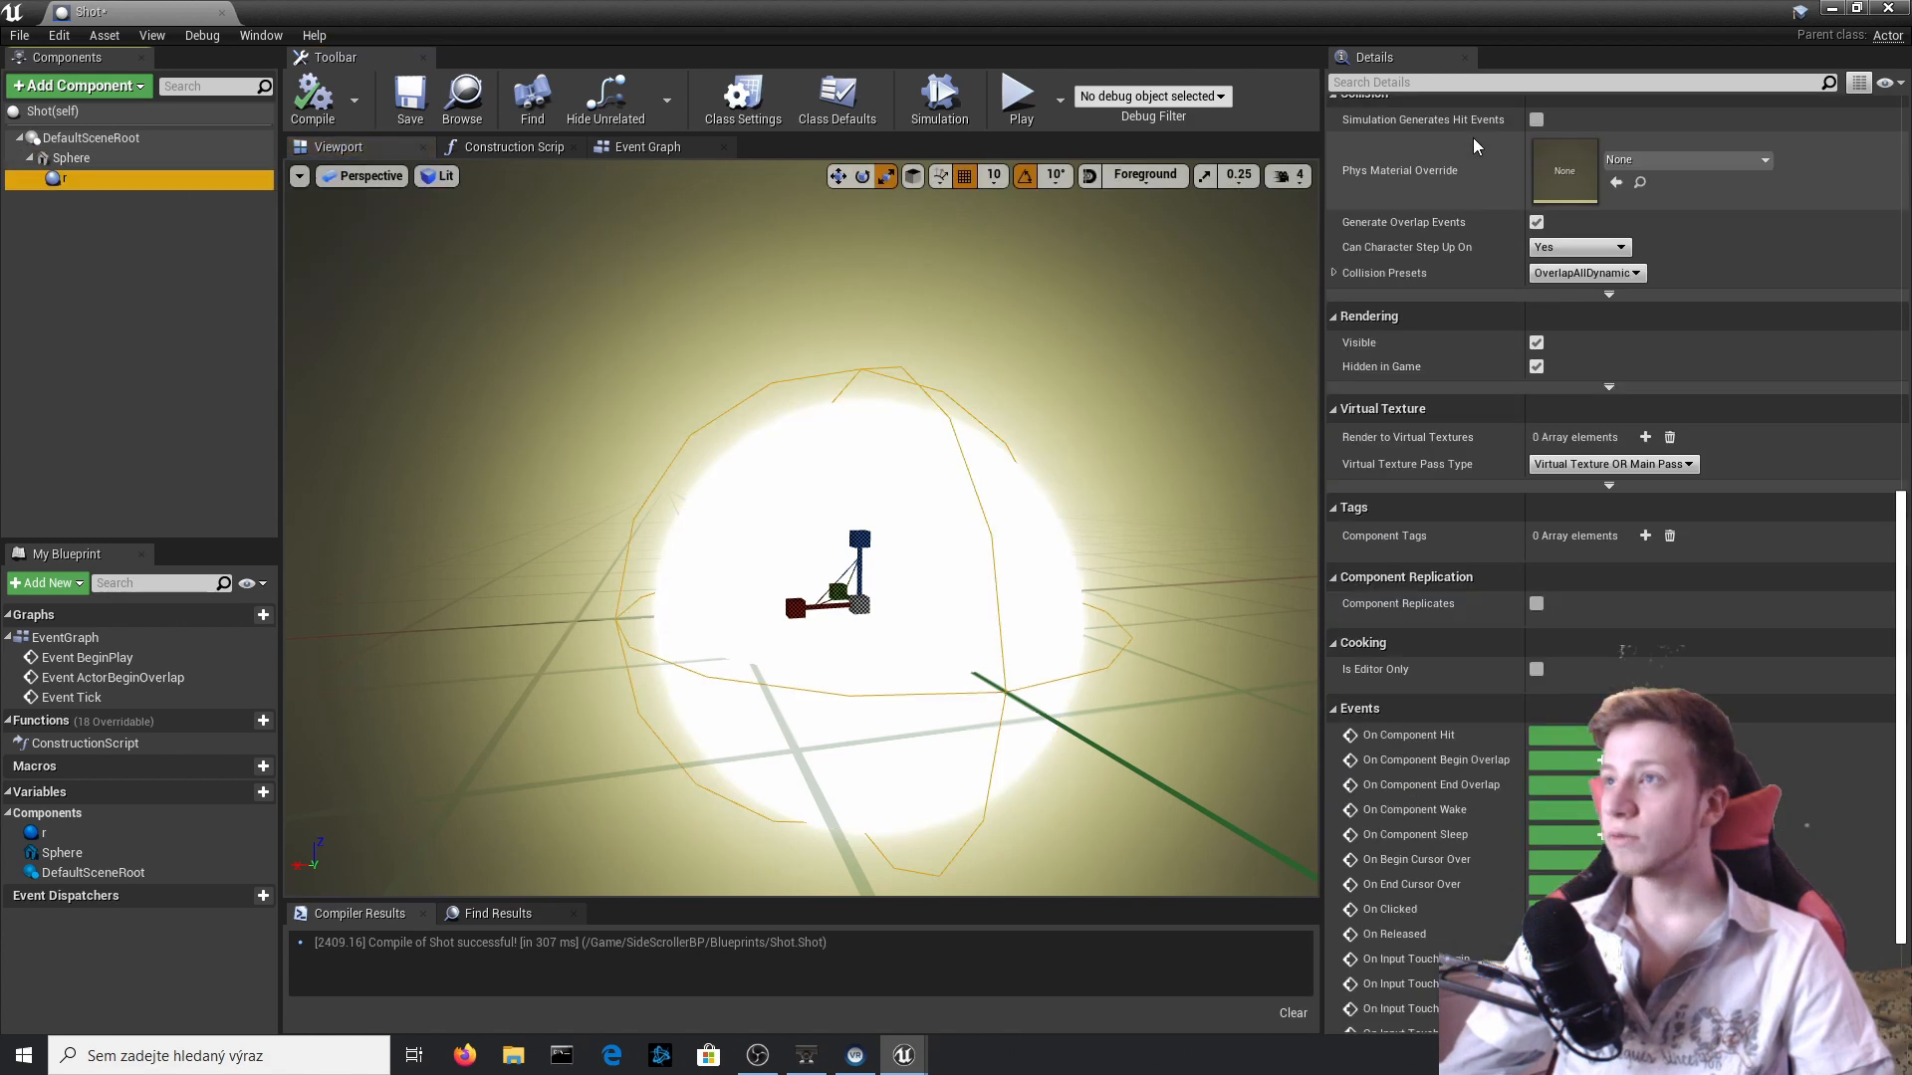
scroll(1477, 146, "up", 10)
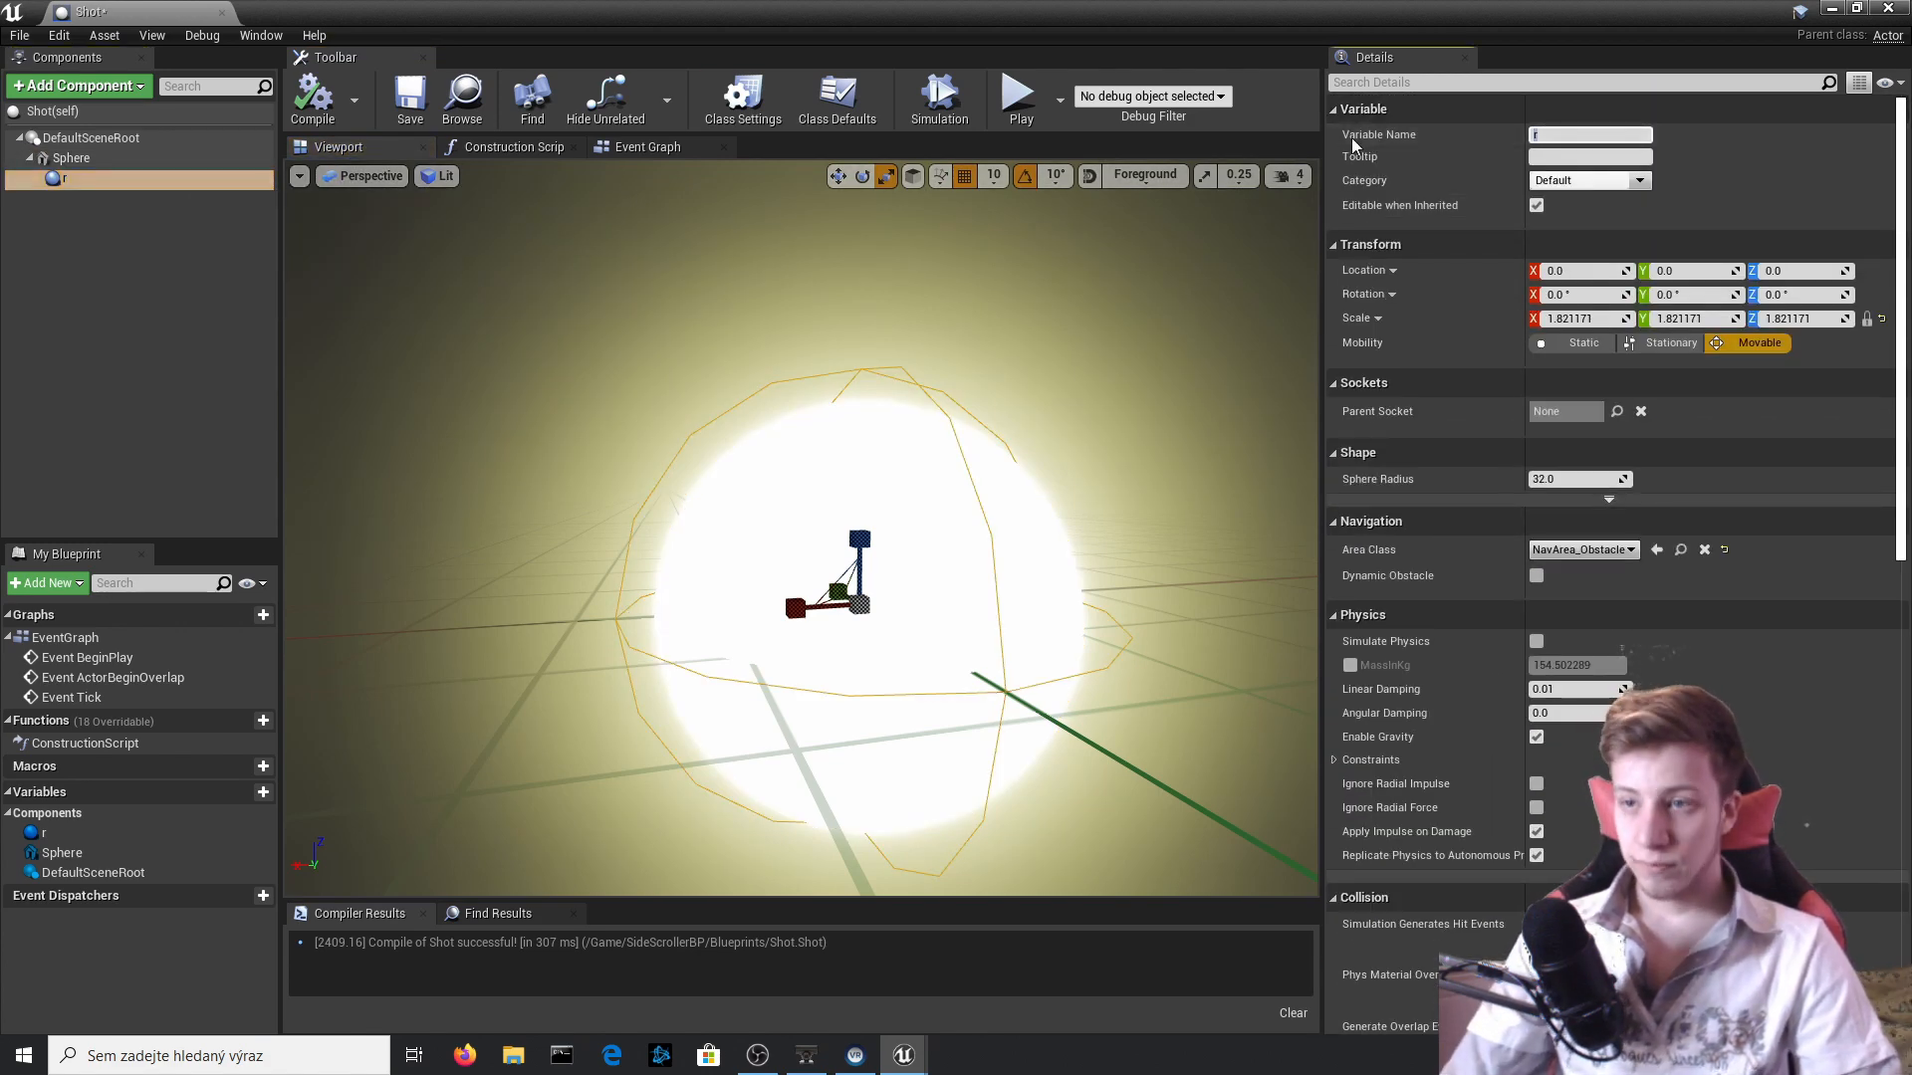
type("Collision")
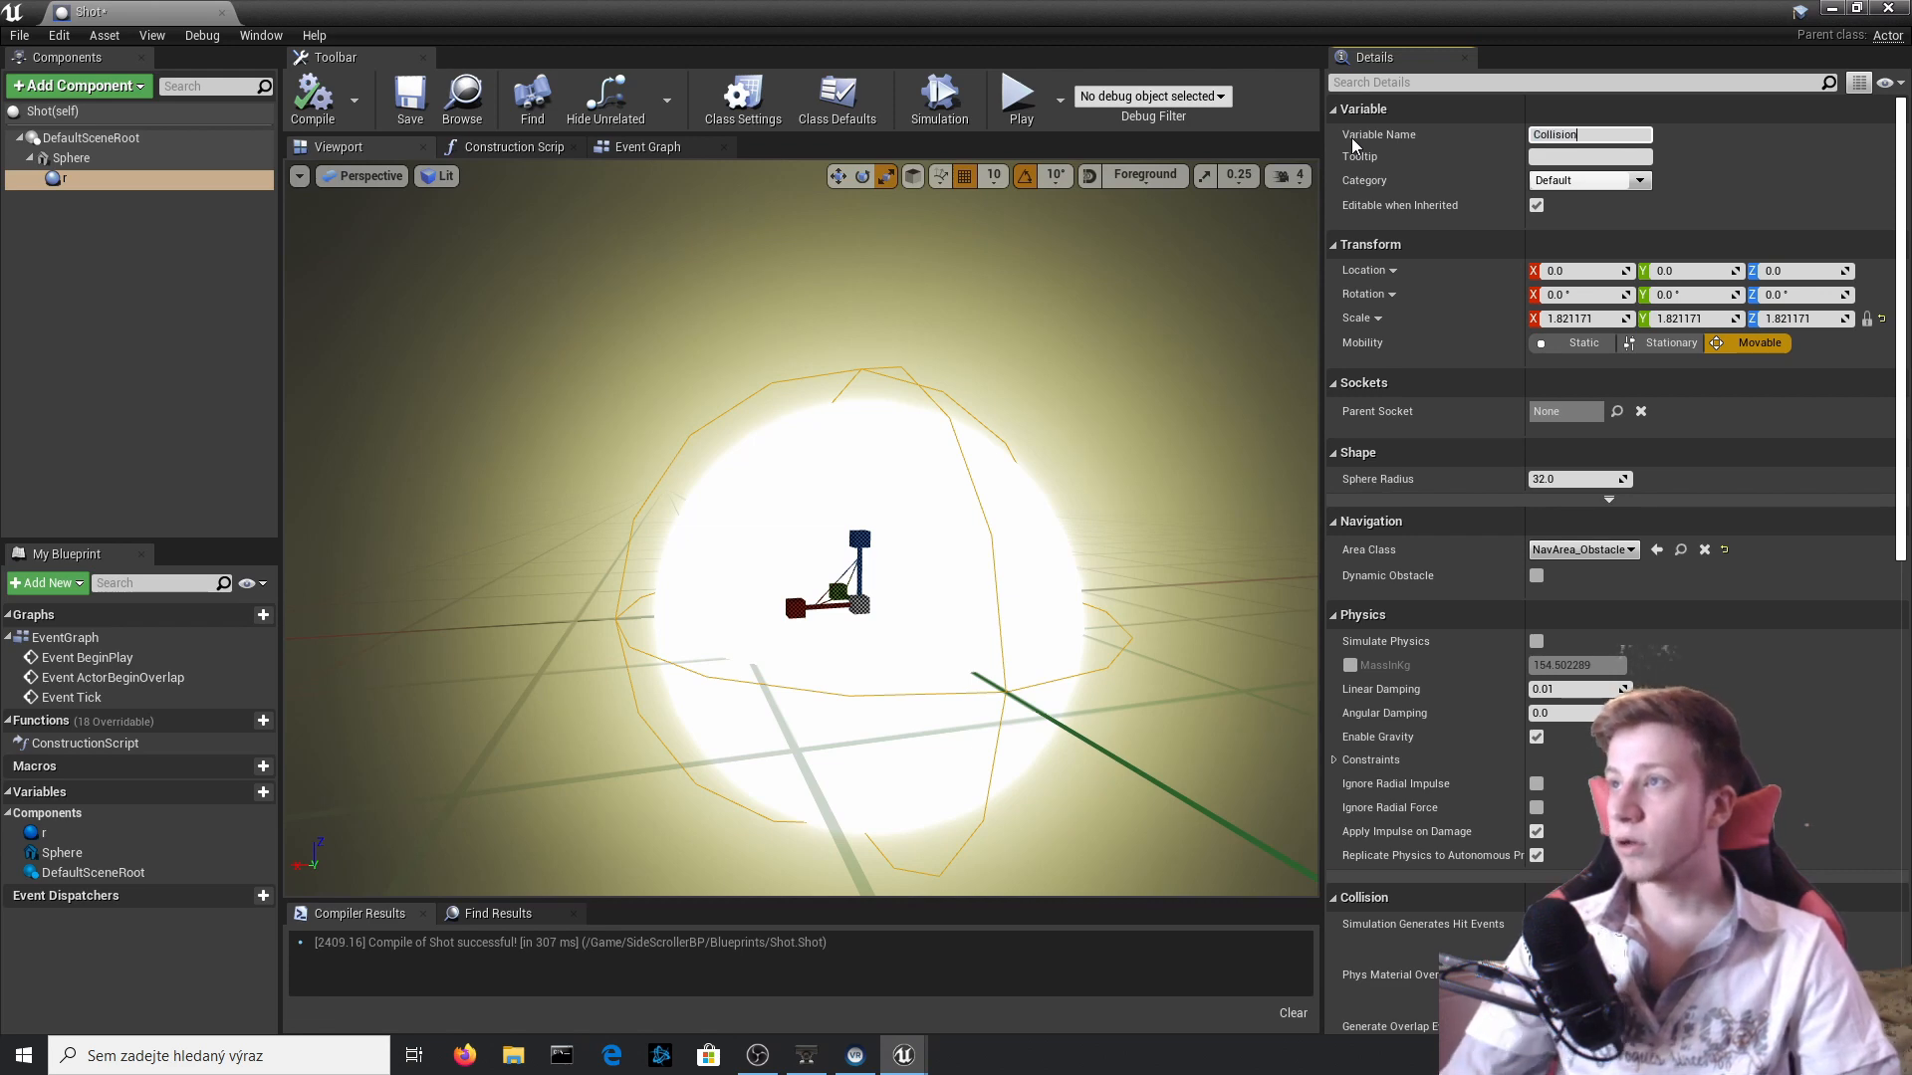
key("Return")
Add an On Component Begin Overlap event for the Collision component.
scroll(1818, 591, "down", 10)
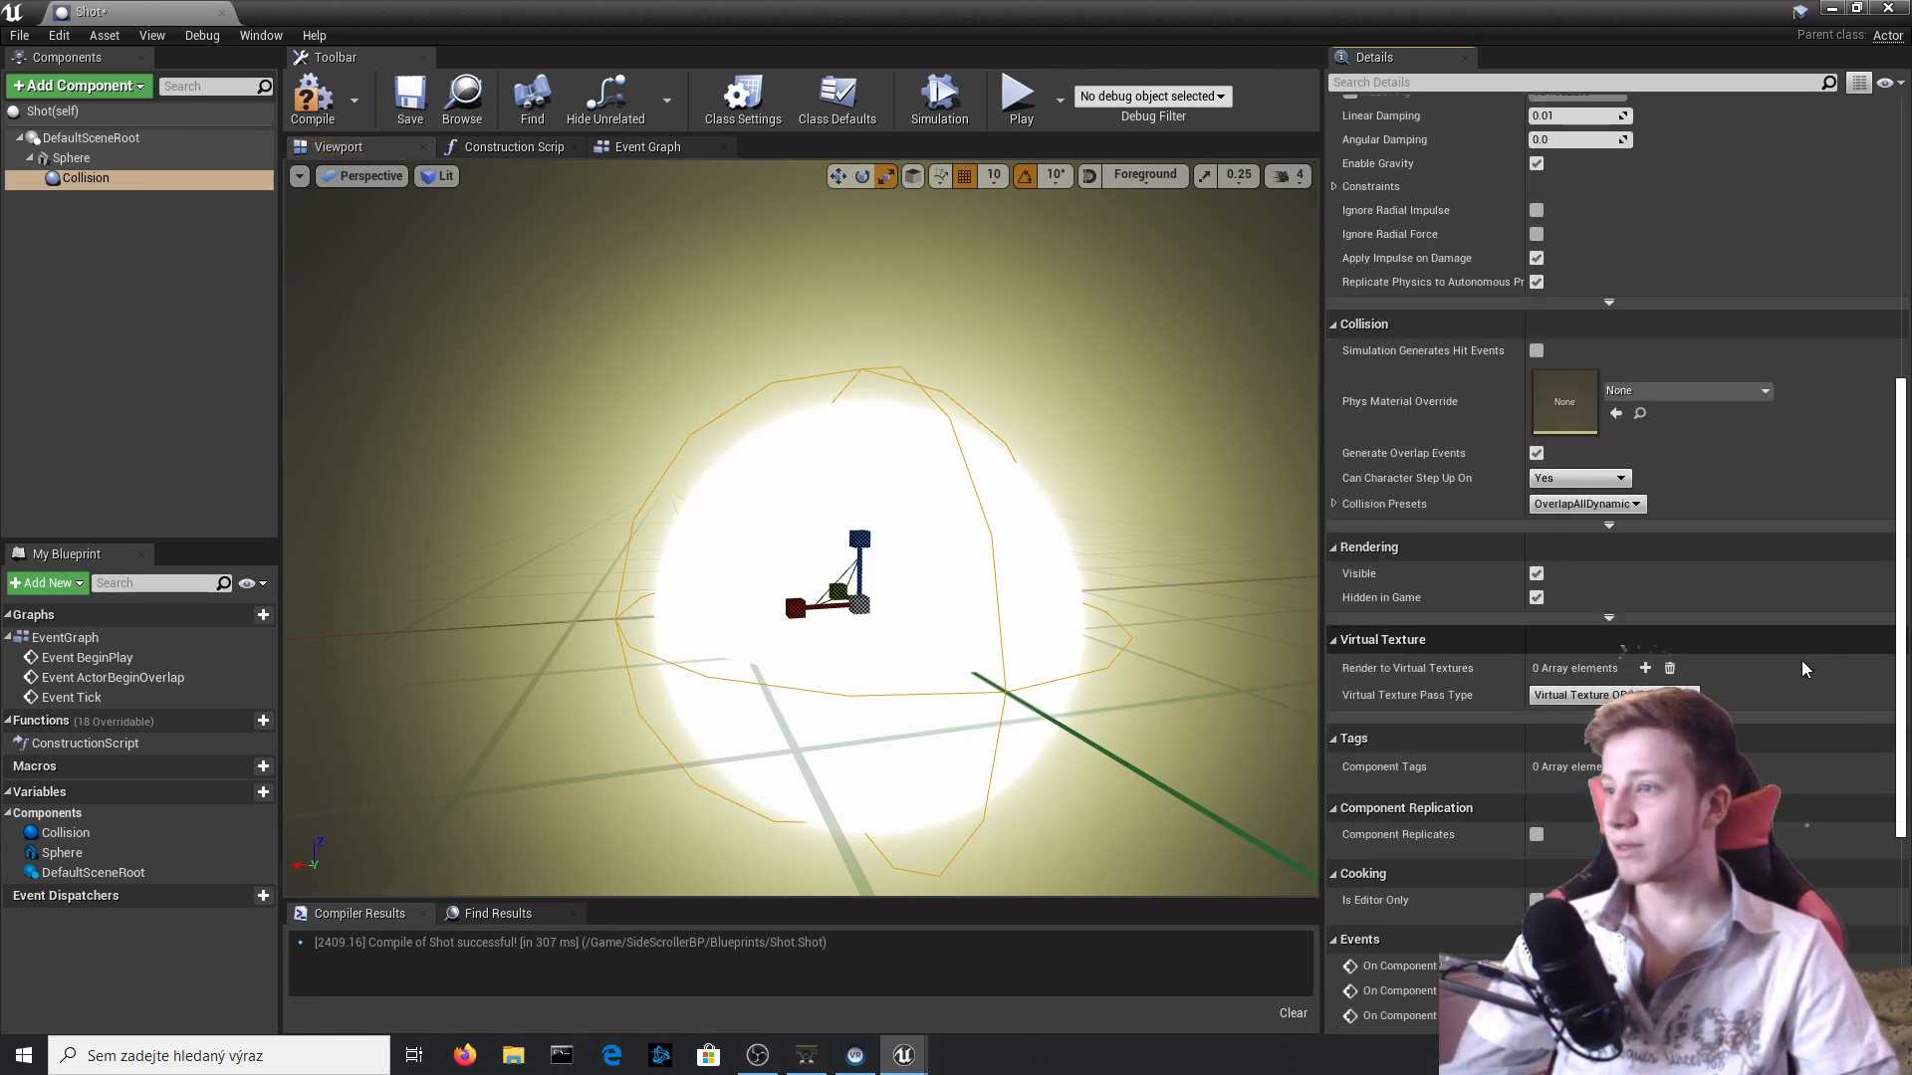
scroll(1801, 660, "down", 5)
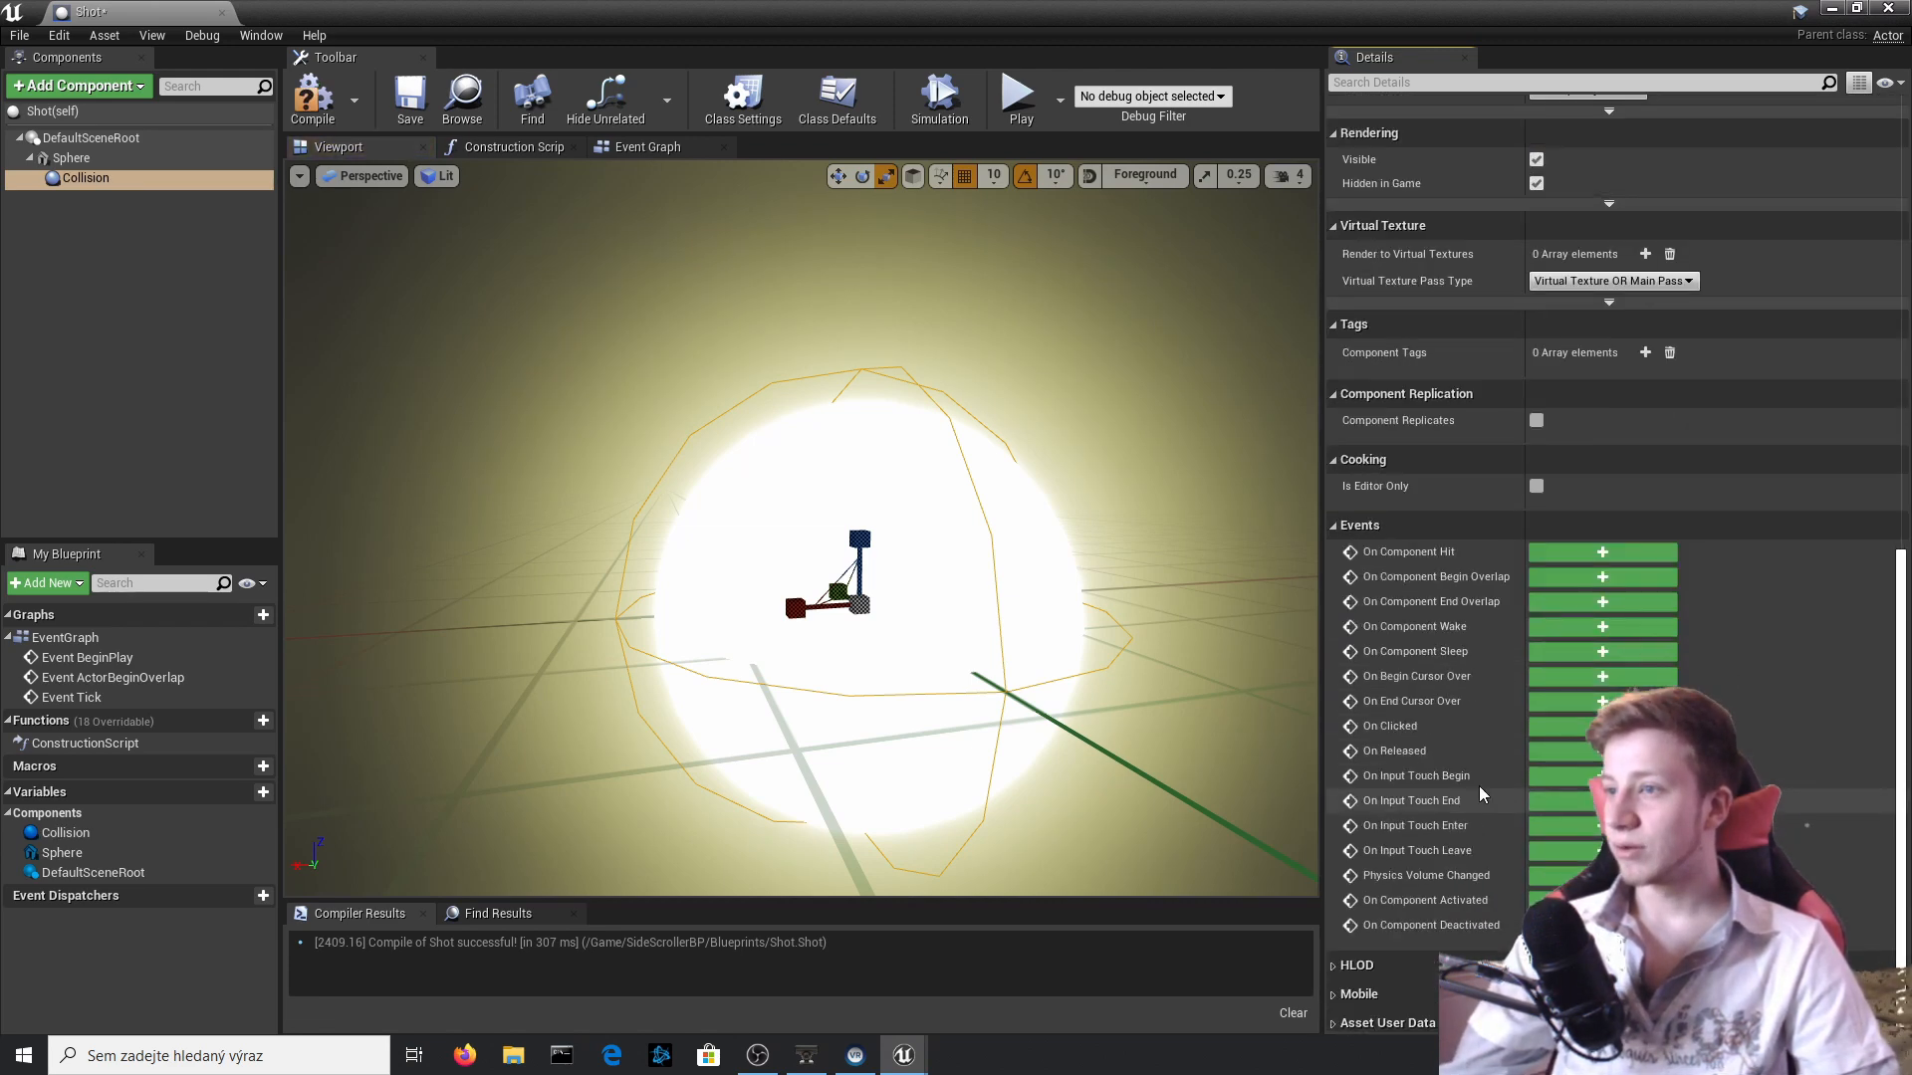
left_click(1573, 582)
Add a Cast To Enemy node after the overlap event with Other Actor as its Object, align it, and compile.
right_click_drag(1107, 689, 829, 606)
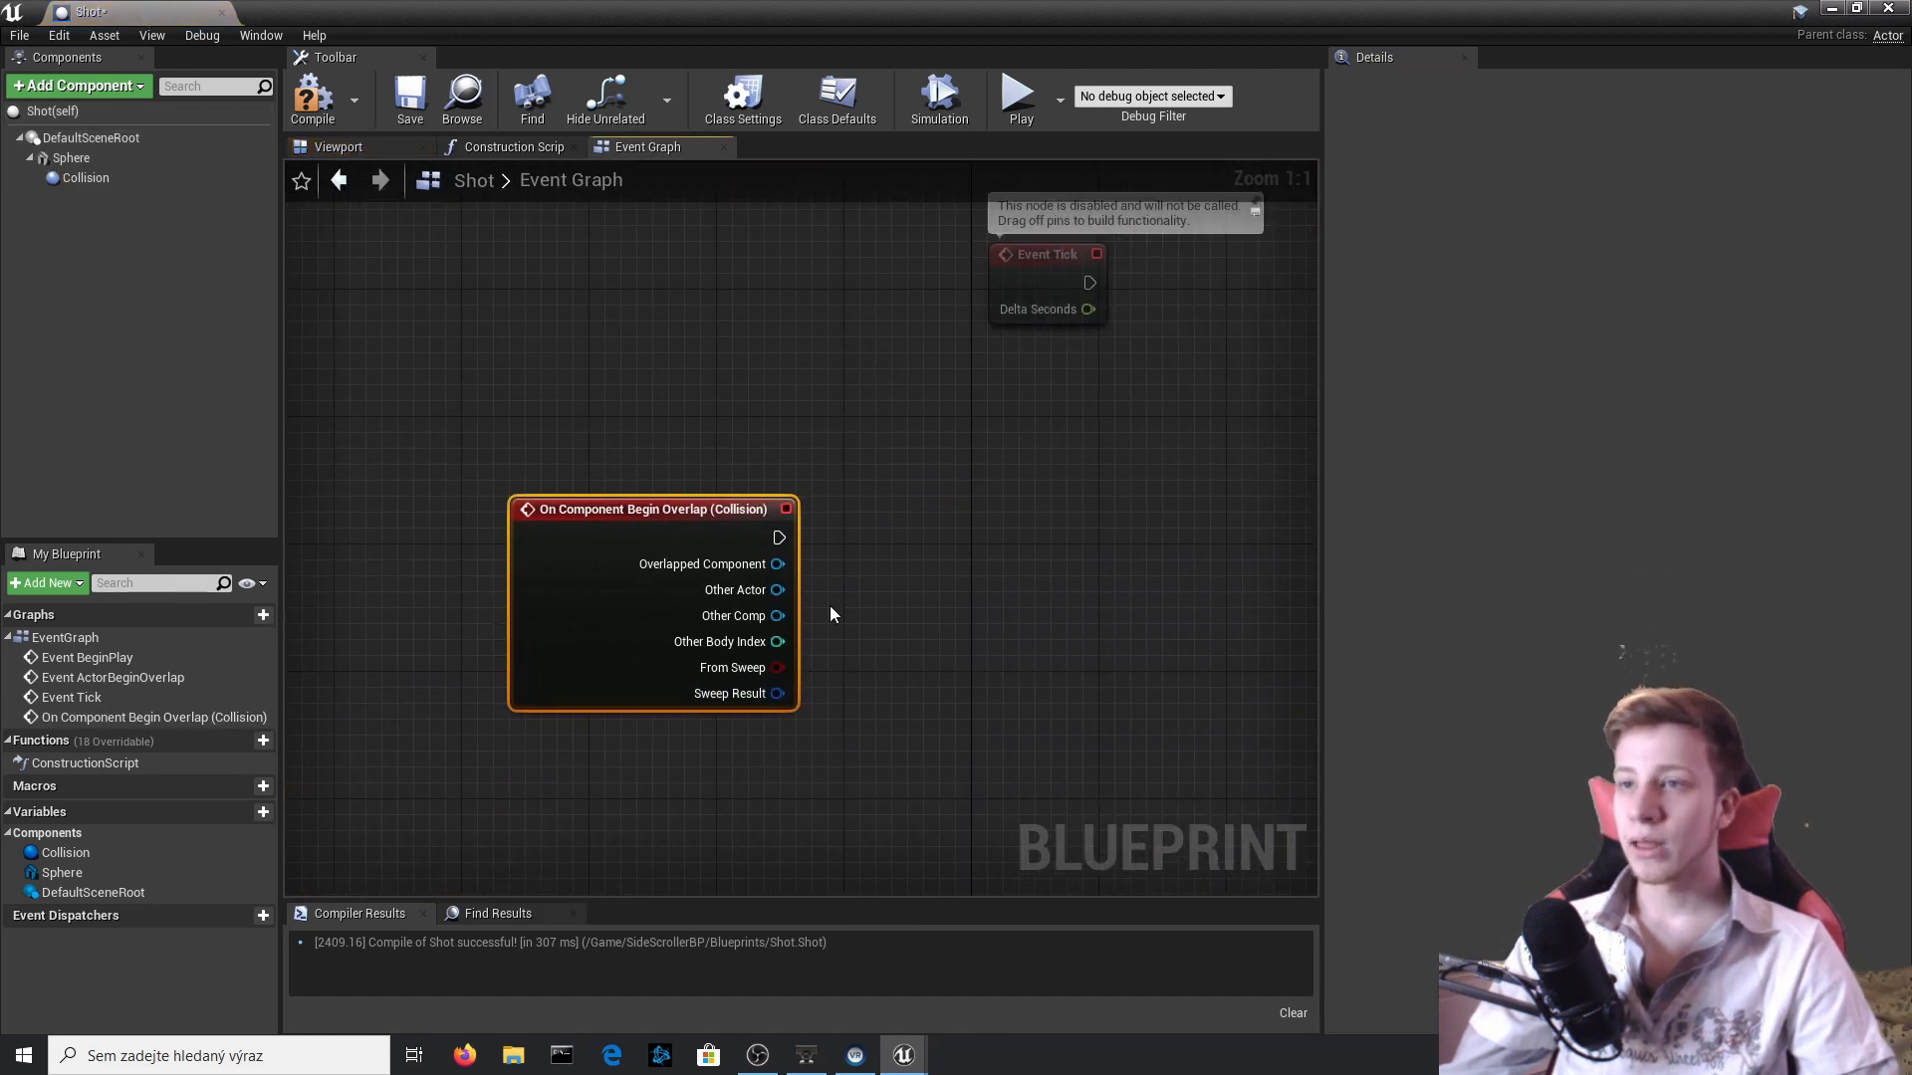
left_click_drag(1006, 554, 1007, 554)
type("cast to enemy")
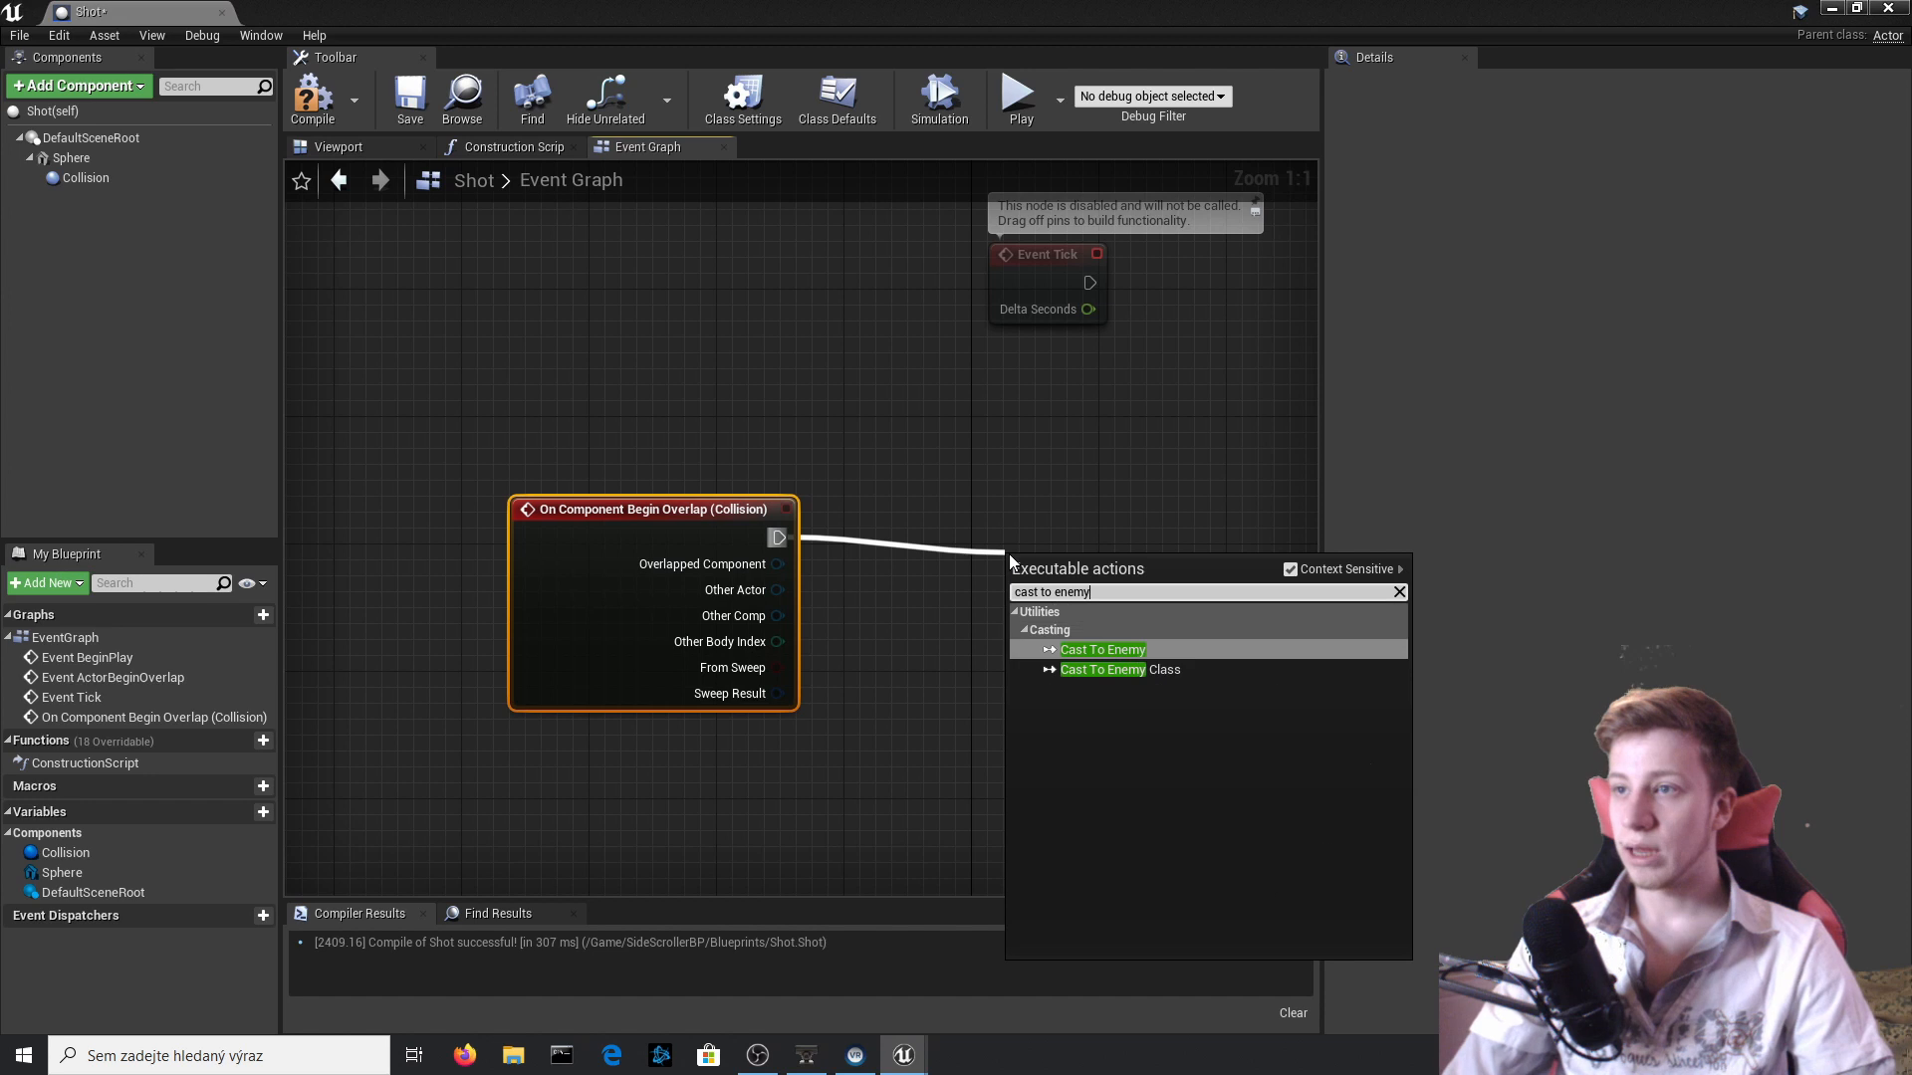
key("Return")
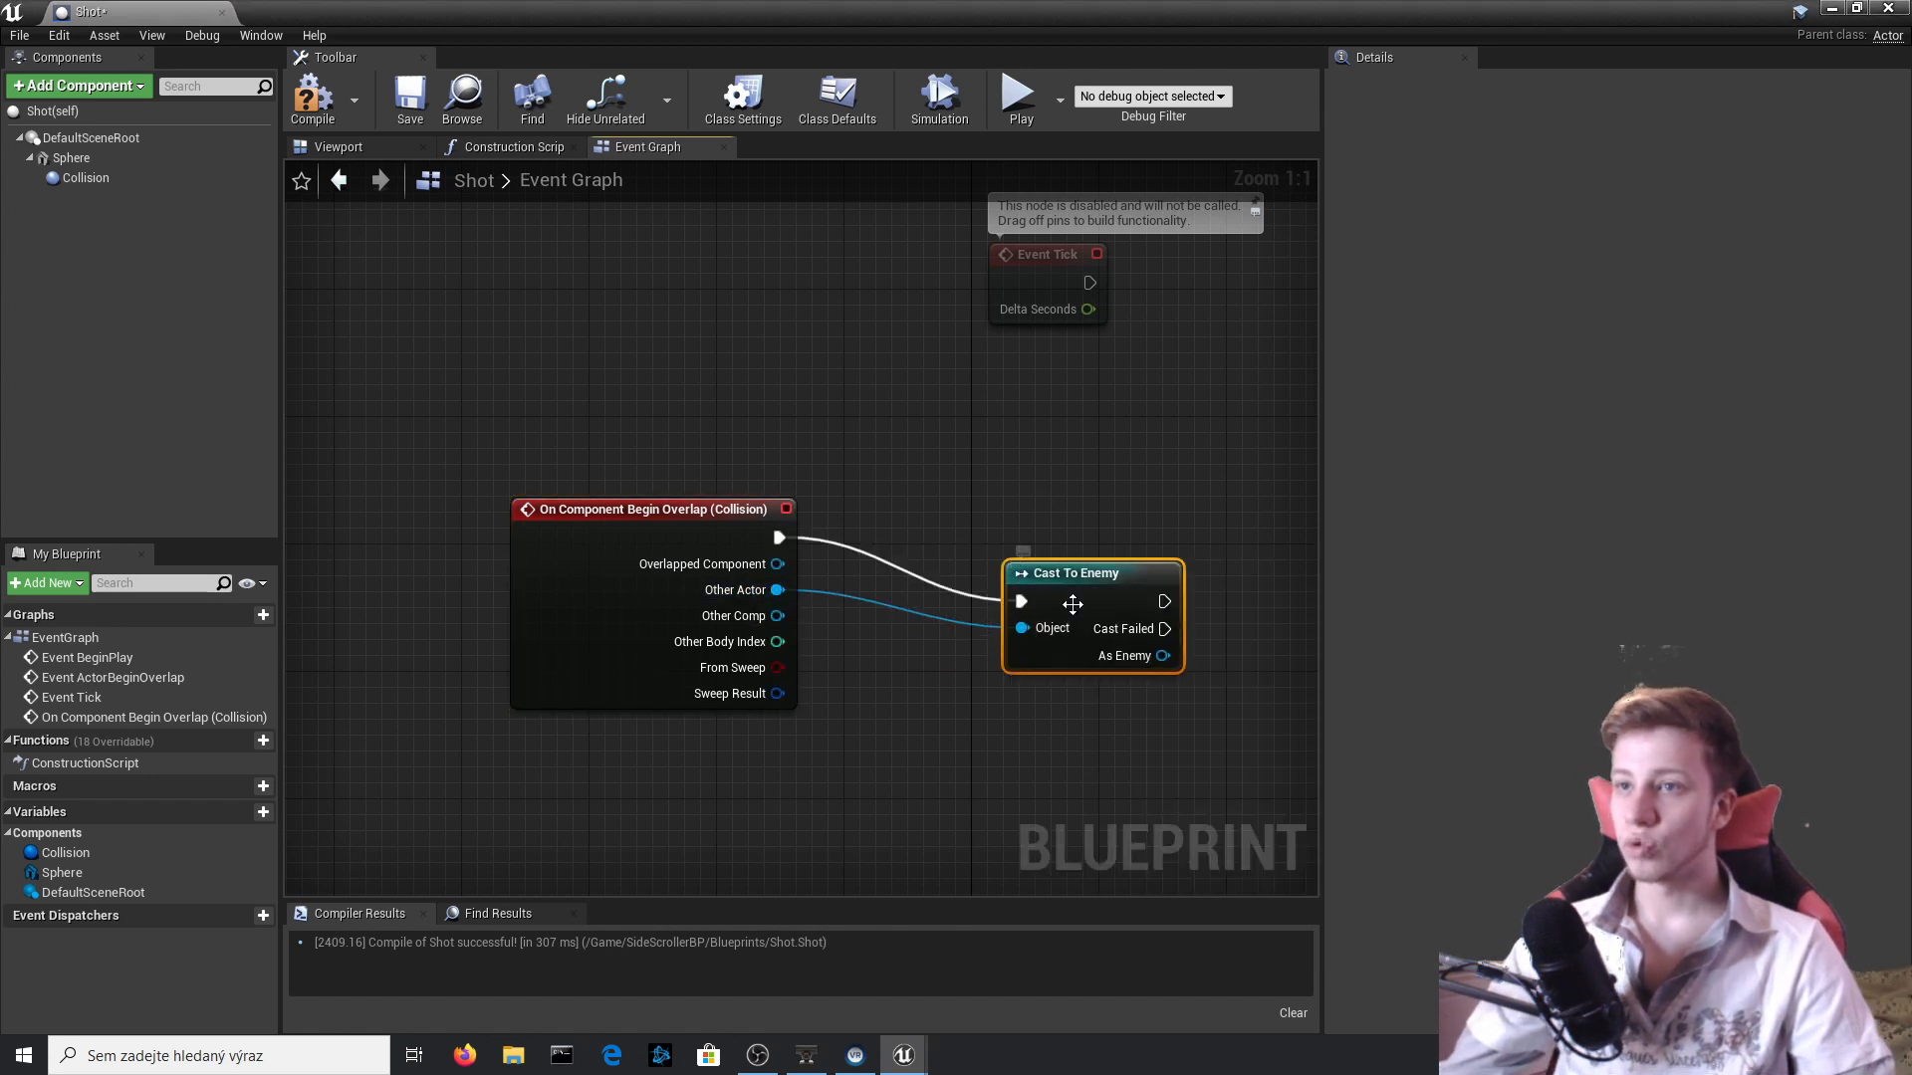
left_click_drag(1072, 604, 1088, 555)
left_click(308, 97)
right_click_drag(1054, 760, 631, 683)
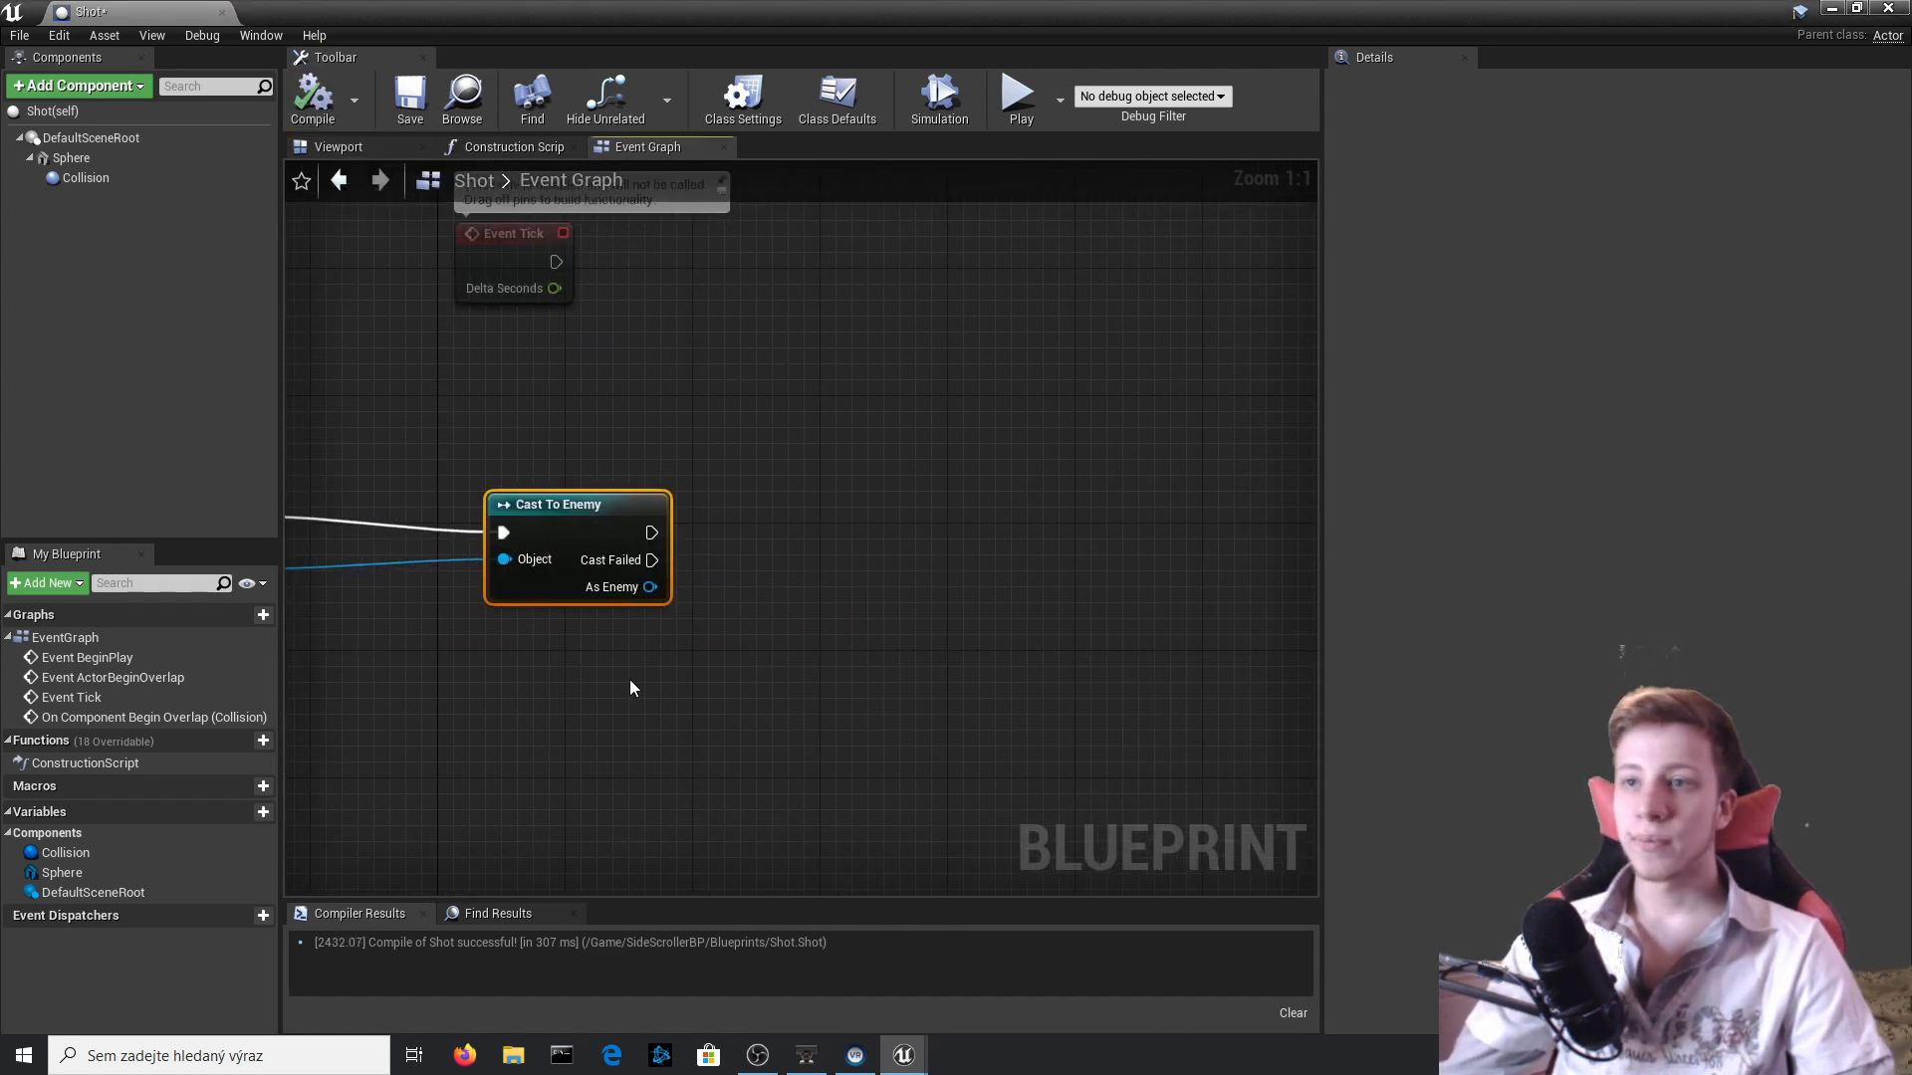
left_click_drag(649, 586, 794, 541)
type("death")
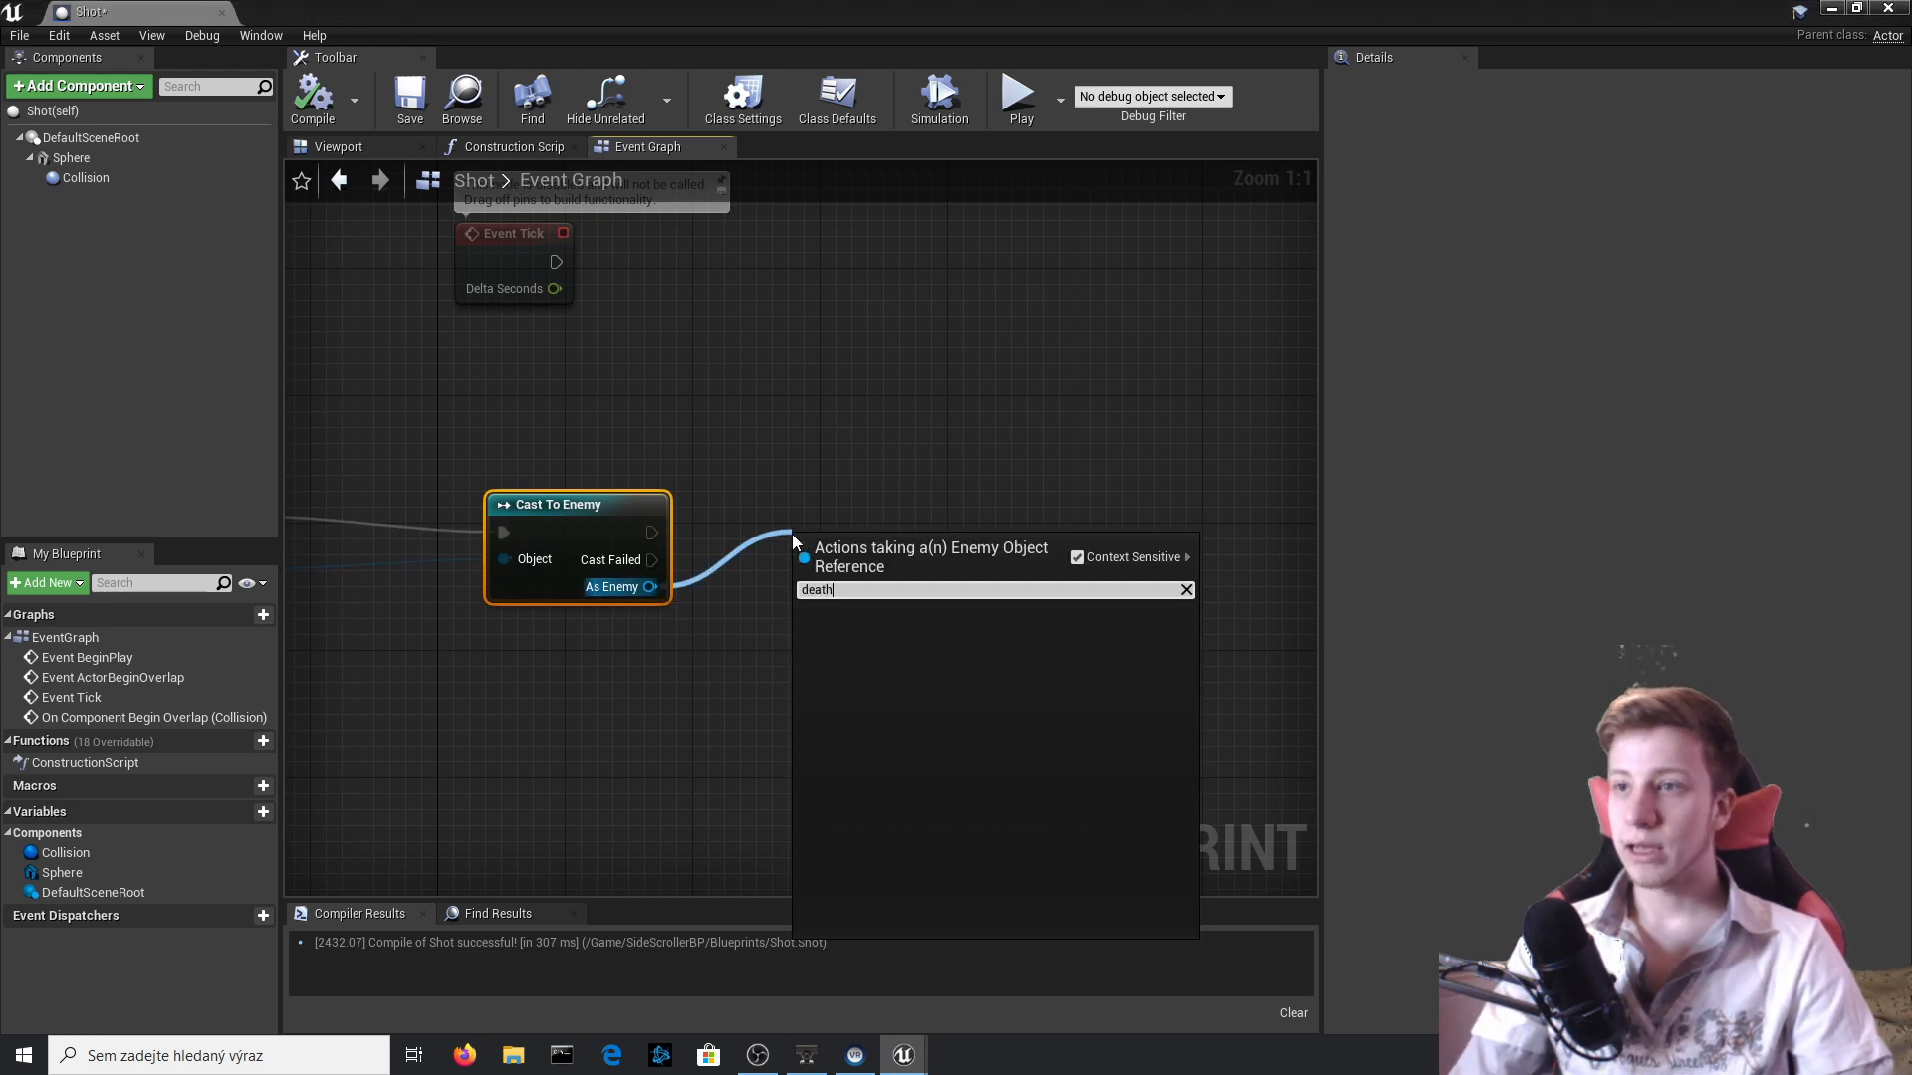
key("BackSpace")
key("BackSpace")
key("BackSpace")
key("BackSpace")
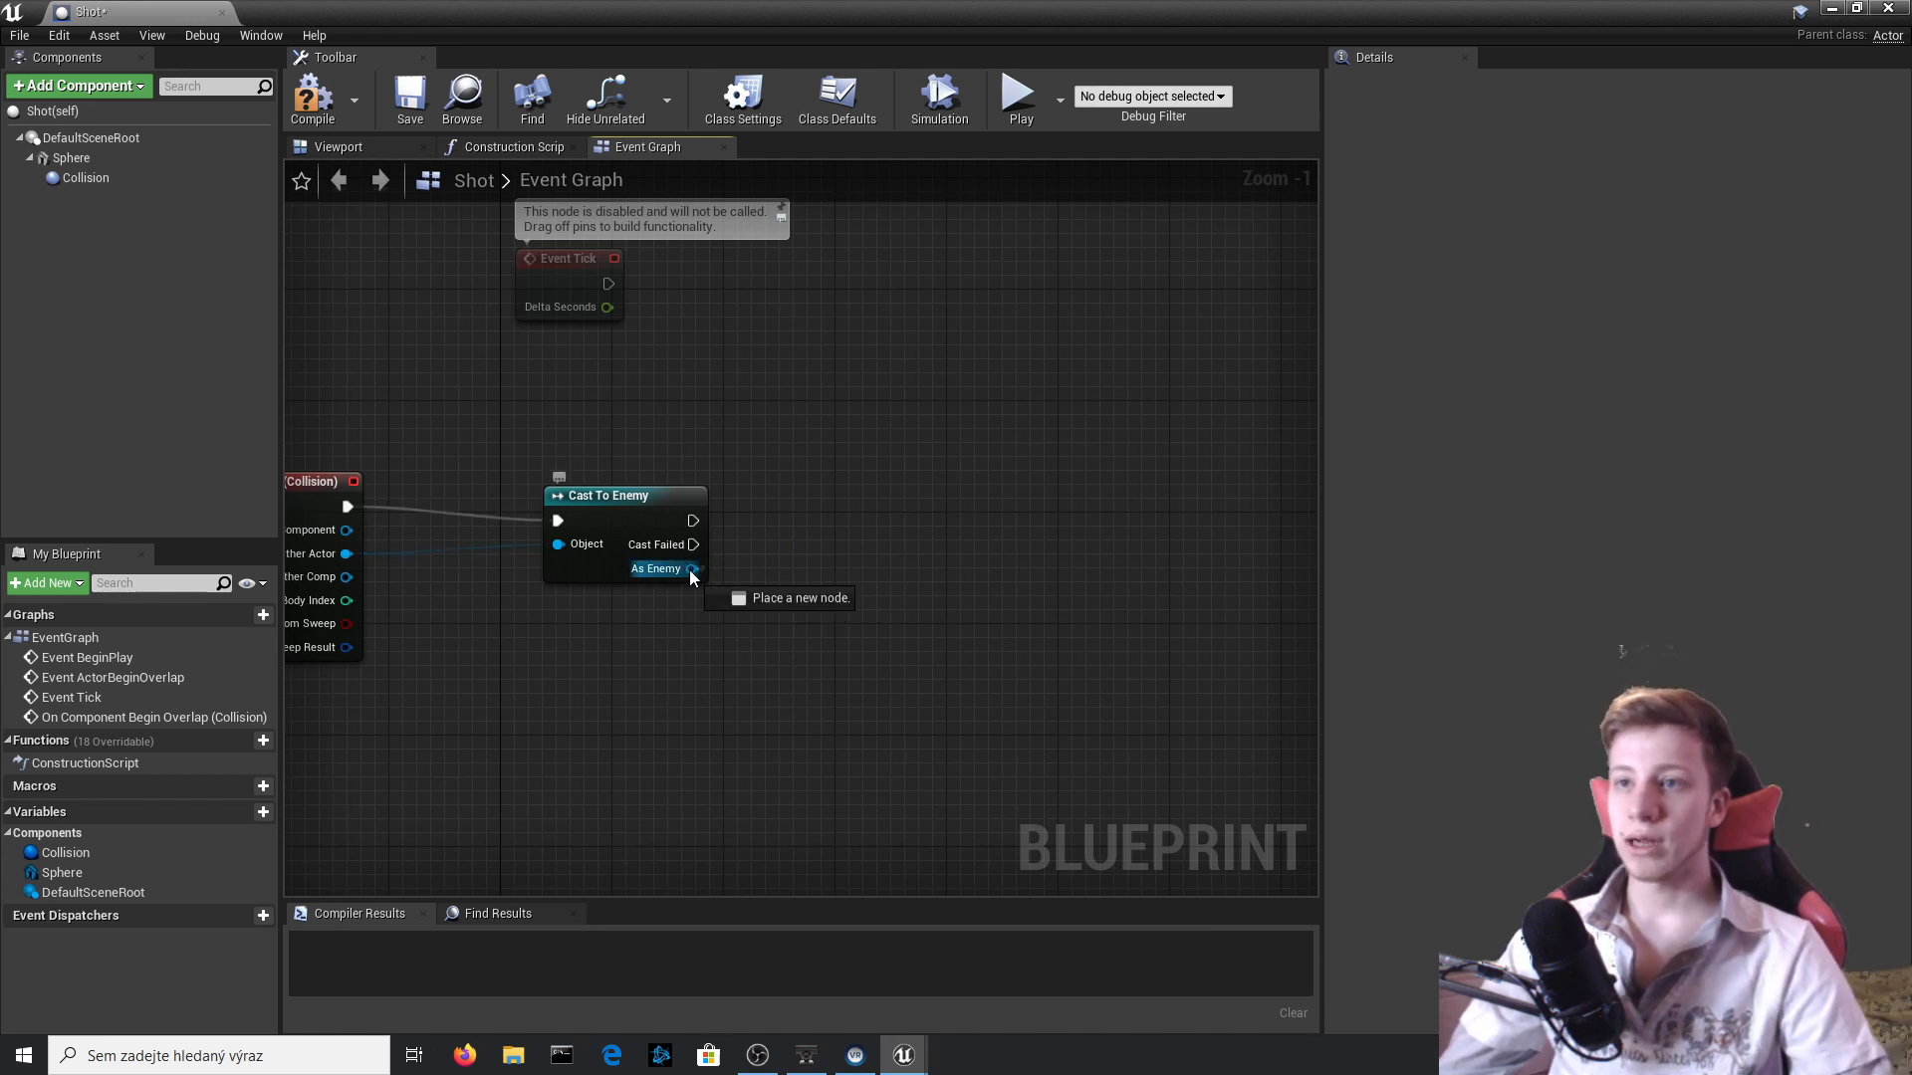
Add a DestroyActor node after Cast To Enemy targeting As Enemy, then compile and close the Shot blueprint.
left_click_drag(861, 539, 861, 539)
type("destro")
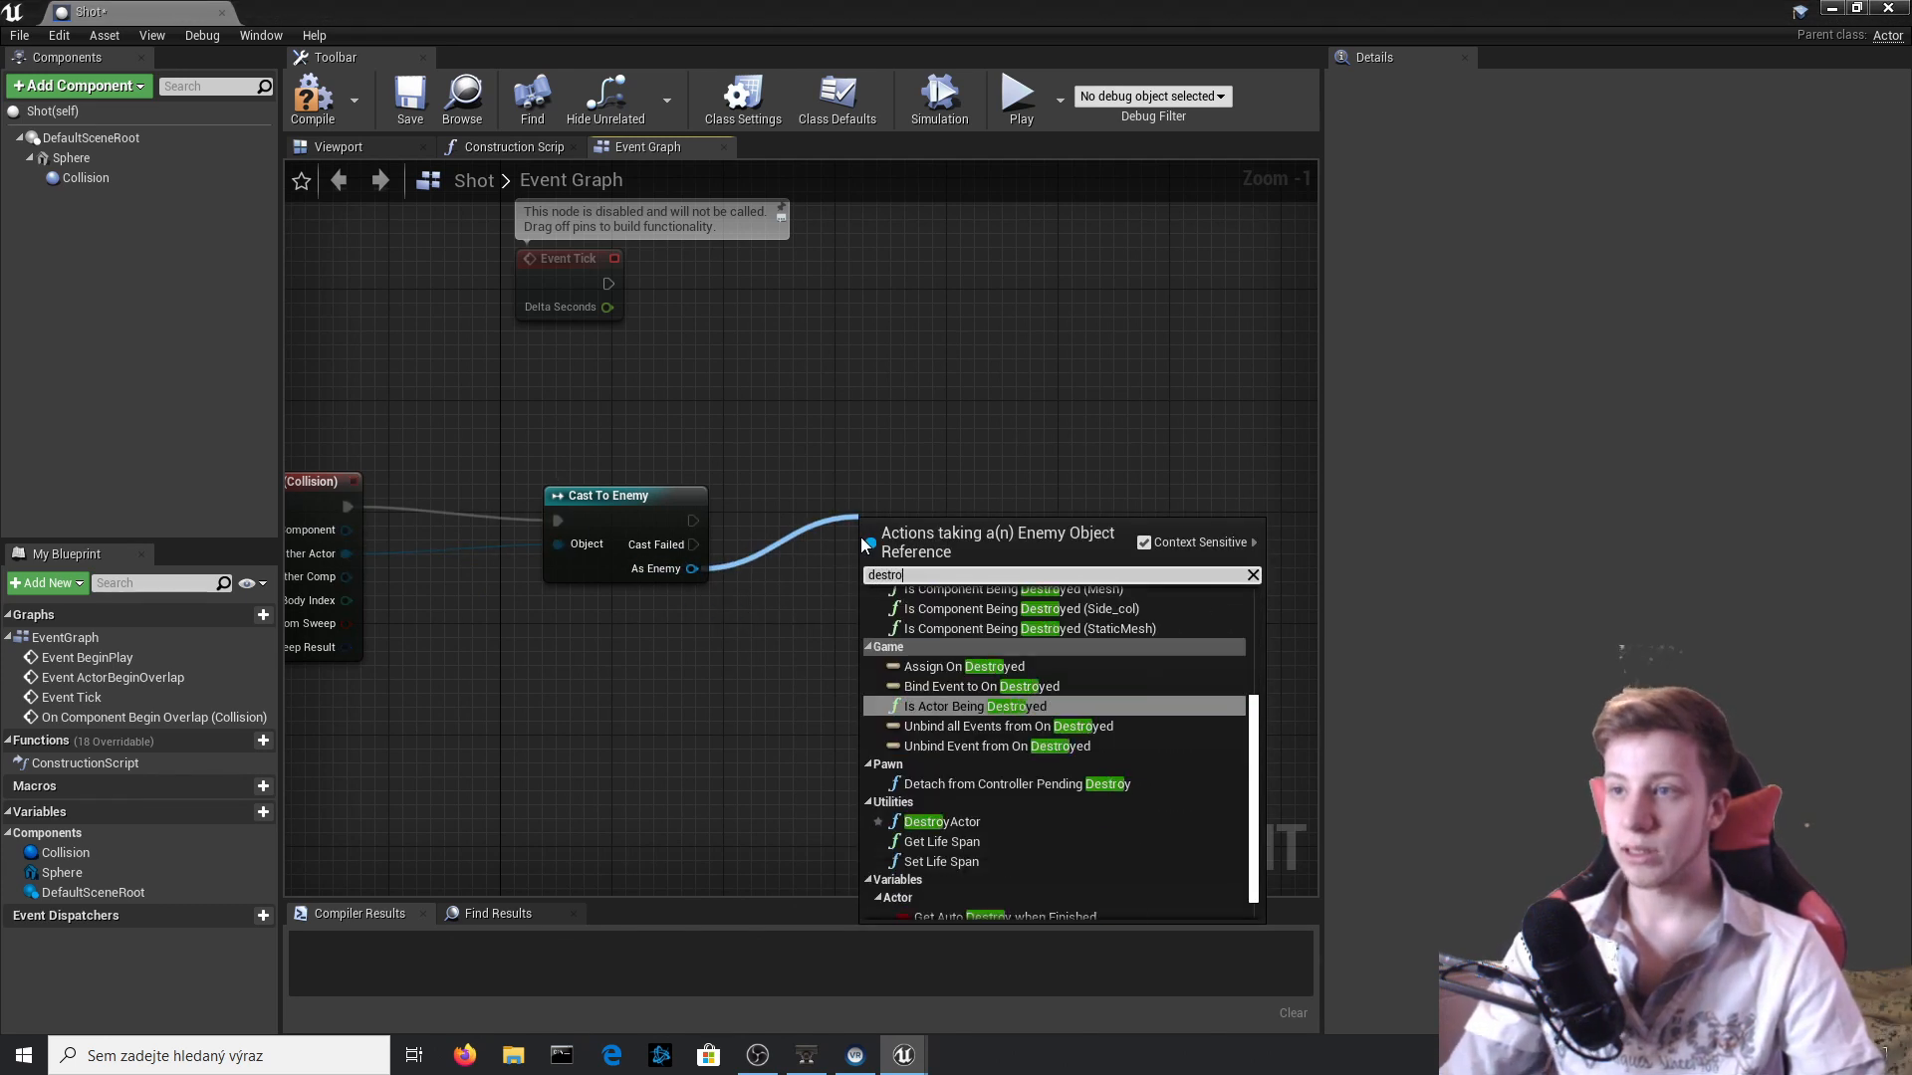
type("y a")
key("Down")
key("Down")
key("Down")
key("Down")
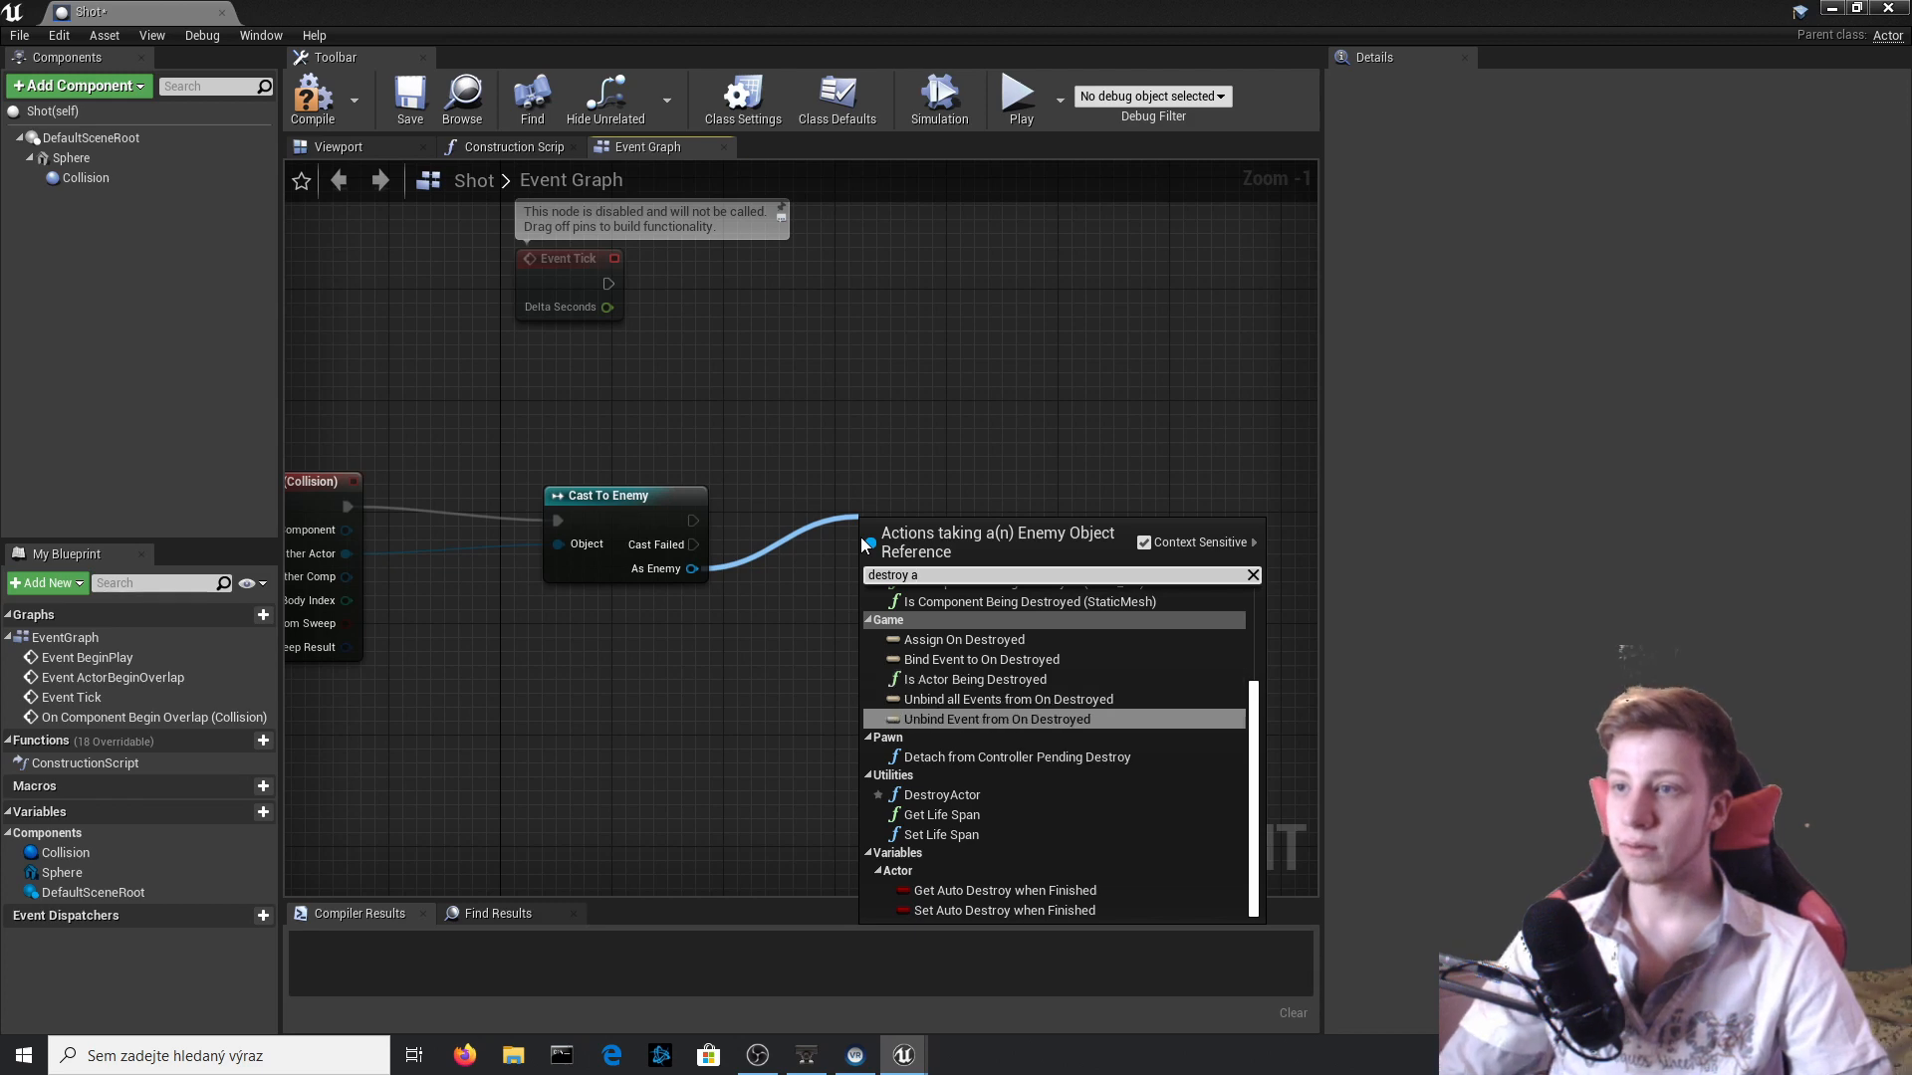
key("Return")
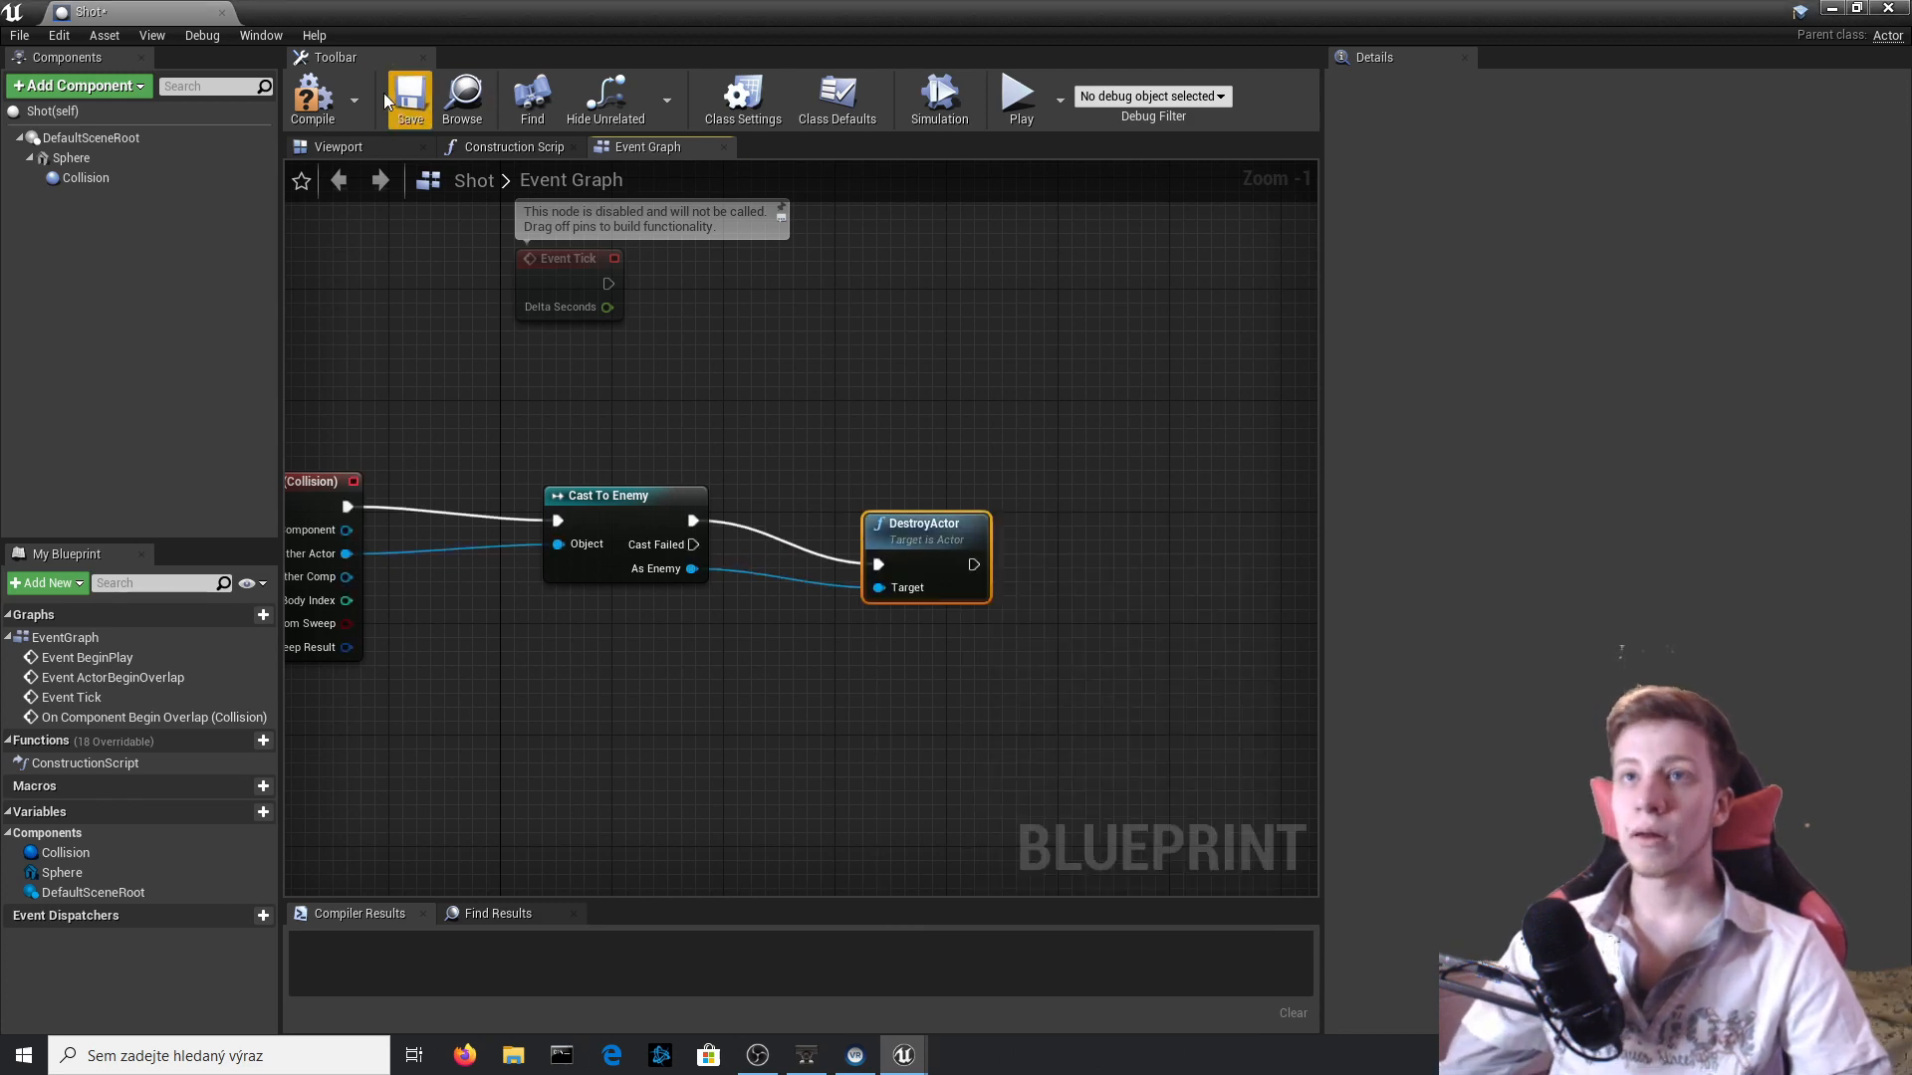
left_click(324, 99)
left_click(1888, 8)
Play-test the level by walking and firing shots at the Goomba, then end the session.
left_click(1165, 99)
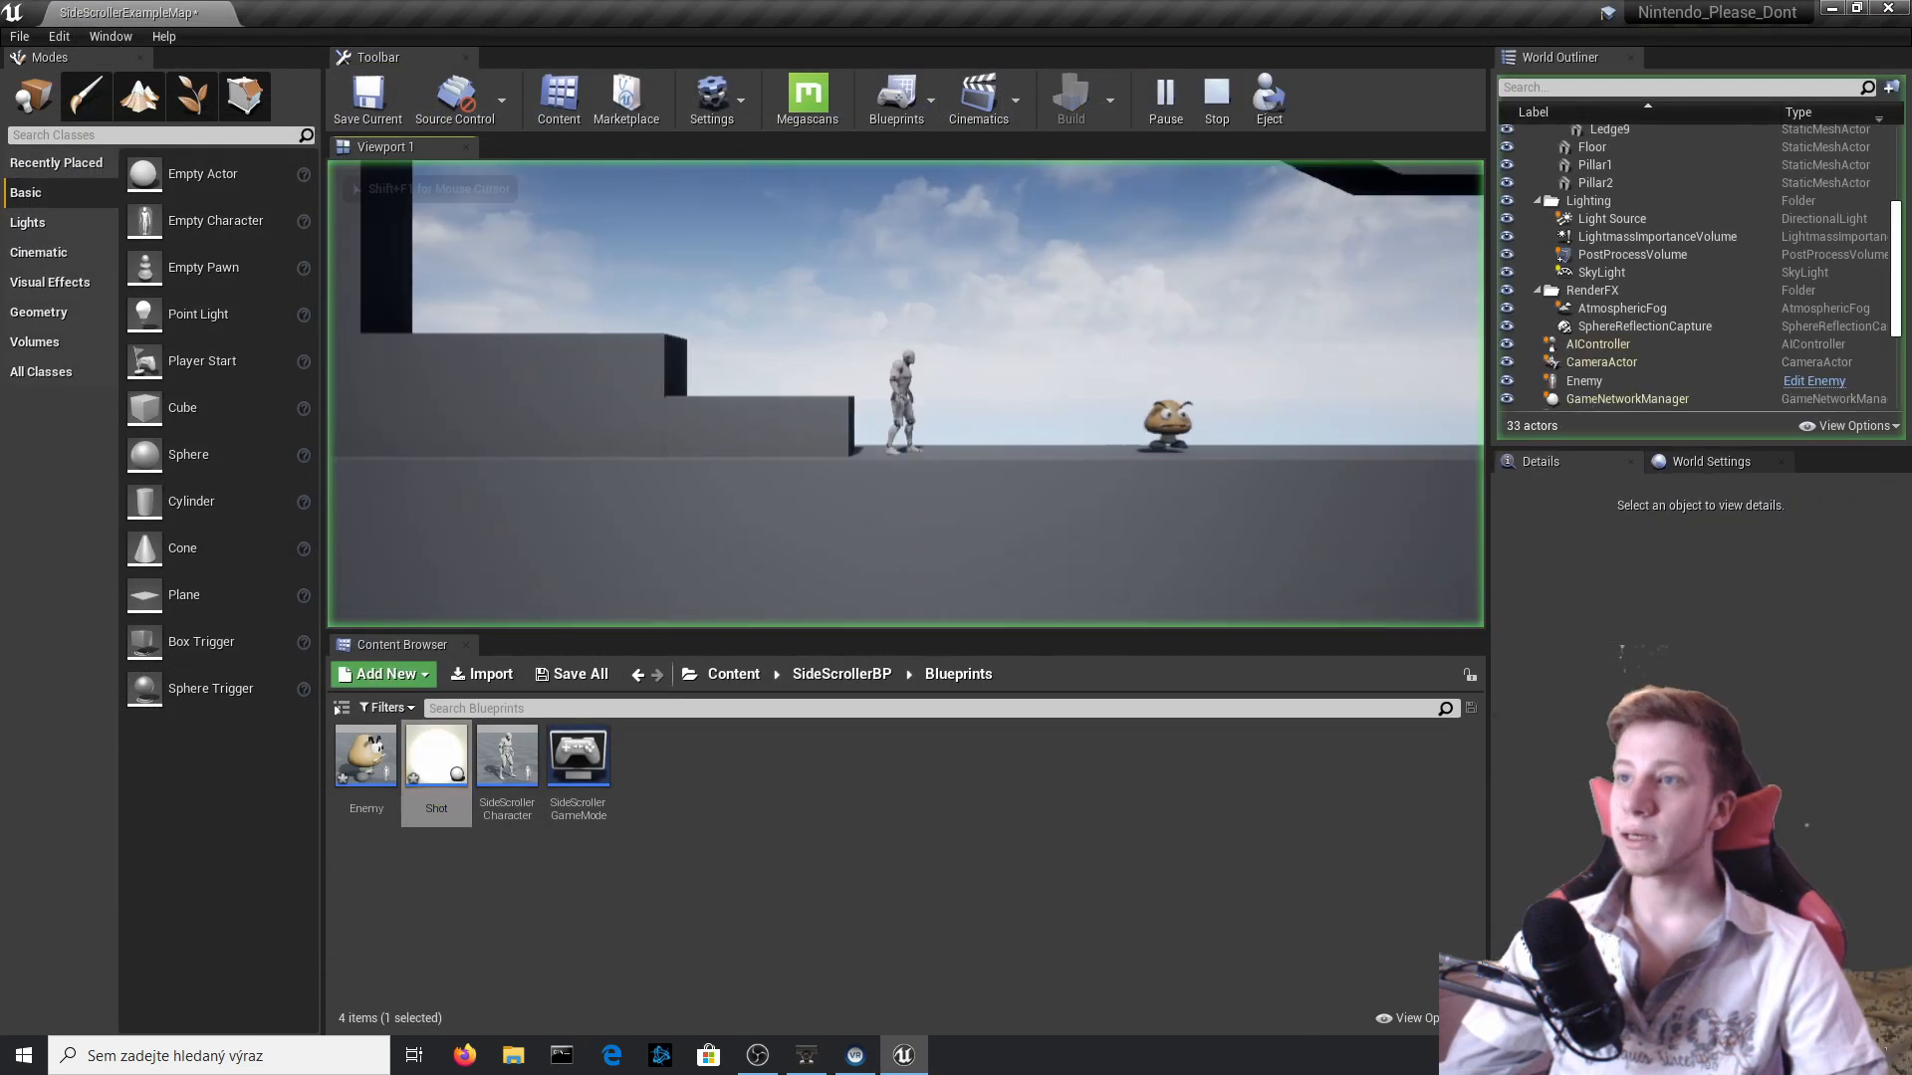
key("d")
key("f")
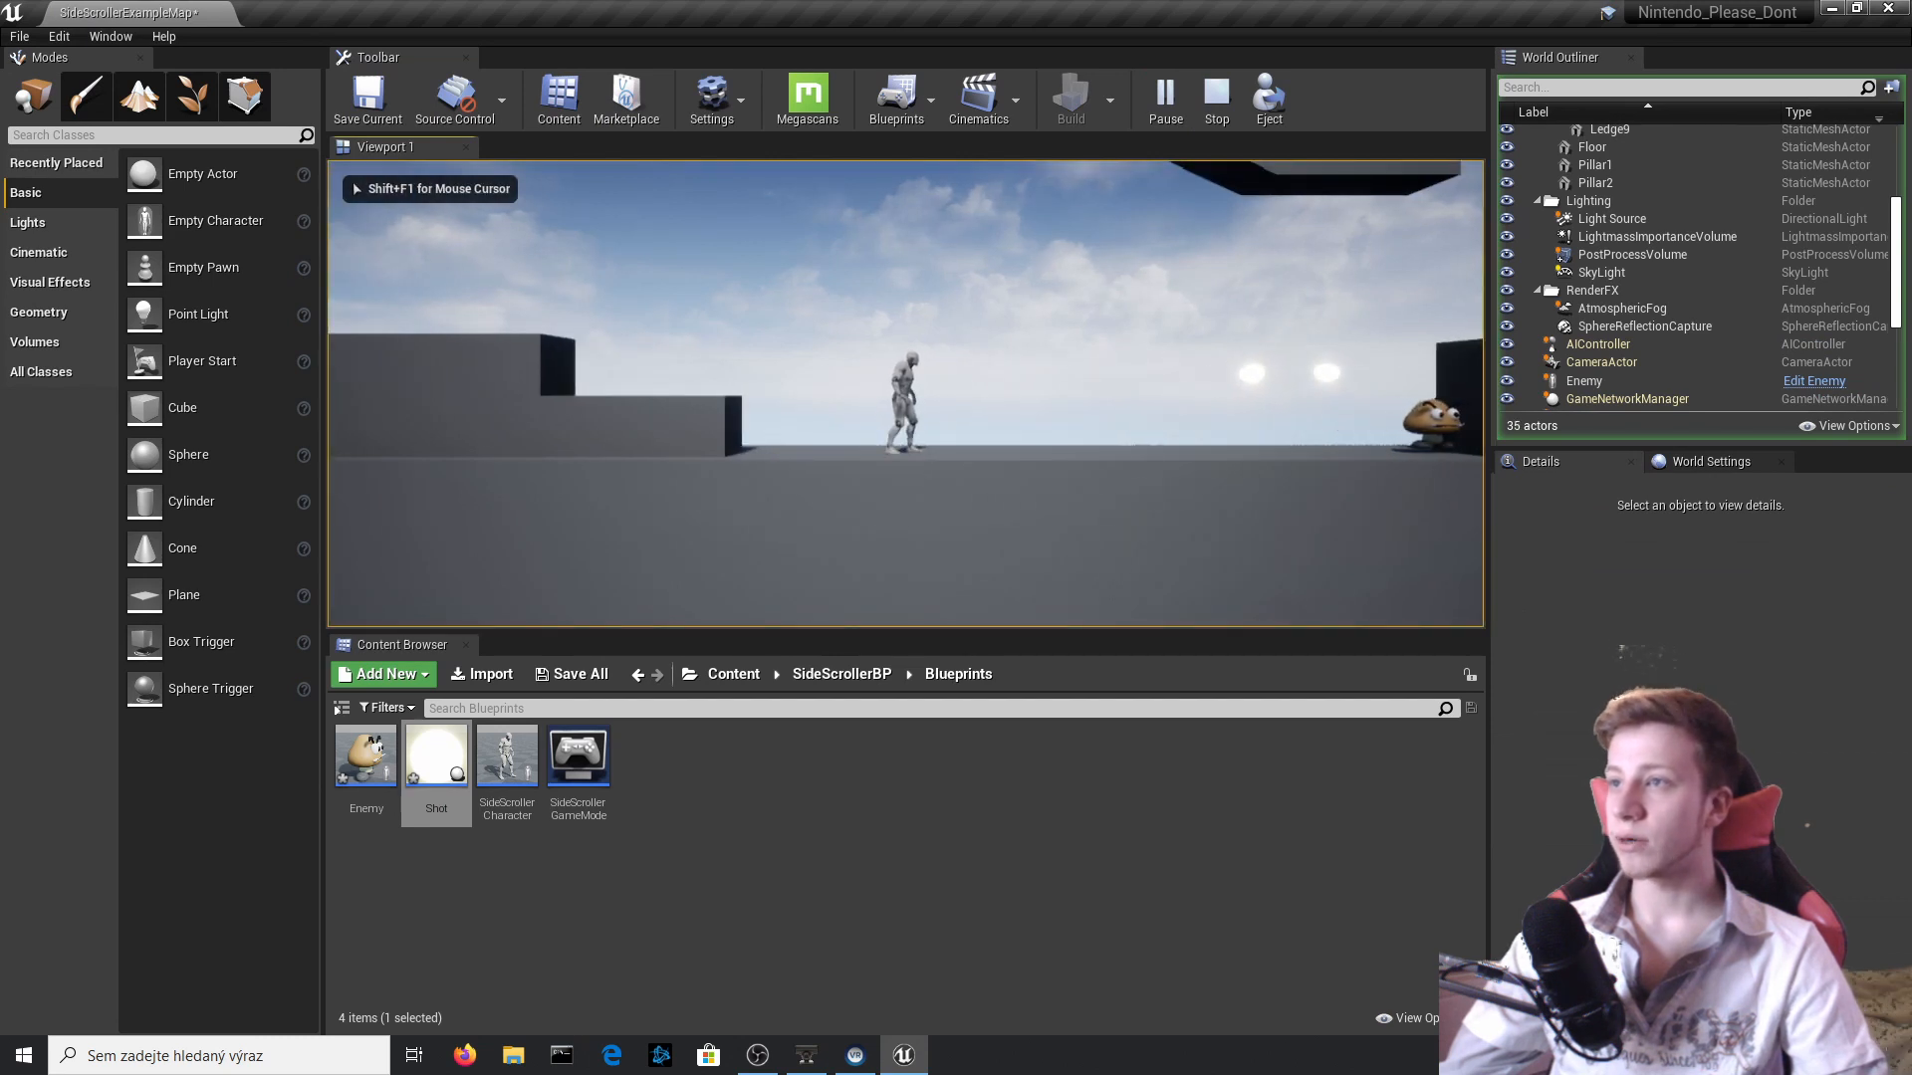
key("Escape")
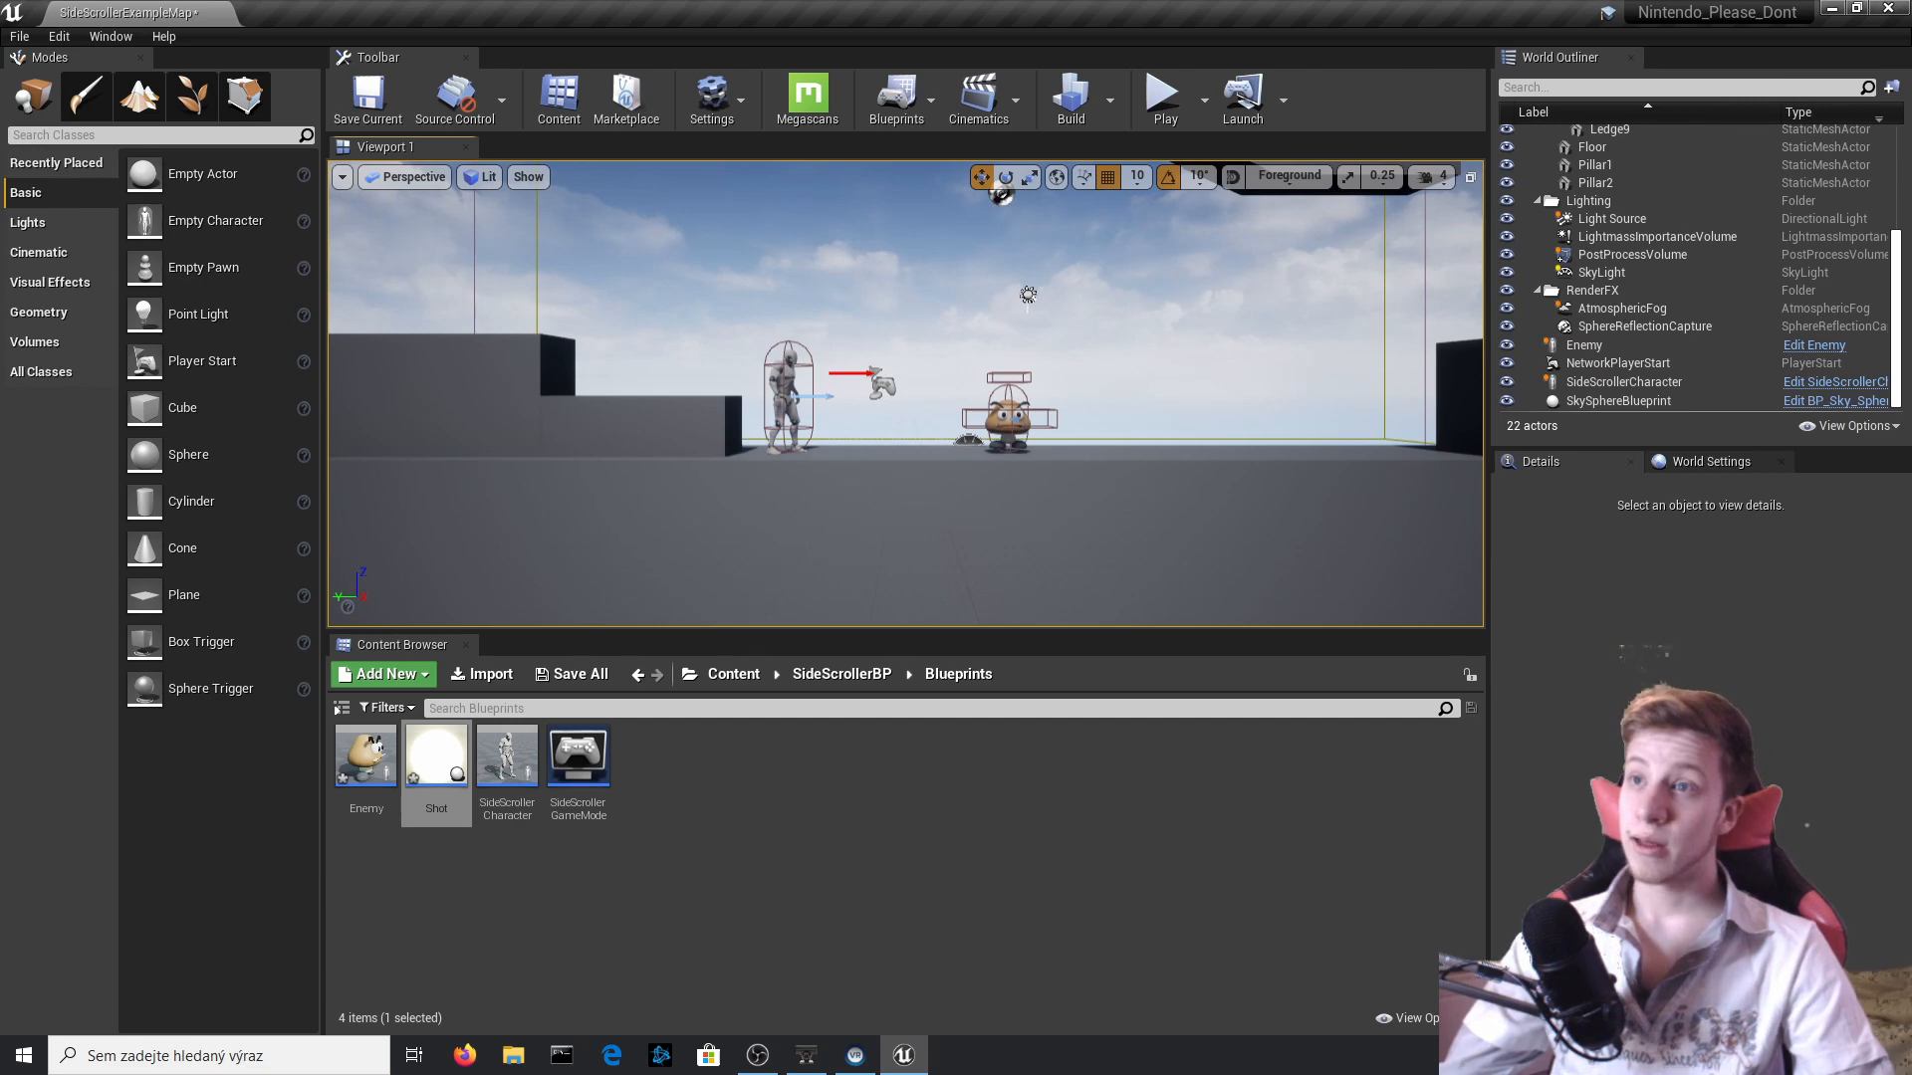
Reopen the Shot blueprint and bring the Collision overlap nodes into view in its Event Graph.
left_click(1593, 400)
left_click(793, 364)
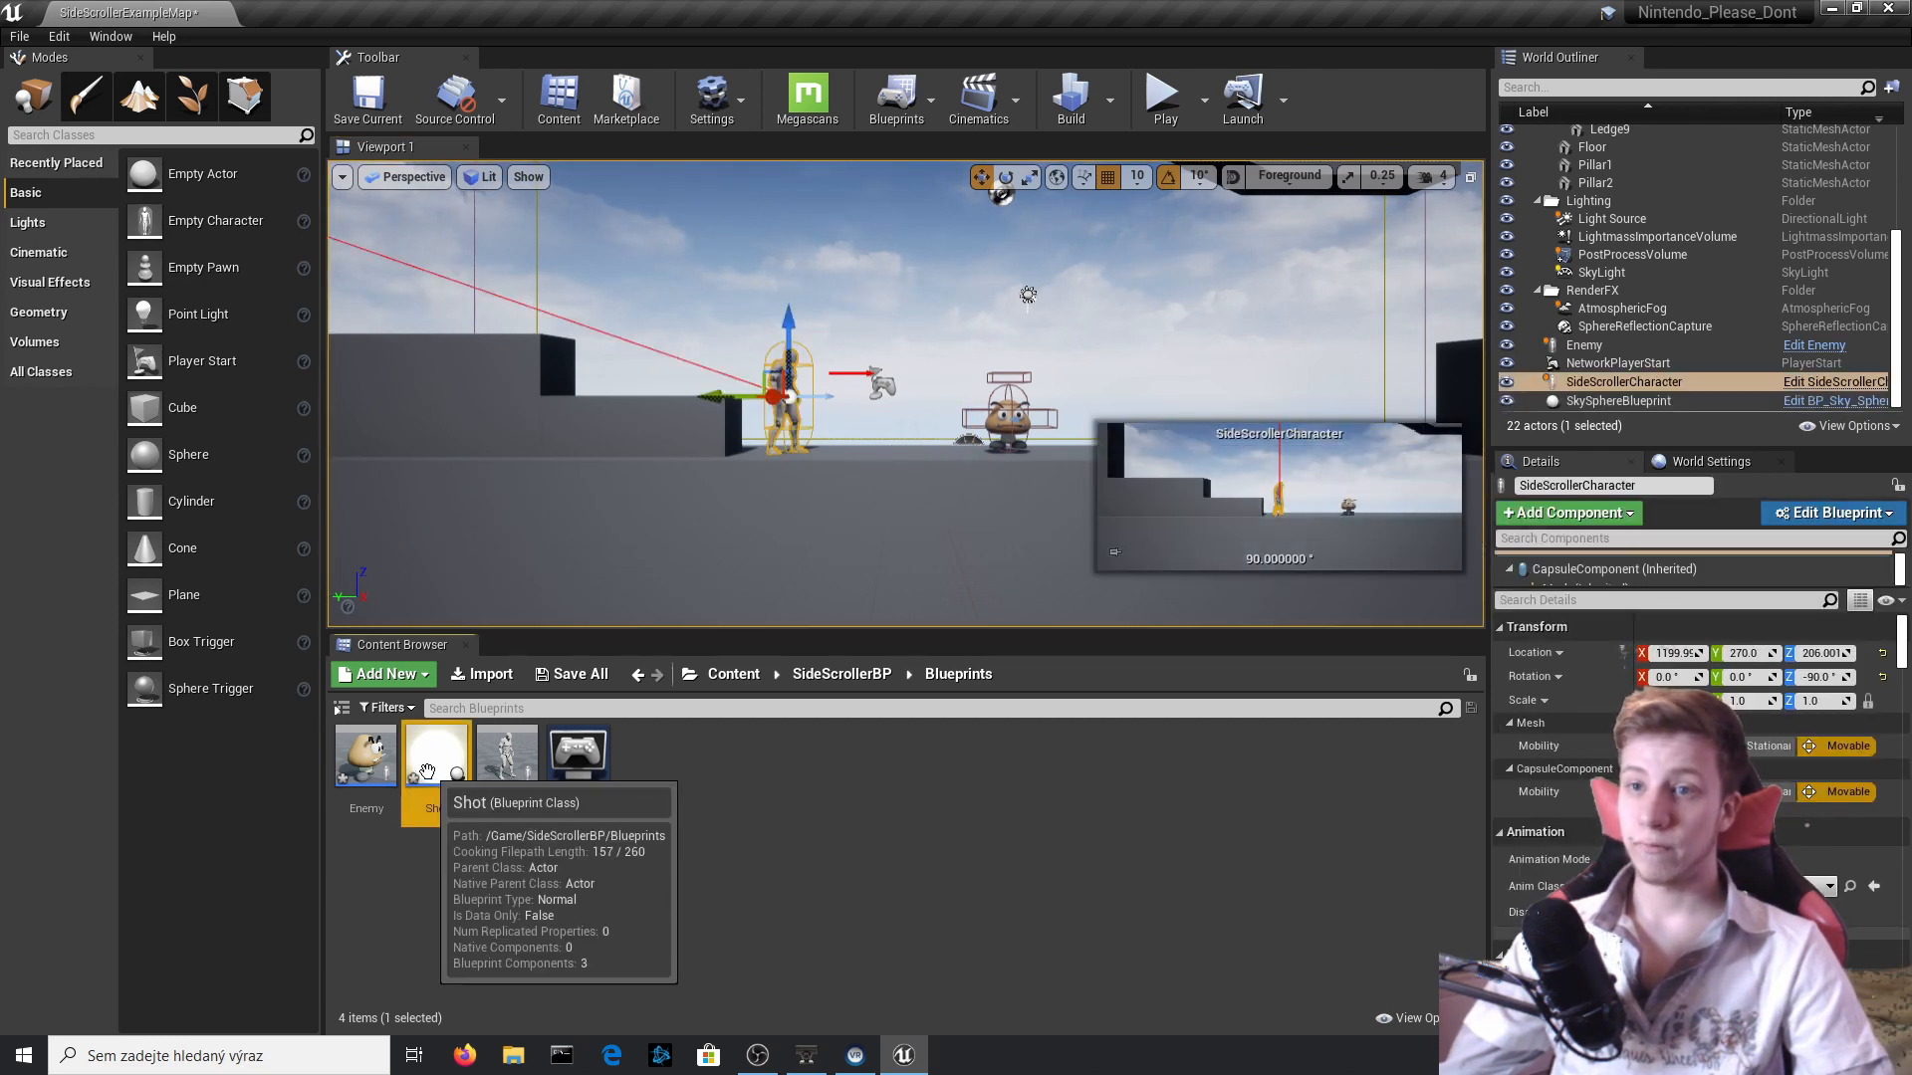
double_click(436, 756)
right_click_drag(624, 728, 685, 805)
scroll(642, 637, "up", 1)
scroll(642, 637, "down", 3)
right_click_drag(642, 638, 848, 628)
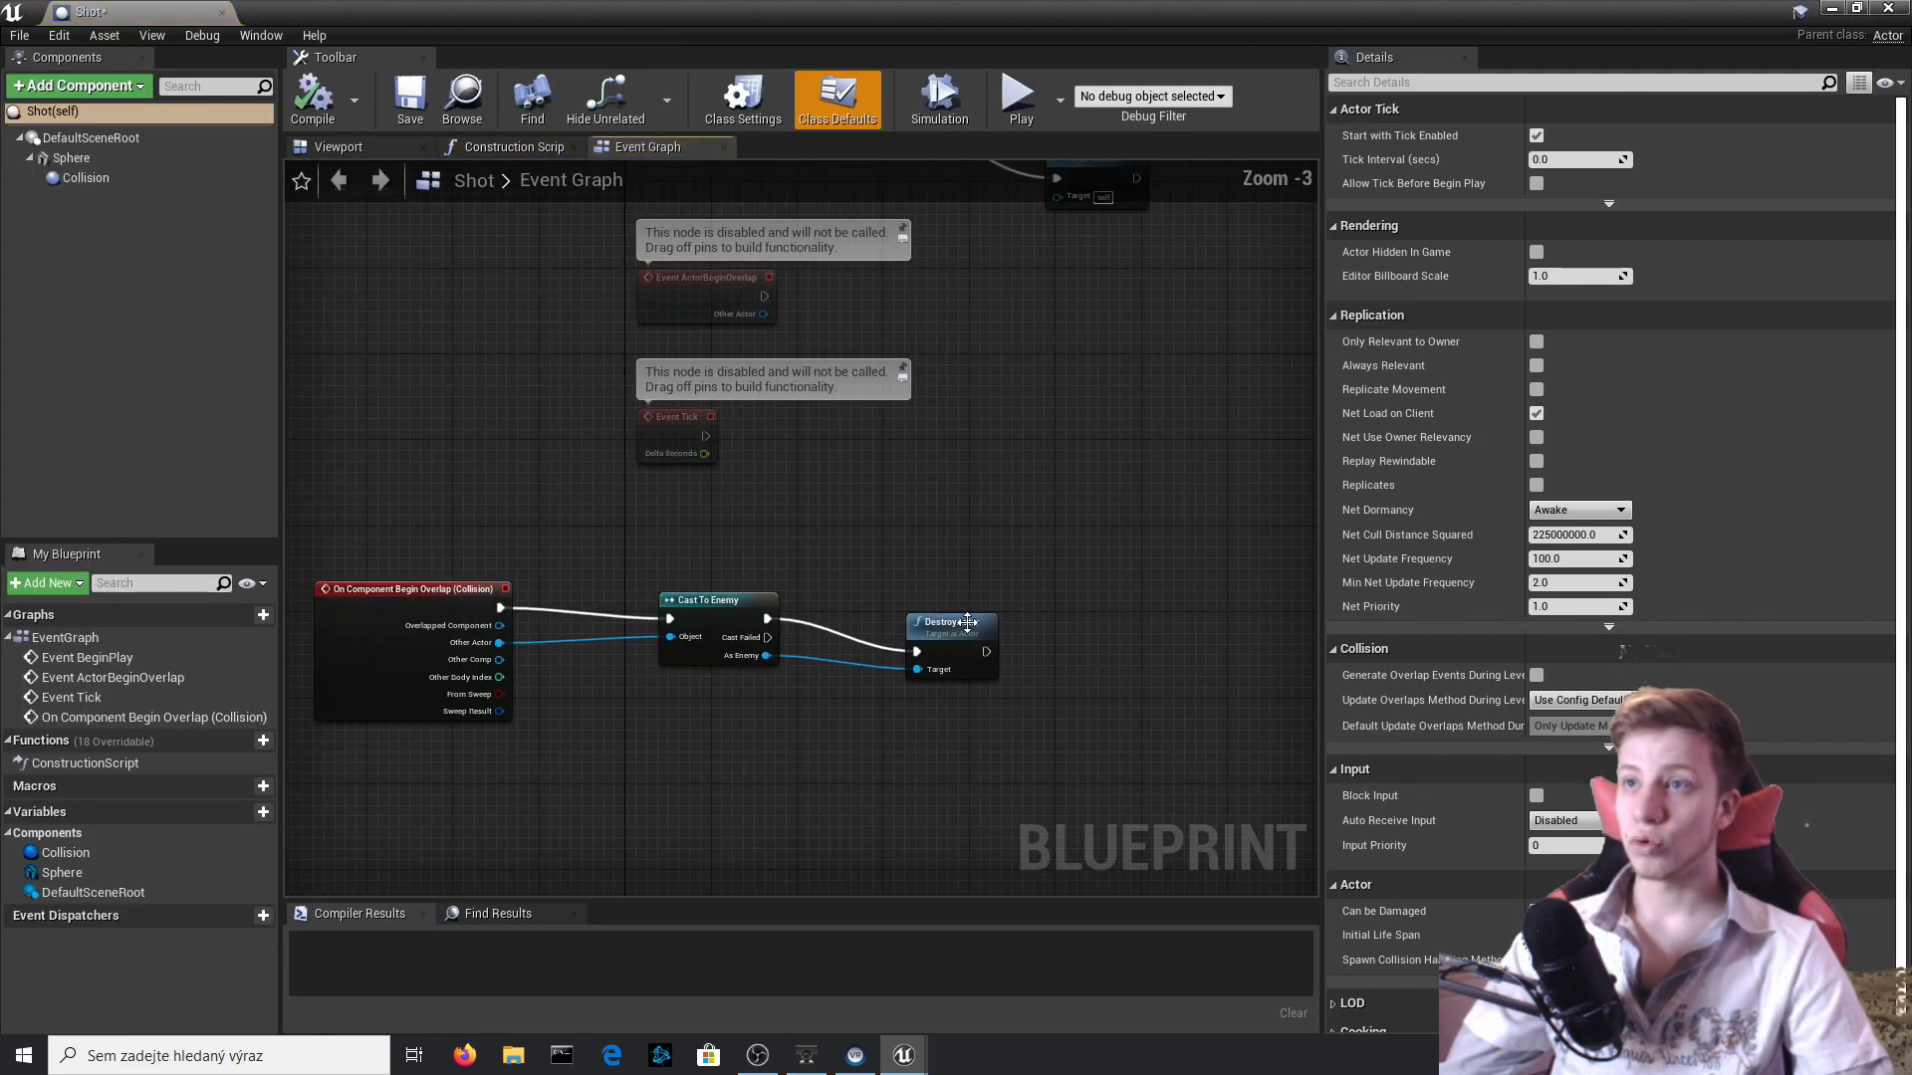
Rearrange both DestroyActor nodes and connect the enemy DestroyActor's execution output to the self-targeting DestroyActor after the Delay.
left_click_drag(958, 652, 947, 586)
right_click_drag(1020, 370, 985, 547)
left_click_drag(1067, 323, 1122, 548)
right_click_drag(937, 435, 849, 385)
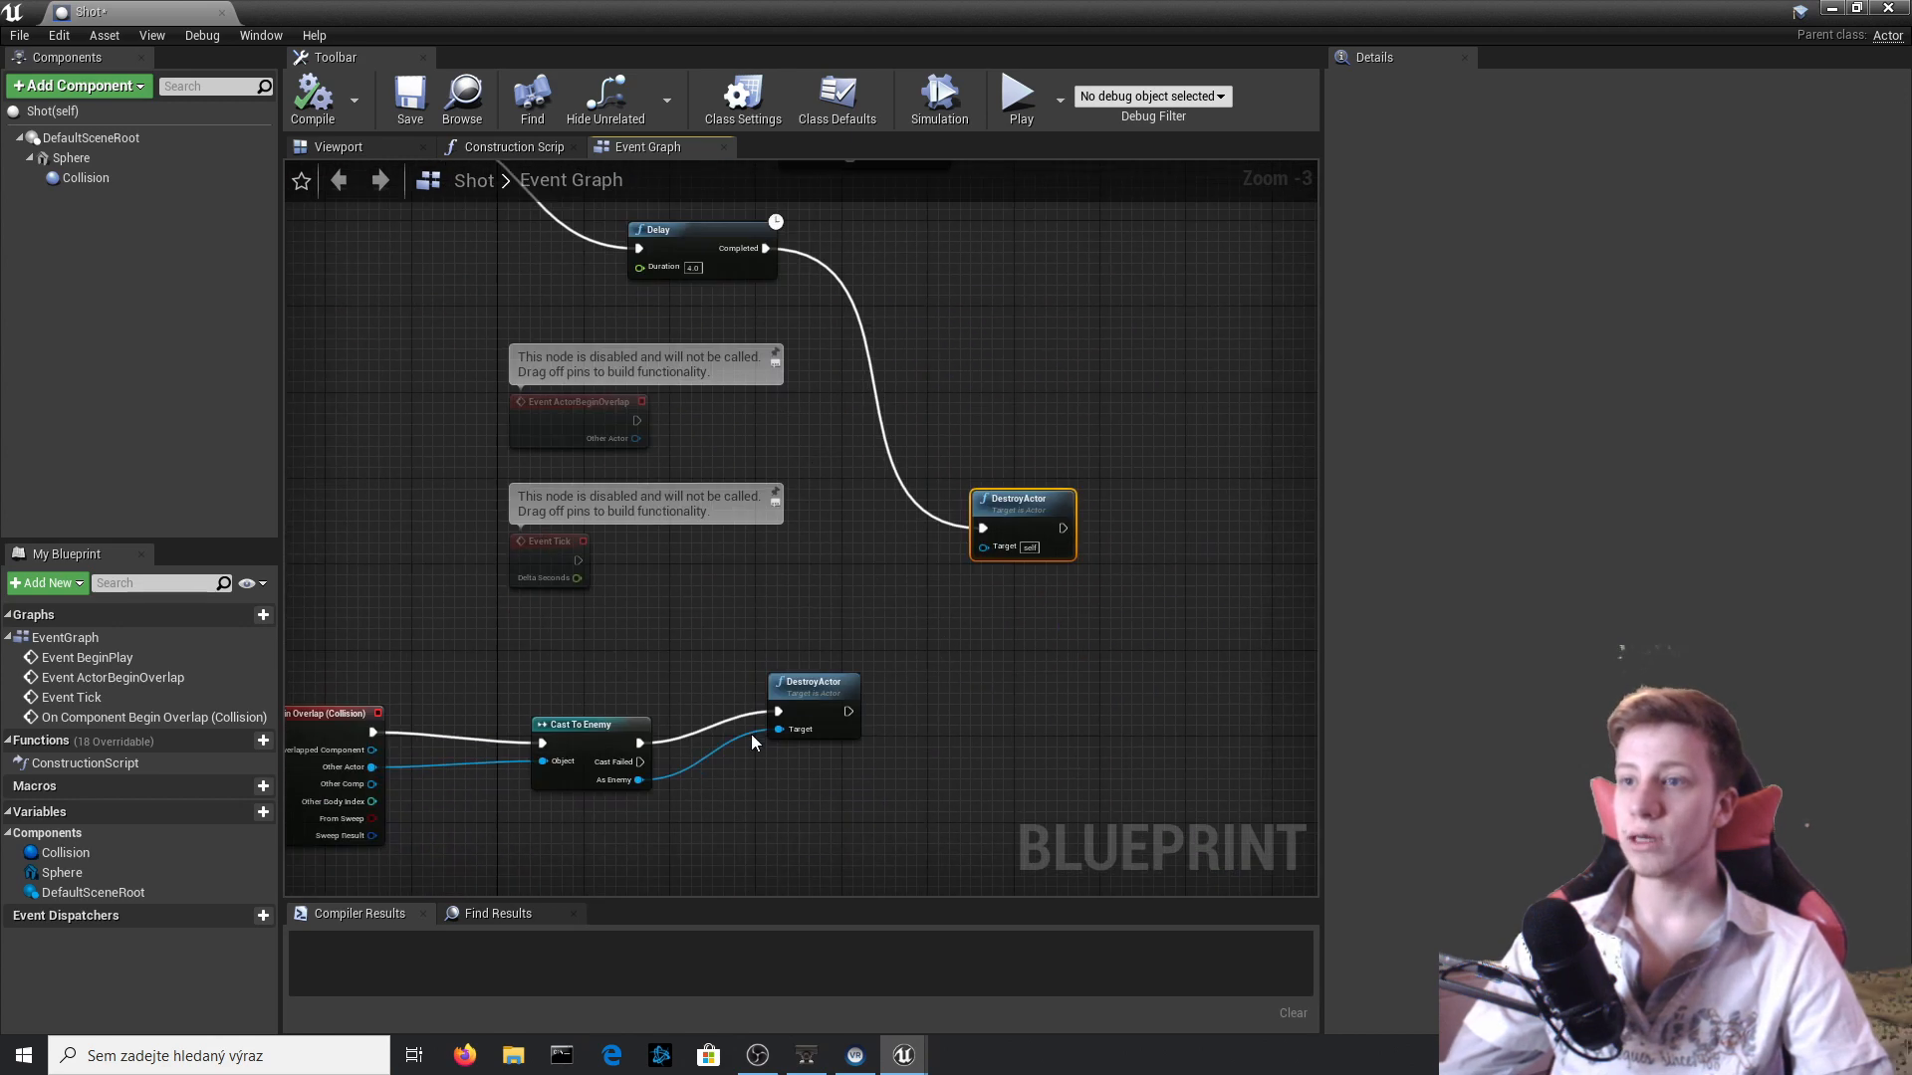
left_click_drag(847, 710, 983, 529)
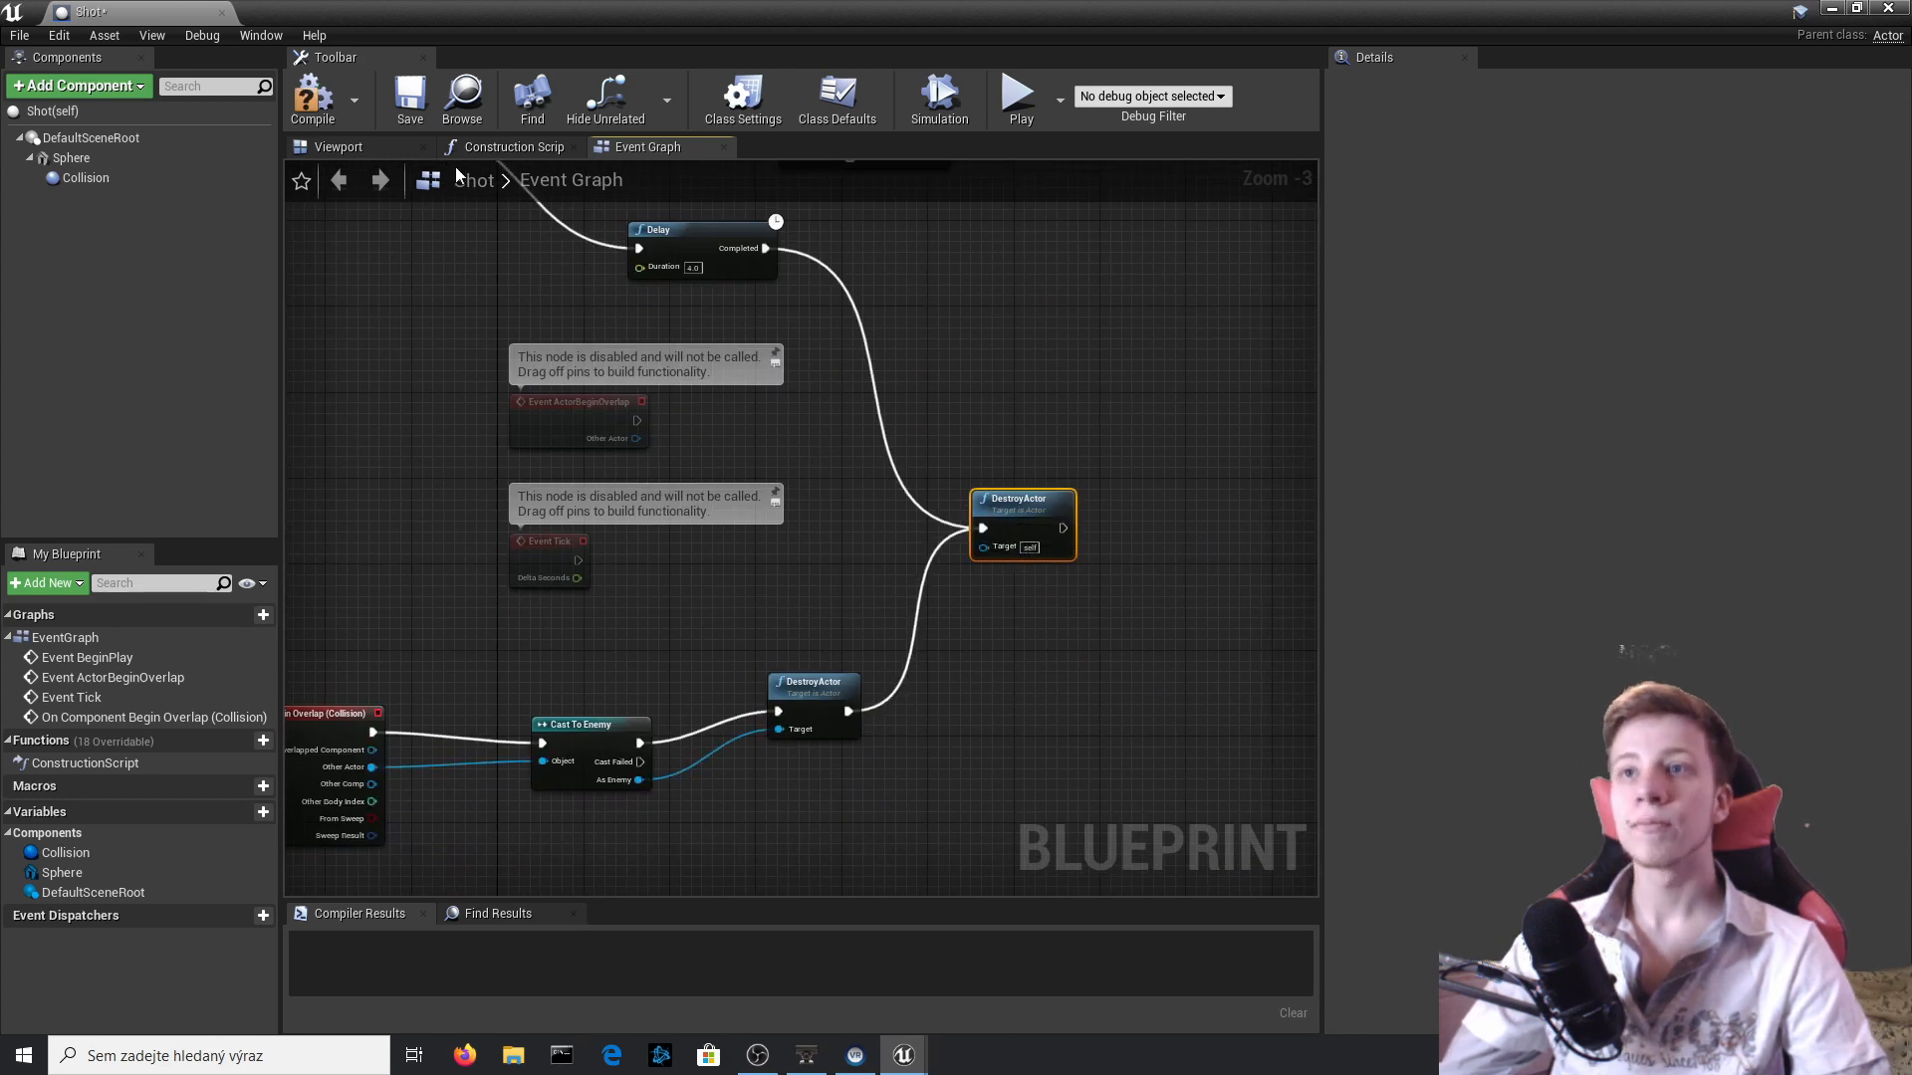
Move the disabled ActorBeginOverlap and Tick event nodes aside, clear of the connected nodes, and compile the Shot blueprint.
scroll(945, 438, "down", 2)
left_click_drag(769, 487, 678, 349)
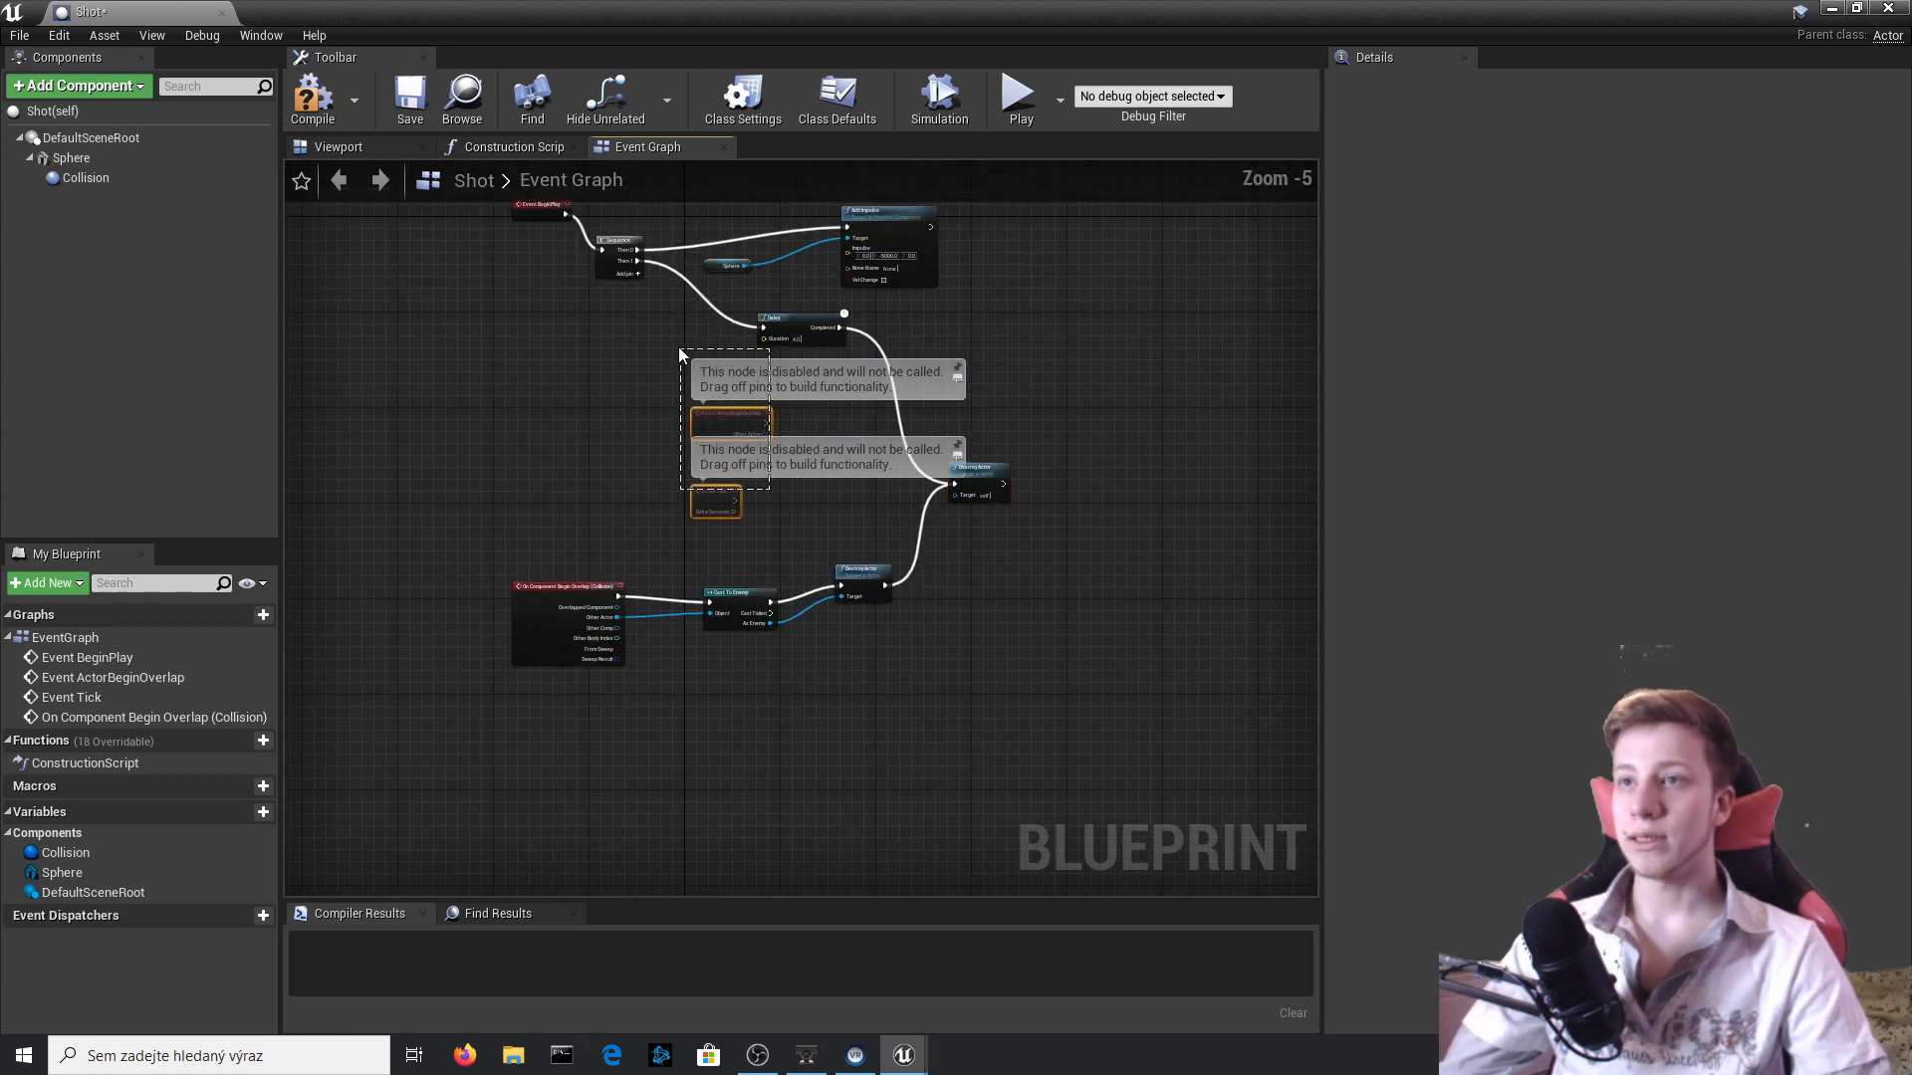
left_click_drag(718, 421, 1178, 379)
scroll(1114, 542, "down", 2)
scroll(959, 571, "up", 2)
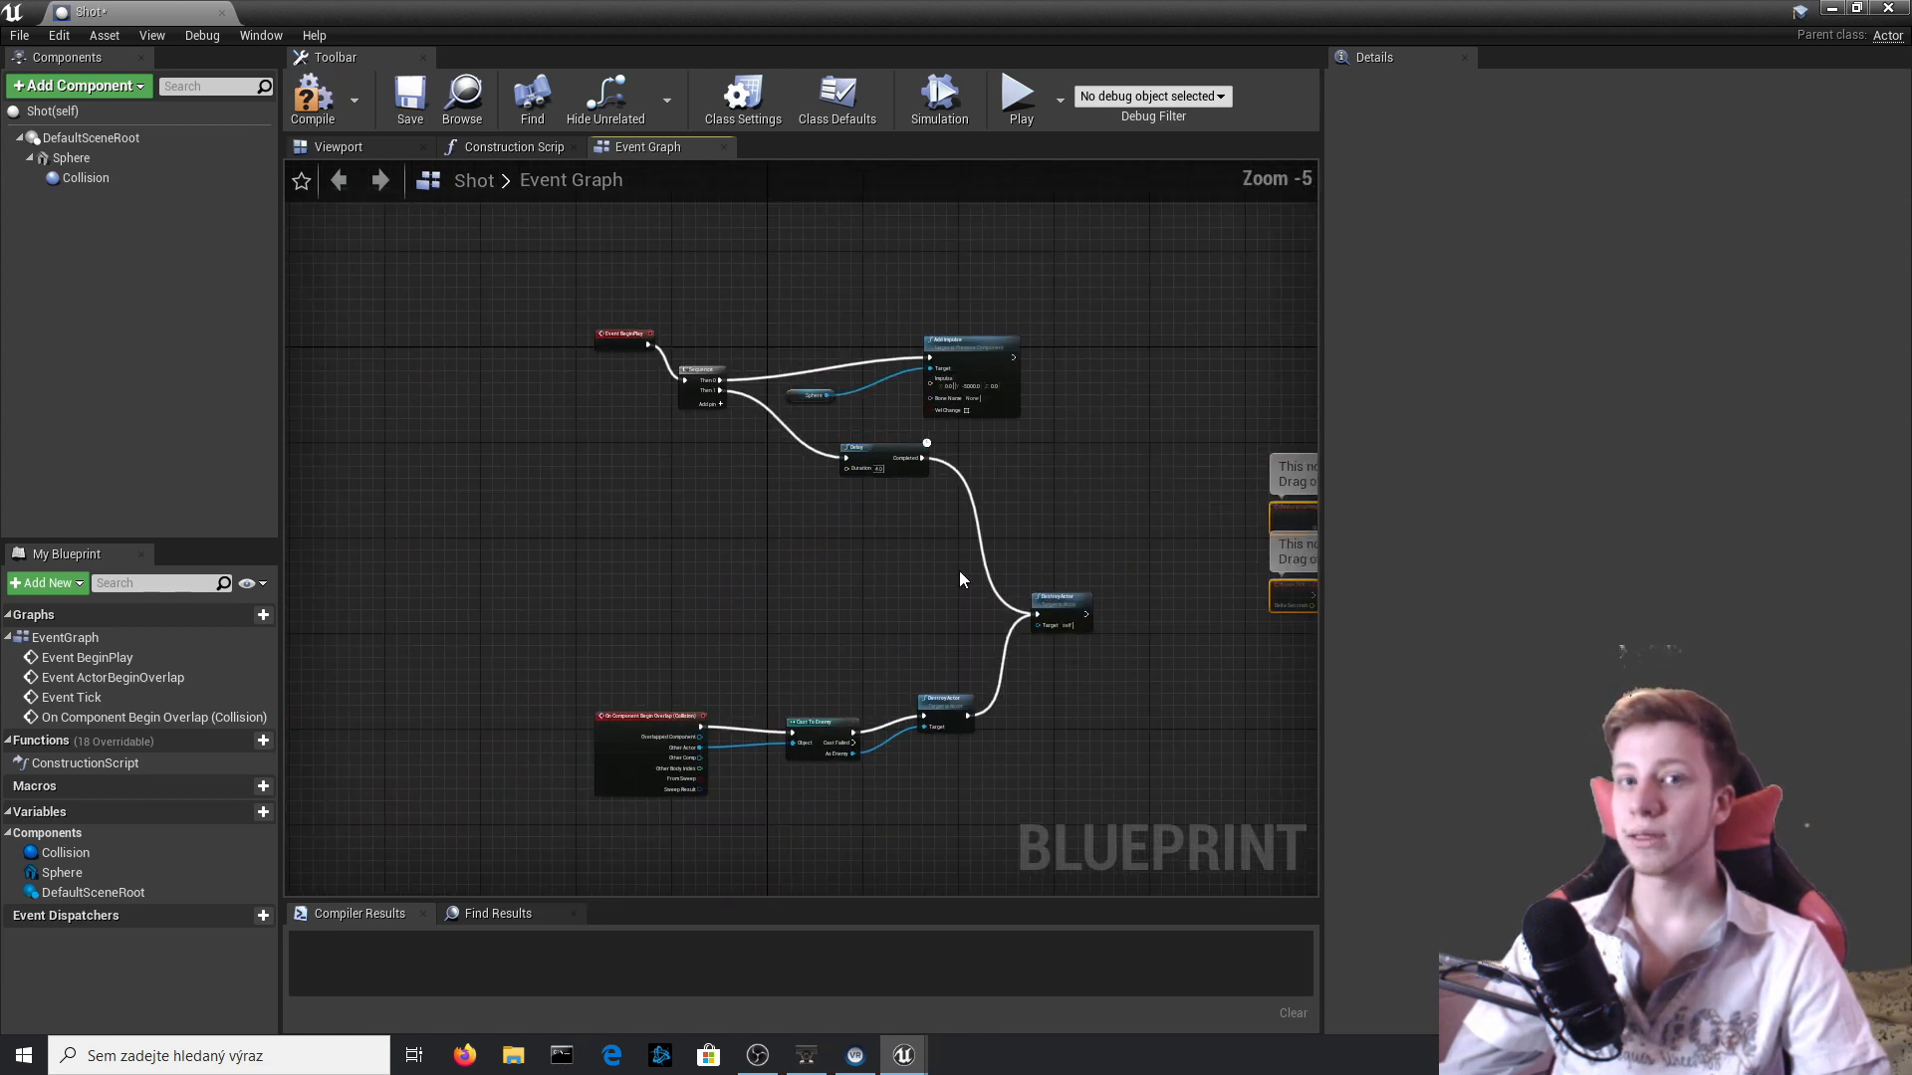
left_click(314, 116)
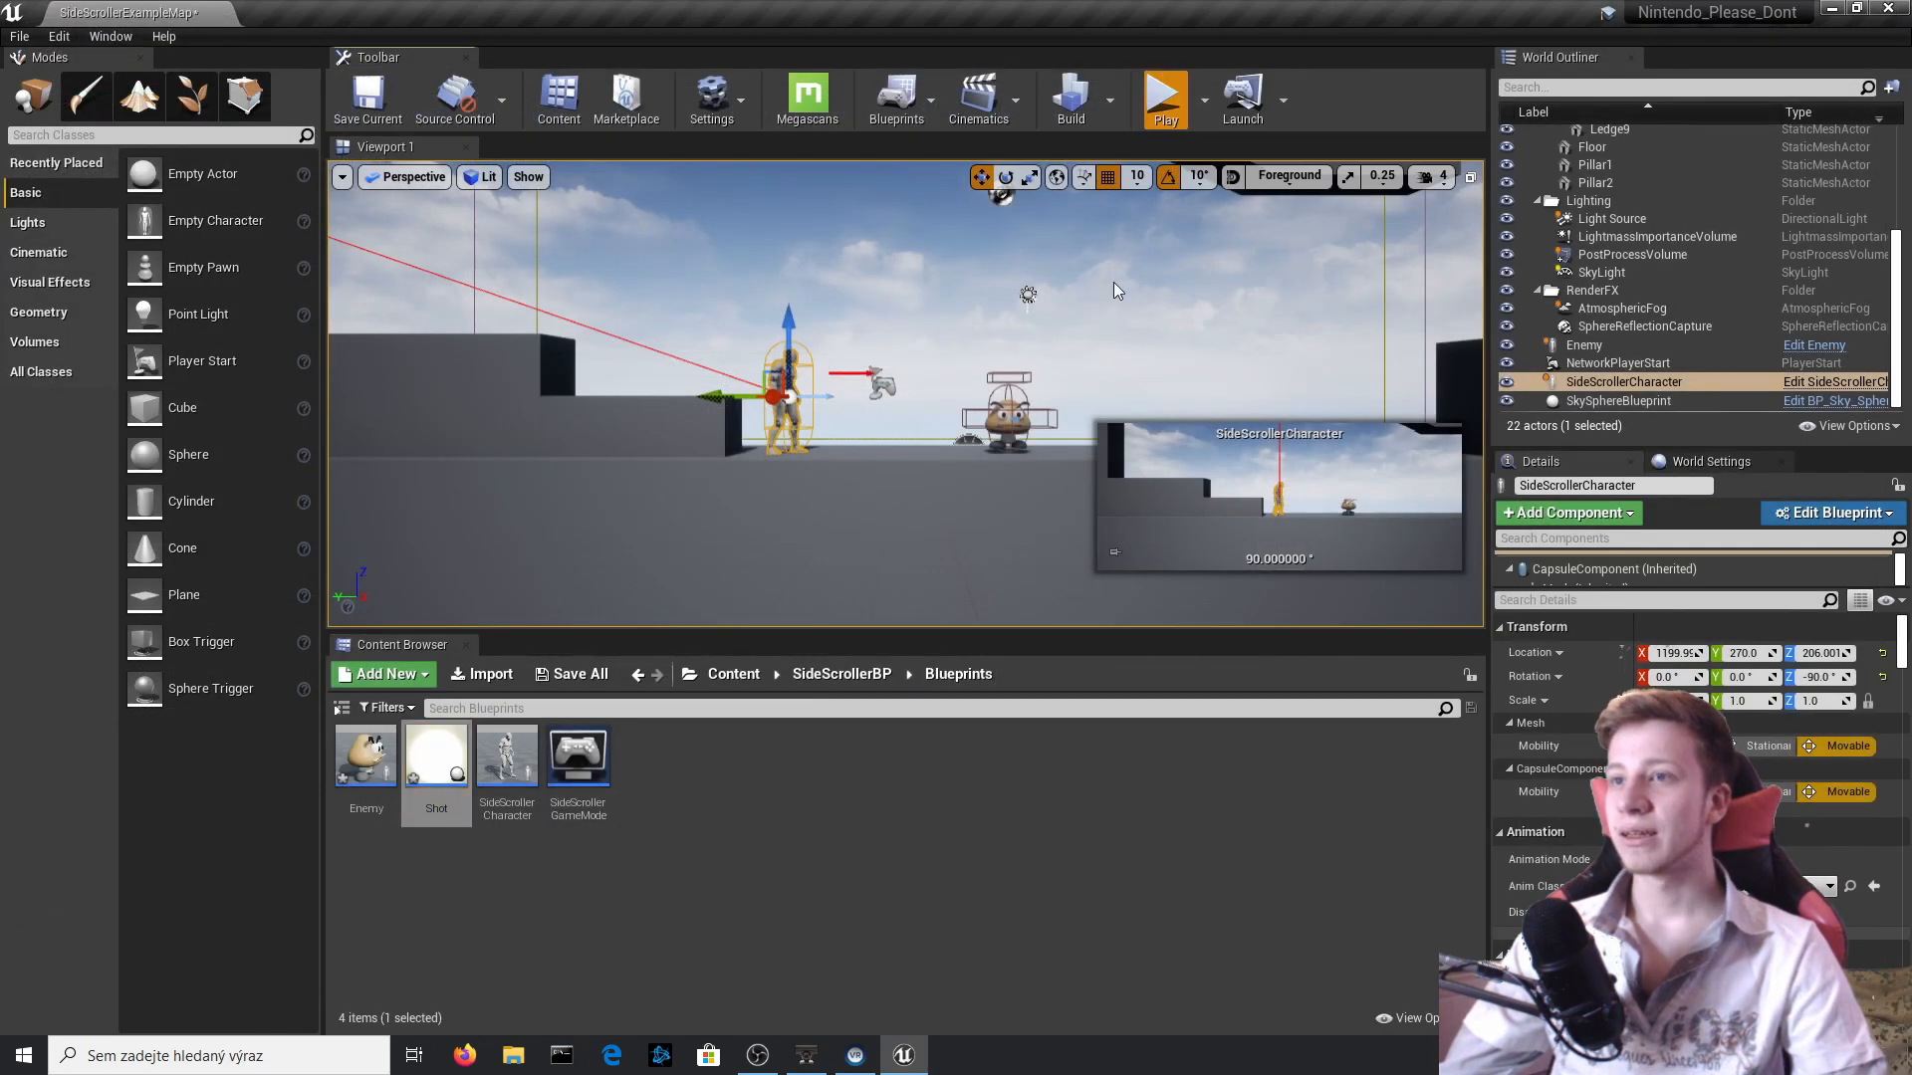
Play-test the level by firing a shot and walking toward the Goomba.
left_click(1306, 384)
key("f")
key("d")
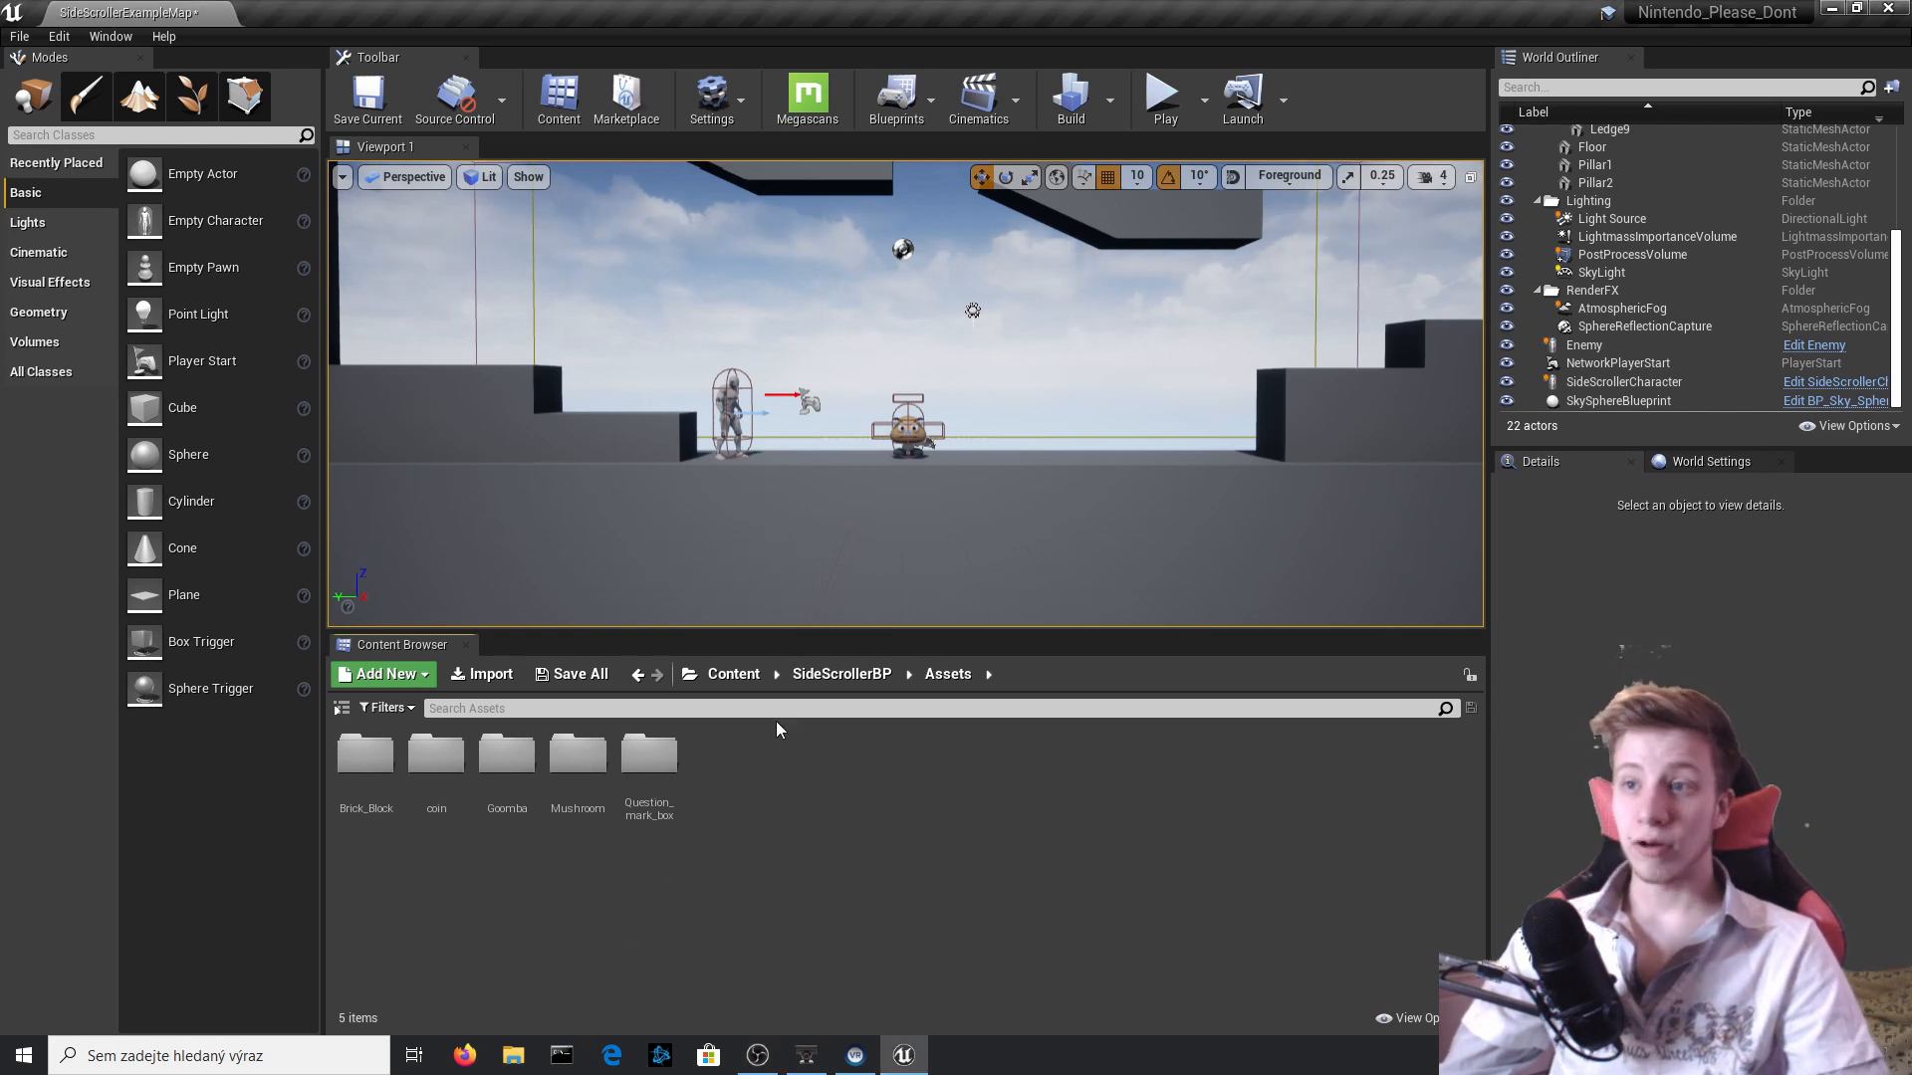
Create an Actor Blueprint Class named Coin in the SideScrollerBP Blueprints folder and open it.
left_click(730, 682)
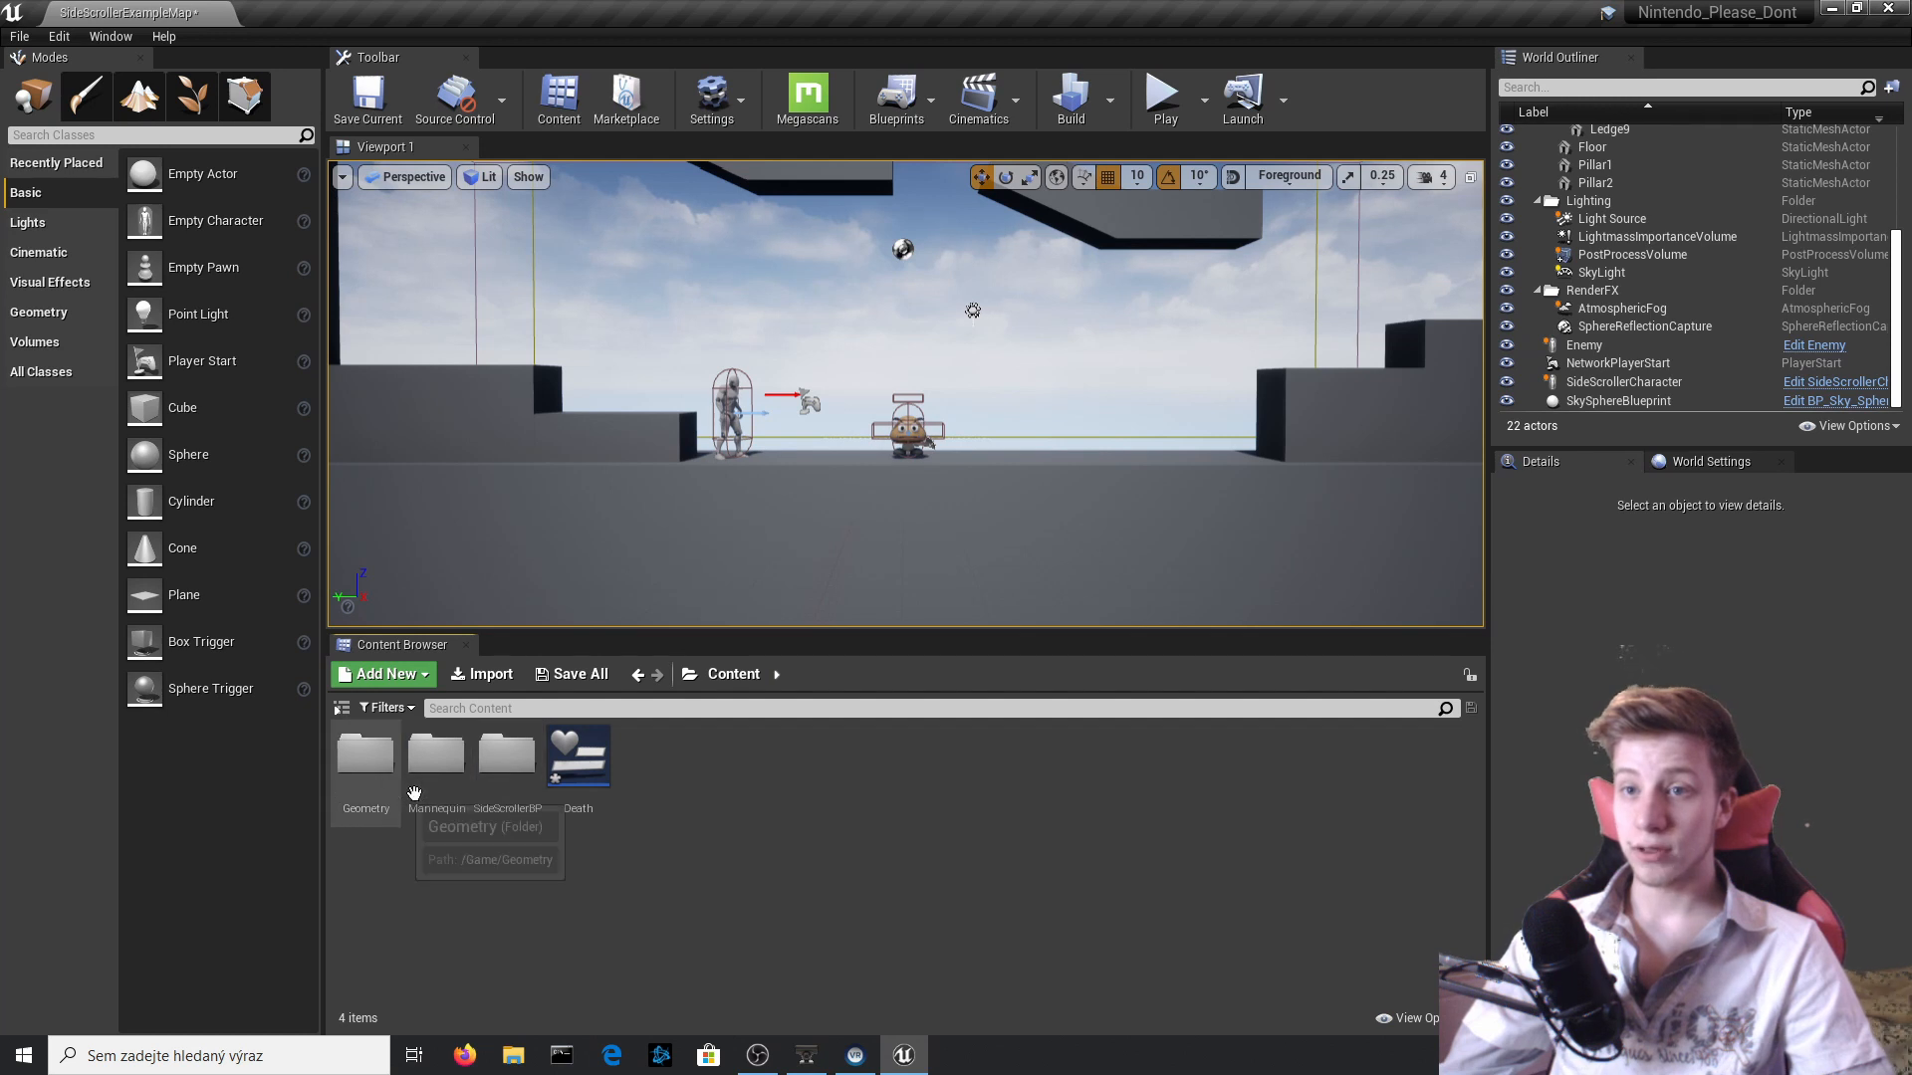
double_click(507, 759)
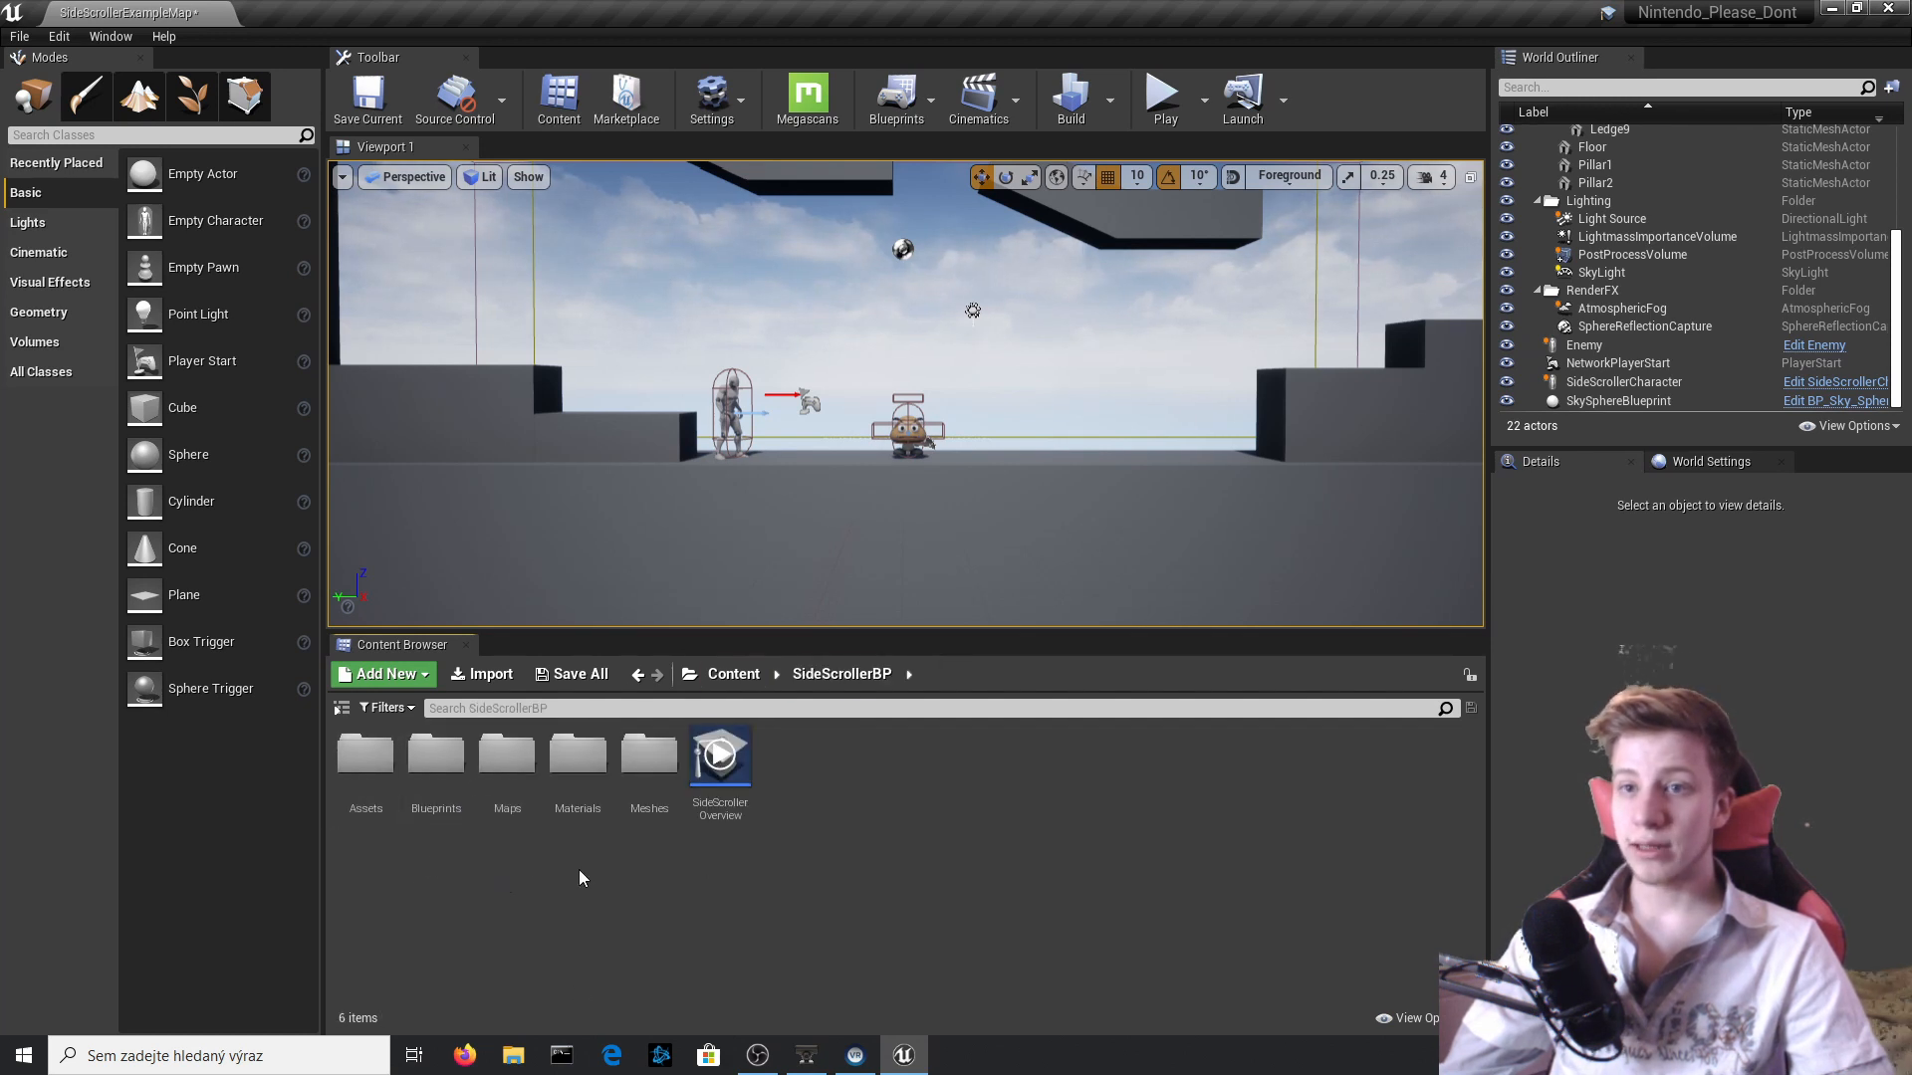
double_click(435, 754)
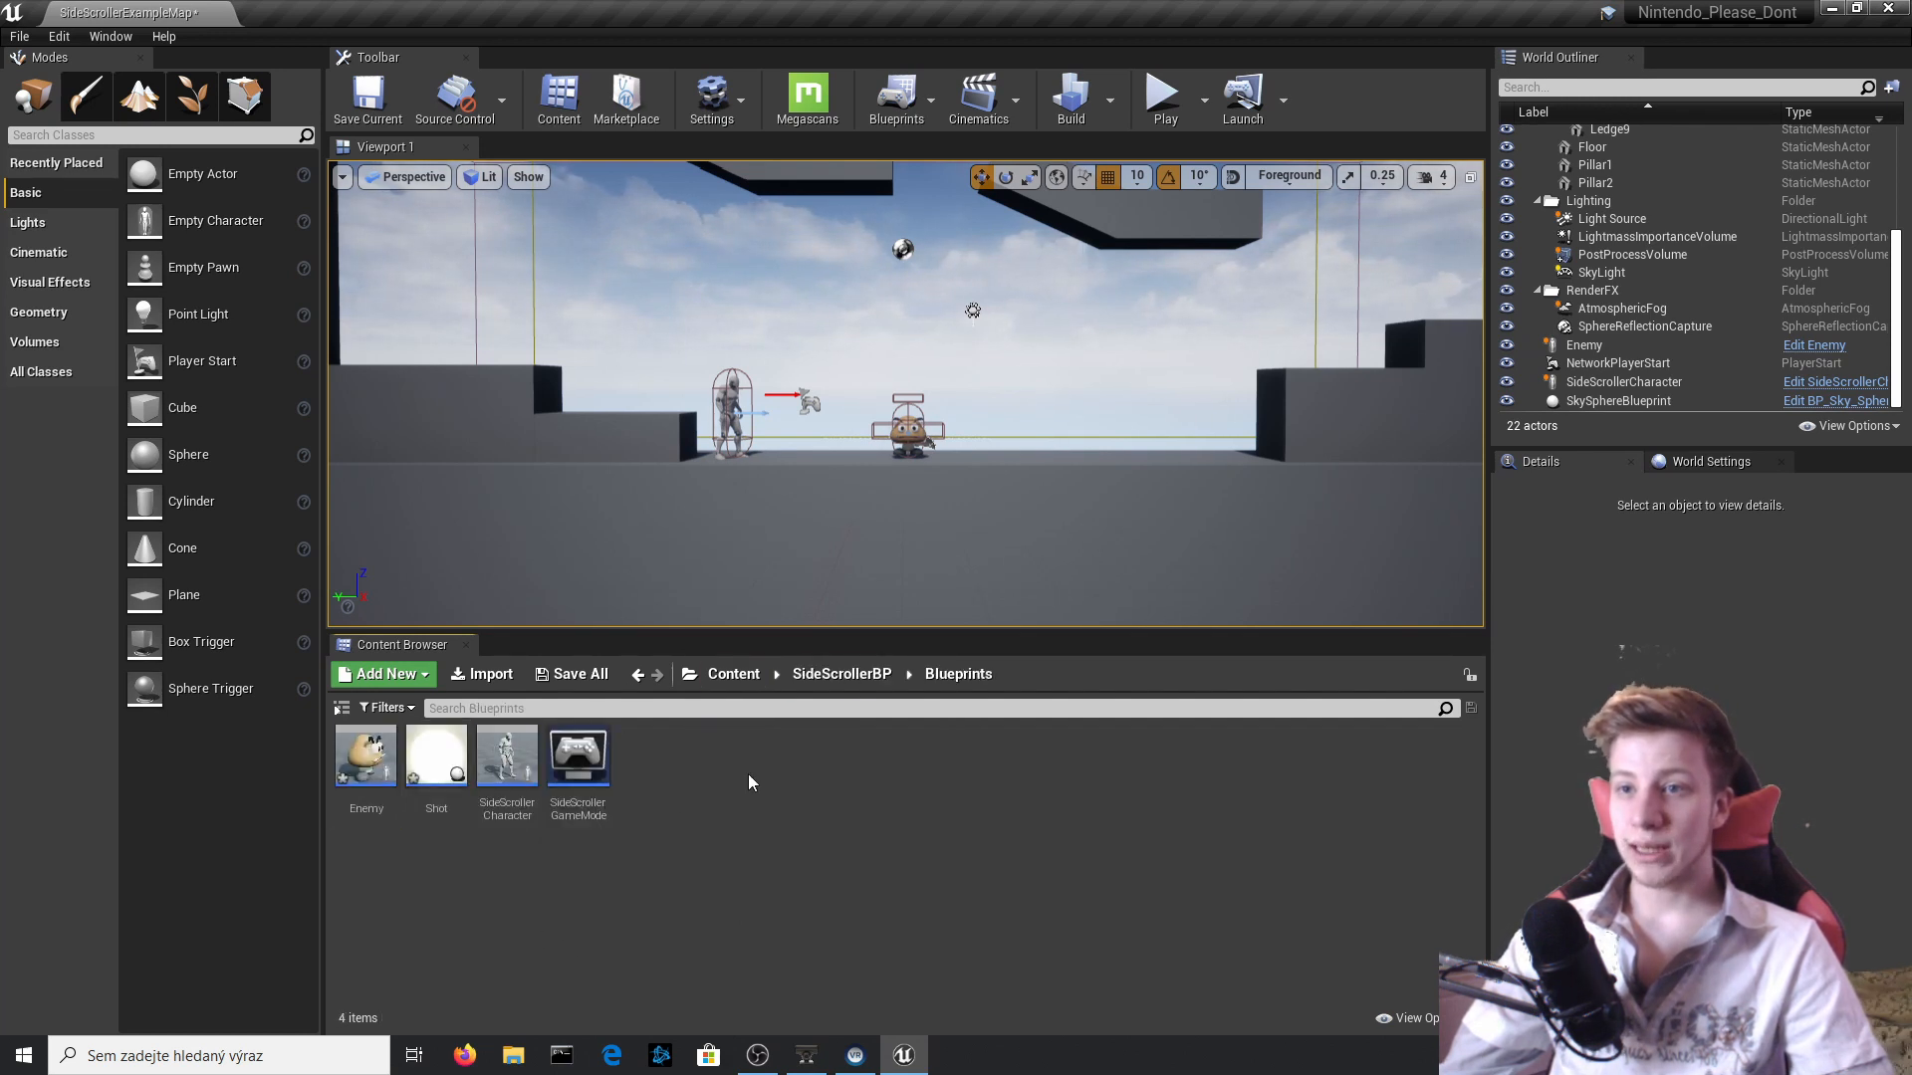
right_click(749, 773)
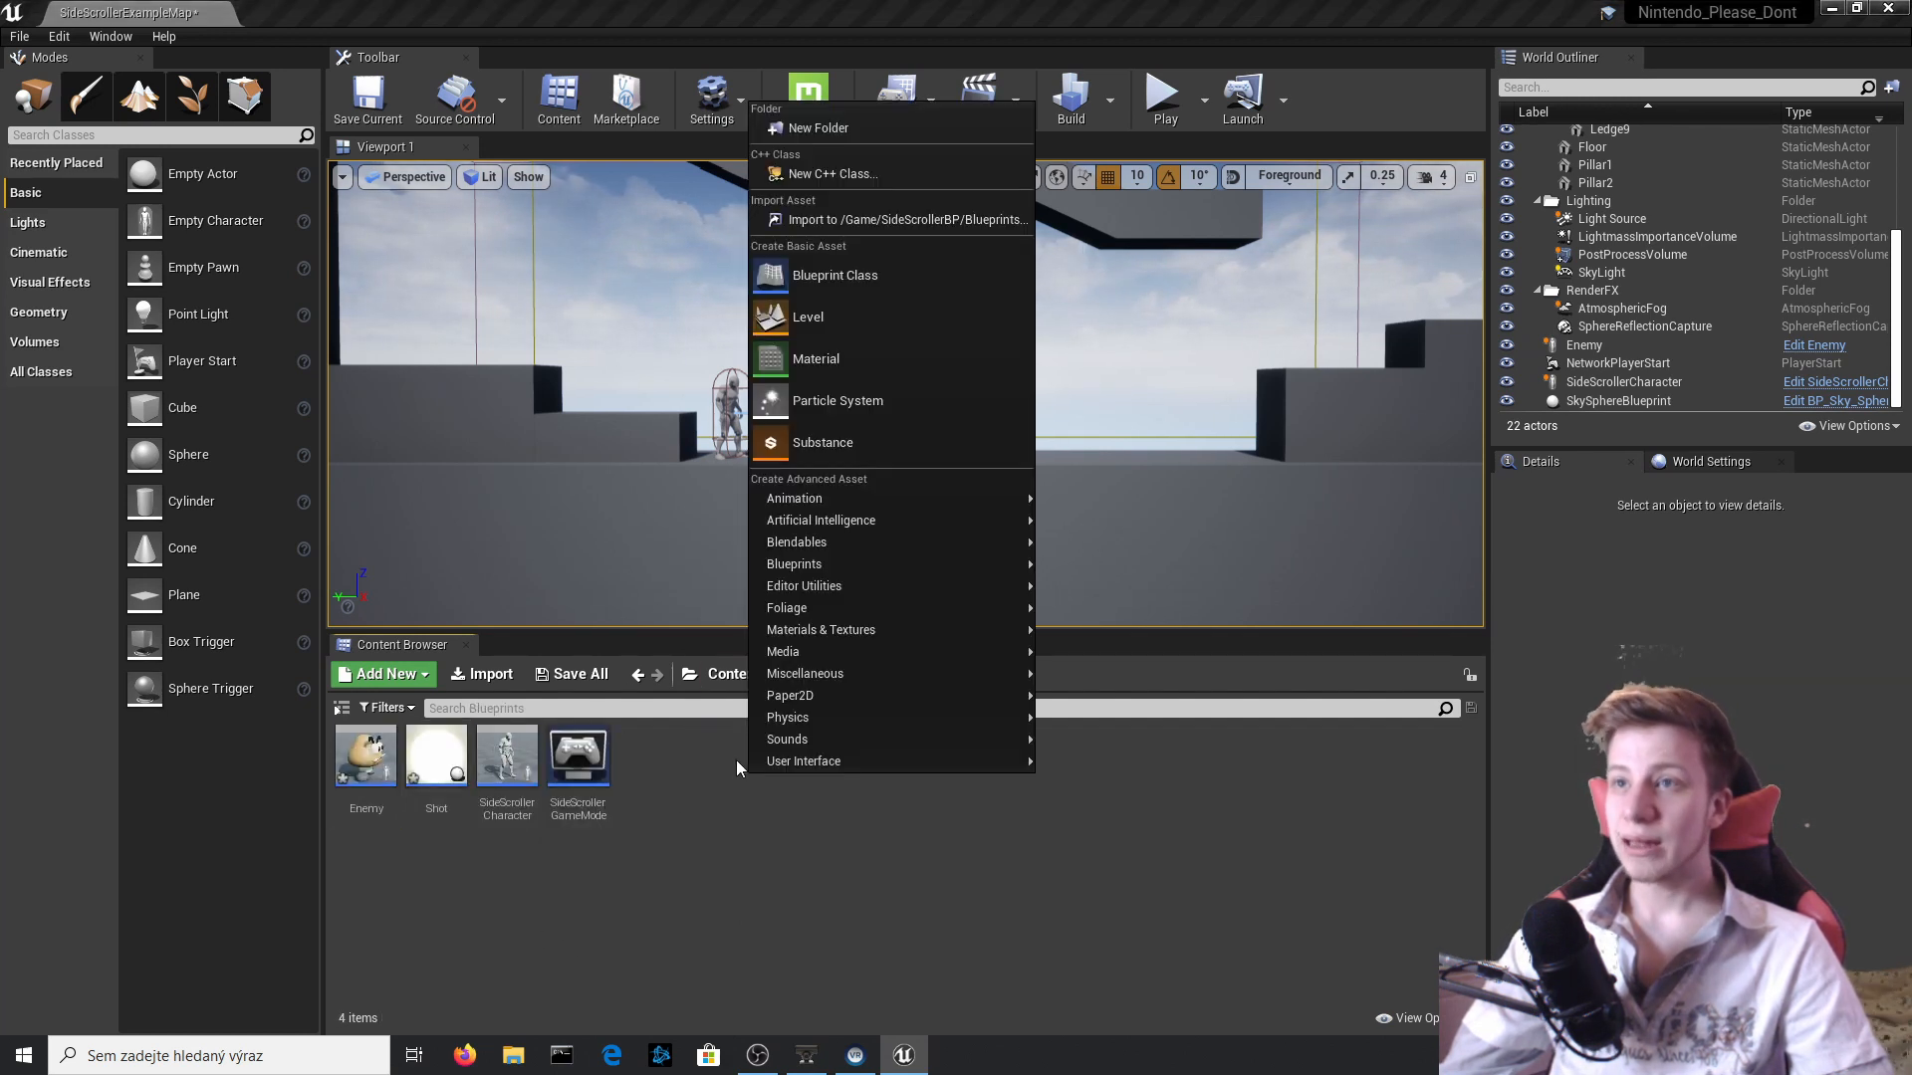
left_click(876, 276)
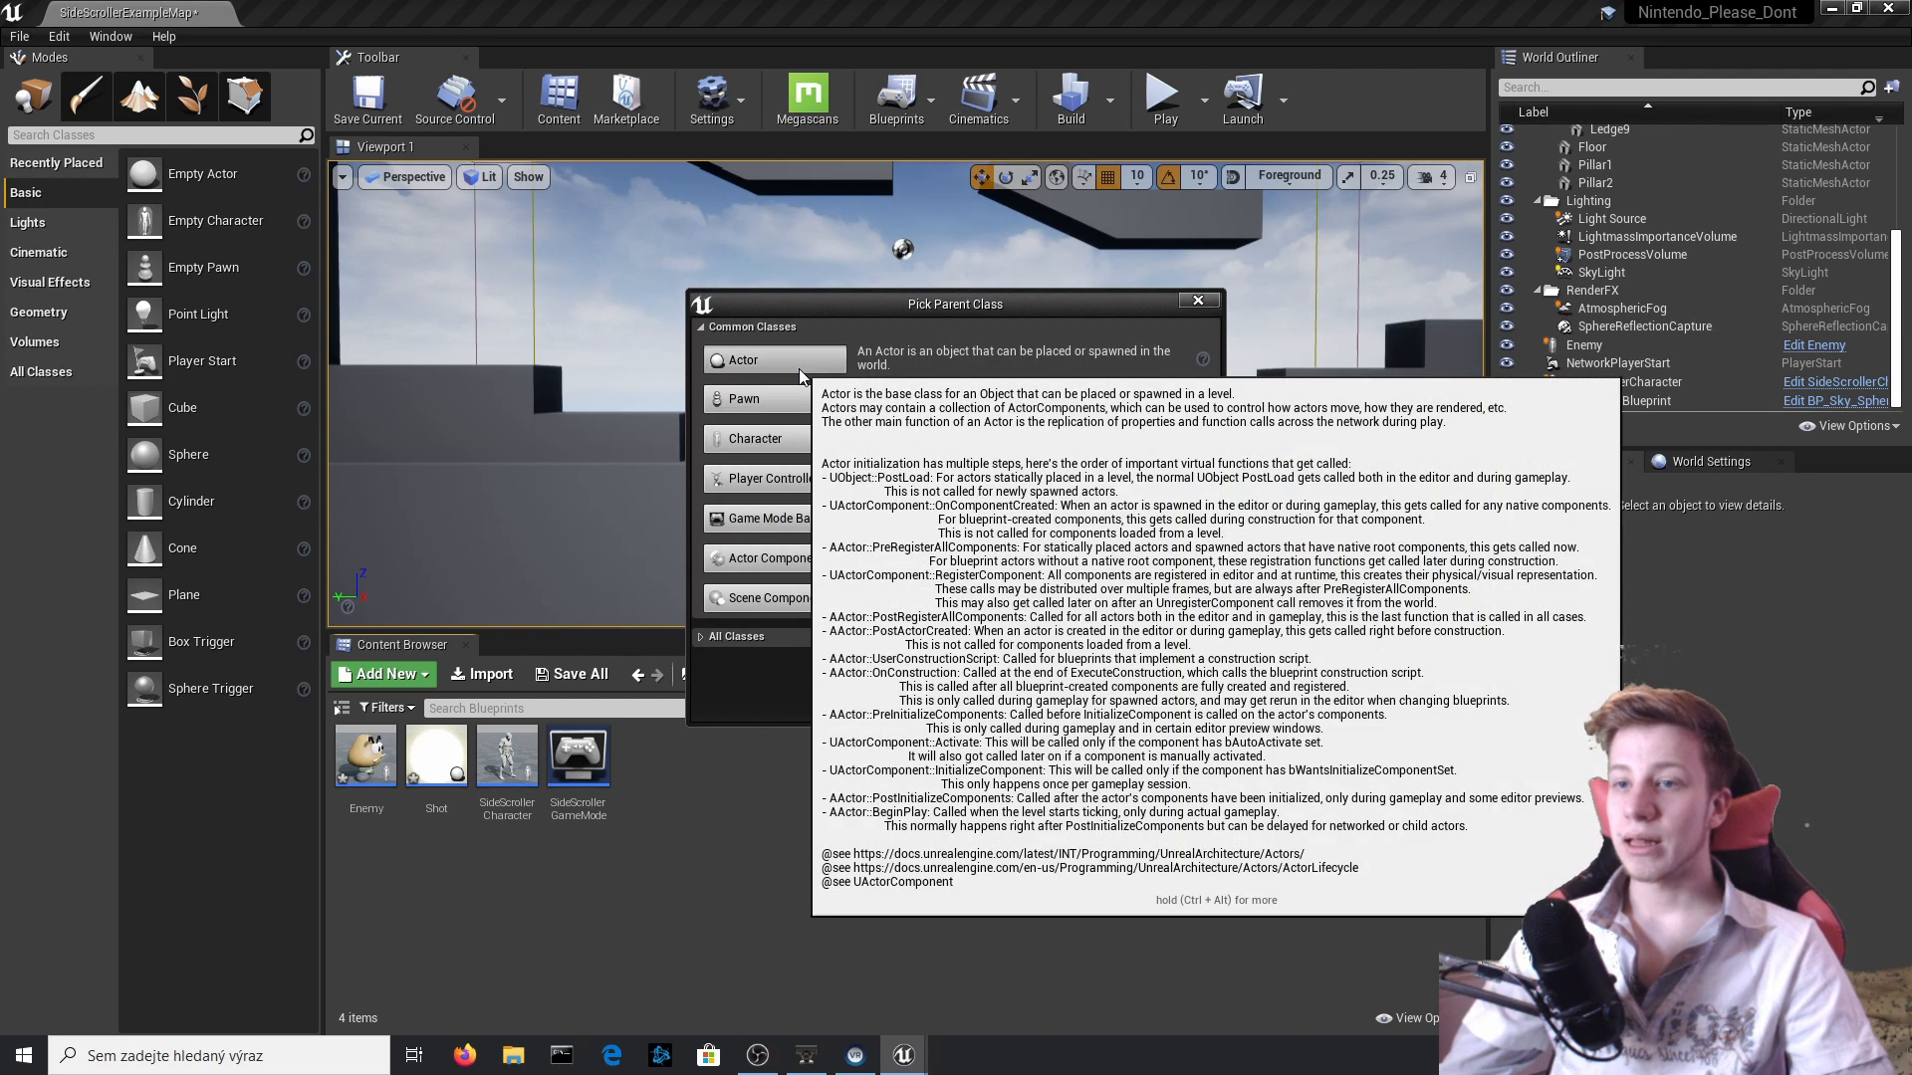
left_click(786, 367)
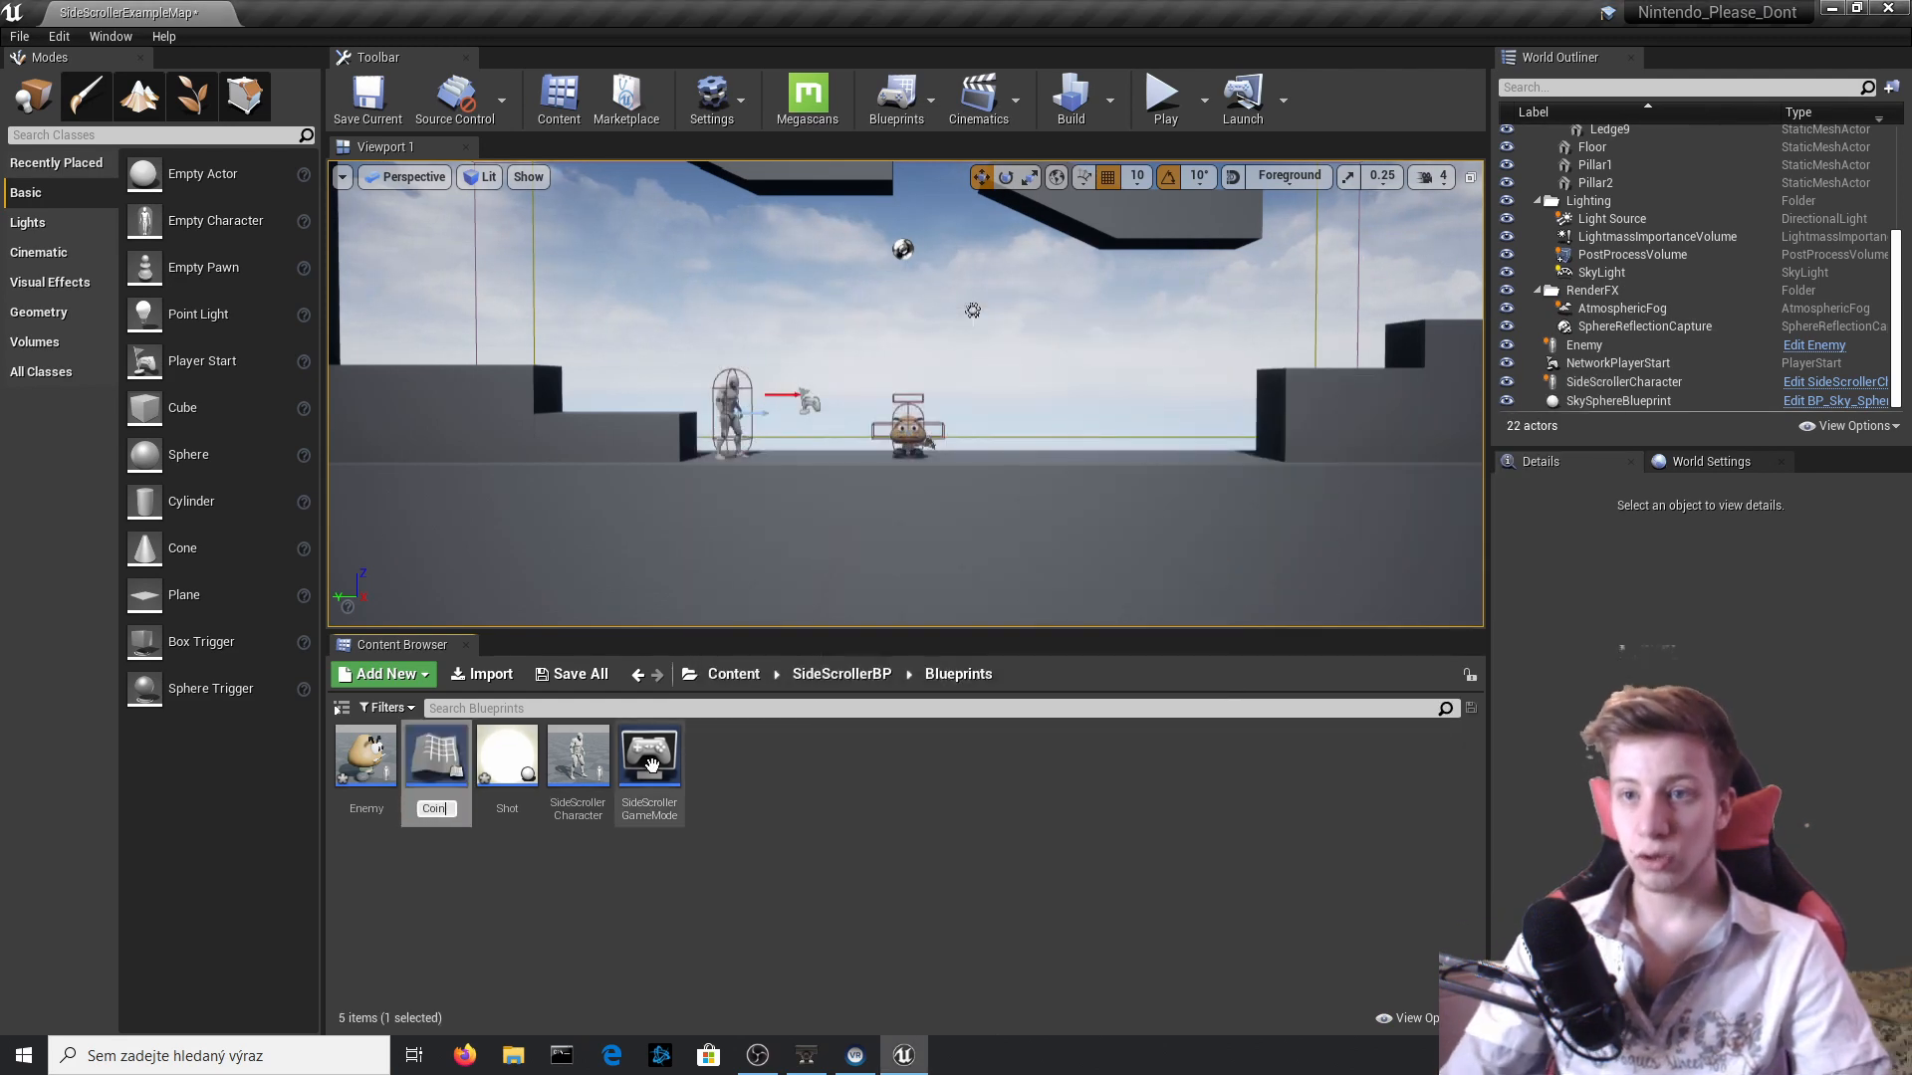
key("Return")
key("Return")
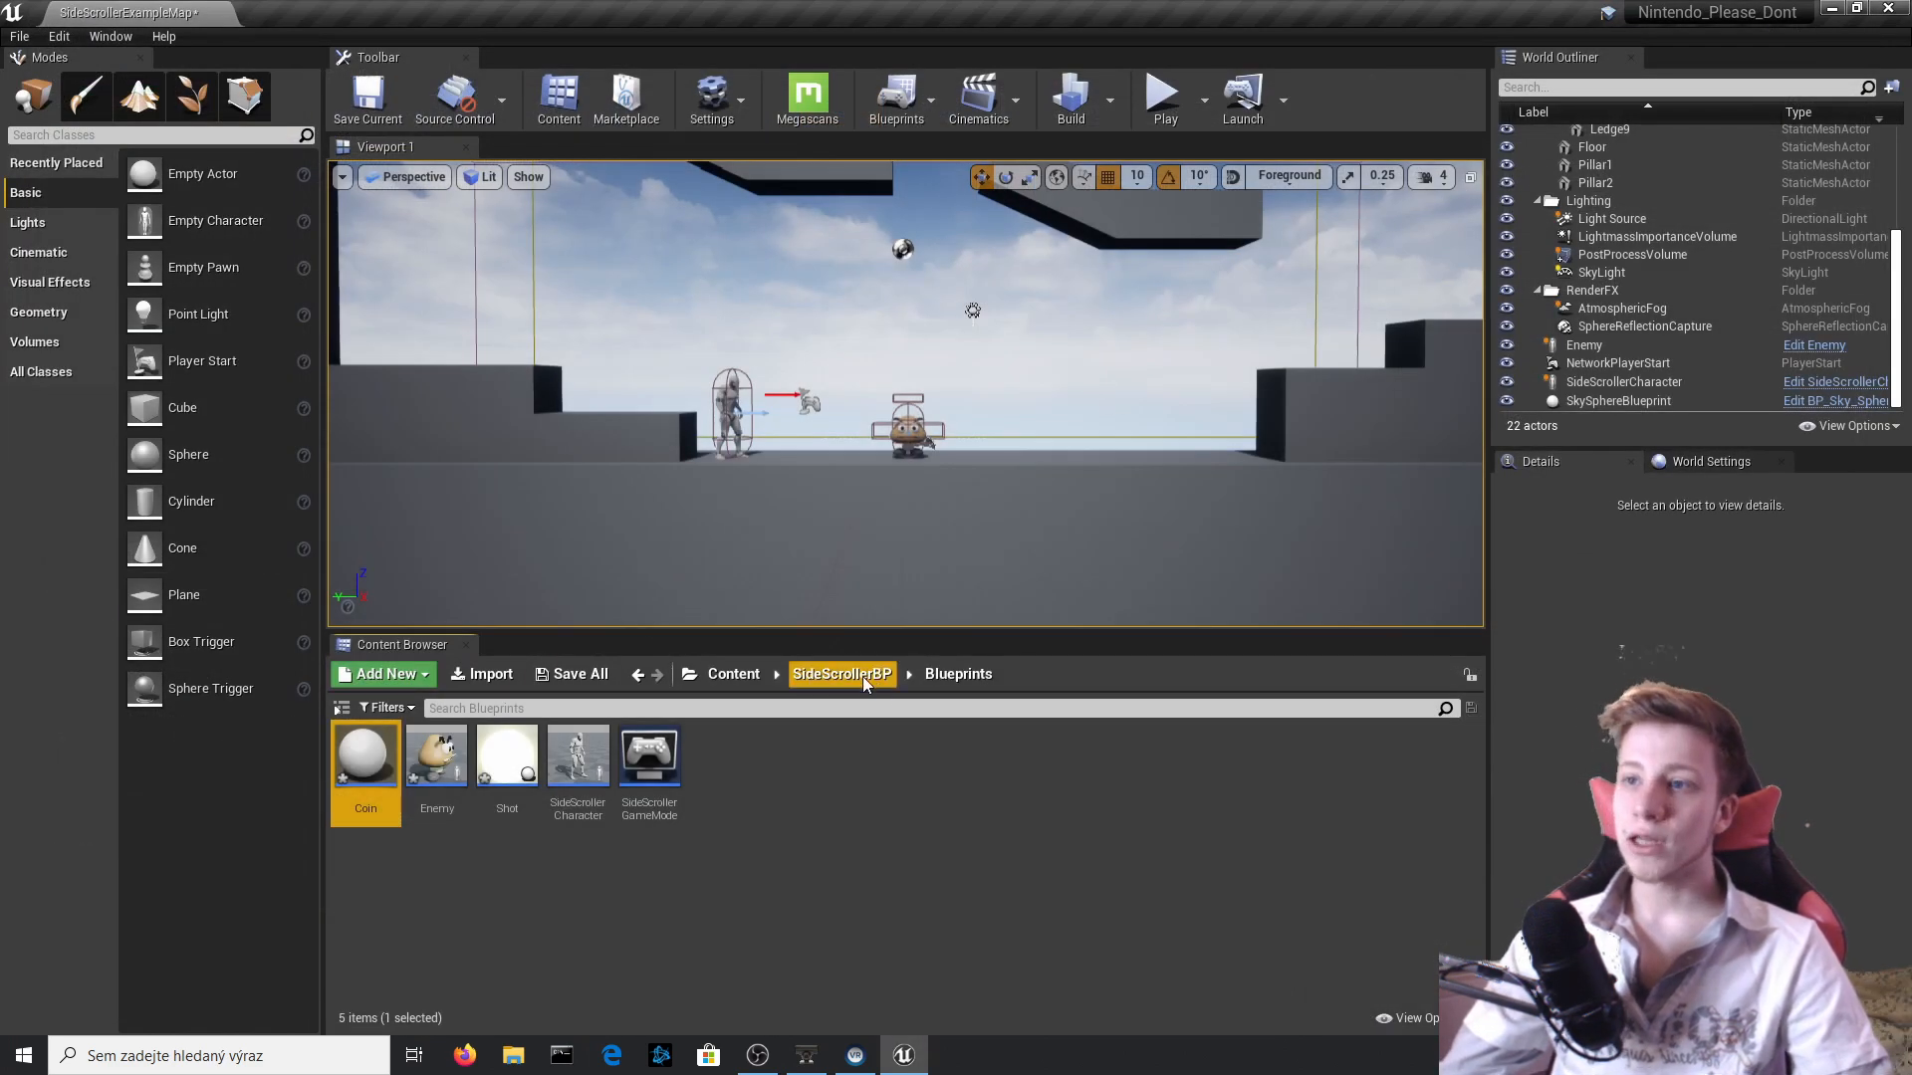
Open the defaultMat material from the coin assets folder and show the contents of its textures folder.
left_click(841, 674)
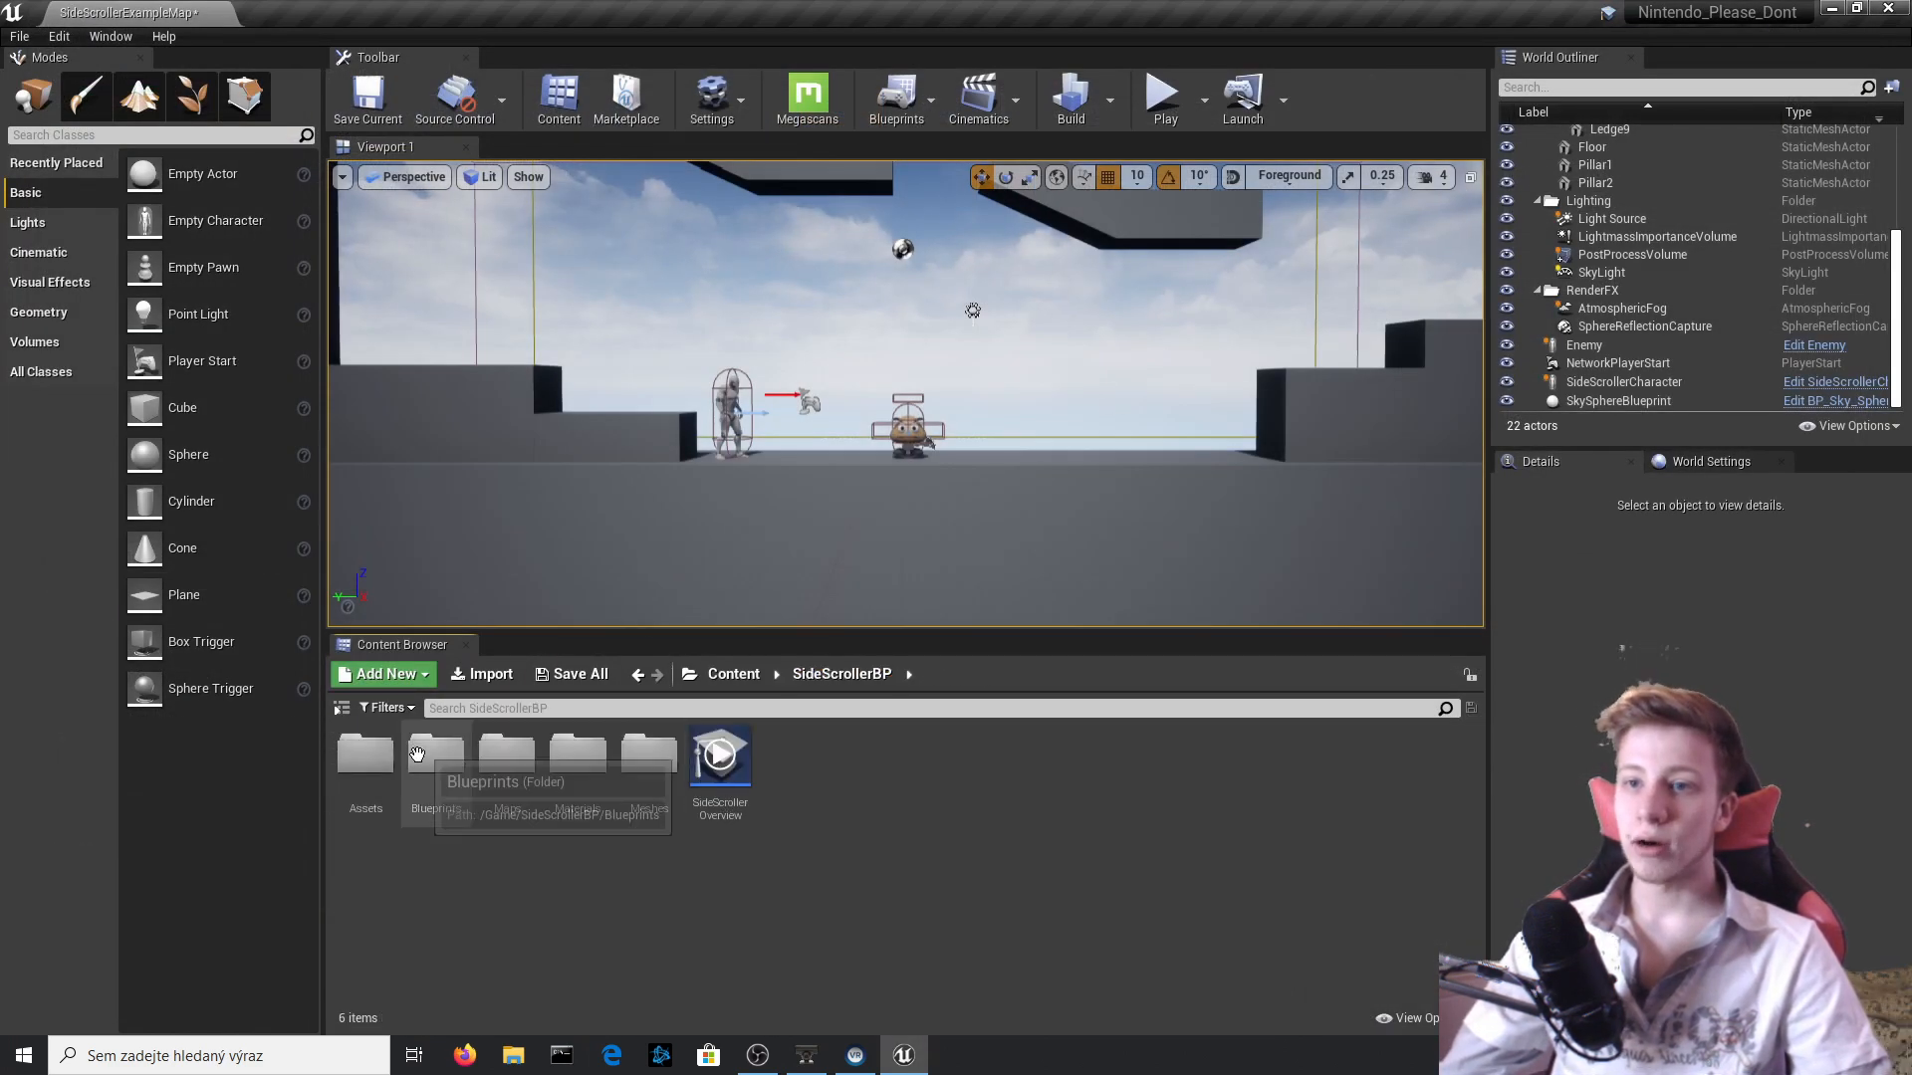
double_click(362, 767)
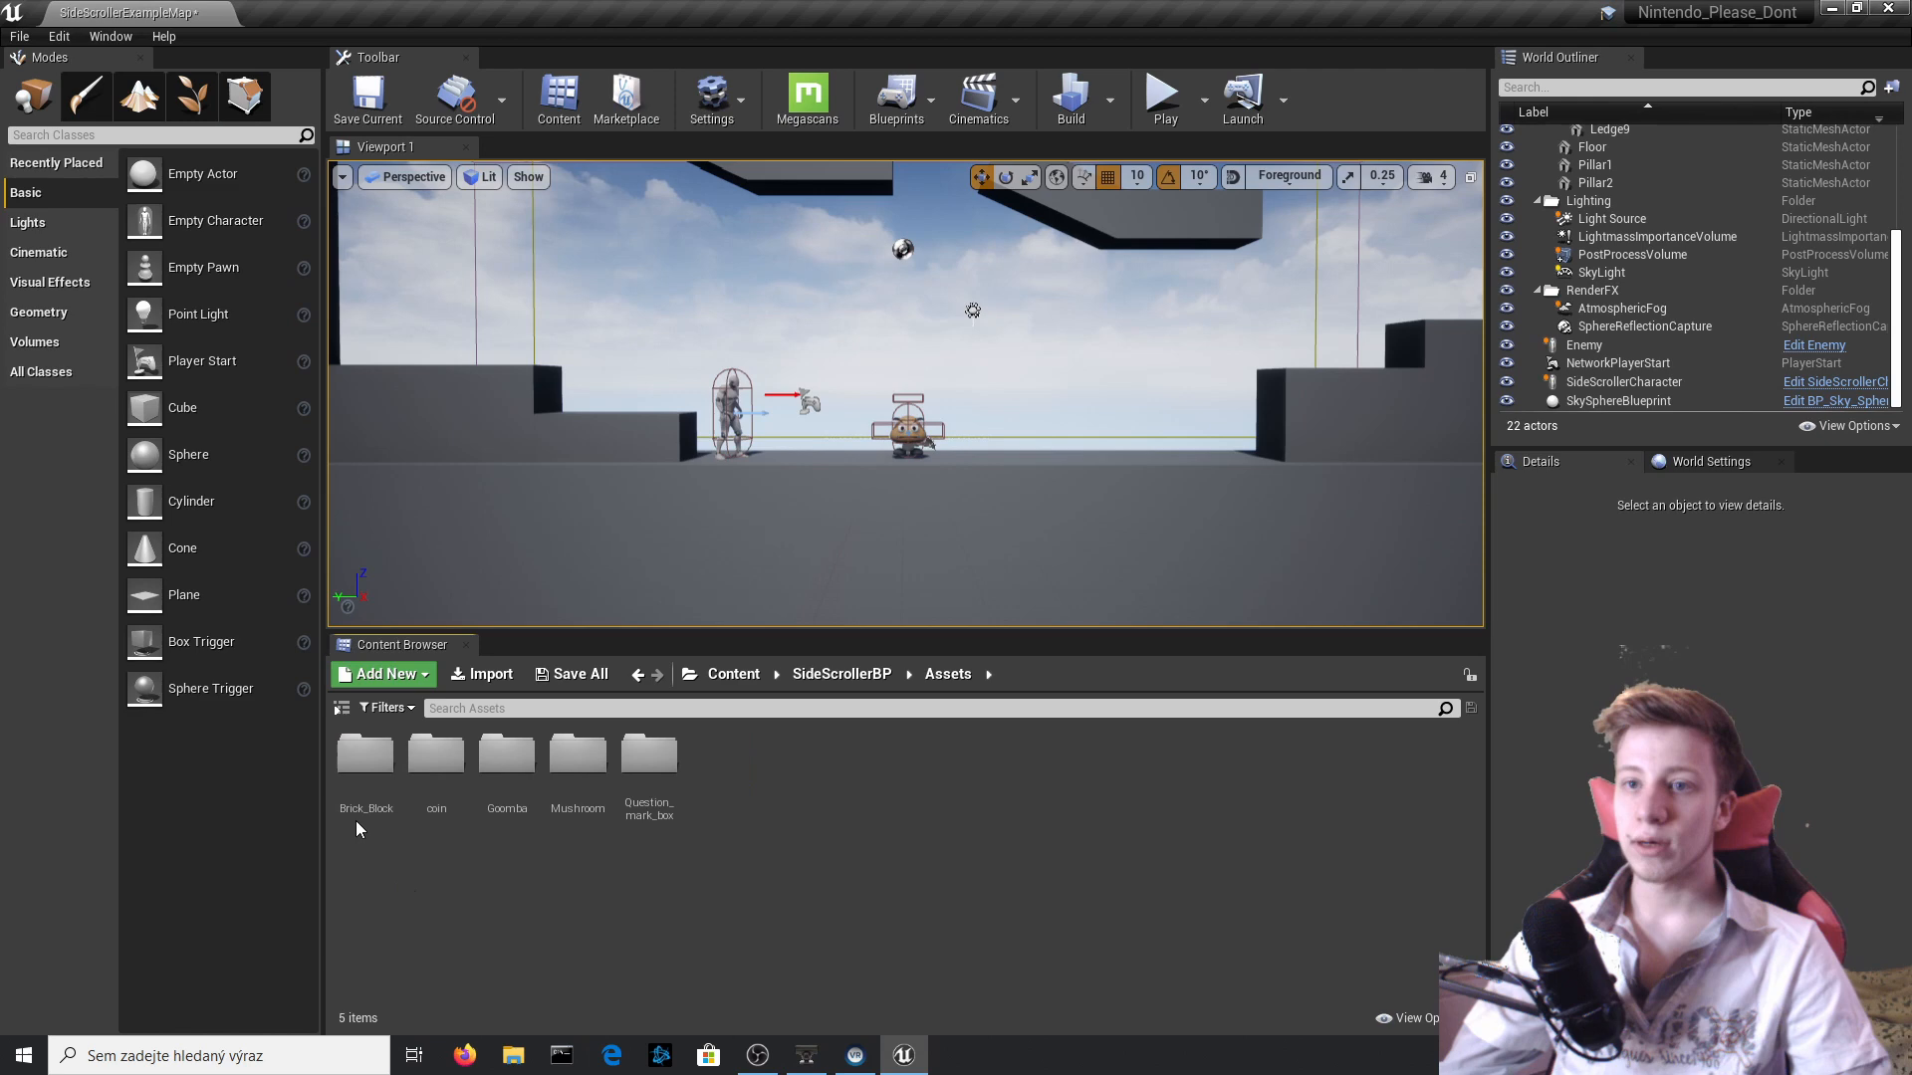
double_click(438, 767)
double_click(512, 787)
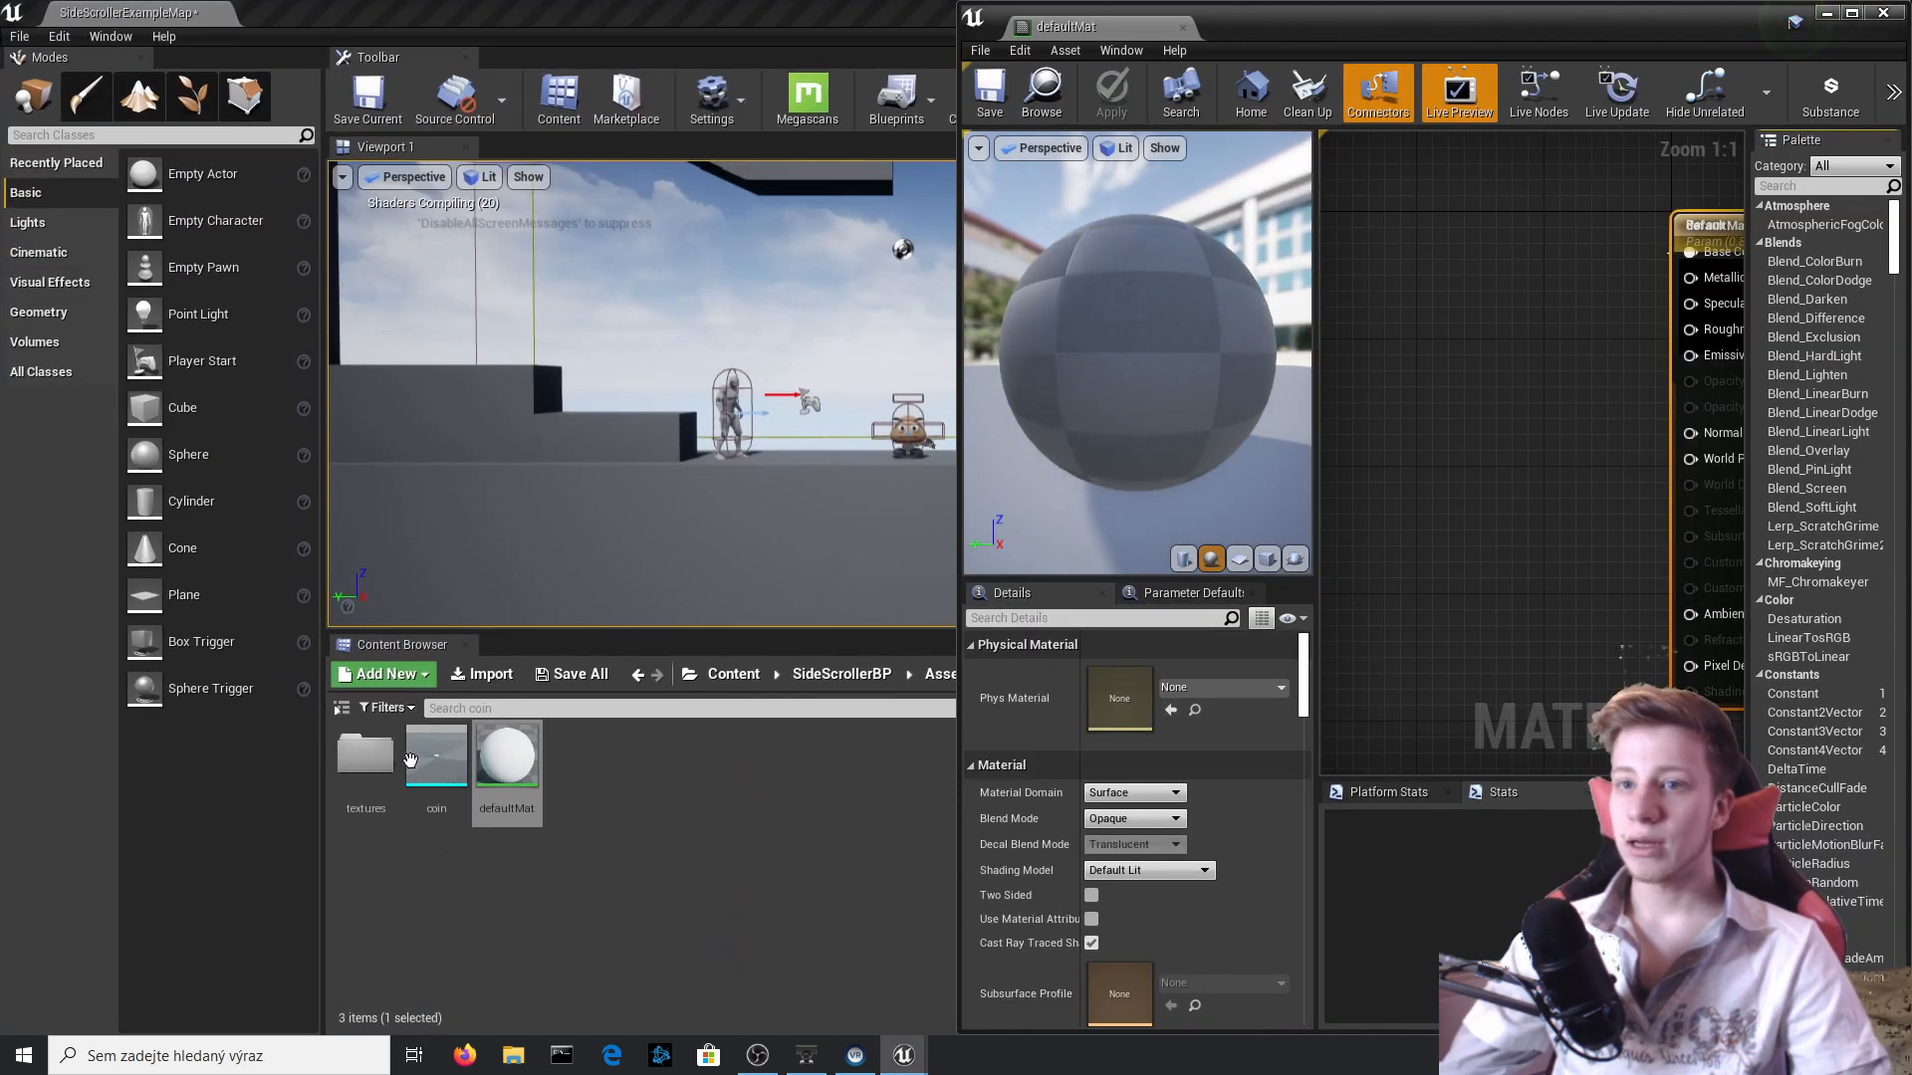
double_click(366, 759)
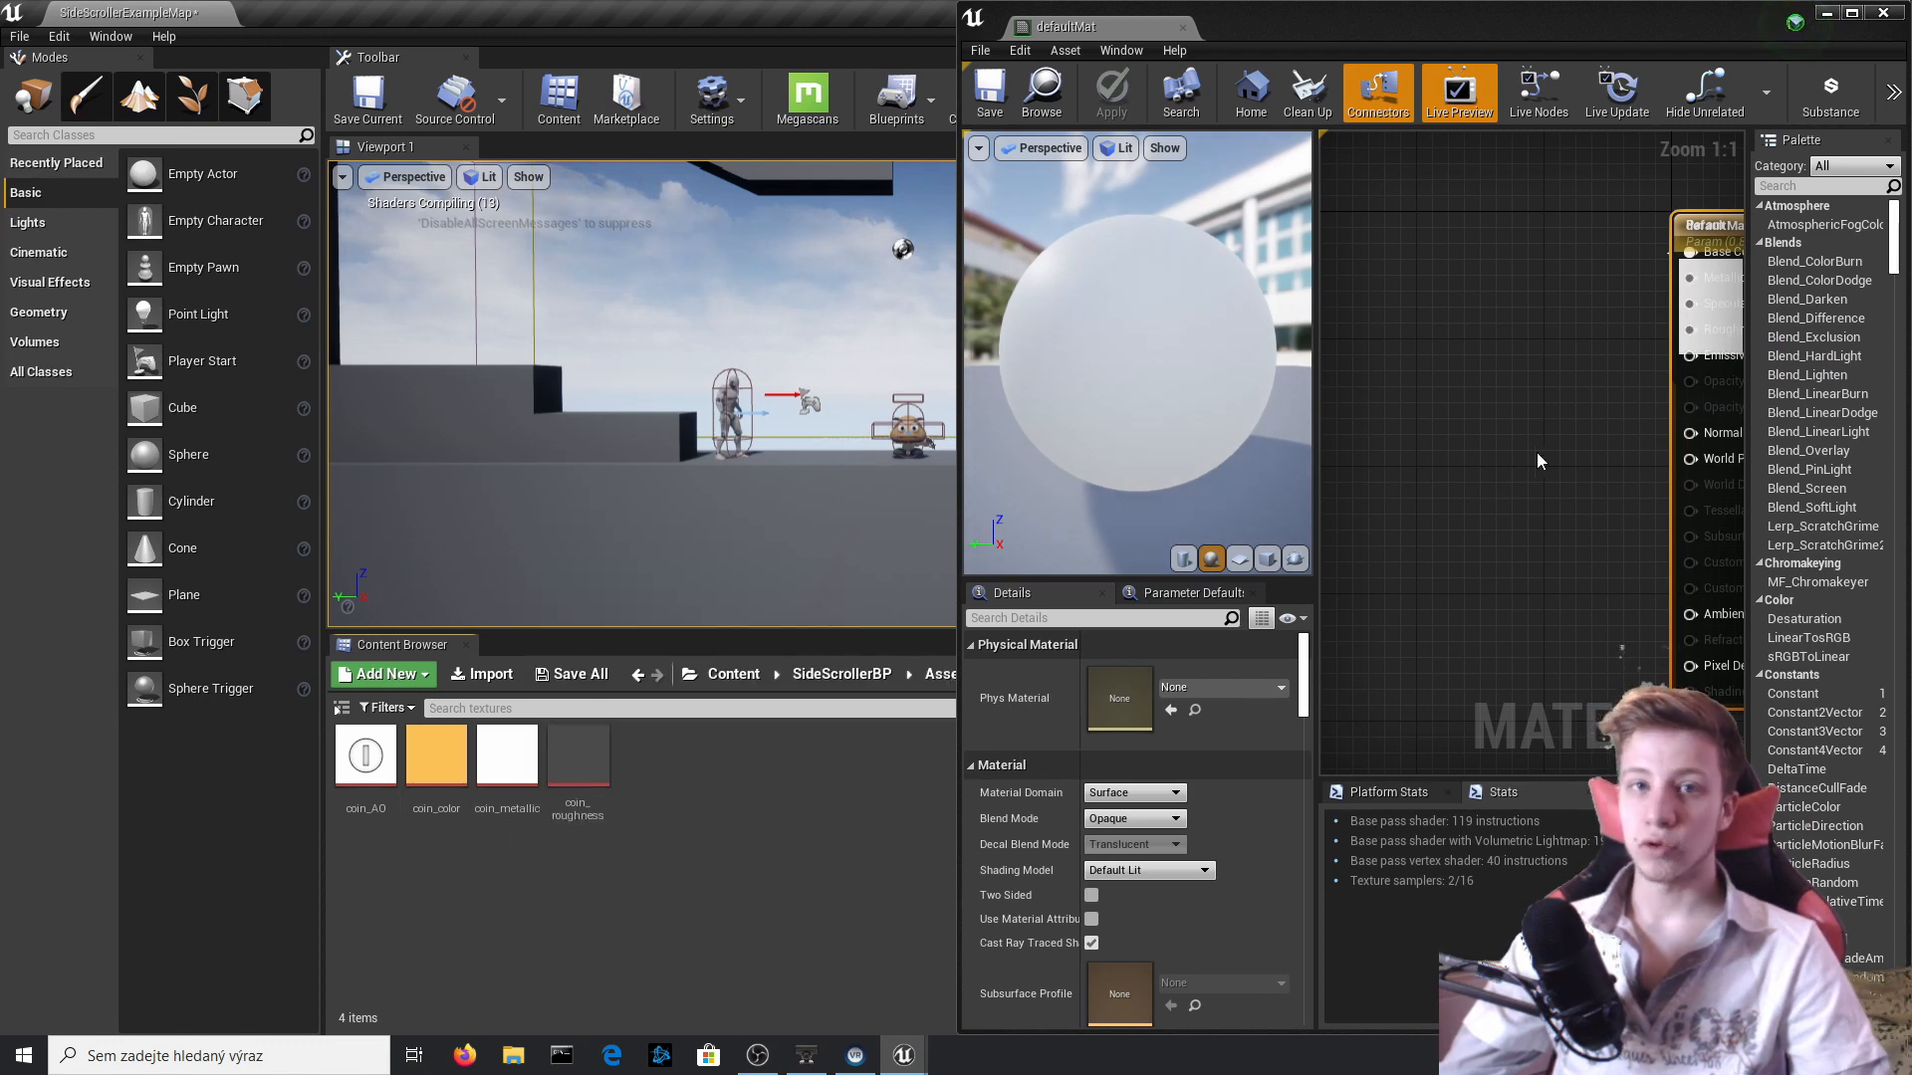
Separate the overlapping nodes in the defaultMat graph and delete the Param vector parameter node.
right_click_drag(1676, 457, 1424, 529)
left_click_drag(1497, 312, 1609, 311)
left_click(1527, 357)
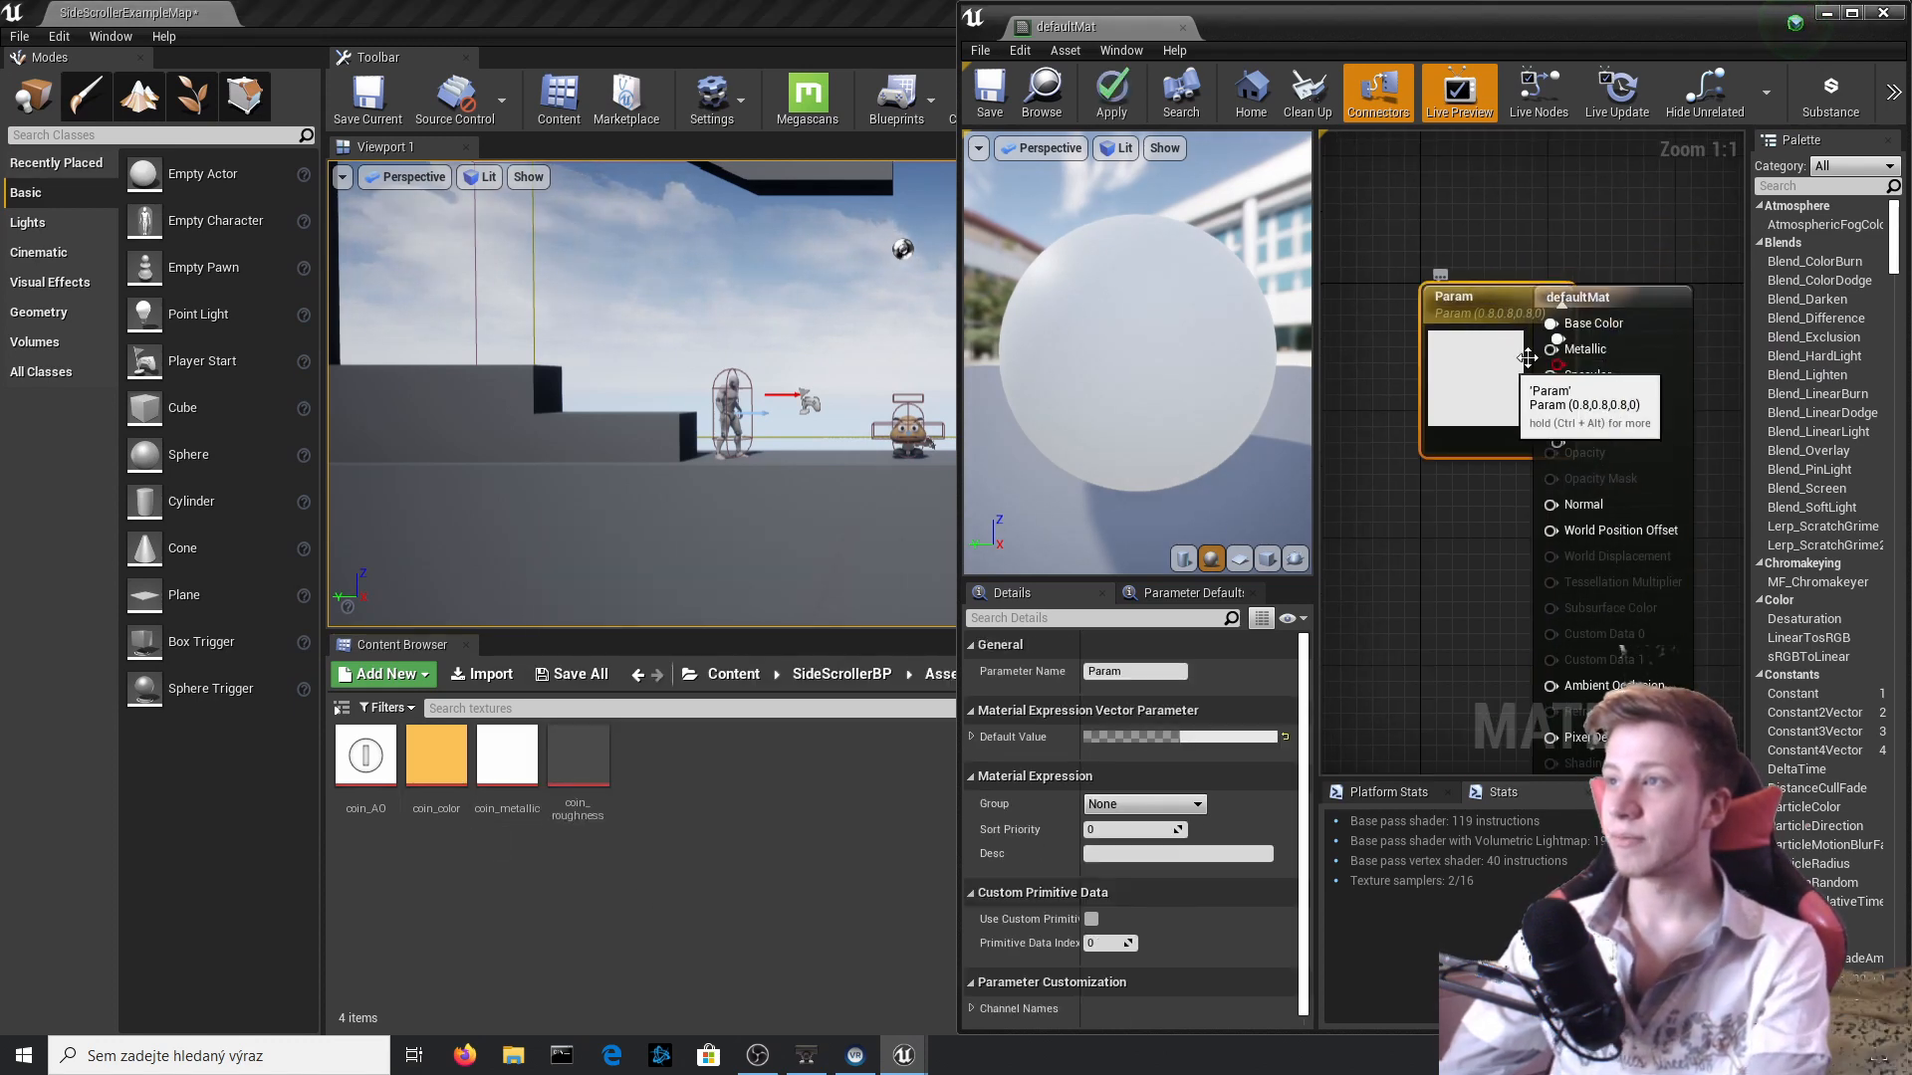
key("Delete")
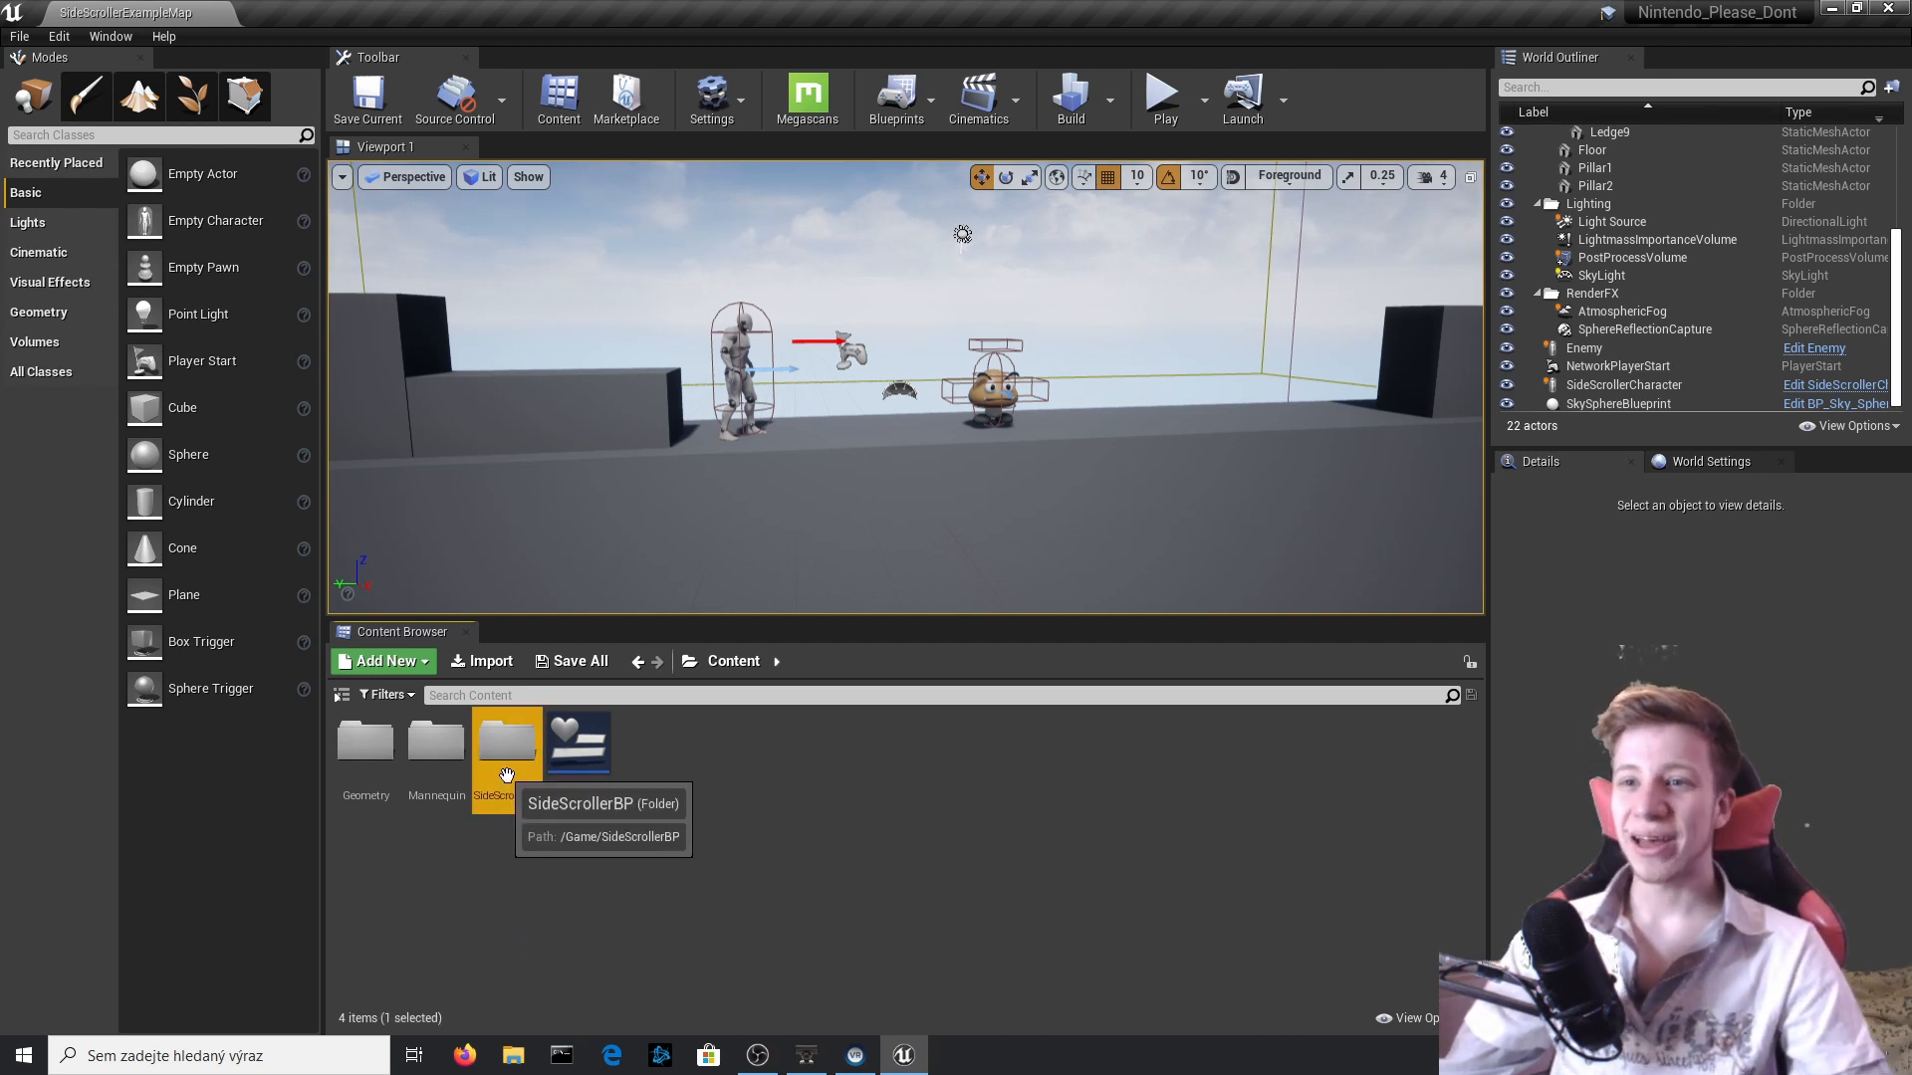
Open the Coin blueprint from SideScrollerBP's Blueprints folder in the full Blueprint Editor.
double_click(494, 766)
double_click(436, 747)
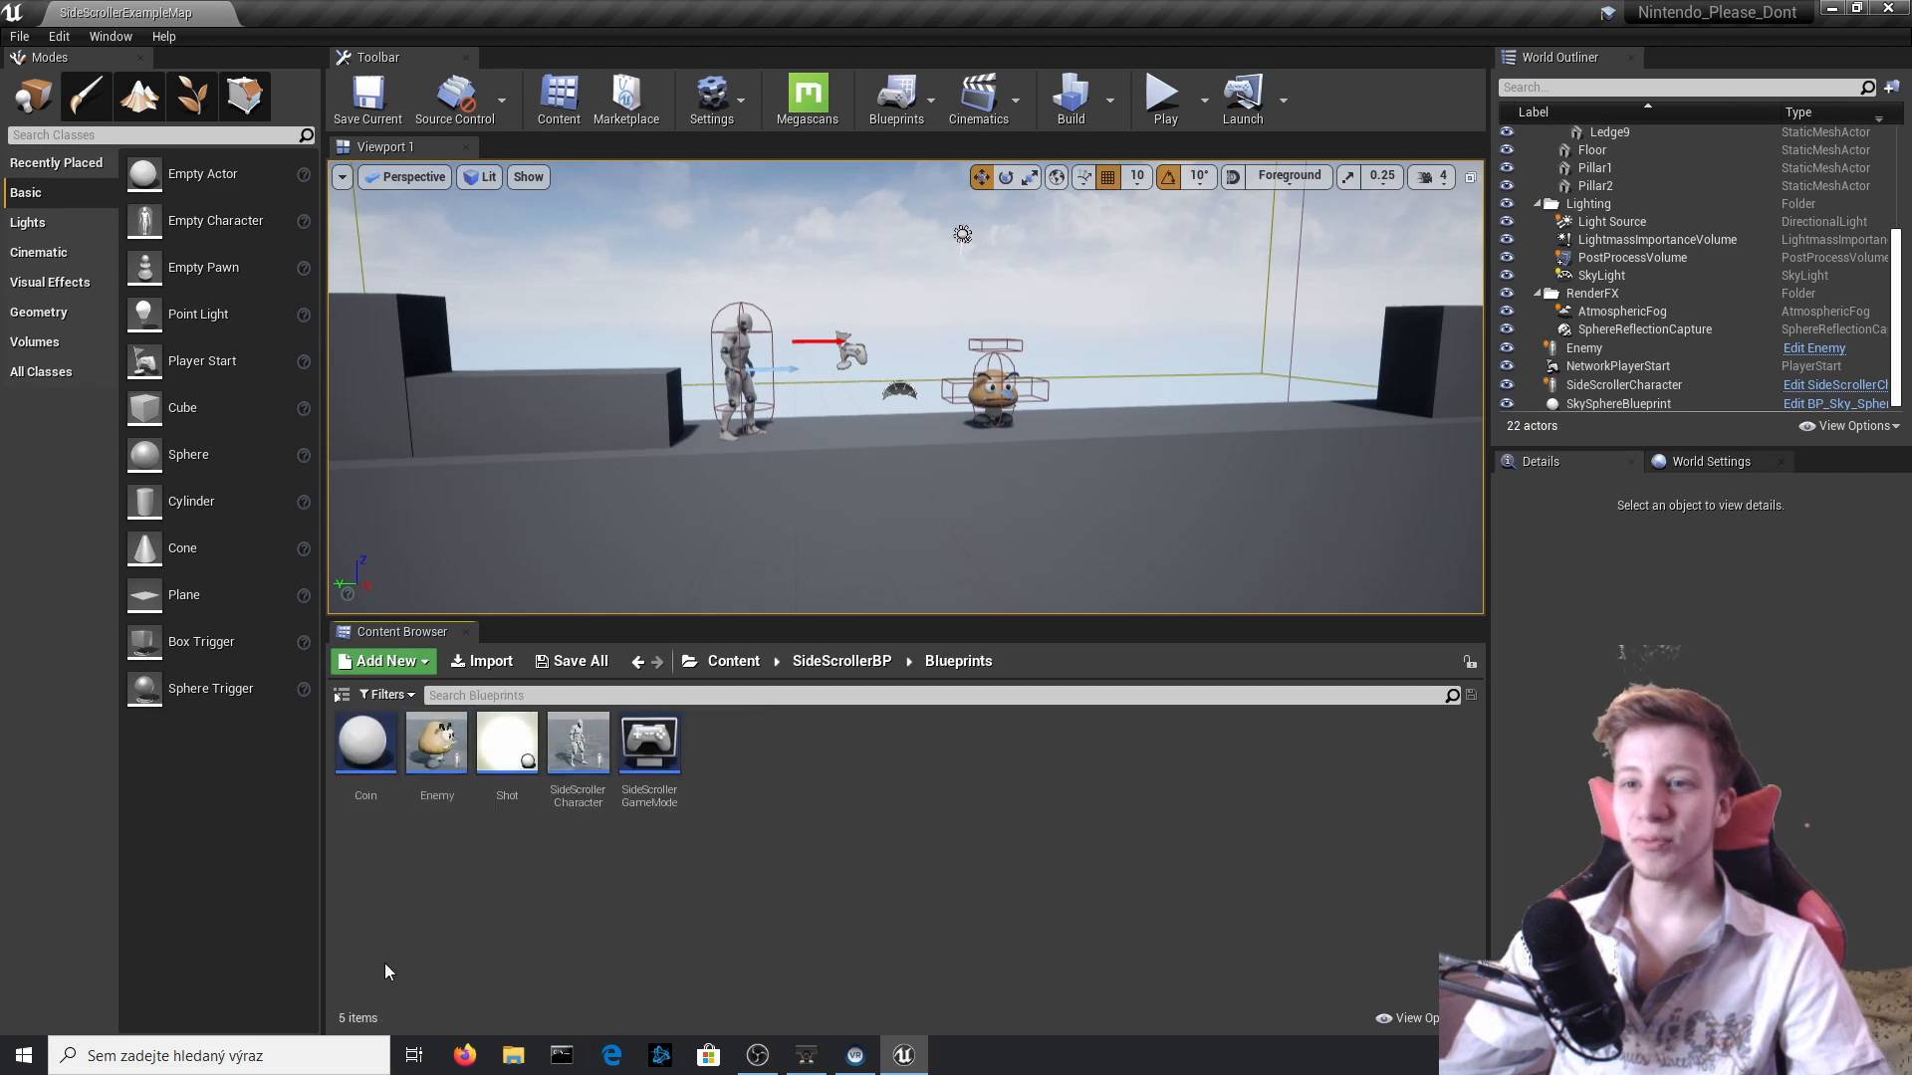
double_click(365, 747)
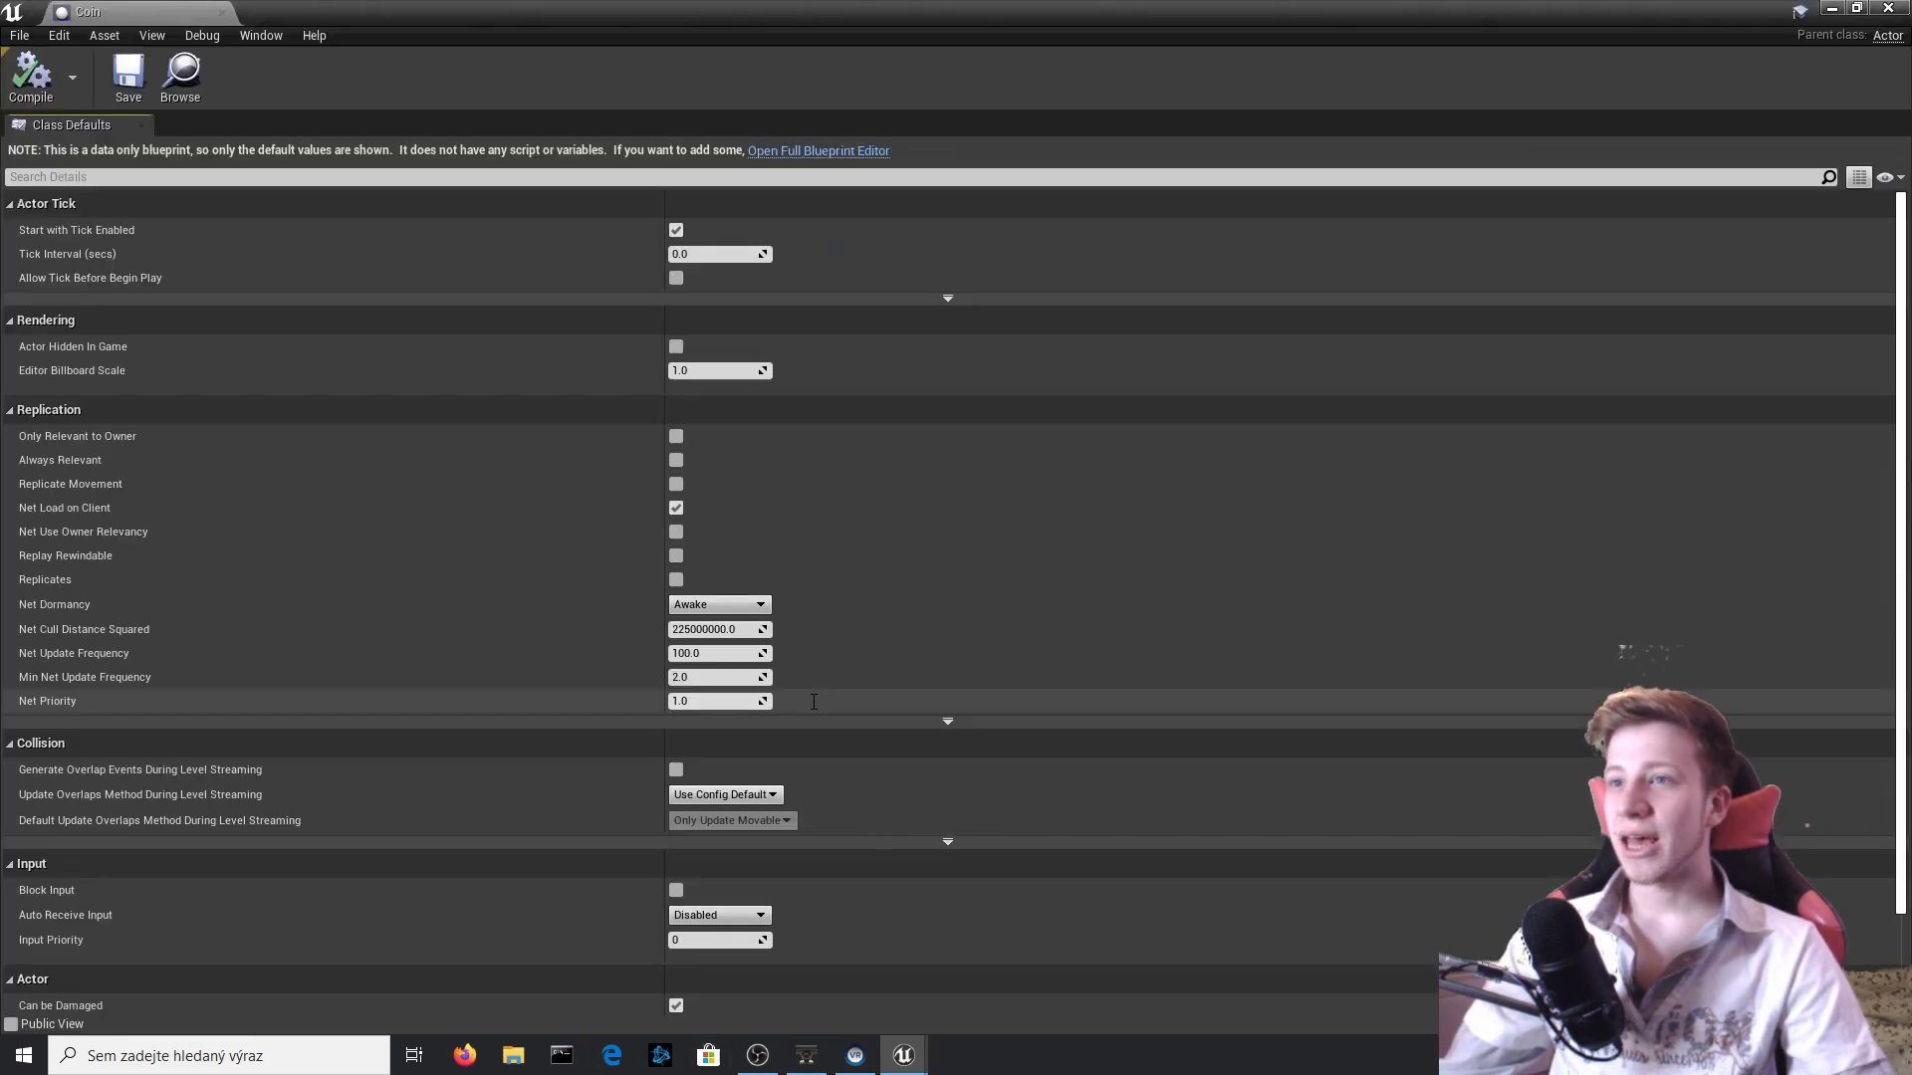
left_click(818, 150)
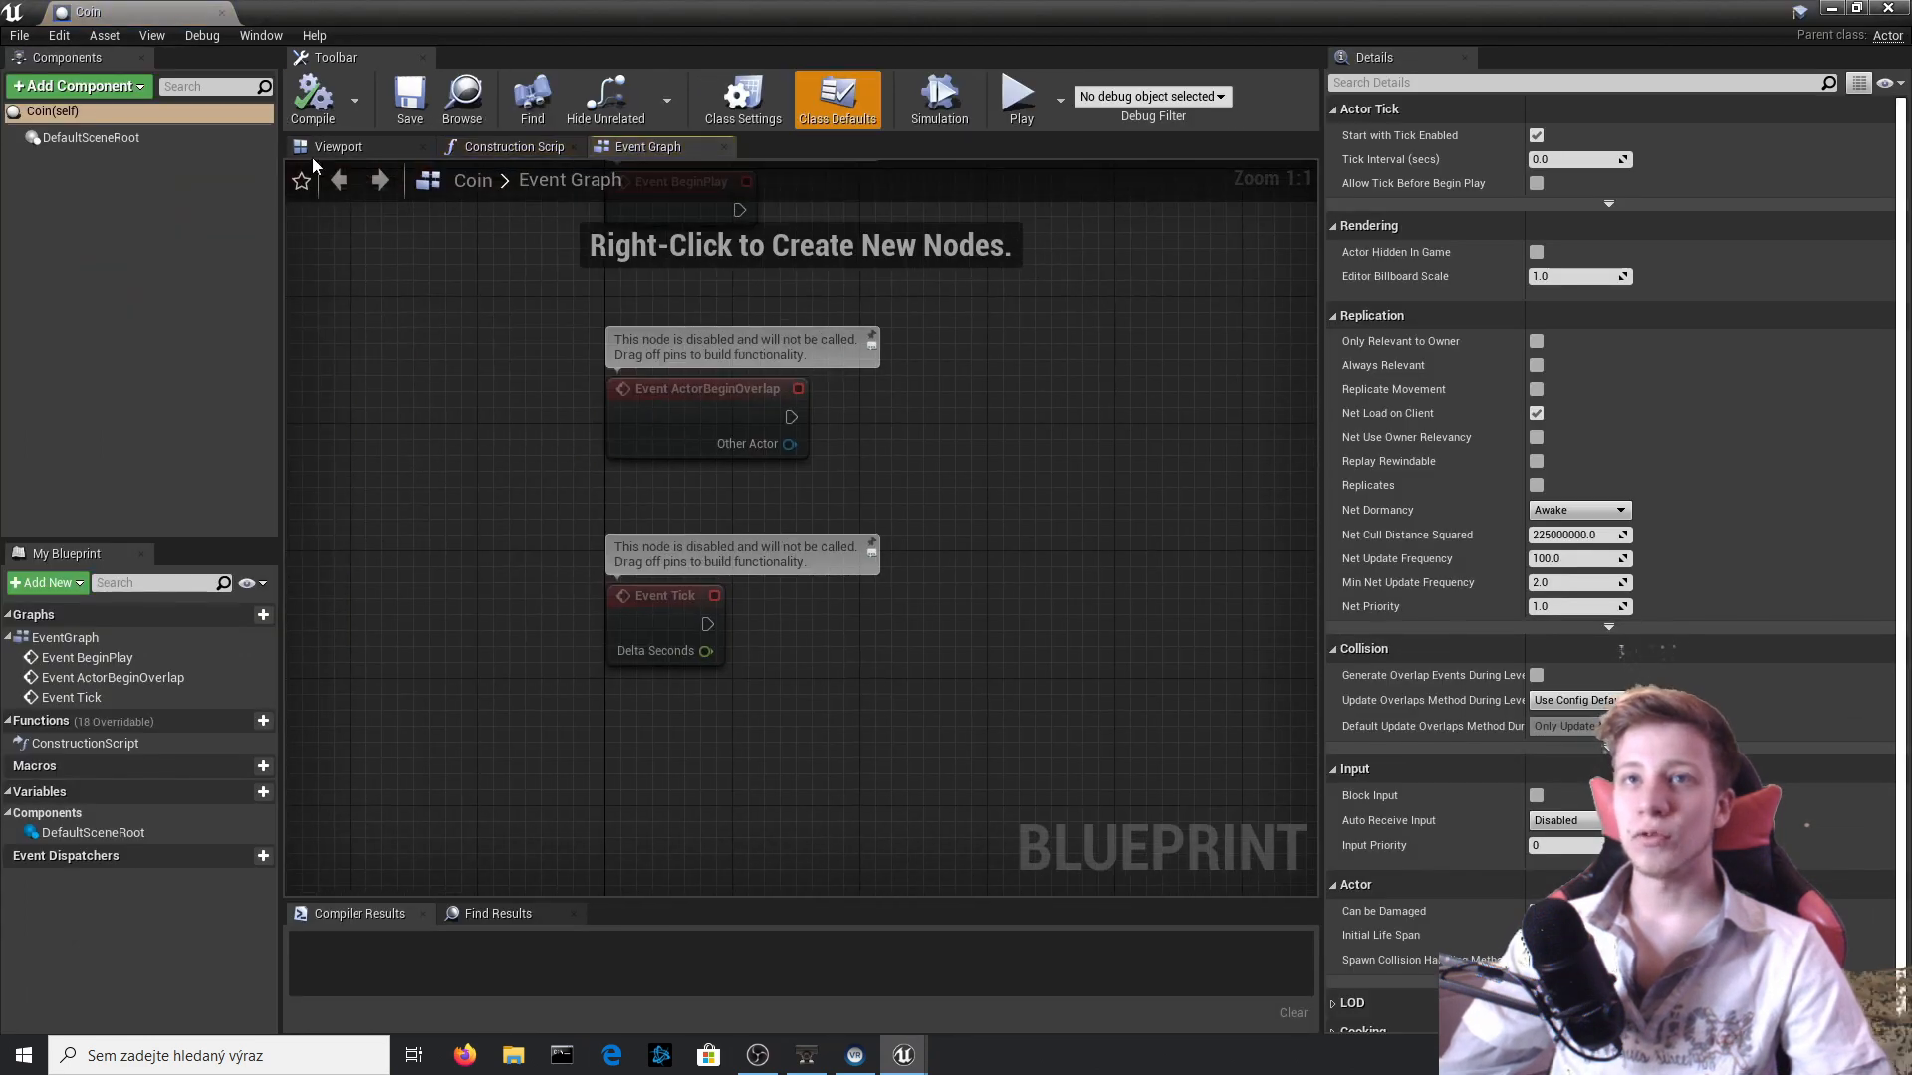
Add a Static Mesh component to the Coin blueprint and compile it.
left_click(317, 150)
left_click(104, 86)
type("mesh")
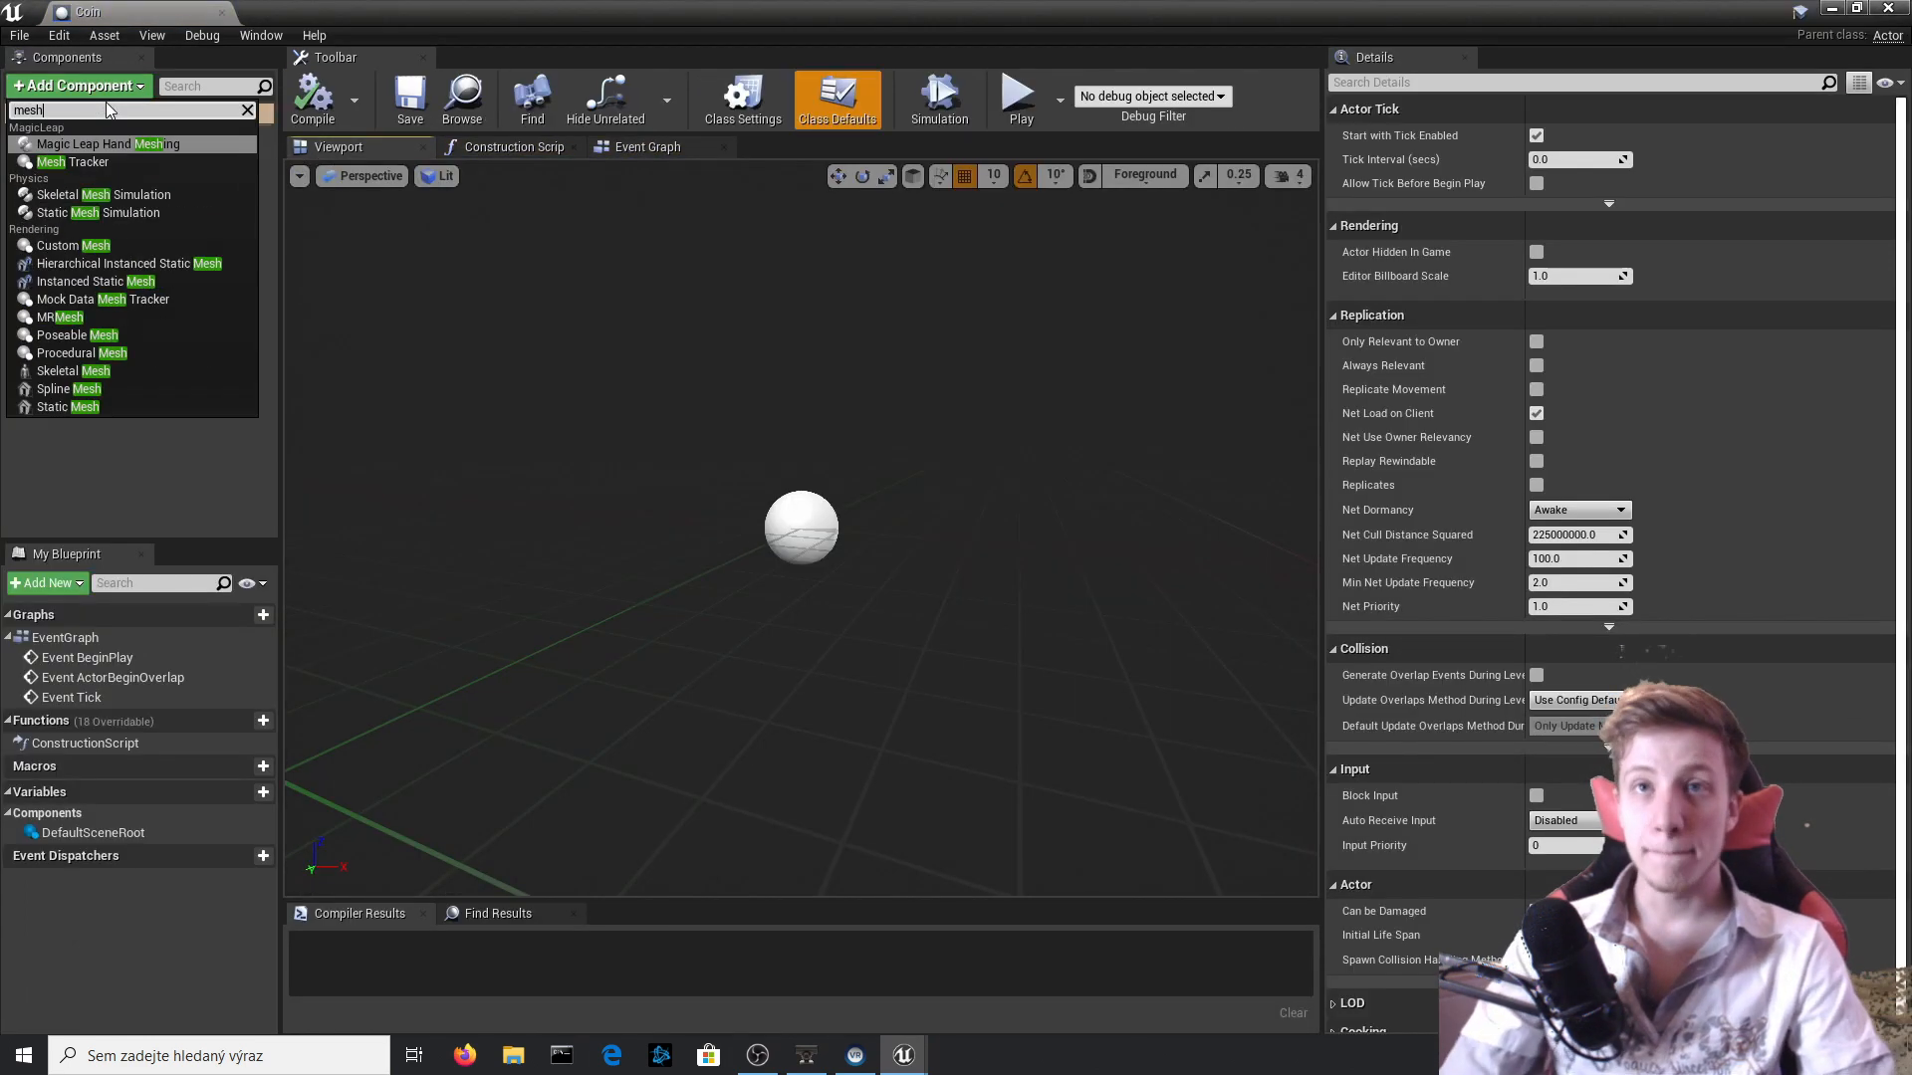
key("Down")
key("Down")
key("Down")
key("Down")
key("Down")
key("Down")
key("Down")
key("Down")
key("Down")
key("Down")
key("Down")
key("Down")
key("Down")
key("Down")
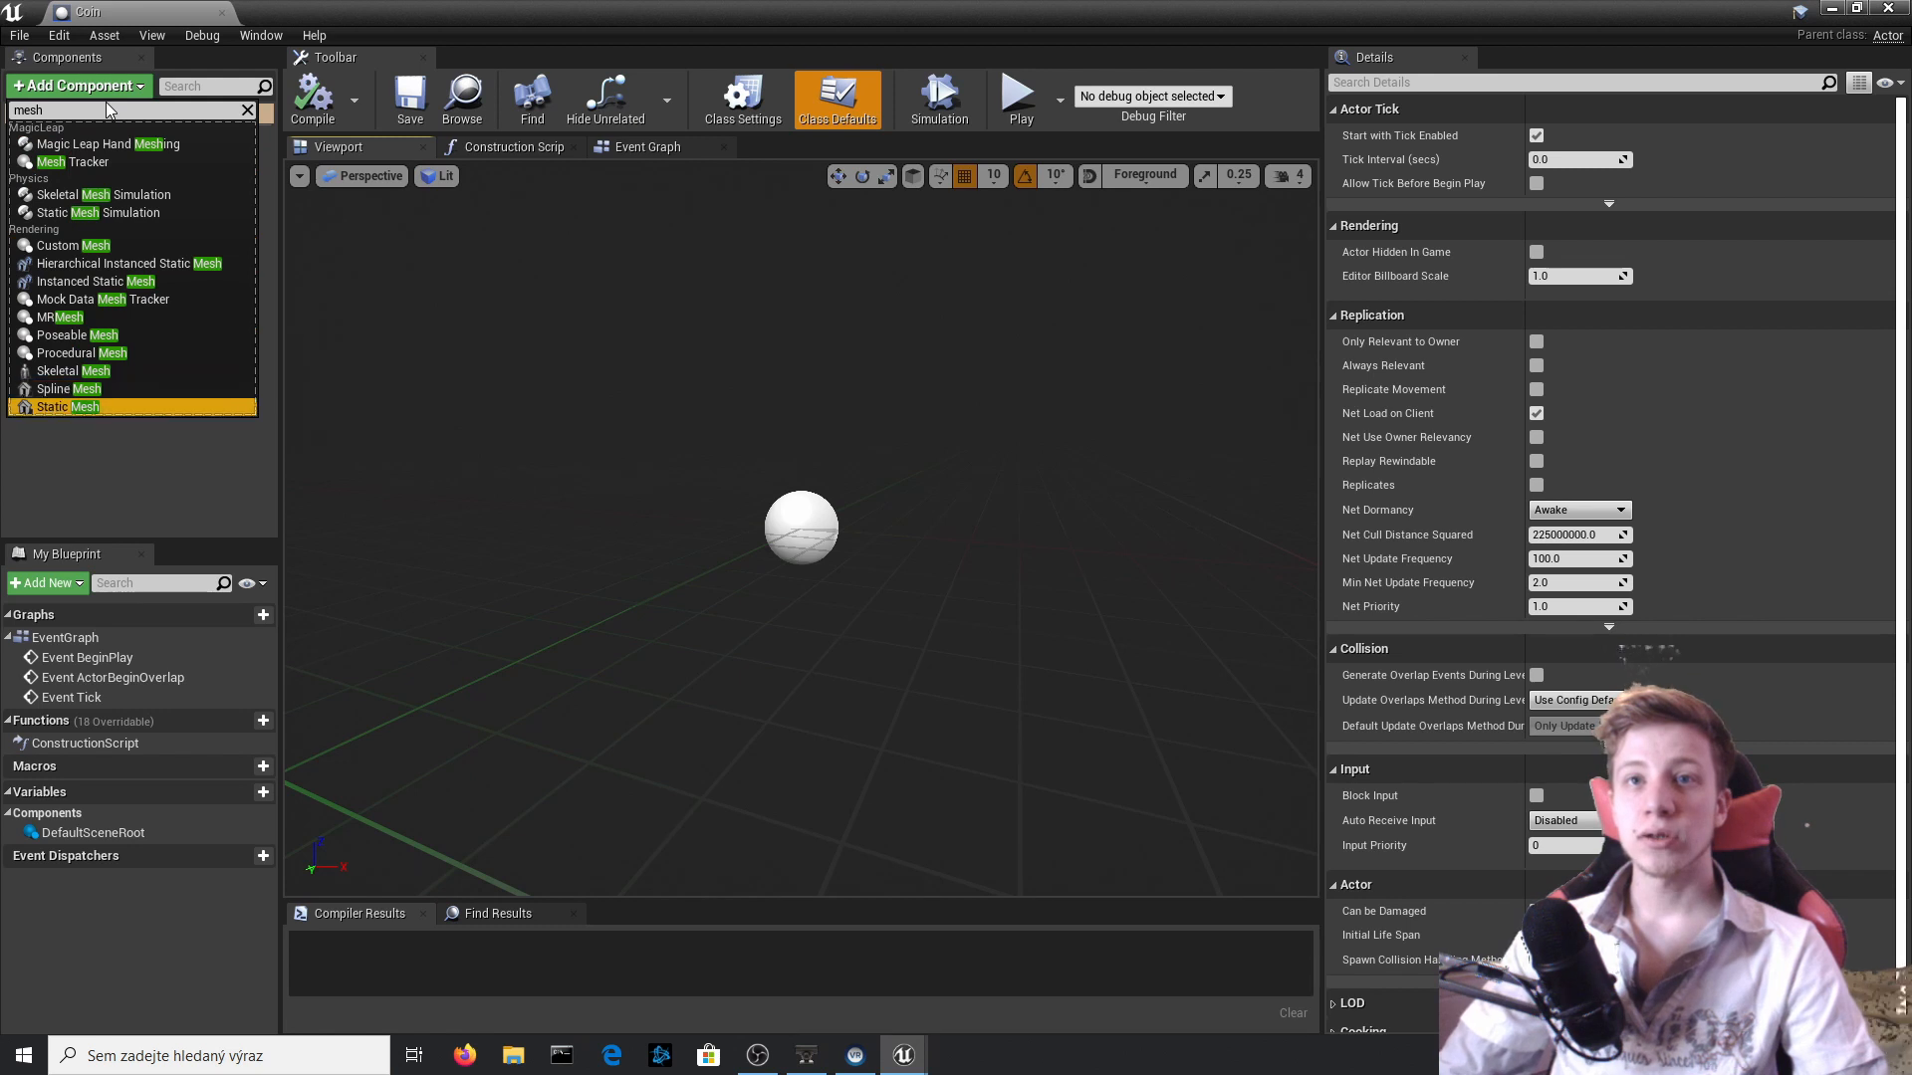
key("Return")
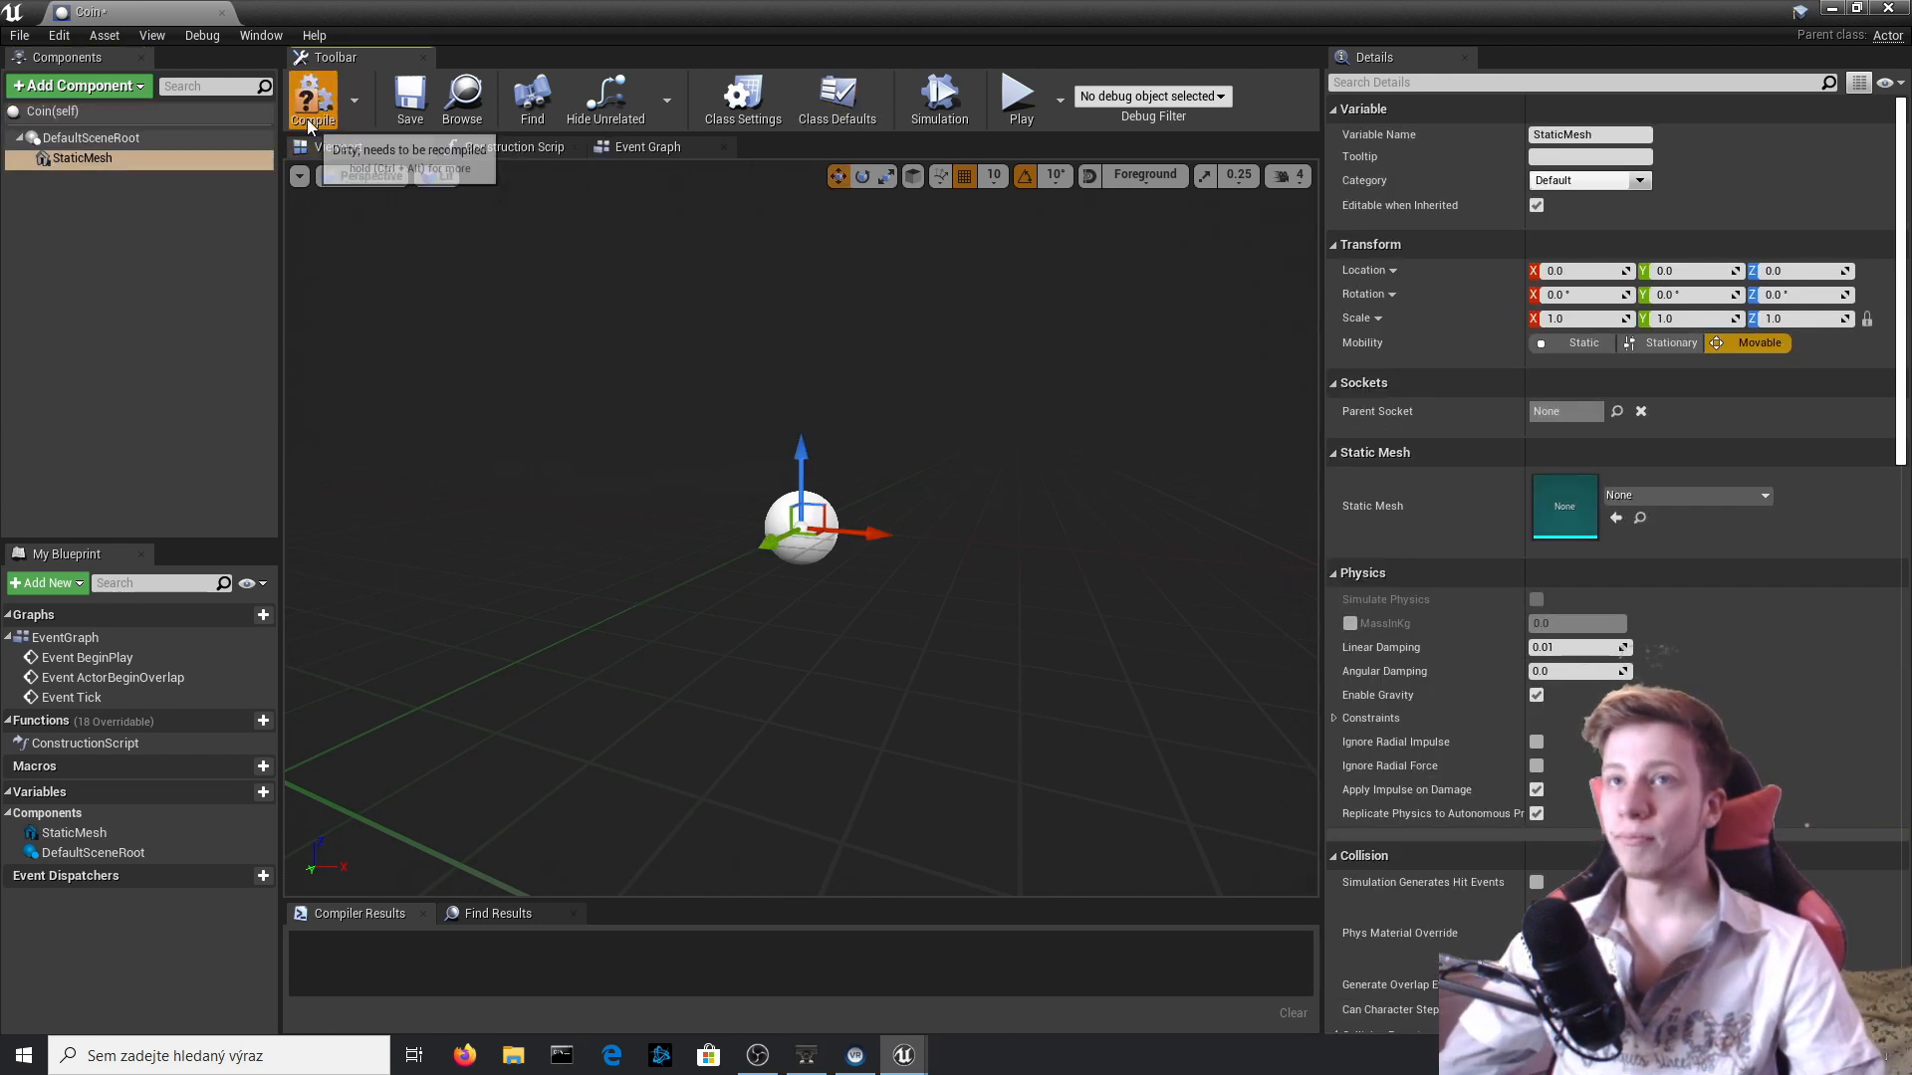
left_click(311, 121)
Assign the coin mesh to the StaticMesh component and compile the blueprint.
left_click(1682, 495)
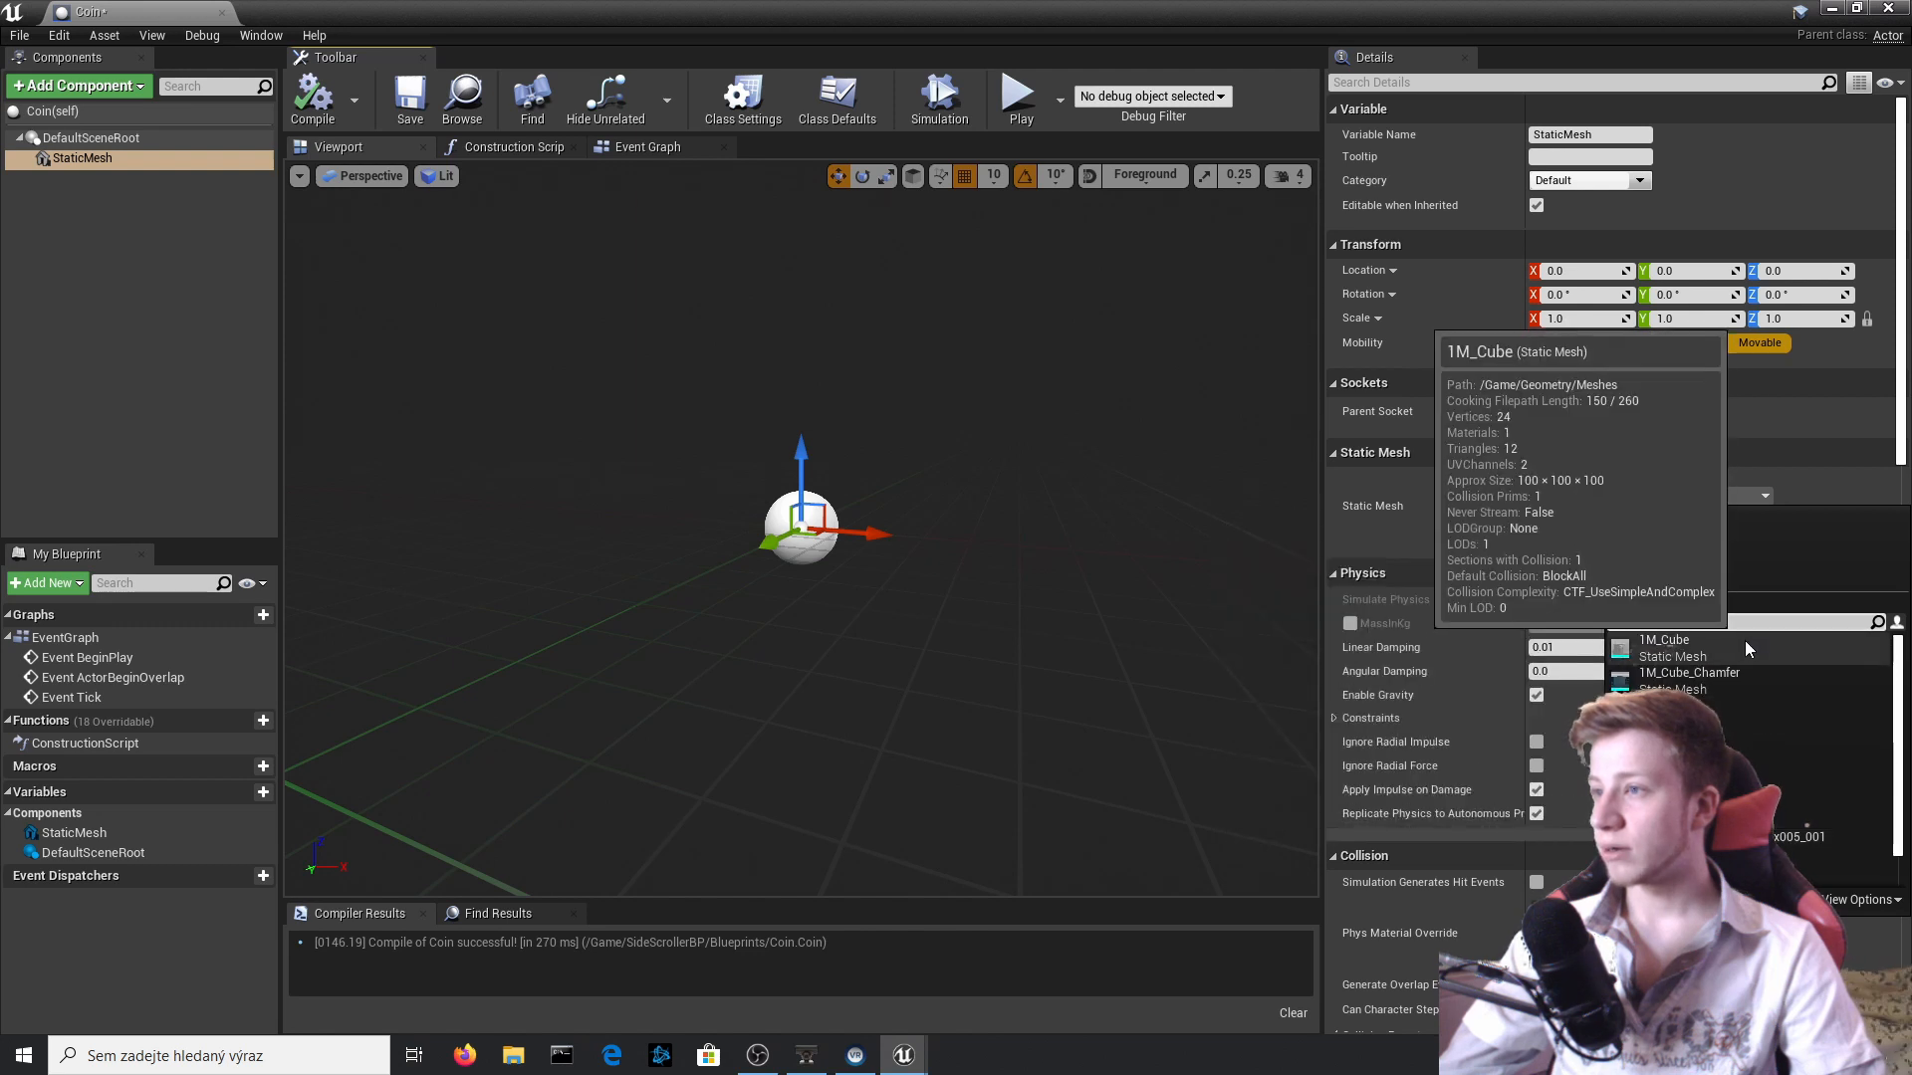
type("coin")
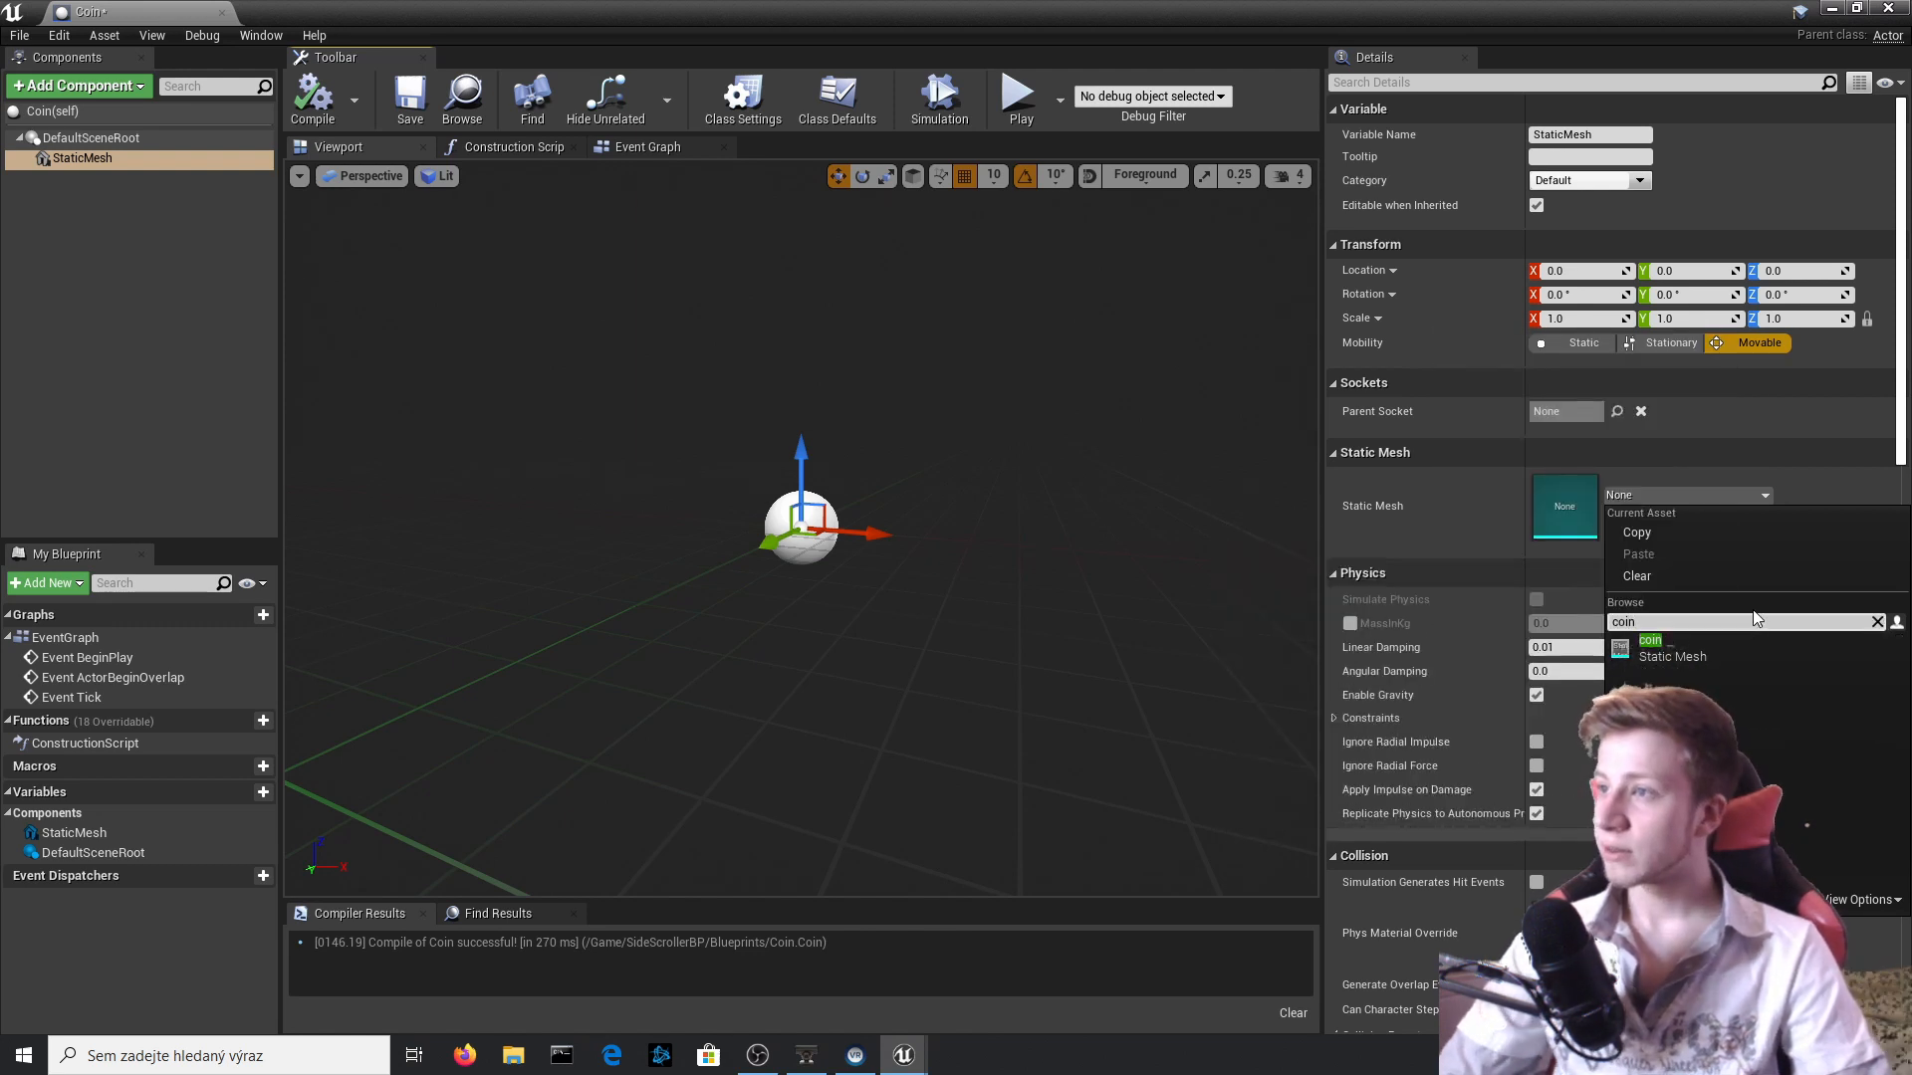
key("Return")
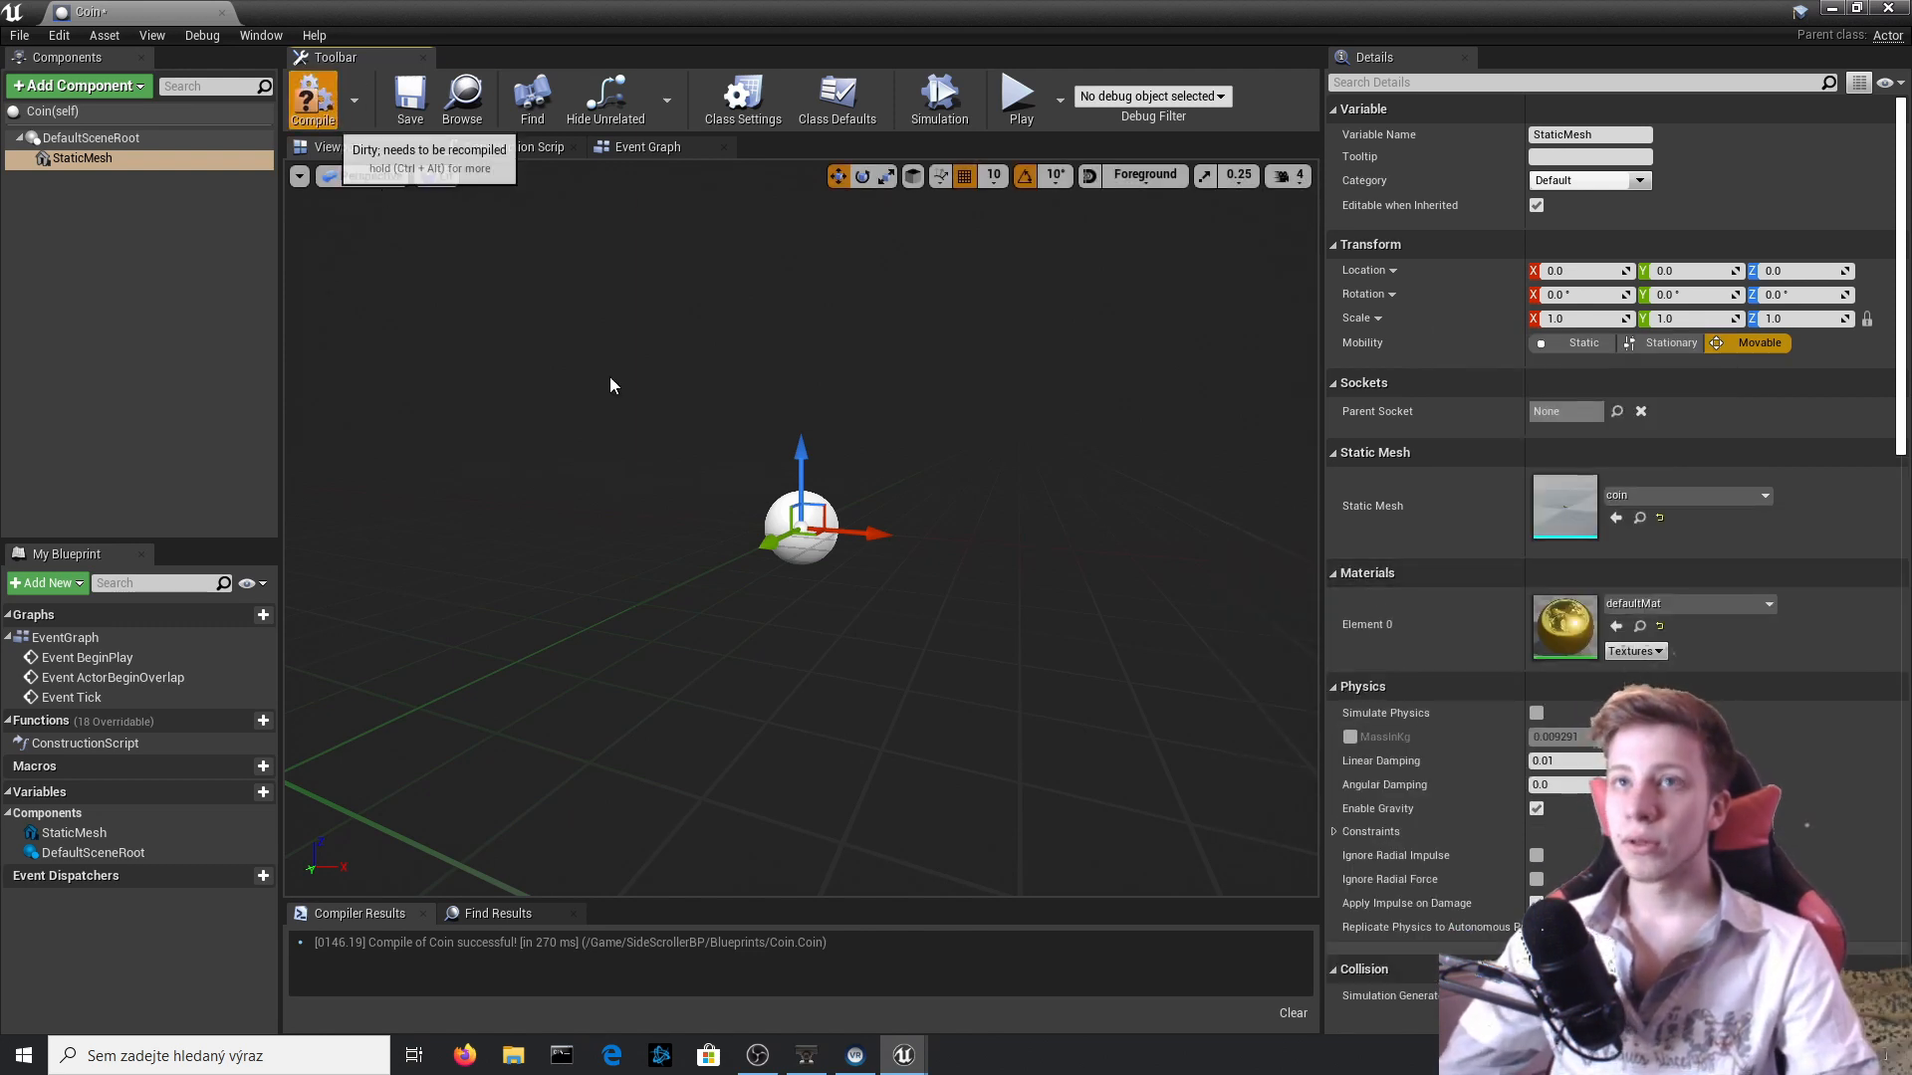
key("F7")
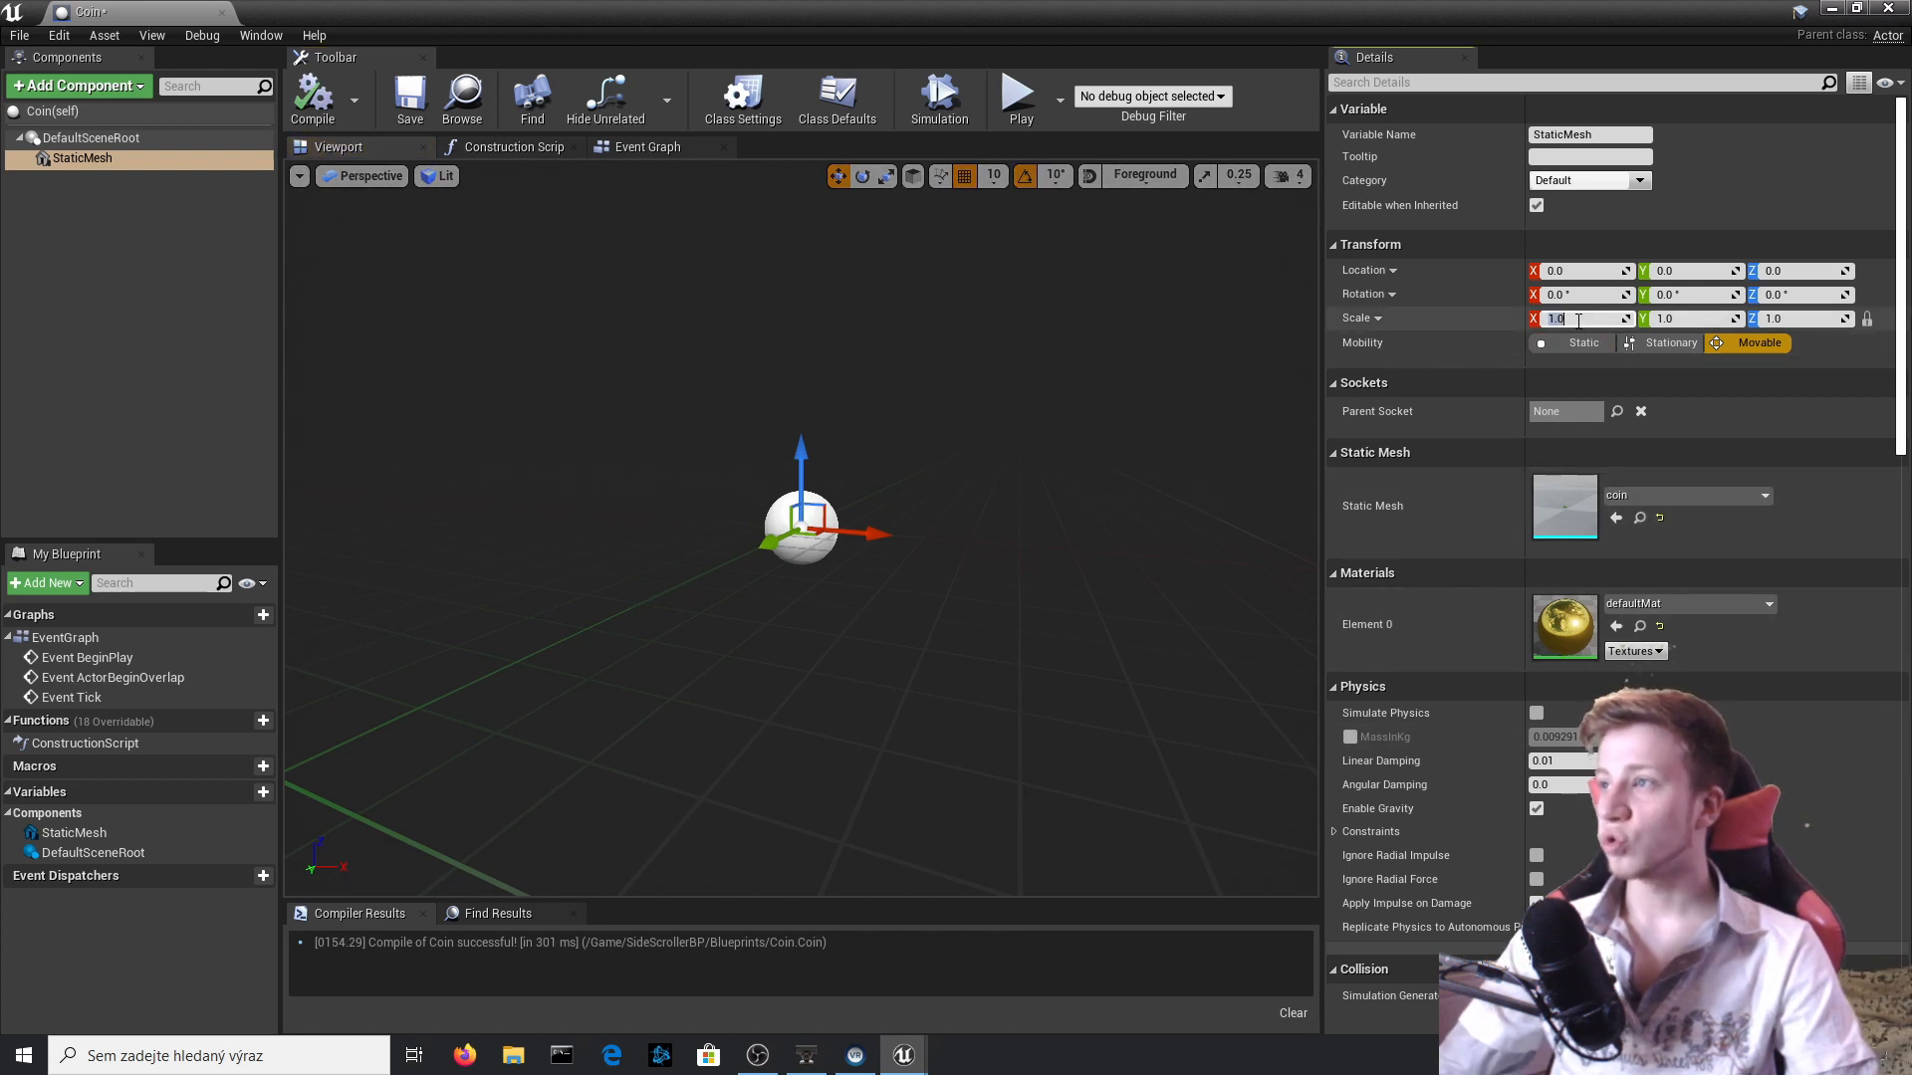
Scale the coin mesh uniformly to 25, rotate it upright by 90° about X, and compile.
type("25")
key("Return")
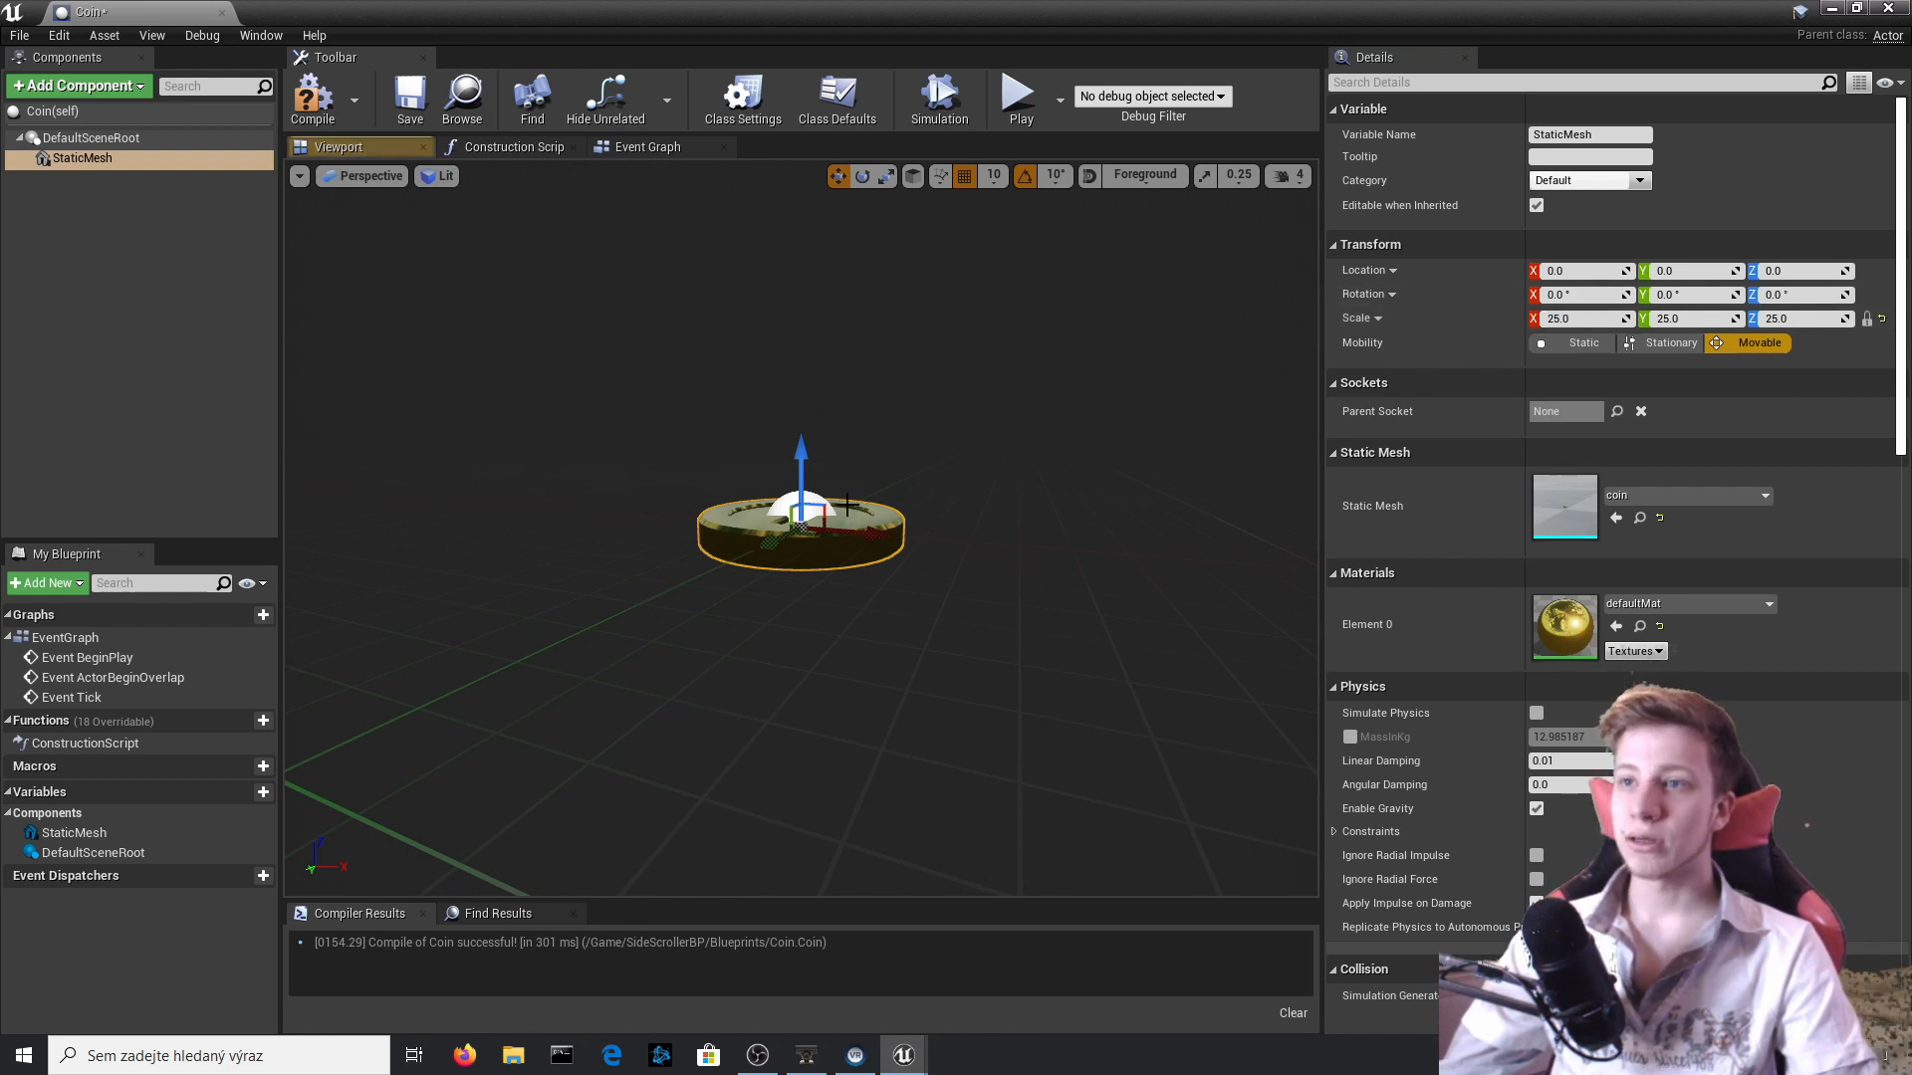
key("e")
left_click_drag(846, 507, 835, 653)
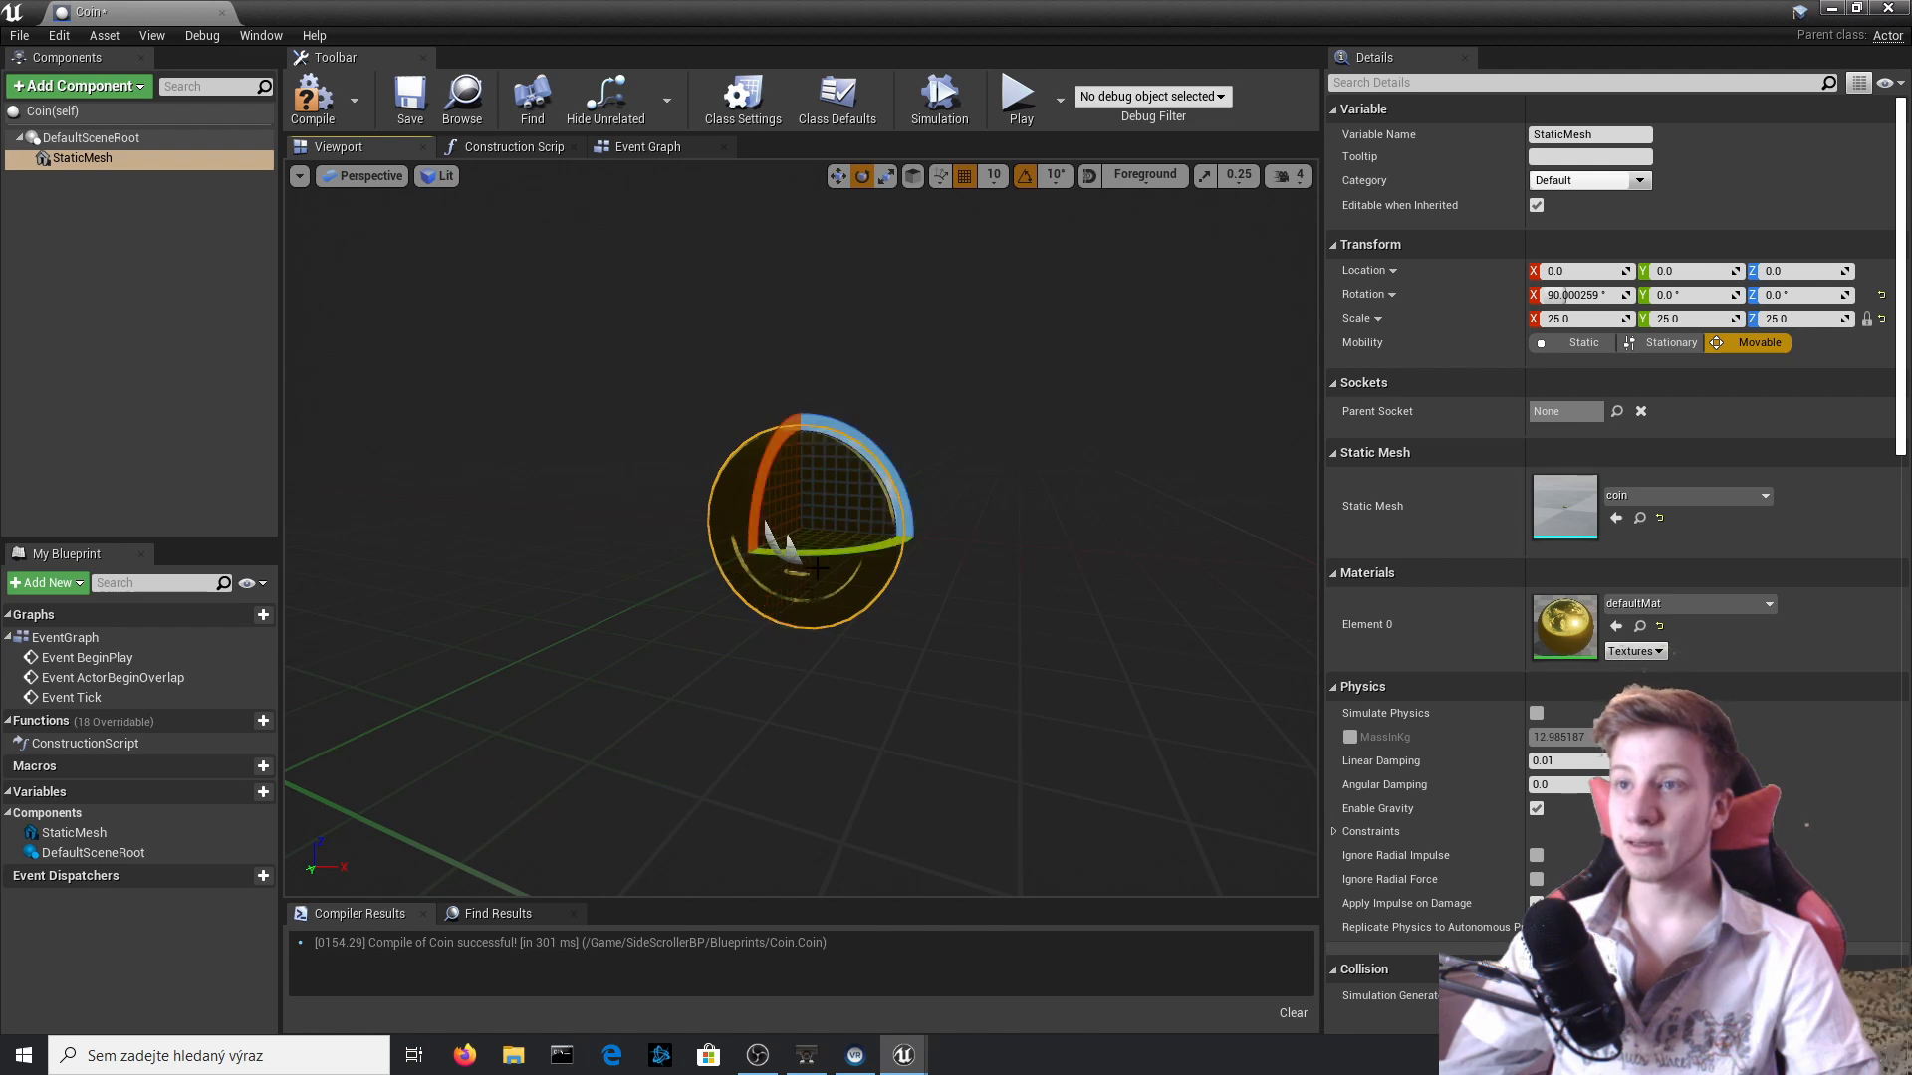
left_click_drag(818, 567, 916, 541)
left_click(312, 99)
Place a Coin in the level above the Goomba, then play-test by jumping at it and end the session.
left_click_drag(365, 746, 1024, 396)
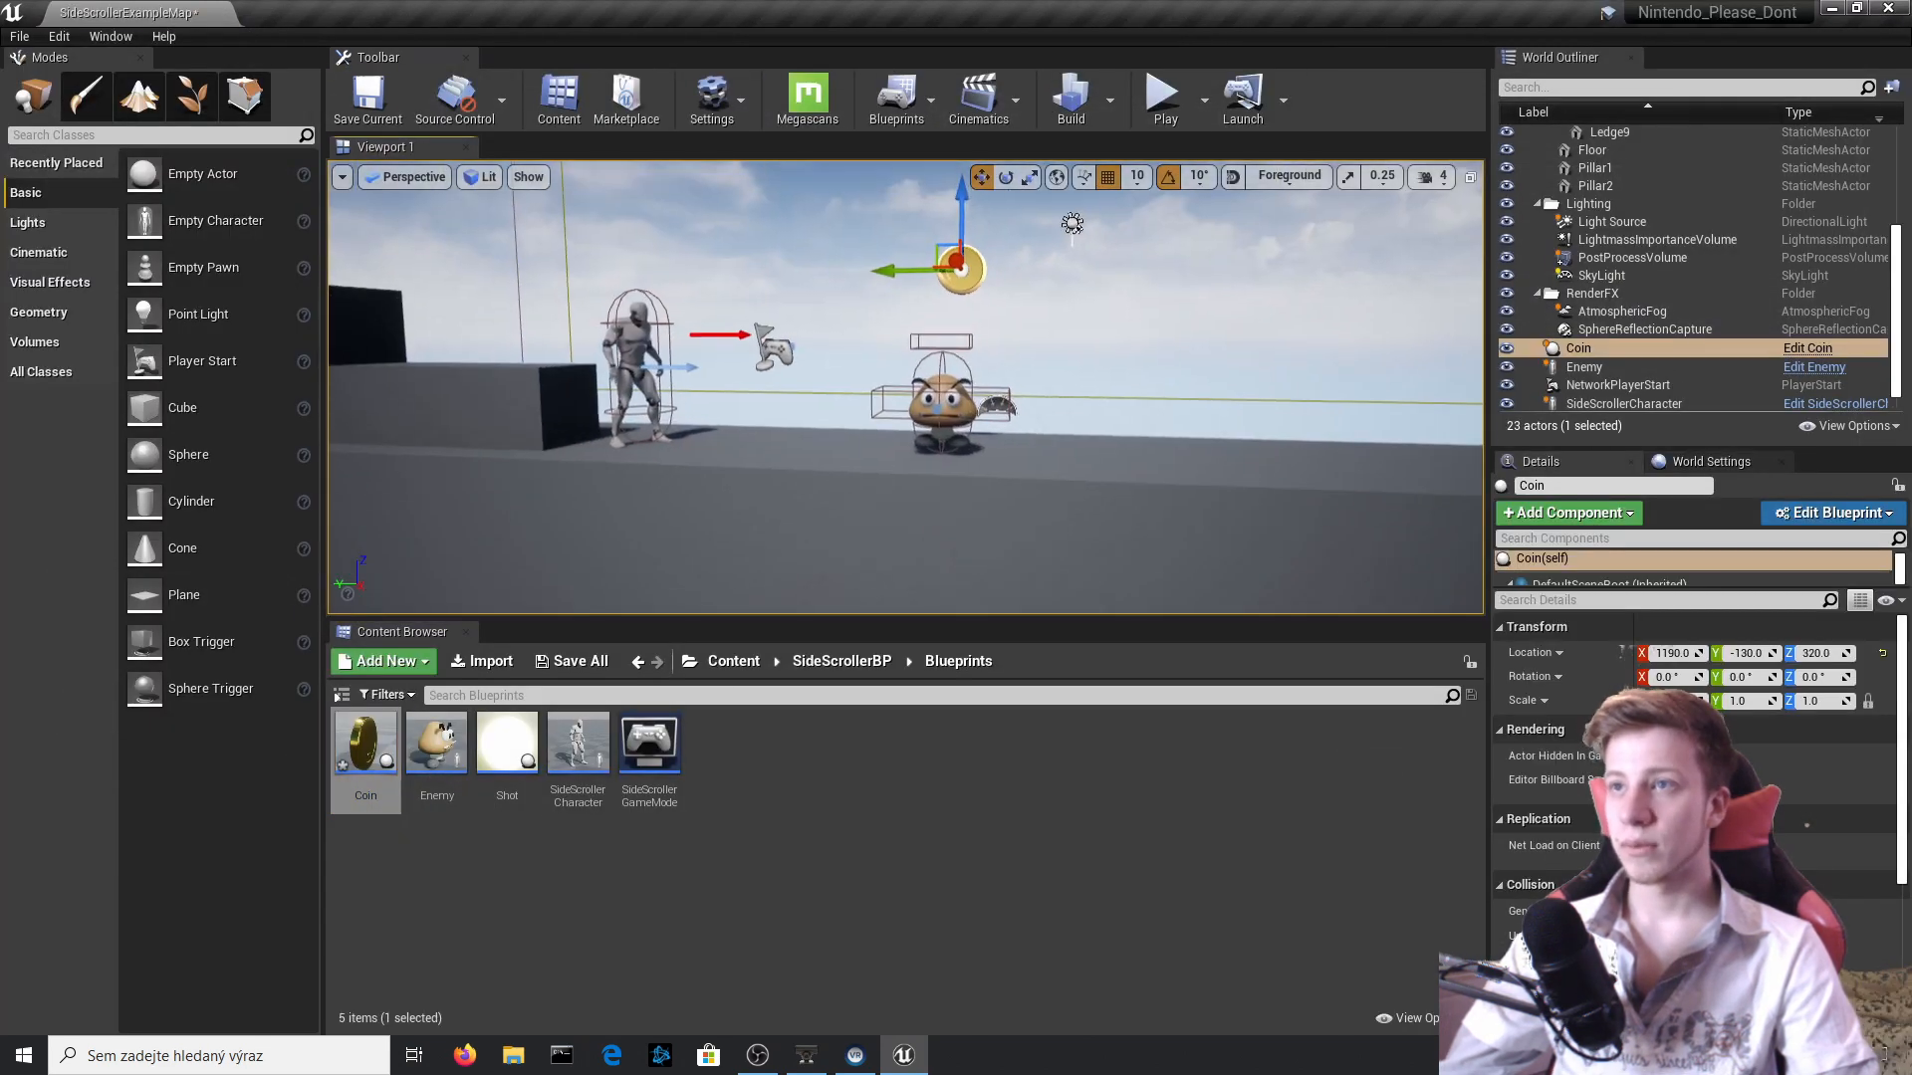
left_click(1163, 95)
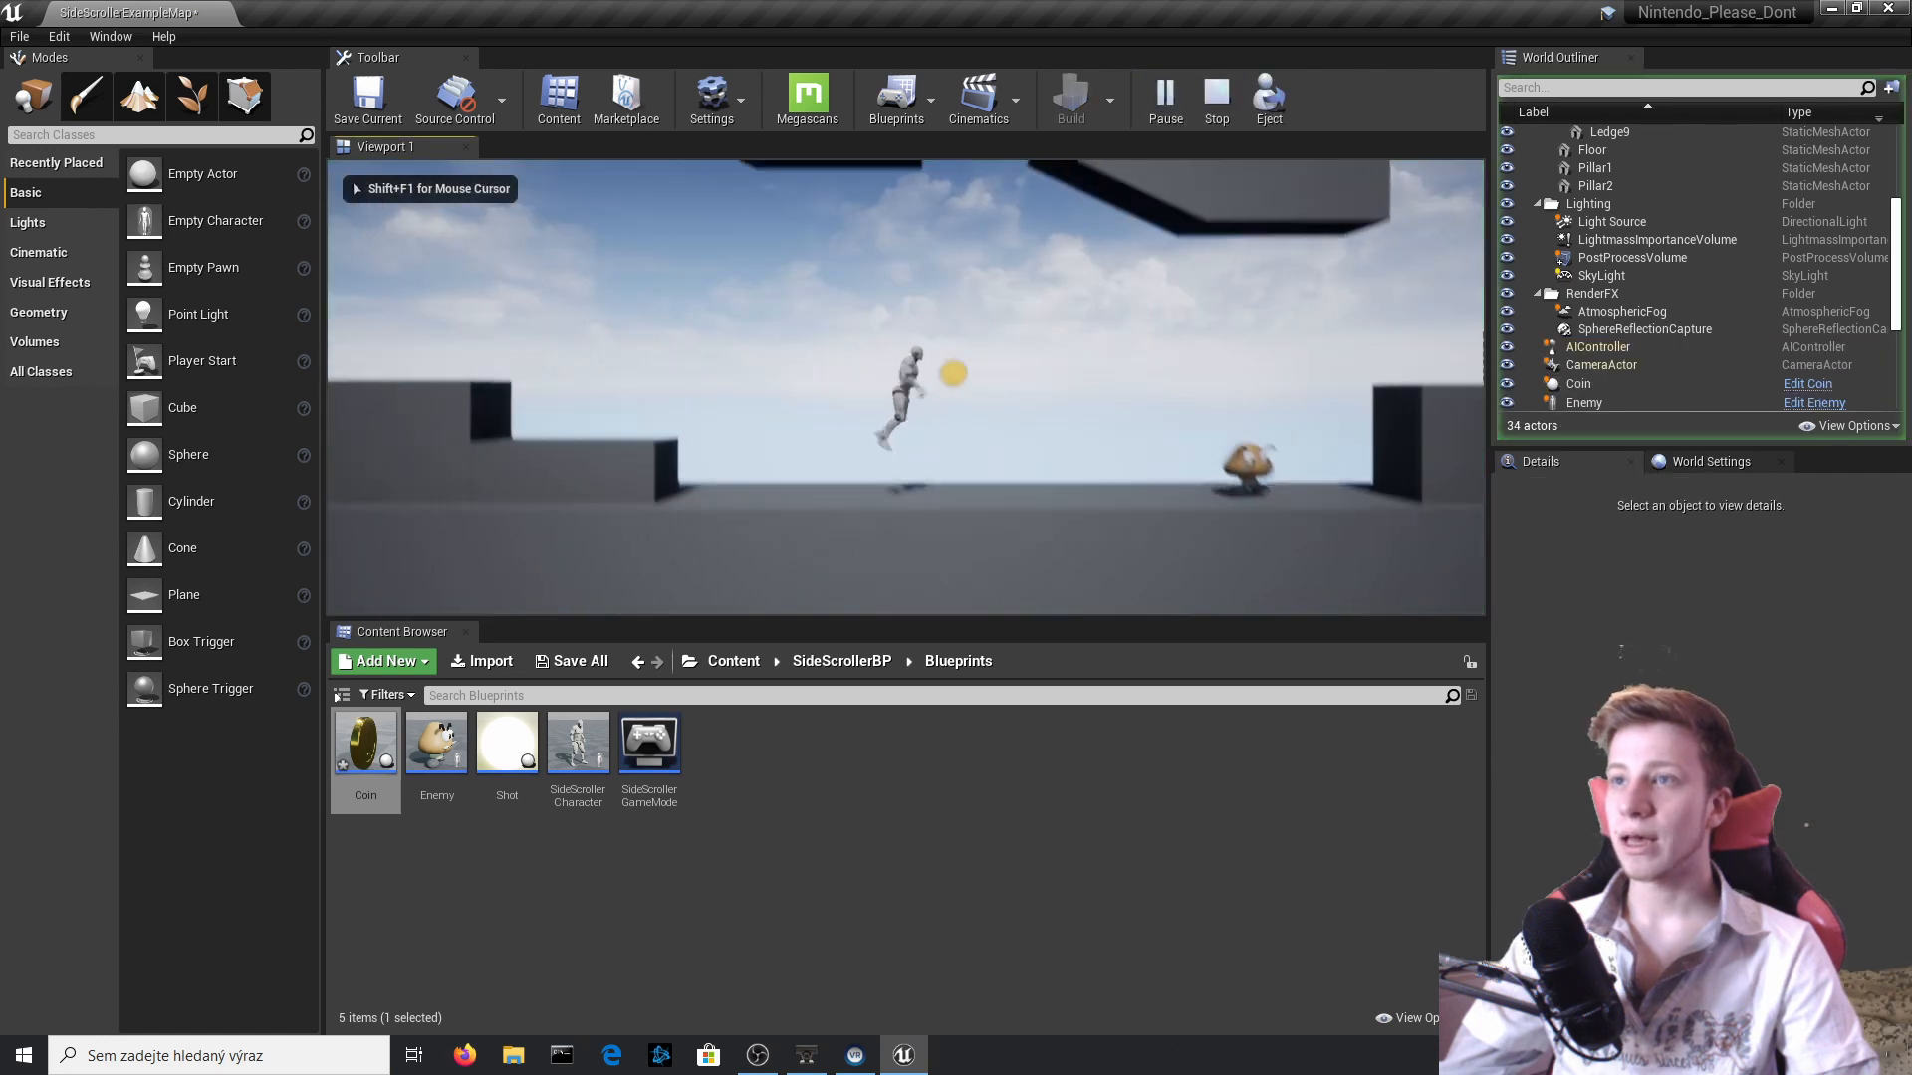
key("Escape")
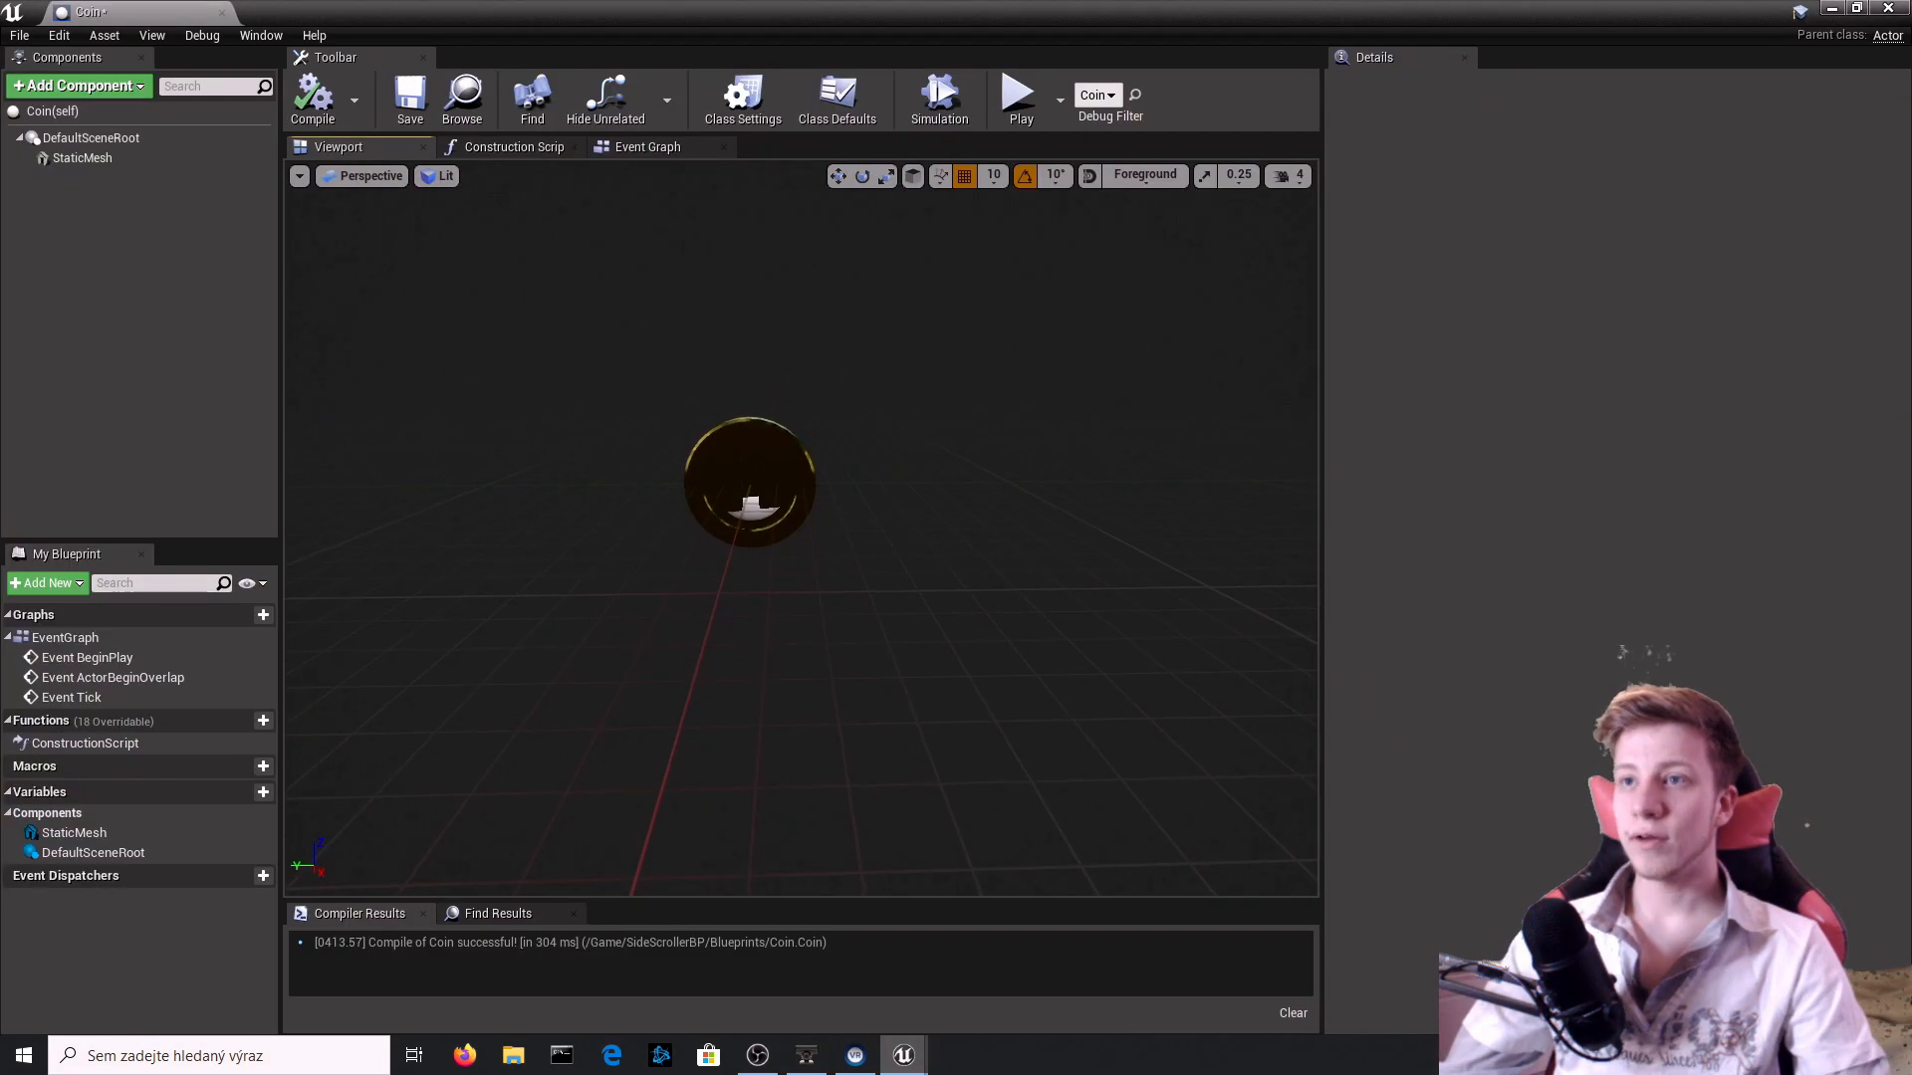
Add a Sphere Collision component to the Coin blueprint and compile it.
left_click(92, 88)
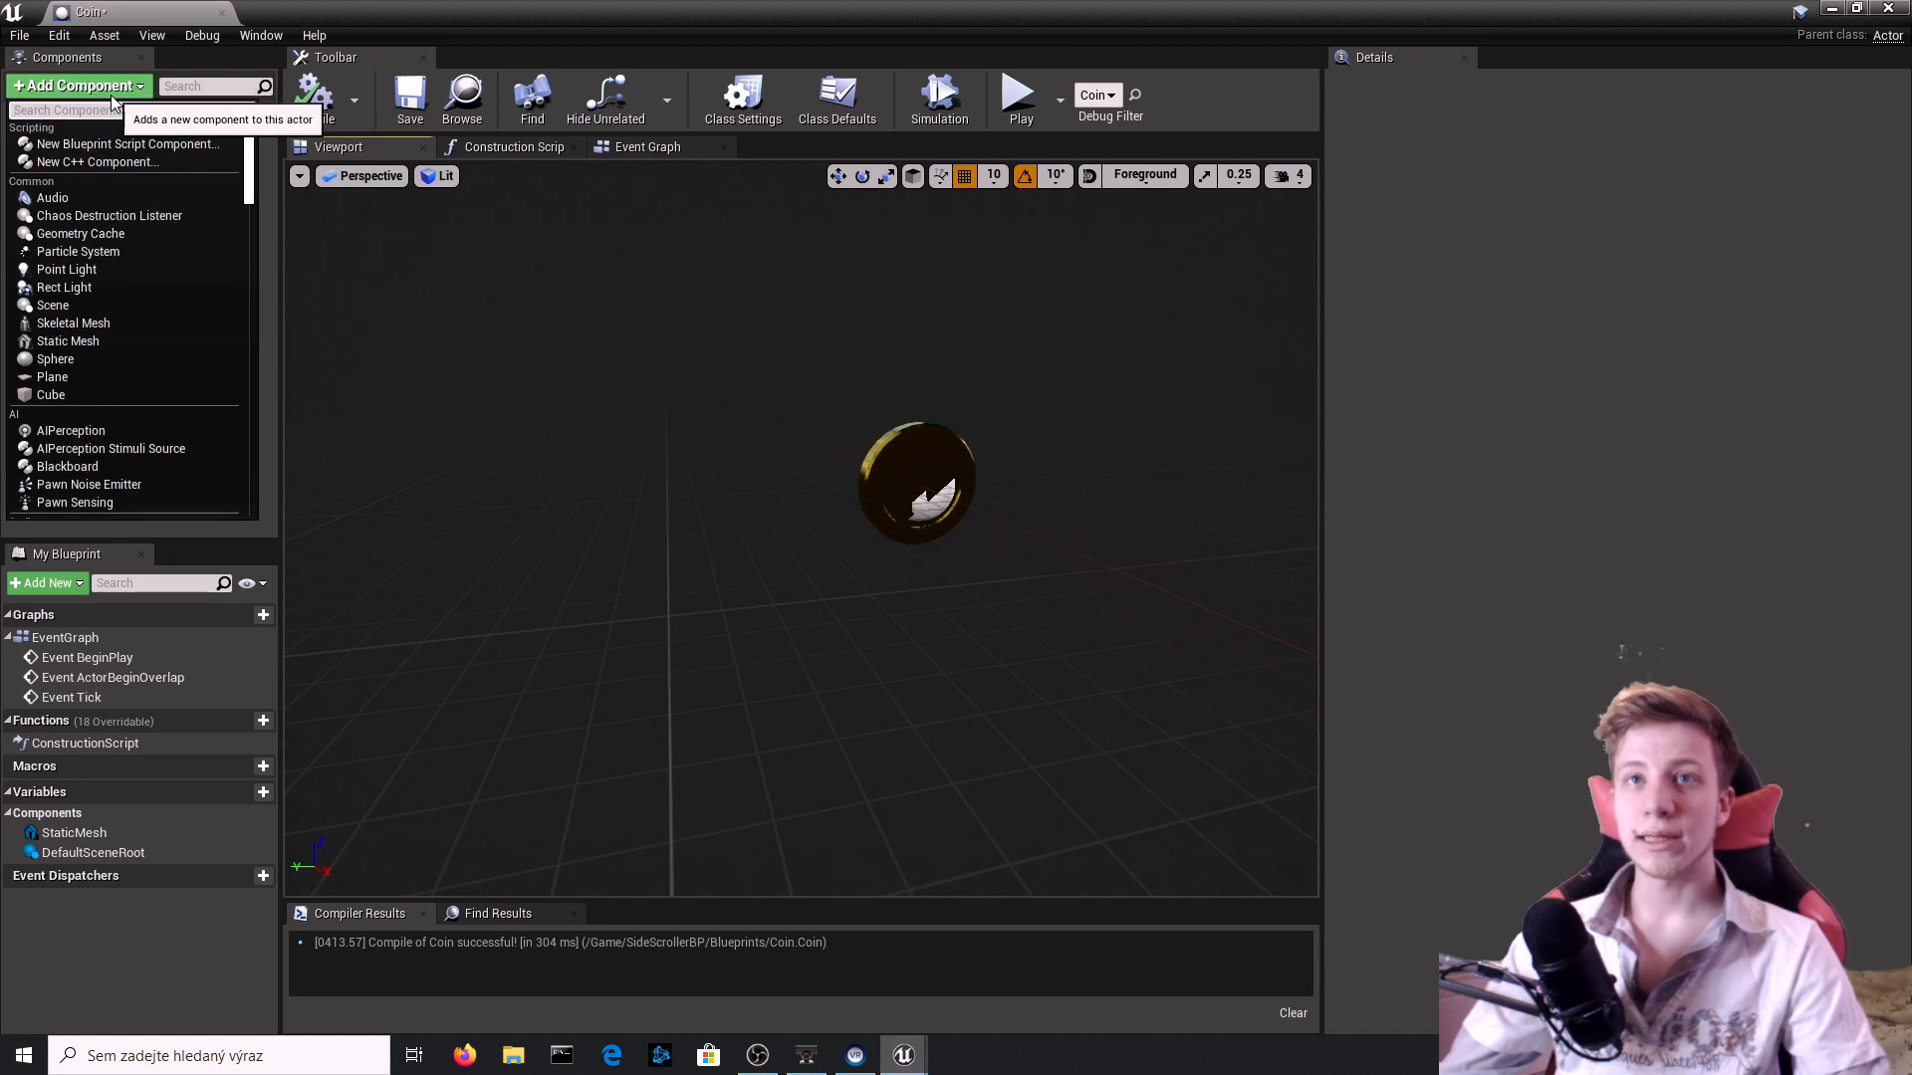
type("col")
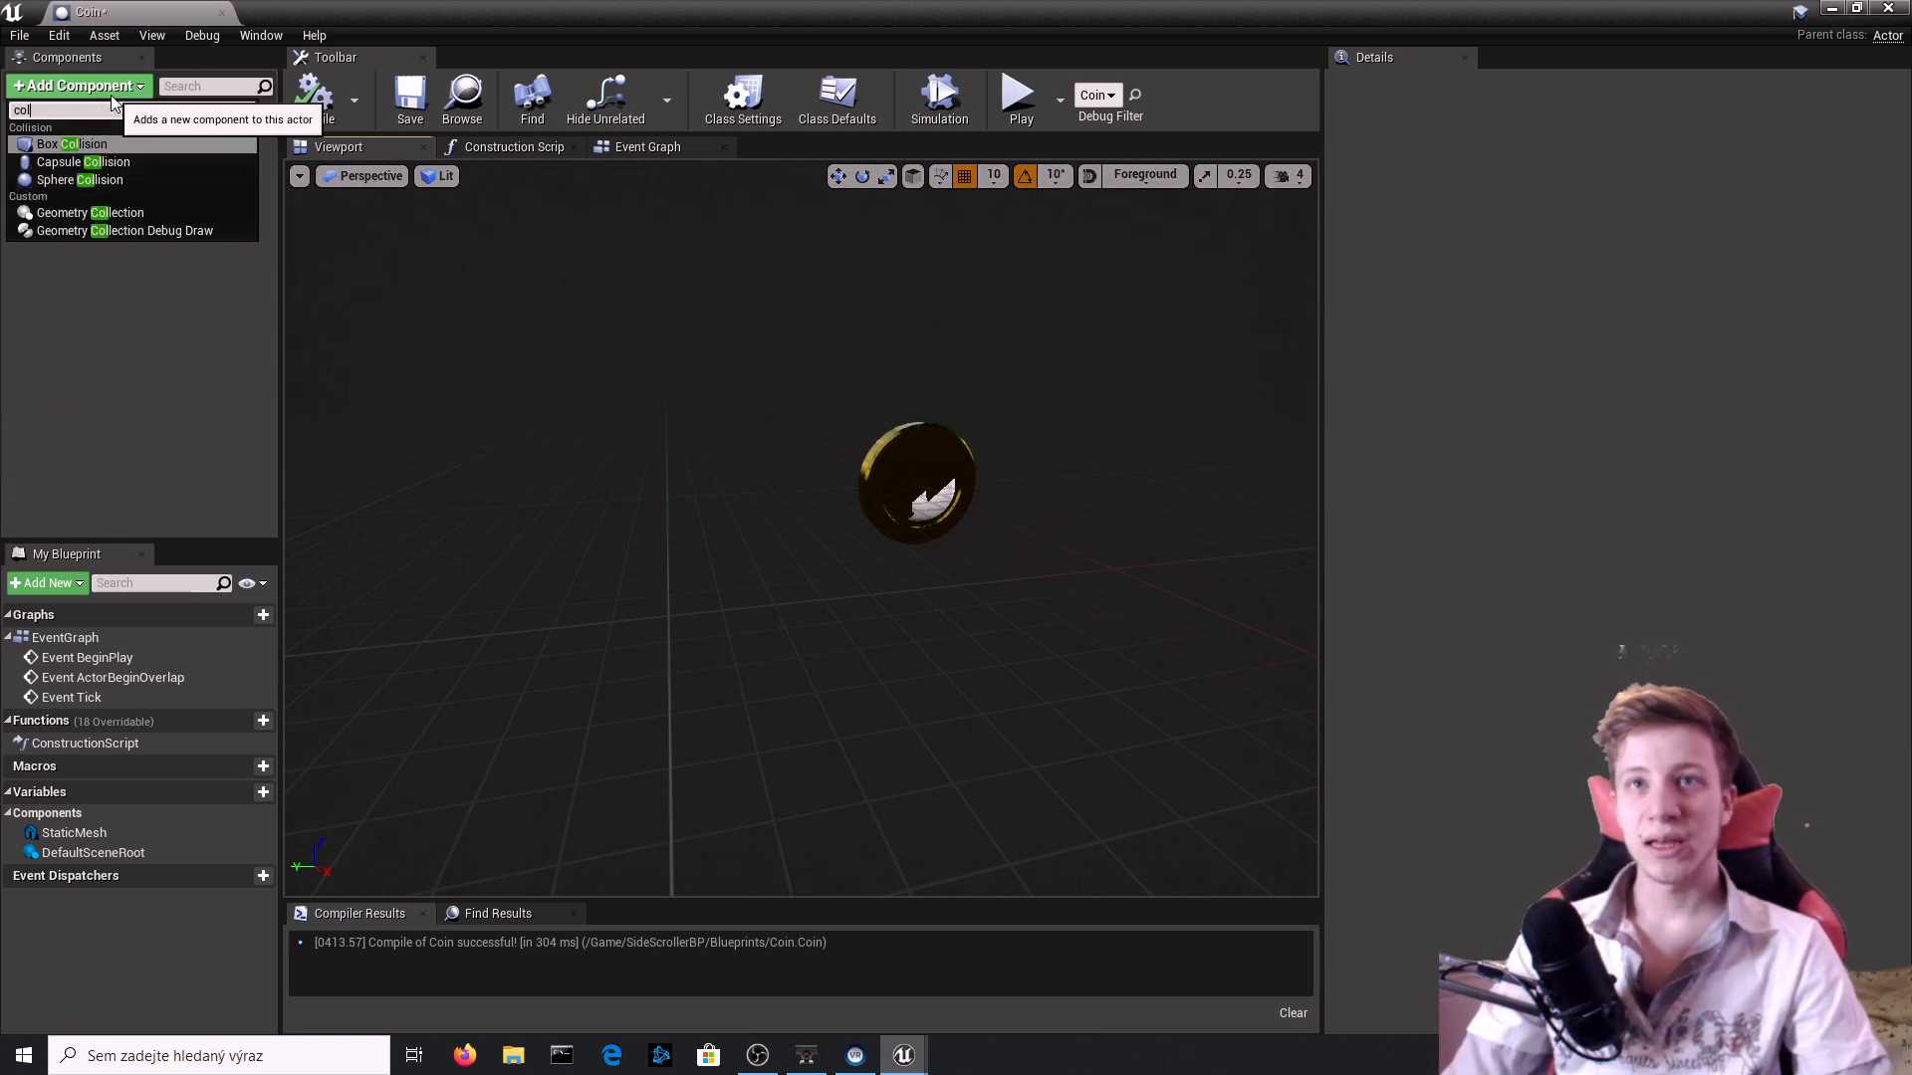
key("Down")
key("Down")
key("Return")
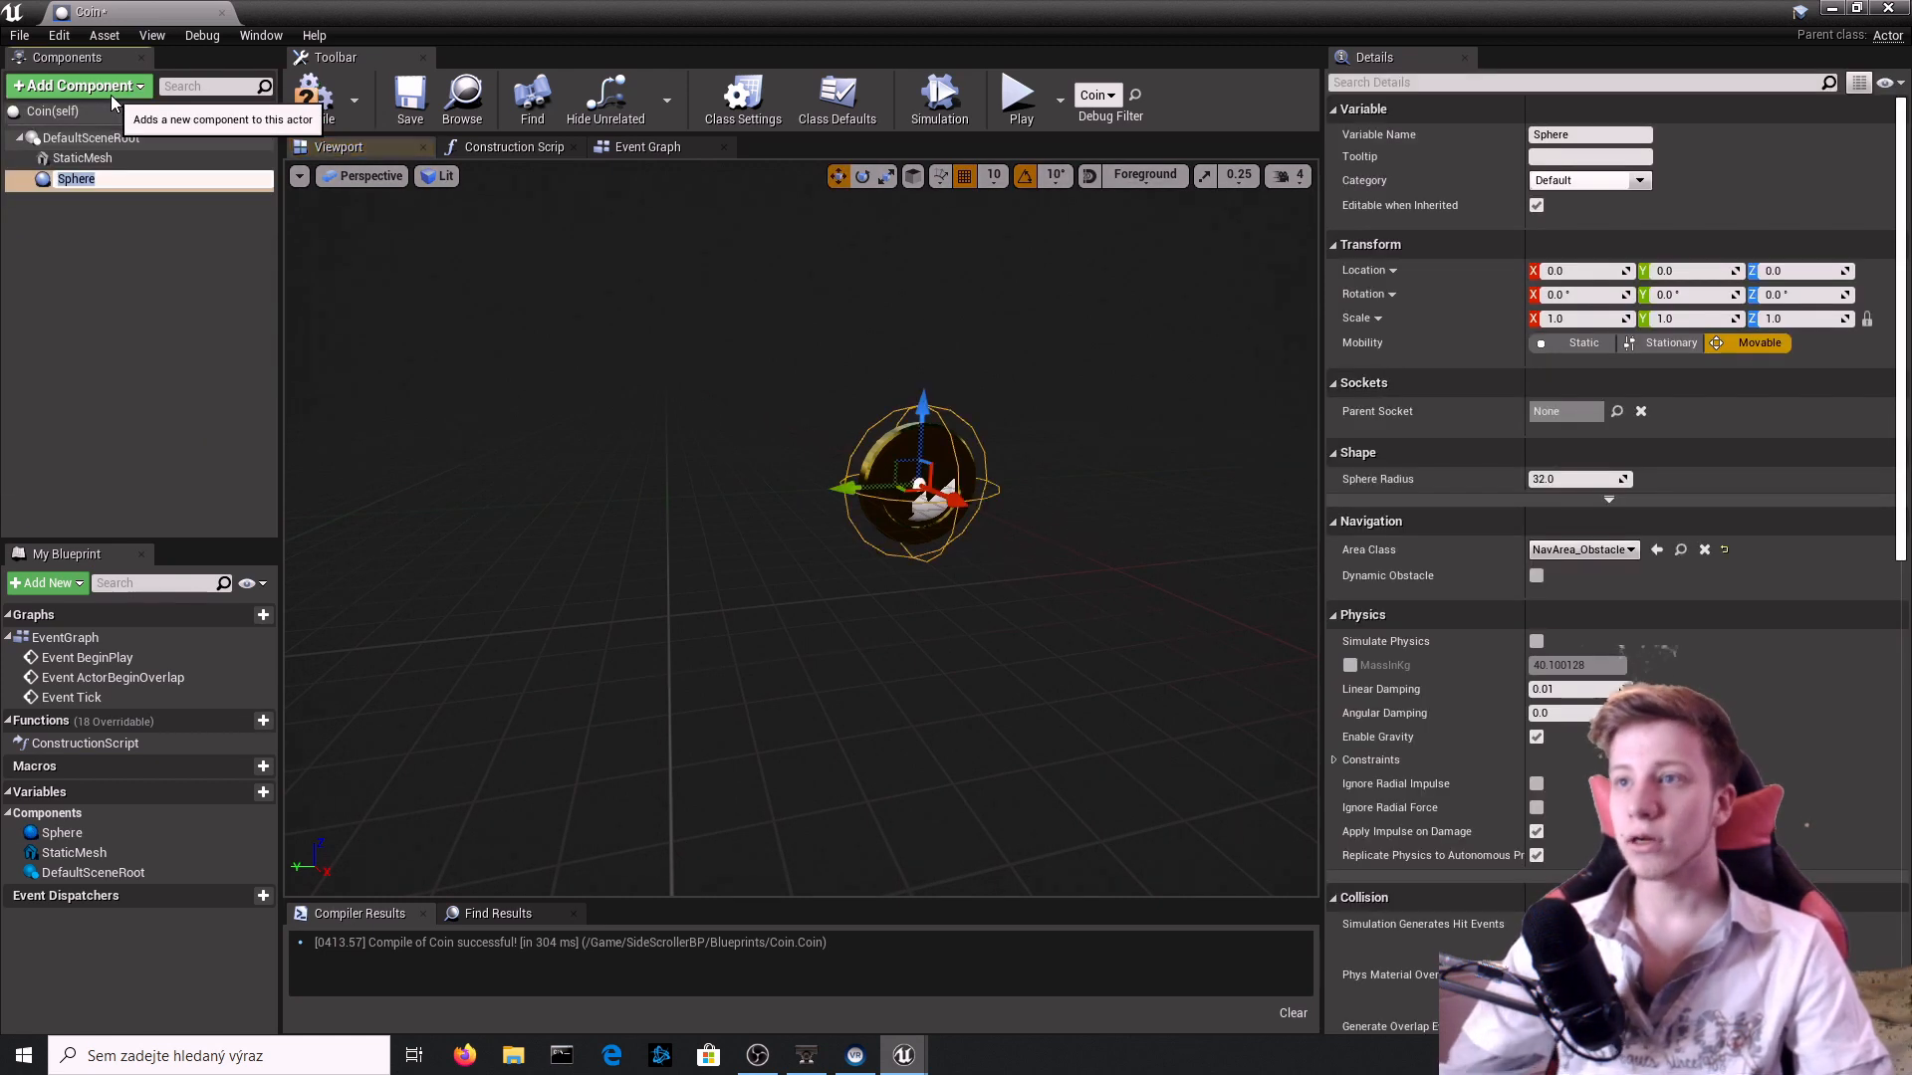
left_click(359, 105)
left_click(311, 99)
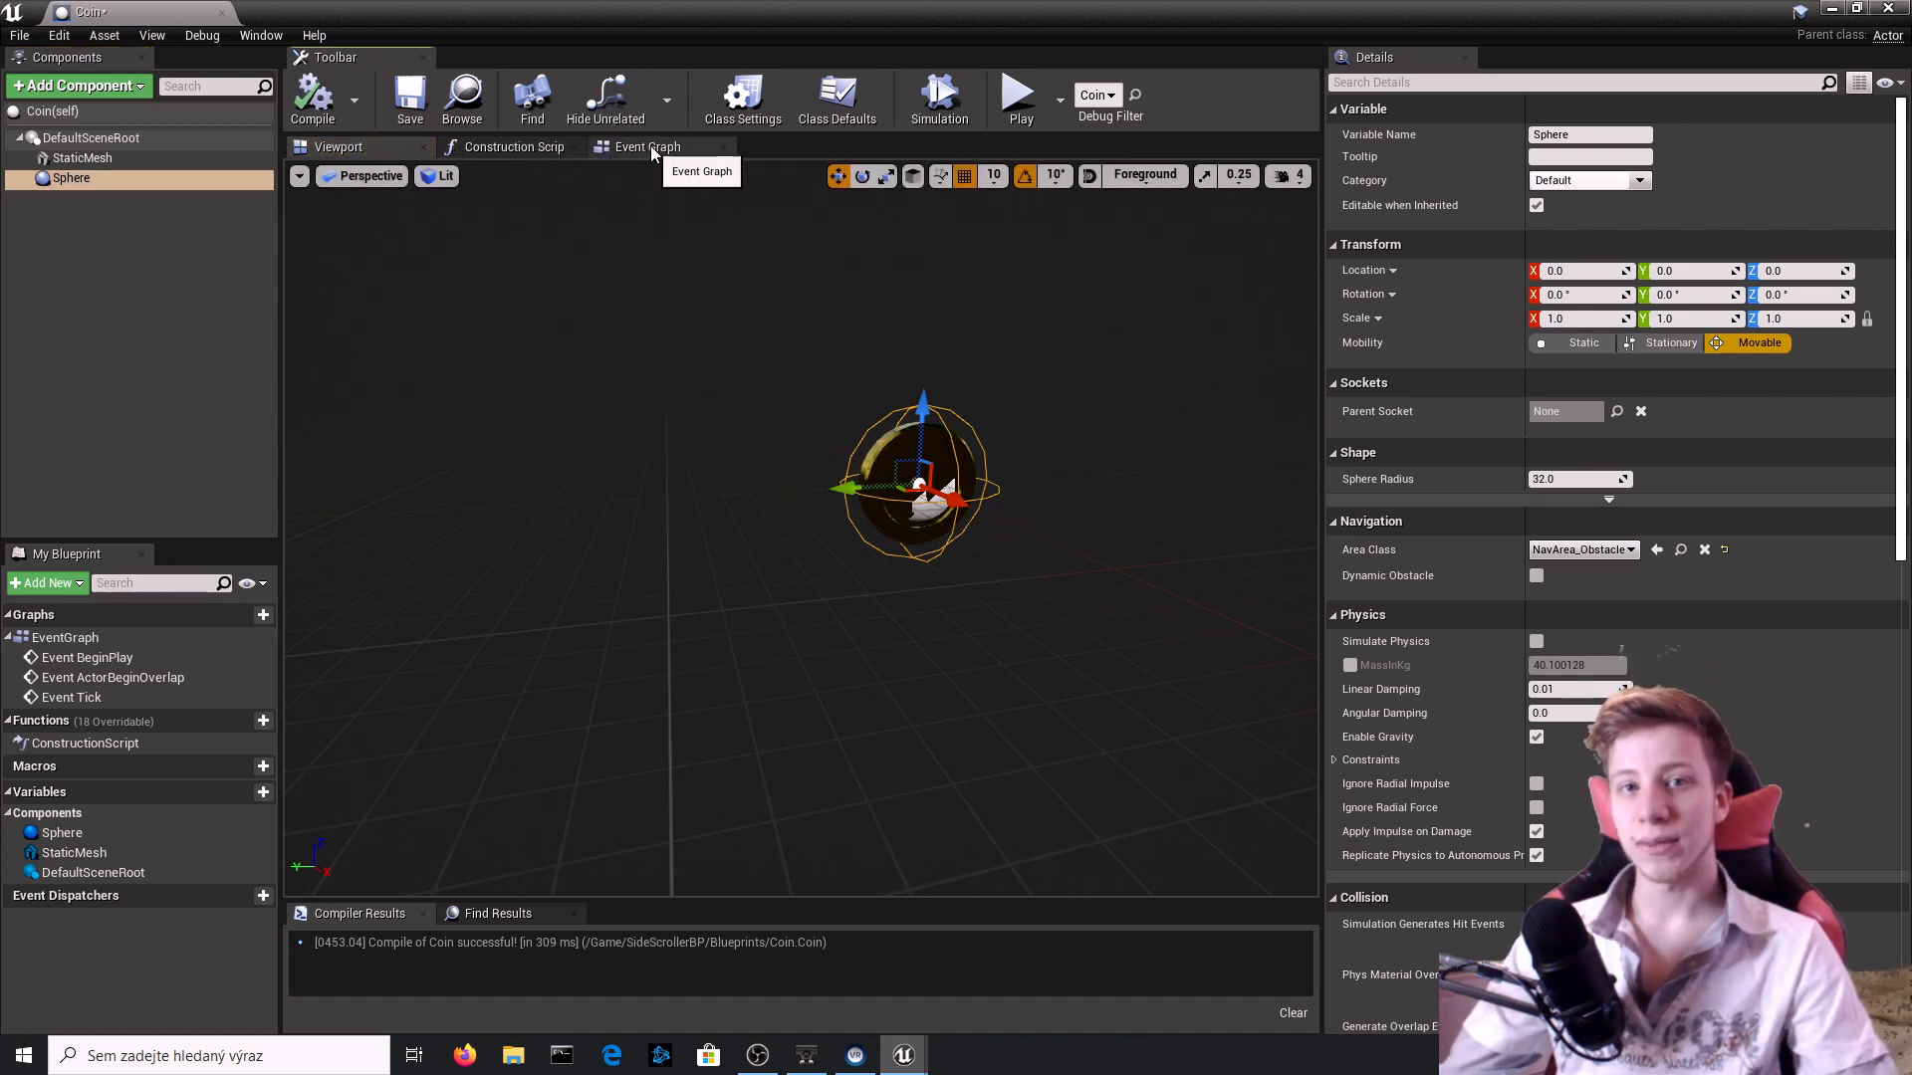
Leave the Coin blueprint and open the Event Graph of the SideScrollerCharacter placed in the level.
left_click(1887, 8)
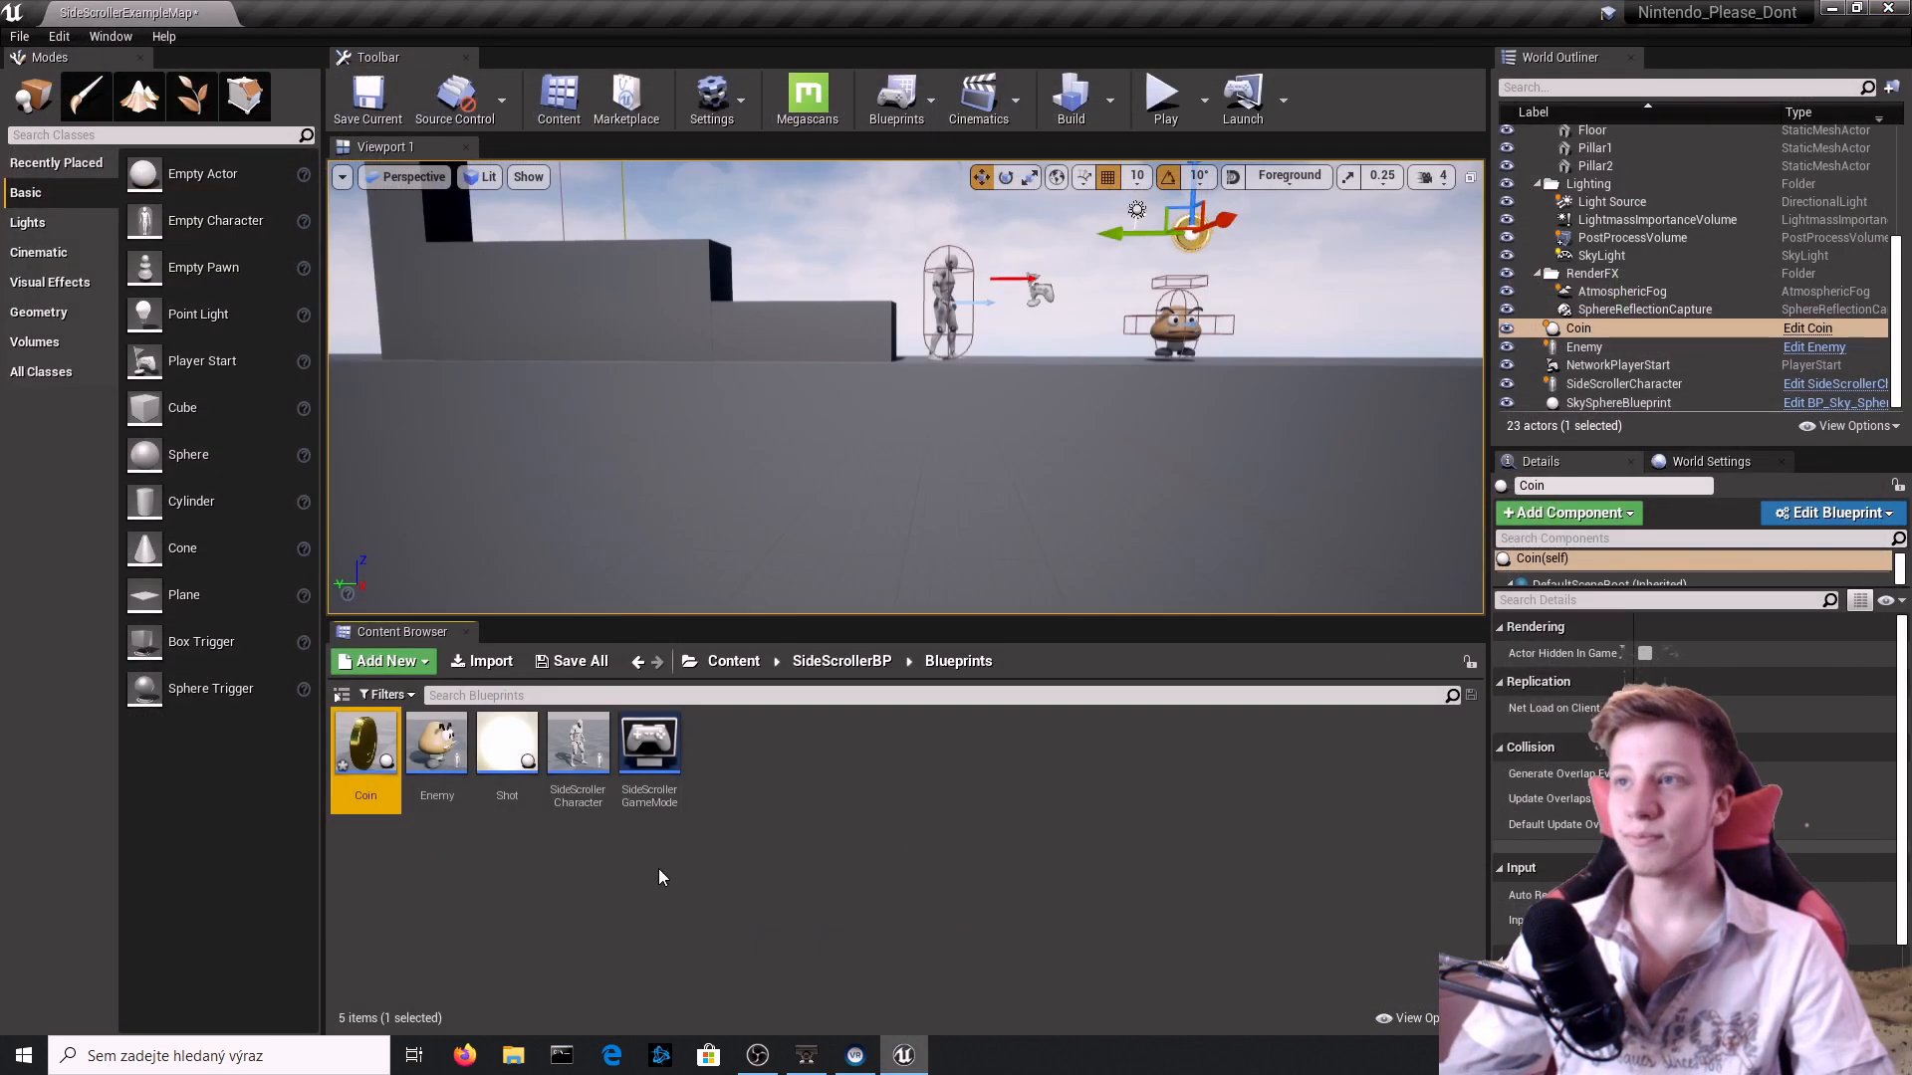
right_click_drag(1335, 397, 1335, 397)
key("e")
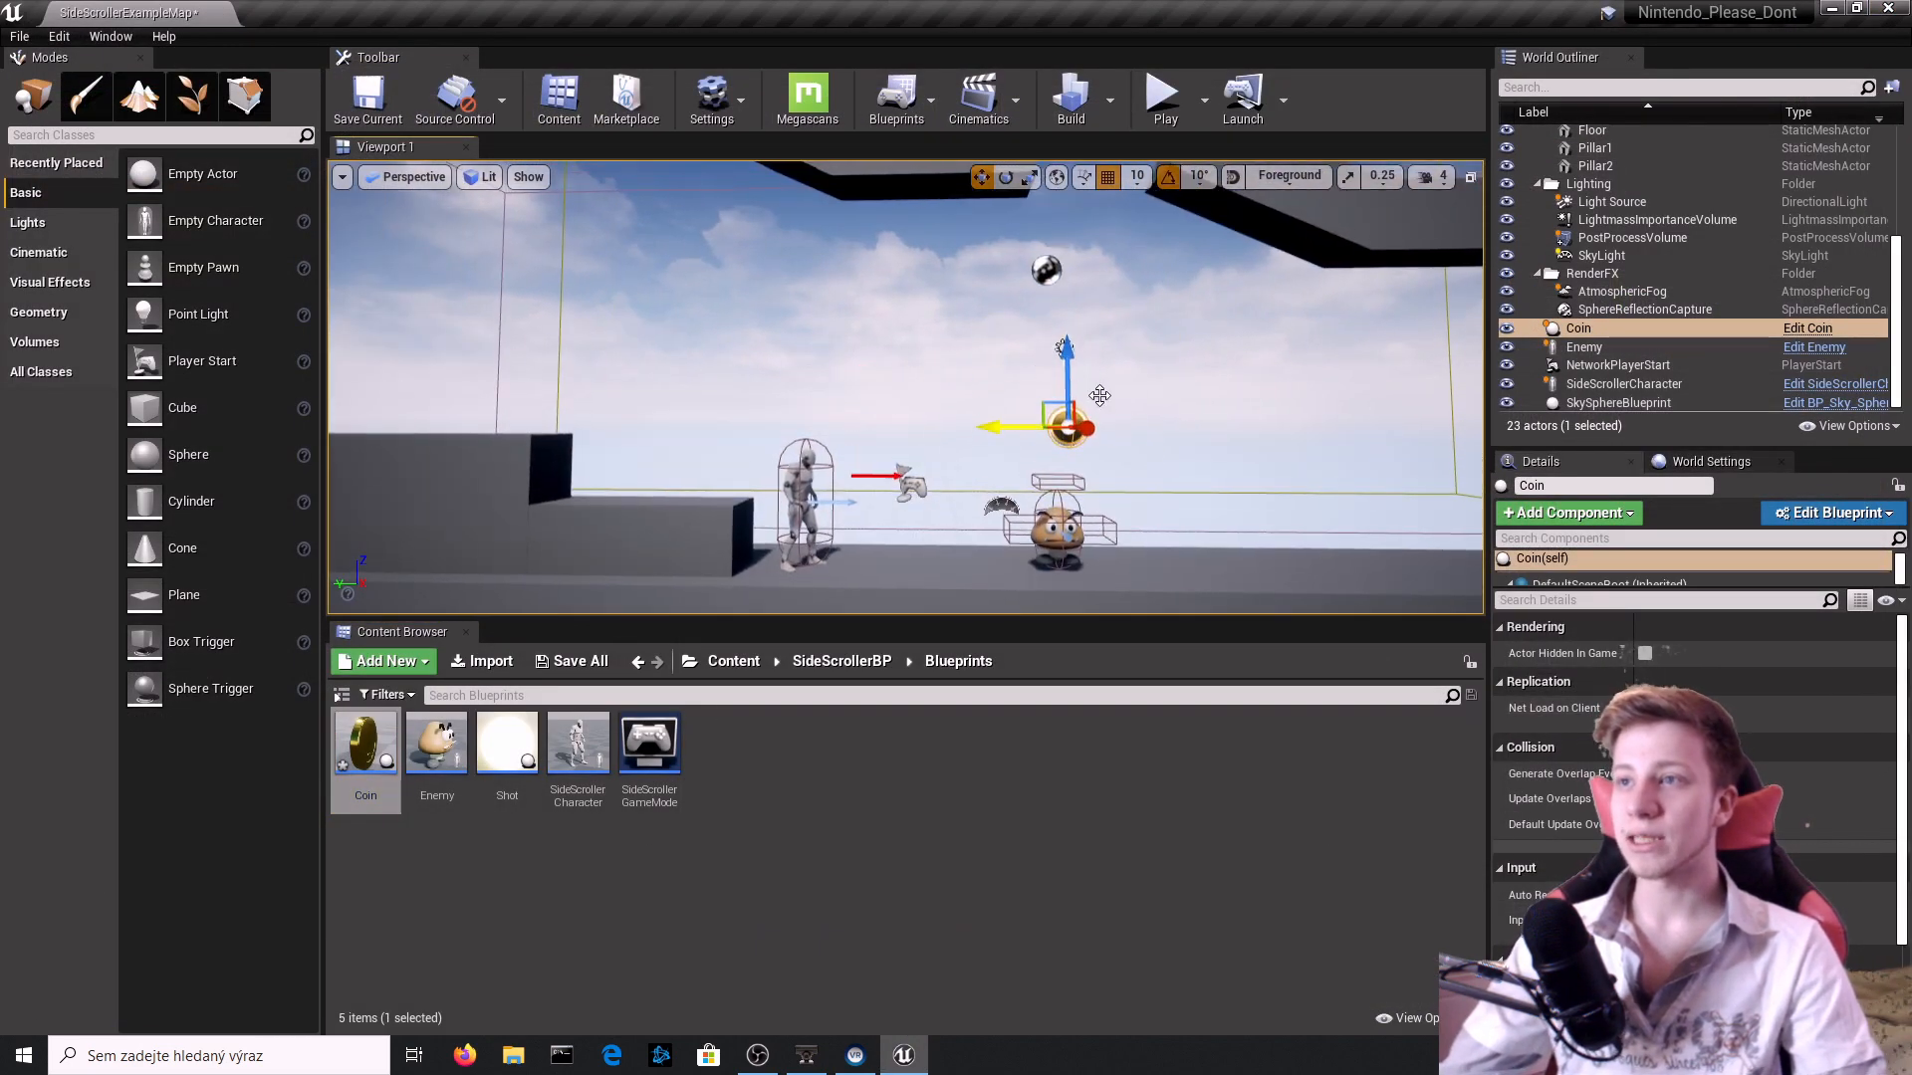
left_click(813, 484)
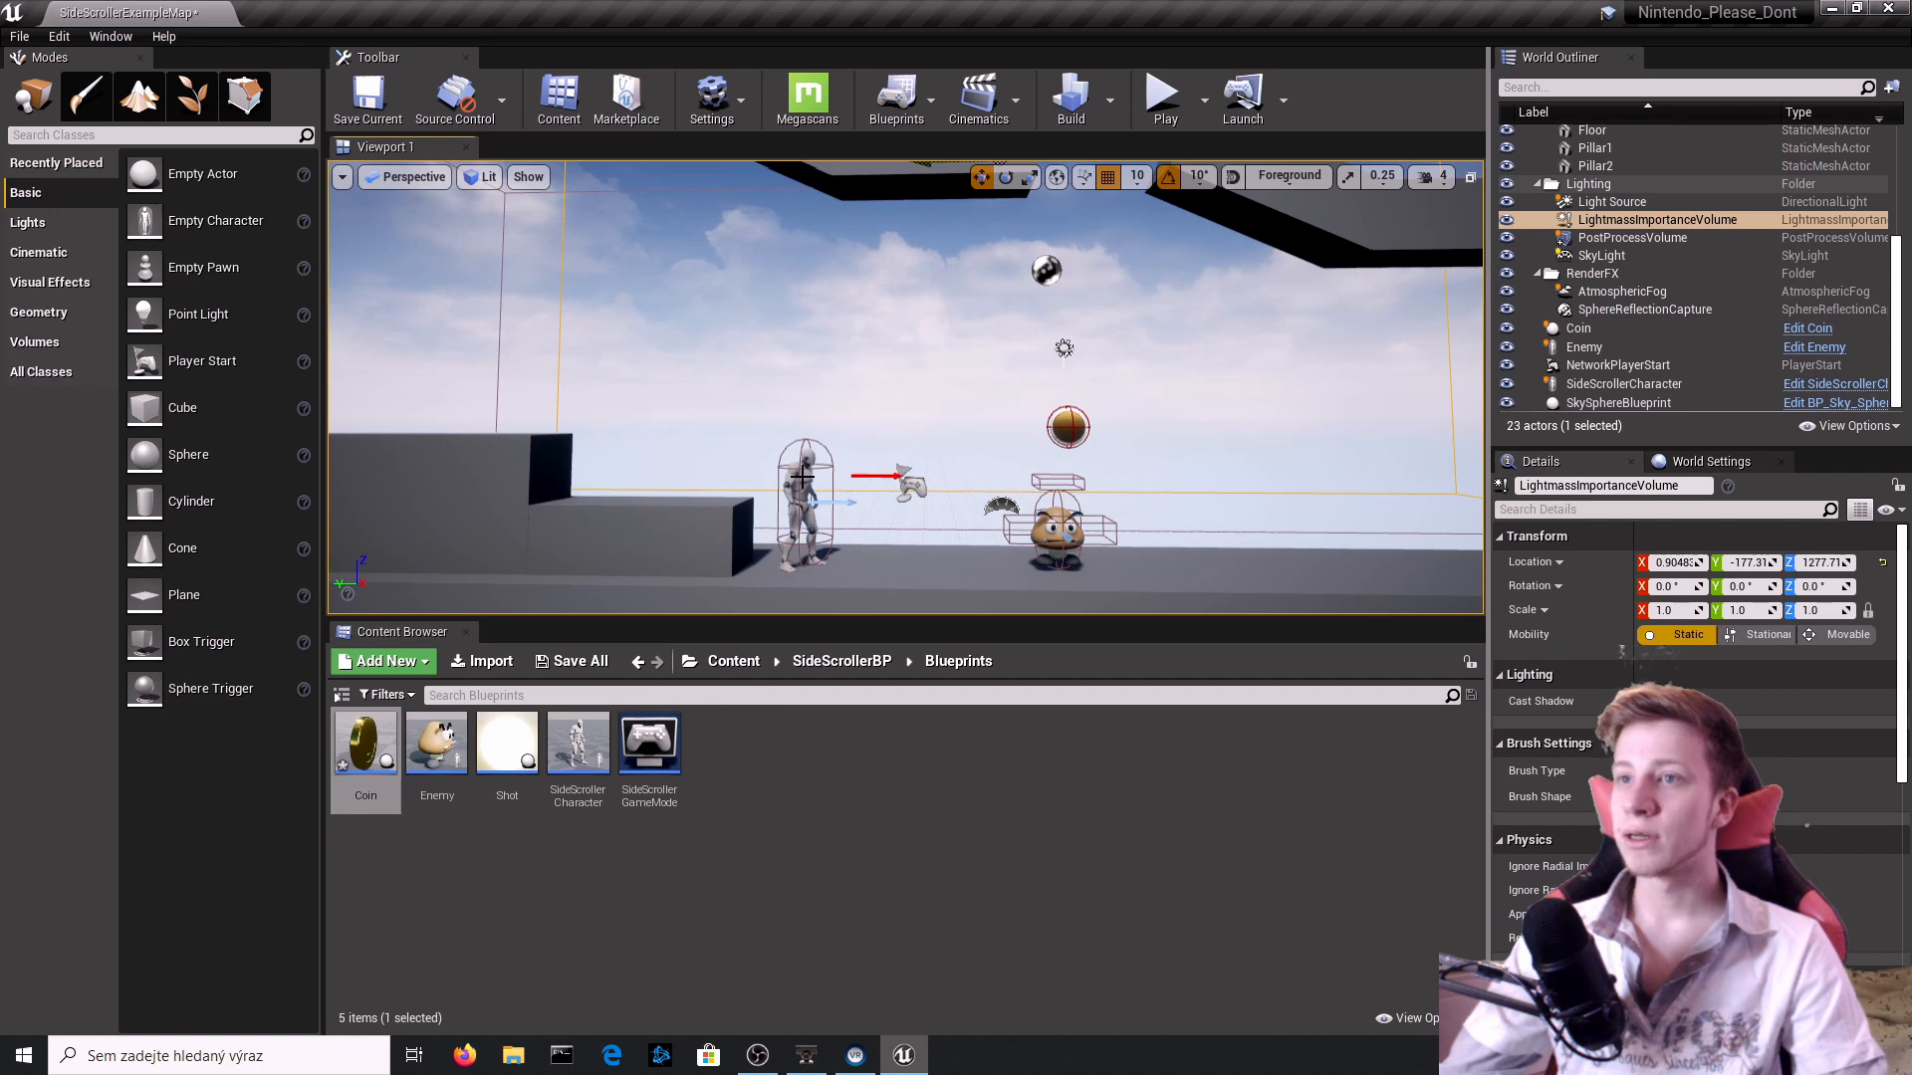
double_click(802, 478)
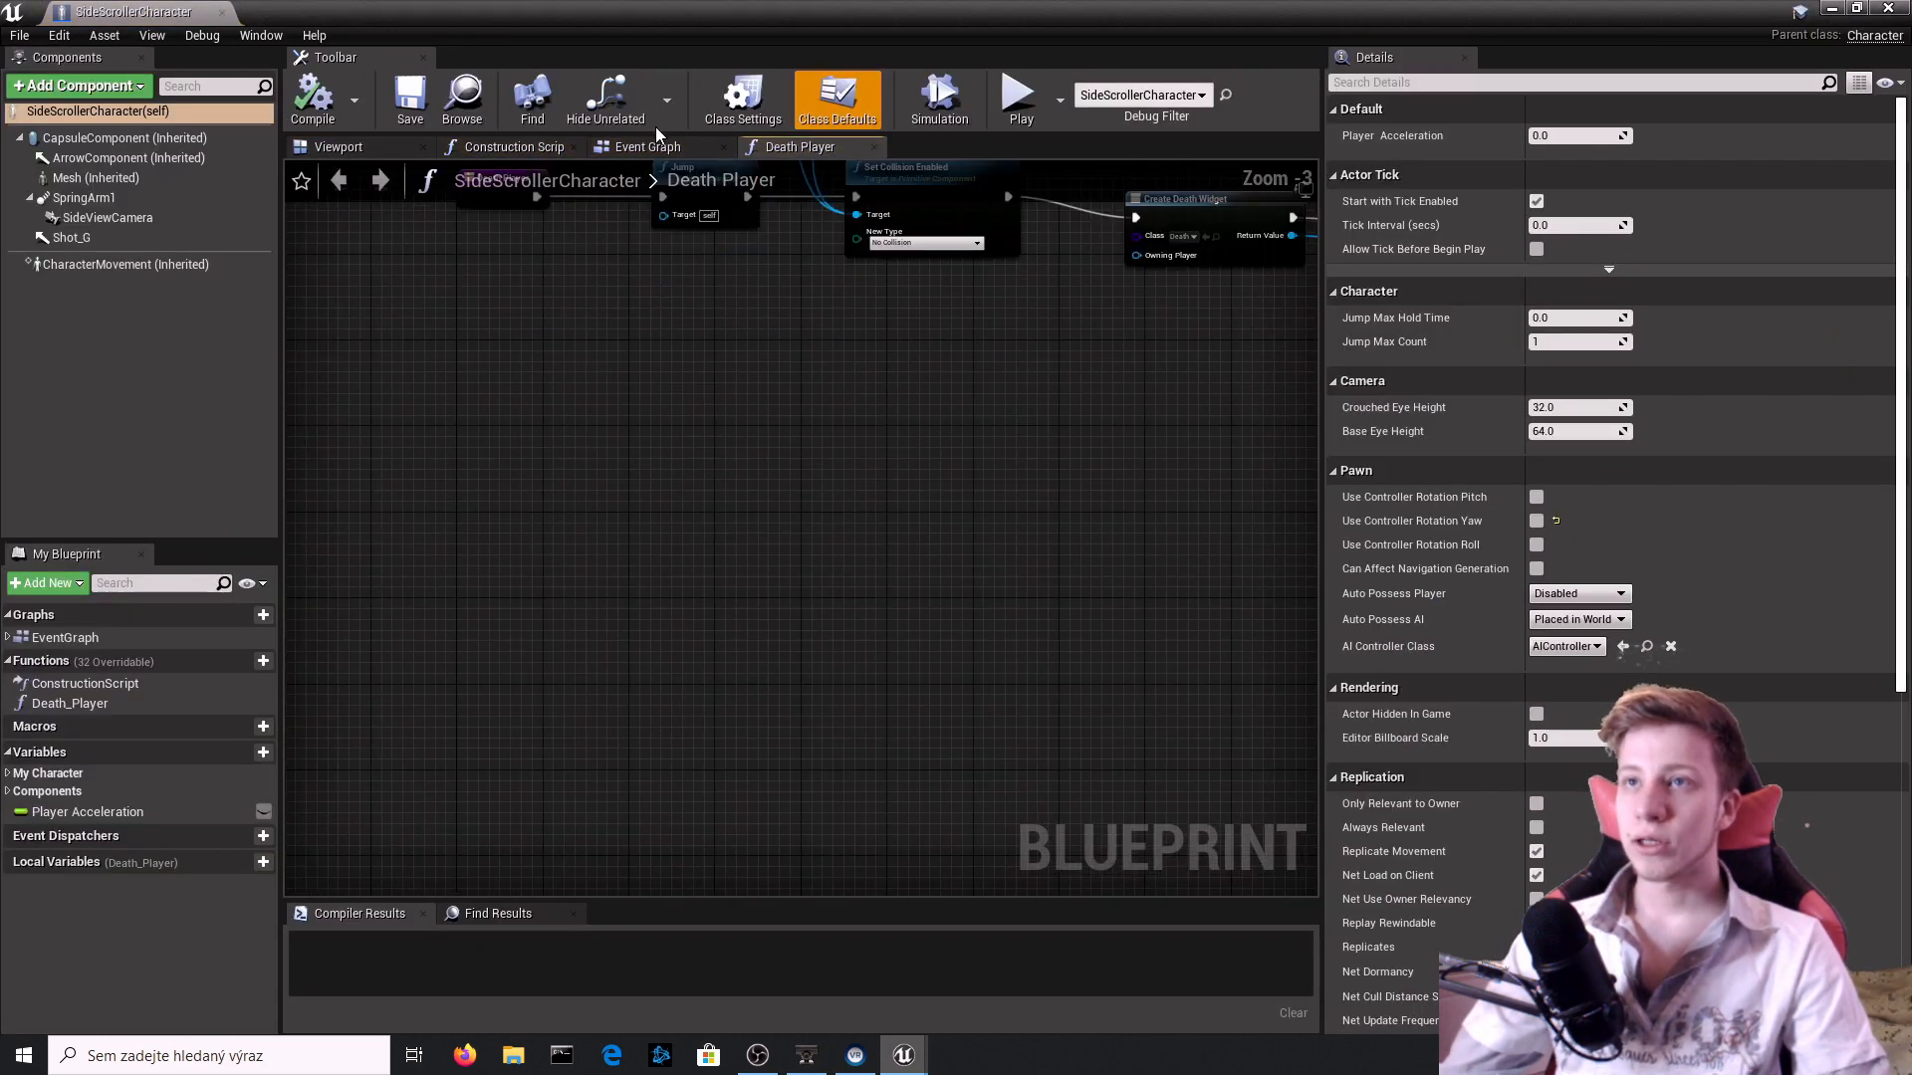
left_click(647, 147)
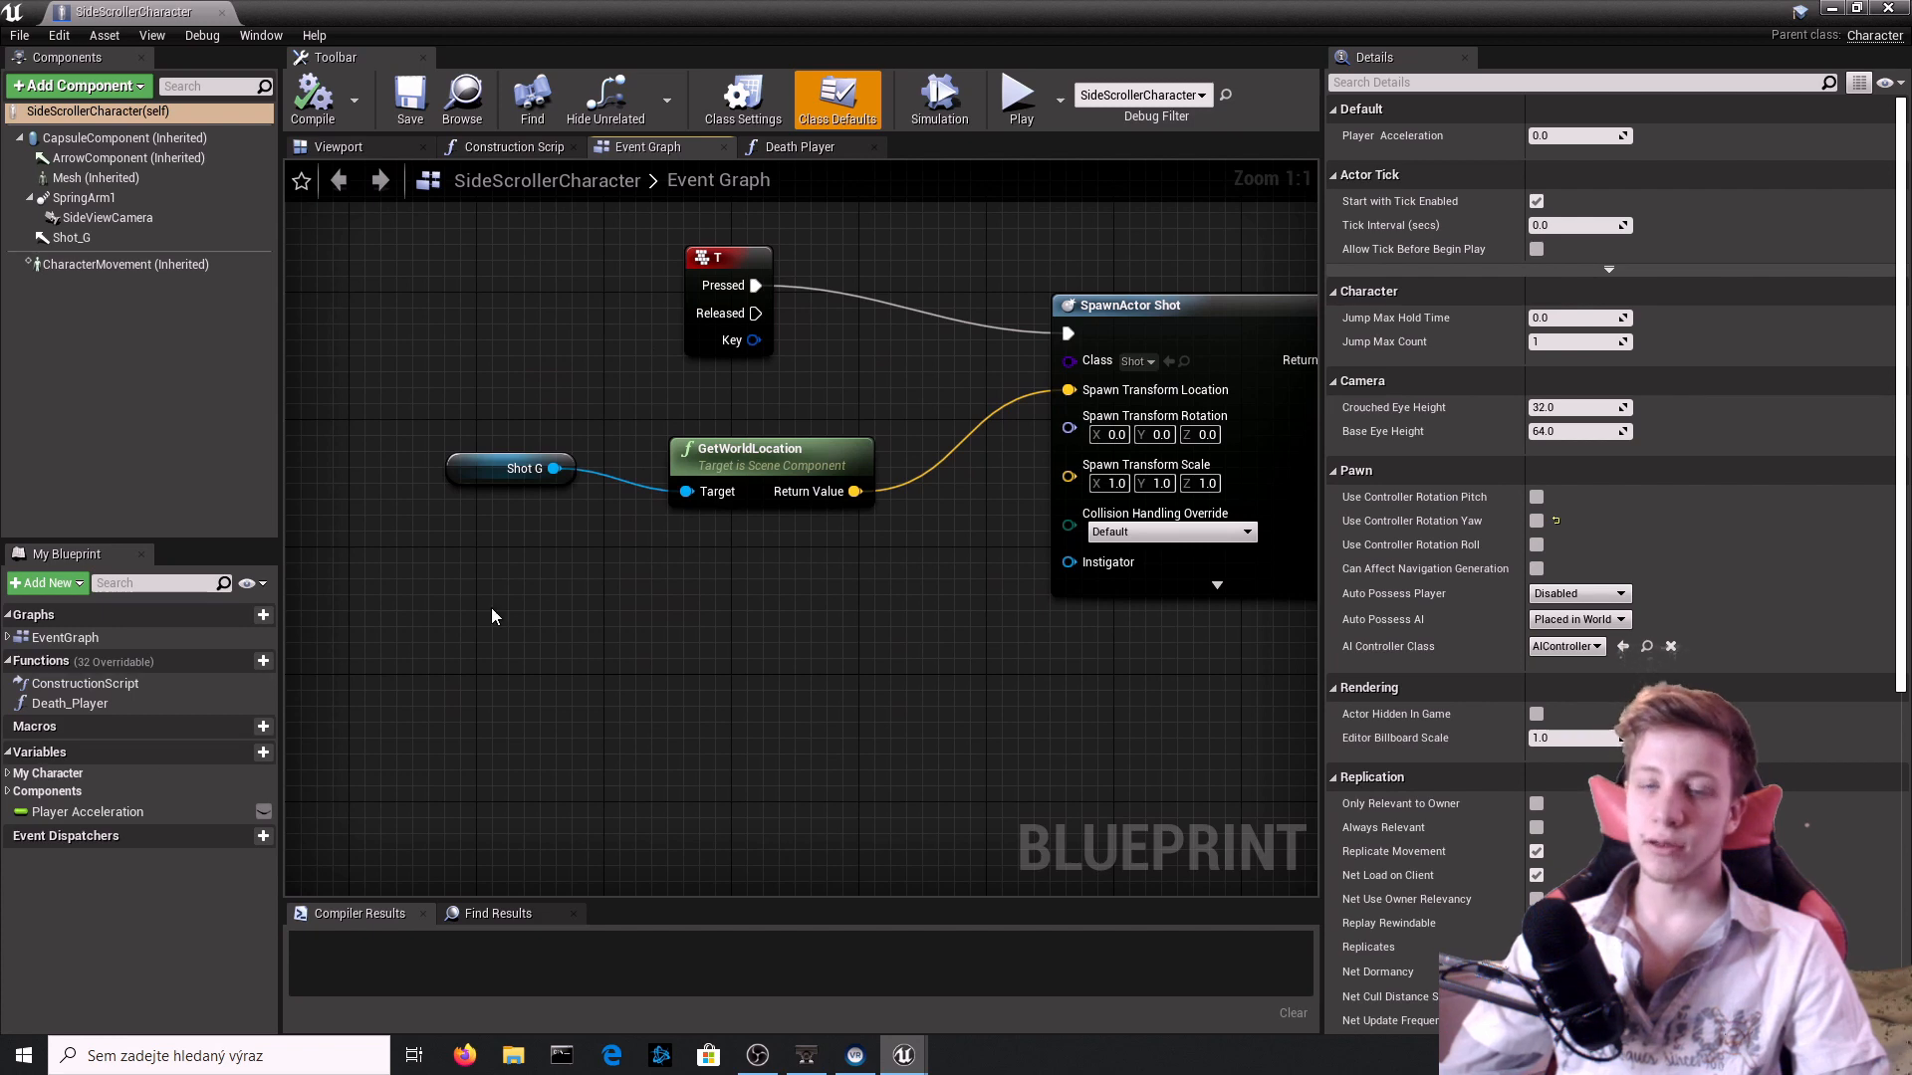
Create an Integer variable named Coin_amount in the SideScrollerCharacter blueprint and close the blueprint.
left_click(243, 752)
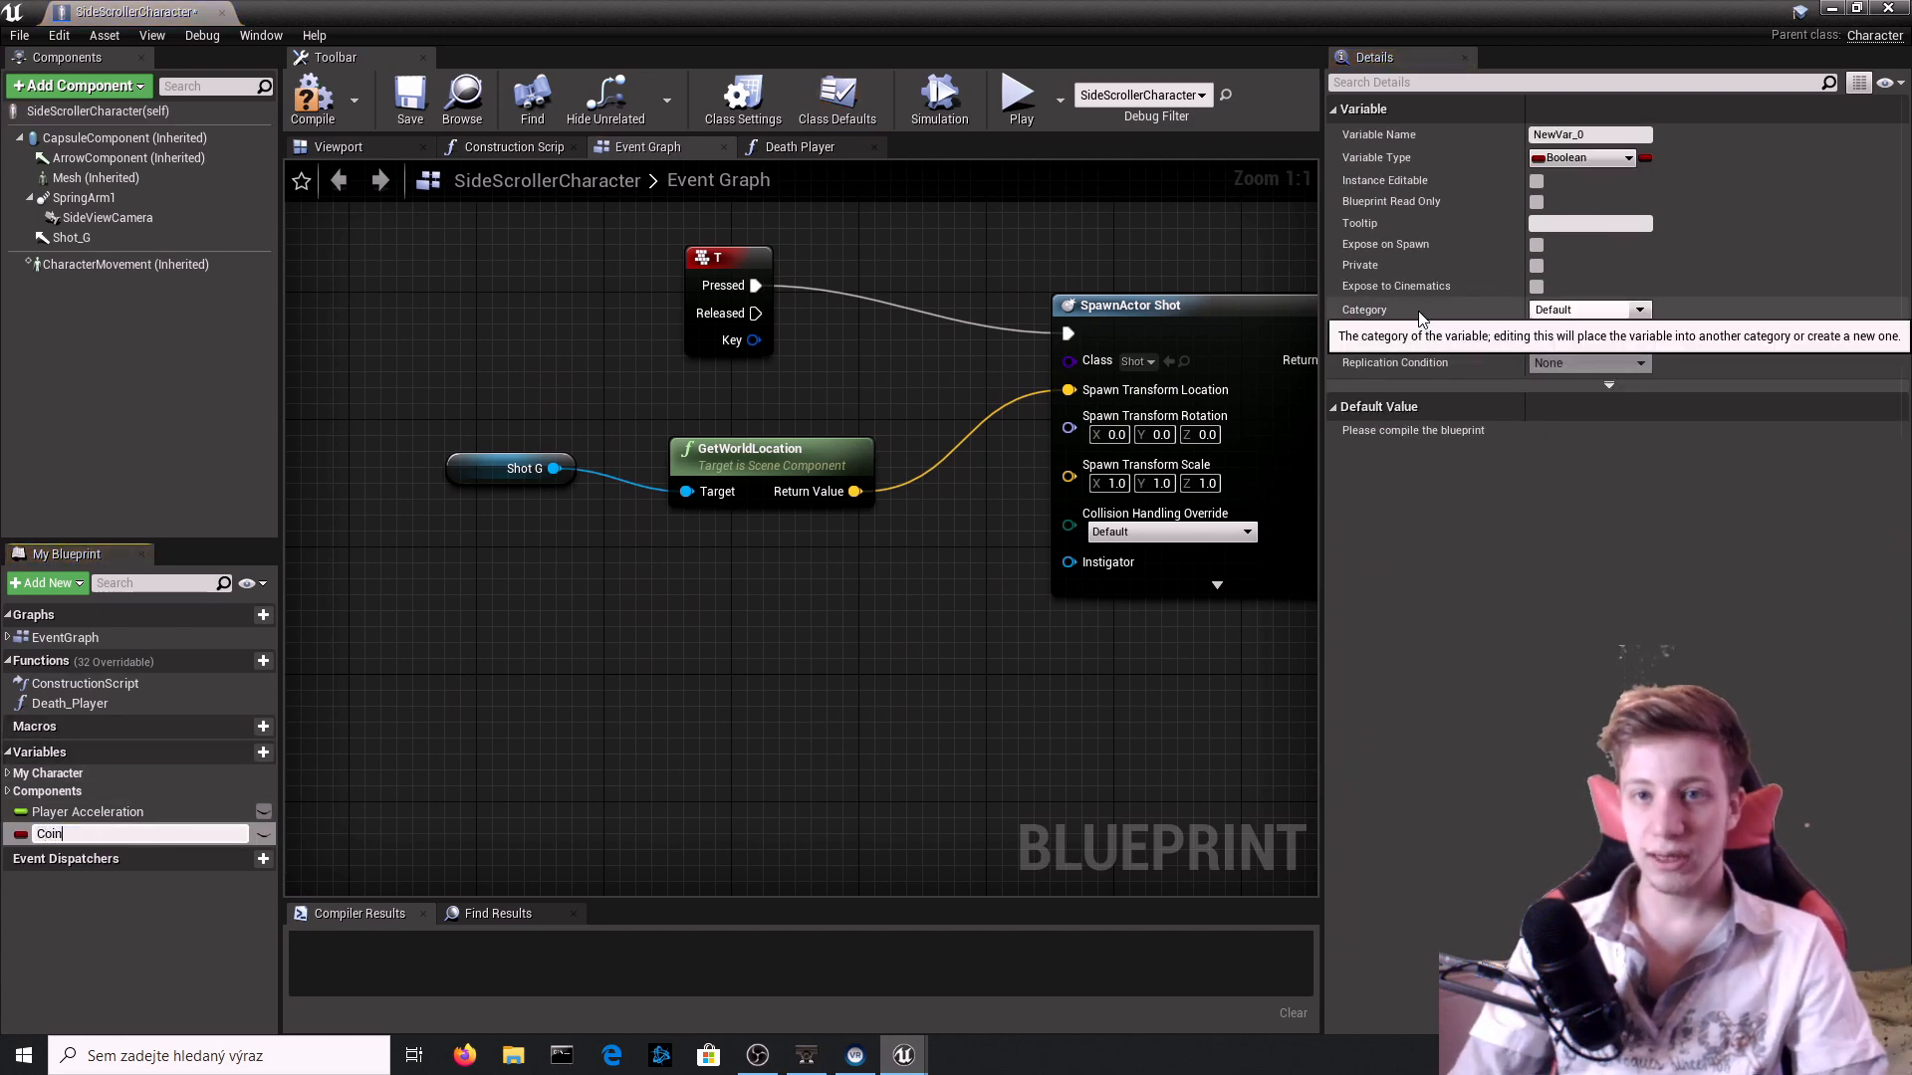
type("Coin_amou")
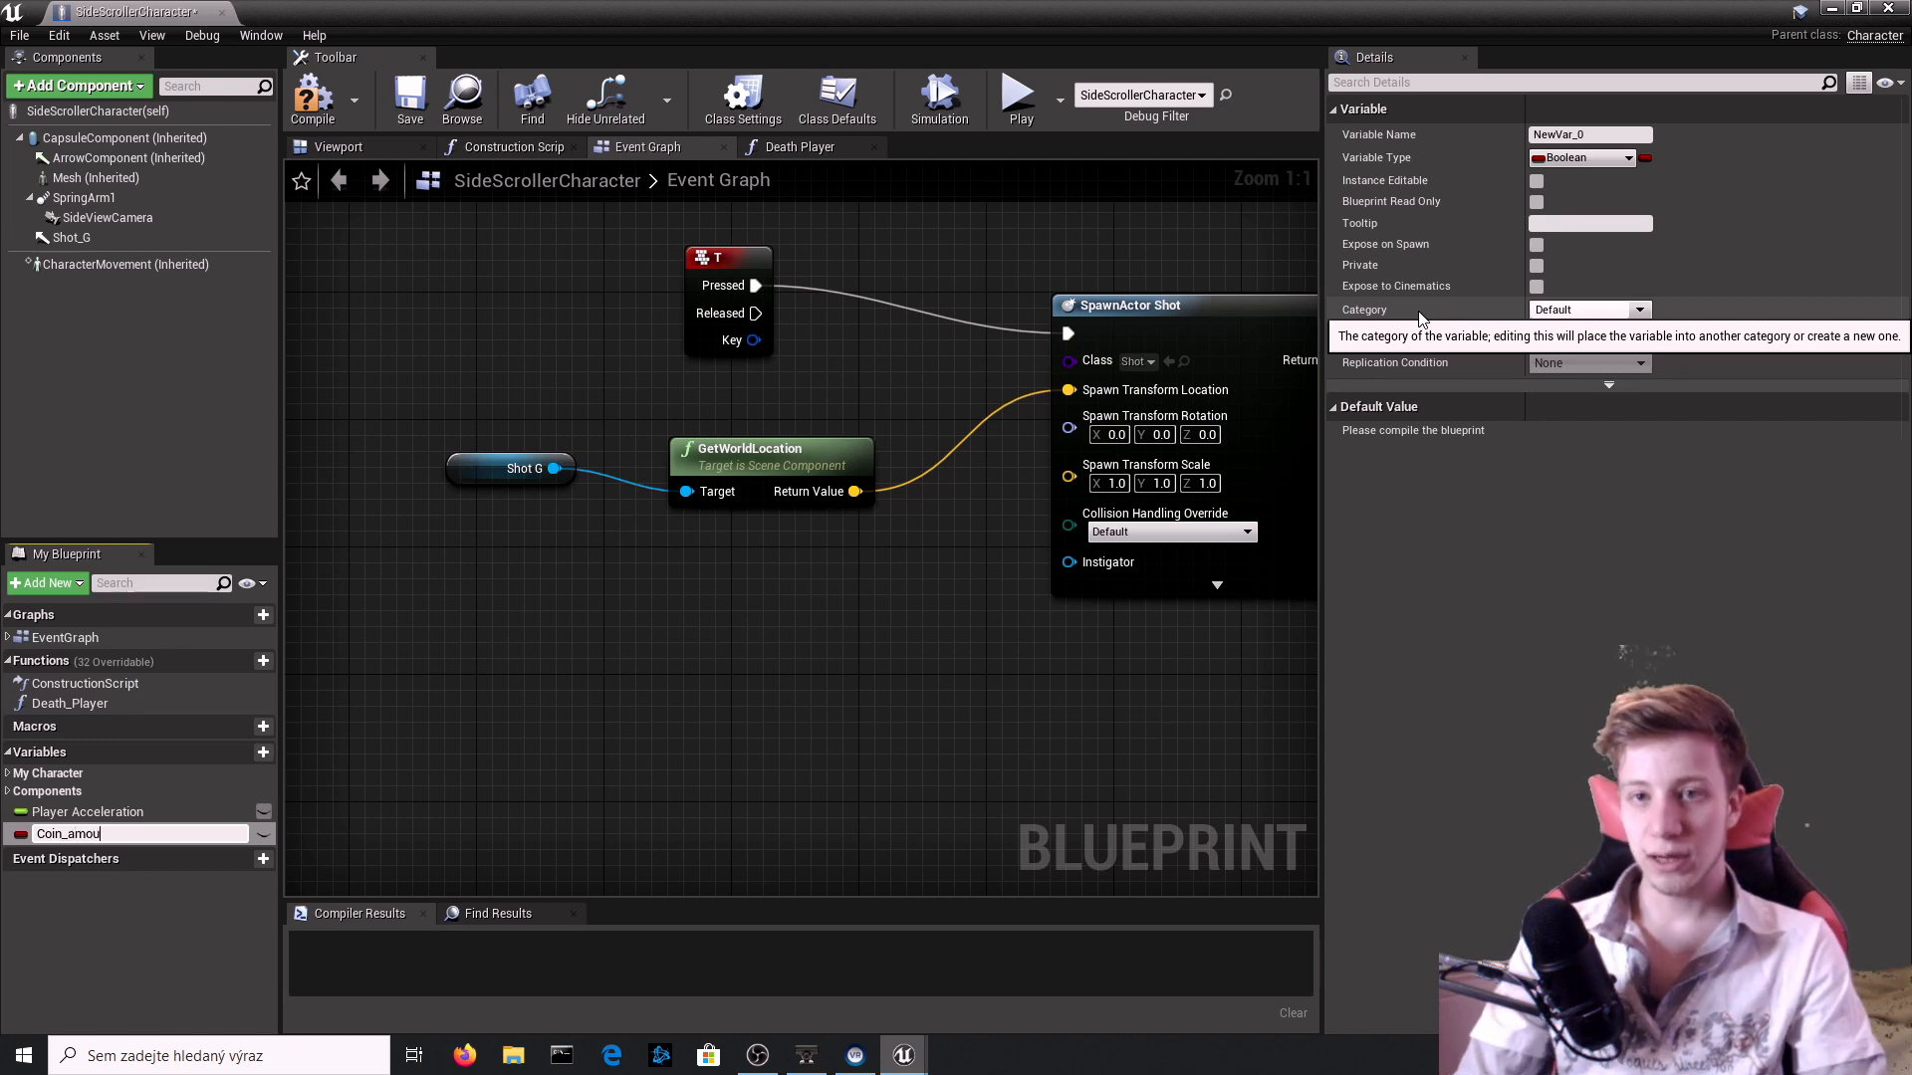
type("nt")
key("Return")
left_click(1588, 165)
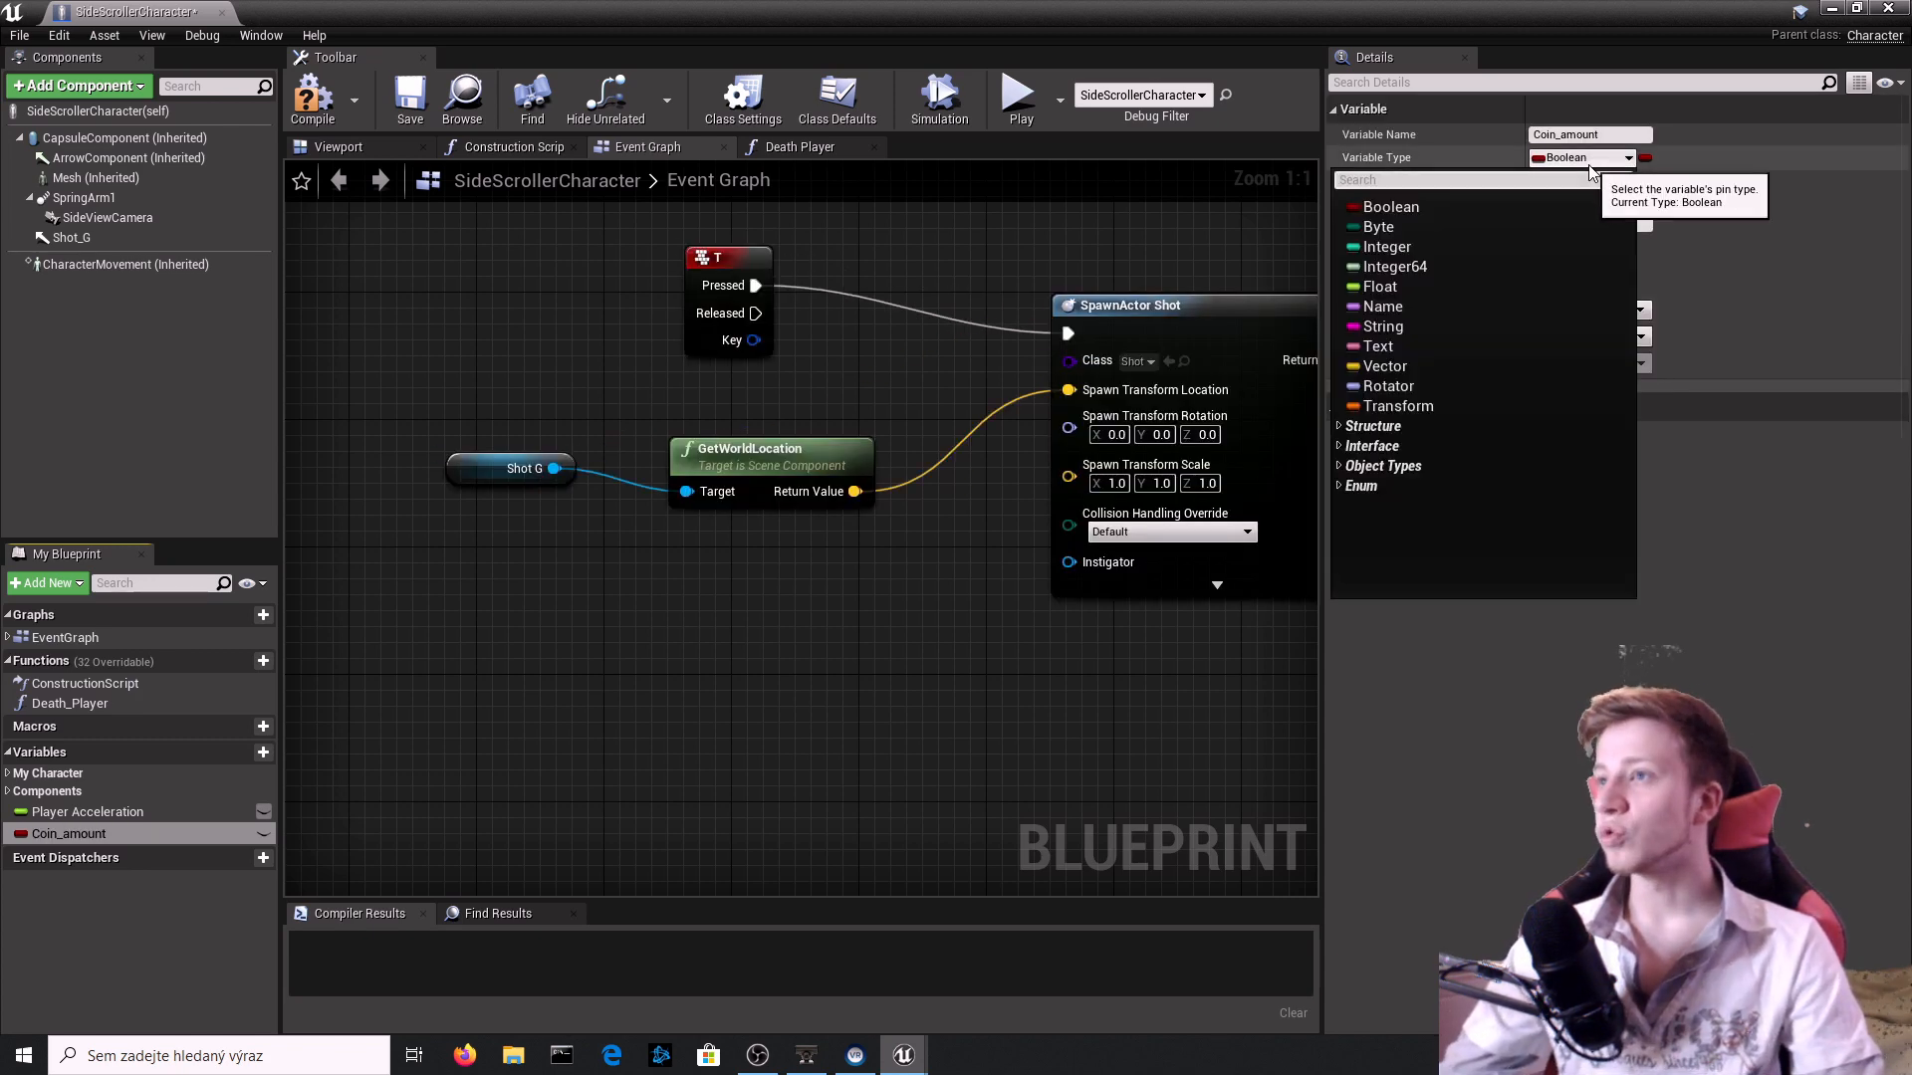
left_click(1457, 244)
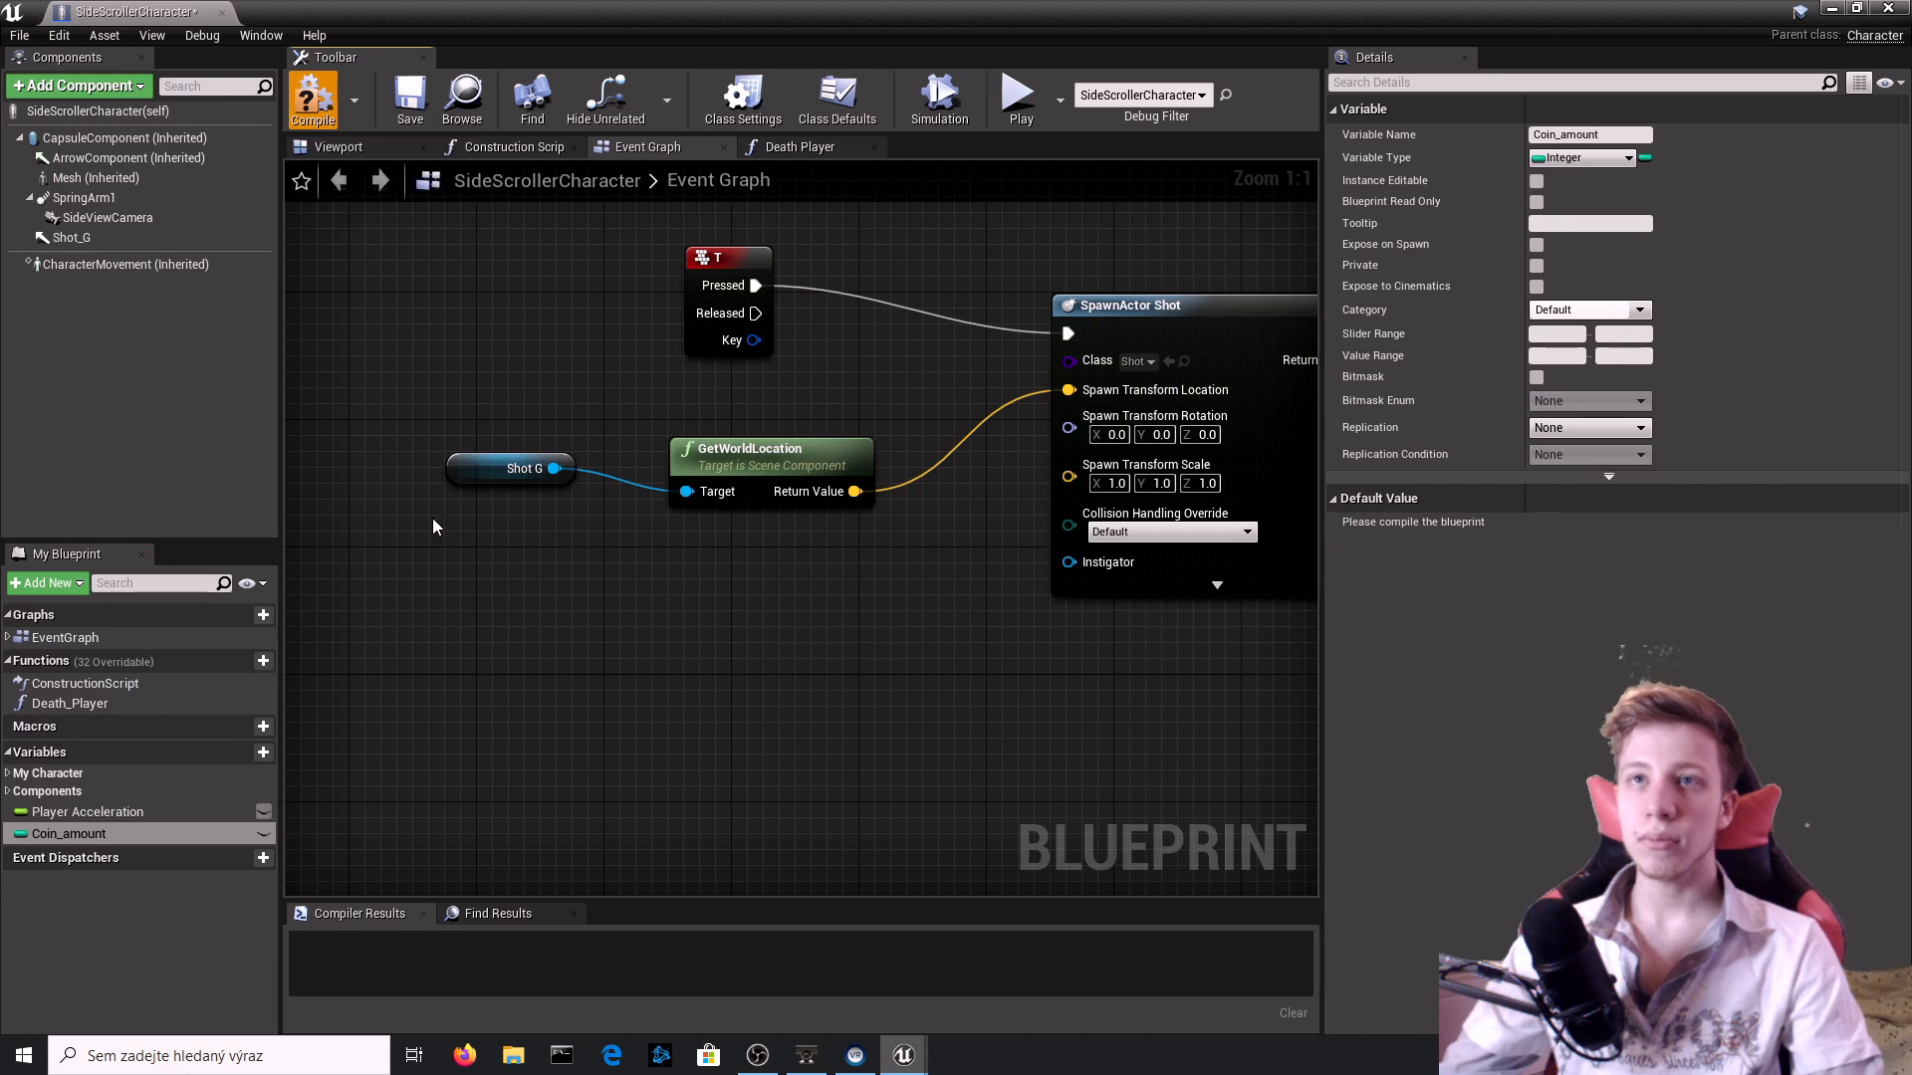
left_click(1888, 8)
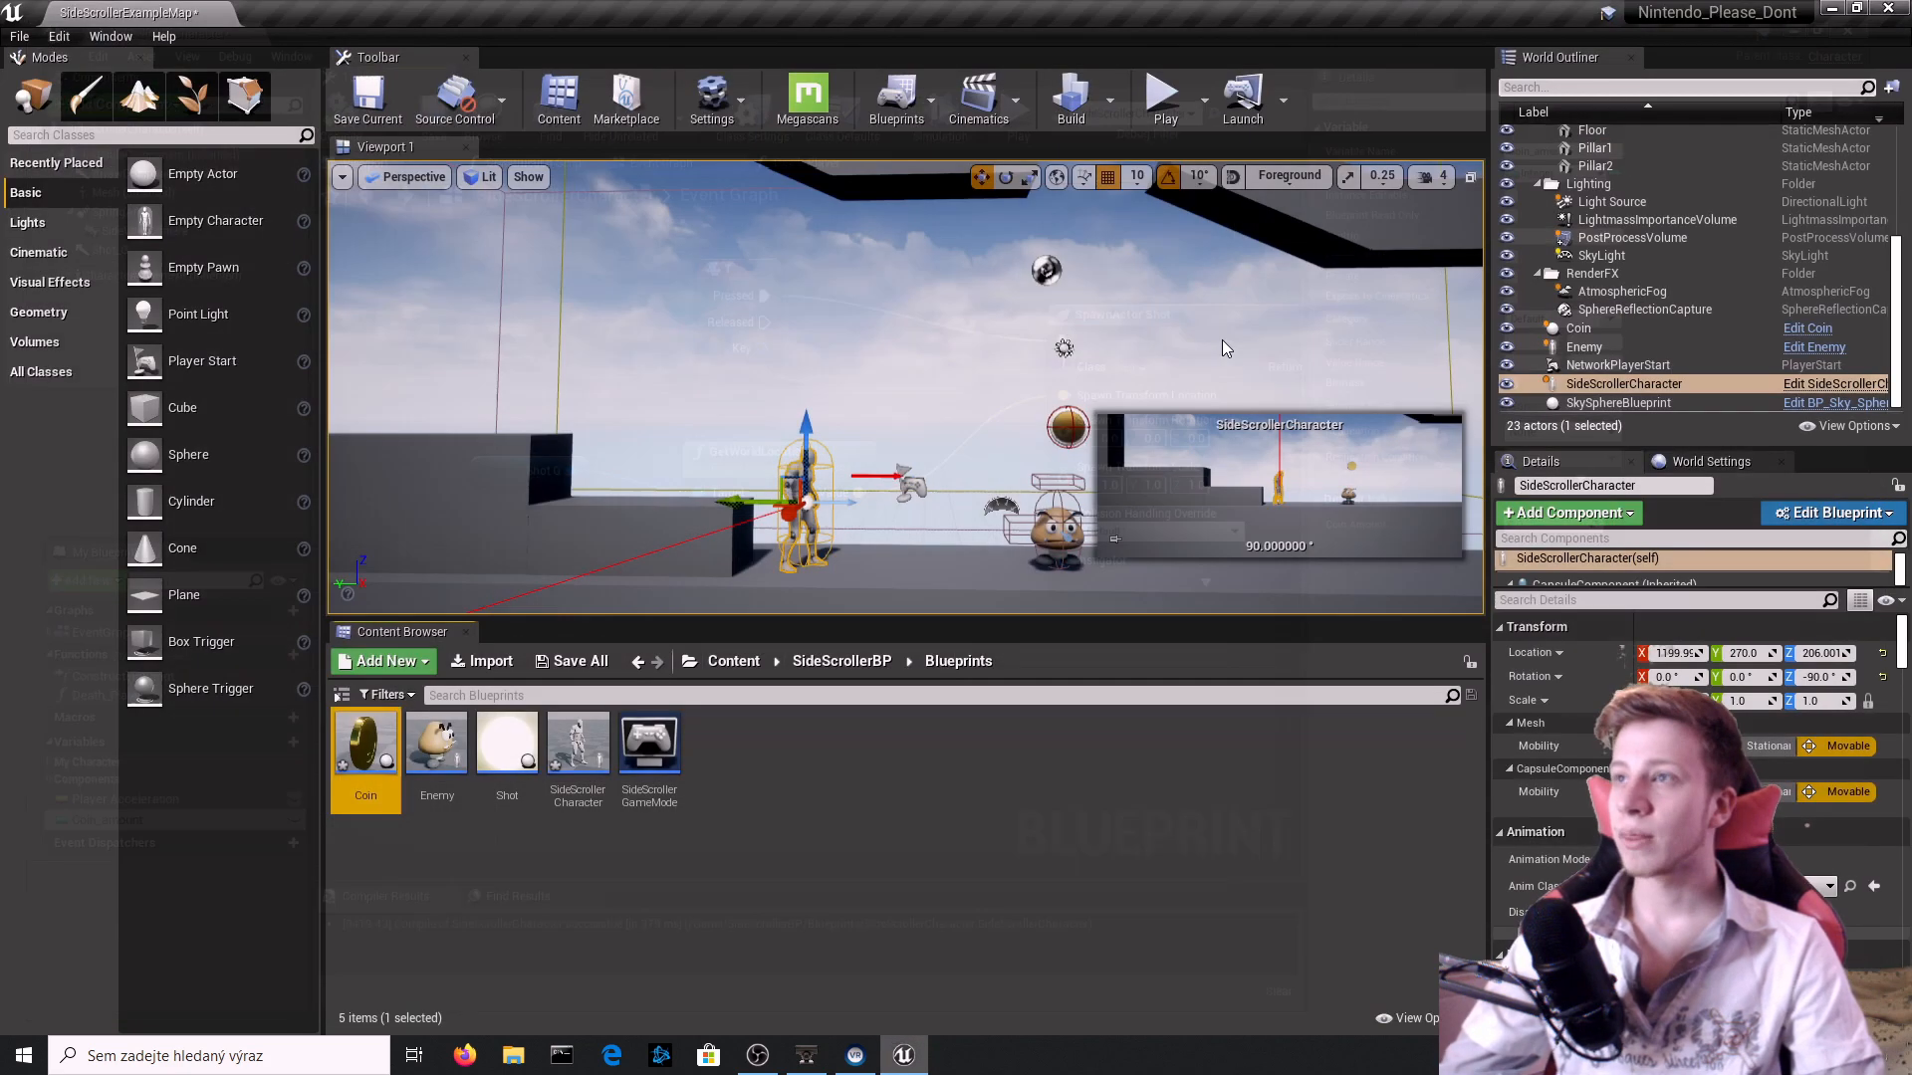
Reopen the Coin blueprint and add an On Component Begin Overlap event for its Sphere component.
left_click(1068, 428)
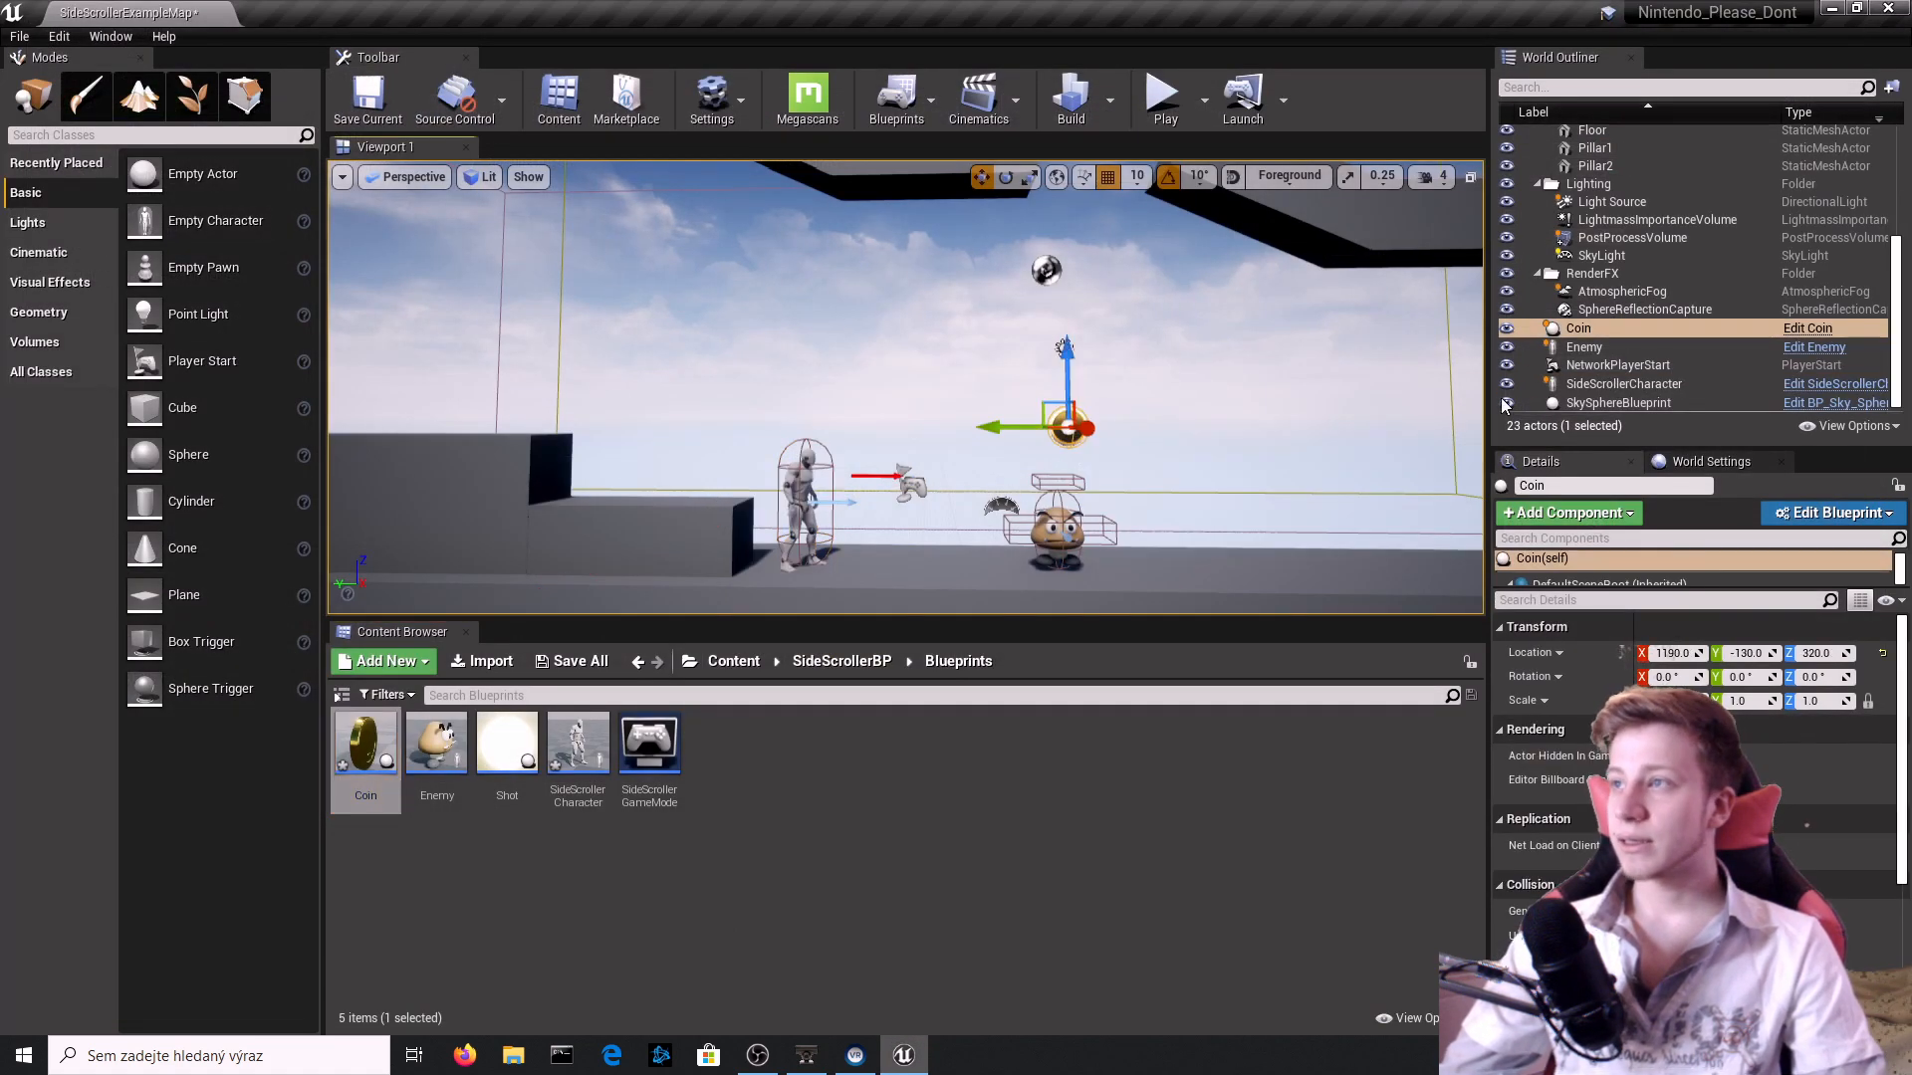
left_click(1804, 328)
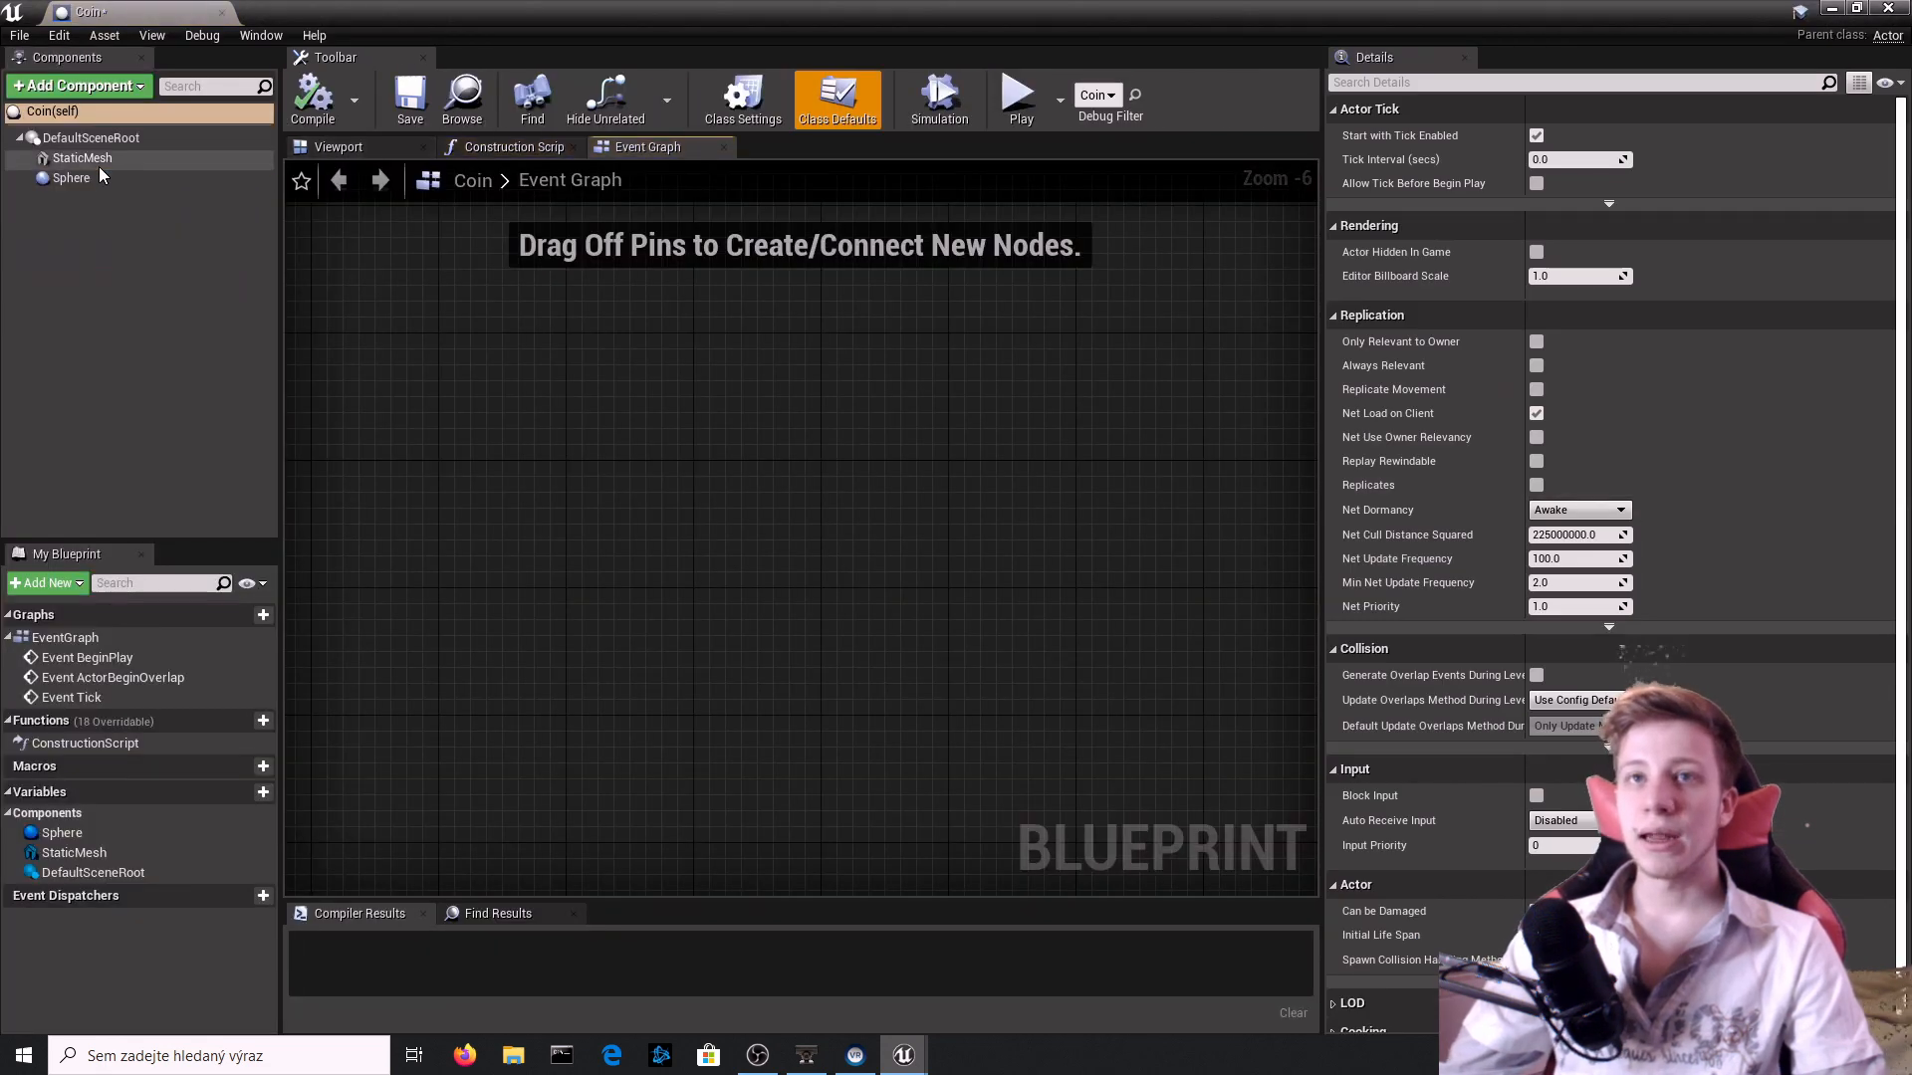
left_click(100, 176)
left_click(338, 148)
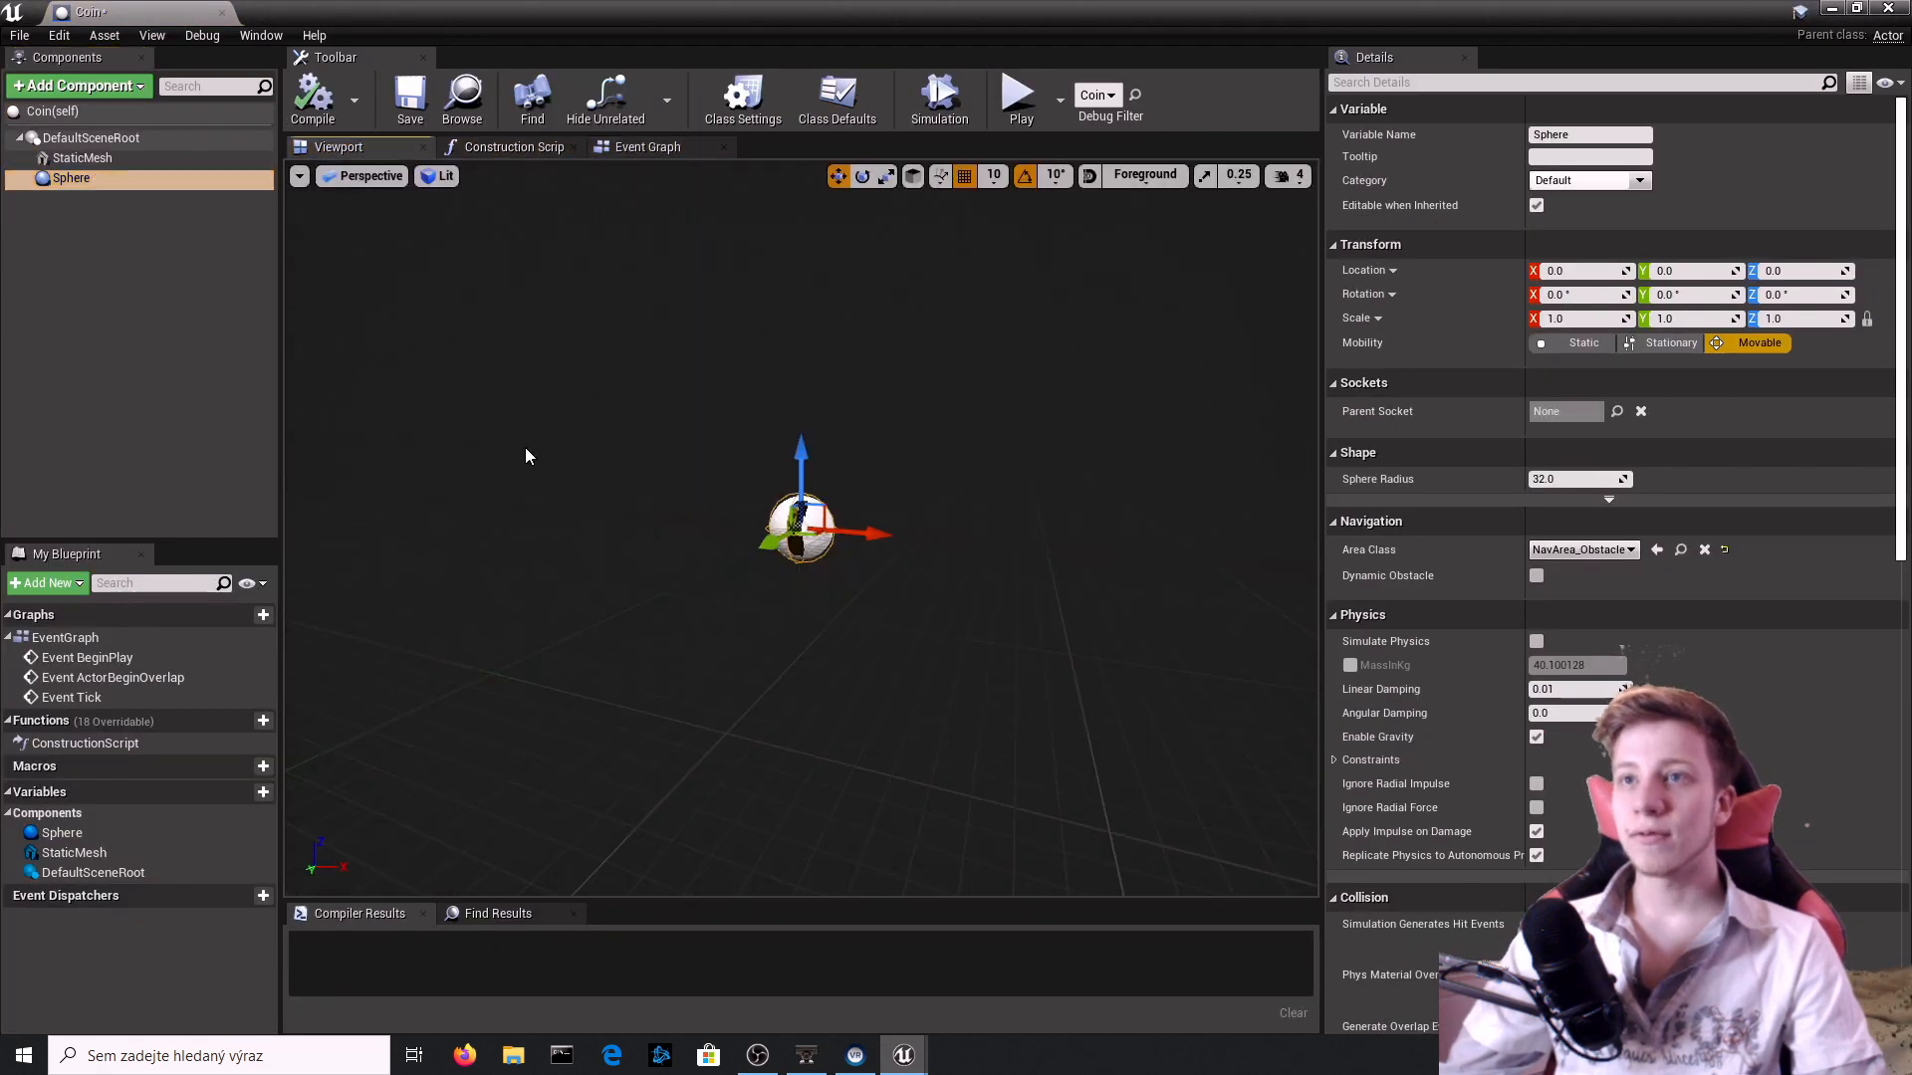
scroll(1534, 669, "down", 15)
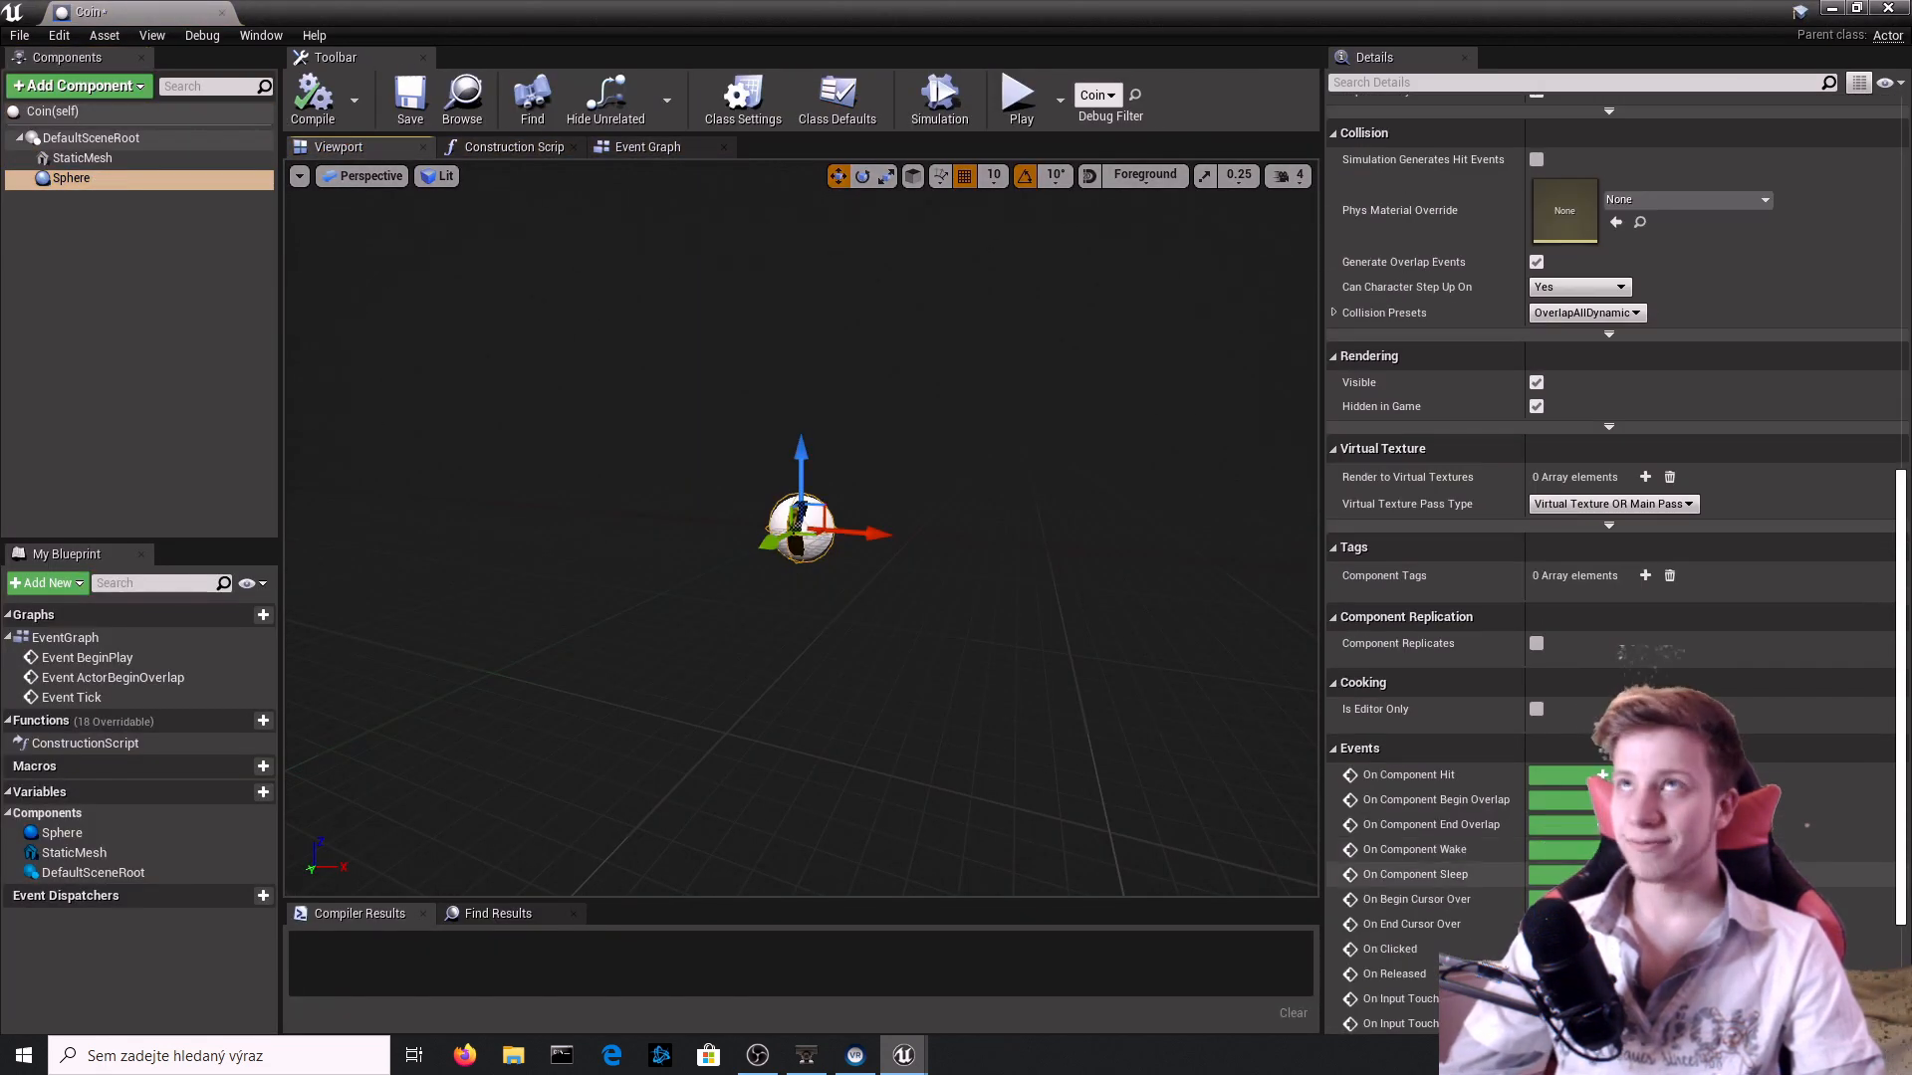
left_click(1578, 808)
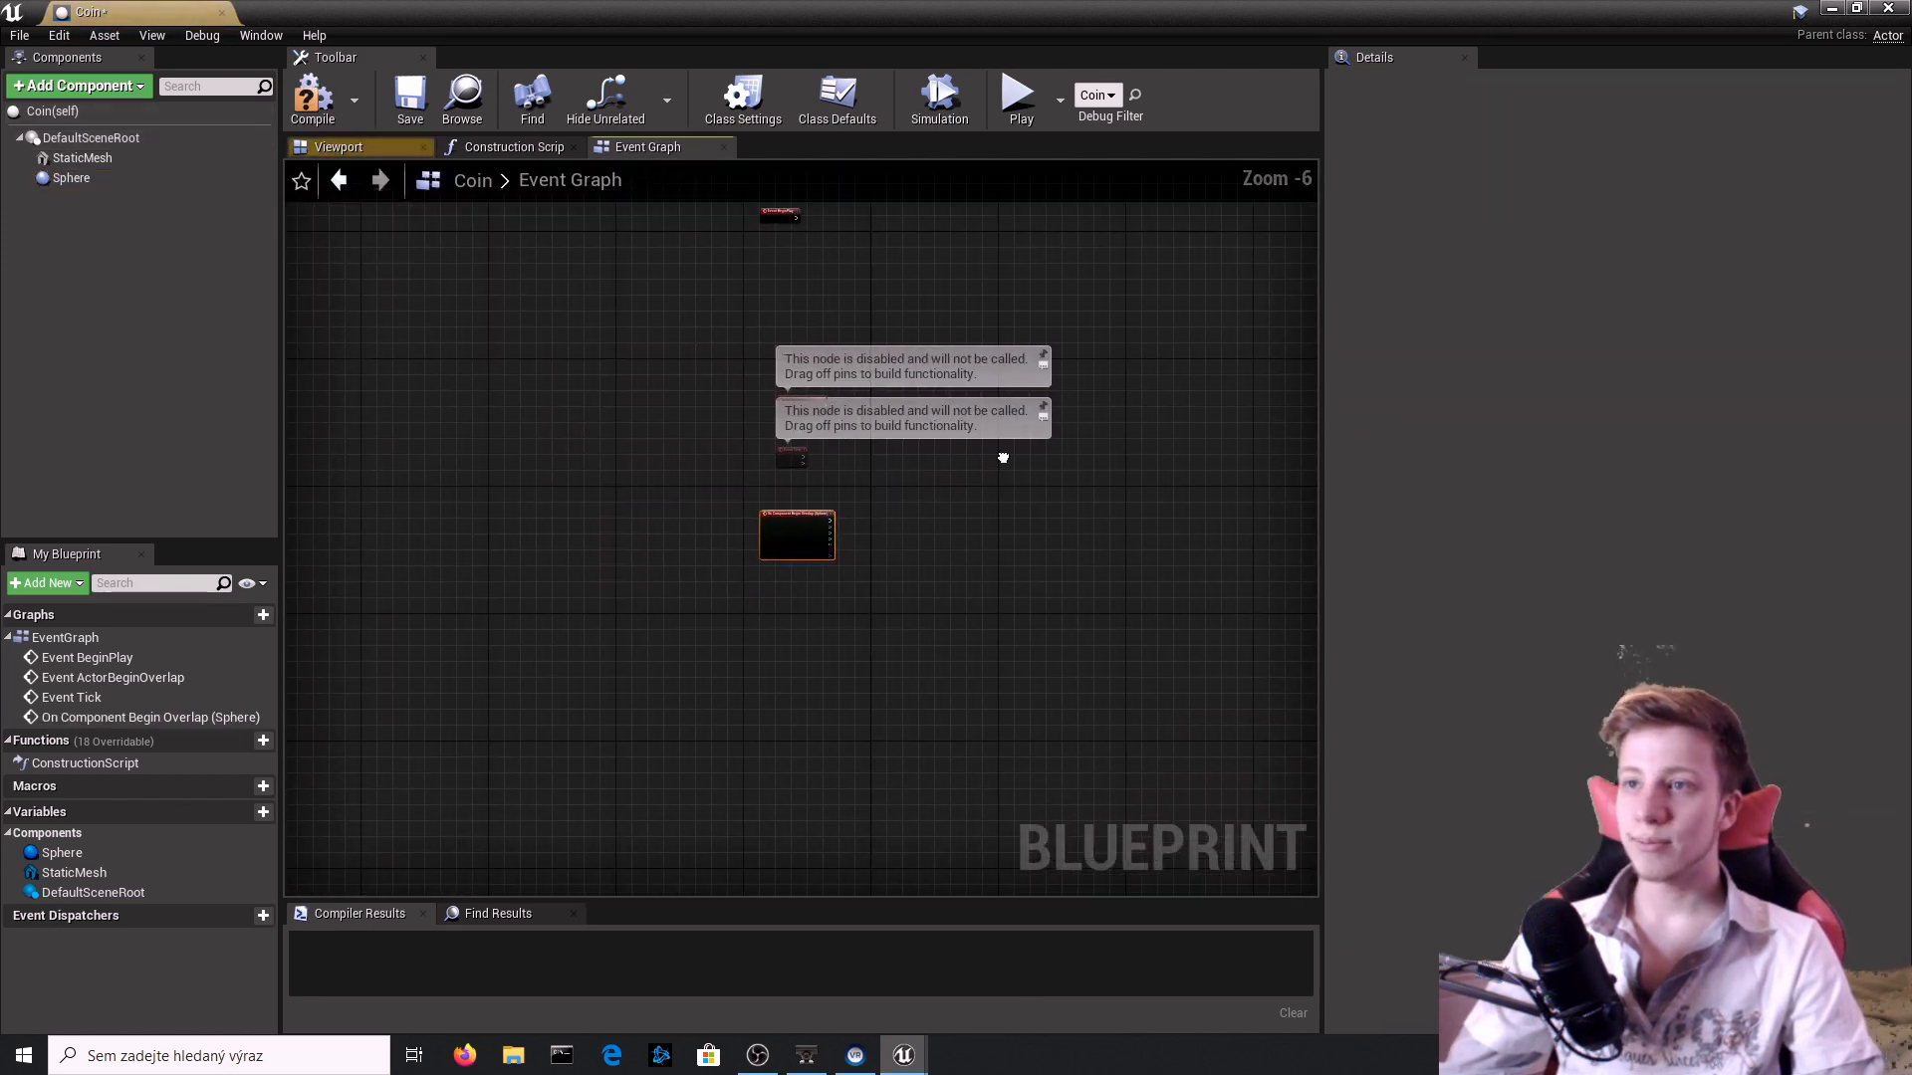
Chain a Cast To SideScrollerCharacter node to the overlap event, using Other Actor as its Object.
scroll(944, 488, "up", 5)
left_click_drag(897, 645, 896, 646)
type("castto")
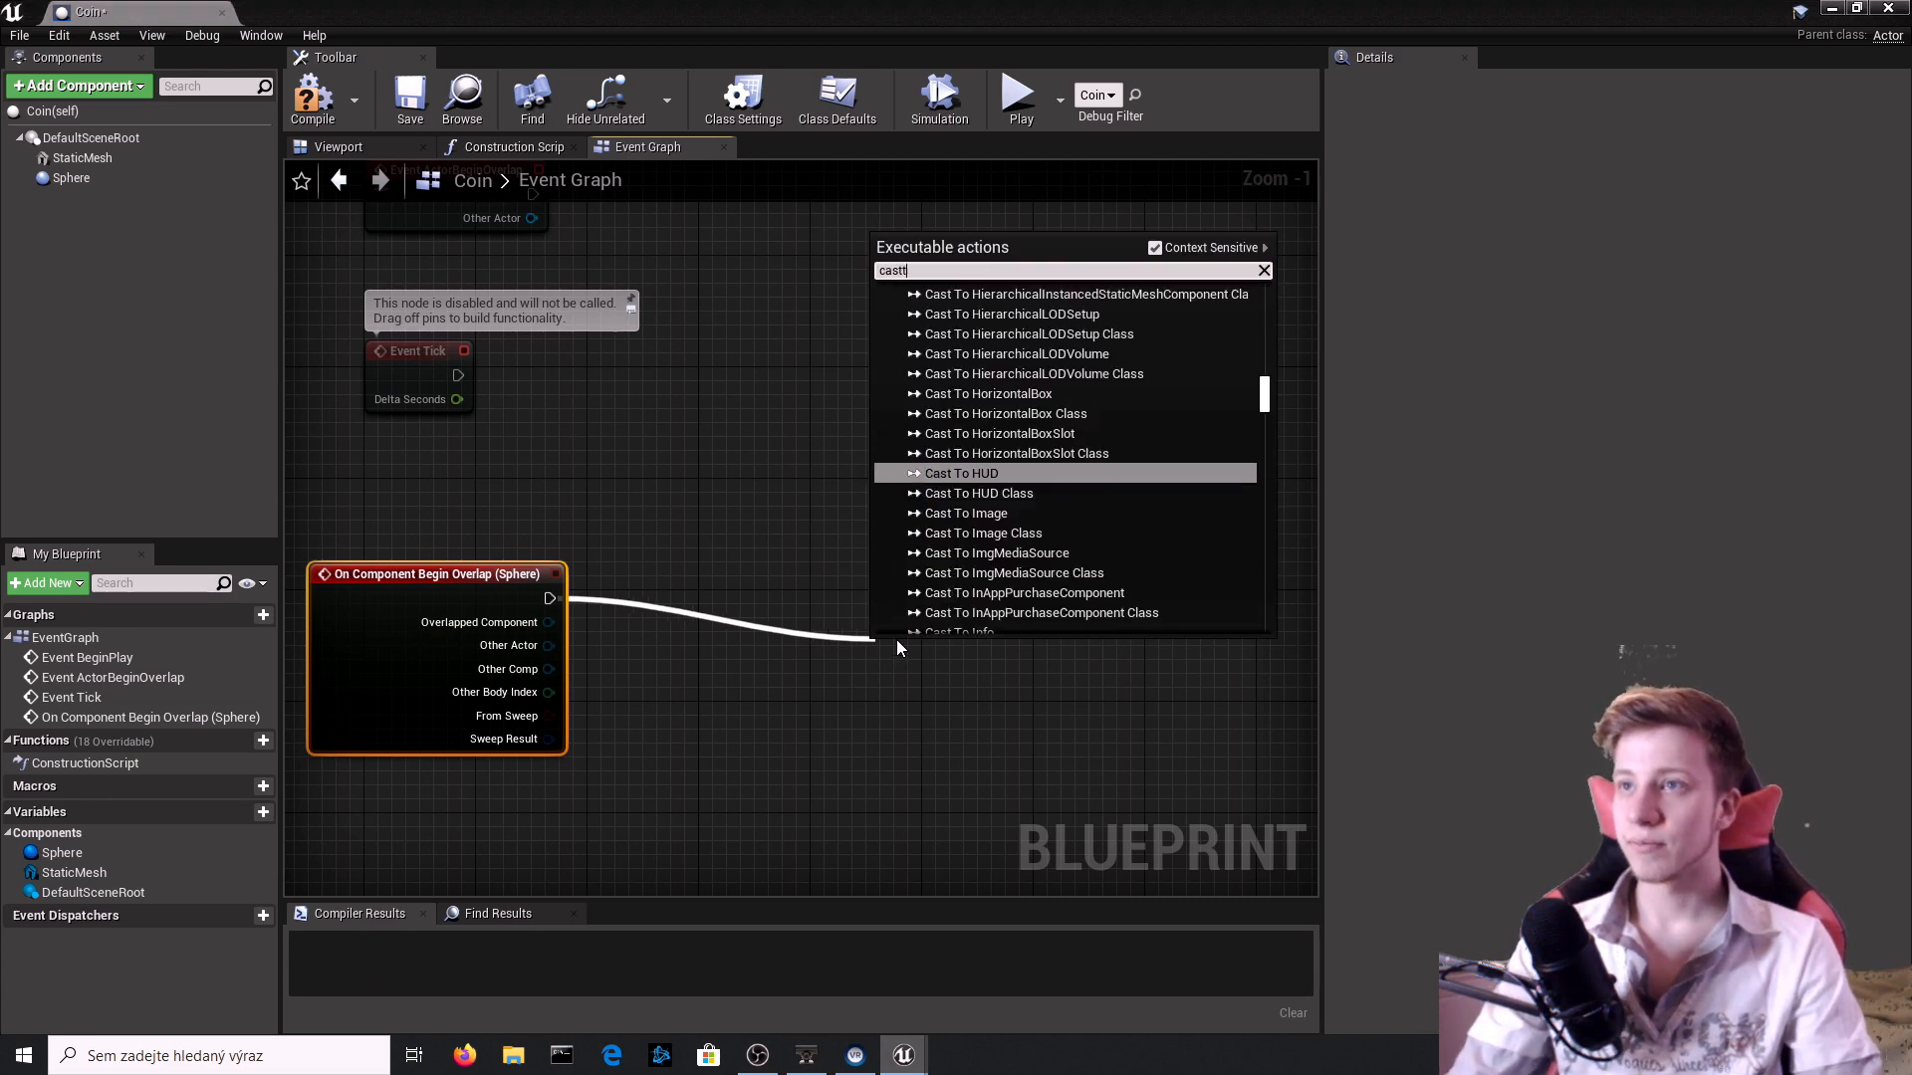
key("BackSpace")
type("to s")
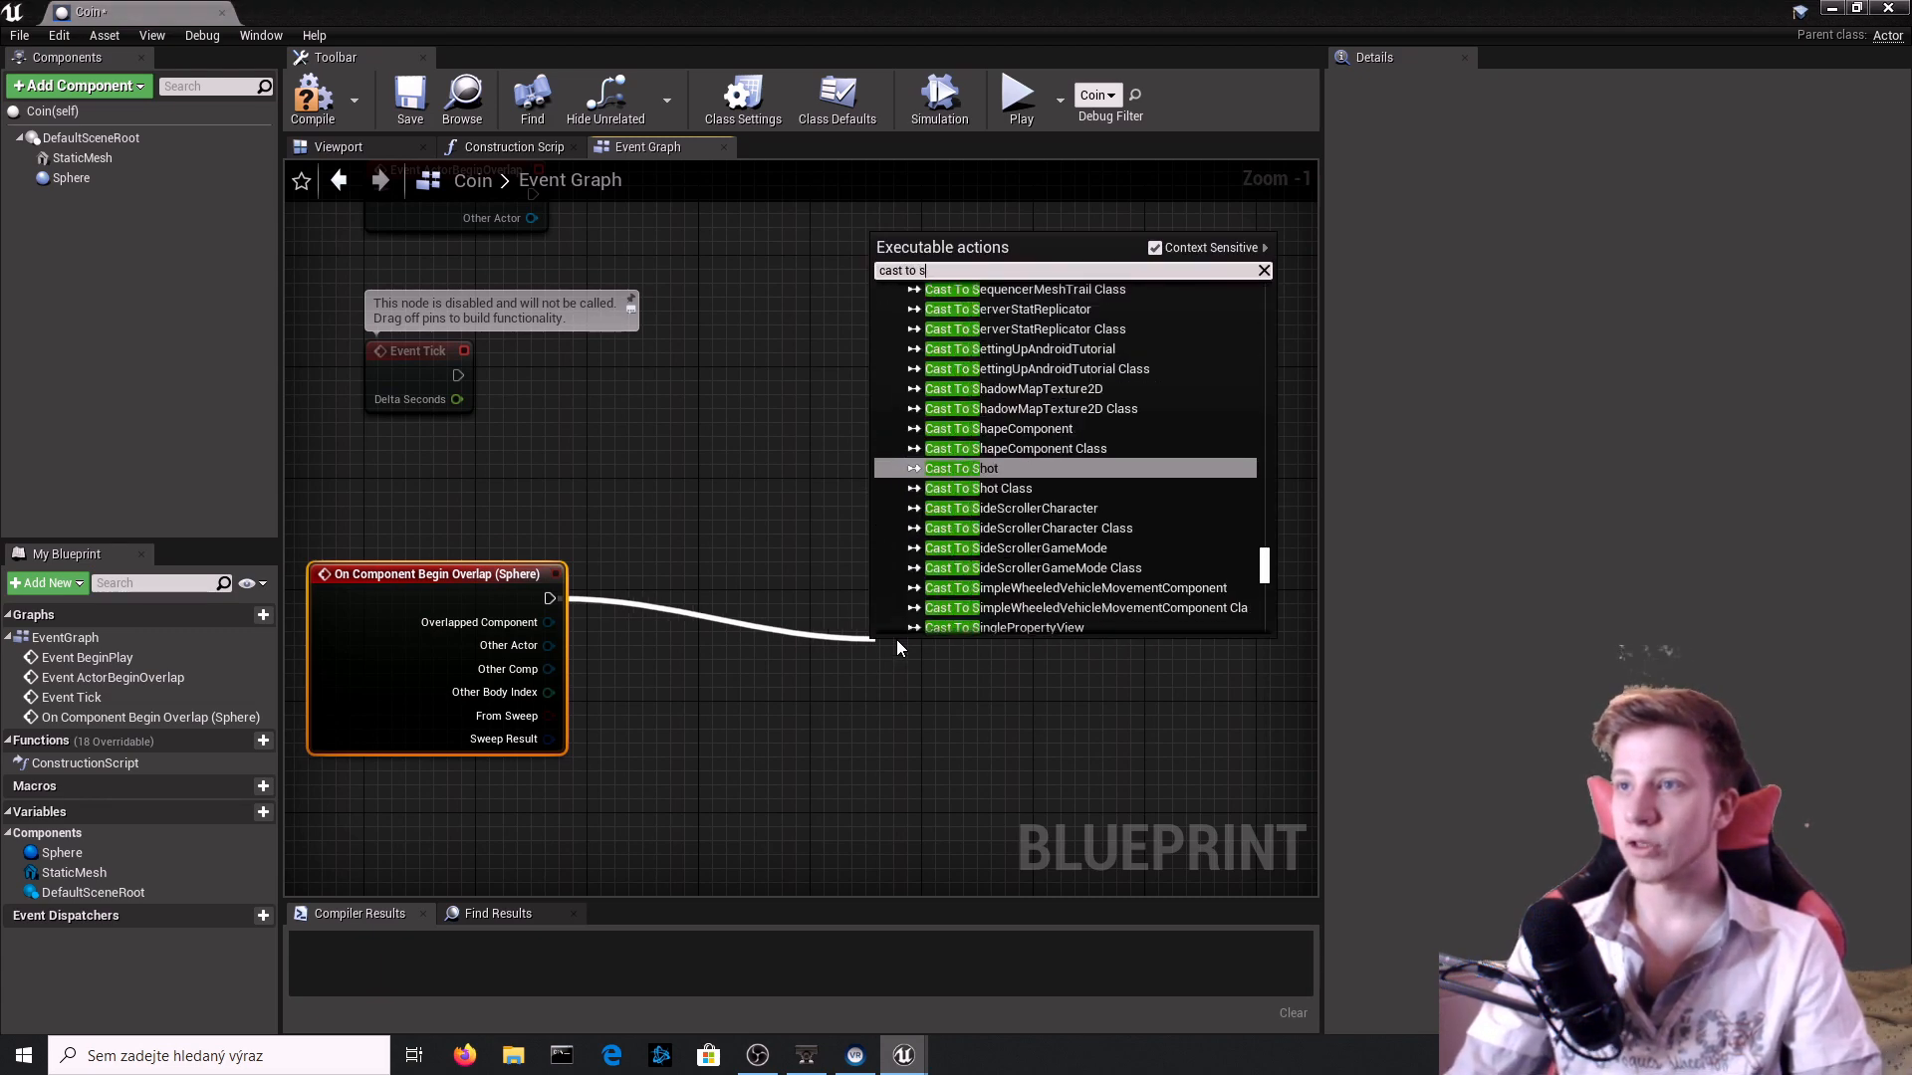
type("ide")
key("Up")
key("Up")
key("Return")
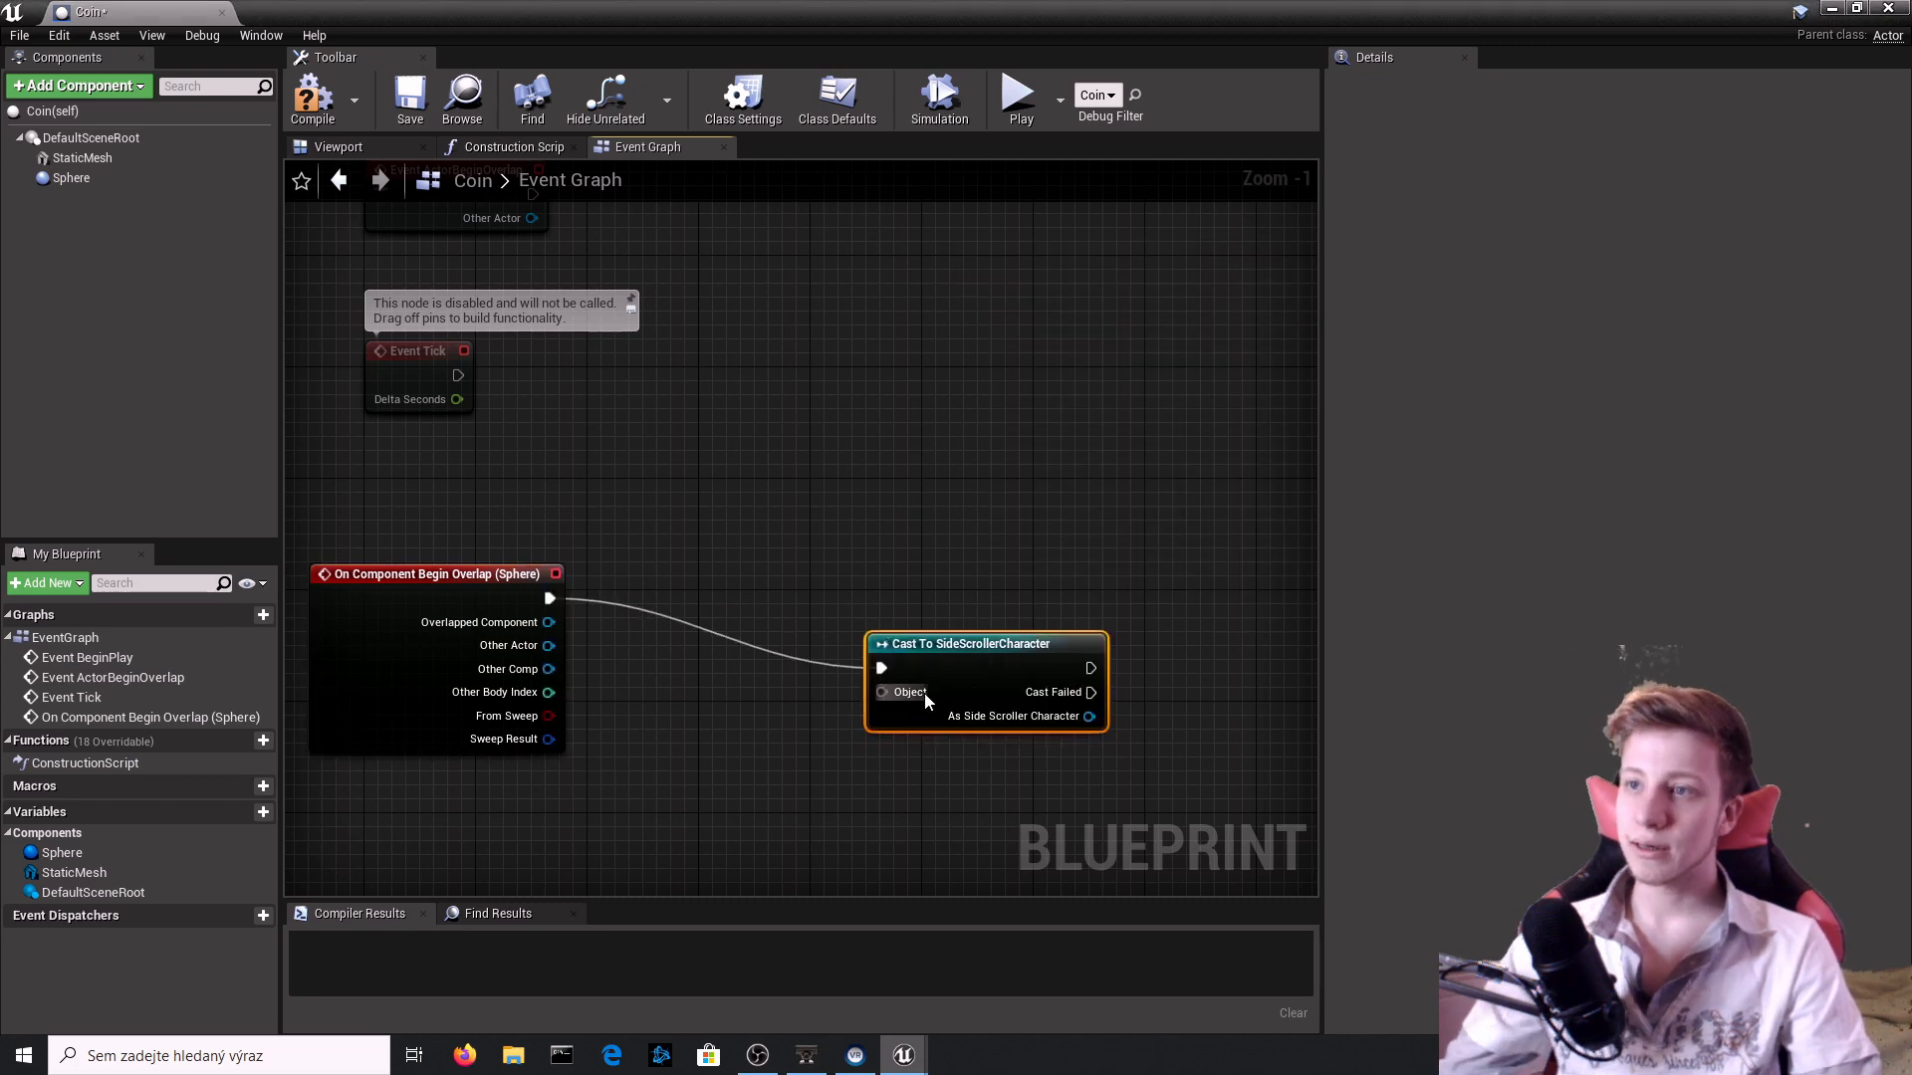
left_click_drag(926, 699, 533, 652)
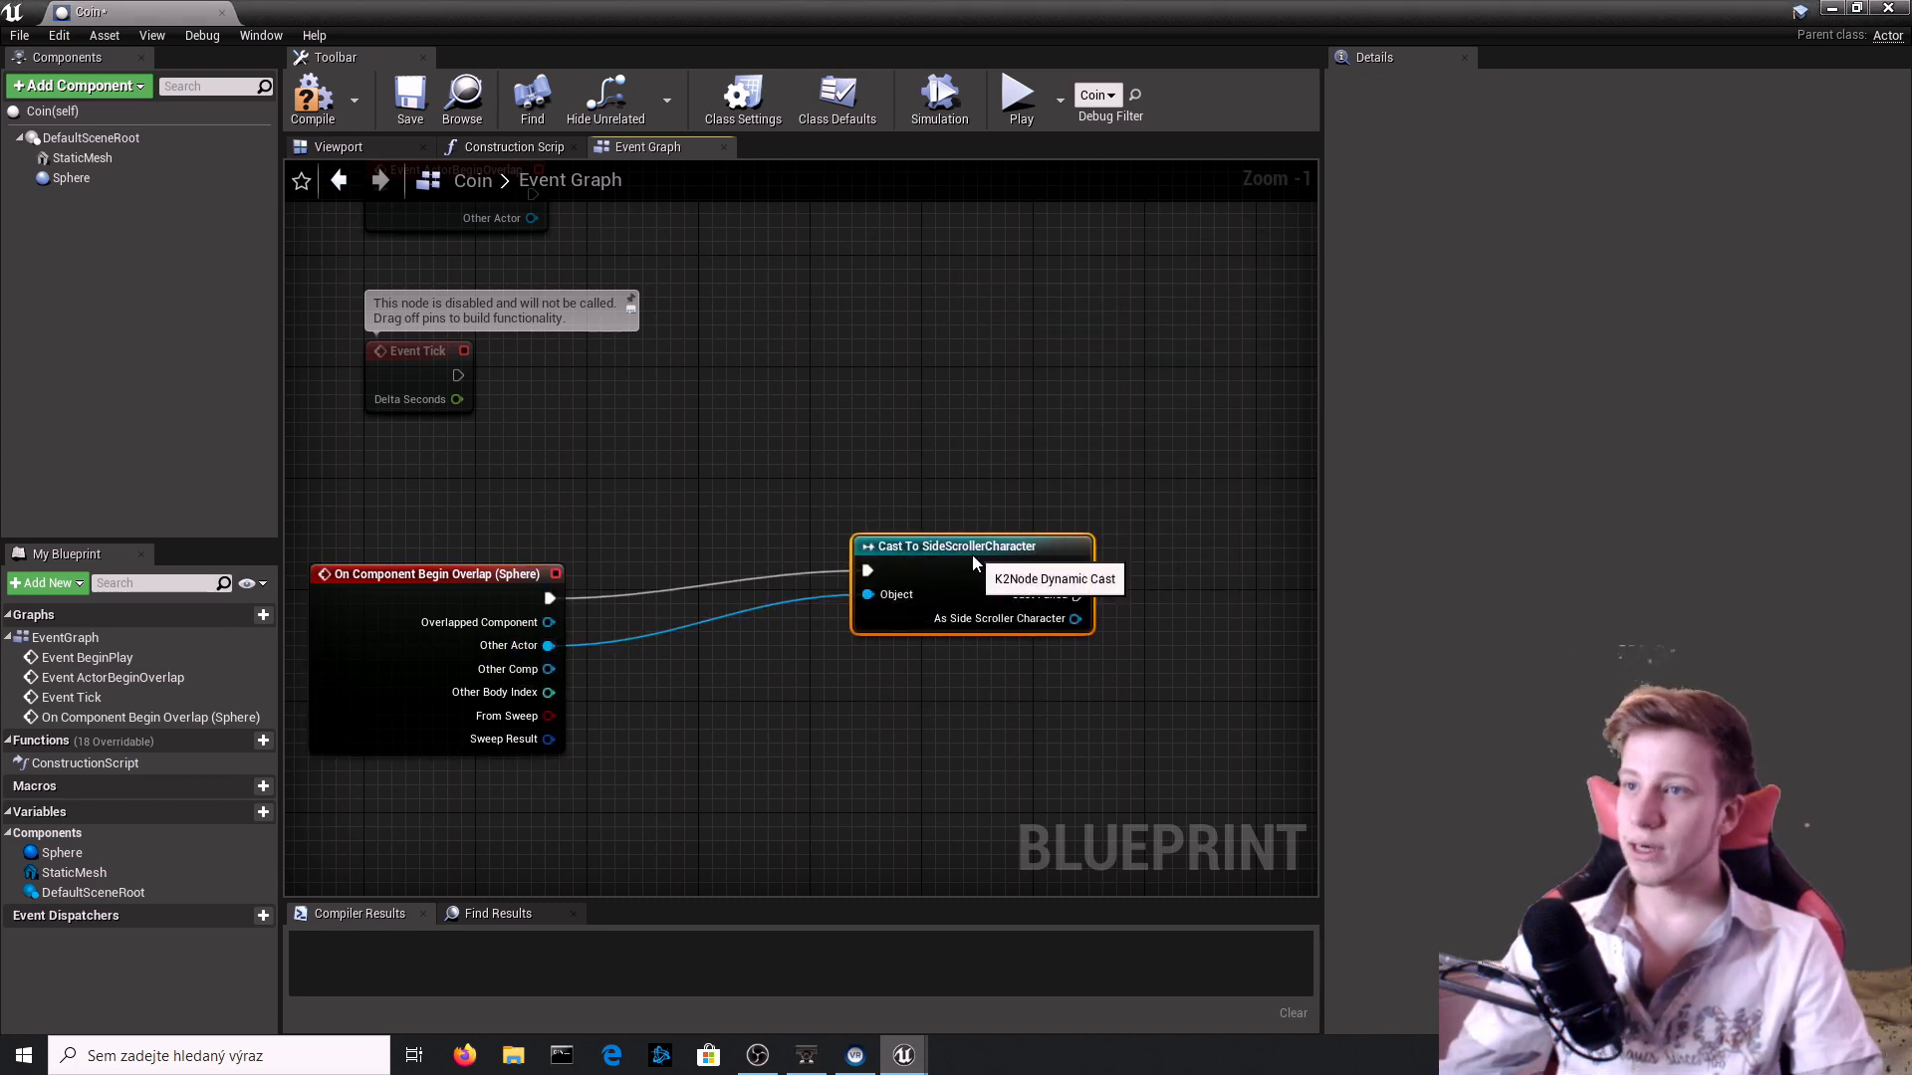
right_click_drag(974, 564, 707, 533)
Add getter and SET nodes for Coin Amount, both targeting the cast's As Side Scroller Character output.
scroll(760, 594, "up", 1)
left_click_drag(916, 558, 912, 557)
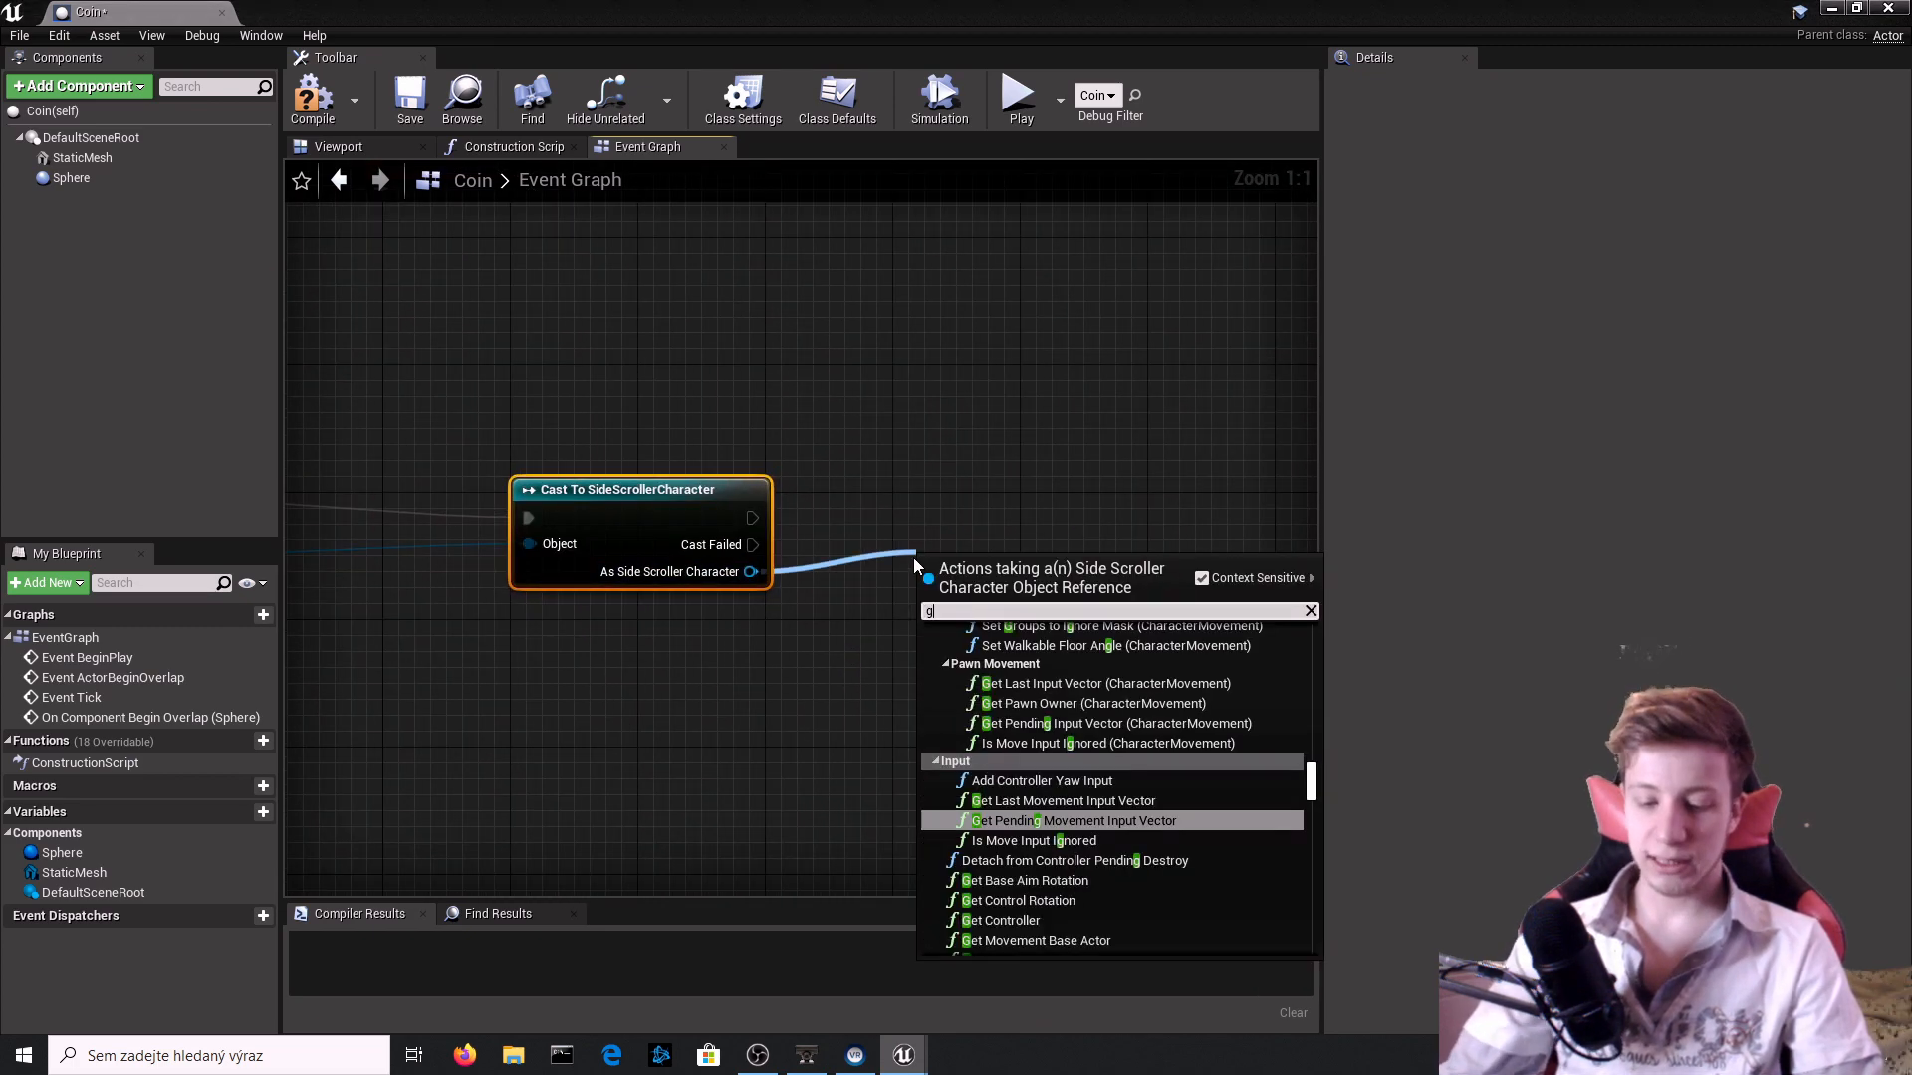
type("coin")
key("Return")
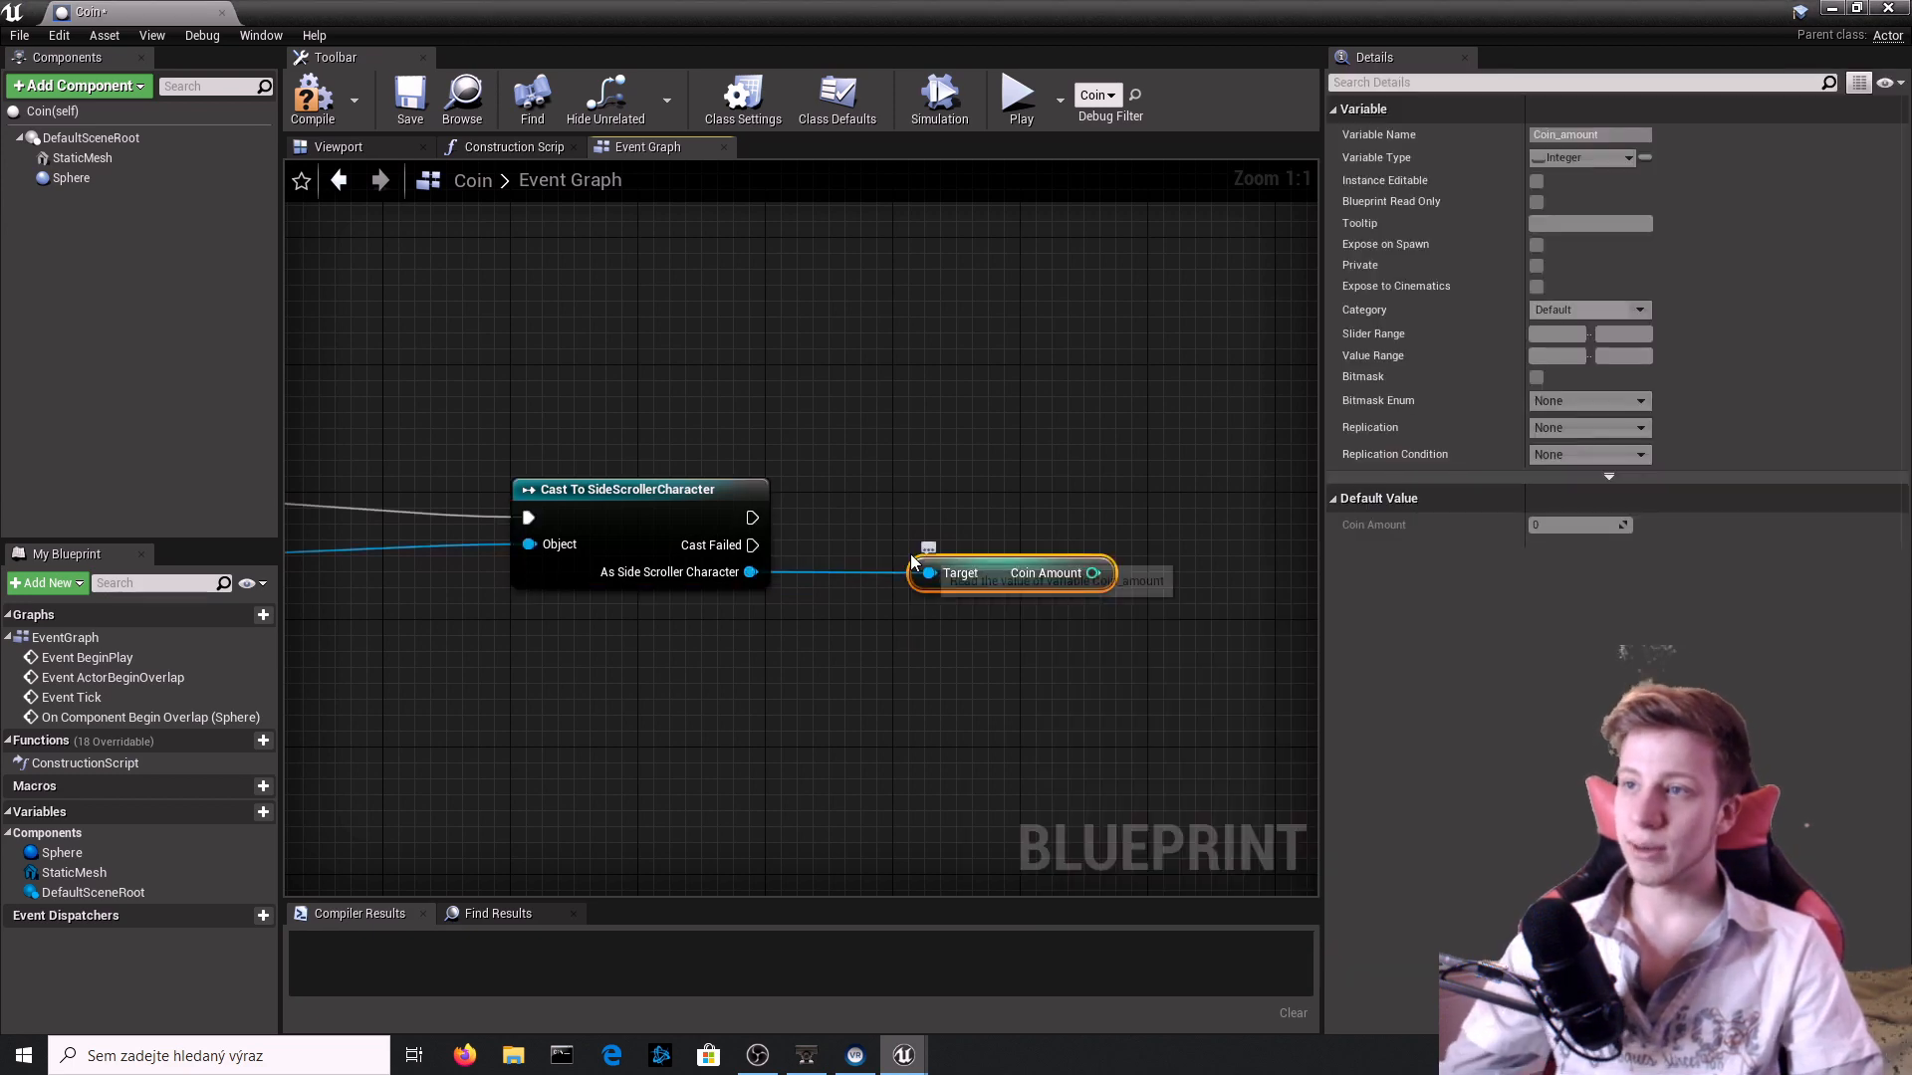
left_click_drag(956, 572, 876, 668)
left_click_drag(757, 572, 1162, 575)
type("set coin")
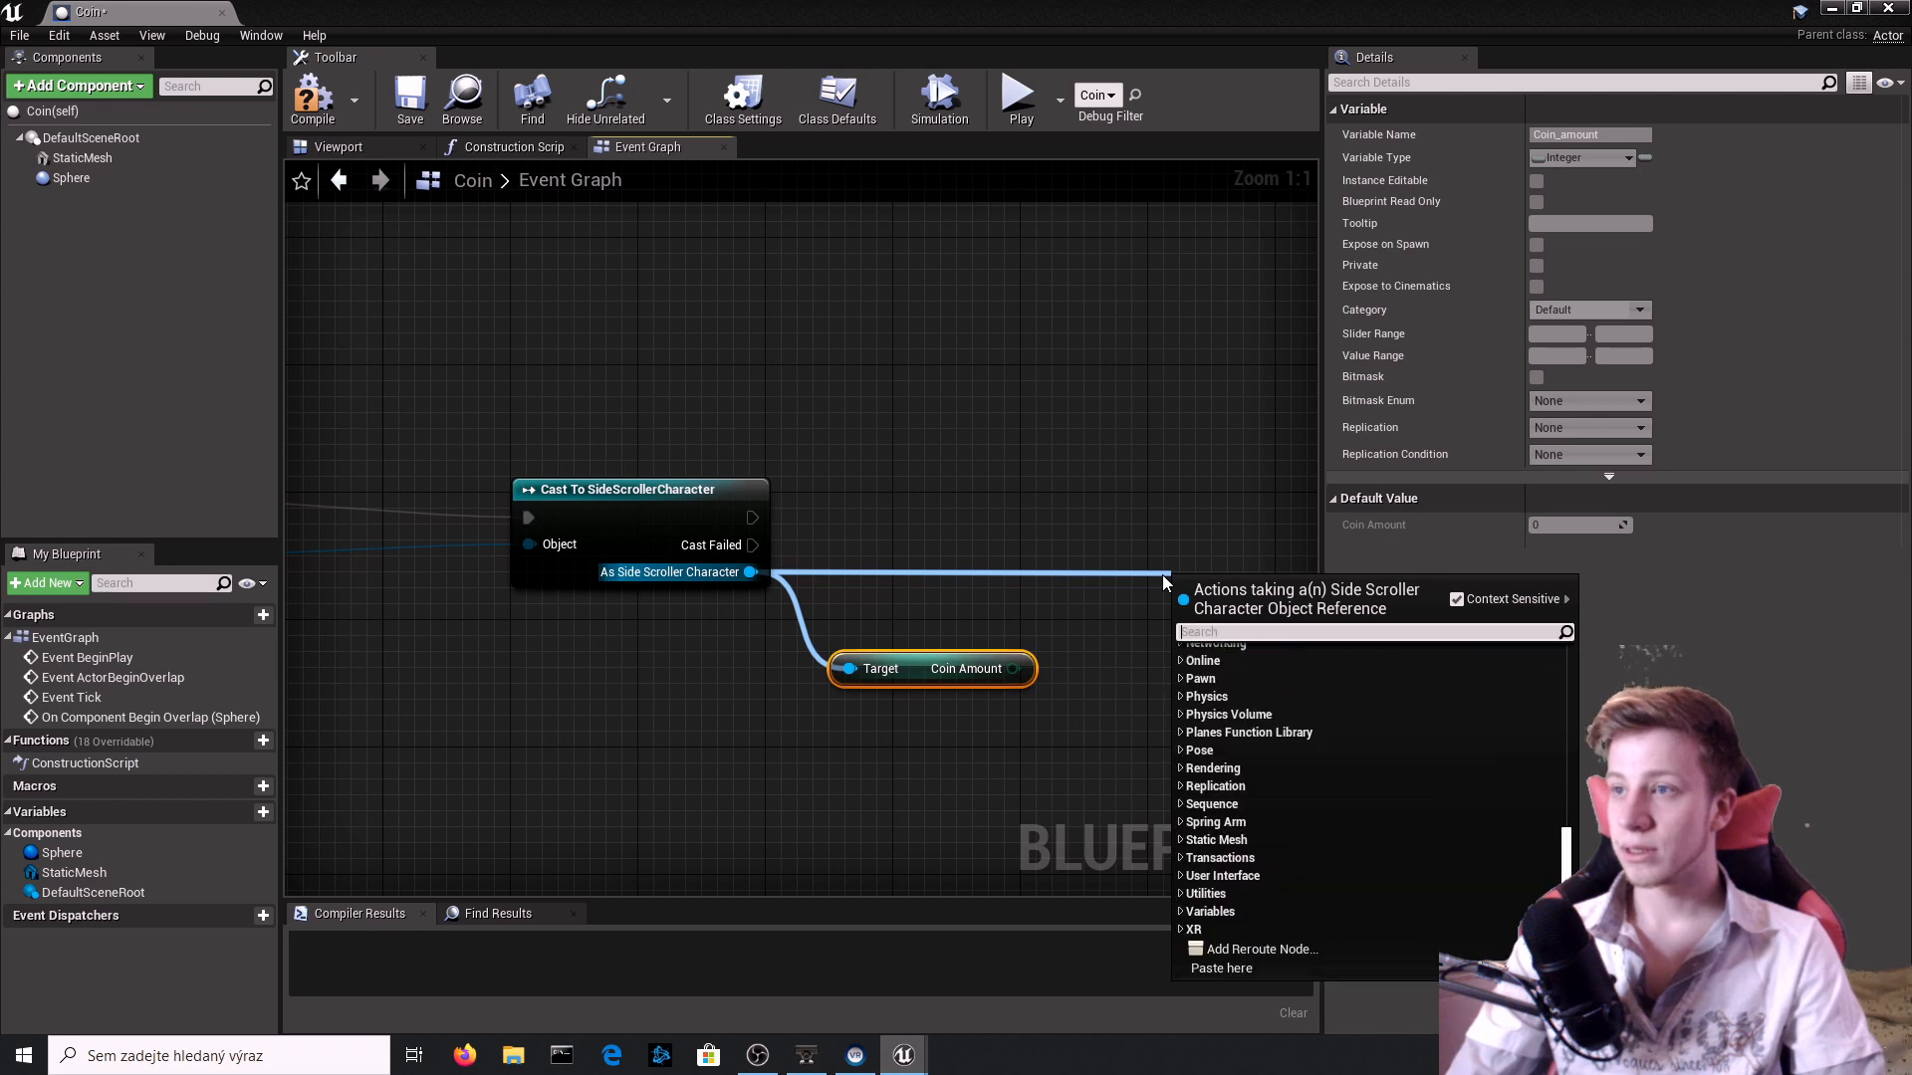
key("Return")
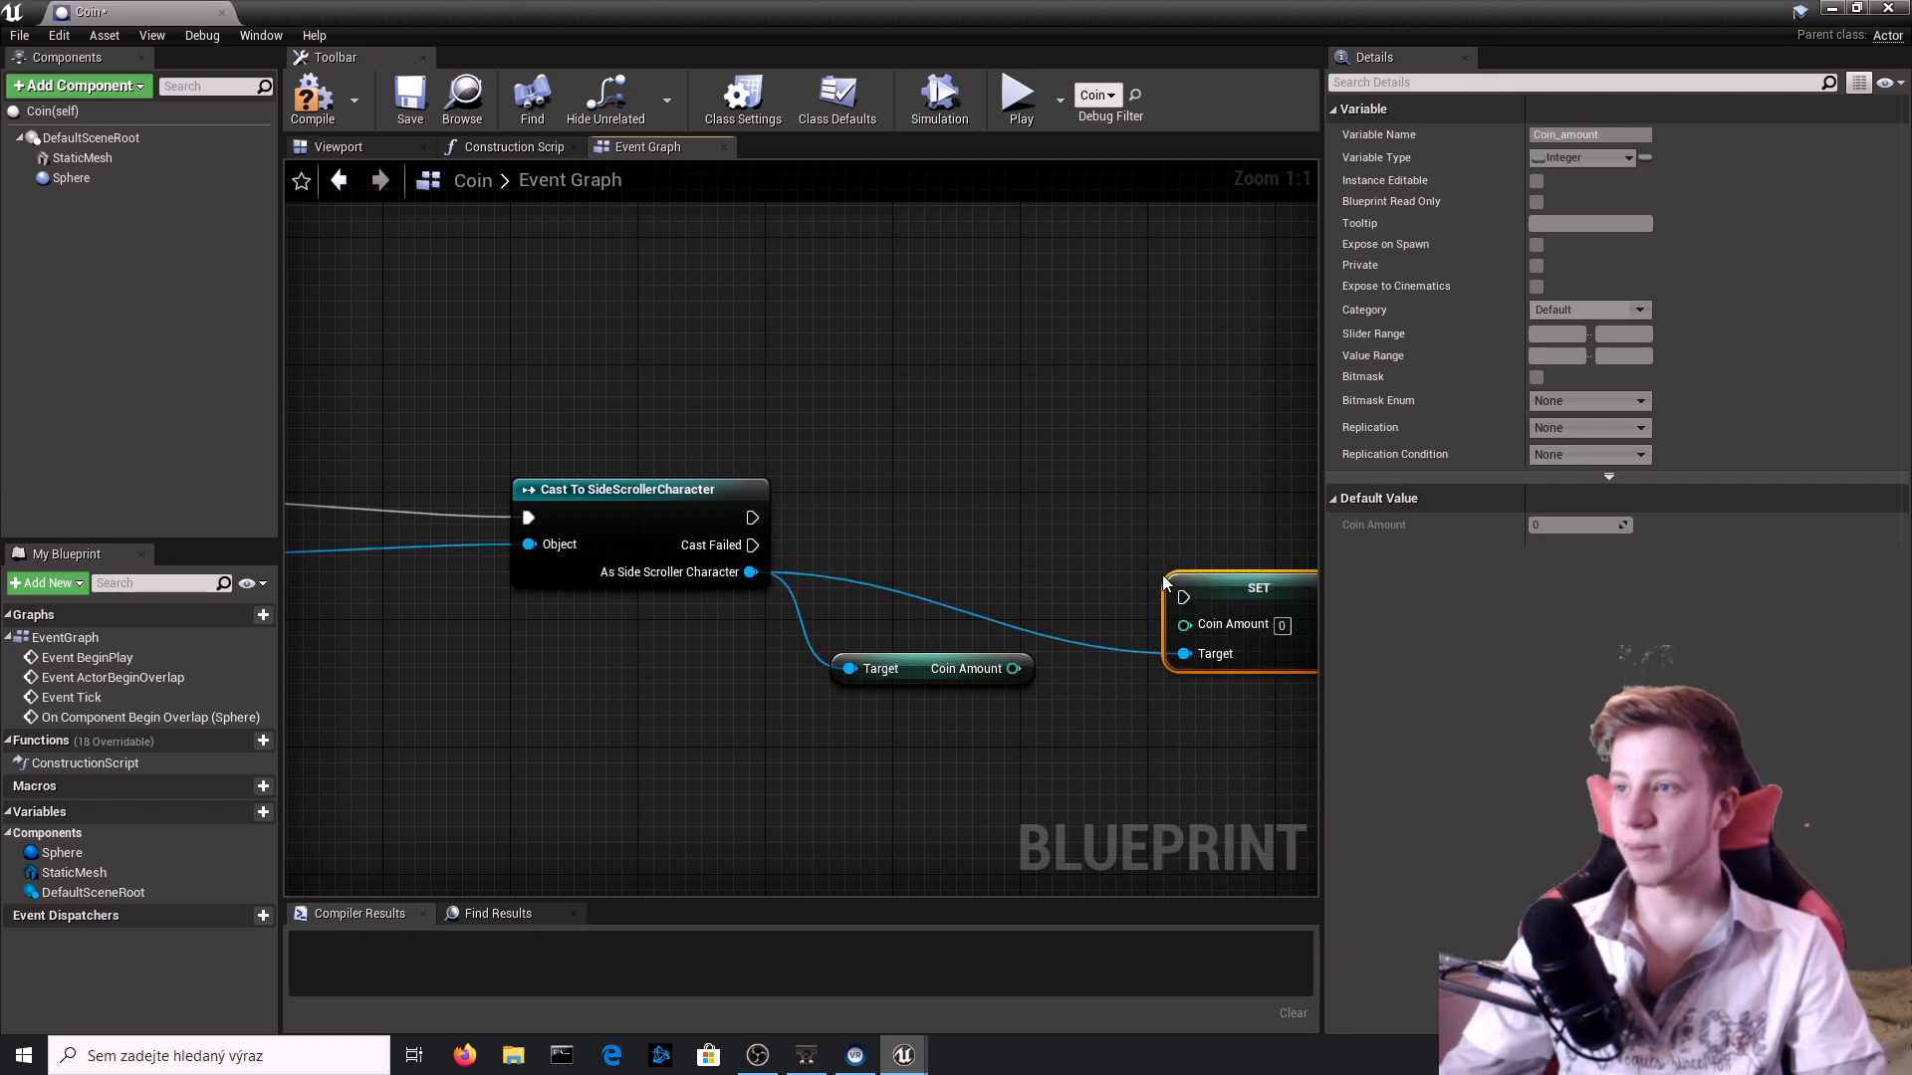
Add 1 to Coin Amount, feed the sum into SET, link the cast's execution to SET, and compile.
left_click_drag(1013, 668, 1121, 643)
type("+")
key("Return")
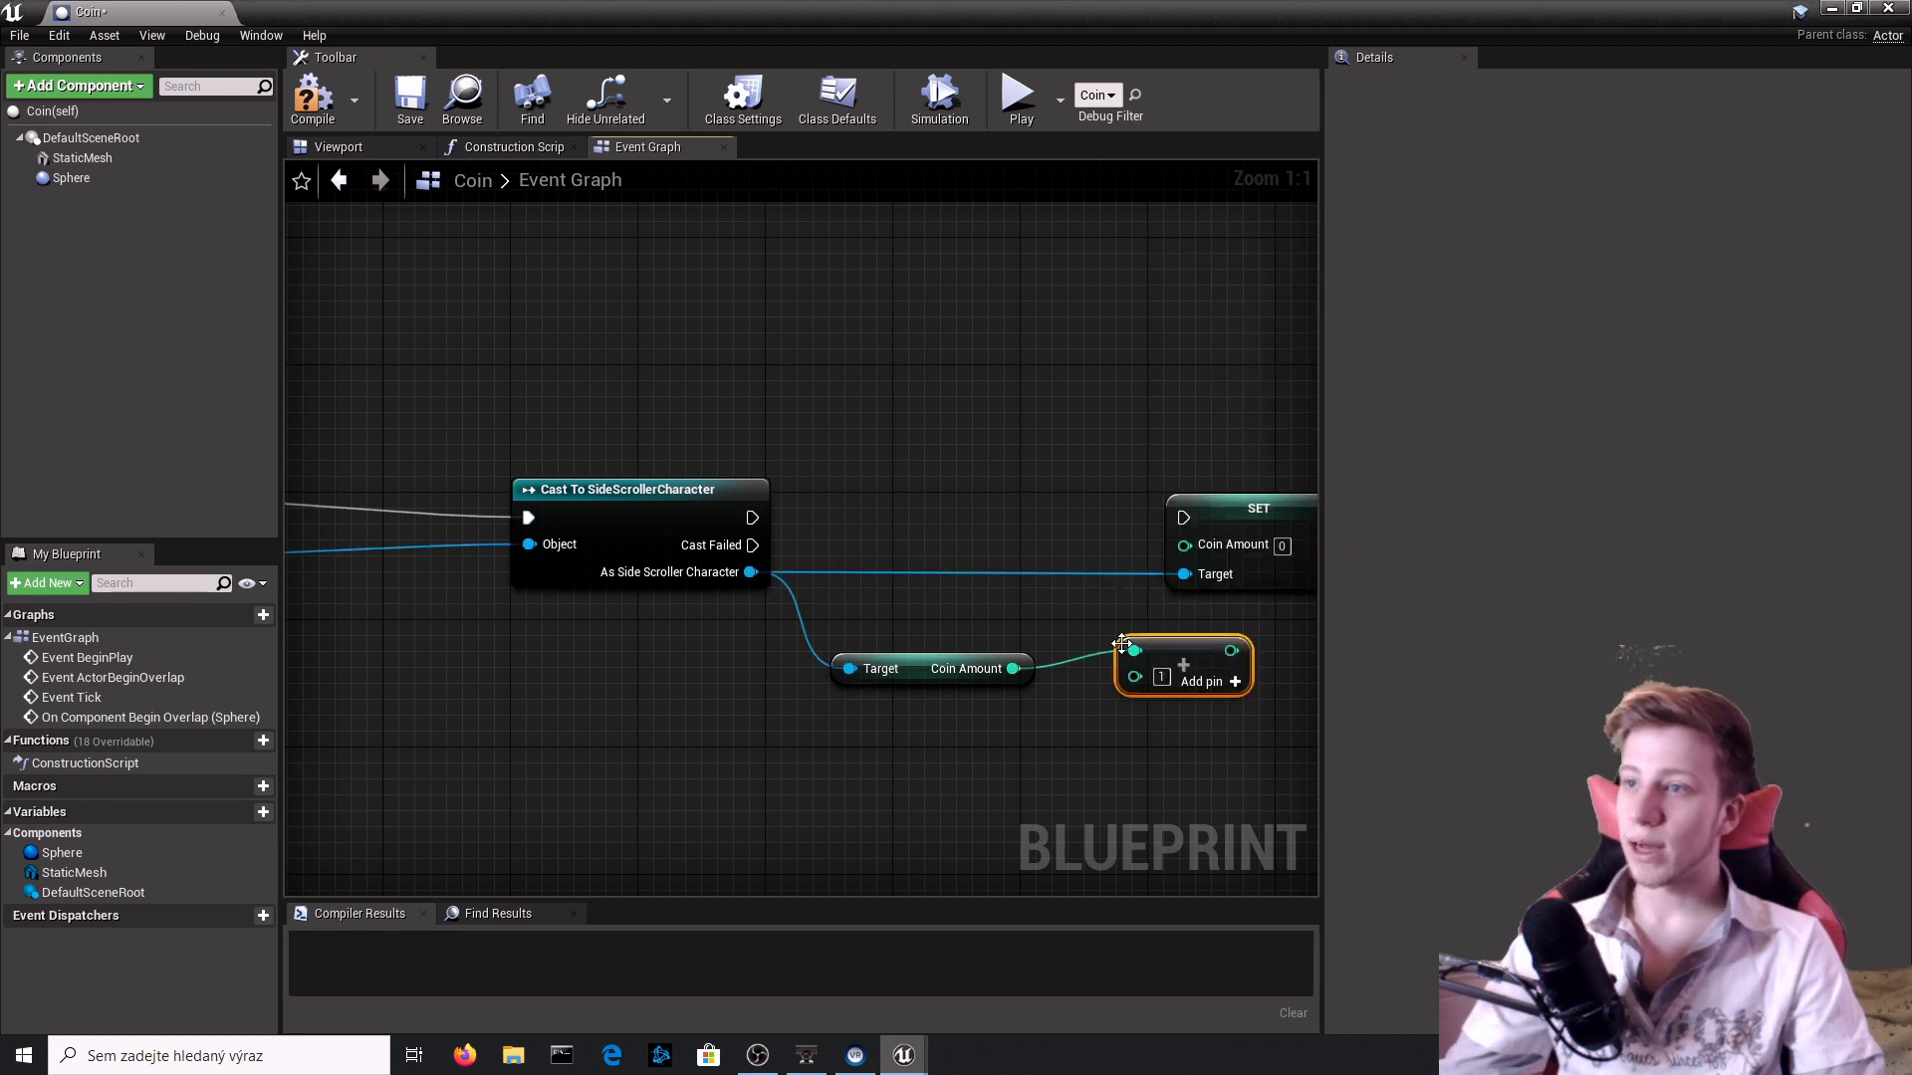
left_click_drag(1228, 760, 1001, 637)
left_click_drag(1170, 637, 750, 518)
right_click_drag(955, 659, 689, 619)
right_click_drag(577, 400, 702, 279)
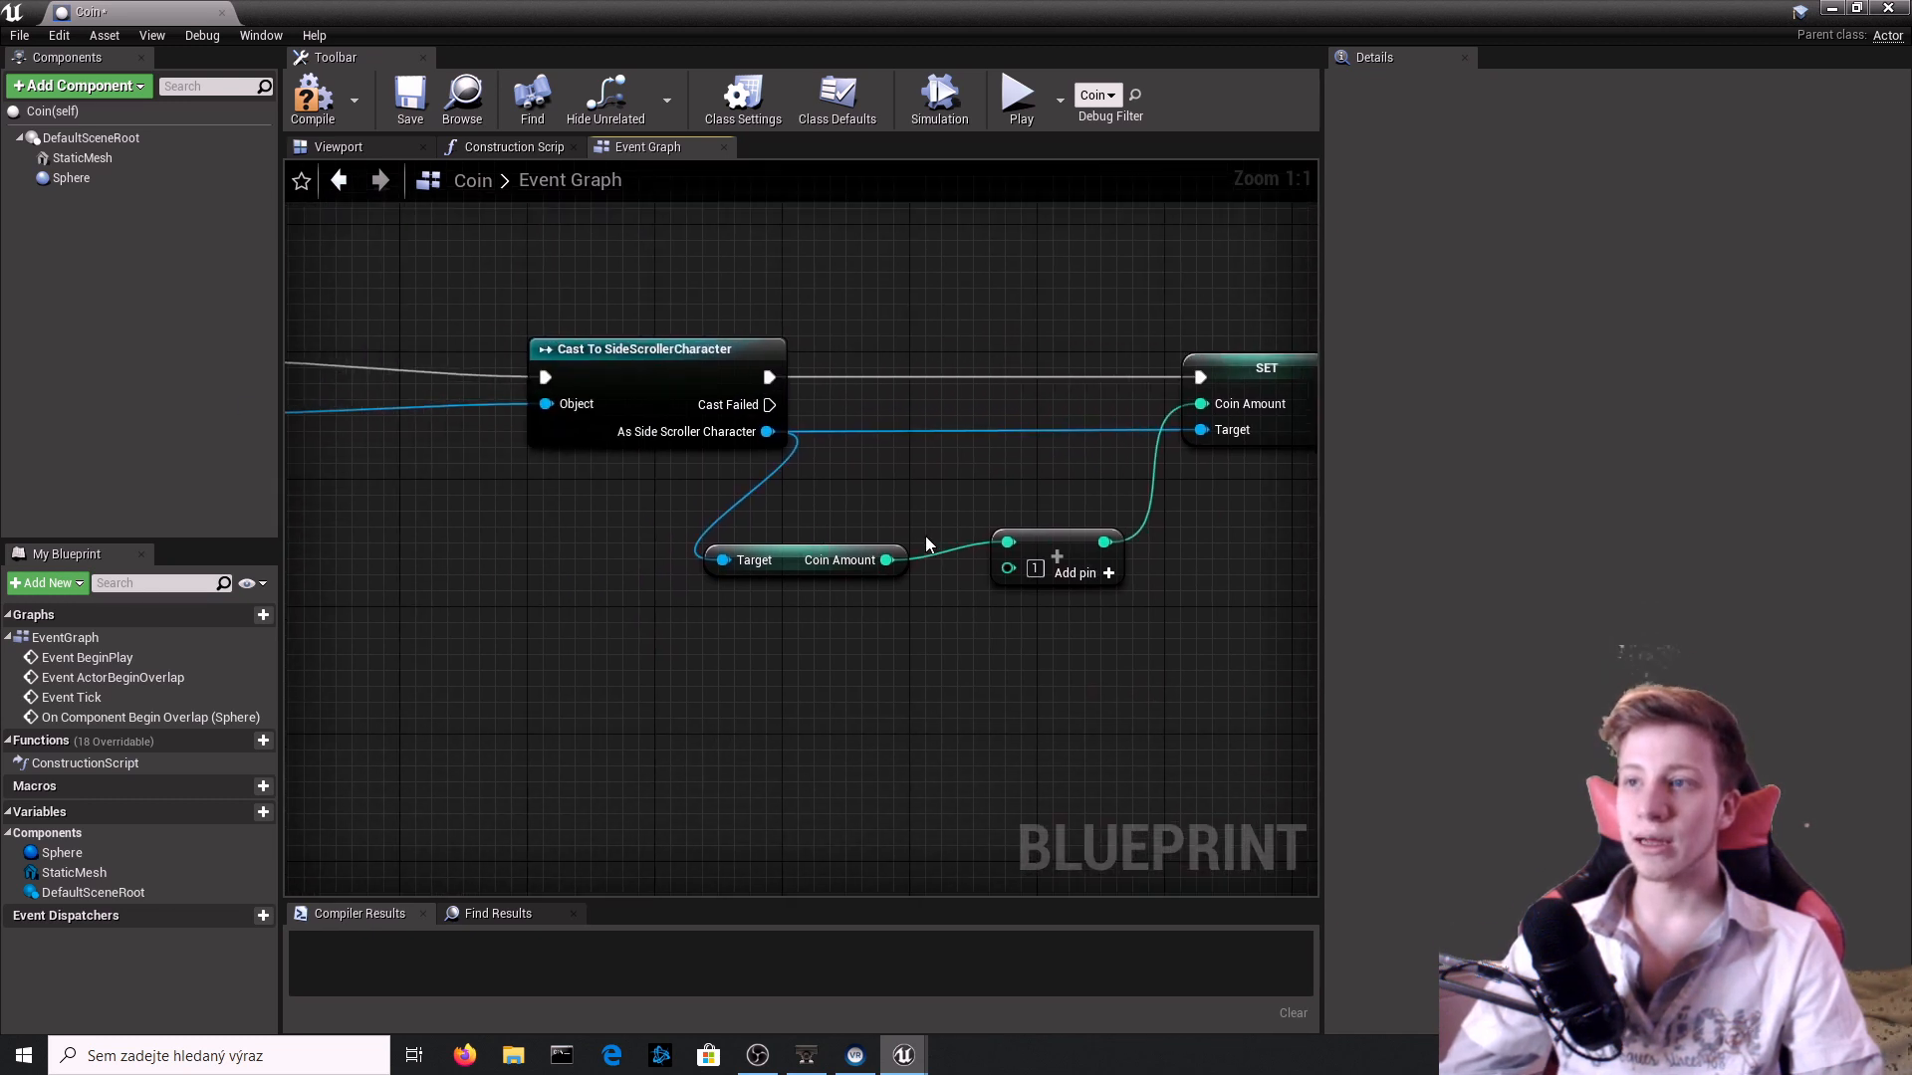
right_click_drag(1234, 408, 943, 469)
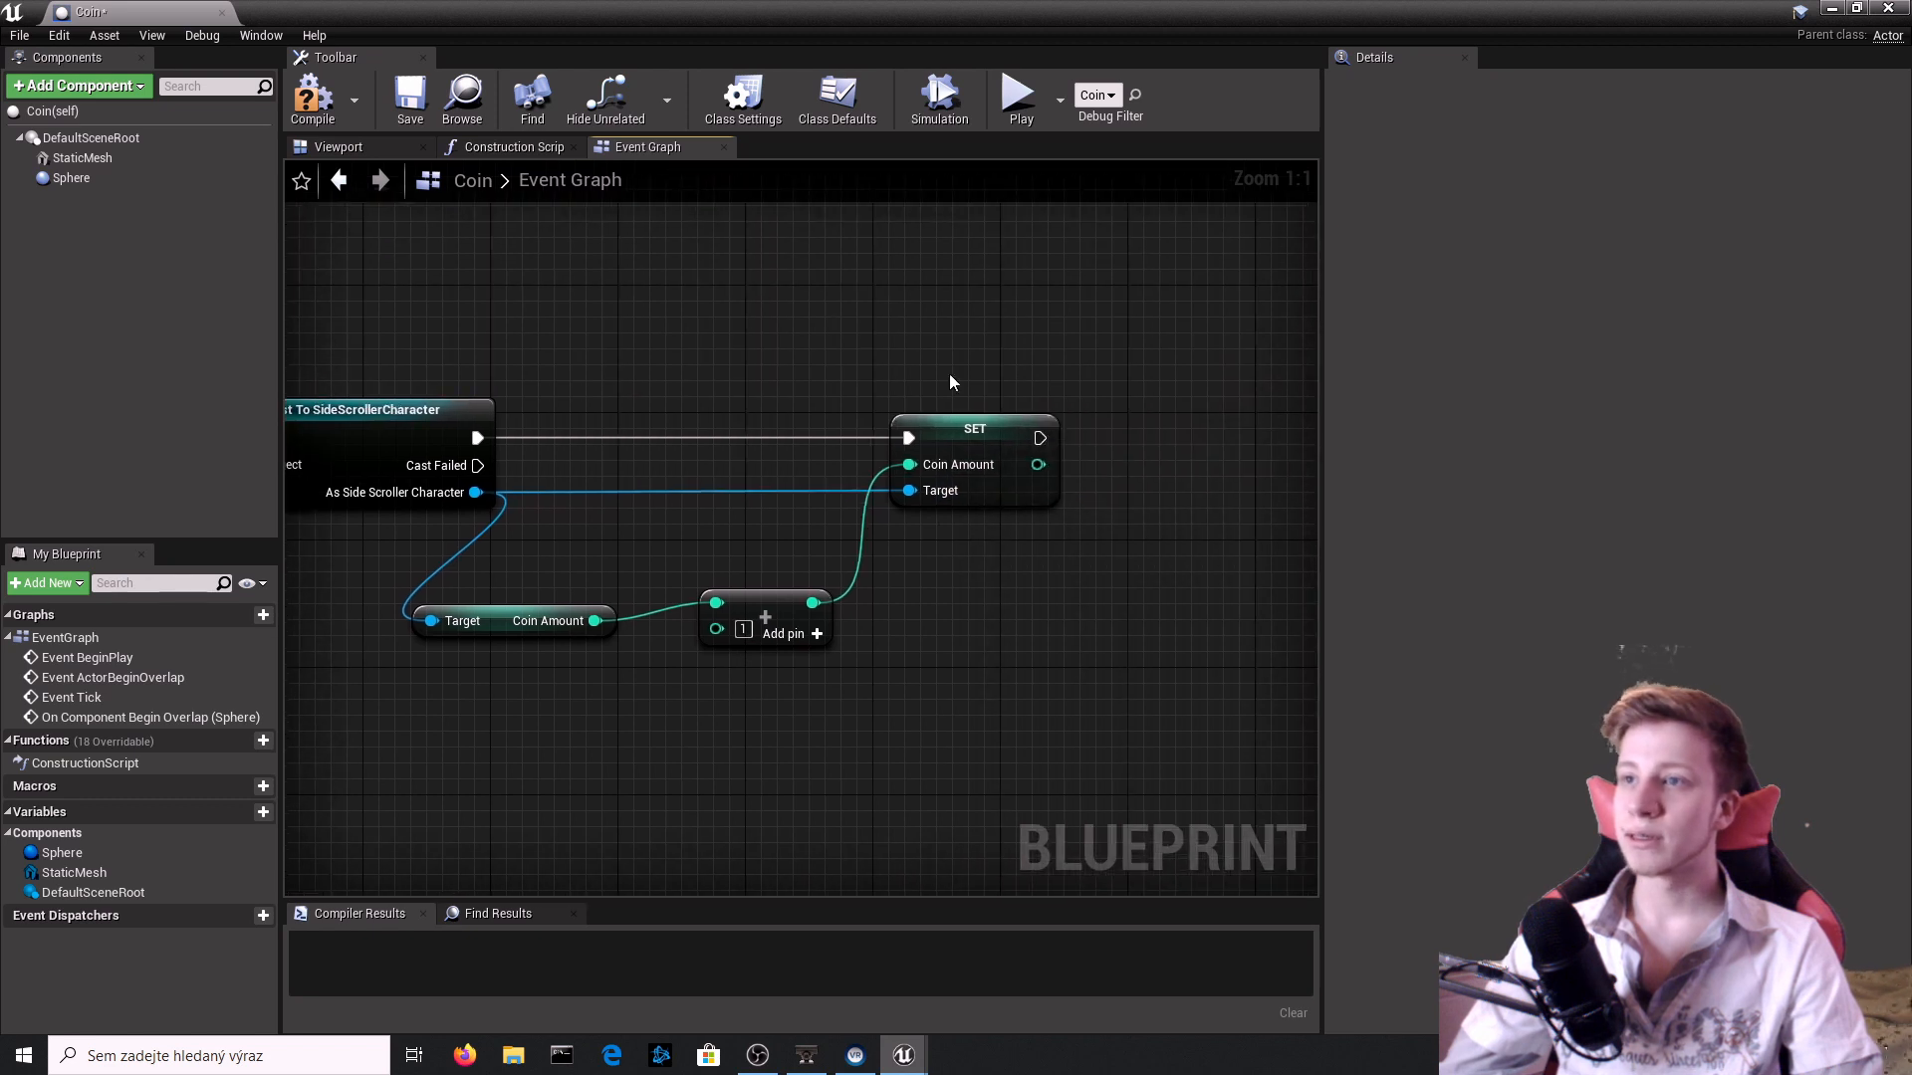
left_click(313, 99)
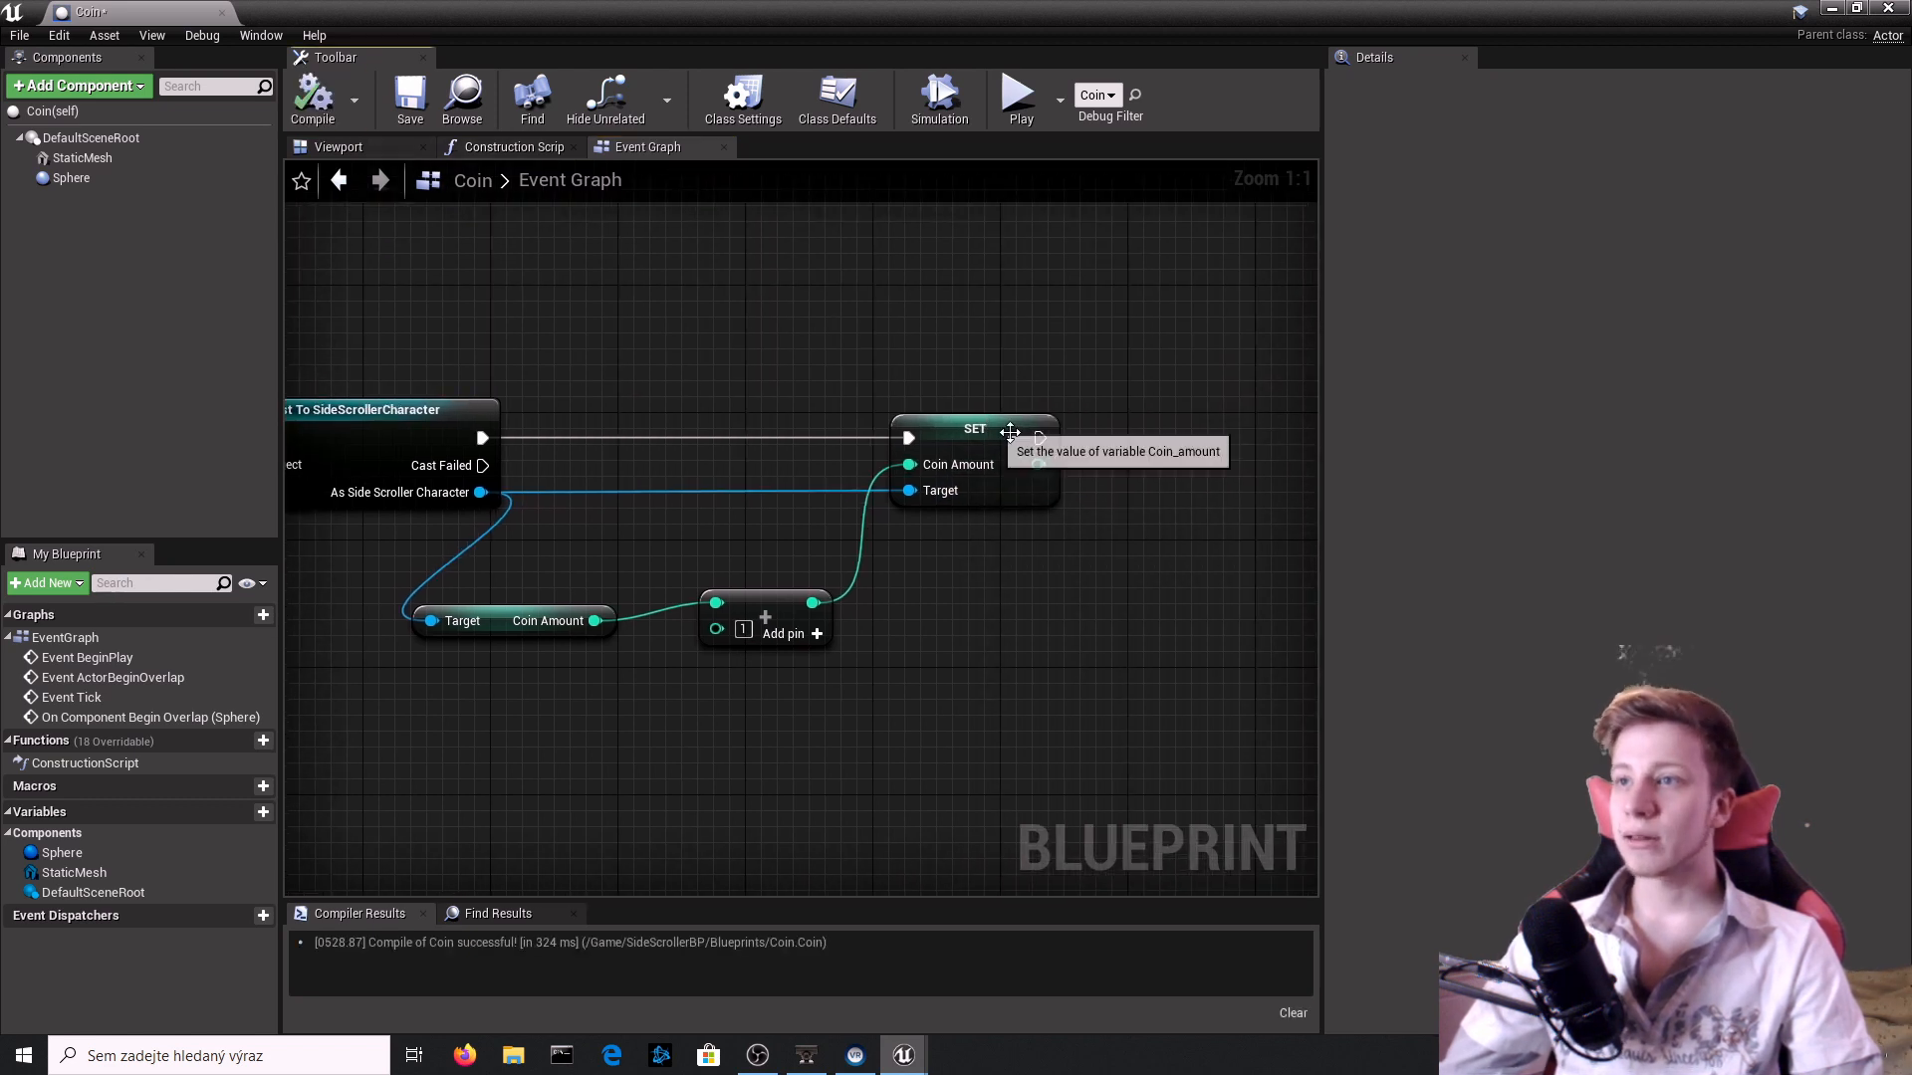
Add a DestroyActor node on self after the Coin Amount SET node, compile, and close the Coin blueprint.
left_click_drag(1038, 438, 1225, 476)
type("destroy")
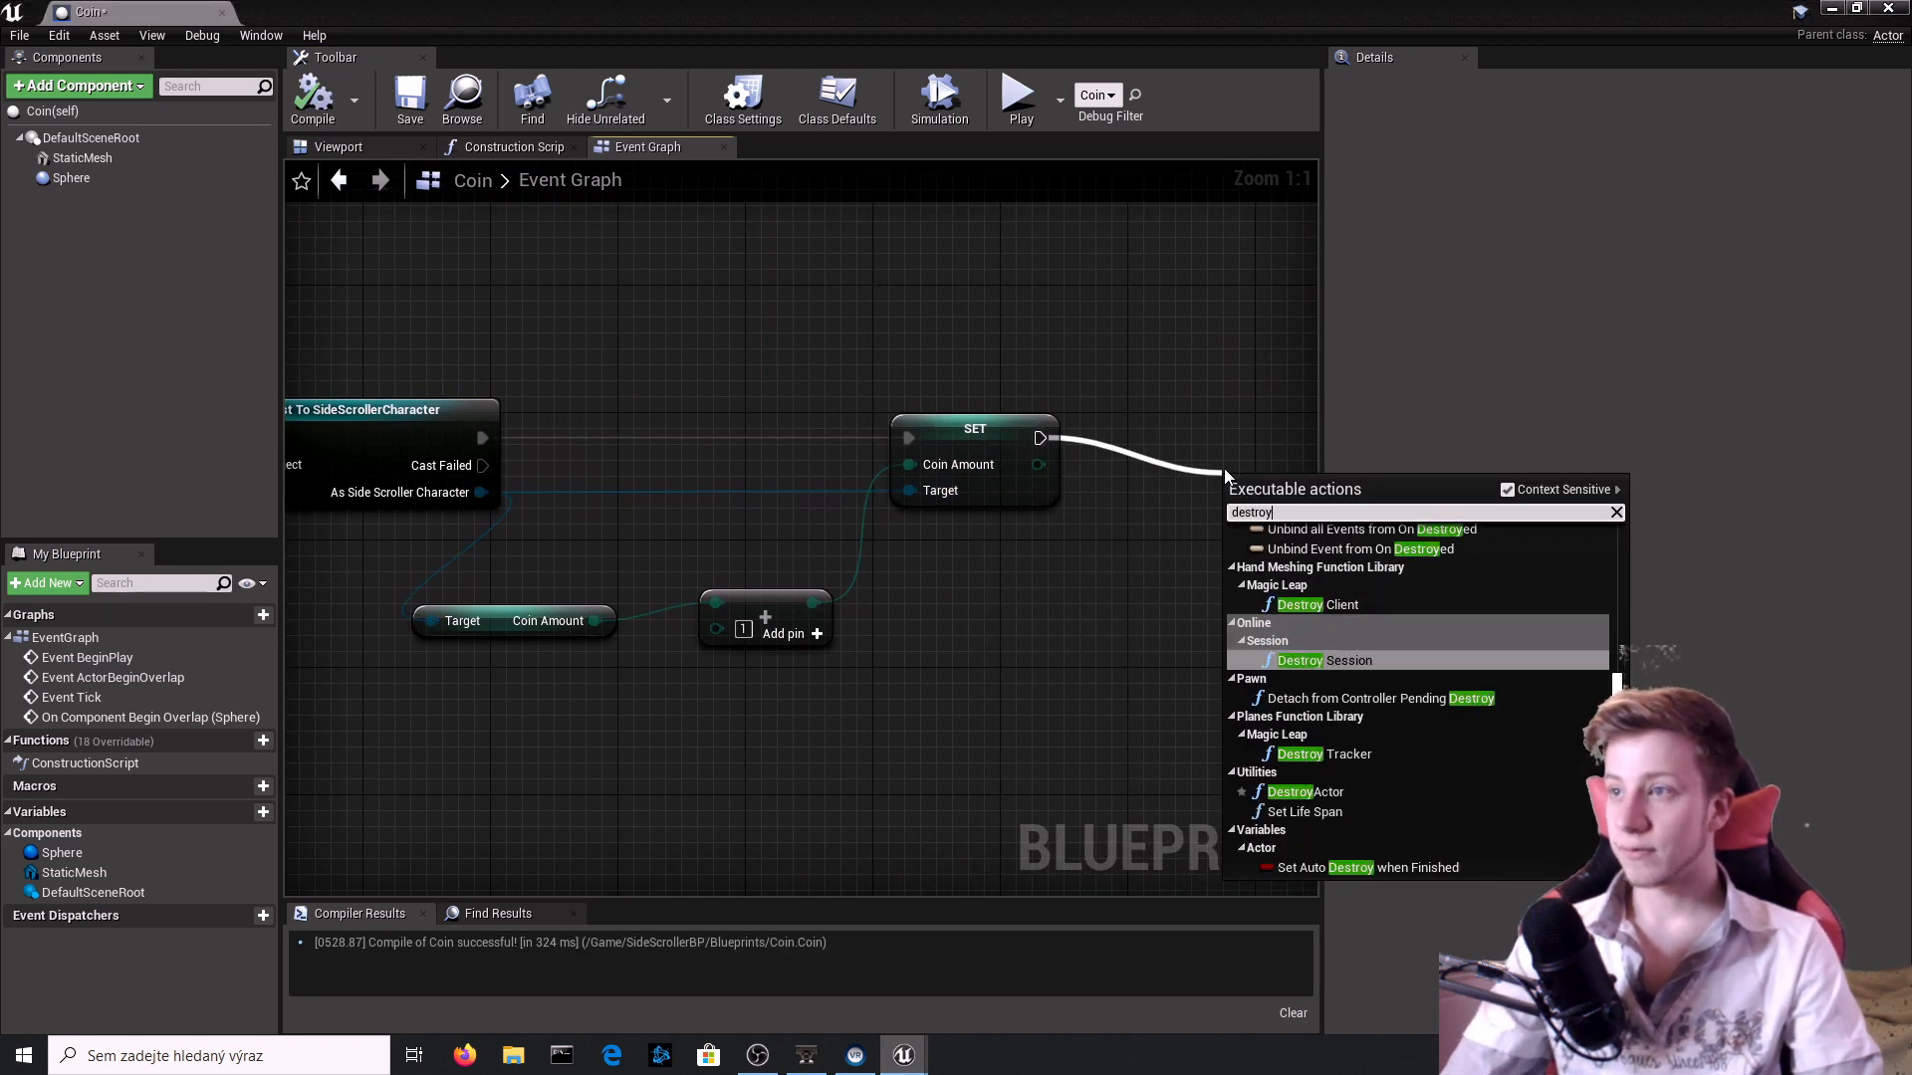
key("Down")
key("Down")
key("Return")
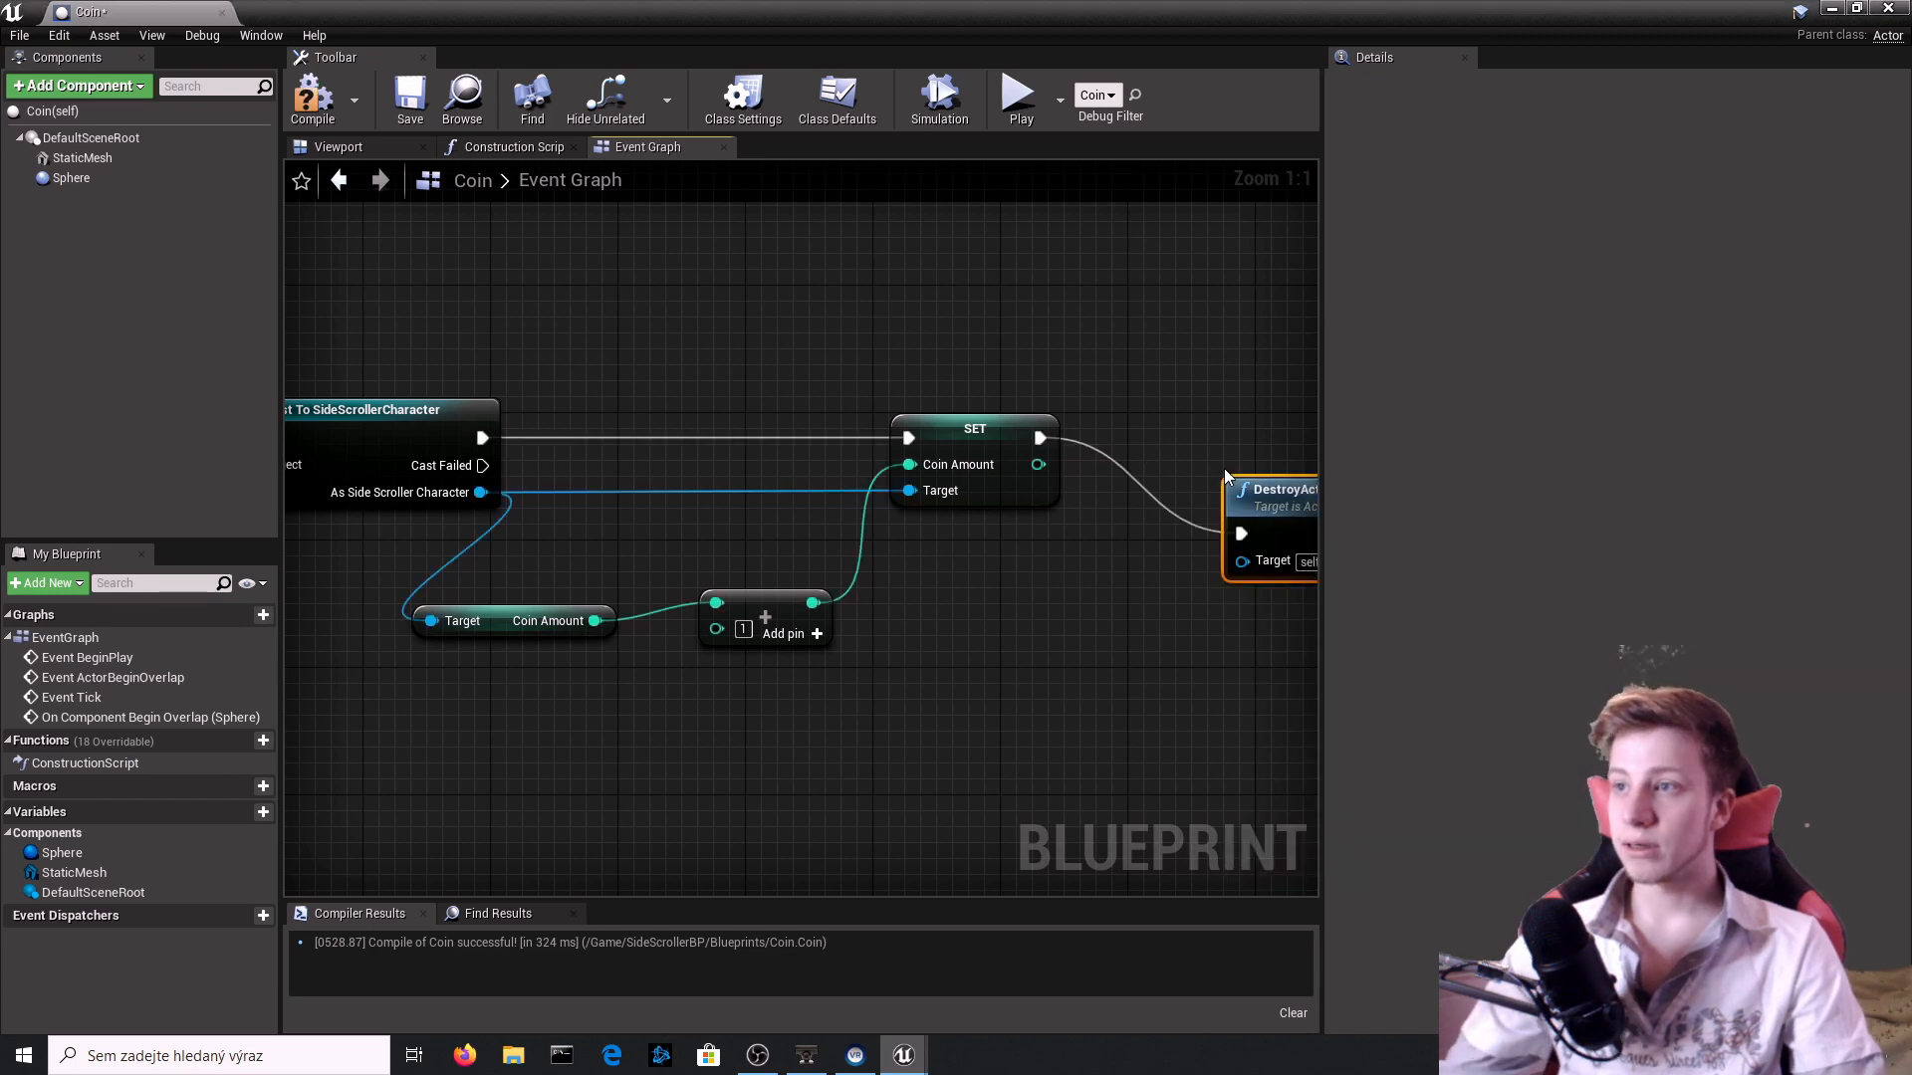
left_click(312, 99)
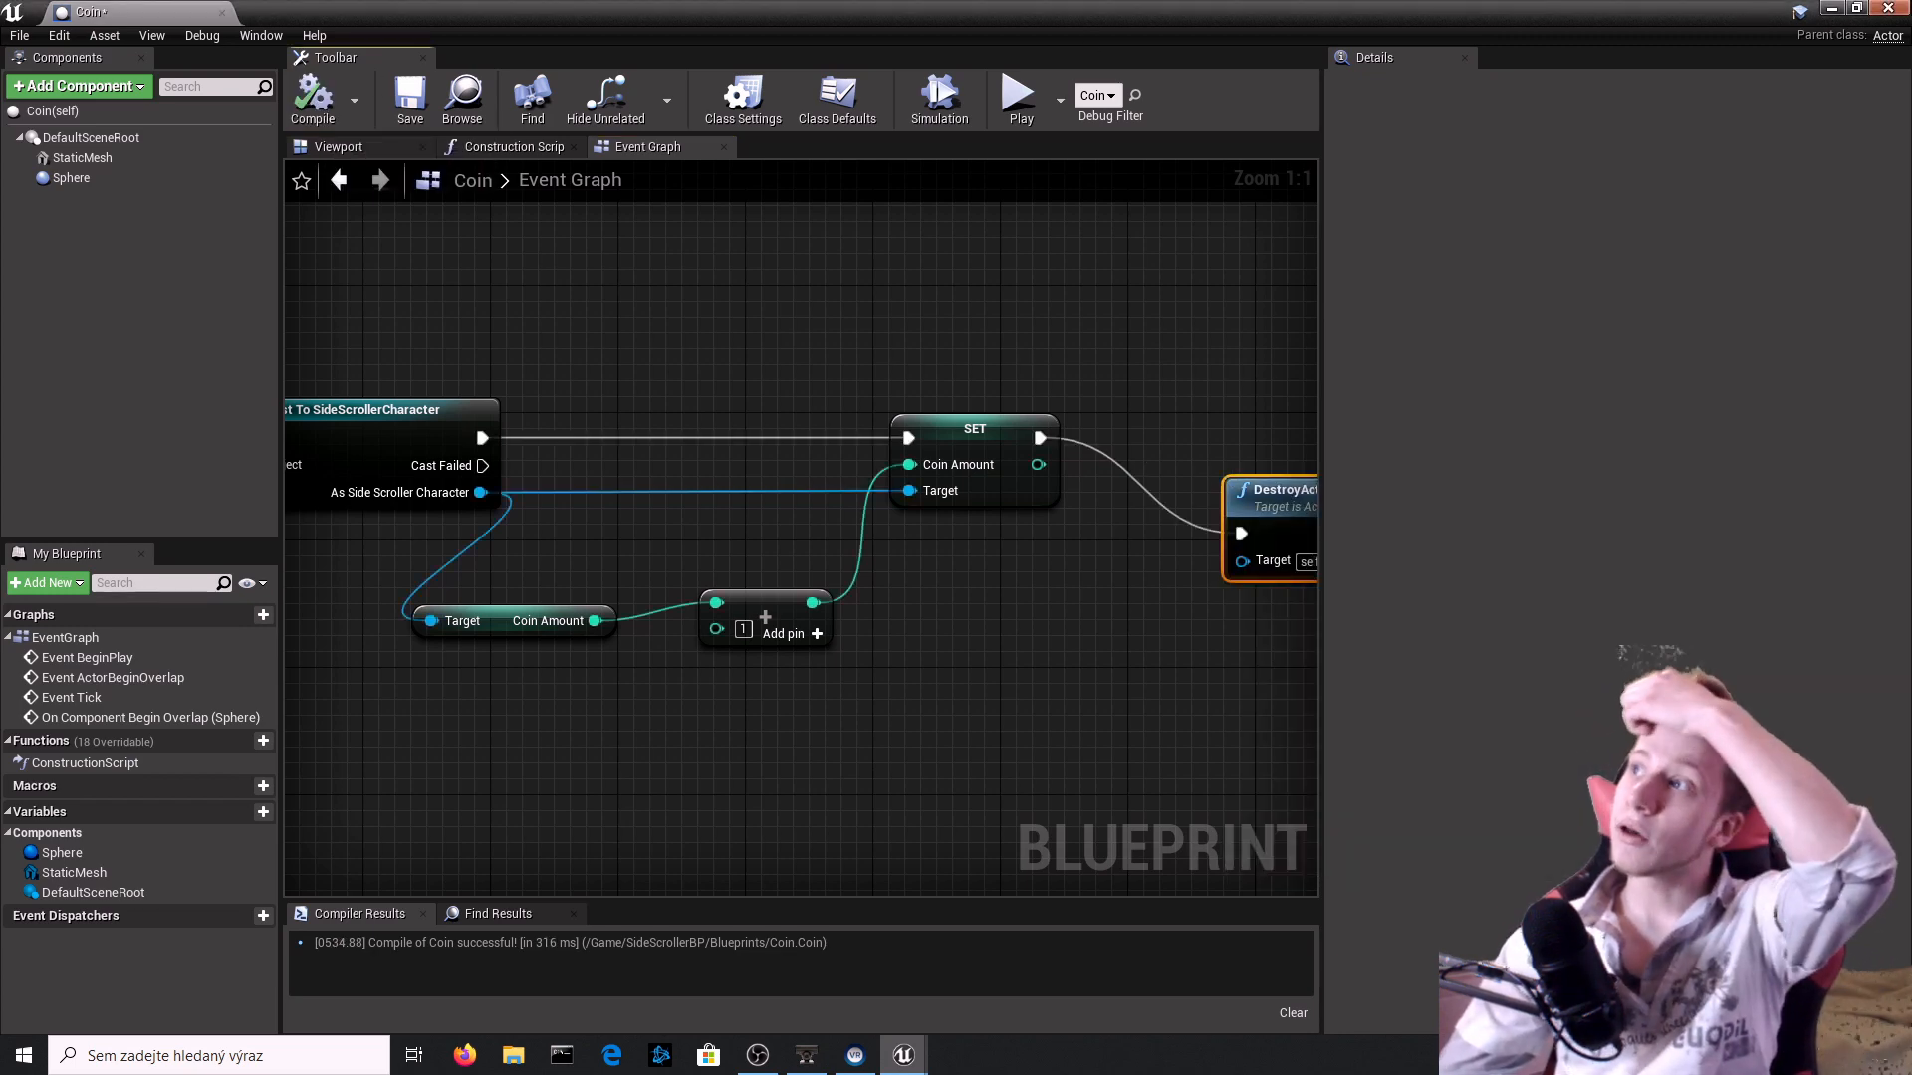
left_click(1887, 8)
scroll(1195, 486, "down", 5)
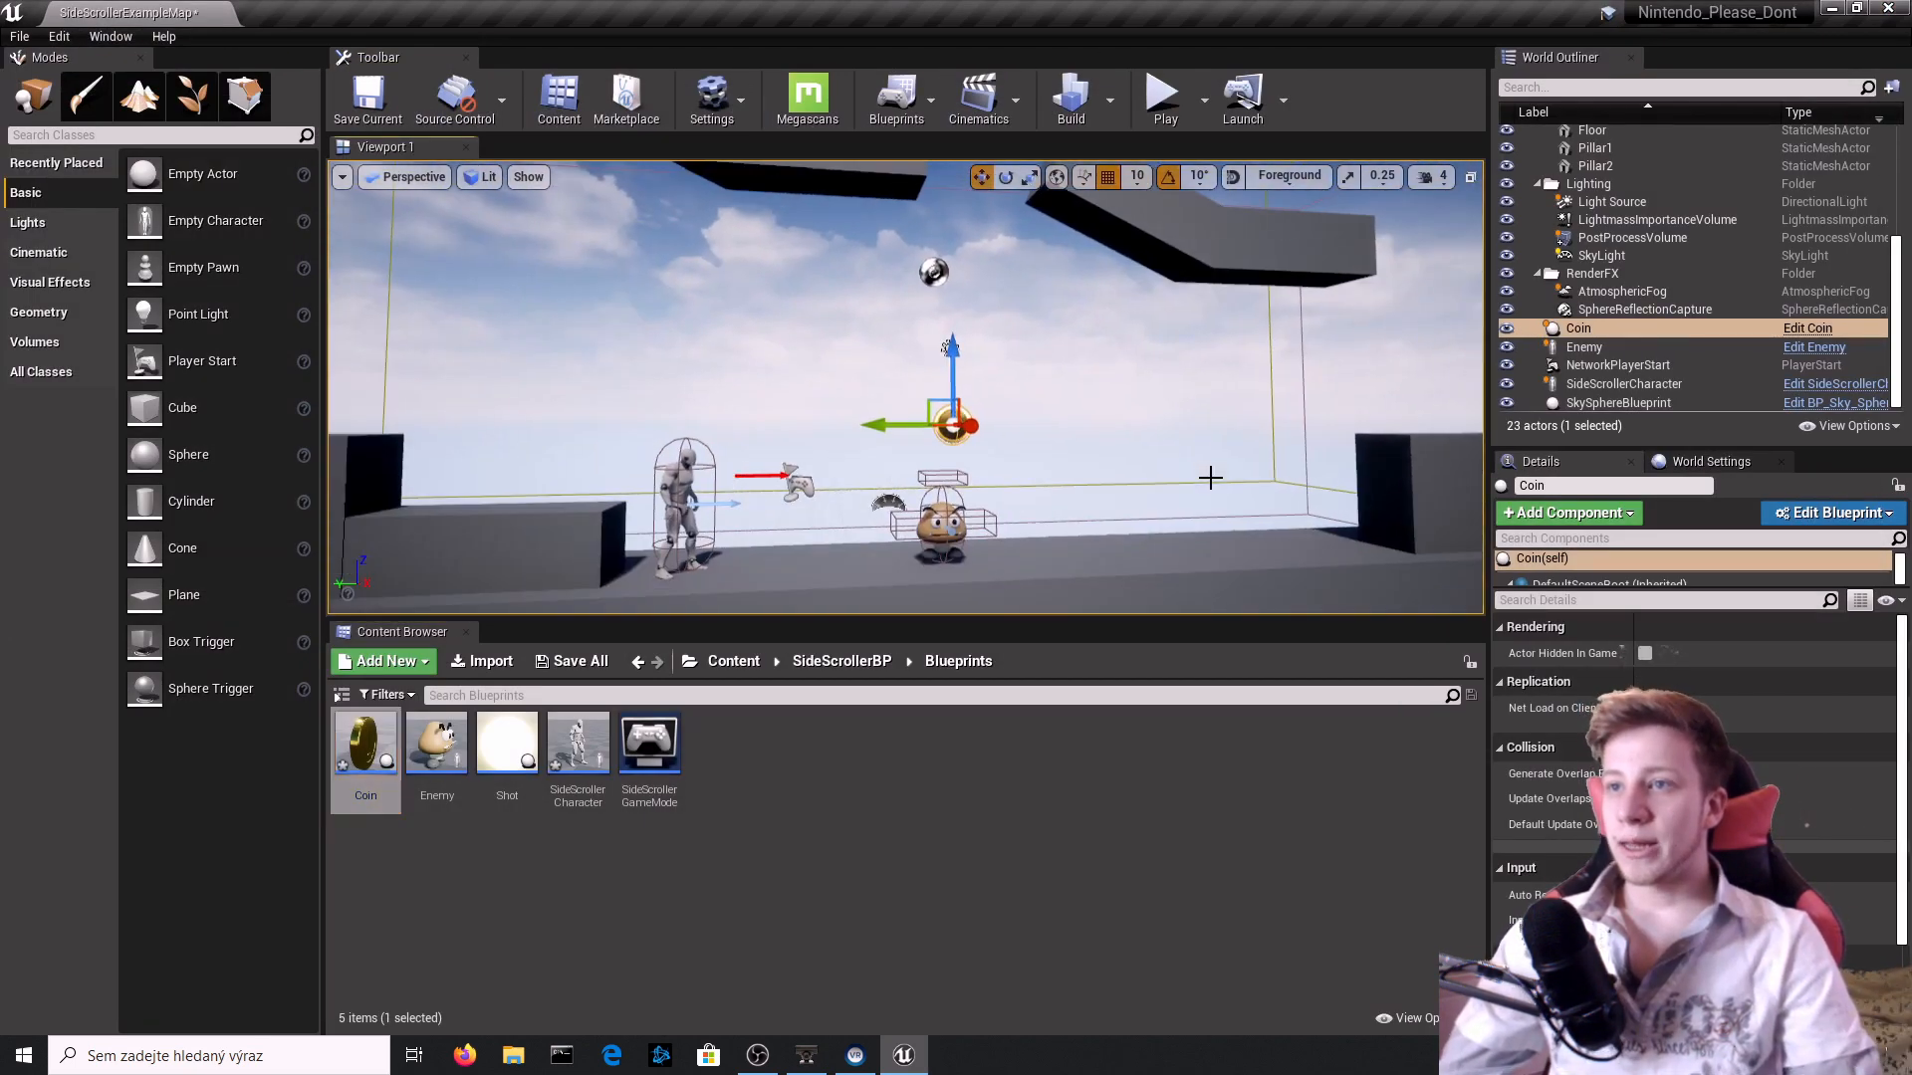
Play-test the level, jump the character into the coin to check that it is collected, and end the session.
left_click(1163, 94)
key("d")
key("space")
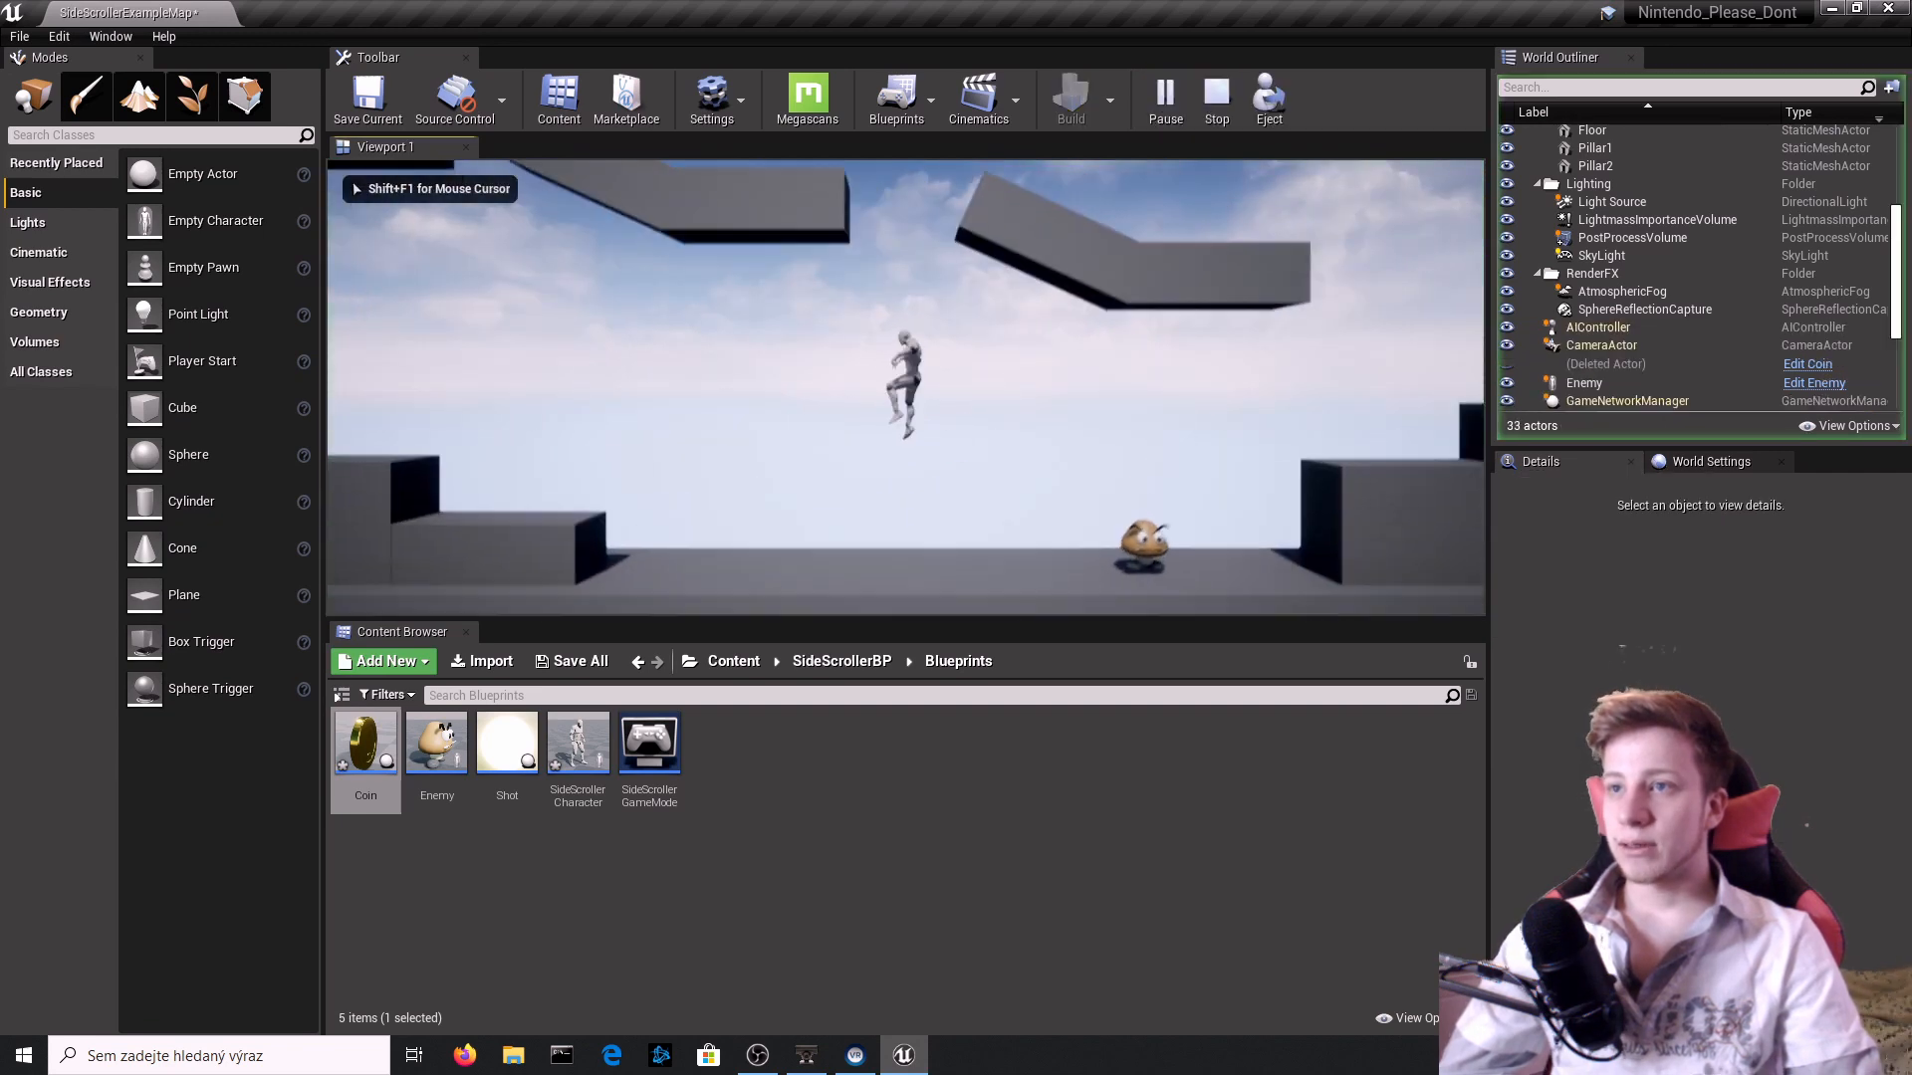
key("a")
key("Escape")
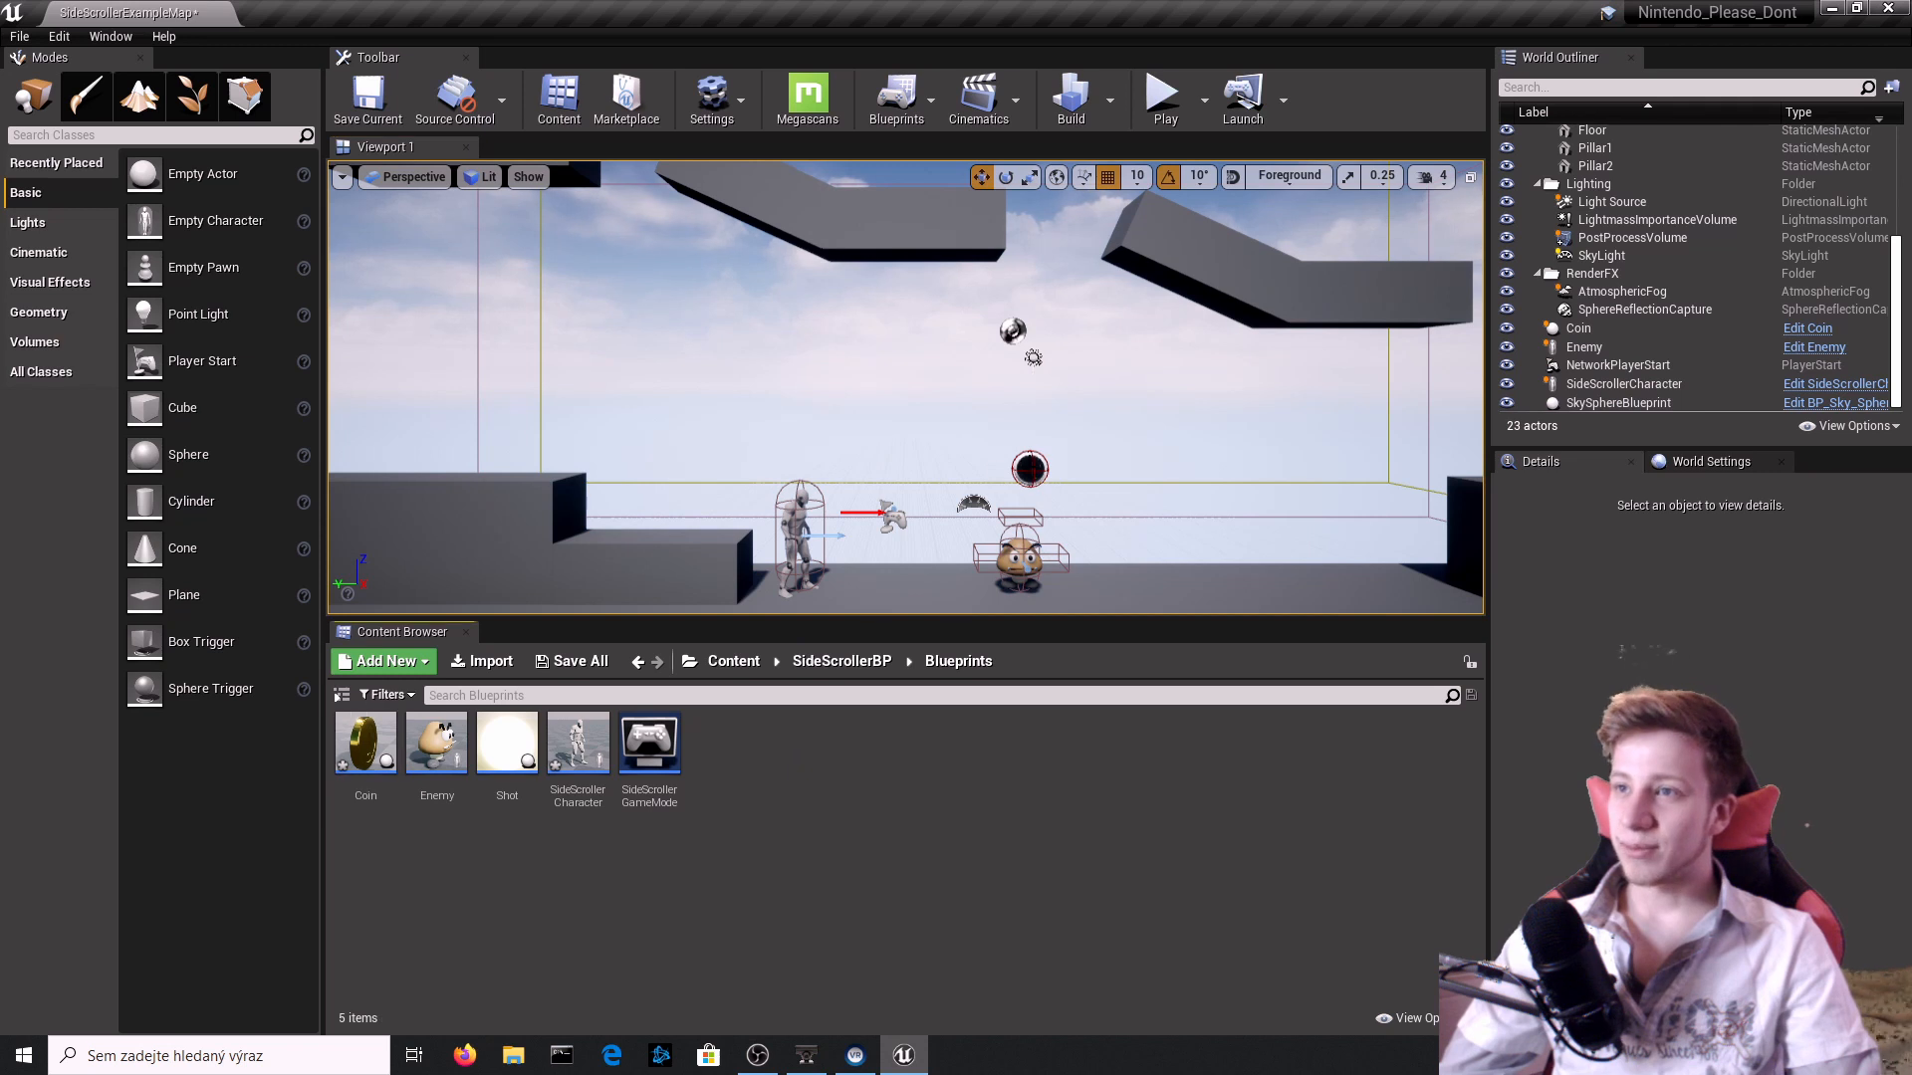
left_click(1030, 469)
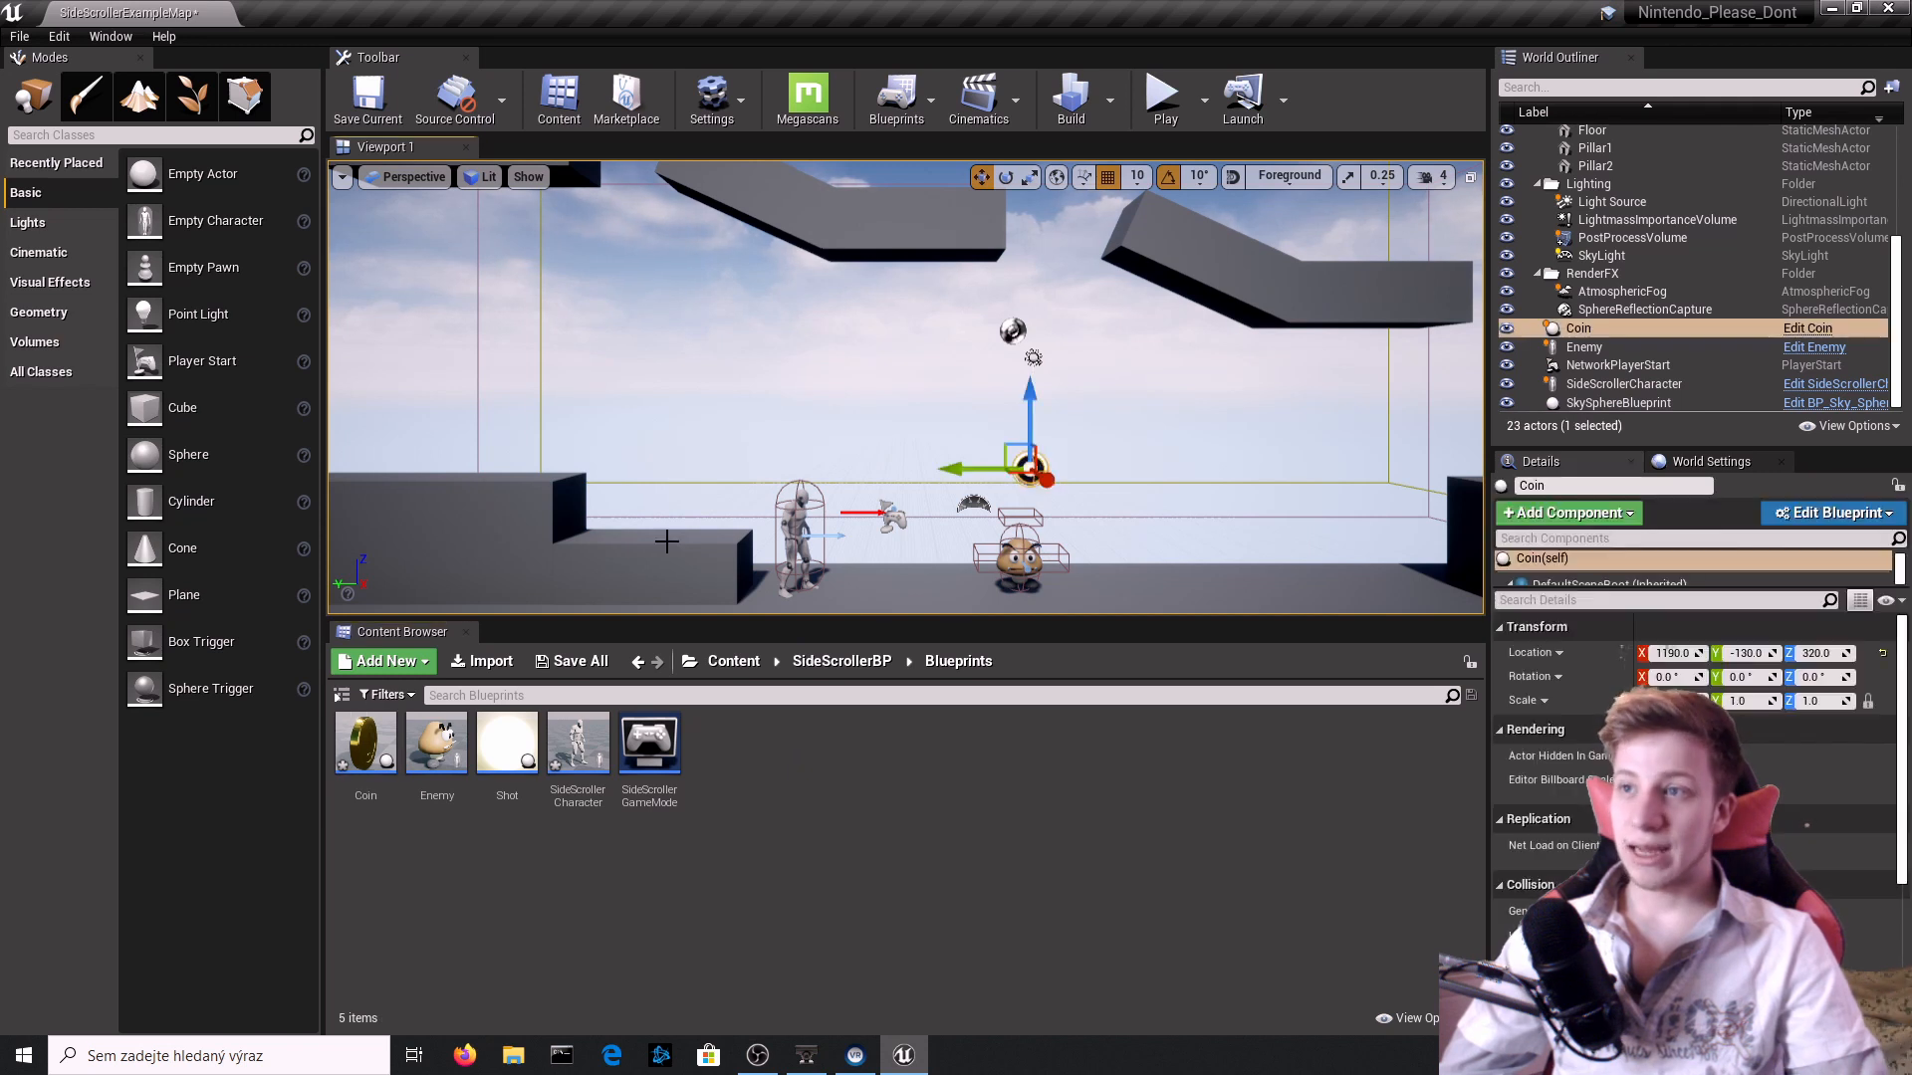
Create a Widget Blueprint named Score in the Content folder and open it for editing.
left_click(826, 661)
left_click(734, 661)
right_click(634, 785)
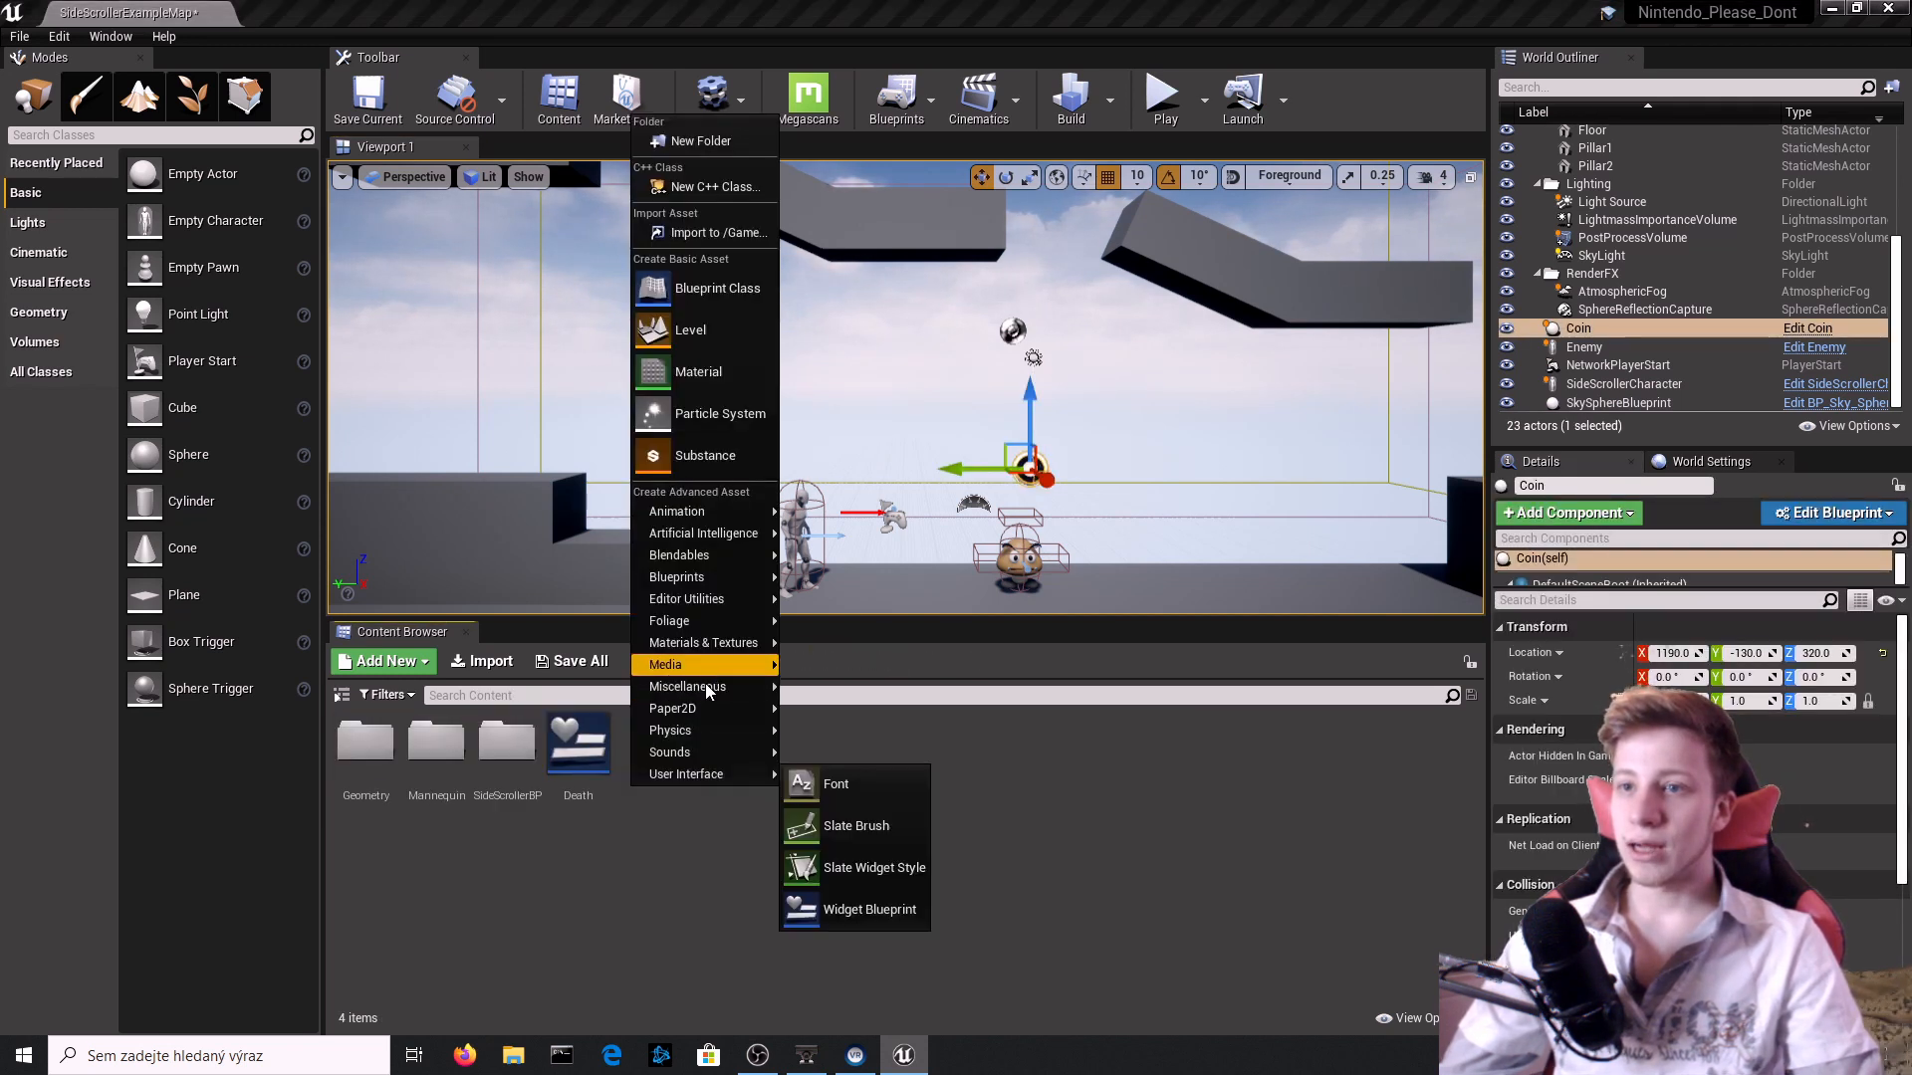
left_click(870, 910)
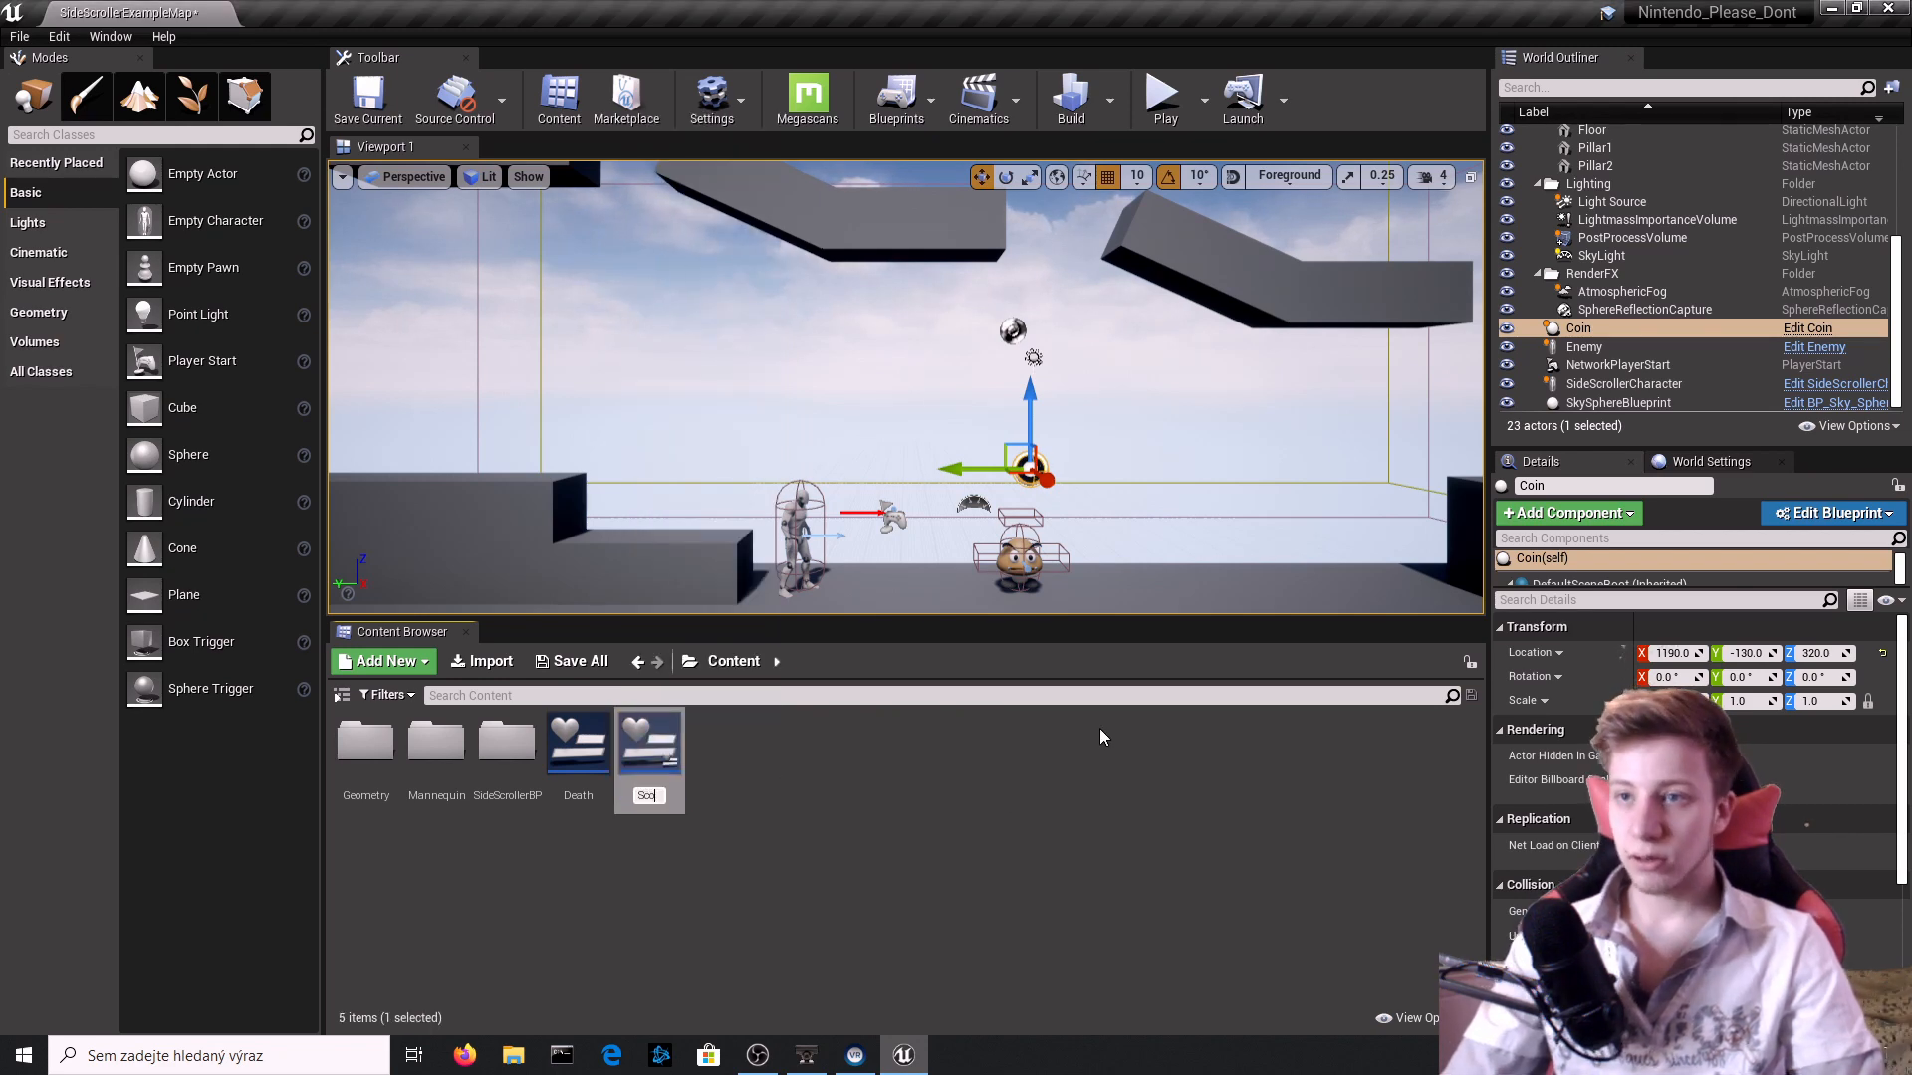
key("Return")
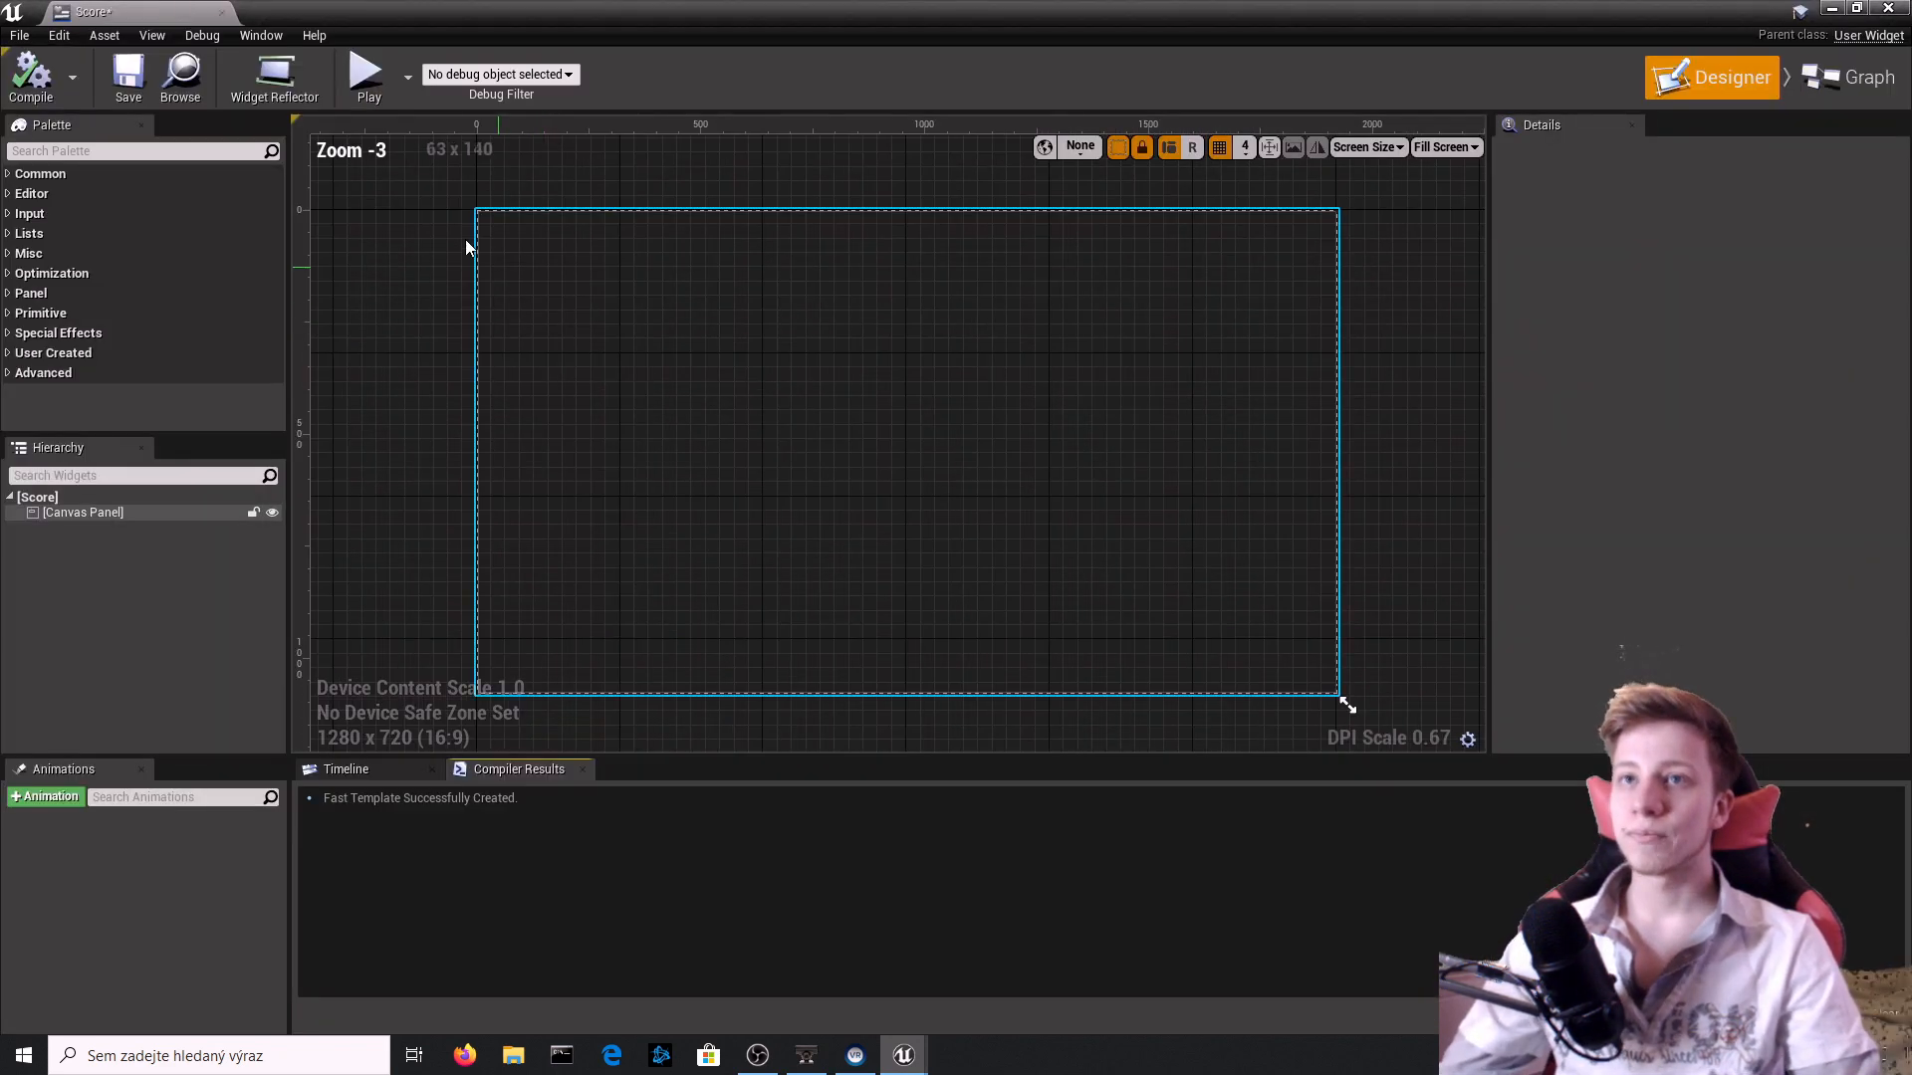
Place a Text widget reading "Score:" at about X 1464, Y 96 on the canvas and anchor it to the canvas's top-right corner.
type("text")
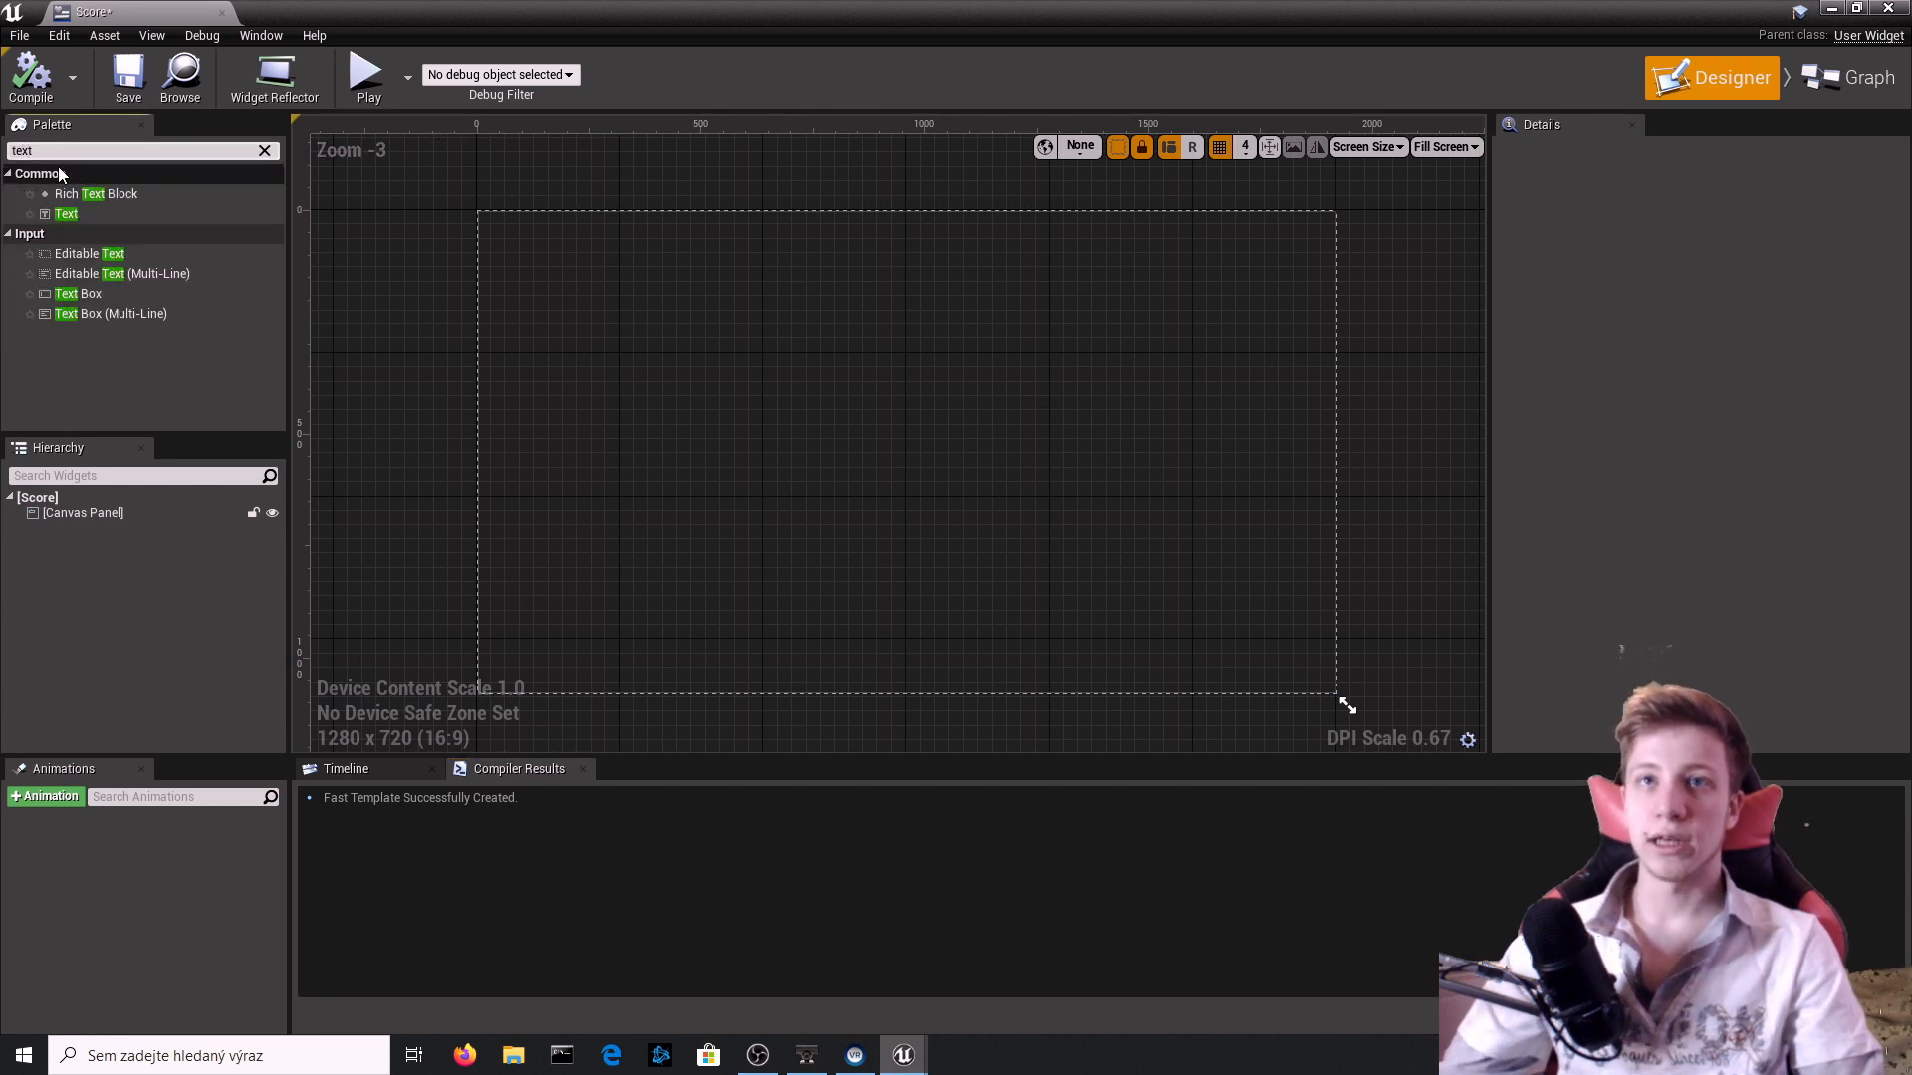
left_click_drag(67, 213, 1132, 252)
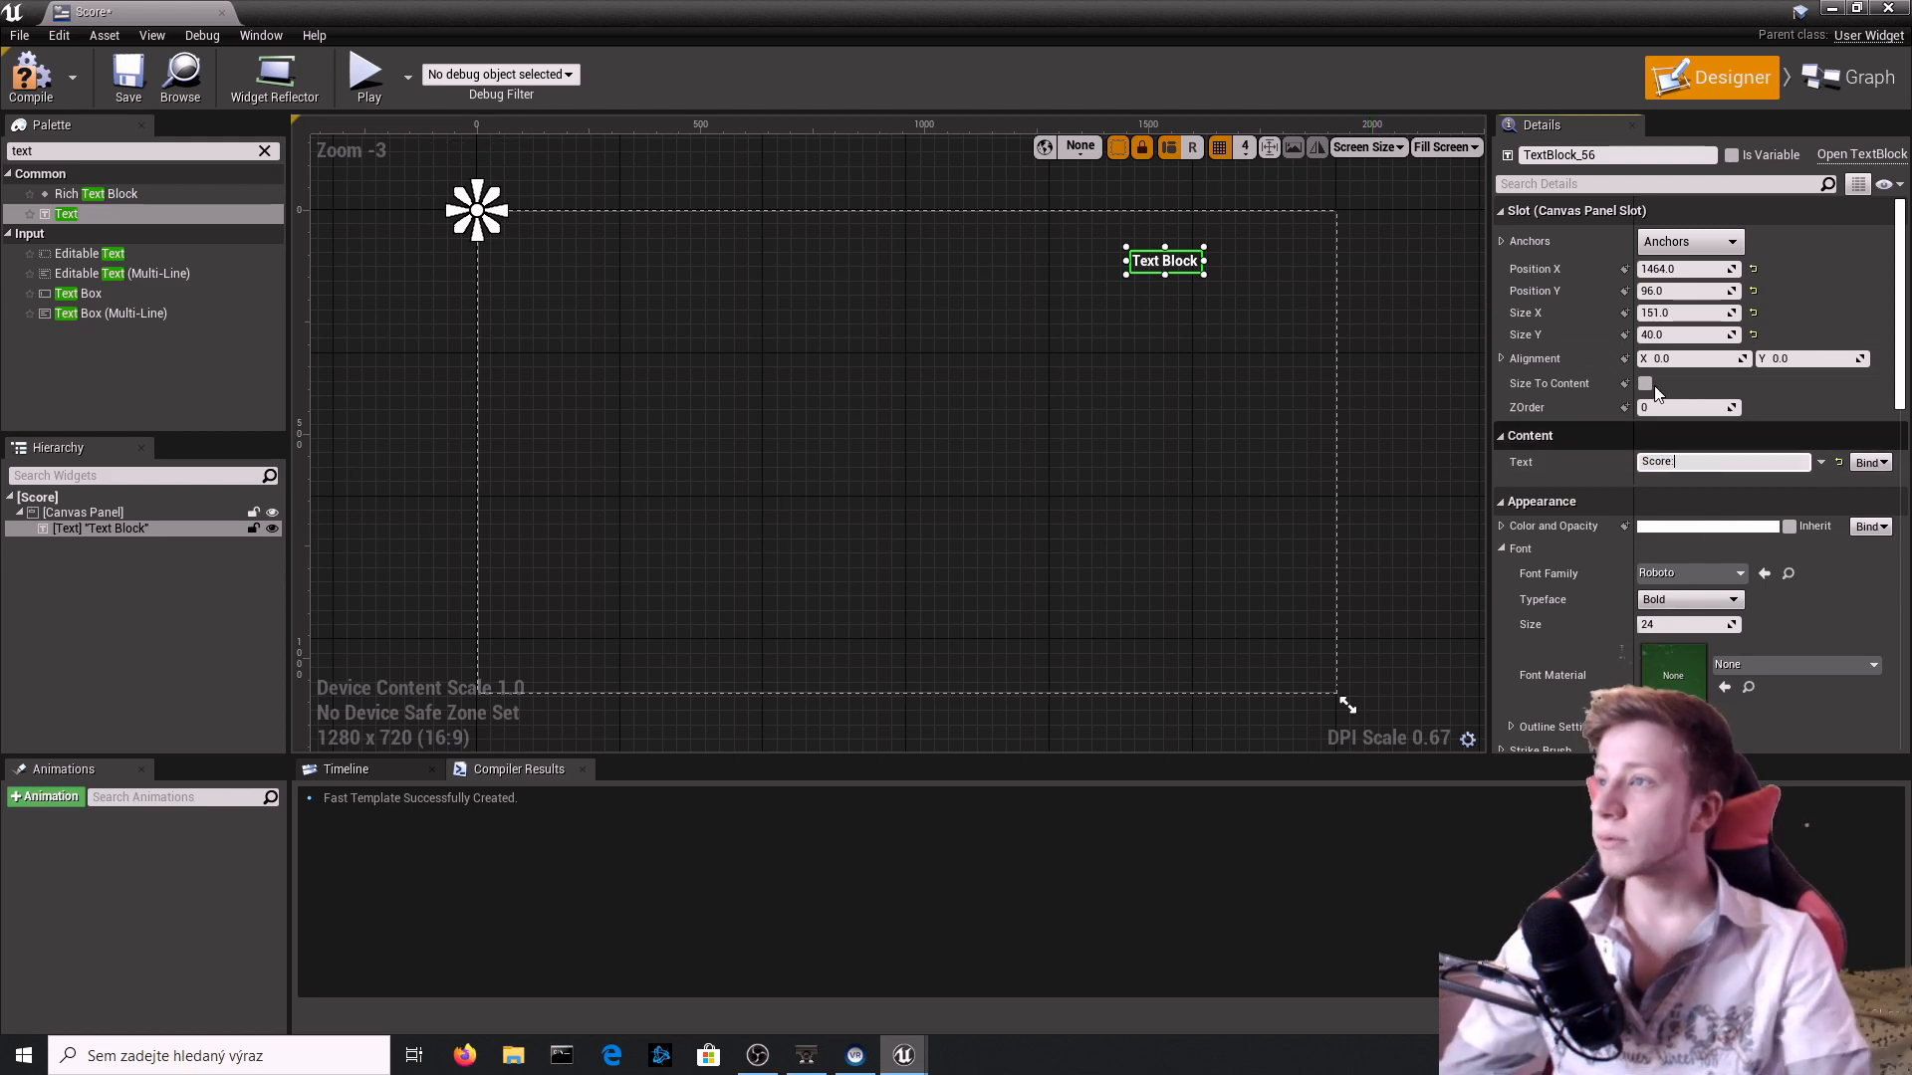
left_click(1424, 348)
left_click(1166, 263)
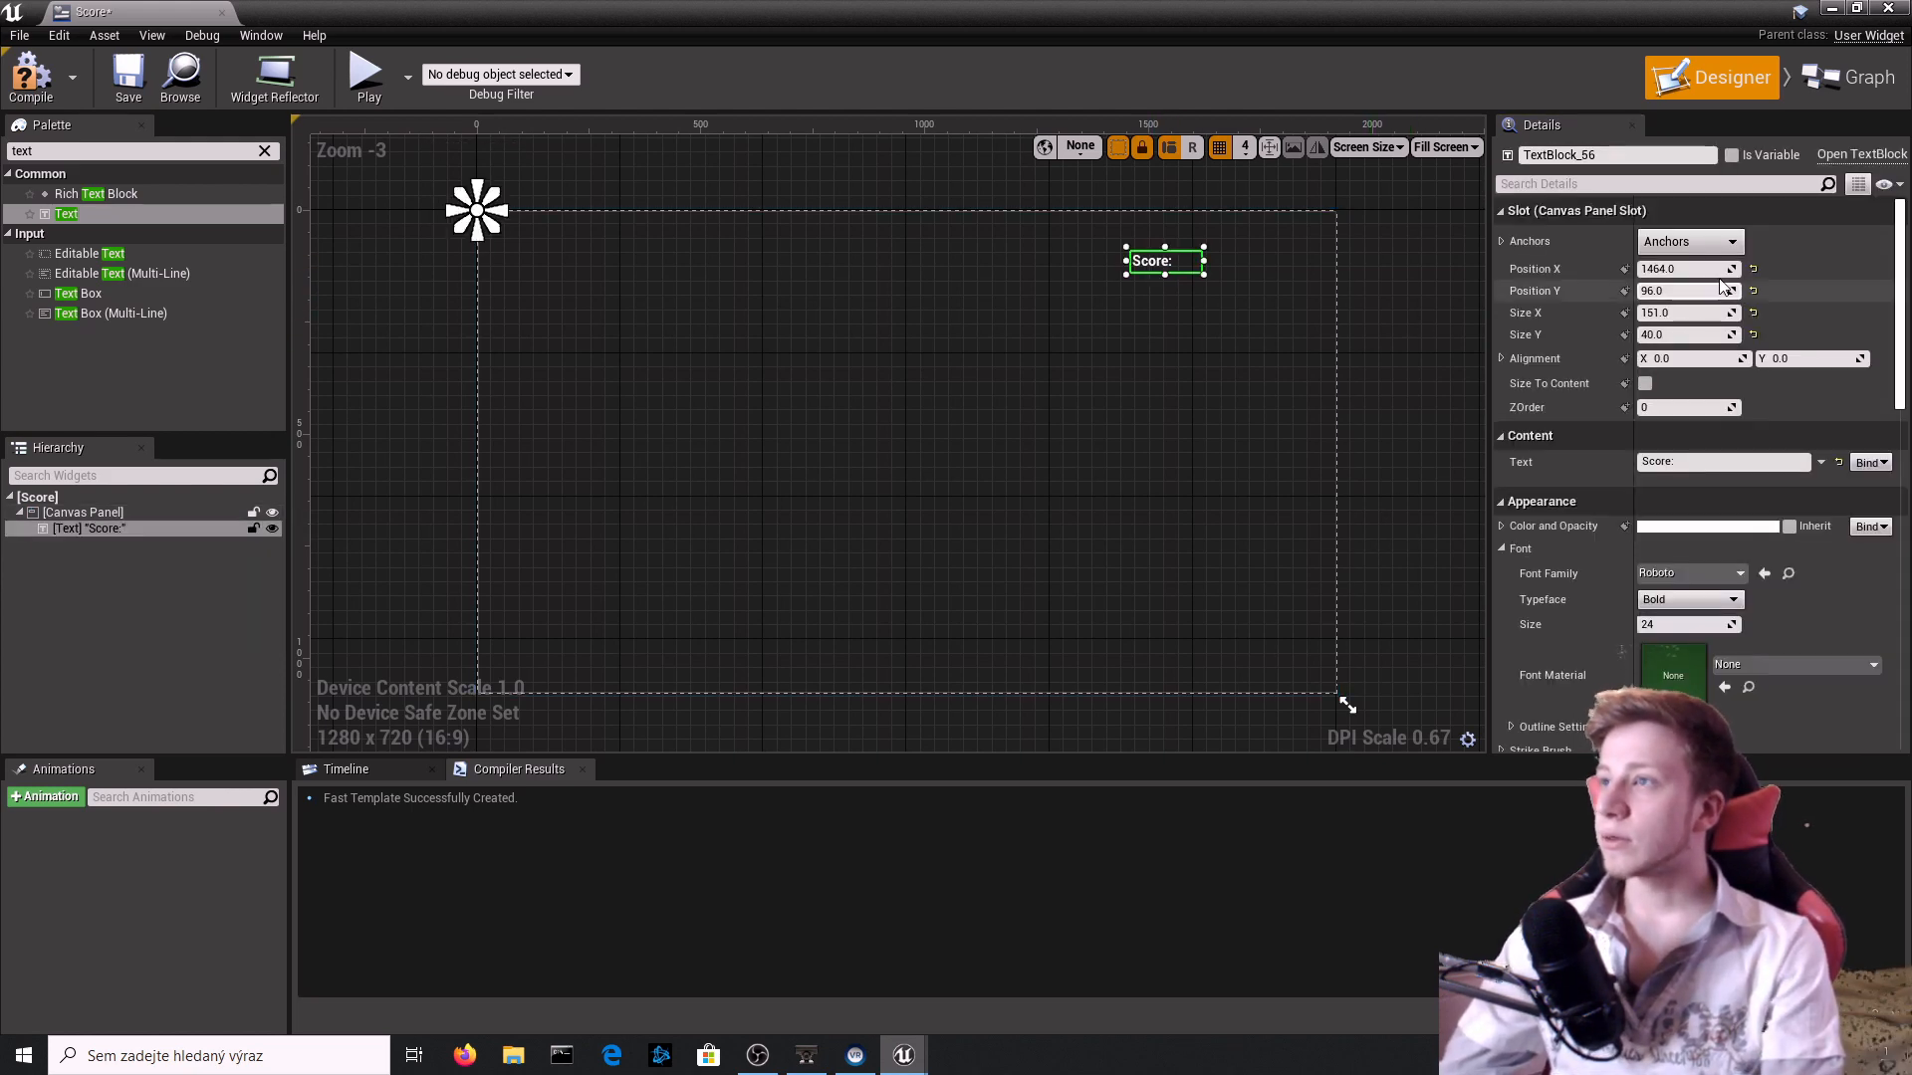
left_click(1690, 241)
left_click(1804, 290)
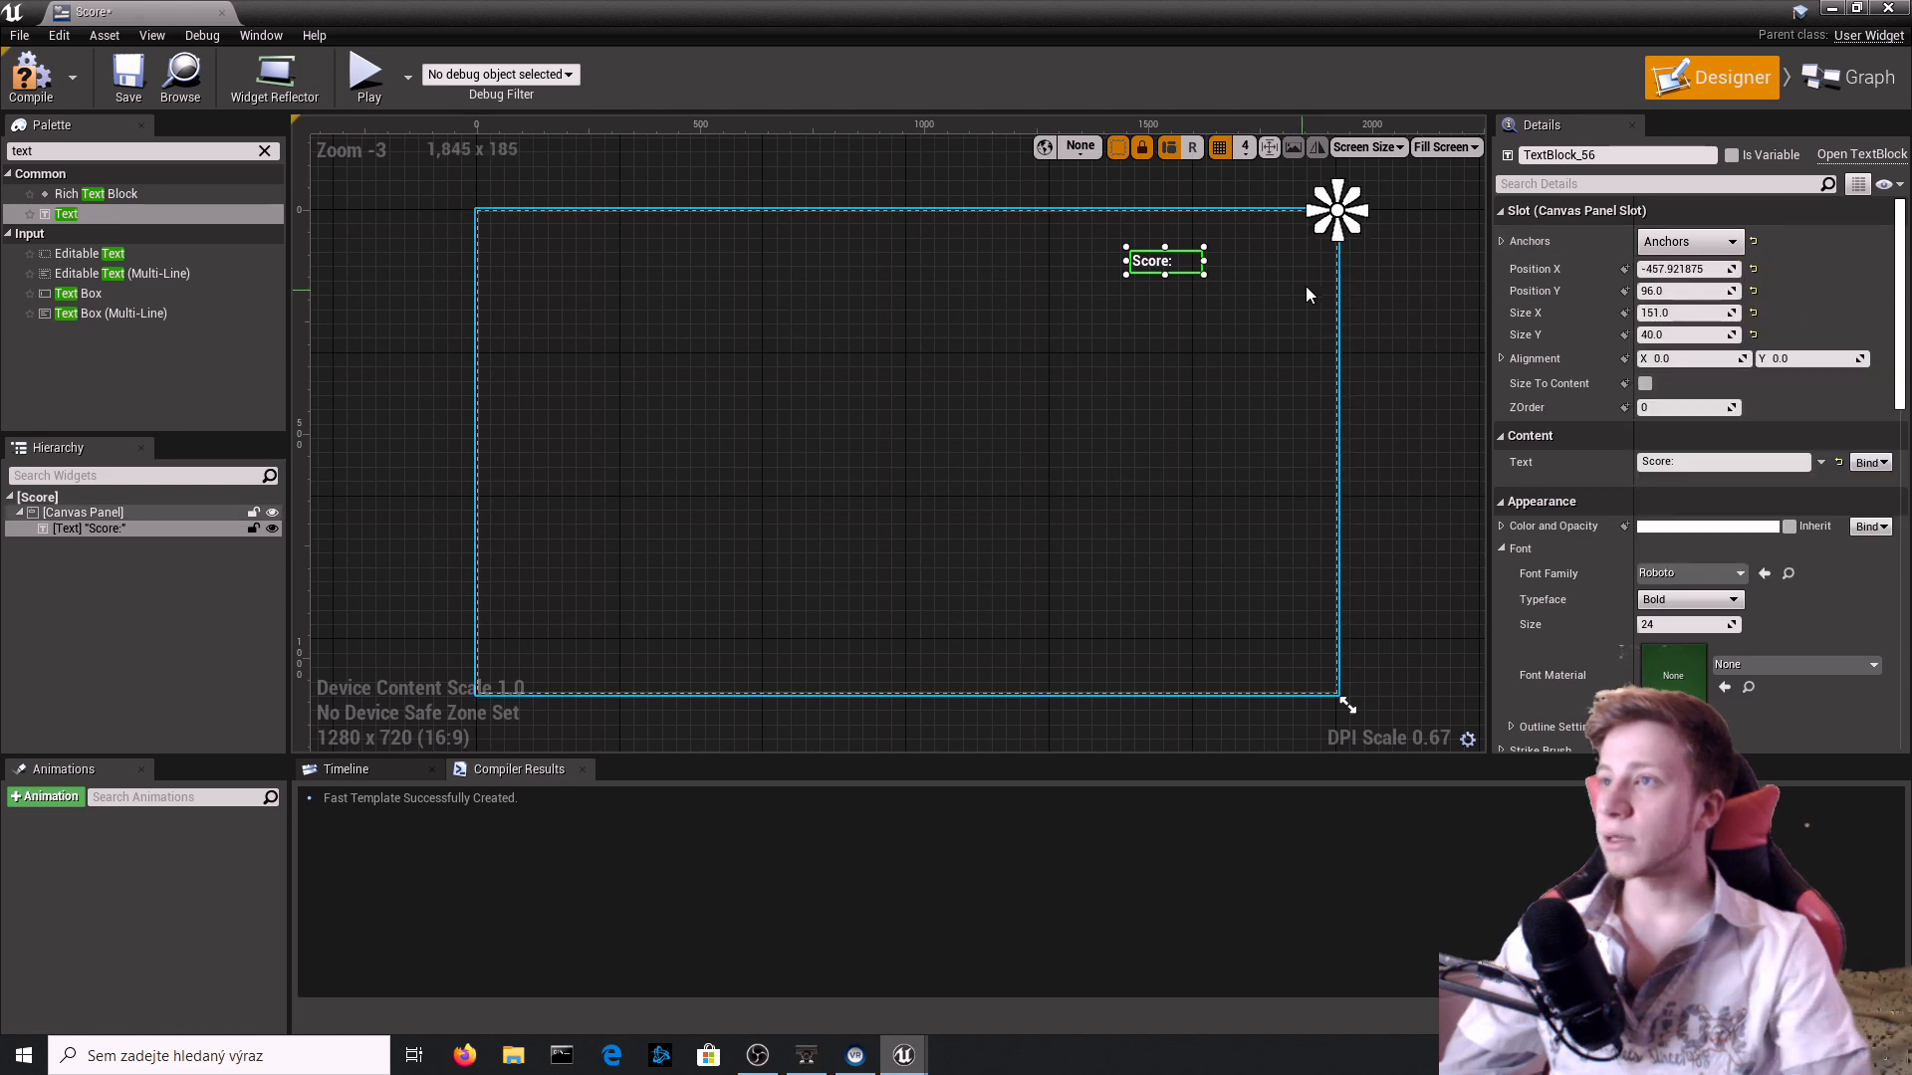
Add a second Text widget beside the "Score:" text, at about X 1632, Y 100 on the canvas.
scroll(1214, 240, "up", 4)
left_click(617, 322)
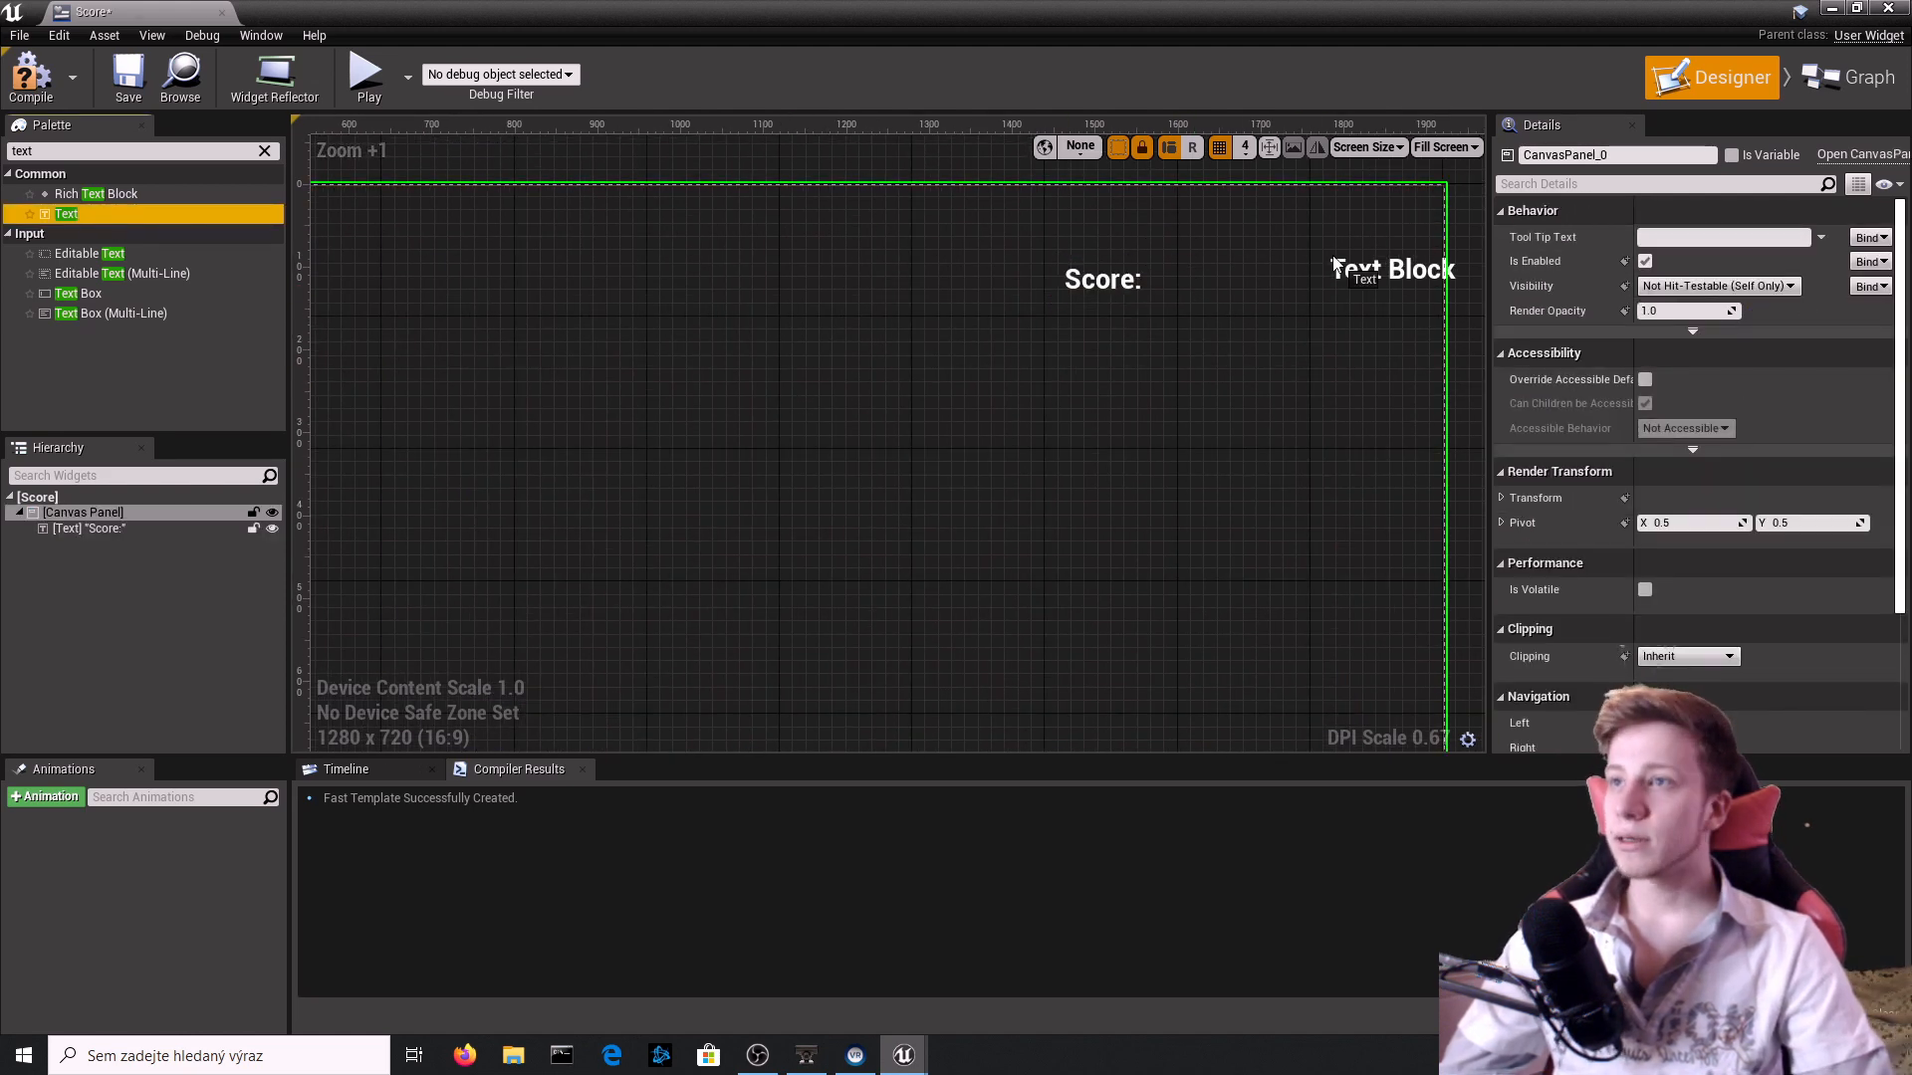
left_click_drag(1208, 281, 1210, 283)
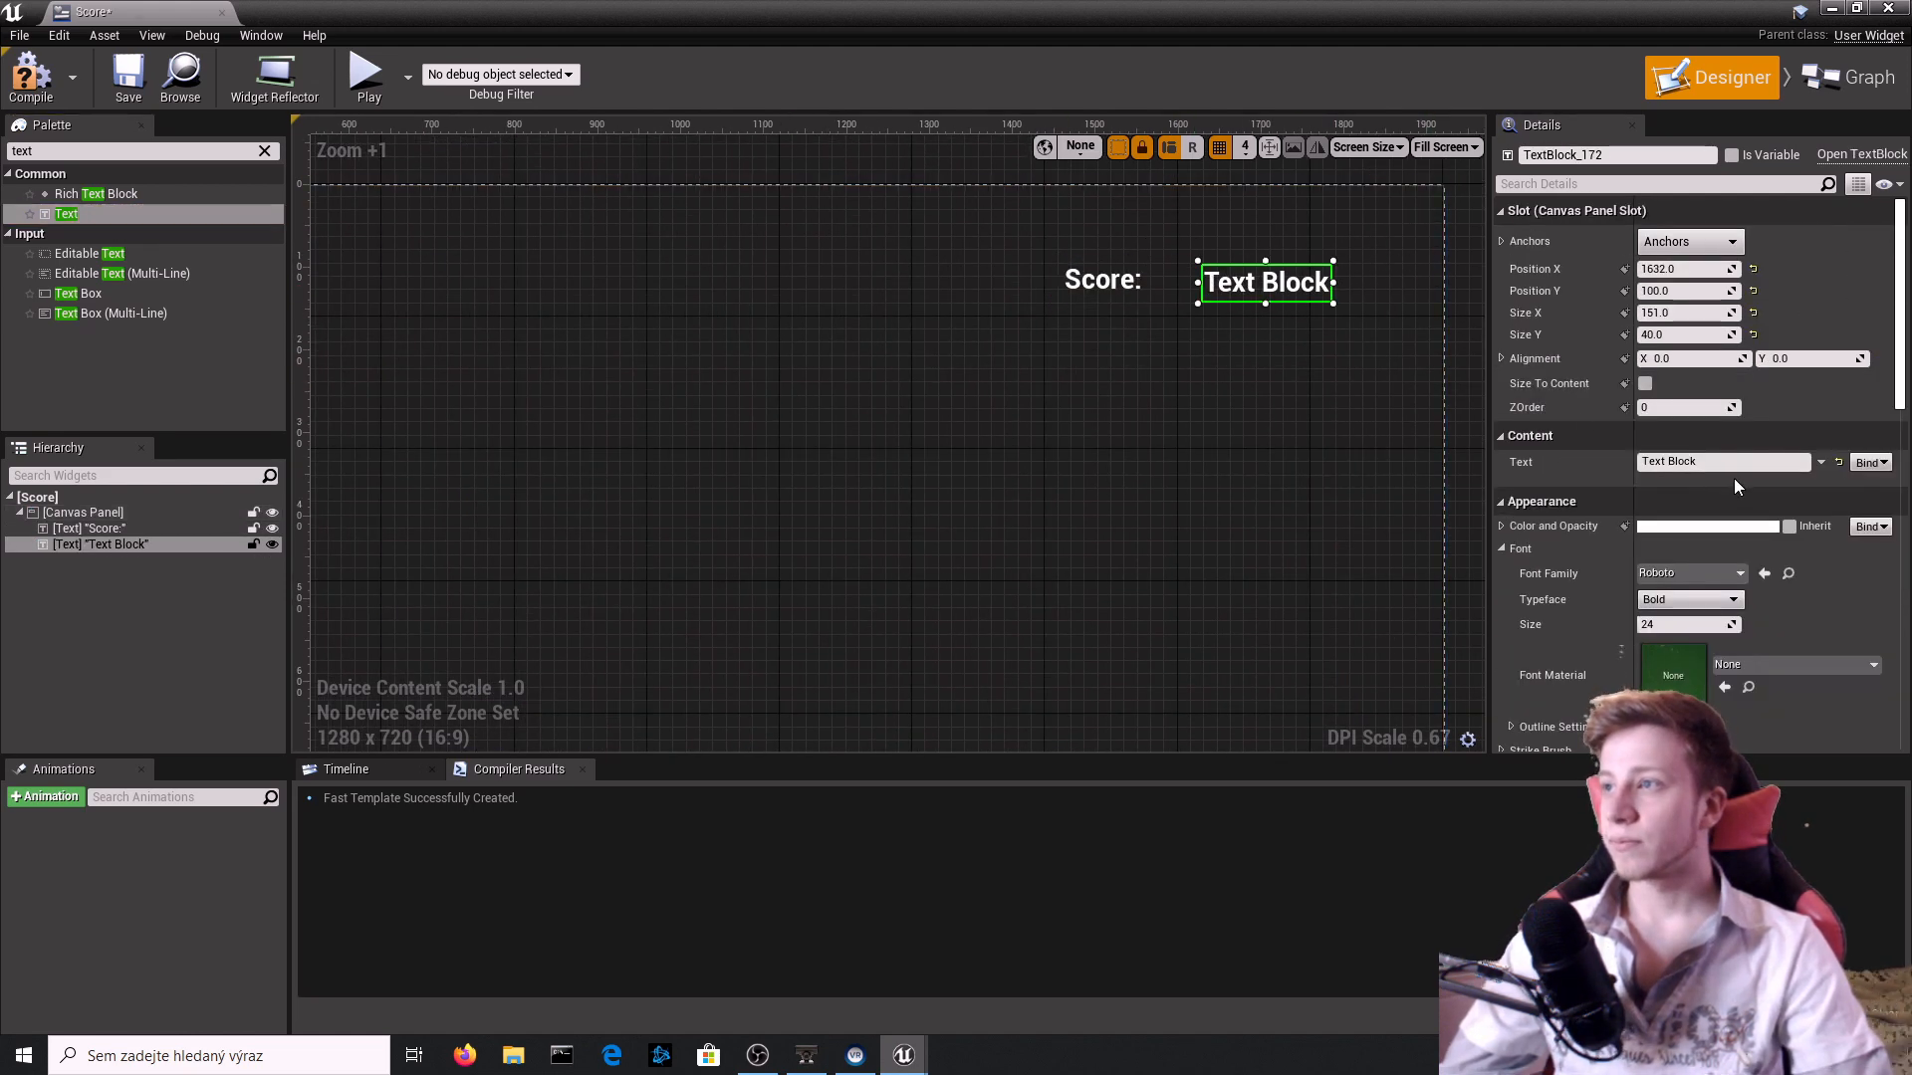
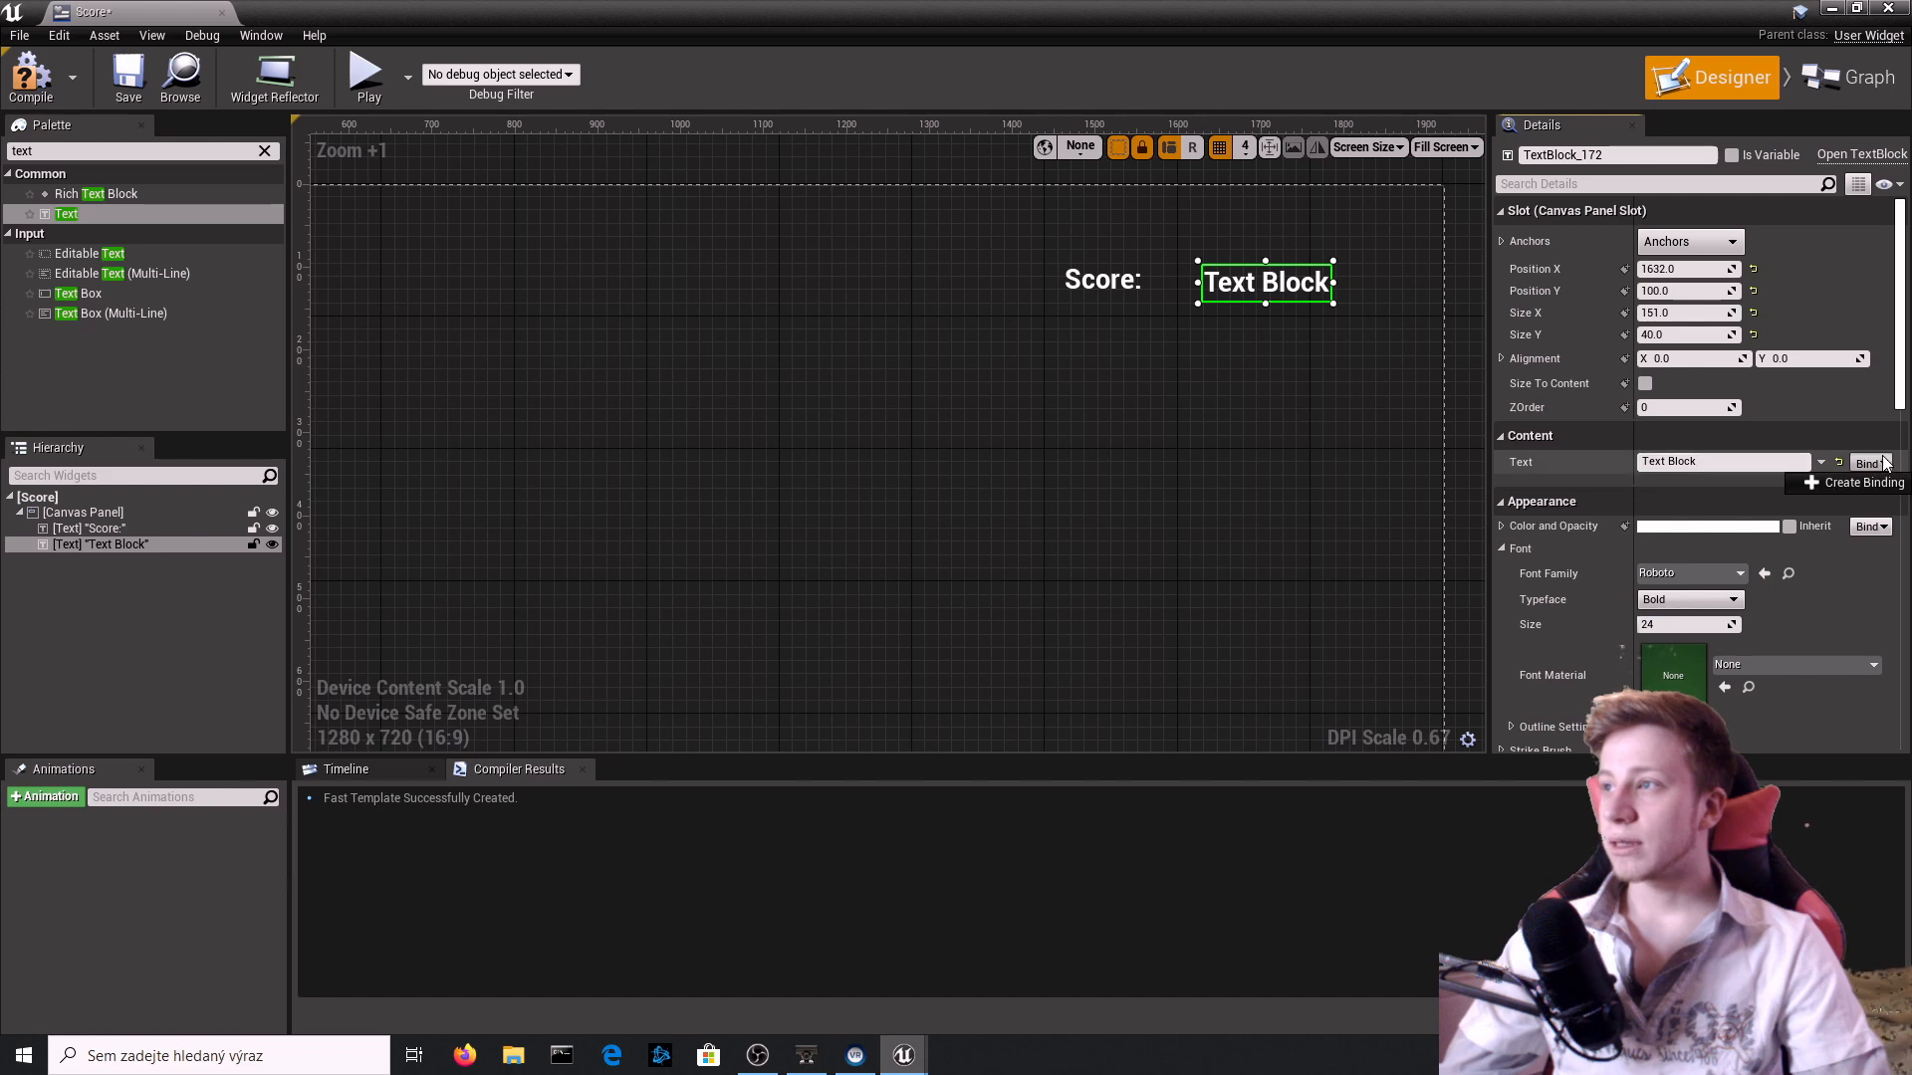
Create a binding function for the second text block's Text property and return to the widget's Event Graph.
left_click(1858, 482)
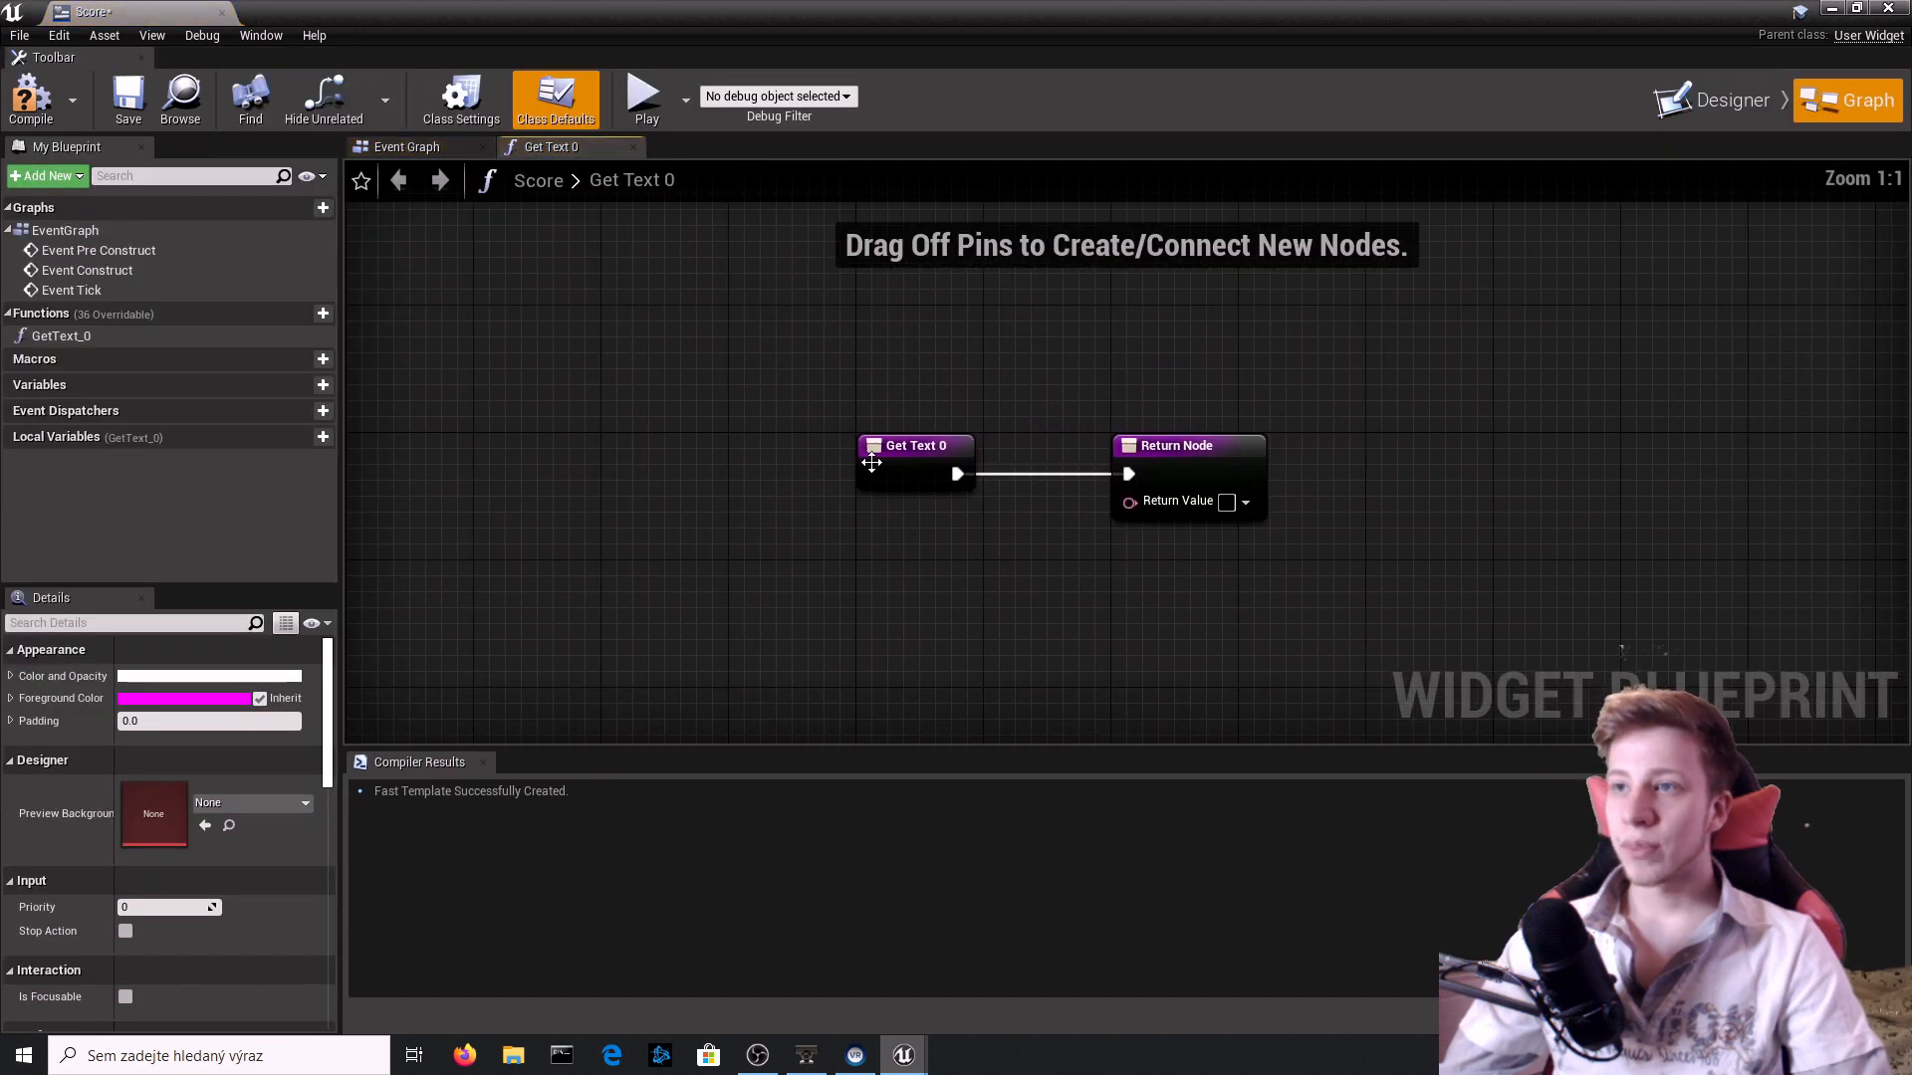
left_click_drag(872, 462, 735, 478)
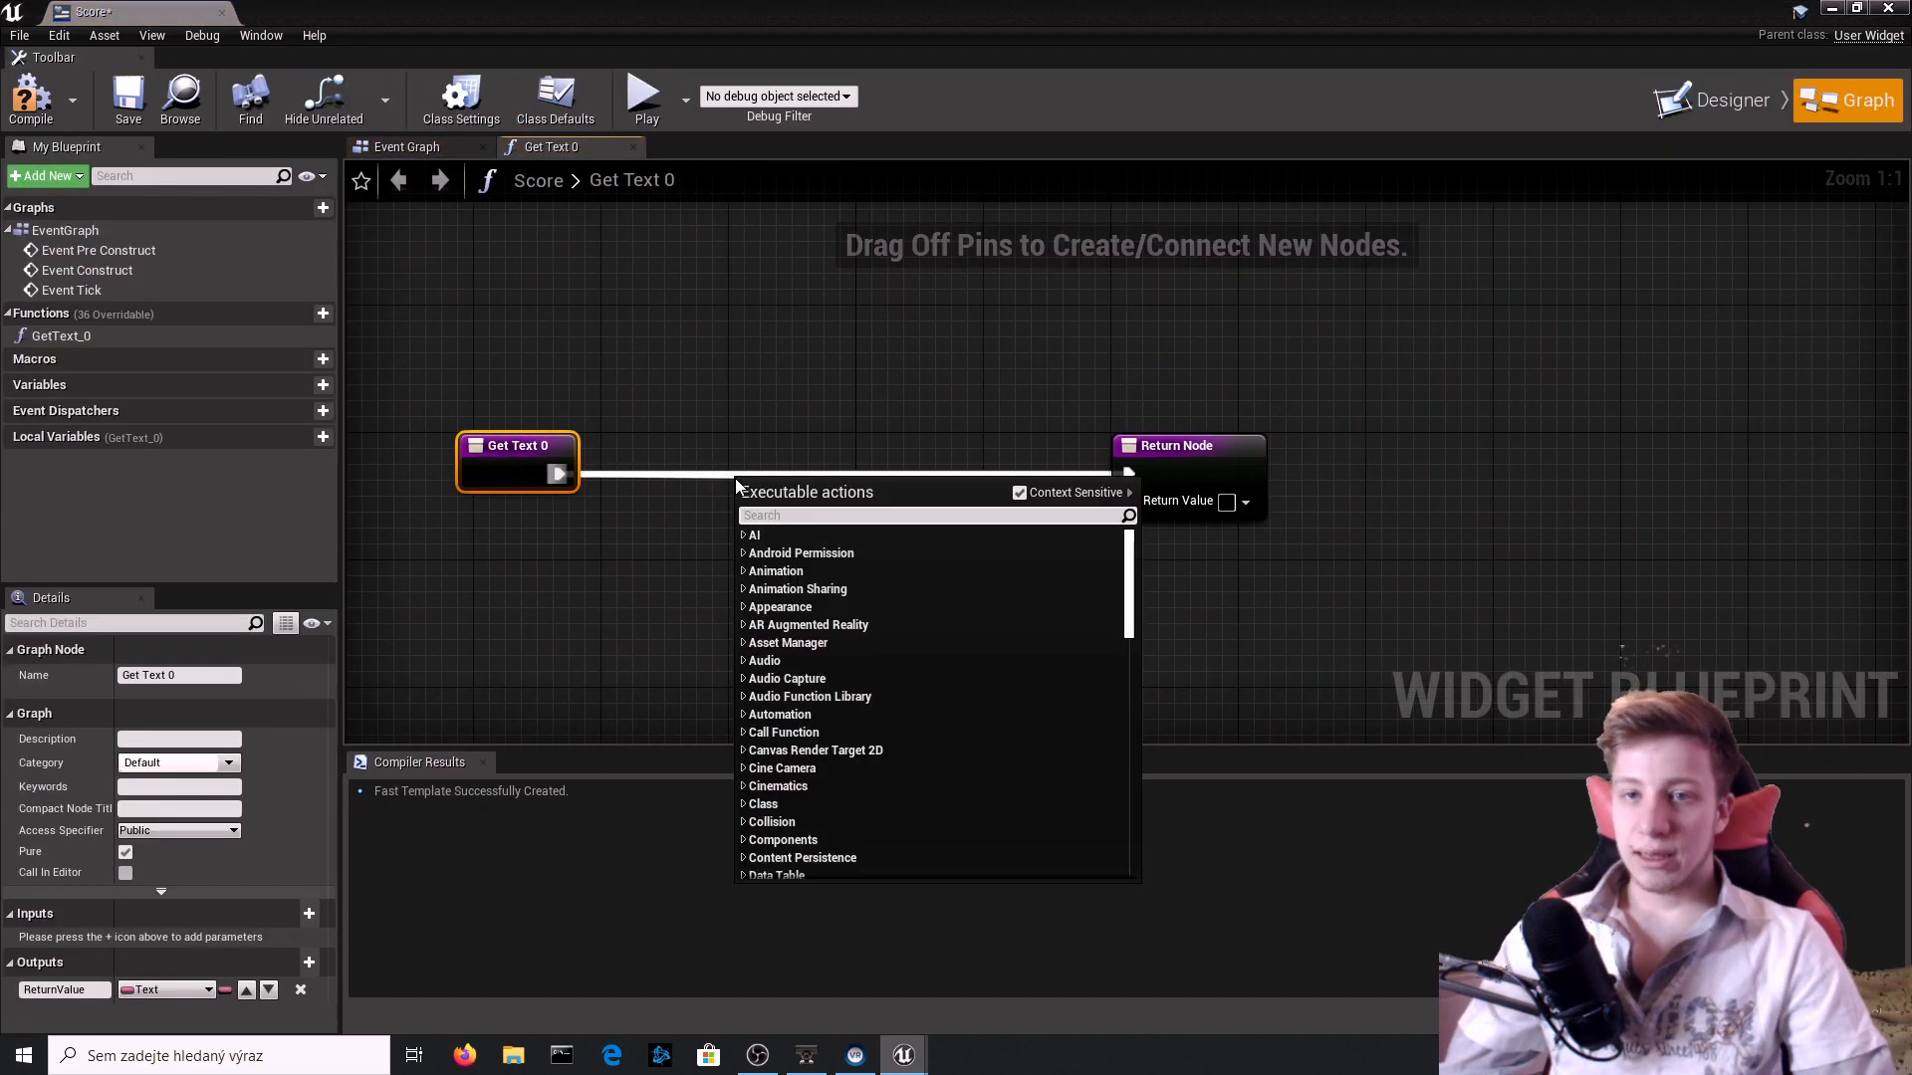
scroll(735, 478, "down", 15)
scroll(735, 478, "up", 5)
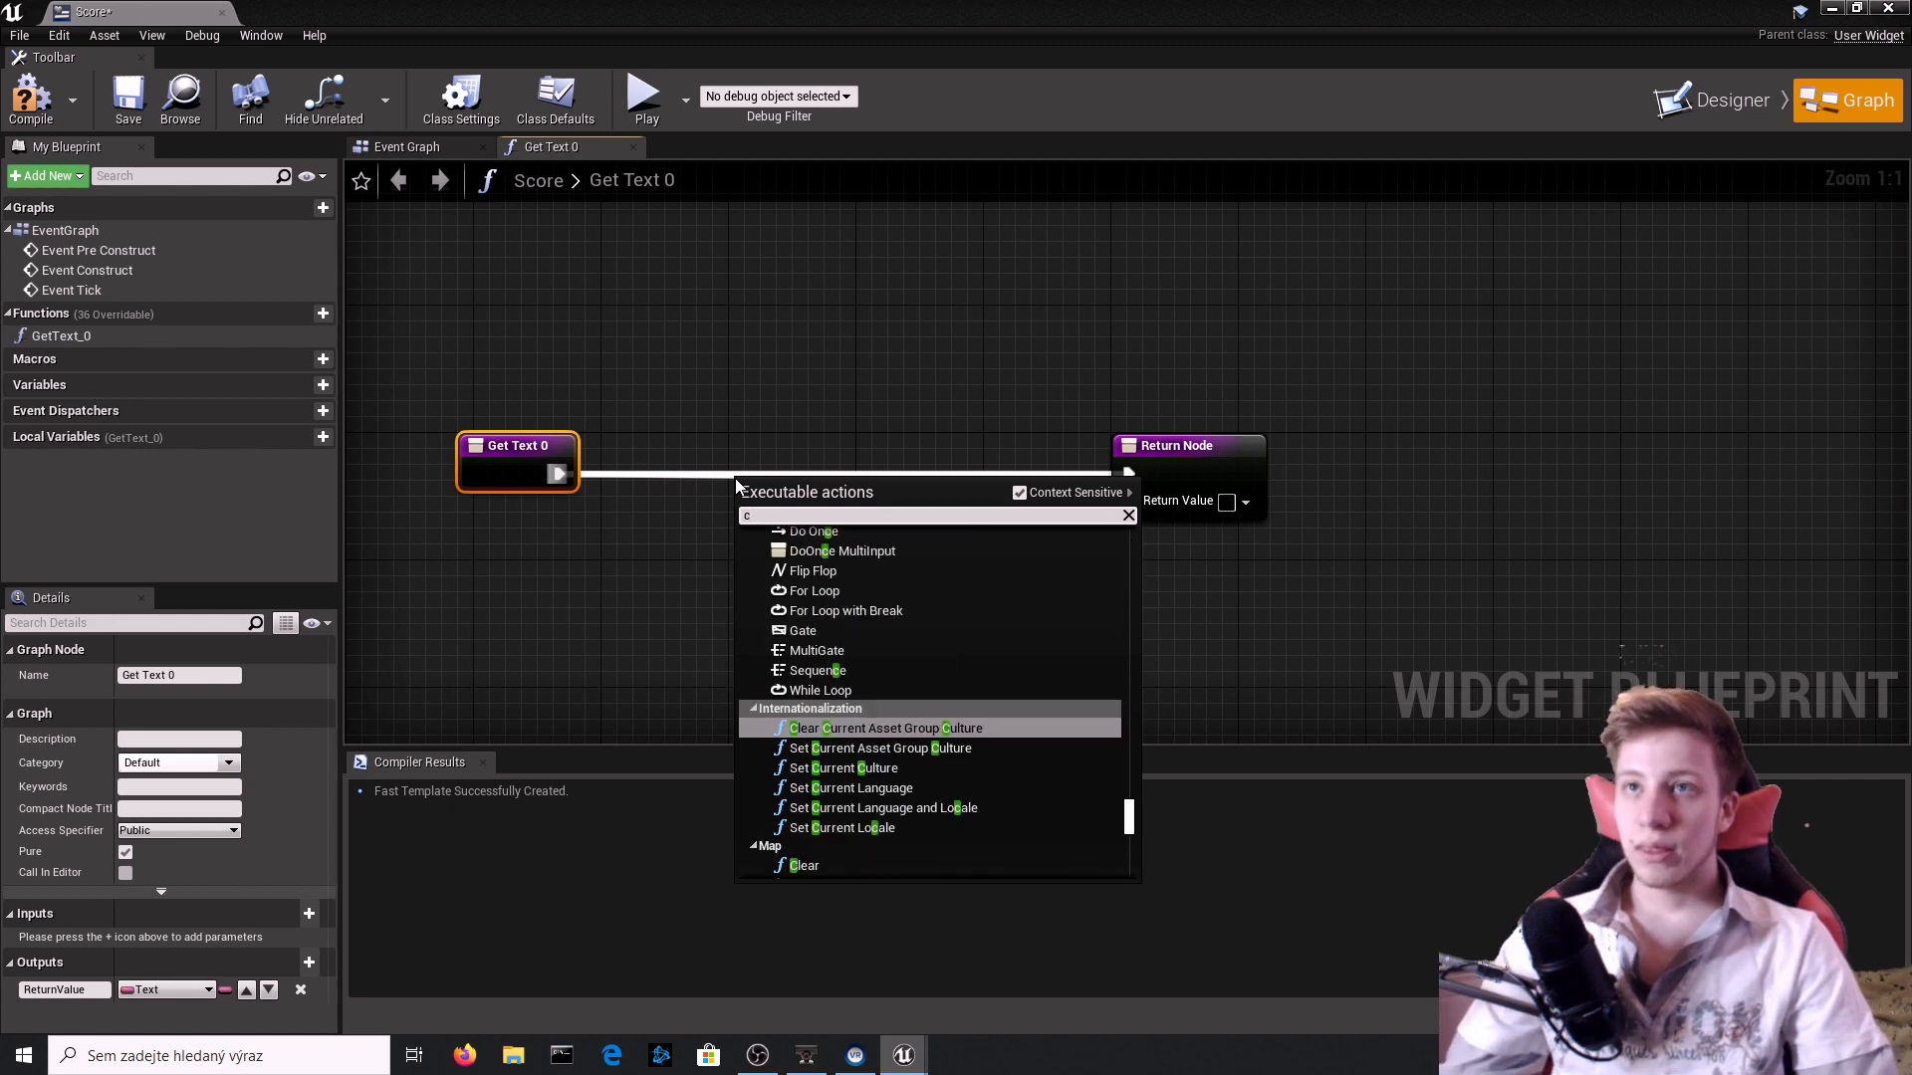
left_click(677, 245)
left_click(420, 154)
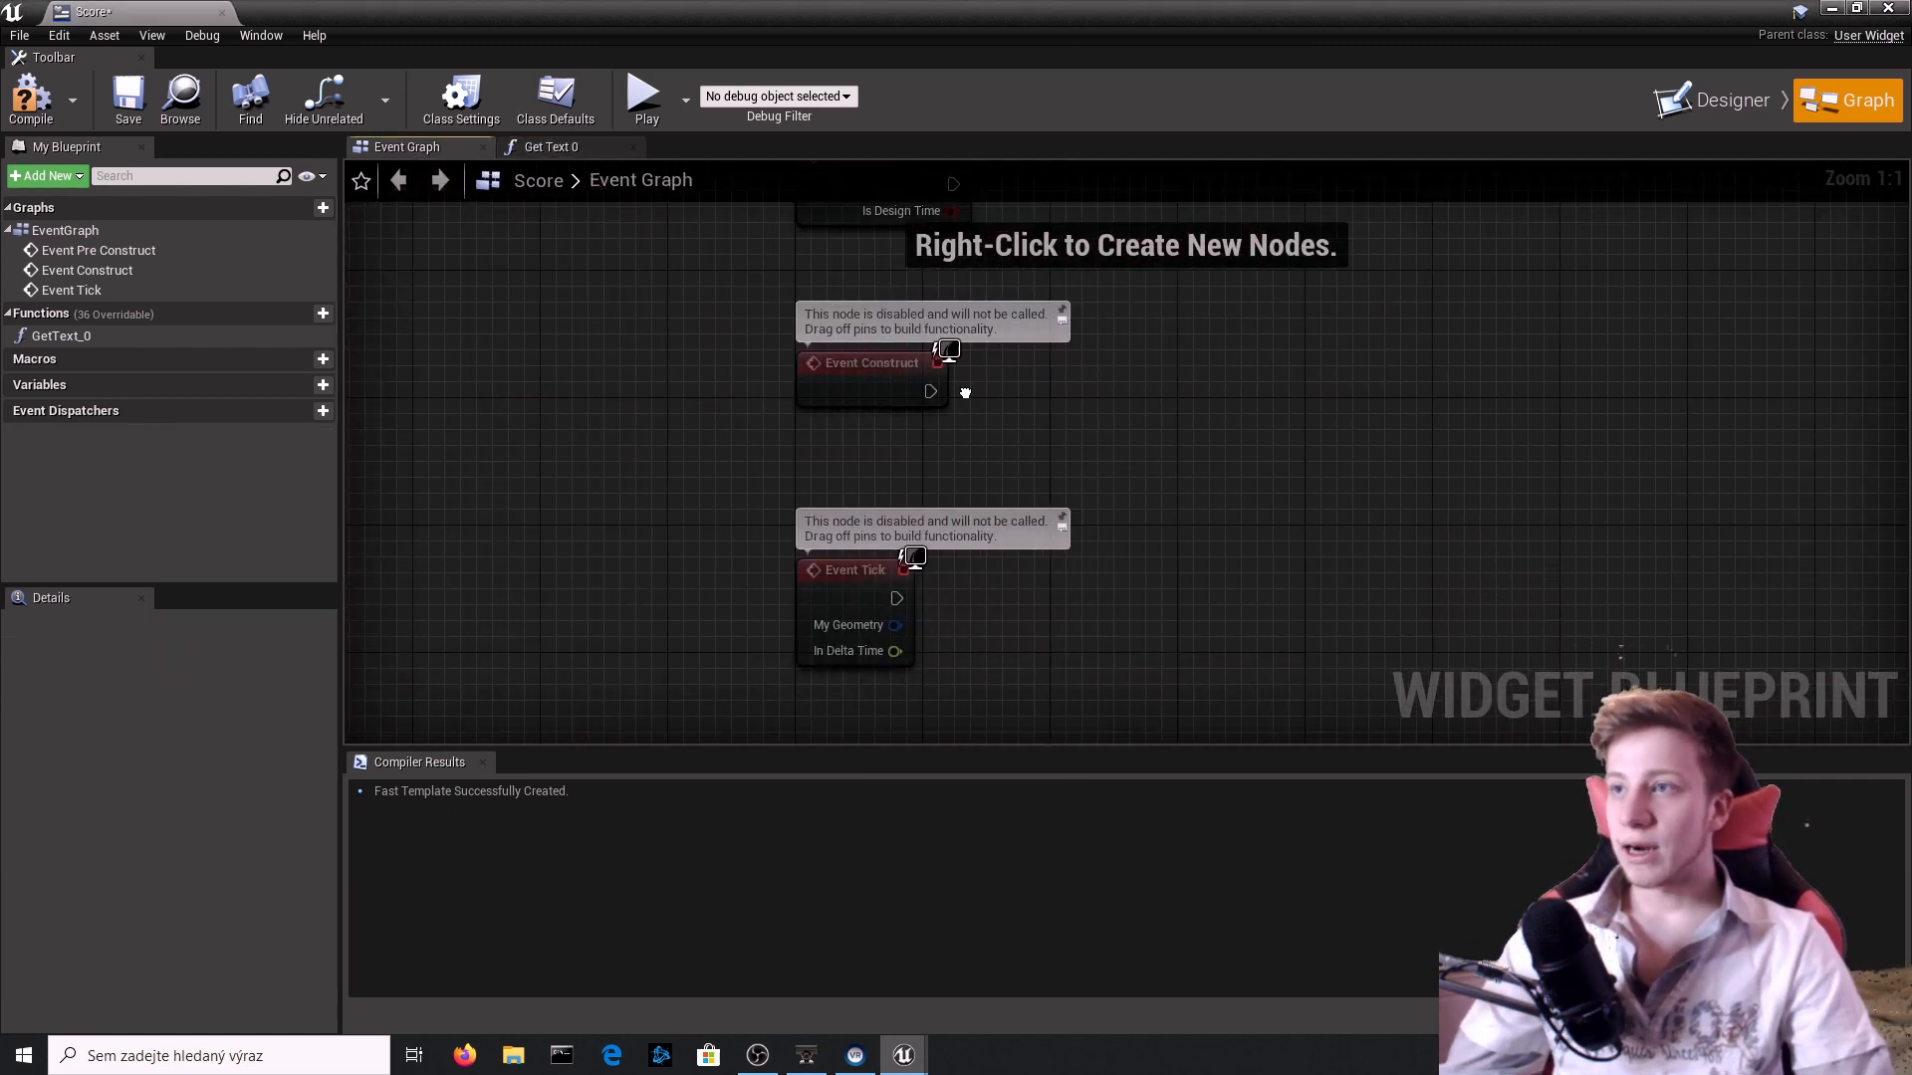
right_click_drag(1089, 419, 999, 356)
Try adding a Cast To SideScrollerCharacter Class node after Event Tick, and delete it.
left_click_drag(809, 552, 1048, 564)
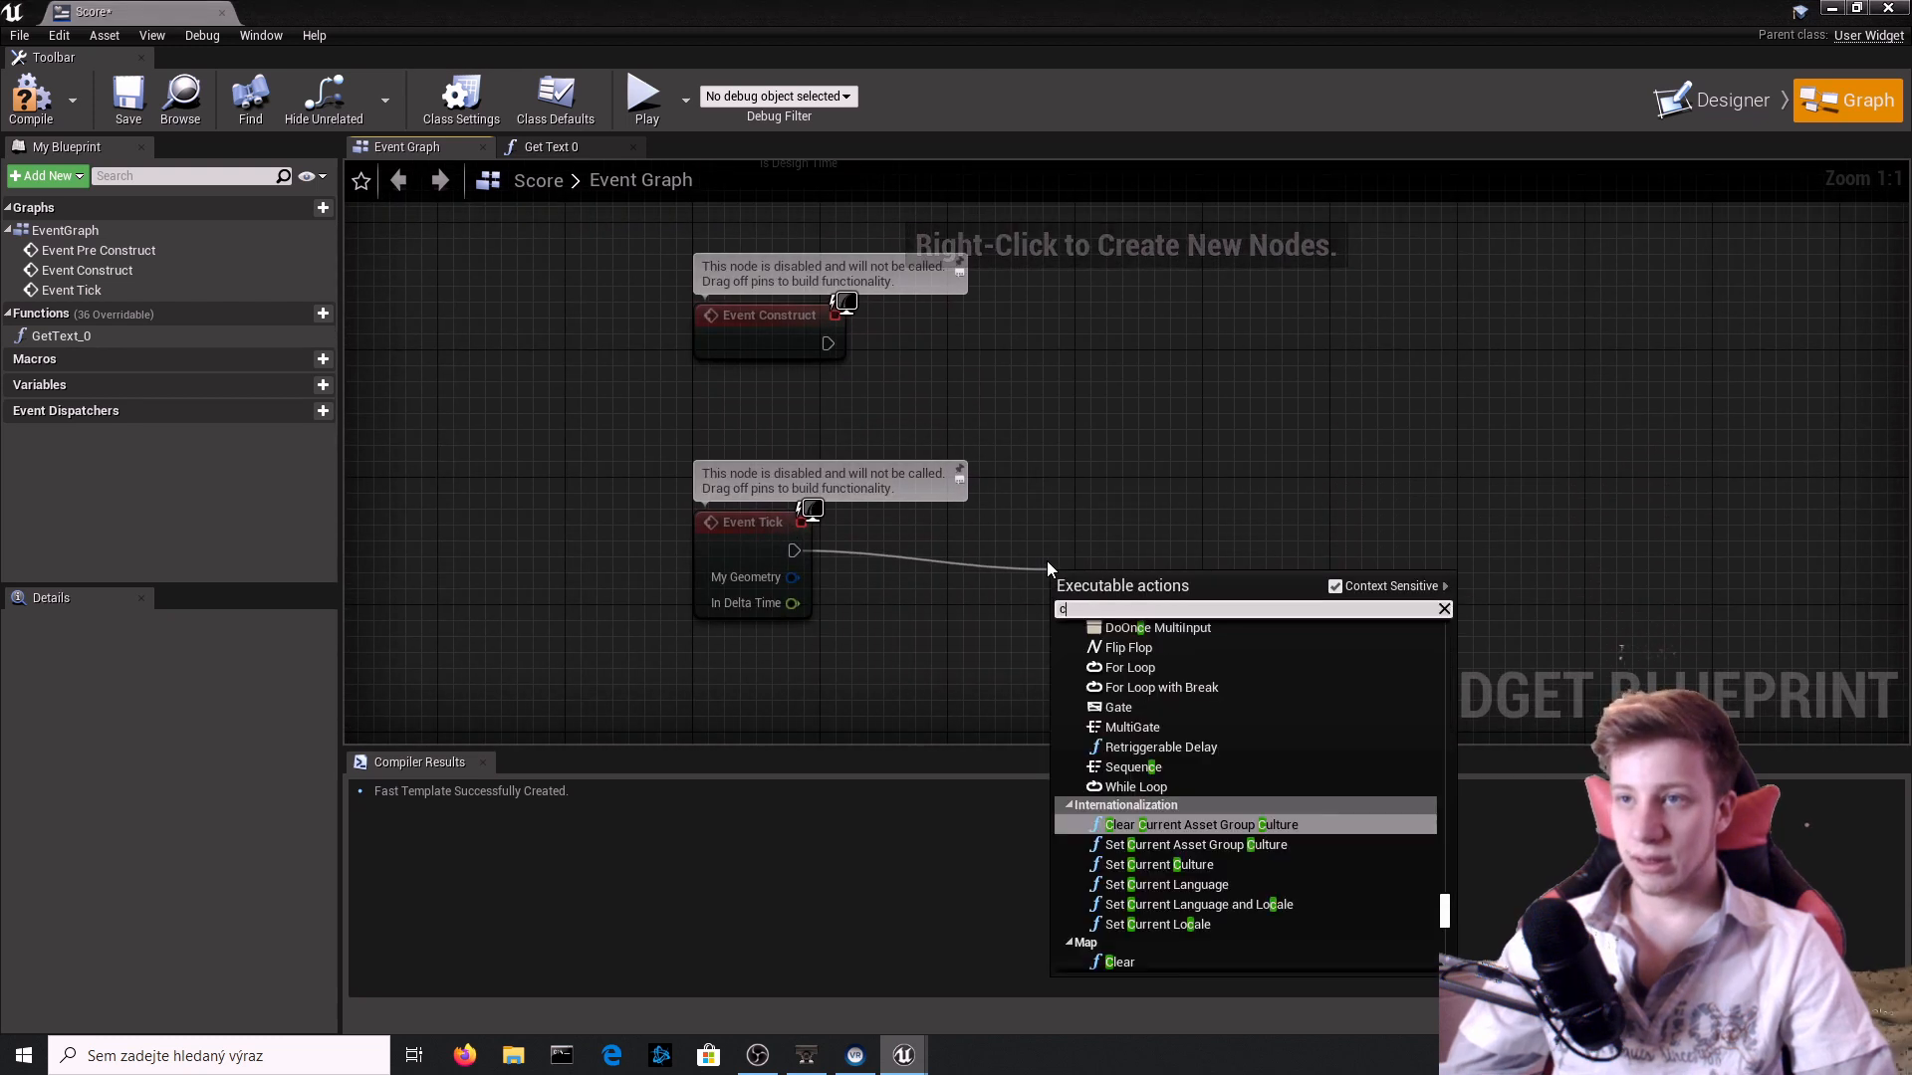
type("cast tp t")
key("BackSpace")
key("BackSpace")
key("BackSpace")
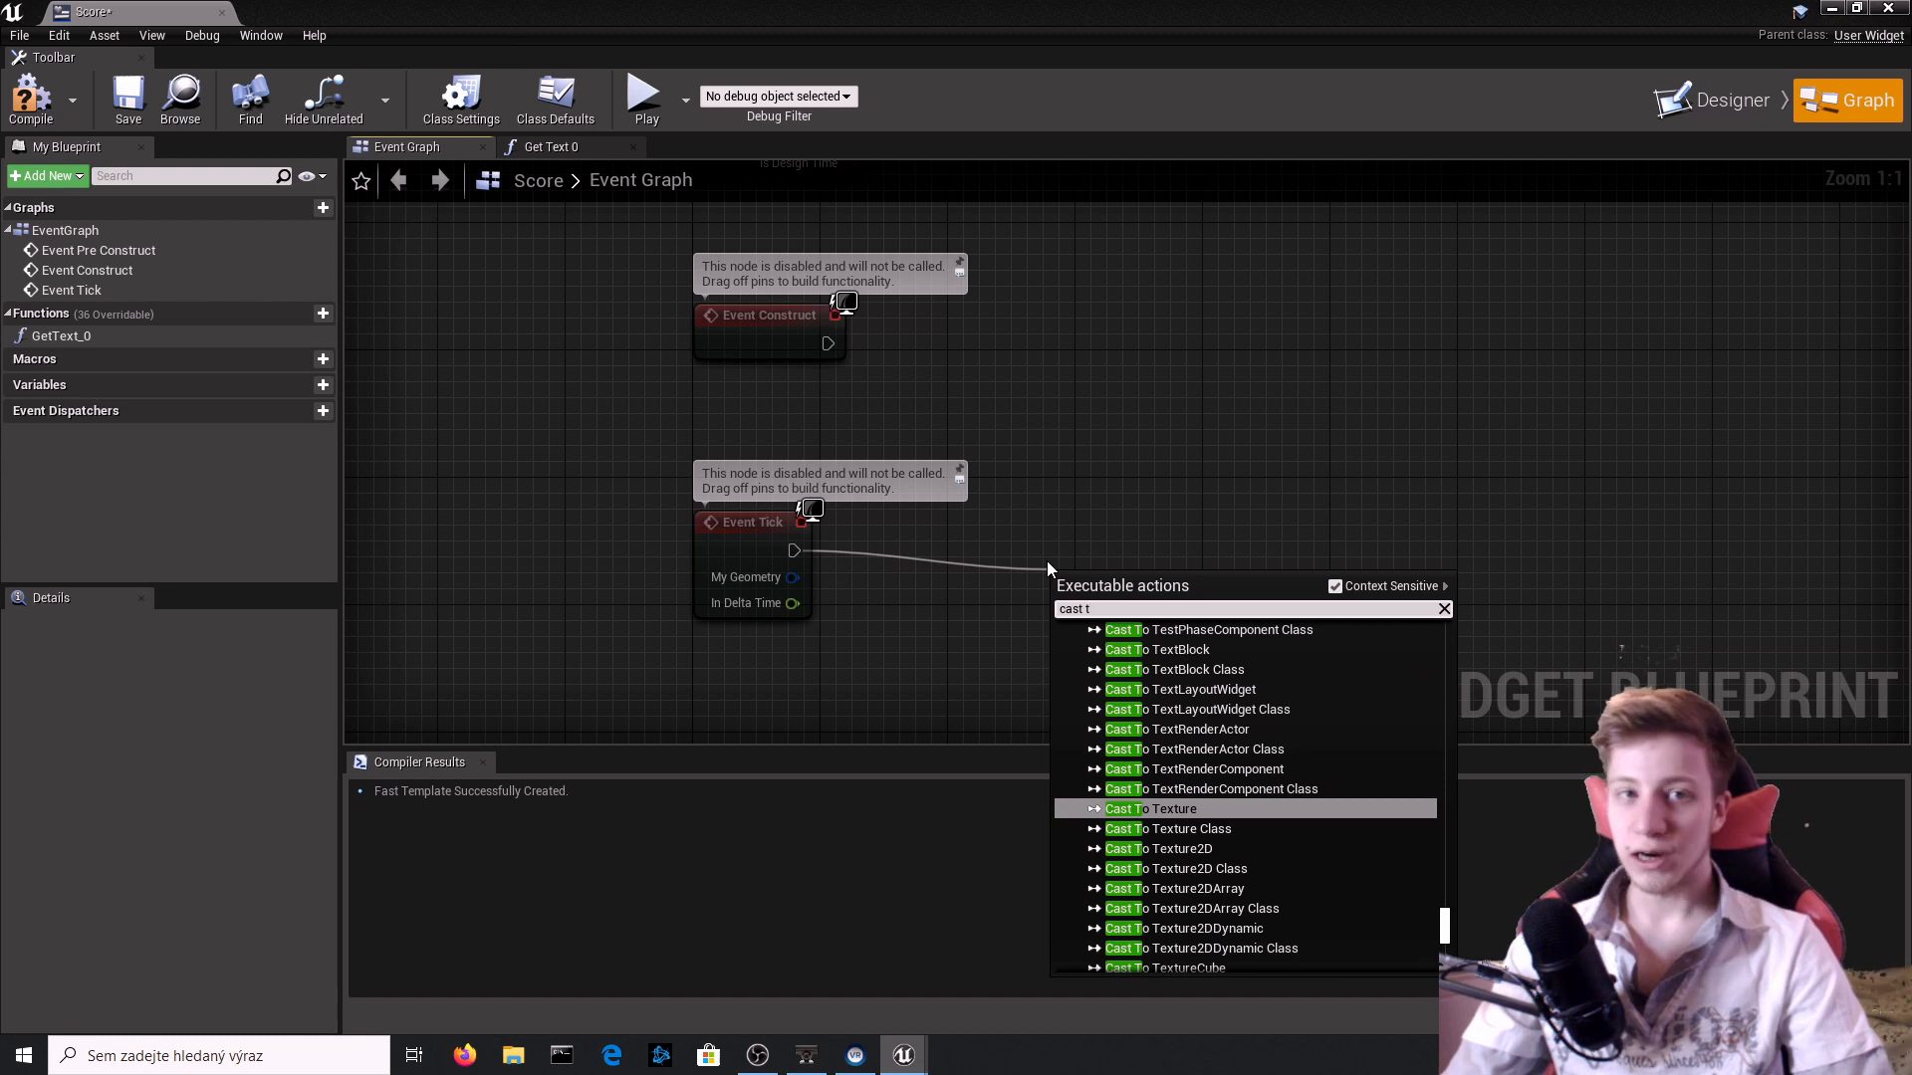
type("o seide")
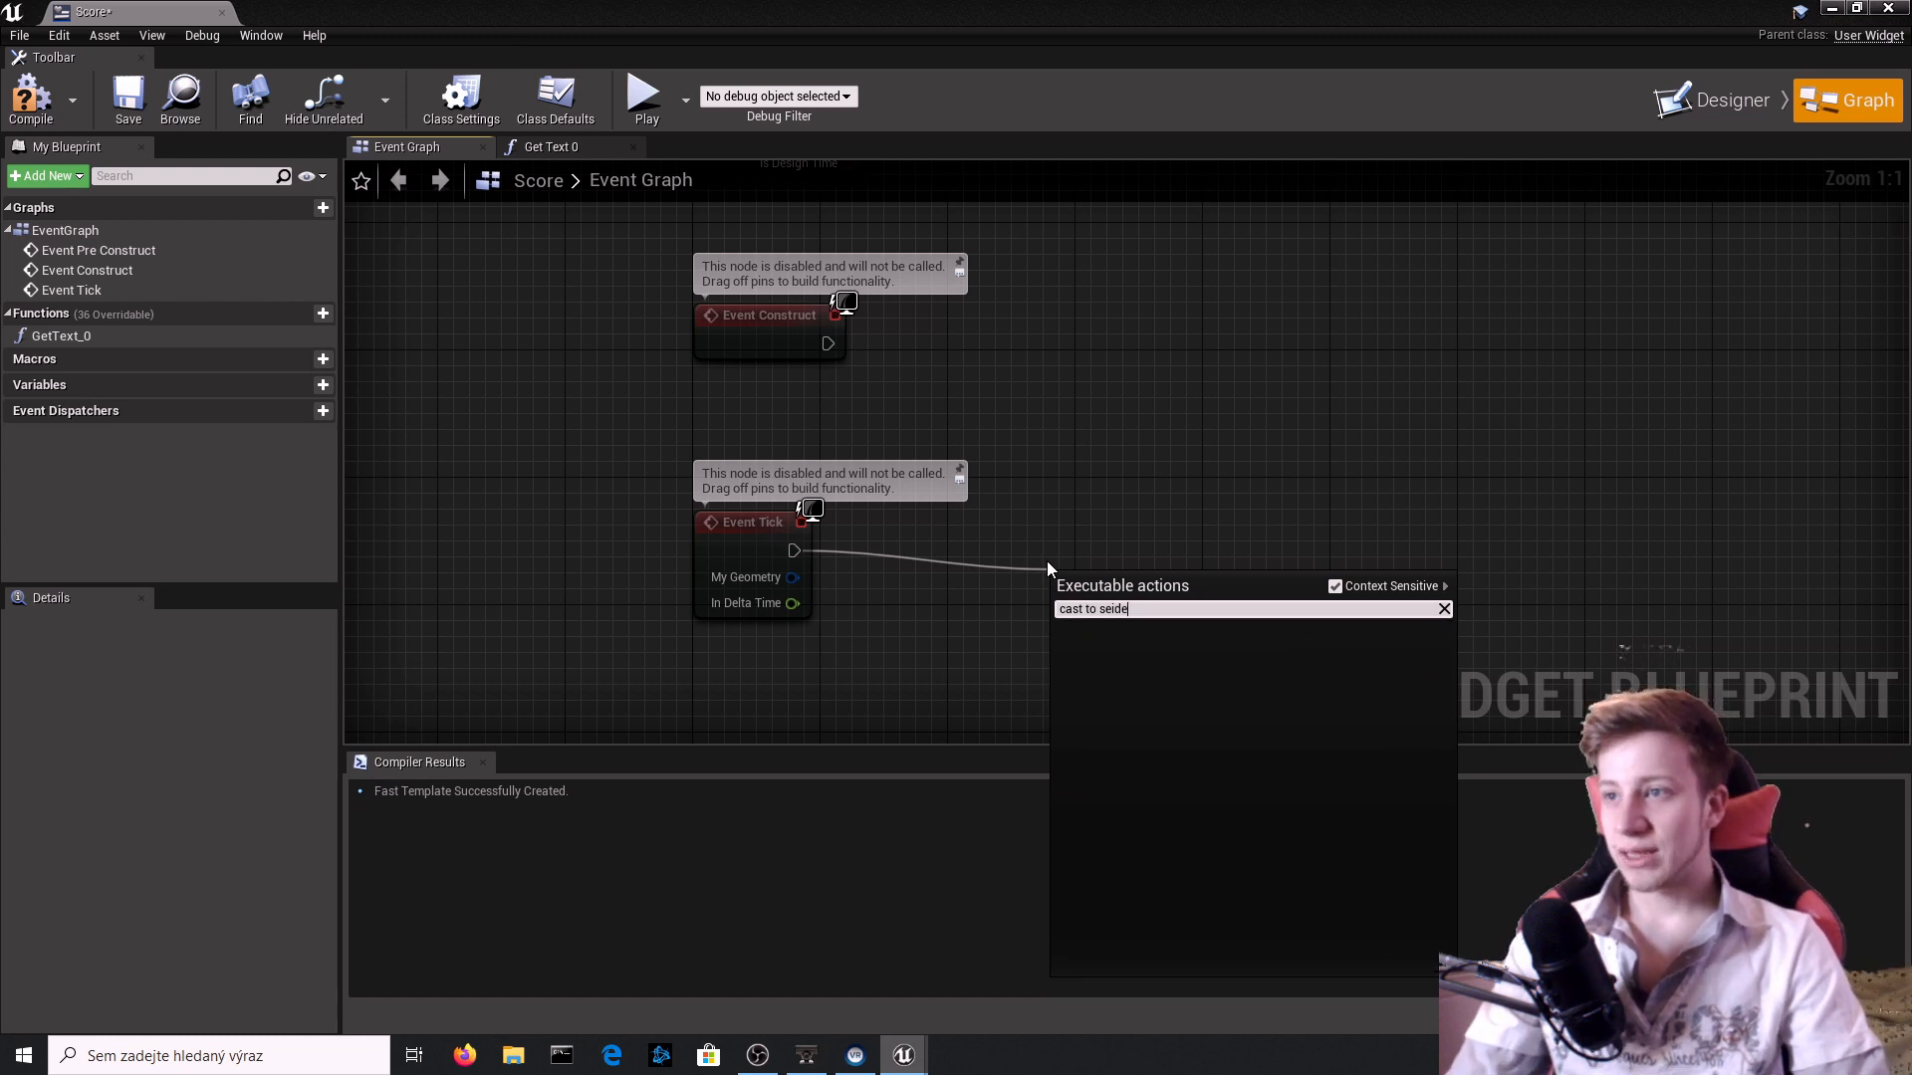
key("BackSpace")
key("BackSpace")
key("BackSpace")
key("BackSpace")
type("ide s")
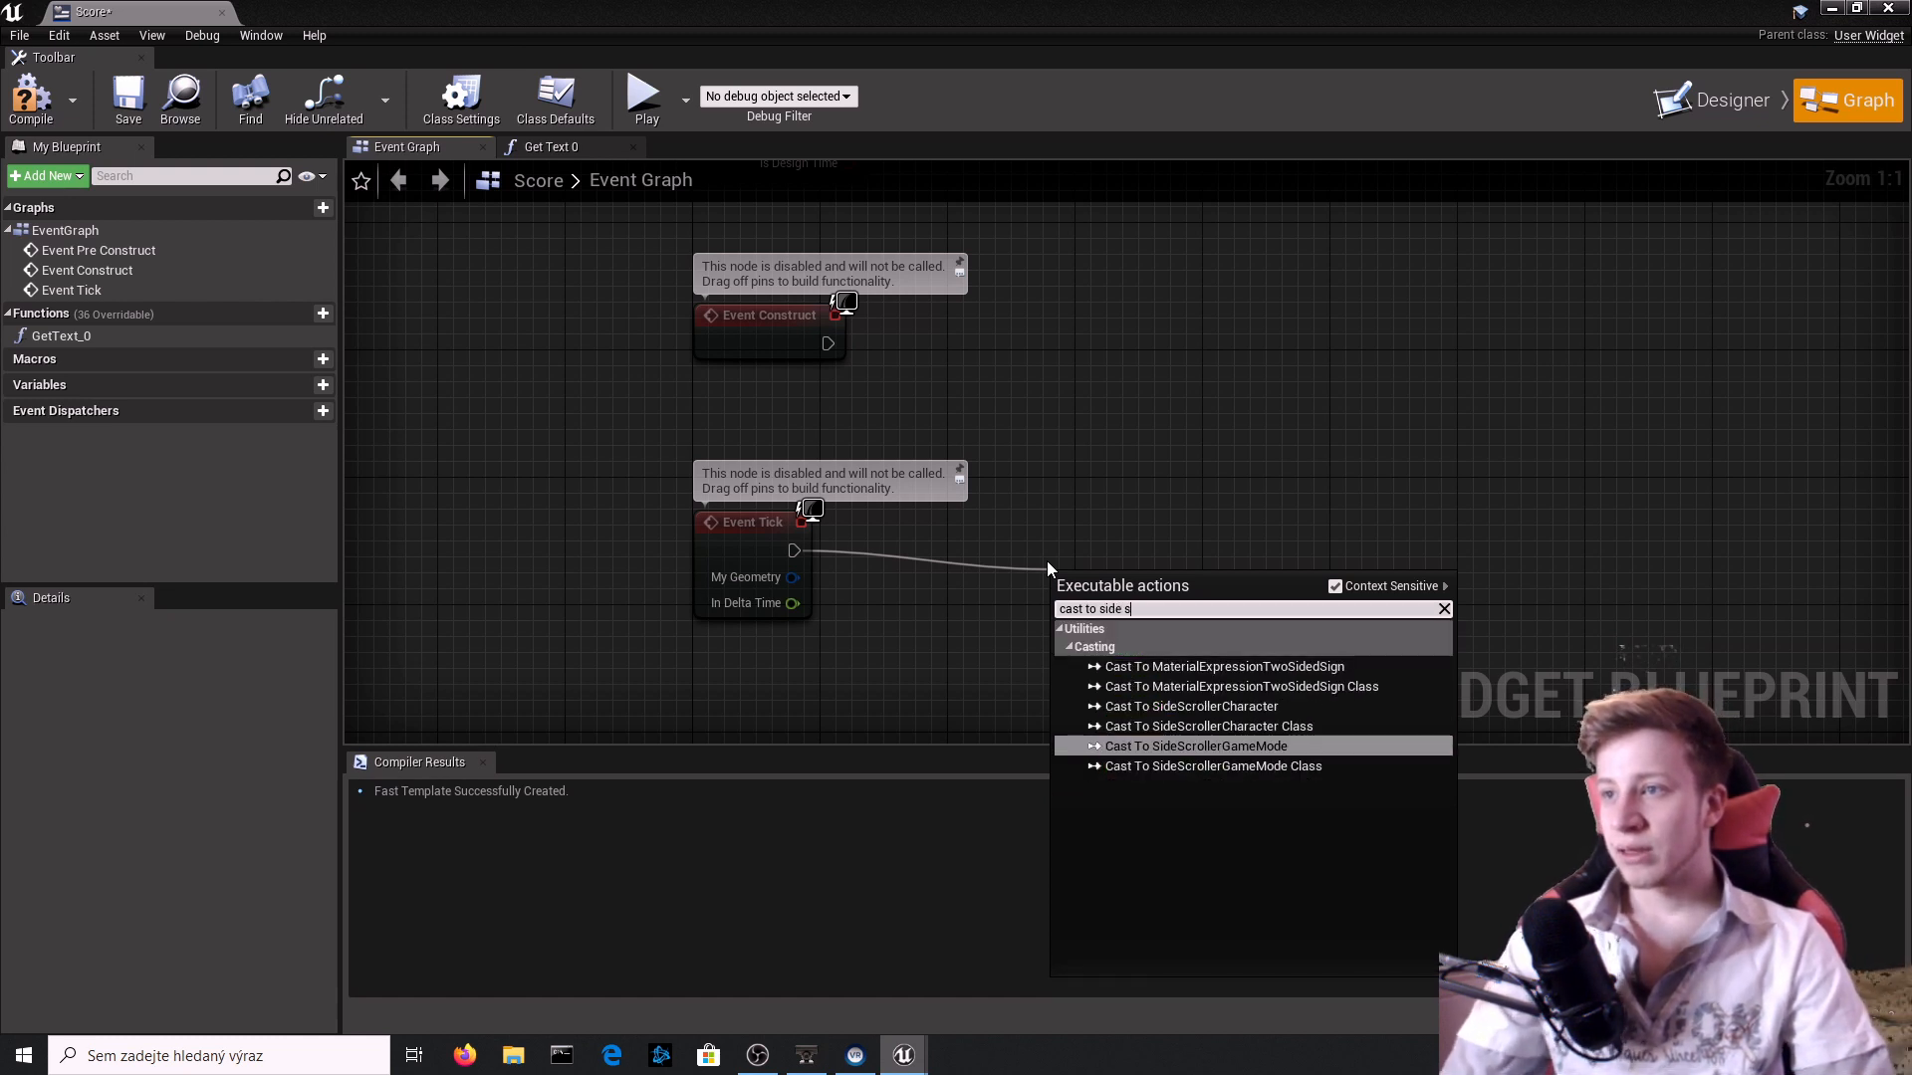
key("Up")
key("Return")
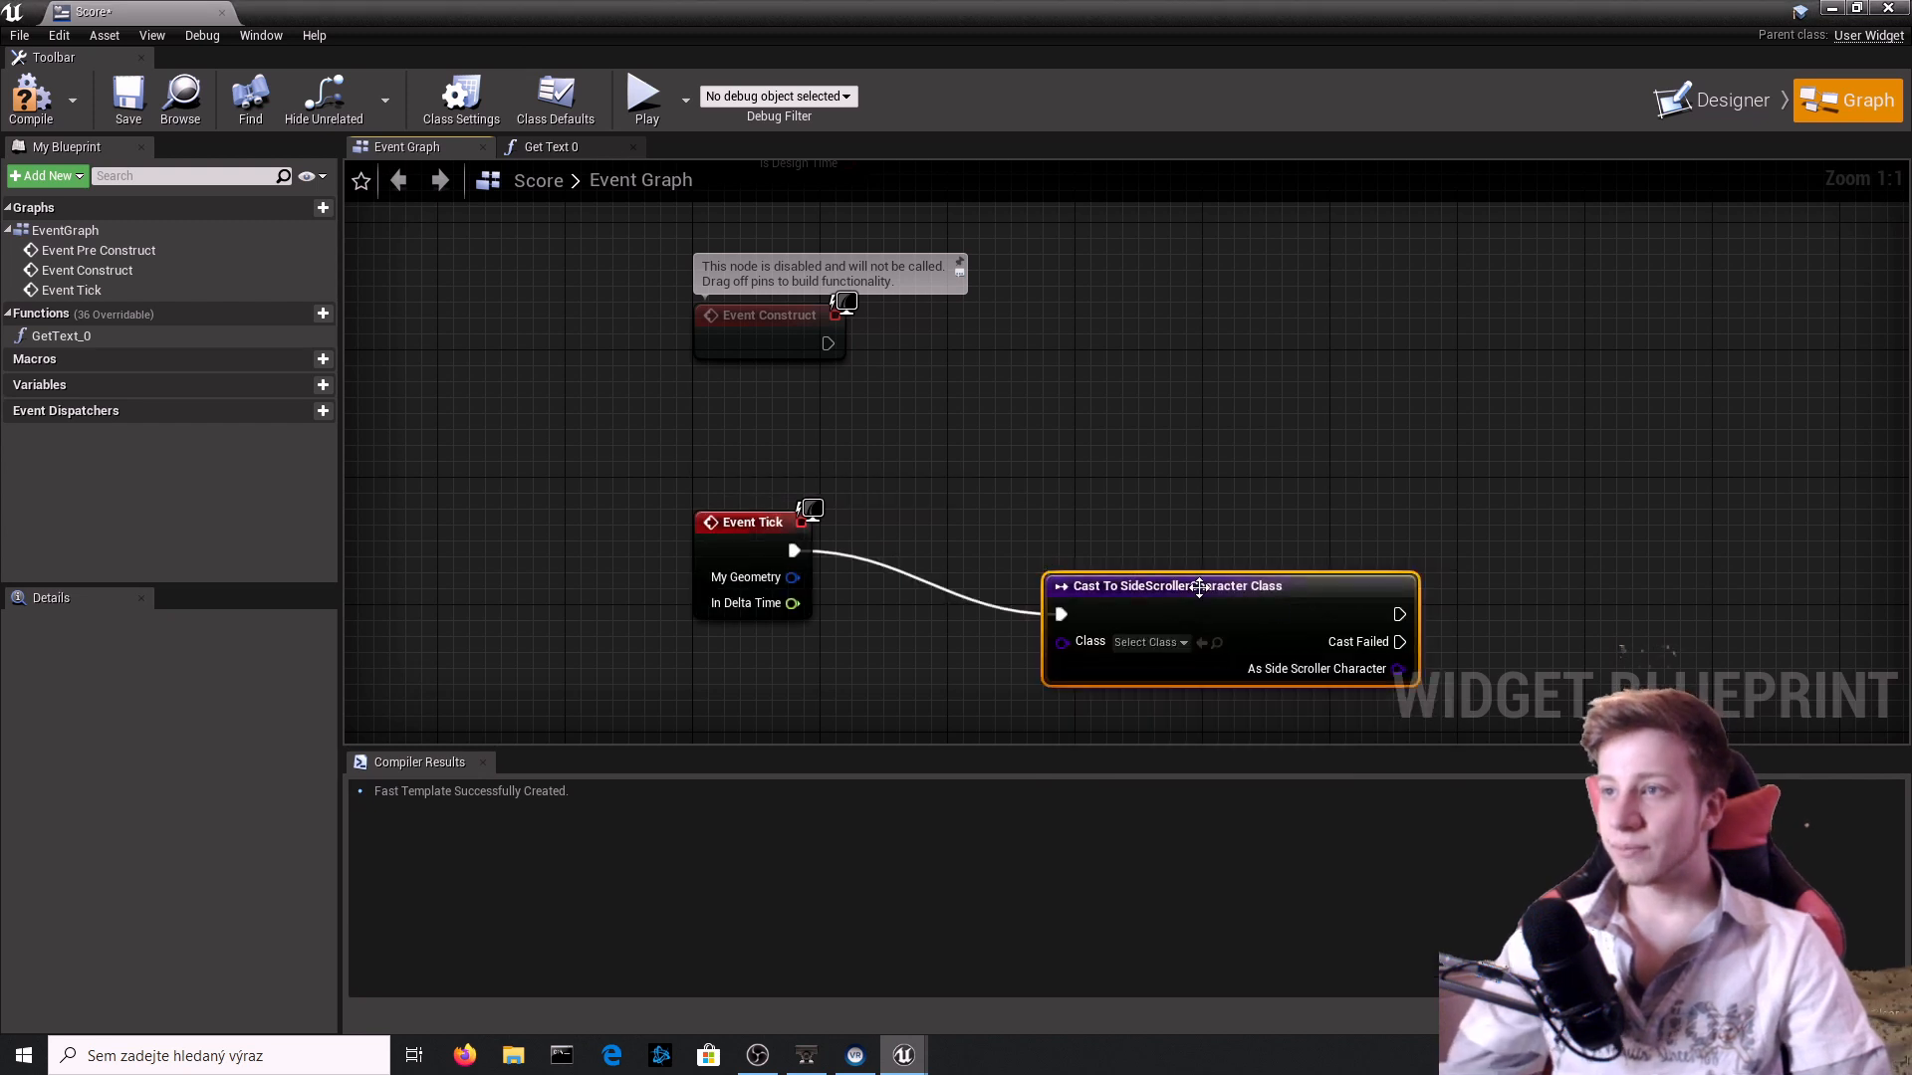
key("Delete")
Add a Cast To SideScrollerCharacter node executed from Event Tick and place it beside the event.
left_click_drag(793, 551, 953, 578)
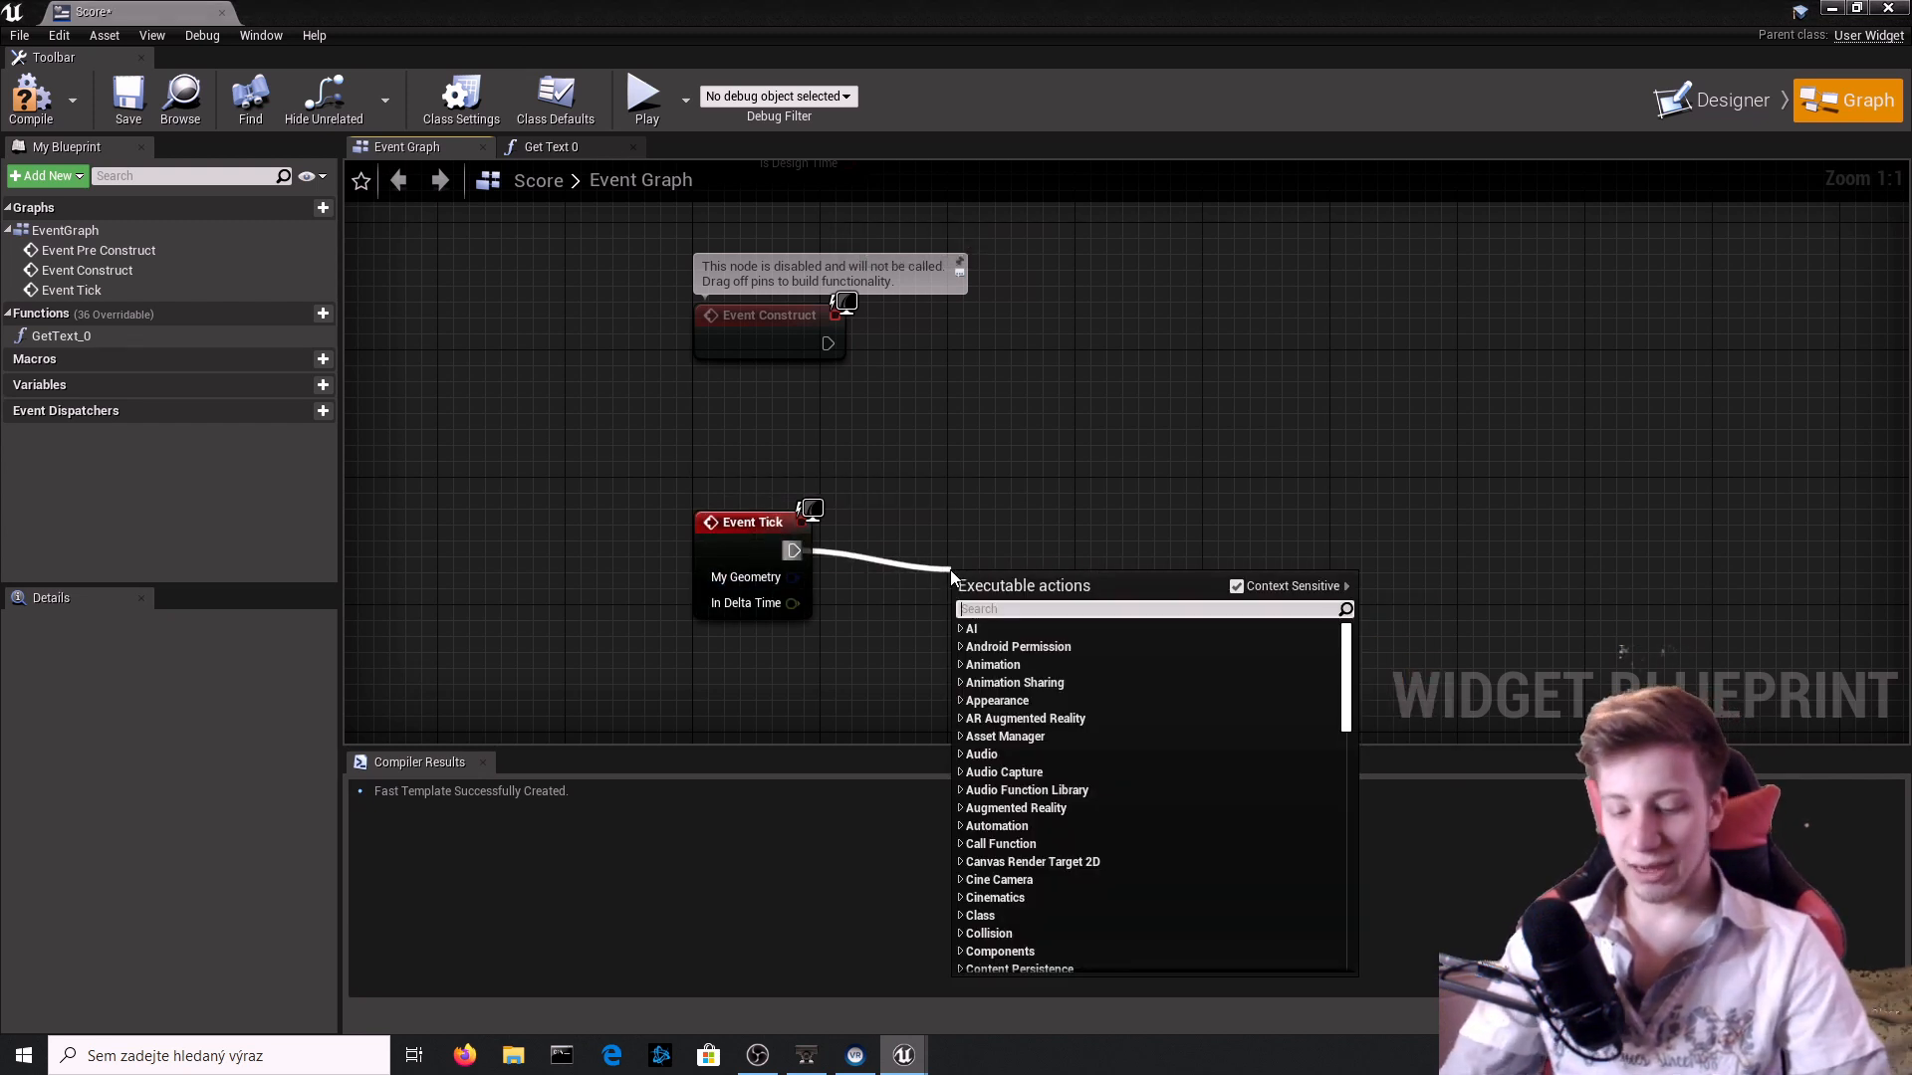
type("cast to to side")
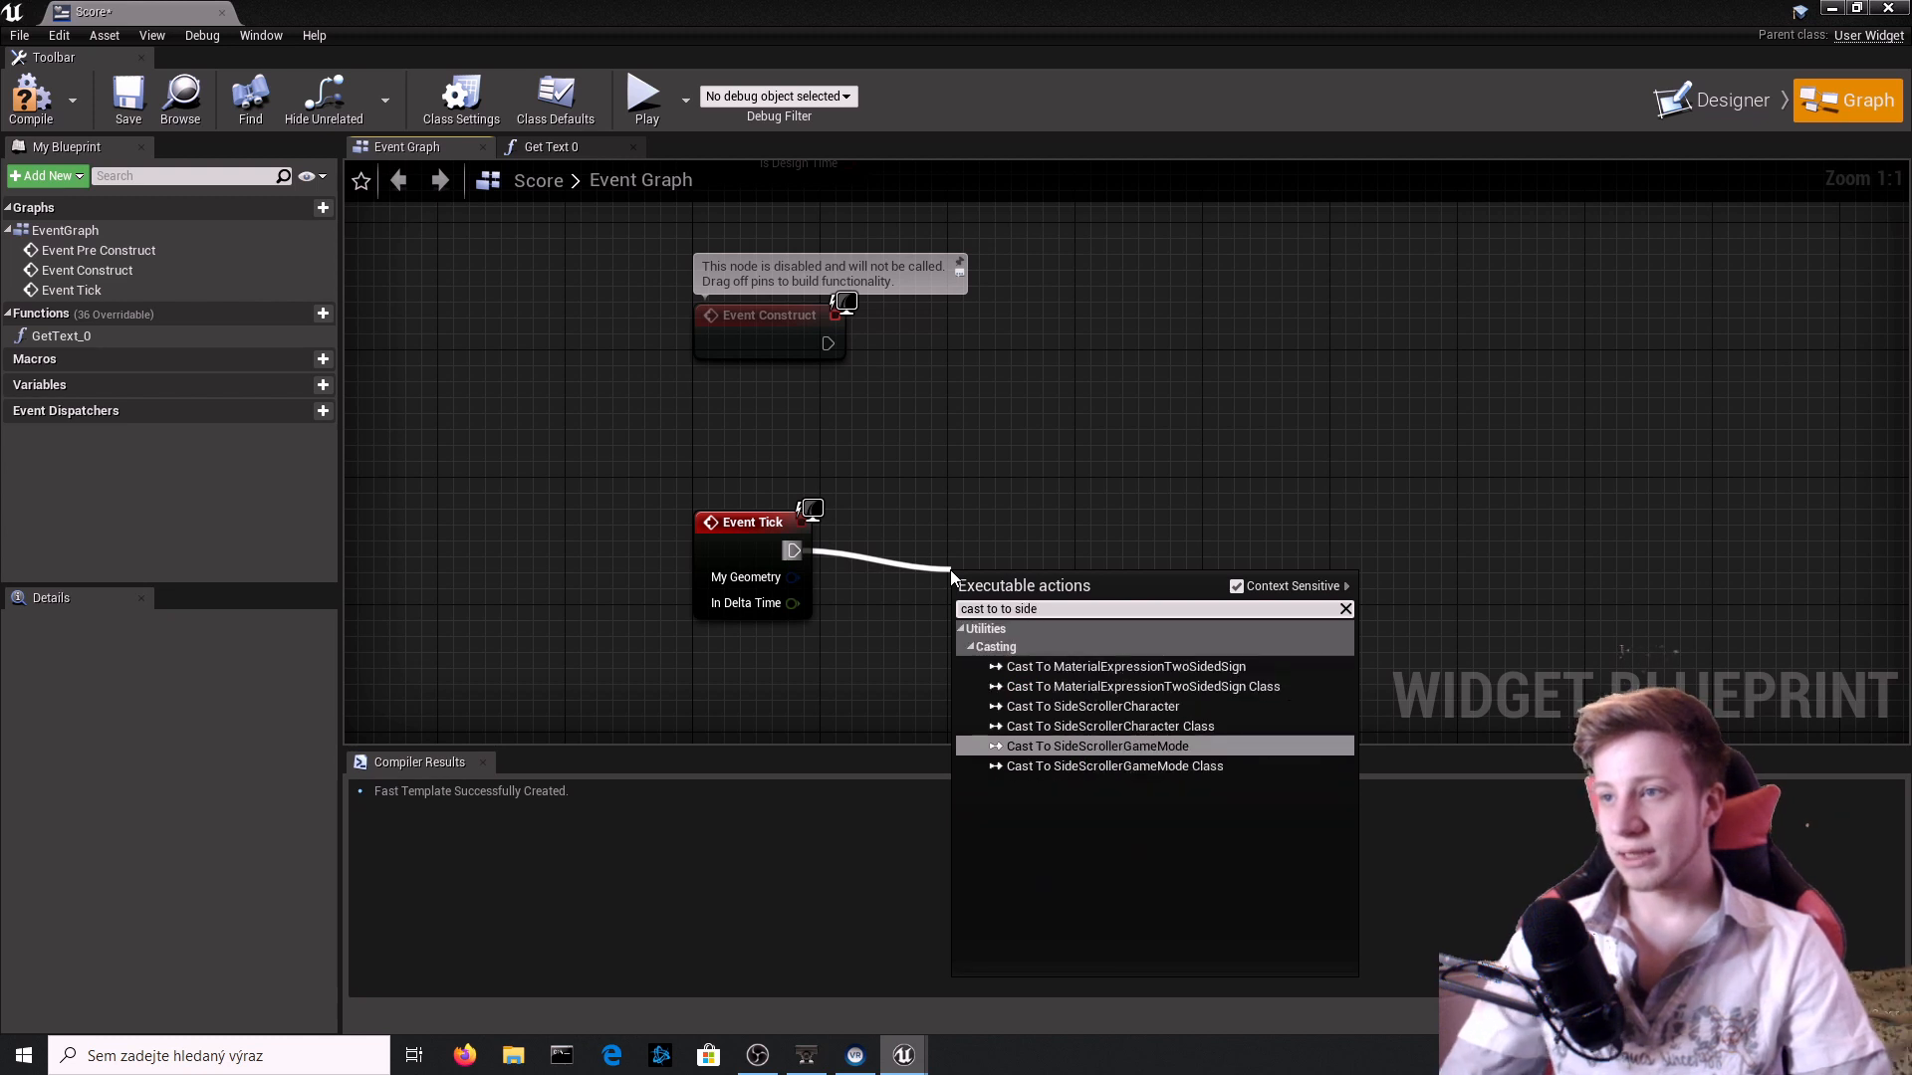
key("Up")
key("Up")
key("Return")
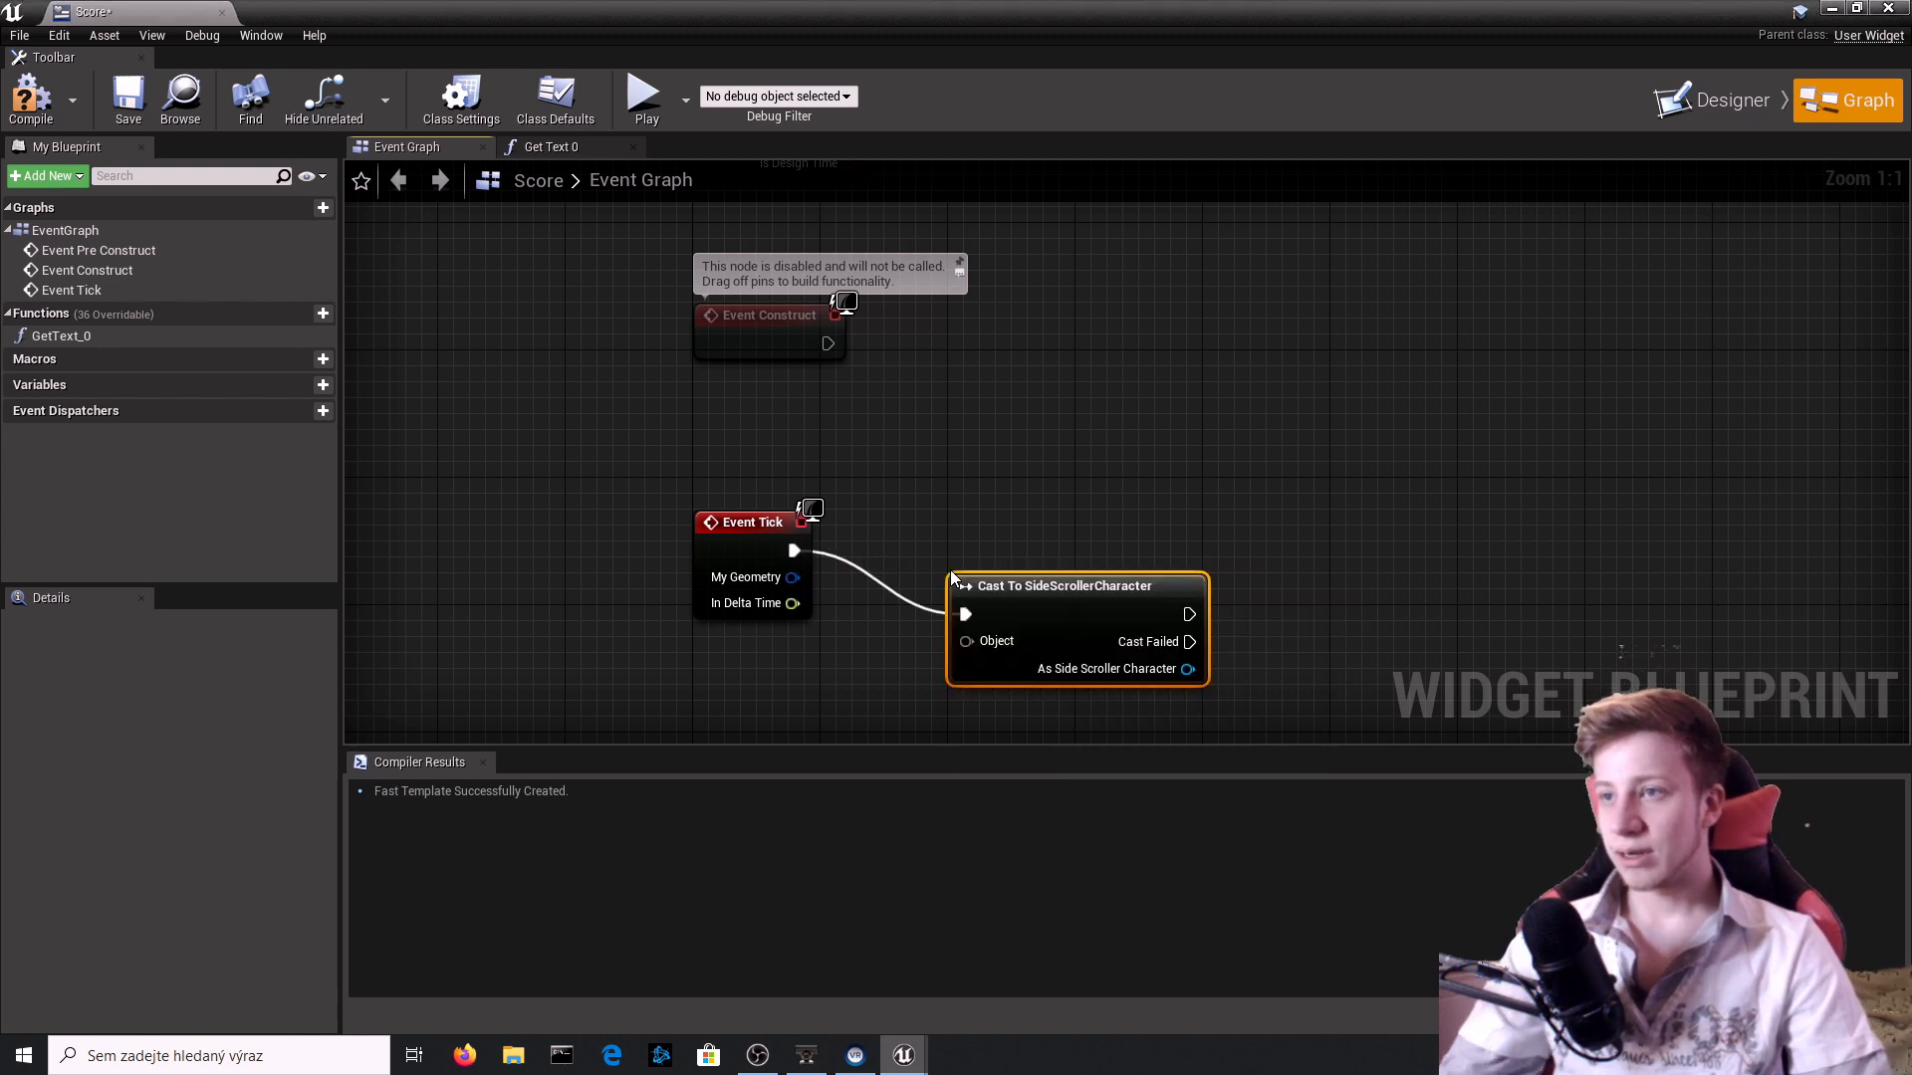
left_click_drag(1026, 622, 1075, 594)
Feed a Get Player Character node into the cast's Object input and compile the Score widget.
left_click_drag(802, 709, 785, 677)
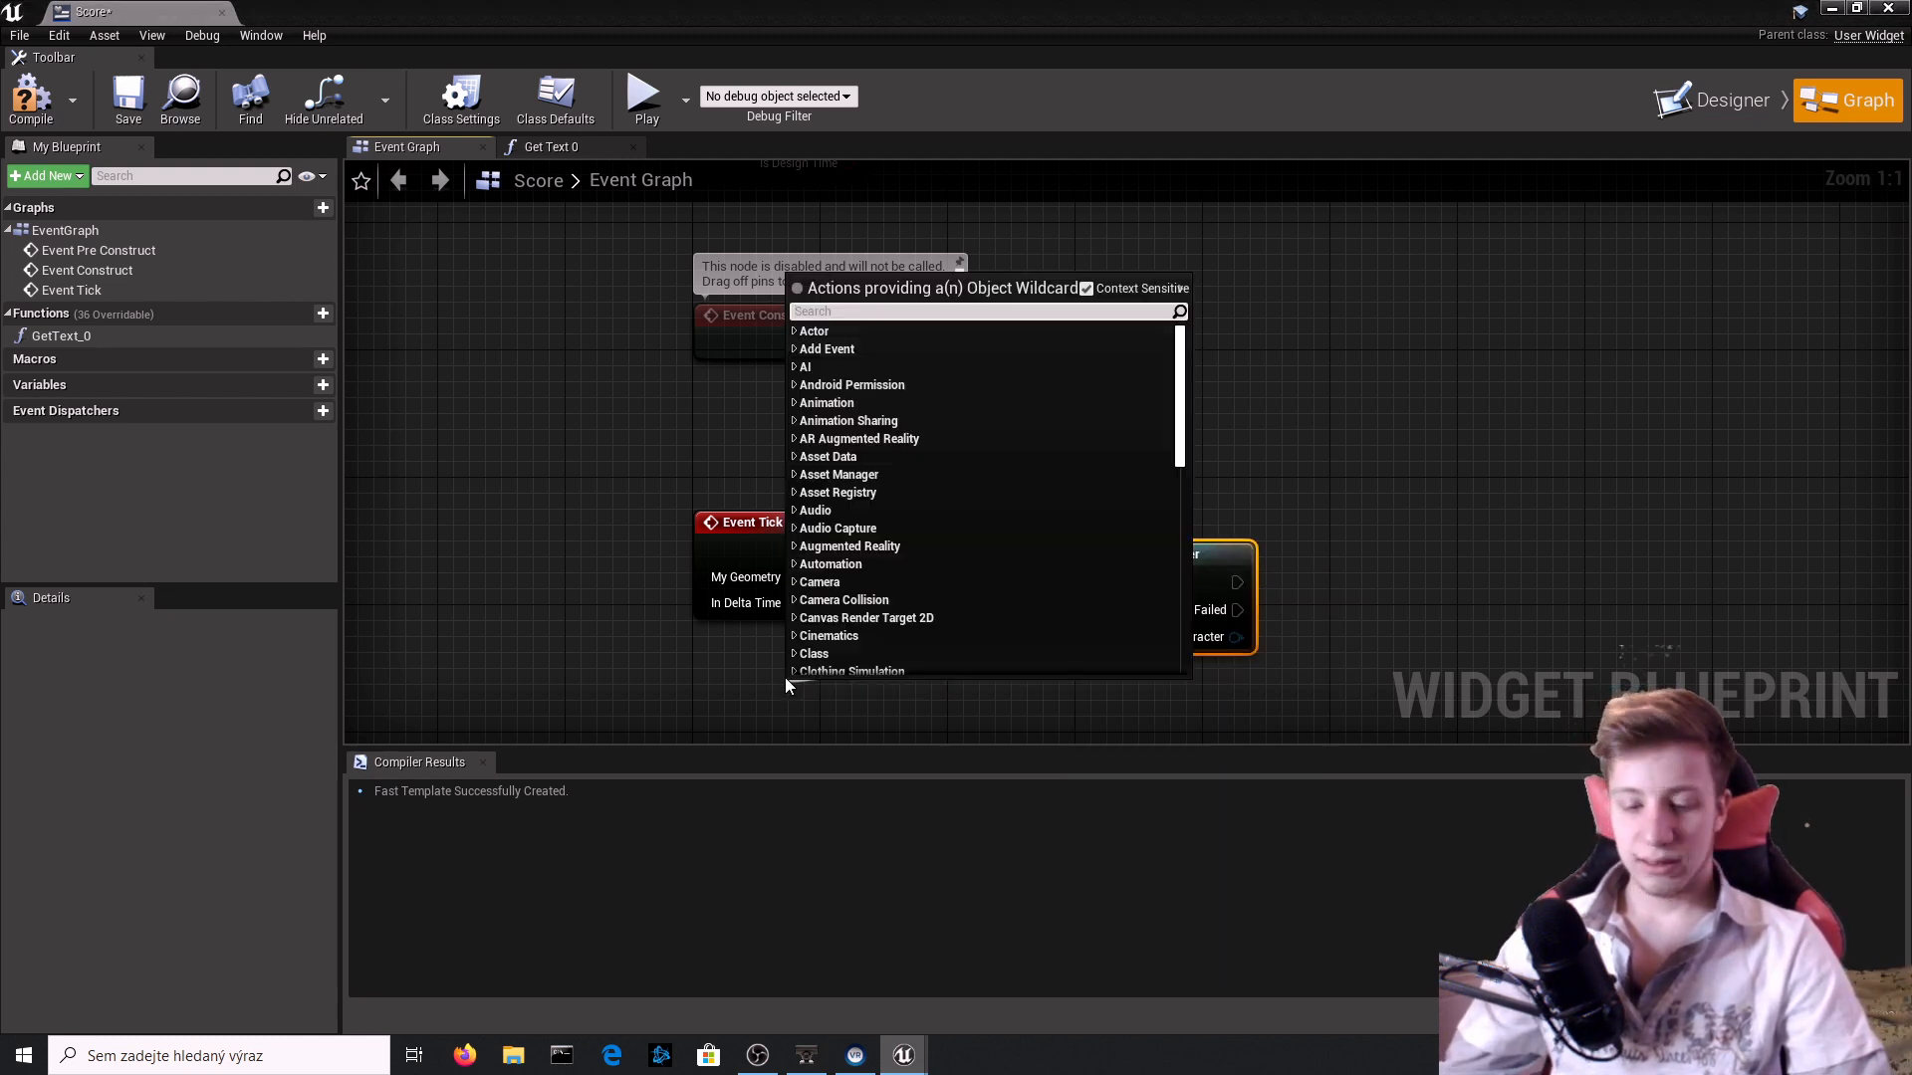
type("get play")
key("Up")
key("Up")
key("Up")
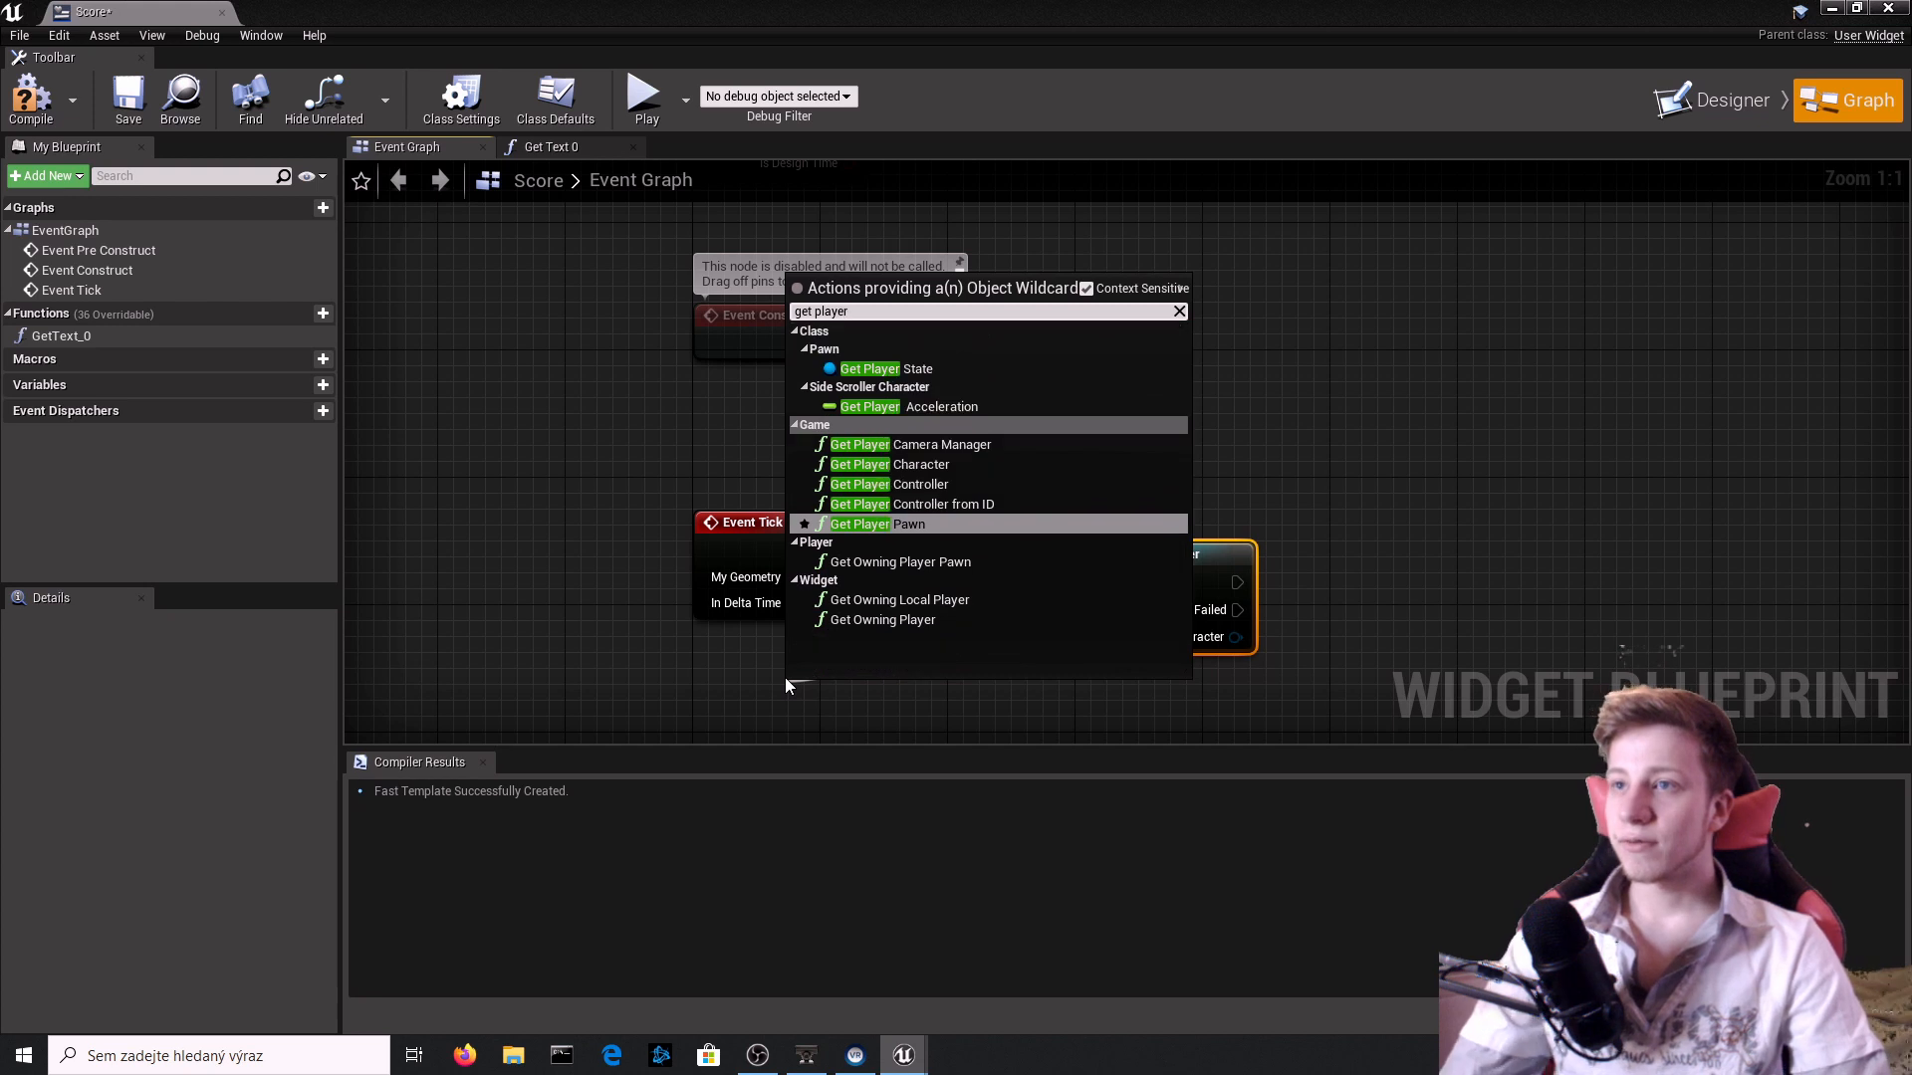
key("Return")
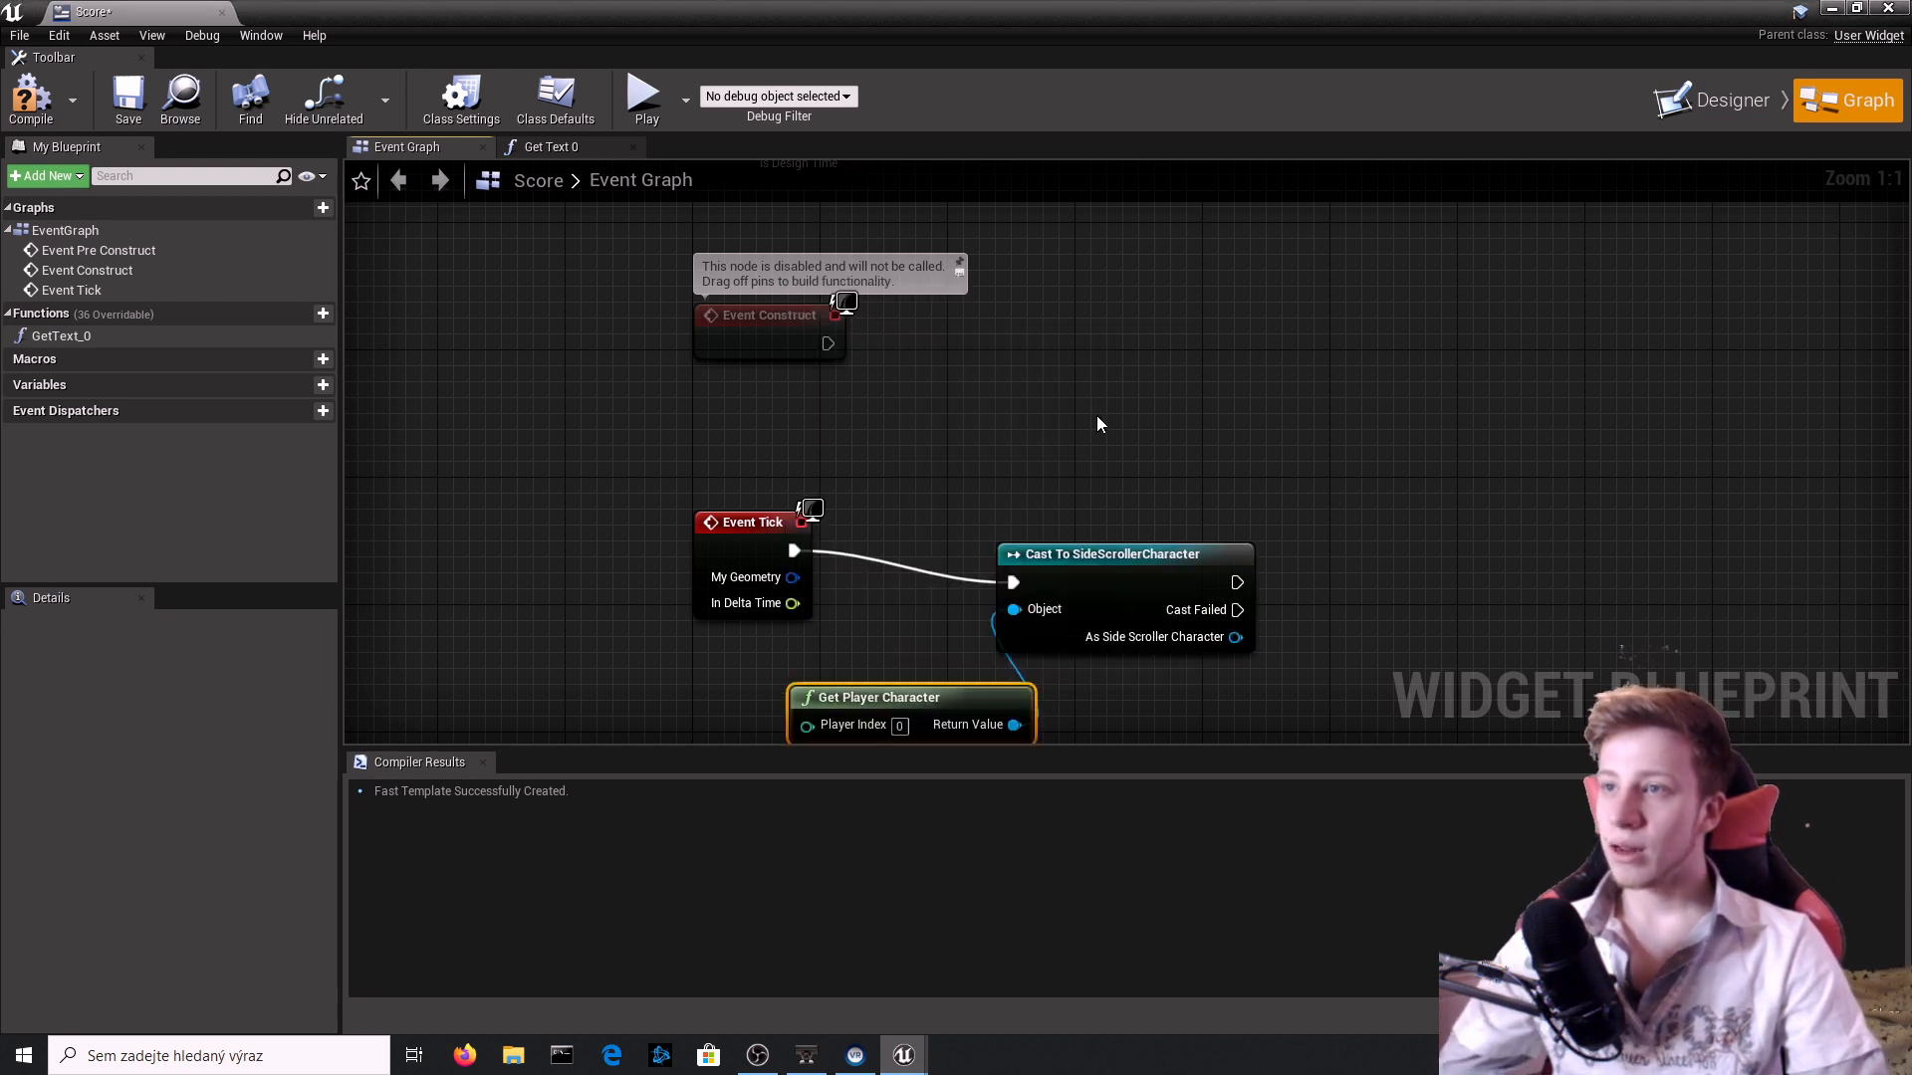
right_click_drag(1226, 353, 1103, 190)
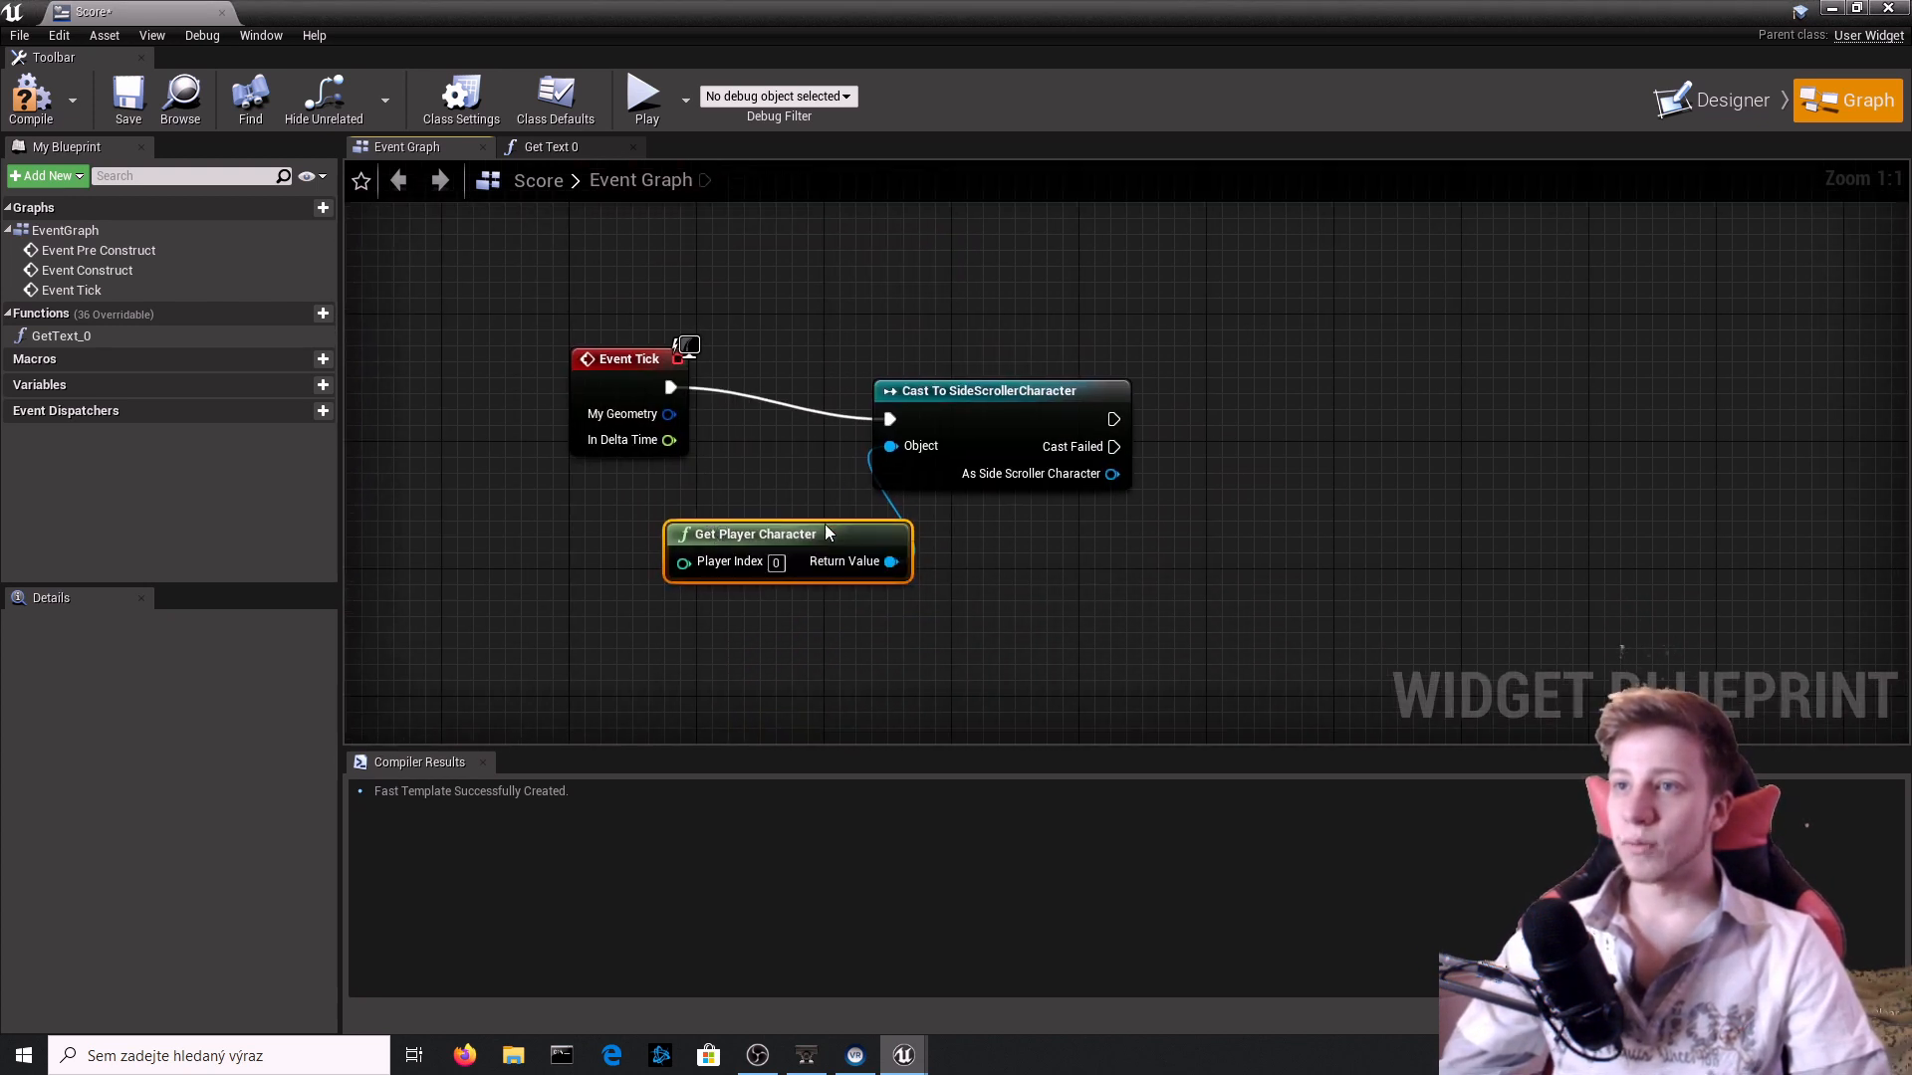
left_click_drag(711, 527, 472, 527)
left_click(21, 102)
Get the Coin Amount variable from the cast's As Side Scroller Character output.
right_click_drag(1125, 443, 969, 539)
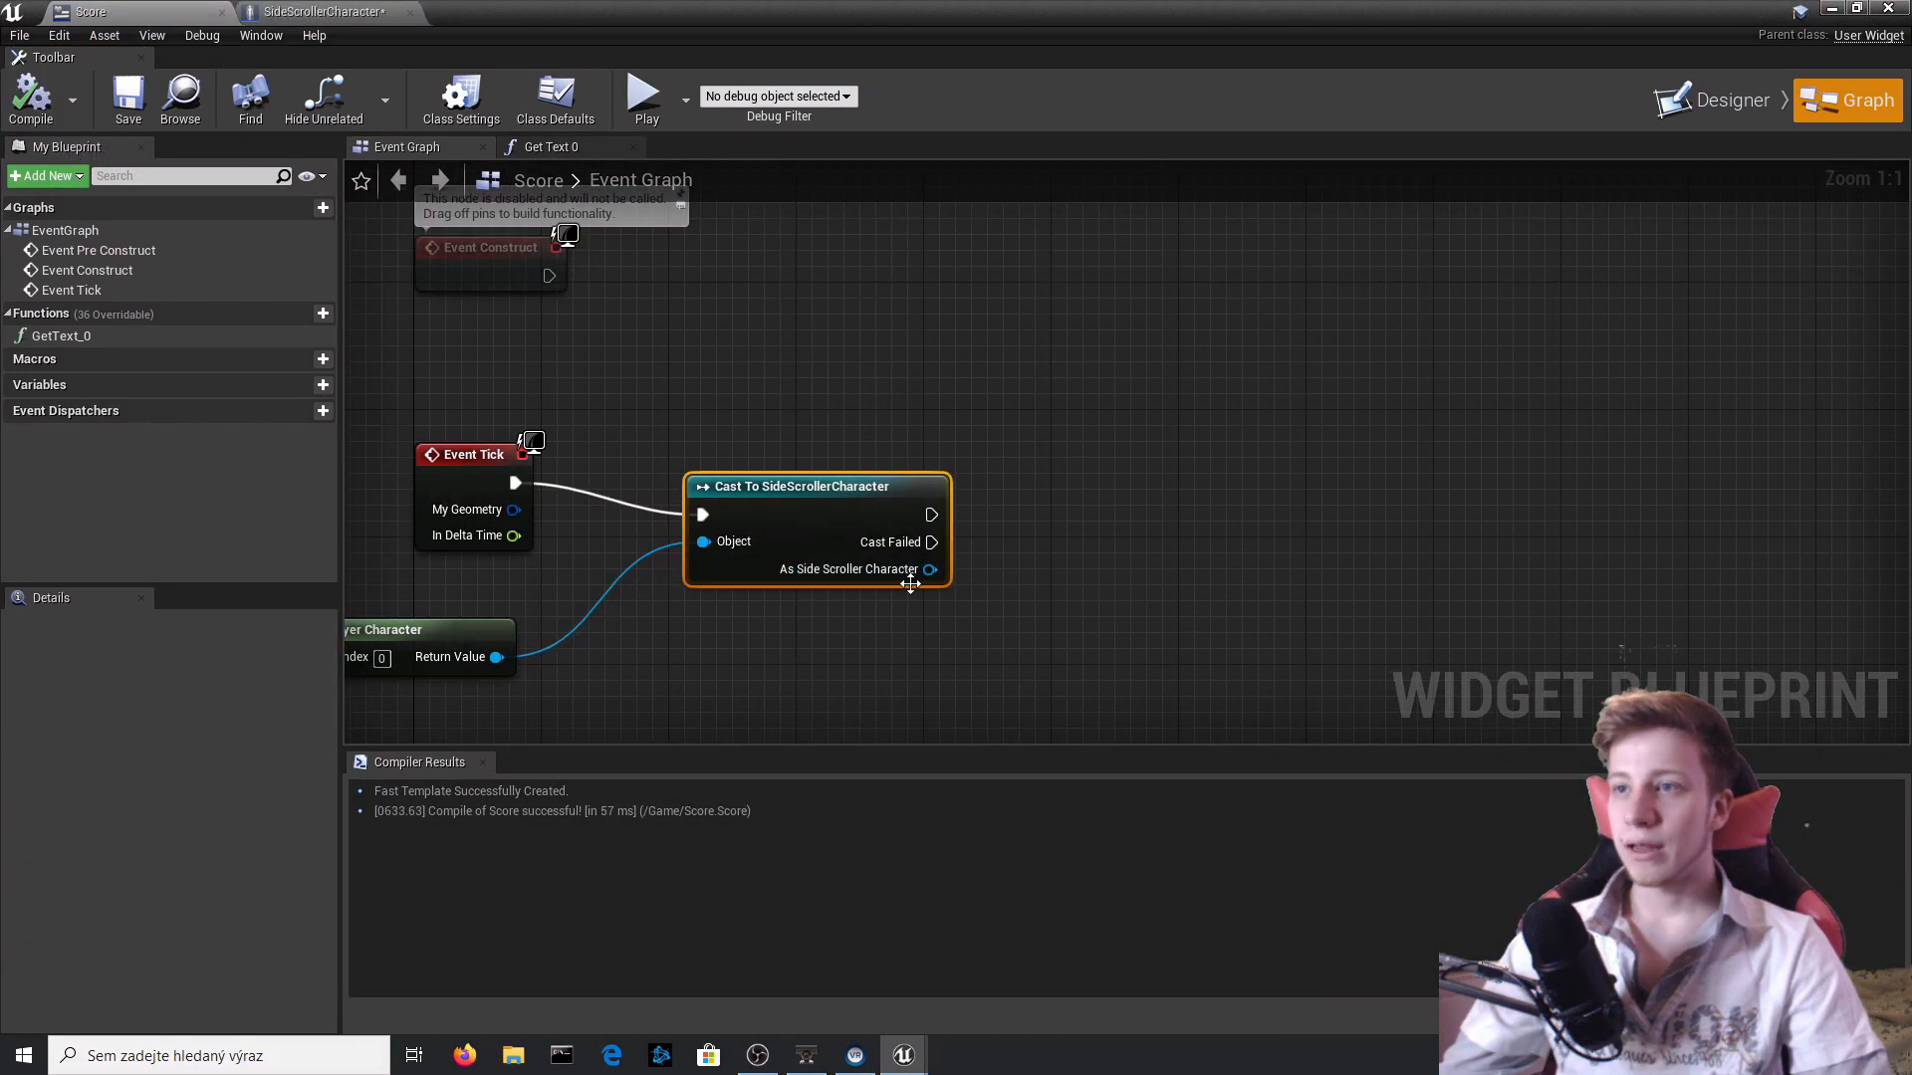
left_click_drag(926, 570, 1144, 599)
type("coin")
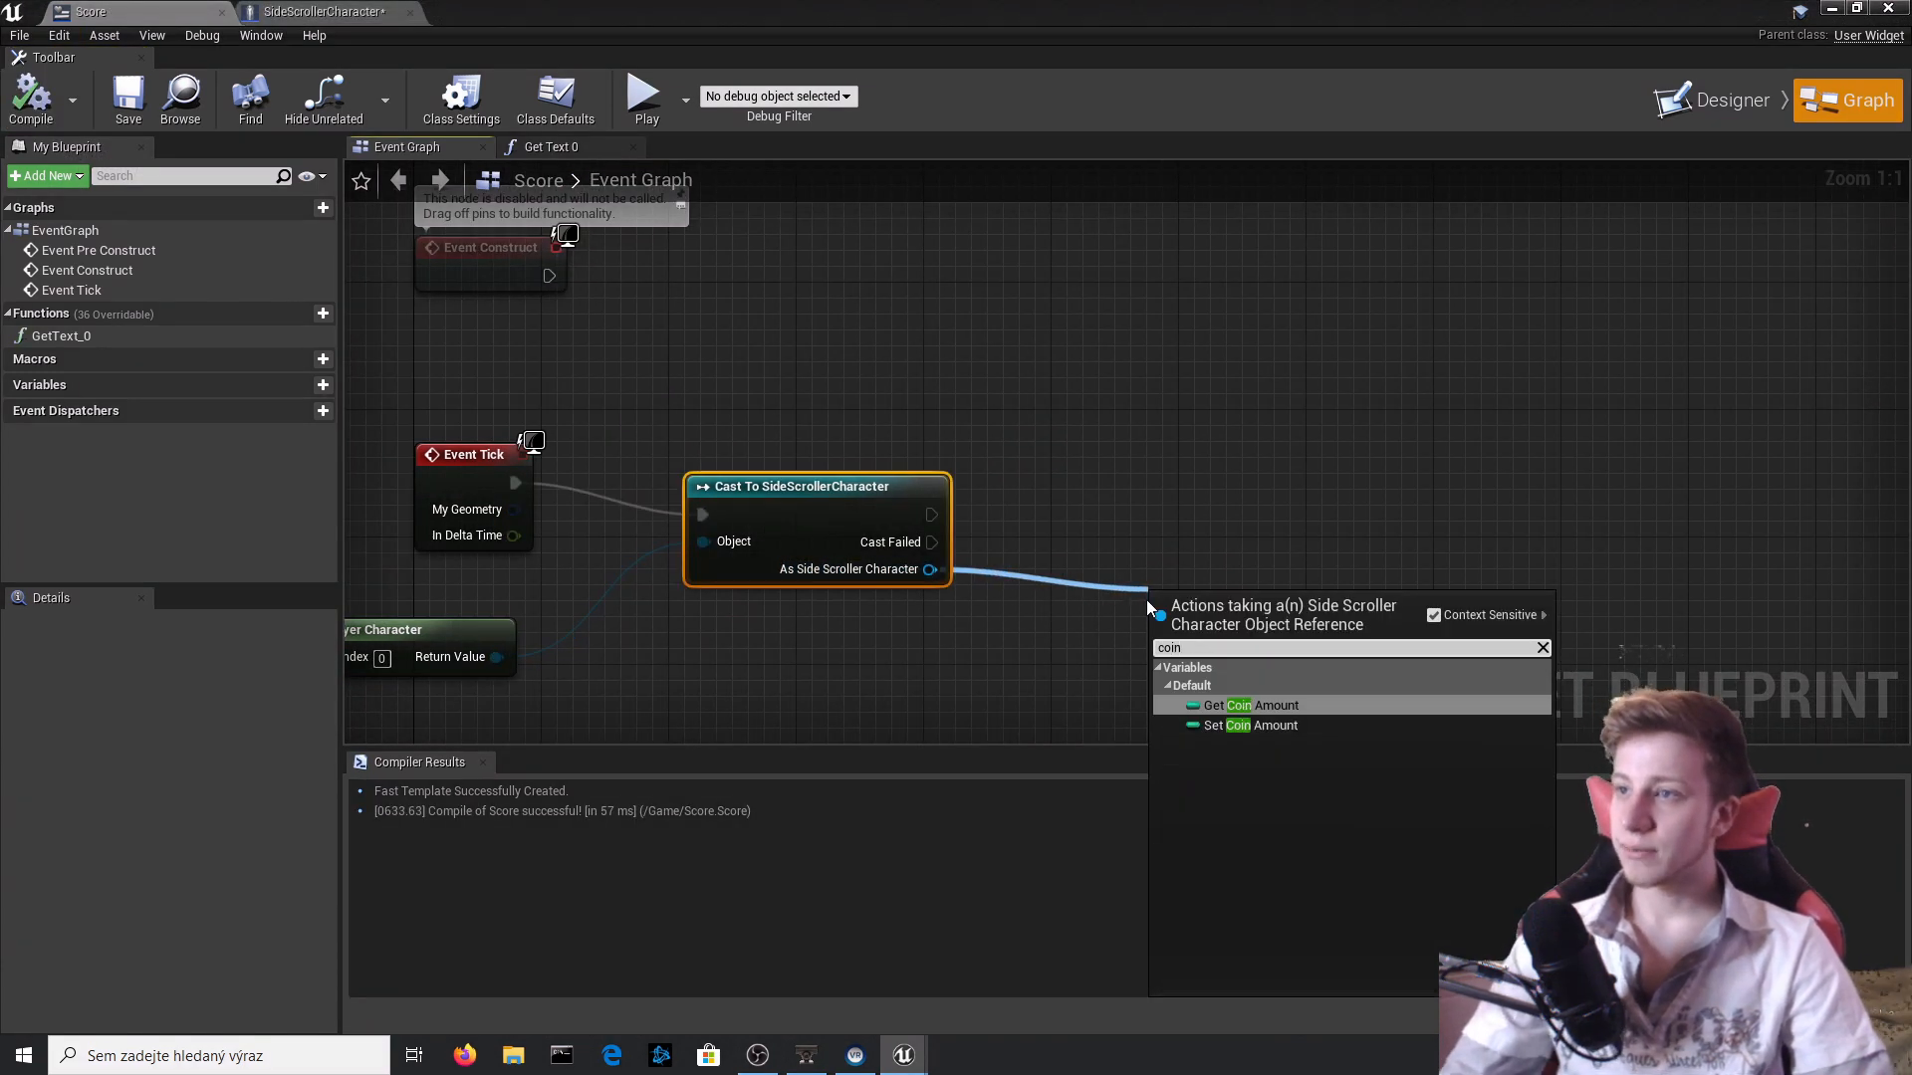
key("Return")
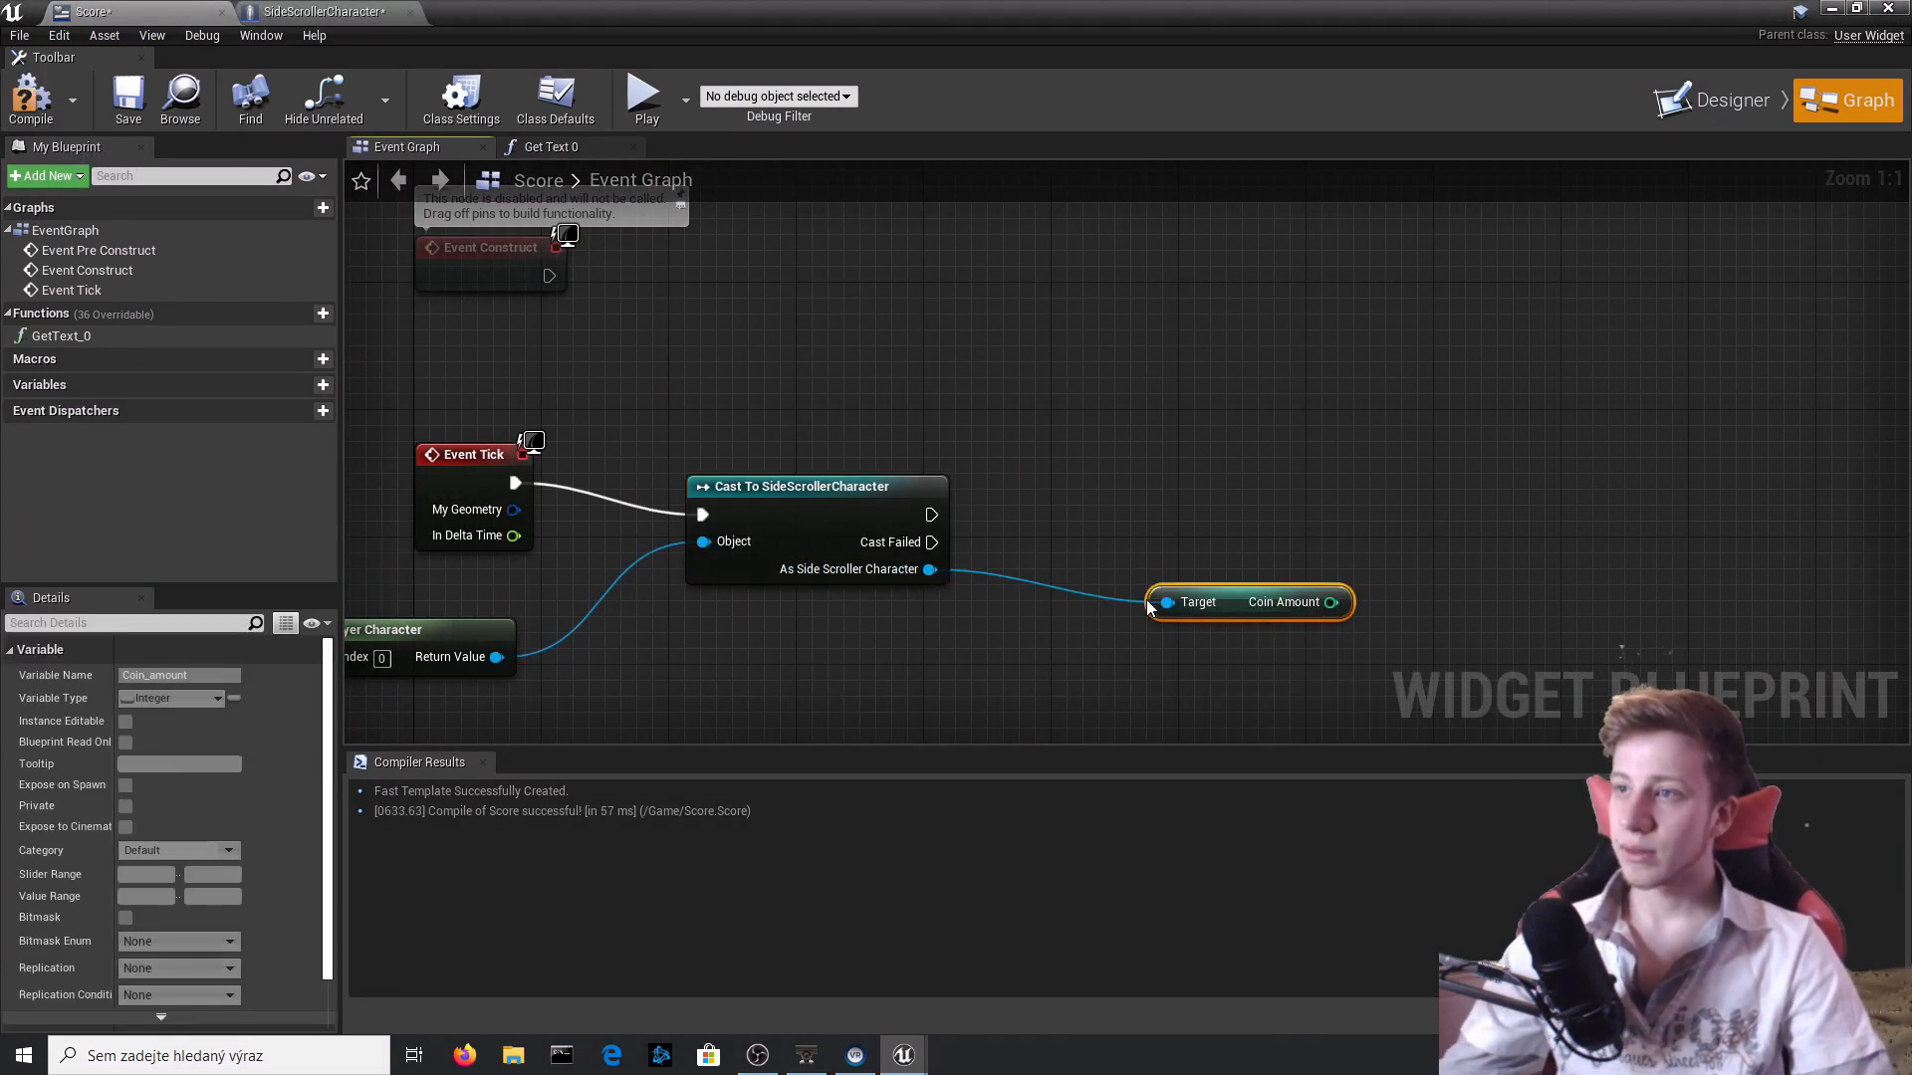
right_click_drag(1145, 599, 928, 597)
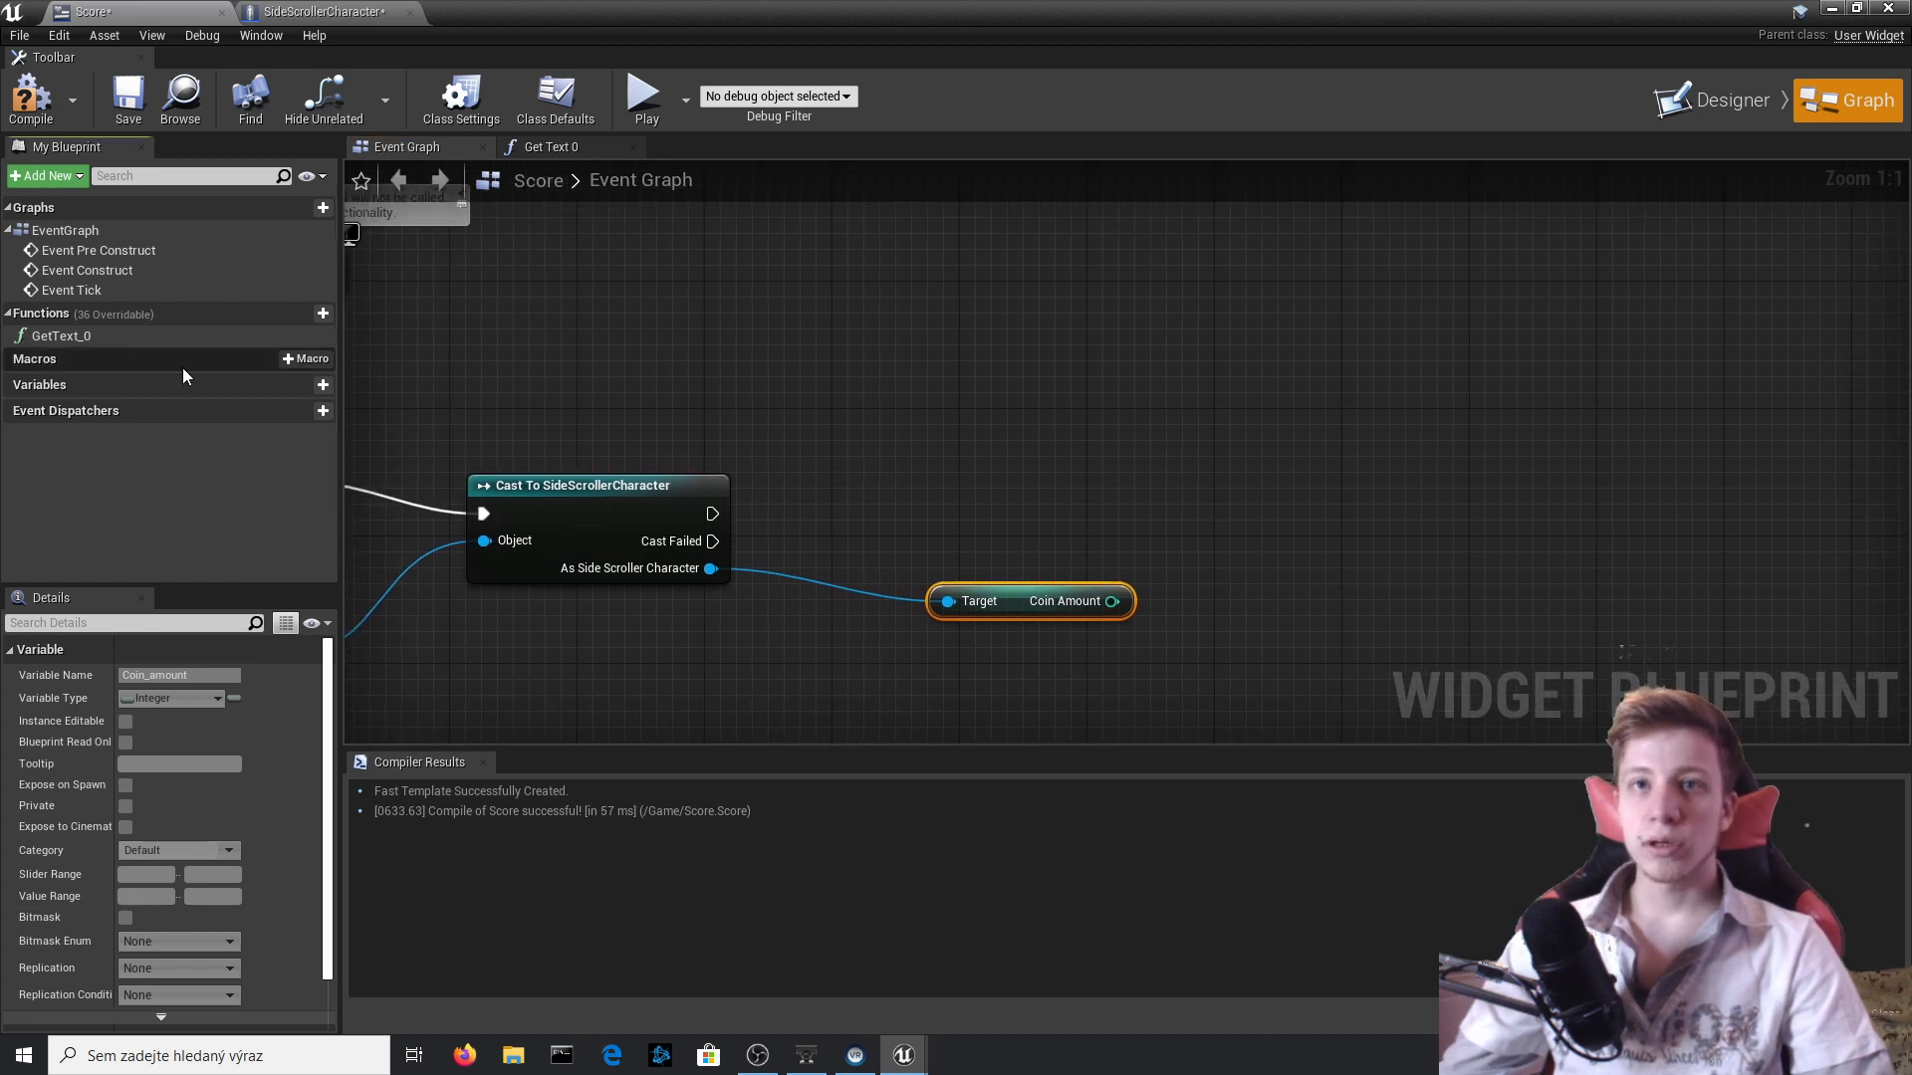
Create an Integer variable named Coins in the Score widget and compile.
left_click(293, 388)
type("C")
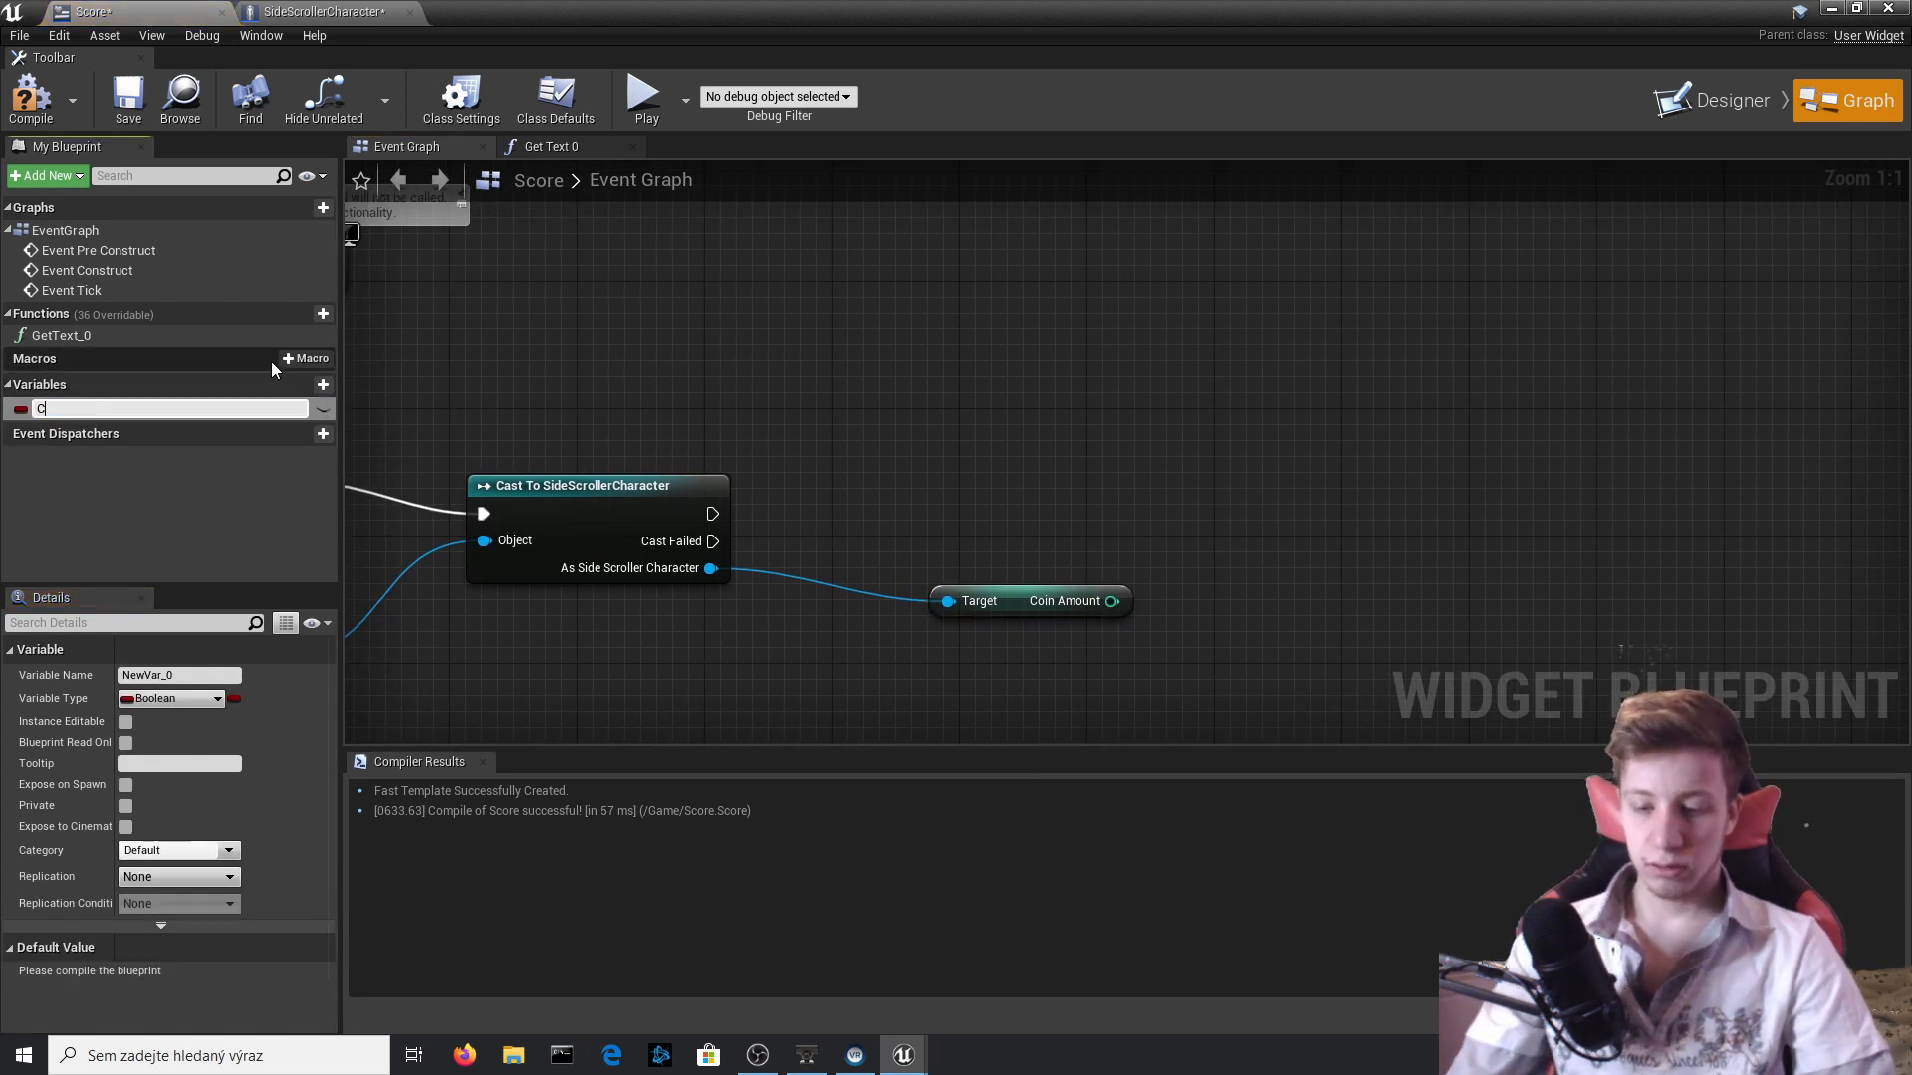
type("oins")
key("Return")
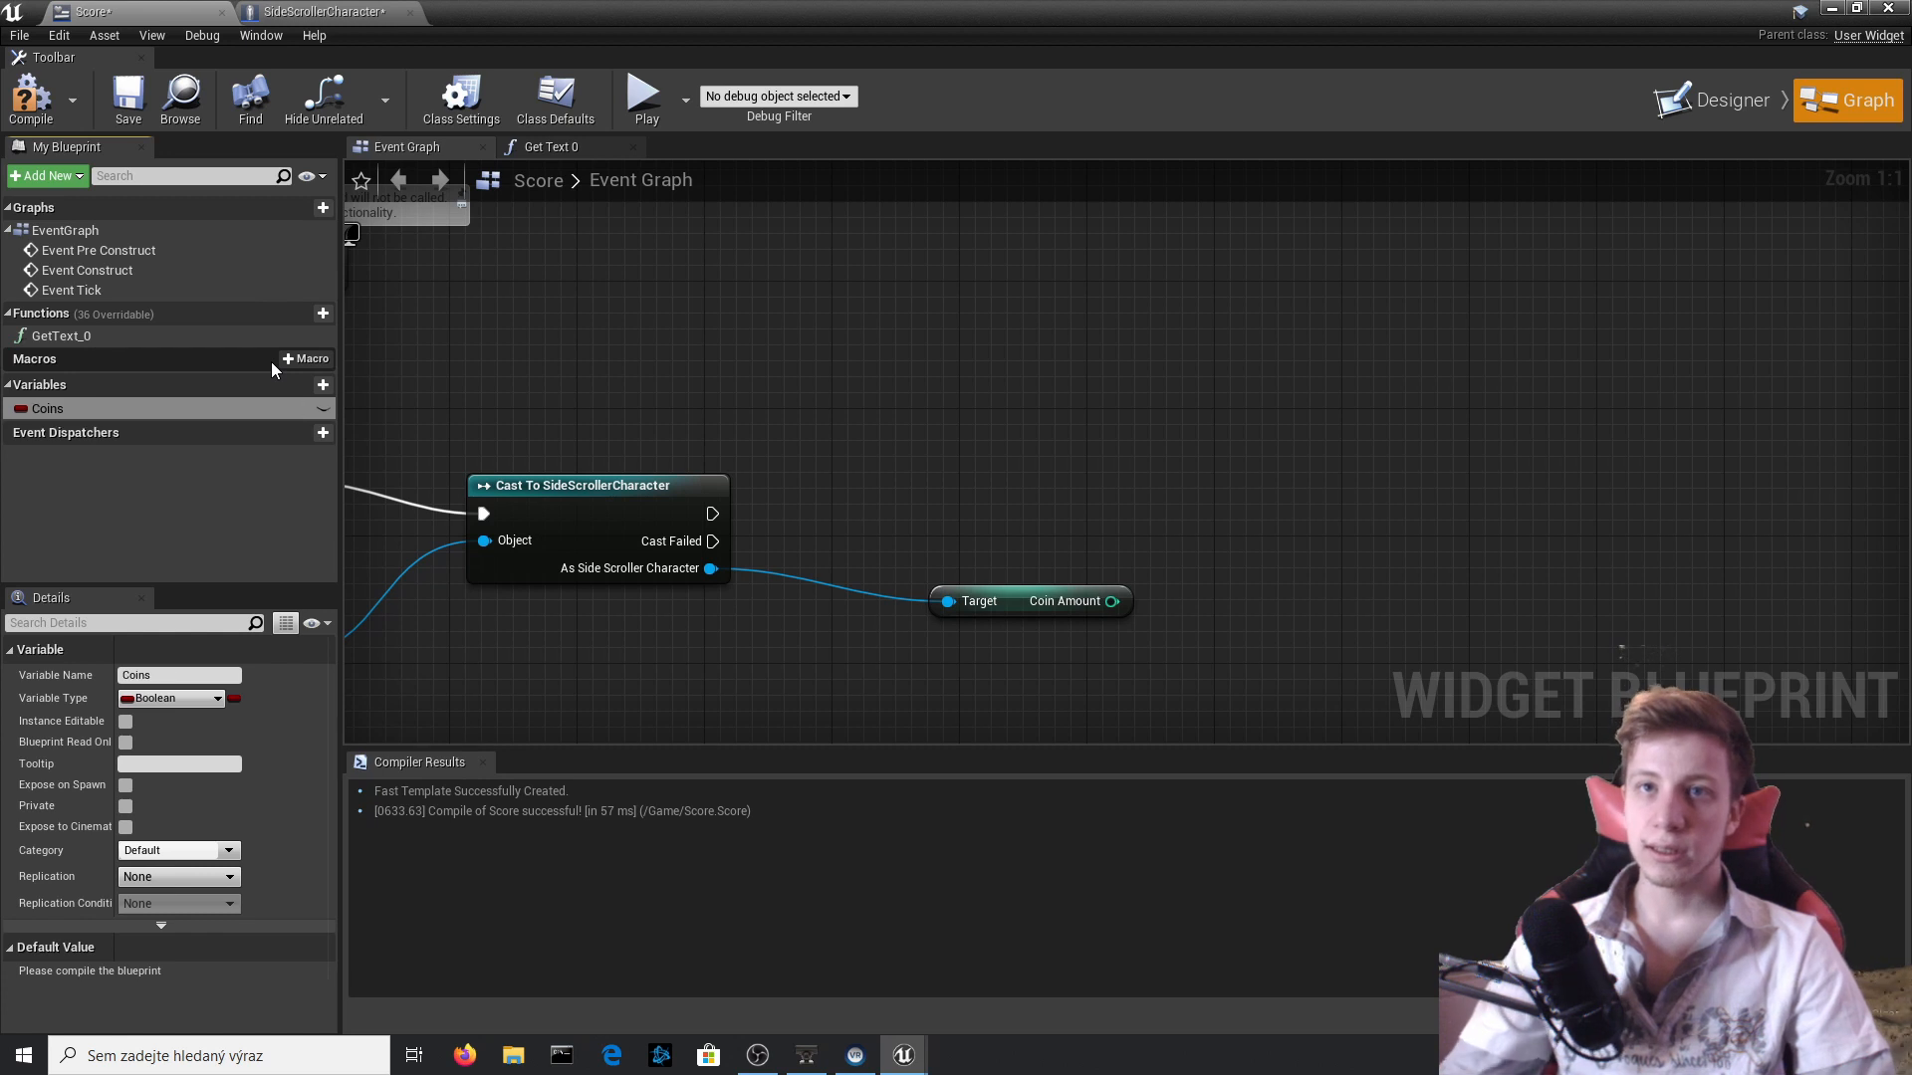
left_click(171, 698)
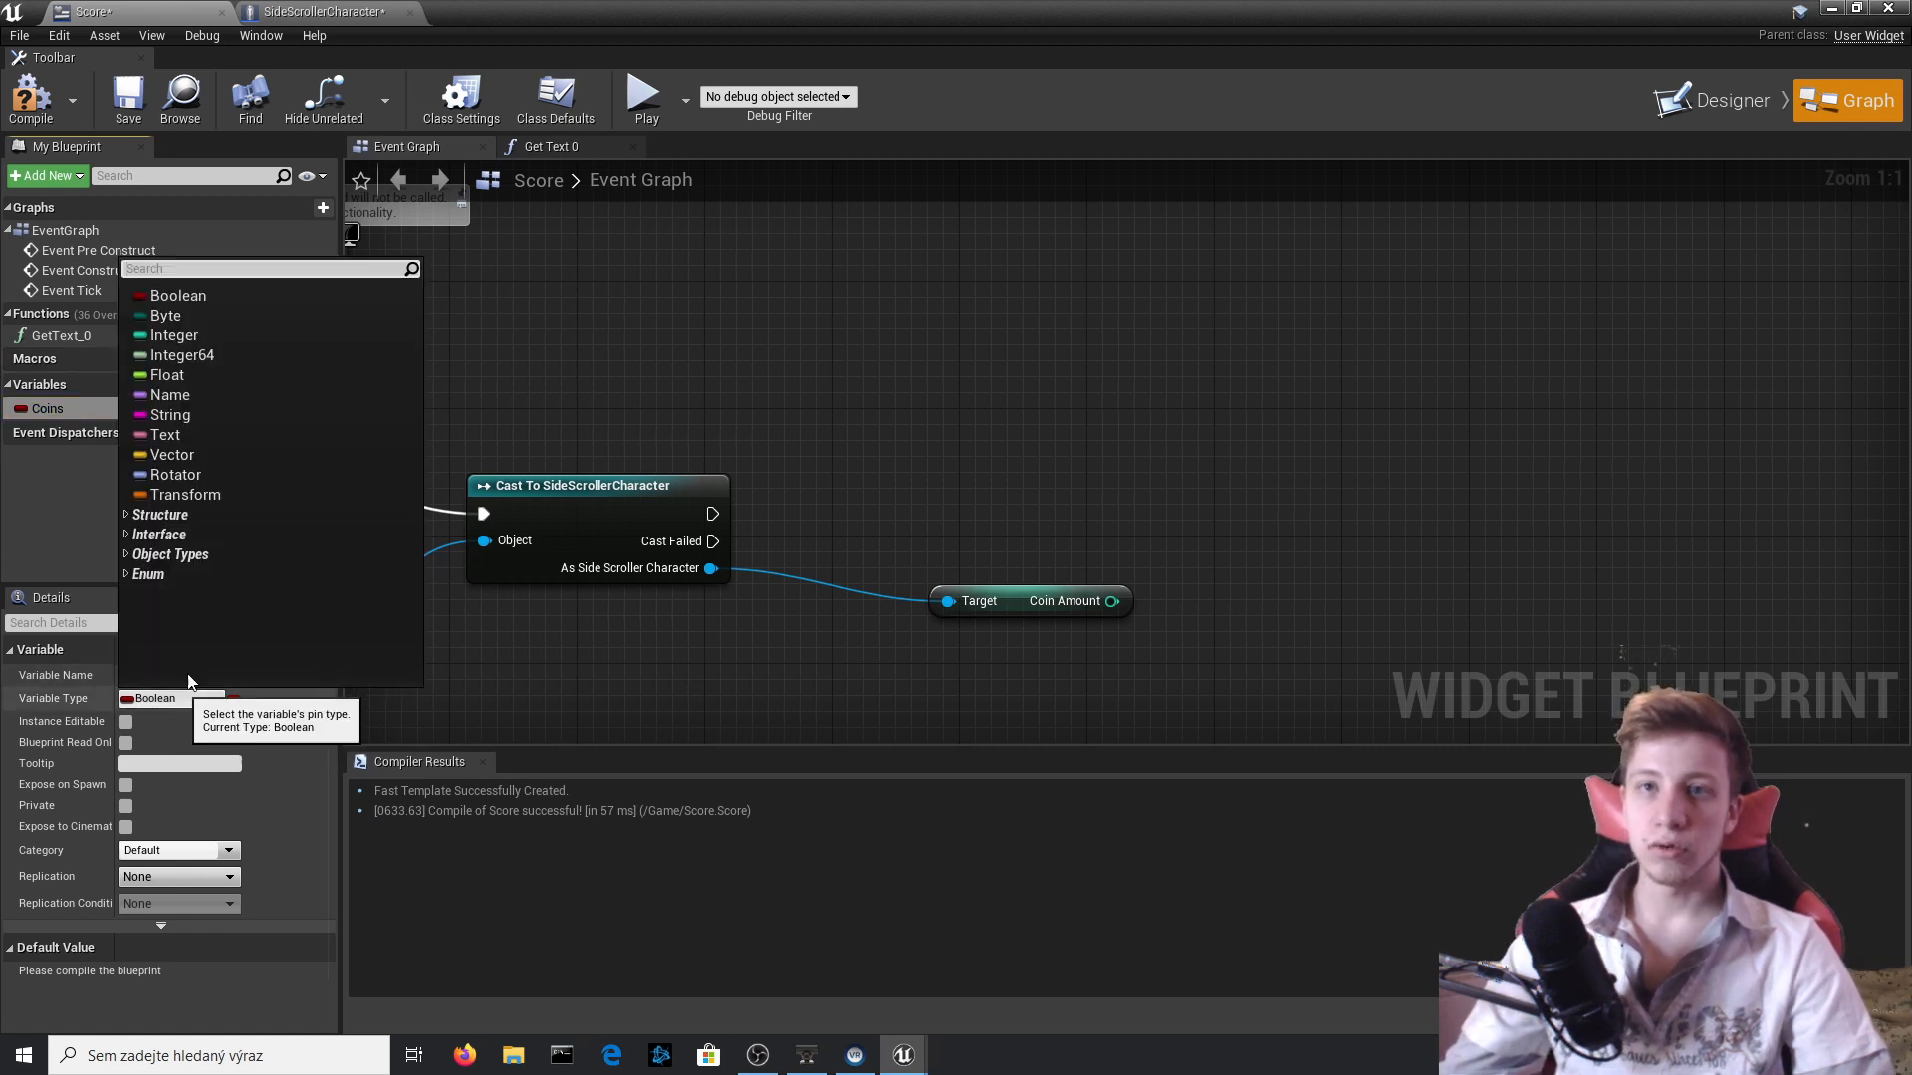
left_click(223, 334)
left_click(30, 99)
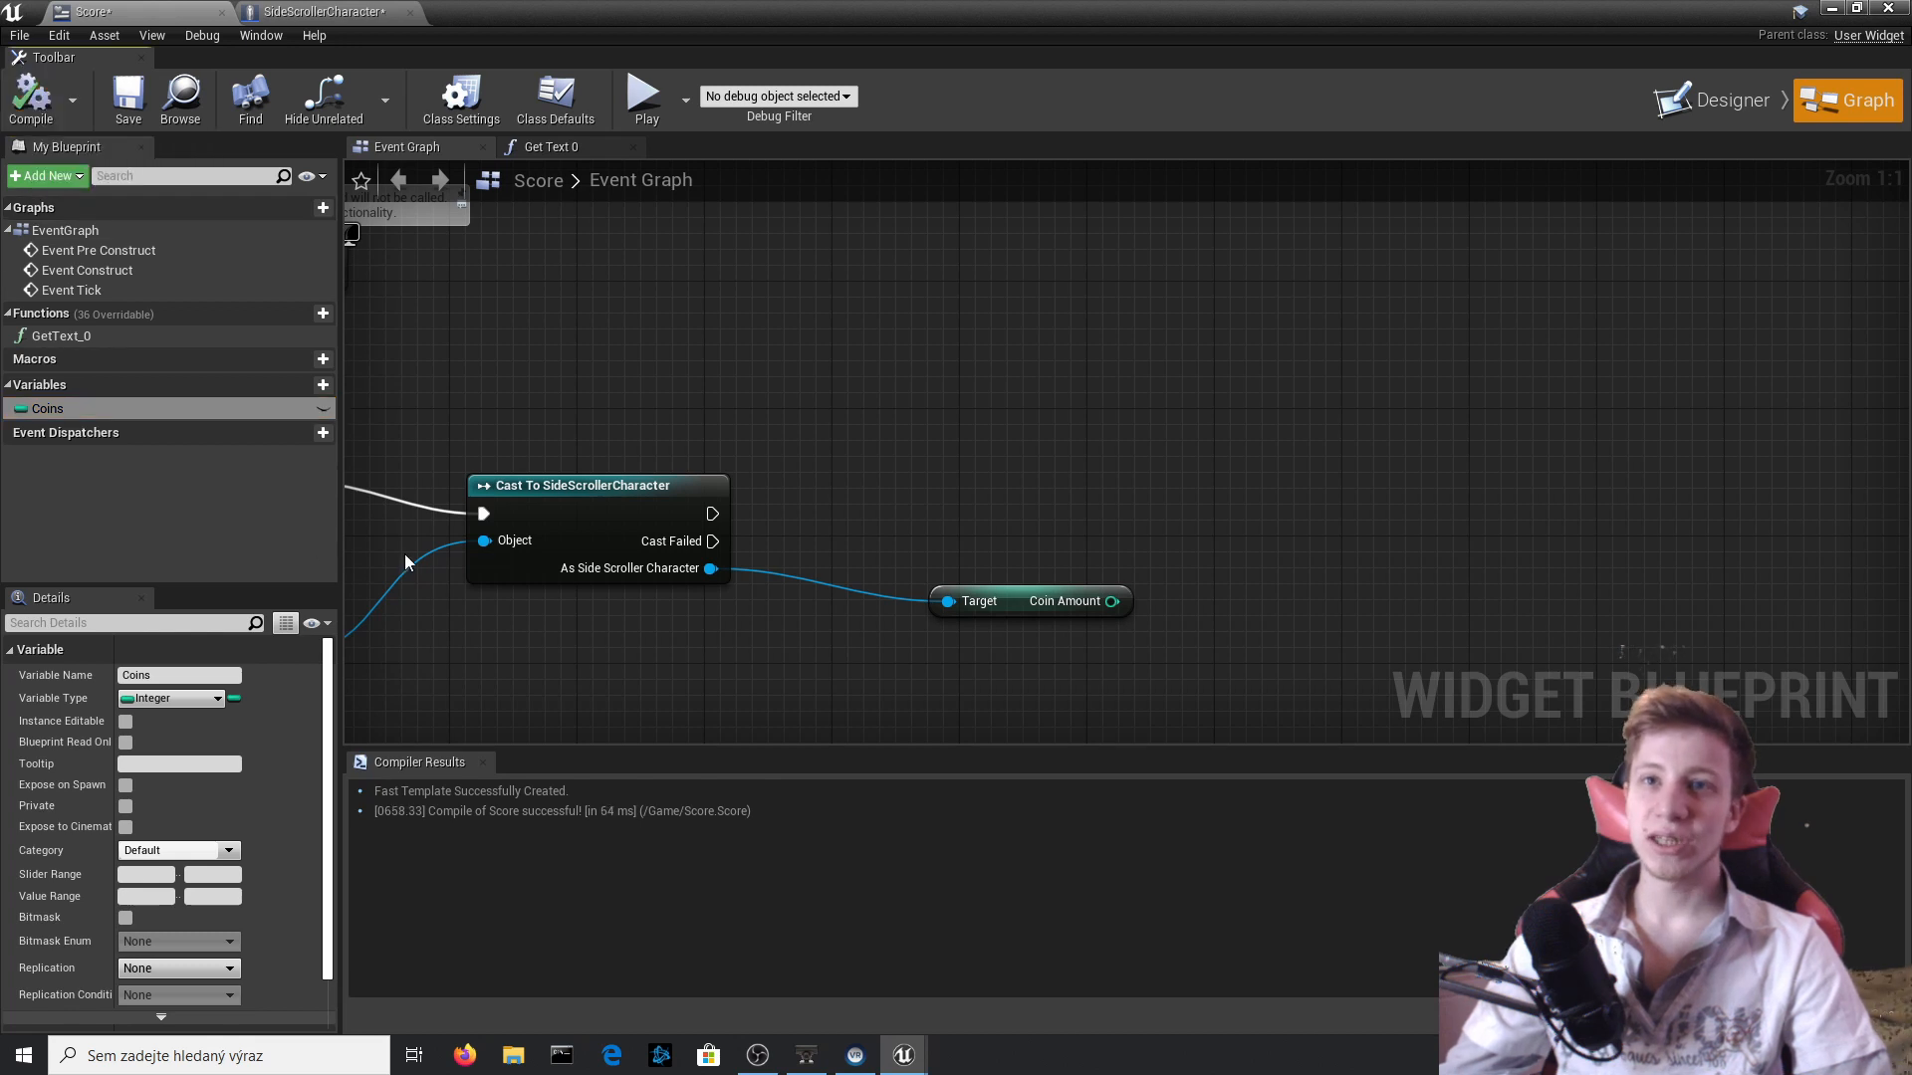
Add a Set Coins node that takes Coin Amount as its value, run it from the cast's success output, and compile.
right_click_drag(927, 603, 878, 589)
left_click_drag(90, 416, 1100, 497)
left_click(1133, 536)
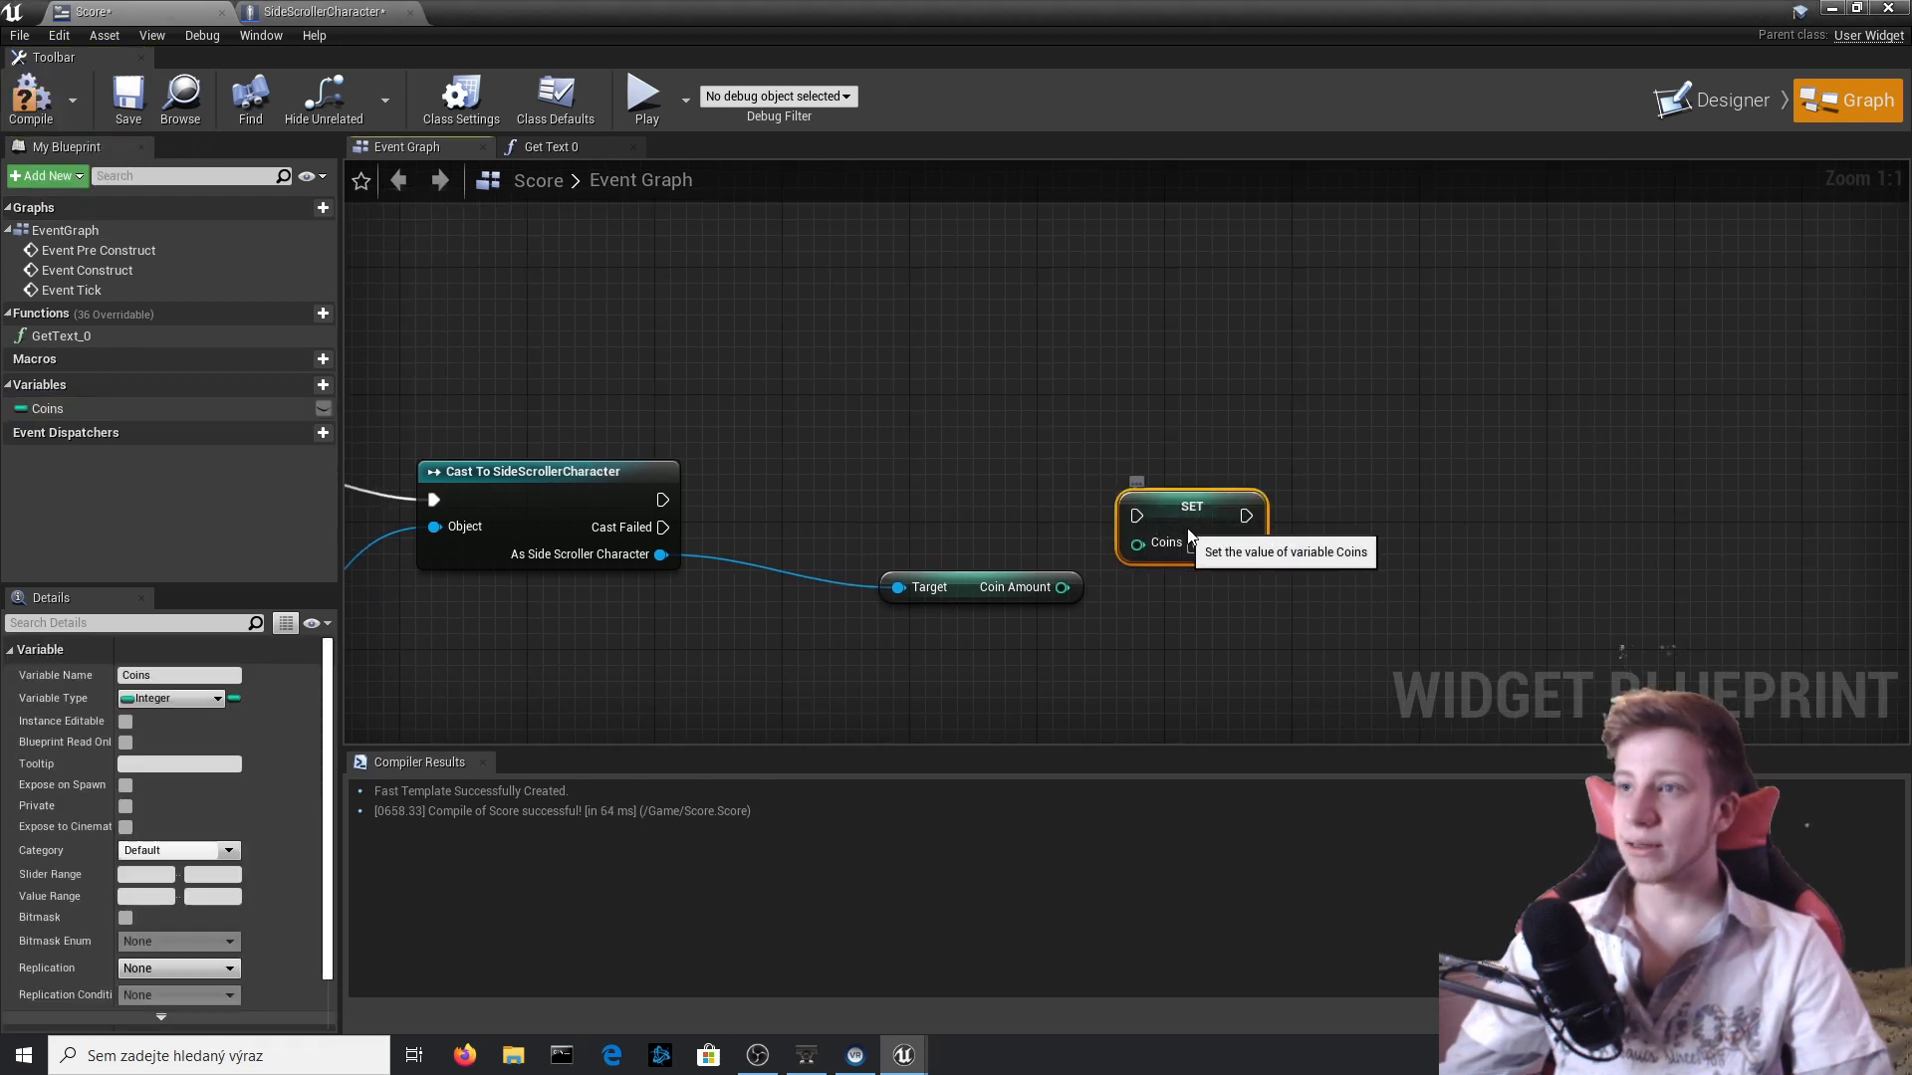
left_click_drag(1152, 559, 663, 499)
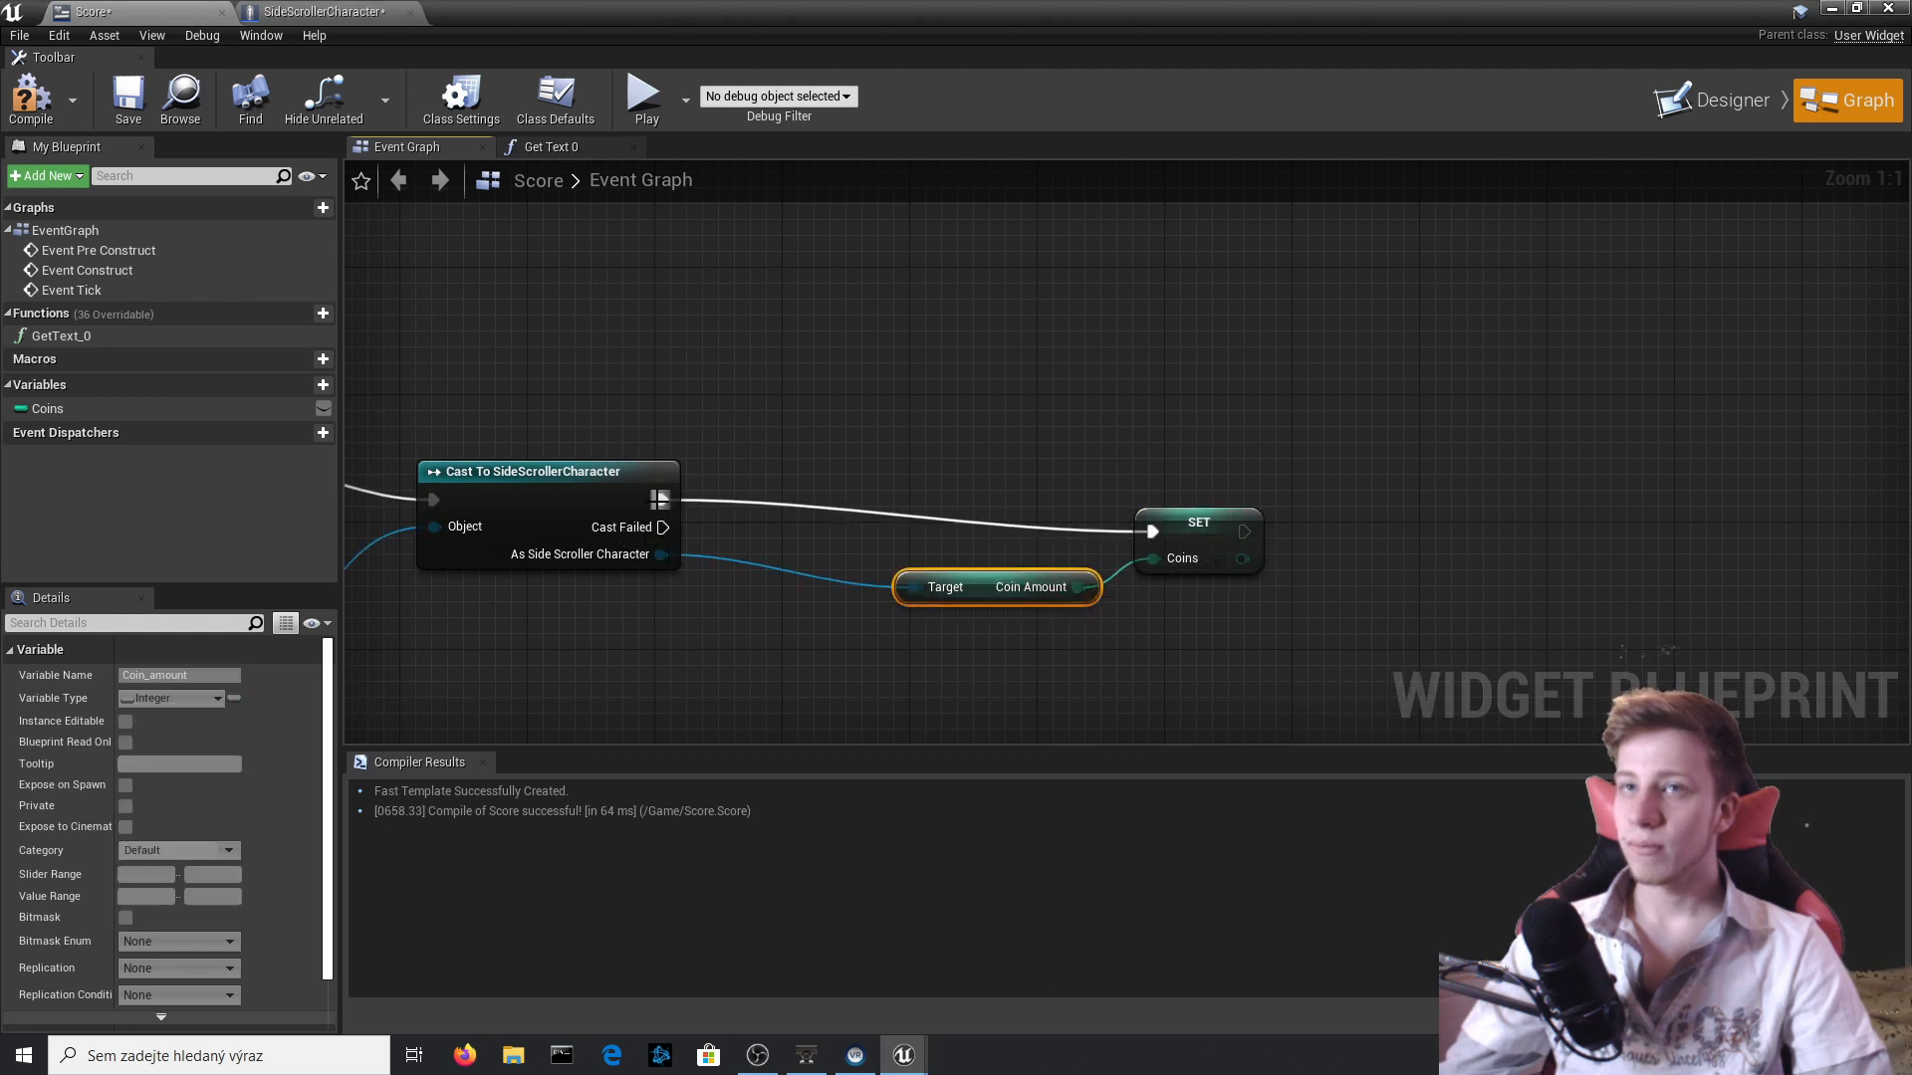
left_click(31, 100)
In the Get Text 0 function, feed the Coins variable into the Return Node's Return Value through a ToText (integer) conversion.
left_click(561, 148)
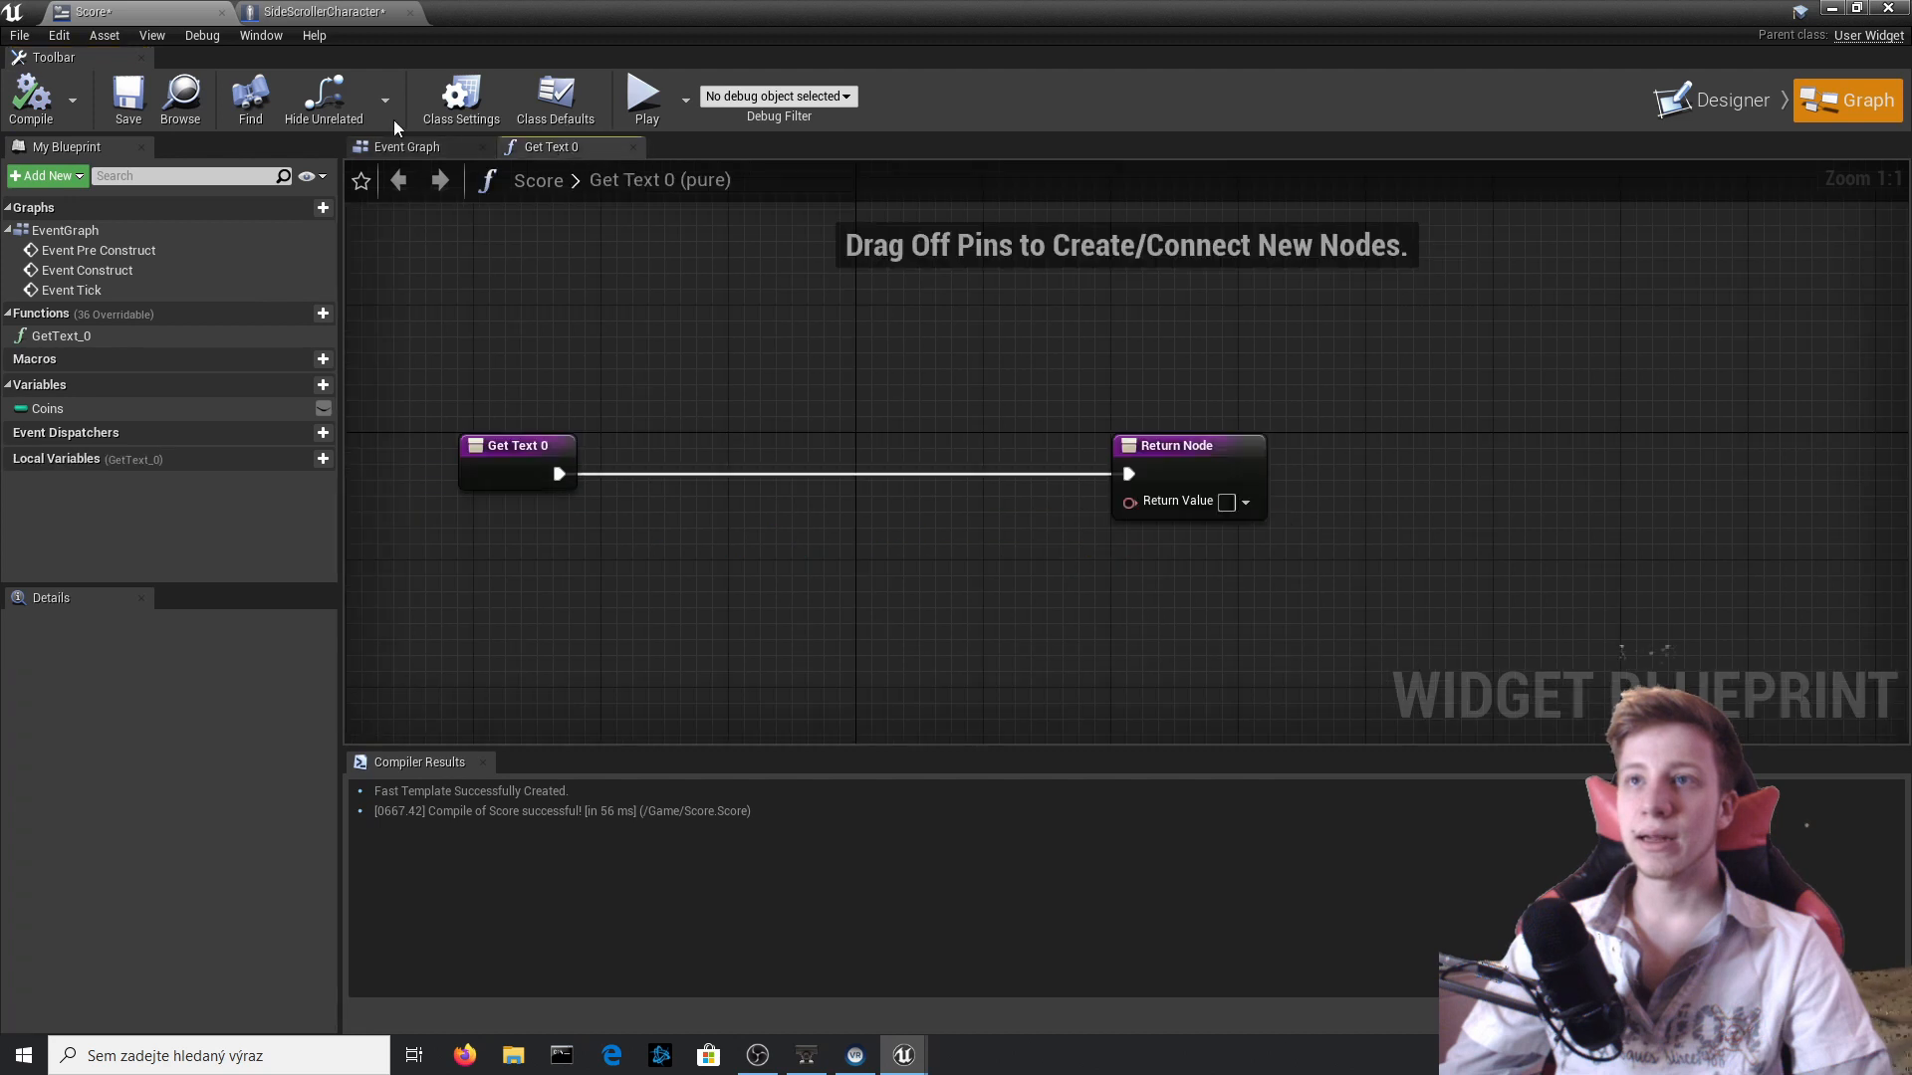
right_click_drag(1017, 466, 1063, 410)
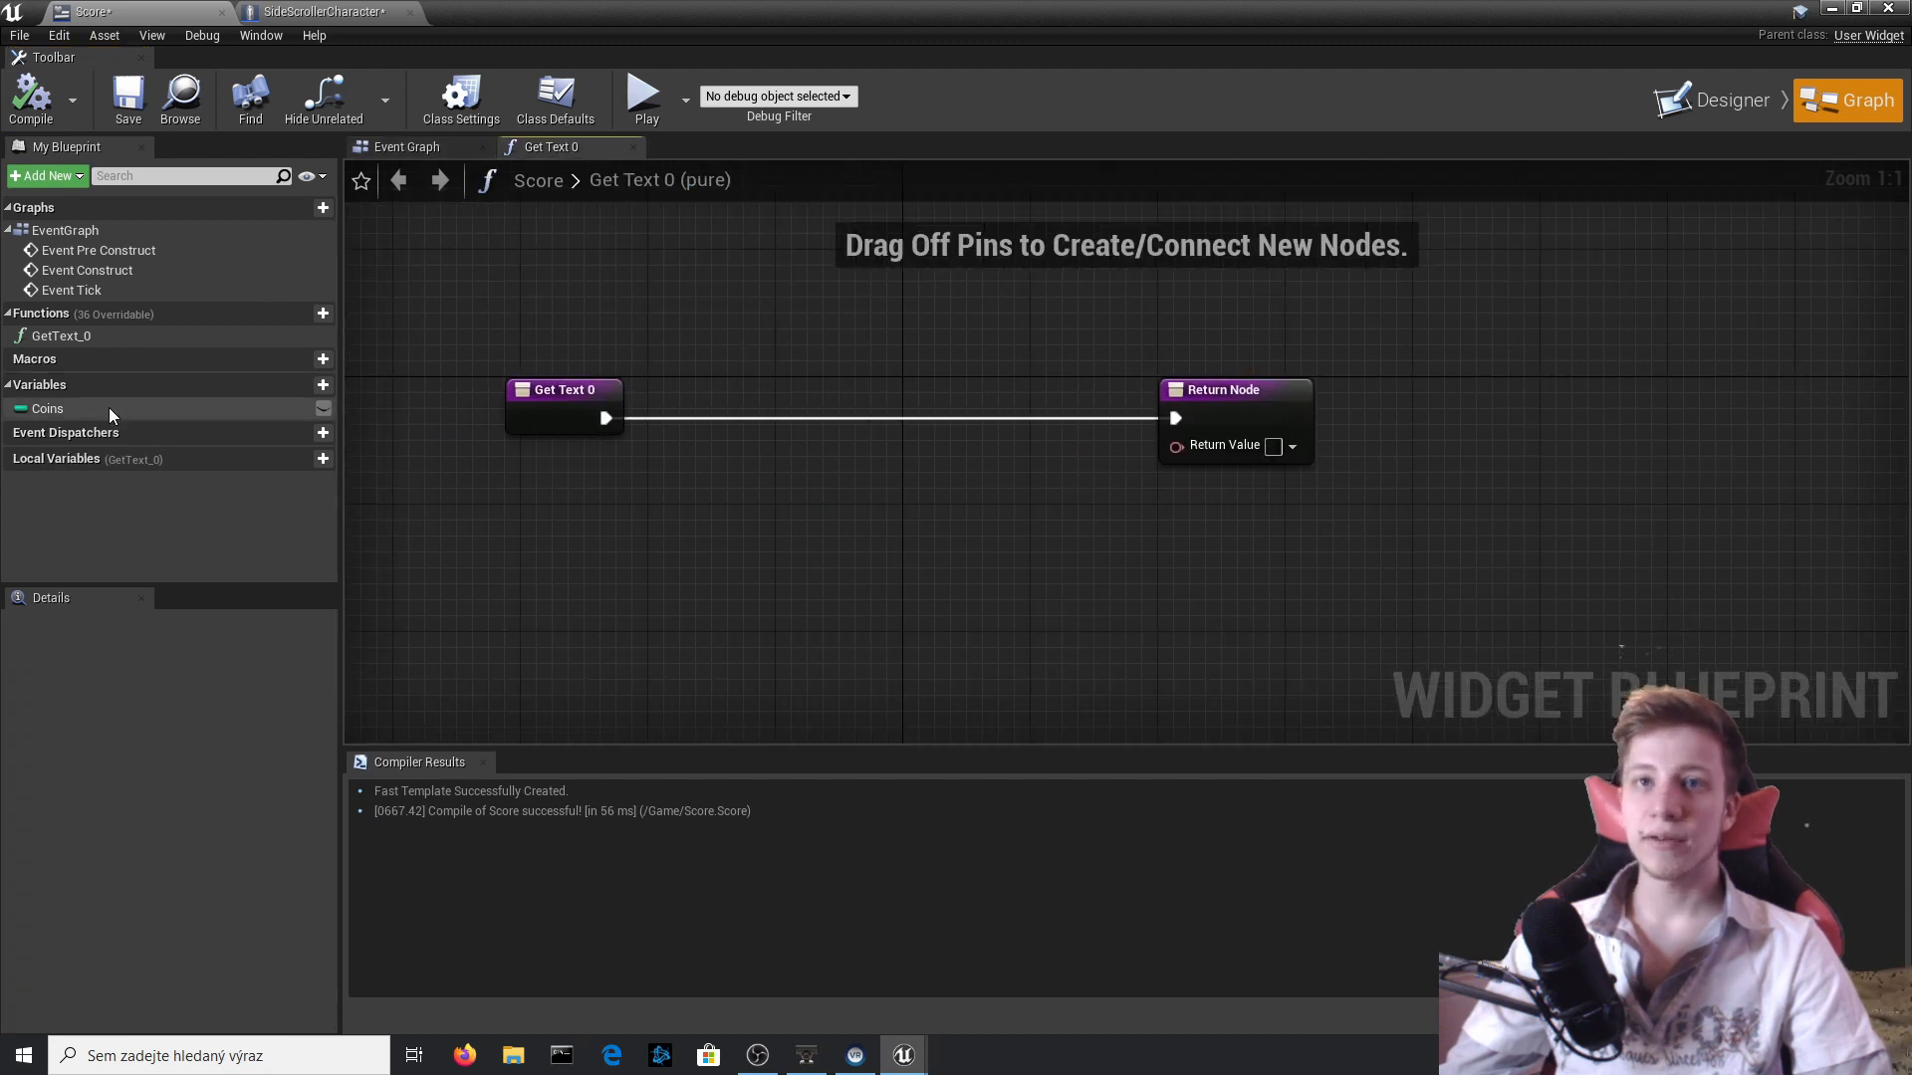
left_click_drag(109, 408, 1177, 446)
left_click(971, 482)
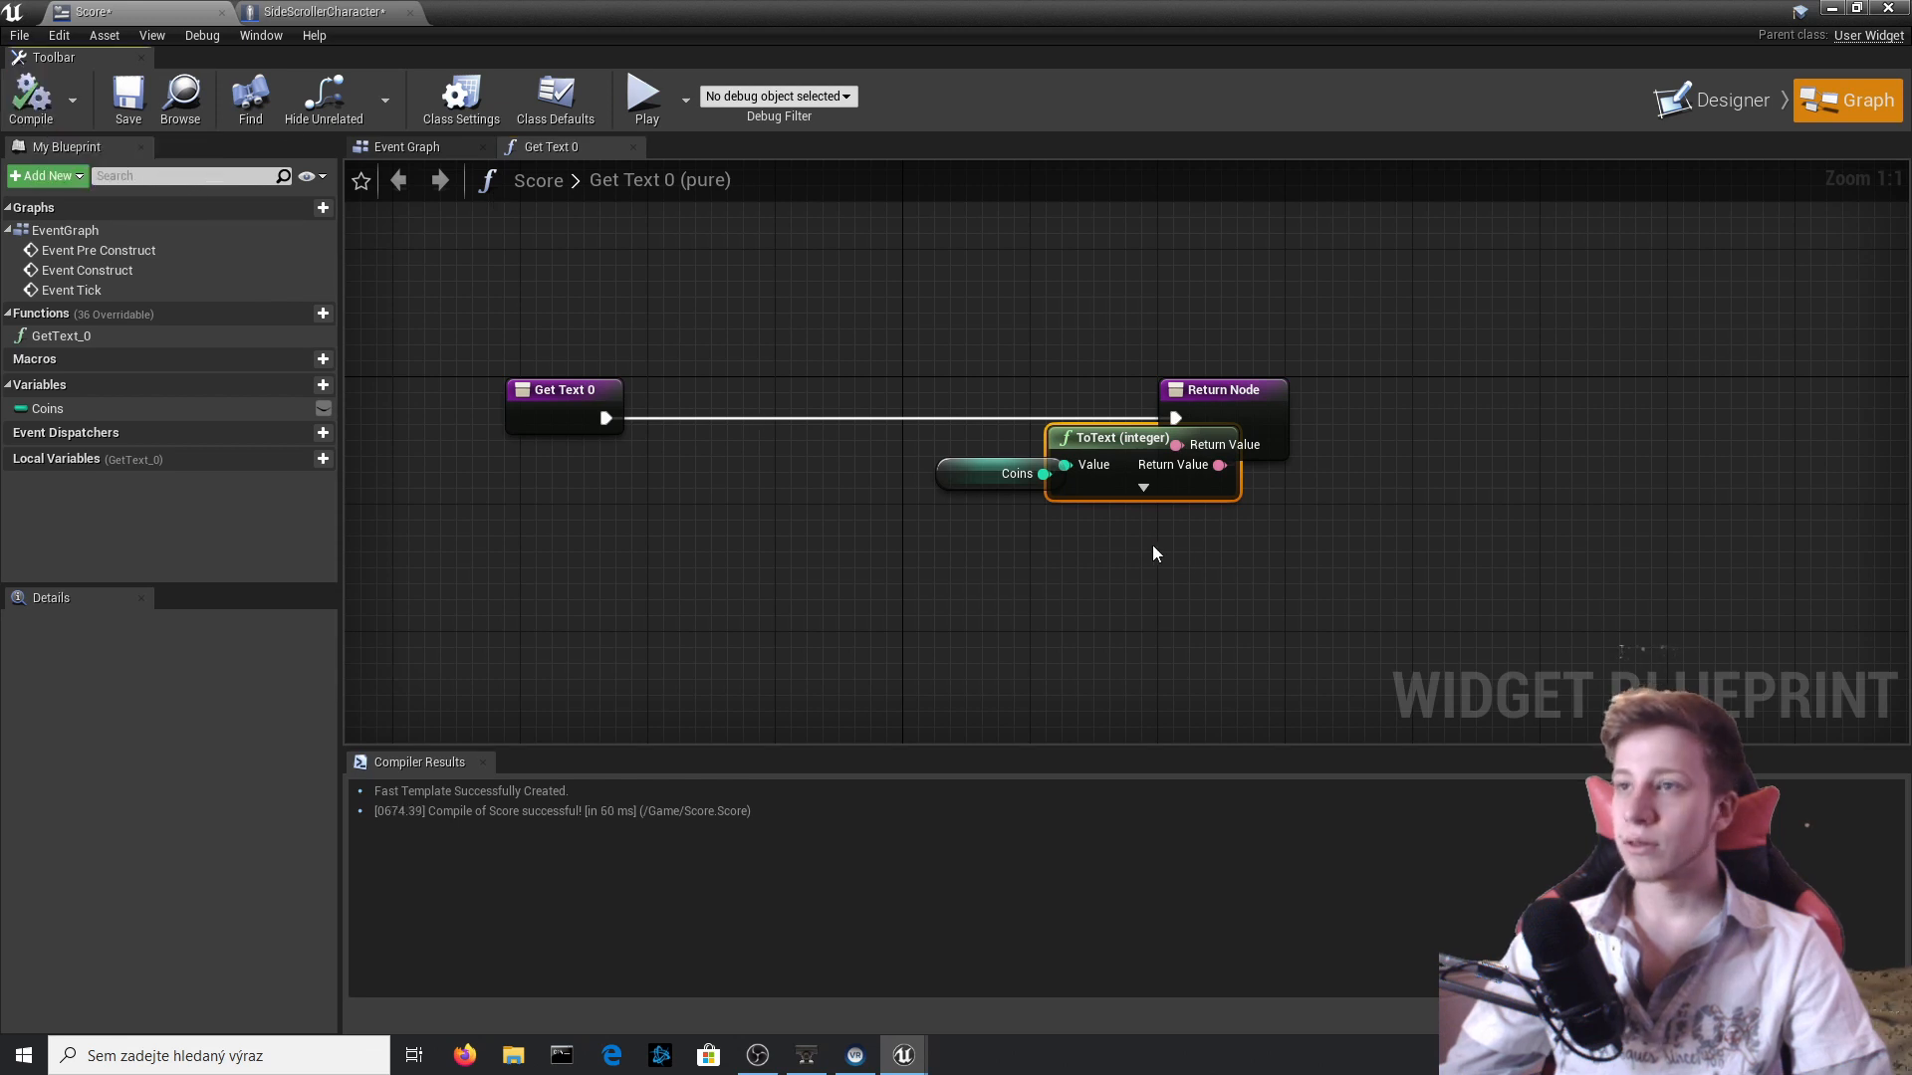
Set the ToText node's Minimum Integral Digits to 3, space the Coins and ToText nodes apart, and compile.
left_click(1144, 488)
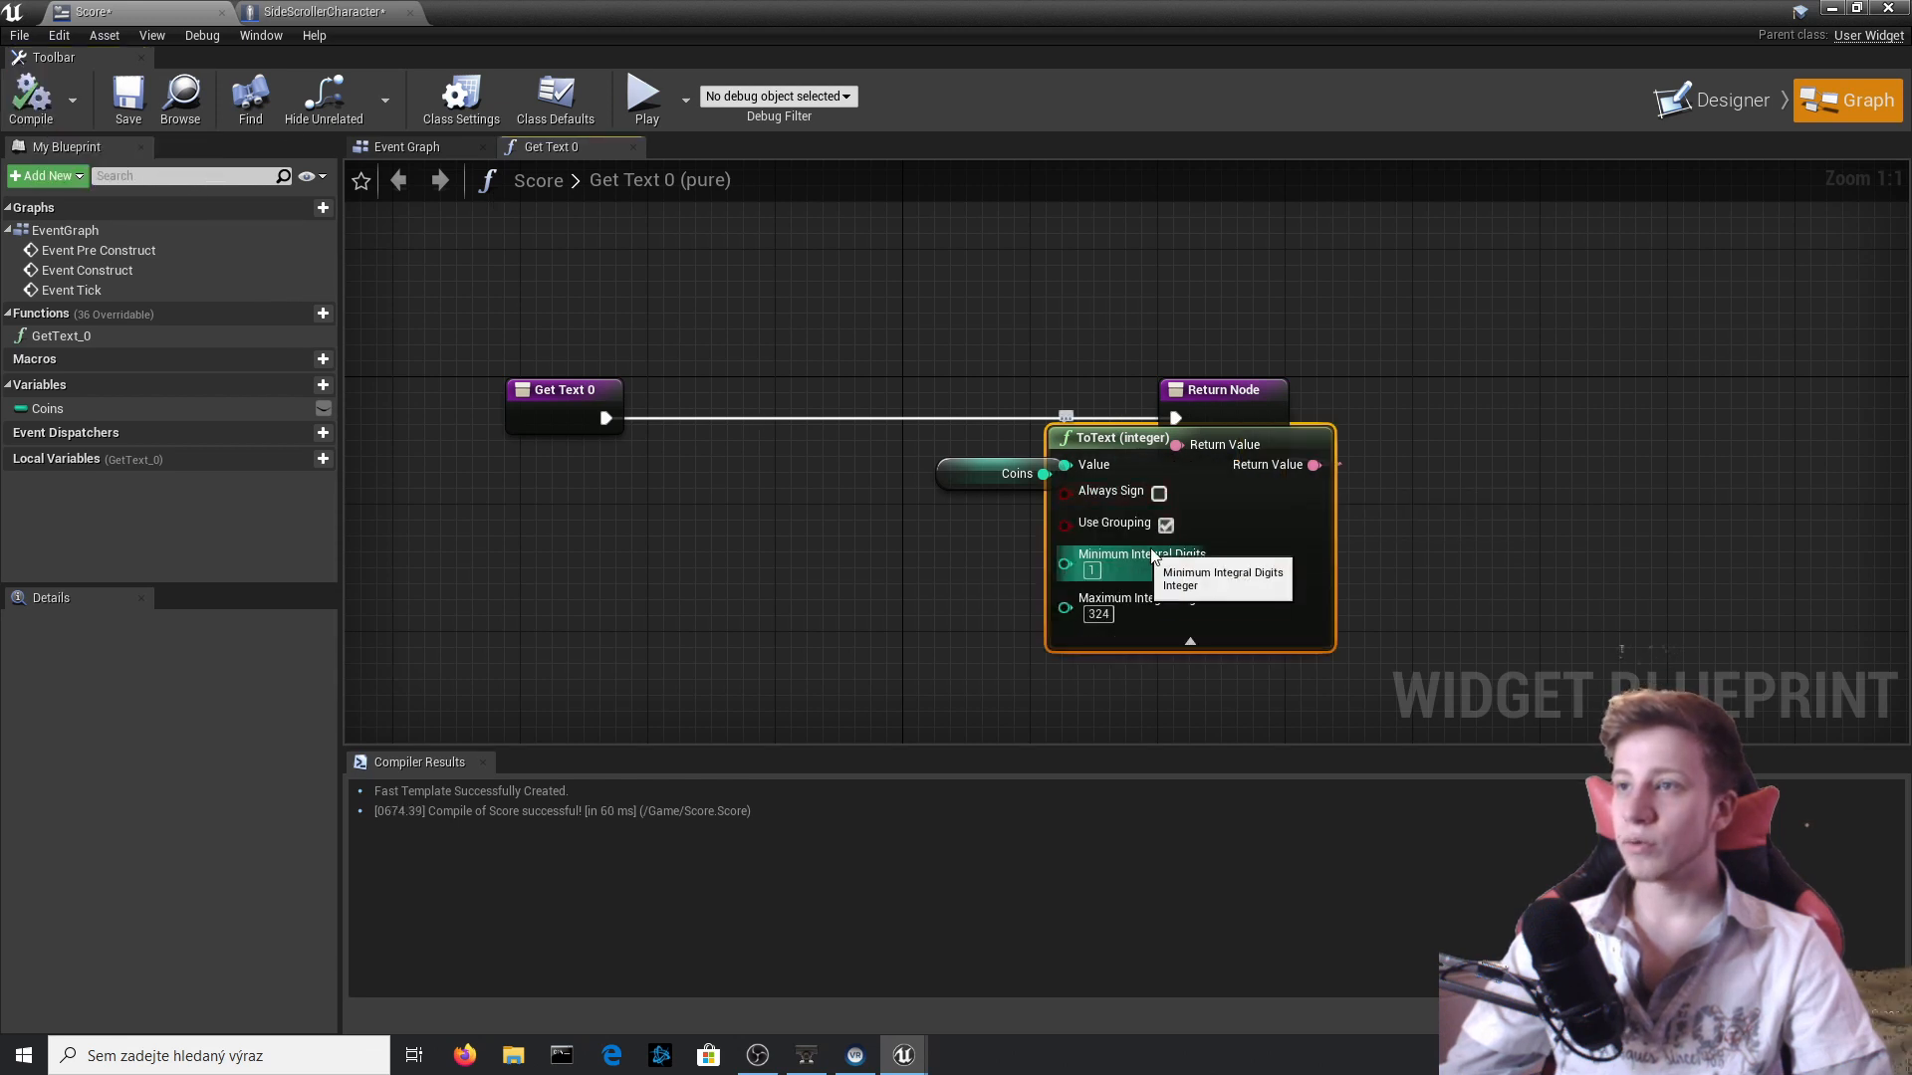
type("3")
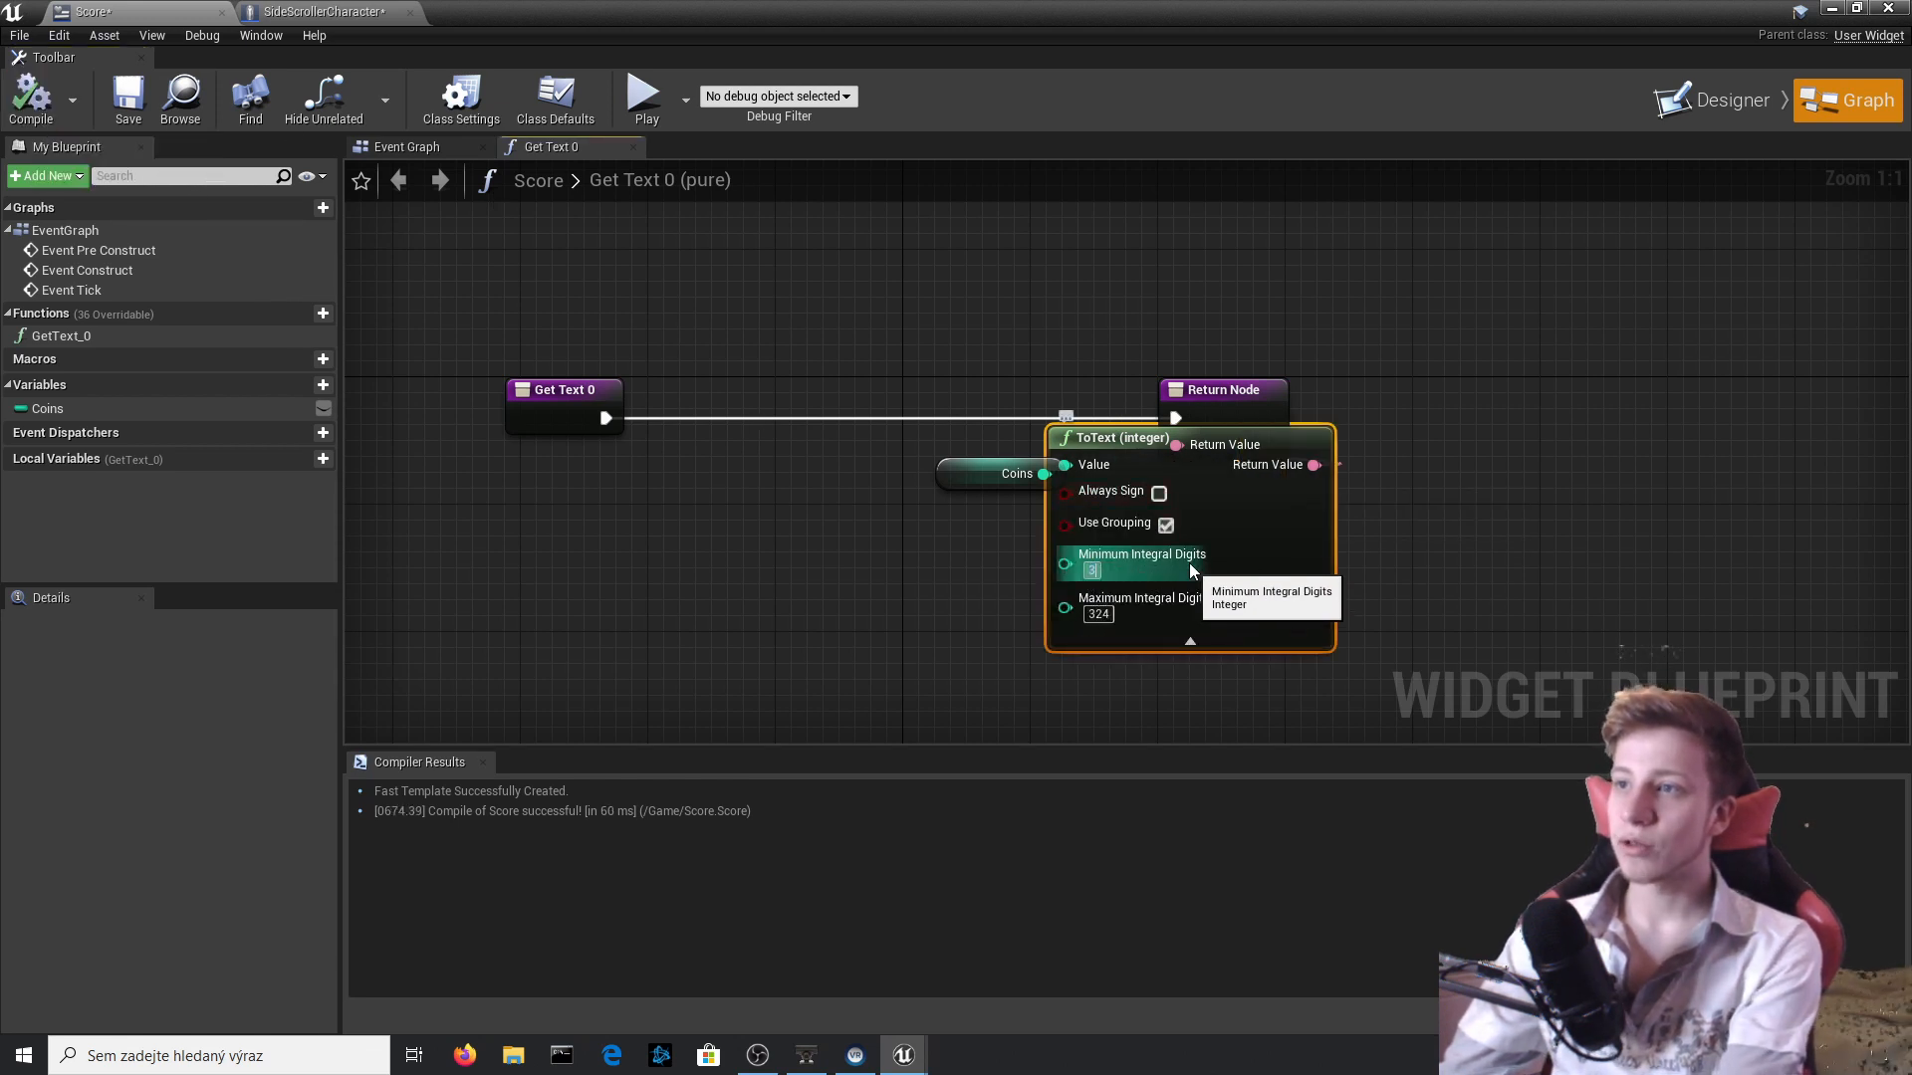
left_click_drag(991, 722, 937, 486)
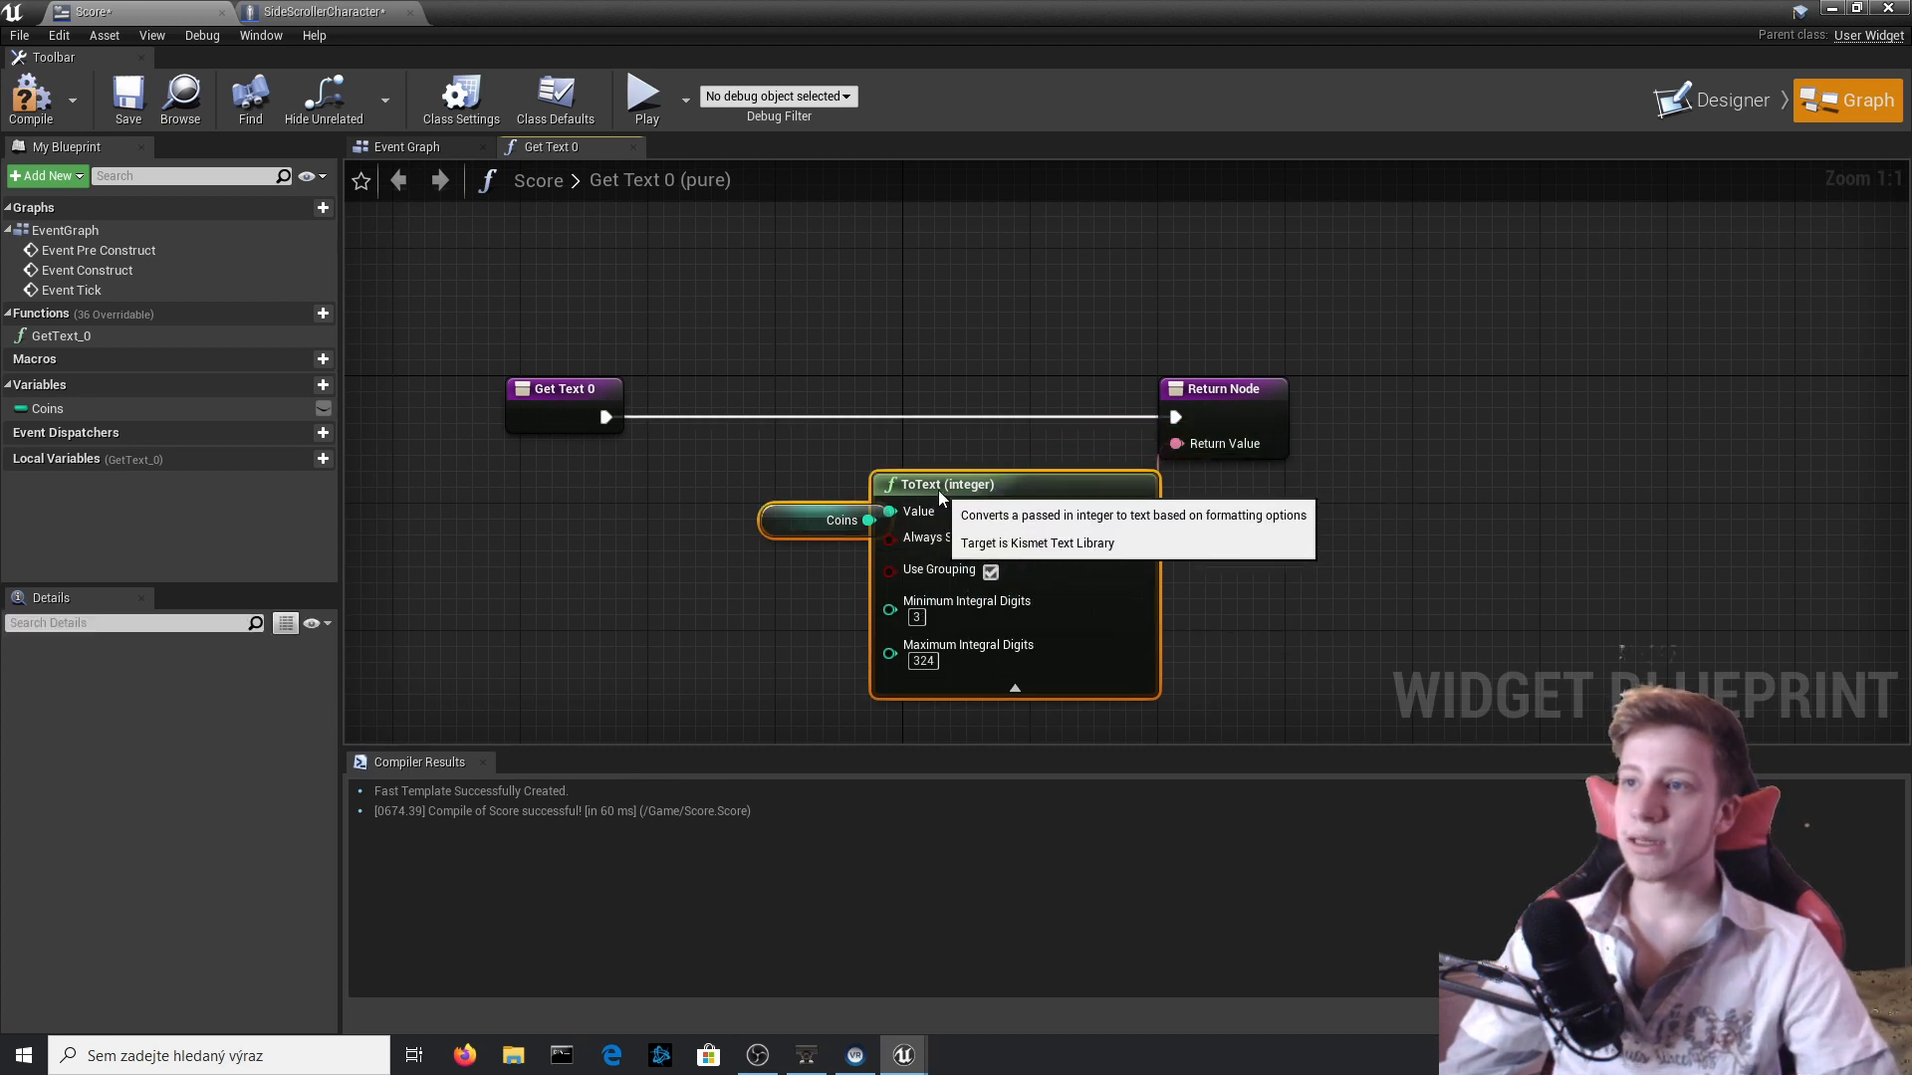
left_click(796, 516)
left_click_drag(796, 517, 638, 536)
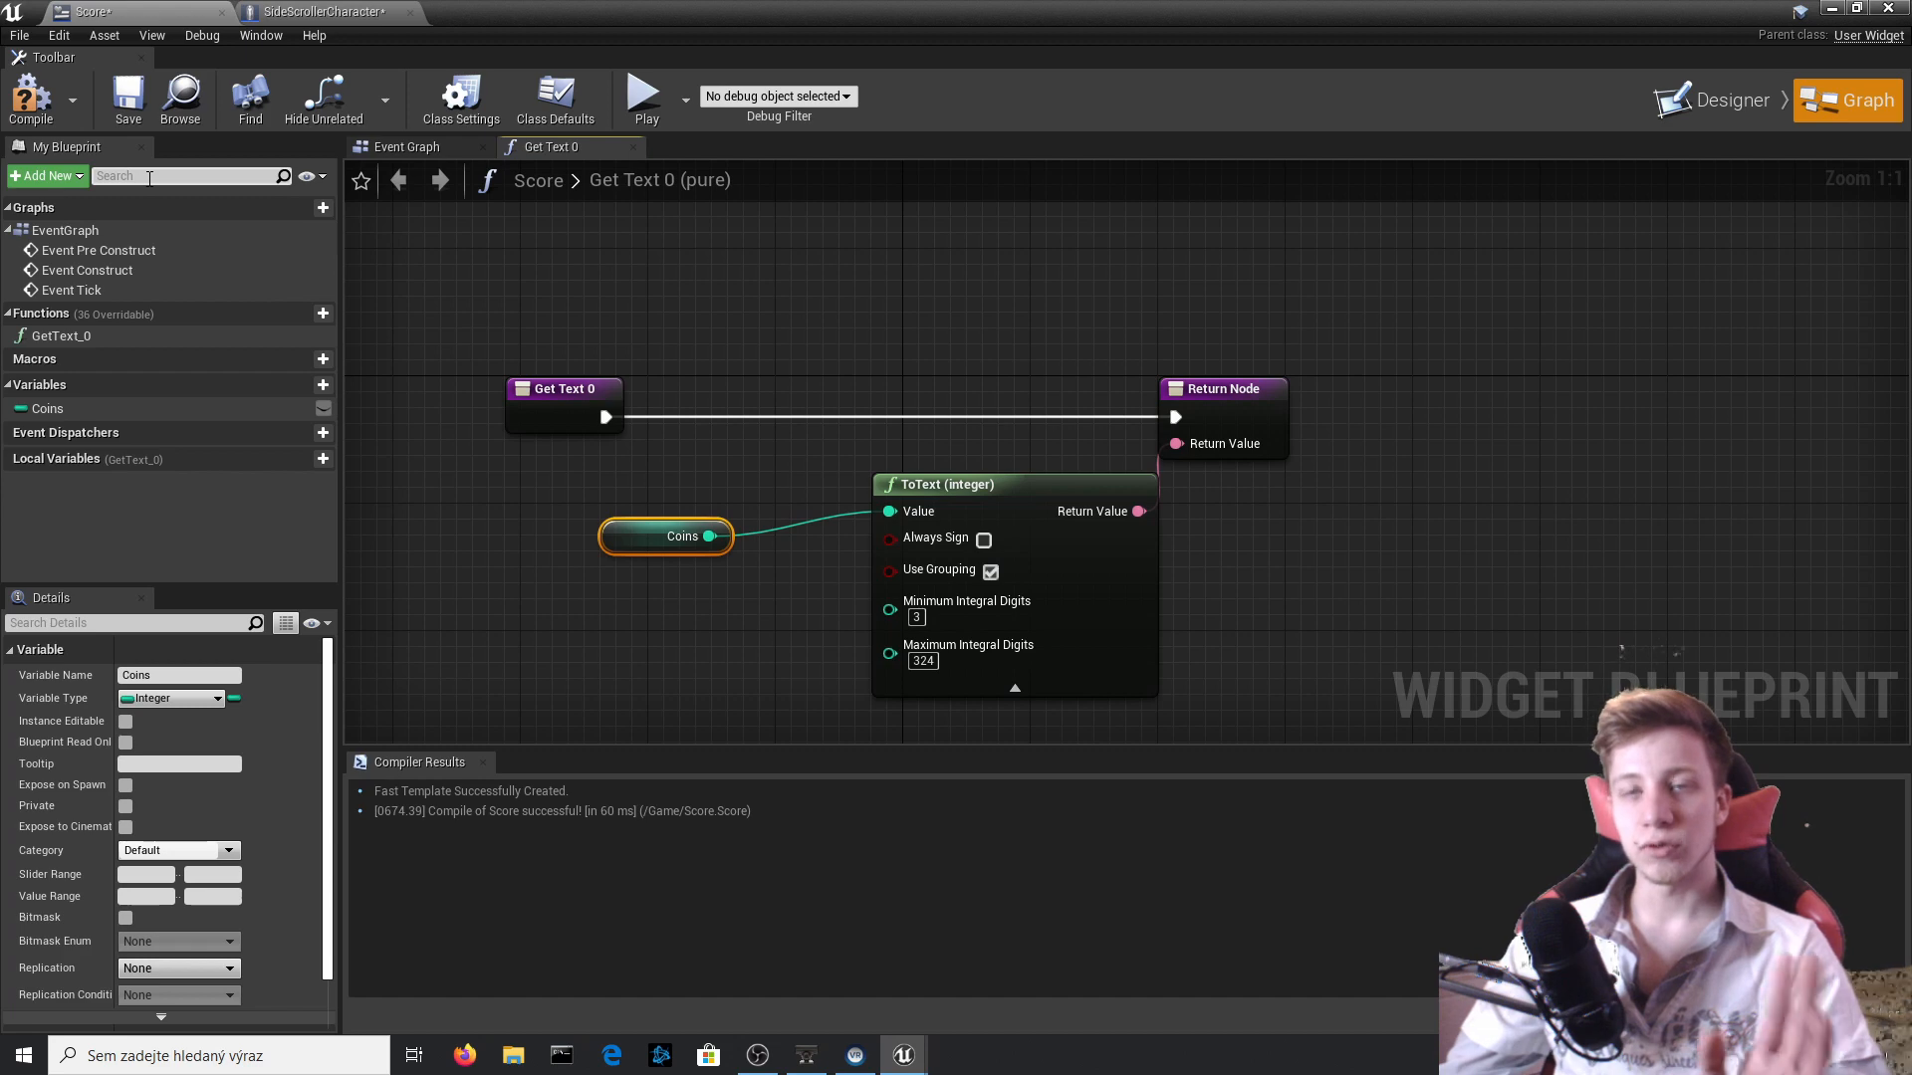
left_click(32, 95)
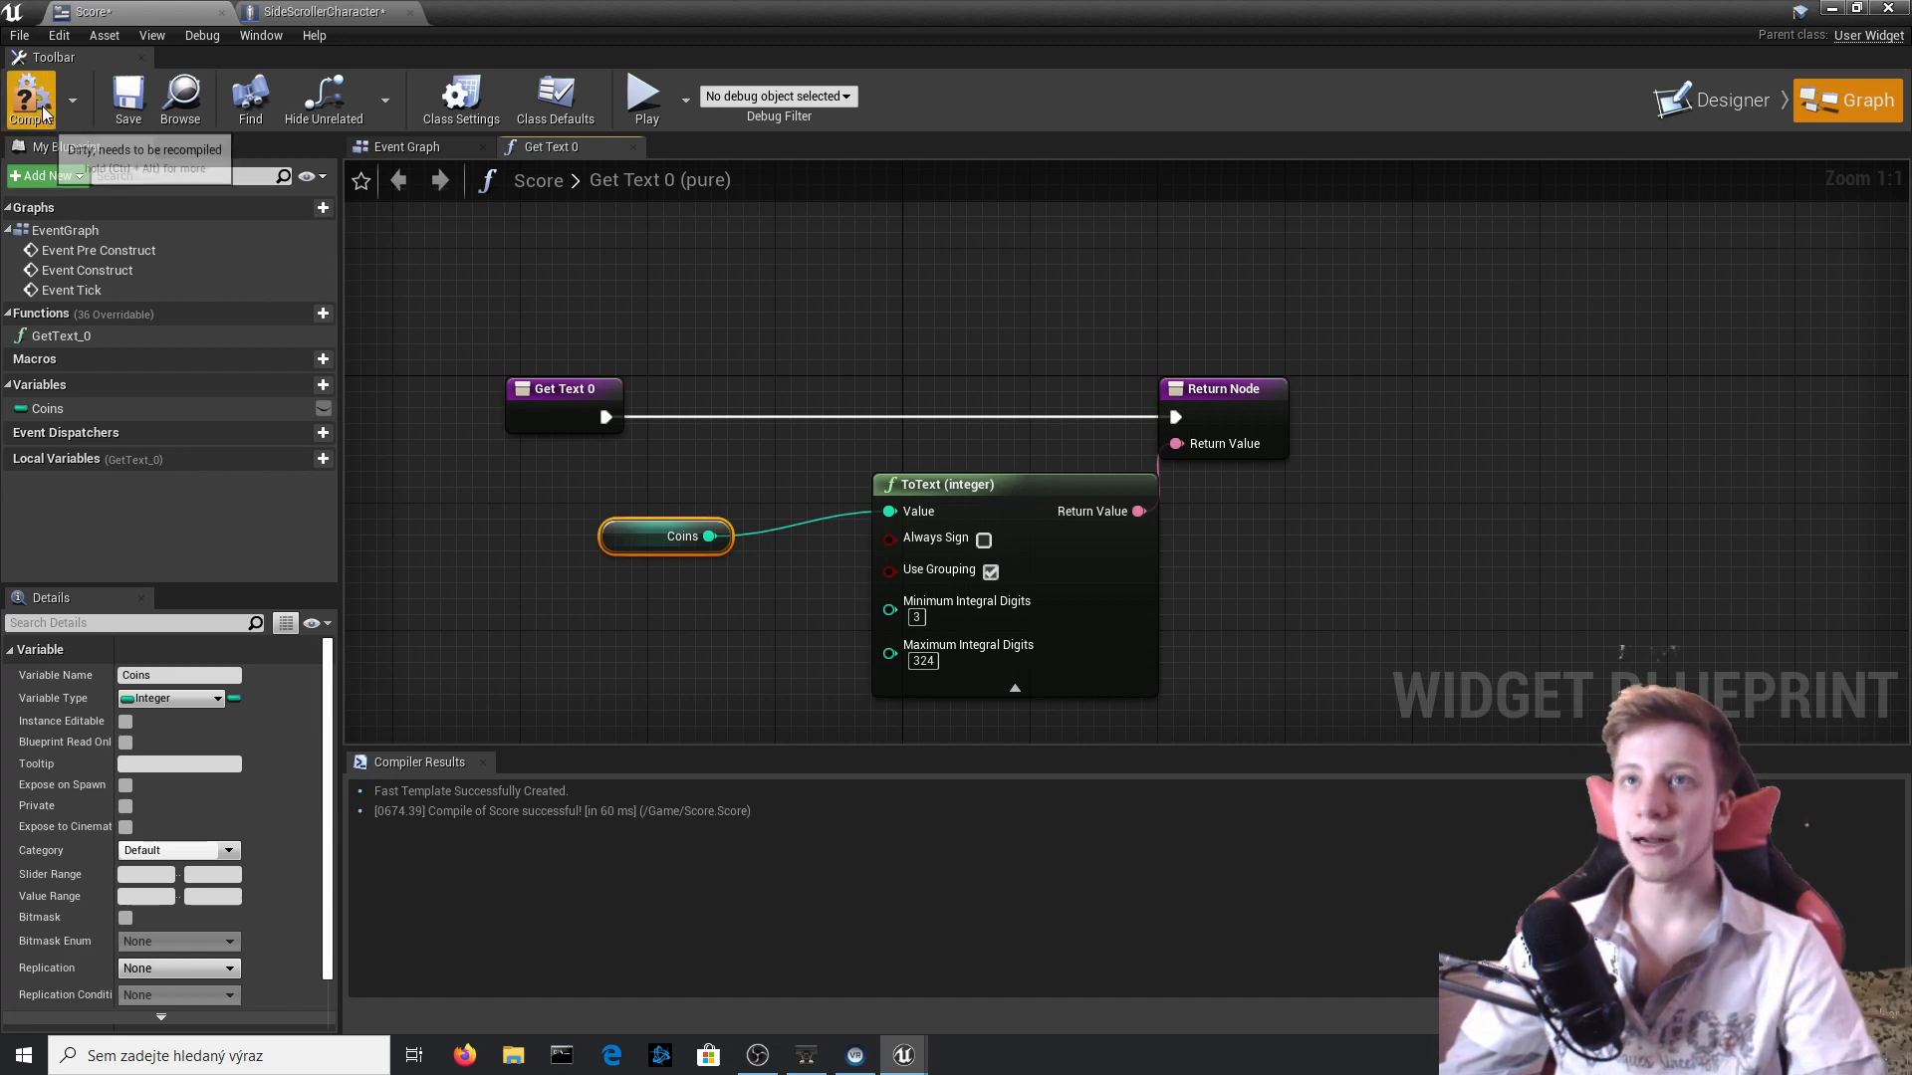
Add an Event BeginPlay node above the Movement input group in the SideScrollerCharacter Event Graph.
left_click(272, 9)
scroll(687, 358, "down", 5)
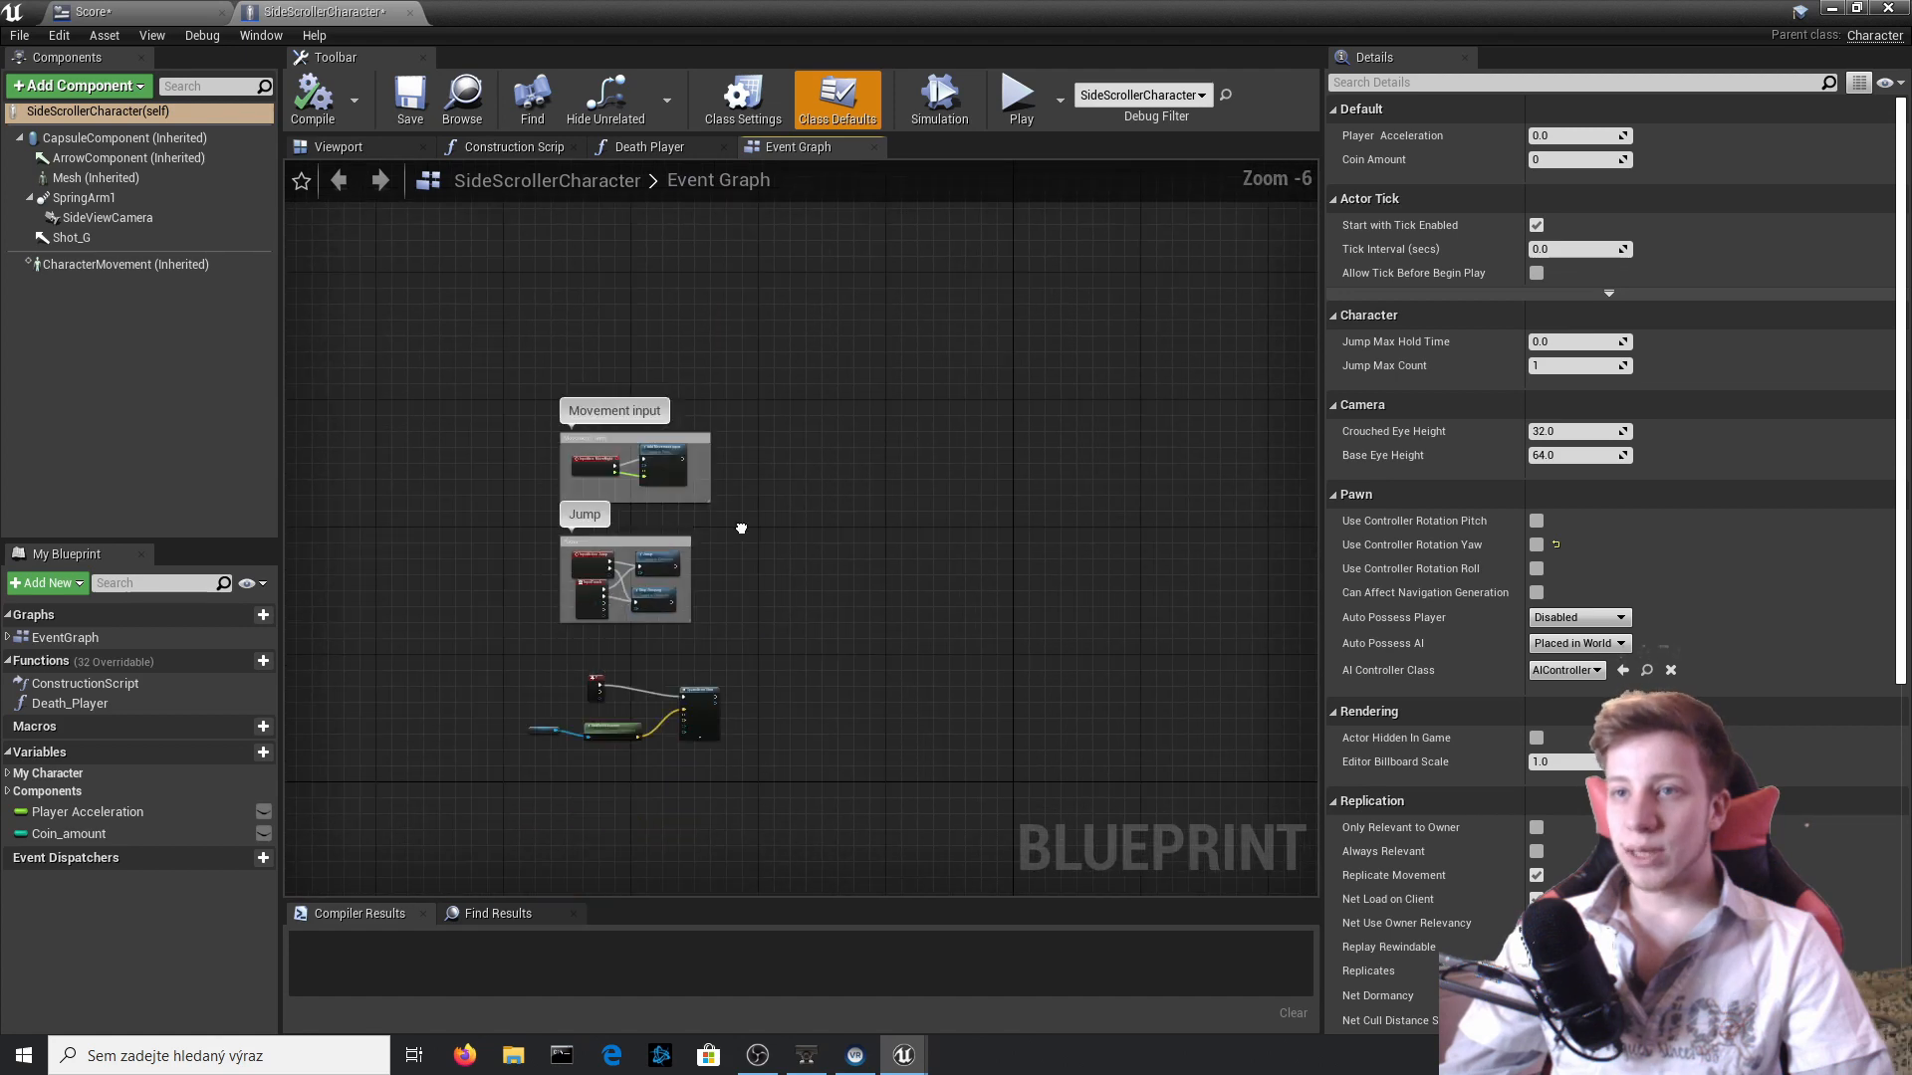
scroll(702, 408, "up", 4)
right_click(808, 391)
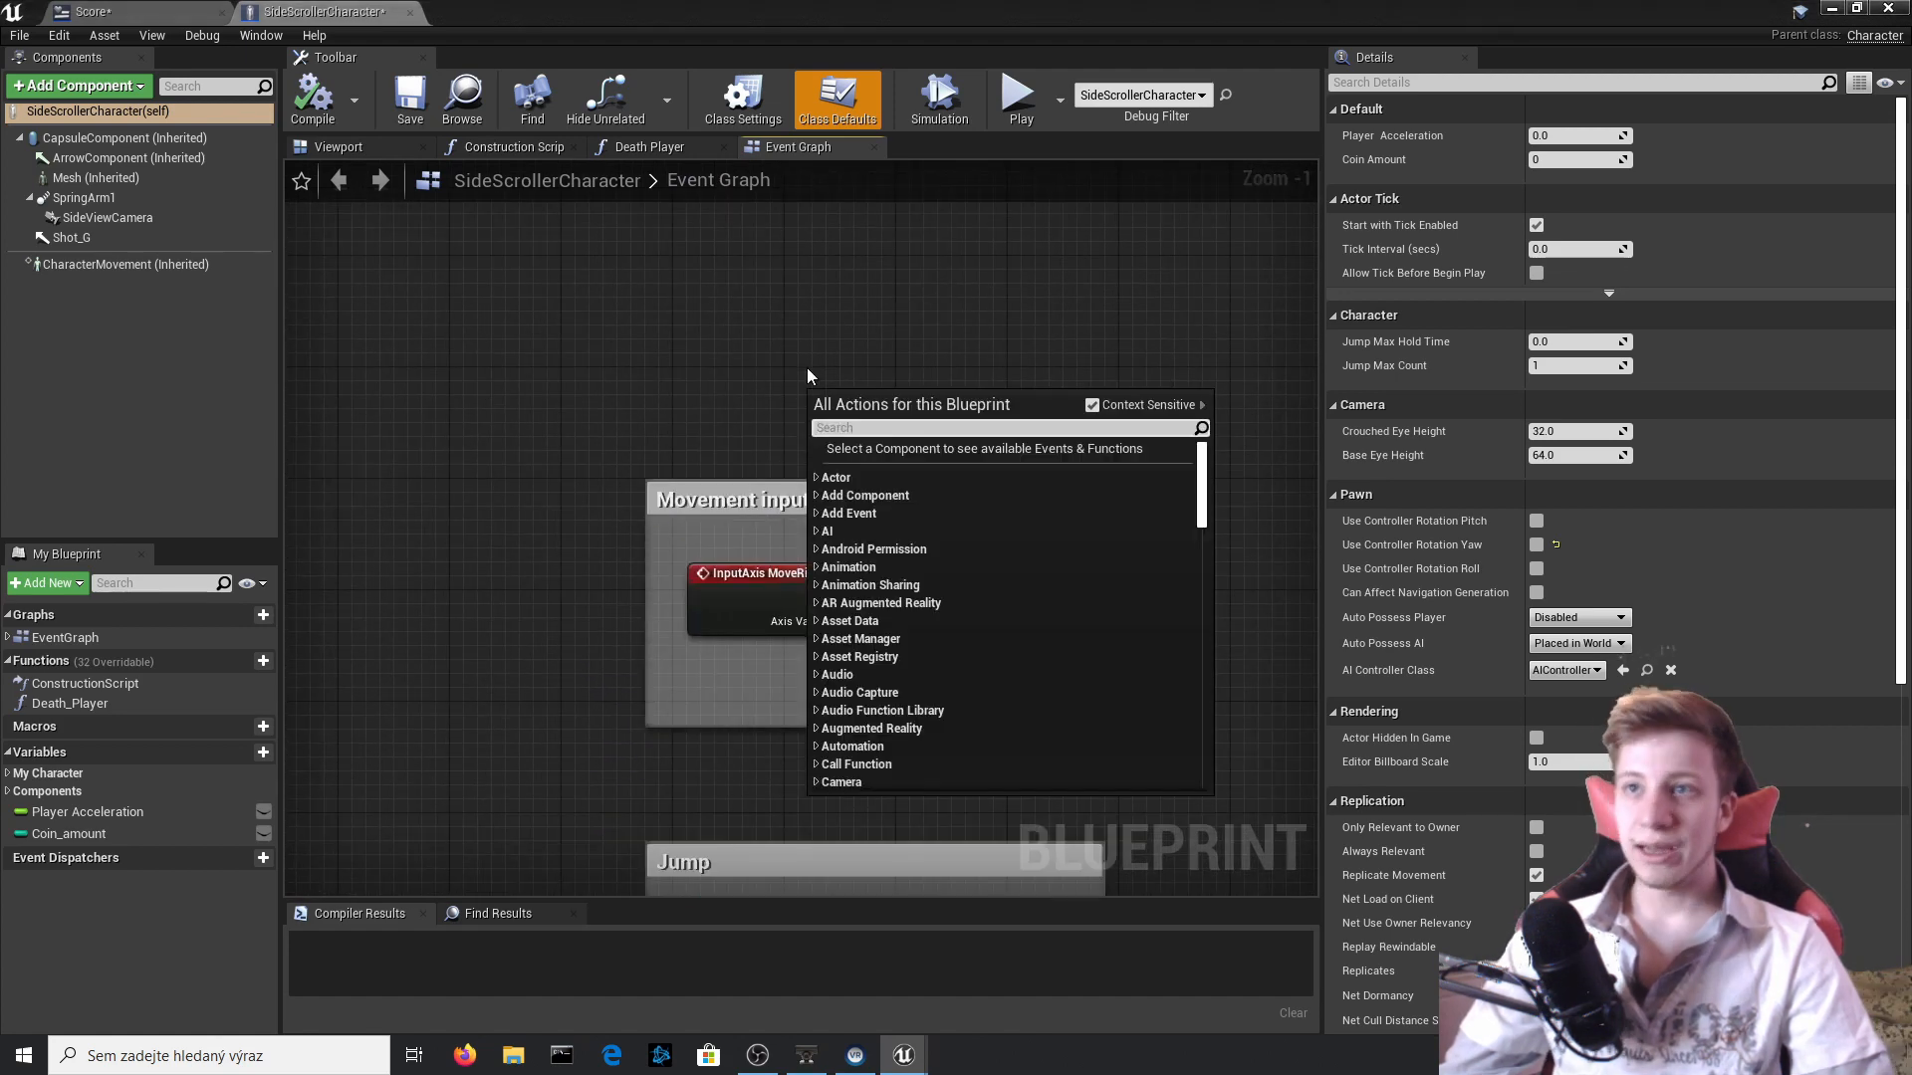
type("event ")
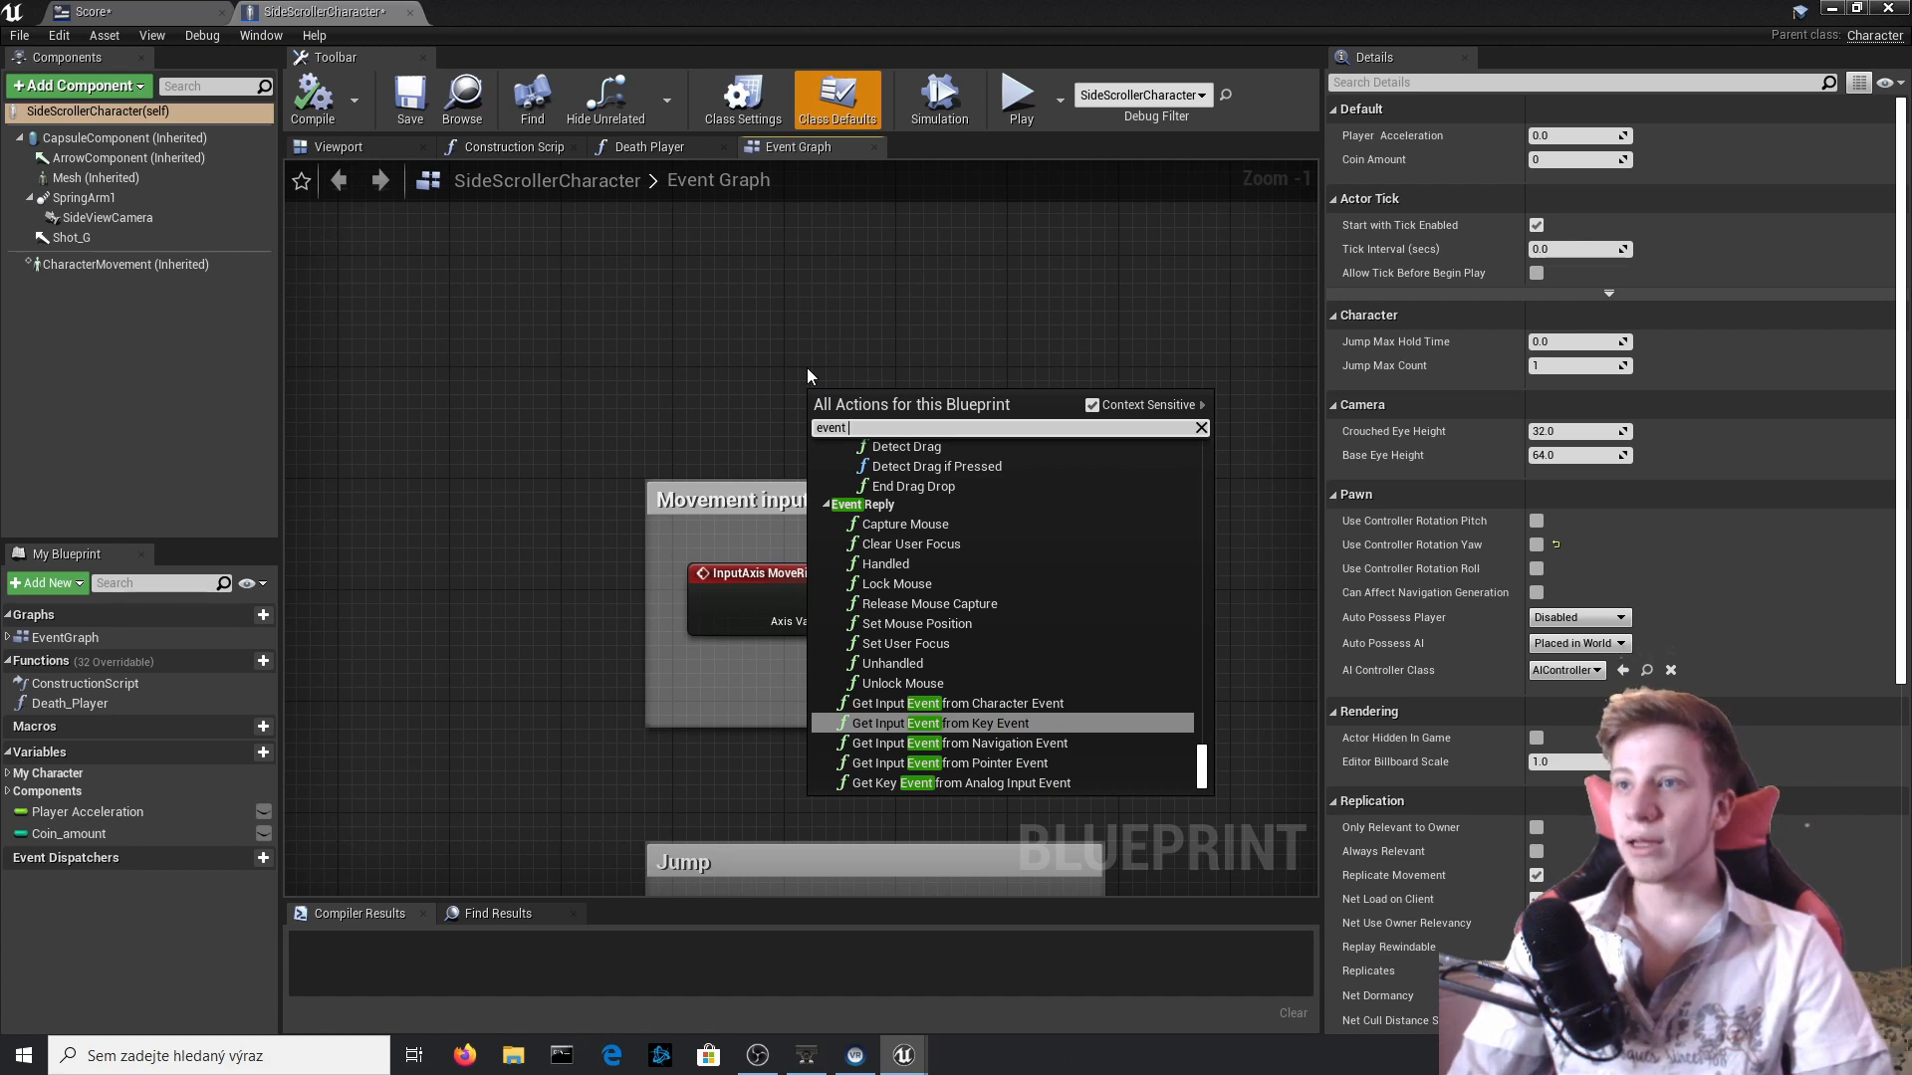
type("begin")
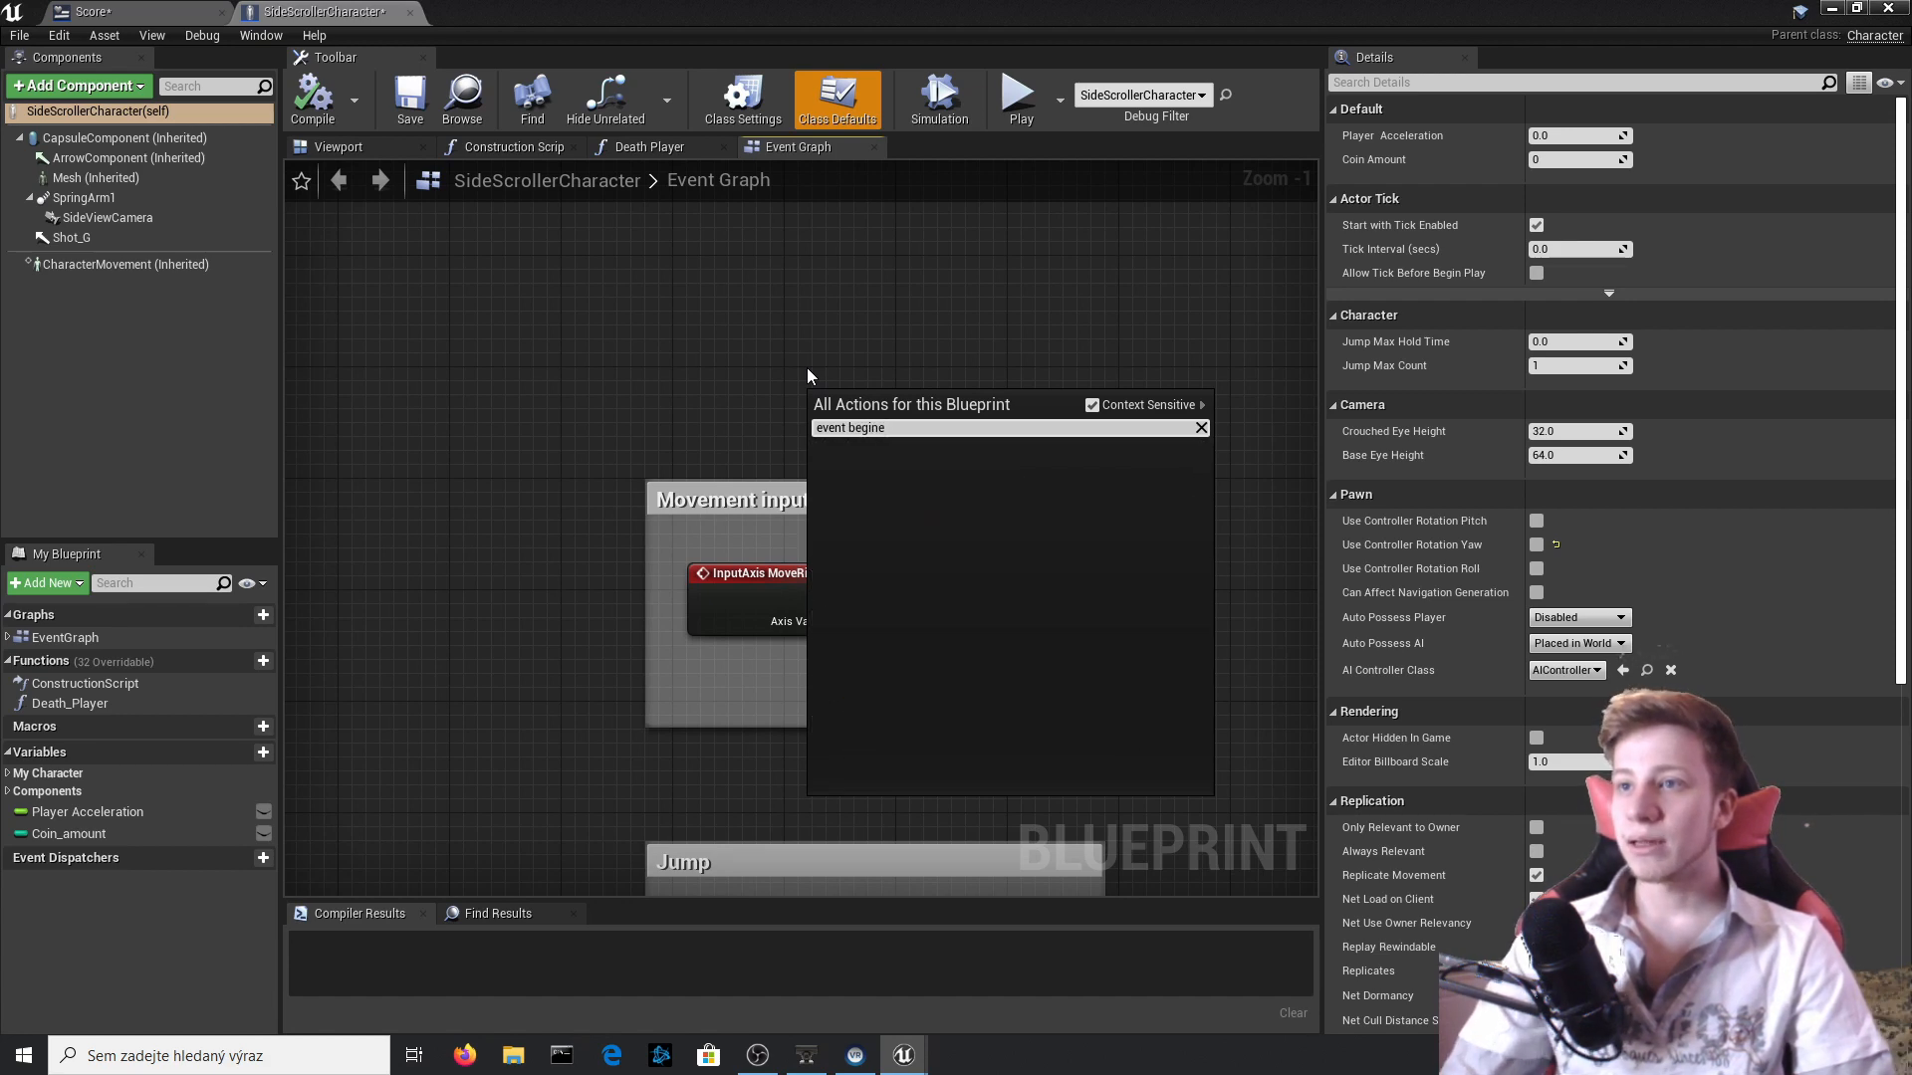
key("Return")
left_click_drag(844, 411, 773, 286)
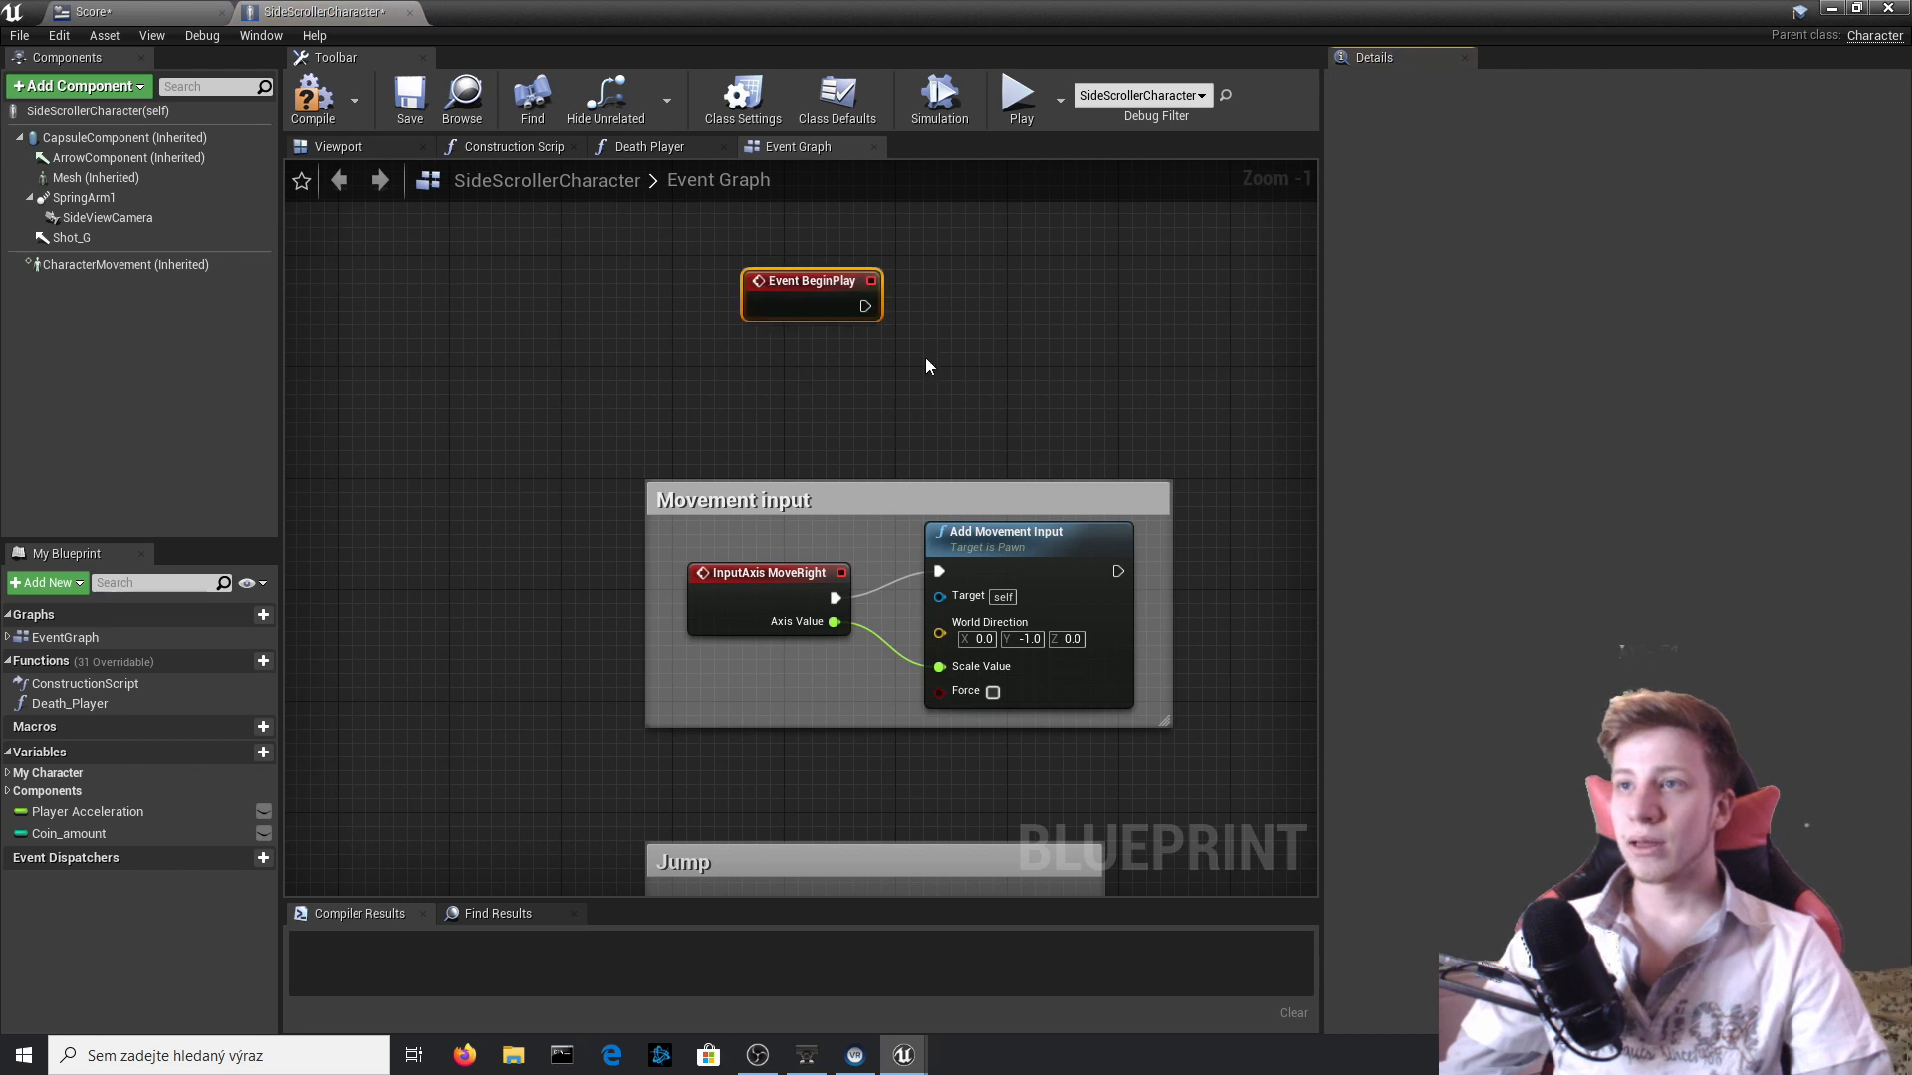
Connect a Create Widget node to the Event BeginPlay output and set its Class to Score.
right_click_drag(926, 358, 740, 445)
left_click_drag(676, 391, 853, 430)
type("create w")
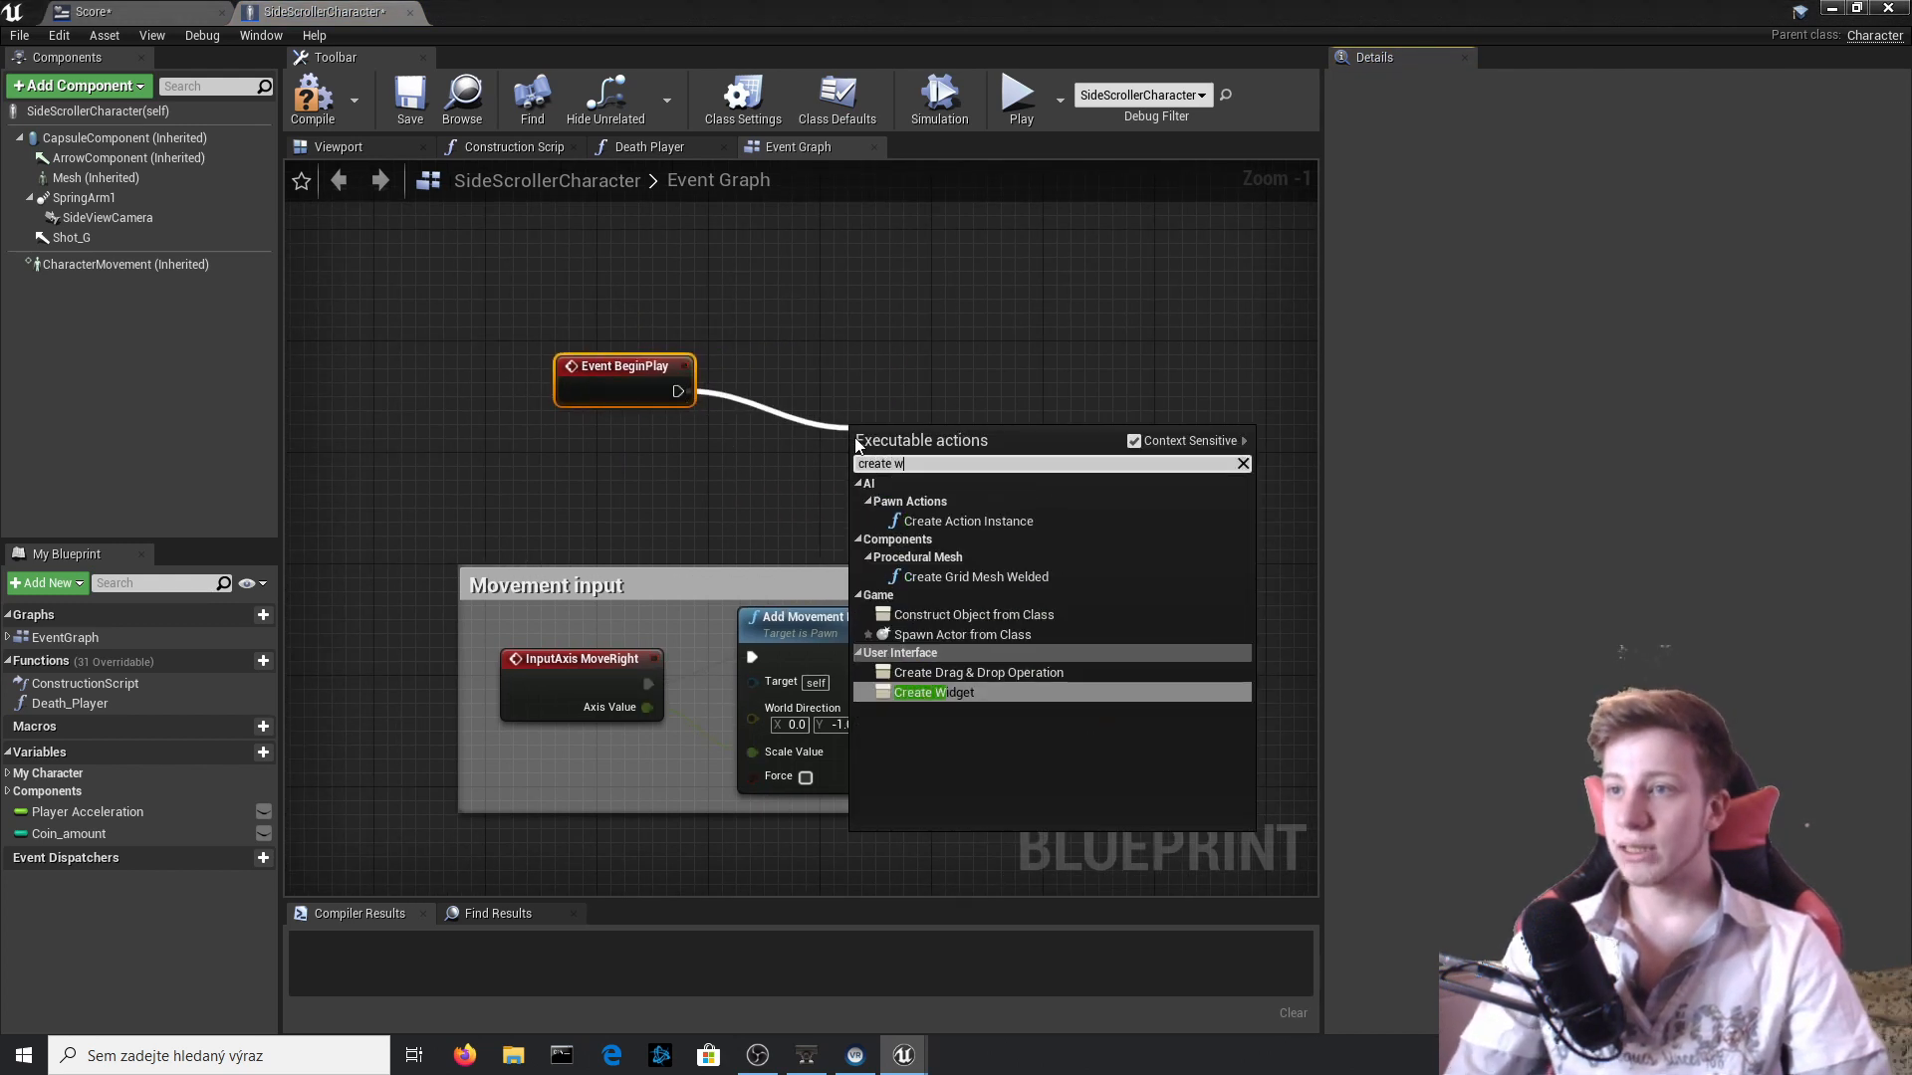
key("Return")
right_click_drag(854, 430, 487, 454)
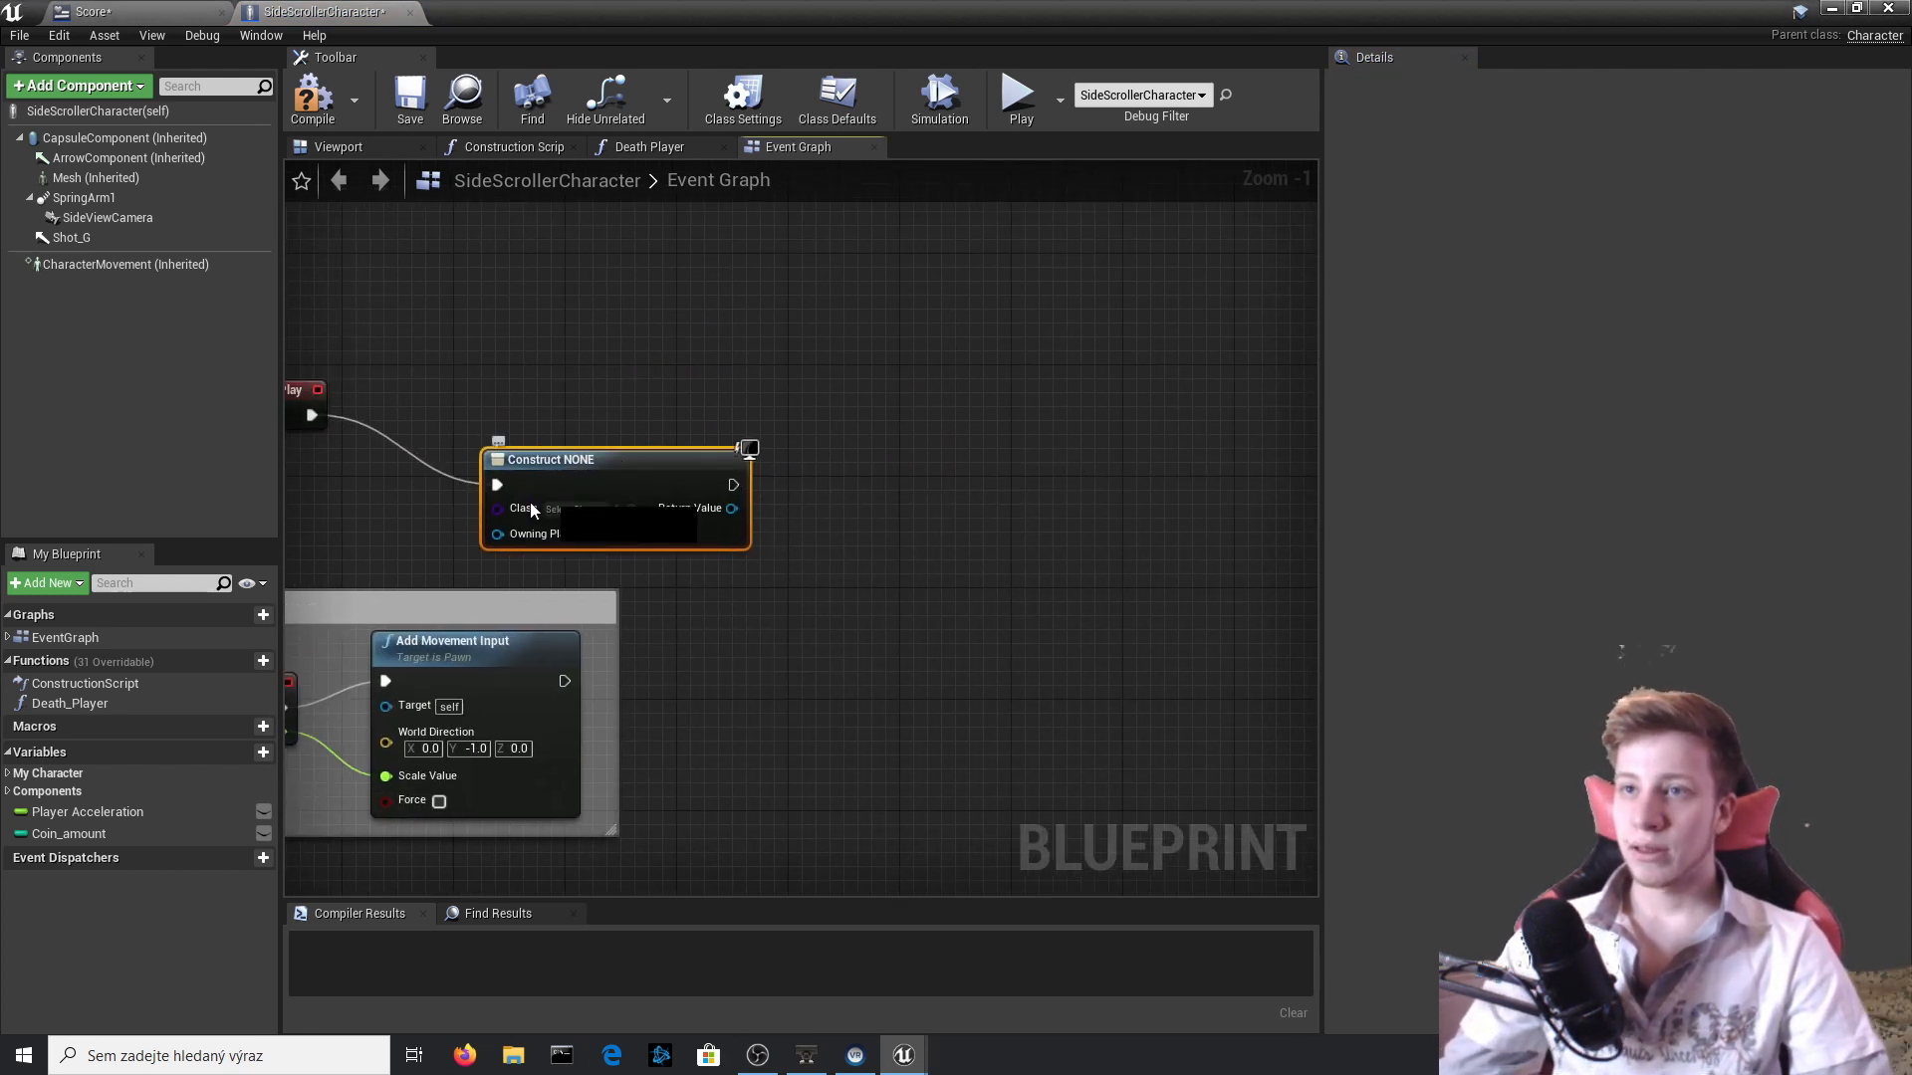
left_click(588, 510)
left_click(673, 612)
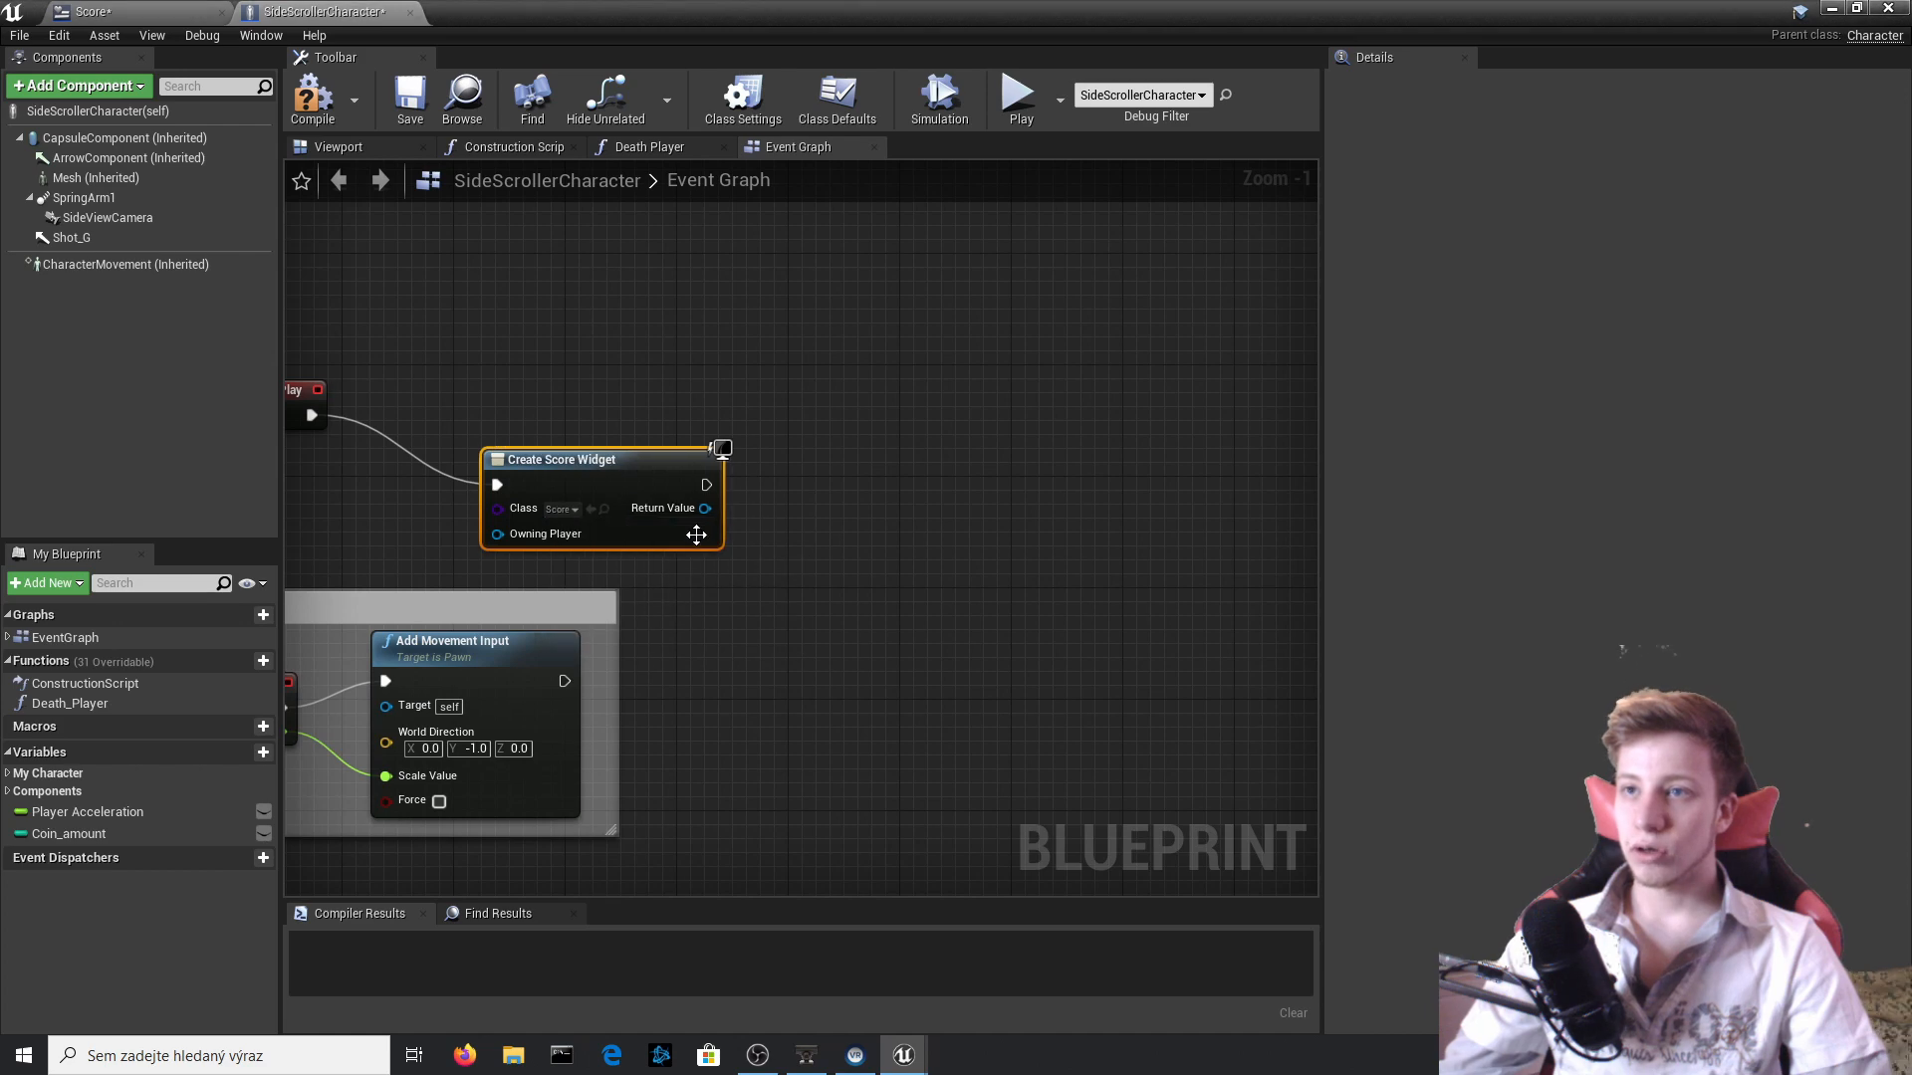
Run an Add to Viewport node after Create Score Widget, feed the Return Value into its Target, and compile.
left_click_drag(704, 485, 834, 493)
type("add to viewport")
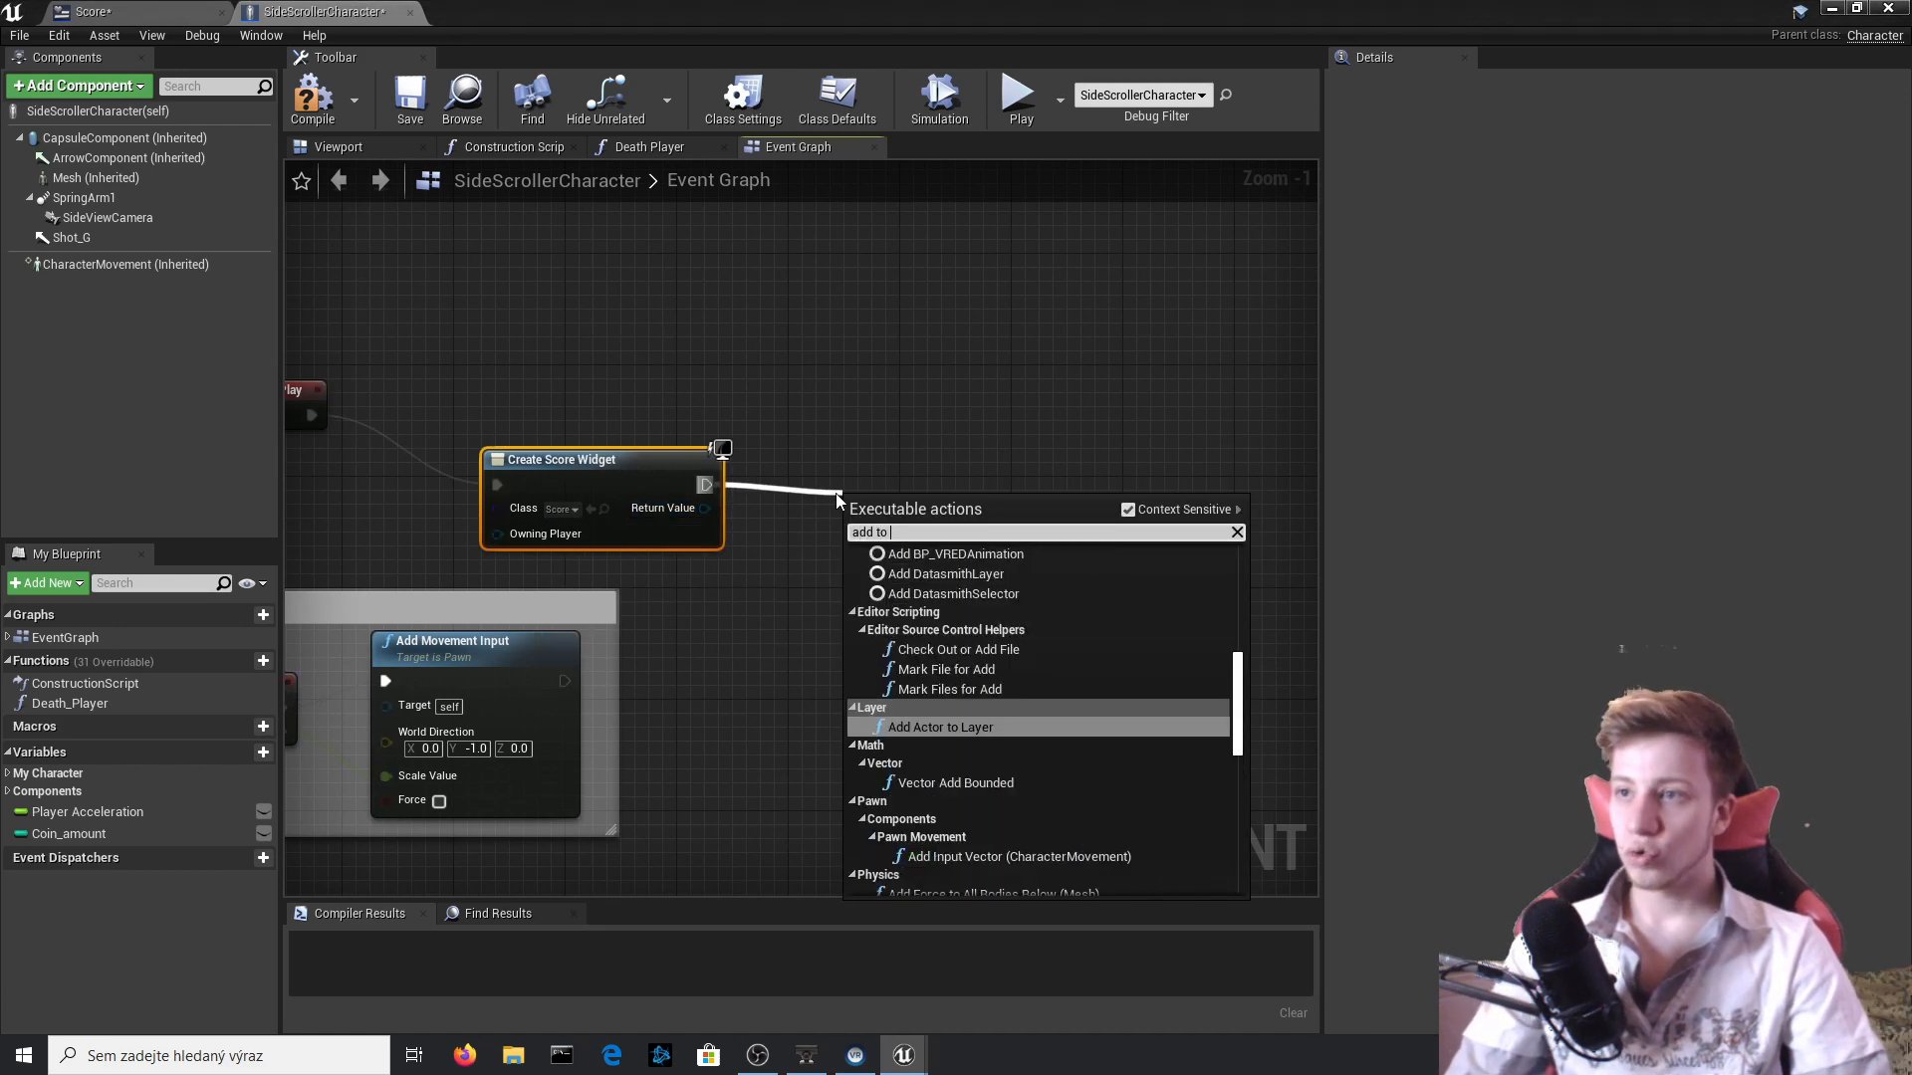
key("Return")
left_click_drag(888, 565, 720, 516)
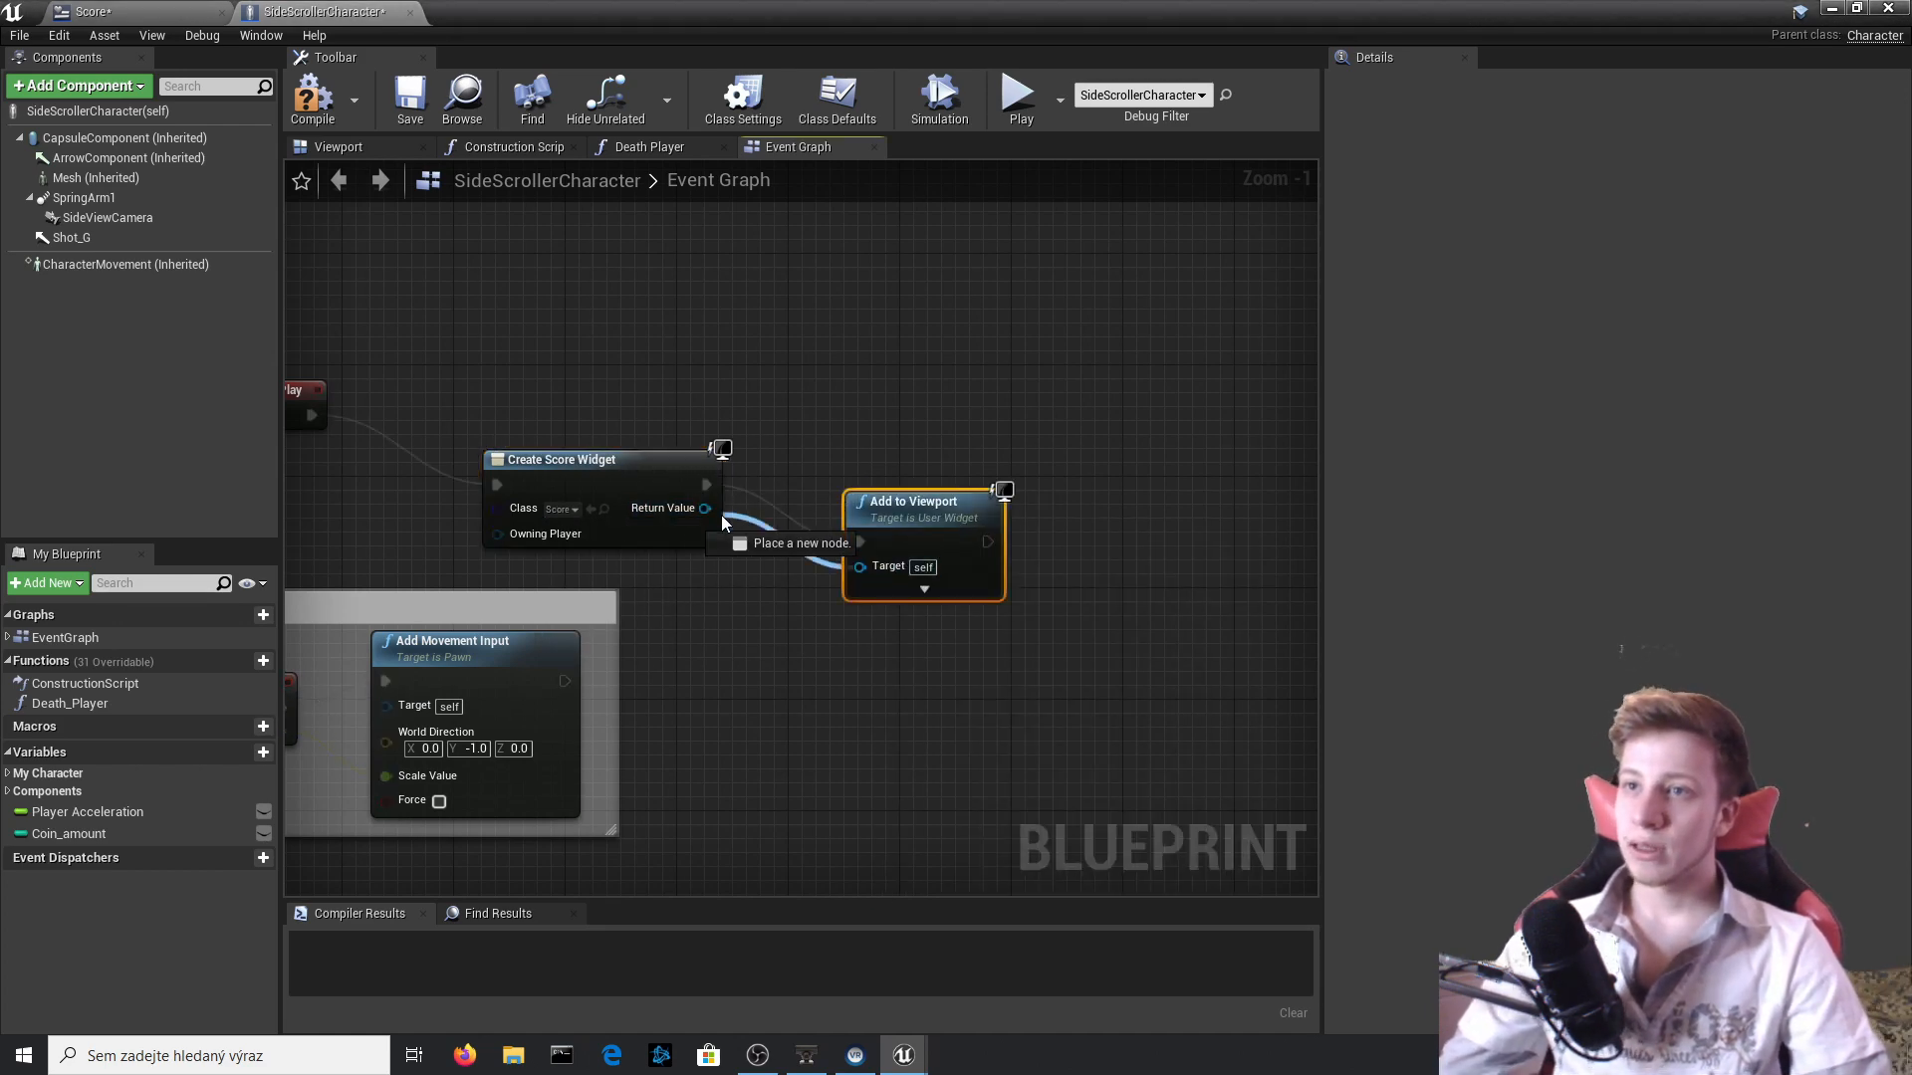
left_click(325, 95)
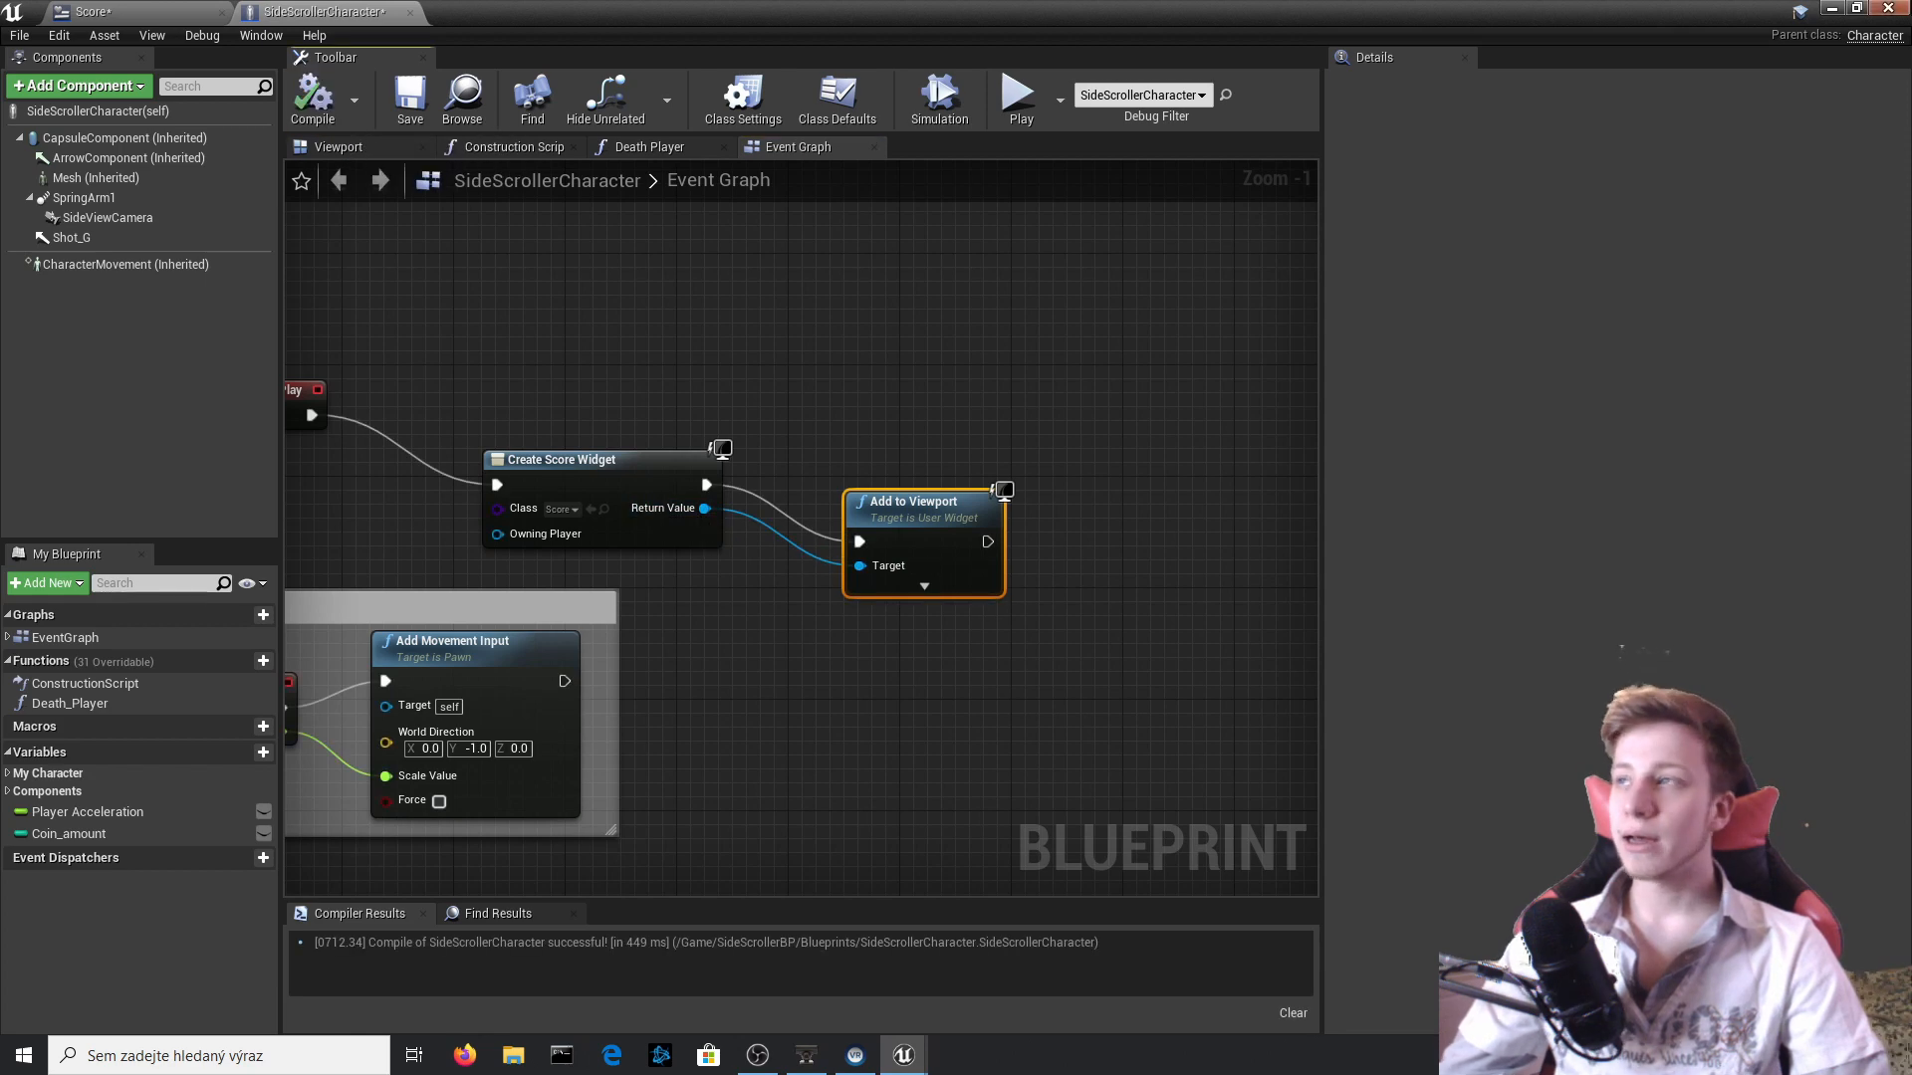
Return to the level and play it briefly to check how the Score widget is laid out.
left_click(1888, 8)
left_click(1203, 99)
left_click(1162, 97)
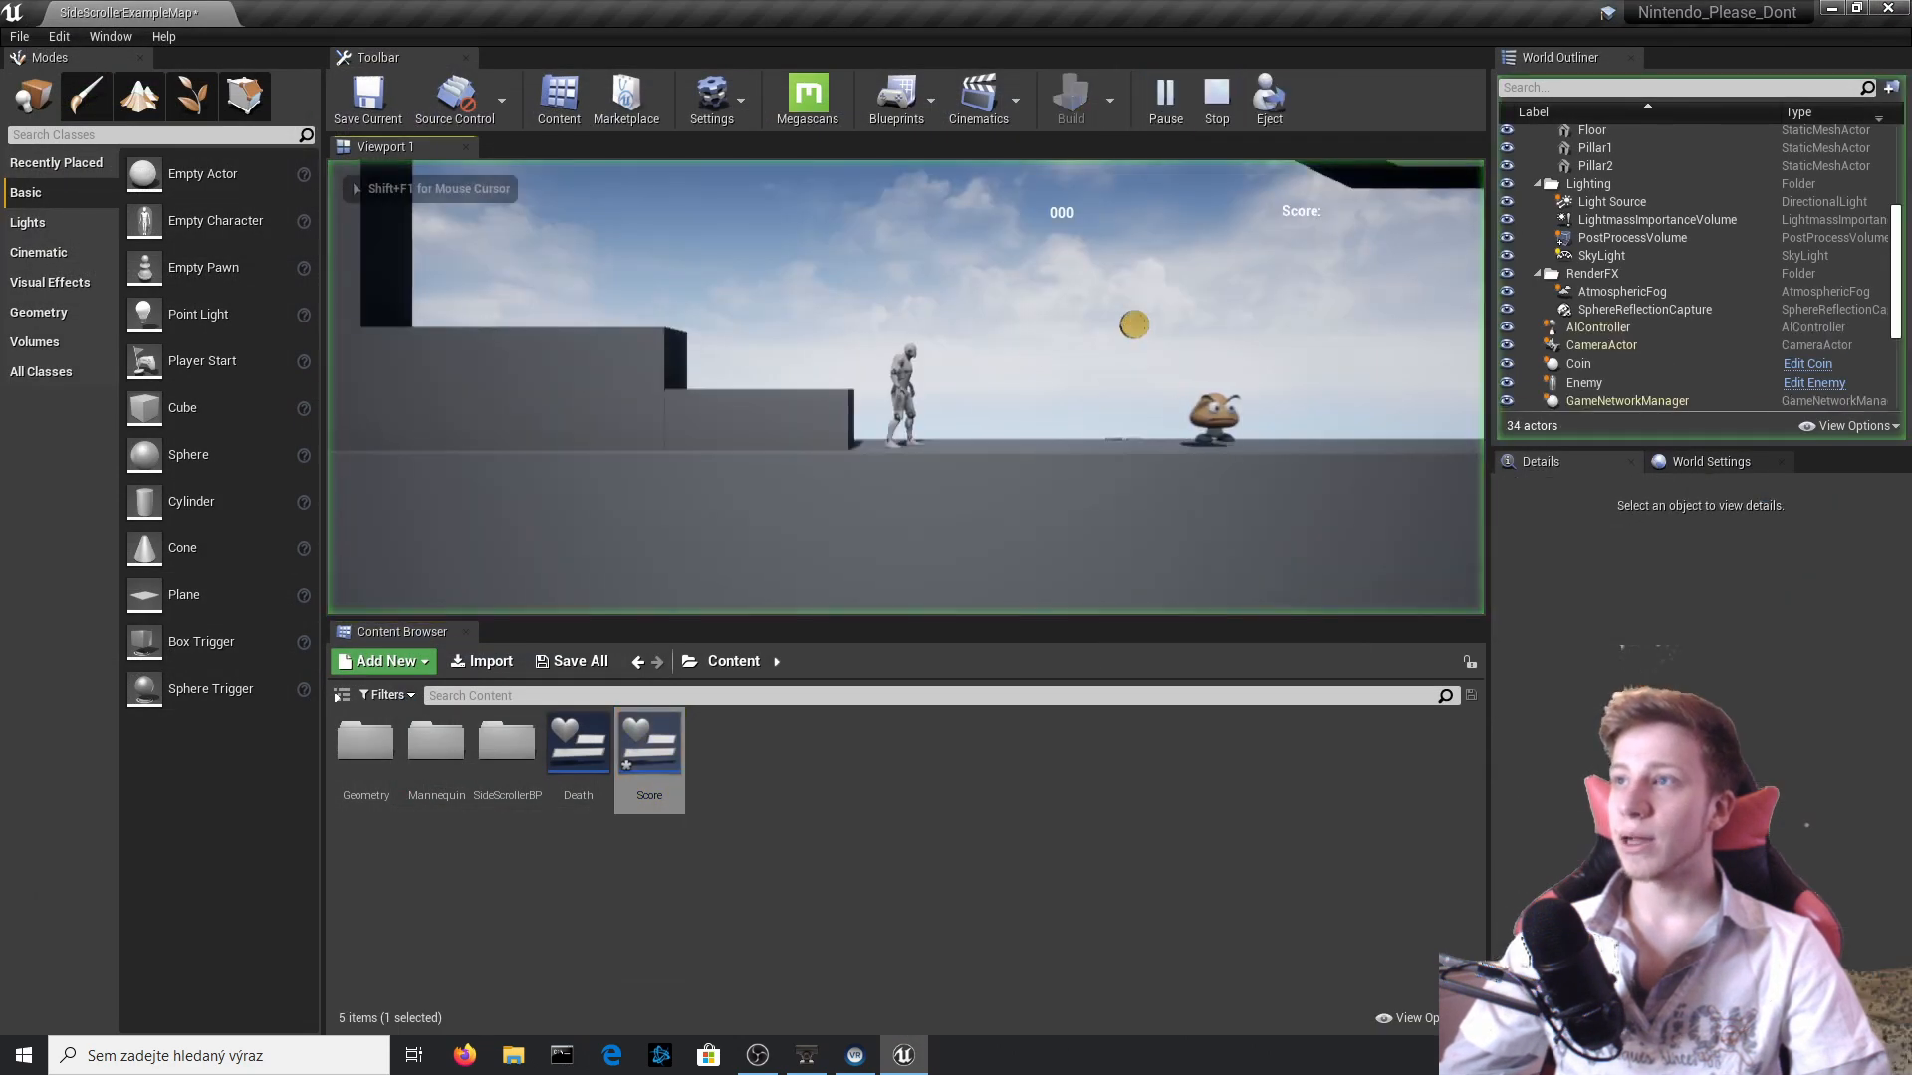
key("Escape")
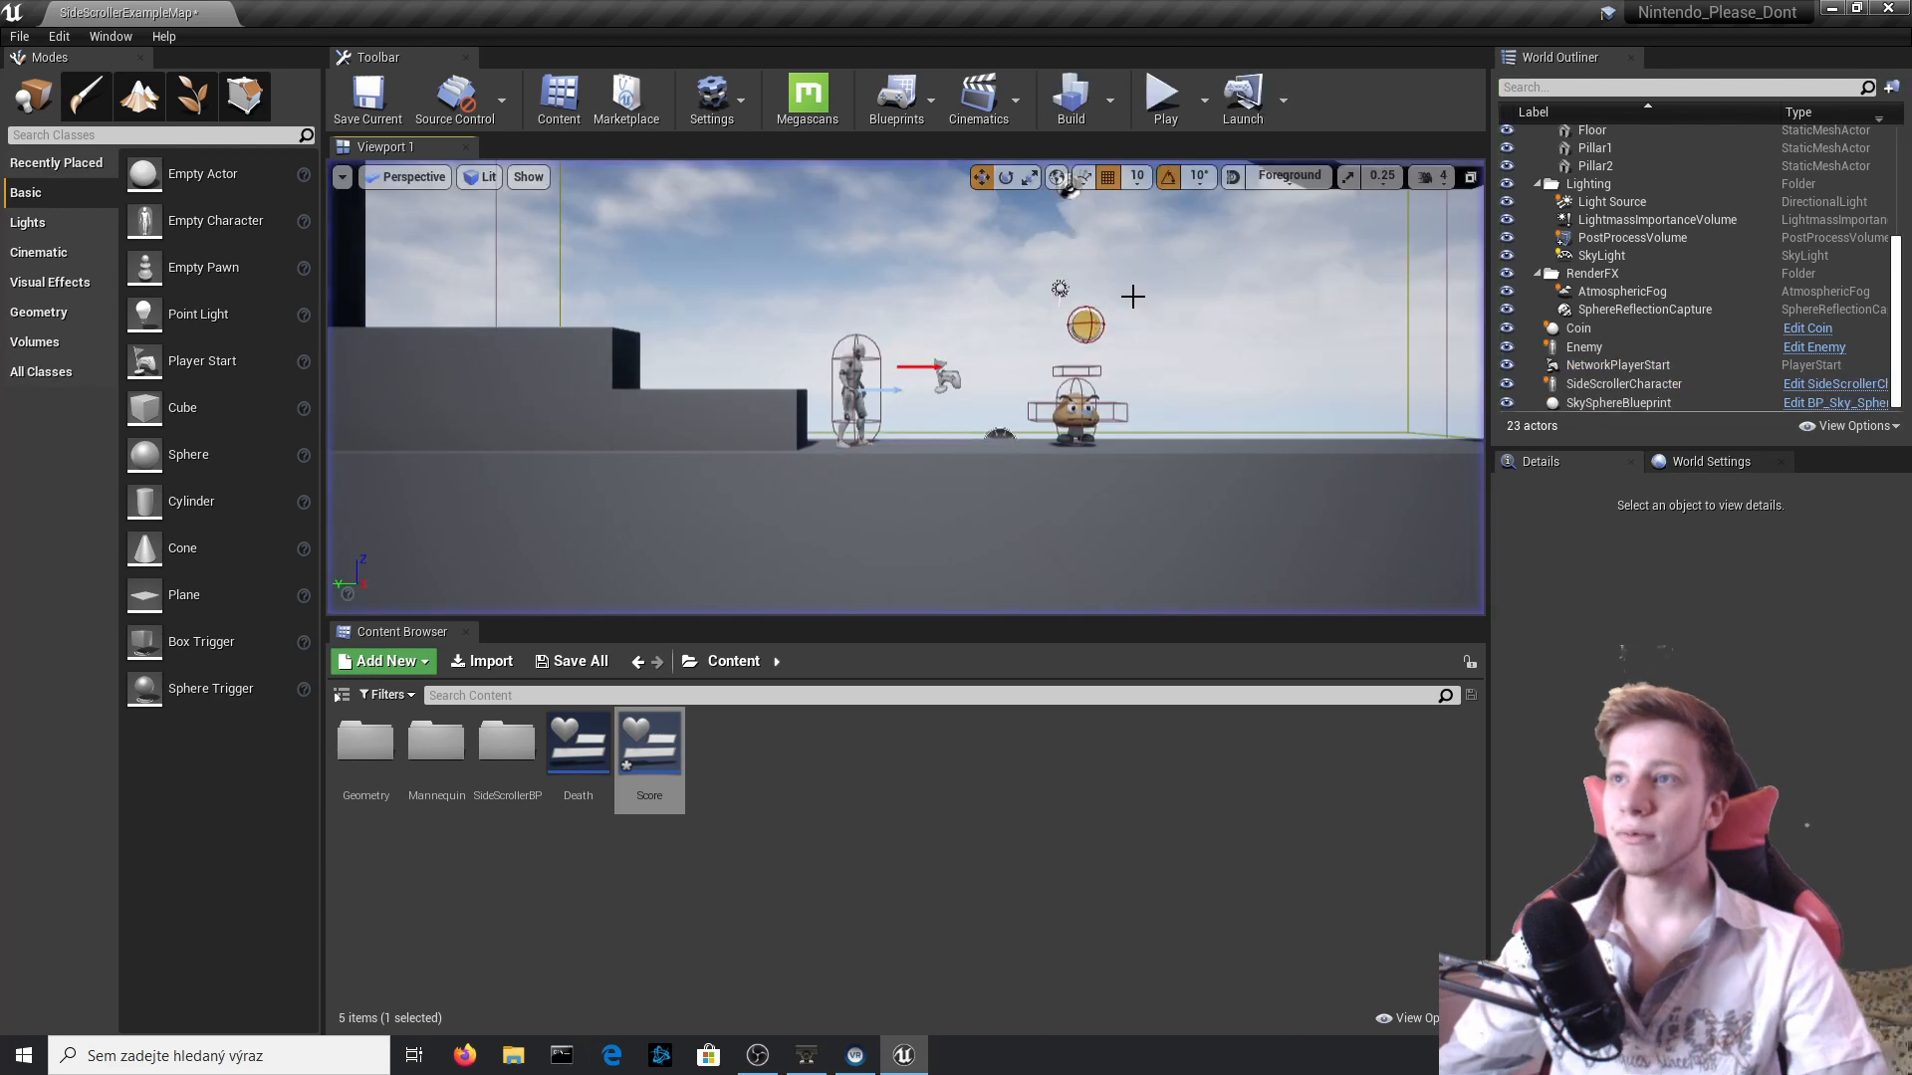
In the Score widget, anchor the coin-count text block to the canvas's top-right corner and compile.
double_click(649, 751)
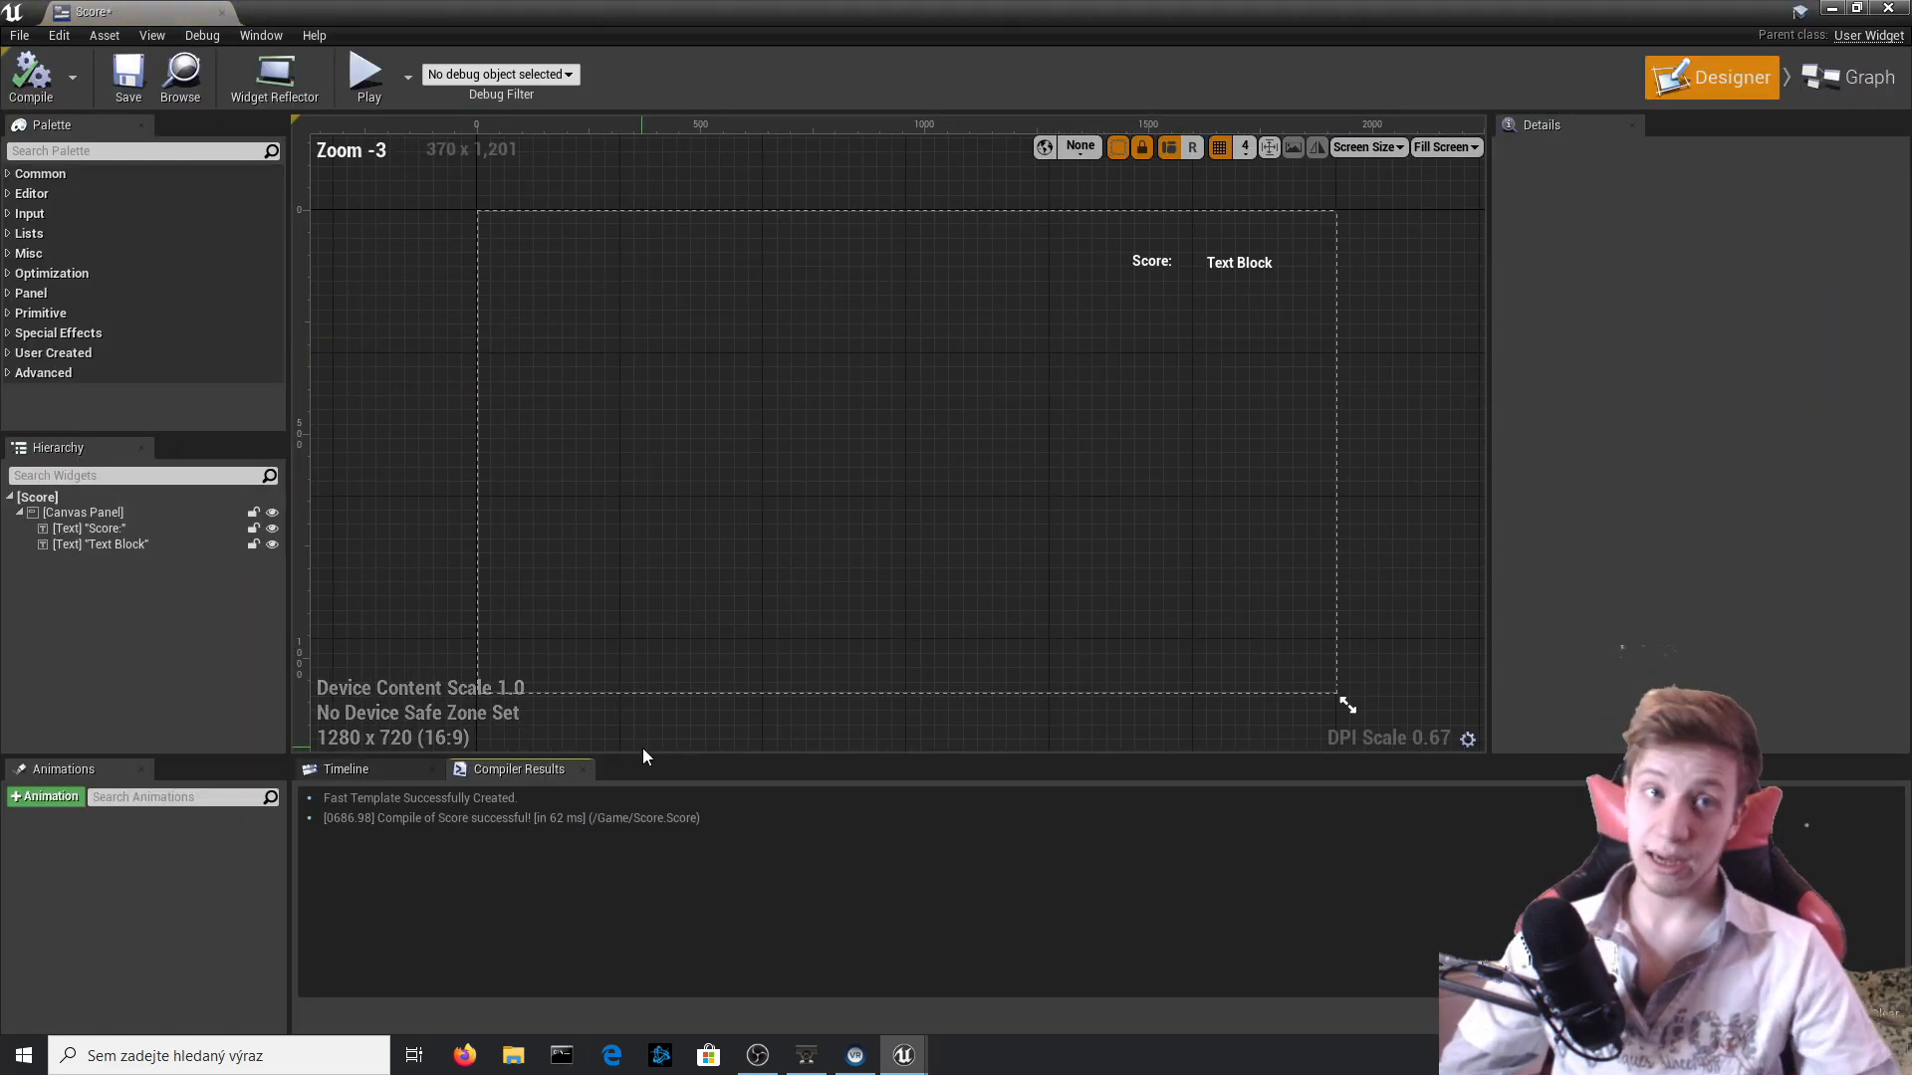
left_click(1233, 262)
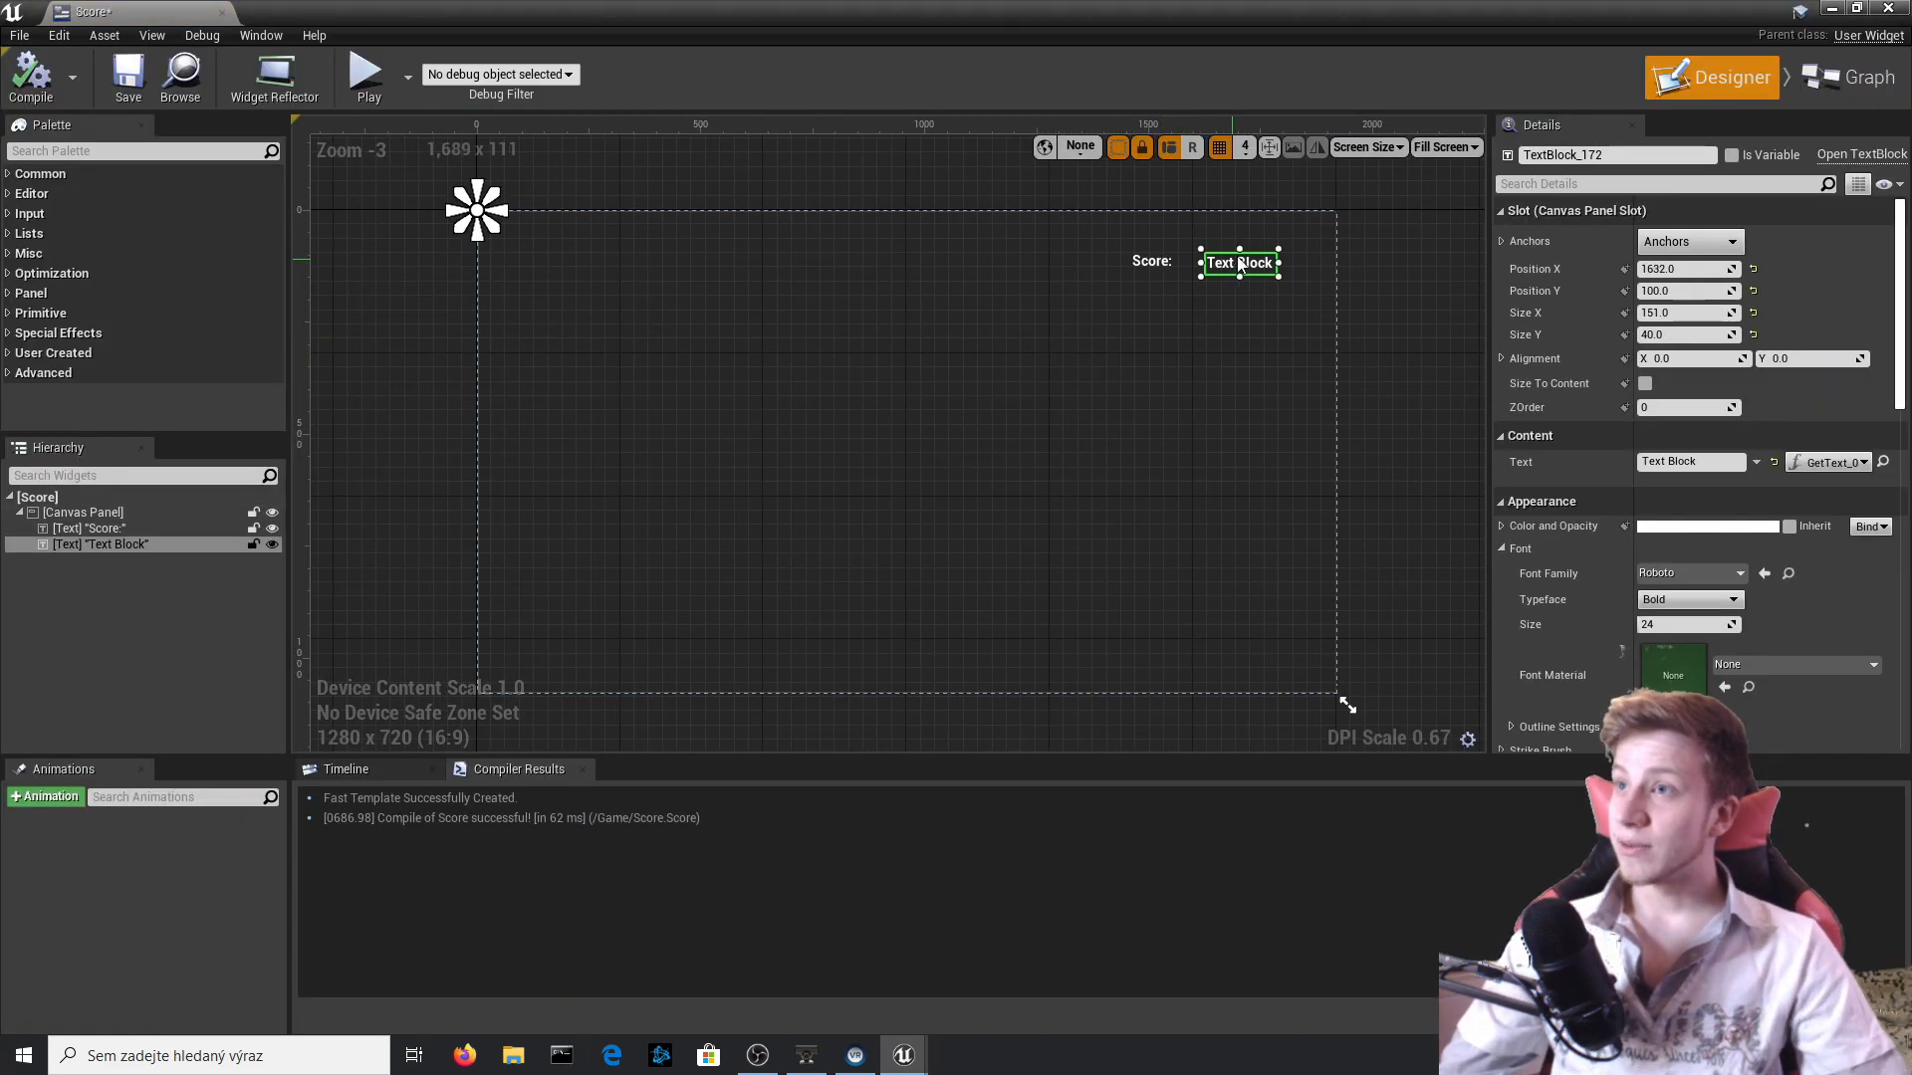
left_click(1719, 243)
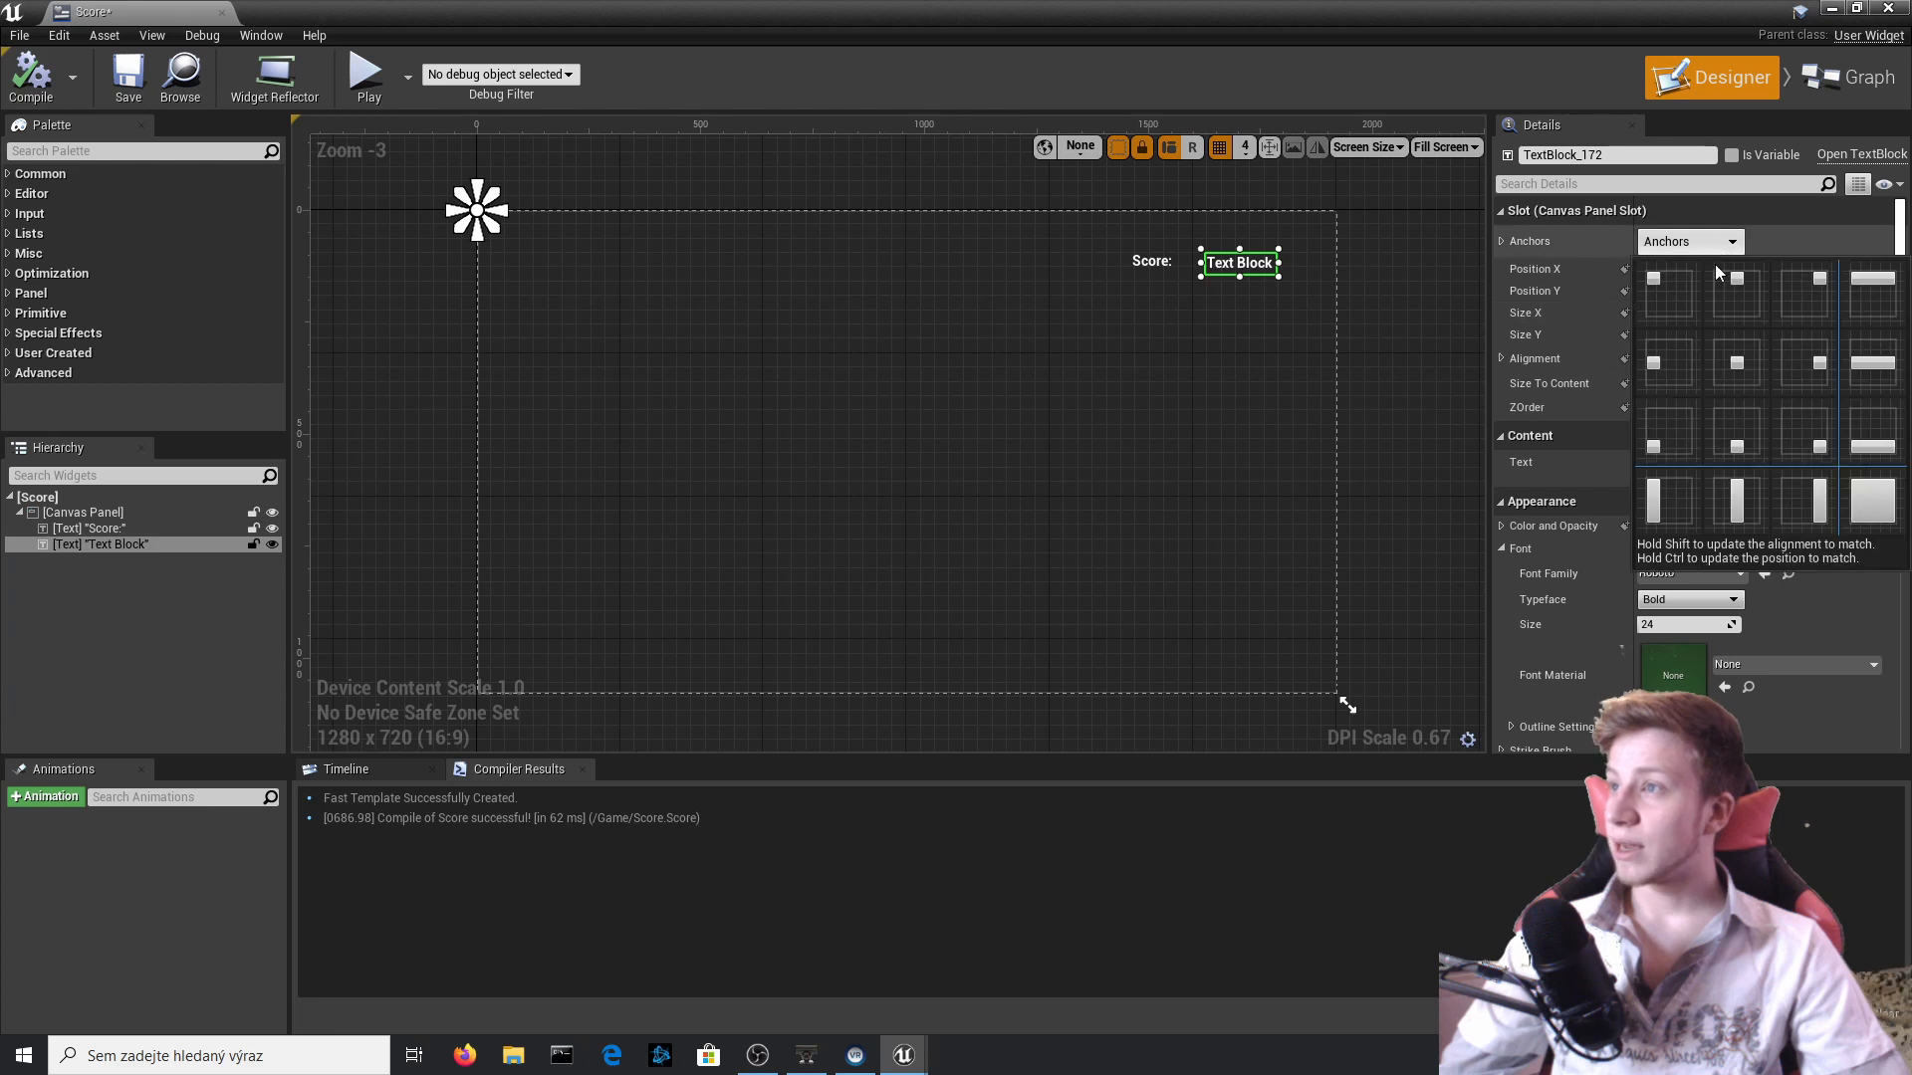
left_click(1792, 291)
left_click(24, 87)
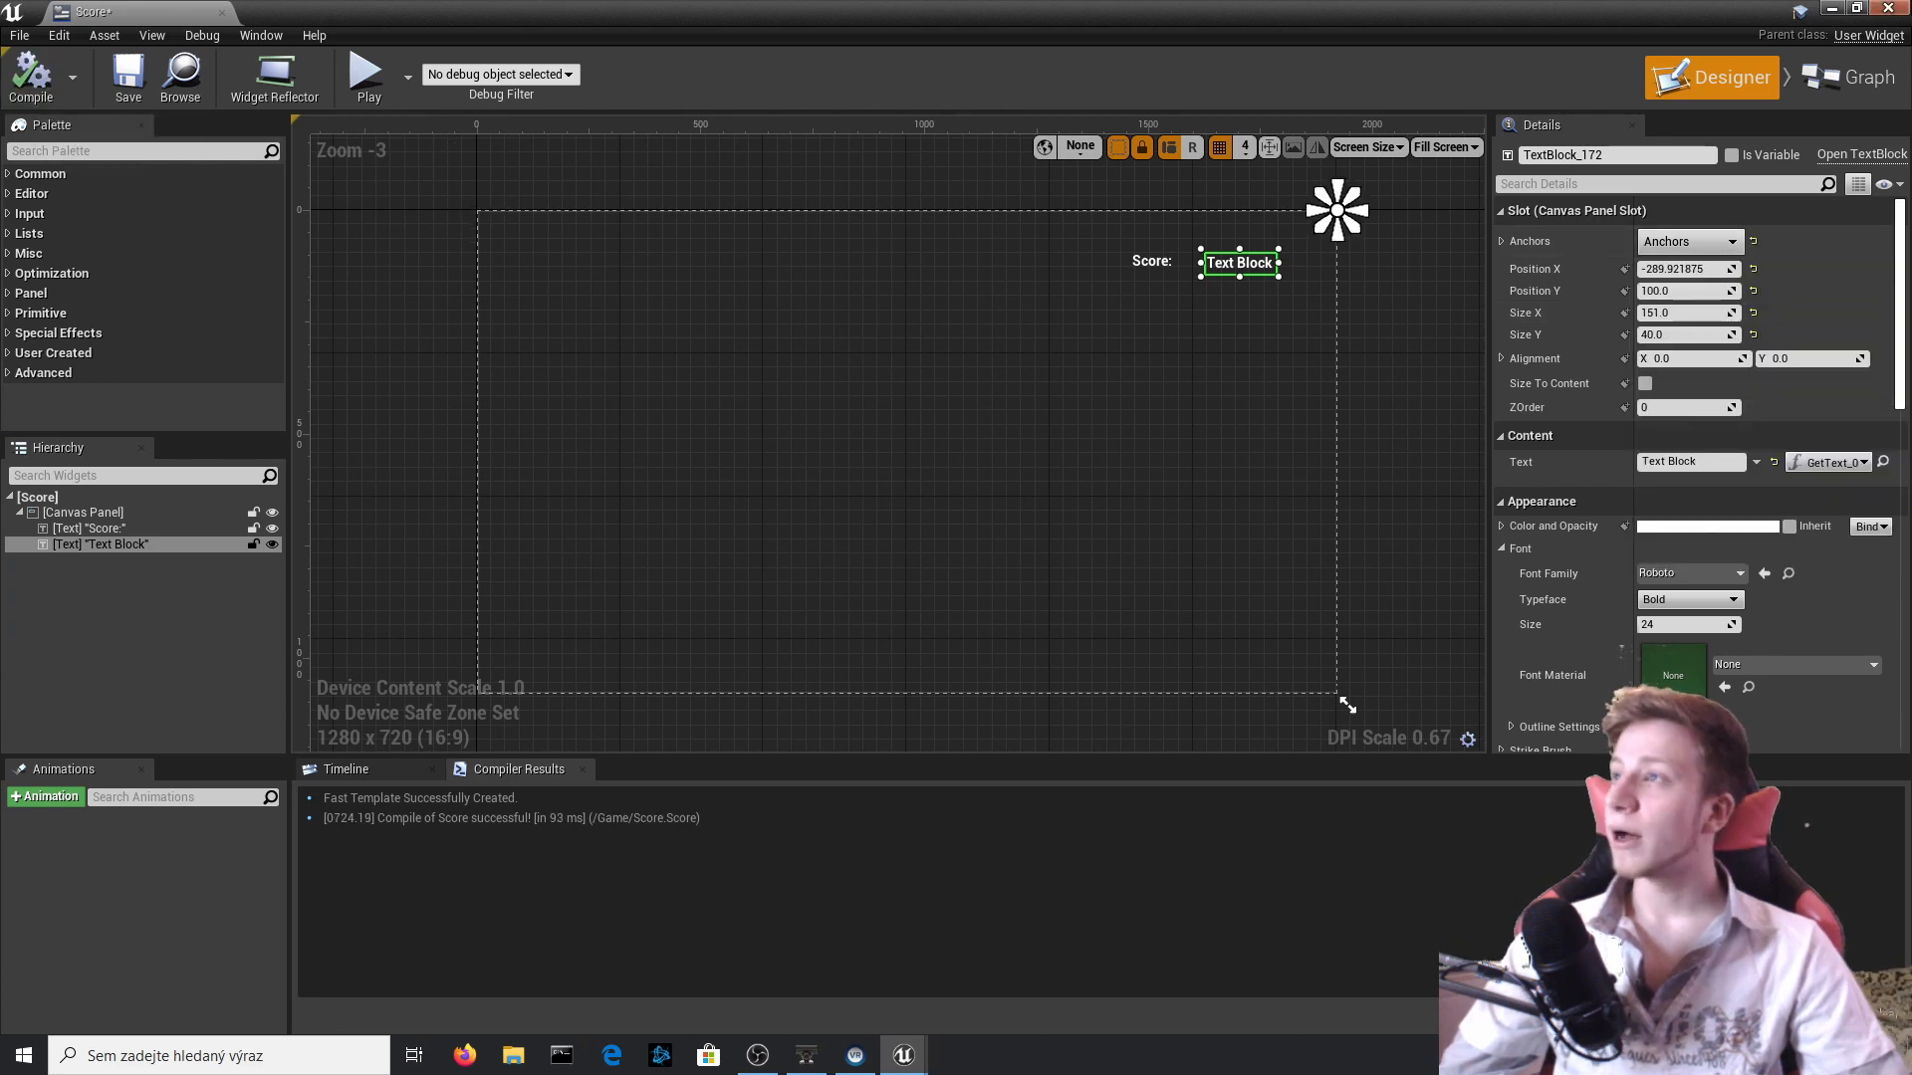
Play-test the level, running and jumping to collect the coin and checking the score counter.
left_click(1887, 8)
left_click(1163, 96)
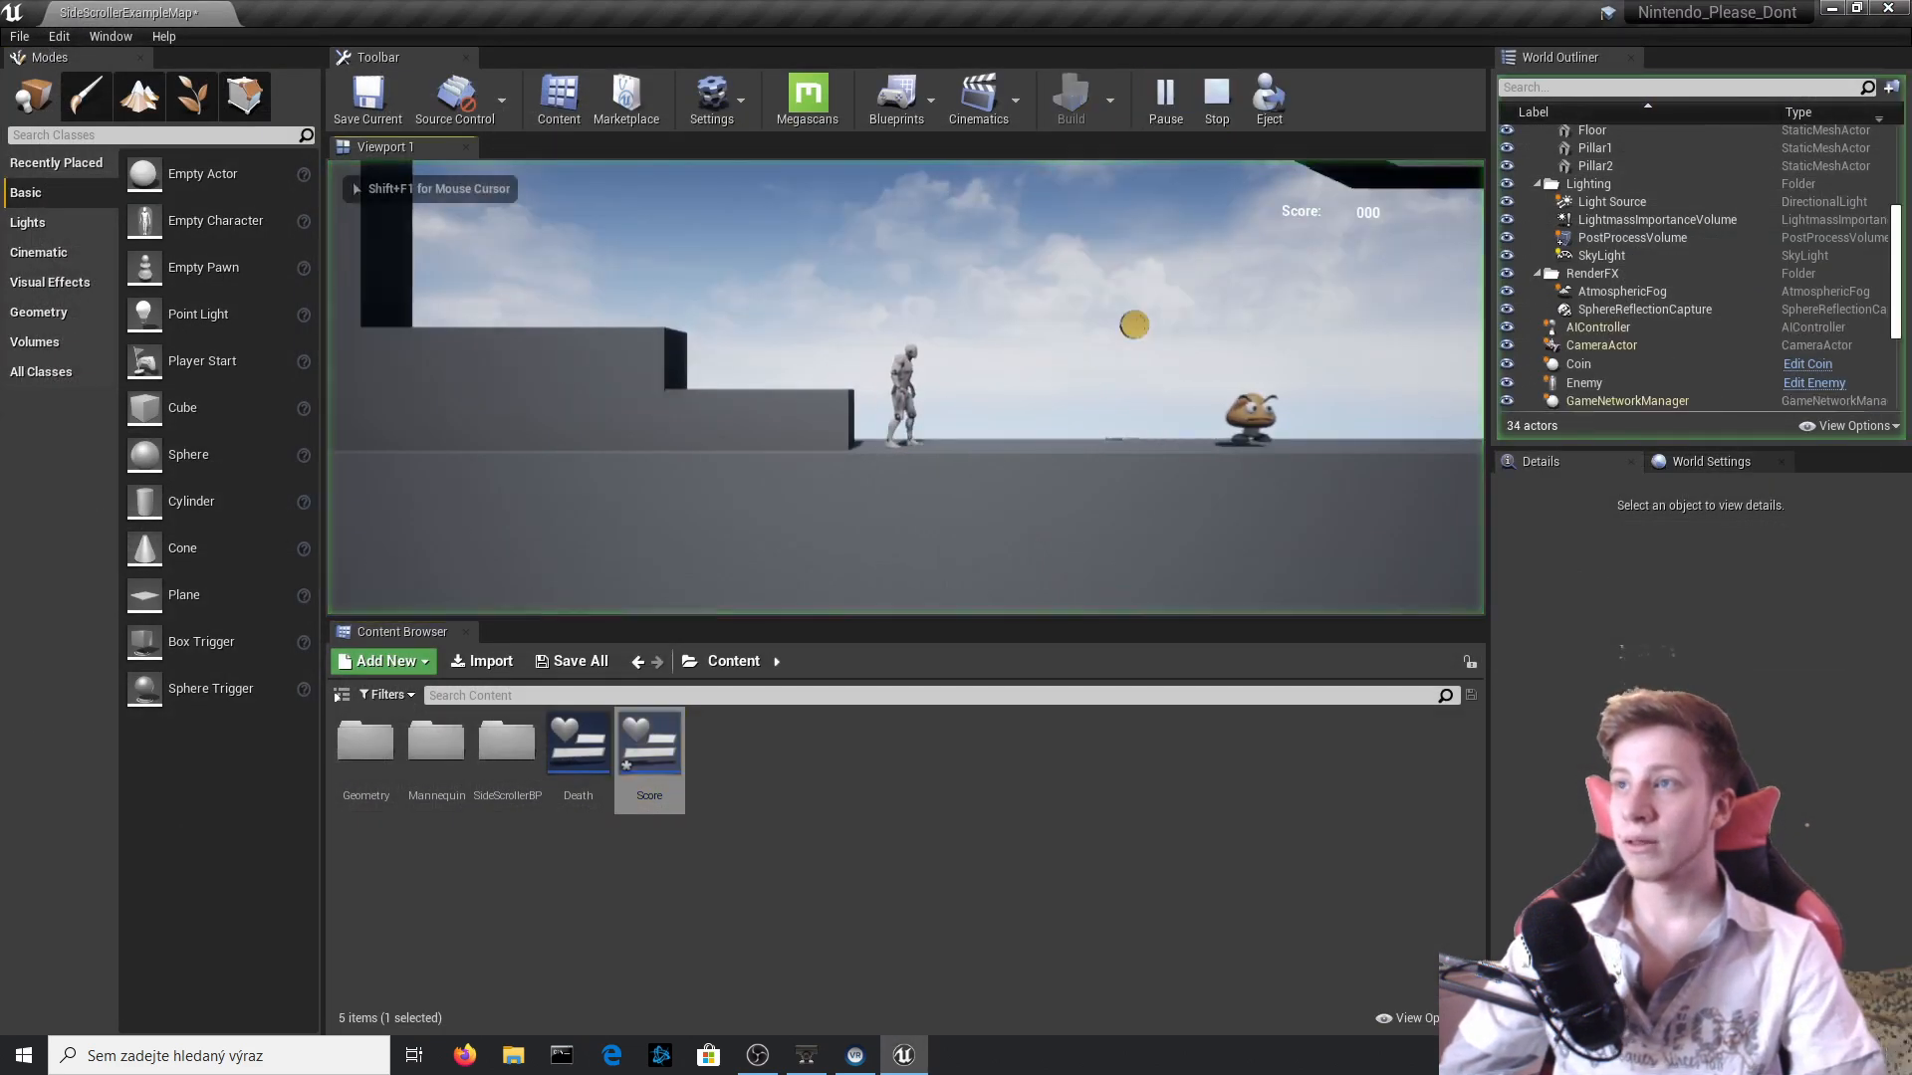
key("d")
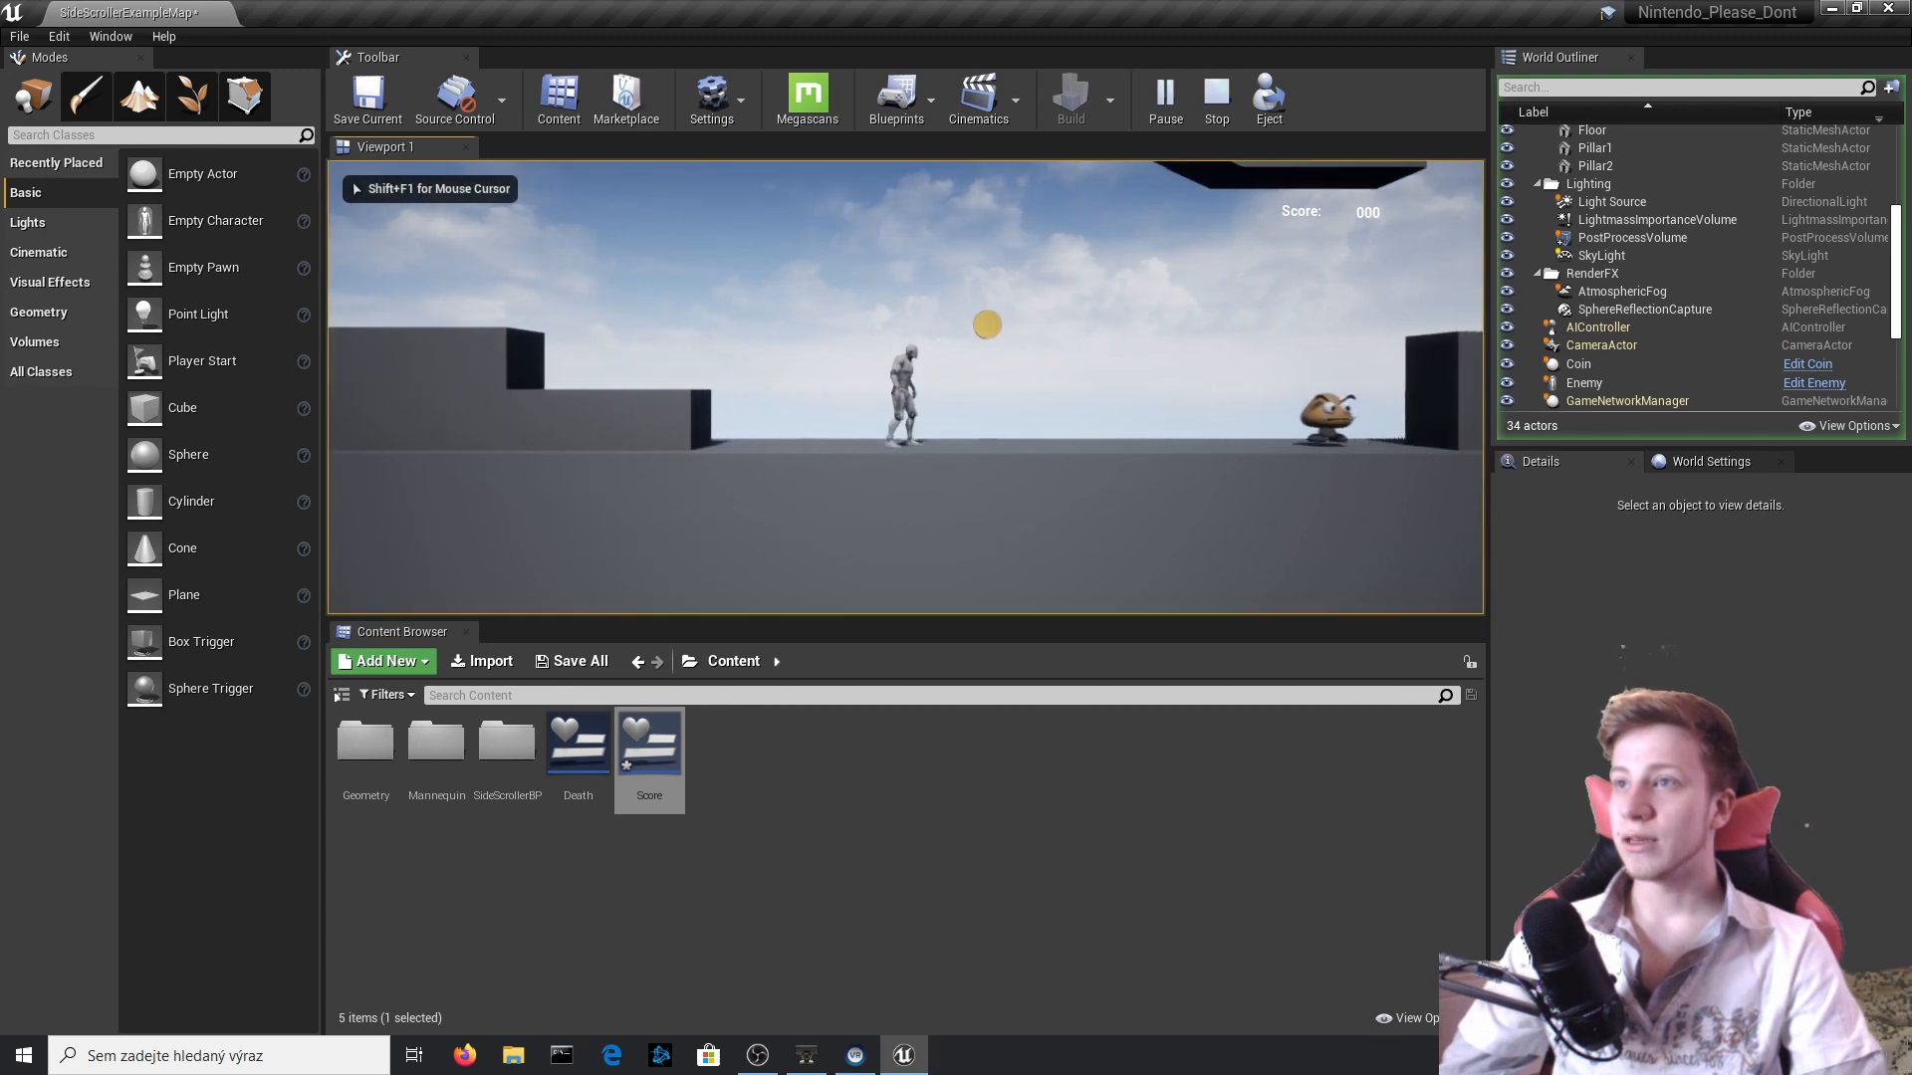
key("d")
key("space")
key("a")
key("d")
key("space")
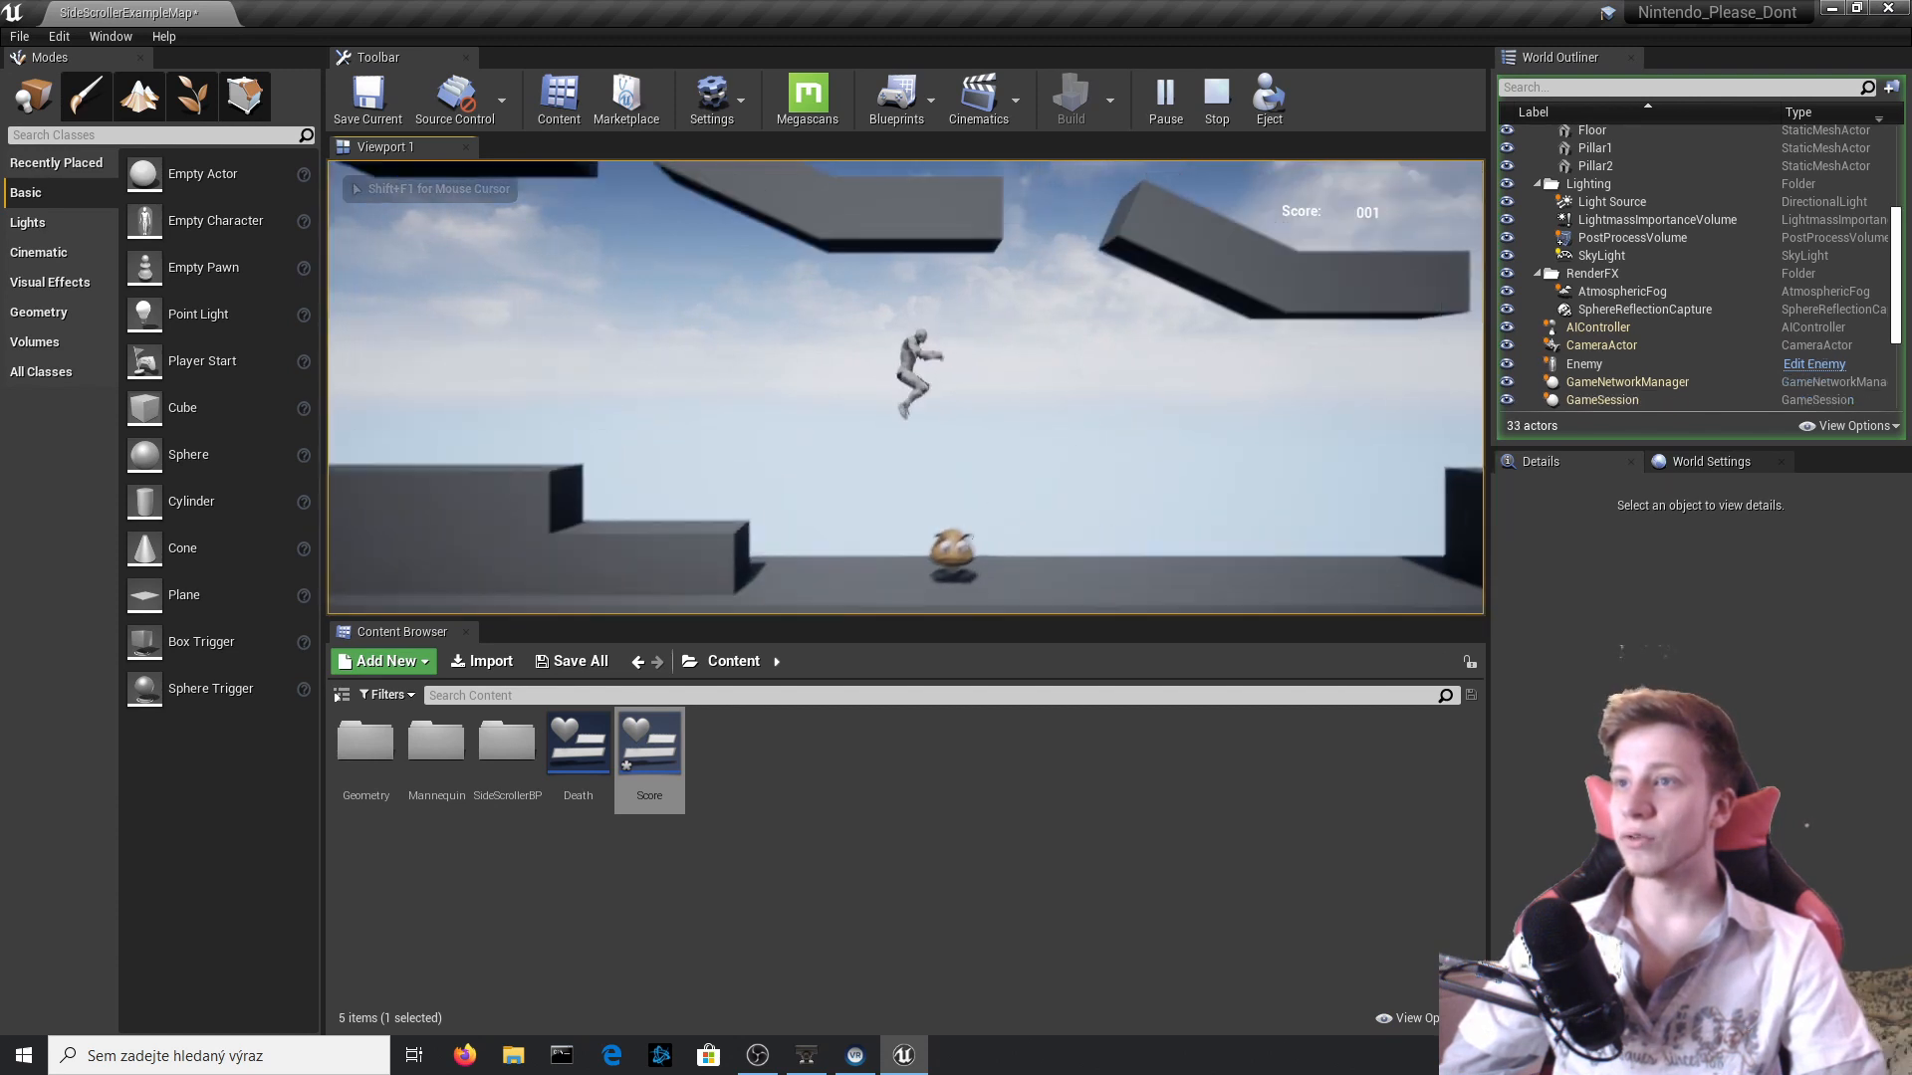
key("d")
key("Escape")
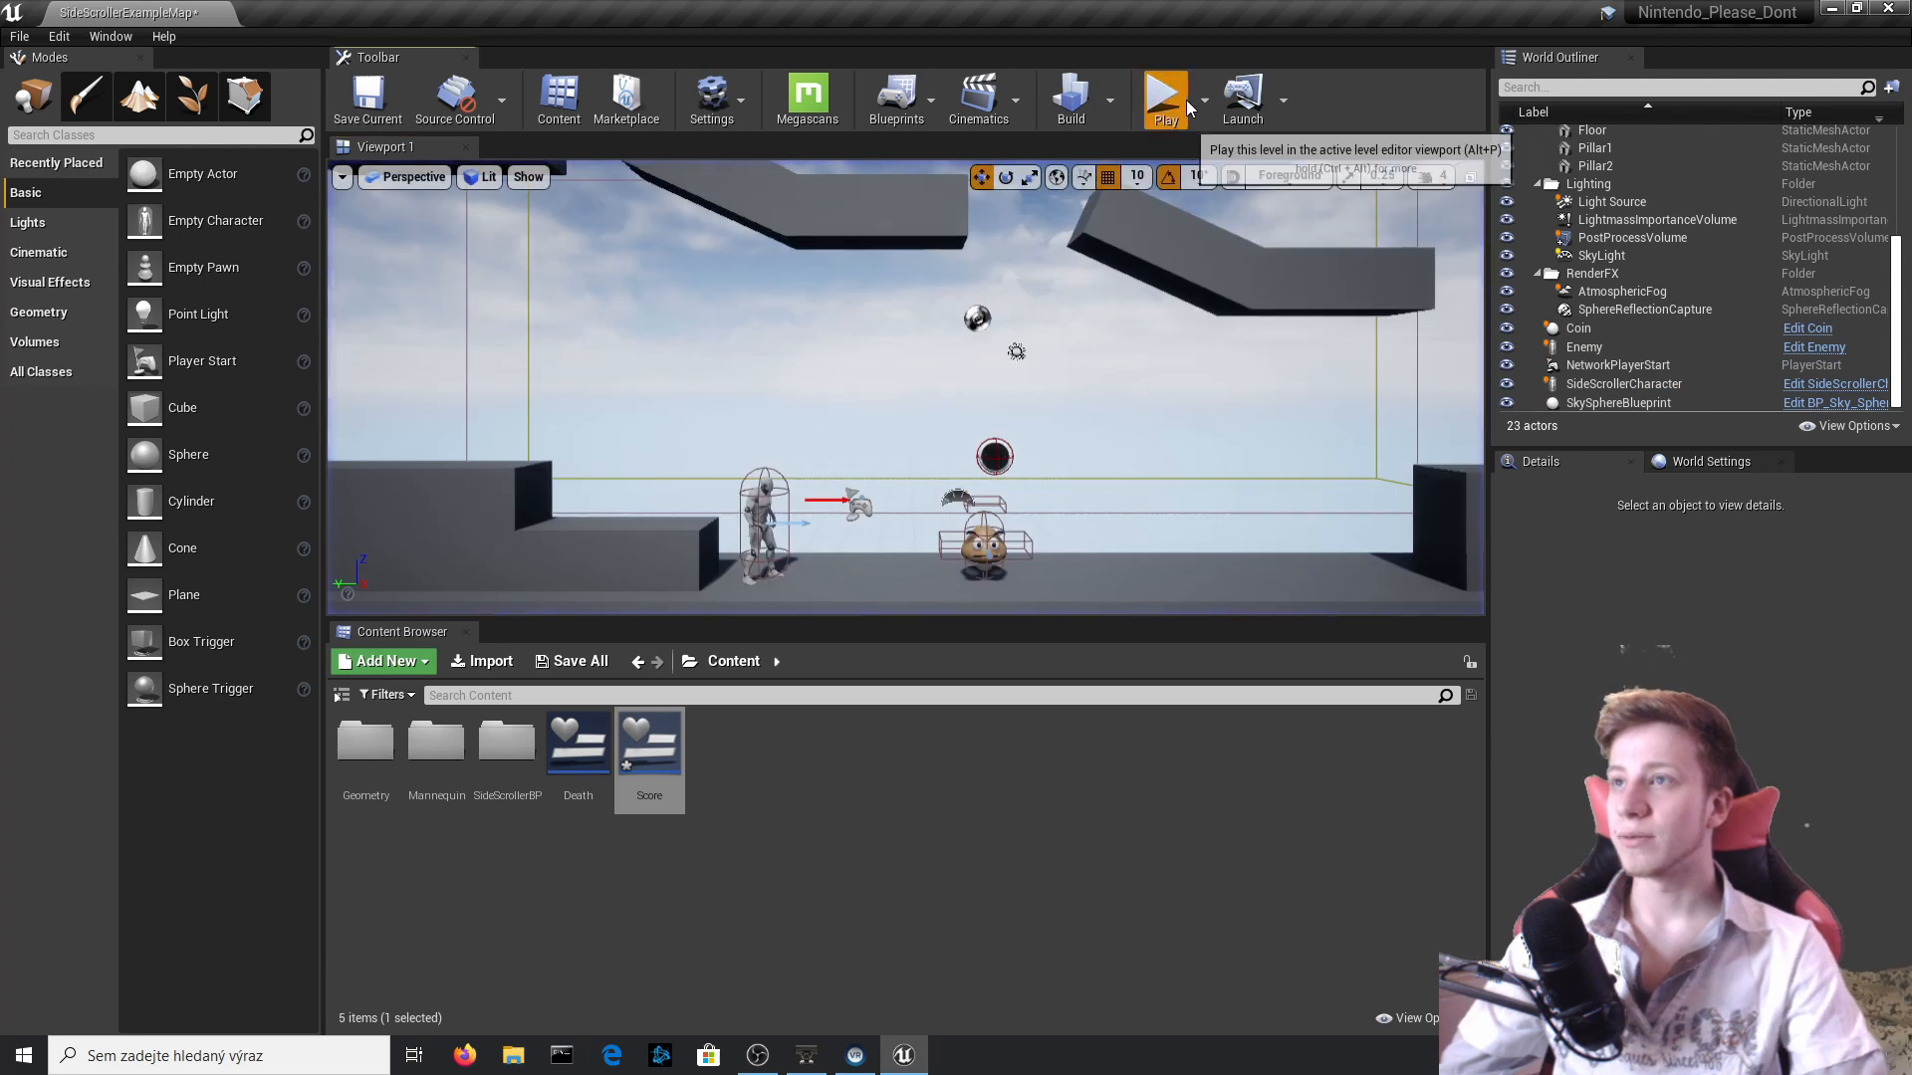
Rerun the level and move the character toward the coin to recheck the score display.
left_click(1188, 106)
key("d")
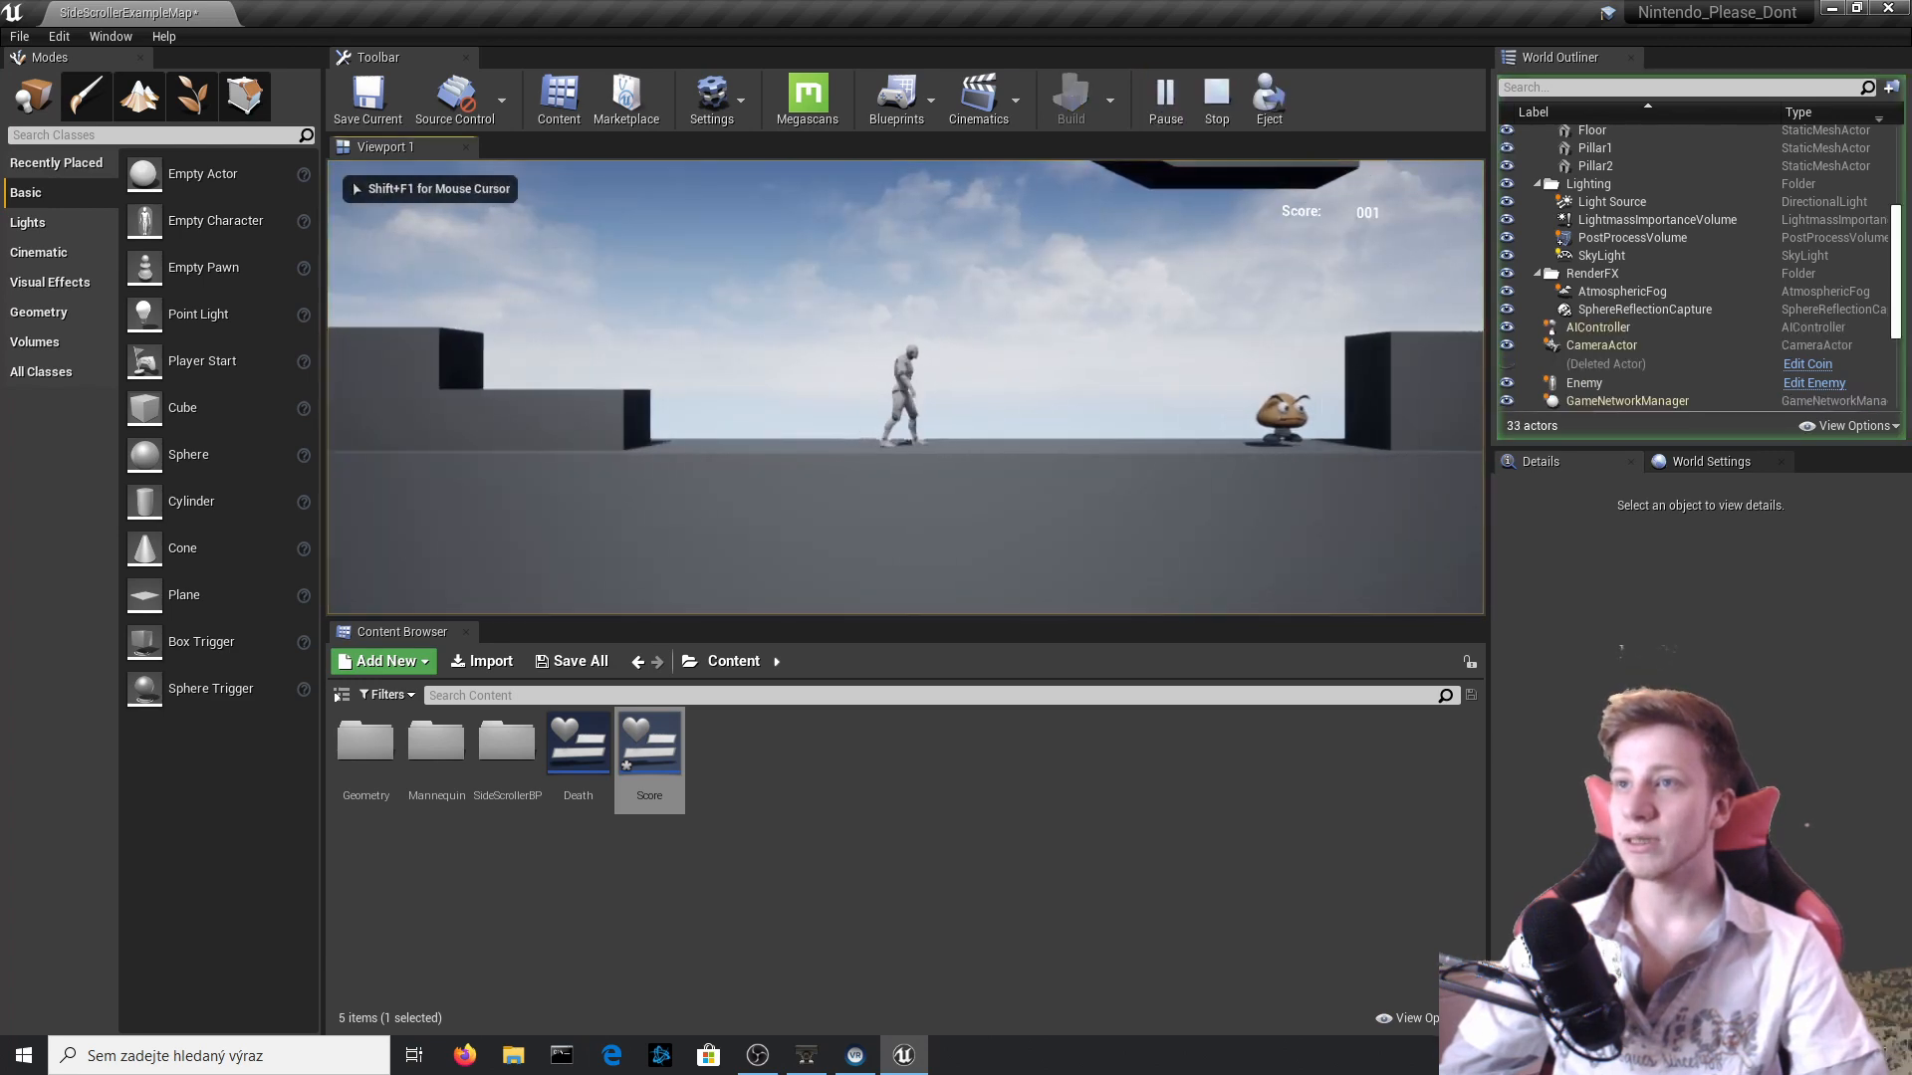
key("Escape")
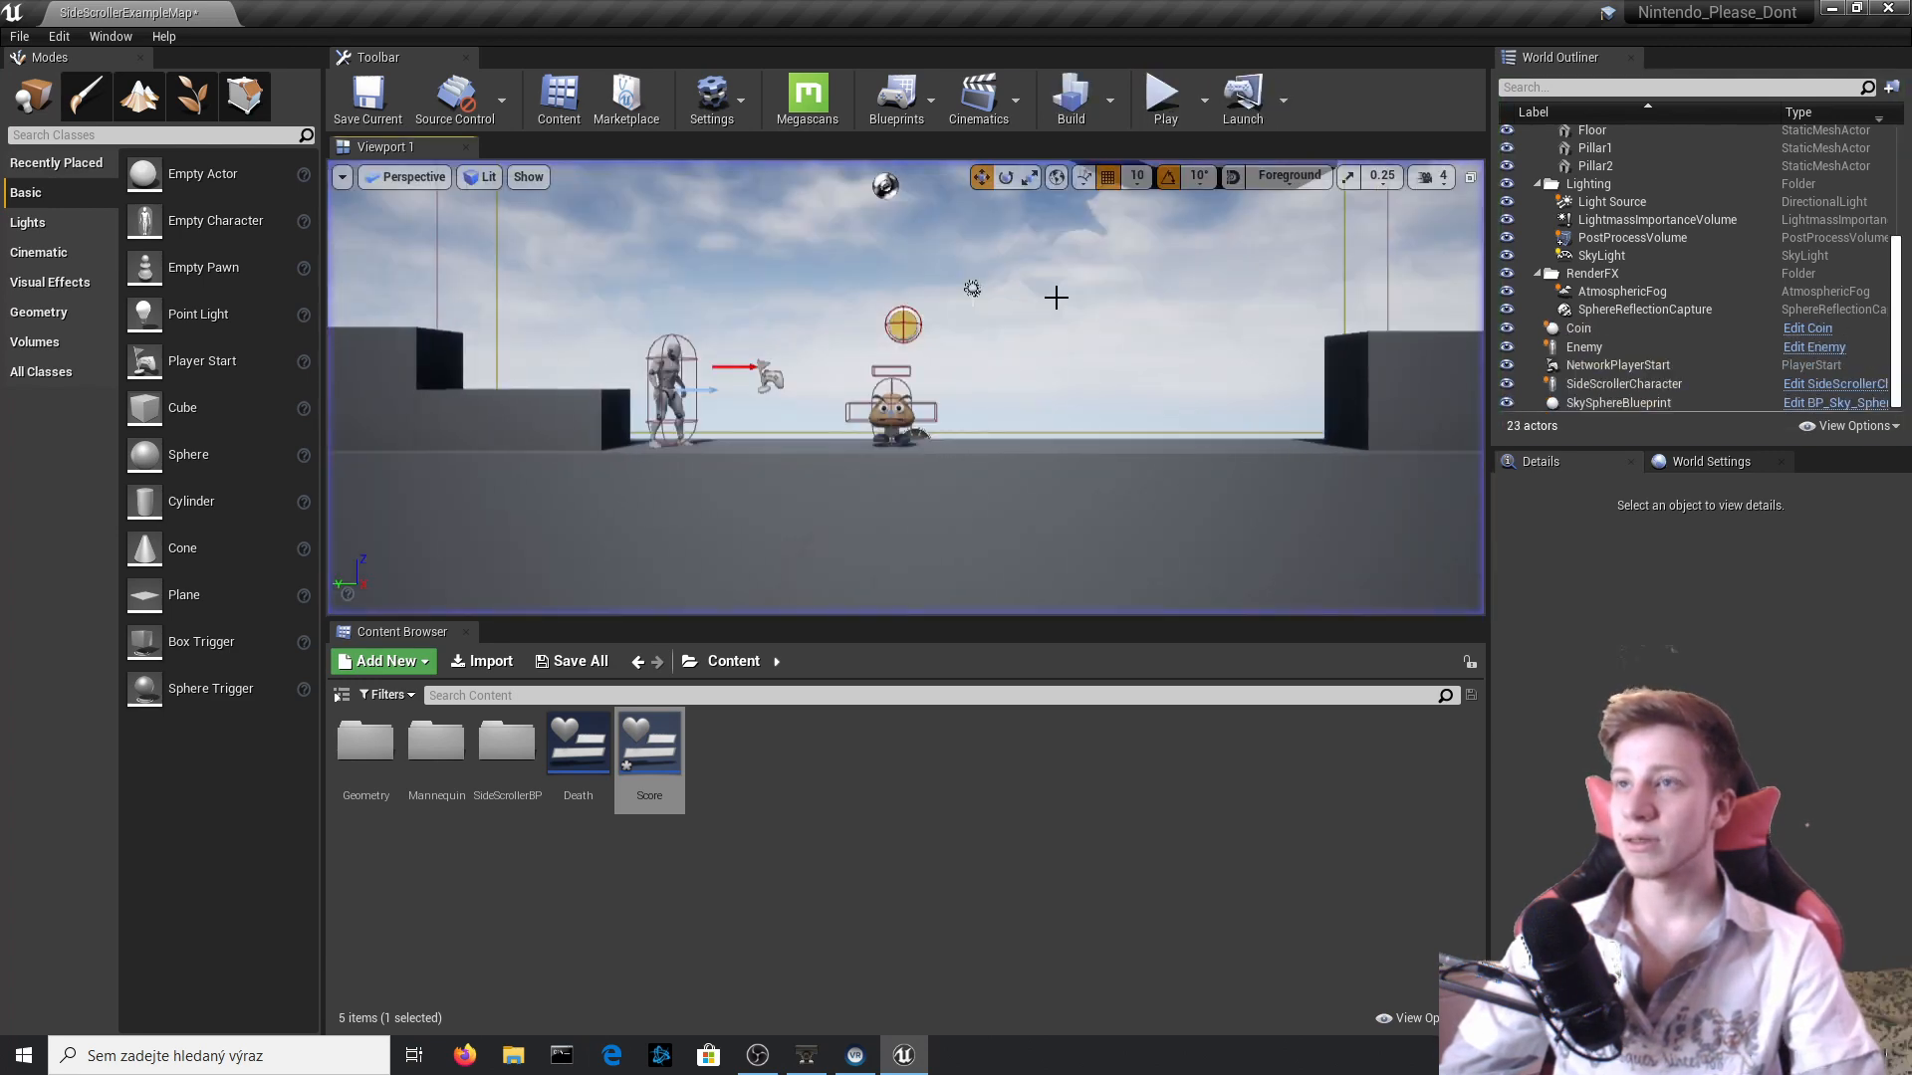
left_click(1172, 115)
key("d")
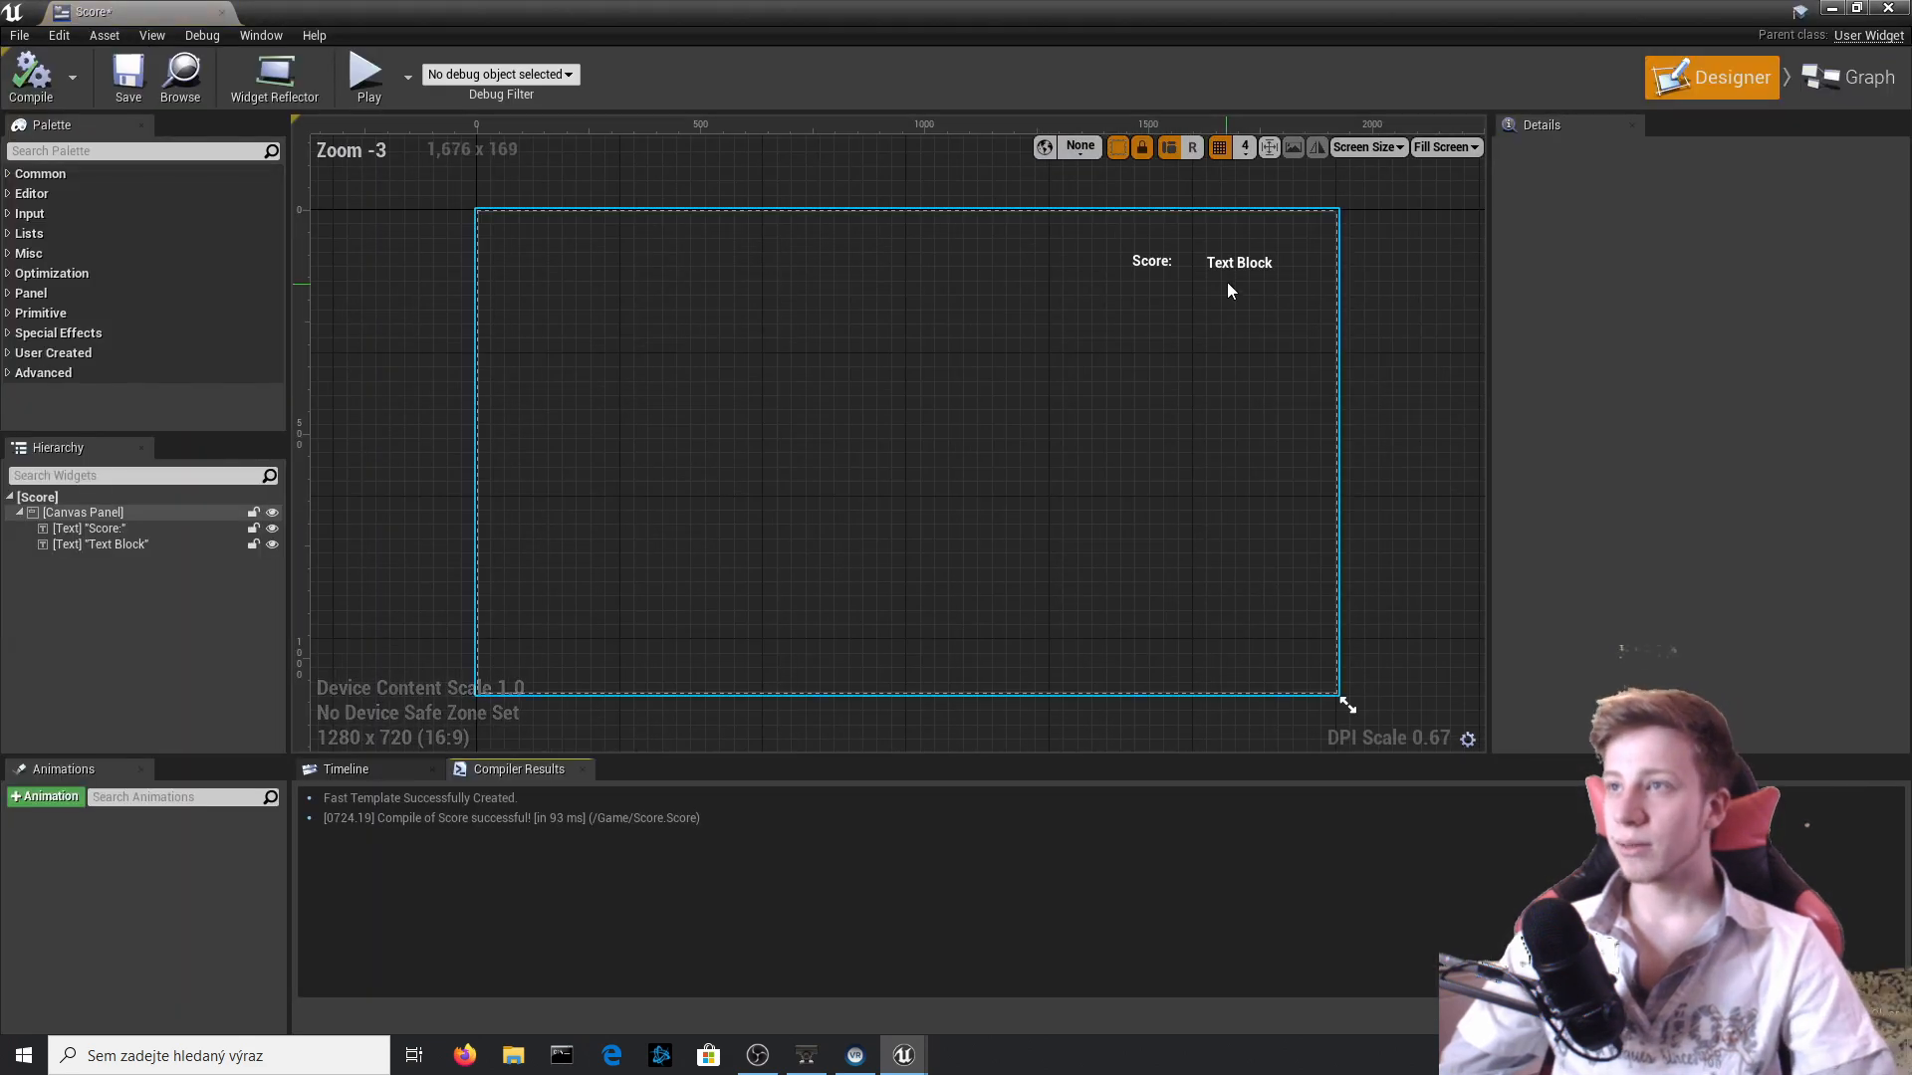
Set the font size of both the coin-count text block and the Score: label to 35, and compile.
left_click(1234, 271)
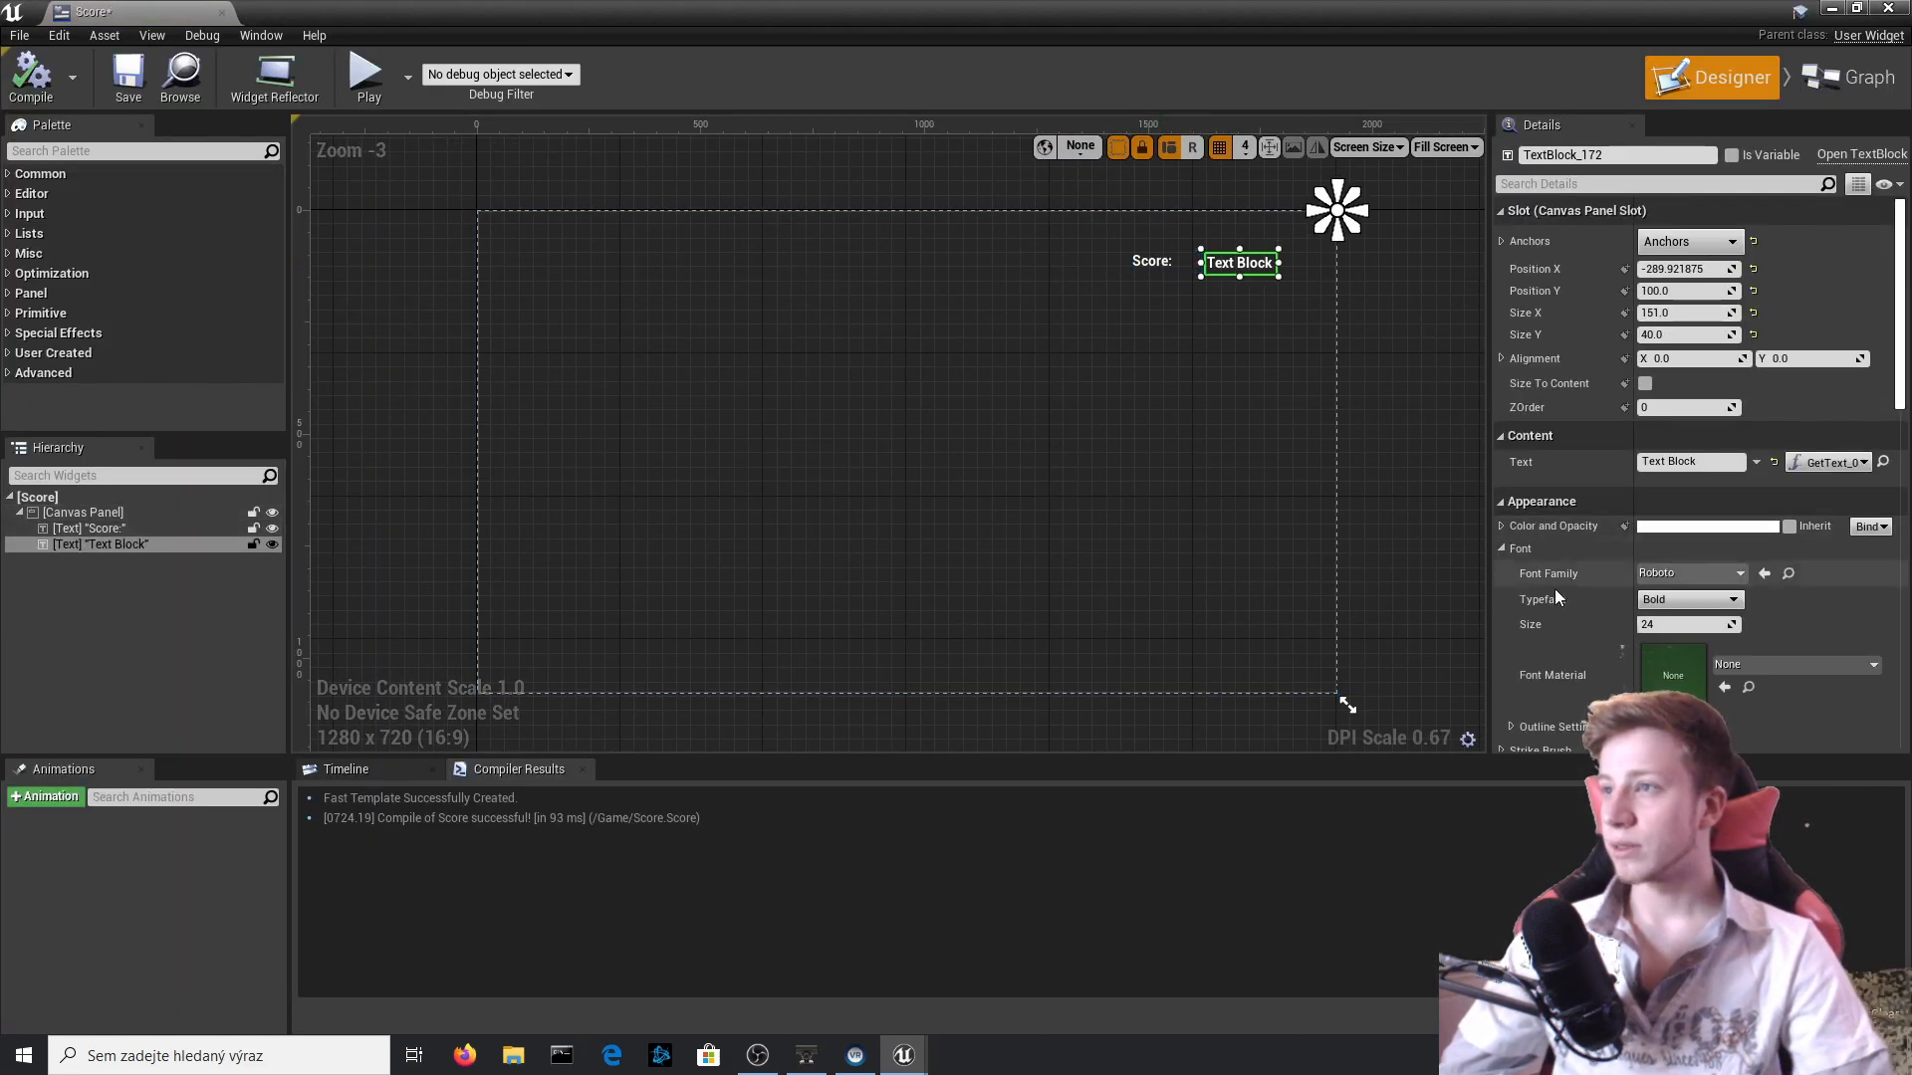
left_click(1670, 625)
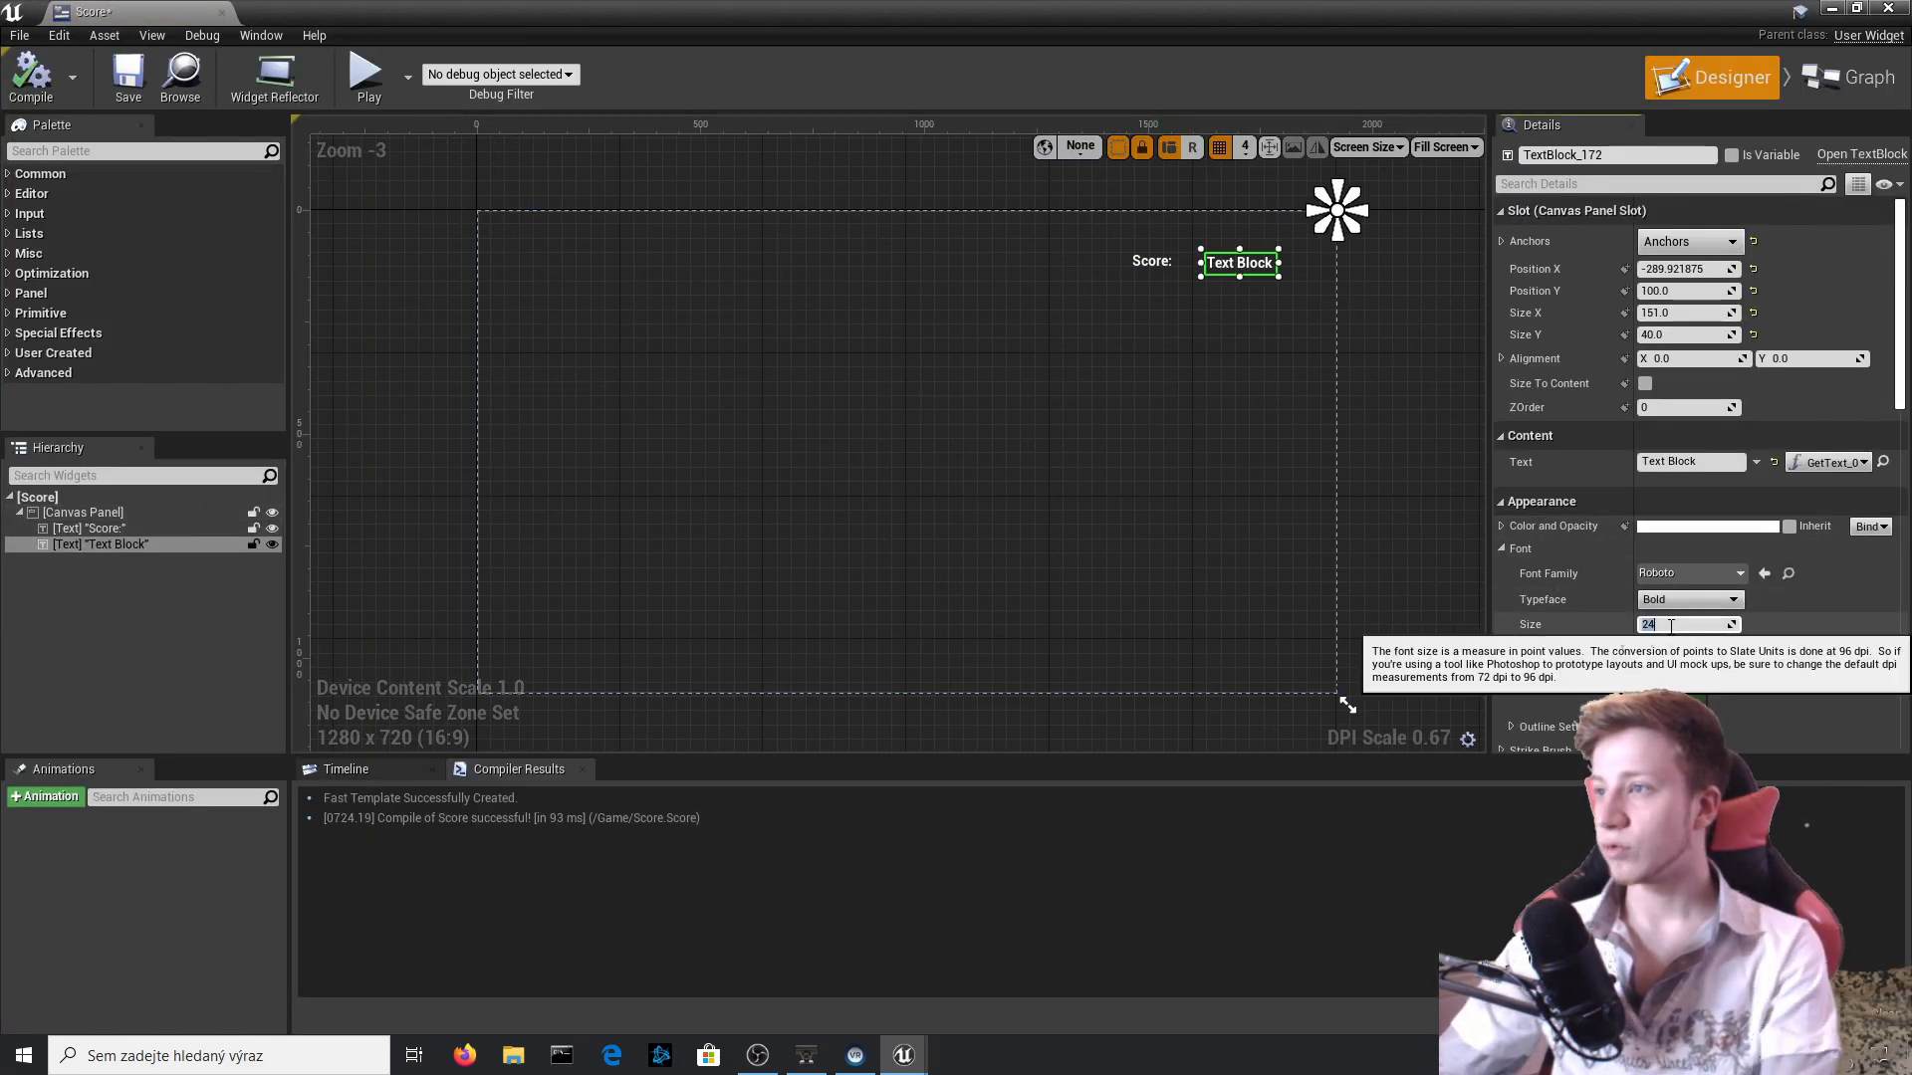
type("35")
left_click(1153, 262)
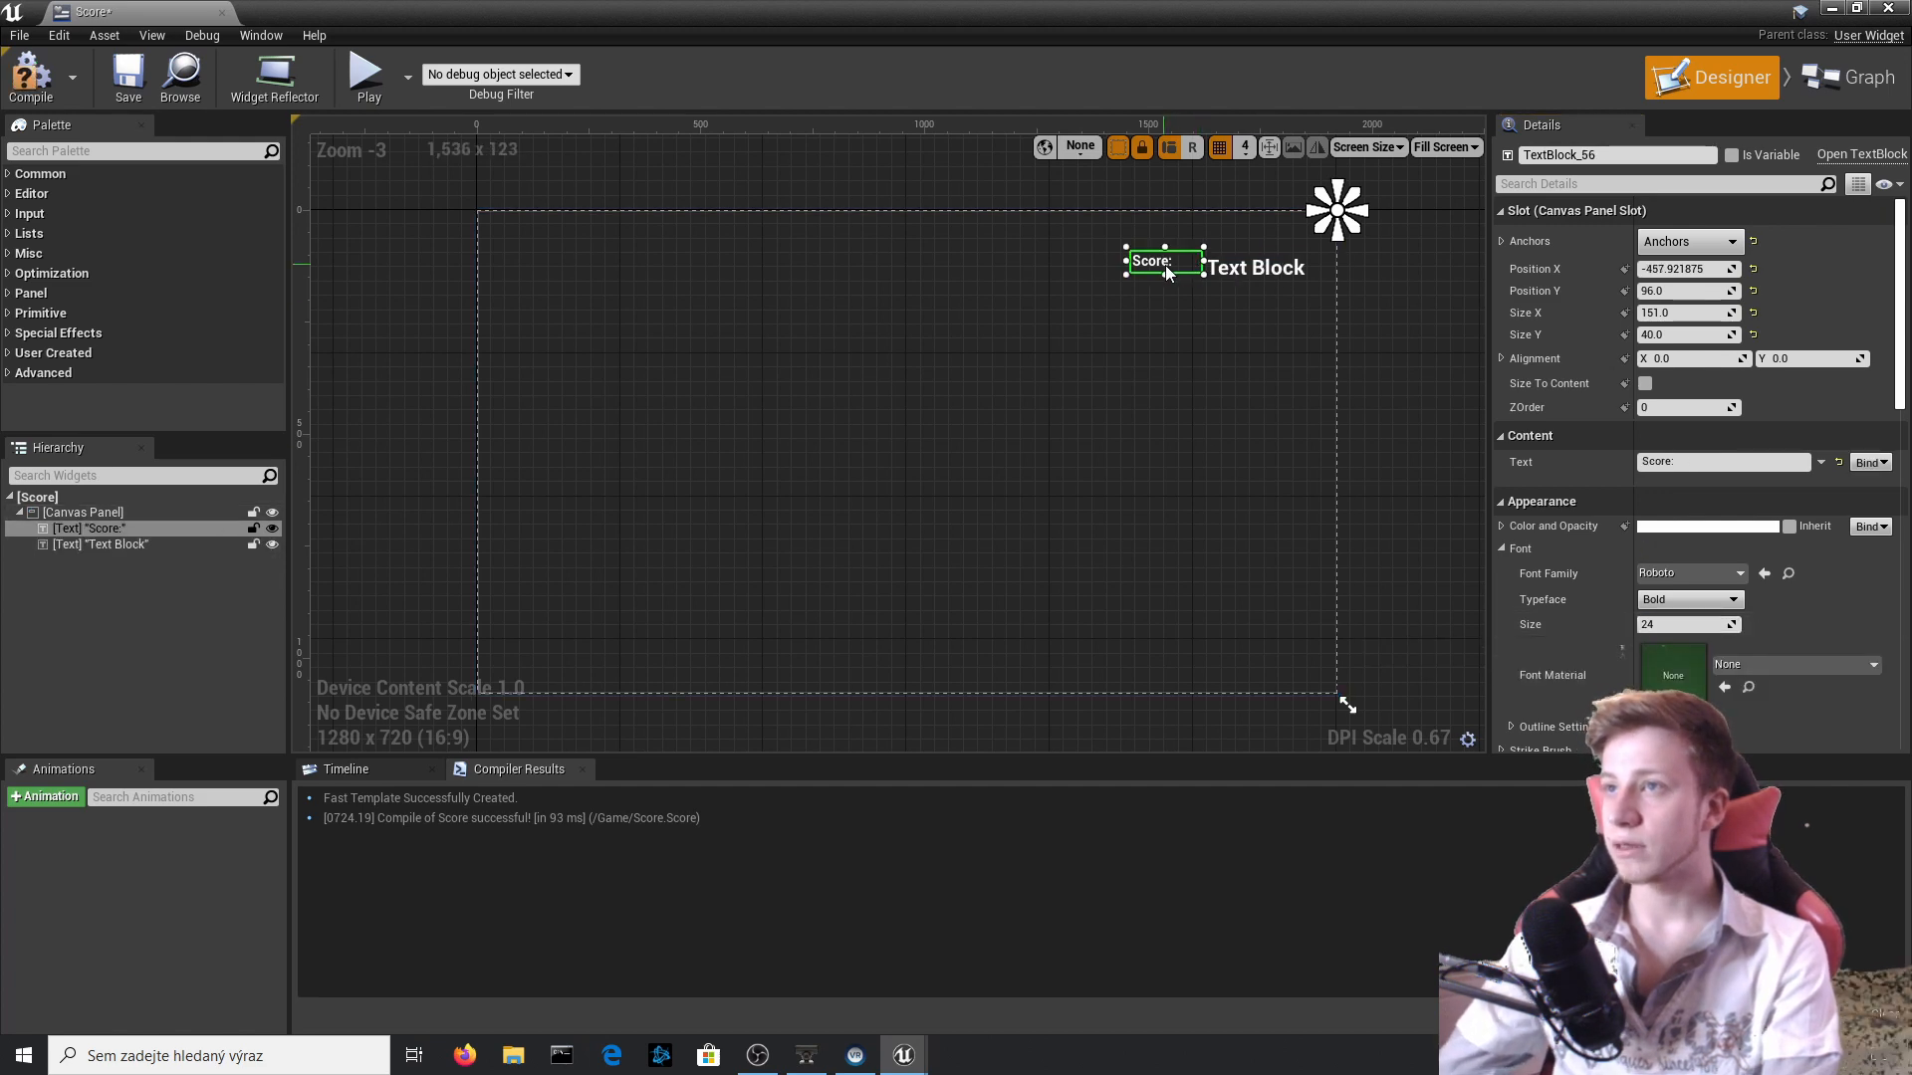
left_click(1692, 624)
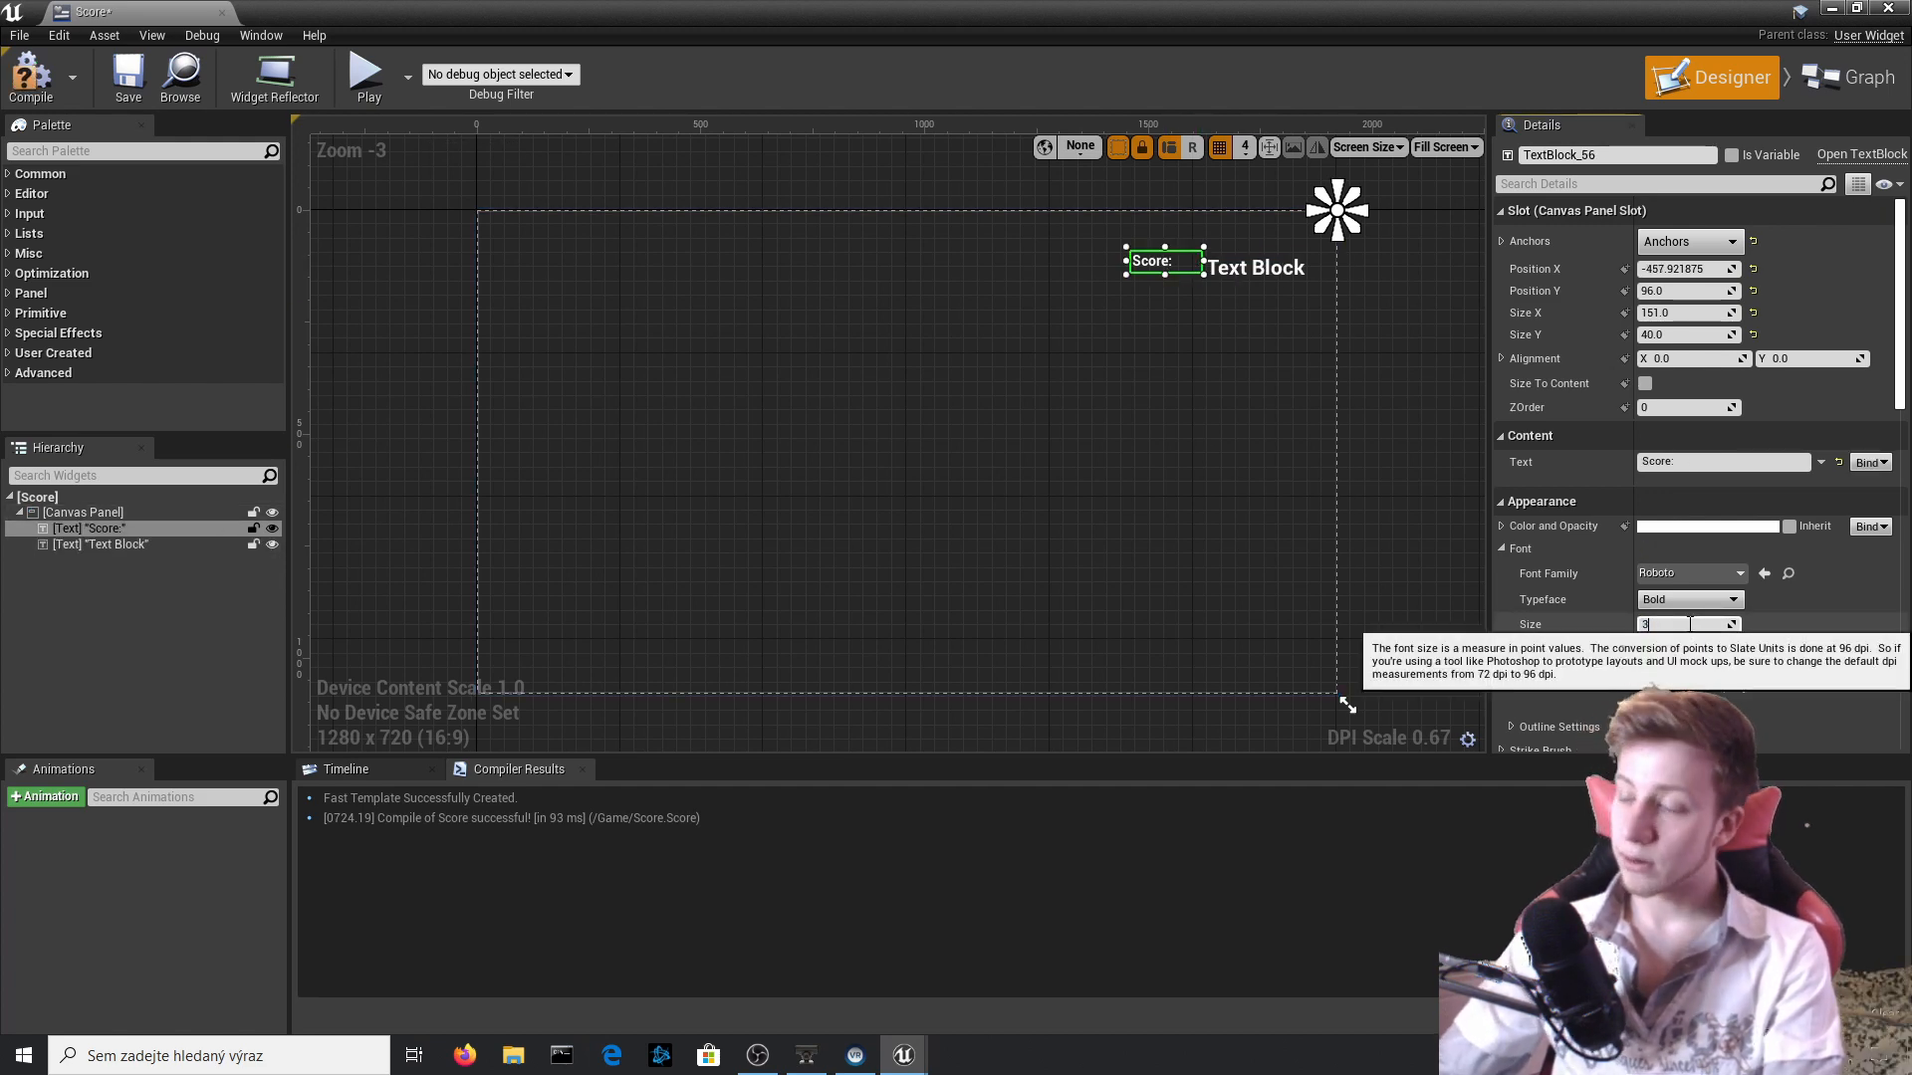
type("35")
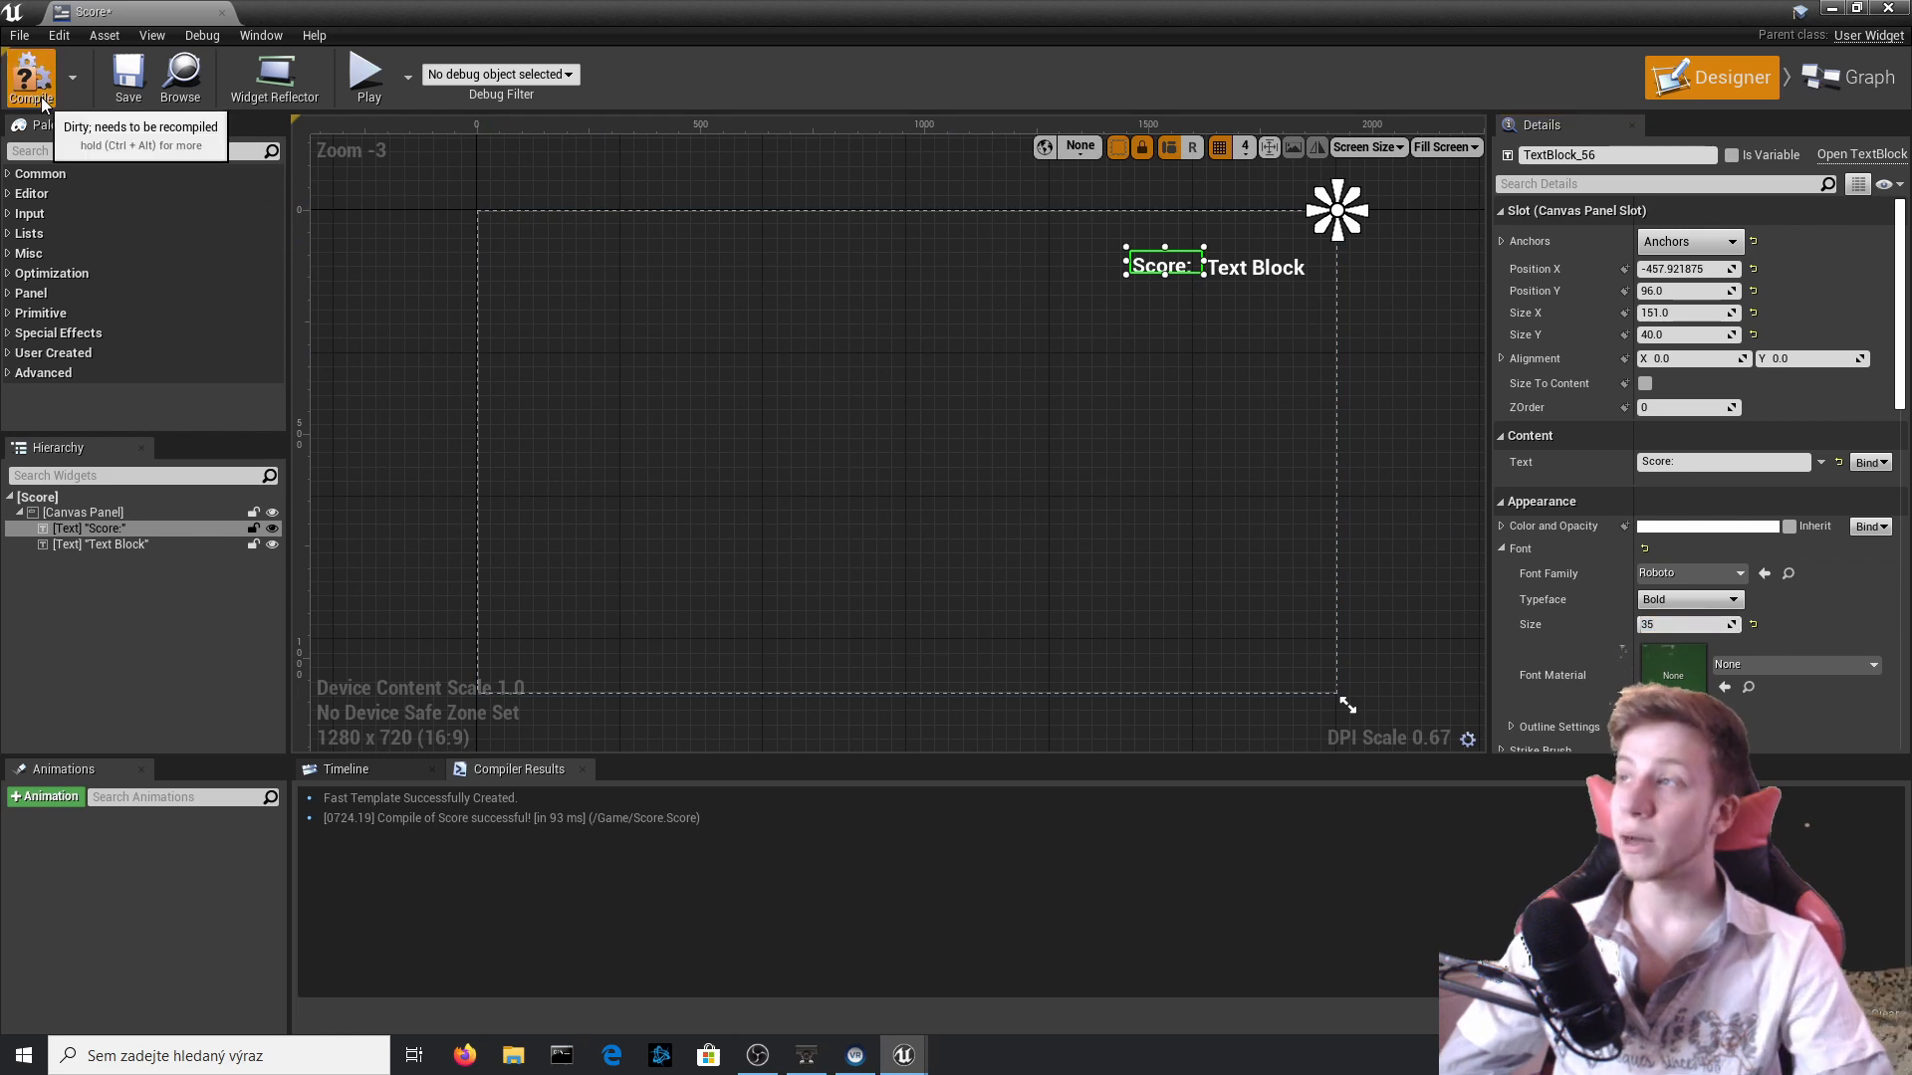
left_click(31, 74)
Return to the level and play-test it, collecting the coin to check the enlarged score text.
left_click(1888, 8)
left_click(1163, 97)
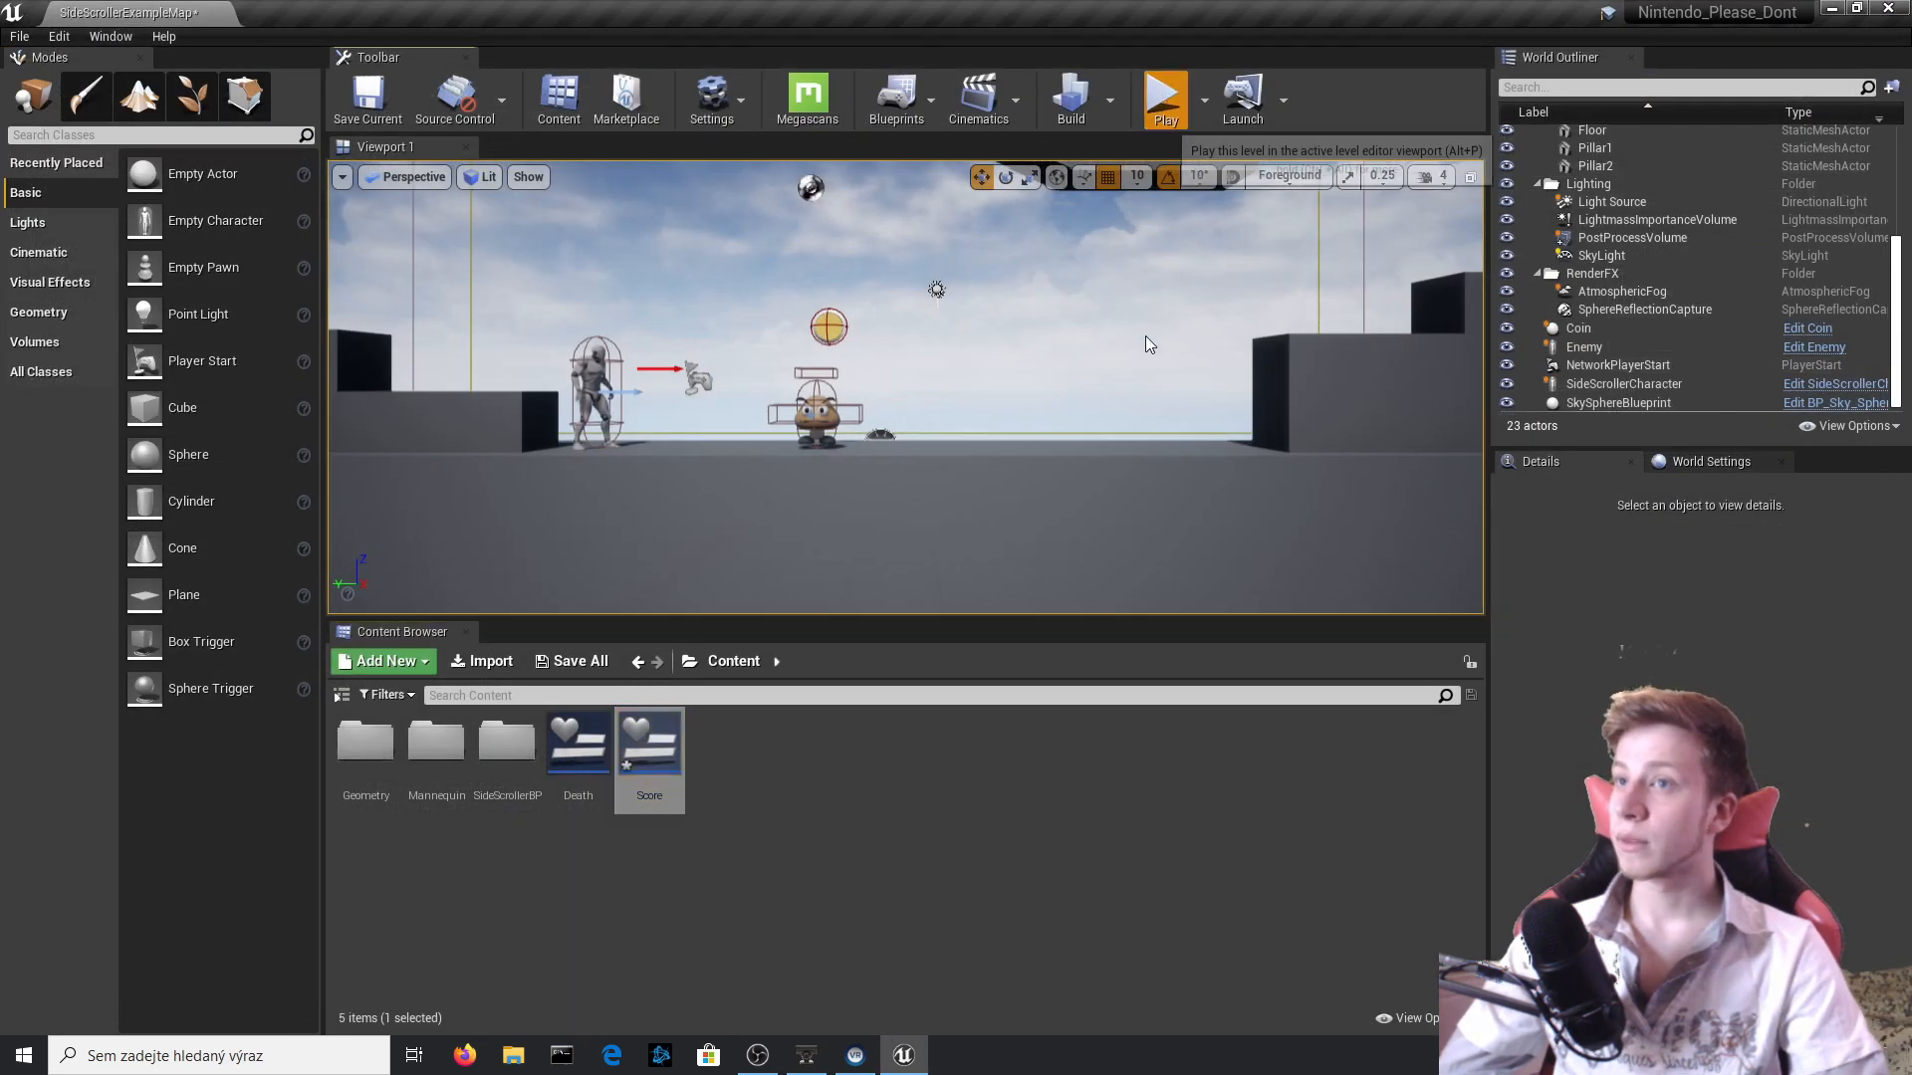
left_click(1148, 342)
key("d")
key("space")
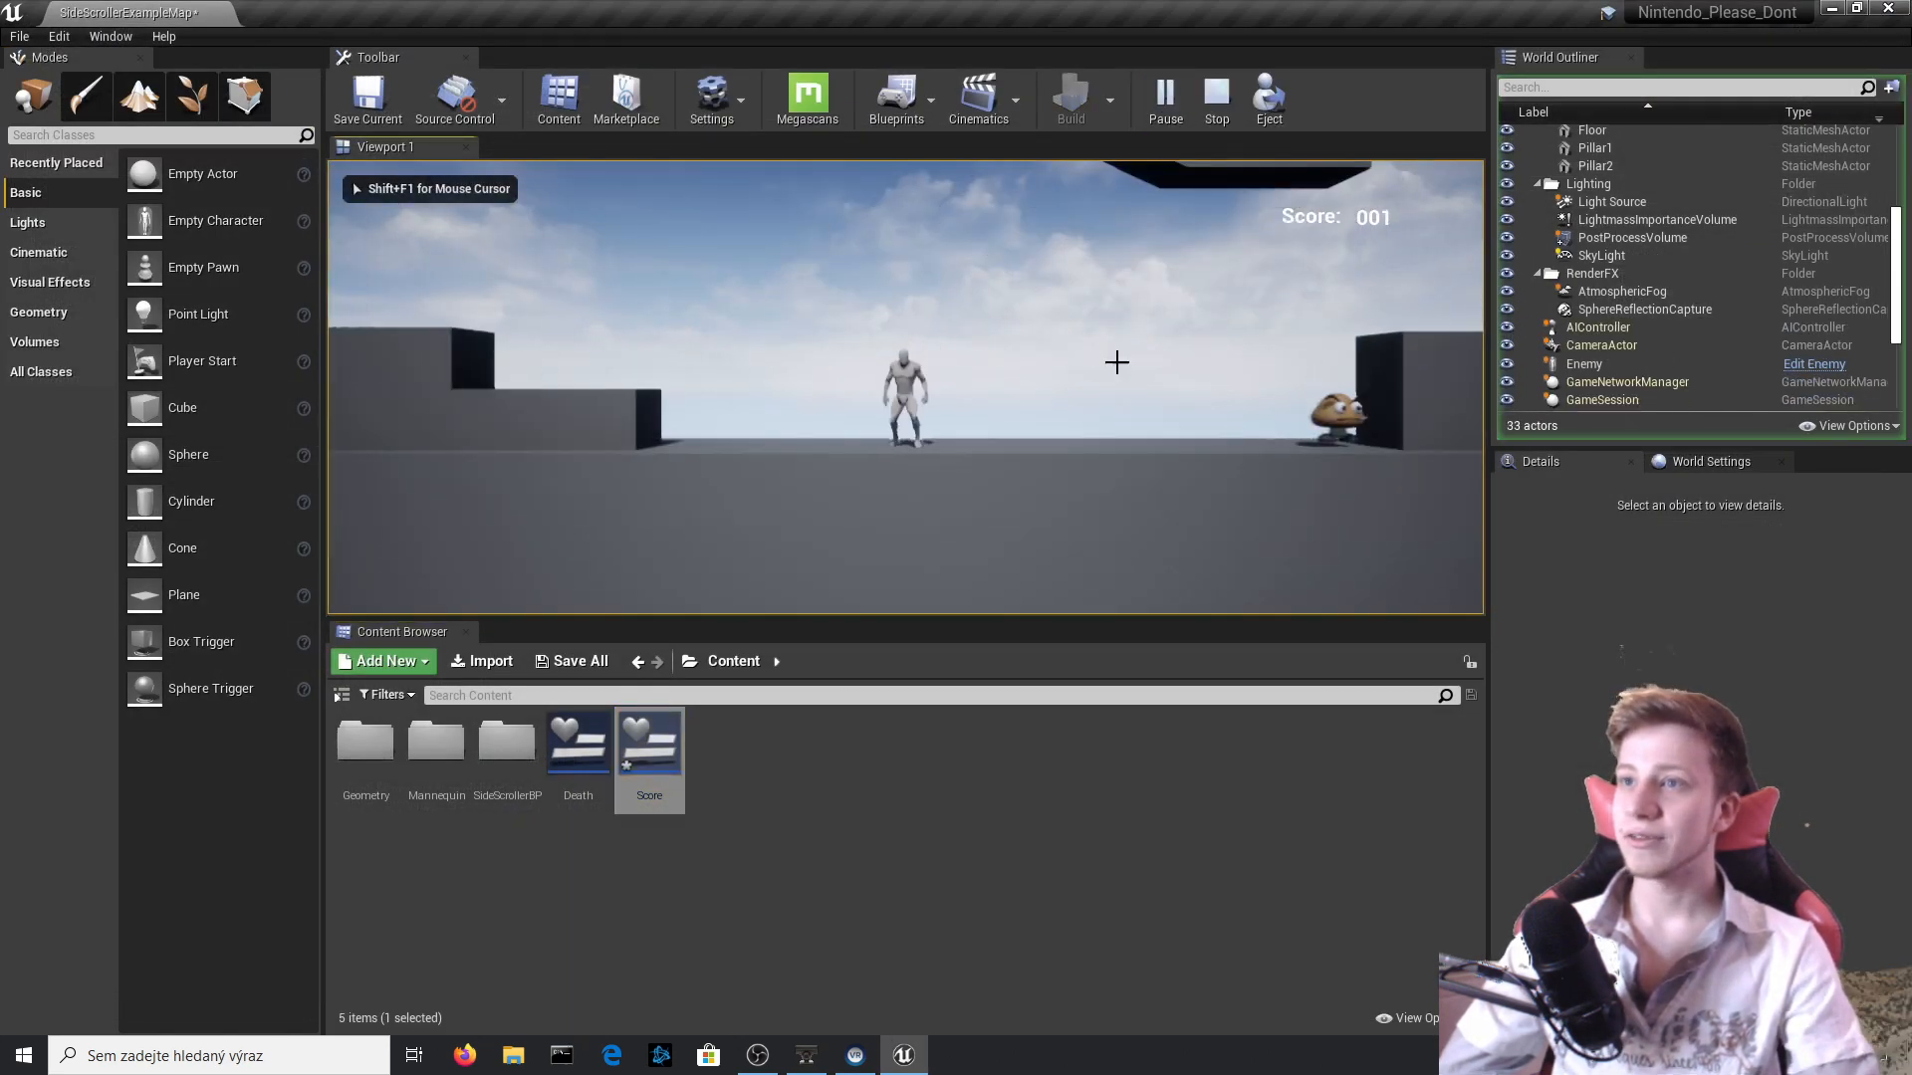
key("Escape")
Duplicate the coin twice and spread the copies in a row along the Y axis, with Coin2 at about Y -400.
left_click(935, 325)
key("ctrl+w")
key("ctrl+w")
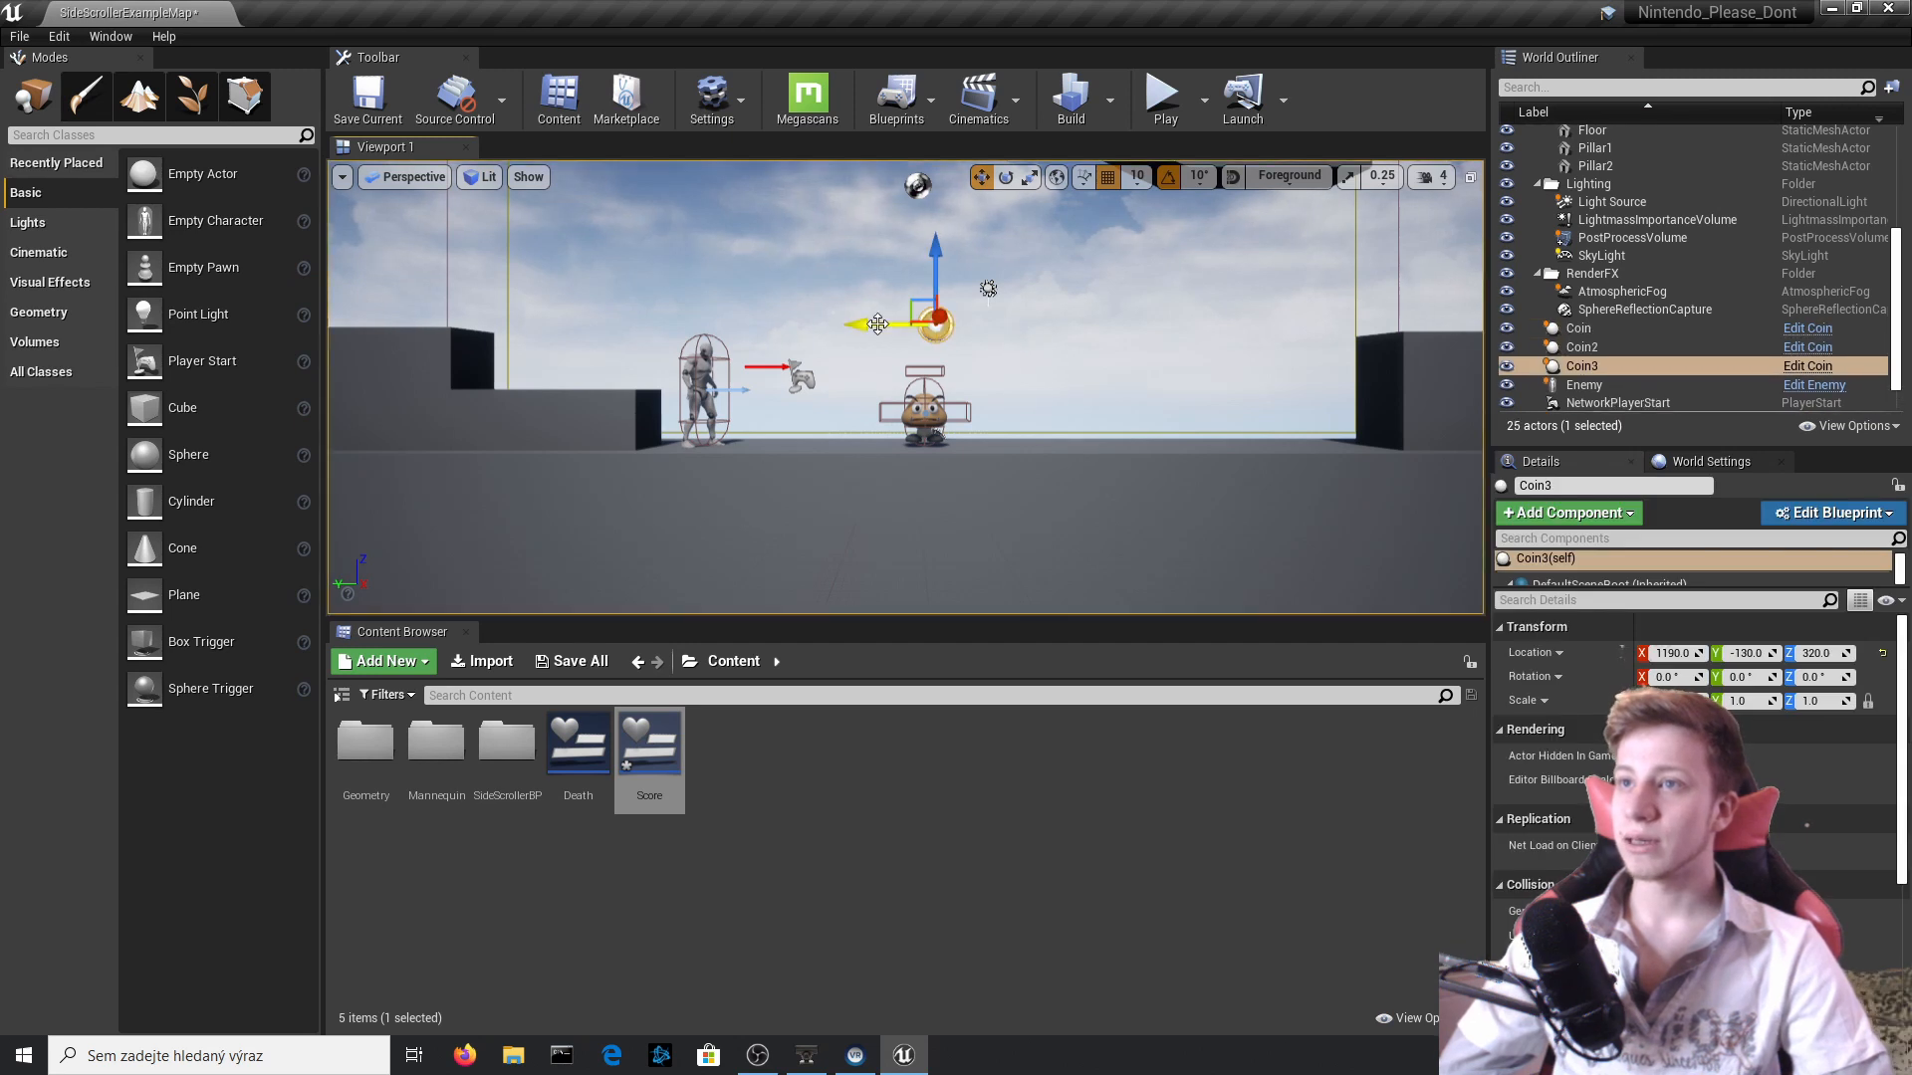
left_click(935, 325)
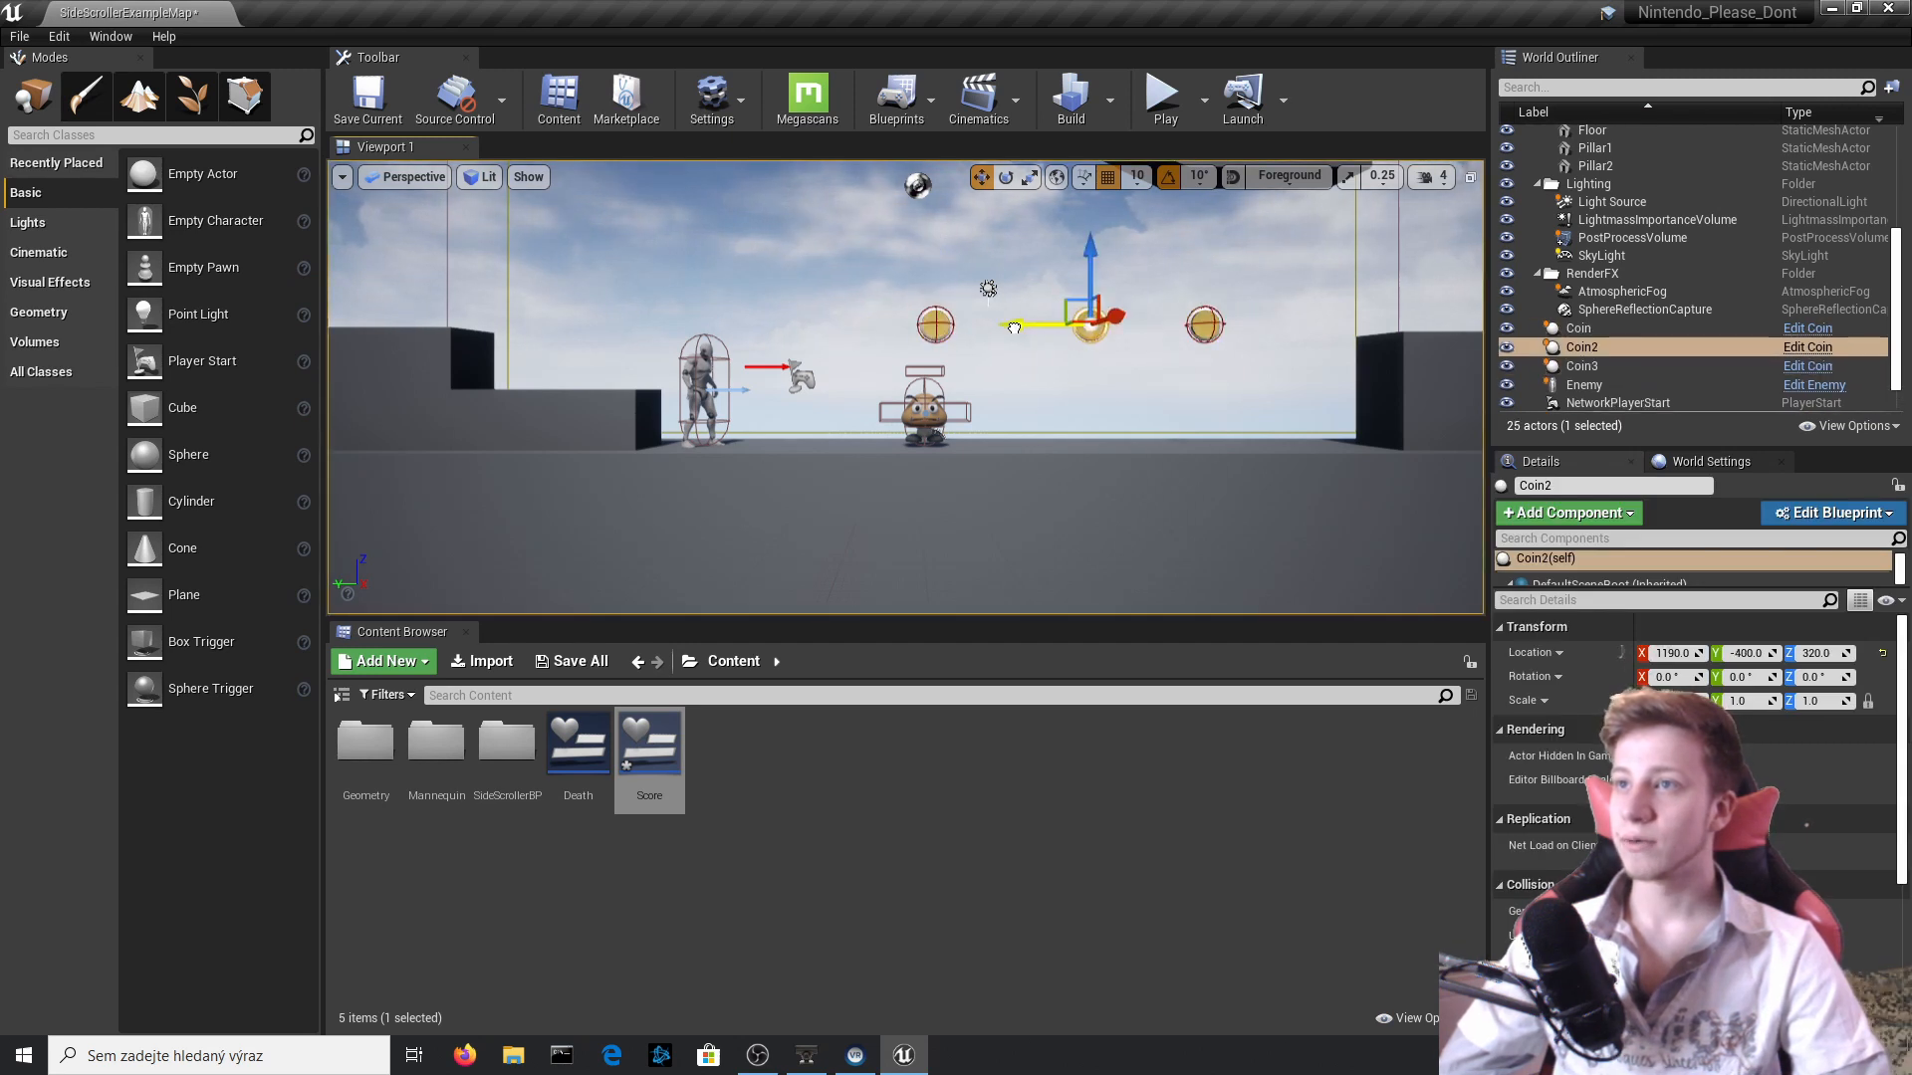
Play-test the level, running and jumping through all three coins to check the score counter.
left_click(1165, 96)
key("Right")
key("space")
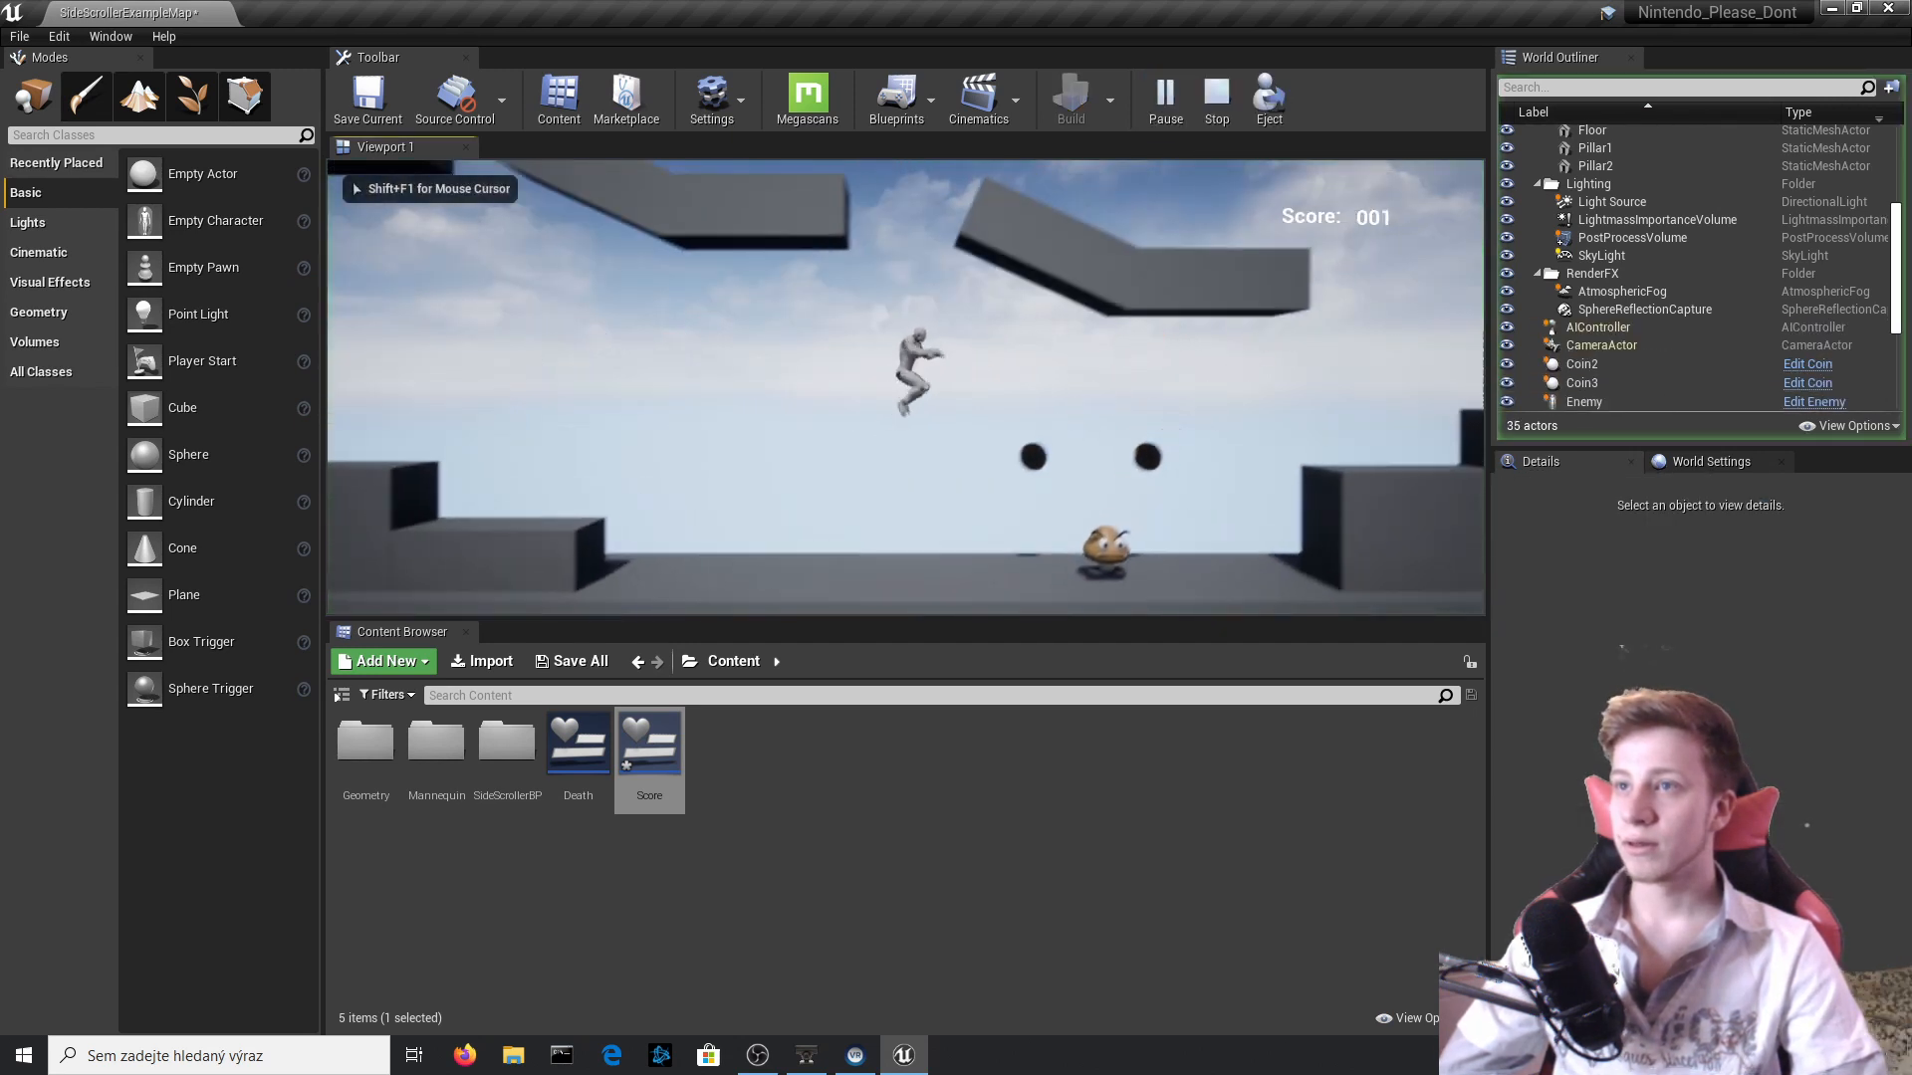
key("Right")
key("space")
key("Left")
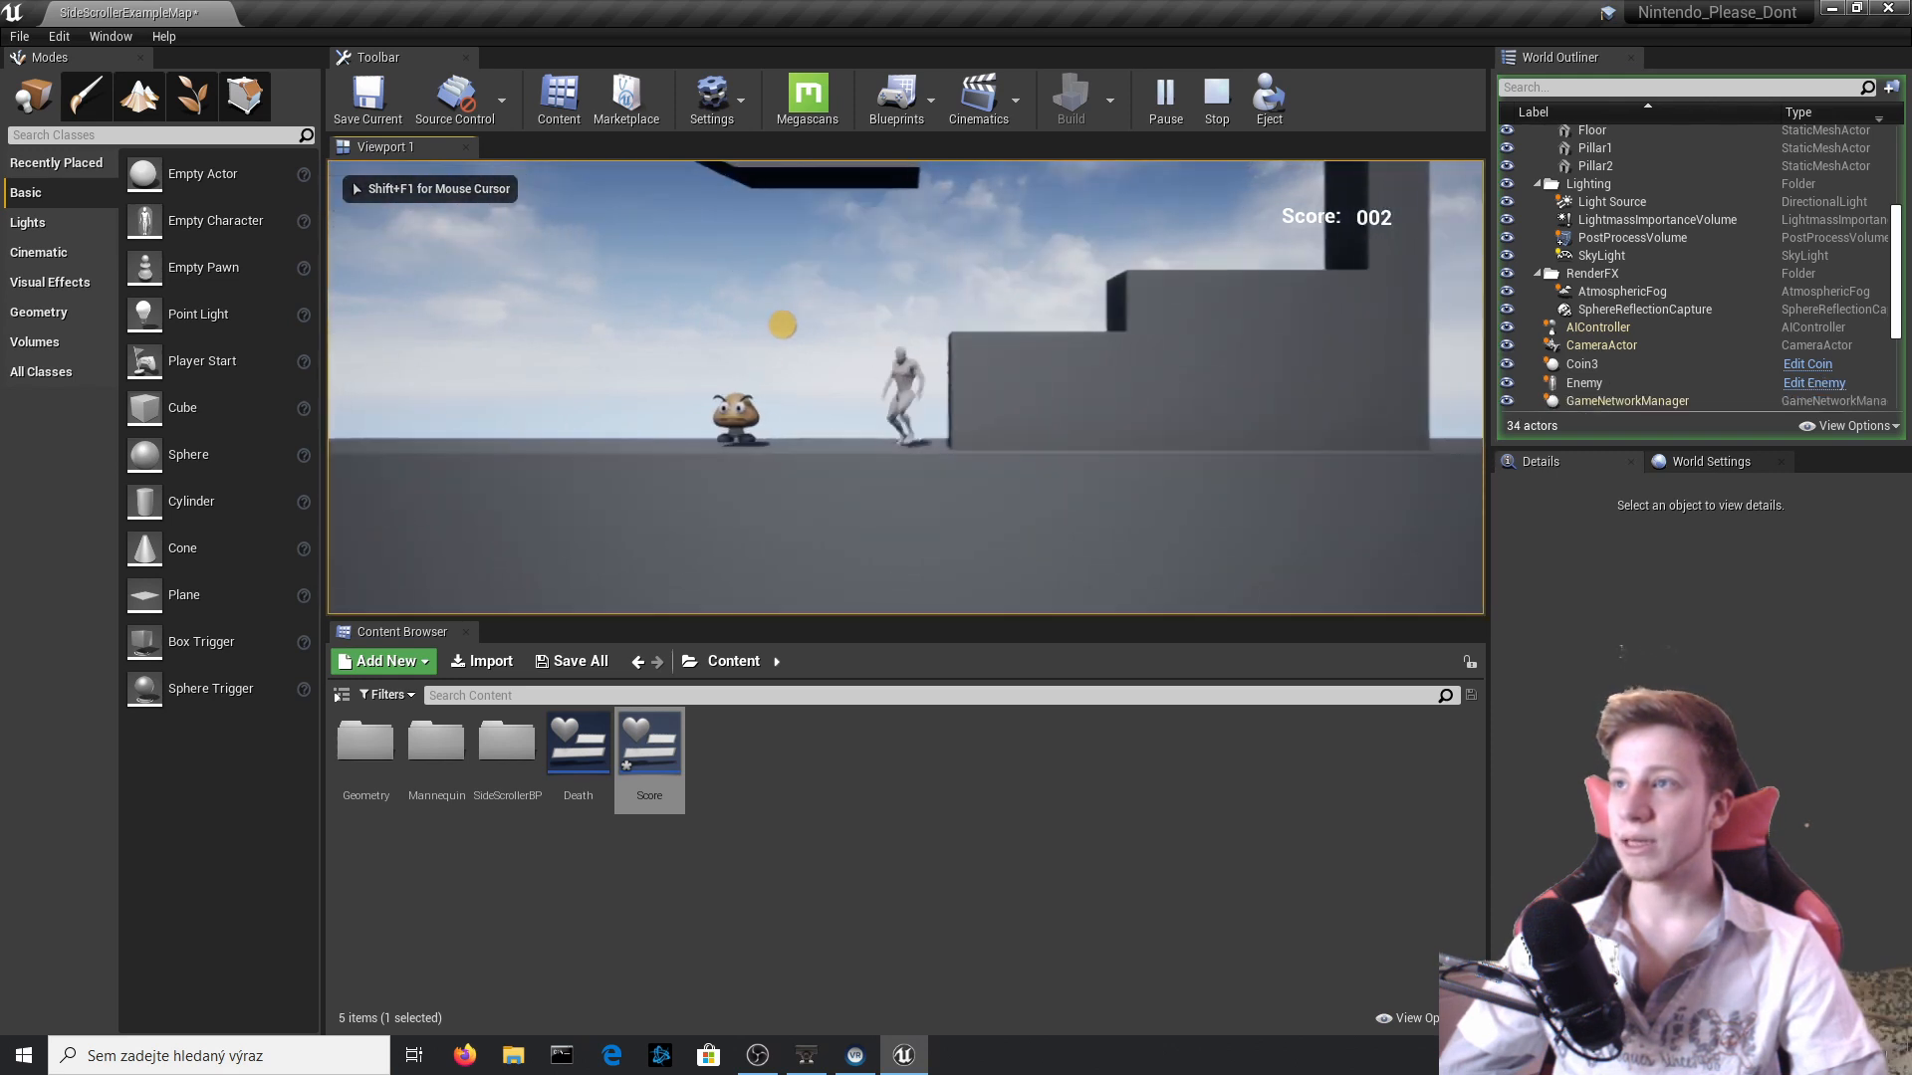
key("space")
key("Right")
key("Left")
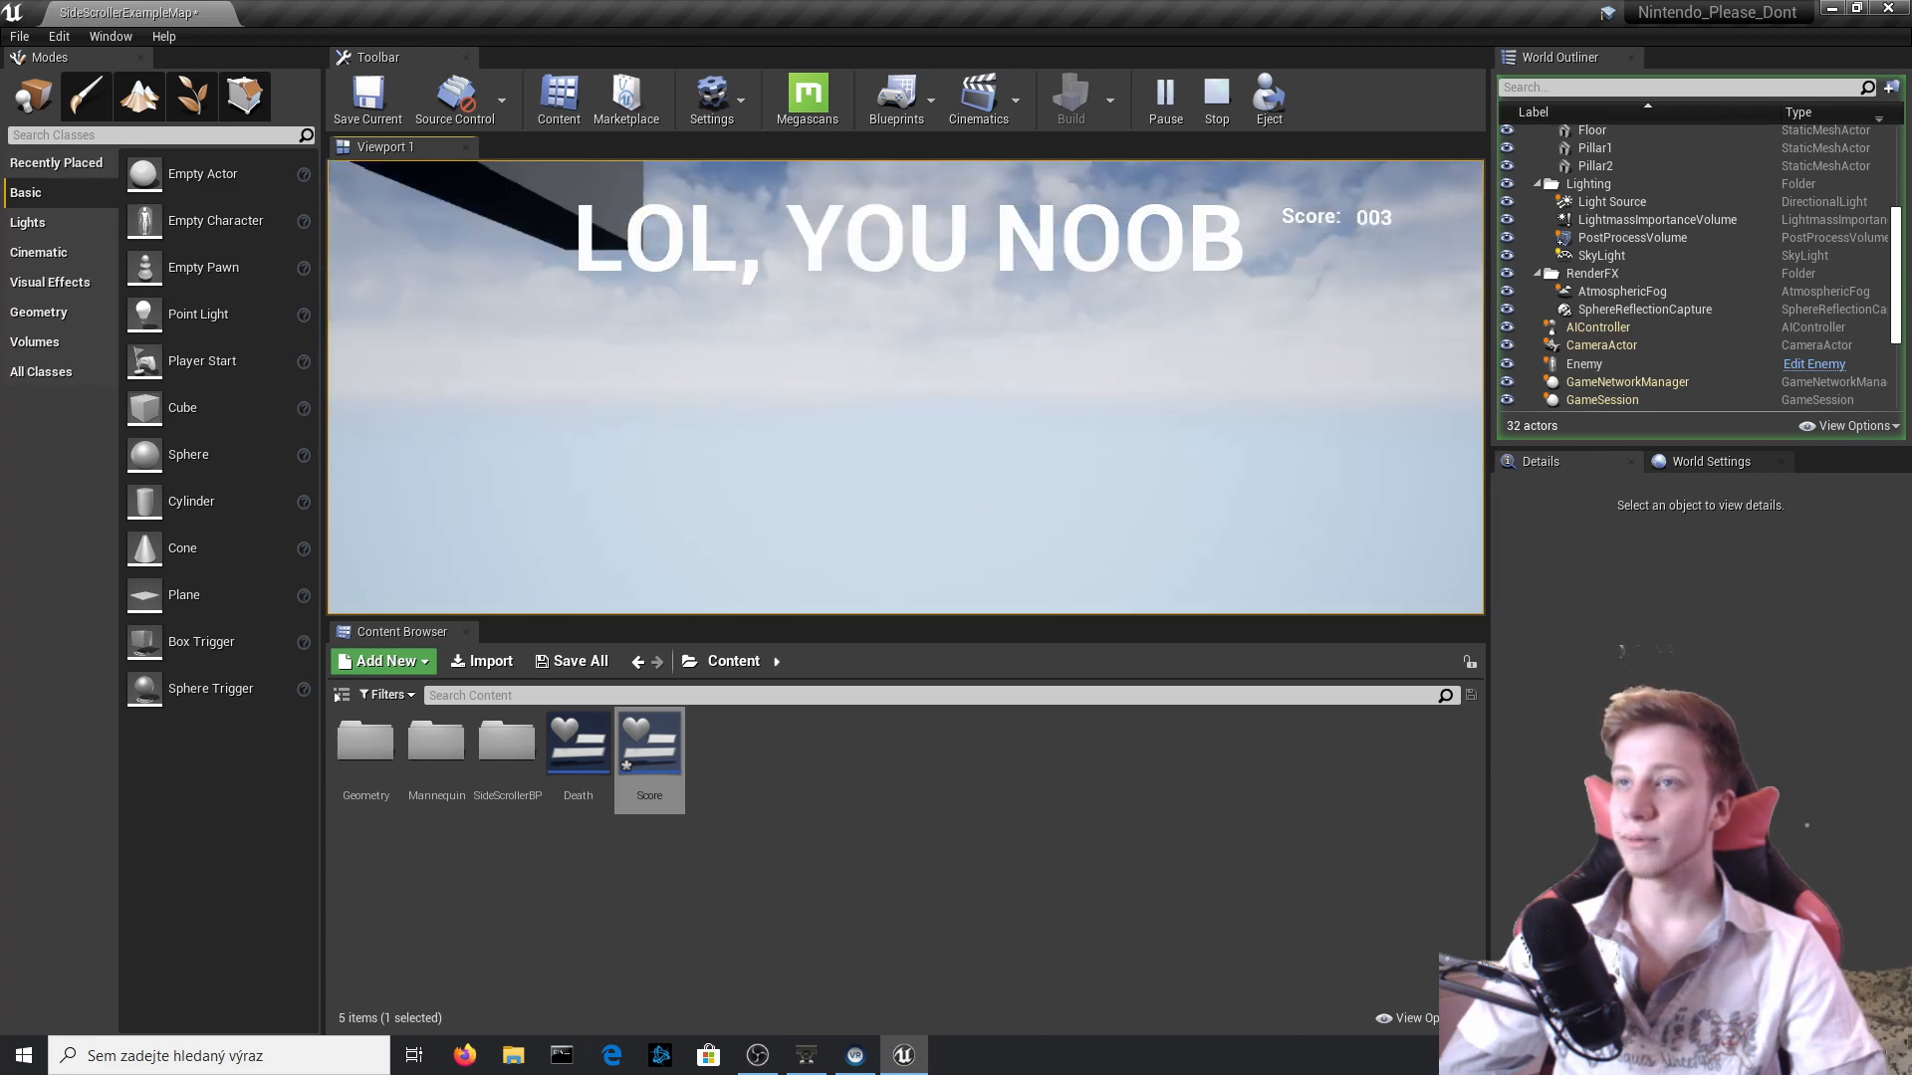
key("Escape")
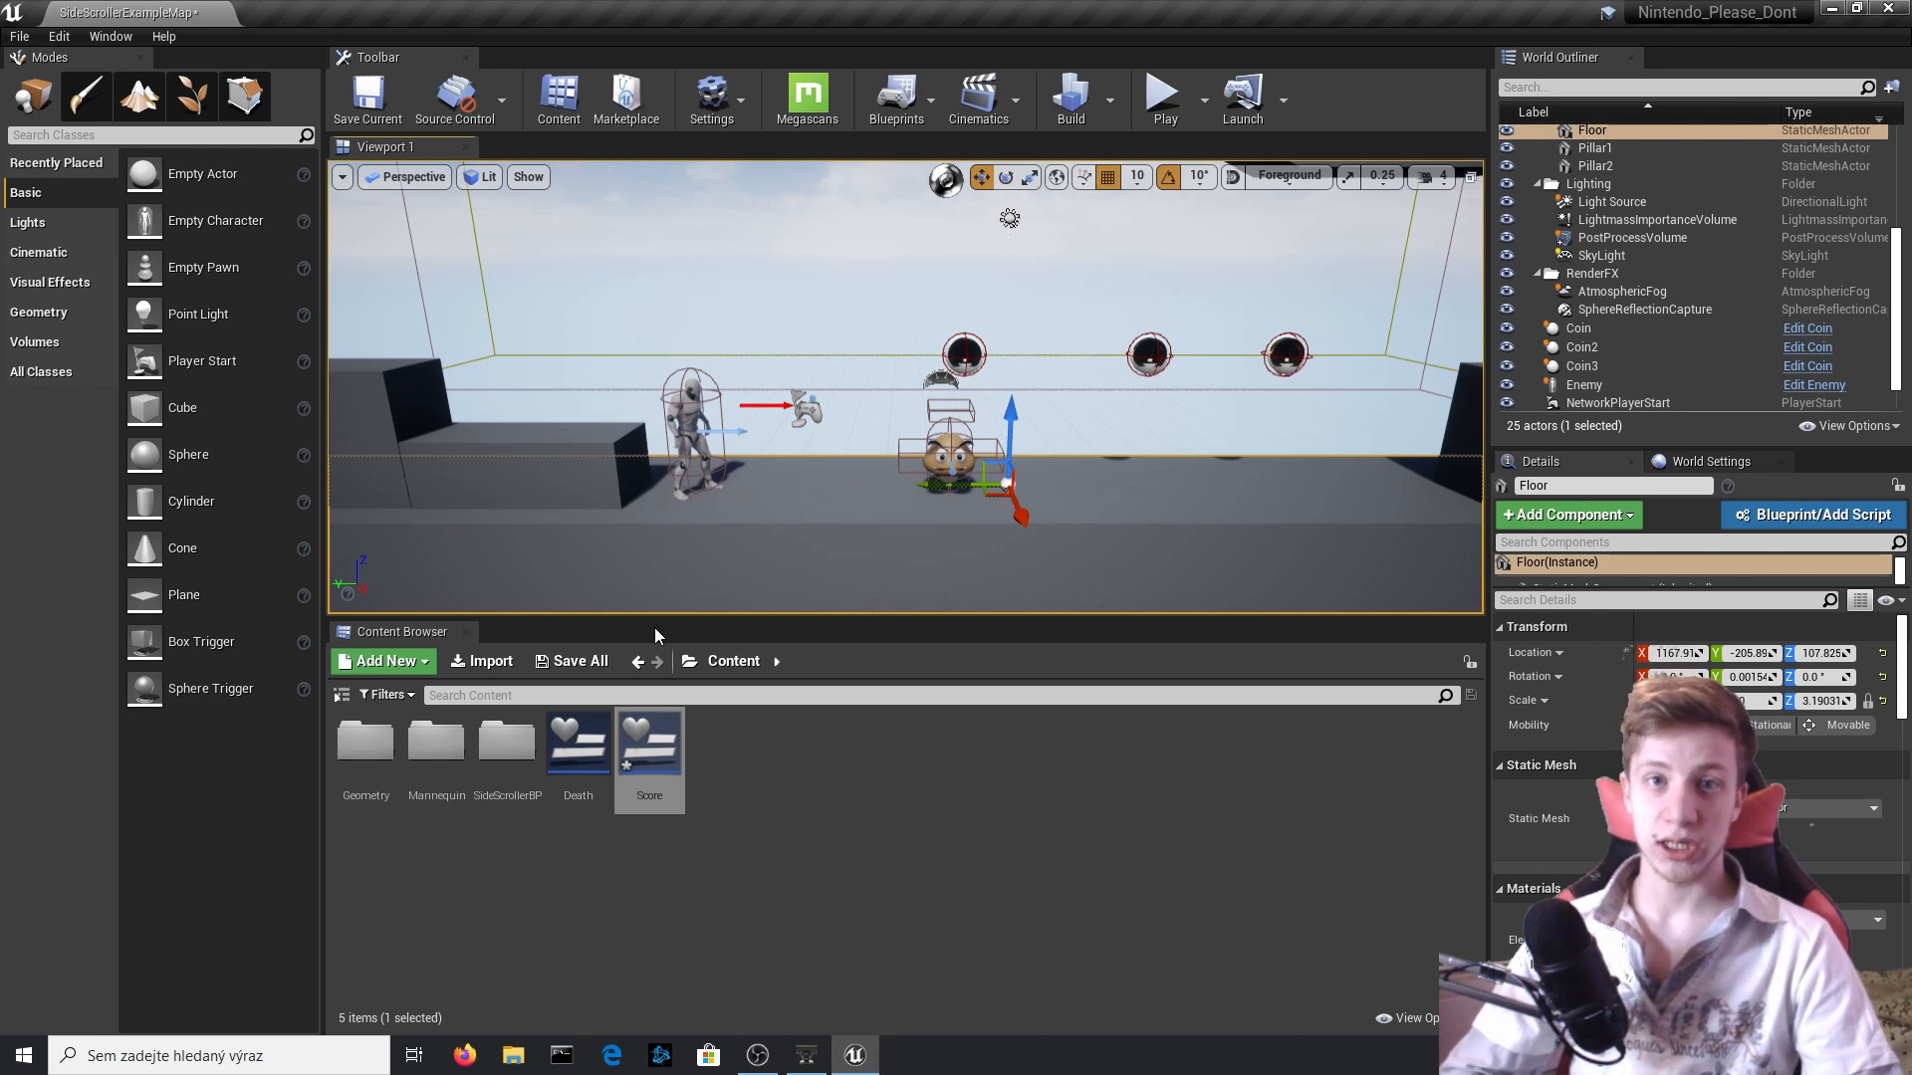
Create an Actor Blueprint class named Wall in the SideScrollerBP Blueprints folder and open it.
left_click(733, 946)
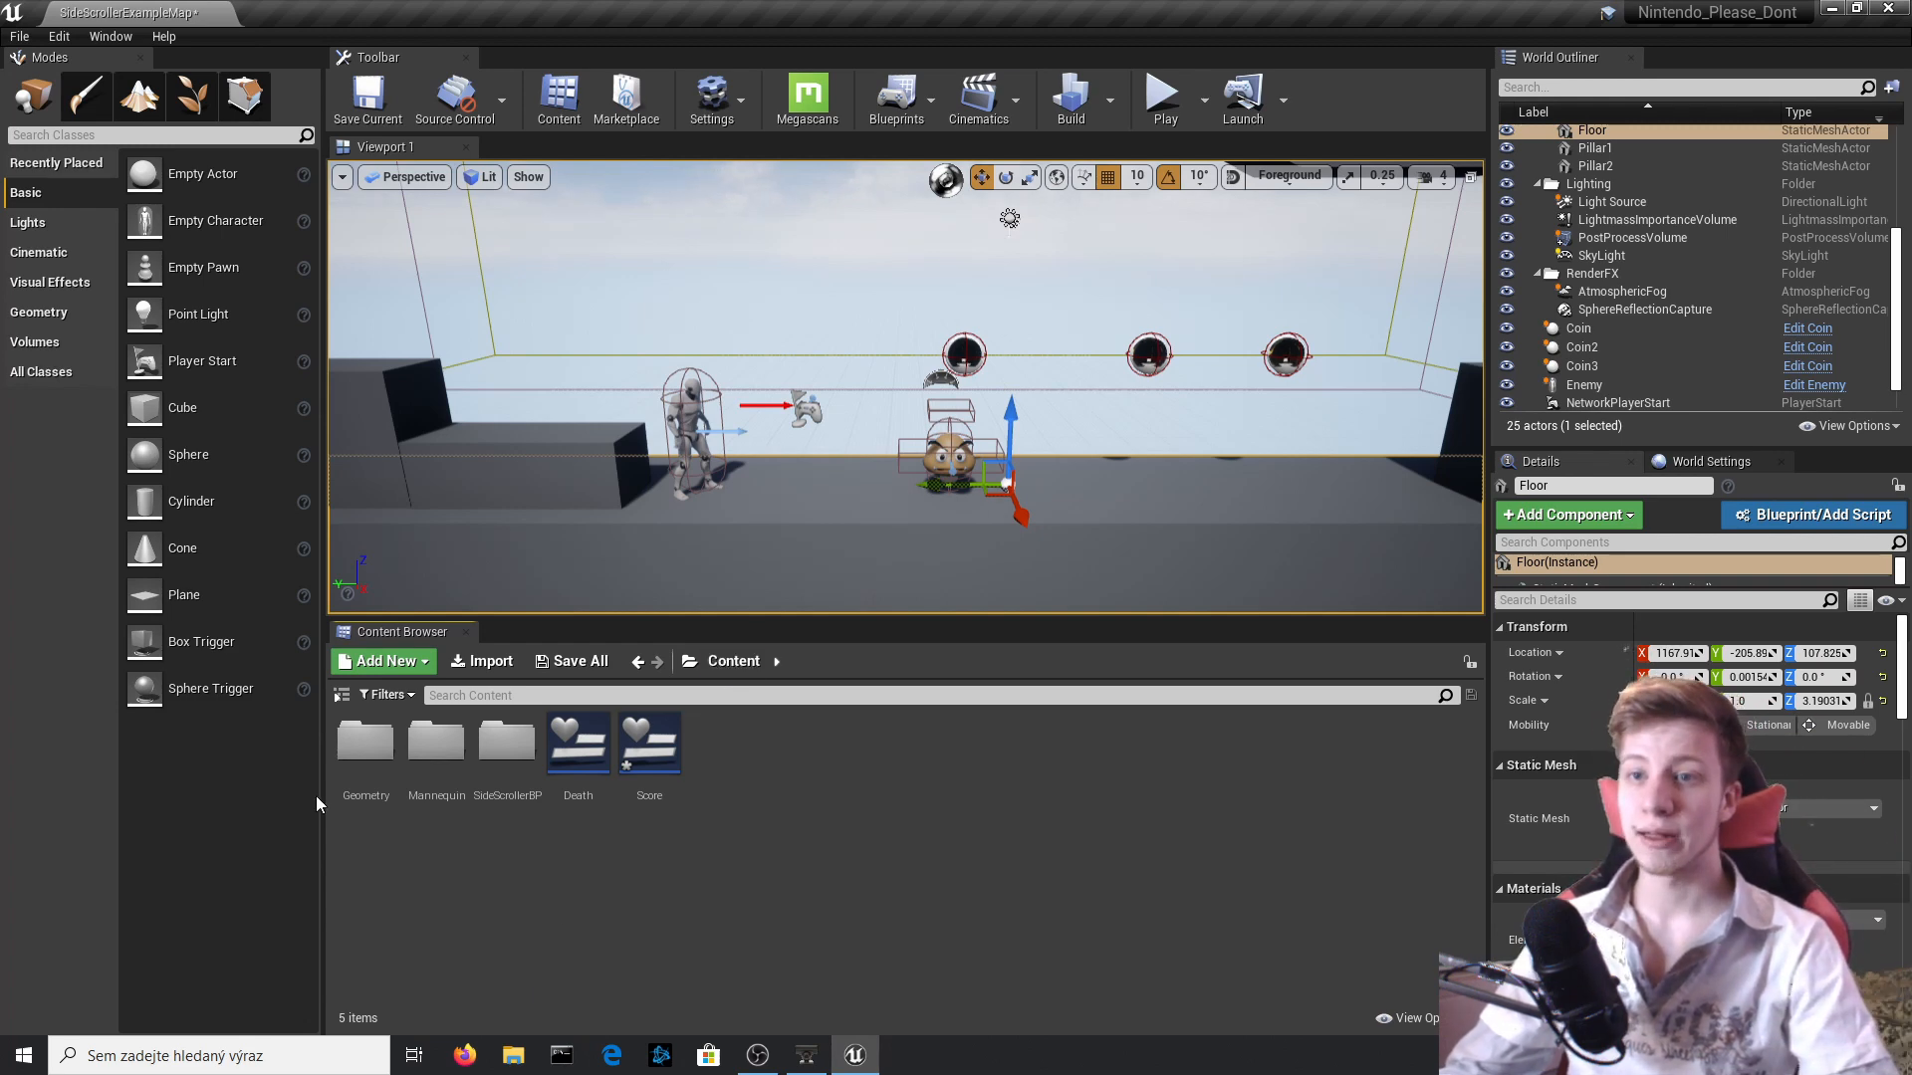
mouse_move(542, 550)
right_mouse_down()
mouse_move(544, 512)
mouse_move(541, 551)
right_mouse_up()
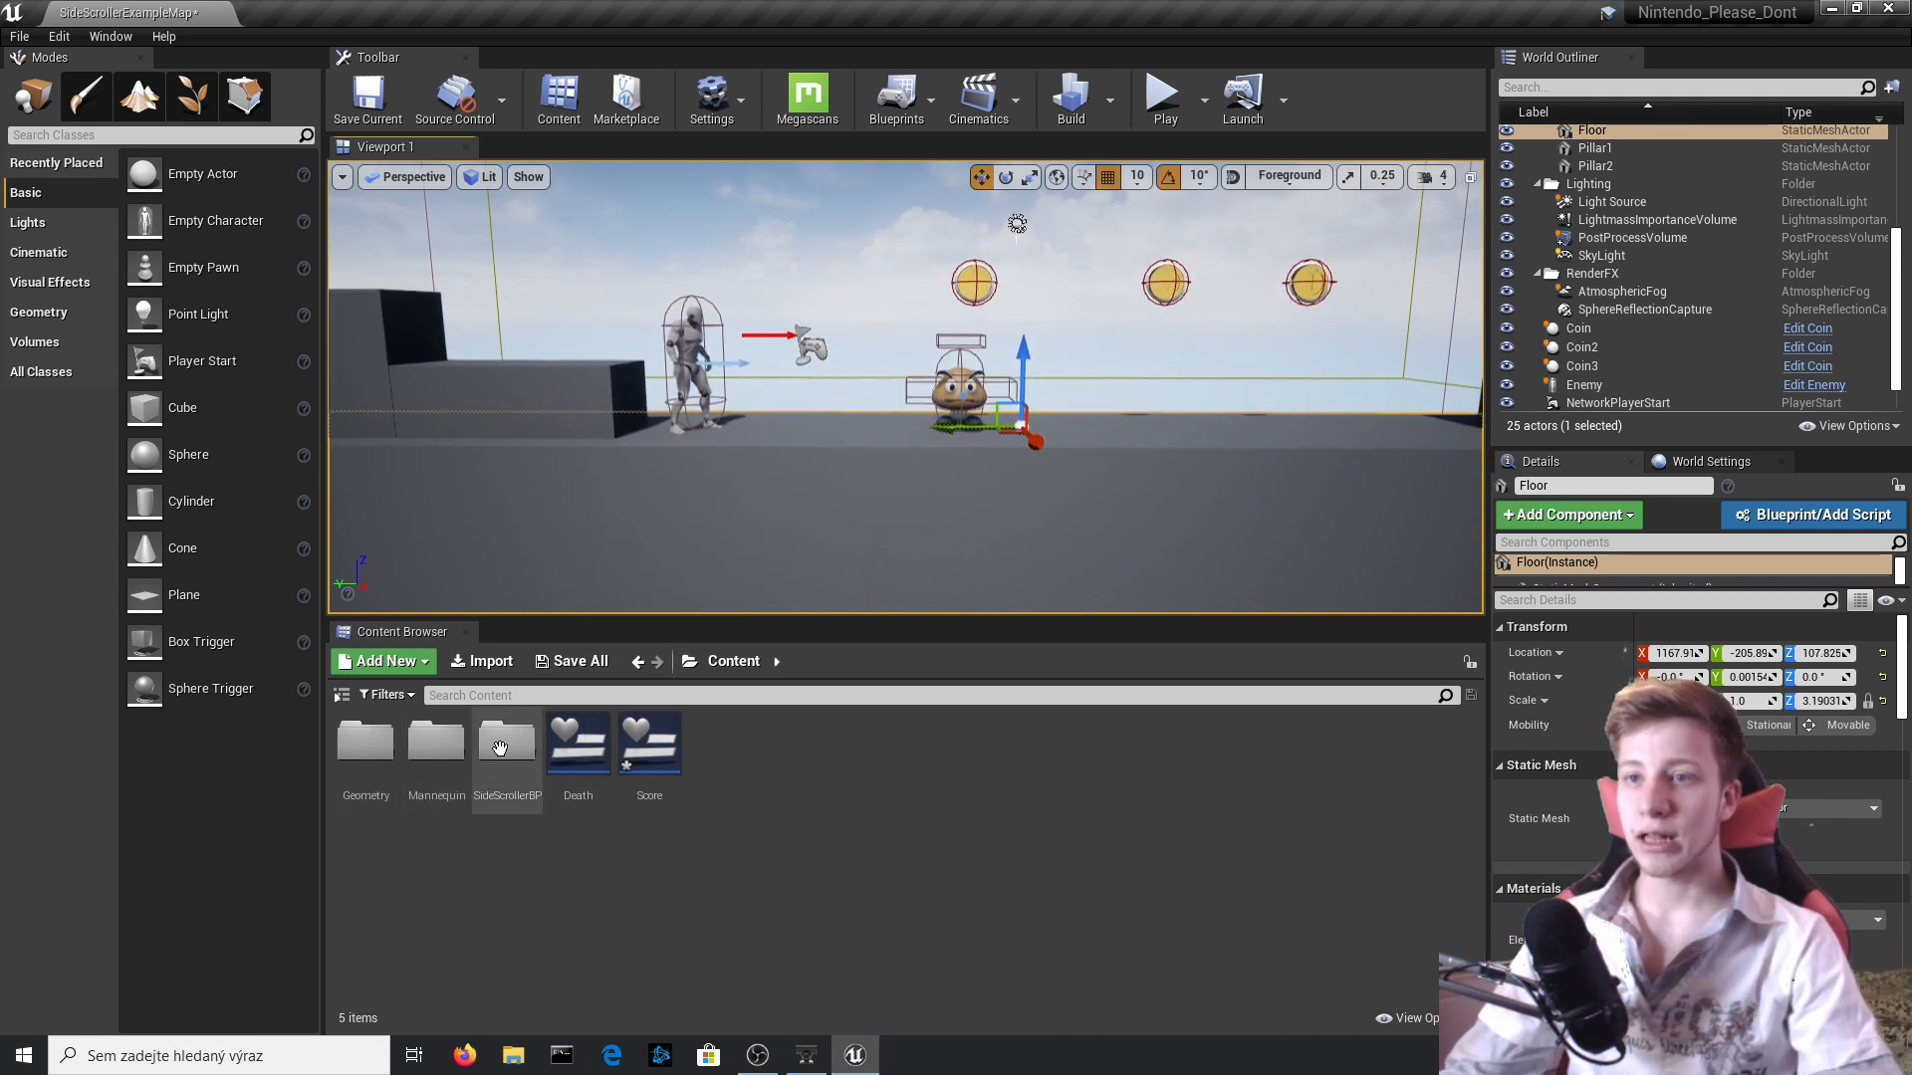
double_click(511, 787)
double_click(436, 745)
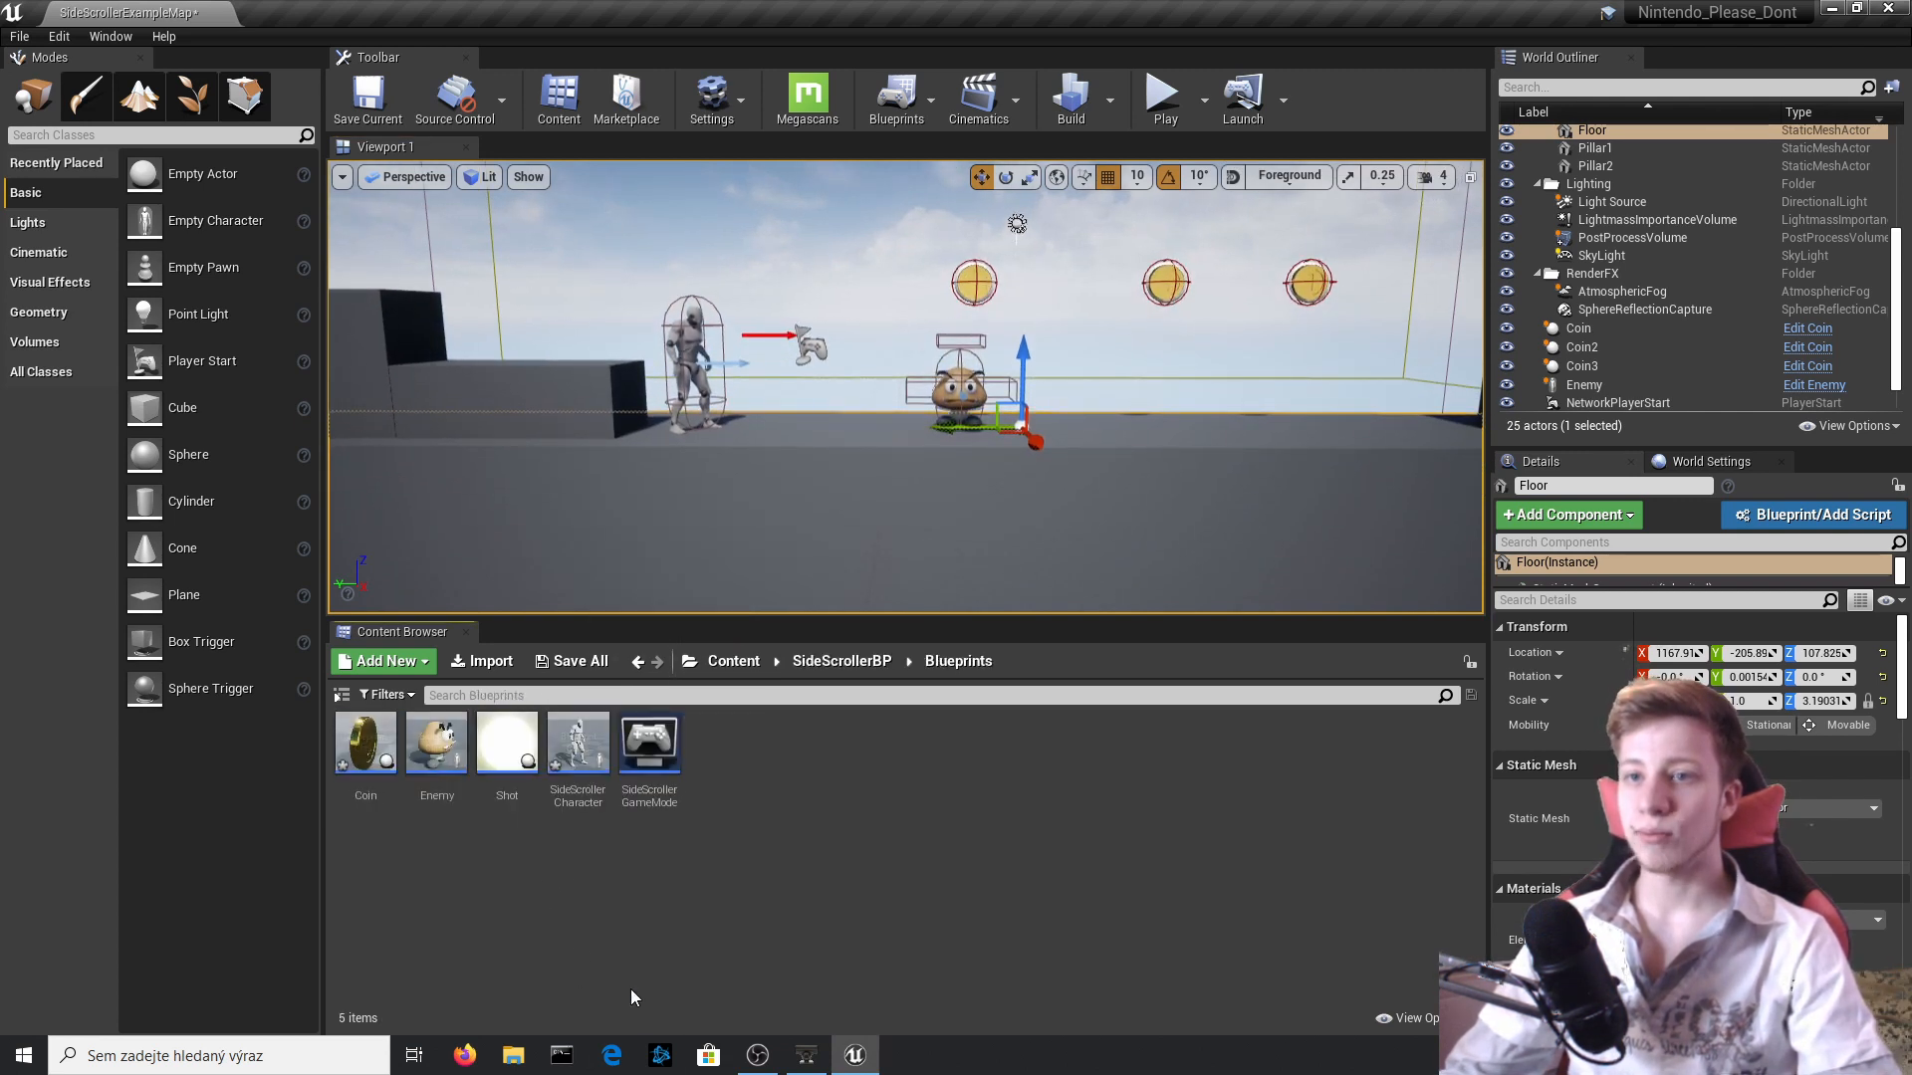
right_click(827, 836)
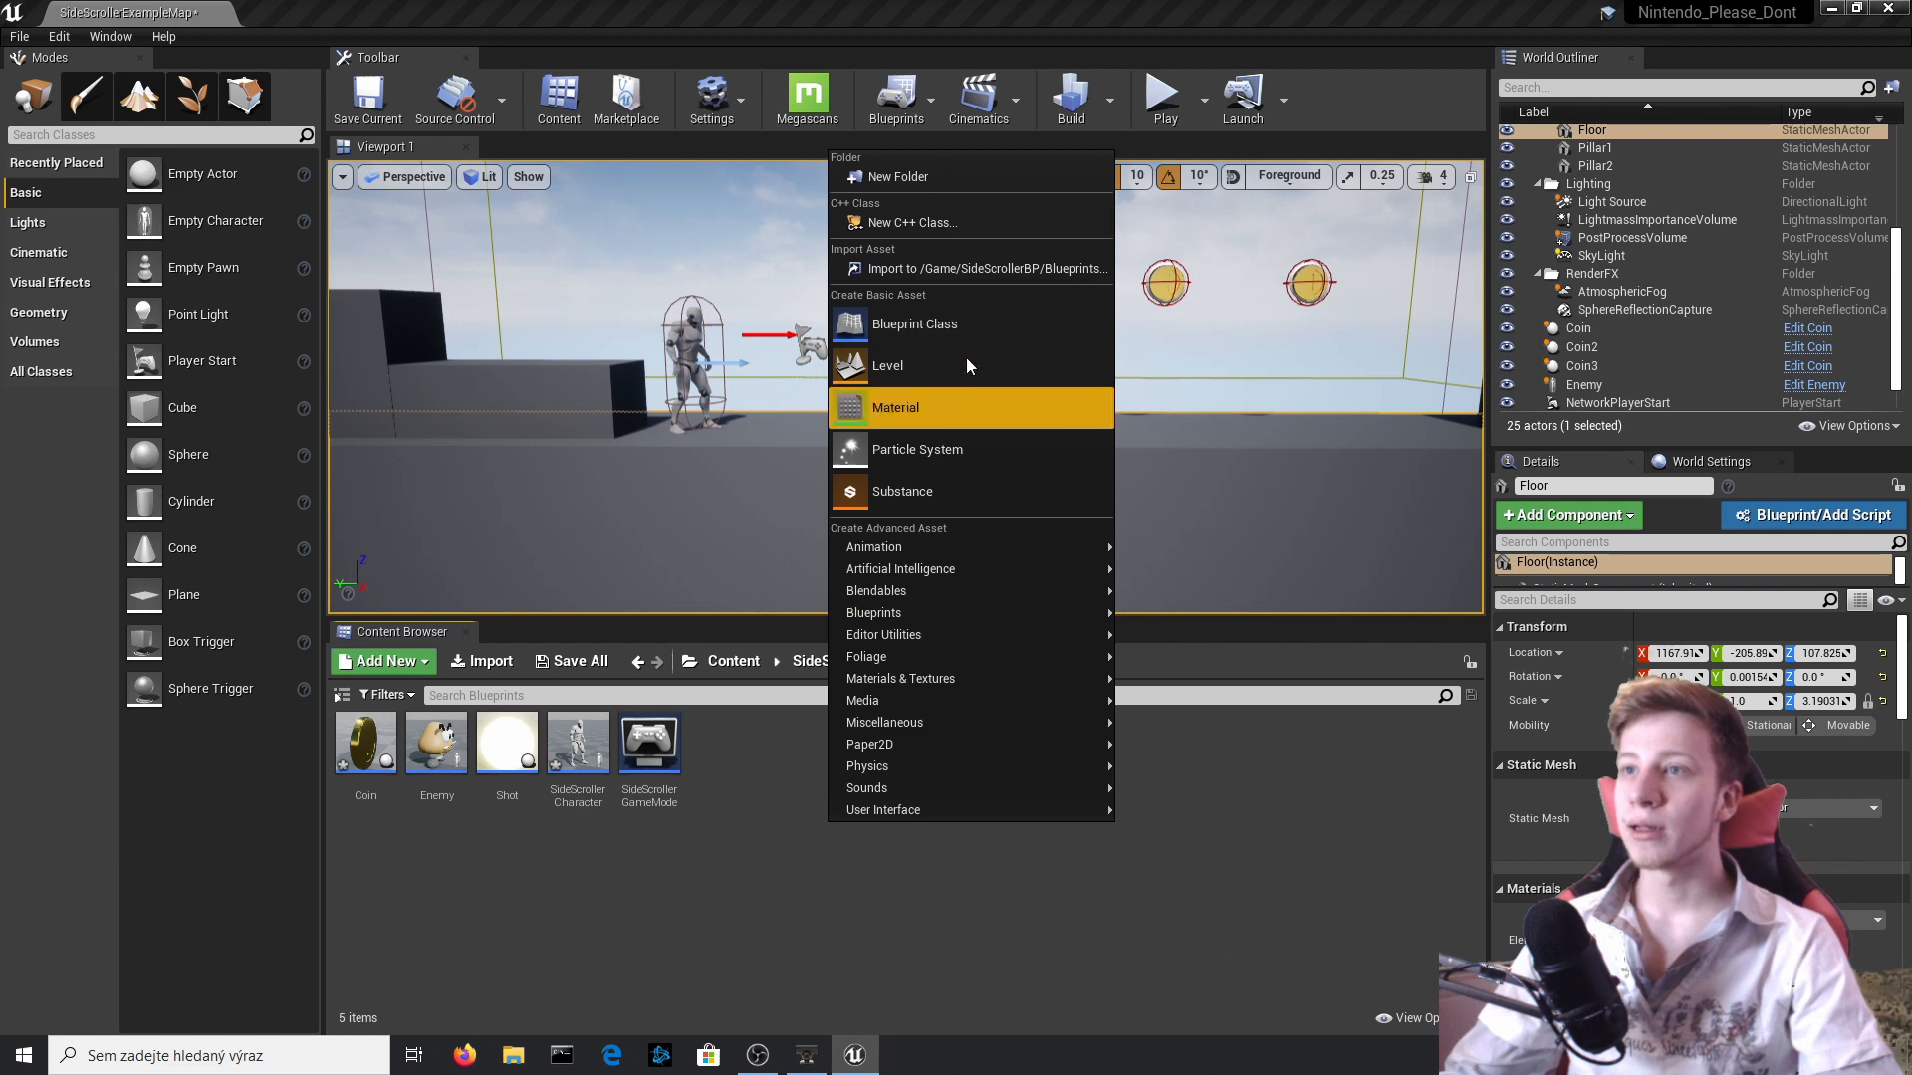
left_click(956, 326)
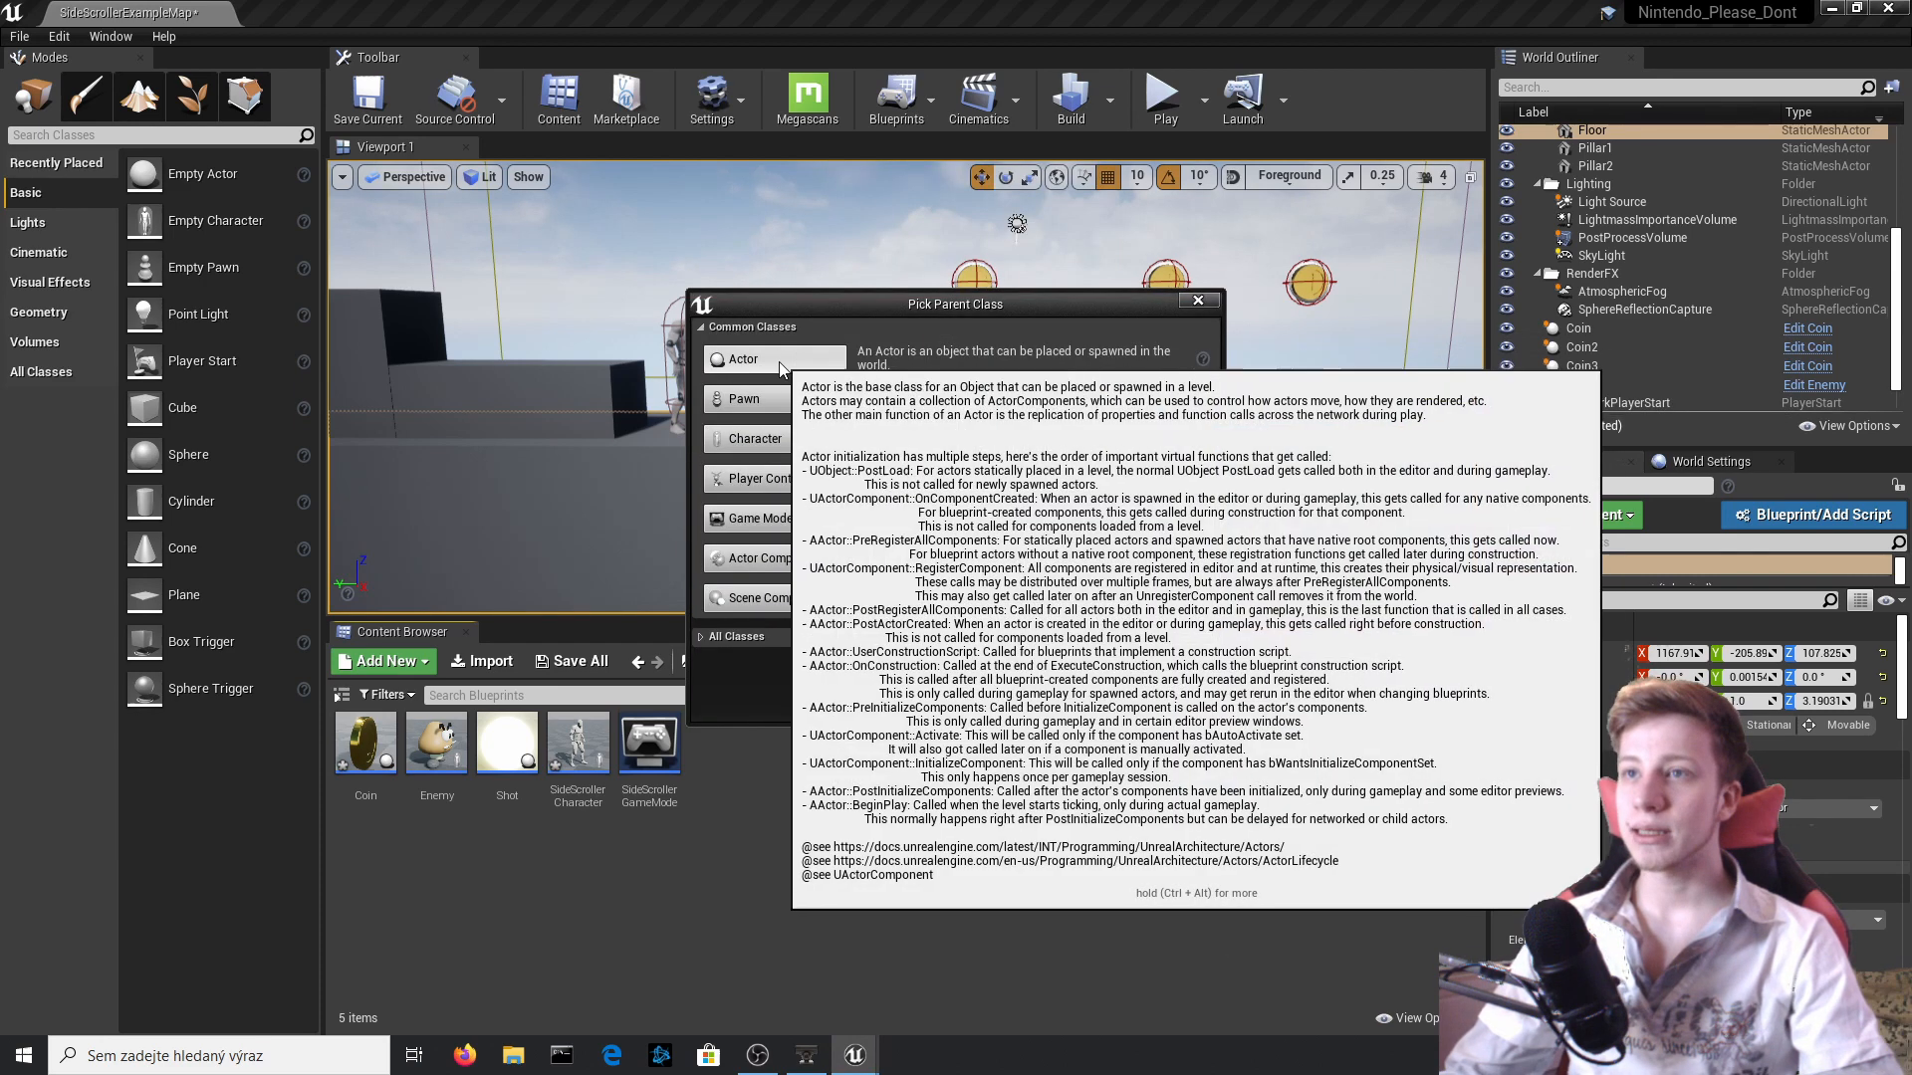
left_click(767, 360)
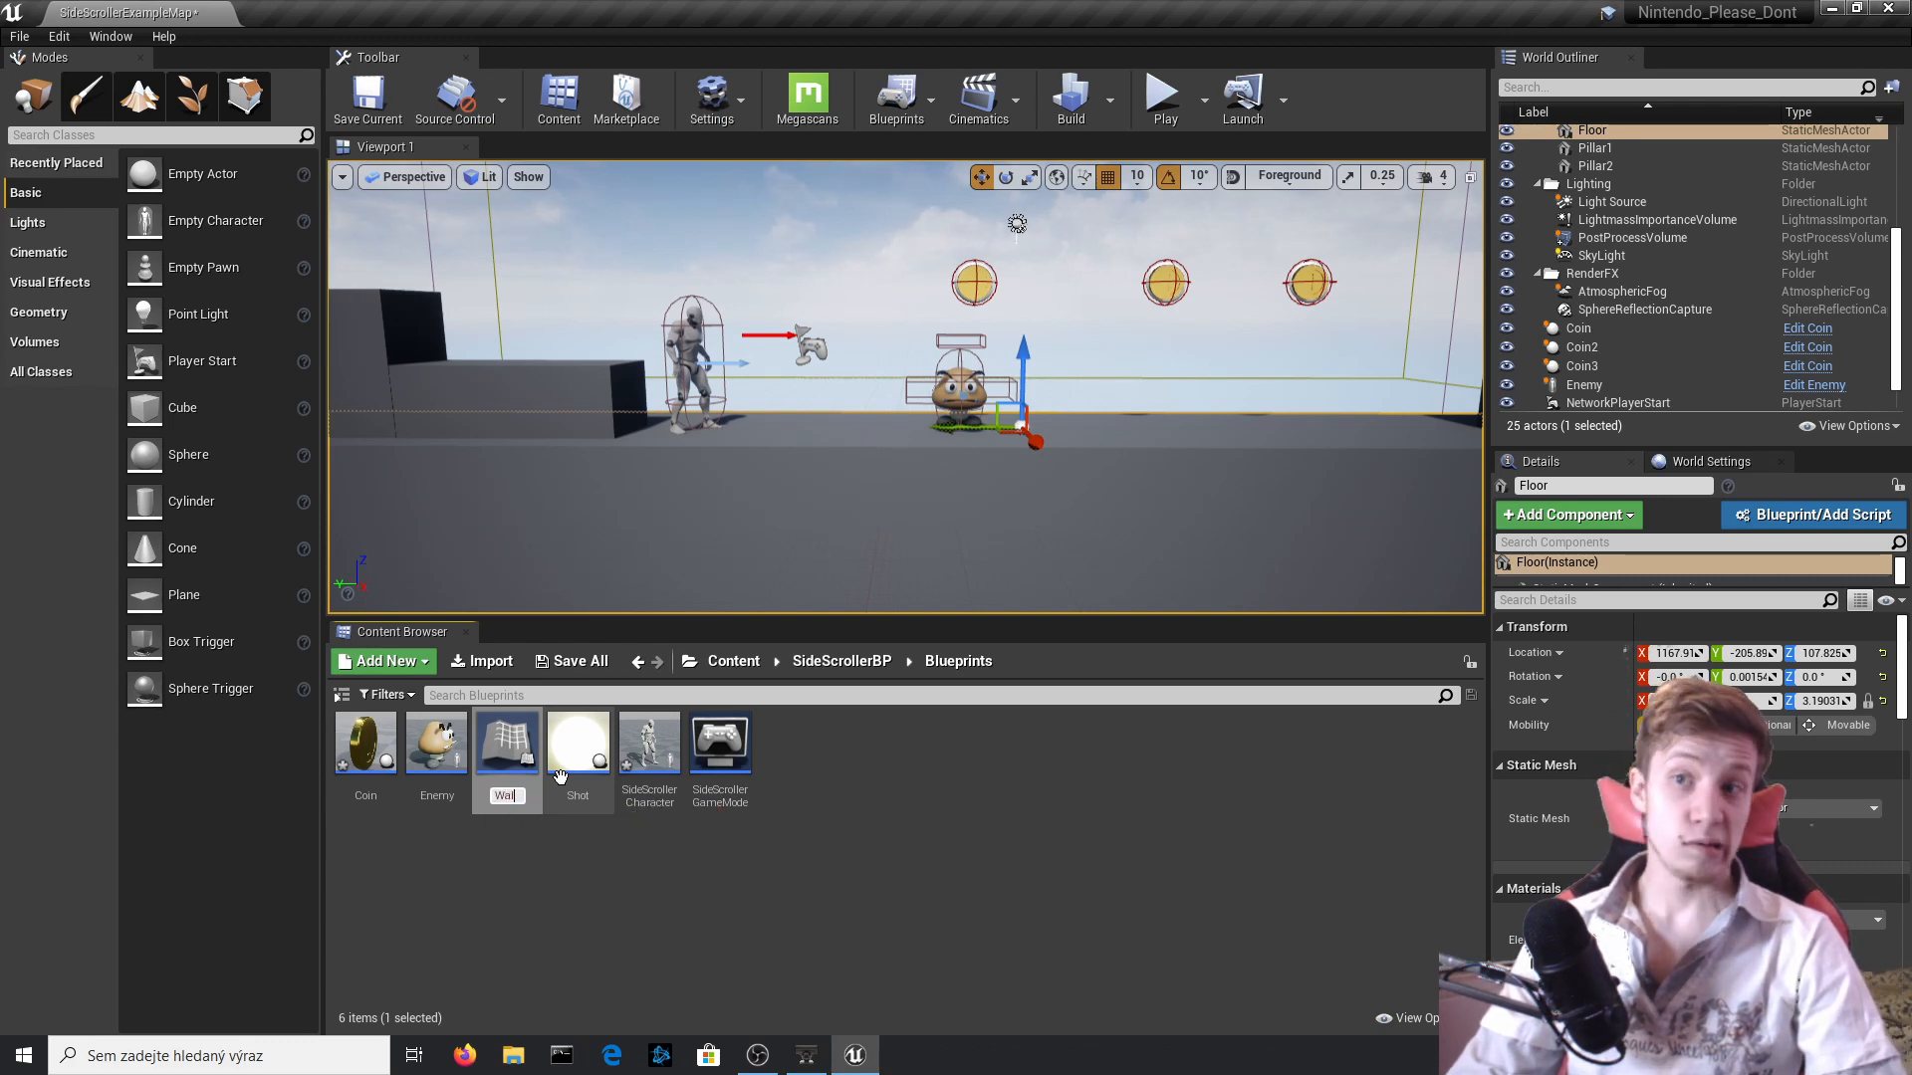
type("Wall")
key("Return")
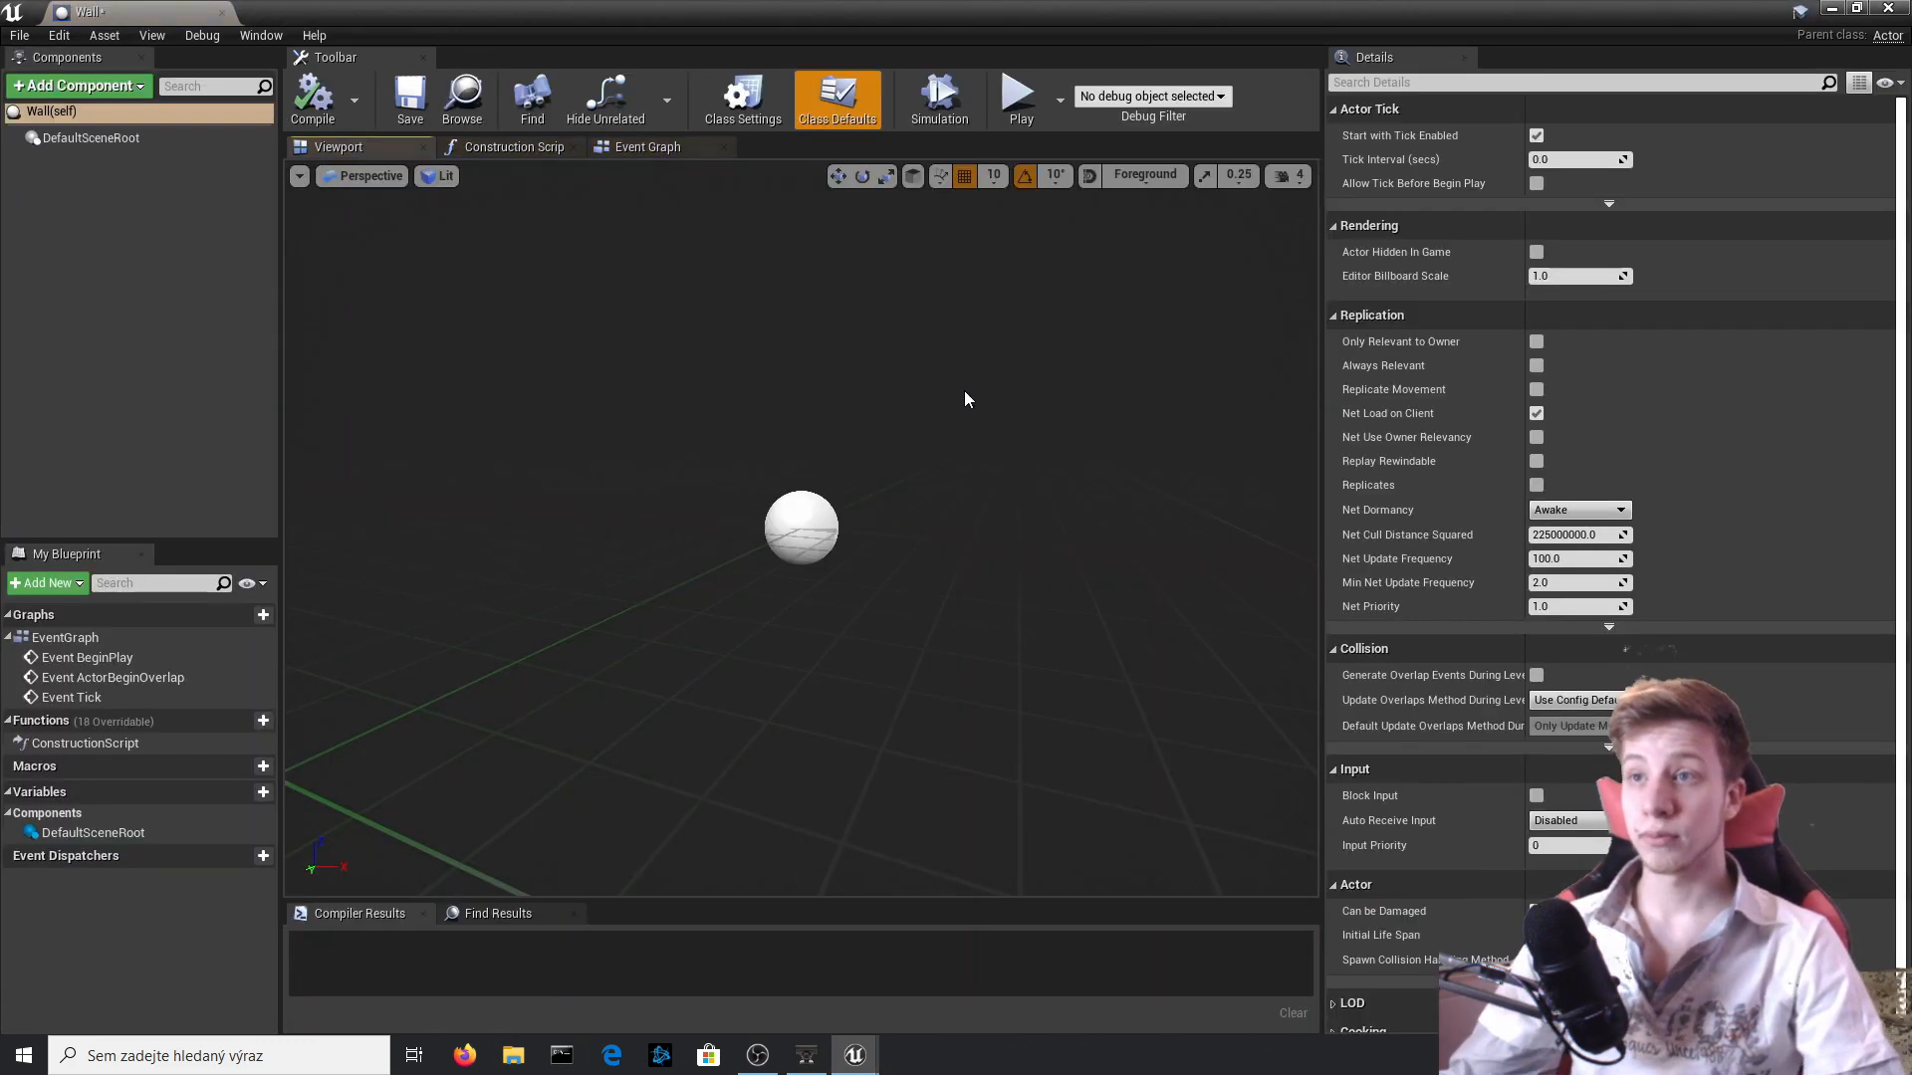
Add a Static Mesh component to the Wall Blueprint and compile.
left_click(107, 88)
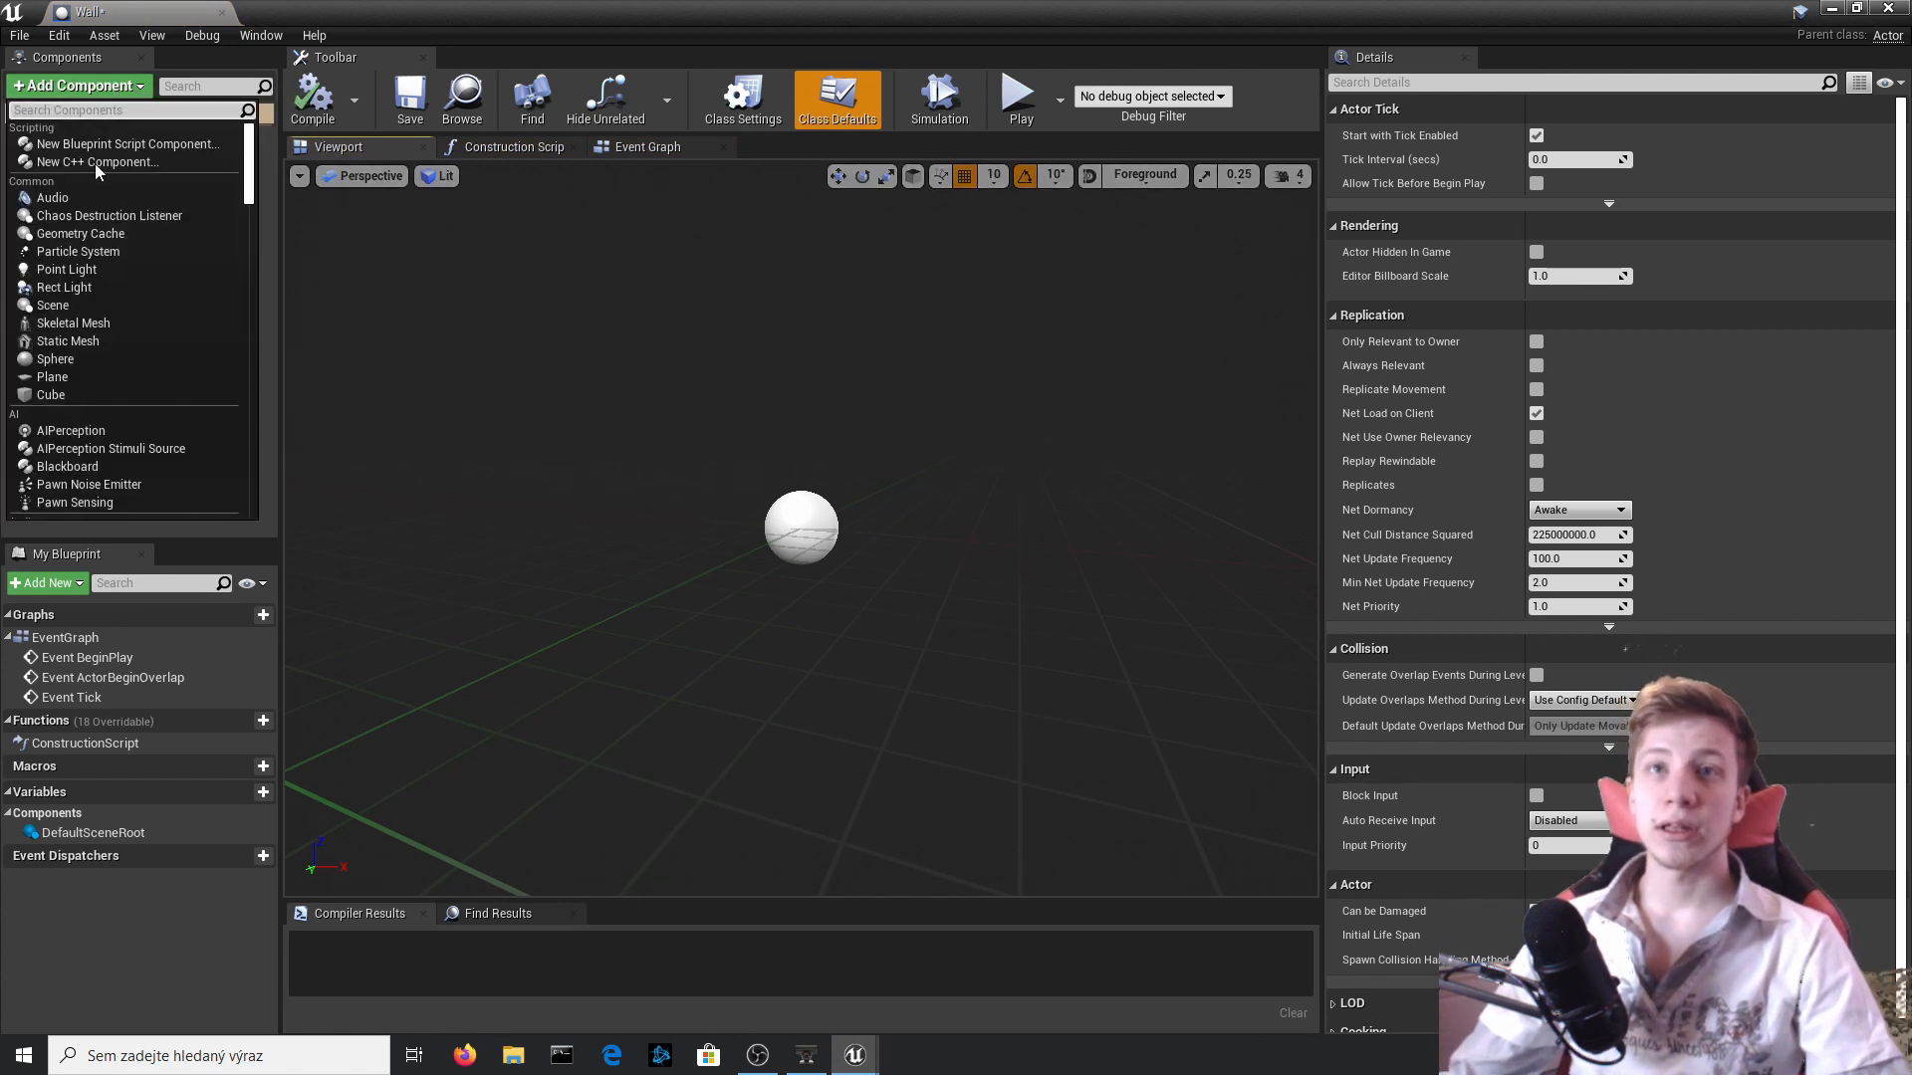
type("mesh")
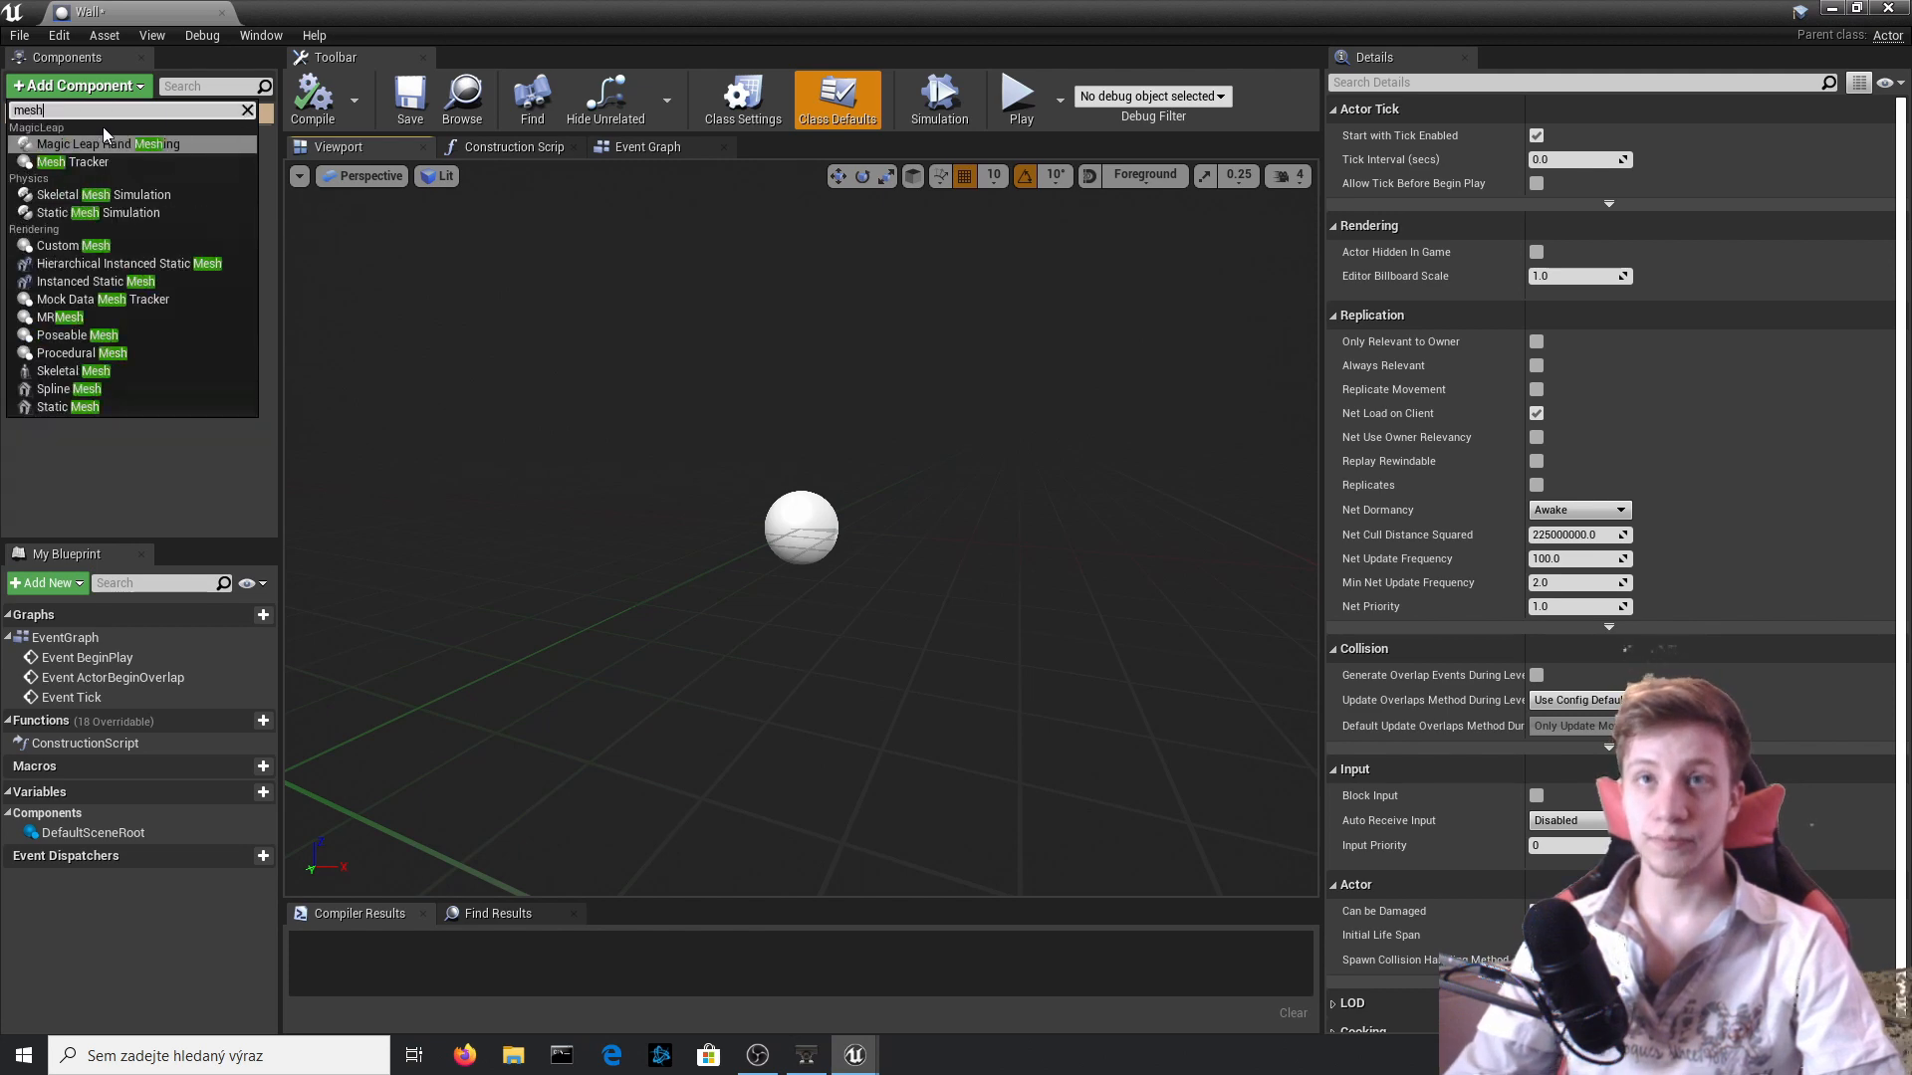
key("Down")
key("Down")
key("Down")
key("Down")
key("Down")
key("Down")
key("Down")
key("Down")
key("Down")
key("Down")
key("Down")
key("Down")
key("Down")
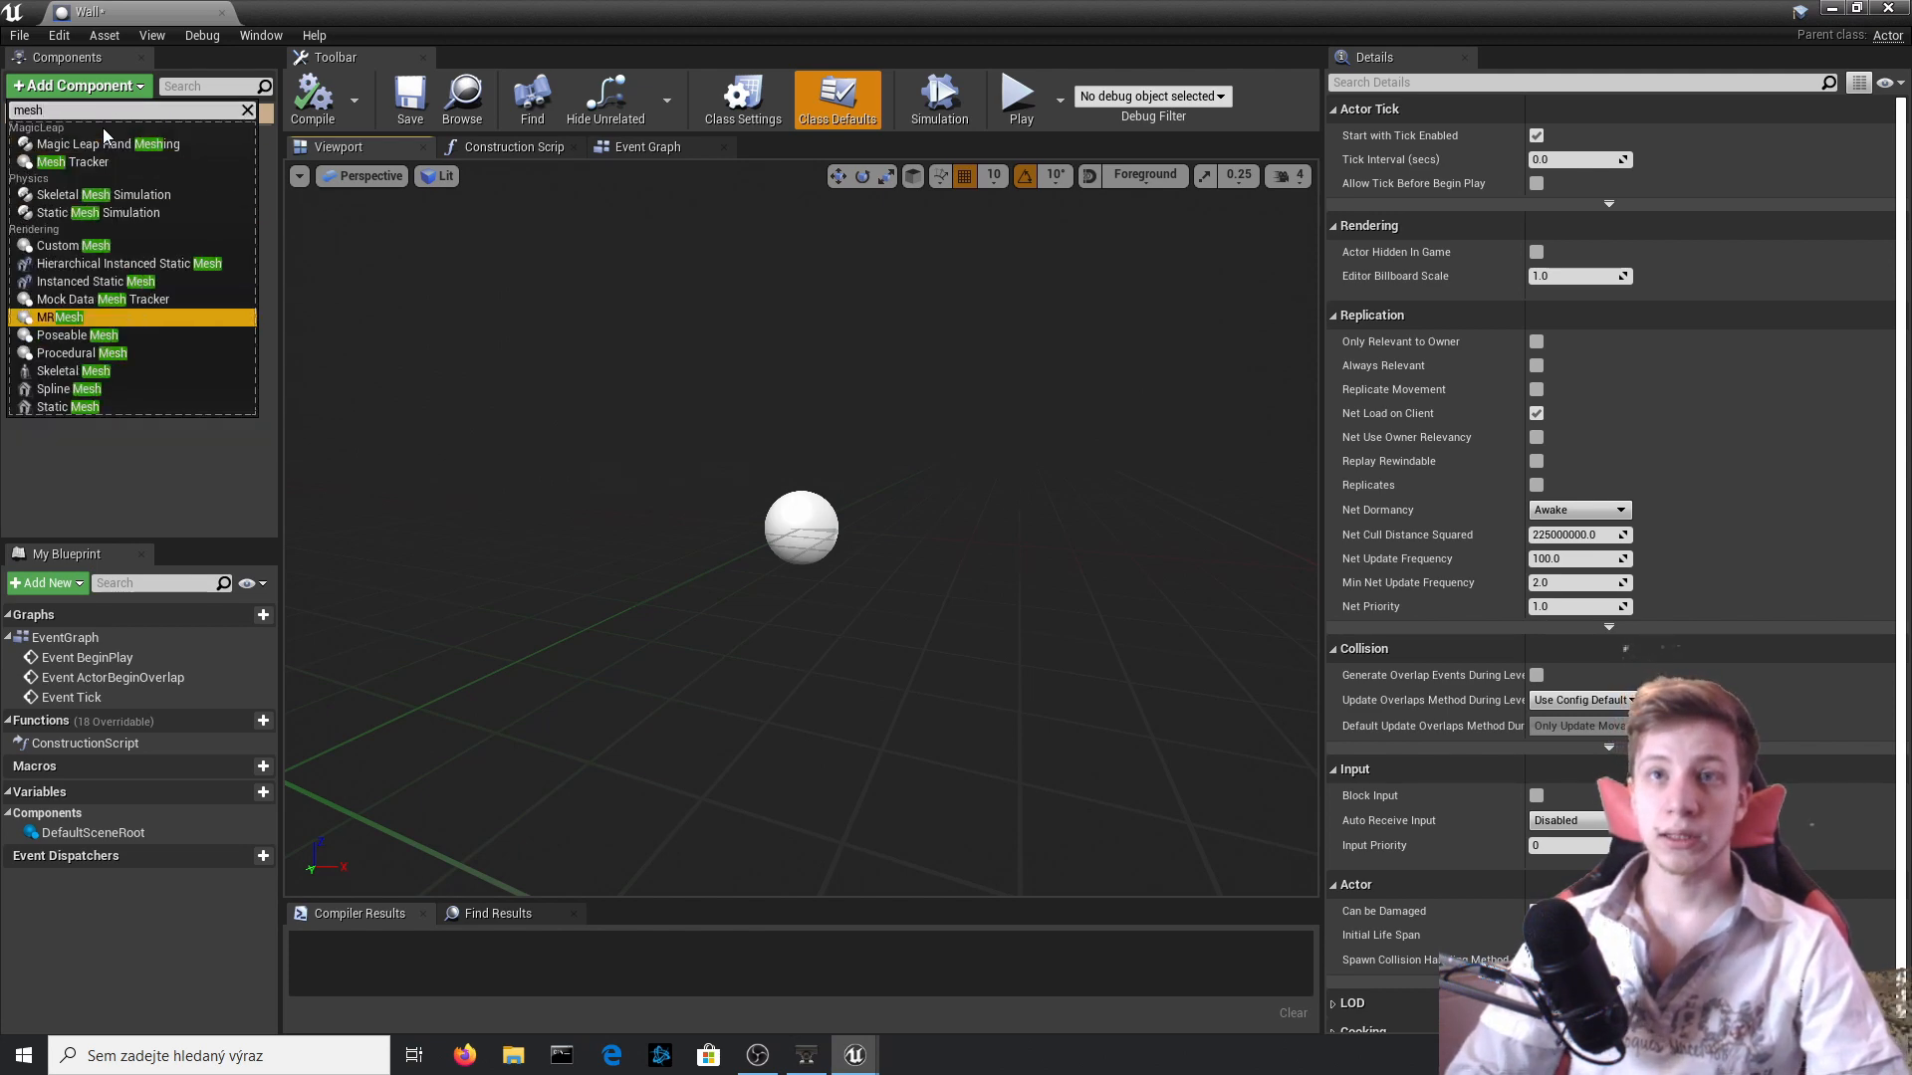
key("Return")
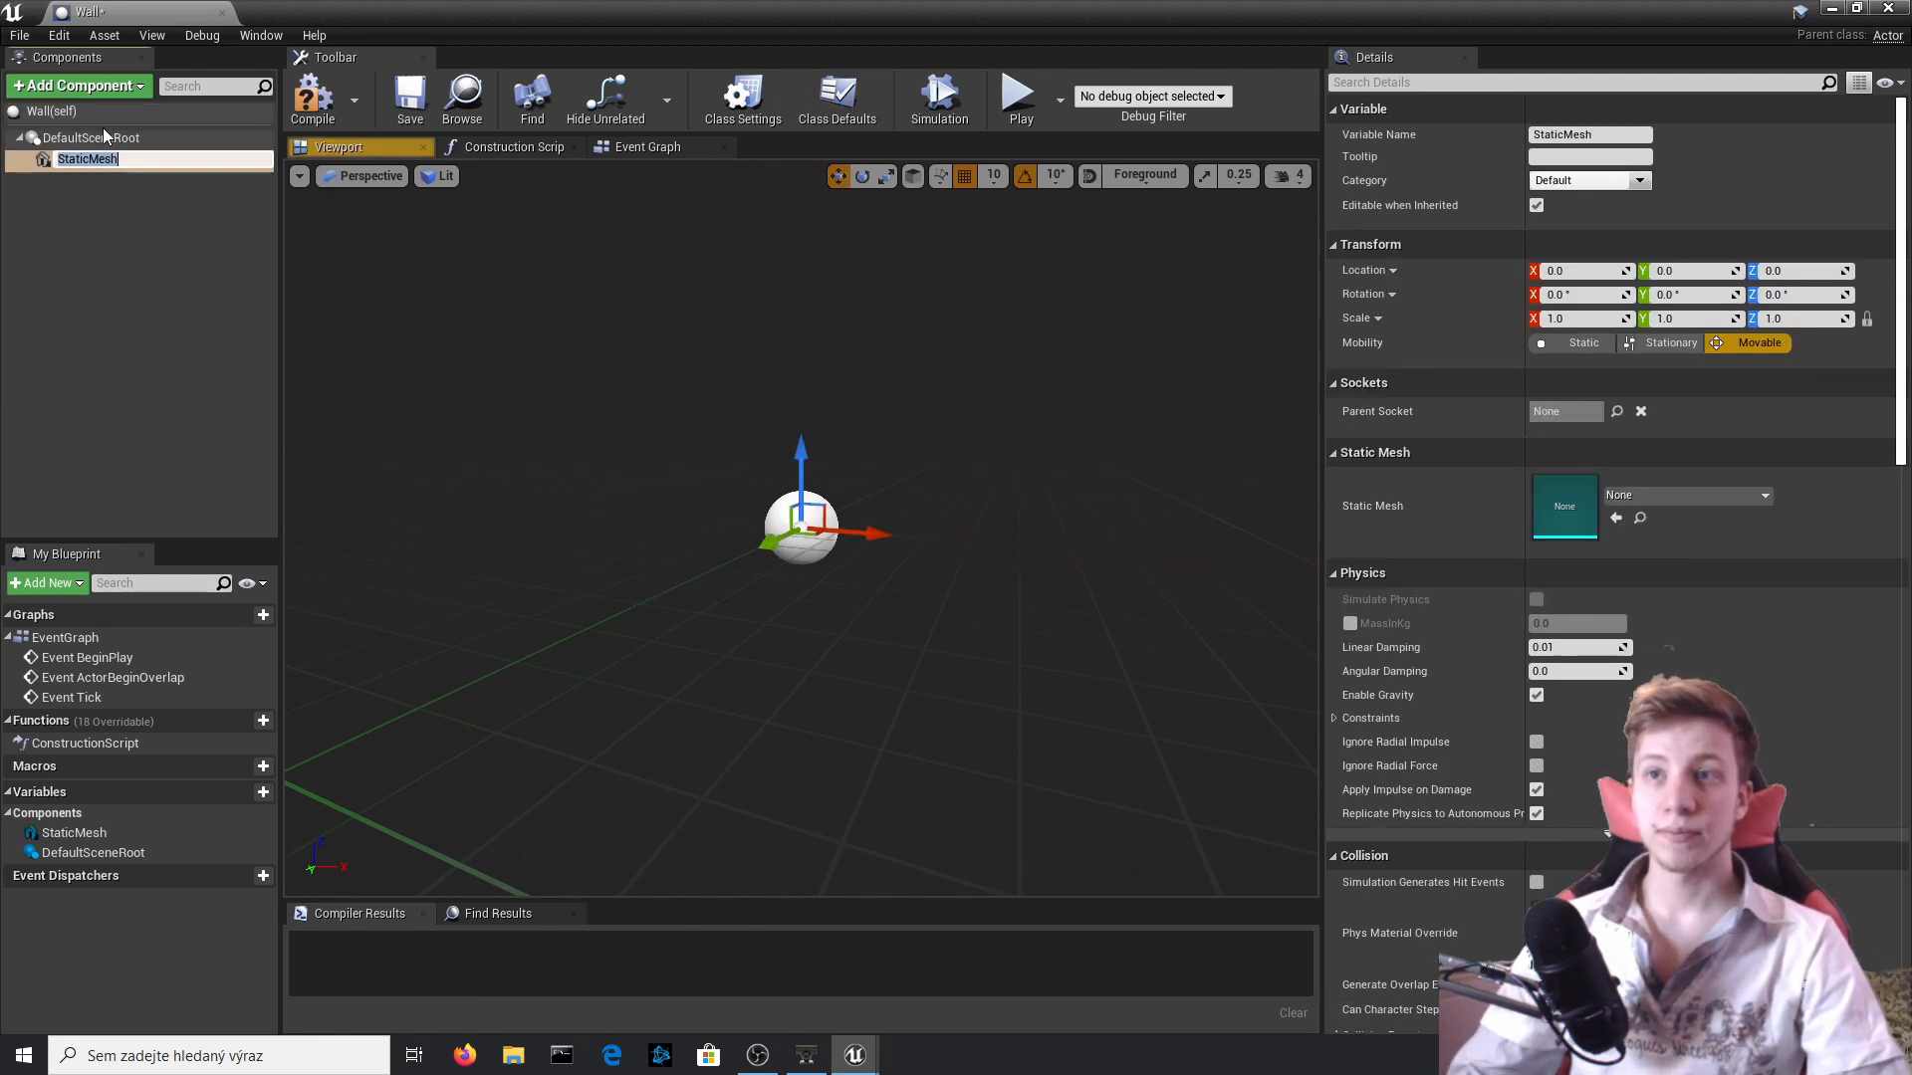
left_click(313, 99)
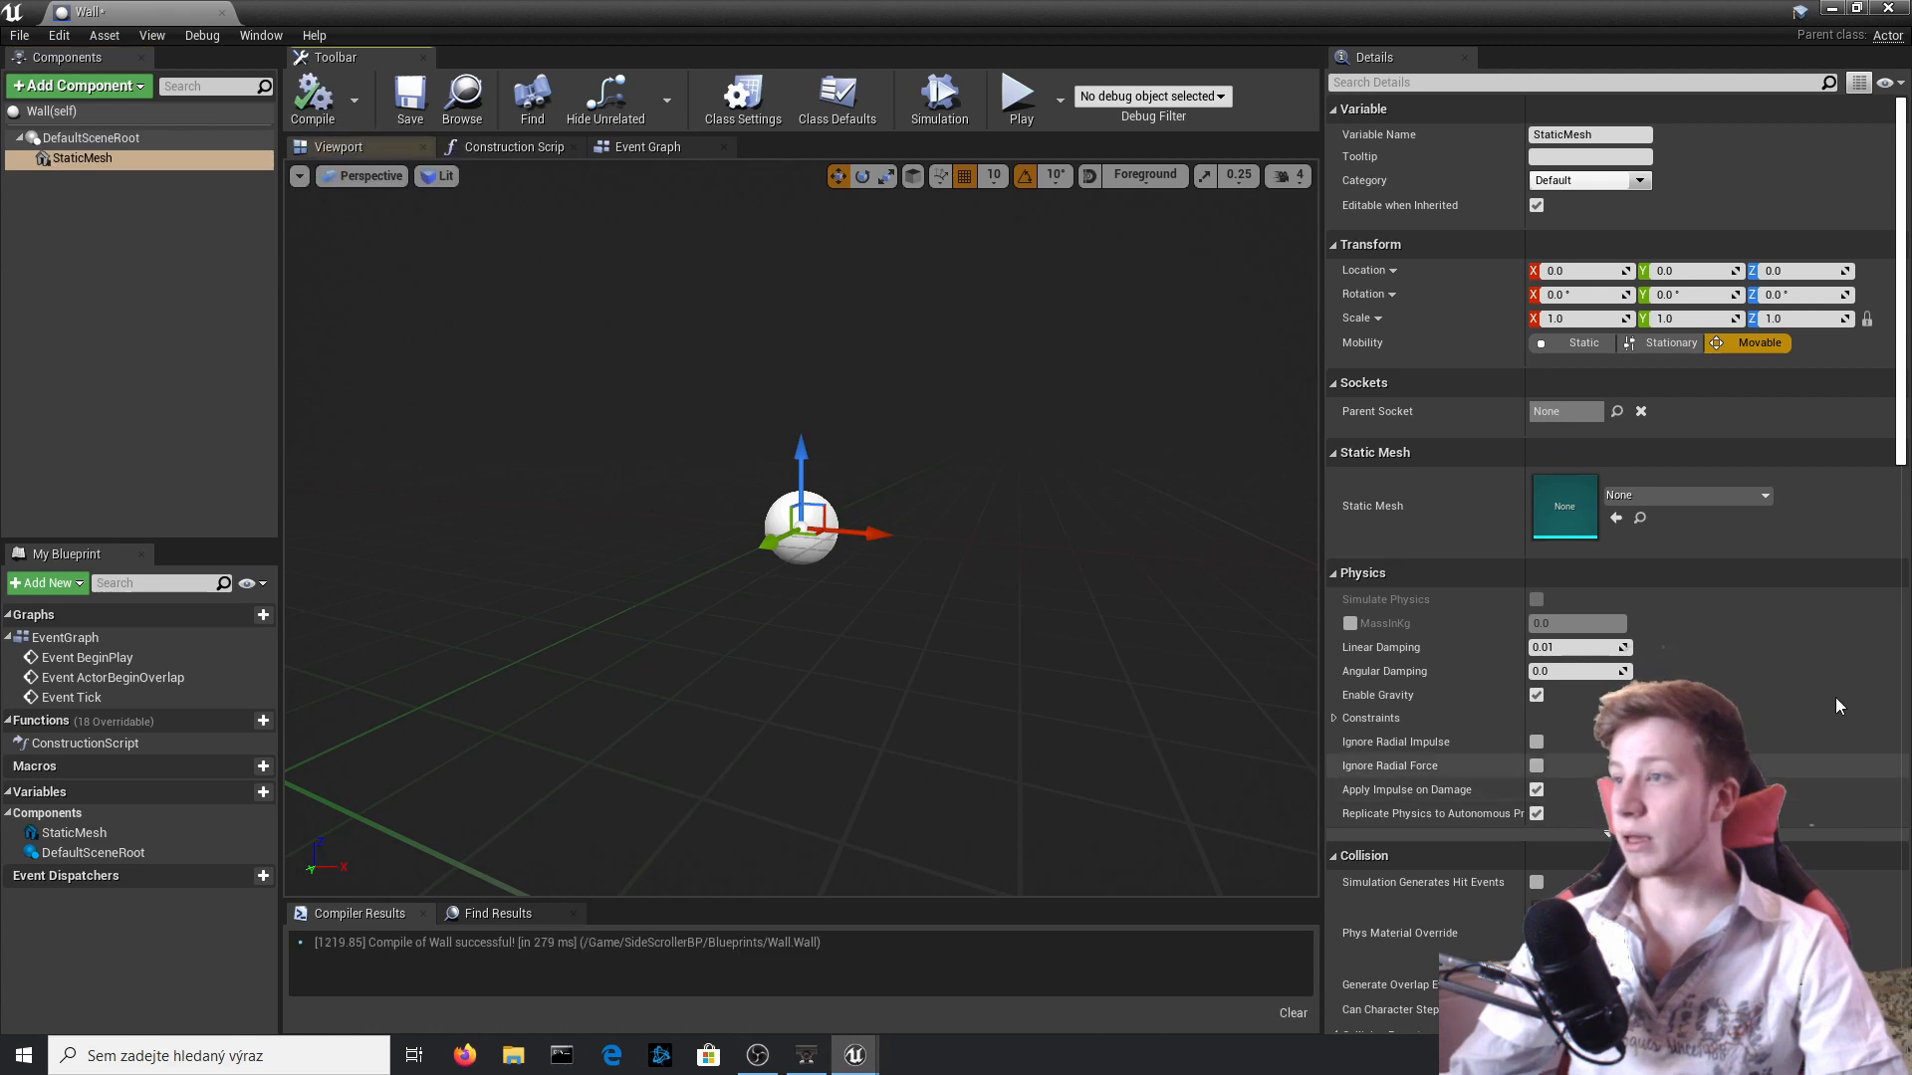
Assign the Brick_Block mesh to the Wall's static mesh component, and place a Wall in the level above the floor at about Z 390.
left_click(1659, 492)
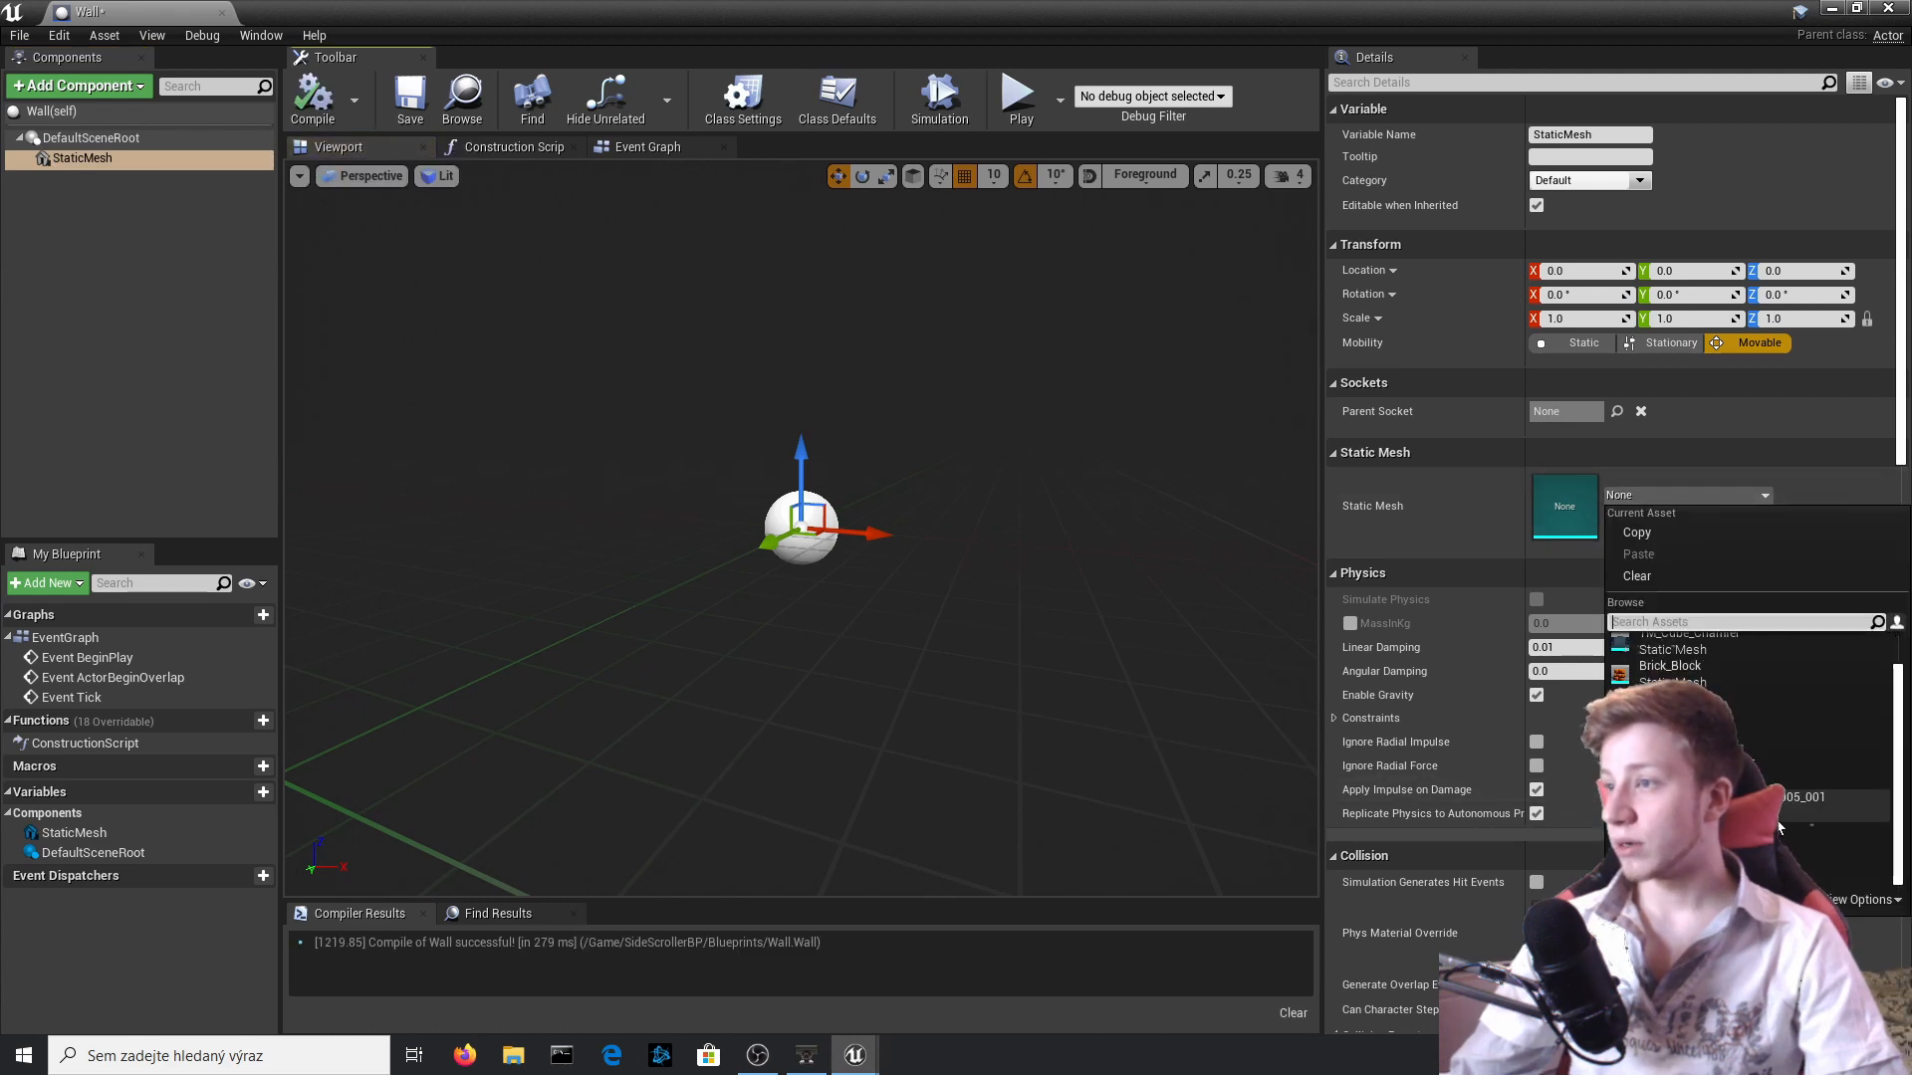
left_click(1737, 714)
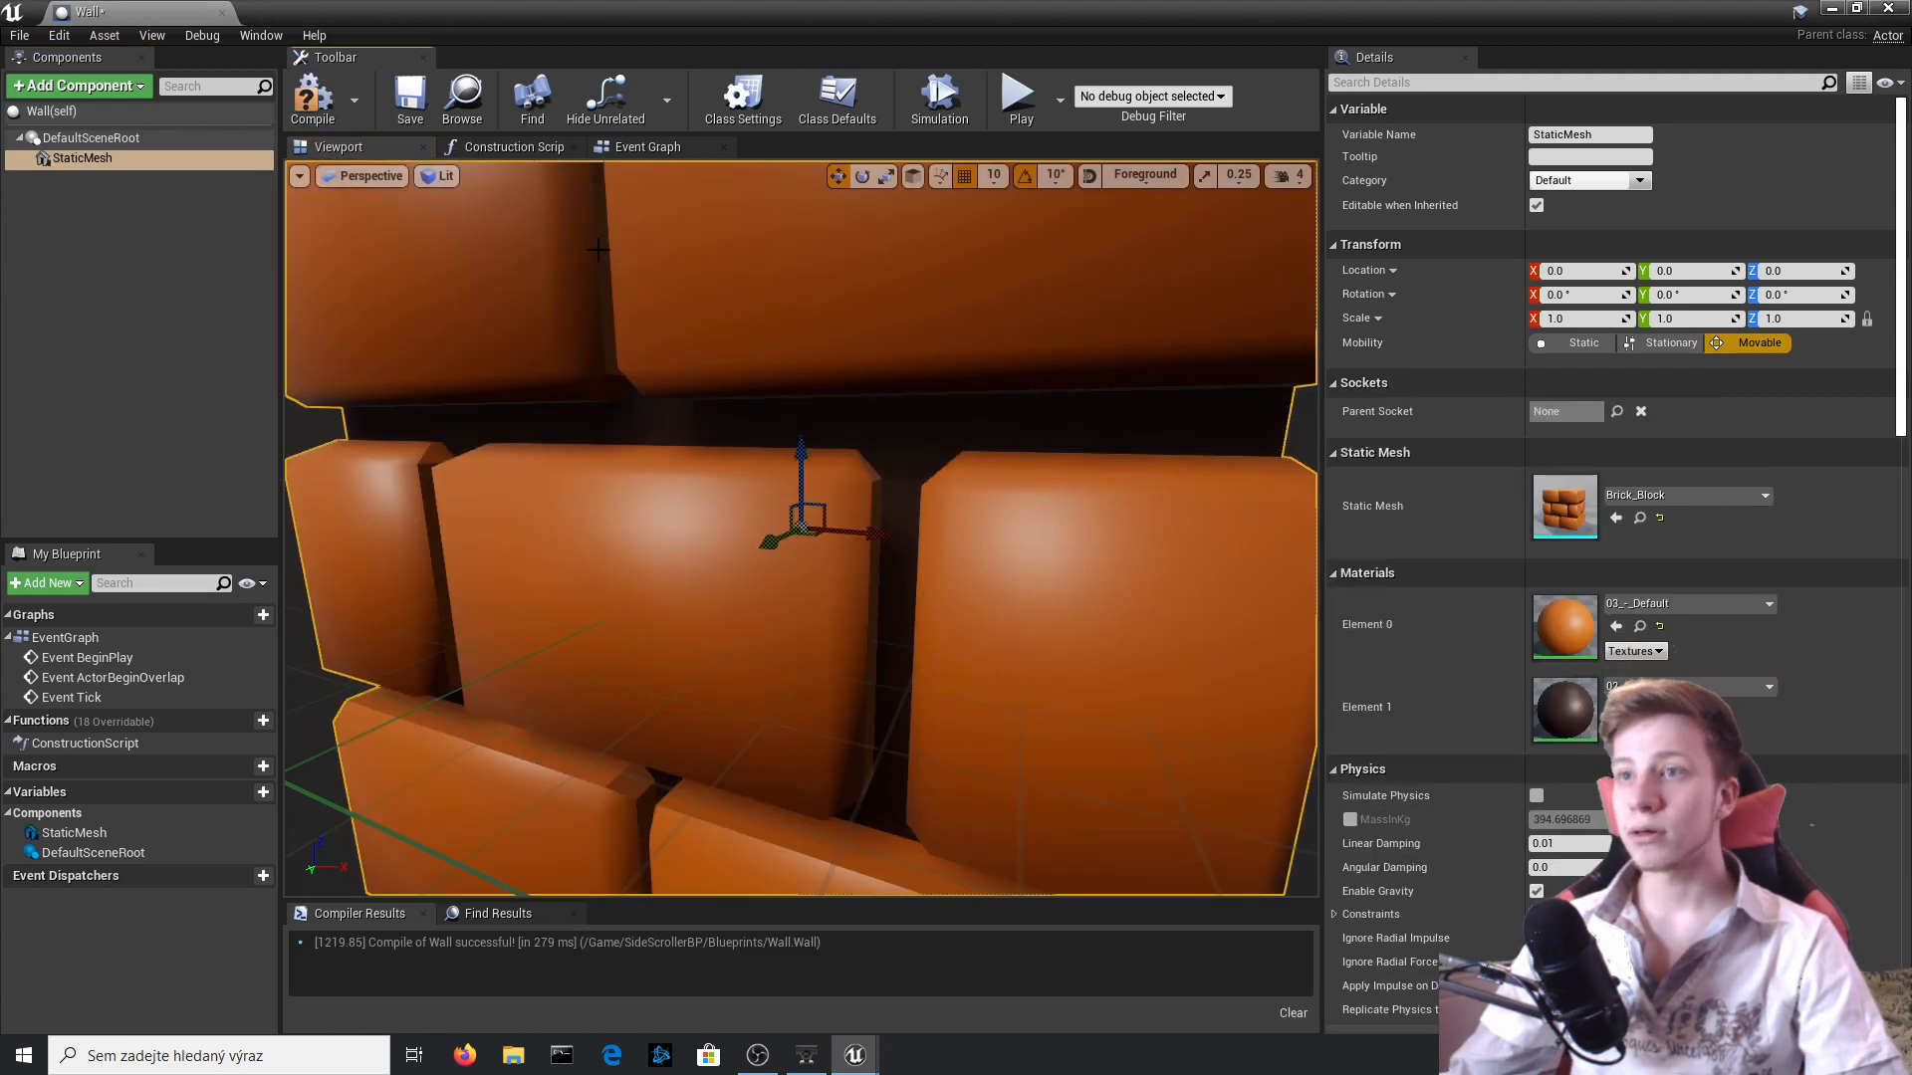
scroll(687, 450, "down", 8)
mouse_move(687, 450)
right_mouse_down()
mouse_move(742, 446)
mouse_move(717, 436)
right_mouse_up()
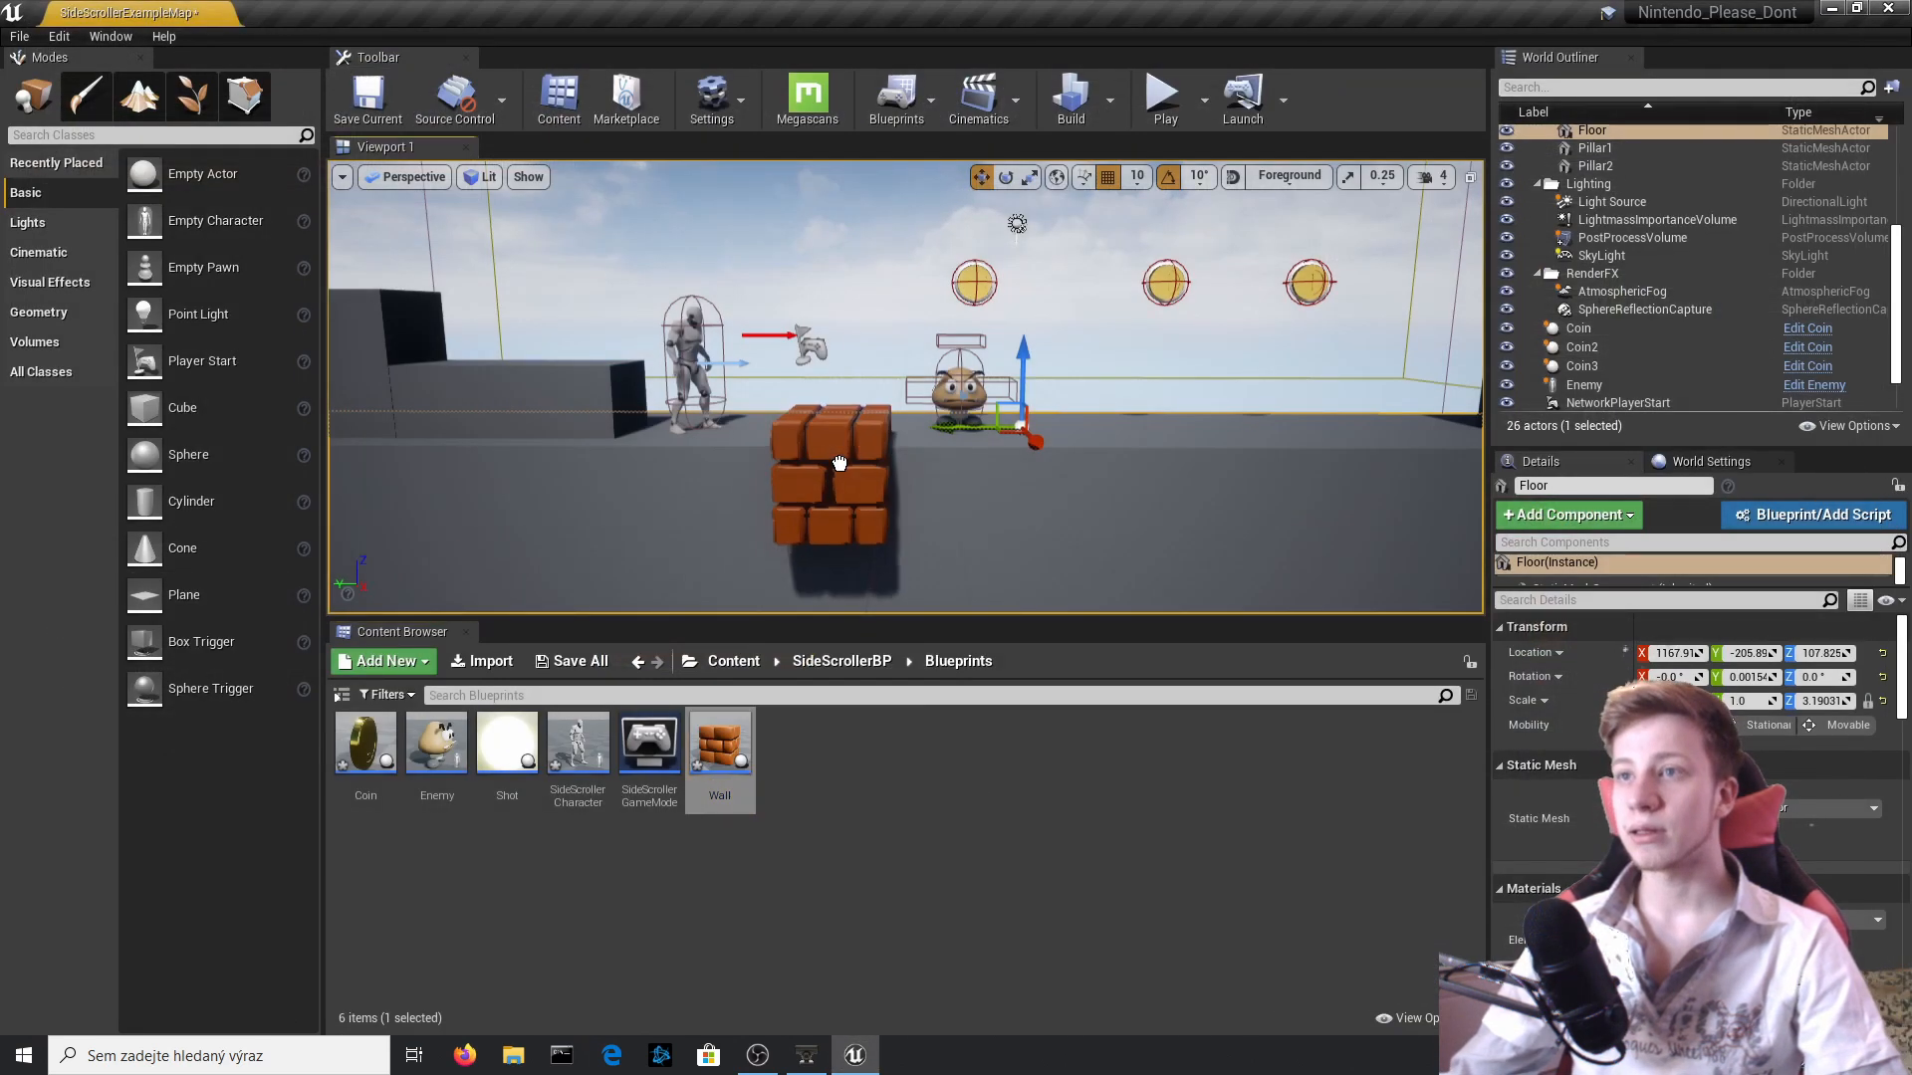
left_click_drag(839, 463, 894, 317)
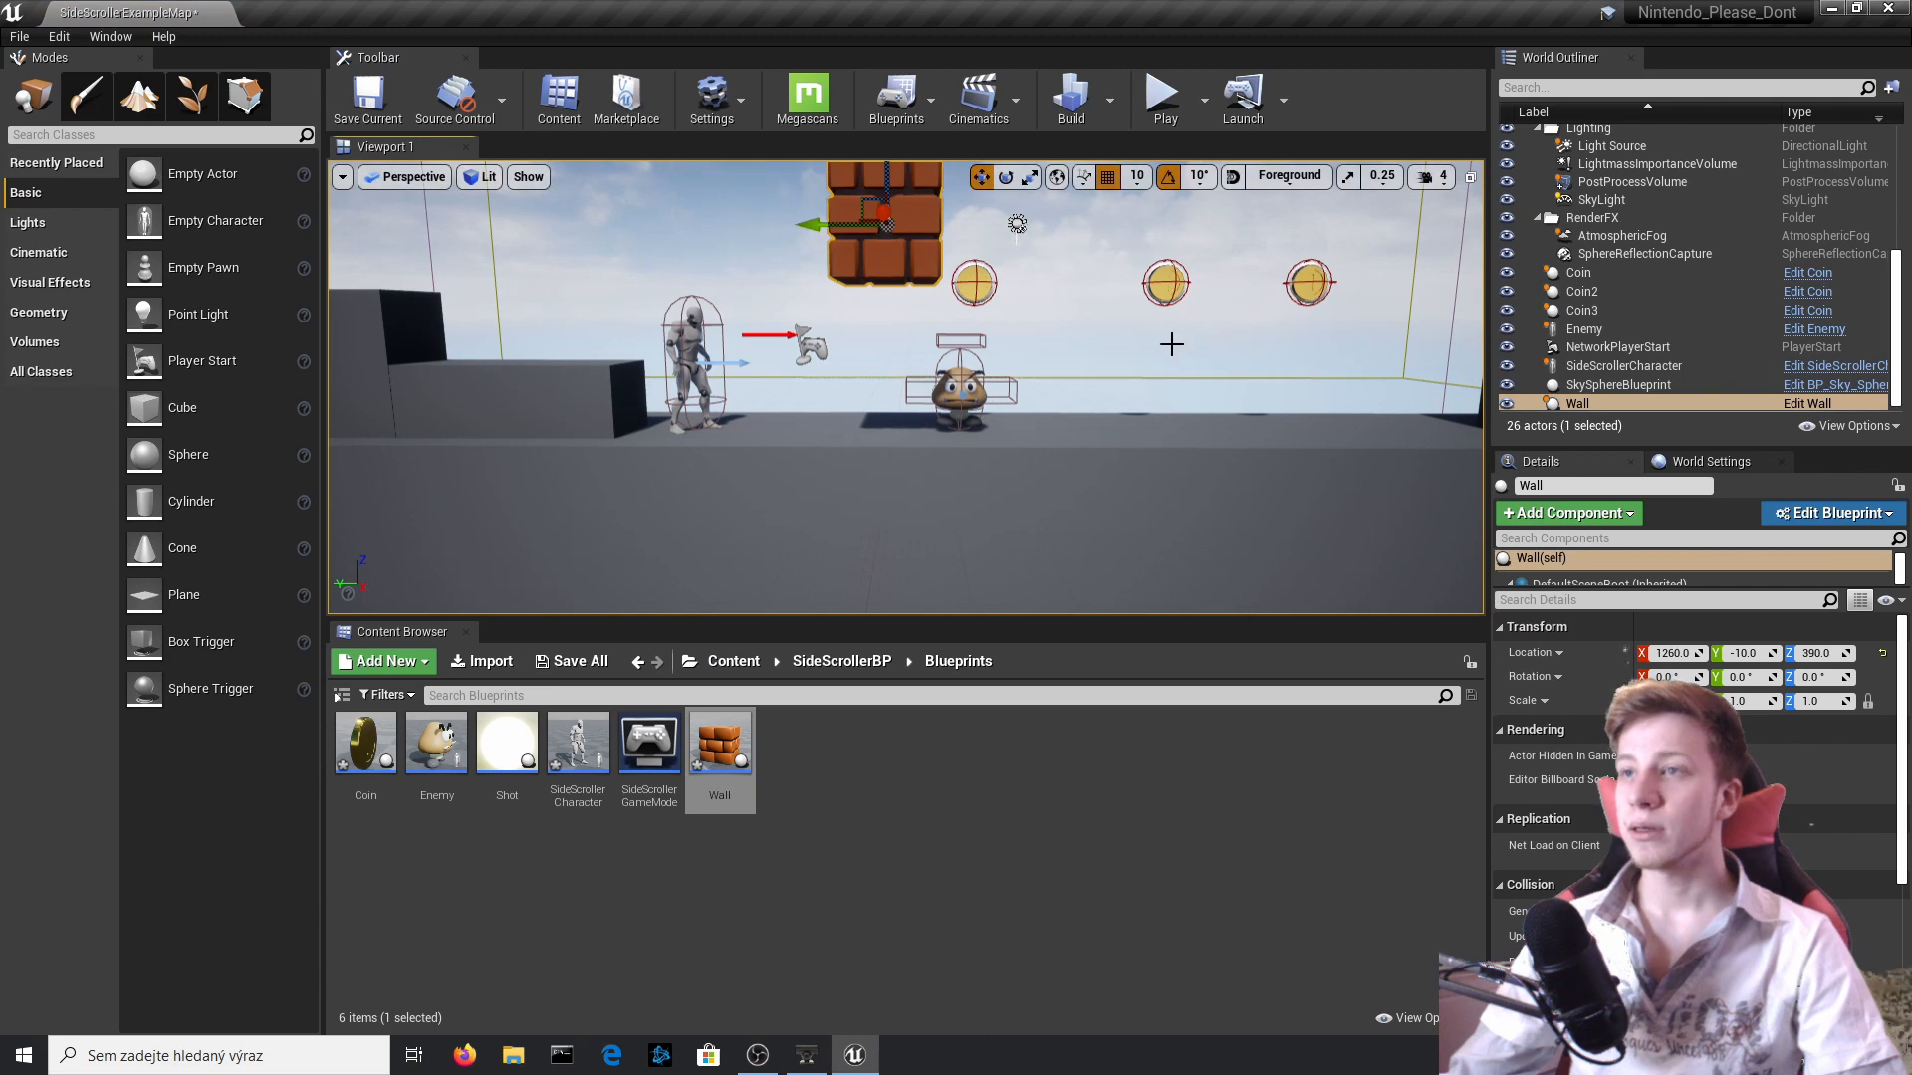
Scale the Wall Blueprint's brick mesh uniformly to 0.6, compile, and return to the level.
left_click(1812, 404)
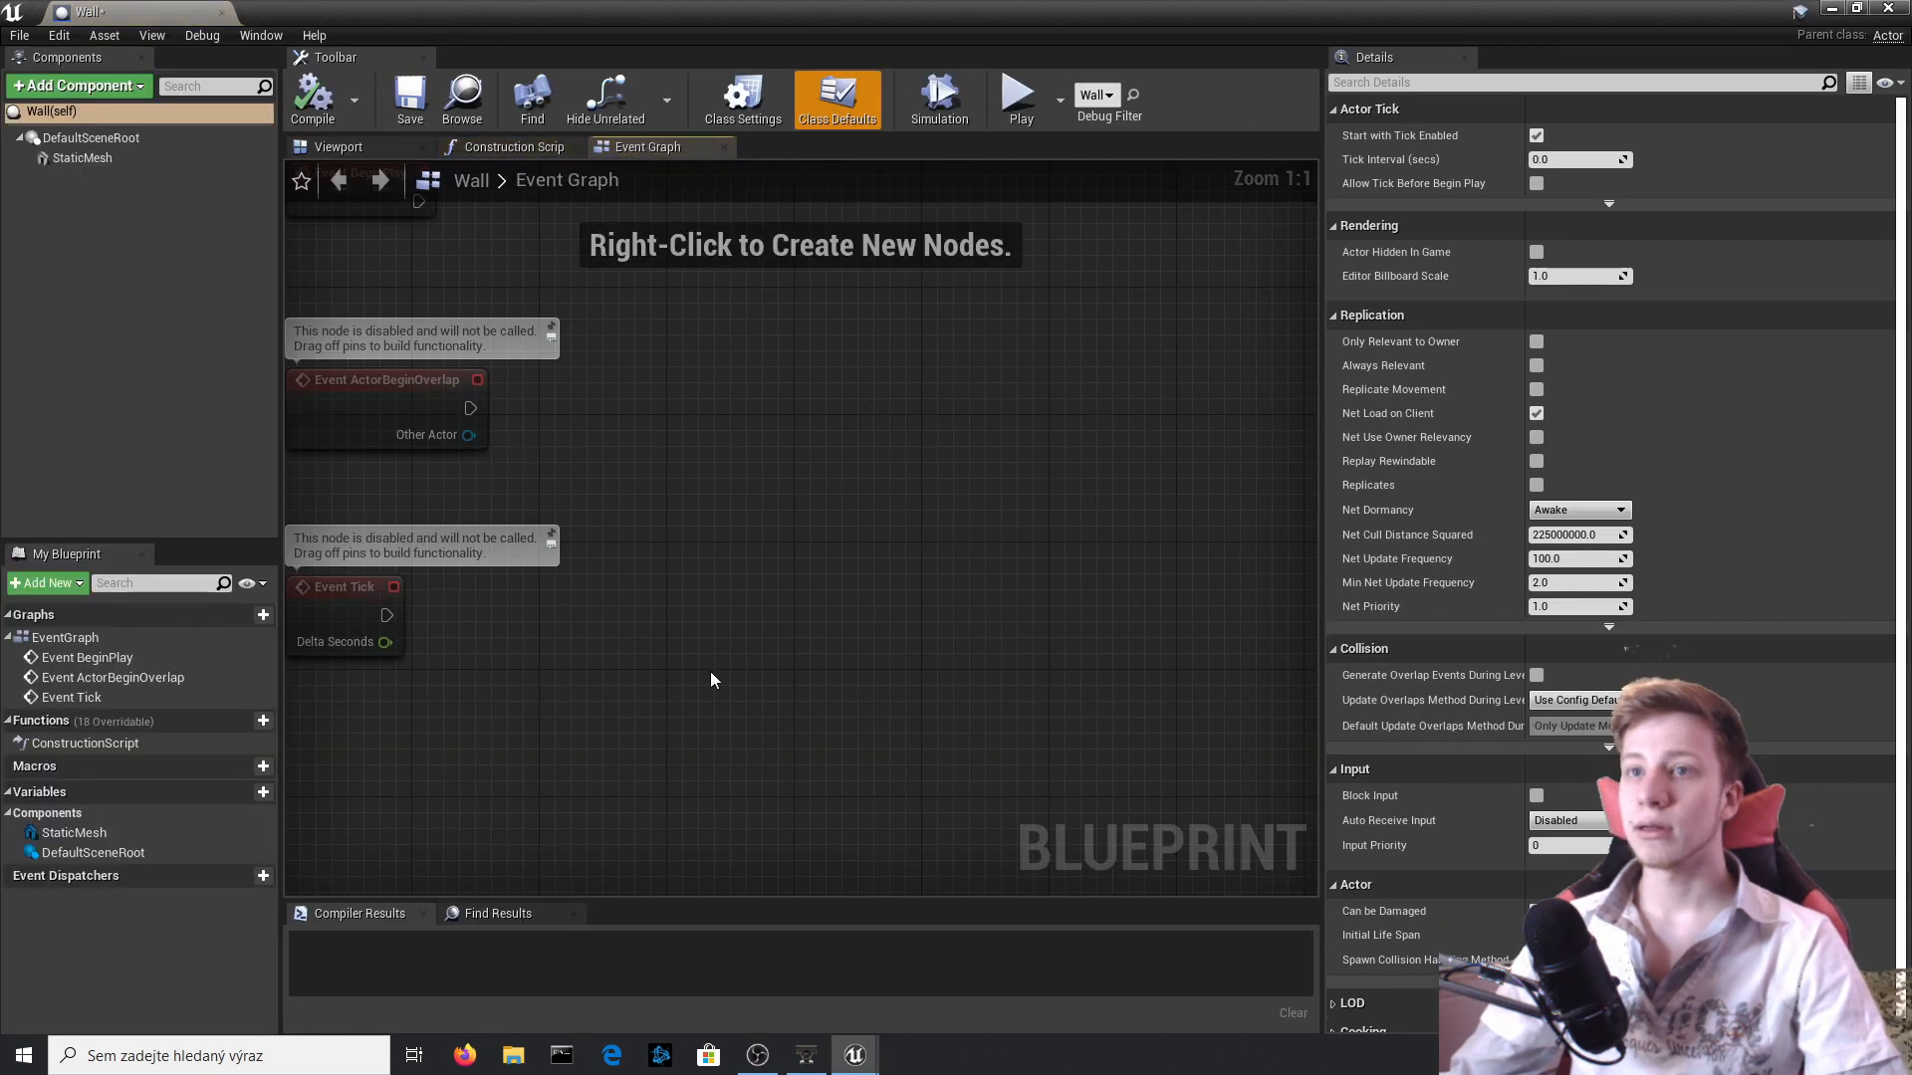
left_click(366, 147)
left_click(782, 558)
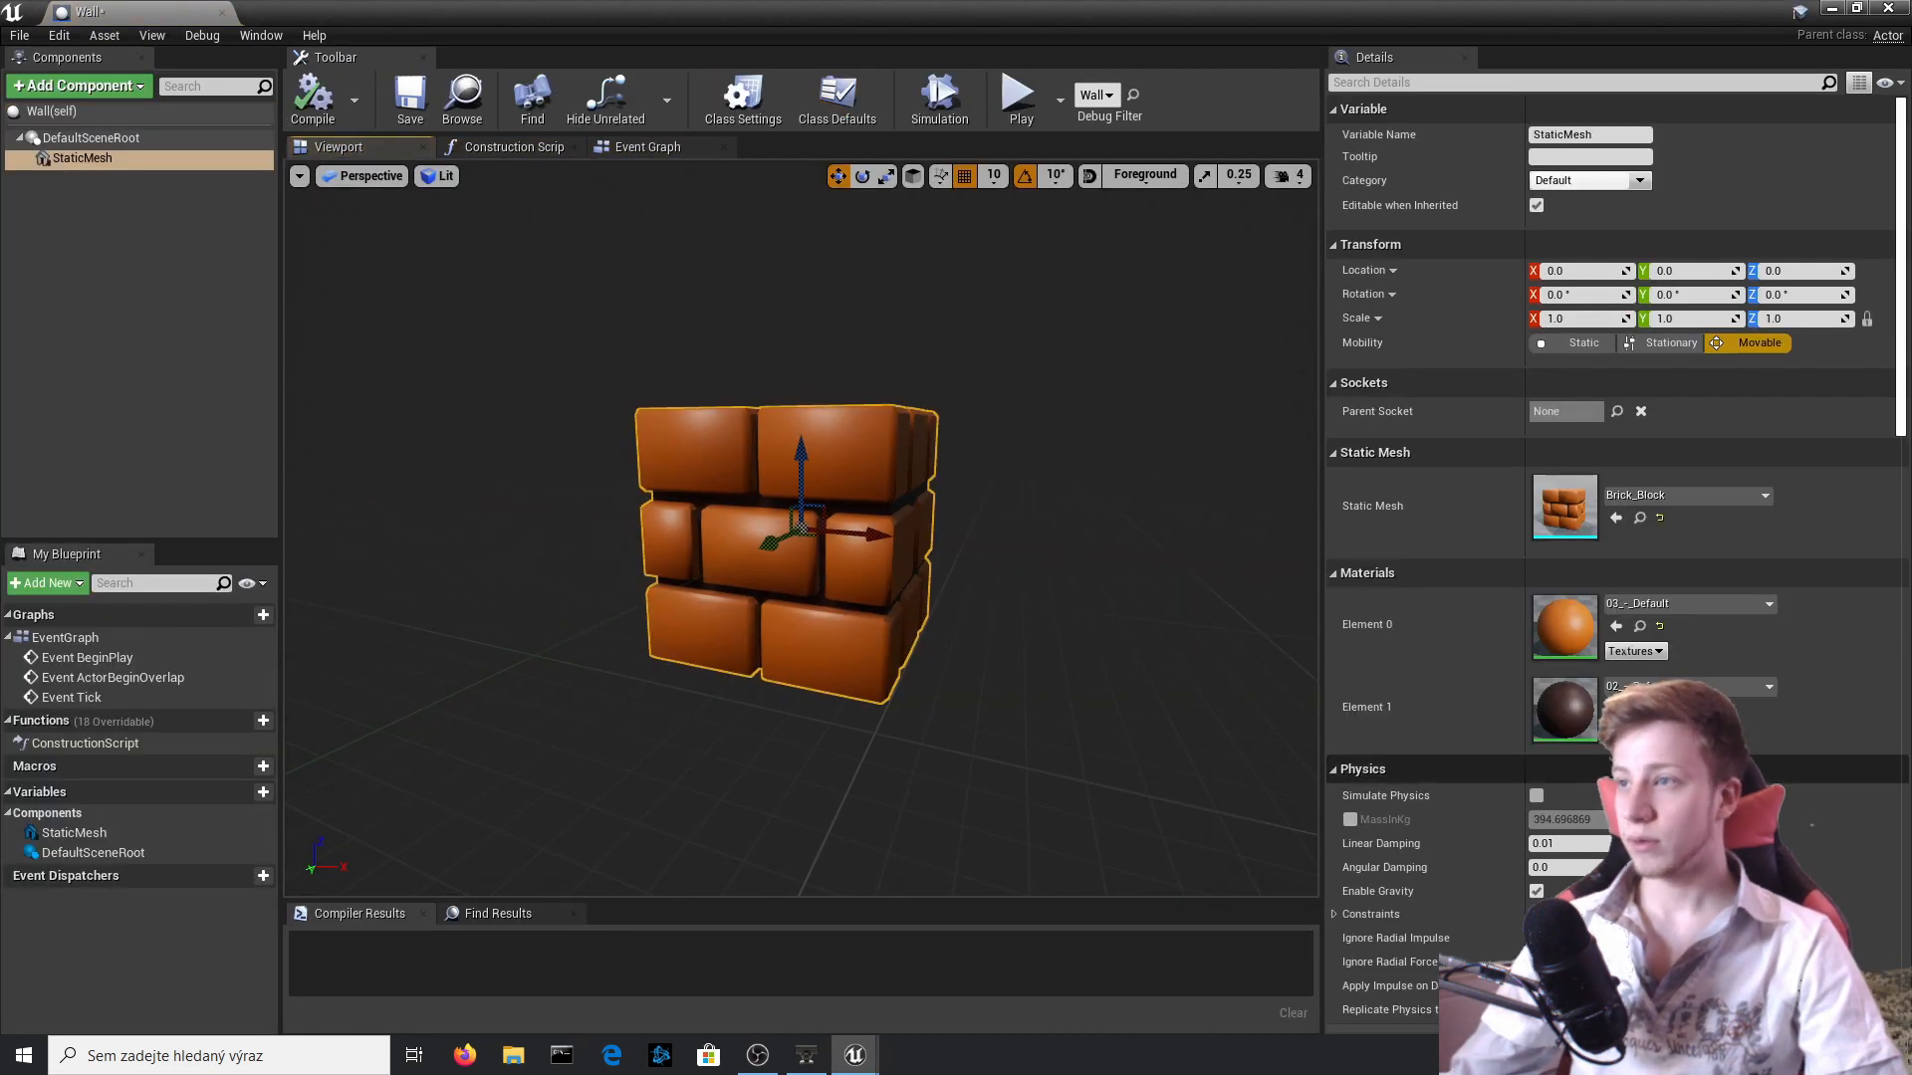
left_click(1561, 319)
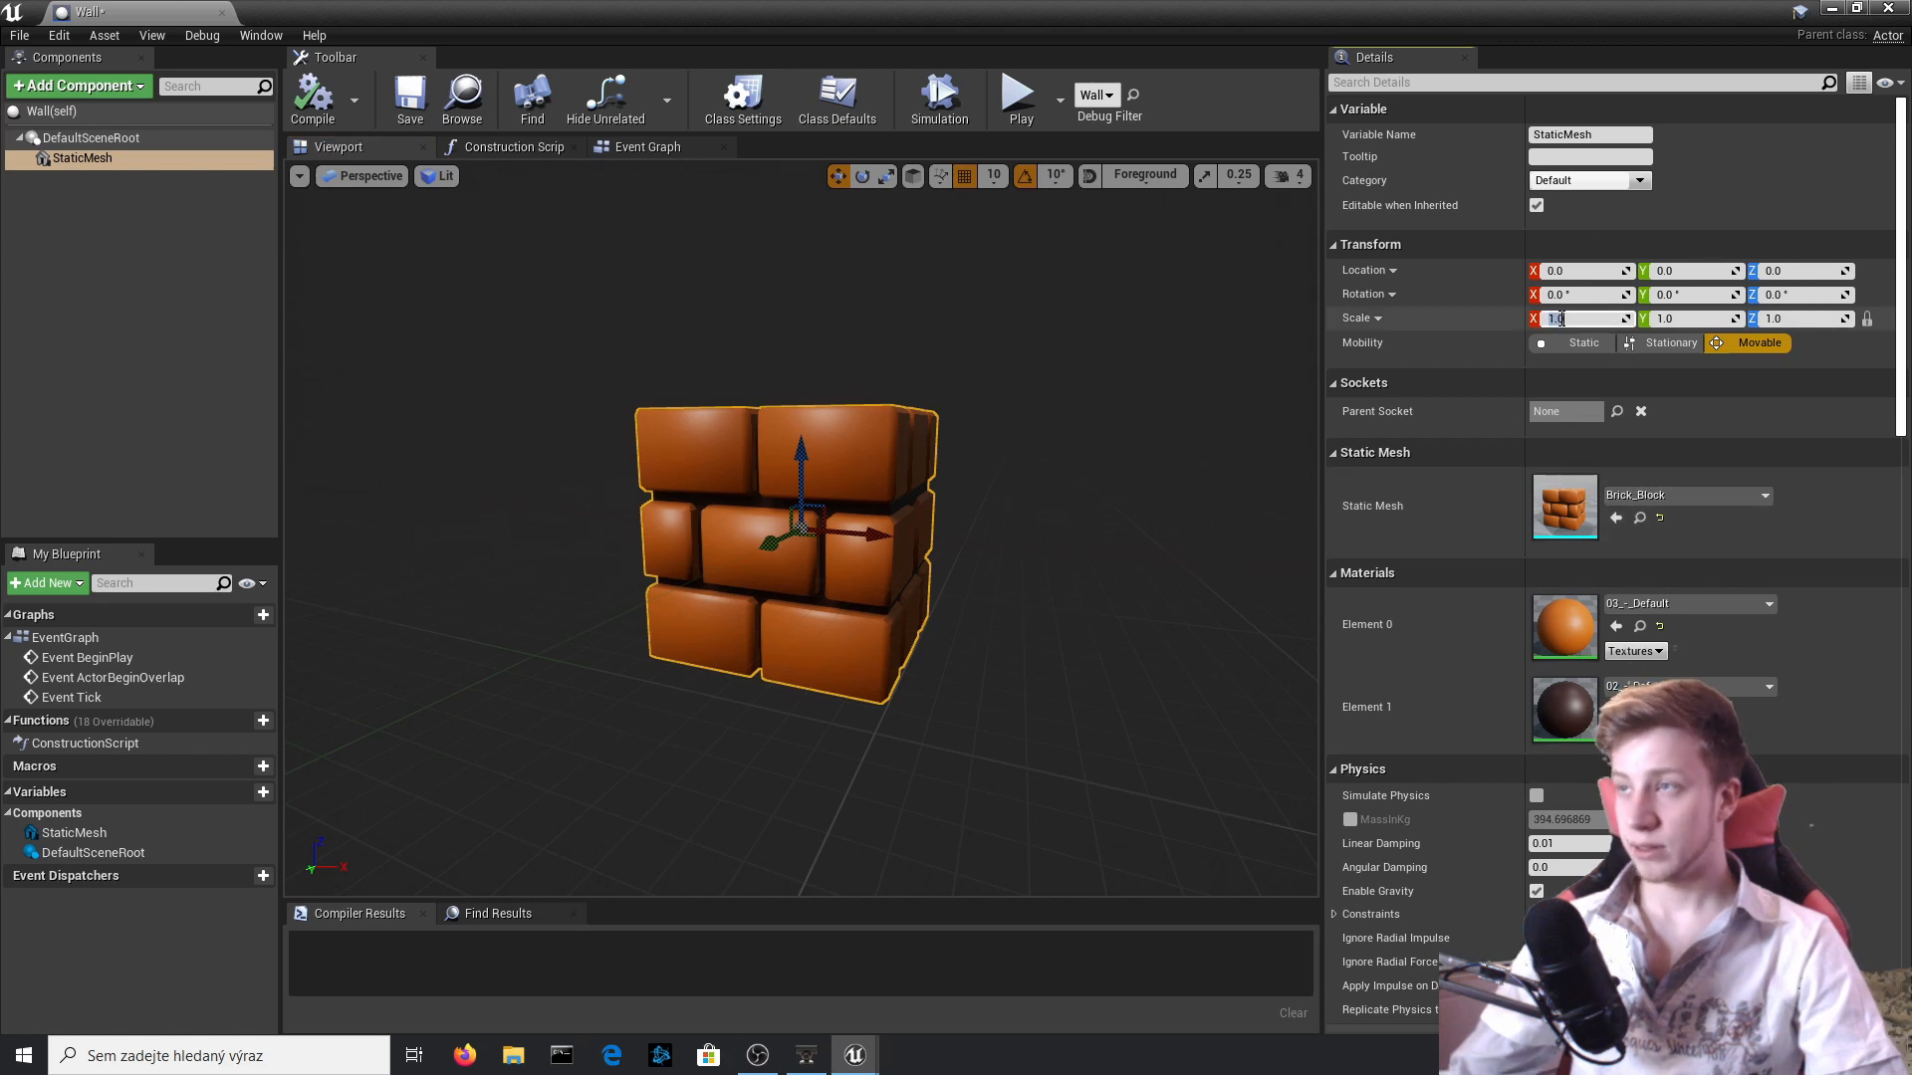
type("0.6")
key("Return")
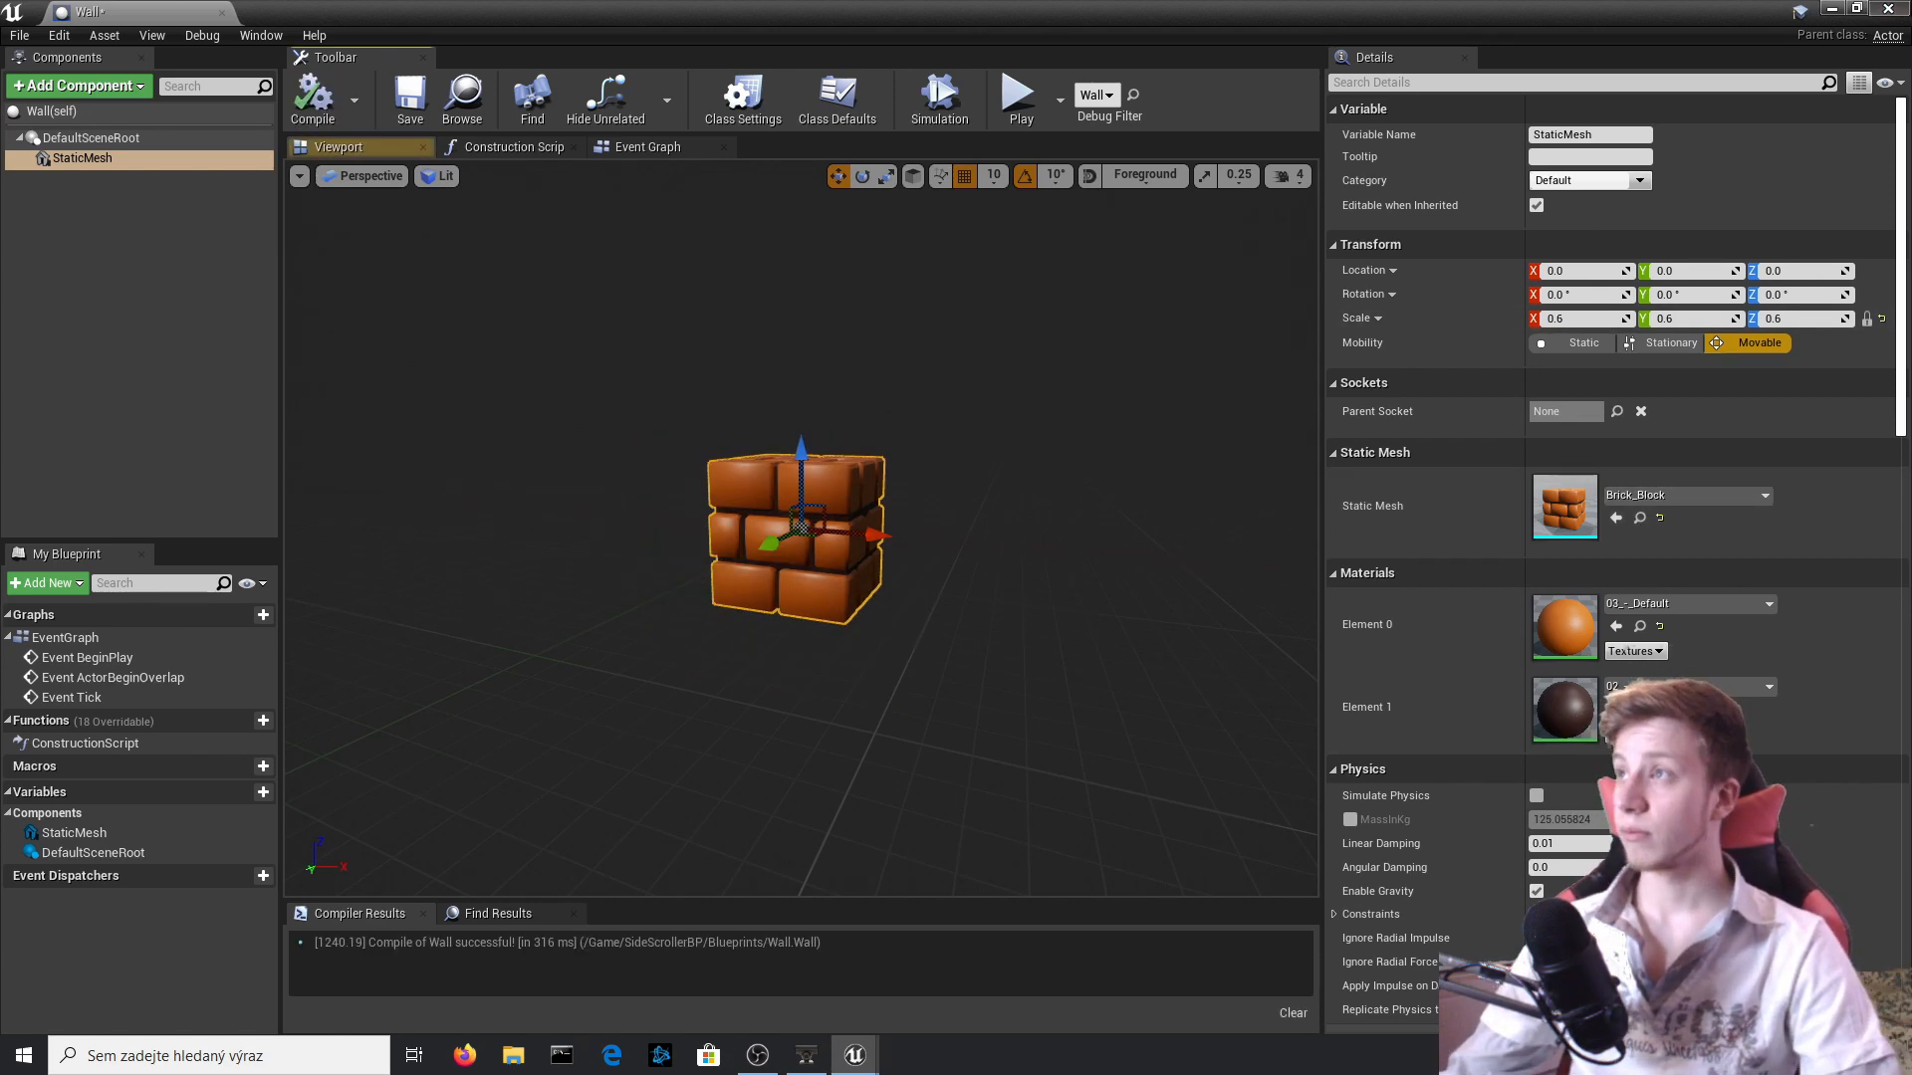
left_click(1888, 9)
Copy the SideScrollerCharacter's X location to the placed Wall so both line up in depth.
right_click_drag(996, 319, 921, 418)
left_click(954, 339)
left_click(980, 344)
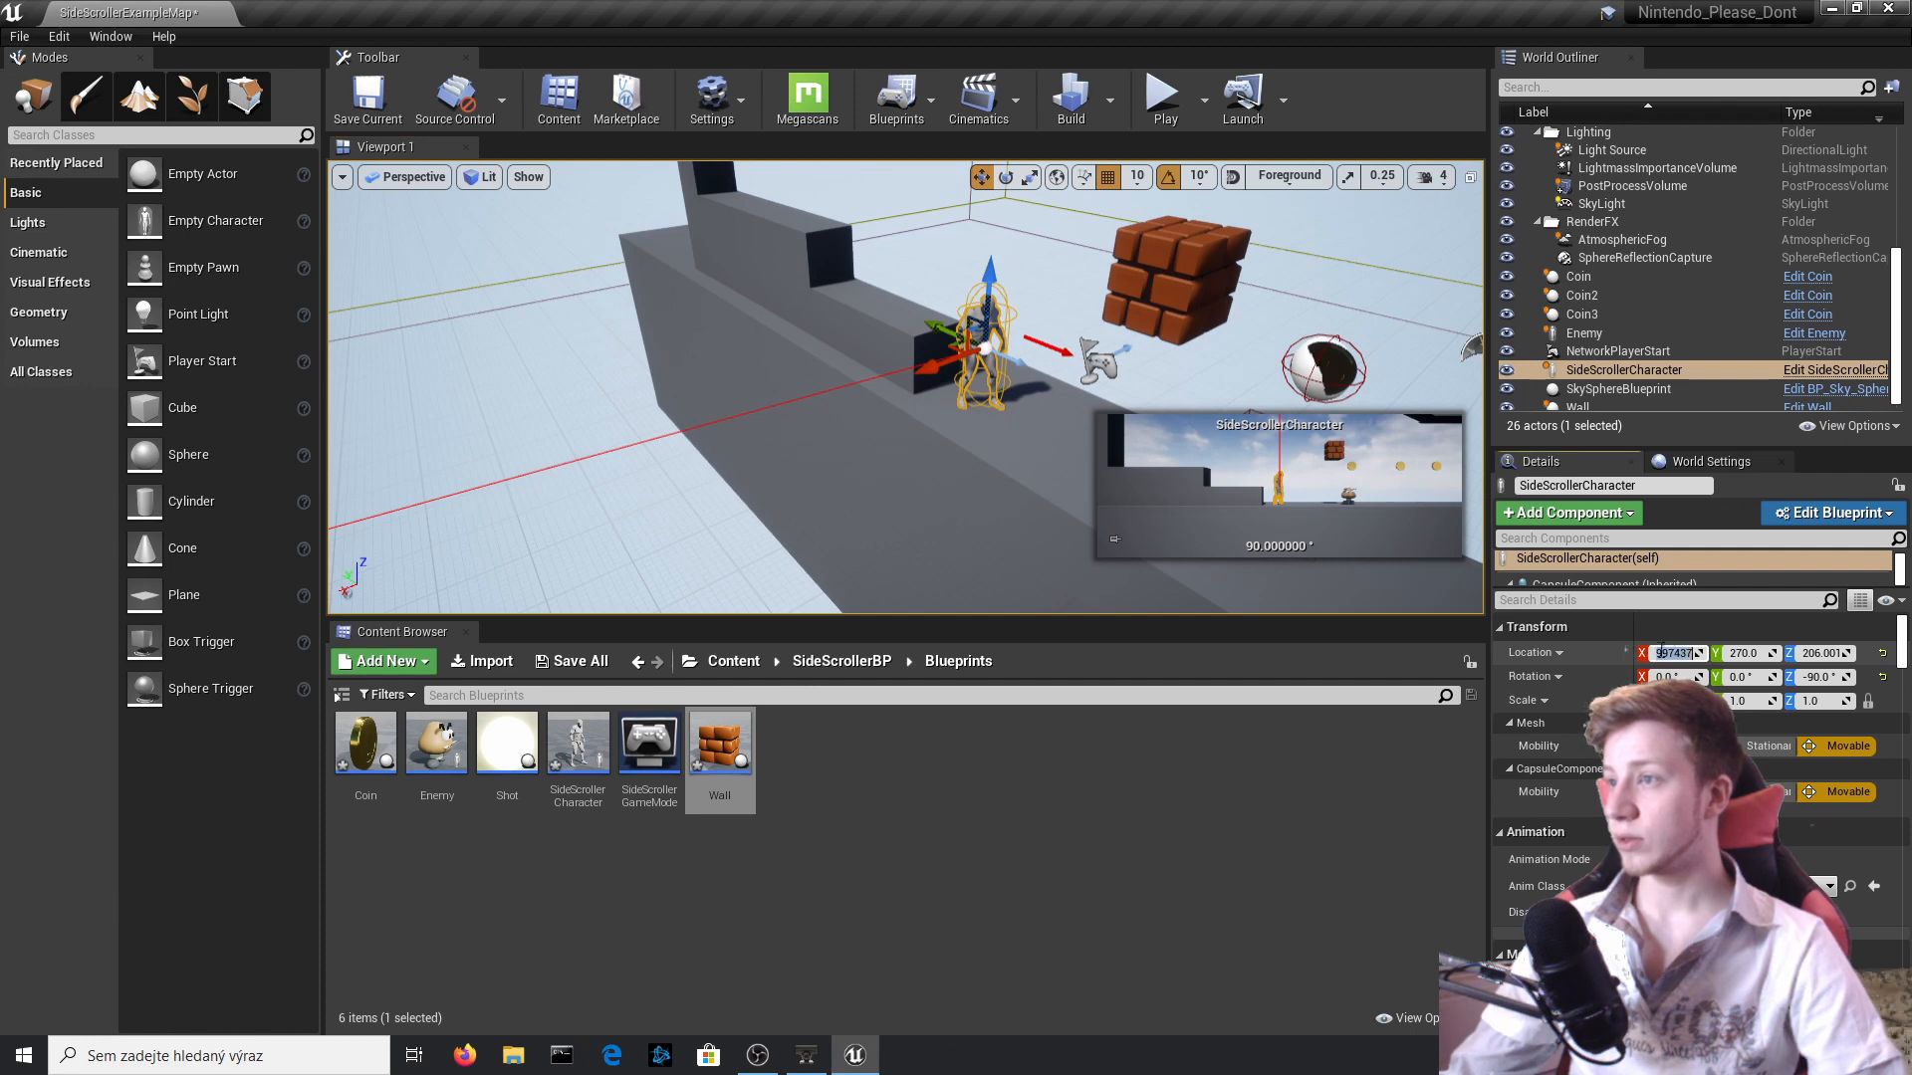
left_click(1174, 284)
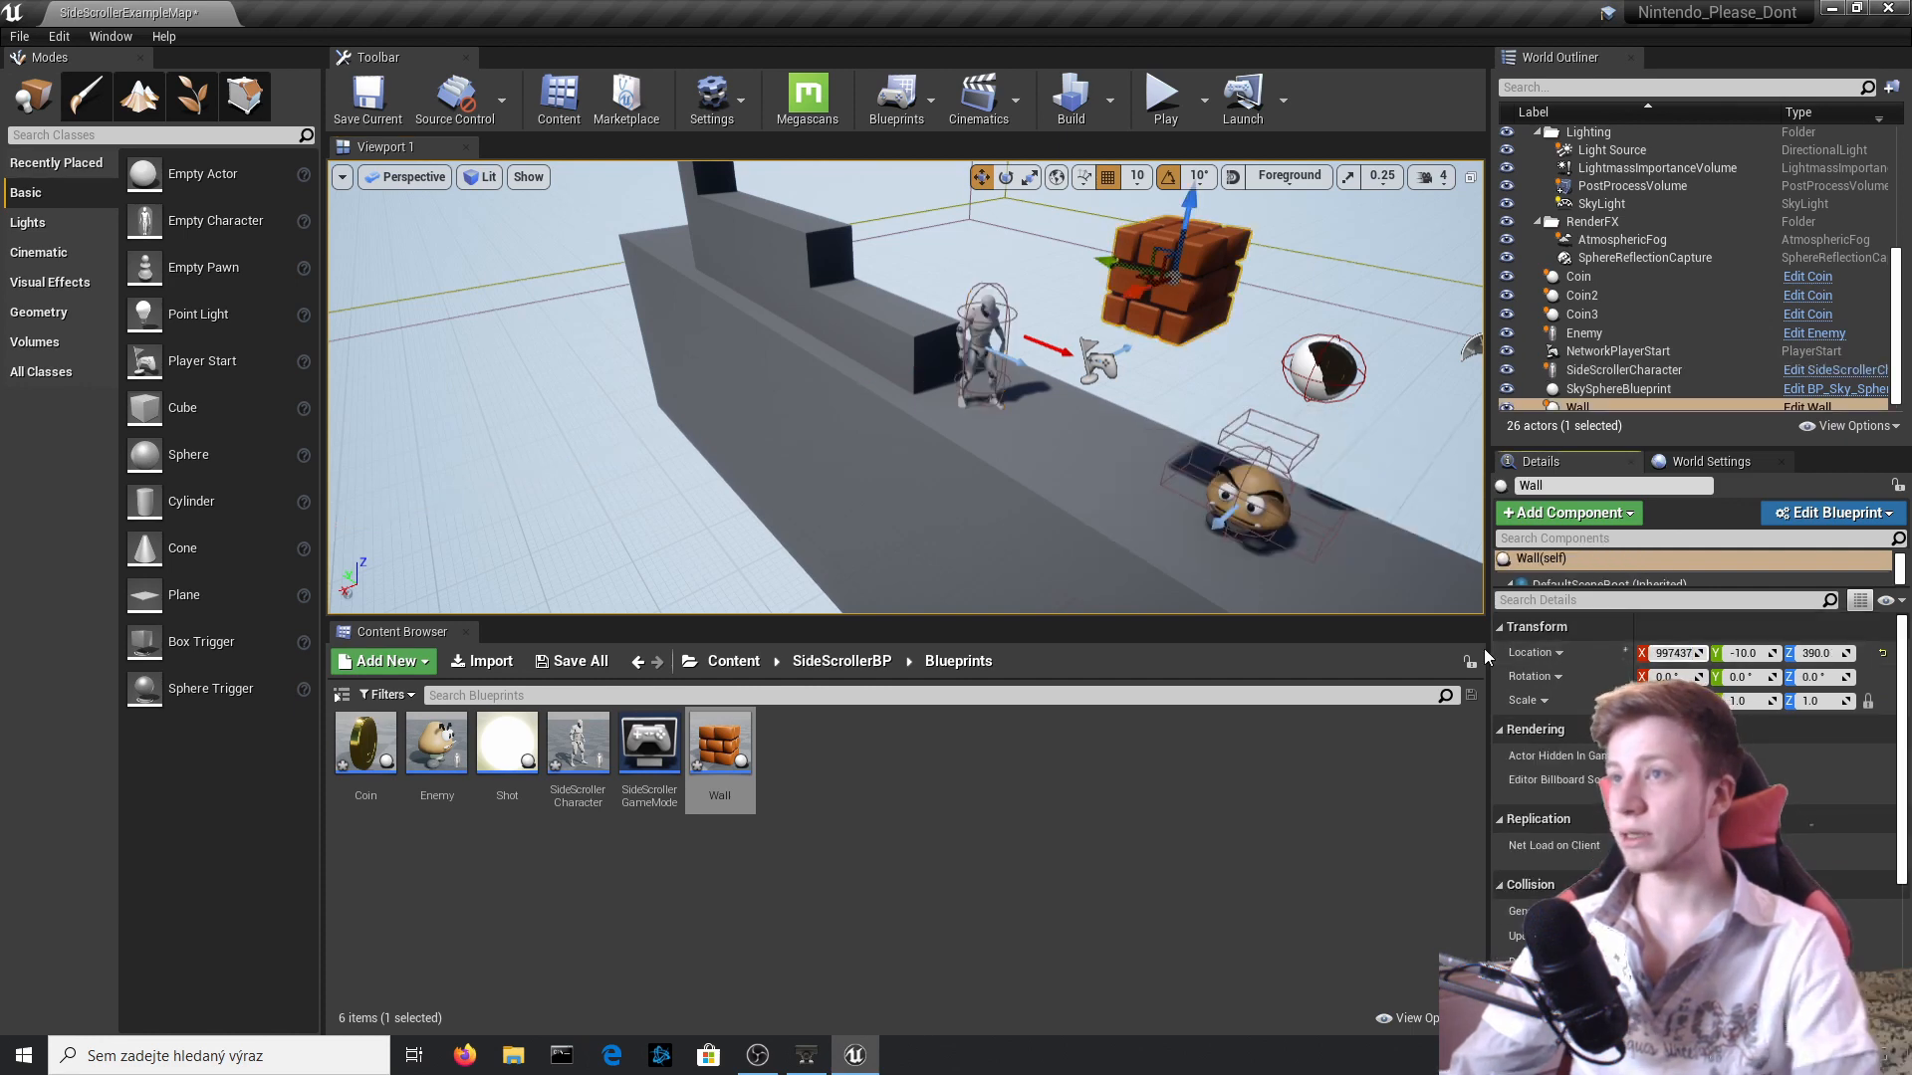
Play-test the level by jumping up against the underside of the brick block.
left_click(1163, 97)
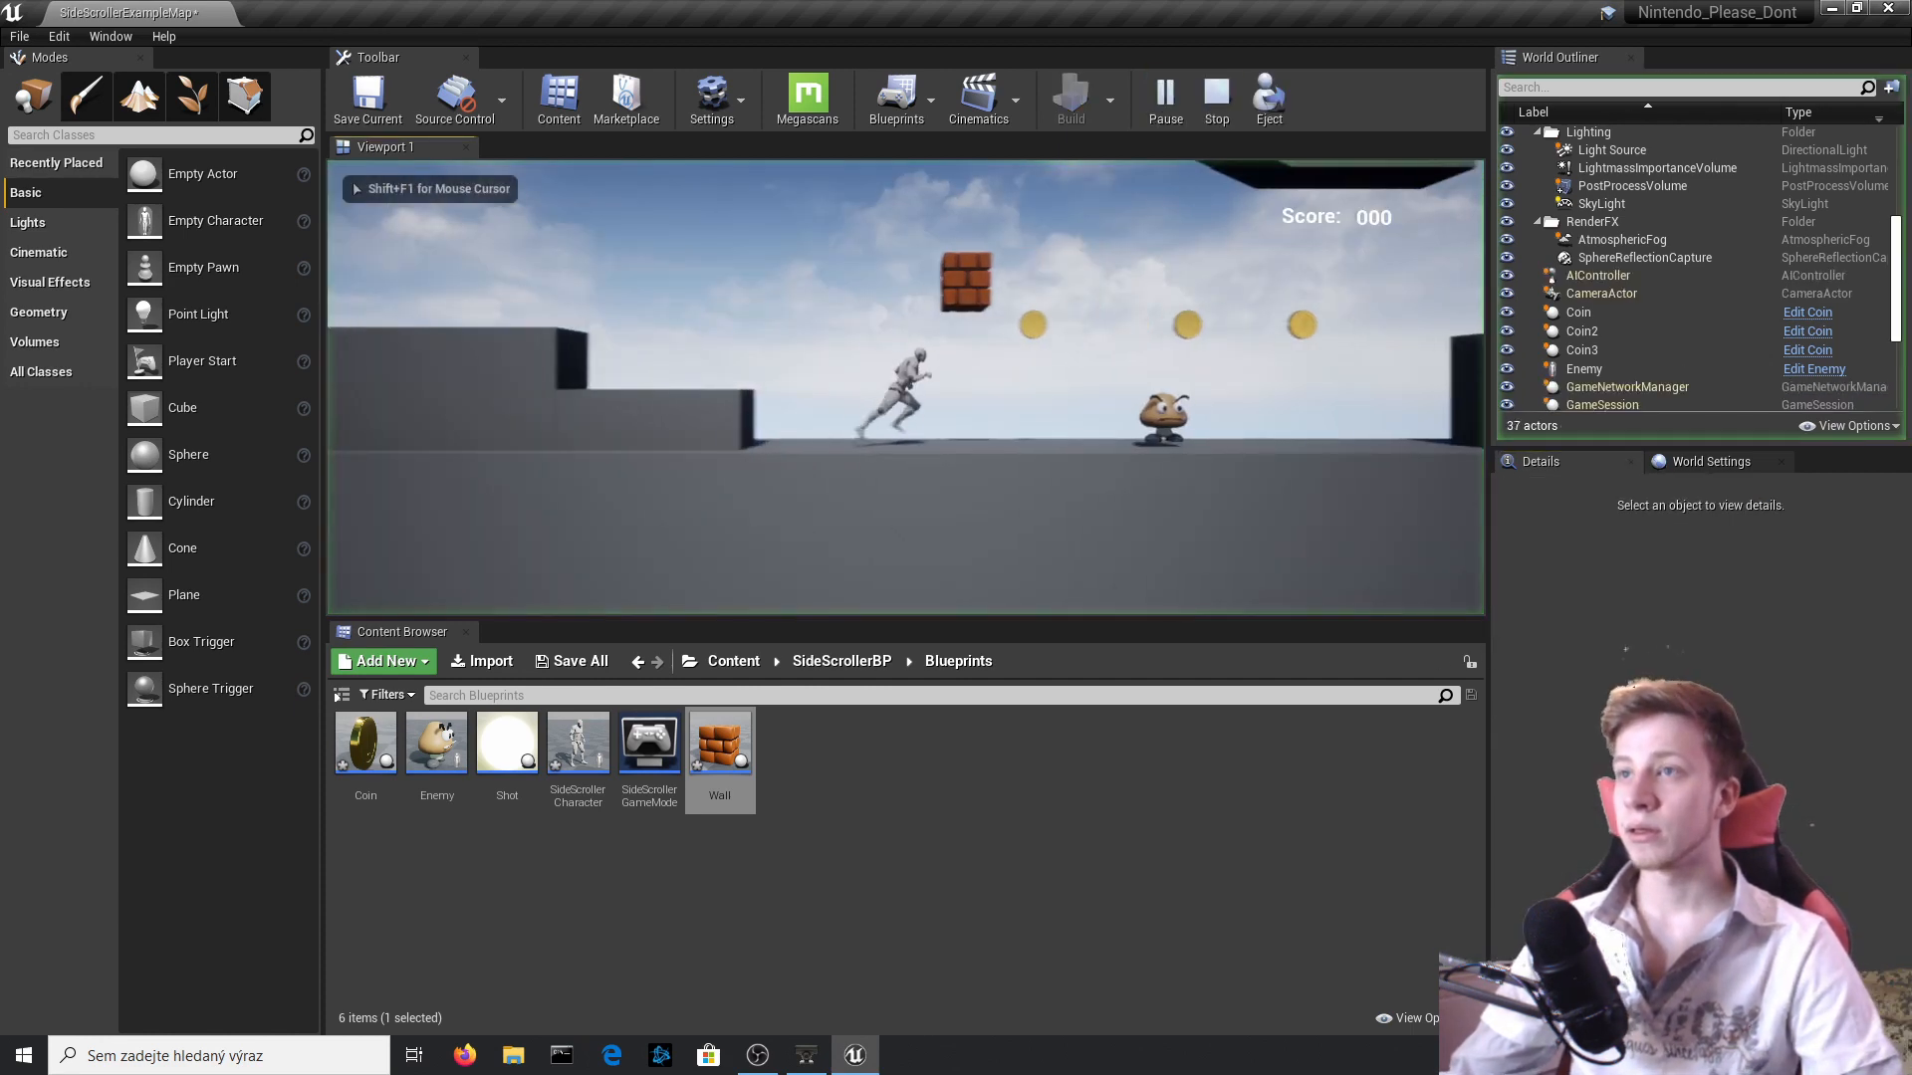
key("space")
key("space")
key("space")
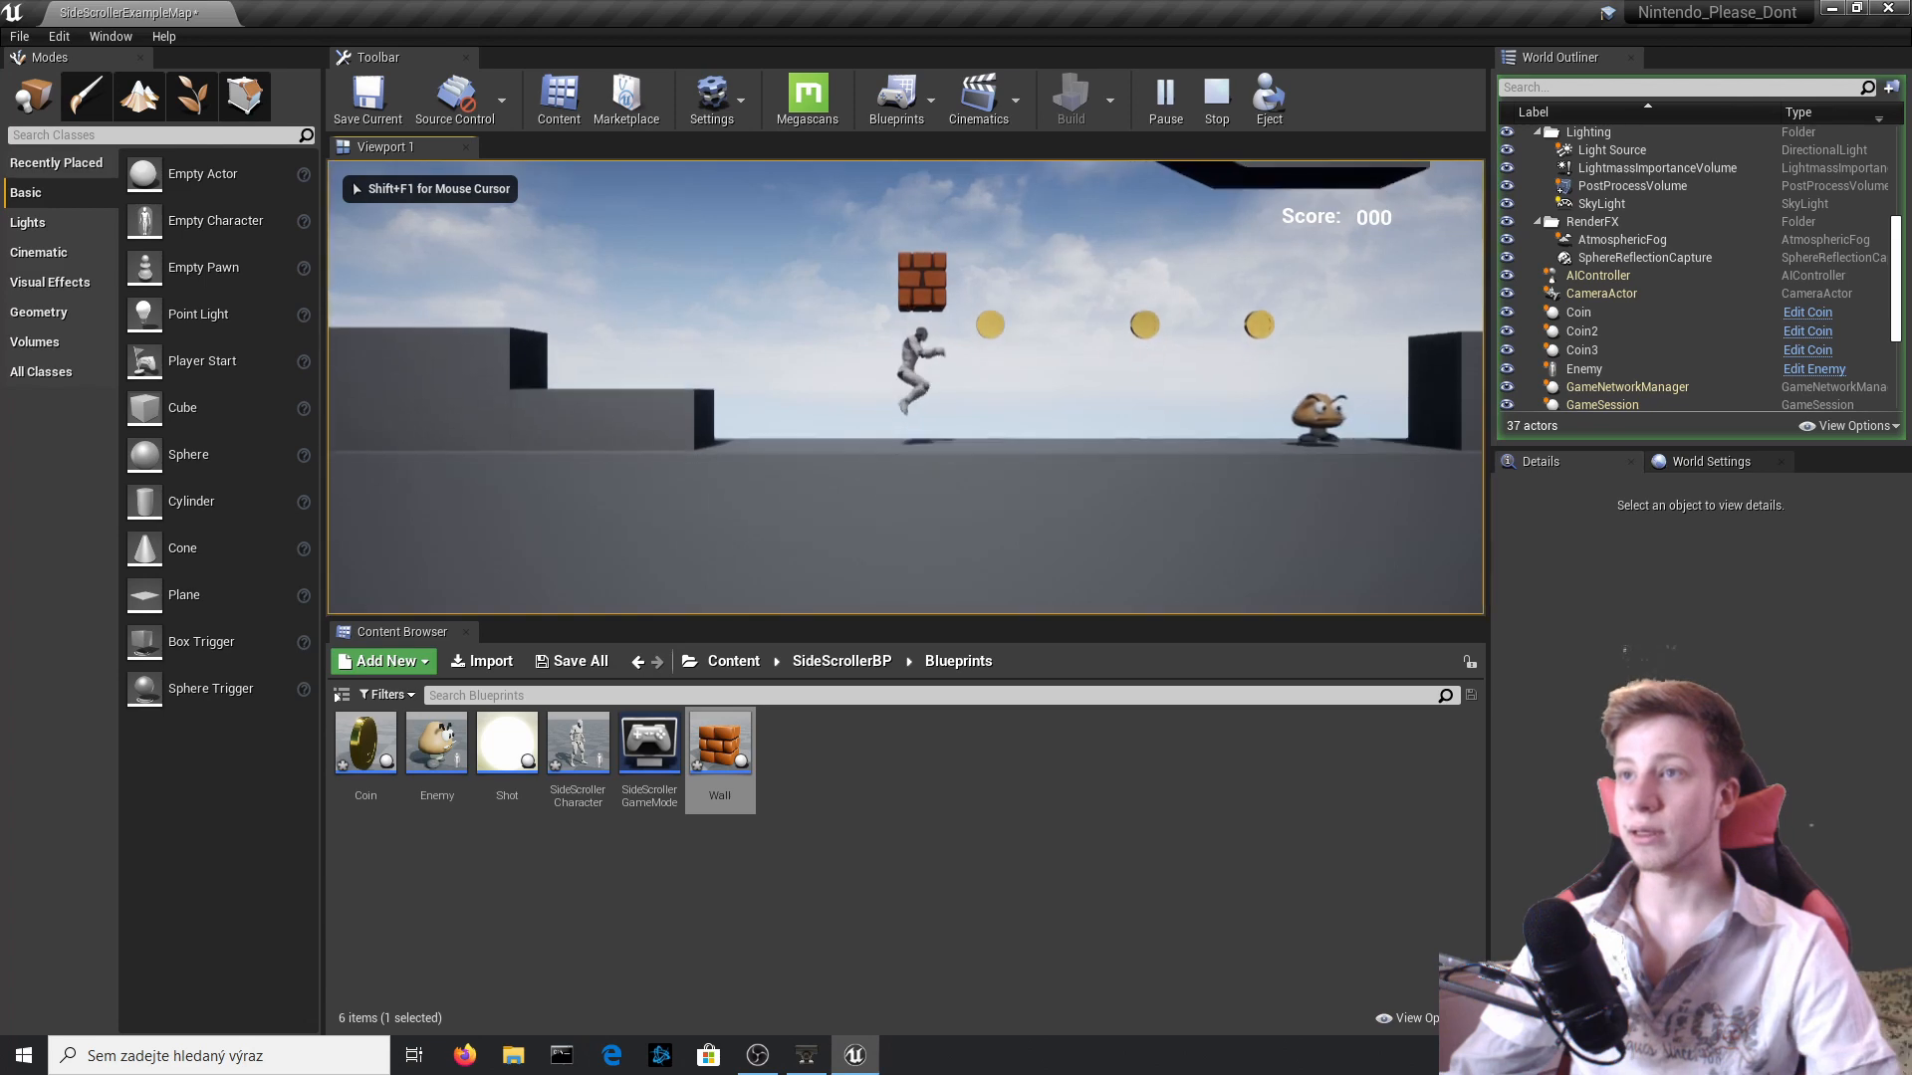
key("Escape")
Raise the placed Wall to Z 450, and open its Blueprint to view the underside of the brick mesh.
left_click(914, 280)
left_click_drag(922, 231, 921, 197)
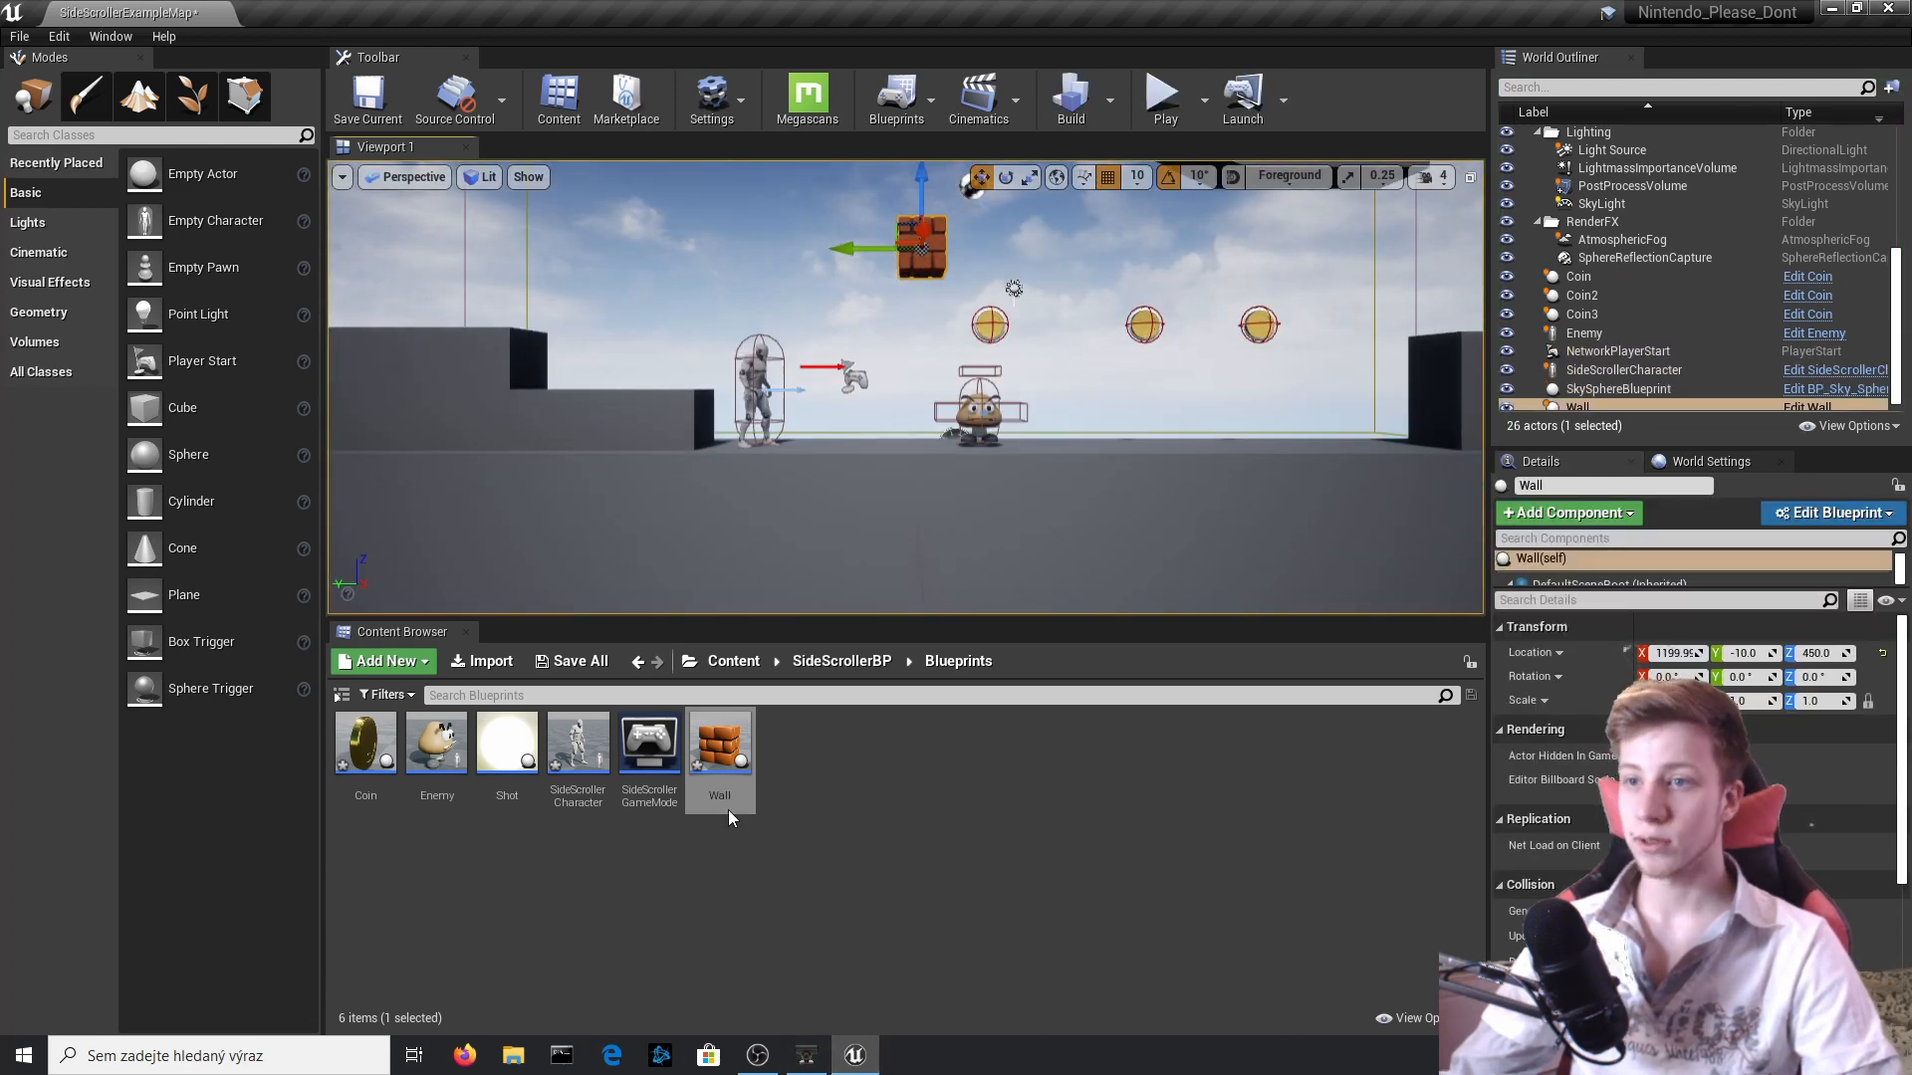
double_click(720, 756)
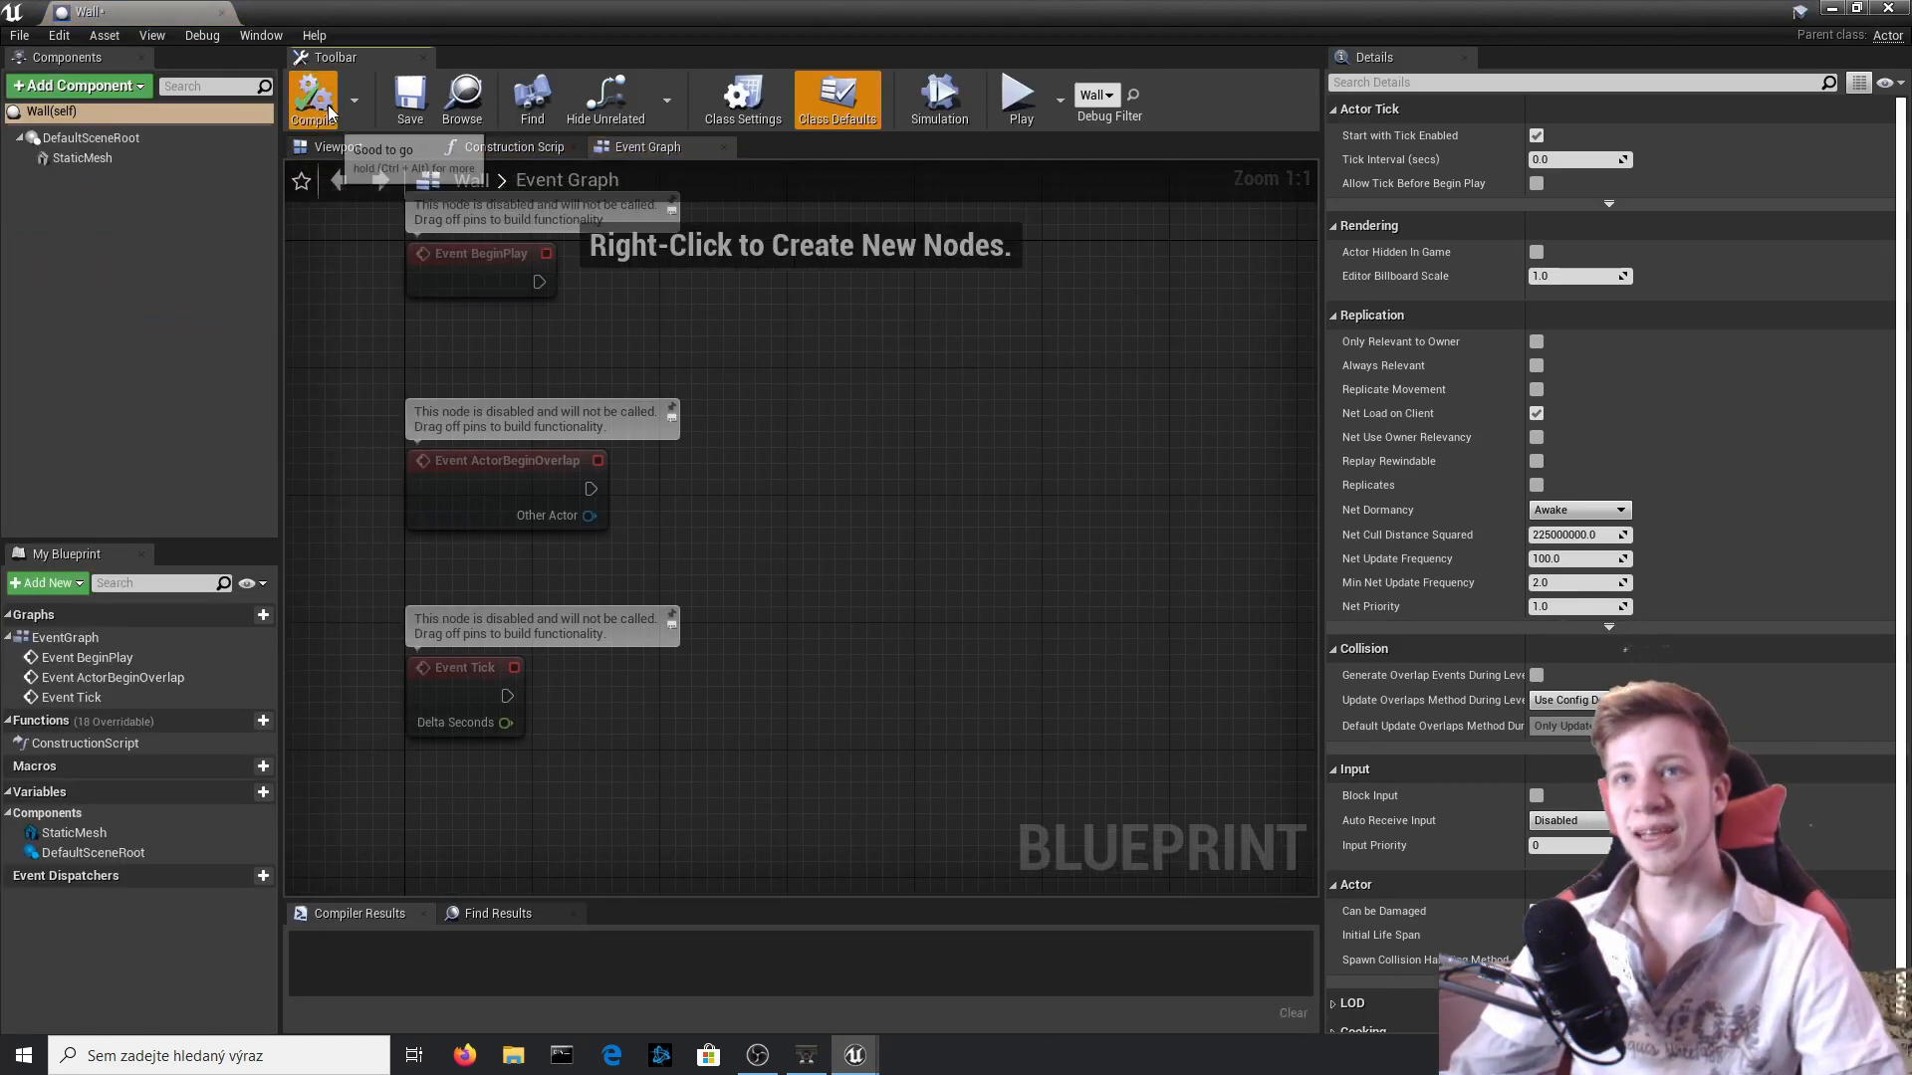
left_click(366, 150)
mouse_move(595, 423)
right_mouse_down()
mouse_move(588, 396)
mouse_move(594, 438)
right_mouse_up()
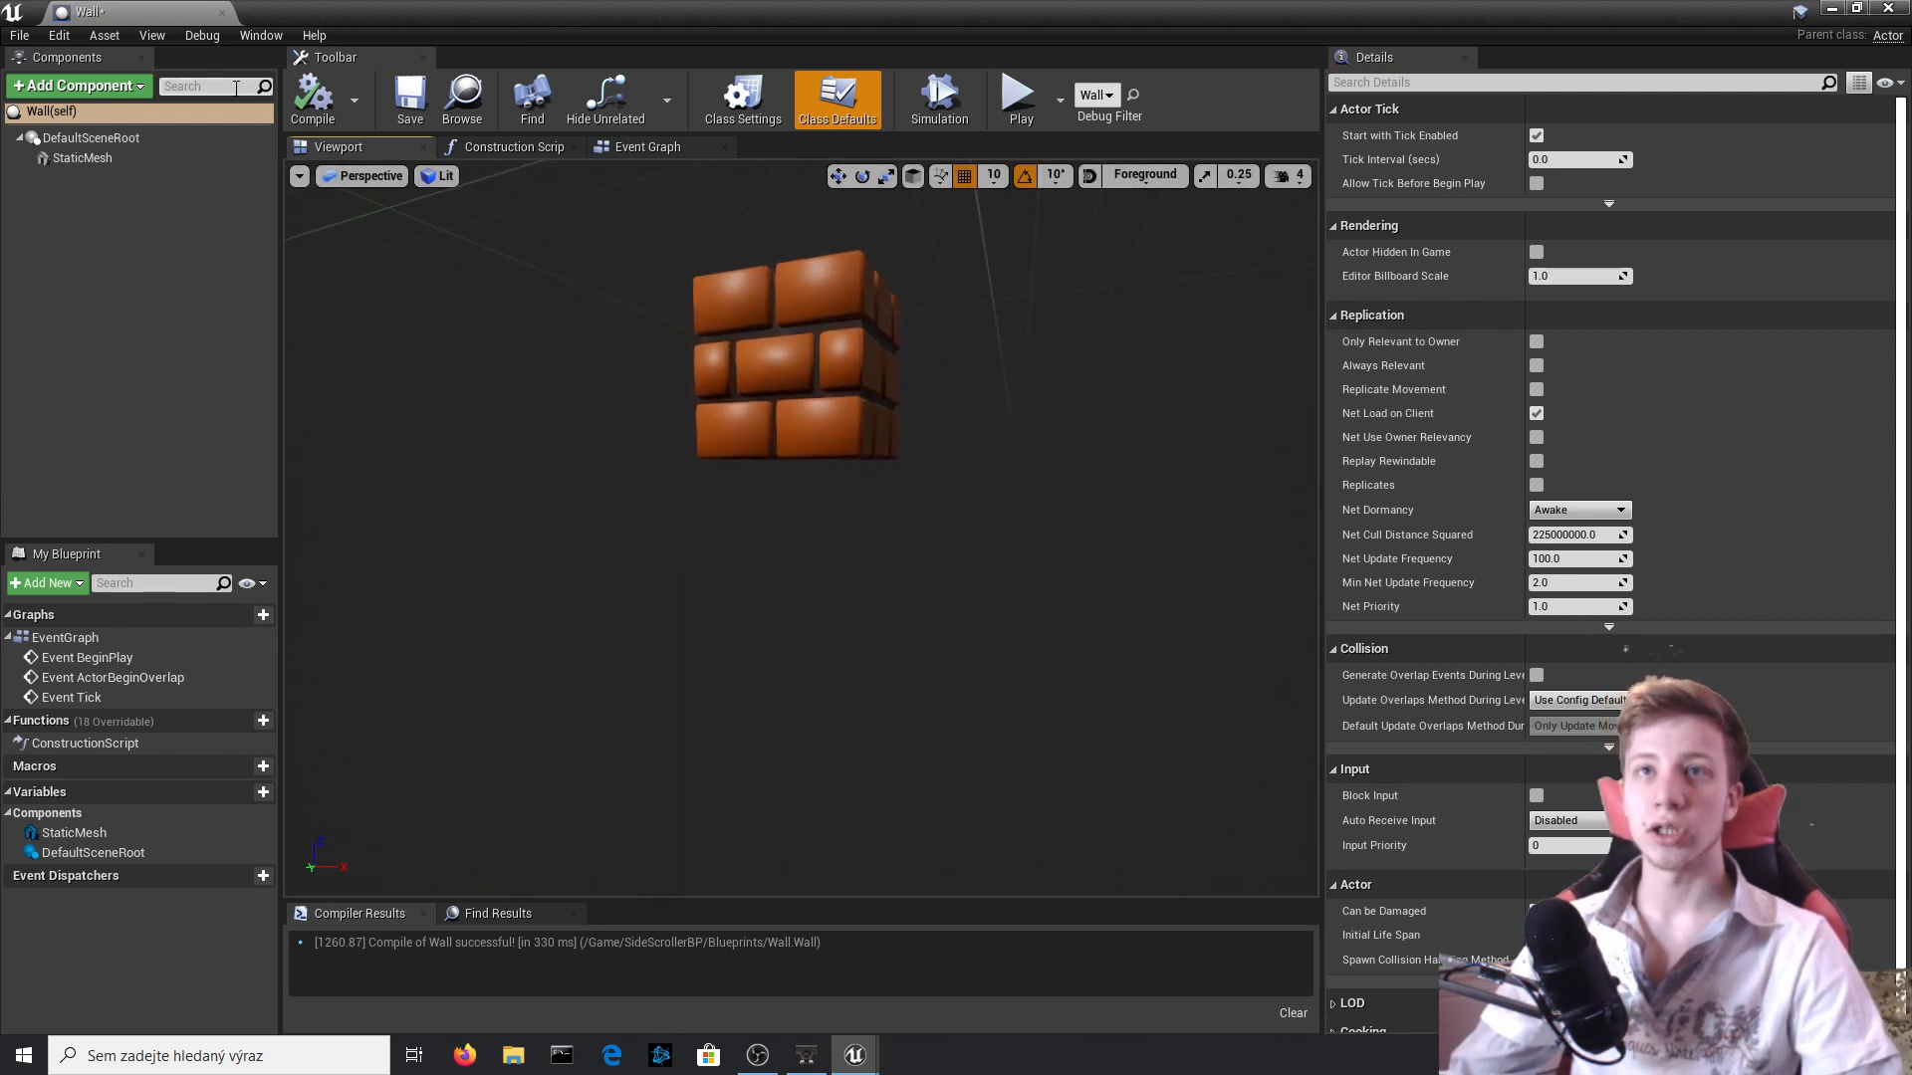
Add a Box Collision component to the Wall Blueprint.
left_click(60, 86)
type("co")
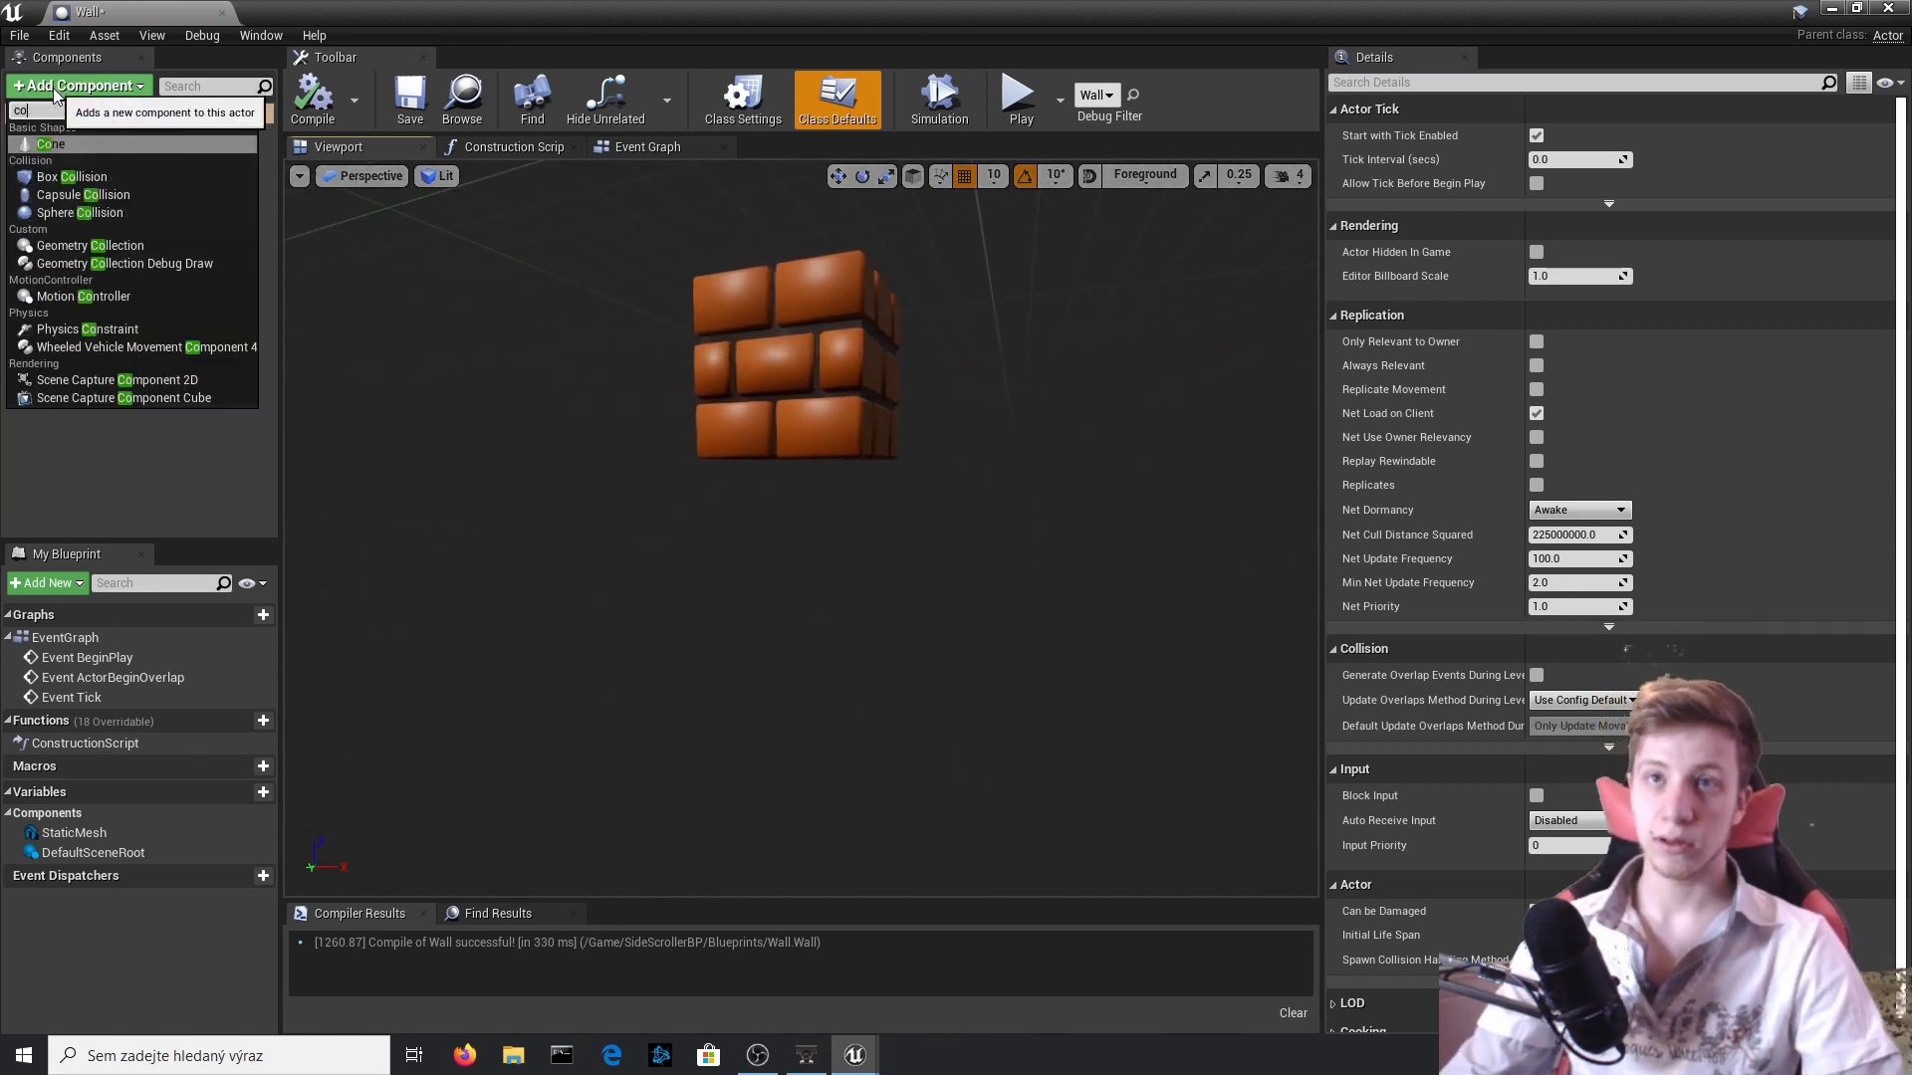
type("oll")
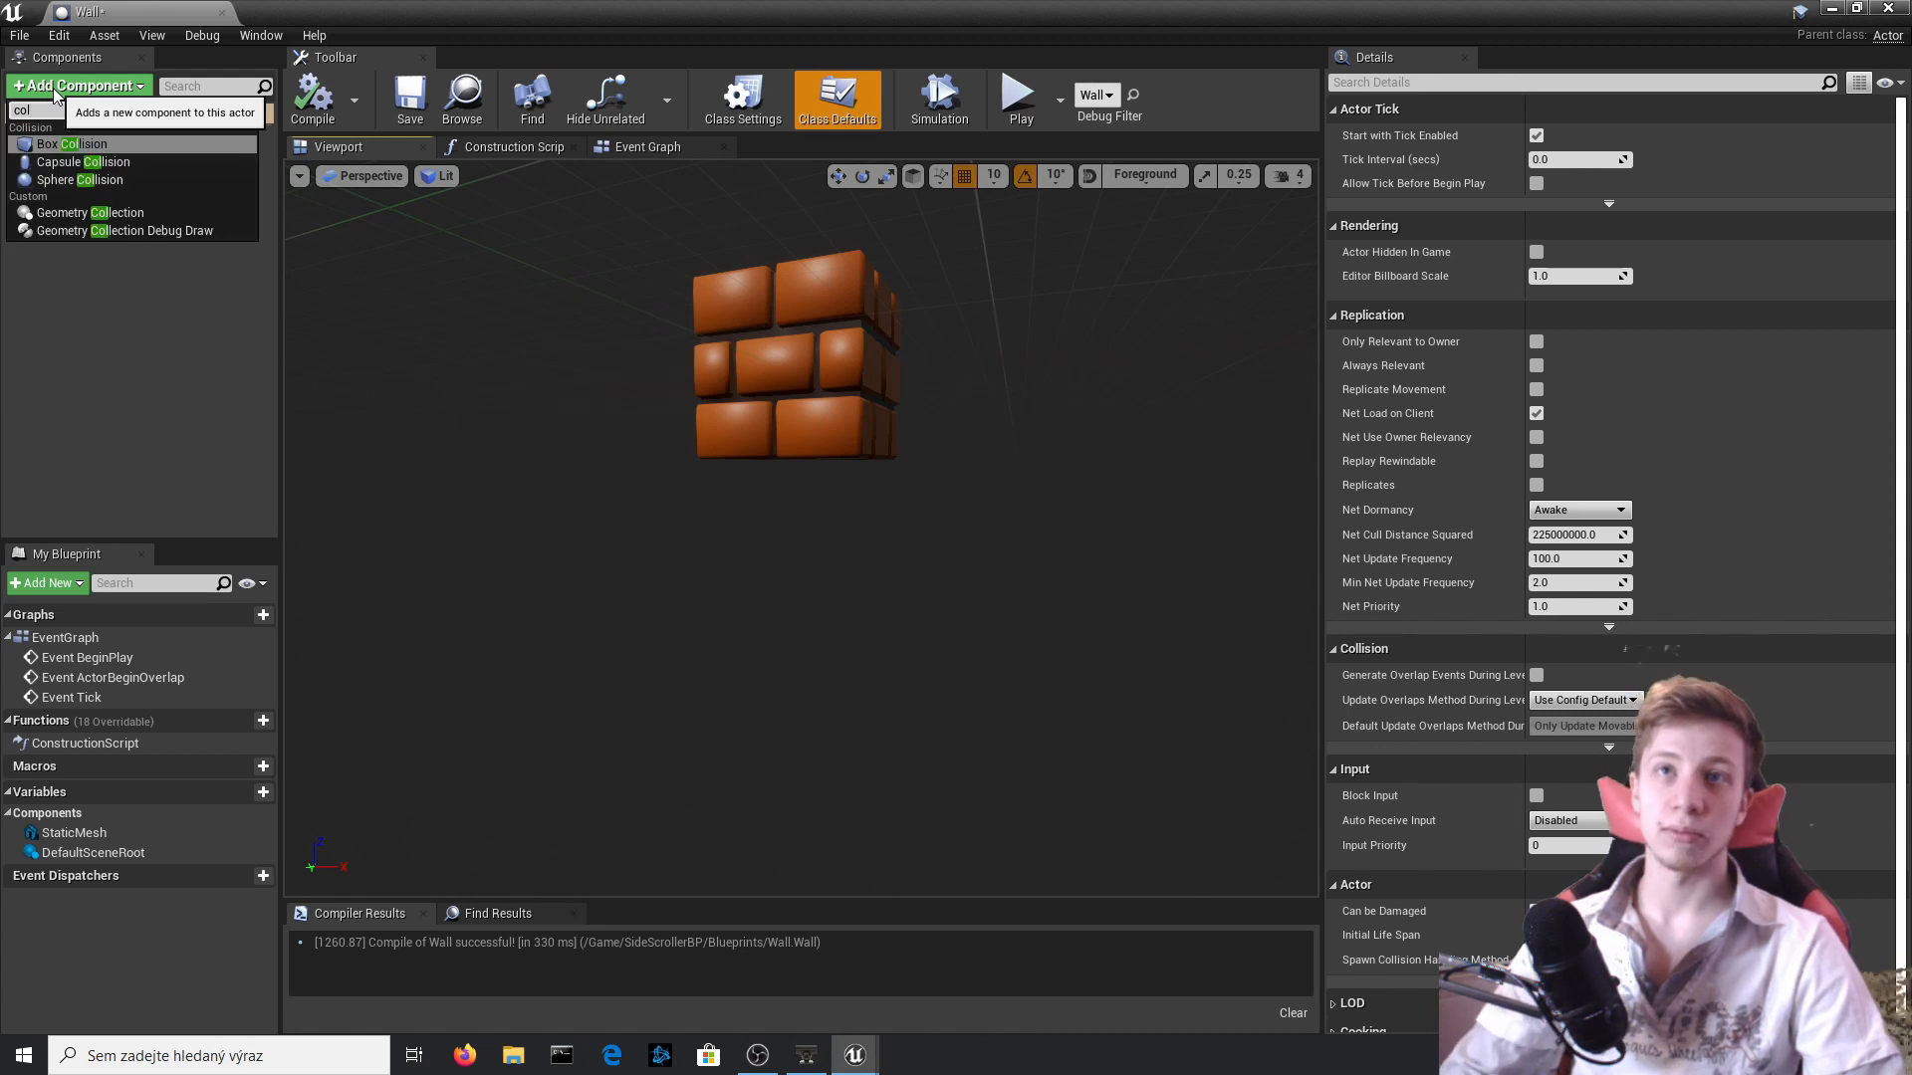
key("Return")
Lower the collision box to Z -20 and scale it to about 1.37 in X and 1.28 in Y to fit the brick's underside.
mouse_move(792, 292)
left_mouse_down()
mouse_move(793, 354)
mouse_move(792, 325)
left_mouse_up()
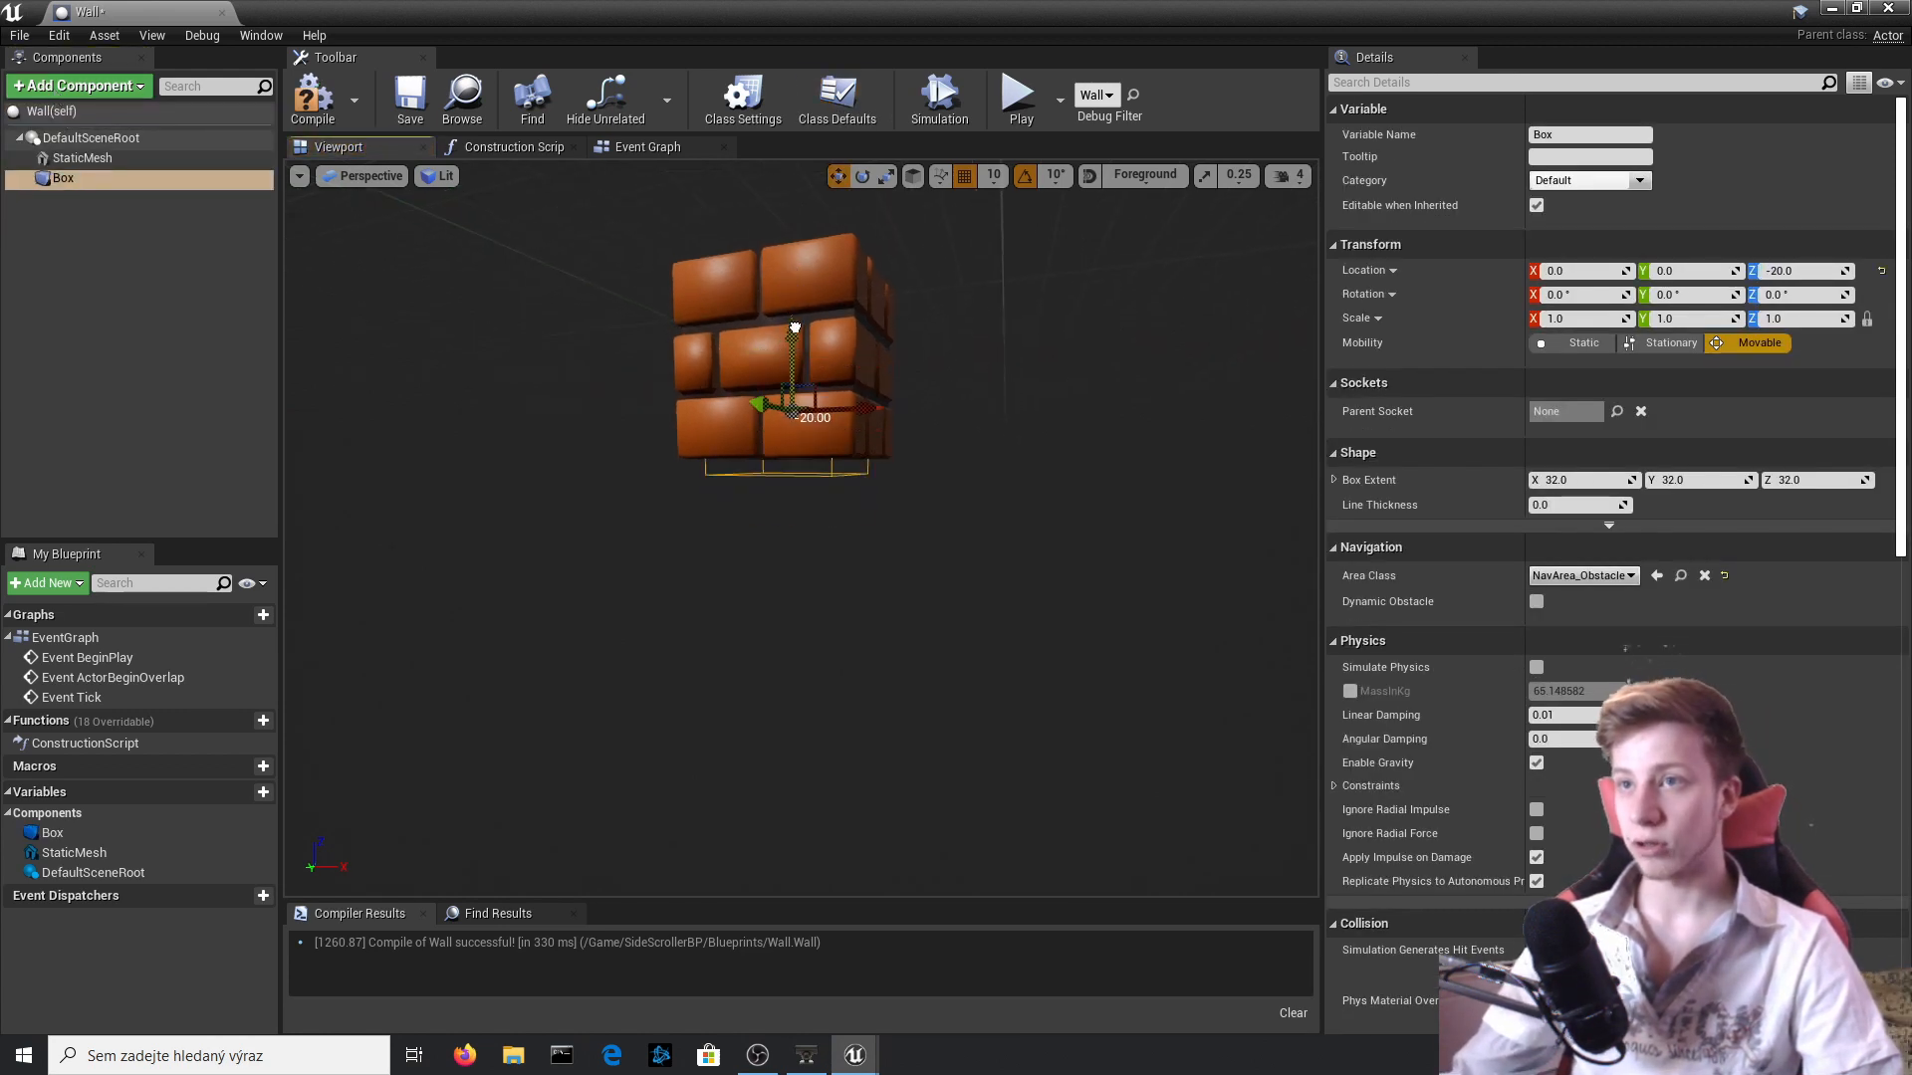
right_click_drag(792, 326, 792, 269)
key("e")
key("r")
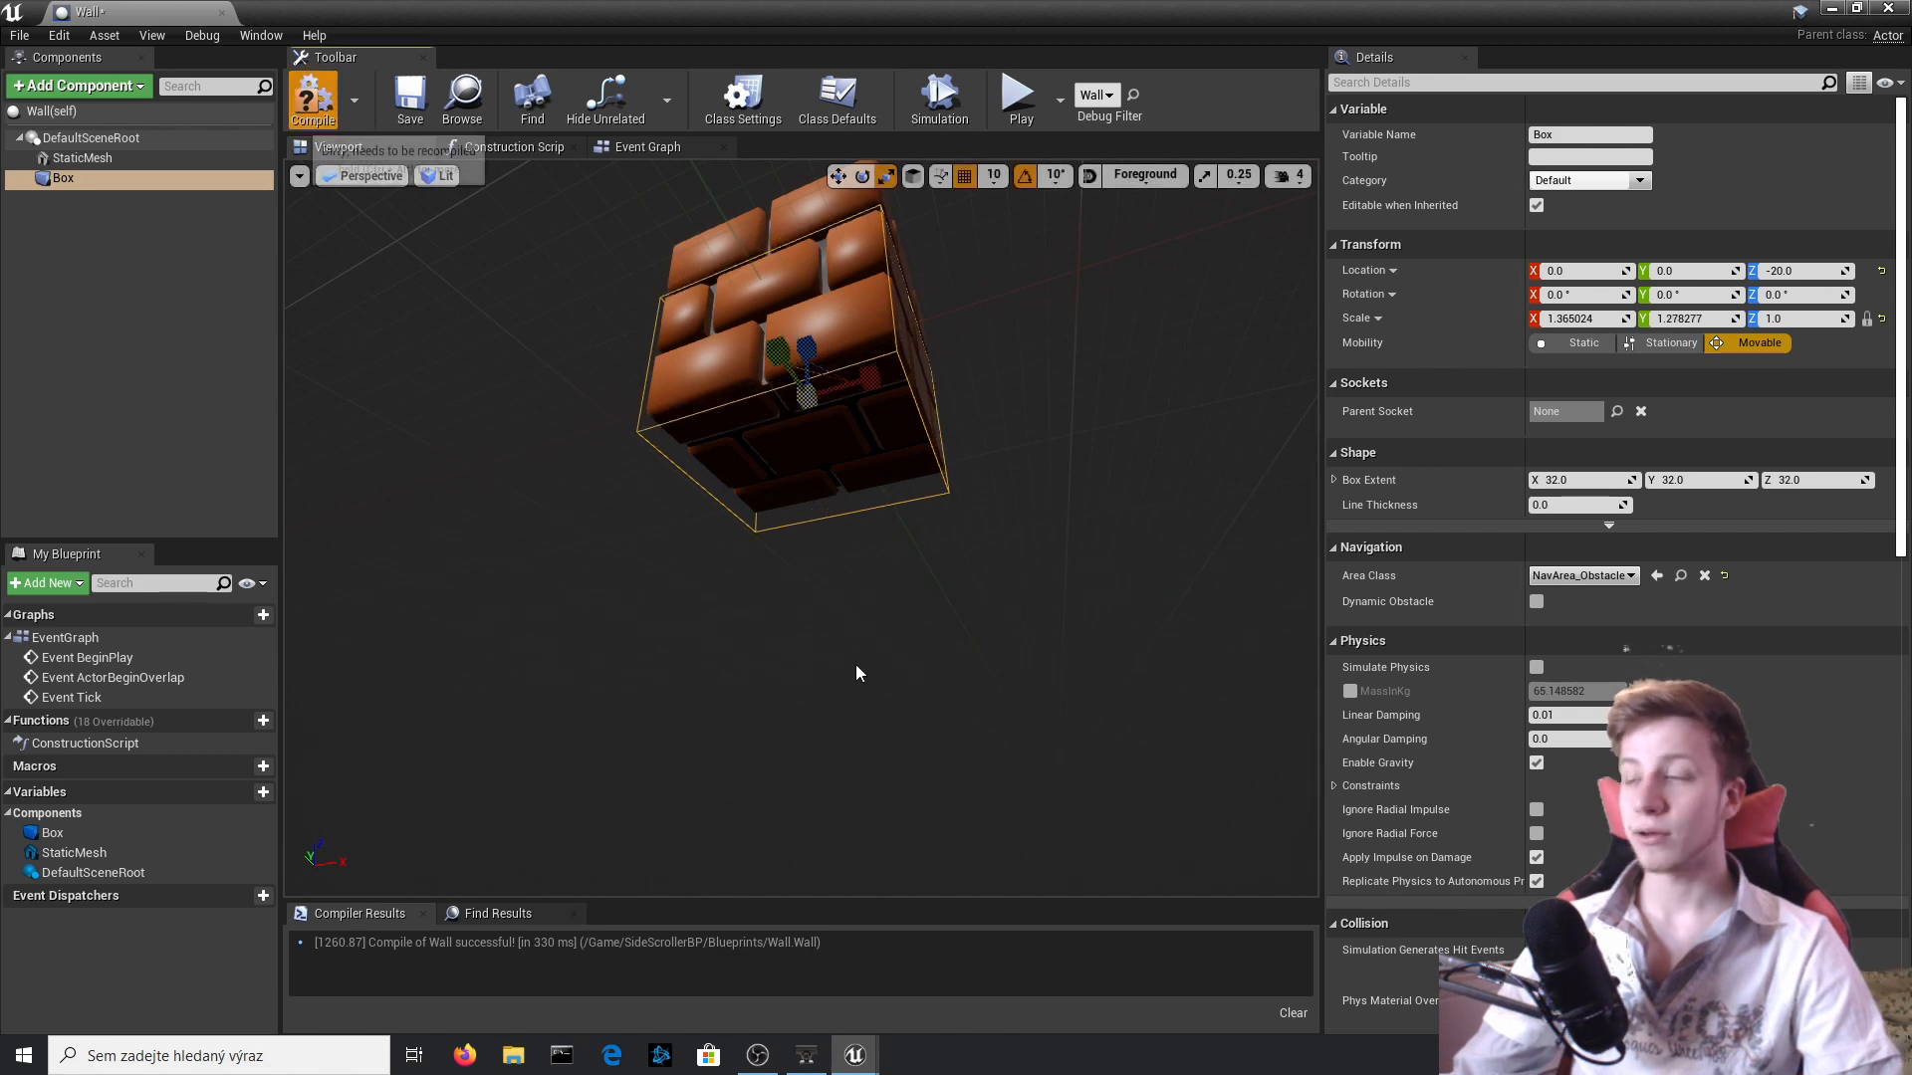
Compile the Wall Blueprint and add an On Component Begin Overlap event for its Box component.
left_click(312, 100)
scroll(1593, 577, "down", 10)
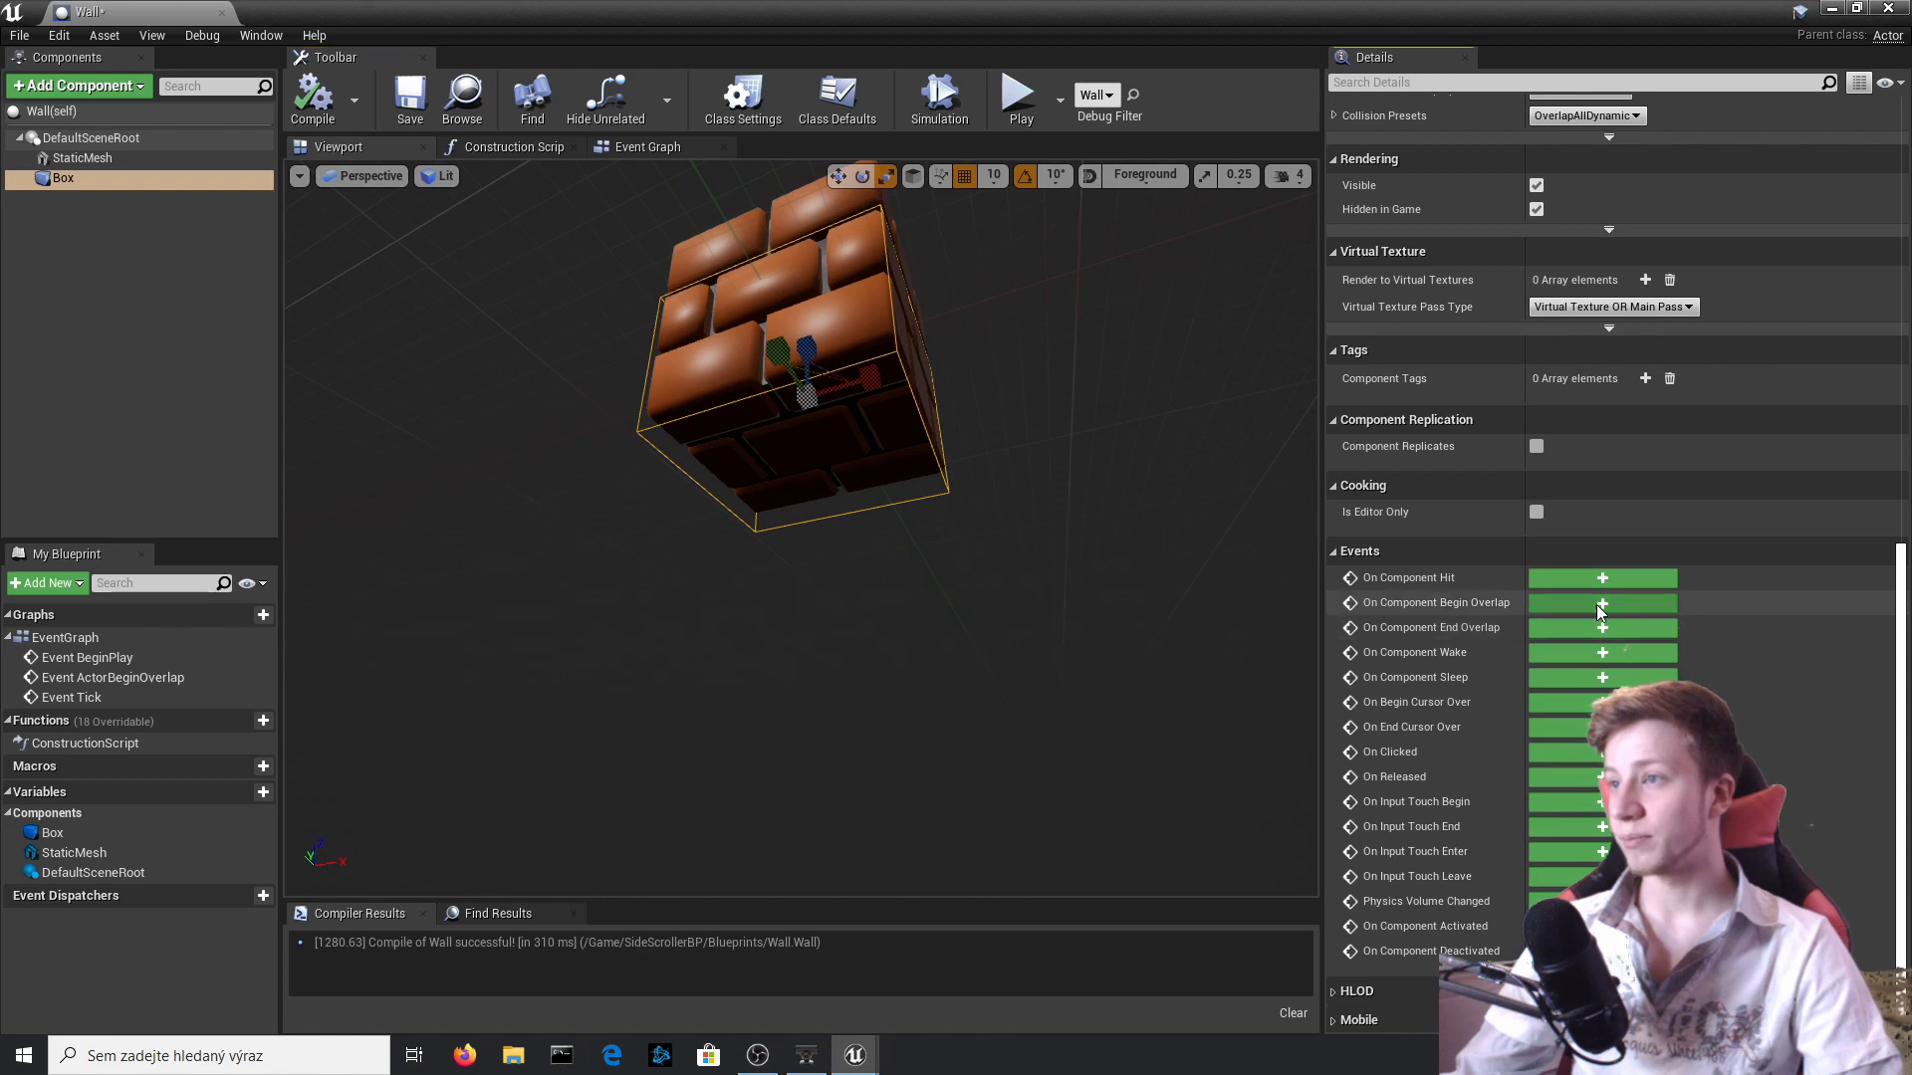
left_click(1597, 605)
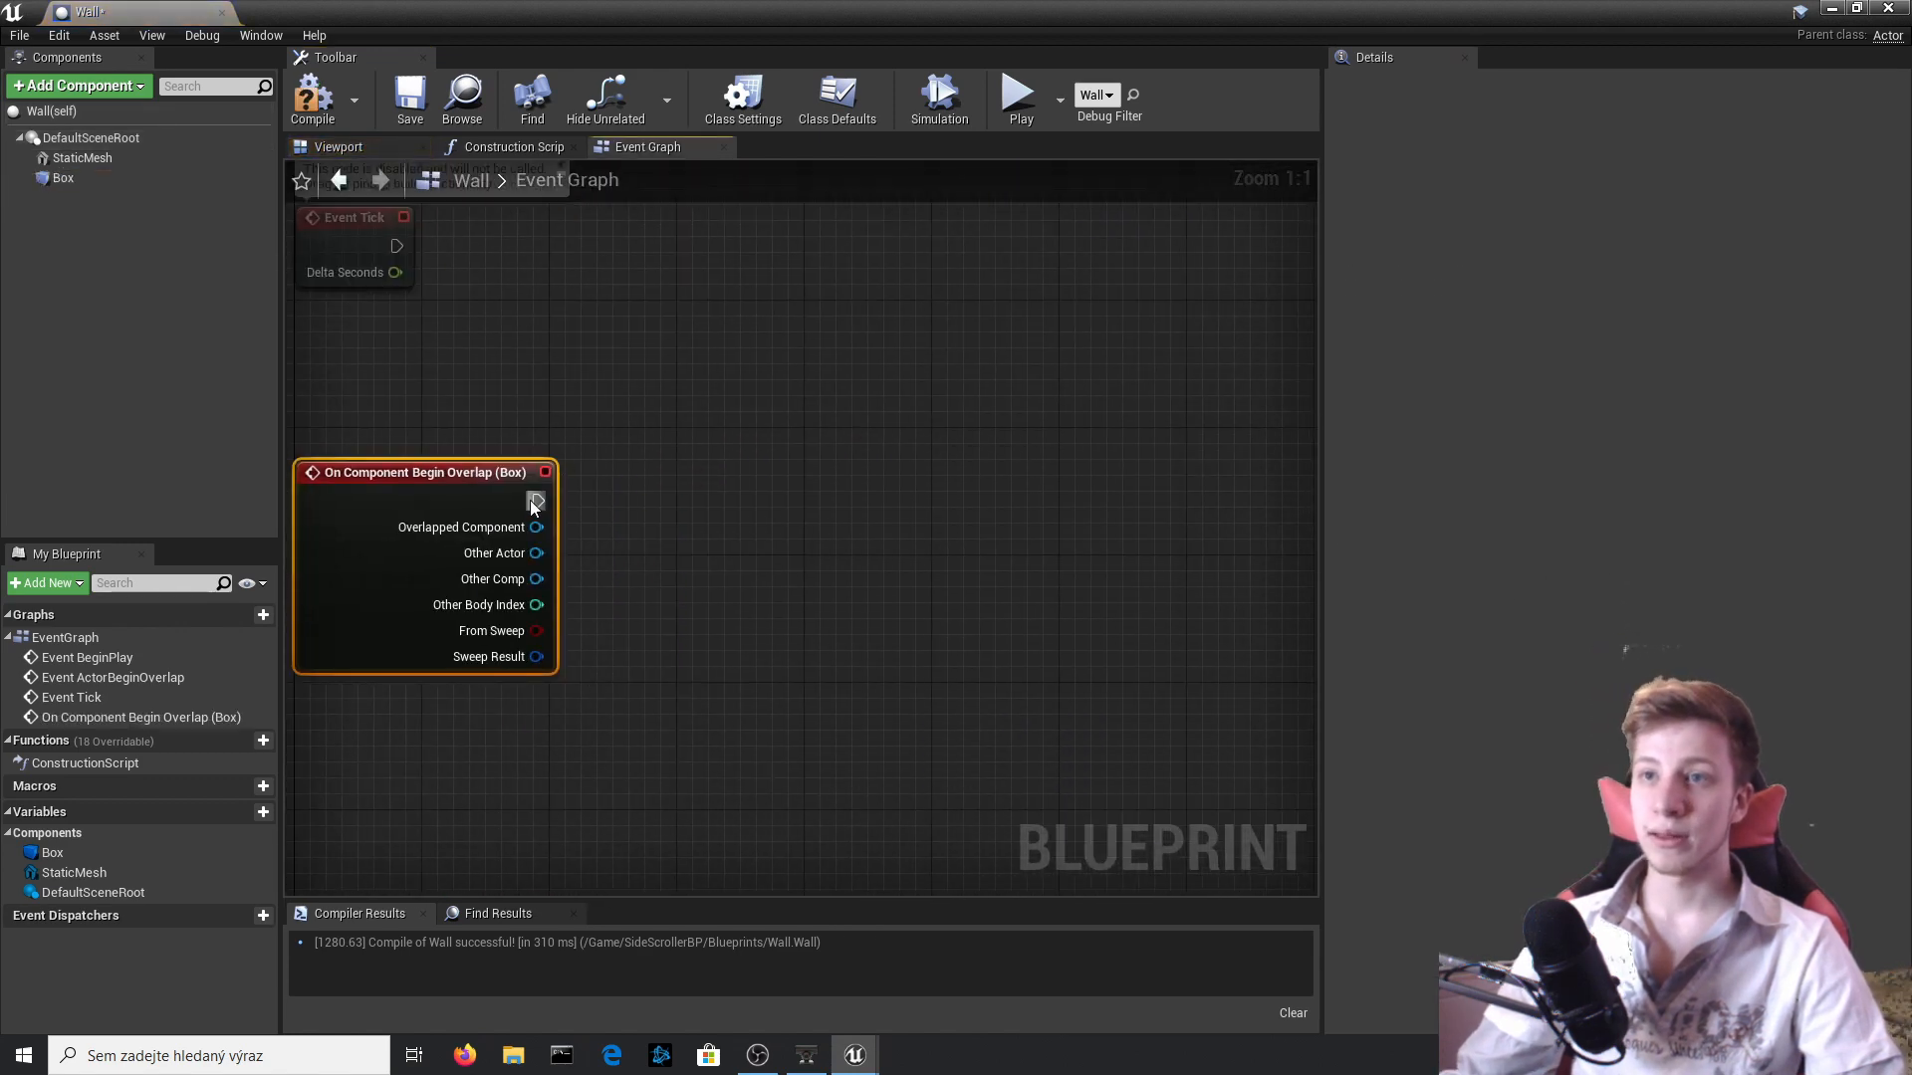
Cast the overlap event's Other Actor to SideScrollerCharacter, line the cast node up with the event, and compile.
left_click_drag(536, 500, 804, 530)
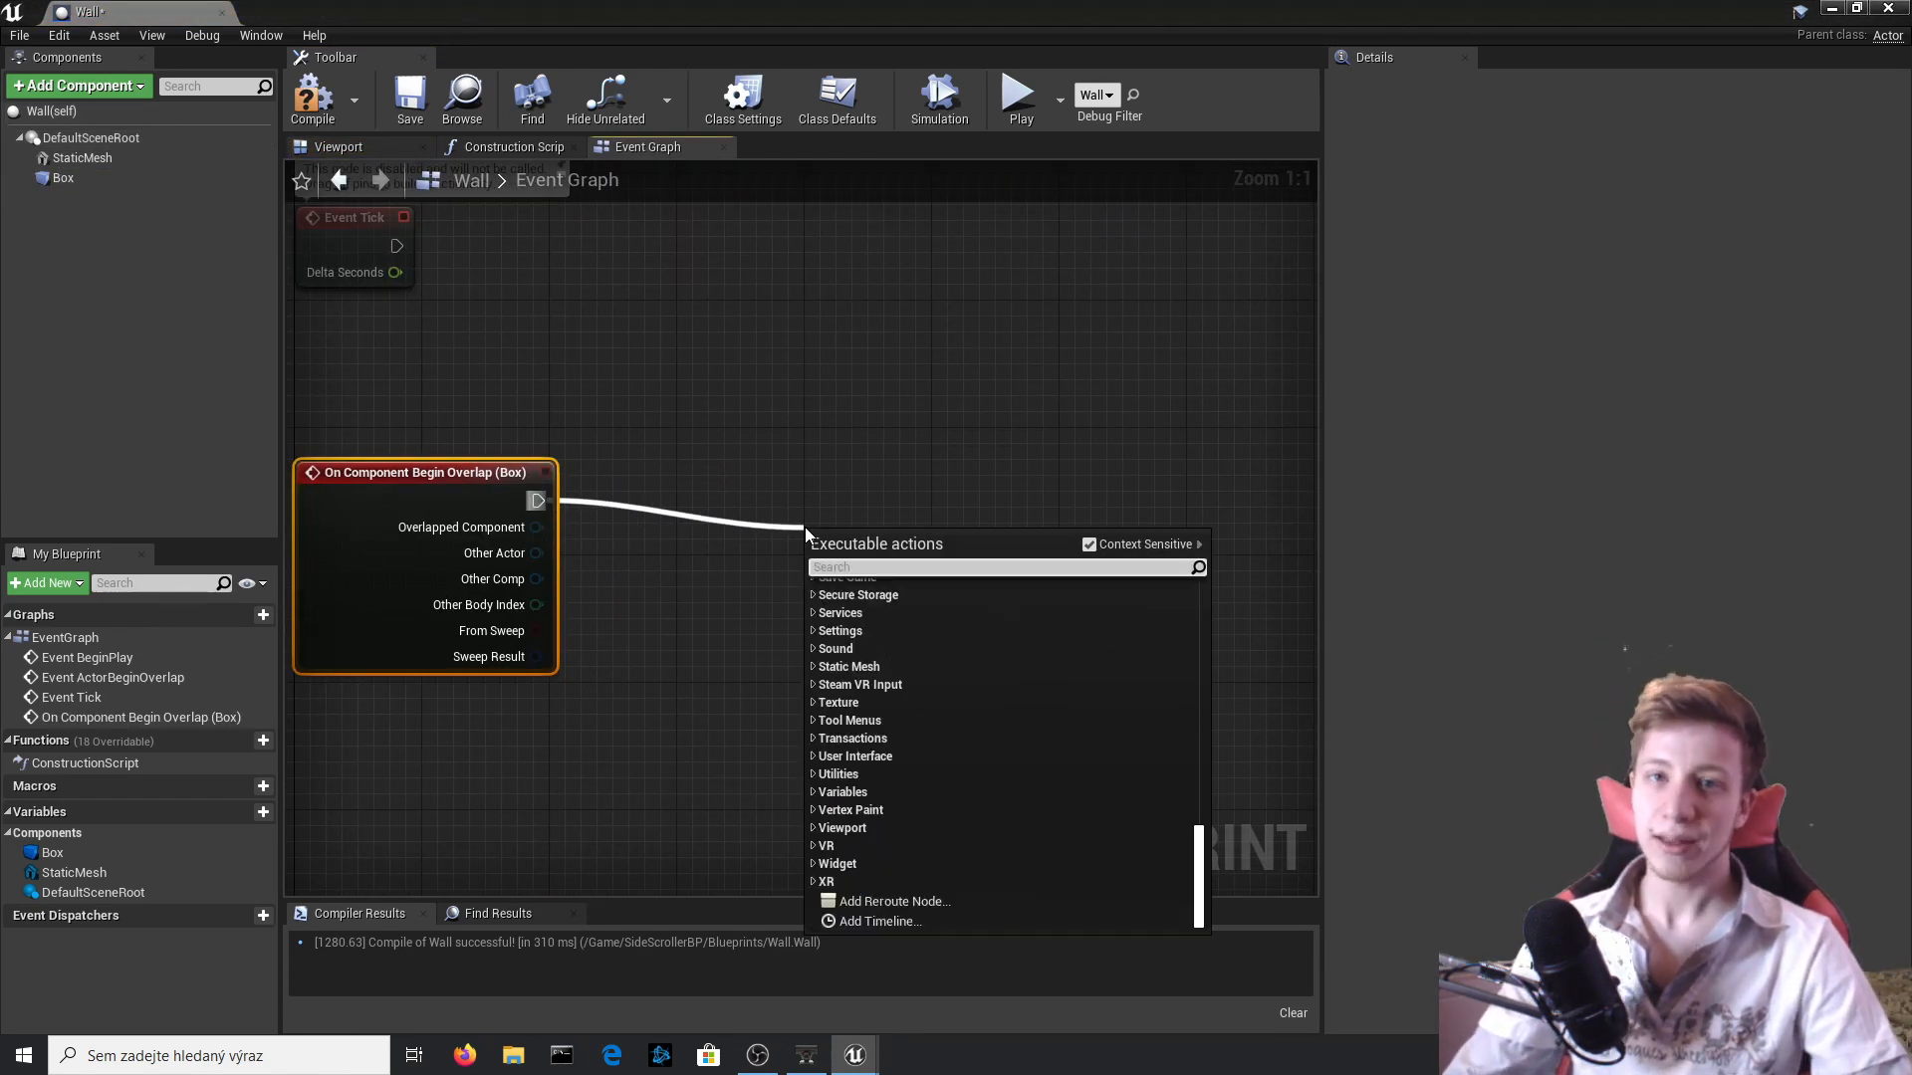
type("cast to sid")
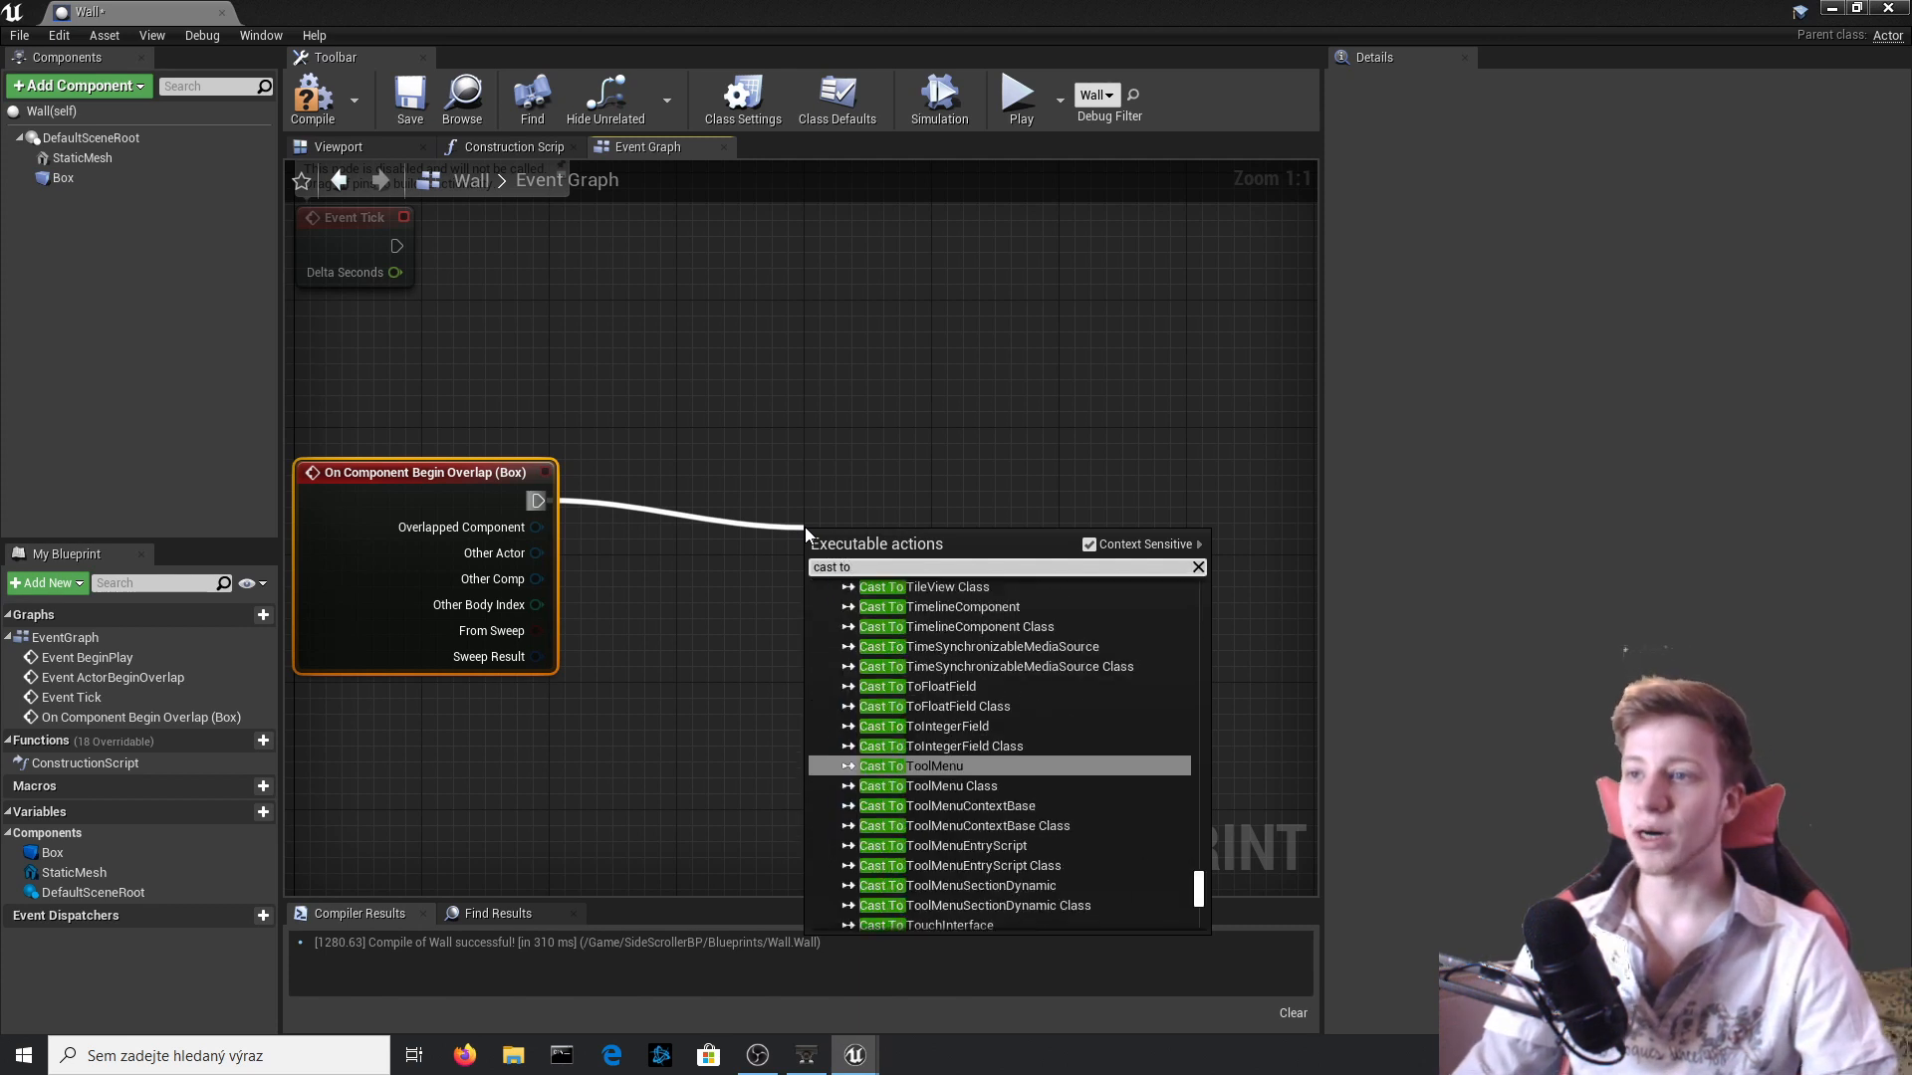
key("Up")
key("Up")
key("Return")
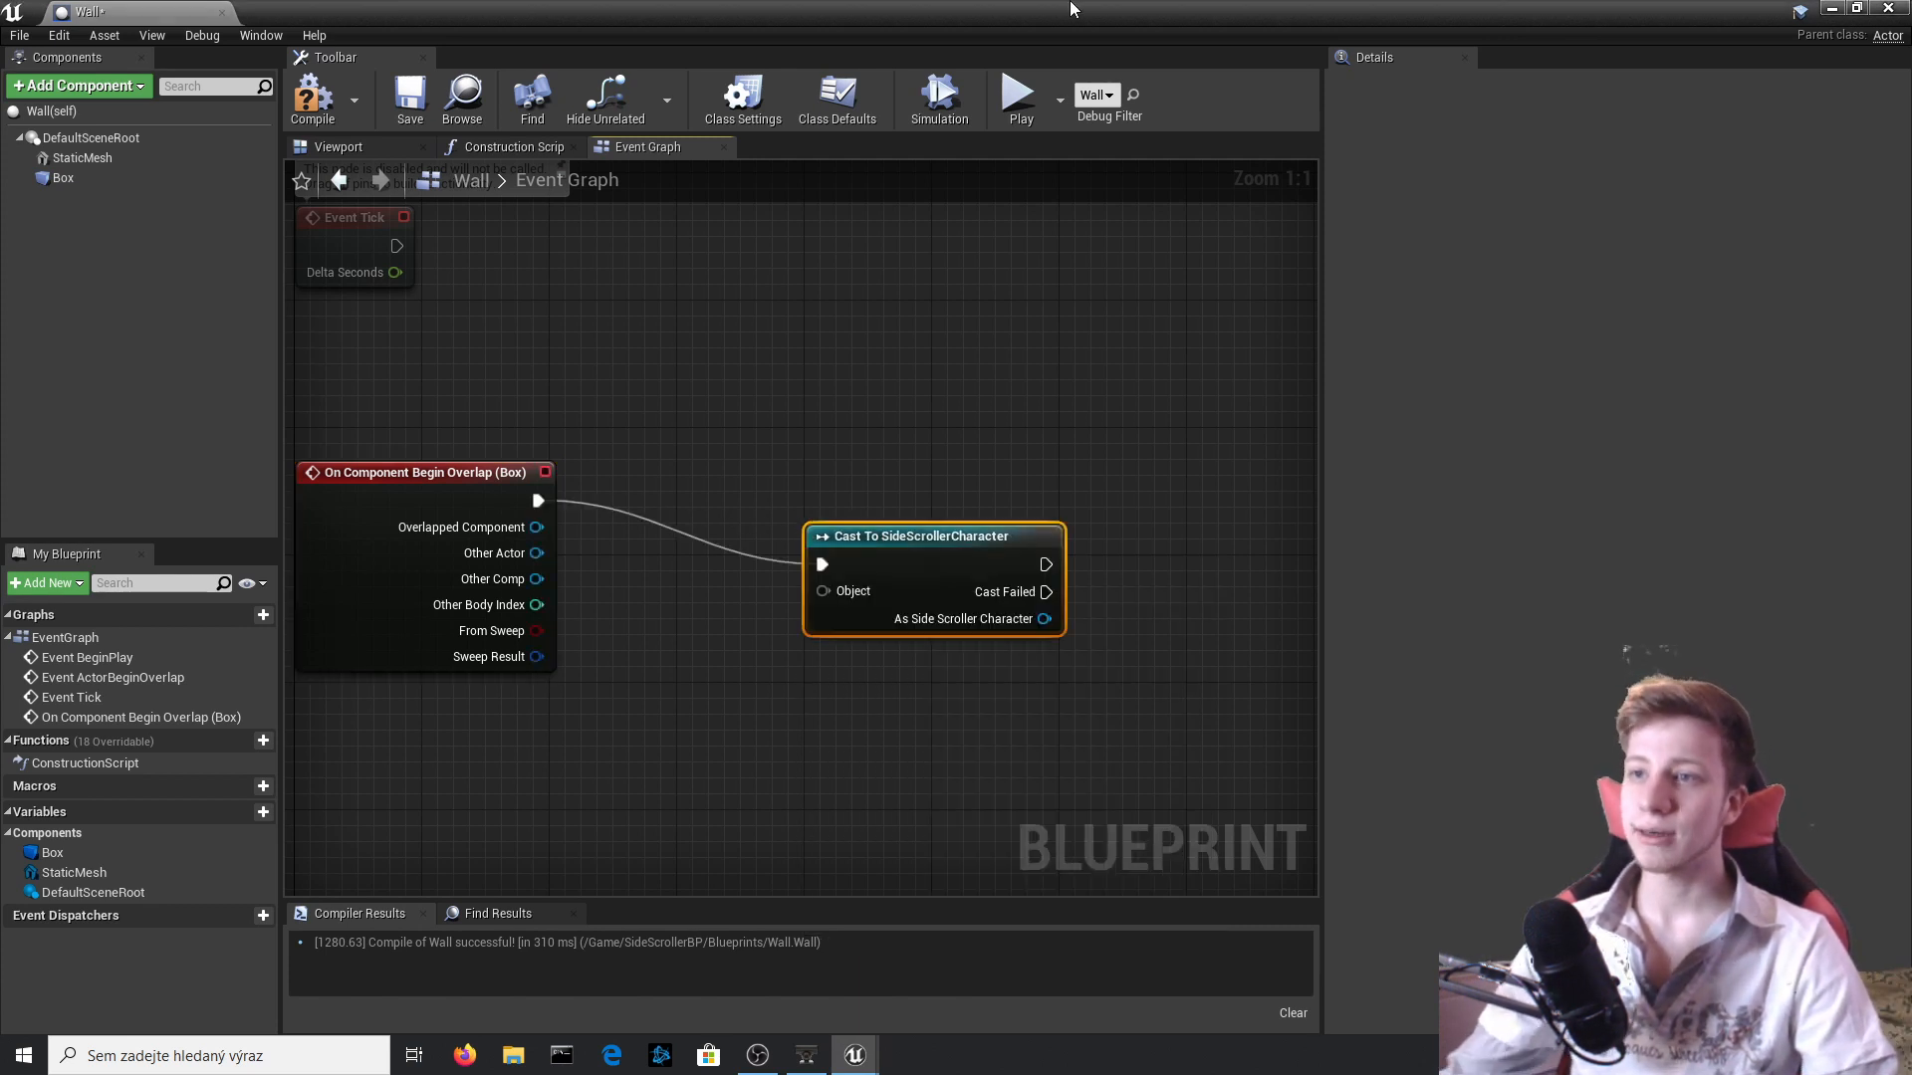
left_click_drag(822, 591, 499, 555)
left_click_drag(915, 546, 917, 498)
left_click(304, 102)
Add a Move Component To node after the successful cast, with Default Scene Root as its Component.
right_click_drag(965, 395, 783, 425)
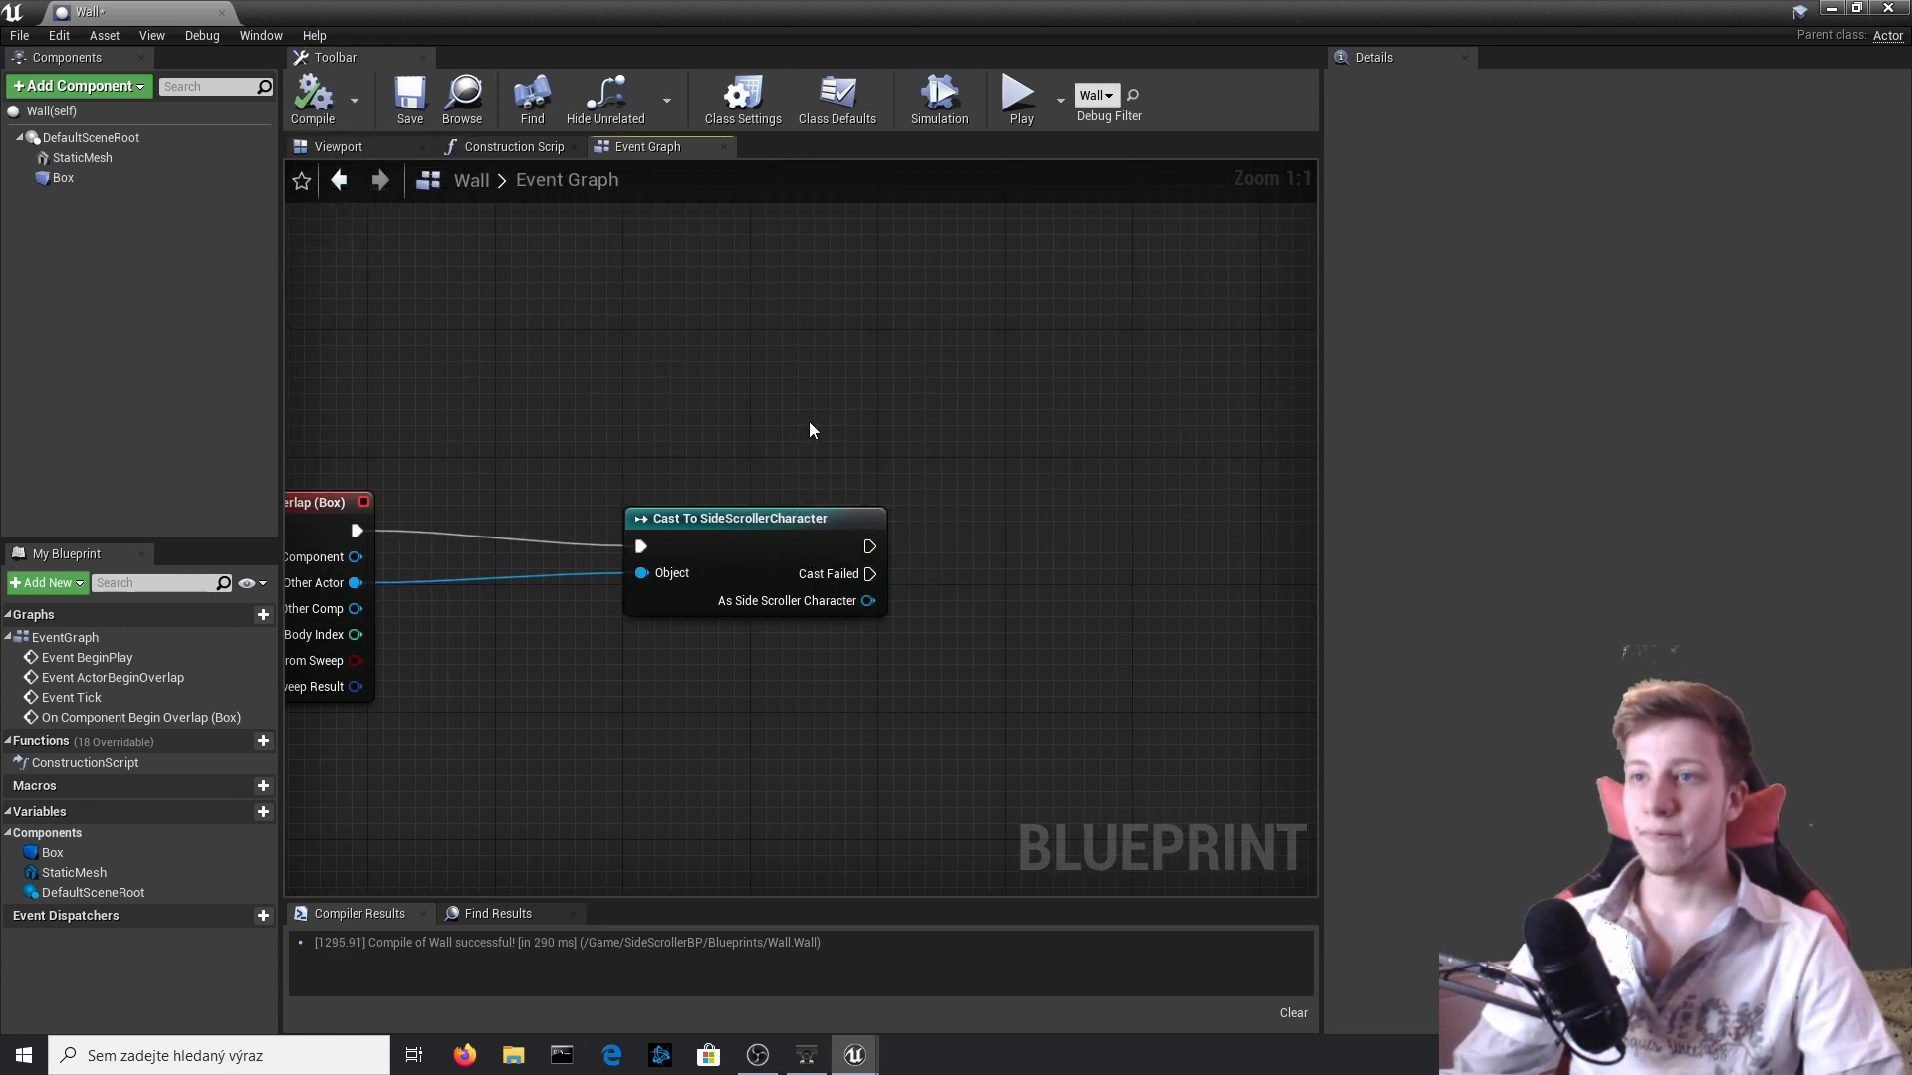
right_click_drag(931, 426, 824, 402)
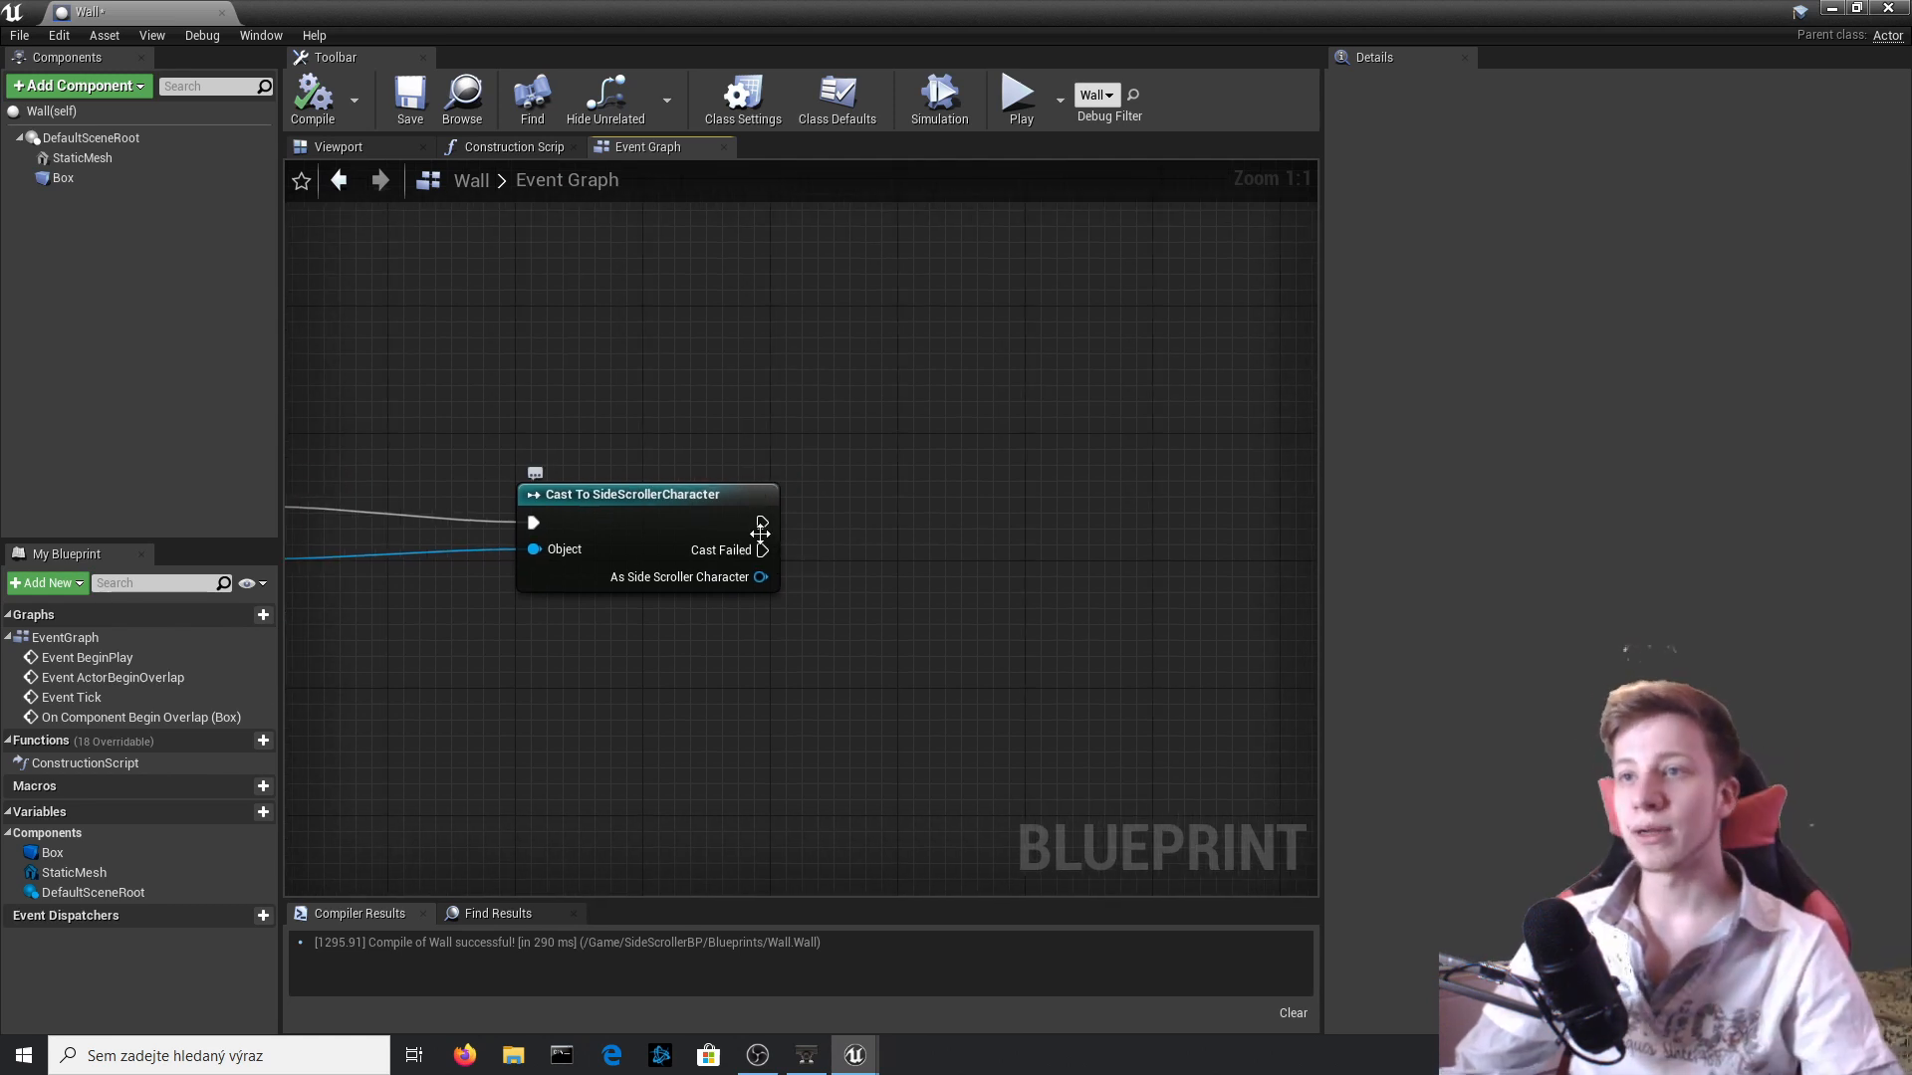
left_click_drag(1054, 523, 1053, 522)
type("move ")
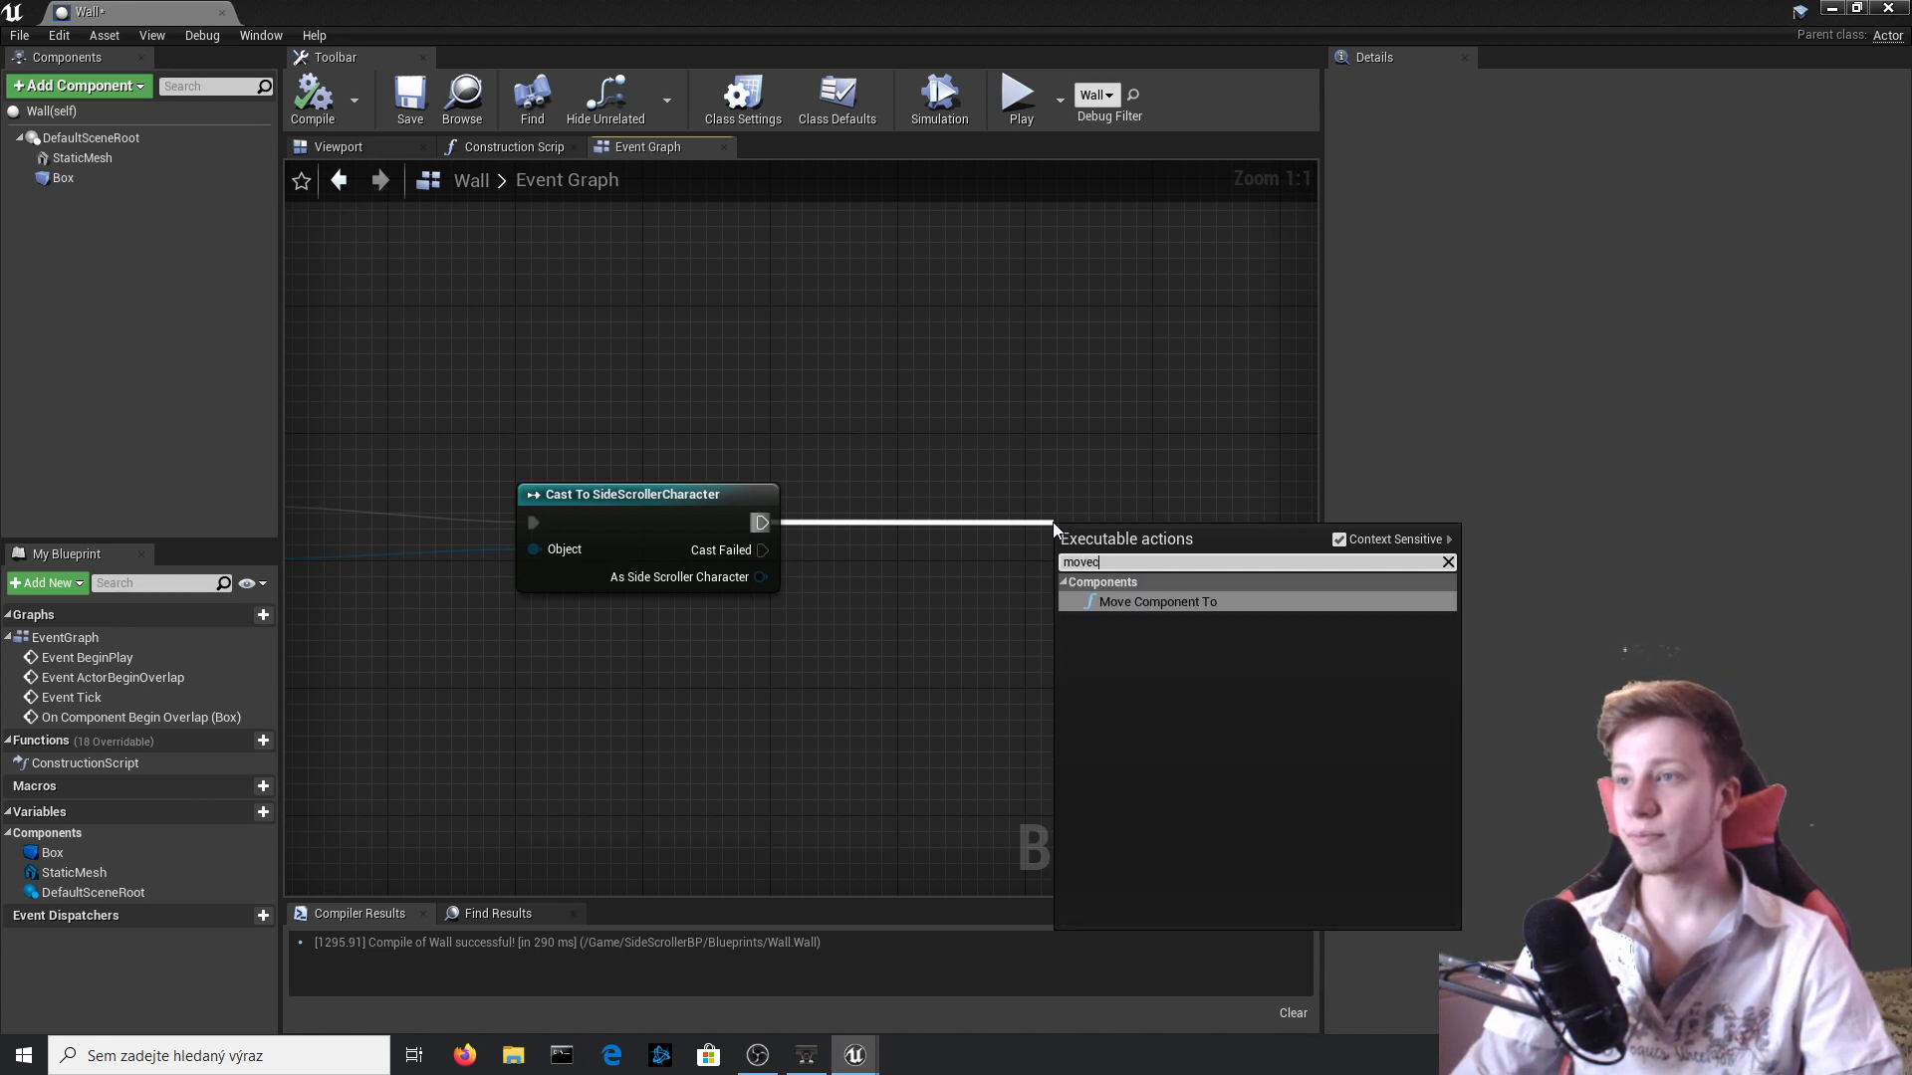
type("compo")
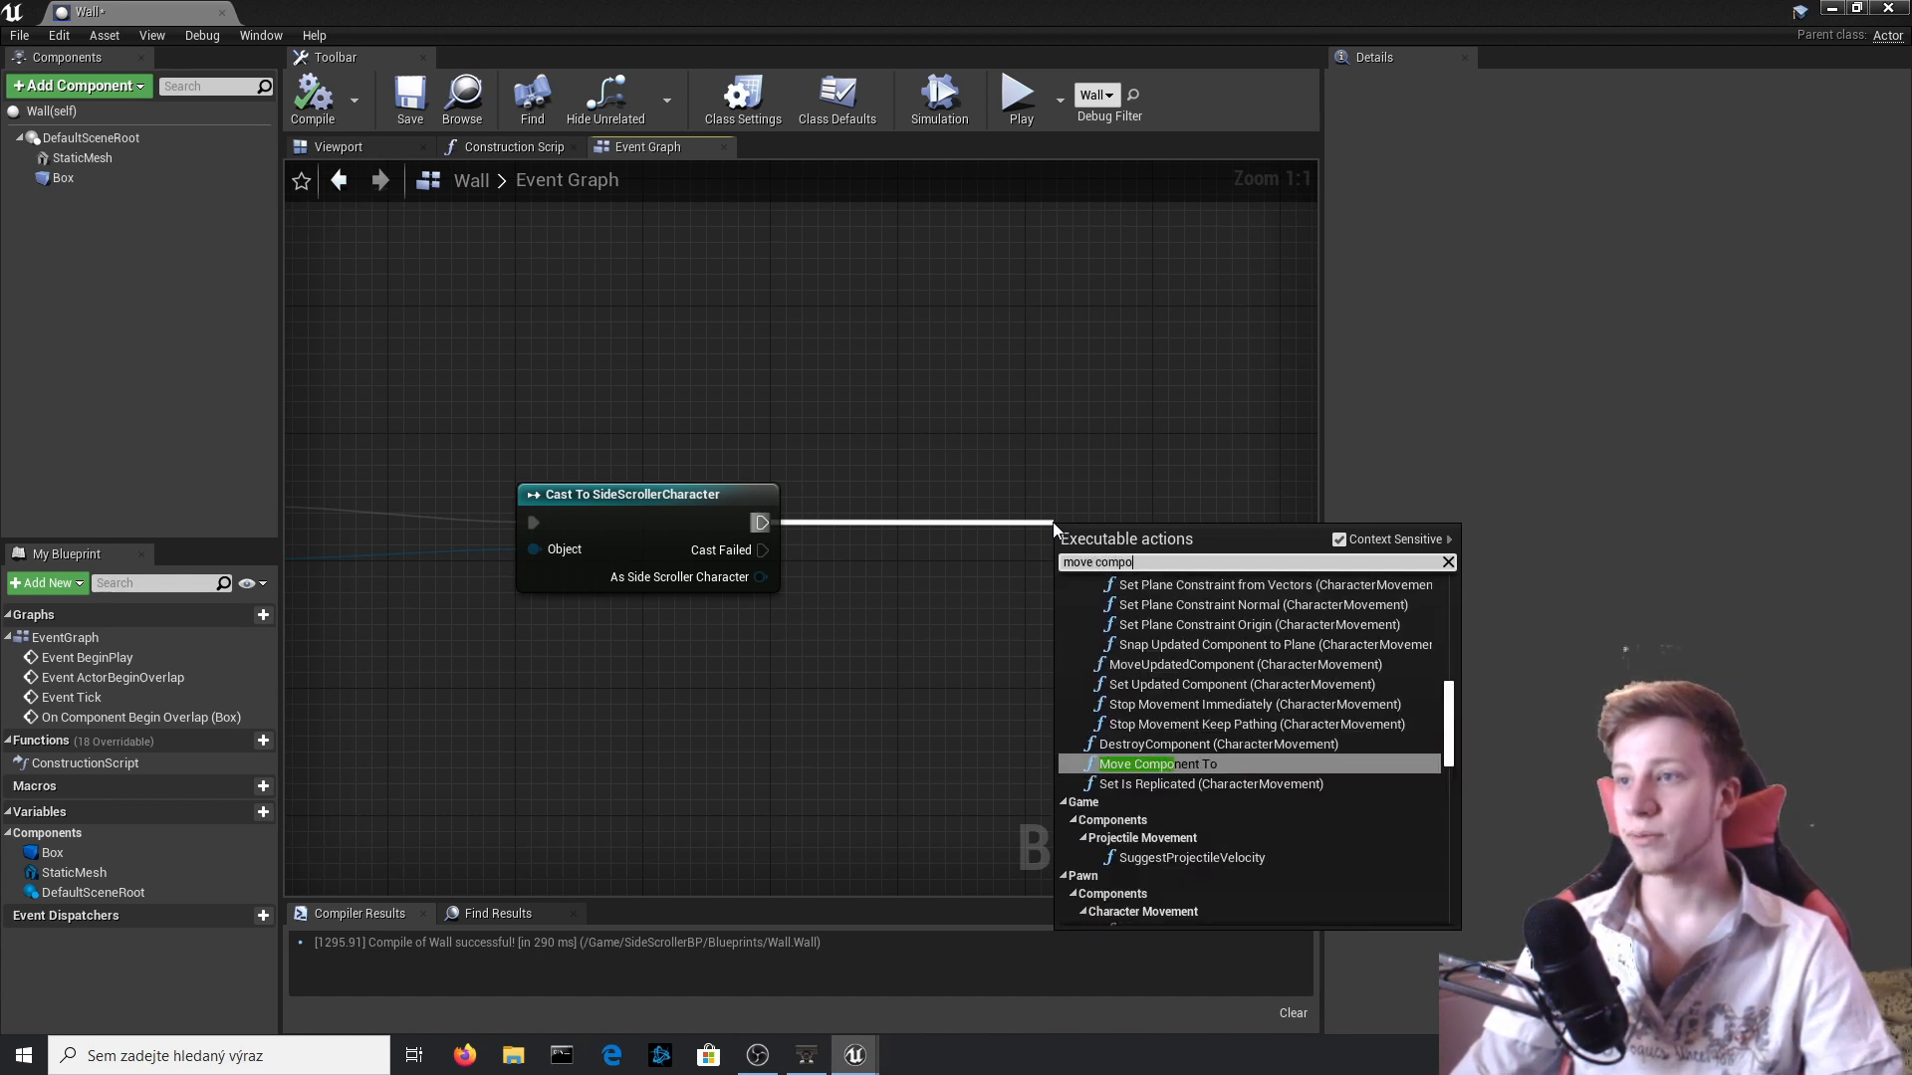
key("Return")
left_click_drag(1191, 545, 1222, 449)
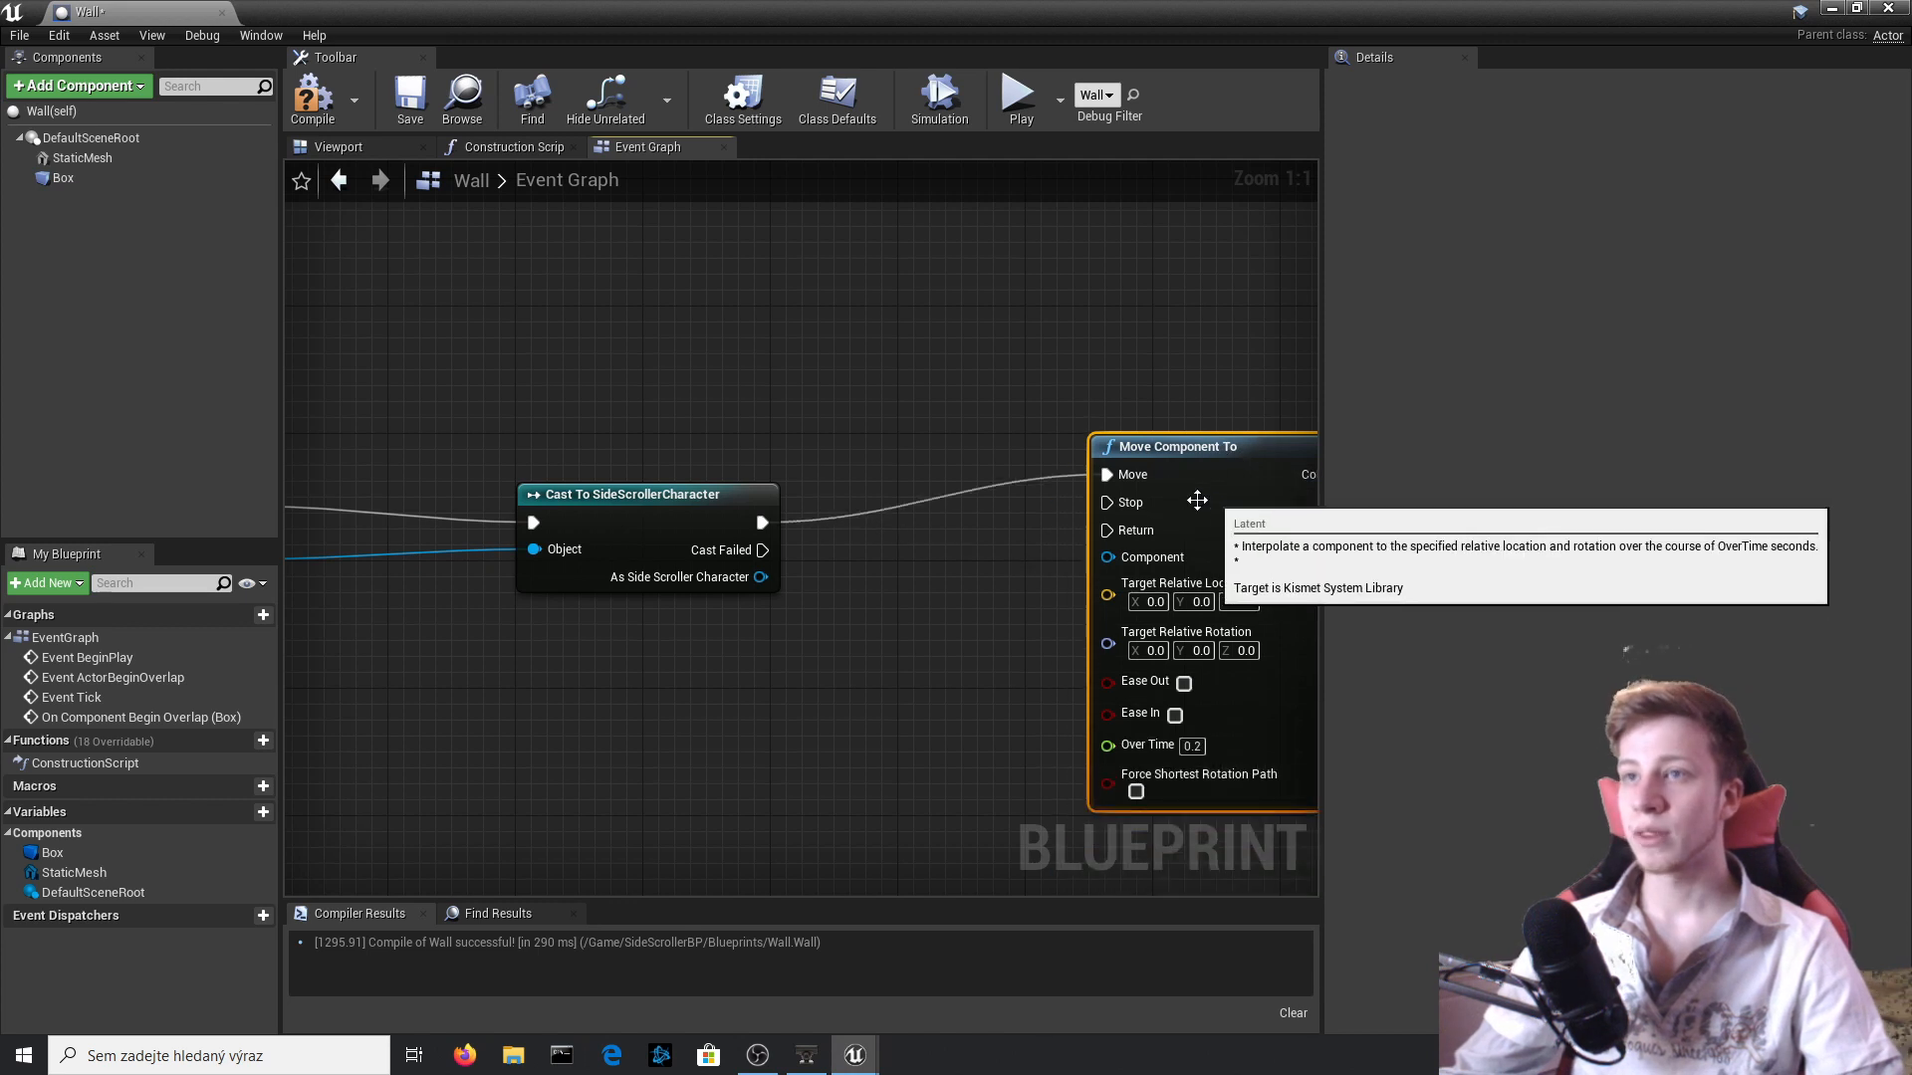
left_click_drag(119, 144, 1149, 566)
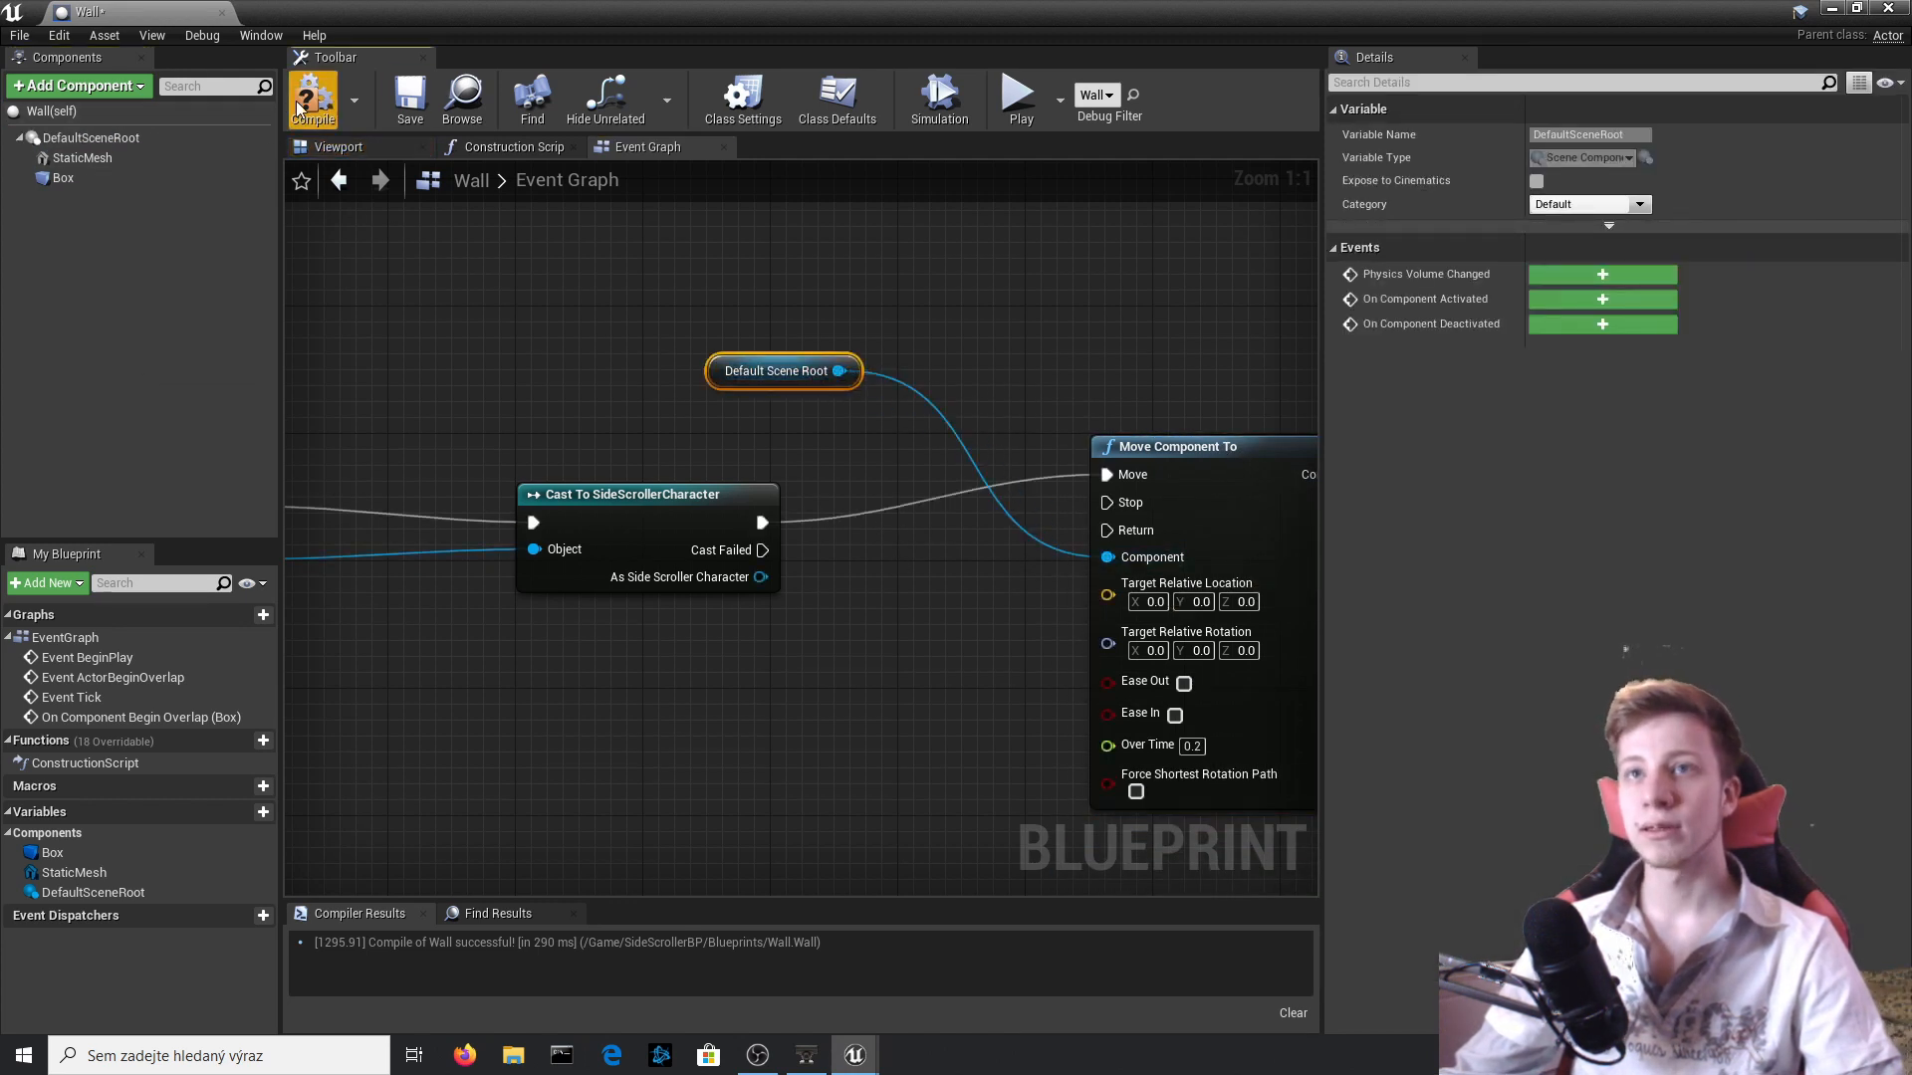
Add a Get Relative Transform node that reads from Default Scene Root.
right_click_drag(889, 723, 595, 561)
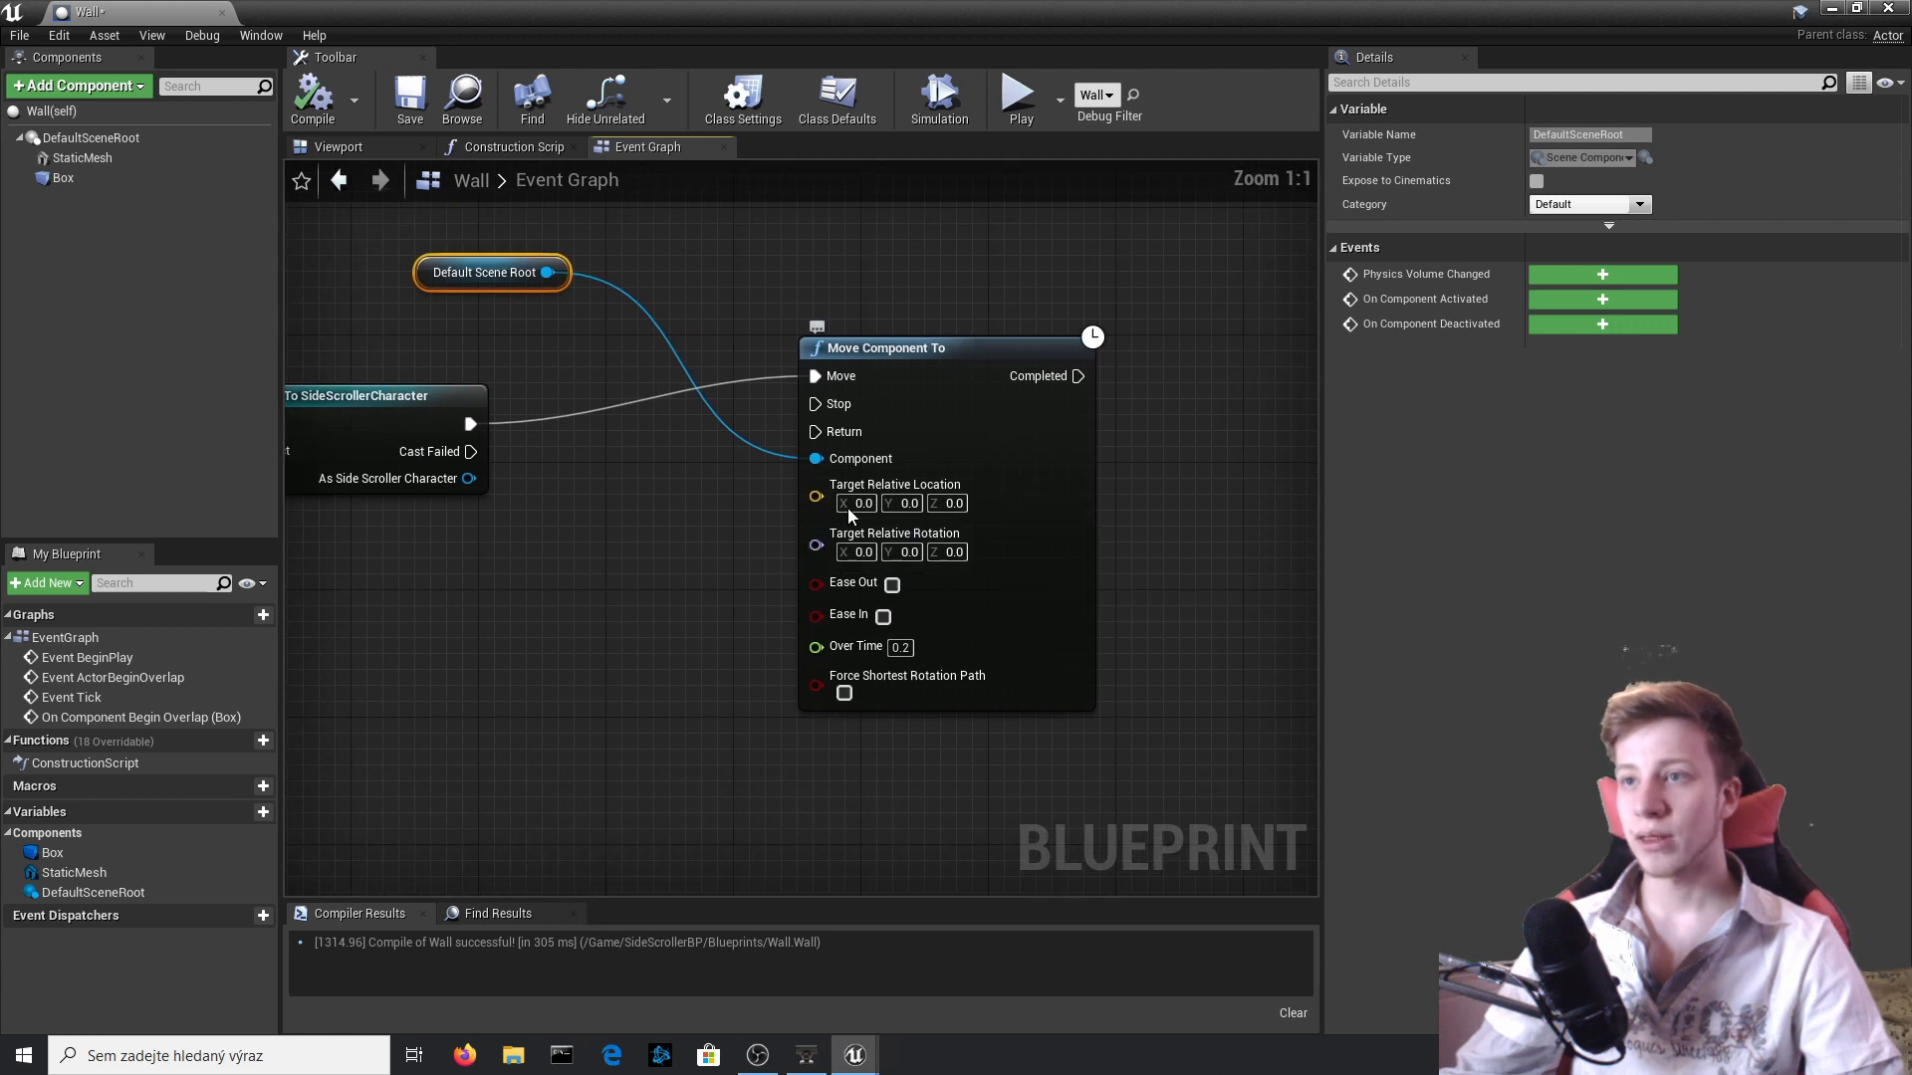
left_click_drag(547, 271, 542, 514)
type("re")
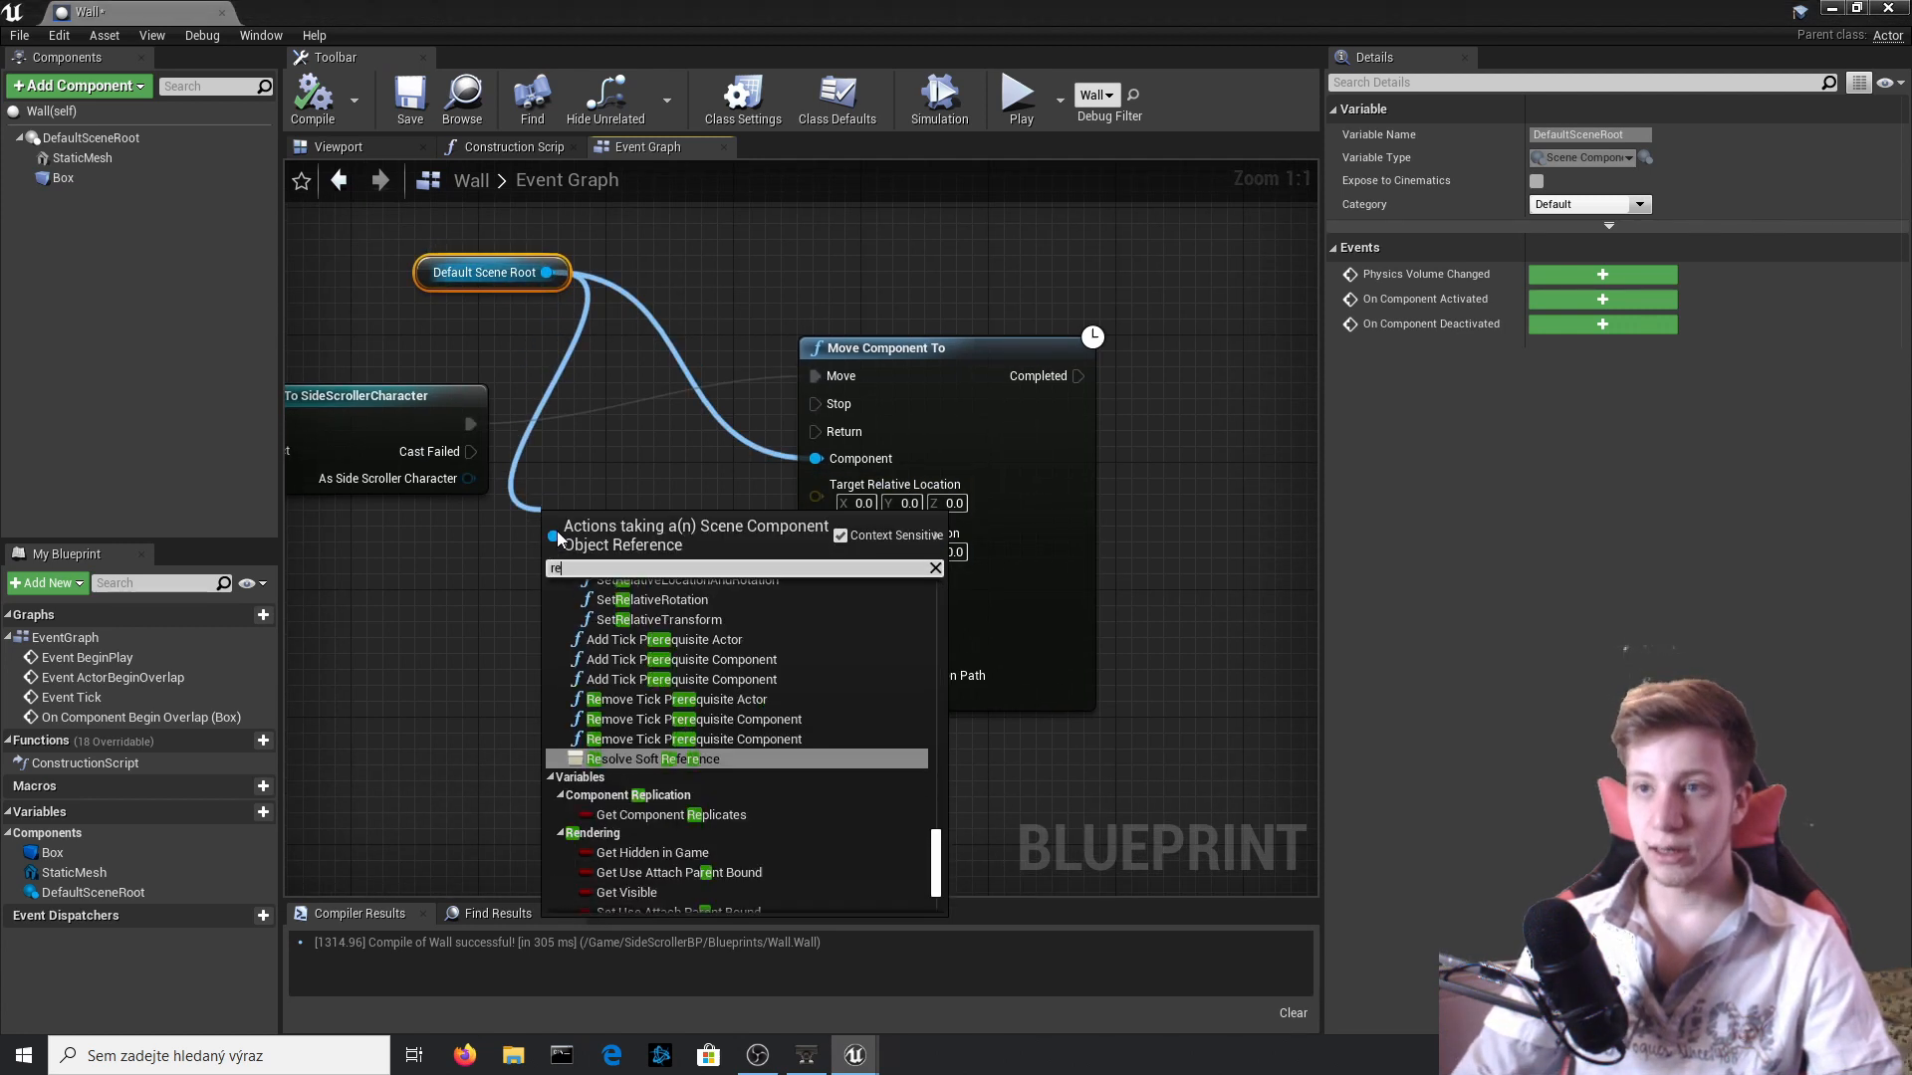
type("lative")
key("Down")
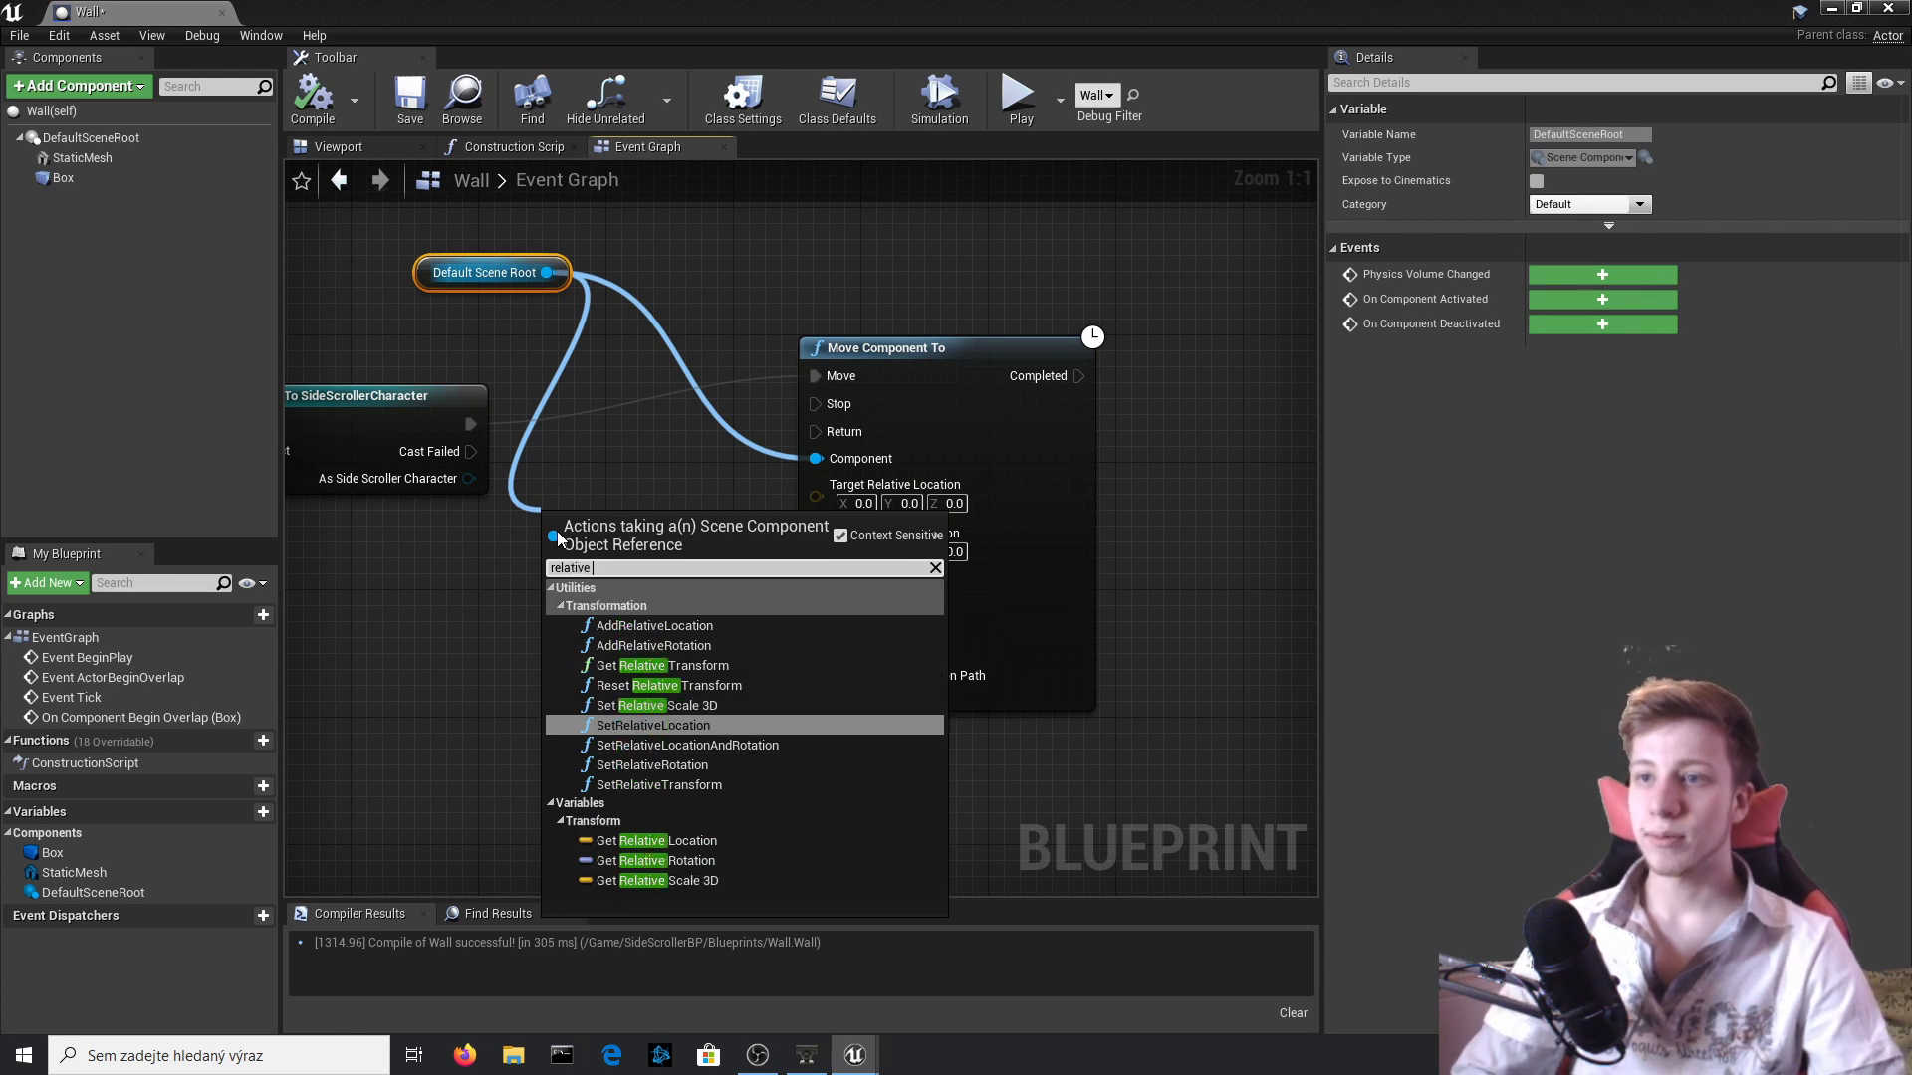
key("Up")
key("Up")
key("Up")
key("Return")
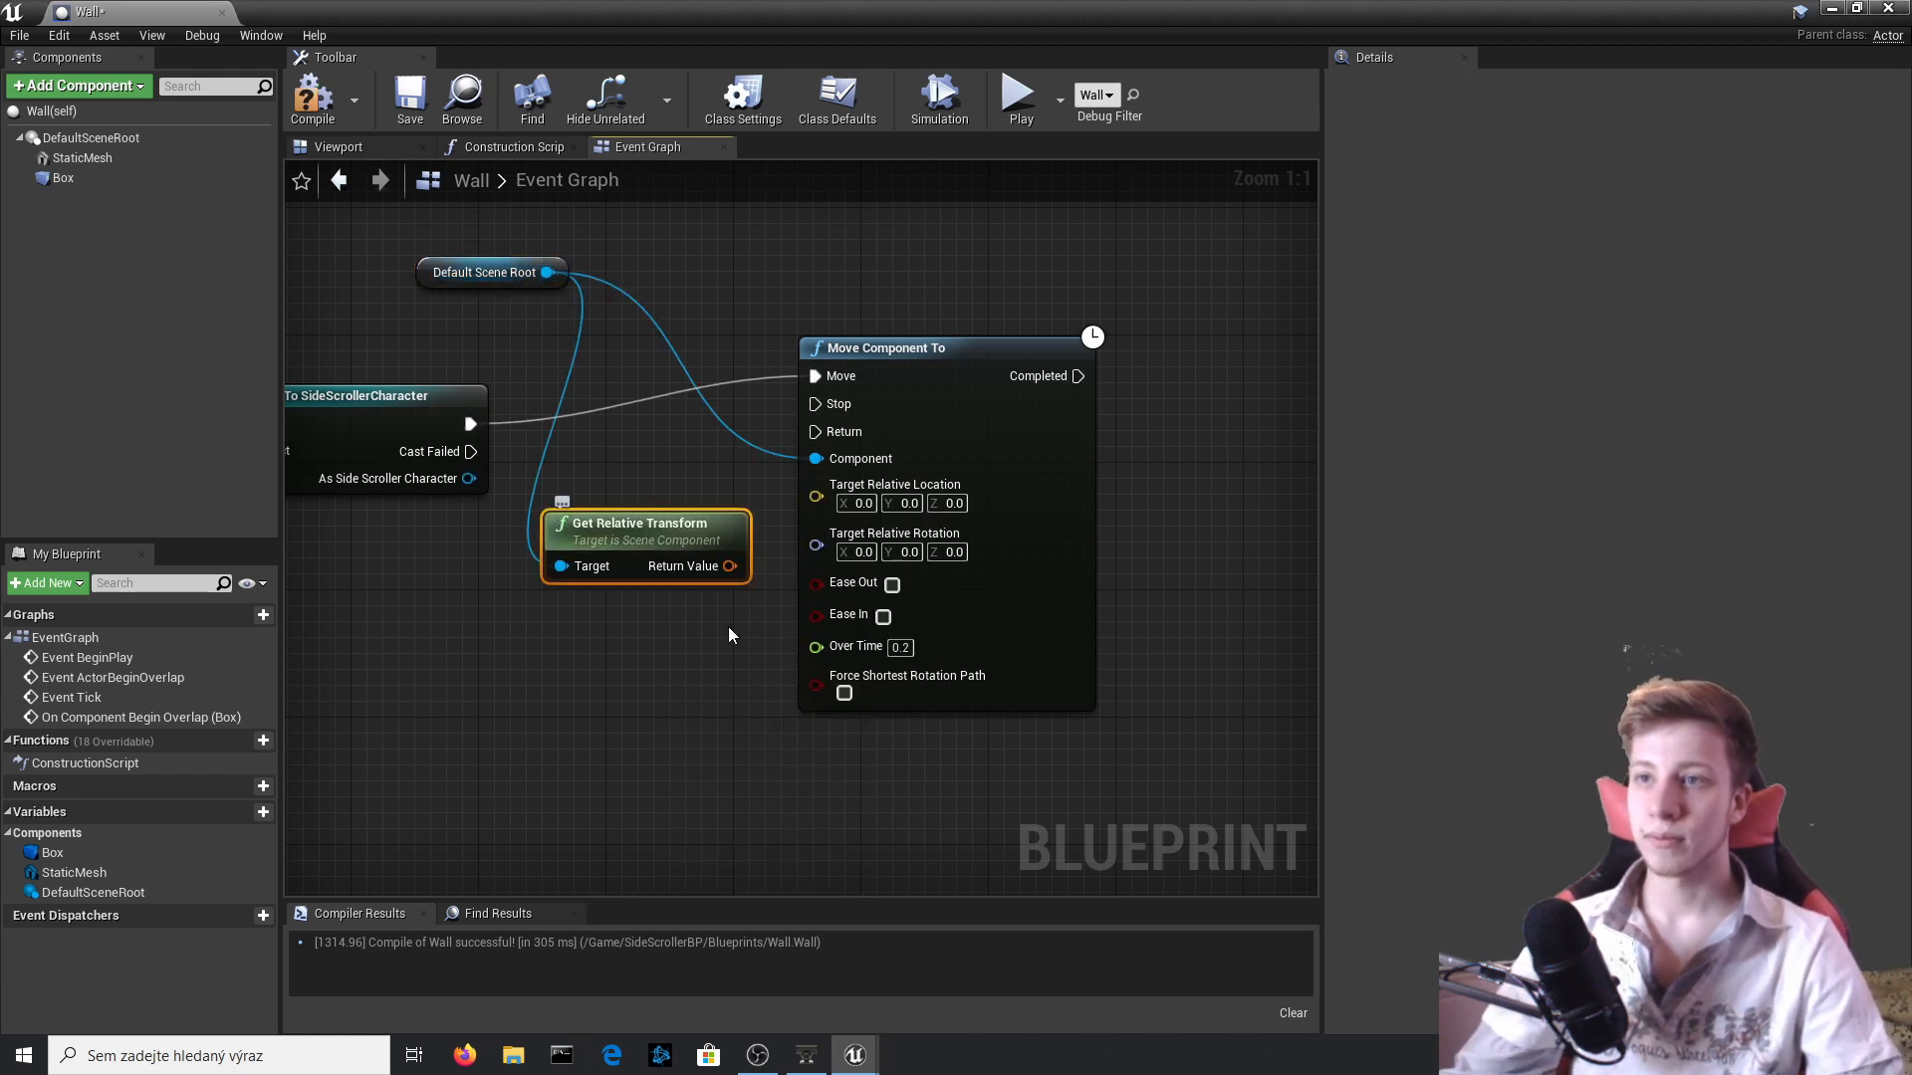
Split the relative transform's return value and connect its rotation to Target Relative Rotation on Move Component To.
right_click(671, 560)
right_click(663, 561)
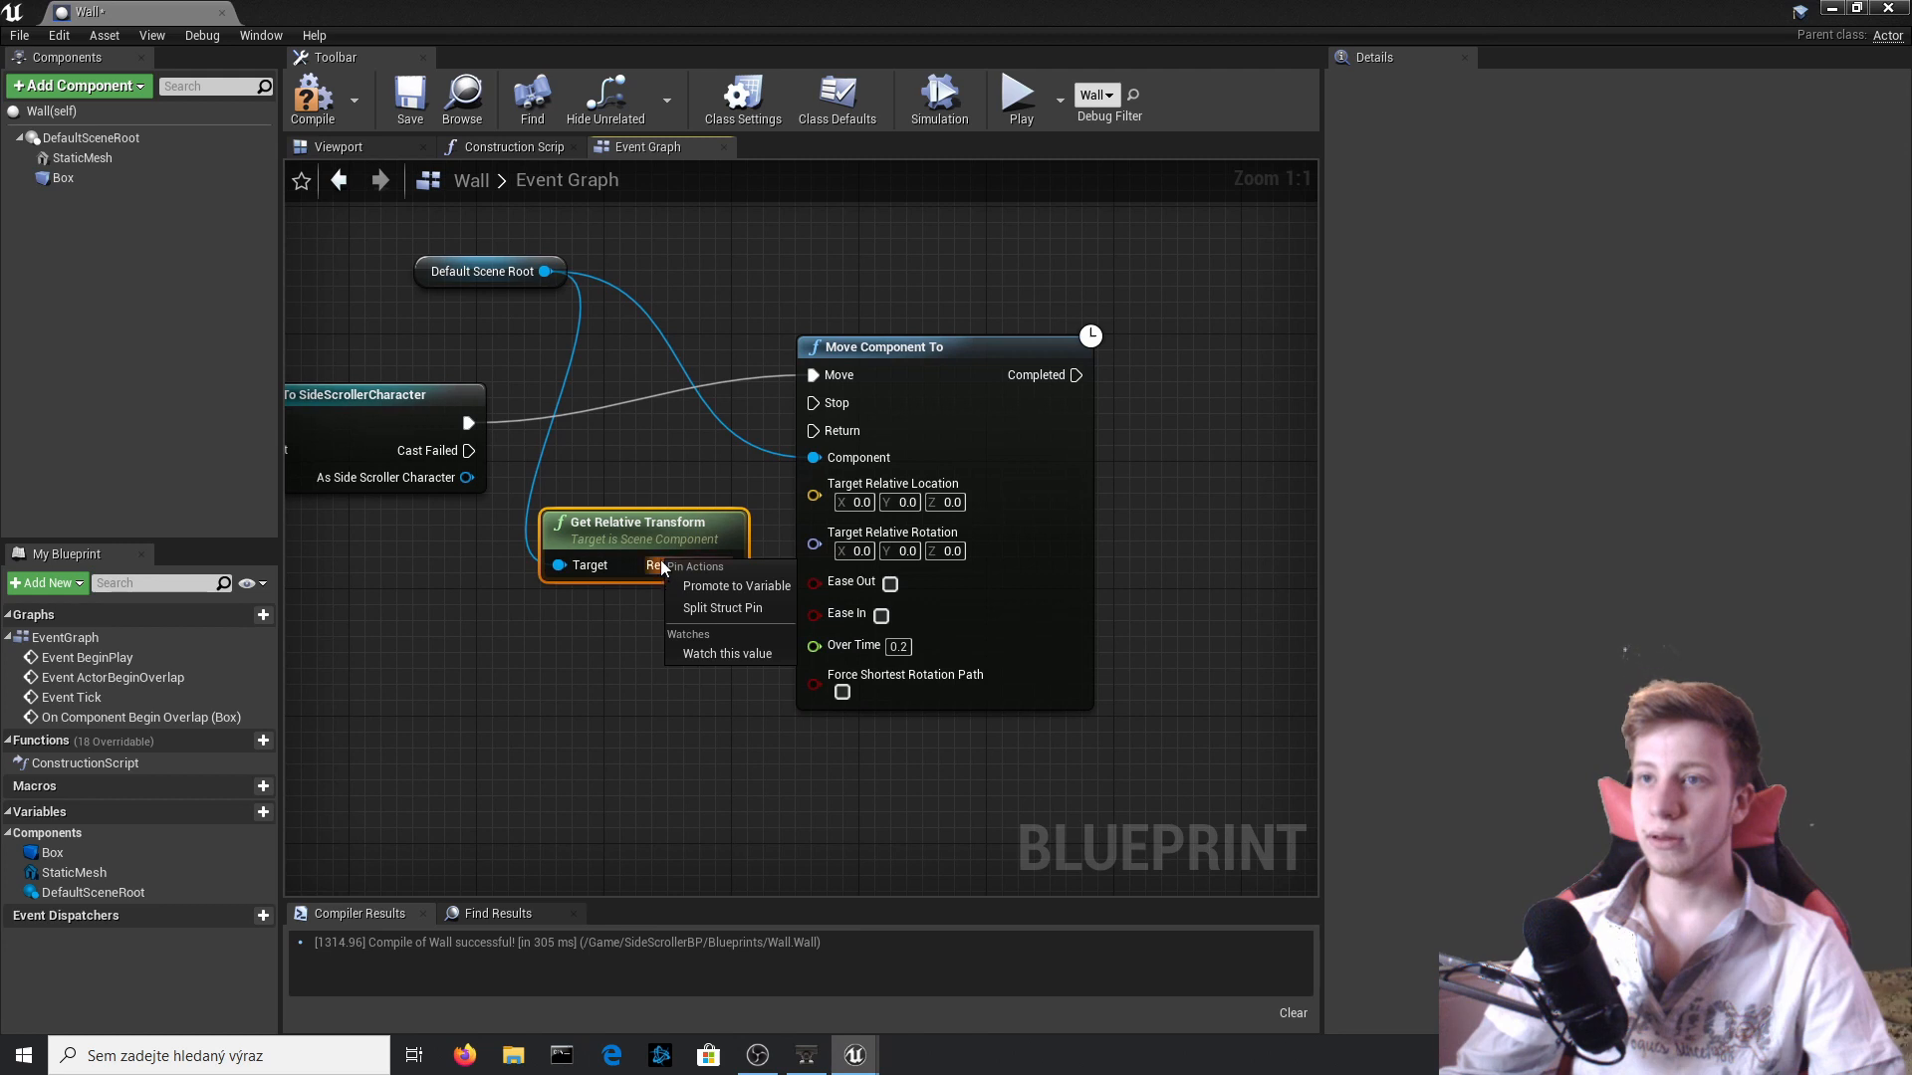
left_click(727, 610)
left_click_drag(1040, 593, 1292, 595)
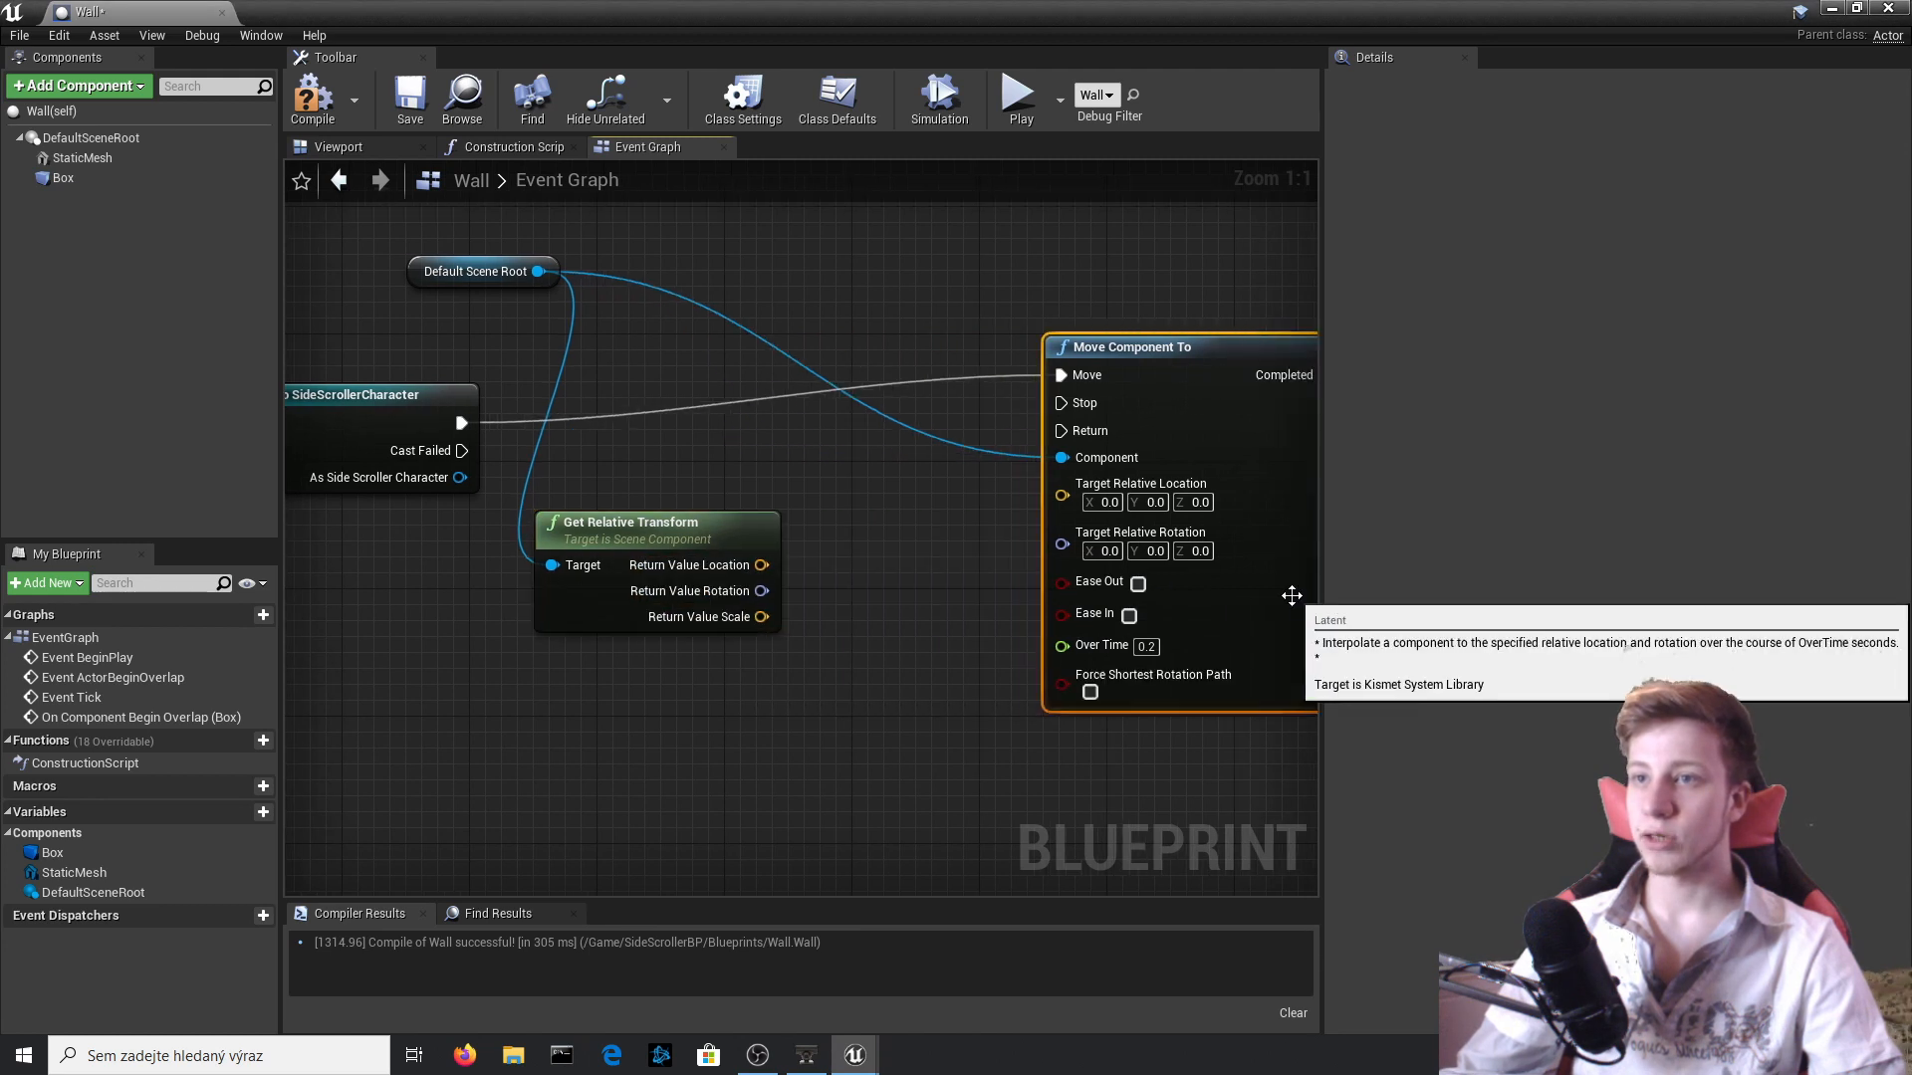
right_click_drag(708, 598, 594, 612)
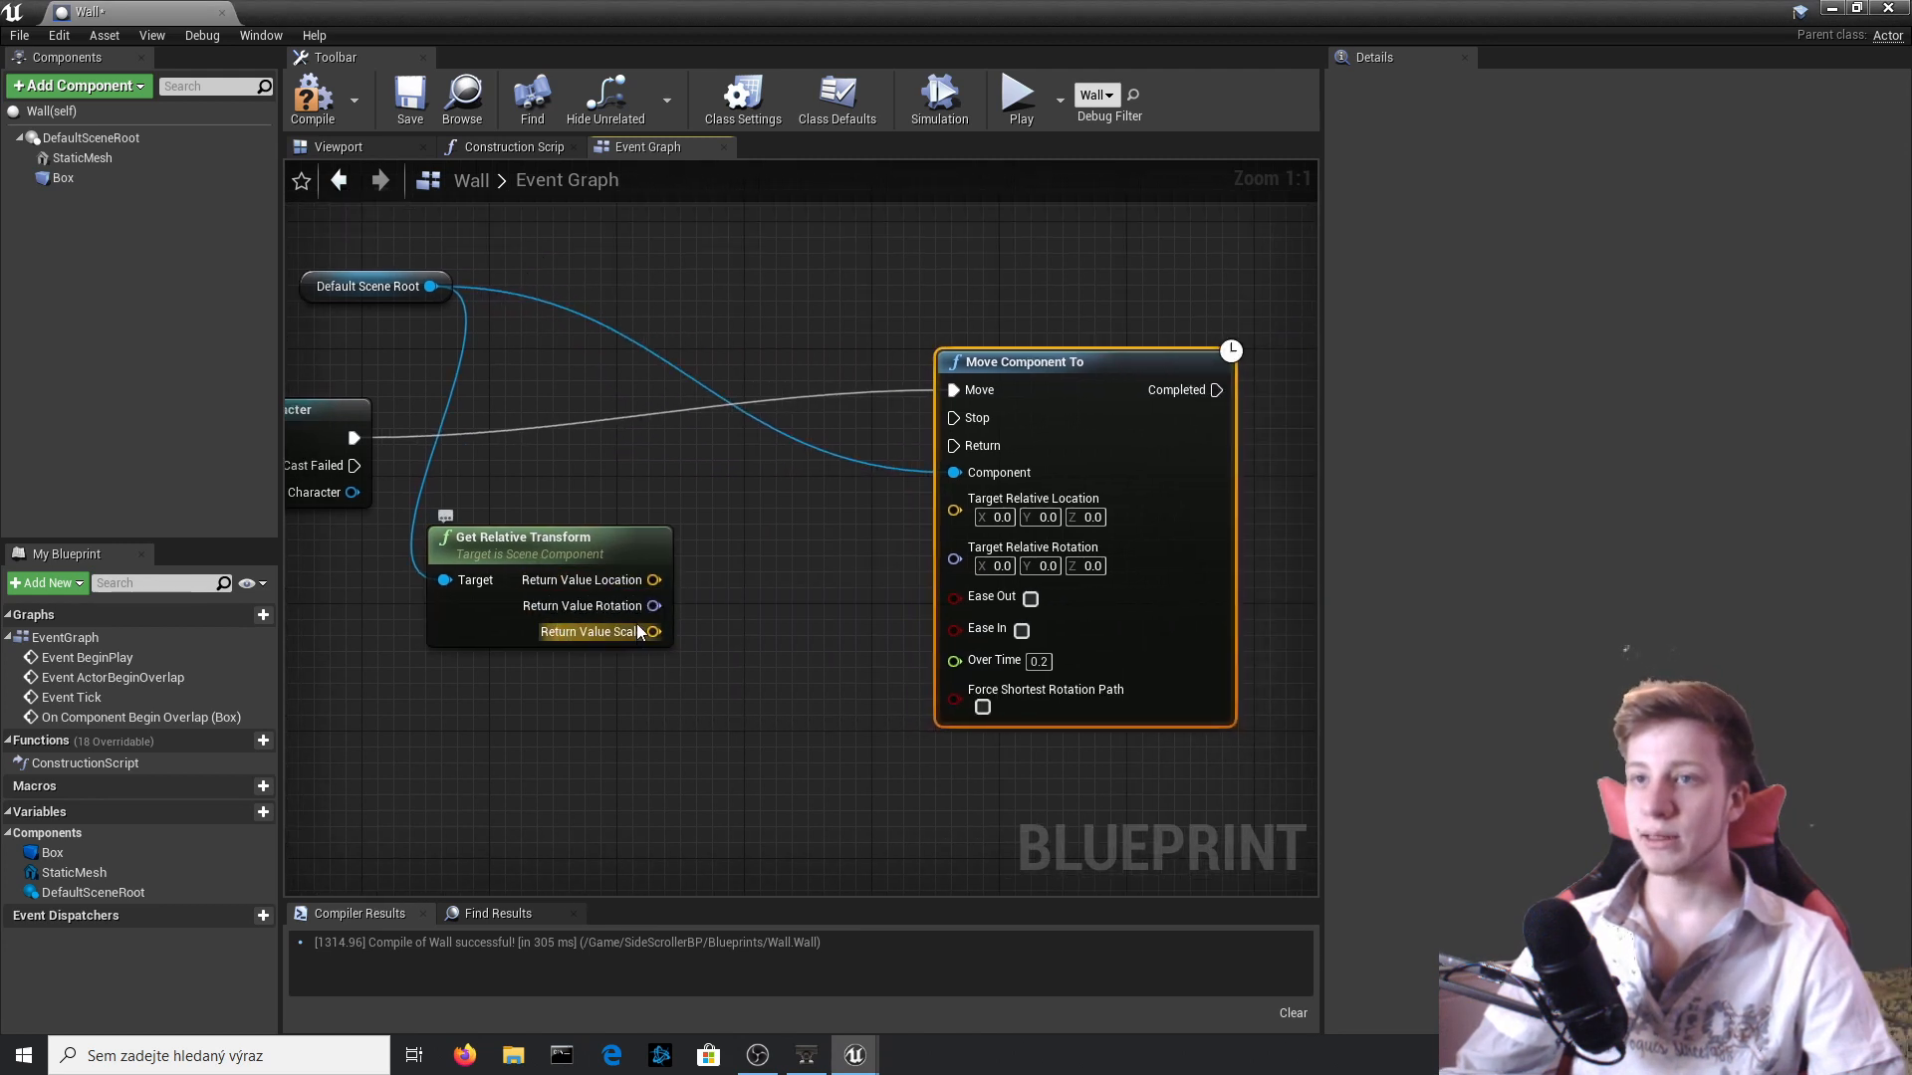
left_click_drag(653, 605, 984, 568)
right_click_drag(838, 643, 613, 613)
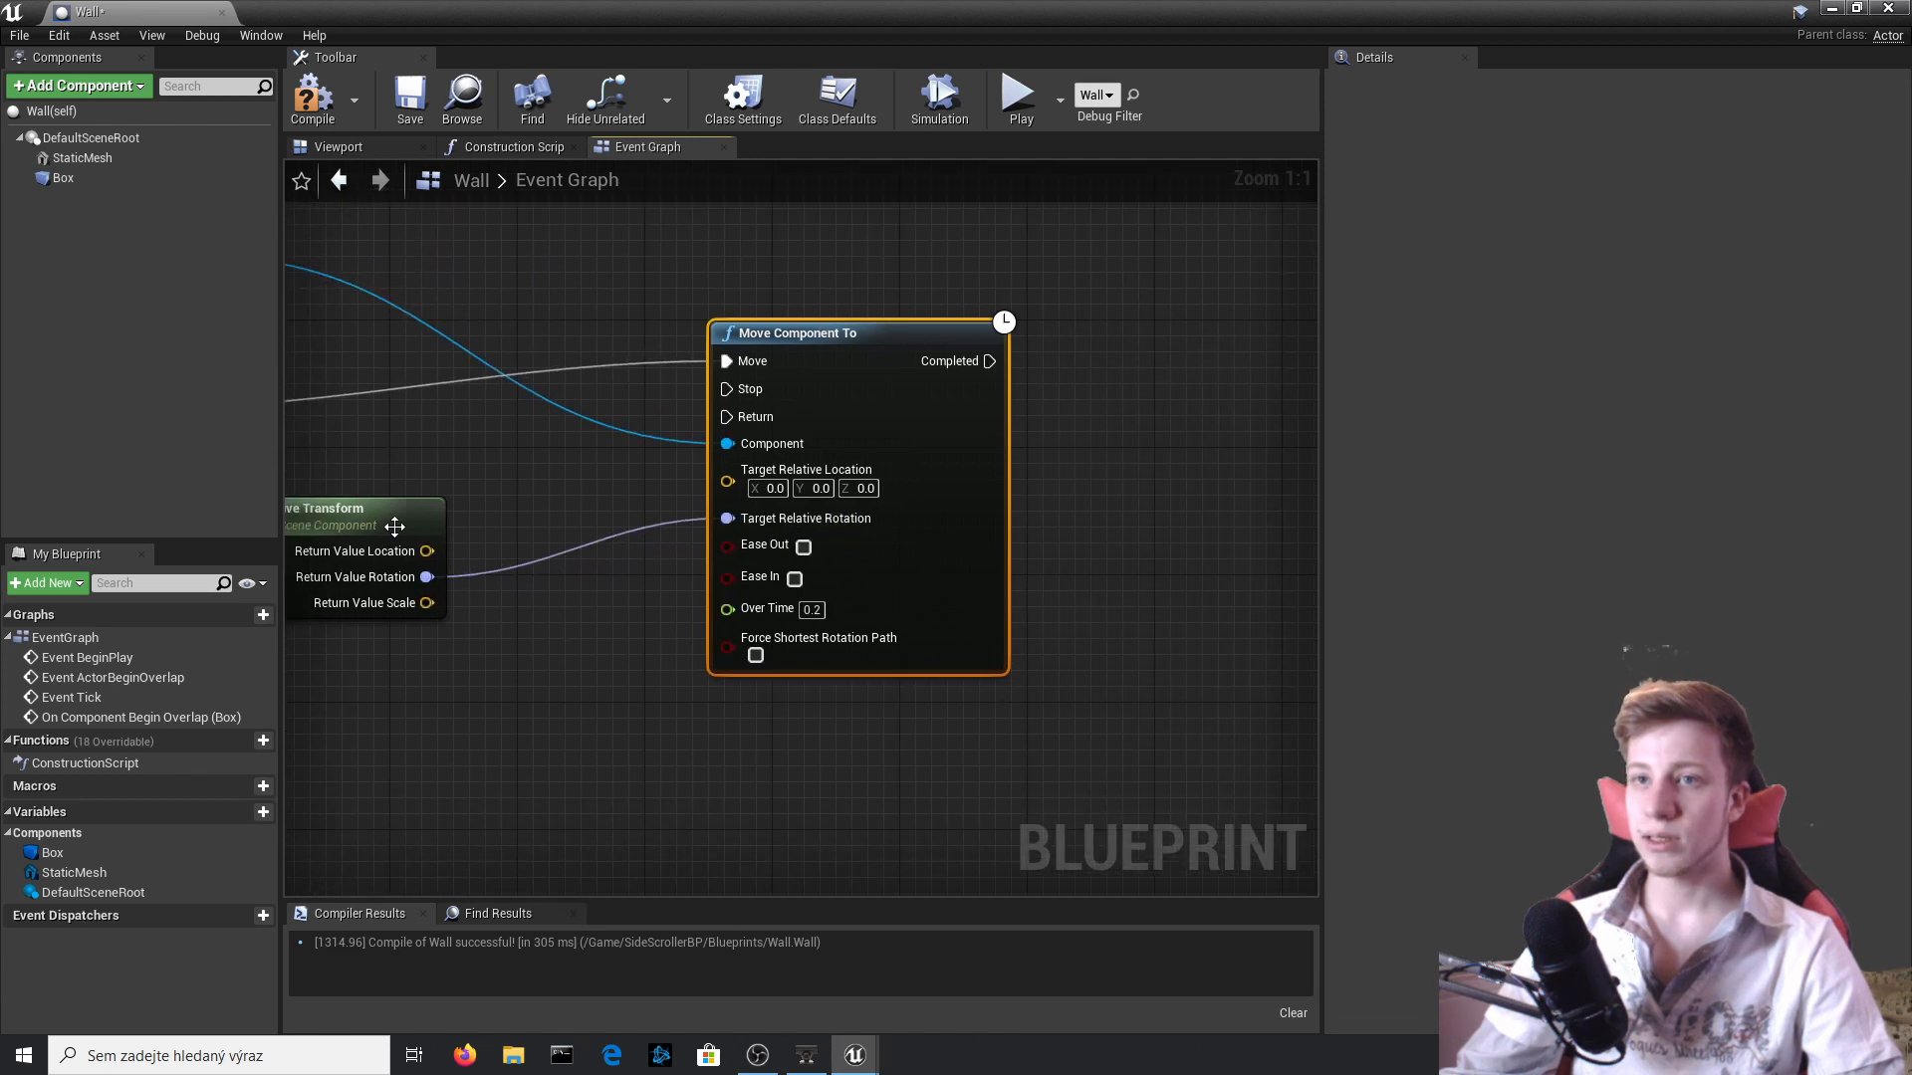
Add a vector + vector node fed by the relative transform's location, and space out the surrounding nodes.
right_click_drag(521, 499, 714, 612)
mouse_move(527, 631)
left_mouse_down()
mouse_move(497, 600)
mouse_move(713, 618)
mouse_move(548, 631)
left_mouse_up()
left_click_drag(606, 631, 725, 607)
type("+")
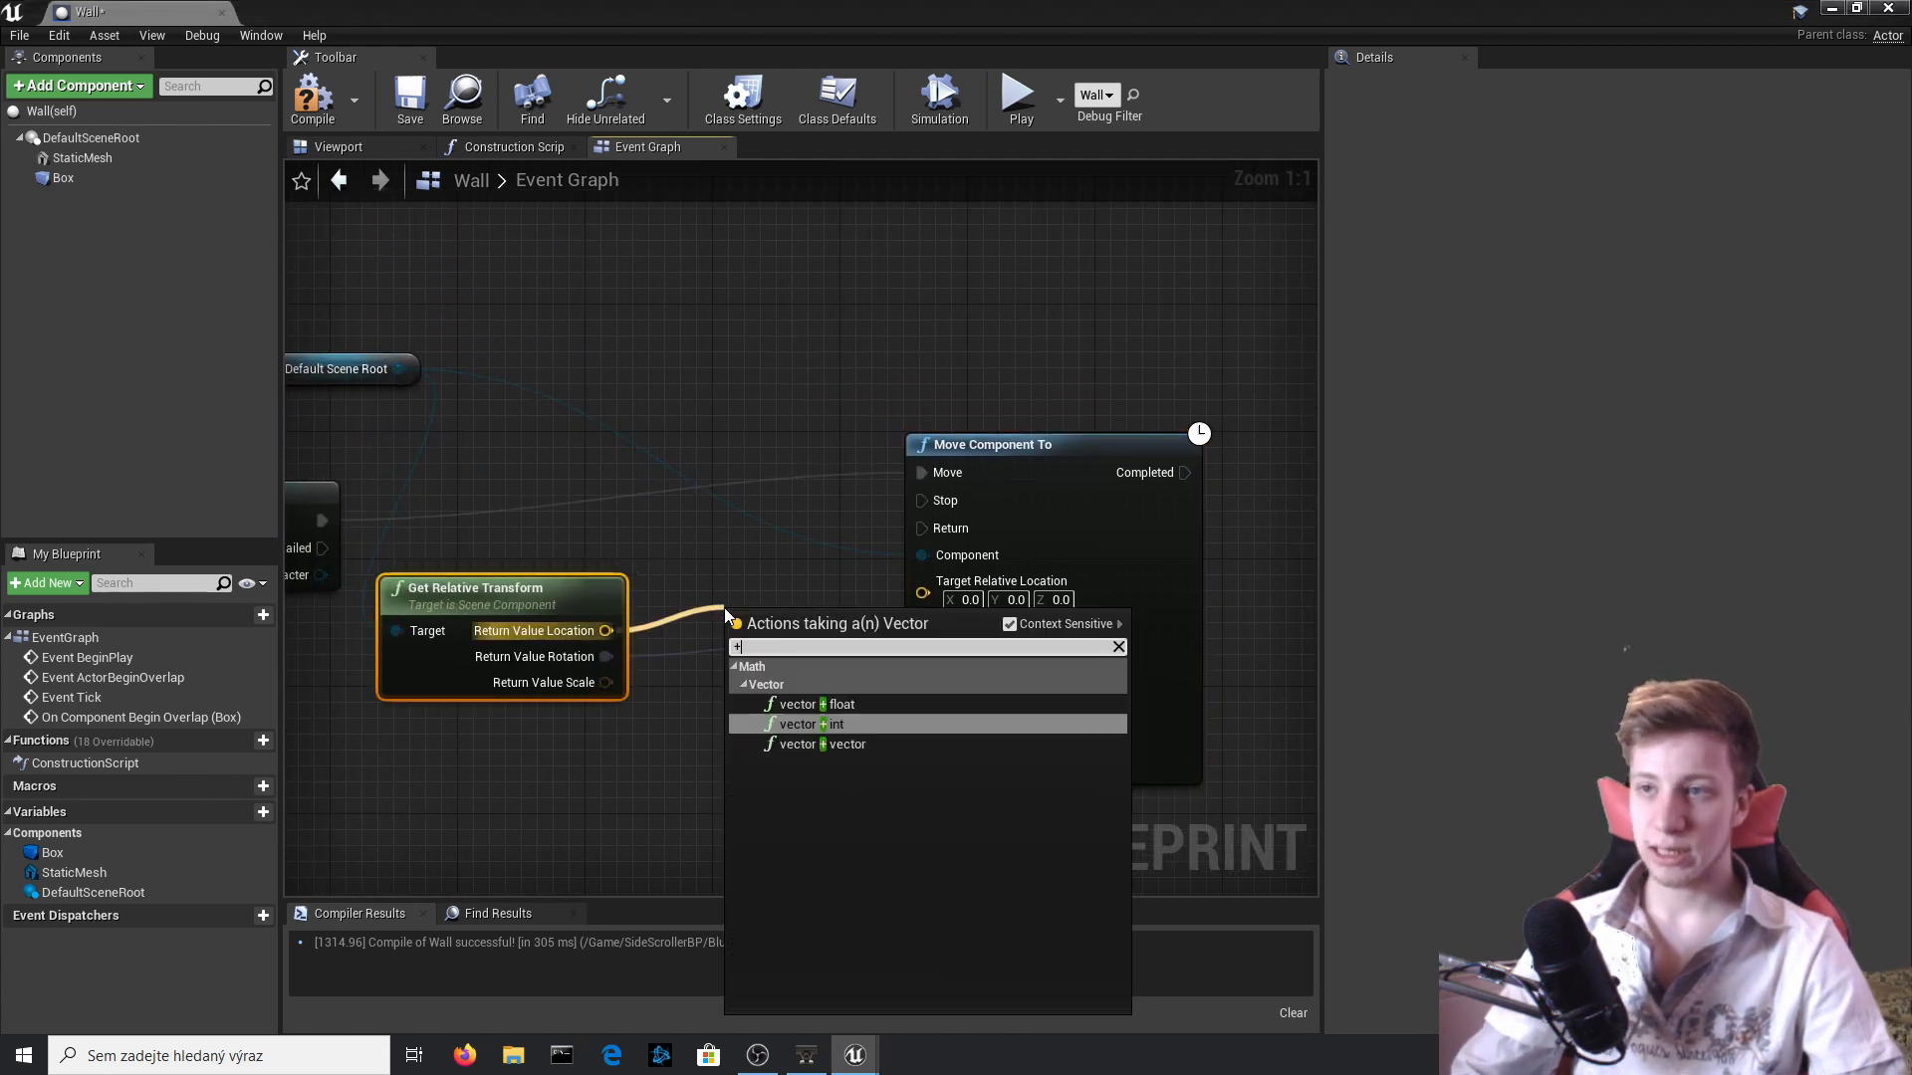
key("Up")
key("Down")
key("Down")
key("Return")
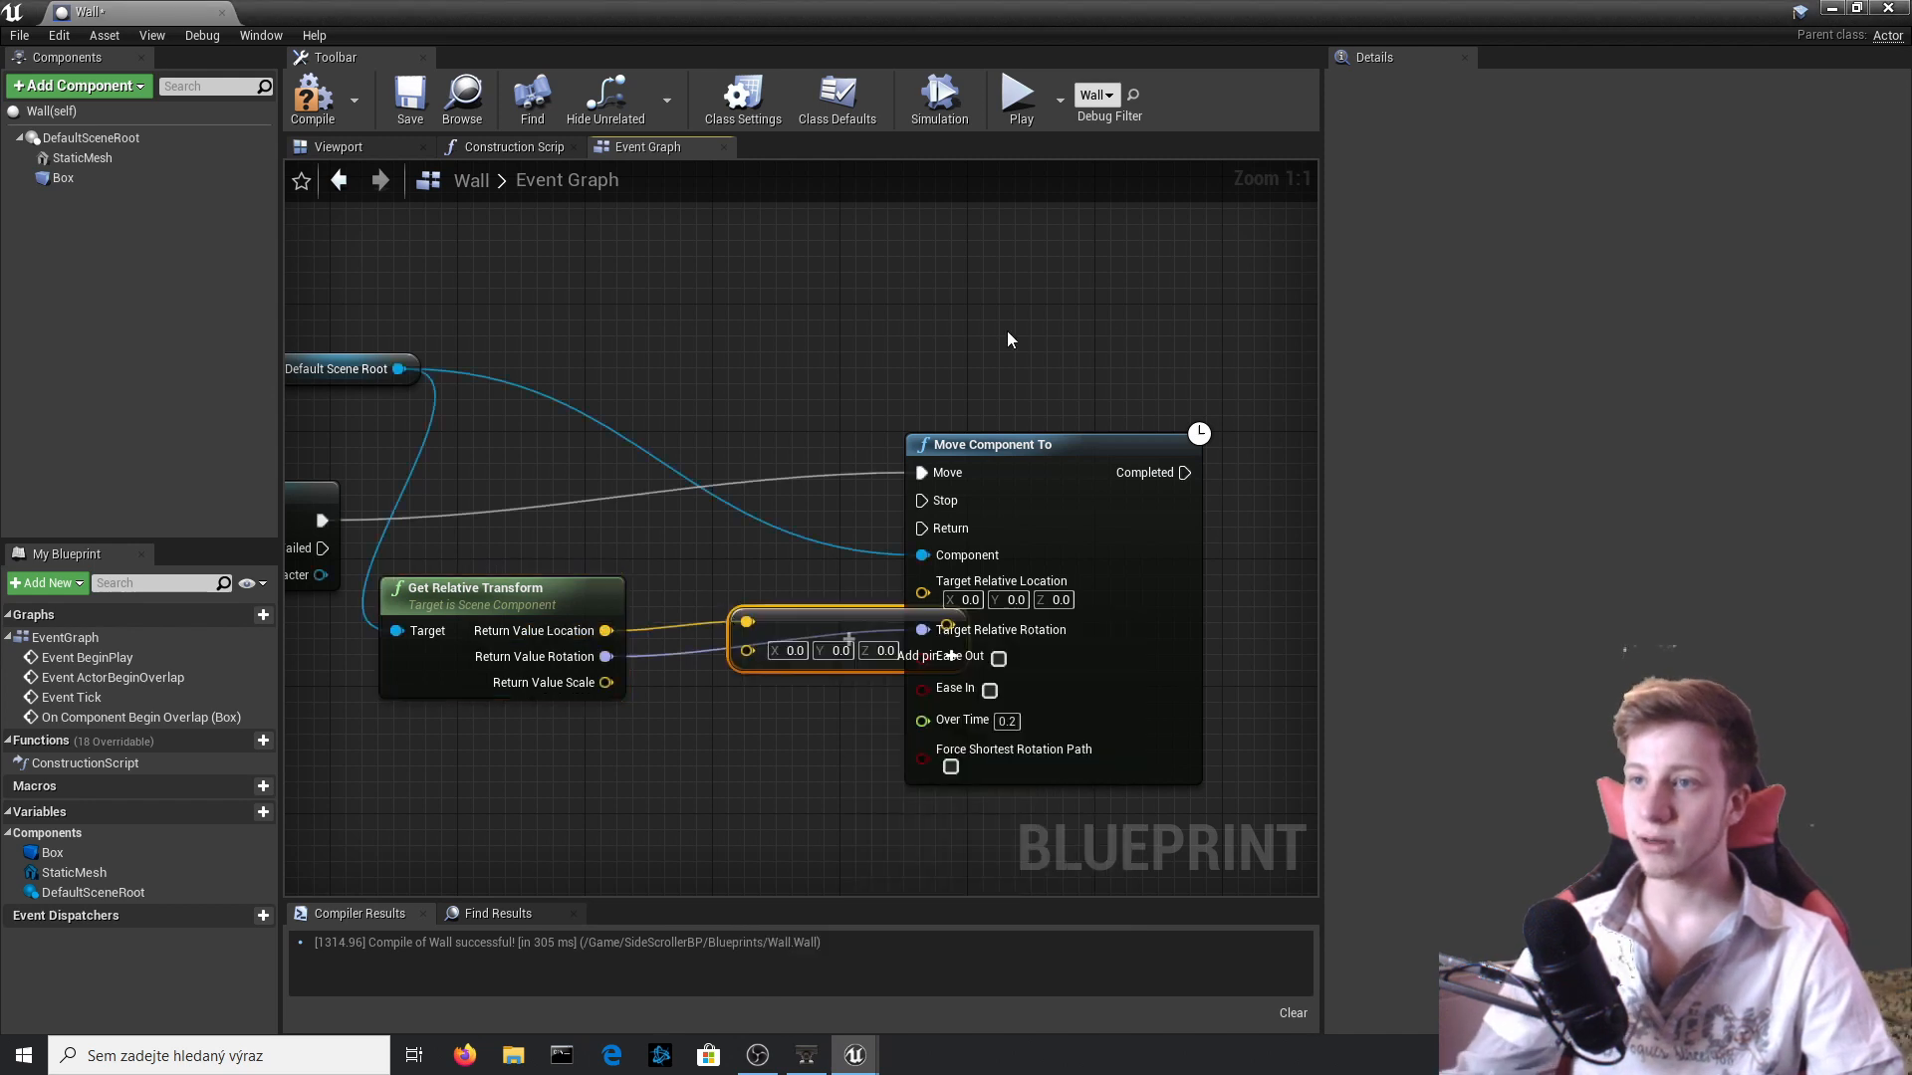
right_click_drag(1007, 338, 673, 107)
left_click_drag(790, 341, 1061, 404)
mouse_move(630, 366)
right_mouse_down()
mouse_move(631, 311)
mouse_move(630, 353)
right_mouse_up()
left_click_drag(1019, 285, 1018, 252)
right_click_drag(457, 454, 627, 559)
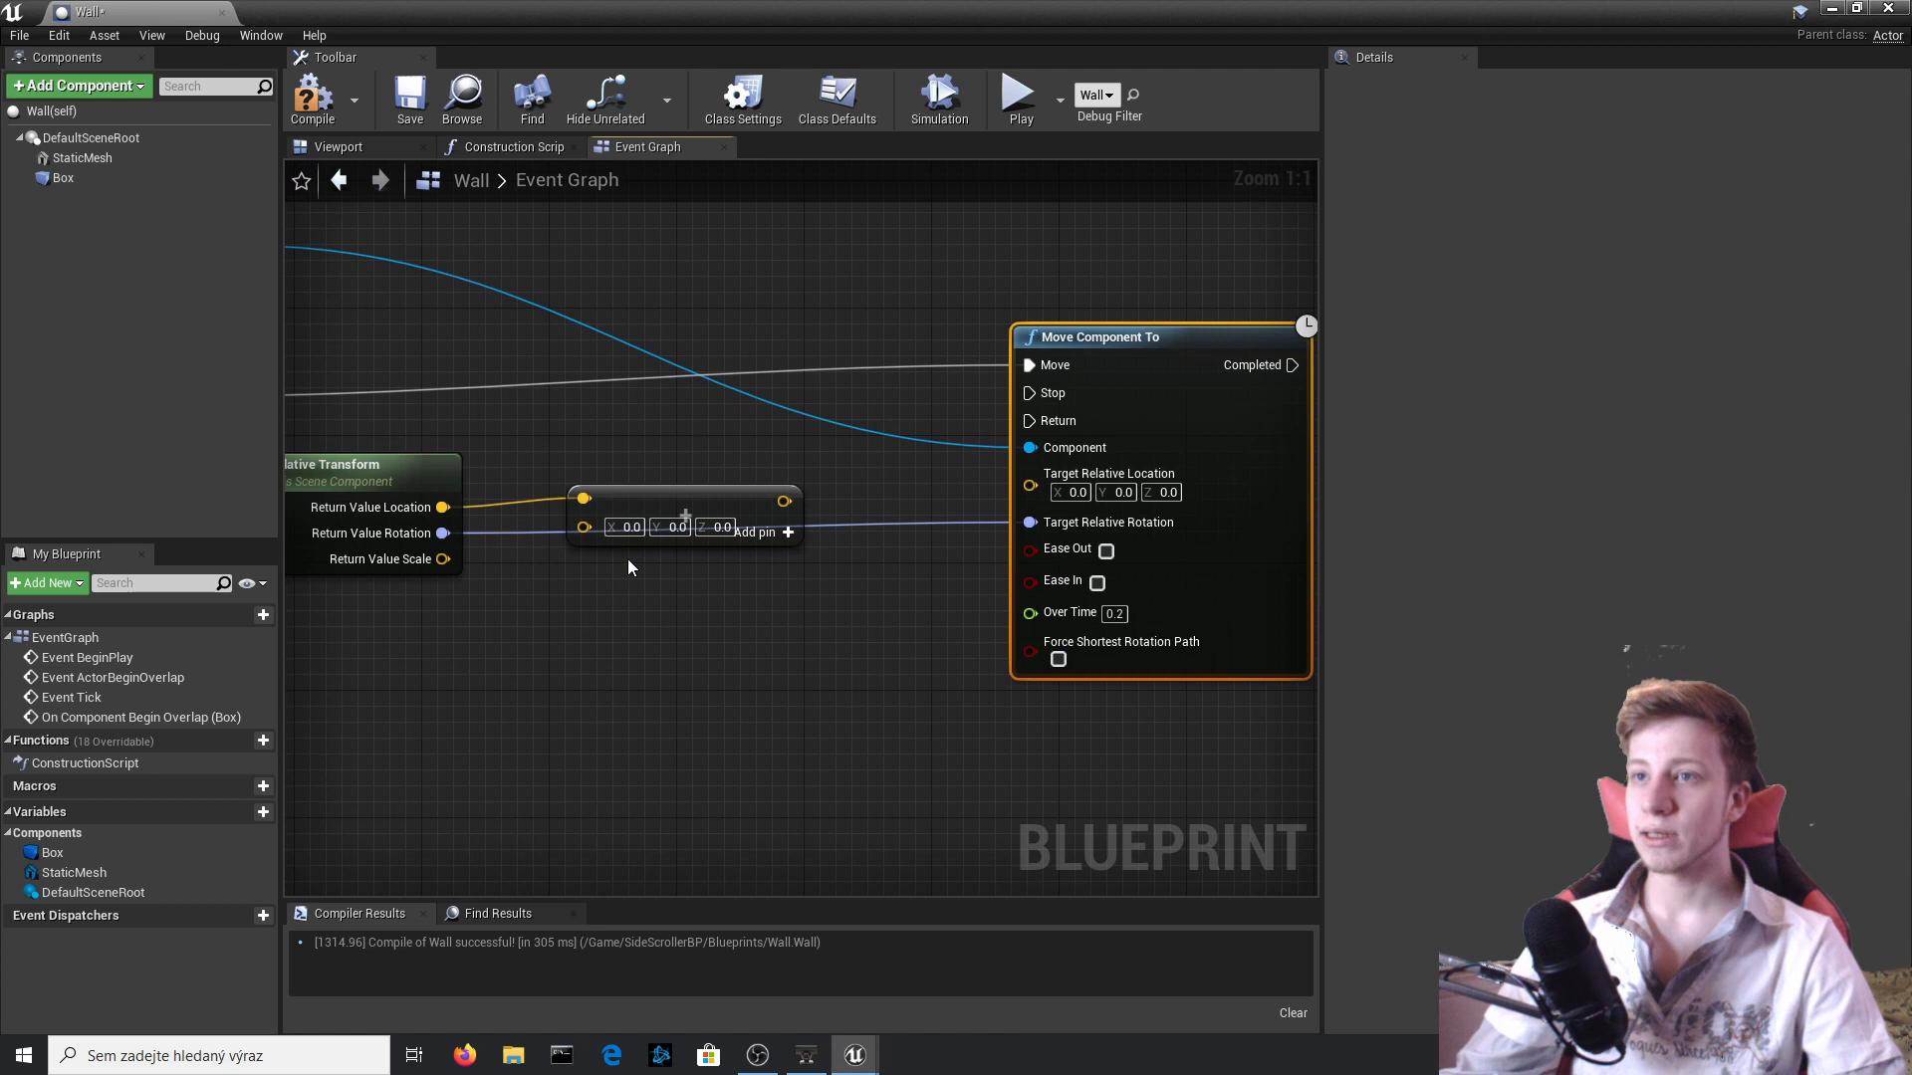
Set the vector addition's Z to 20, connect its result to Target Relative Location, and compile.
left_click_drag(726, 501, 726, 485)
left_click(721, 510)
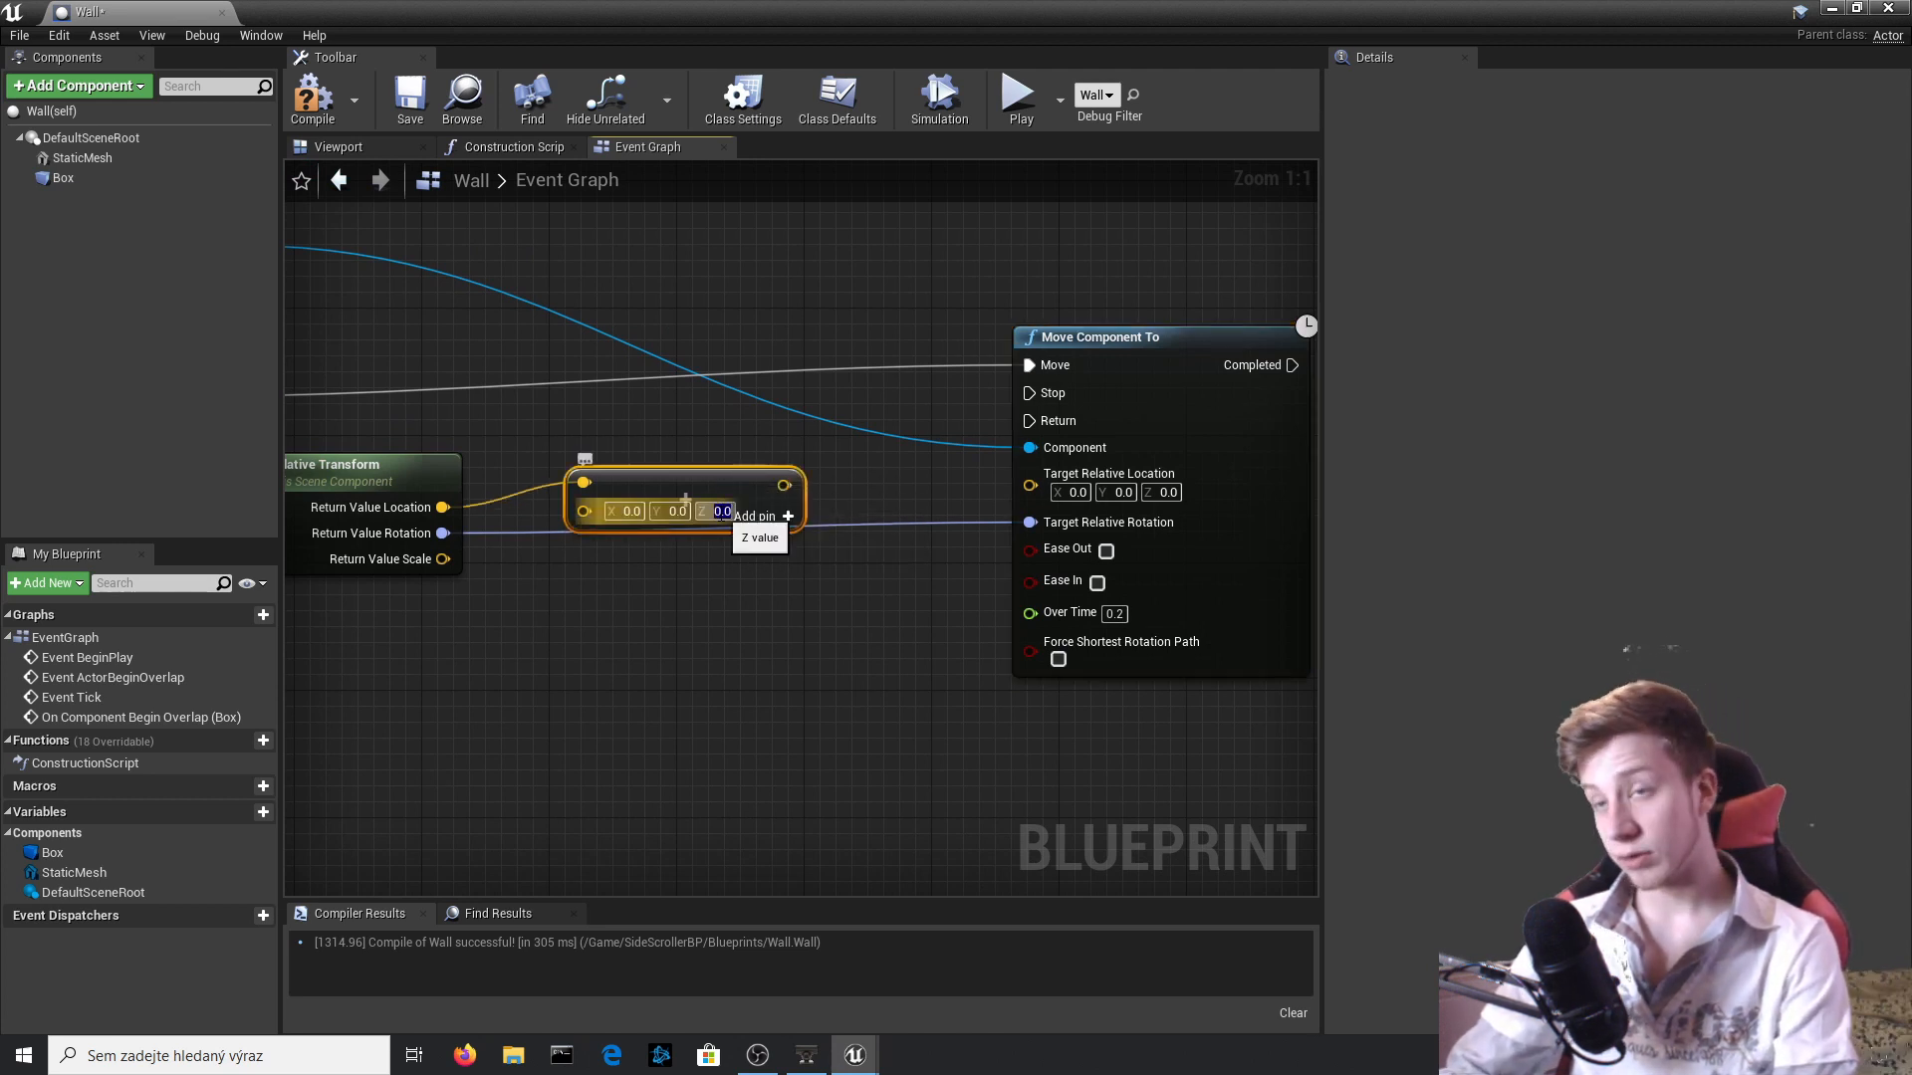
left_click_drag(790, 486, 1030, 485)
left_click(321, 106)
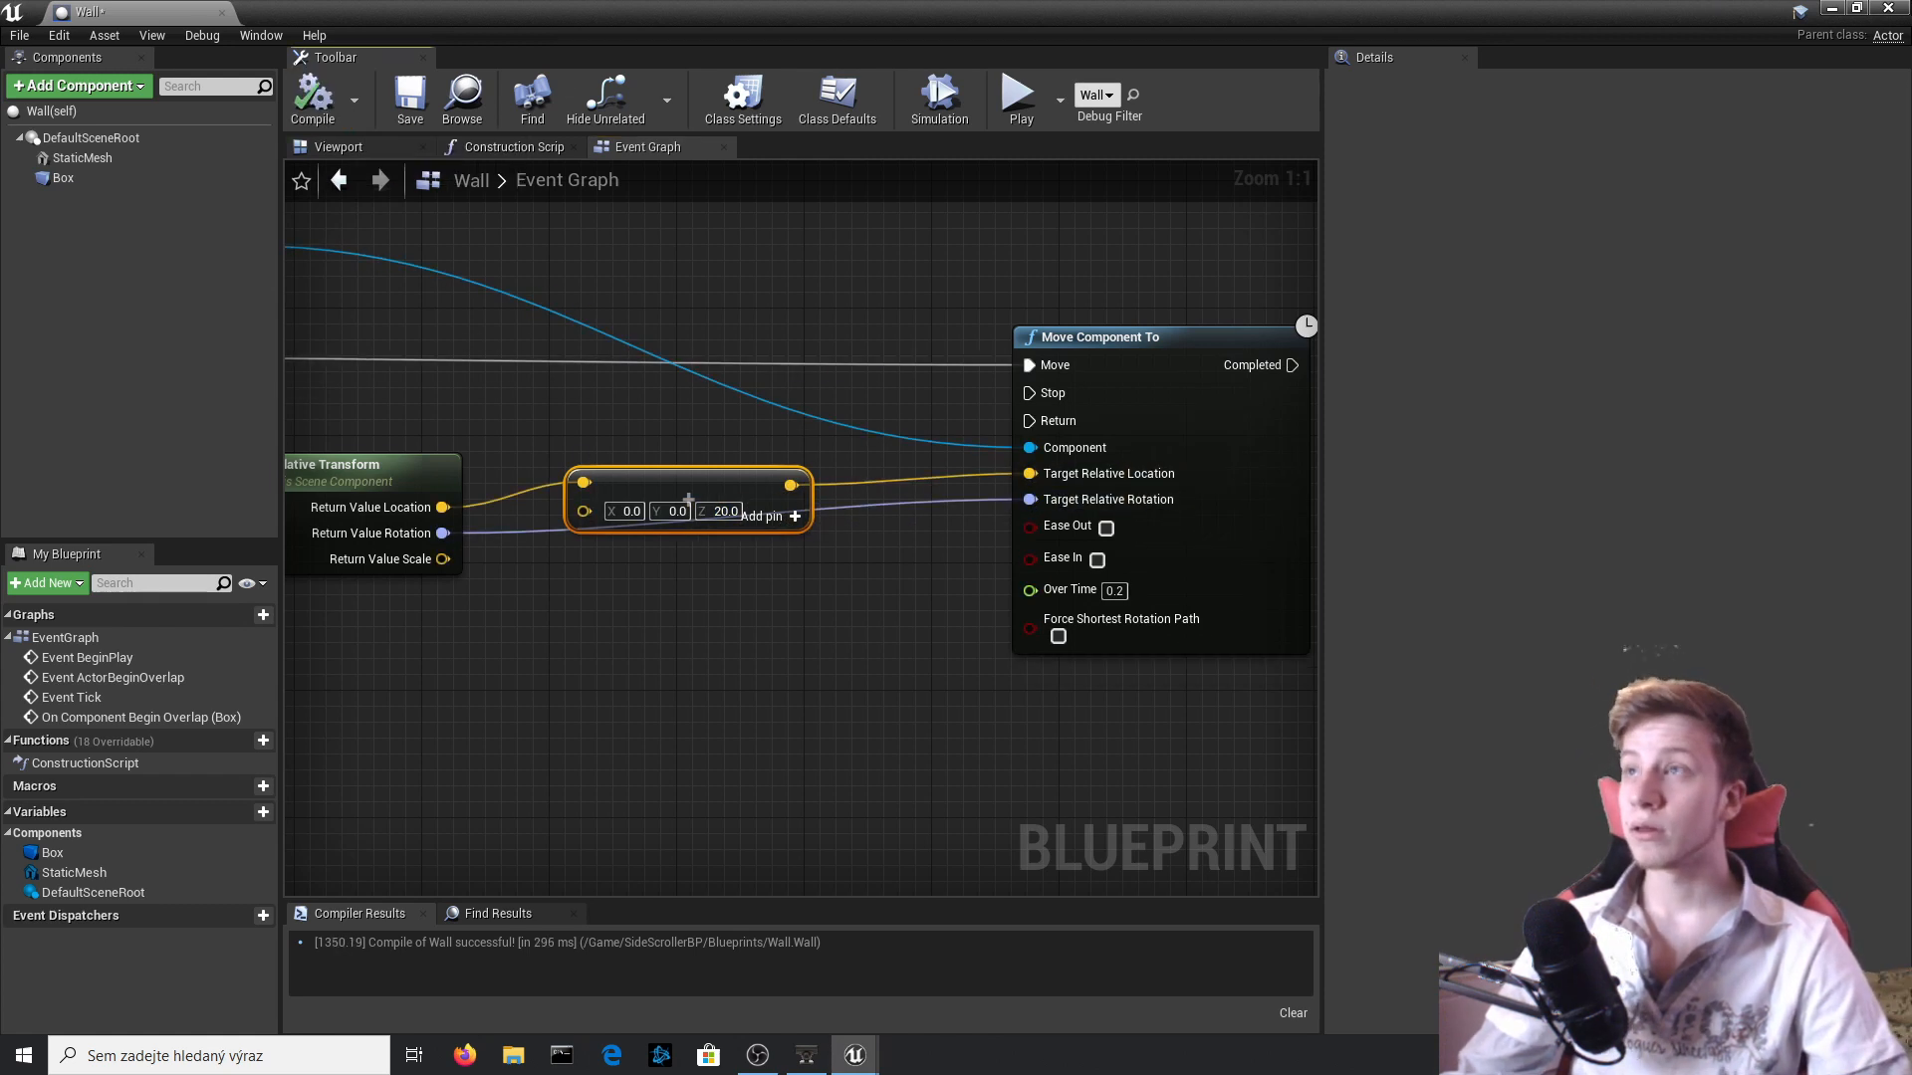
Start a brief play-test in the level editor, stop it, and delete the Enemy actor from the level.
left_click(1831, 8)
left_click(1171, 103)
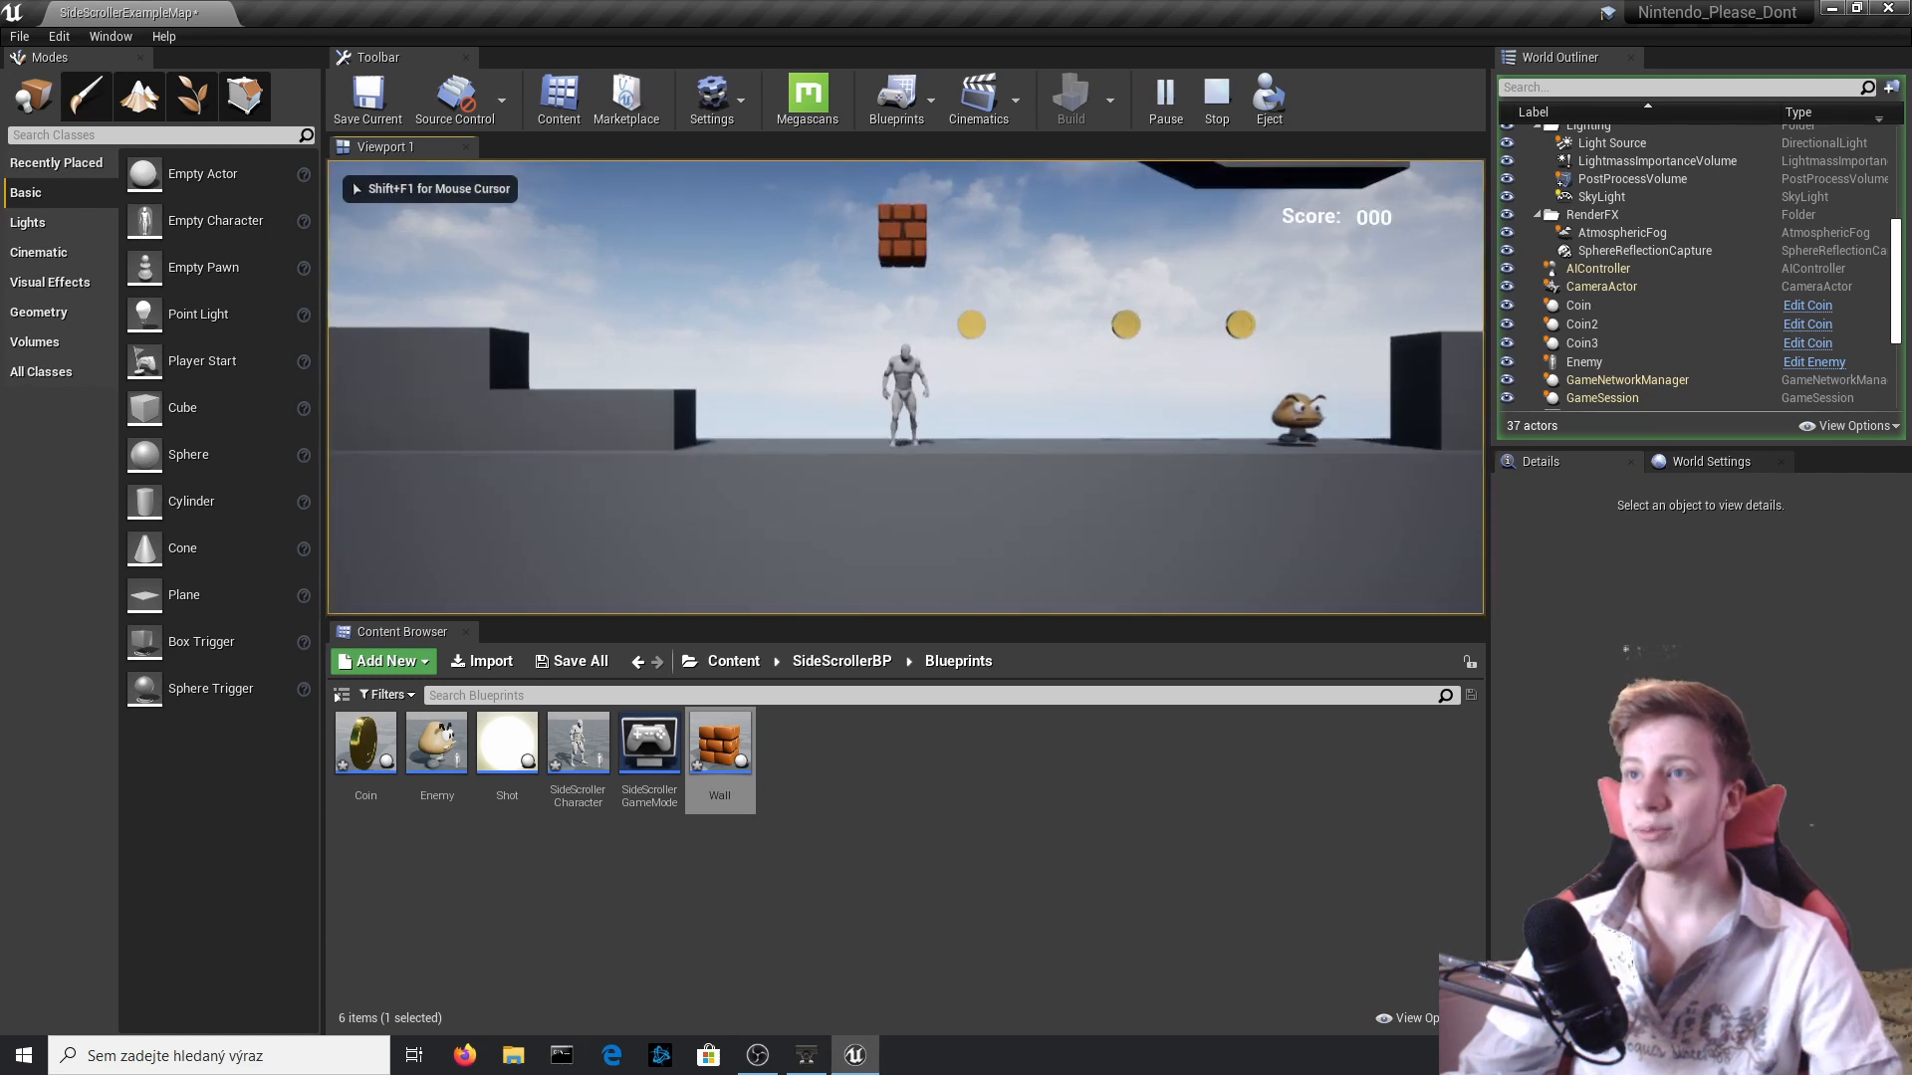
key("Escape")
left_click(1583, 326)
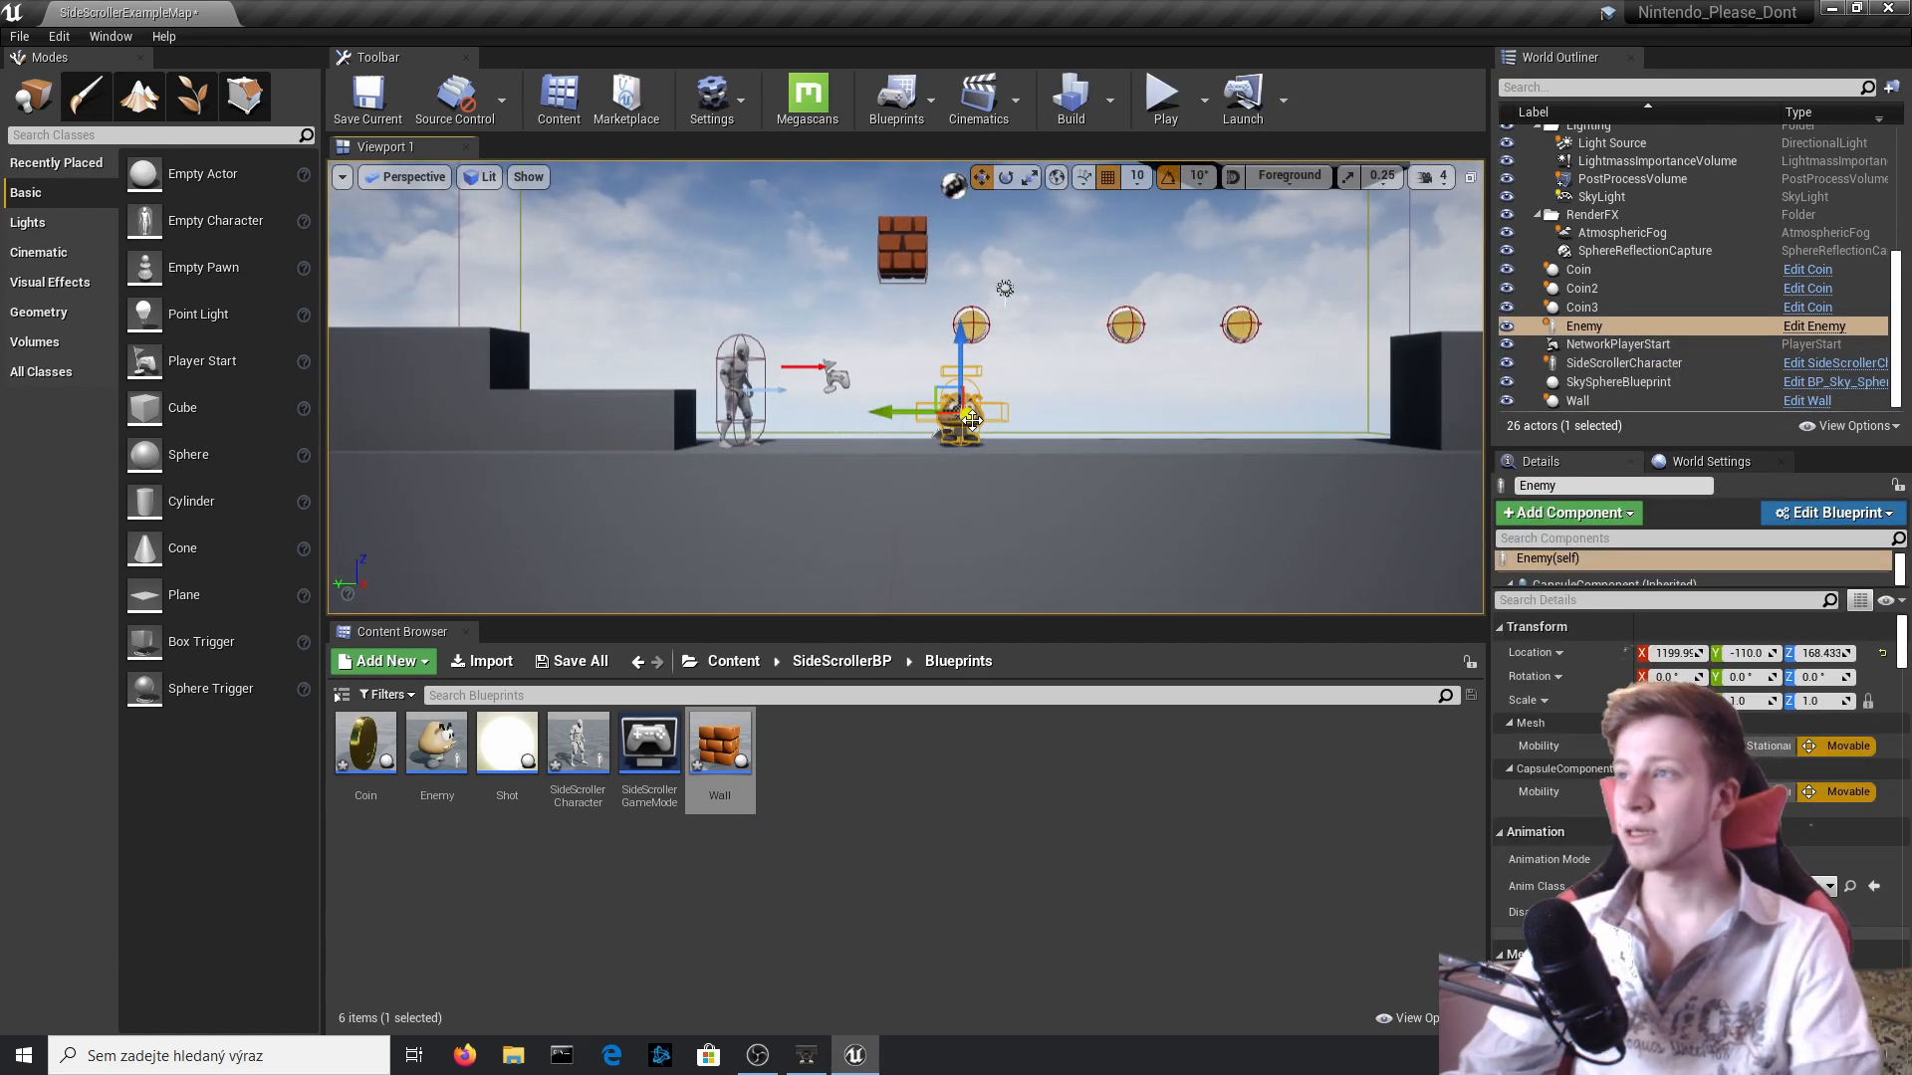
key("Delete")
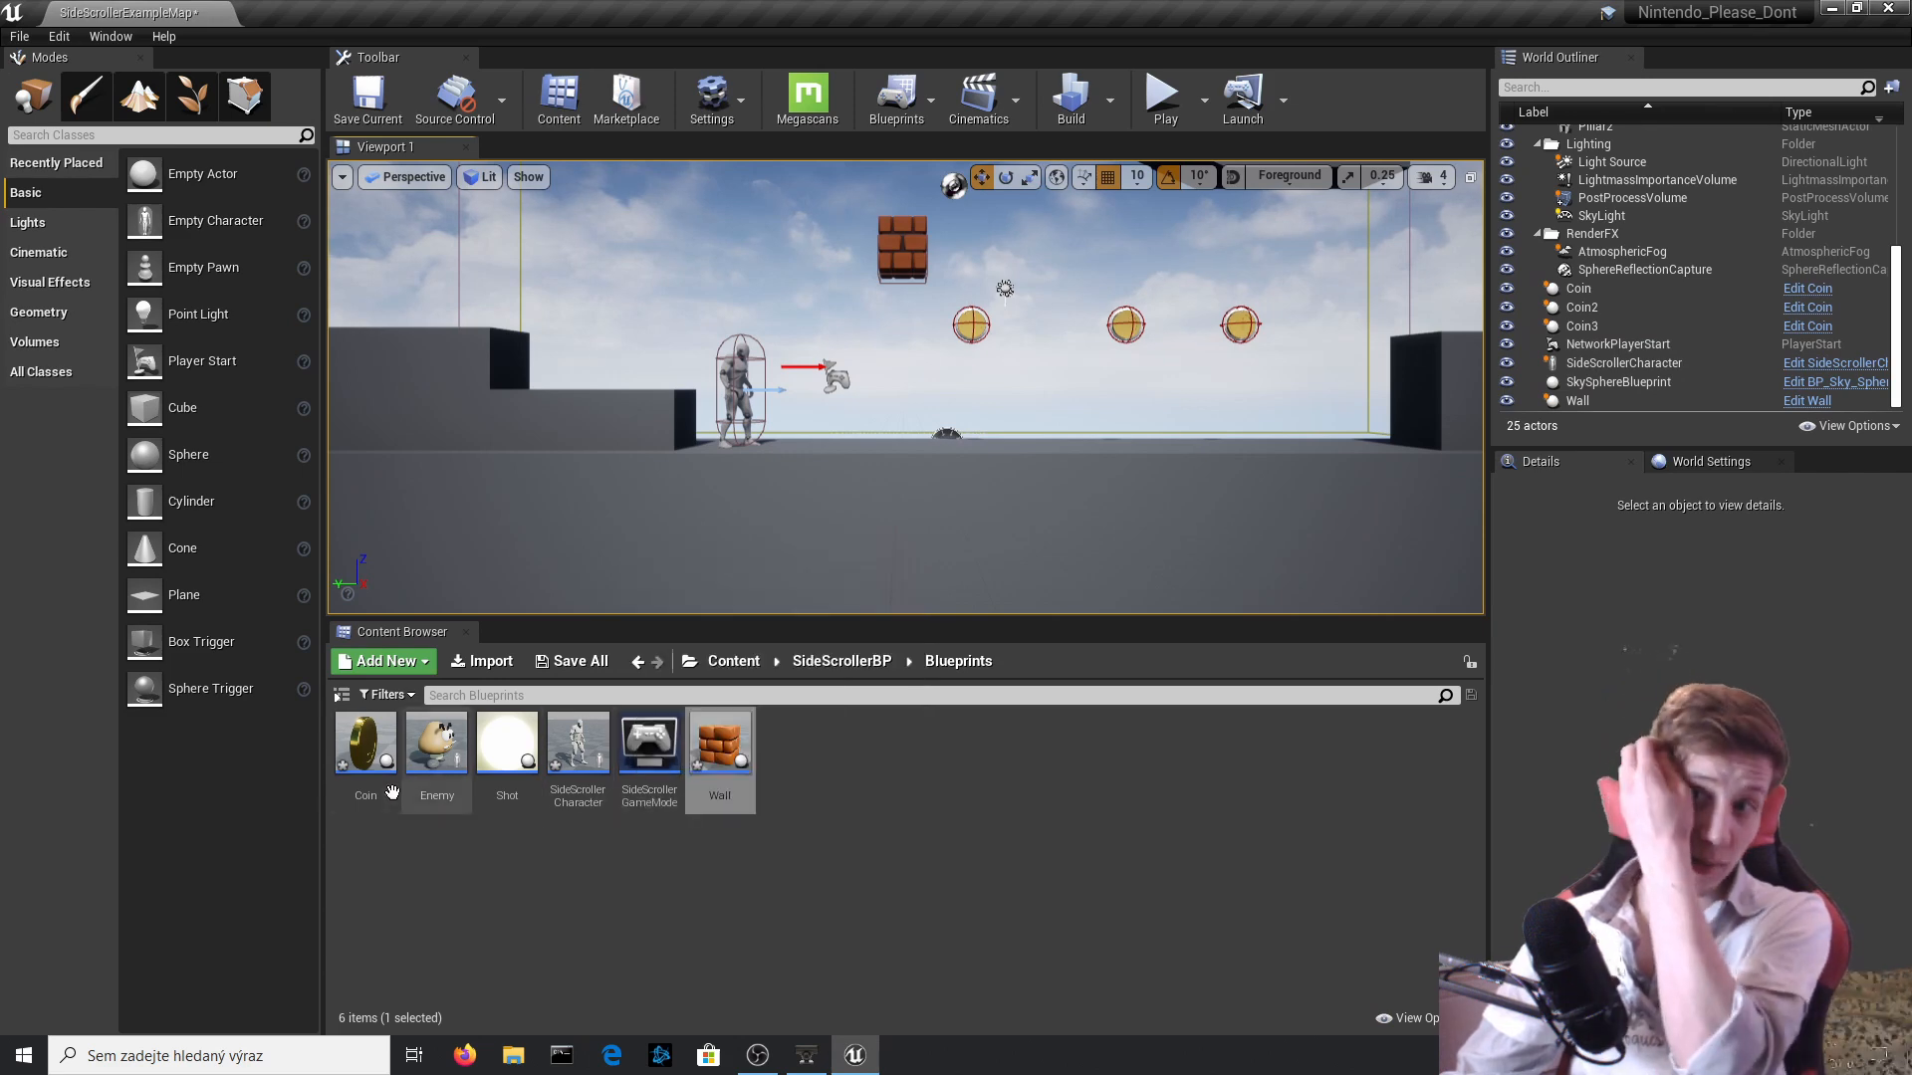
Reopen the Wall Blueprint, set the vector addition's Z to 30 and Move Component To's Over Time to 0.1, and compile.
left_click(901, 240)
left_click(1807, 400)
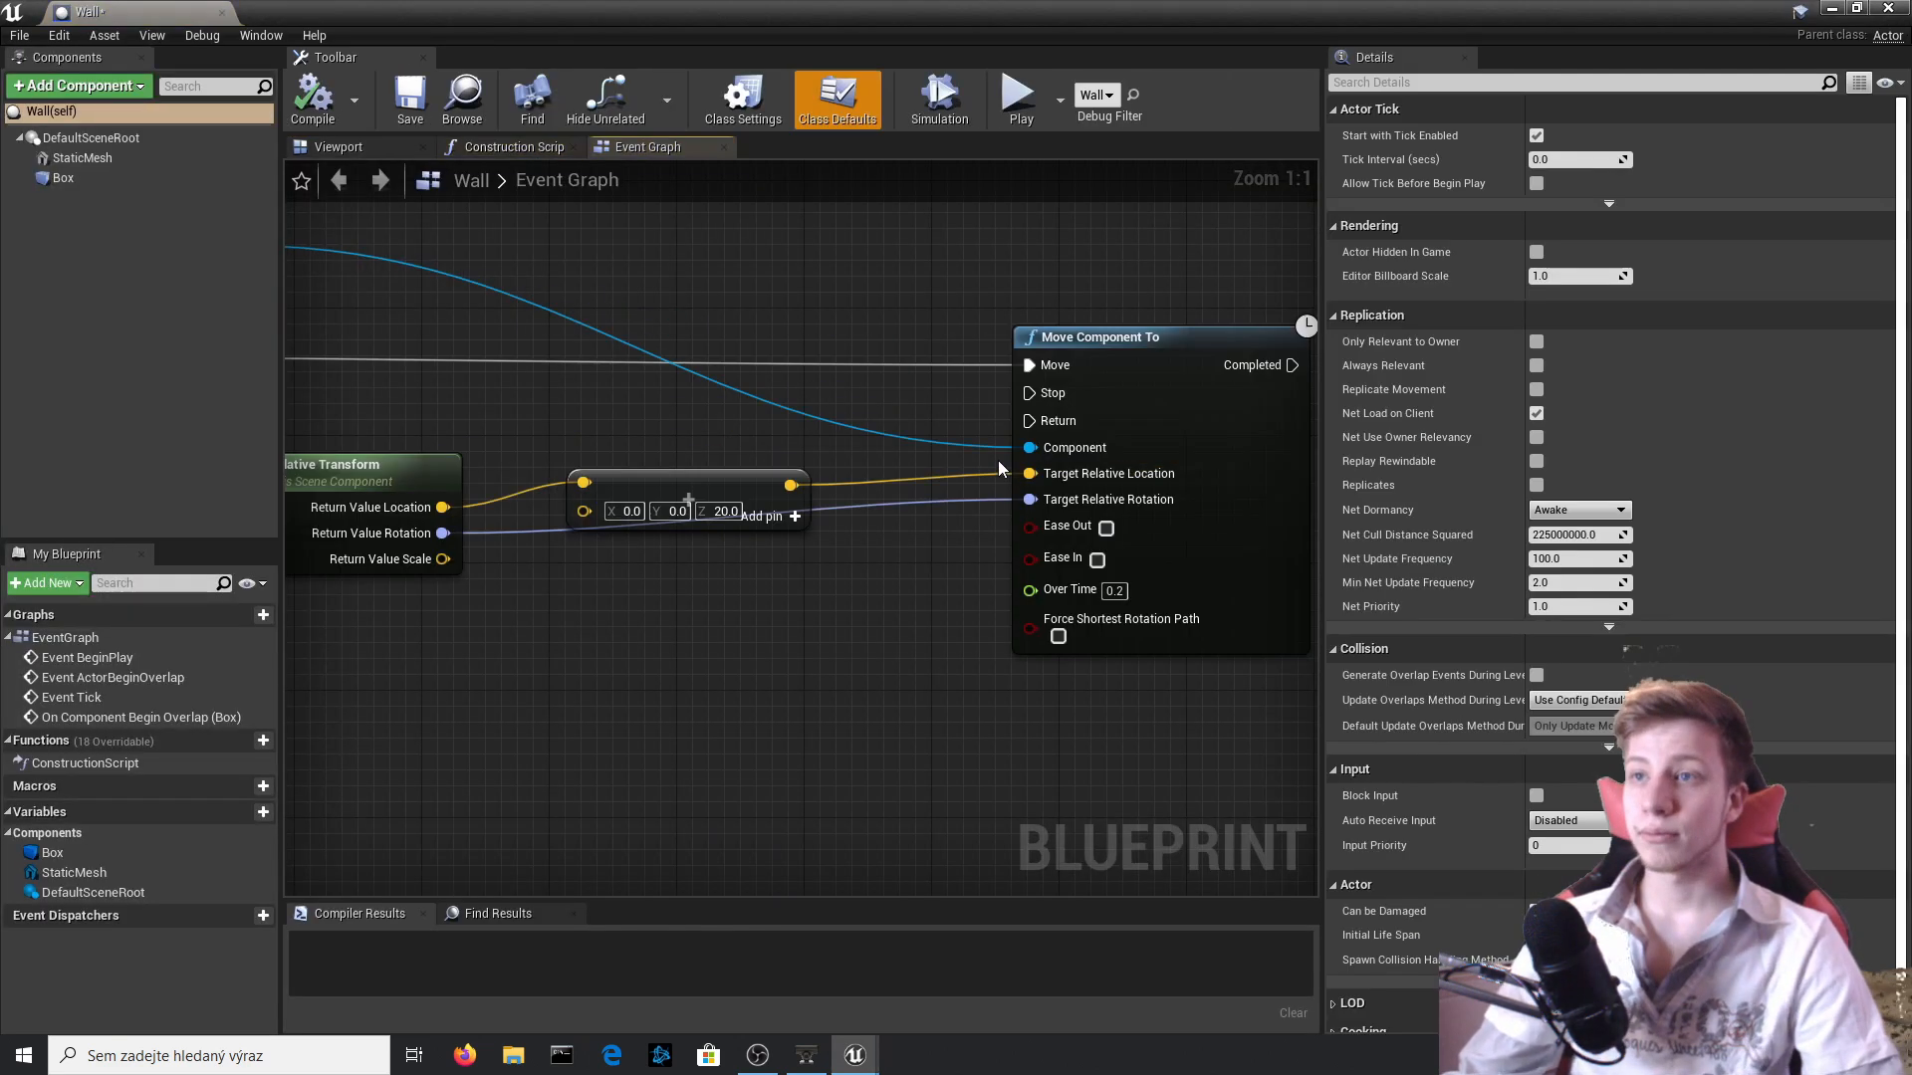
right_click_drag(1001, 469, 1008, 553)
left_click_drag(770, 575, 769, 583)
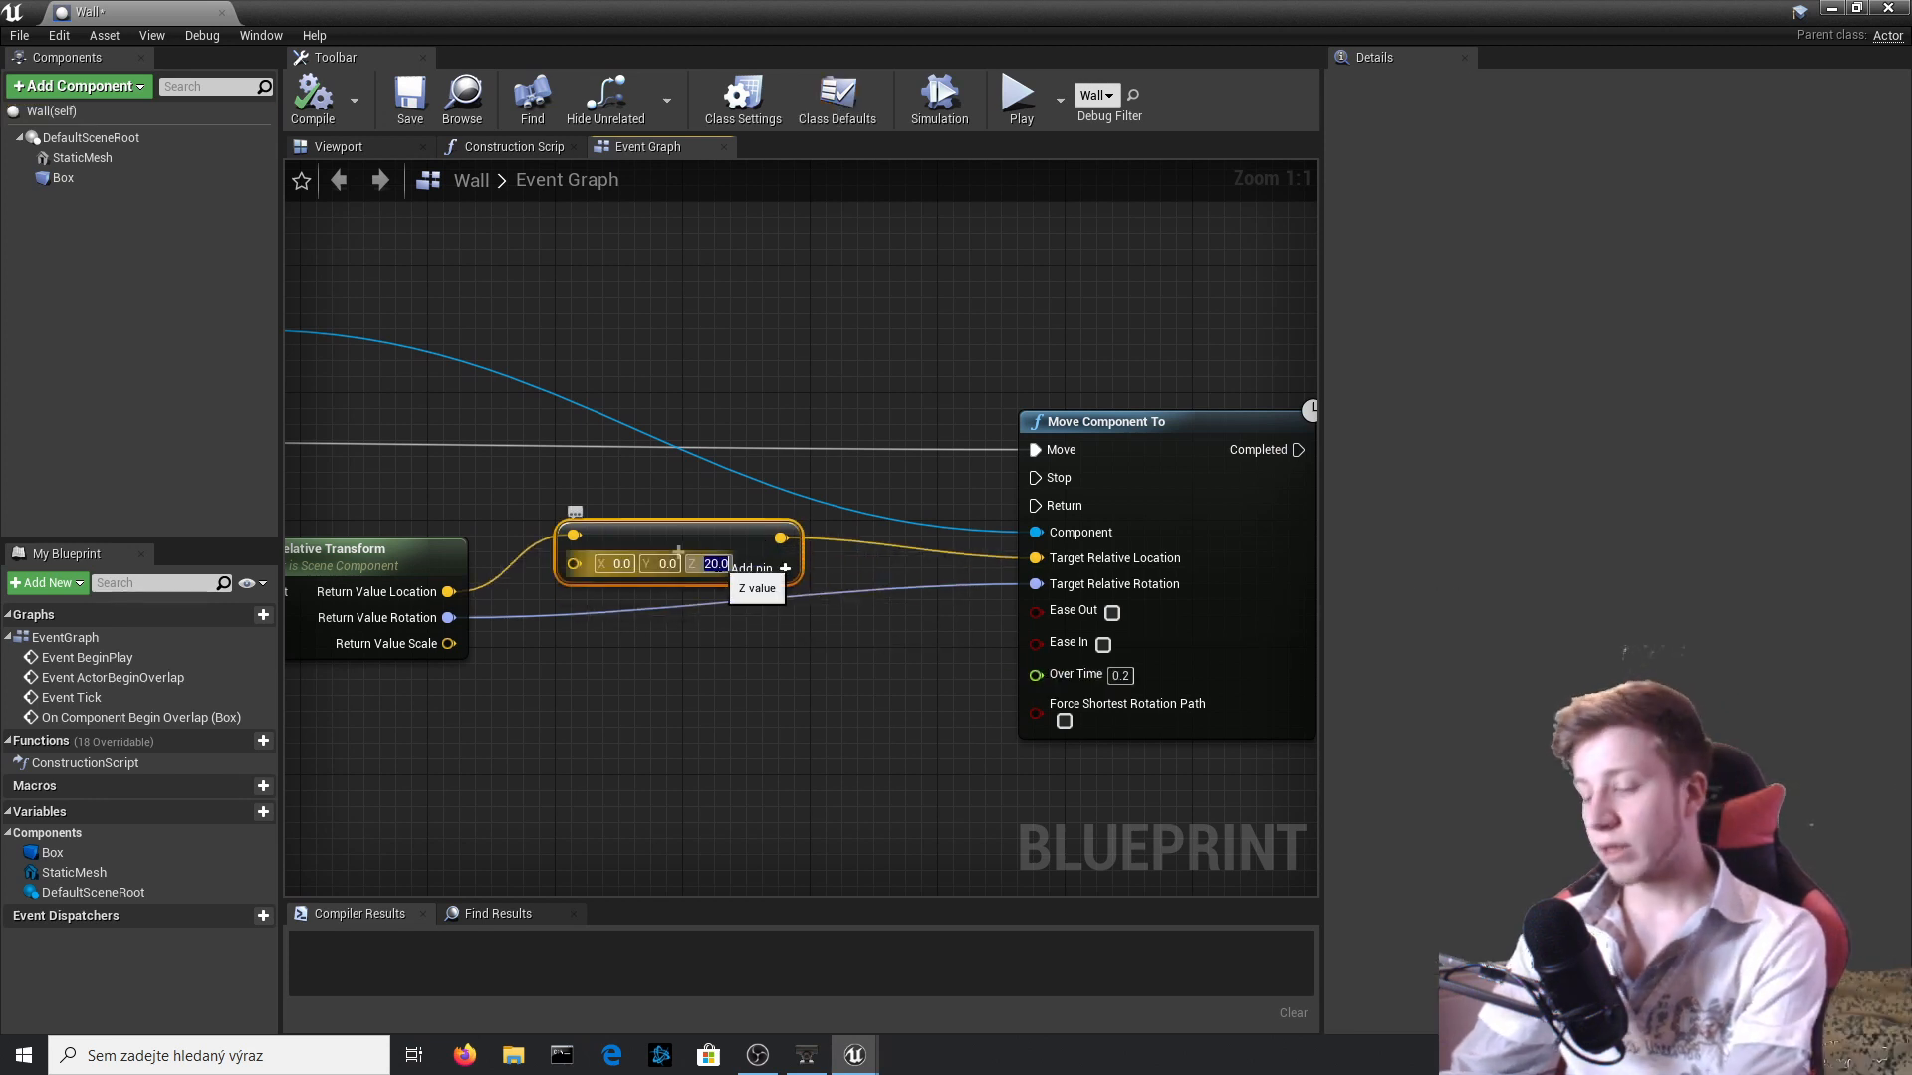
type("0")
key("Return")
right_click_drag(803, 589, 657, 562)
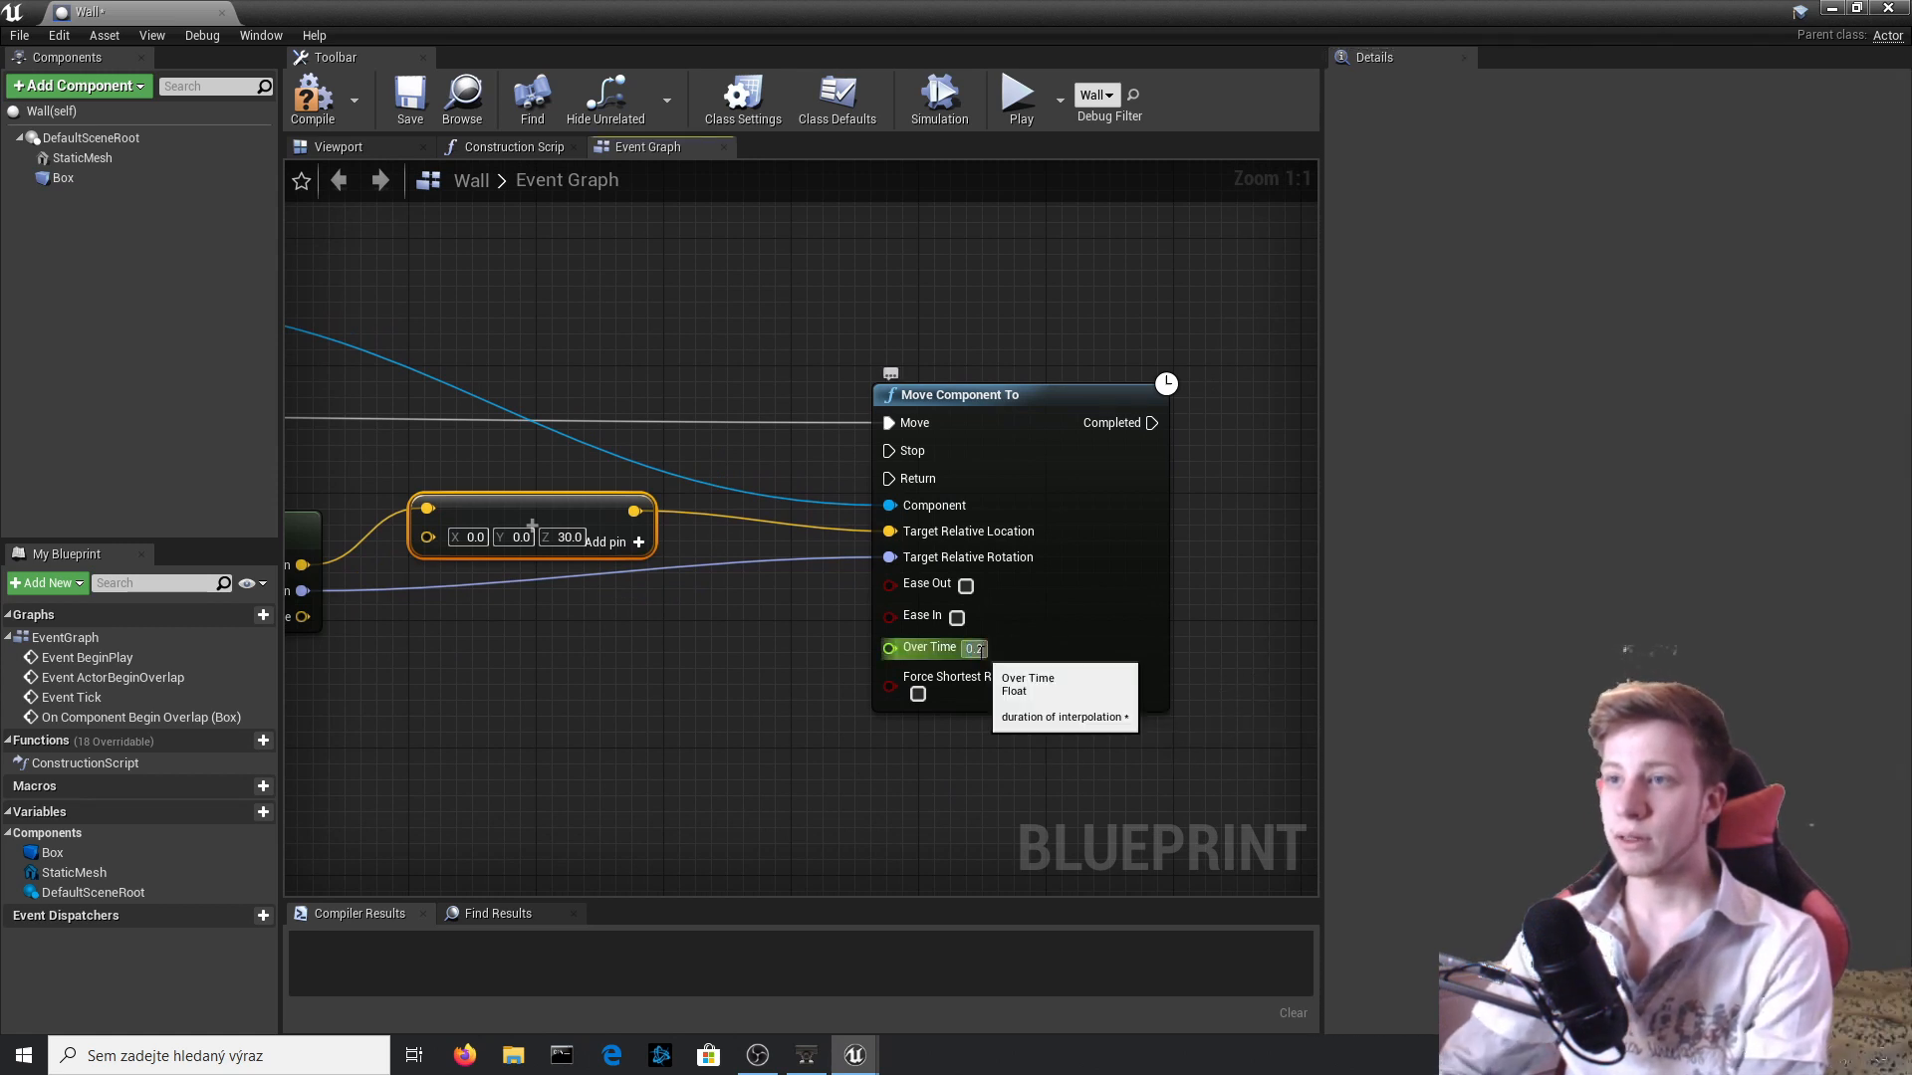
left_click(312, 100)
Add a Delay node with a duration of 0.5 after Move Component To completes.
scroll(778, 605, "down", 3)
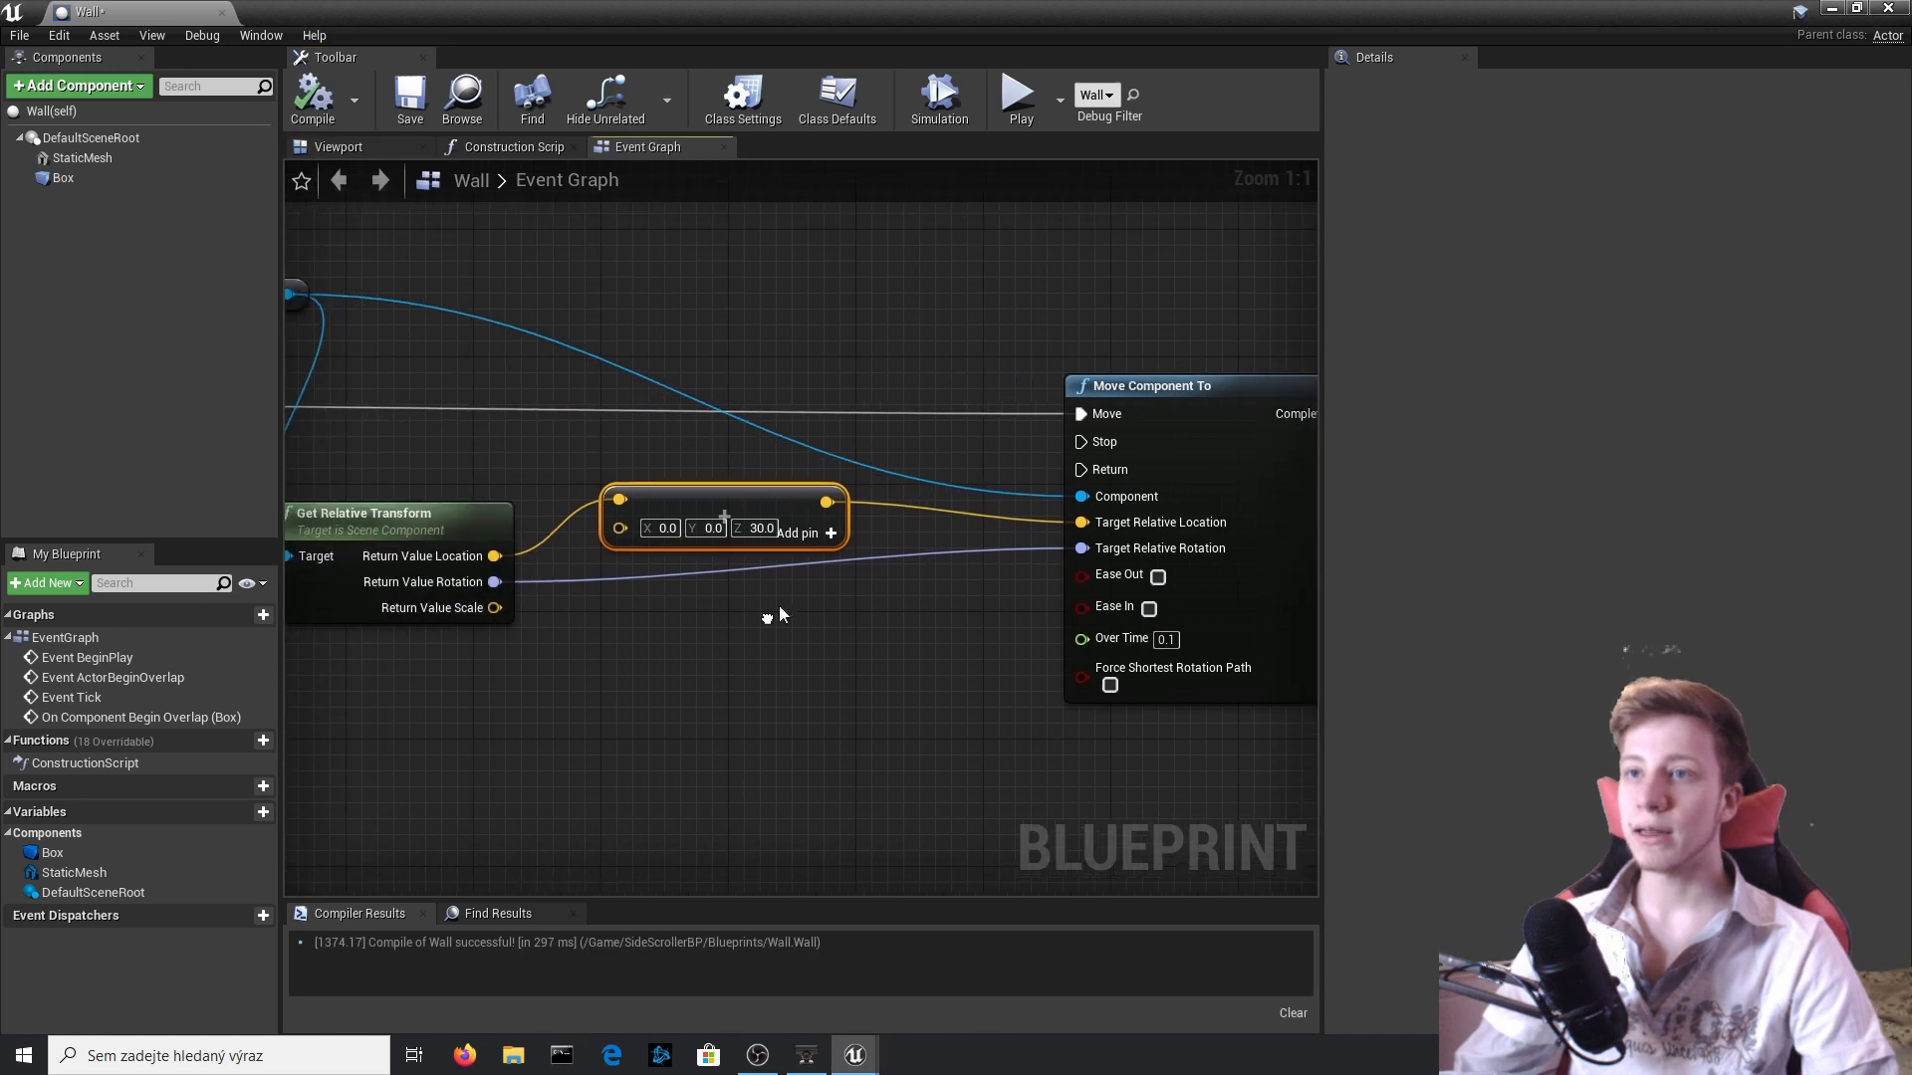
scroll(1087, 406, "up", 3)
left_click_drag(964, 397, 1145, 406)
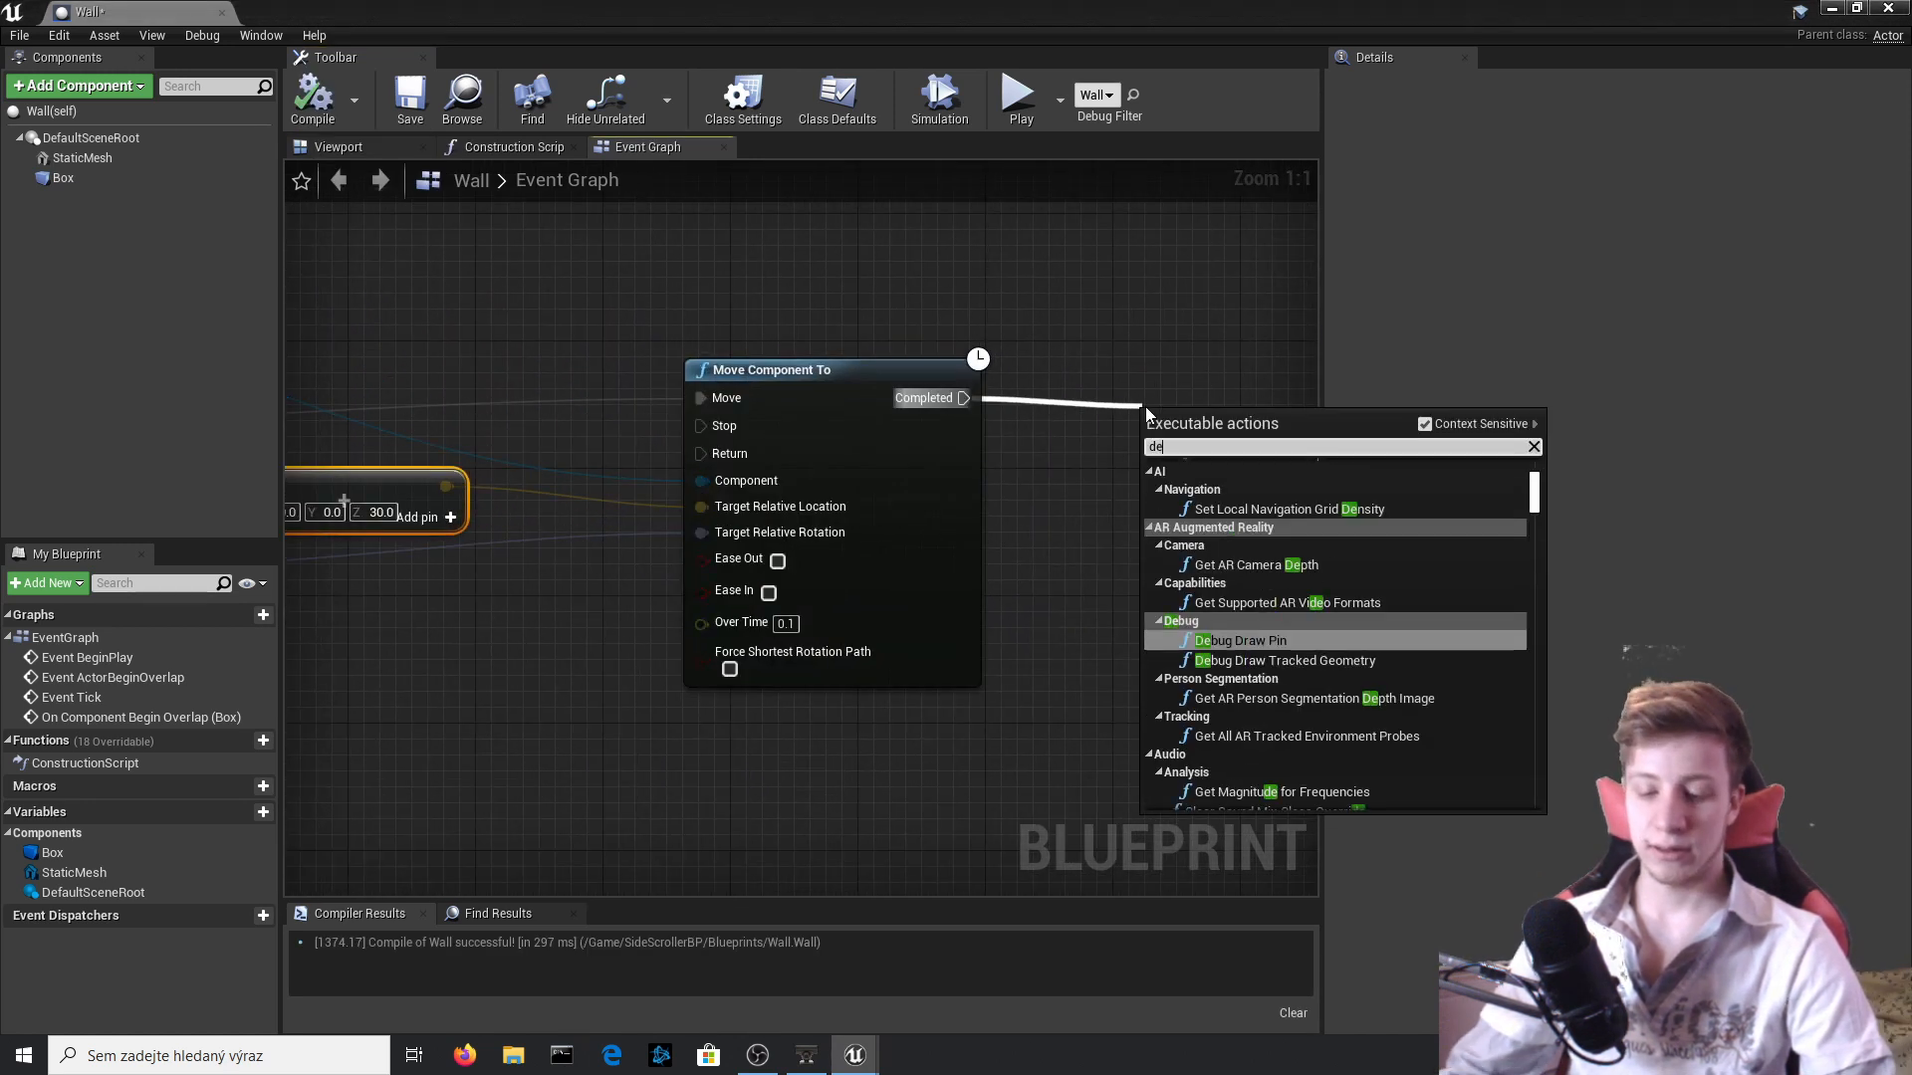
type("dea")
key("BackSpace")
type("lay")
key("Return")
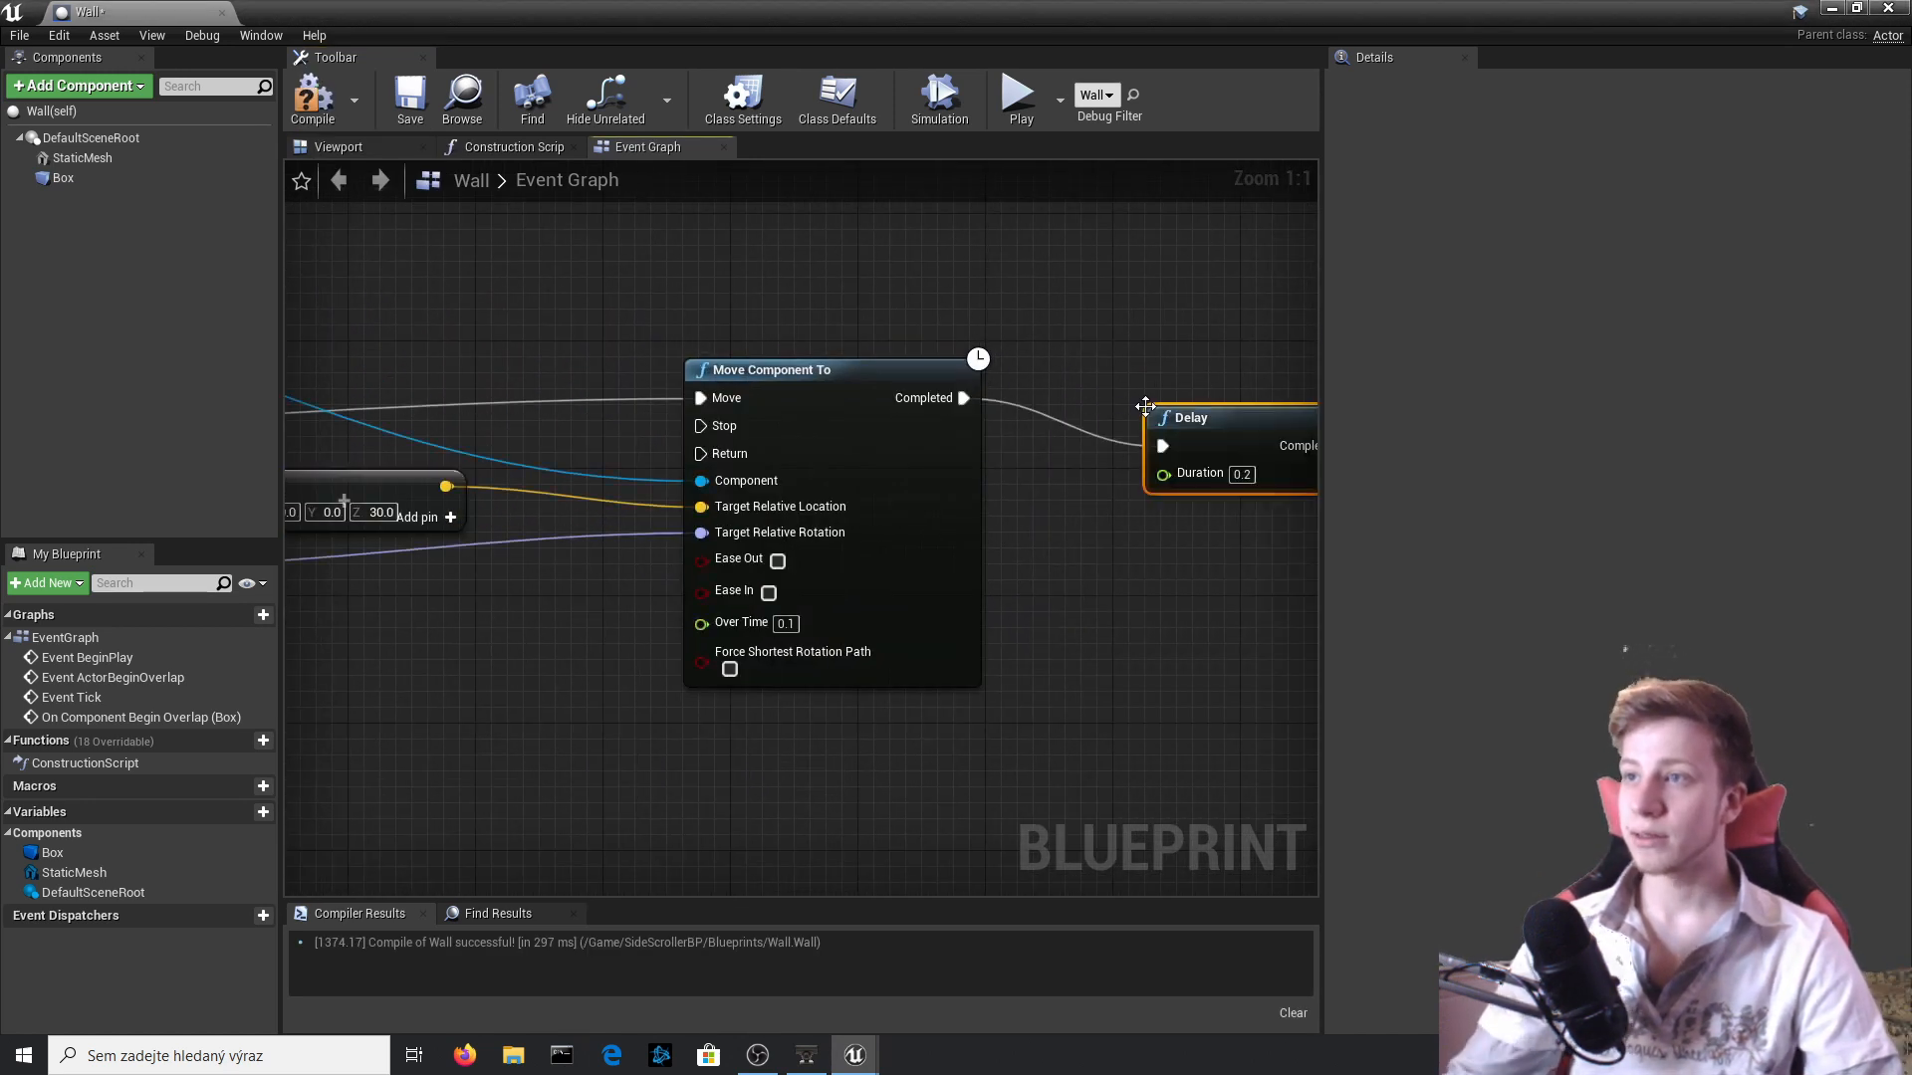
right_click_drag(1159, 354, 1065, 330)
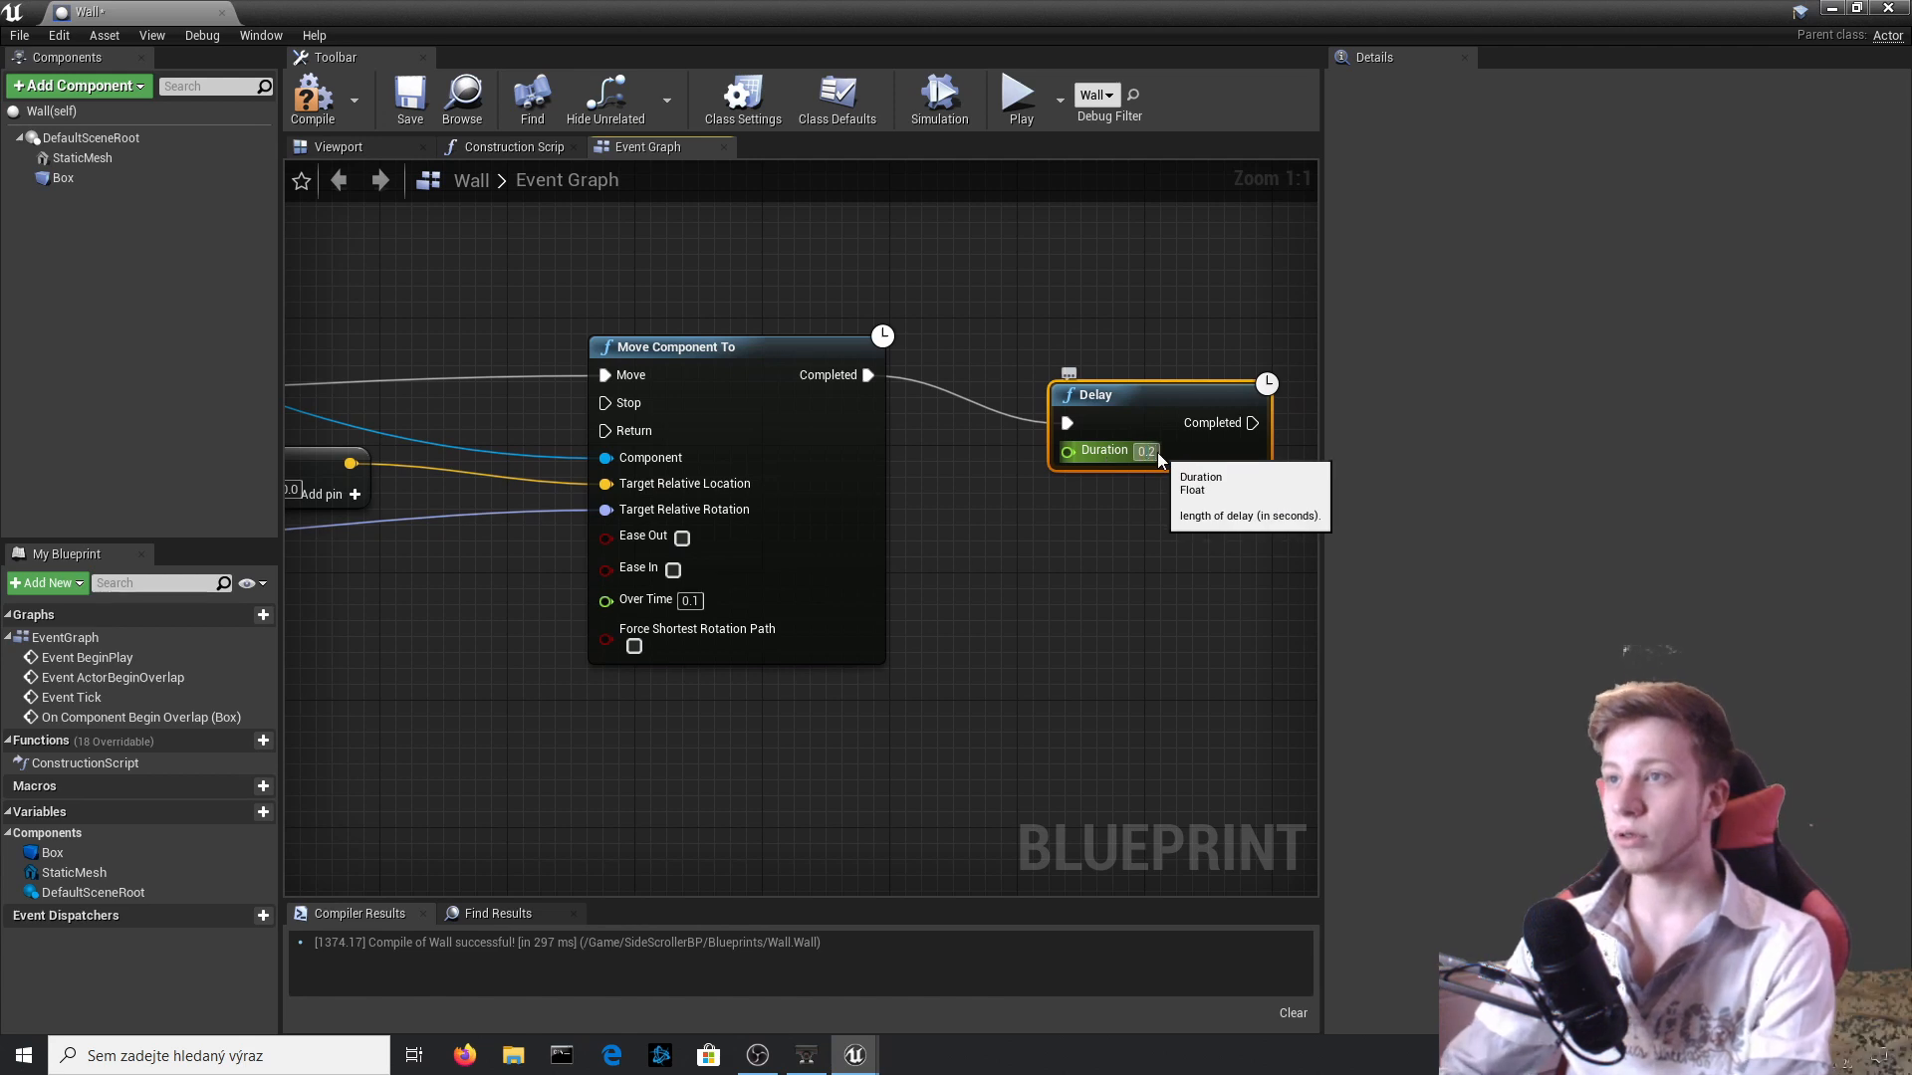
key("Delete")
type("5")
scroll(1096, 585, "down", 5)
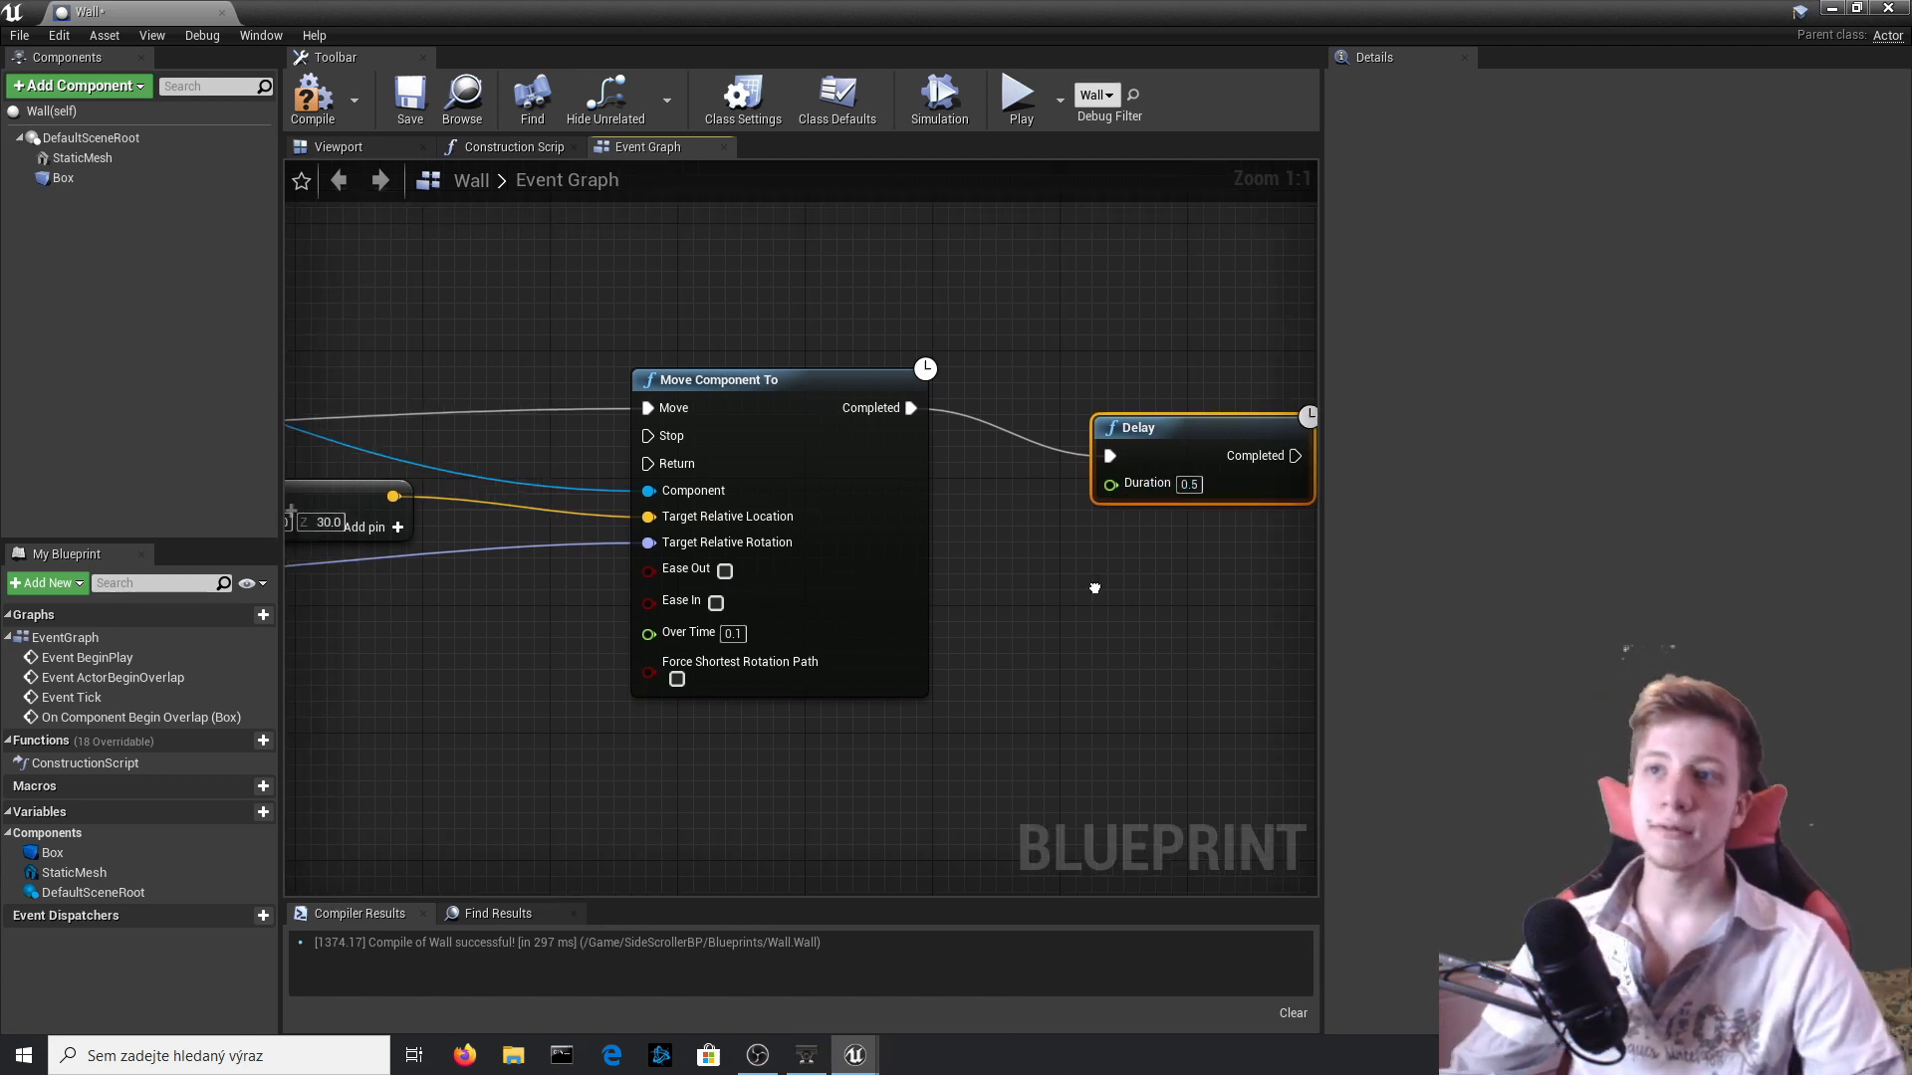
Duplicate Default Scene Root, Get Relative Transform, the vector addition and Move Component To, placing the copies beyond the Delay node.
left_click_drag(720, 381, 720, 381)
key("ctrl+c")
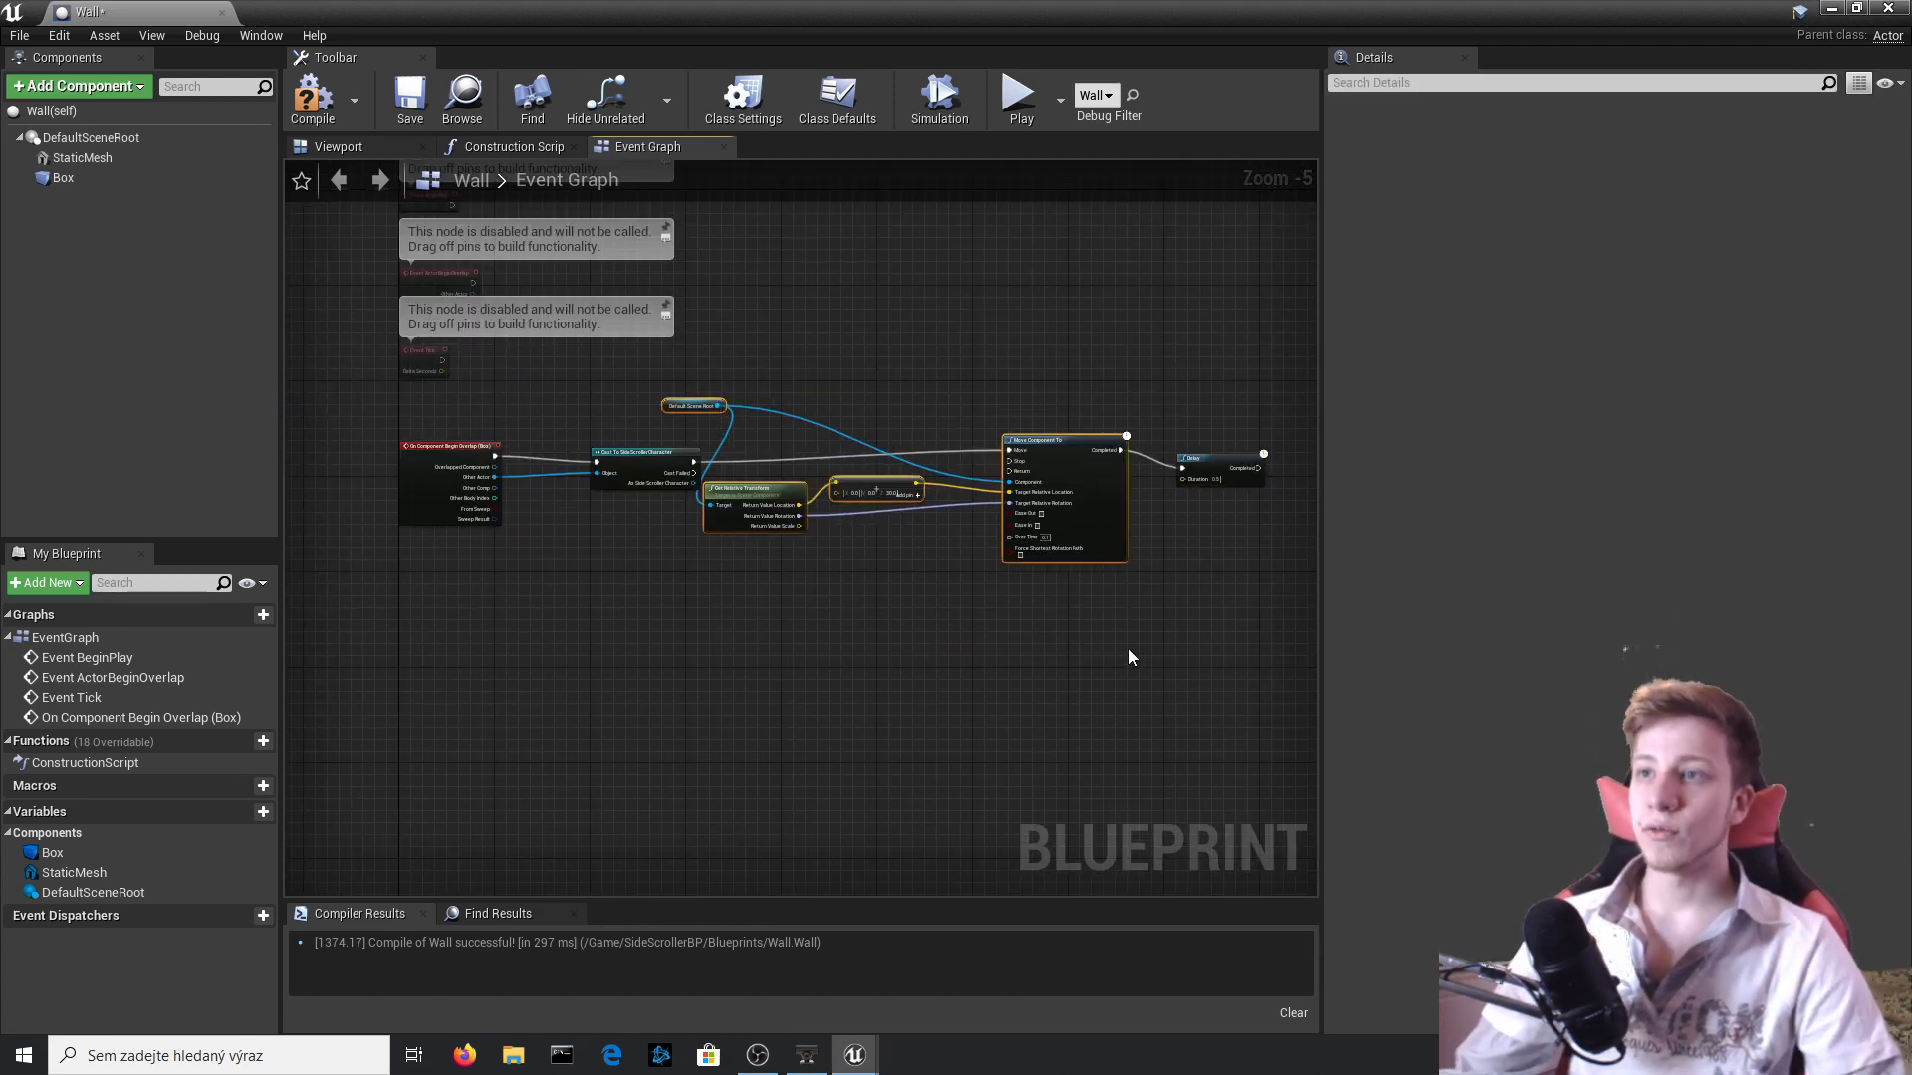
right_click_drag(1127, 648, 618, 693)
left_click(1121, 511)
key("ctrl+v")
right_click_drag(1147, 486, 886, 440)
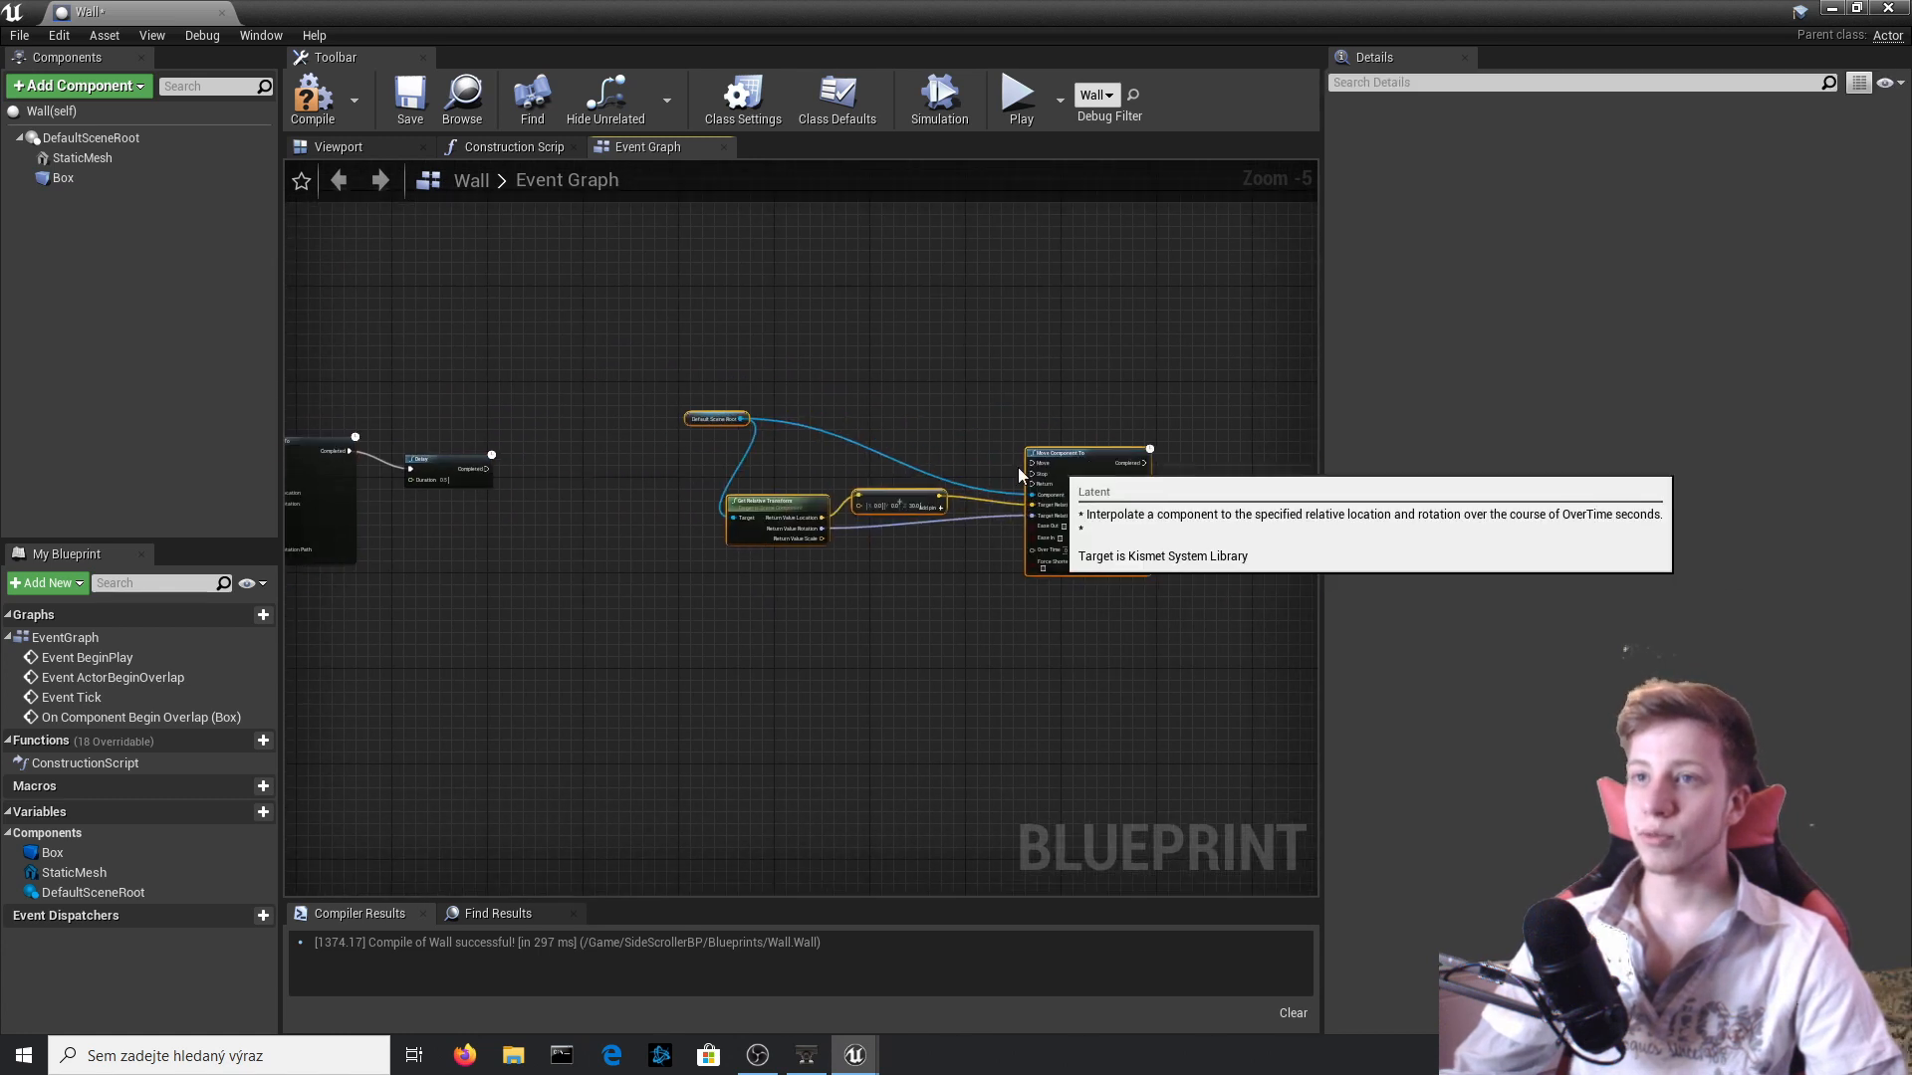
left_click_drag(1128, 447, 794, 484)
Set the copied vector addition's Z to -30 and connect the Delay's Completed output to the second Move Component To's Move input.
scroll(708, 560, "up", 5)
left_click_drag(456, 647, 454, 521)
right_click_drag(527, 602, 857, 616)
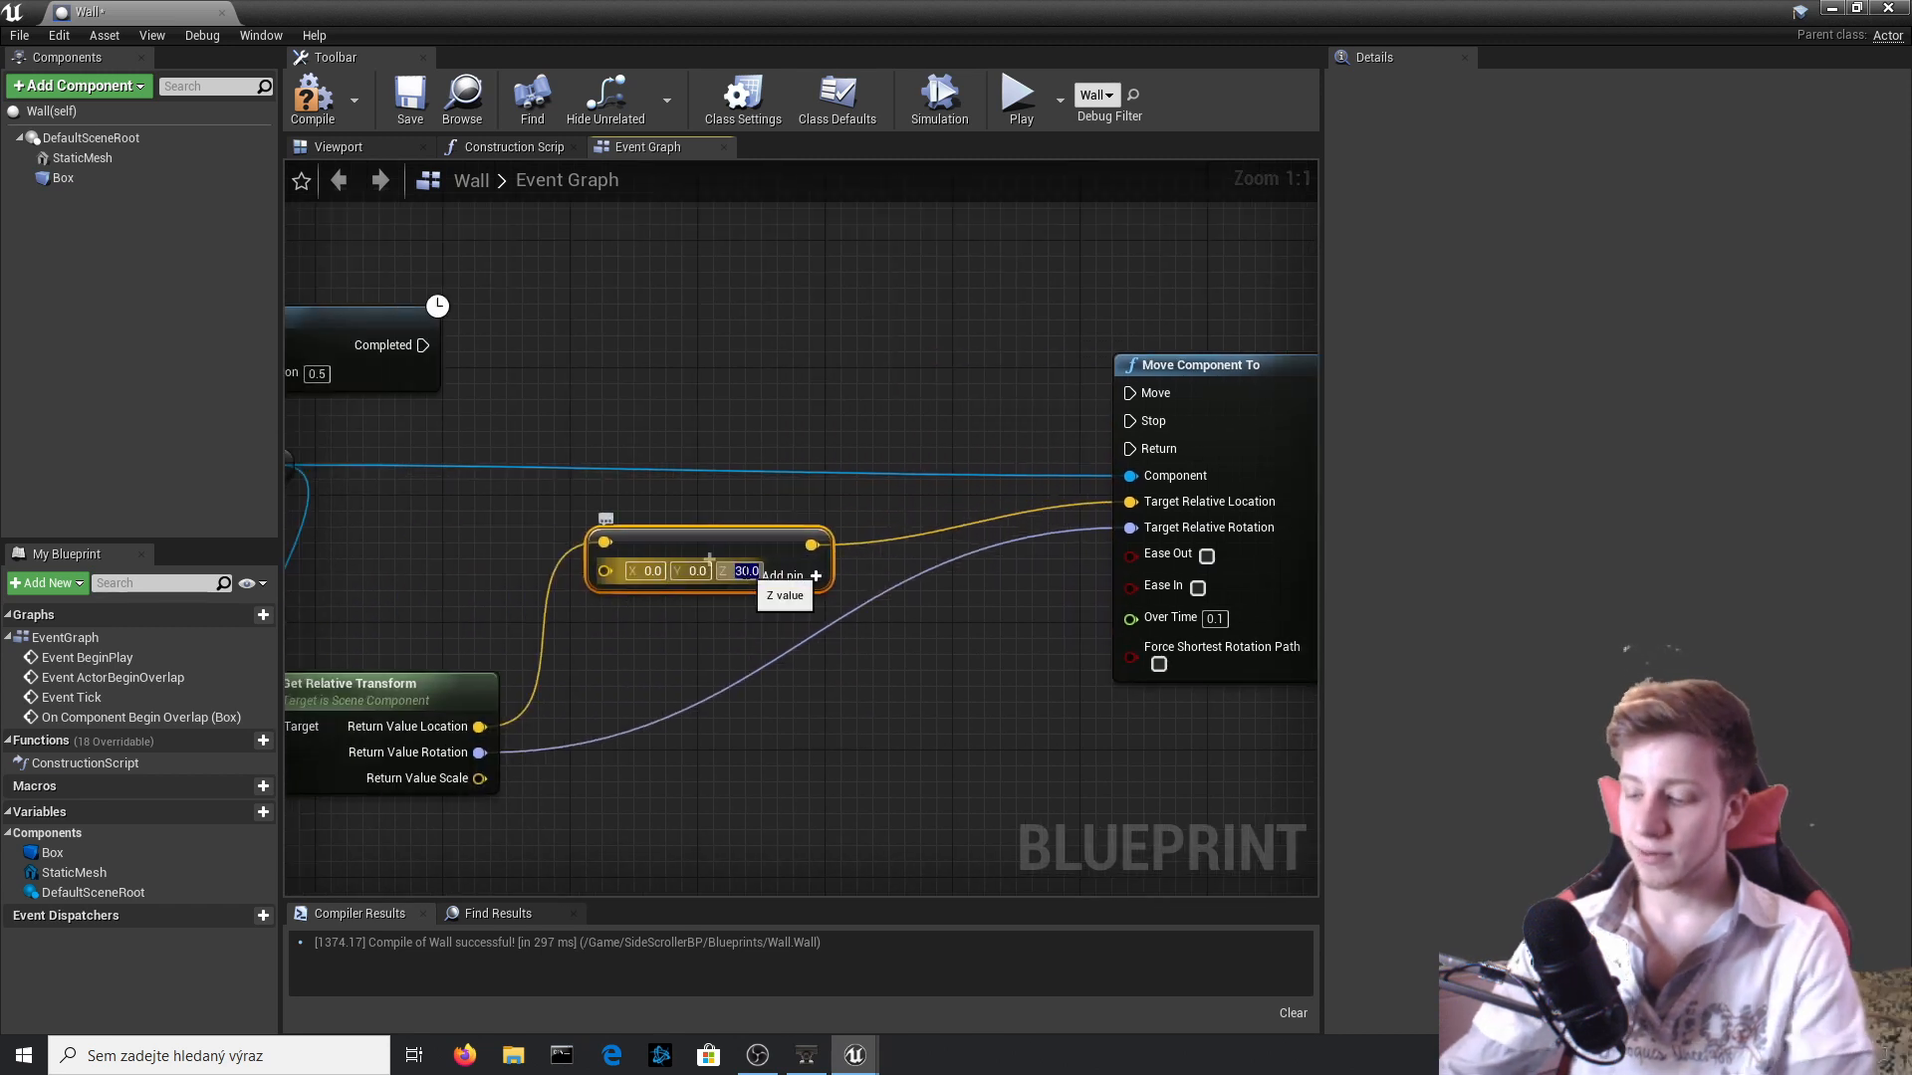
key("Return")
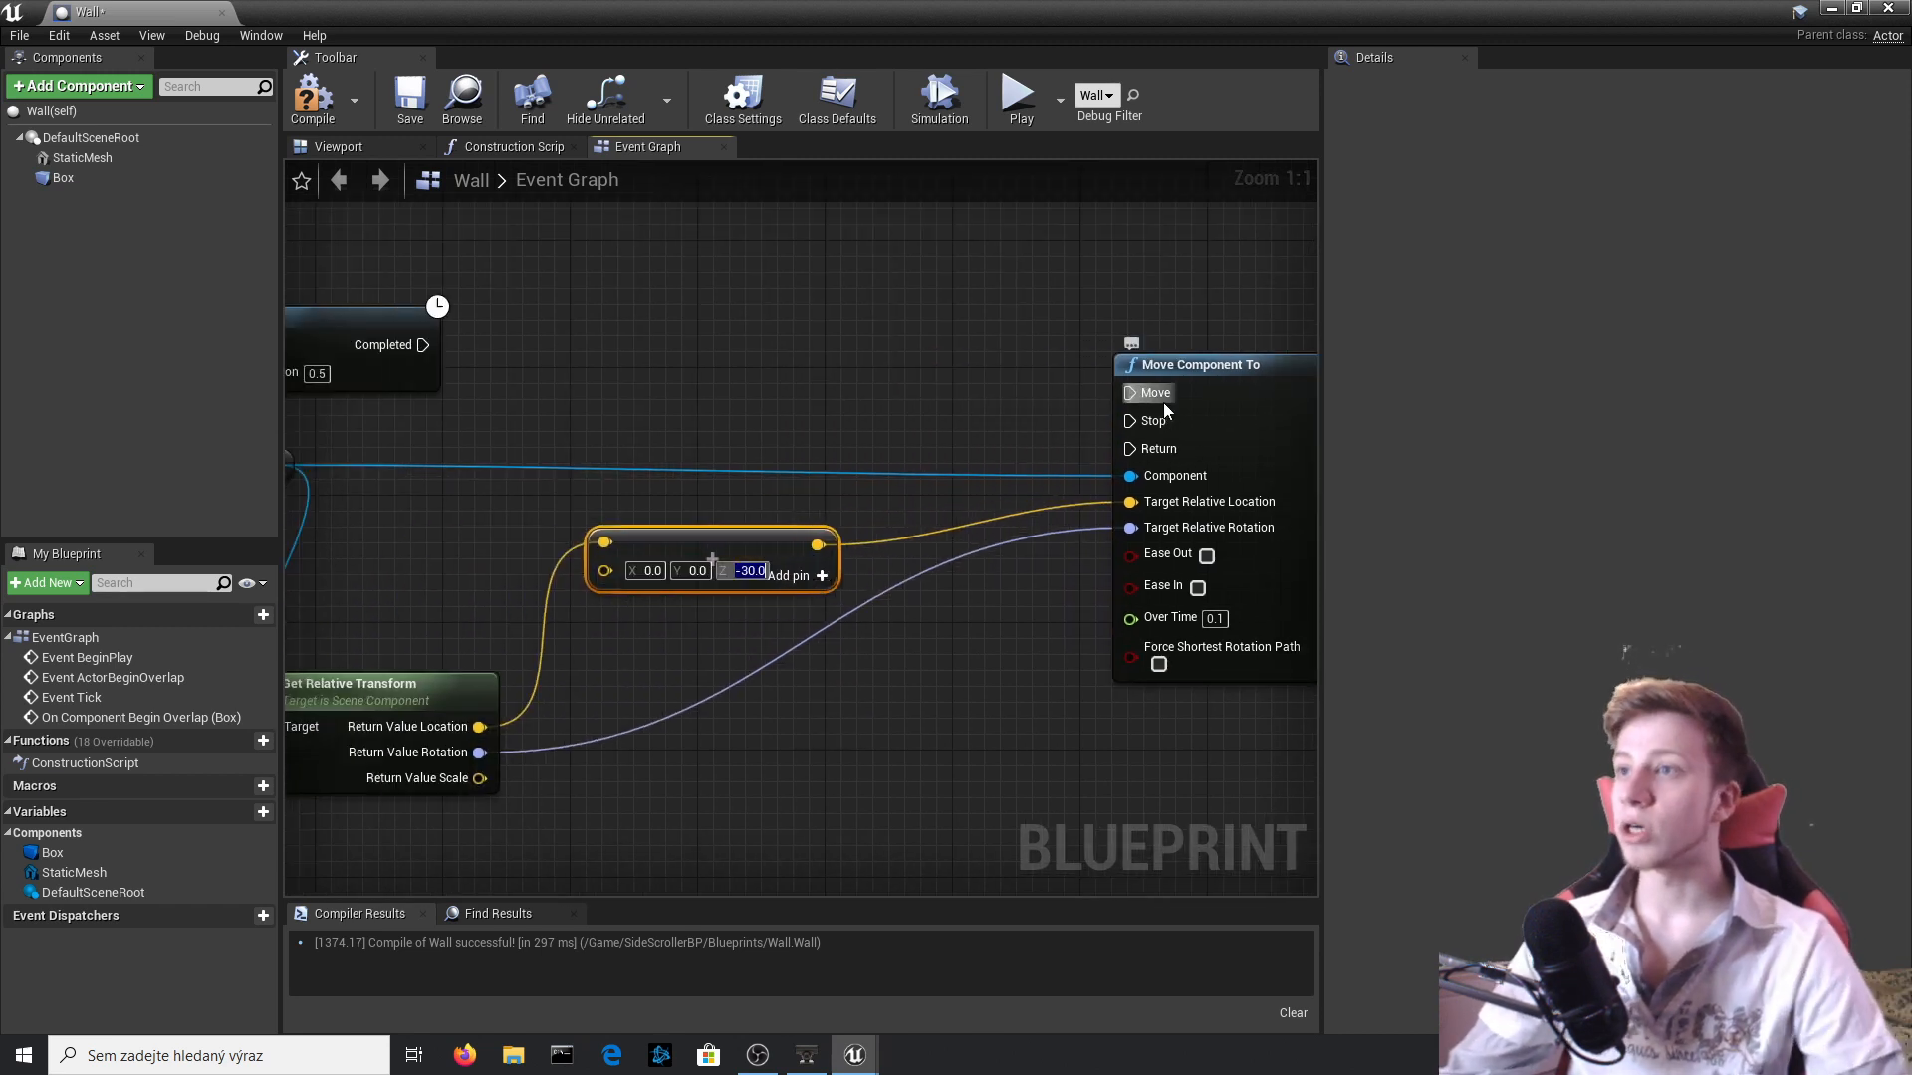
left_click_drag(1130, 393, 428, 348)
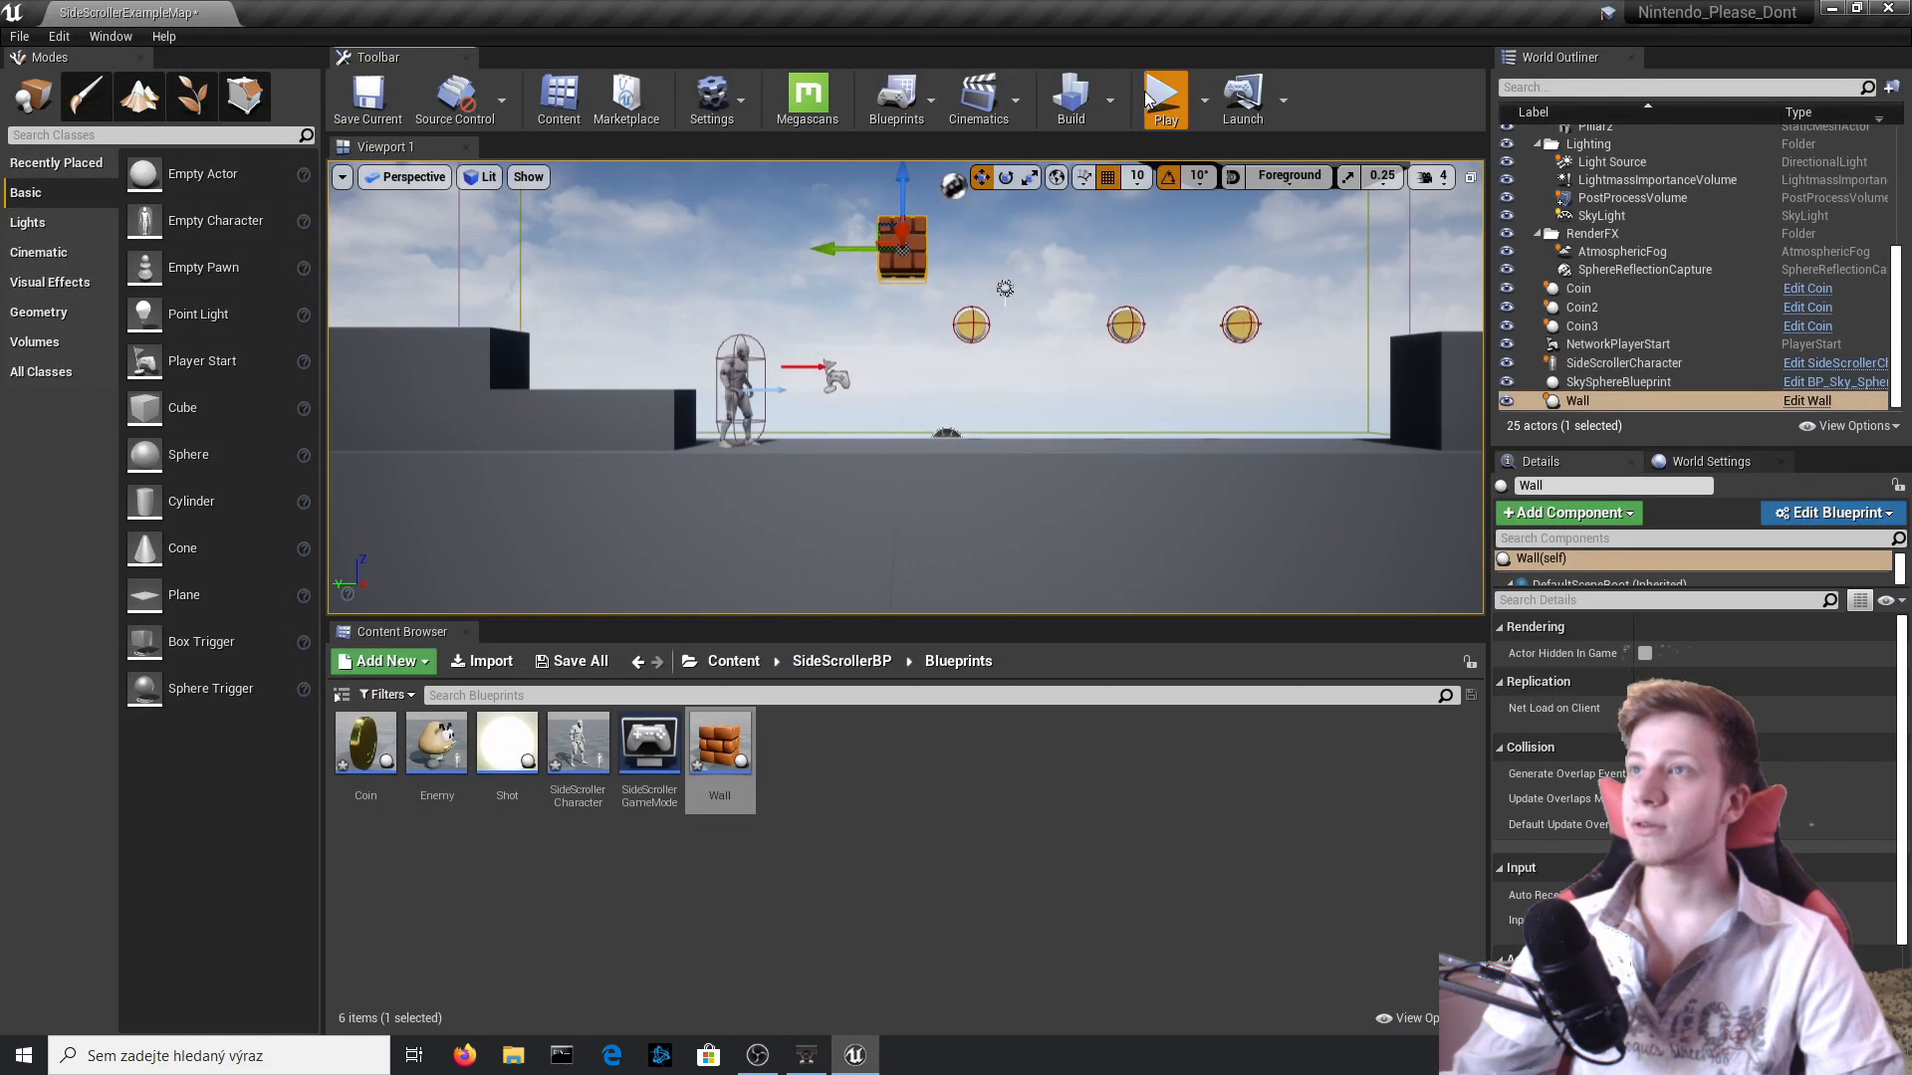
Play-test the level by jumping under the Wall block several times, and stop the session.
left_click(1163, 101)
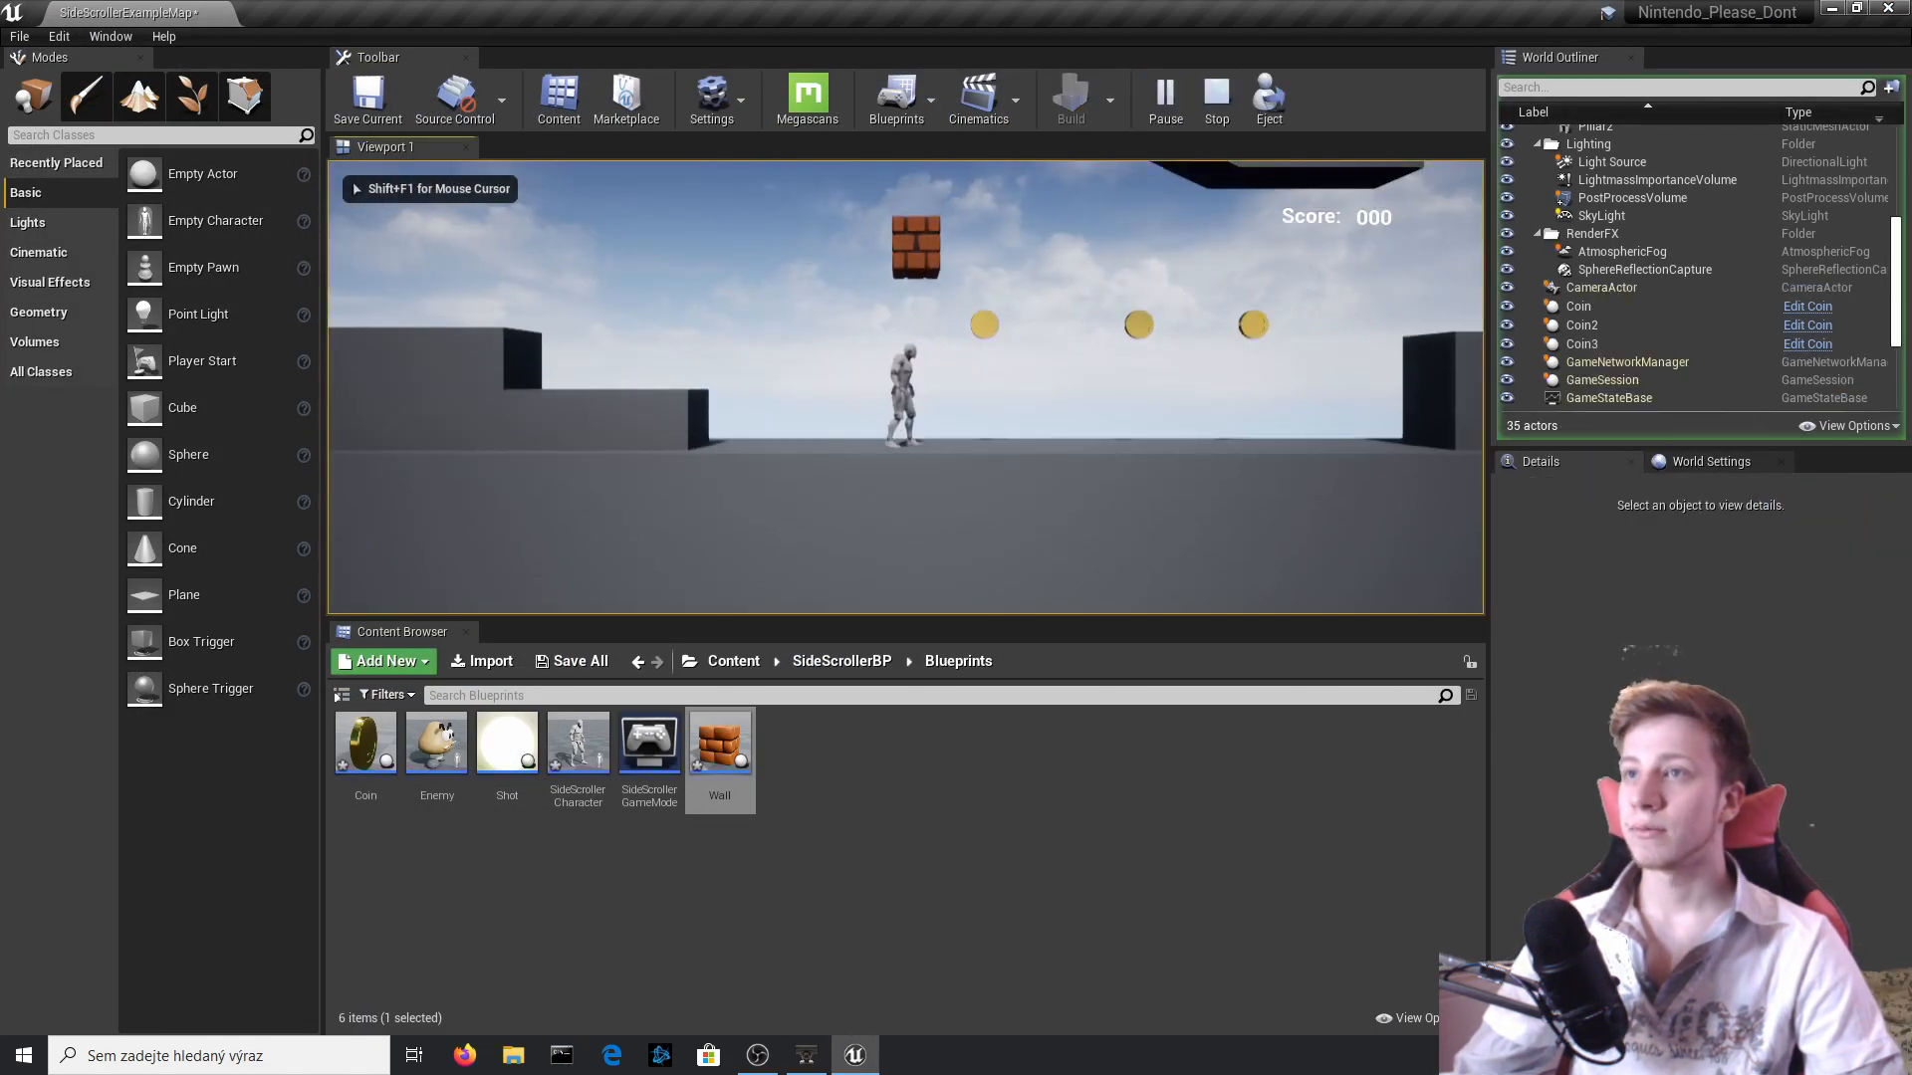
key("space")
key("space")
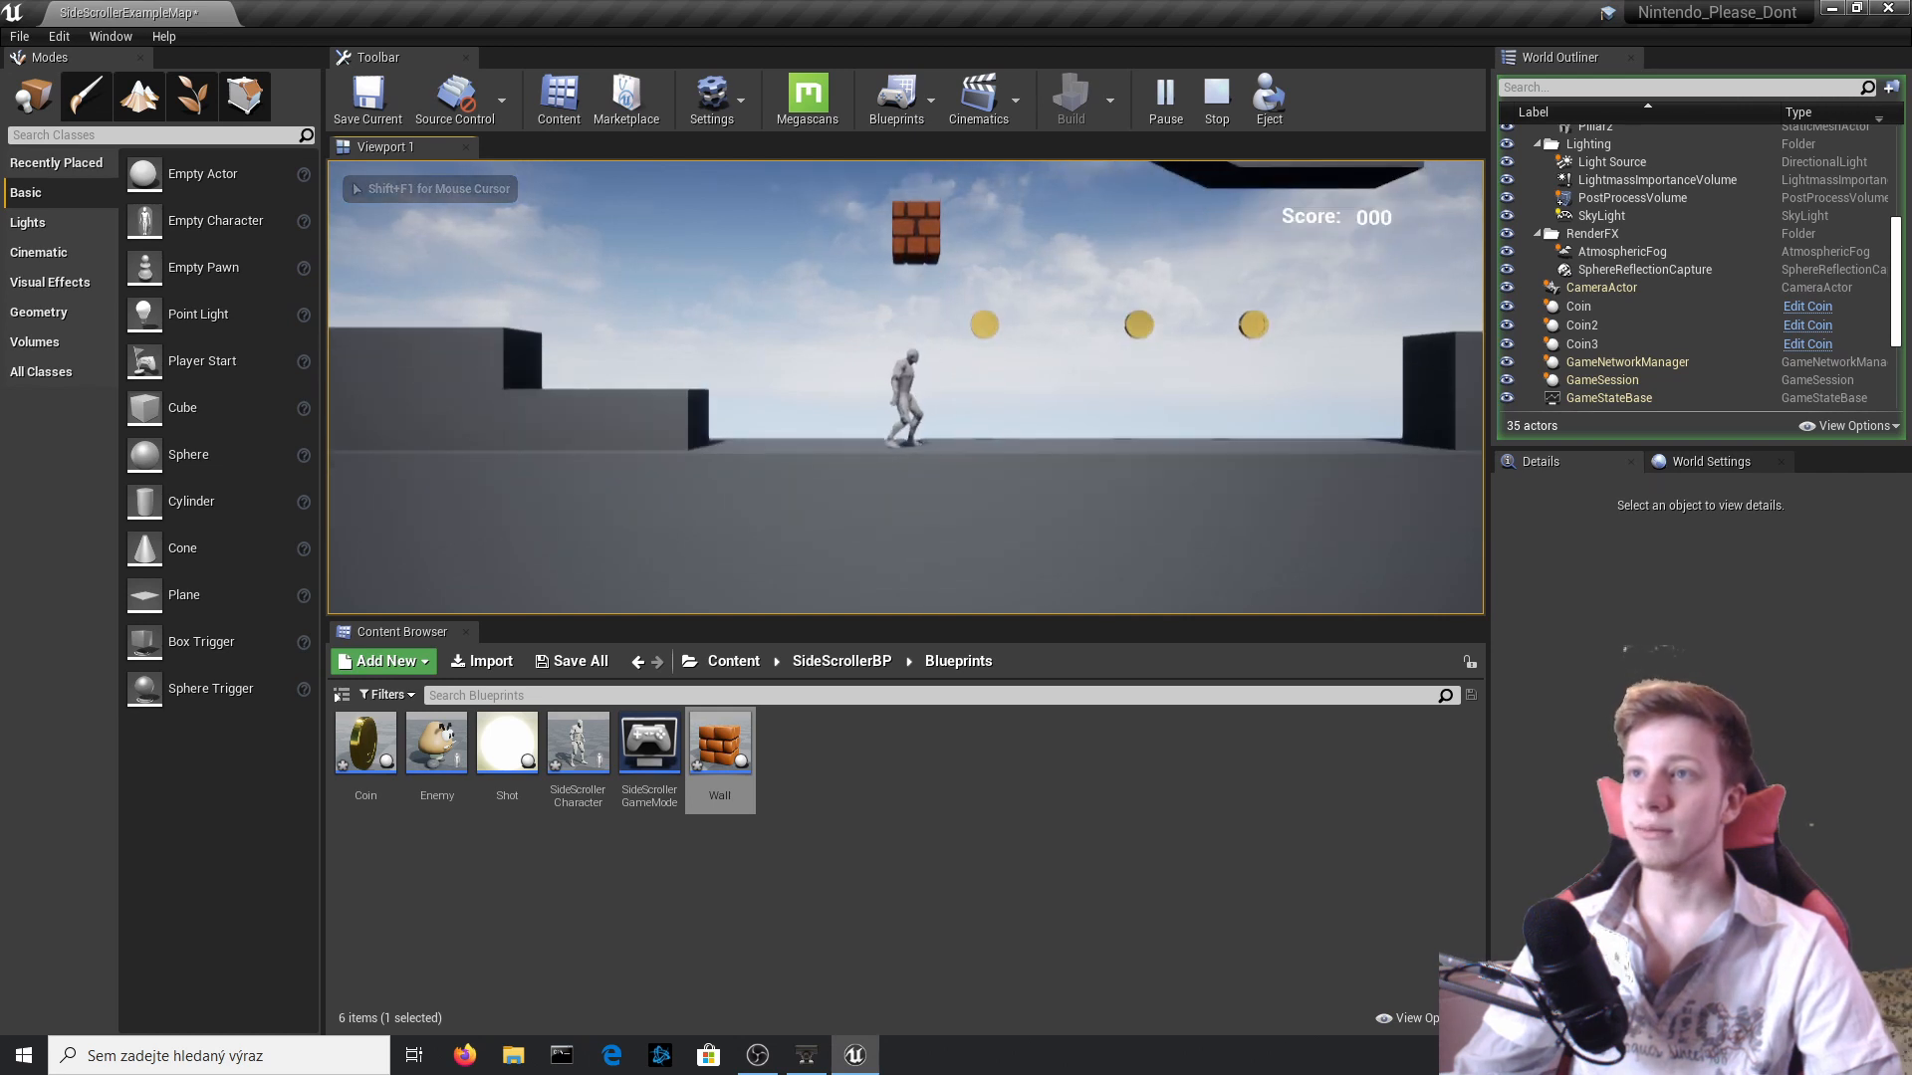
key("space")
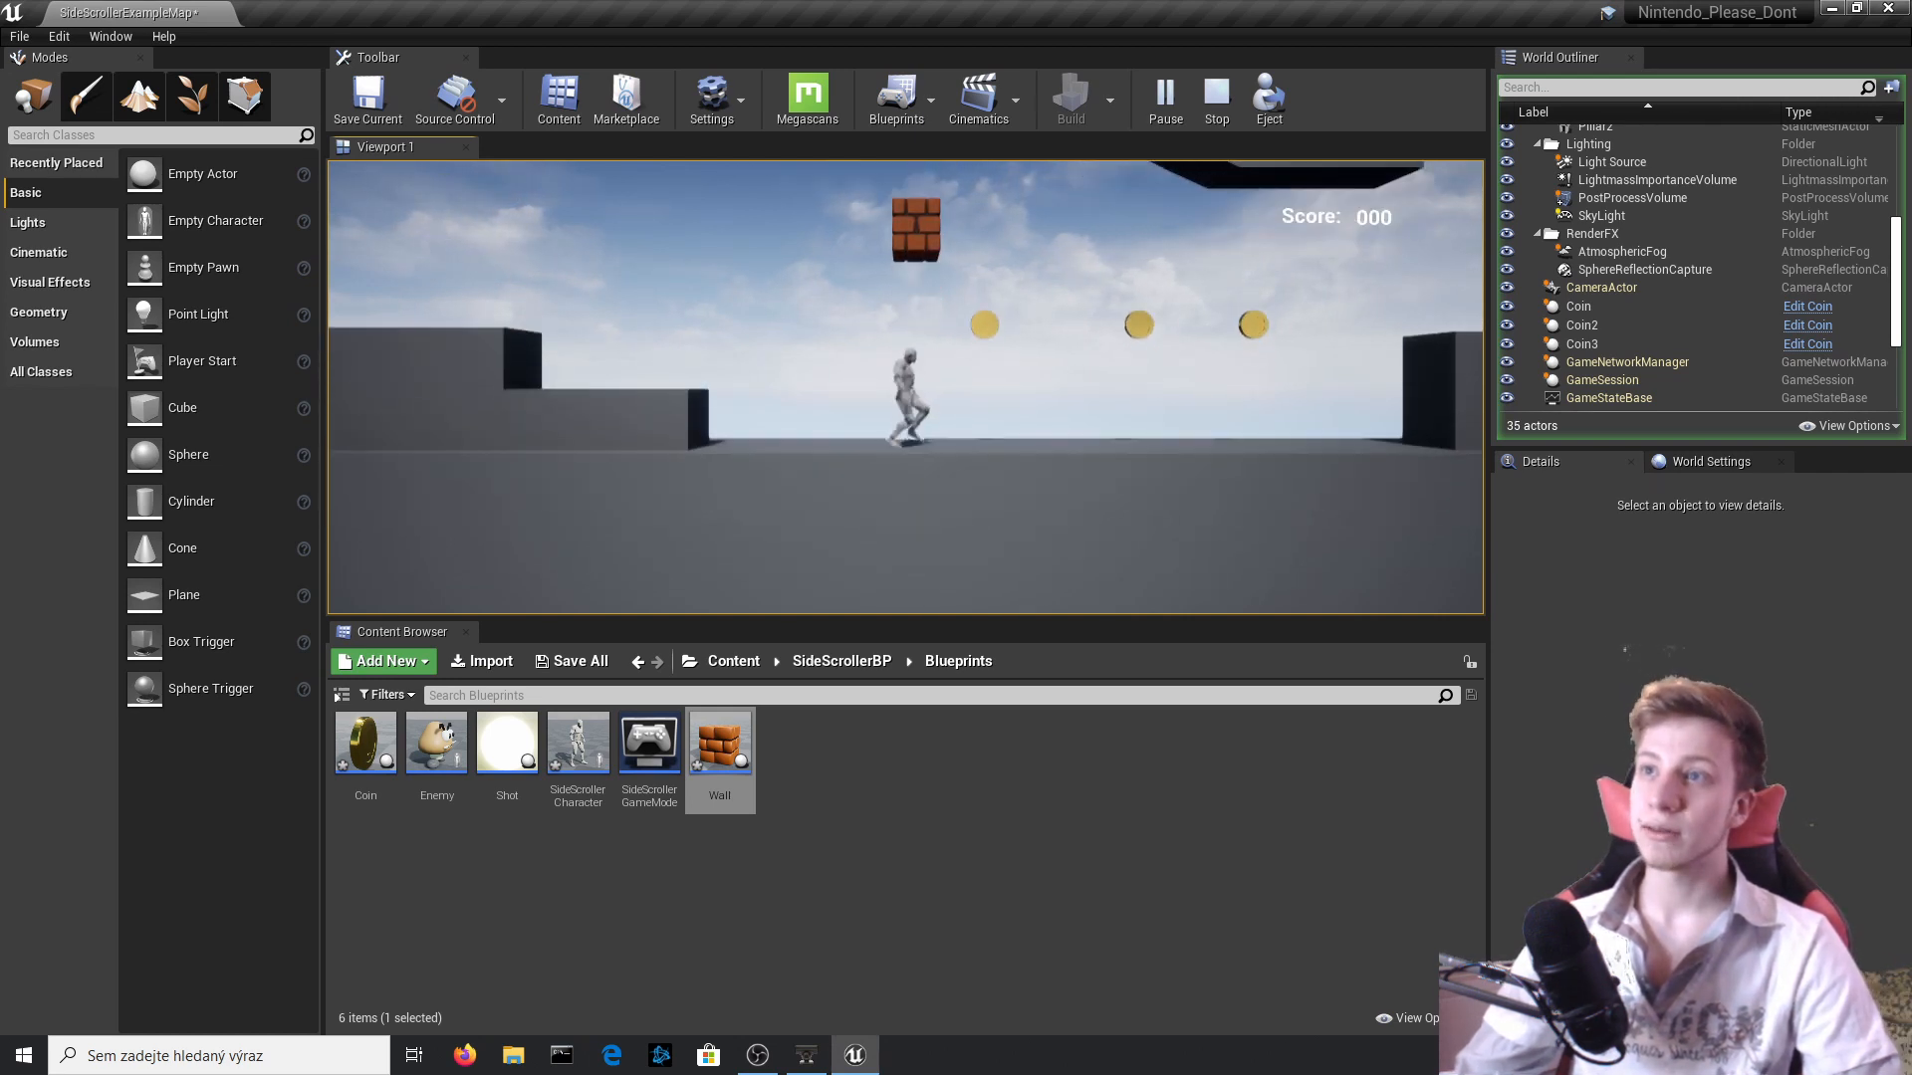
key("space")
key("Escape")
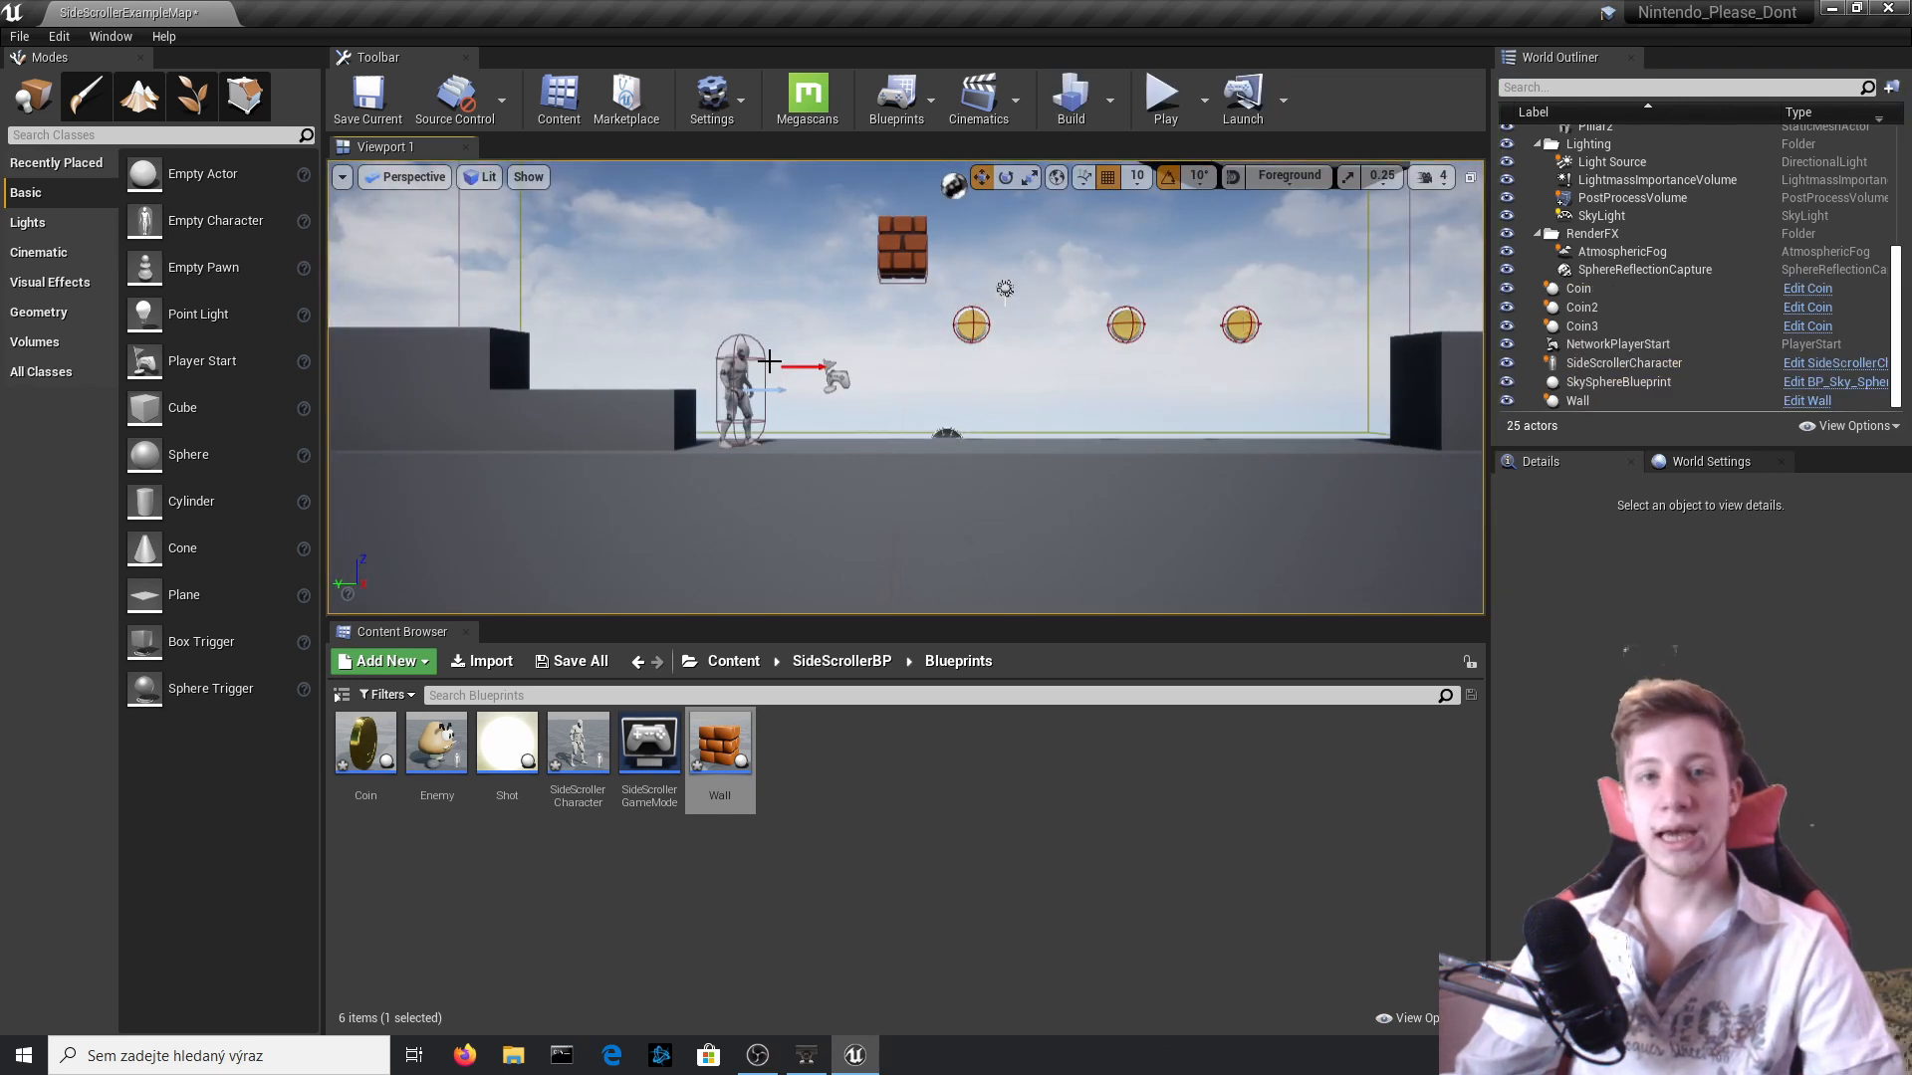
Reopen the Wall Blueprint, add an Arrow component, raise it above the block to Z 80, and compile.
left_click(825, 398)
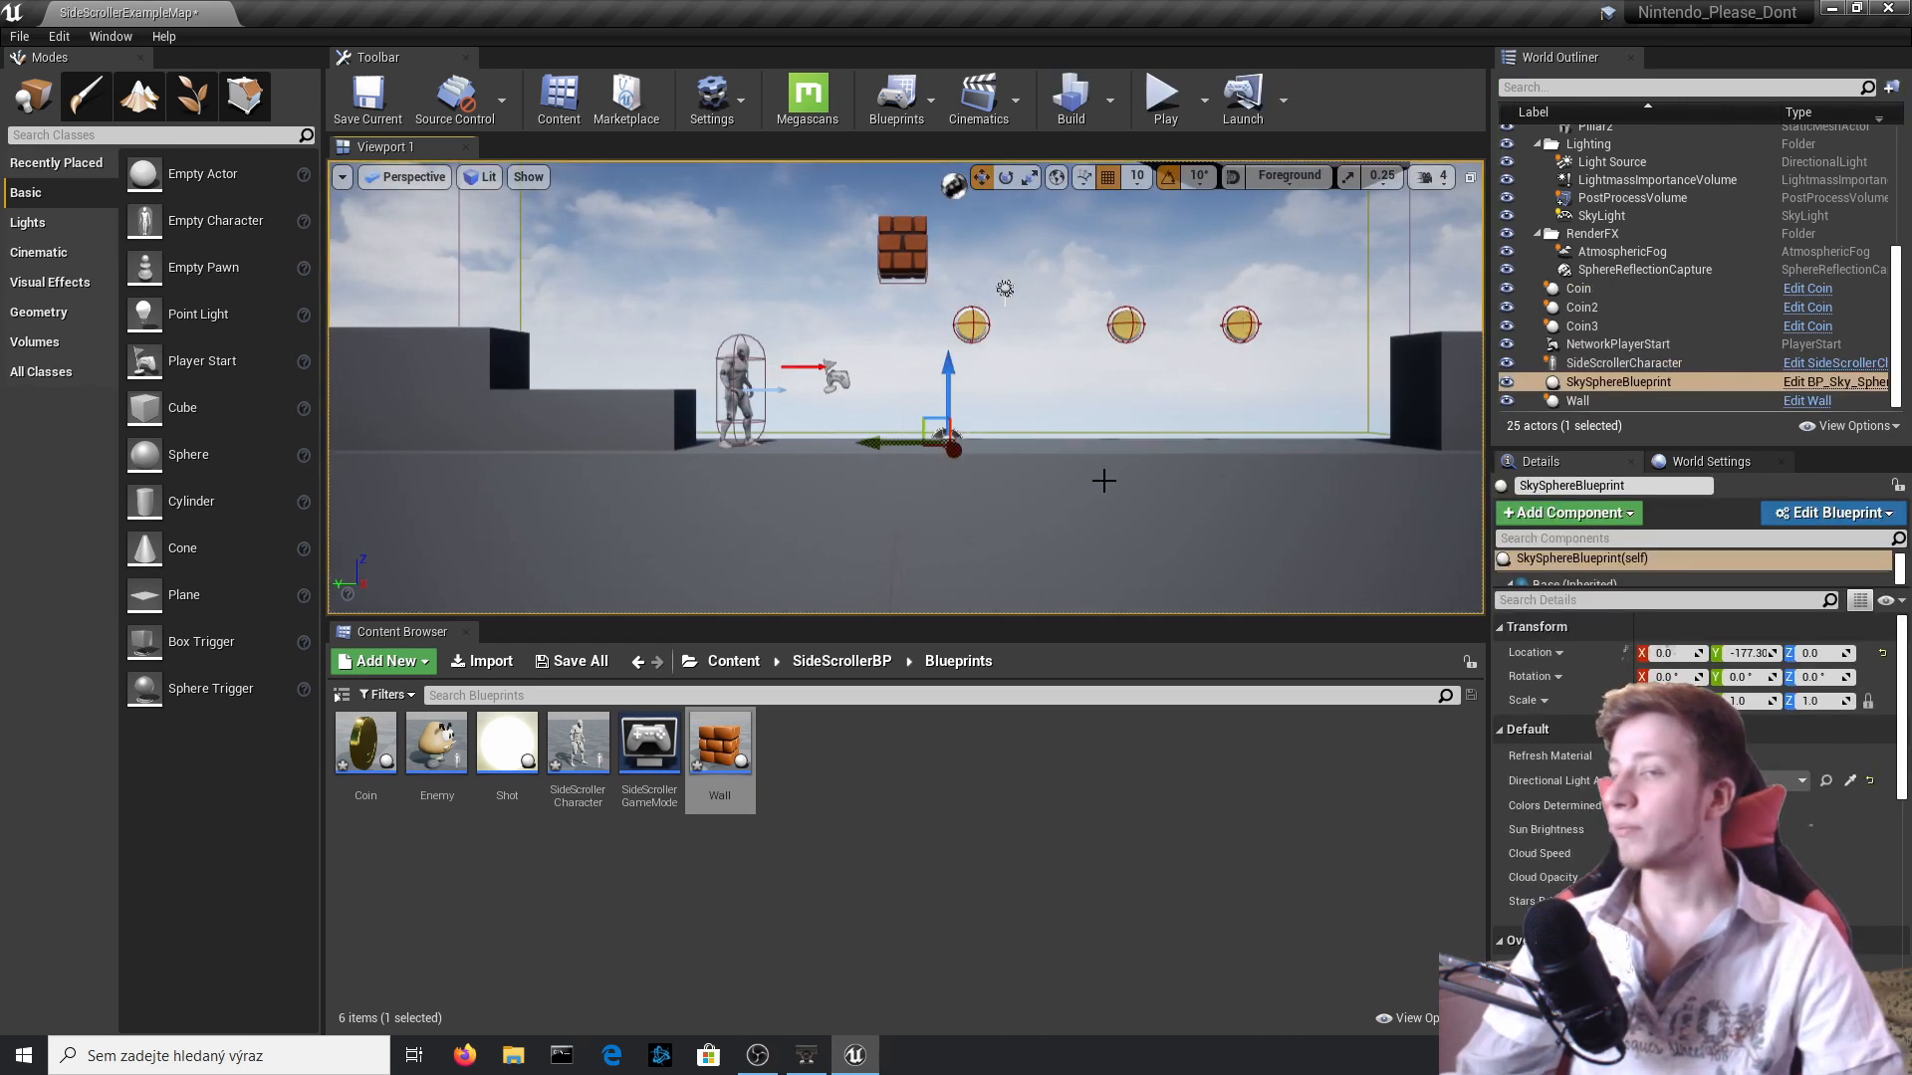
left_click(745, 390)
left_click(1772, 400)
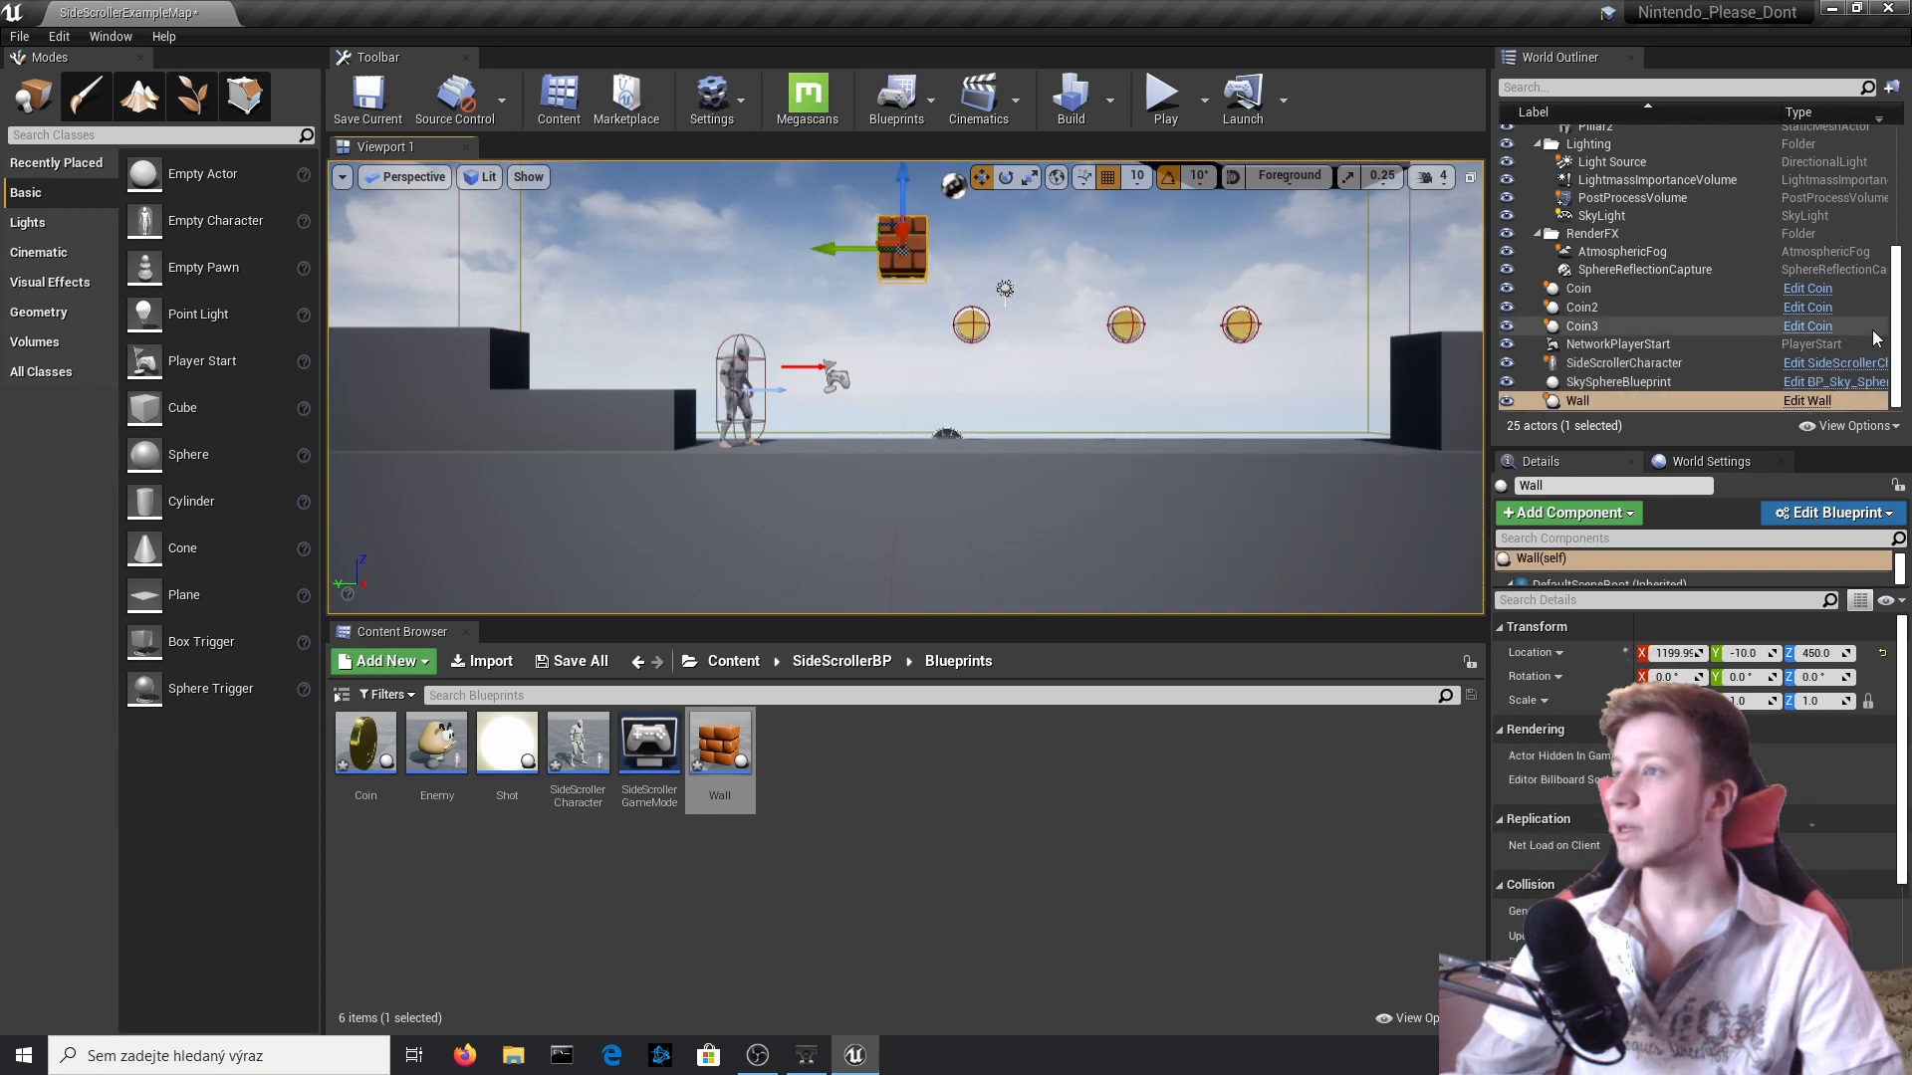
left_click(1830, 402)
left_click(380, 144)
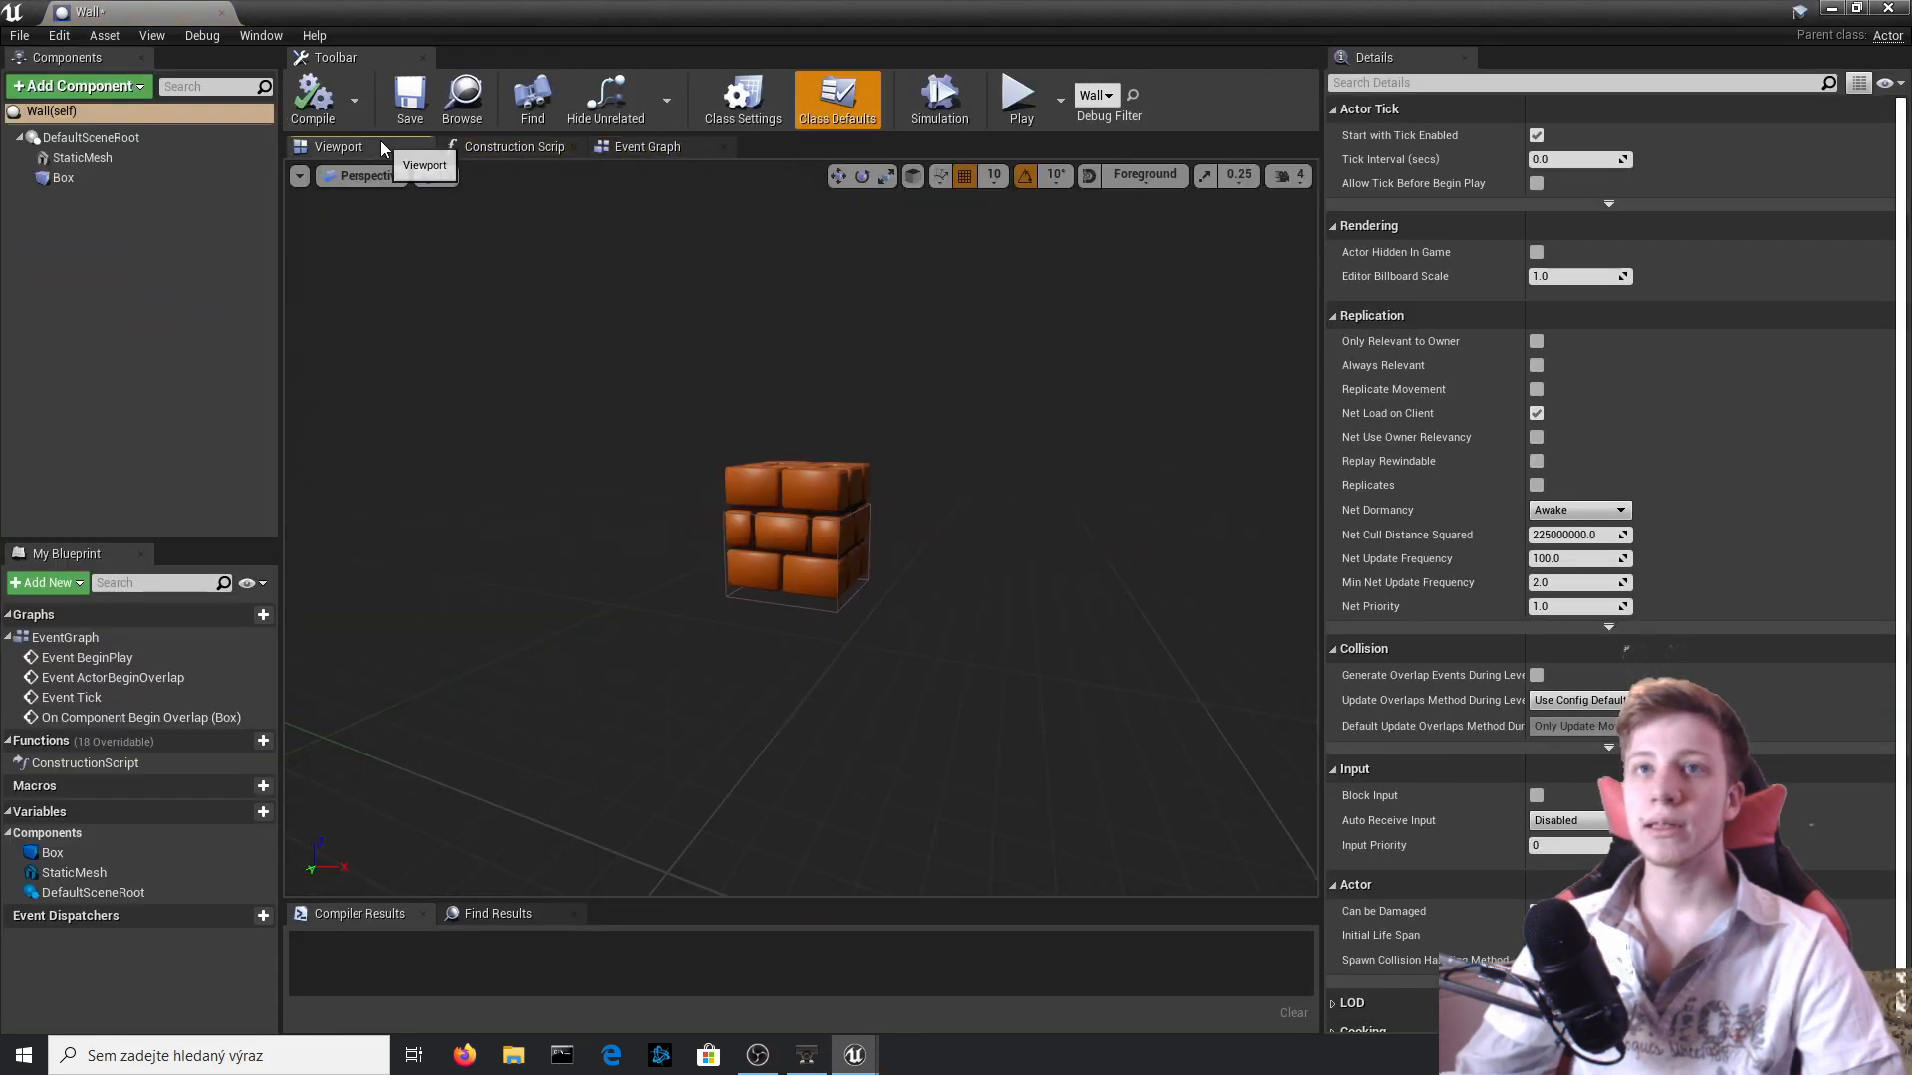
left_click(81, 92)
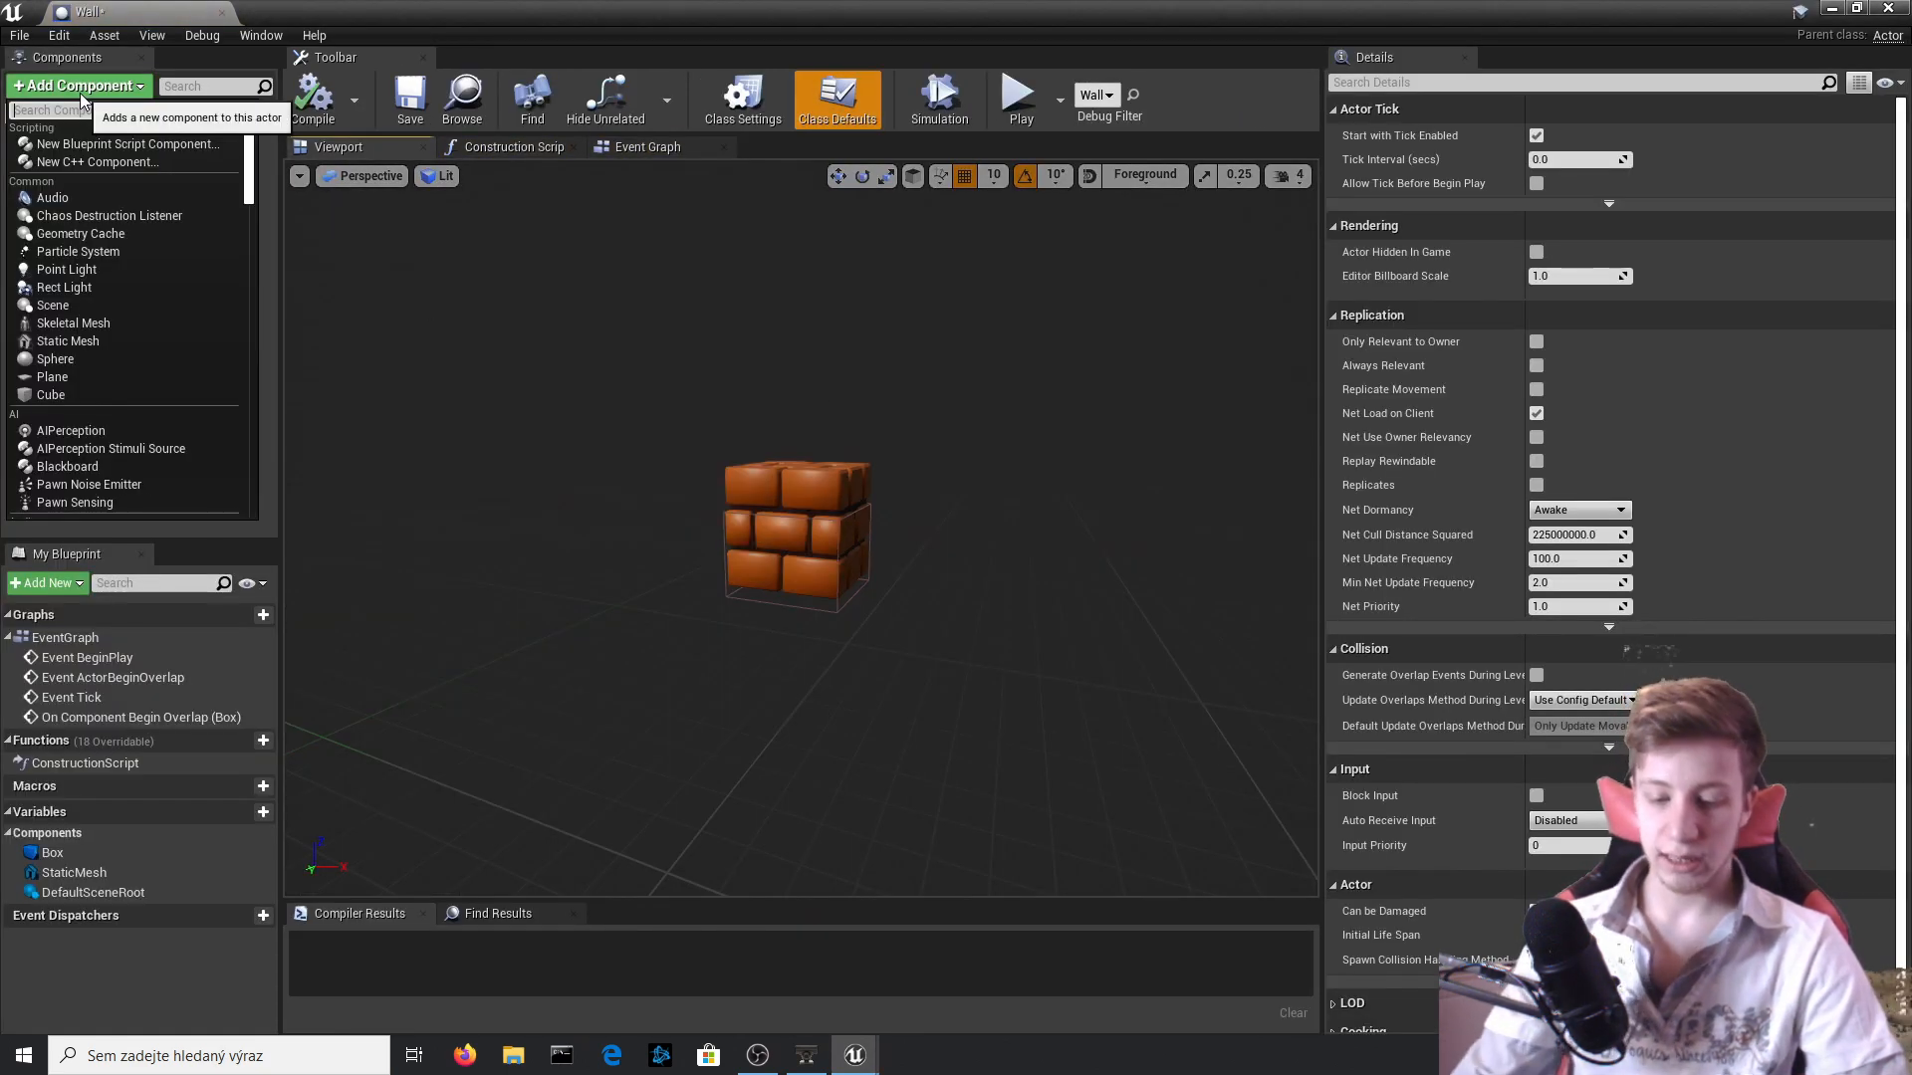
type("arrow")
key("Return")
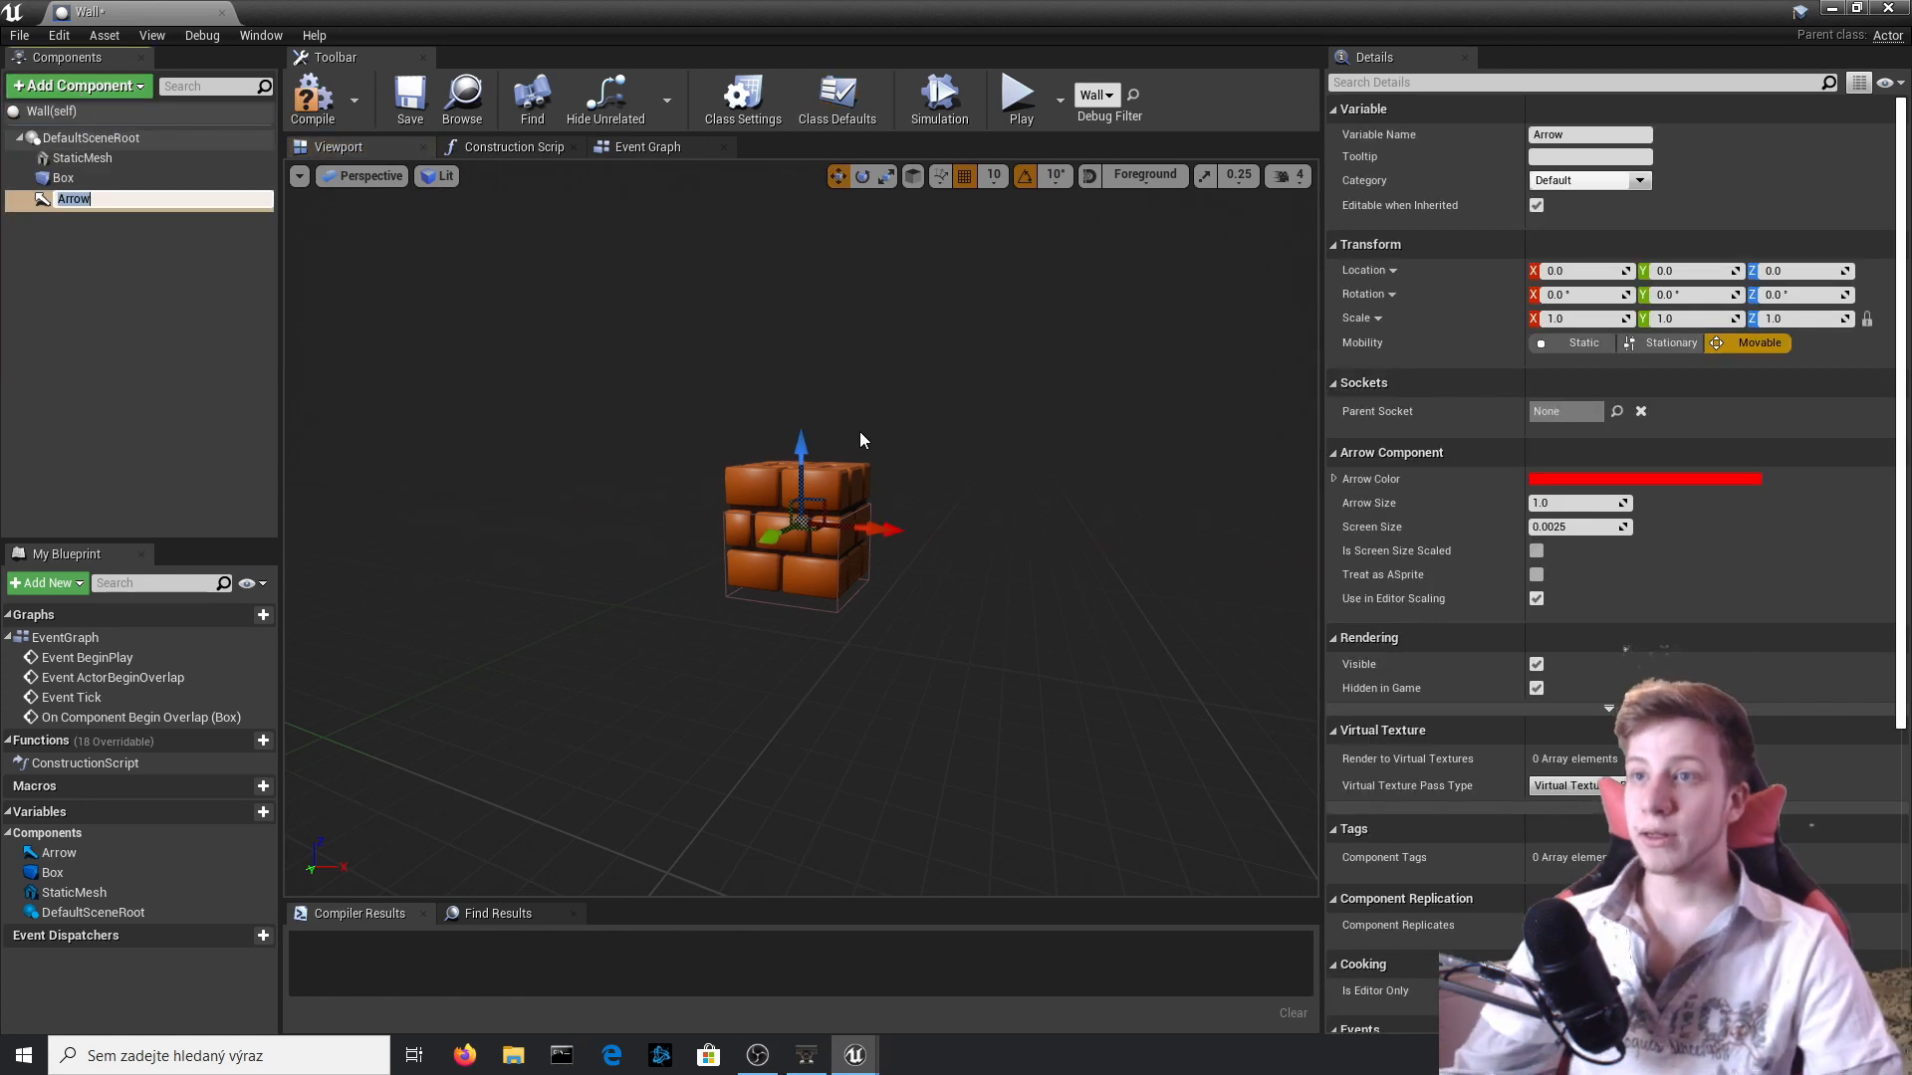
left_click_drag(802, 477, 802, 478)
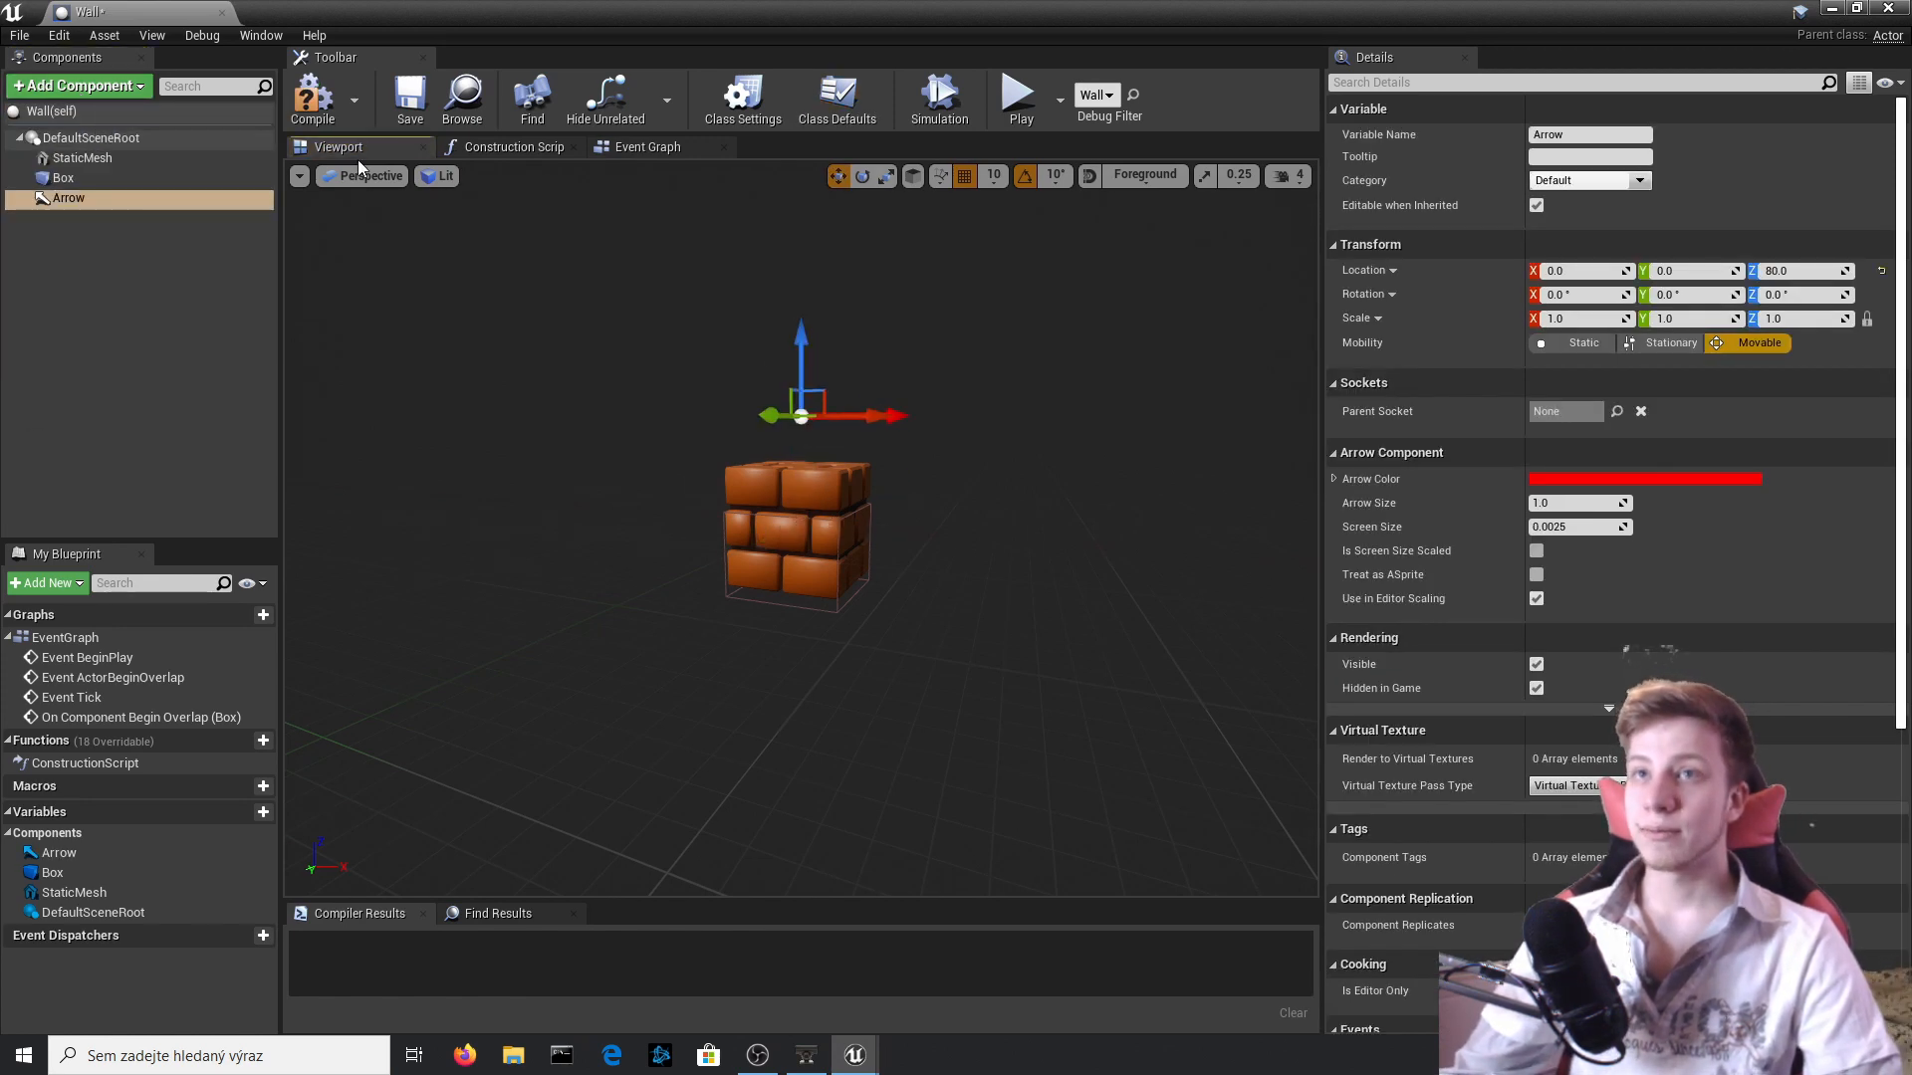
left_click(311, 97)
Move the Delay node in the Event Graph farther from the first Move Component To to make room between them.
left_click(647, 146)
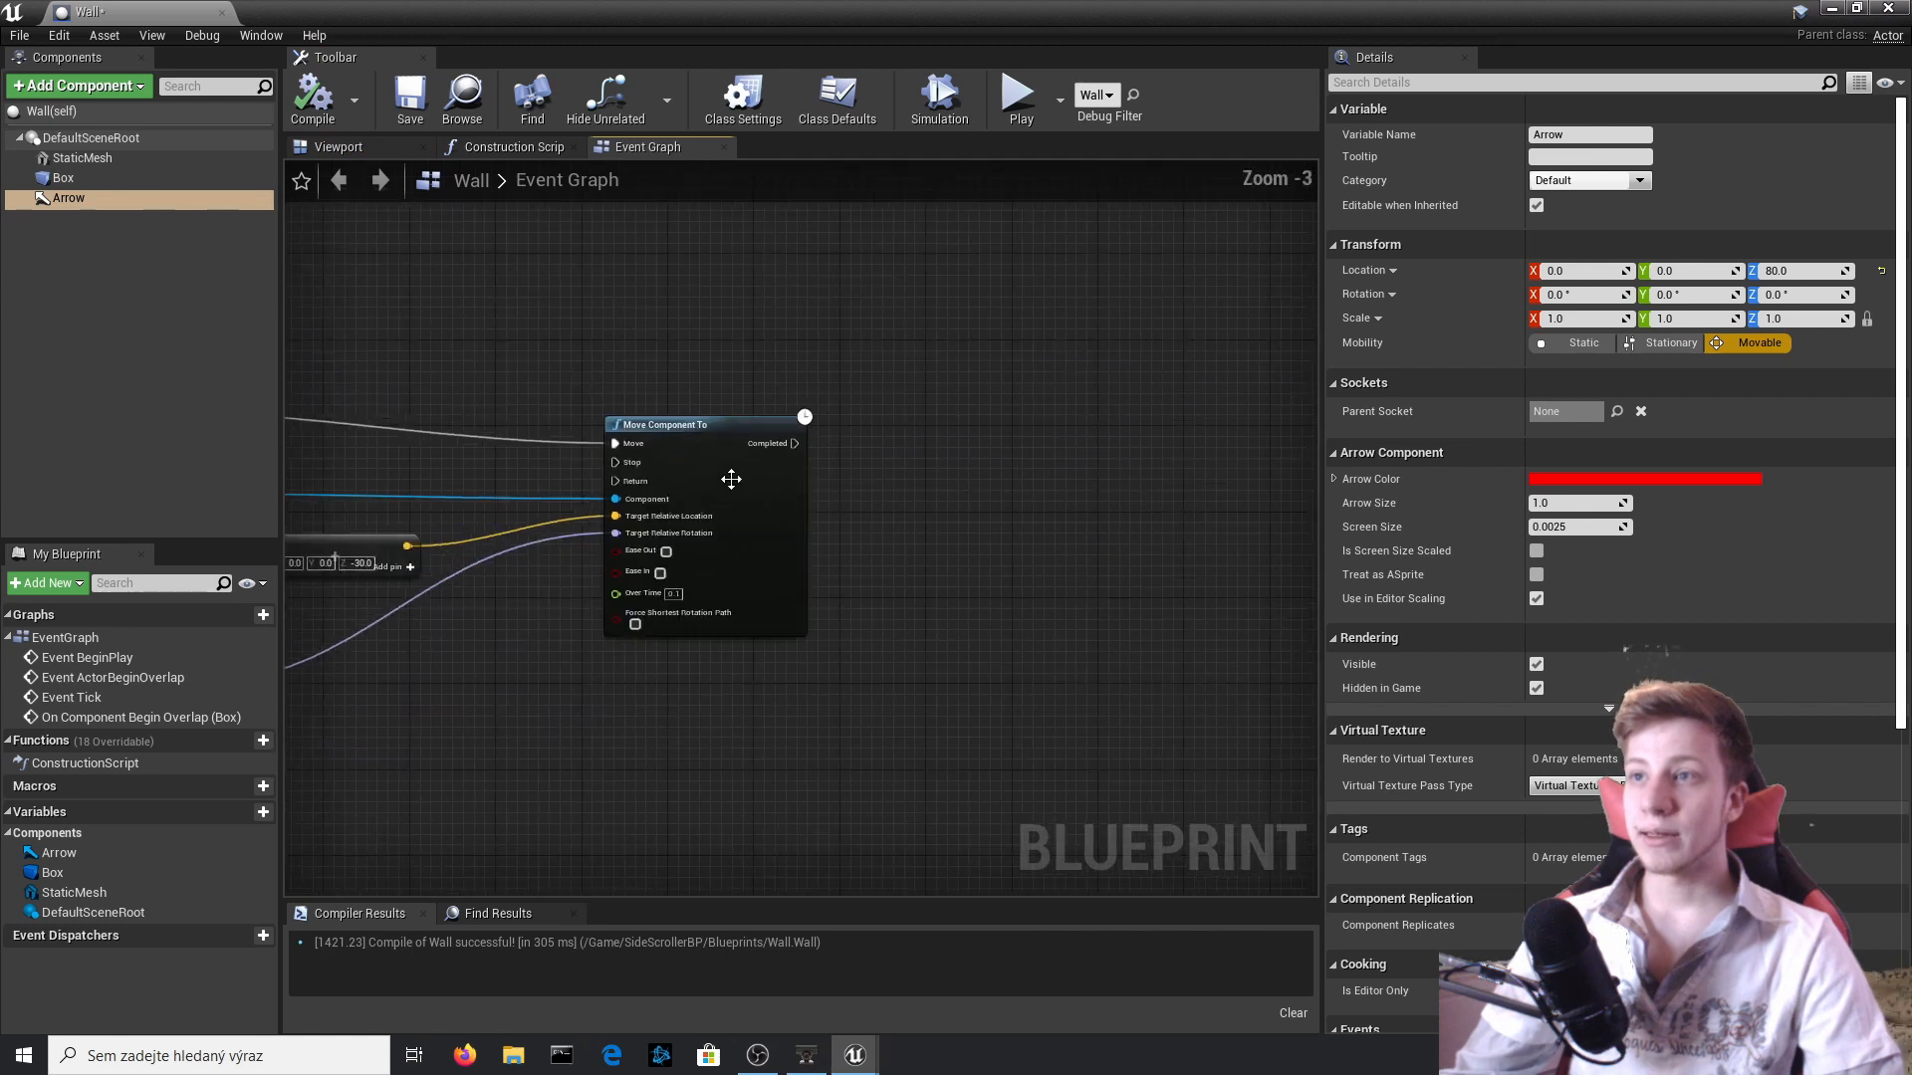
right_click_drag(485, 519, 1099, 493)
scroll(1099, 493, "down", 1)
scroll(824, 436, "up", 4)
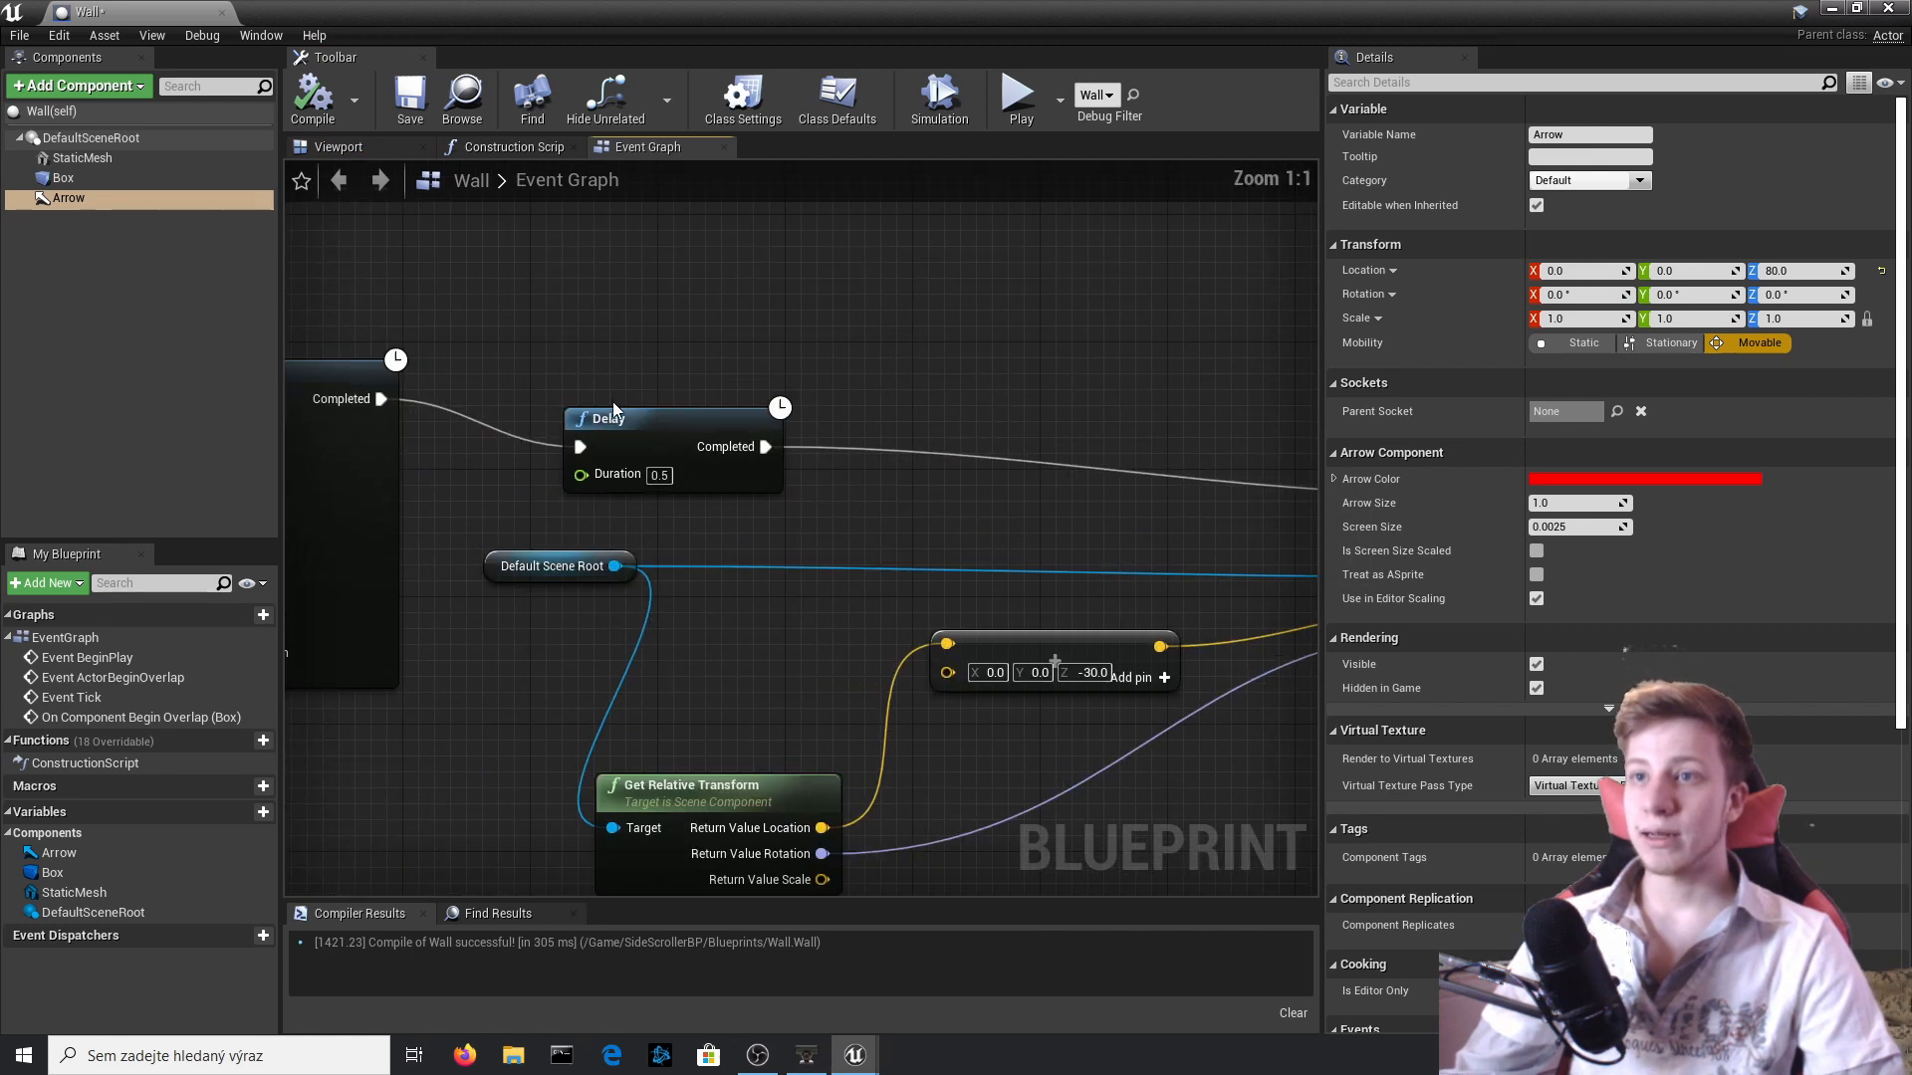
left_click(612, 402)
left_click_drag(656, 402, 847, 386)
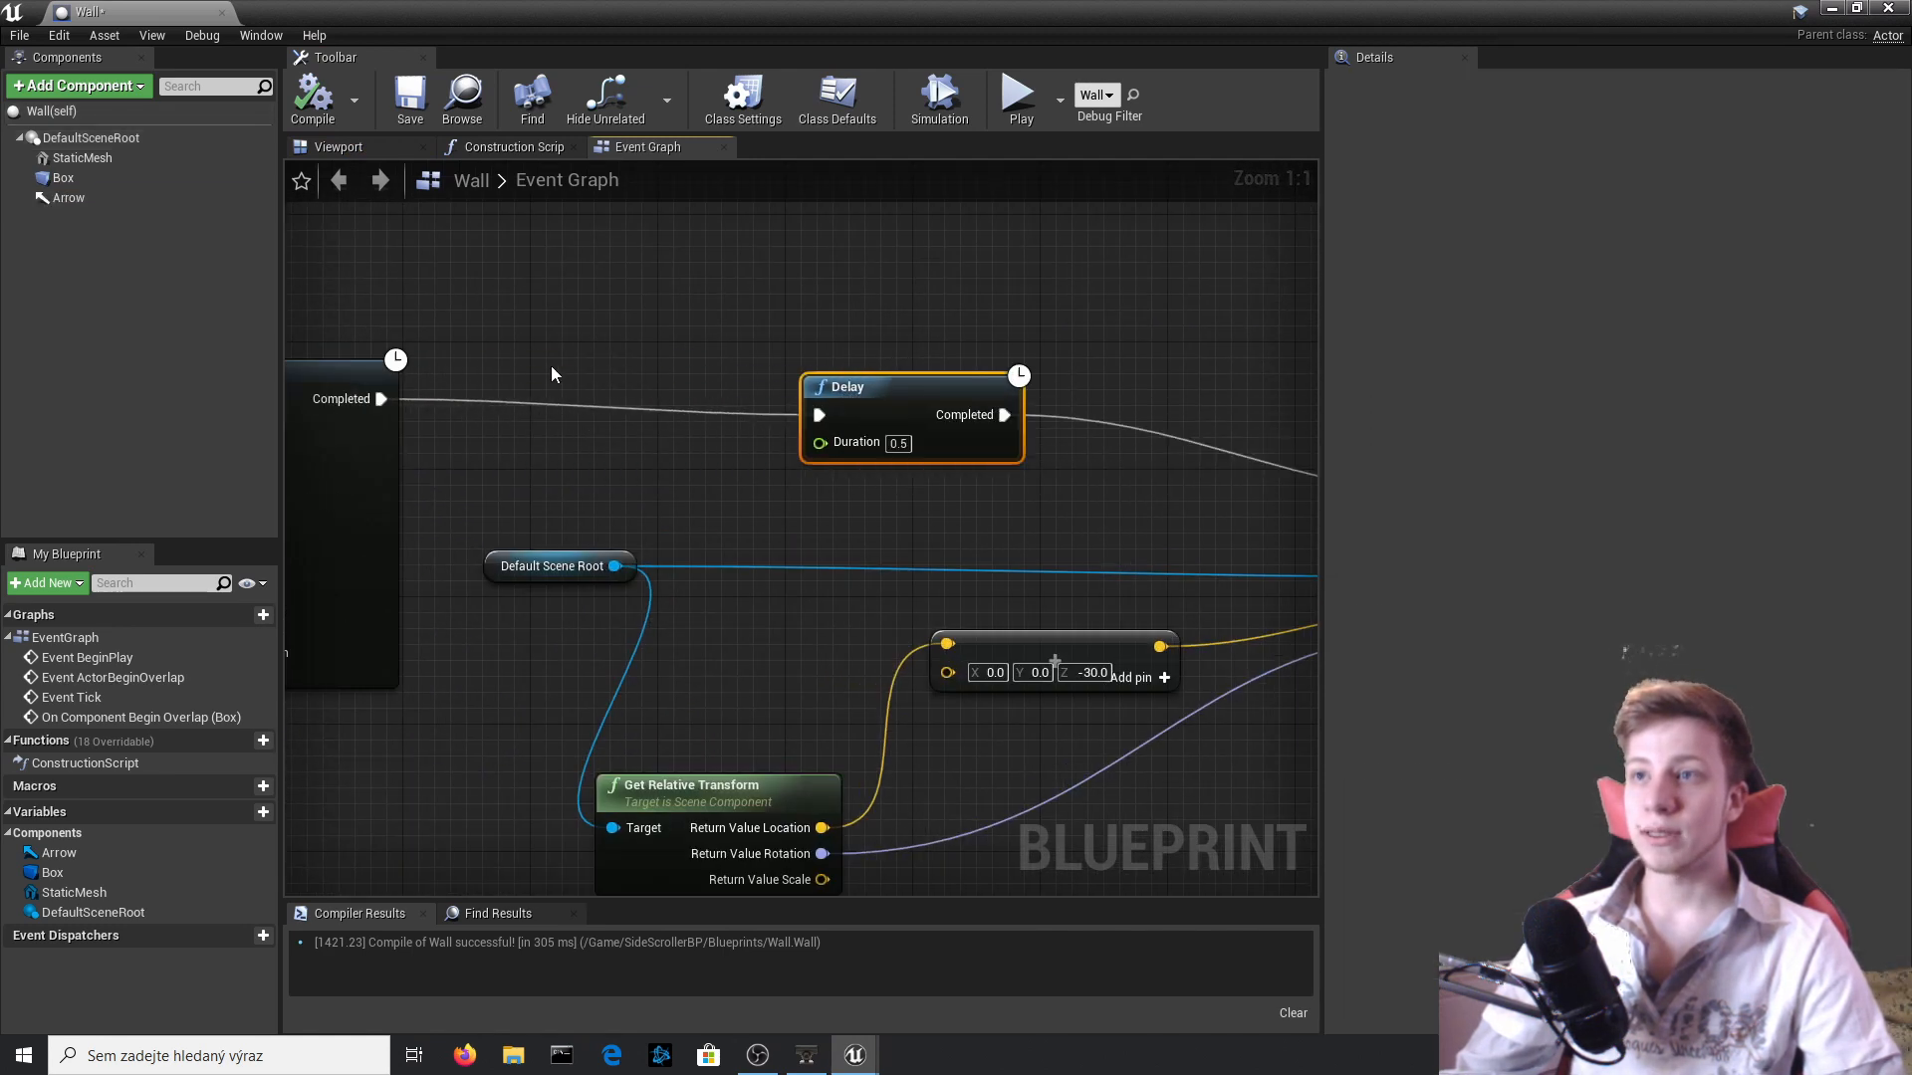
Insert a Spawn Actor from Class node between the first Move Component To and the Delay, with its class set to Coin.
right_click_drag(550, 370, 820, 361)
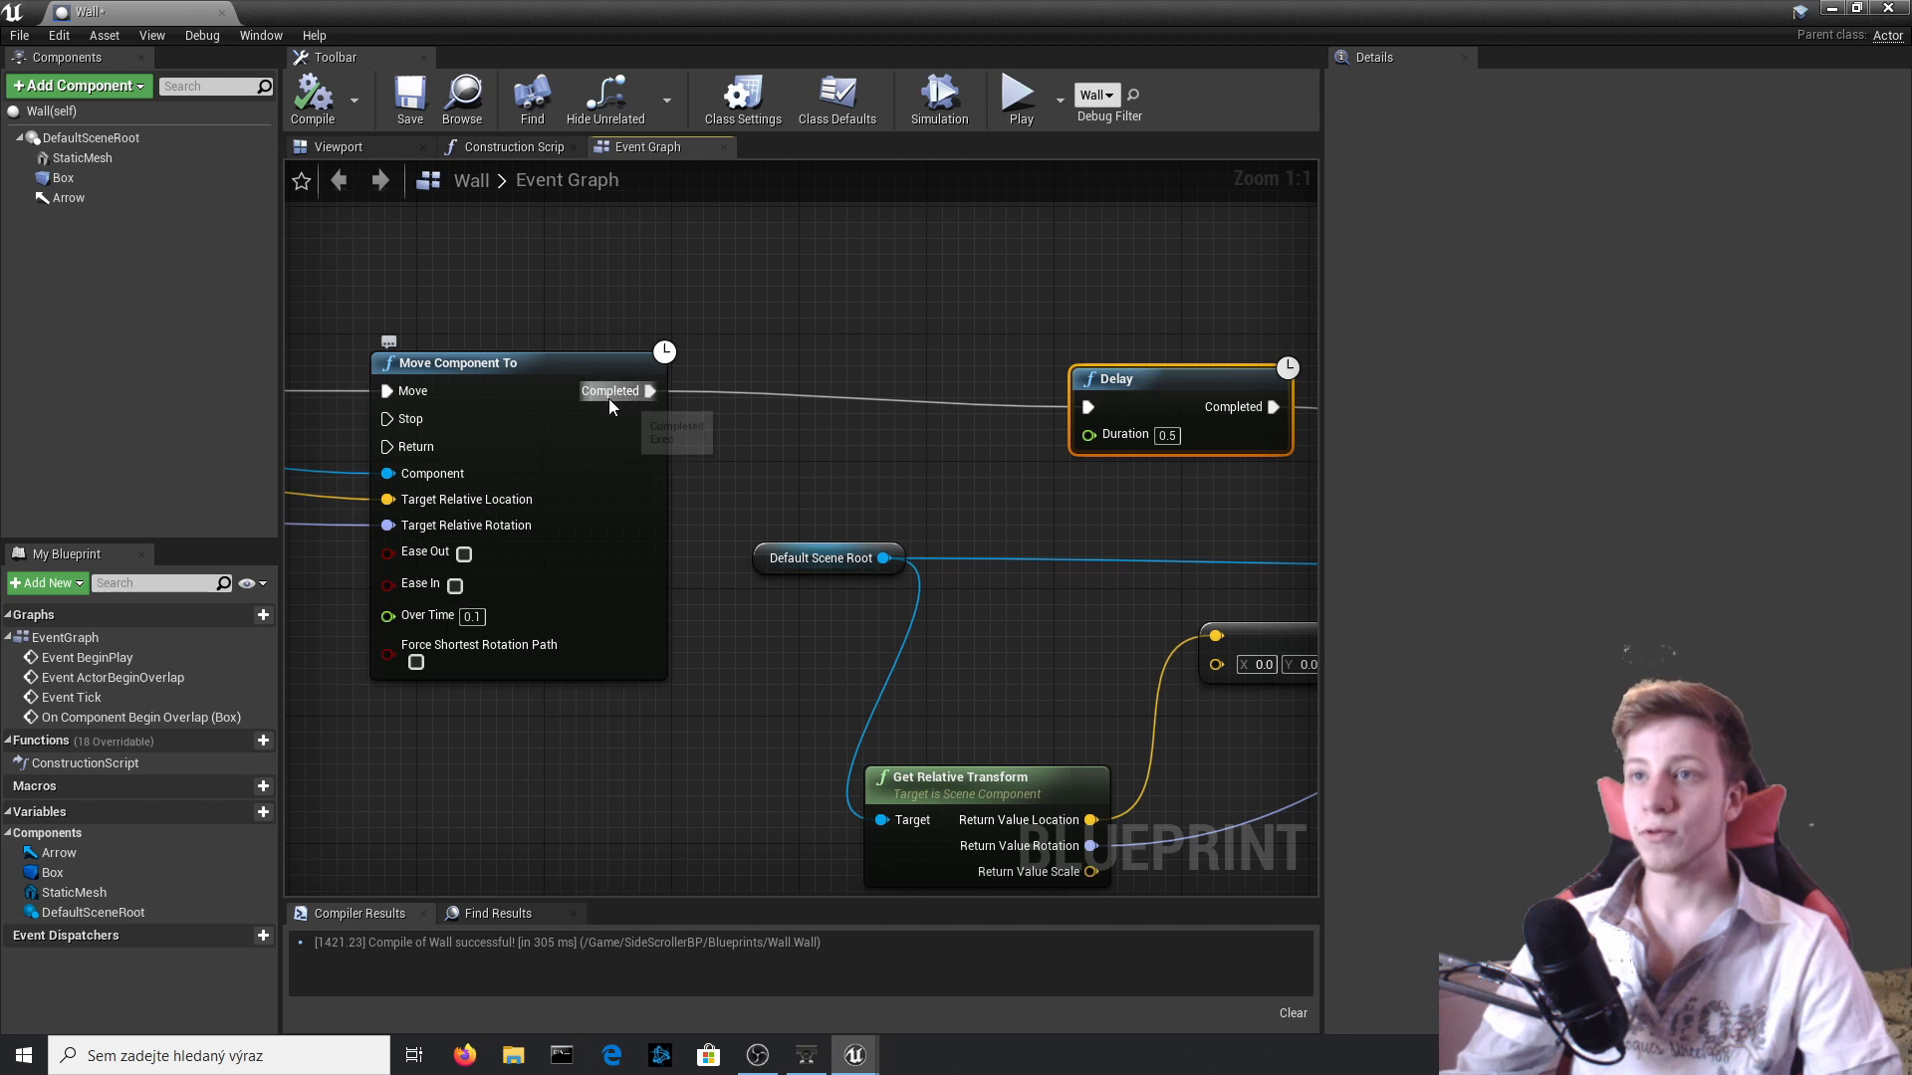
left_click_drag(609, 396, 774, 378)
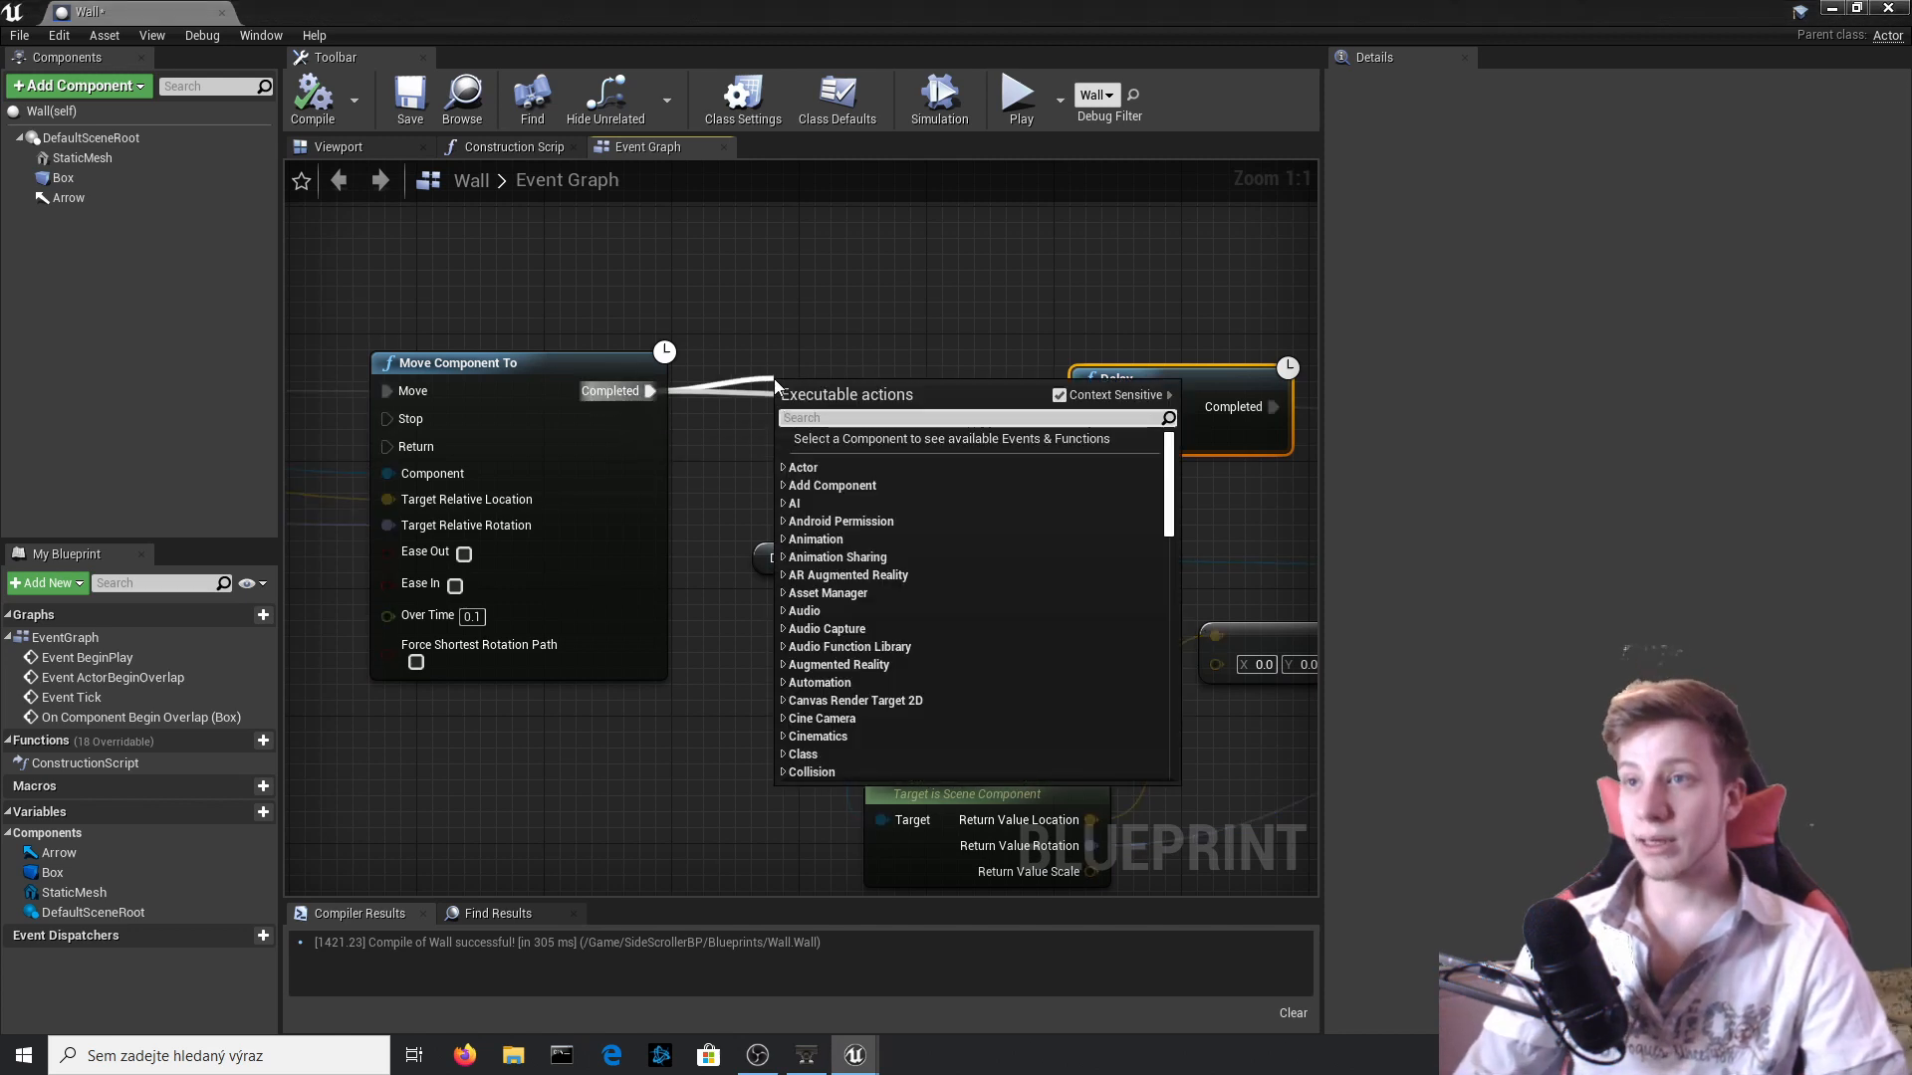
type("spawn")
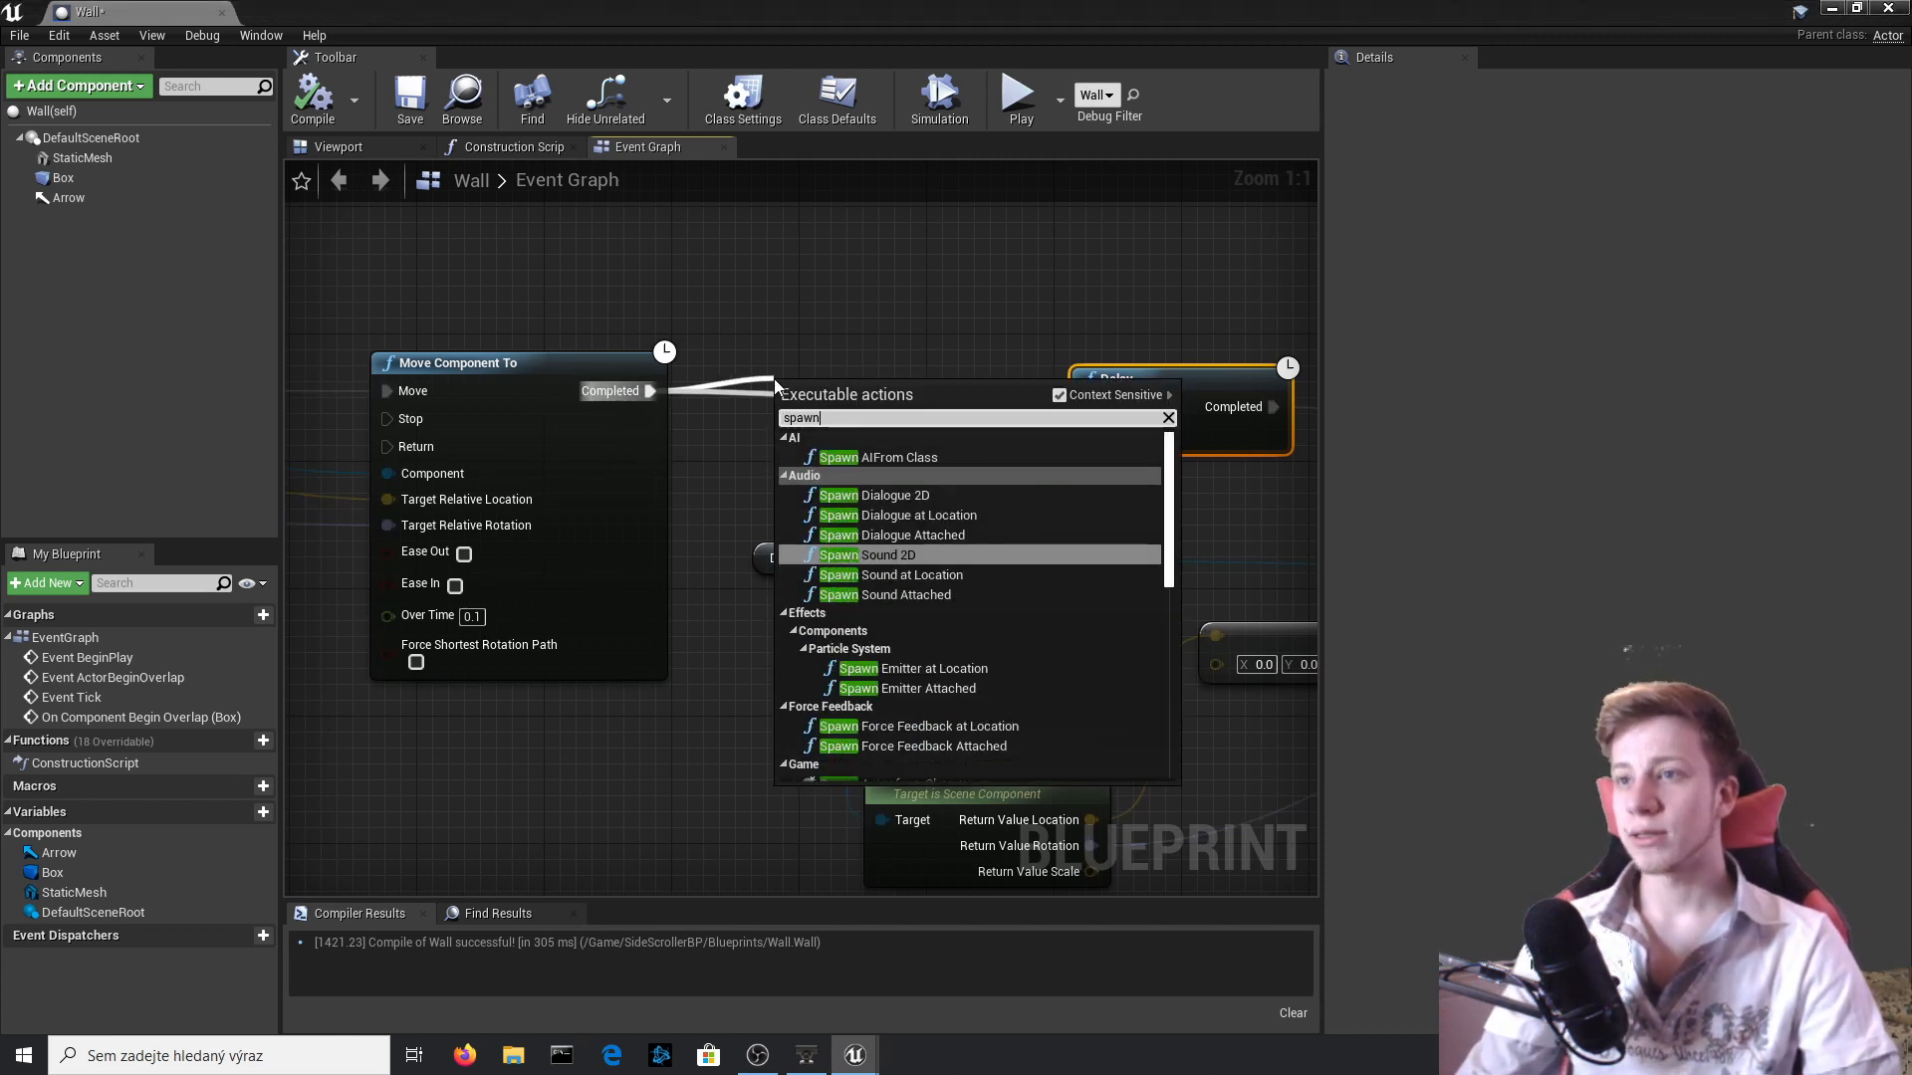
type(" actor")
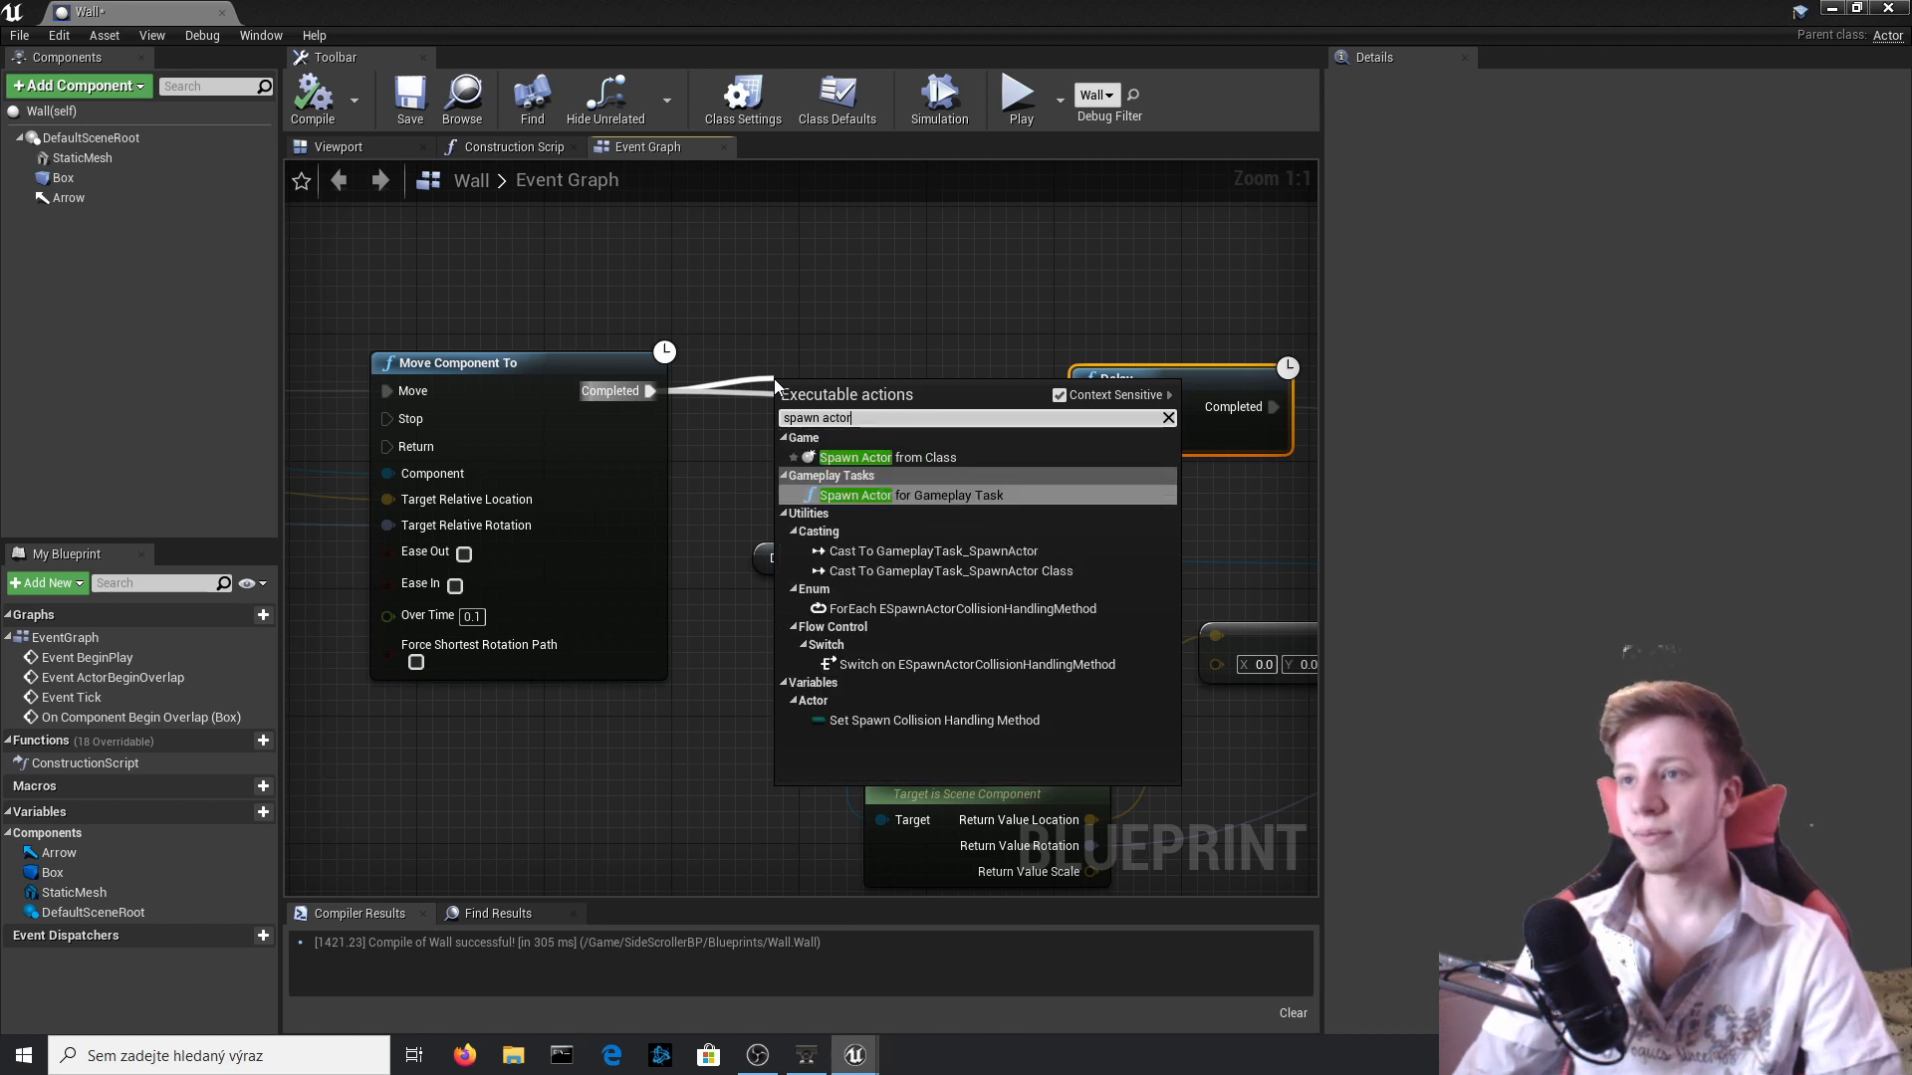
key("Return")
left_click_drag(1186, 397, 1121, 350)
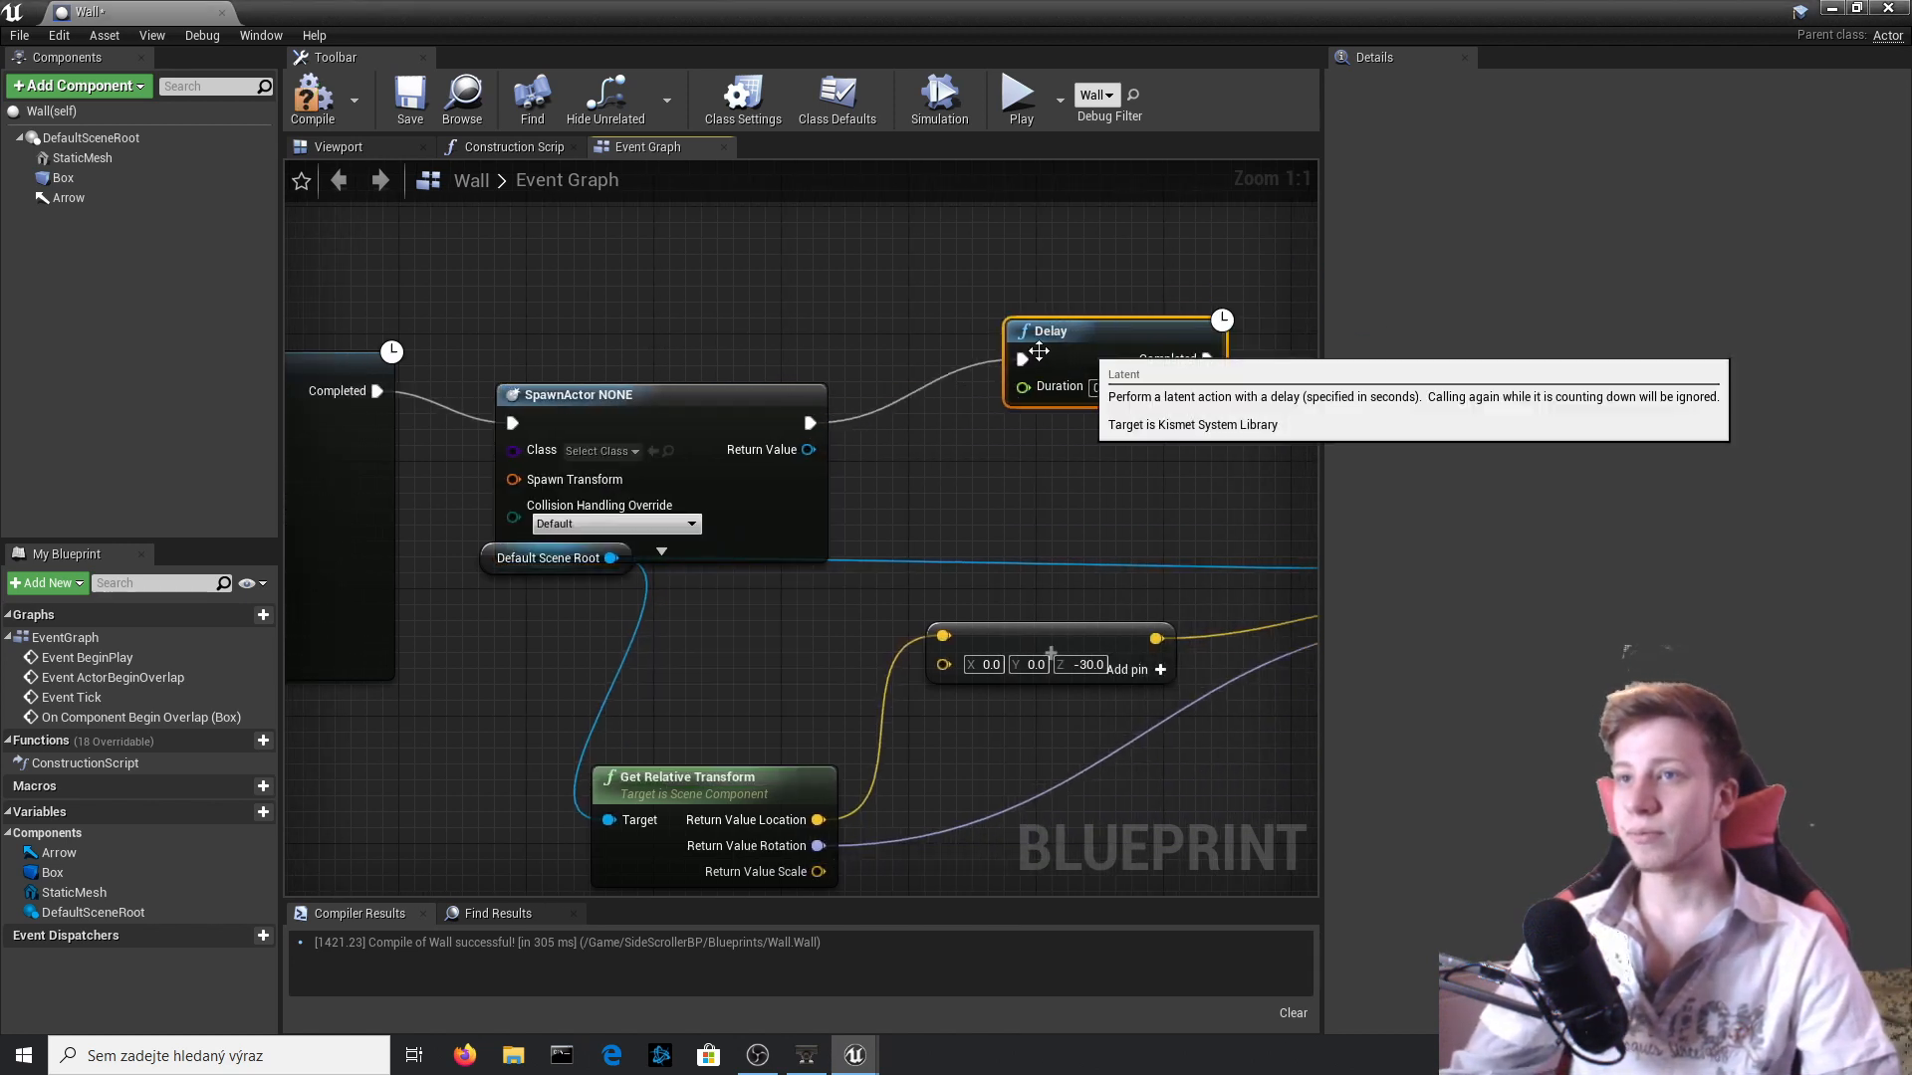
left_click_drag(708, 391, 794, 272)
left_click(661, 356)
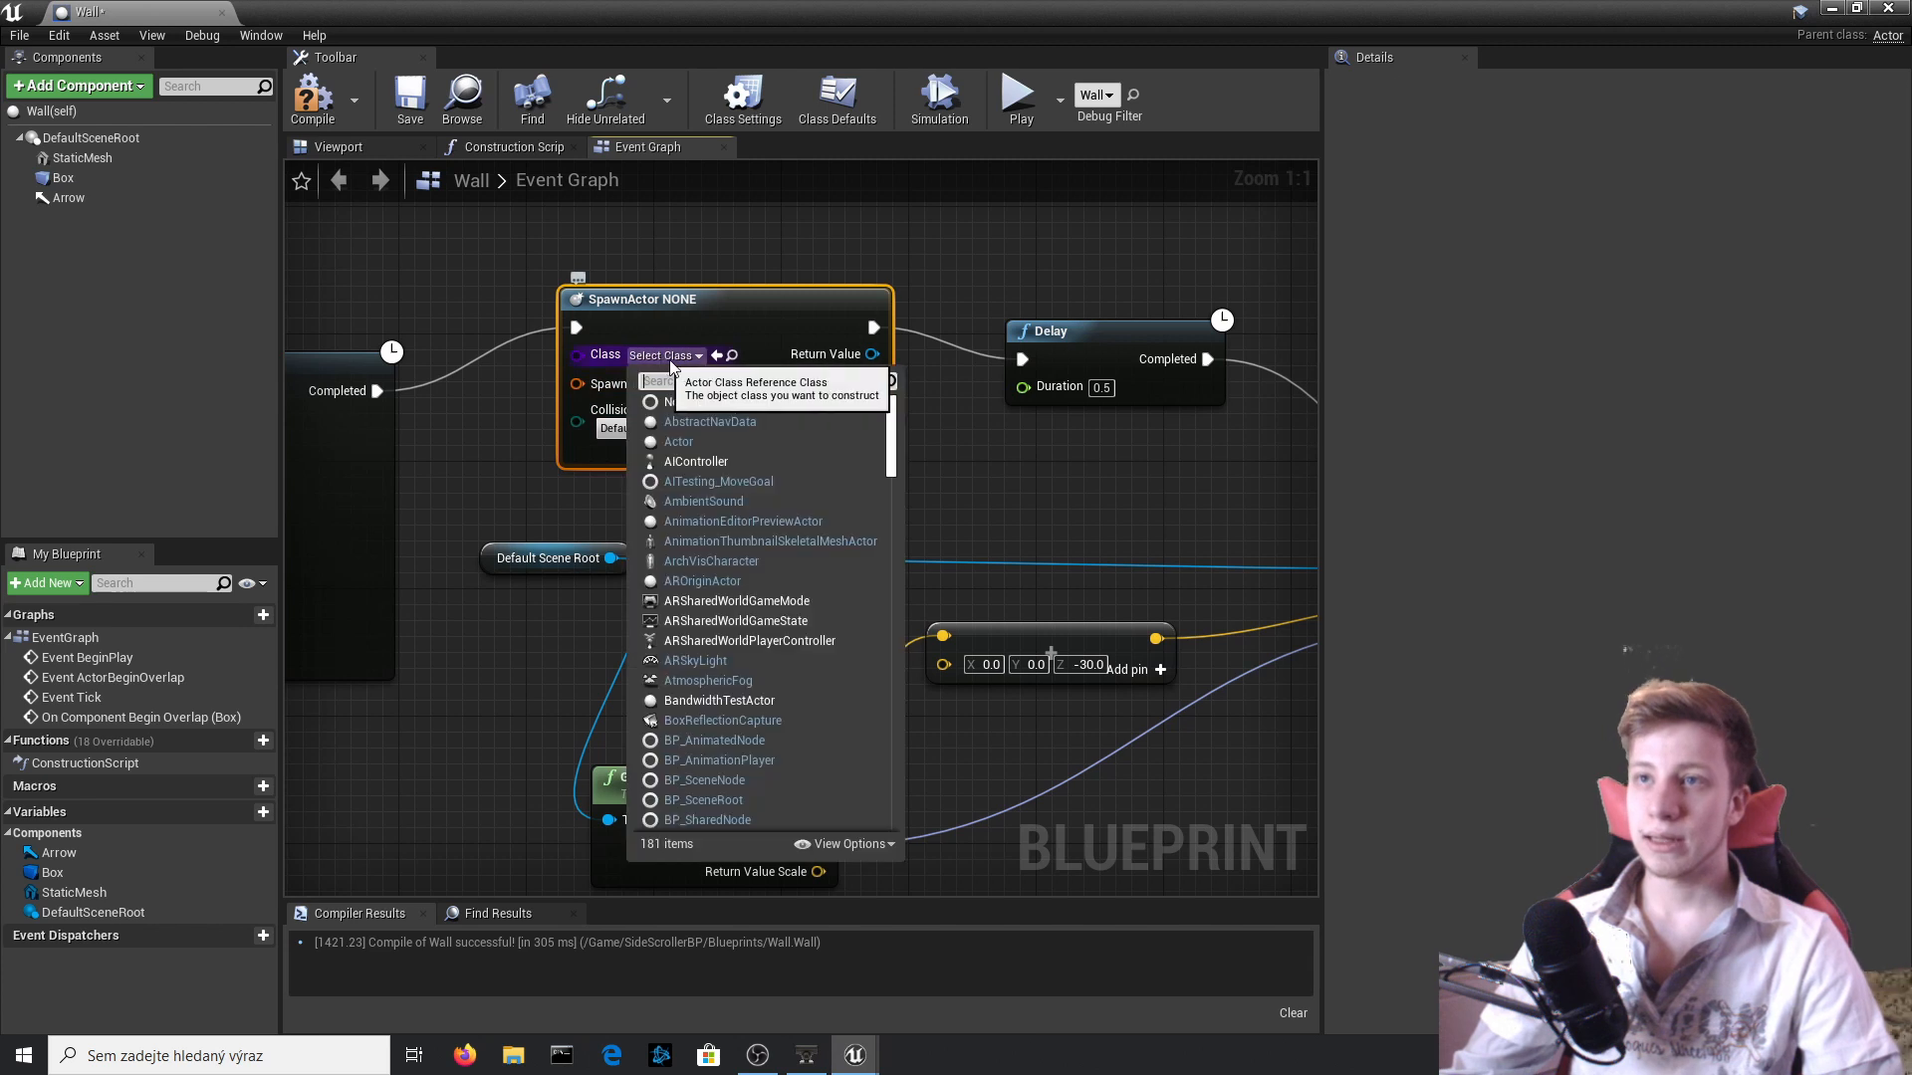
type("coin")
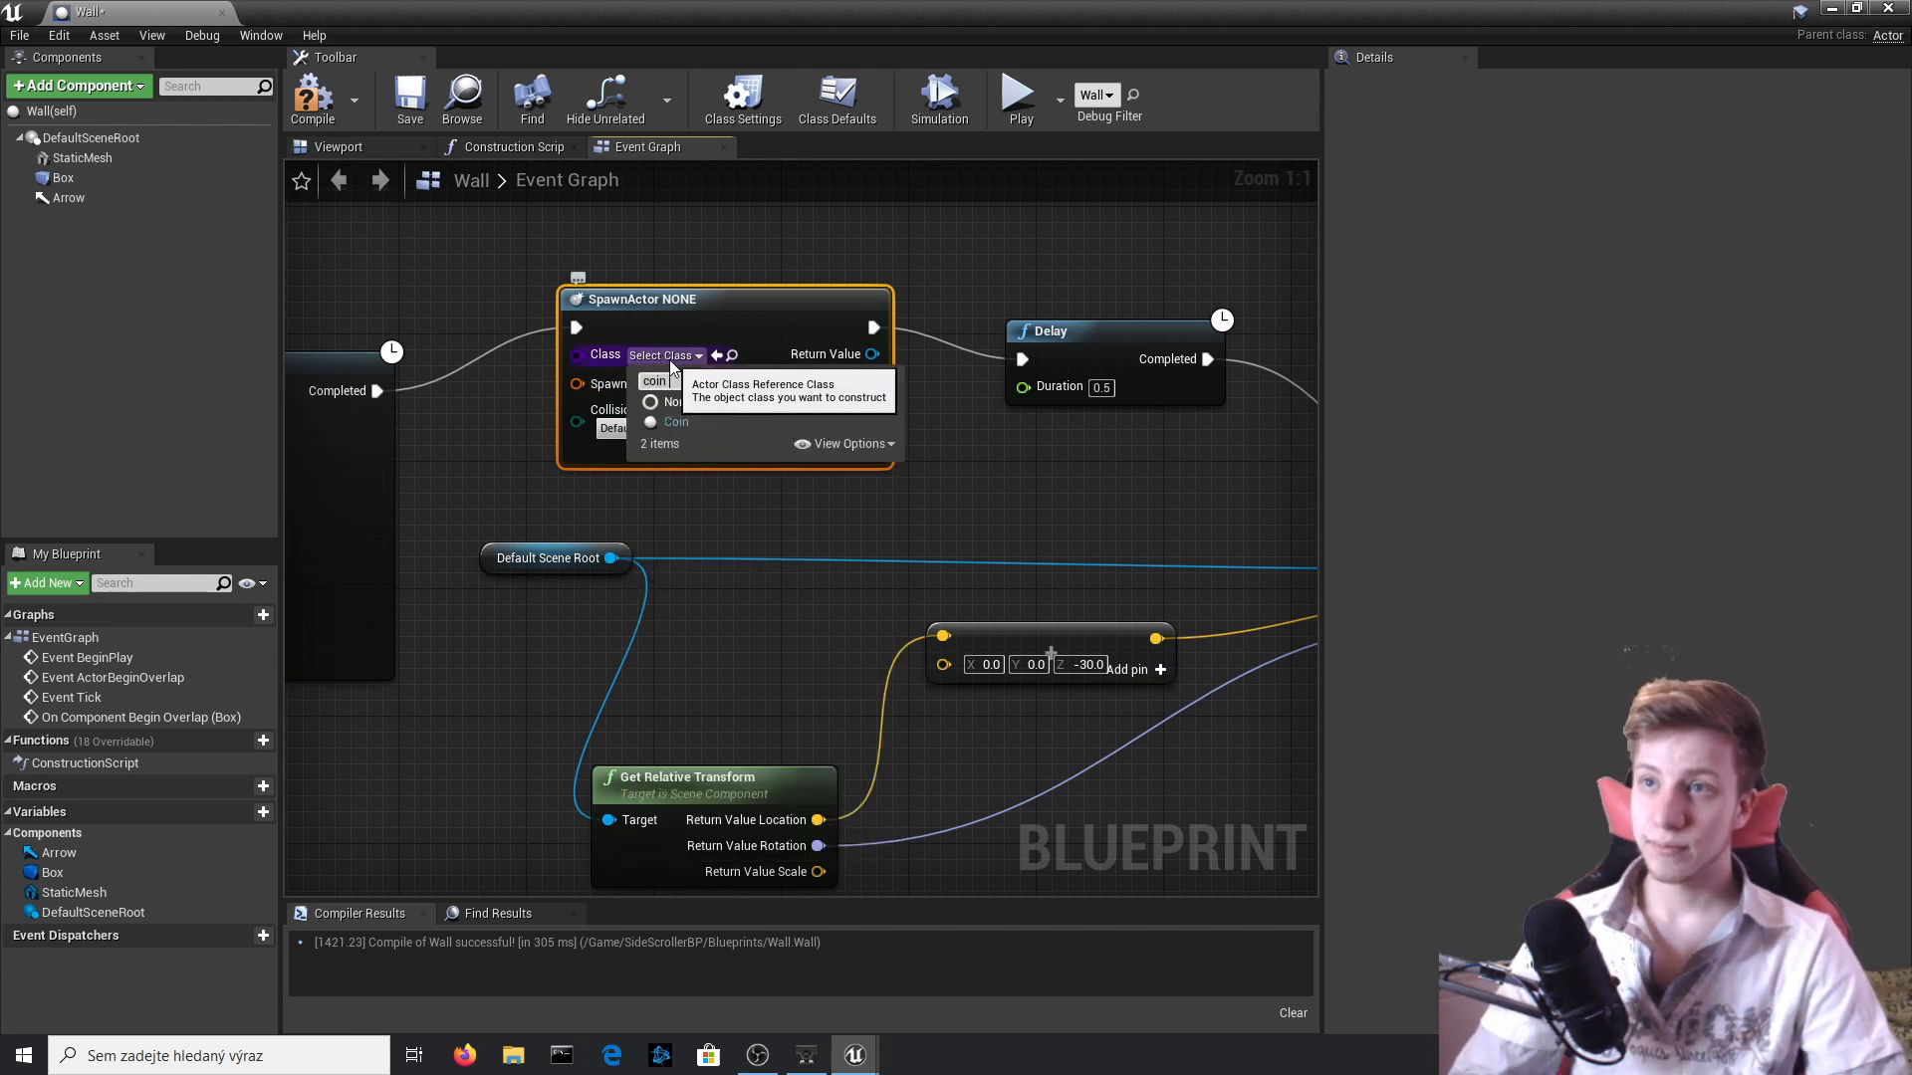
key("Return")
Add an Arrow reference with a GetWorldTransform node and connect its return value to SpawnActor Coin's Spawn Transform.
right_click_drag(636, 380, 826, 439)
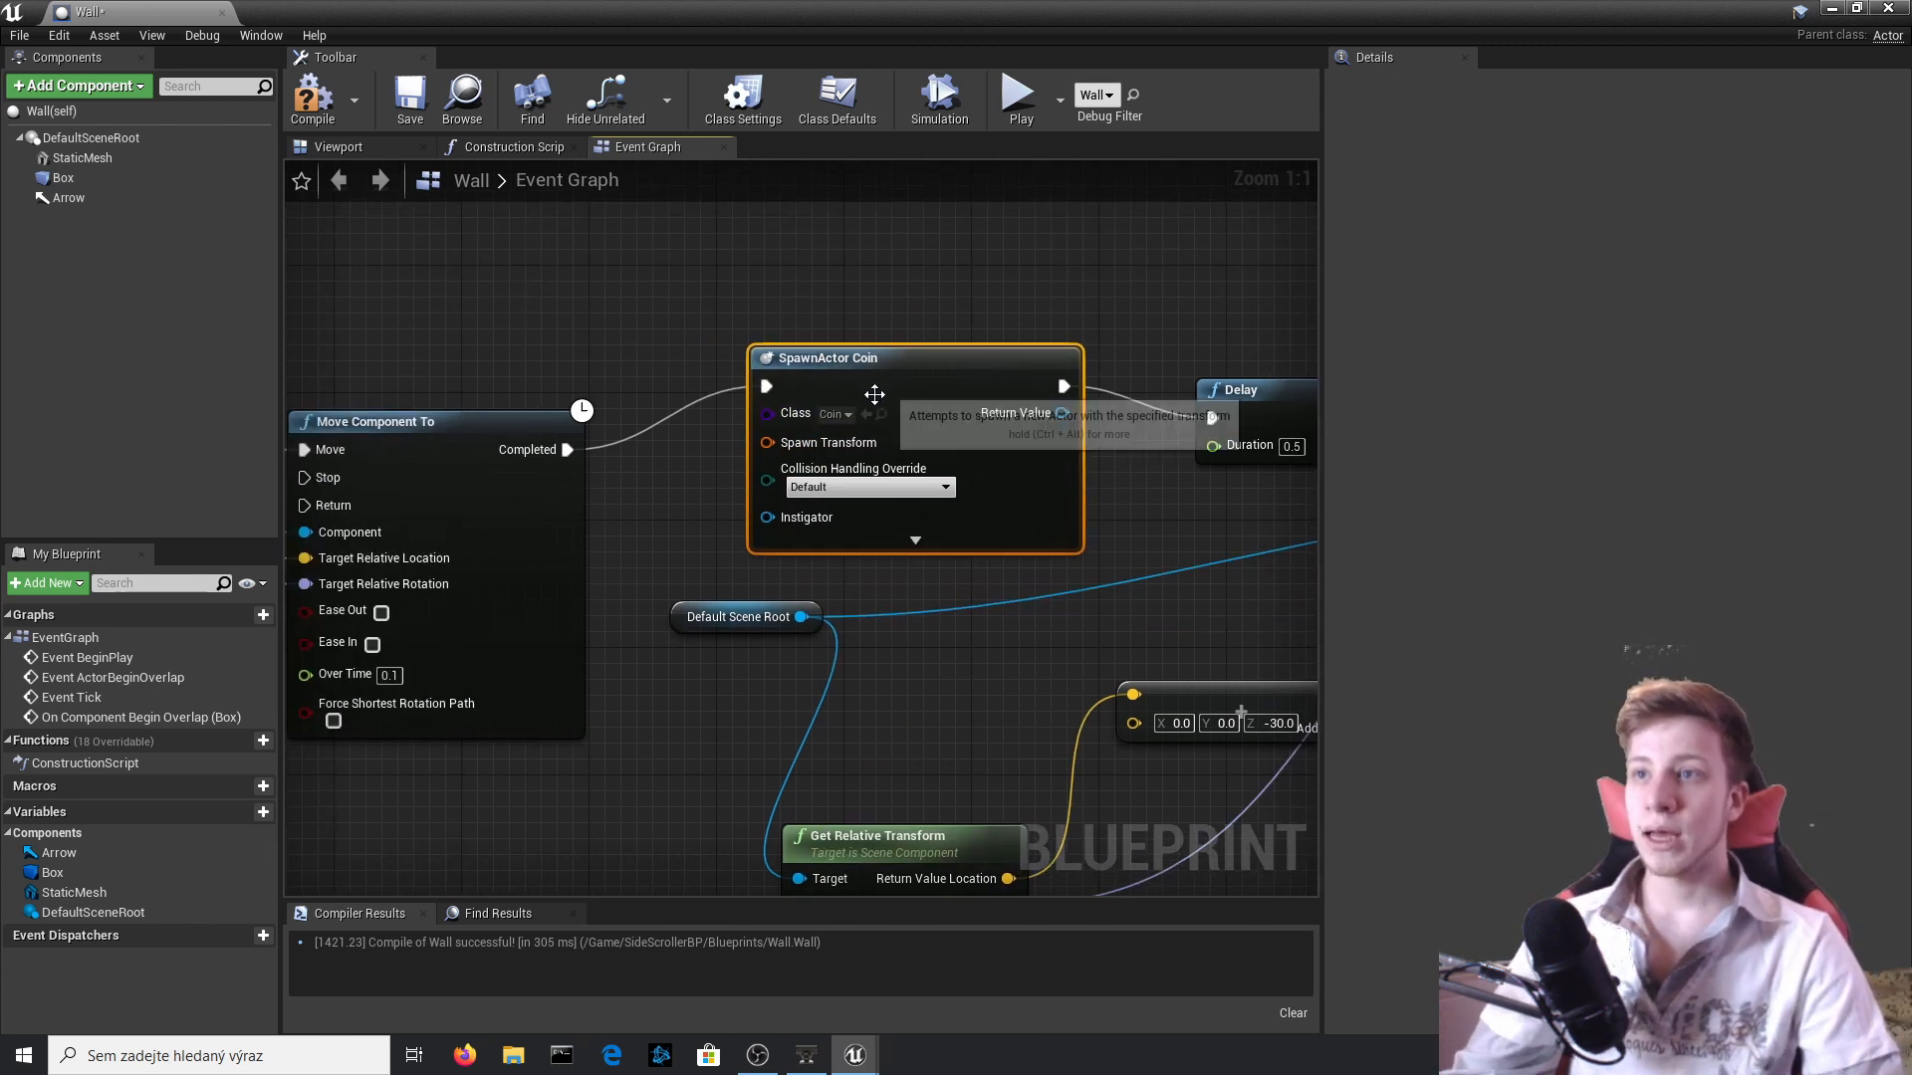
left_click_drag(87, 193, 539, 271)
type("get re")
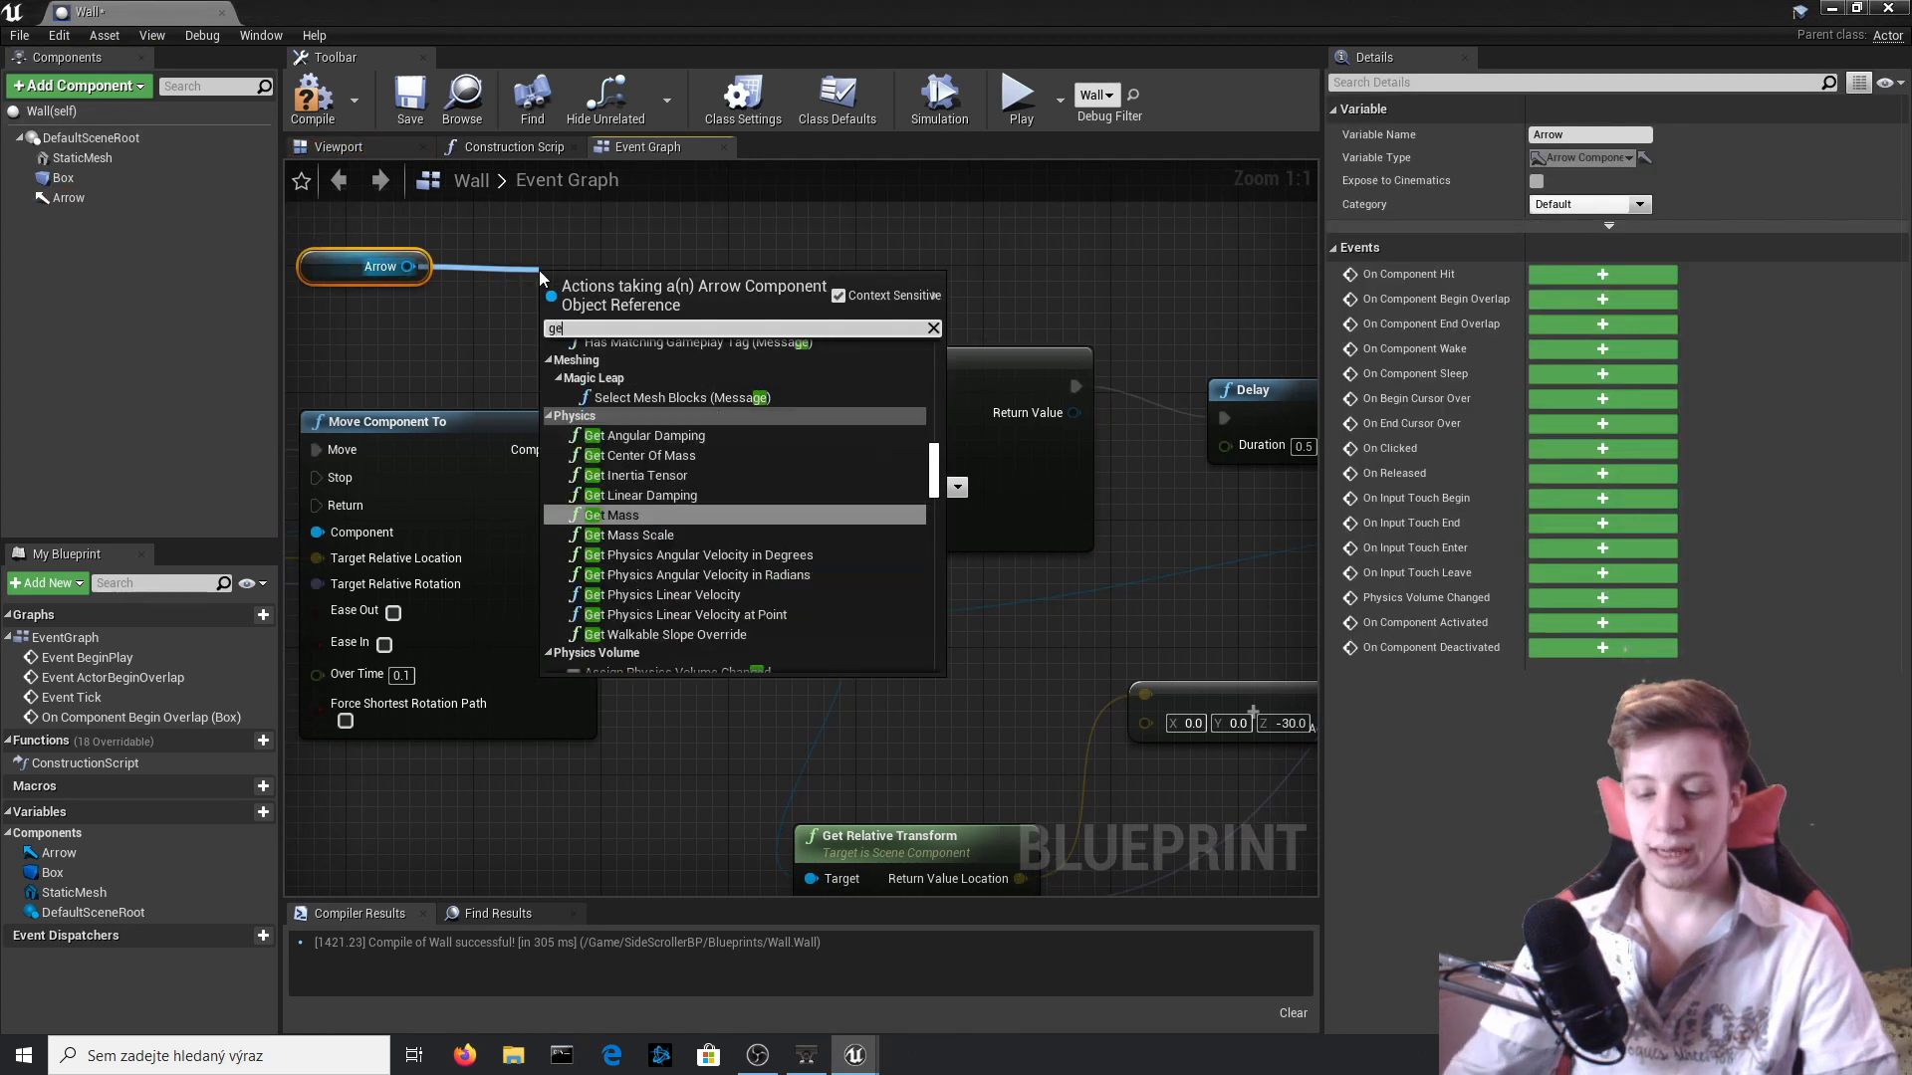
key("BackSpace")
key("BackSpace")
type("wo")
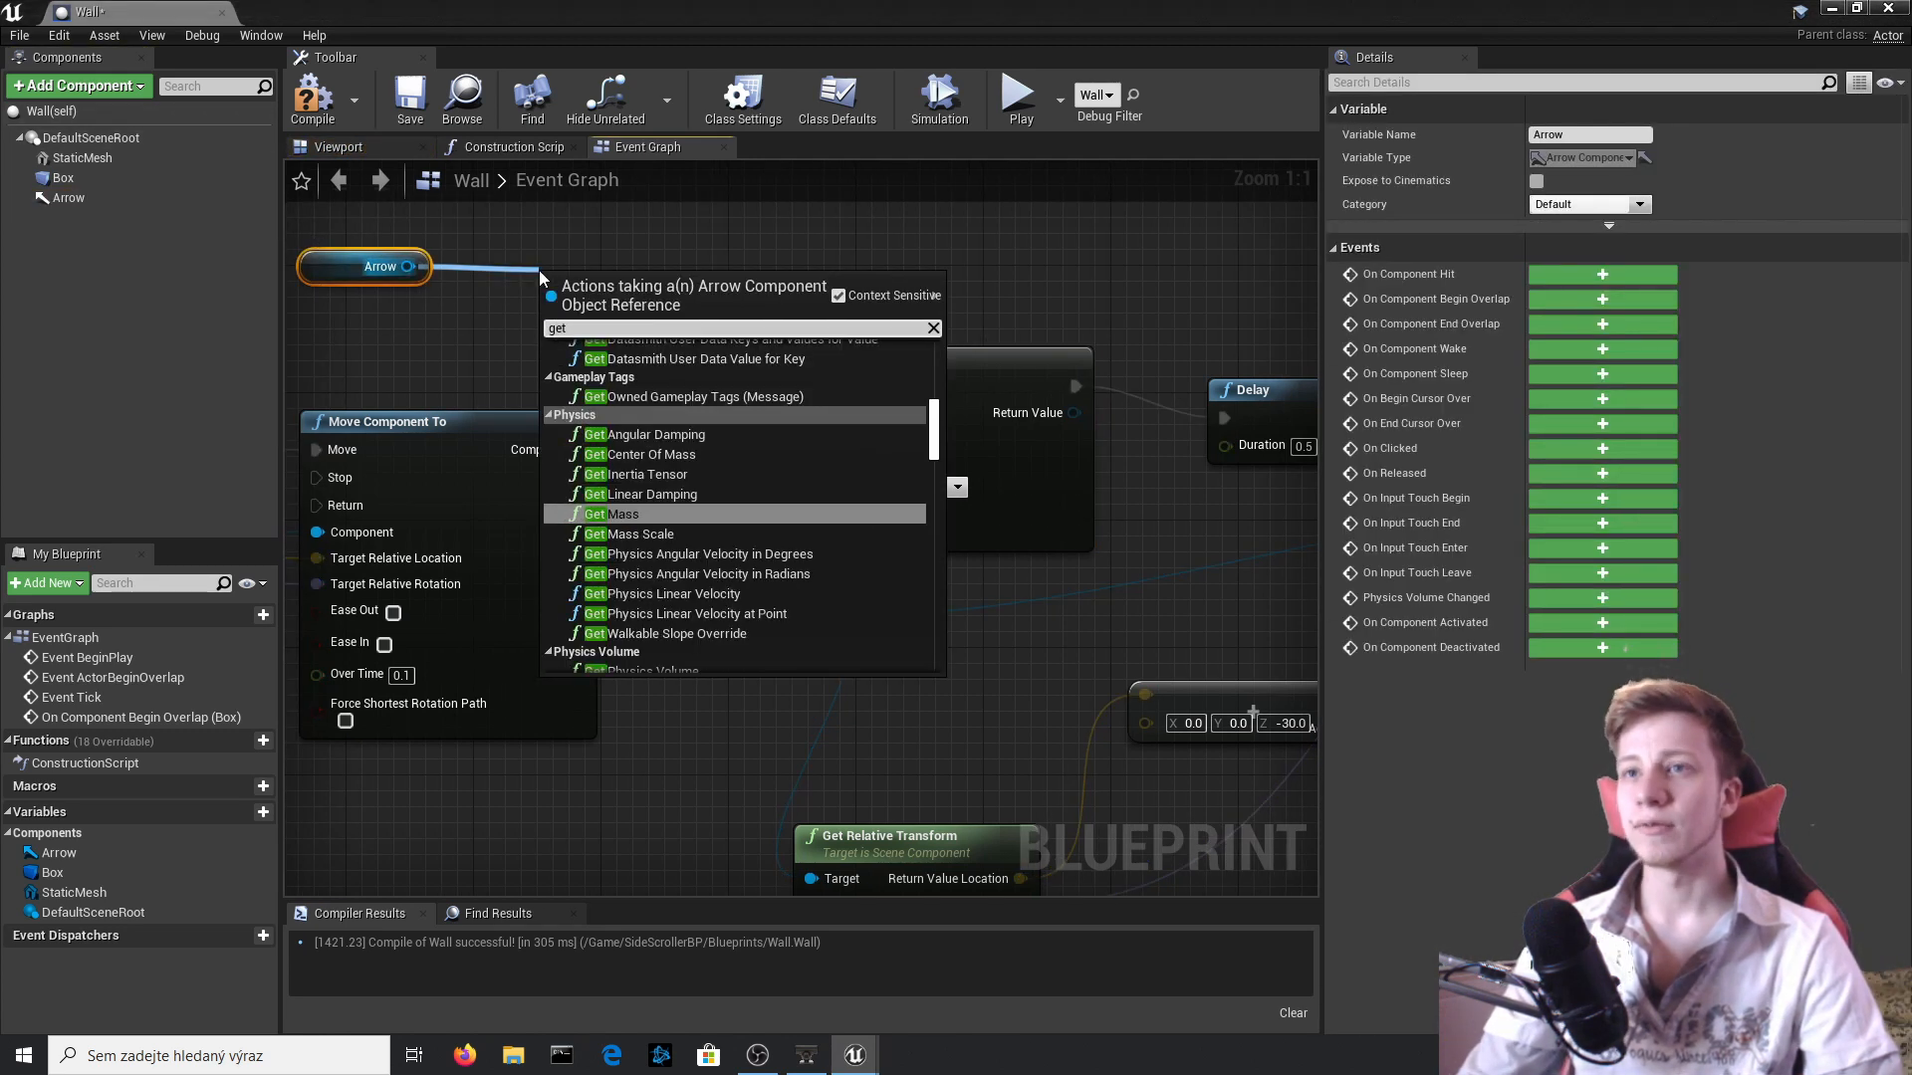
key("Return")
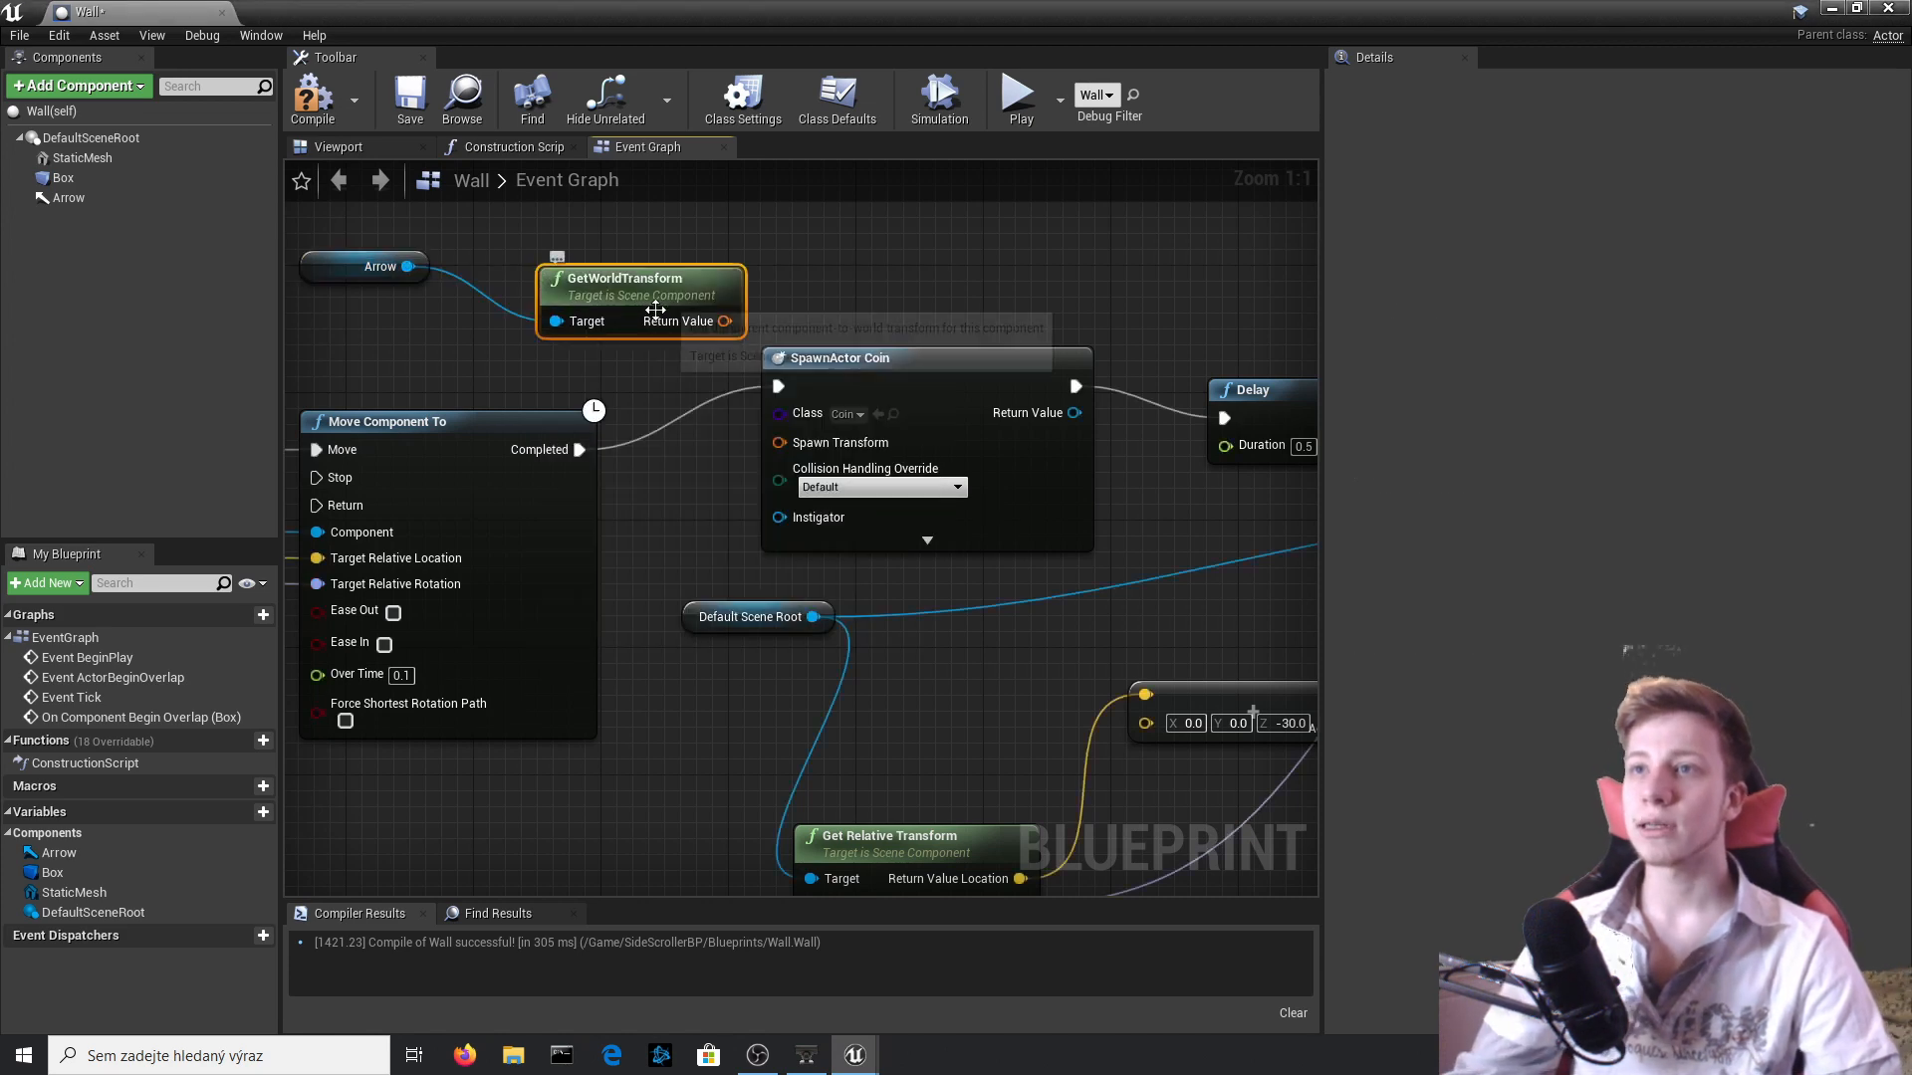
left_click_drag(724, 321, 723, 412)
left_click_drag(846, 448, 846, 448)
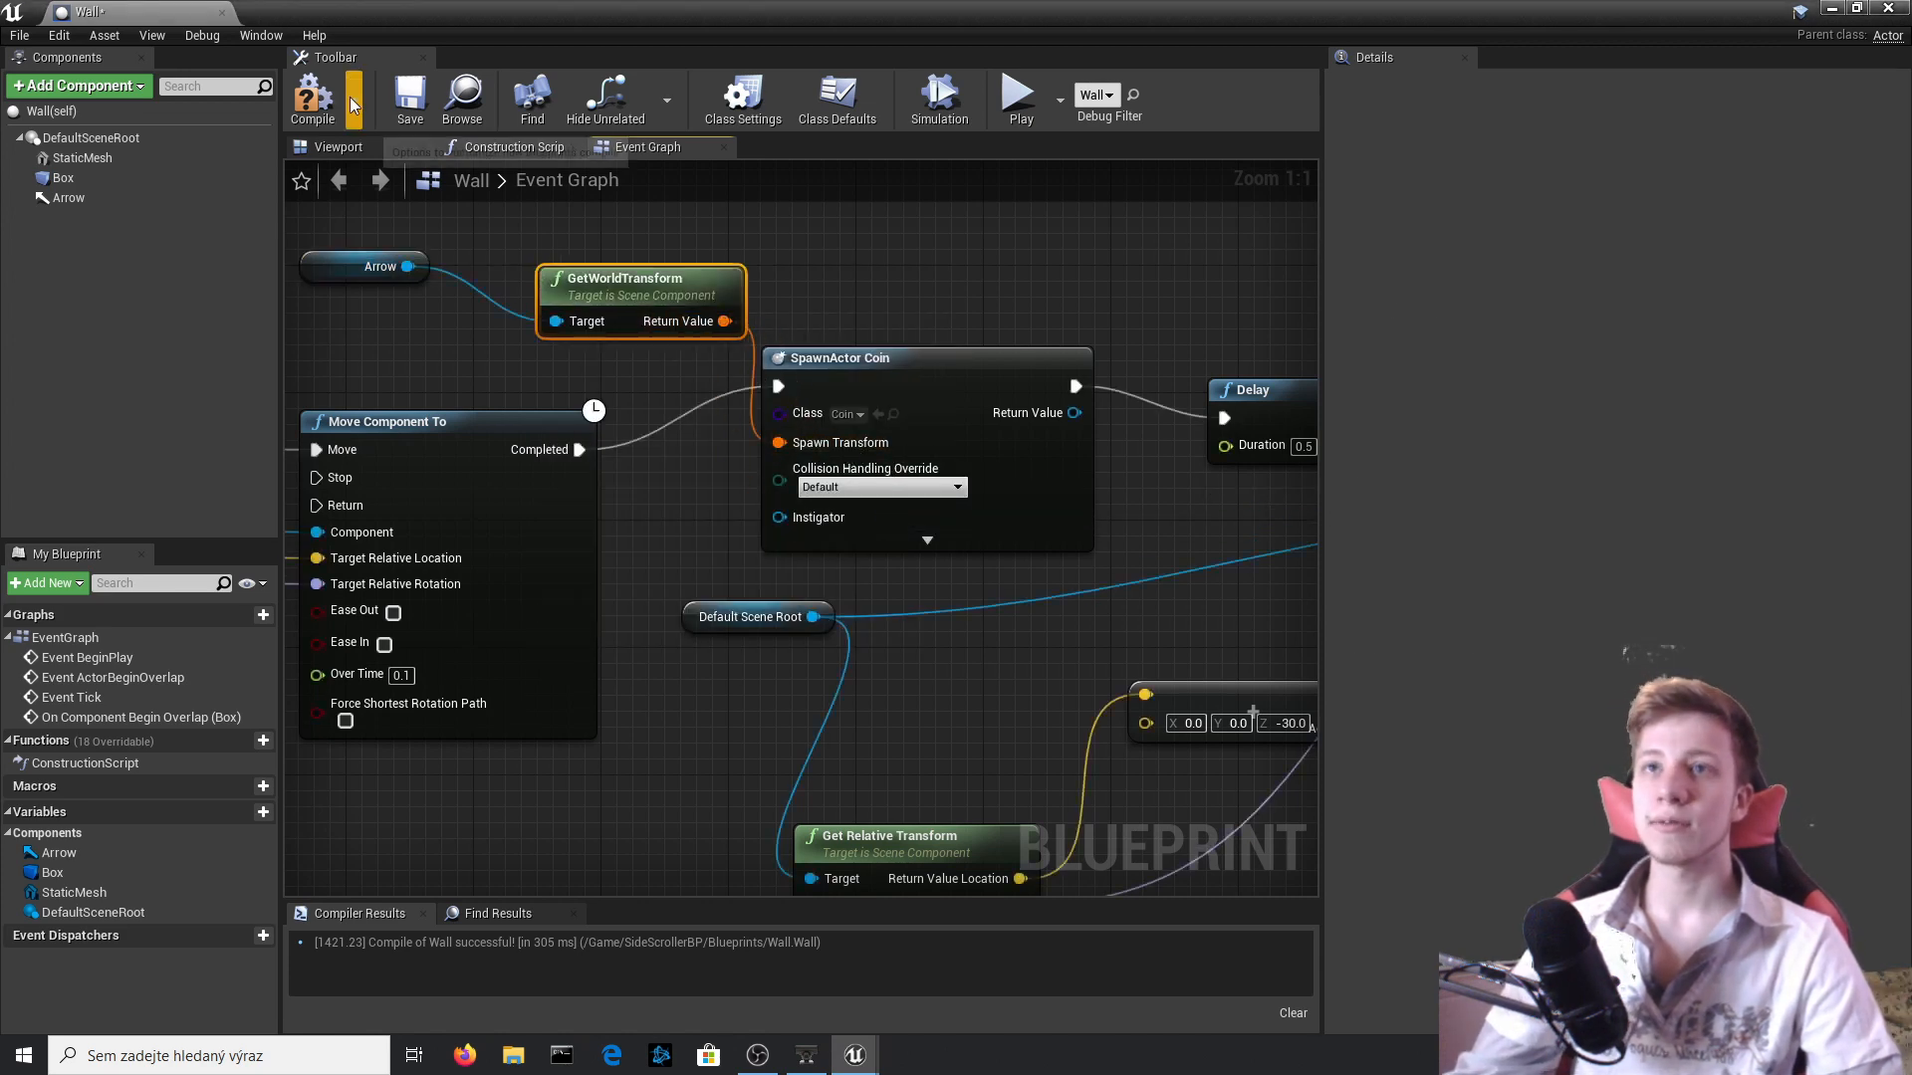
Close the Wall Blueprint, play-test hitting the block to spawn a coin, and stop the session.
left_click(1888, 8)
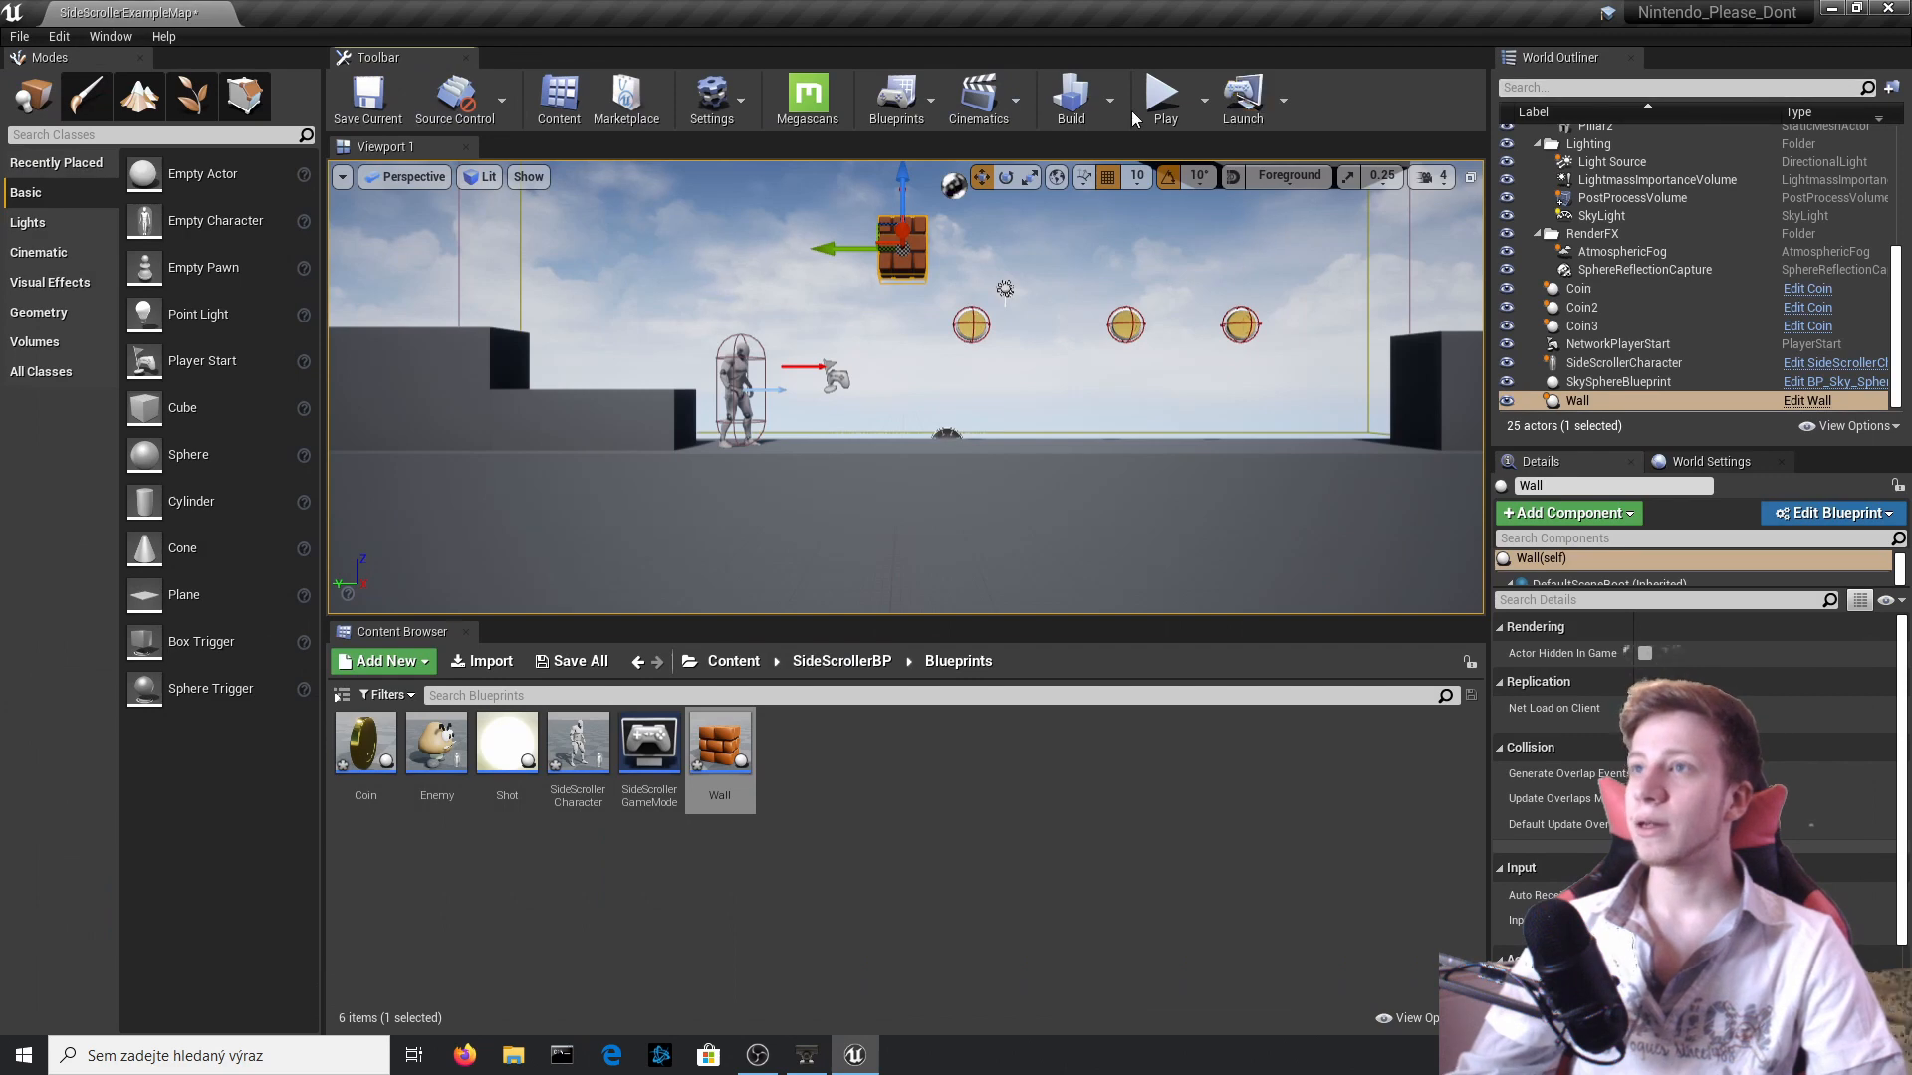
key("alt+p")
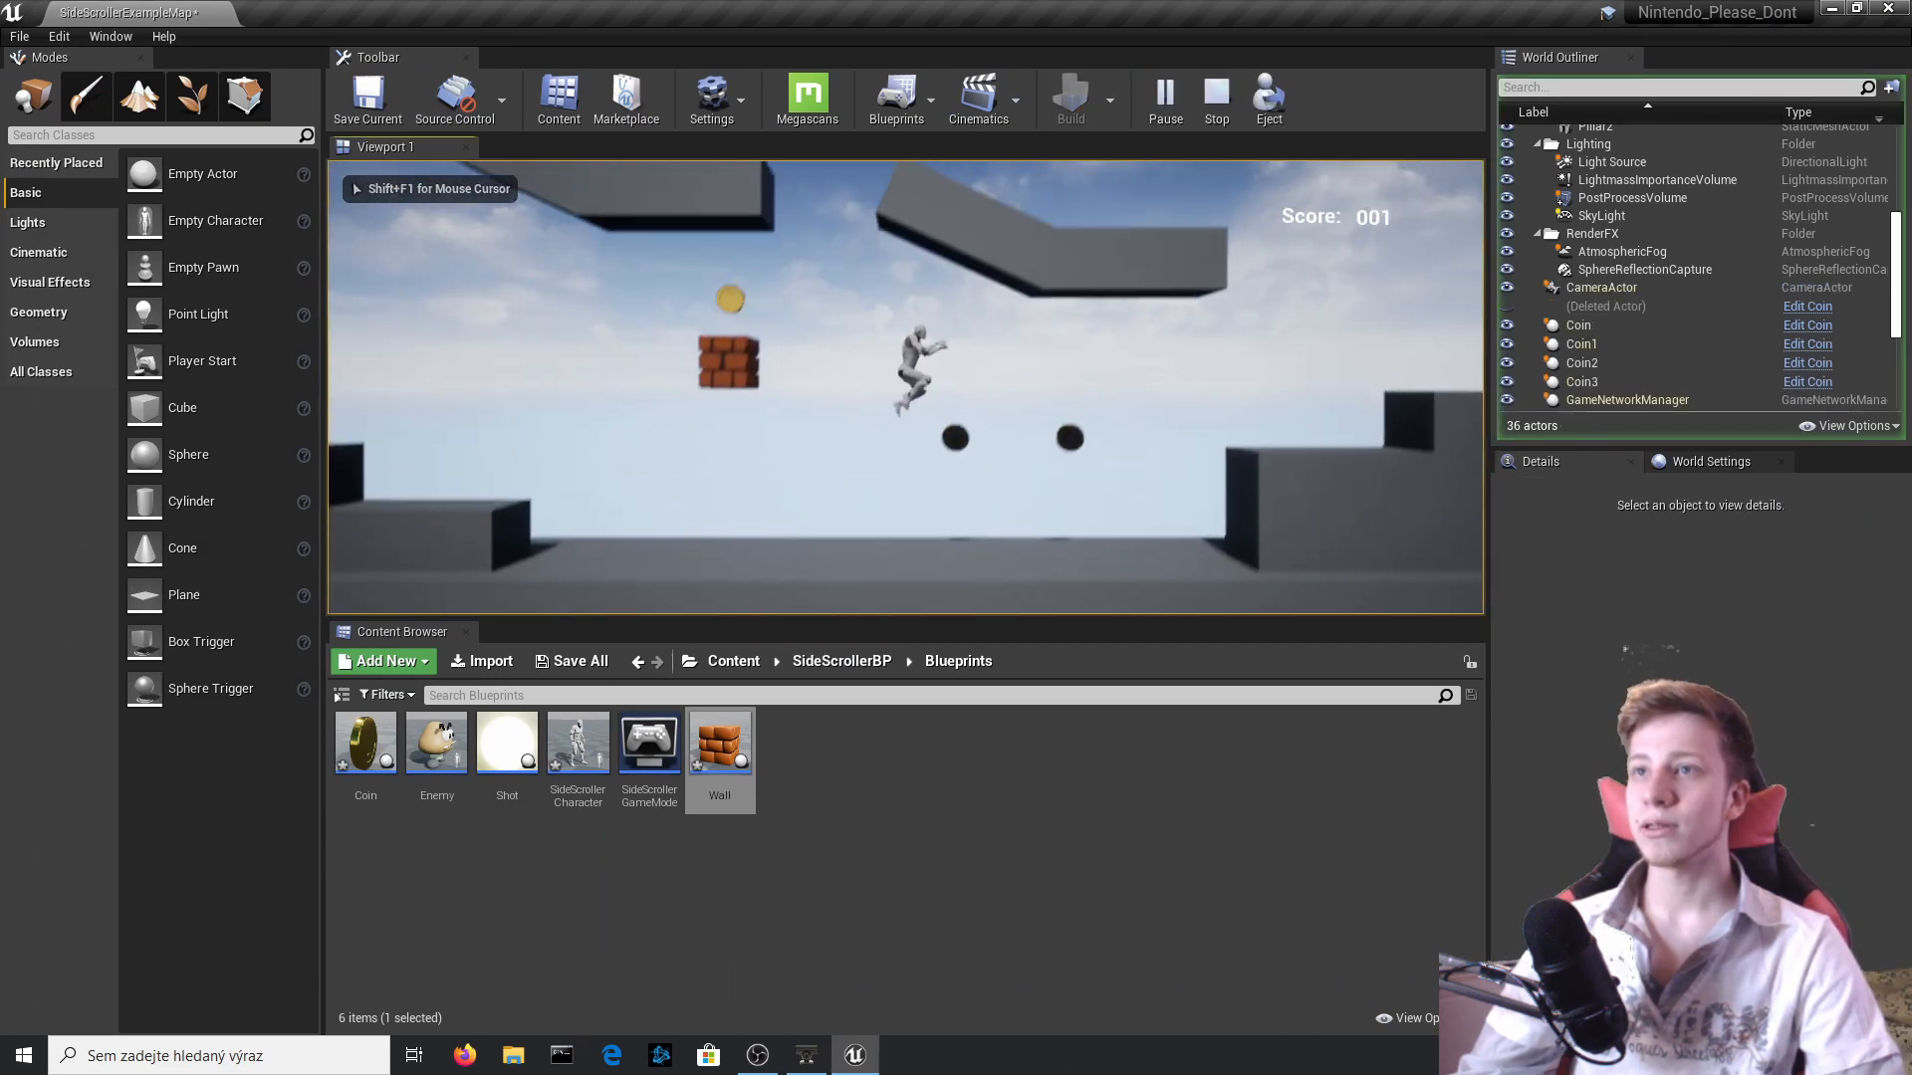
key("Escape")
Open the Wall Blueprint from the placed block, set the Delay node's Duration to 0.3, and compile.
left_click(1732, 401)
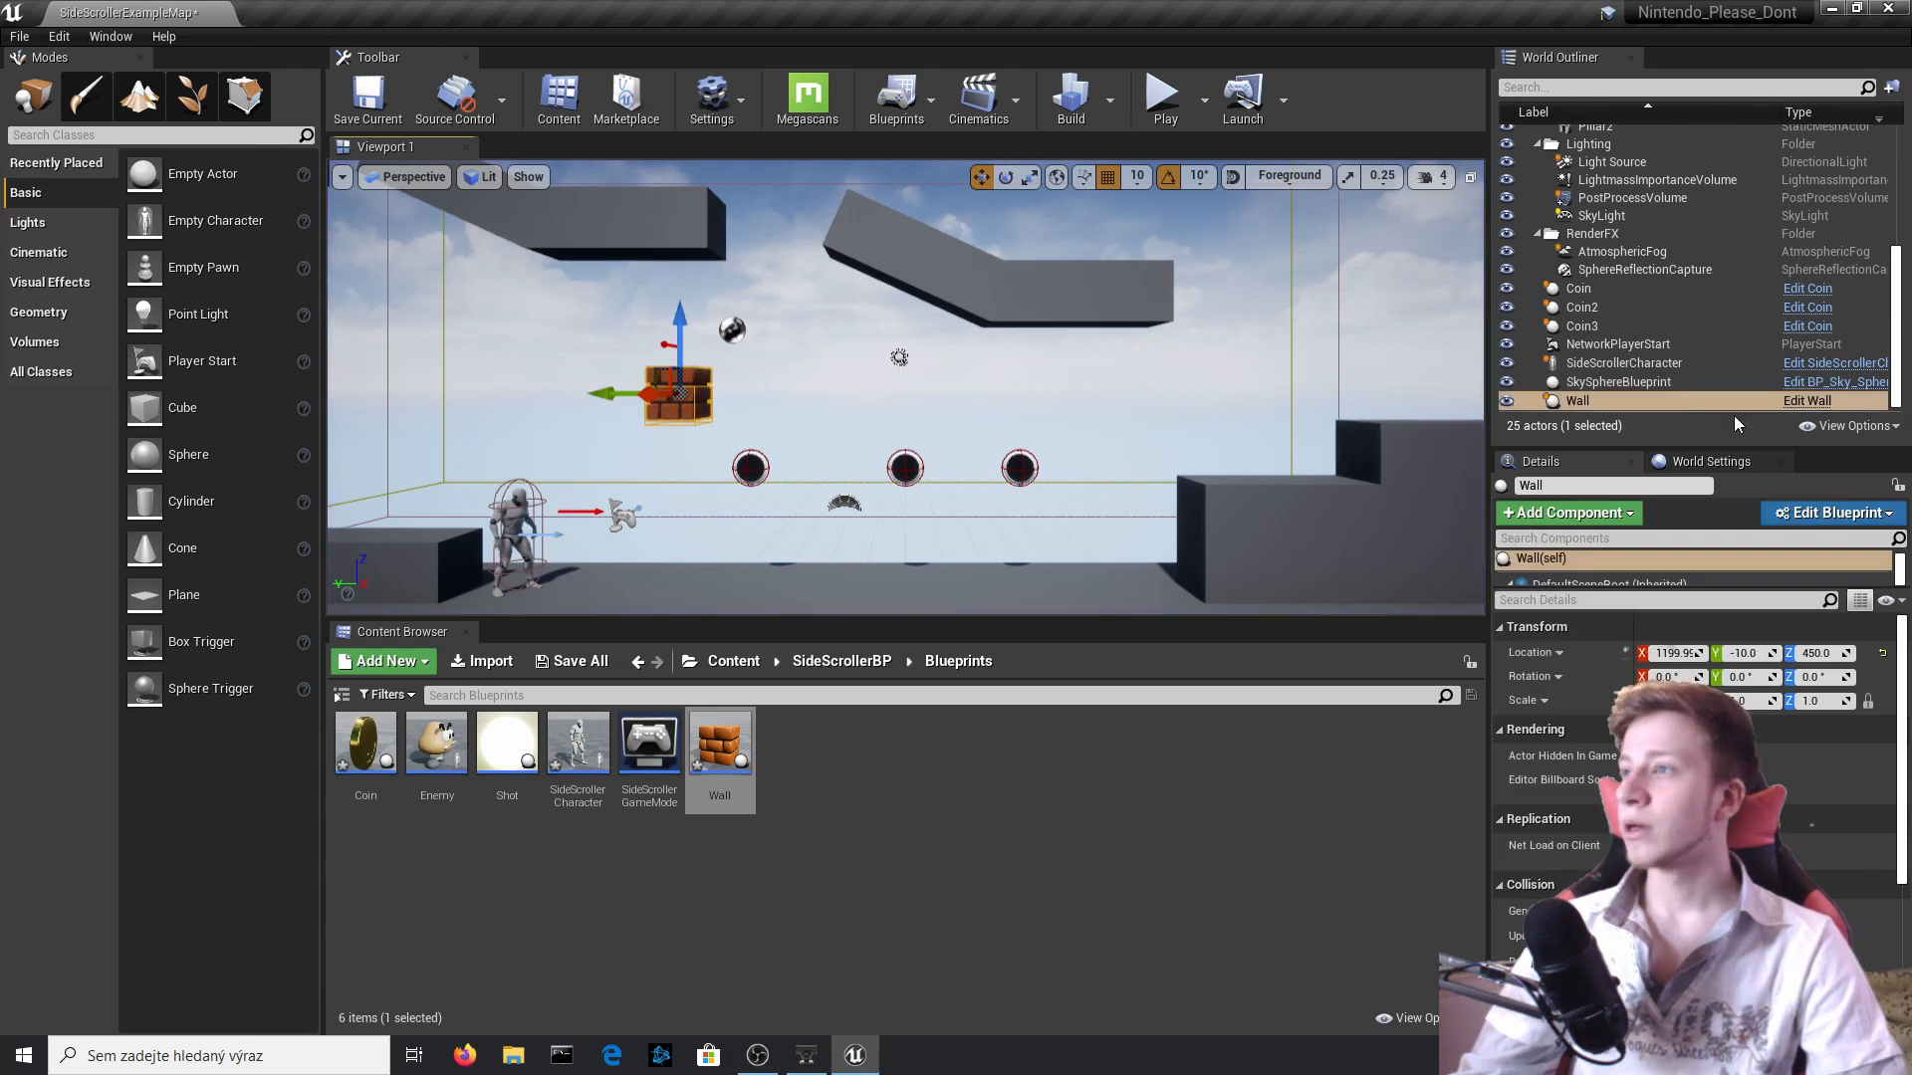
left_click(1798, 403)
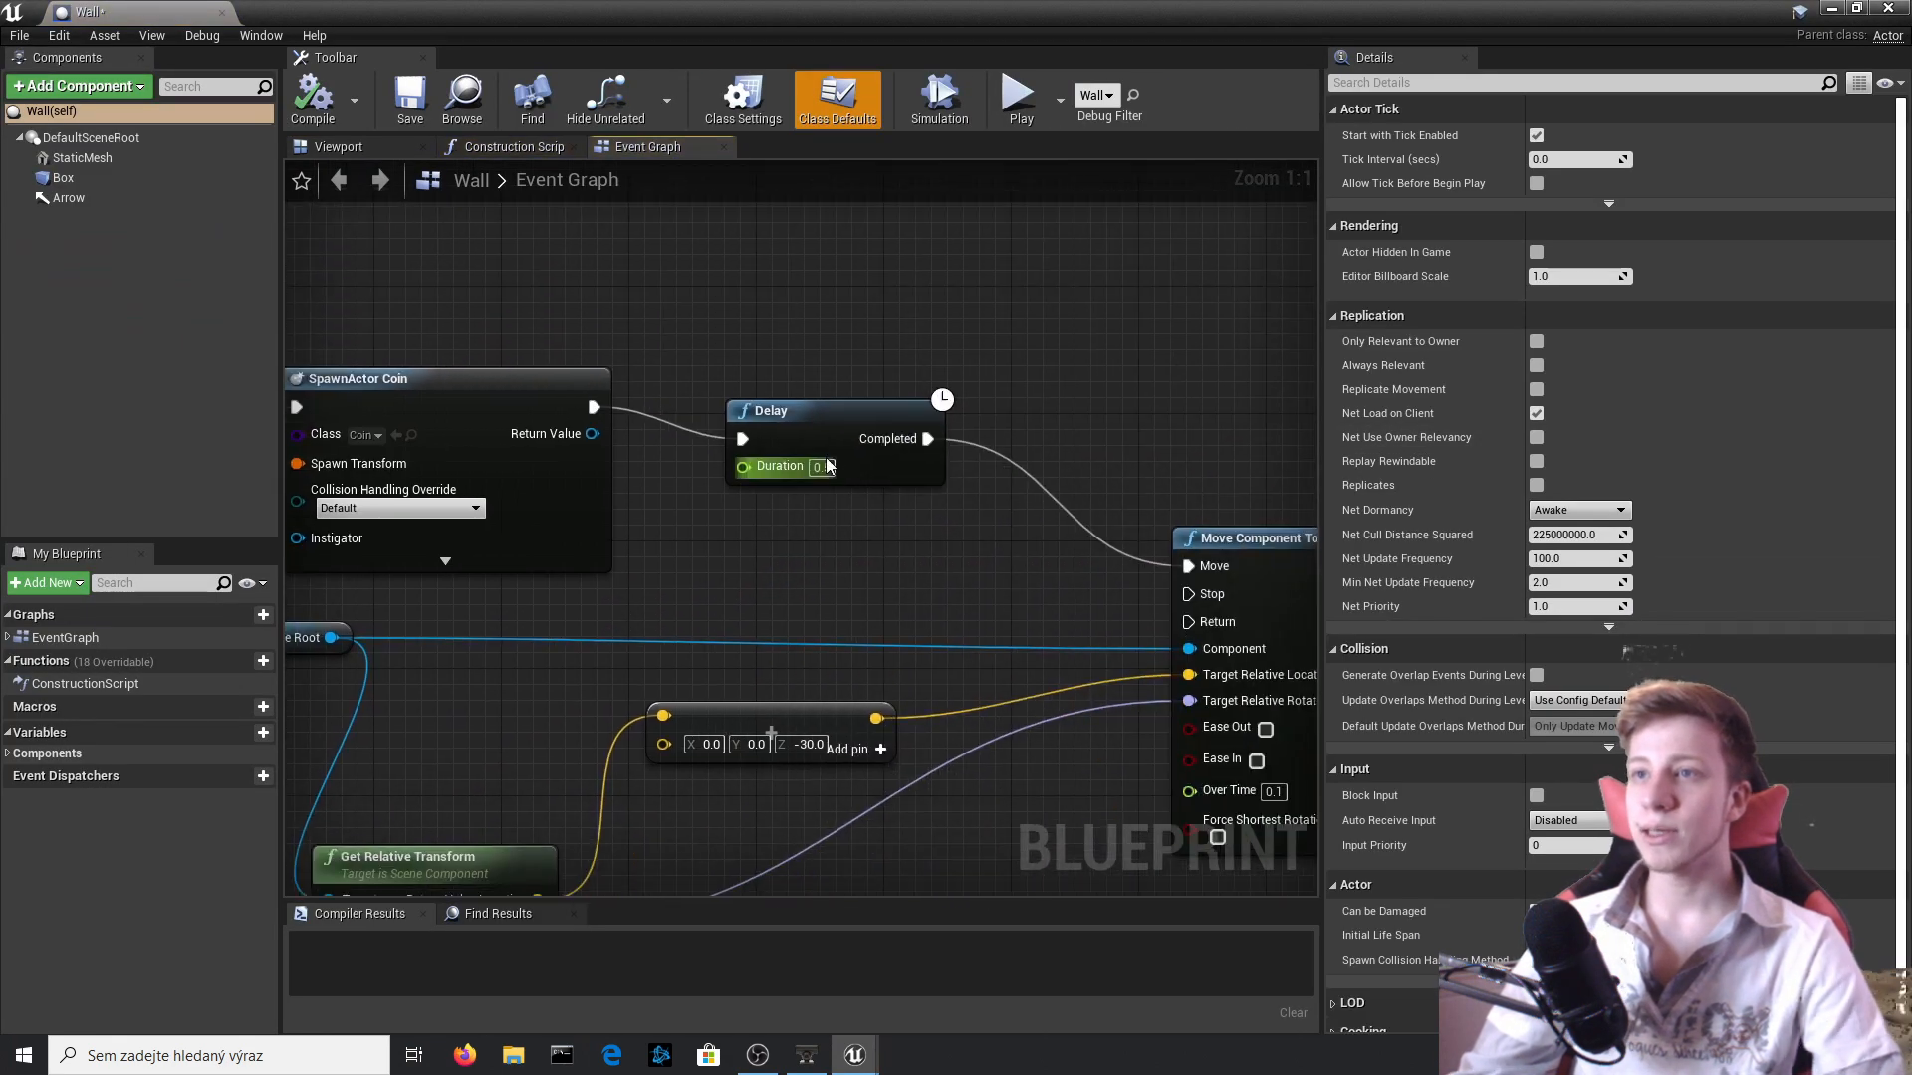
scroll(826, 465, "down", 4)
left_click(826, 462)
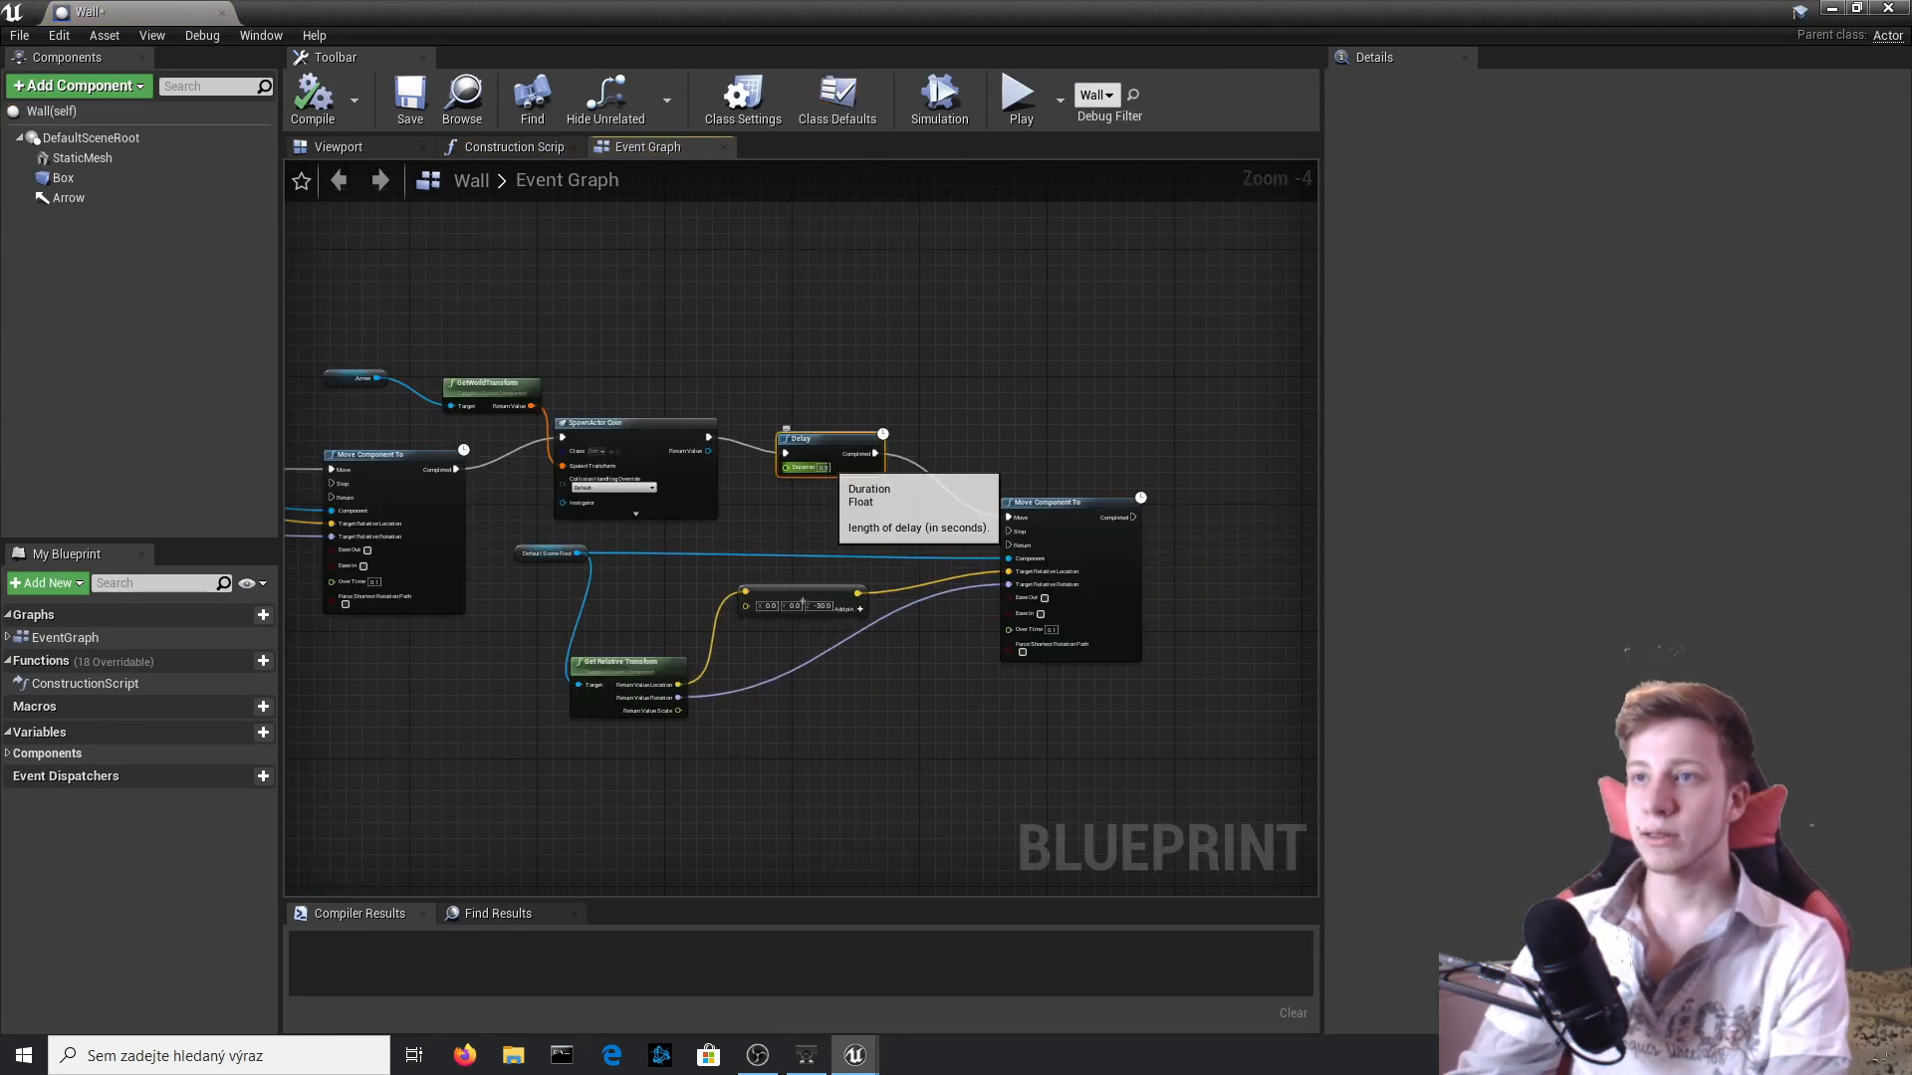
scroll(827, 462, "up", 4)
left_click(824, 469)
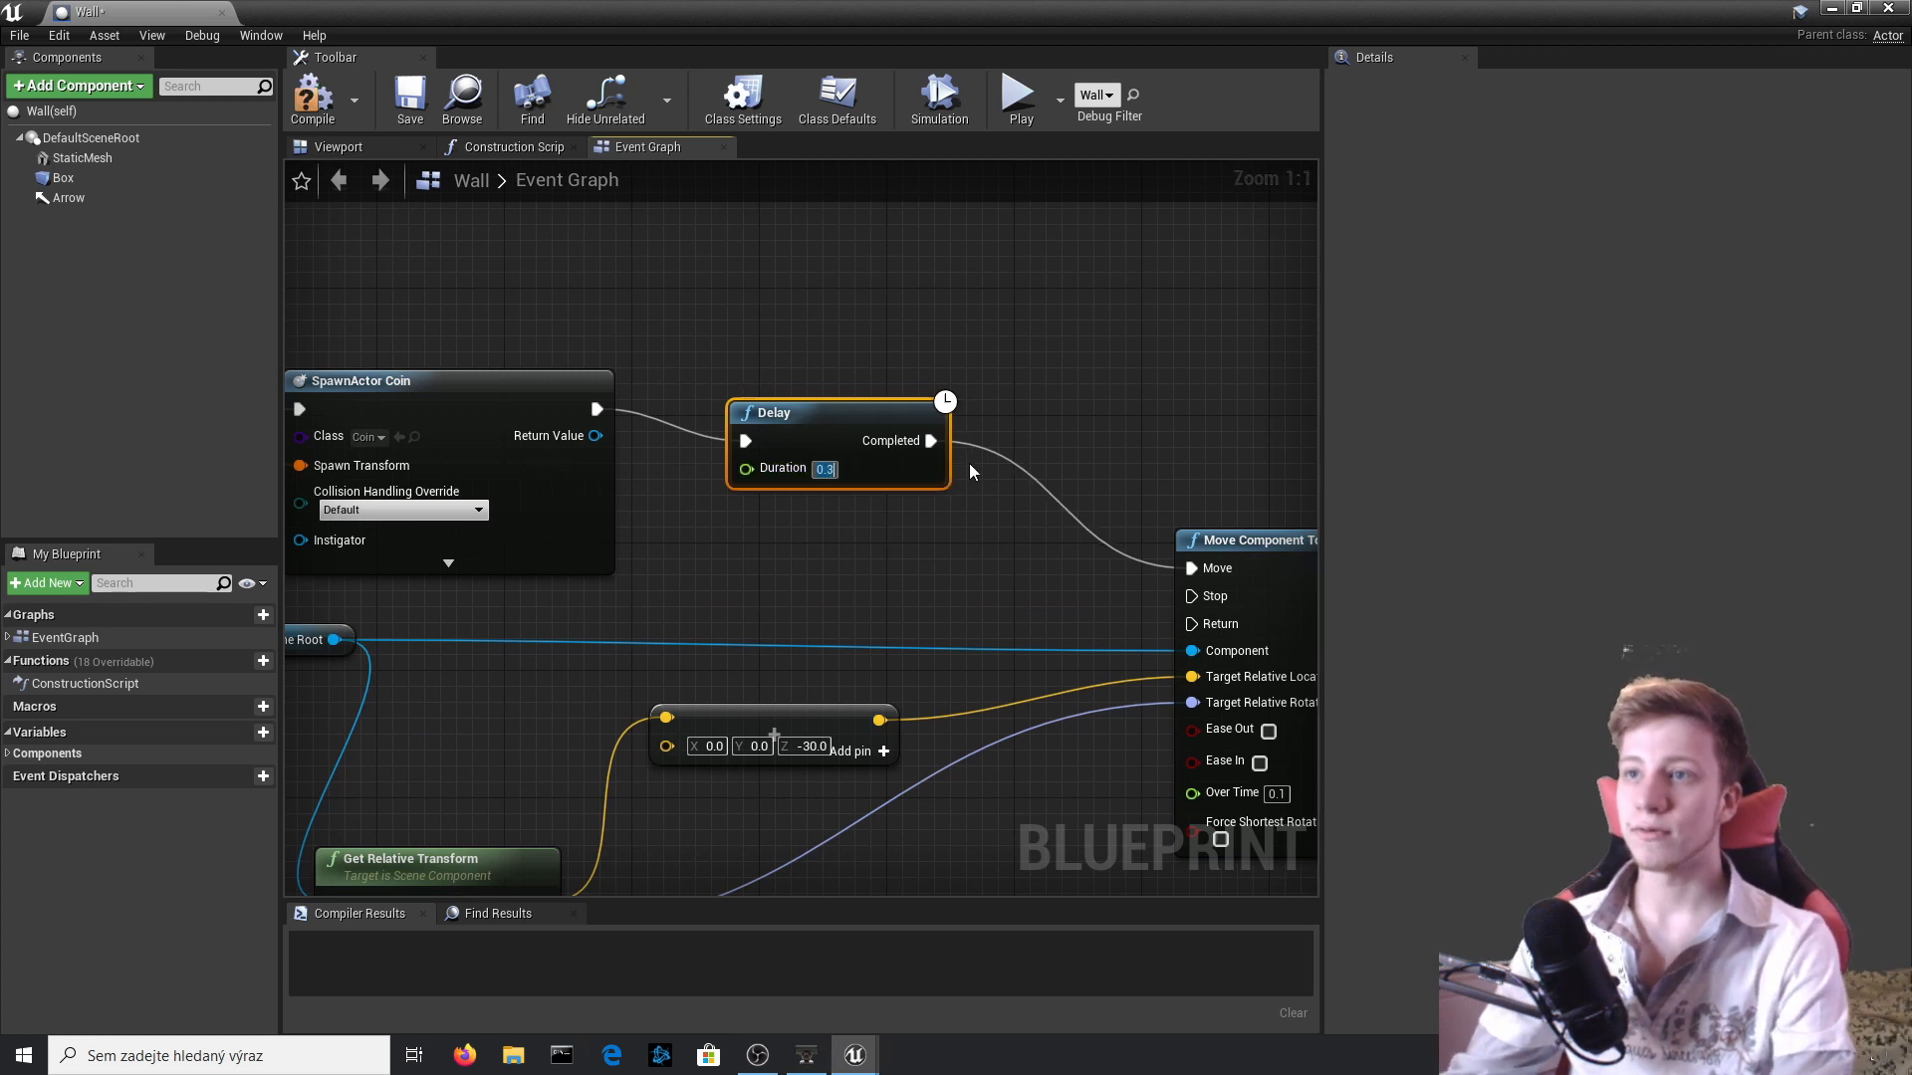
left_click(332, 92)
Raise the Arrow component above the block to Z 100, compile the Wall Blueprint, and return to the level.
left_click(350, 149)
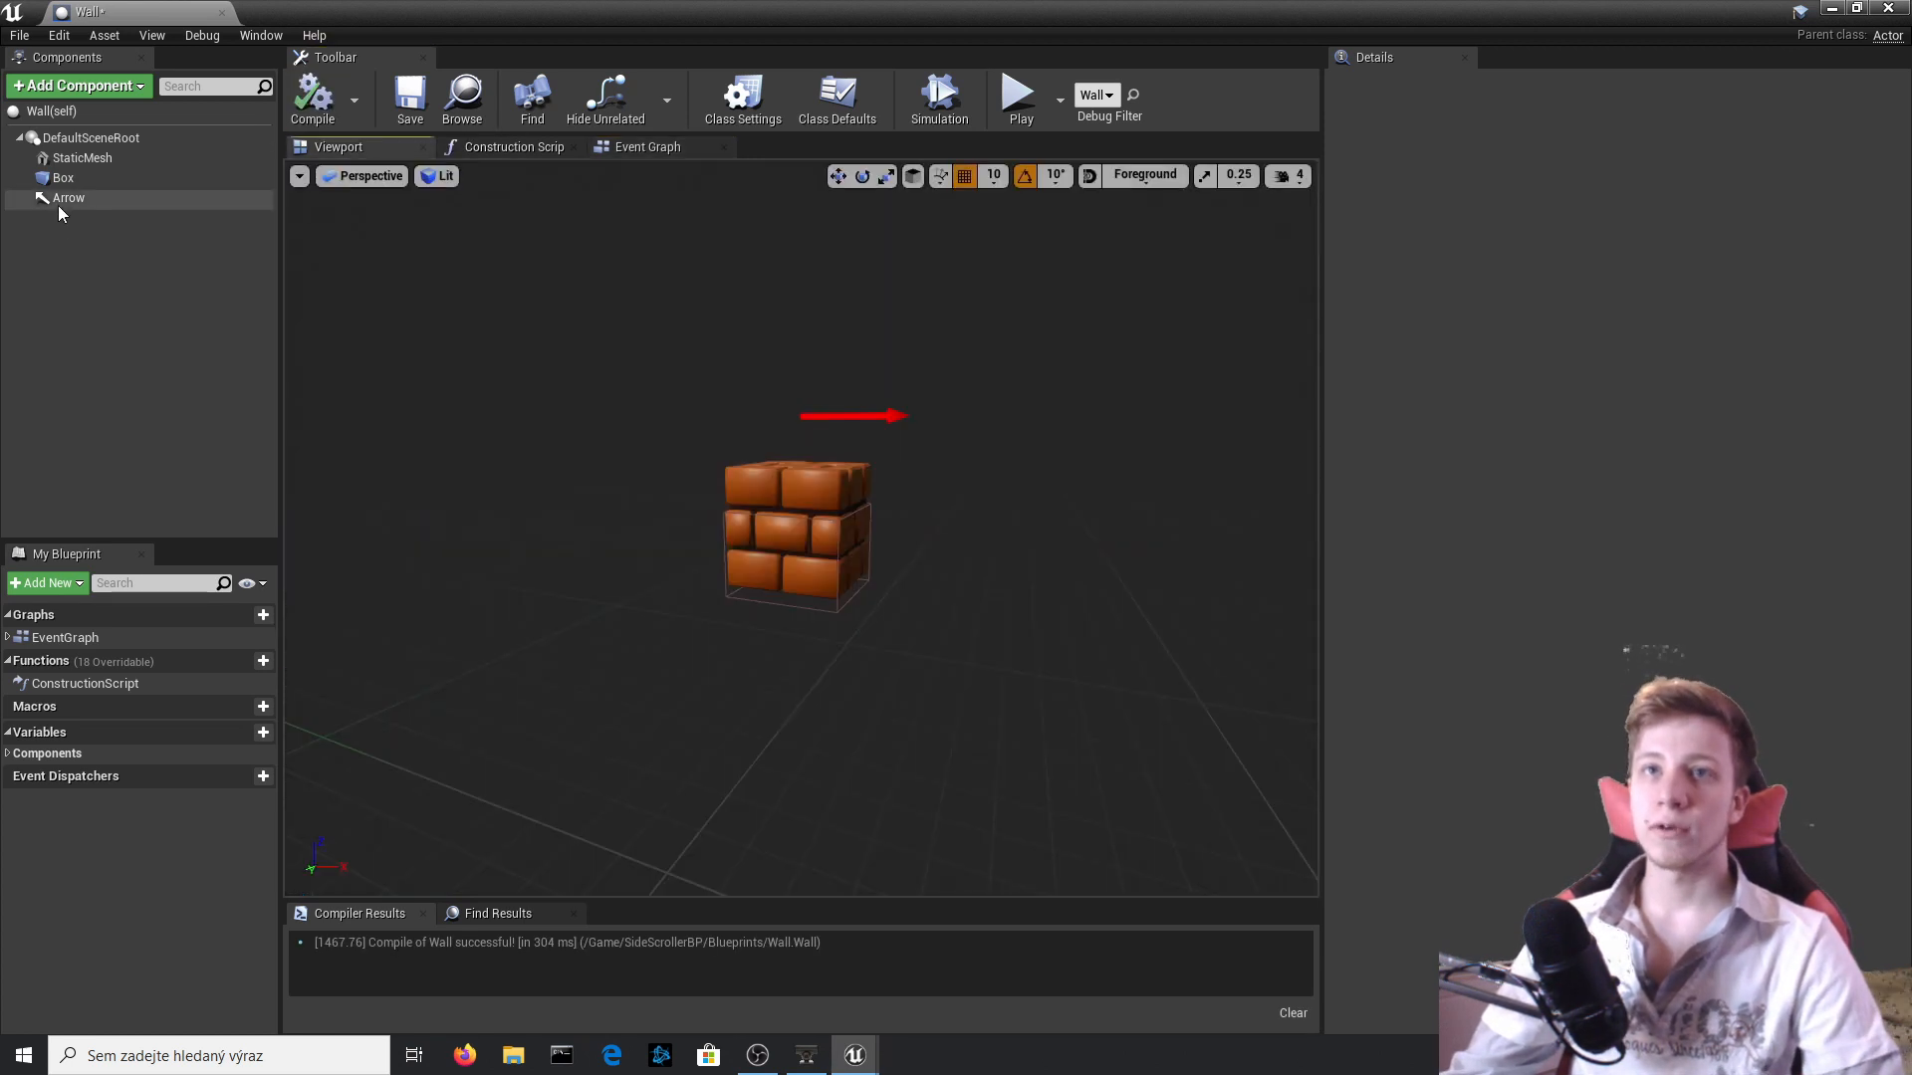
left_click(59, 199)
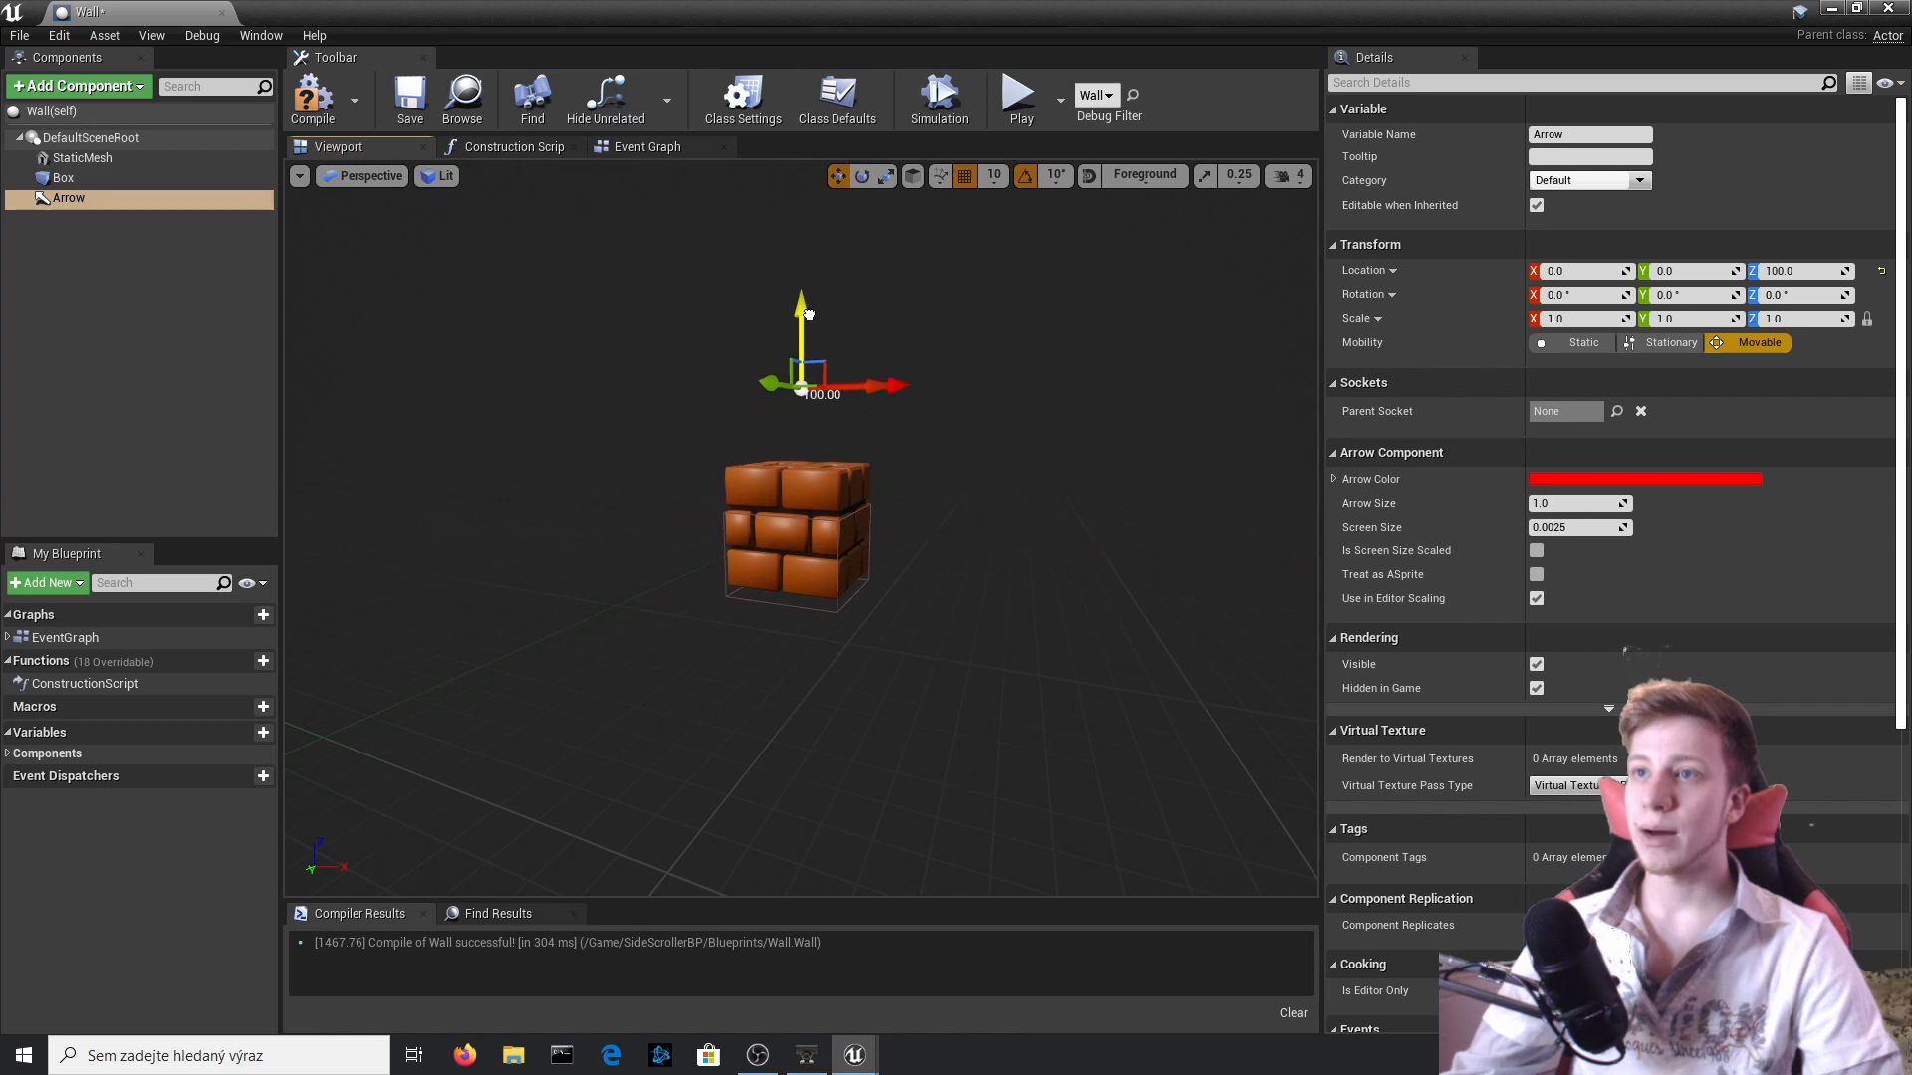
left_click(321, 114)
left_click(1832, 8)
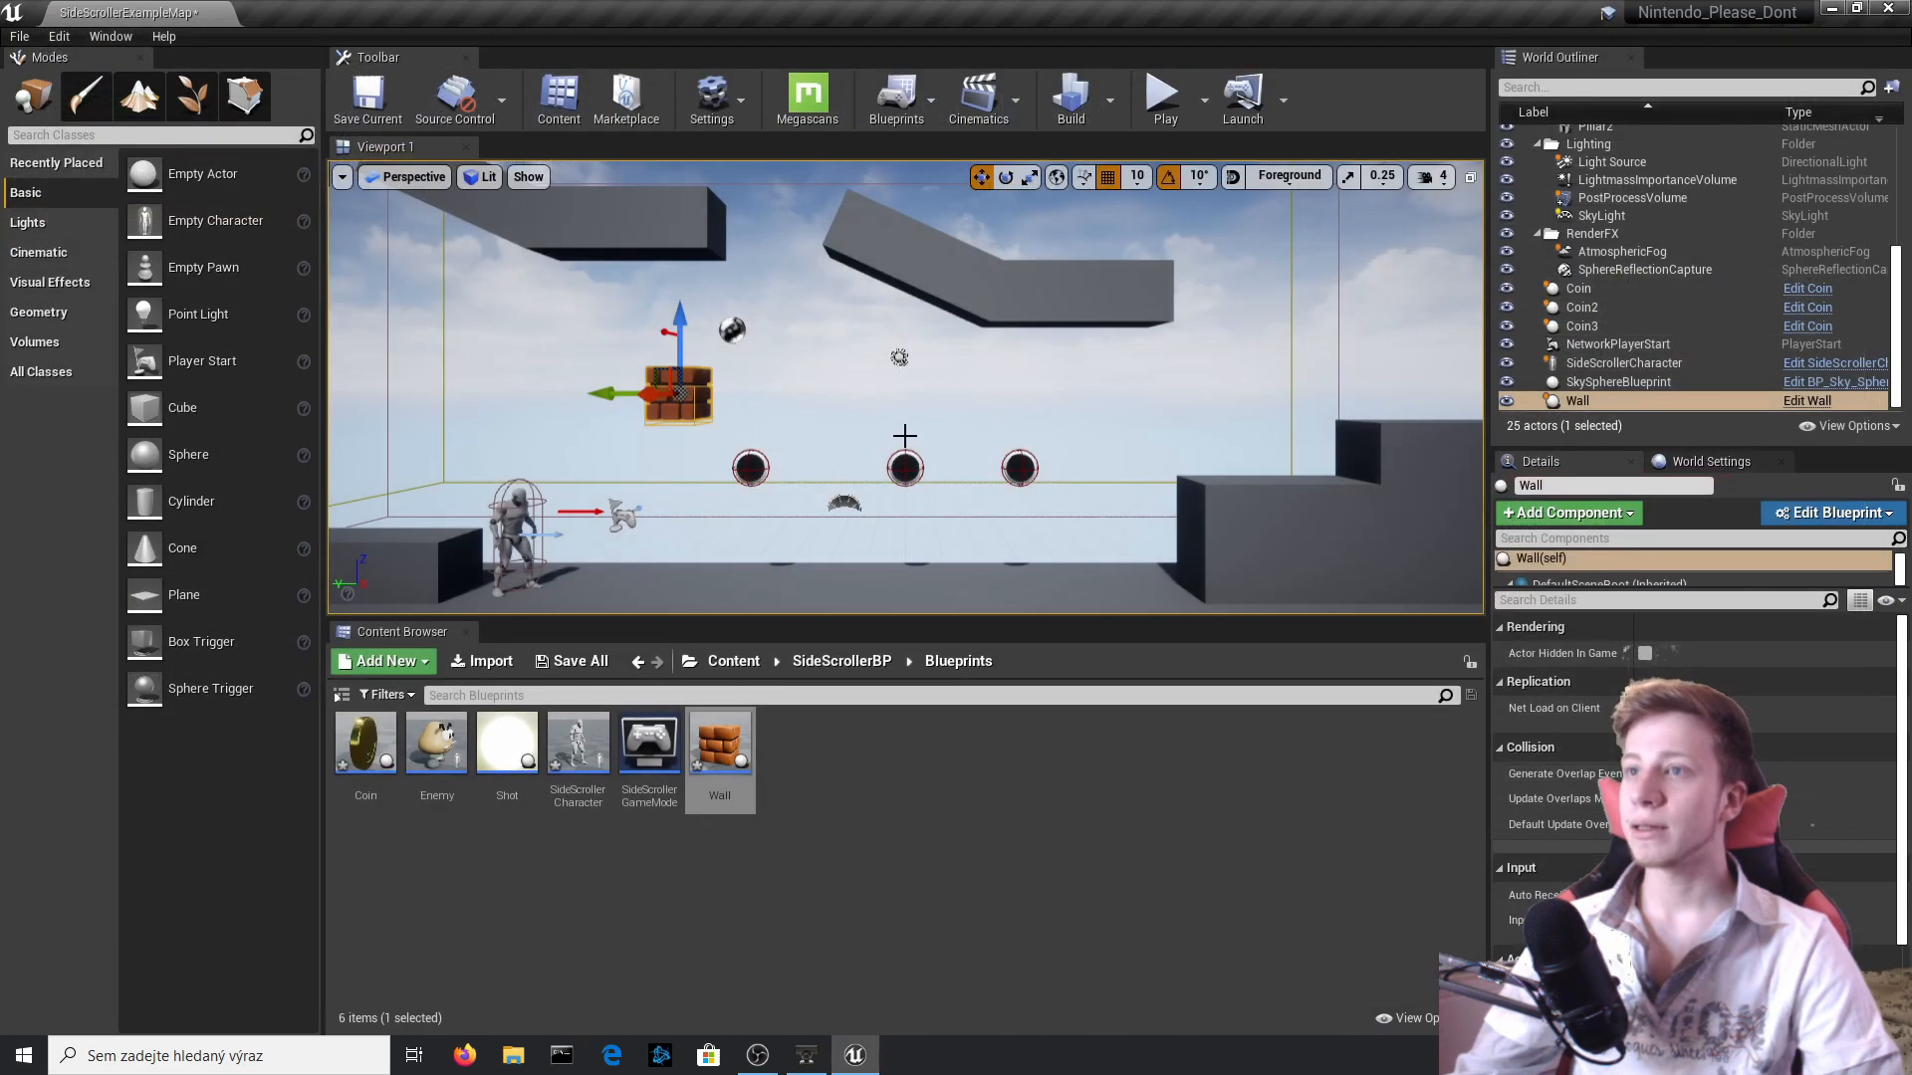
Delete the three coins placed above the floor in the level.
left_click(901, 436)
left_click(751, 468)
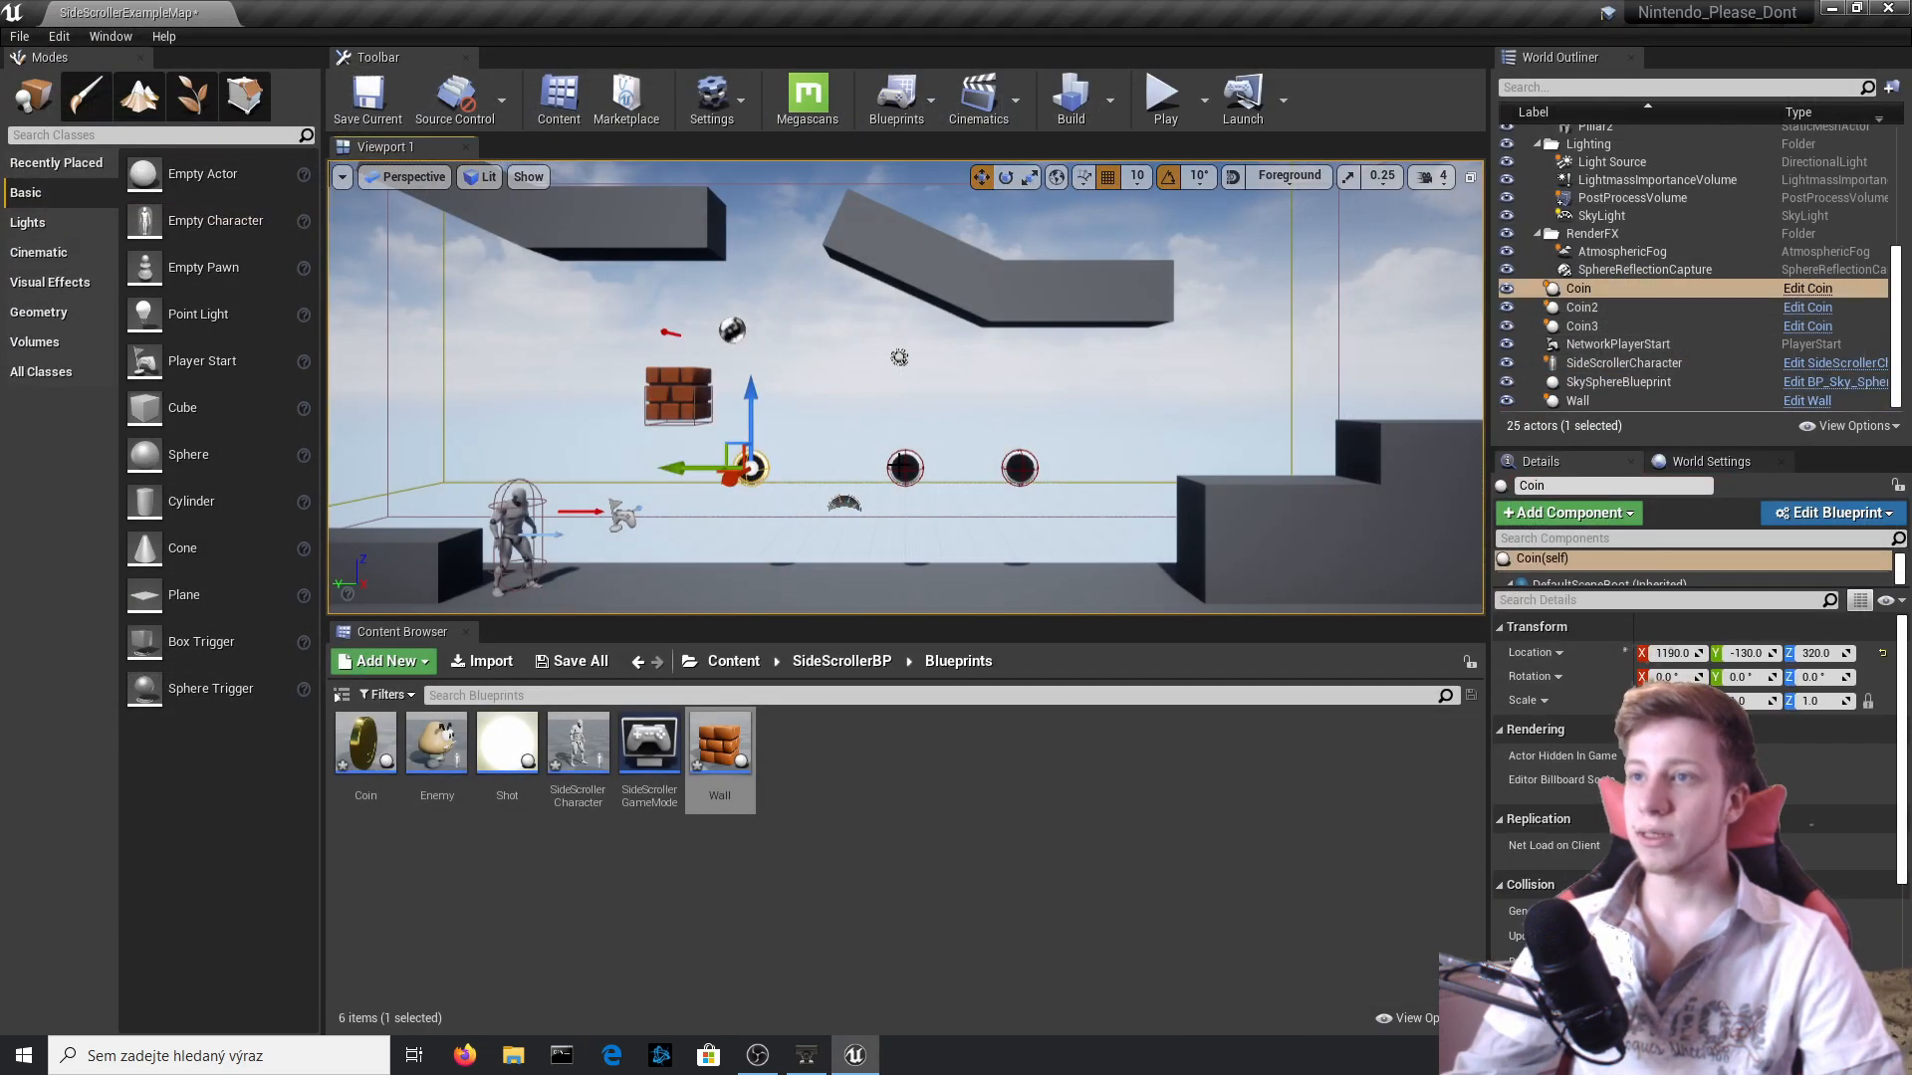
left_click(905, 468, "ctrl")
left_click(1020, 468, "ctrl")
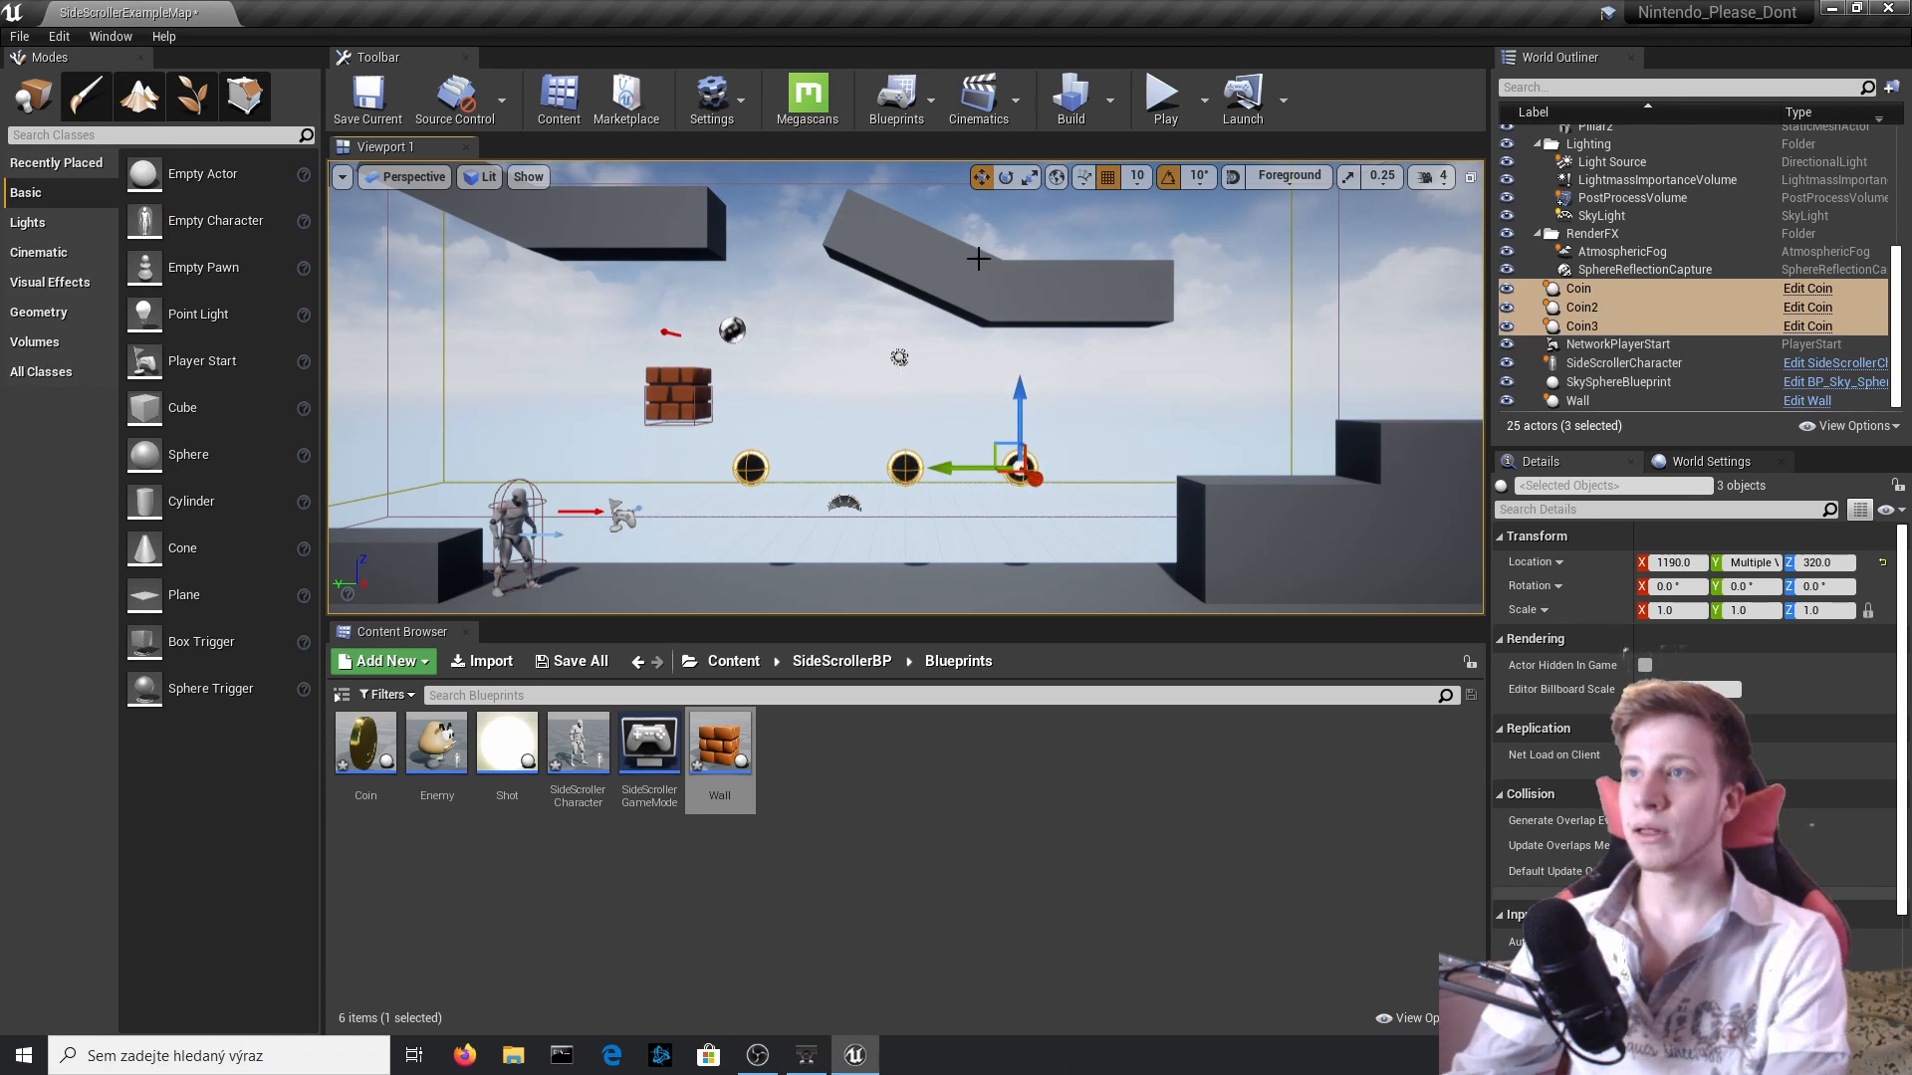
key("Delete")
Delete the overhead ledges above the brick block to clear the space around it.
left_click(923, 273)
left_click(866, 272, "ctrl")
left_click(637, 221, "ctrl")
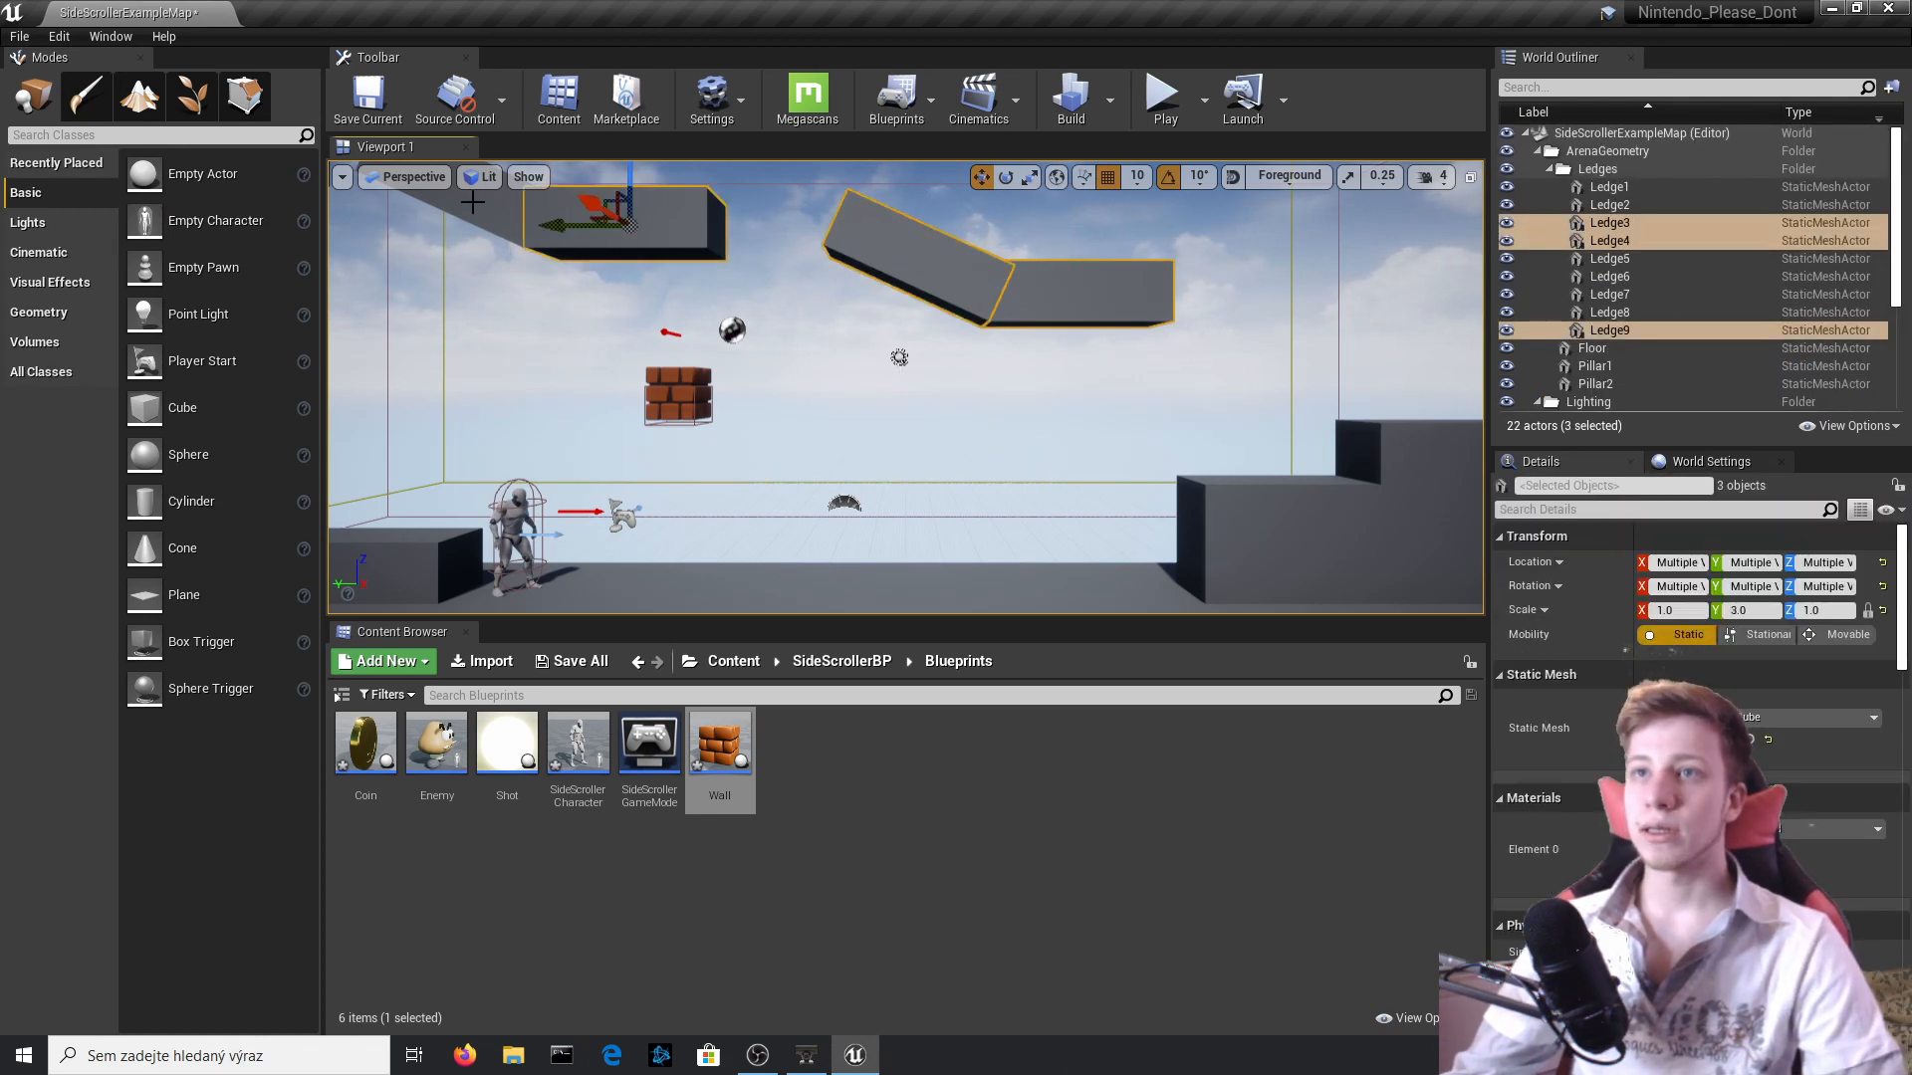
key("Delete")
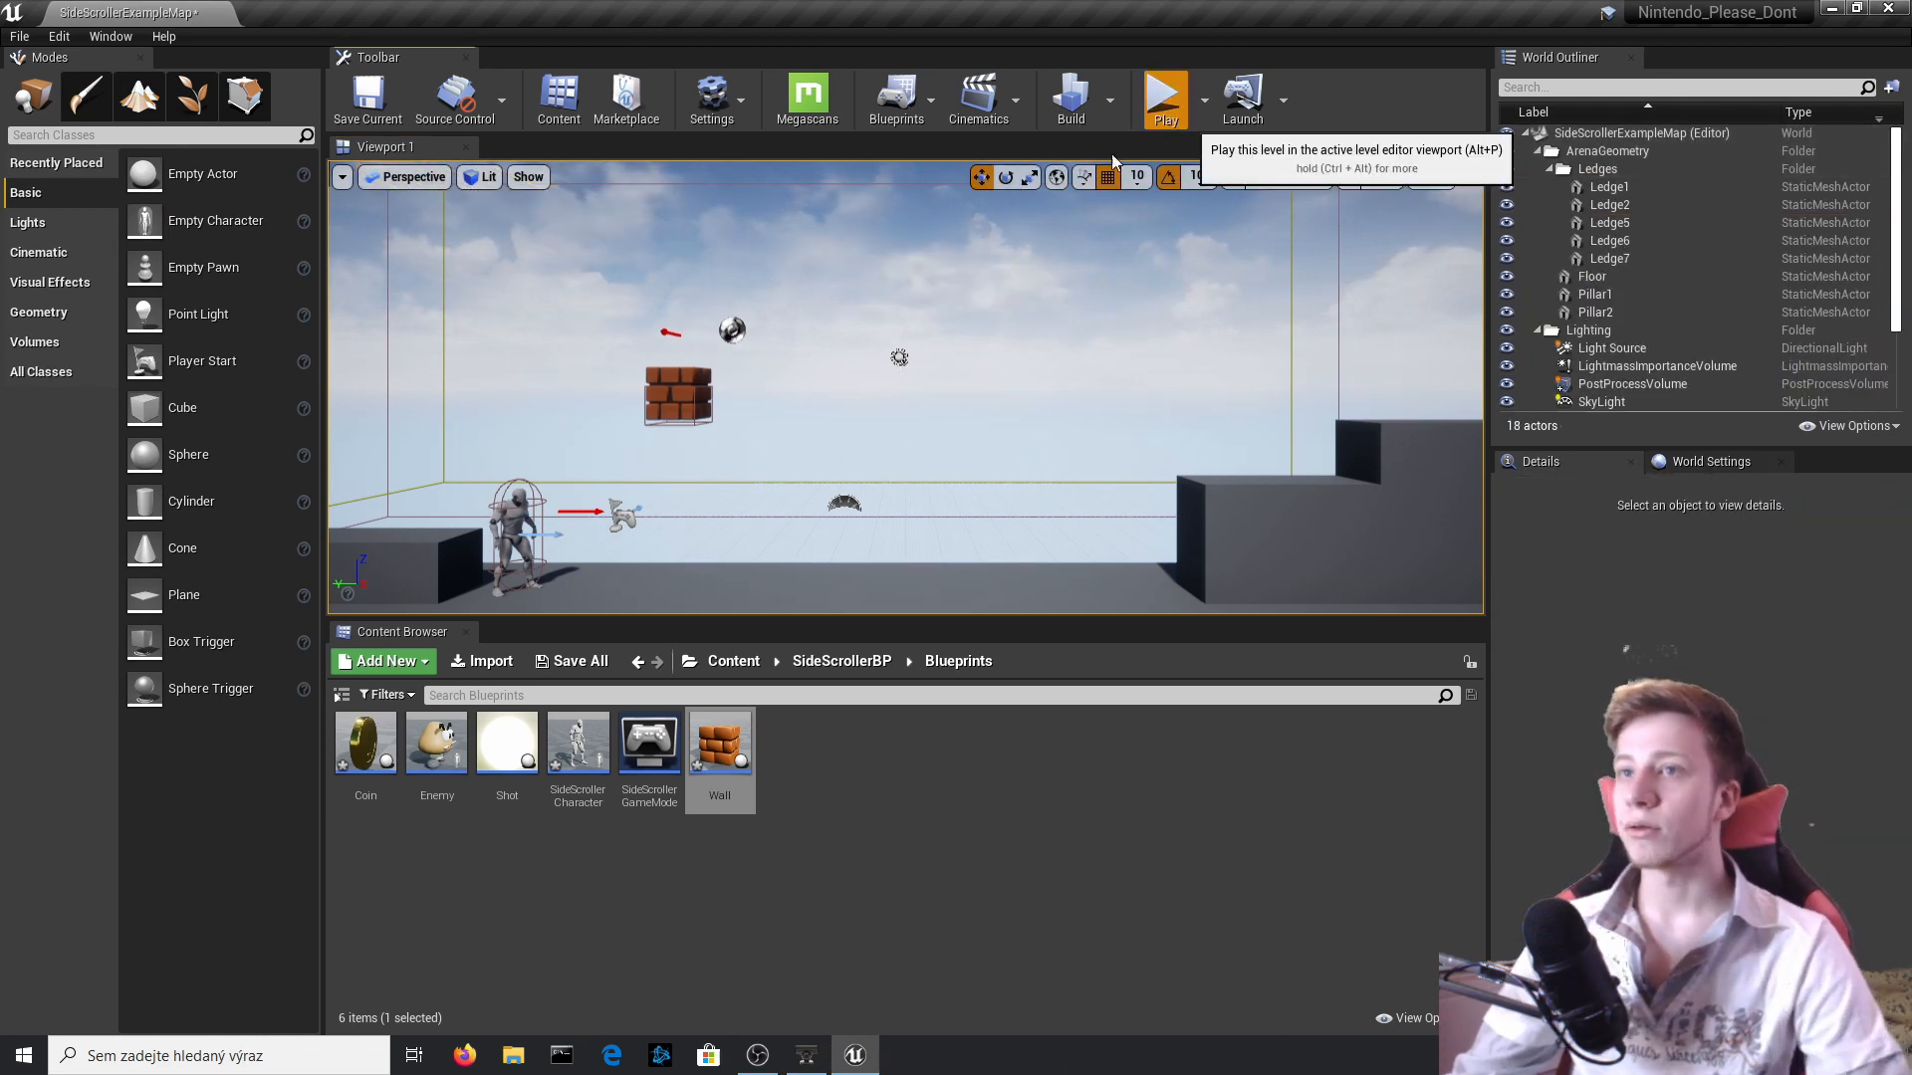
Play-test hitting the block from below and jumping for its spawned coin, and stop the session.
left_click(1163, 96)
key("d")
key("space")
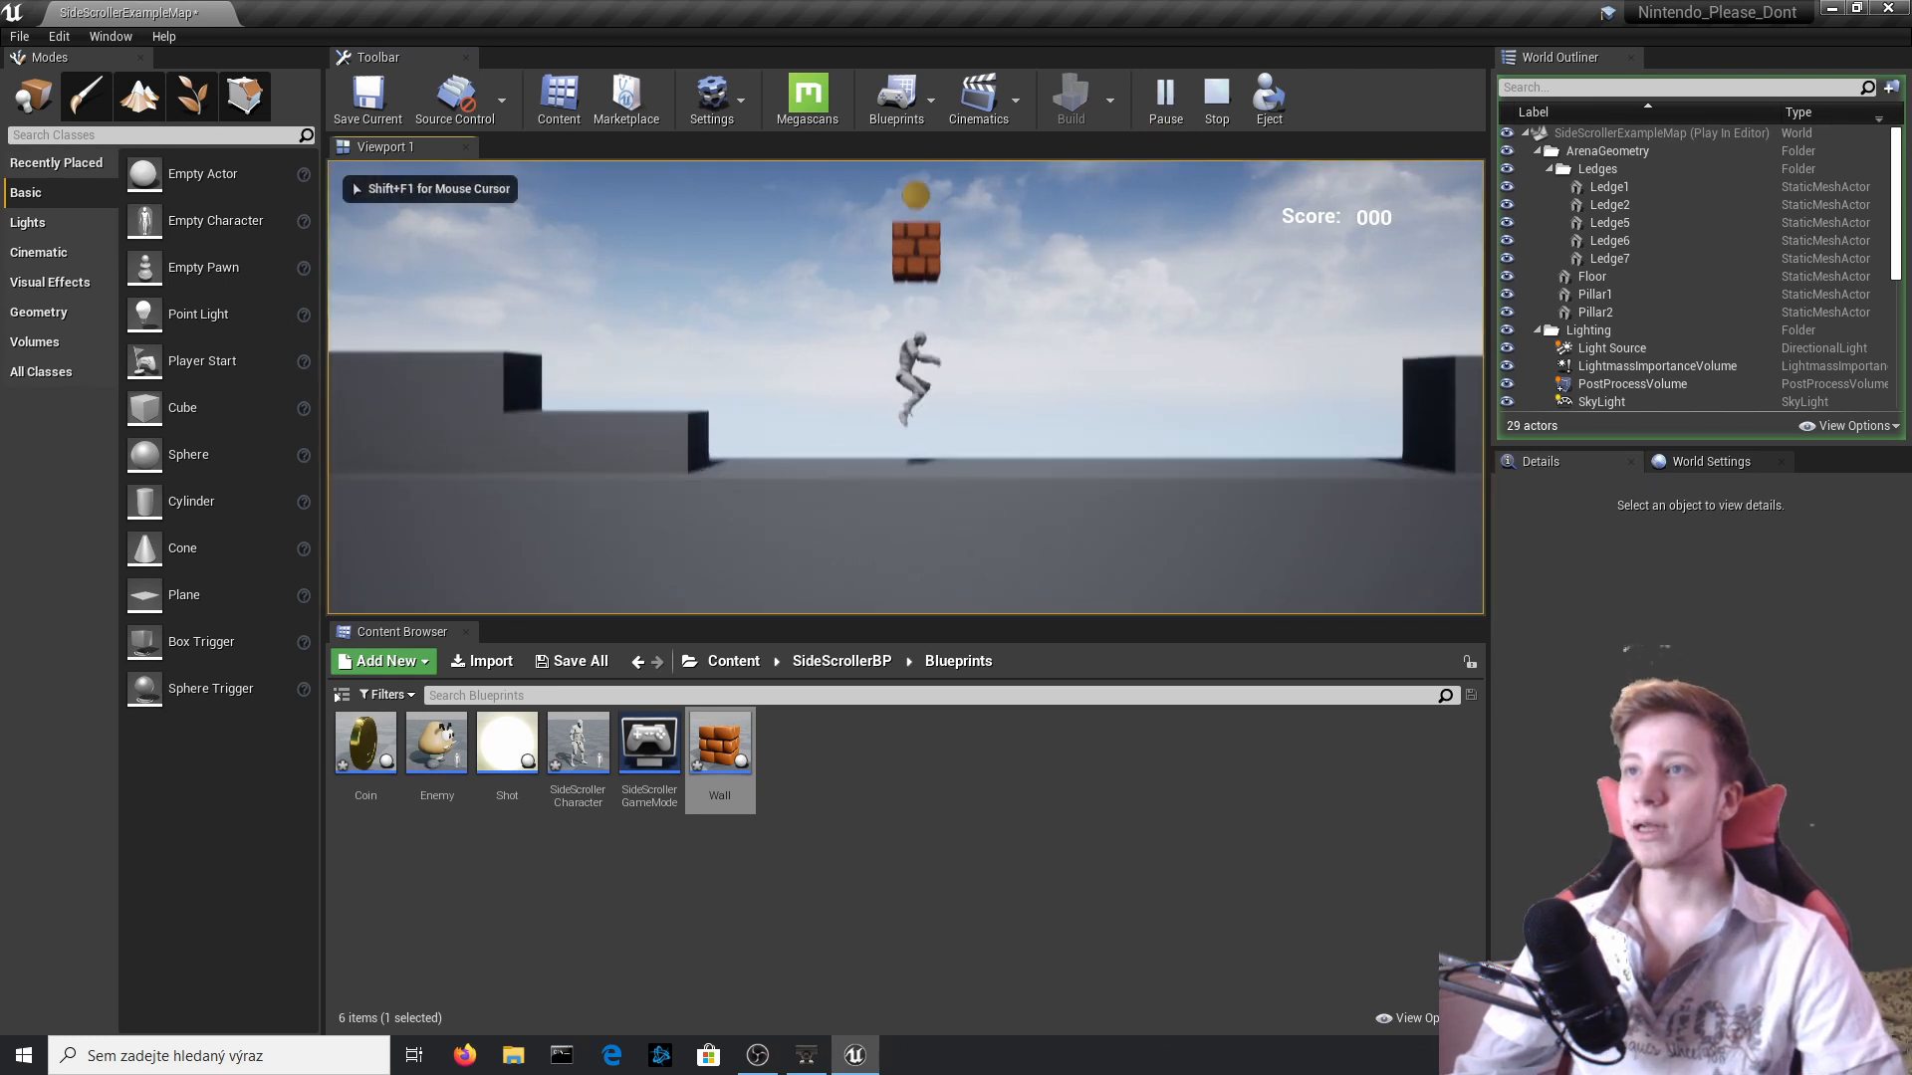
key("a")
key("space")
key("d")
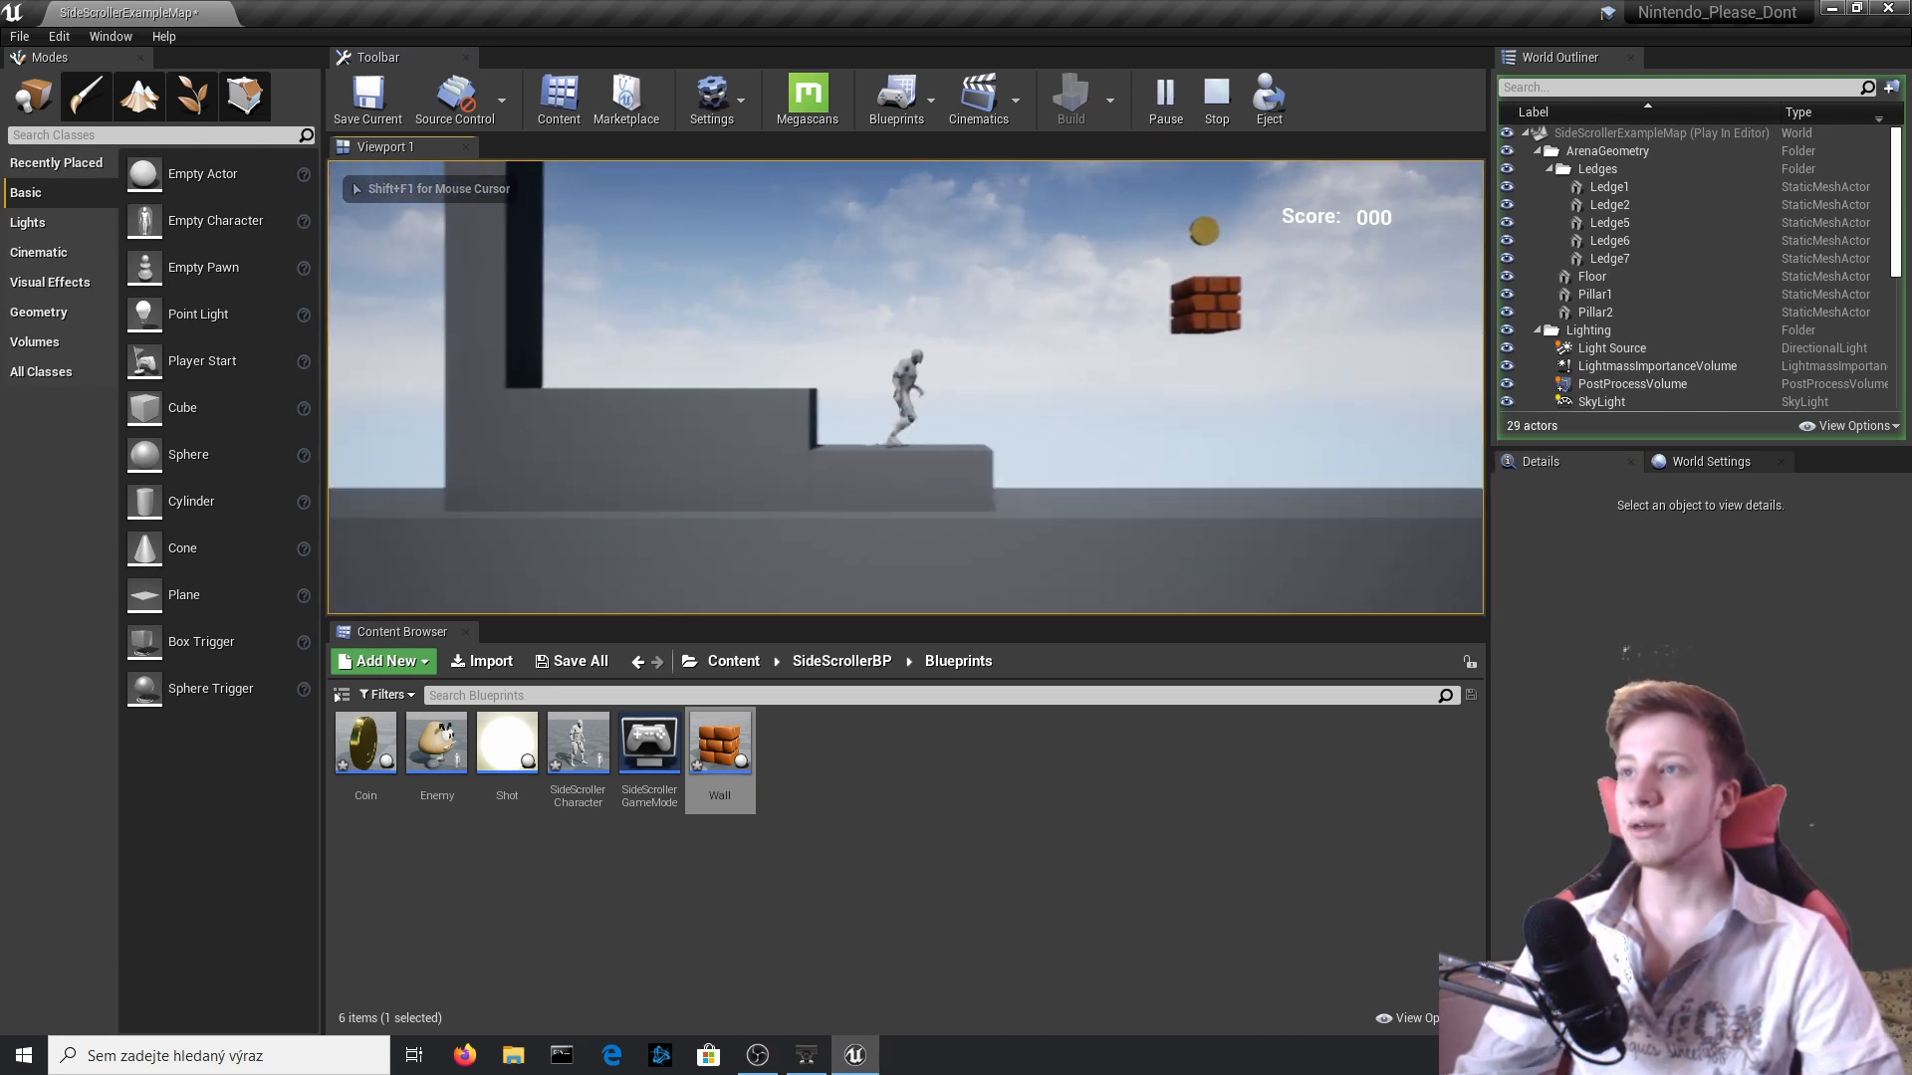
key("space")
key("Escape")
Lower the Wall block to Z 420 and play-test hitting it, collecting the coin, and landing on the block.
left_click(944, 256)
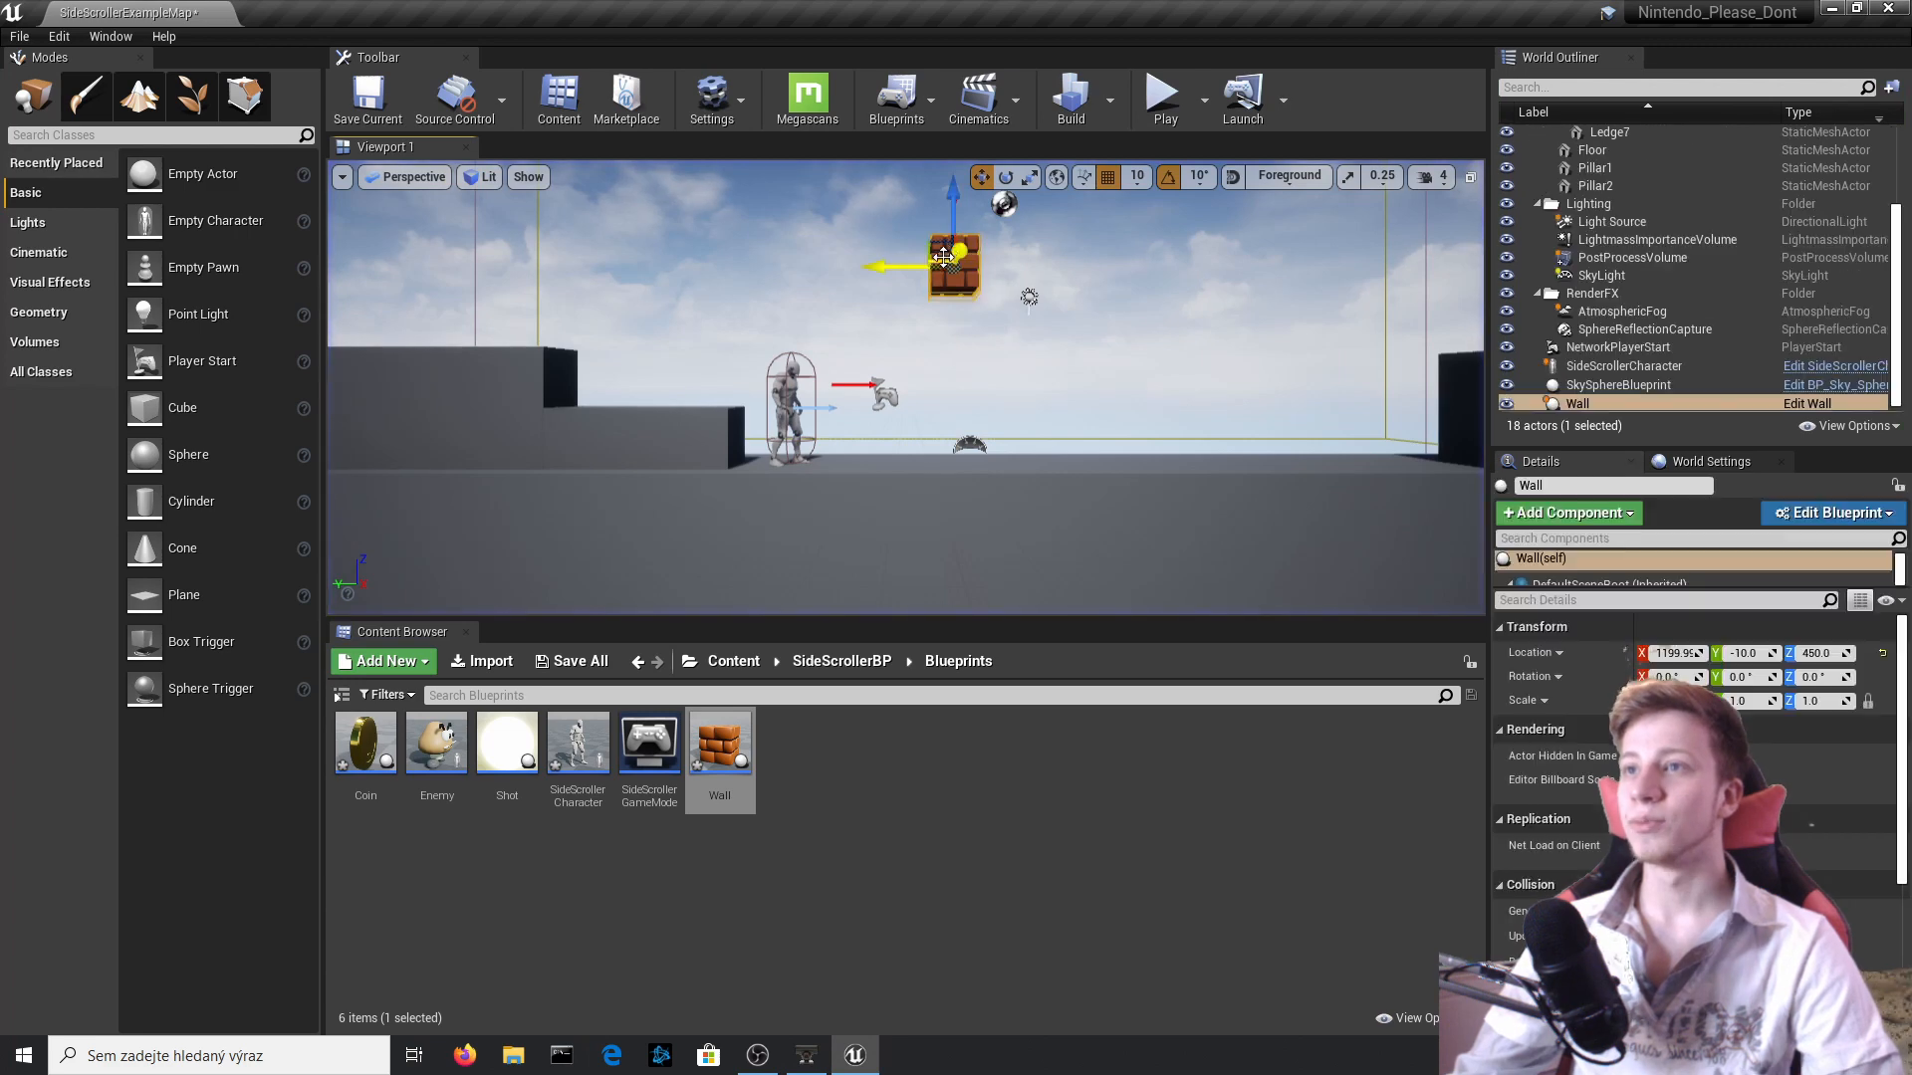
left_click(1162, 102)
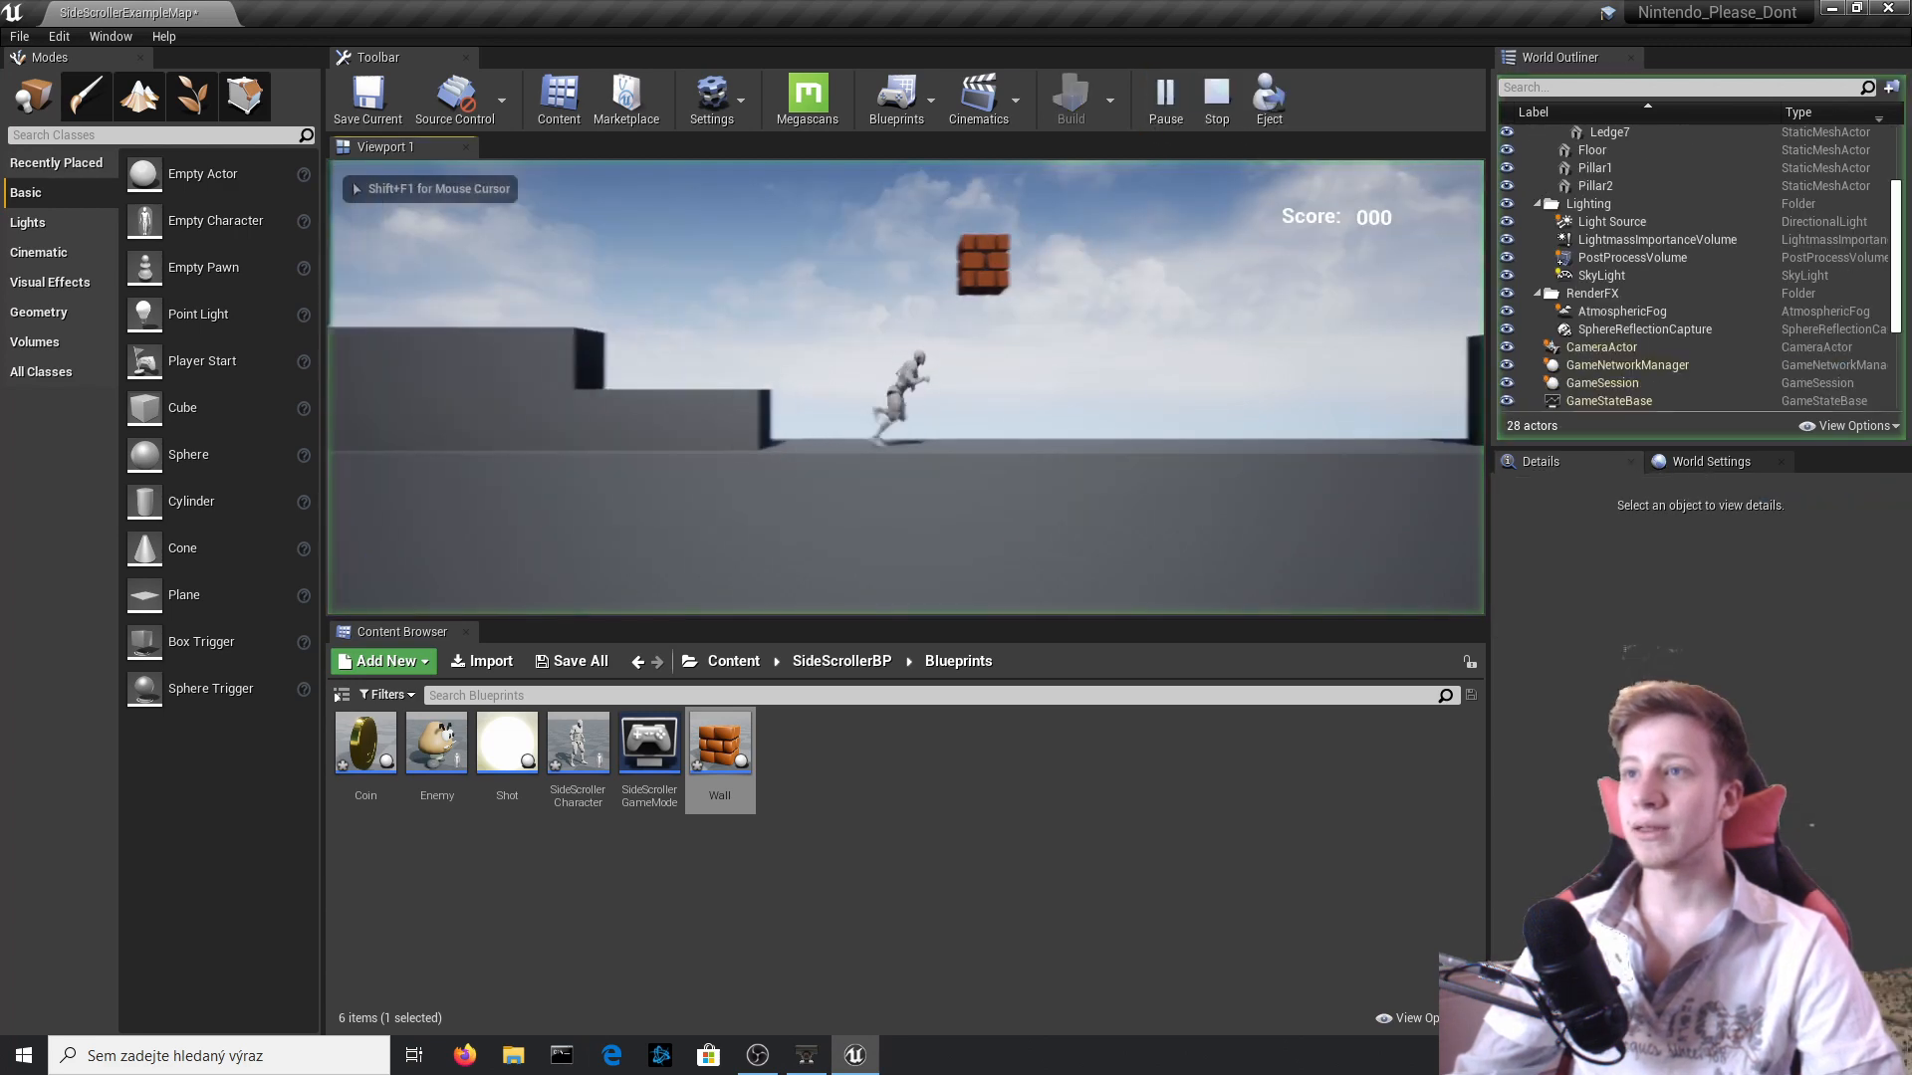
key("space")
key("a")
key("space")
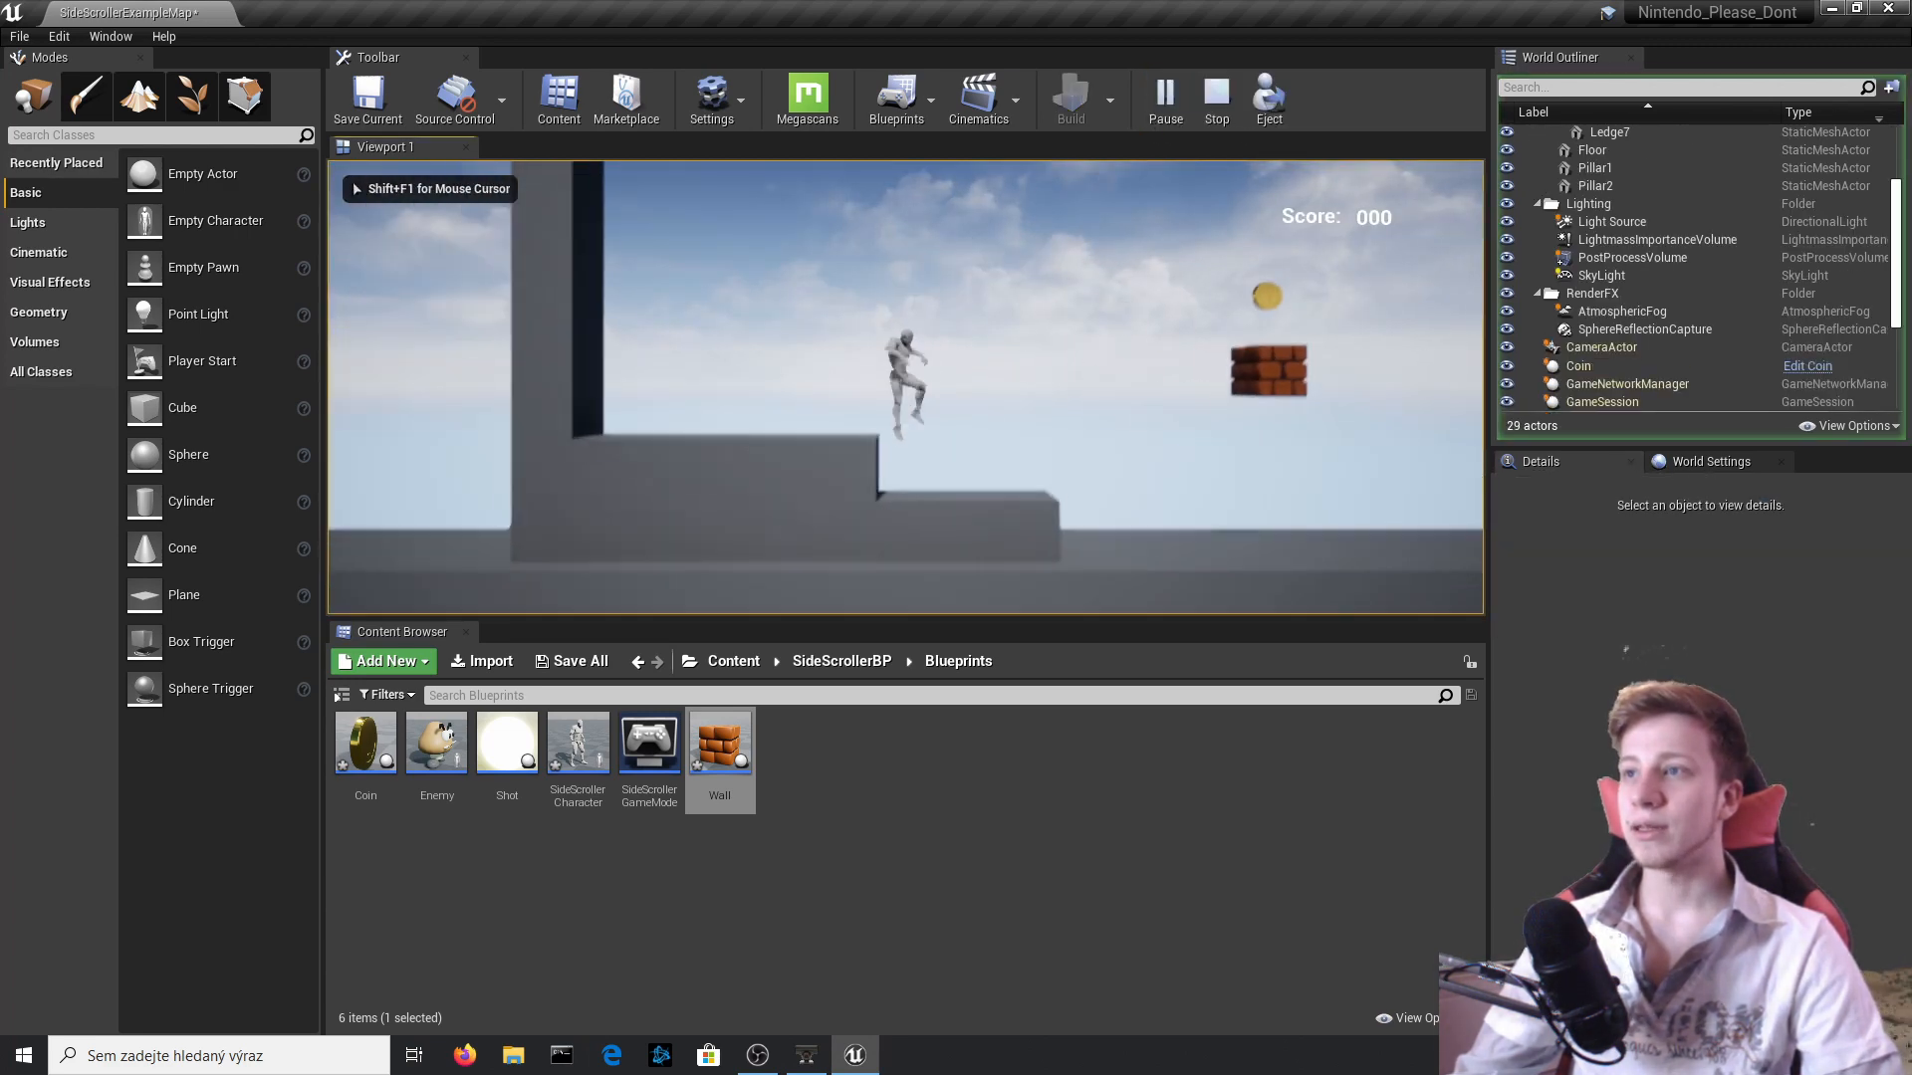
key("d")
key("space")
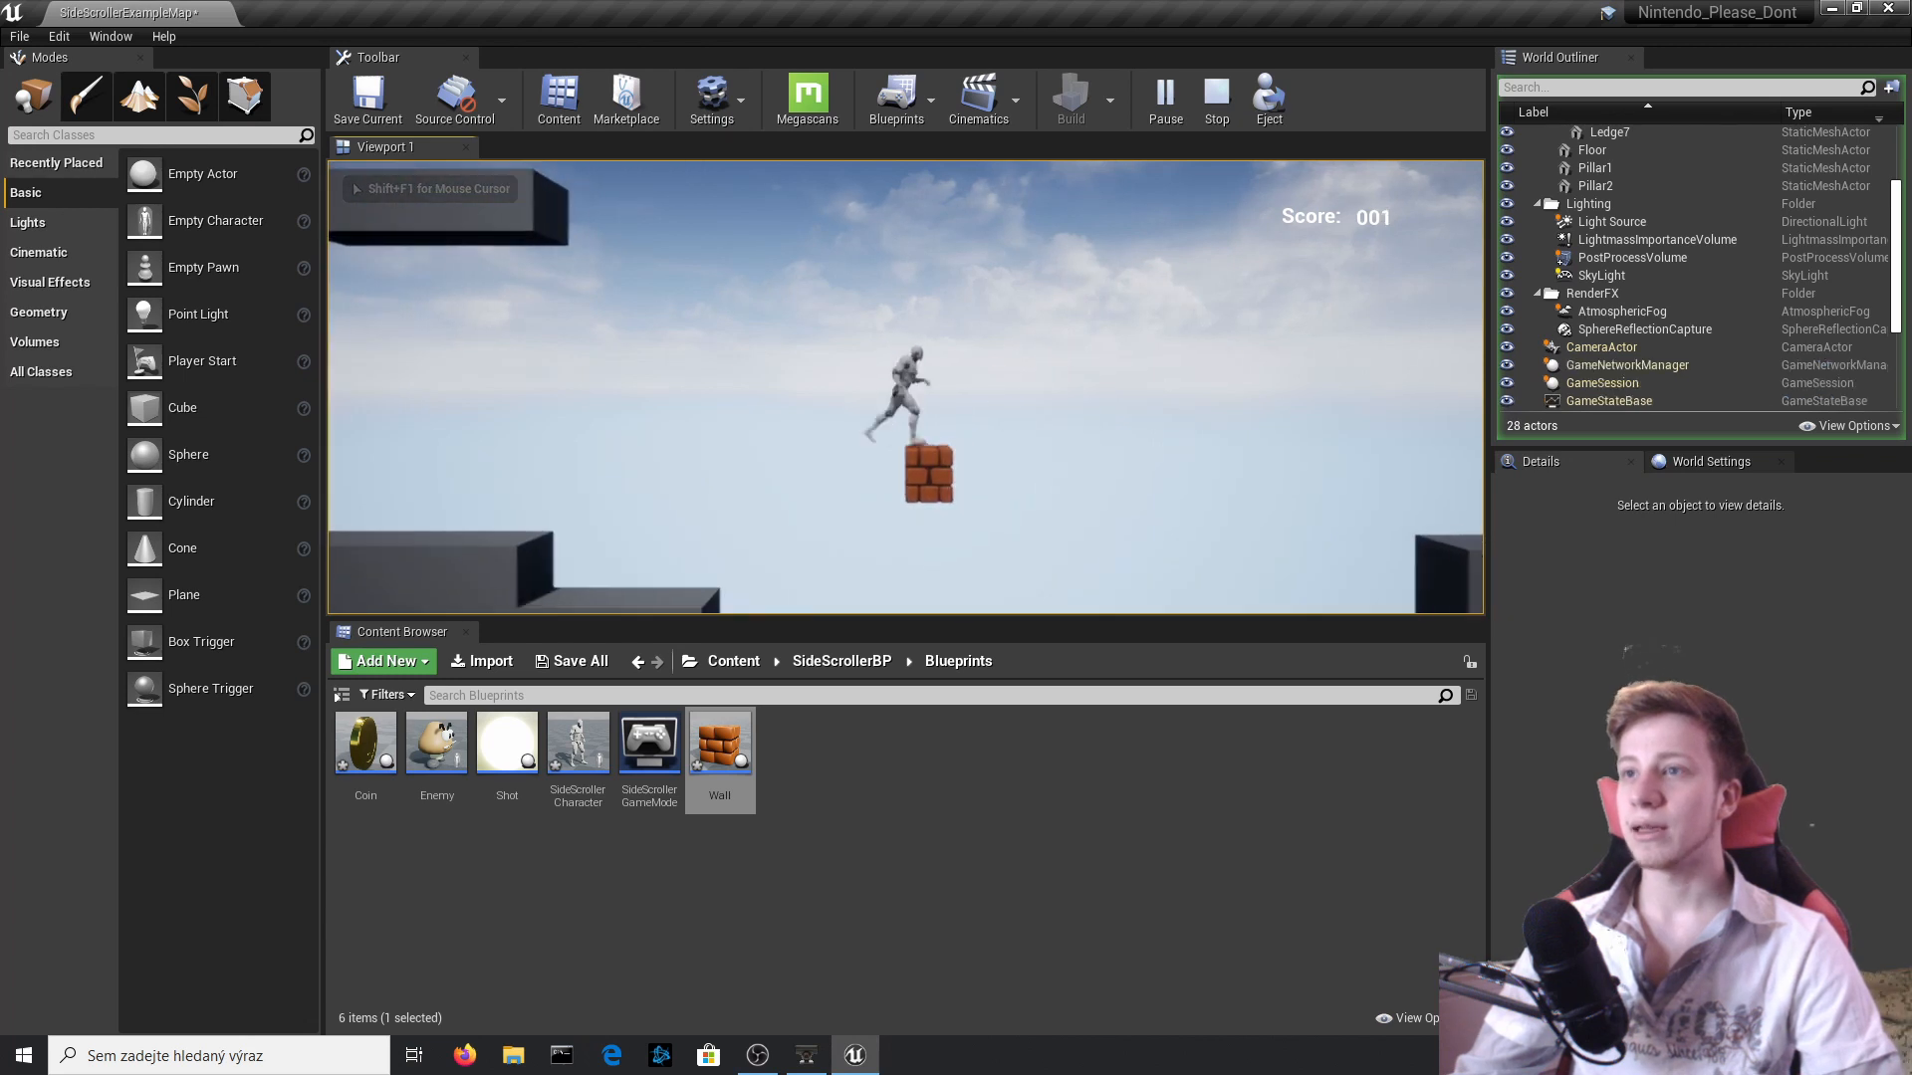
key("Escape")
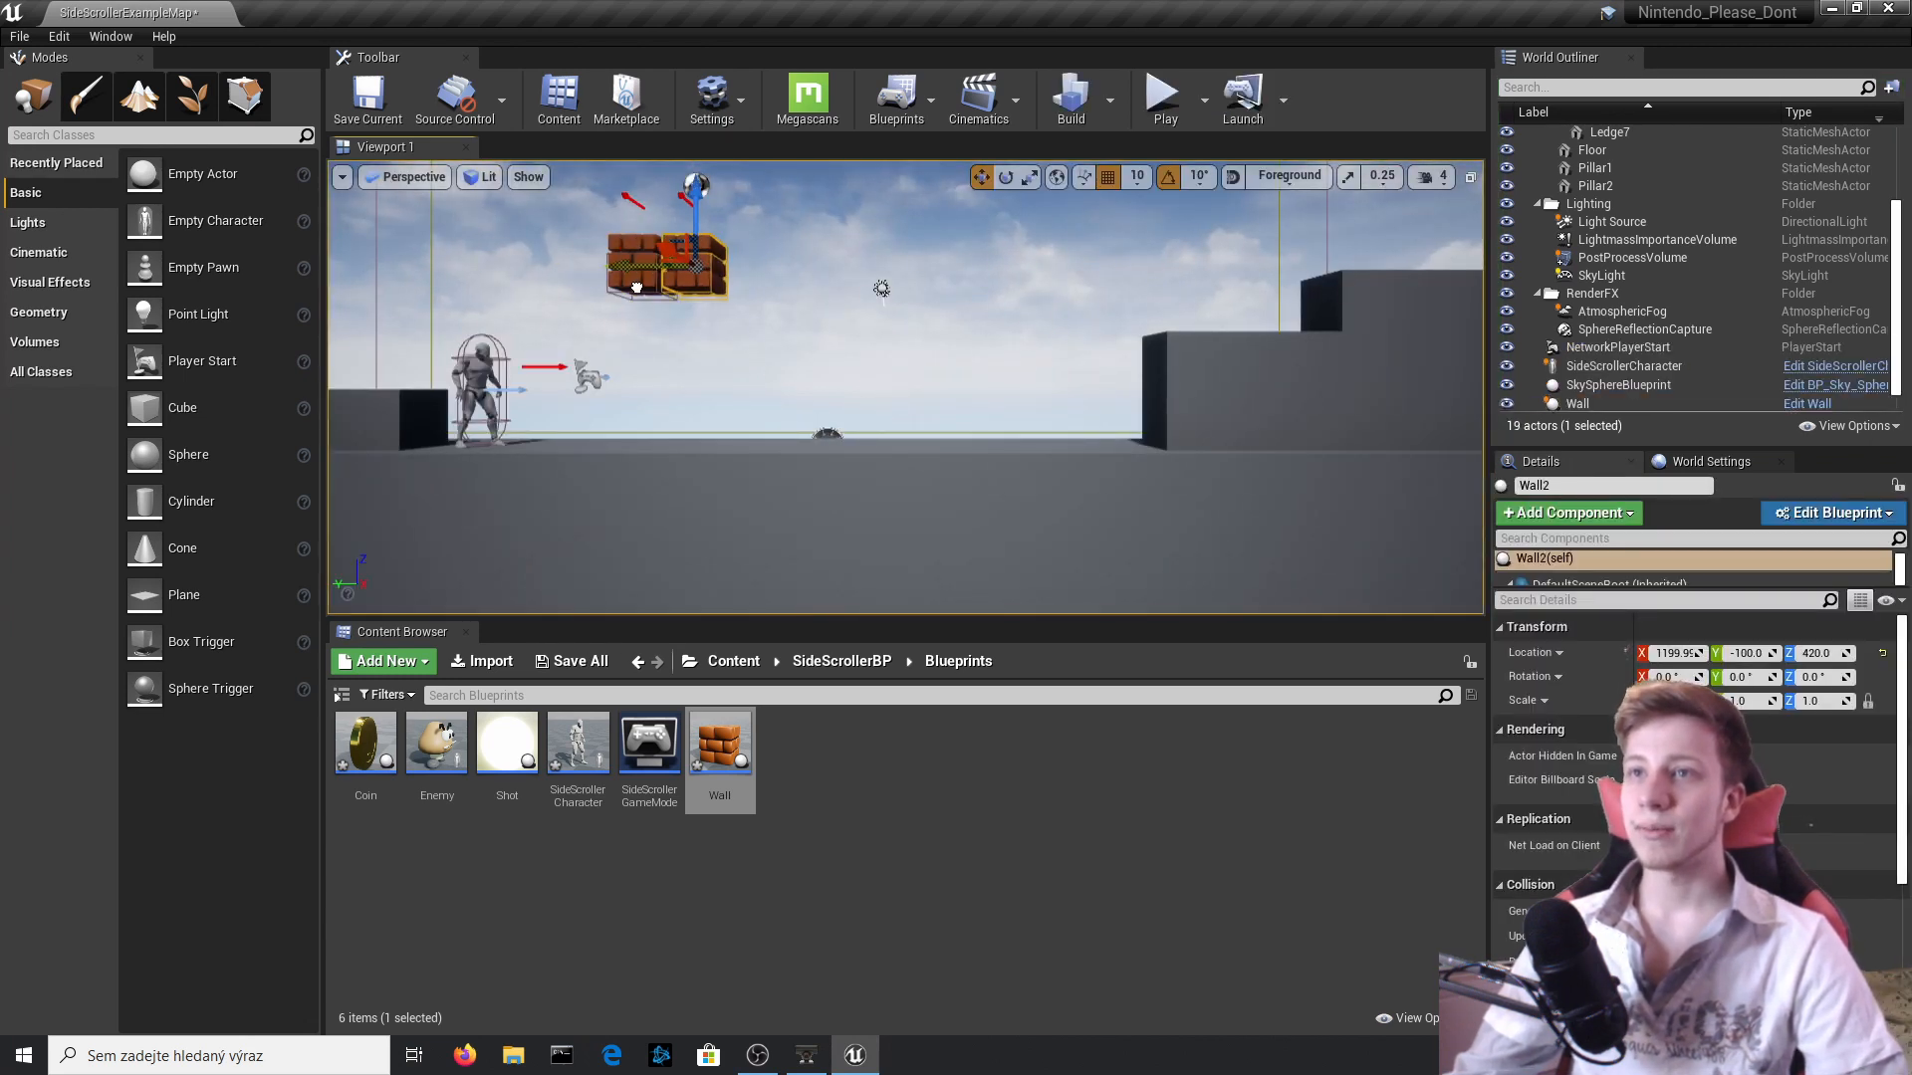
Duplicate the Wall blocks side by side into a row of seven, deleting the surplus block at the end.
left_click(637, 275, "ctrl")
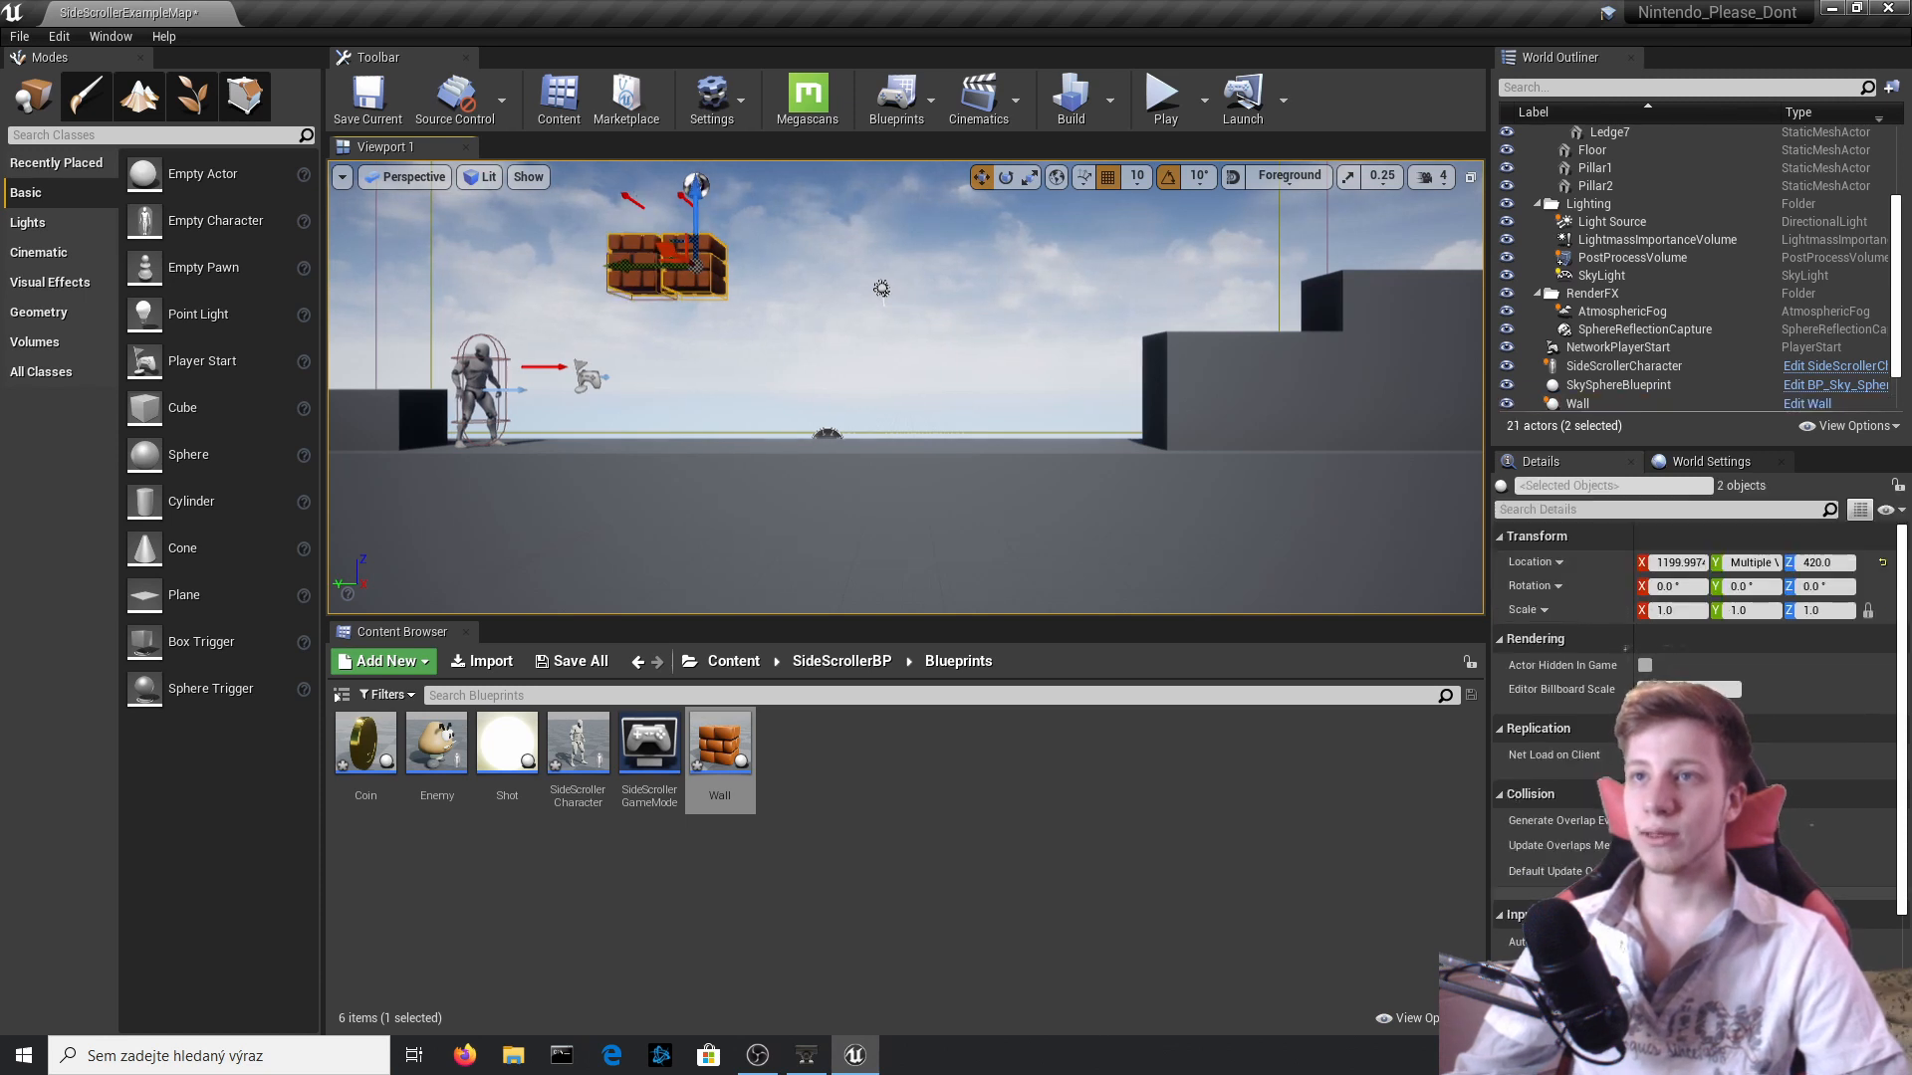
right_click_drag(574, 265, 638, 265)
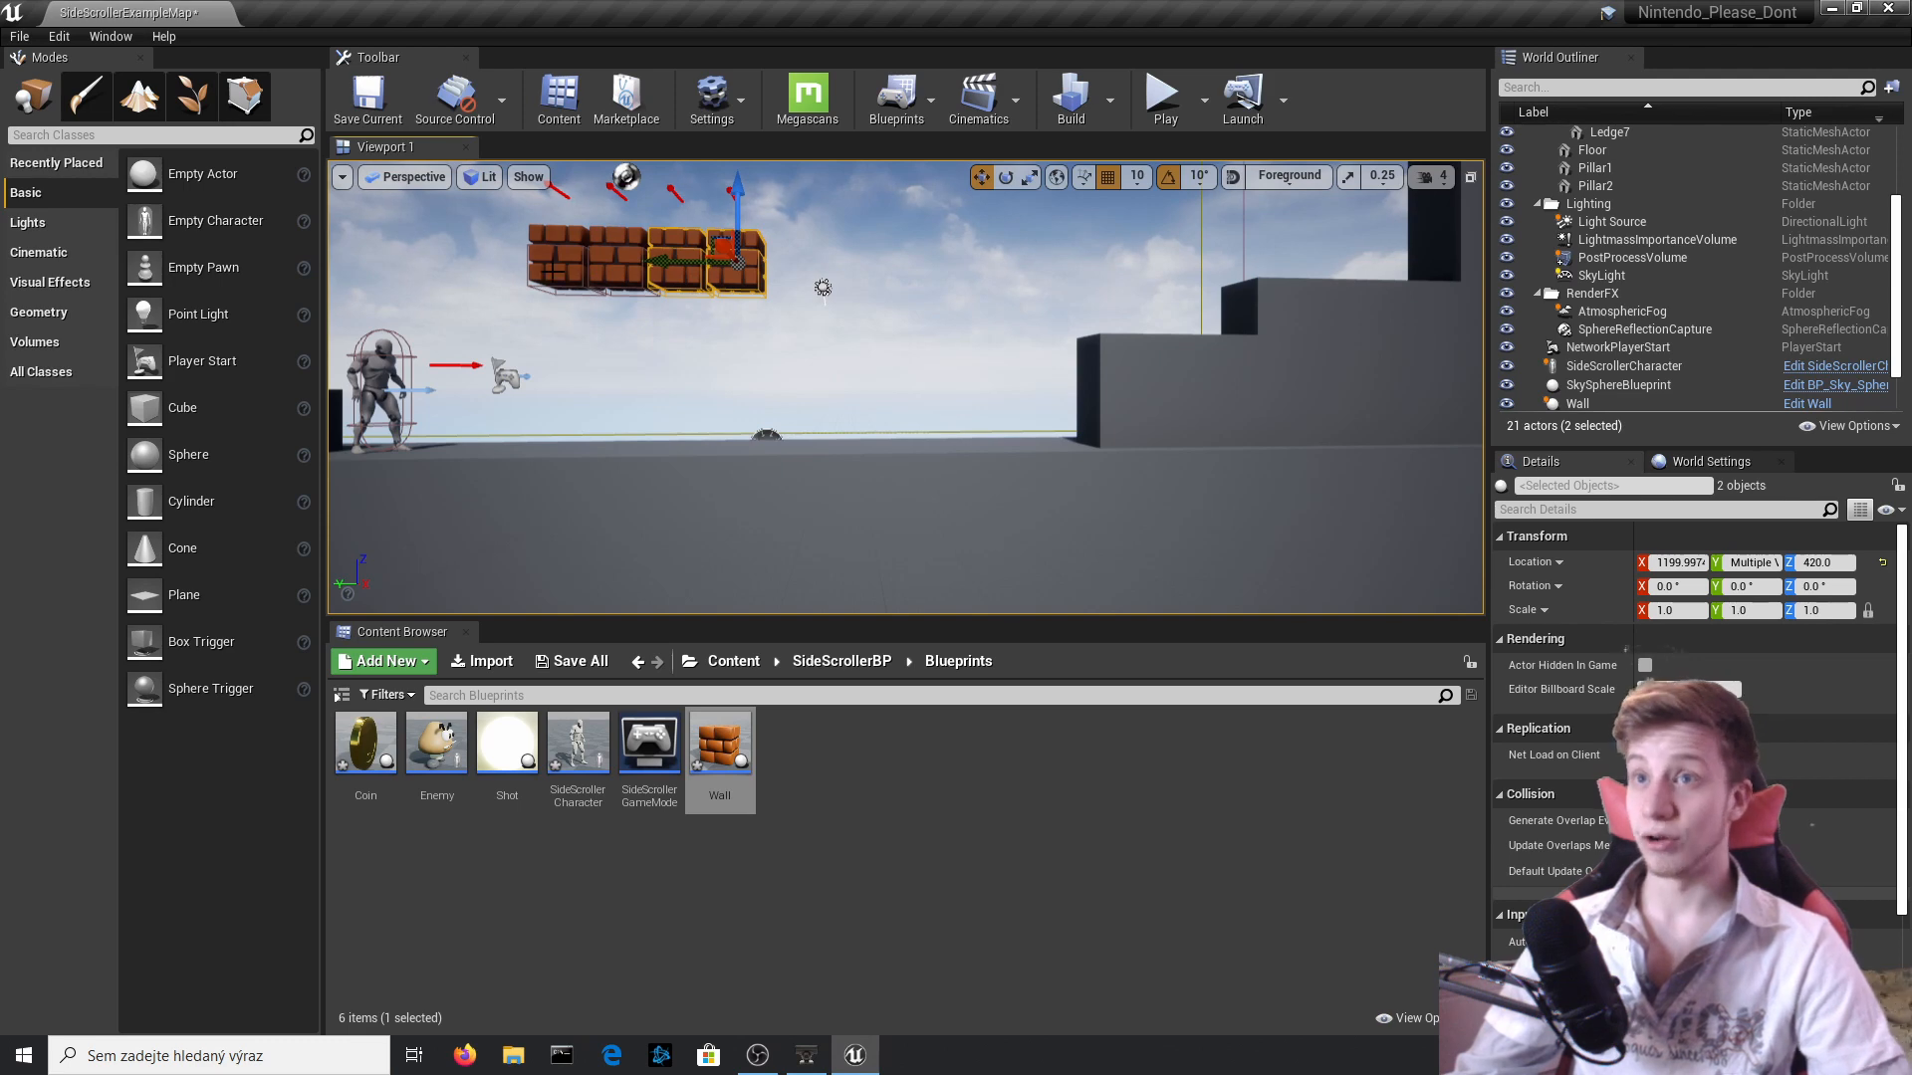
left_click(637, 266, "ctrl")
left_click_drag(572, 257, 805, 256, "alt")
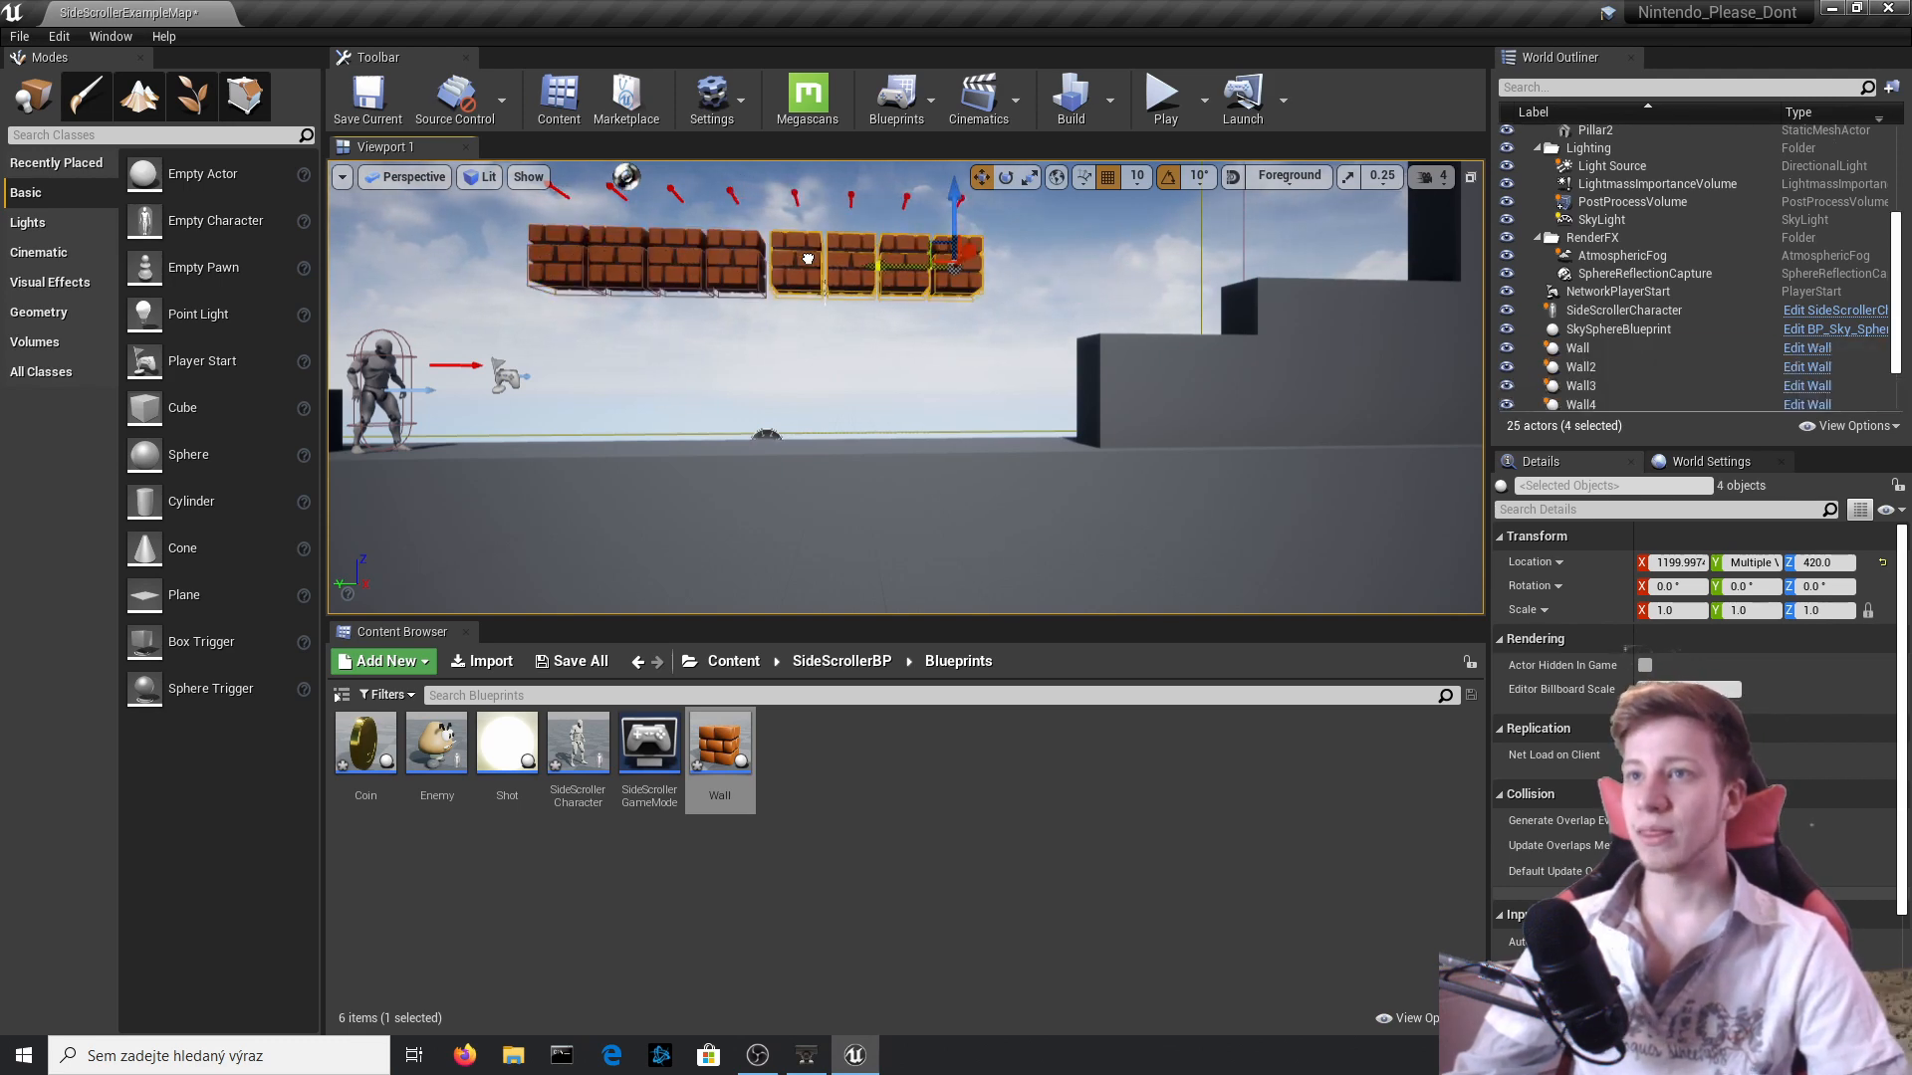
left_click(964, 263)
key("Delete")
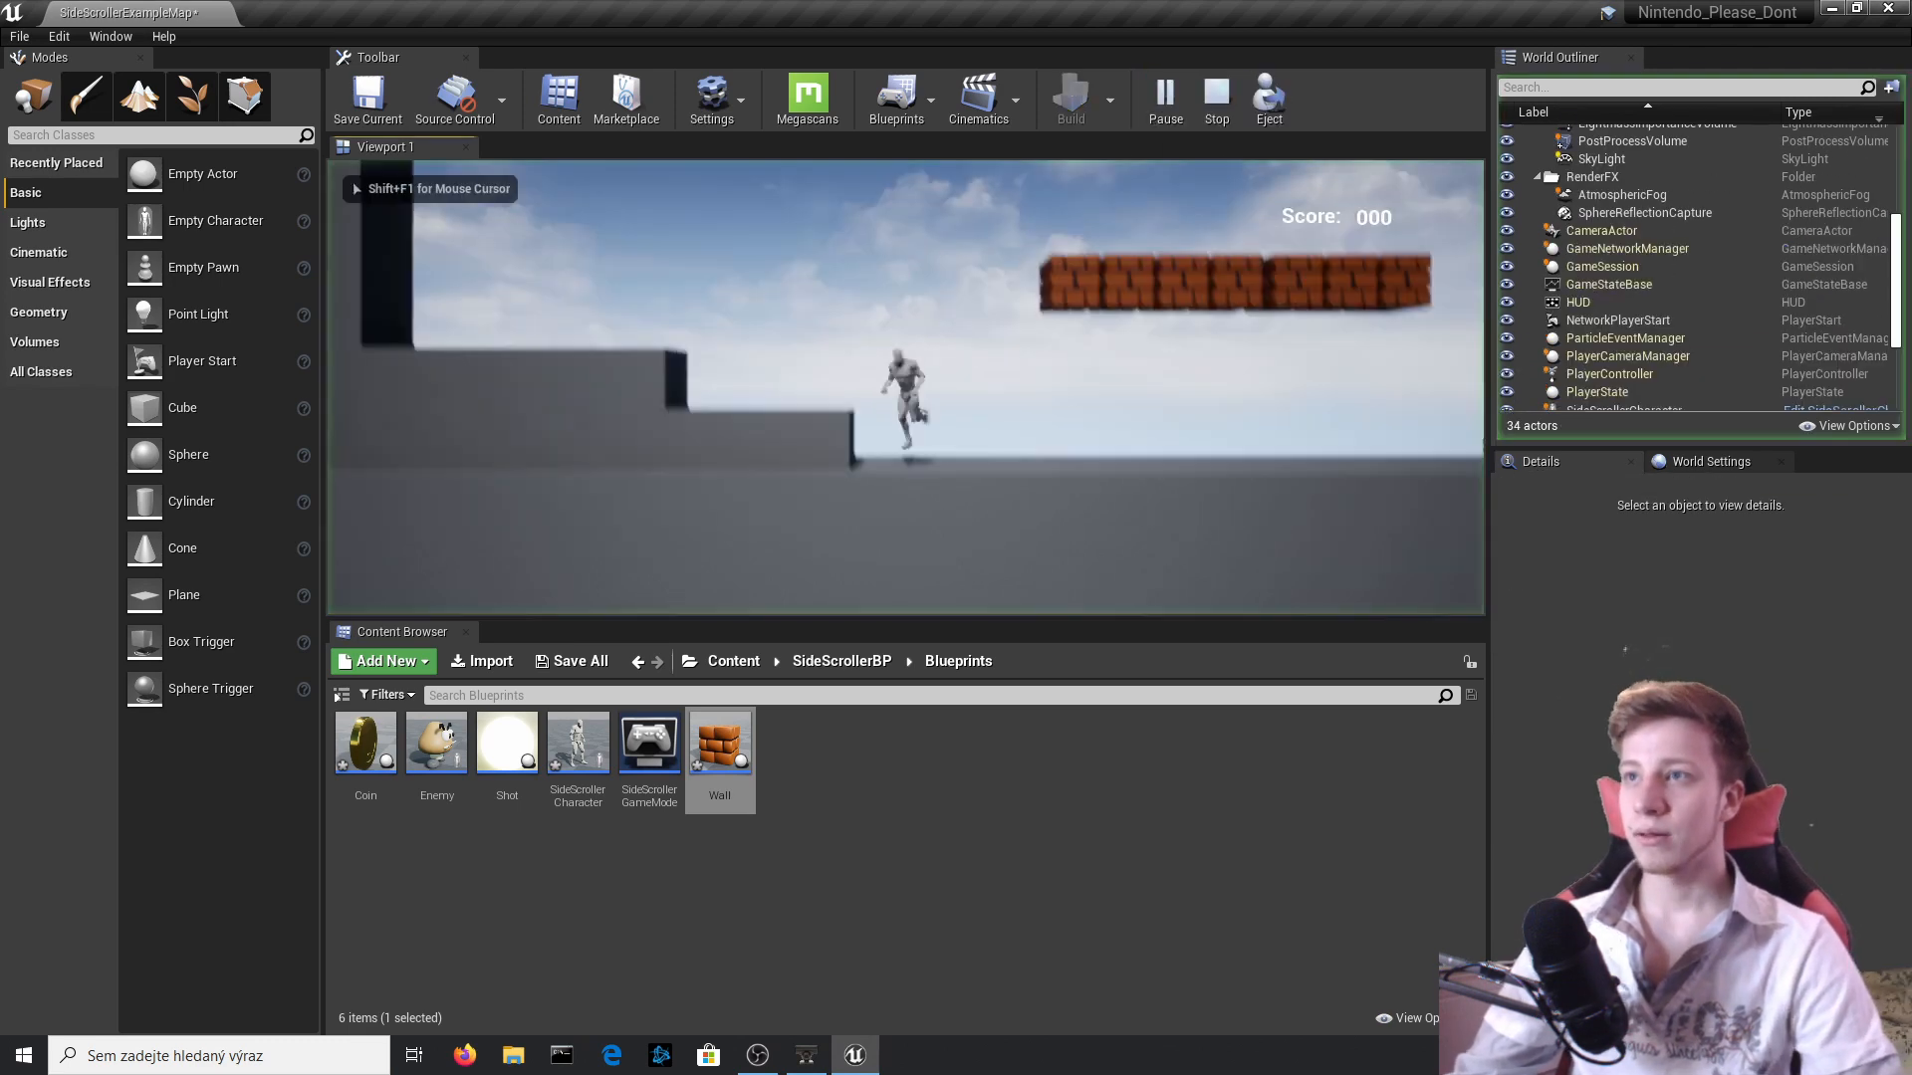
Play-test the block row by hitting the bricks from below and jumping toward the coins, and stop the session.
key("space")
key("space")
key("space")
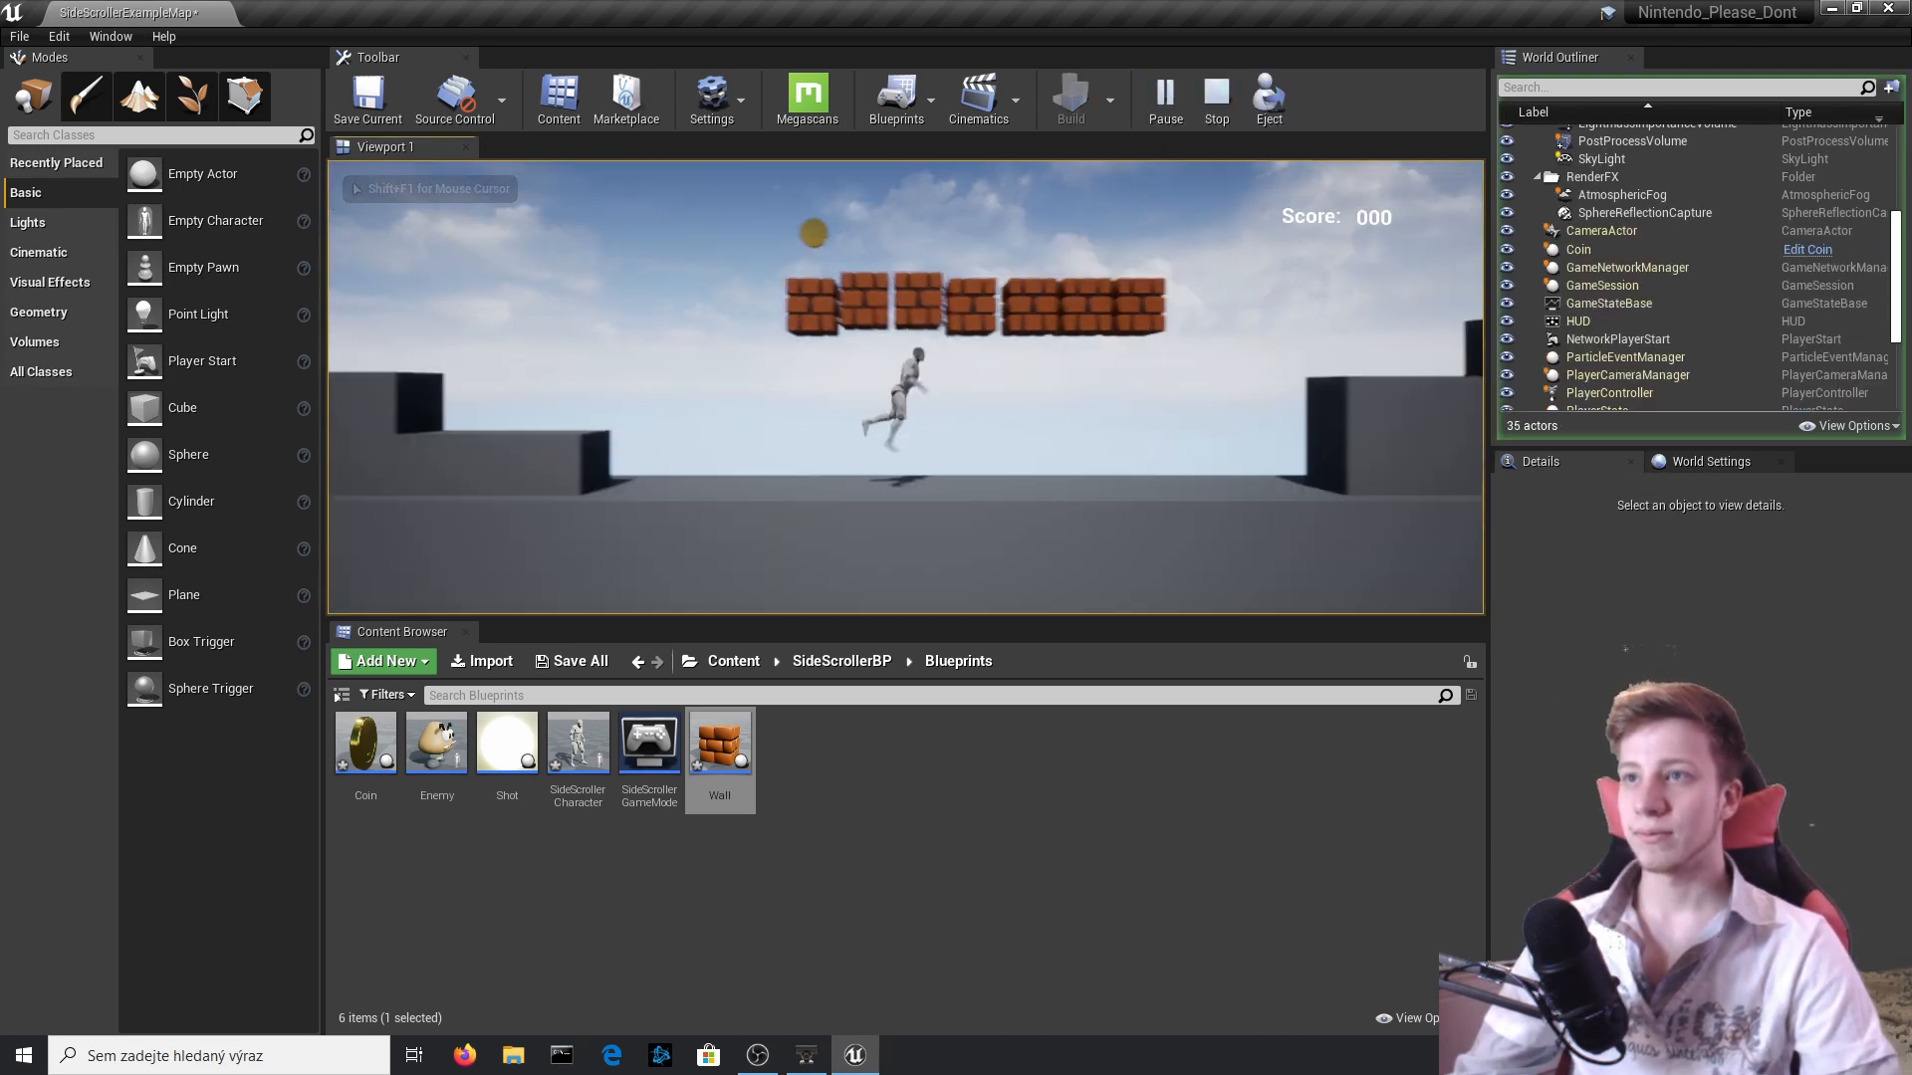
key("space")
key("a")
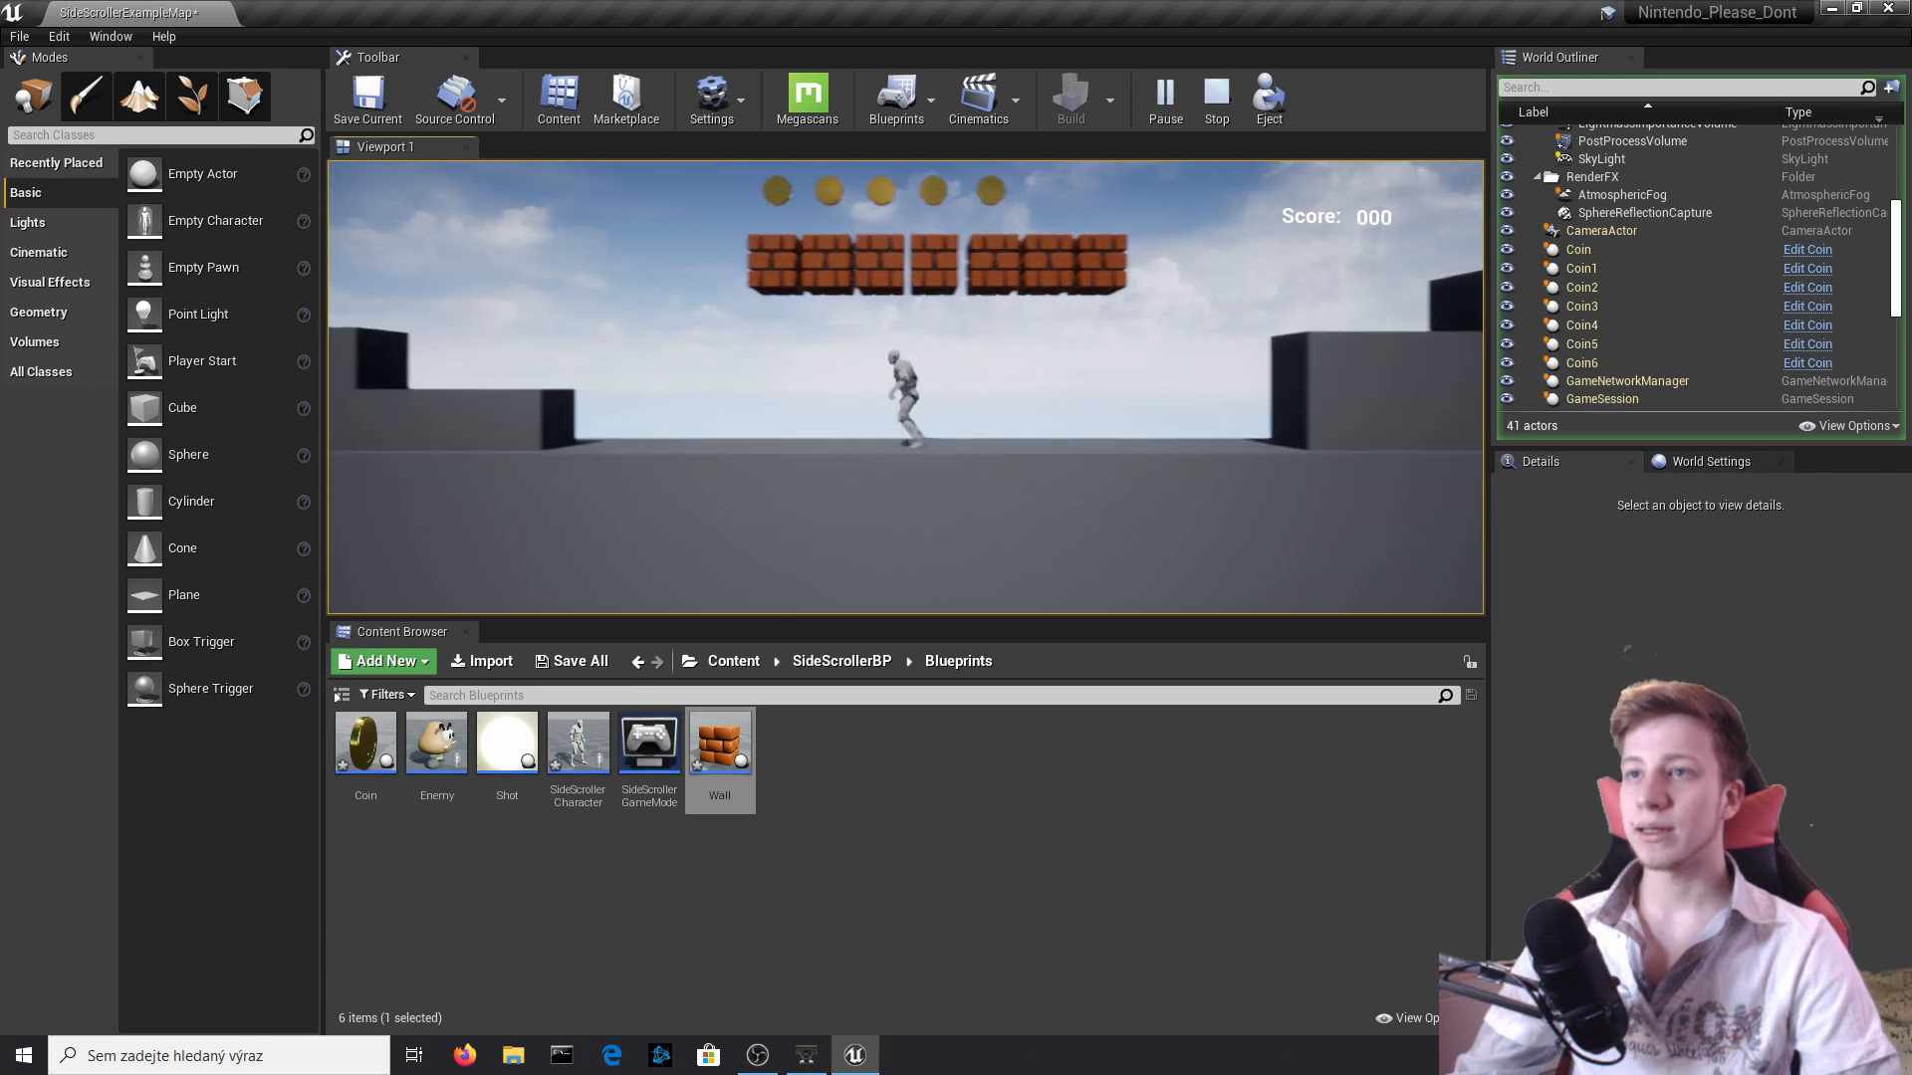
key("space")
key("d")
key("space")
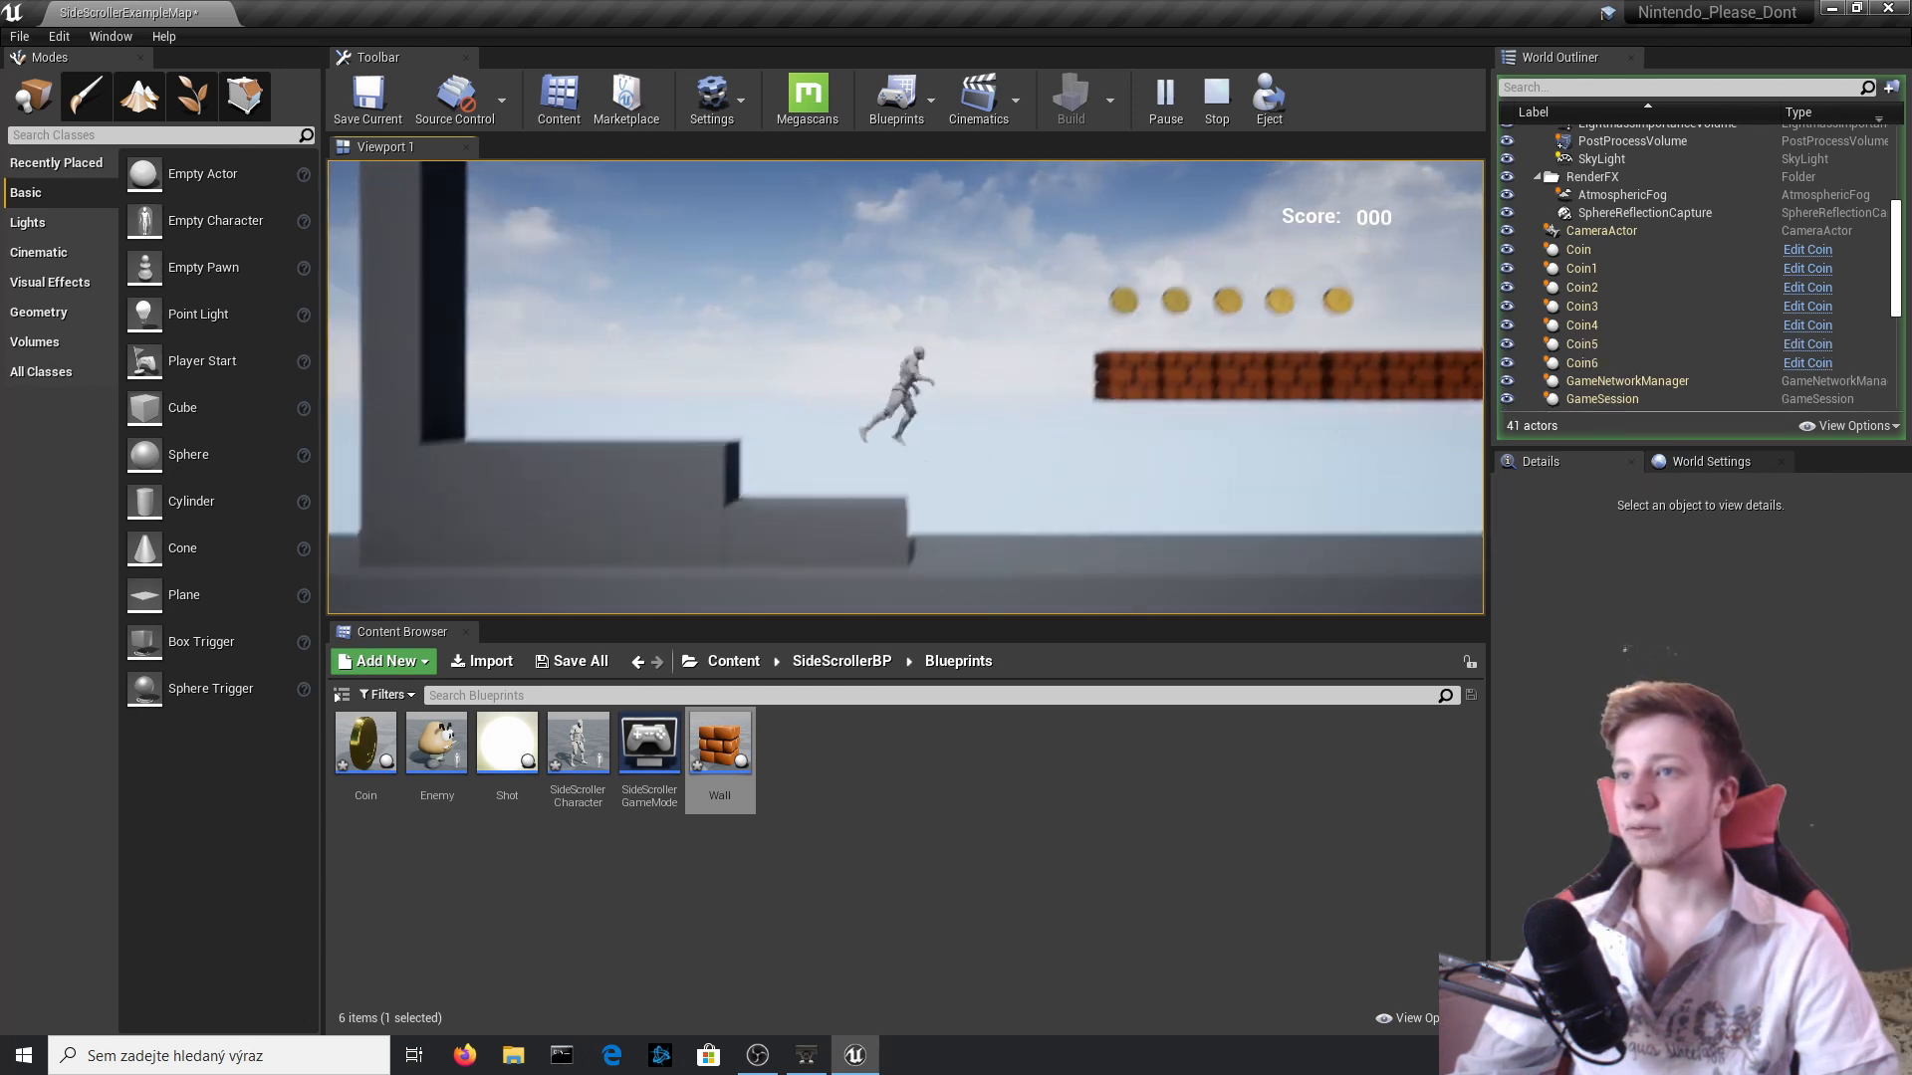
key("Escape")
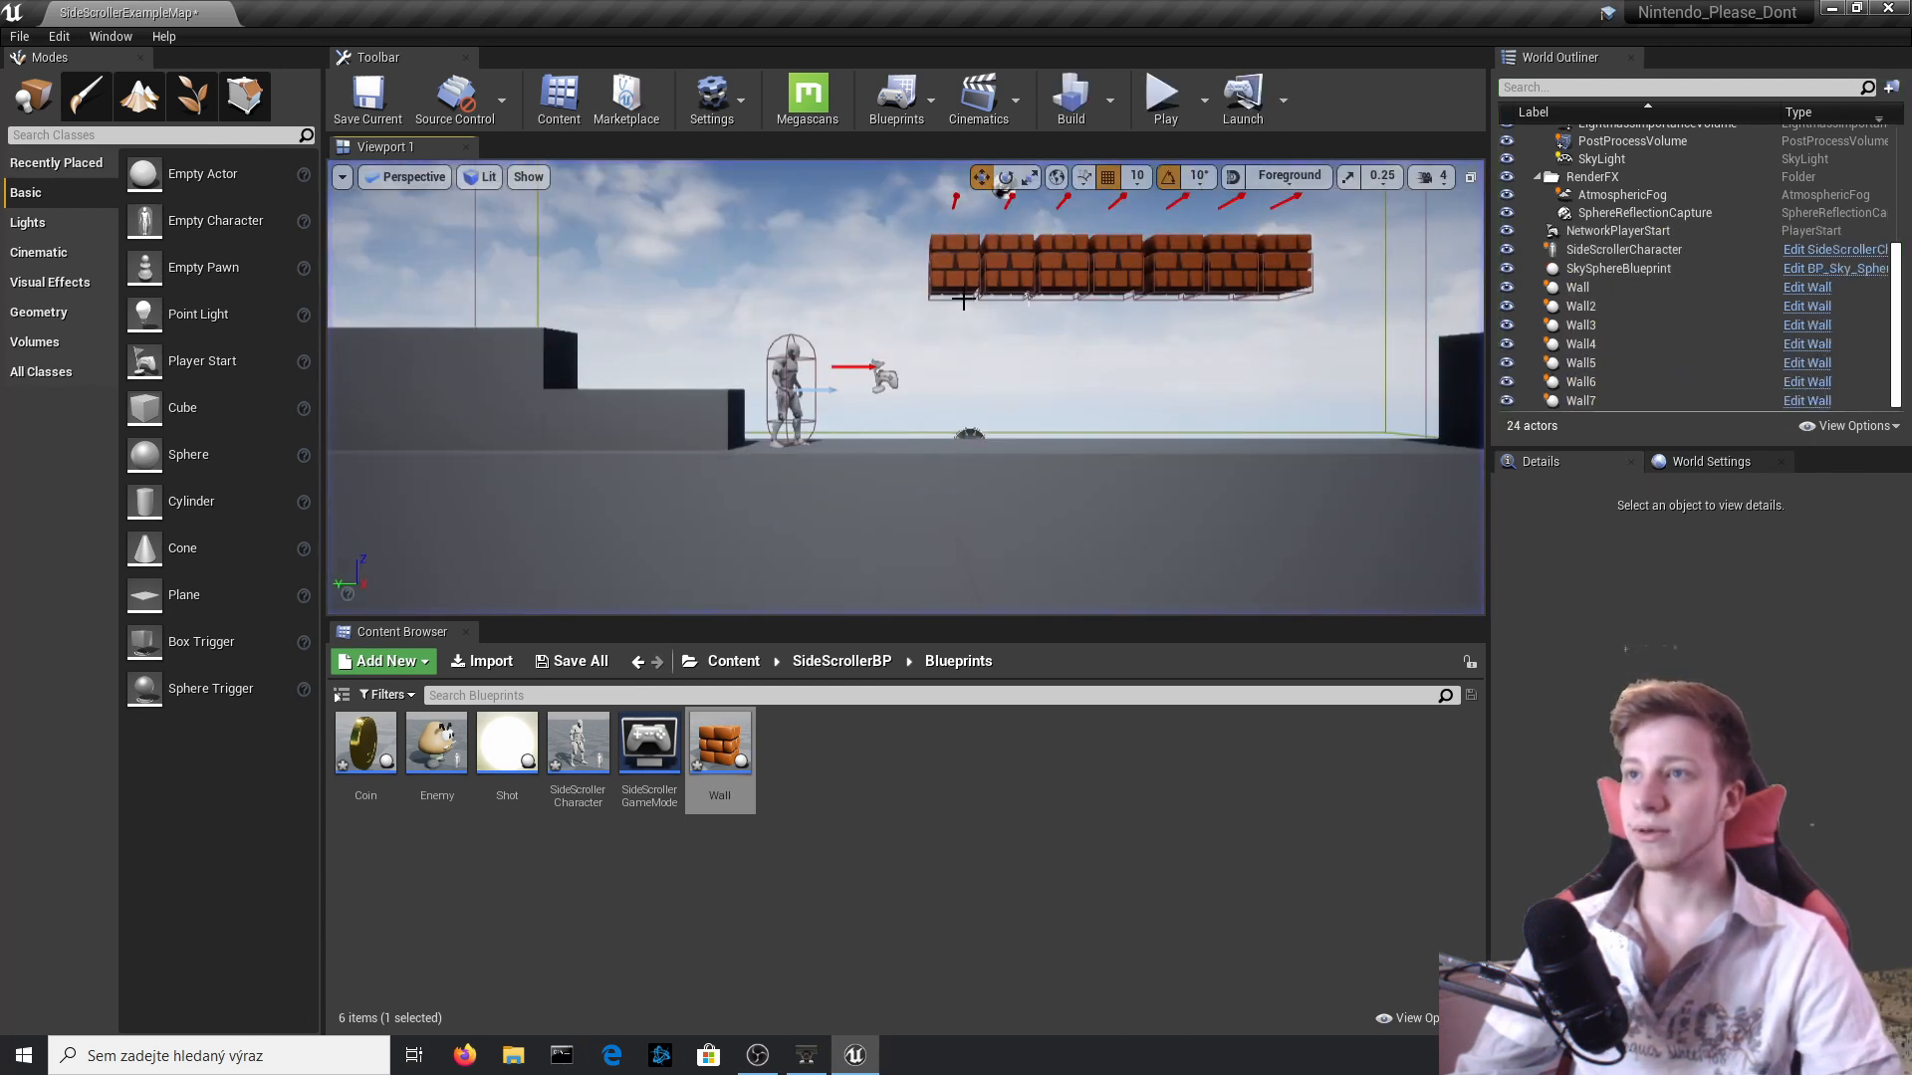
Lower all seven Wall blocks together to Z 360 and briefly play-test their height above the character.
left_click(964, 302)
left_click(1290, 257)
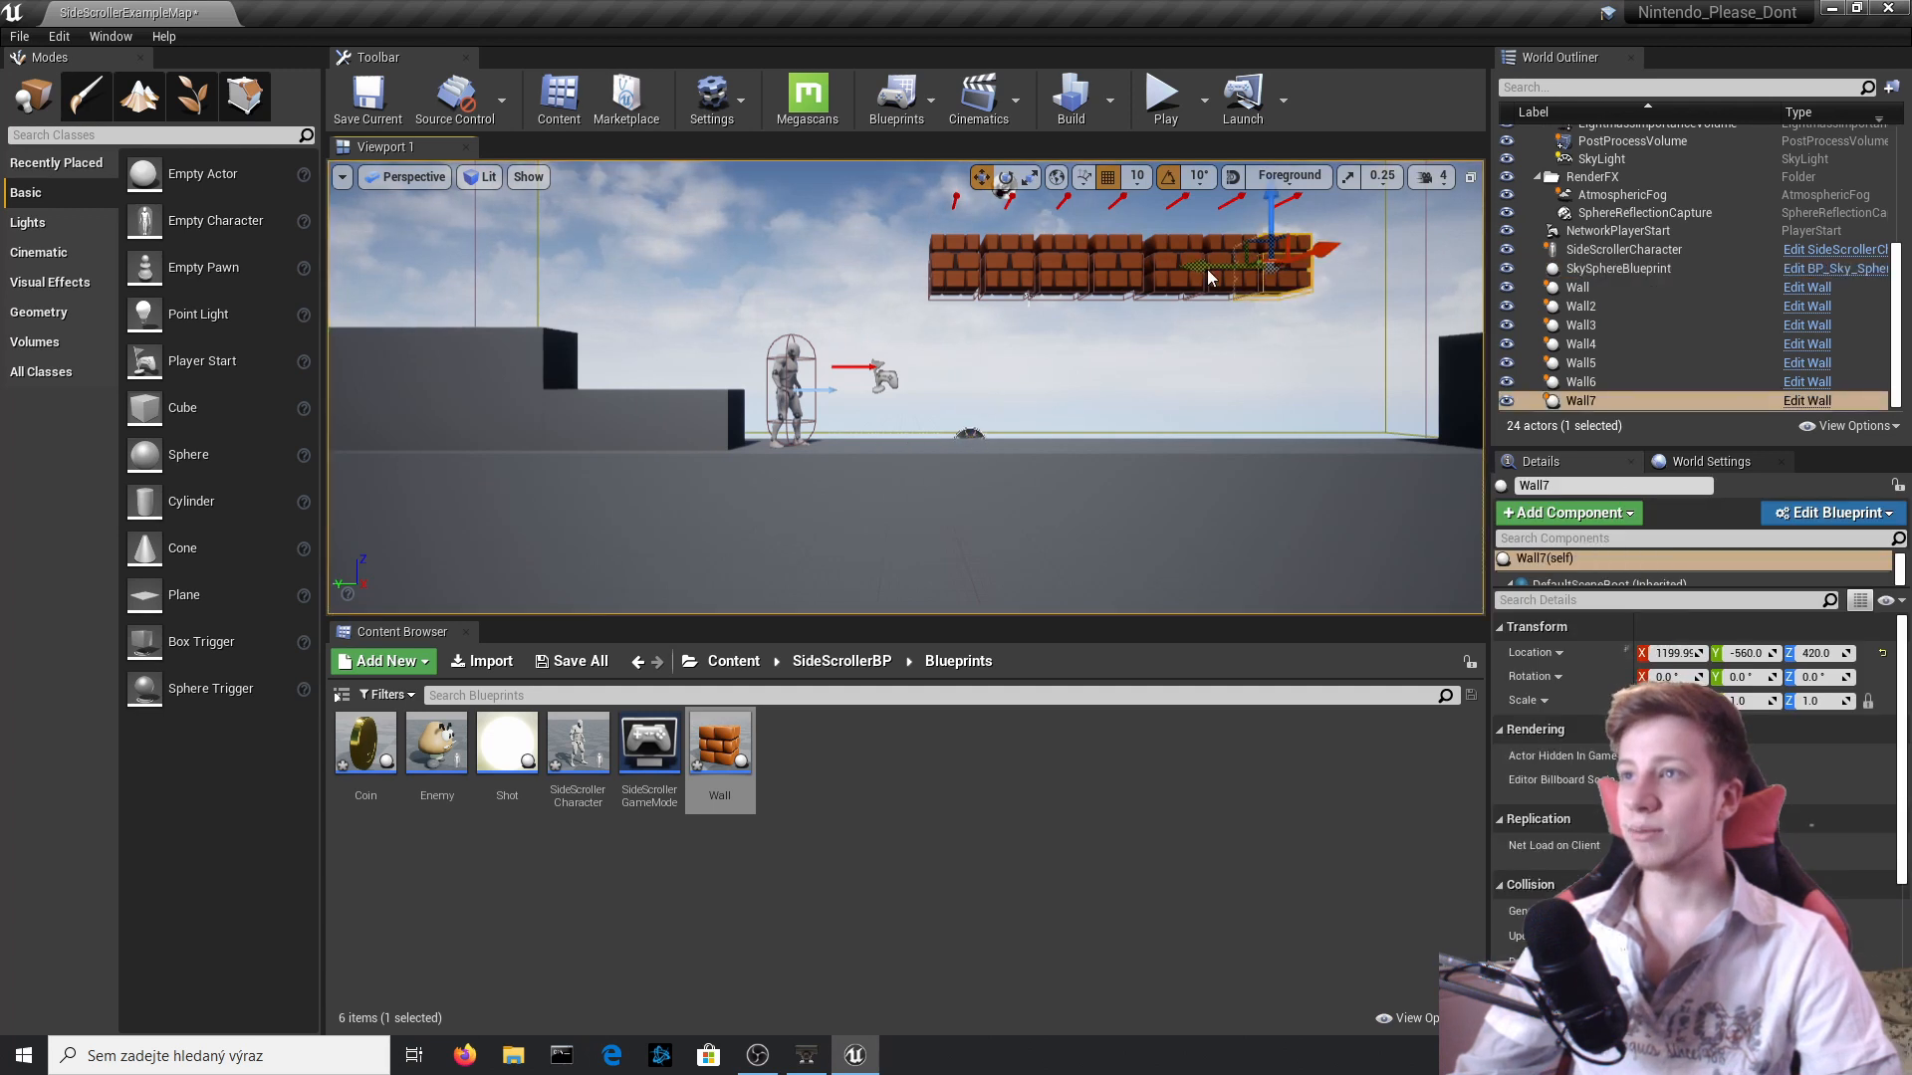
left_click(1155, 276, "ctrl")
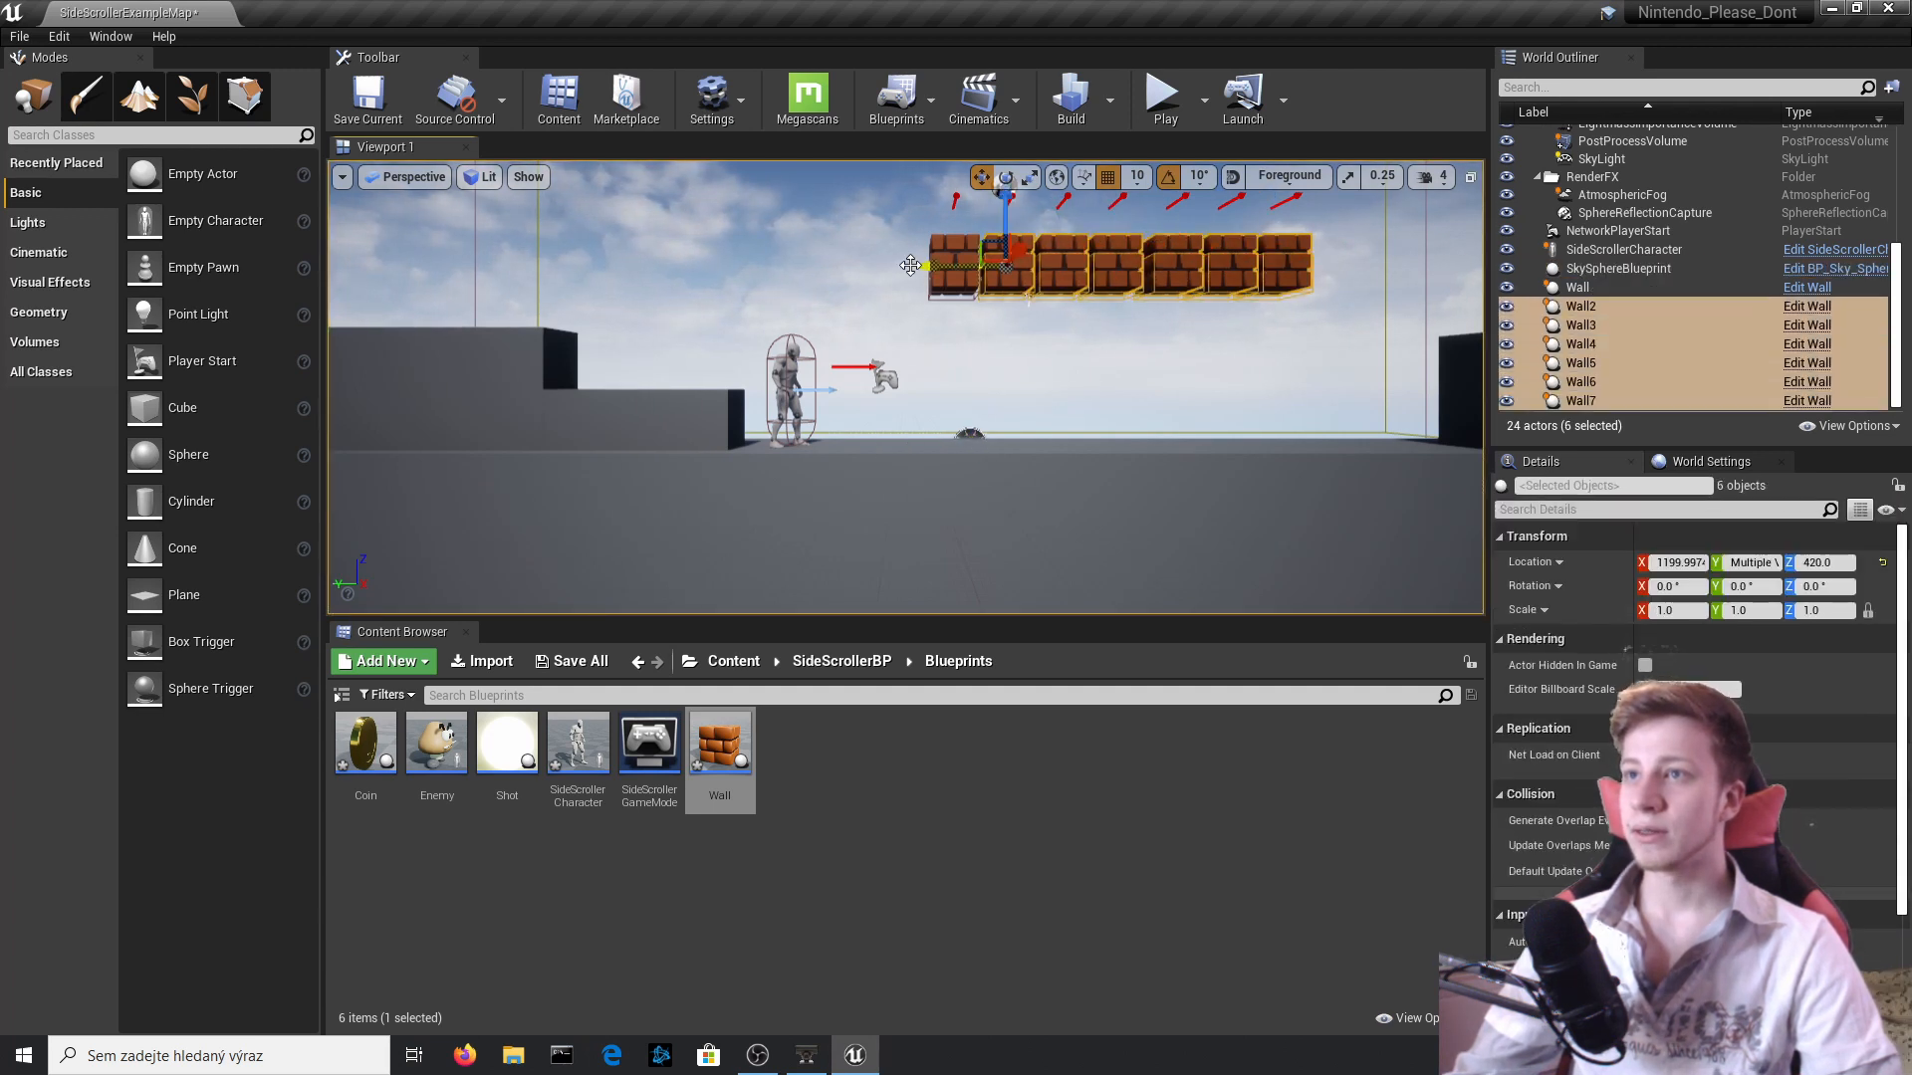
mouse_move(953, 213)
left_mouse_down()
mouse_move(953, 278)
mouse_move(953, 248)
left_mouse_up()
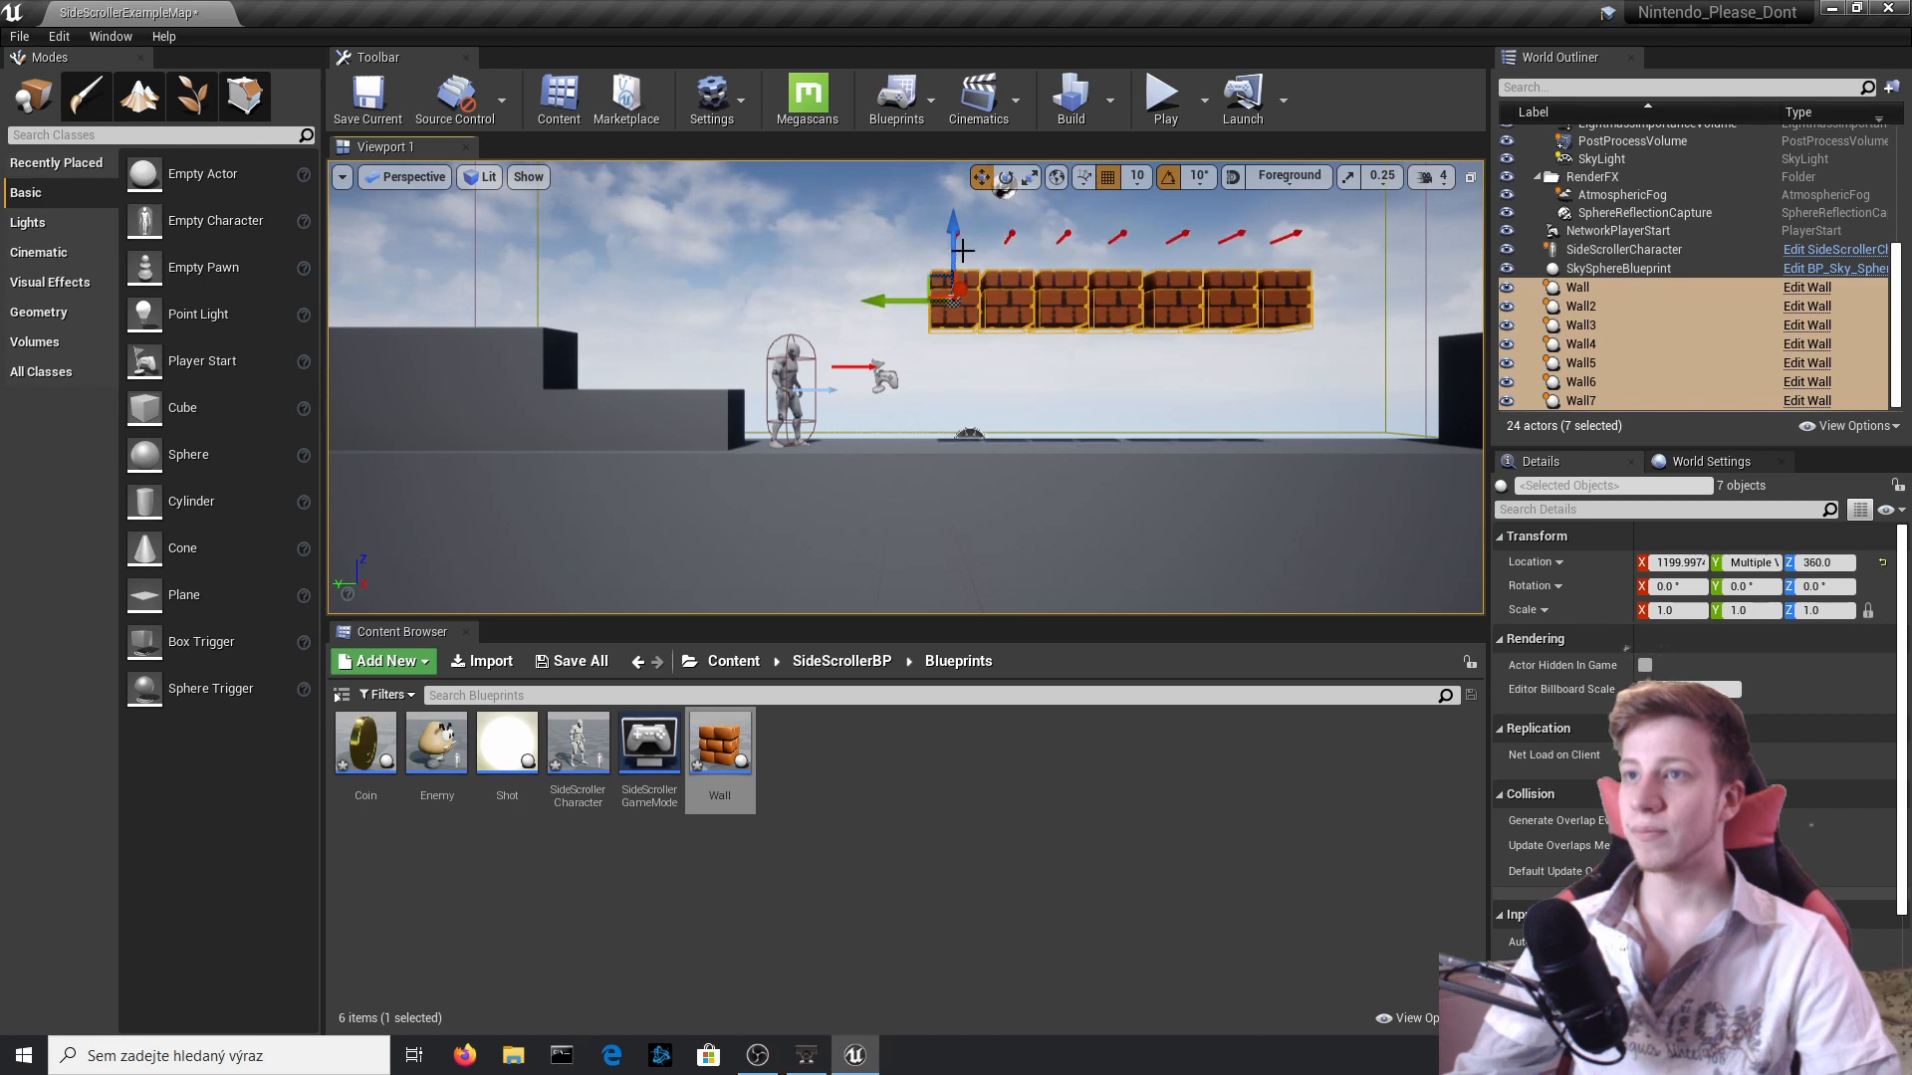
left_click(1163, 99)
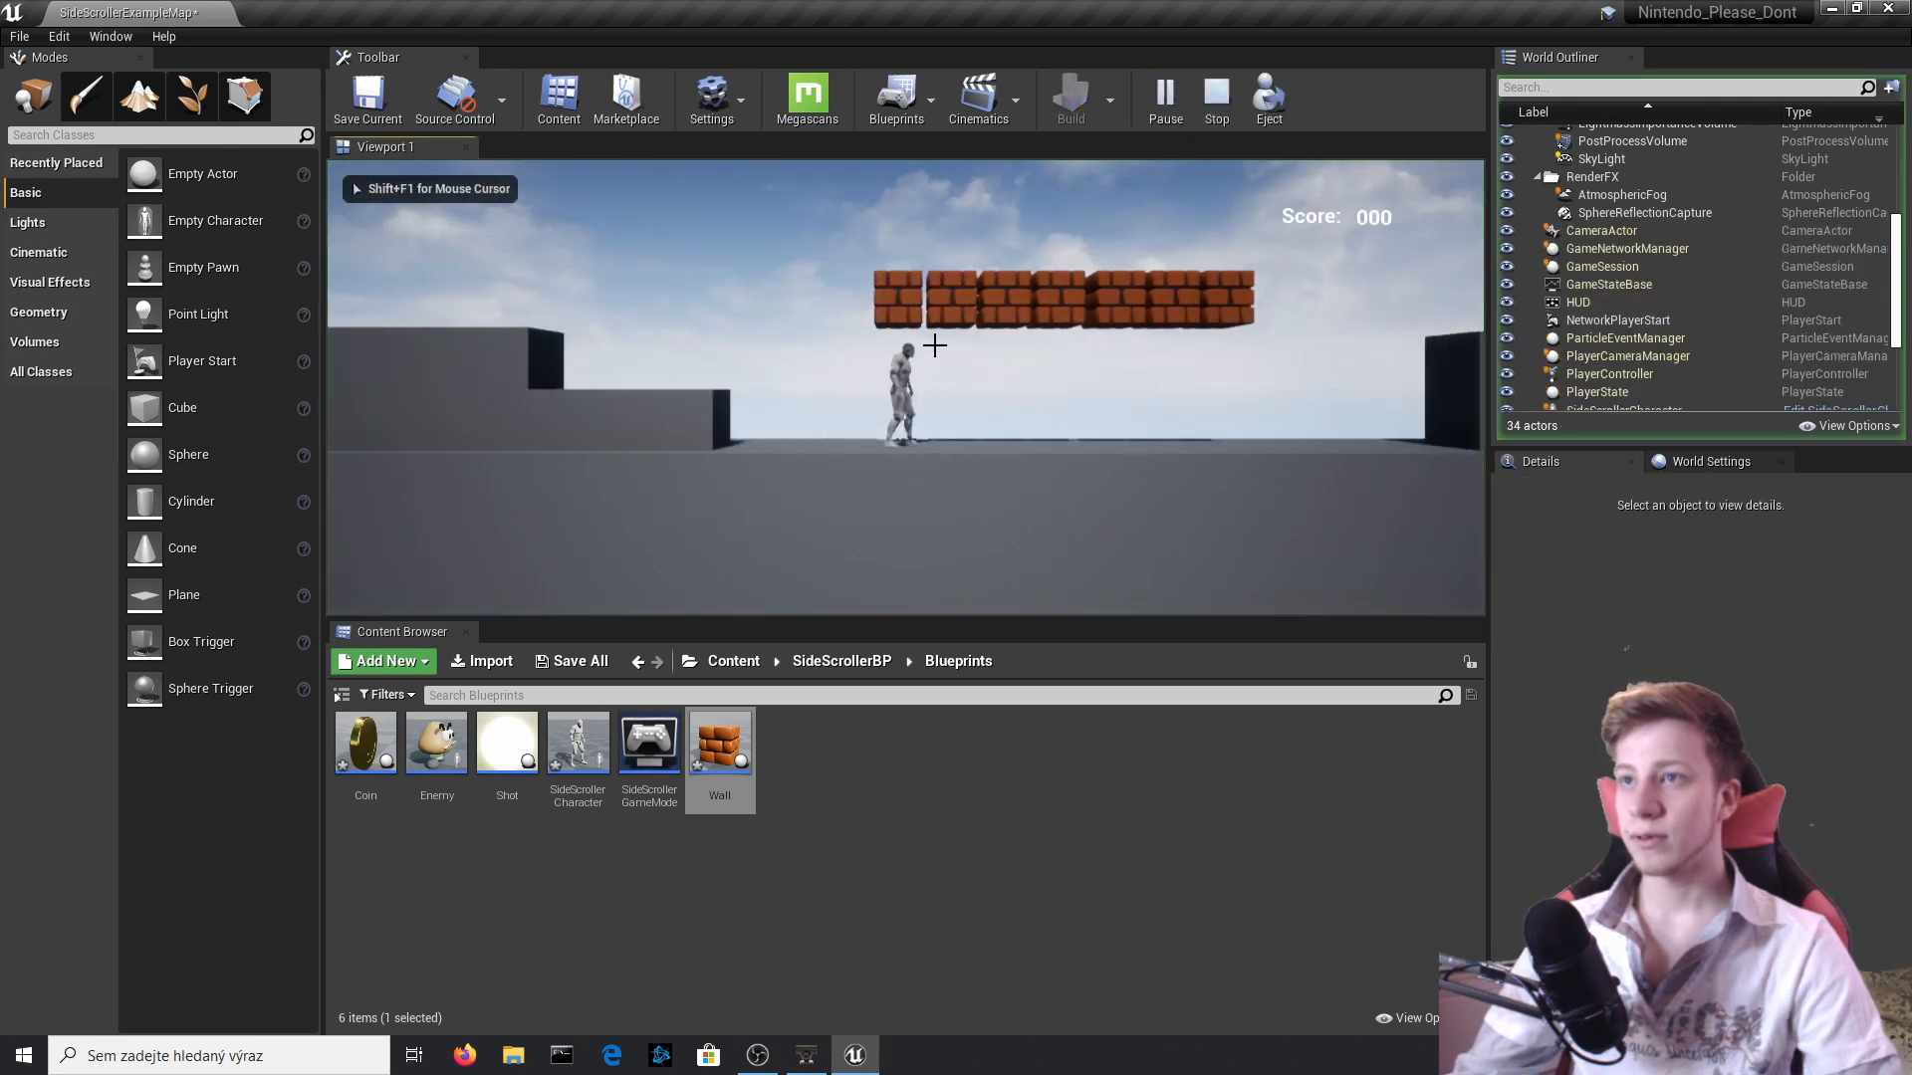
key("Escape")
Open the SideScrollerCharacter Blueprint's component view and select the inherited Mesh to check its transform.
left_click(1622, 249)
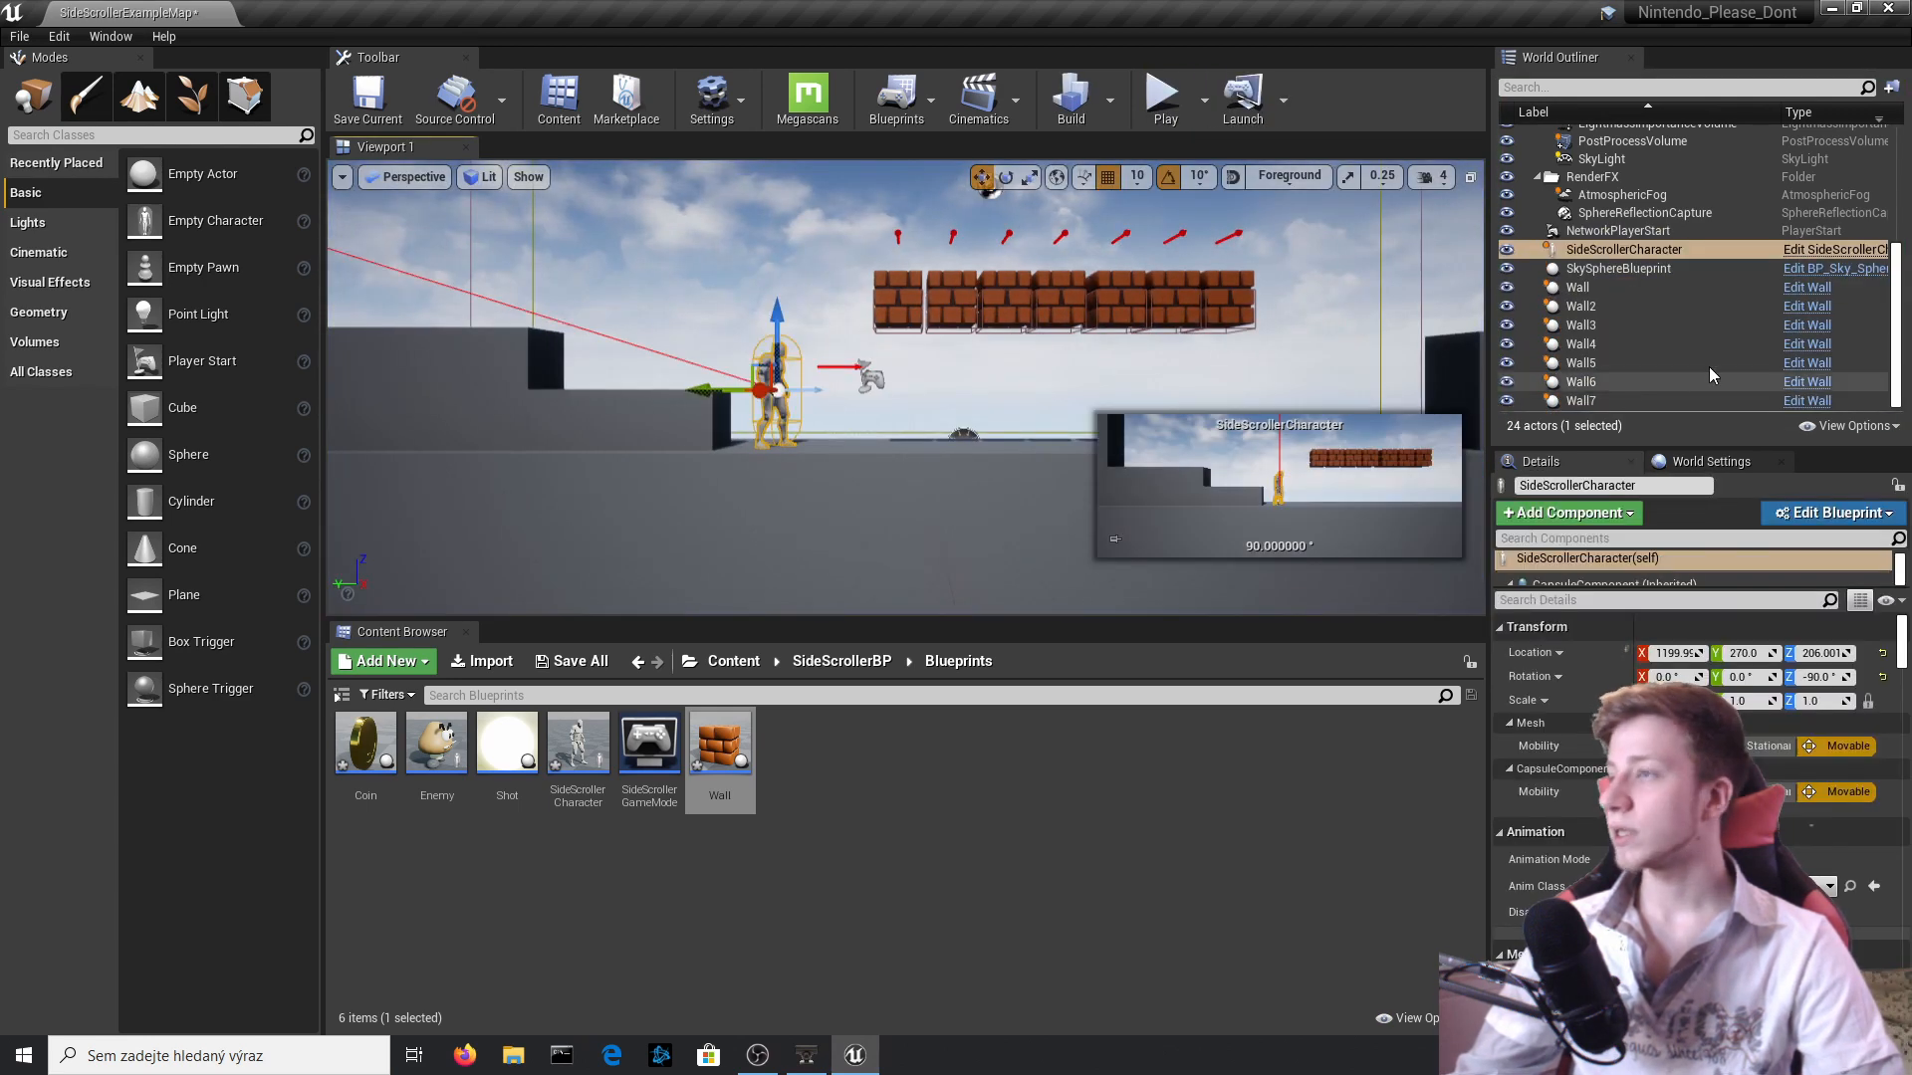
left_click(1838, 247)
left_click(339, 147)
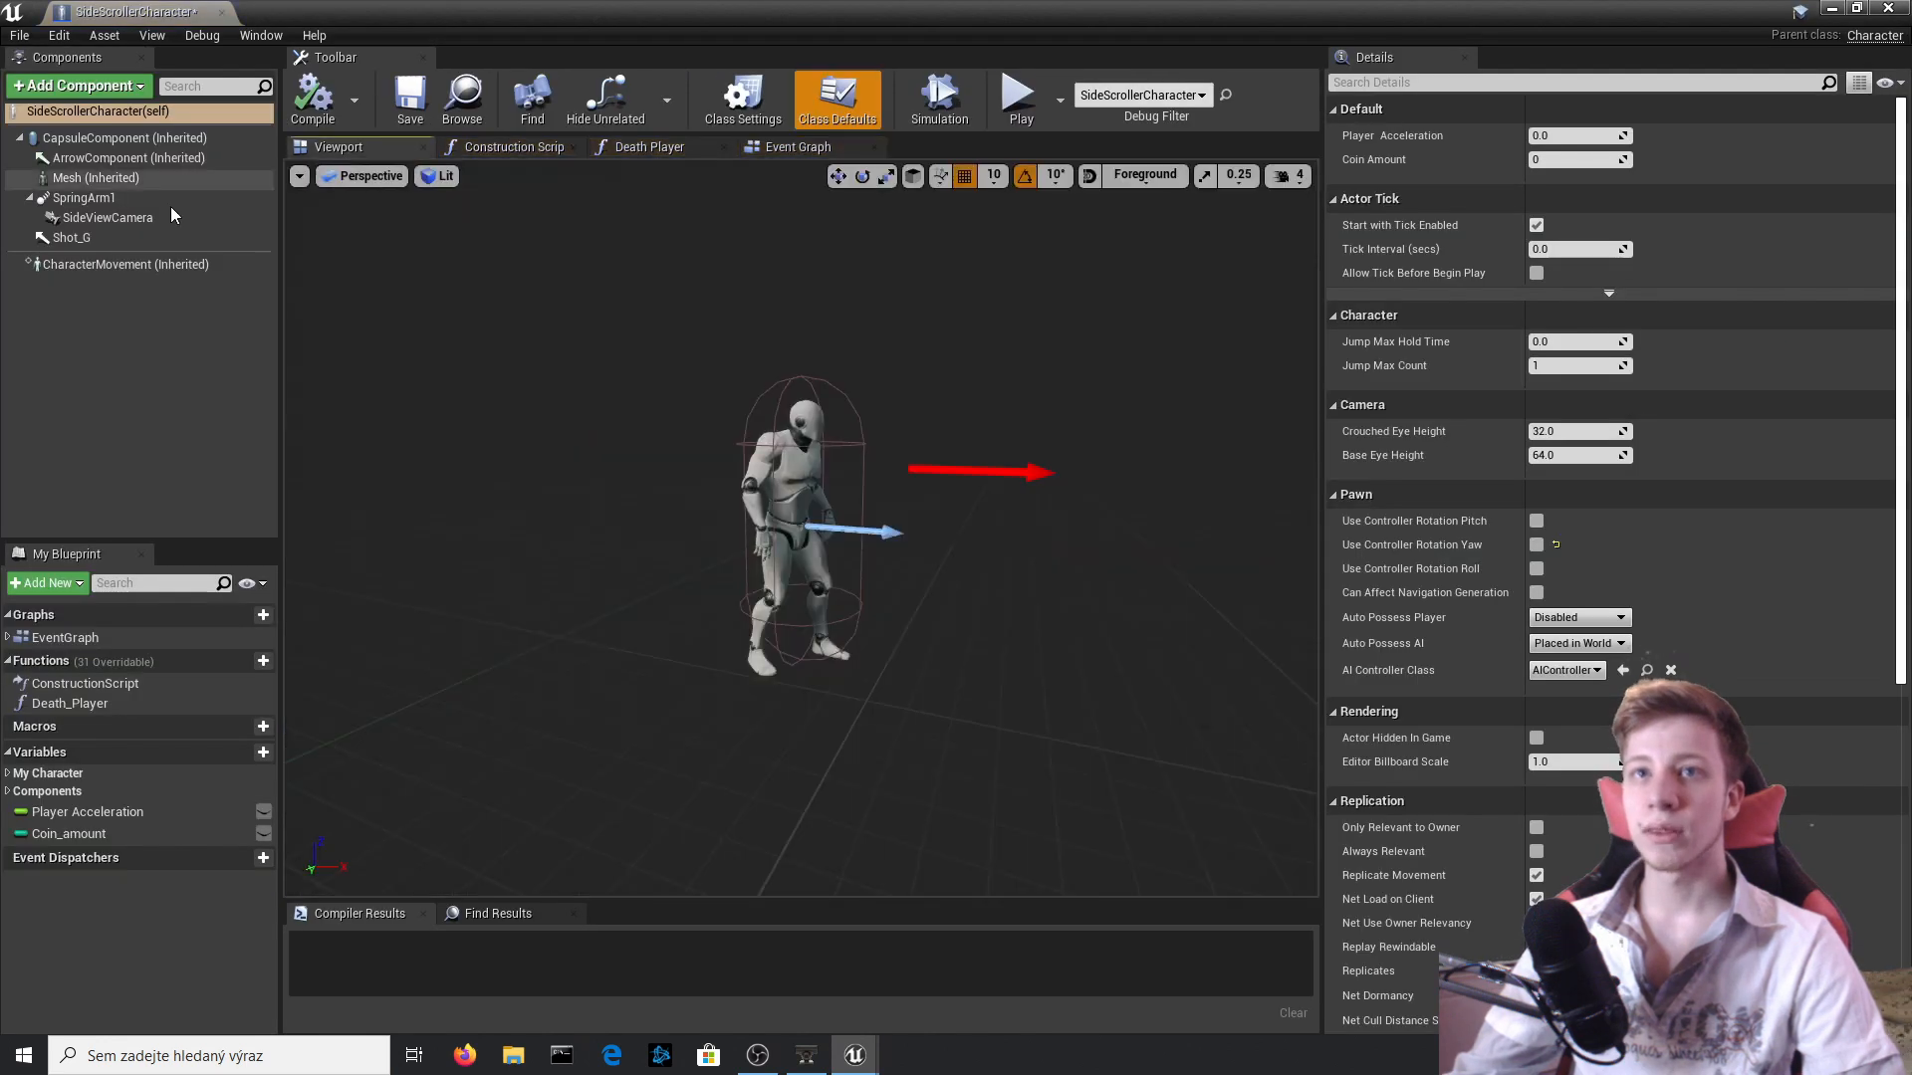
left_click(170, 200)
left_click(775, 446)
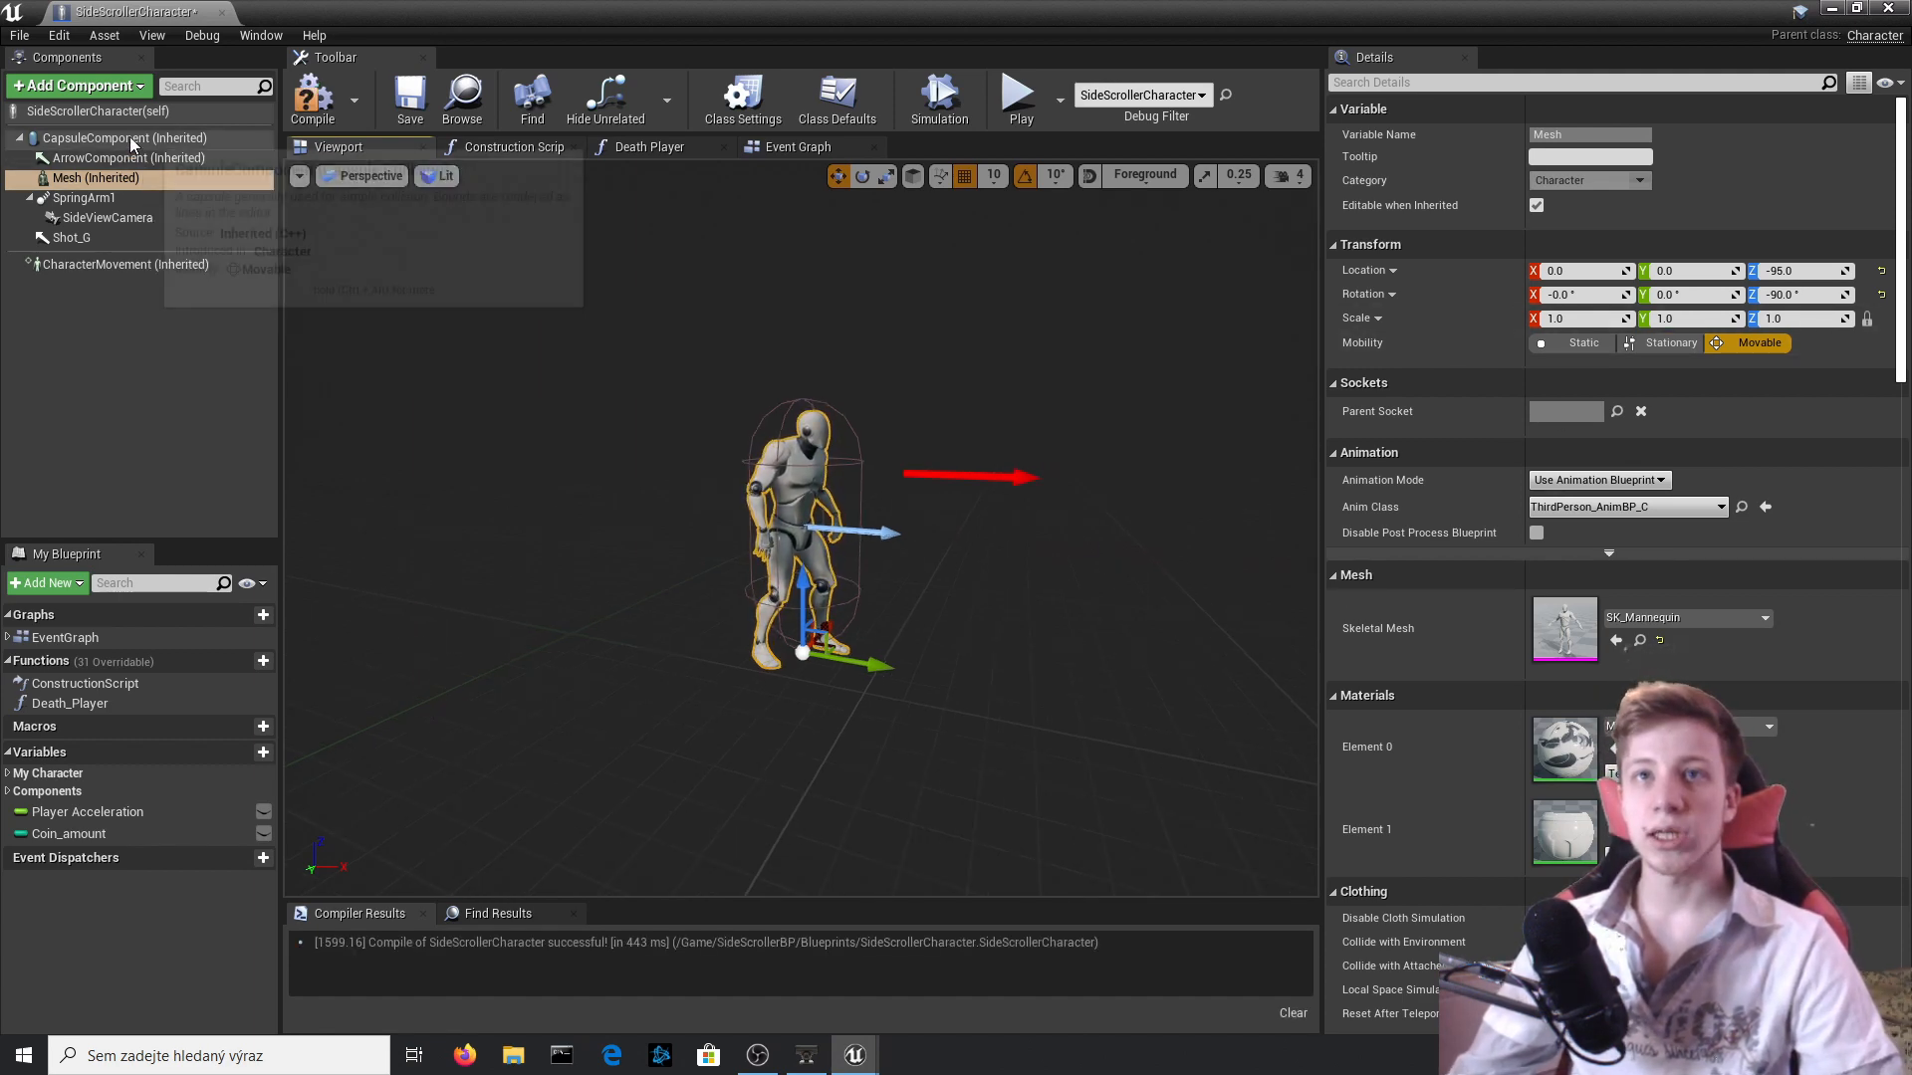
Scale the character's CapsuleComponent uniformly to 0.6675 and compile the Blueprint.
left_click(130, 138)
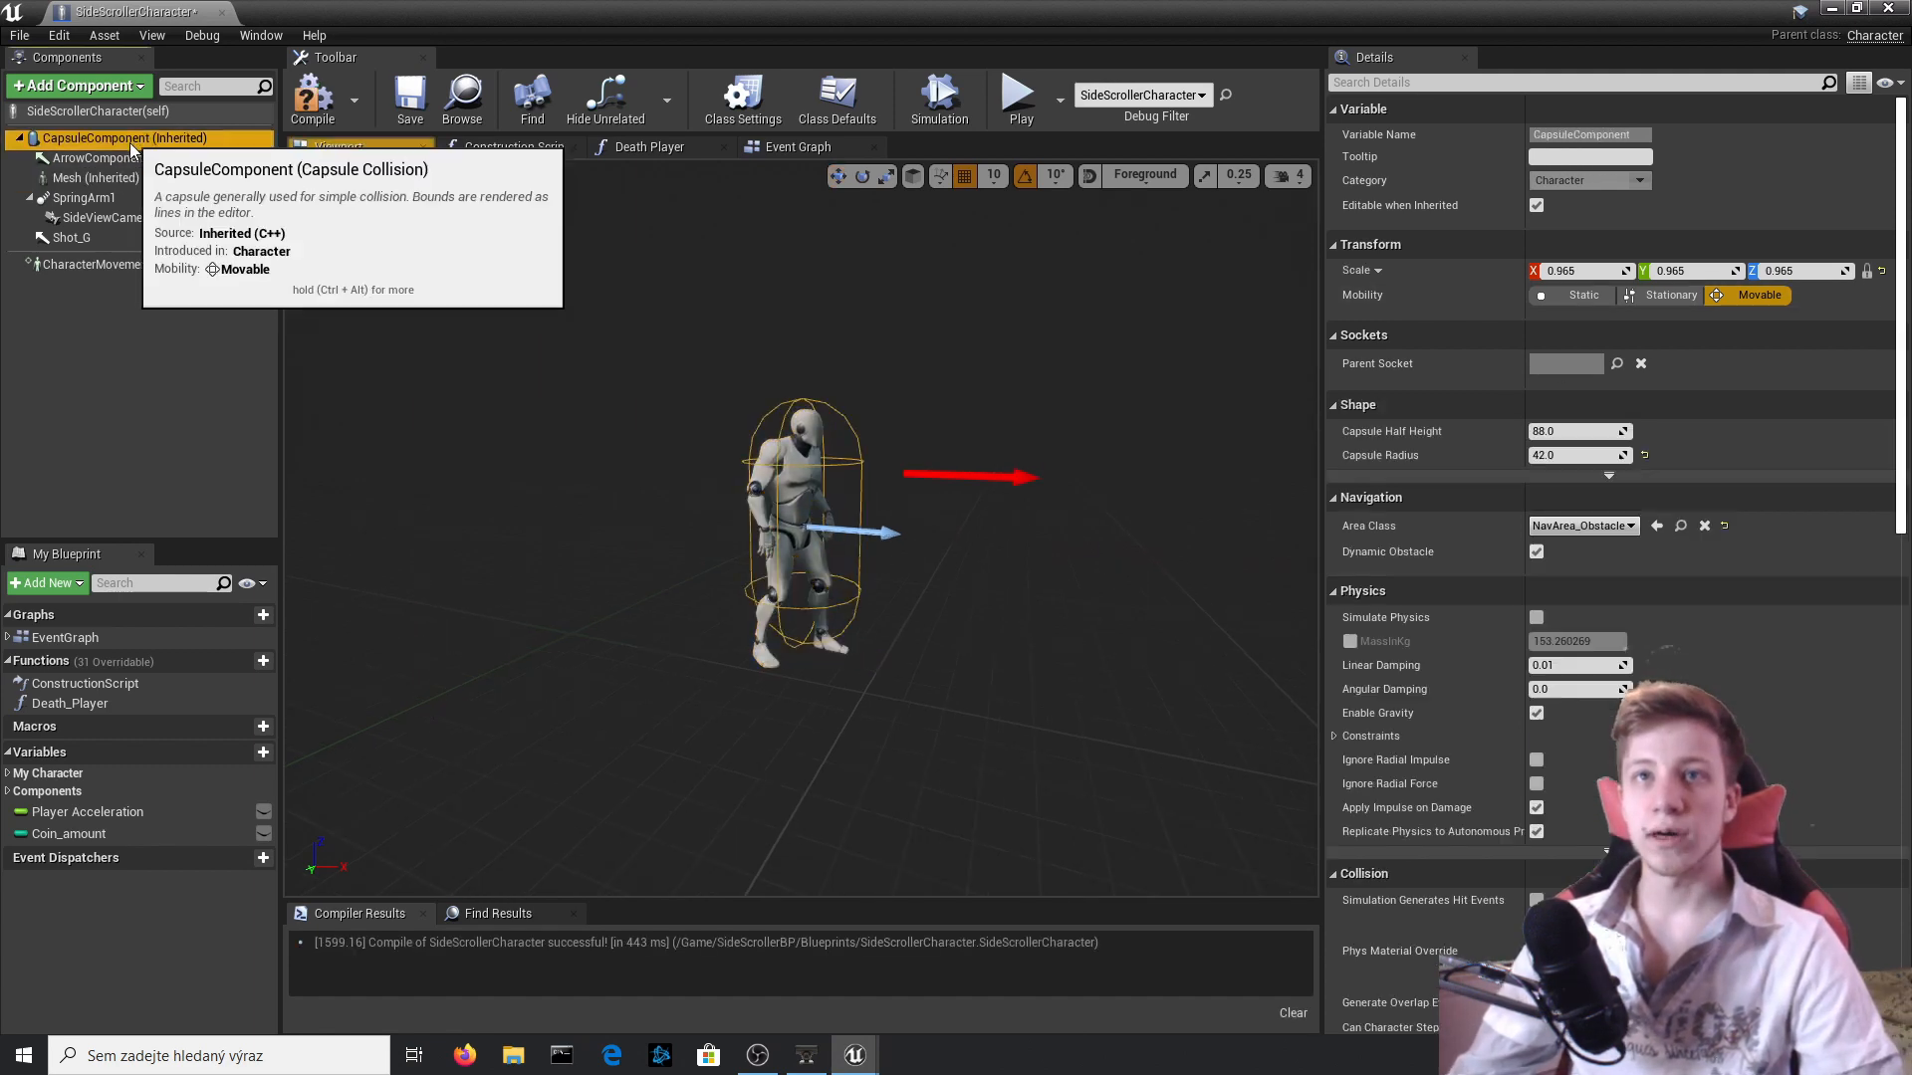
left_click(1881, 270)
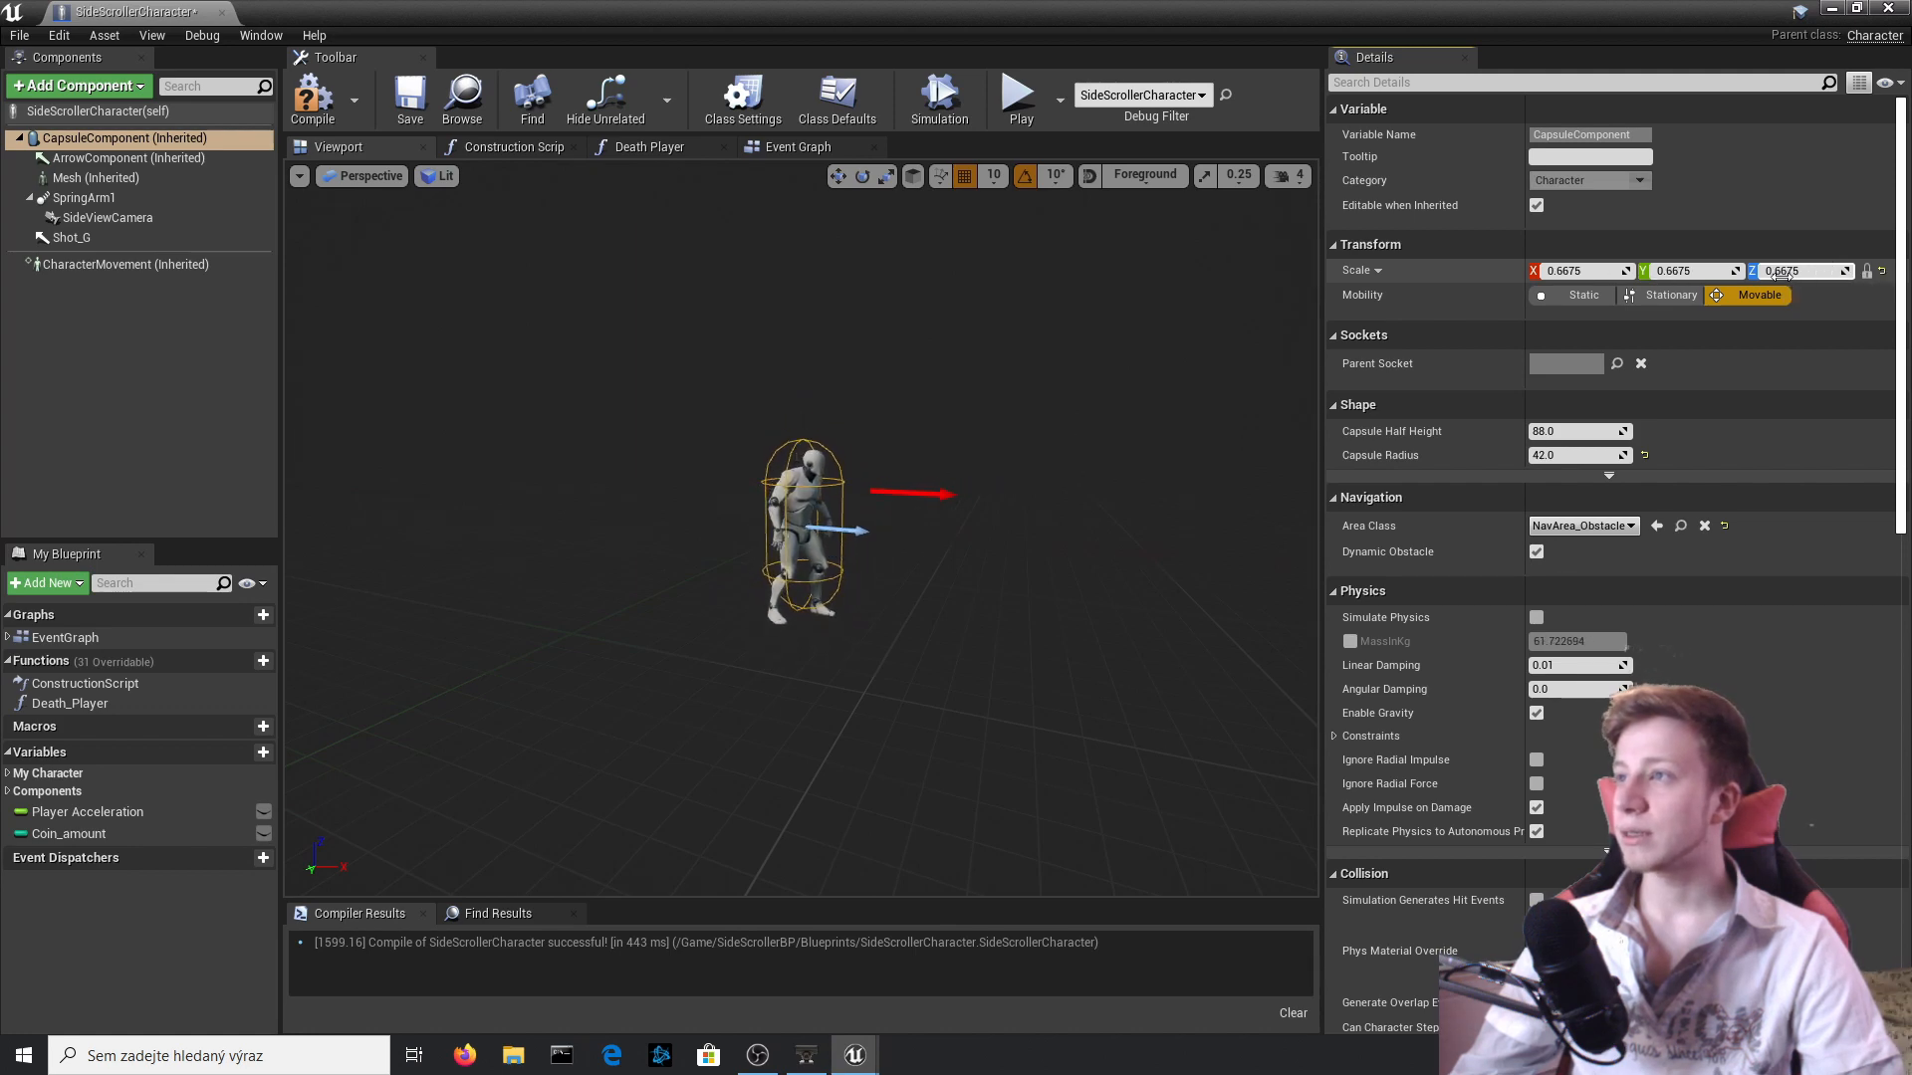
key("Return")
left_click(1021, 100)
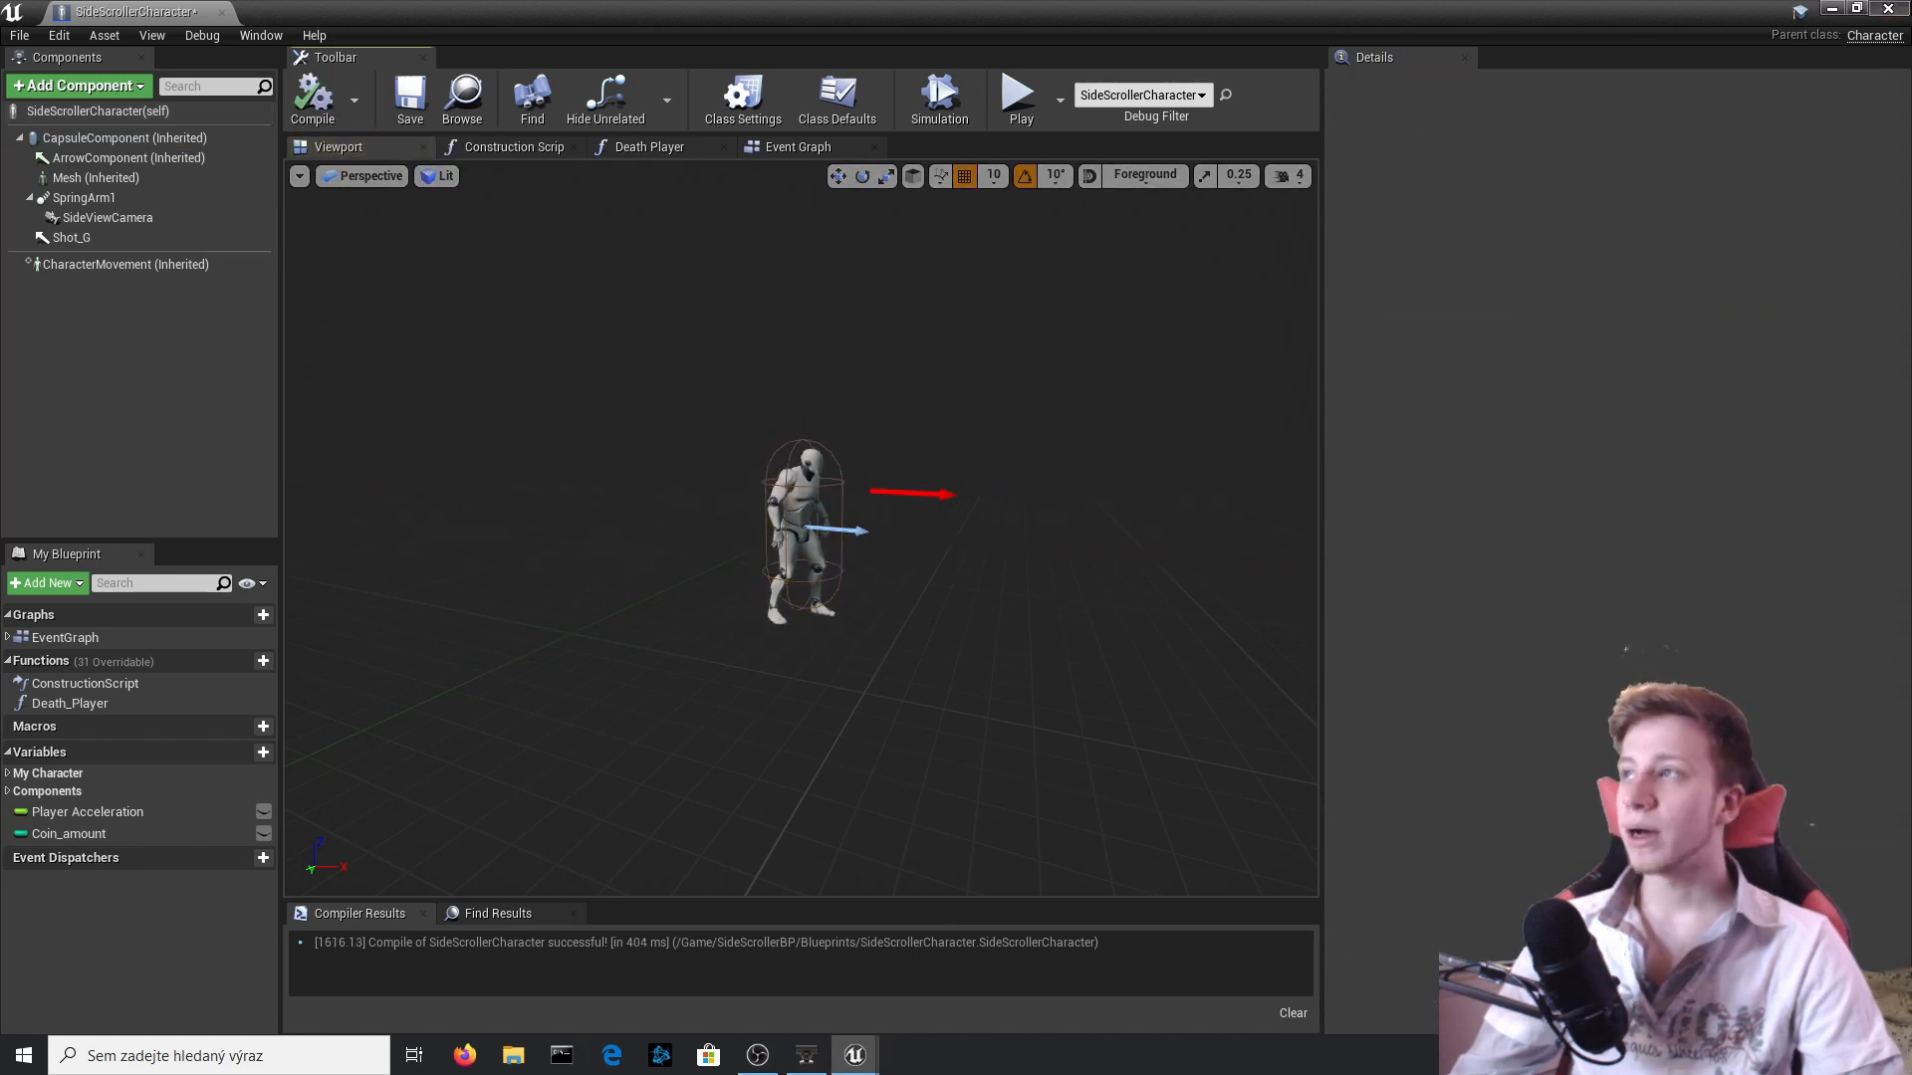
Play-test the smaller character by running under the block row, jumping into the bricks from below, and stop the session.
key("d")
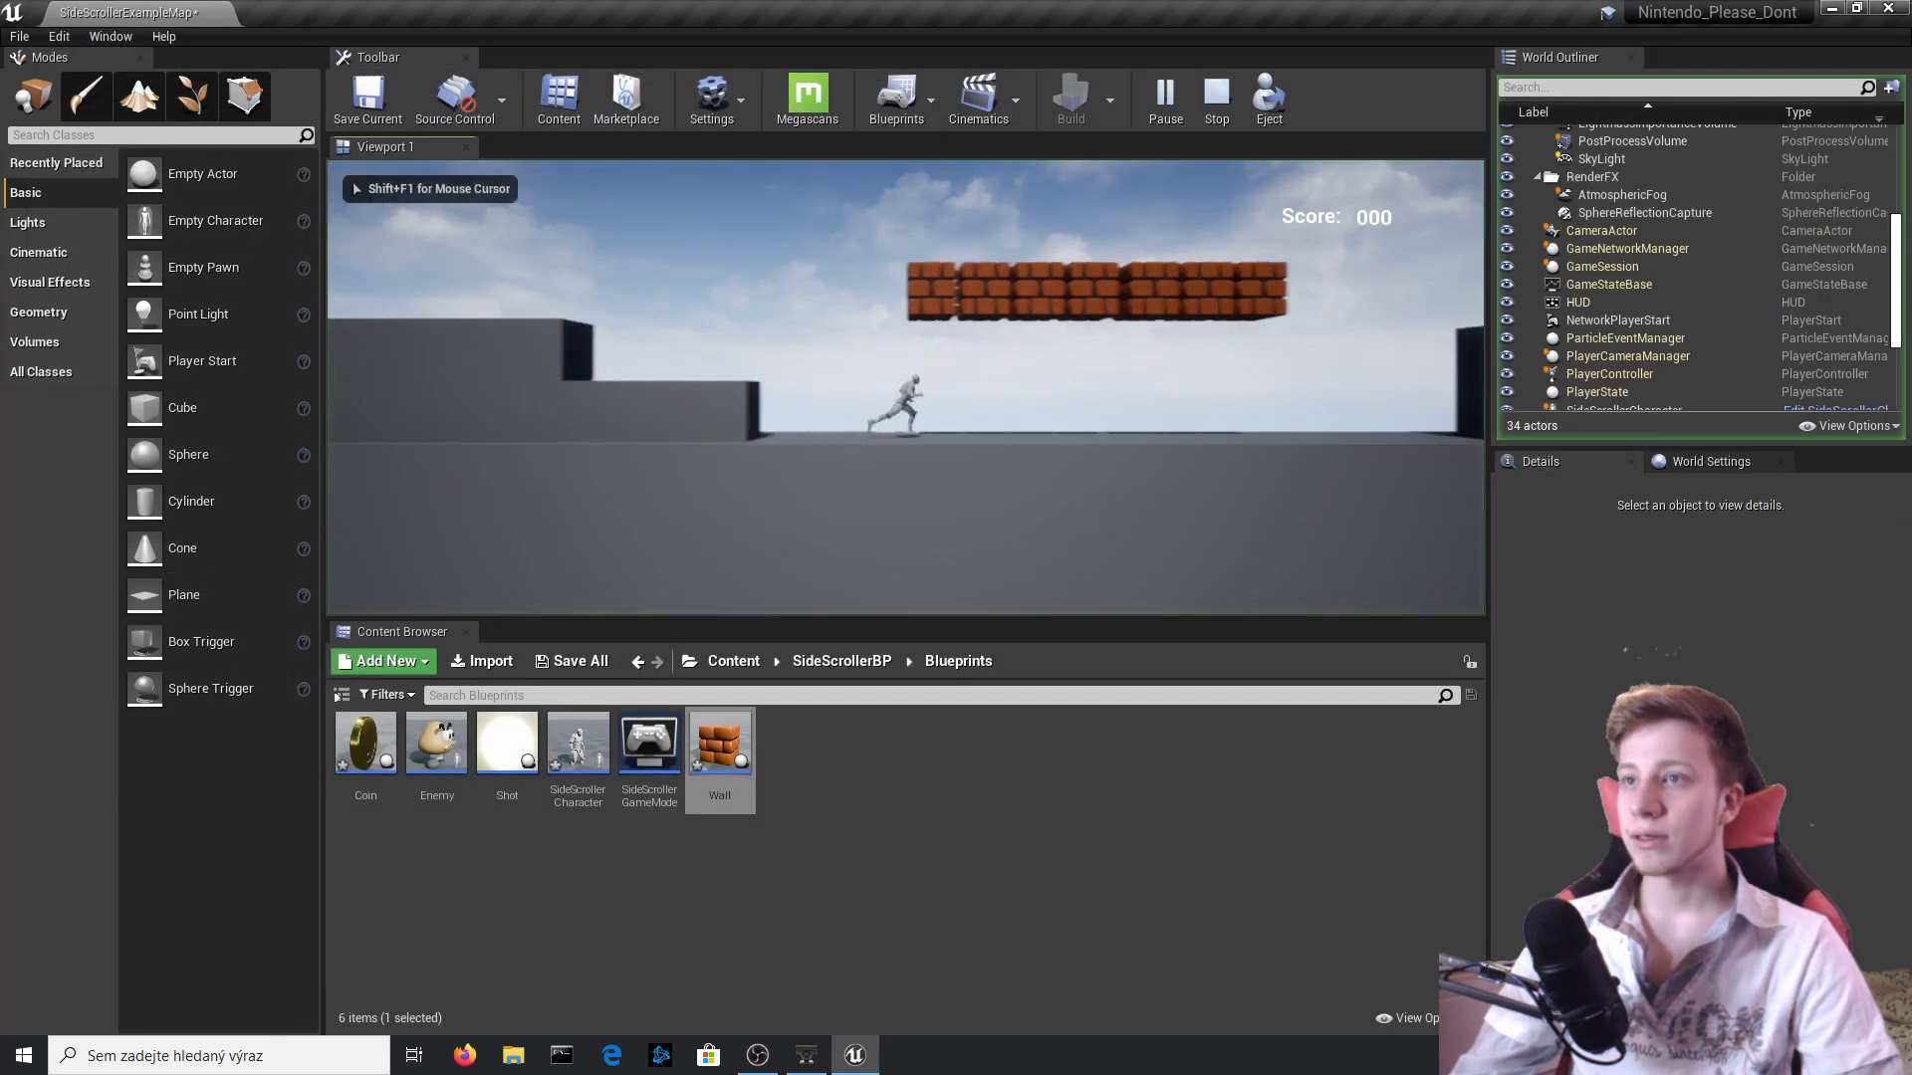
key("a")
key("space")
key("d")
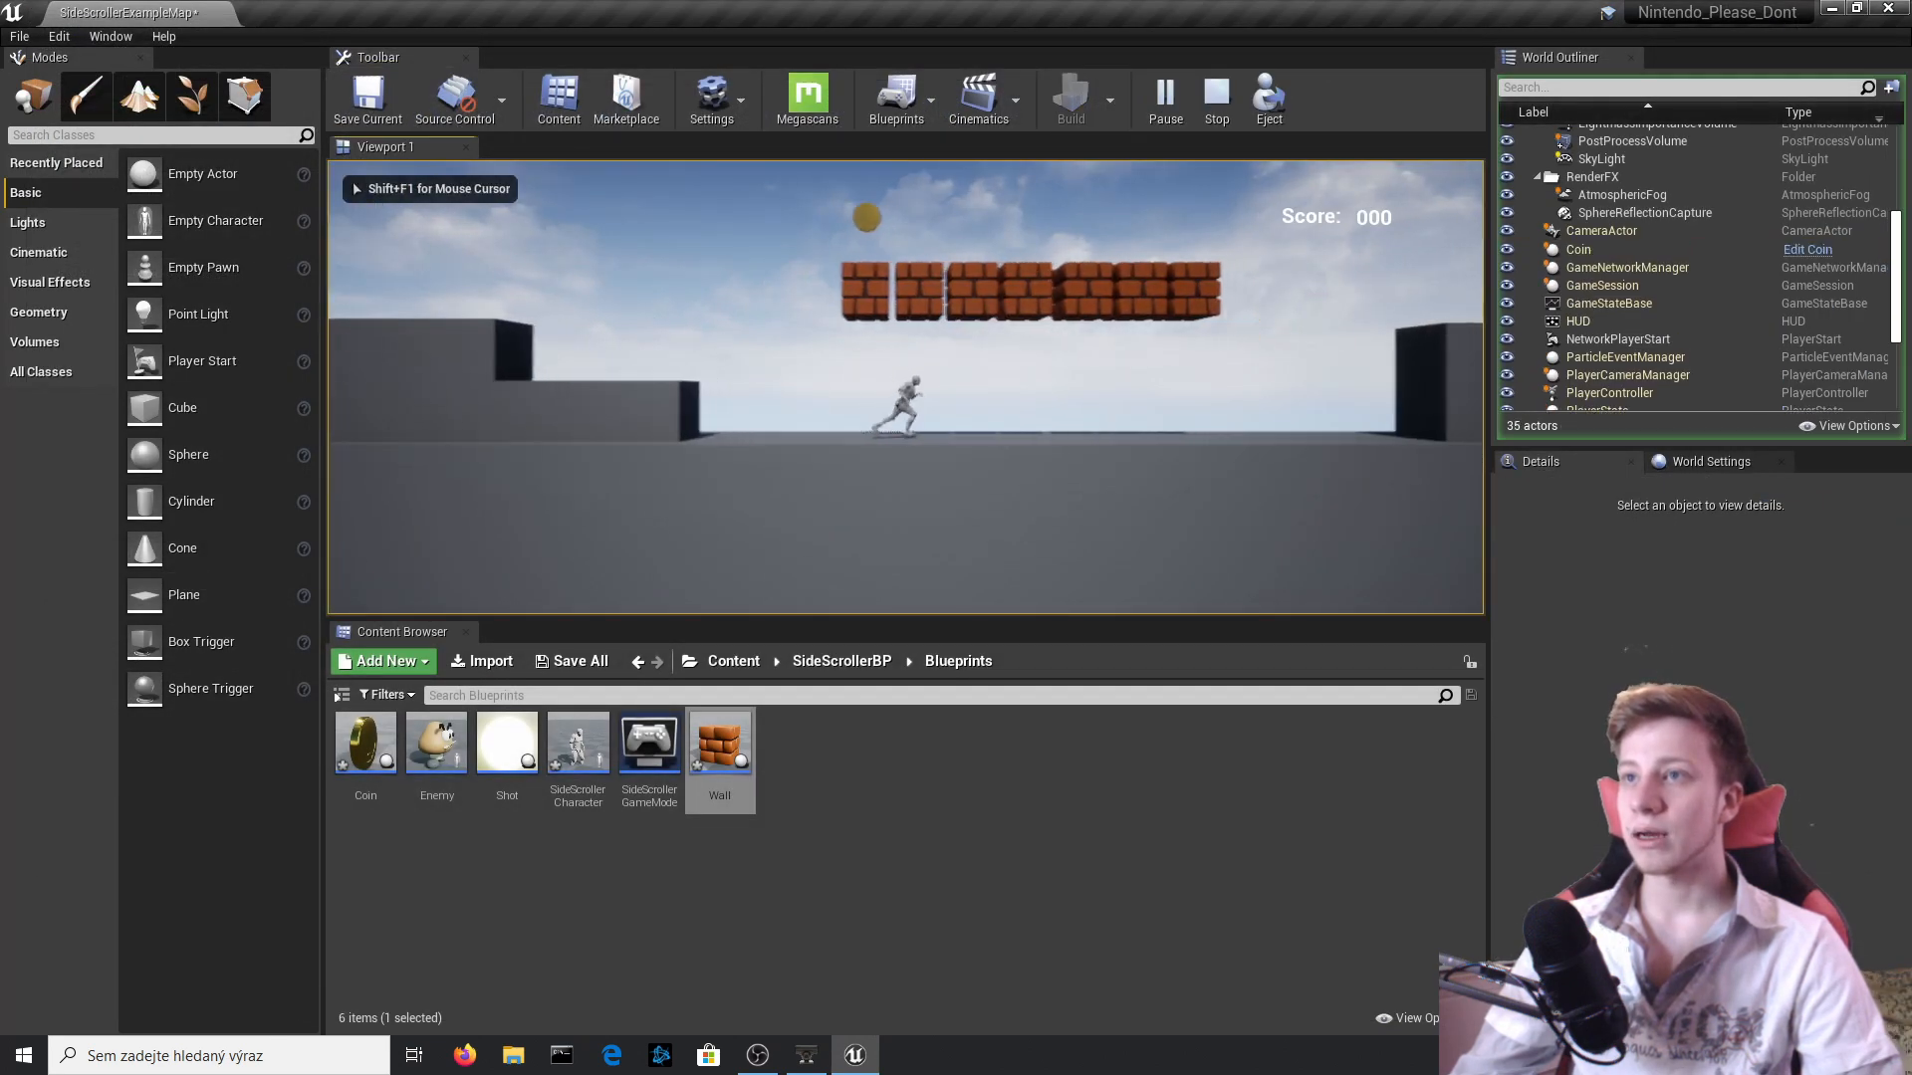
key("space")
key("space")
key("space")
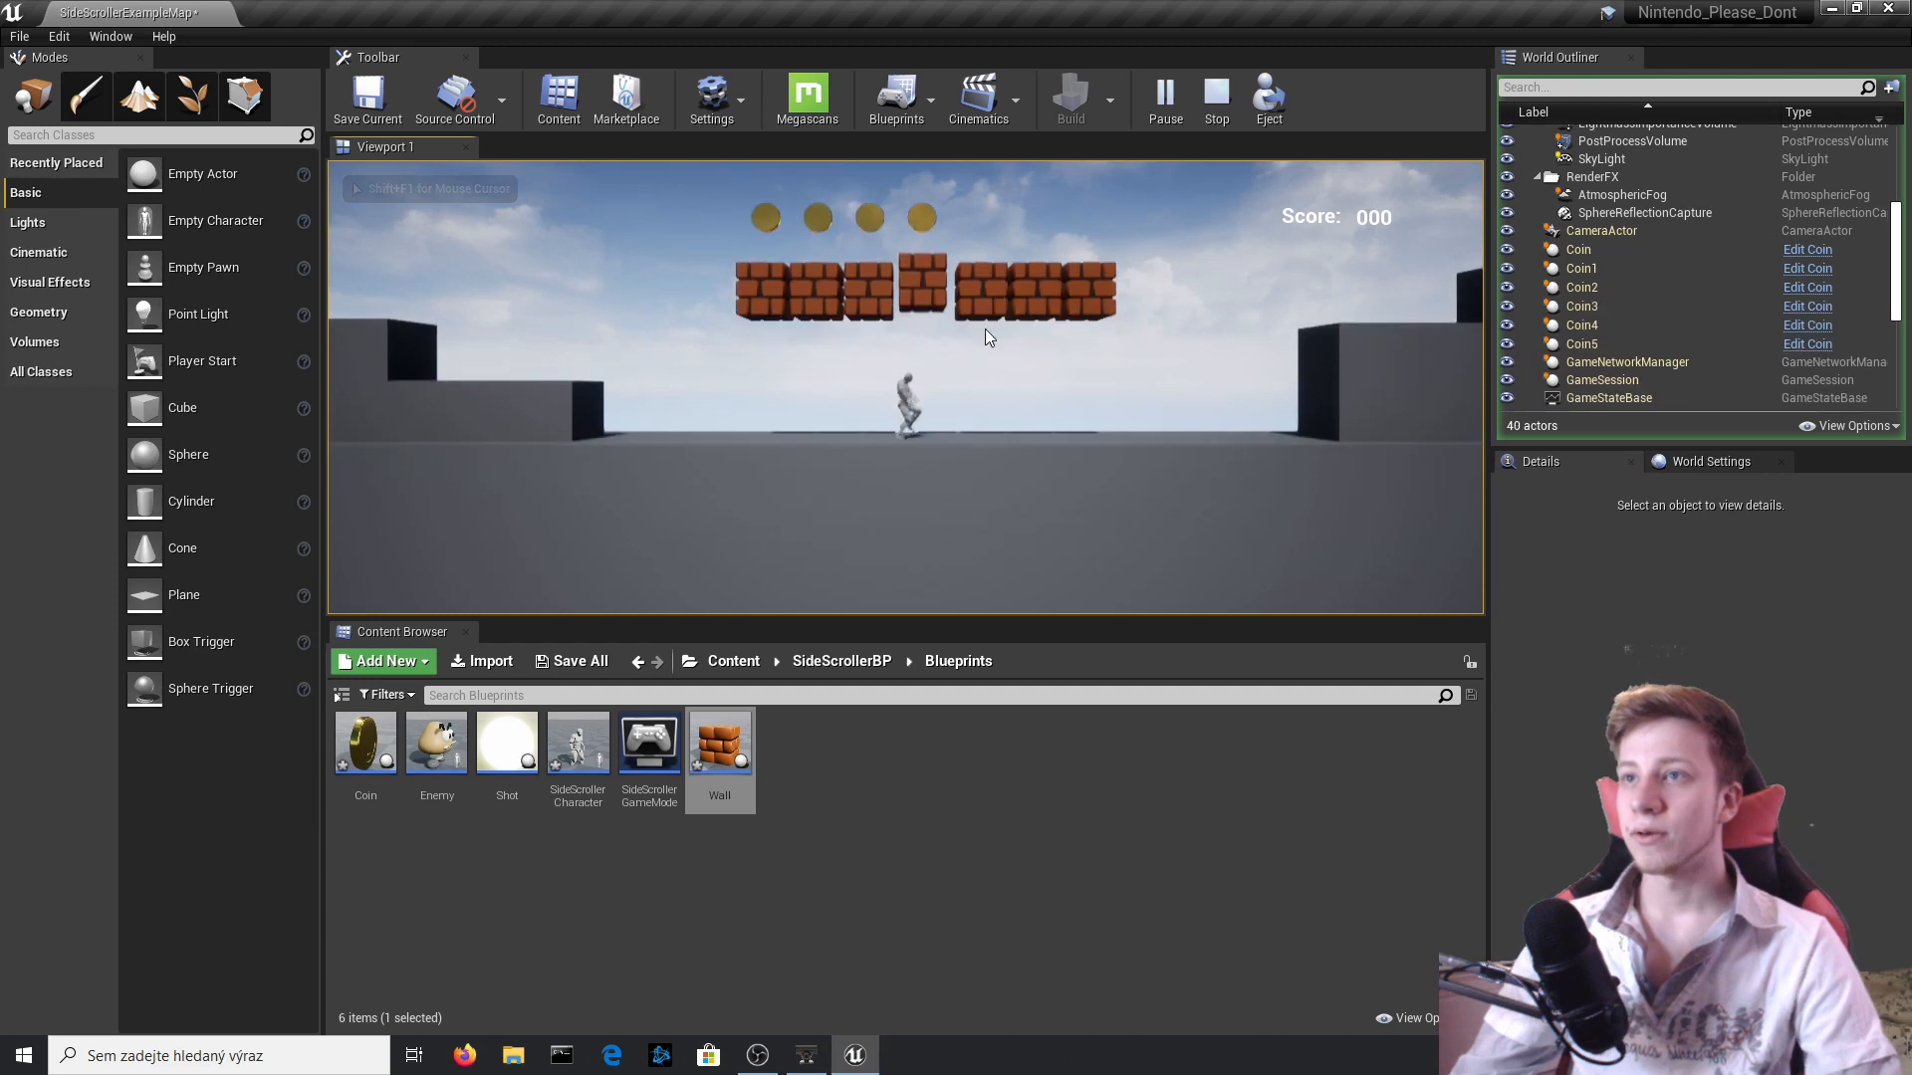
key("Escape")
Open the Wall Blueprint, narrow the Box collision component to a Y scale of 0.888568, compile, and return to the level.
left_click(1692, 286)
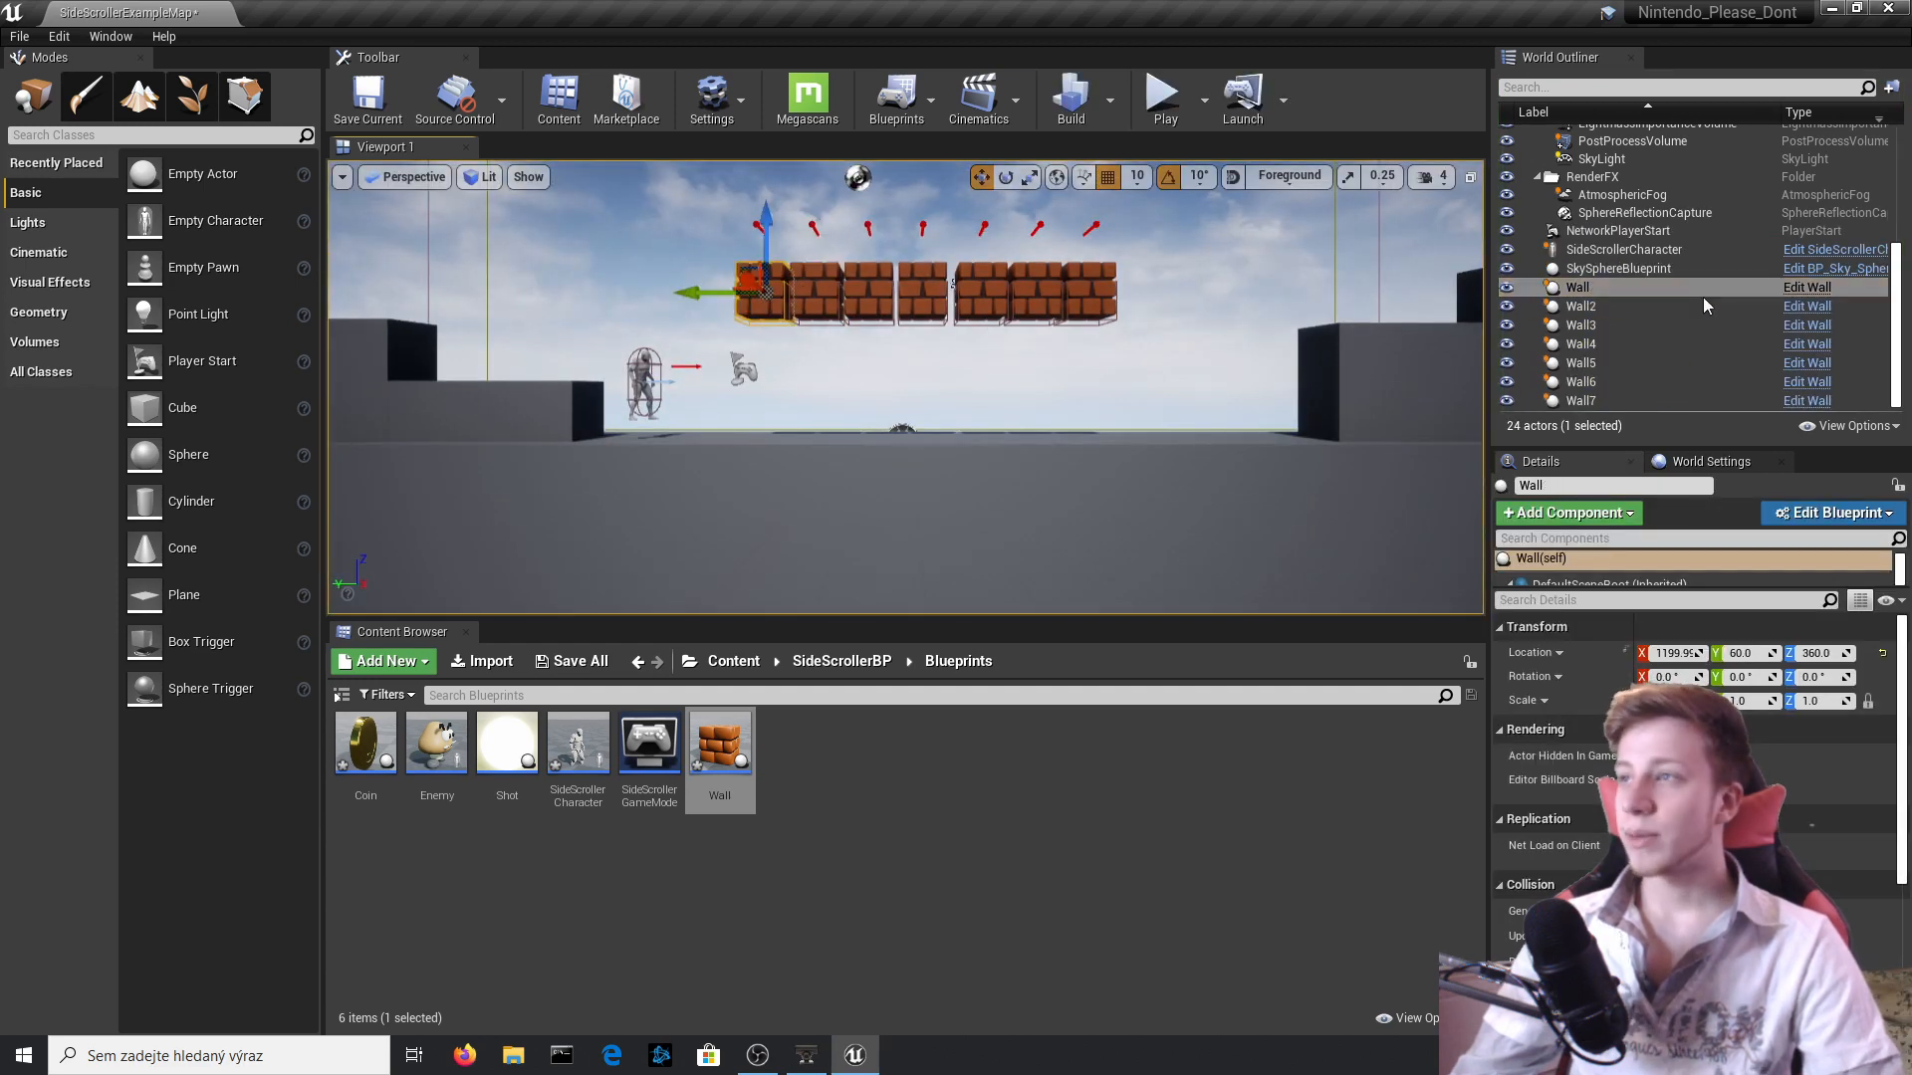
left_click(1807, 288)
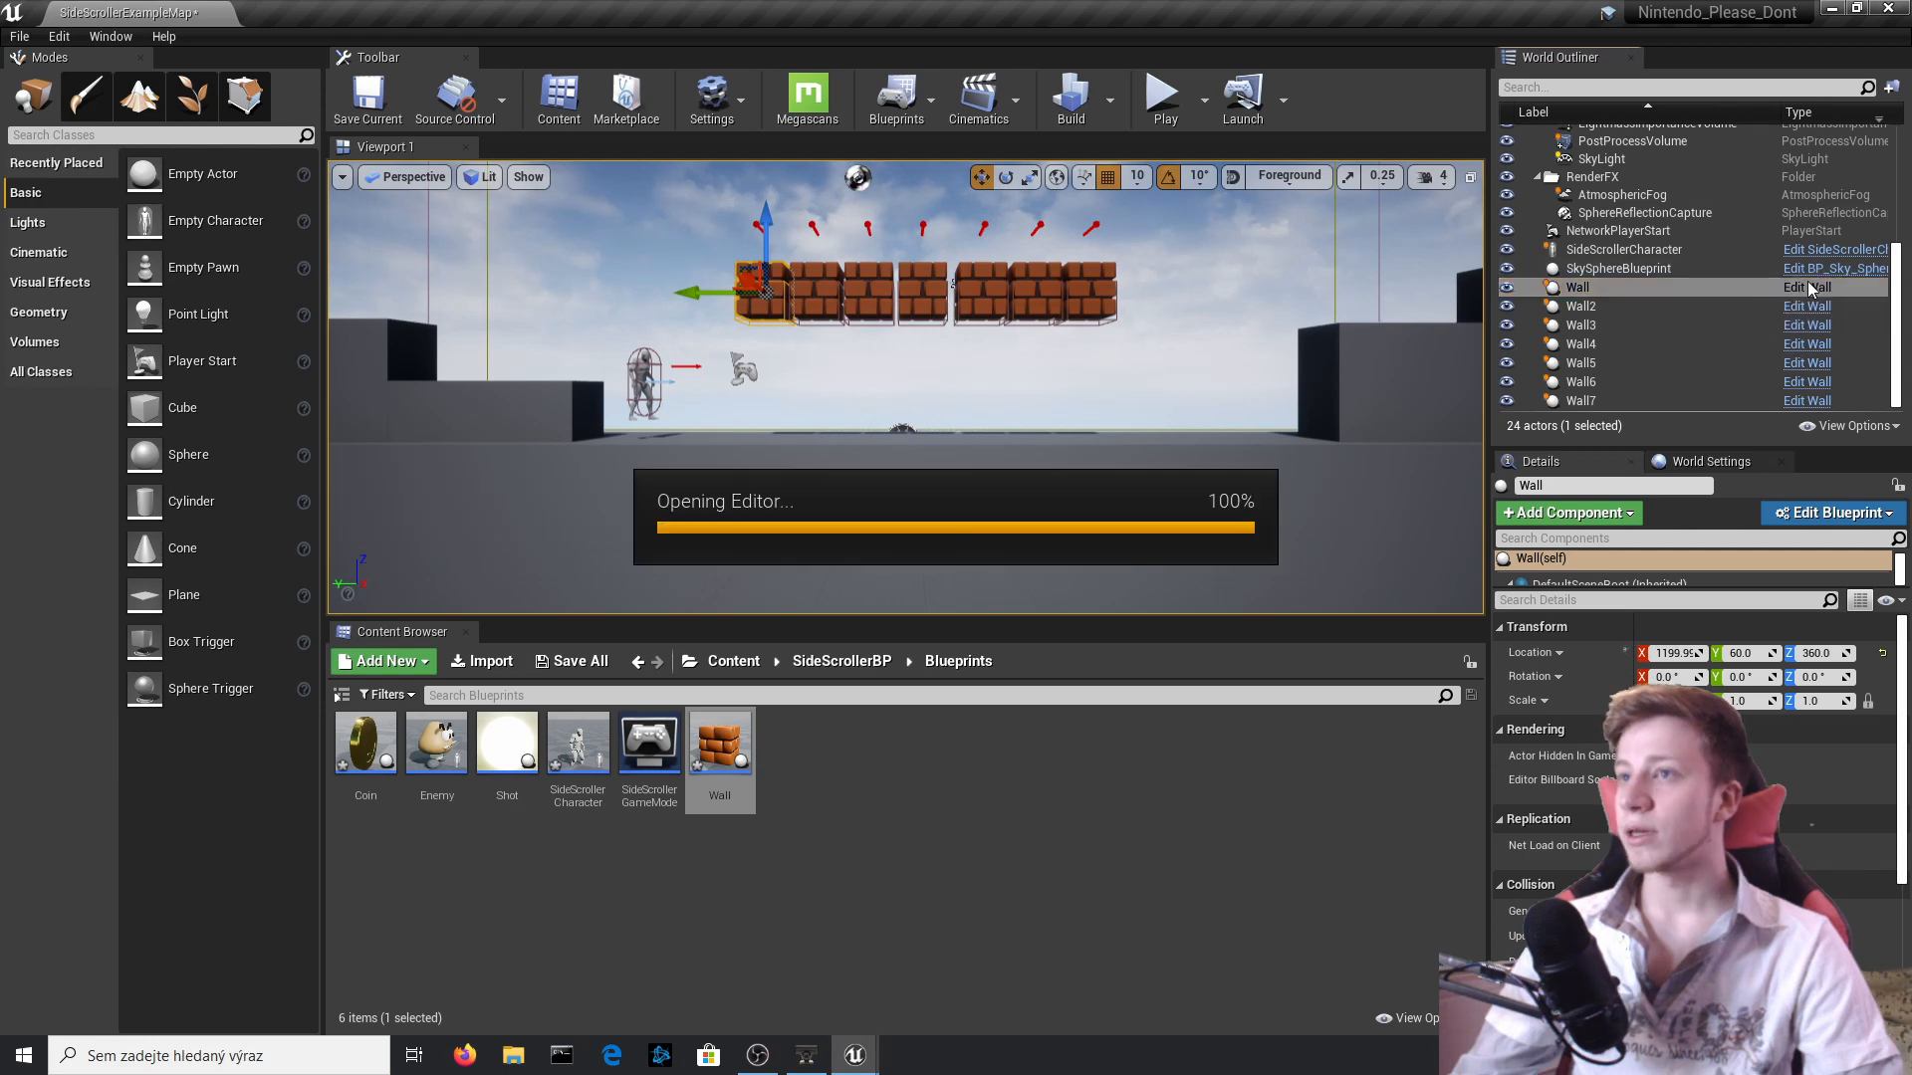
left_click(338, 148)
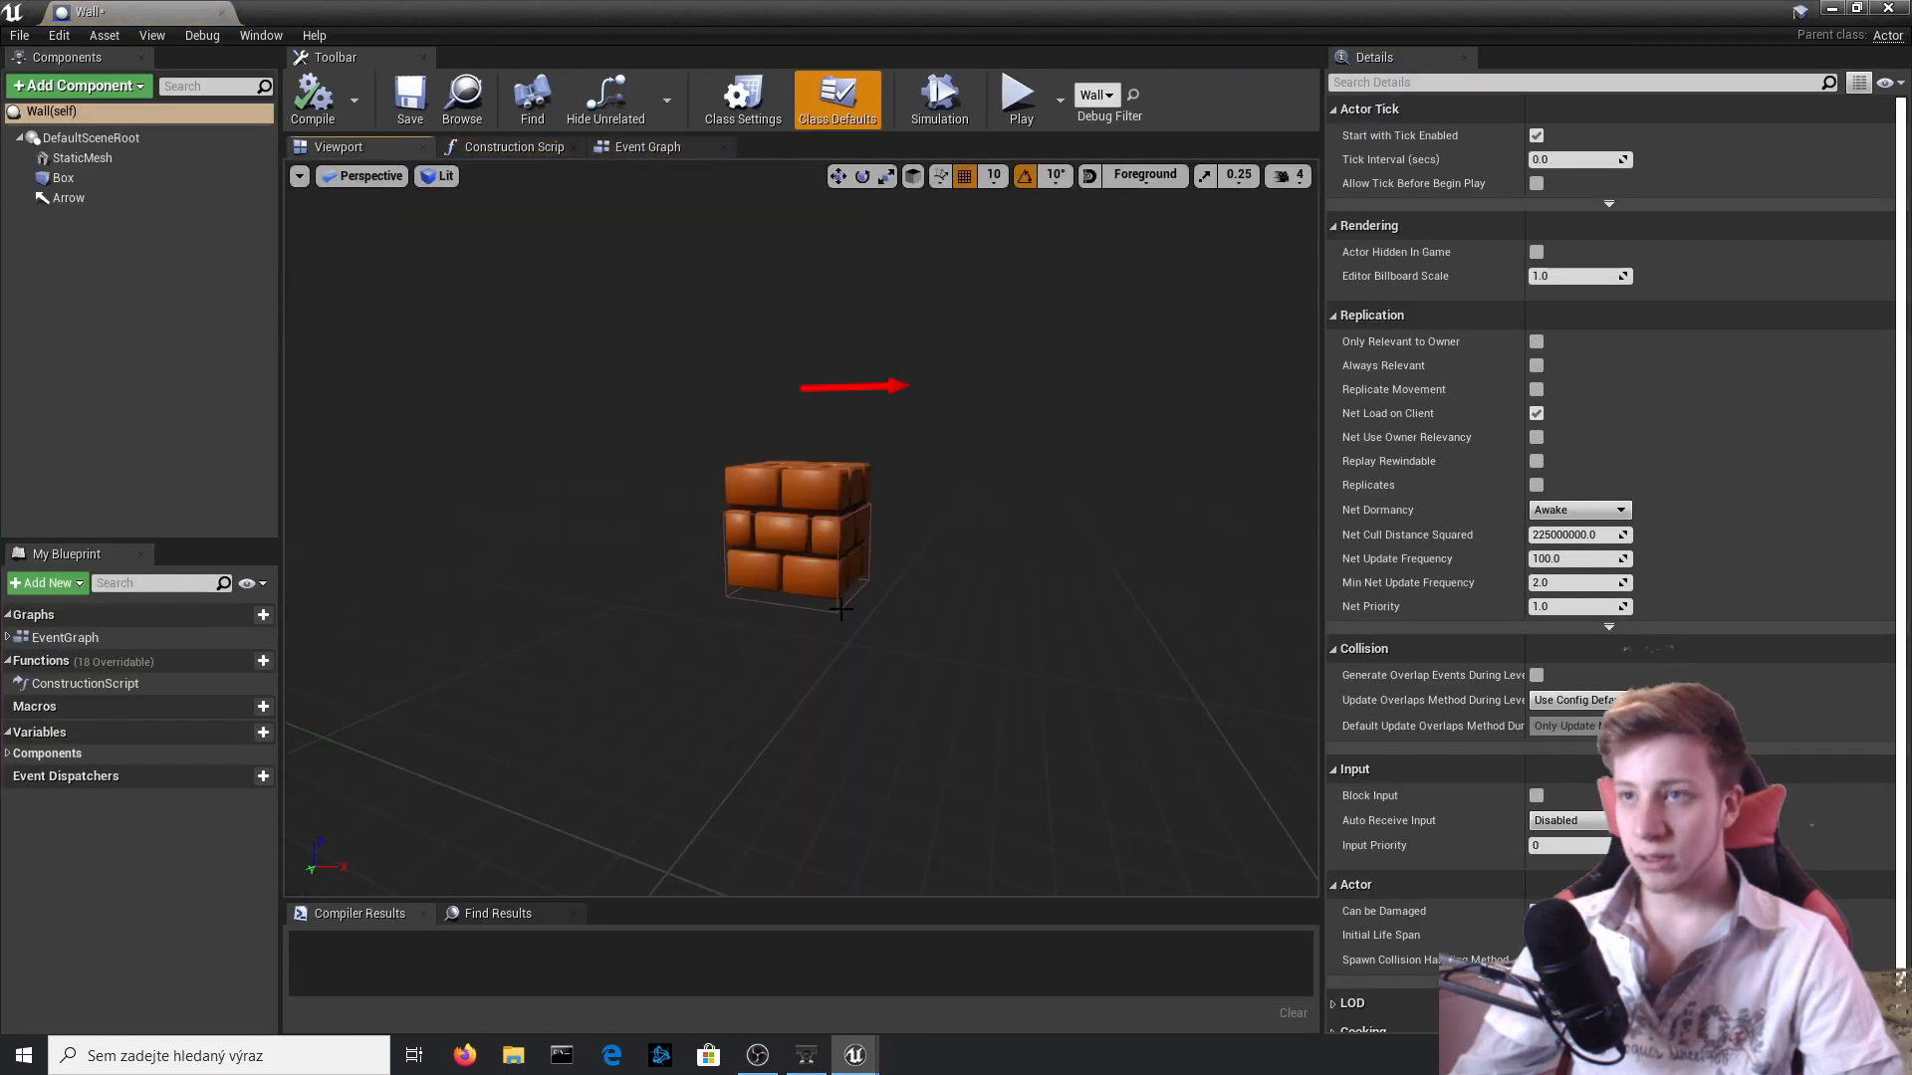
left_click(842, 609)
mouse_move(845, 635)
right_mouse_down()
mouse_move(845, 652)
mouse_move(844, 628)
right_mouse_up()
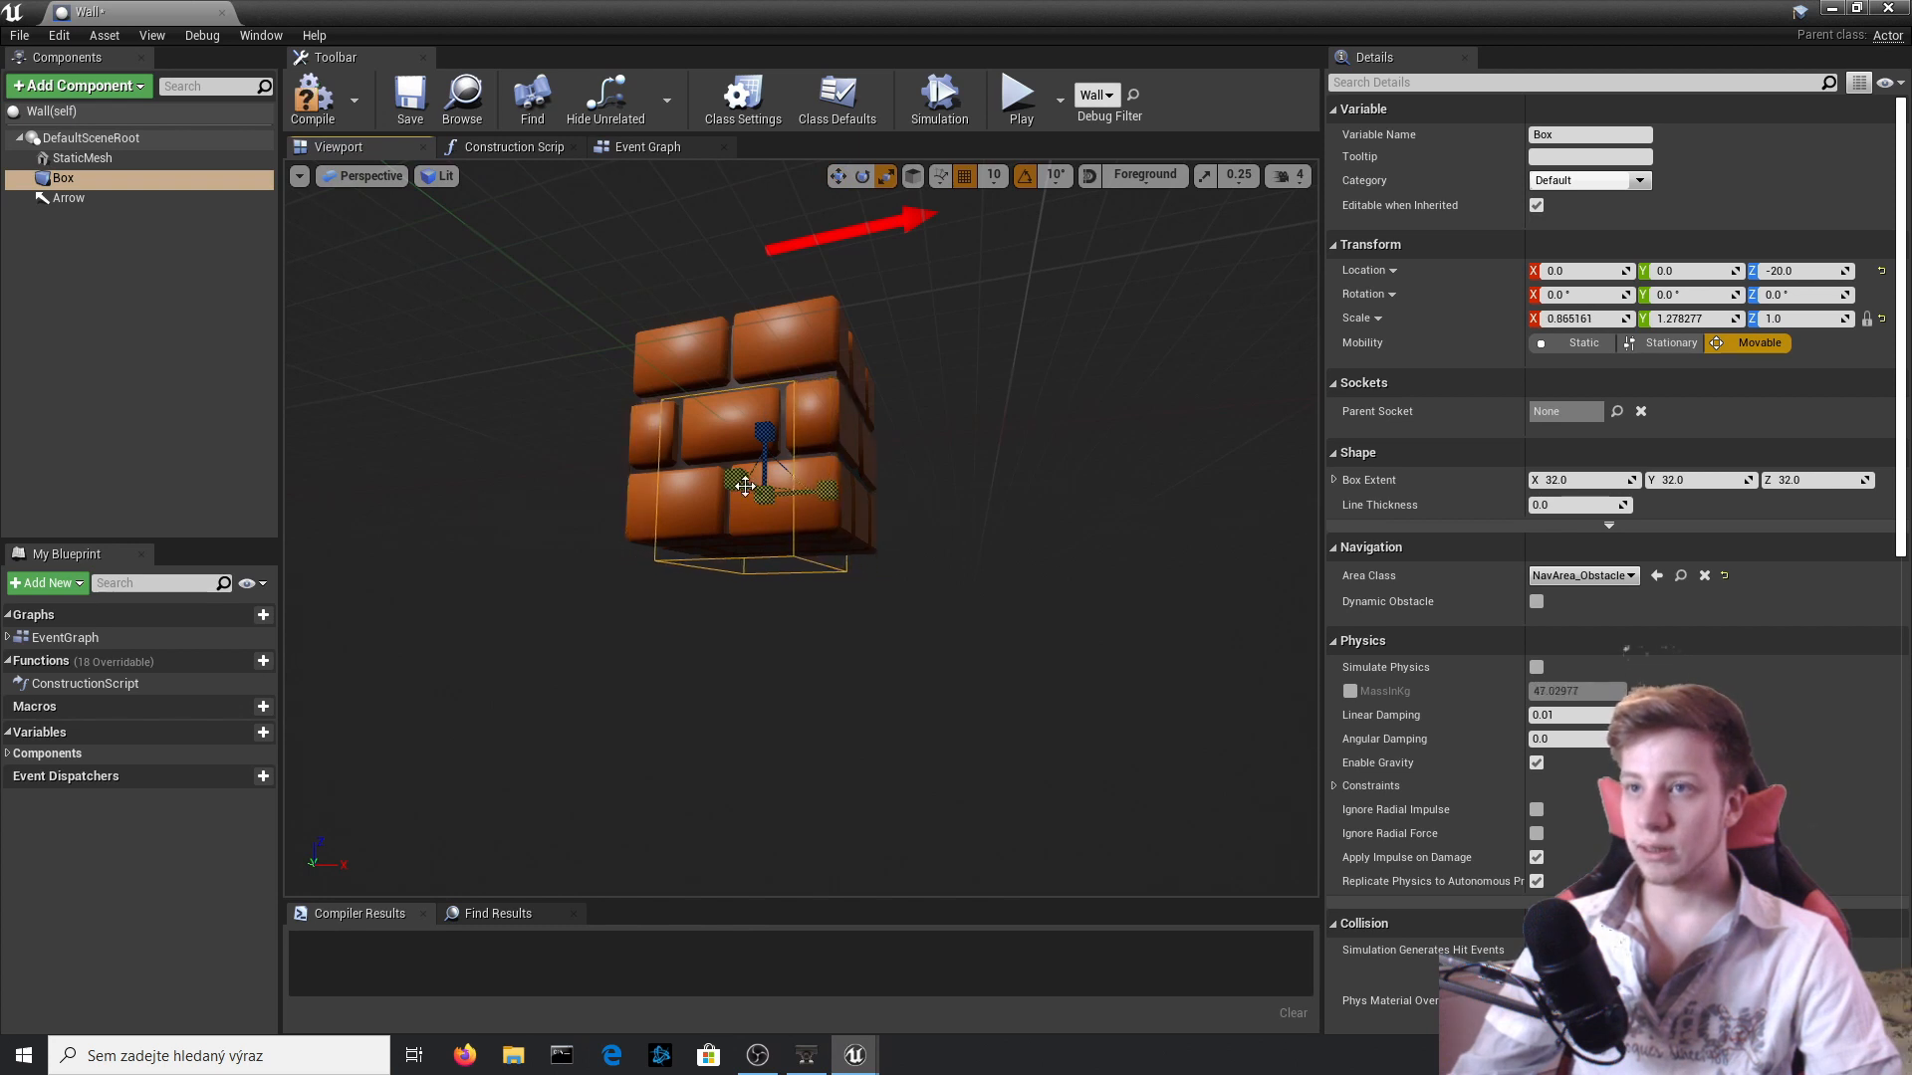
right_click_drag(845, 628, 757, 627)
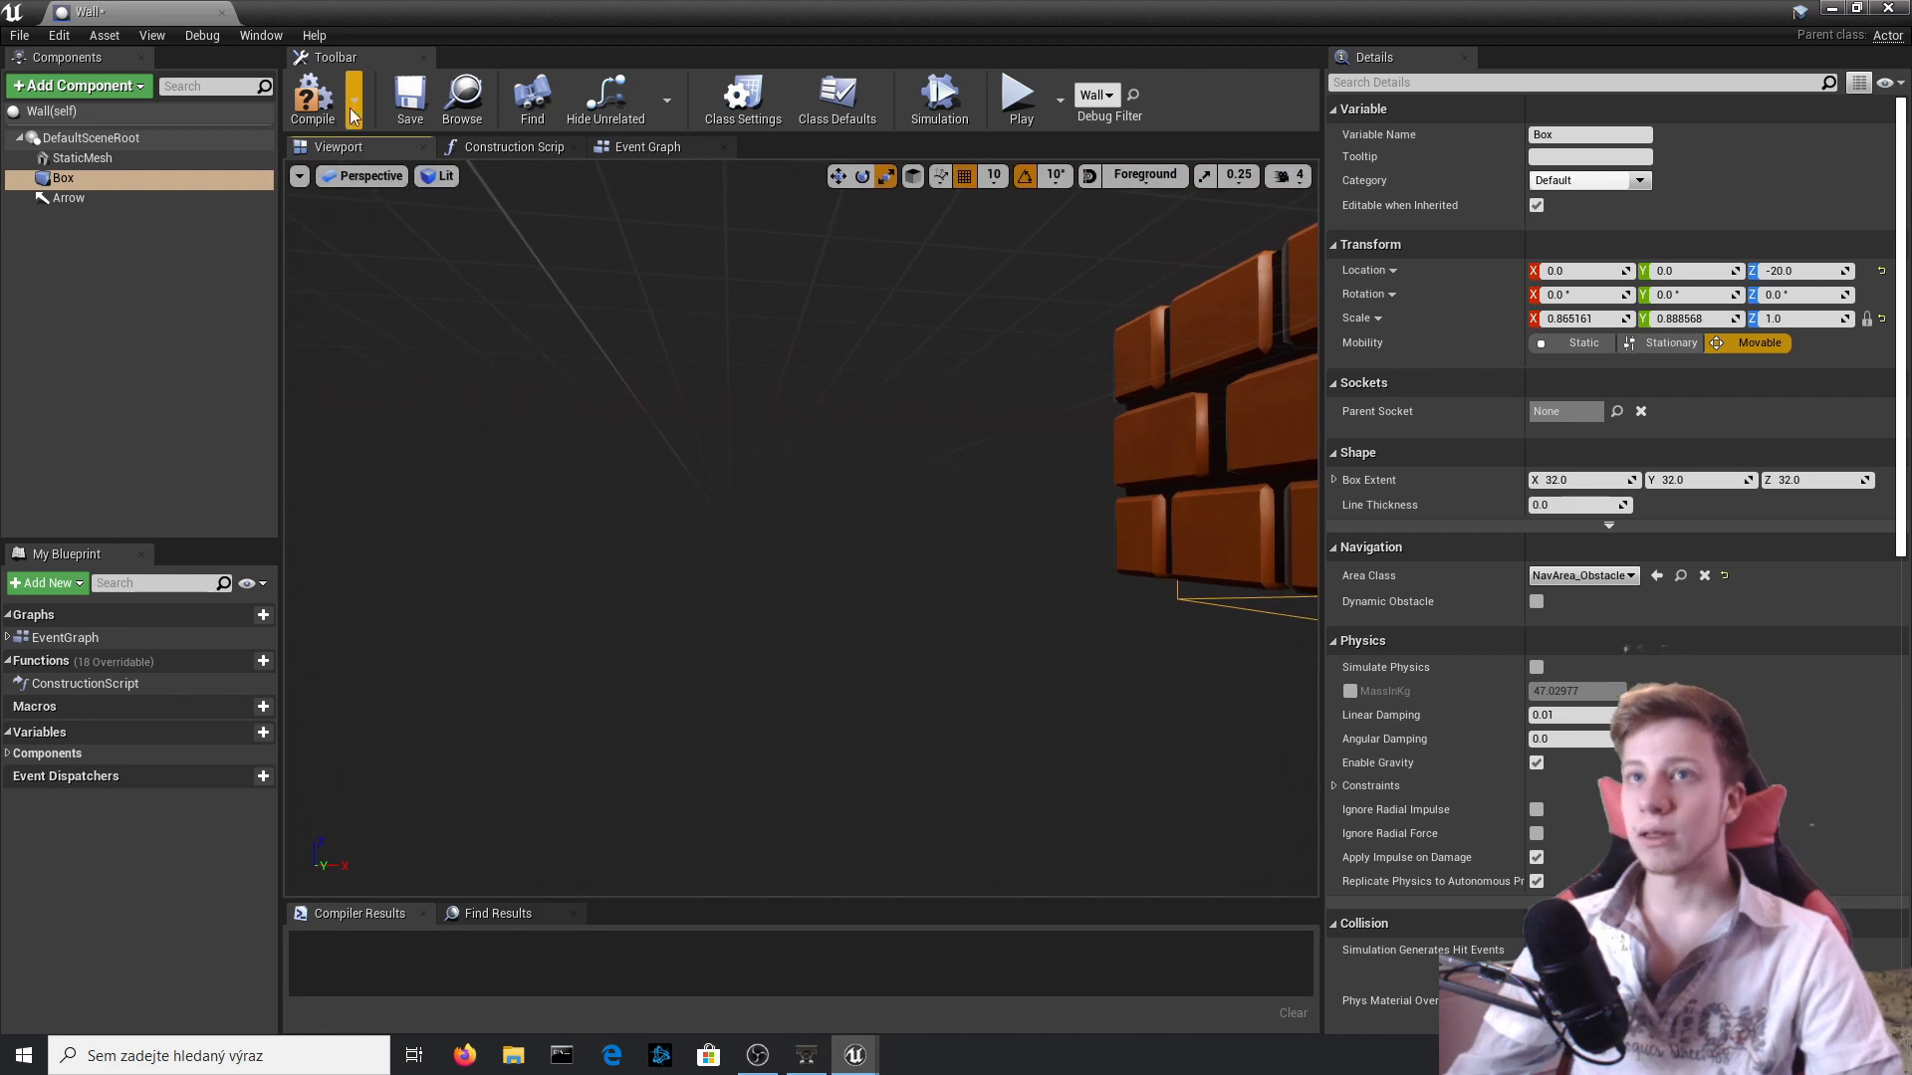
left_click(312, 100)
left_click(1832, 8)
Start a play-test of the narrowed Wall trigger and jump into the first bricks one at a time from below.
left_click(1164, 87)
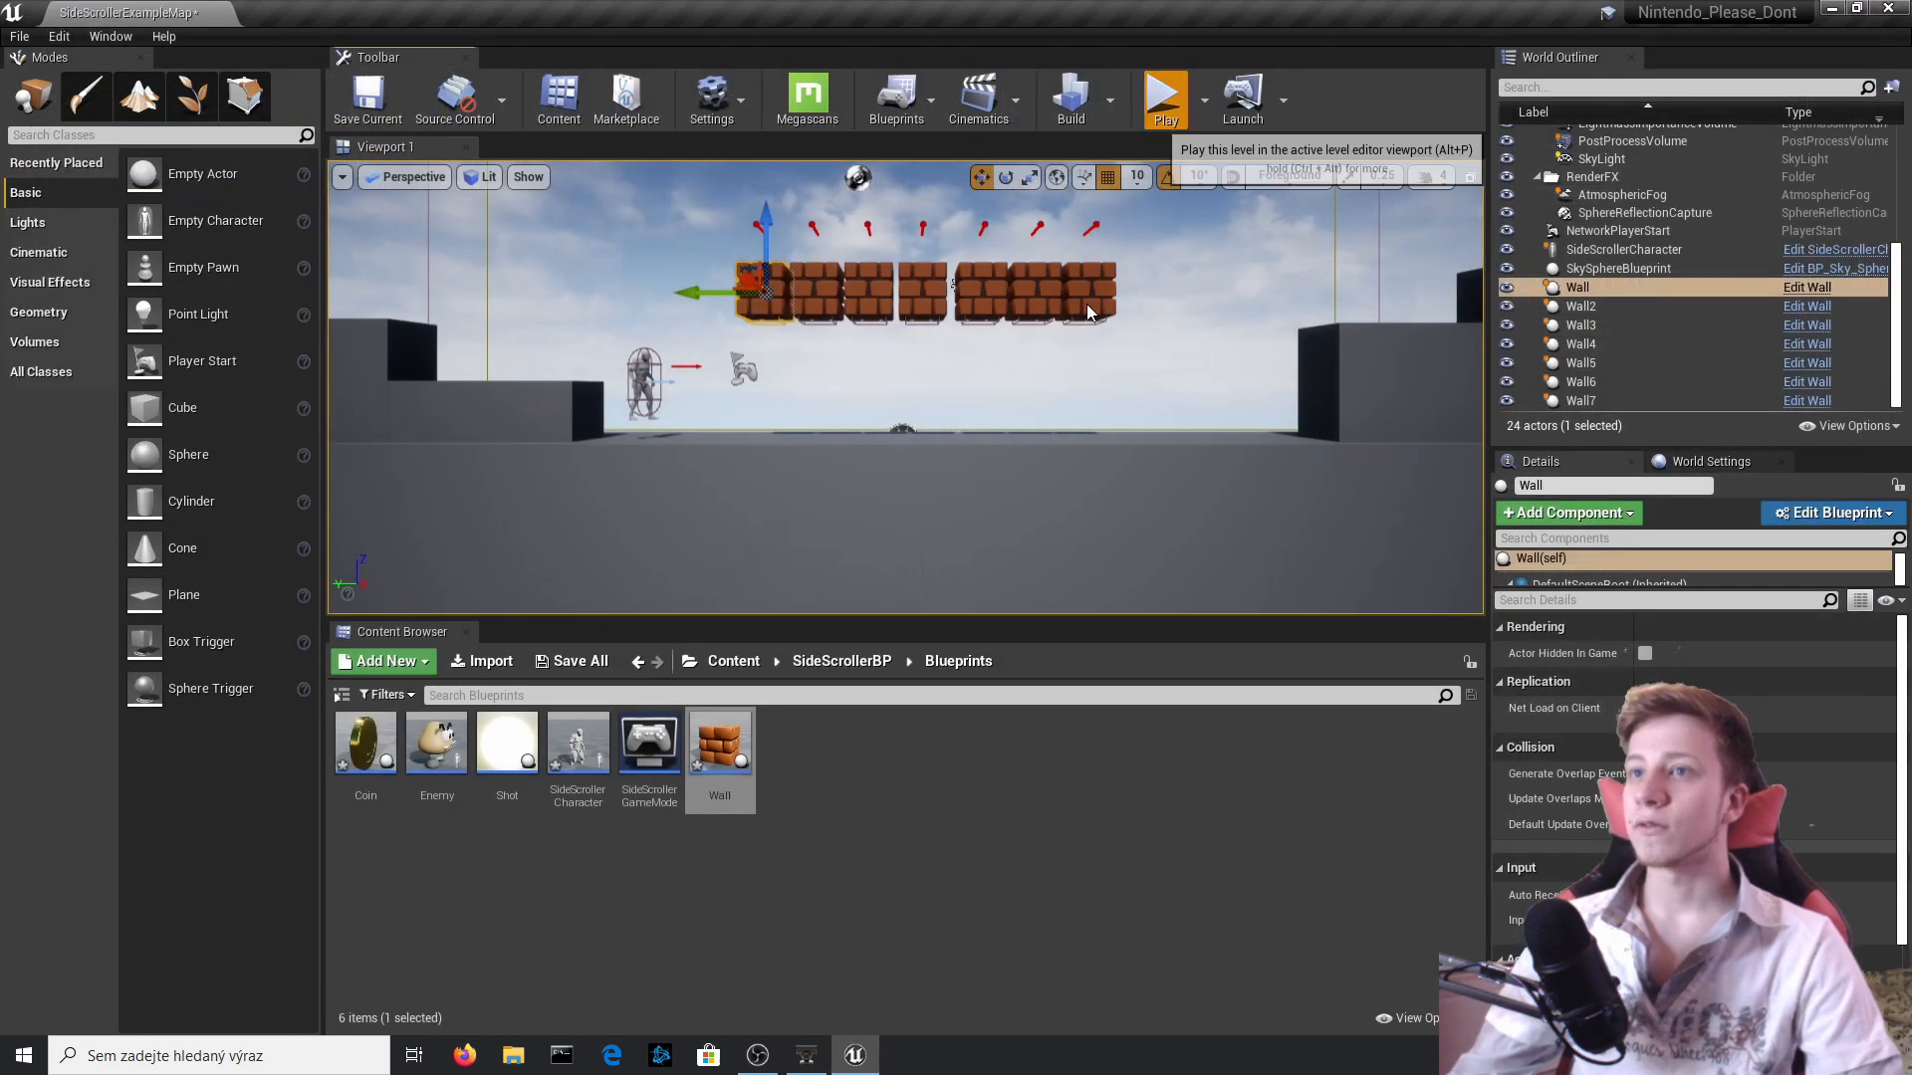
left_click(1085, 303)
key("d")
key("space")
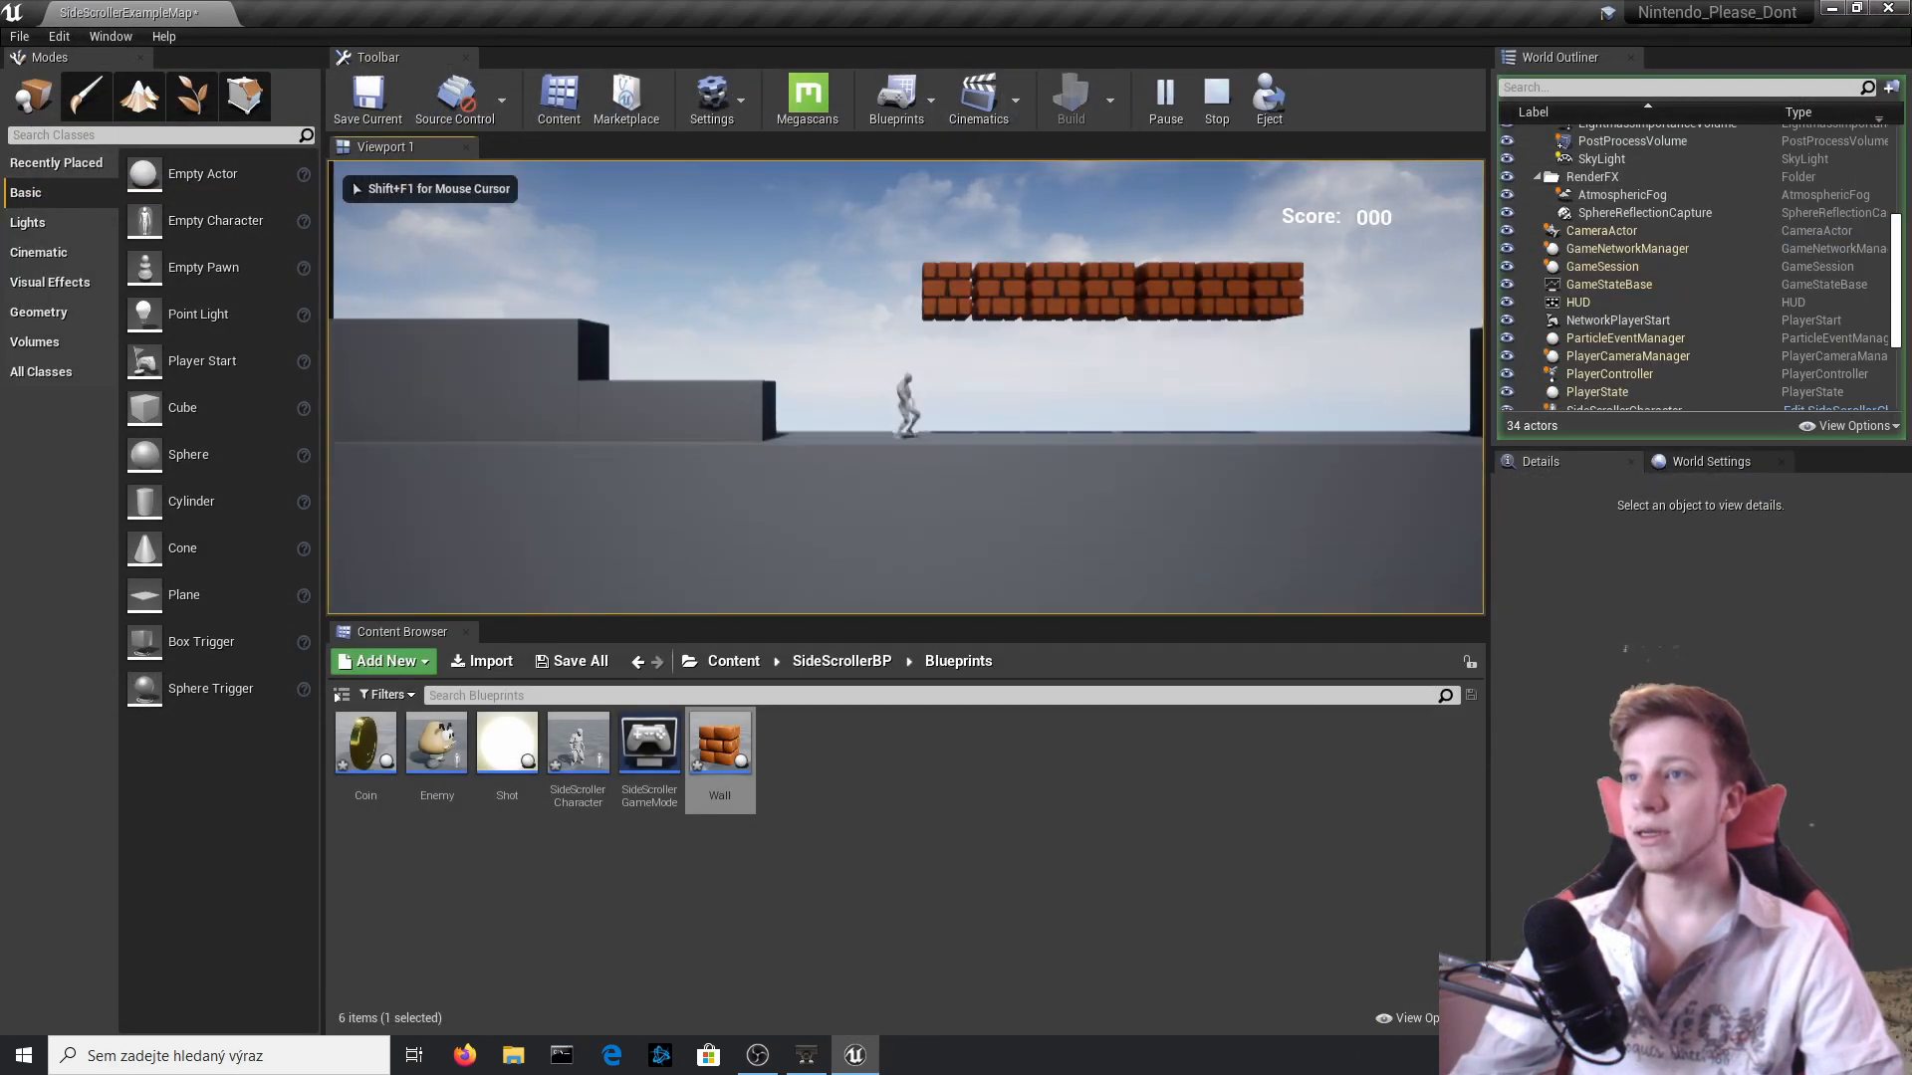
key("space")
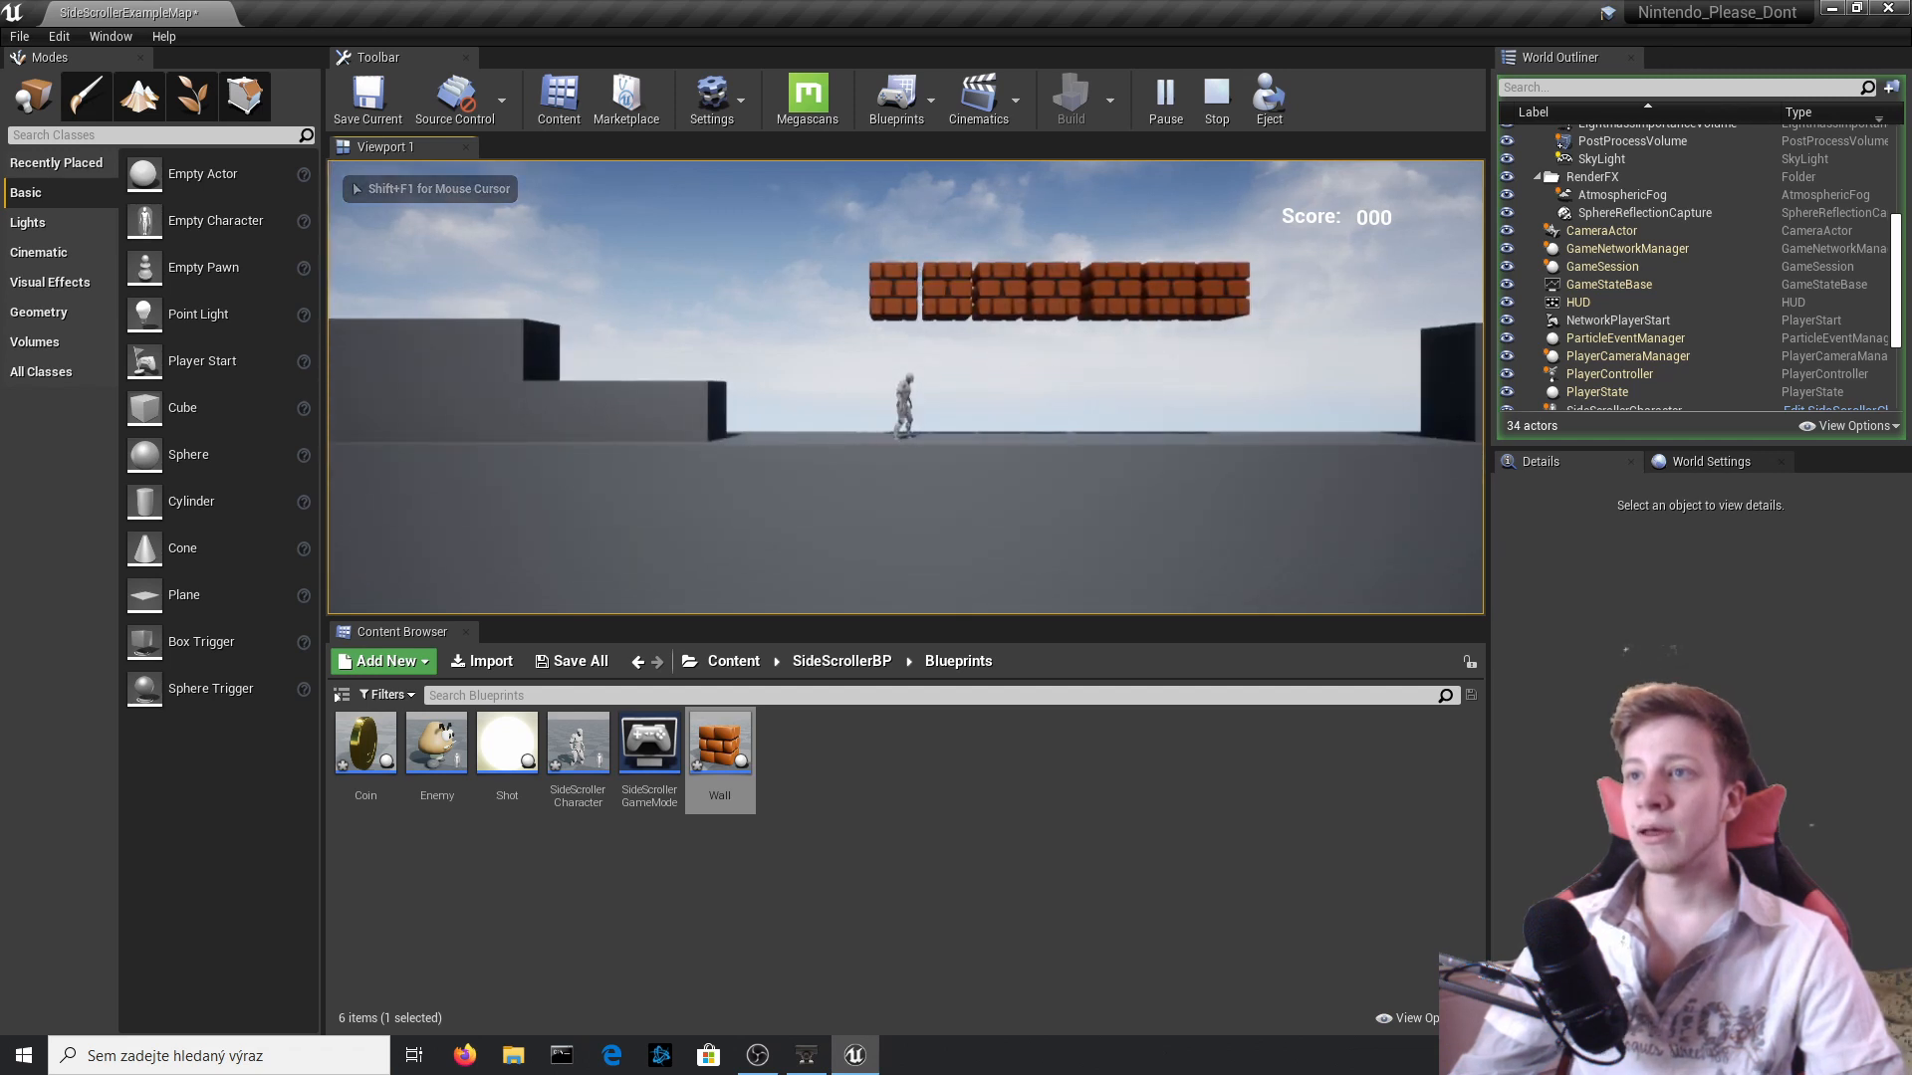
key("space")
Play-test climbing the steps and jumping onto the block row to collect the spawned coins, and stop the session.
key("space")
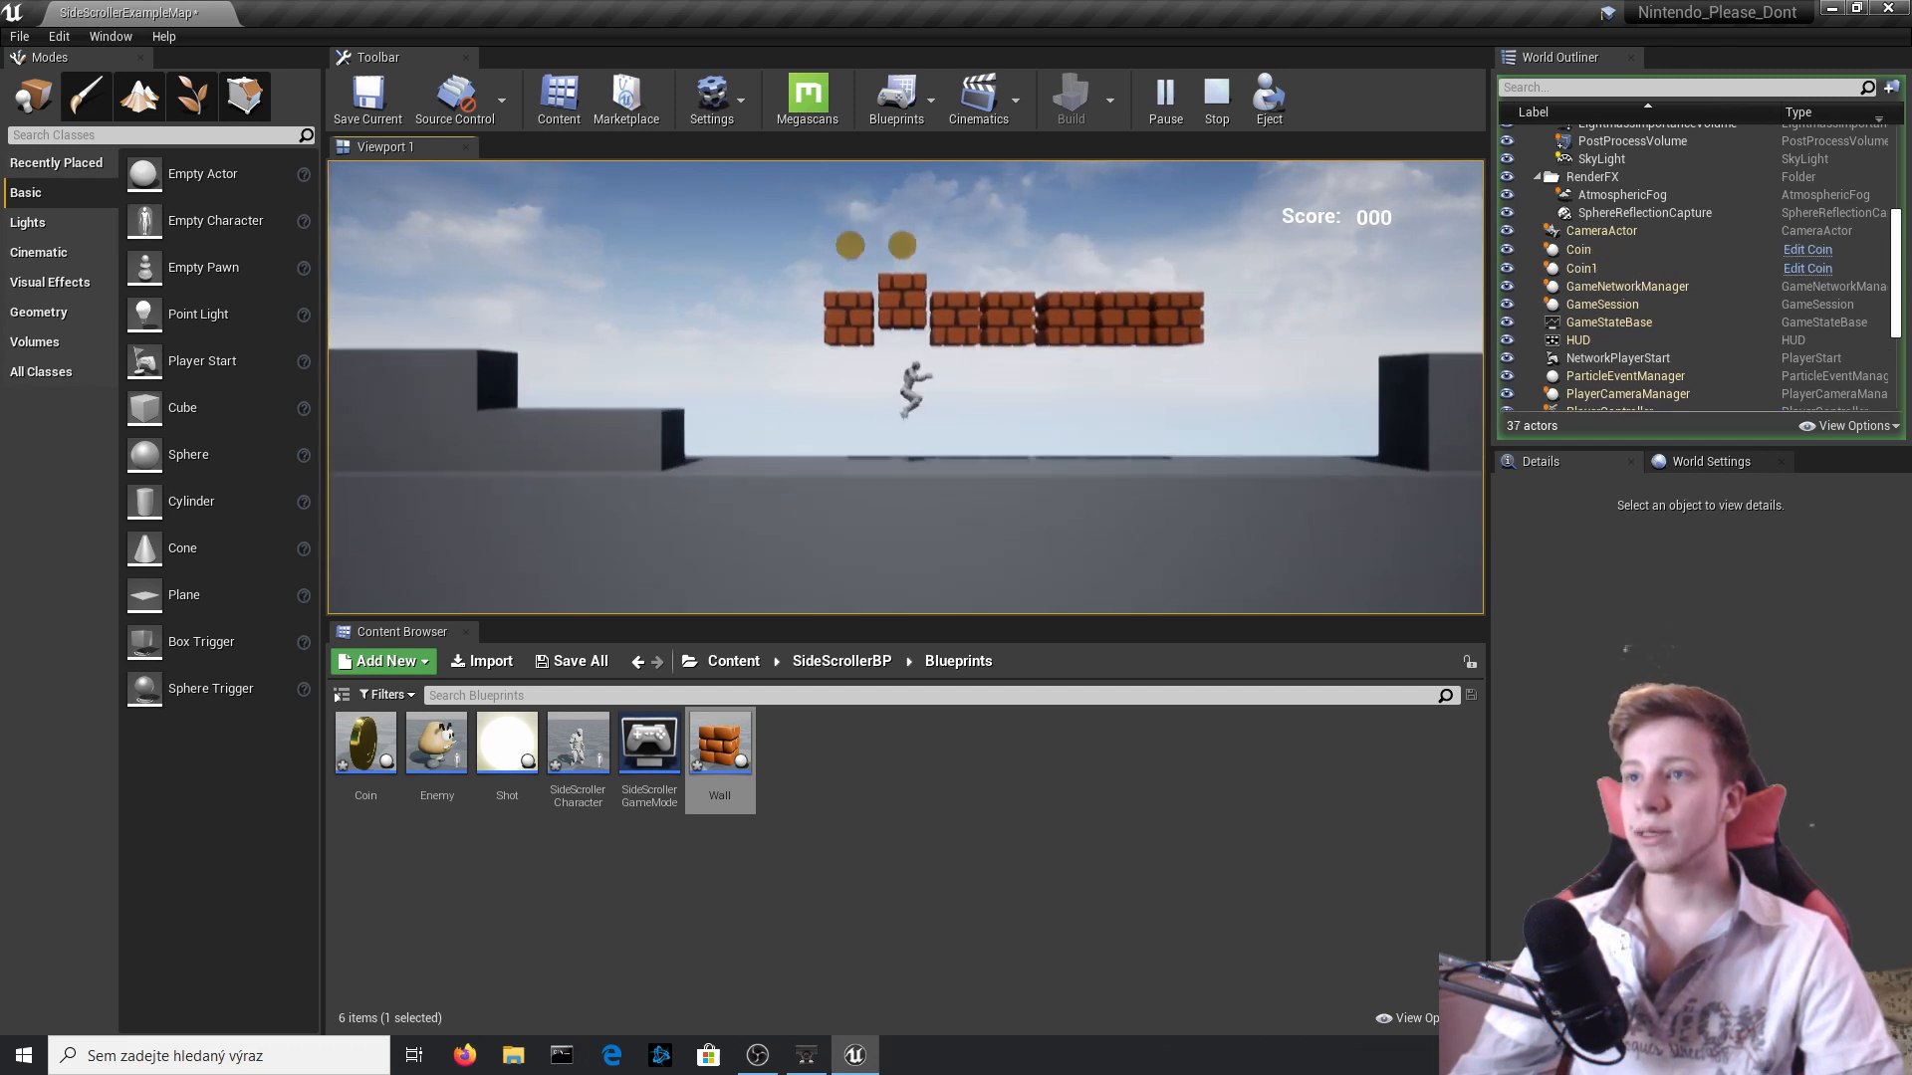
key("a")
key("space")
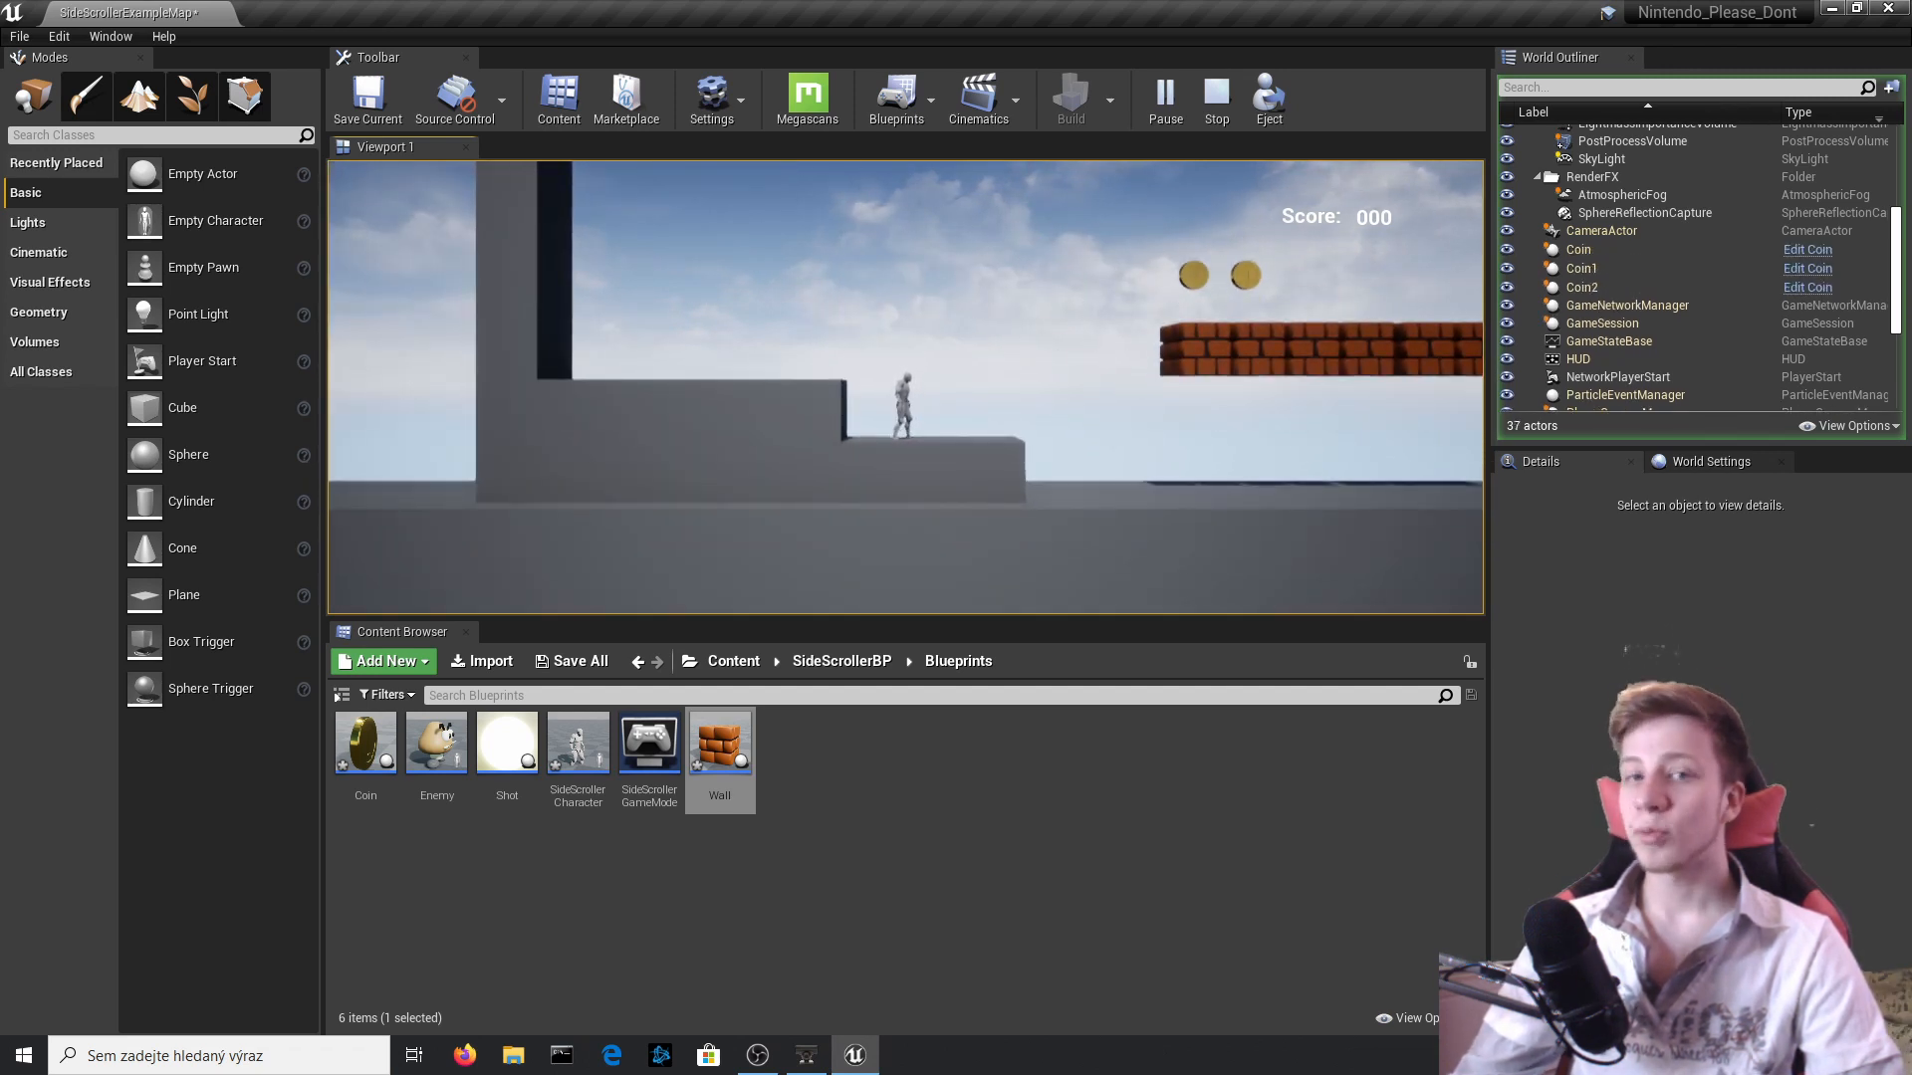
key("d")
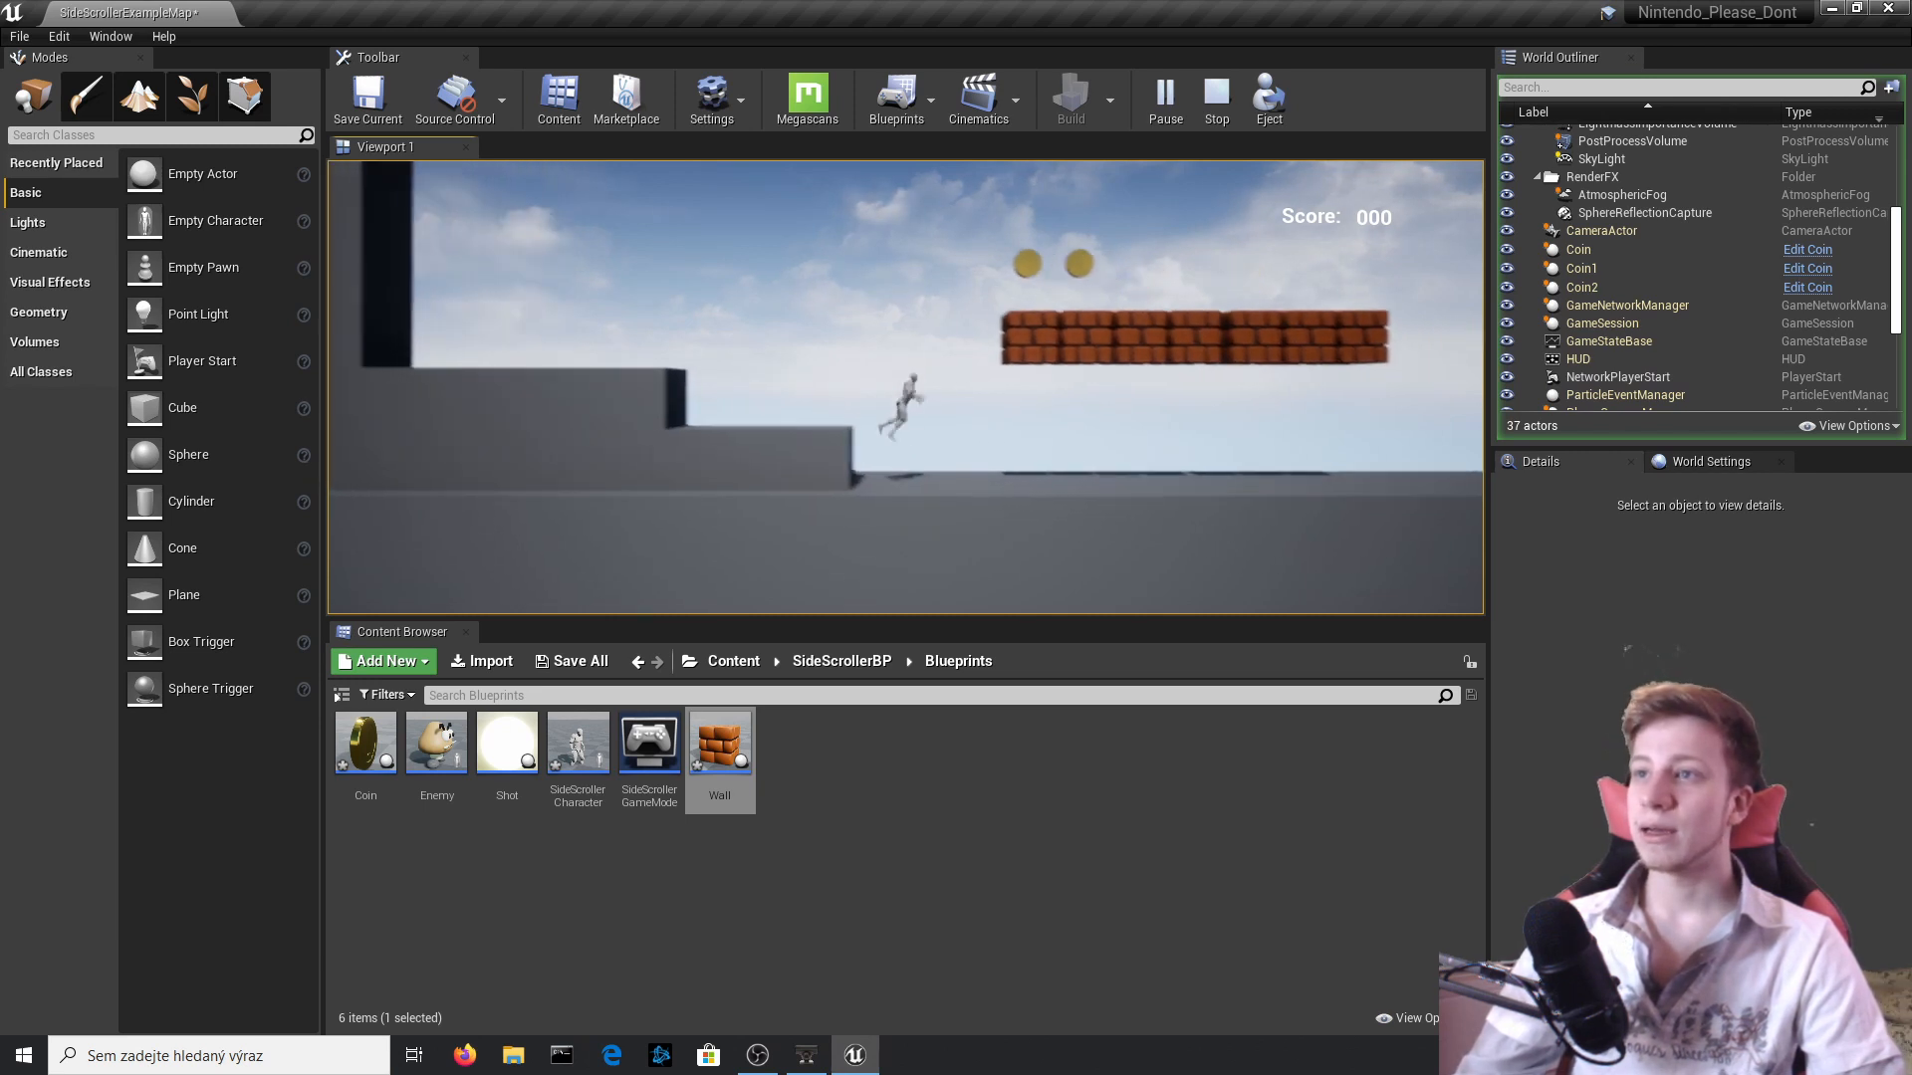
key("space")
key("a")
key("d")
key("space")
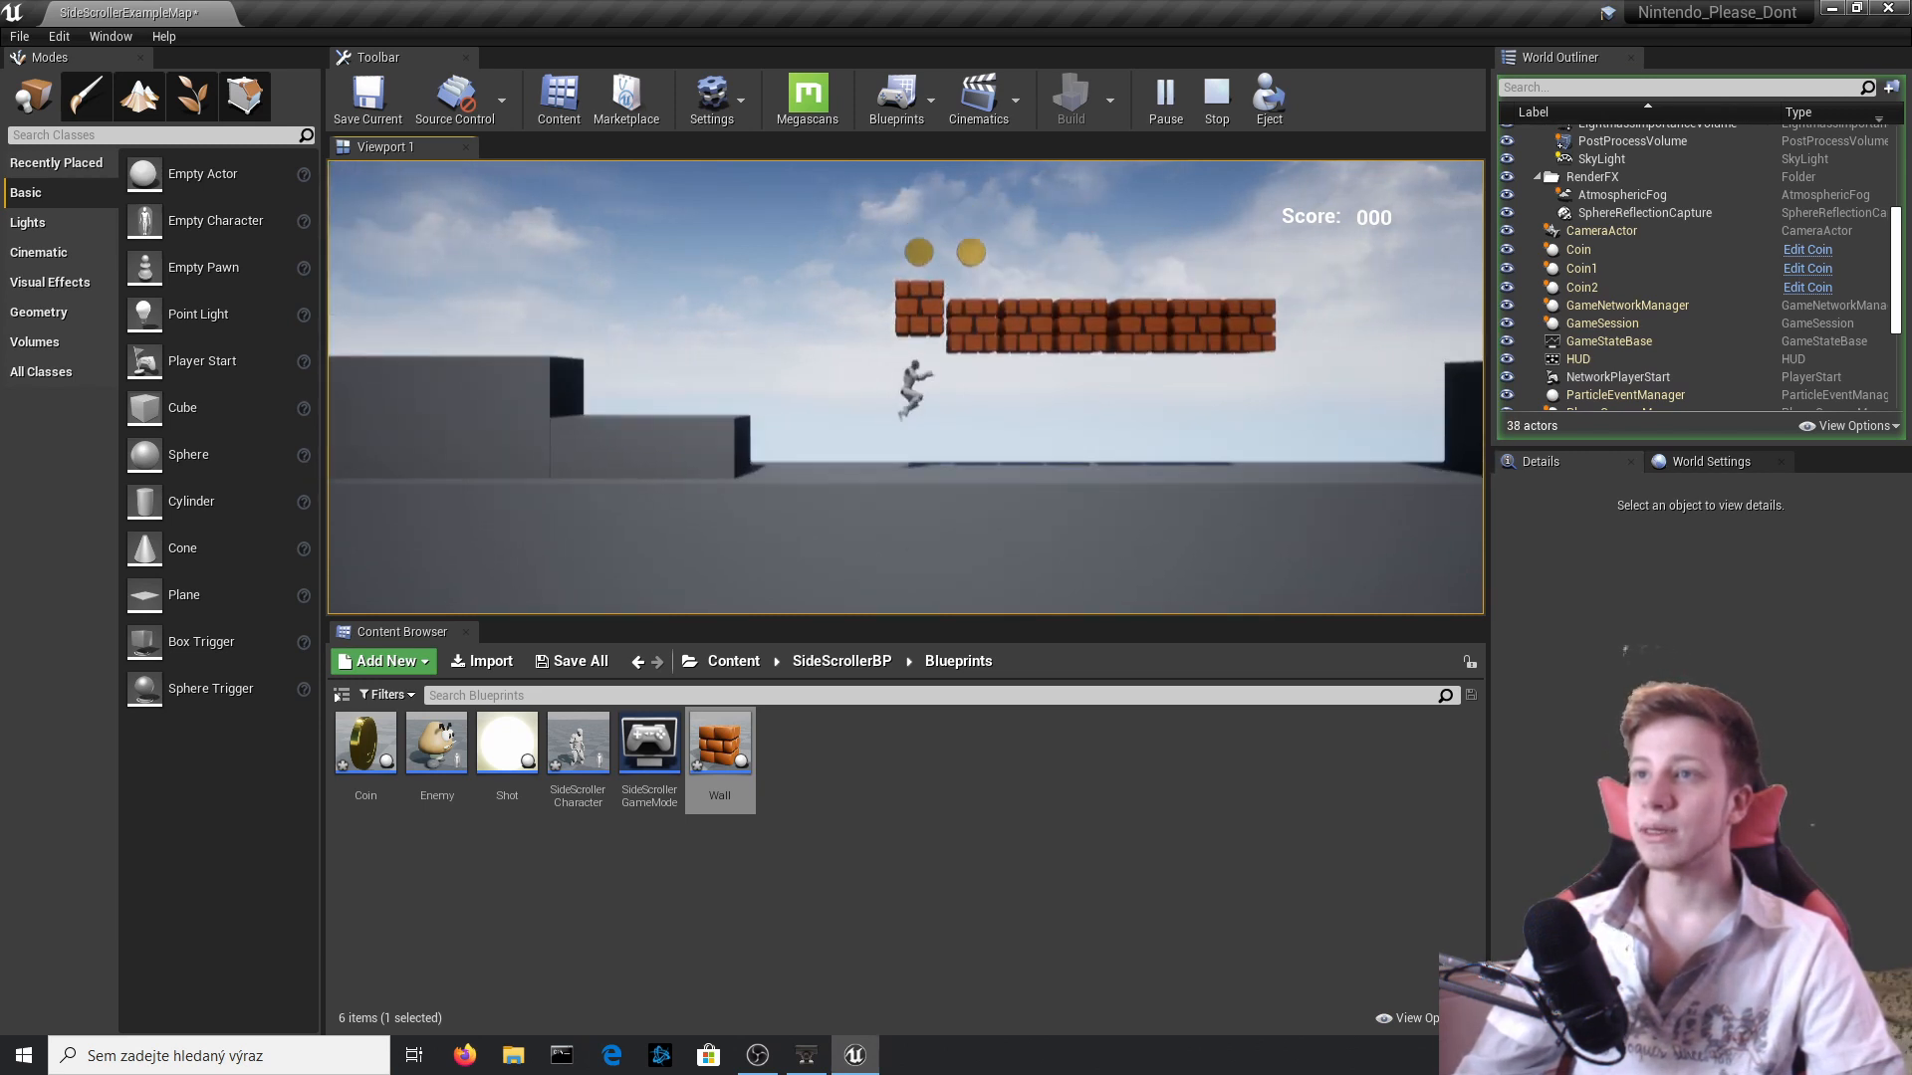
key("a")
key("space")
key("d")
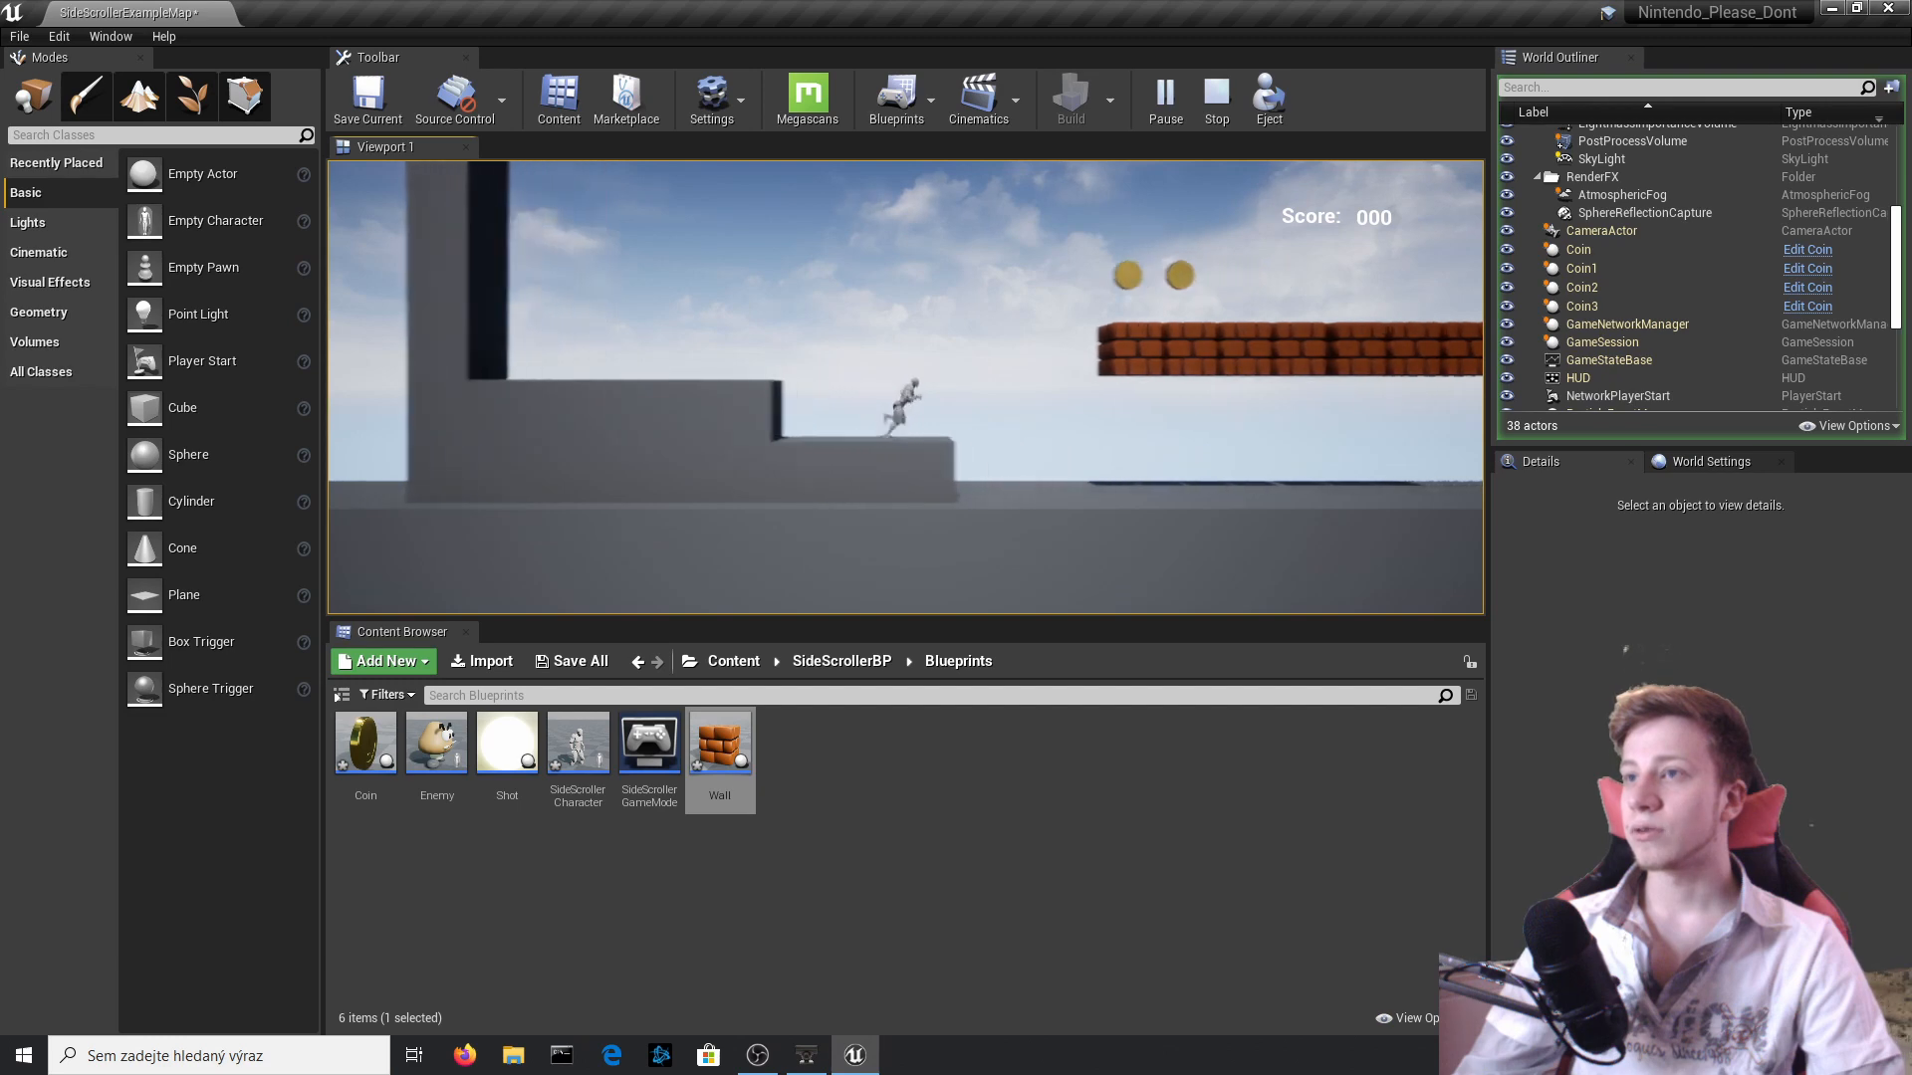
key("space")
key("d")
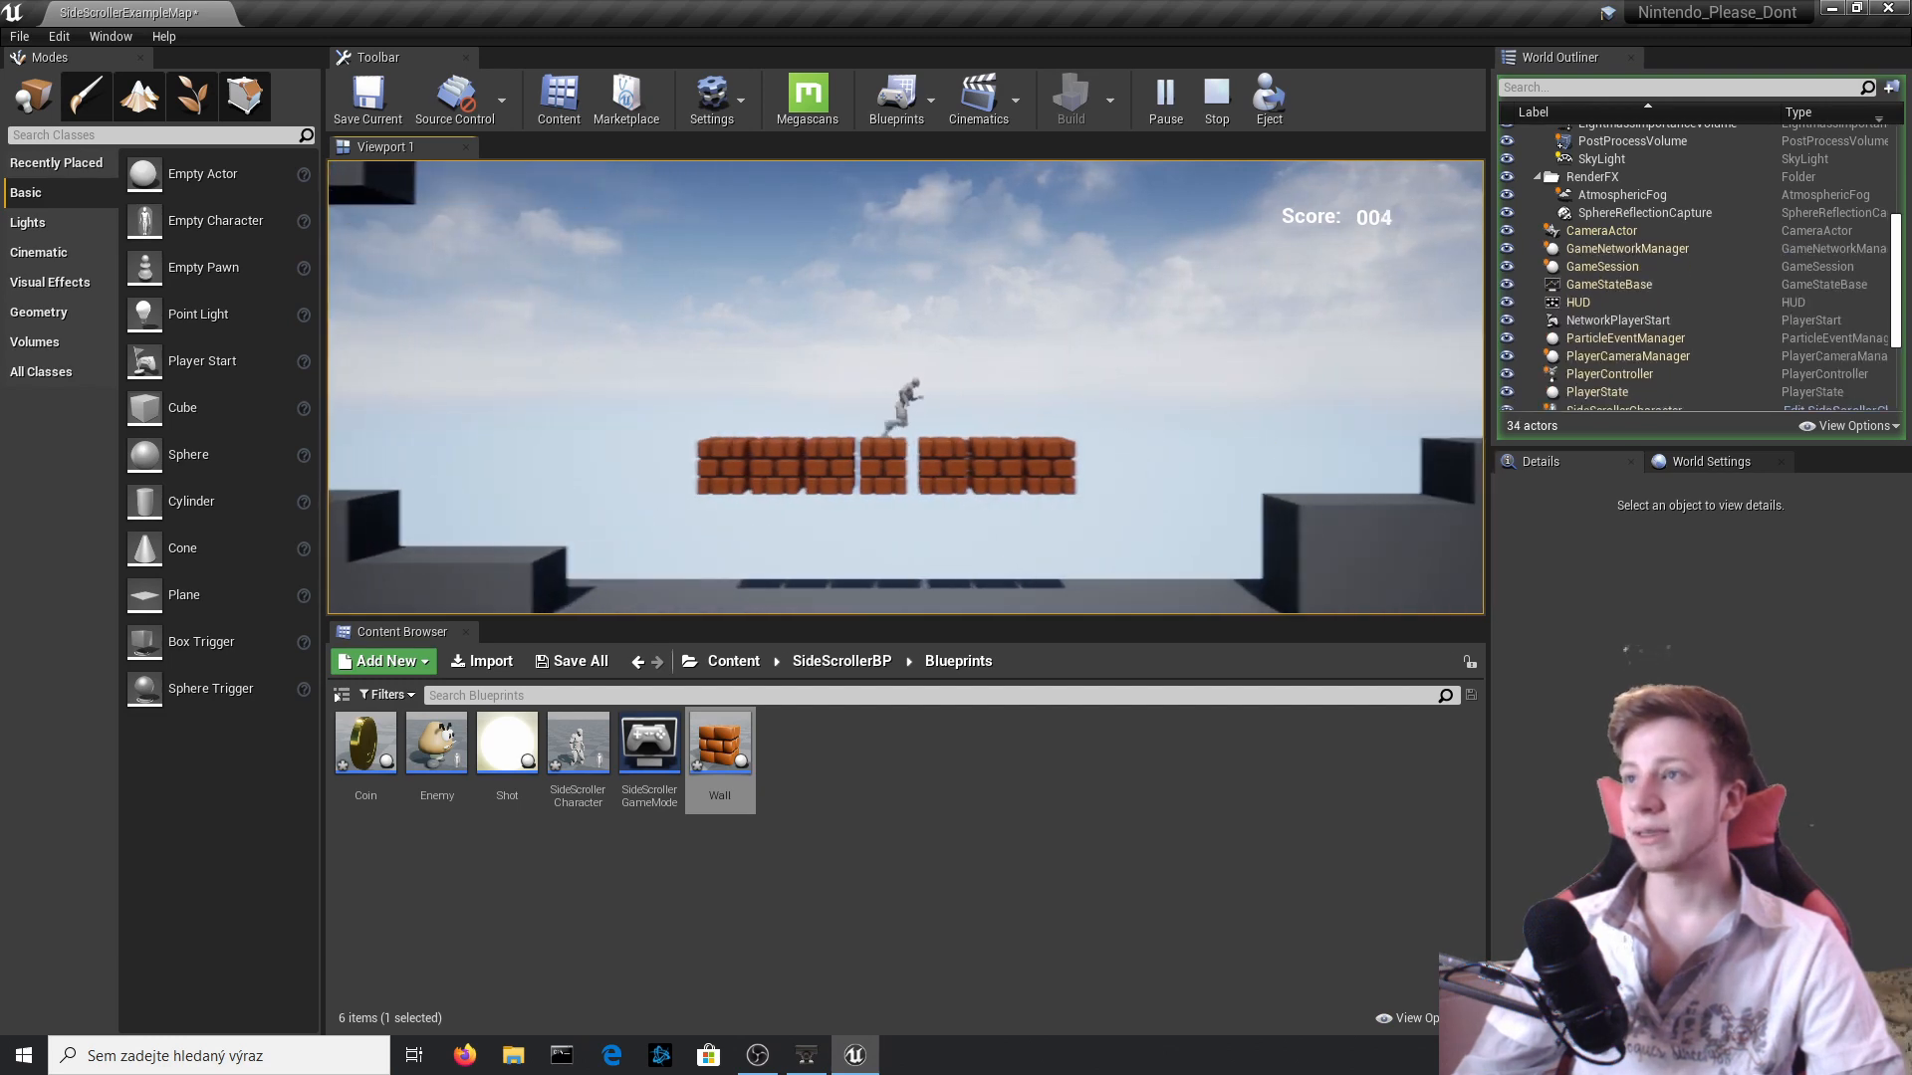
key("a")
key("Escape")
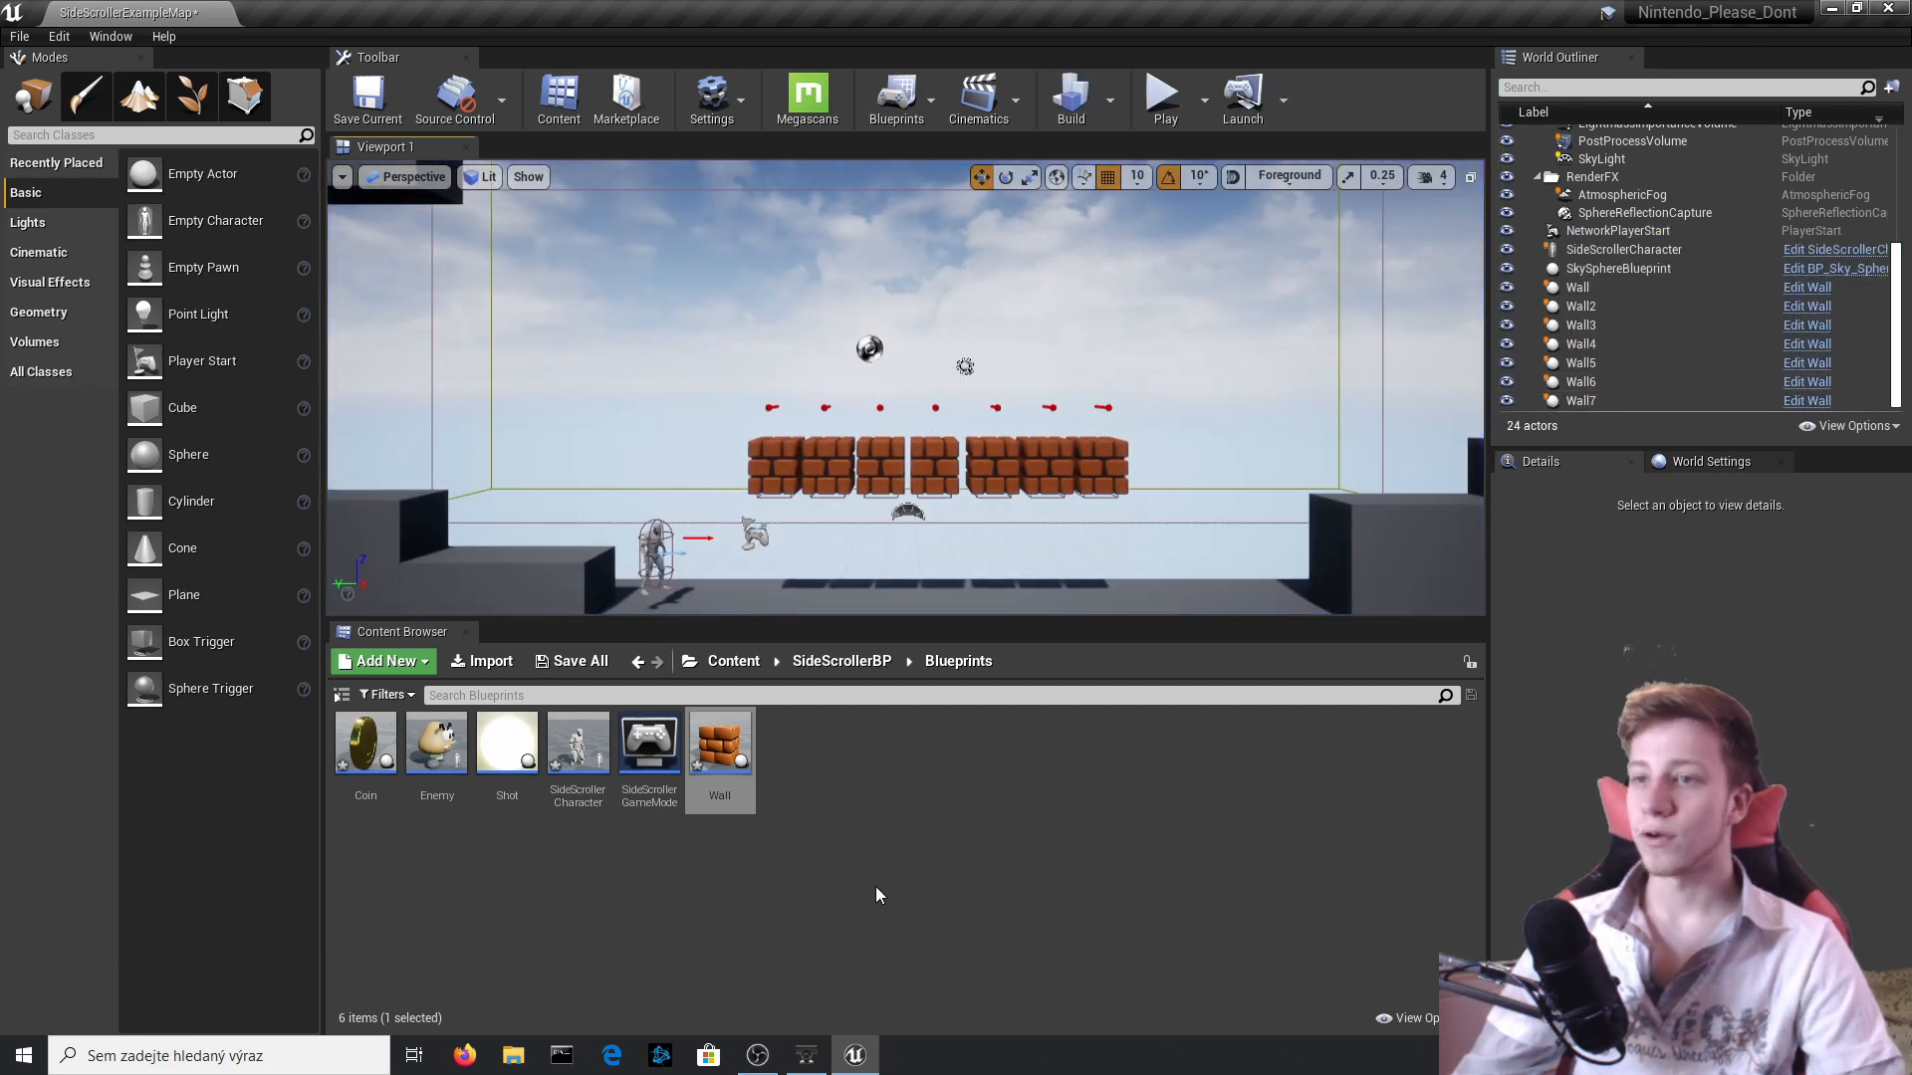
Review the coin-spawn, Delay and Move Component To nodes in the Wall Blueprint's Event Graph, and close the Blueprint.
left_click(763, 485)
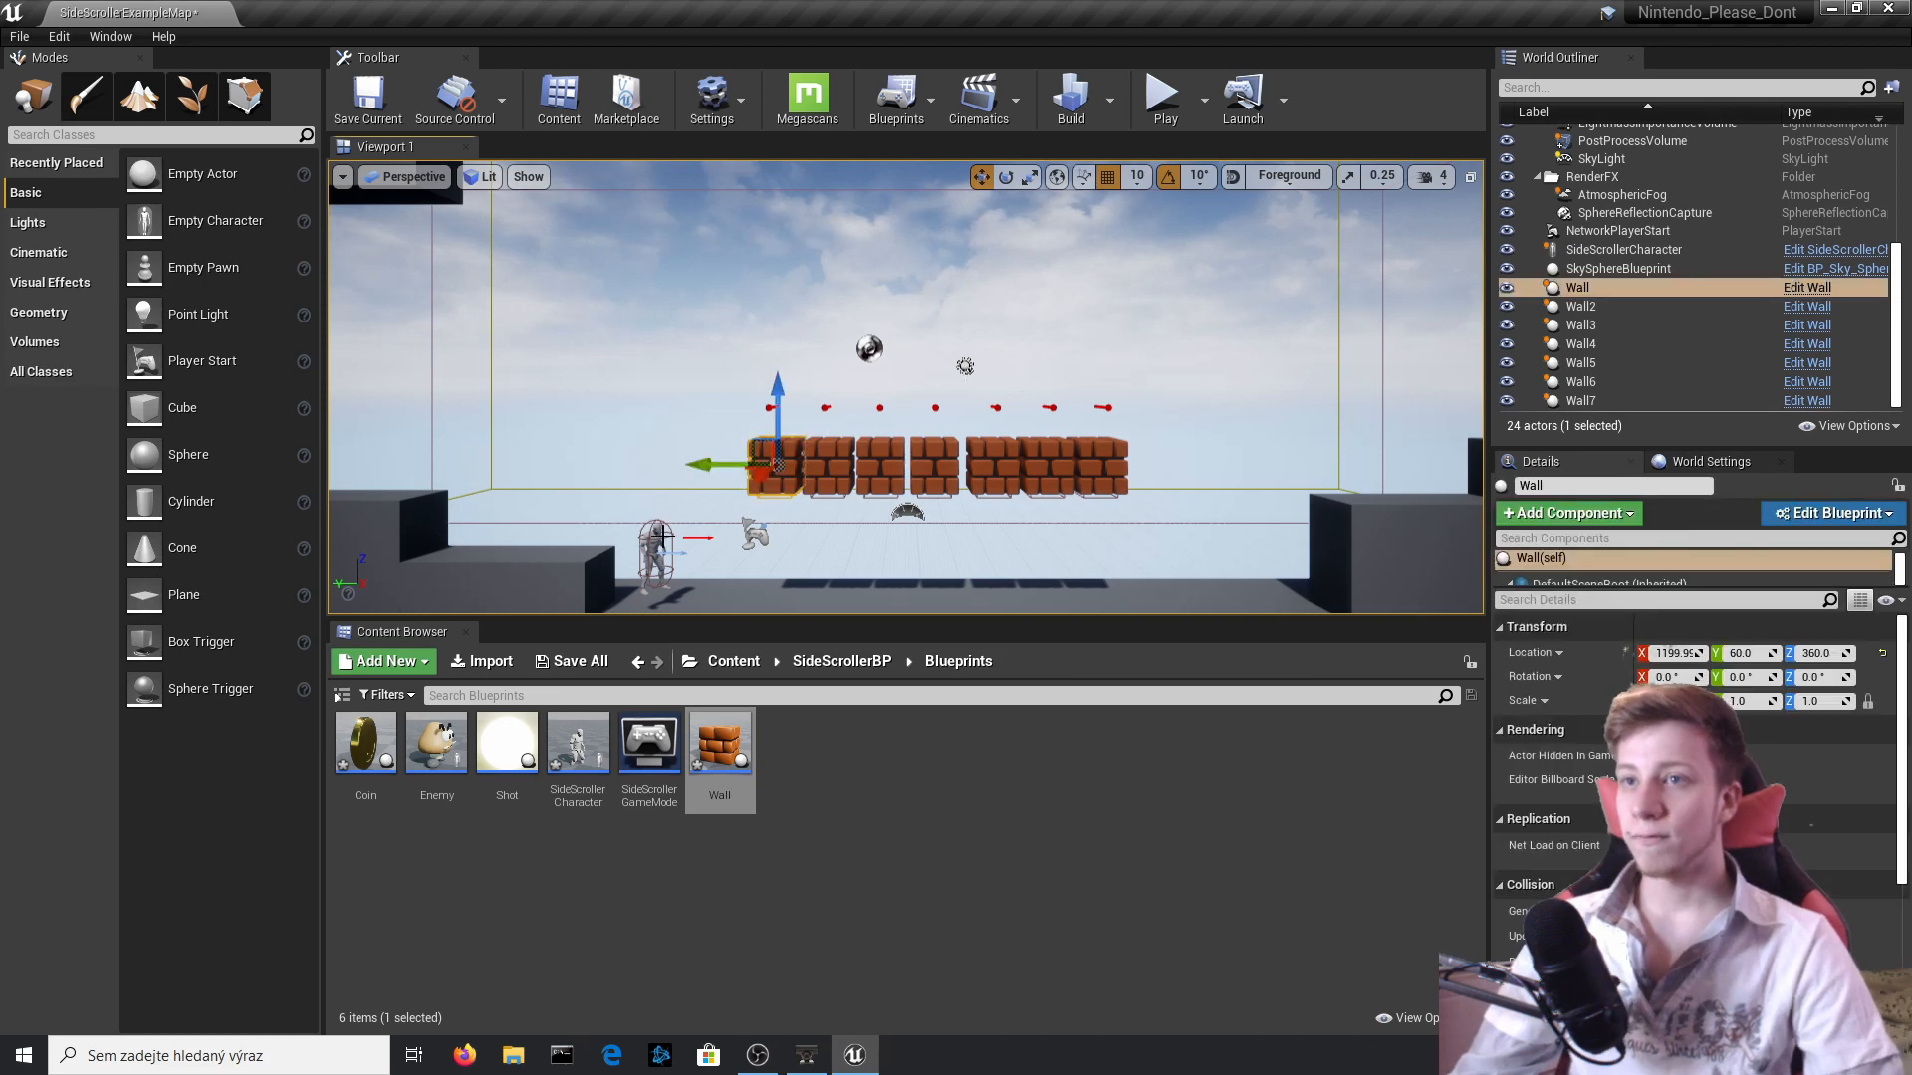
left_click(1807, 289)
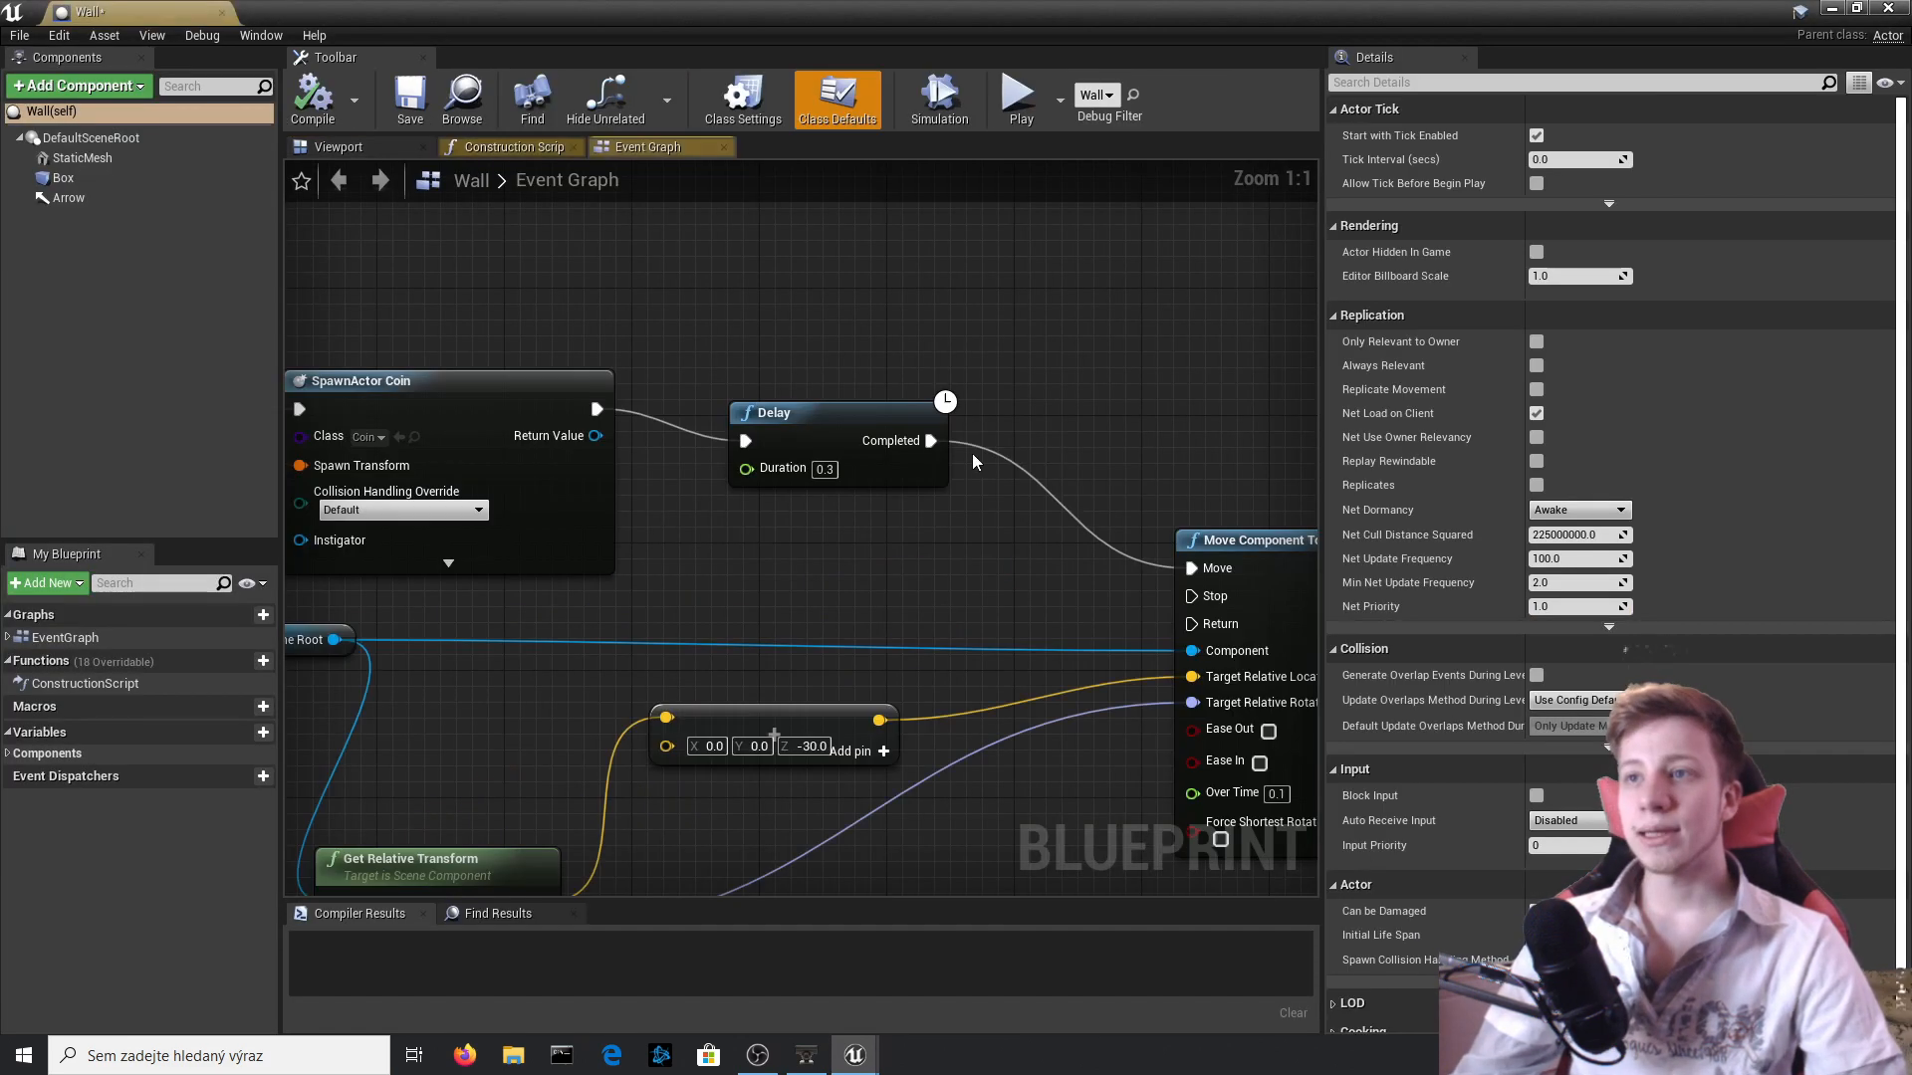
right_click_drag(983, 562, 986, 361)
left_click(1888, 8)
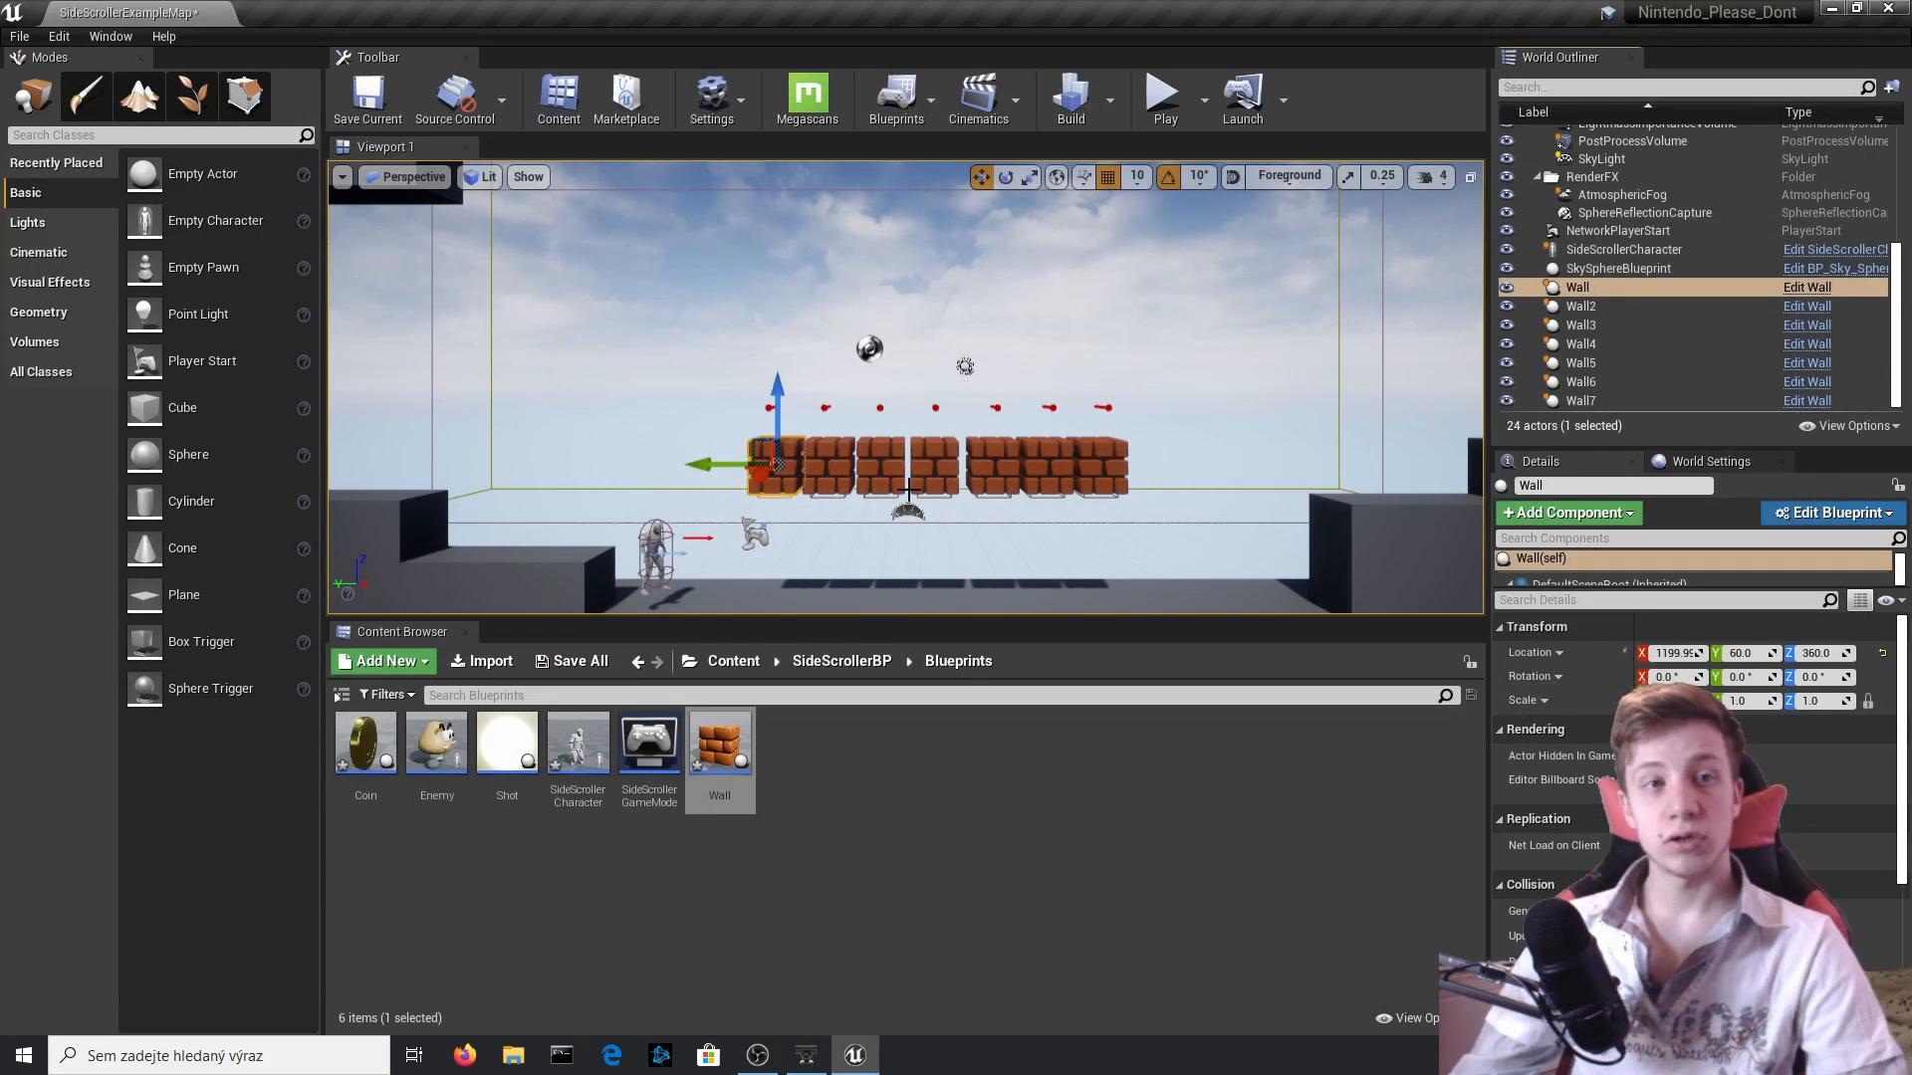
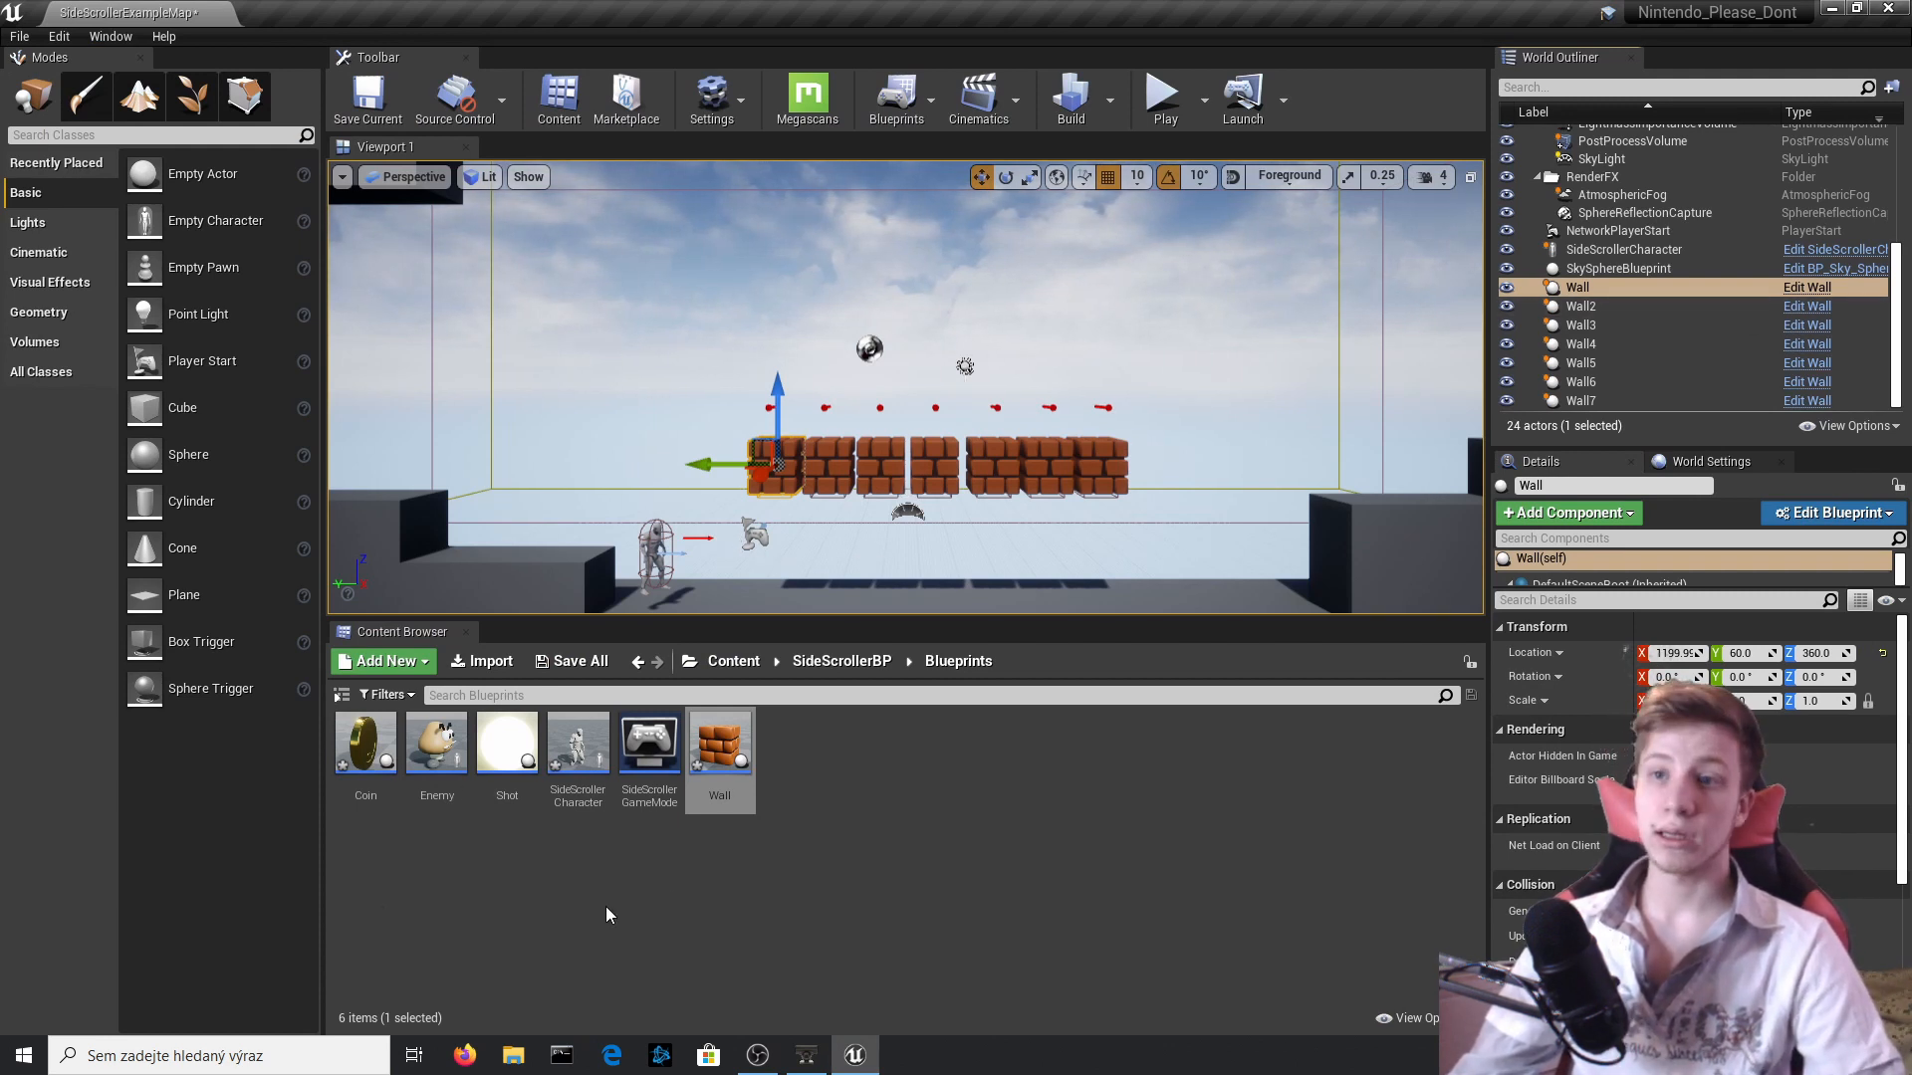
Open the Wall blueprint's event graph and shift the Delay node to make room after SpawnActor Coin.
double_click(720, 749)
scroll(881, 586, "down", 3)
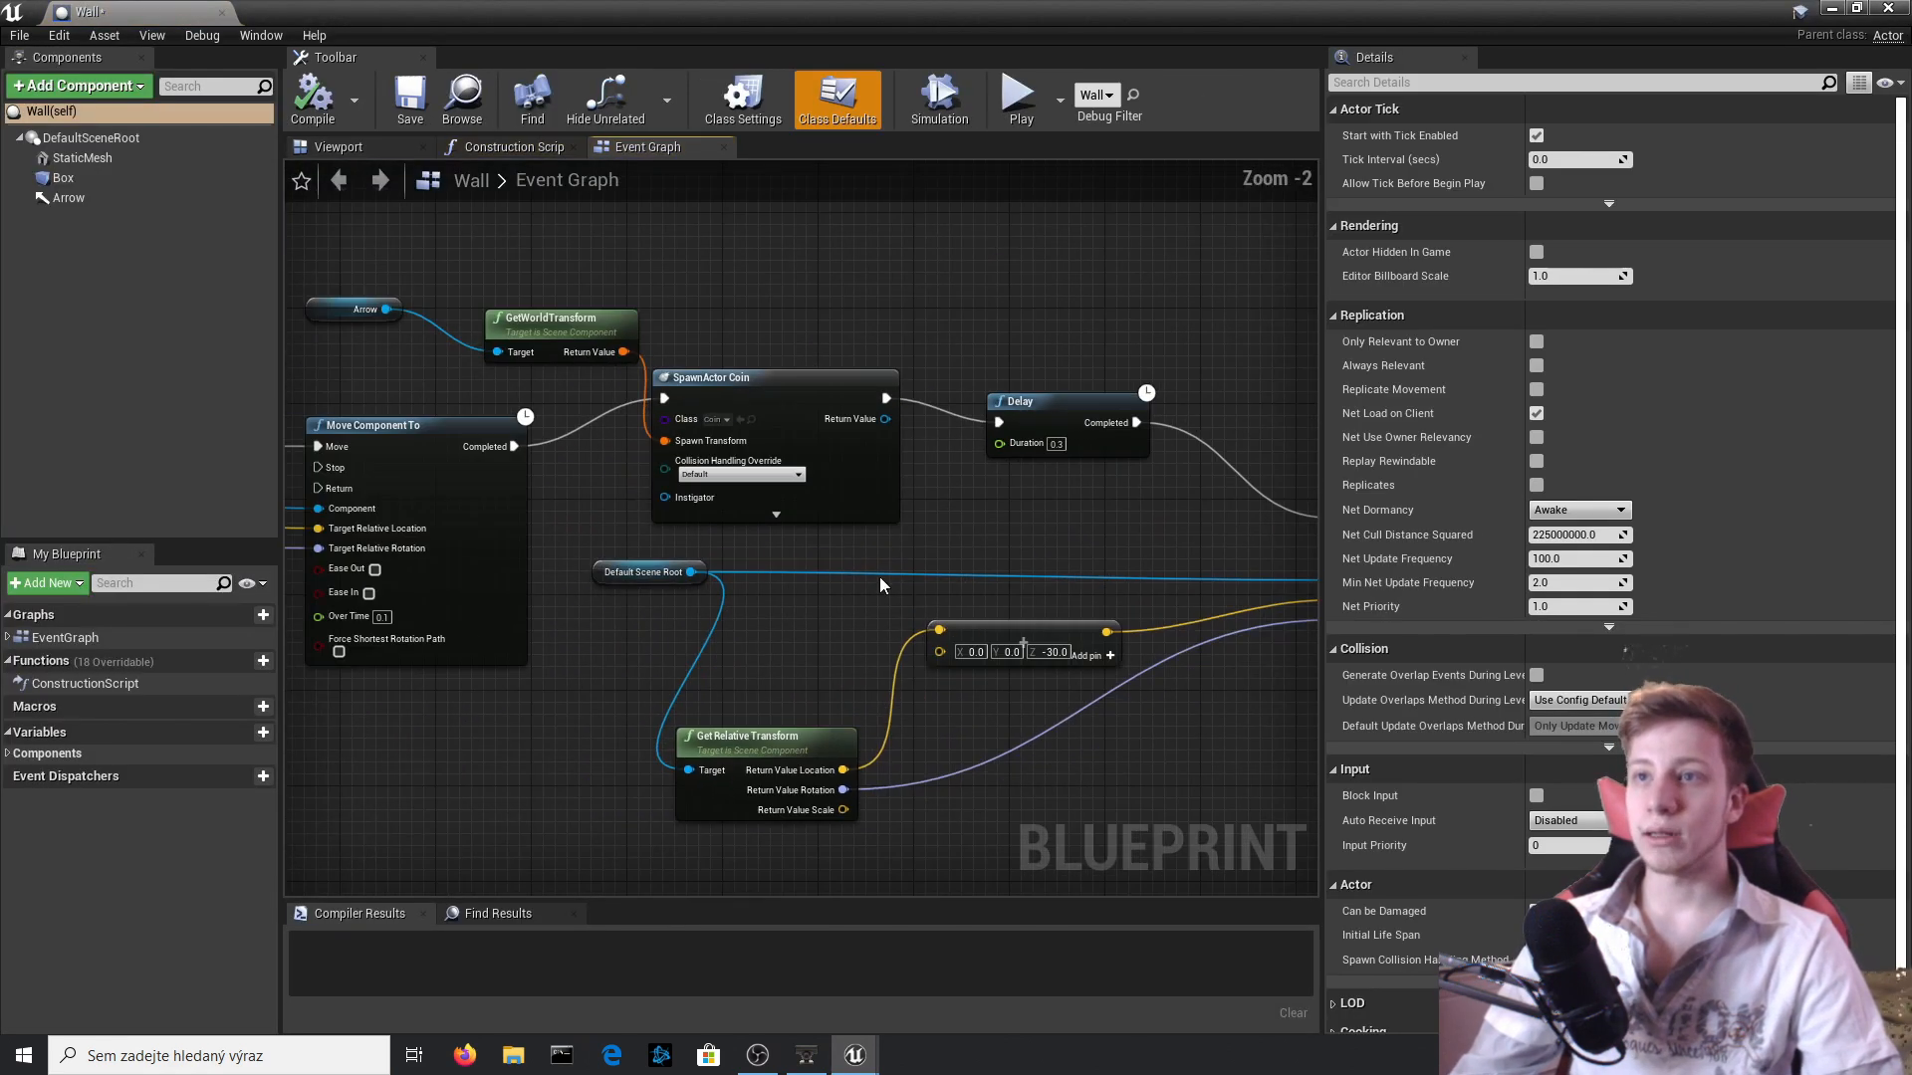
right_click_drag(649, 482, 1001, 505)
scroll(1000, 505, "down", 3)
scroll(508, 568, "up", 1)
right_click_drag(354, 538, 751, 383)
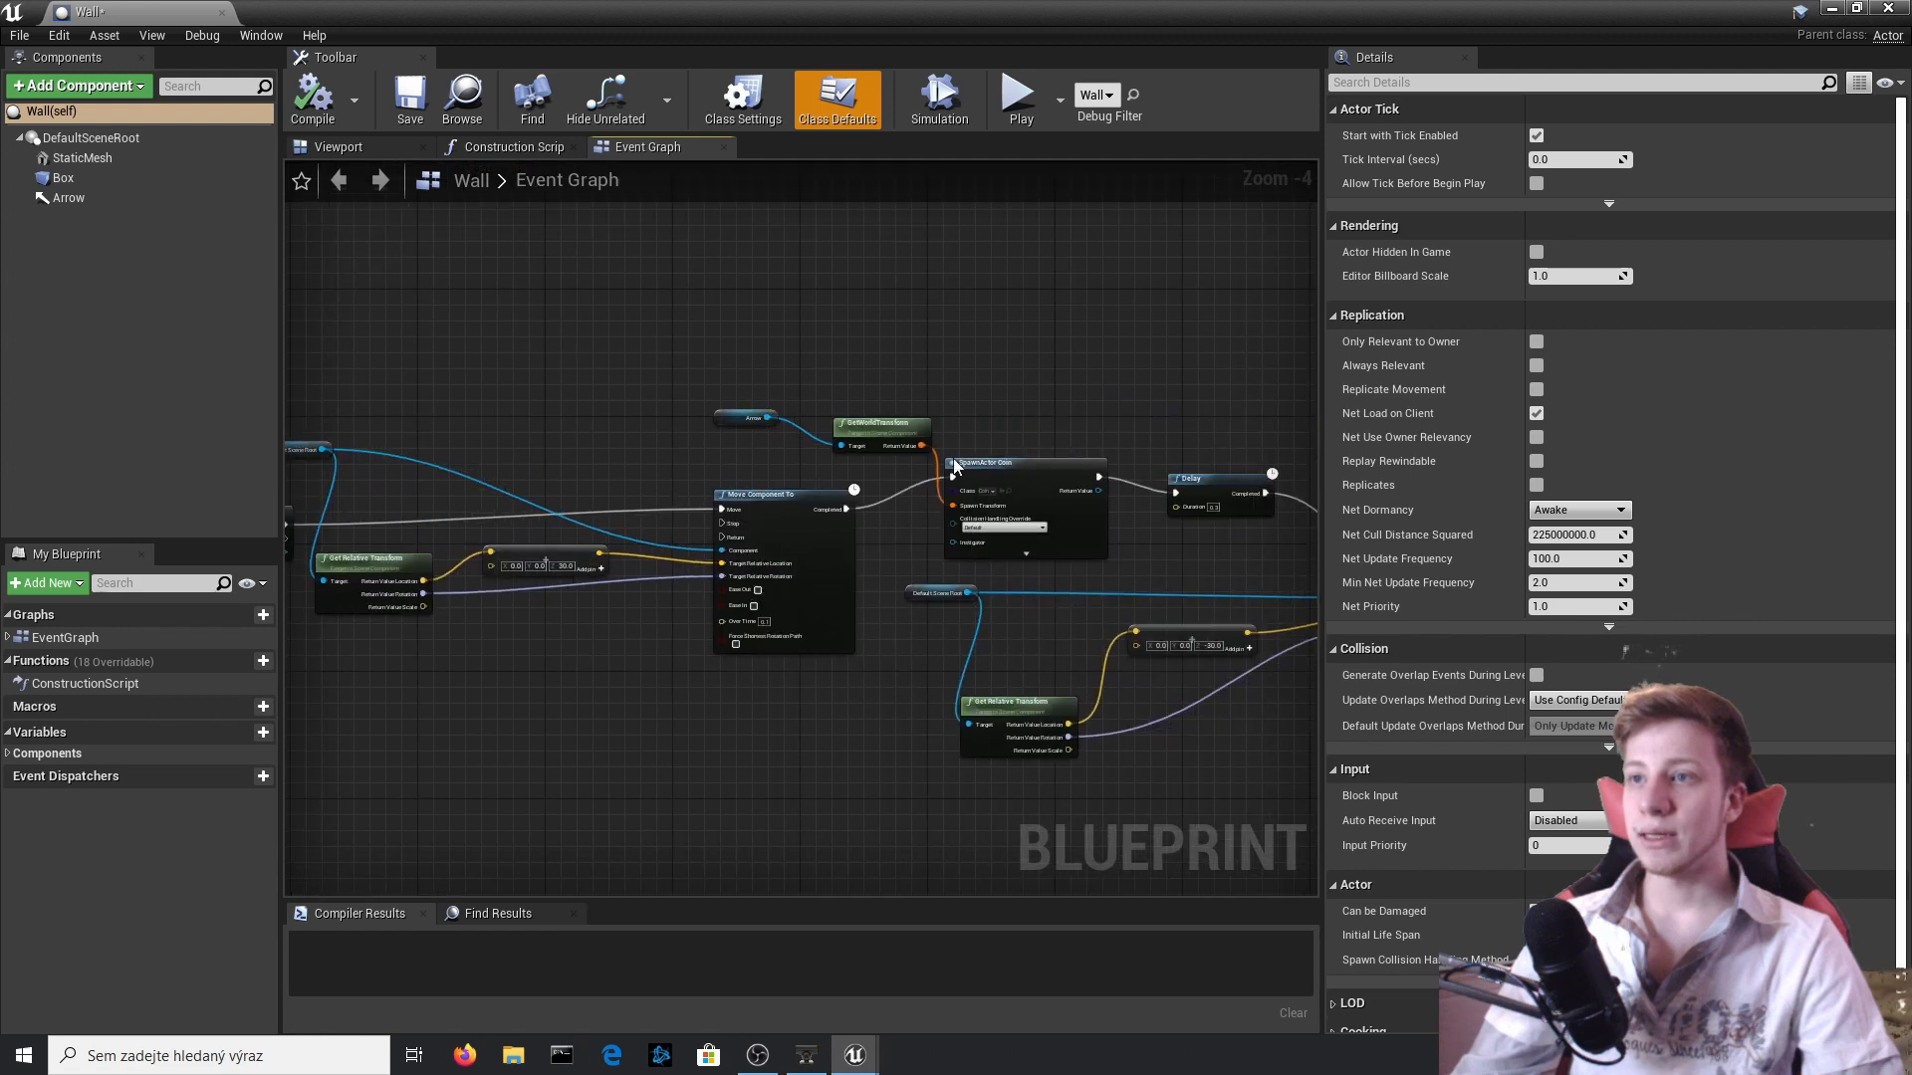
scroll(954, 466, "up", 3)
right_click_drag(954, 466, 868, 452)
right_click_drag(1070, 426, 792, 385)
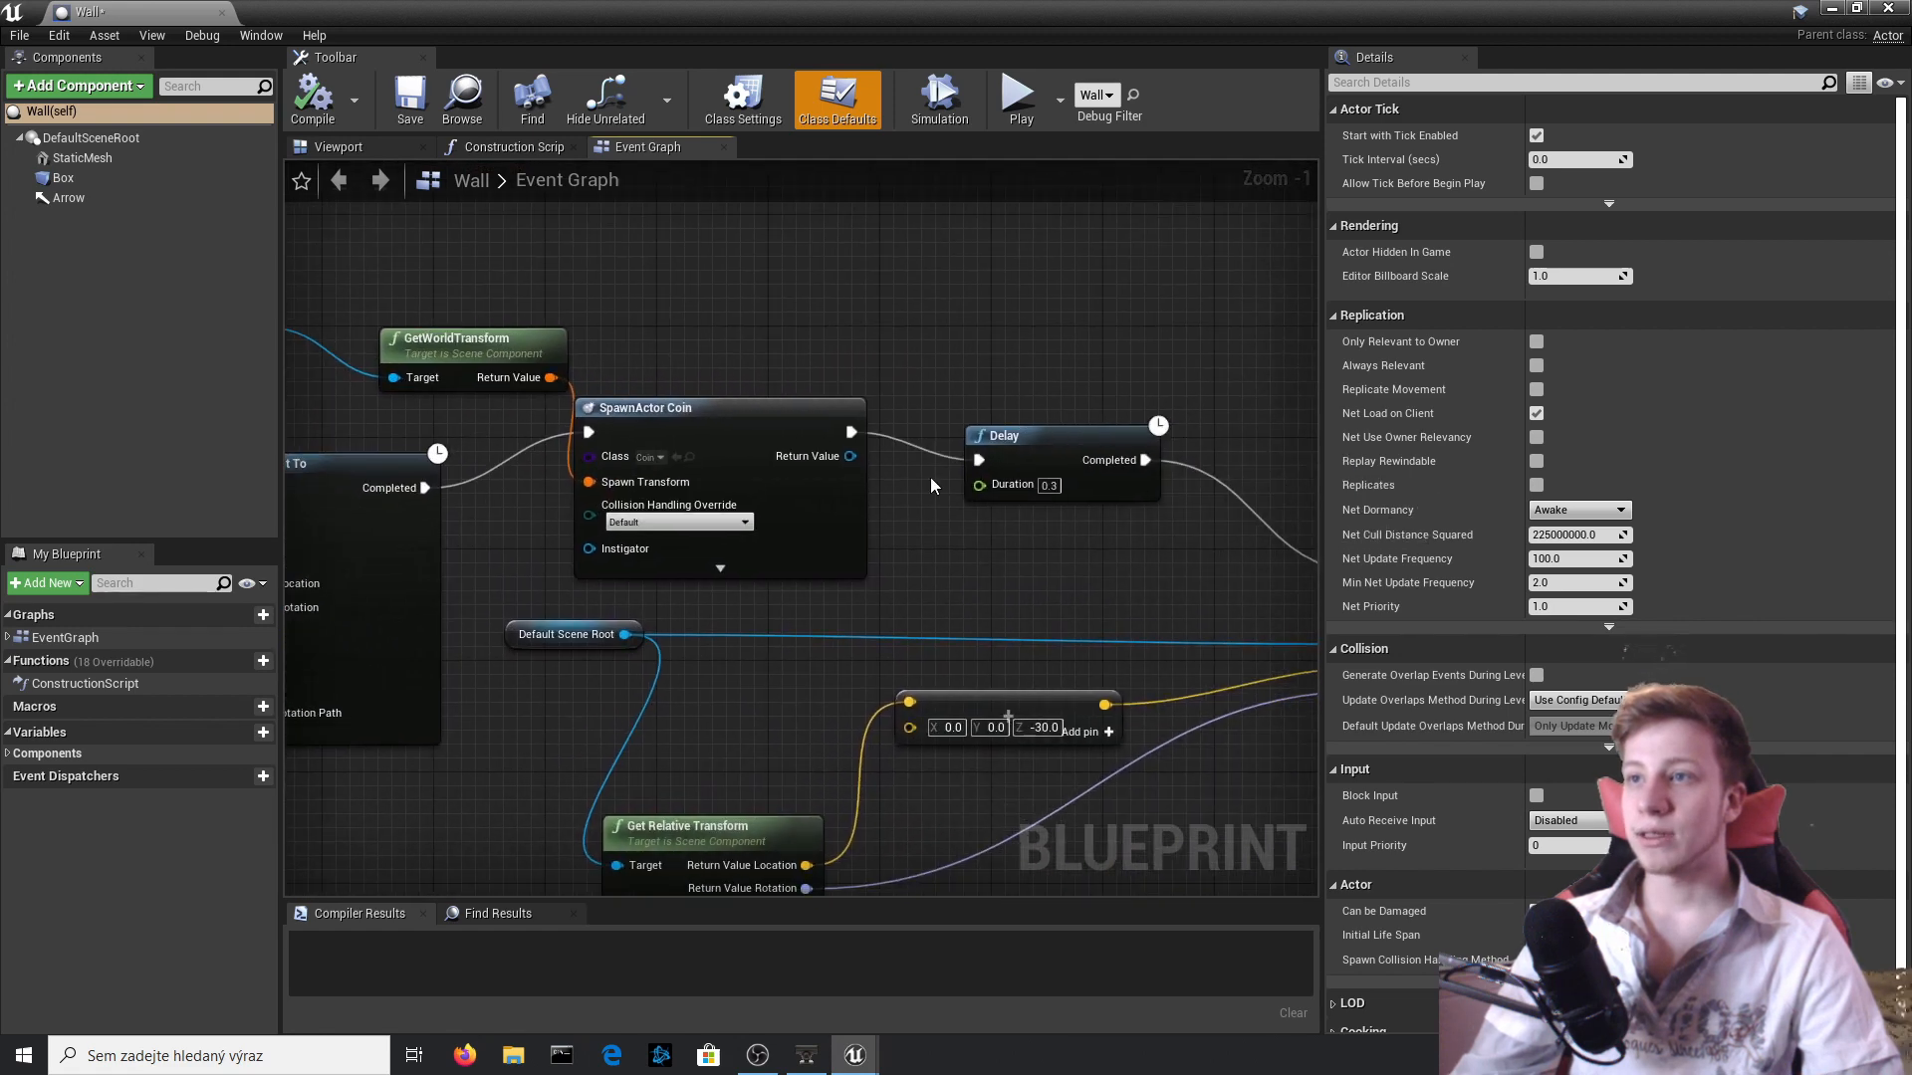
right_click_drag(1021, 500, 645, 416)
right_click_drag(372, 352, 758, 345)
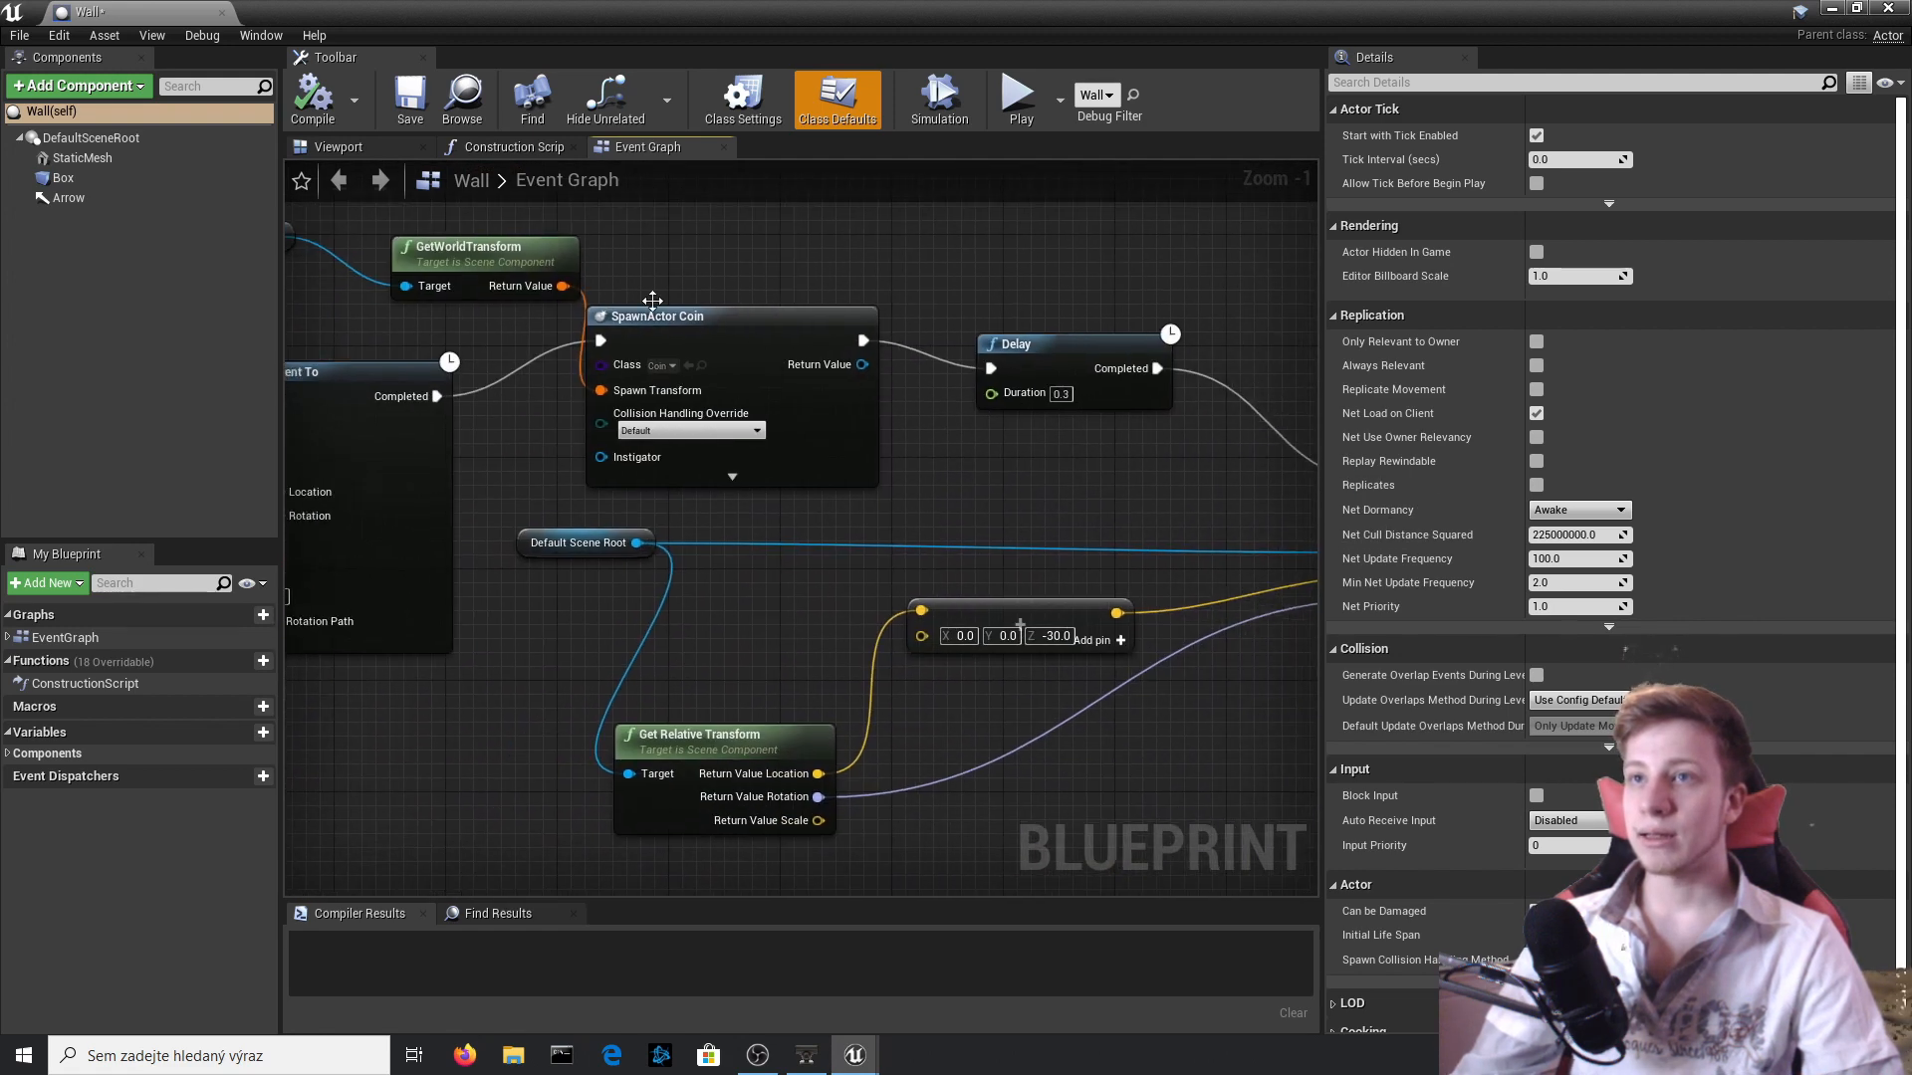
right_click_drag(652, 300, 498, 460)
left_click(876, 503)
left_click_drag(876, 504, 985, 504)
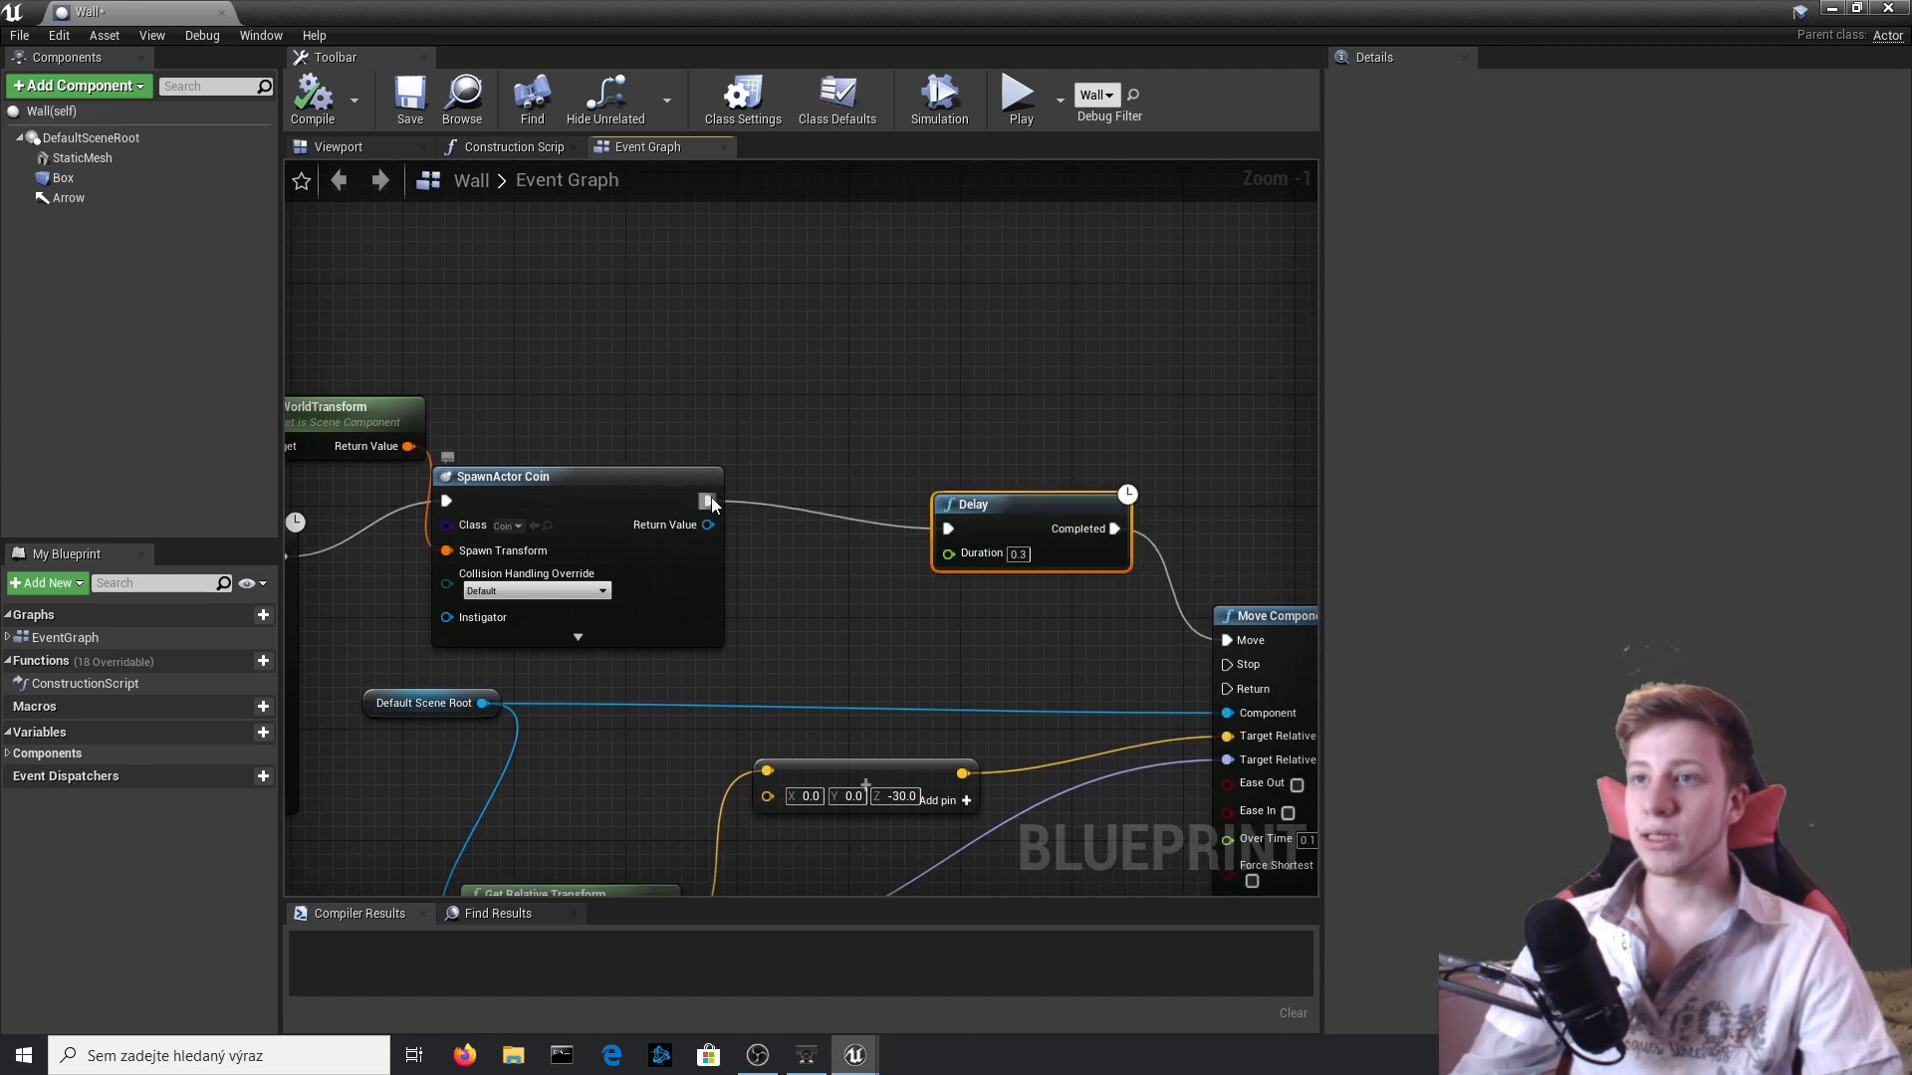
Insert a DestroyComponent node targeting Box between SpawnActor Coin and Delay, and compile the Wall blueprint.
left_click_drag(711, 498, 809, 394)
type("destr")
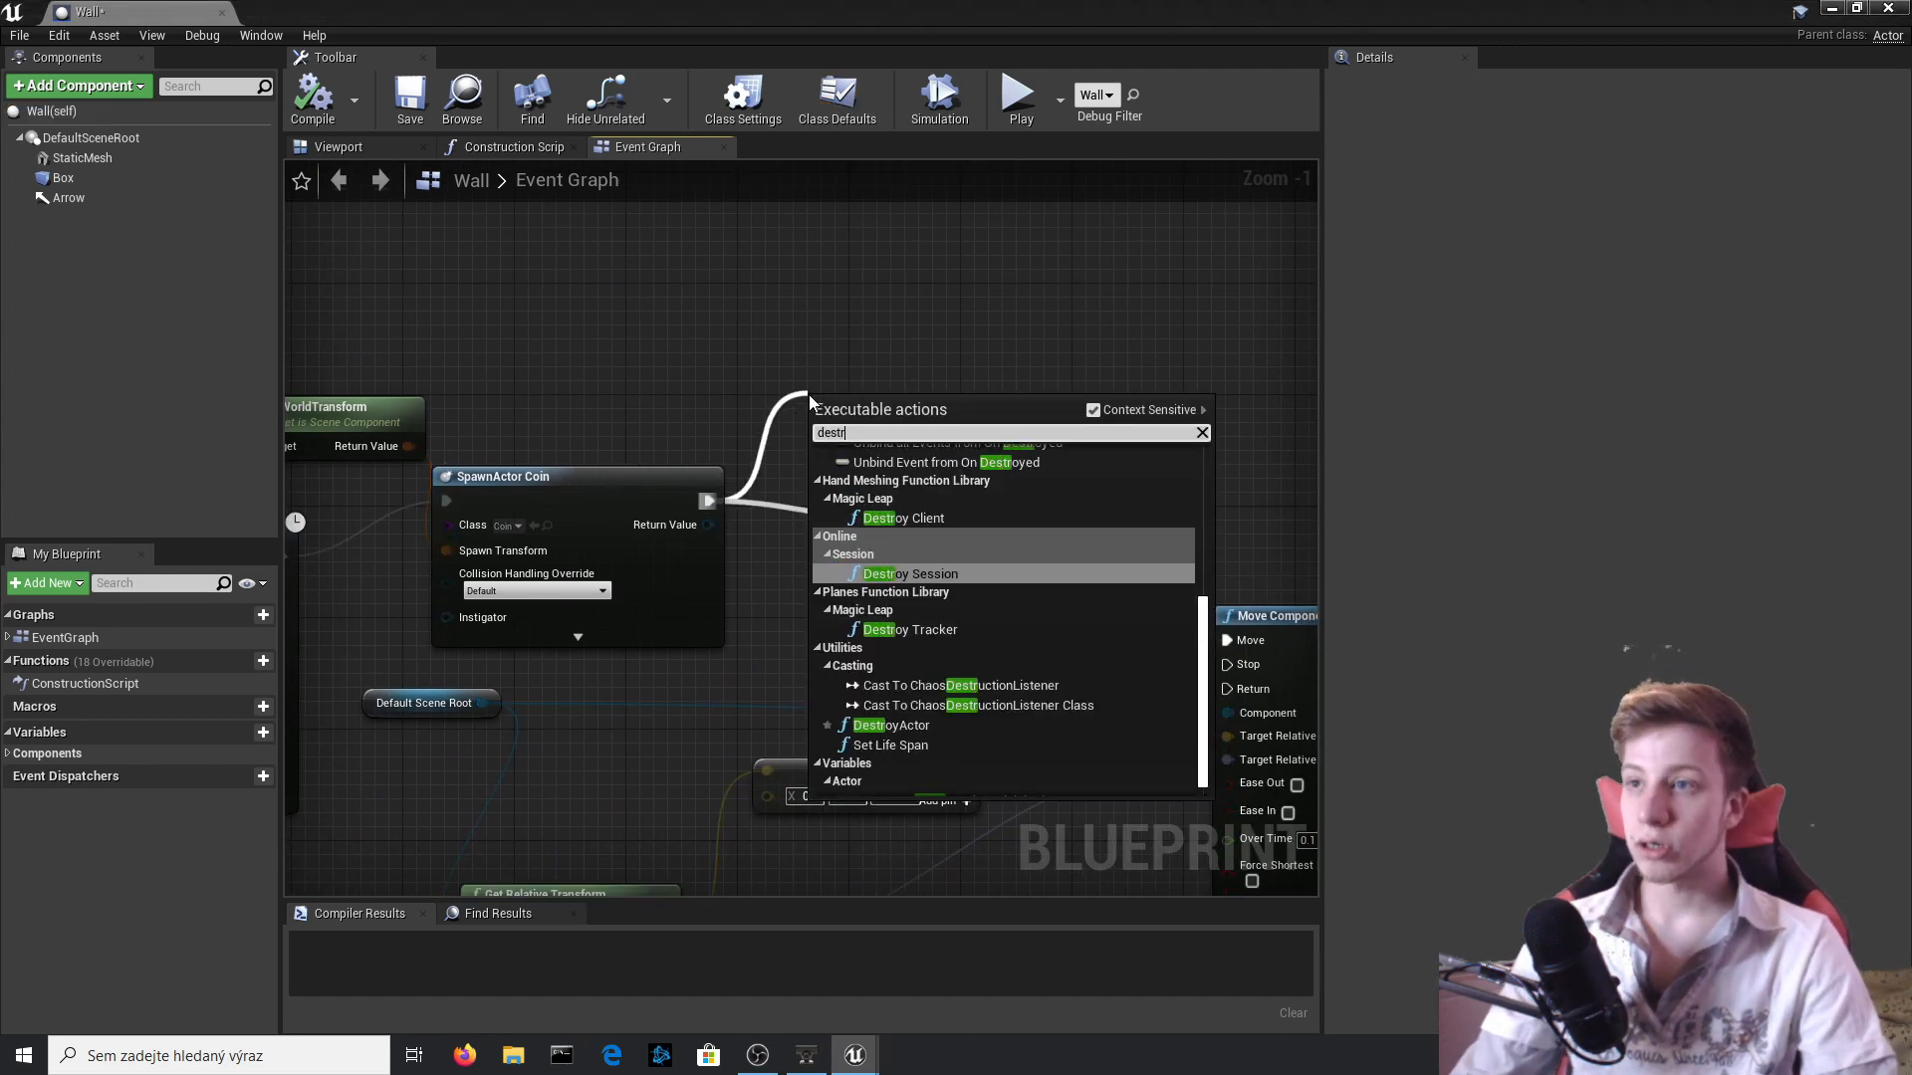
type("oy com")
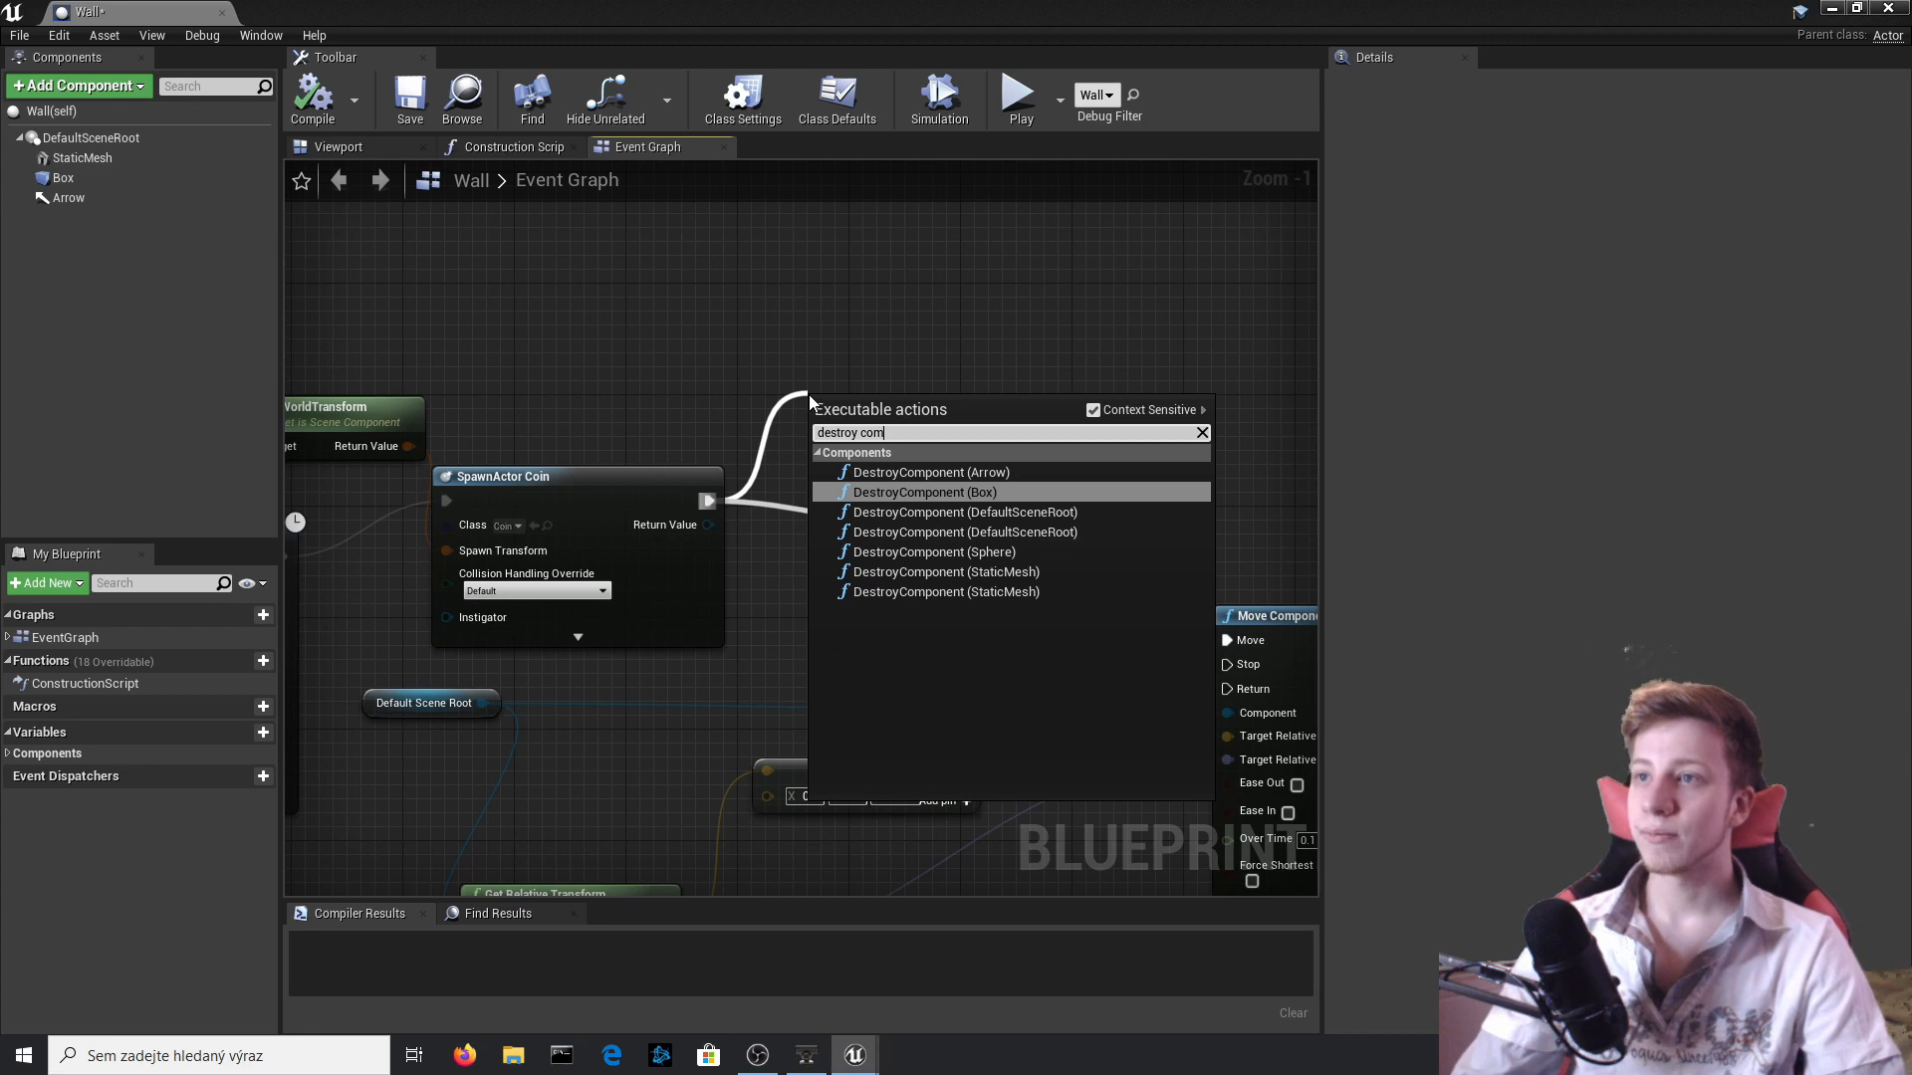
key("Return")
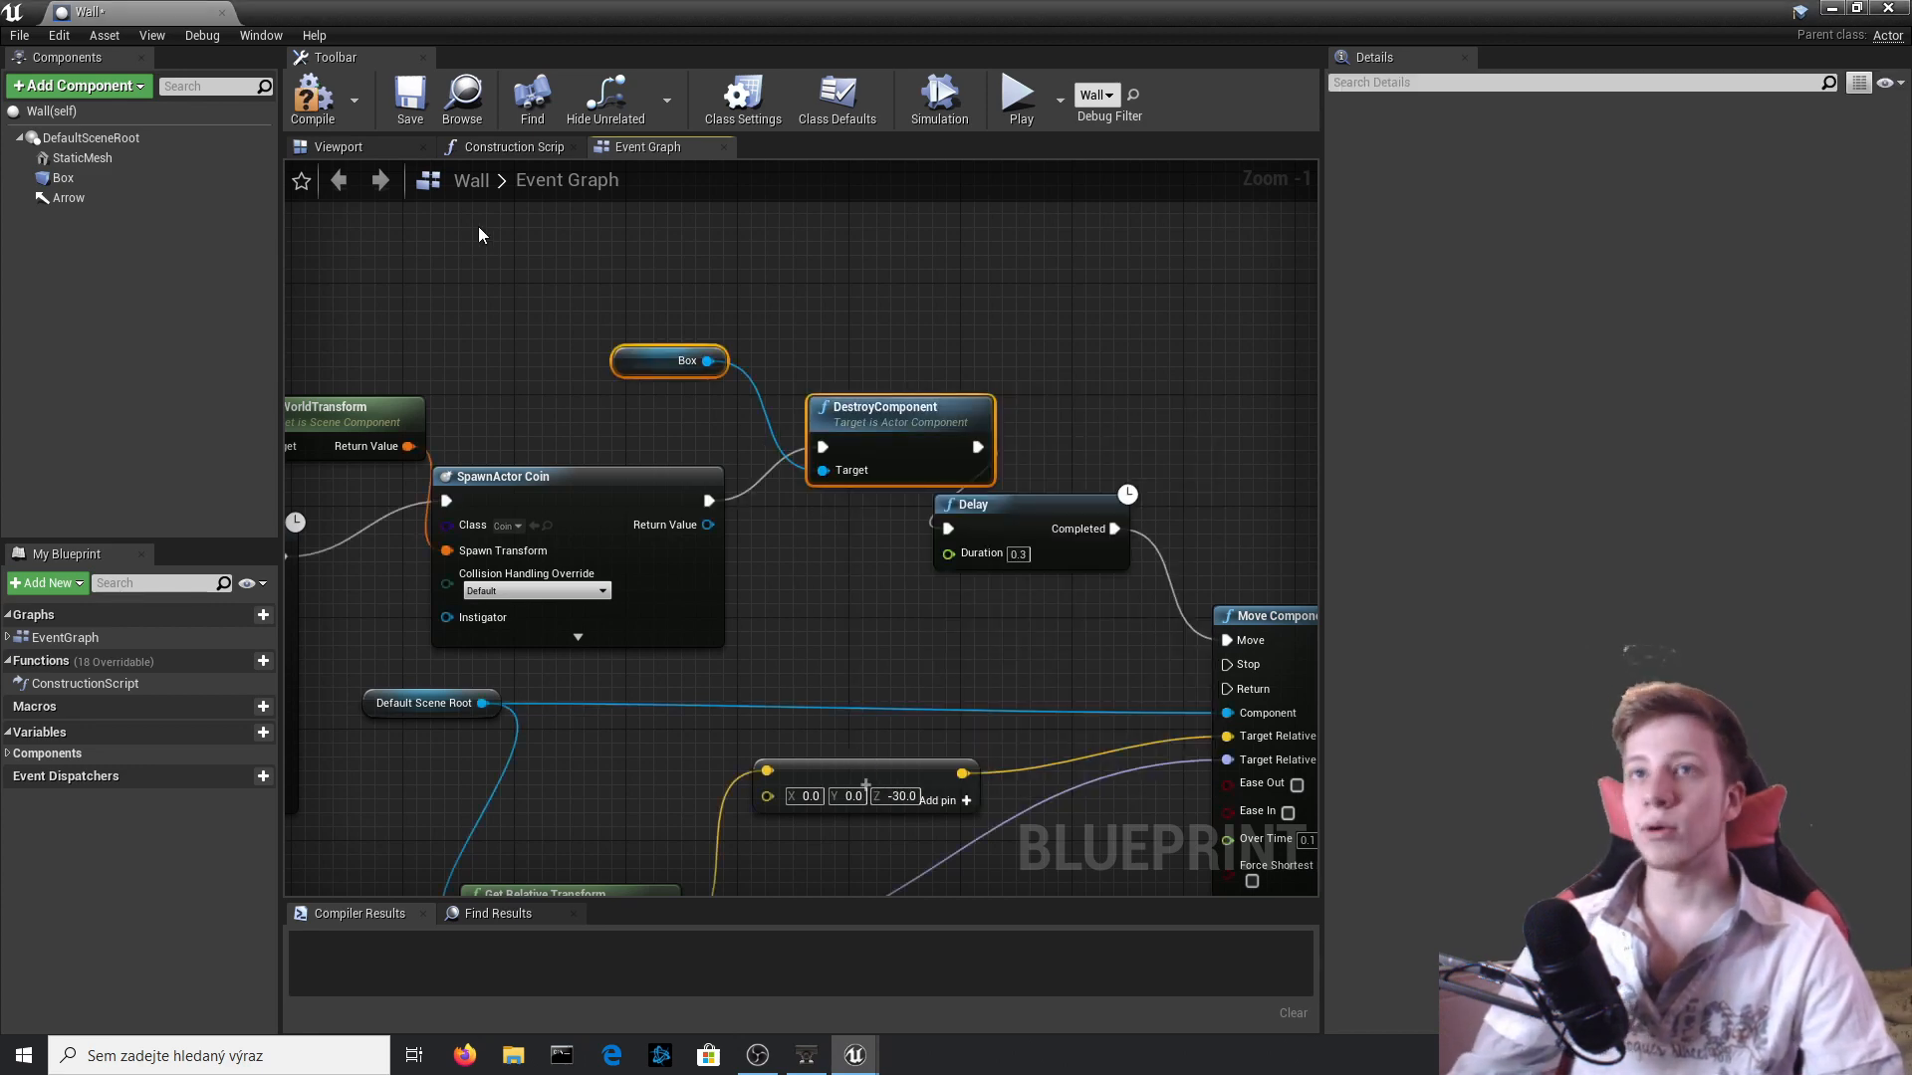
left_click(311, 100)
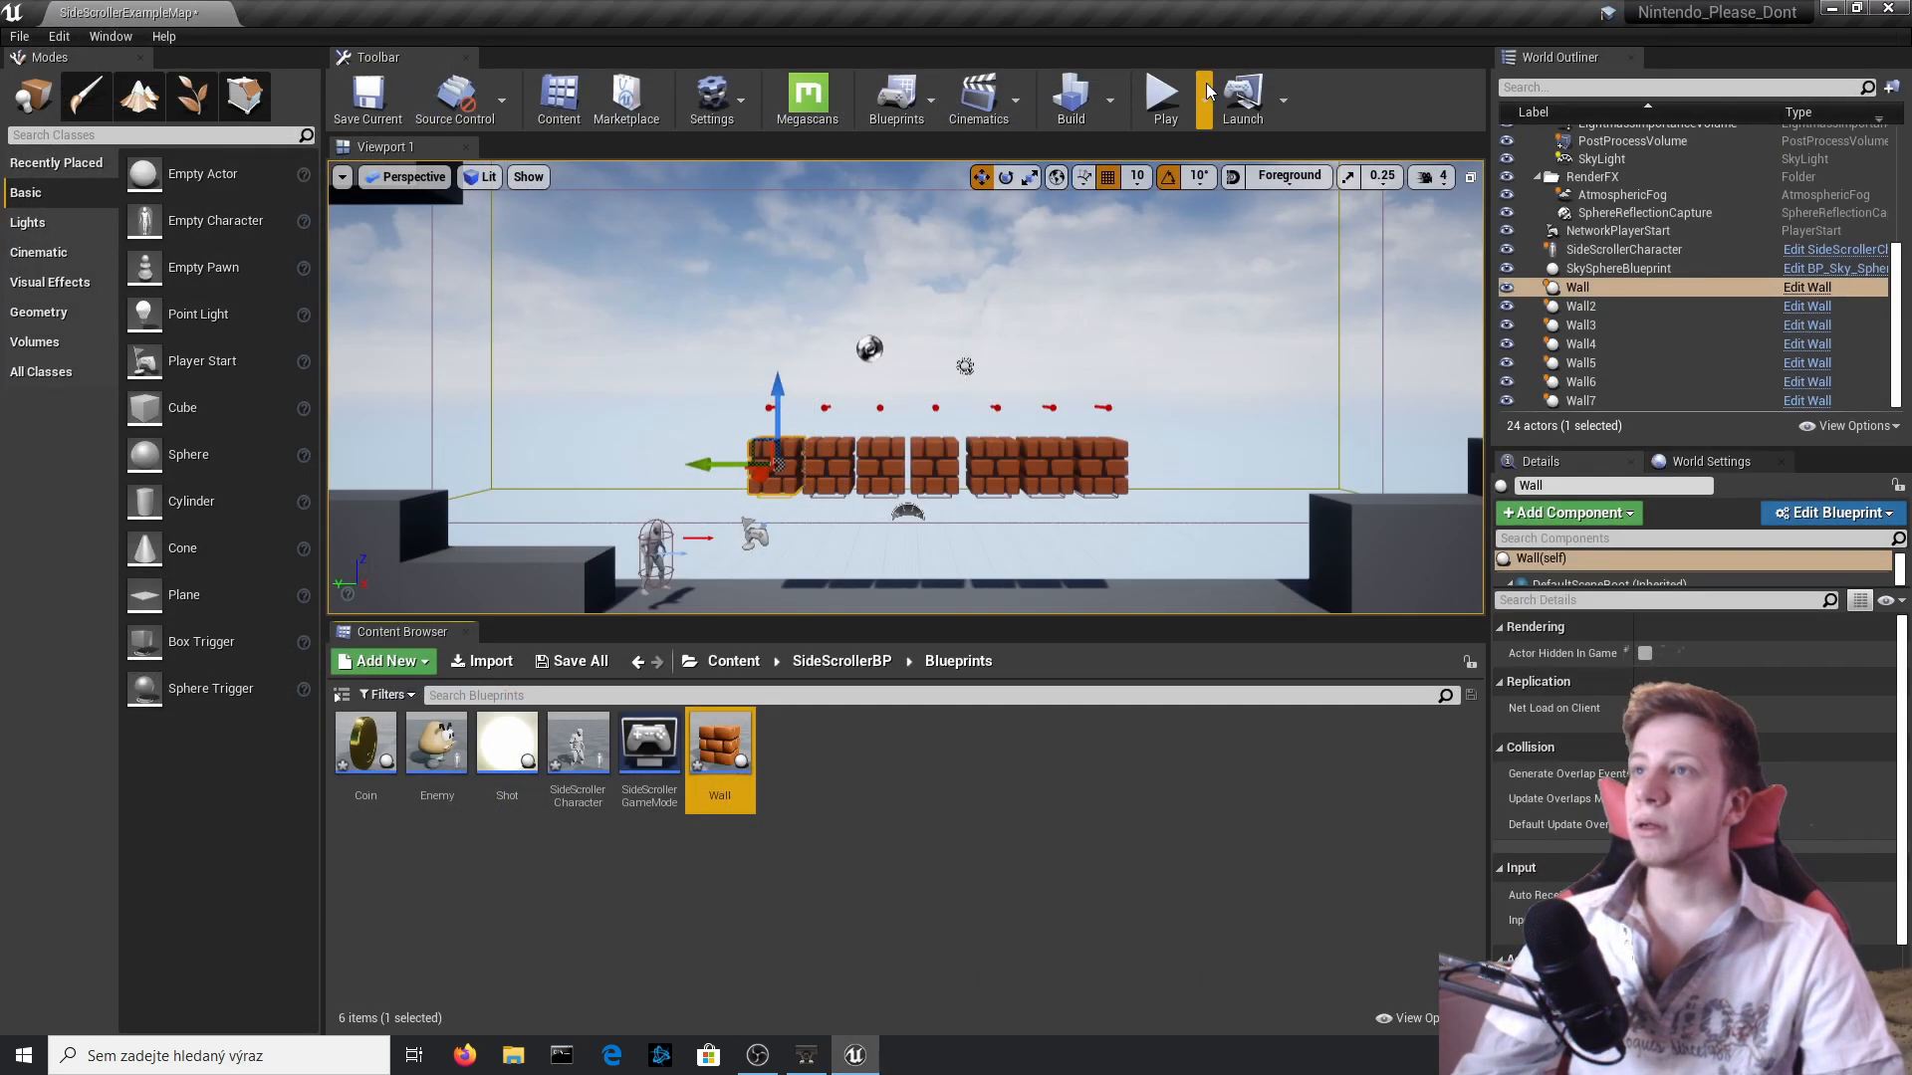
Play the level and jump against the bricks repeatedly to test that each one spawns a single coin.
left_click(1177, 103)
key("d")
key("space")
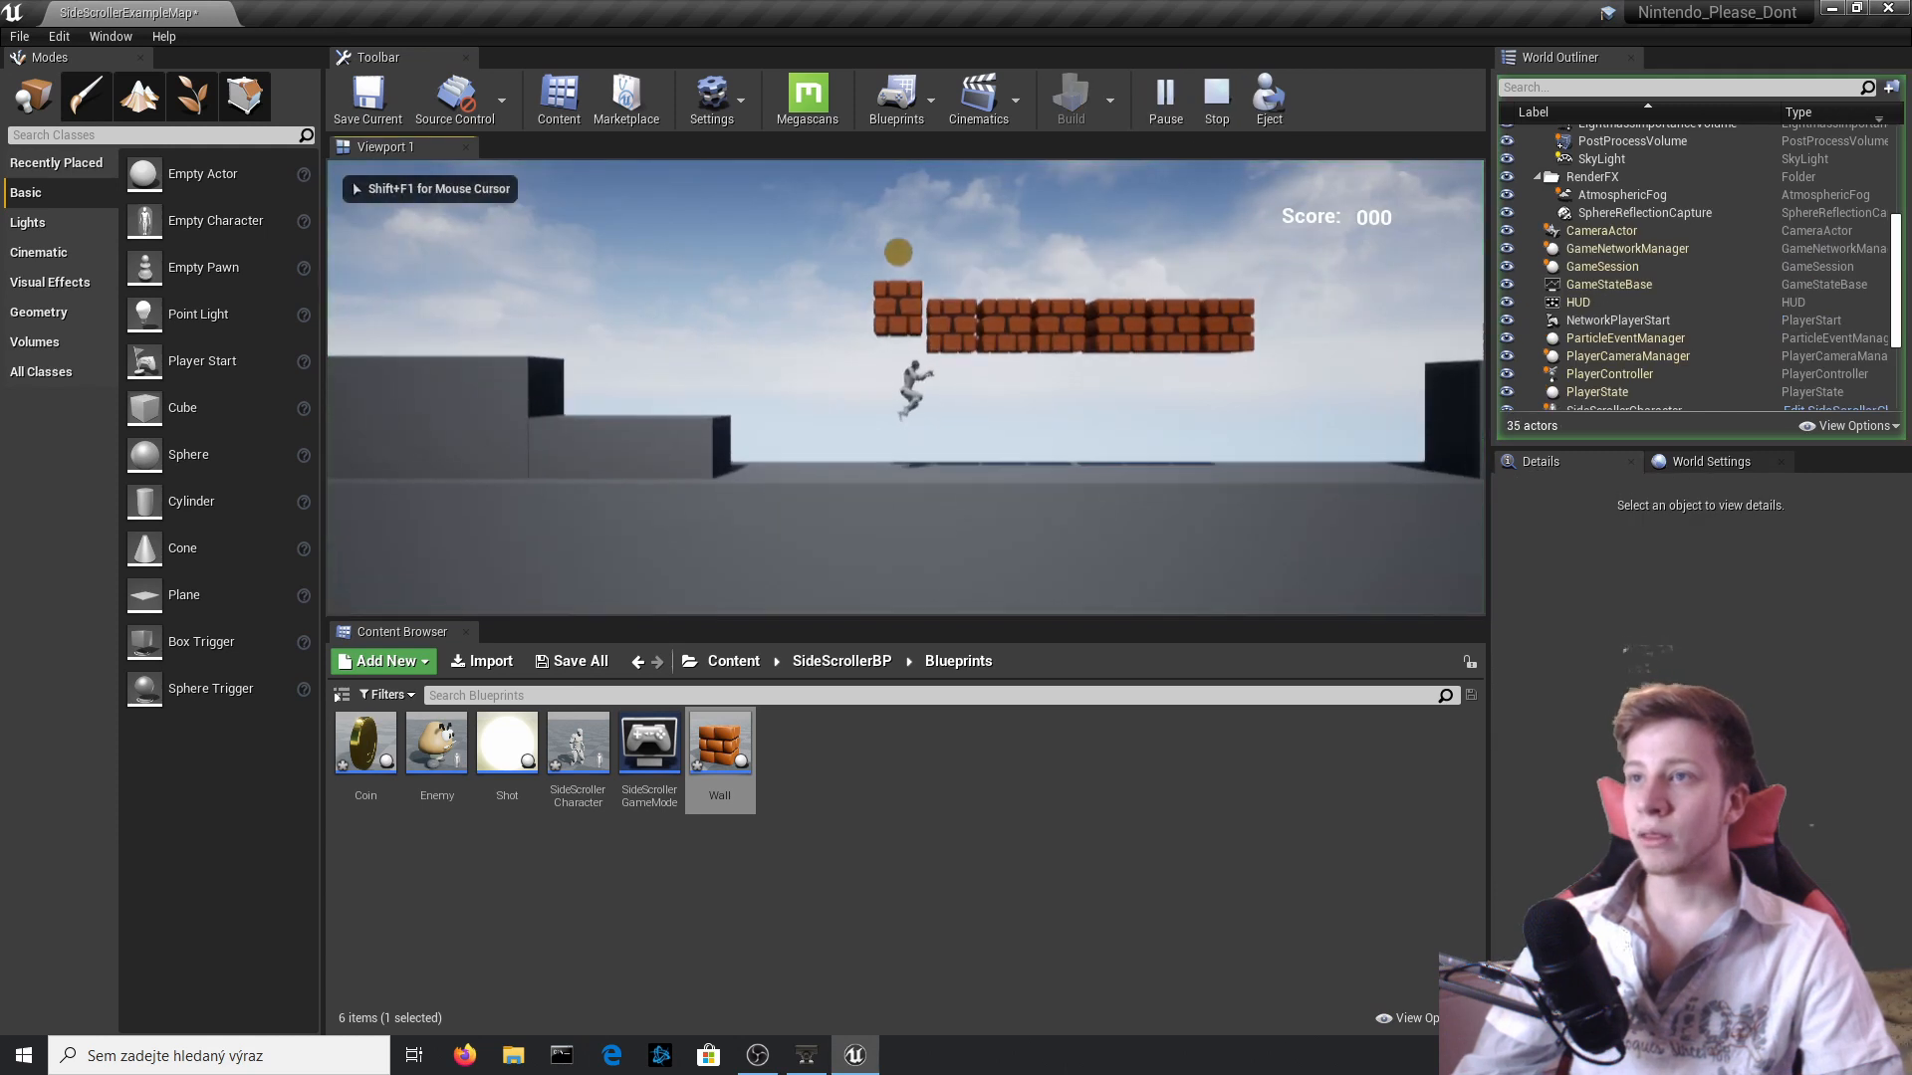
key("space")
key("space")
key("a")
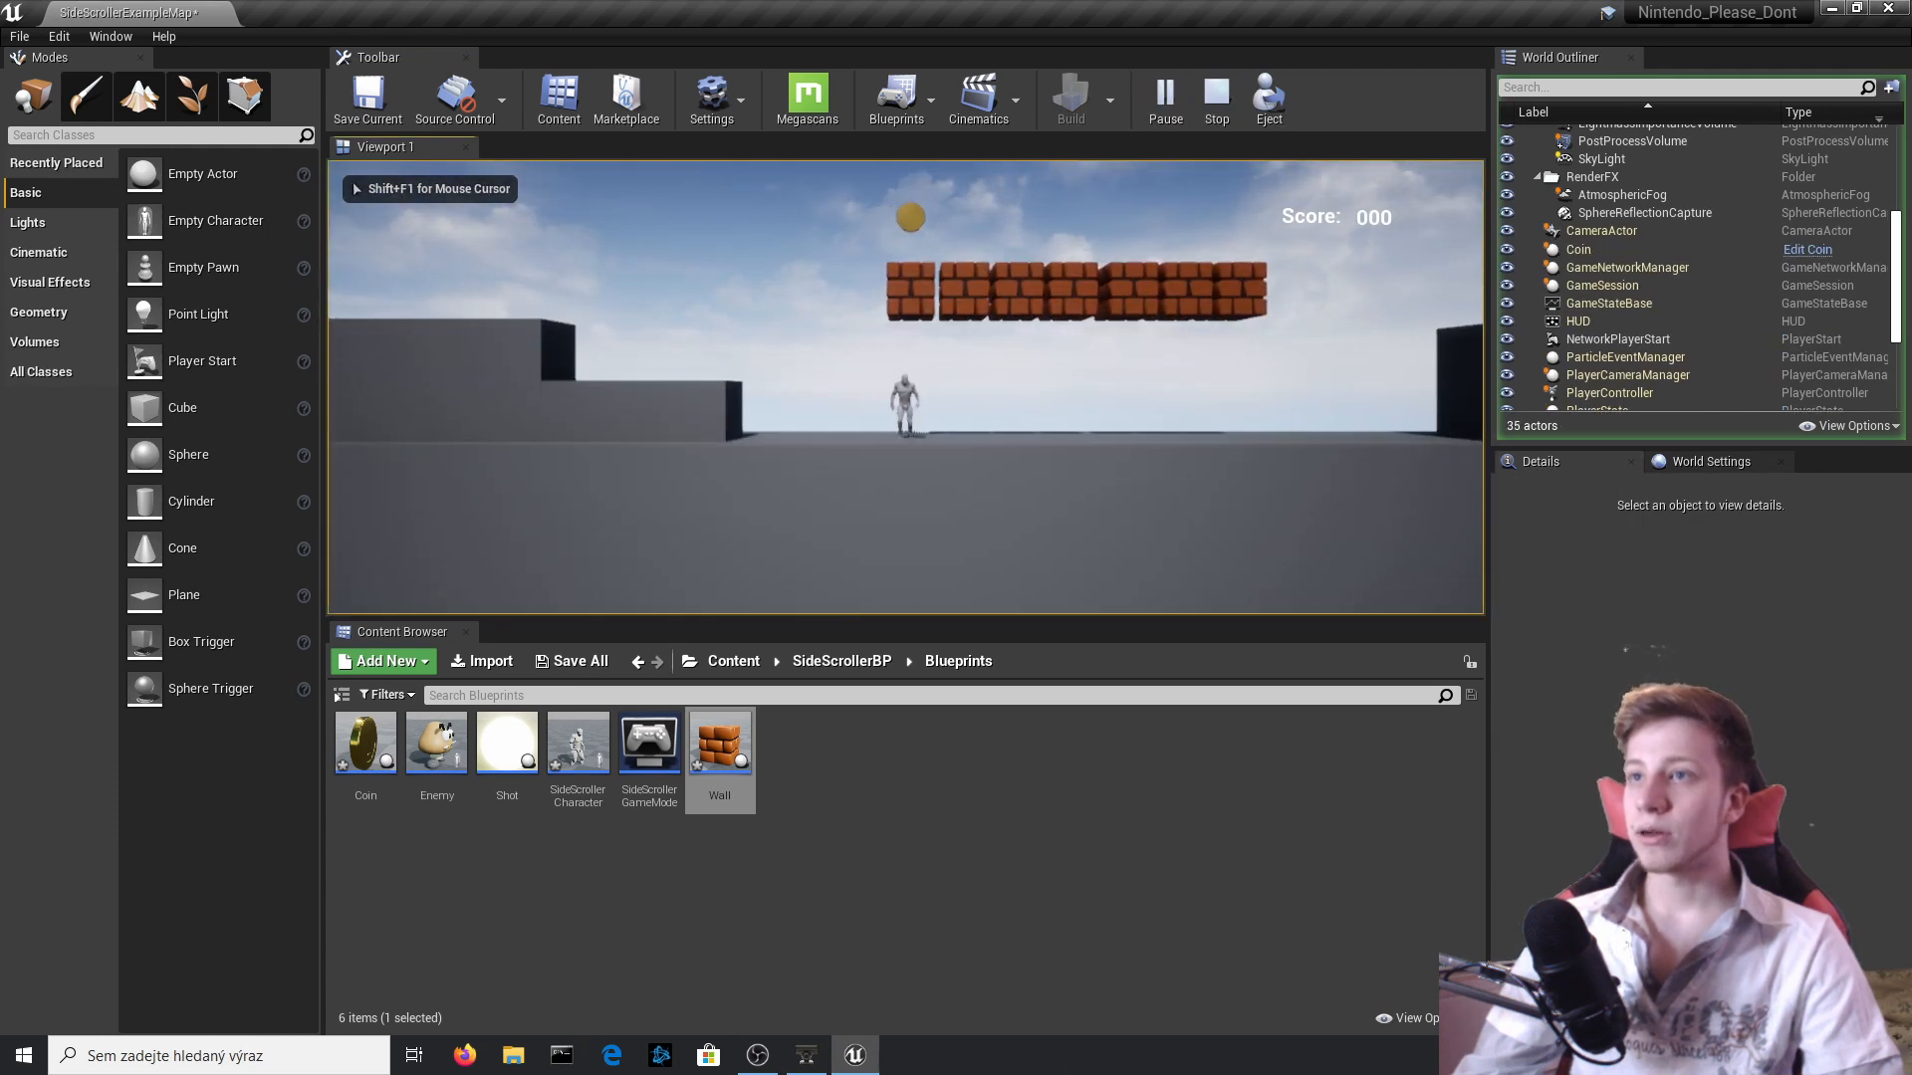
key("space")
key("d")
key("space")
key("space")
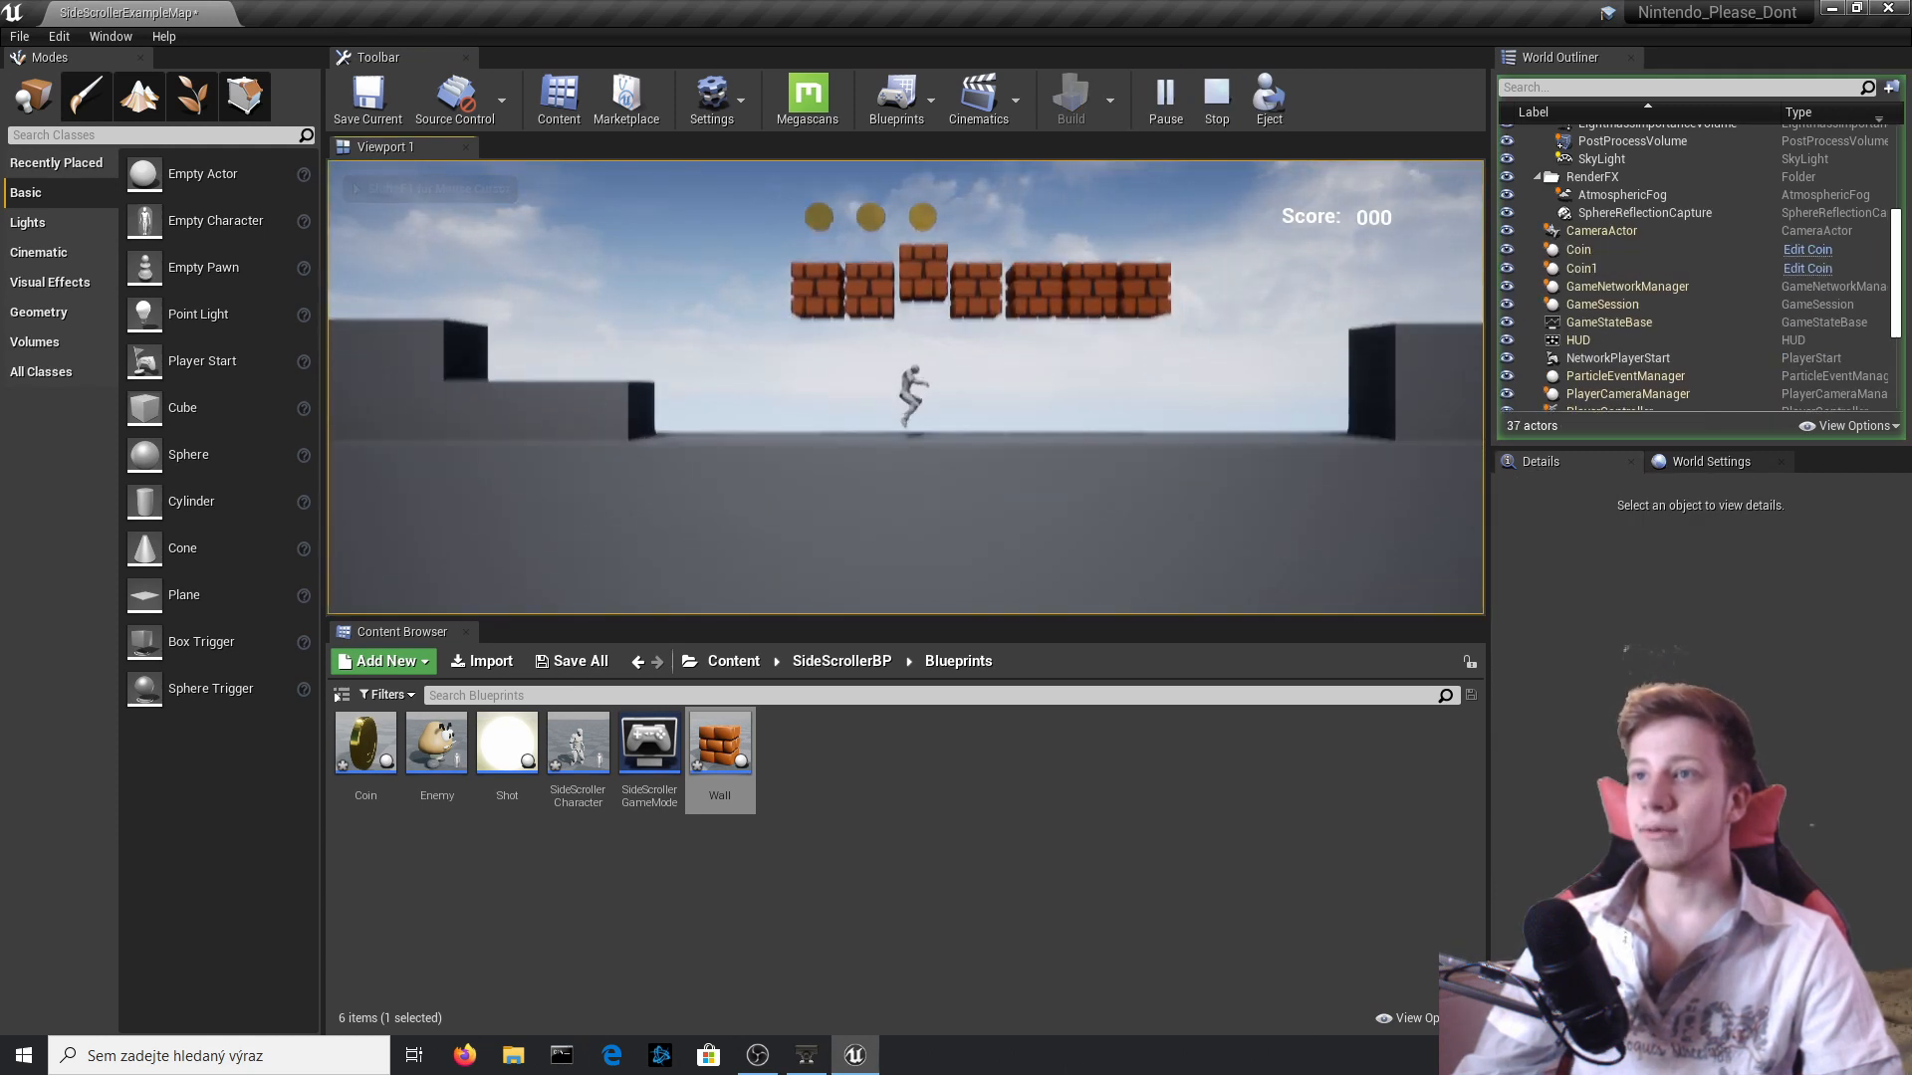
key("d")
key("space")
key("d")
key("space")
key("d")
key("space")
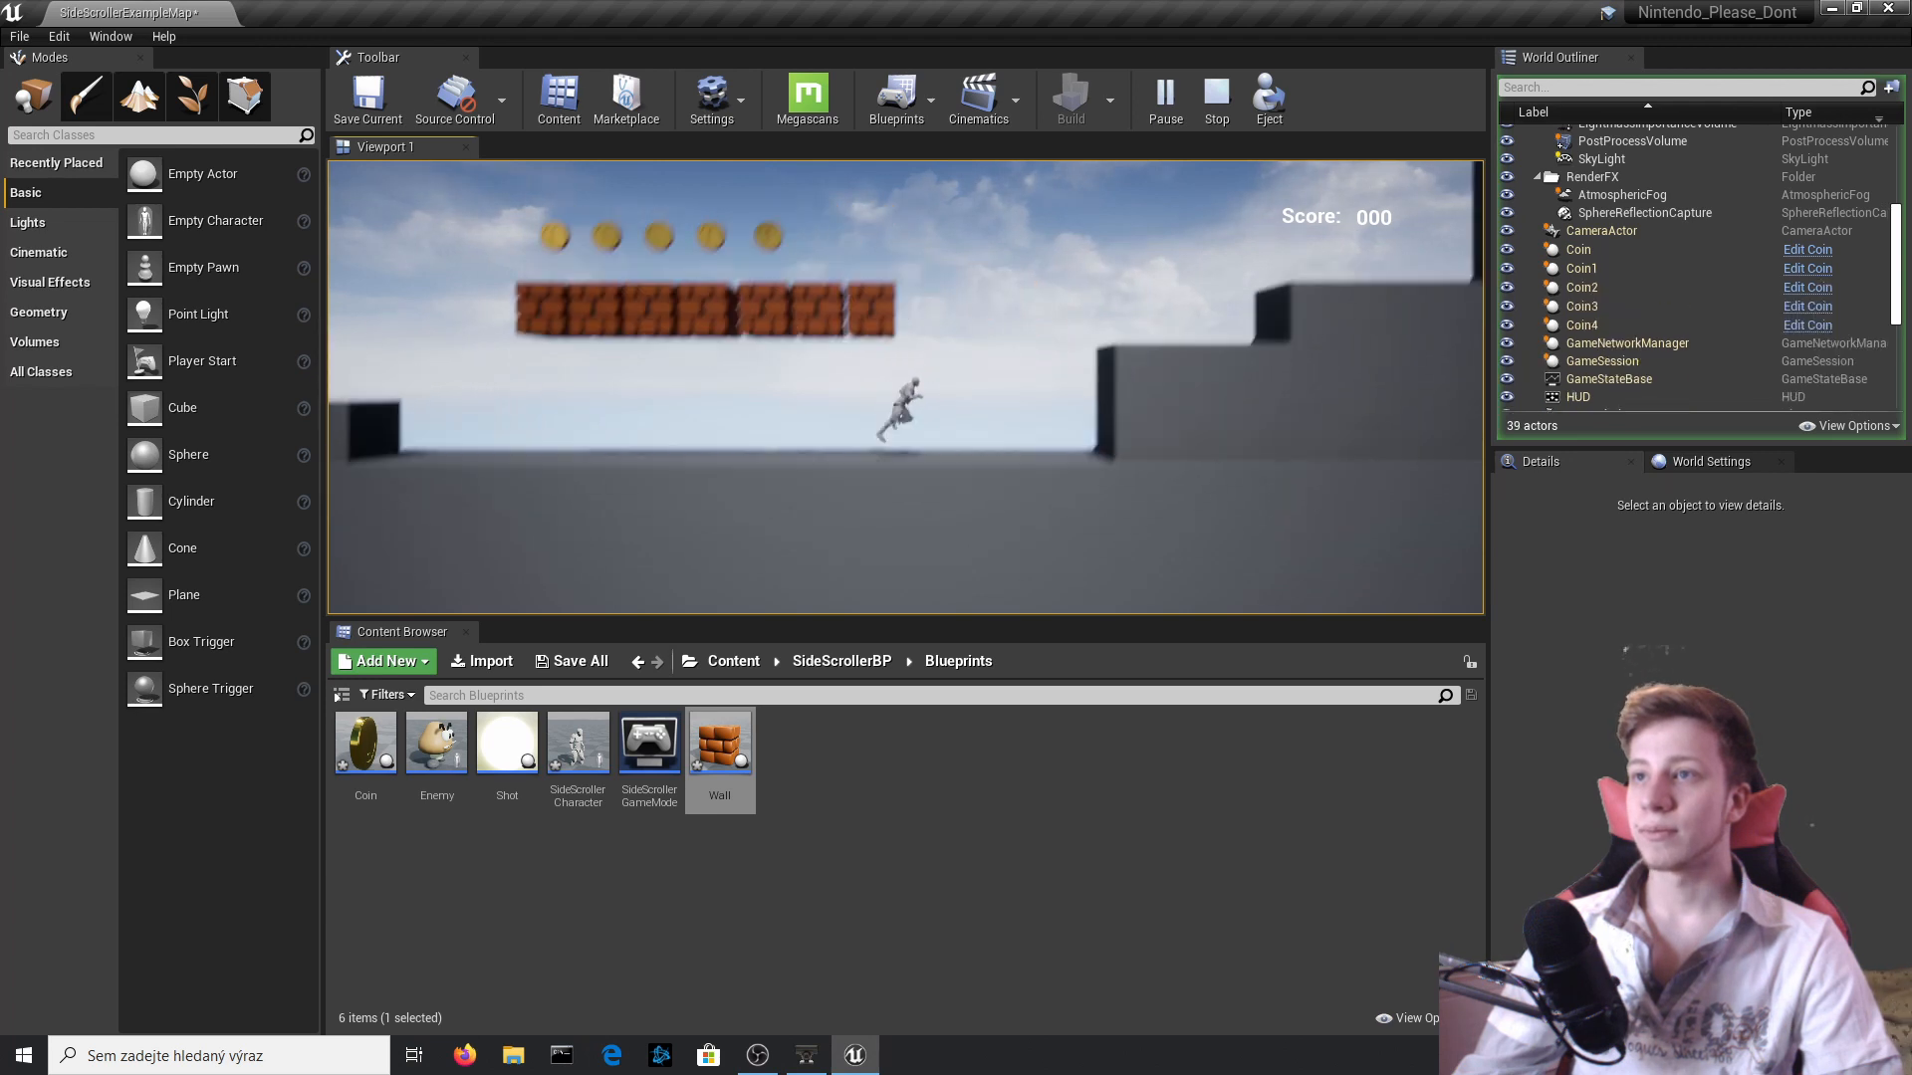
Collect the coins on top of the bricks, hit the used bricks again, and end the play session.
key("a")
key("space")
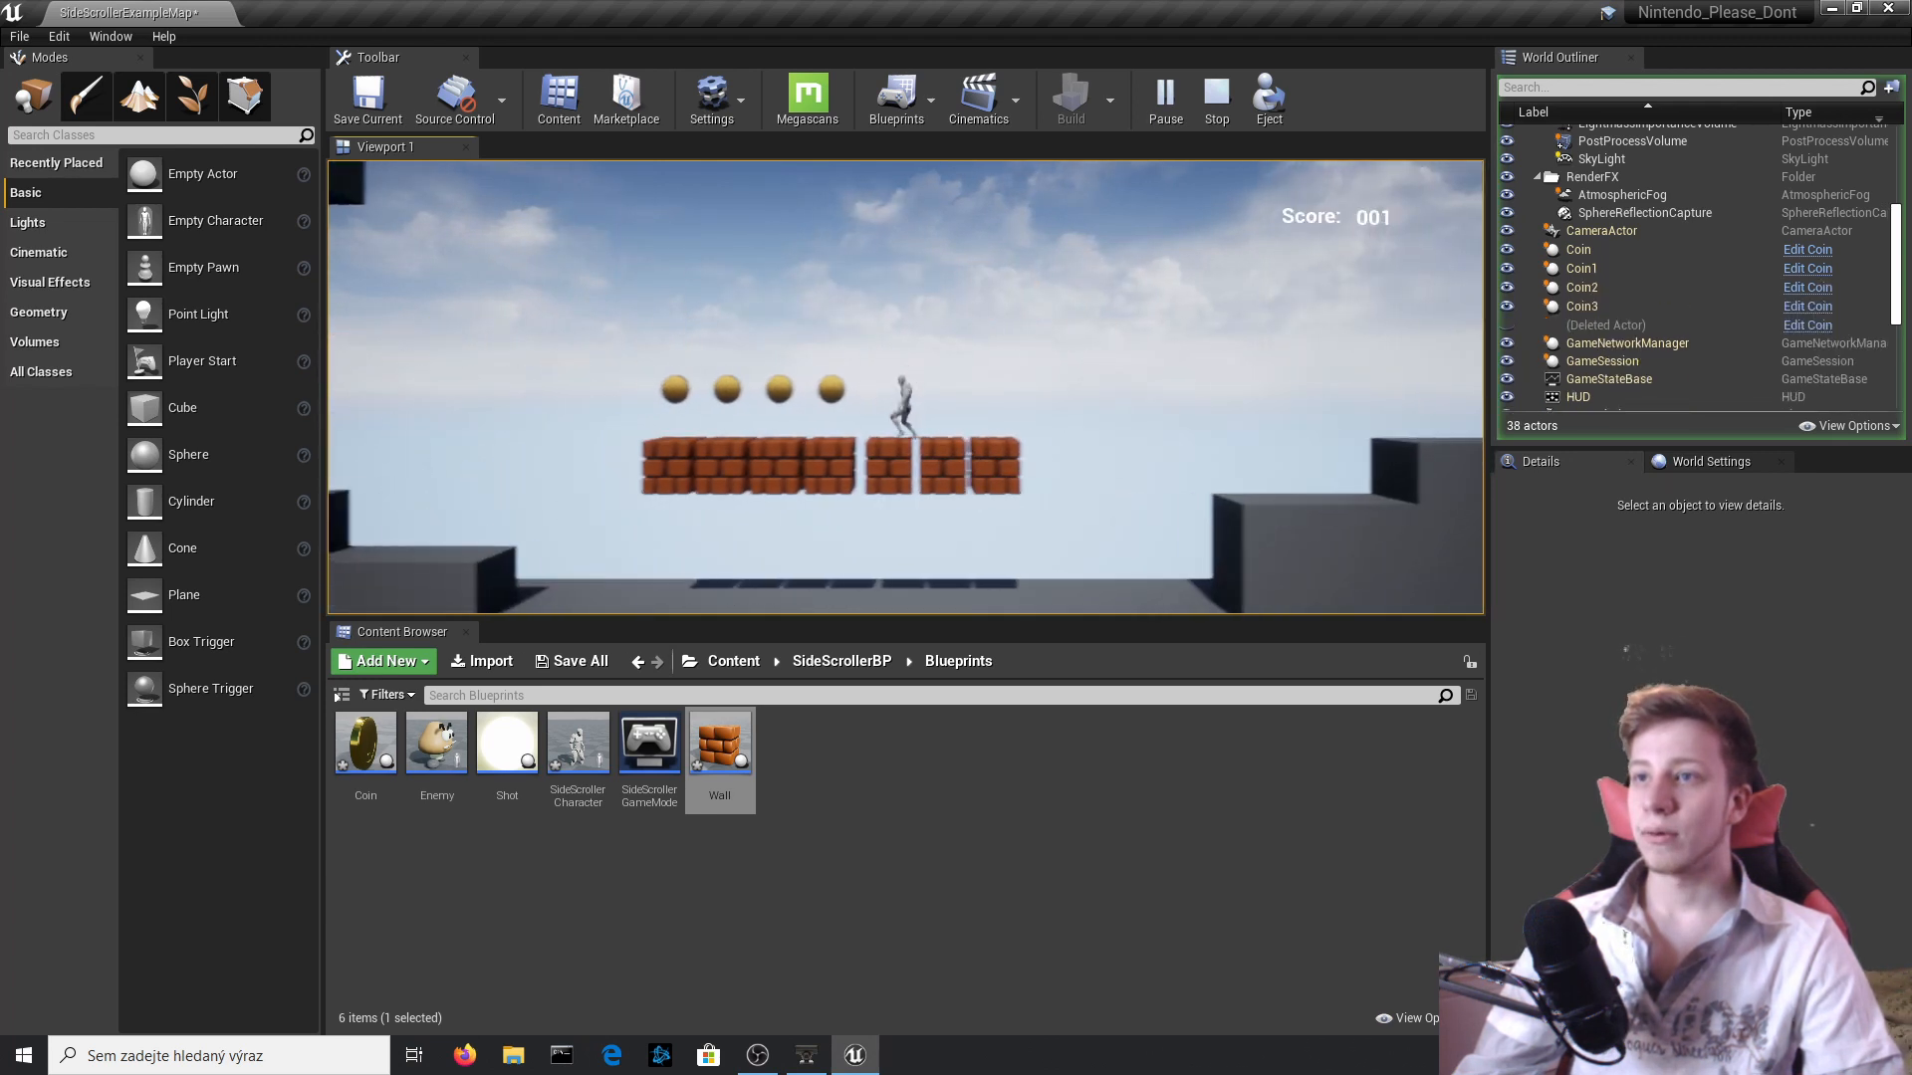
key("a")
key("space")
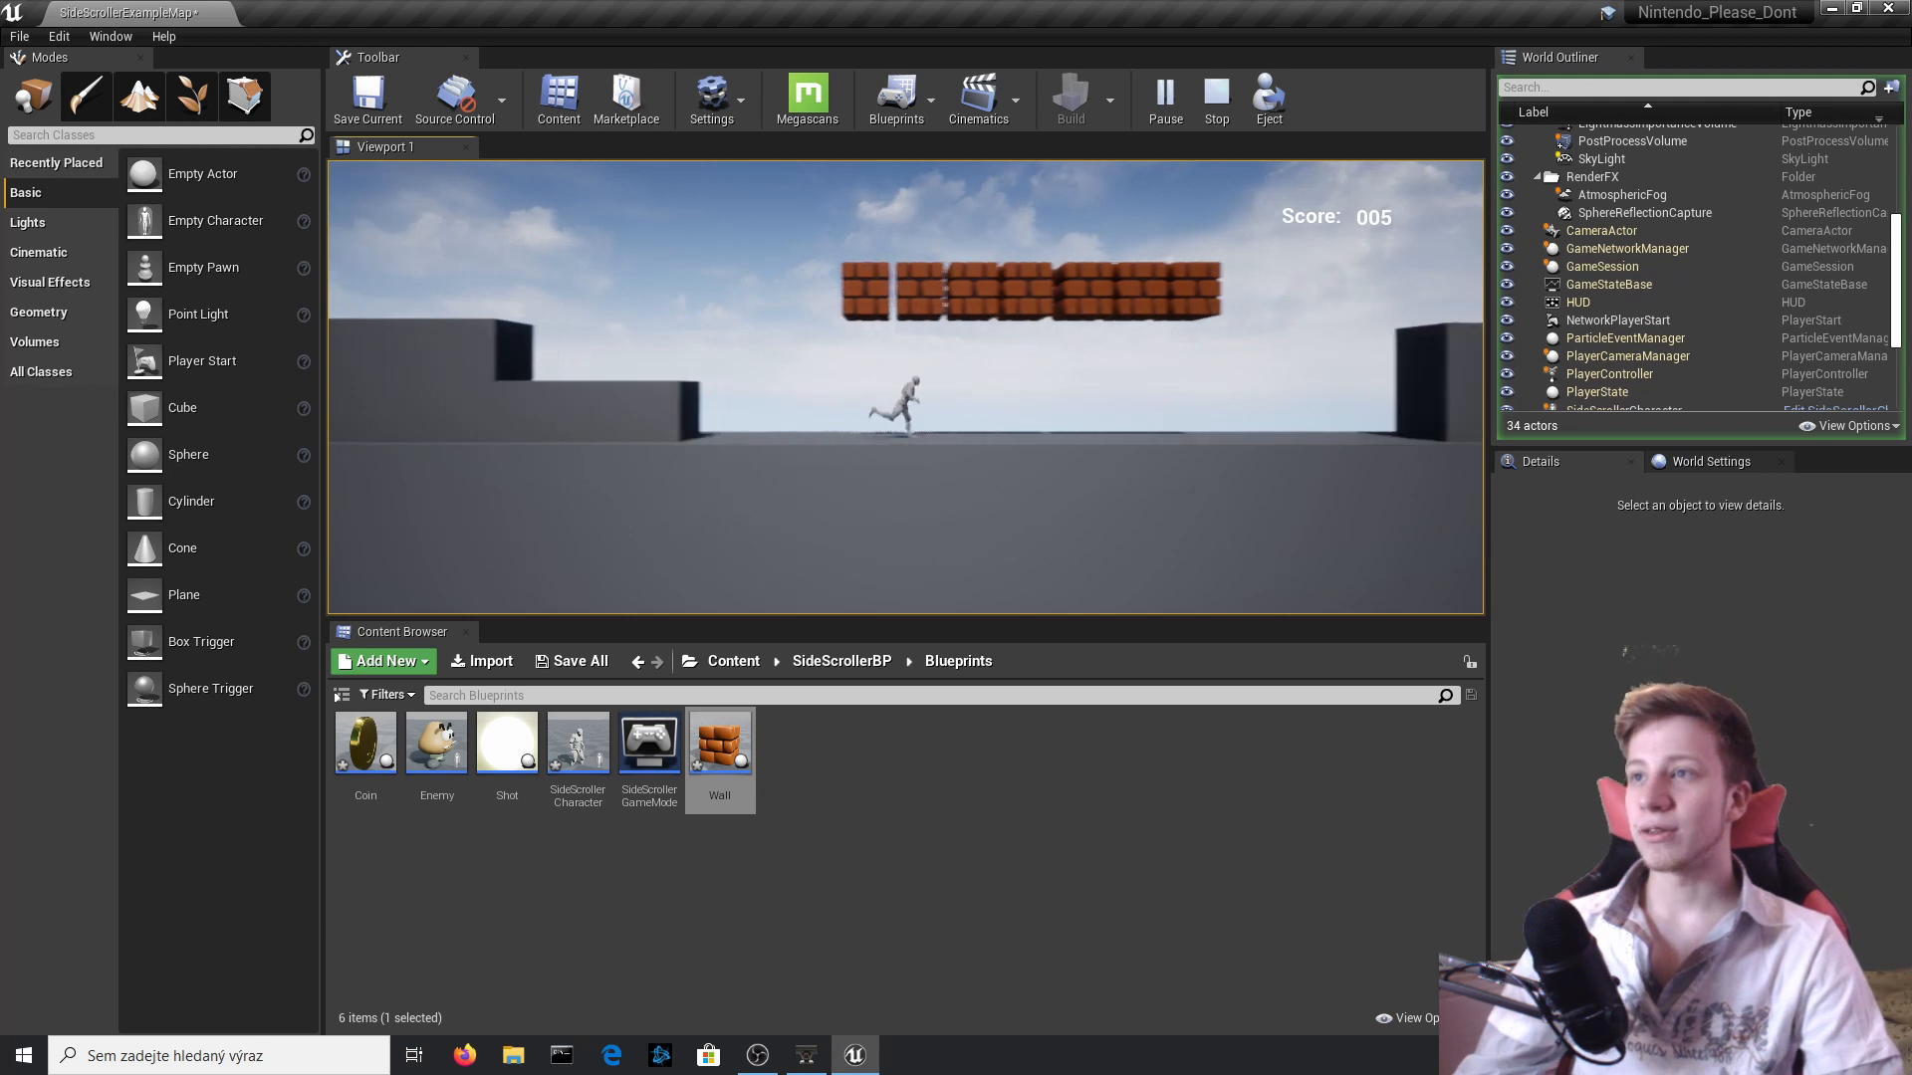
key("space")
key("a")
key("space")
key("Escape")
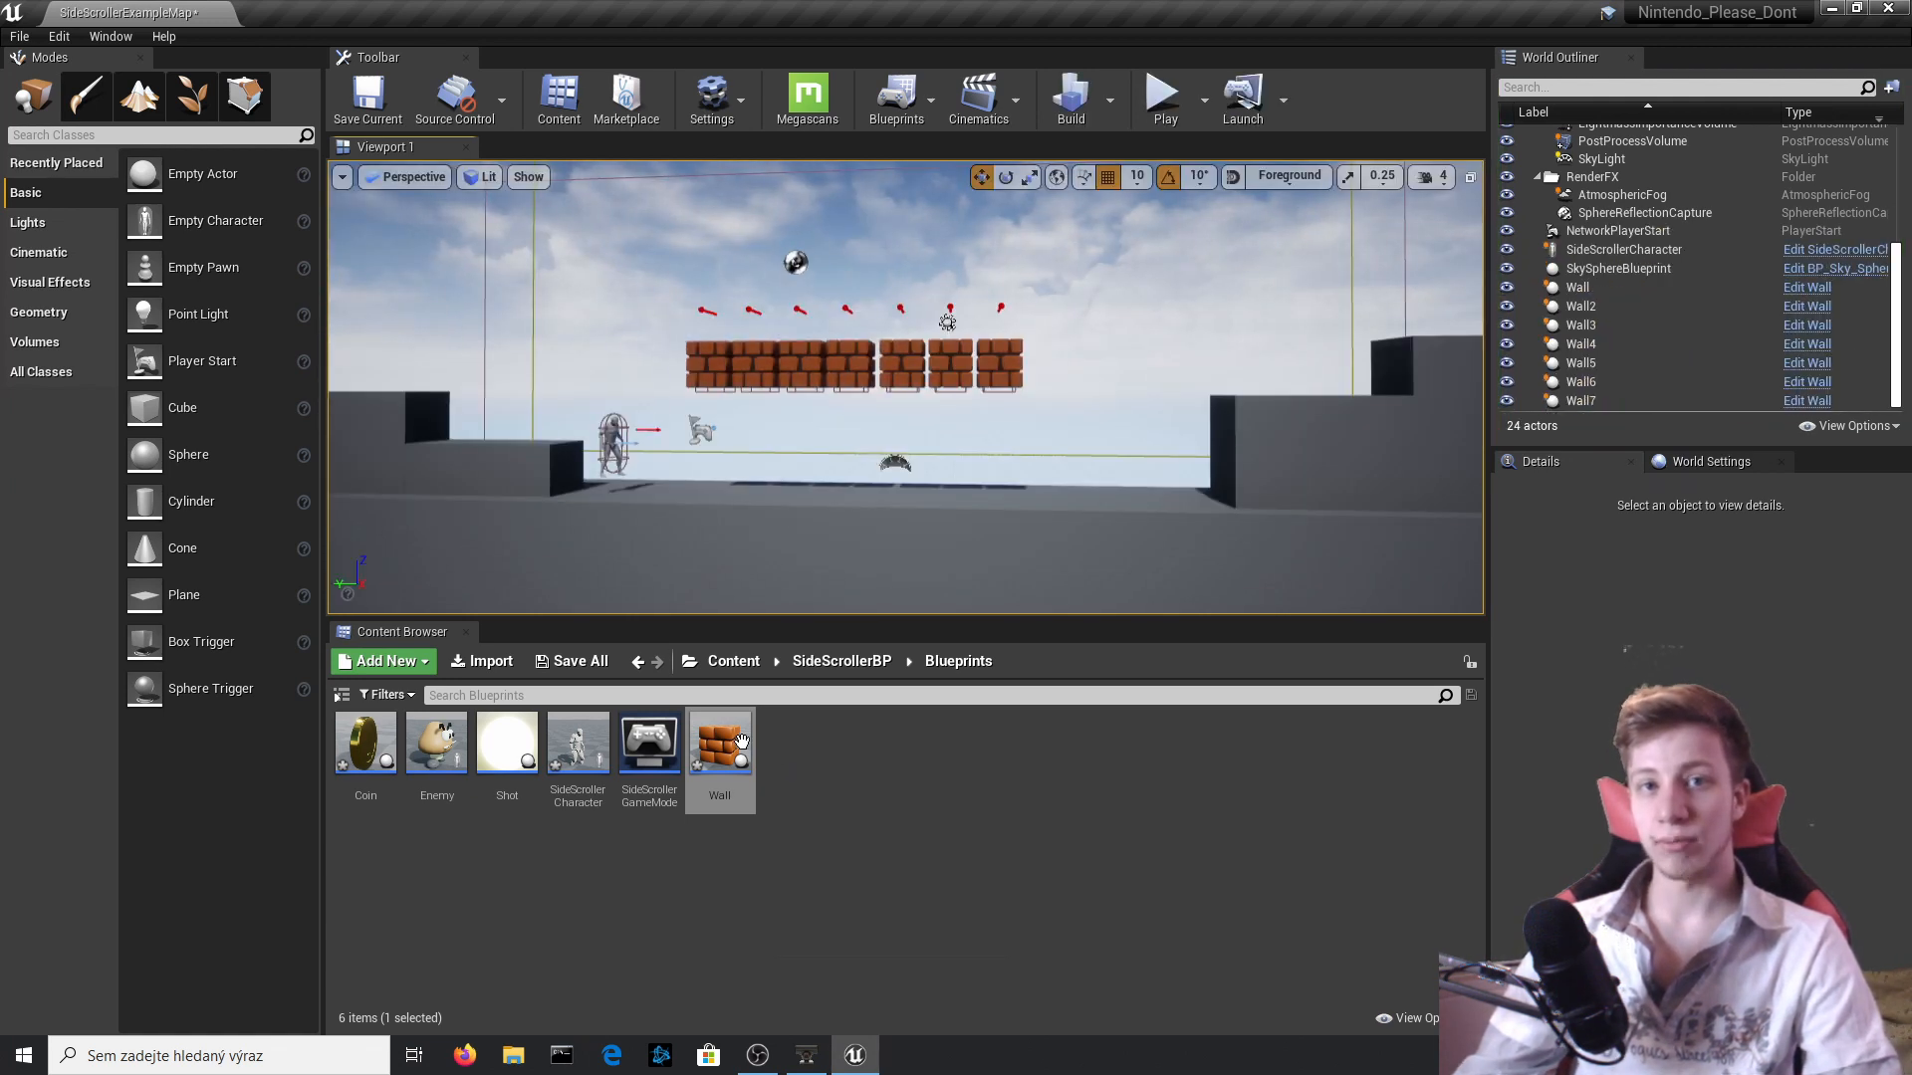
Play the level again, fire several shots with the character, and stop the session.
left_click(1165, 100)
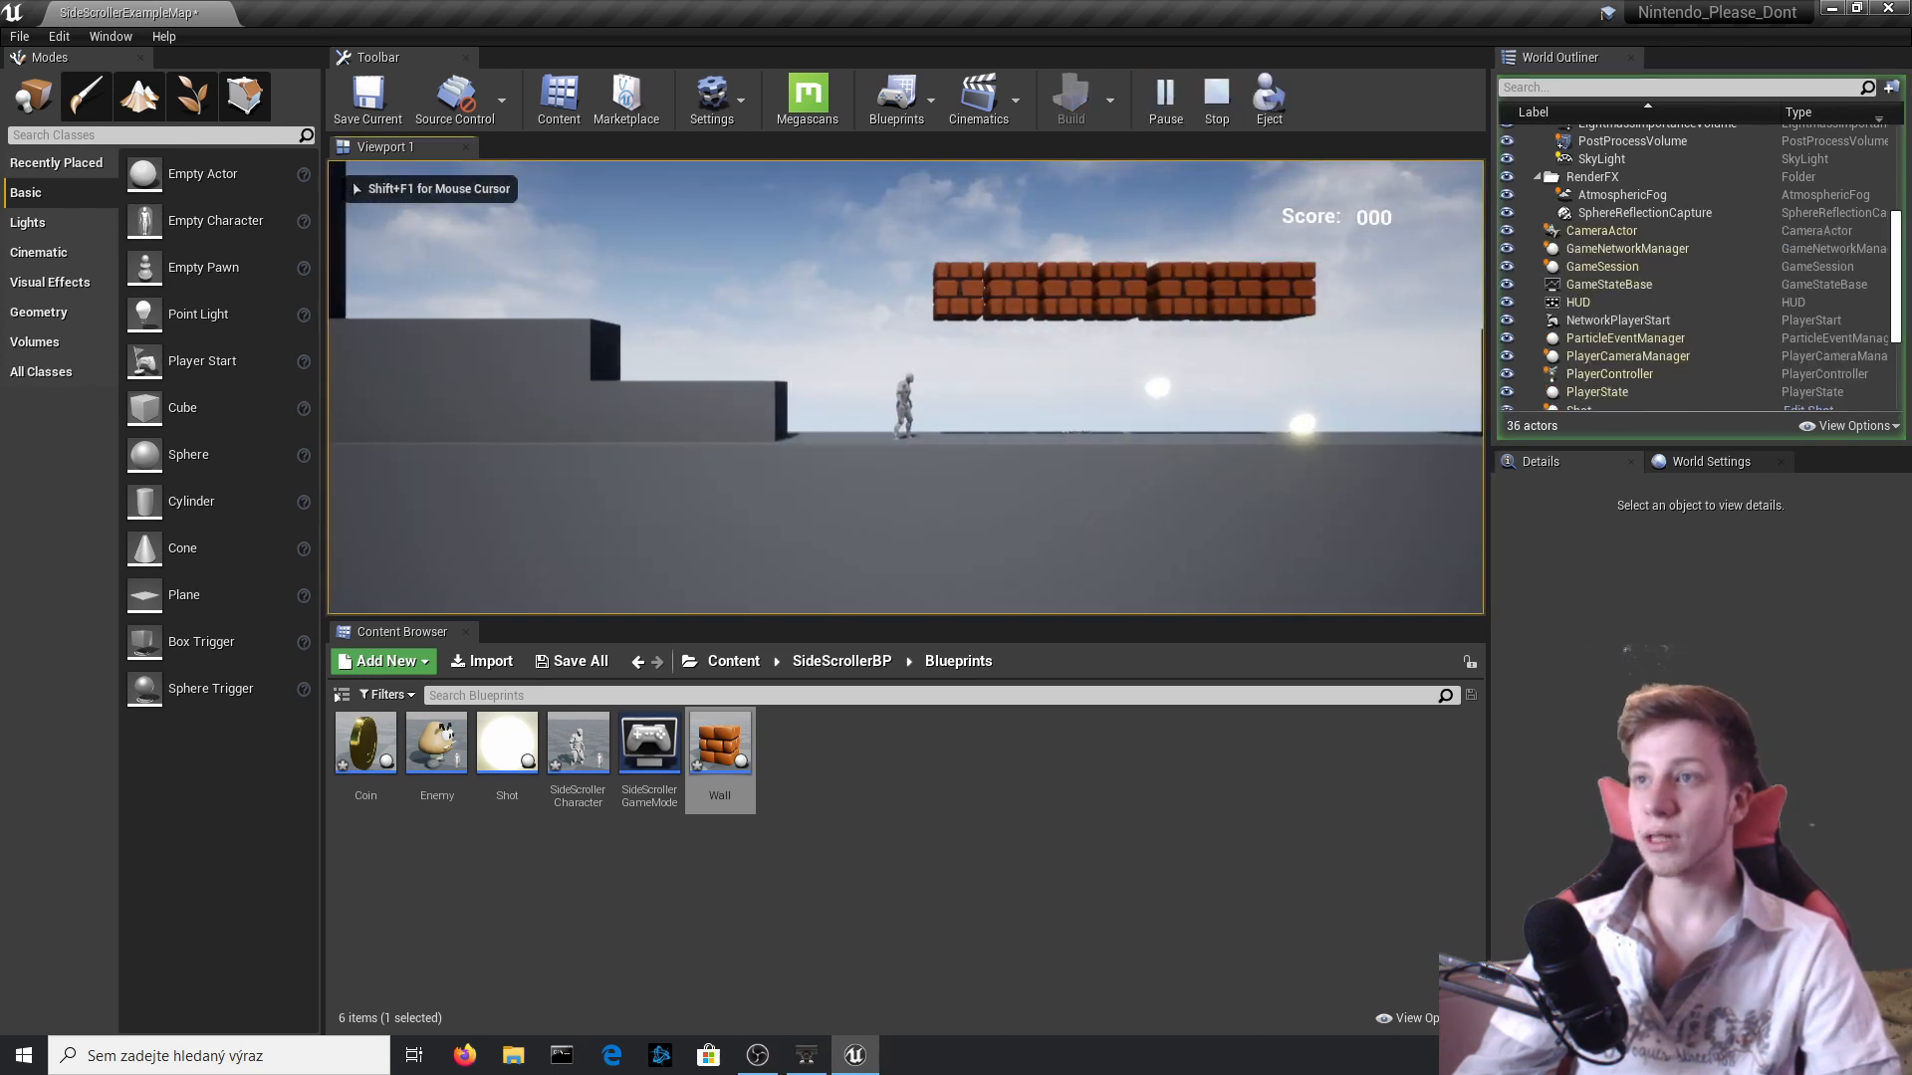
key("f")
key("f")
key("f")
key("f")
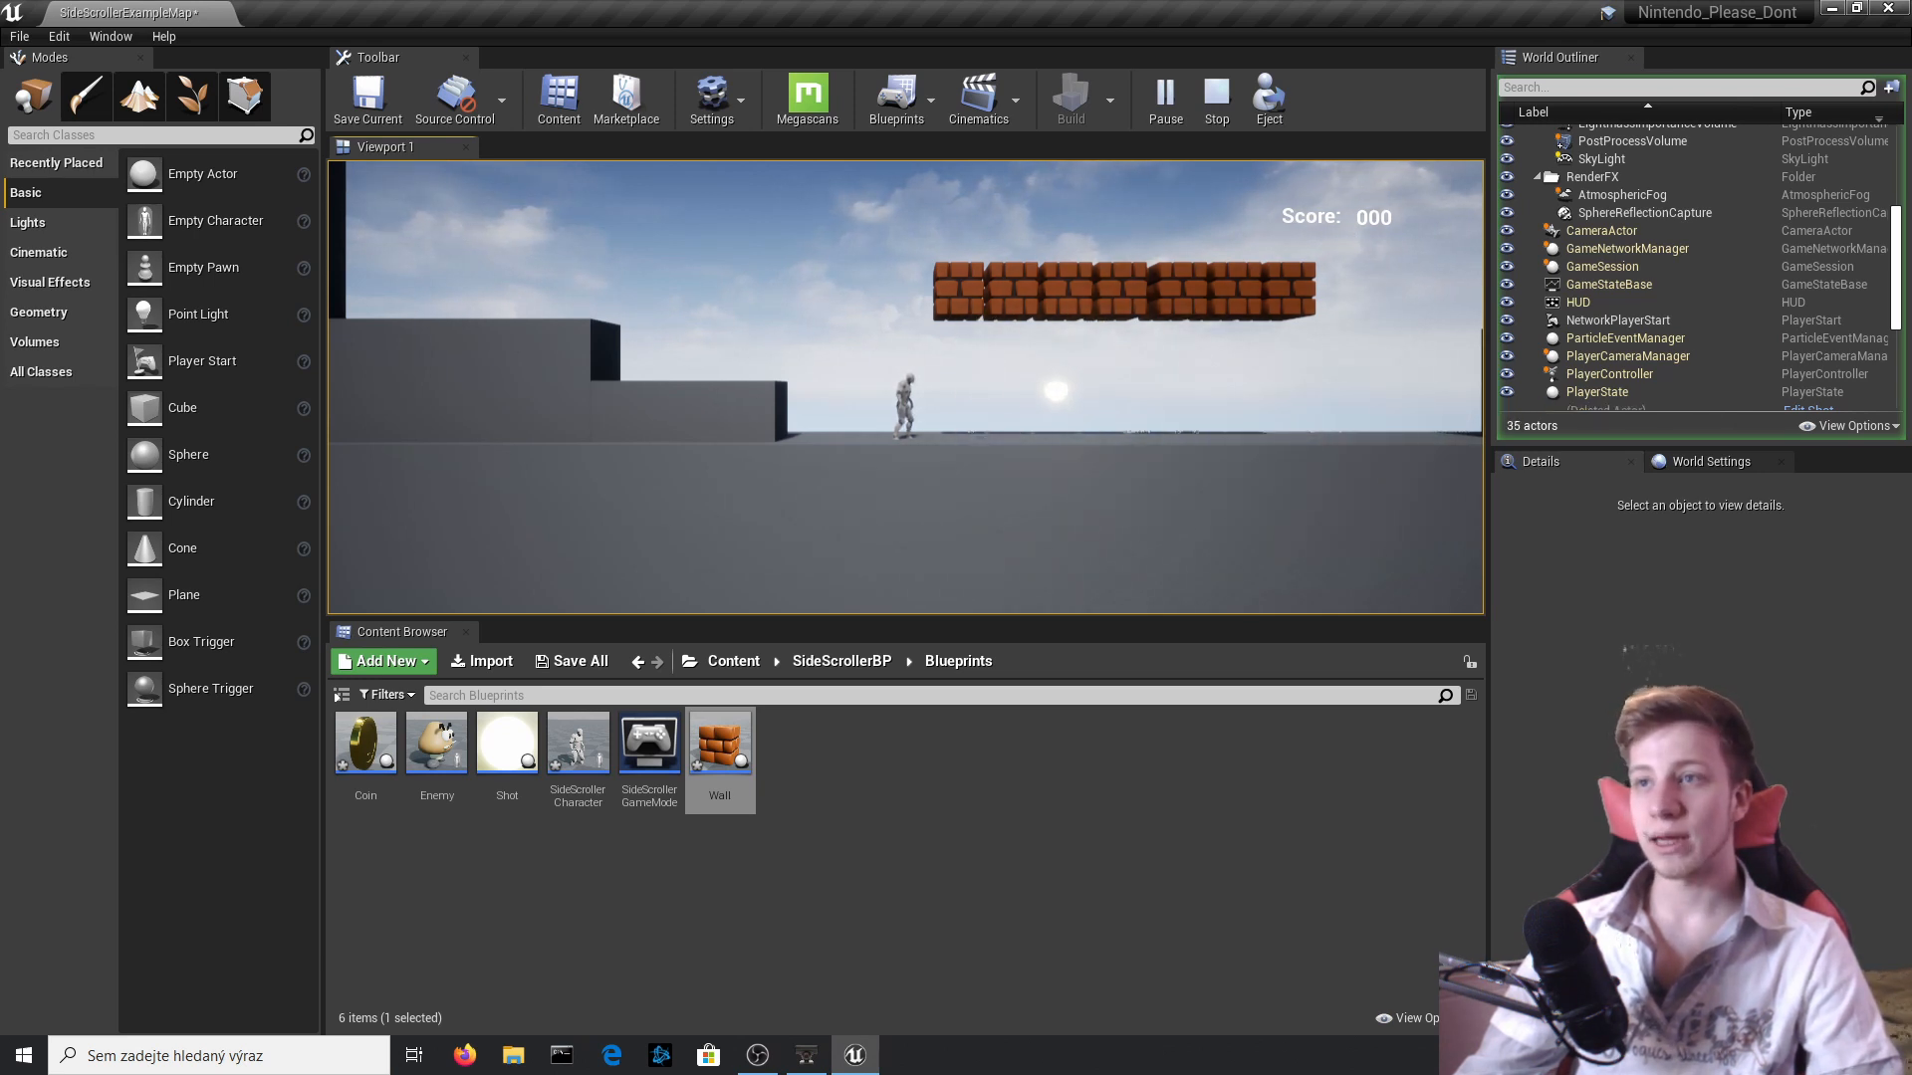
key("Escape")
Browse to the SideScrollerBP Assets folder, check Question_mark_box, and open the Mushroom folder.
left_click(720, 665)
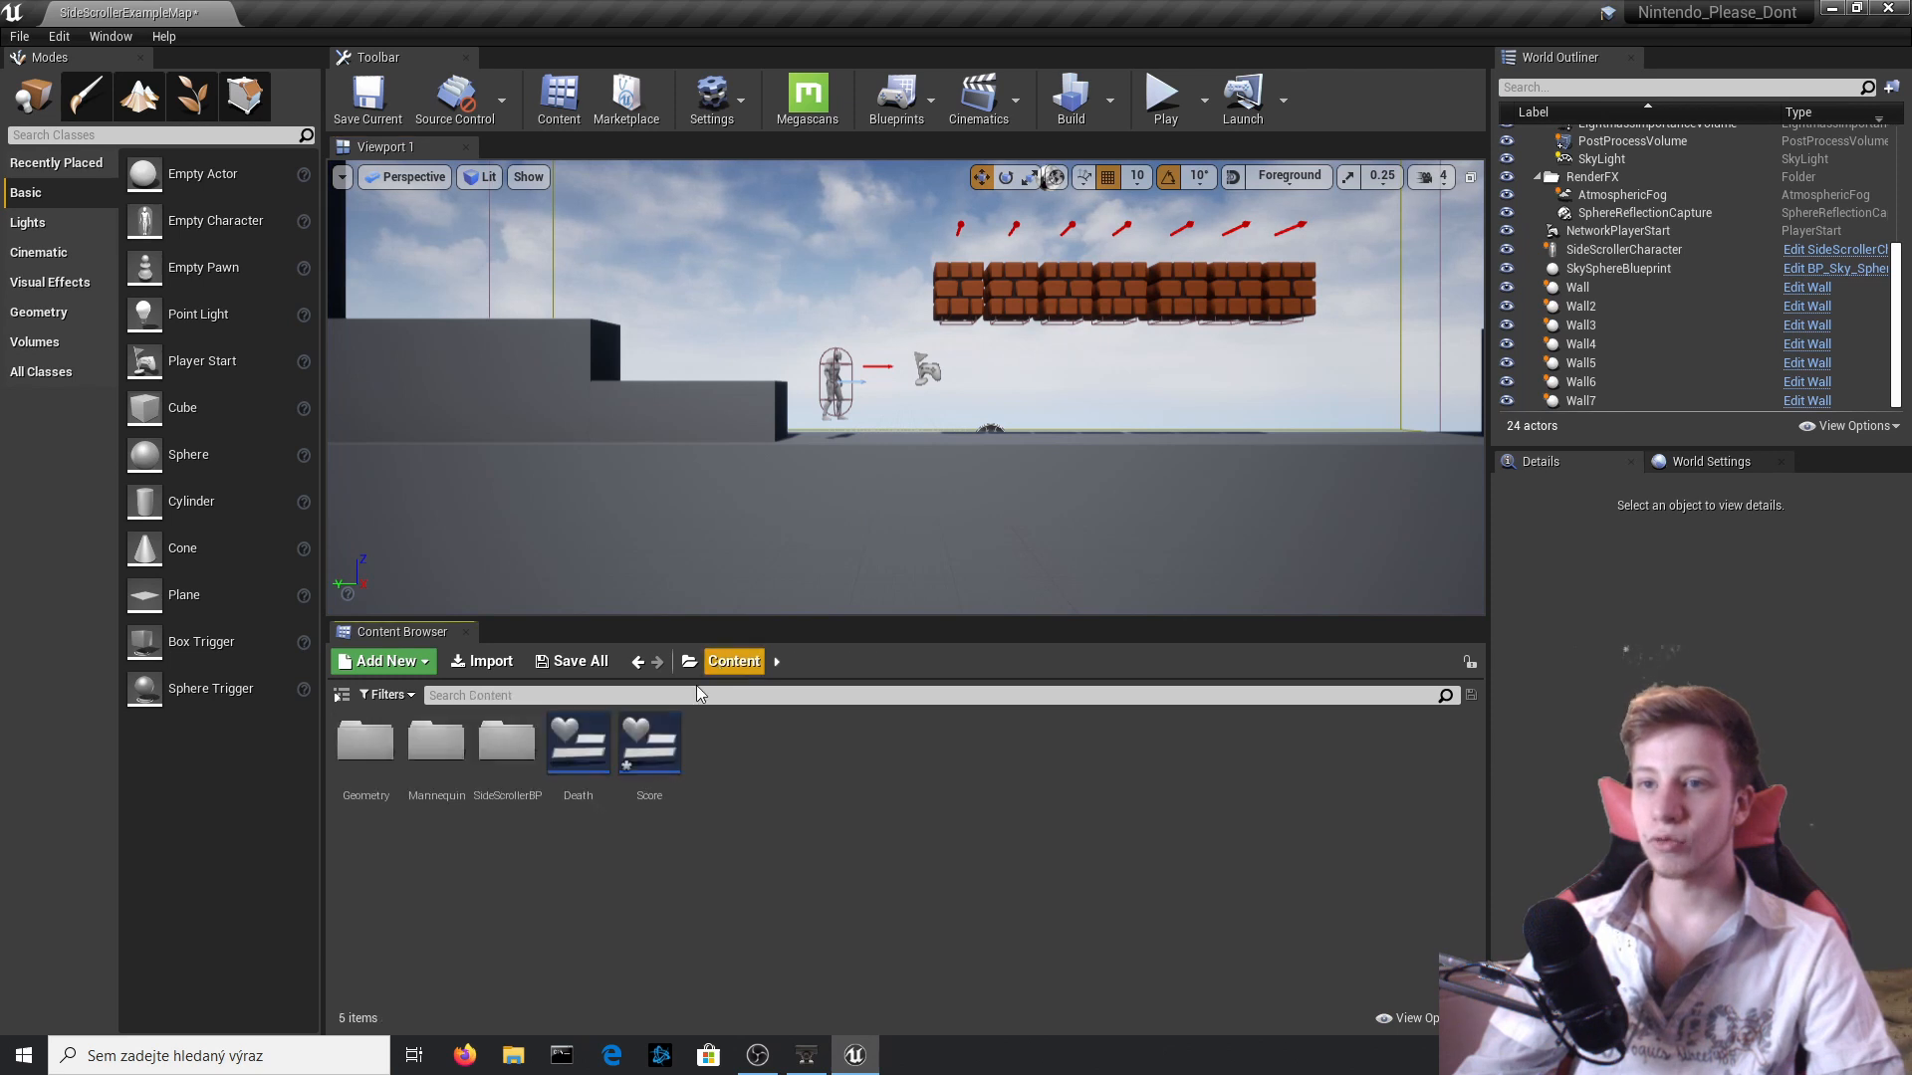
double_click(436, 751)
double_click(368, 767)
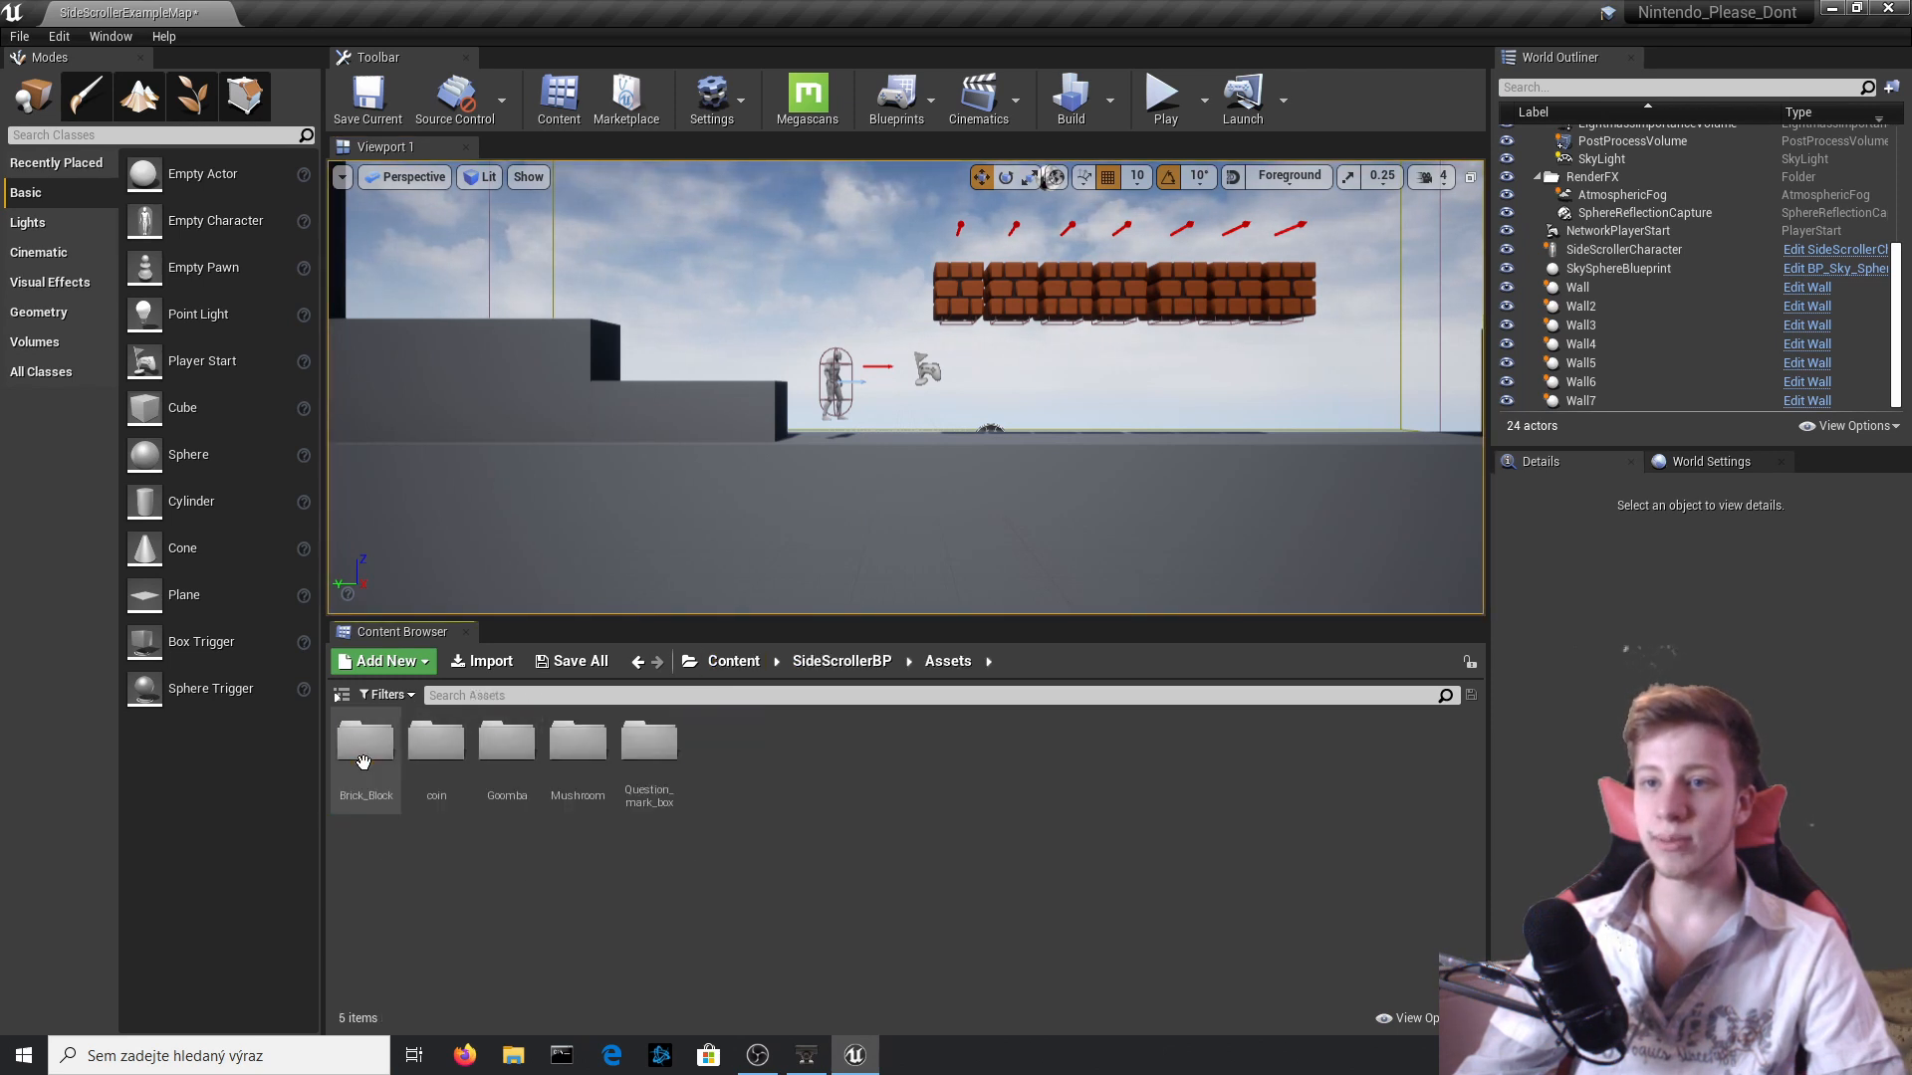
left_click(518, 771)
double_click(661, 757)
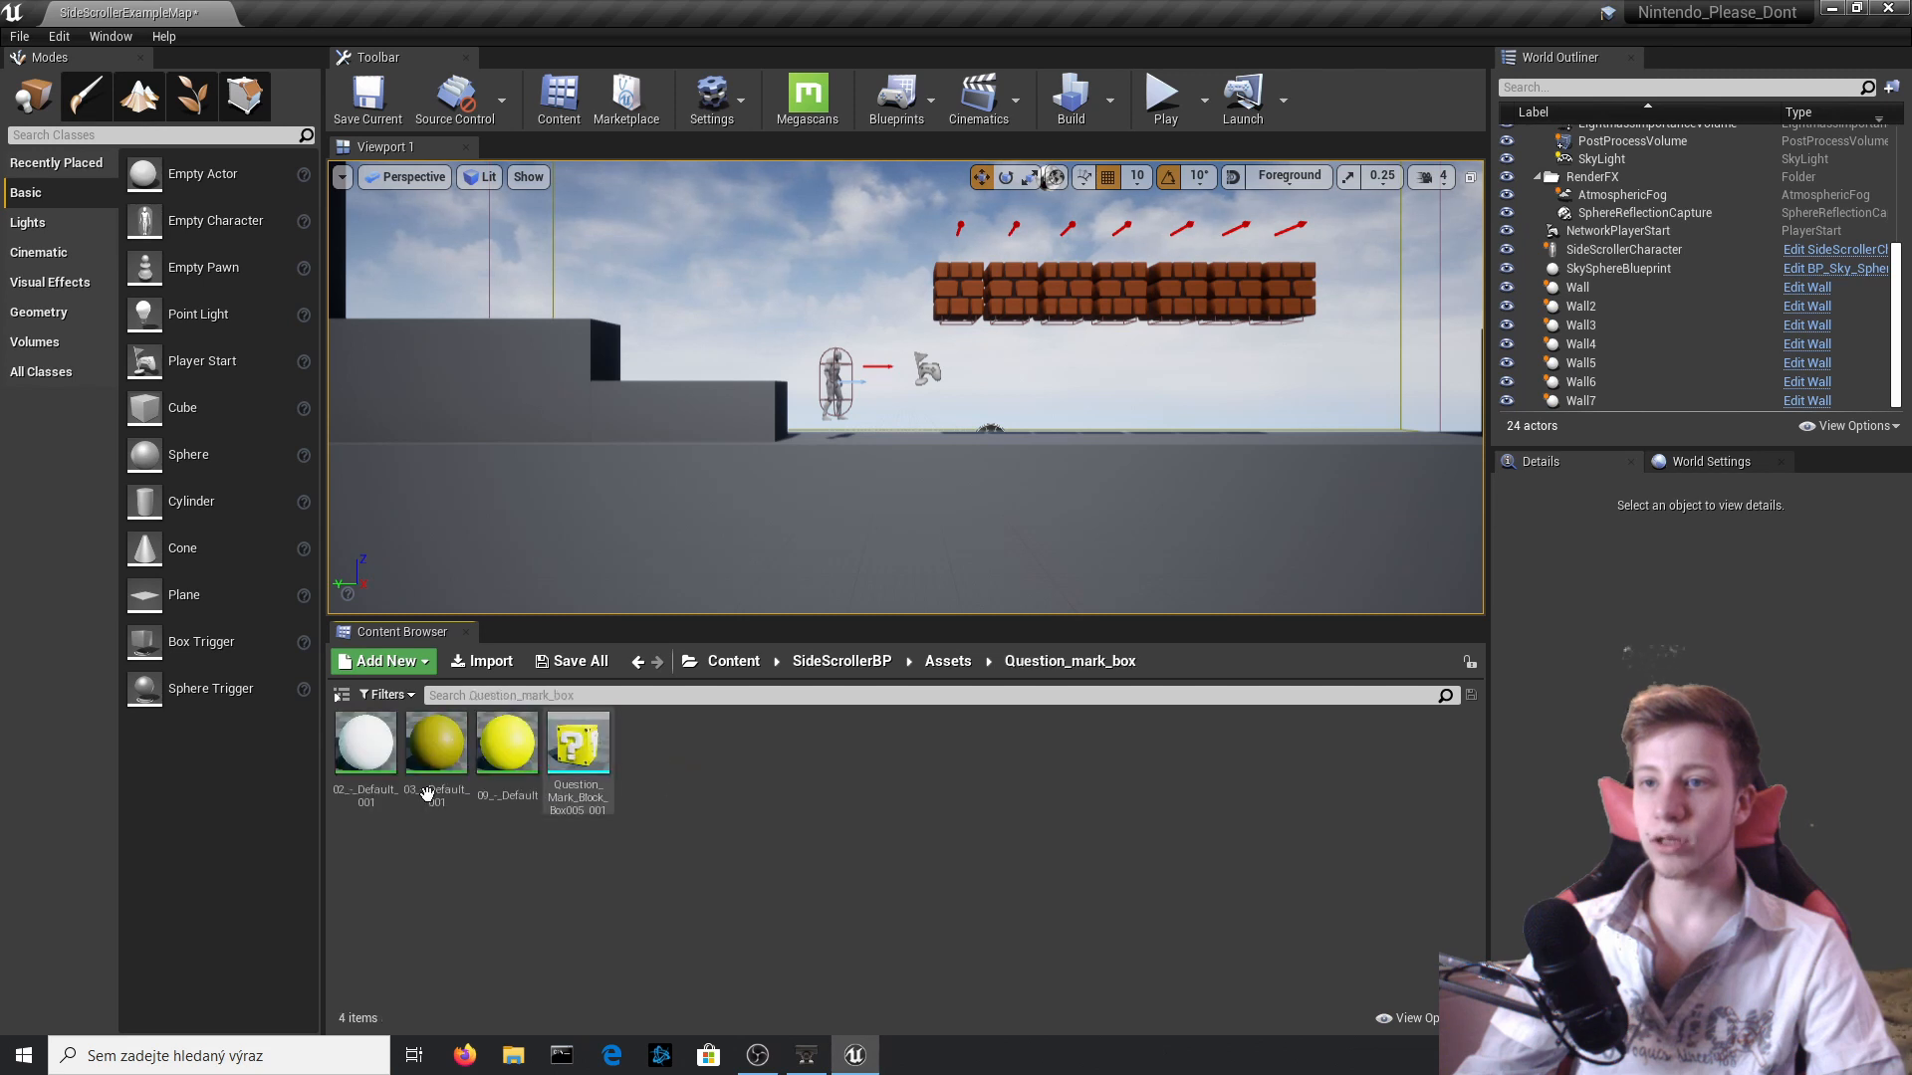
left_click(948, 661)
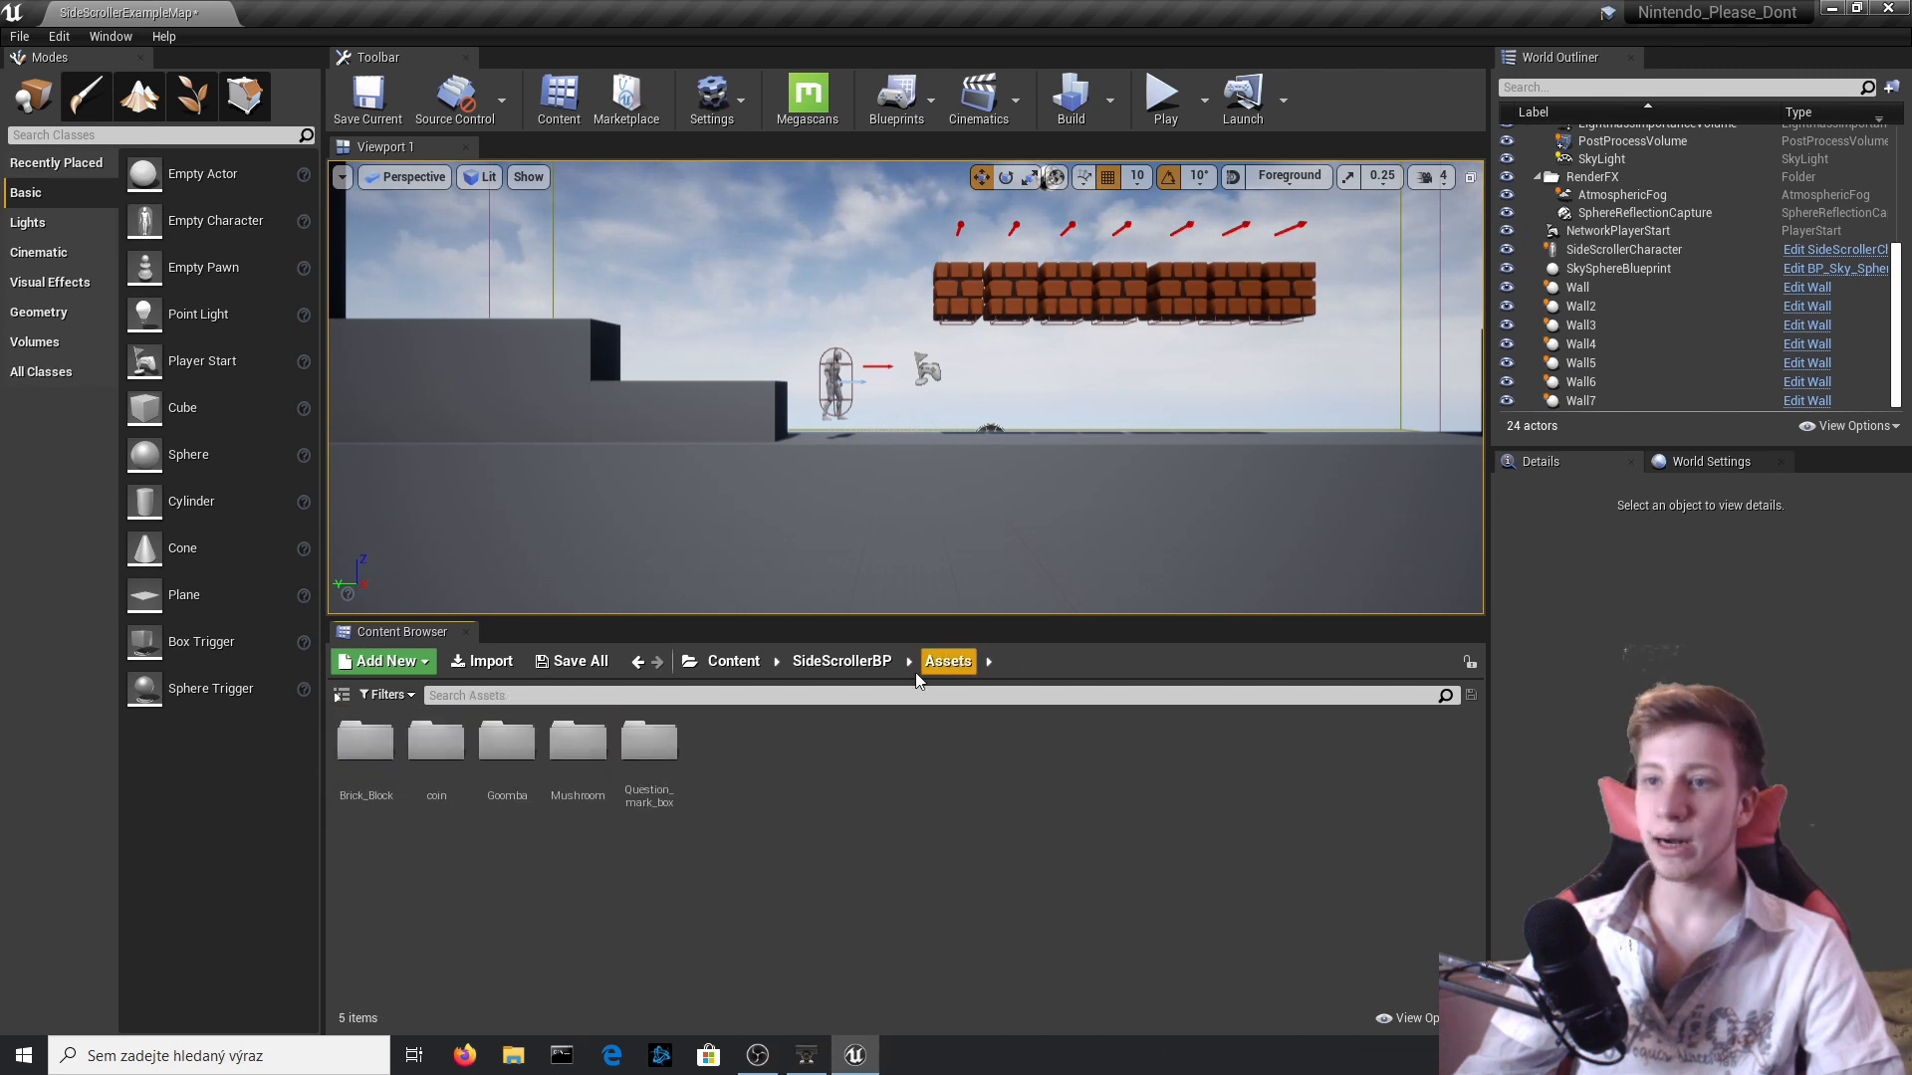
double_click(602, 777)
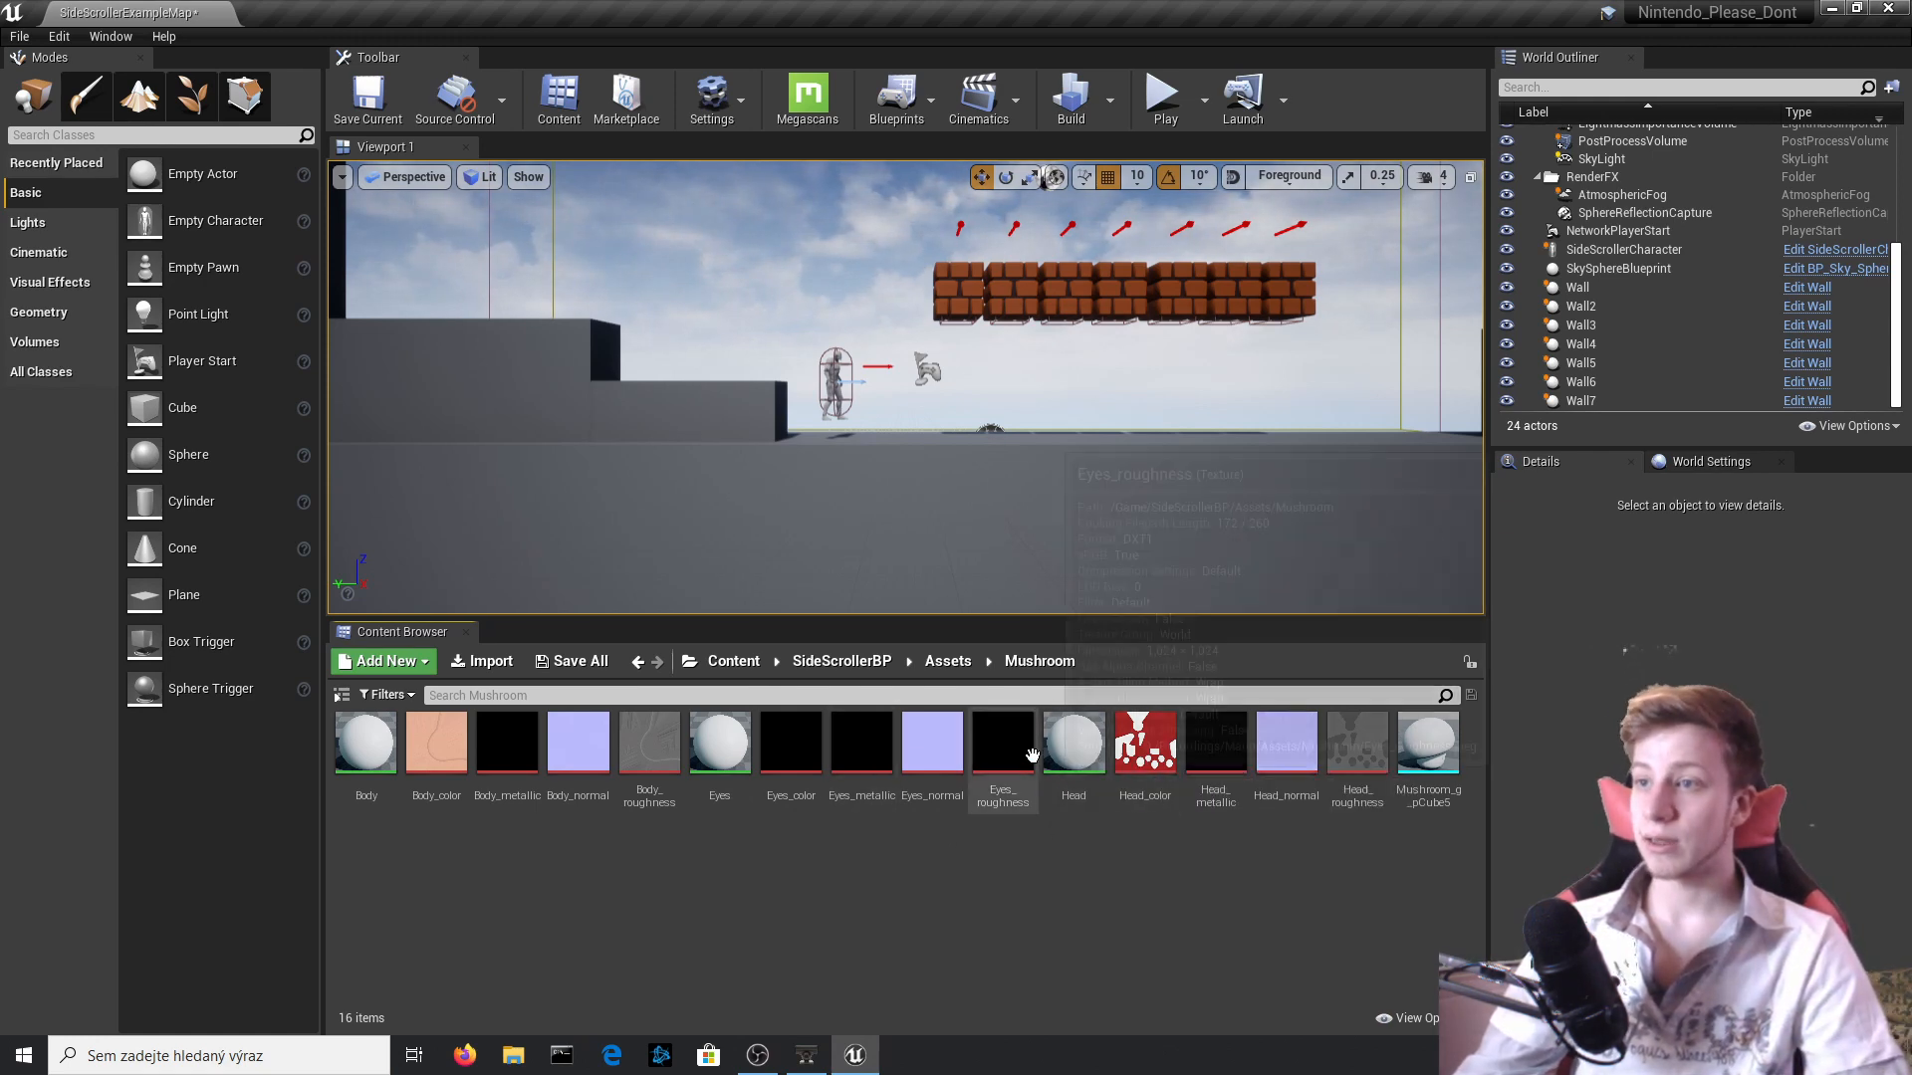
Open the mushroom's Head material and add the Head_color, Head_metallic, Head_normal and Head_roughness textures to its graph.
double_click(1074, 747)
left_click_drag(1264, 24, 1910, 199)
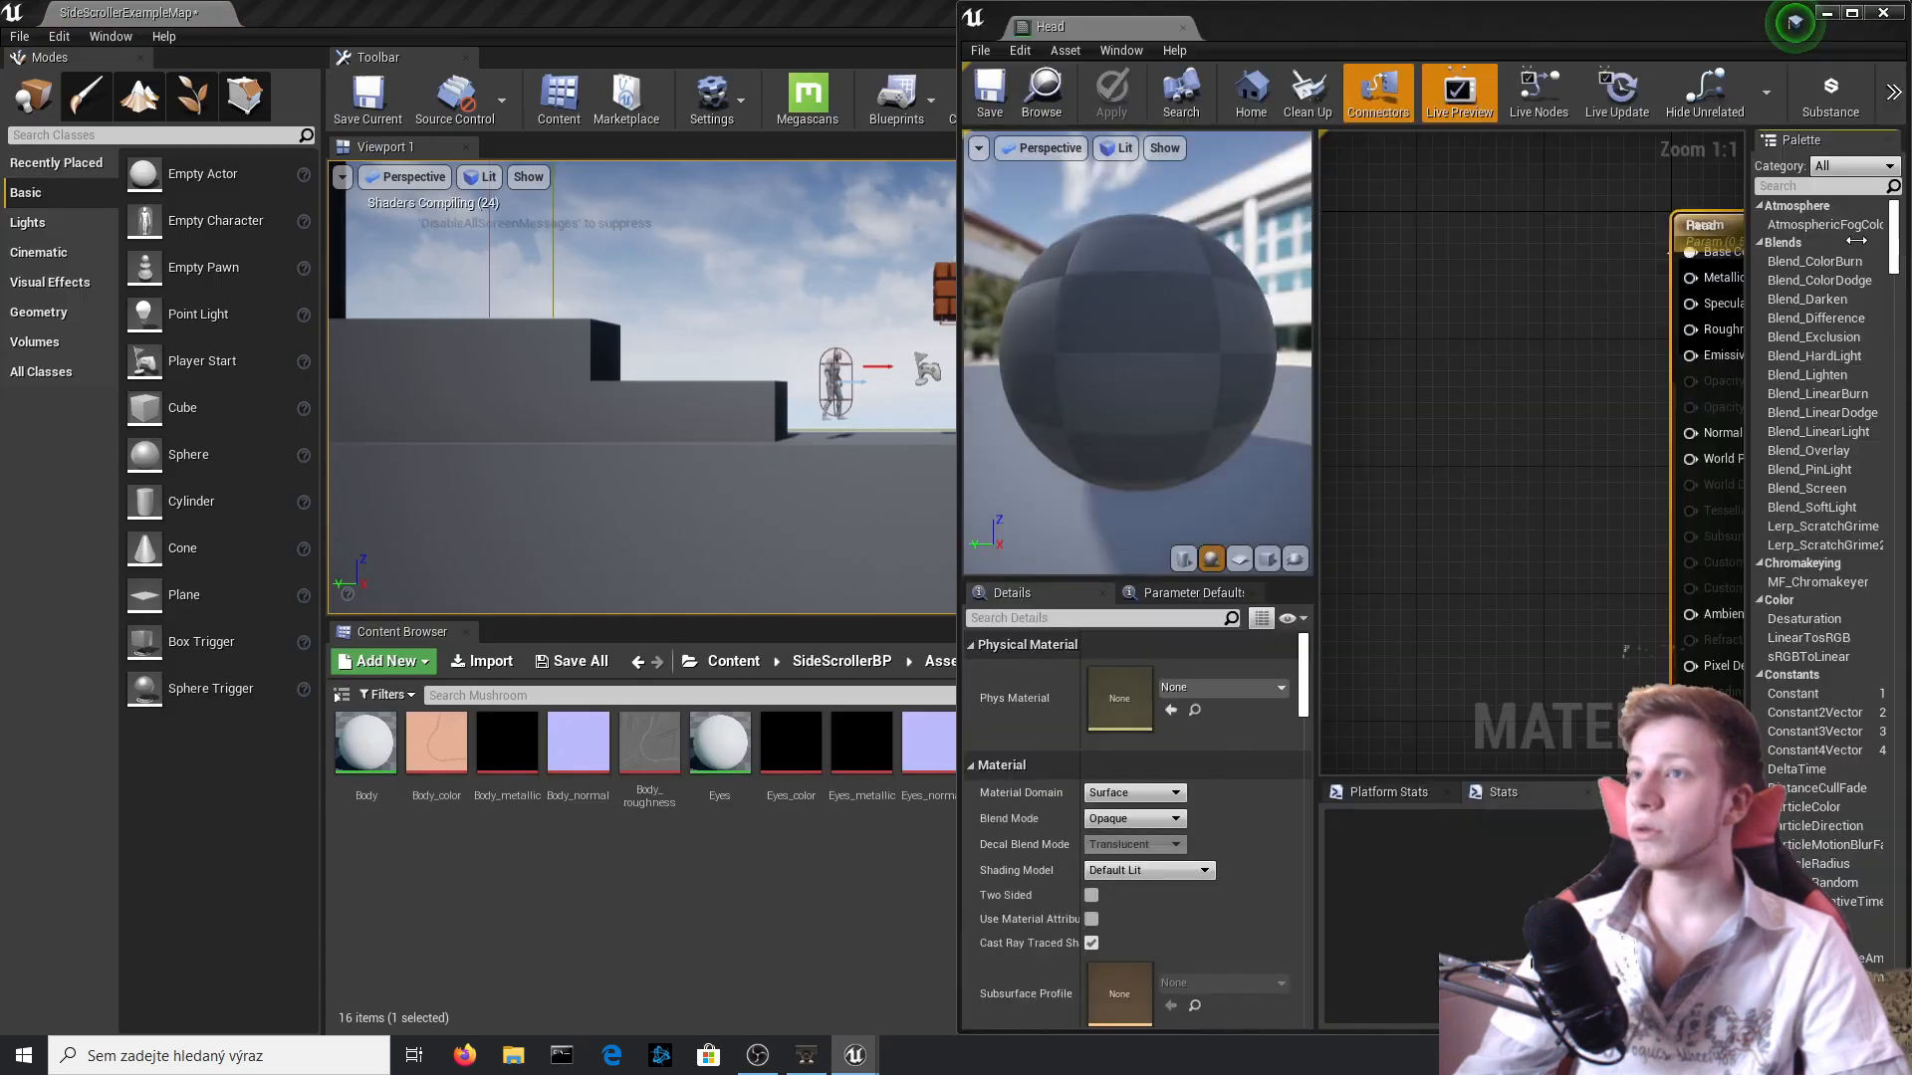
left_click(876, 448)
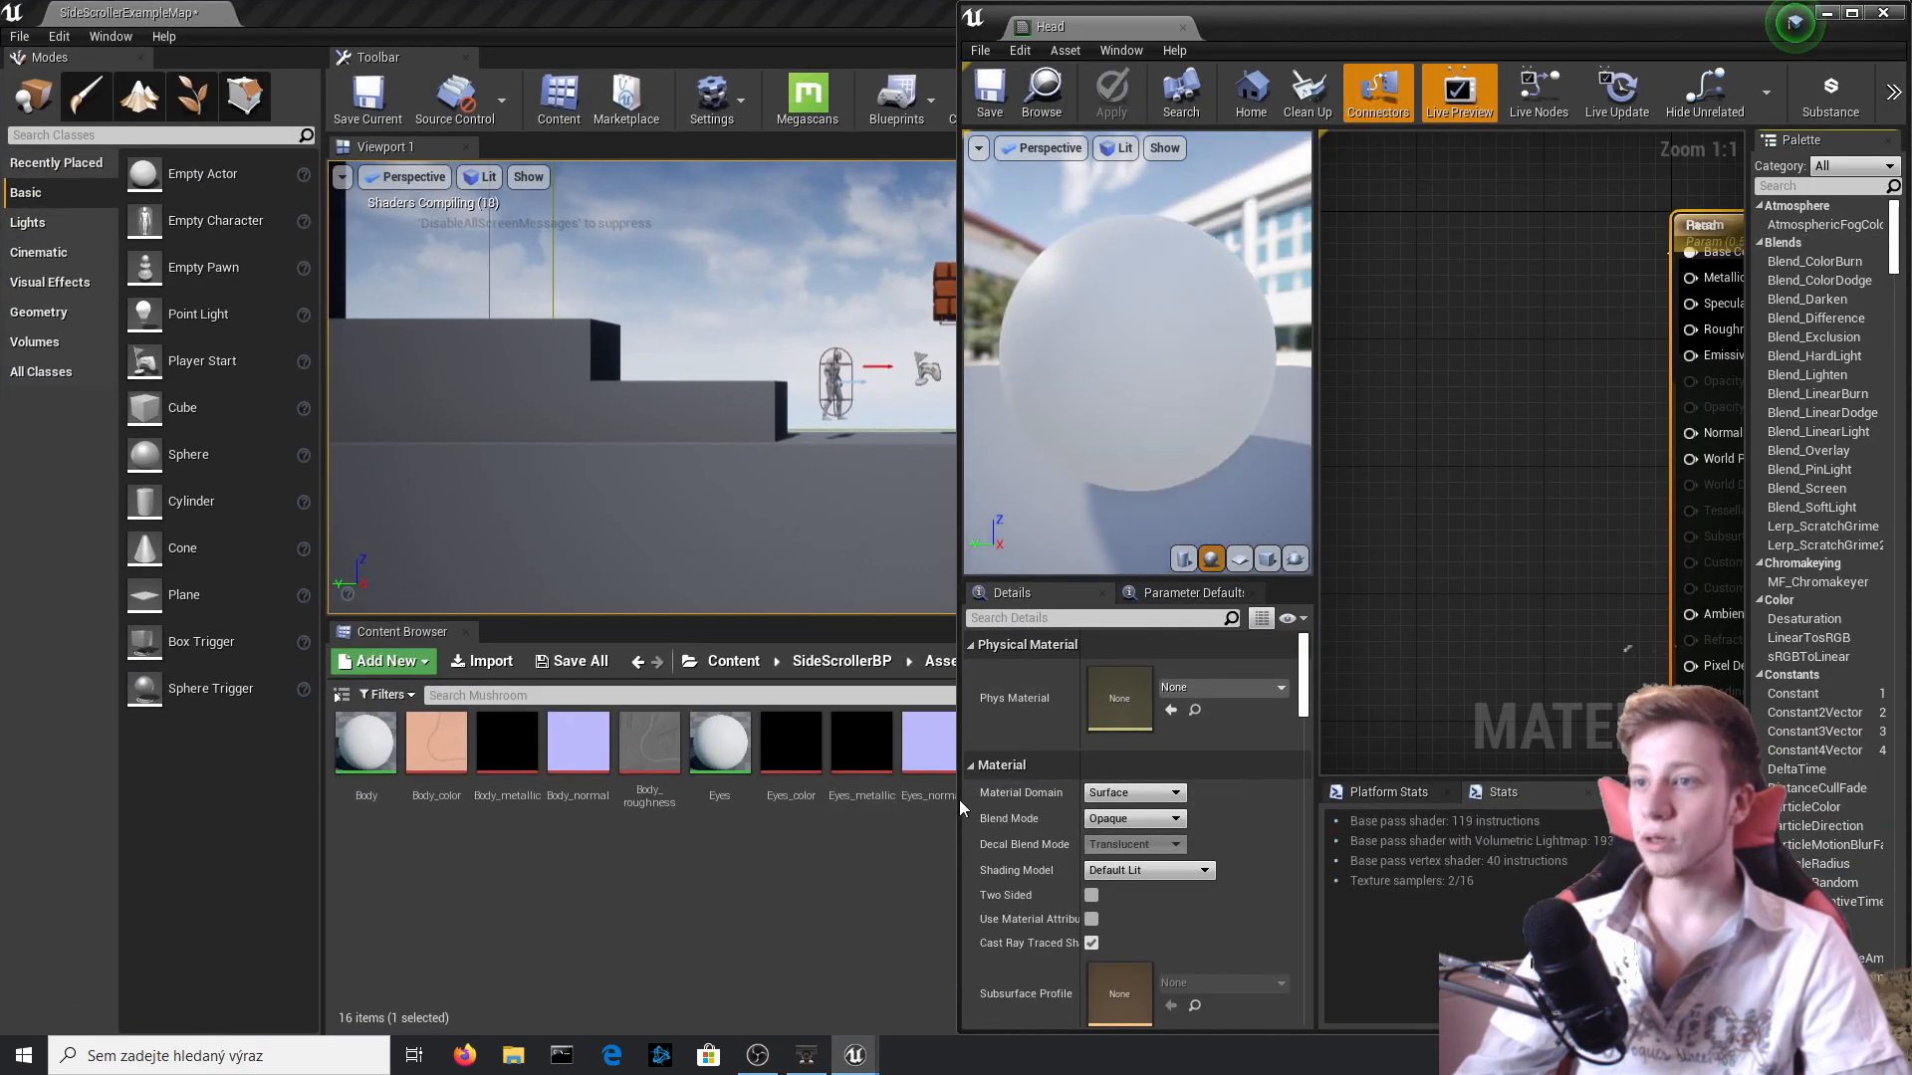
left_click_drag(958, 798, 1429, 780)
left_click(1357, 760)
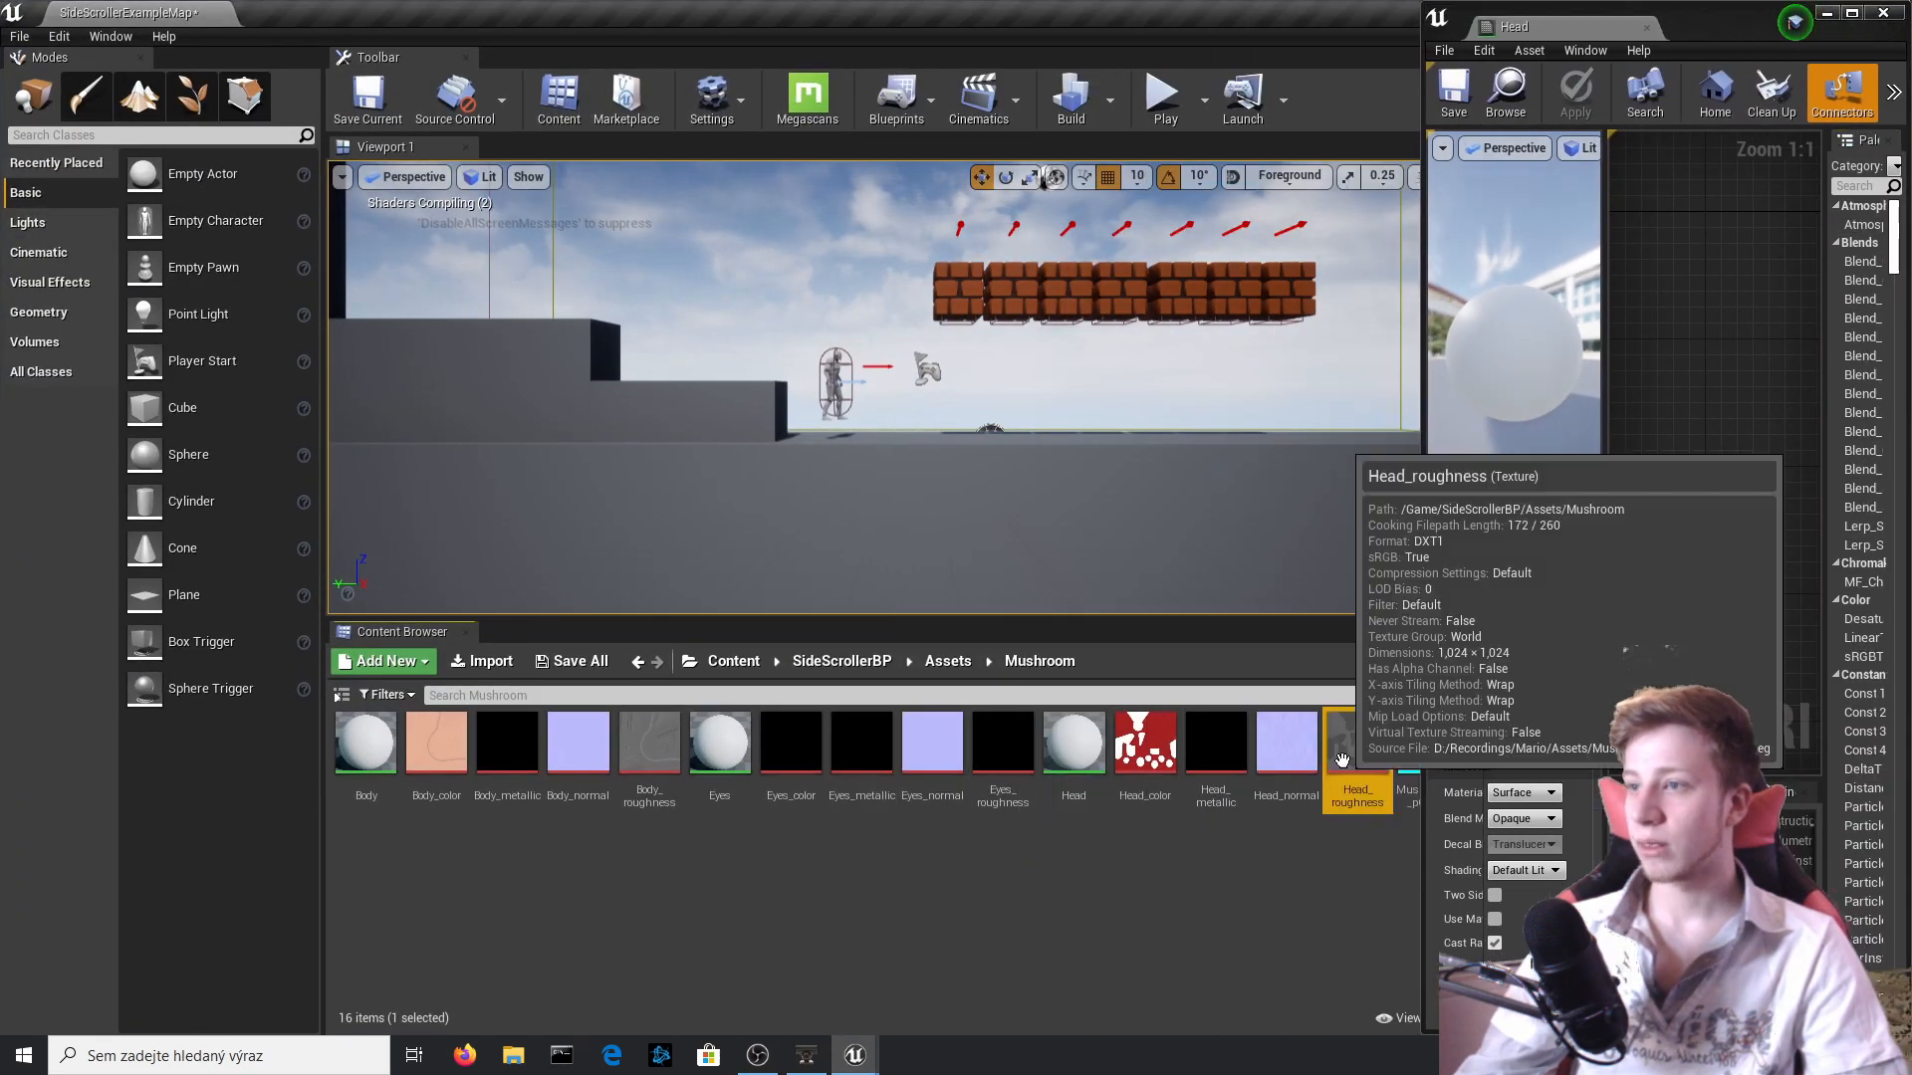
left_click(1145, 749, "shift")
left_click_drag(1145, 749, 1693, 393)
left_click(1850, 13)
Delete the overlapping Param node, connect the four Head textures to their matching material inputs, and apply the material.
left_click_drag(973, 631, 819, 769)
left_click_drag(922, 653, 1091, 372)
left_click_drag(837, 427, 1382, 310)
left_click(1256, 291)
key("Delete")
left_click_drag(1056, 494, 1324, 331)
left_click_drag(1030, 482, 1261, 433)
left_click_drag(1153, 507, 1324, 409)
left_click(154, 80)
left_click(1887, 8)
Open the mushroom's Eyes material and add the Eyes_color, Eyes_metallic, Eyes_normal and Eyes_roughness textures to its graph.
double_click(1071, 752)
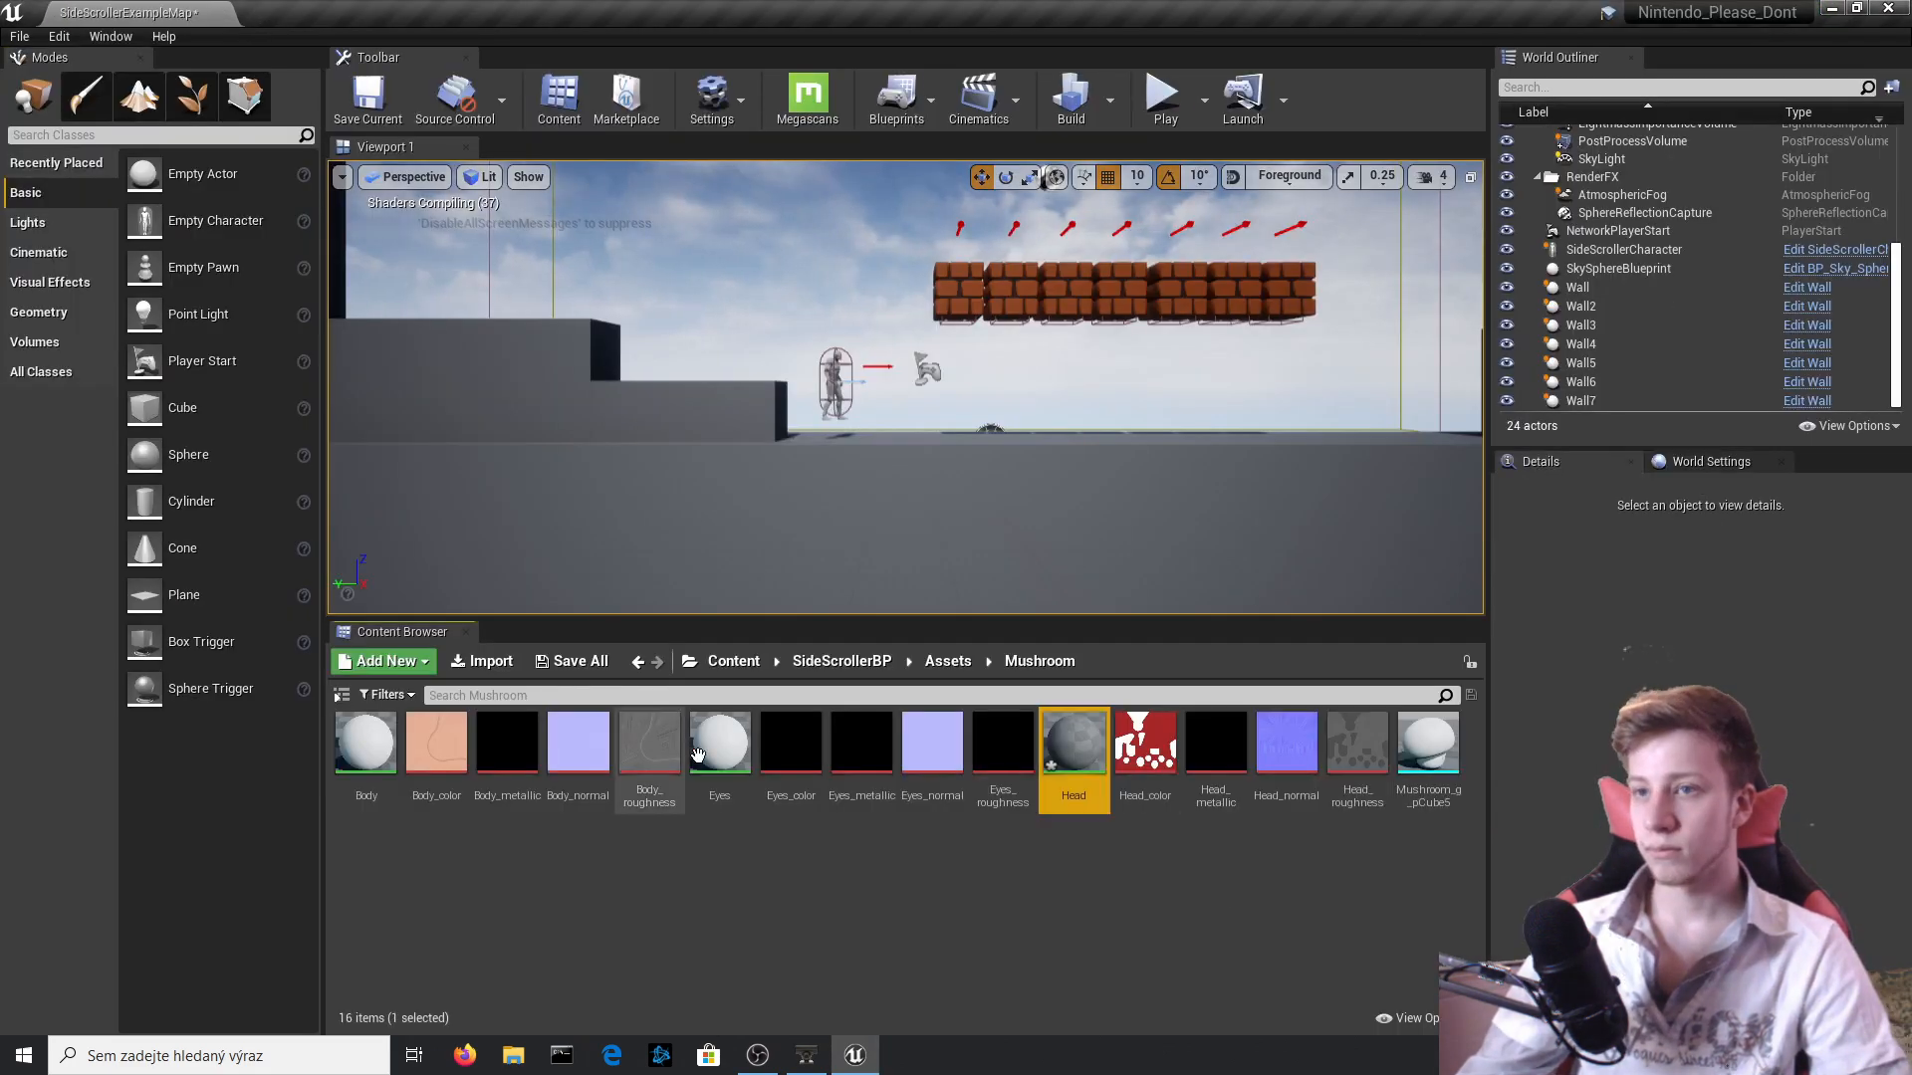
left_click_drag(959, 802, 1195, 797)
left_click(1003, 755)
left_click(790, 752, "shift")
left_click_drag(791, 752, 1471, 466)
left_click(1857, 8)
Spread out the Eyes texture samples and connect Eyes_normal to Normal and Eyes_color to Base Color.
left_click_drag(1145, 468, 851, 484)
left_click_drag(1029, 374, 952, 640)
left_click_drag(970, 667, 1192, 213)
left_click_drag(926, 461, 1253, 210)
left_click_drag(983, 200, 1248, 231)
left_click_drag(997, 500, 981, 443)
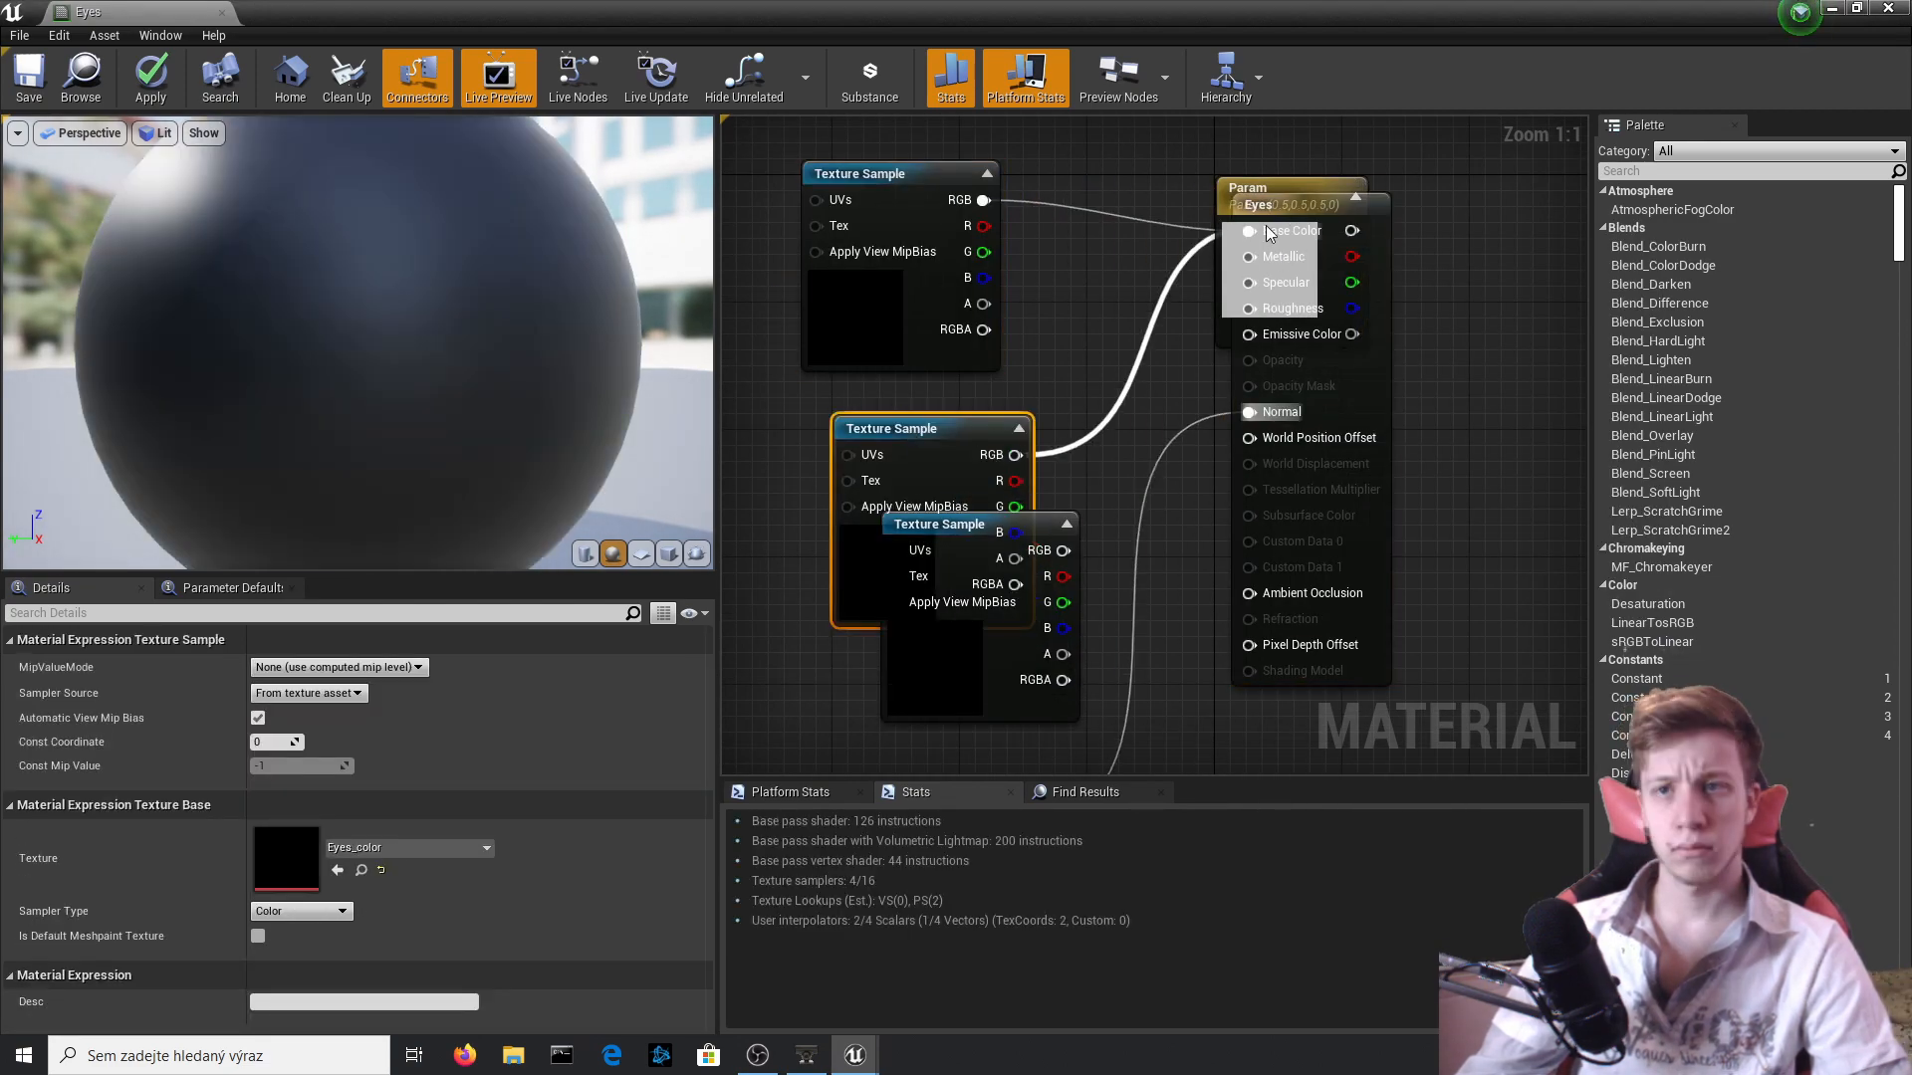
left_click_drag(1269, 234, 1253, 232)
Remove the overlapping Param node, connect Eyes_roughness to Roughness and Eyes_metallic to Metallic, and apply the Eyes material.
left_click_drag(896, 430, 896, 100)
left_click_drag(862, 353, 783, 513)
left_click_drag(903, 393, 1251, 341)
key("Delete")
left_click(956, 704)
left_click_drag(1064, 583, 1250, 290)
left_click(151, 79)
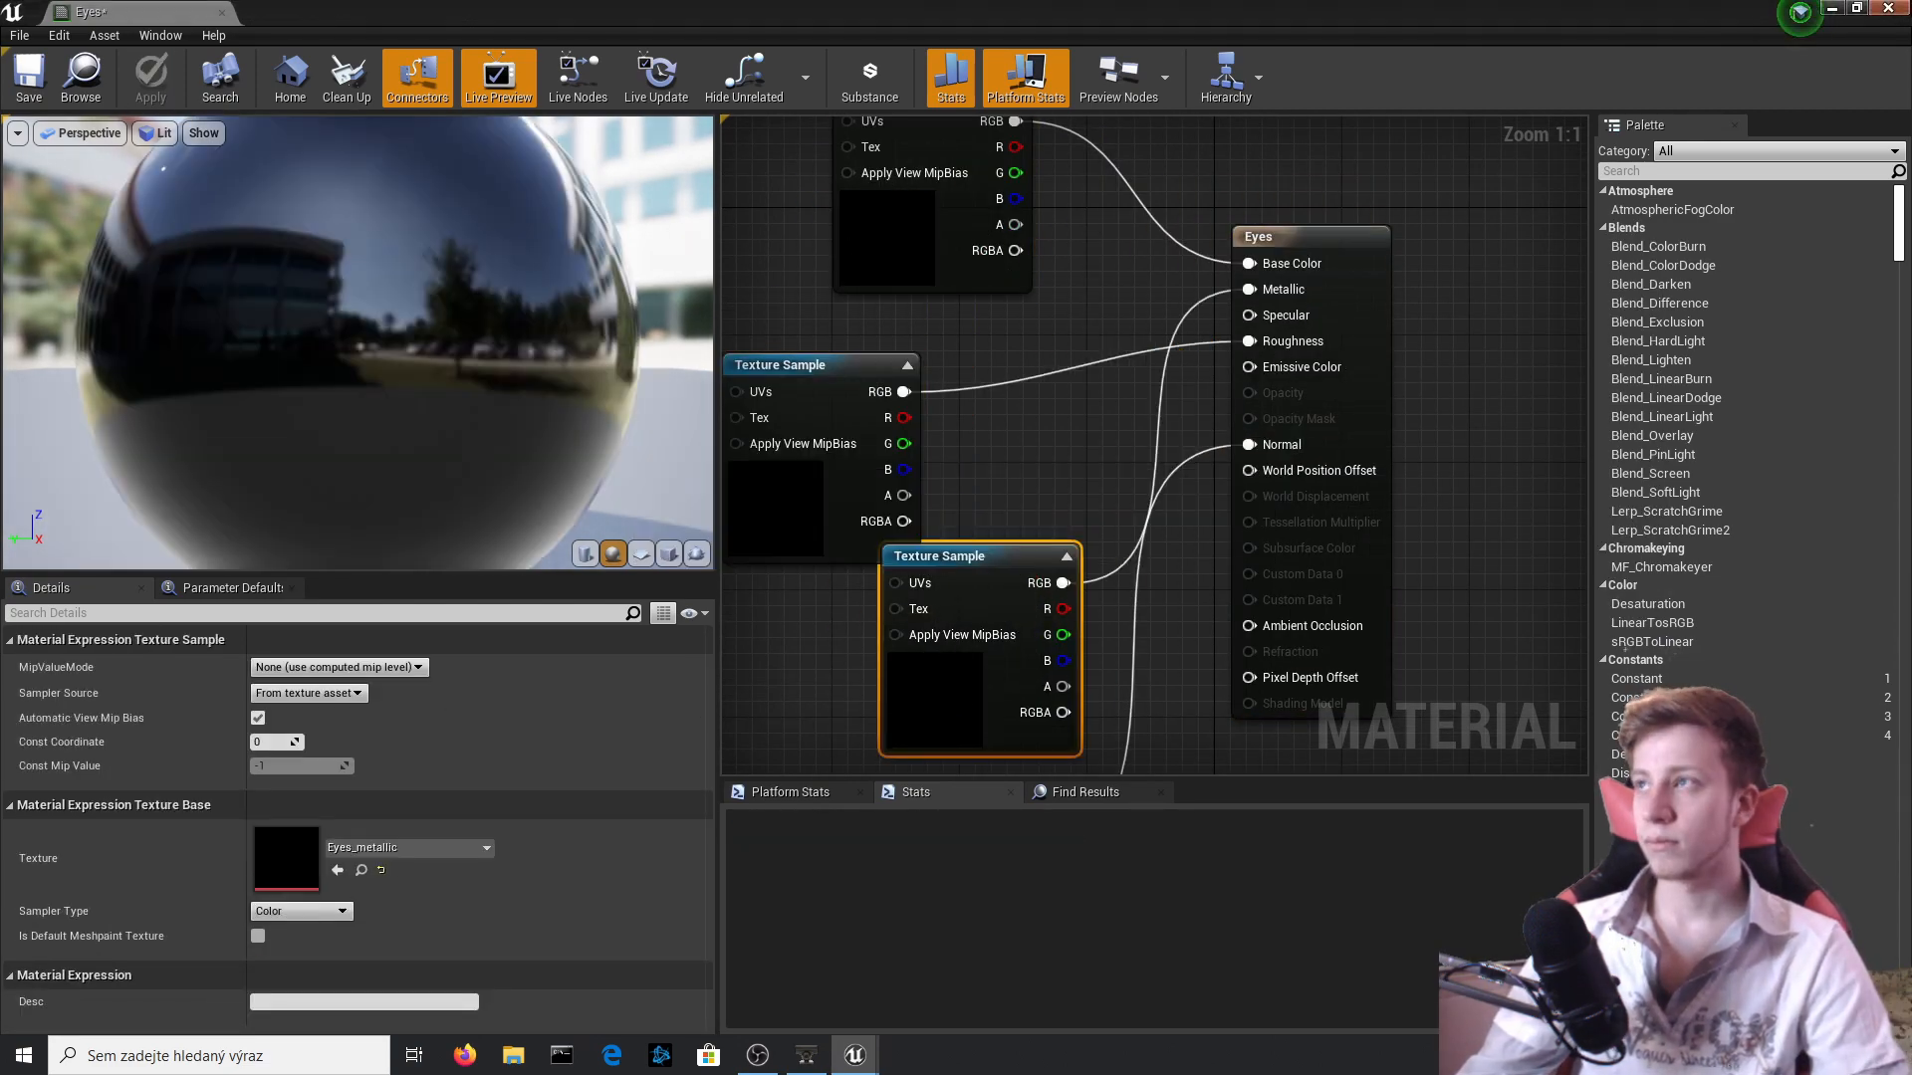
left_click(1888, 8)
Open the mushroom's Body material and add the Body_color, Body_metallic, Body_normal and Body_roughness textures to its graph.
double_click(365, 752)
left_click_drag(1031, 193, 1394, 214)
left_click(1857, 8)
left_click(649, 752)
left_click(436, 752, "shift")
left_click_drag(436, 752, 1448, 438)
Connect the Body textures to Base Color, Metallic, Roughness and Normal, and apply the material.
right_click_drag(1554, 488, 1431, 441)
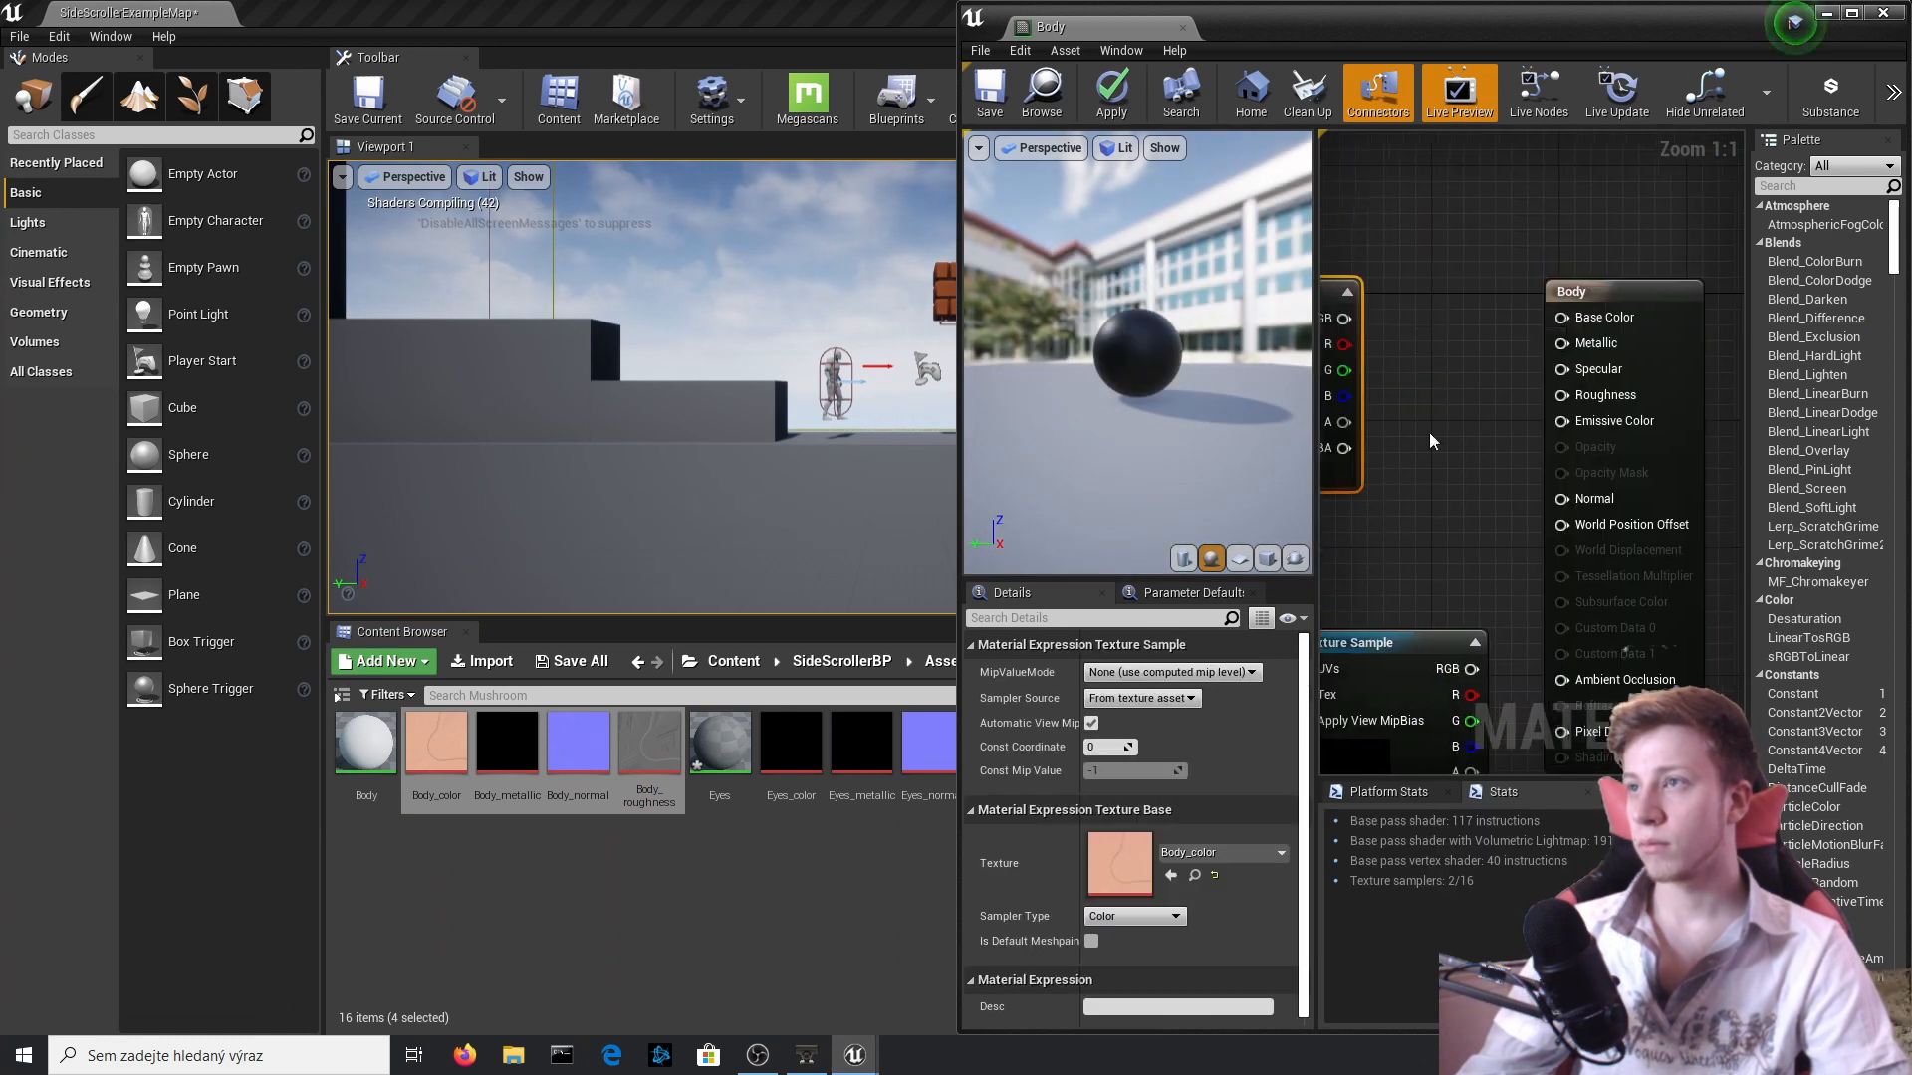
left_click_drag(1344, 318, 1562, 318)
right_click_drag(1493, 597, 1519, 430)
left_click_drag(1512, 504, 1591, 233)
left_click_drag(1366, 716, 1370, 652)
left_click_drag(1394, 419, 1428, 395)
left_click_drag(1339, 637, 1428, 551)
left_click(1112, 95)
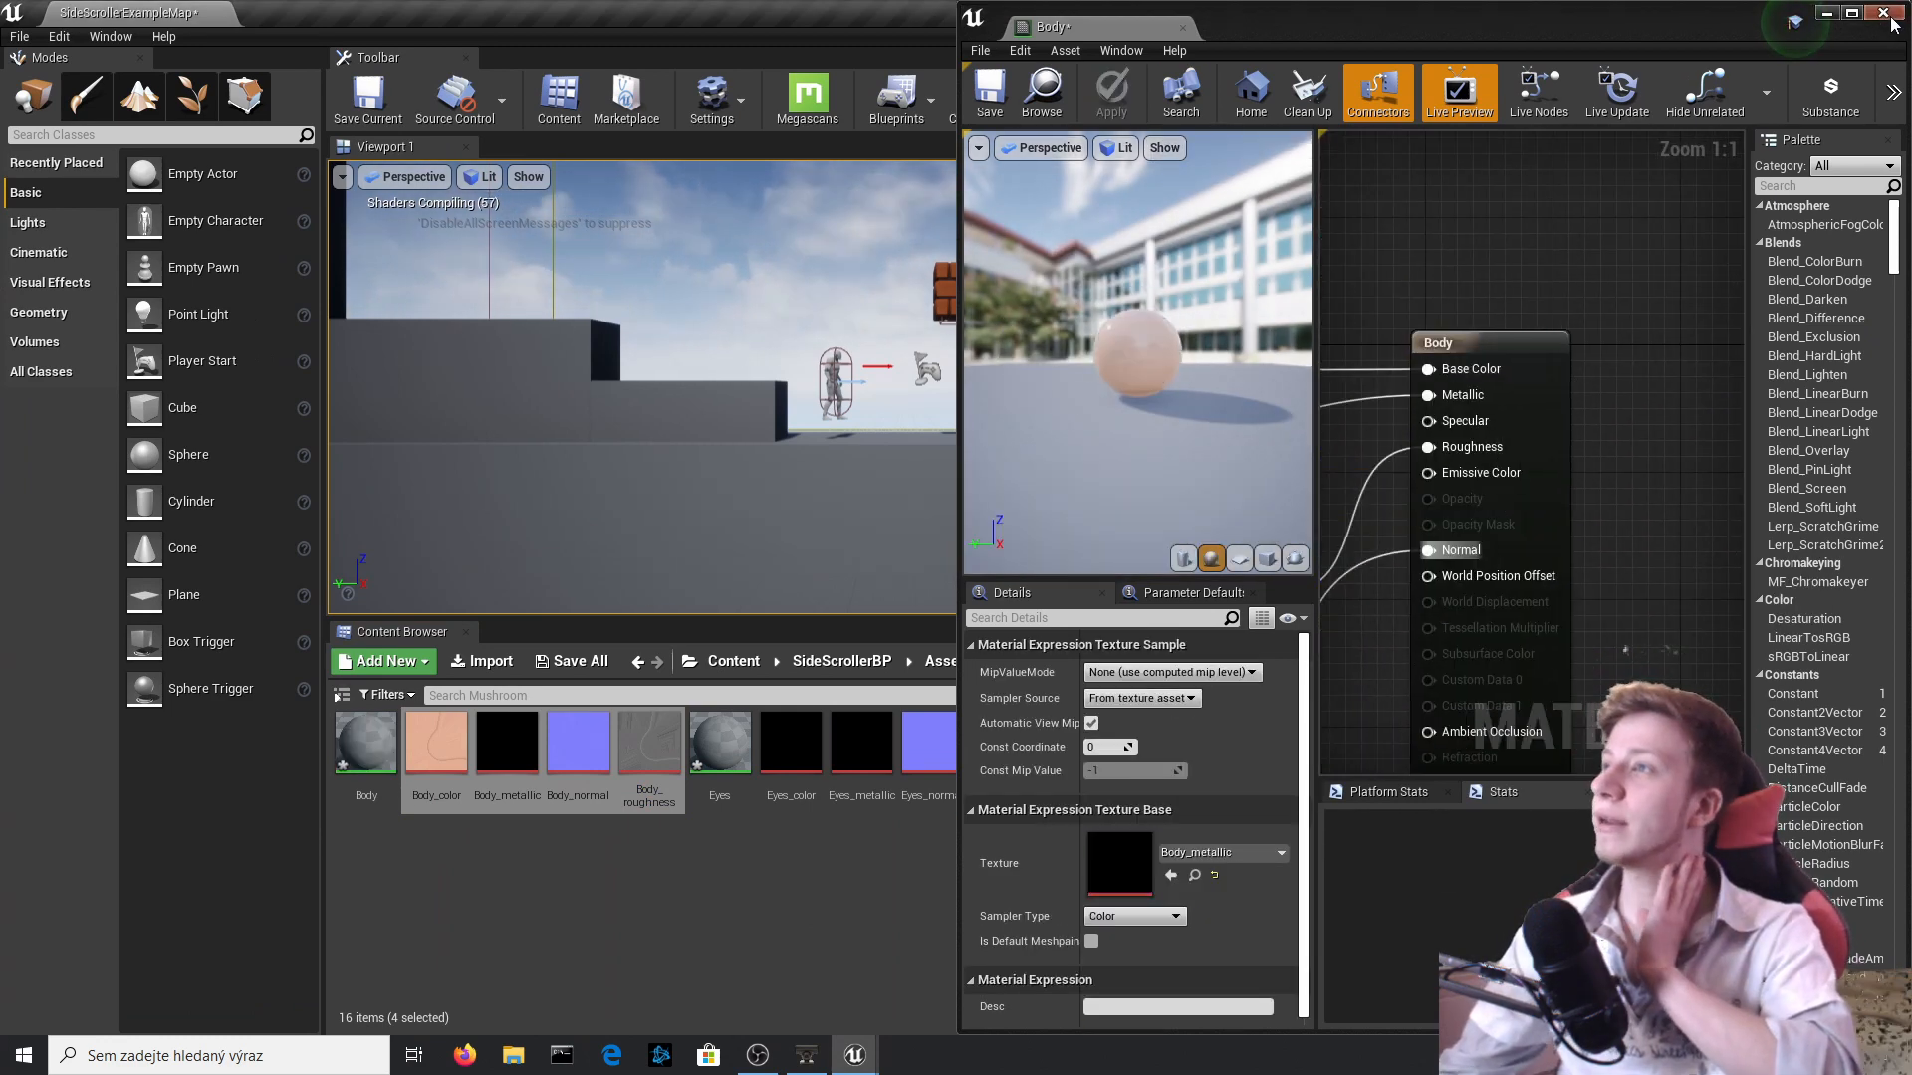
left_click(1883, 13)
Inspect the mushroom static mesh with its Eyes, Head and Body materials in the mesh editor.
double_click(1456, 763)
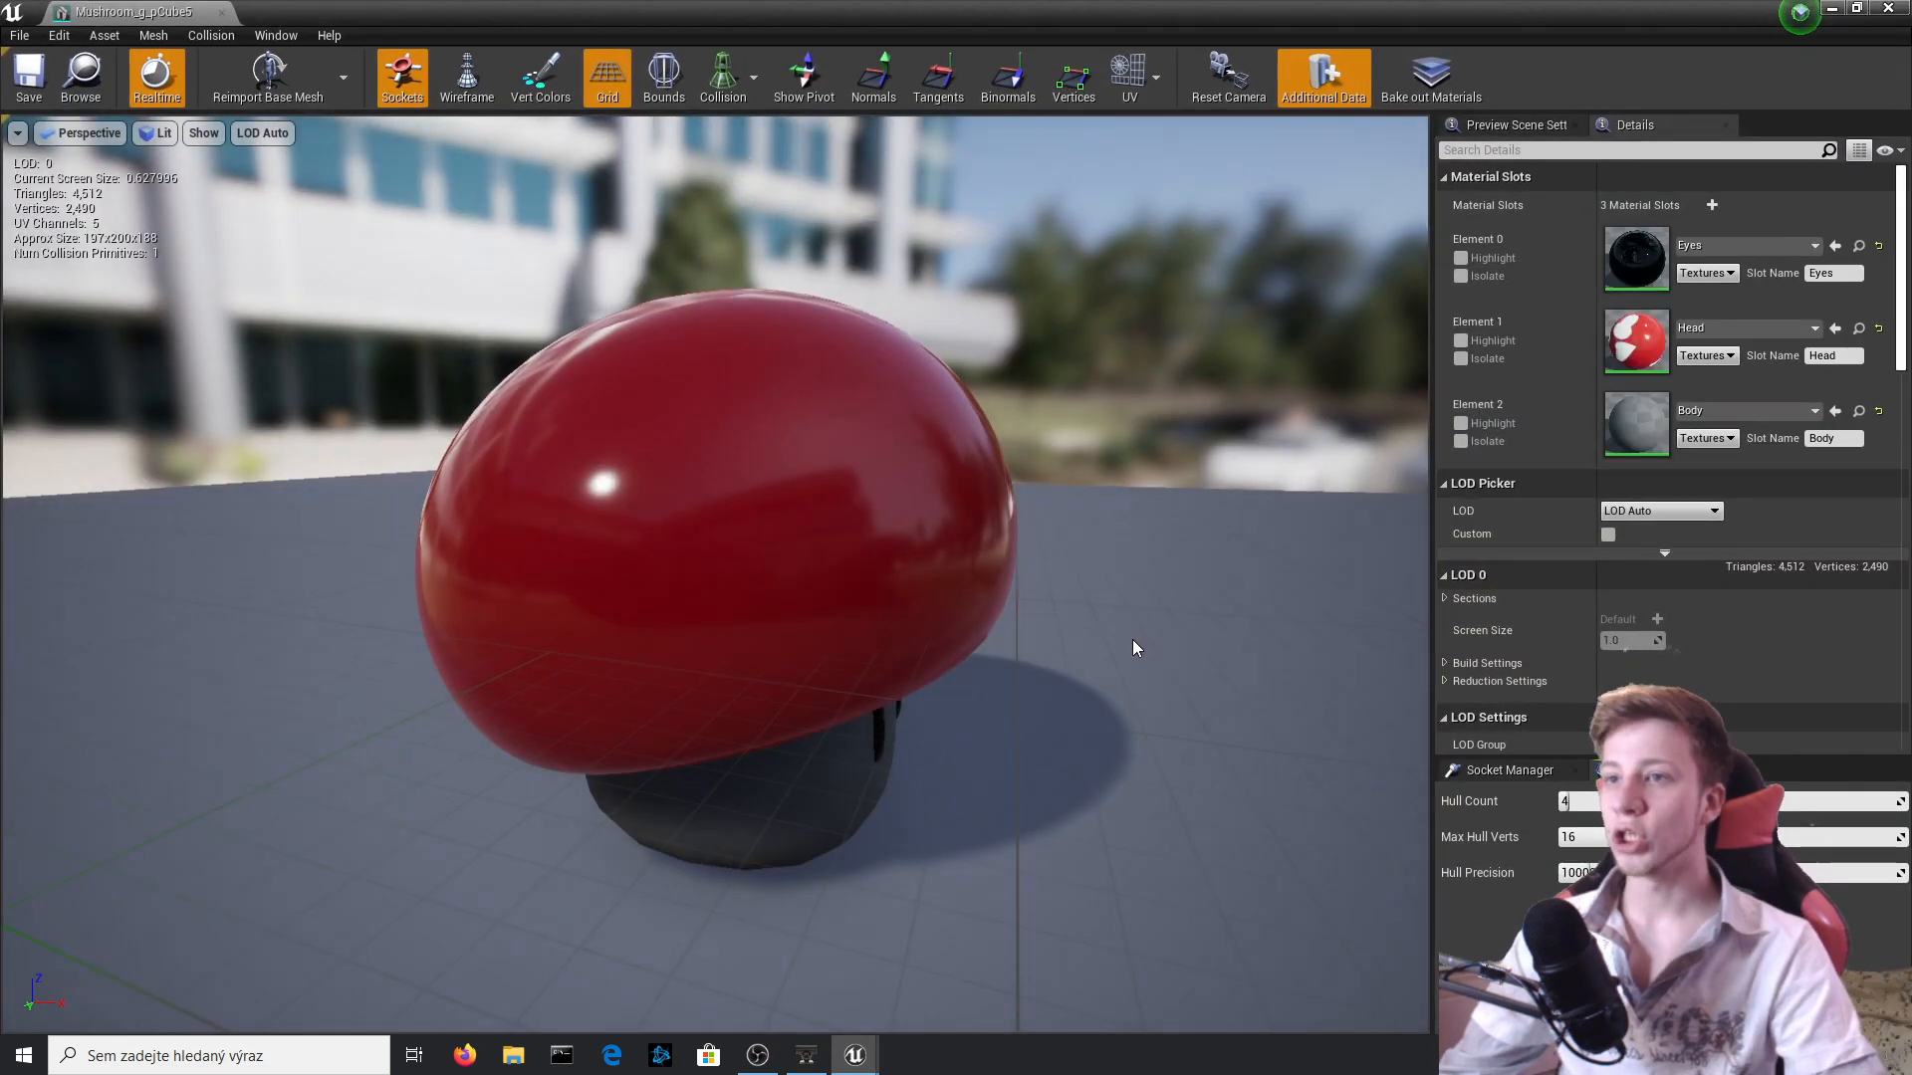
mouse_move(1132, 642)
right_mouse_down()
mouse_move(1006, 642)
mouse_move(1132, 648)
right_mouse_up()
left_click(1888, 8)
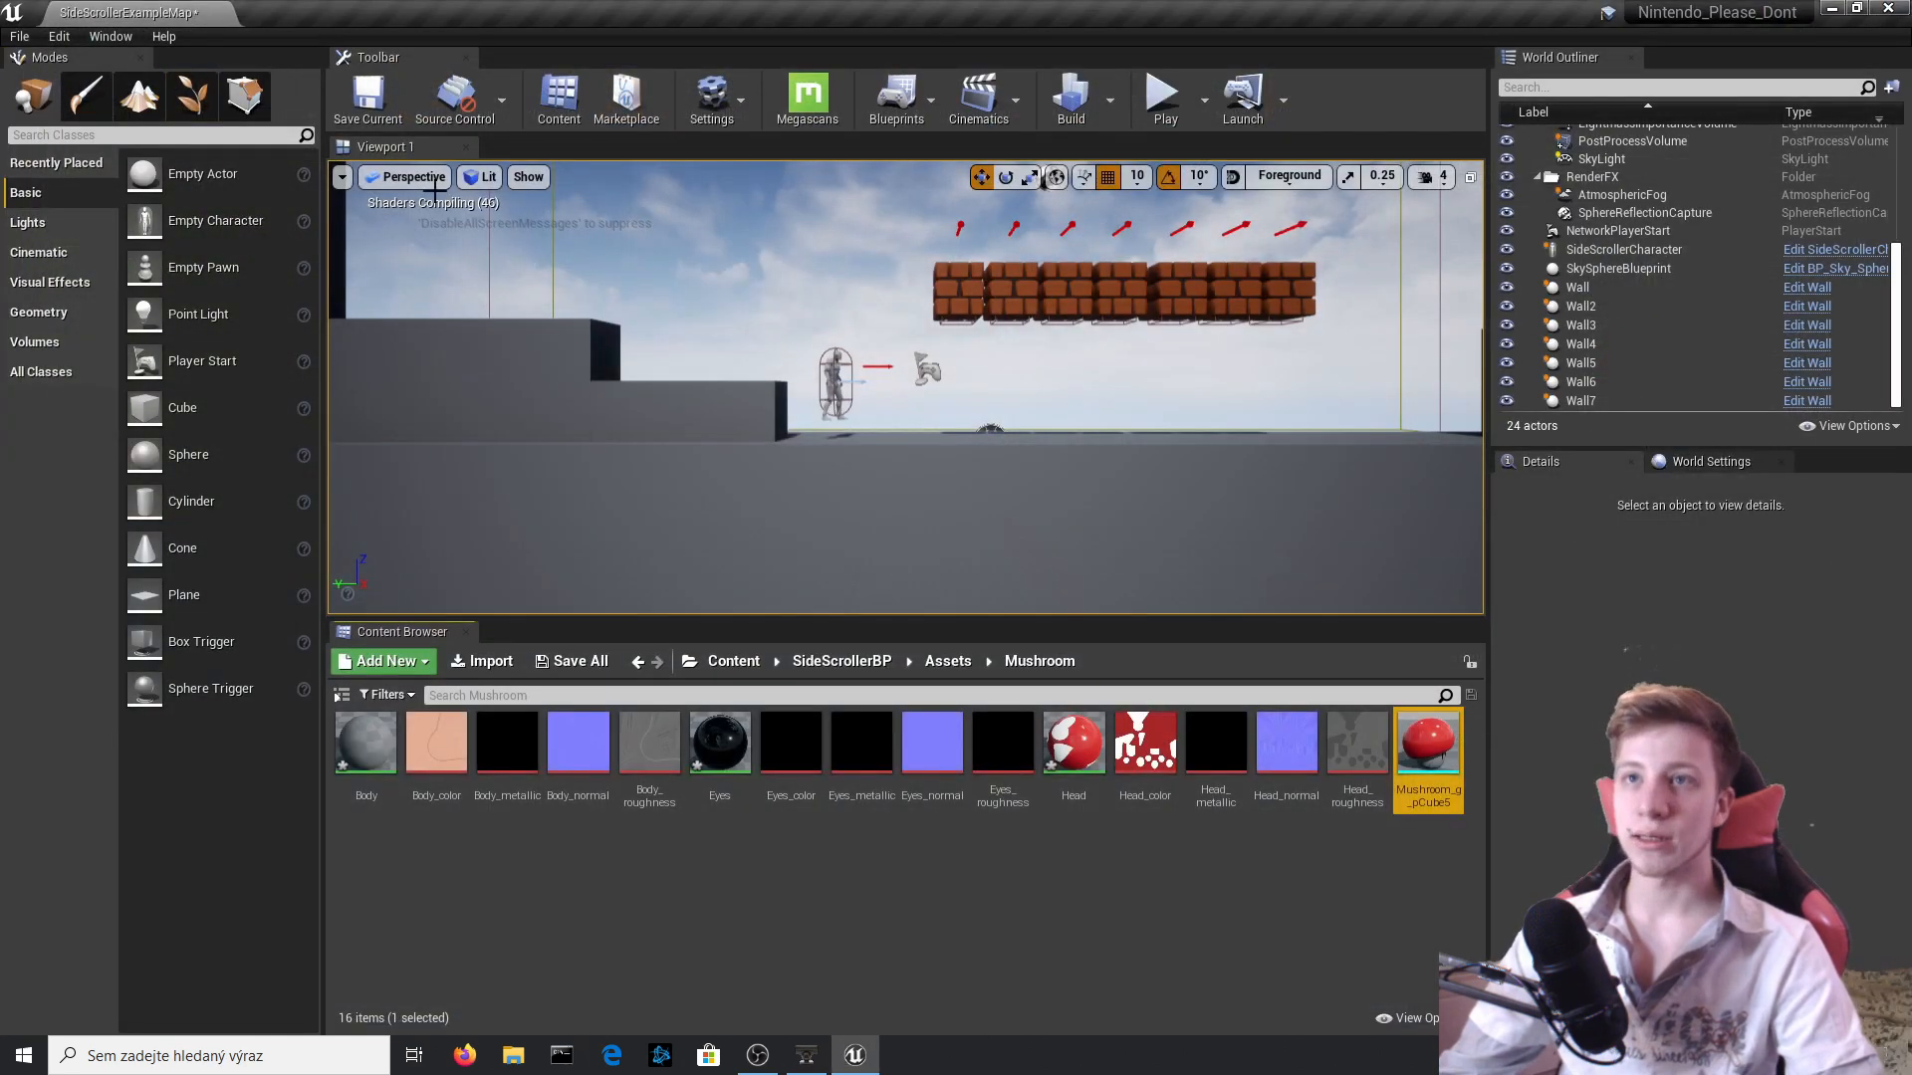
left_click(1102, 976)
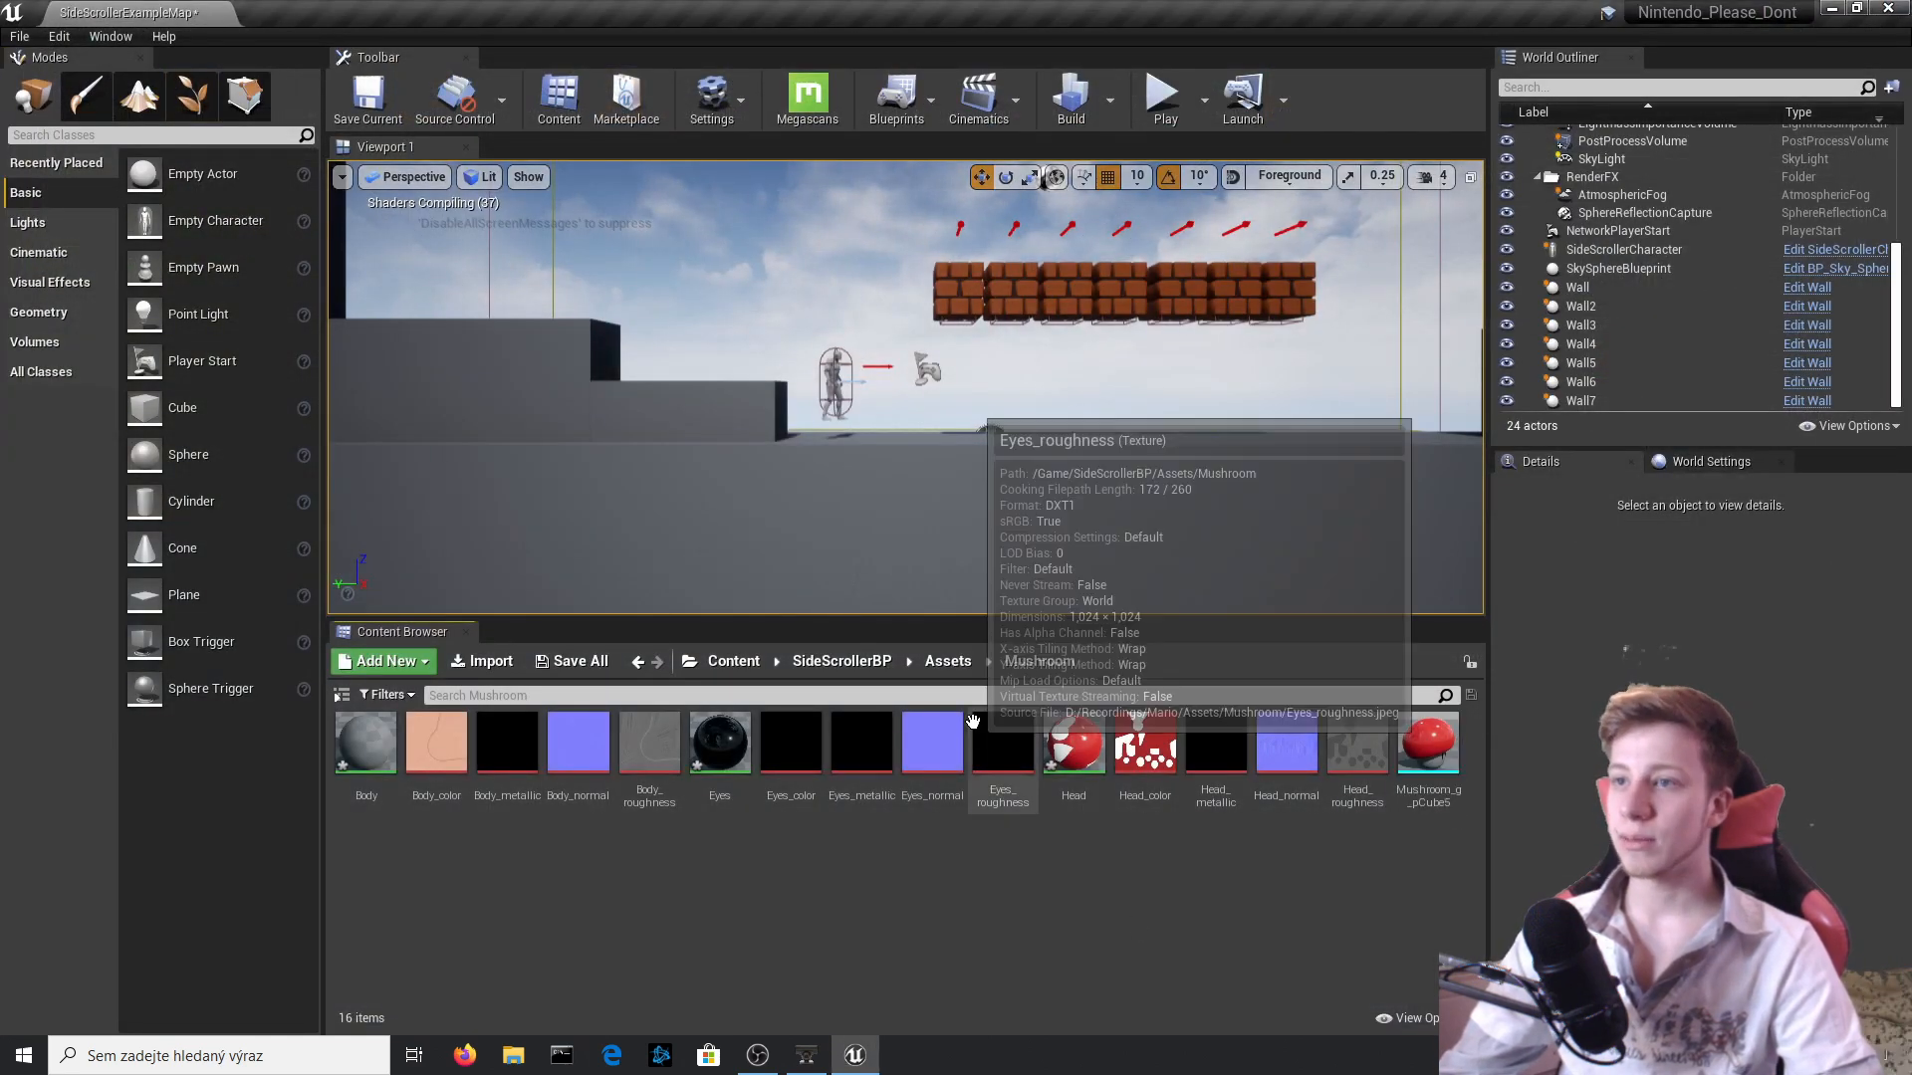
mouse_move(964, 367)
right_mouse_down()
mouse_move(964, 408)
mouse_move(973, 376)
right_mouse_up()
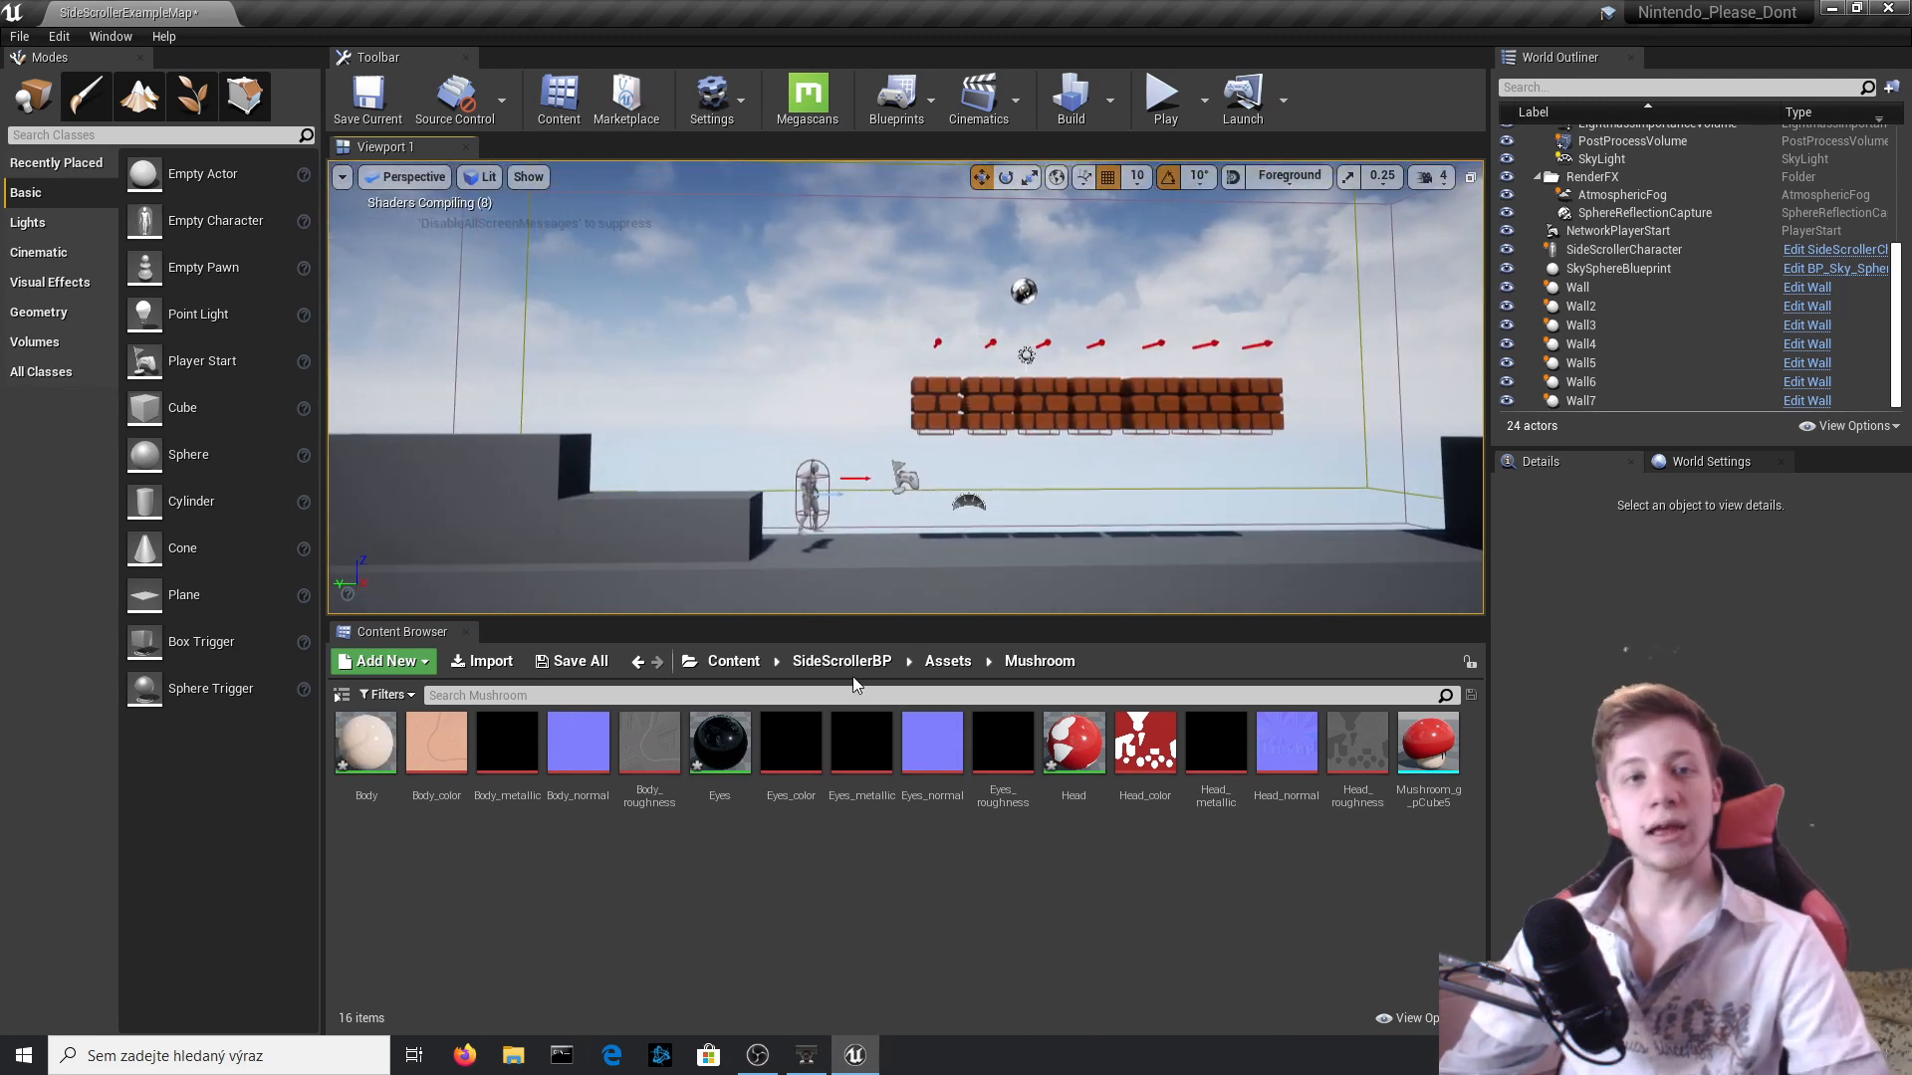
Duplicate the Enemy blueprint in the Blueprints folder, name the copy Mushroom, and open it for editing.
left_click(930, 665)
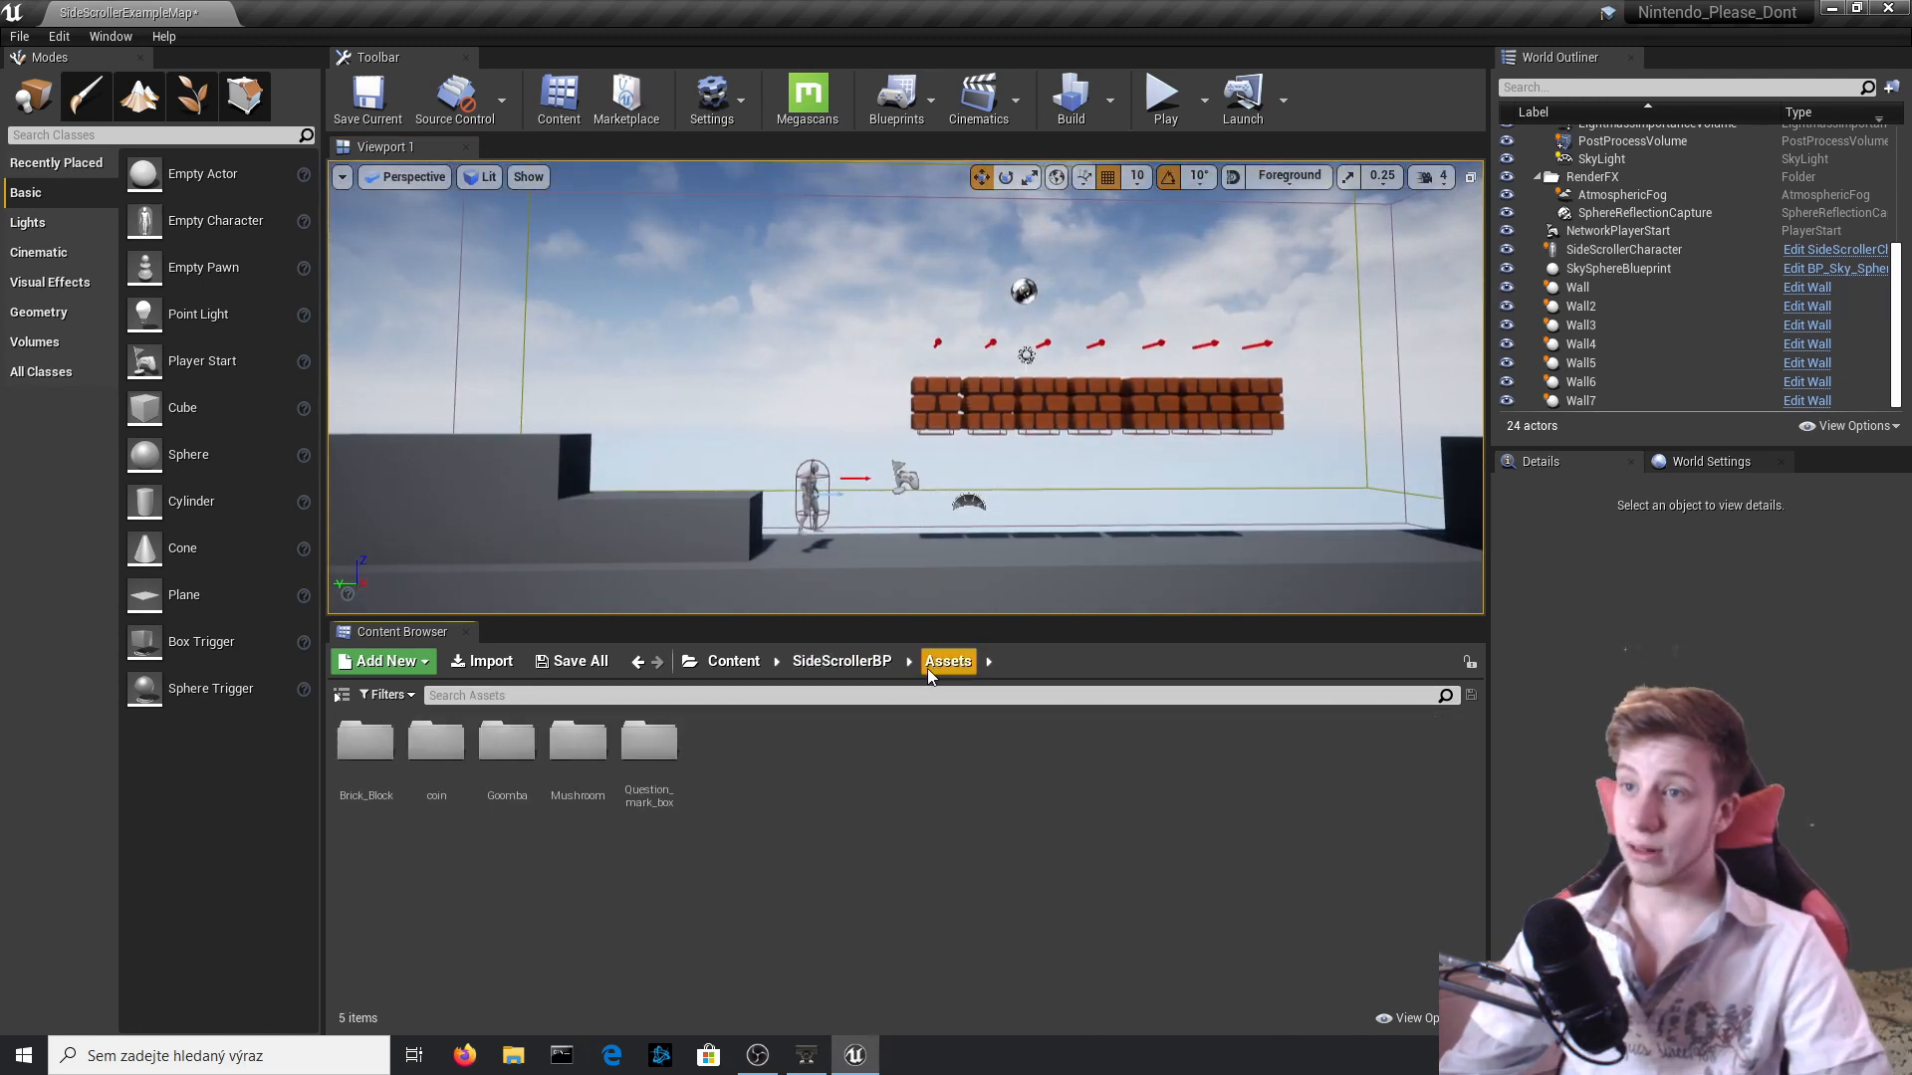
left_click(818, 665)
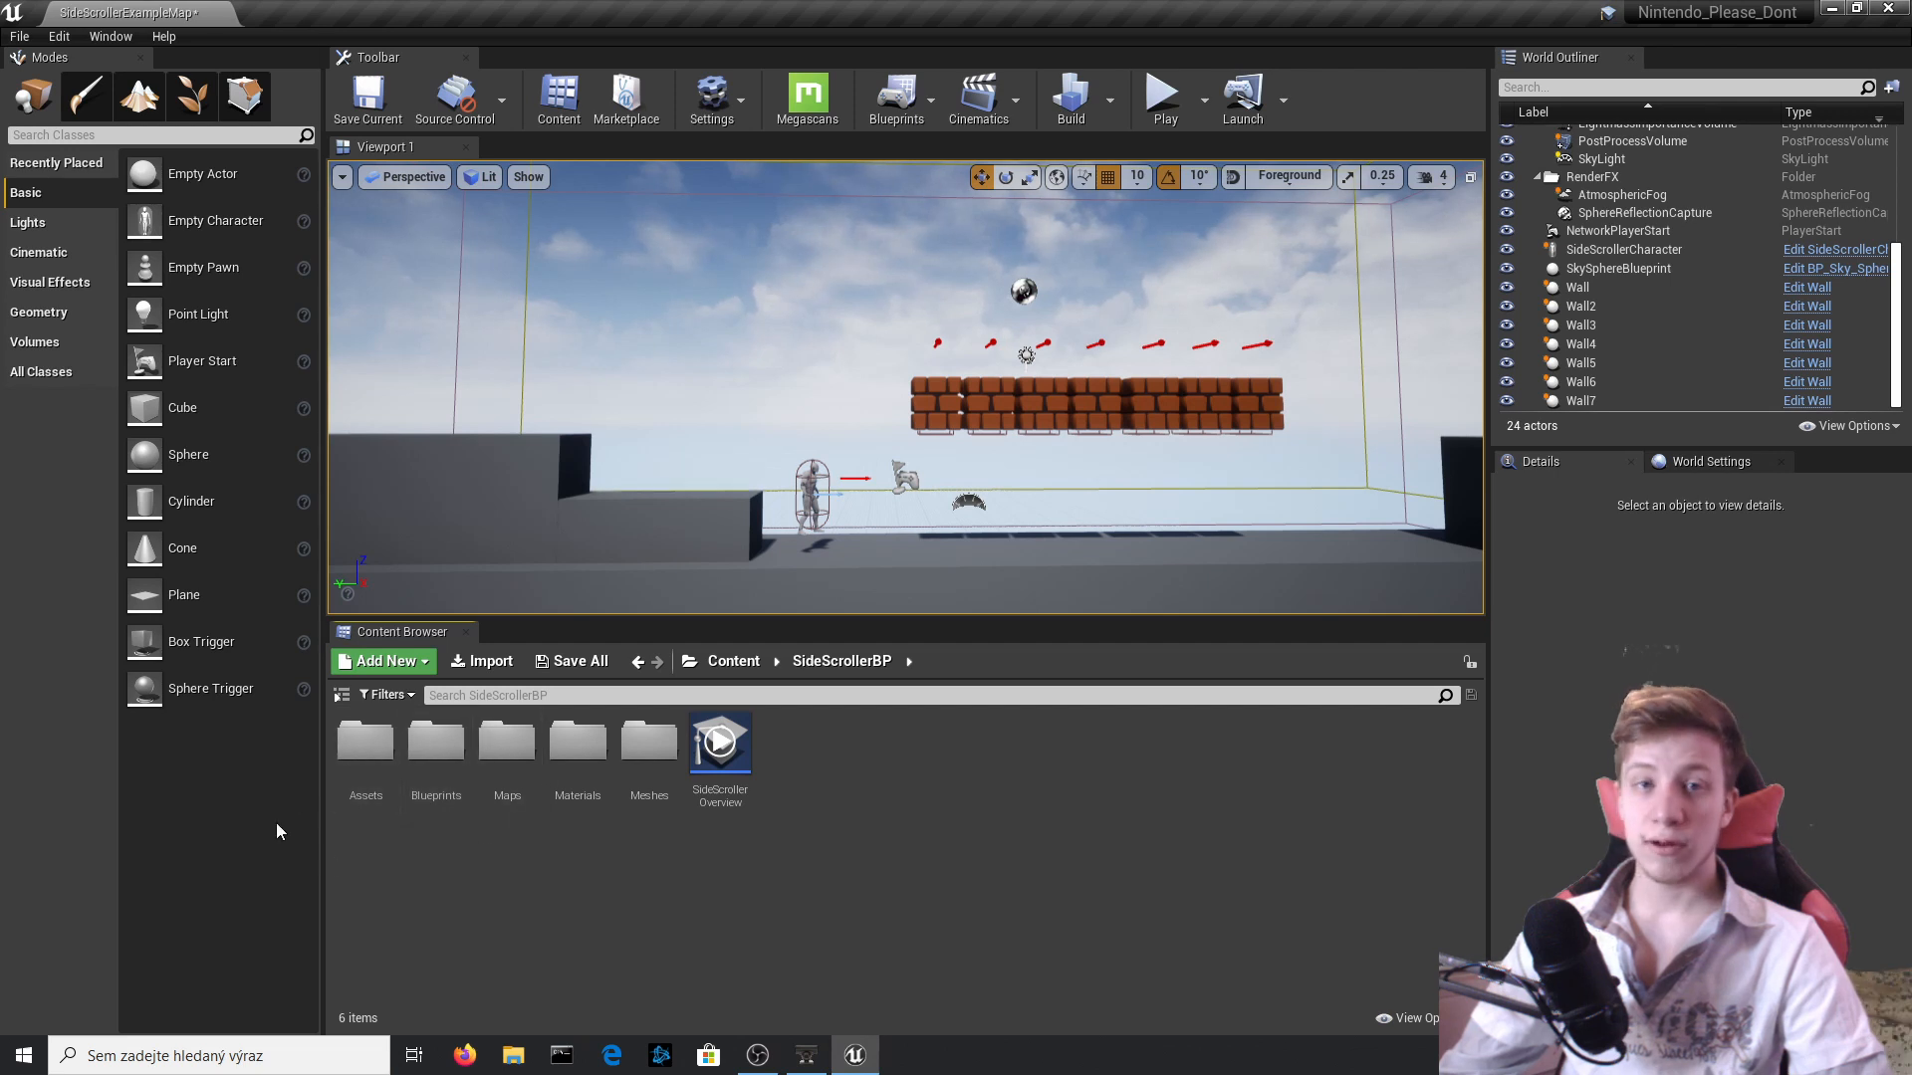
double_click(436, 745)
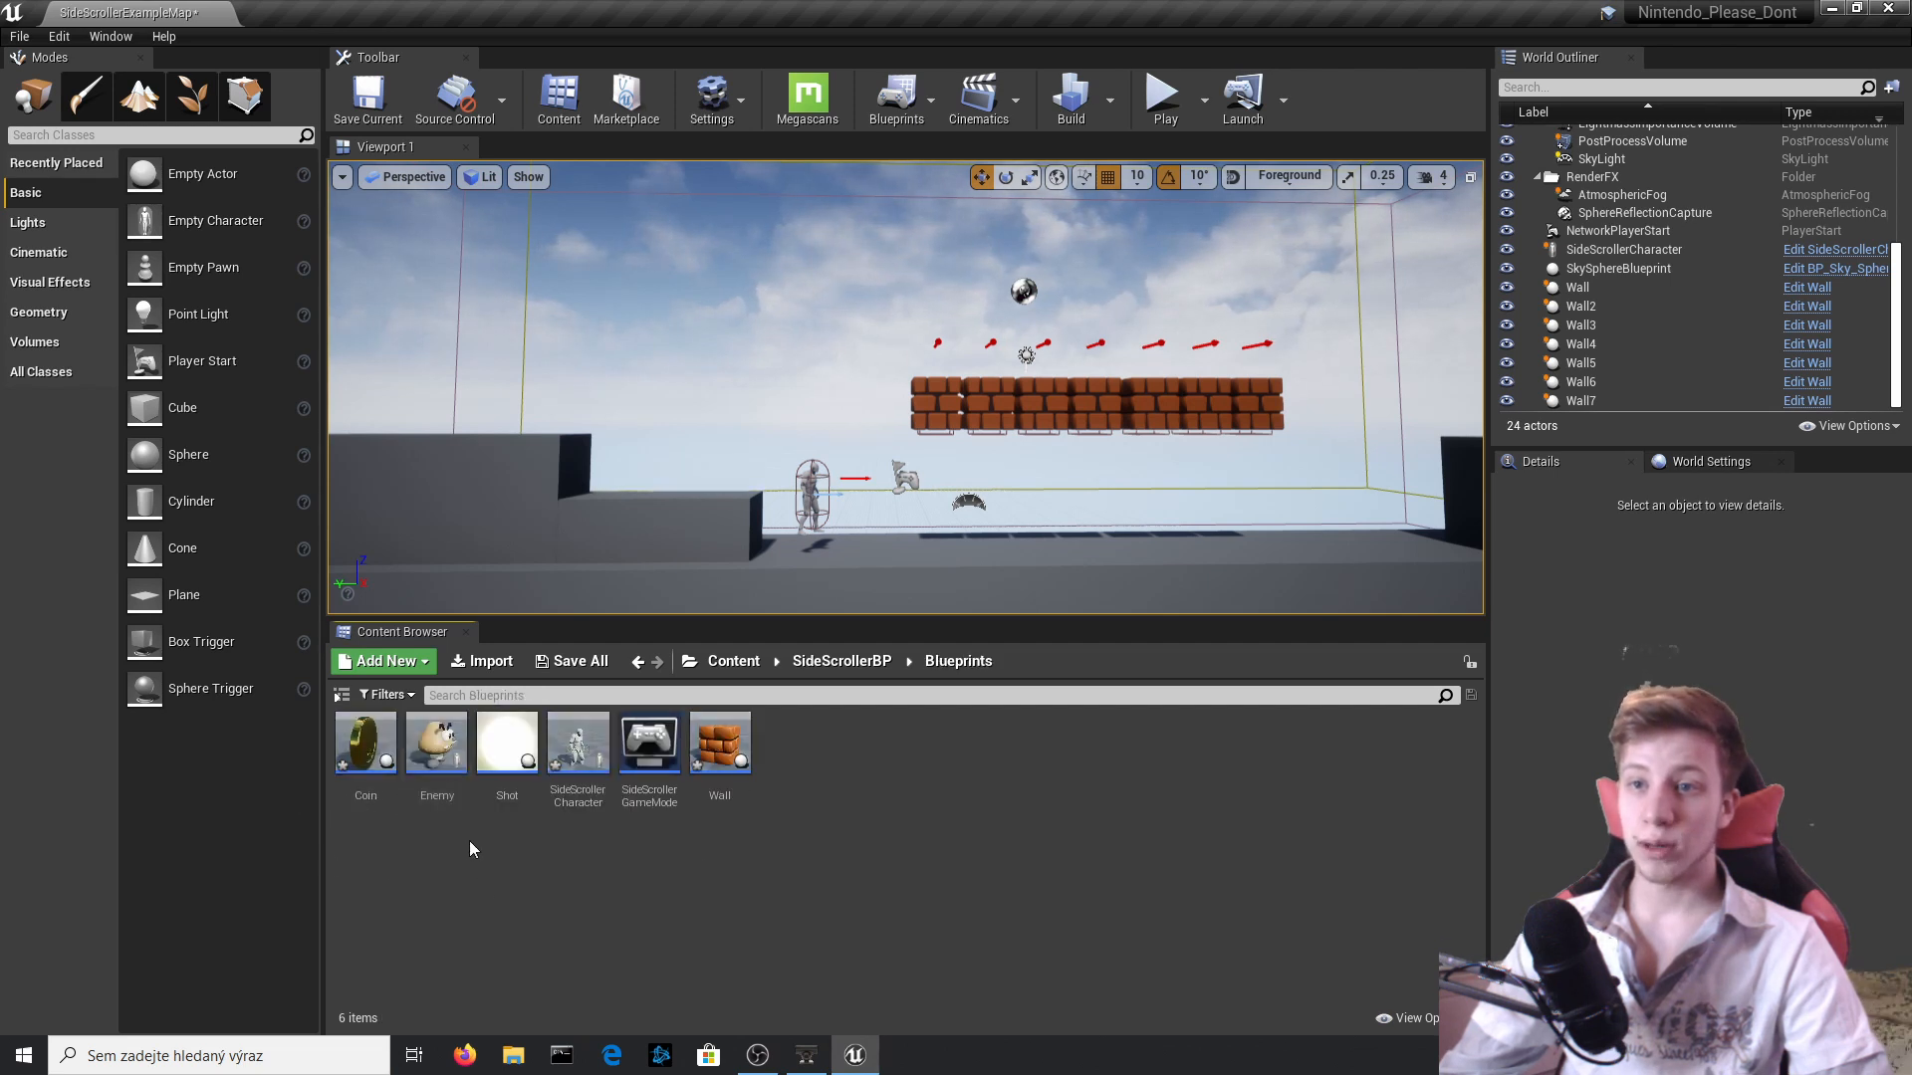
right_click(441, 750)
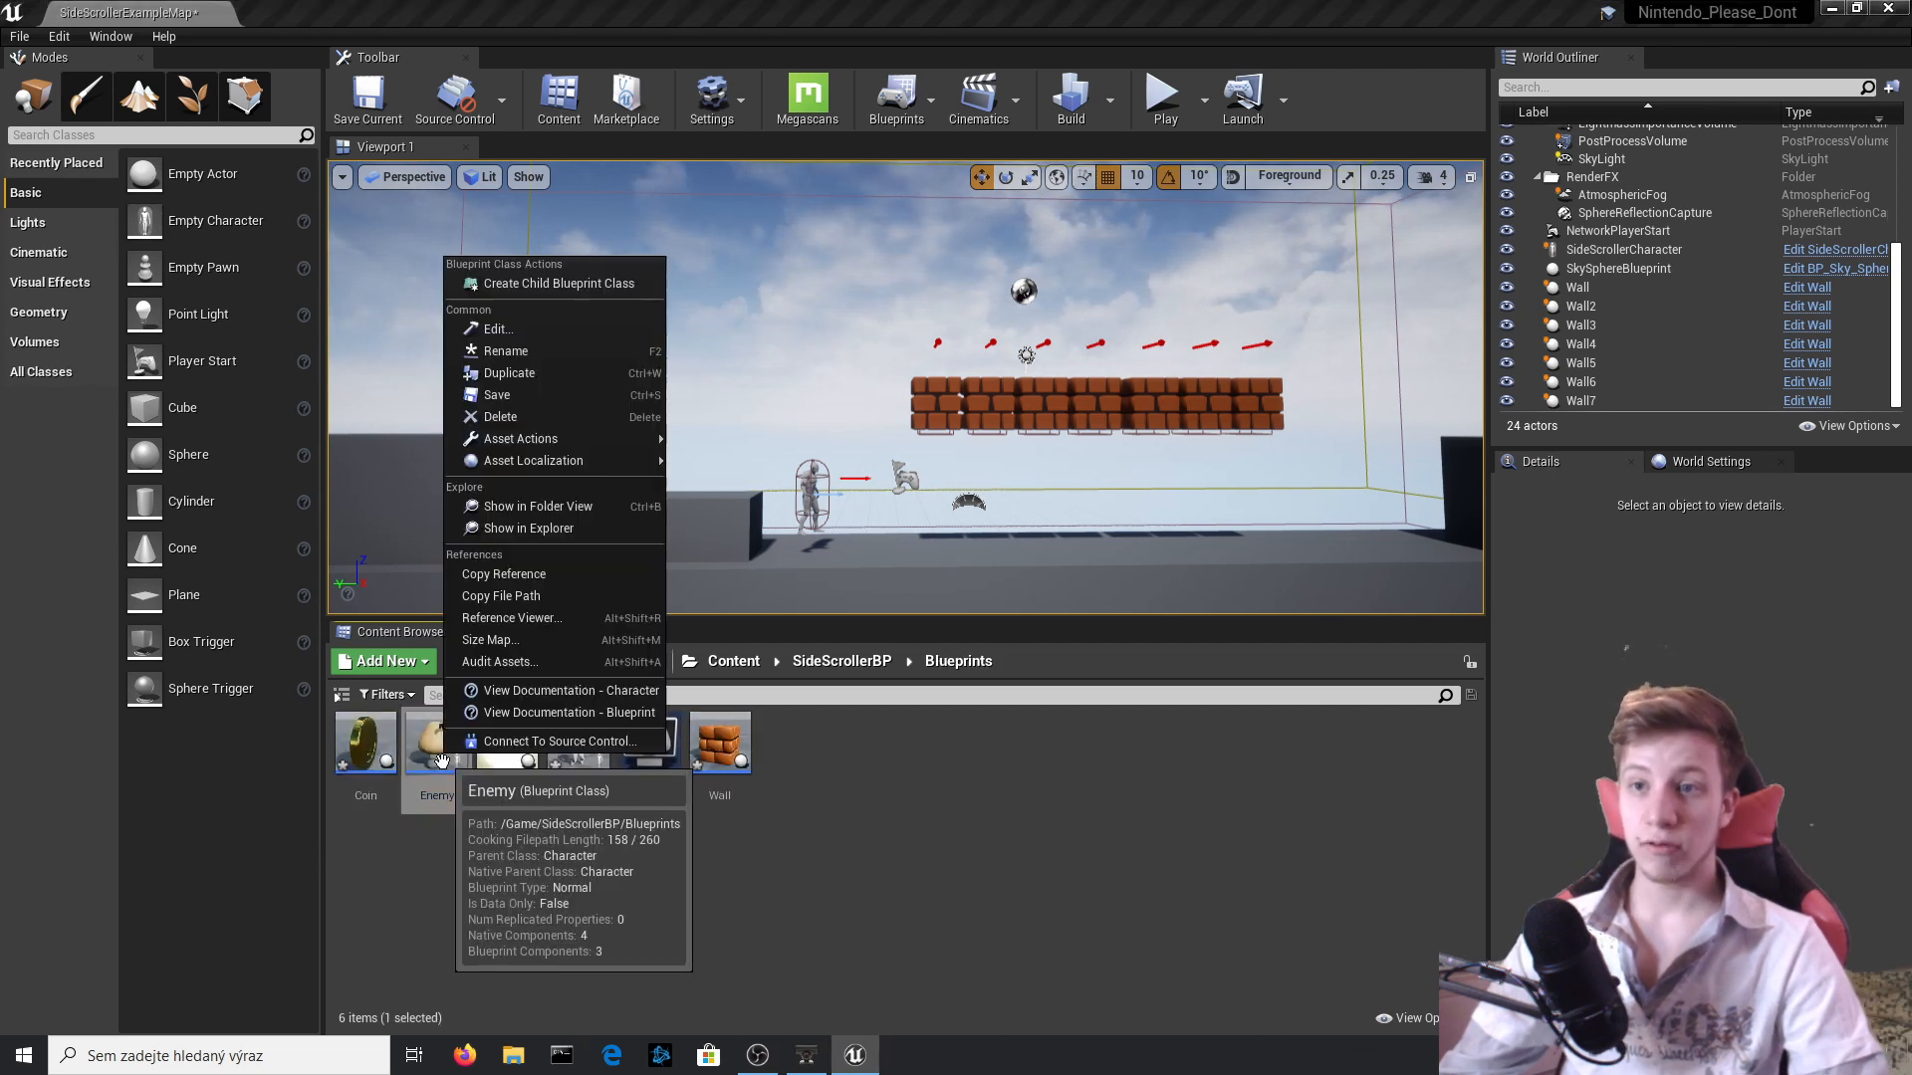
left_click(535, 380)
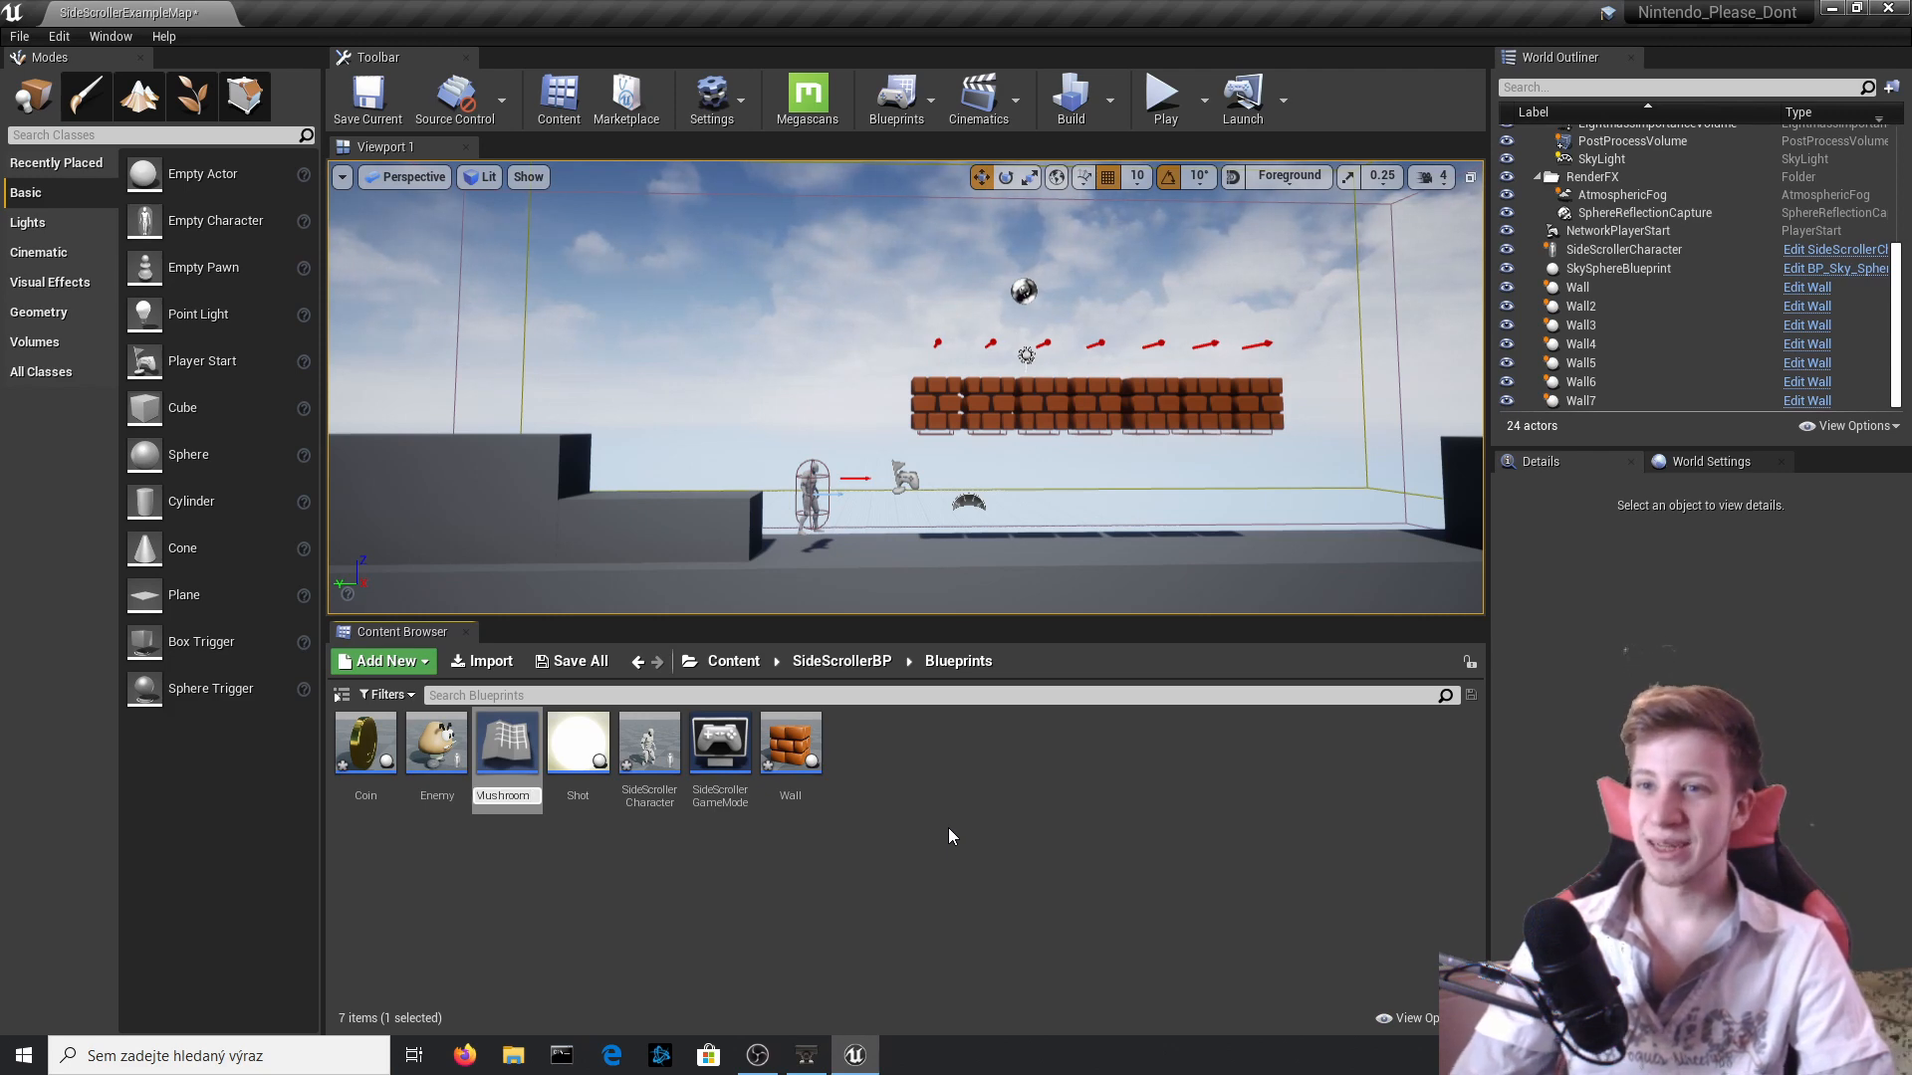
type("Mushroom")
key("Return")
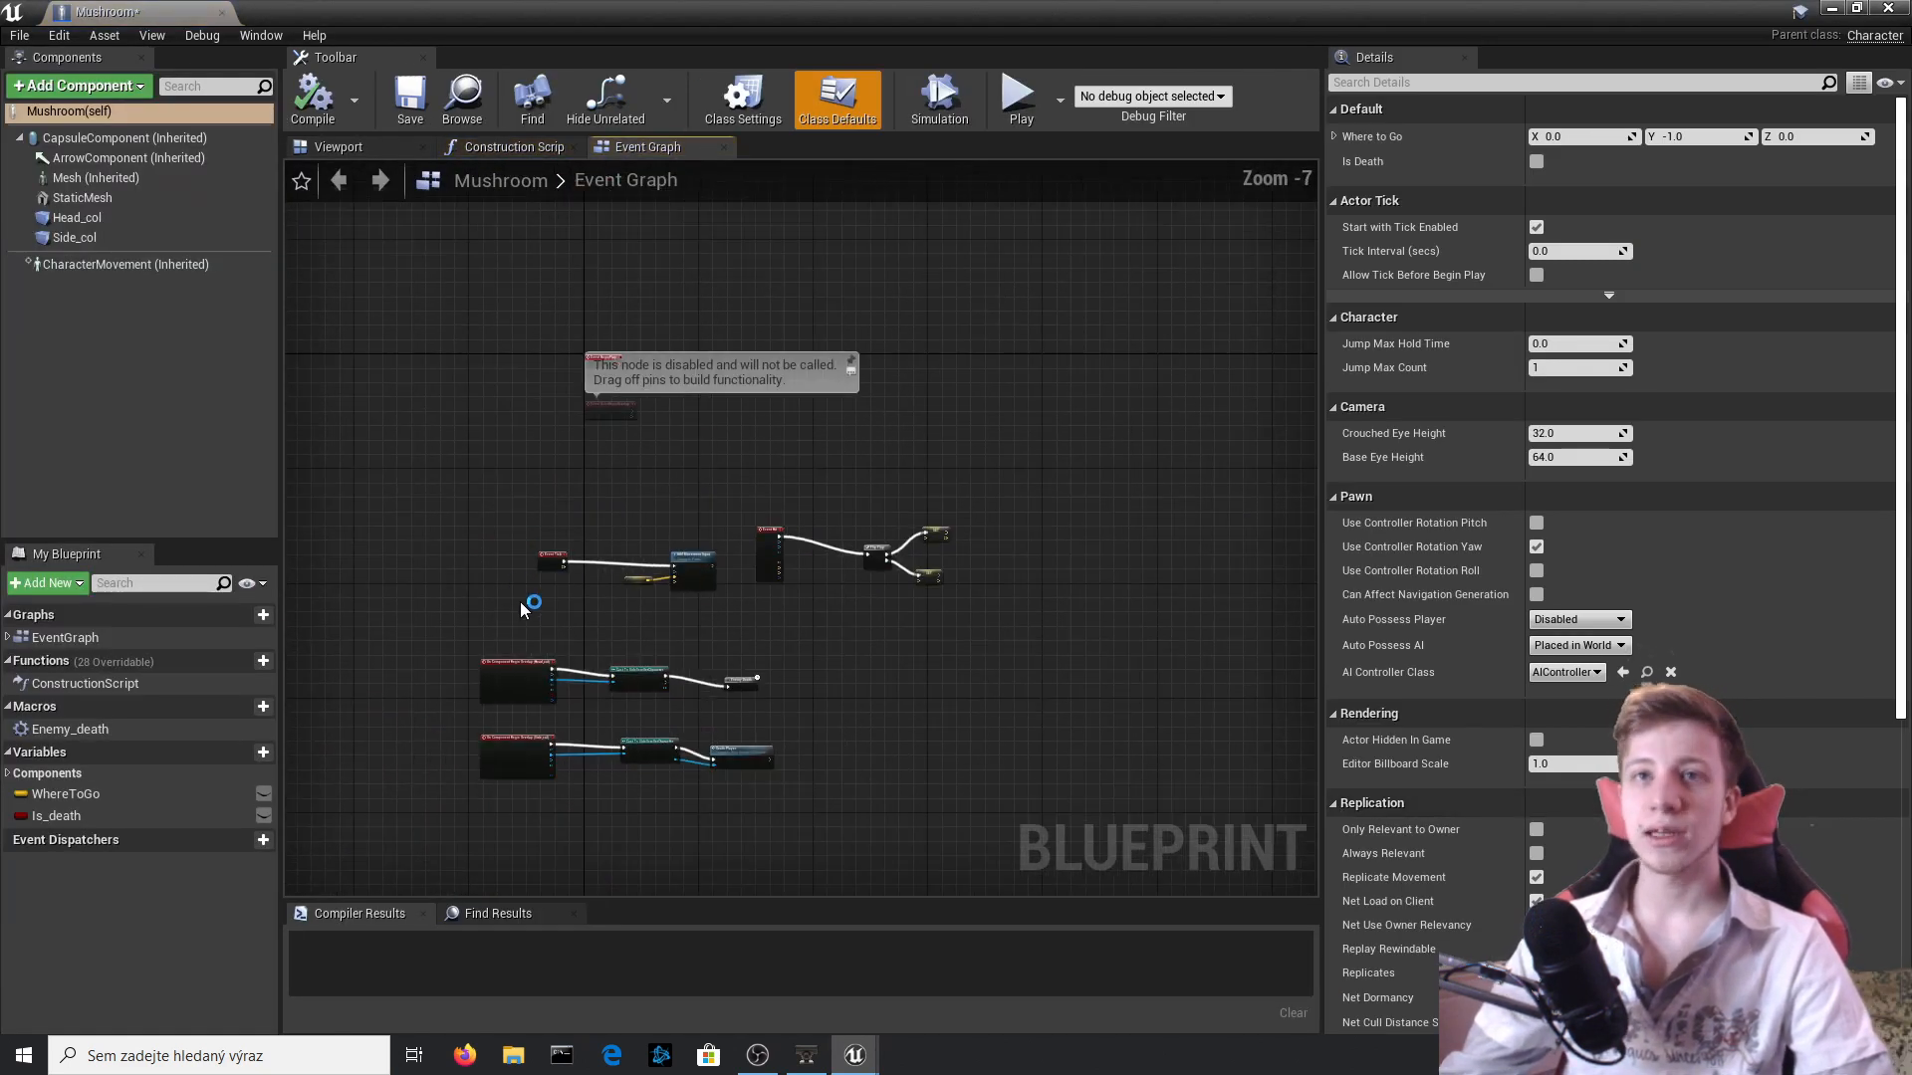
Delete the Head_col and Side_col collision components from the Mushroom blueprint.
left_click(376, 149)
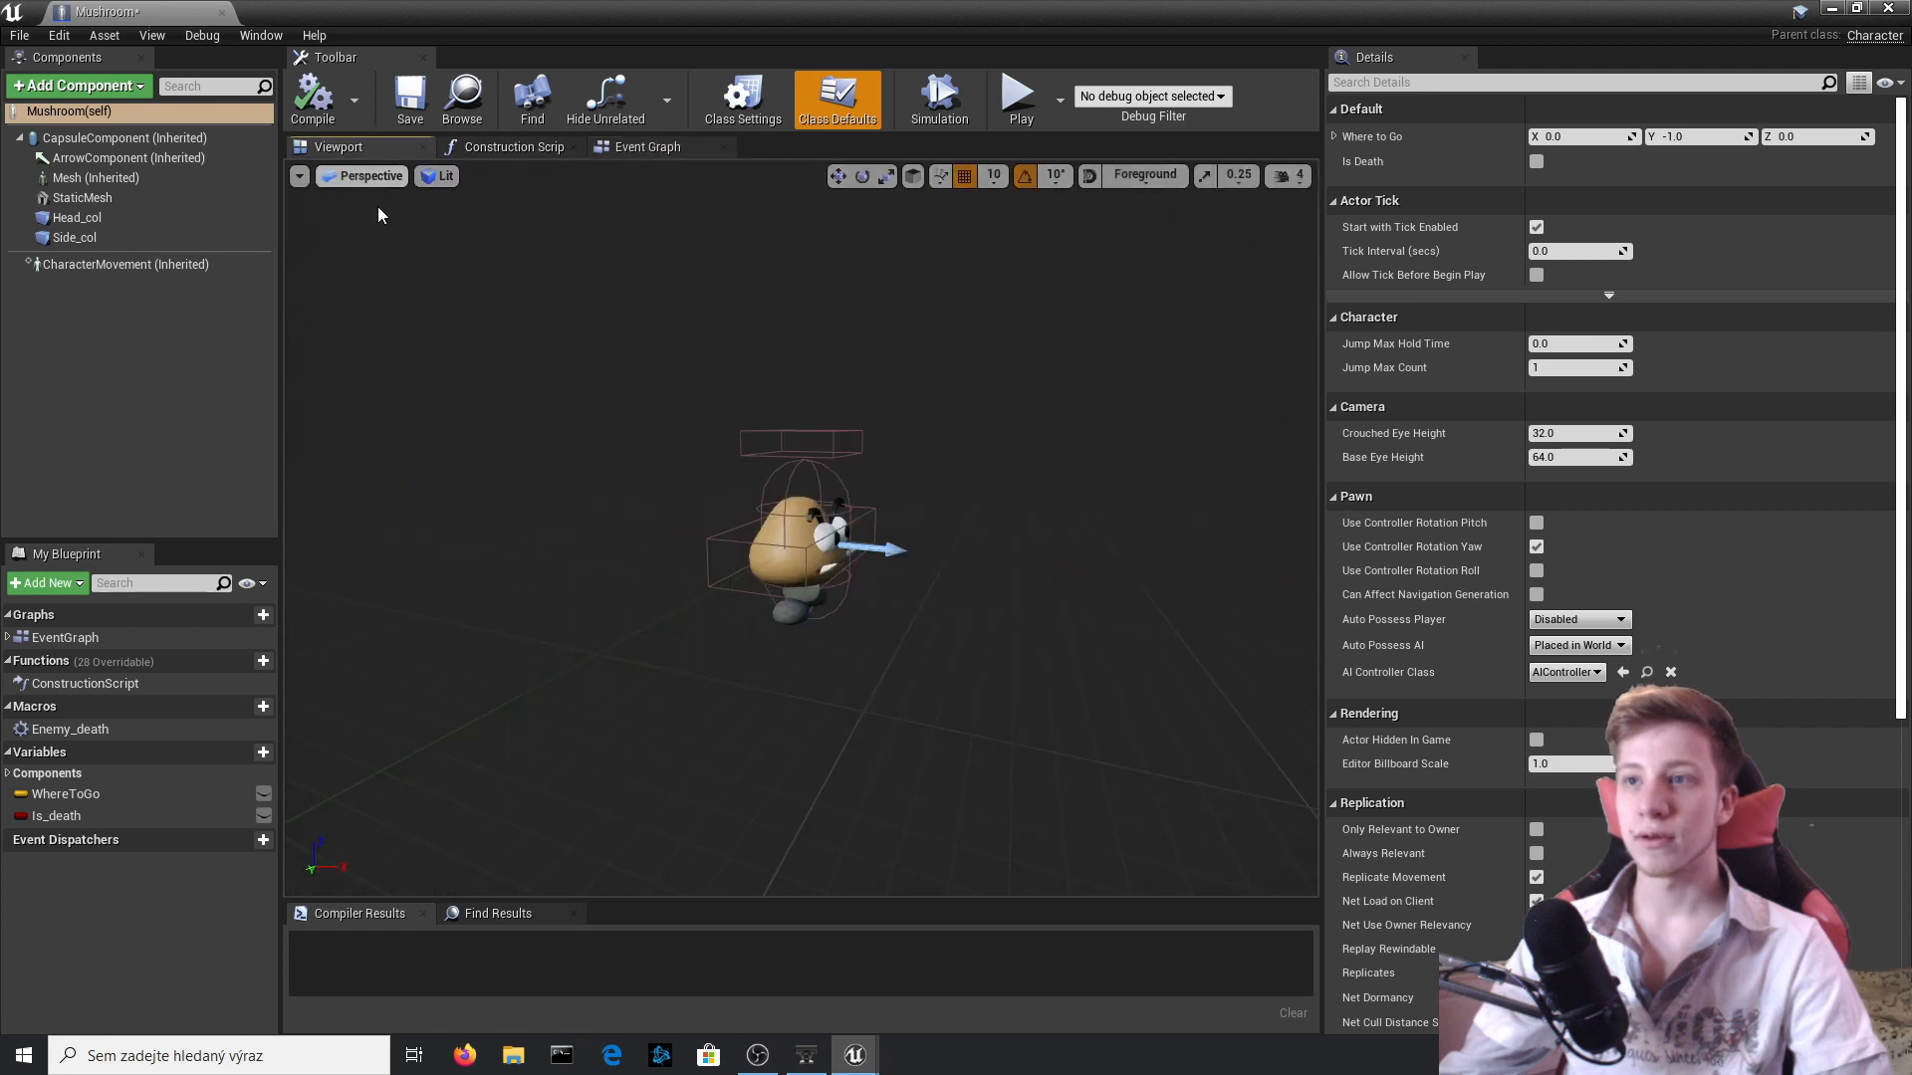
left_click(88, 237)
left_click(93, 219, "ctrl")
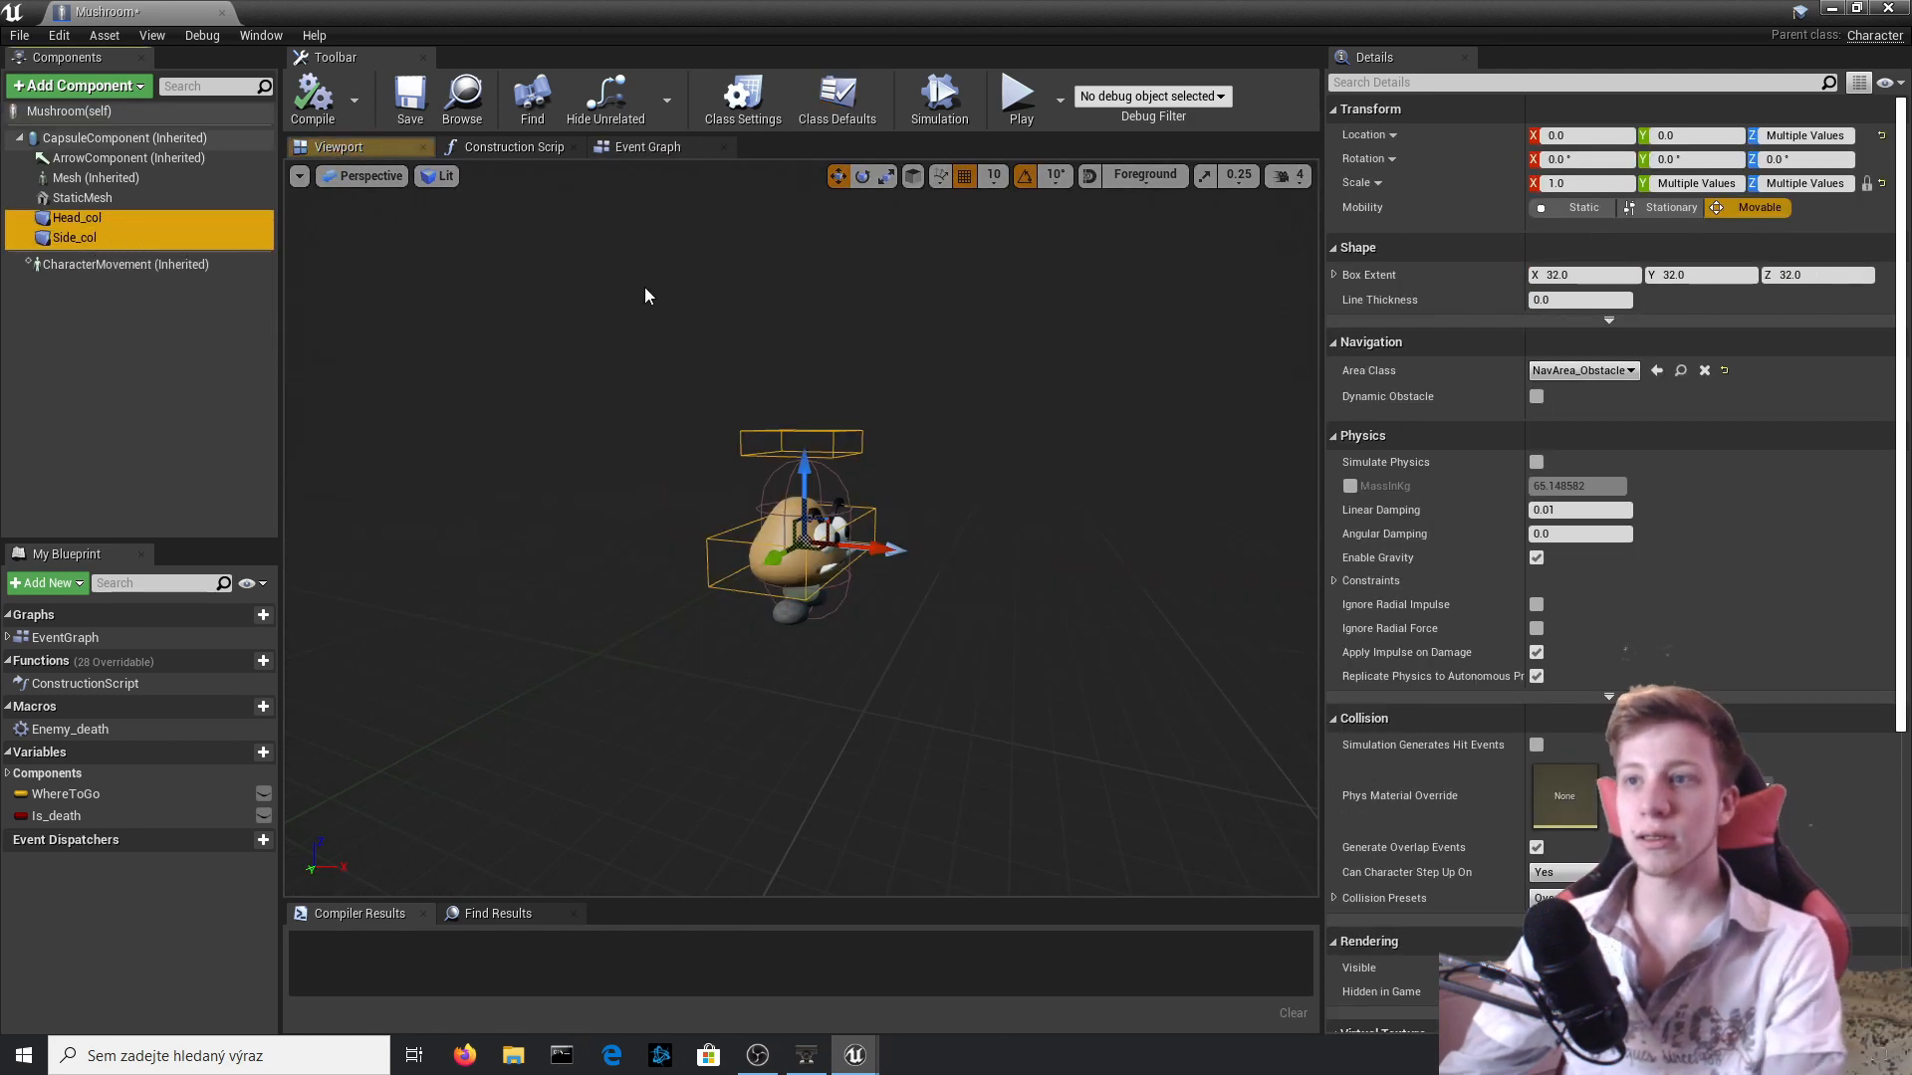
key("Delete")
Remove the head and side overlap event chains, including their casts, from the Mushroom event graph.
left_click(642, 146)
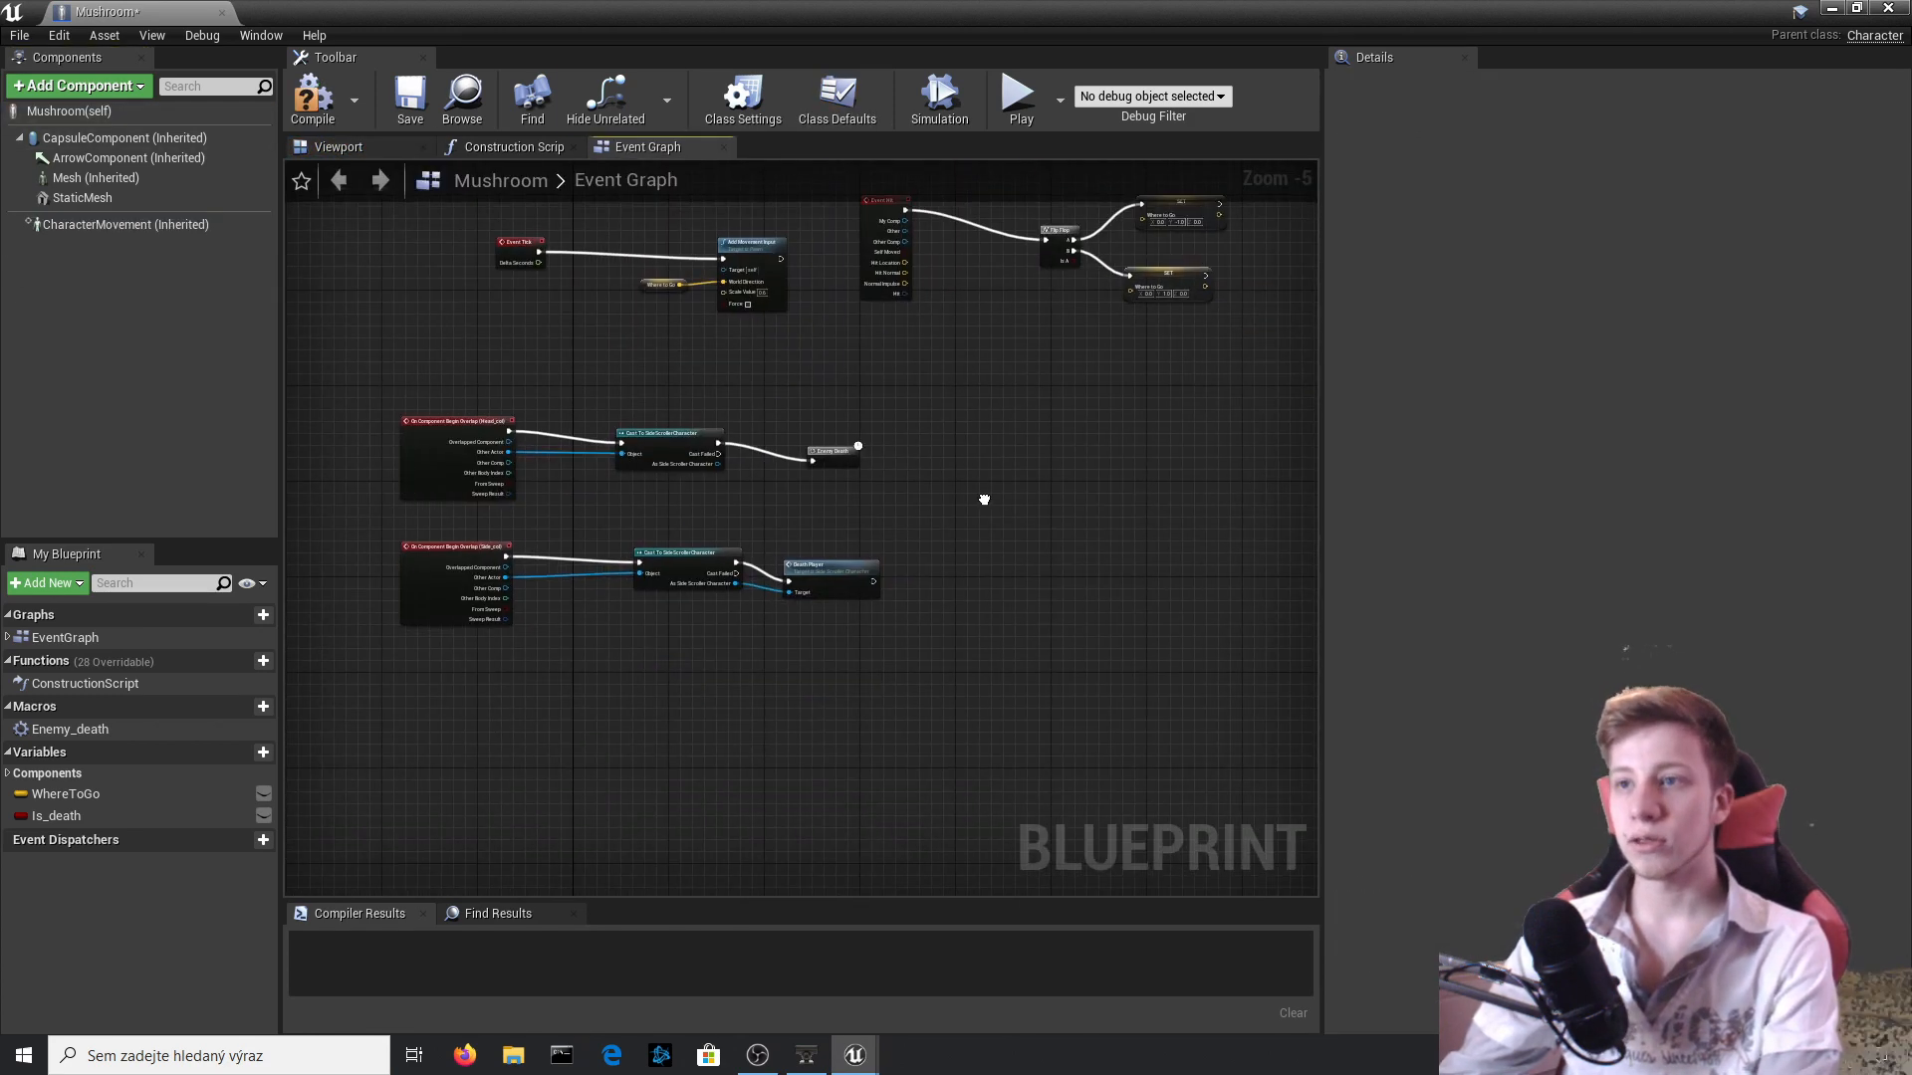
left_click_drag(544, 377, 546, 378)
key("Delete")
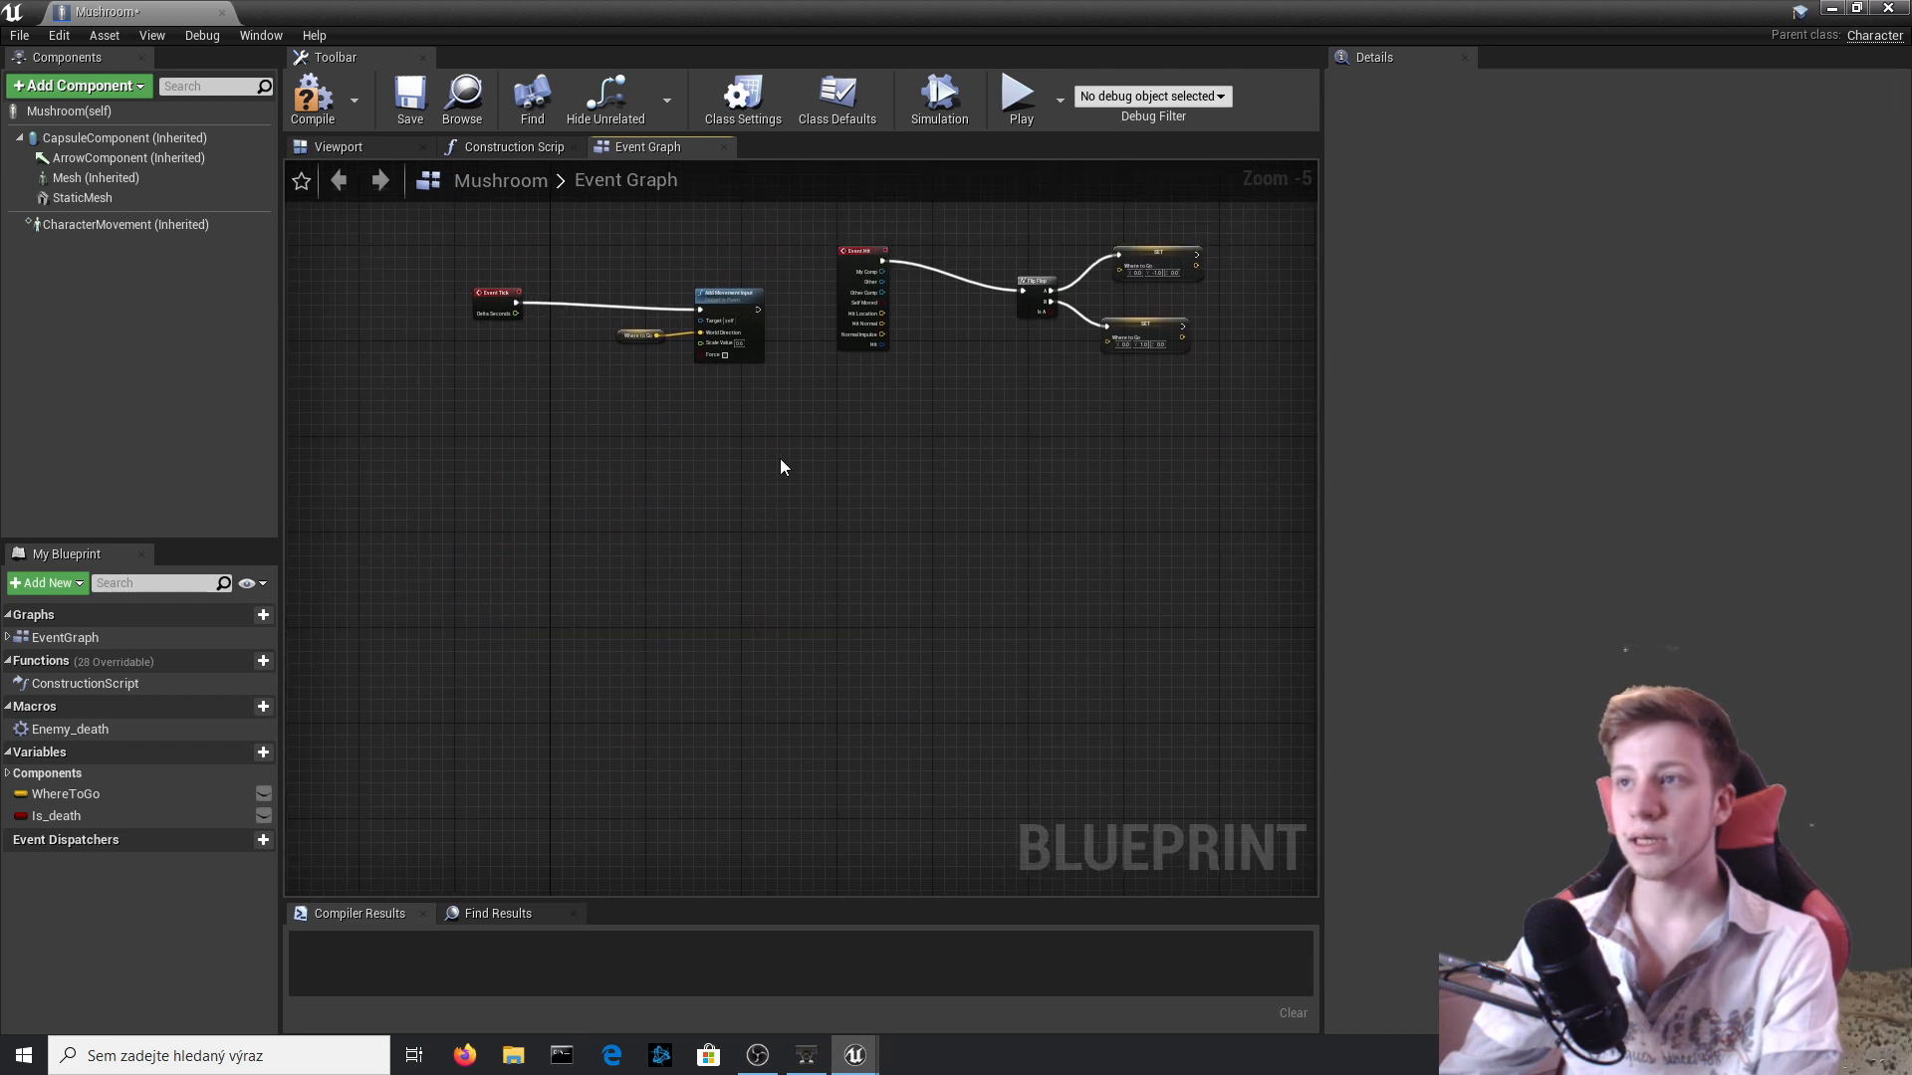
Delete the Enemy_death macro from the Mushroom blueprint and compile it.
right_click_drag(1175, 416, 1114, 606)
scroll(690, 513, "up", 4)
left_click_drag(714, 640, 478, 518)
scroll(964, 469, "down", 6)
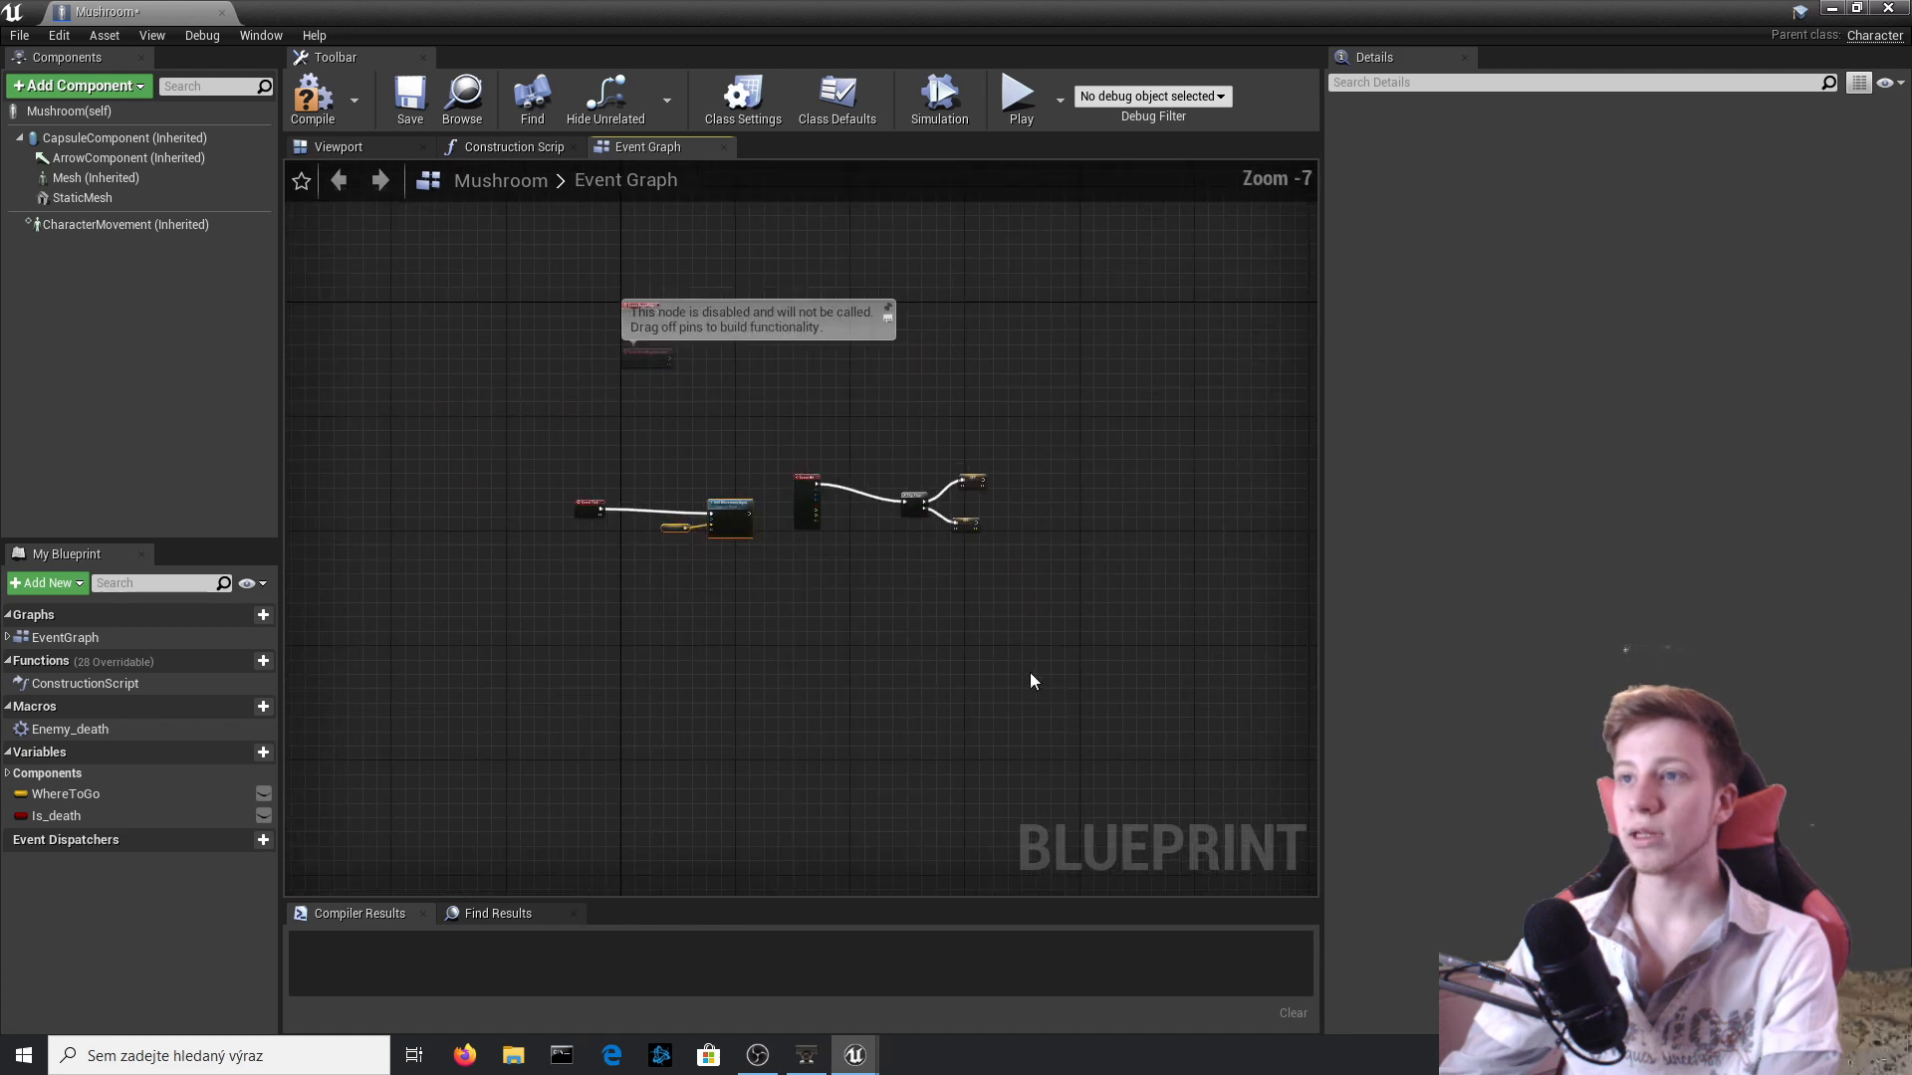
scroll(636, 582, "up", 4)
right_click(157, 734)
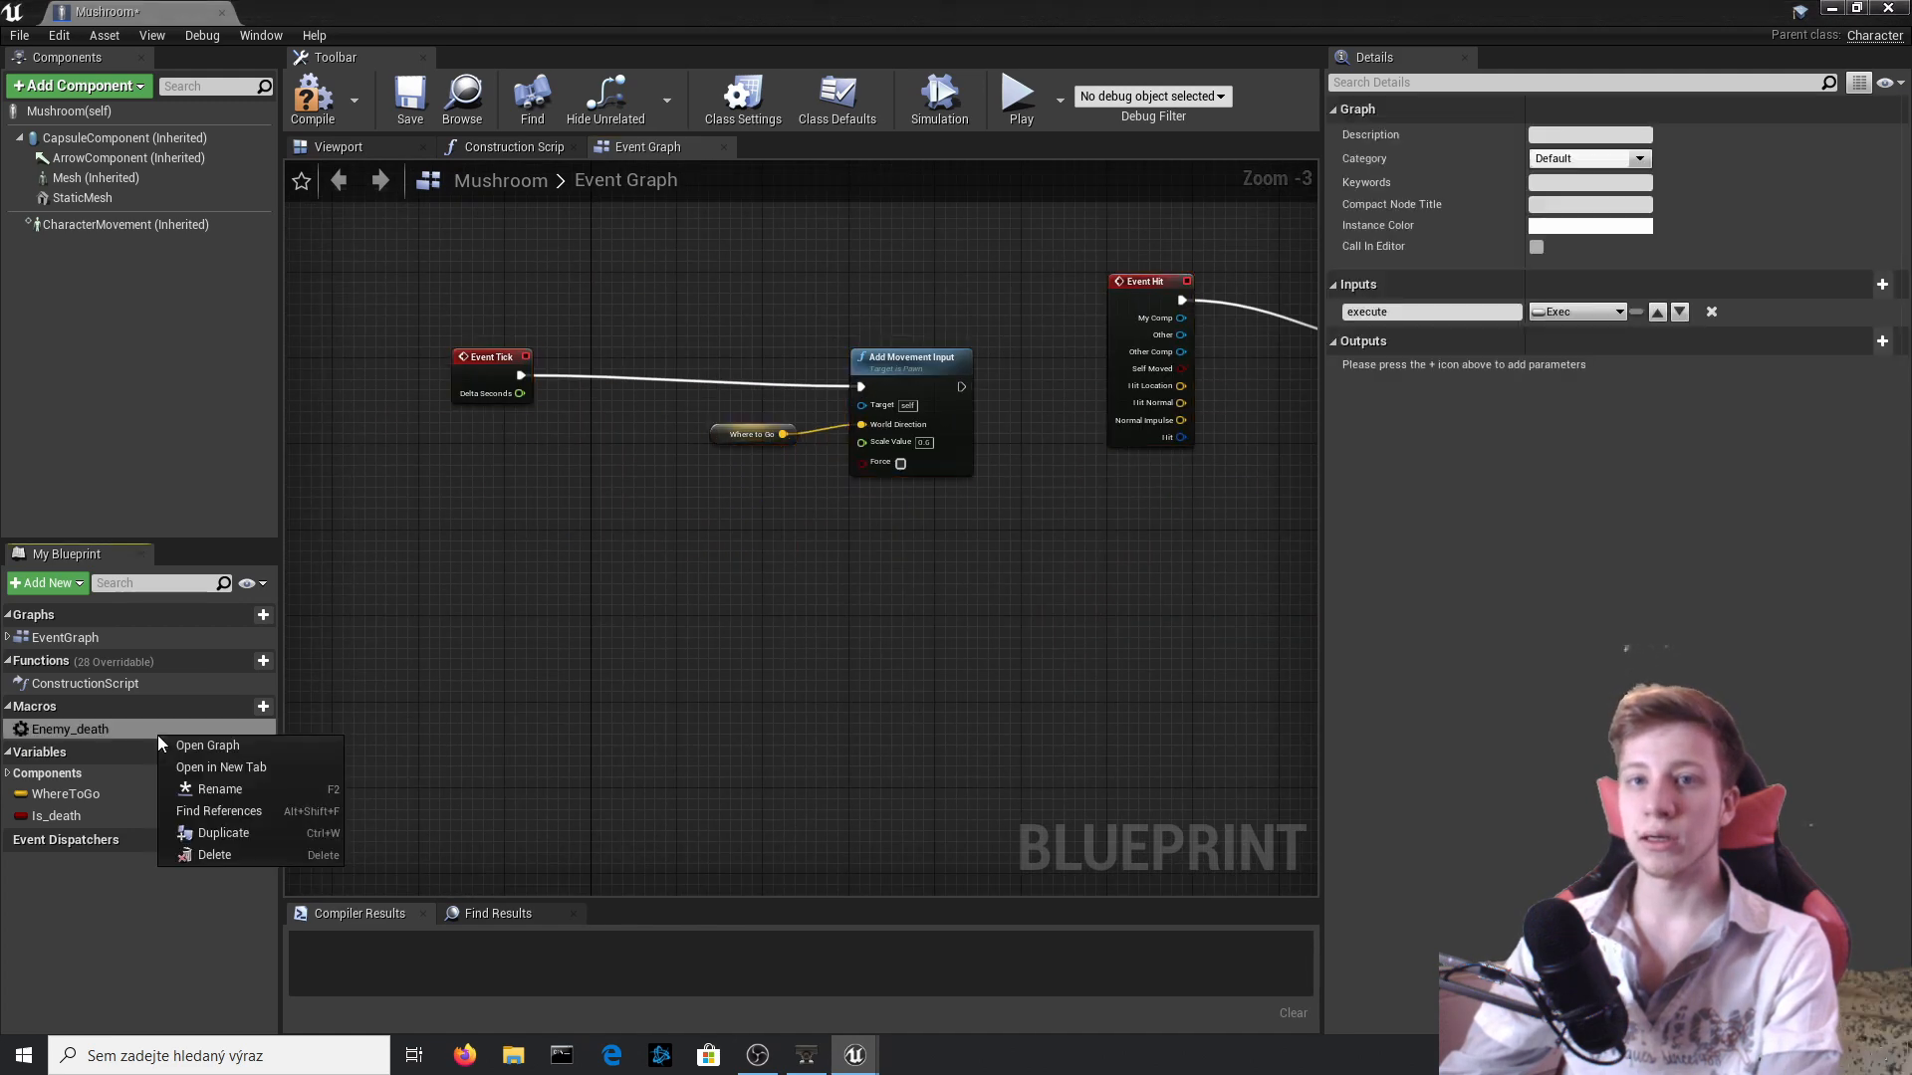
left_click(255, 853)
right_click_drag(966, 637, 701, 775)
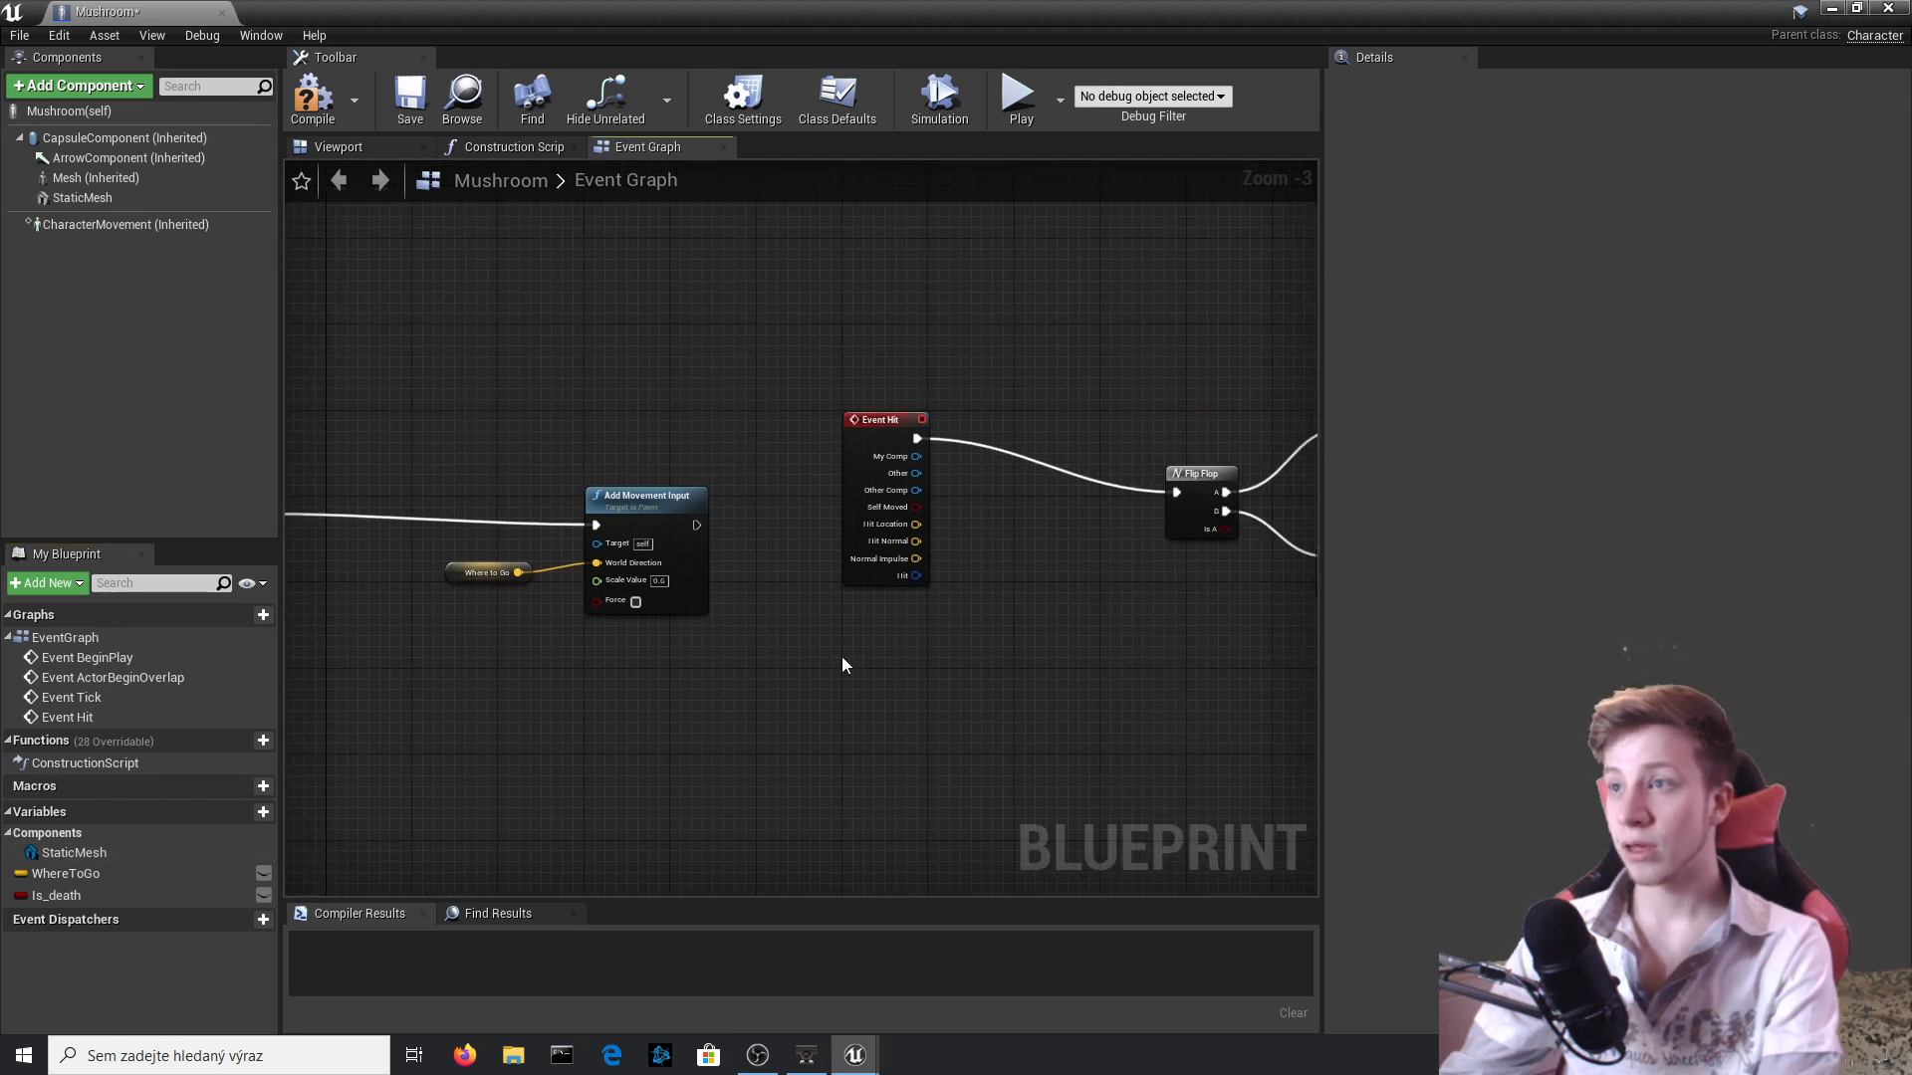
scroll(843, 665, "down", 1)
left_click(311, 99)
Replace the StaticMesh component's Goomba mesh with Mushroom_g_pCube5.
left_click(338, 147)
left_click(105, 179)
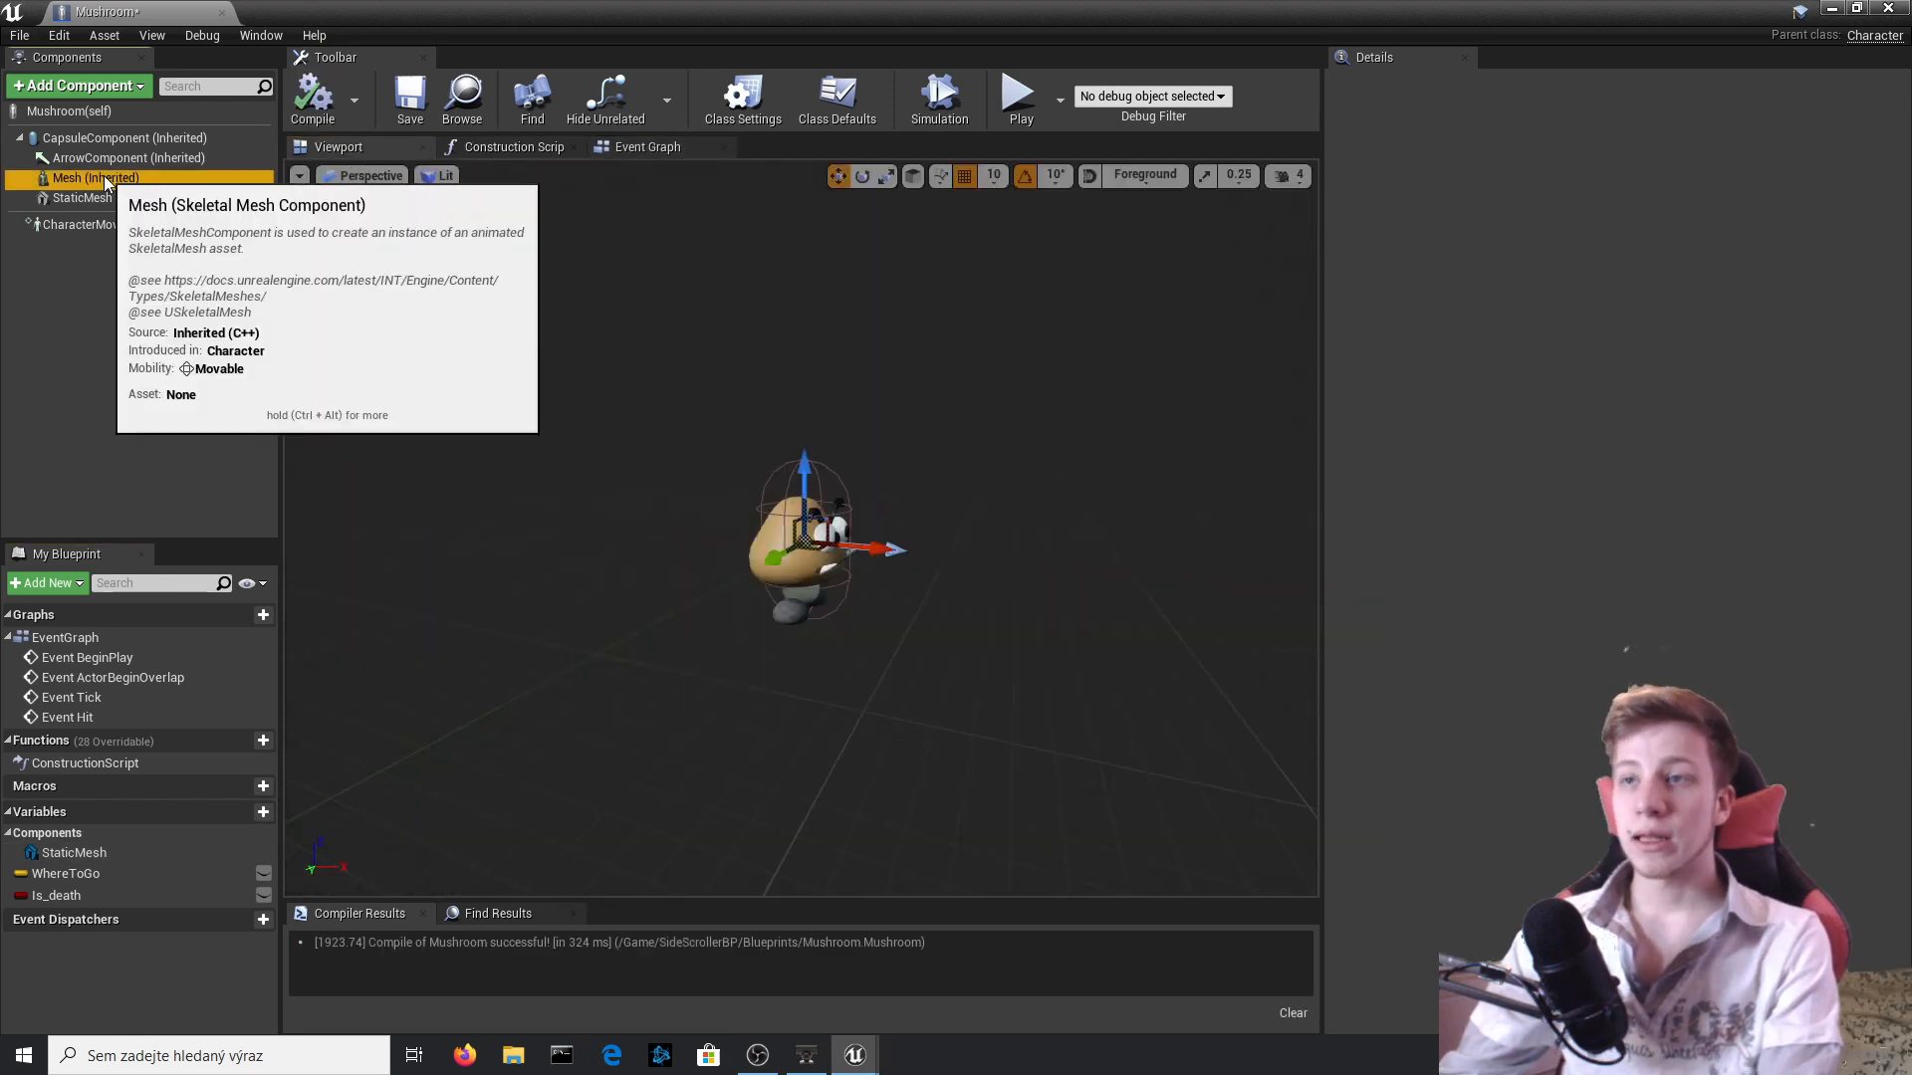
left_click(1659, 624)
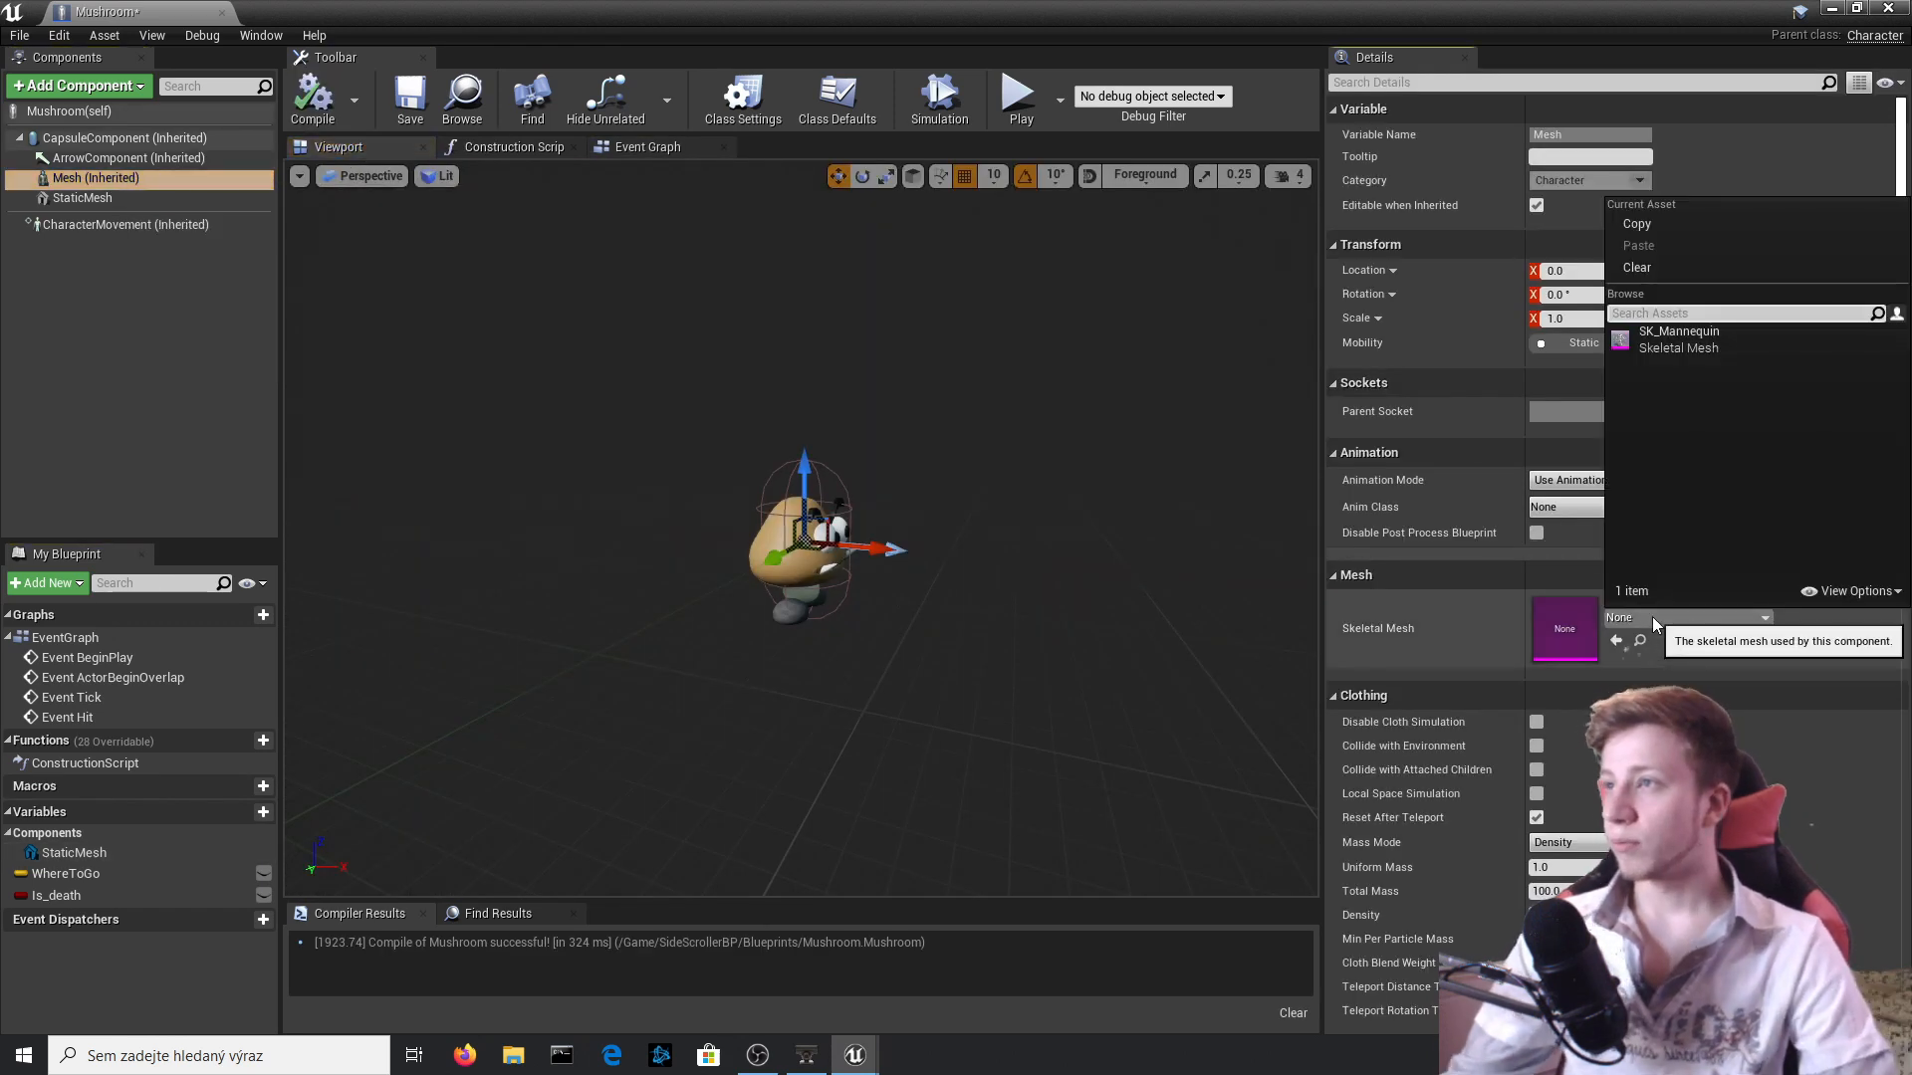
left_click(82, 198)
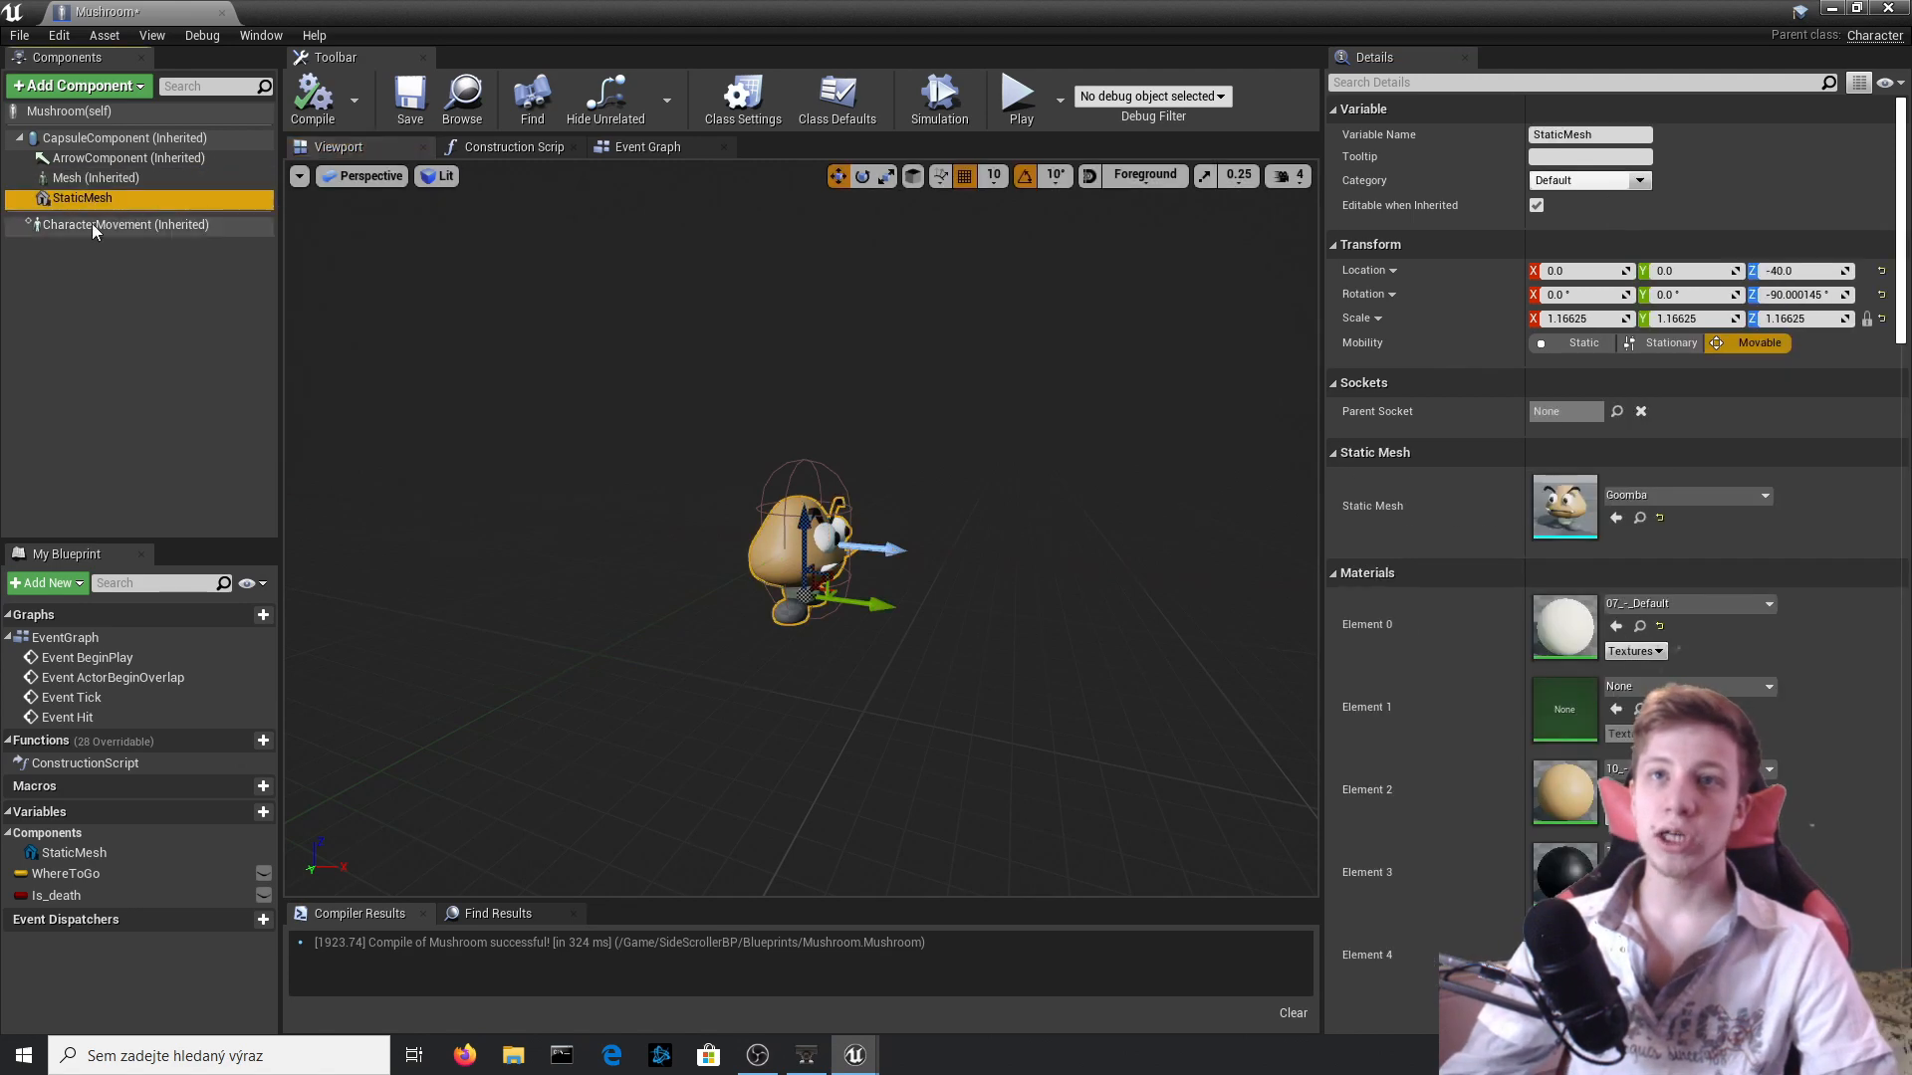
left_click(1687, 497)
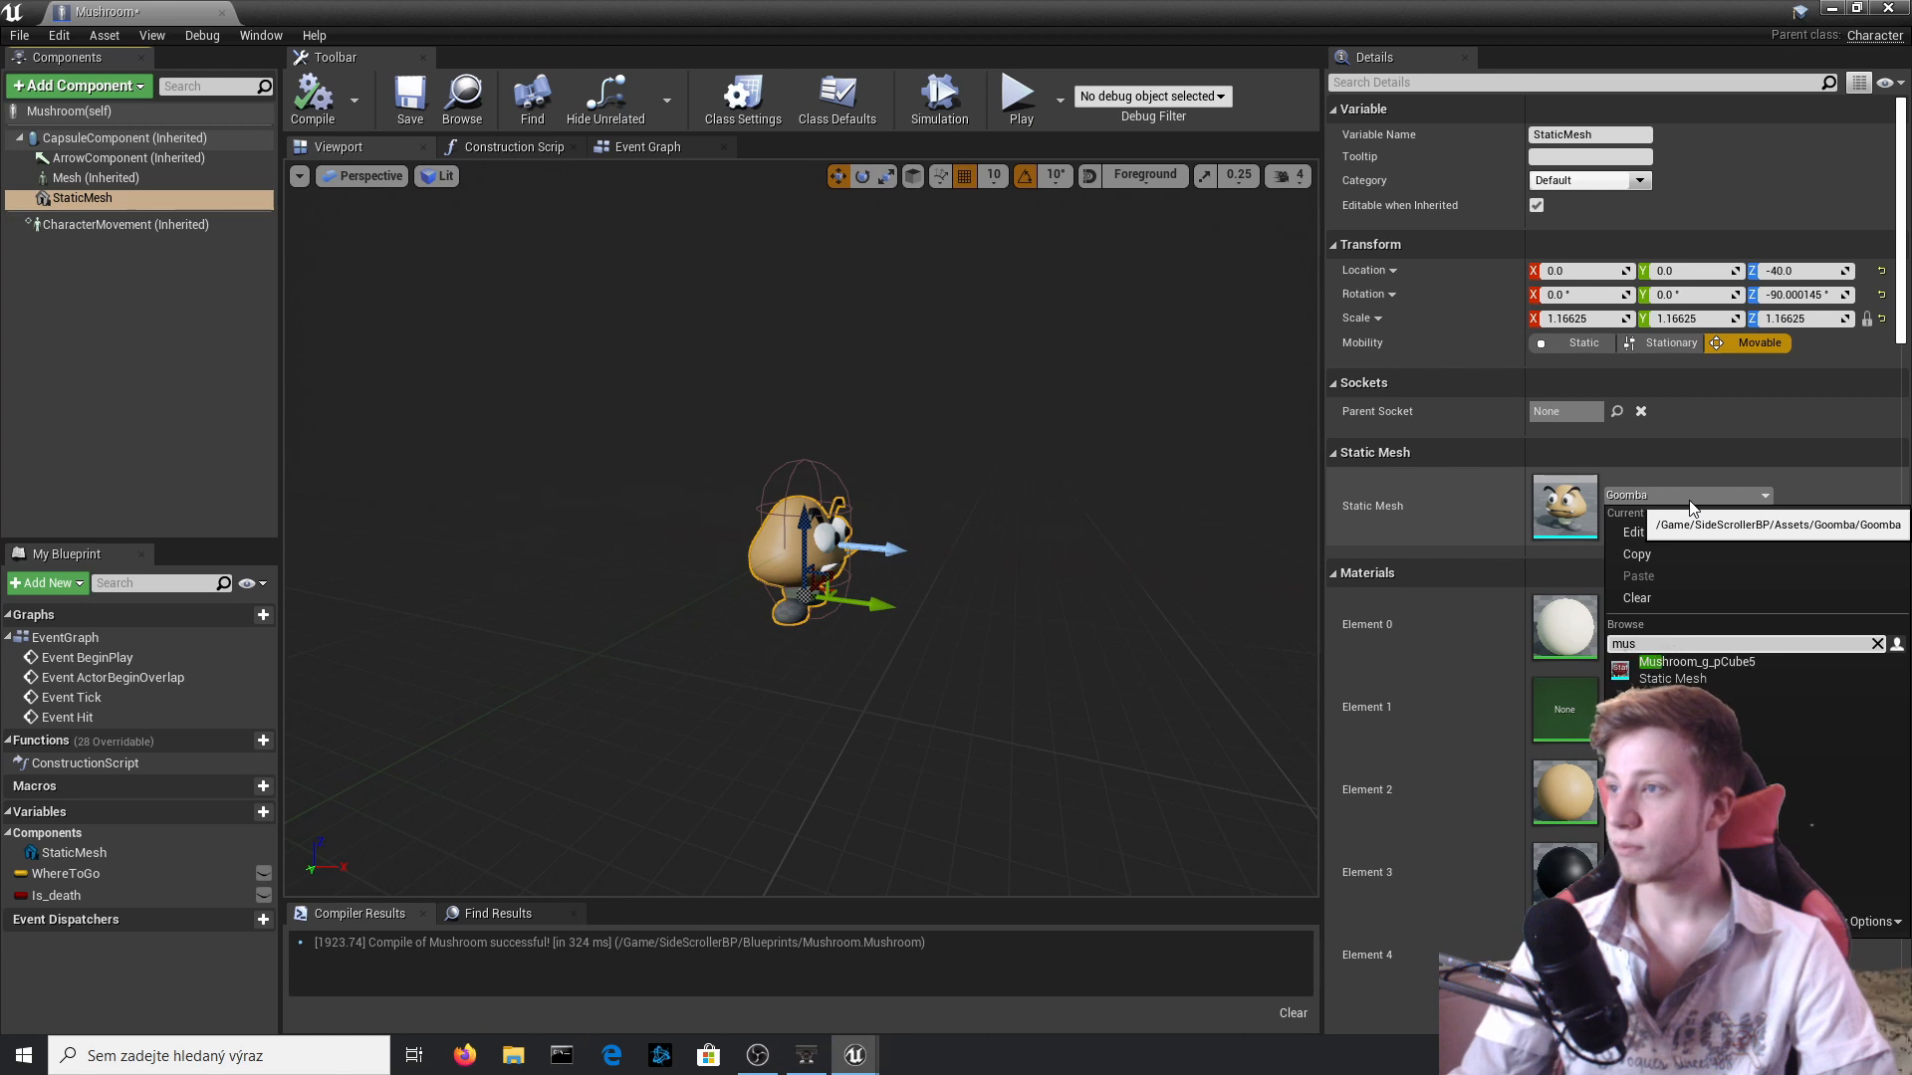
key("Return")
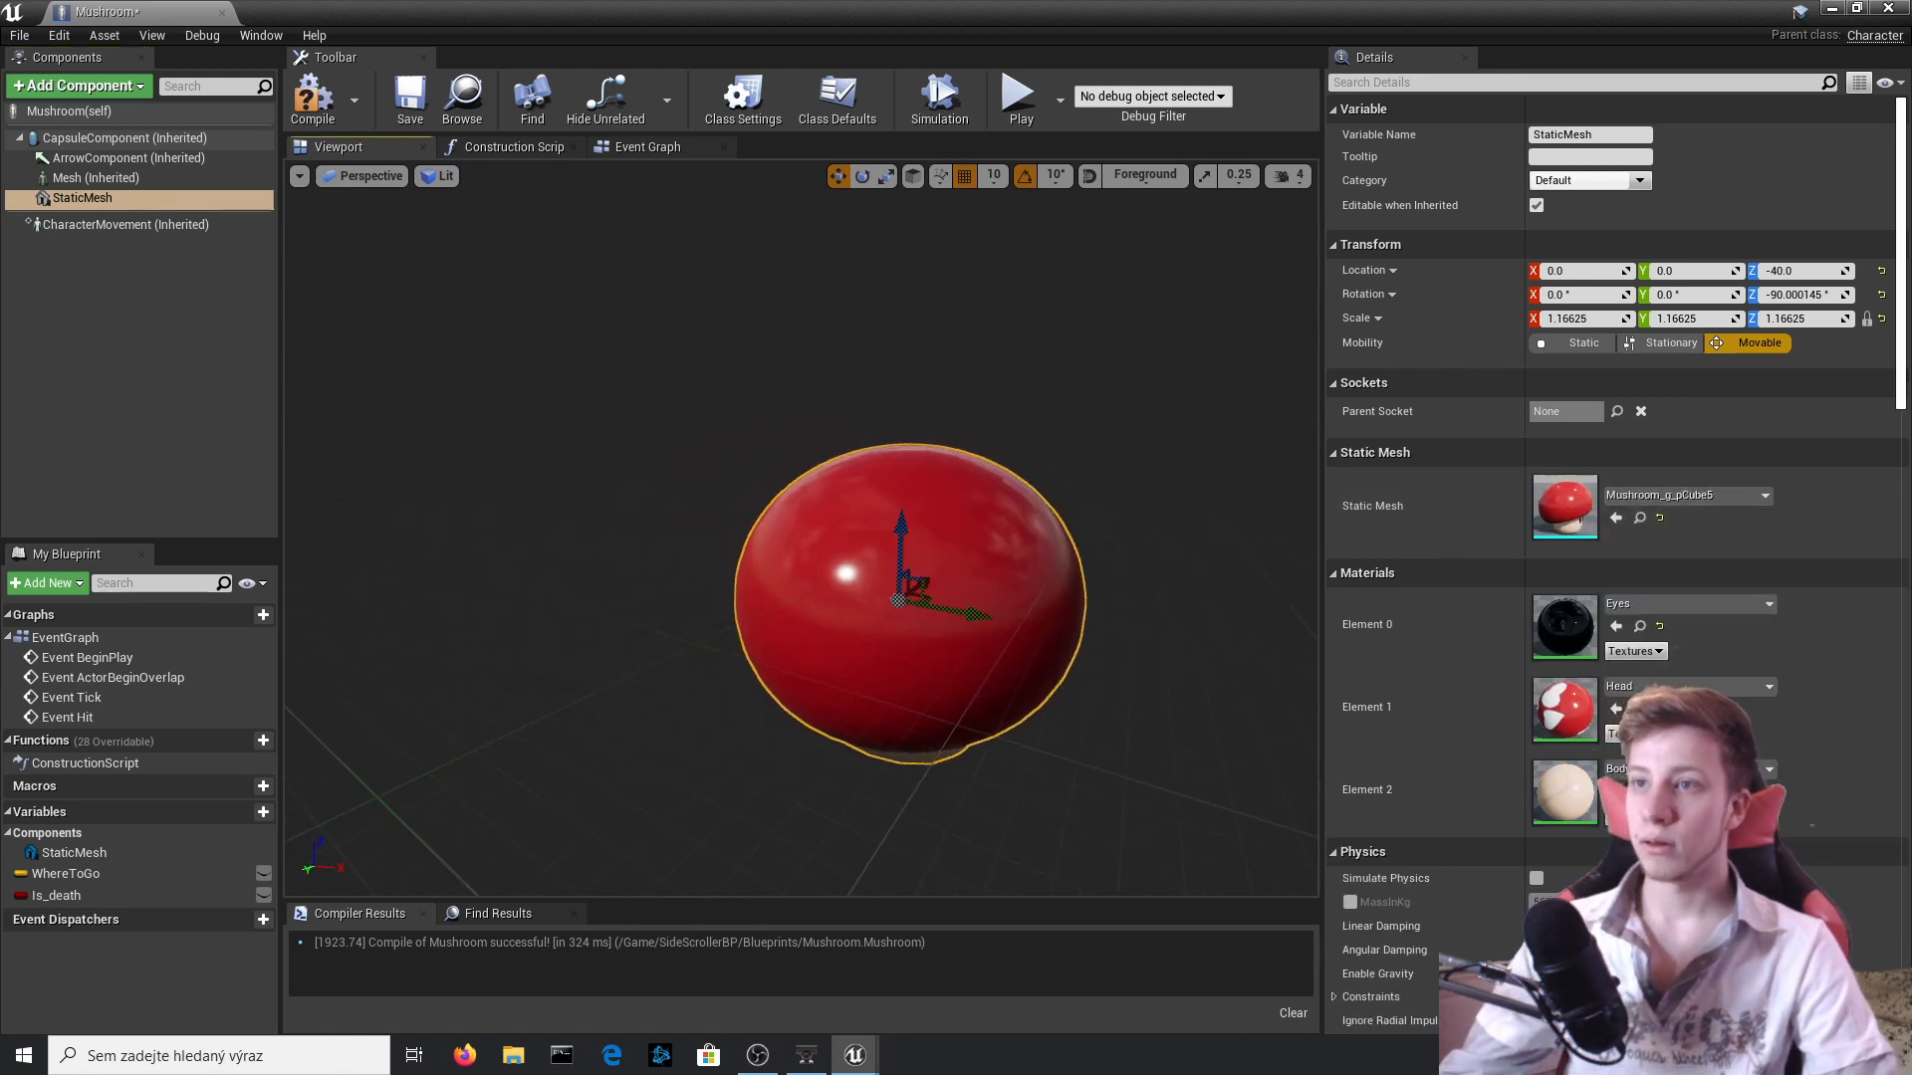
Shrink the mushroom mesh to a uniform scale of about 0.22 and raise it to Z 0 inside the capsule.
right_click_drag(800, 527, 598, 618)
mouse_move(1018, 647)
right_mouse_down()
mouse_move(1135, 668)
mouse_move(1017, 647)
right_mouse_up()
key("r")
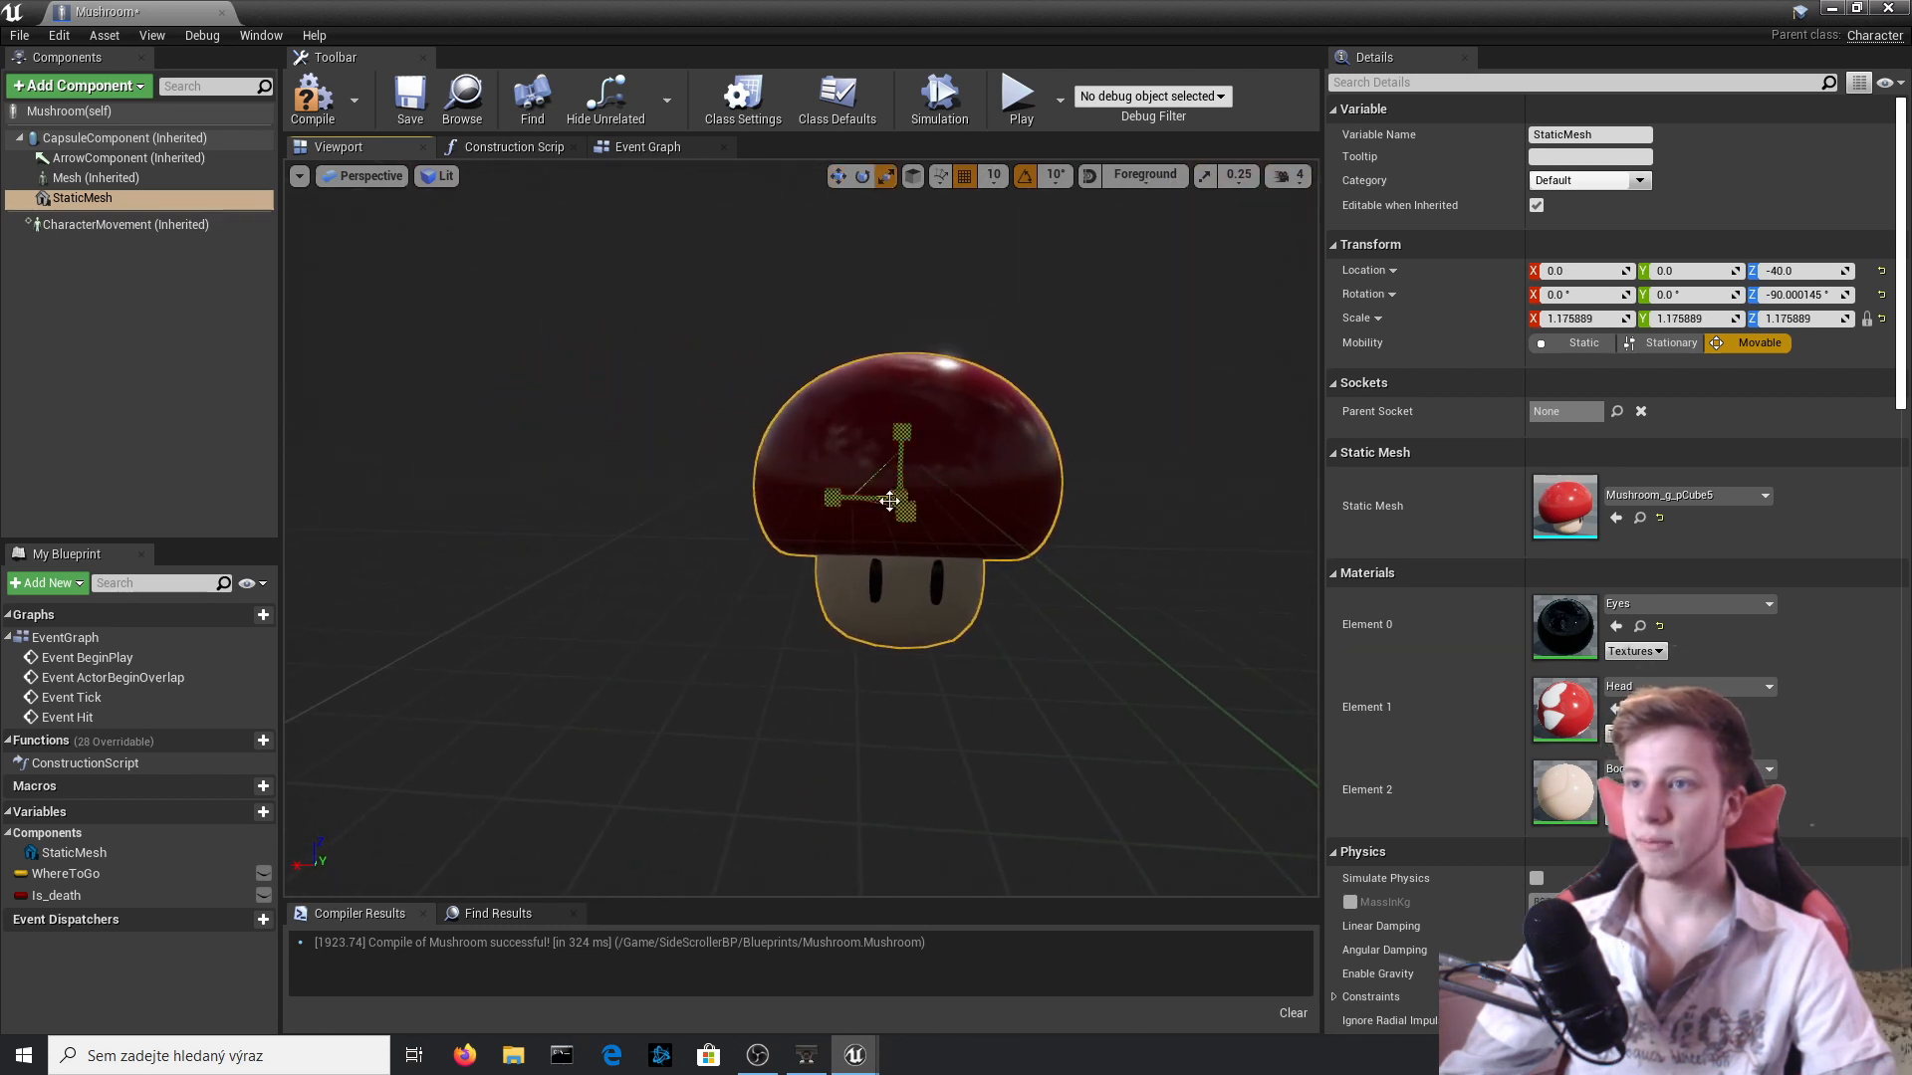
left_click_drag(889, 500, 859, 546)
key("w")
left_click_drag(902, 428, 901, 379)
mouse_move(901, 378)
right_mouse_down()
mouse_move(899, 438)
mouse_move(899, 389)
right_mouse_up()
key("r")
left_click_drag(899, 544, 884, 565)
key("w")
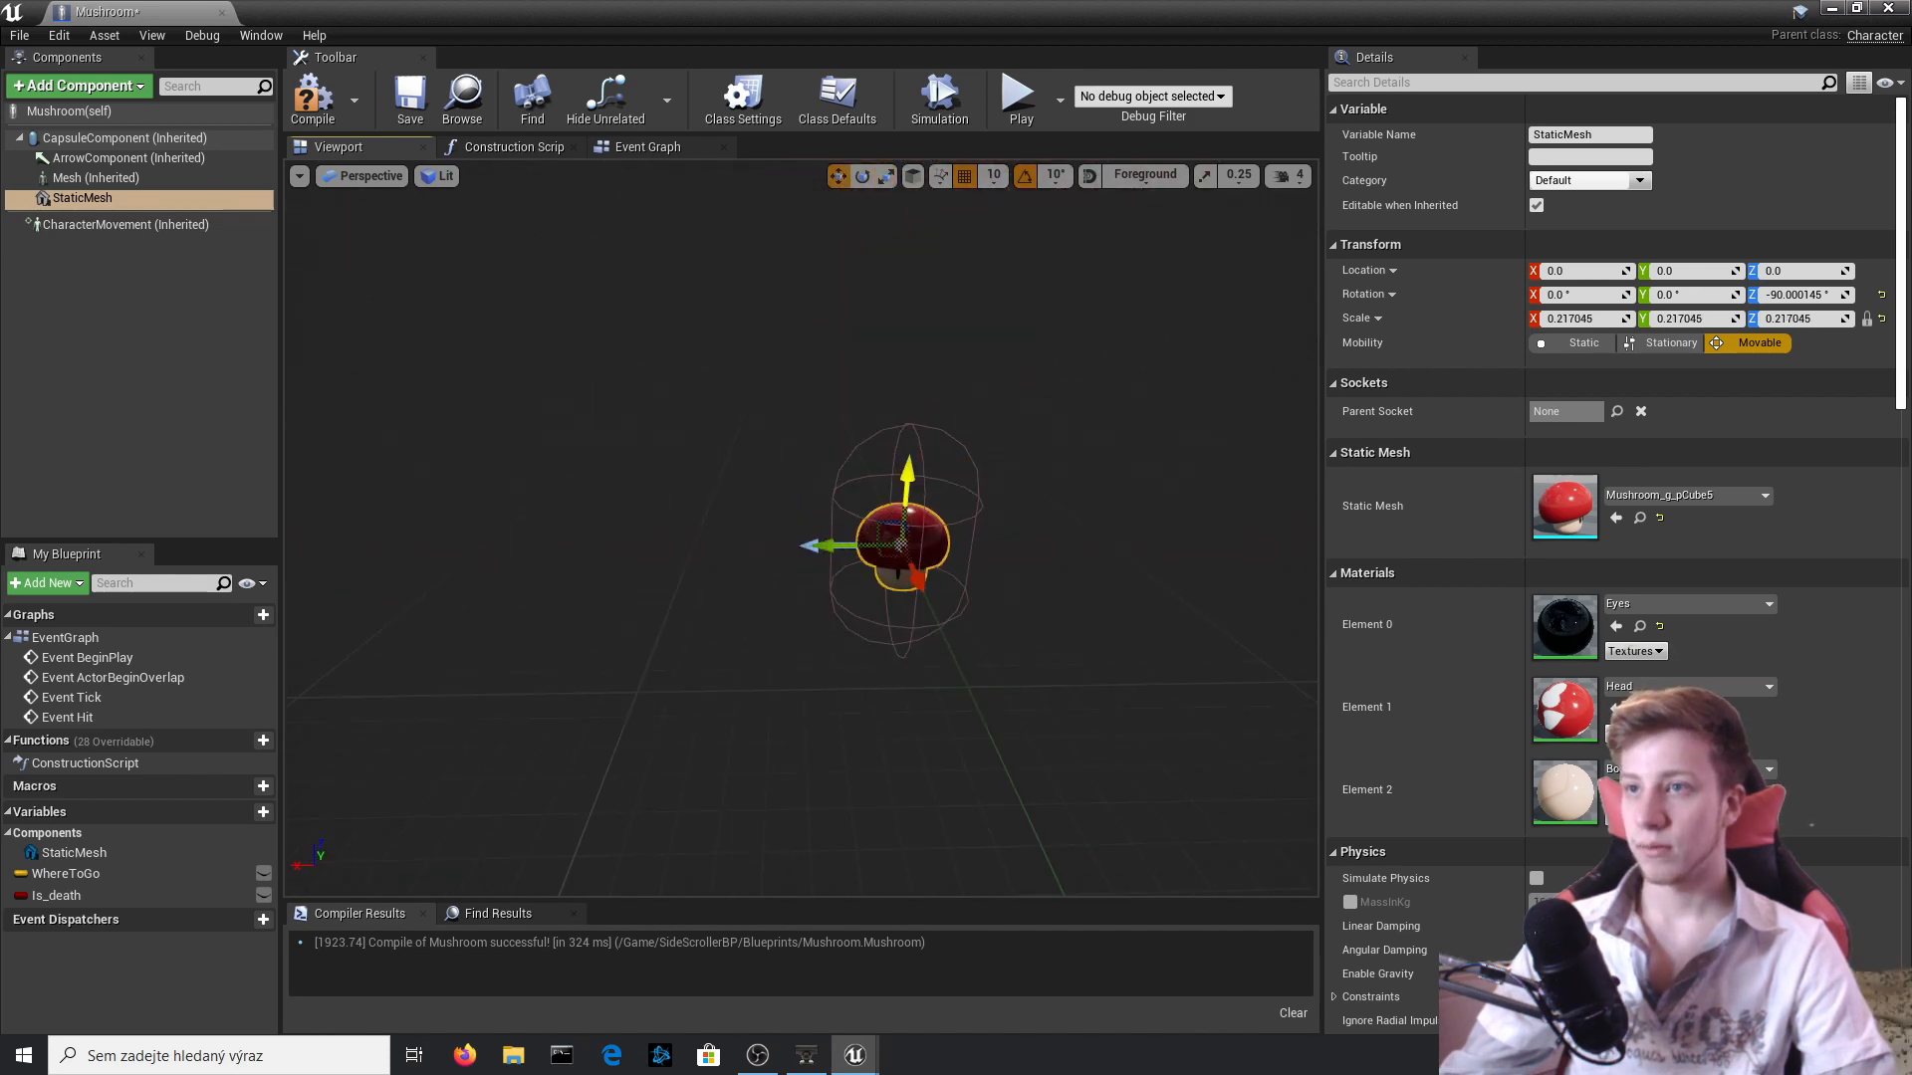
Enlarge the mushroom mesh to a uniform scale of about 0.39, lower it to Z -20, and compile the blueprint.
left_click_drag(907, 473, 906, 509)
key("r")
left_click_drag(900, 580, 910, 567)
key("w")
mouse_move(897, 399)
right_mouse_down()
mouse_move(892, 383)
mouse_move(899, 448)
mouse_move(897, 399)
right_mouse_up()
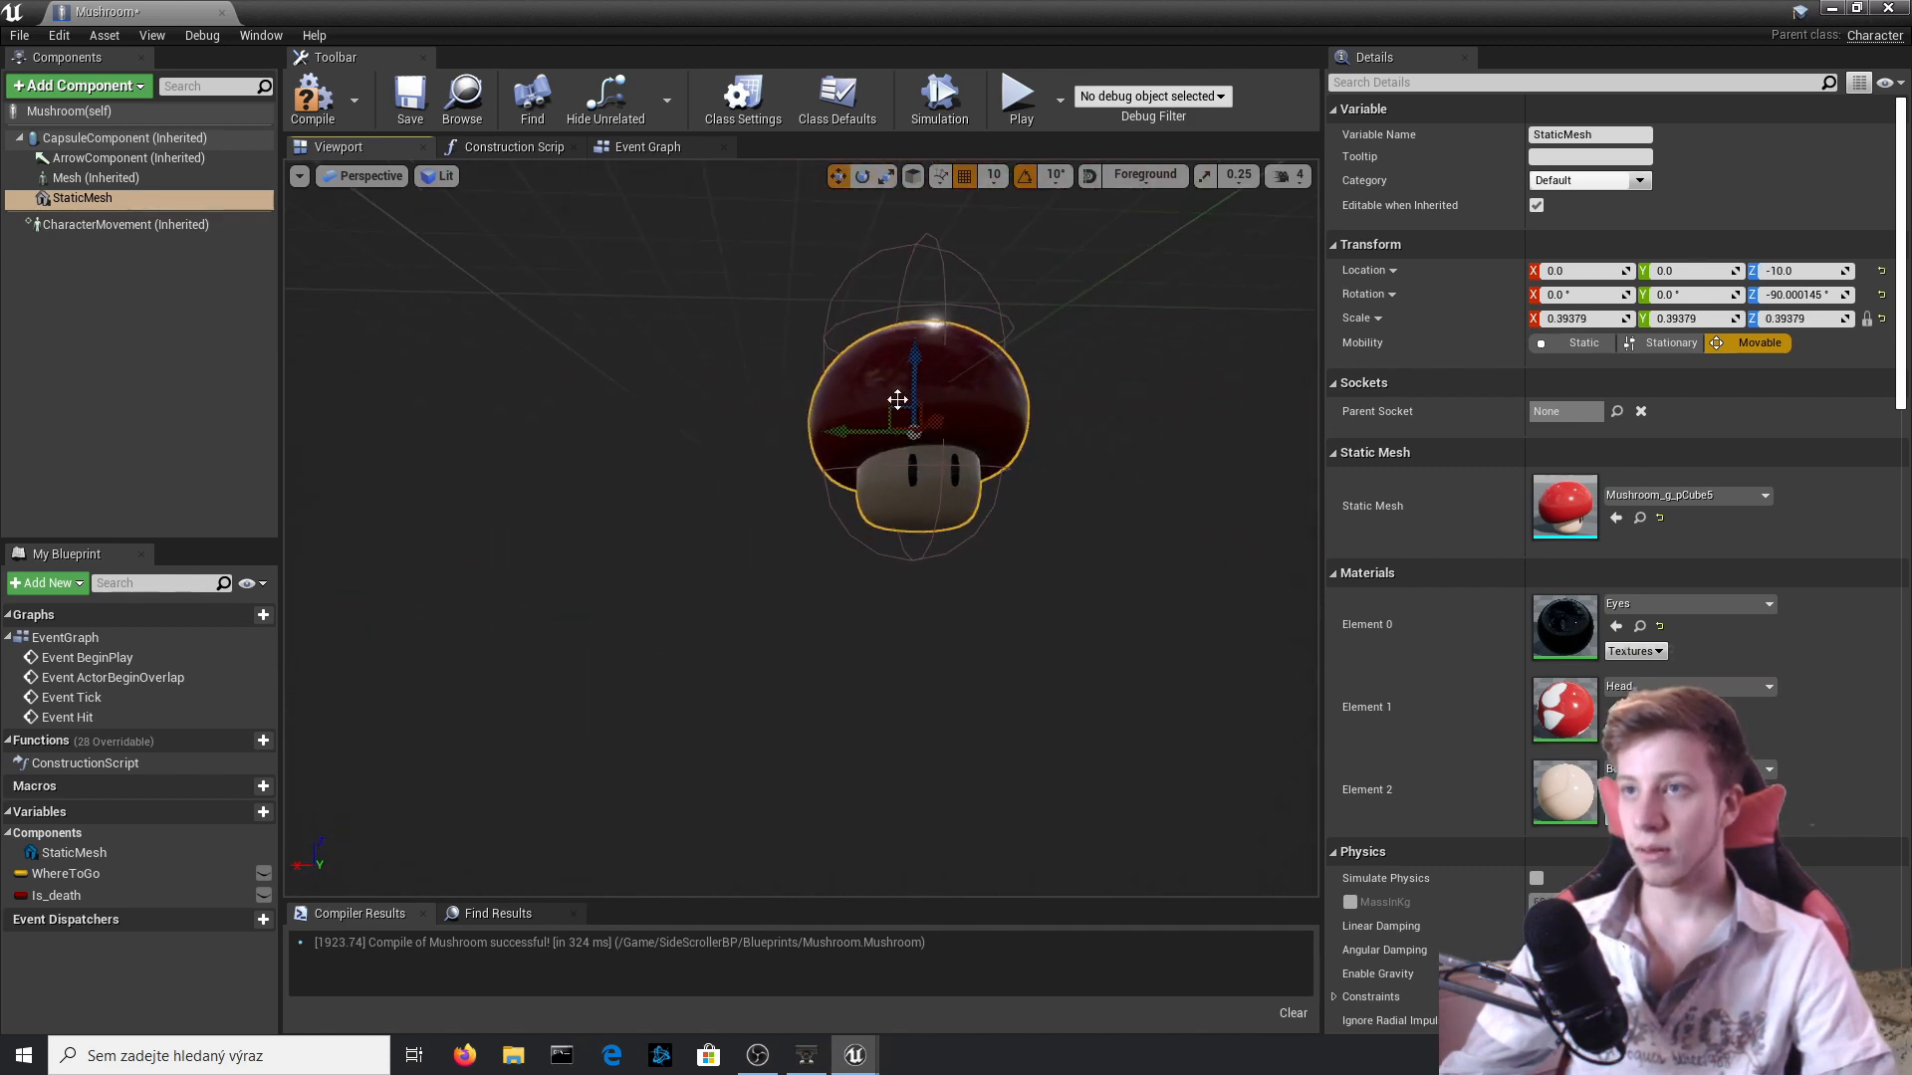
left_click_drag(915, 361, 915, 388)
key("e")
right_click_drag(901, 398, 901, 338)
left_click(314, 99)
right_click_drag(1071, 657, 1071, 637)
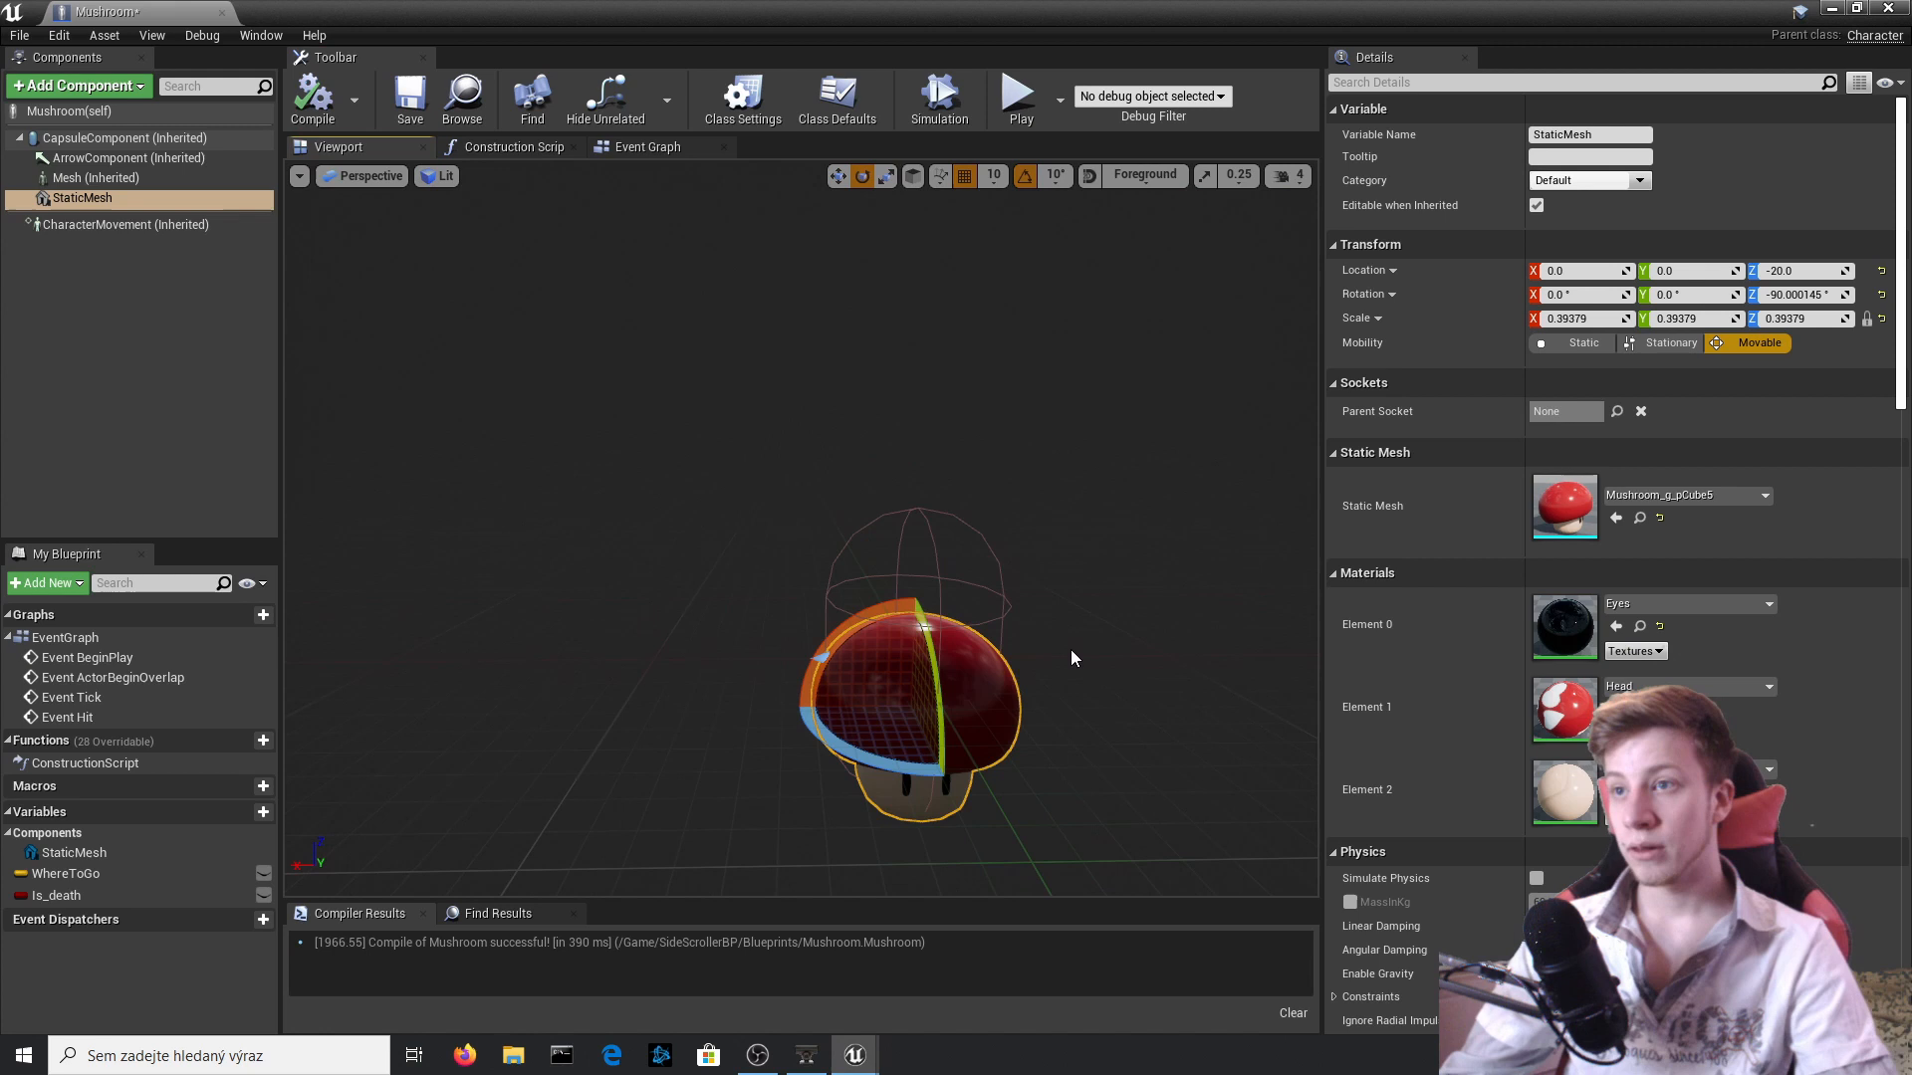
Increase the CapsuleComponent's radius to 42.282429, matching its half height.
left_click(1008, 605)
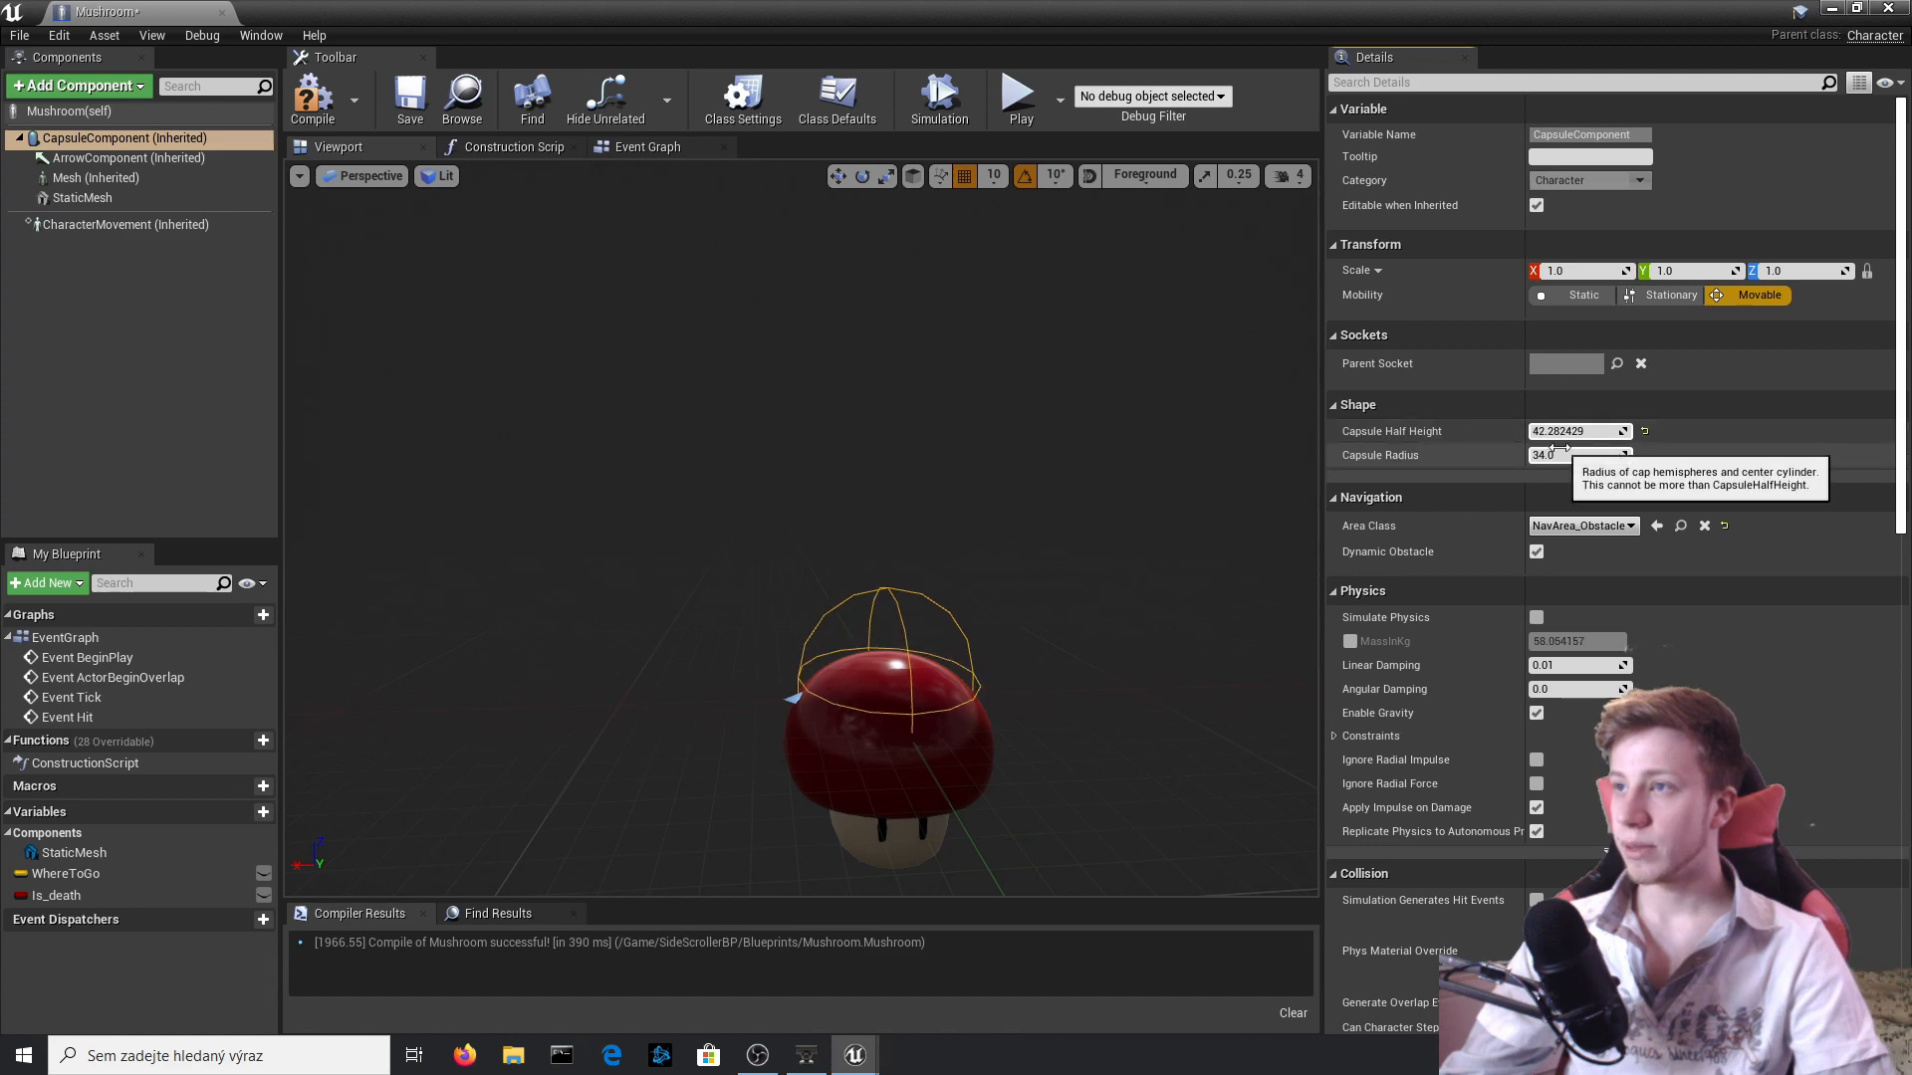
left_click_drag(1565, 455, 1625, 455)
scroll(964, 569, "up", 6)
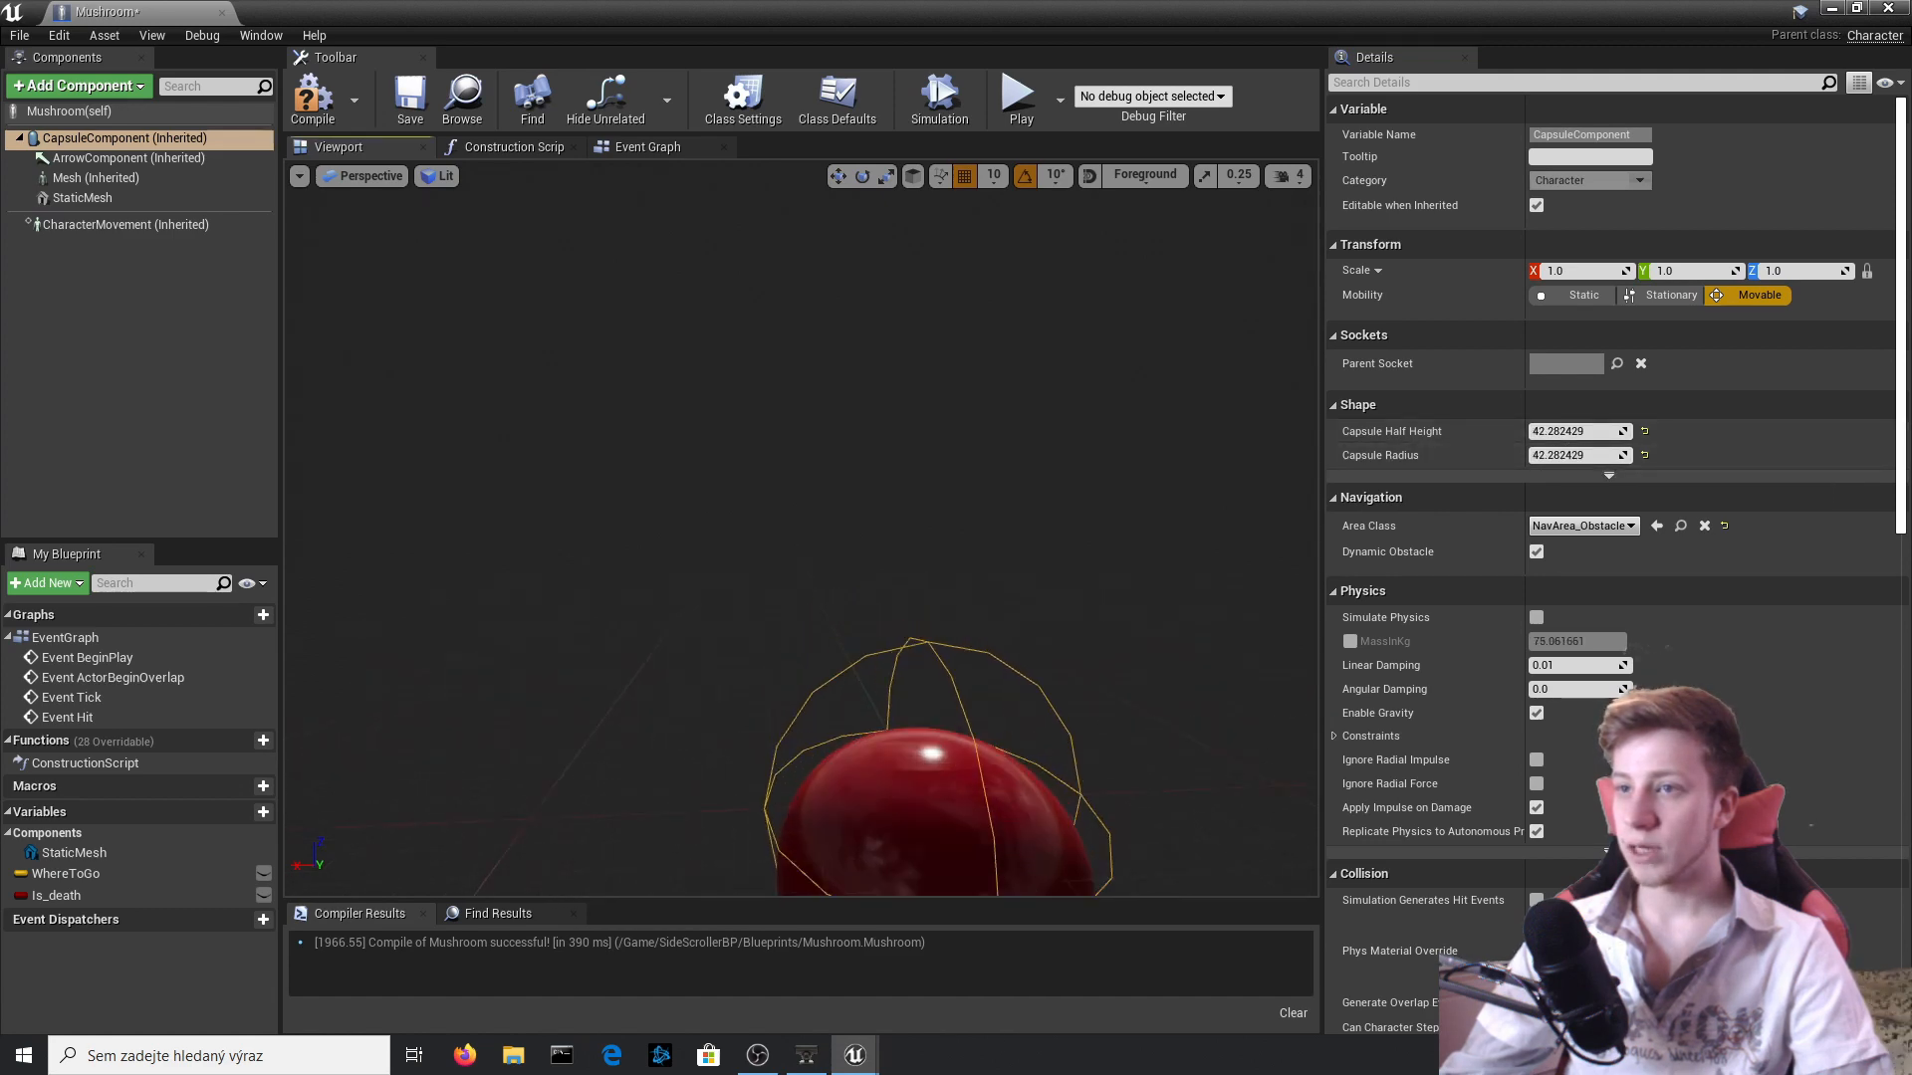
Raise the mushroom's StaticMesh to Z 0 so that it sits within the widened capsule.
middle_click_drag(964, 569, 964, 677)
left_click(964, 568)
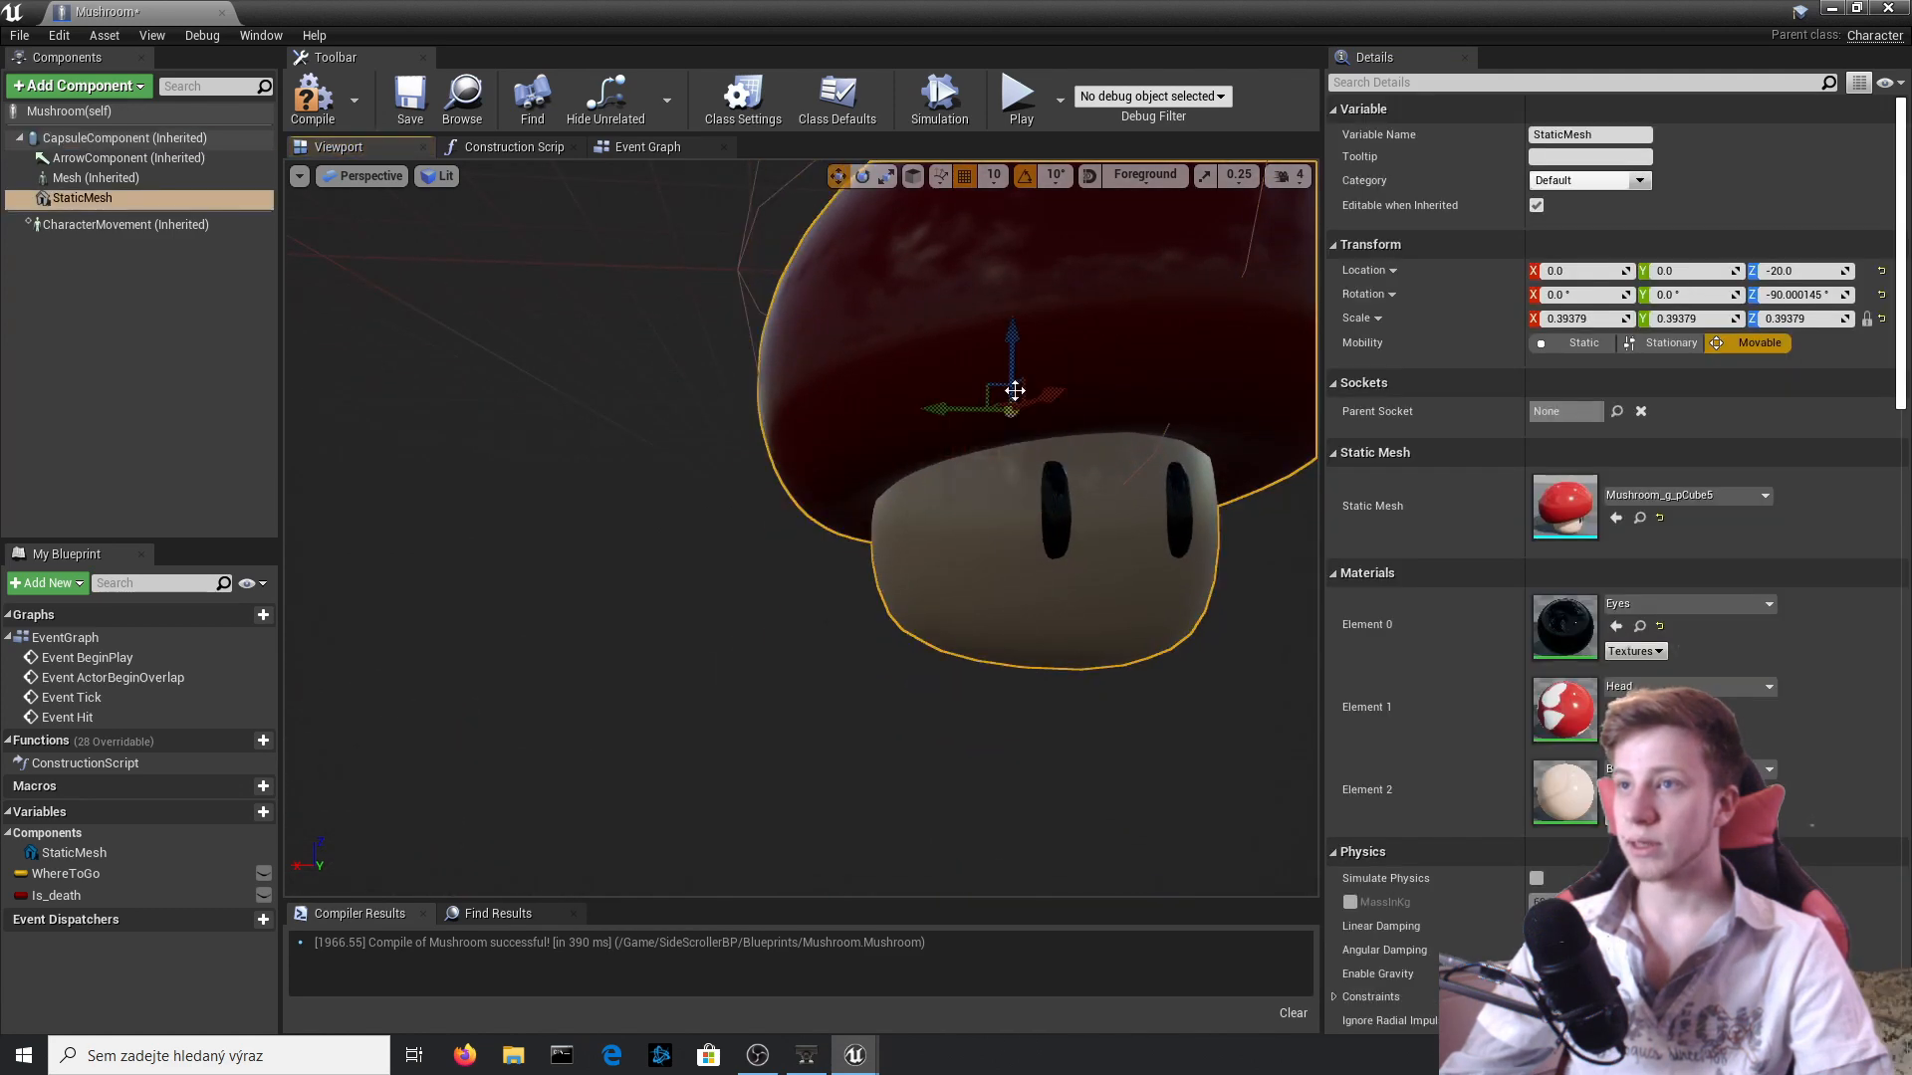
left_click_drag(1016, 350, 1016, 299)
scroll(926, 372, "down", 5)
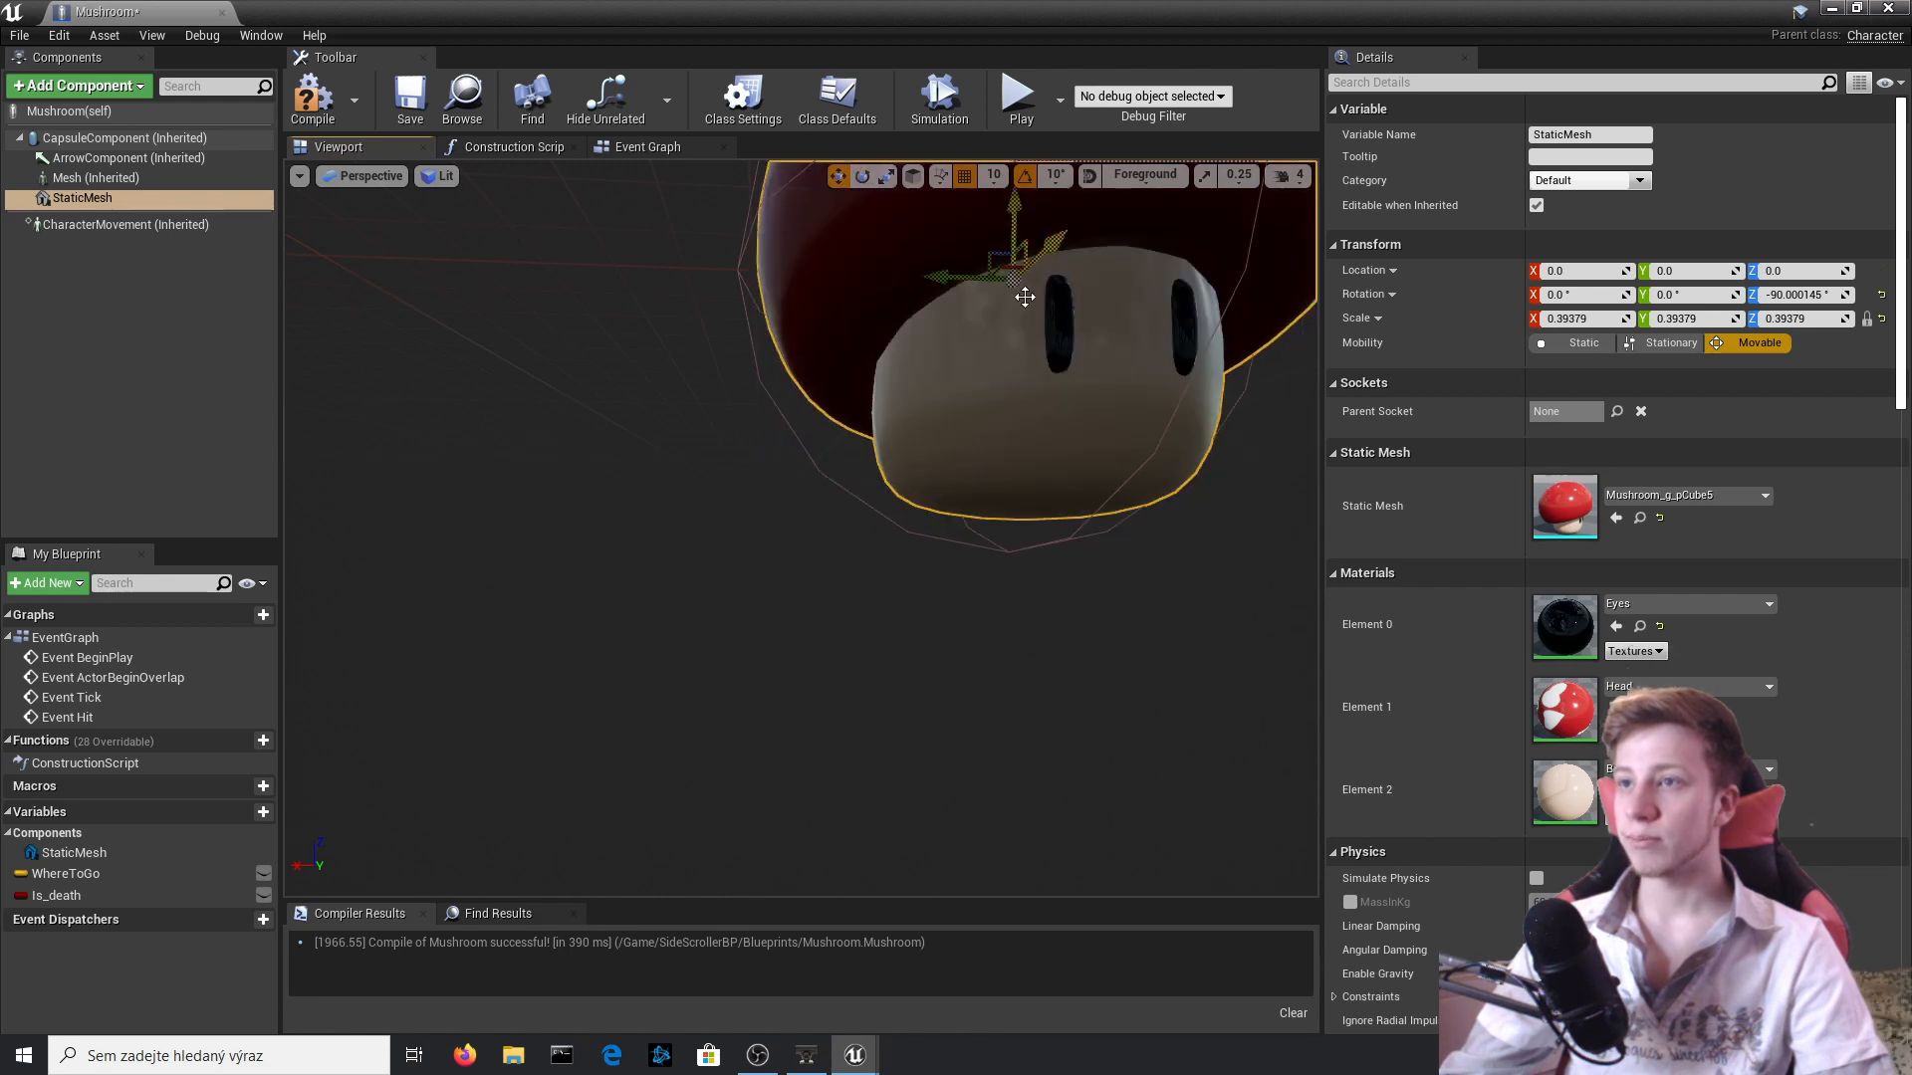
right_click_drag(1018, 381, 1018, 422)
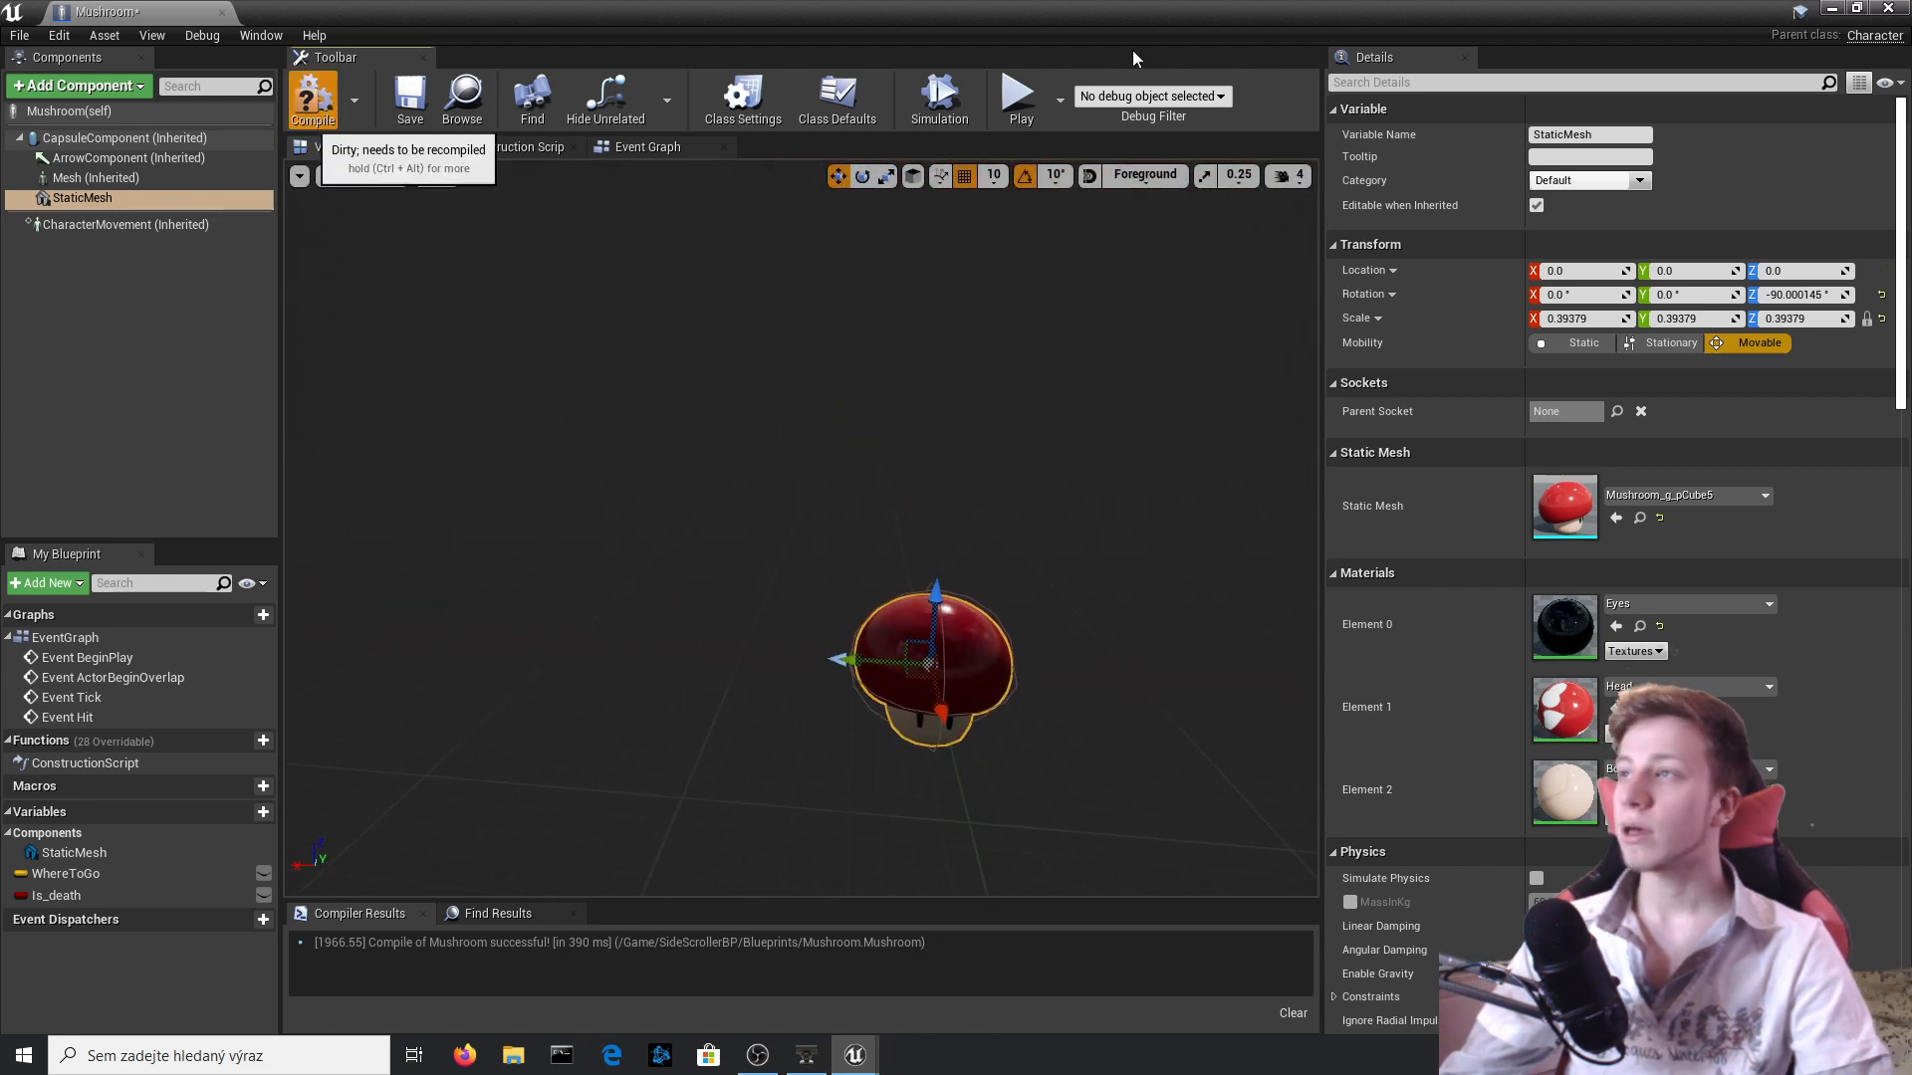
Close the blueprint editor and place a Mushroom actor in the level above the brick row.
left_click(1888, 8)
left_click_drag(499, 754, 1059, 346)
right_click_drag(1060, 345, 980, 324)
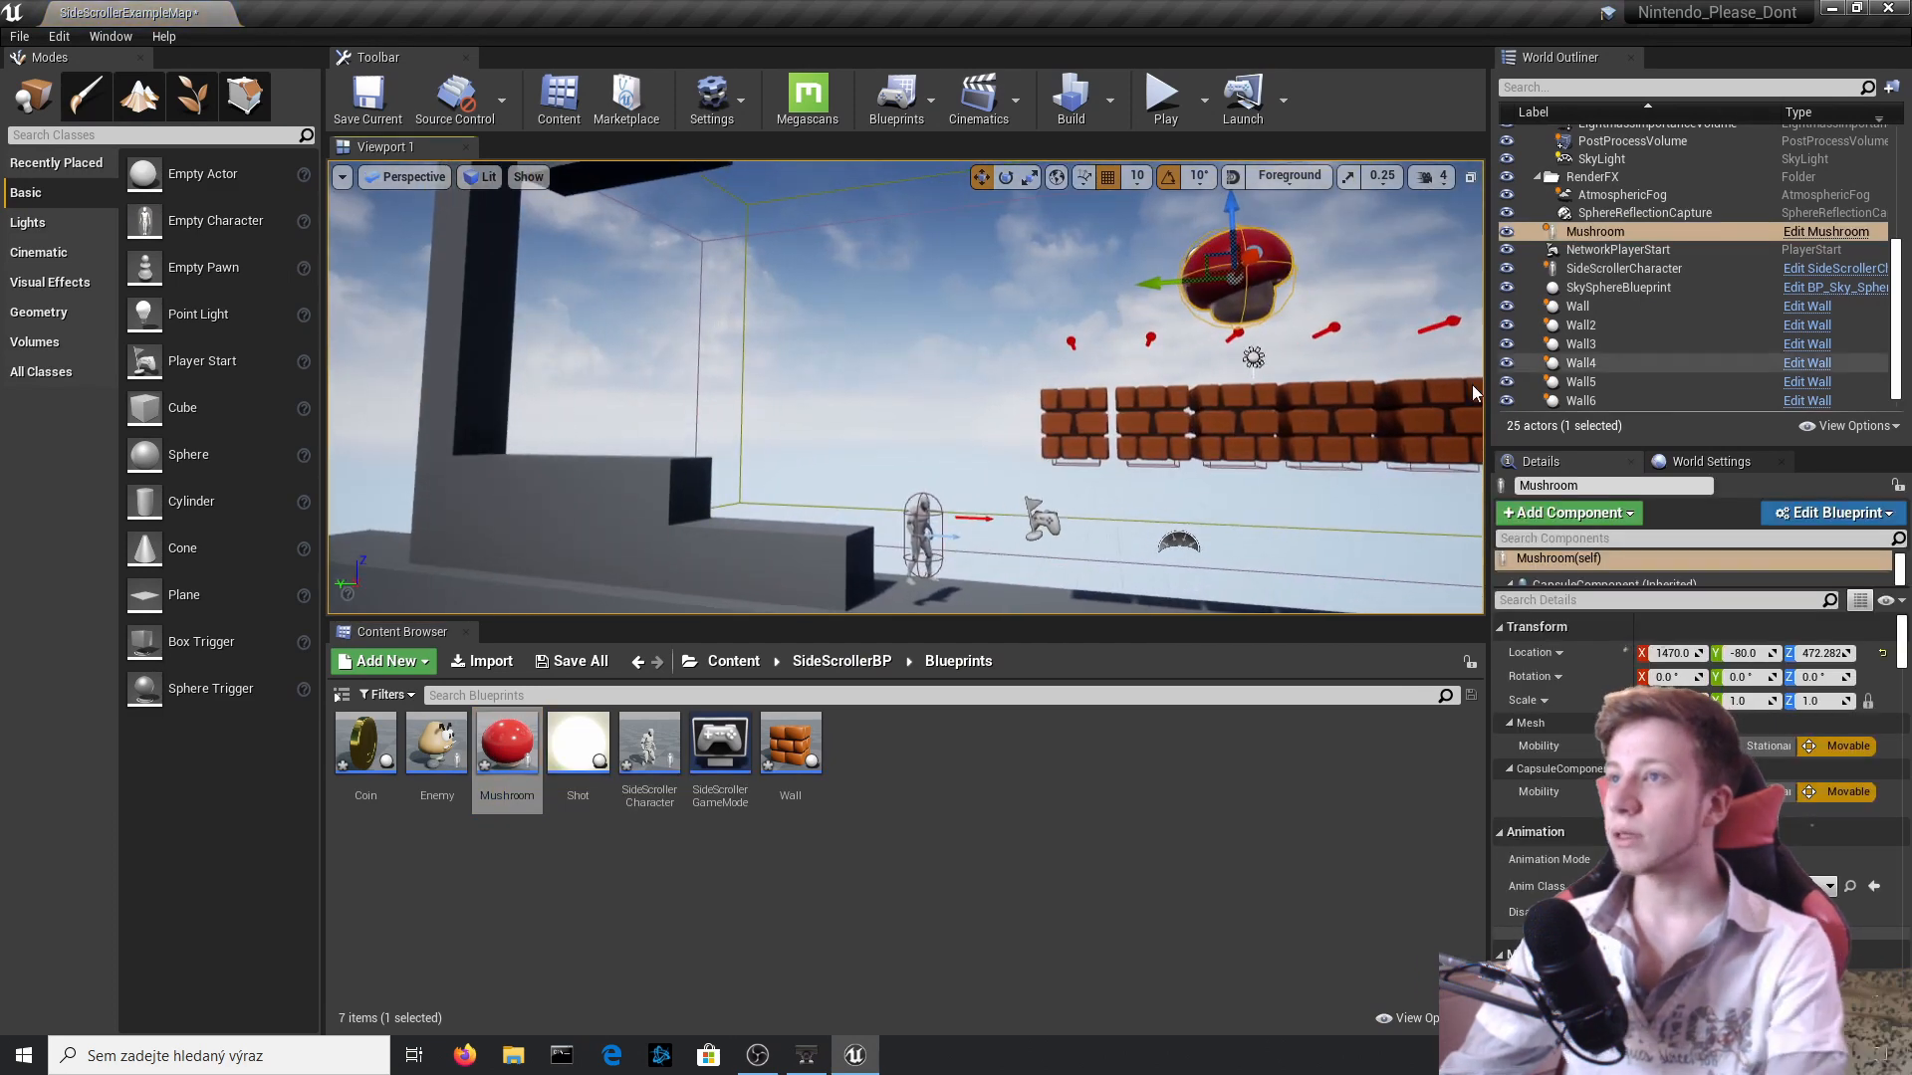
Reopen the Mushroom blueprint and rotate its StaticMesh to about 0° around Z.
double_click(507, 746)
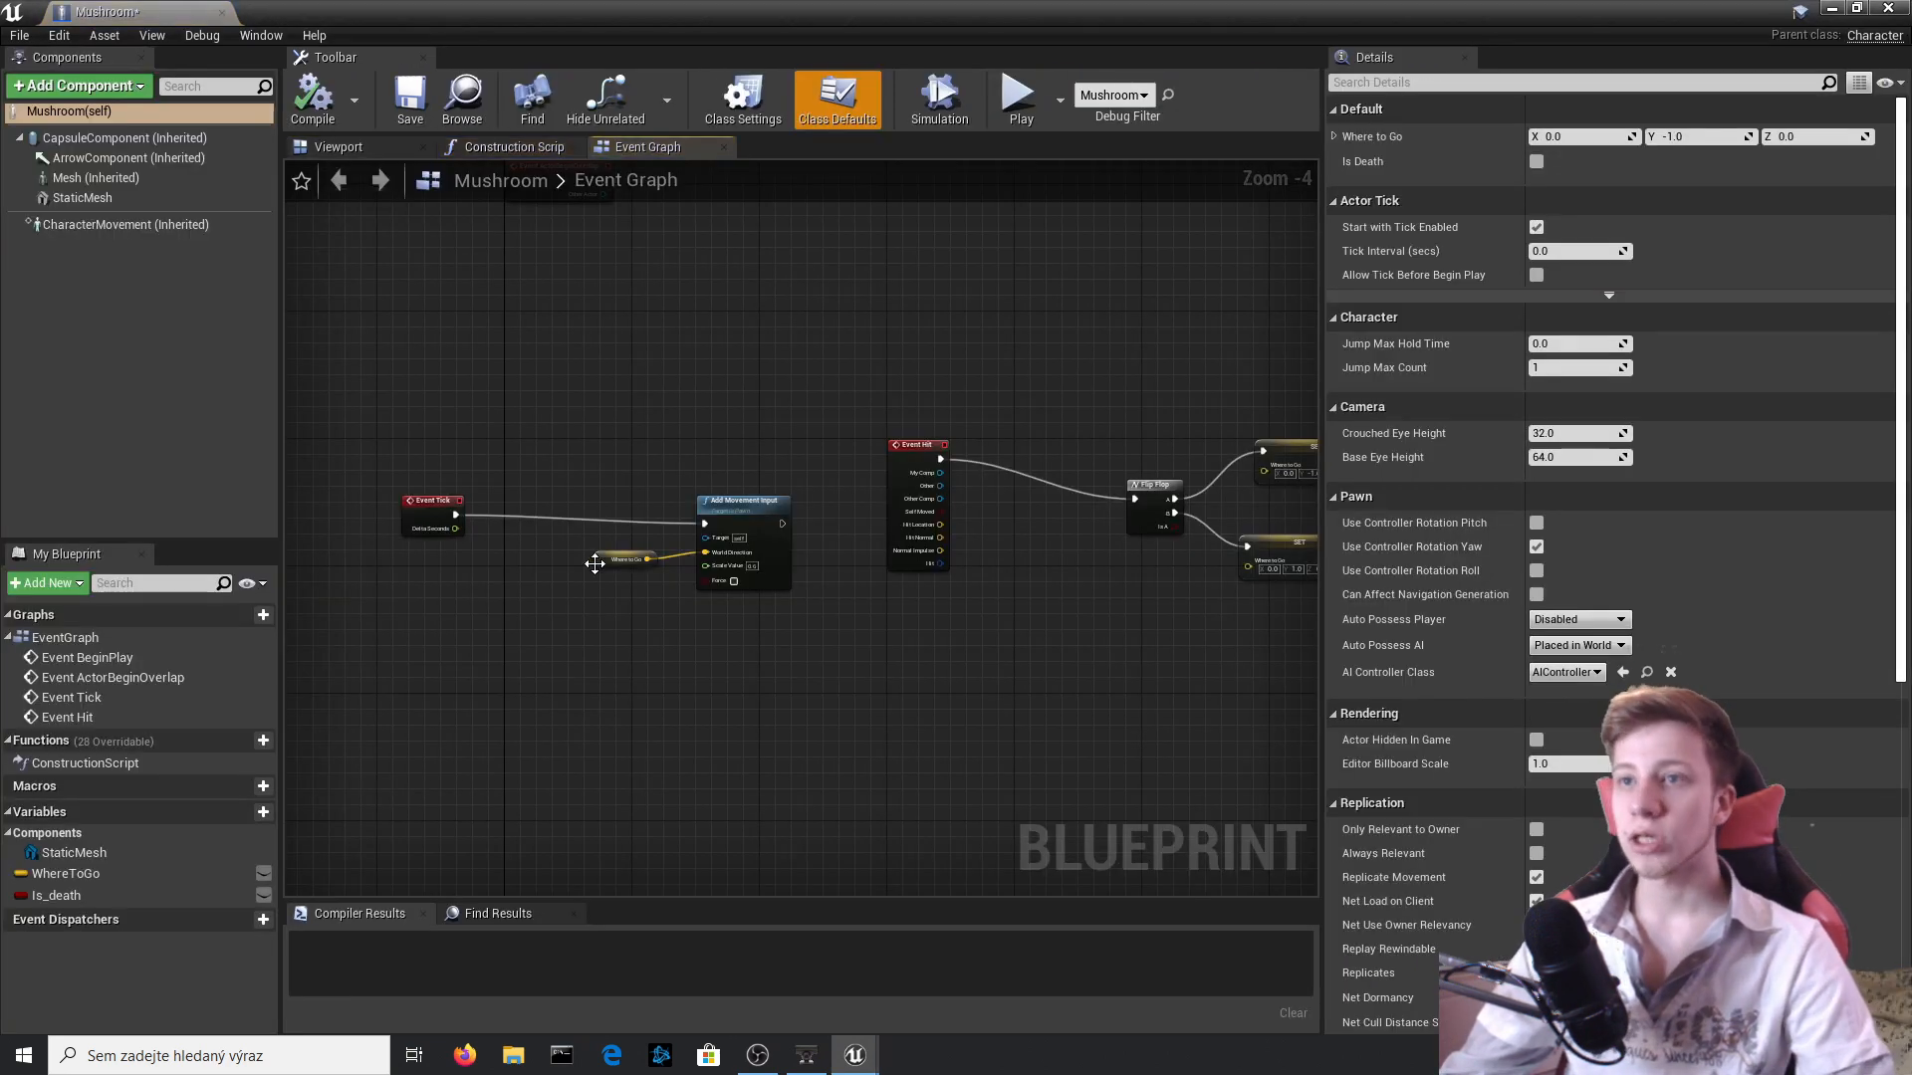
left_click(379, 146)
left_click(83, 197)
key("e")
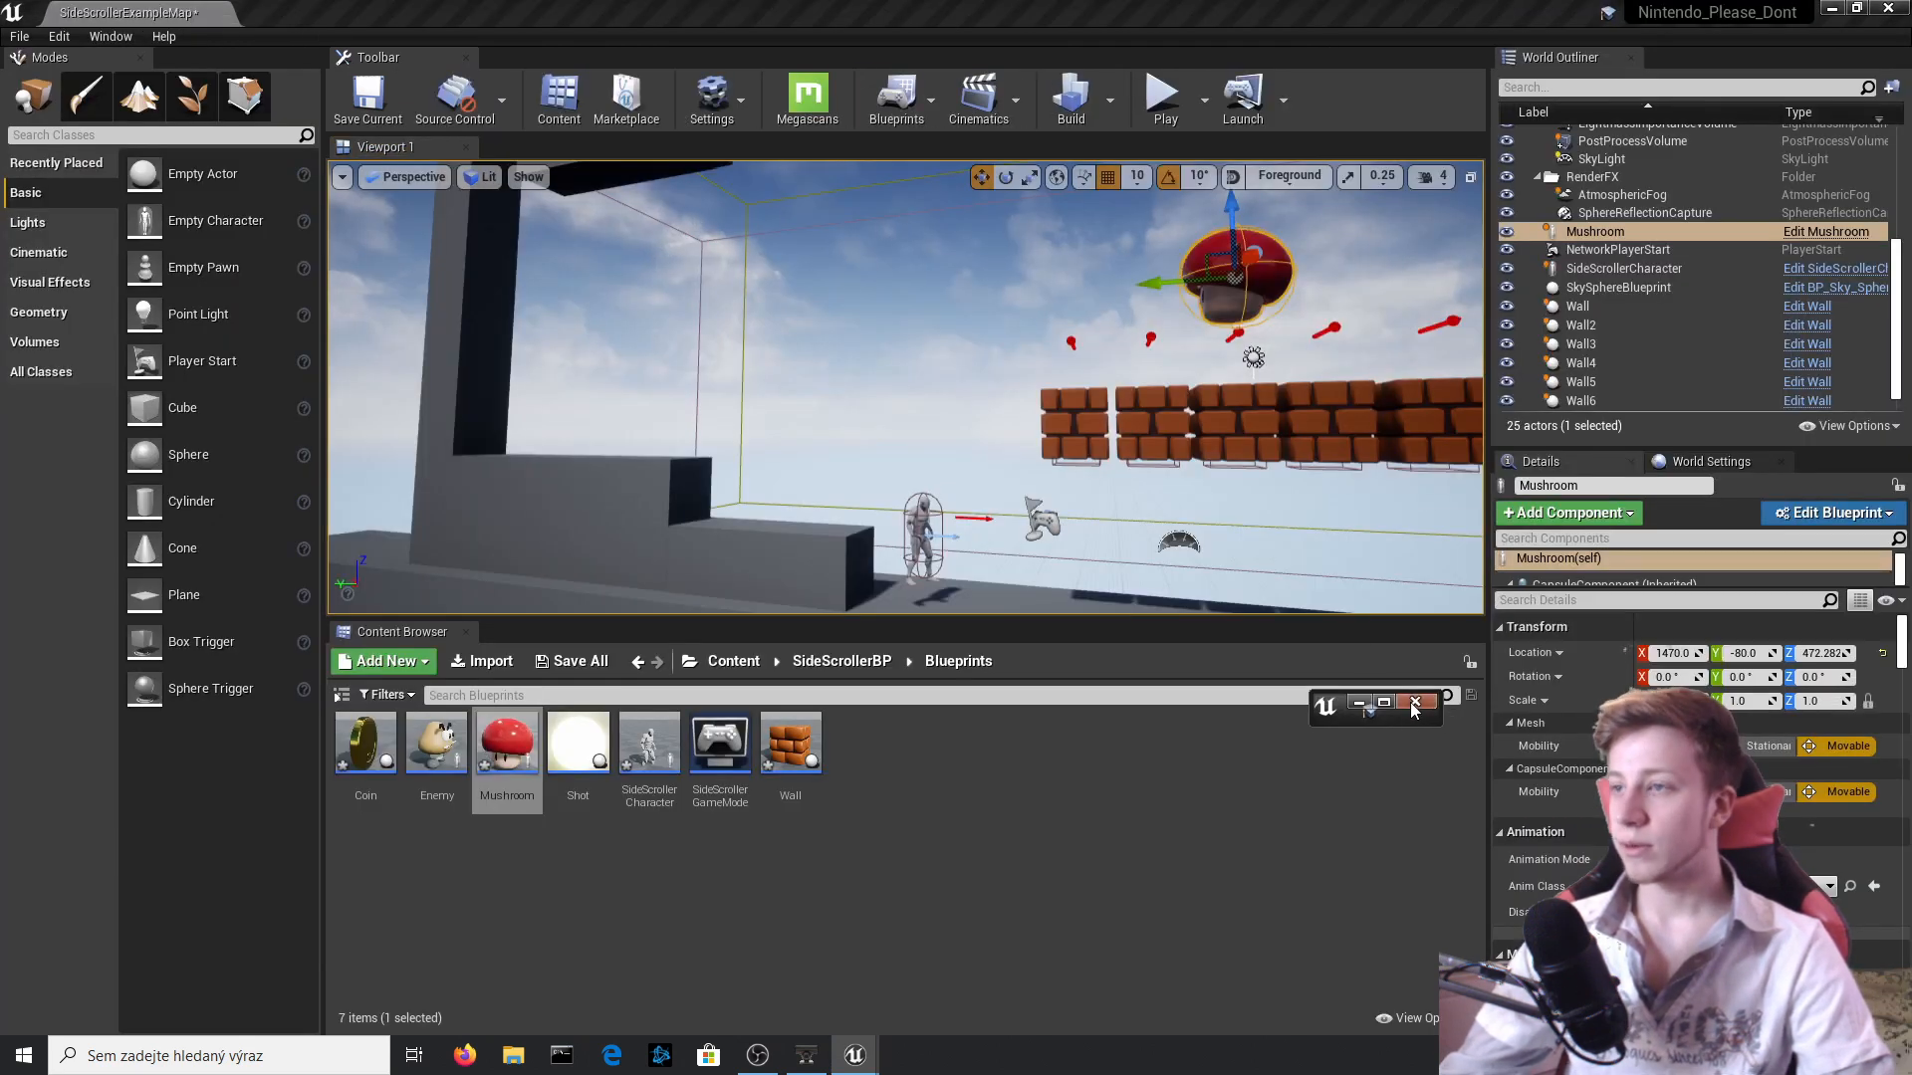
left_click(1386, 703)
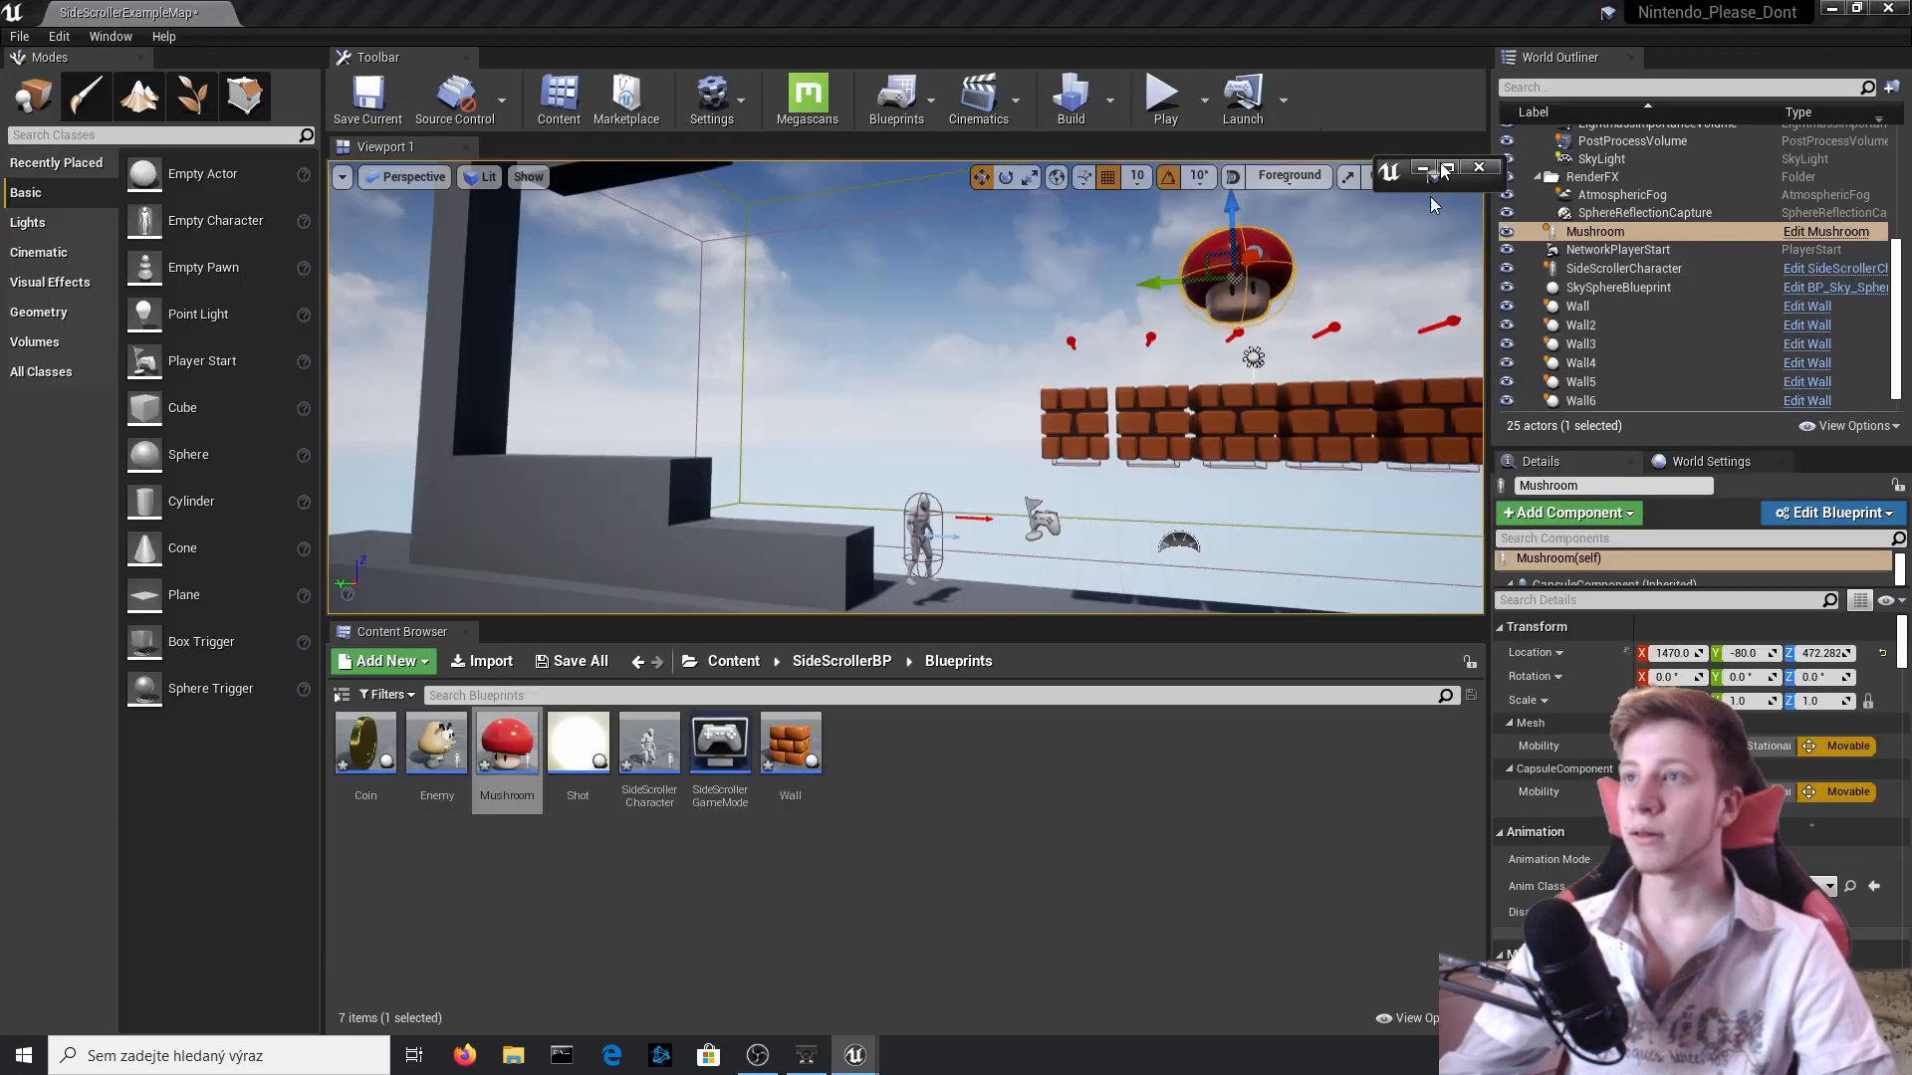
left_click(1029, 34)
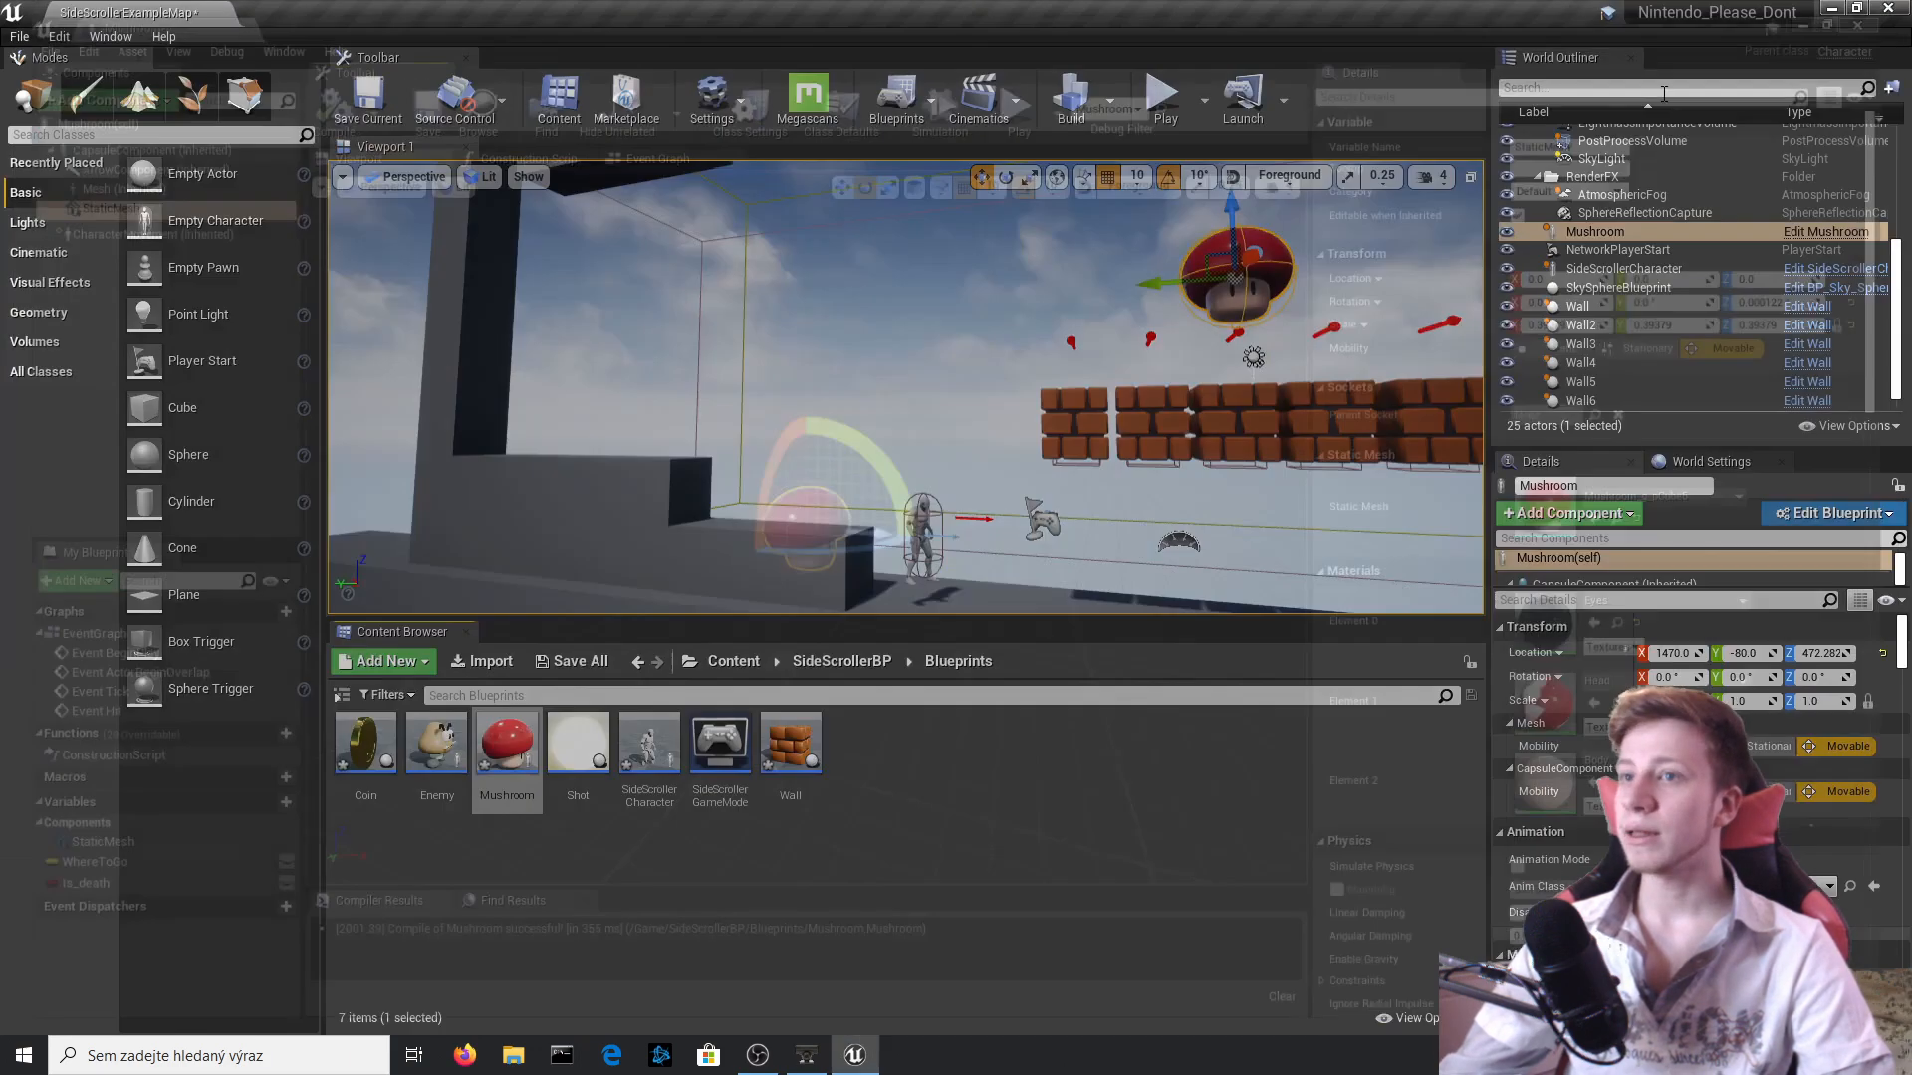
Move the Mushroom actor in the level along X to 1210, over the bricks.
right_click_drag(1072, 396, 1072, 397)
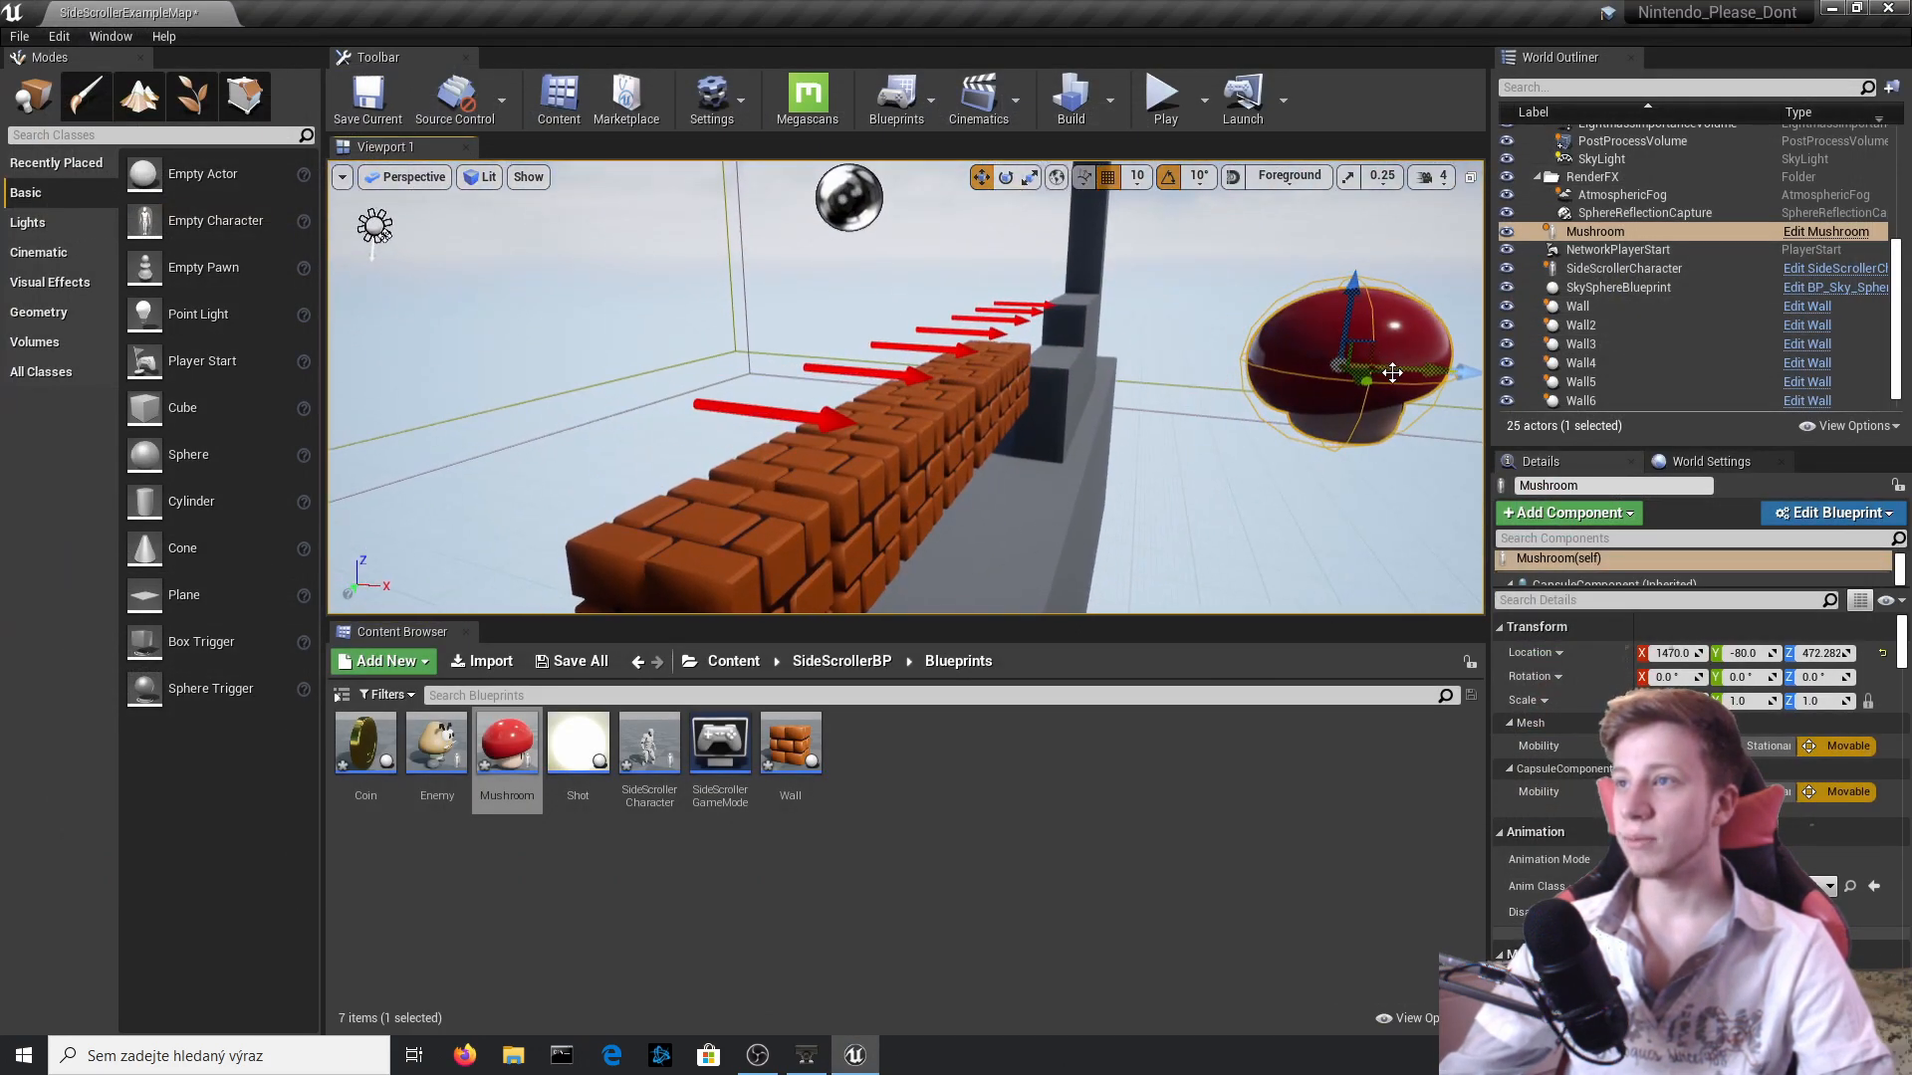
right_click_drag(1417, 364, 1394, 377)
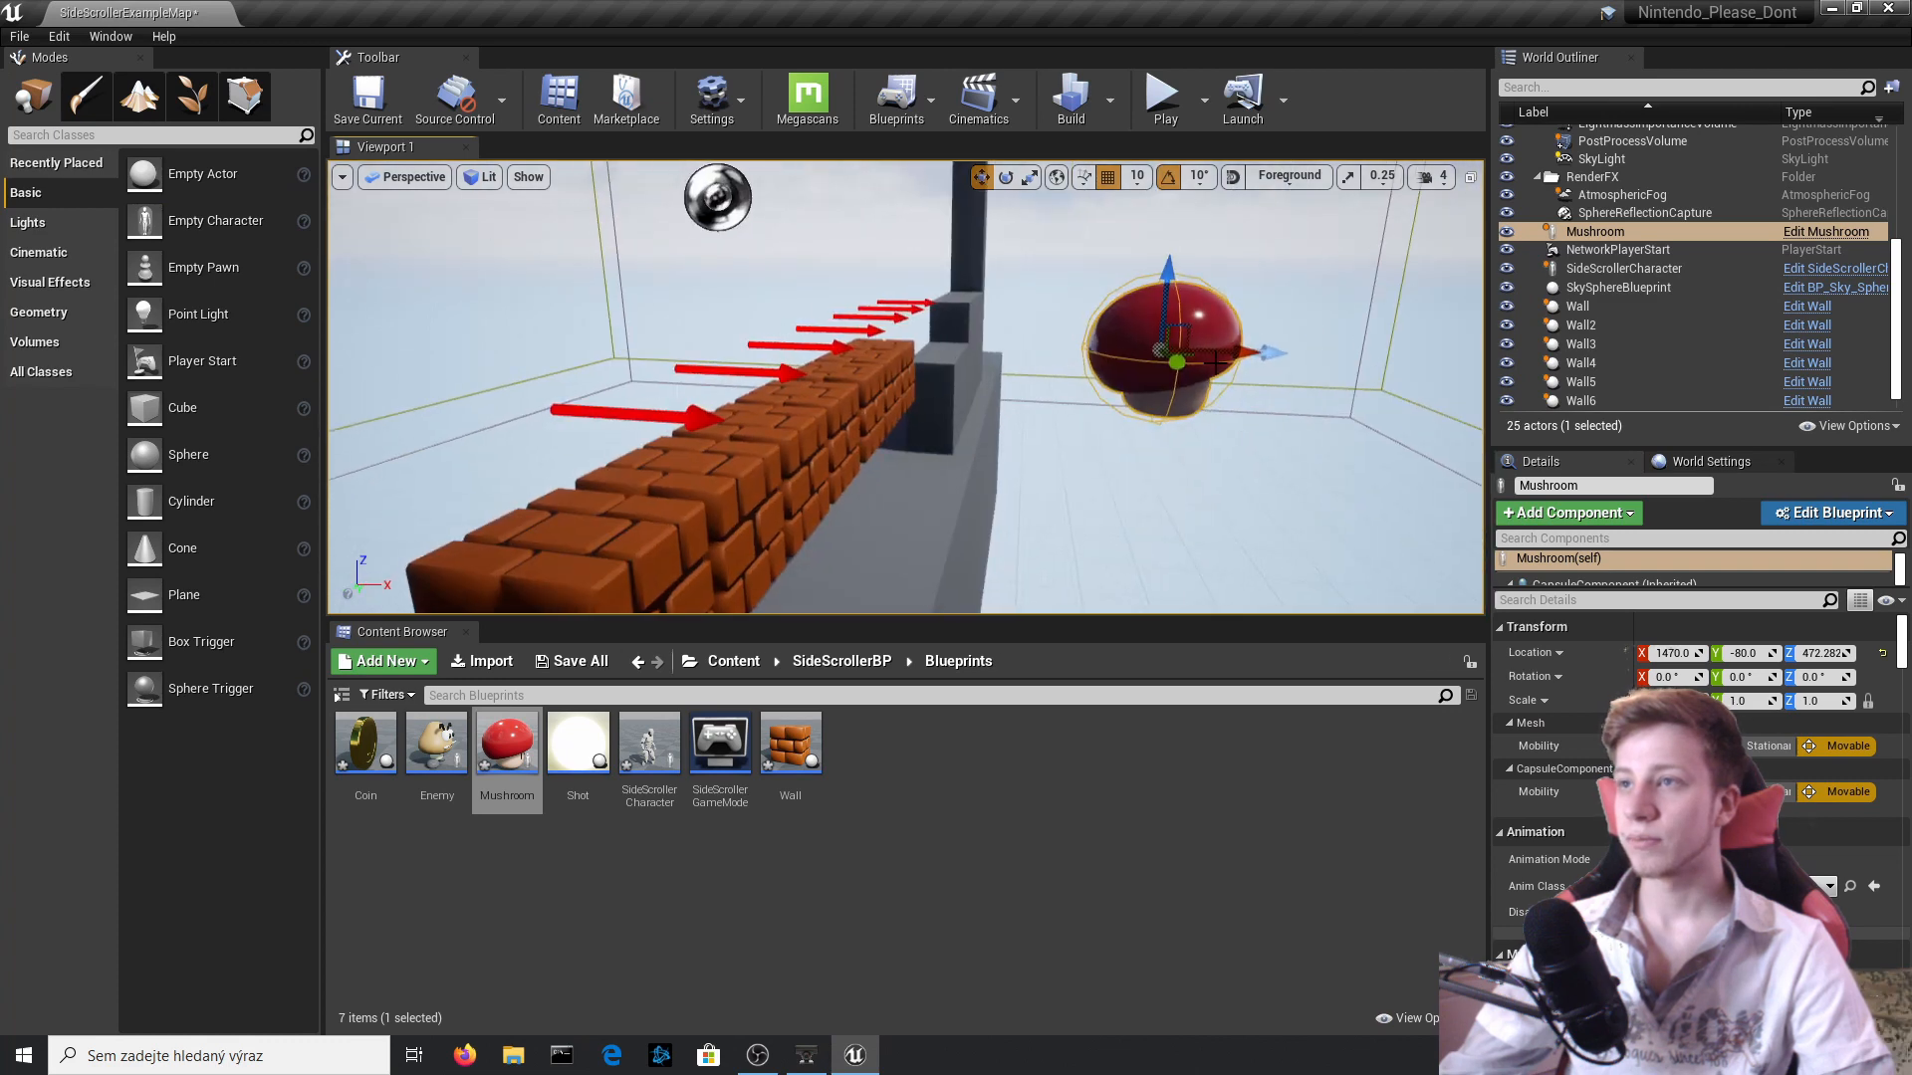
left_click_drag(1217, 360, 794, 388)
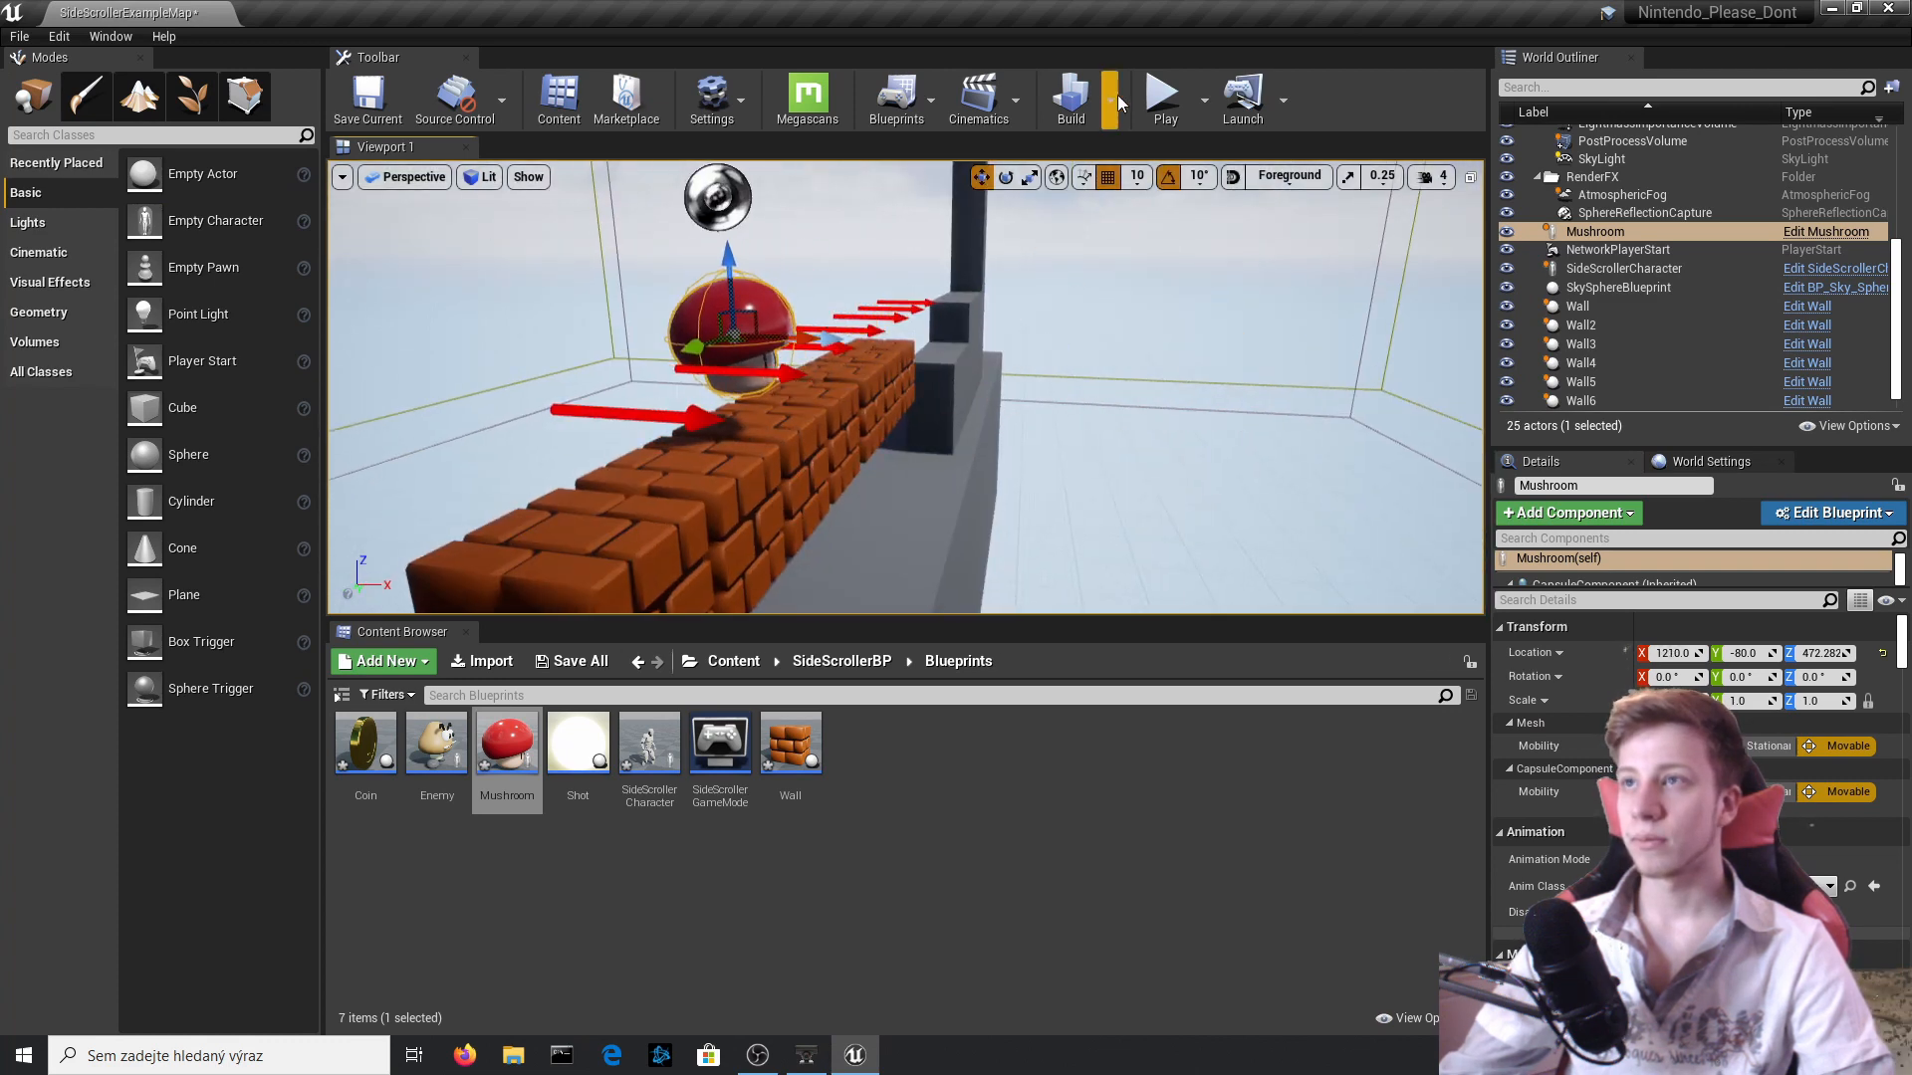
Play-test the level by running the character beside the moving mushroom in both directions, and stop the session.
left_click(1157, 96)
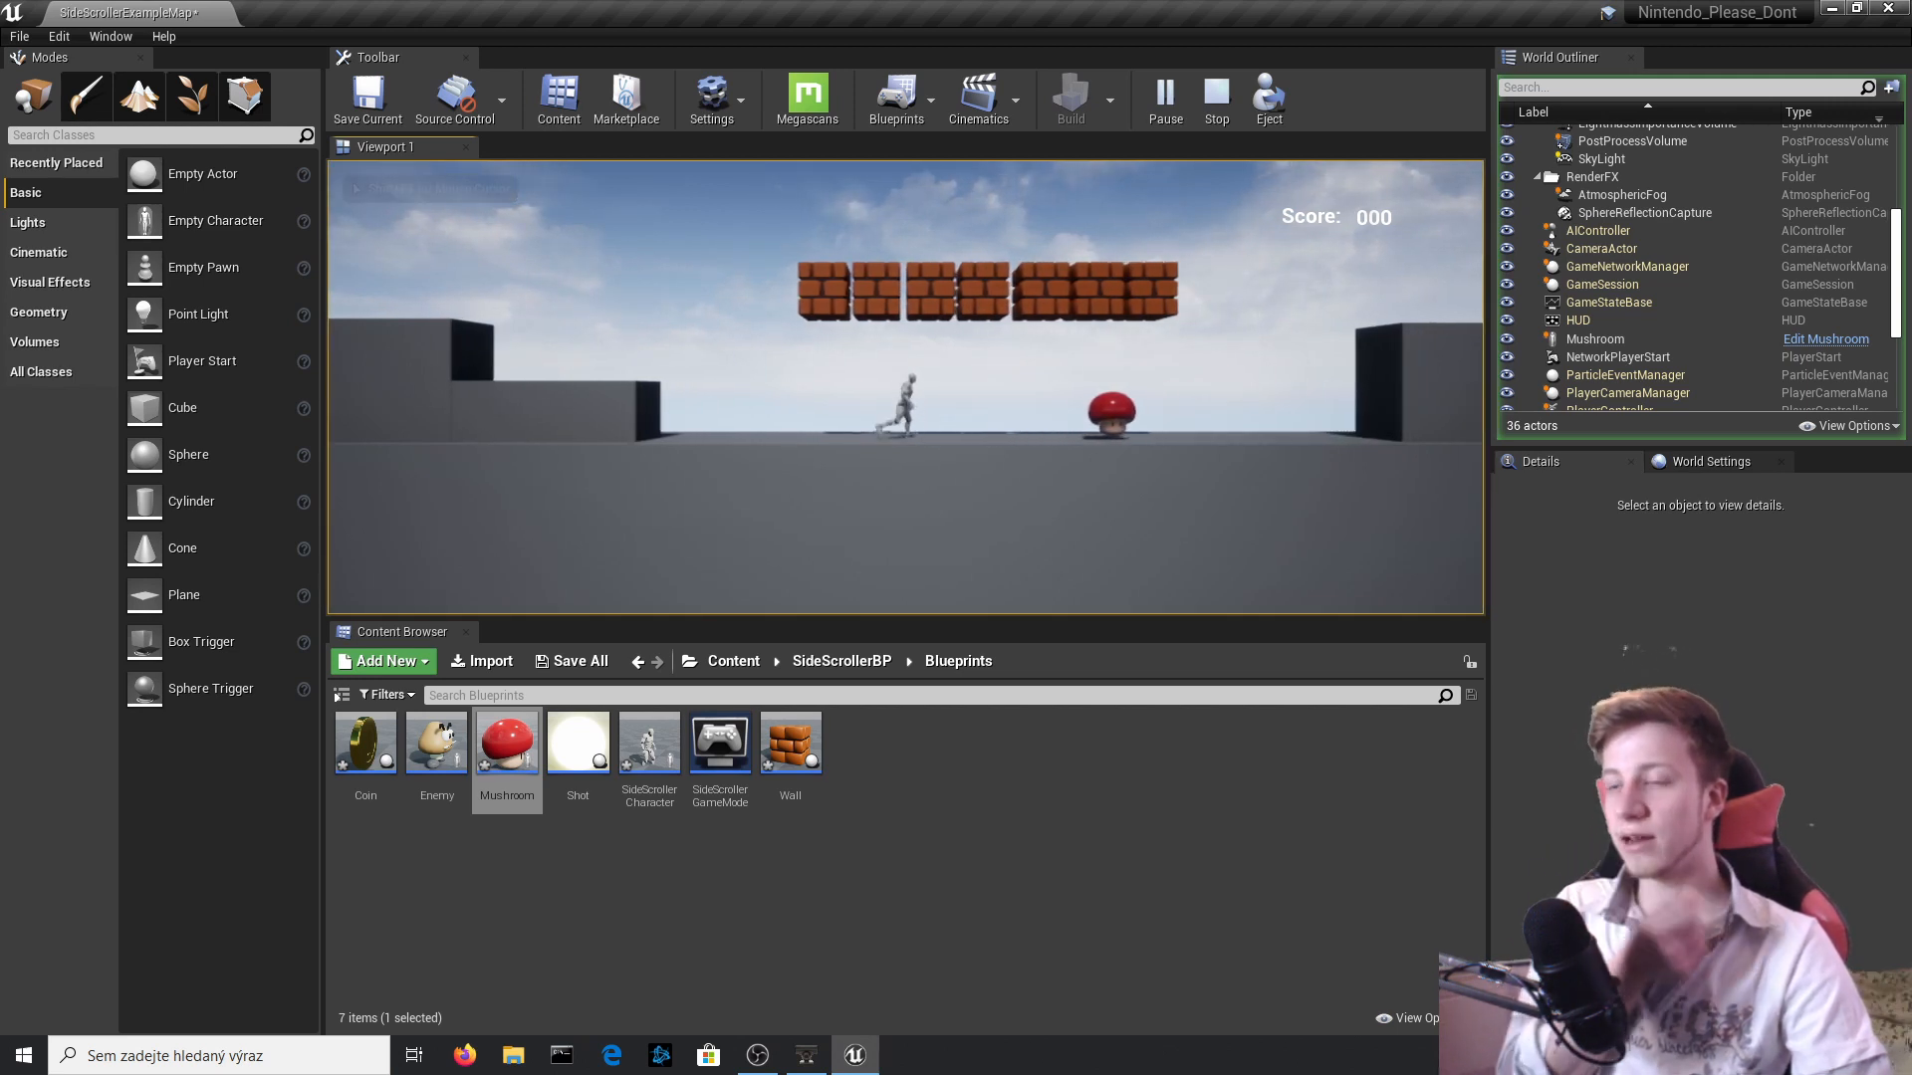
key("d")
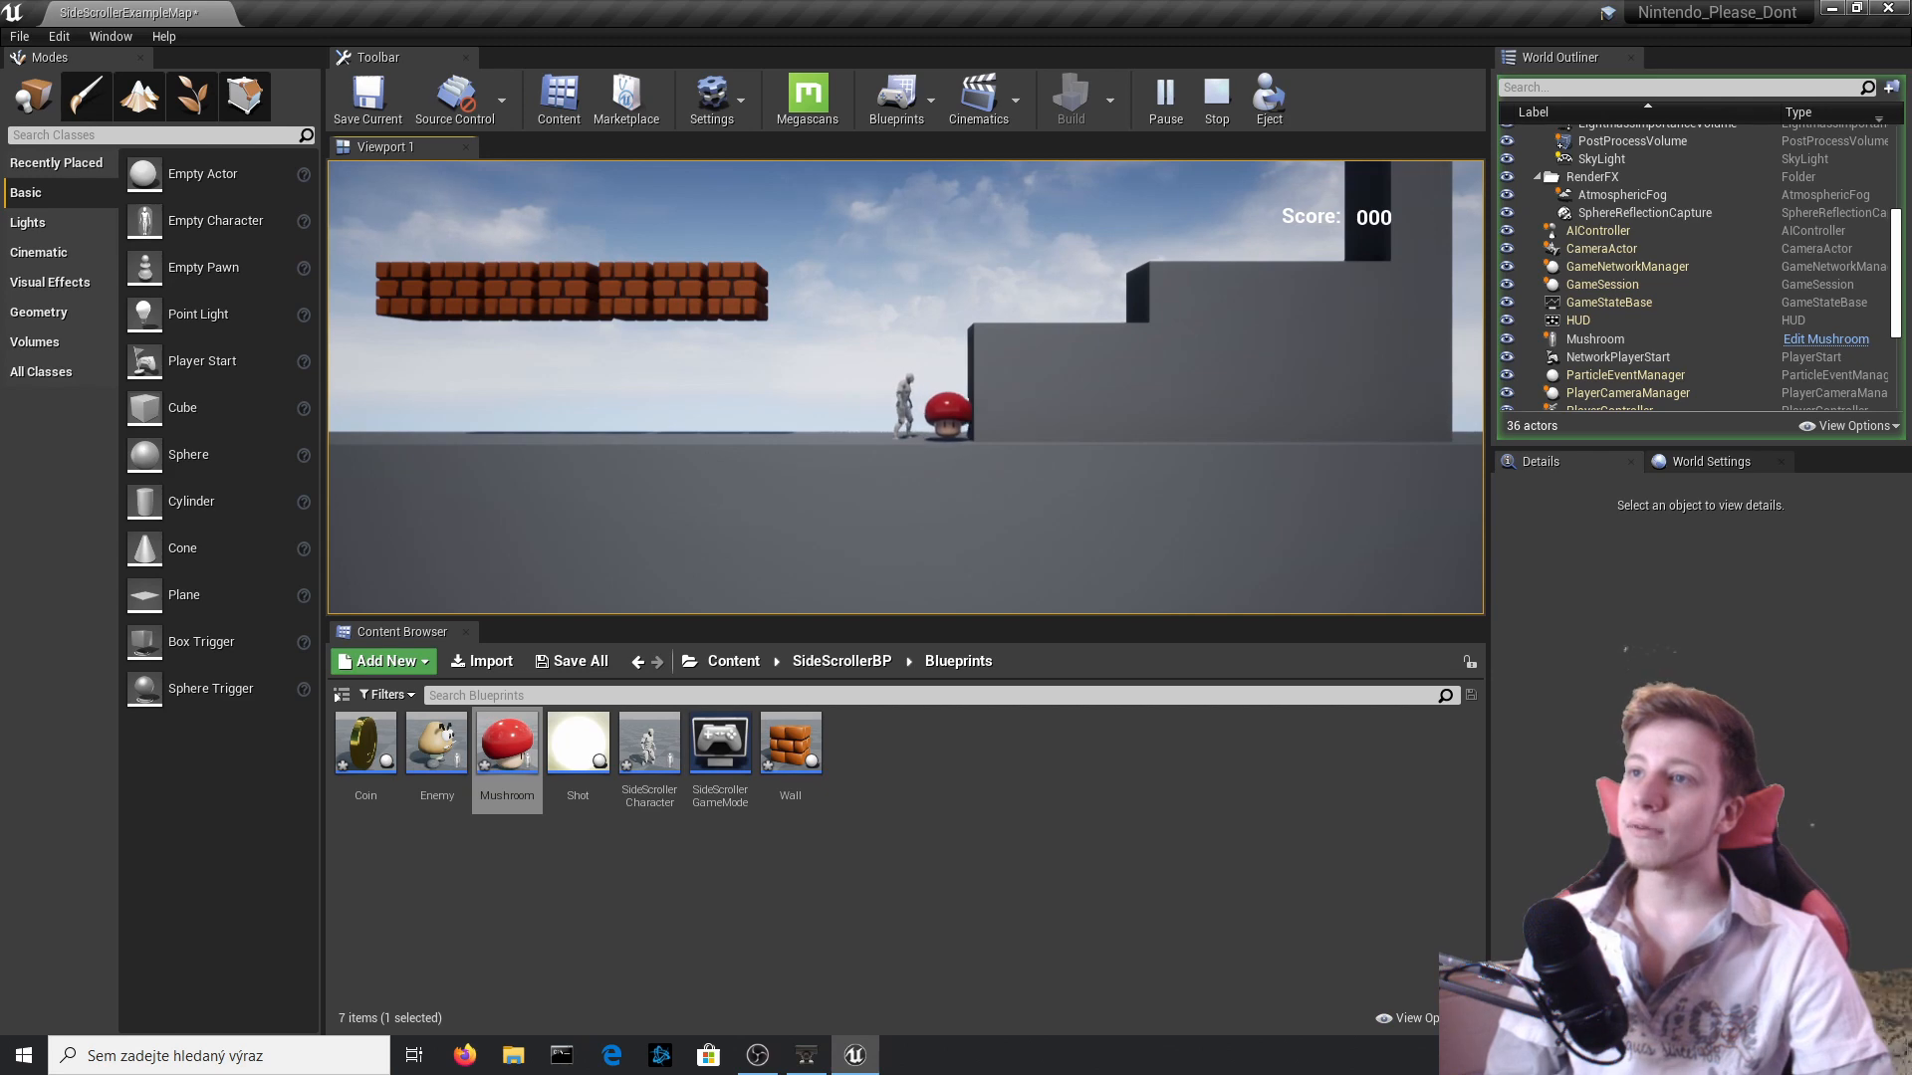
key("a")
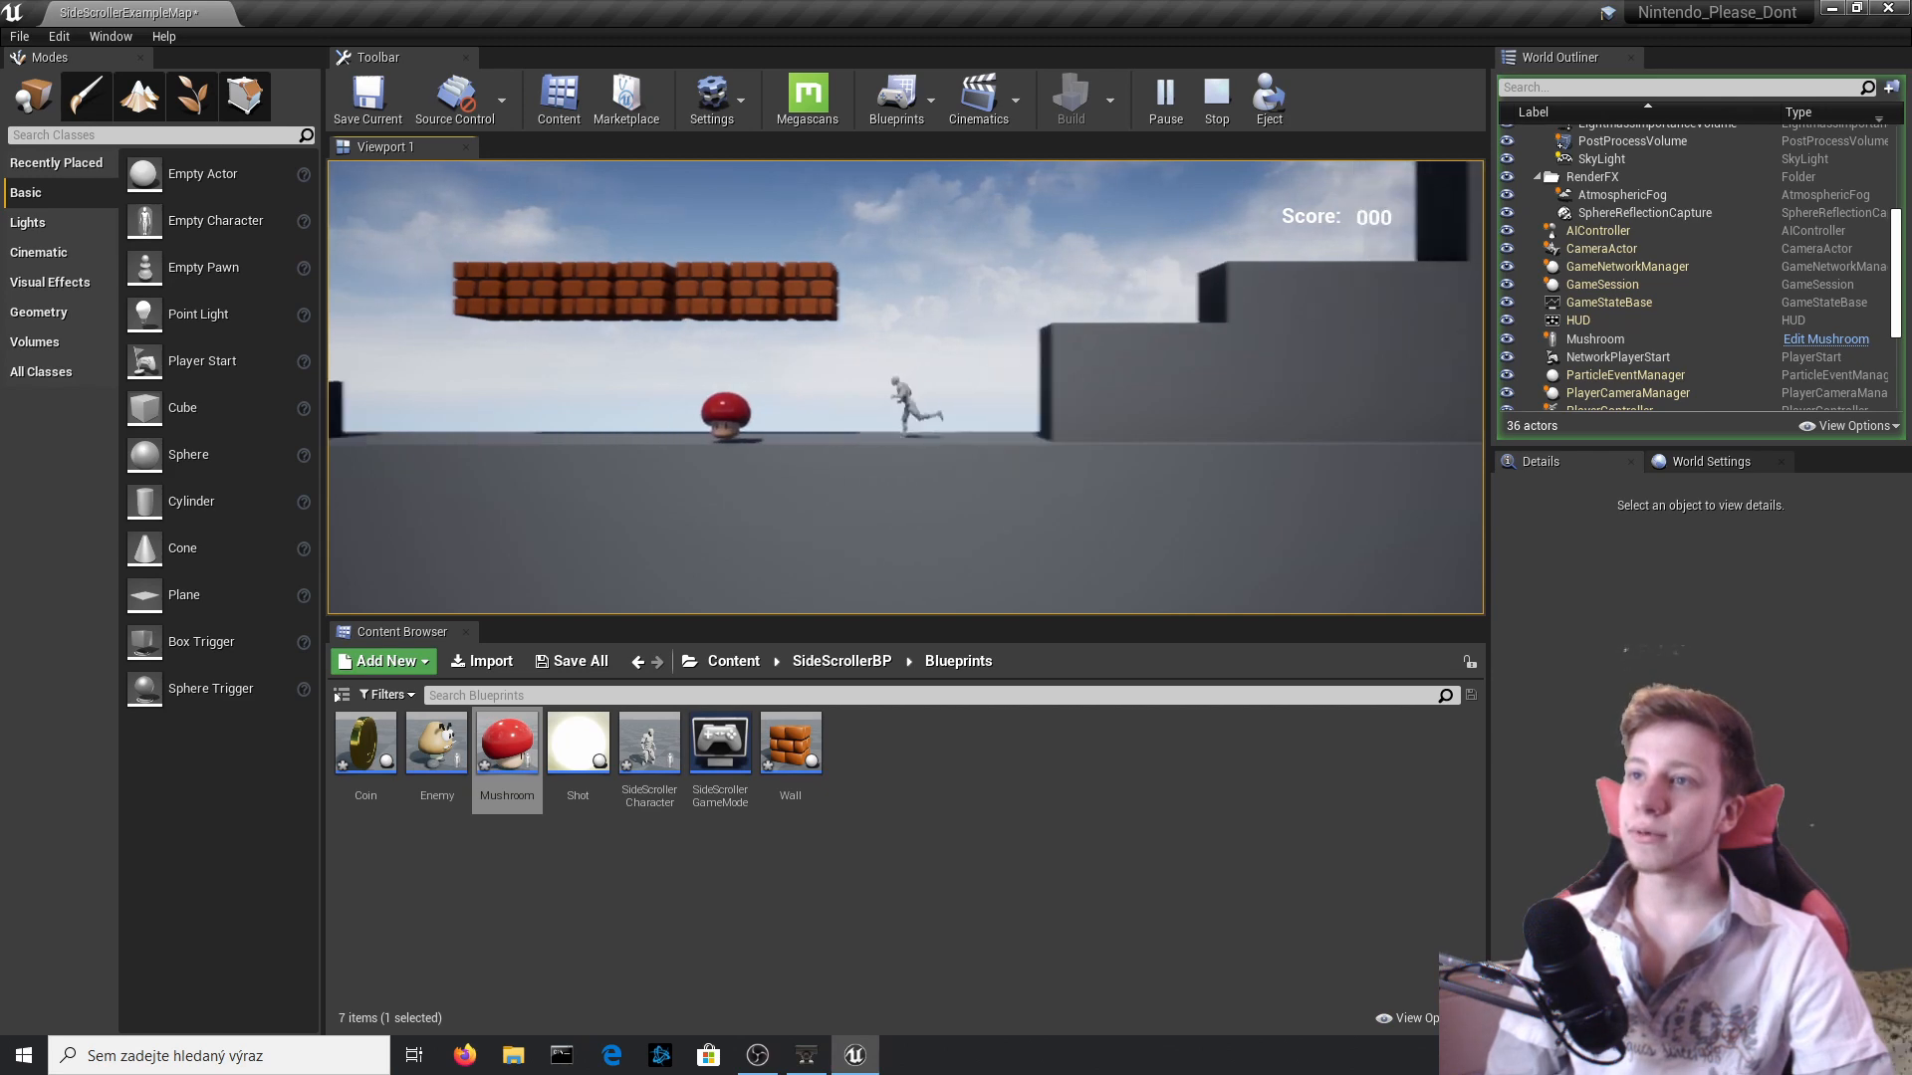
key("Escape")
Open the Mushroom blueprint and add an On Component Begin Overlap event for its CapsuleComponent.
double_click(1594, 231)
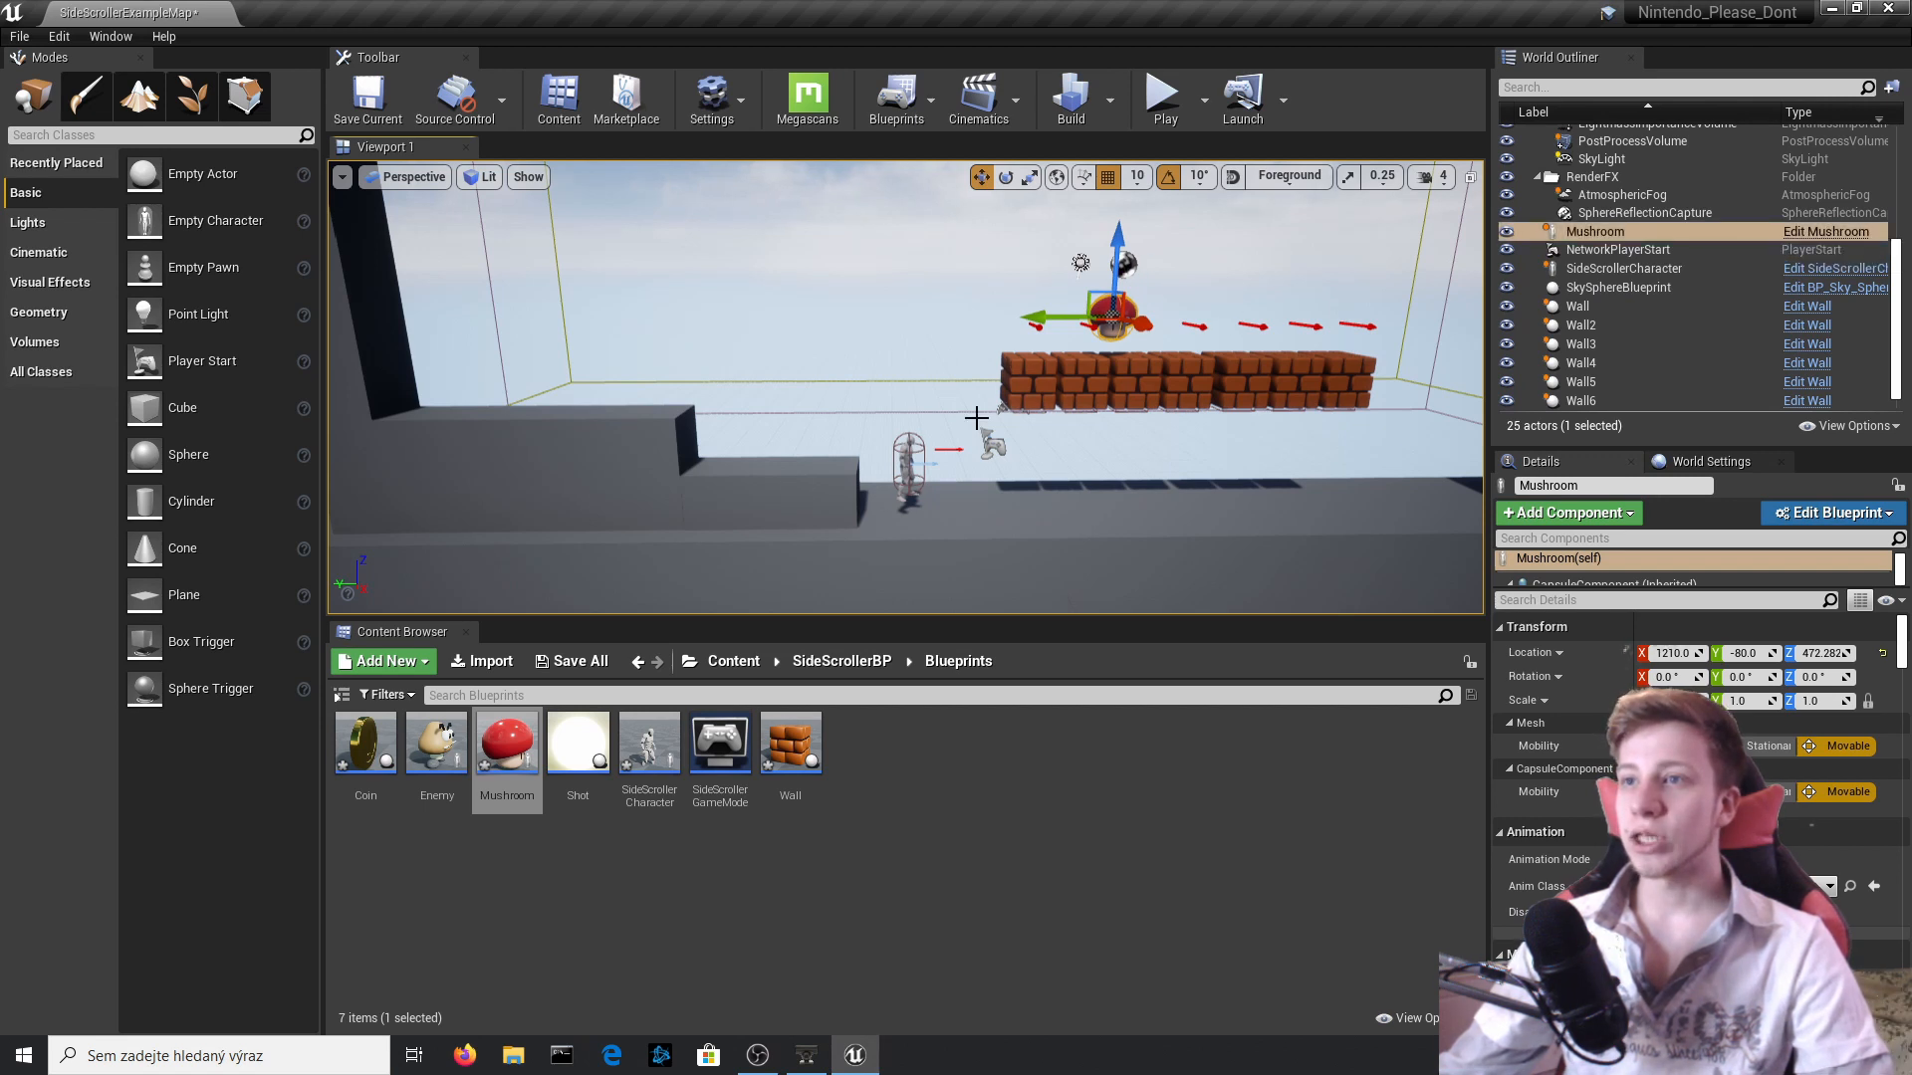
left_click(908, 466)
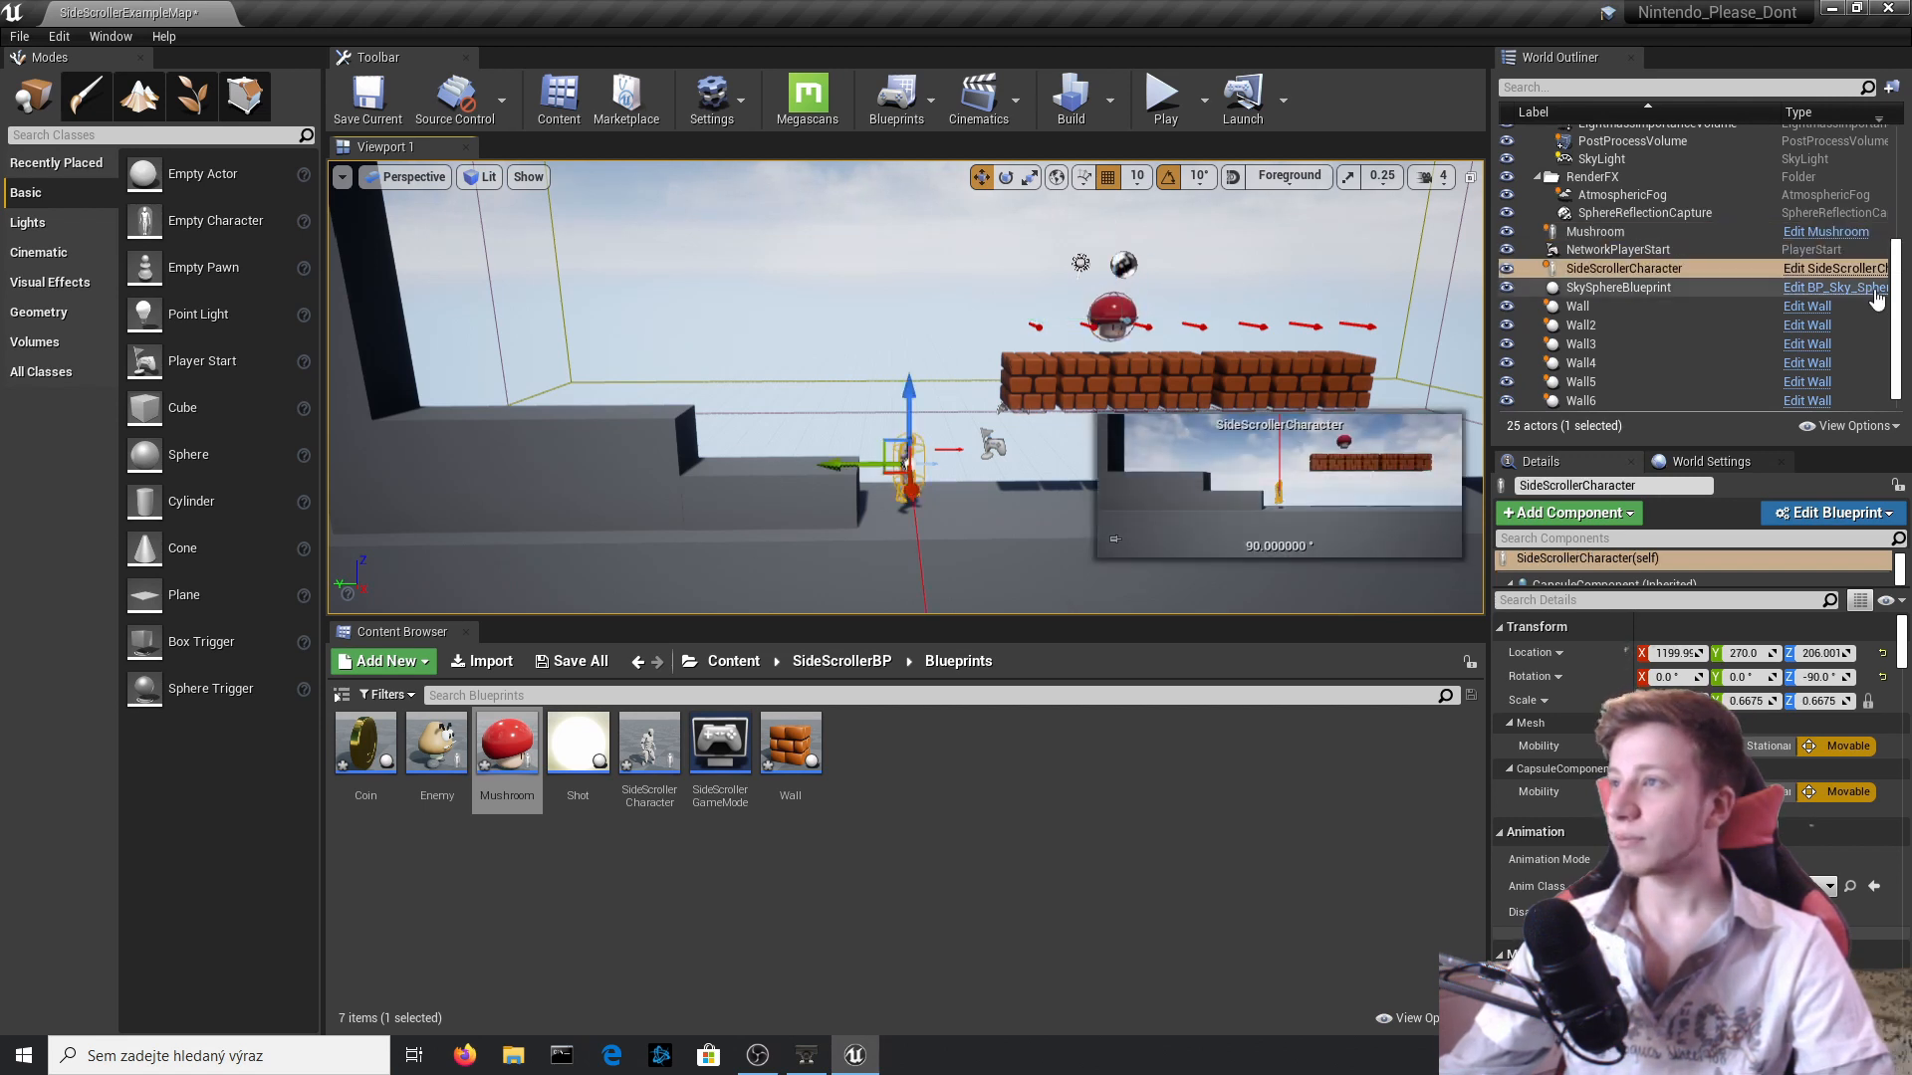
right_click_drag(1057, 309, 1015, 302)
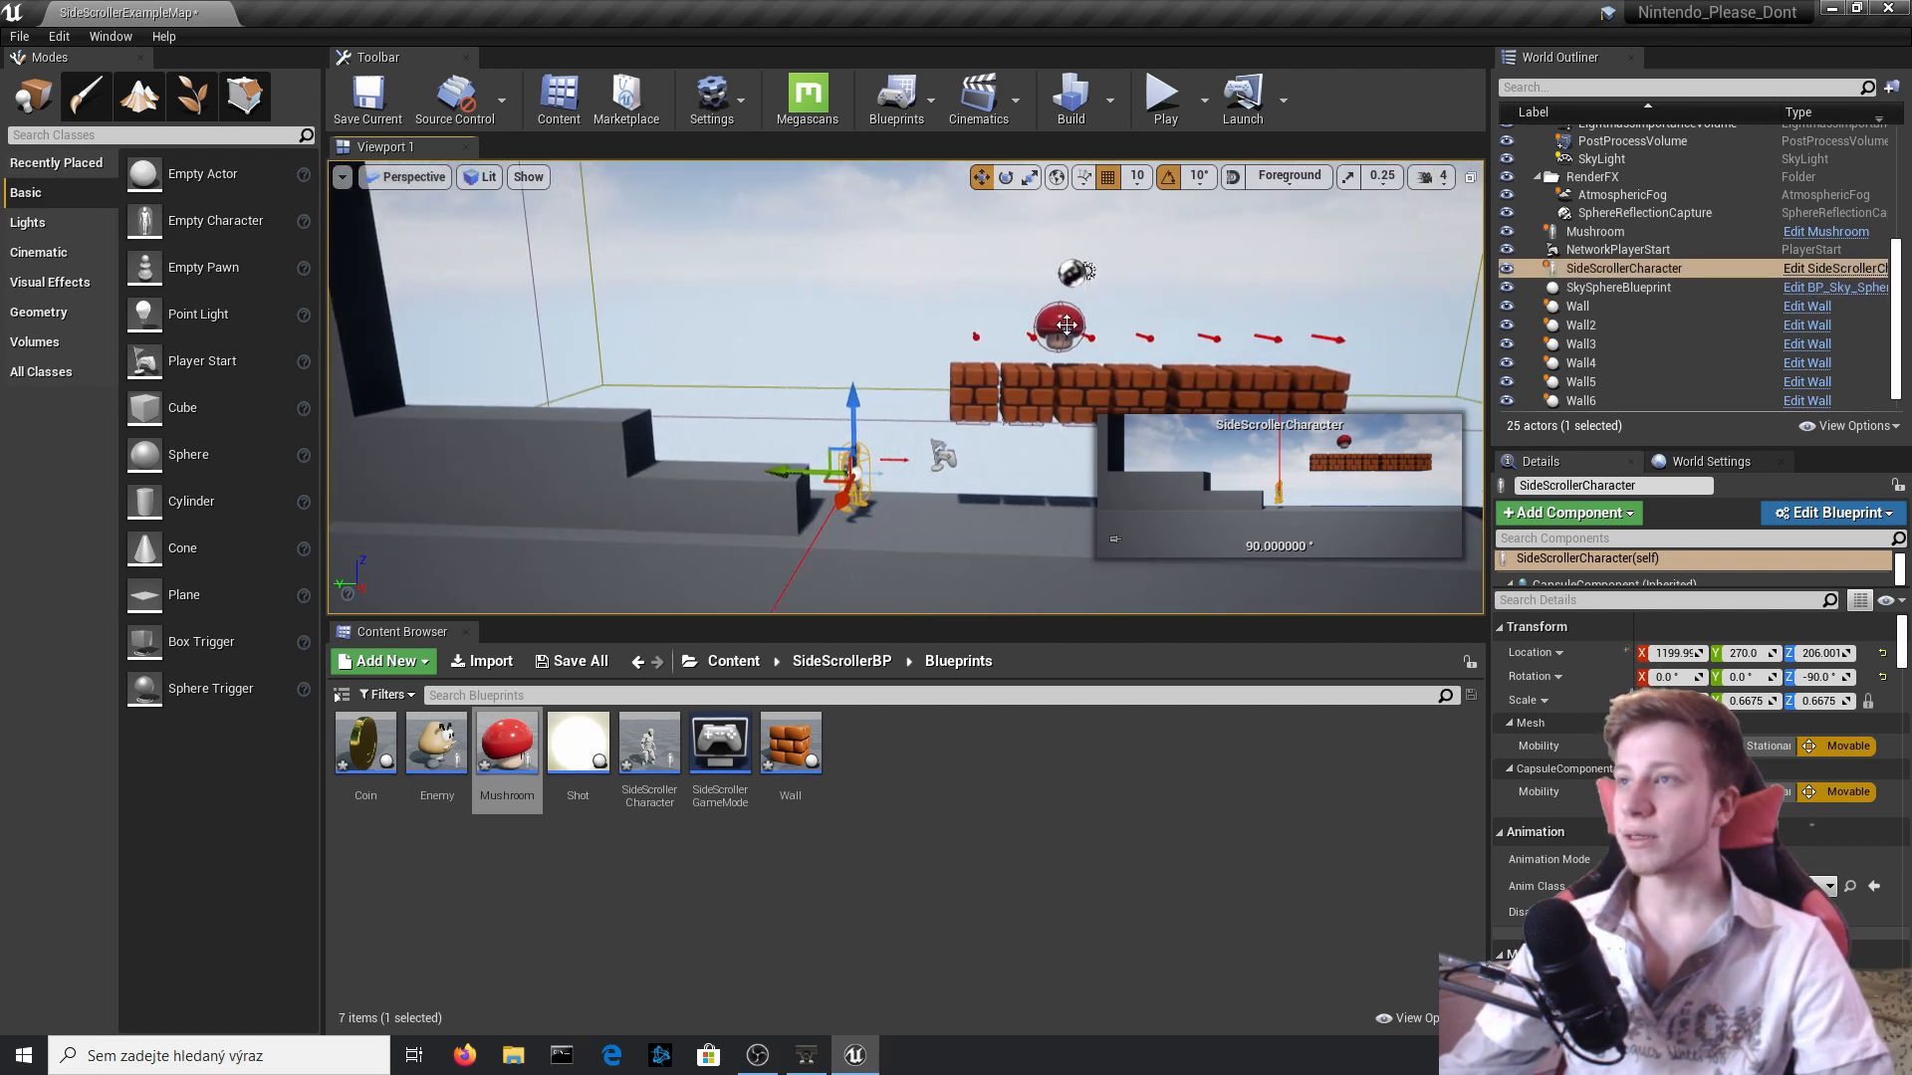
double_click(1065, 323)
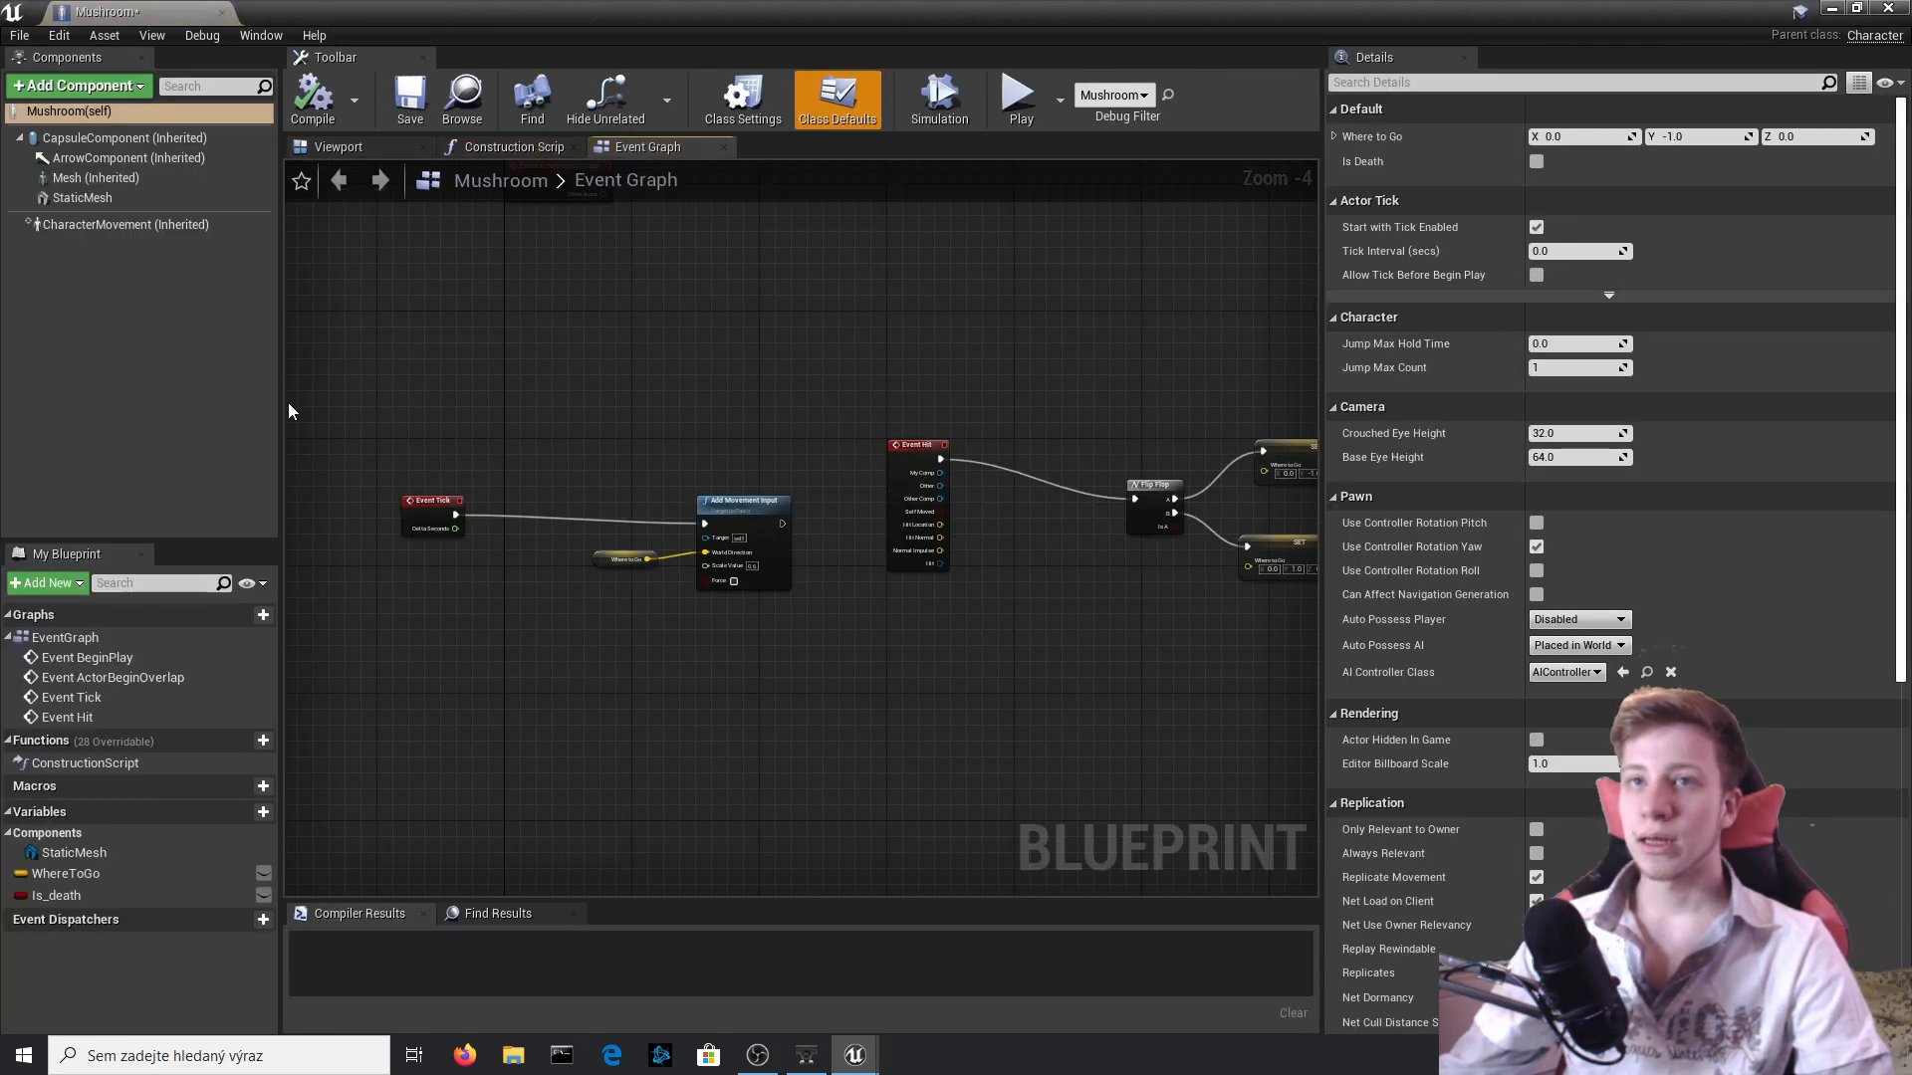
left_click(181, 140)
left_click(327, 146)
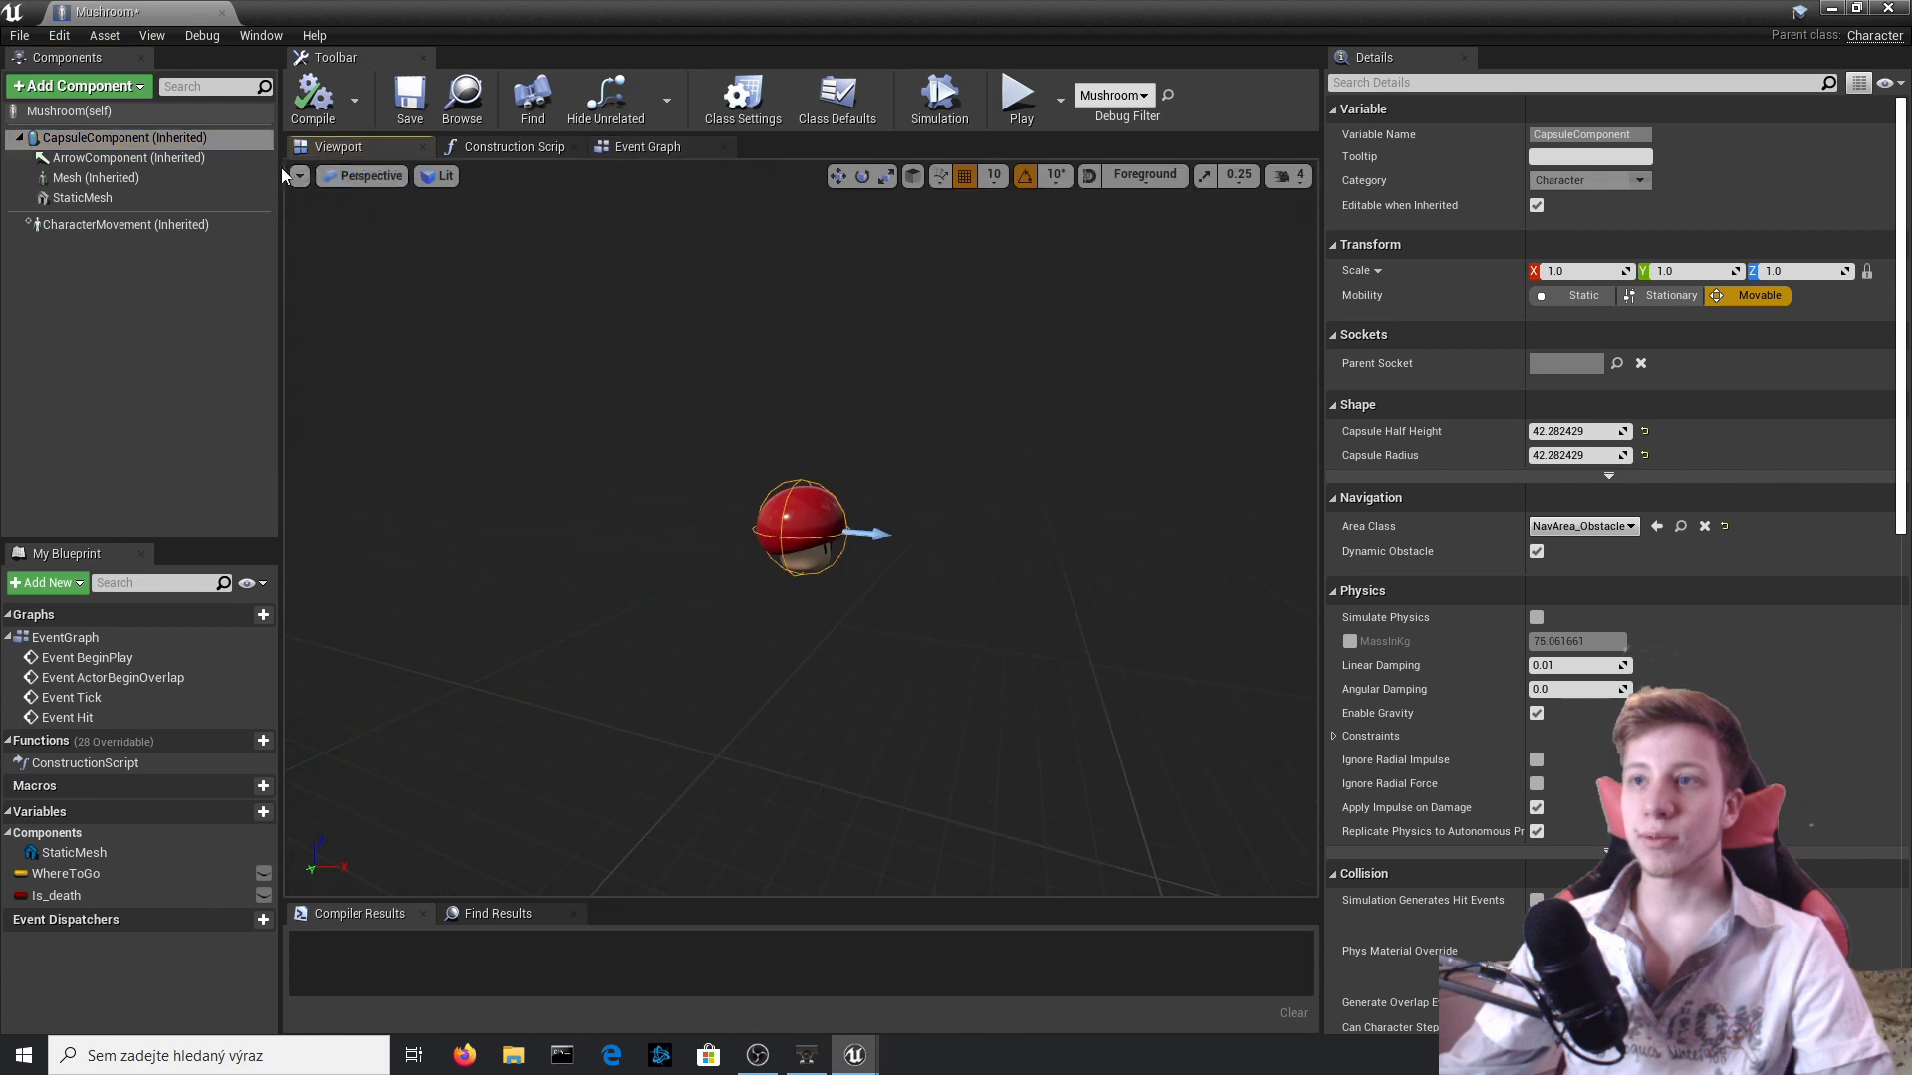
scroll(1577, 637, "down", 15)
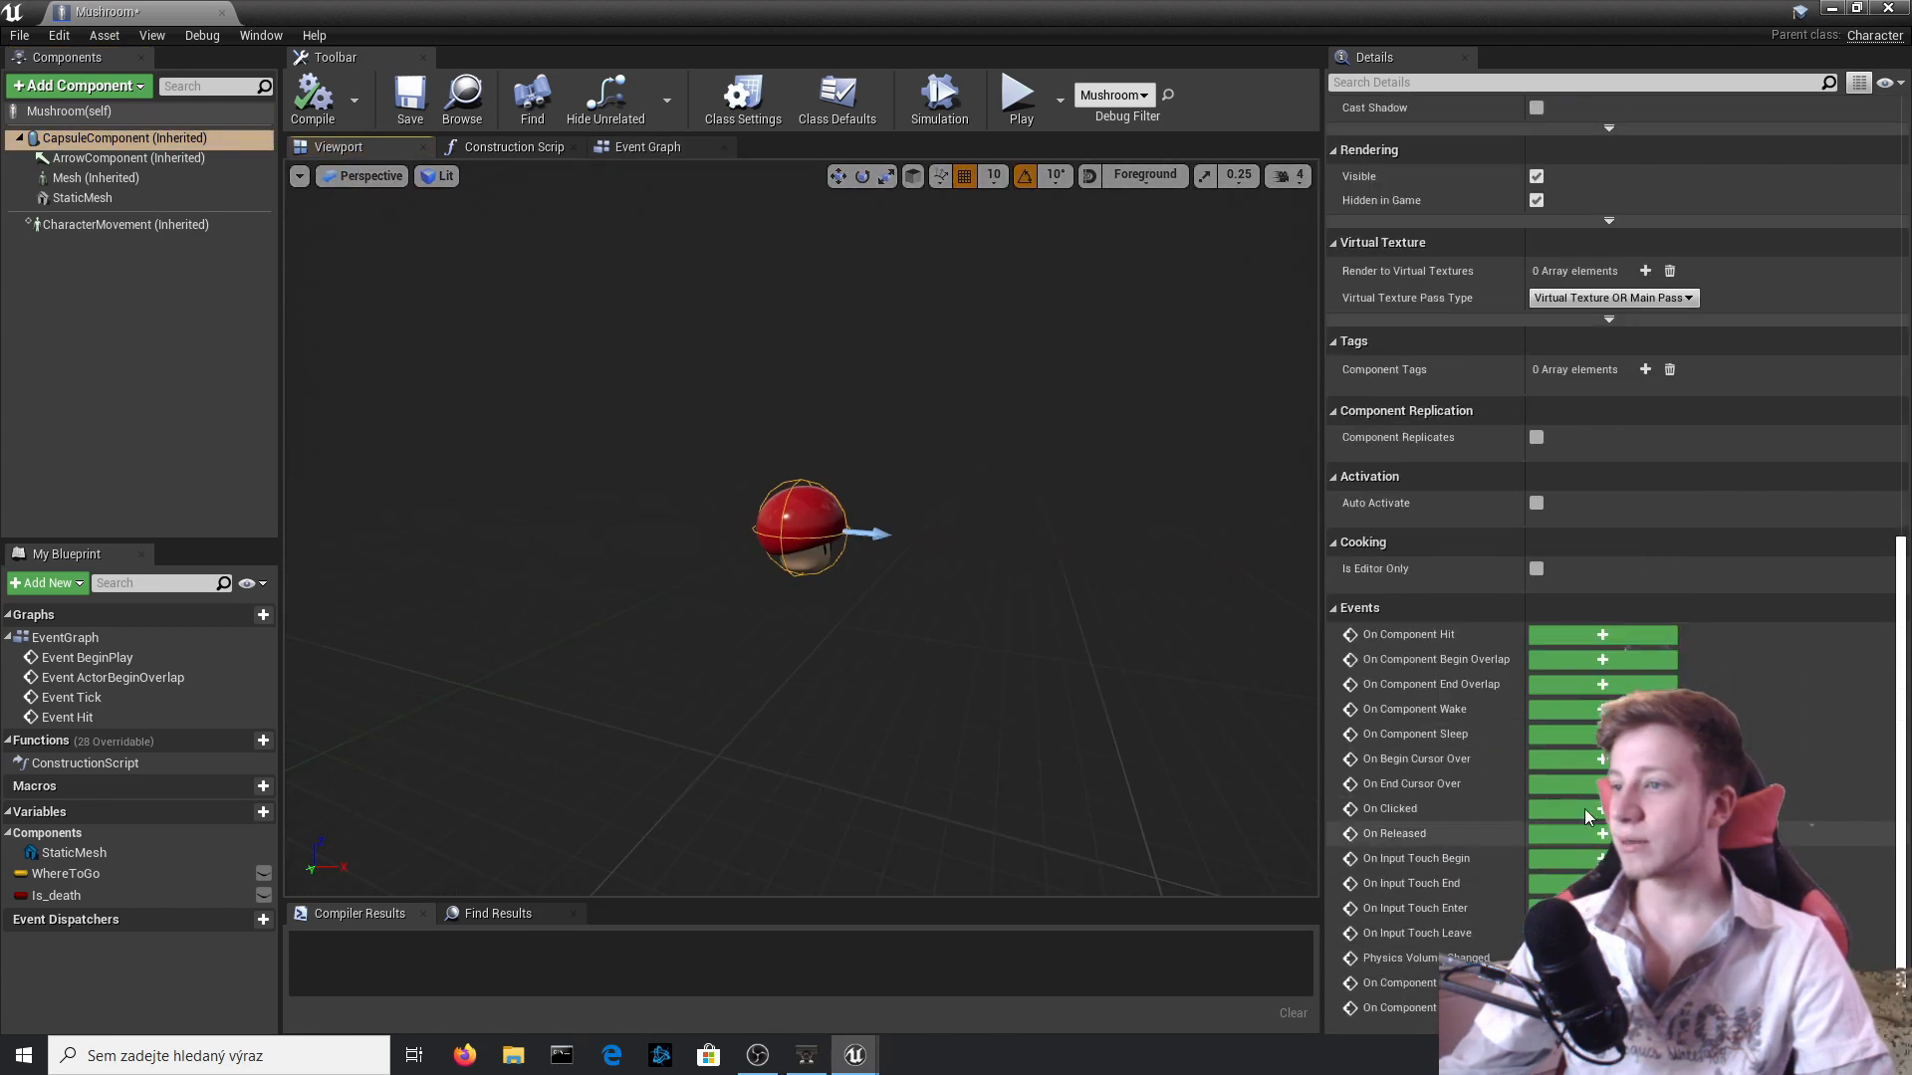
left_click(1537, 660)
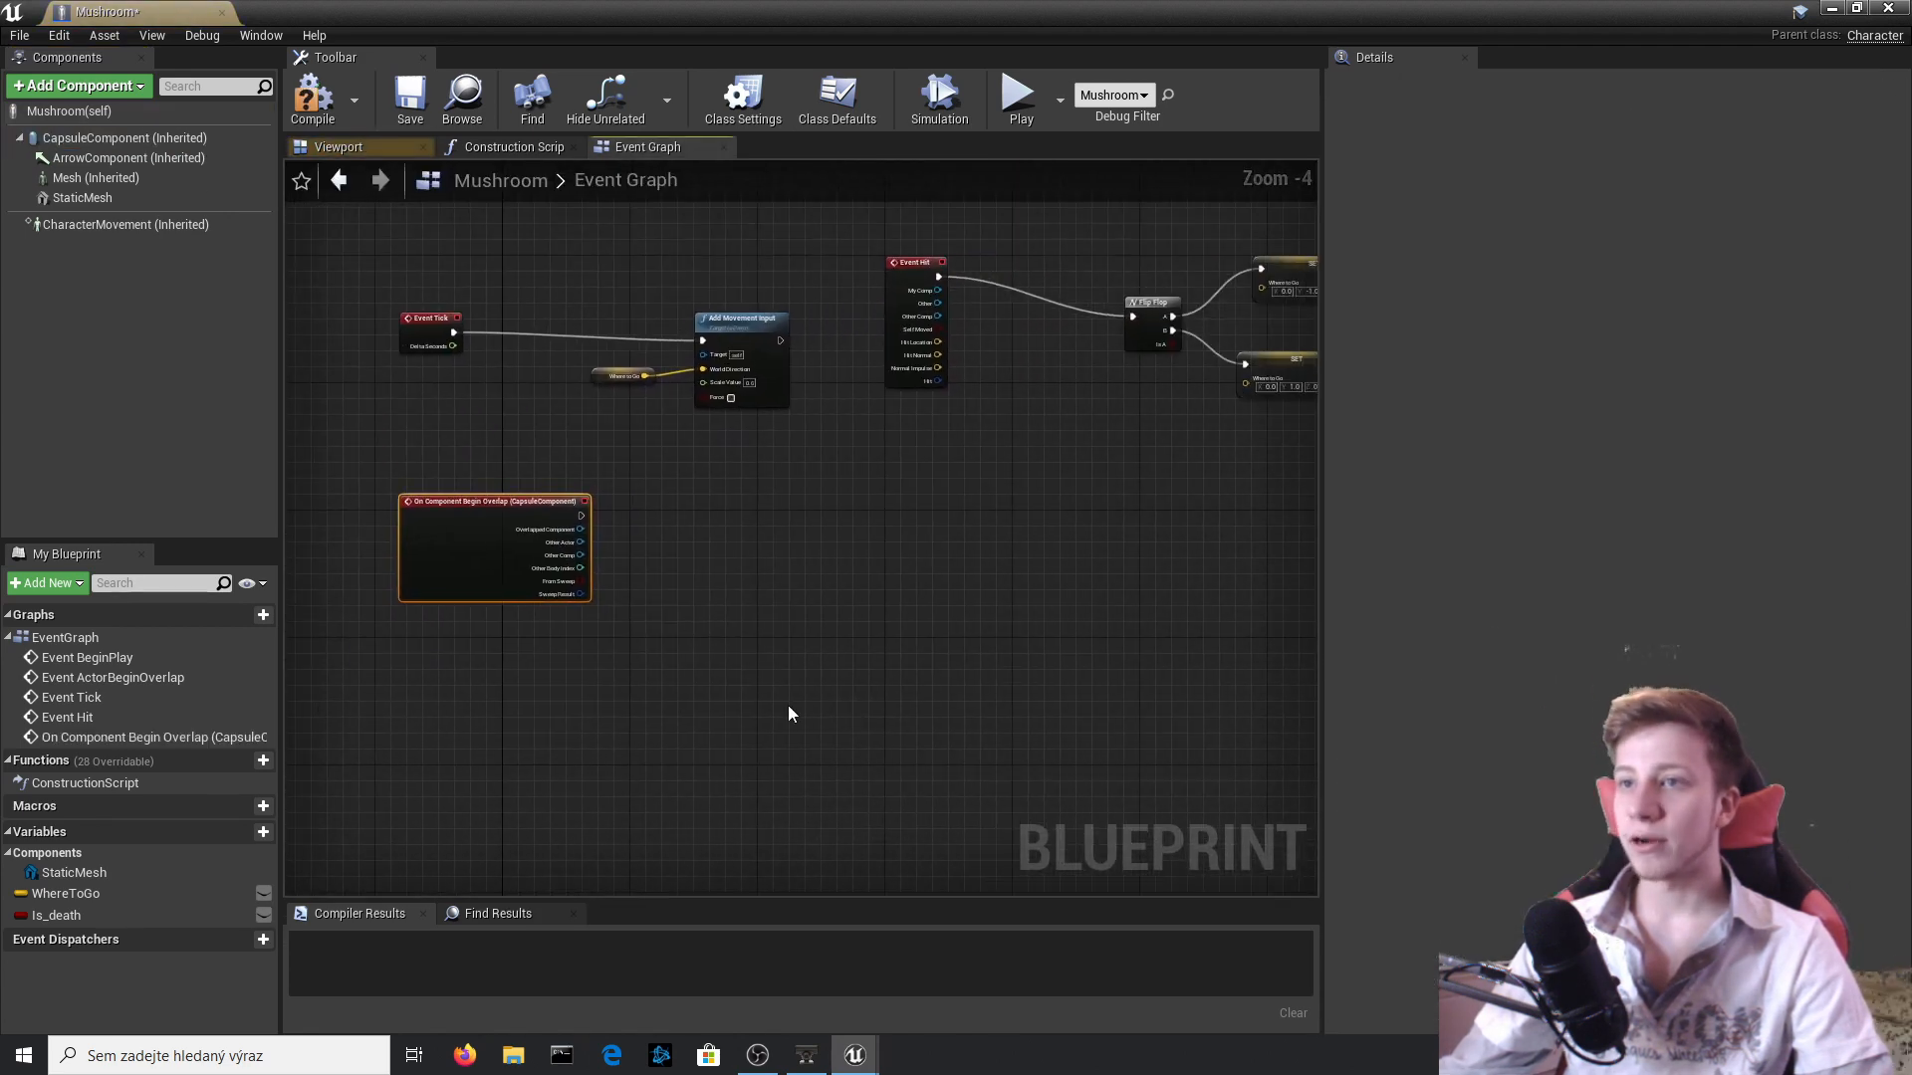
left_click_drag(501, 467, 643, 525)
type("cast to third")
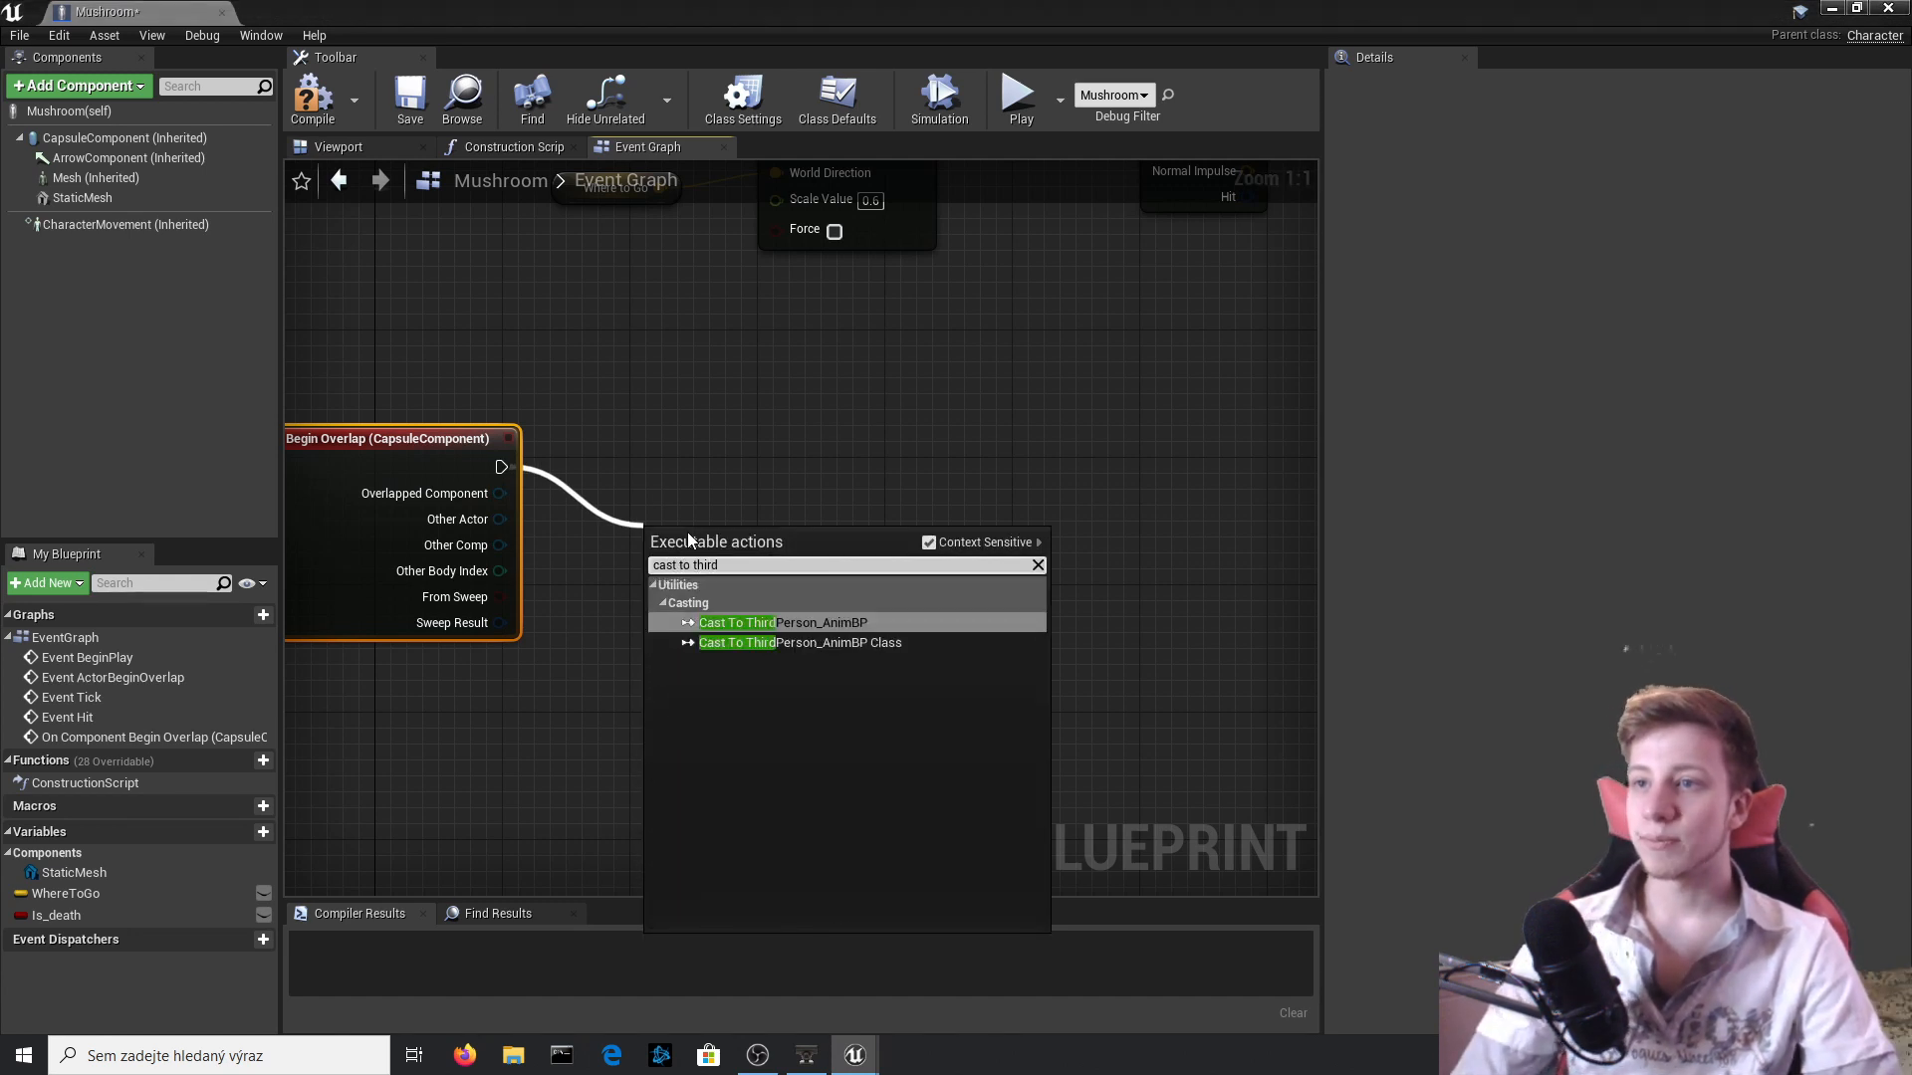
key("Return")
key("Delete")
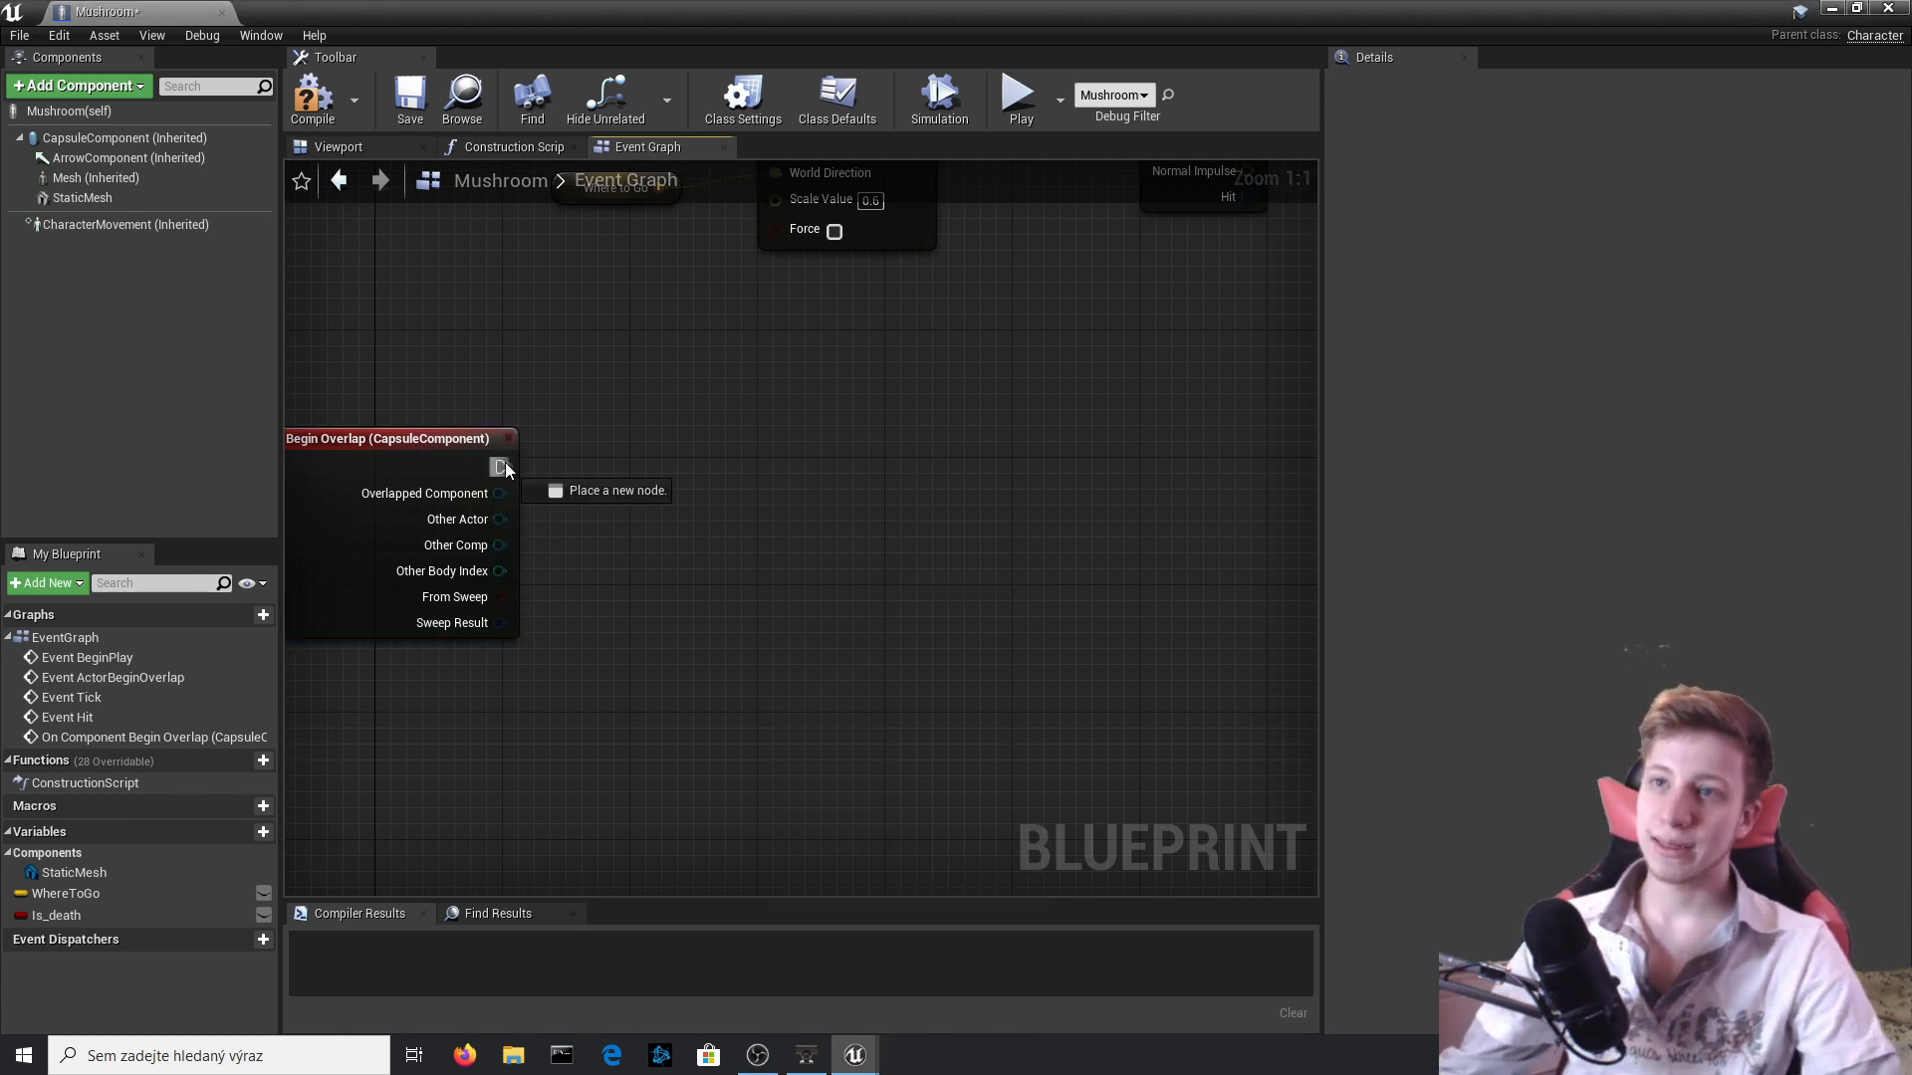
Add a Cast To SideScrollerCharacter node executed by the capsule's Begin Overlap event.
left_click_drag(505, 471, 730, 487)
type("cast to s")
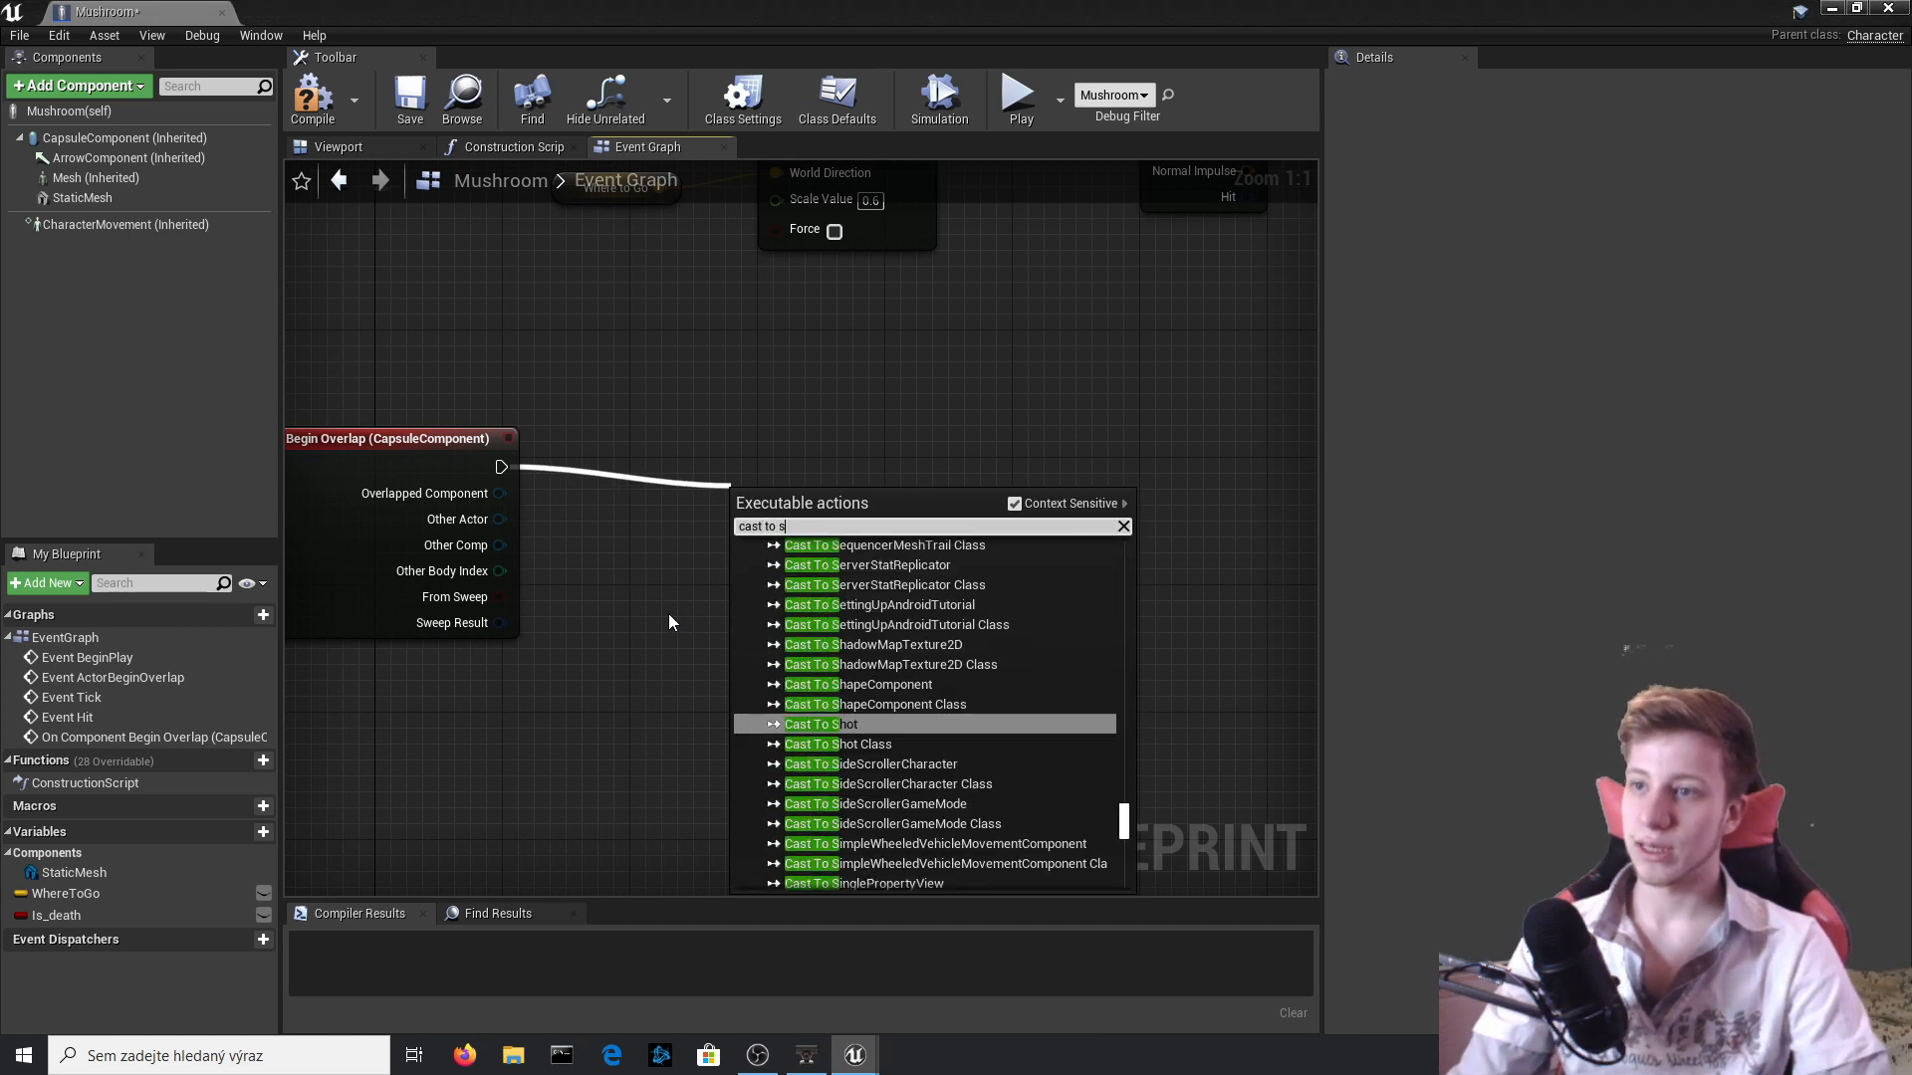
type("ide")
key("Up")
key("Up")
key("Return")
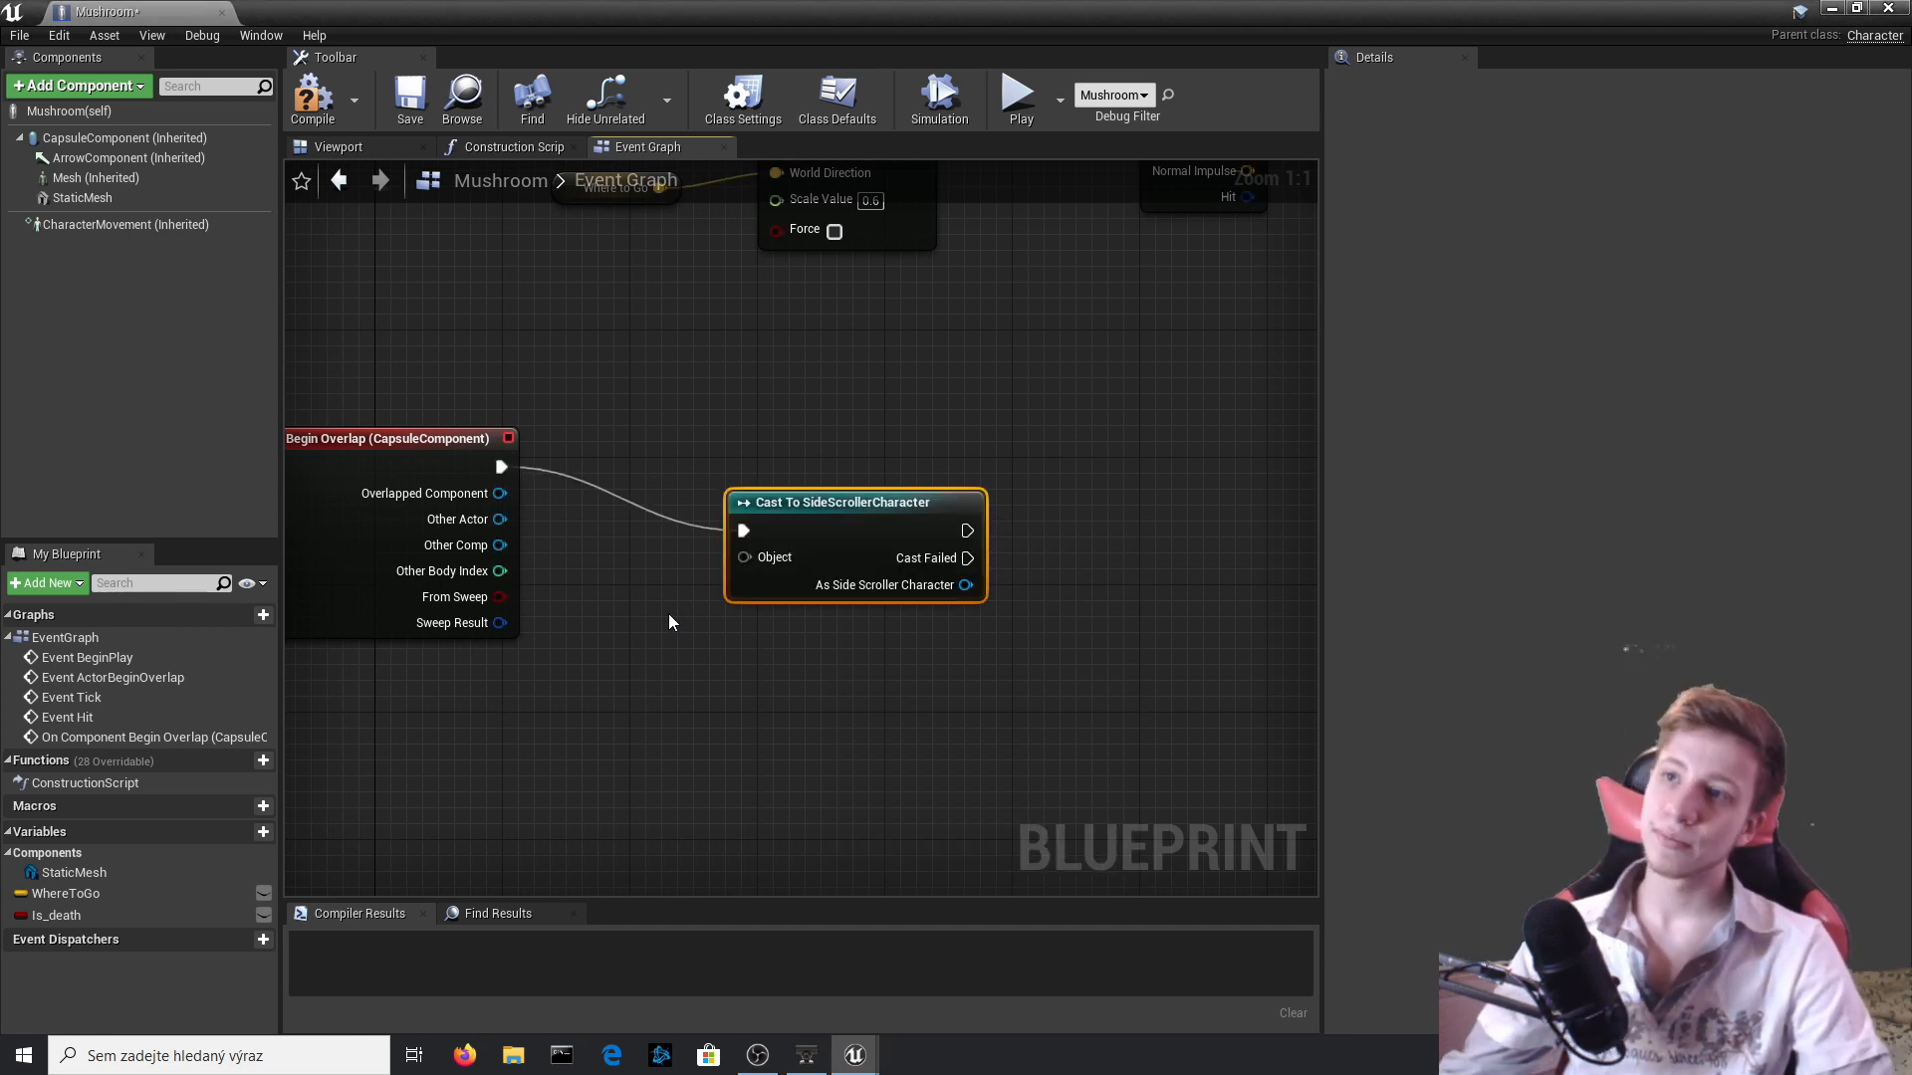
Connect the overlap event's Other Actor to the cast's Object input, align the cast node and compile the Mushroom blueprint.
left_click_drag(744, 557, 478, 520)
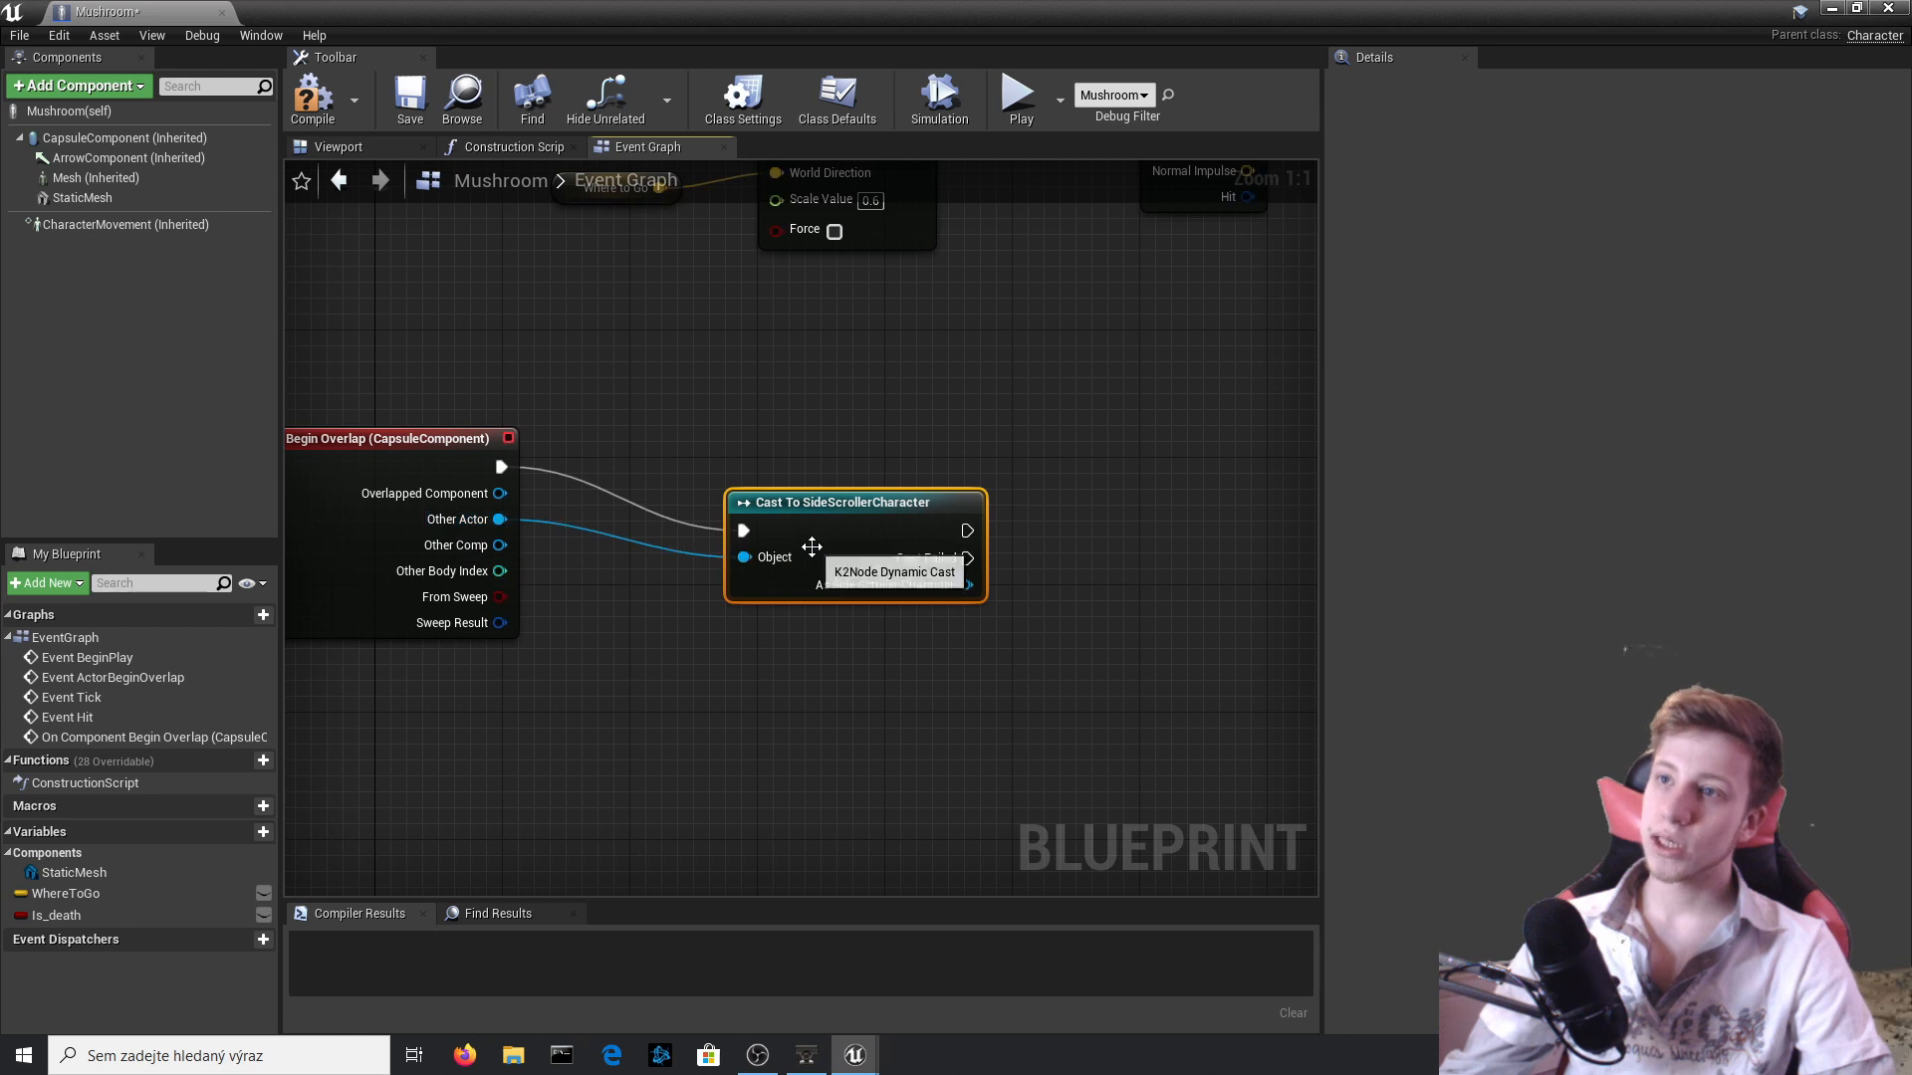
left_click_drag(811, 547, 812, 515)
left_click(308, 118)
right_click_drag(909, 561, 737, 575)
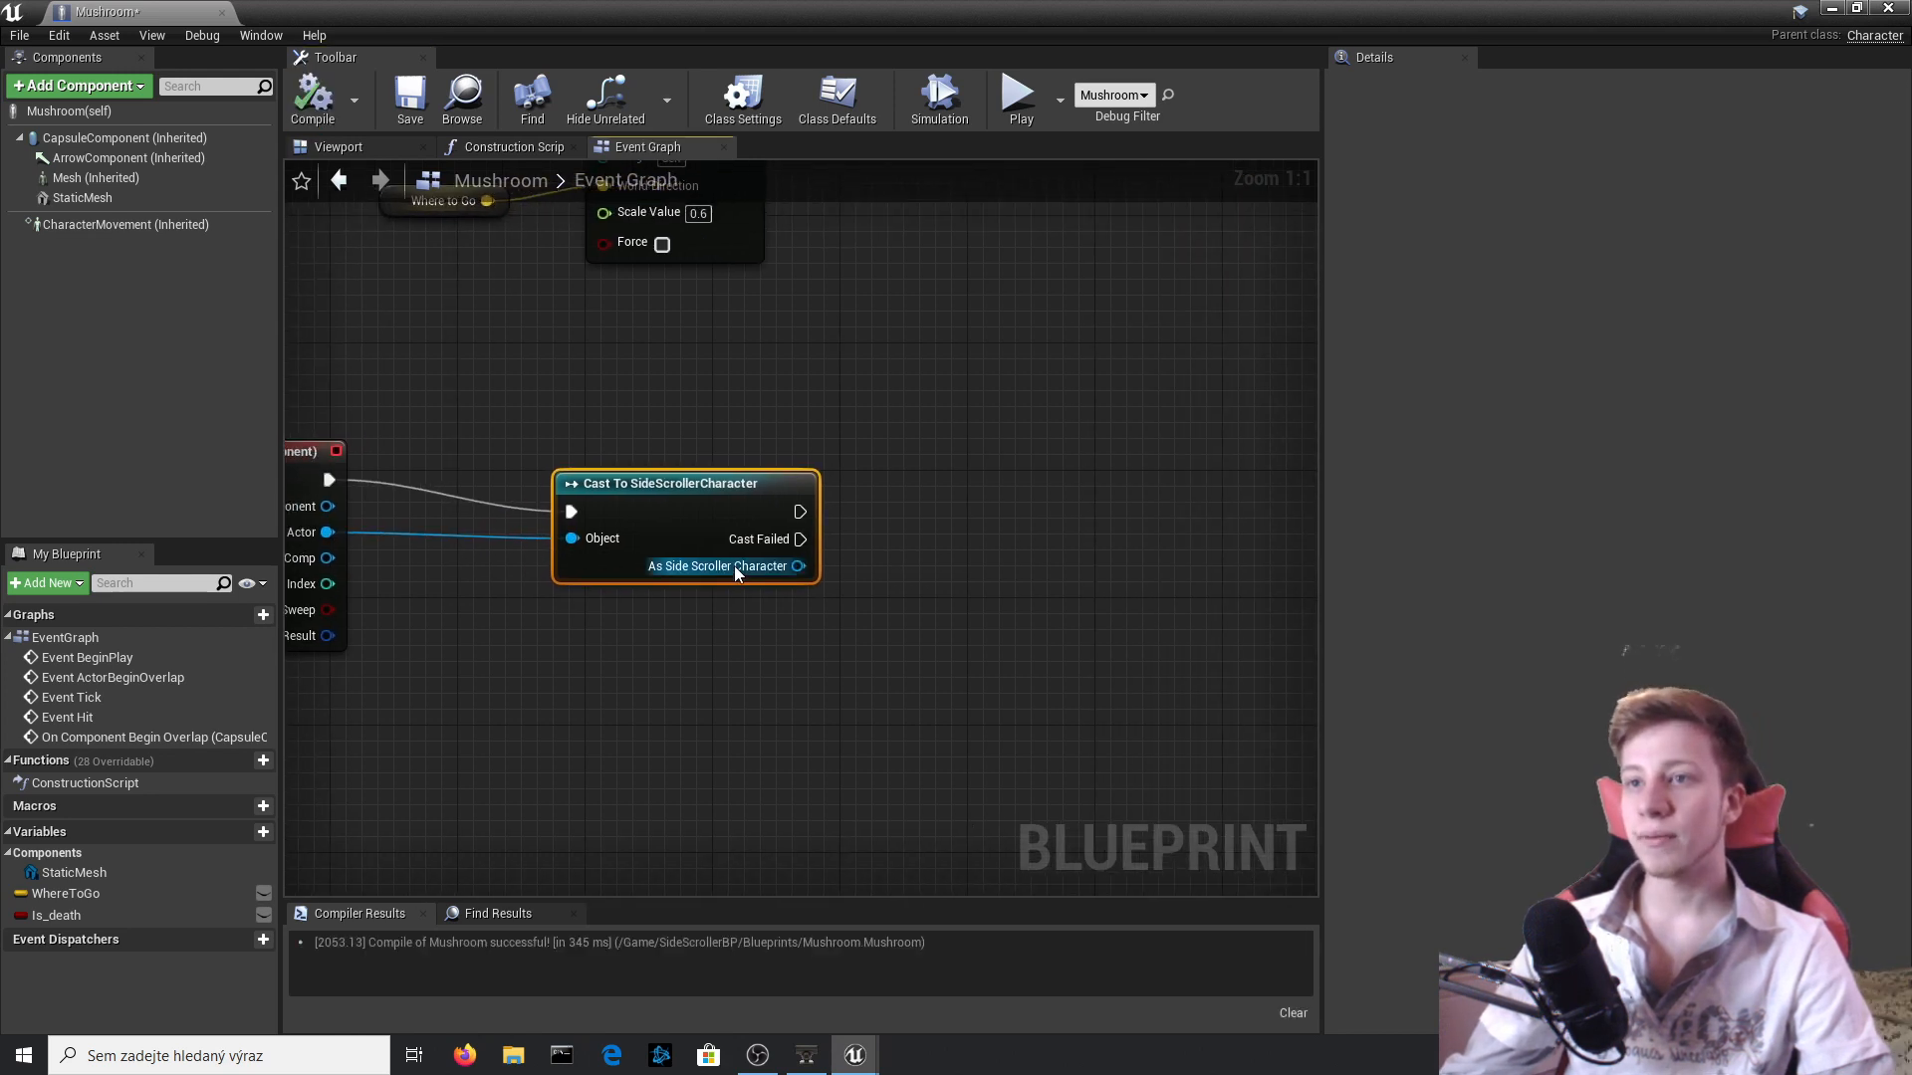
left_click_drag(701, 516, 700, 501)
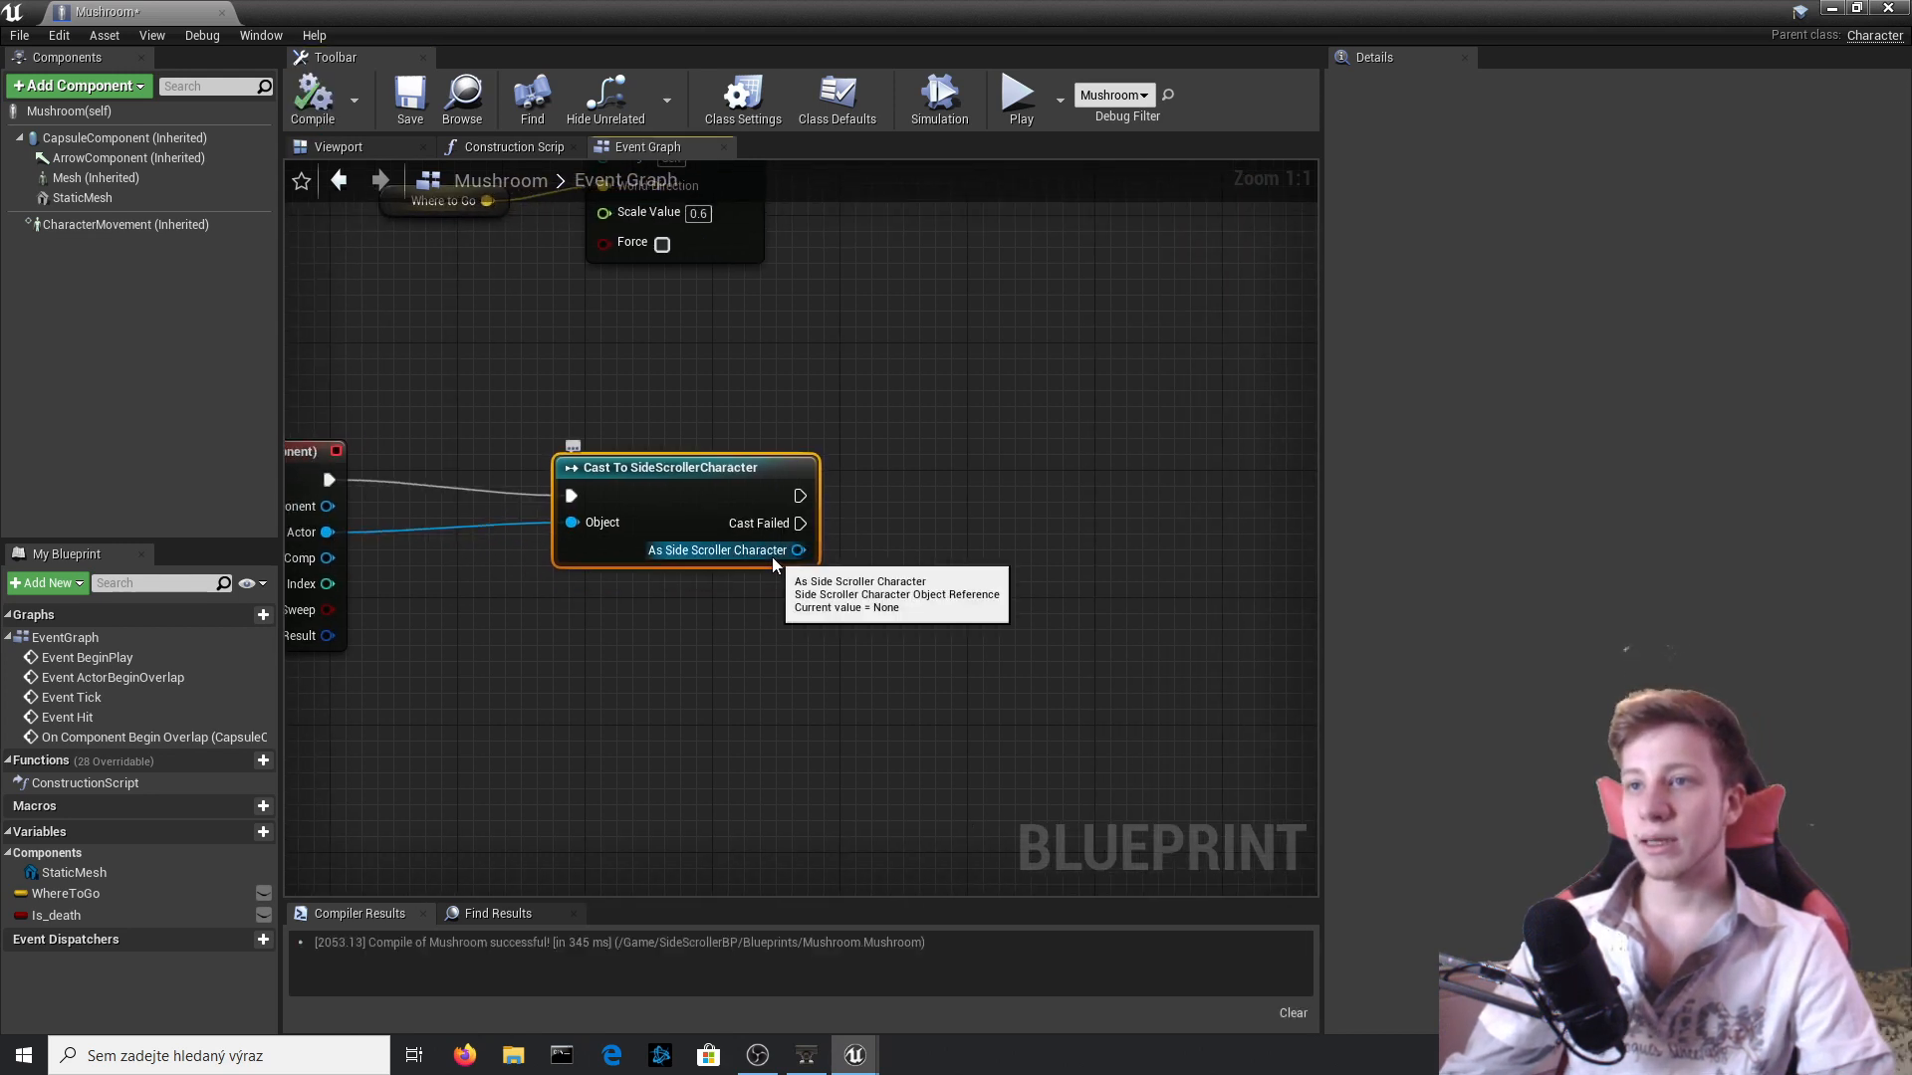
Return to the level and open the SideScrollerCharacter blueprint alongside the Mushroom blueprint, with the editor window enlarged.
left_click_drag(558, 12, 1173, 761)
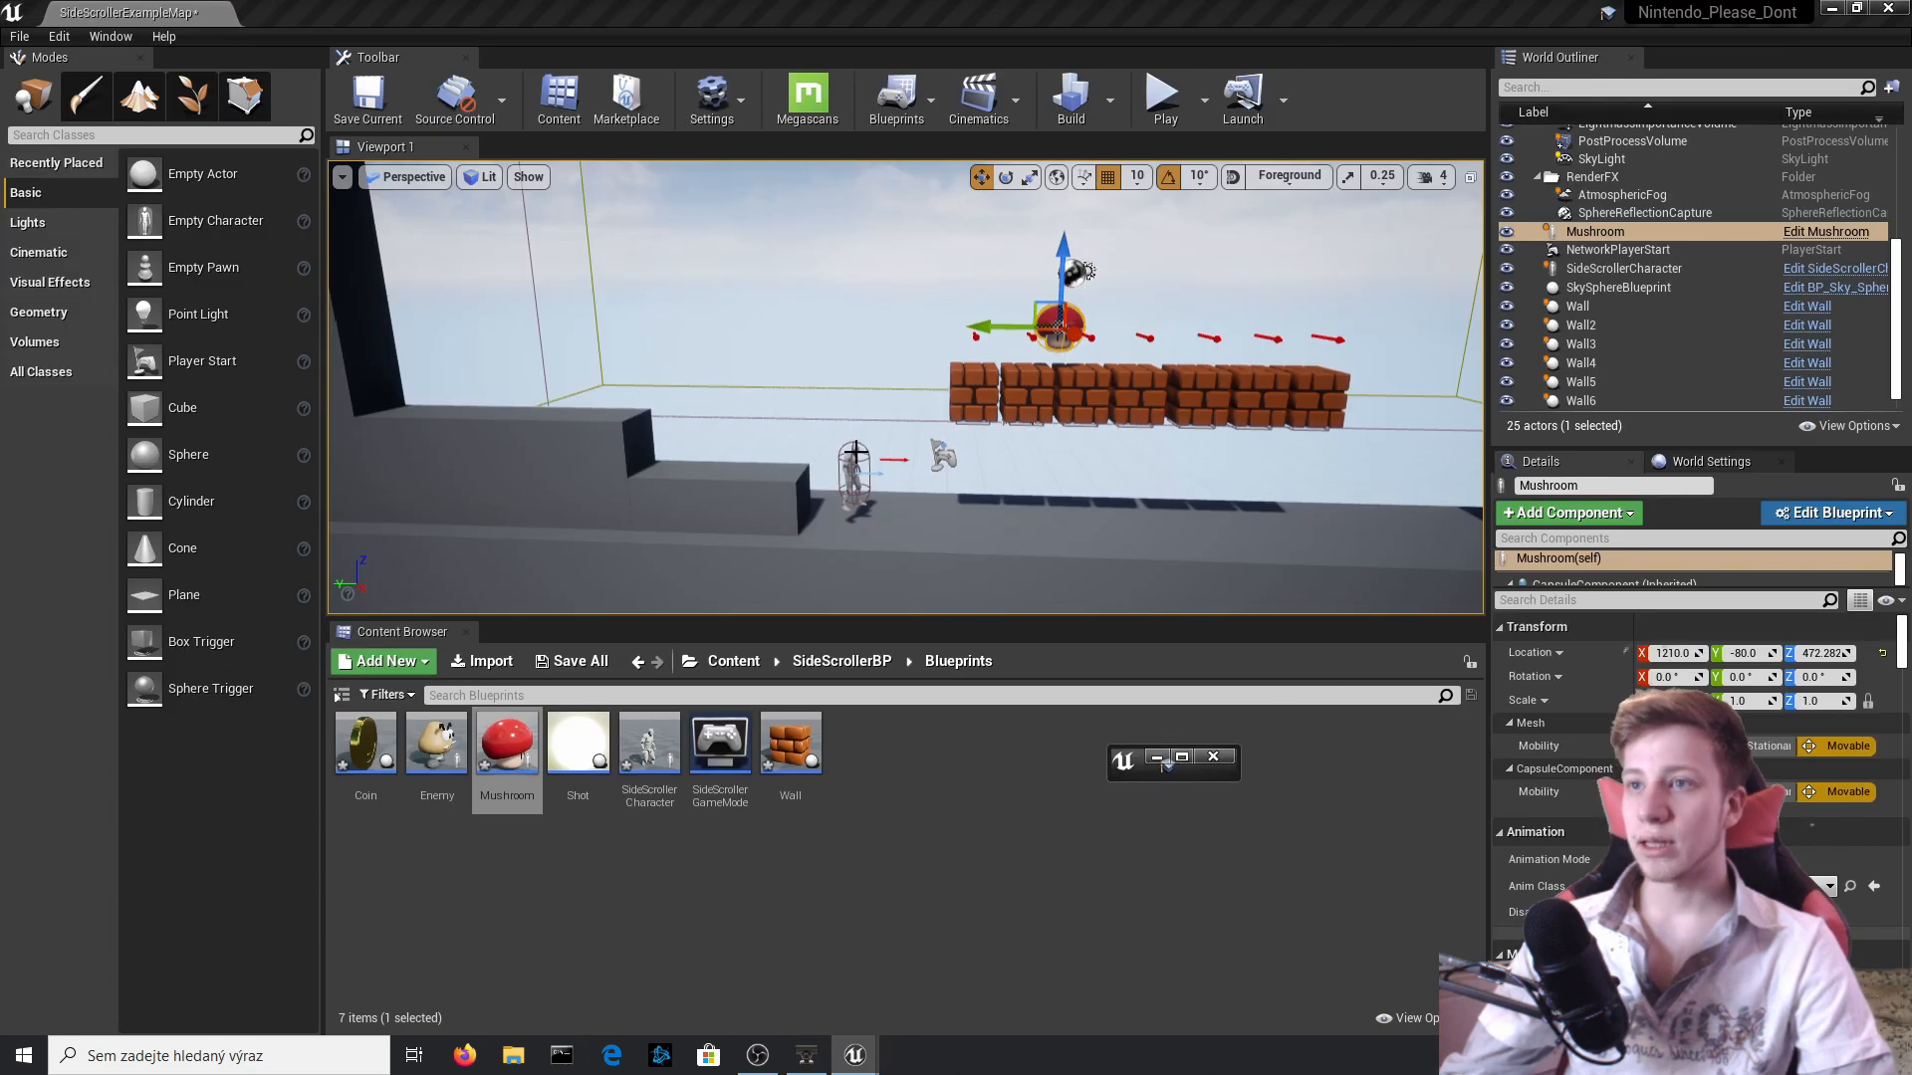
left_click(851, 474)
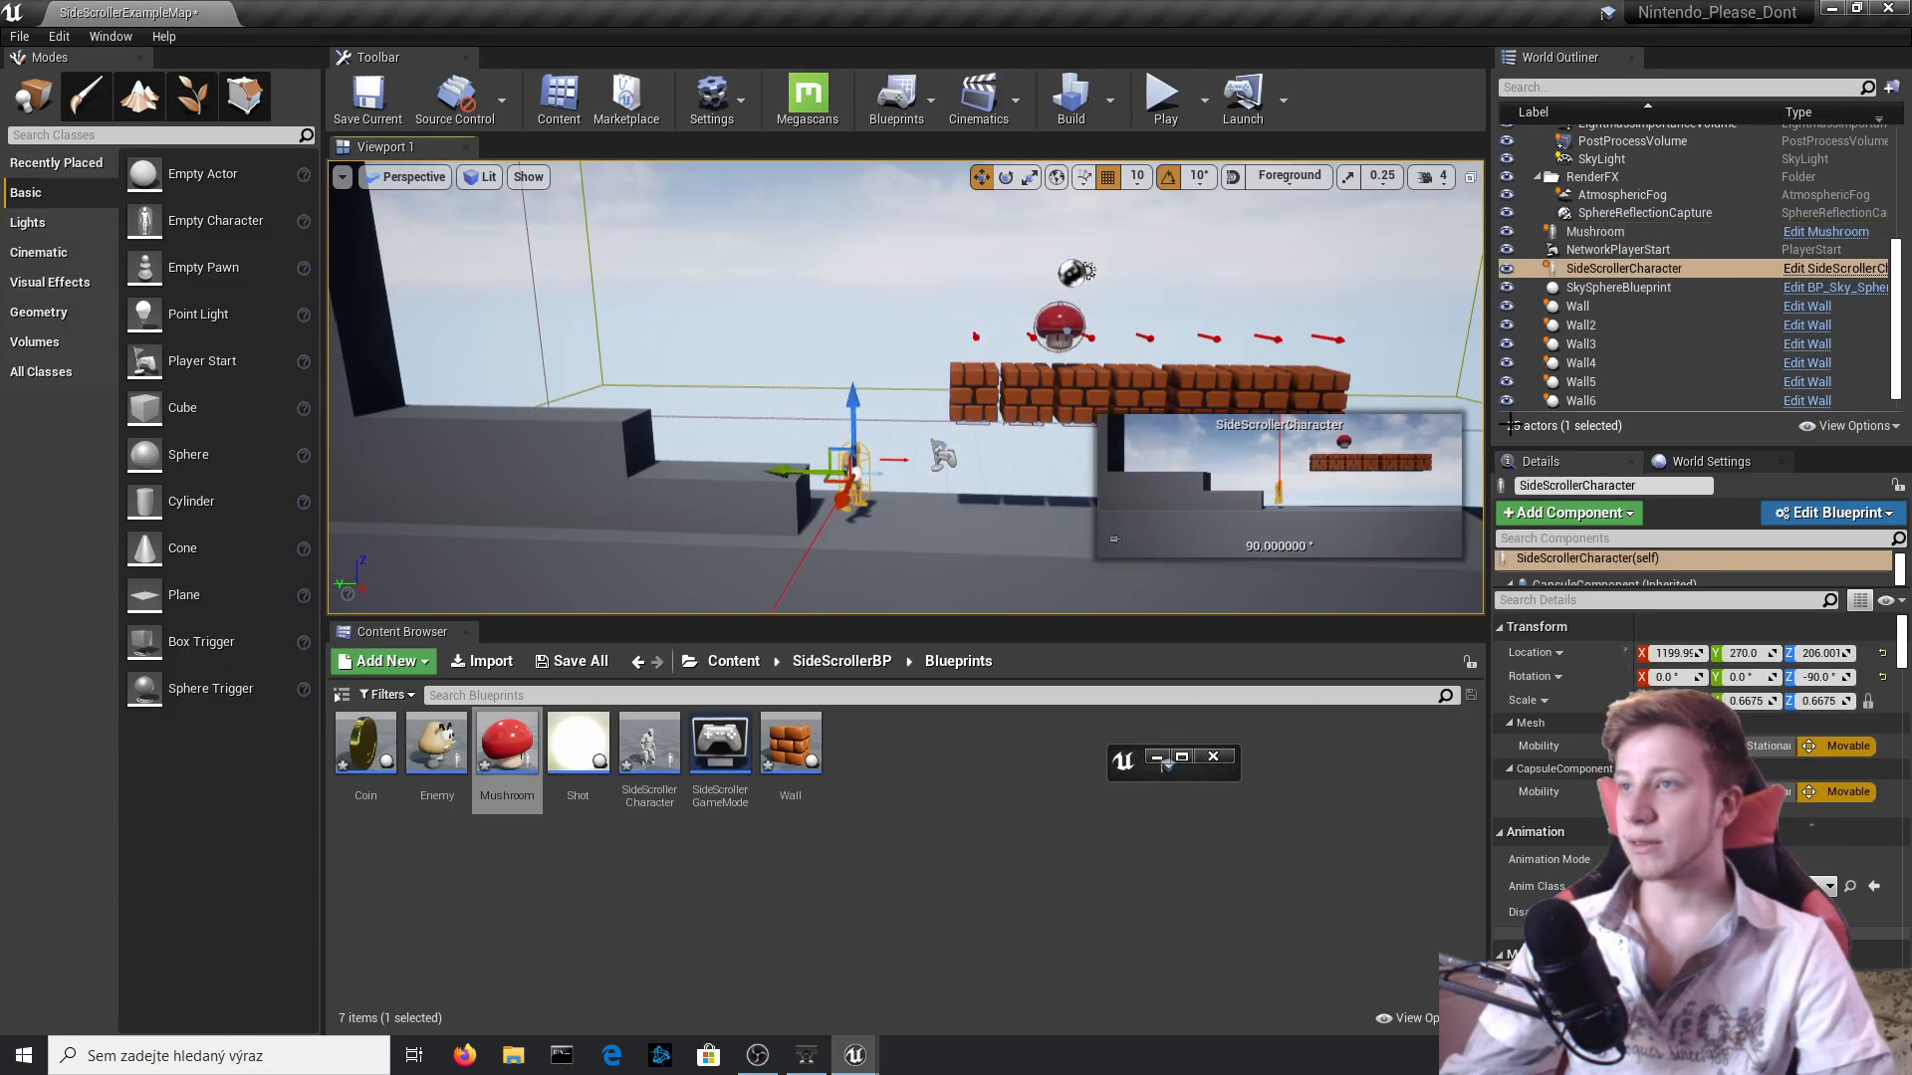
left_click(1830, 271)
left_click(1183, 754)
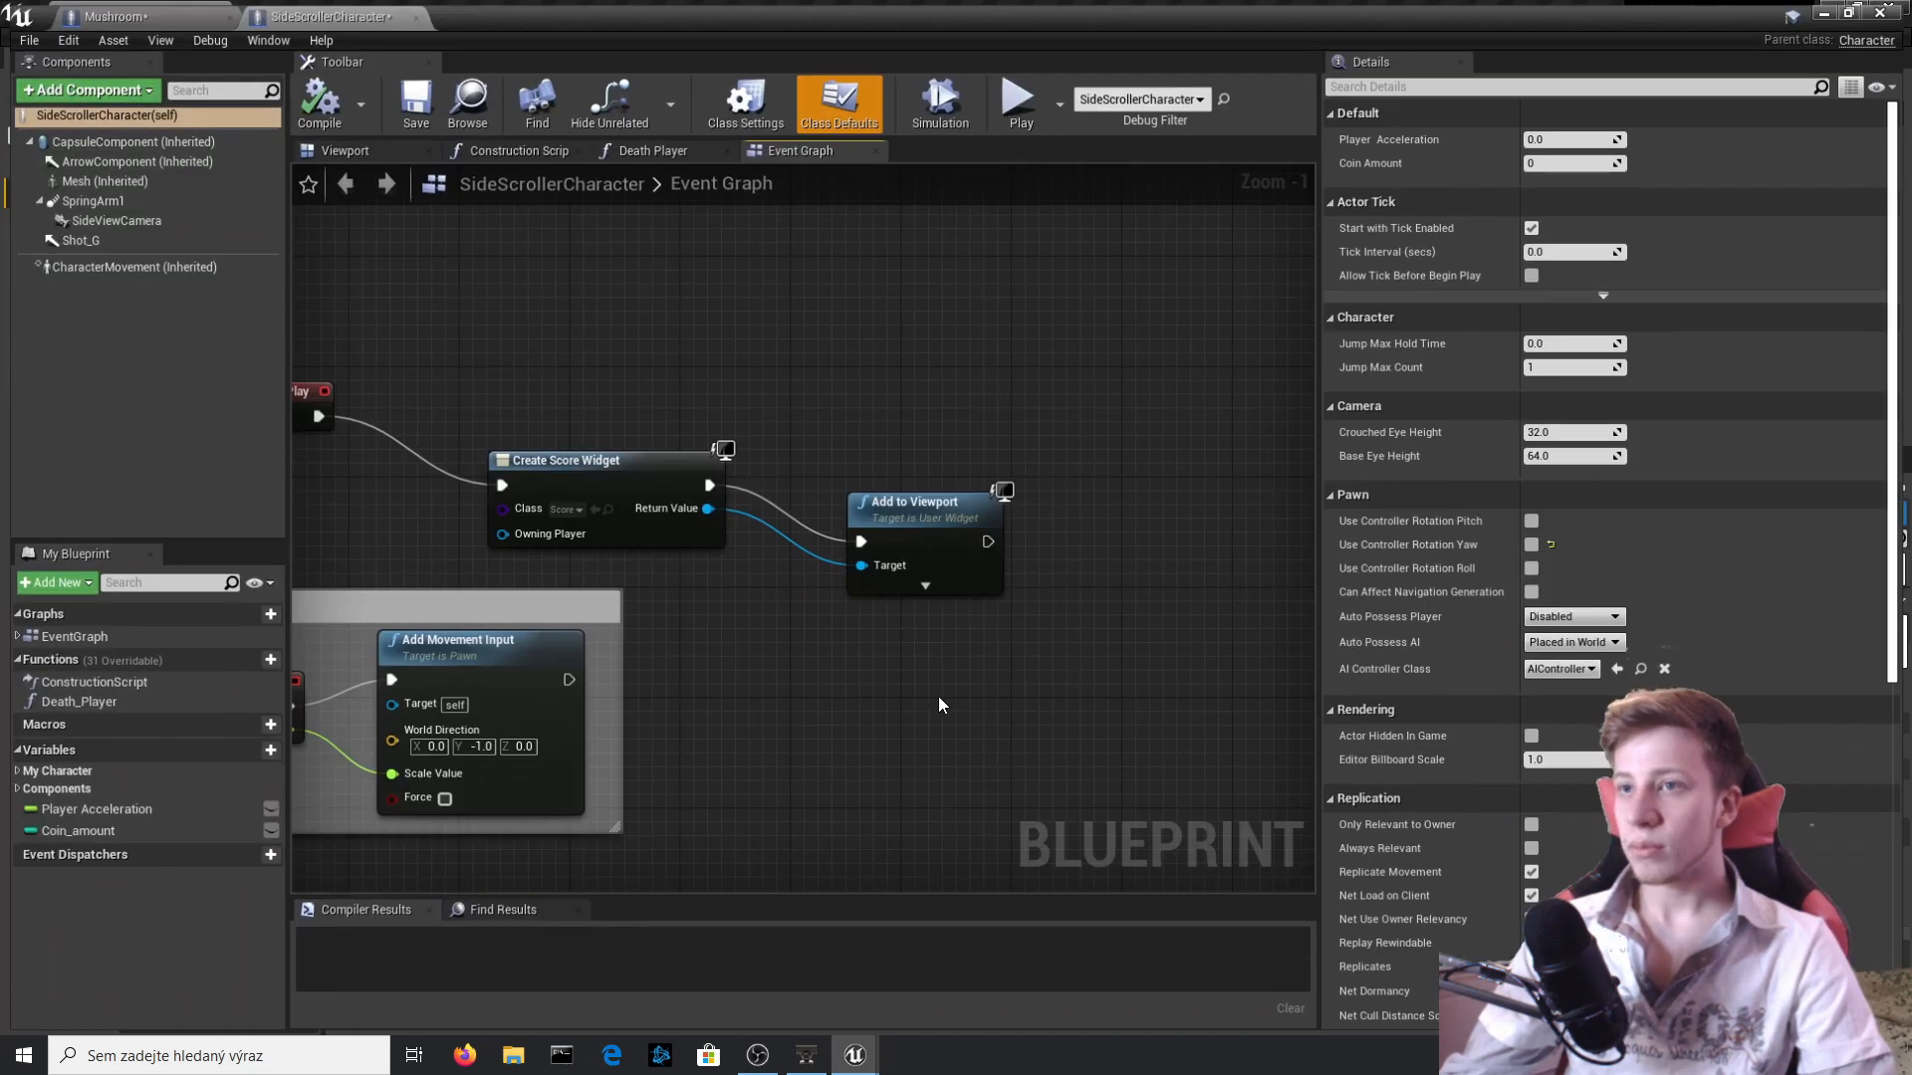
Create a function named PowerUp in the SideScrollerCharacter blueprint and compile it.
left_click(263, 664)
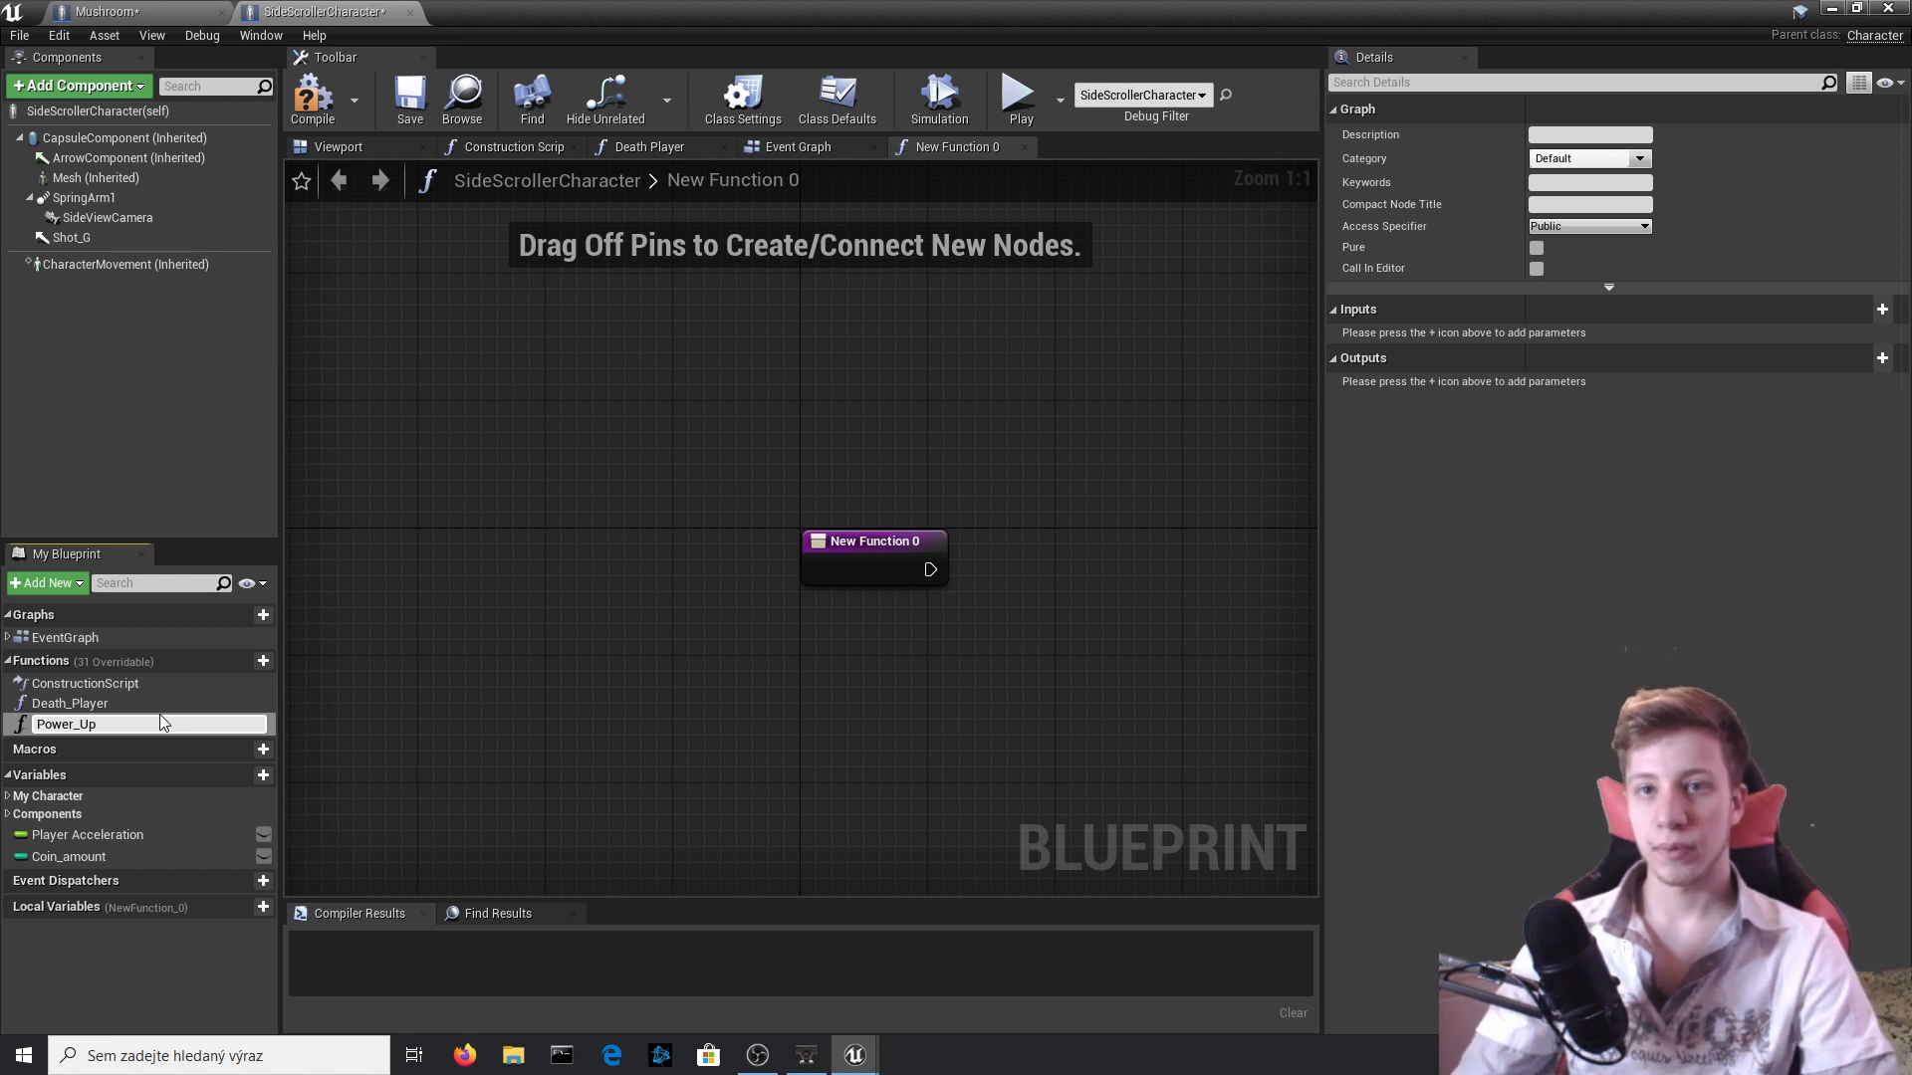
key("BackSpace")
key("Return")
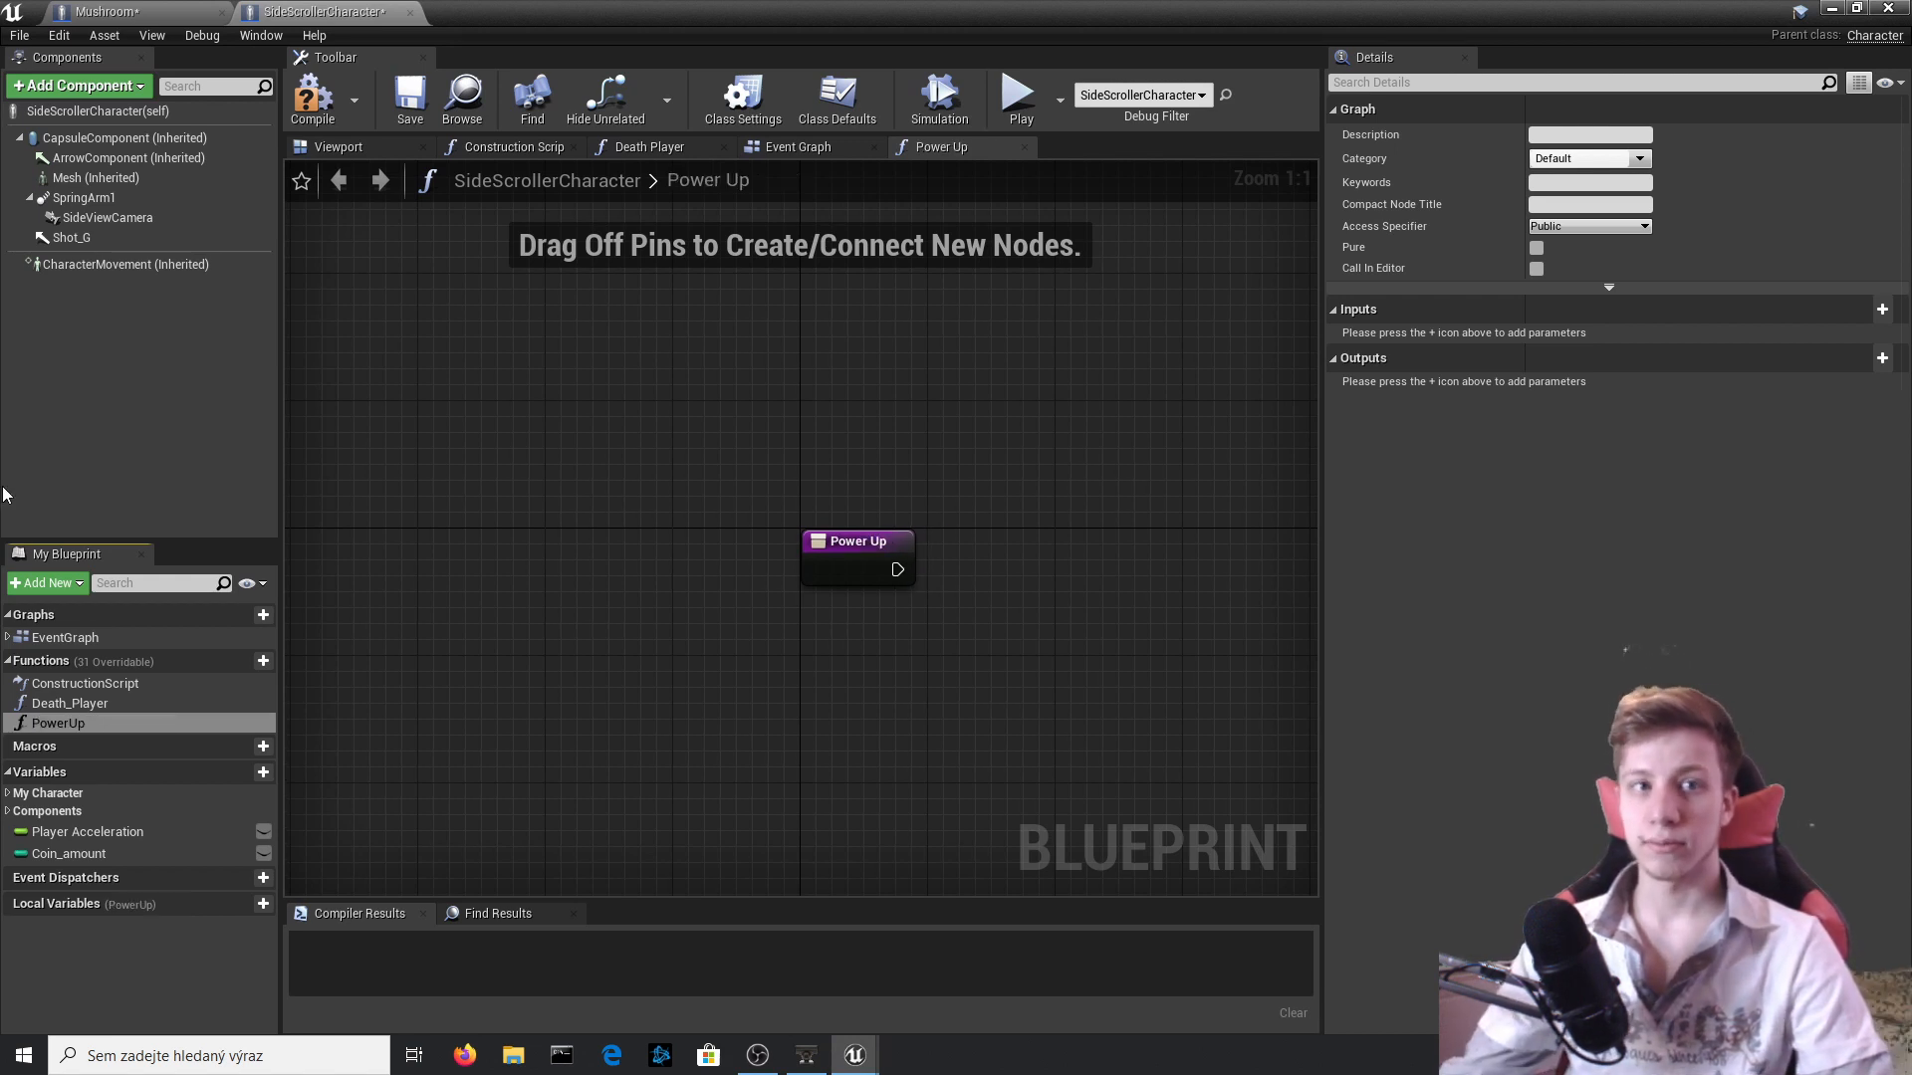
right_click_drag(564, 740, 382, 773)
right_click_drag(772, 652, 650, 549)
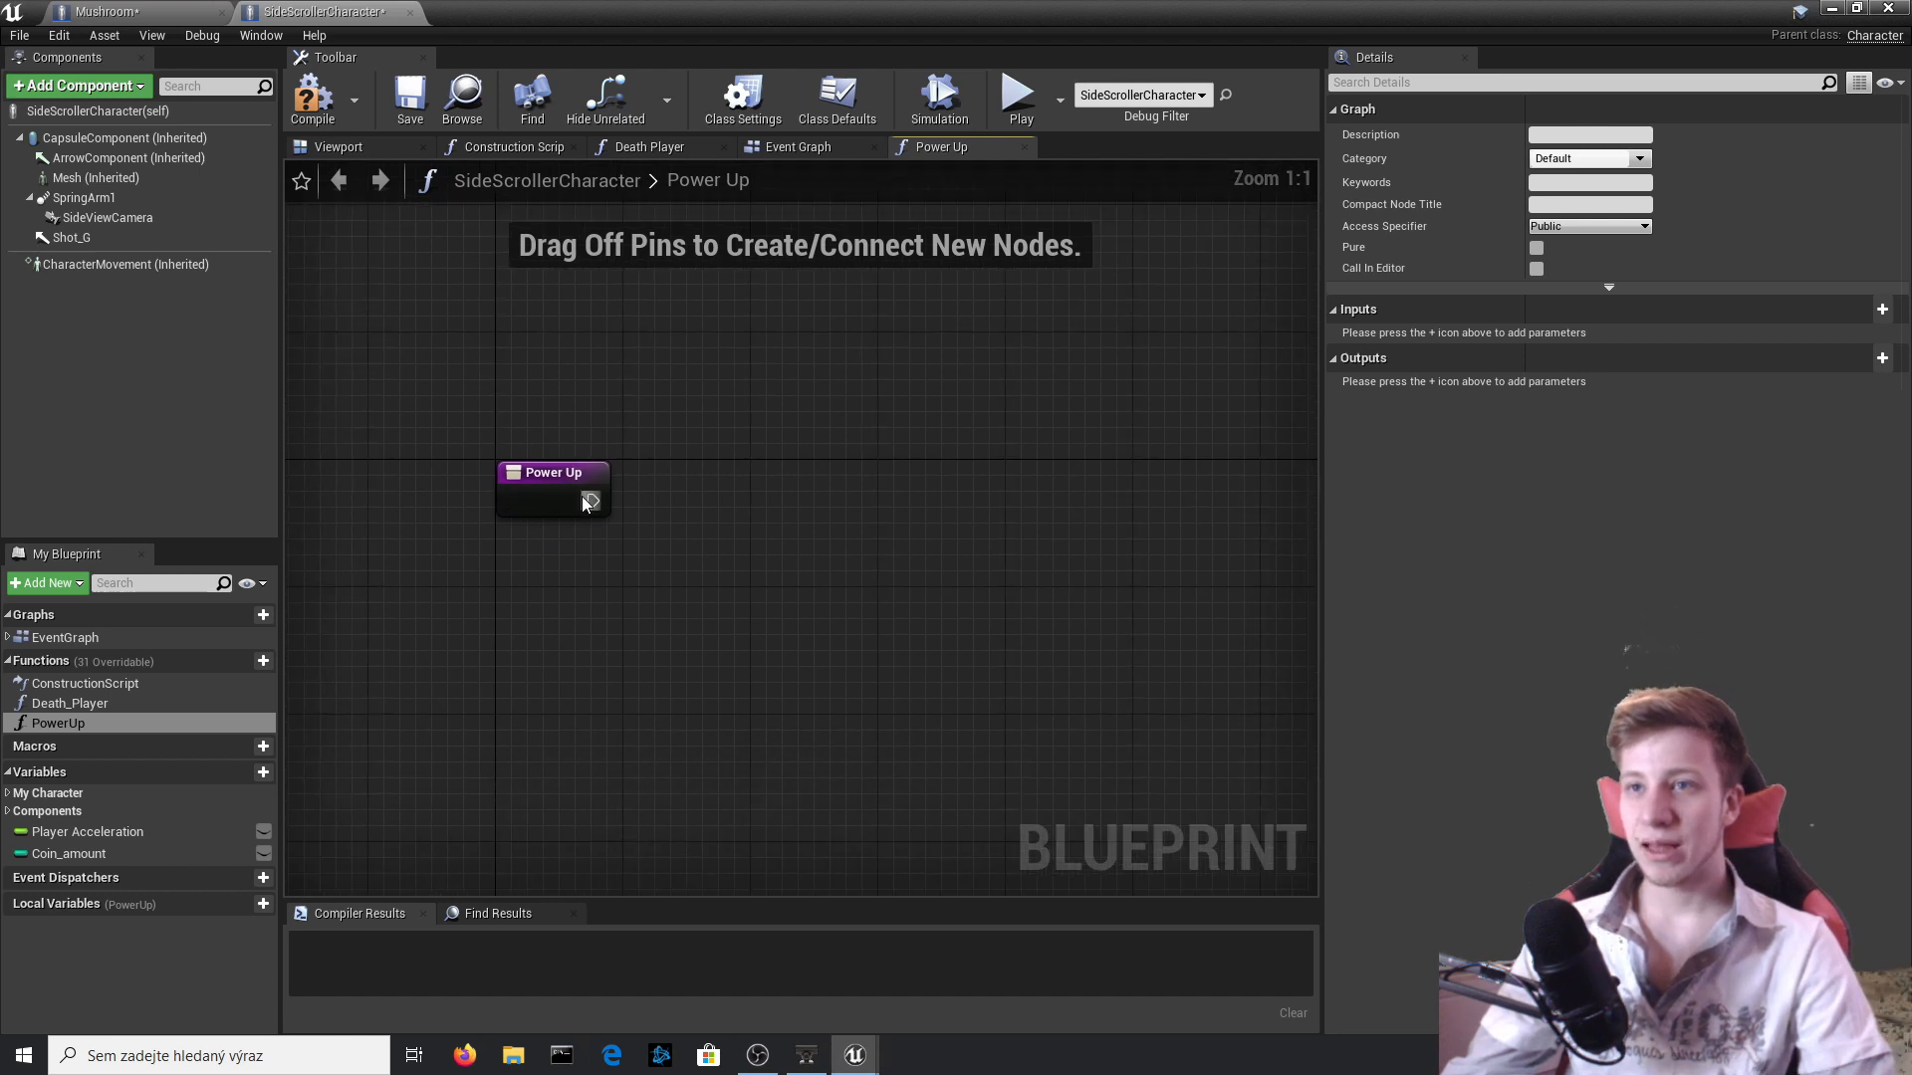
left_click(312, 97)
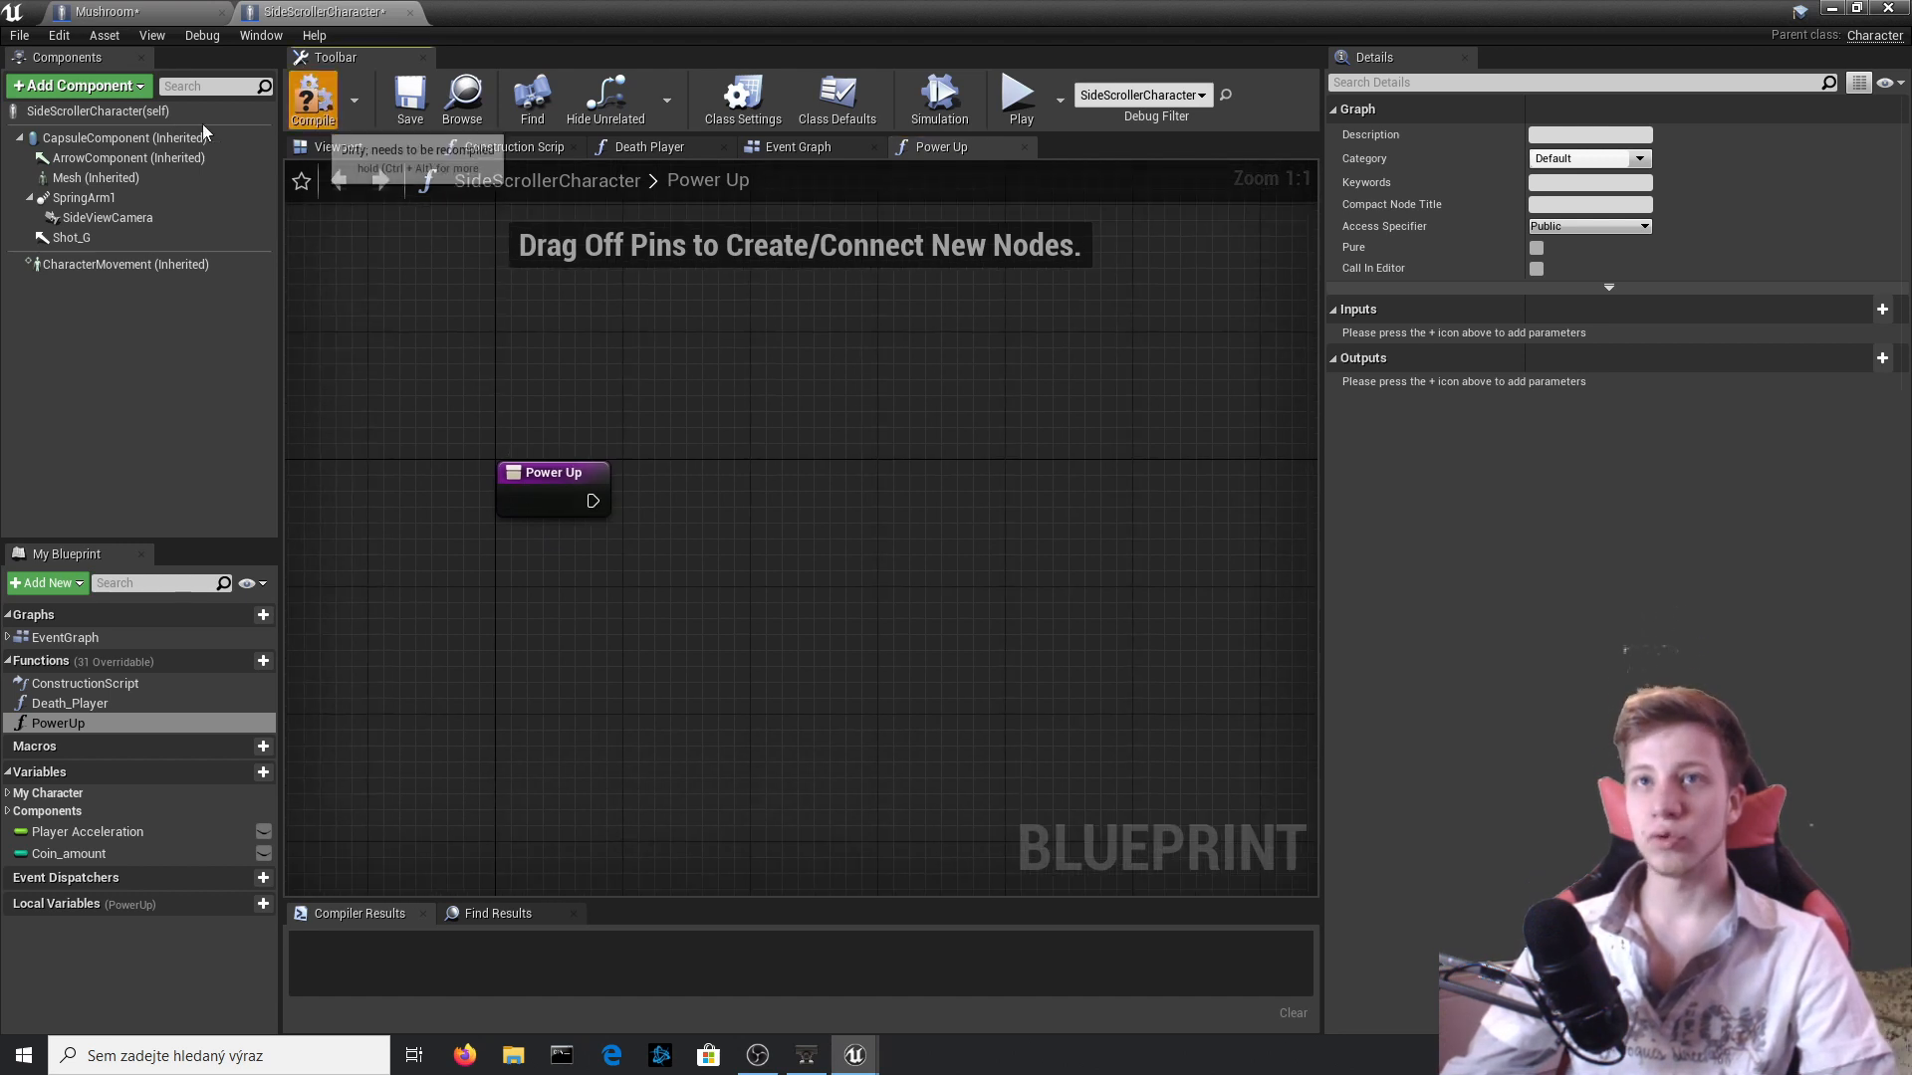
Place a Capsule Component reference above the Power Up entry node and show the capsule's scale properties.
left_click_drag(124, 137, 560, 366)
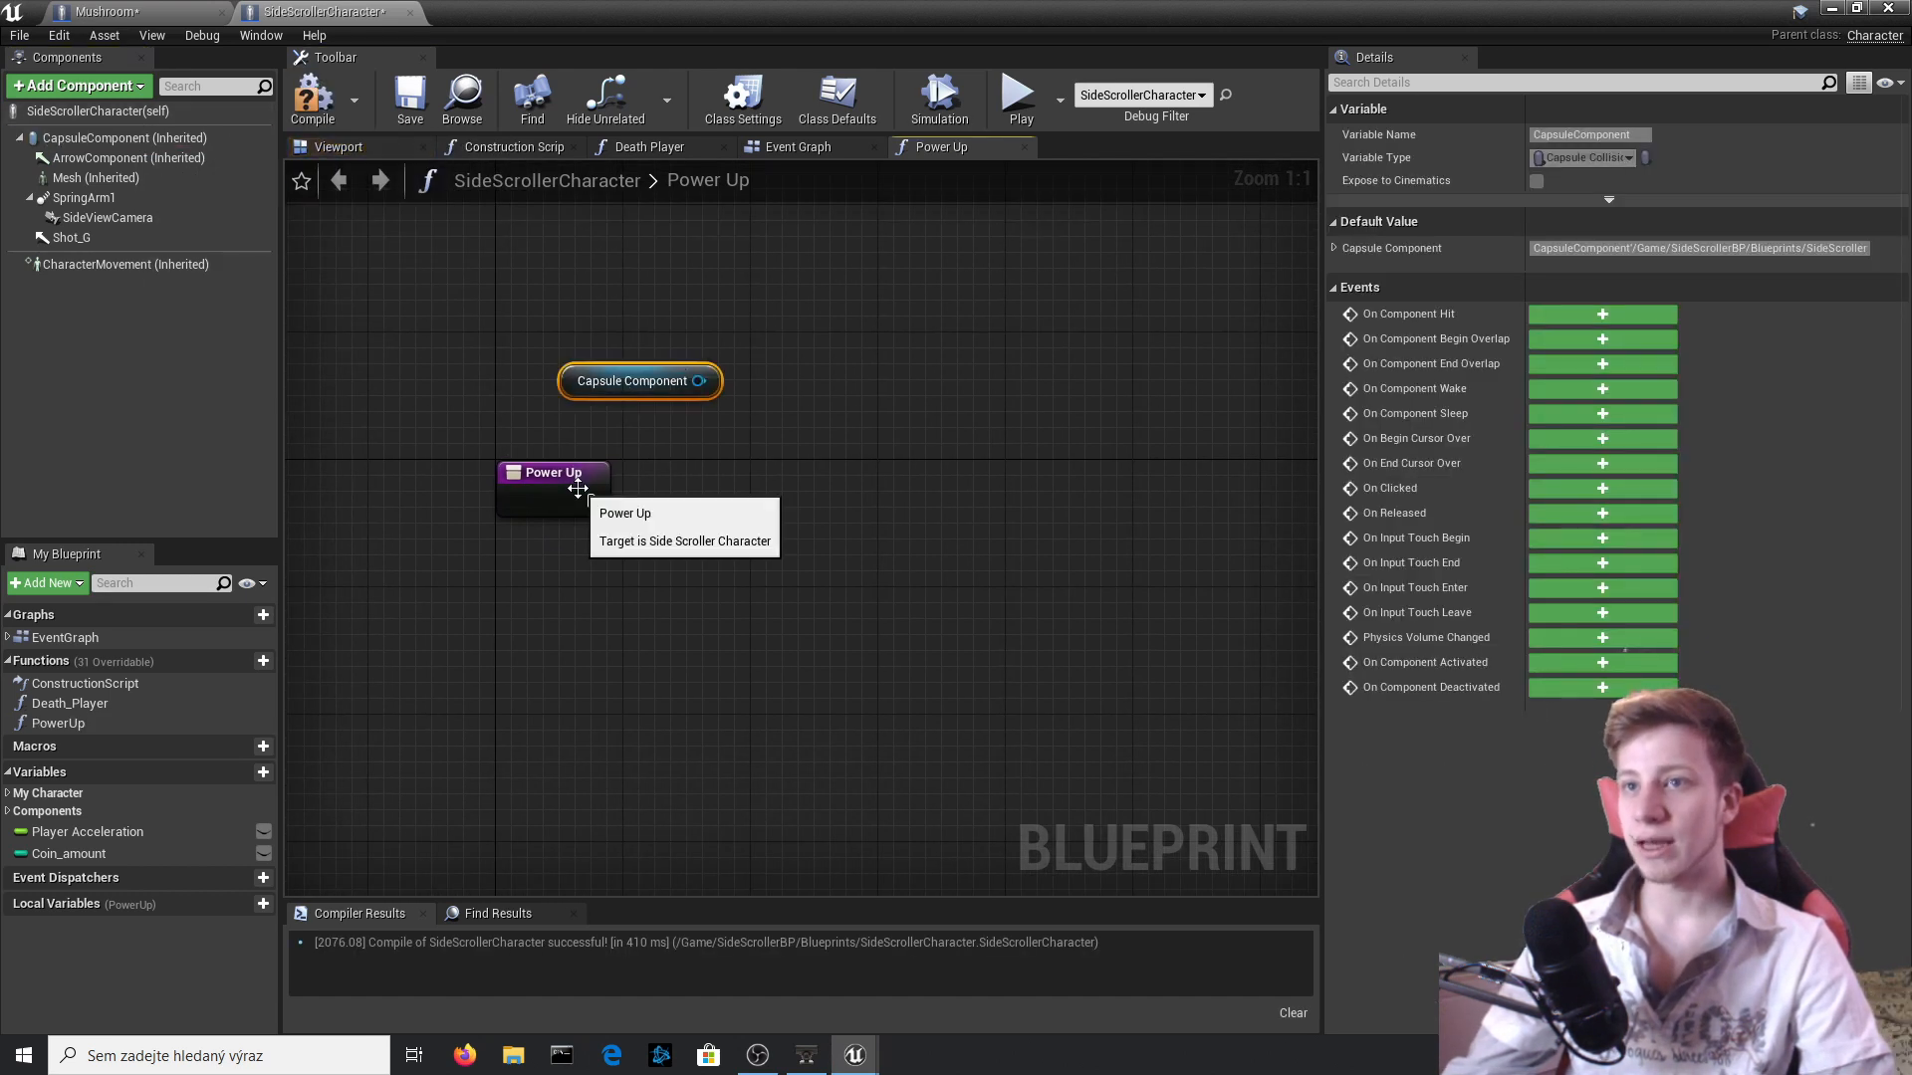
left_click_drag(592, 500, 829, 488)
left_click(331, 242)
left_click(160, 141)
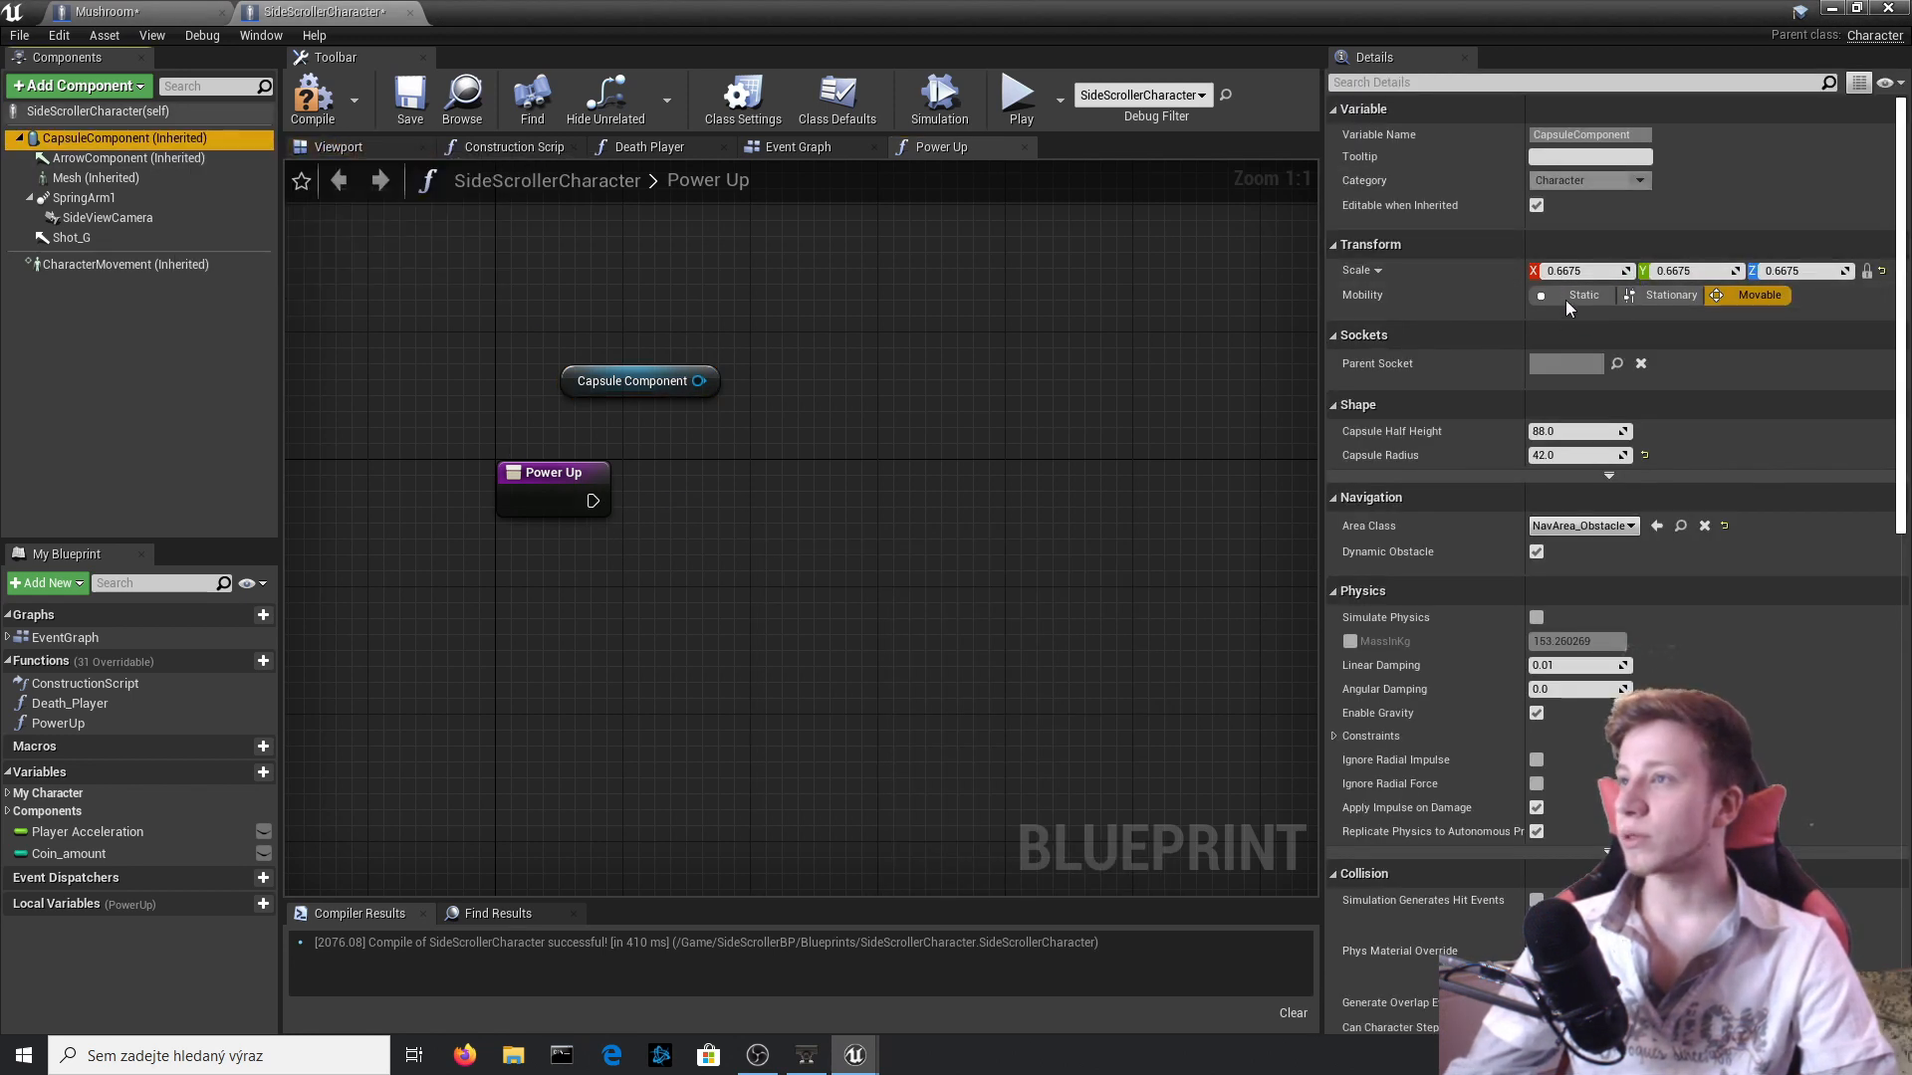
Add a Set Relative Scale 3D node that targets the Capsule Component reference.
left_click_drag(699, 380, 751, 475)
type("set scal")
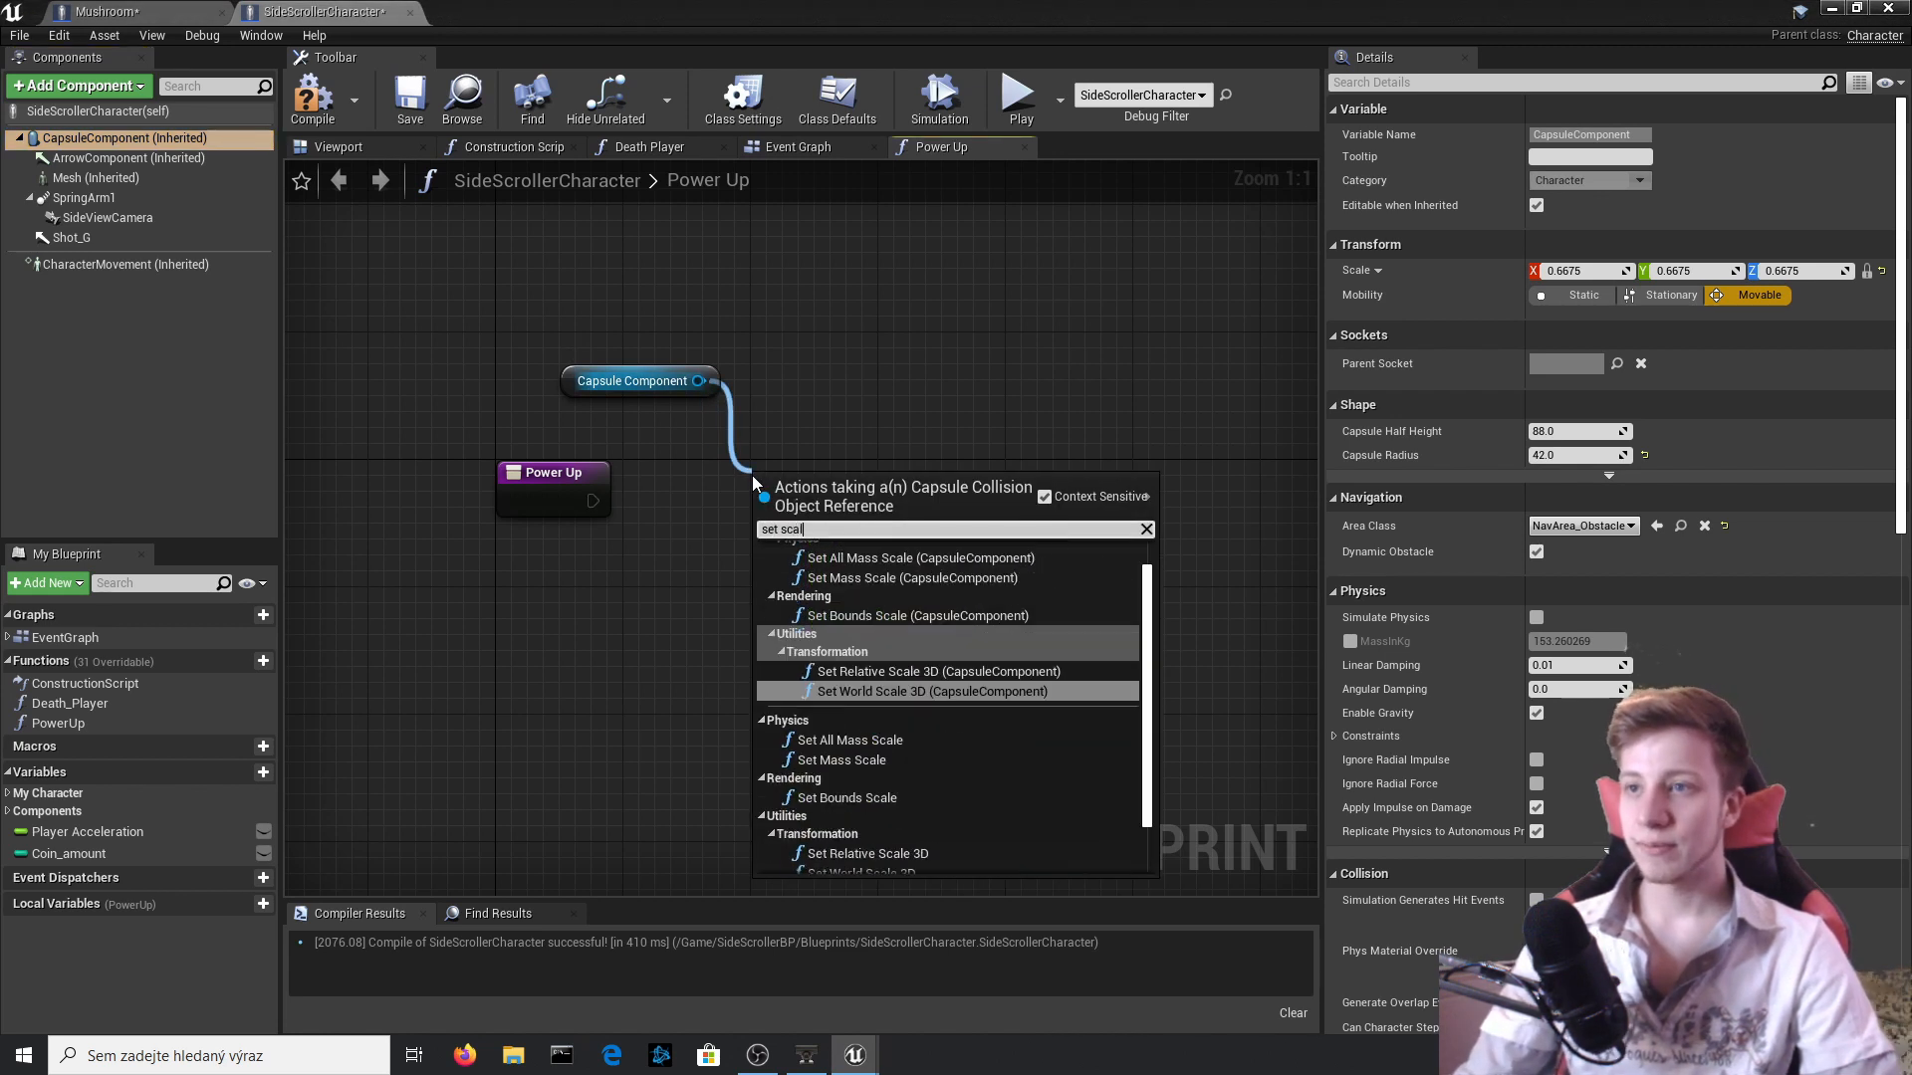
key("Down")
key("Down")
key("Down")
key("Down")
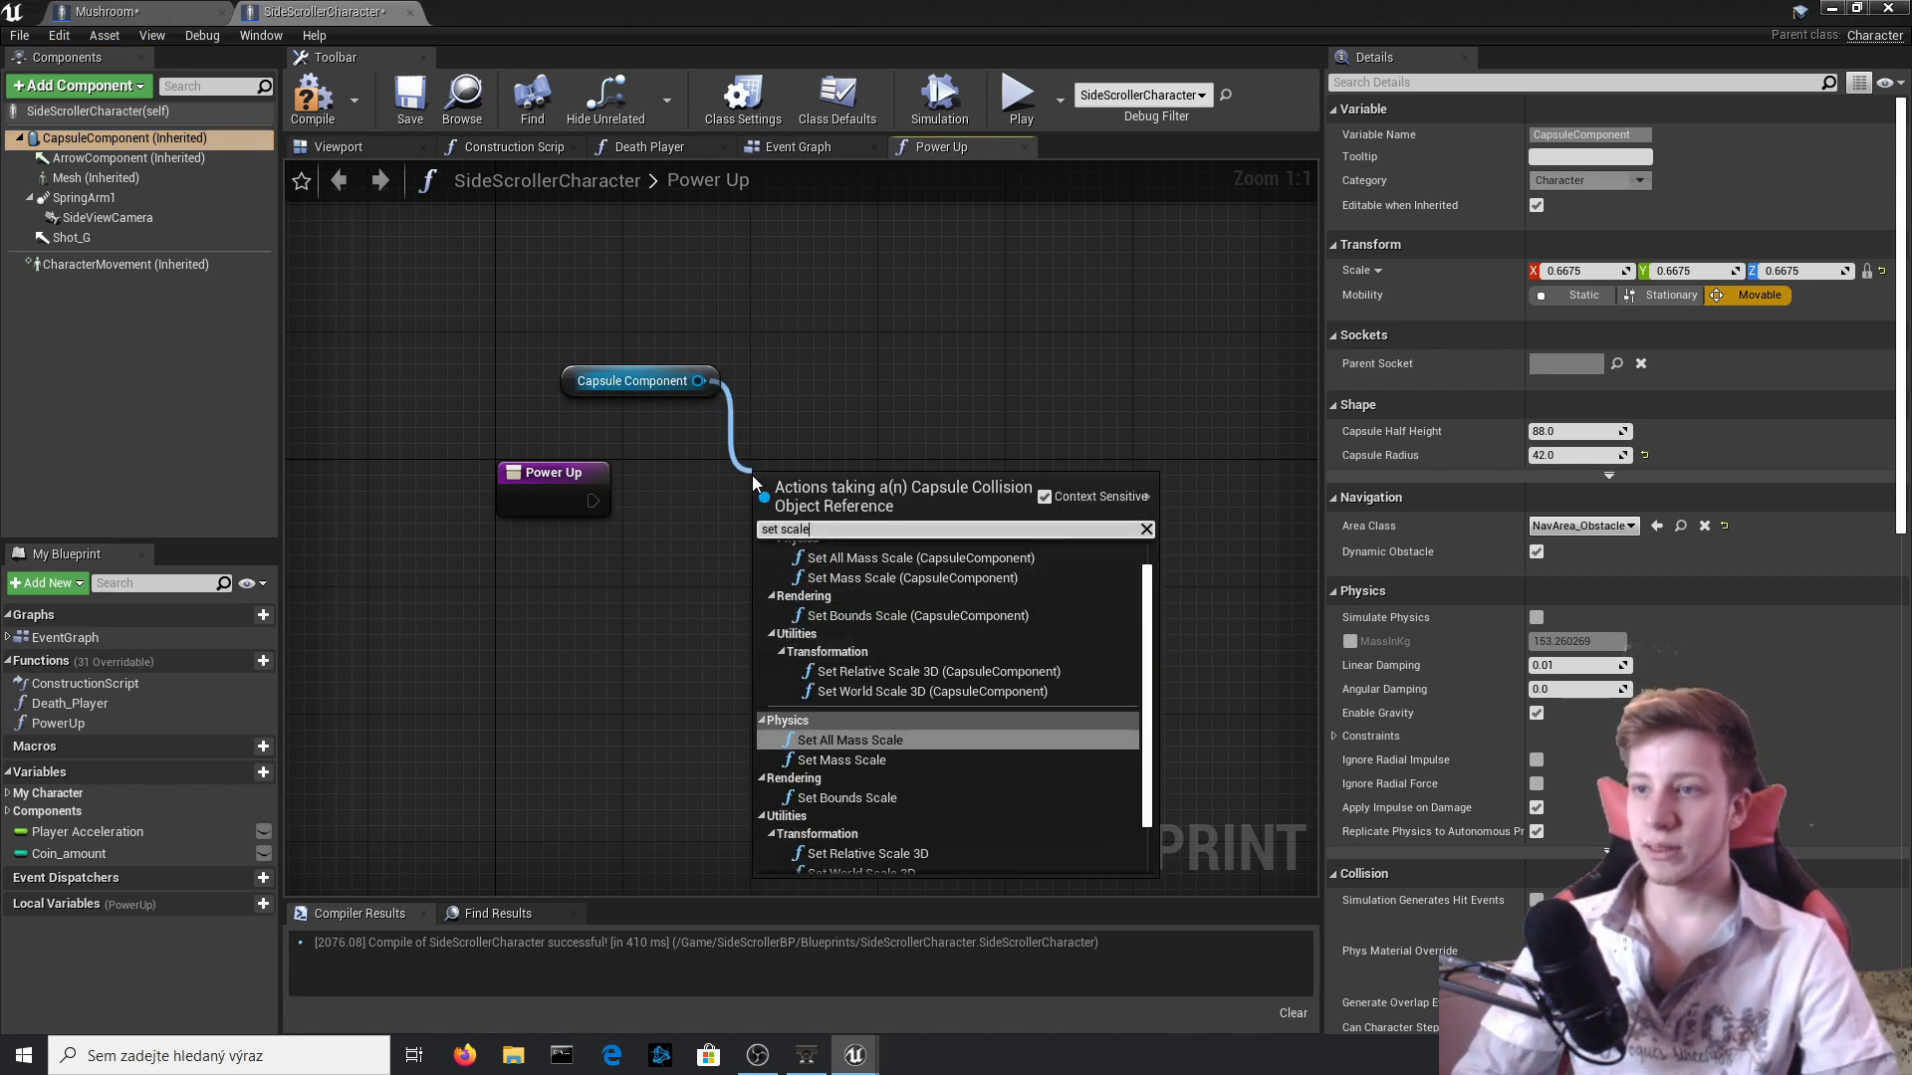
key("Return")
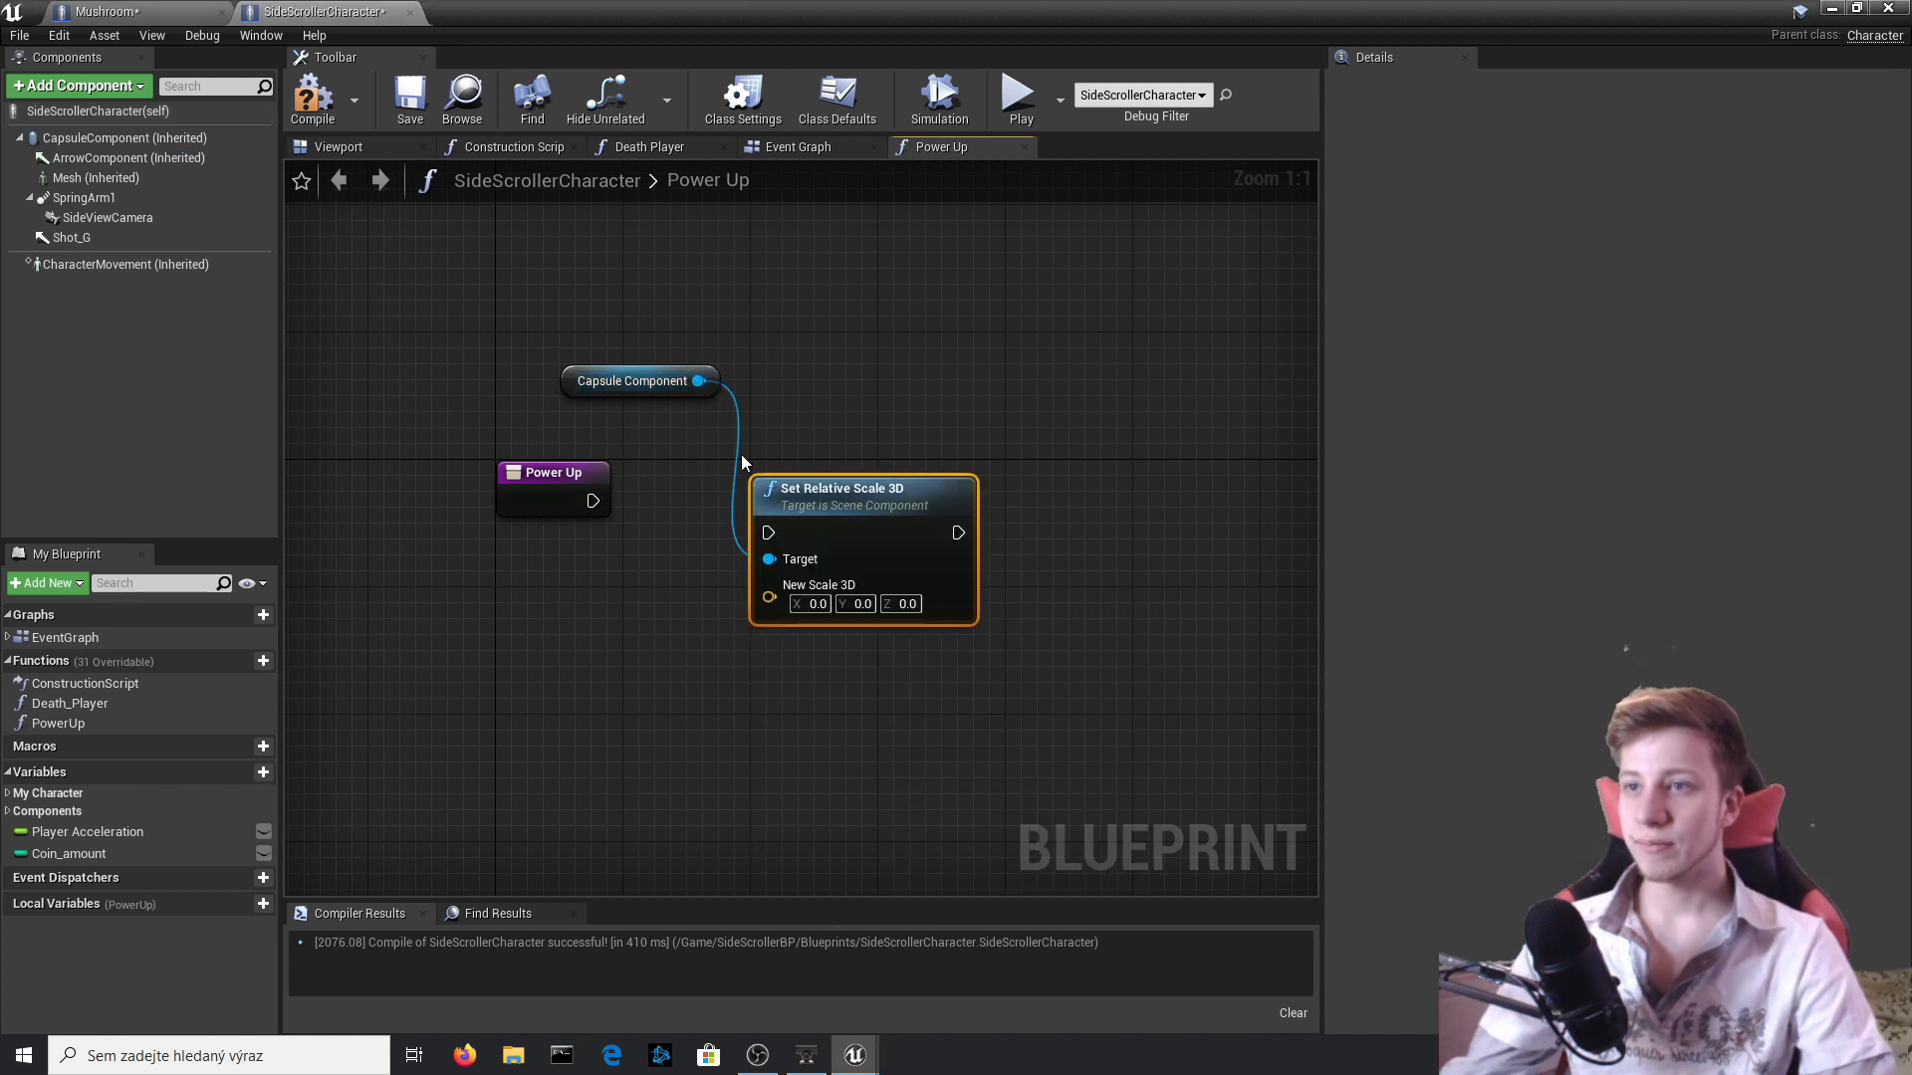
Execute Set Relative Scale 3D from the Power Up entry with New Scale 1.0 on X, Y and Z, and compile.
left_click_drag(768, 533, 593, 500)
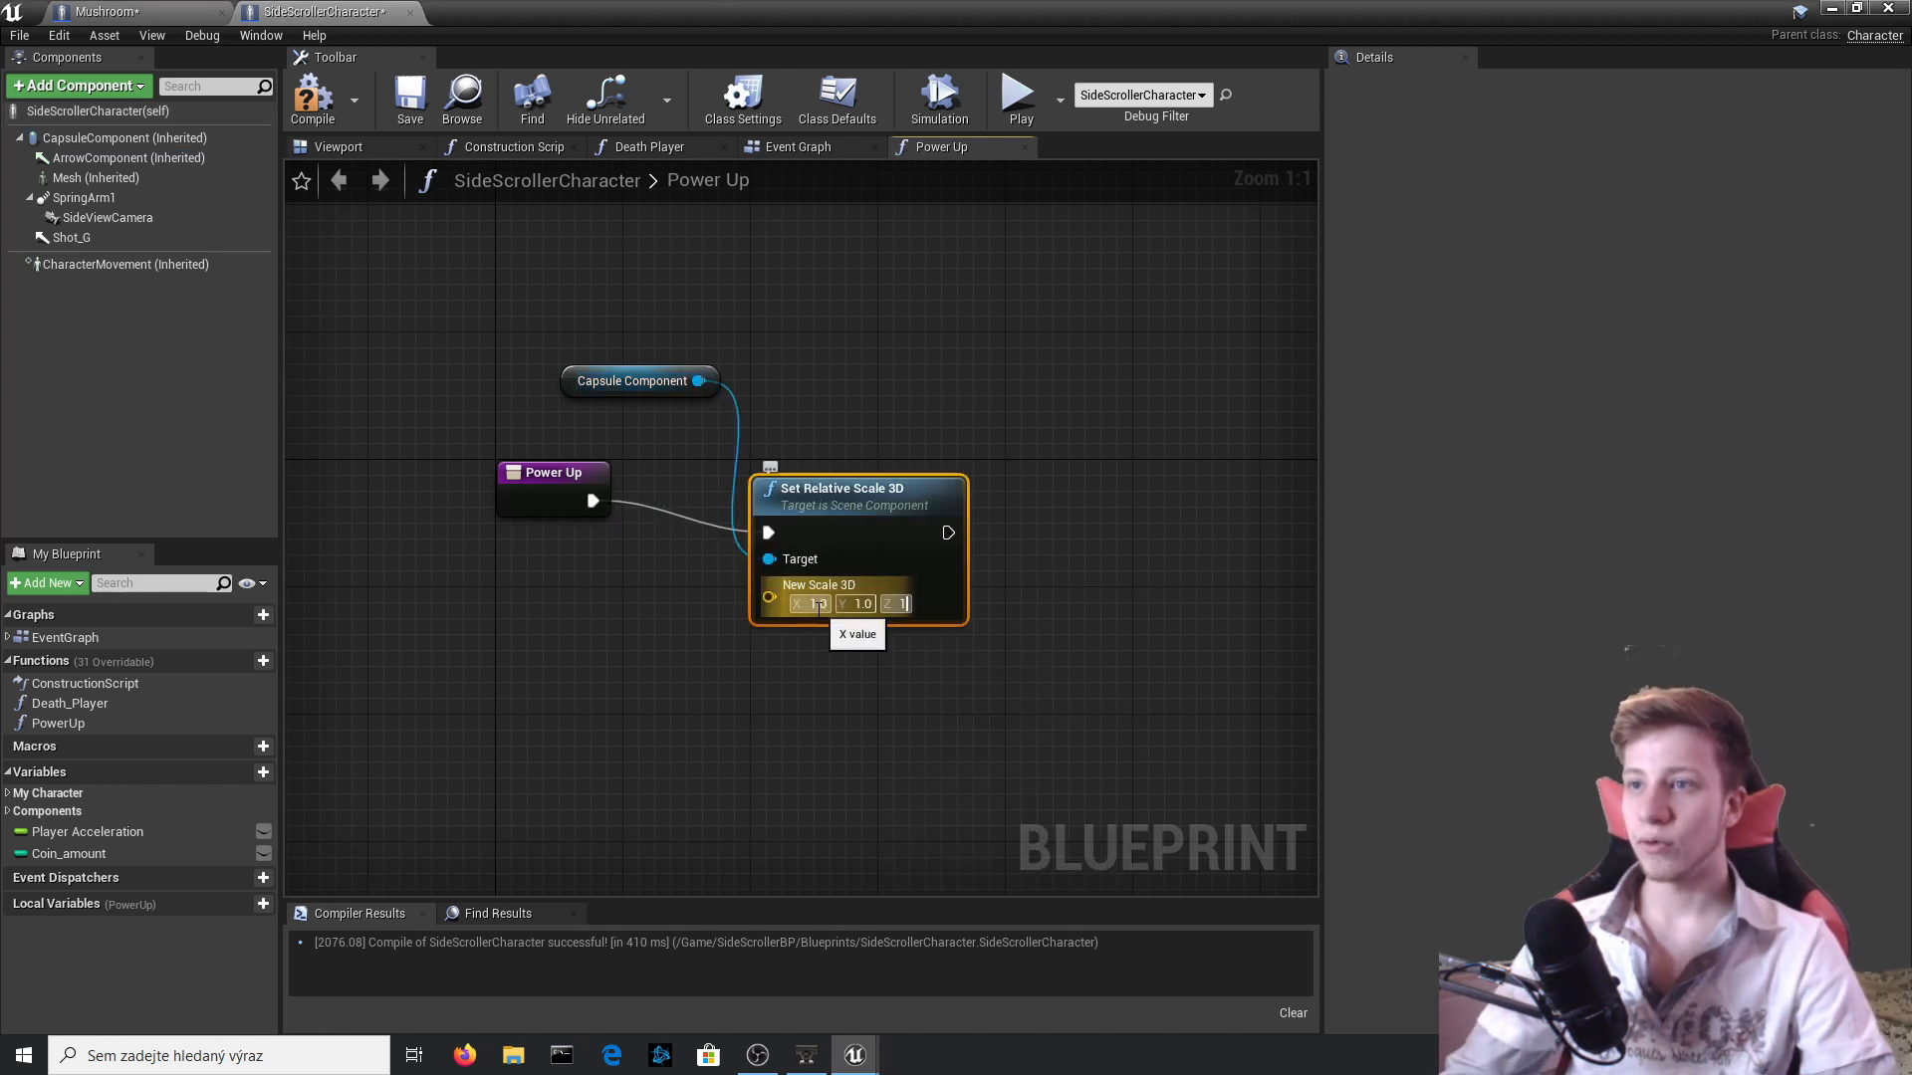
left_click(312, 100)
left_click_drag(921, 233, 658, 856)
right_click_drag(835, 715, 670, 797)
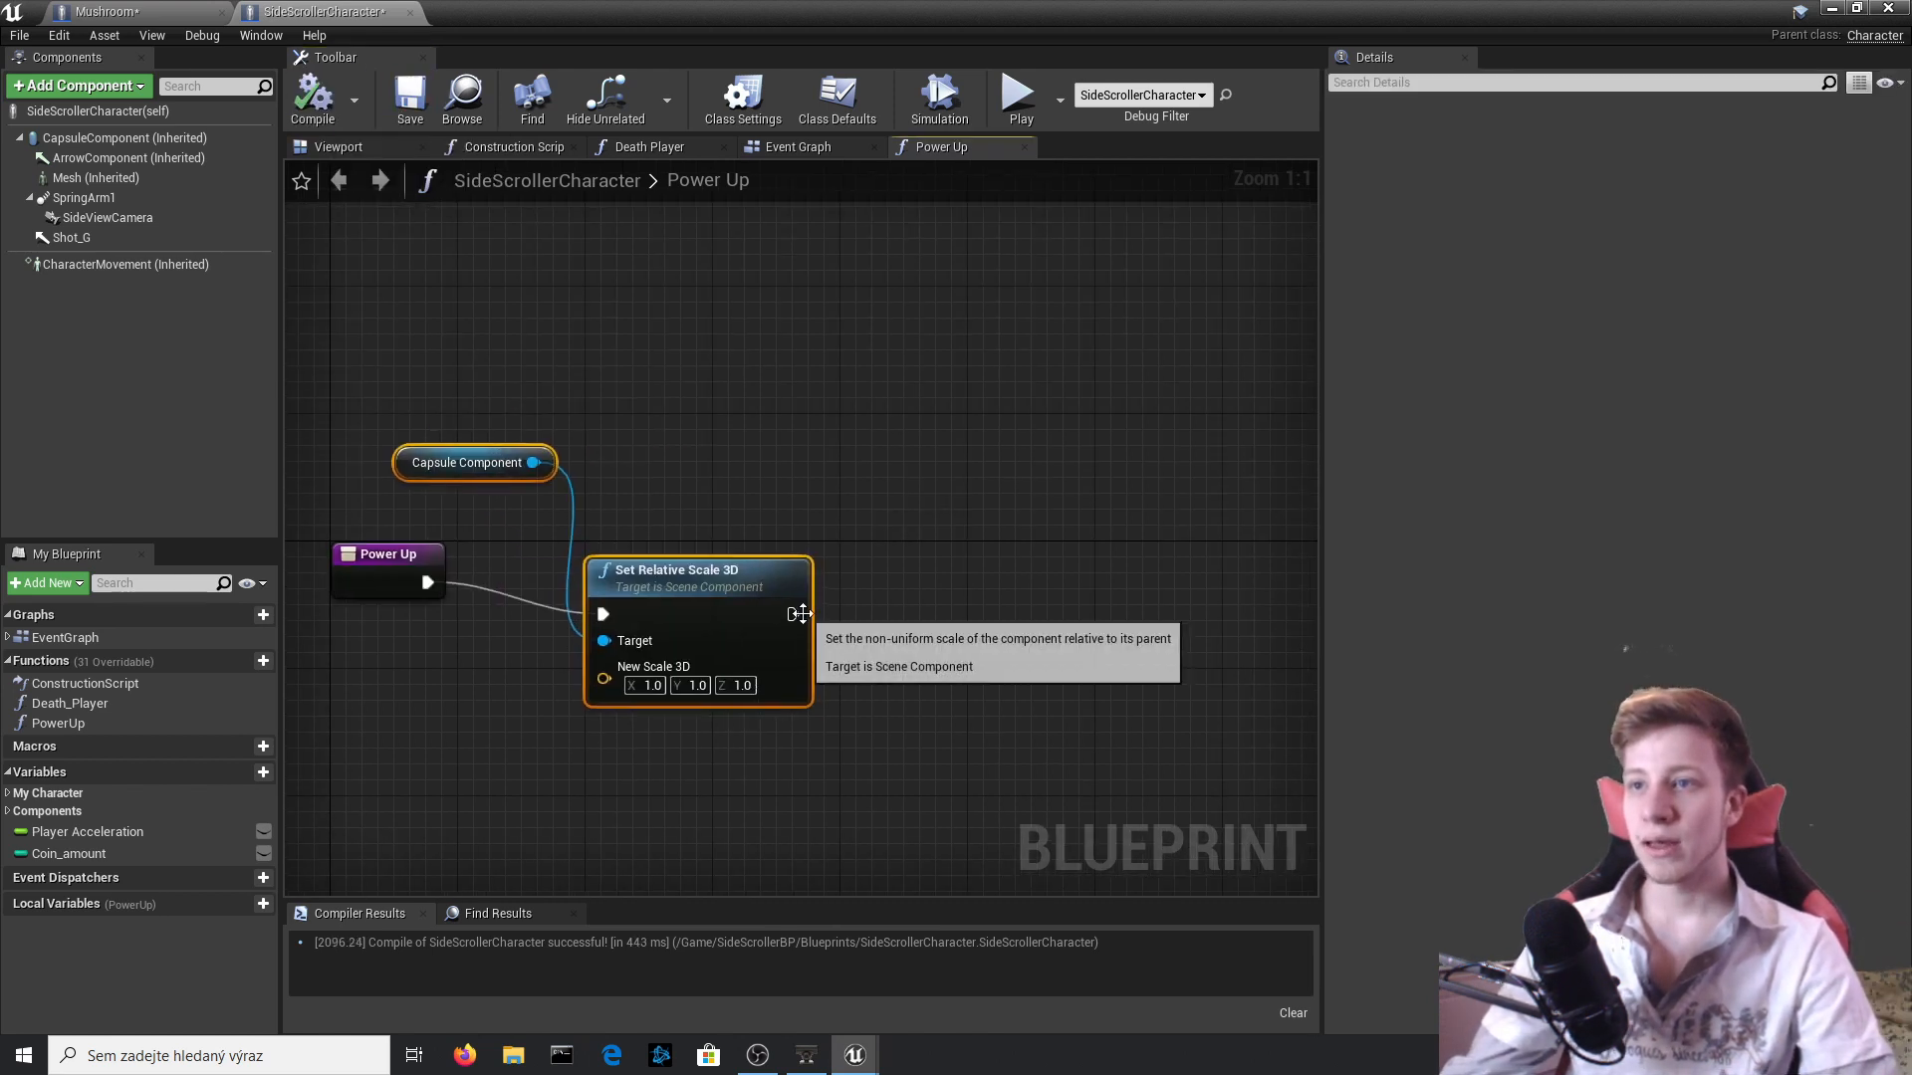
Create a Boolean variable named Can shoot and set it to true after the Set Relative Scale 3D node.
left_click_drag(794, 615, 968, 620)
left_click(458, 764)
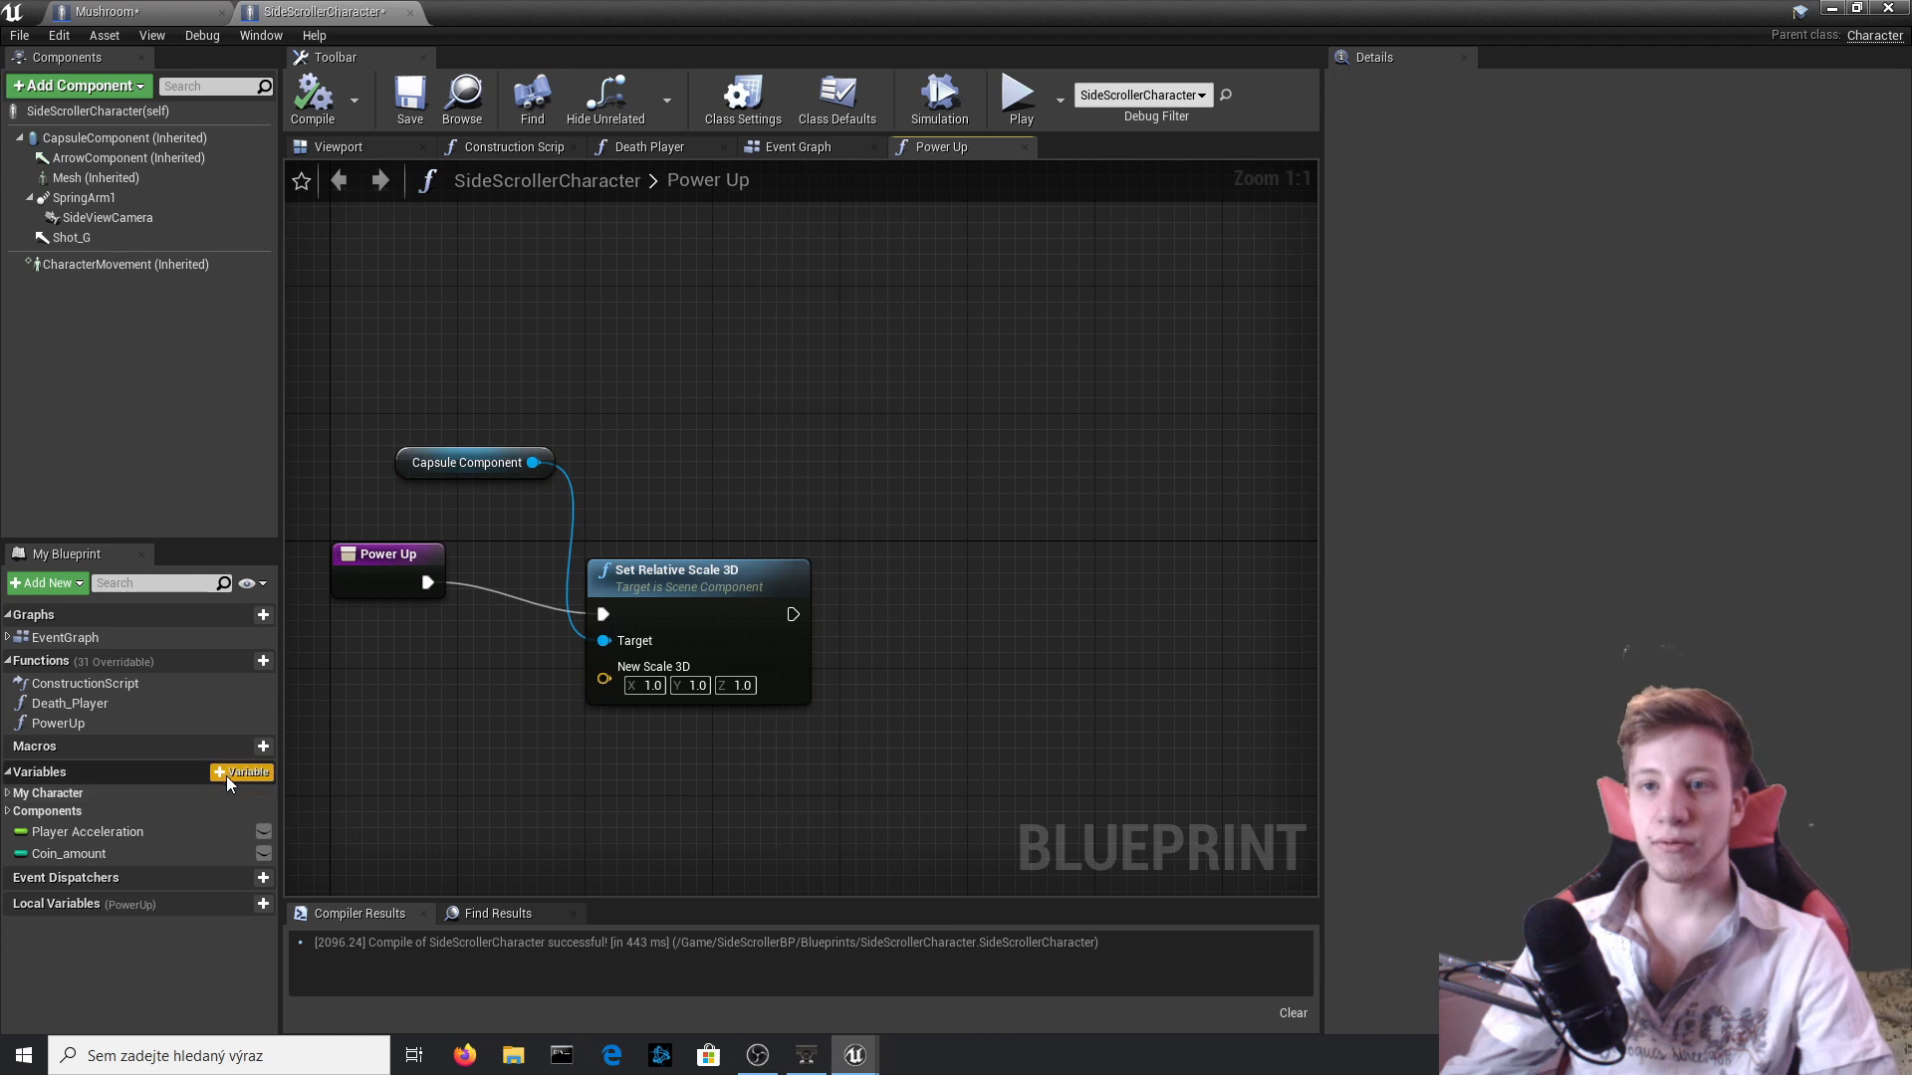
left_click(227, 773)
type("Can shoot")
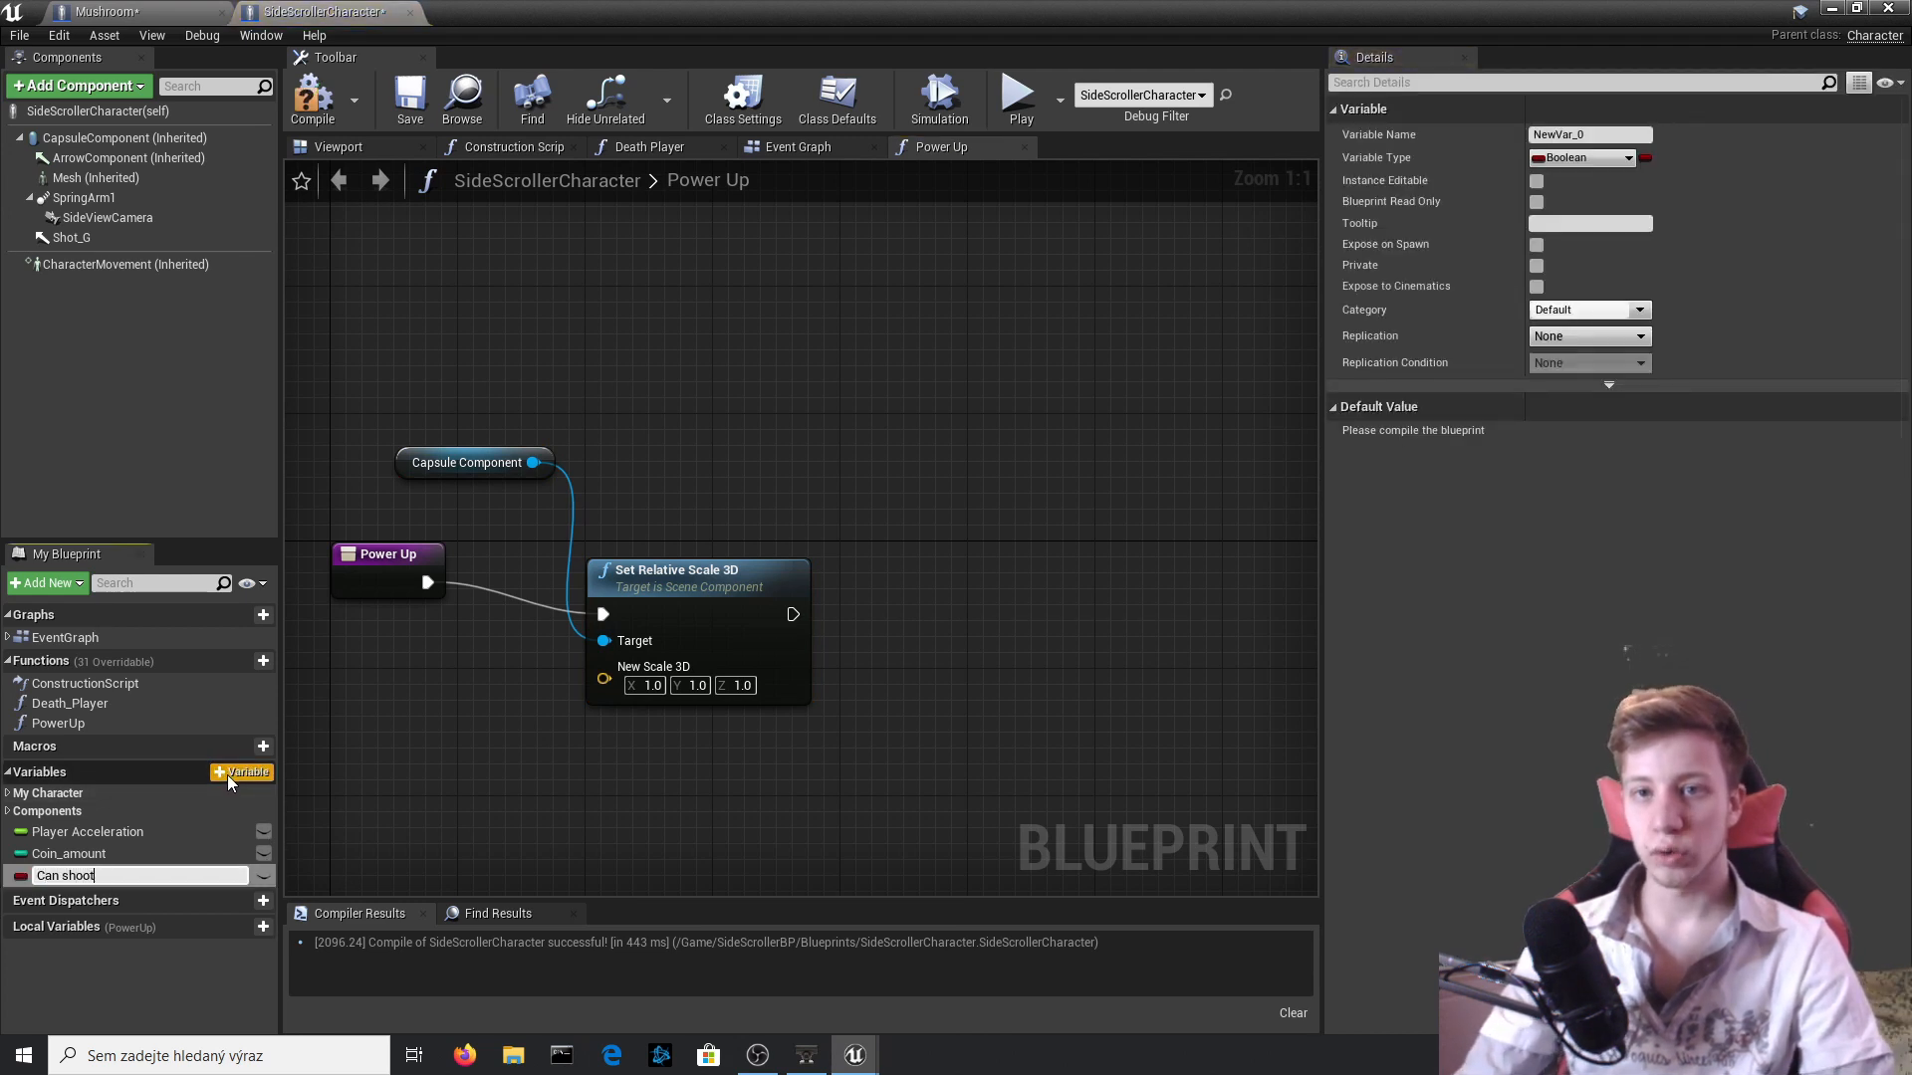
key("Return")
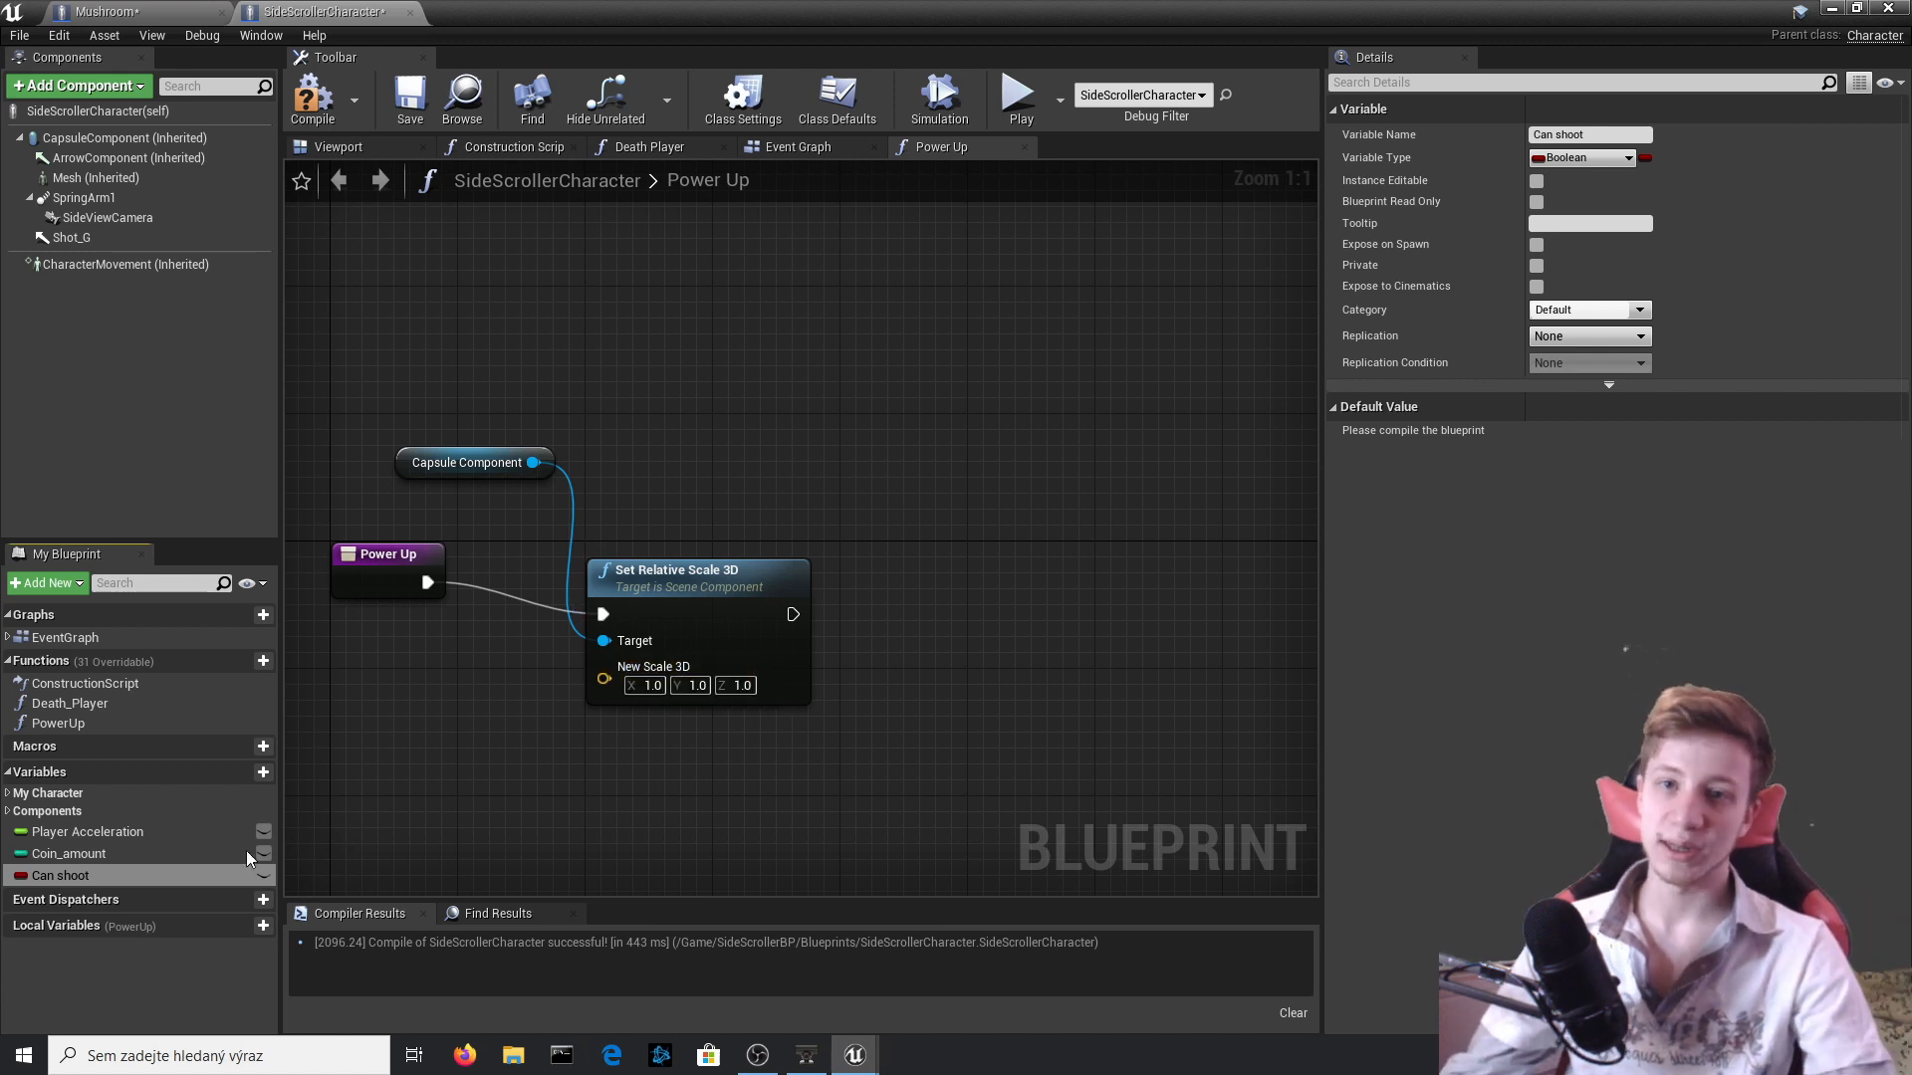
left_click_drag(121, 876, 1005, 595, "alt")
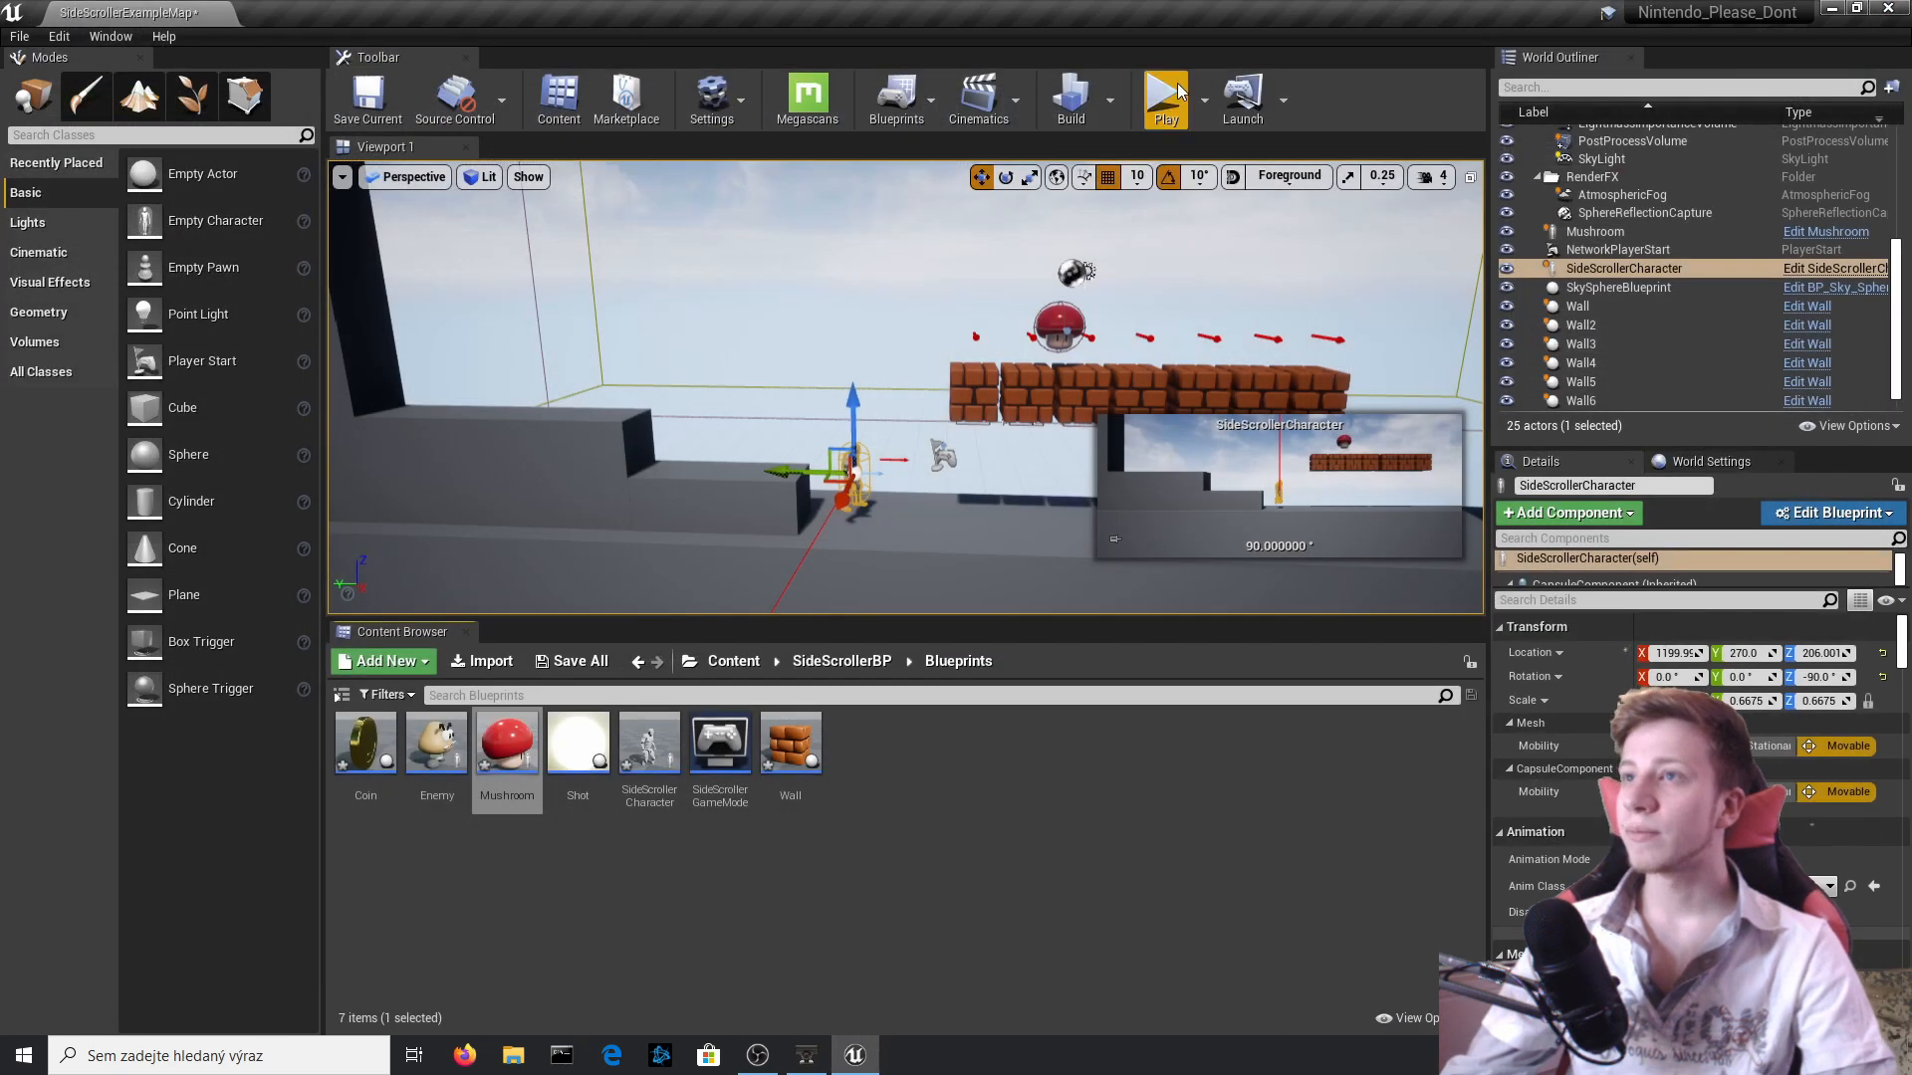
Play-test the level with the mushroom, stop the test, and open the Mushroom blueprint for editing.
left_click(1165, 98)
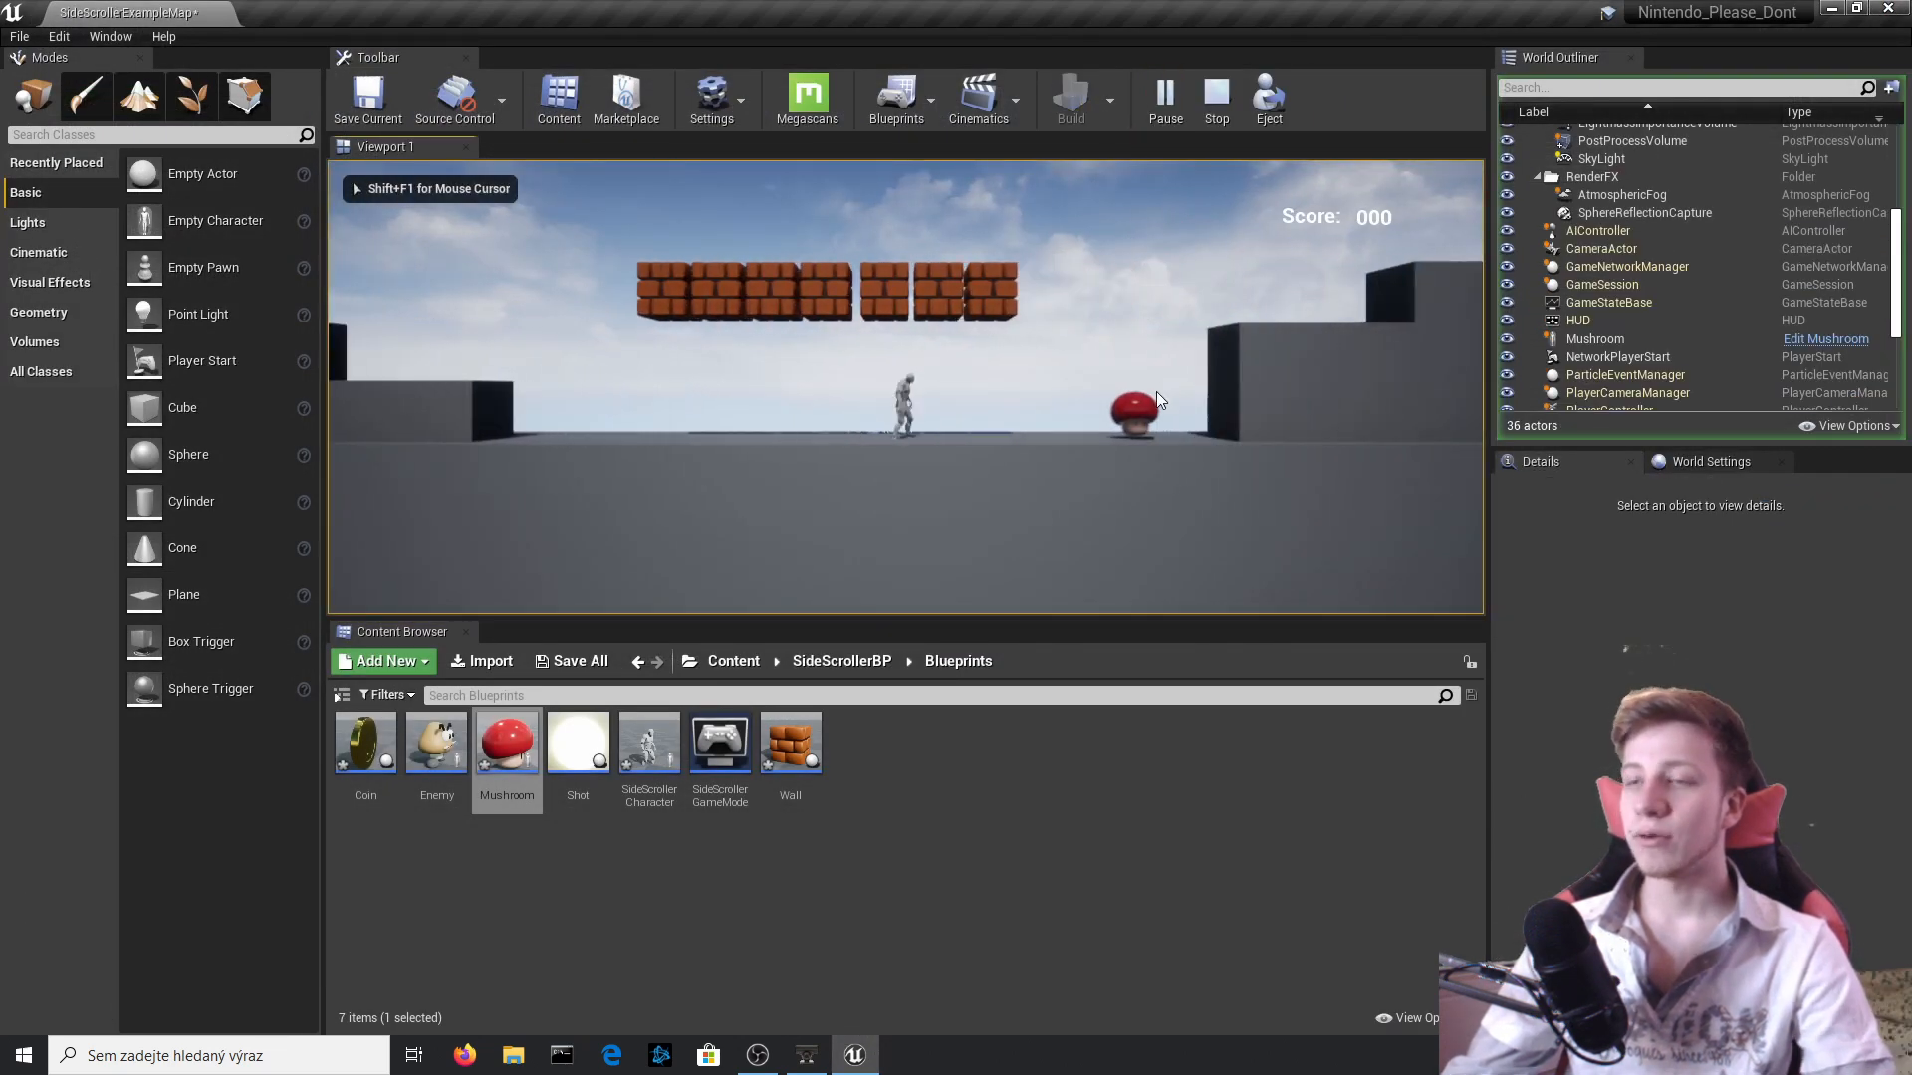
key("Escape")
left_click(725, 206)
left_click(747, 217)
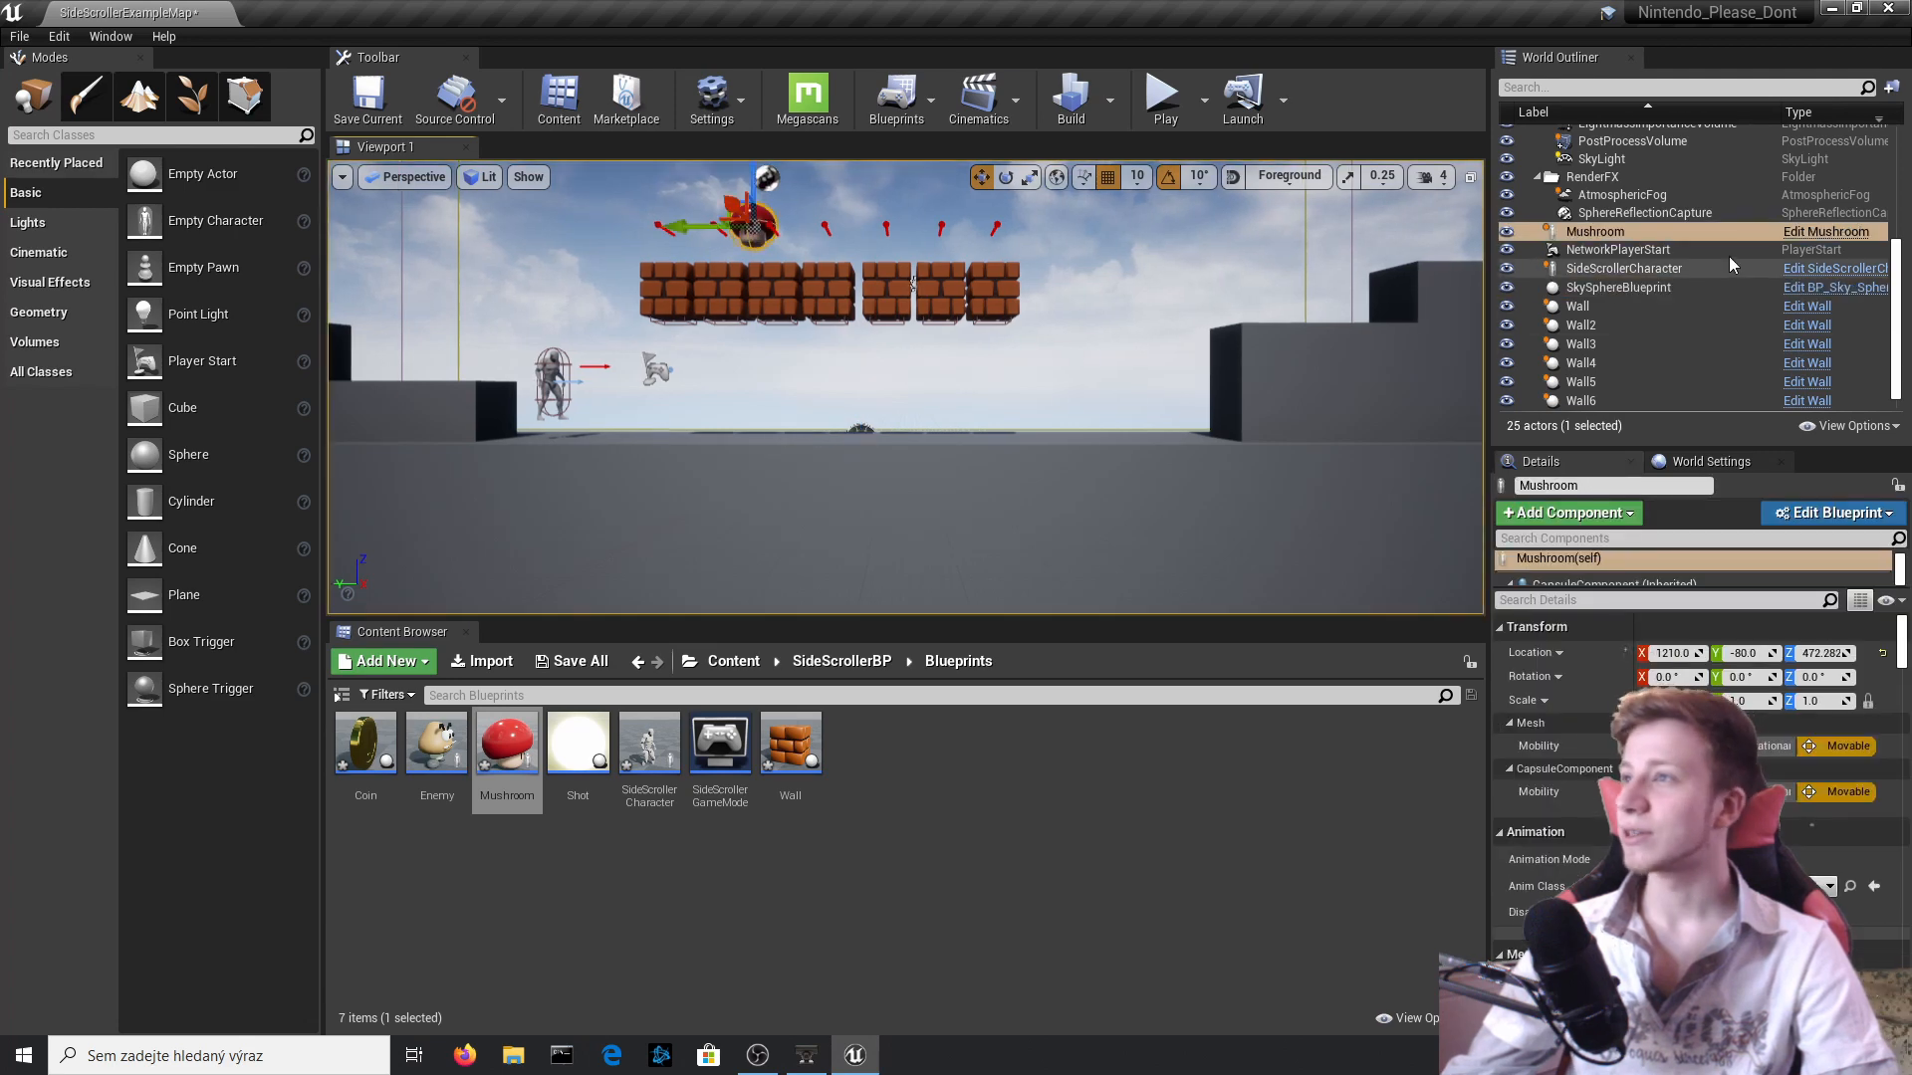
left_click(1845, 233)
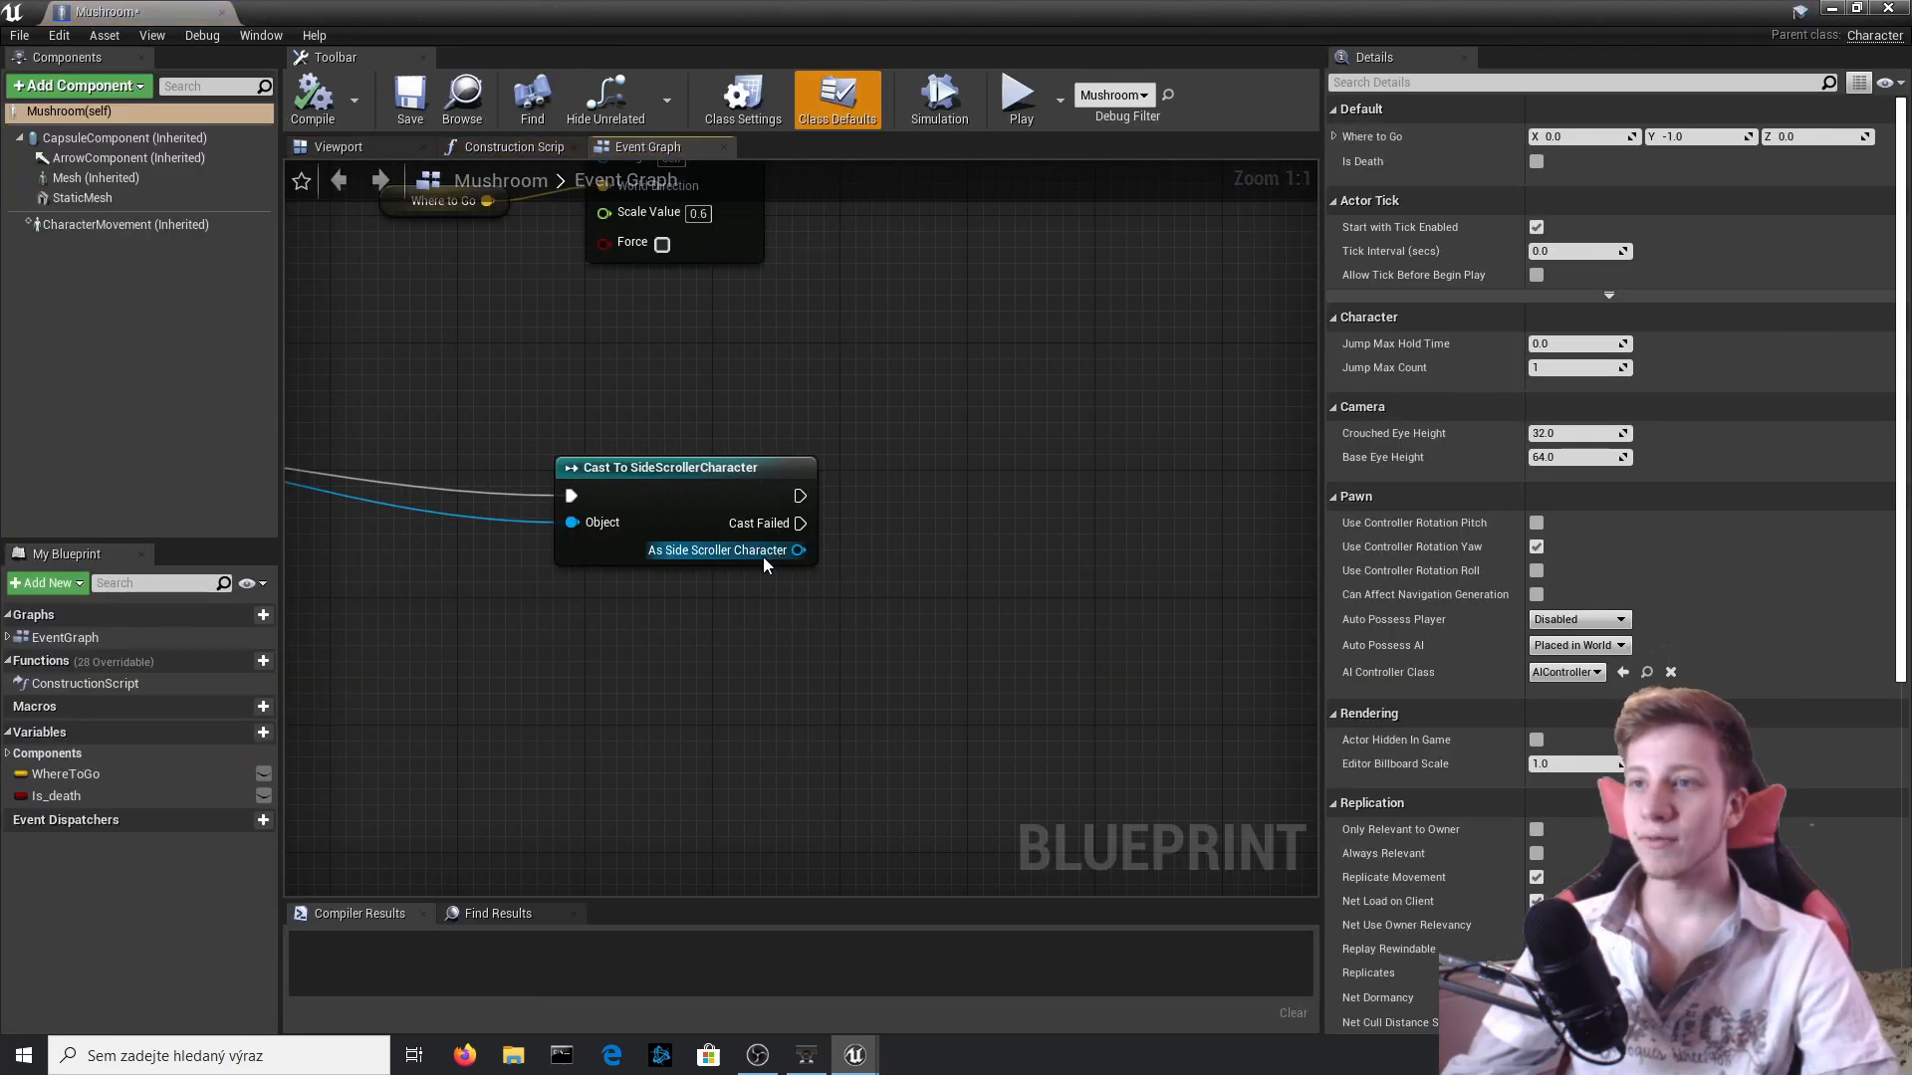
Call Power Up on the As Side Scroller Character output after the cast in the Mushroom event graph, and compile.
left_click_drag(764, 559, 967, 526)
type("power")
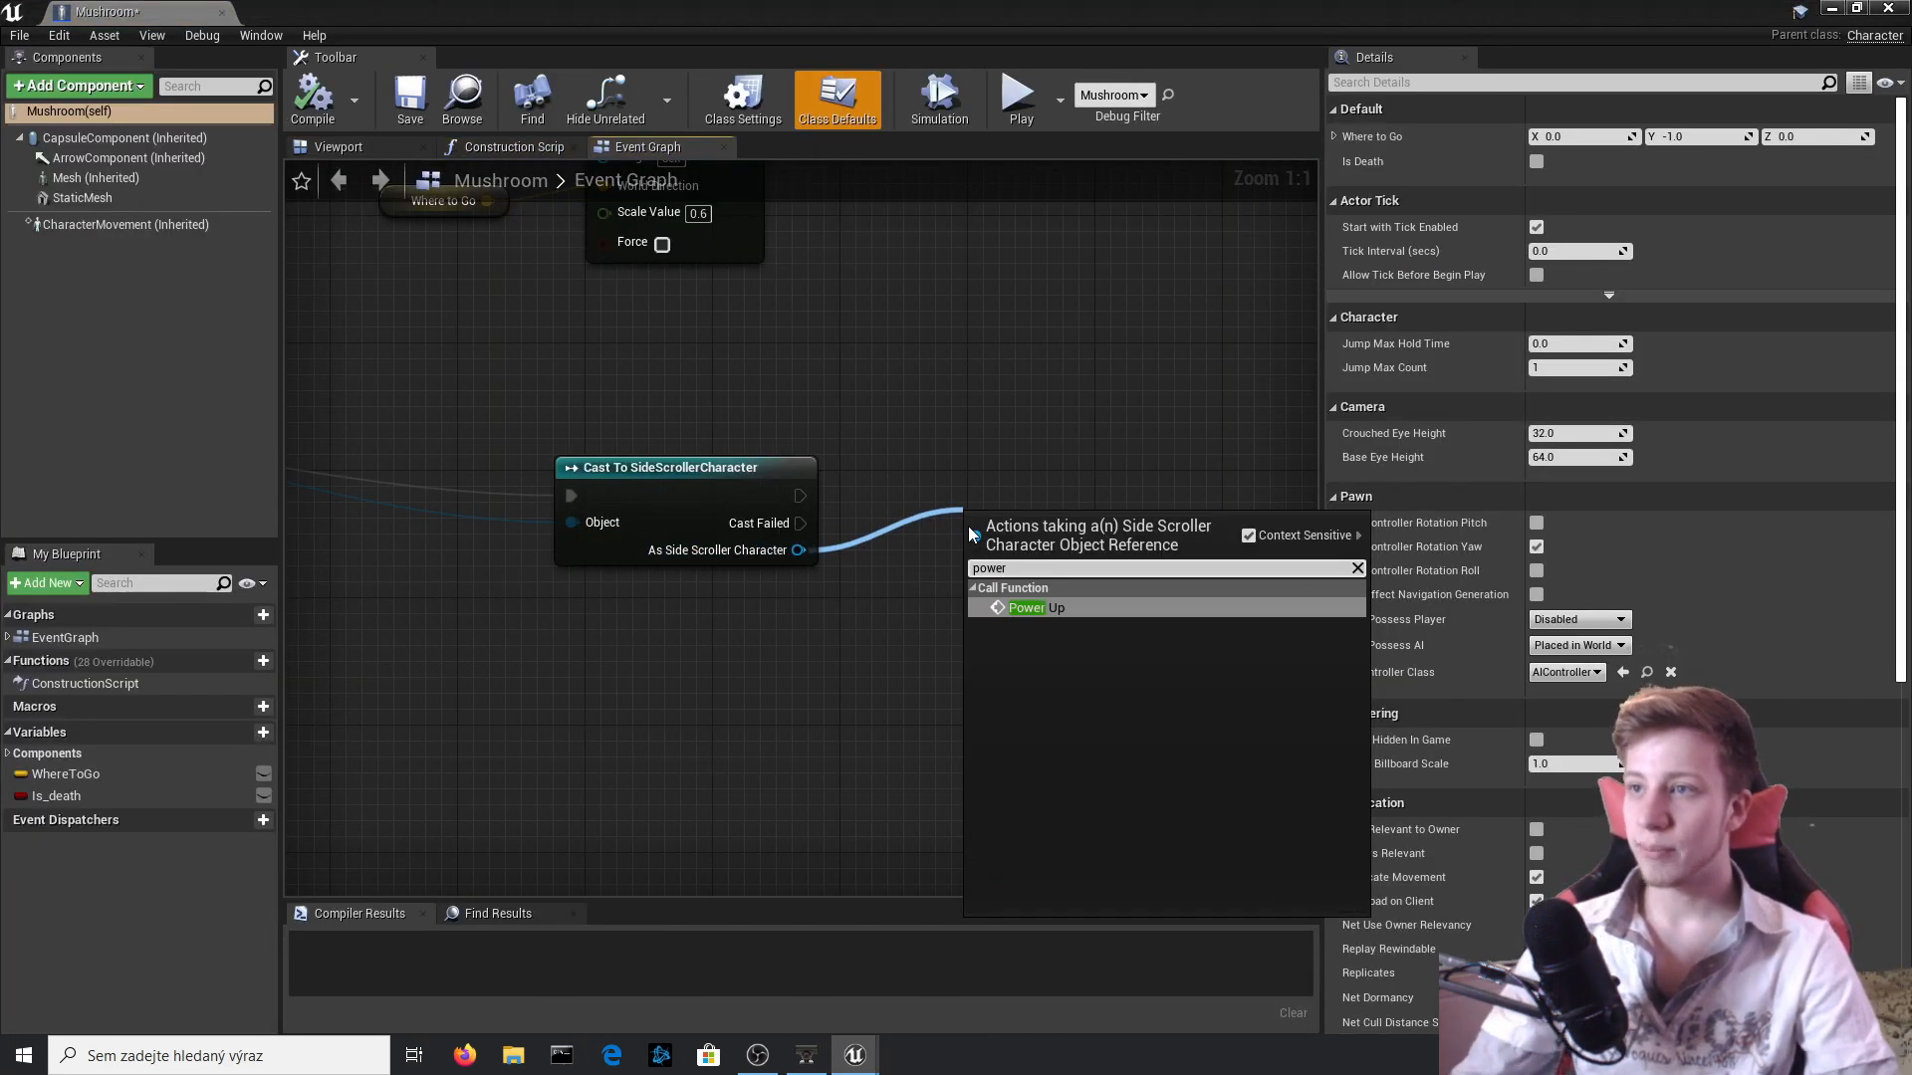
key("Return")
left_click(312, 99)
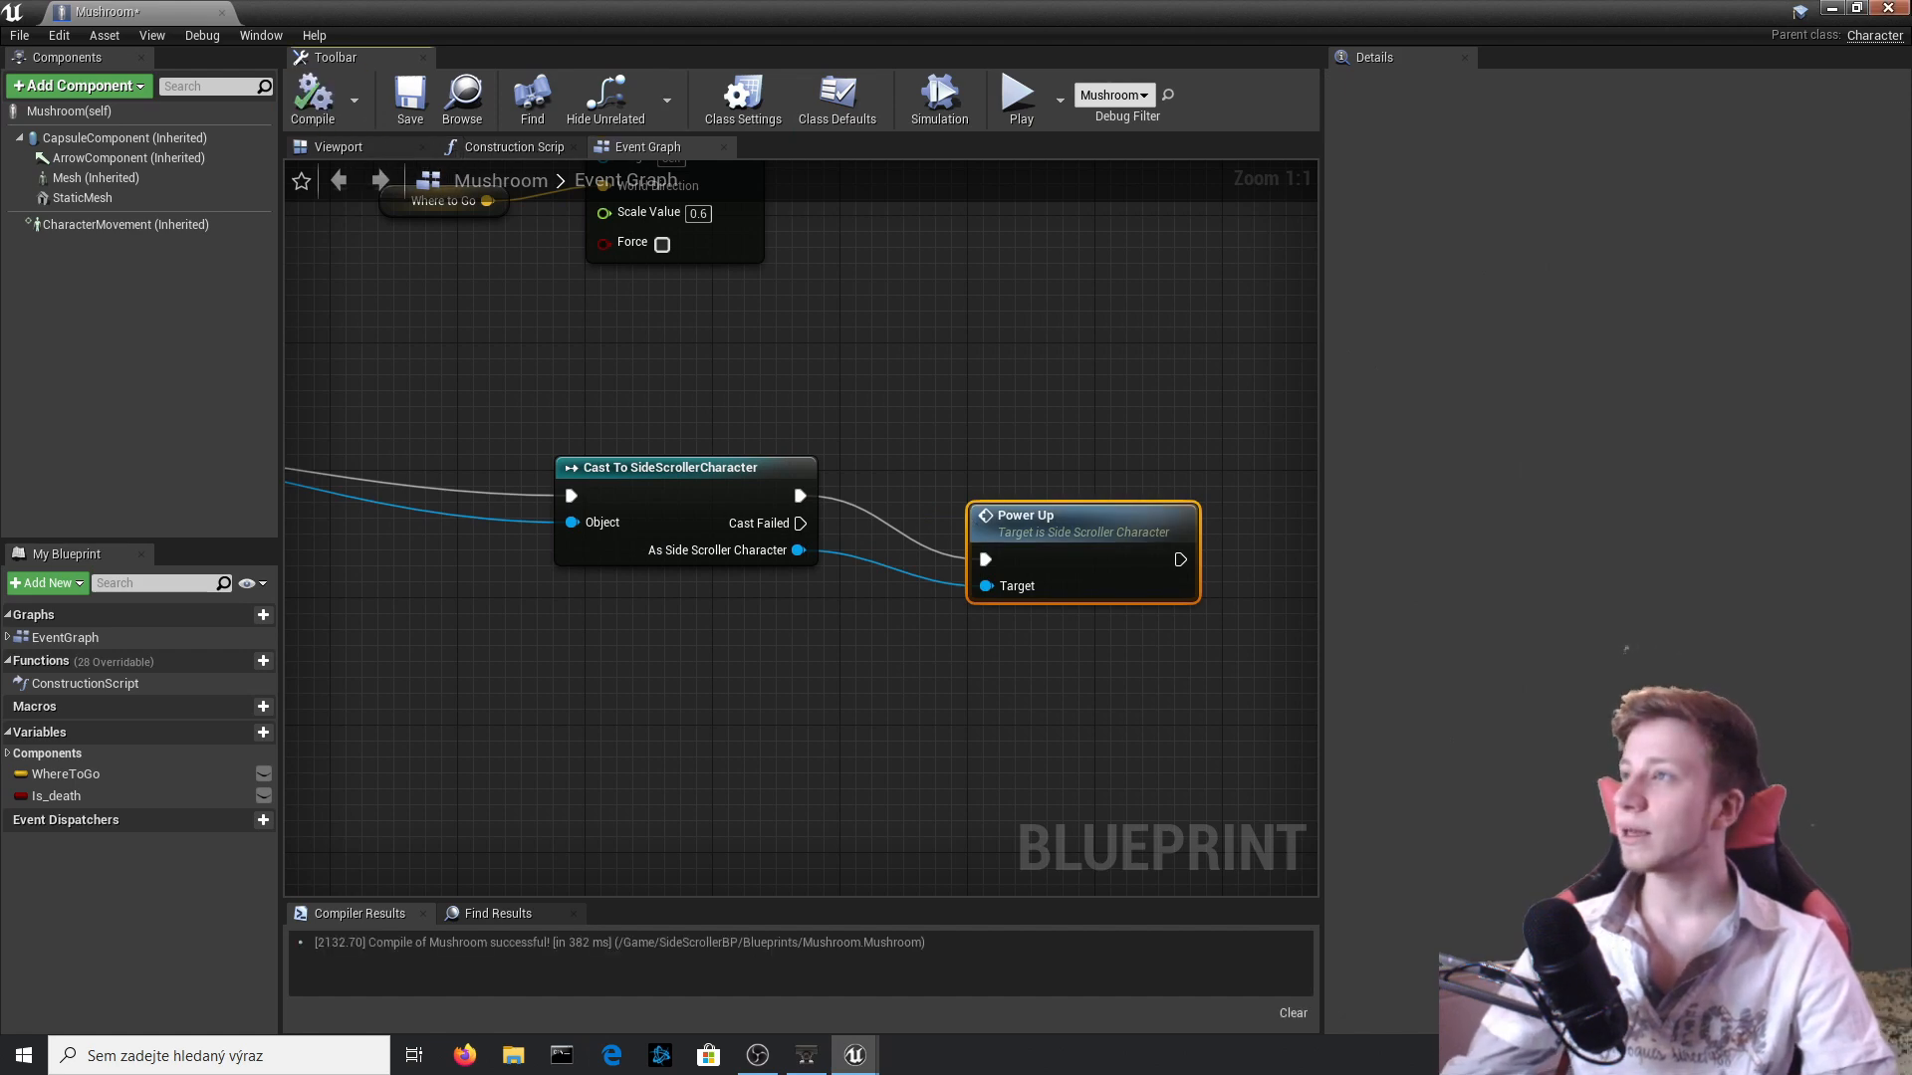
left_click(1887, 8)
Play-test the level by walking the character into the mushroom, then stop the test.
left_click(1163, 99)
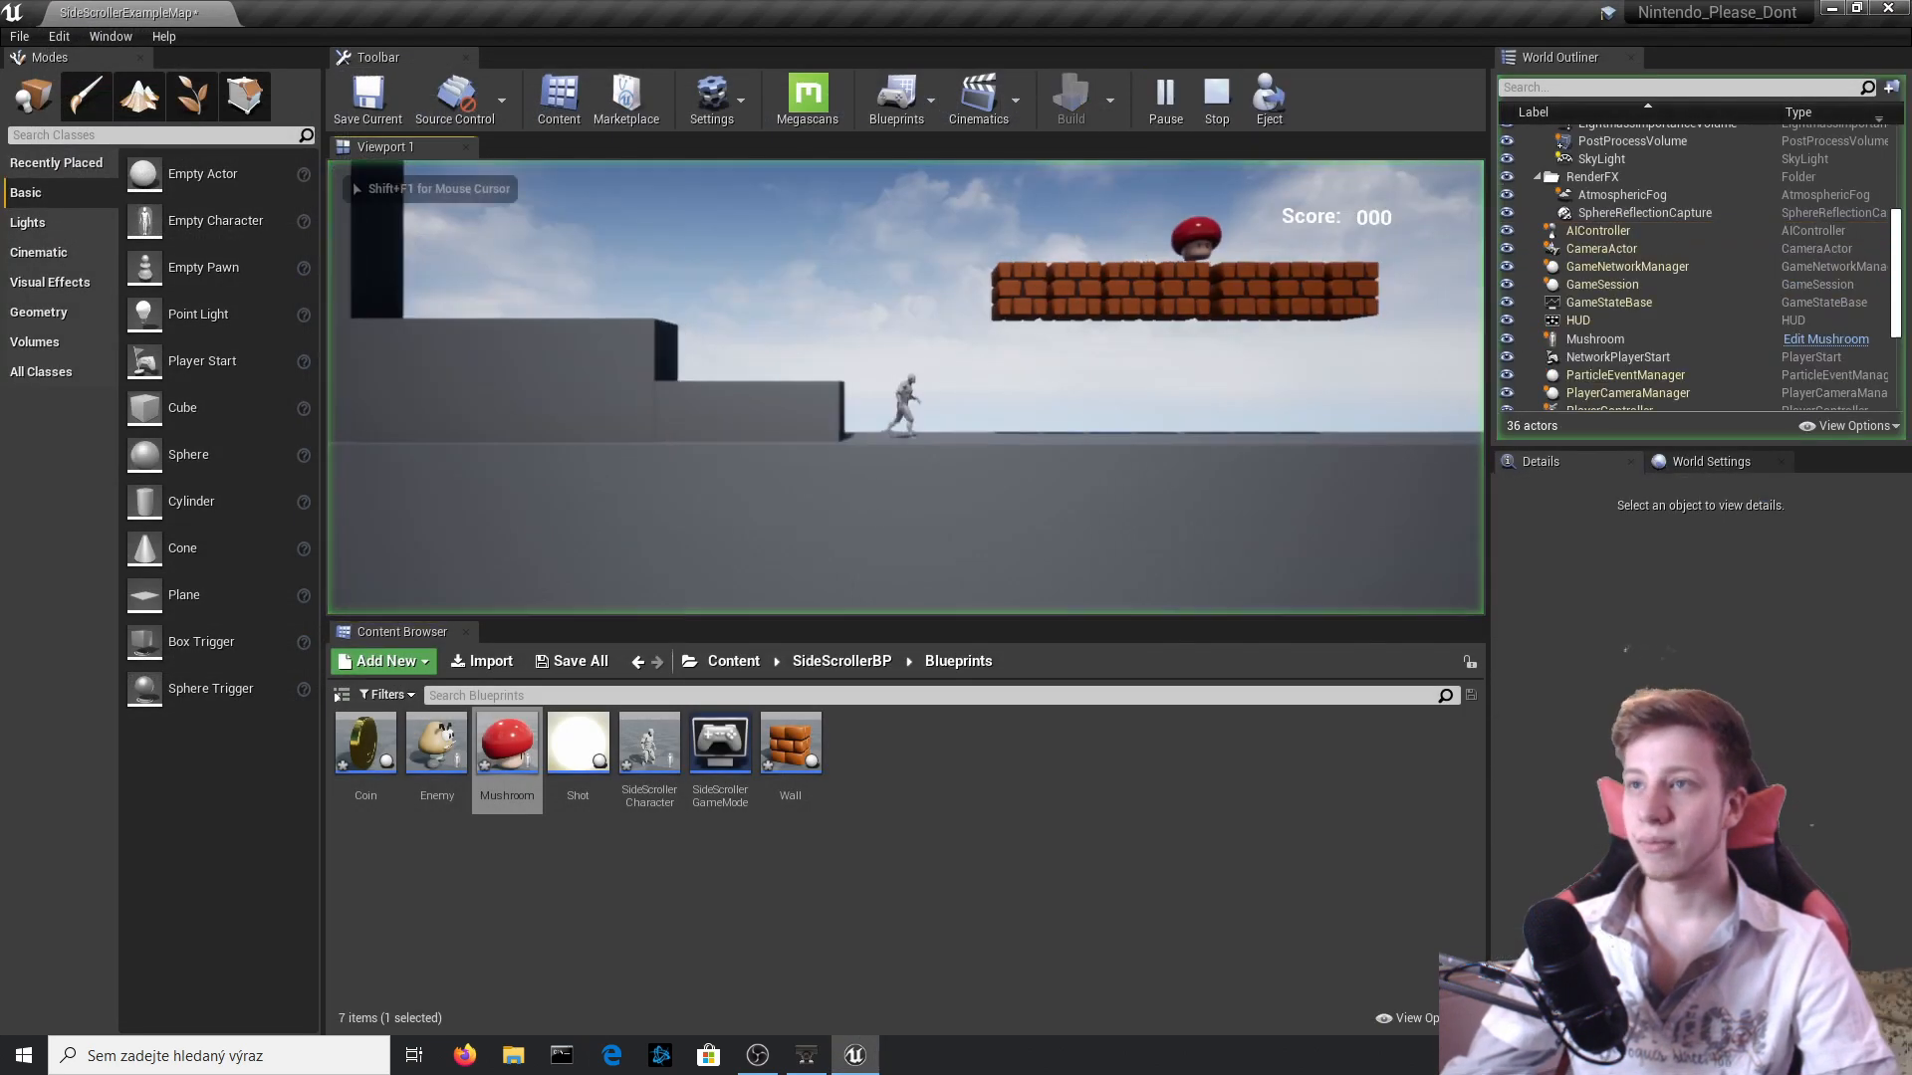
key("d")
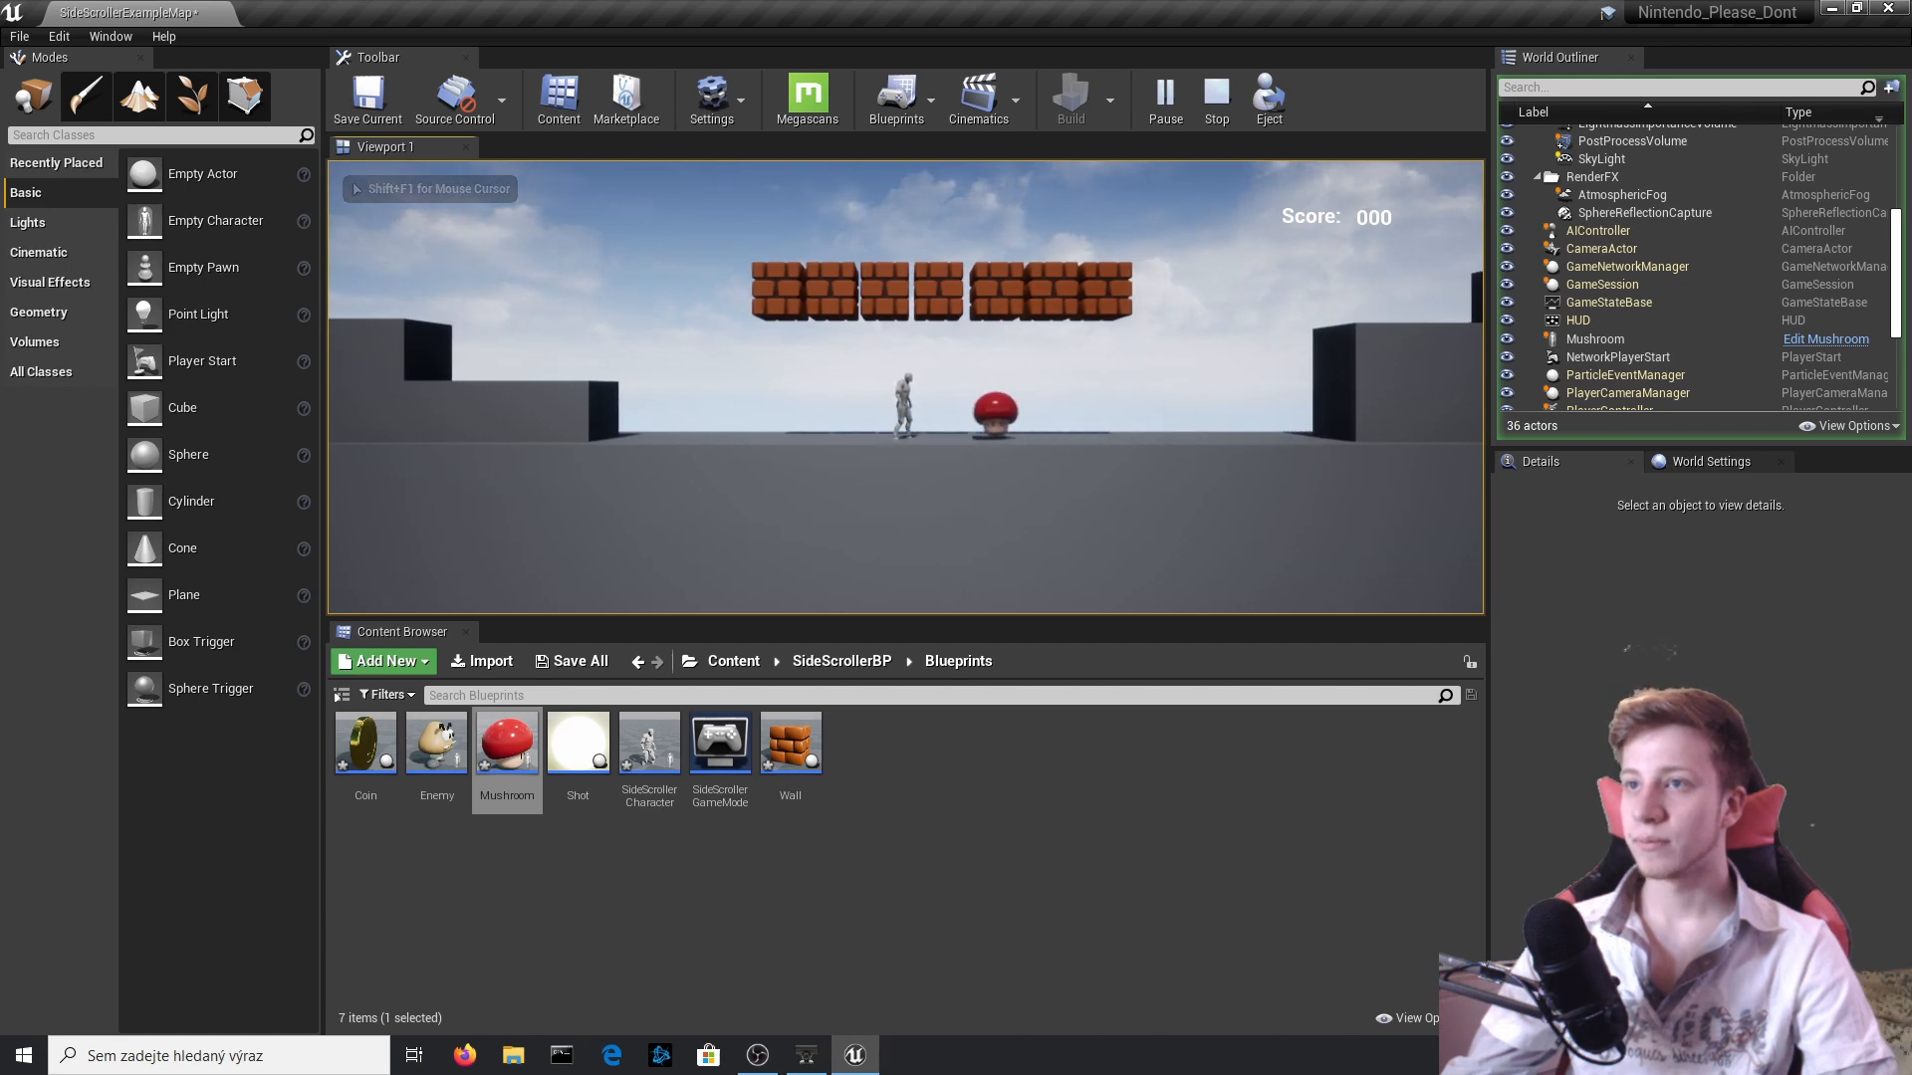
key("Escape")
Replace Set Relative Scale 3D in the SideScrollerCharacter's Power Up function with a Set World Scale 3D node targeting Capsule Component.
left_click(659, 386)
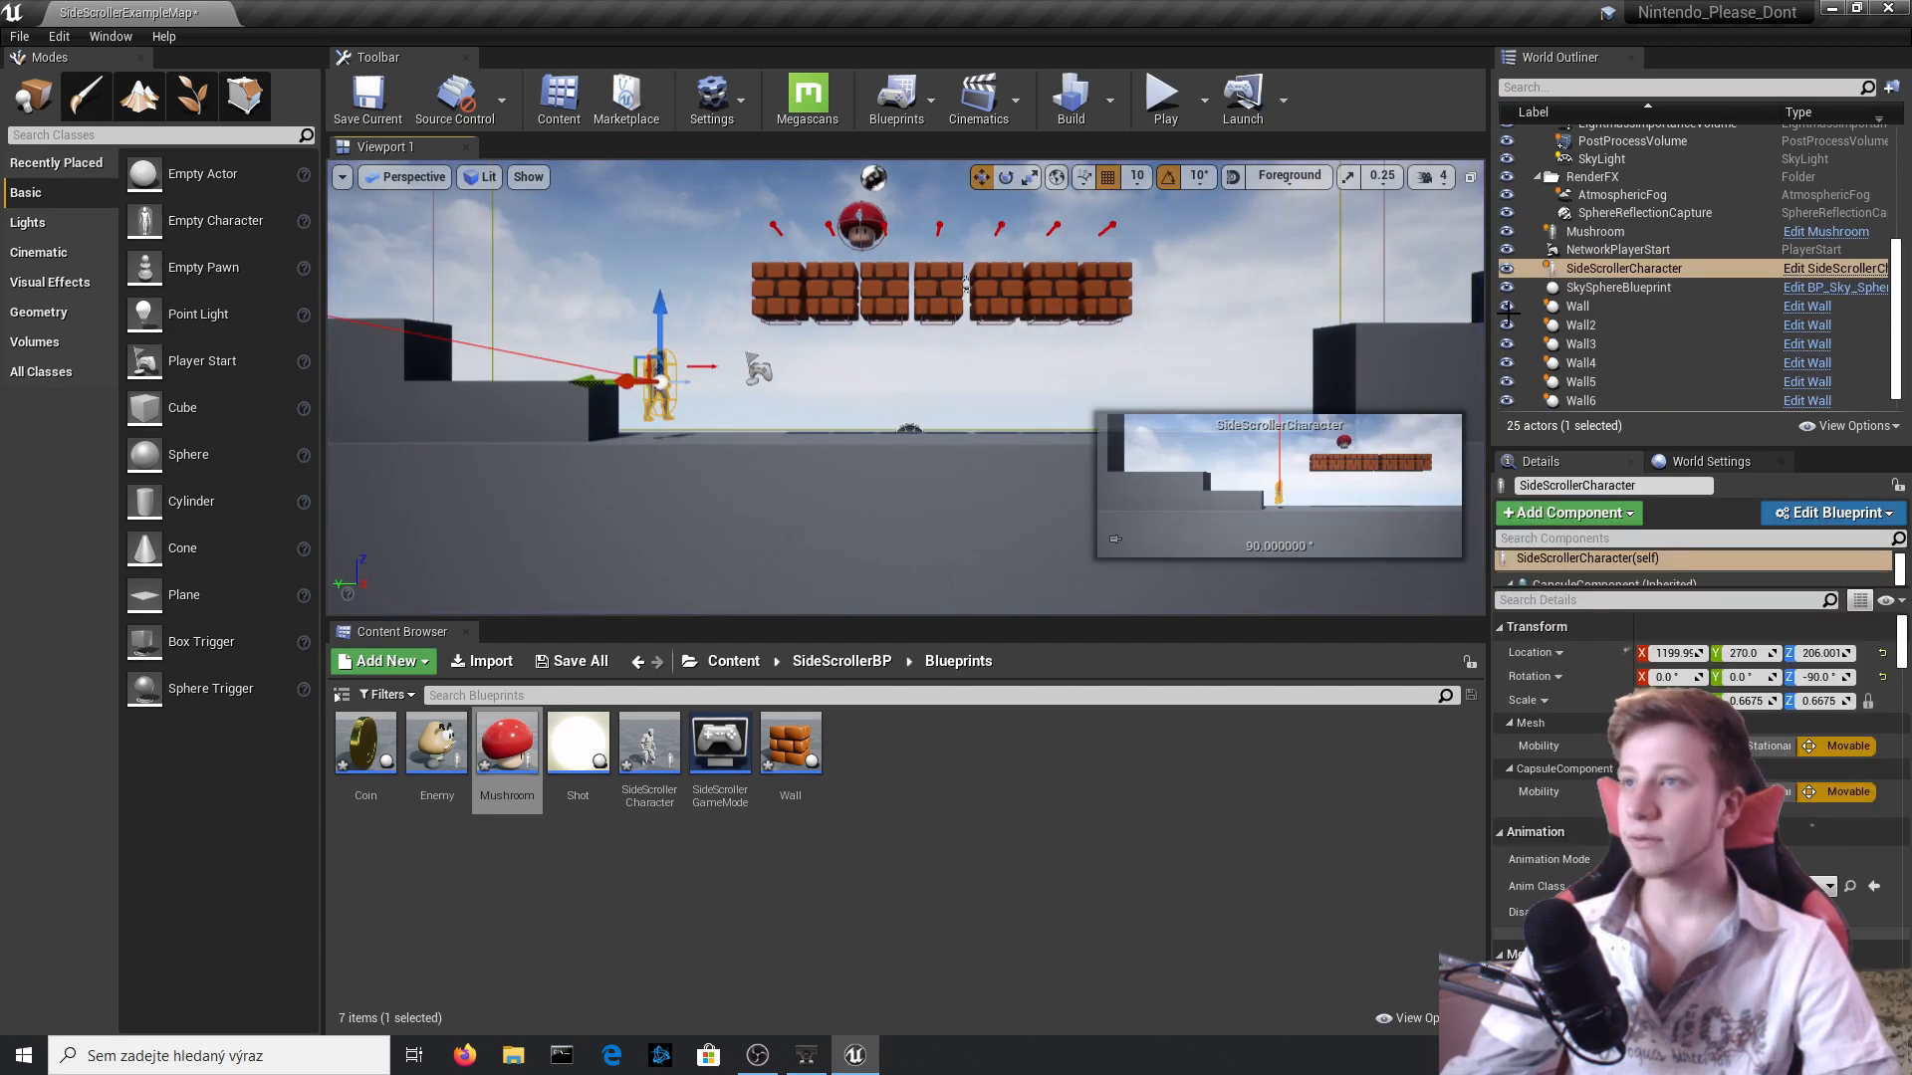
left_click(1832, 268)
left_click(671, 600)
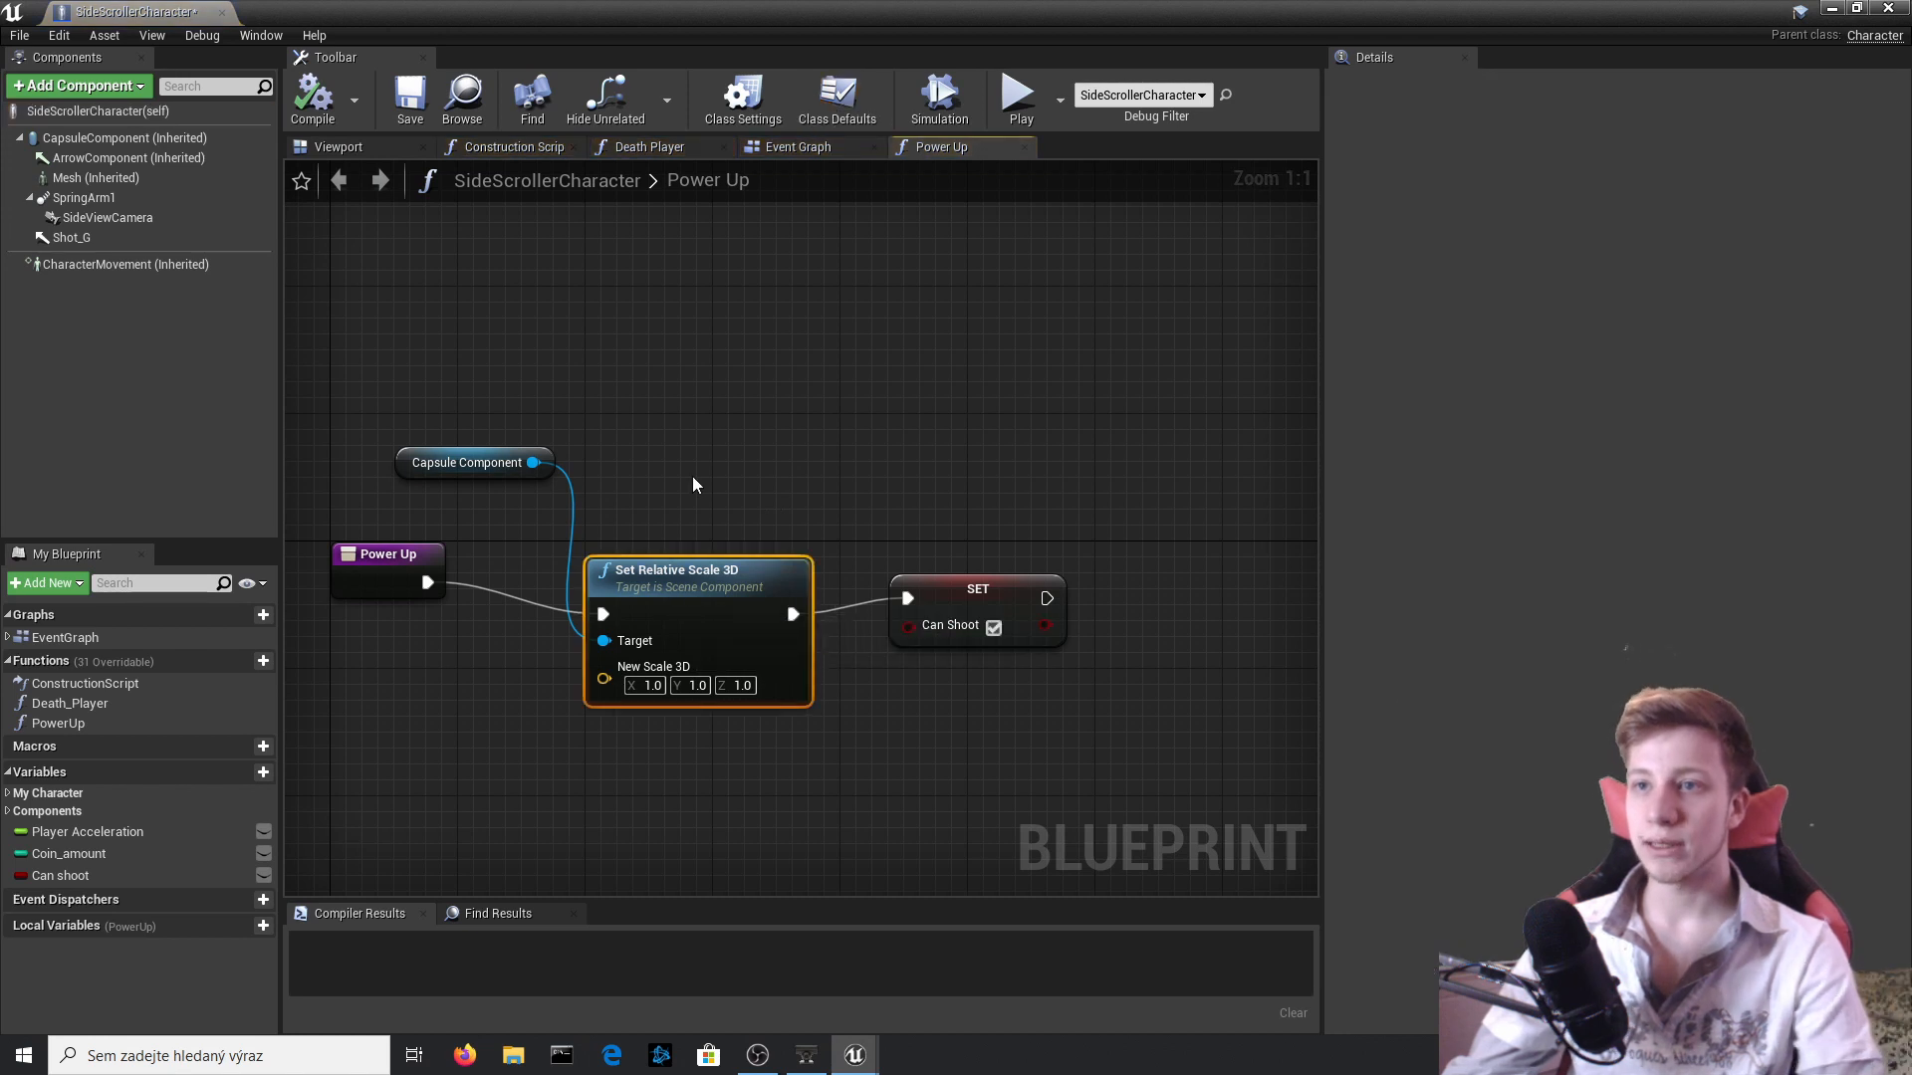
key("Delete")
left_click_drag(534, 462, 600, 637)
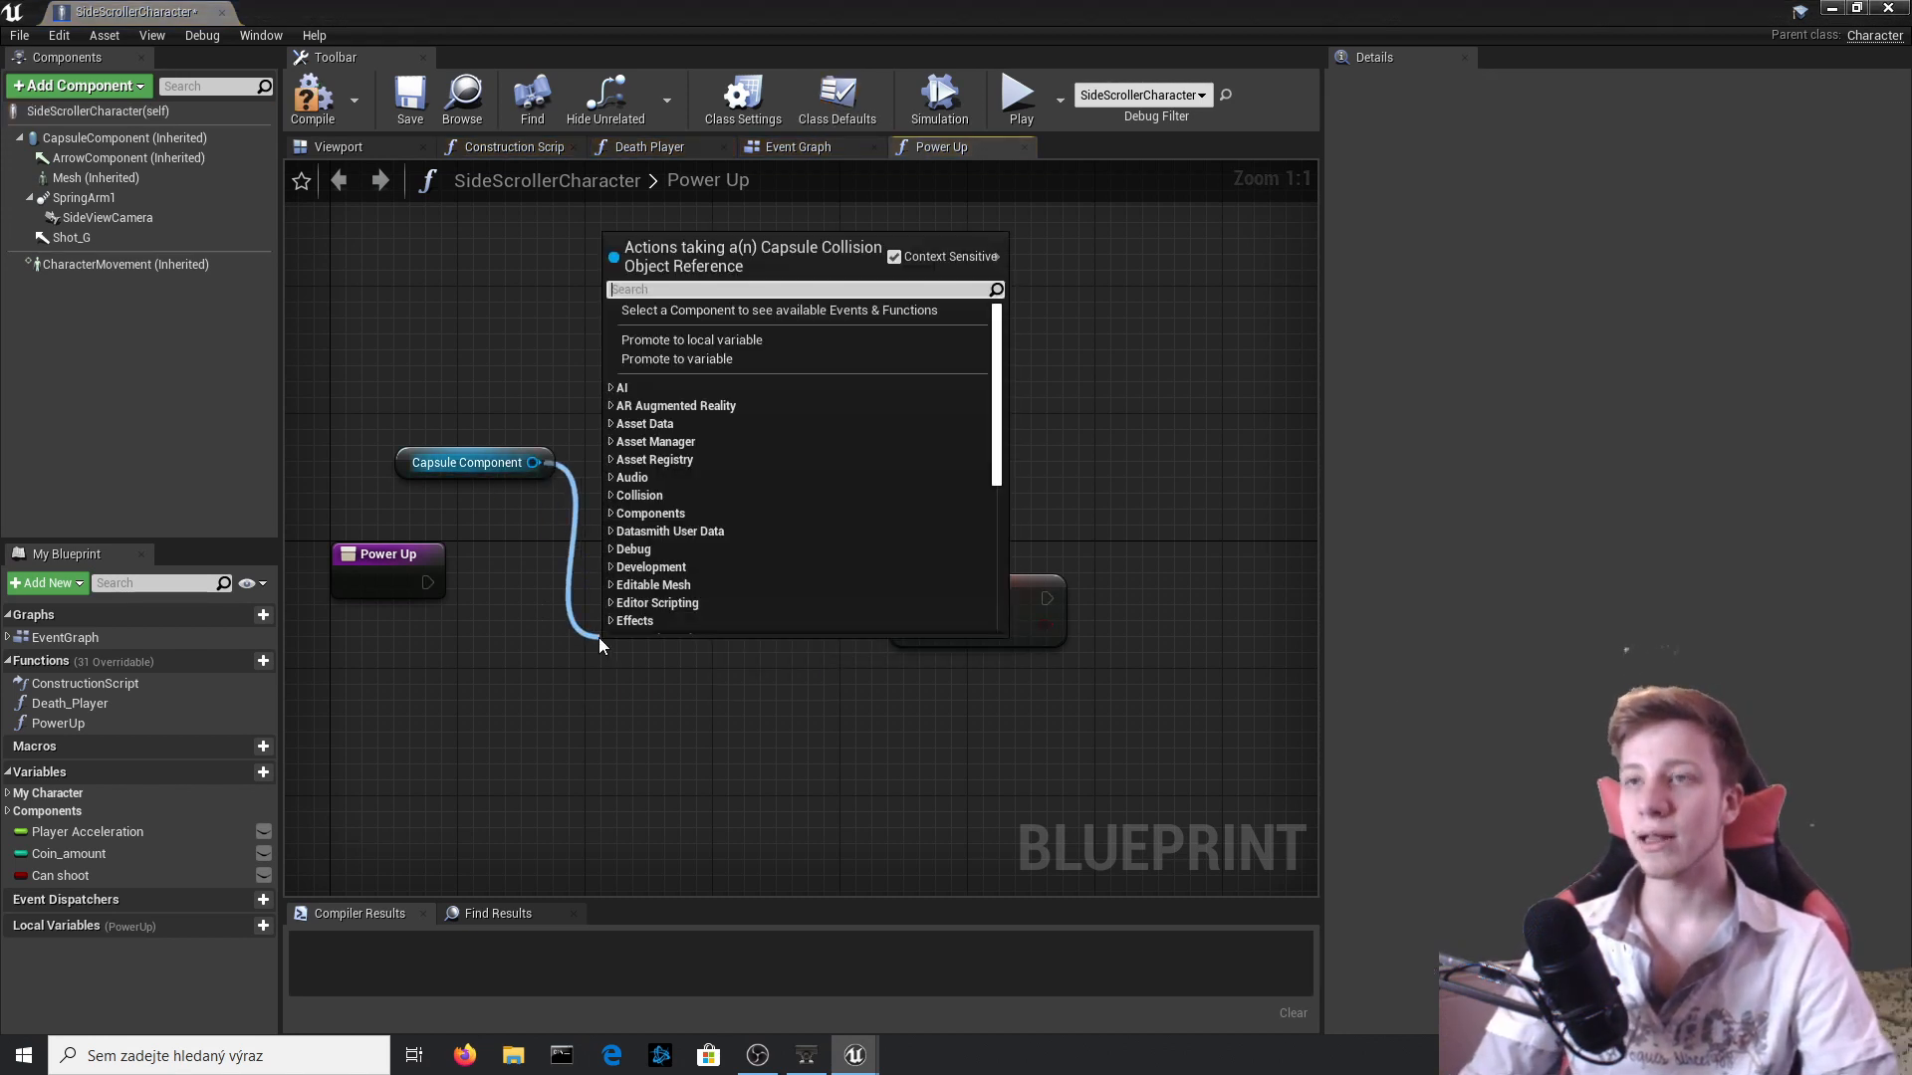
type("set wop")
key("BackSpace")
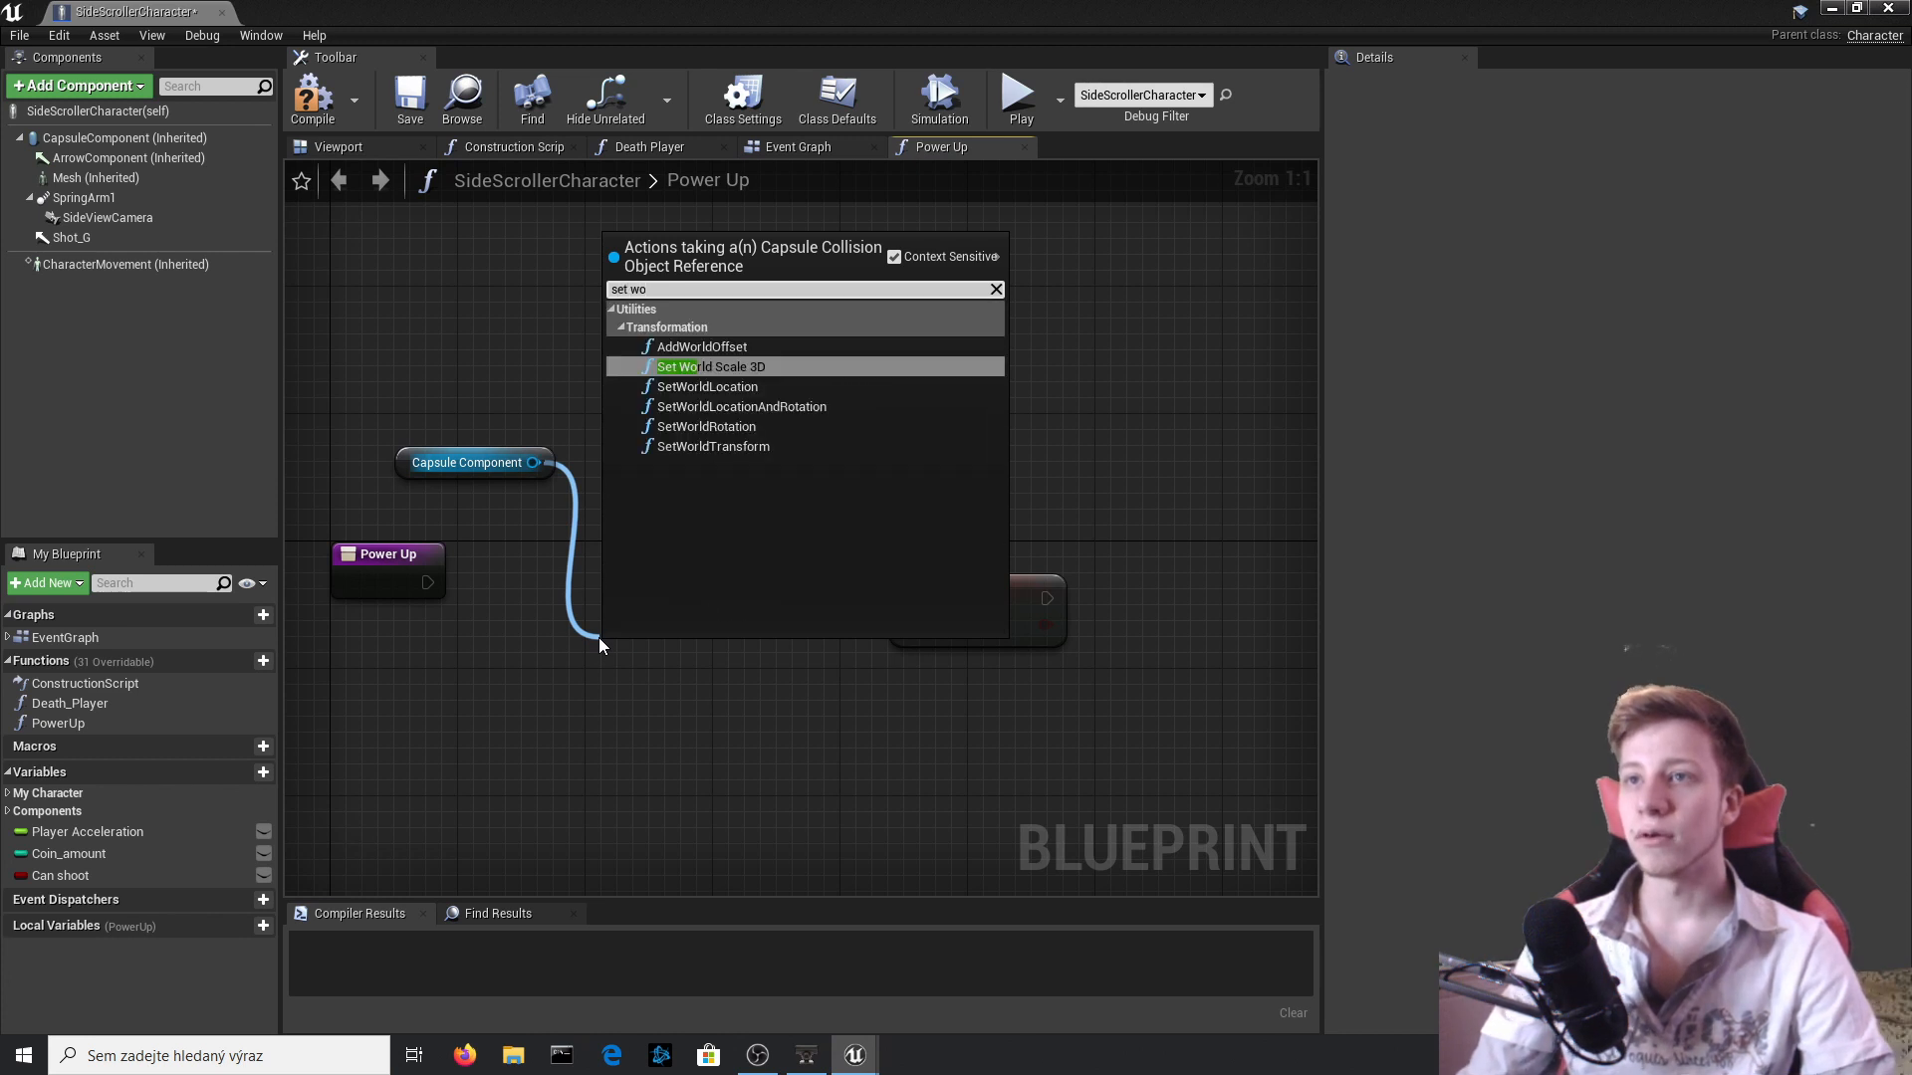
key("Return")
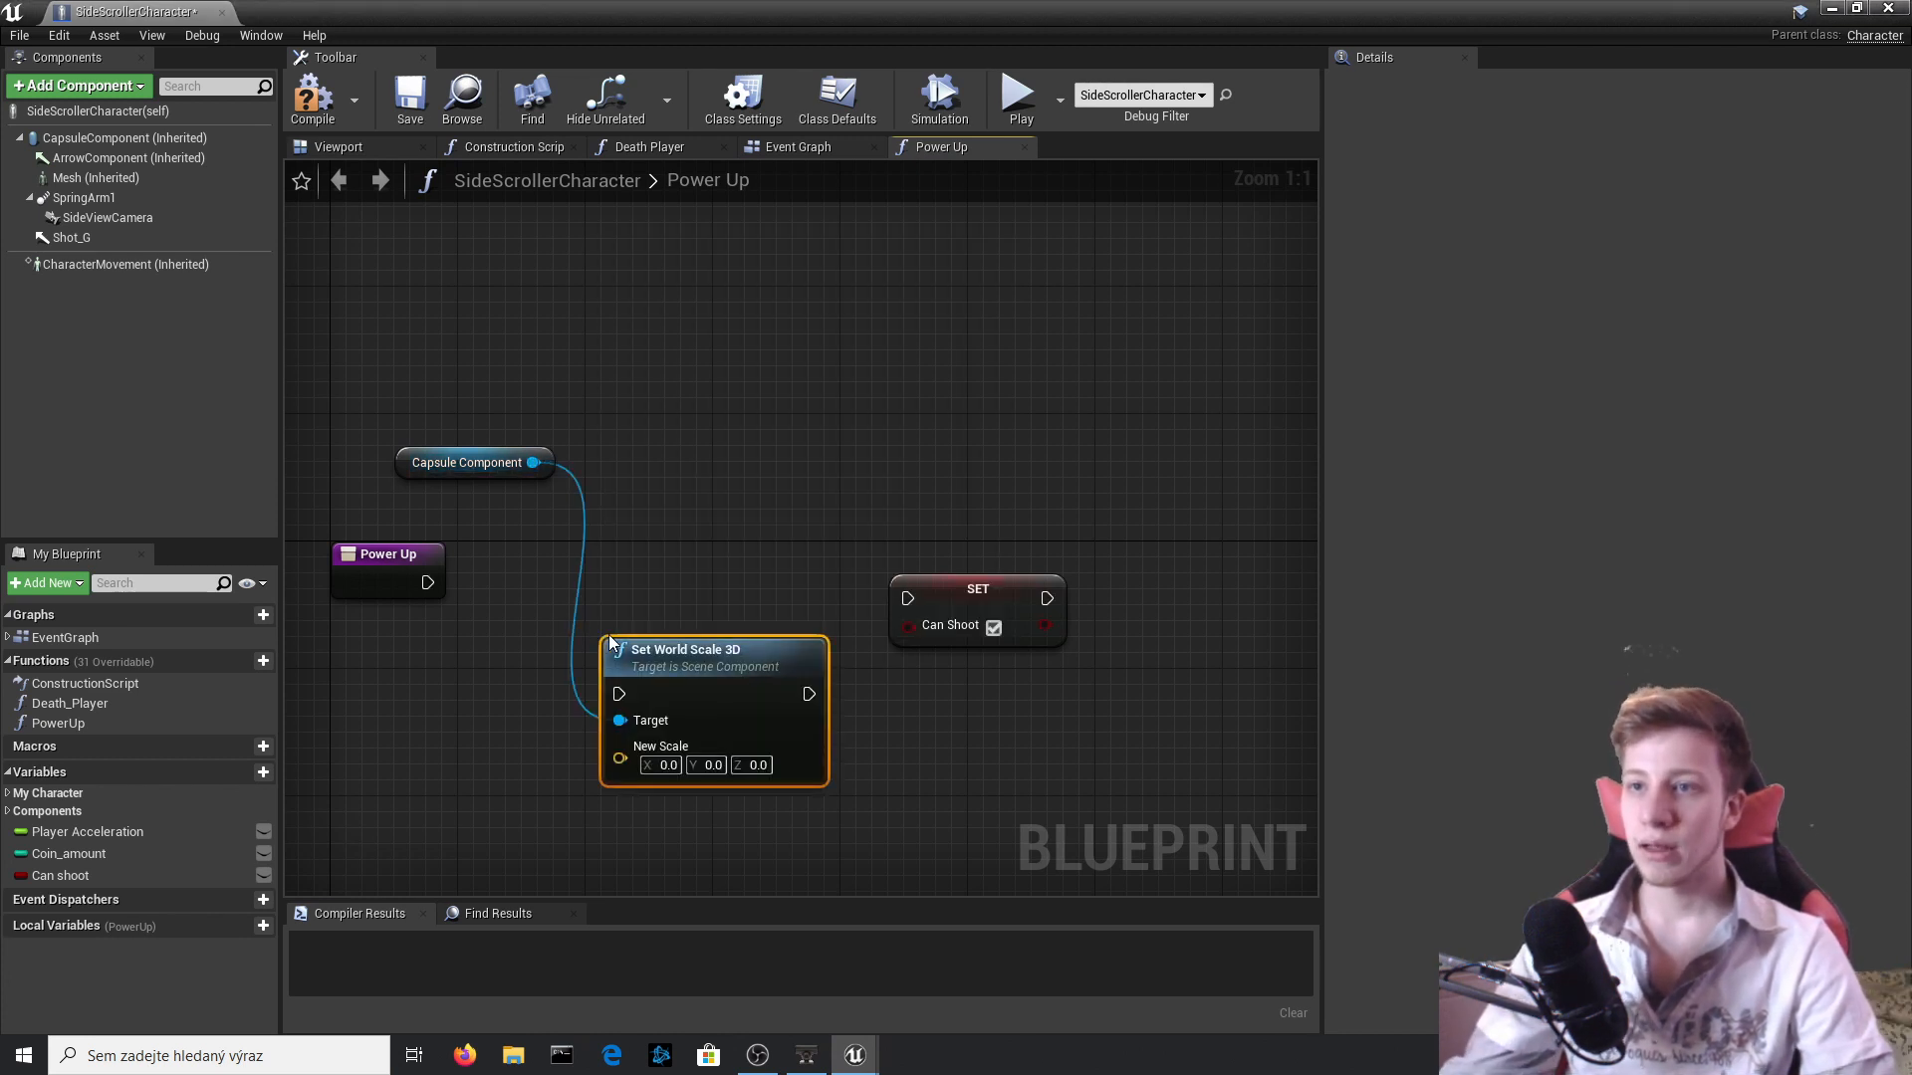
Wire Set World Scale 3D between the Power Up entry and the Can Shoot setter, set New Scale to 1.0 on all axes, and compile.
left_click_drag(599, 647, 585, 587)
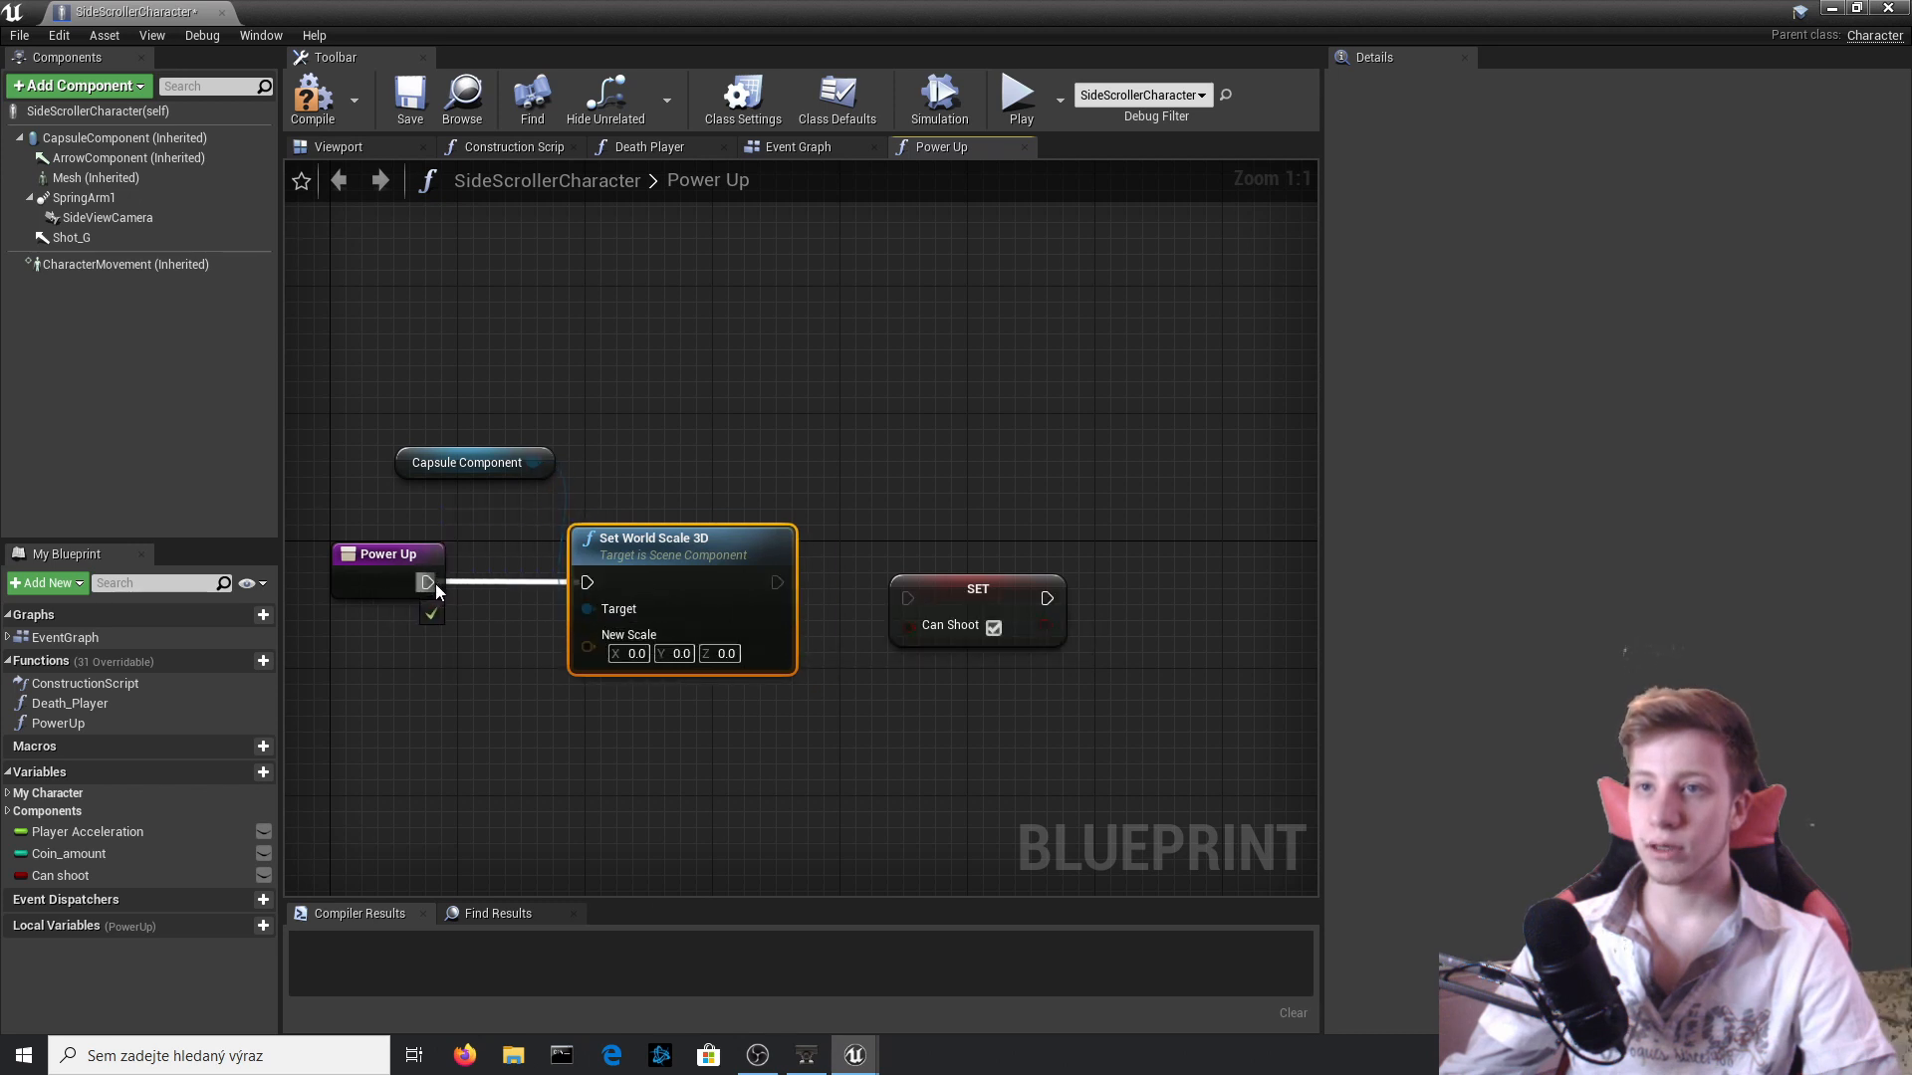
left_click_drag(434, 583, 434, 584)
mouse_move(777, 582)
left_mouse_down()
mouse_move(928, 610)
mouse_move(755, 588)
mouse_move(772, 583)
left_mouse_up()
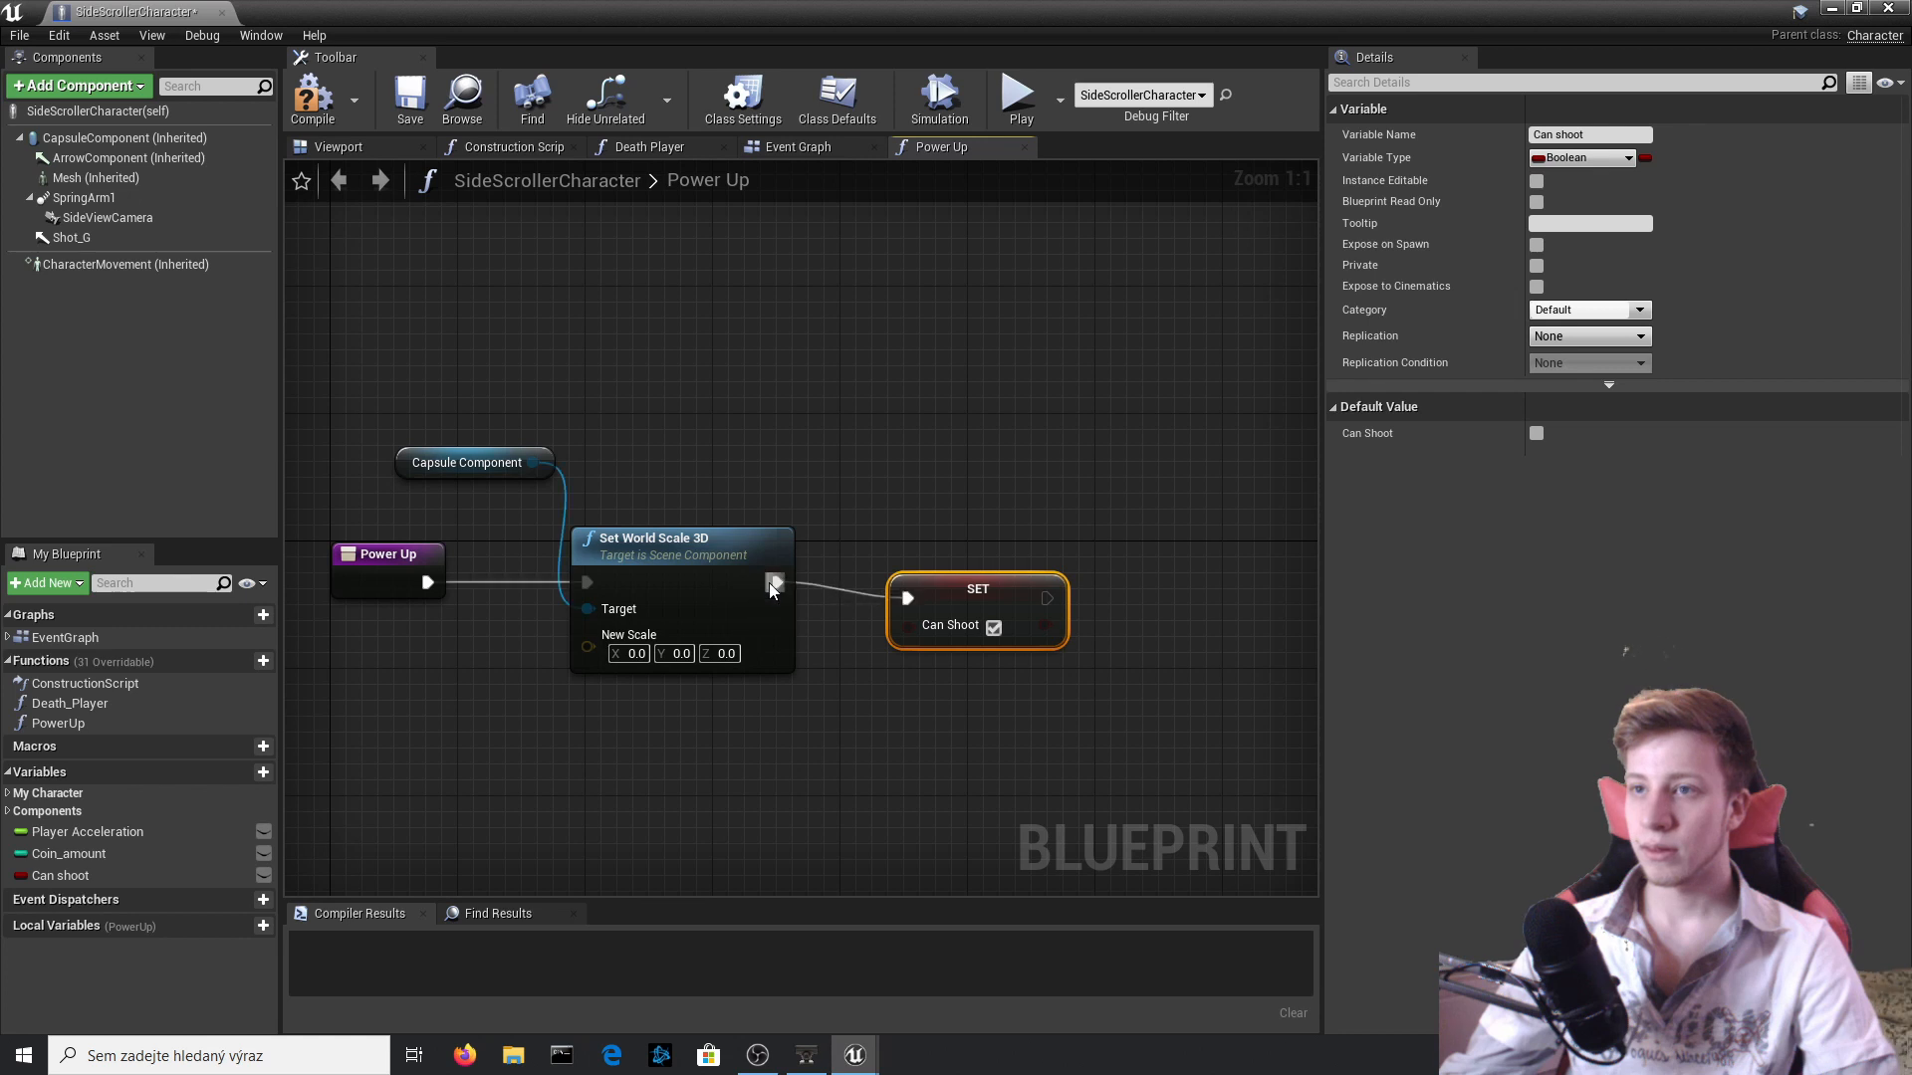
left_click(634, 655)
type("1")
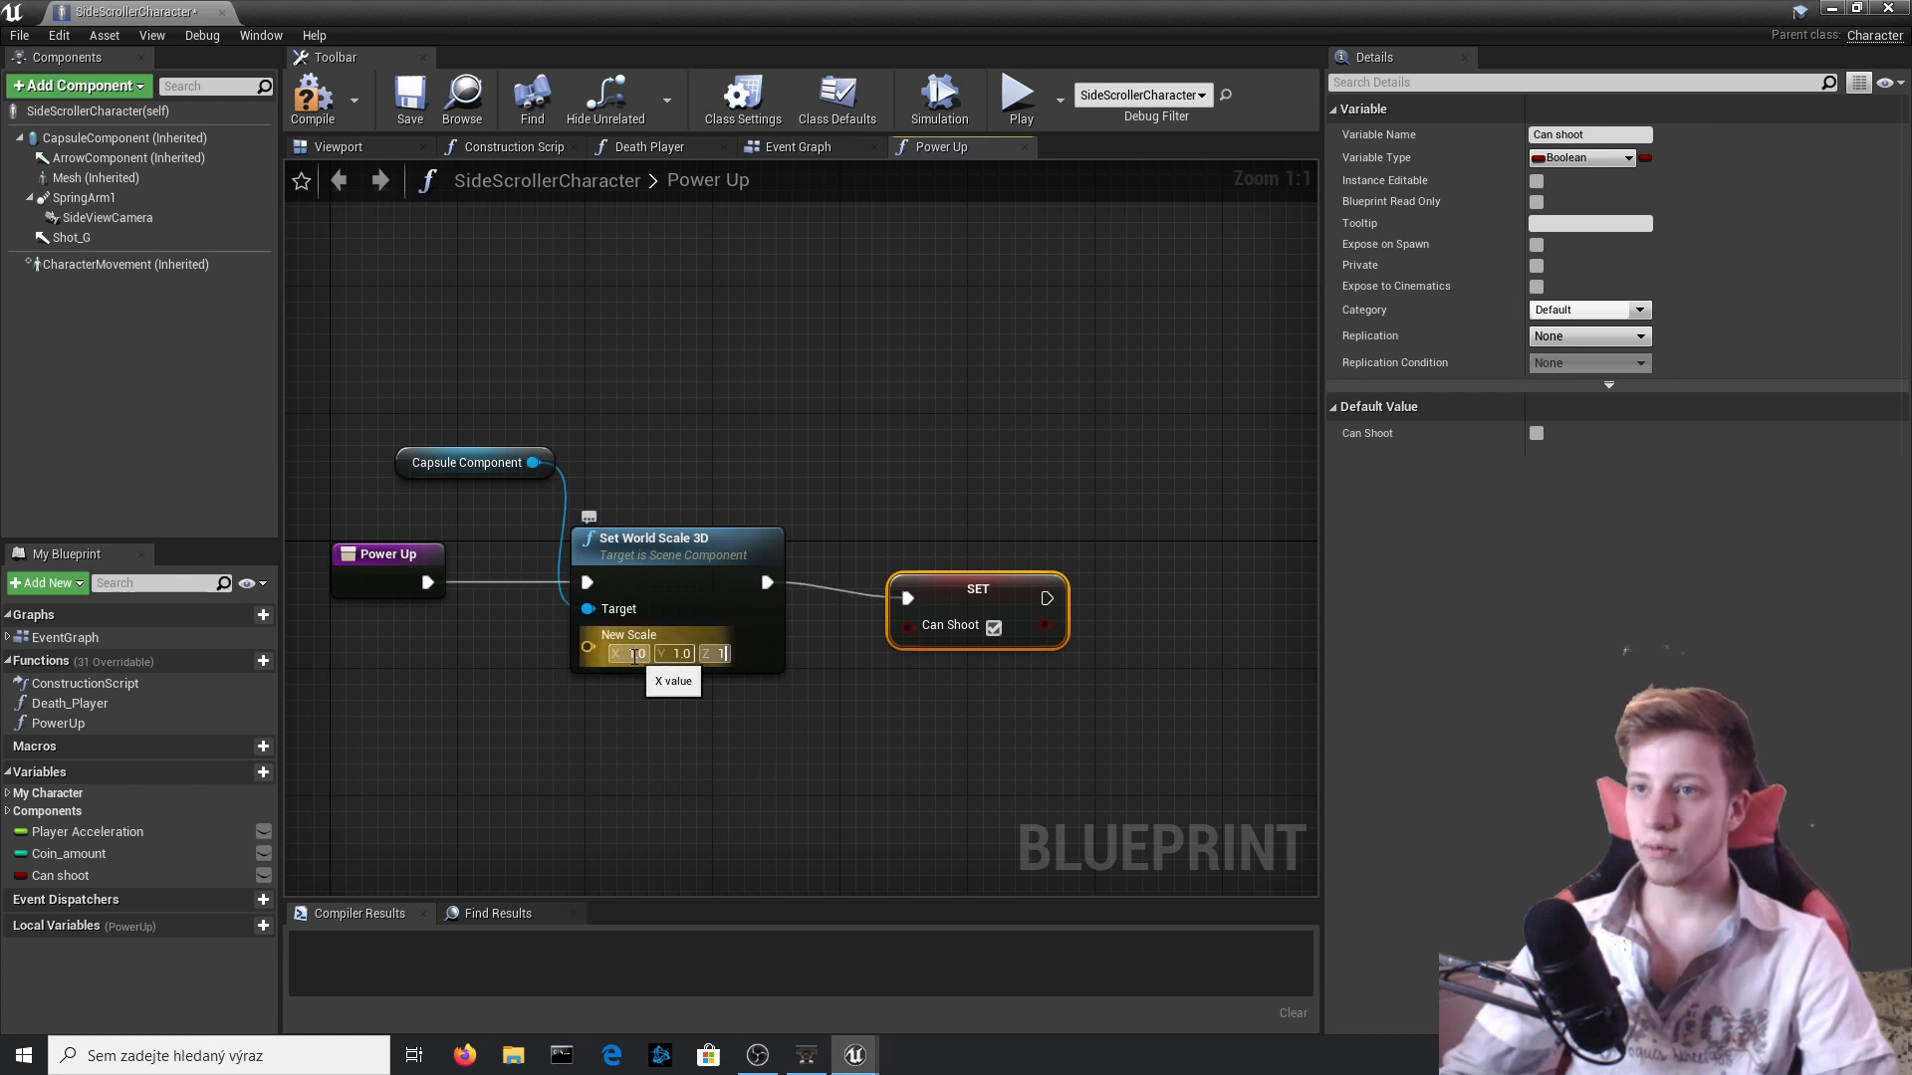
left_click(312, 100)
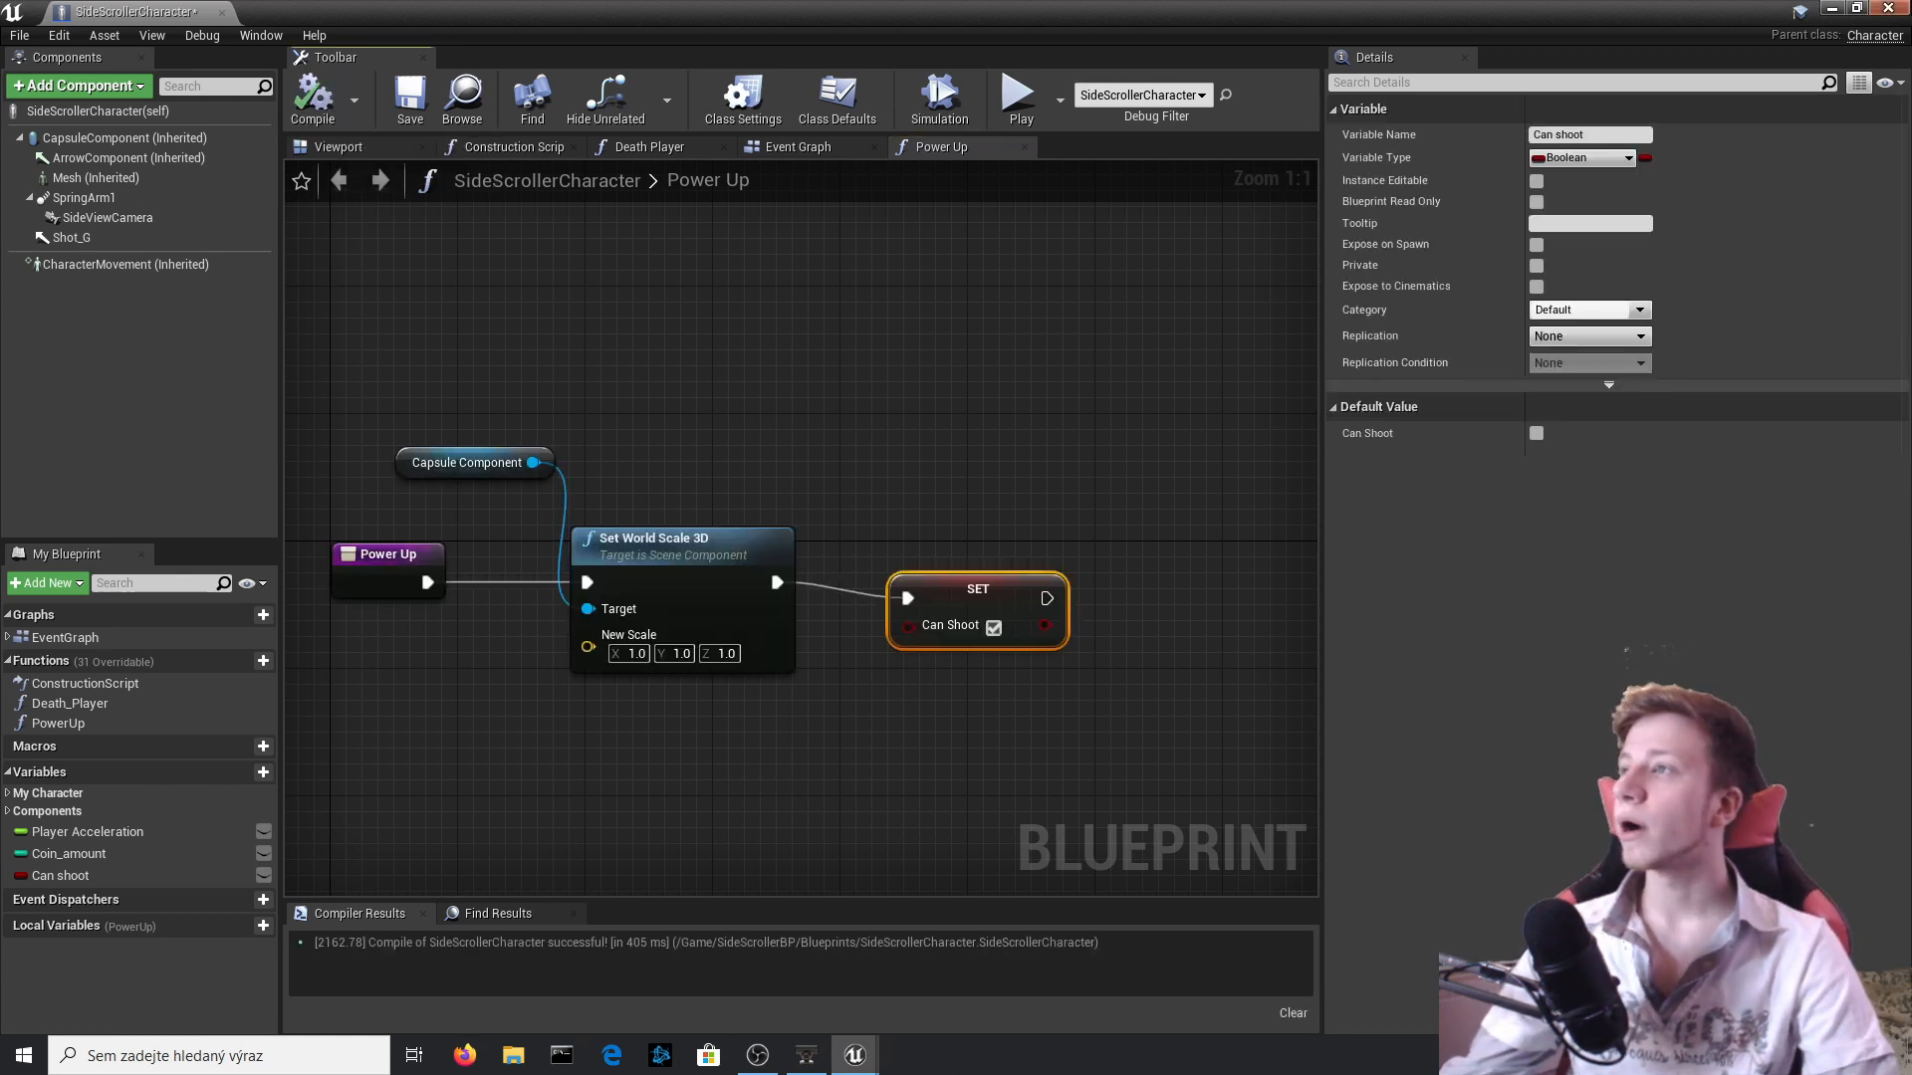
left_click(1831, 9)
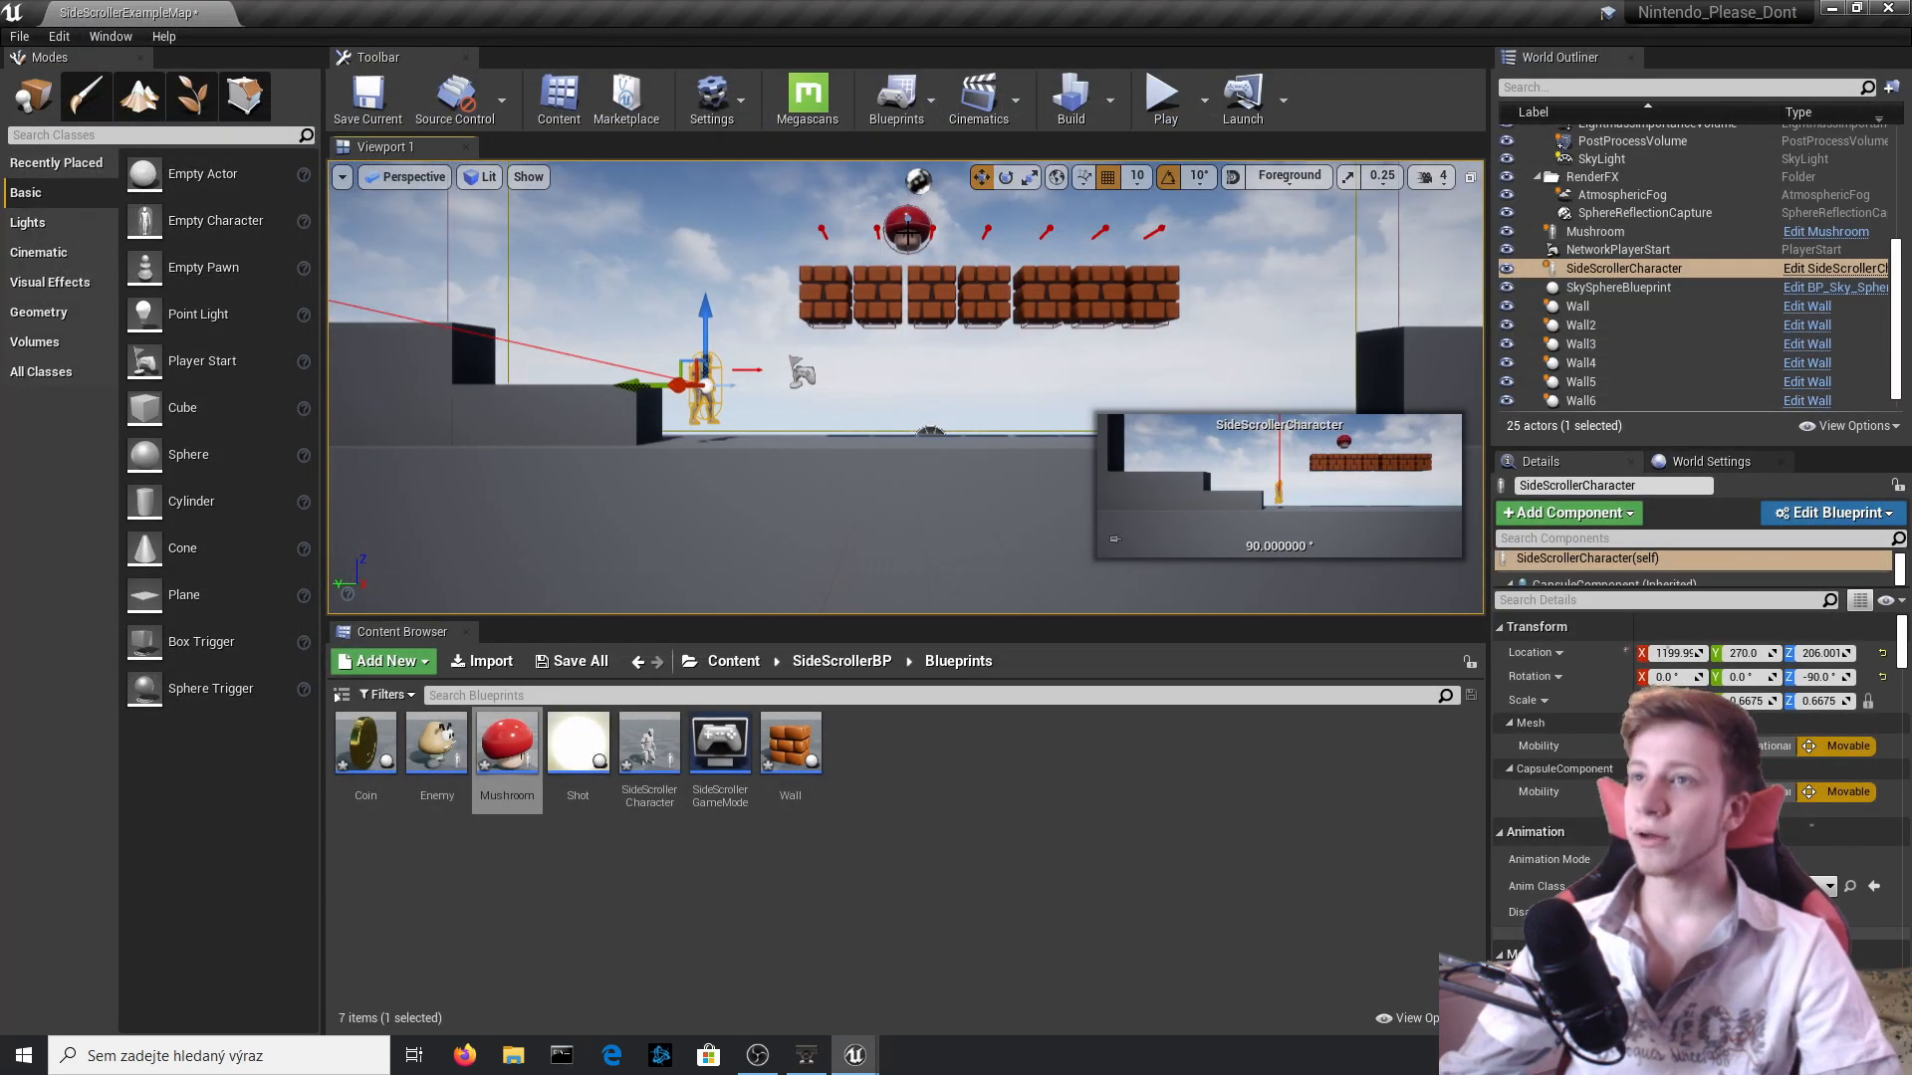
Set the Mushroom capsule's Can Character Step Up On to Yes and its collision preset to OverlapOnlyPawn.
left_click(907, 235)
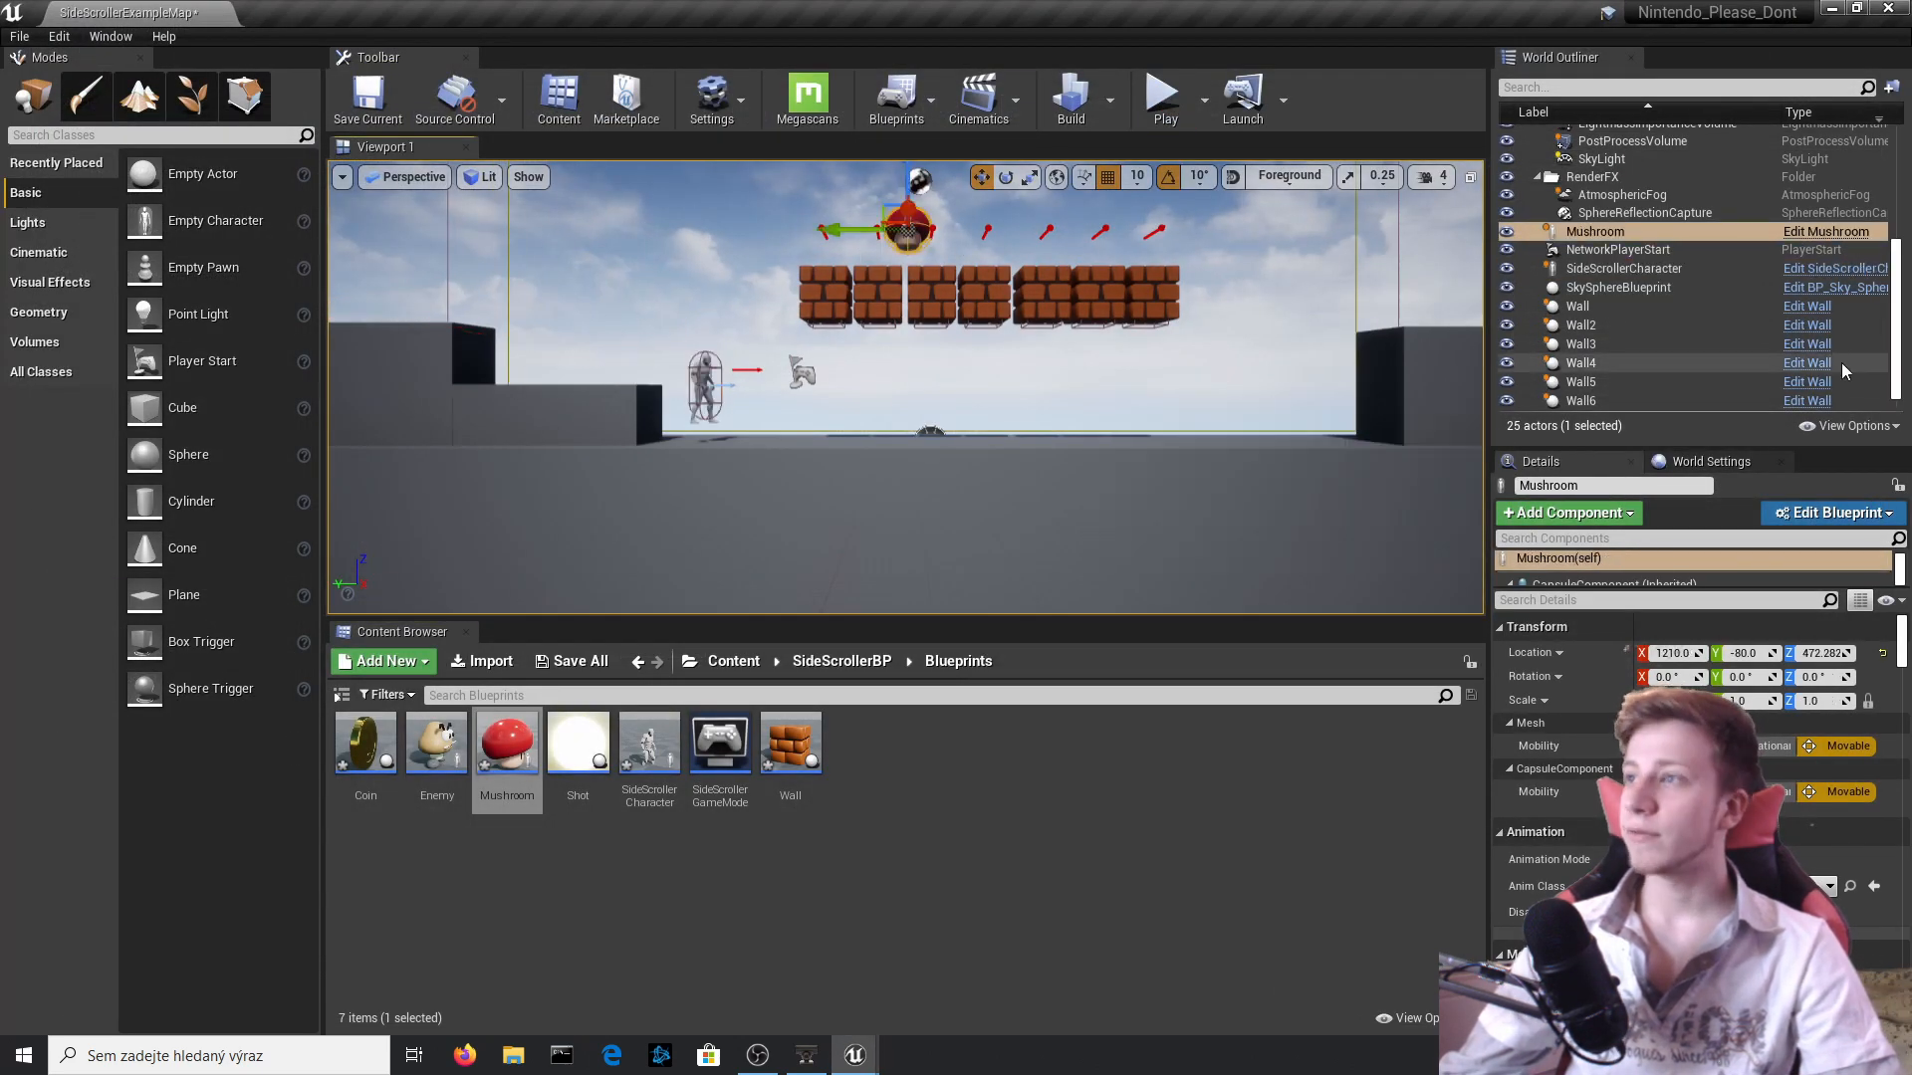
left_click(1814, 235)
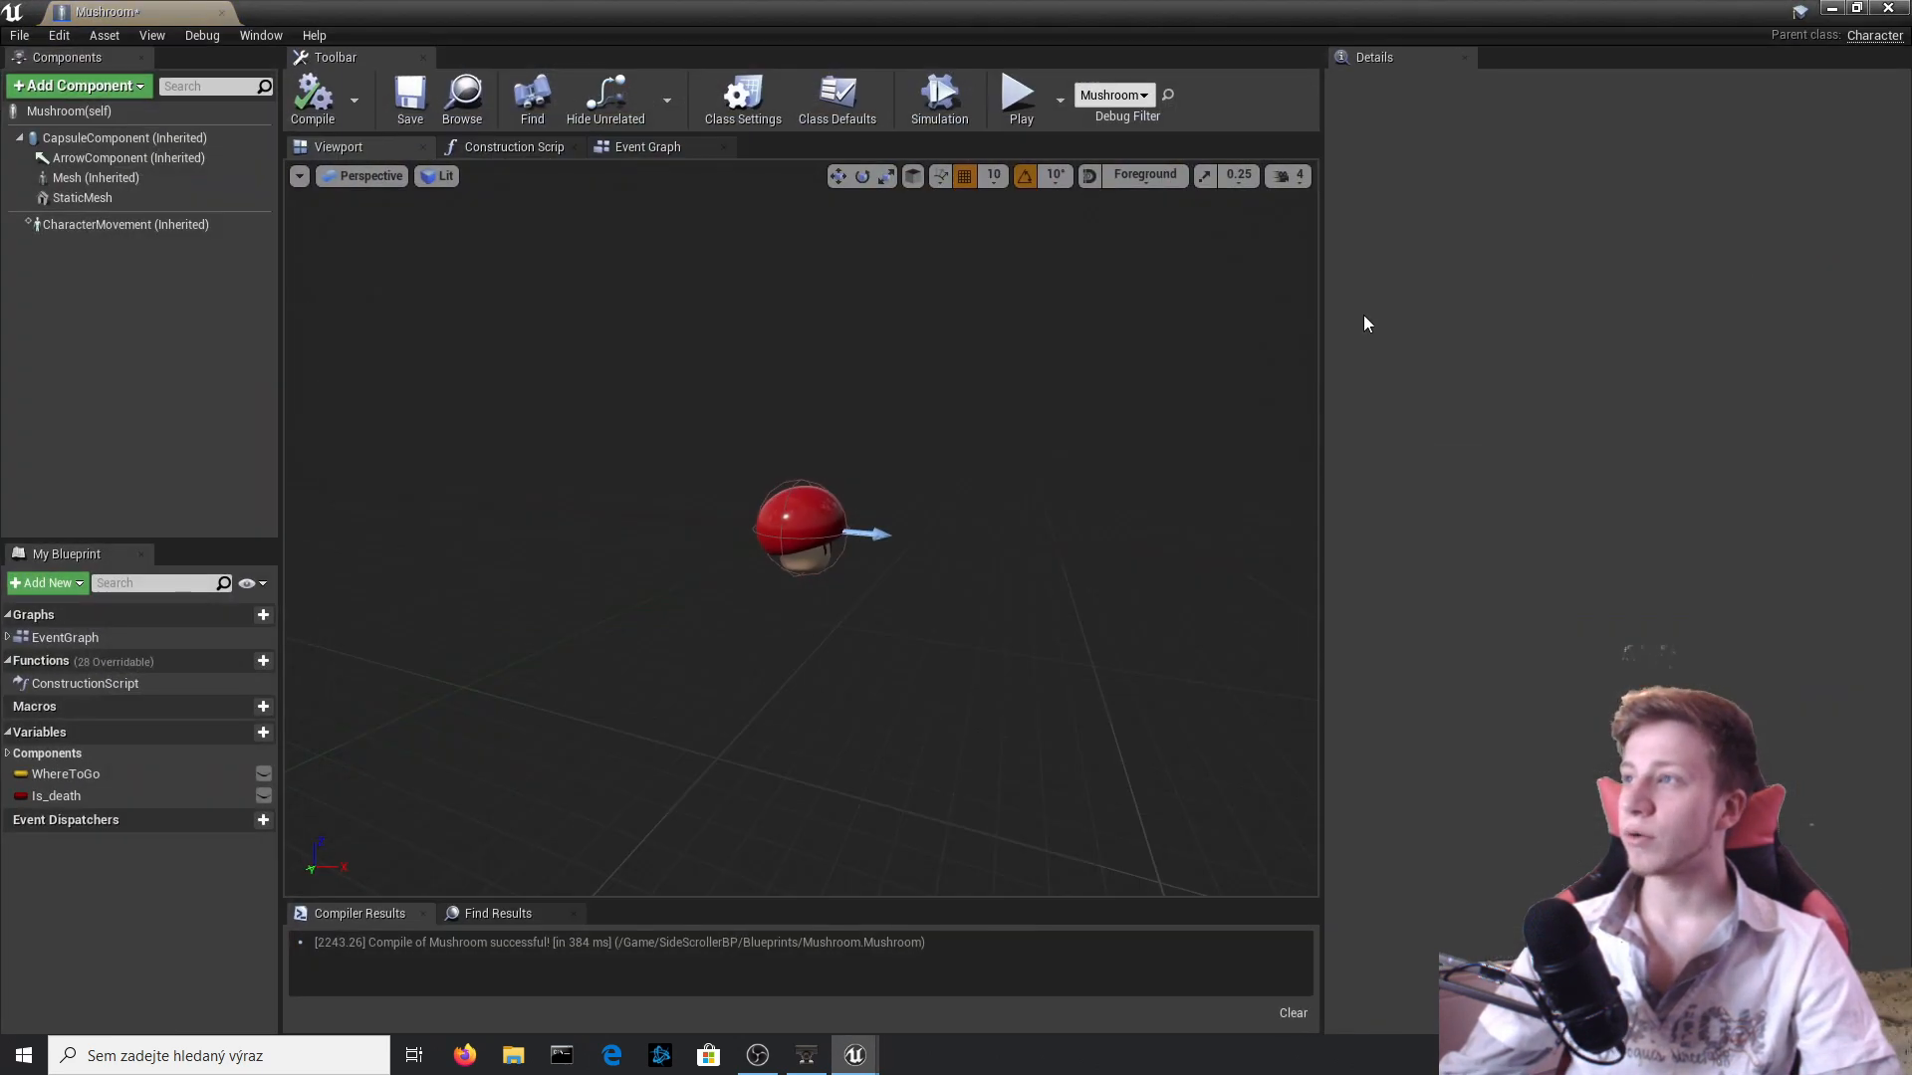
left_click(147, 137)
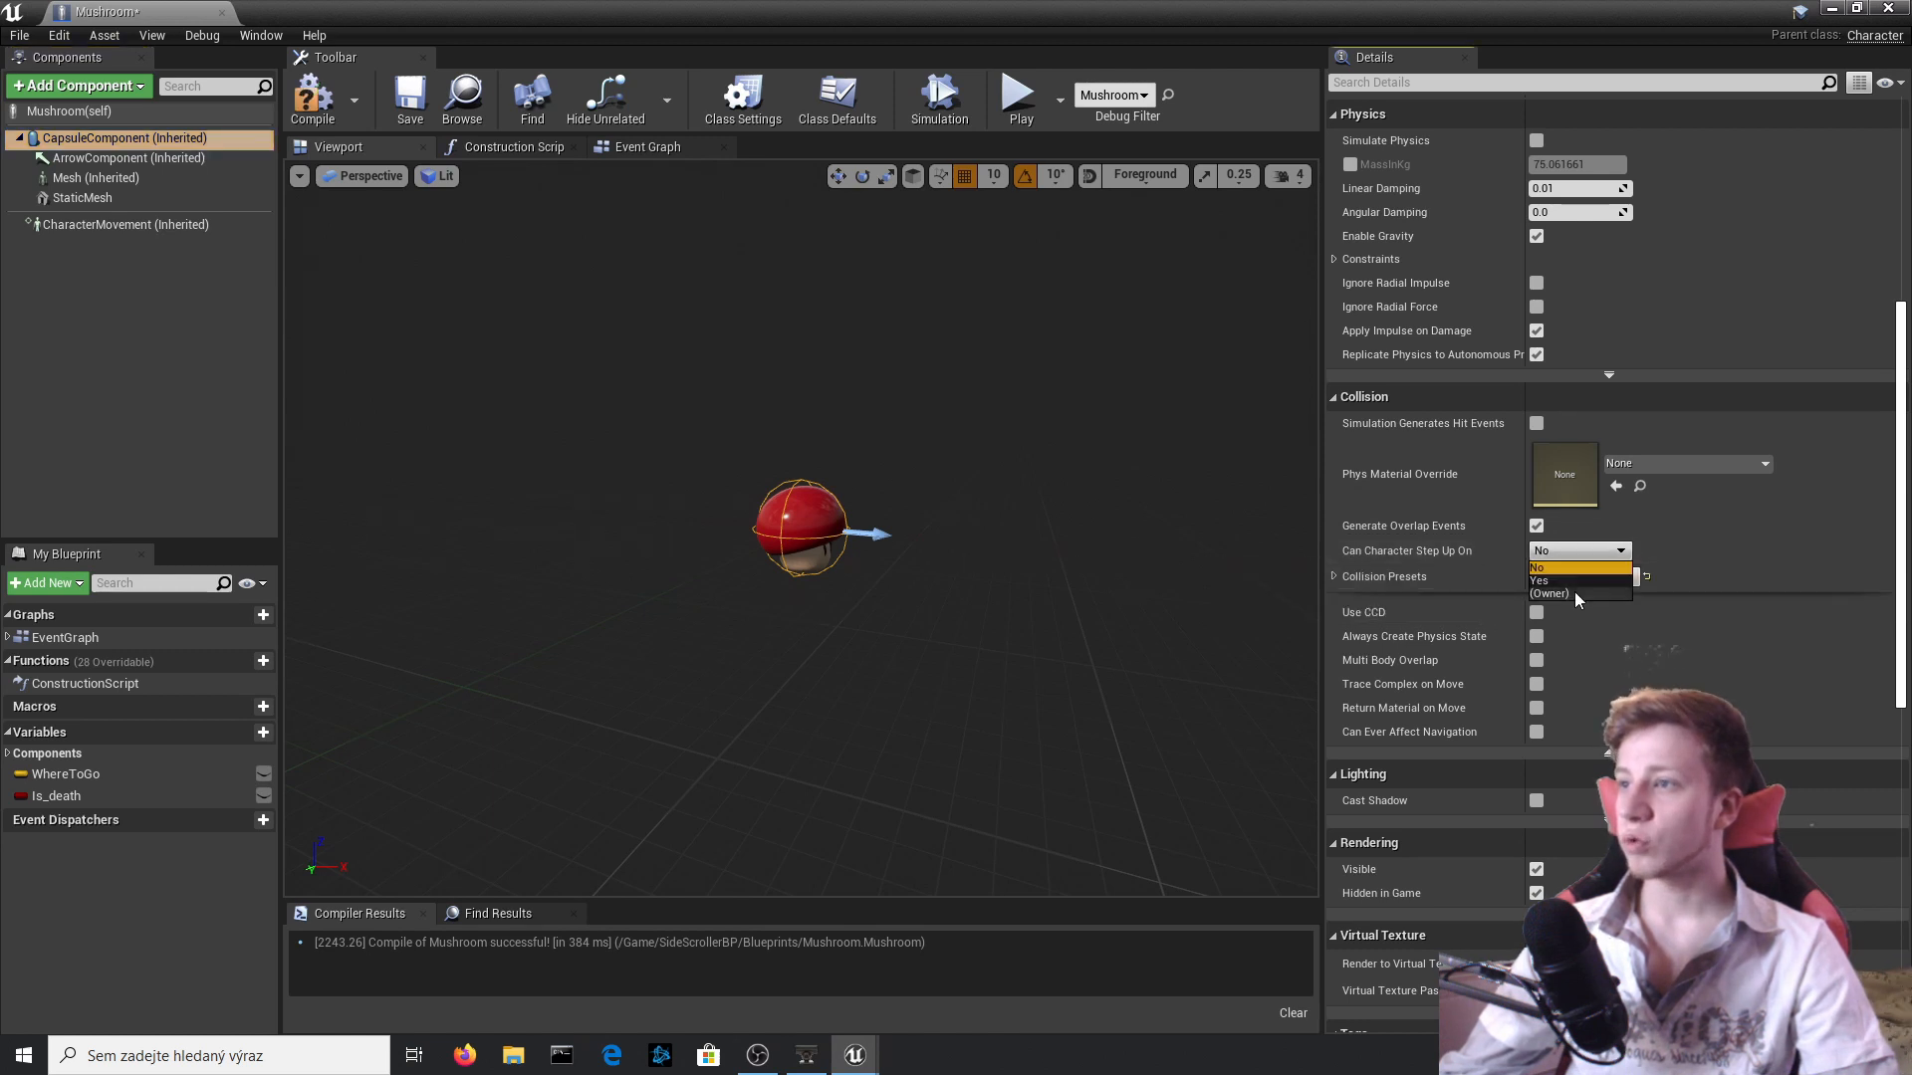
left_click(1334, 577)
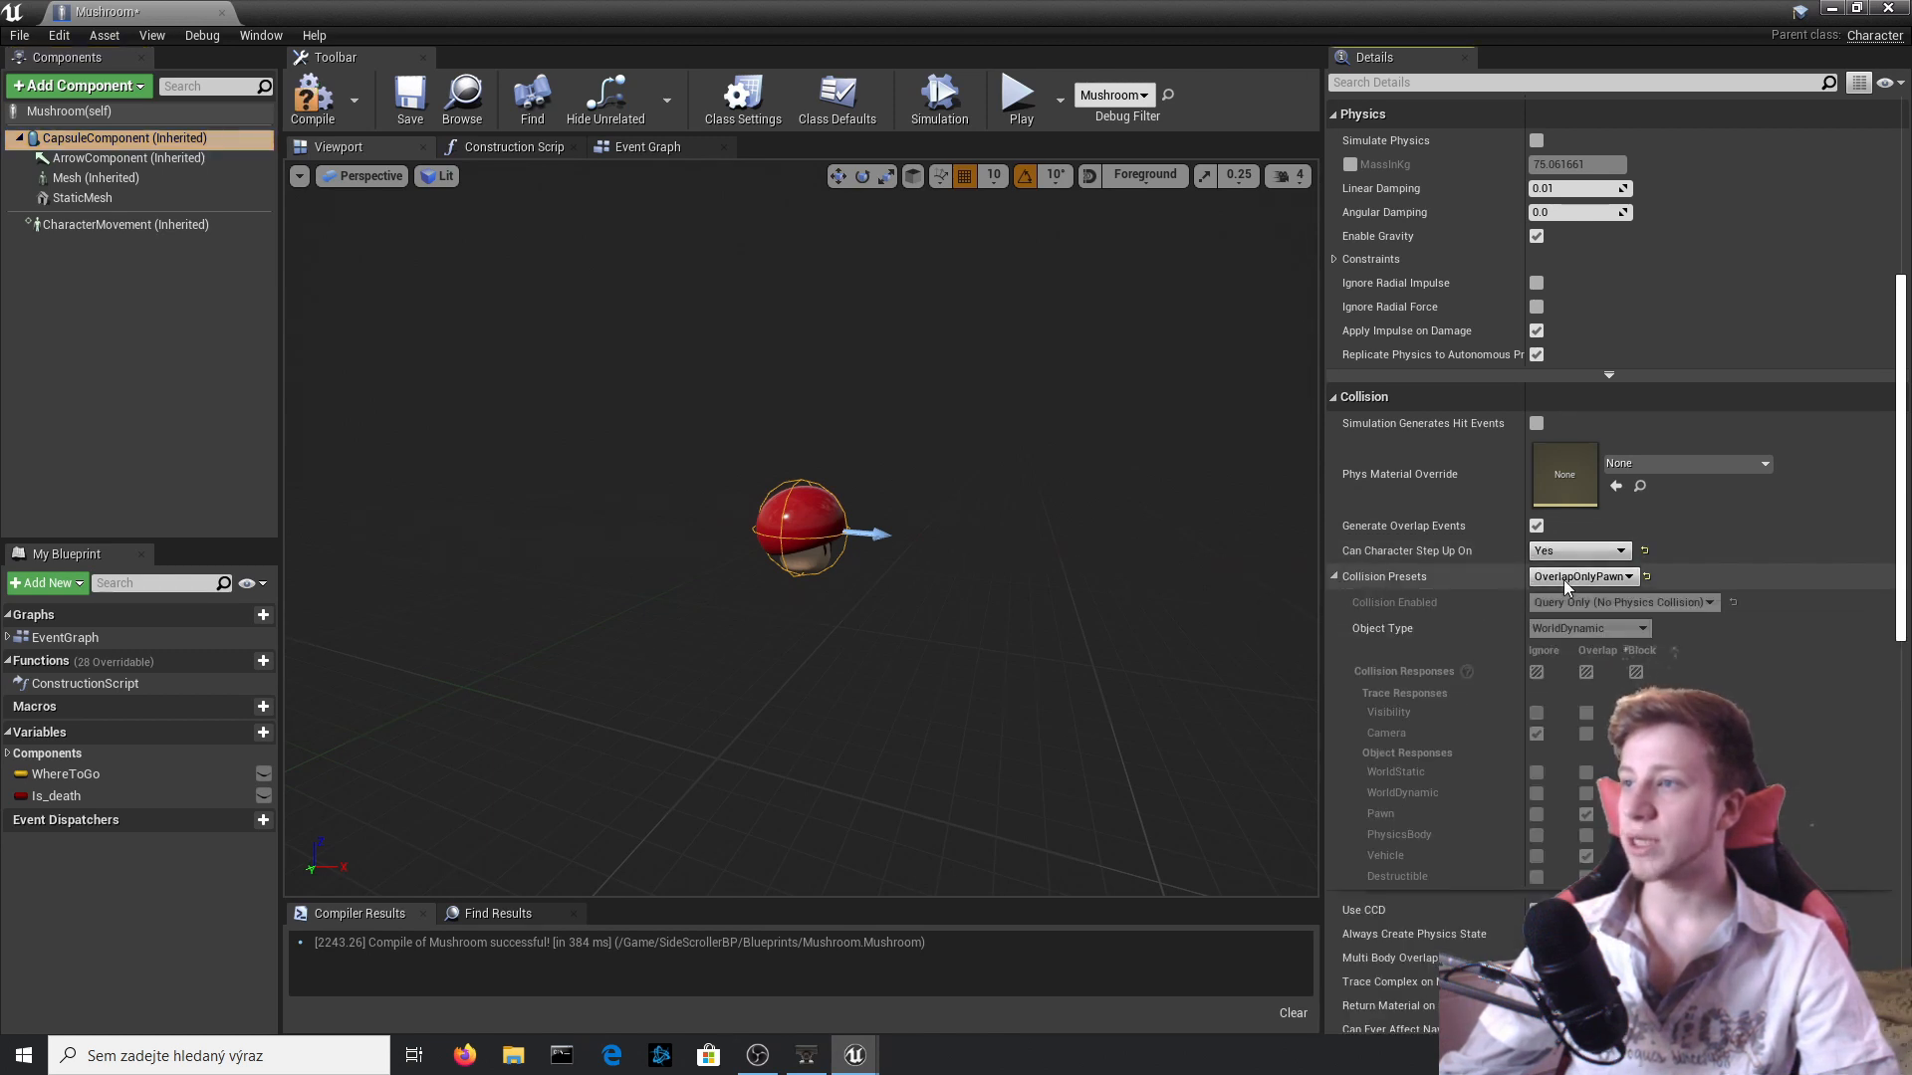
left_click(1581, 576)
left_click(1589, 687)
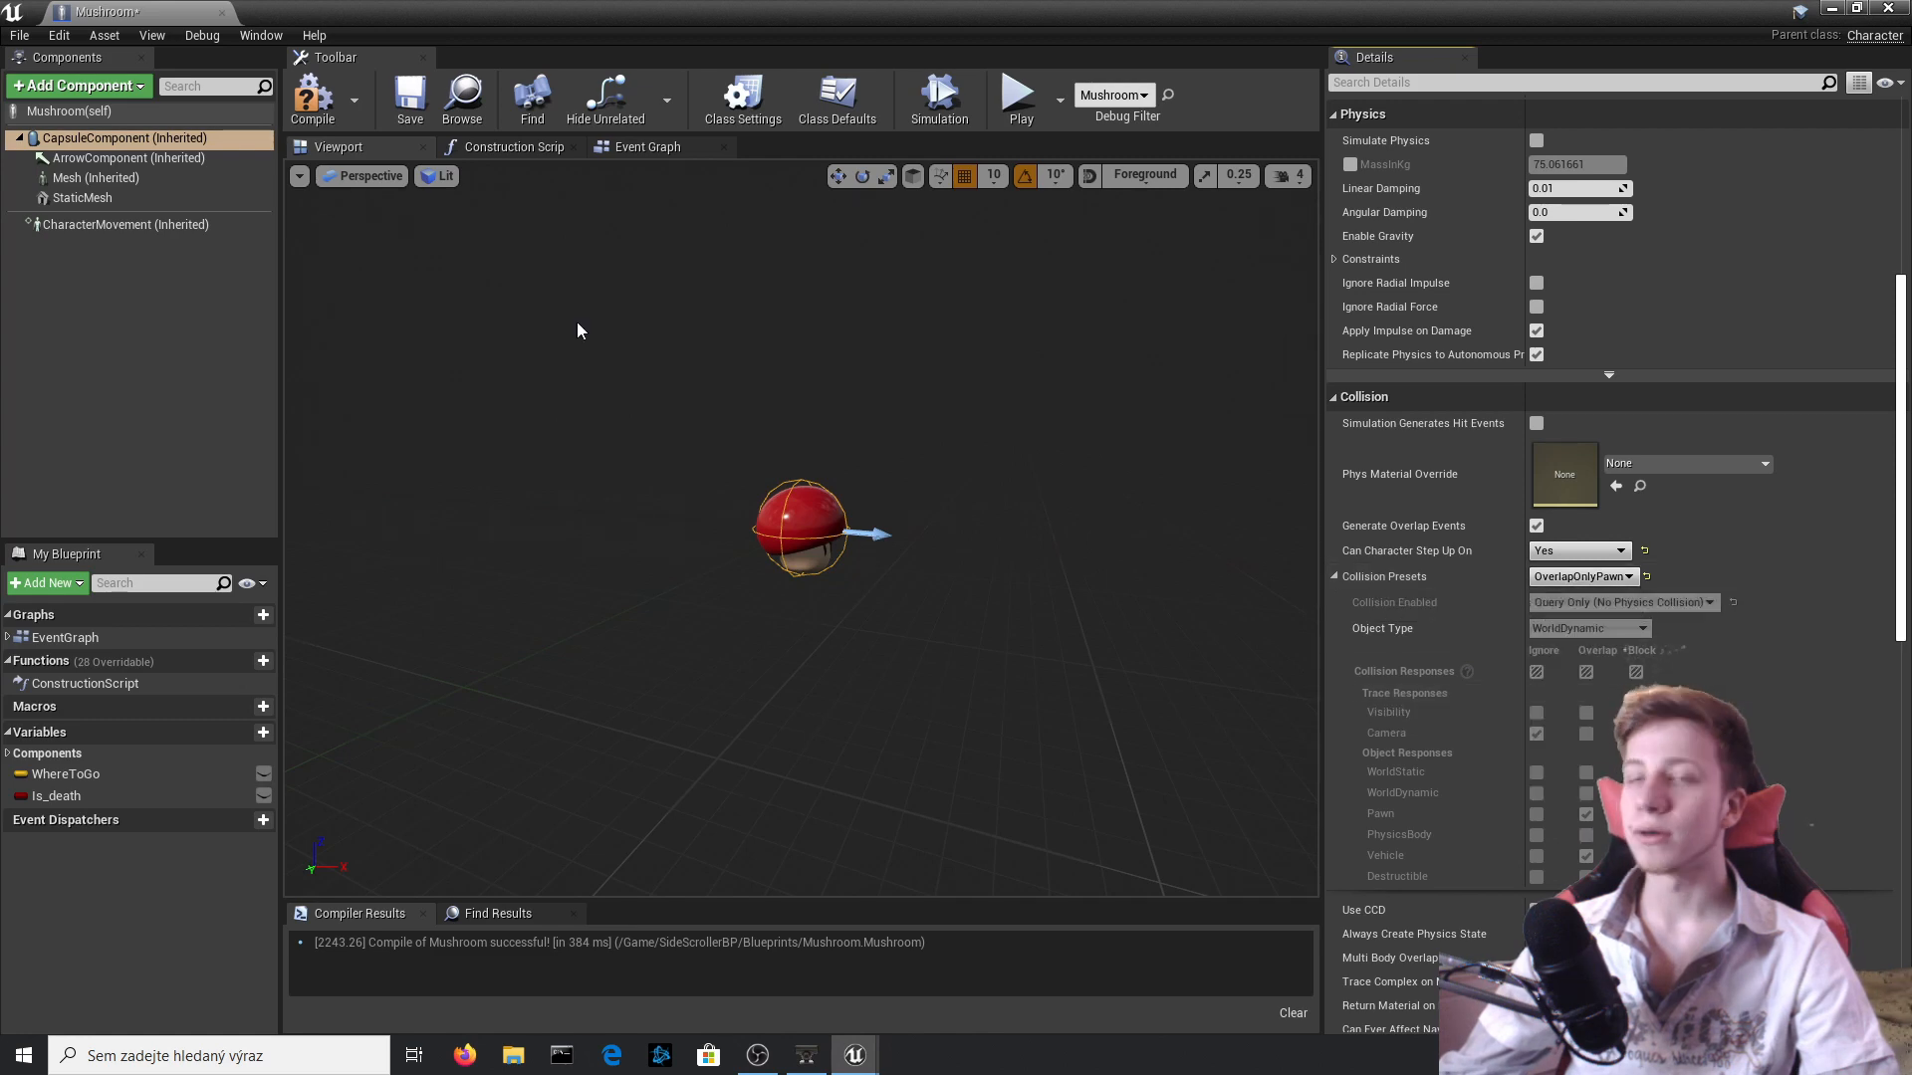
left_click(647, 147)
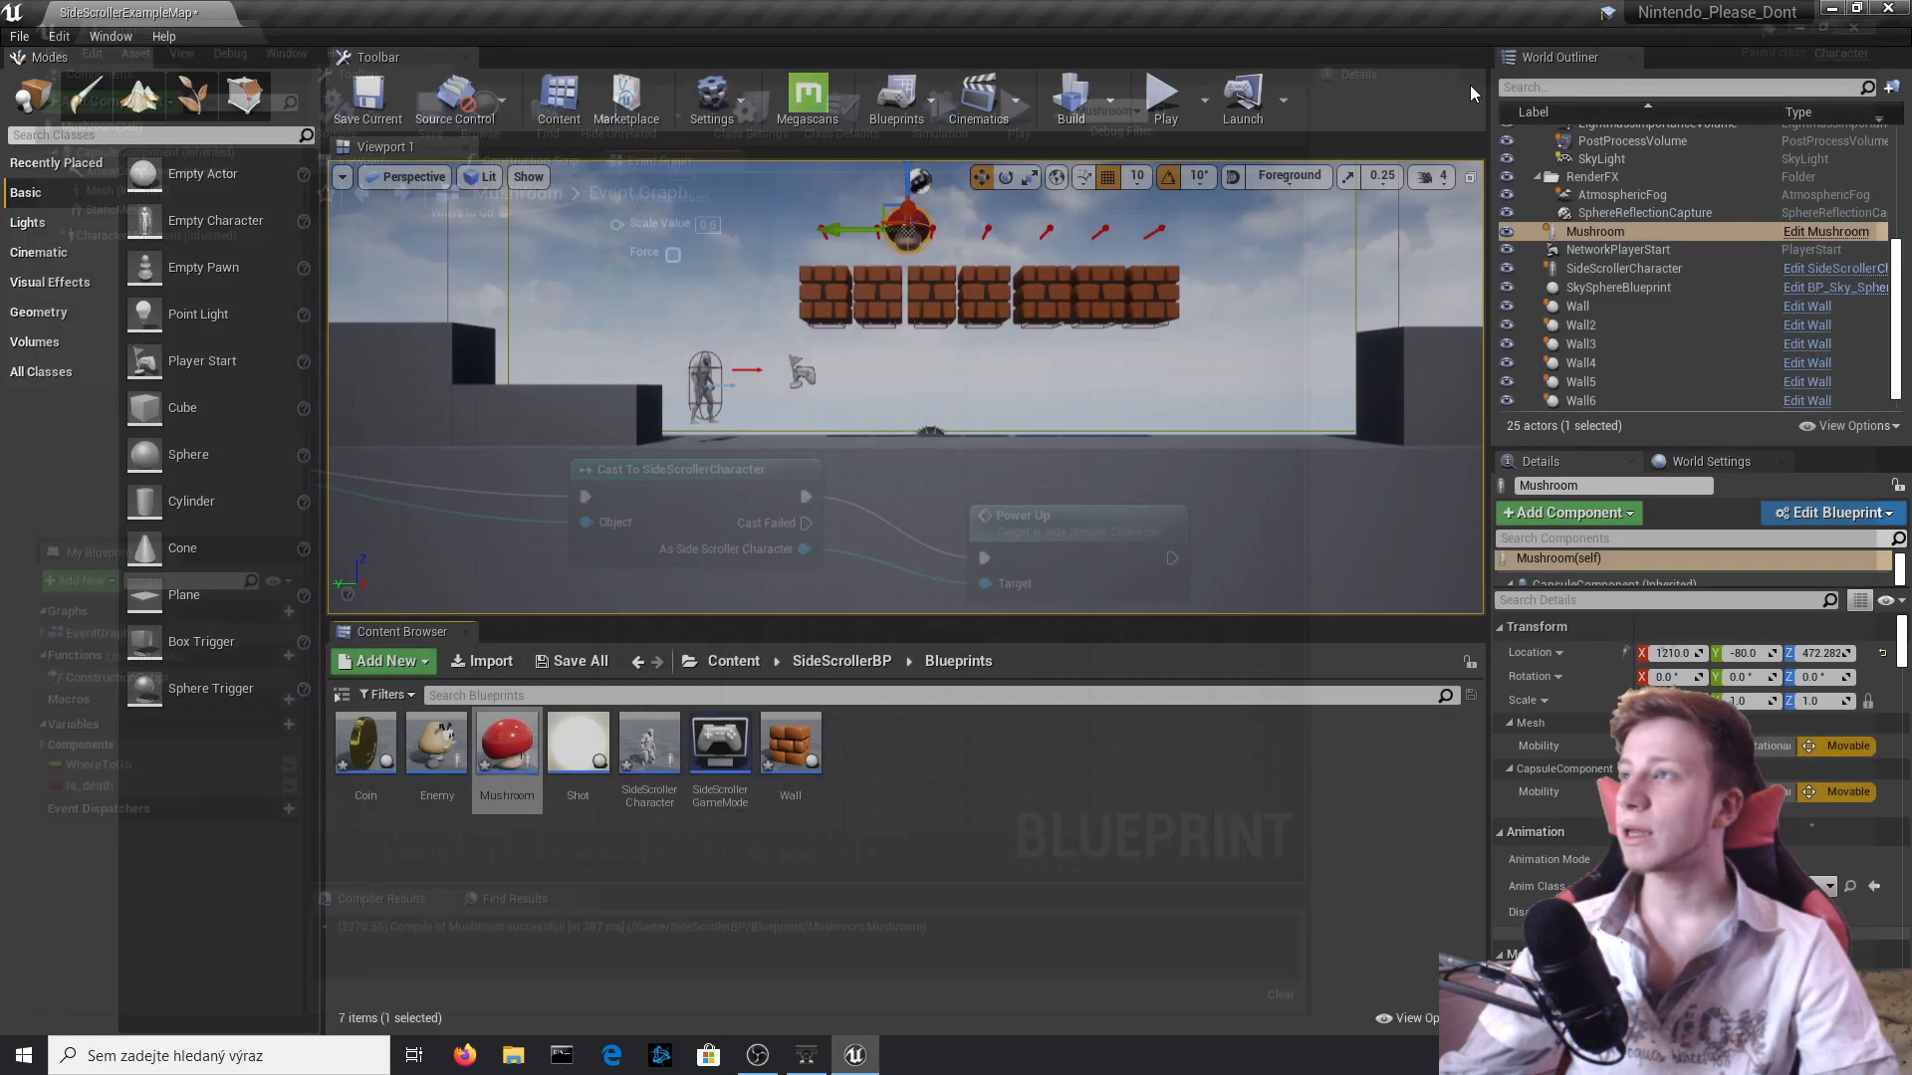
Play-test the level by running through the mushroom and jumping against the bricks, then stop the test.
left_click(1163, 110)
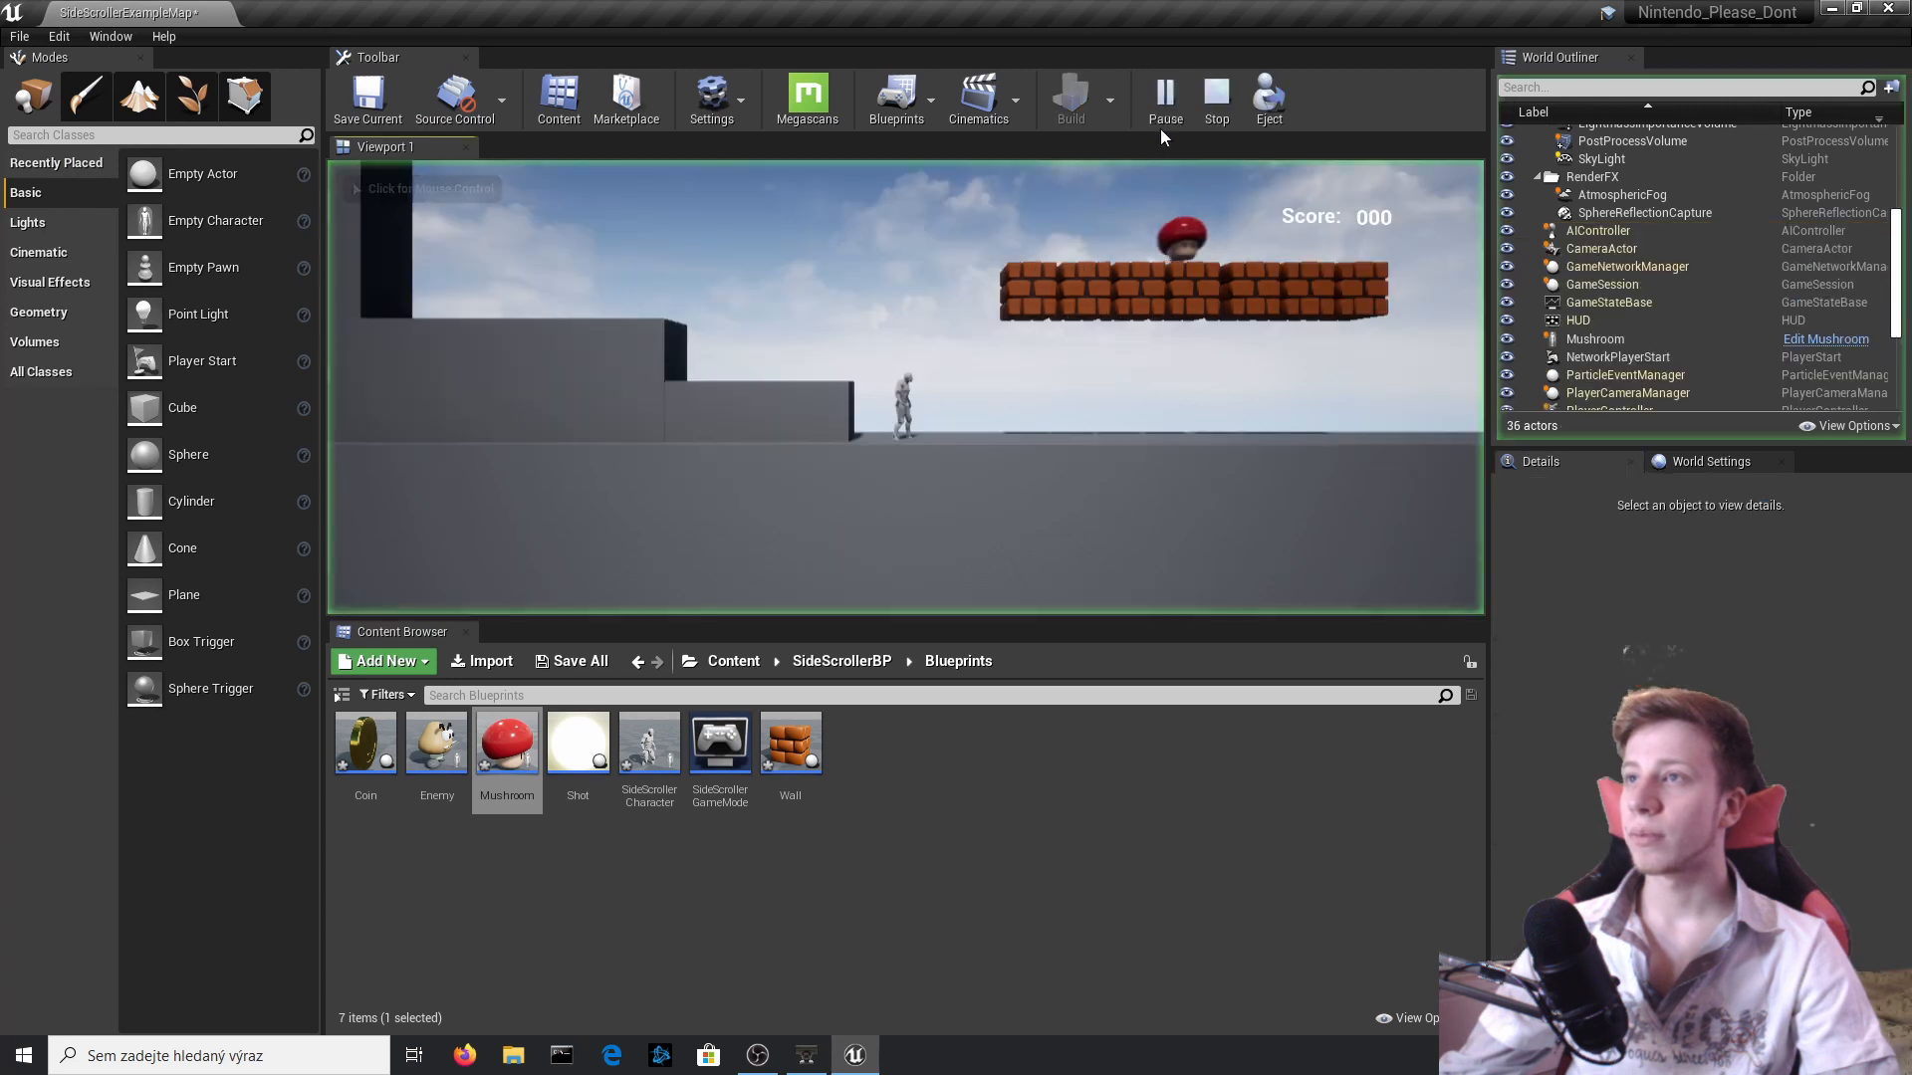
key("d")
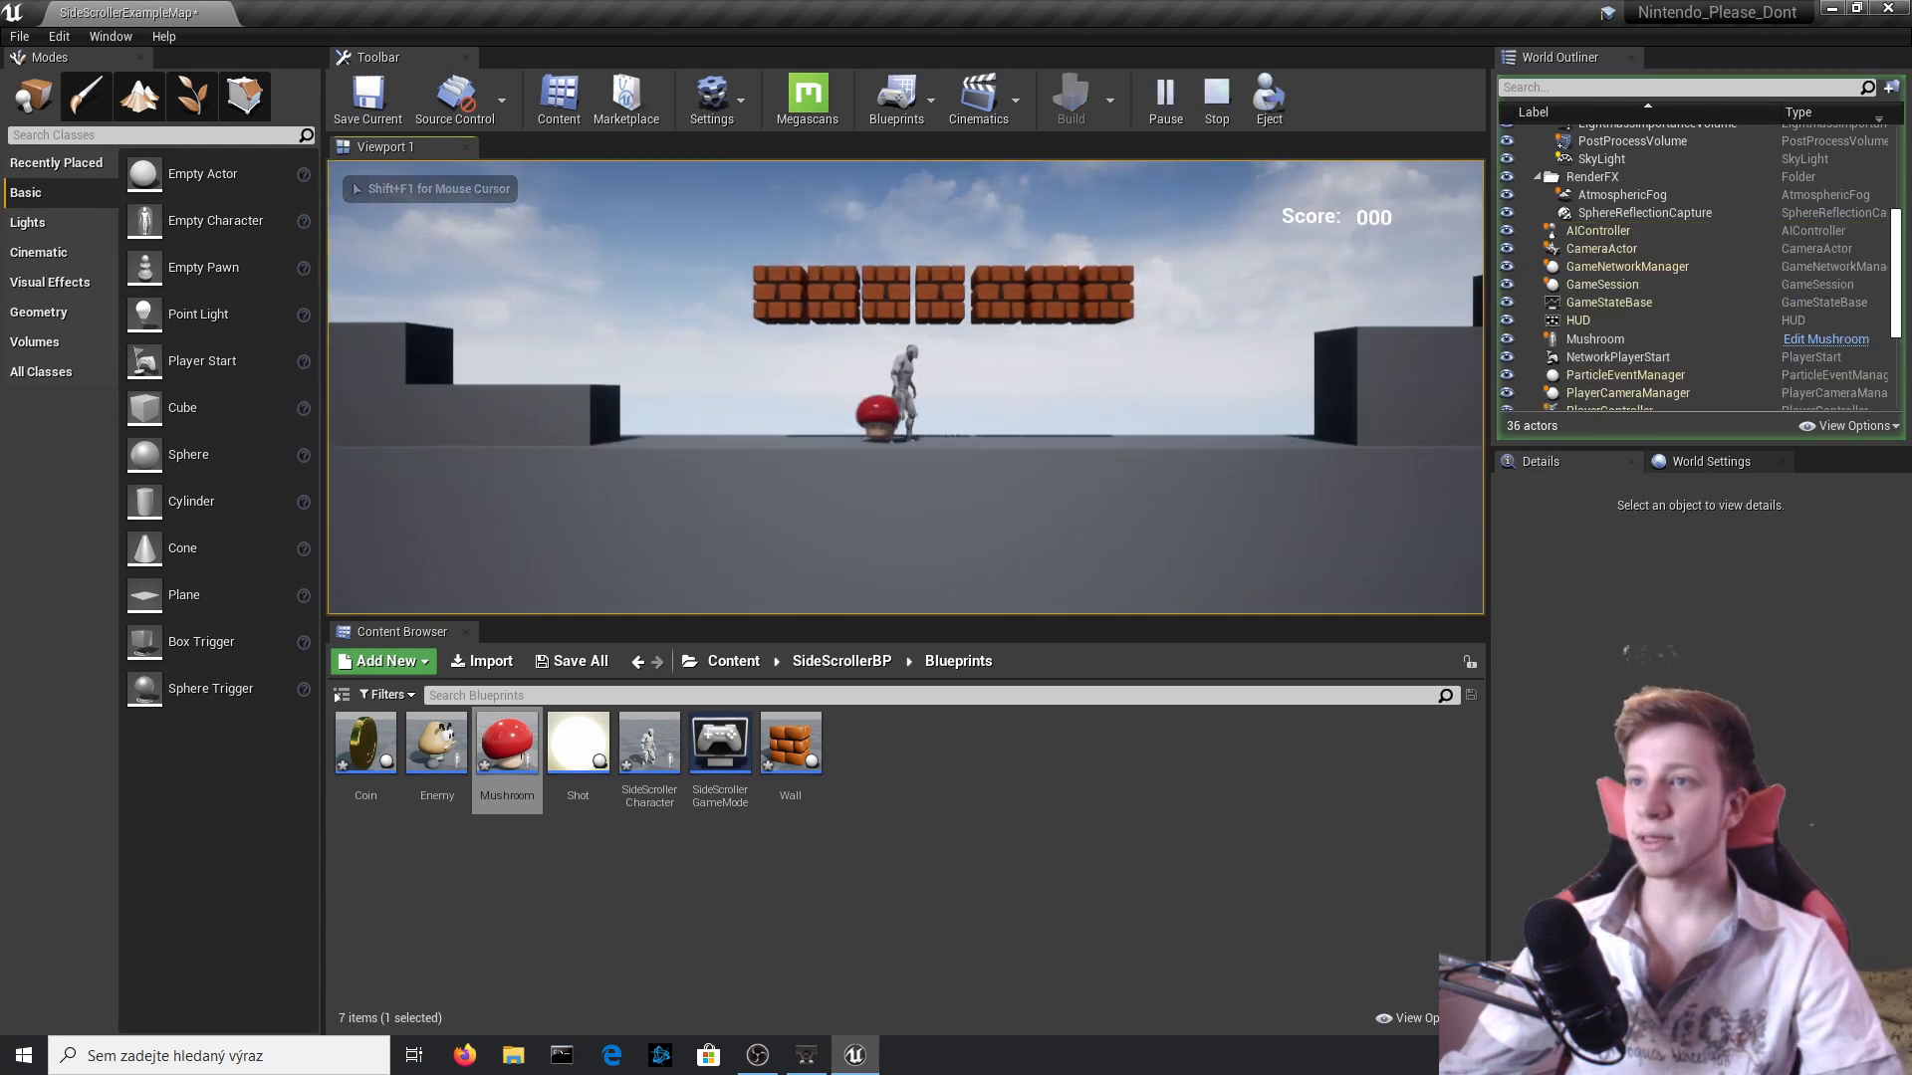
key("d")
key("space")
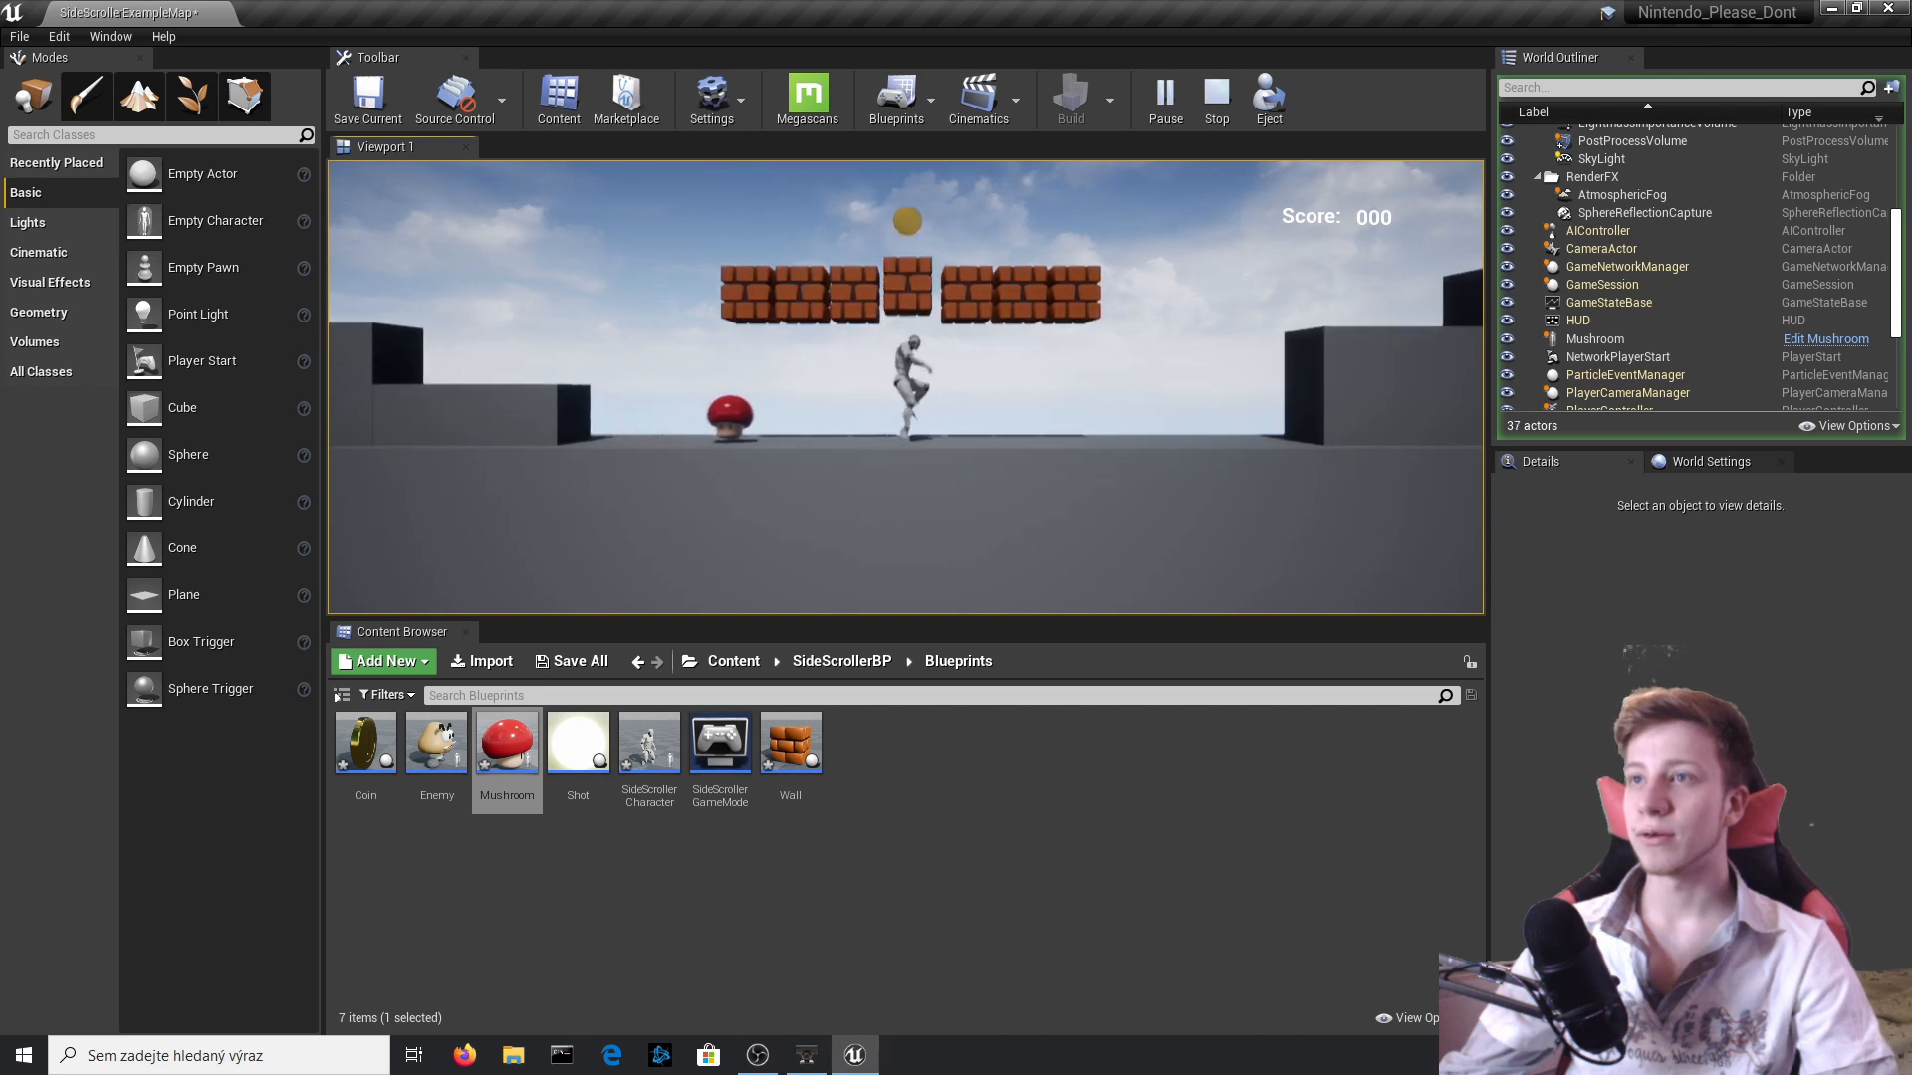
key("d")
key("space")
key("space")
key("d")
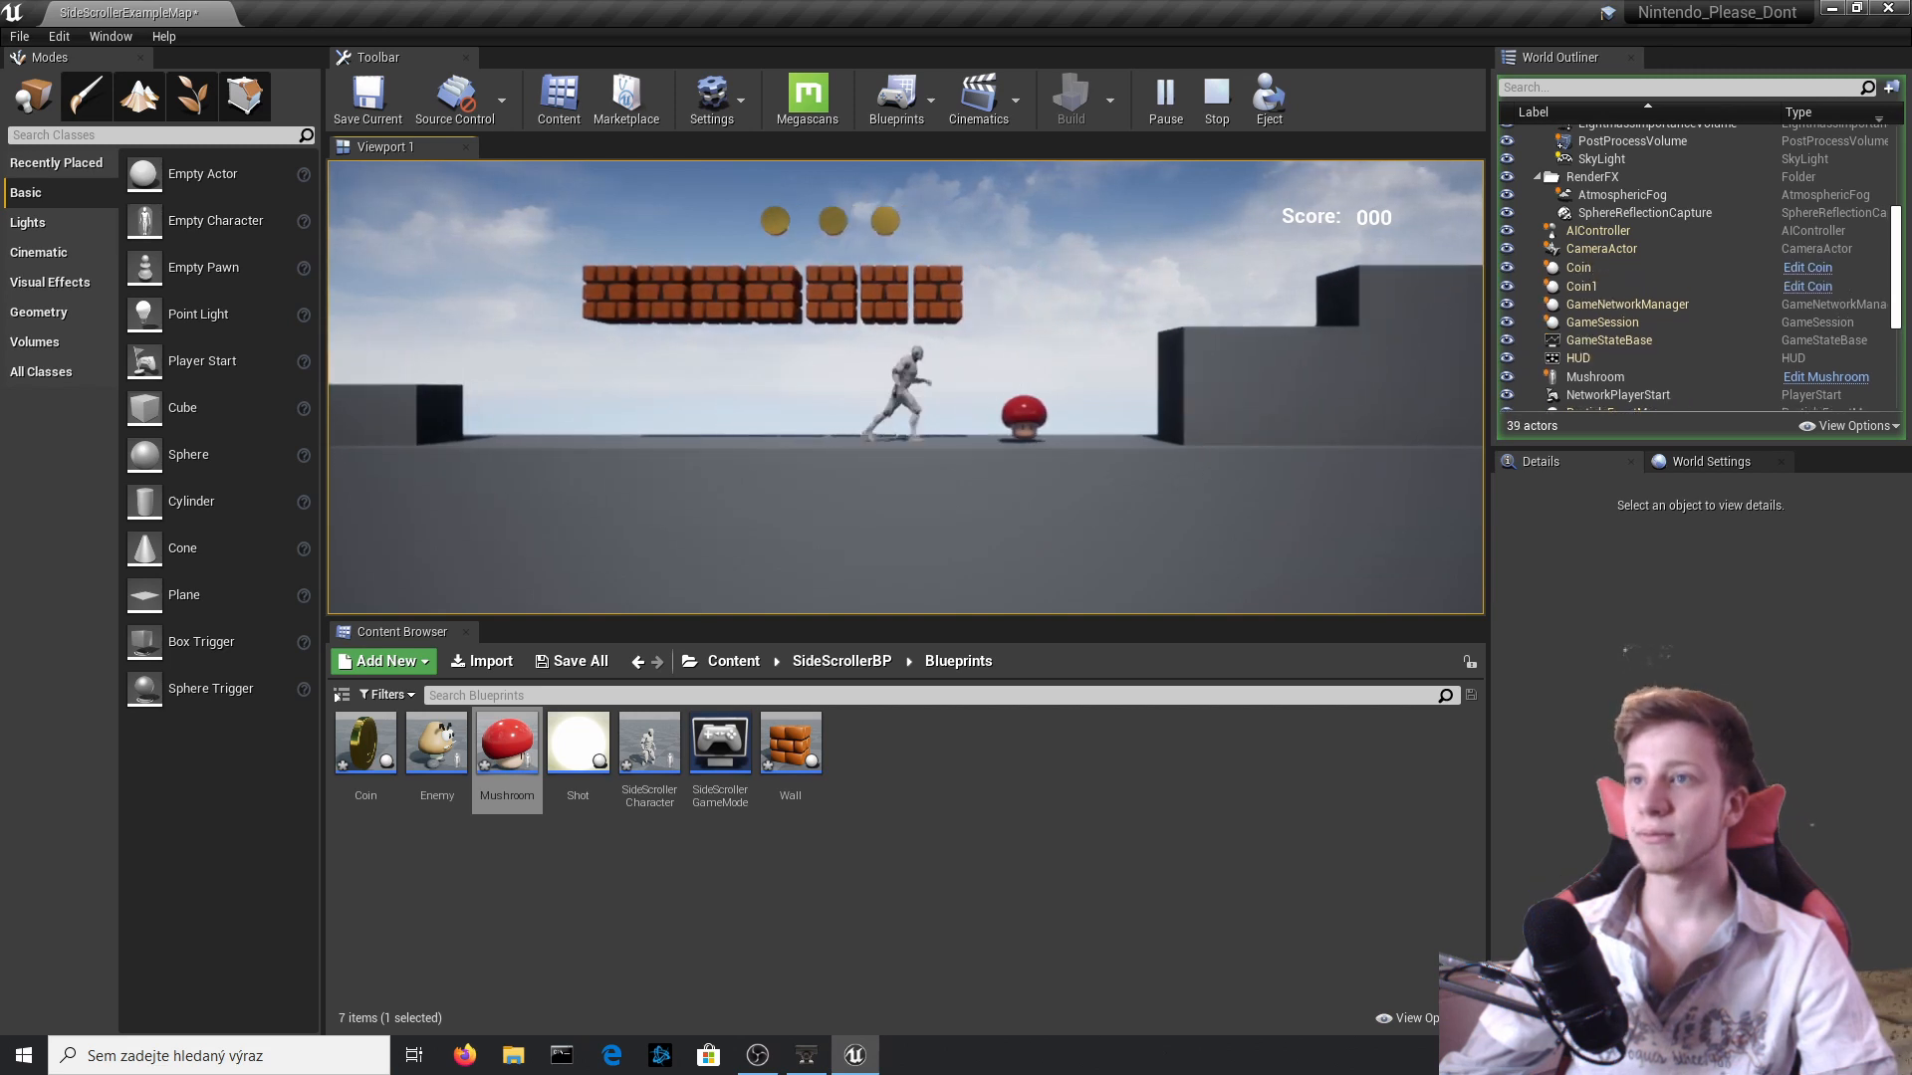
key("space")
key("a")
key("Escape")
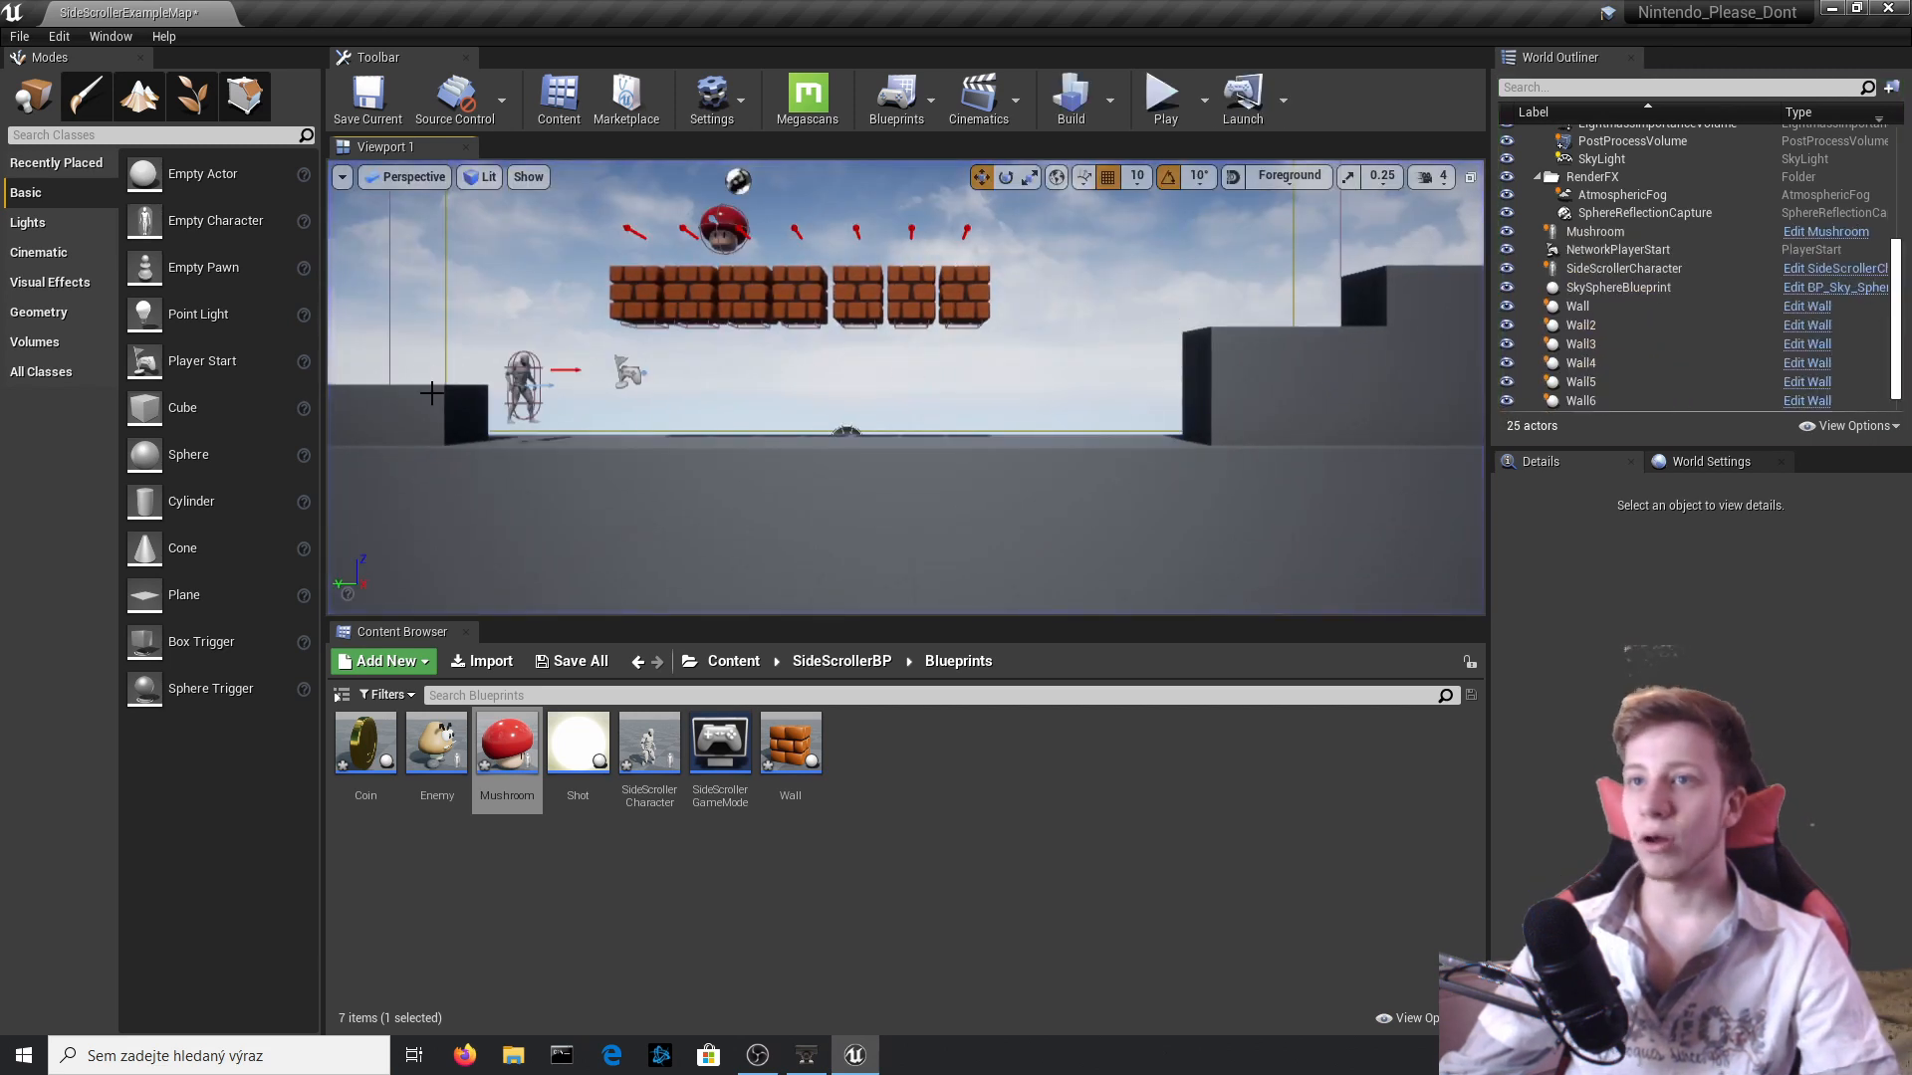
Add a DestroyActor node after the Power Up call in the Mushroom event graph.
left_click(950, 413)
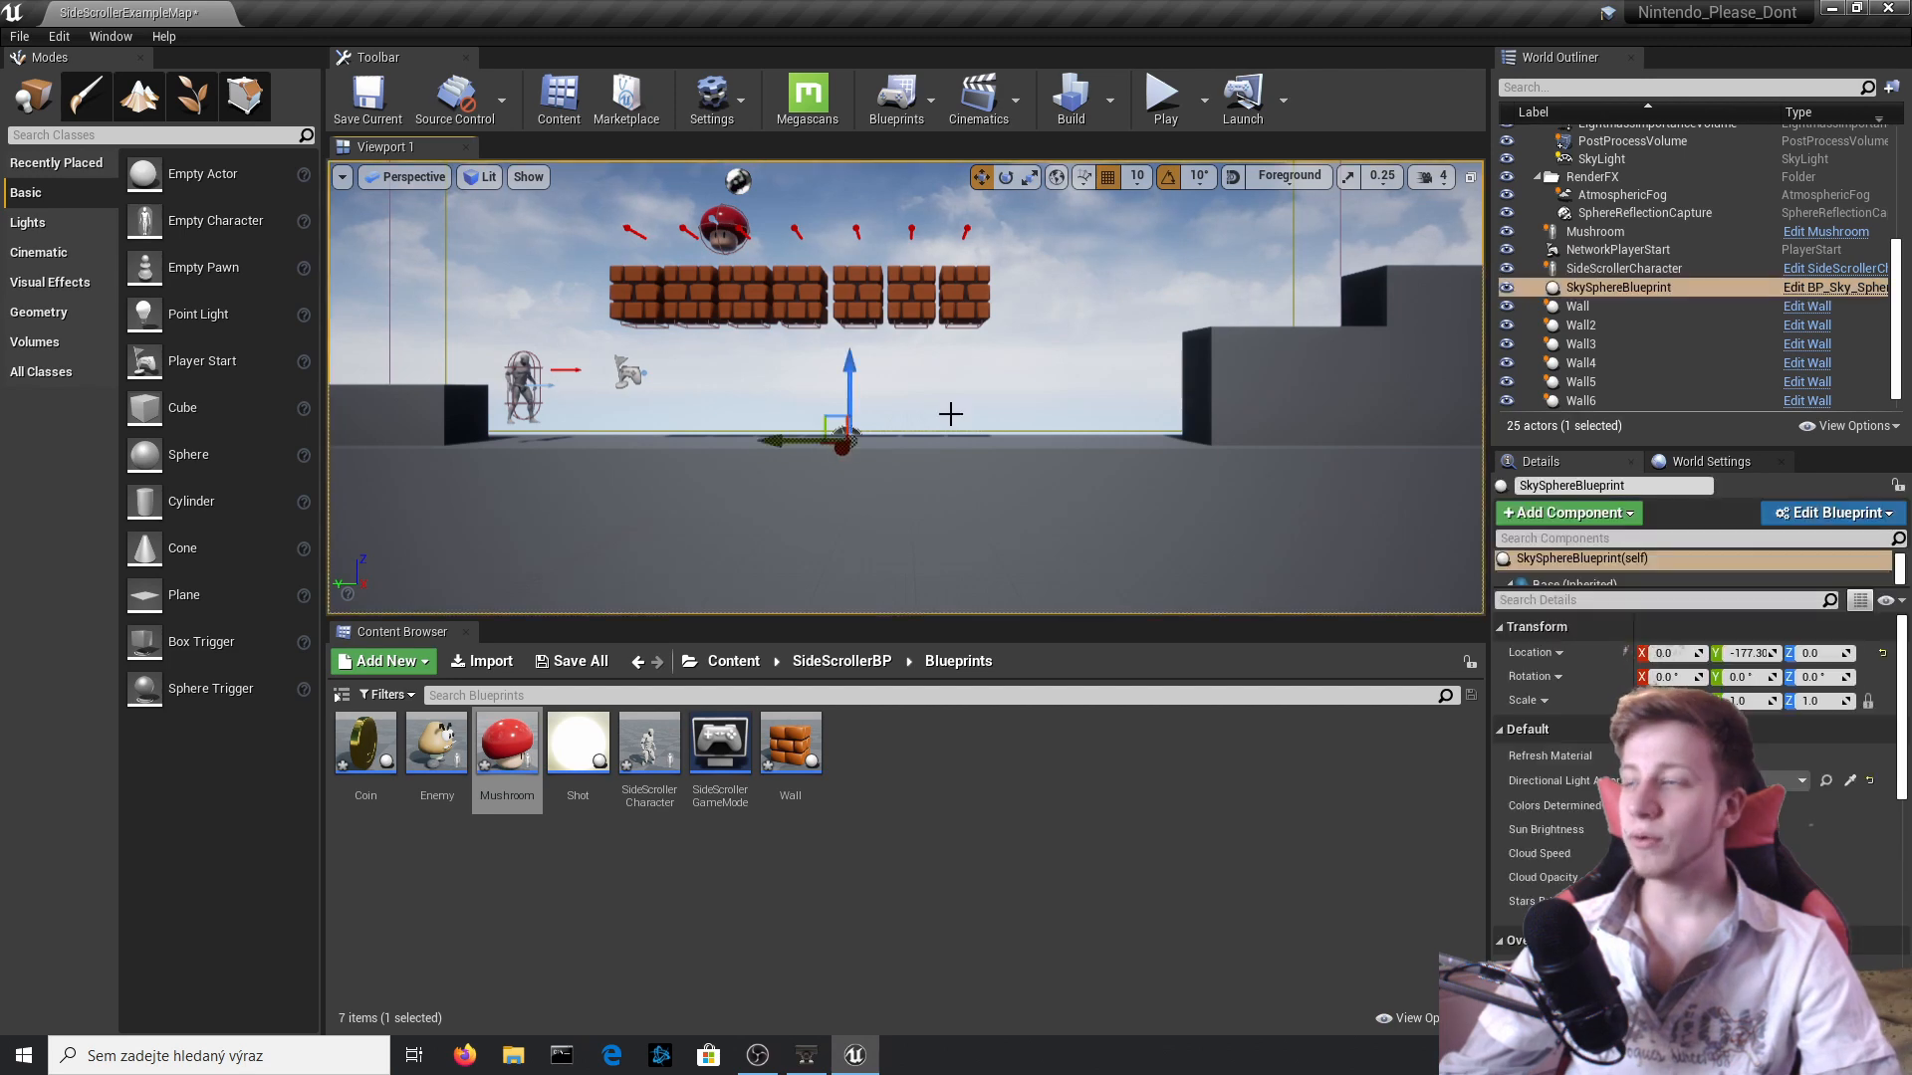
left_click(525, 387)
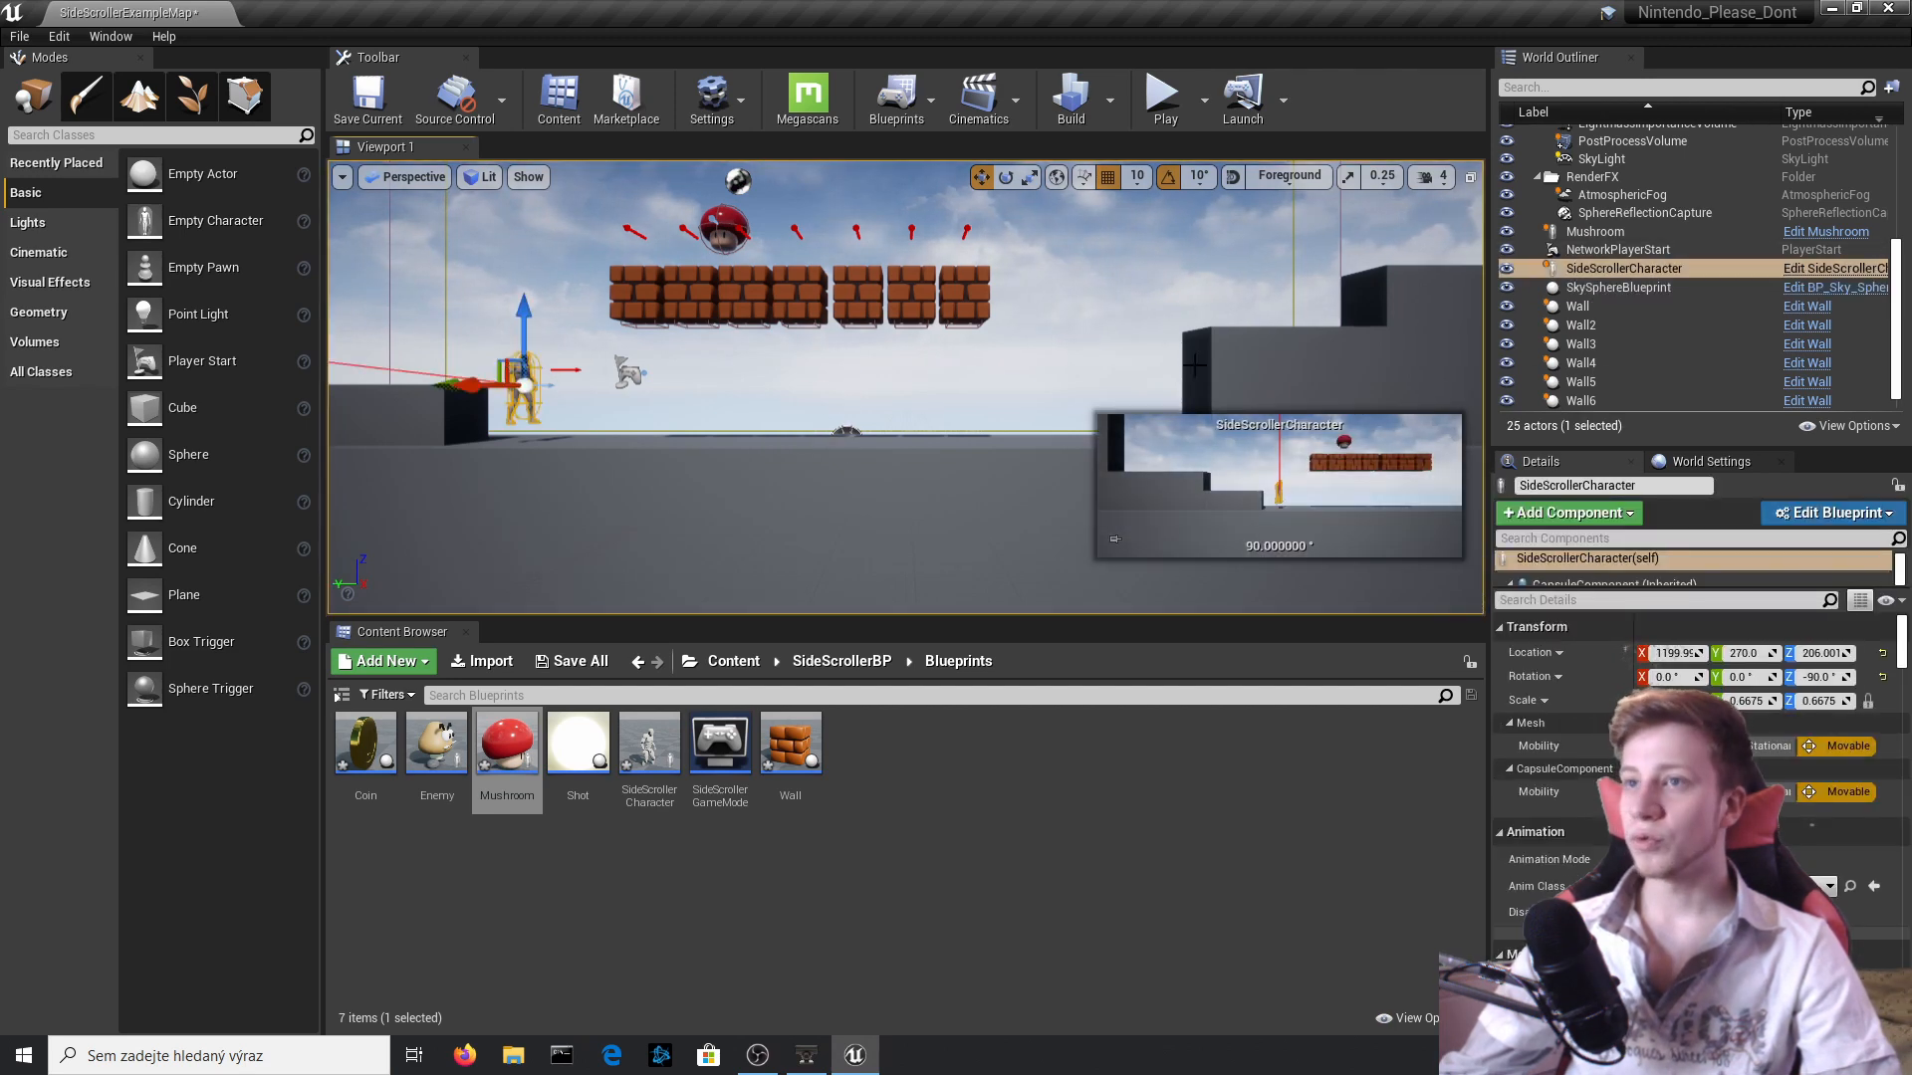
left_click(713, 206)
left_click(724, 225)
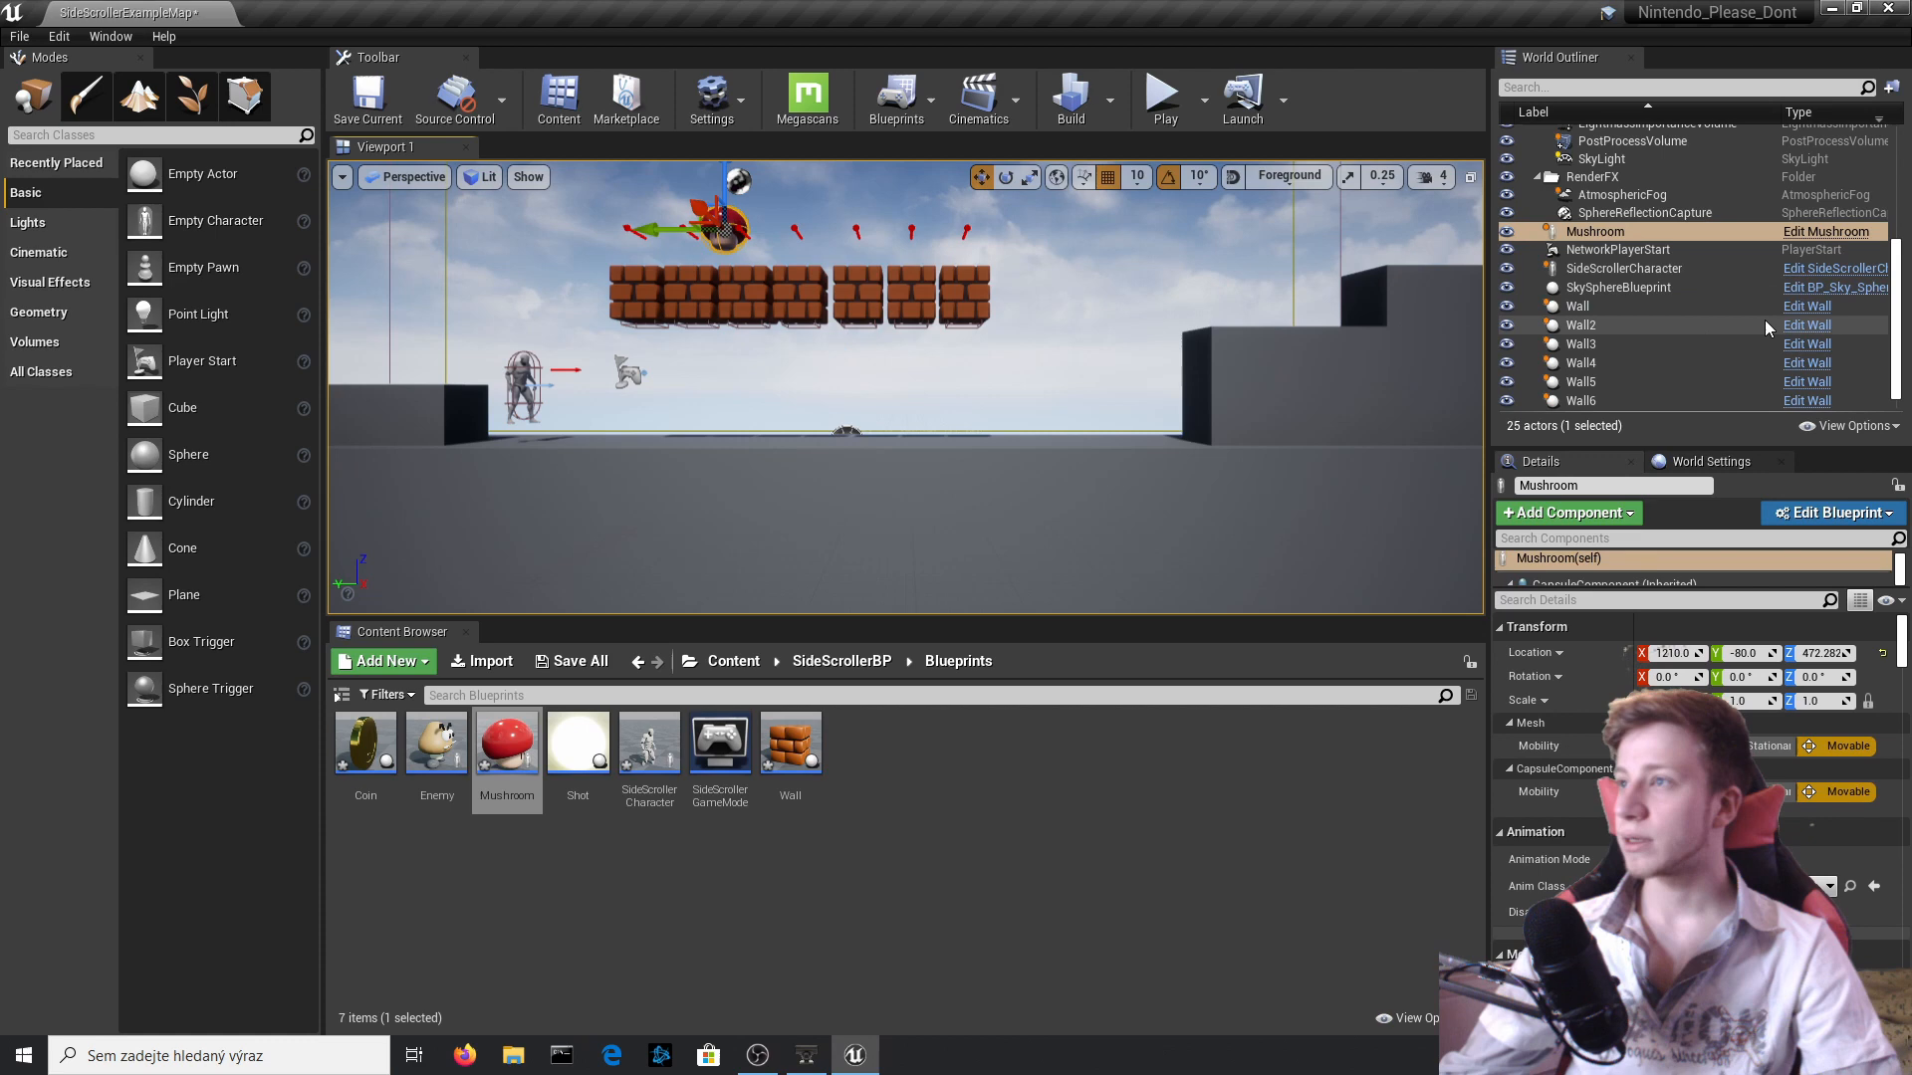
left_click(1833, 234)
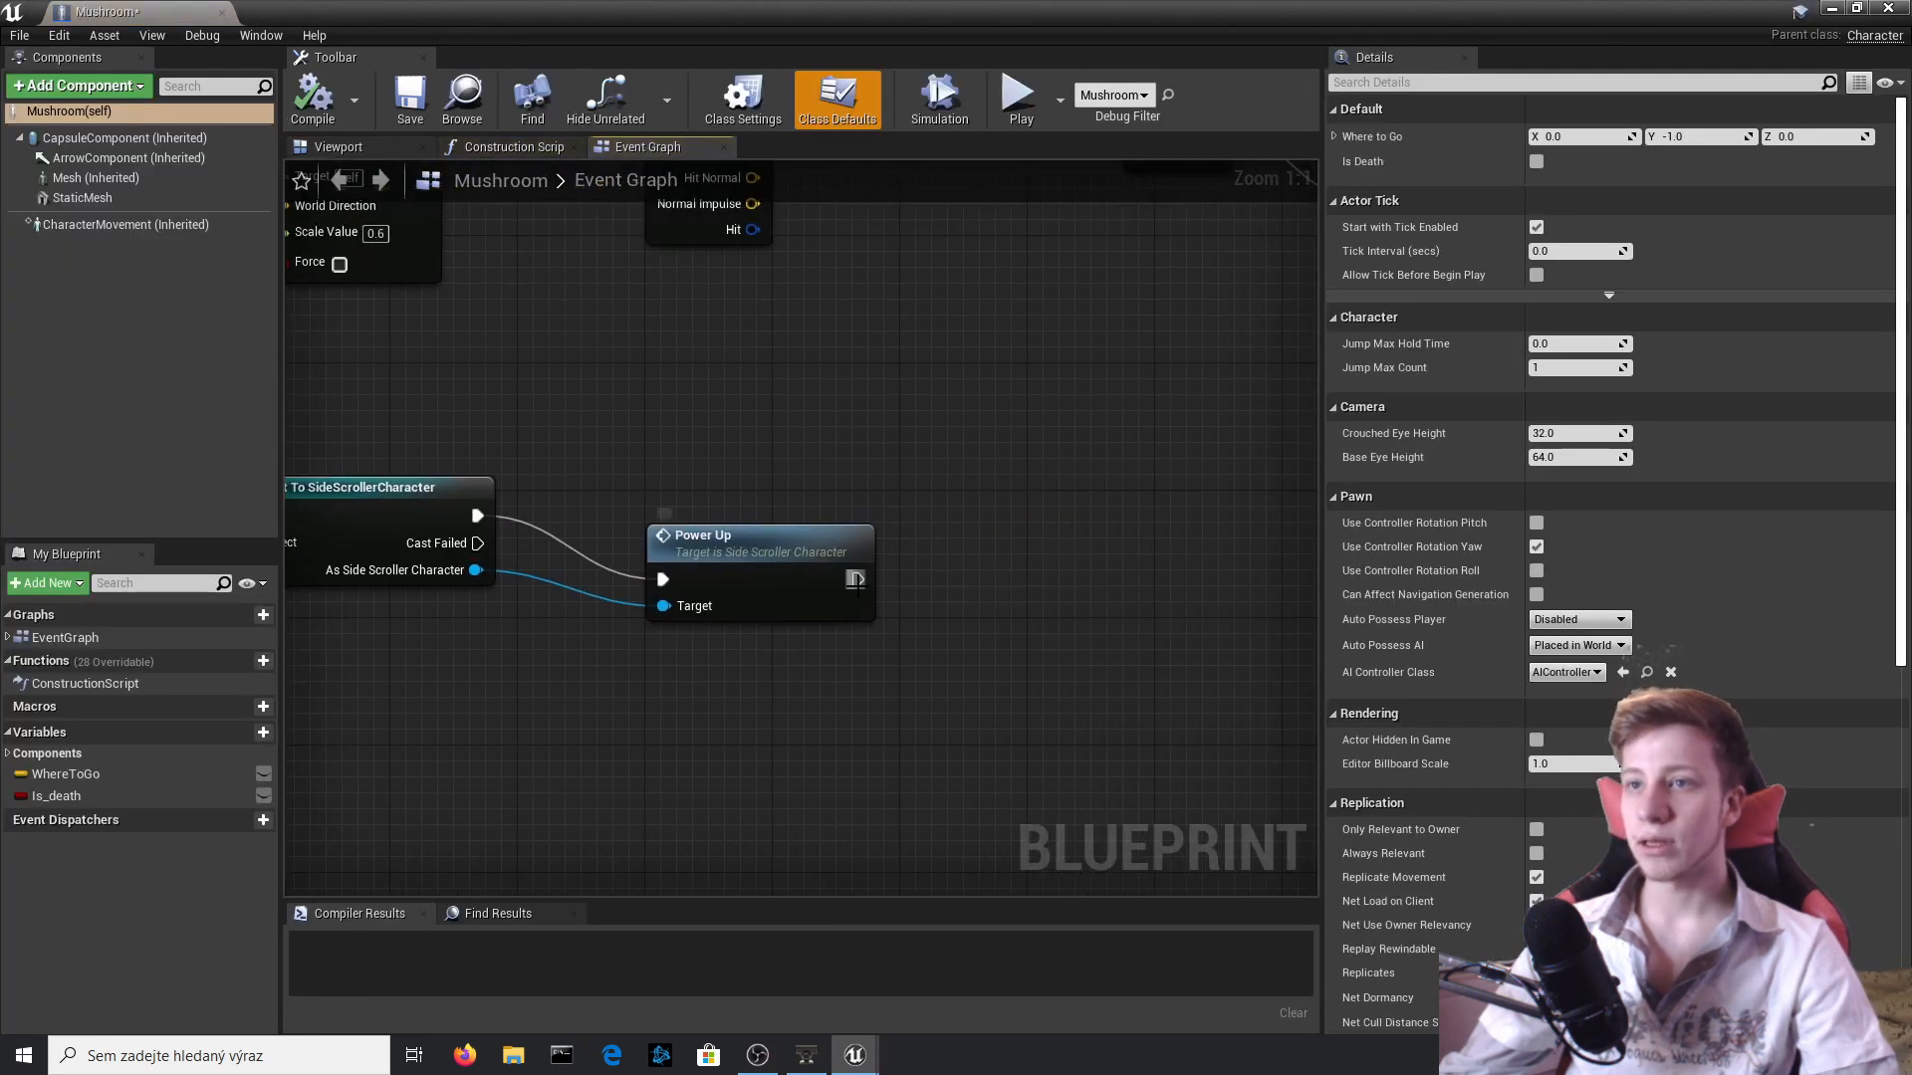
left_click_drag(856, 580, 1027, 585)
type("desto")
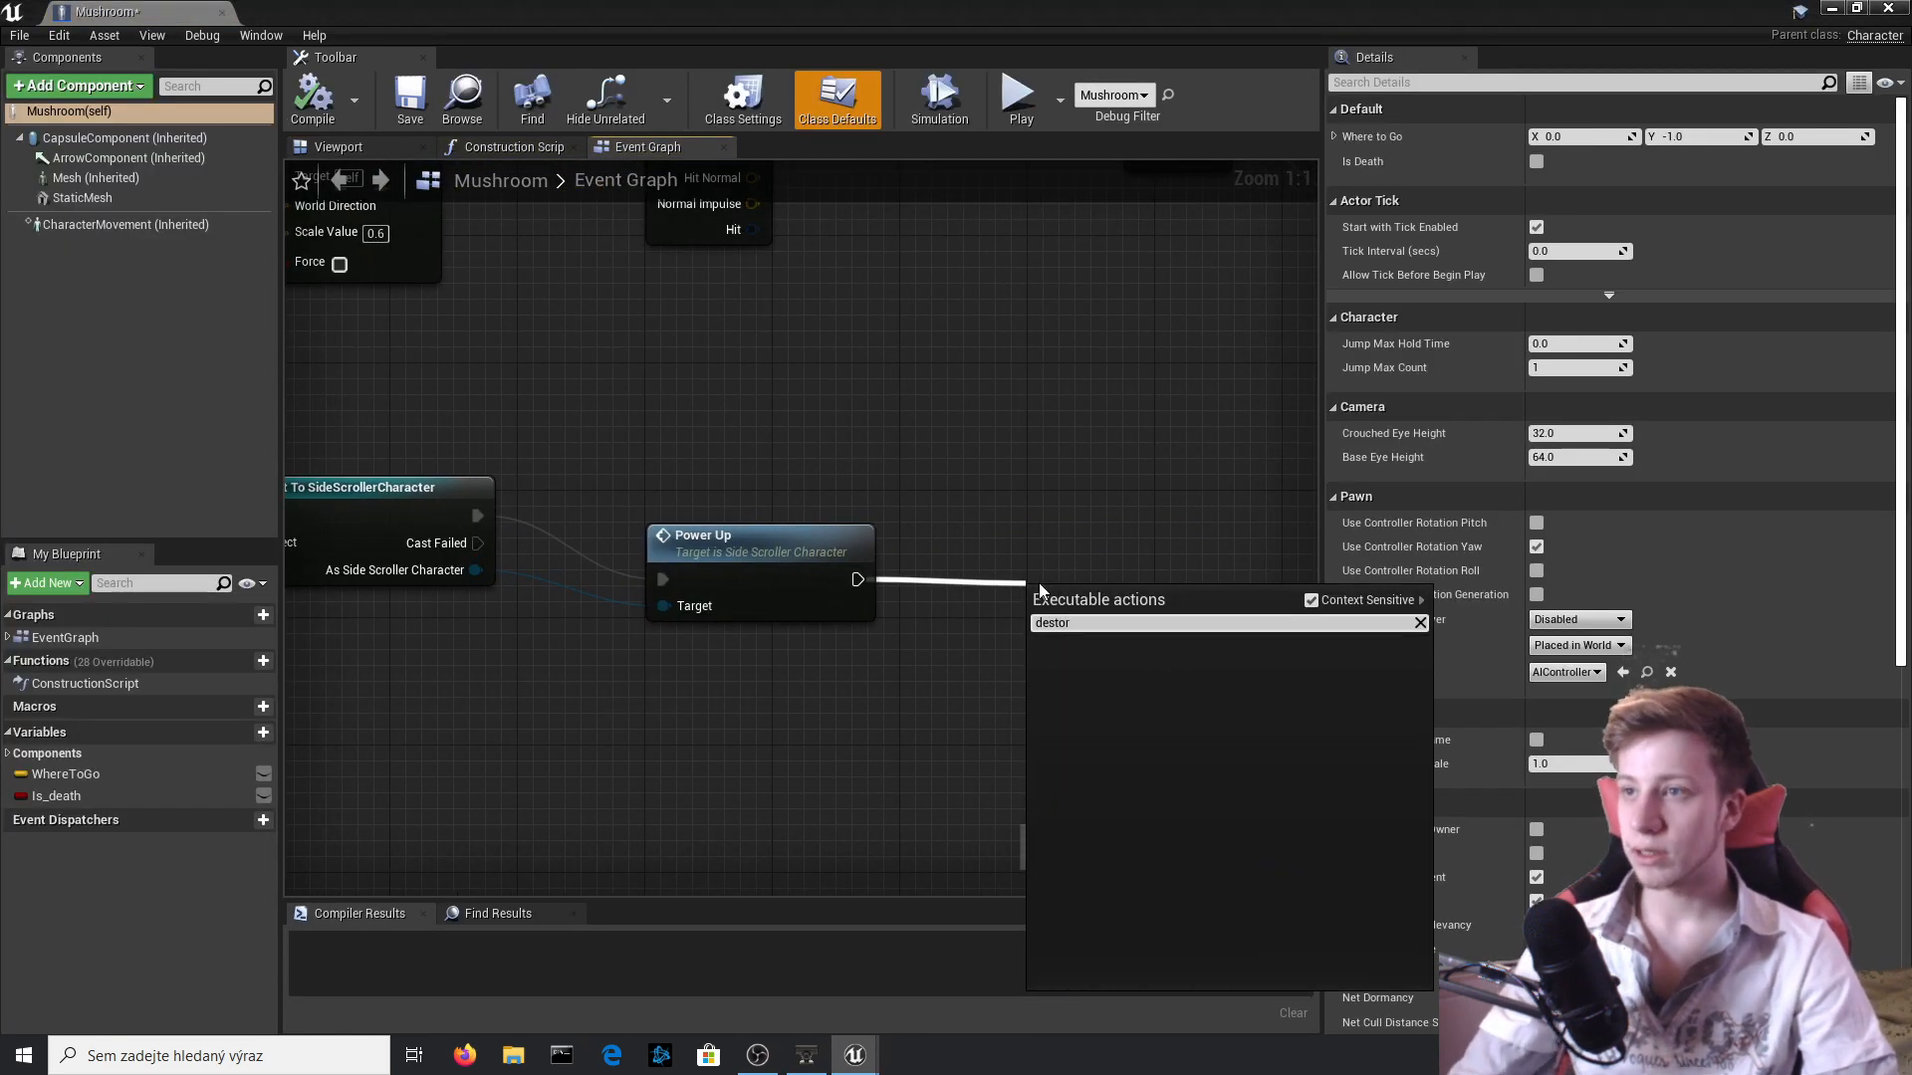
key("BackSpace")
type("roy ")
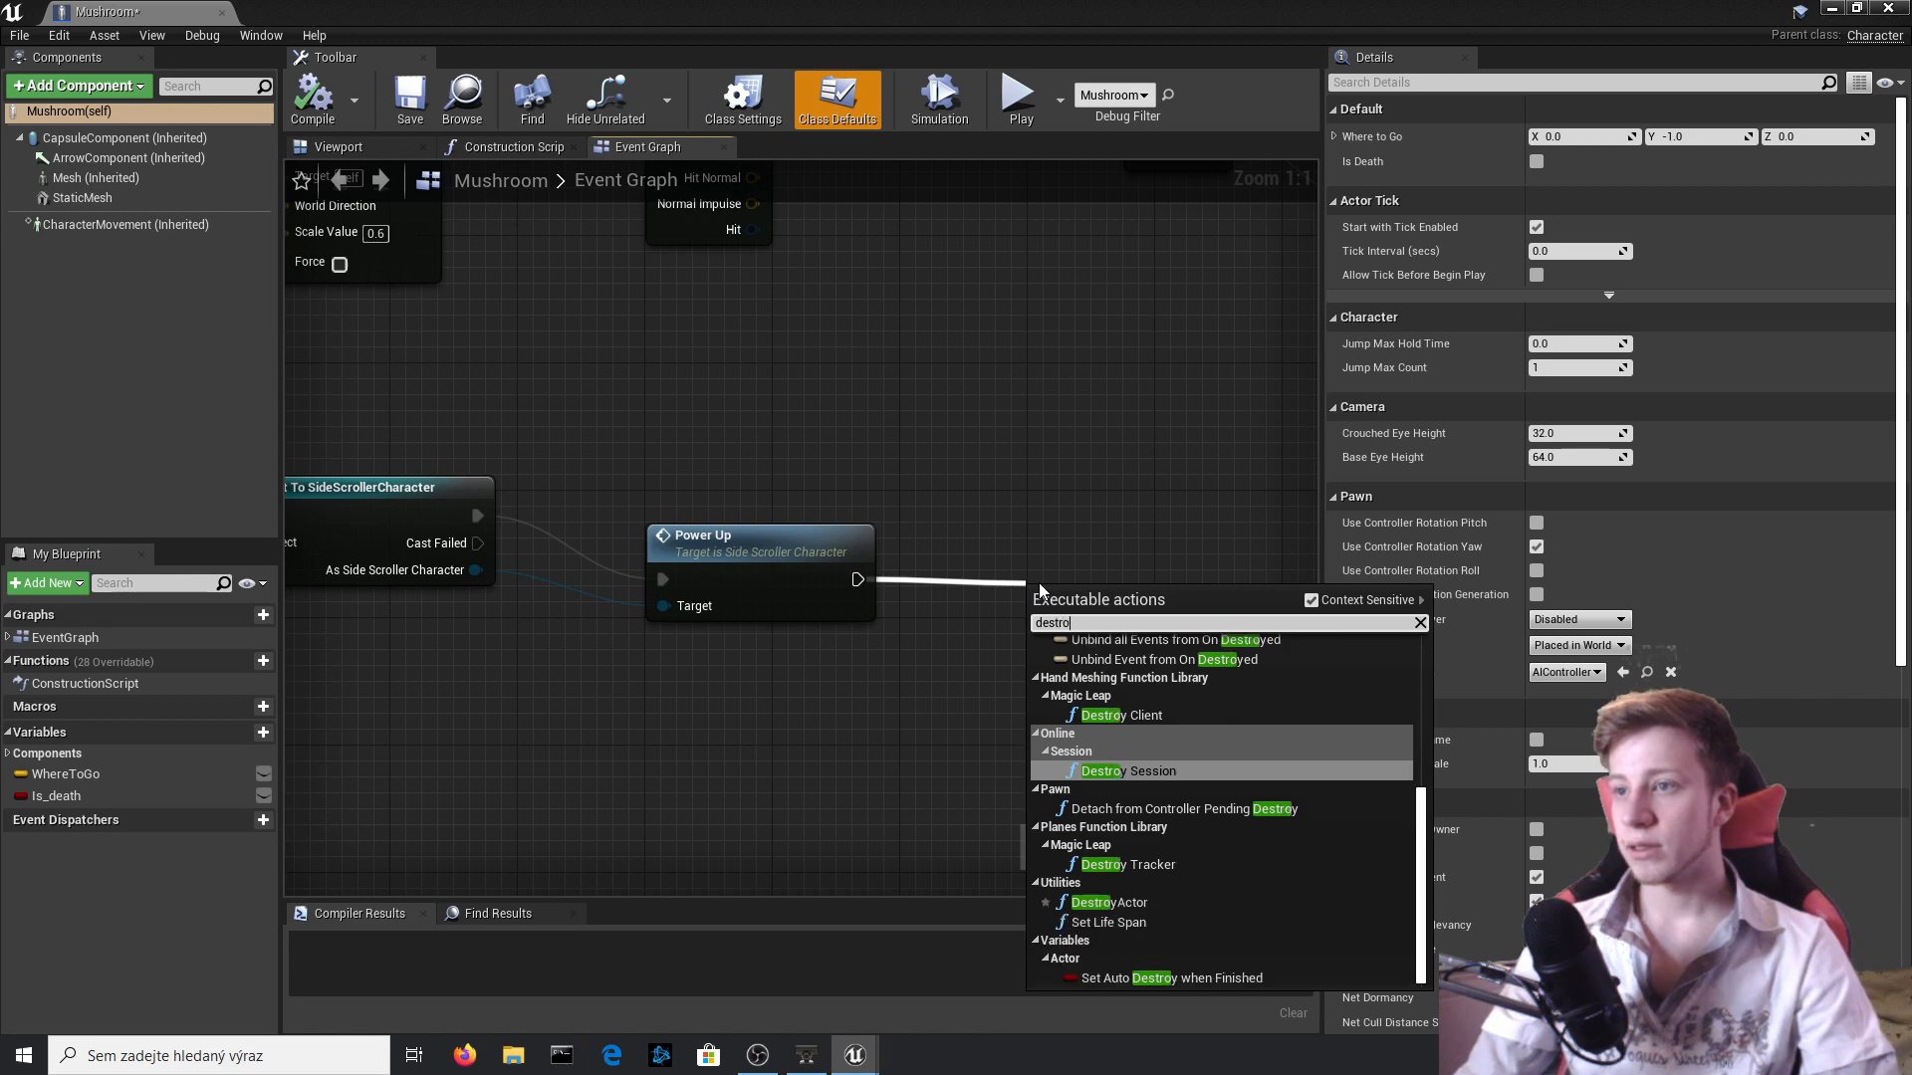
type("act")
key("Return")
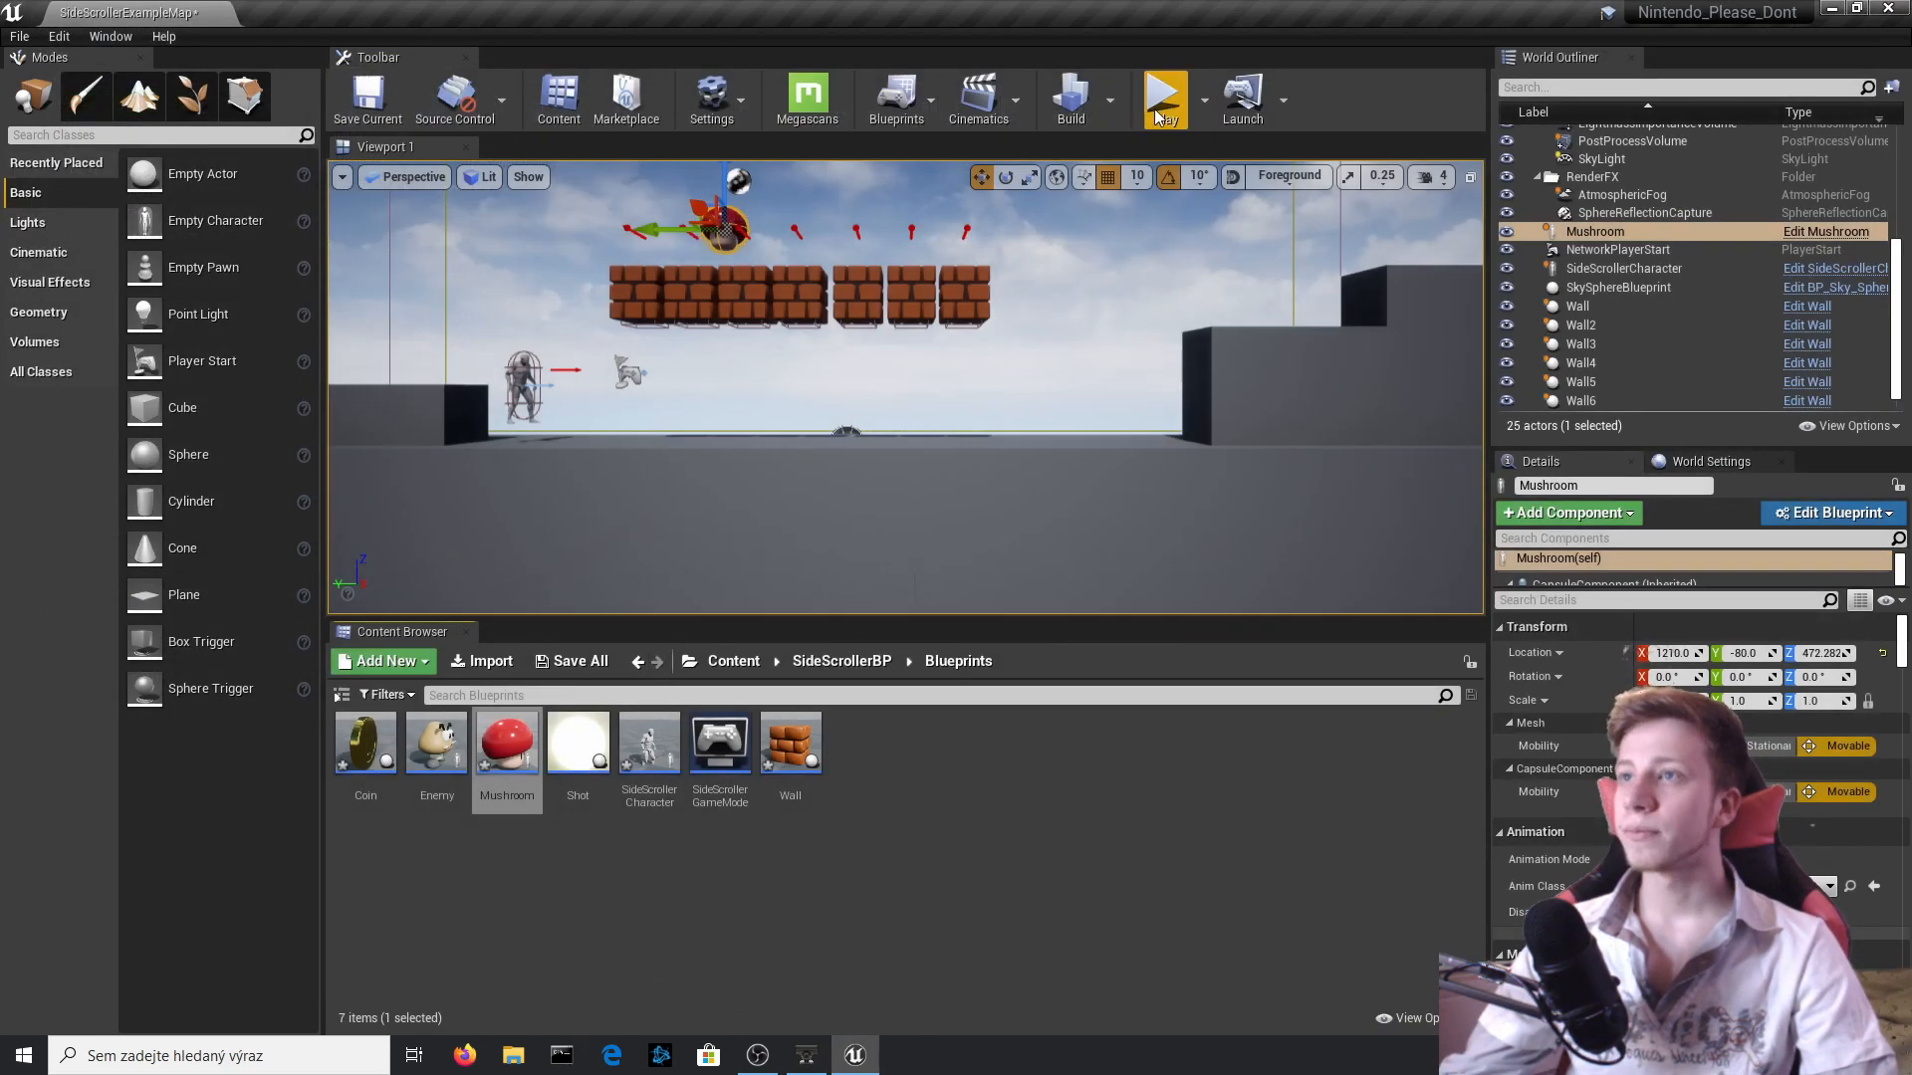
Play-test the level by running the character through the falling mushroom and beneath the bricks, and stop the test.
left_click(1158, 105)
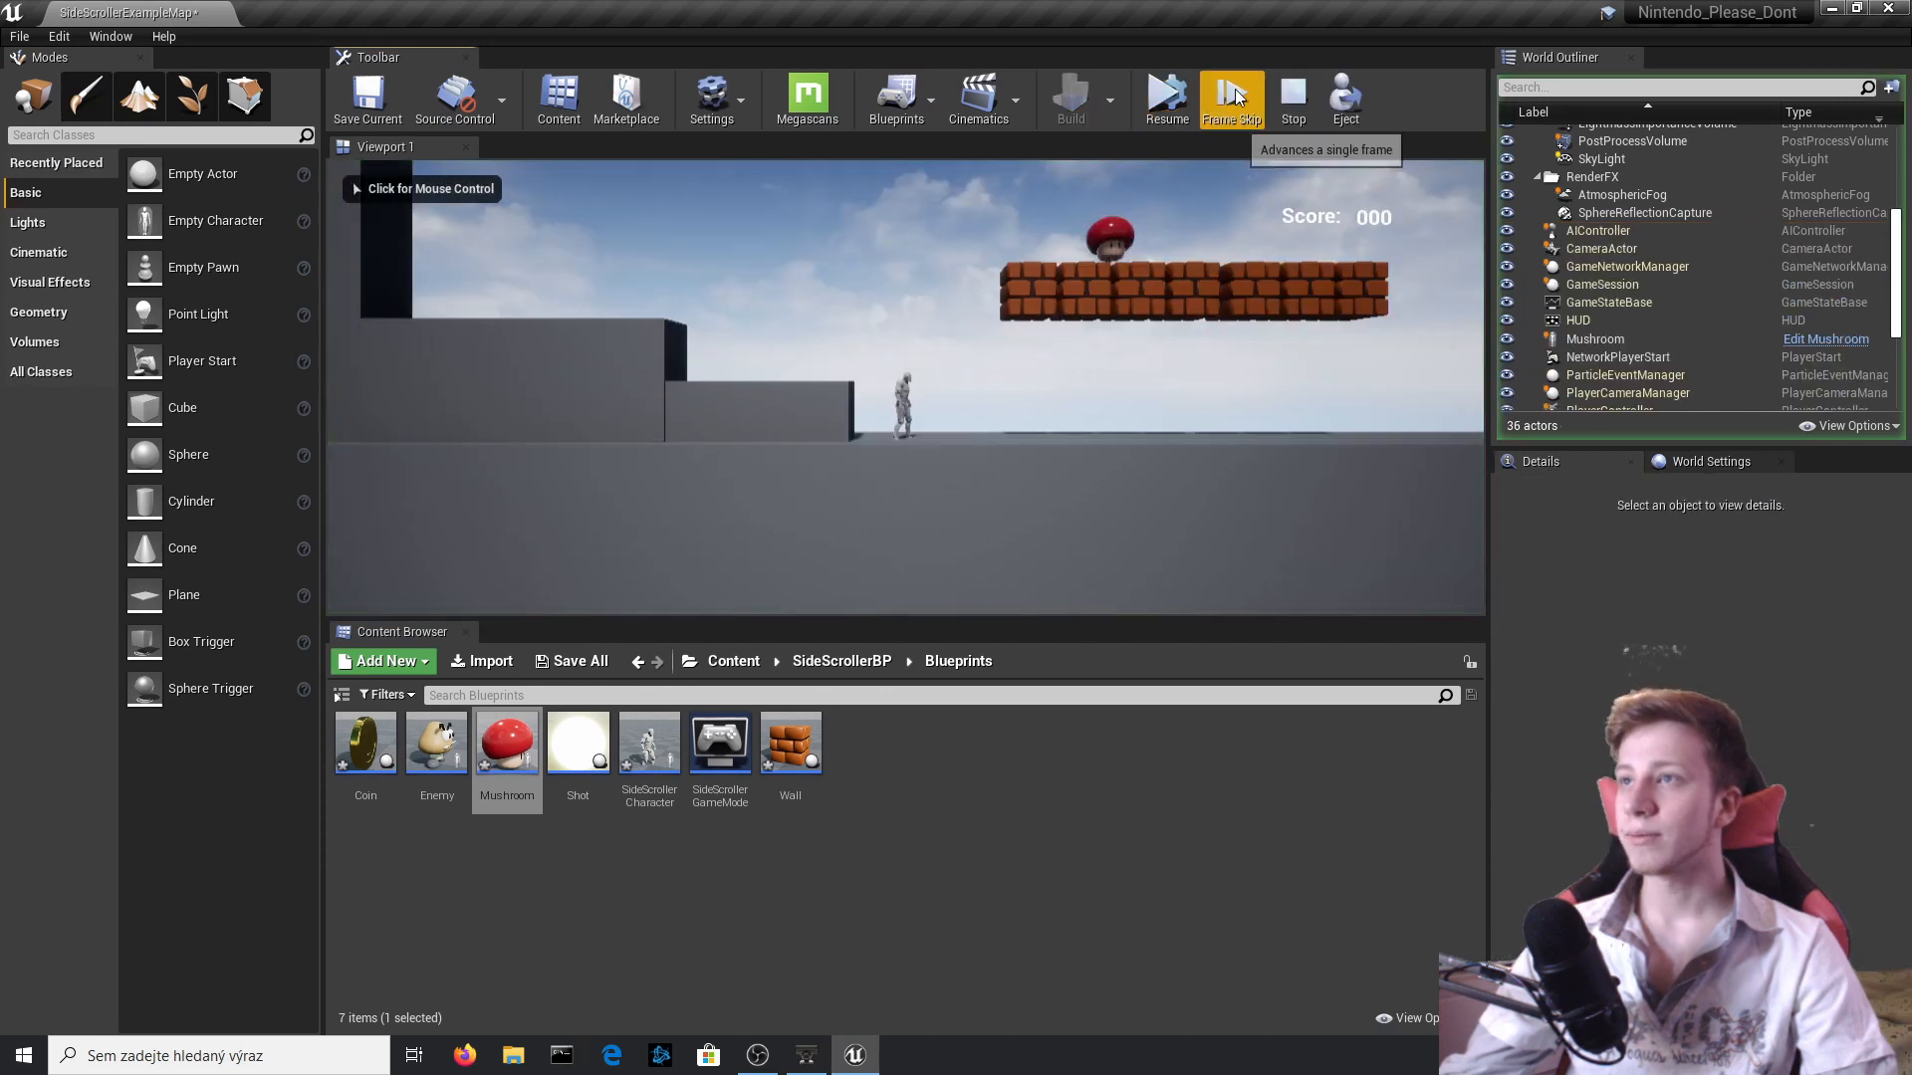
left_click(1145, 319)
key("d")
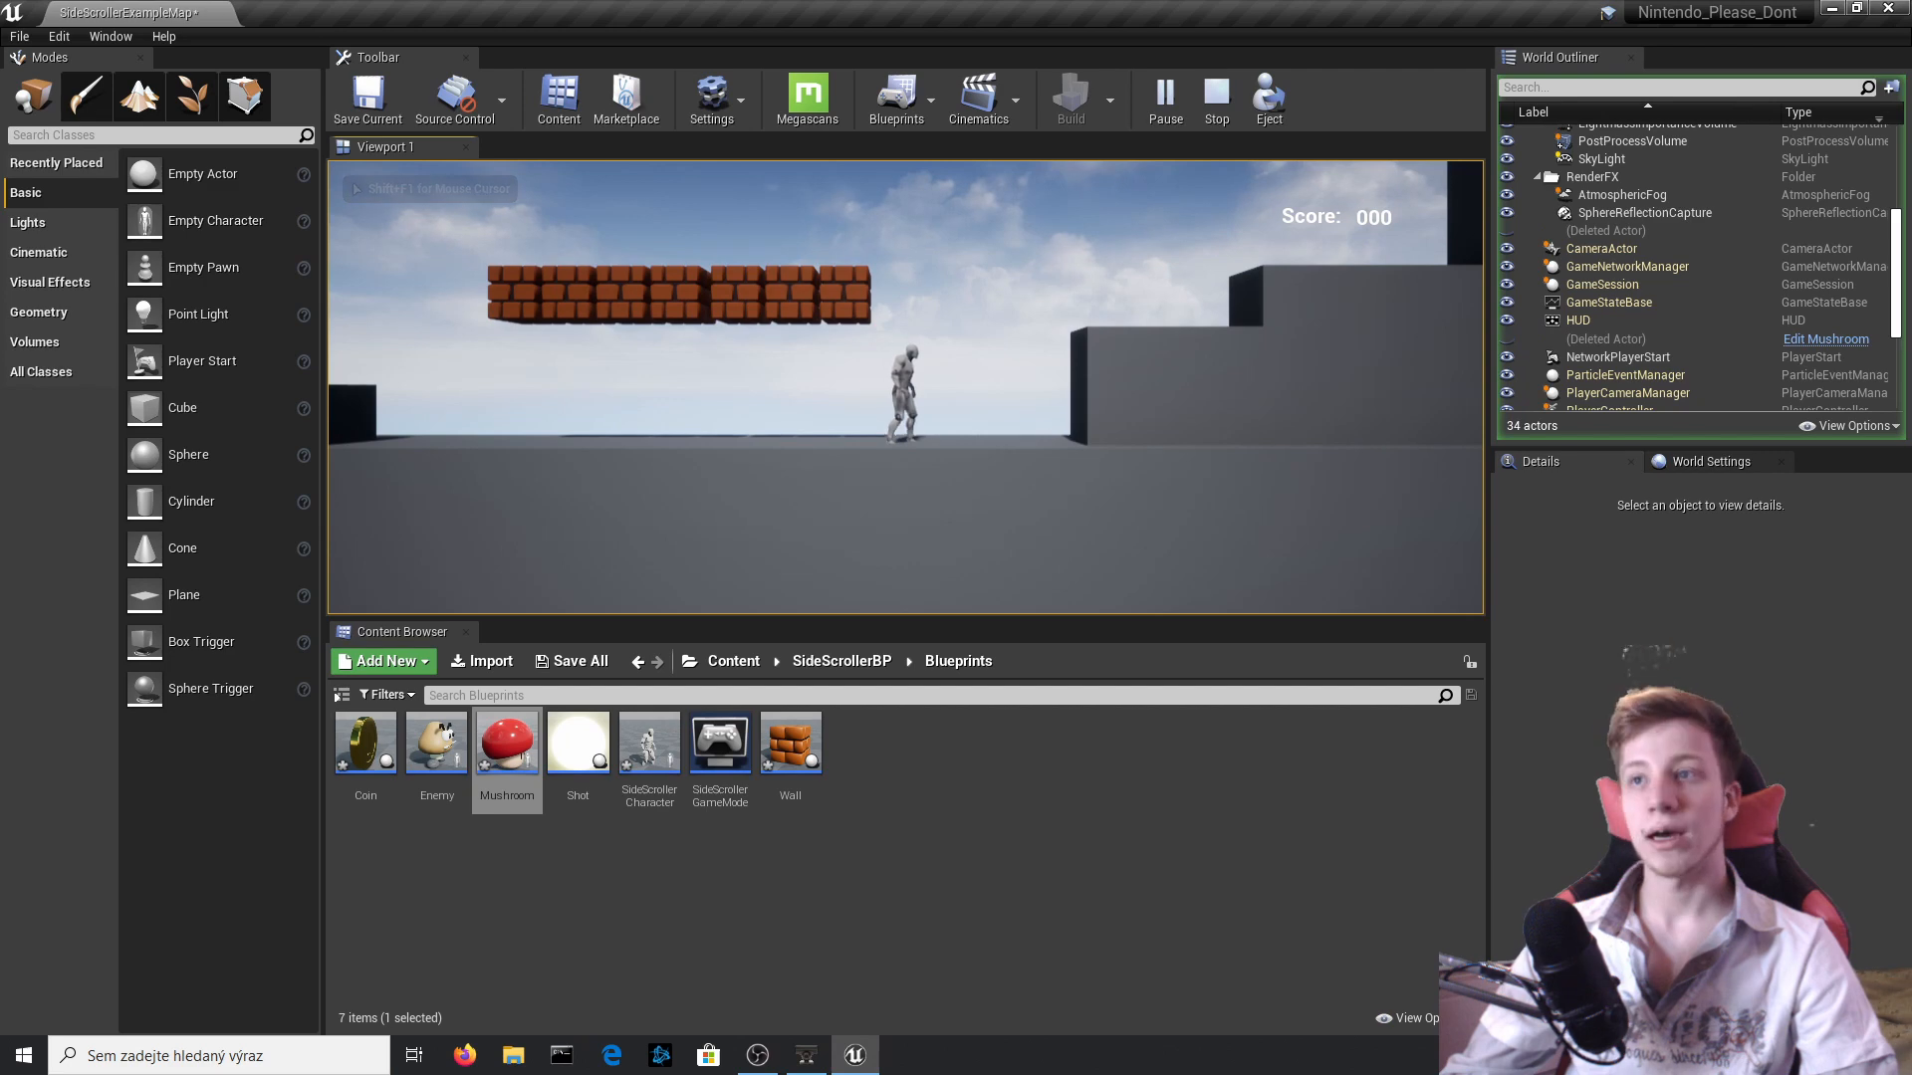
key("a")
key("space")
key("f")
key("Escape")
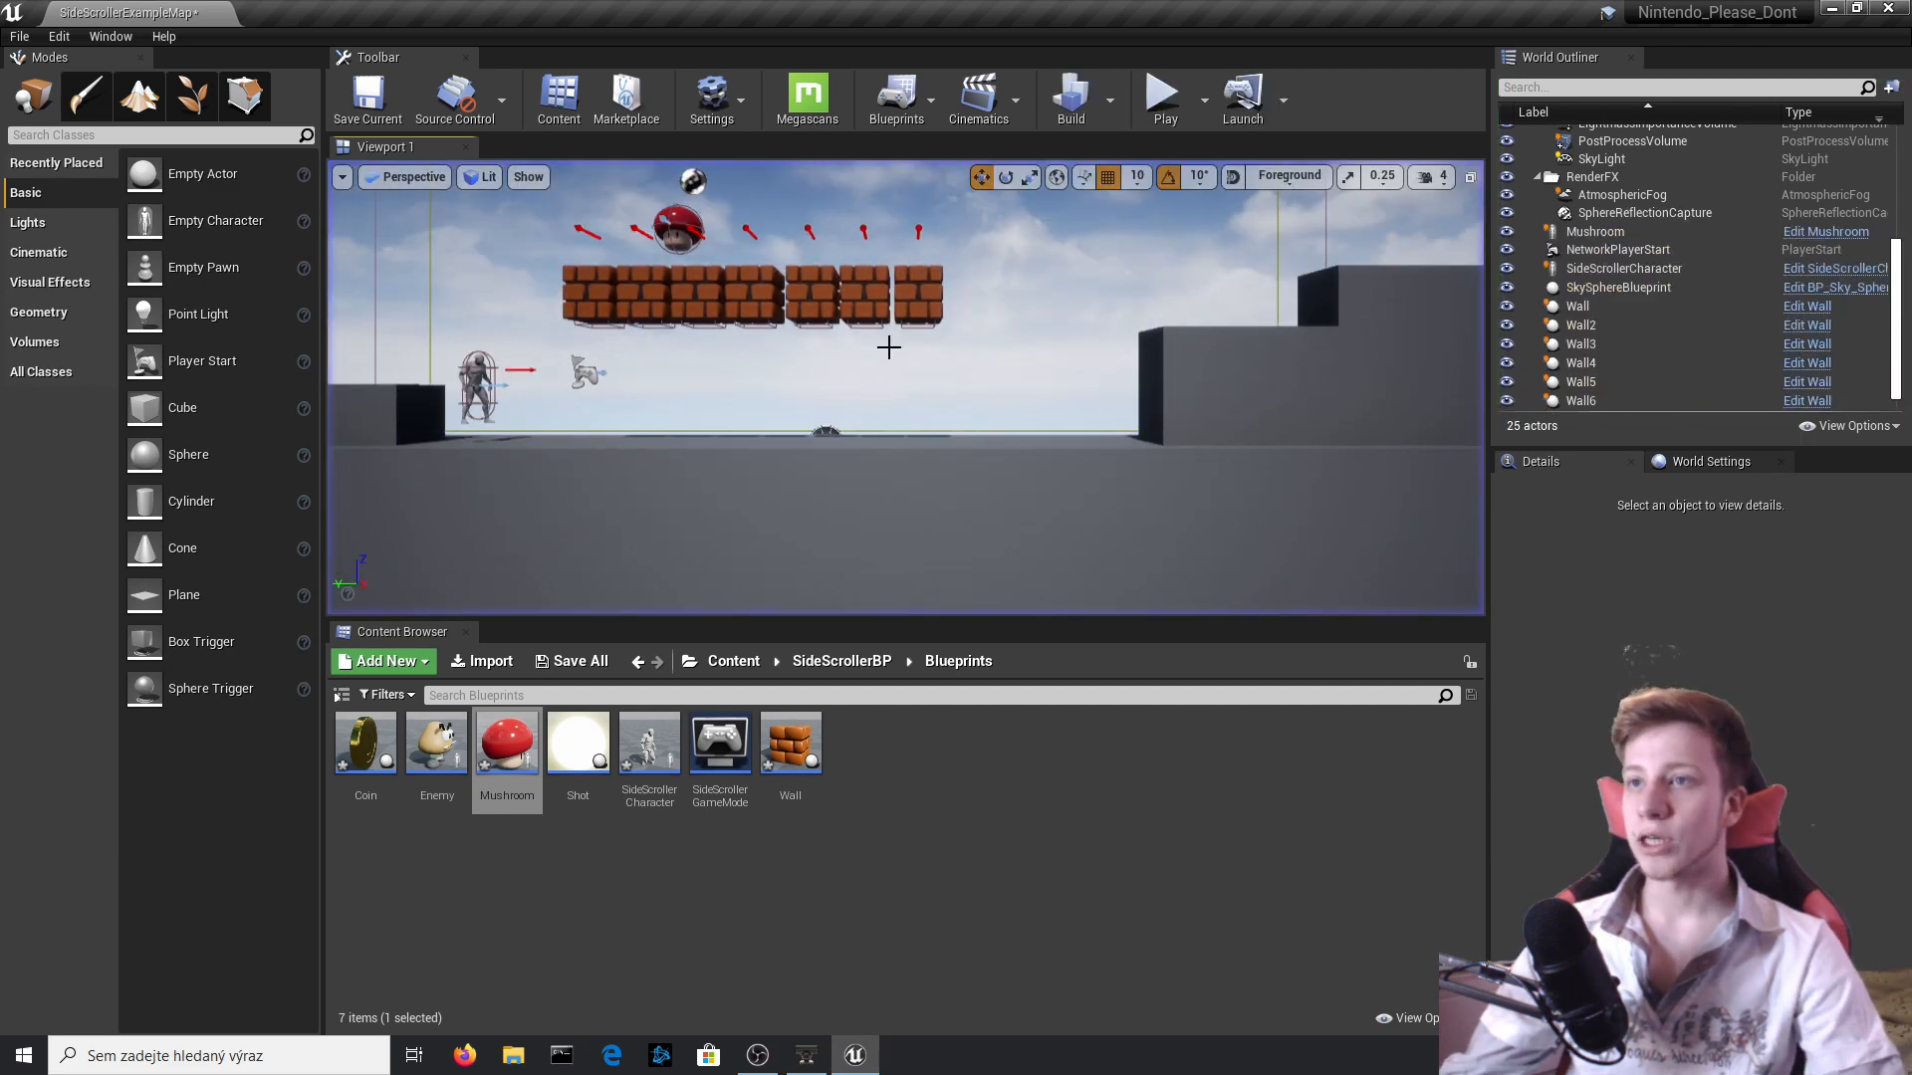
Open the SideScrollerCharacter's Event Graph and move the T key event farther from the SpawnActor Shot node.
double_click(496, 375)
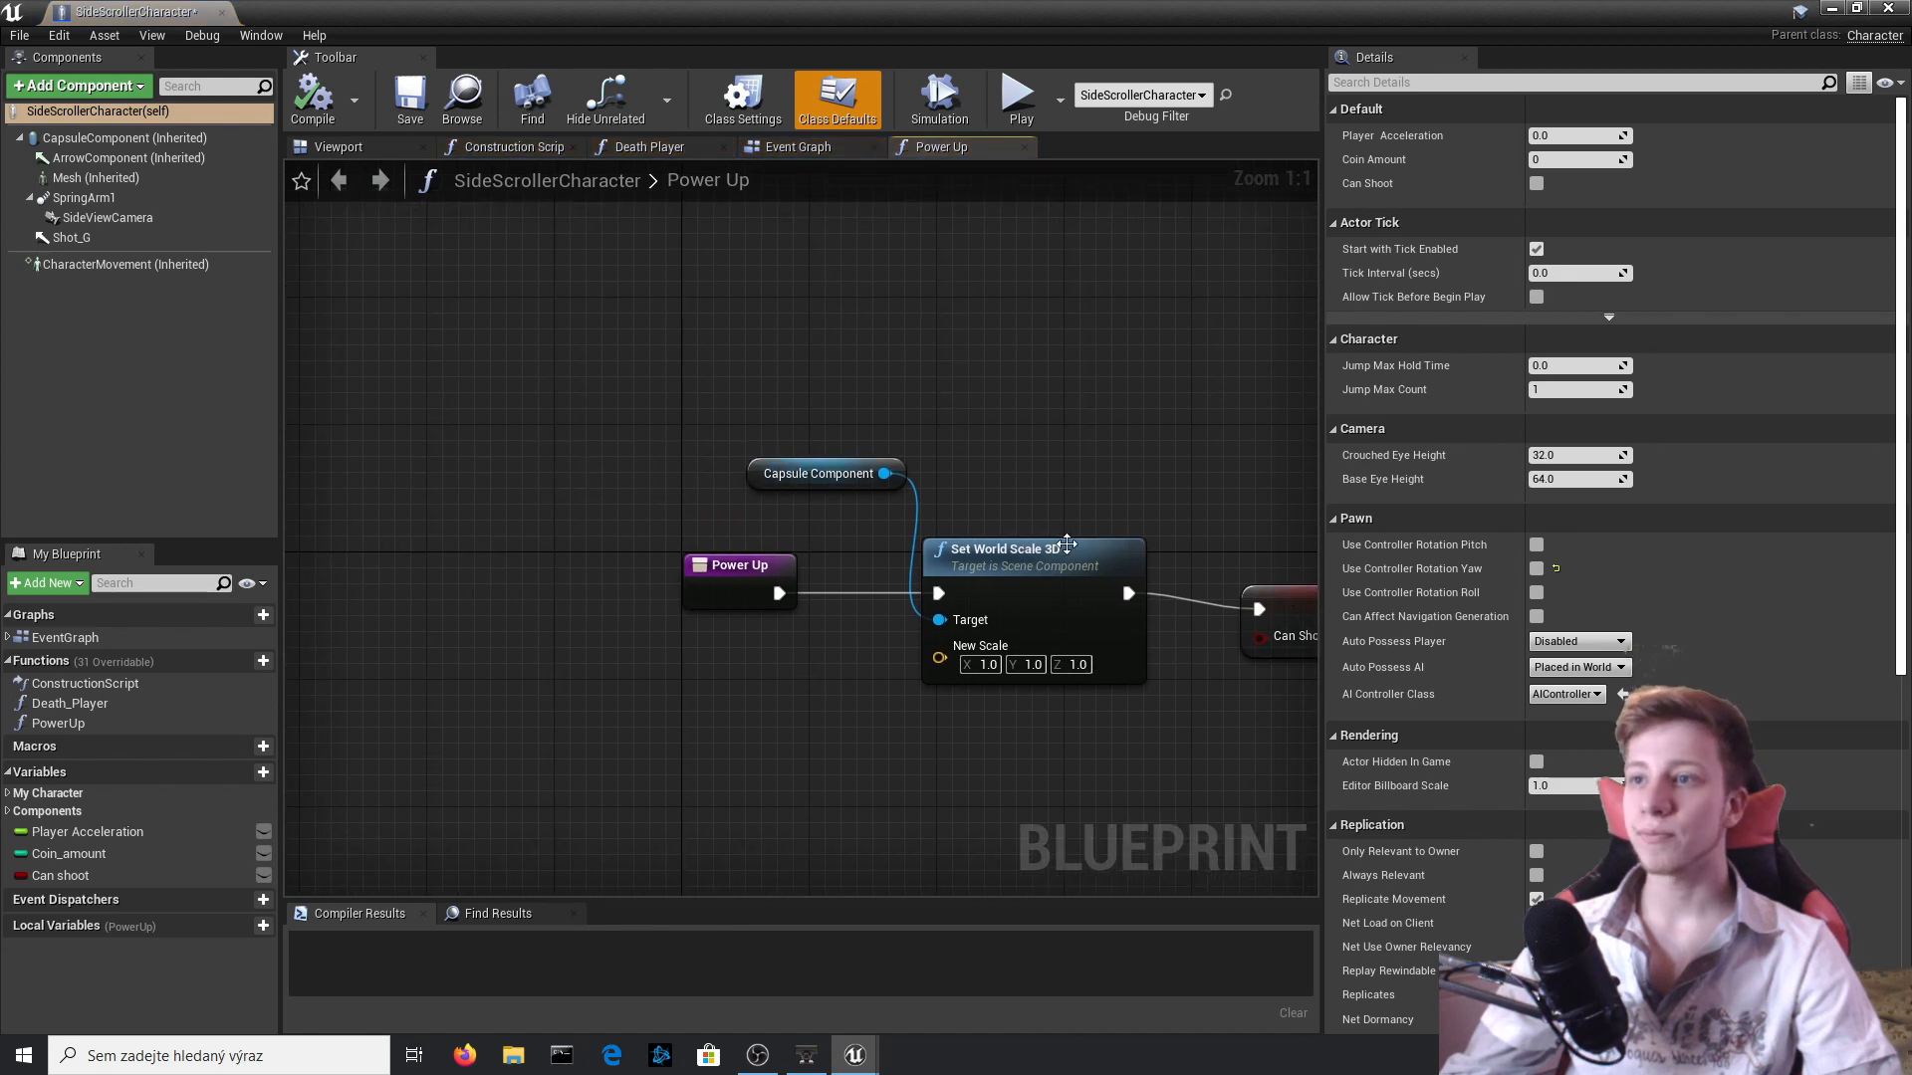
left_click(797, 146)
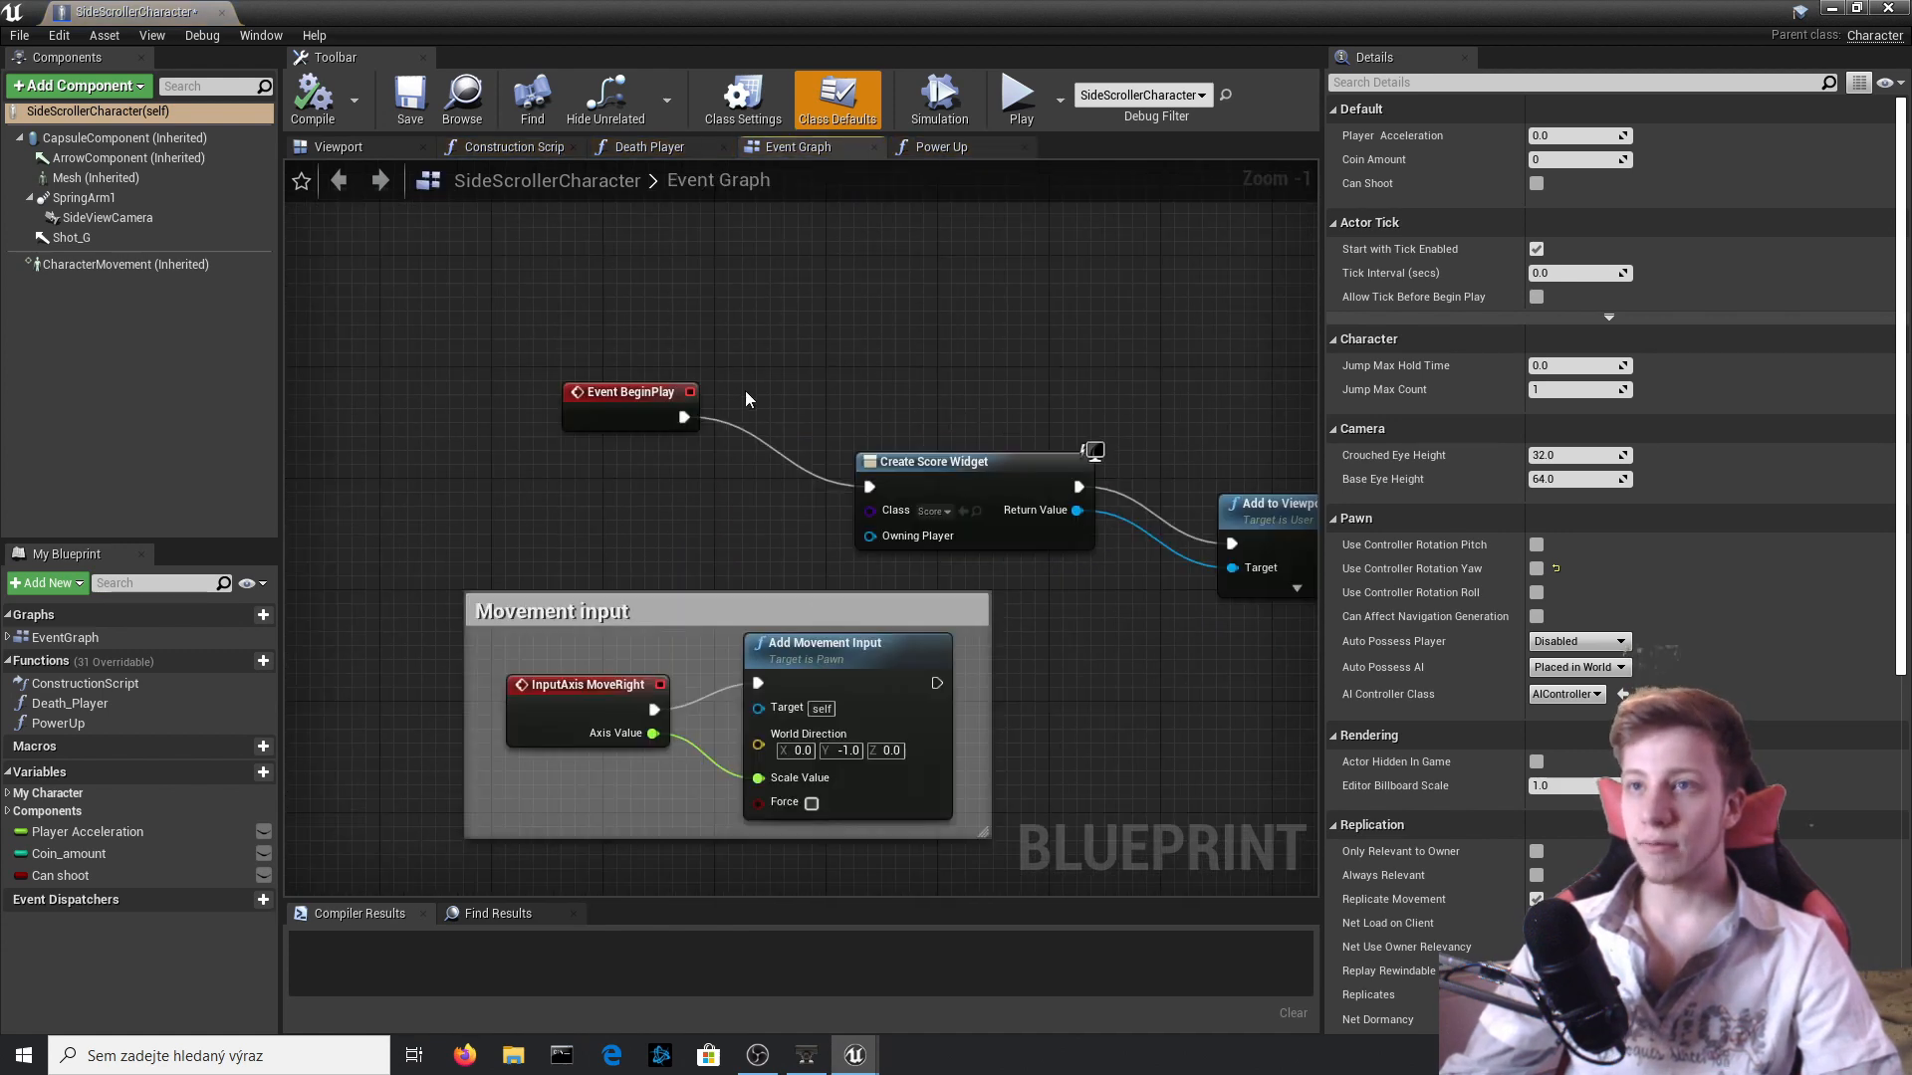
scroll(745, 390, "down", 3)
scroll(667, 637, "up", 3)
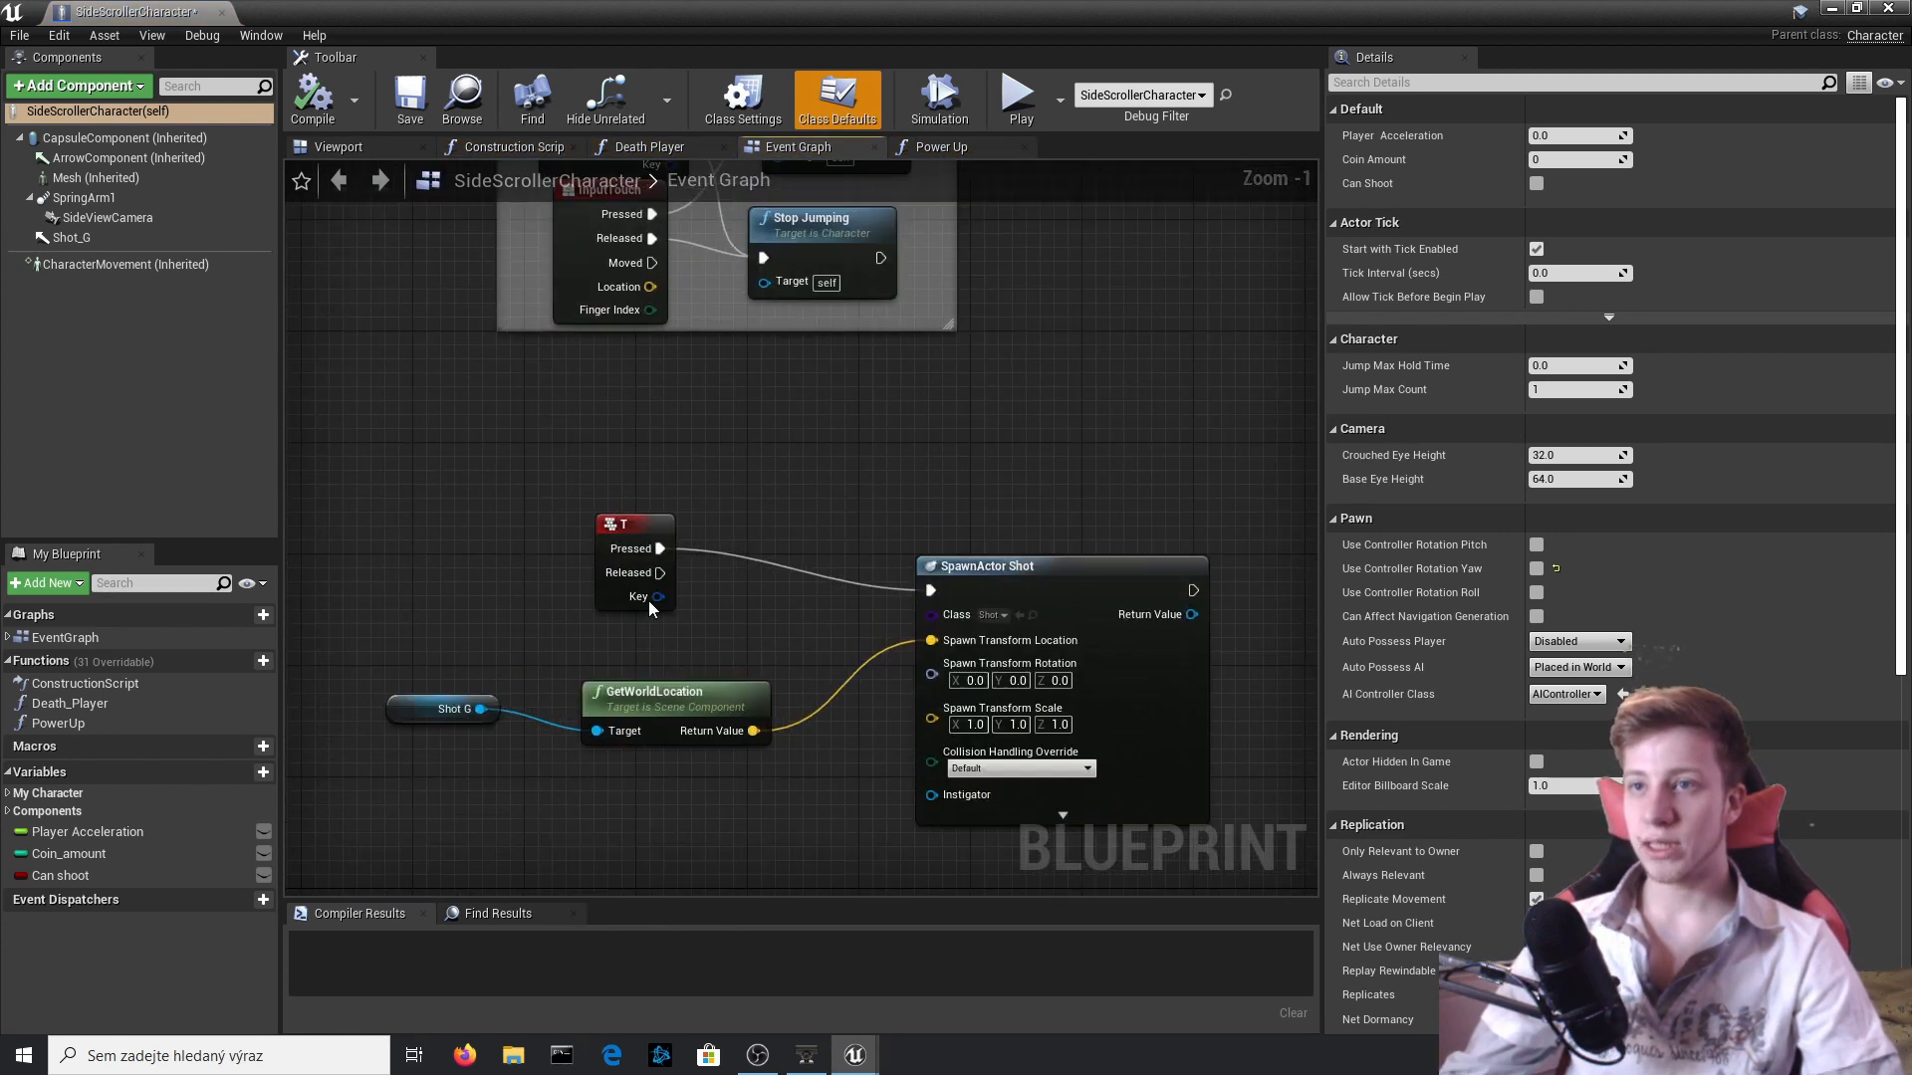
left_click_drag(622, 528, 342, 462)
right_click_drag(343, 462, 584, 474)
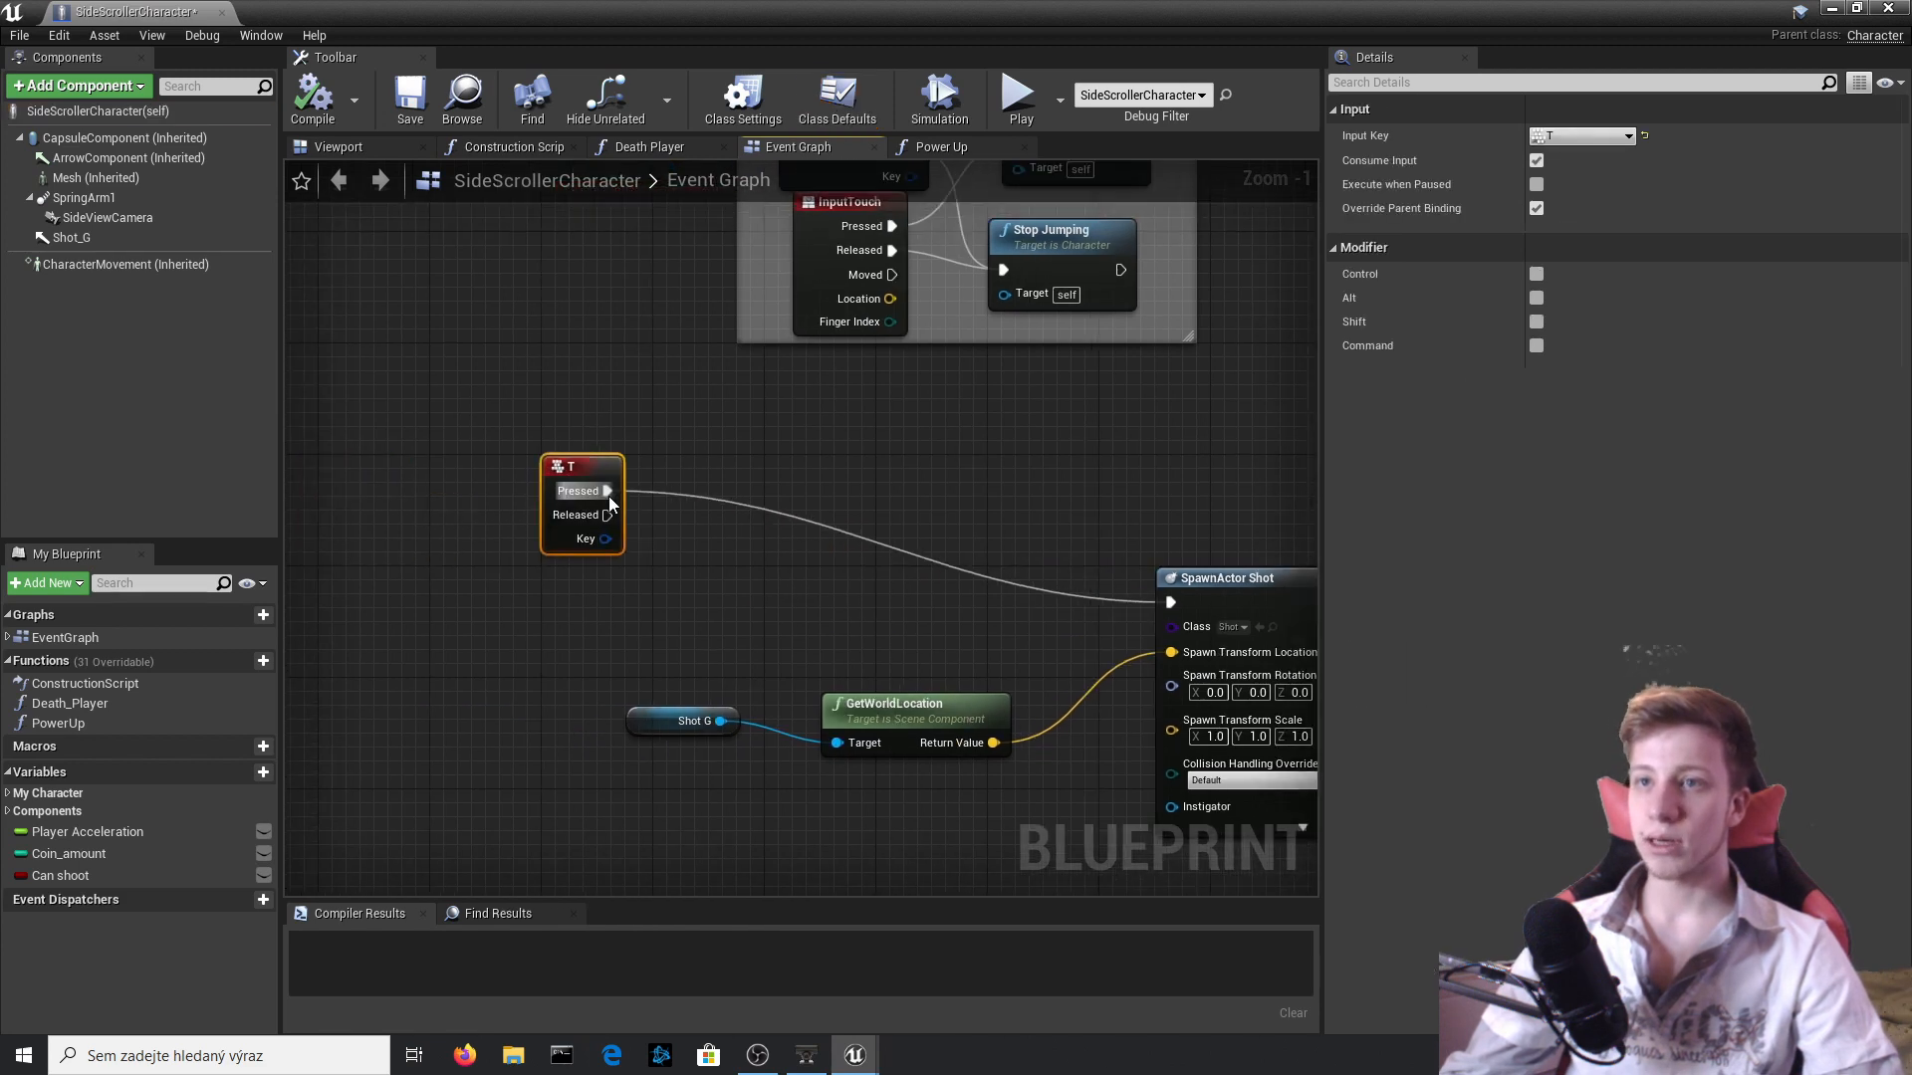
Insert a Branch between T Pressed and SpawnActor Shot, wire Can Shoot into its Condition, and close the blueprint.
left_click_drag(607, 491, 812, 513)
type("branch")
key("Return")
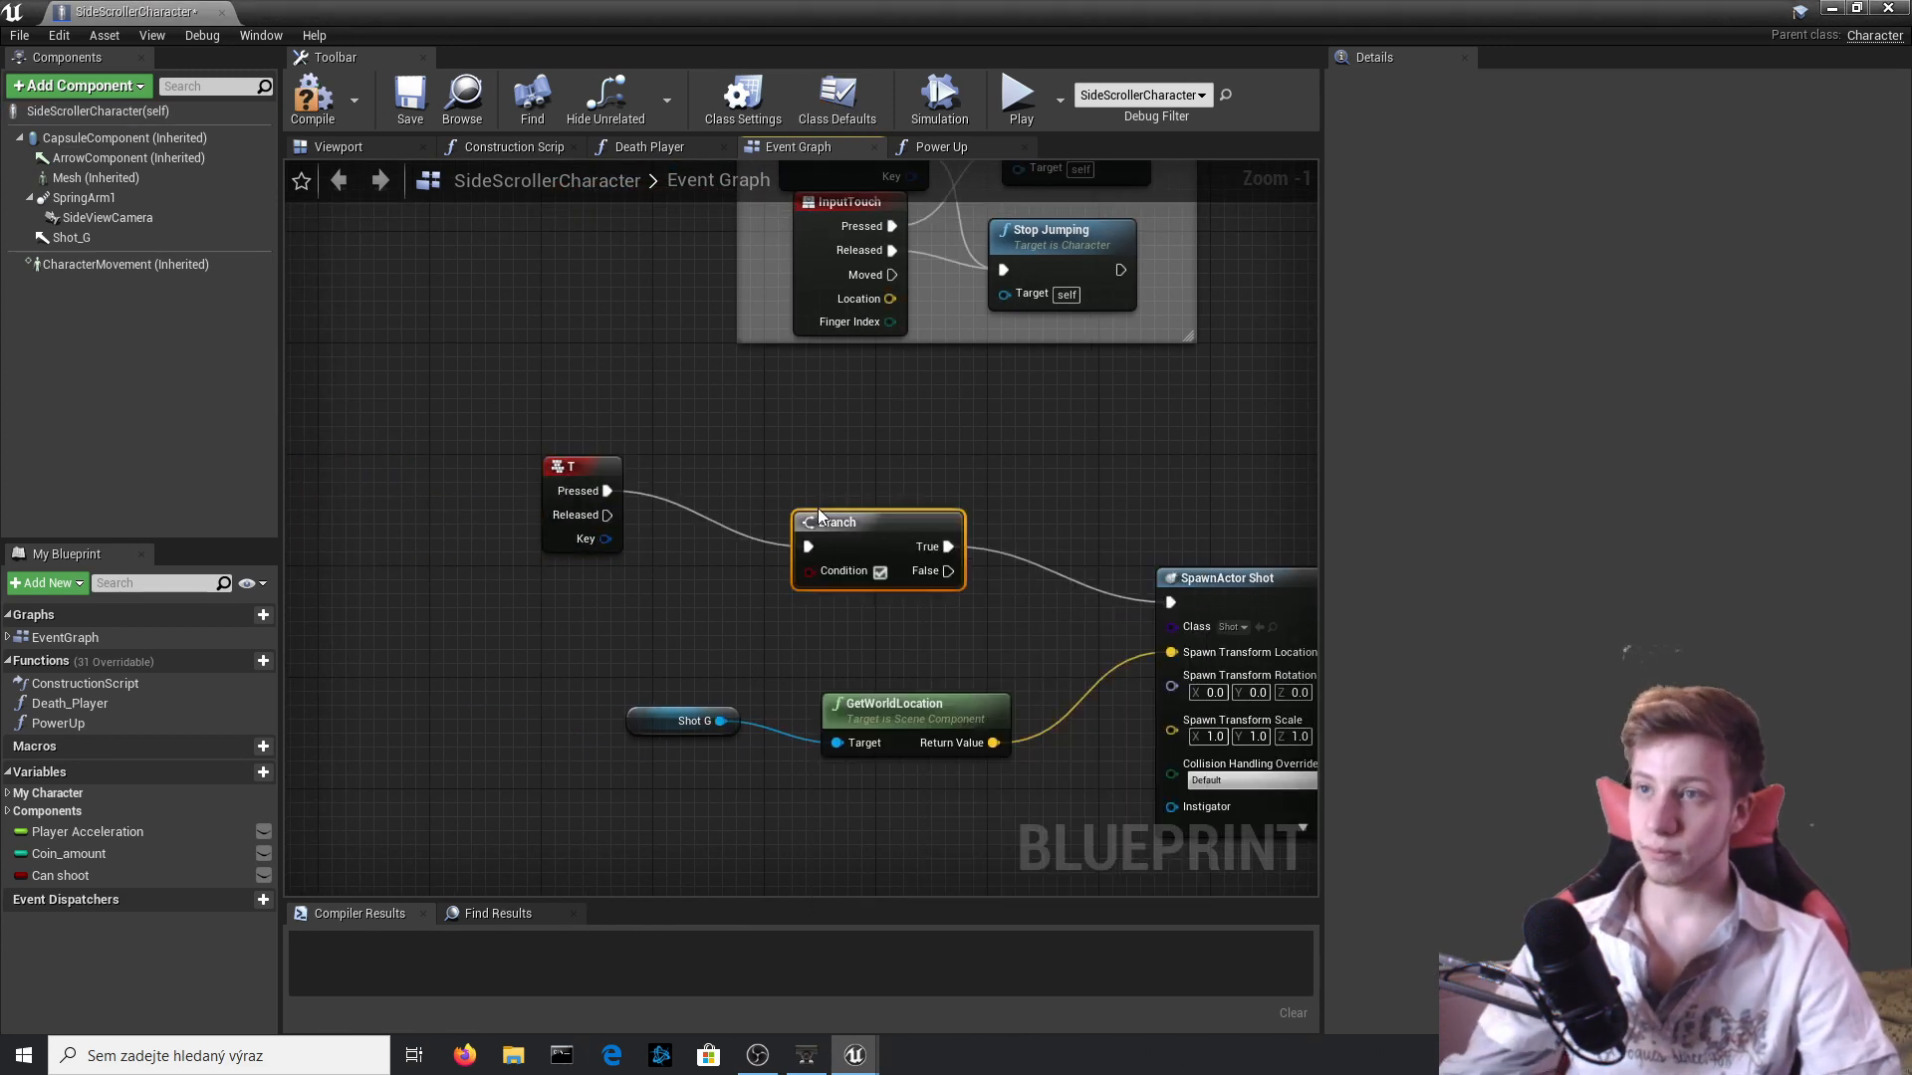
right_click_drag(968, 583, 896, 512)
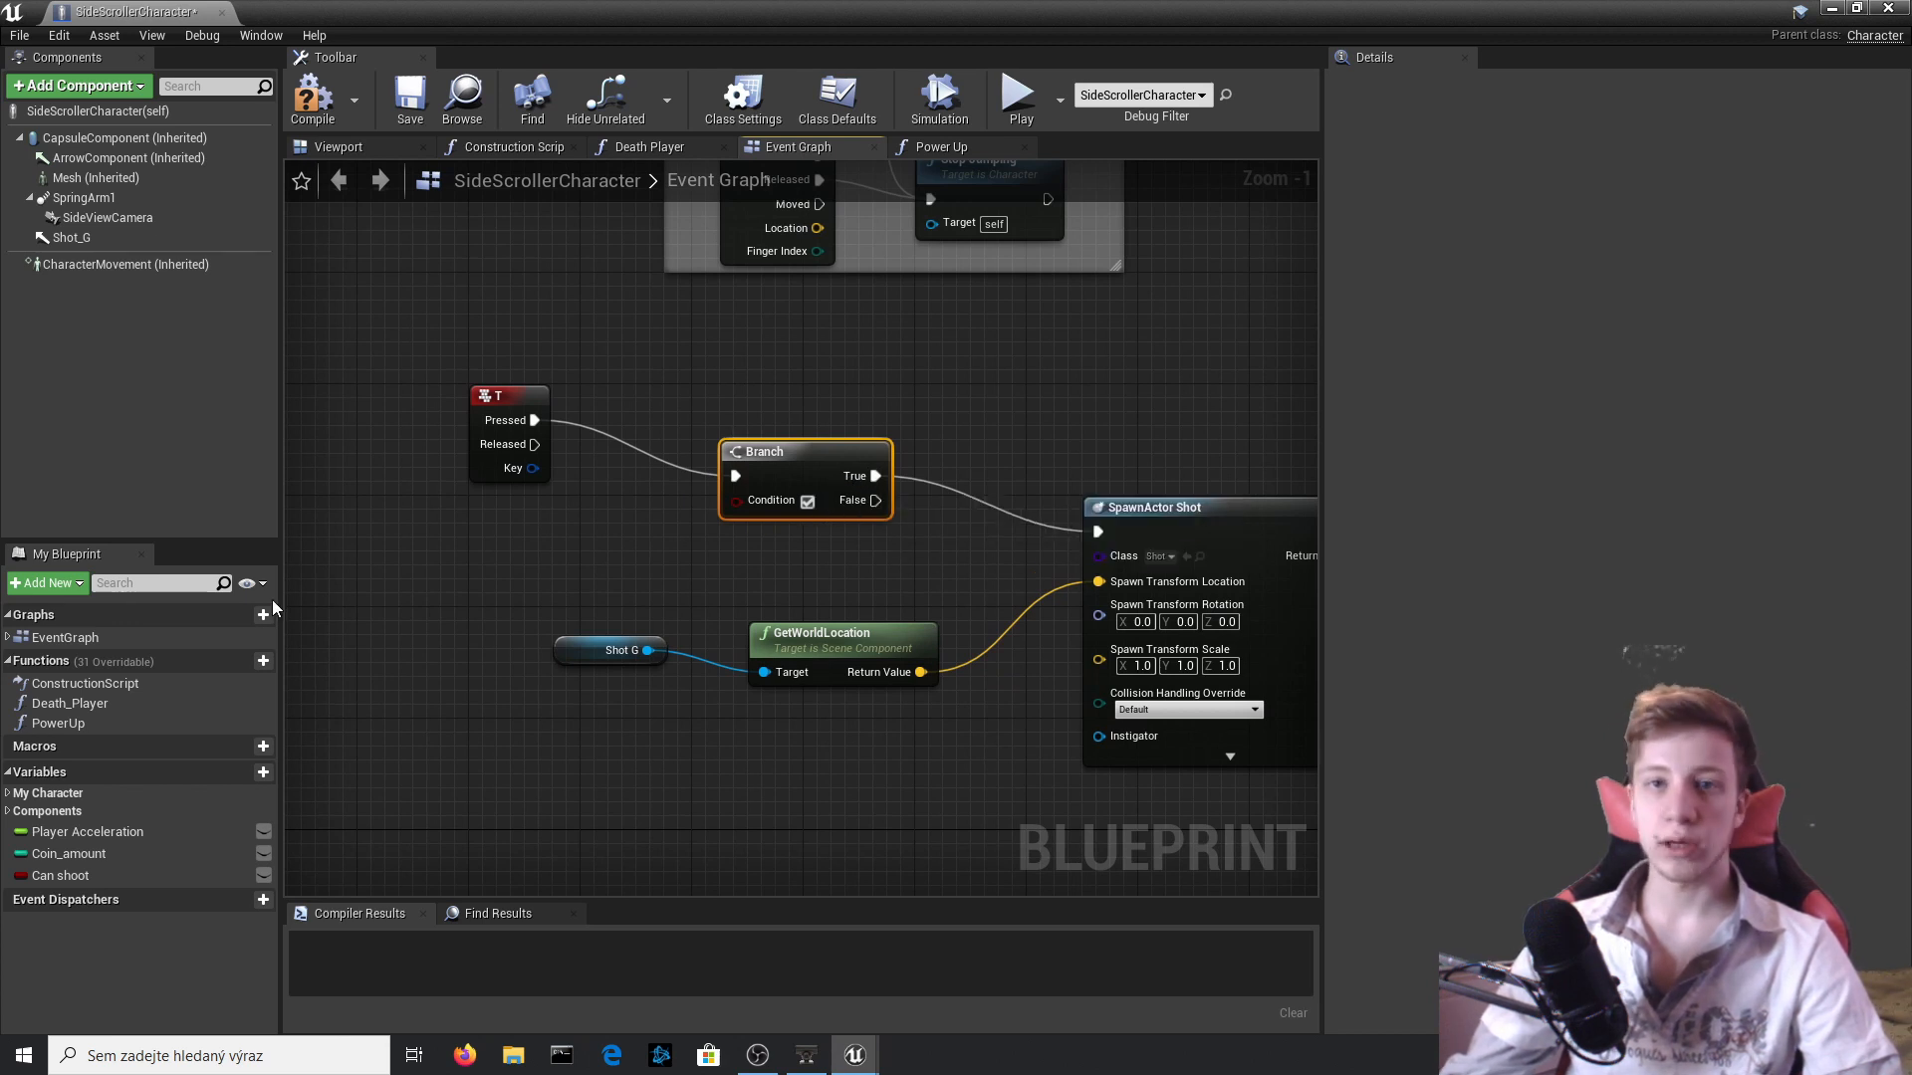
left_click_drag(68, 881, 807, 506)
left_click(571, 550)
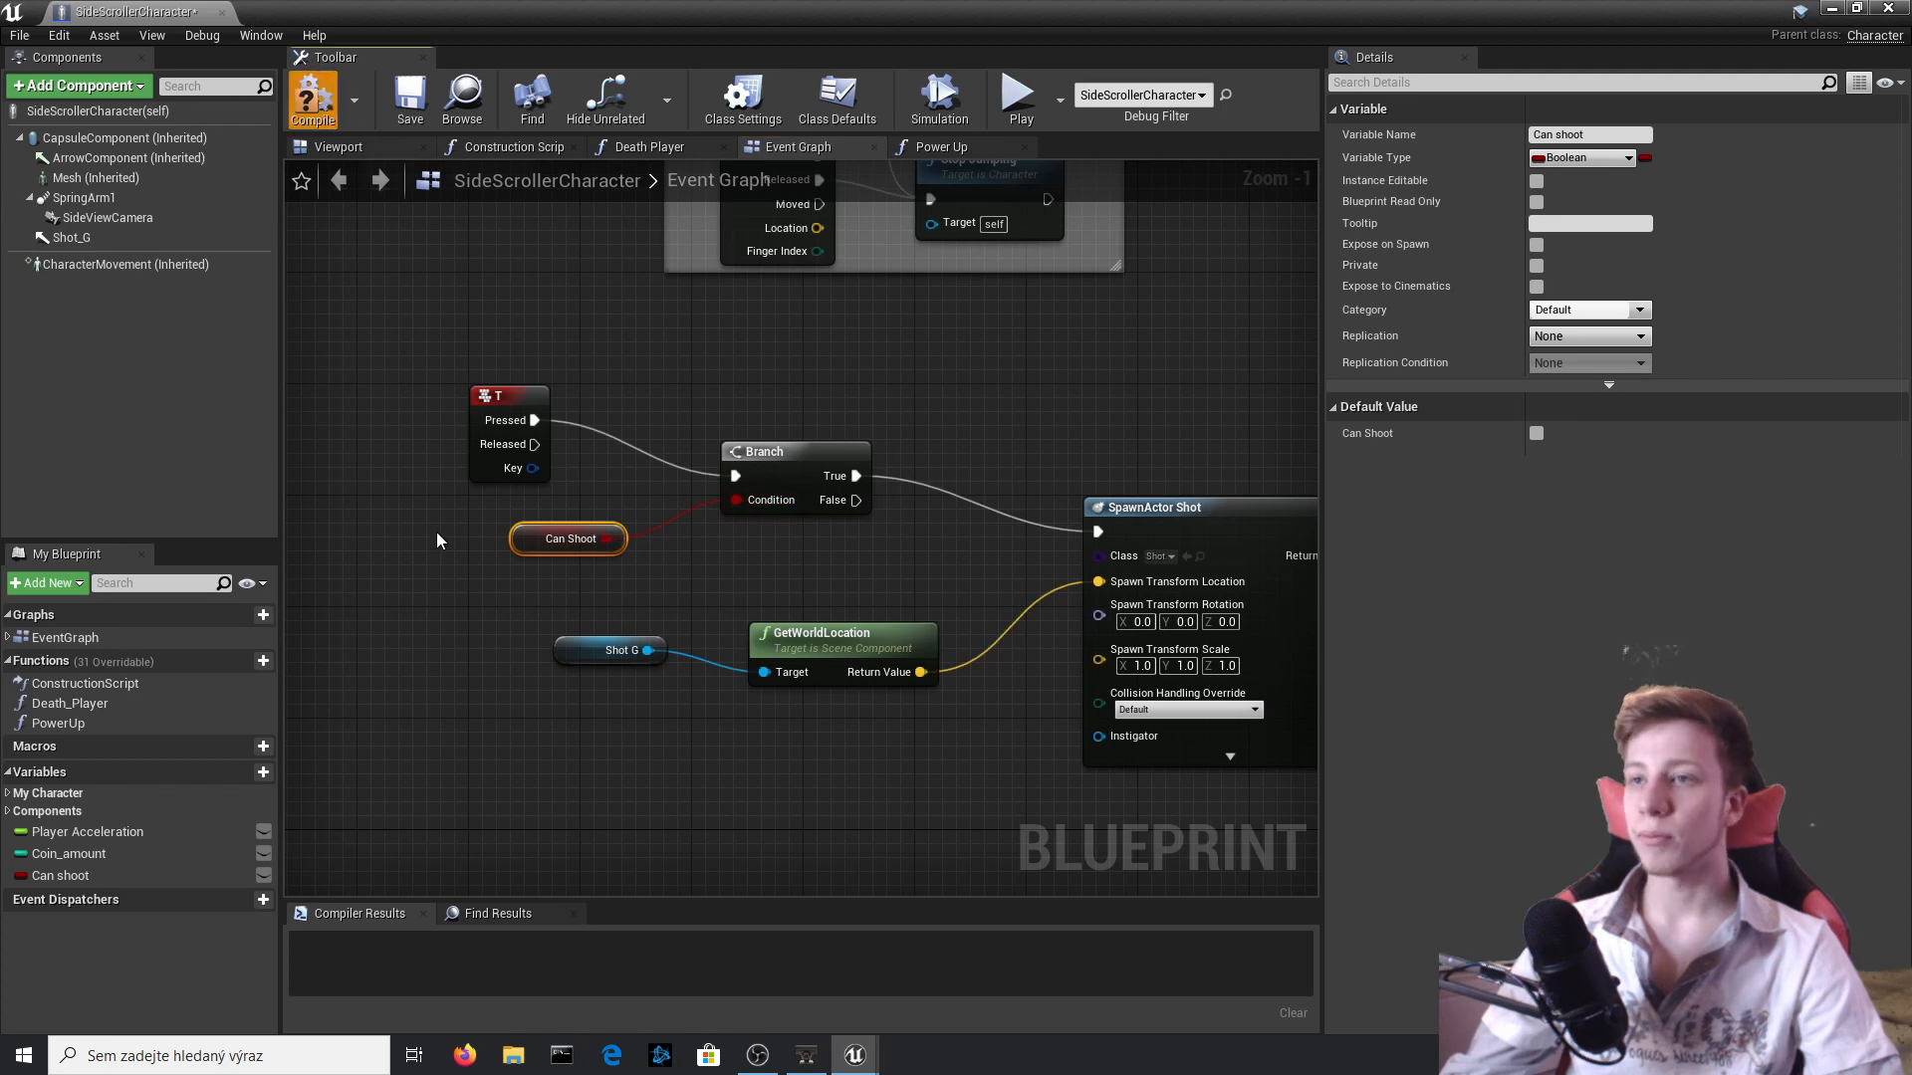
left_click(1887, 8)
Play-test the level by collecting the mushroom and firing several shots, and stop the test.
left_click(1148, 117)
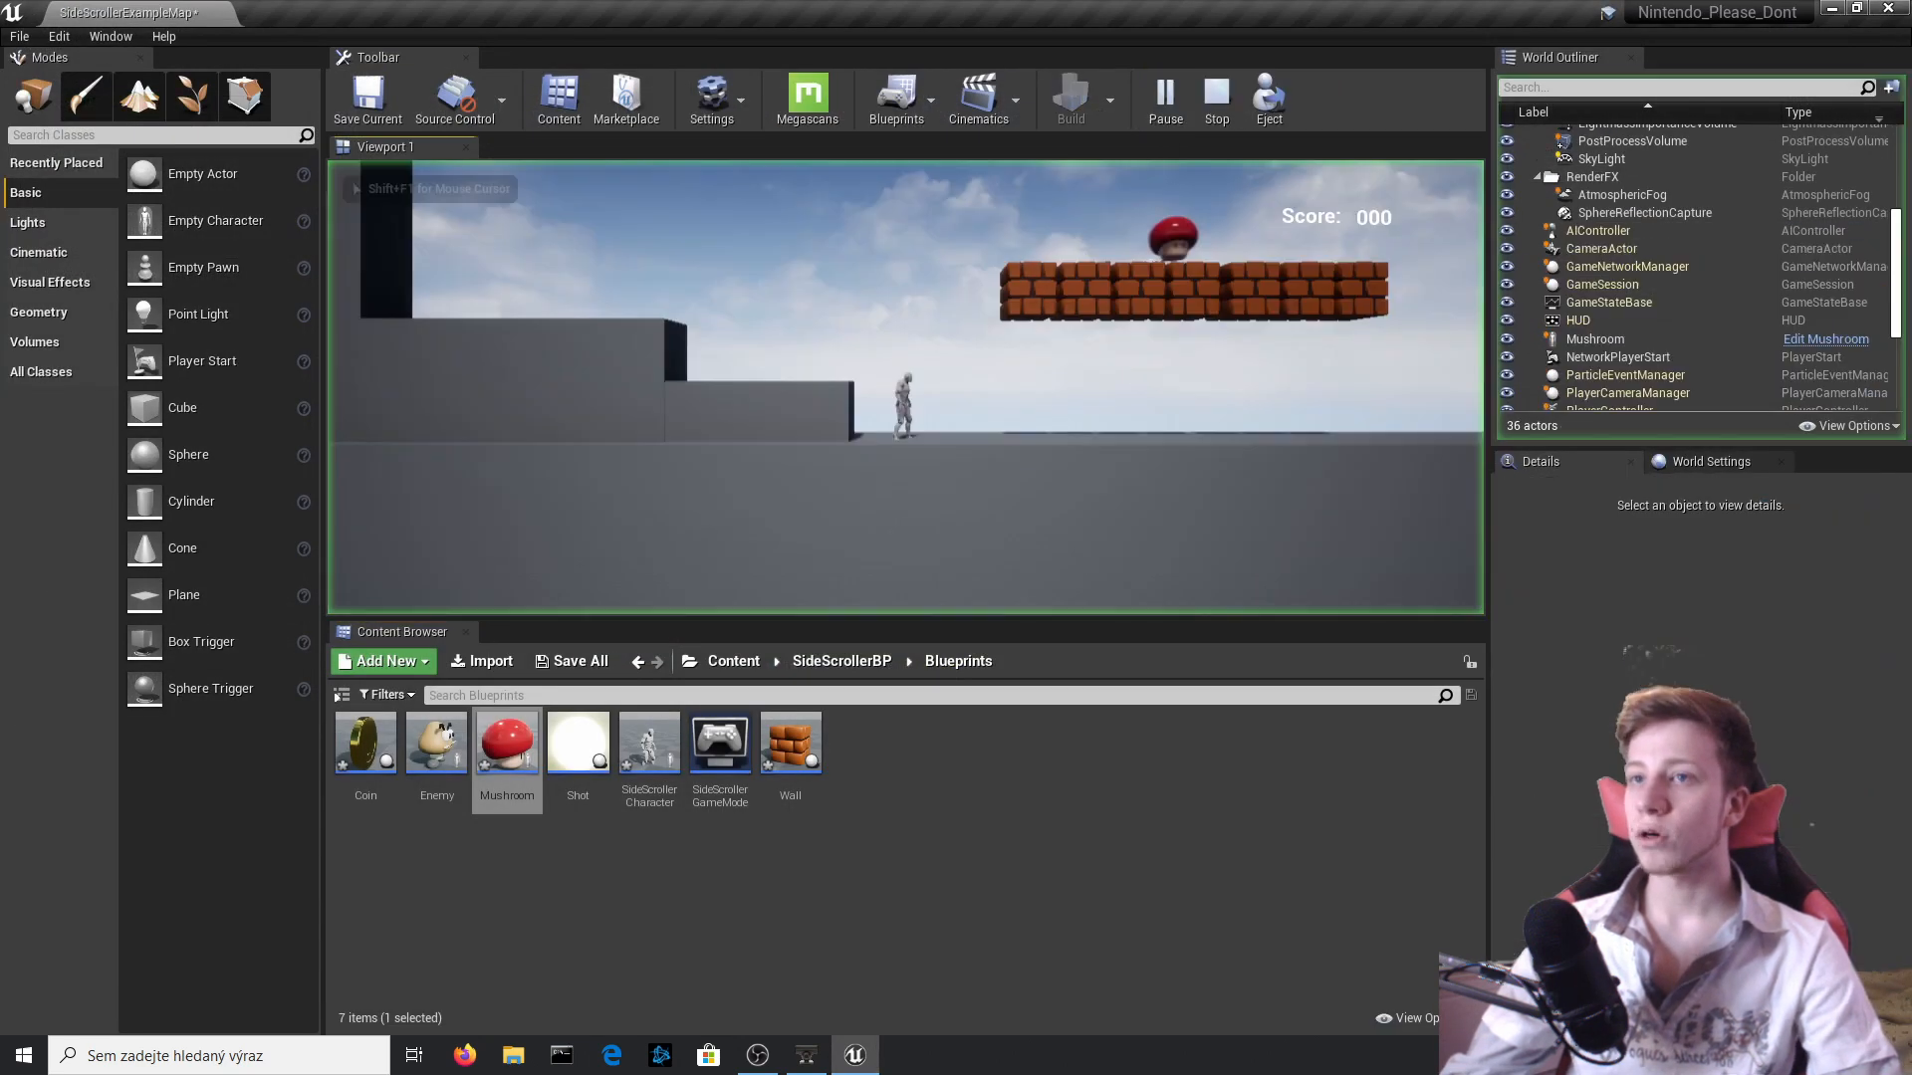
key("d")
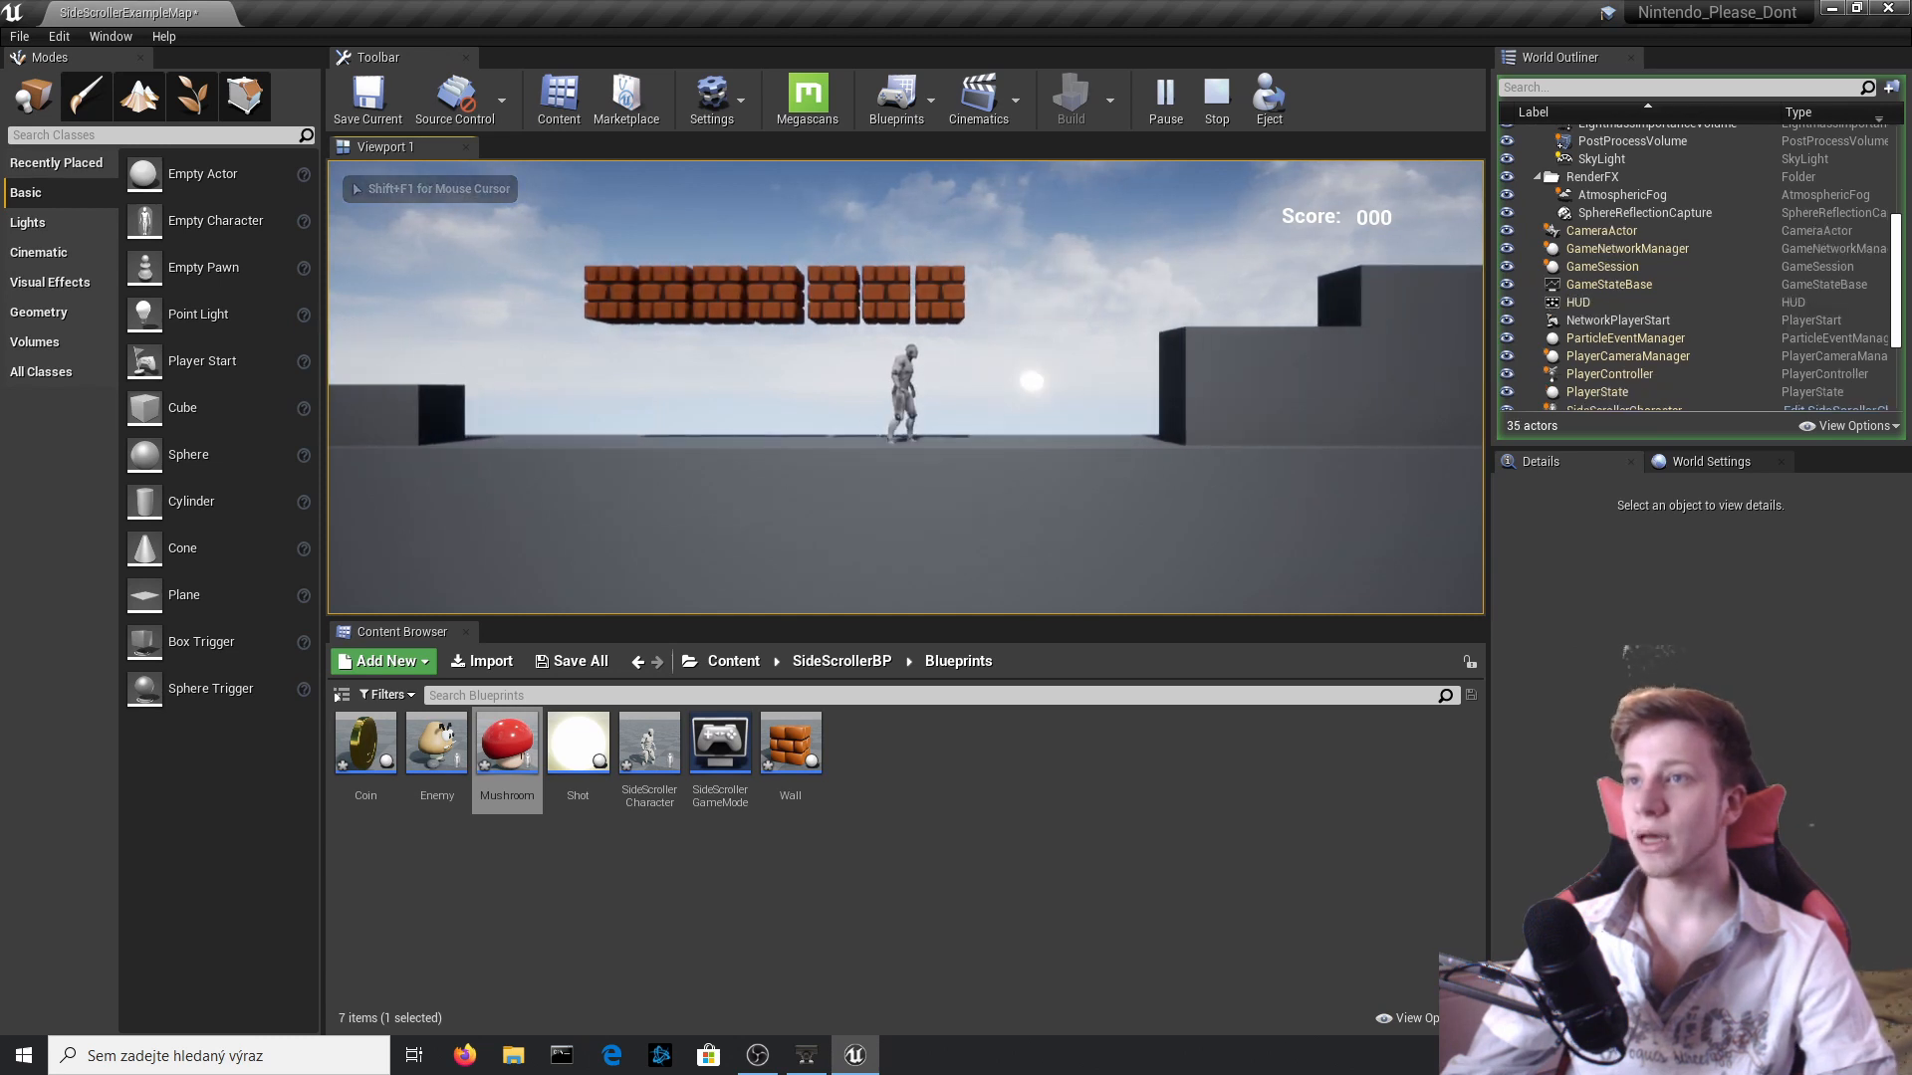
key("f")
key("f")
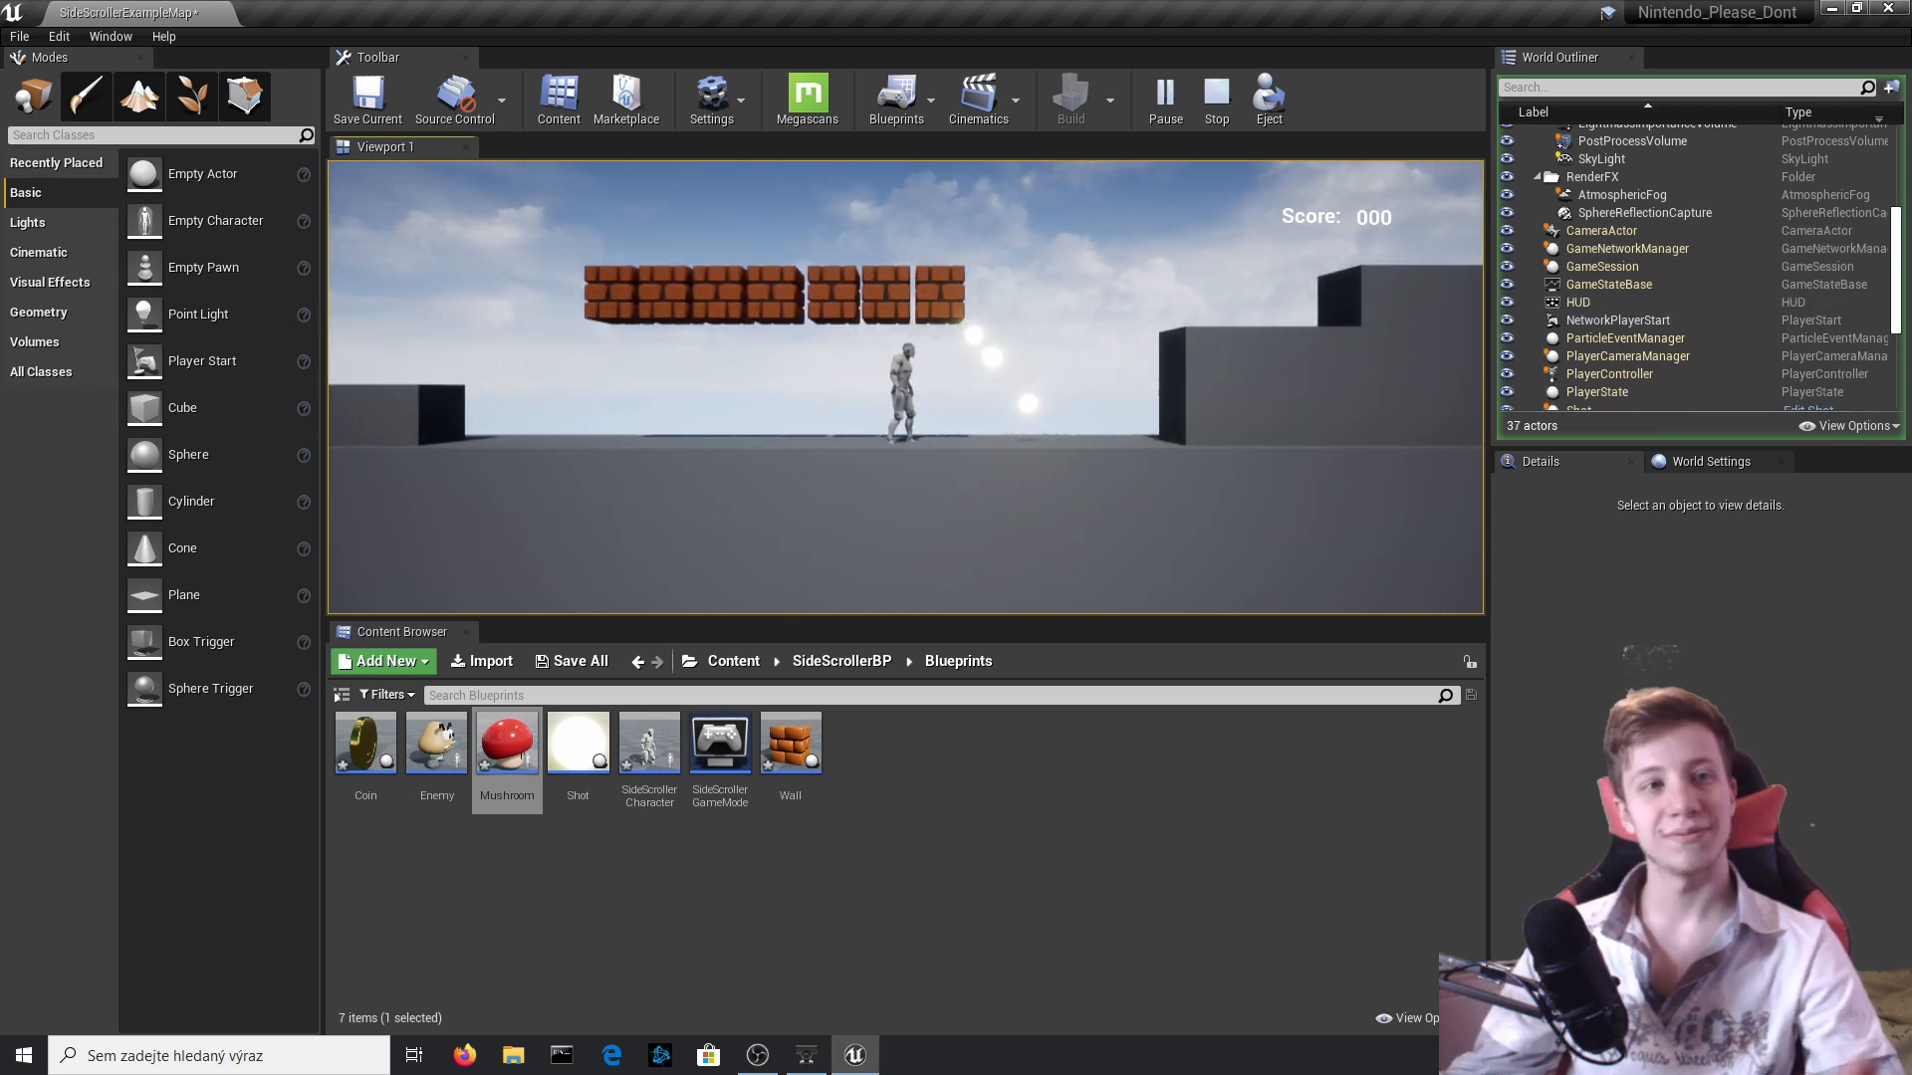
key("Escape")
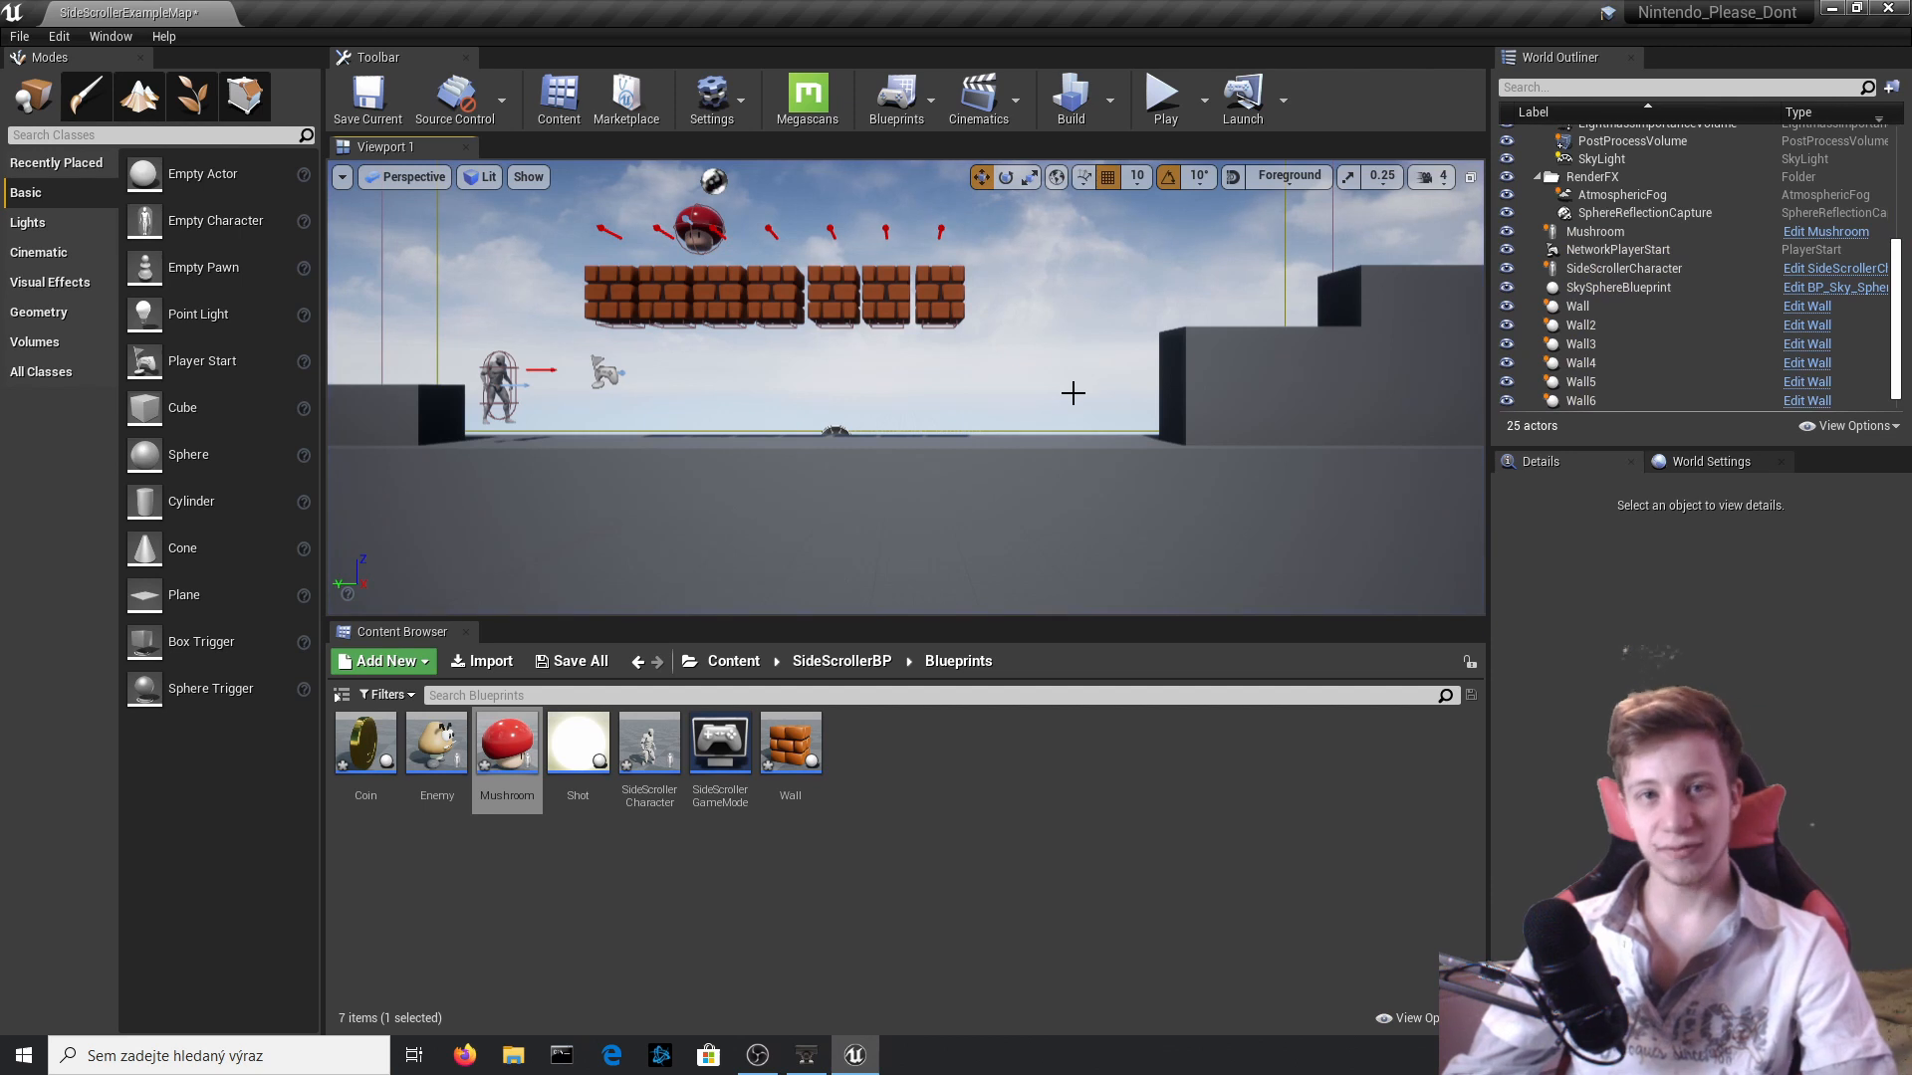
left_click(1073, 394)
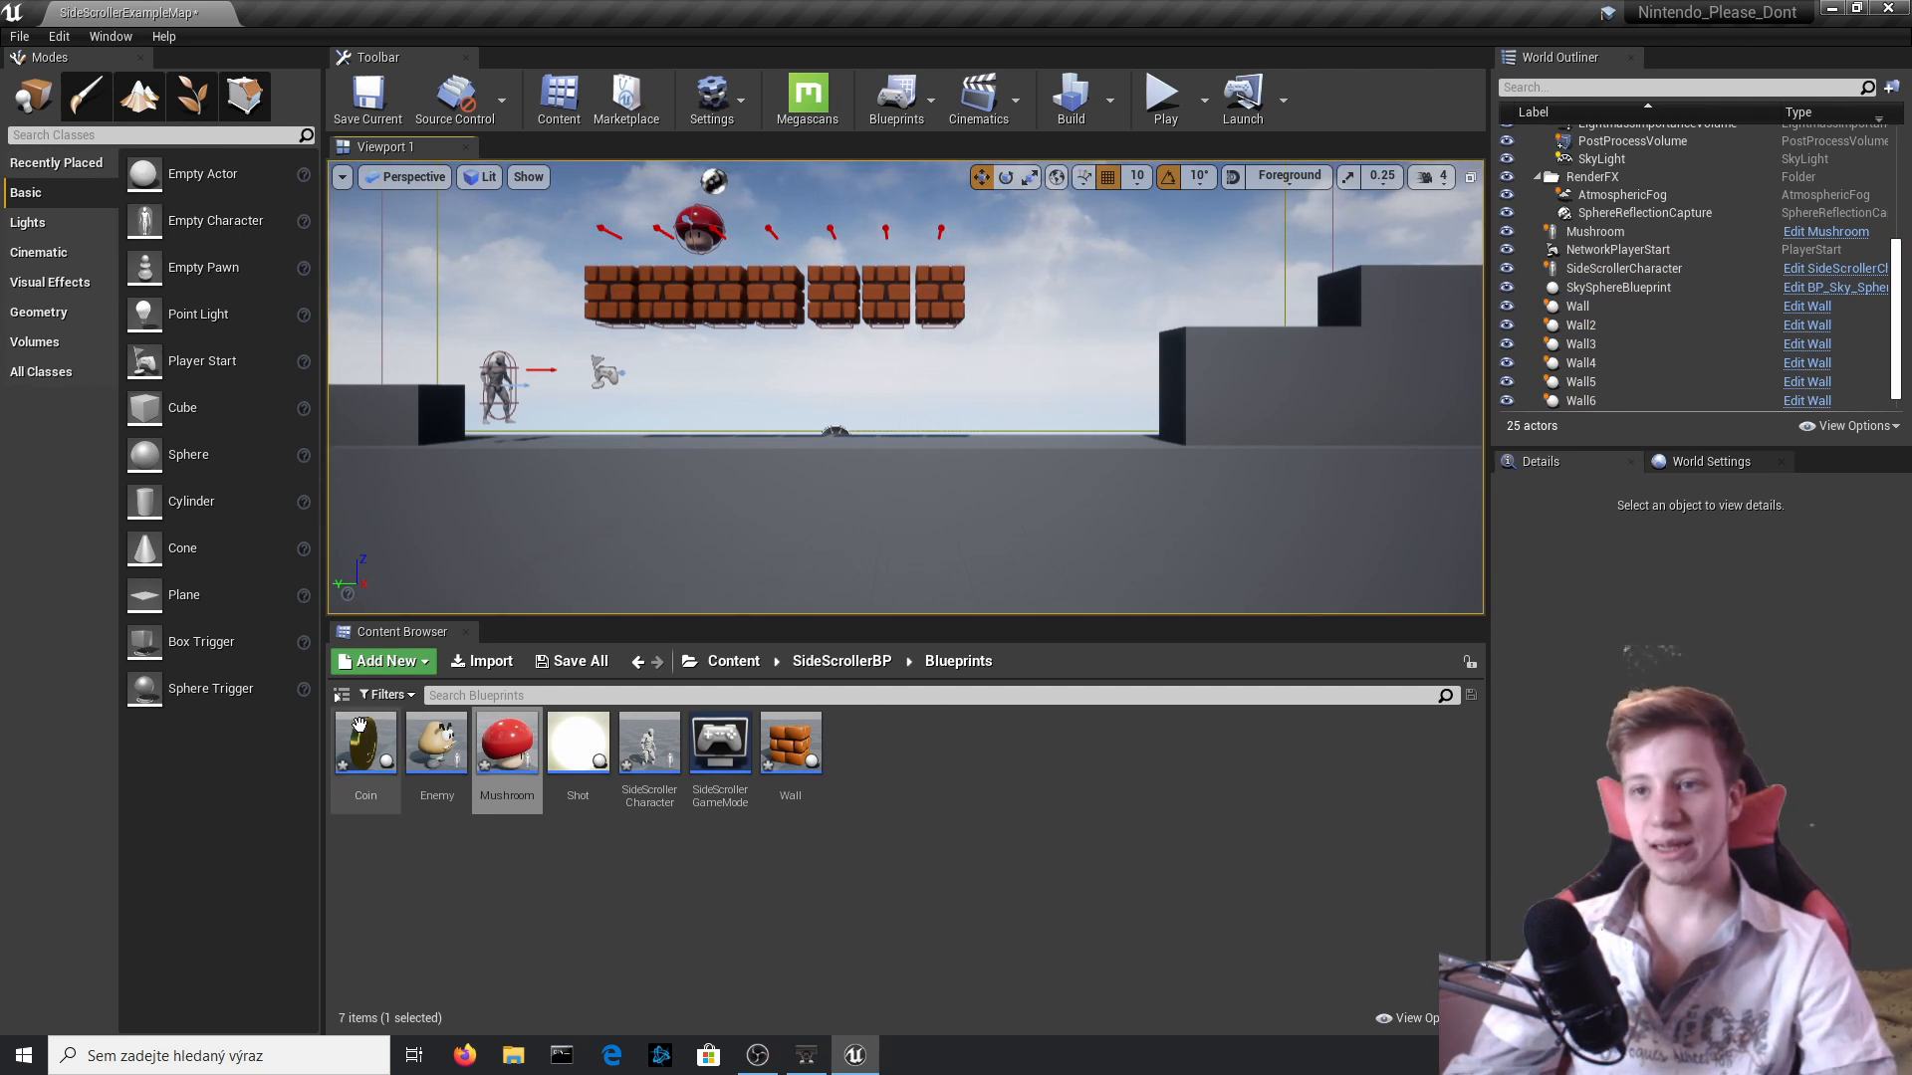
left_click(841, 661)
left_click(642, 762)
double_click(642, 762)
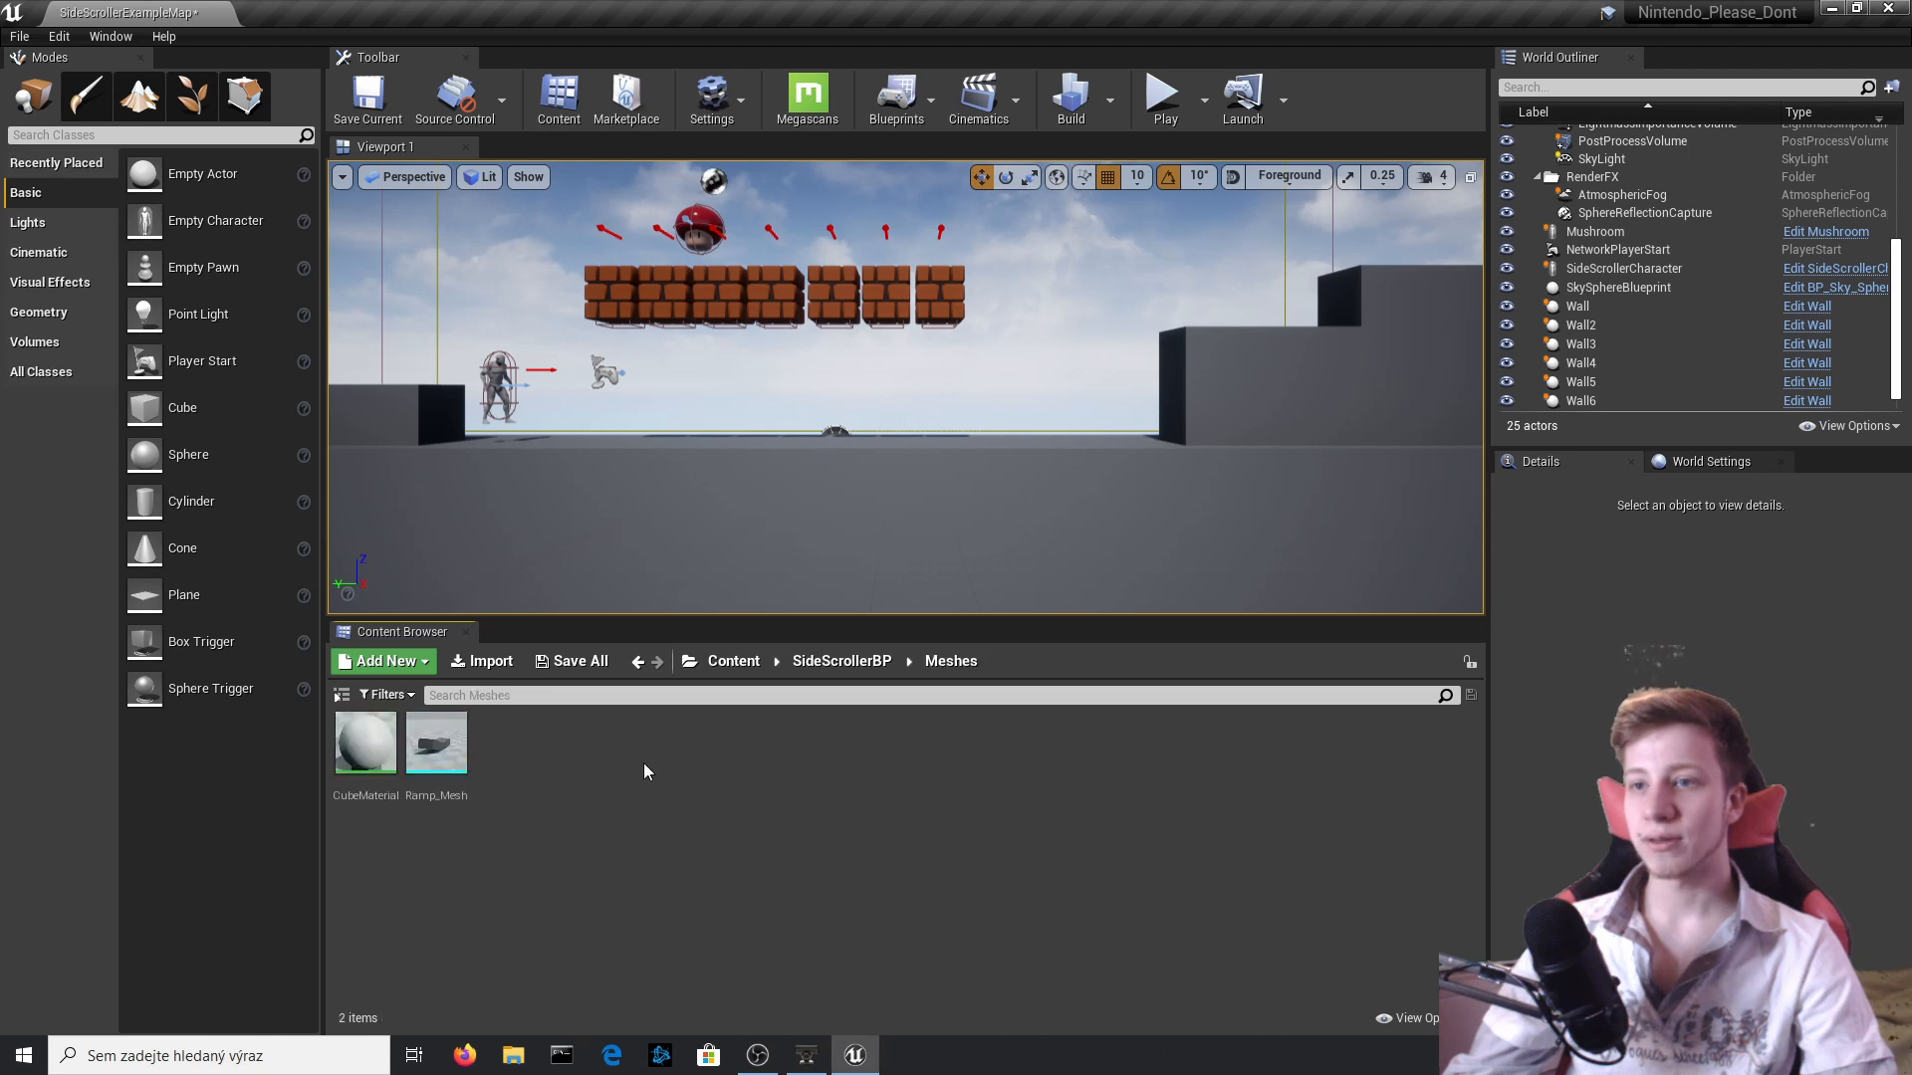
left_click(841, 661)
left_click(436, 757)
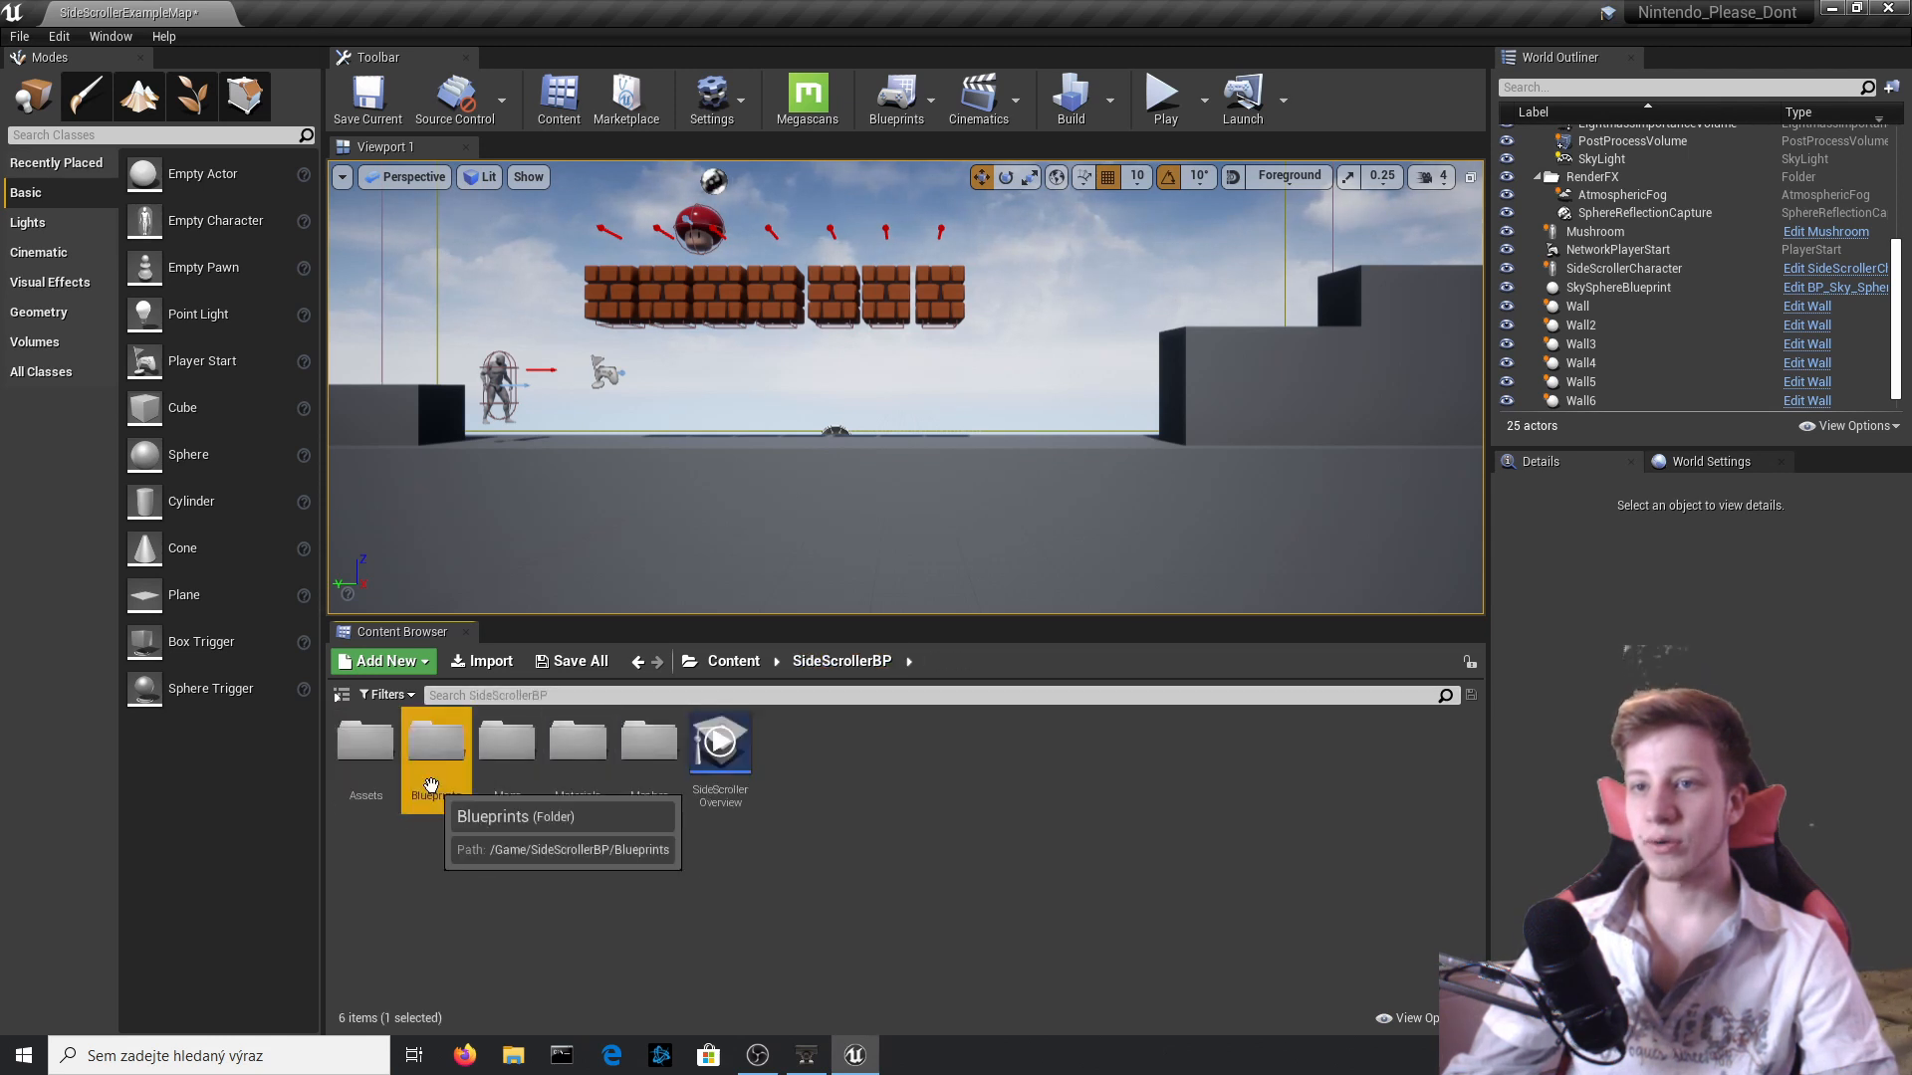
double_click(436, 748)
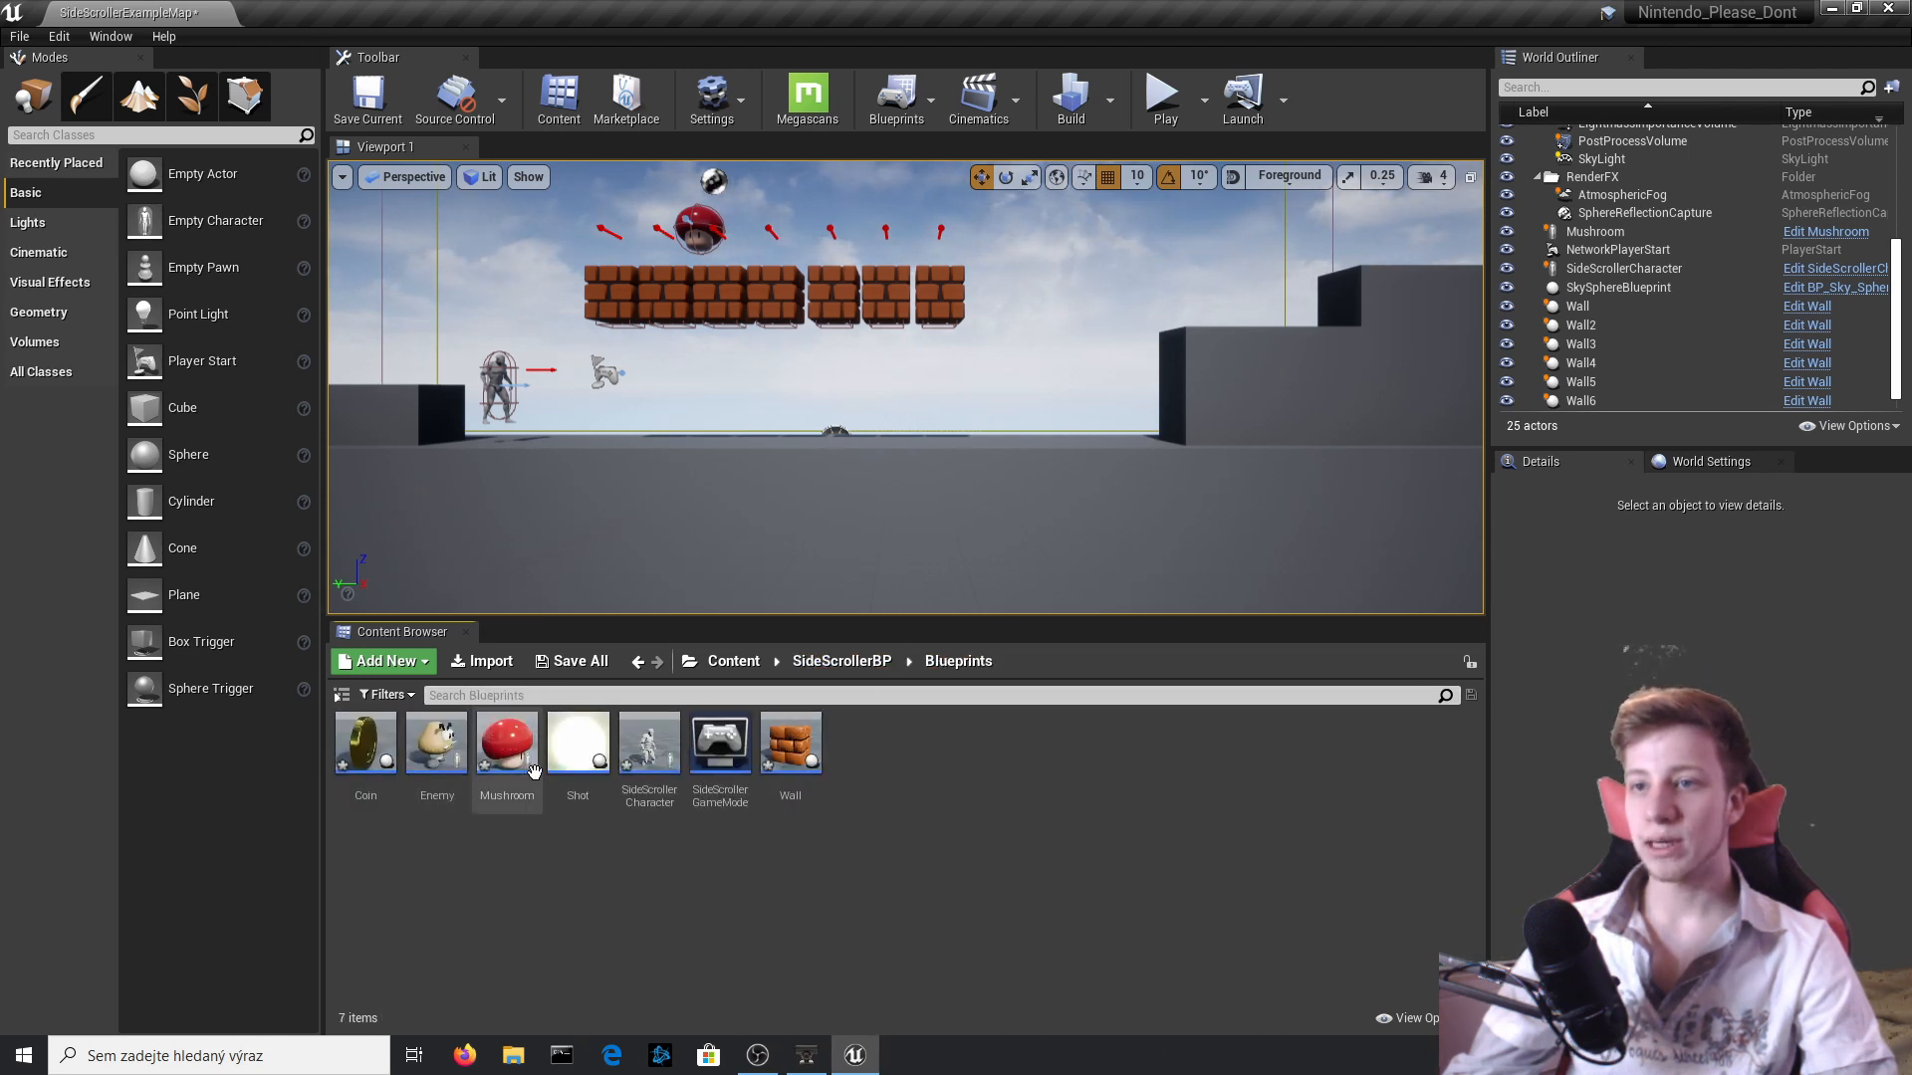
Duplicate the Wall blueprint and name the copy Surprise.
right_click(805, 751)
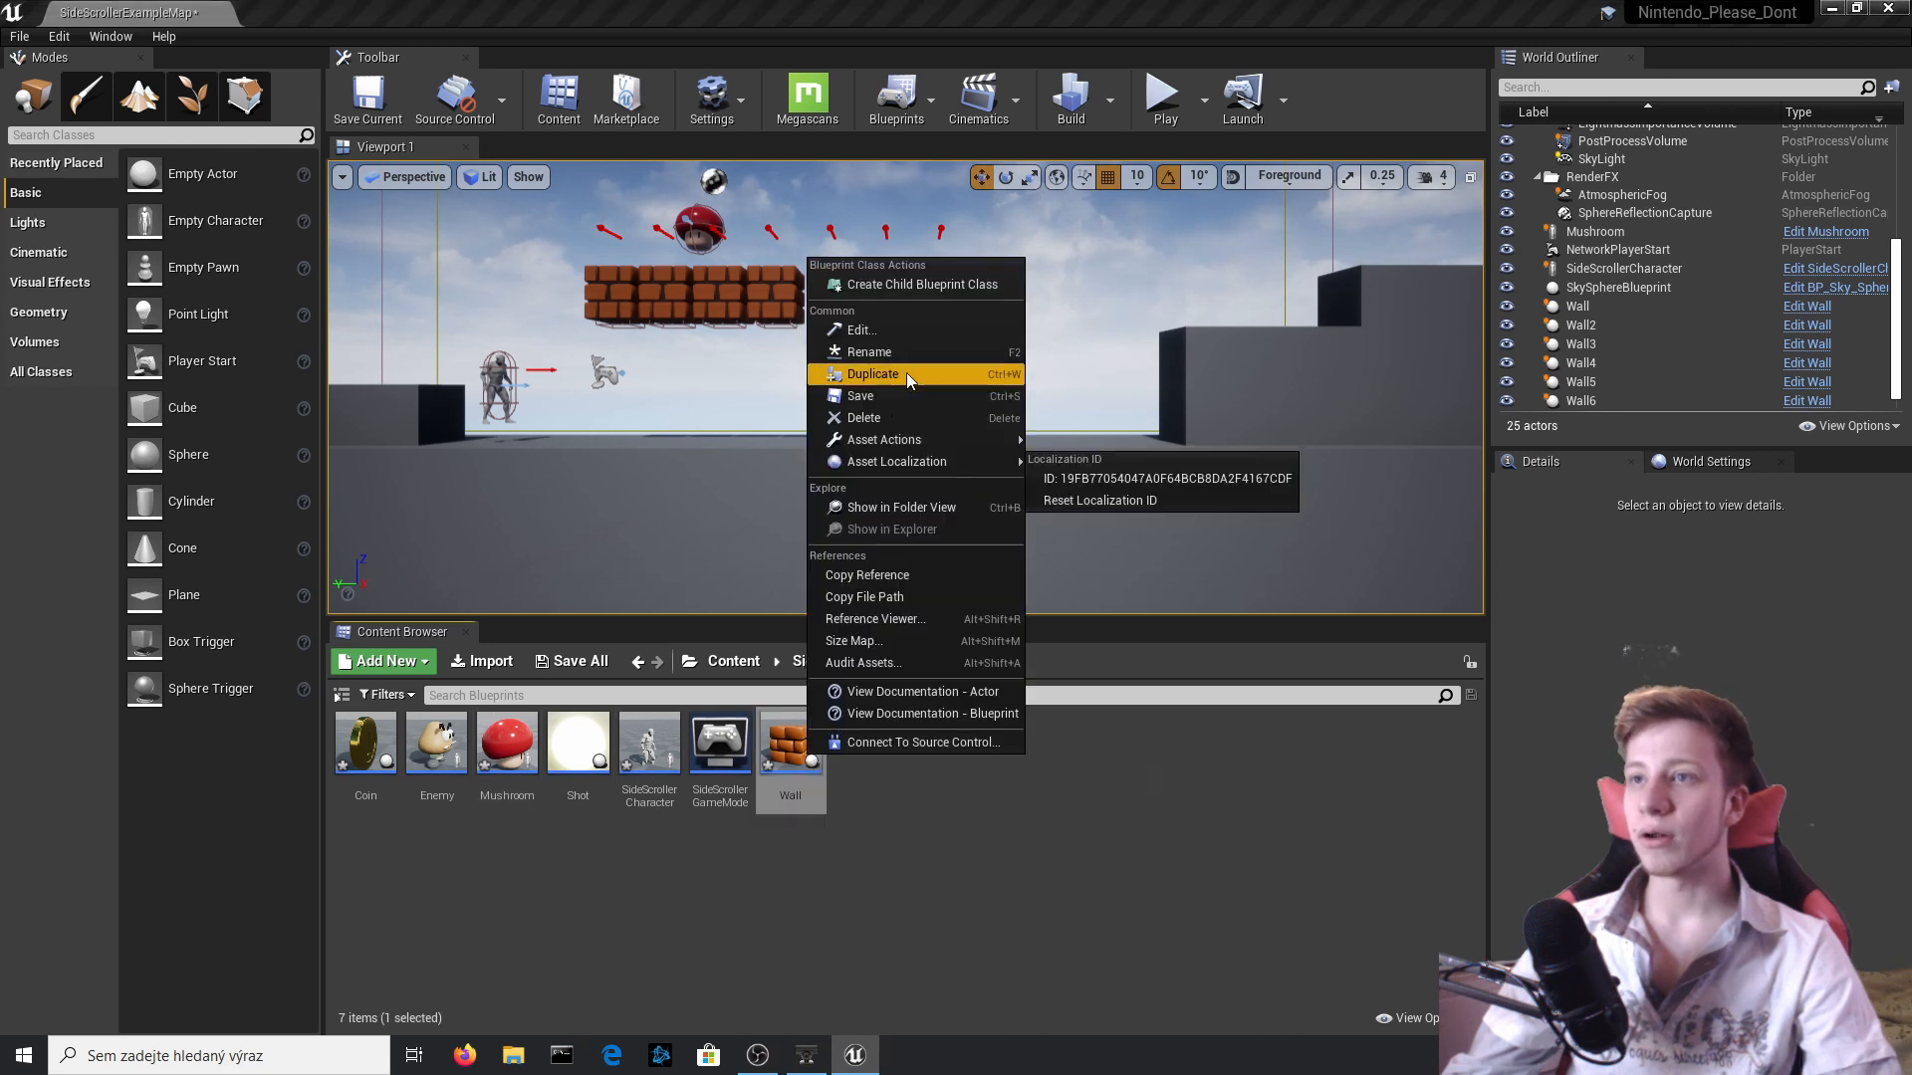
left_click(906, 372)
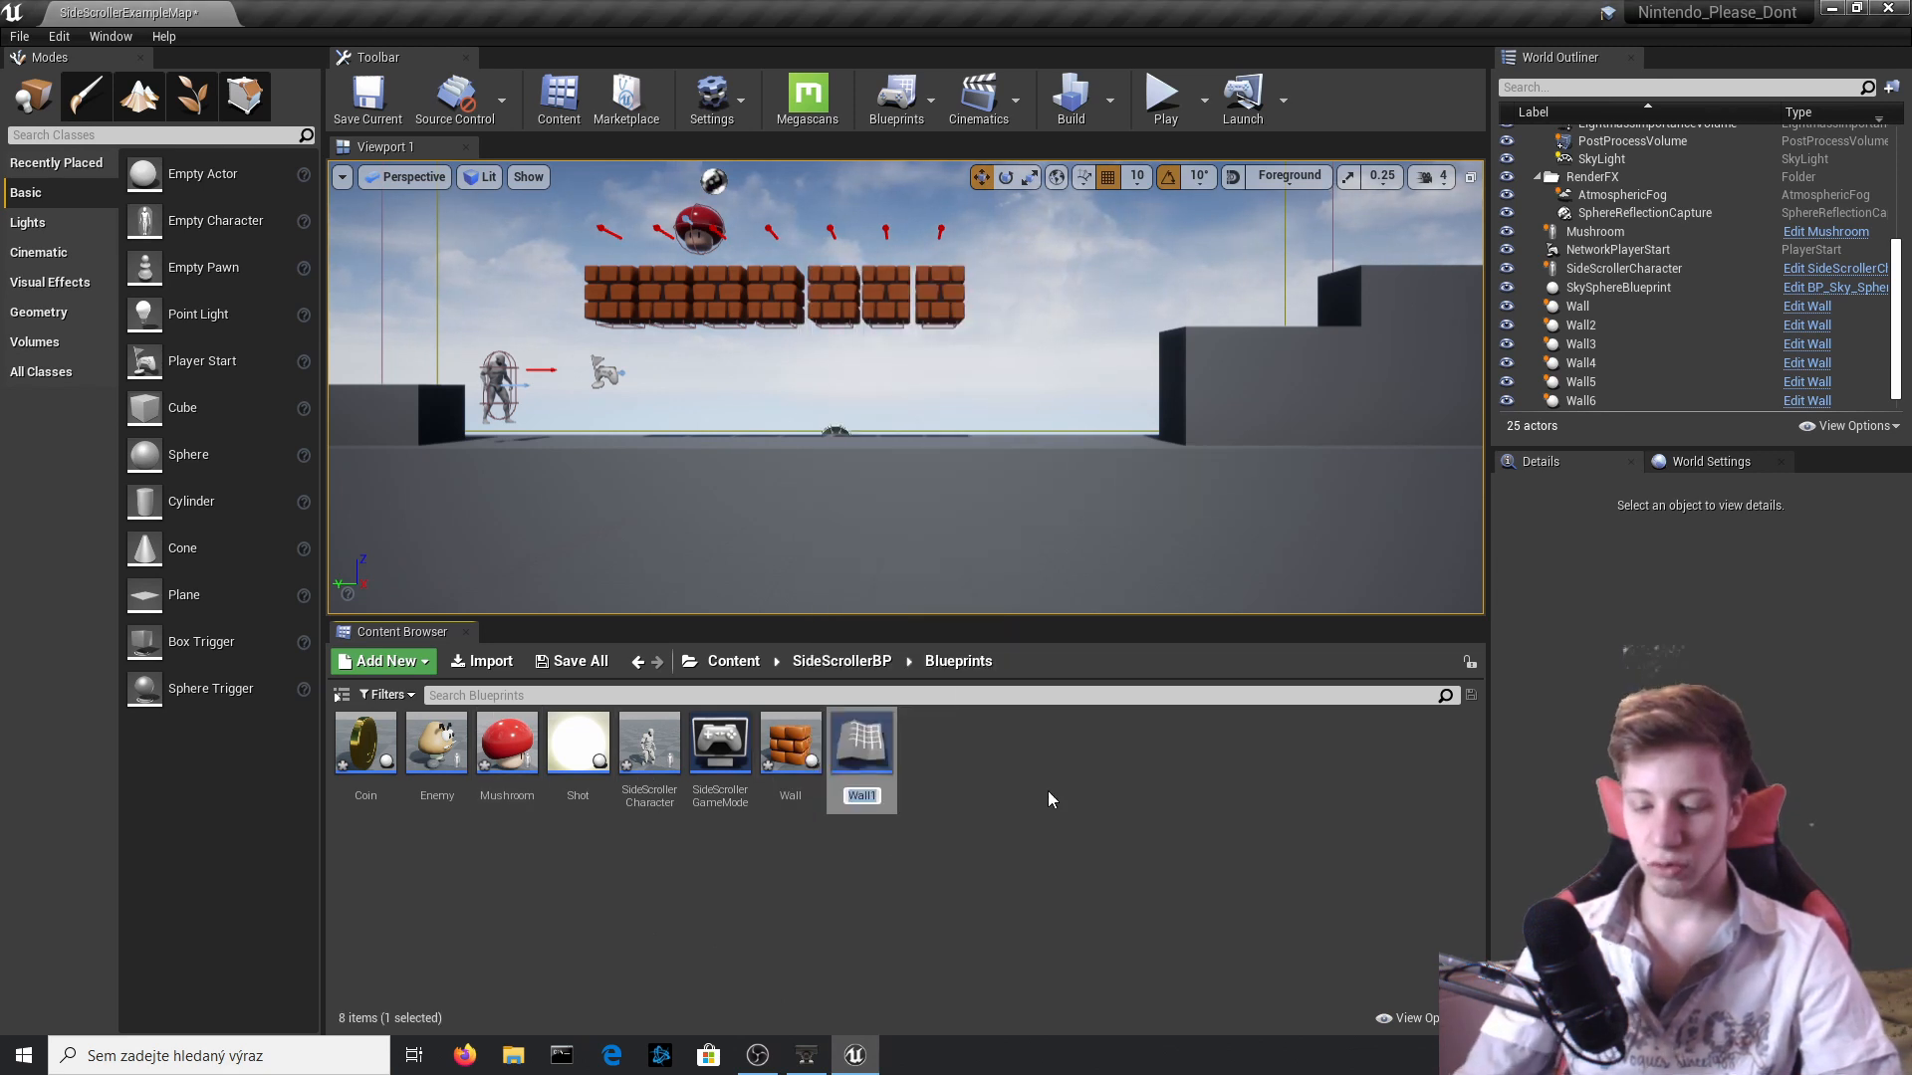
type("Surprise")
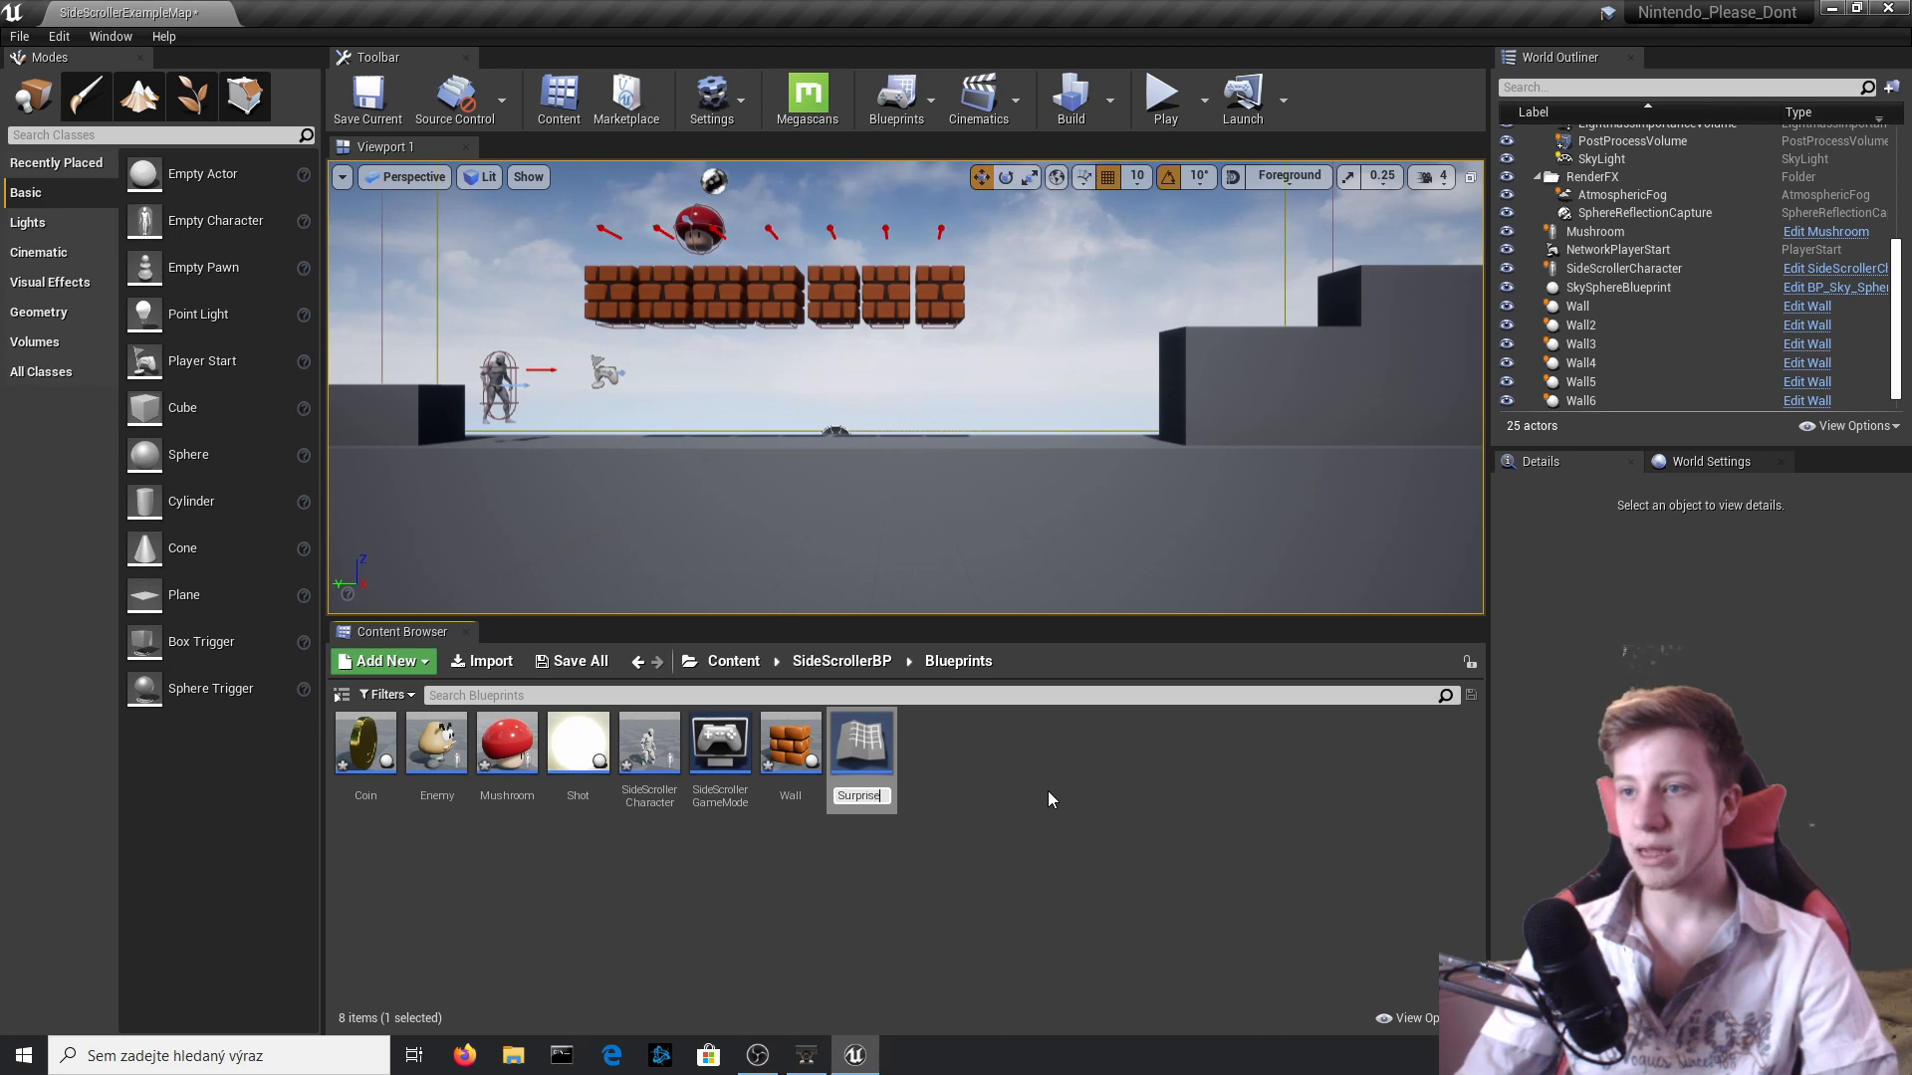
key("Return")
Open the Surprise blueprint, set its StaticMesh component's mesh to Question_Mark_Block_Box005_001, and compile.
double_click(862, 747)
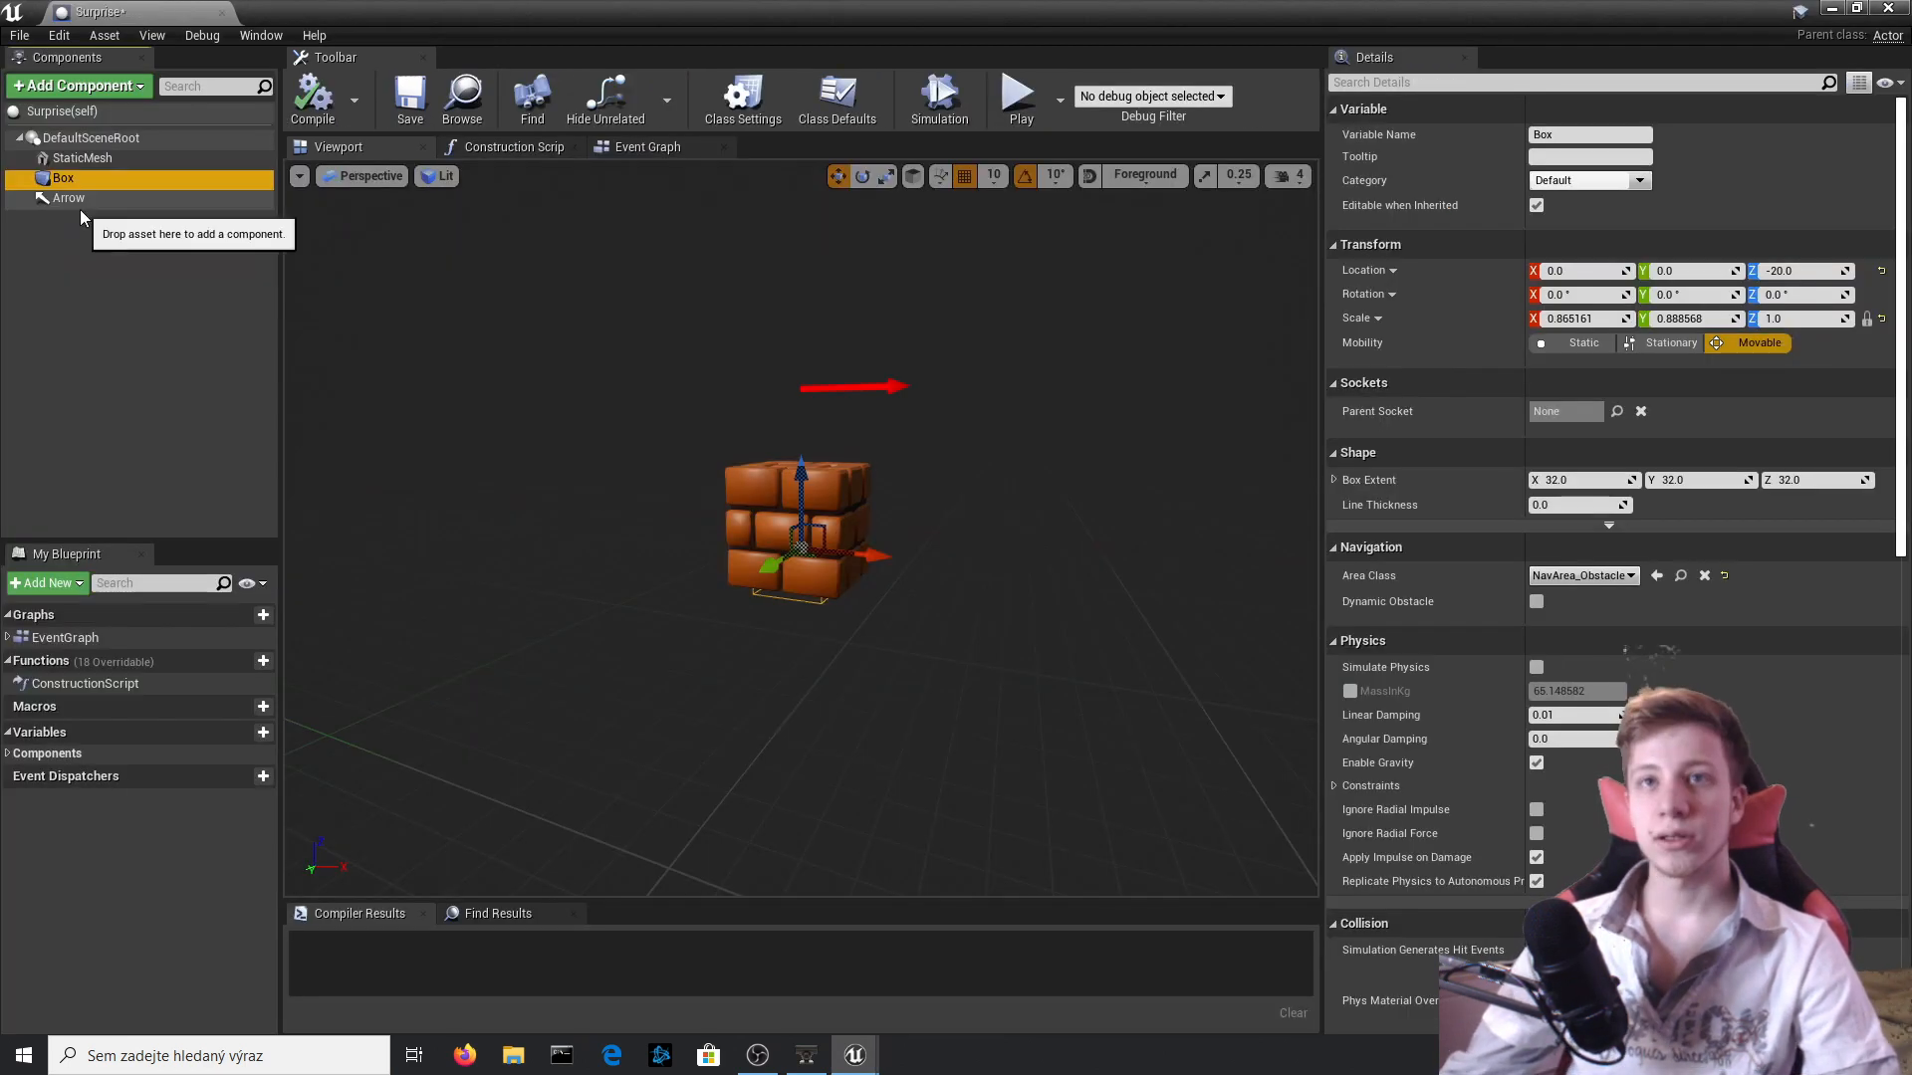
left_click(89, 158)
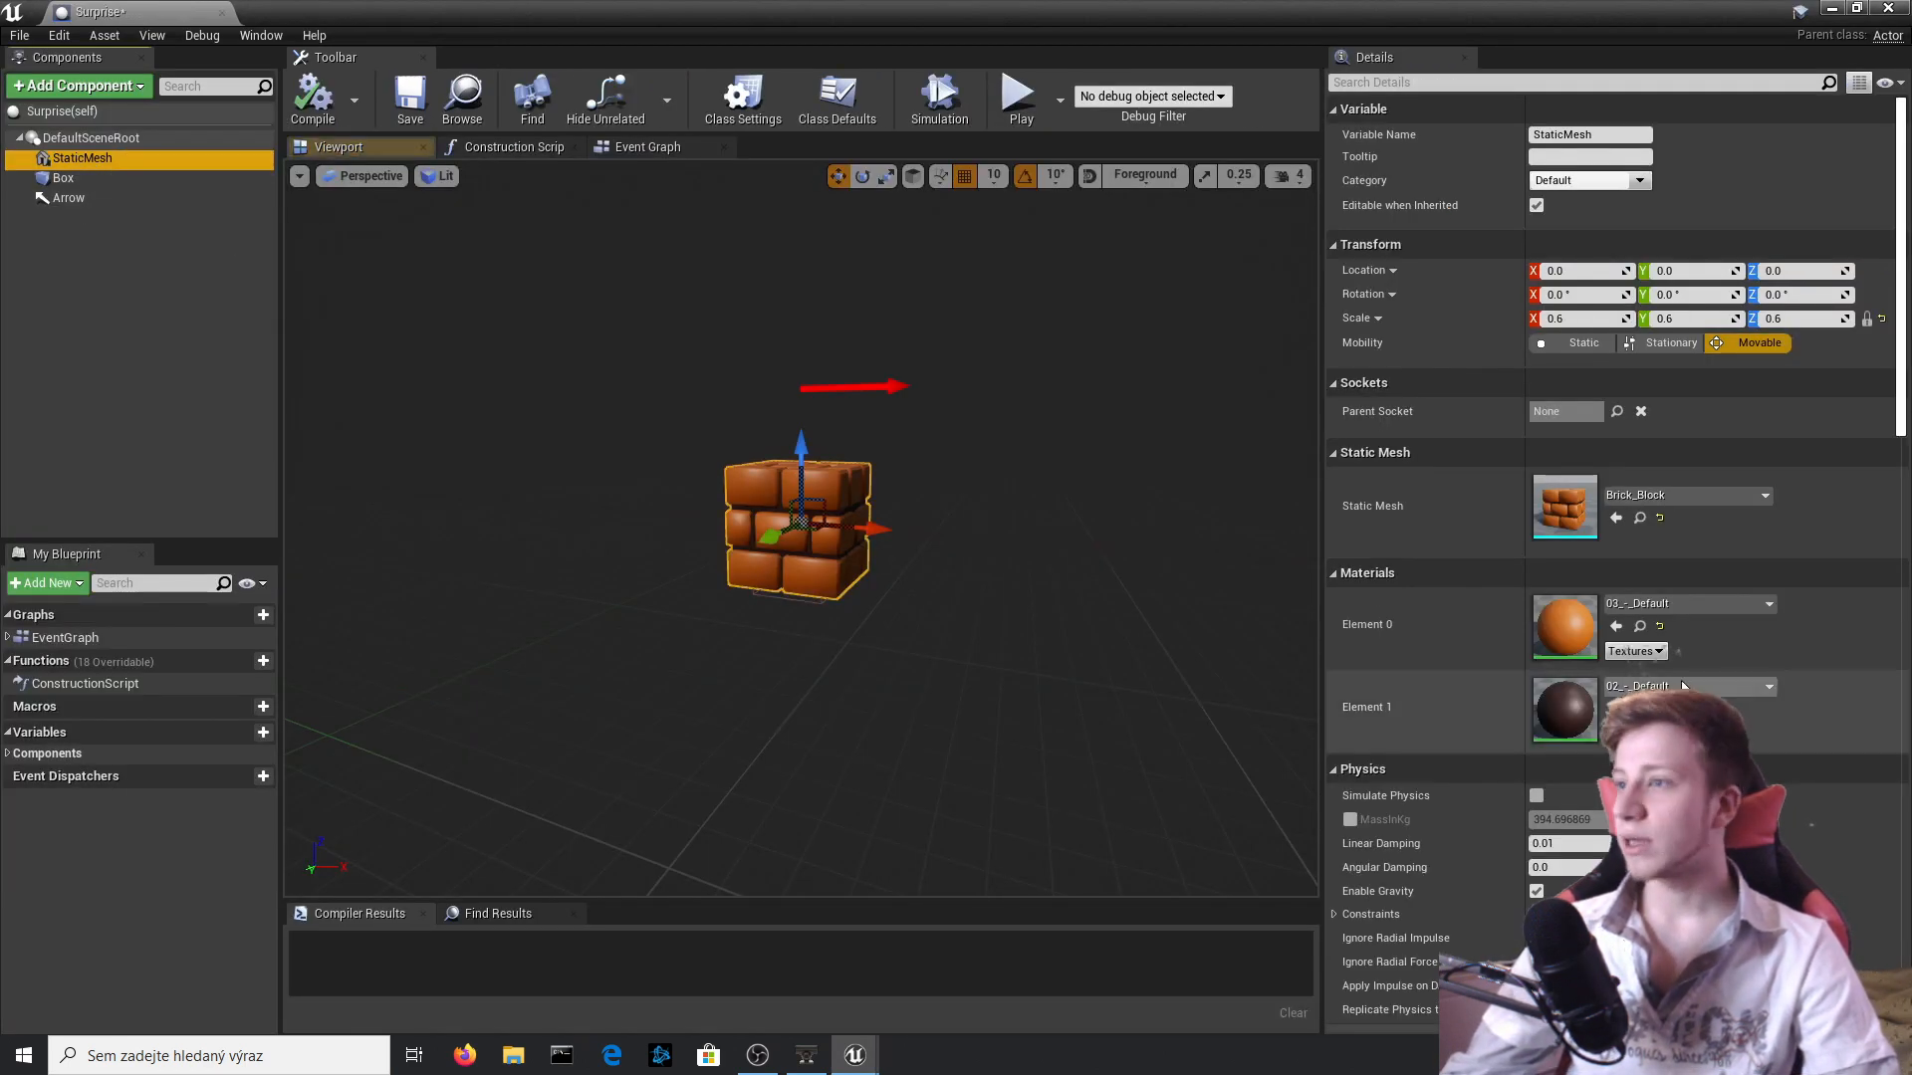
left_click(1704, 498)
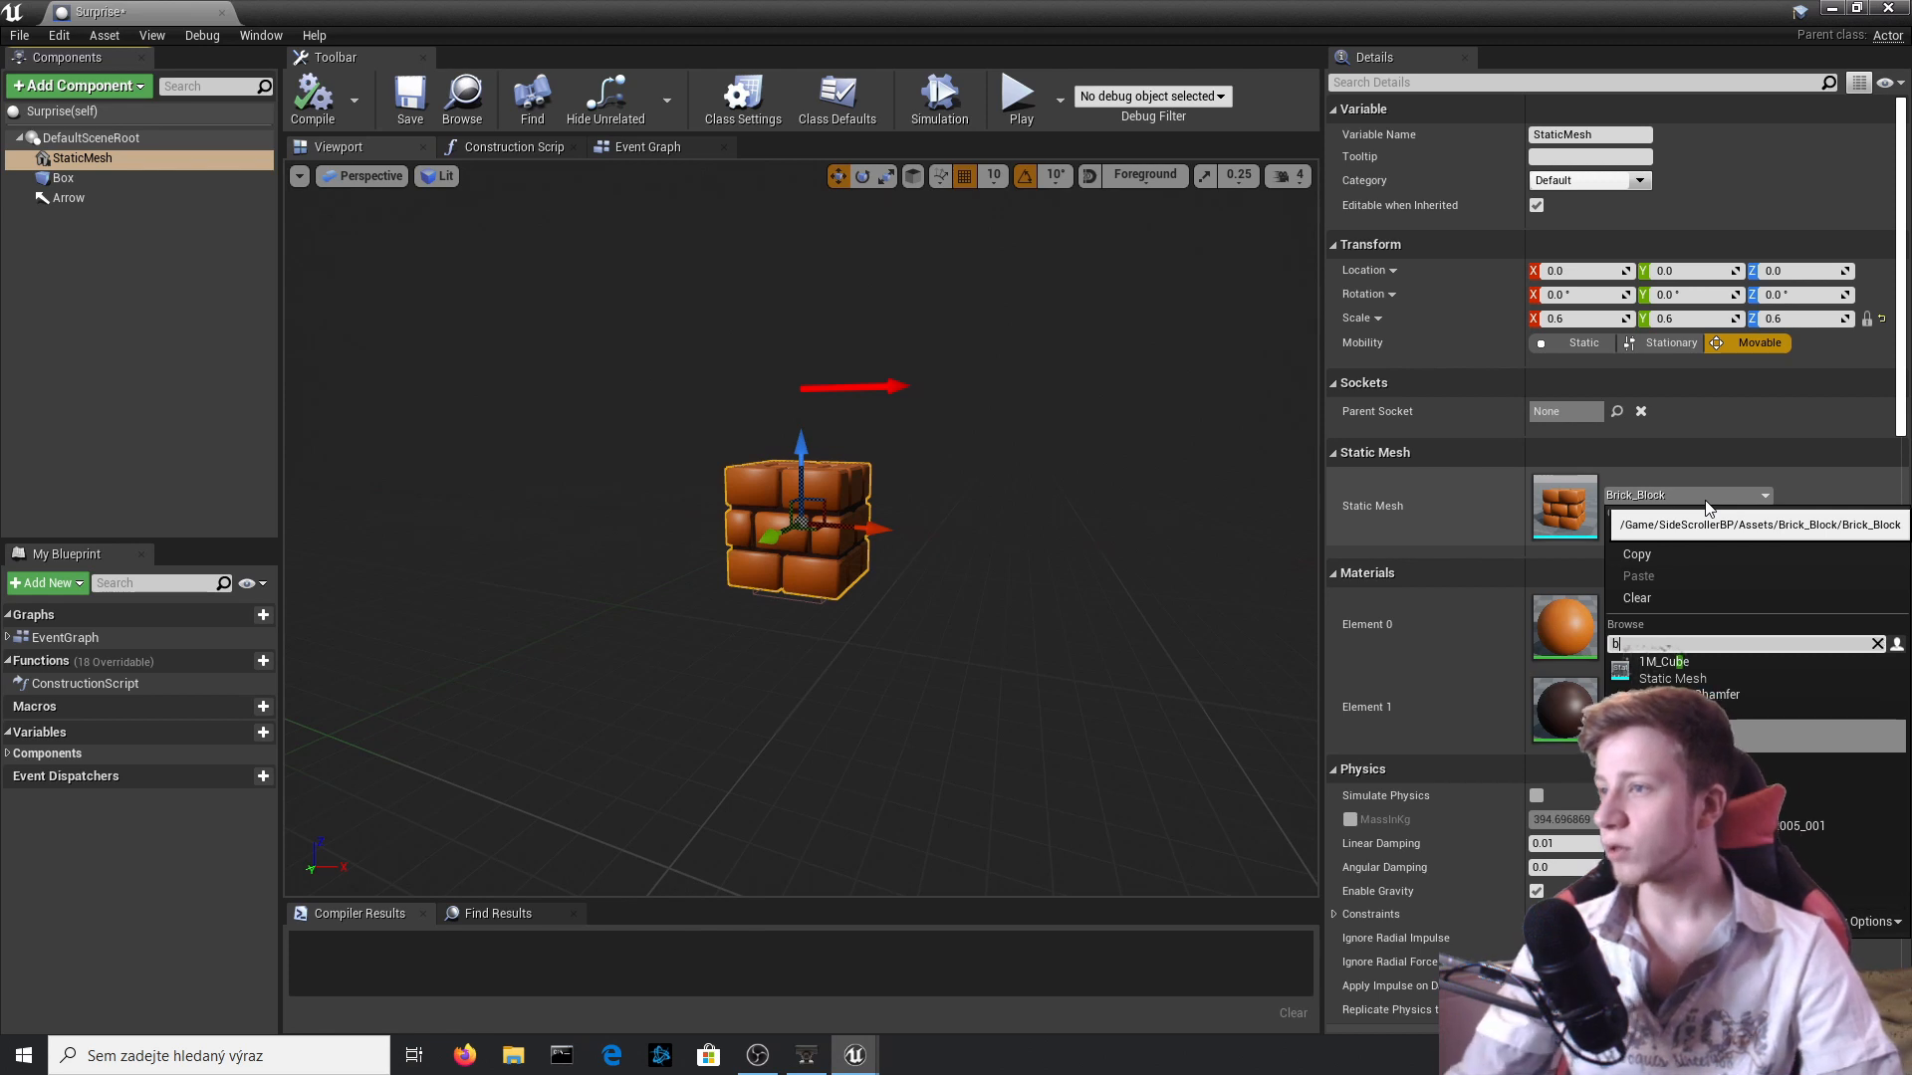
key("Down")
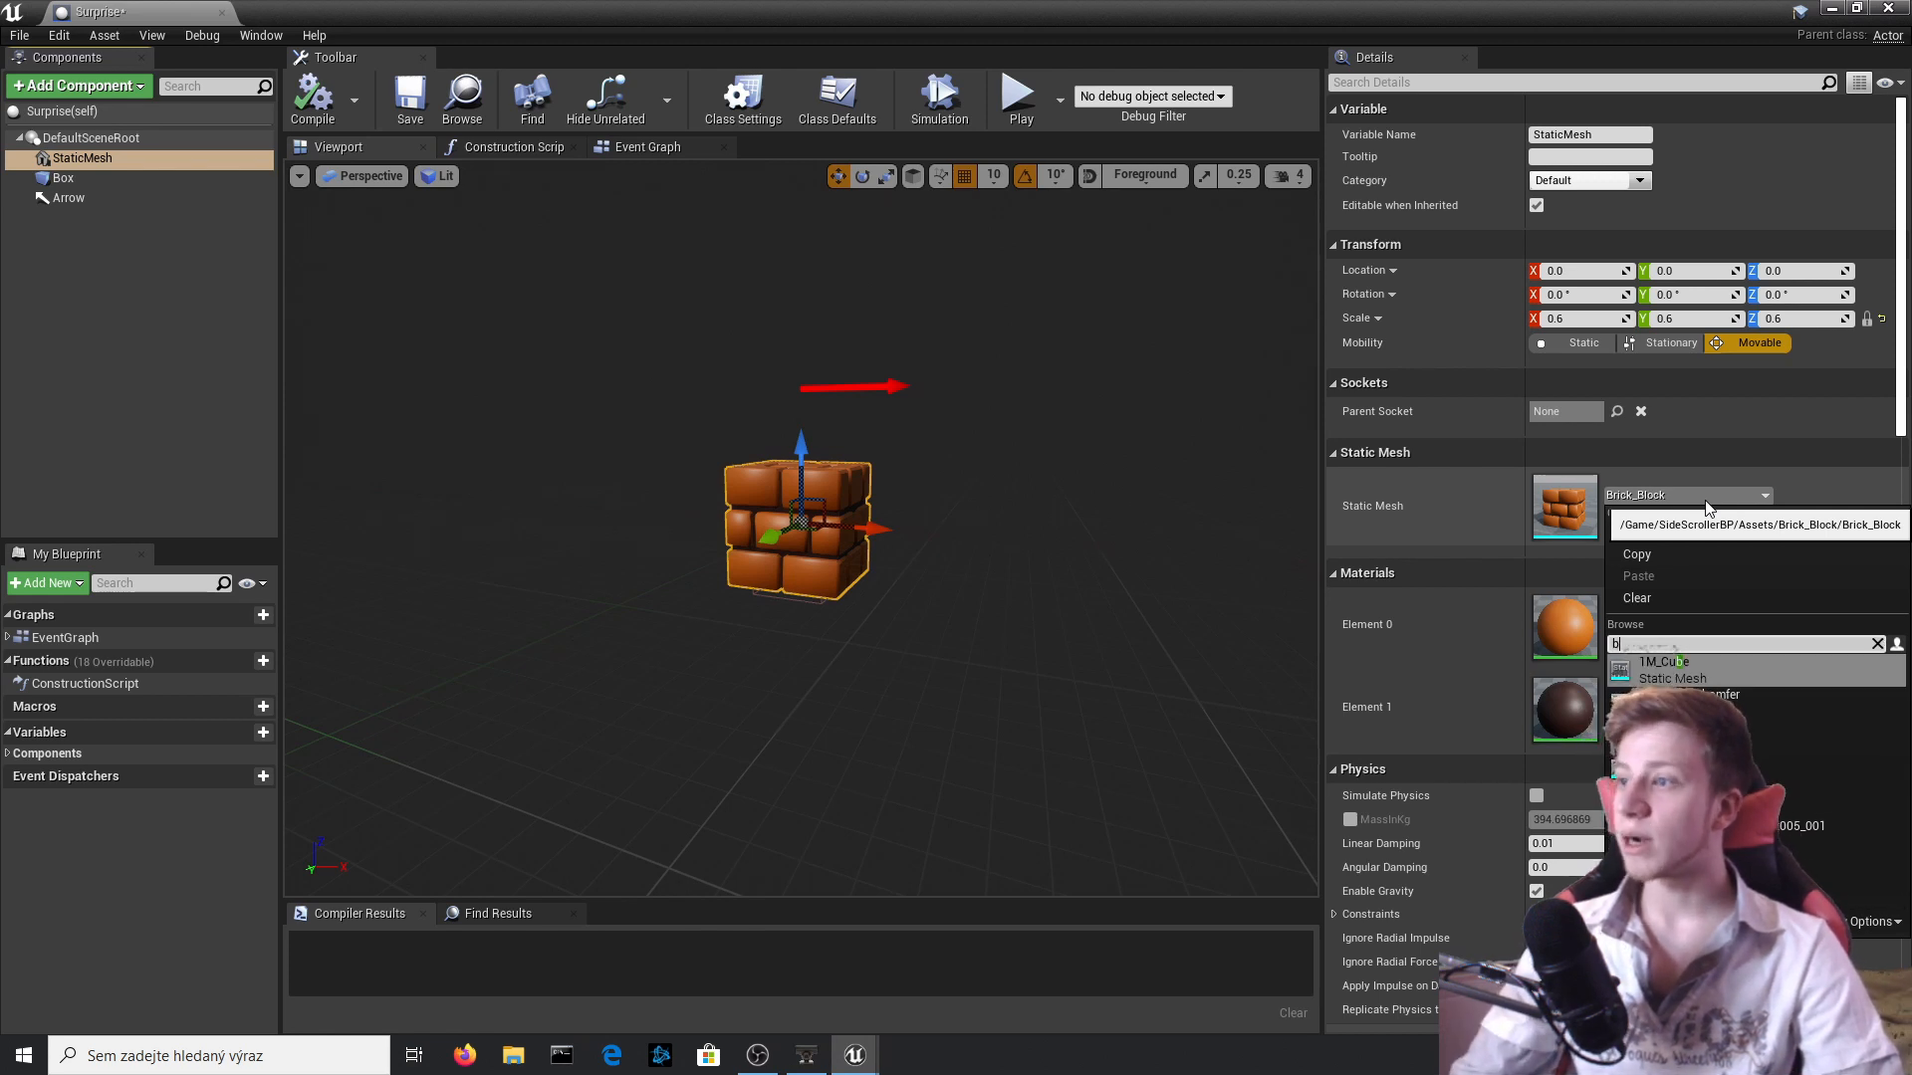
key("Up")
key("Return")
left_click(316, 95)
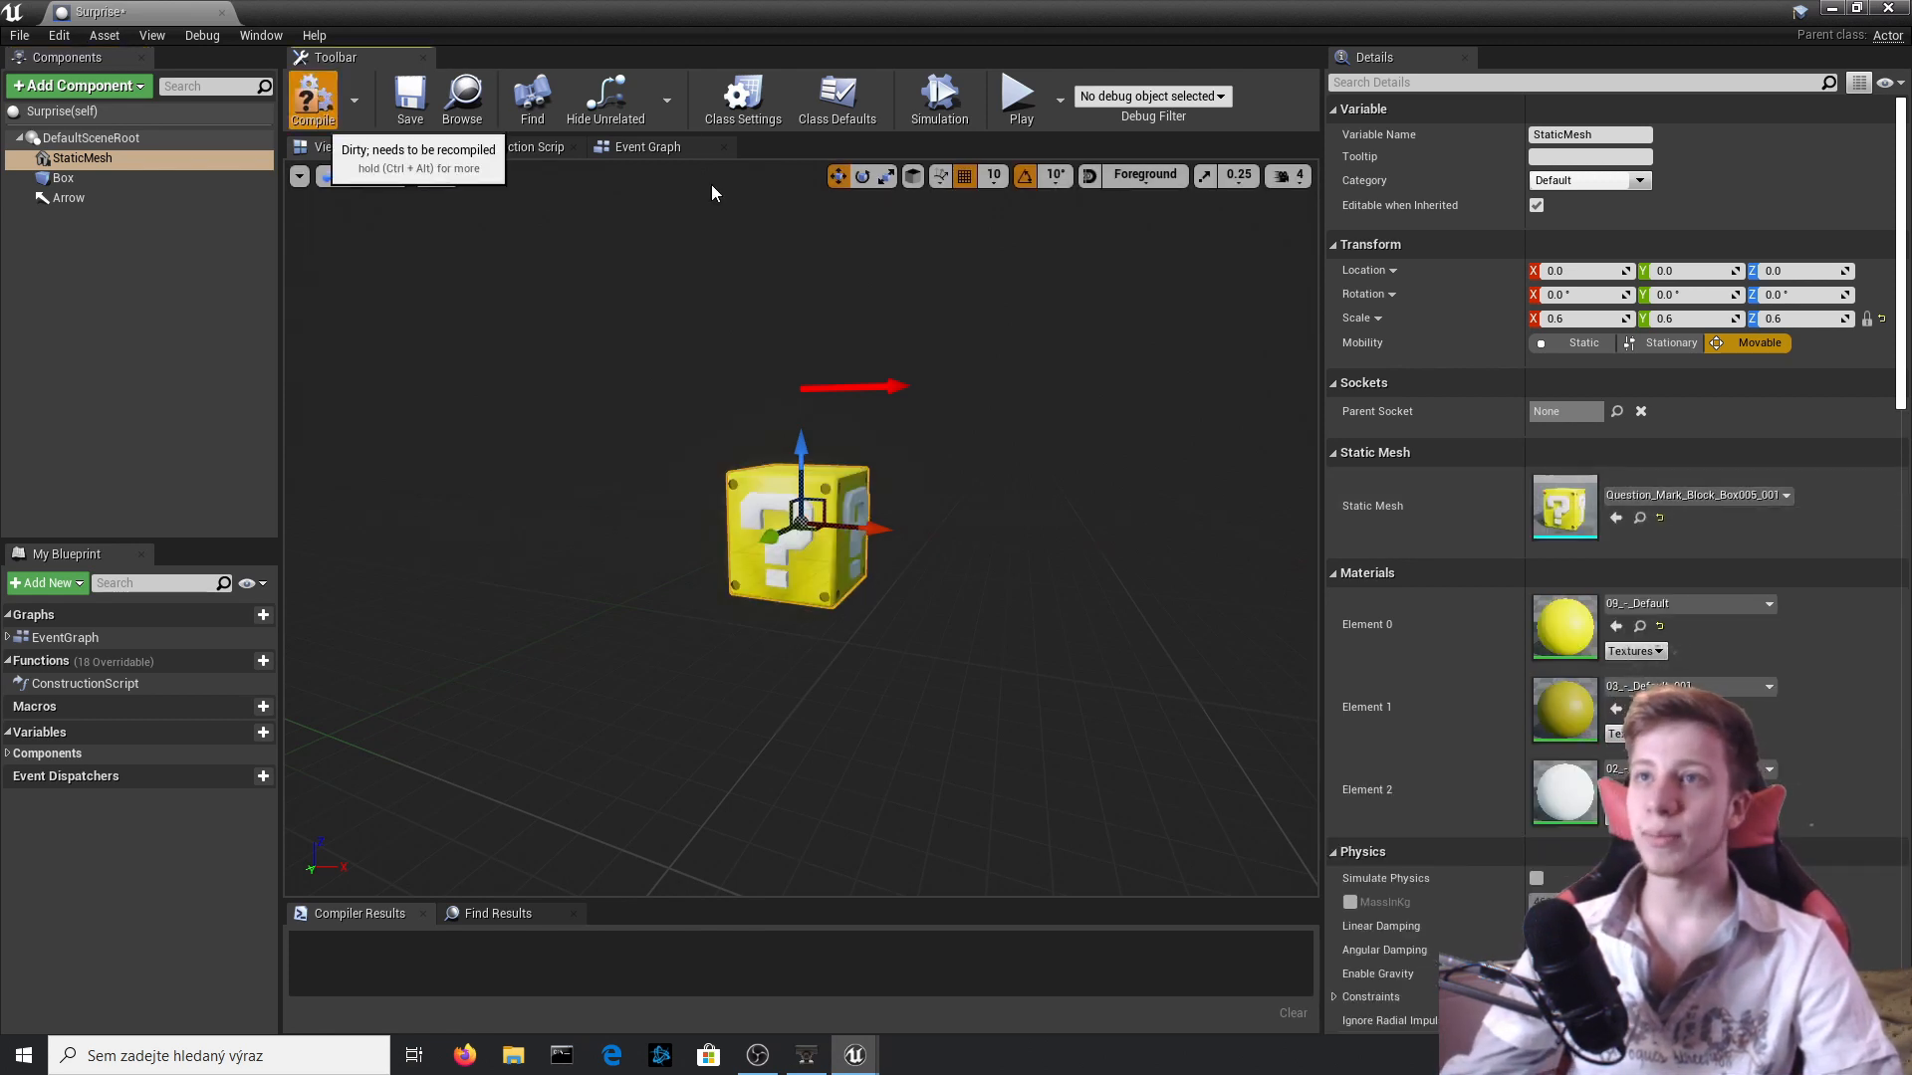
Change the class spawned by Surprise's SpawnActor Coin node to Mushroom, compile, and close the blueprint.
left_click(642, 147)
scroll(931, 575, "up", 4)
right_click_drag(981, 365, 488, 382)
right_click_drag(1043, 389, 703, 377)
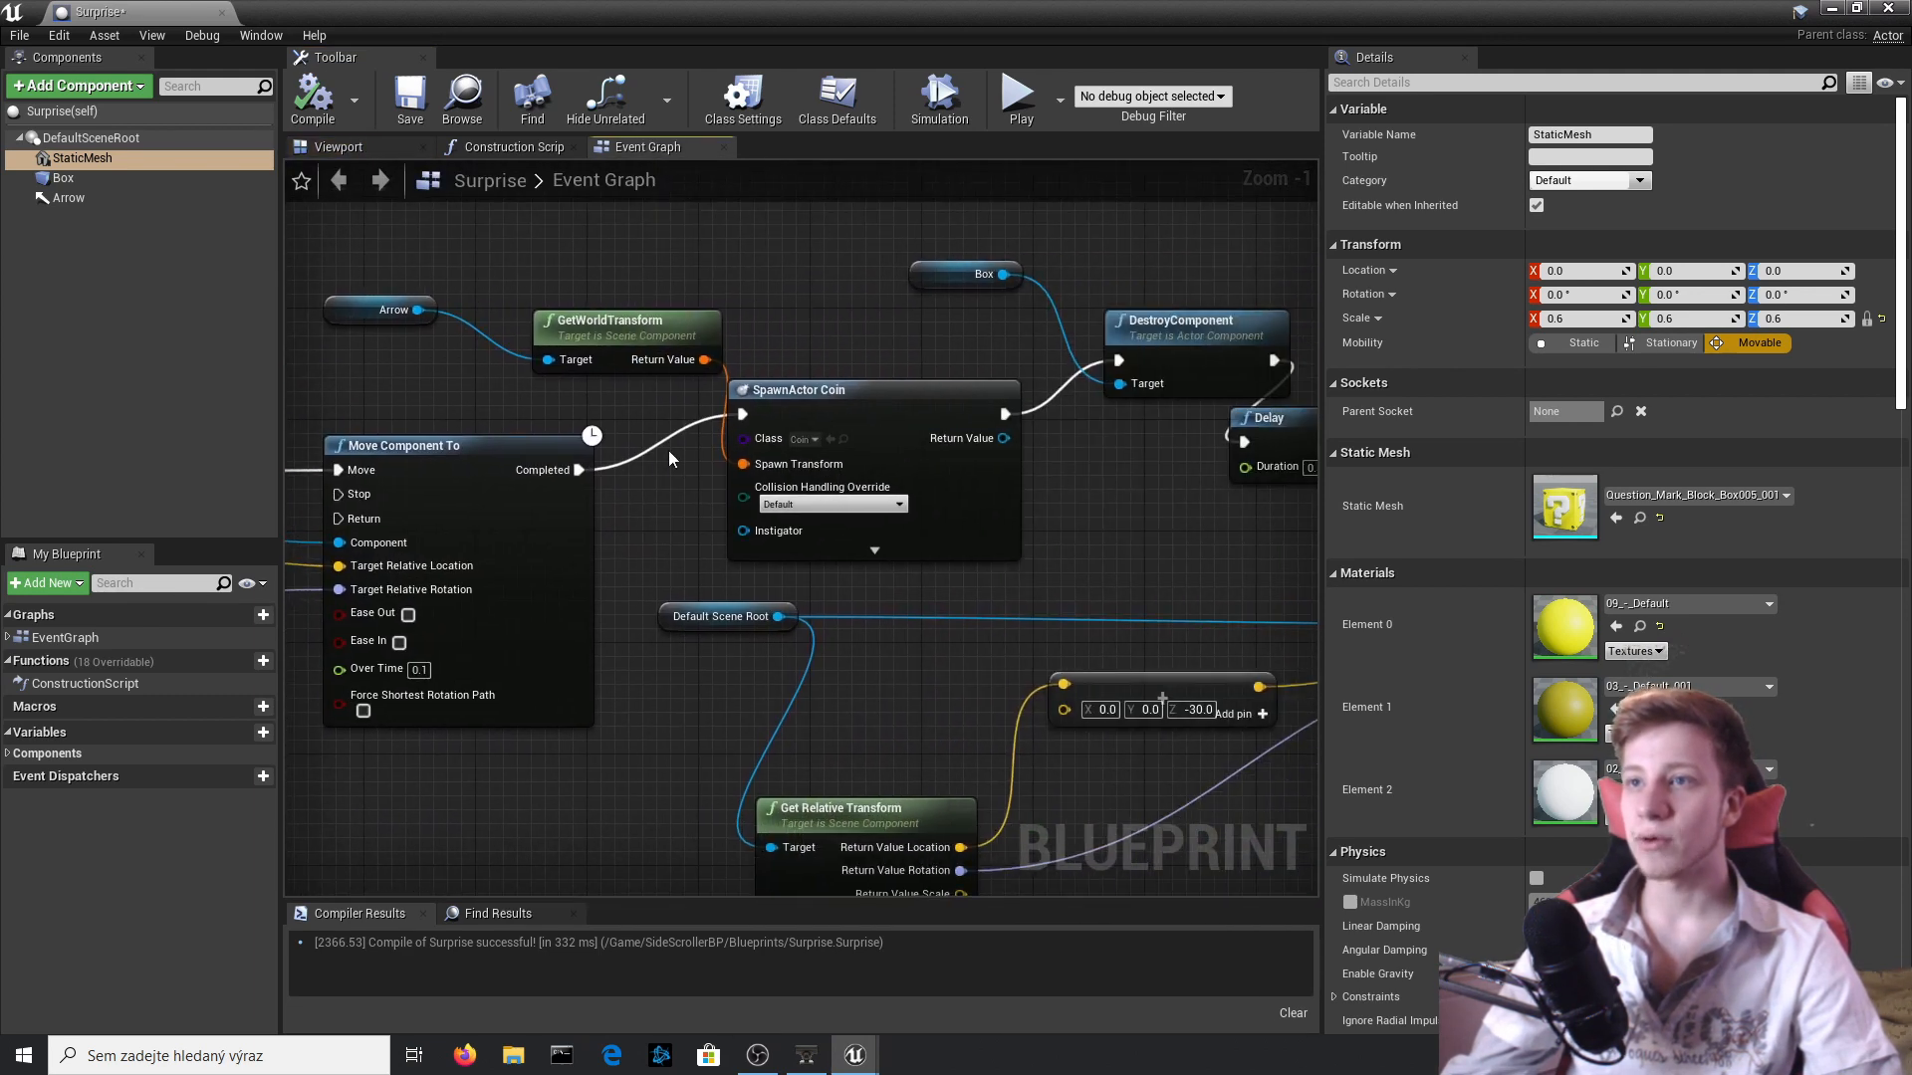
left_click(810, 442)
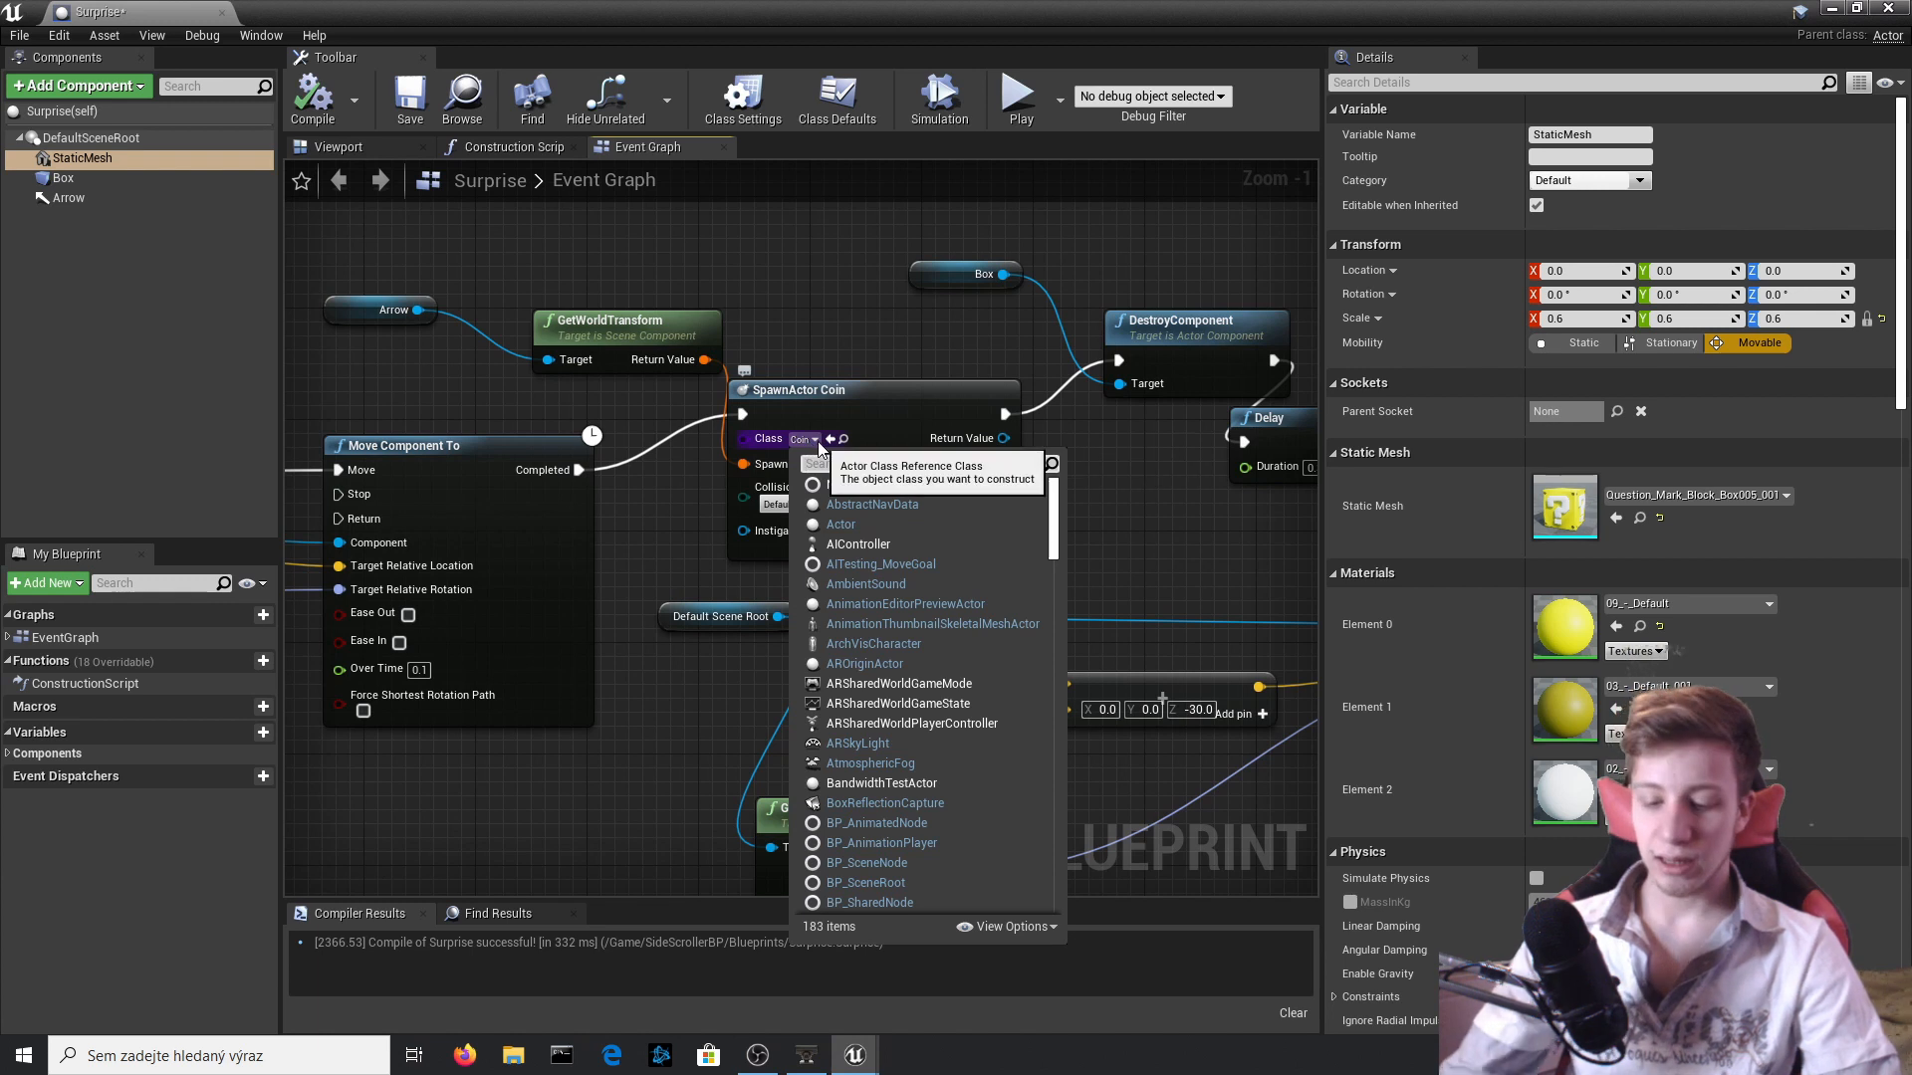
type("mus")
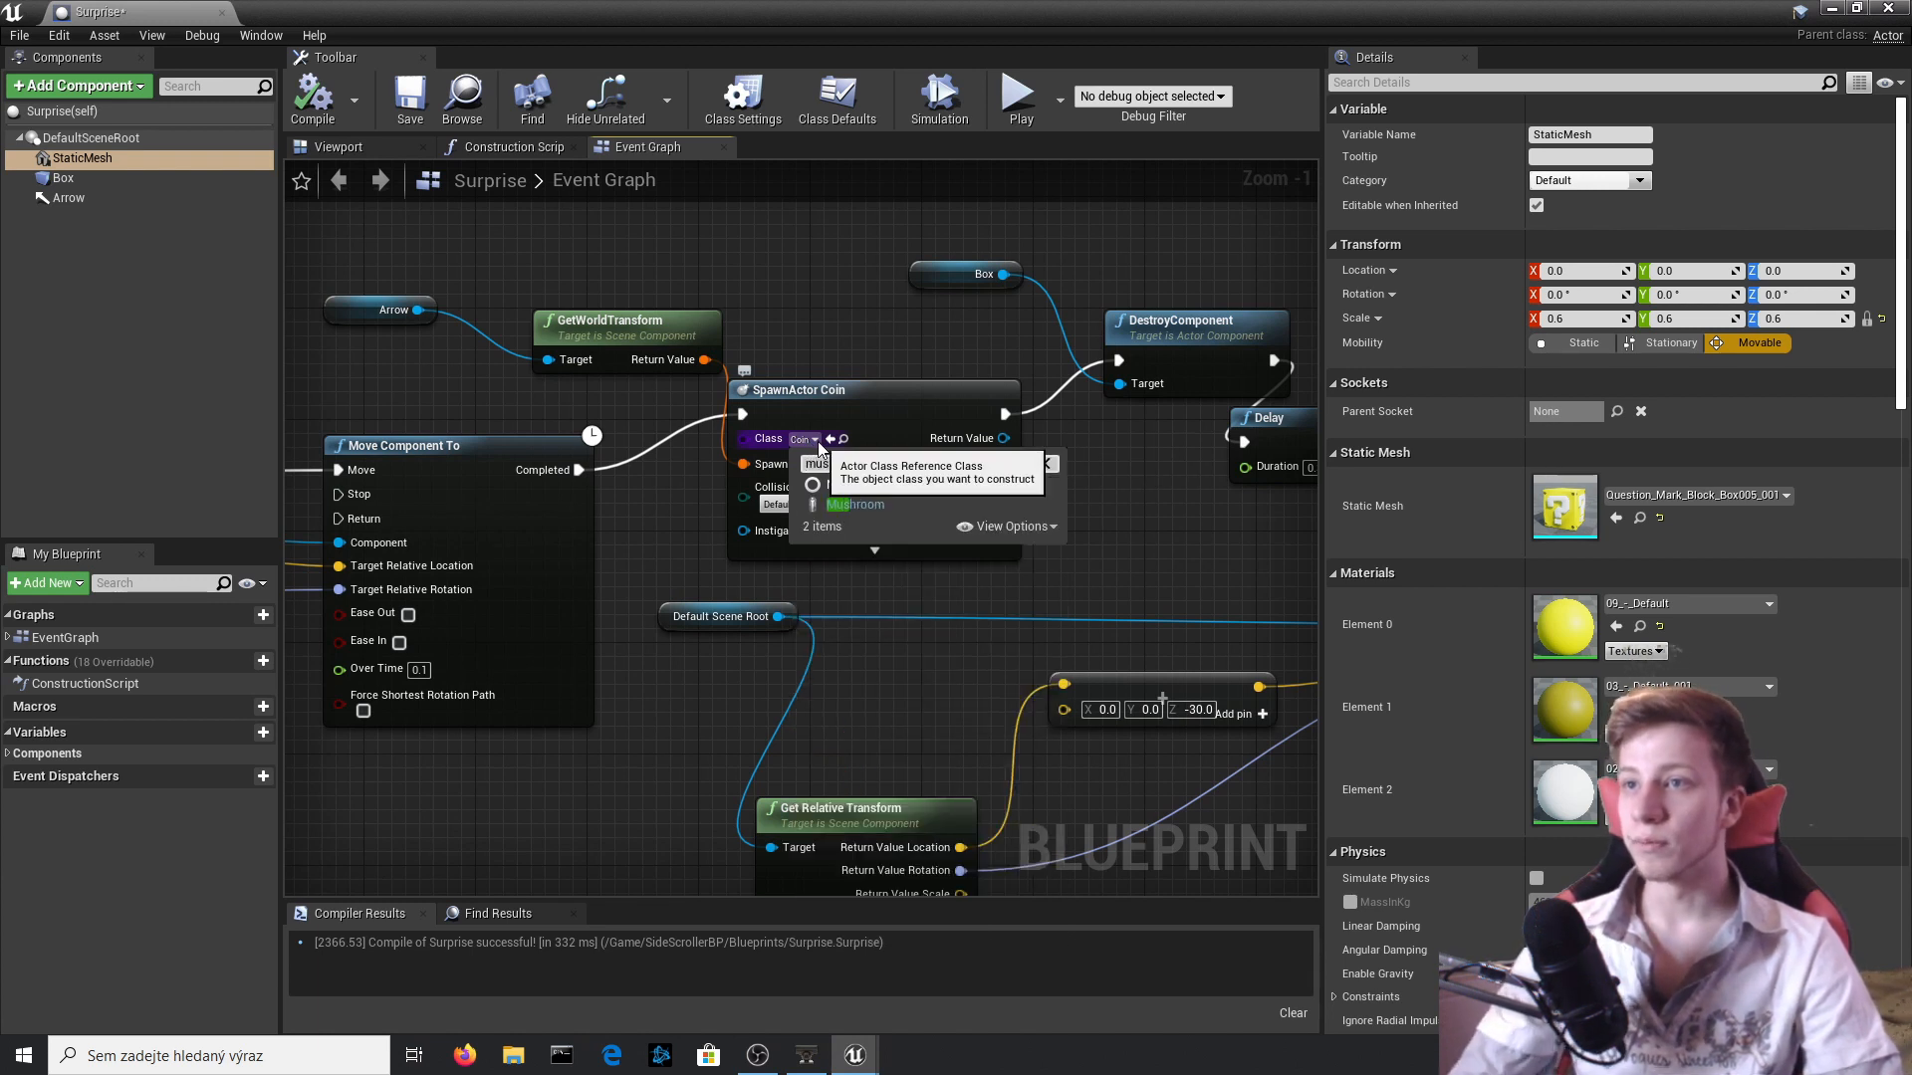
key("Return")
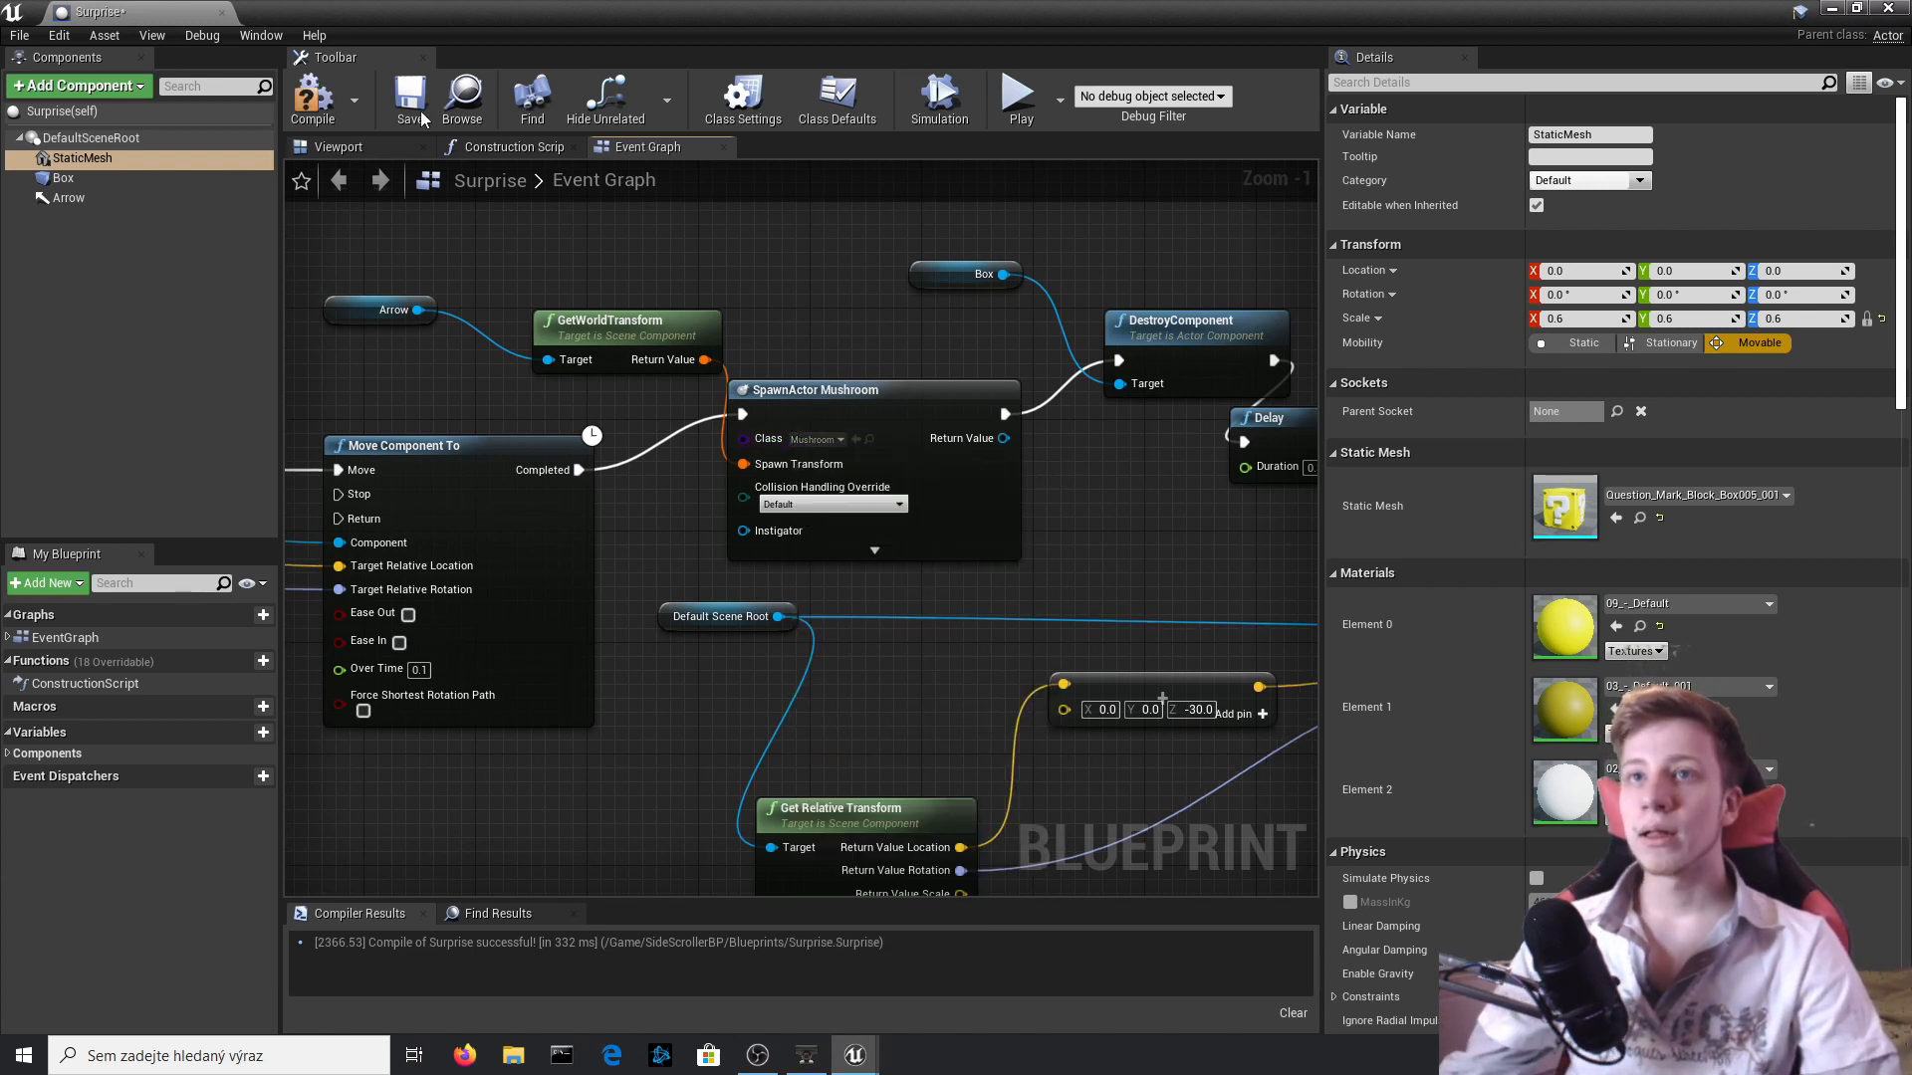
left_click(330, 112)
left_click(1889, 8)
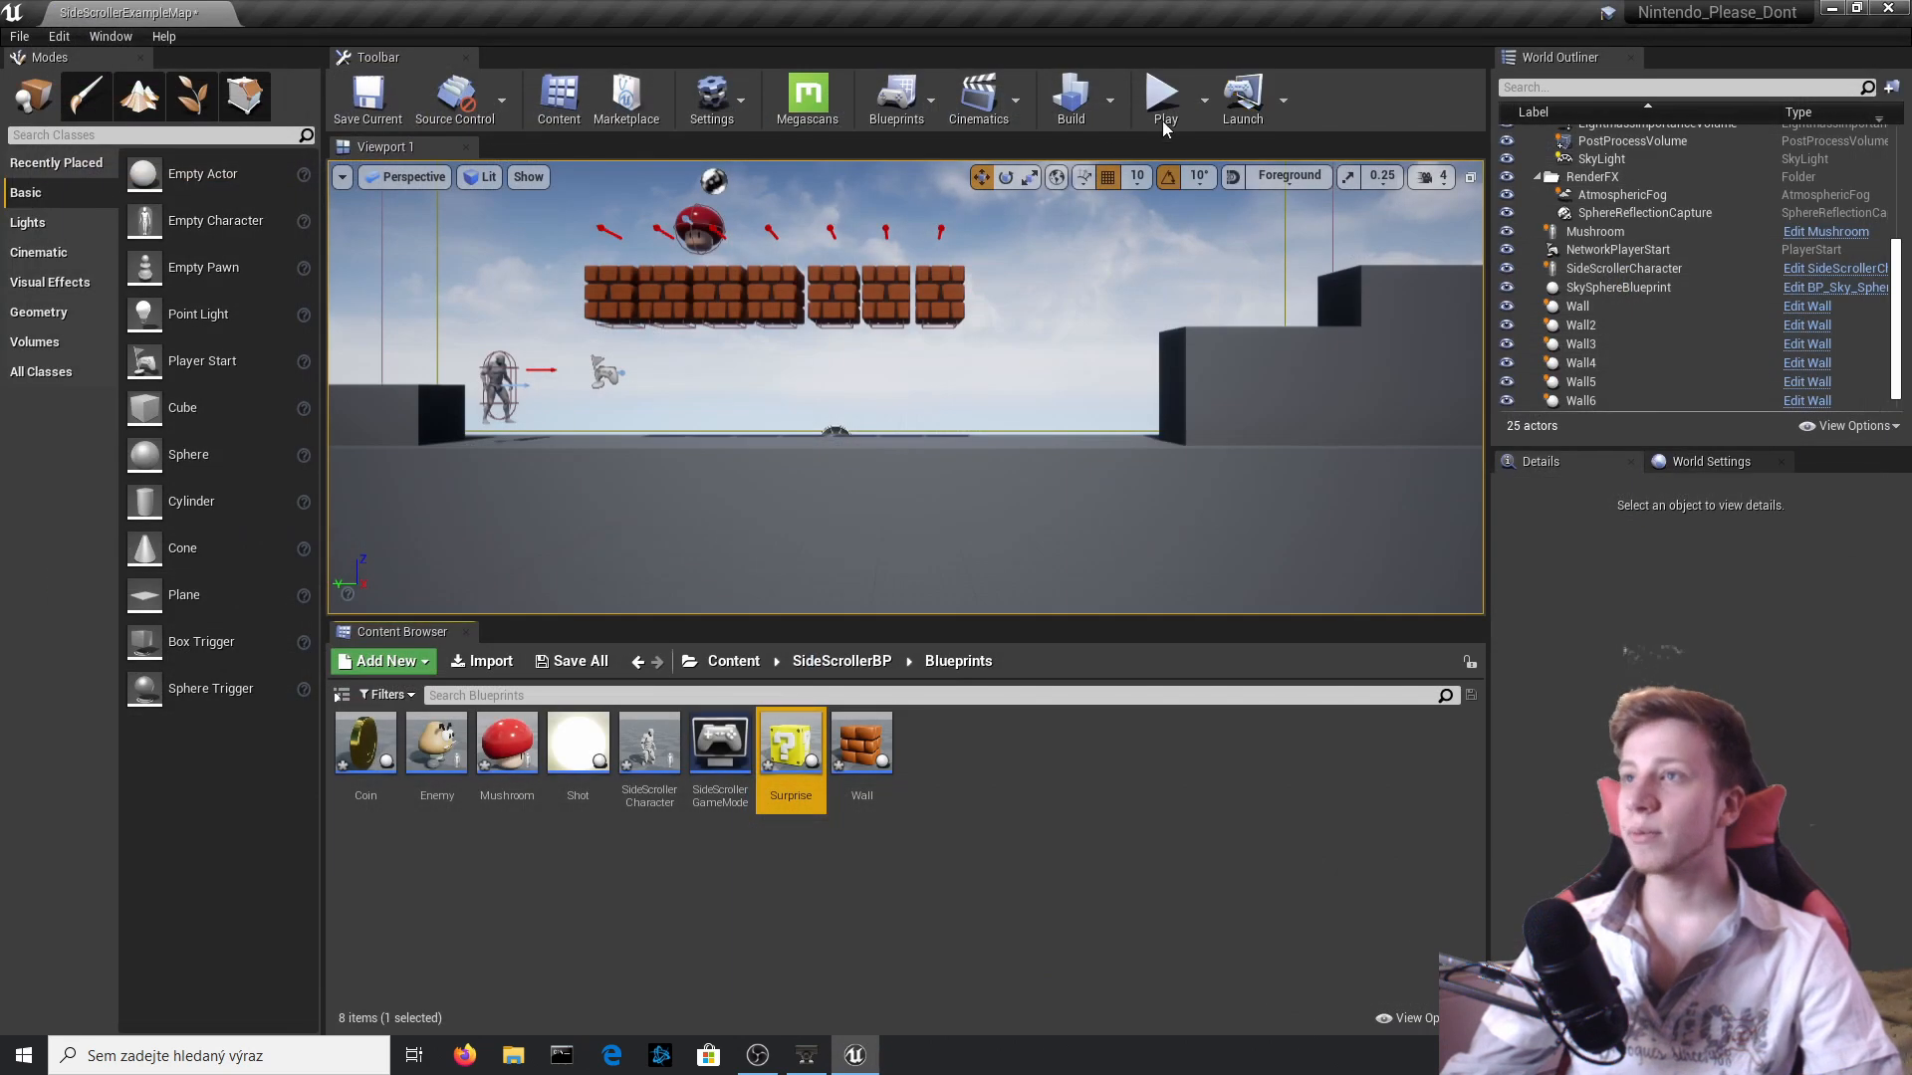
Place a Surprise block in the level, match its X location to the end brick's, and move it onto the second-last brick.
left_click_drag(790, 756, 1006, 282)
left_click(914, 295)
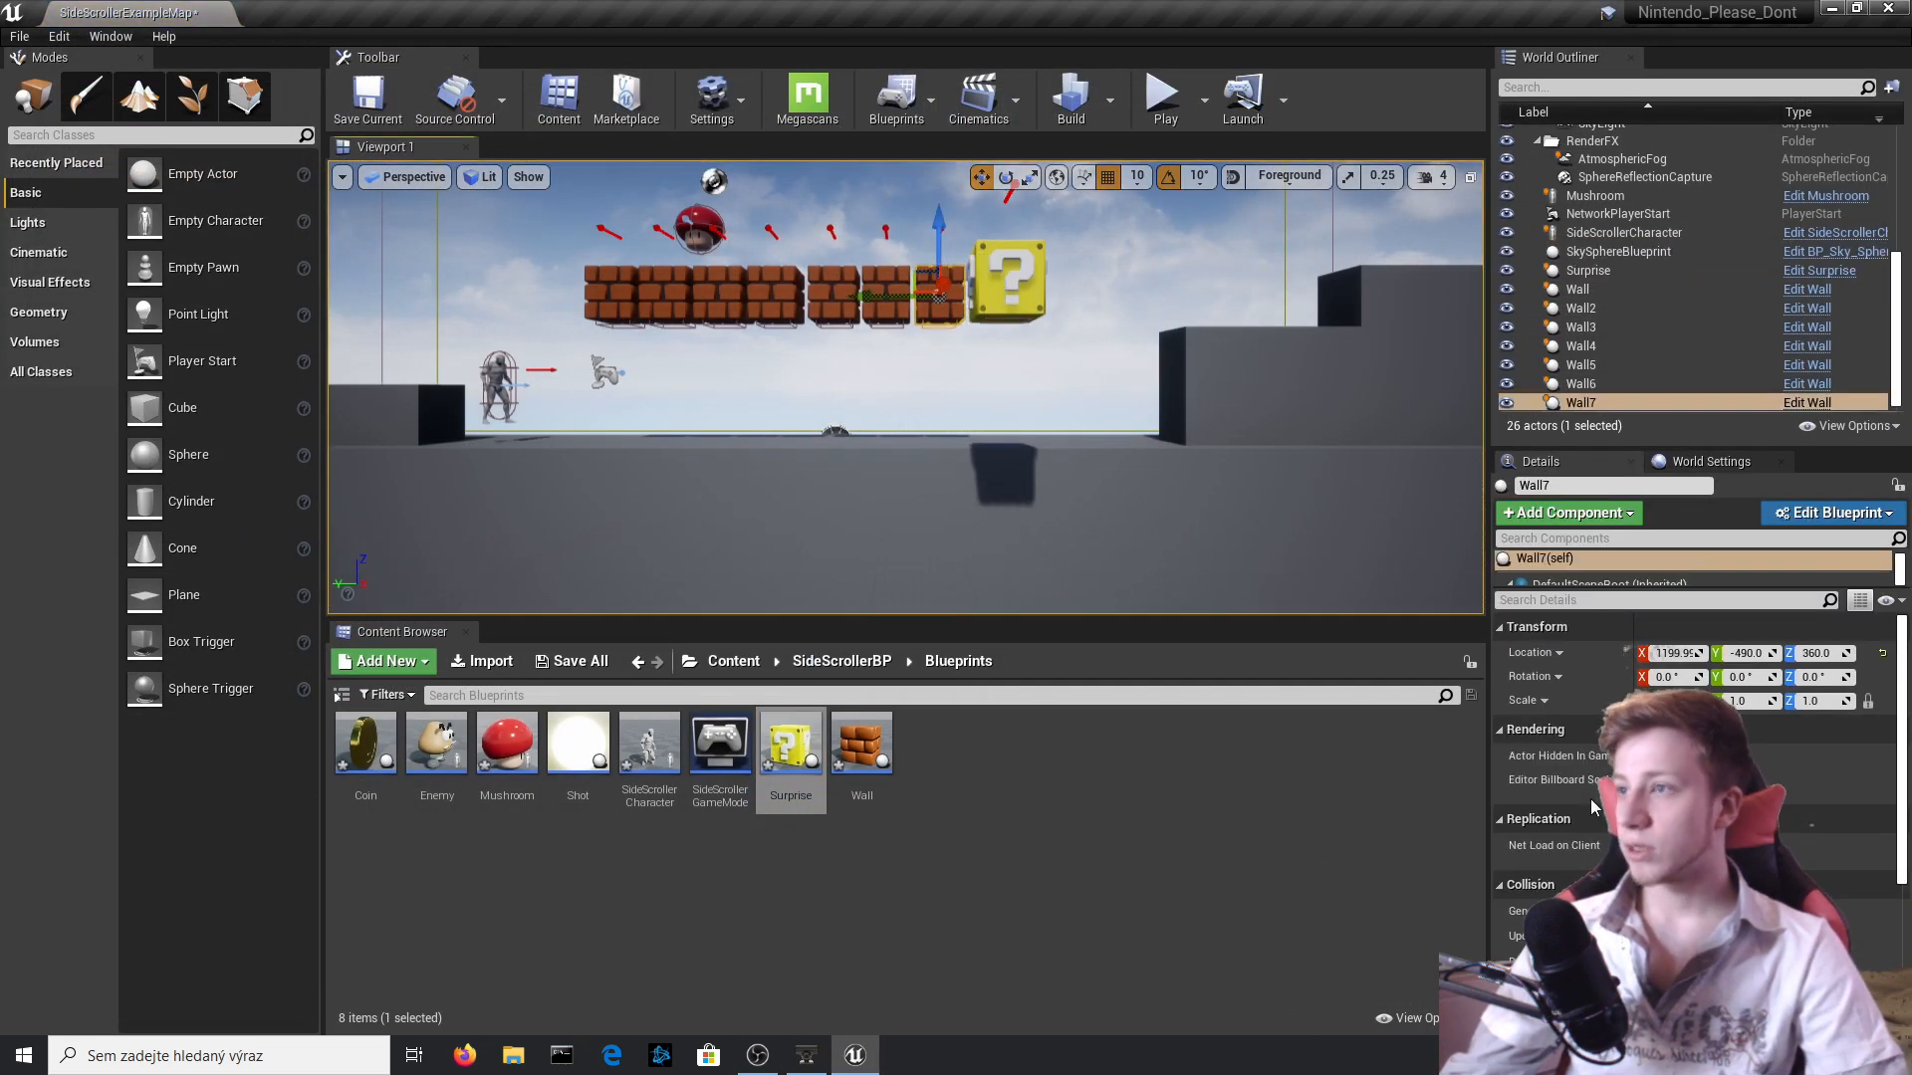
left_click(1032, 319)
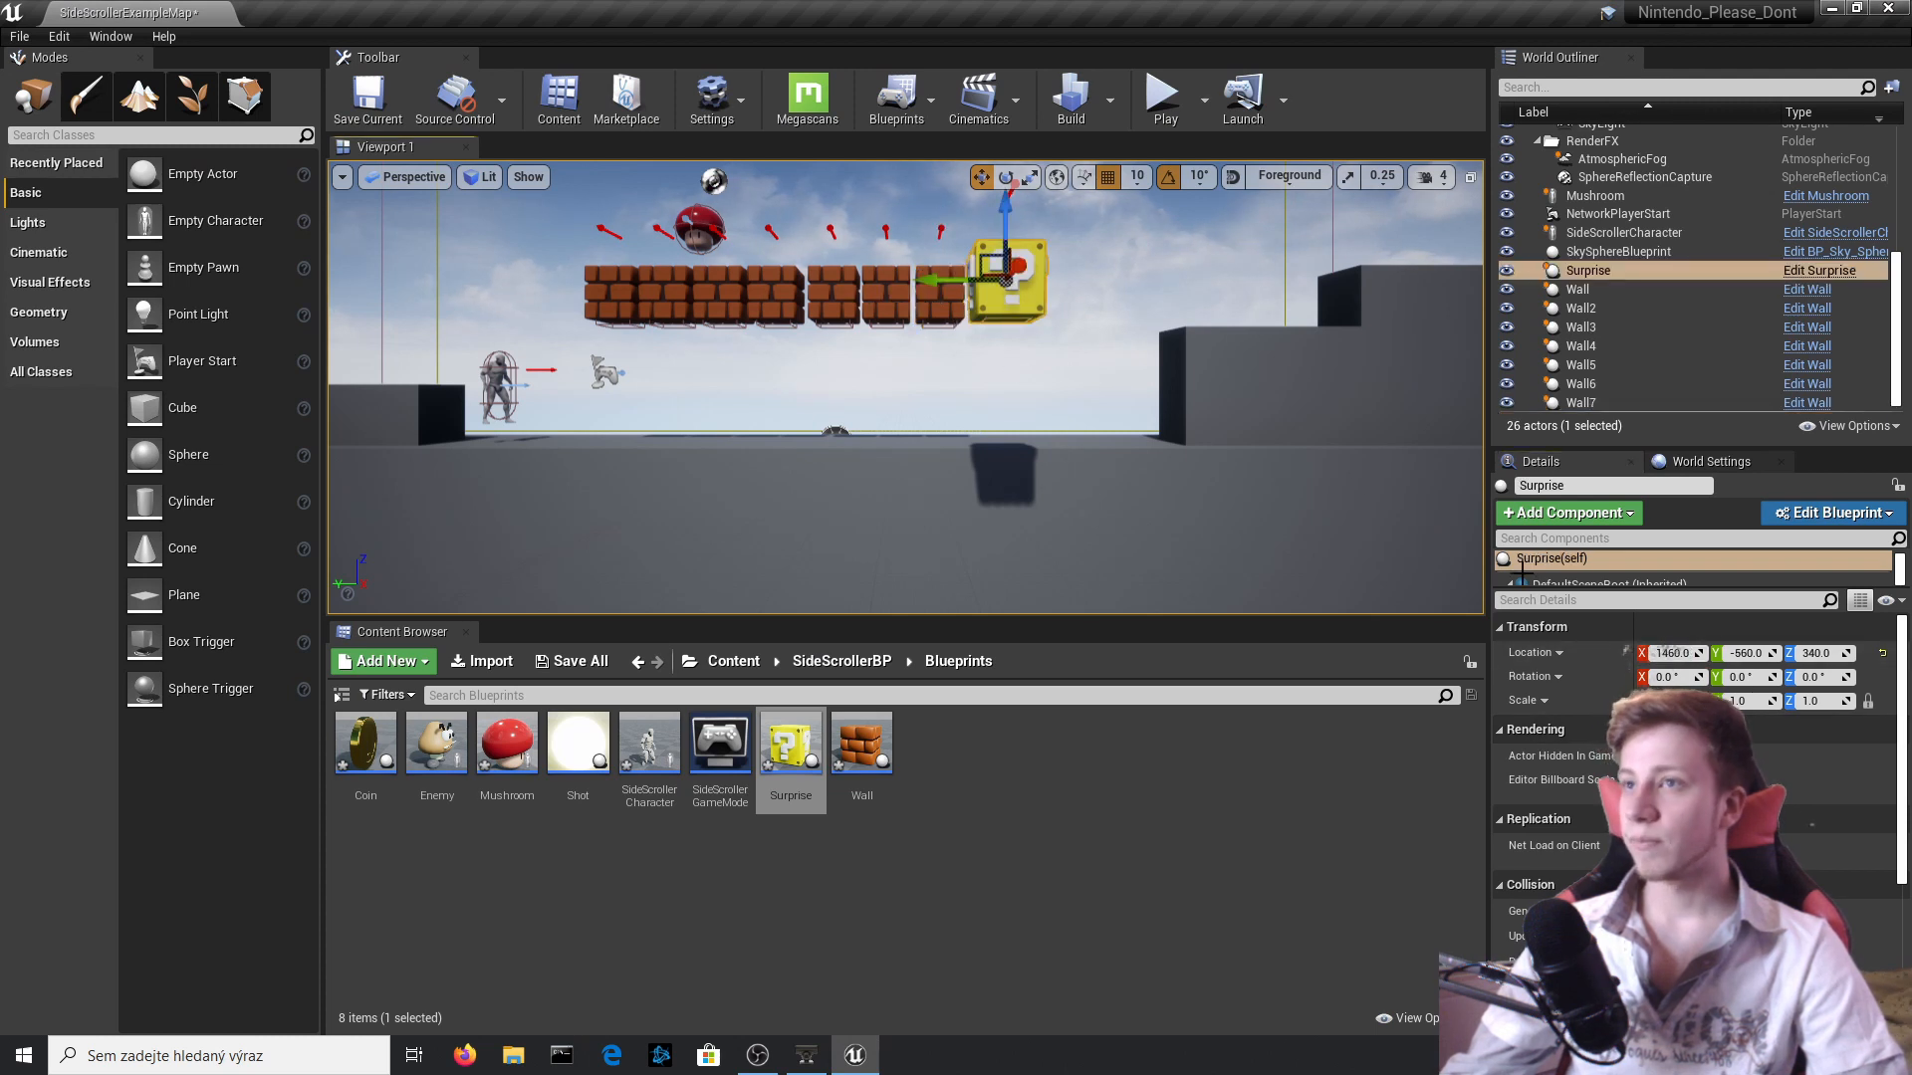
key("Return")
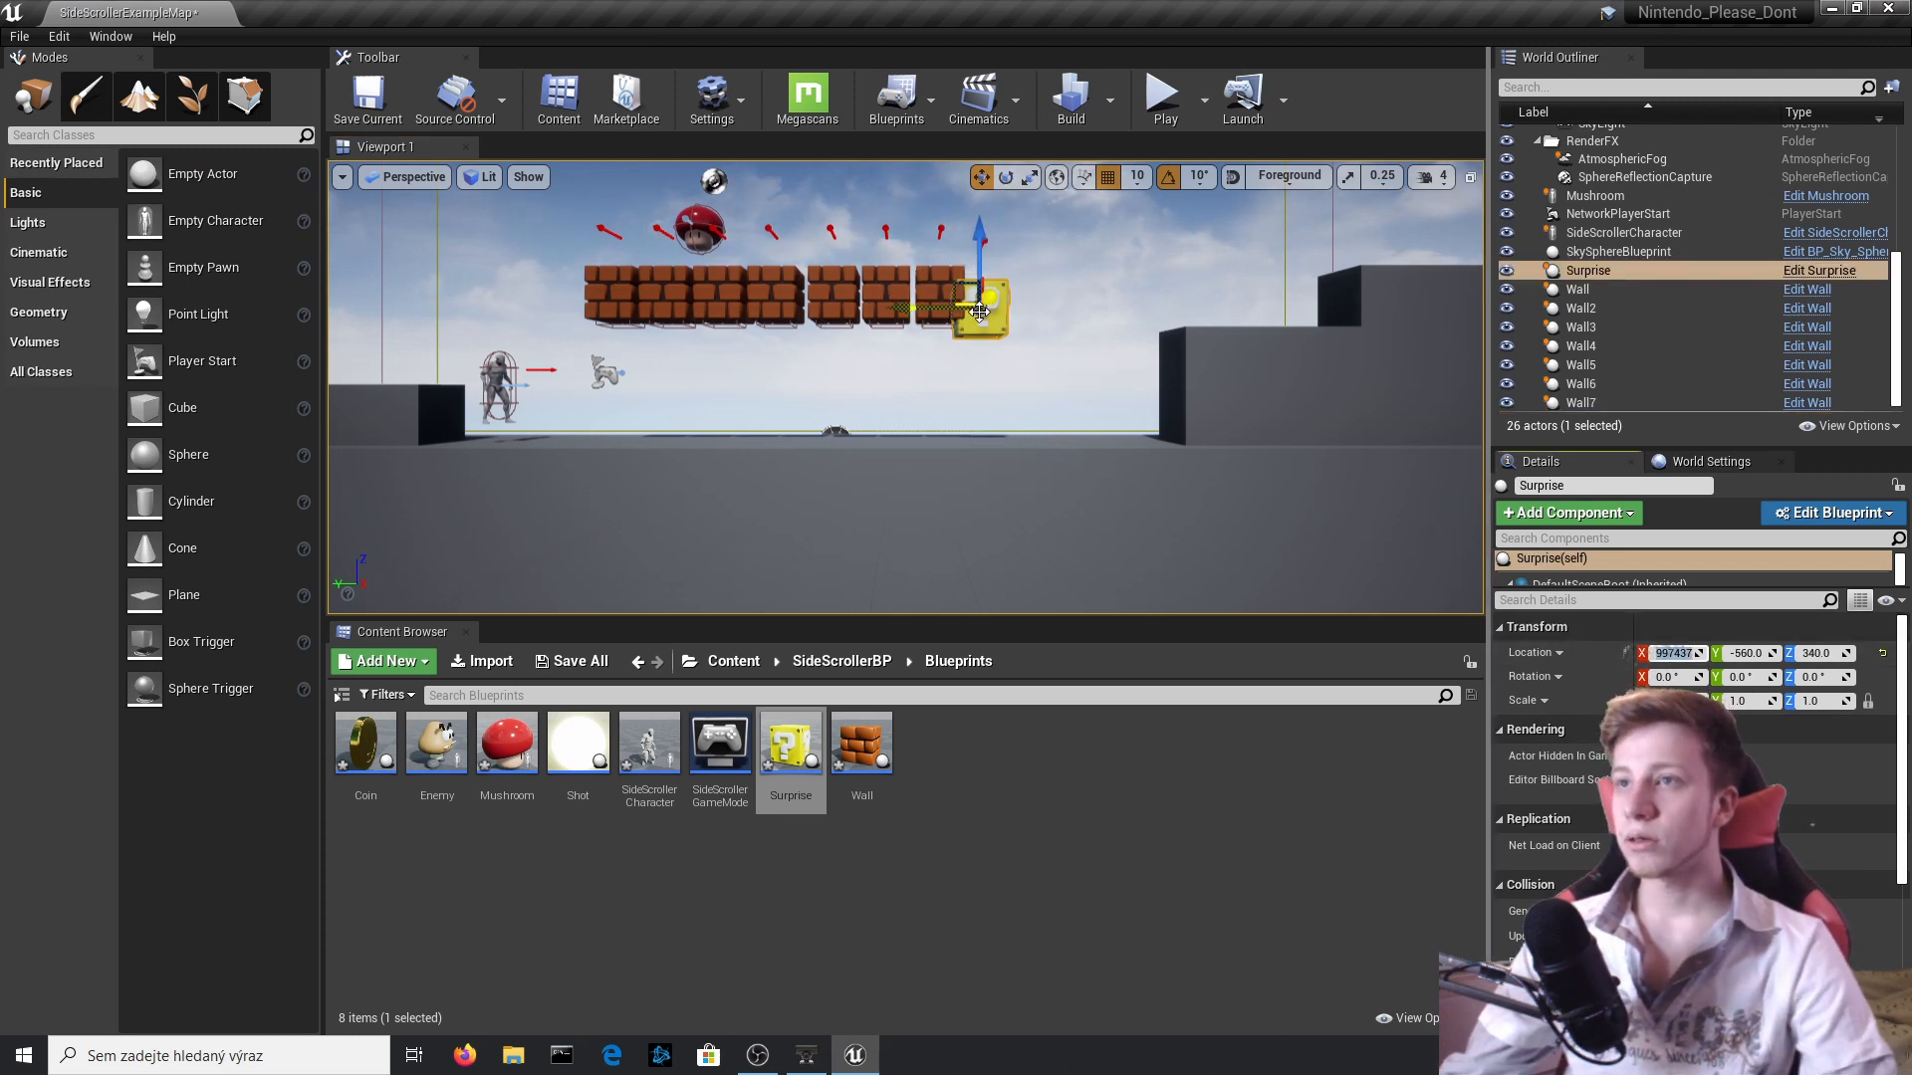
left_click_drag(907, 327, 894, 331)
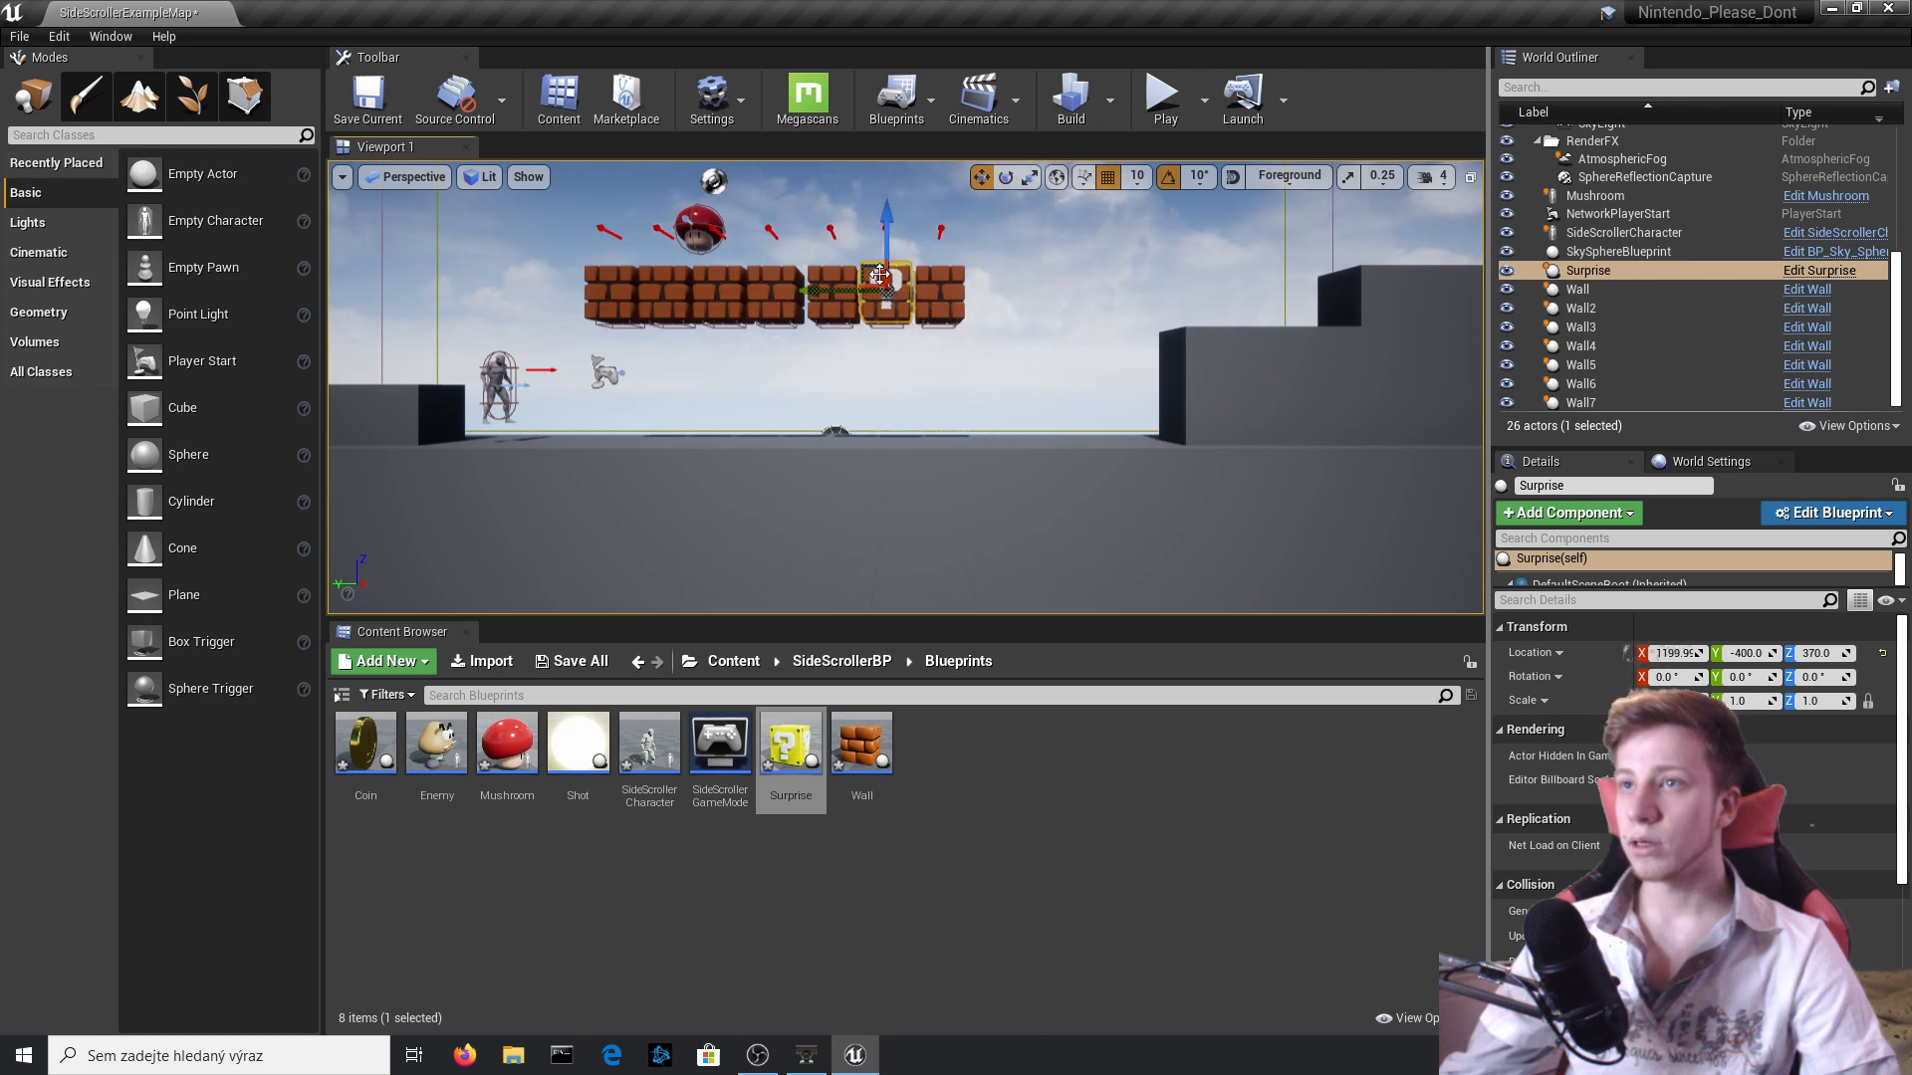
Delete the wall brick that overlaps the Surprise block in the brick row, leaving the Surprise block selected.
left_click(889, 304)
key("Delete")
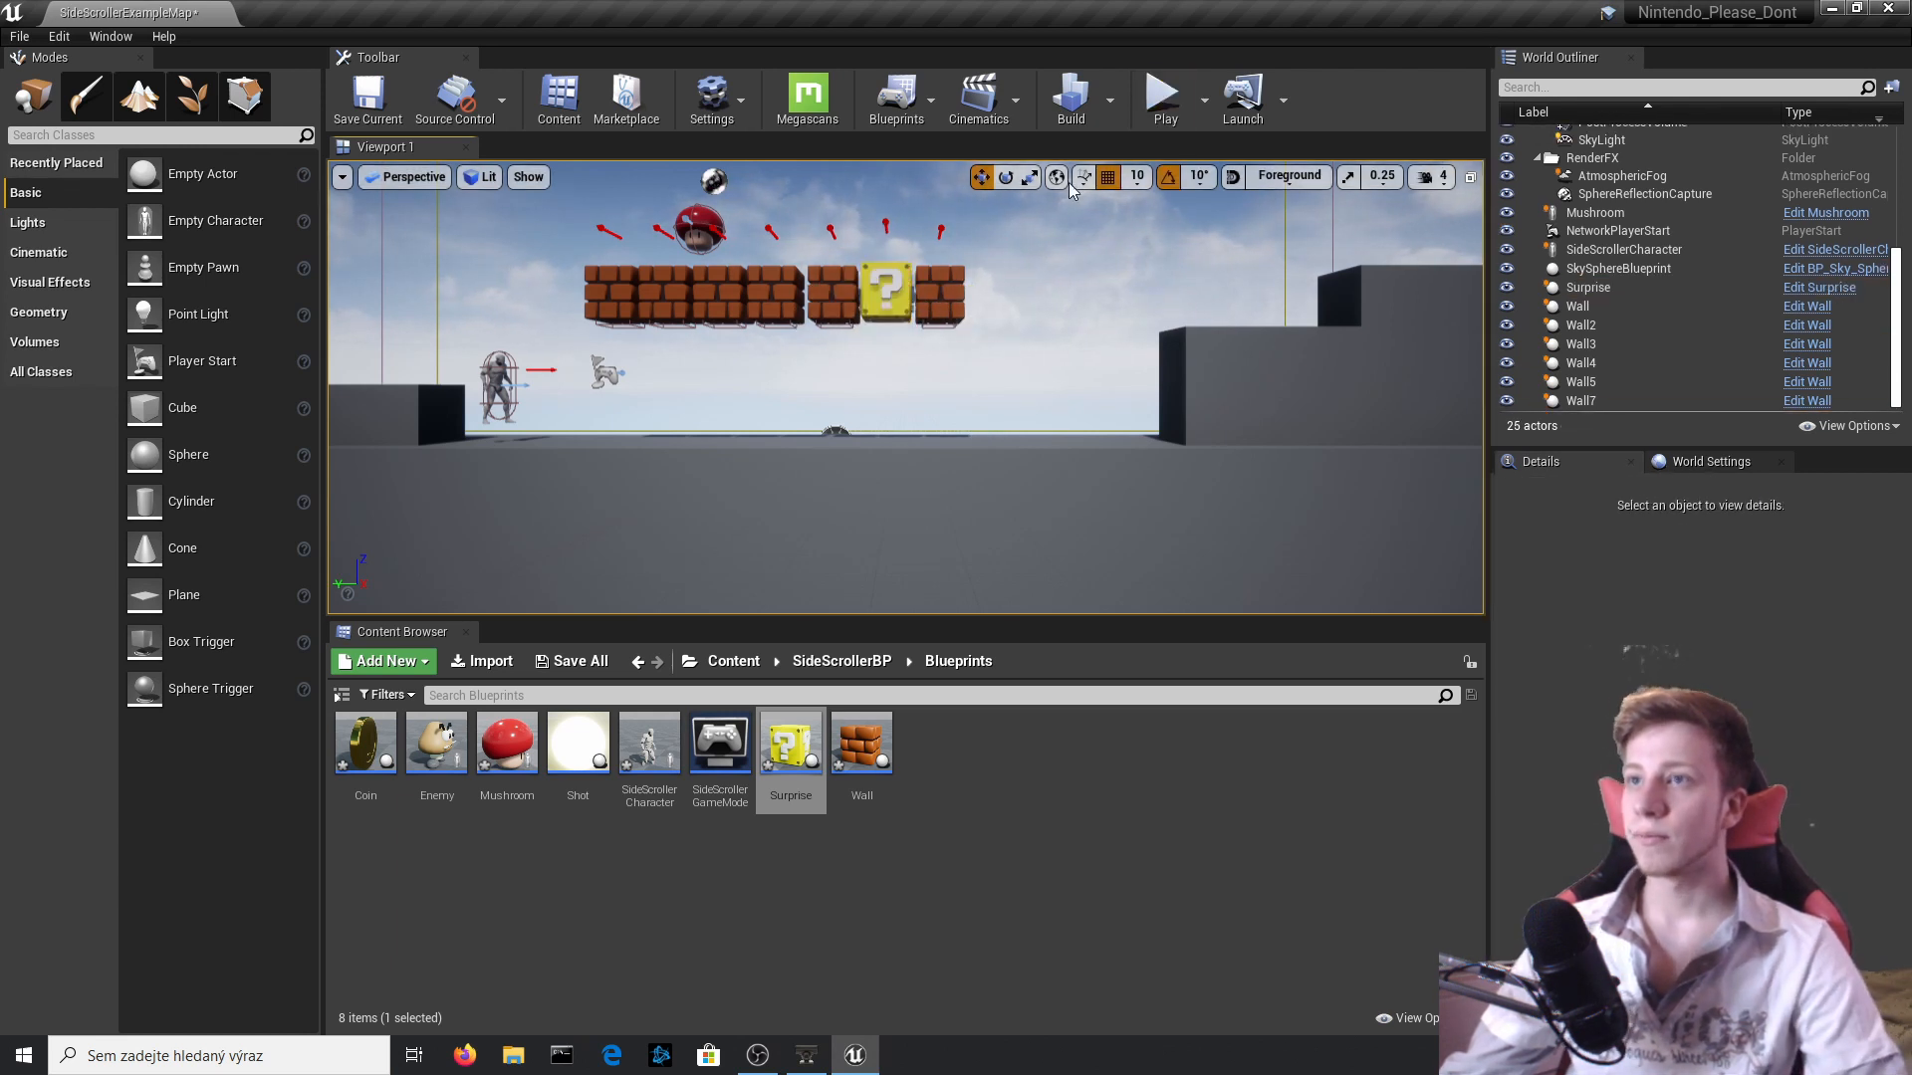
left_click(885, 291)
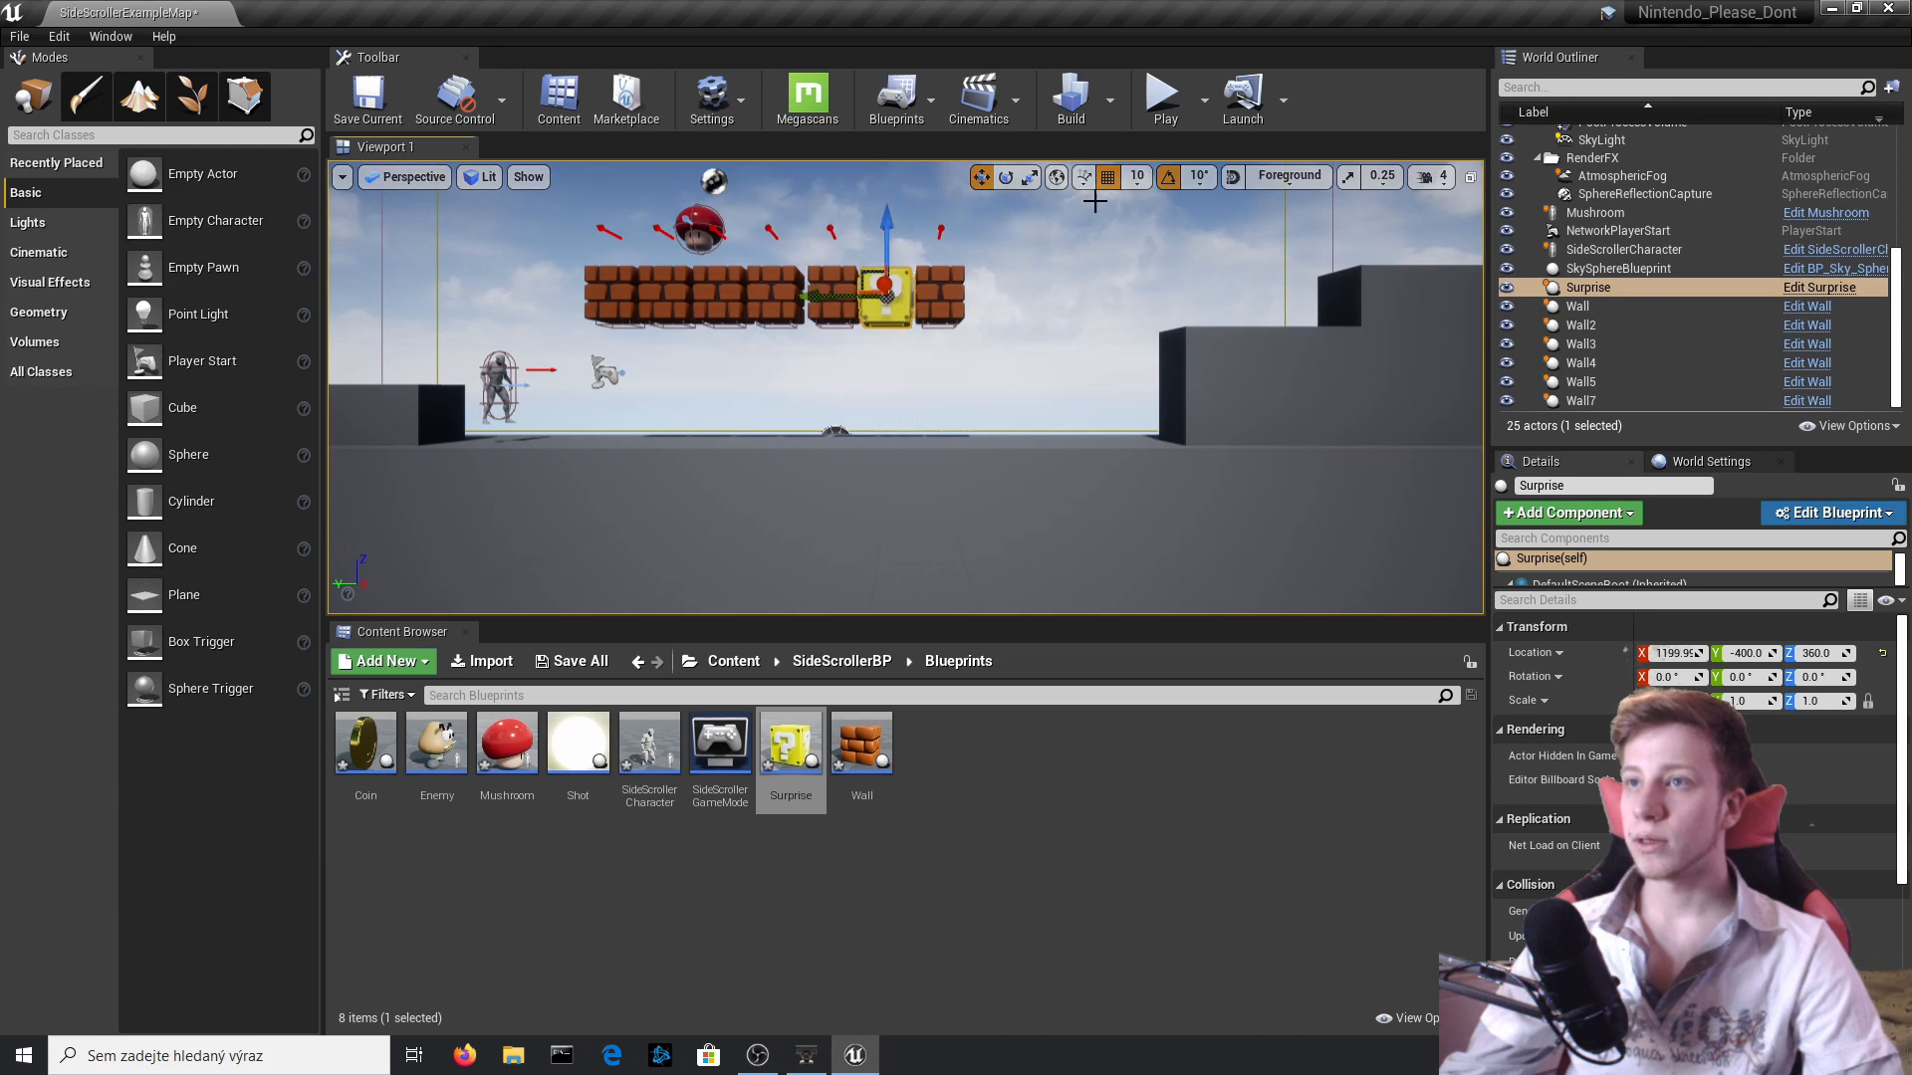
Playtest the level by jumping into the Surprise block to check how its spawned Mushroom behaves, and stop the session.
left_click(1165, 99)
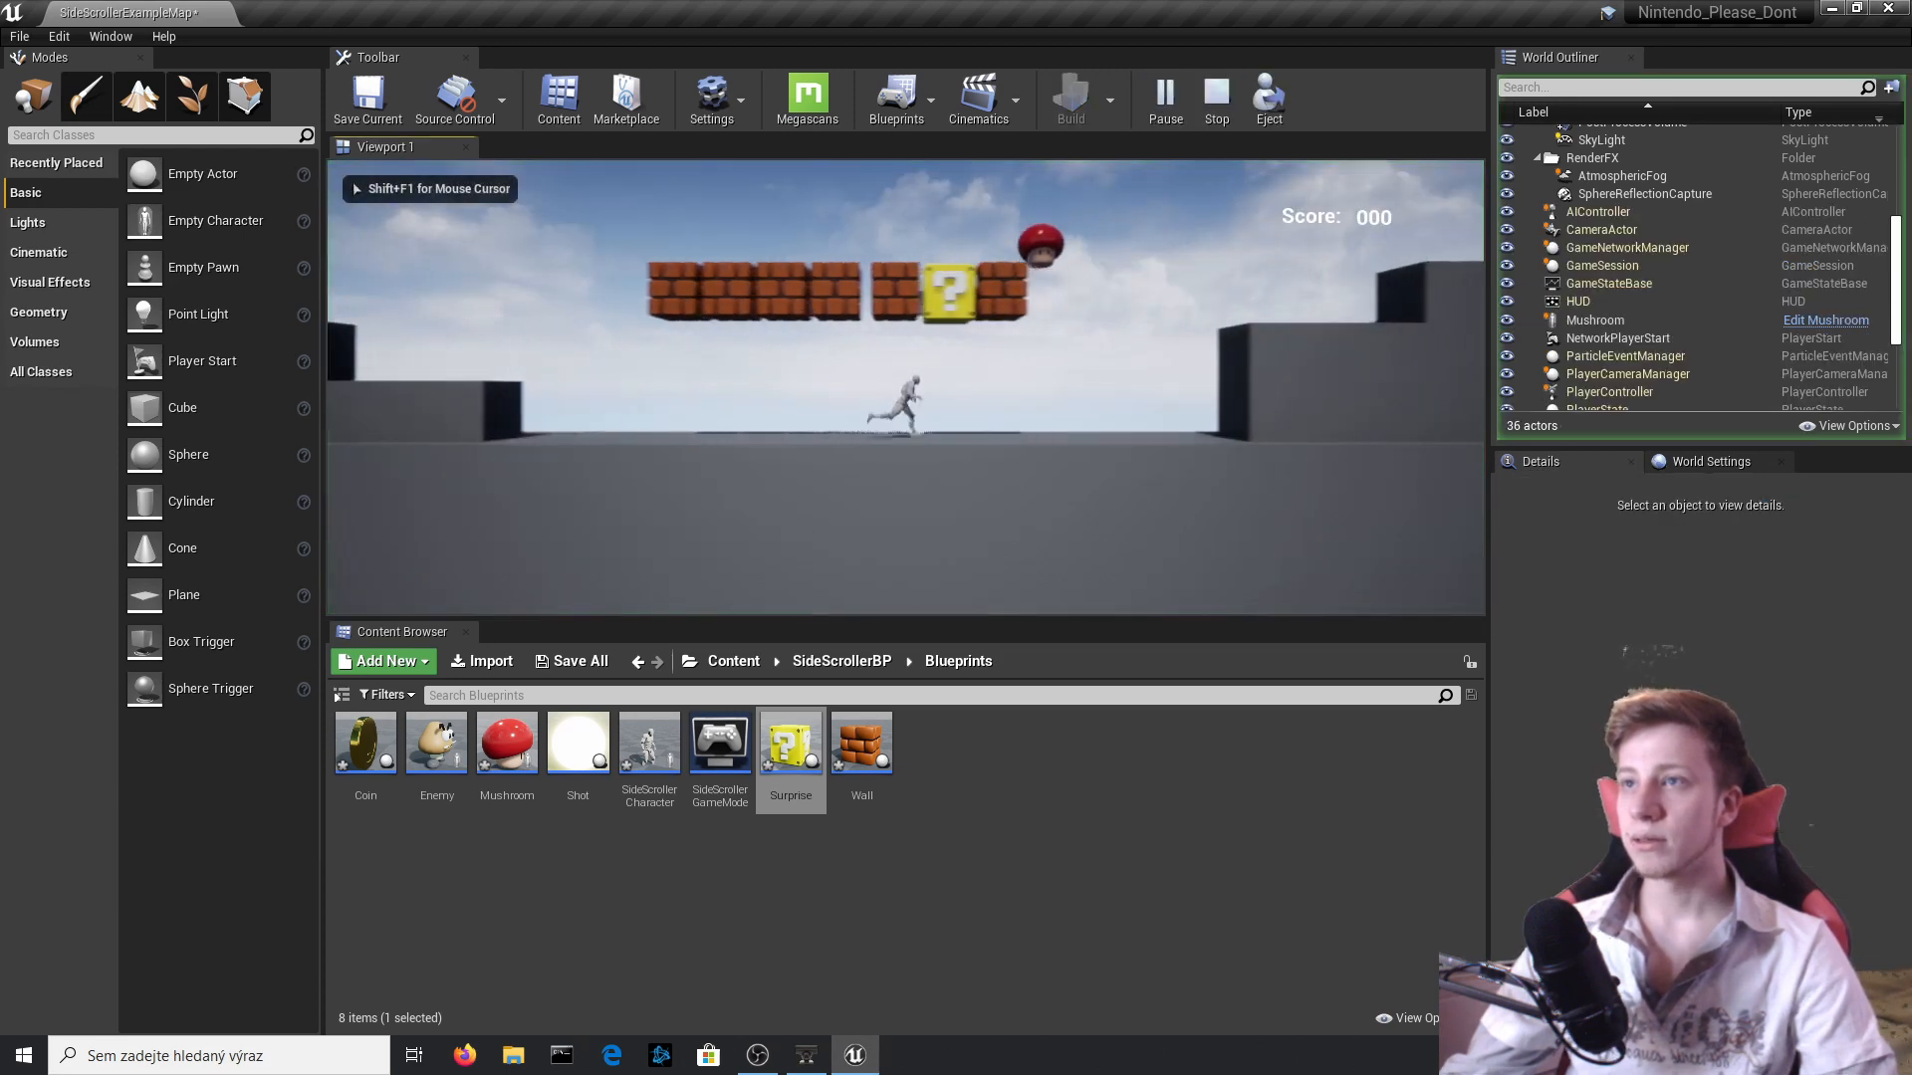
key("space")
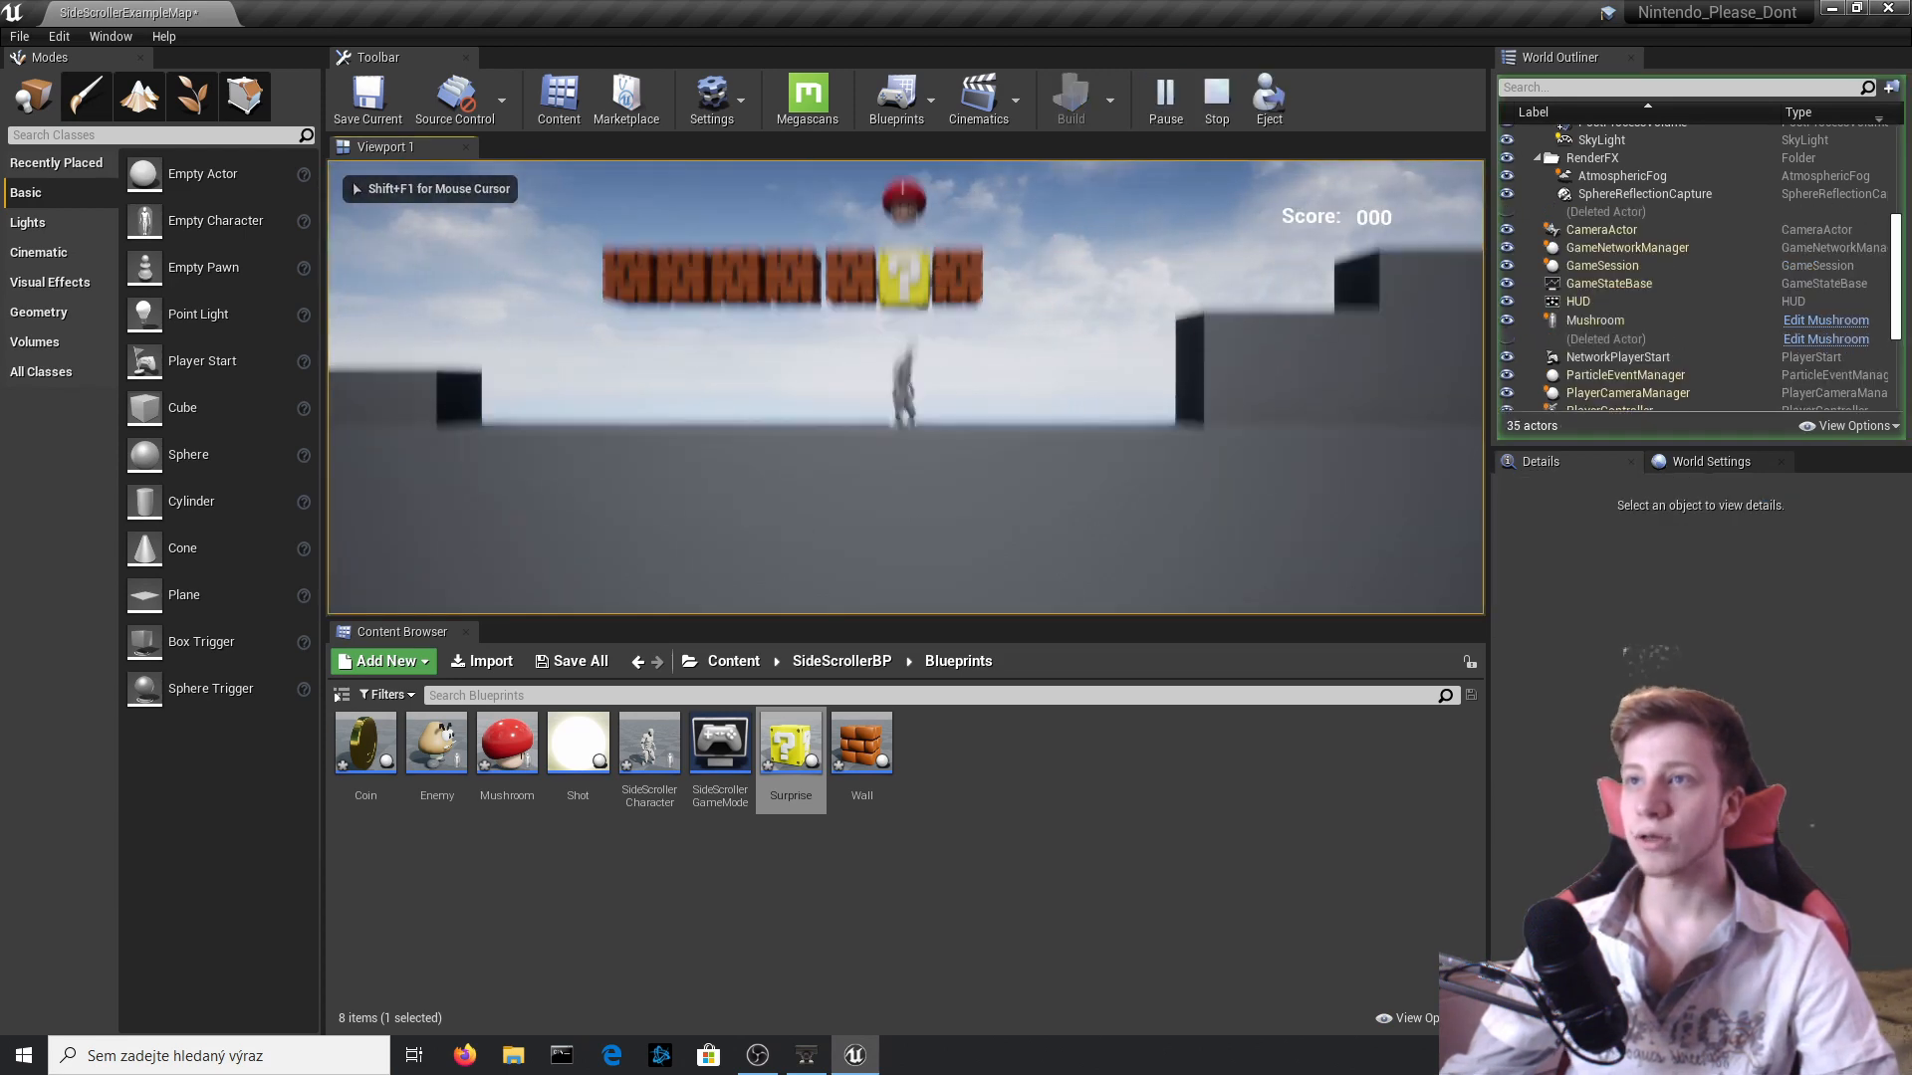
key("Escape")
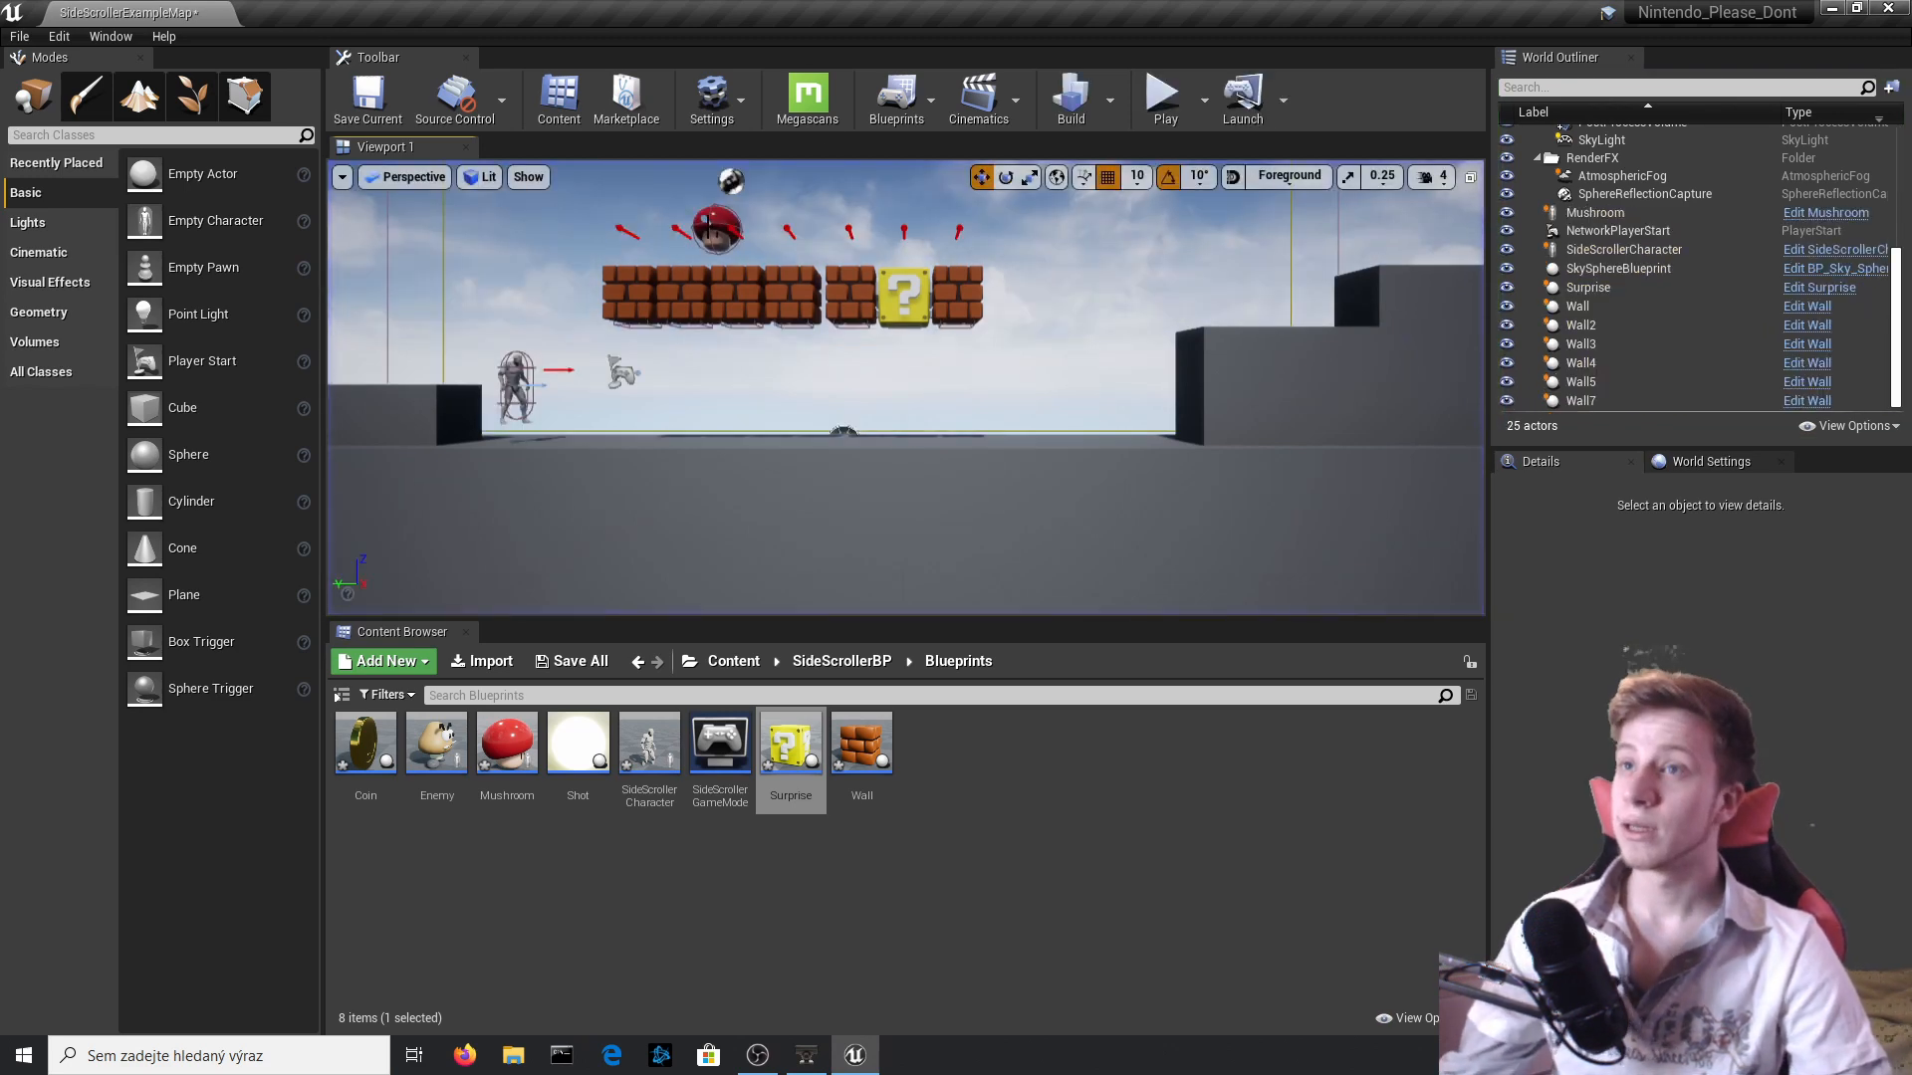
Open the Surprise blueprint and add a Spawn Default Controller node between SpawnActor Mushroom and the DestroyComponent node.
left_click(709, 224)
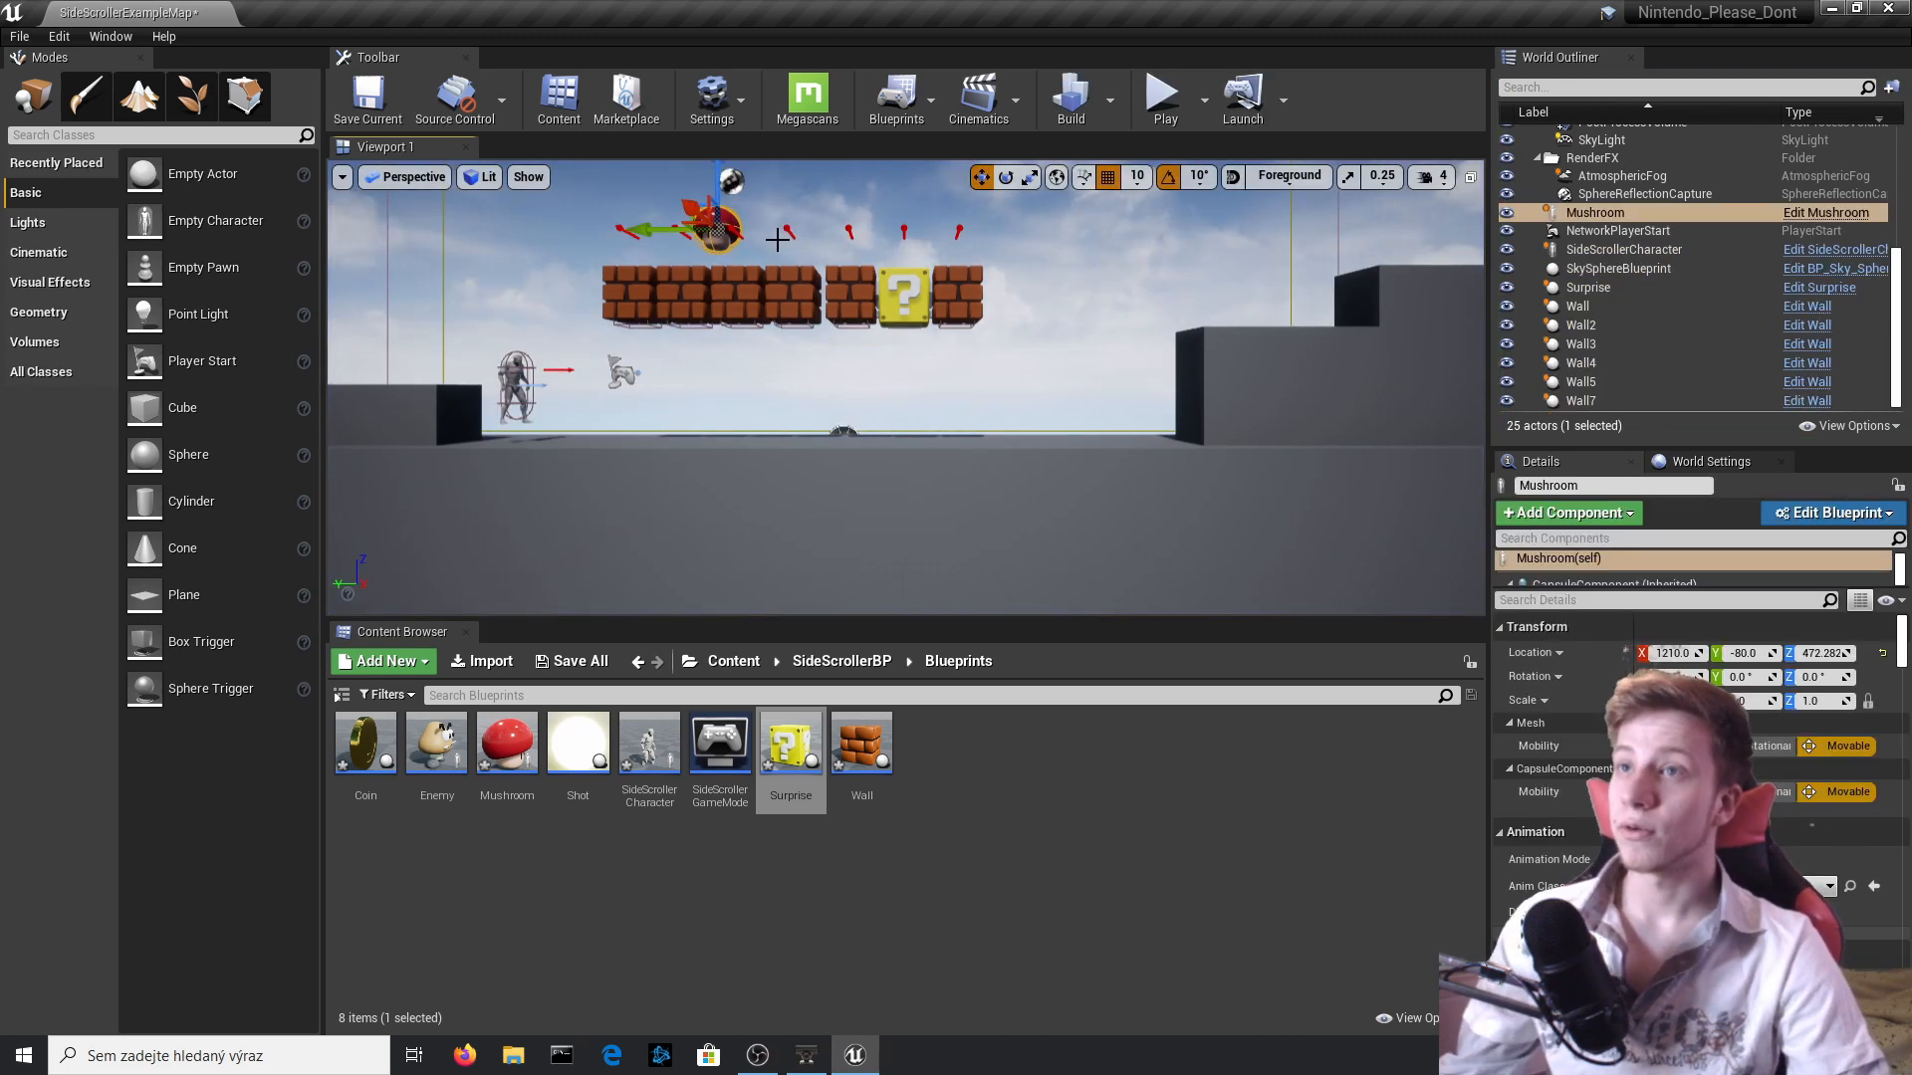
left_click(1832, 213)
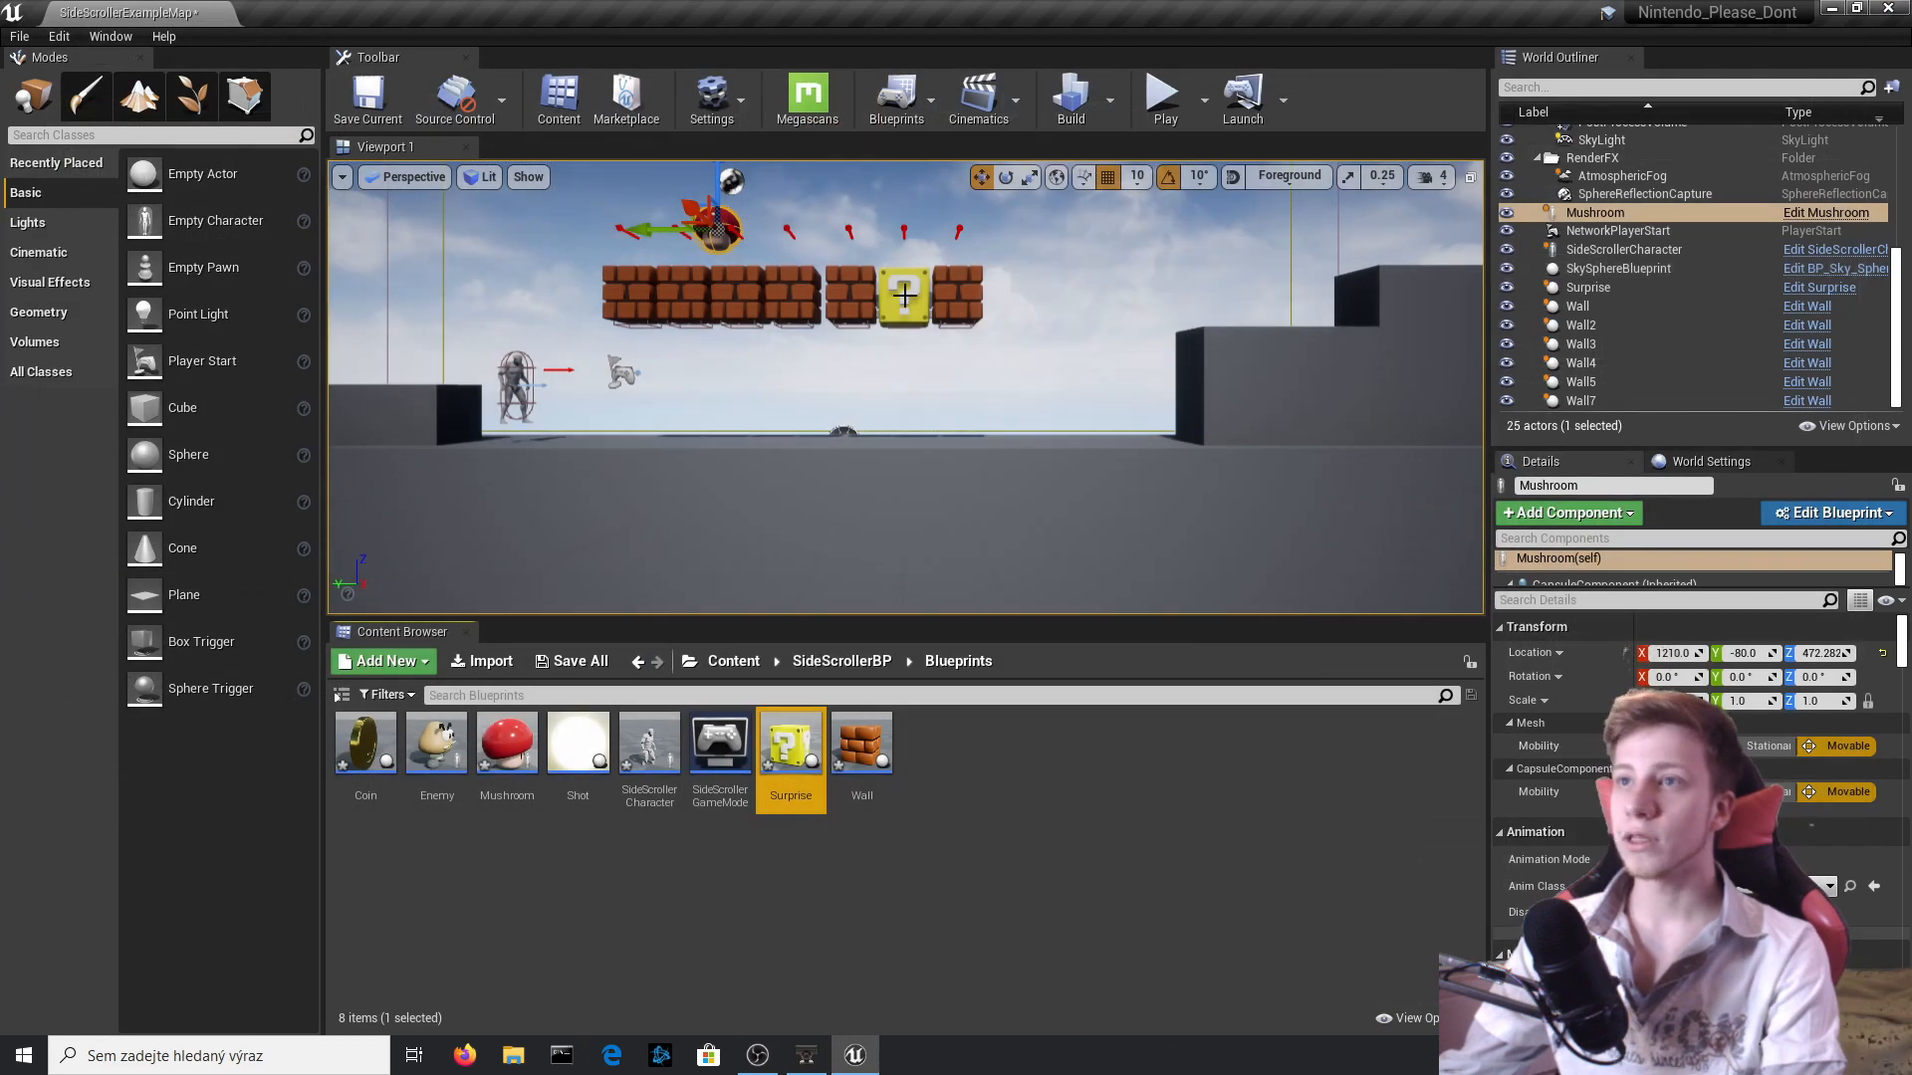
left_click(1830, 290)
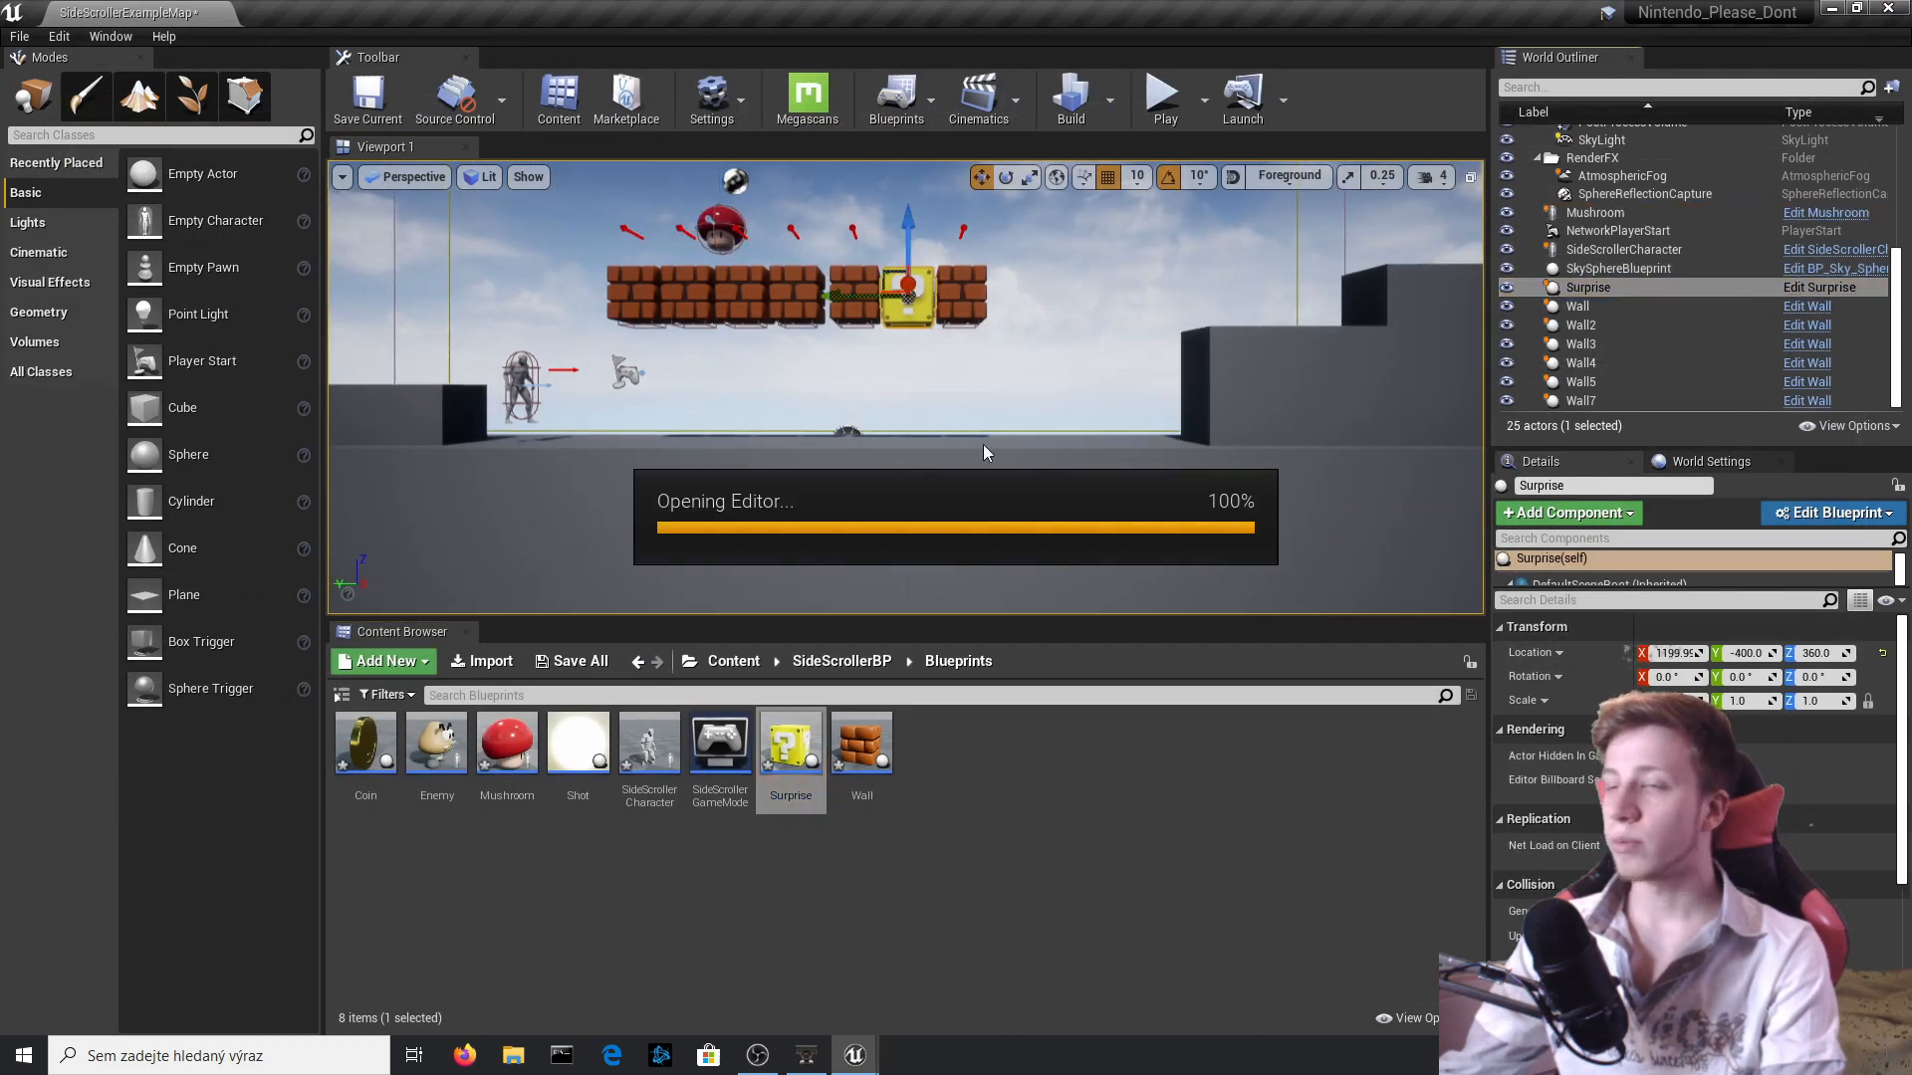
scroll(932, 478, "up", 4)
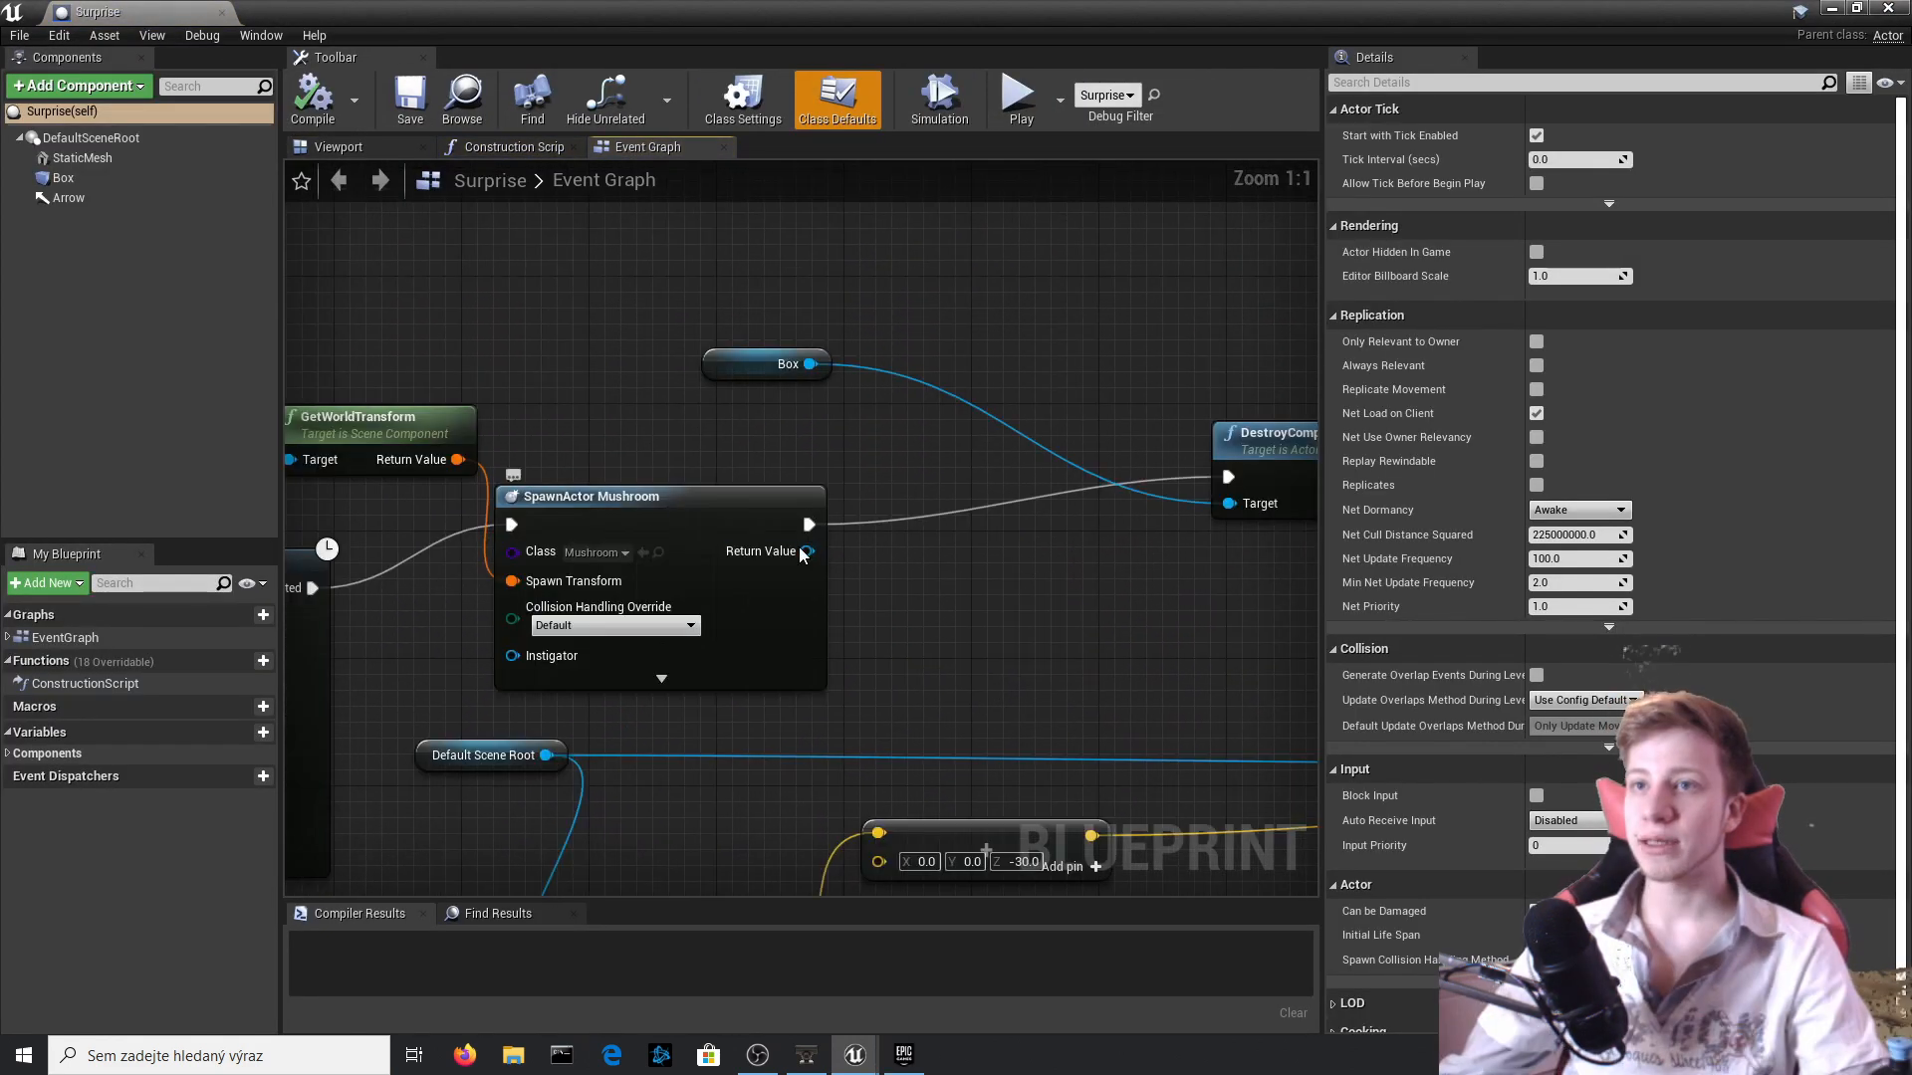
left_click_drag(809, 524, 931, 541)
type("spawn")
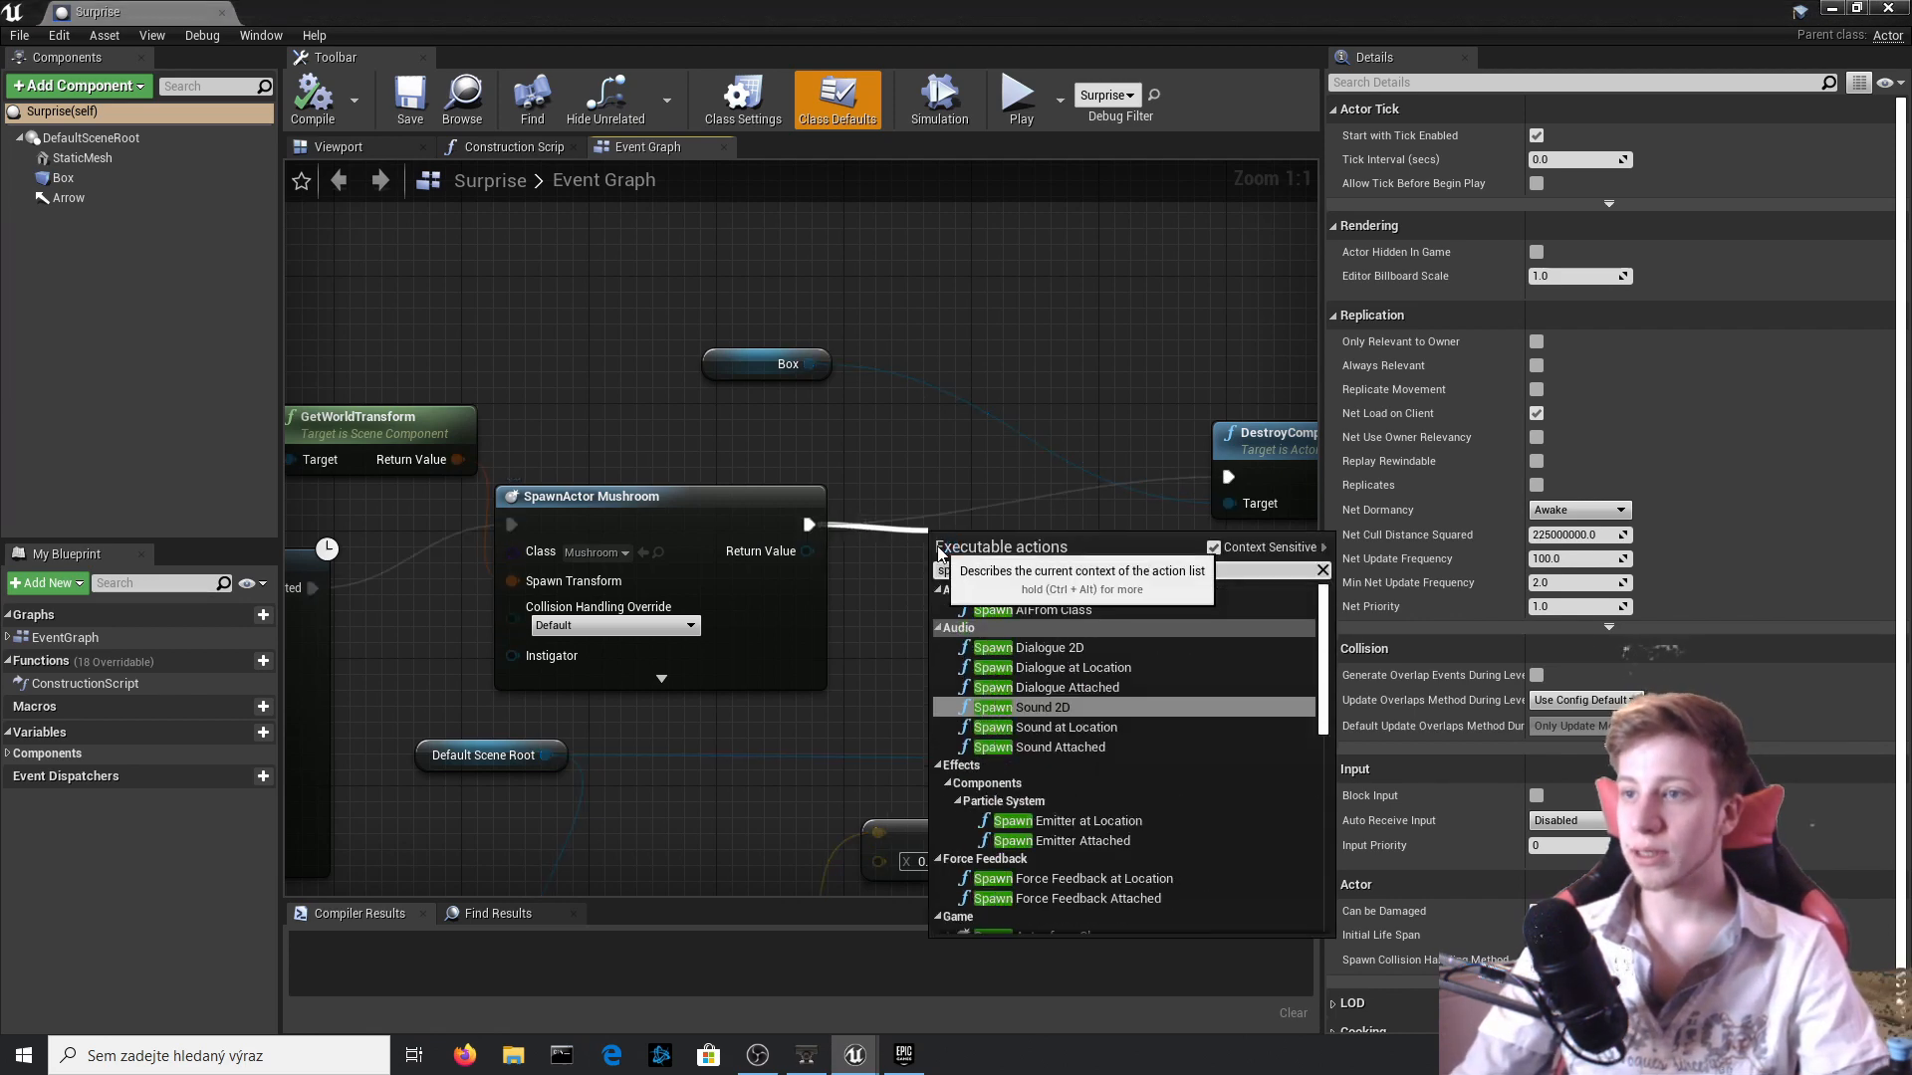
type(" me")
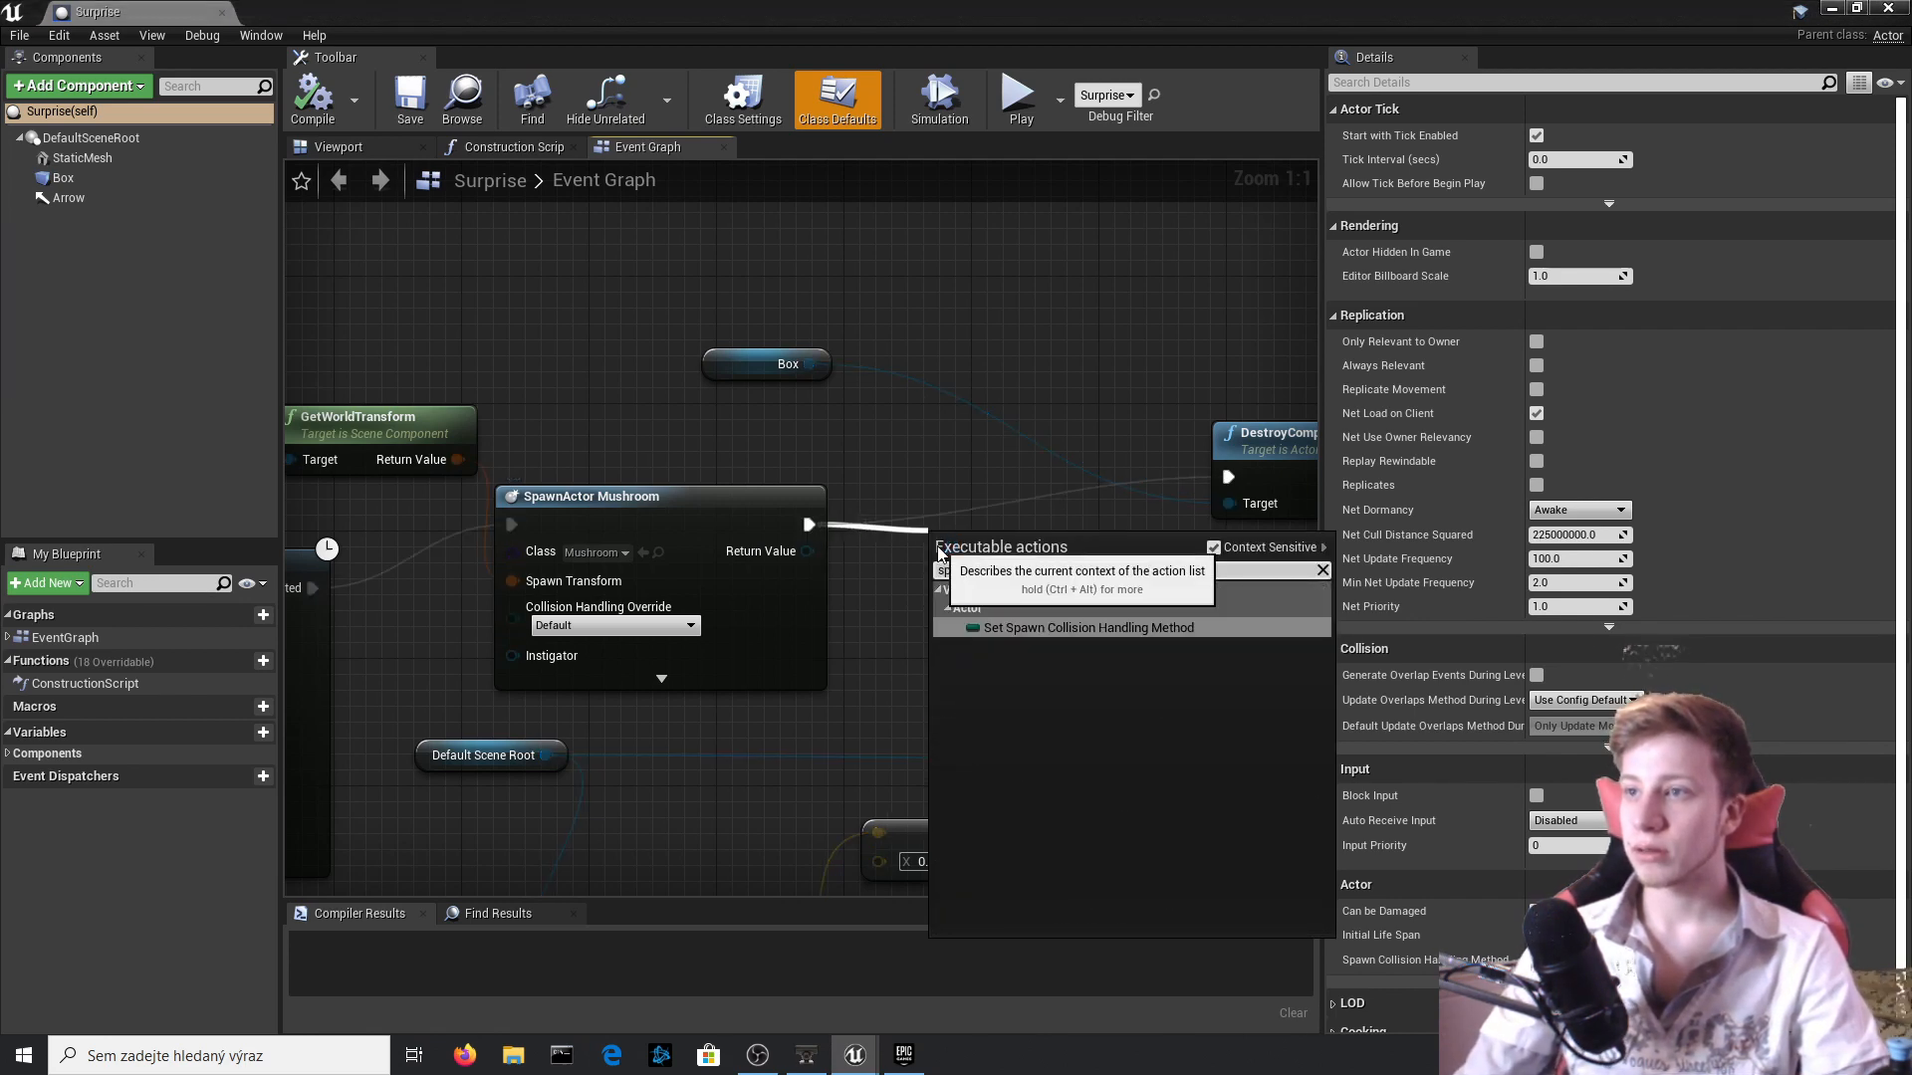
key("BackSpace")
key("BackSpace")
type("co")
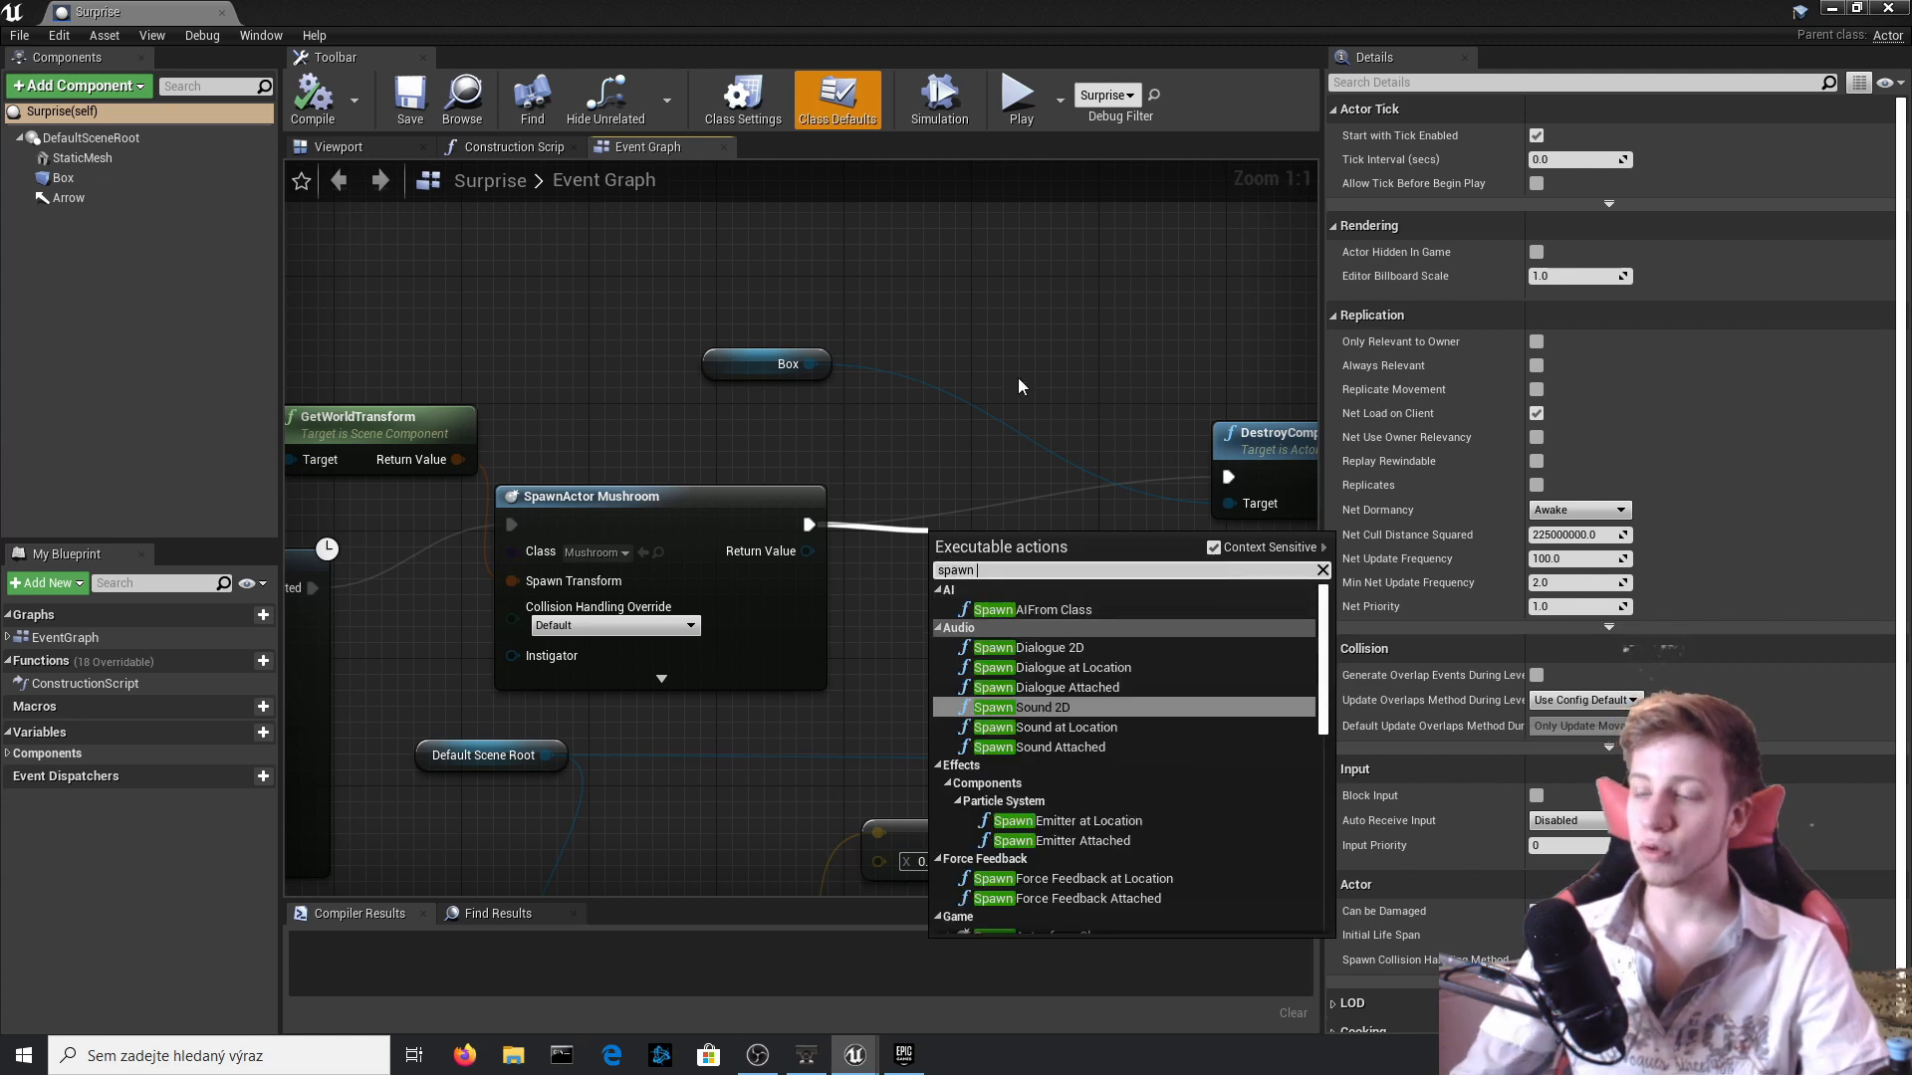
type("n")
key("Return")
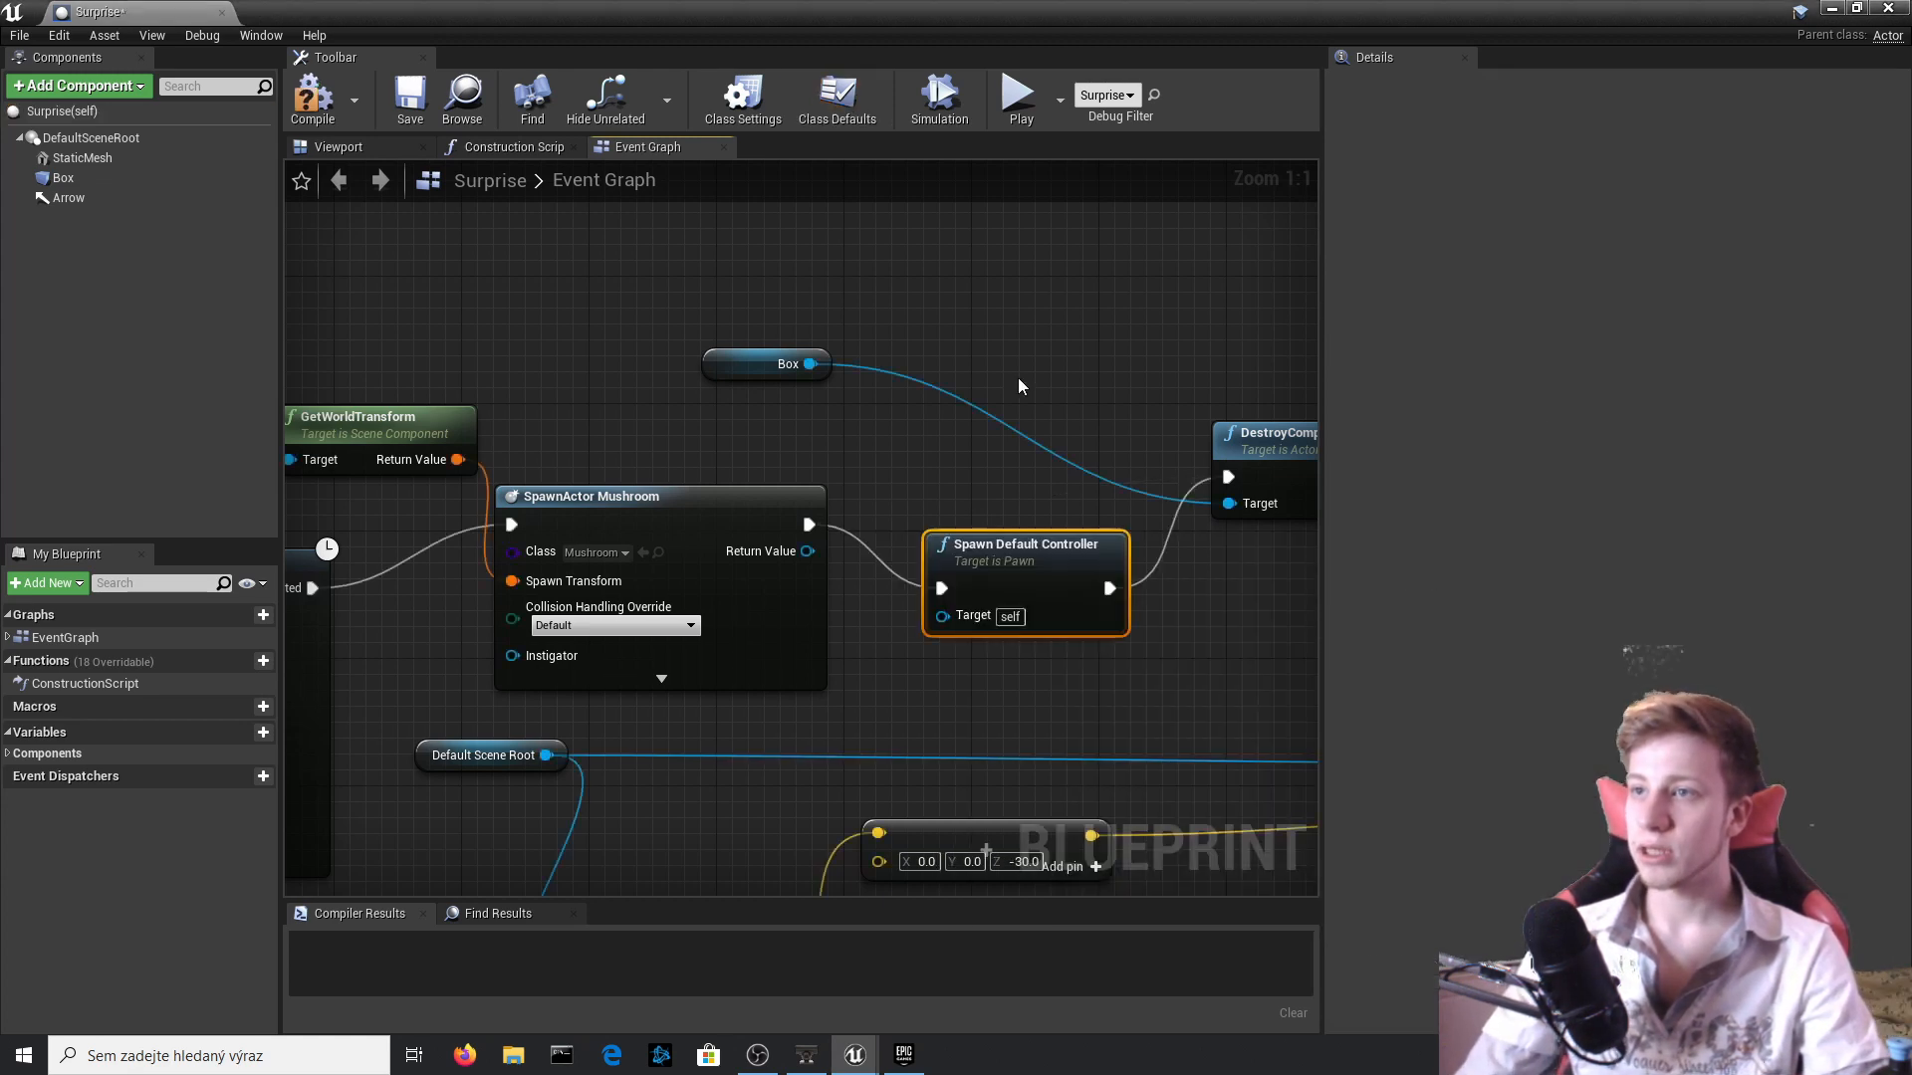
Connect SpawnActor Mushroom's Return Value to the Spawn Default Controller's Target, compile the blueprint, and return to the level editor.
right_click_drag(1011, 504, 1119, 564)
left_click_drag(1053, 679, 886, 615)
left_click_drag(1145, 609, 1113, 562)
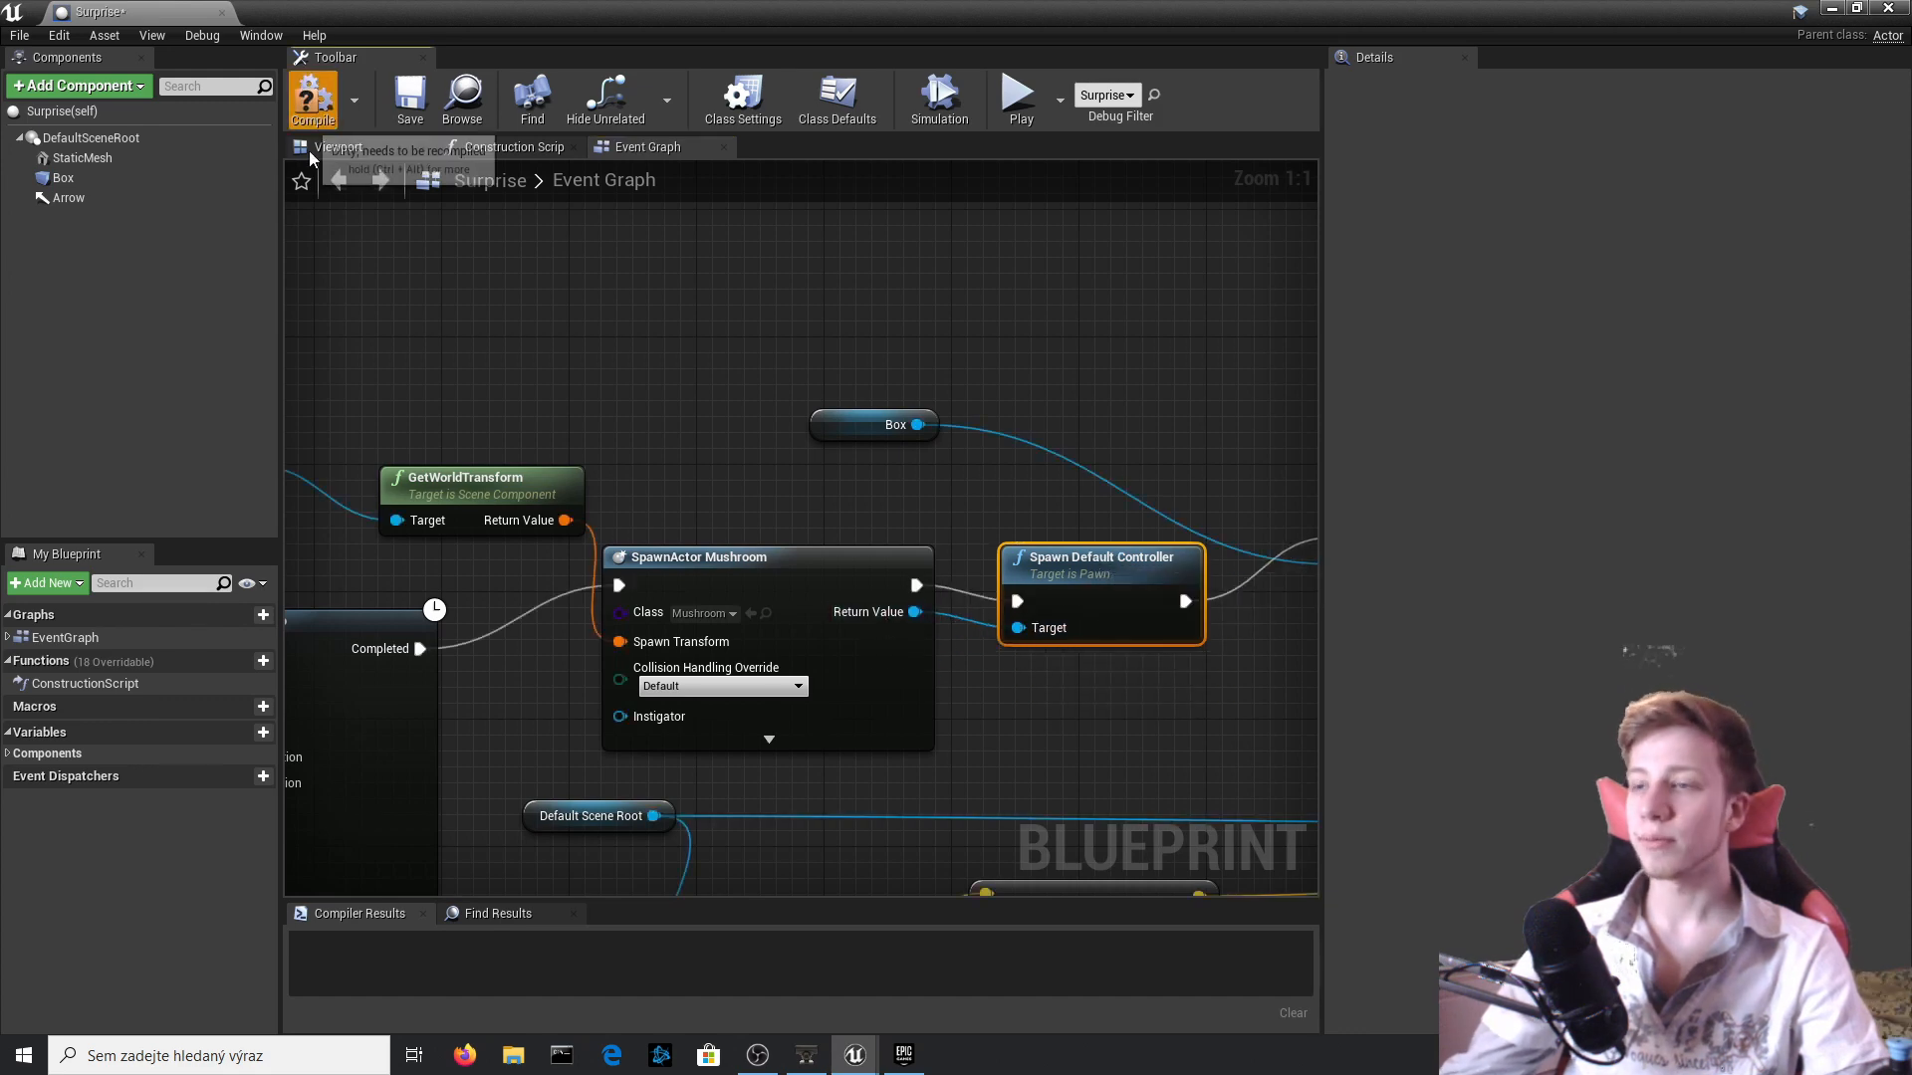
left_click(310, 97)
left_click(1832, 8)
Playtest the level by hitting the Surprise block, following its spawned Mushroom, and collecting the mushrooms to enlarge the player.
left_click(1153, 98)
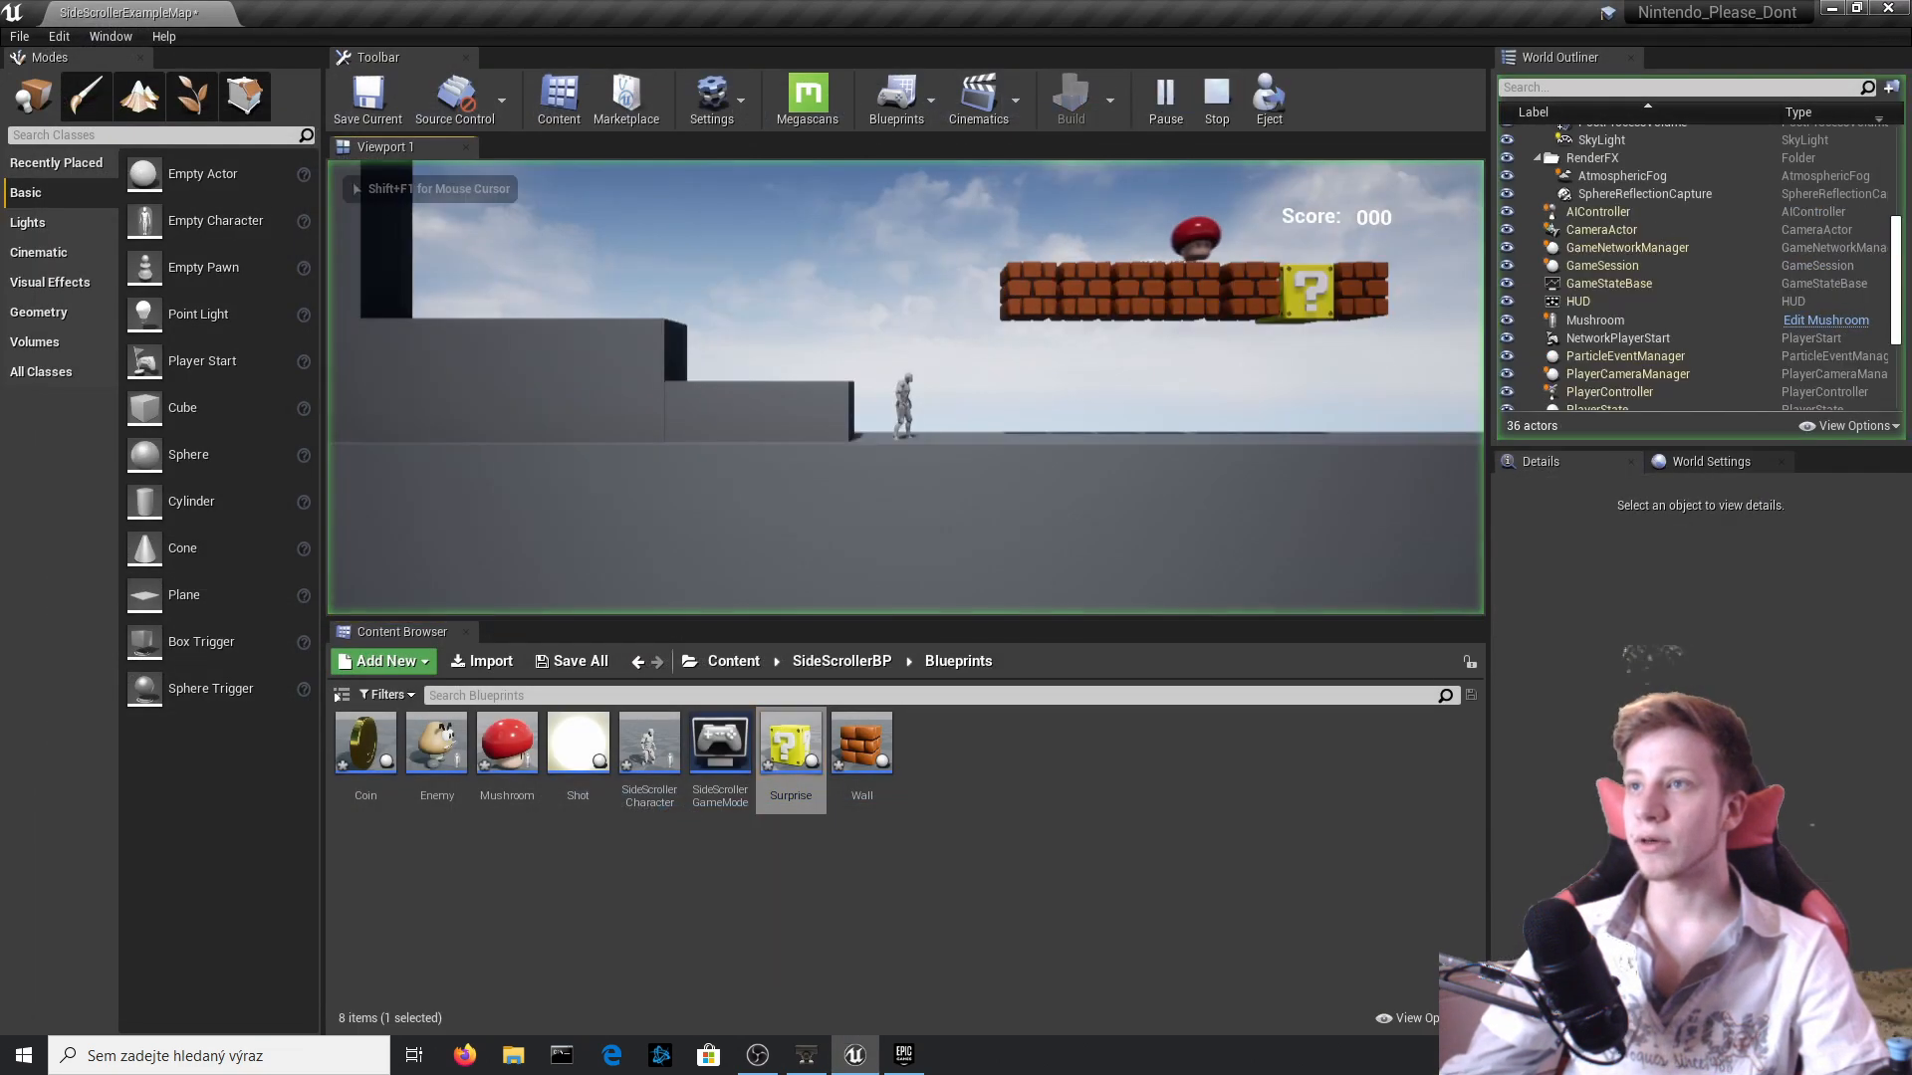
key("d")
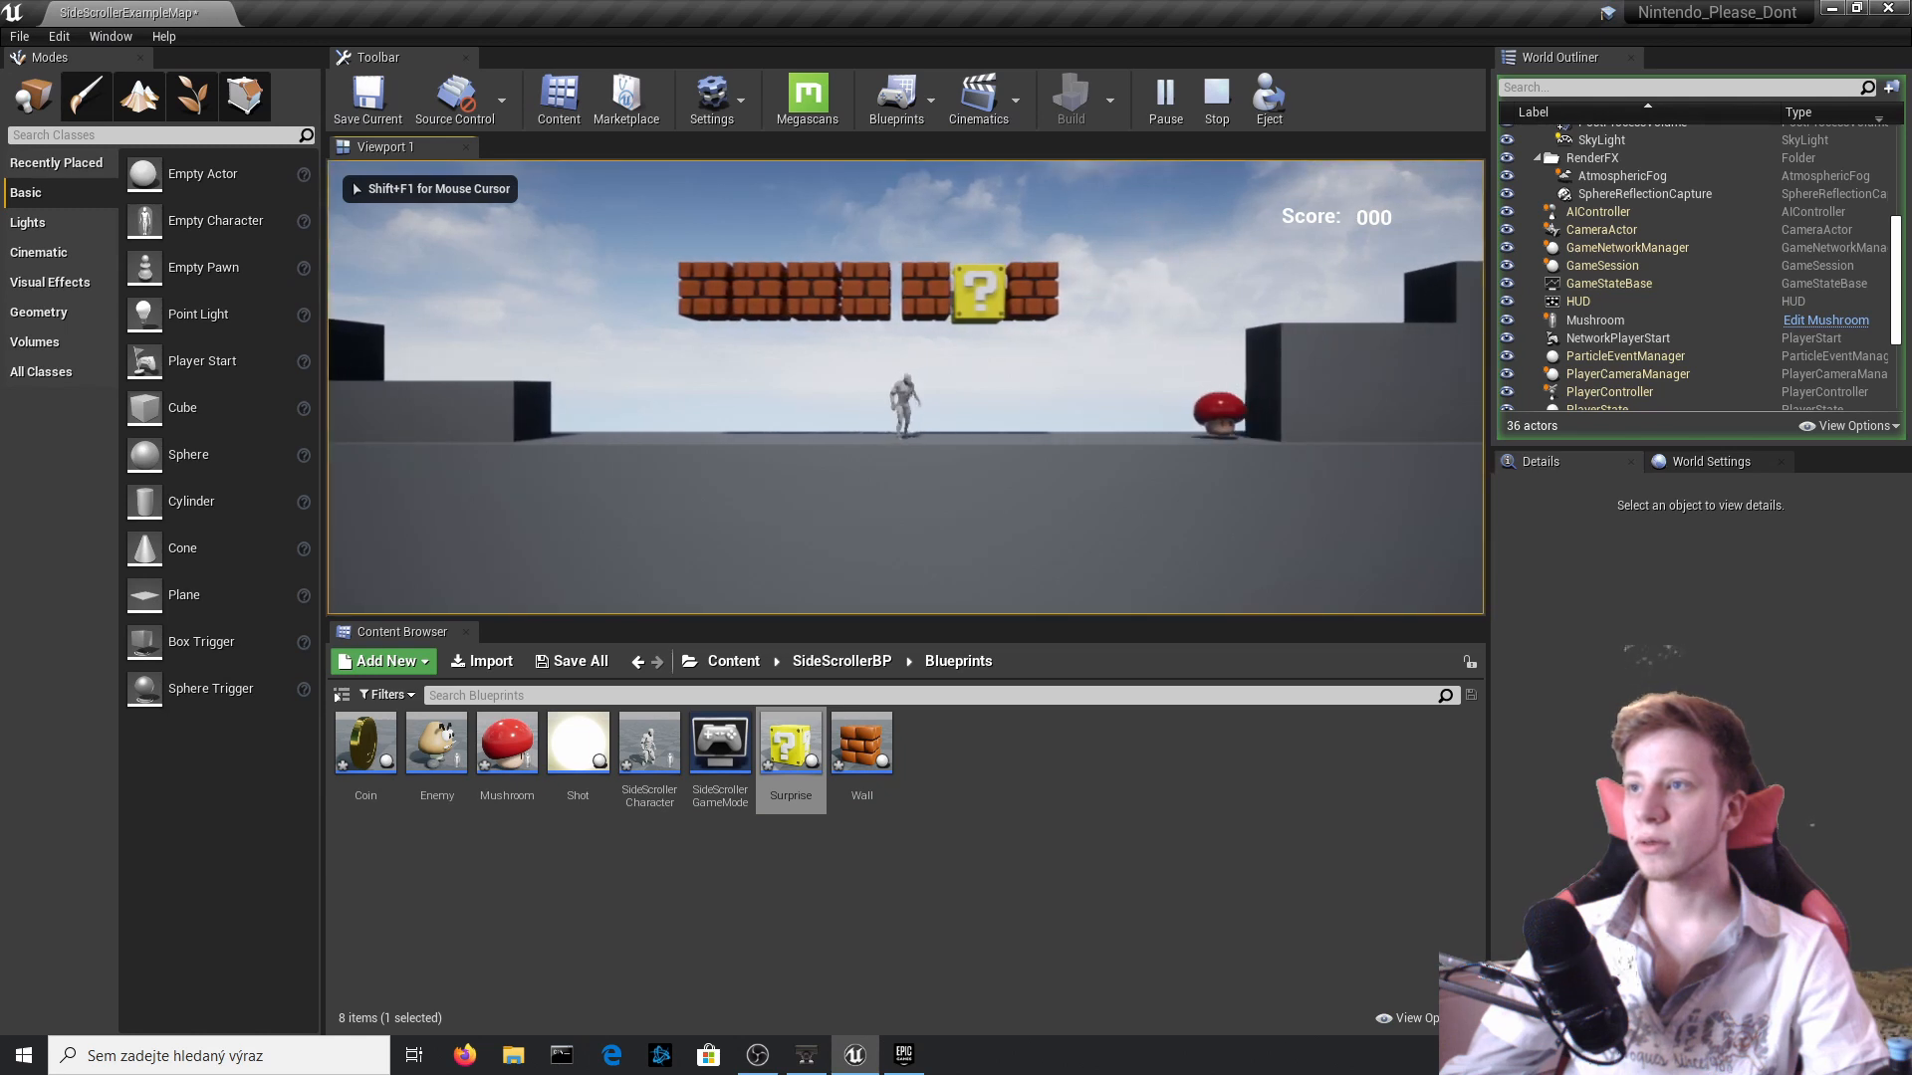
key("a")
key("d")
key("d")
key("space")
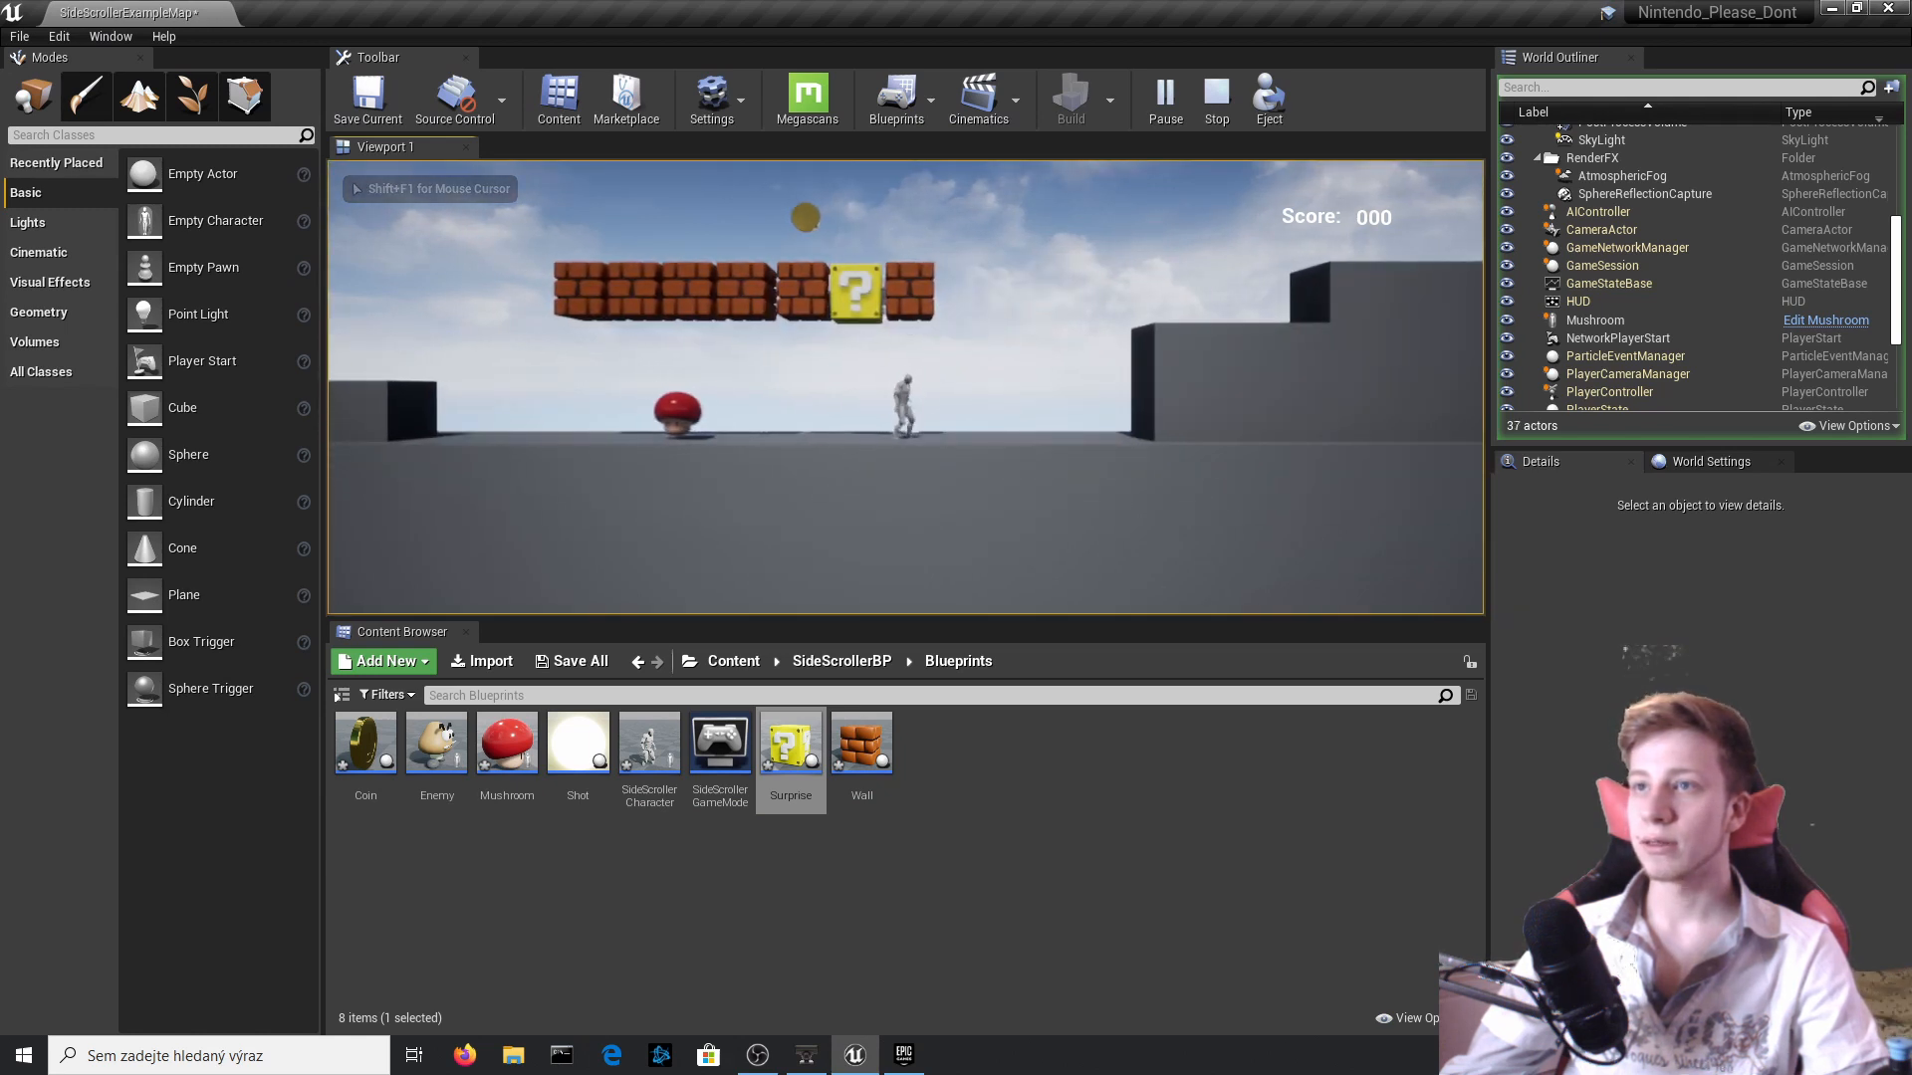
key("a")
key("space")
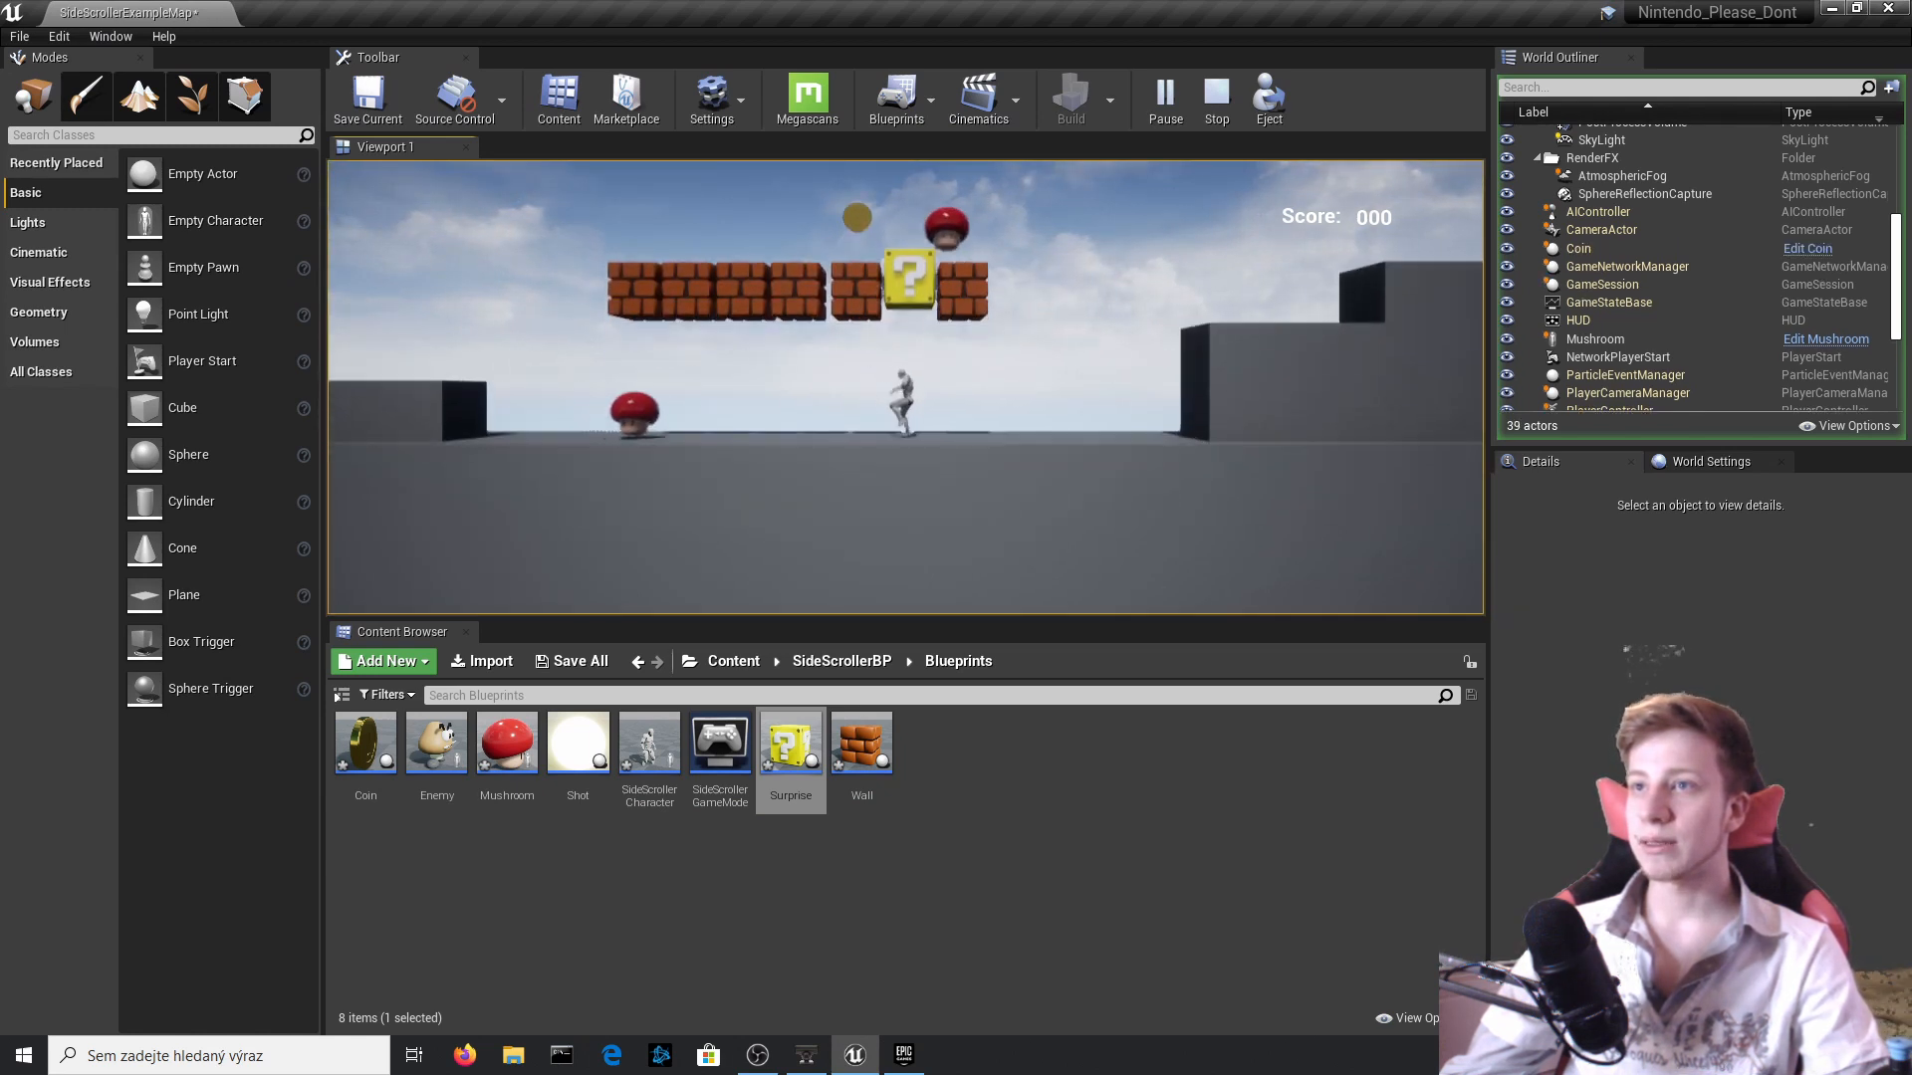
key("d")
key("a")
key("a")
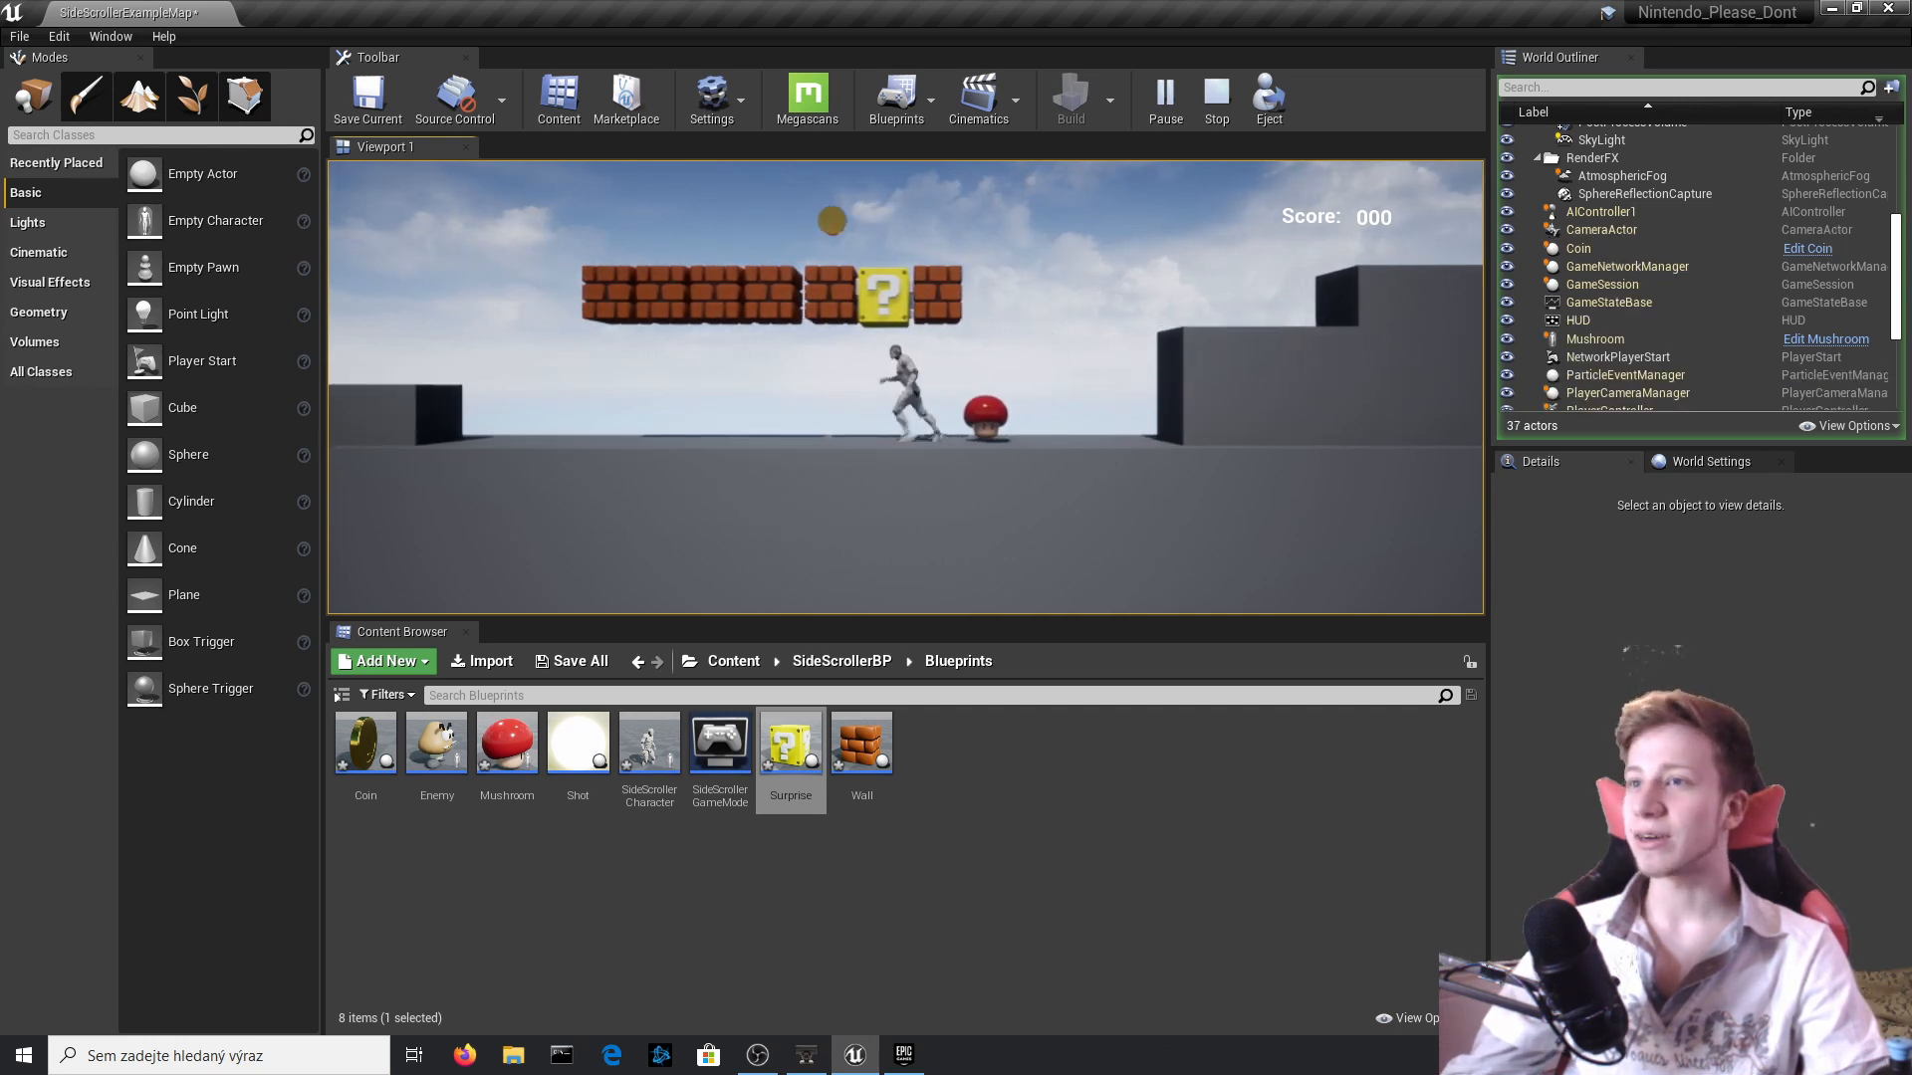
key("d")
key("a")
key("space")
Test the remaining bricks by hitting them to spawn coins, collect the coins on top, and end the play session.
key("space")
key("d")
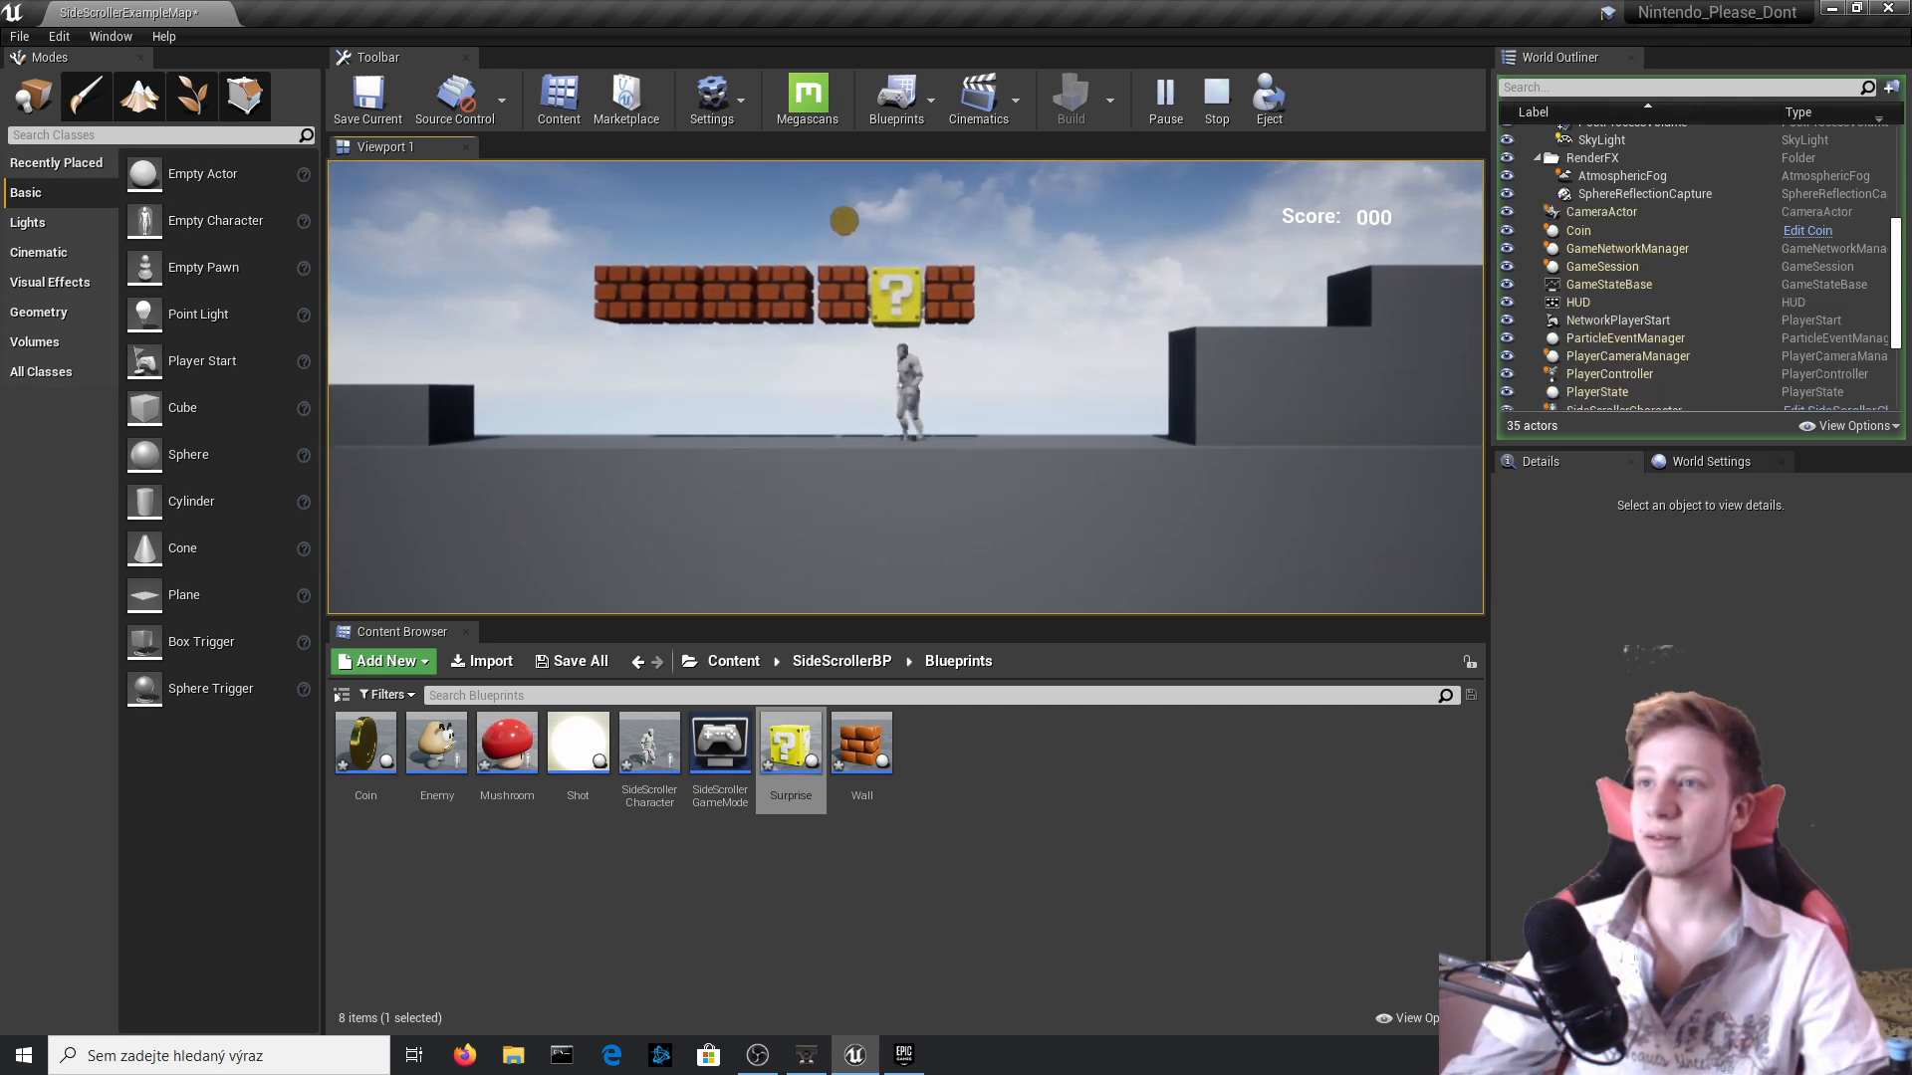
key("space")
key("a")
key("space")
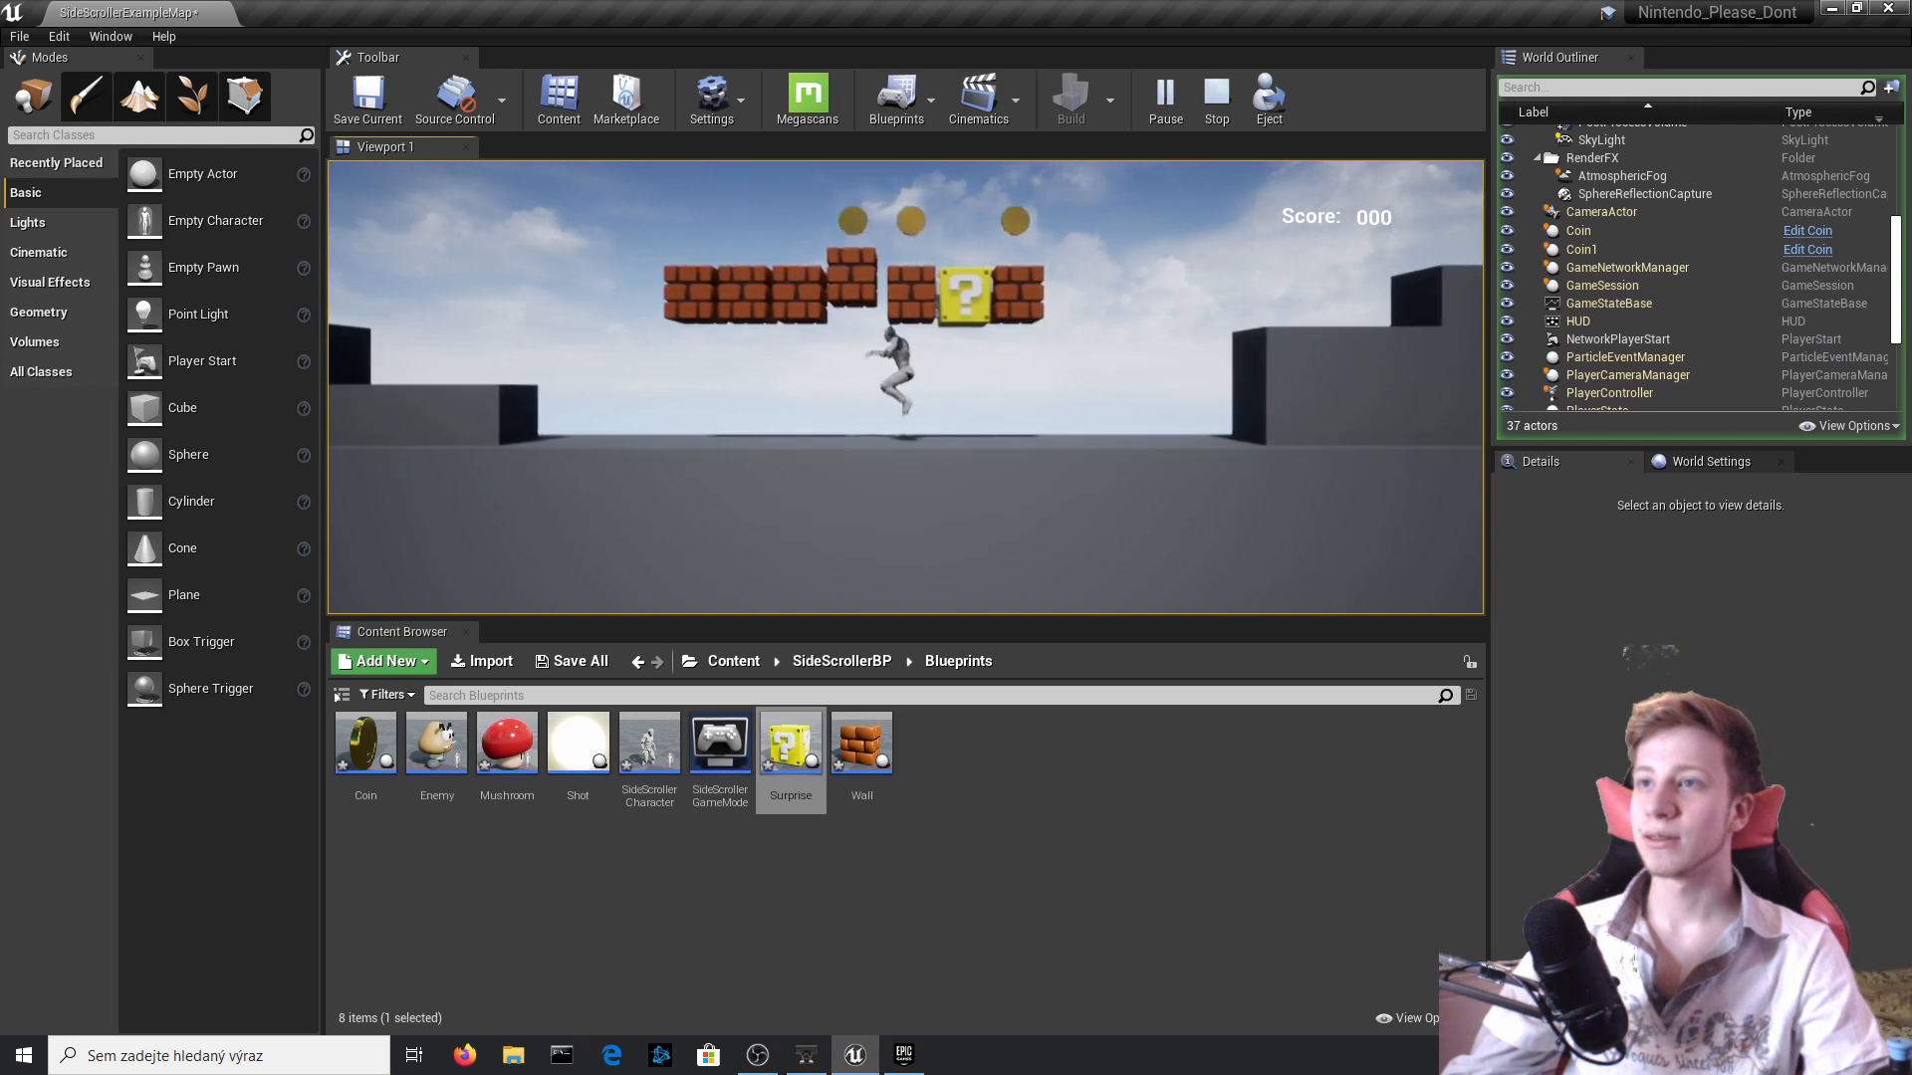
key("a")
key("space")
key("space")
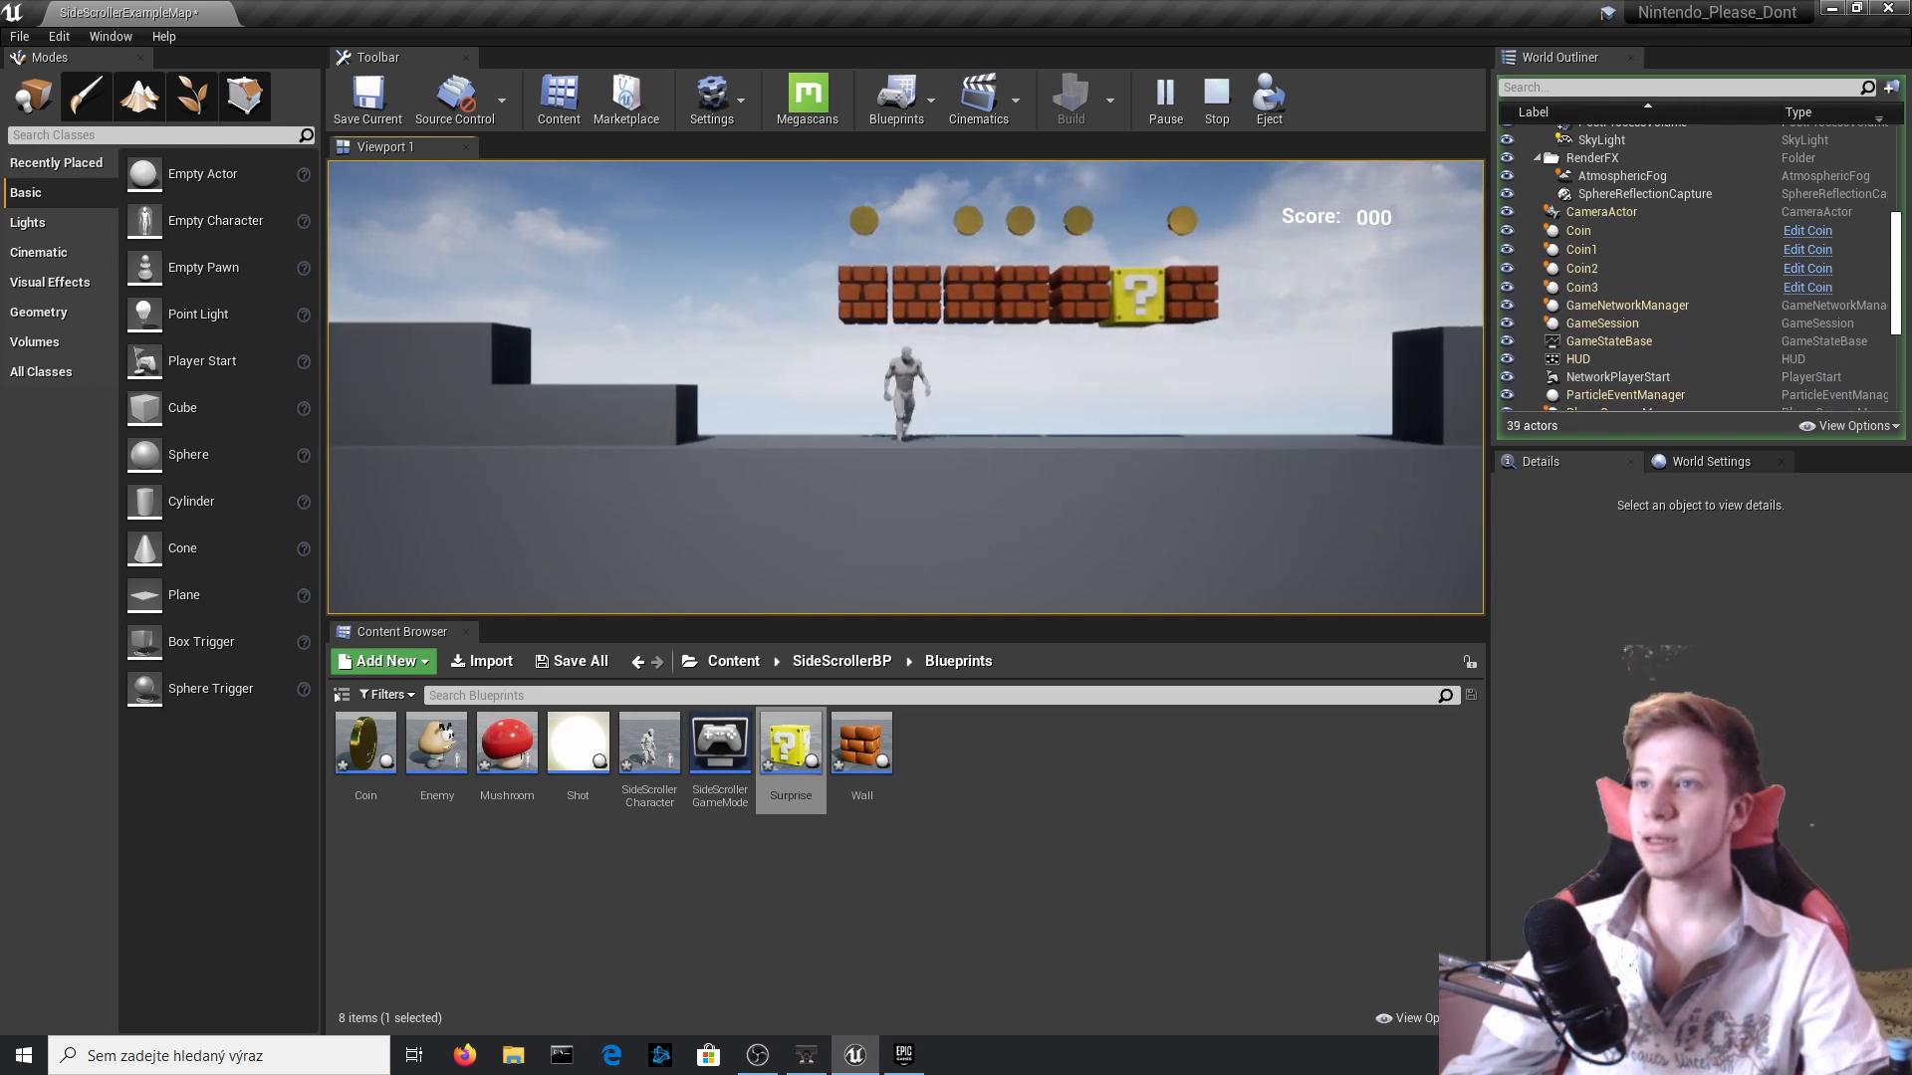
key("a")
key("space")
key("d")
key("space")
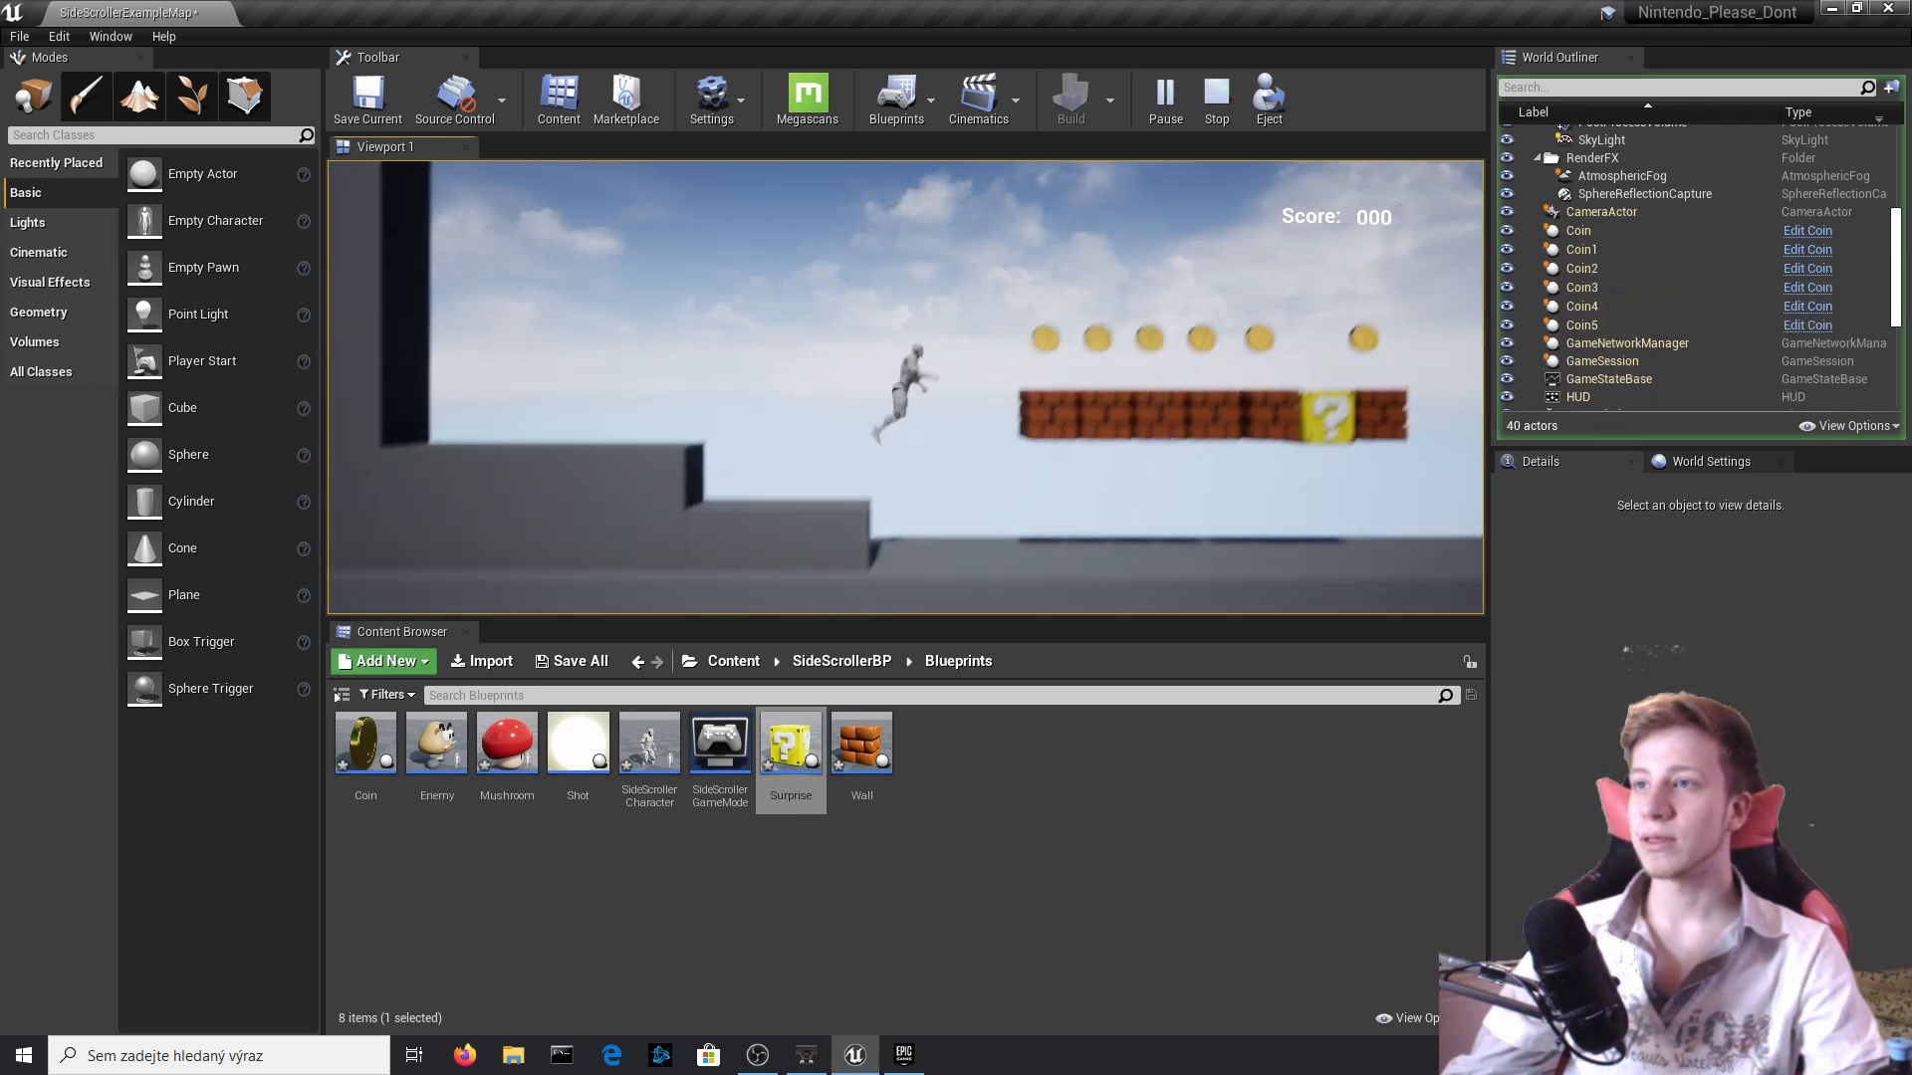
key("space")
key("d")
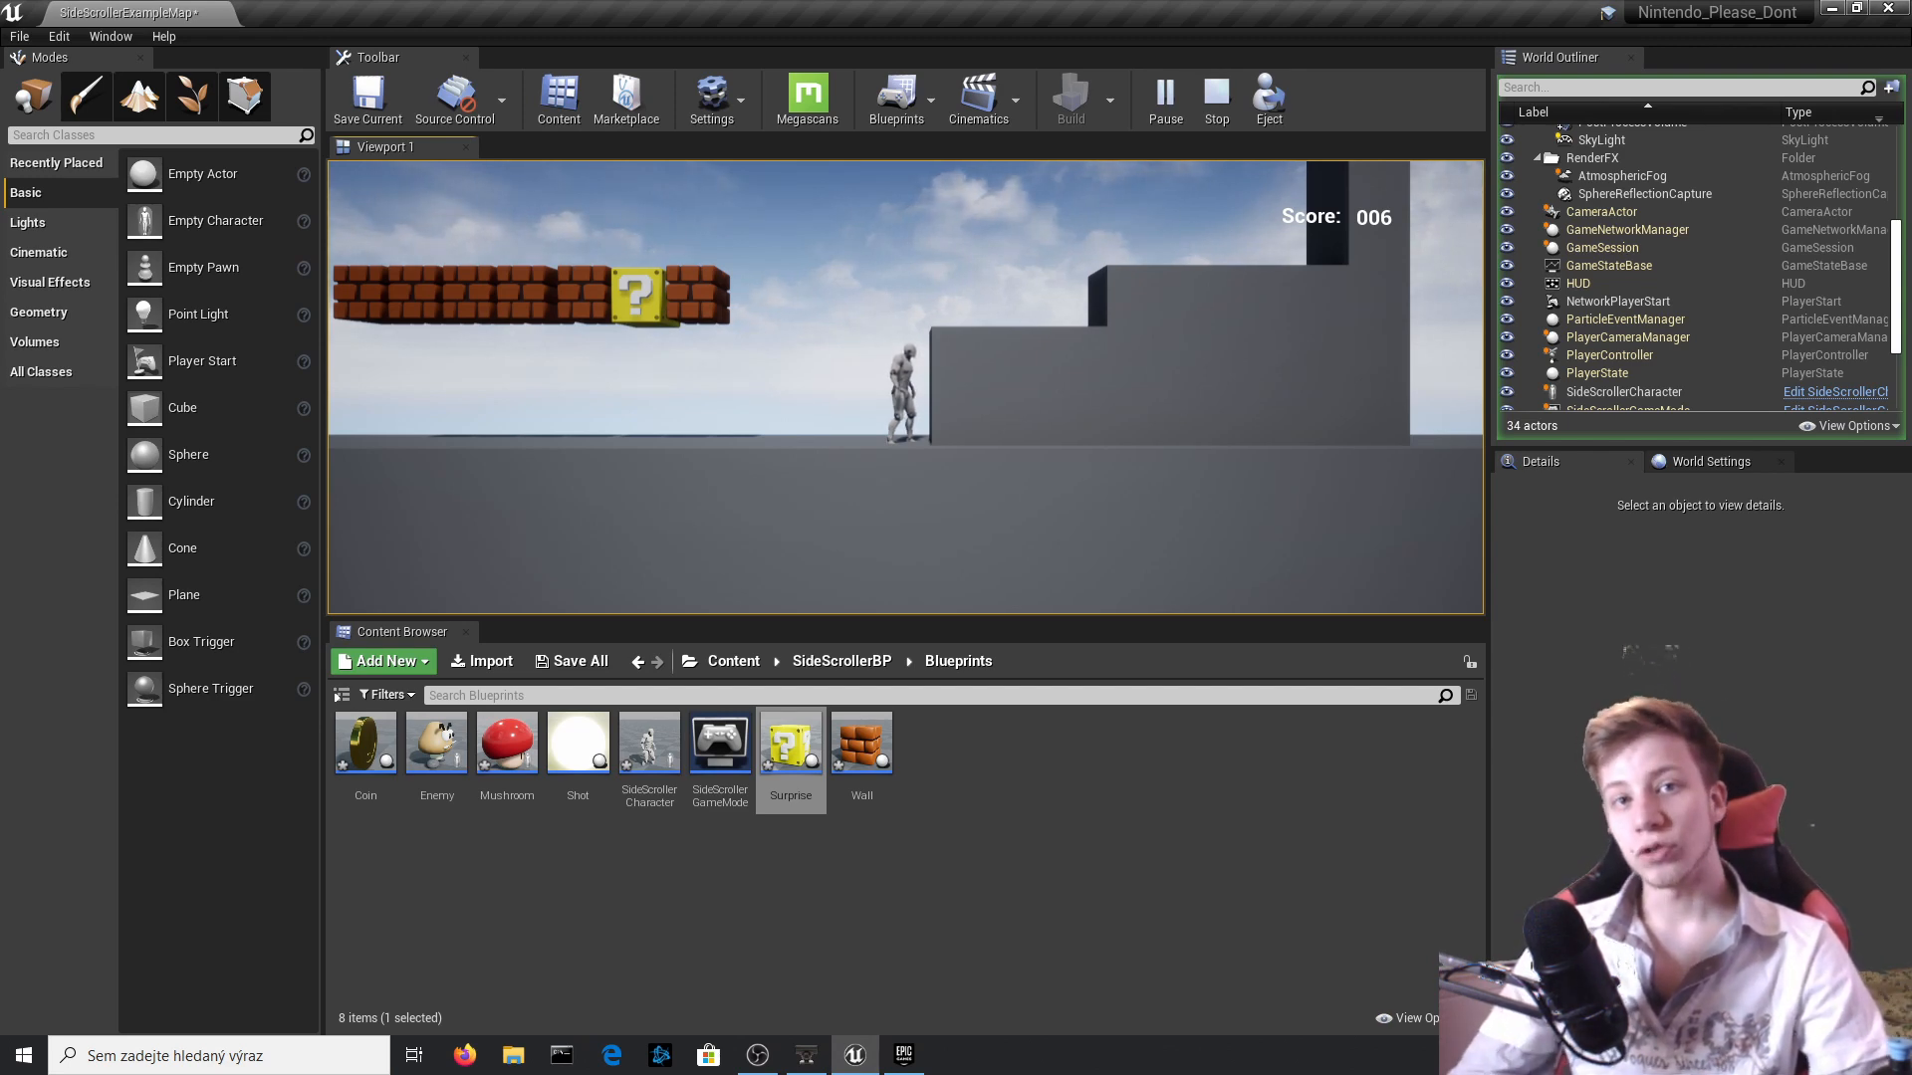
key("Escape")
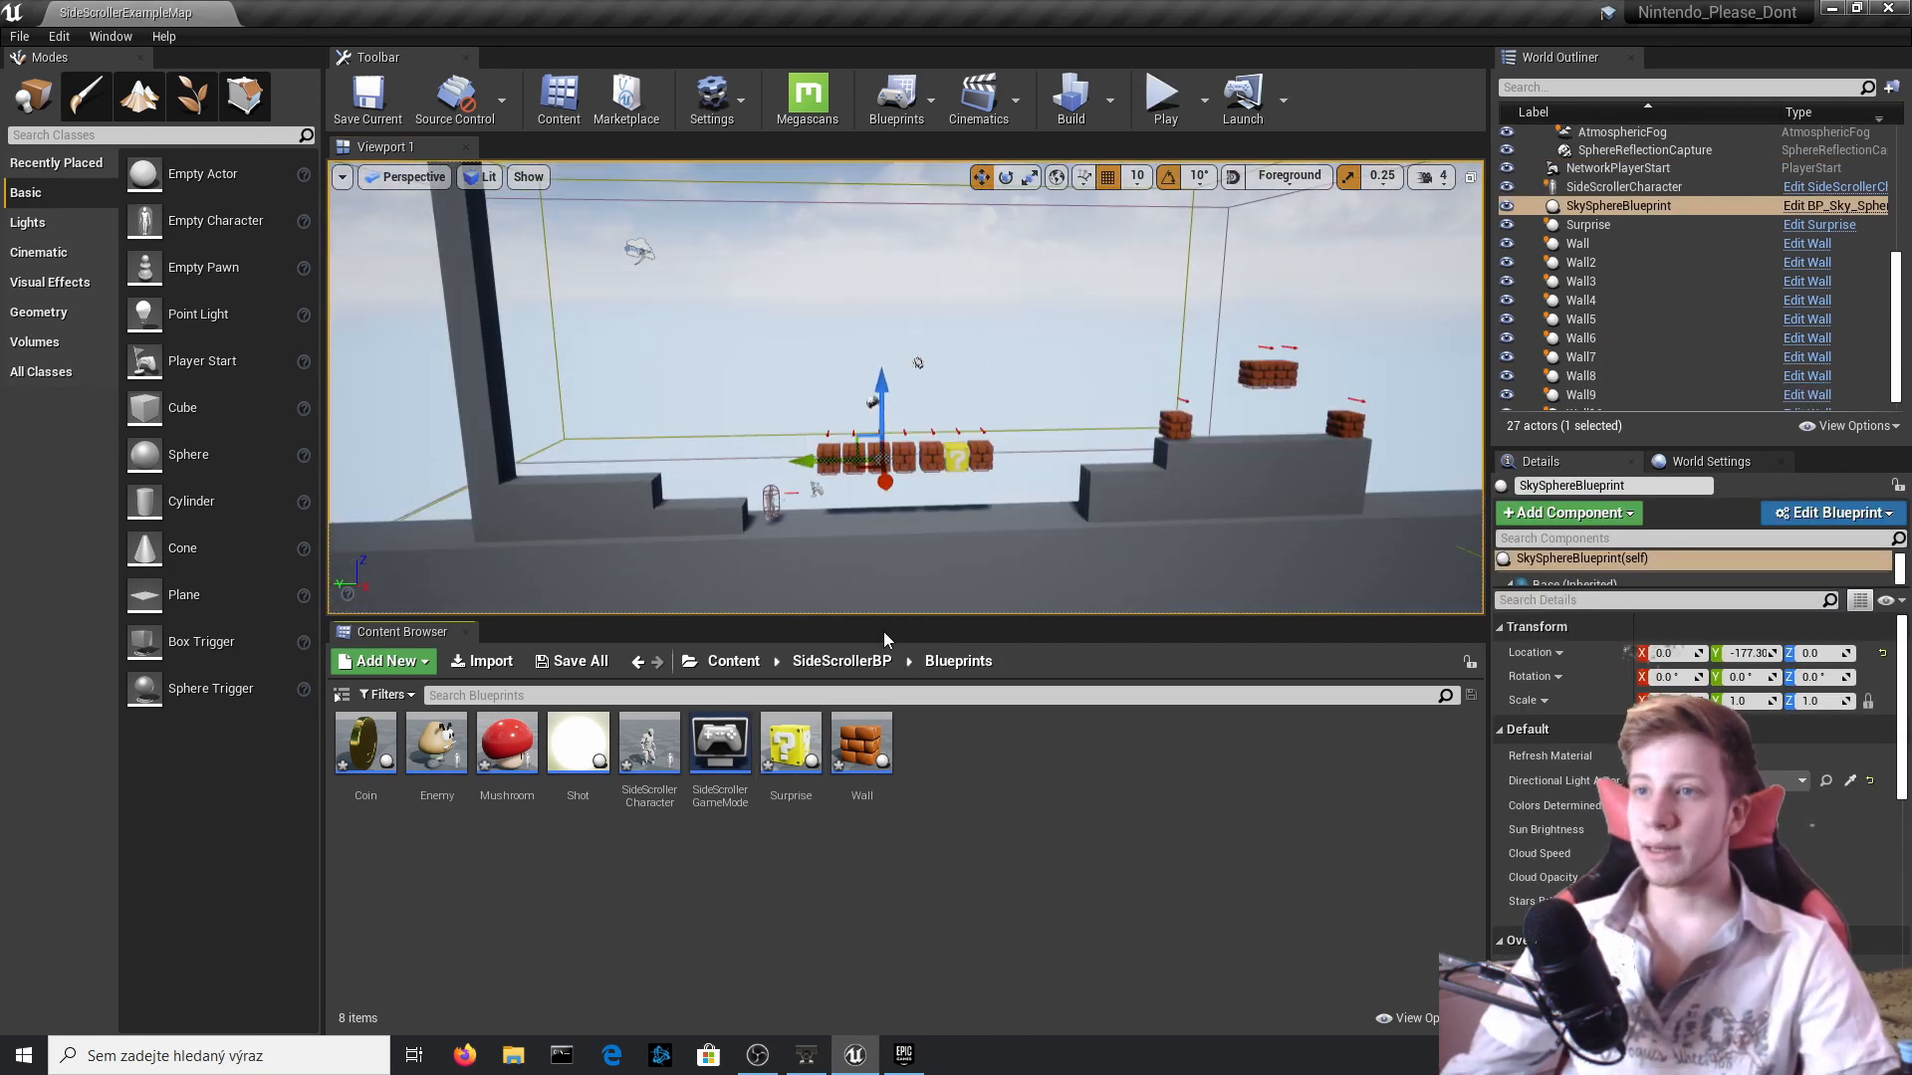
Open the Maps folder under SideScrollerBP, select SideScrollerExampleMap, and save all modified content.
left_click(864, 663)
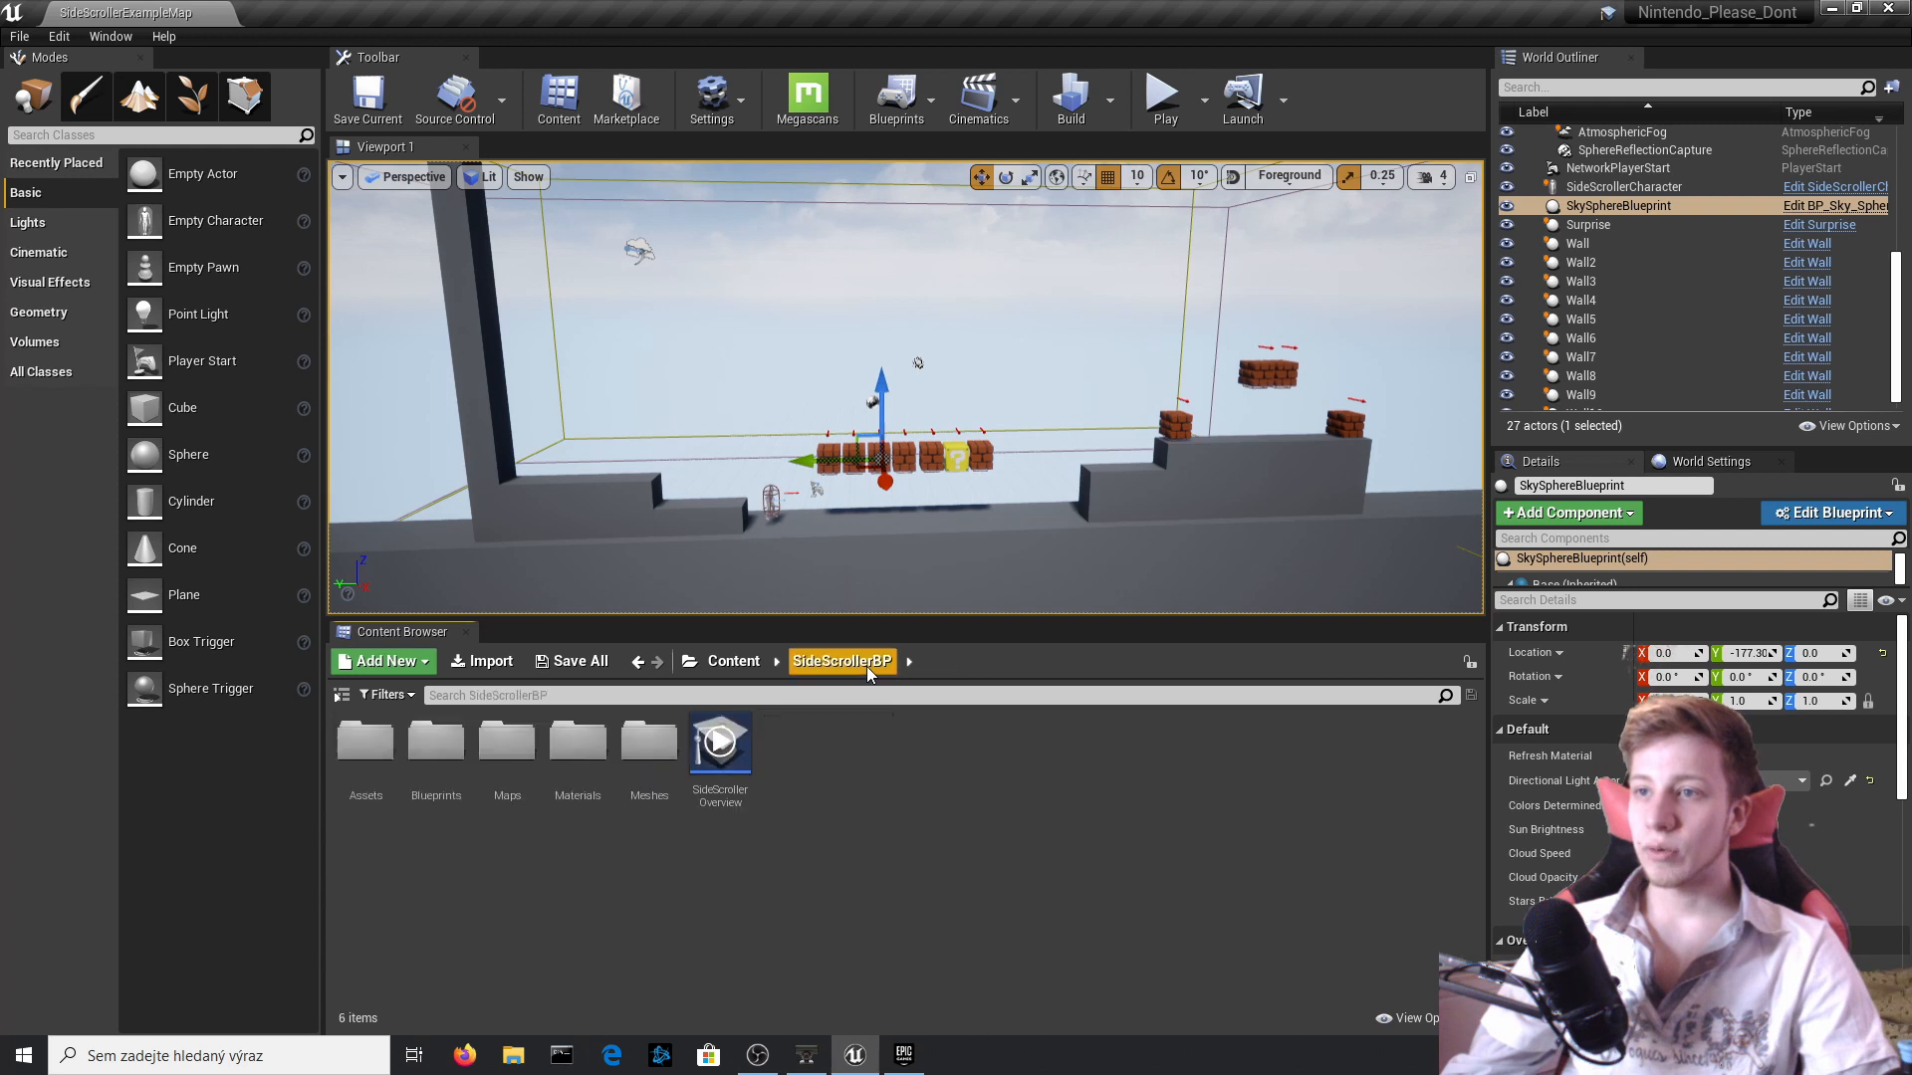
double_click(507, 747)
left_click(364, 787)
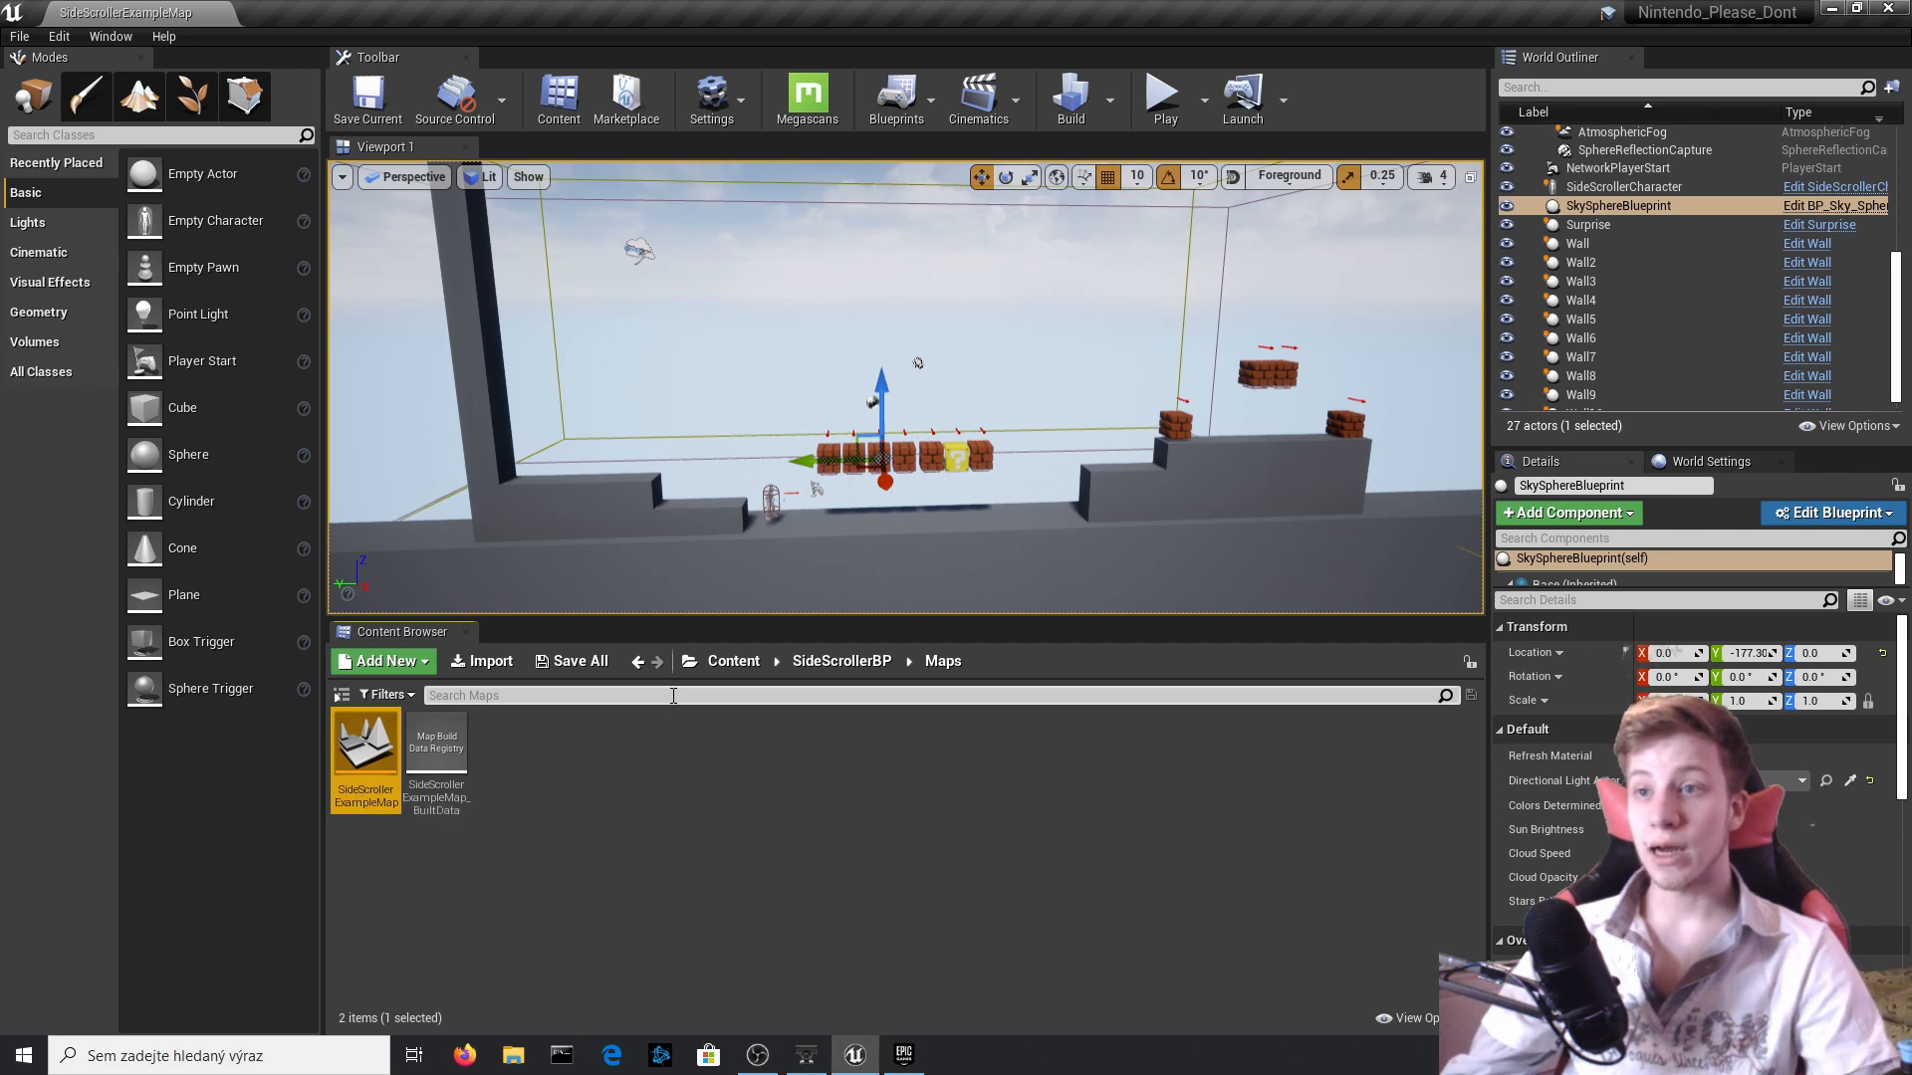
left_click(585, 663)
left_click(1095, 715)
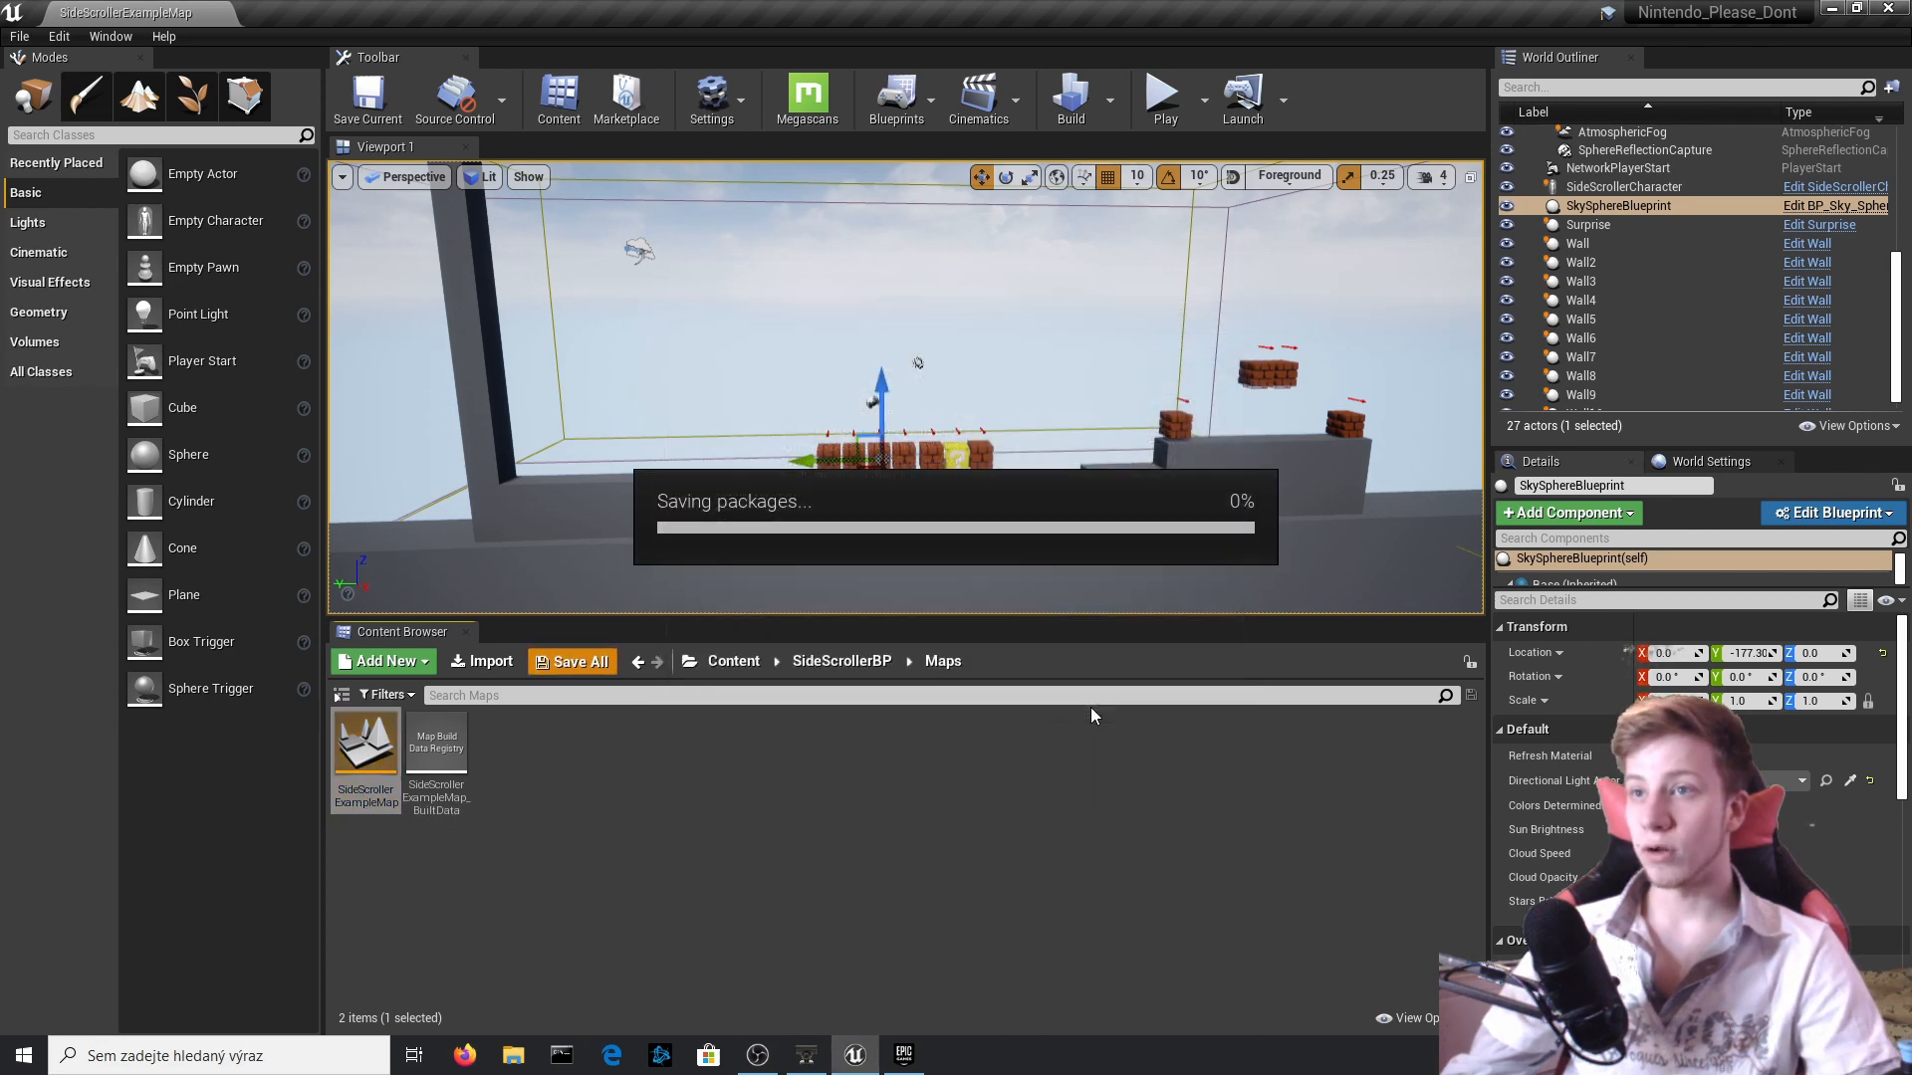
Duplicate the SideScrollerExampleMap level and name the copy Map_2.
right_click(368, 765)
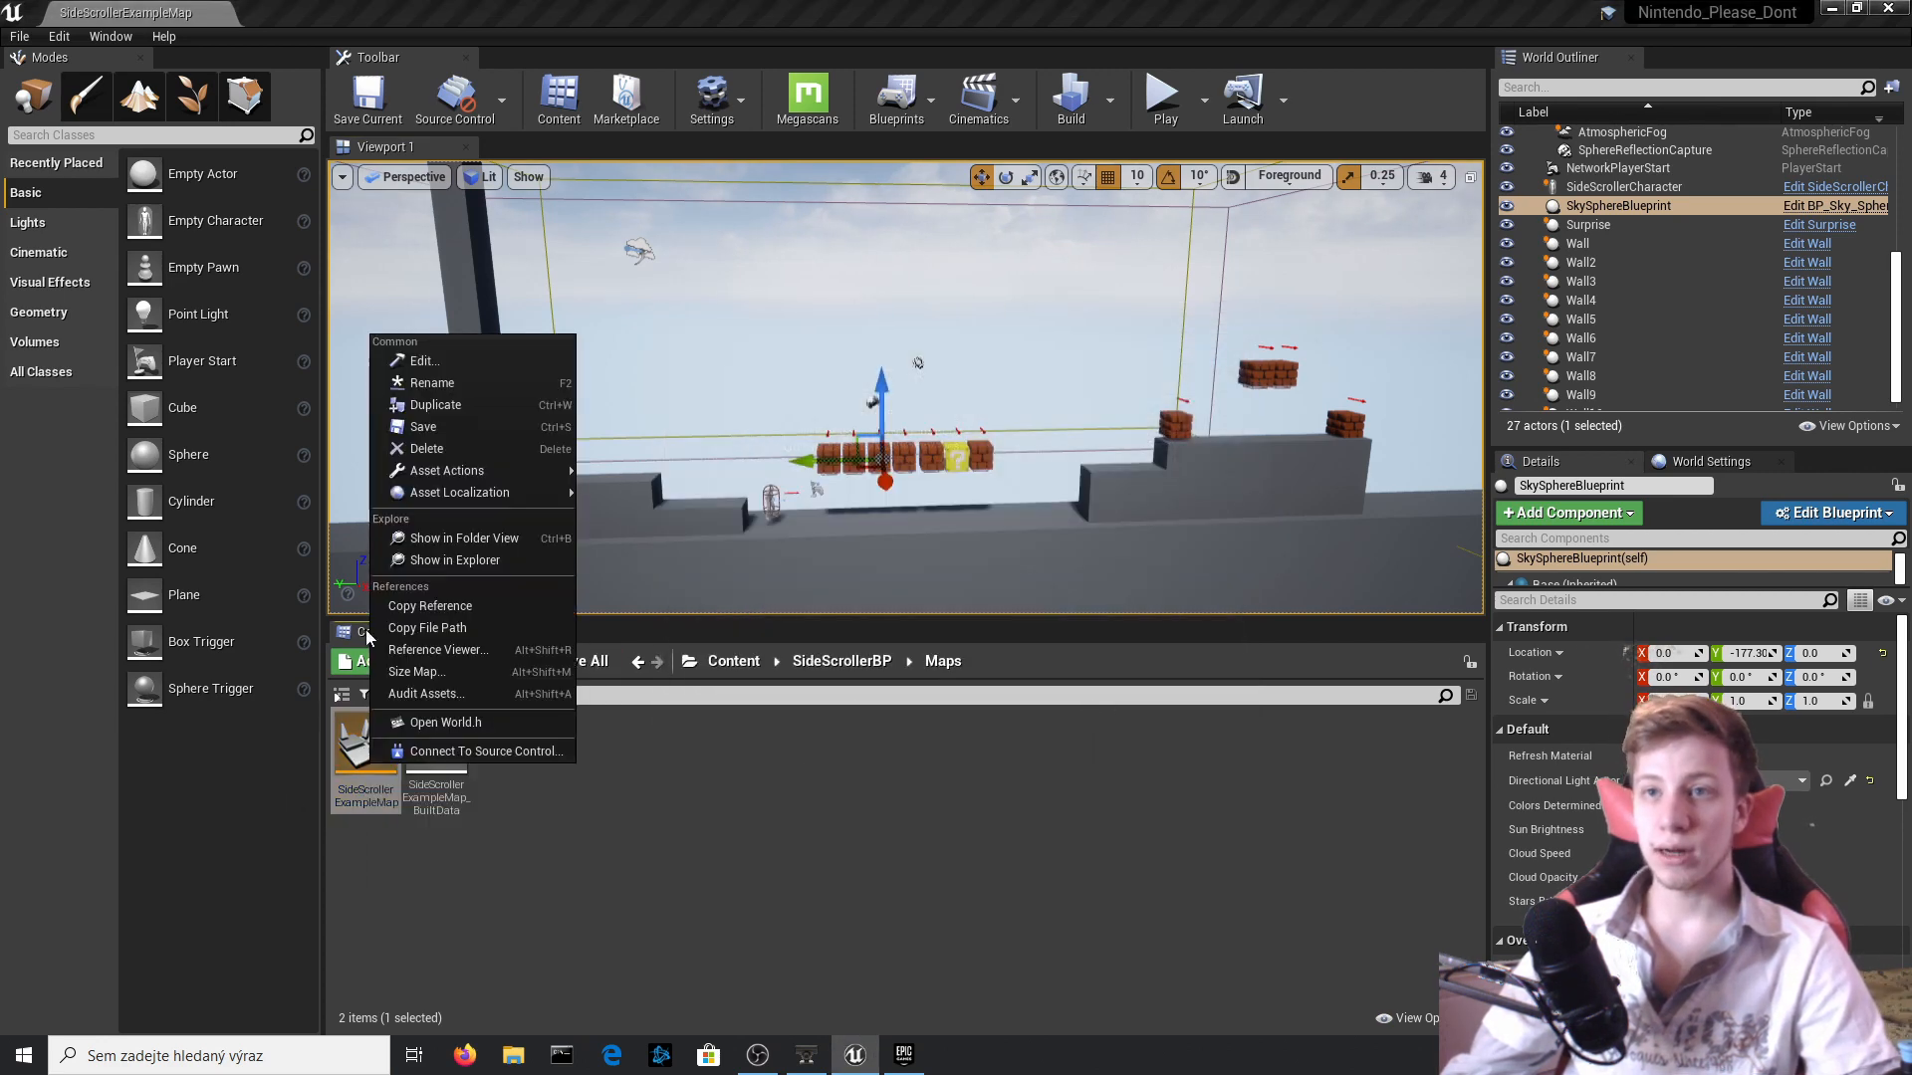
left_click(489, 398)
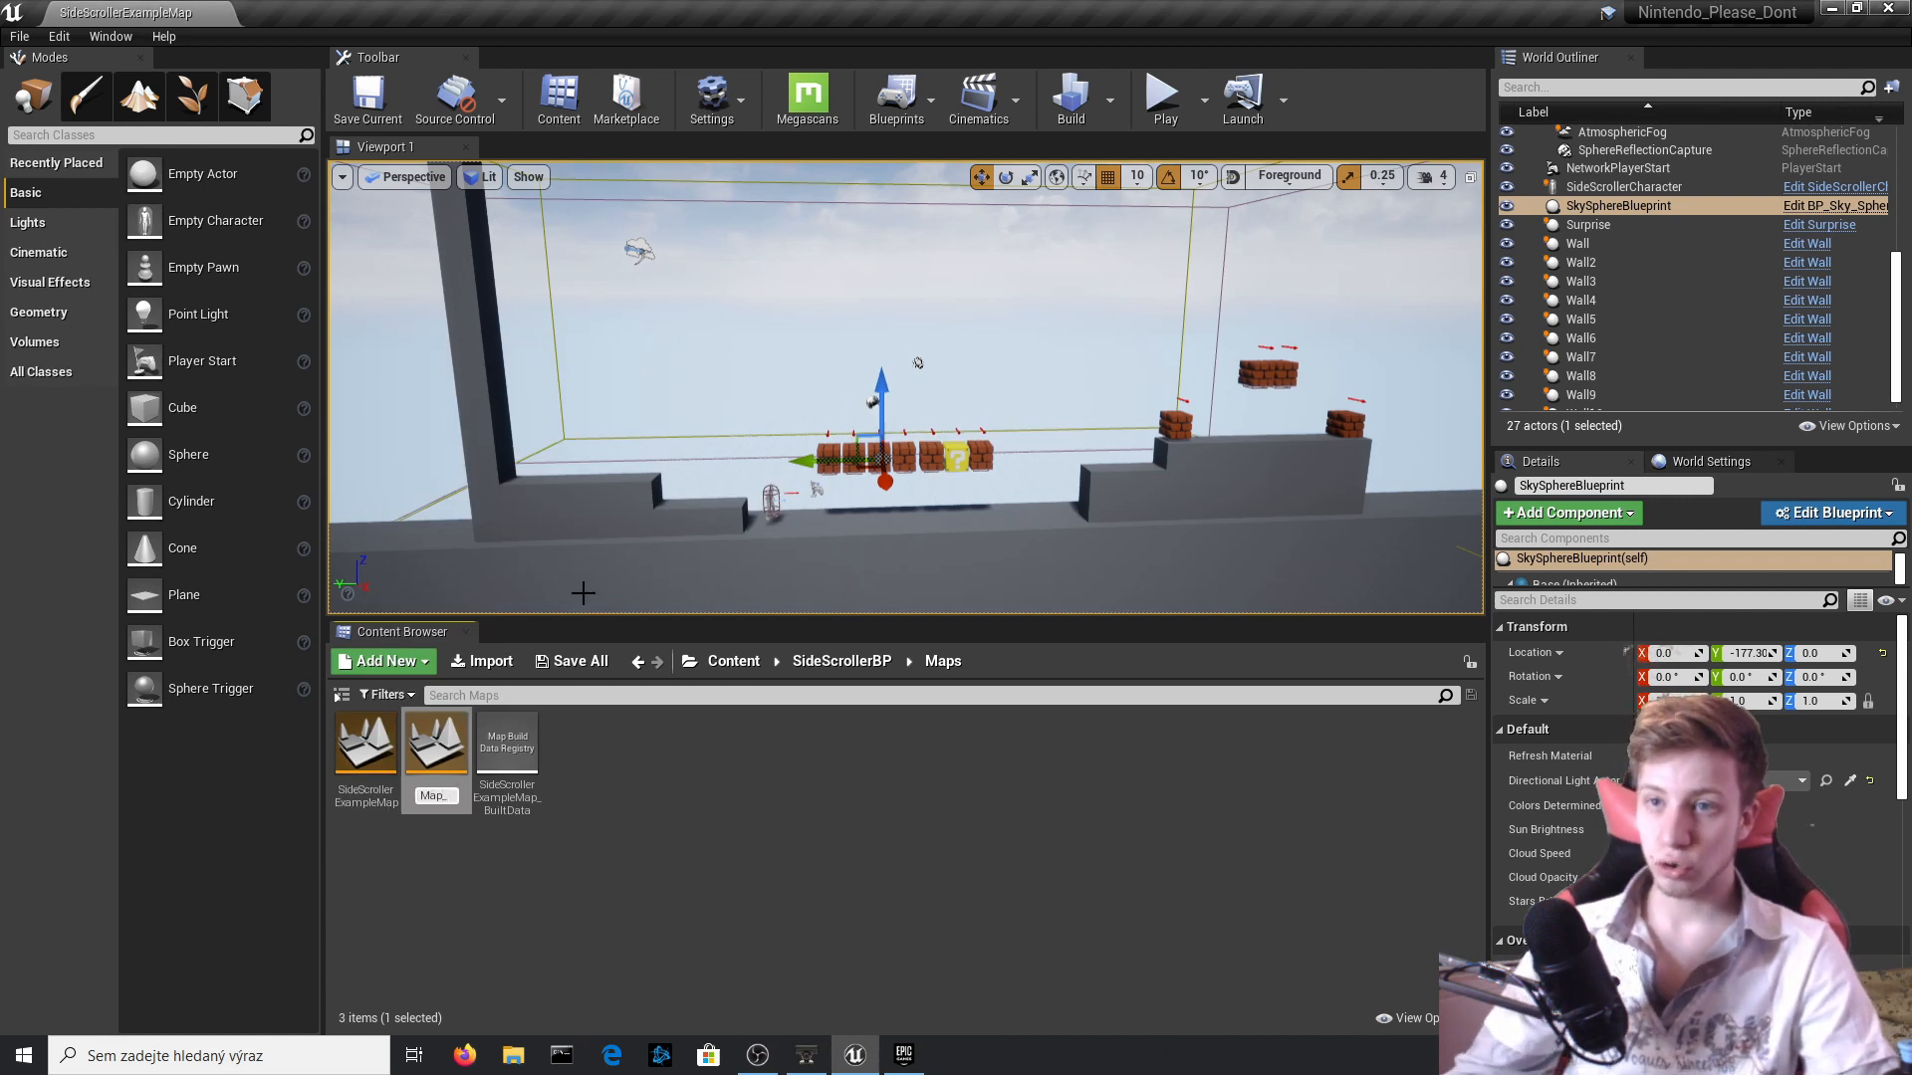
key("Return")
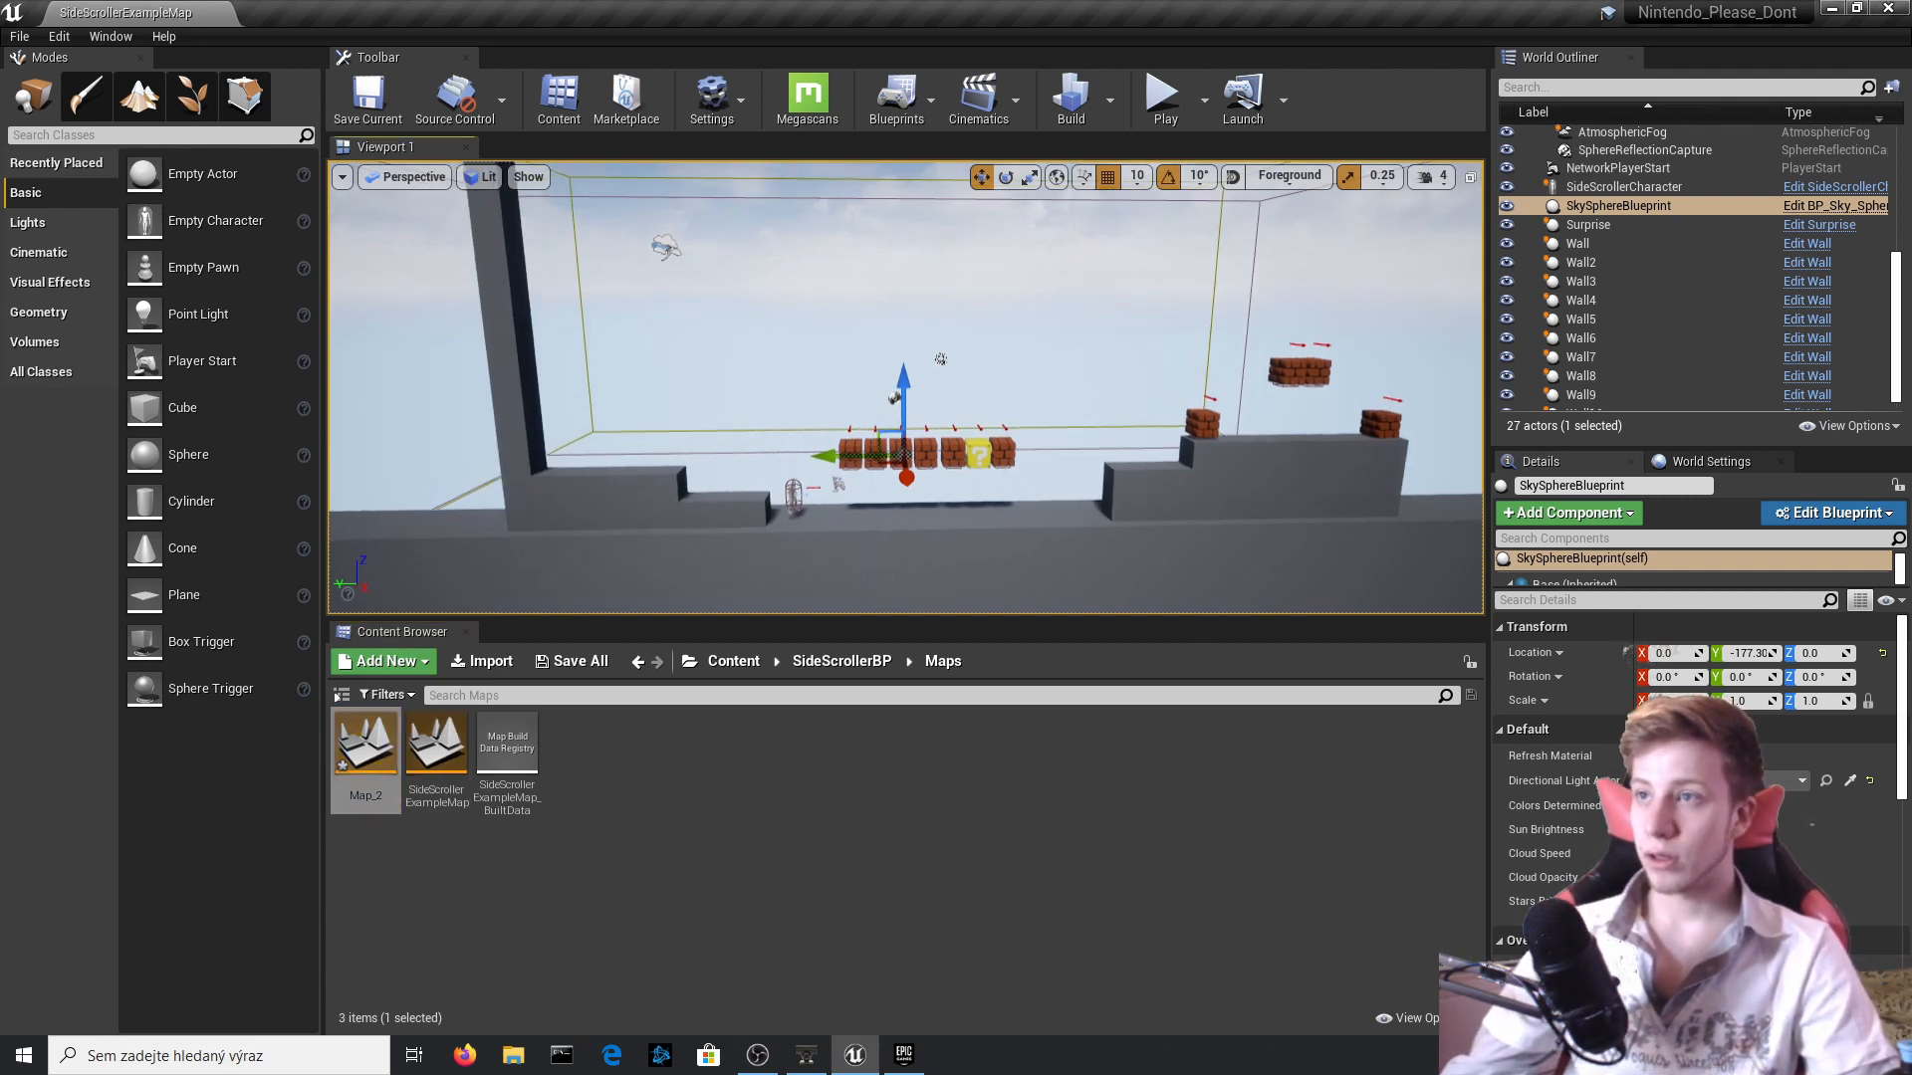
Return to the SideScrollerBP folder and open its Blueprints folder.
left_click(842, 661)
double_click(419, 740)
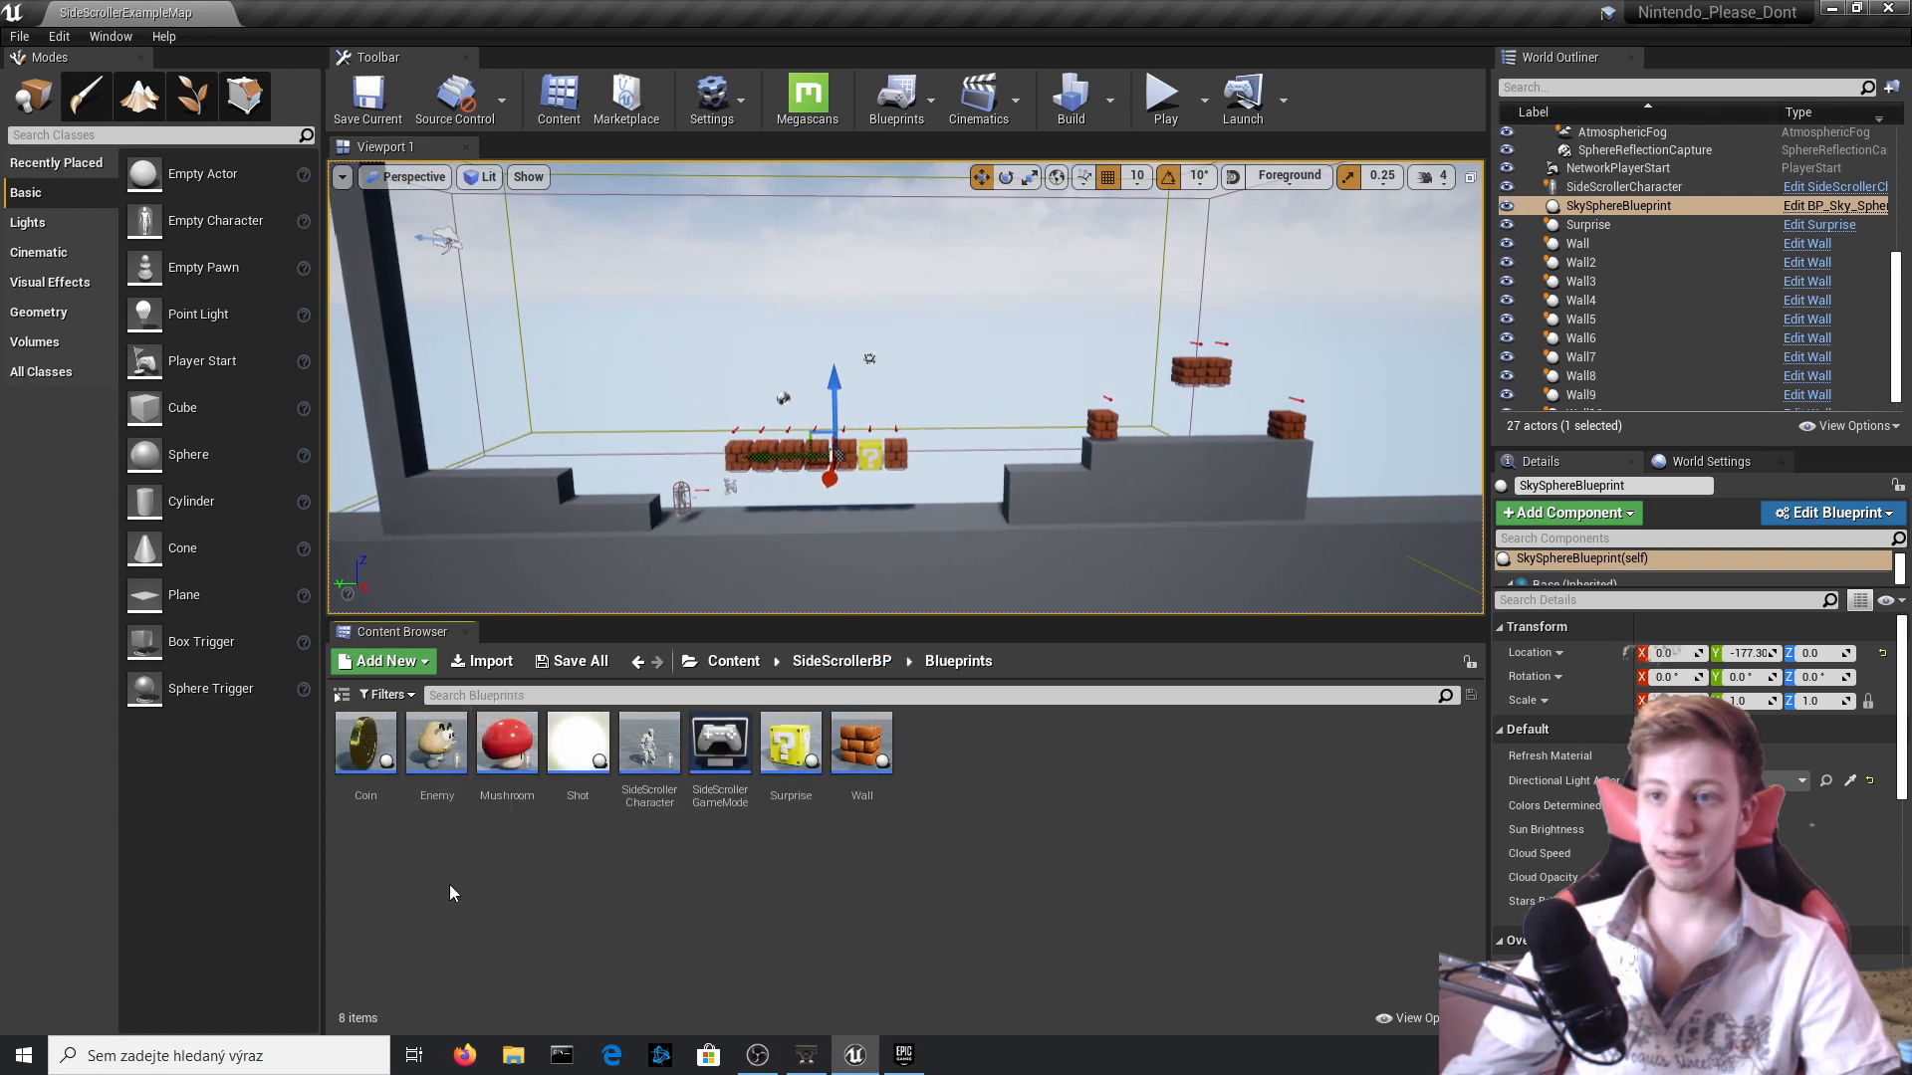
right_click(544, 820)
left_click(637, 175)
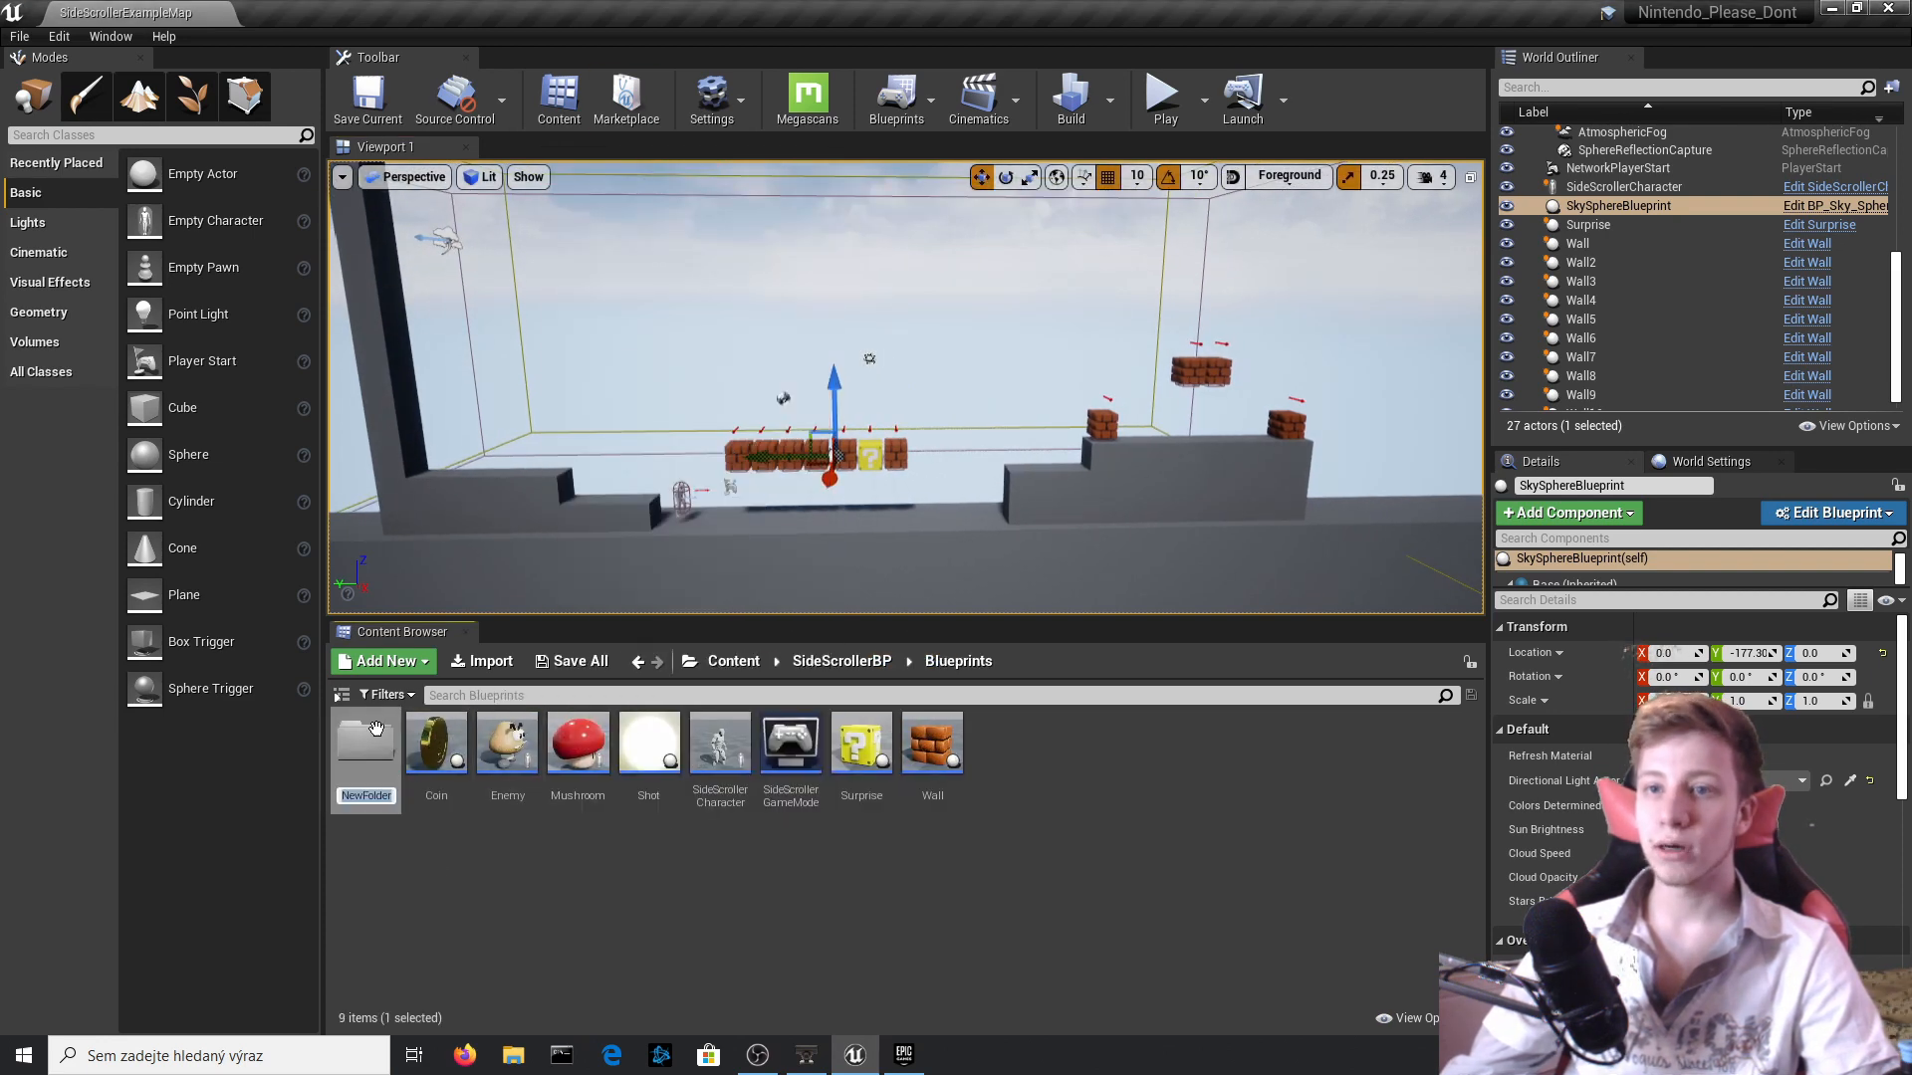
key("Return")
key("Delete")
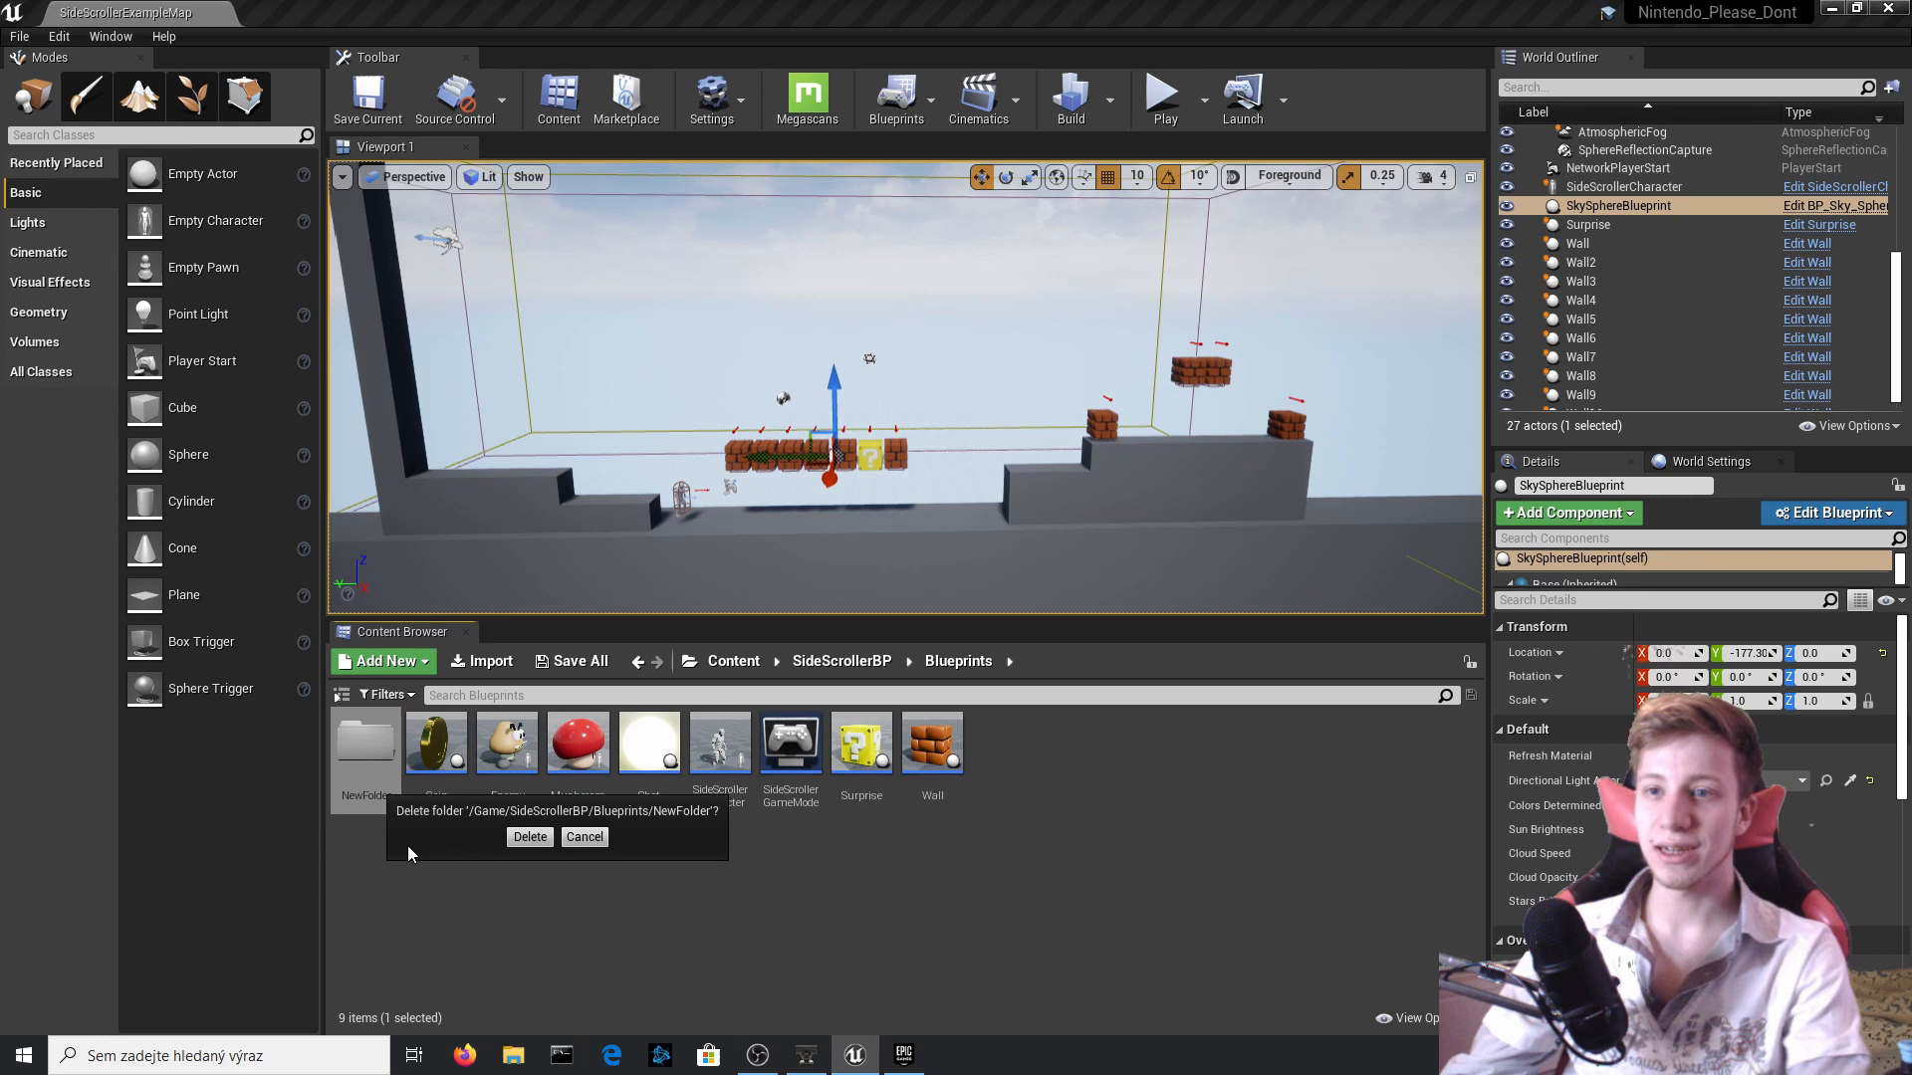
left_click(528, 836)
Create an Actor blueprint named Finnish in the Blueprints folder and open it for editing.
right_click(404, 864)
left_click(530, 369)
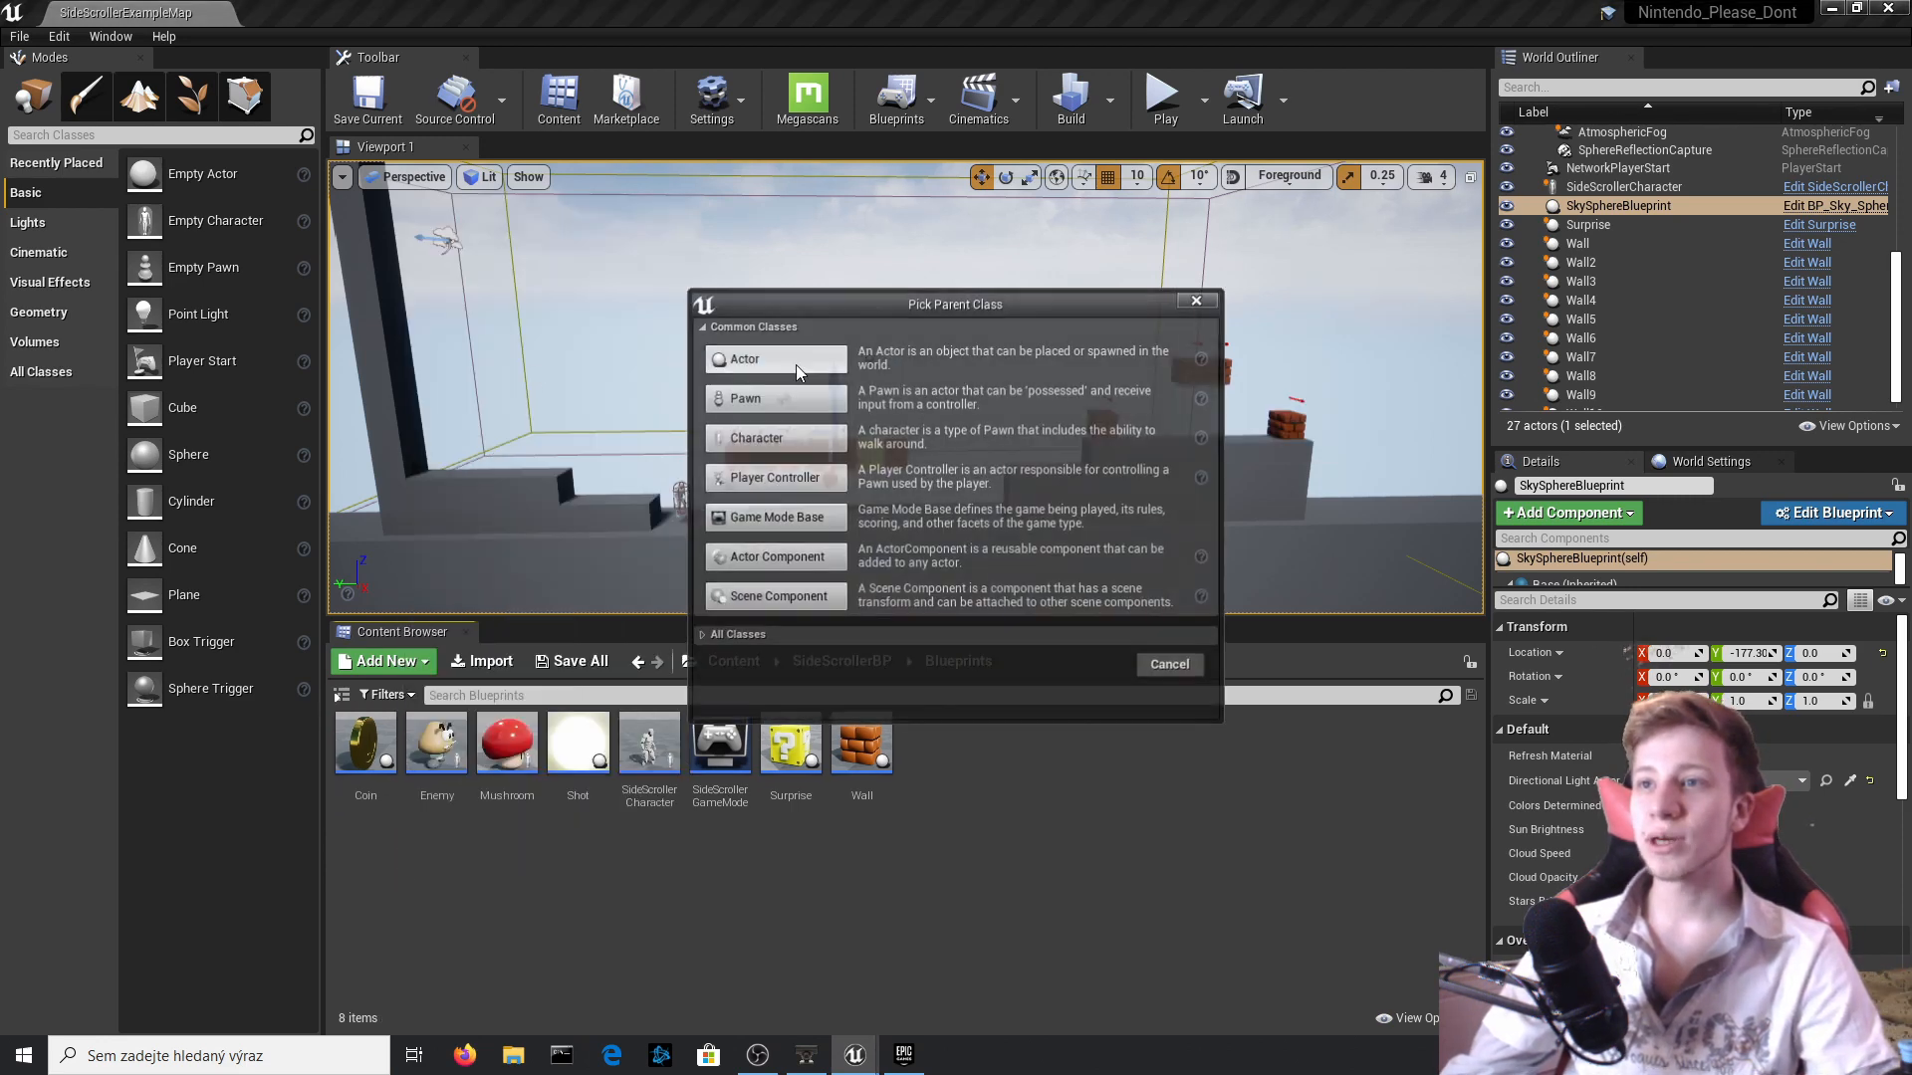
left_click(797, 365)
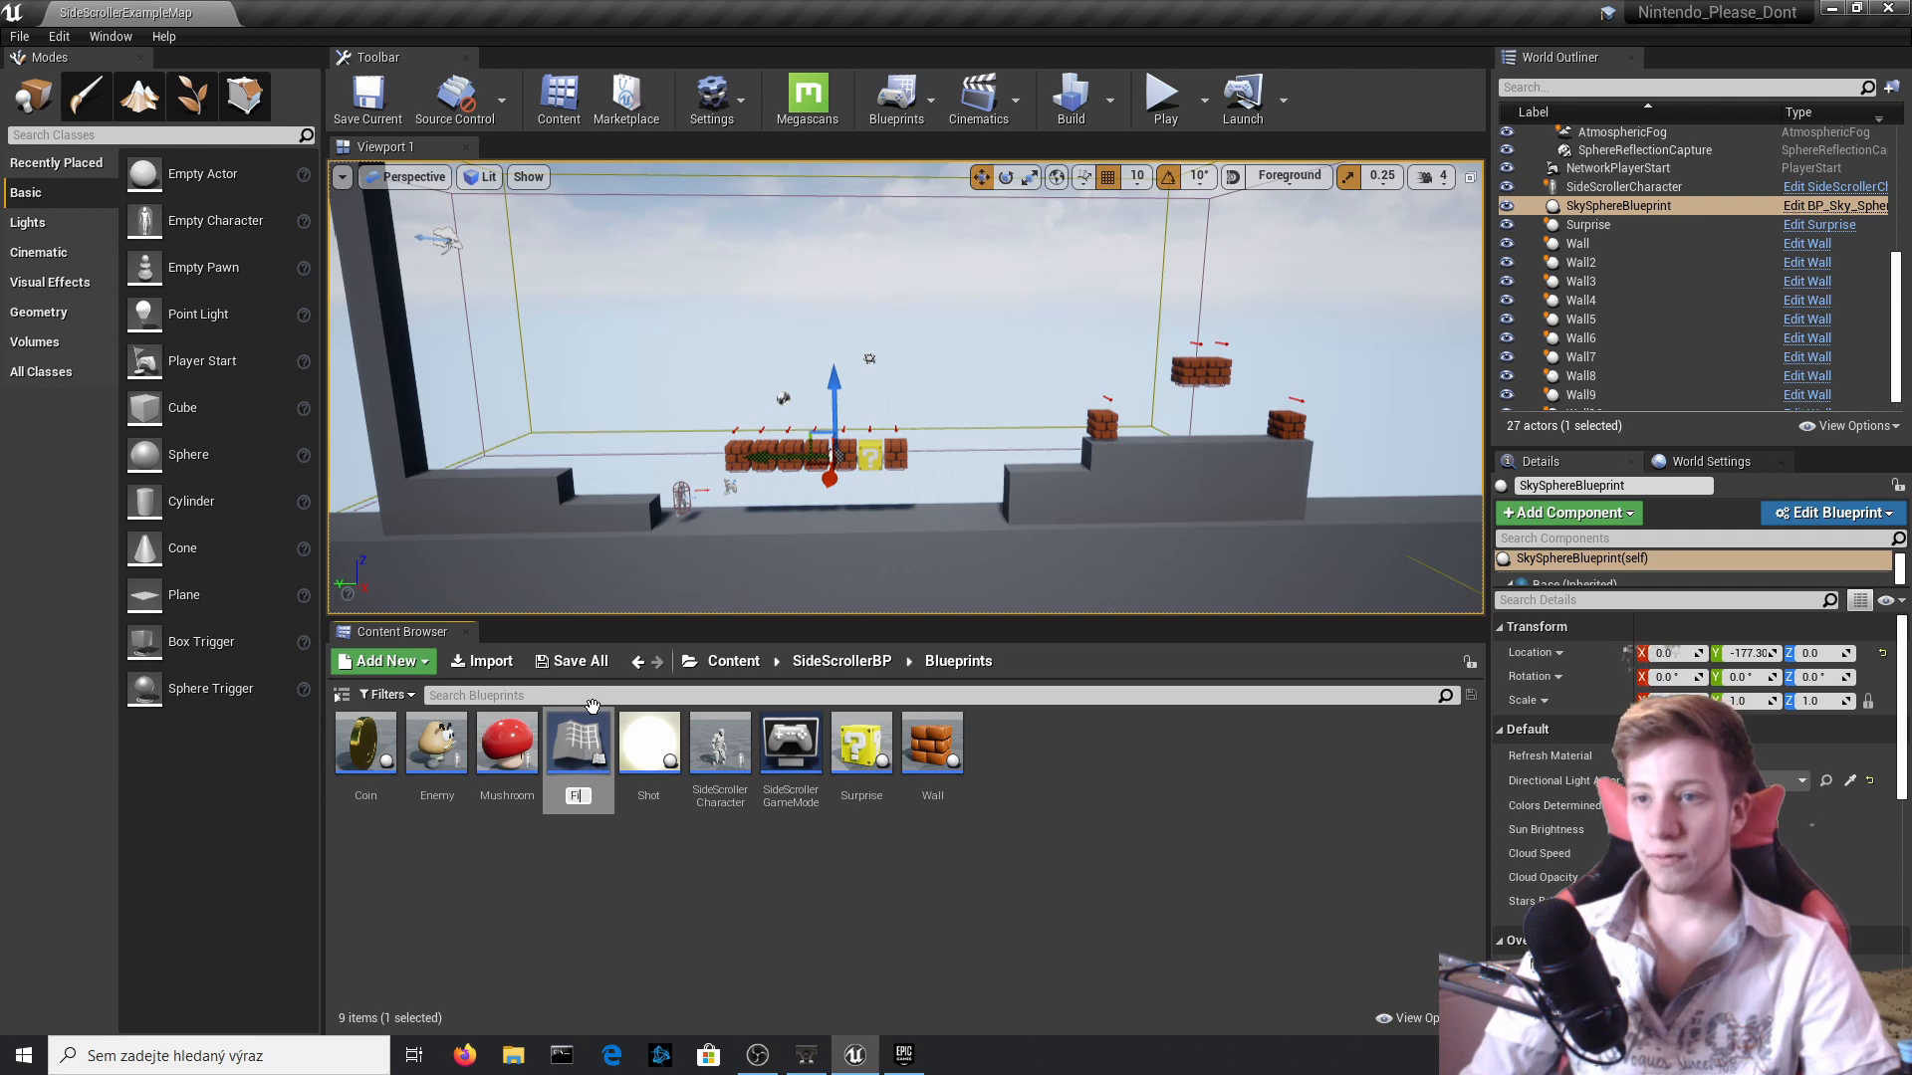
type("Finnish")
key("Return")
double_click(580, 742)
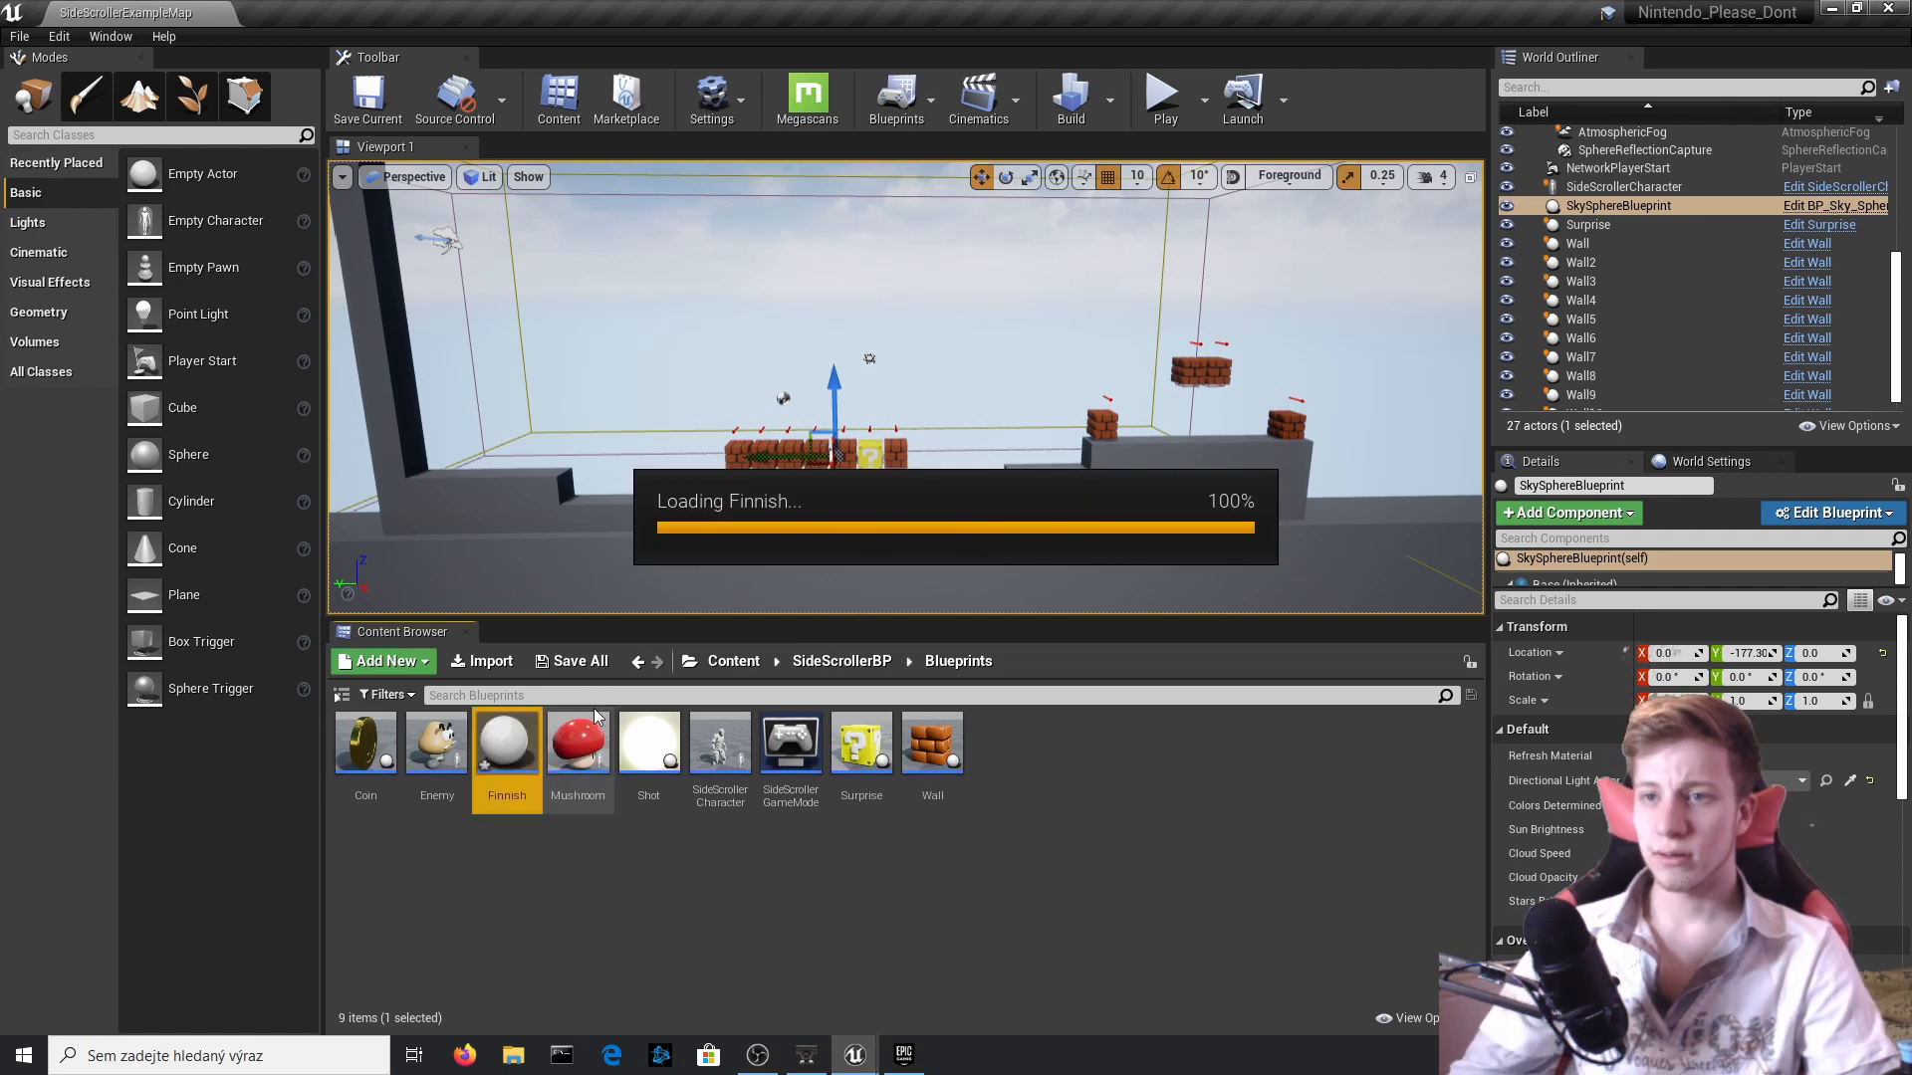
Add a Cube component named r and flatten it into a base slab with a Z scale of about 0.11.
left_click(79, 85)
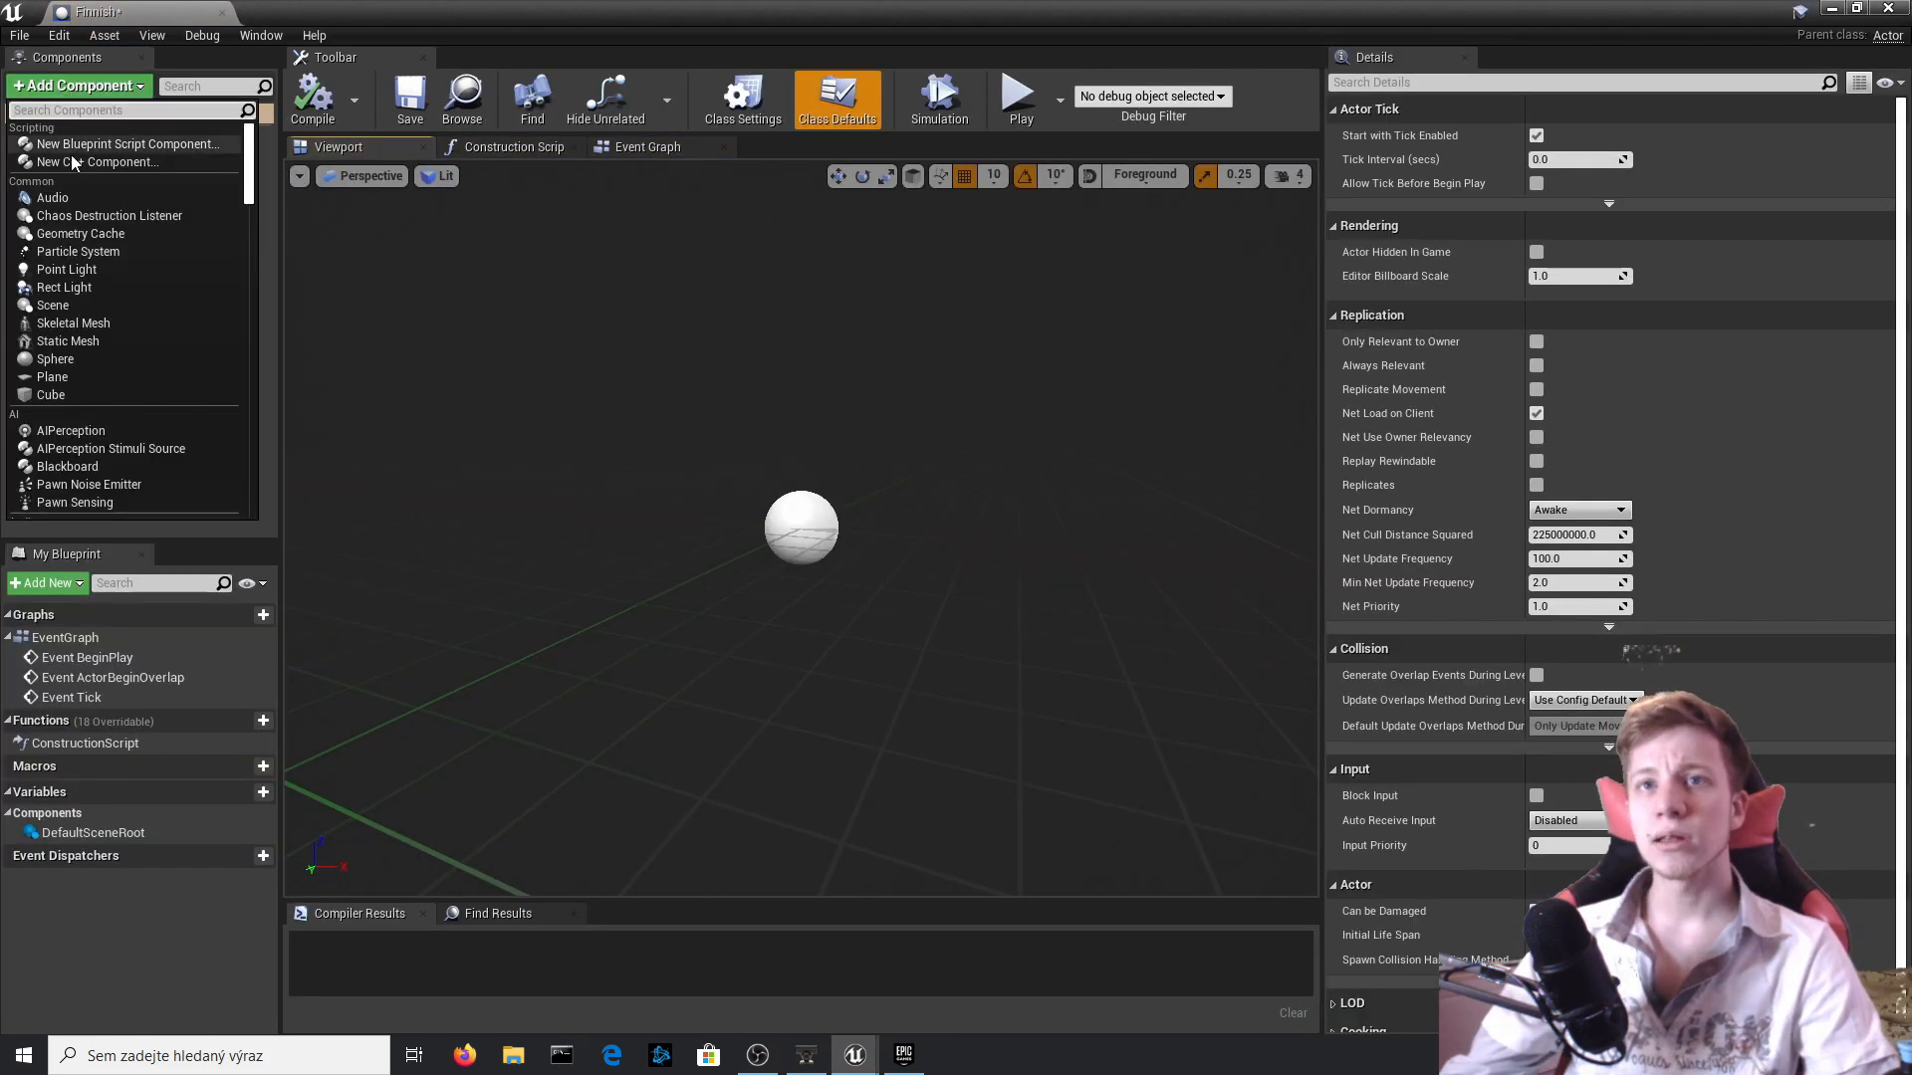
left_click(52, 395)
left_click(812, 431)
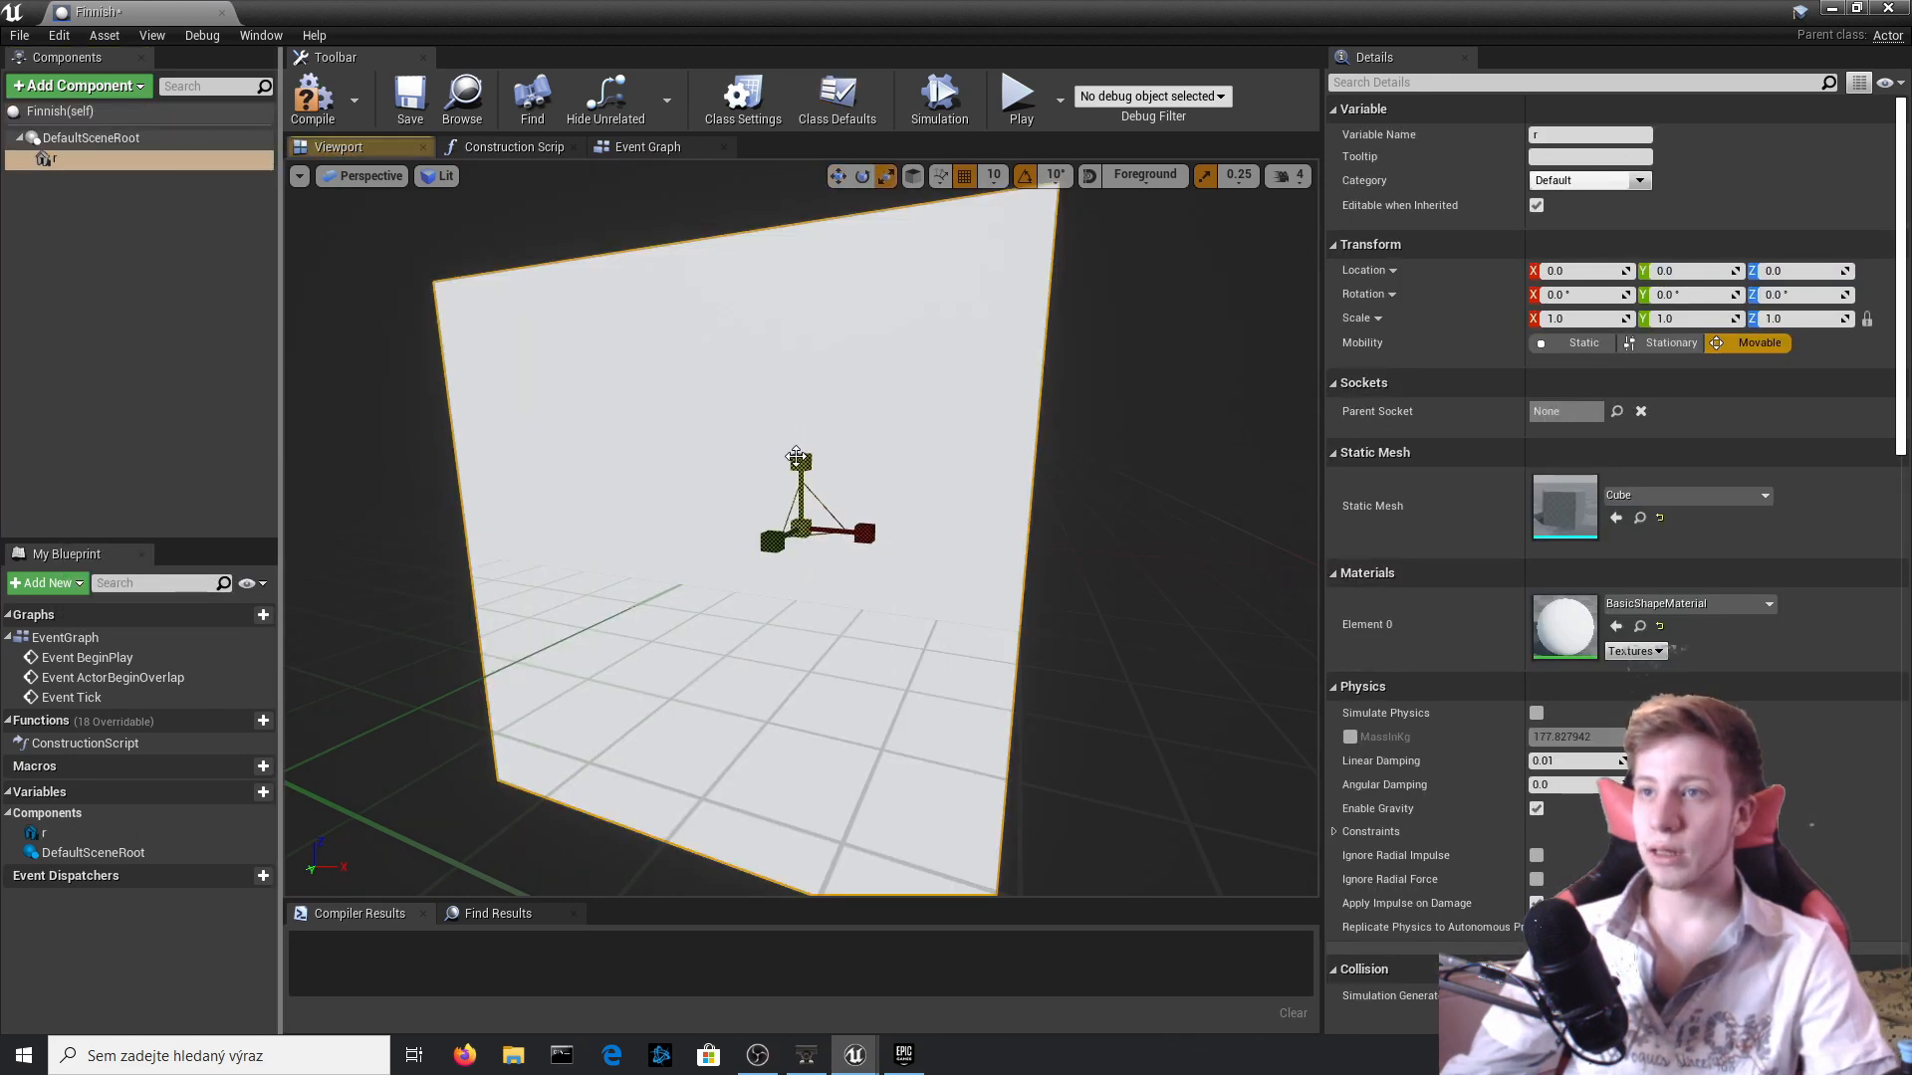
left_click_drag(796, 456, 801, 462)
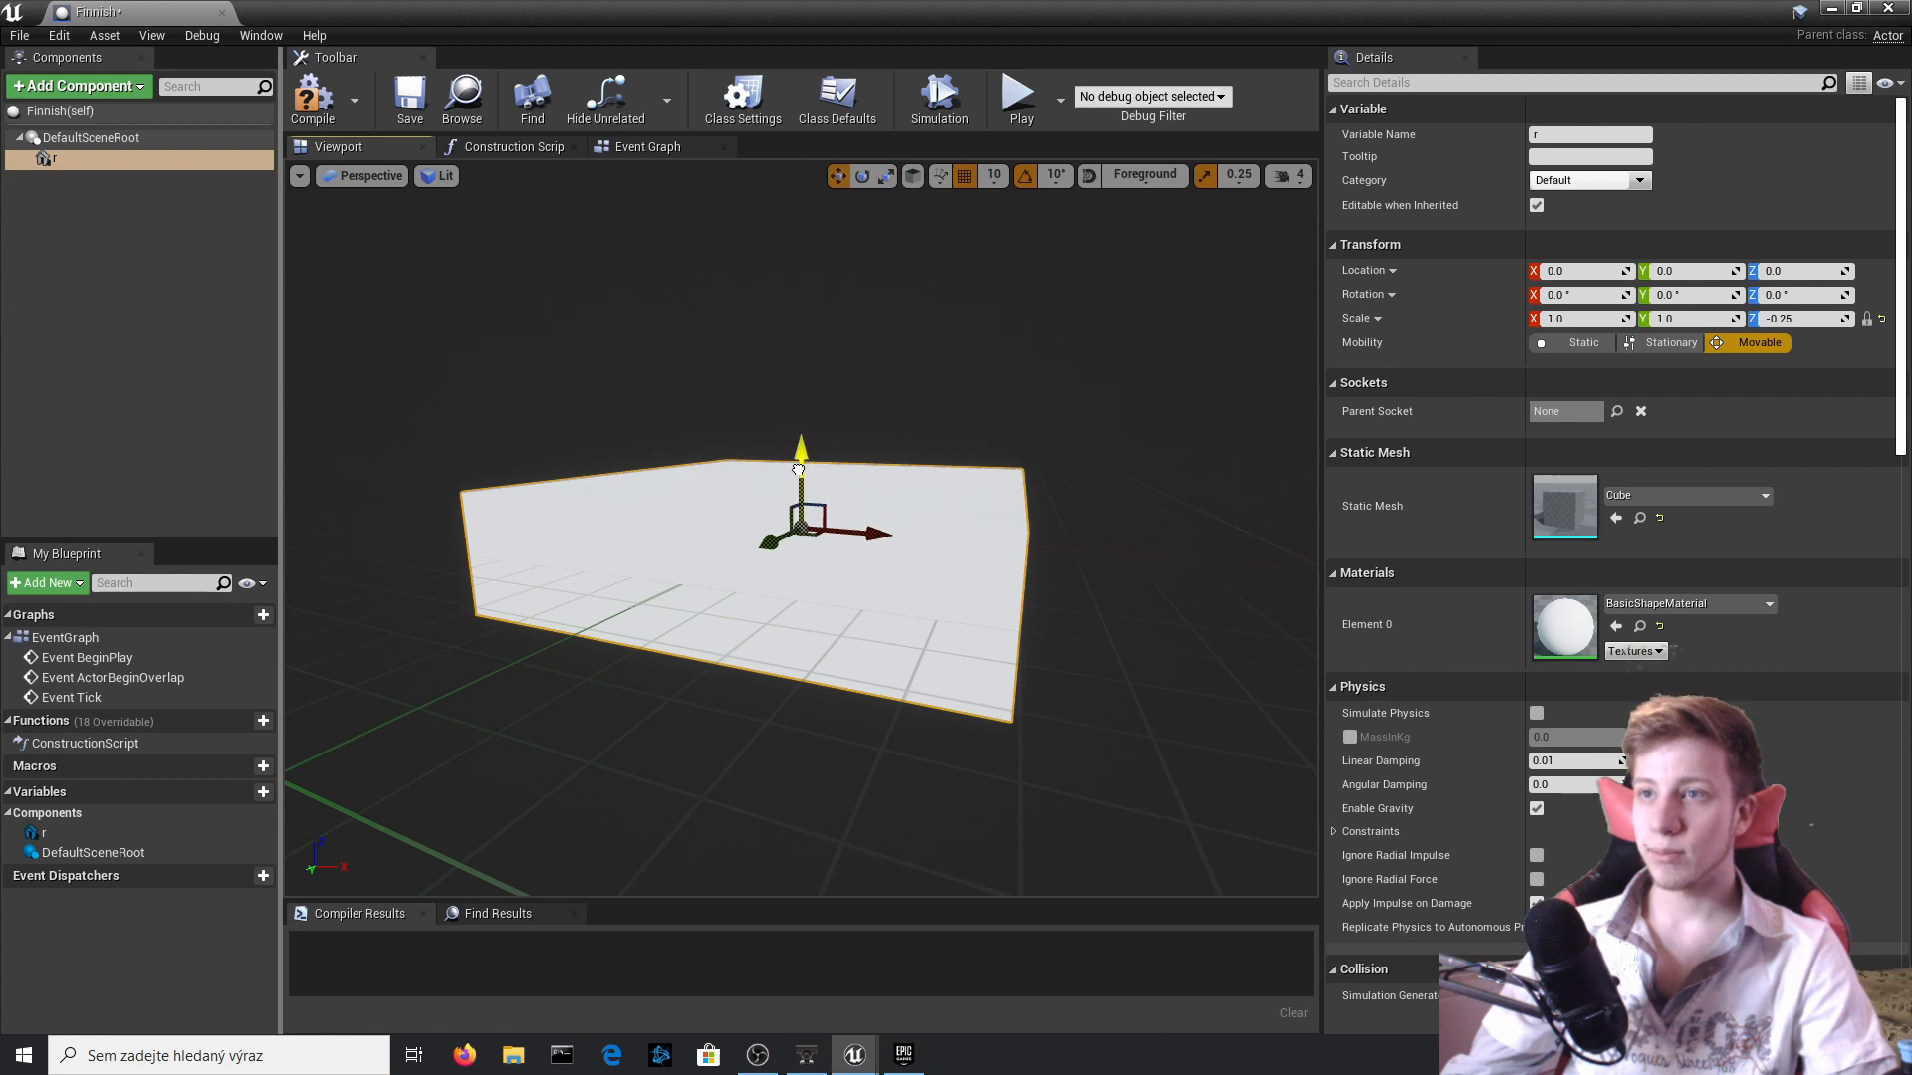
left_click_drag(800, 462, 801, 465)
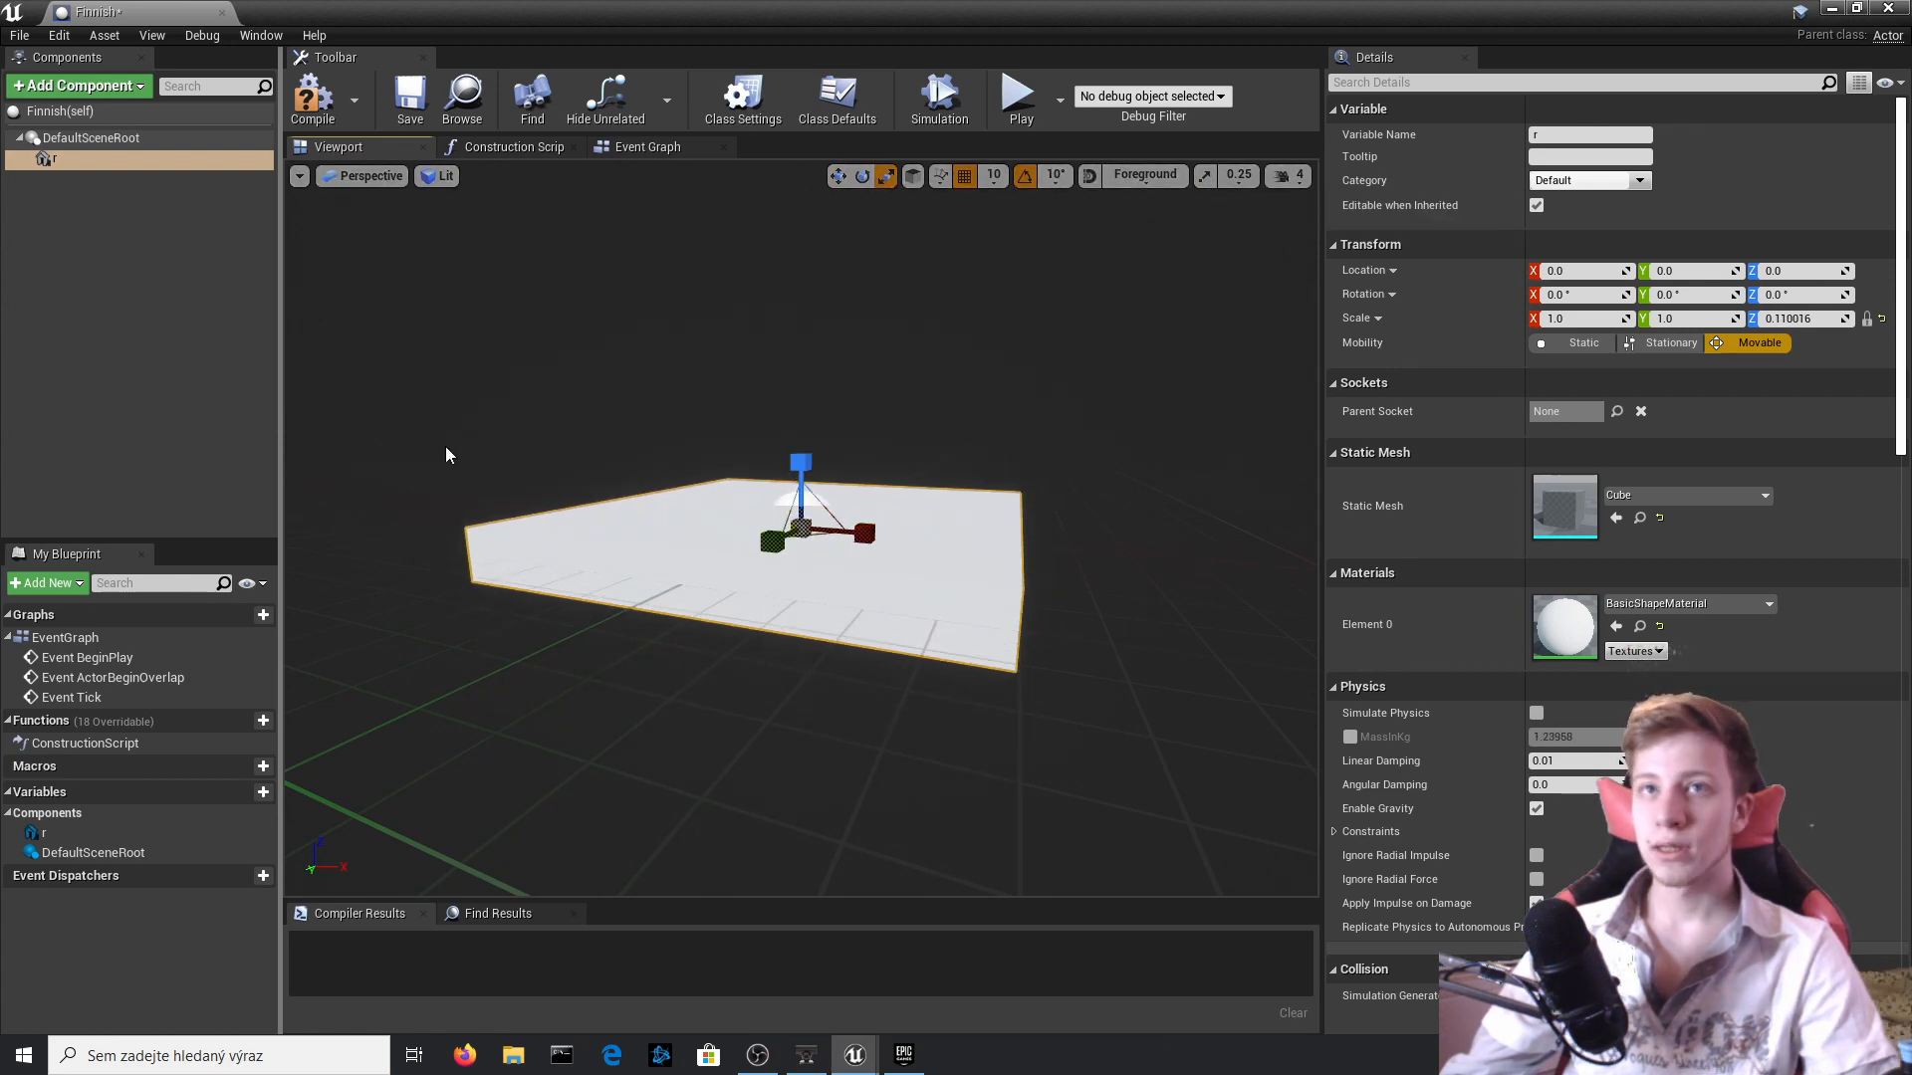
Duplicate the base cube and shape the copy into a thin pole, raised to Z 40 and scaled to about 0.055 × 0.042 × 1.02.
right_click(102, 159)
left_click(167, 304)
left_click_drag(864, 534, 797, 529)
left_click_drag(773, 541, 780, 538)
mouse_move(800, 462)
left_mouse_down()
mouse_move(800, 378)
mouse_move(800, 444)
left_mouse_up()
scroll(791, 306, "down", 6)
key("r")
scroll(800, 444, "up", 6)
scroll(799, 444, "down", 4)
right_click_drag(800, 444, 737, 438)
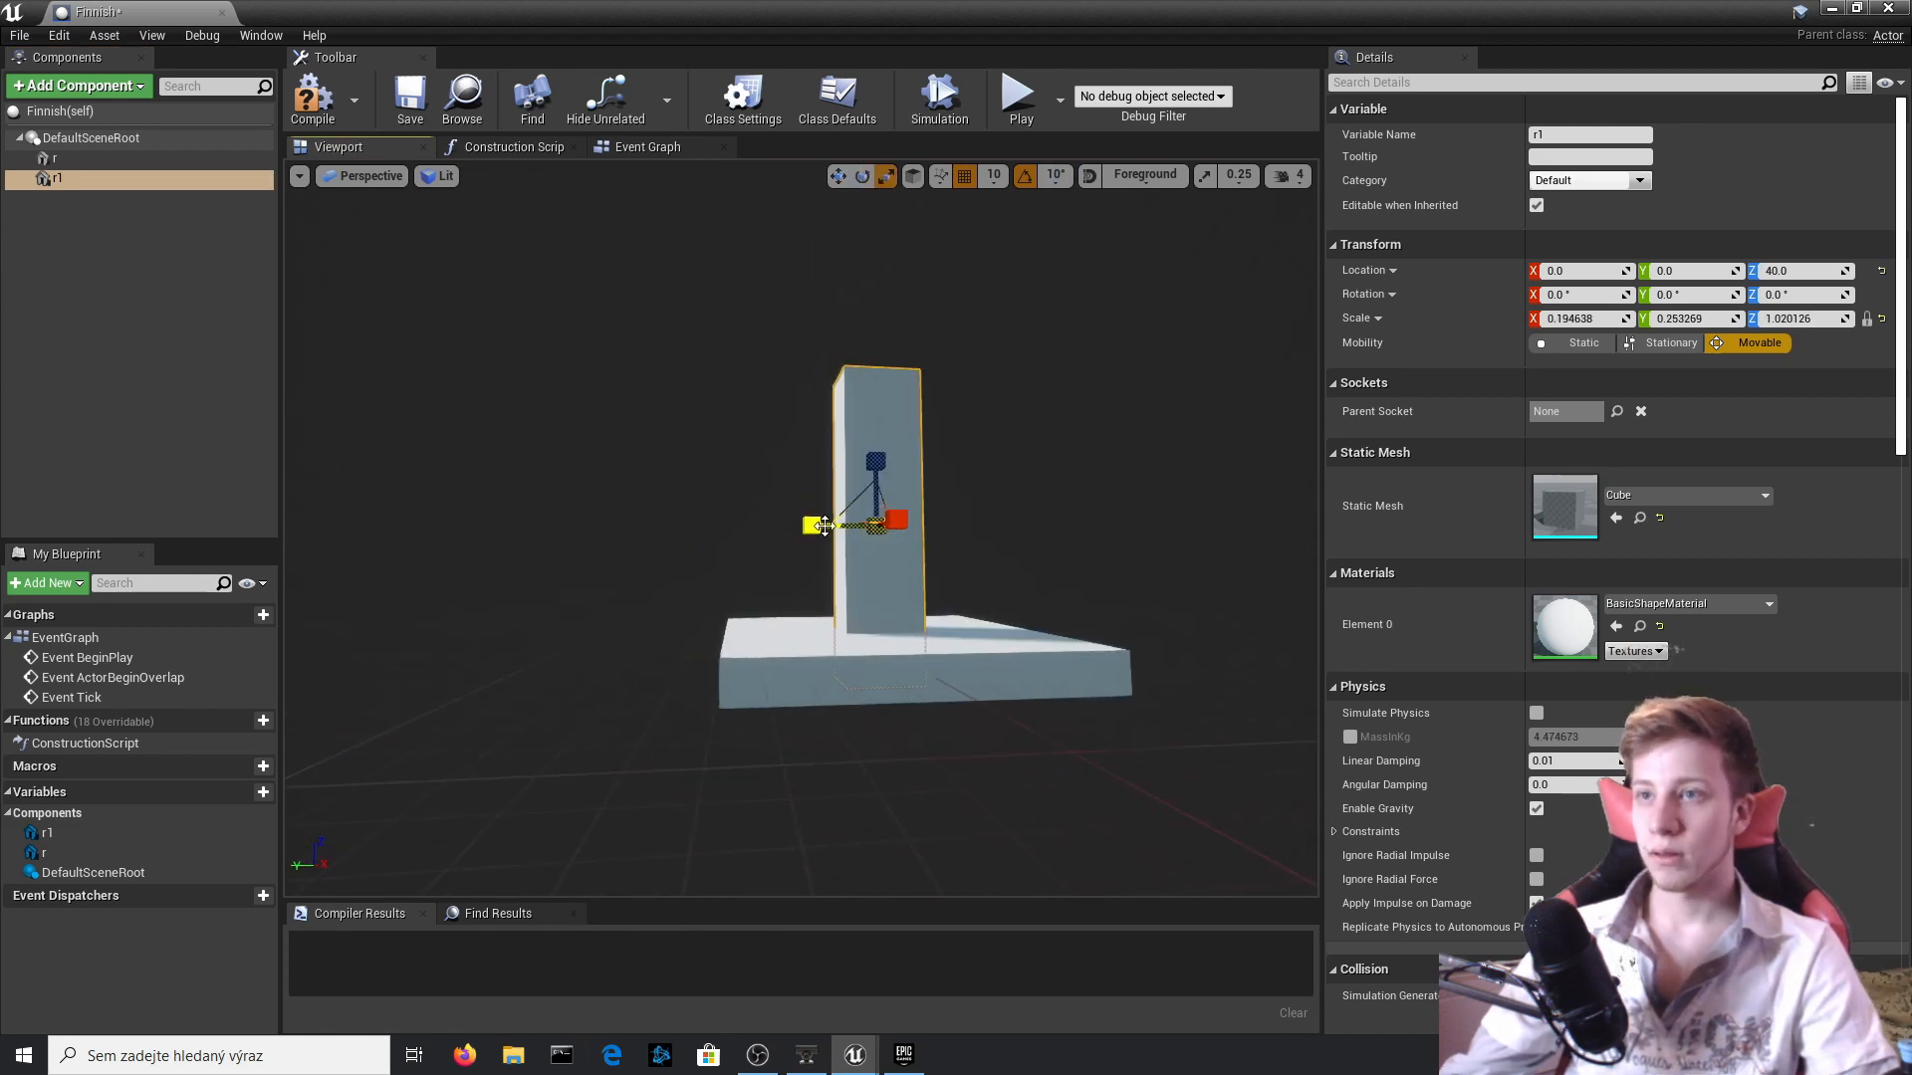
left_click_drag(824, 522, 831, 522)
mouse_move(830, 521)
right_mouse_down()
mouse_move(877, 513)
mouse_move(796, 518)
right_mouse_up()
left_click_drag(729, 593, 721, 594)
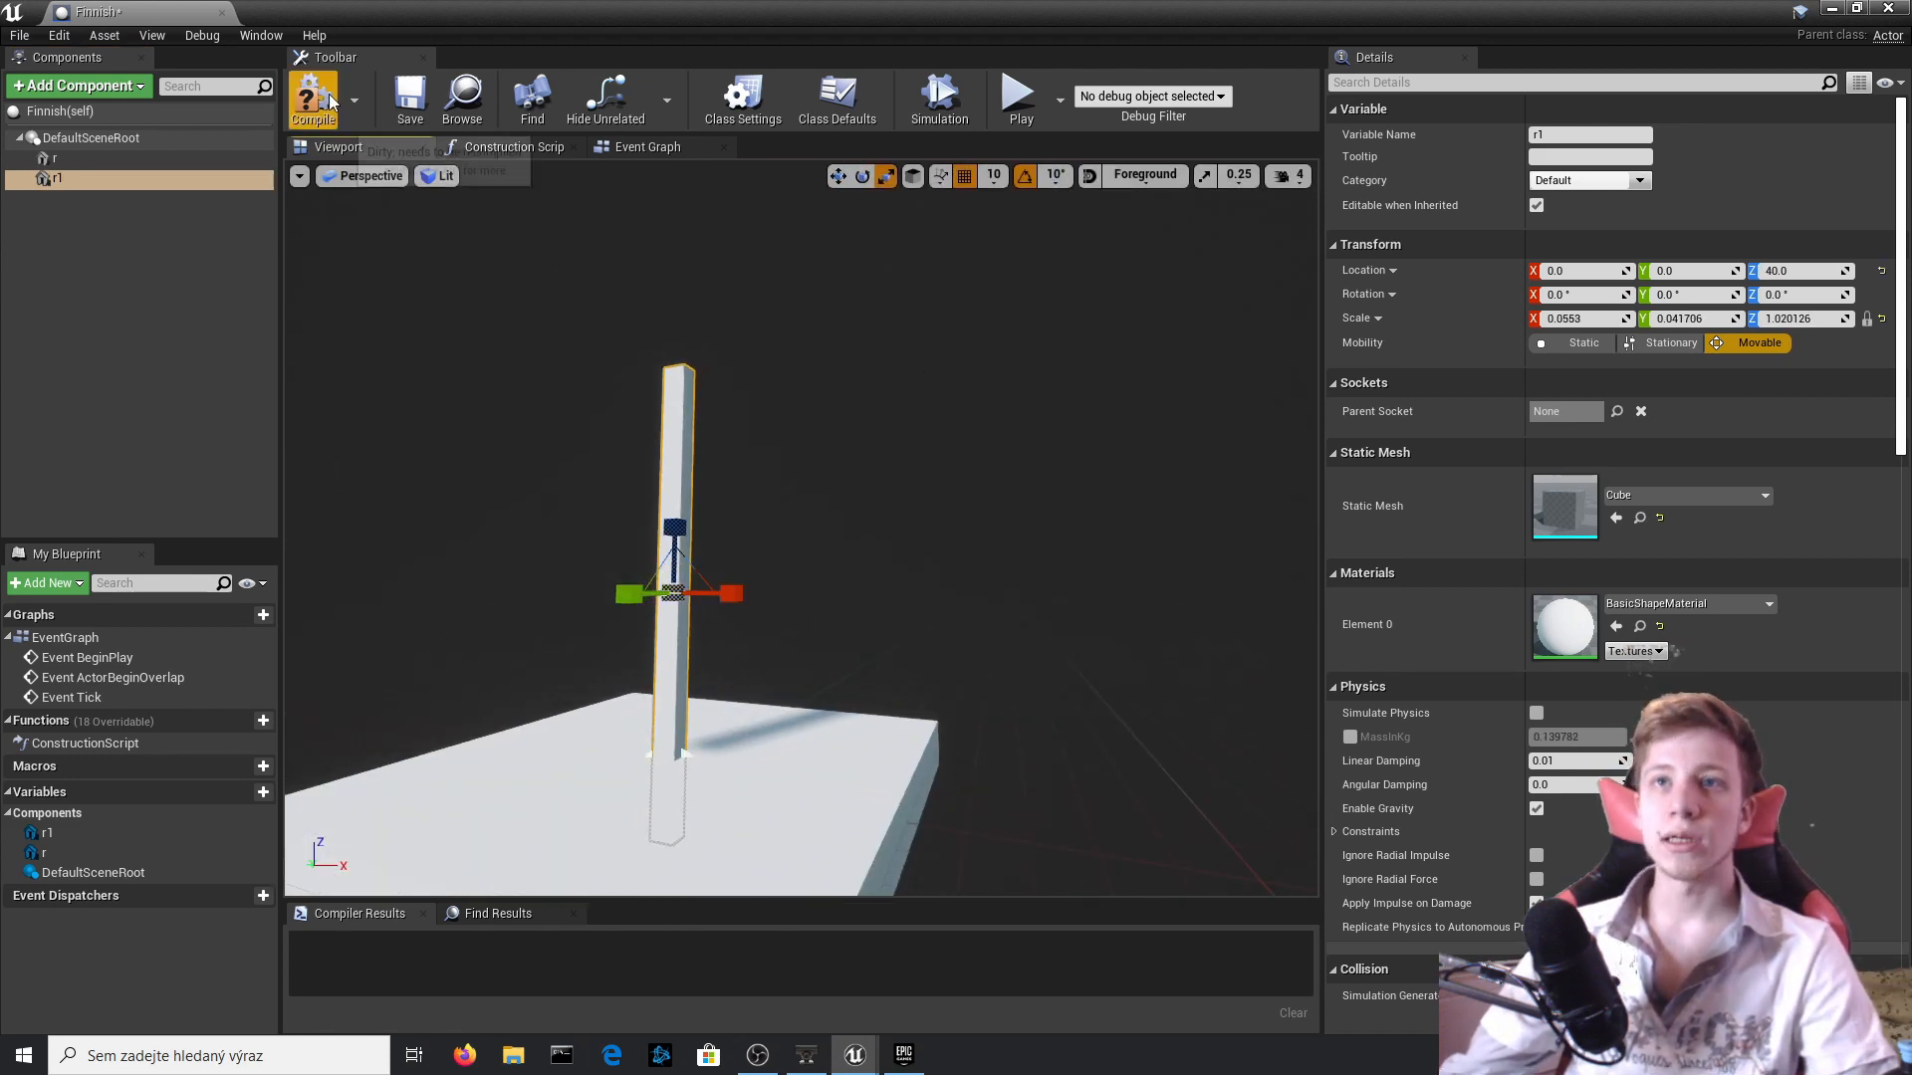
Add a Box Collision component and attach it directly to DefaultSceneRoot.
left_click(80, 86)
type("col")
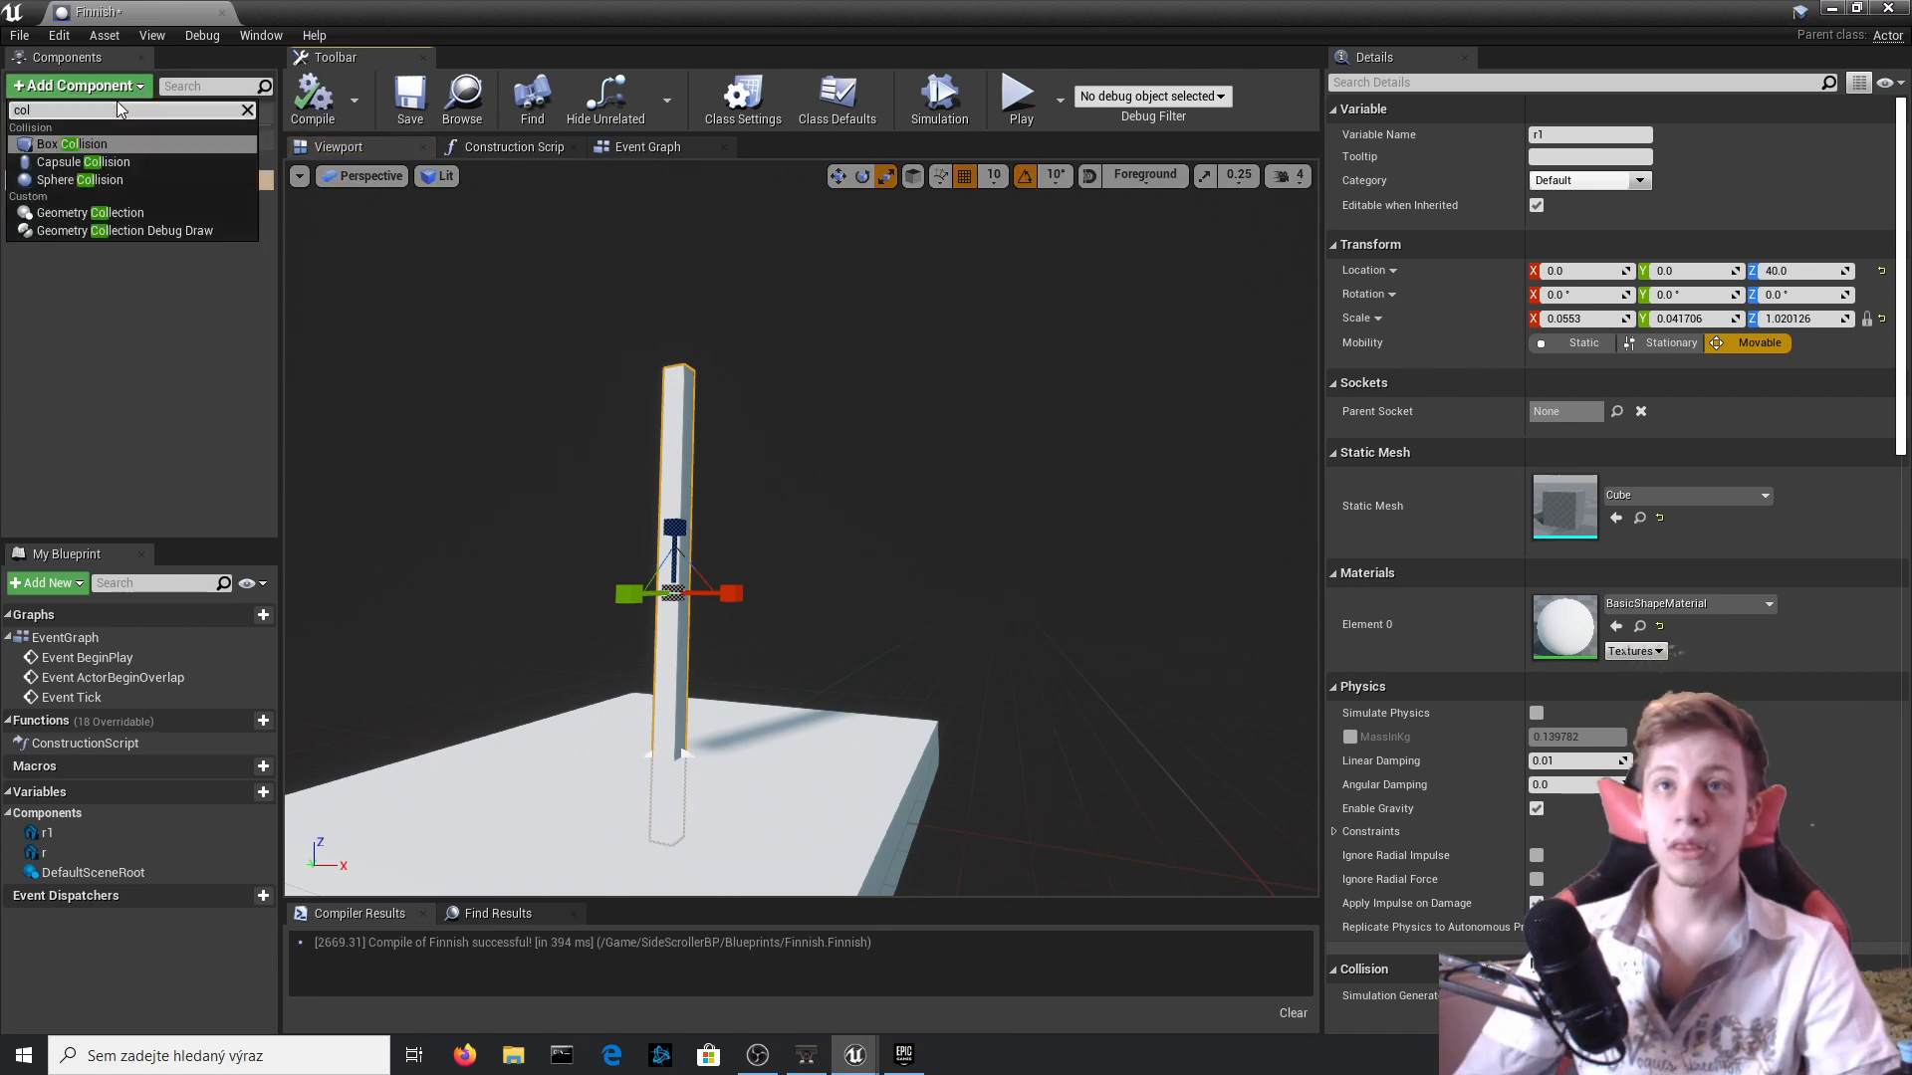
left_click(72, 176)
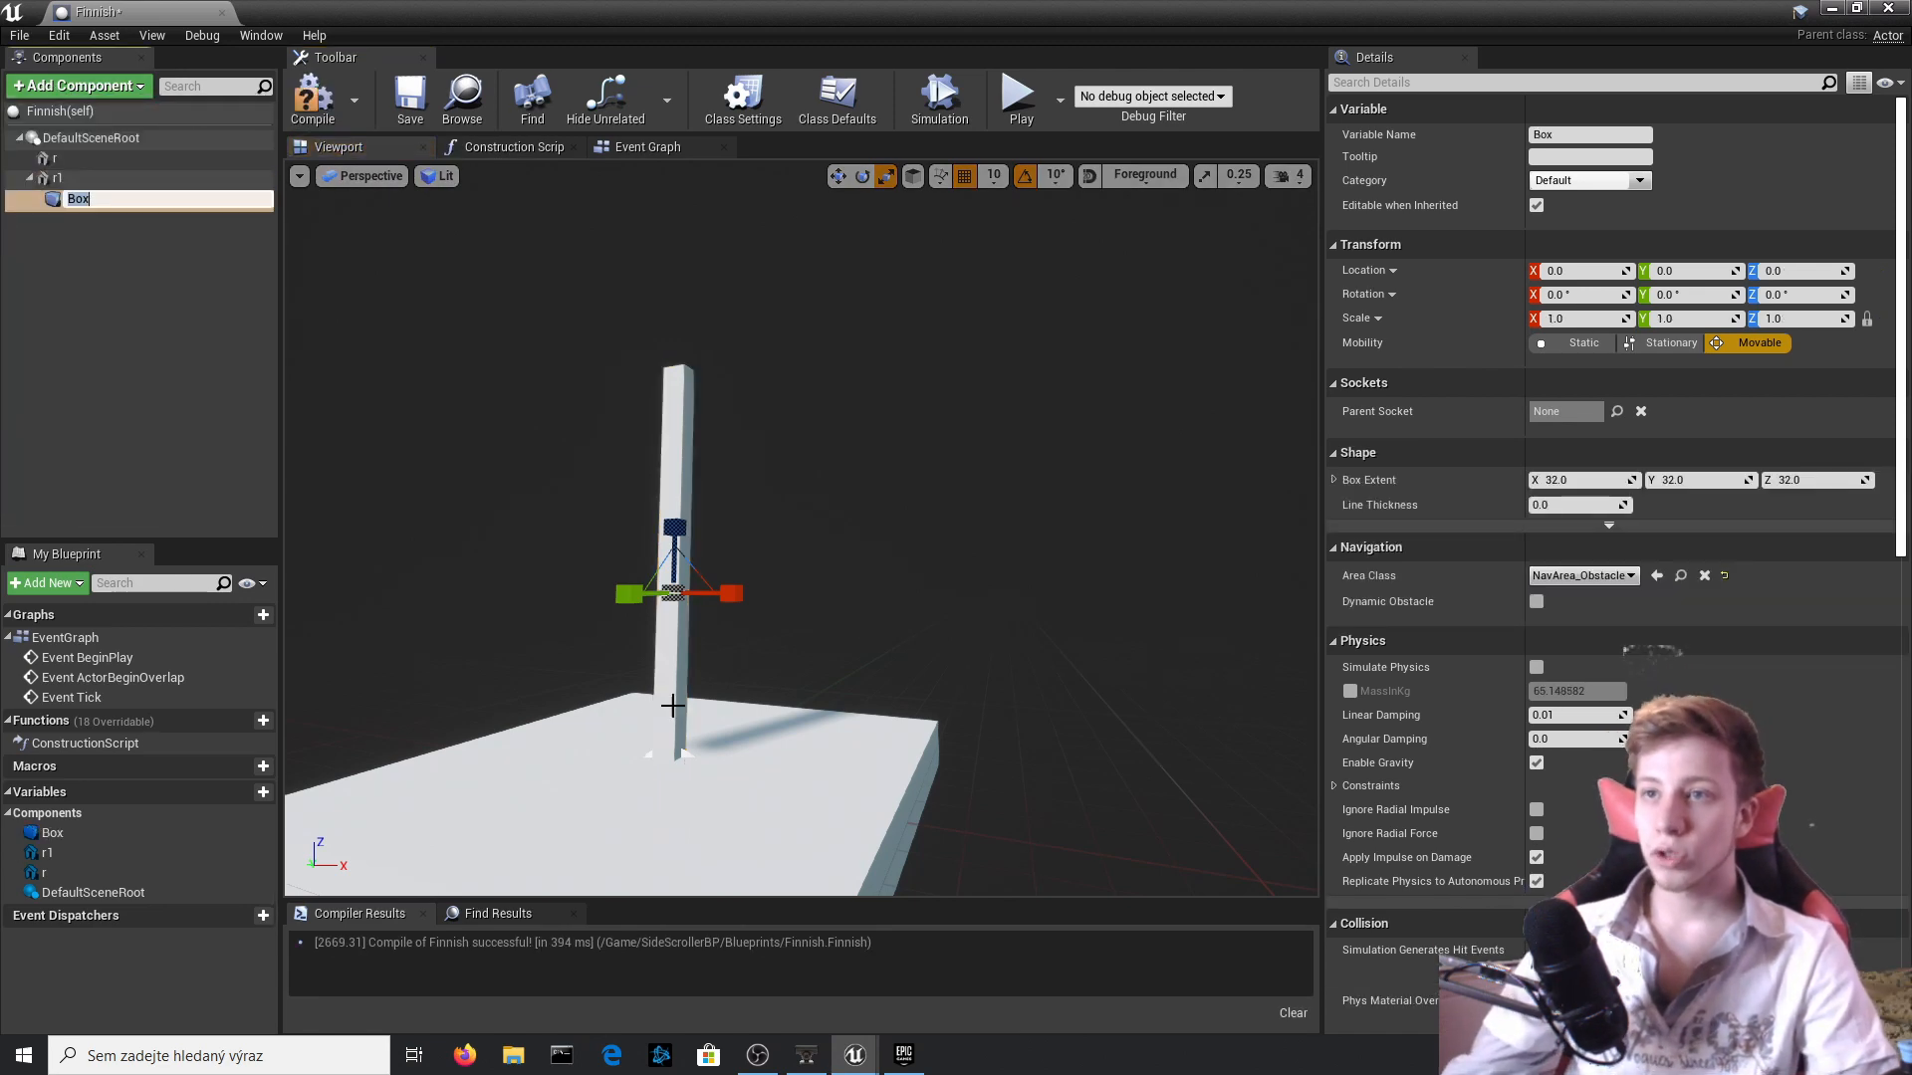
left_click(79, 221)
left_click(84, 202)
left_click_drag(81, 195, 87, 141)
Scale the collision box around the pole to about 0.18 × 0.09 × 1.66 and compile the blueprint.
left_click(112, 165)
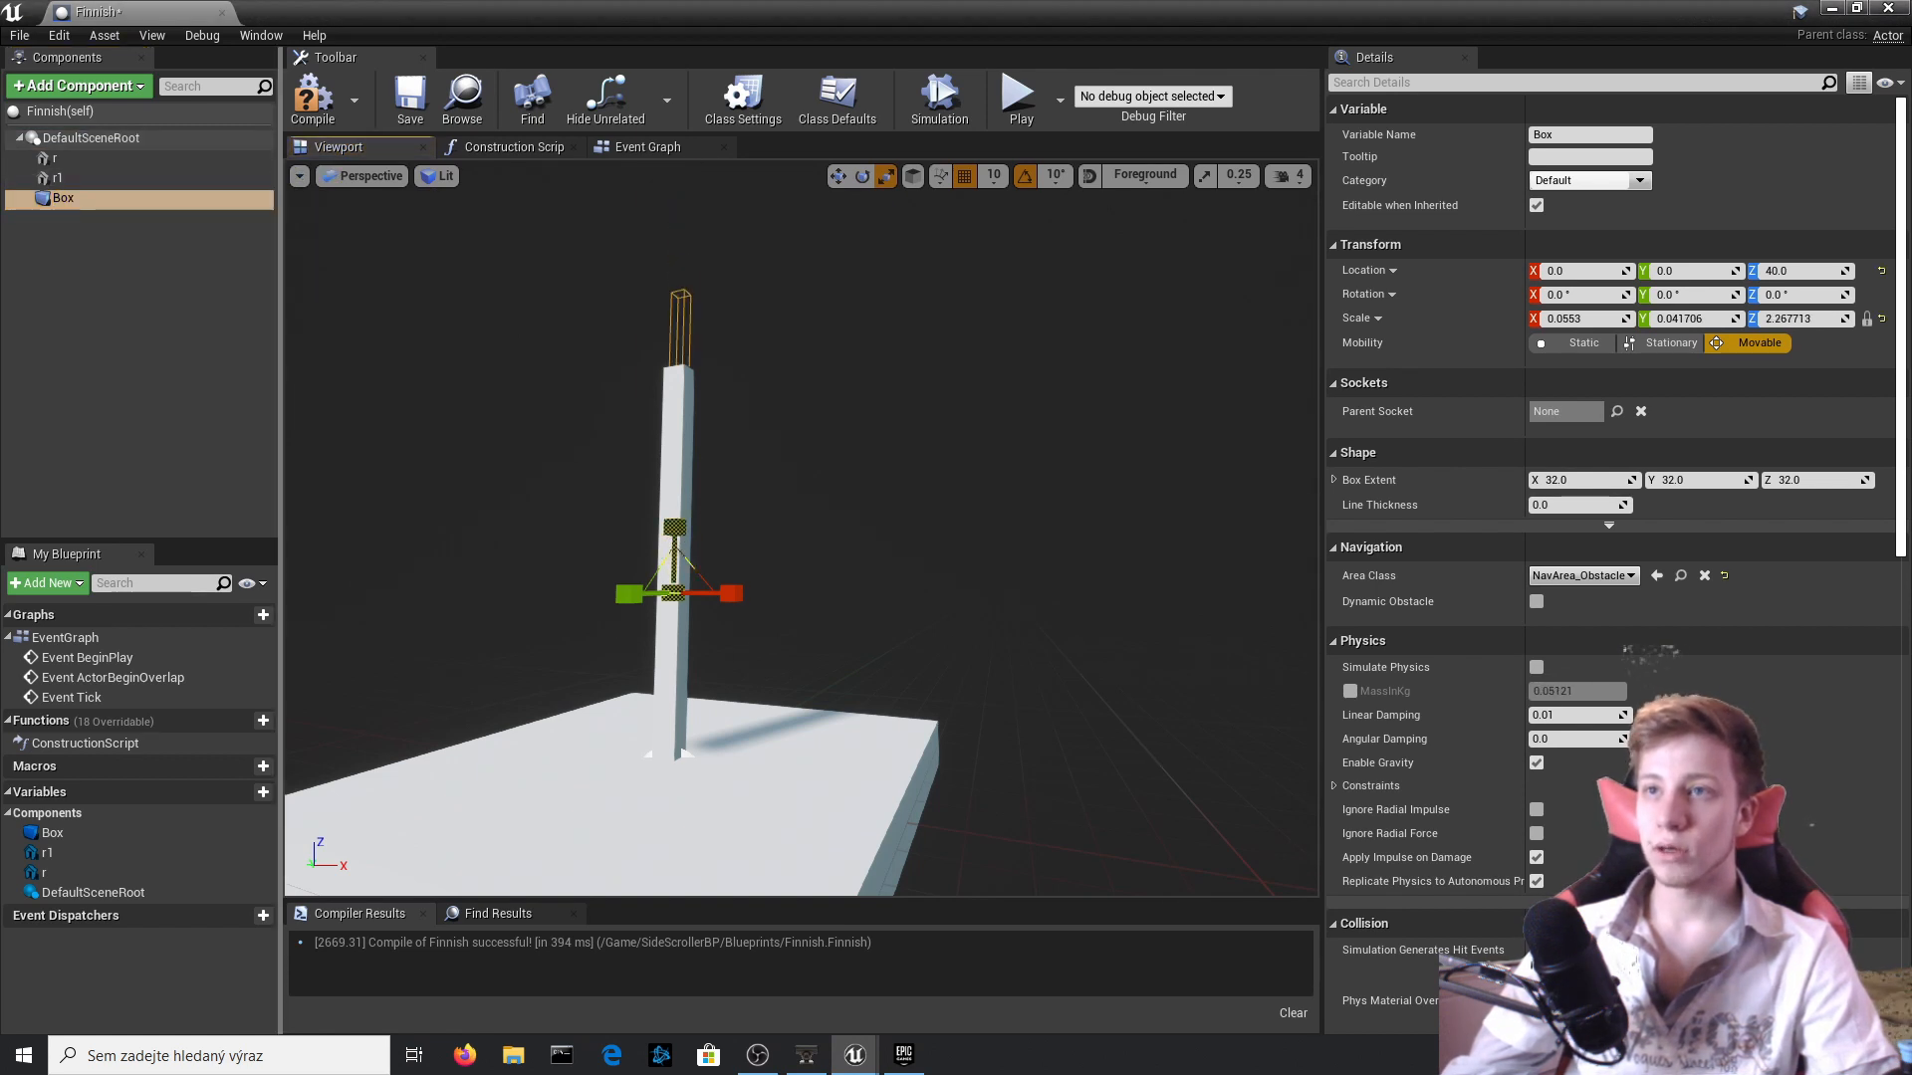
left_click_drag(731, 593, 609, 589)
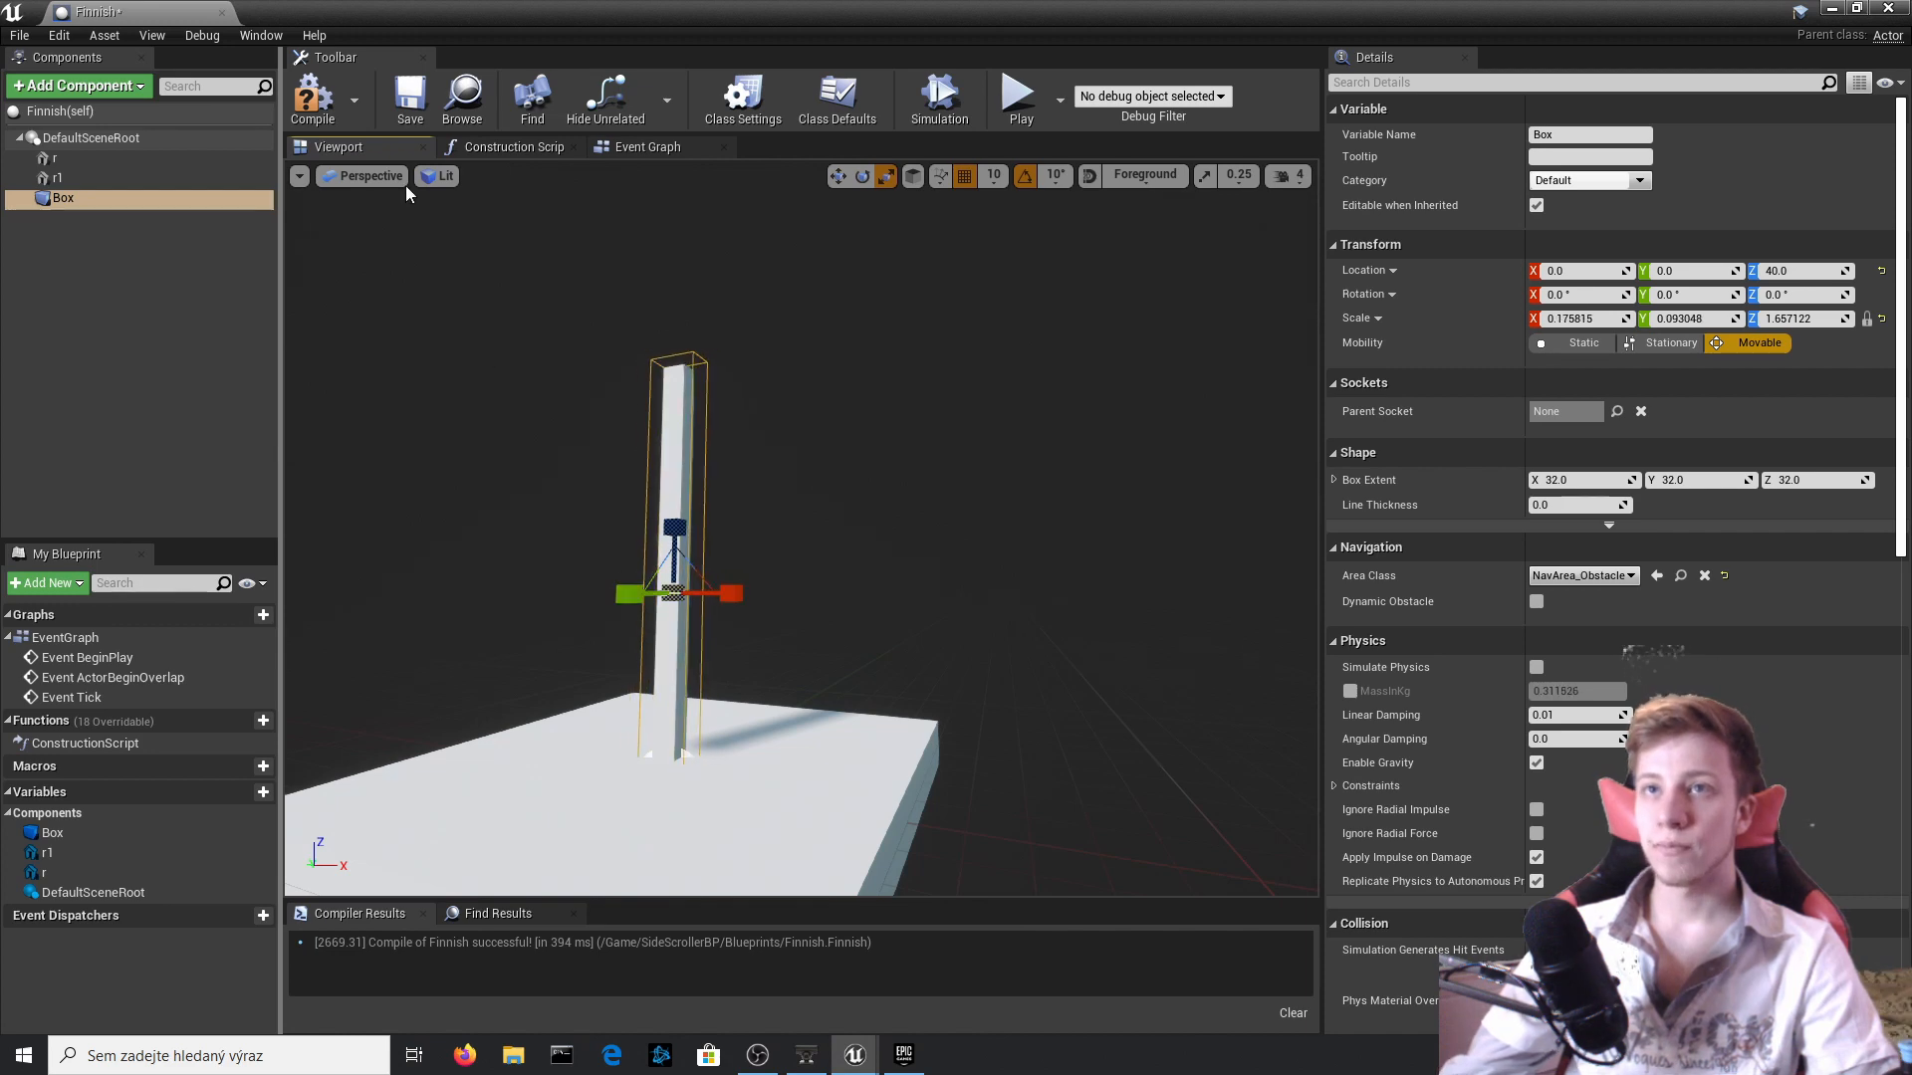
left_click(312, 100)
Add the Box's On Component Begin Overlap event and connect it to a Cast To SideScrollerCharacter node.
scroll(1807, 623, "down", 15)
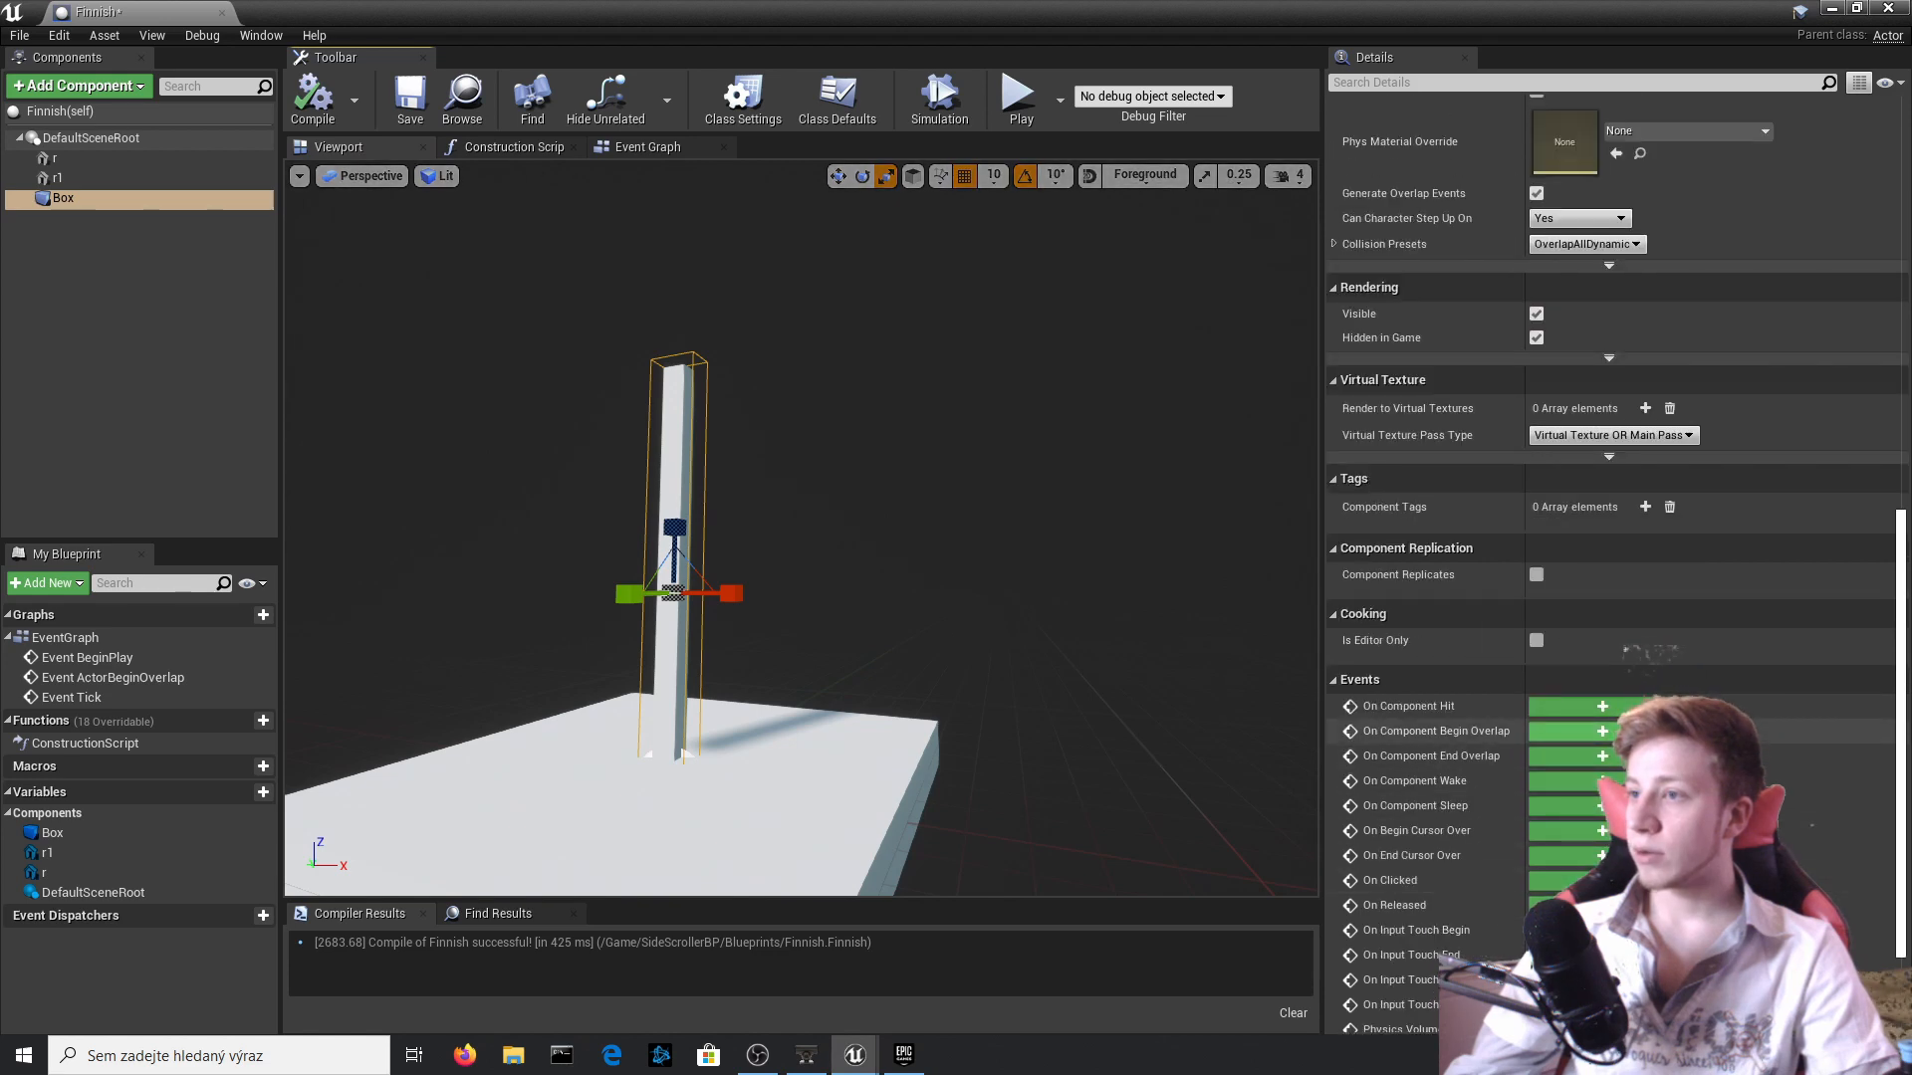
left_click(1599, 732)
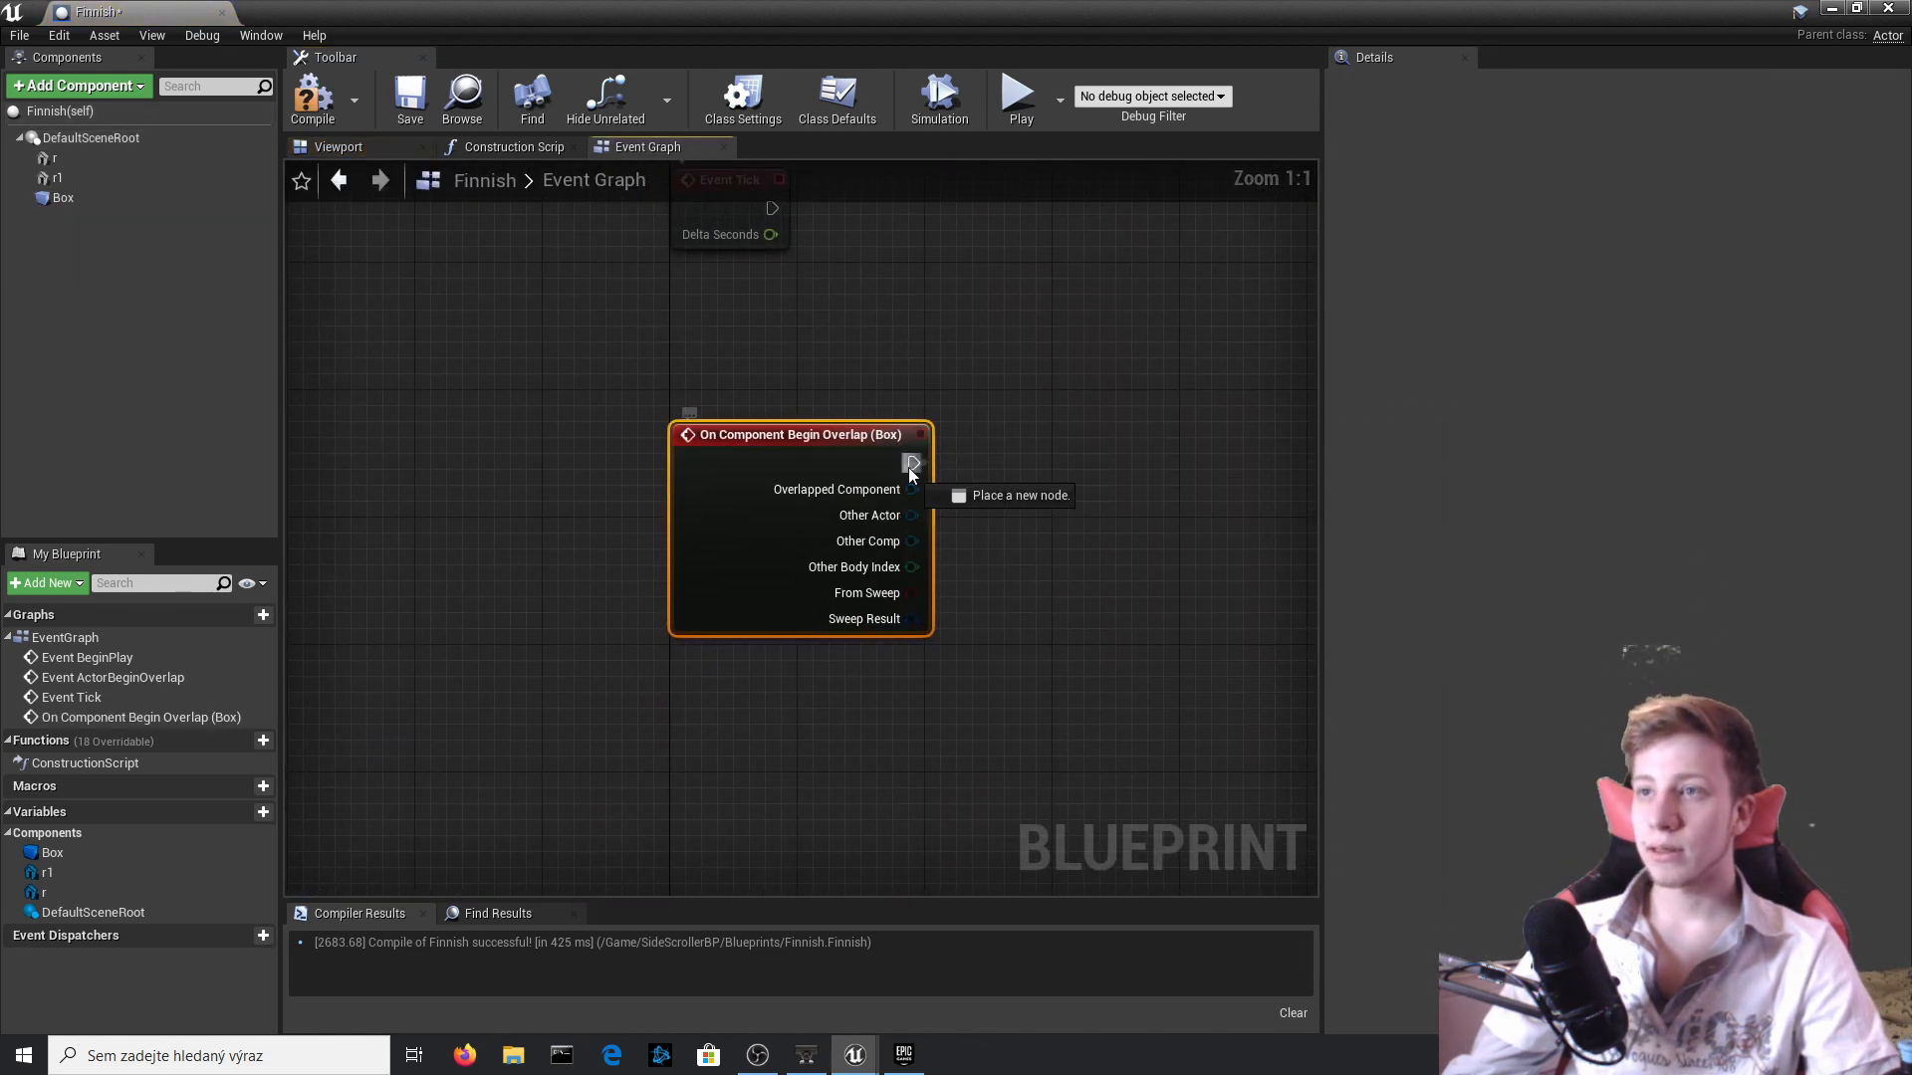
left_click_drag(912, 474, 1085, 481)
type("cast to s")
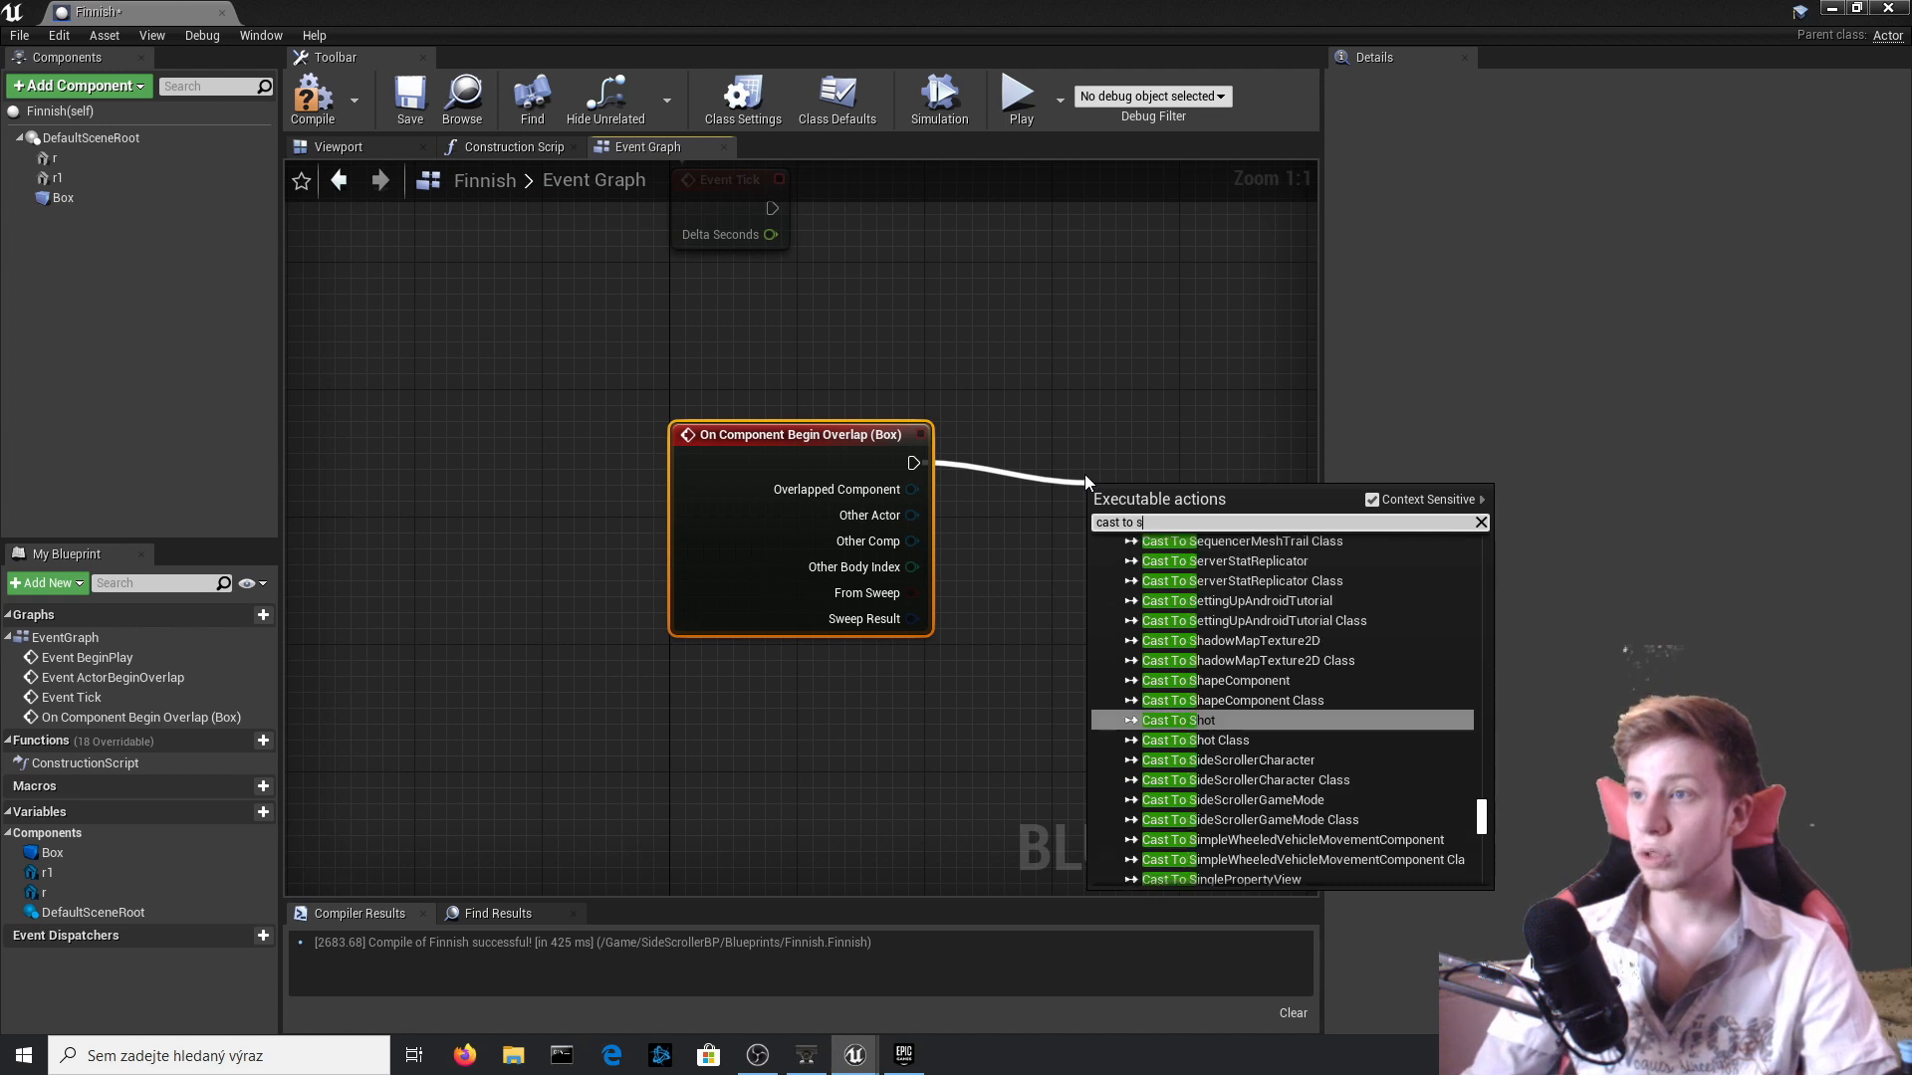
type("ide")
key("Up")
key("Up")
key("Return")
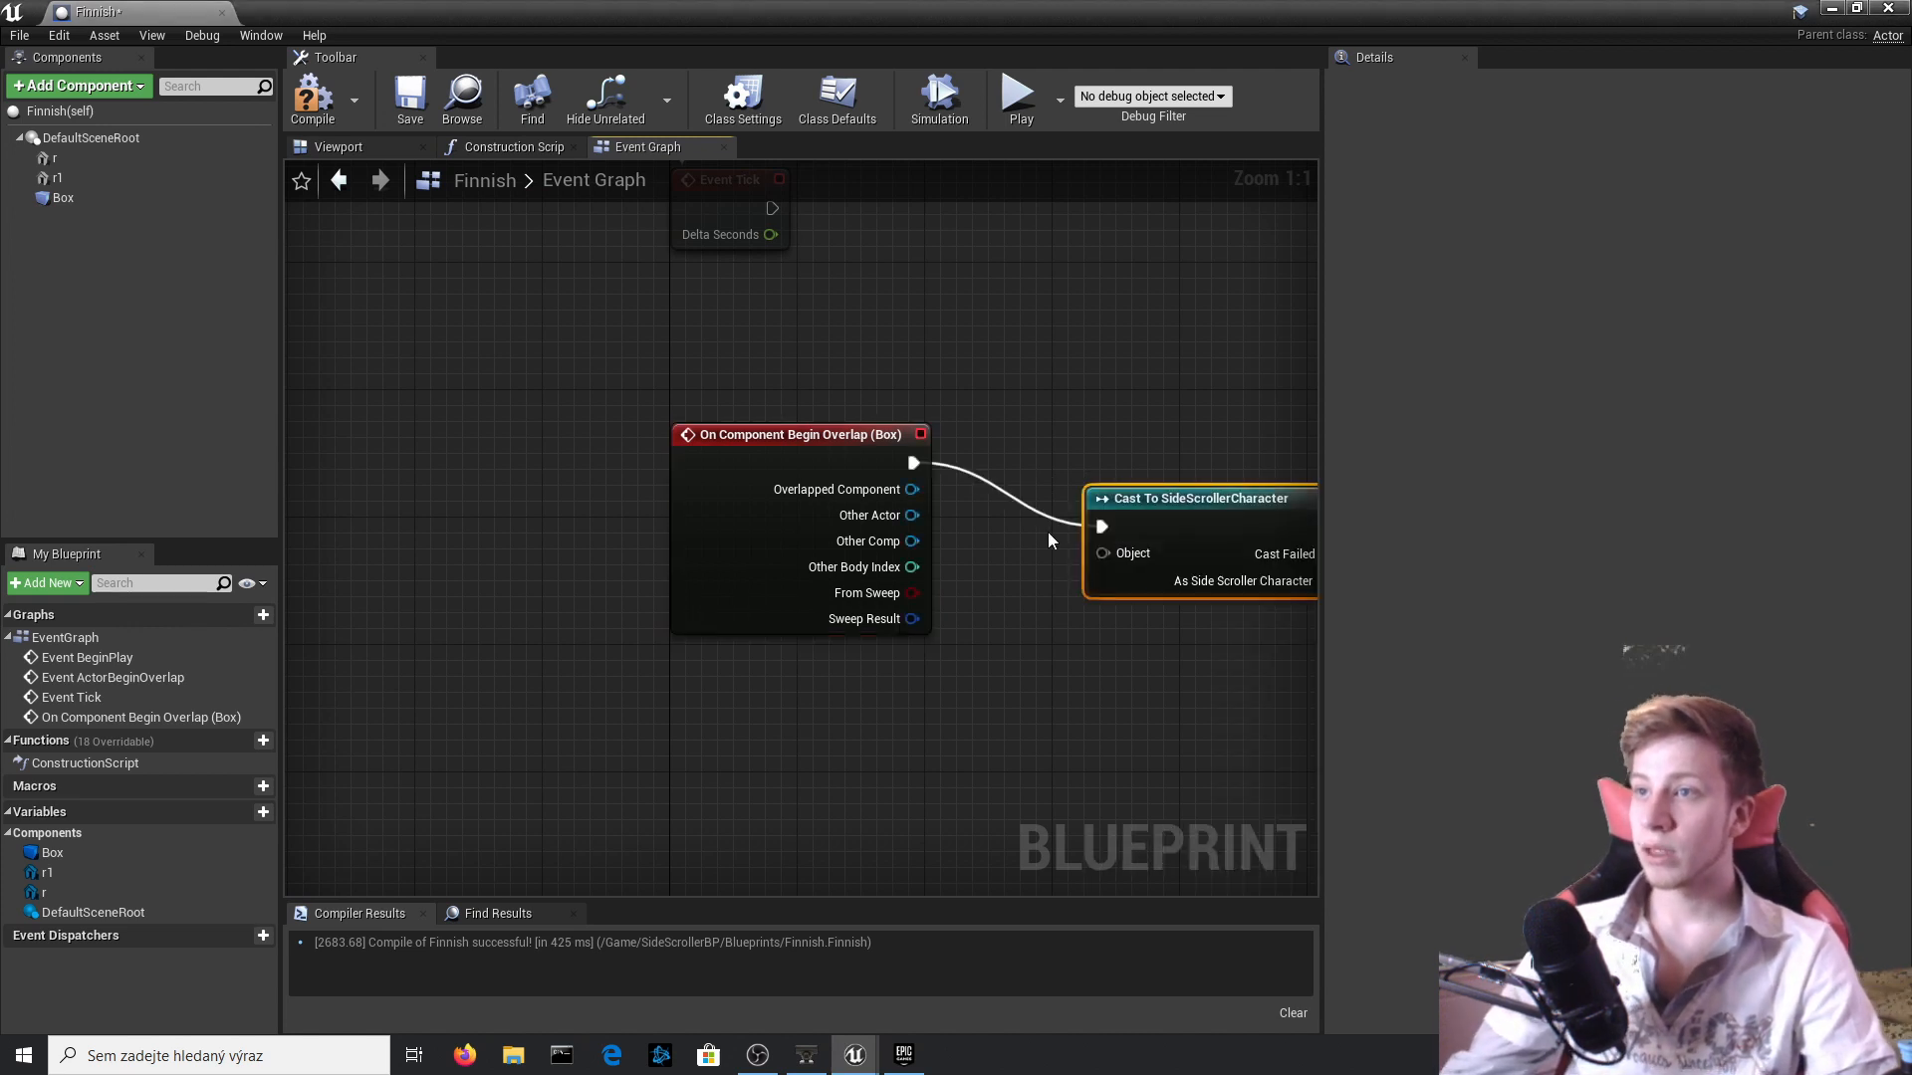
Connect the overlap event's Other Actor to the cast's Object input and align the cast node with the event.
left_click_drag(910, 538, 912, 515)
key("Escape")
right_click_drag(1168, 571, 743, 627)
left_click_drag(749, 613, 760, 547)
right_click_drag(891, 522, 492, 559)
left_click_drag(492, 559, 732, 541)
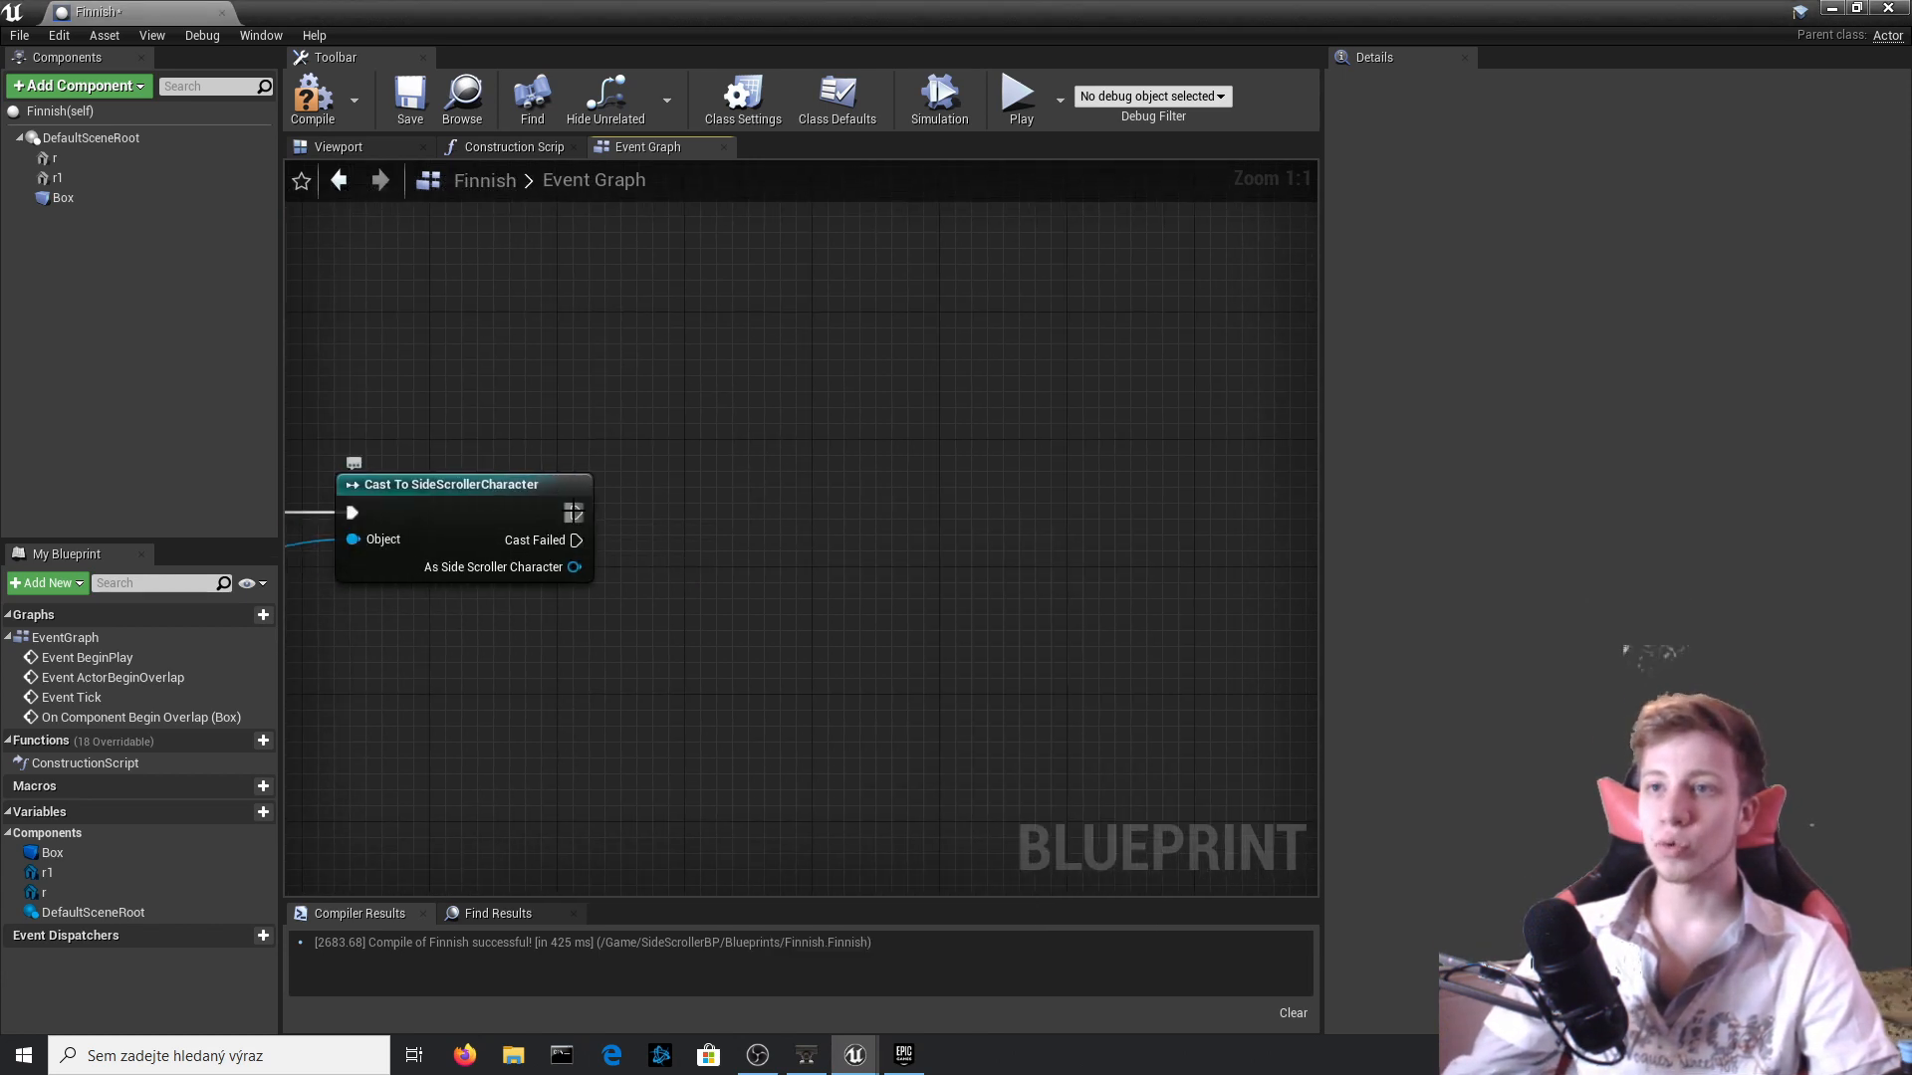
Add an Open Level node that runs when the cast to SideScrollerCharacter succeeds.
left_click_drag(575, 512, 781, 512)
type("open level")
key("Return")
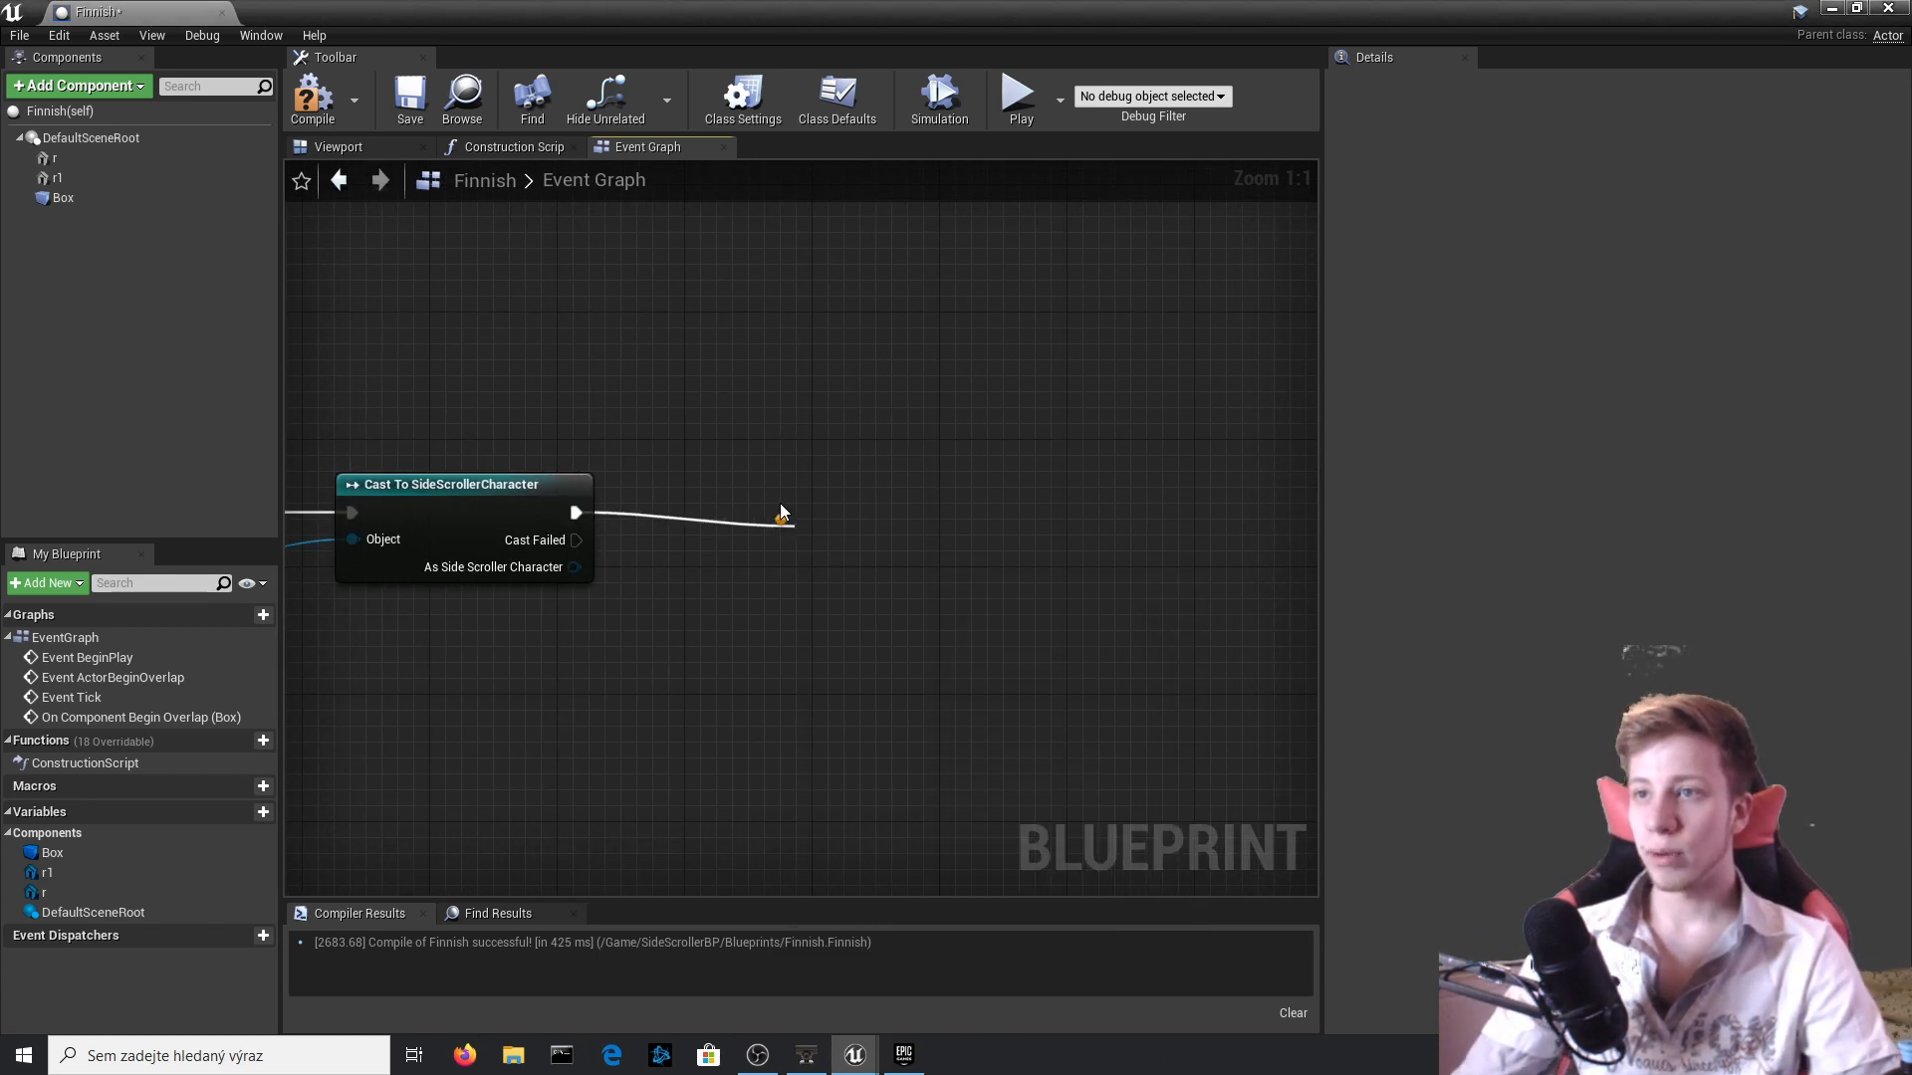
Move the blueprint editor aside, open SideScrollerBP's Maps folder, and copy the name of the Map_2 level.
left_click_drag(1059, 9, 1910, 348)
left_click(398, 398)
left_click(840, 660)
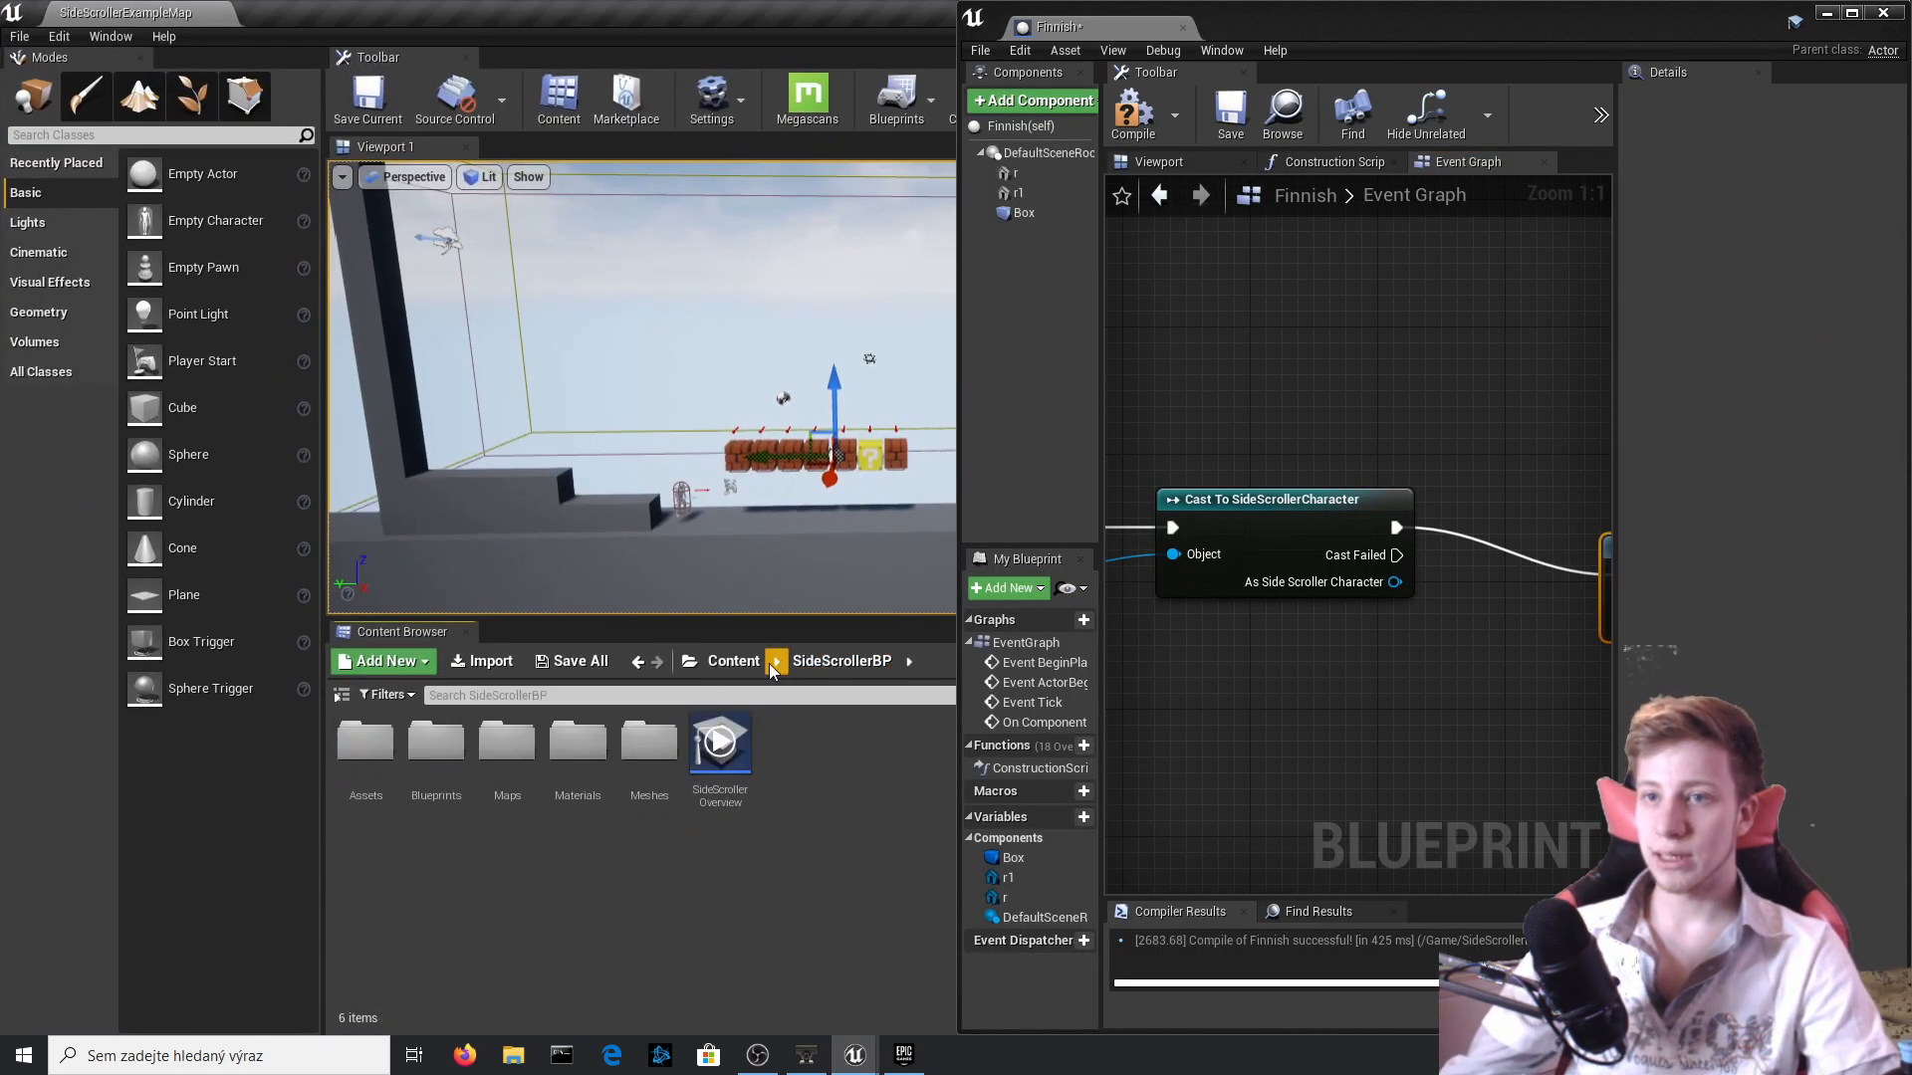
double_click(483, 749)
right_click(363, 752)
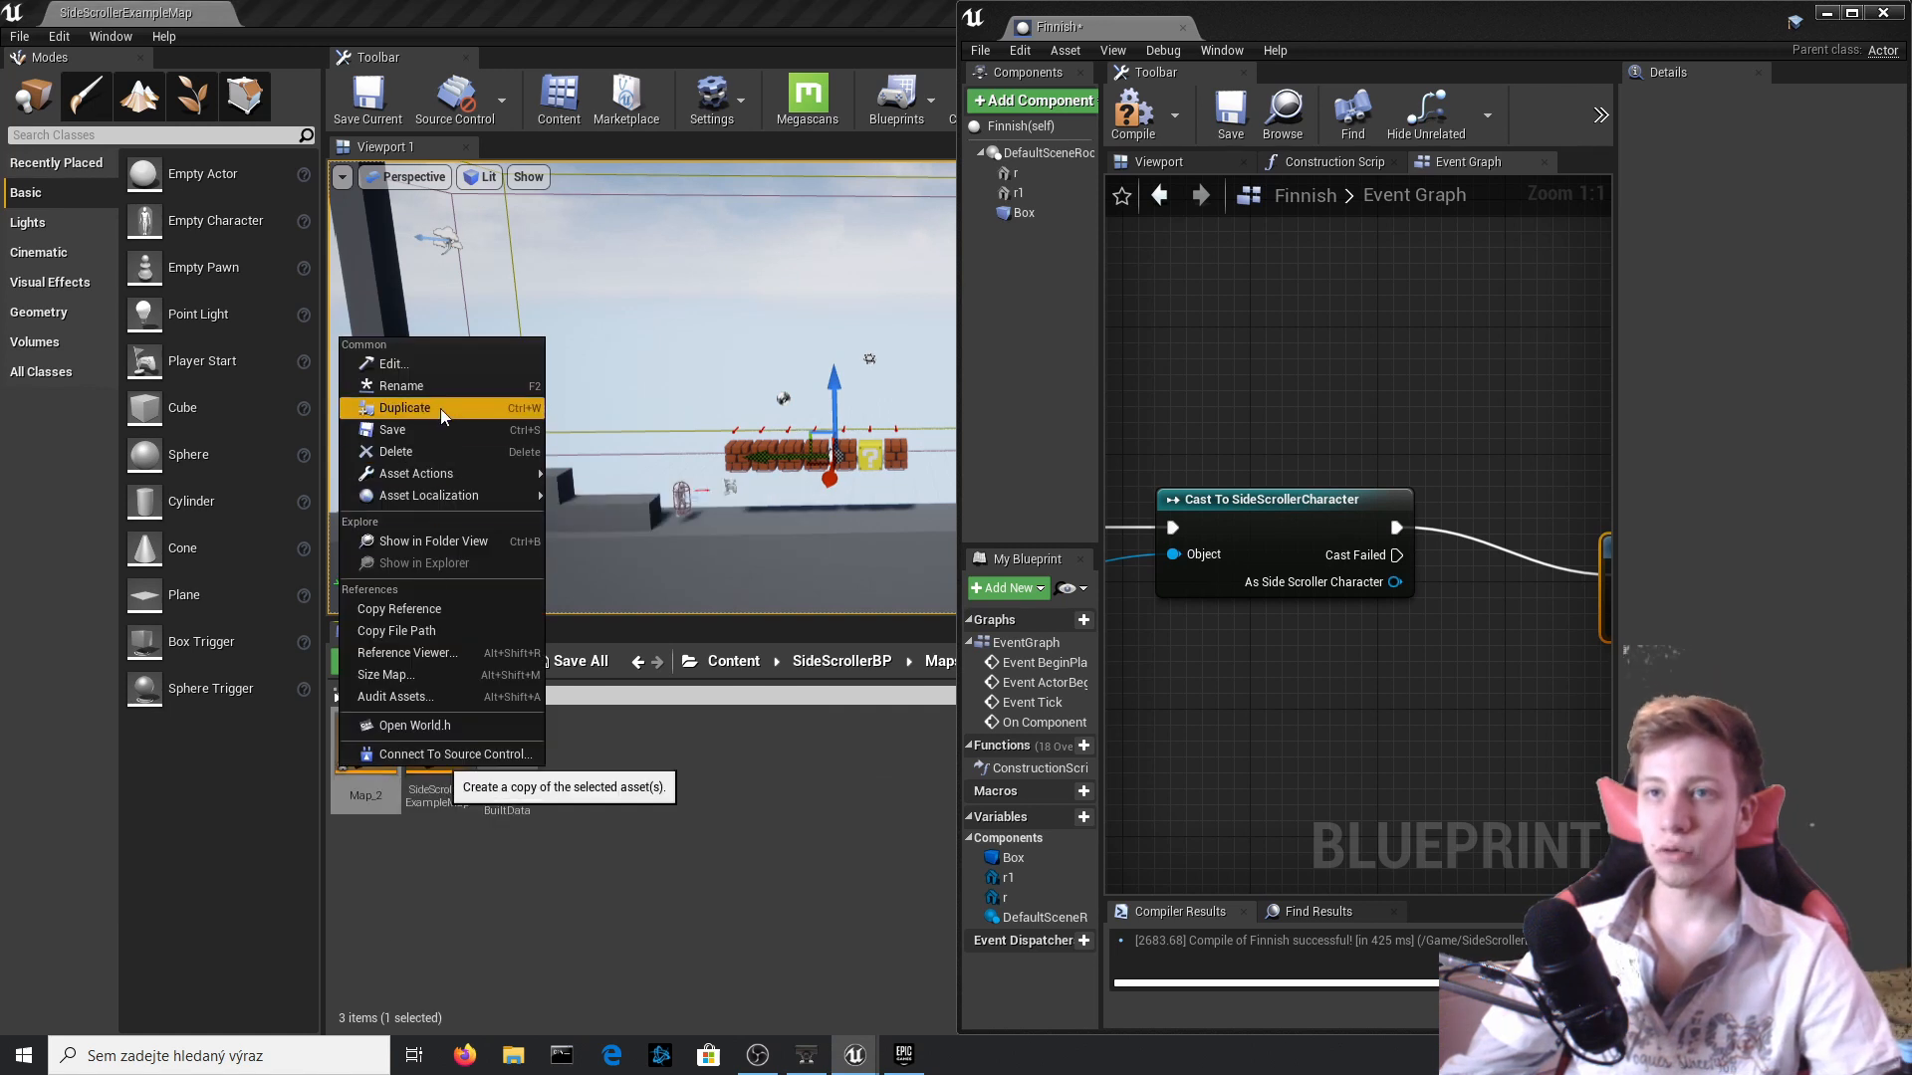
left_click(401, 385)
key("ctrl+c")
Set the Open Level node's Level Name to Map_2, then compile and close the Finnish blueprint.
left_click(1348, 761)
right_click_drag(1515, 649, 1264, 611)
left_click(1473, 565)
key("ctrl+v")
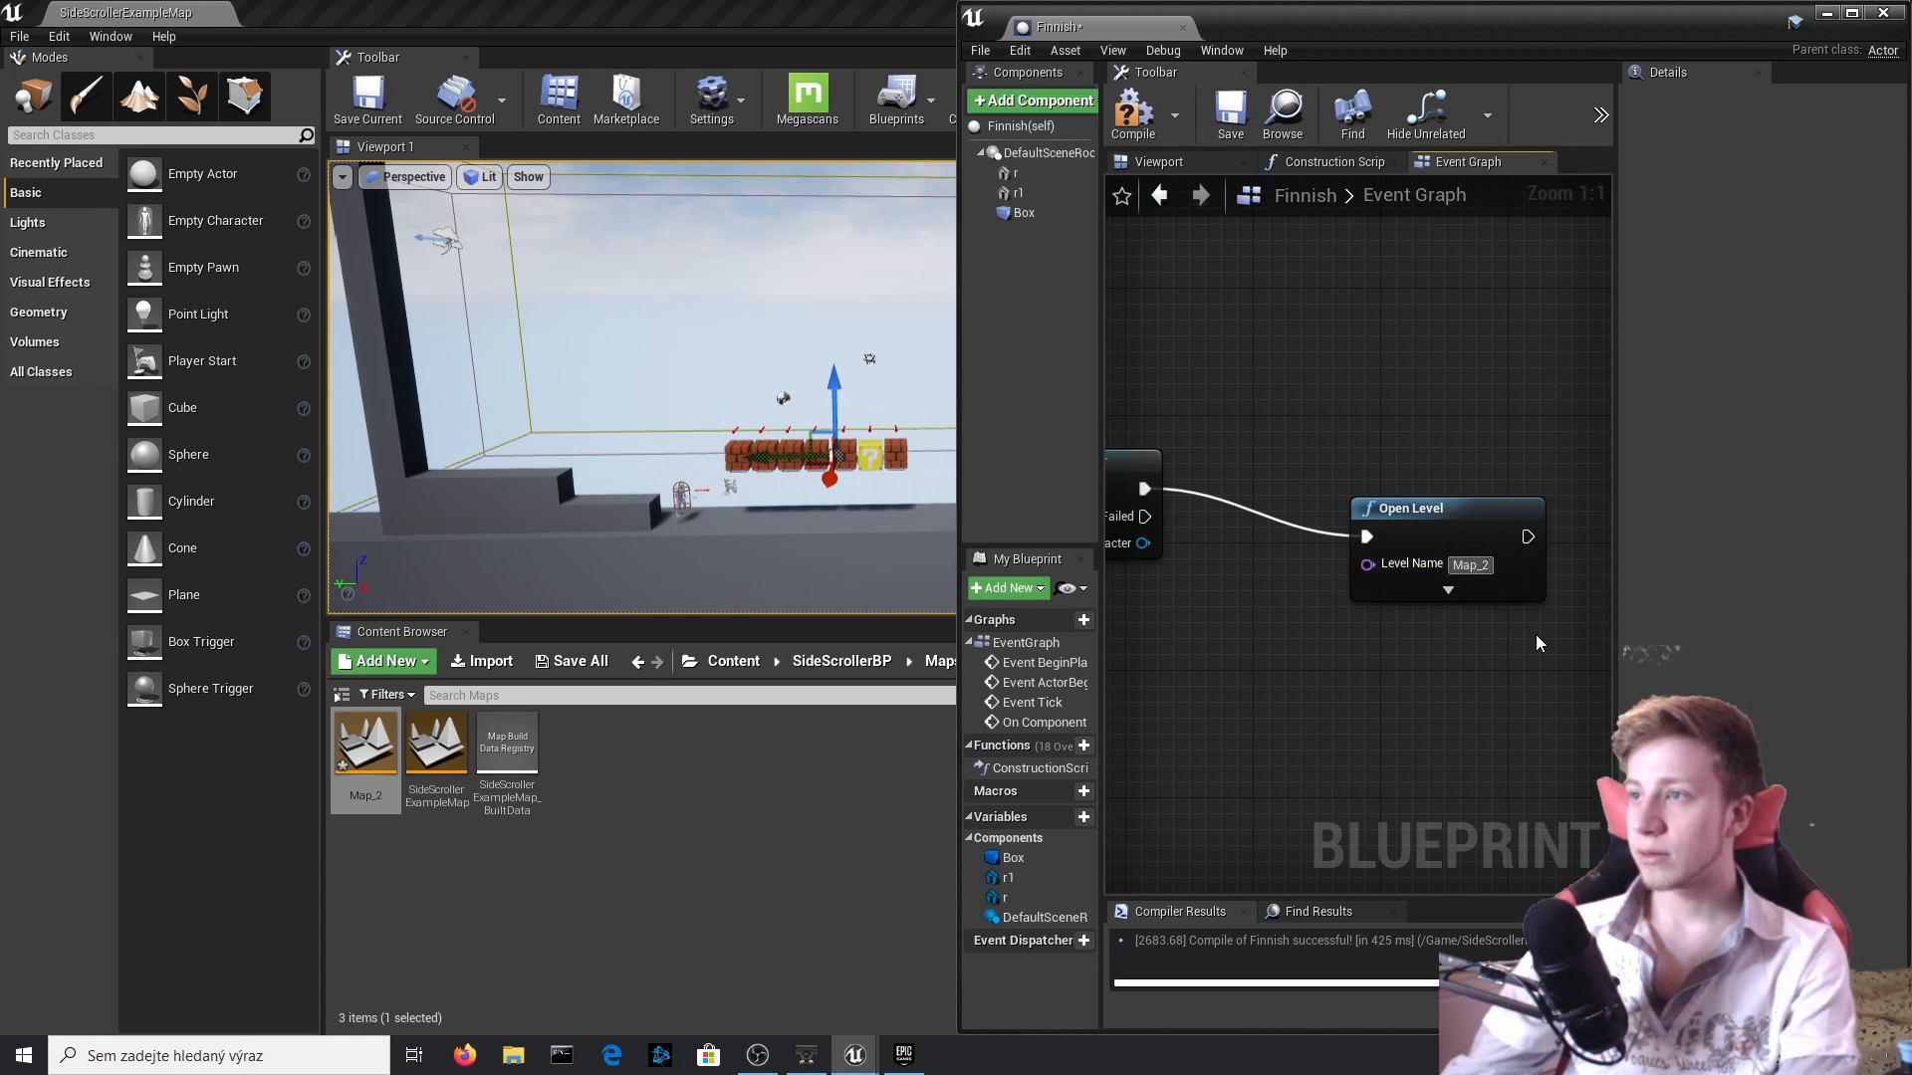
left_click(1126, 128)
left_click(1888, 10)
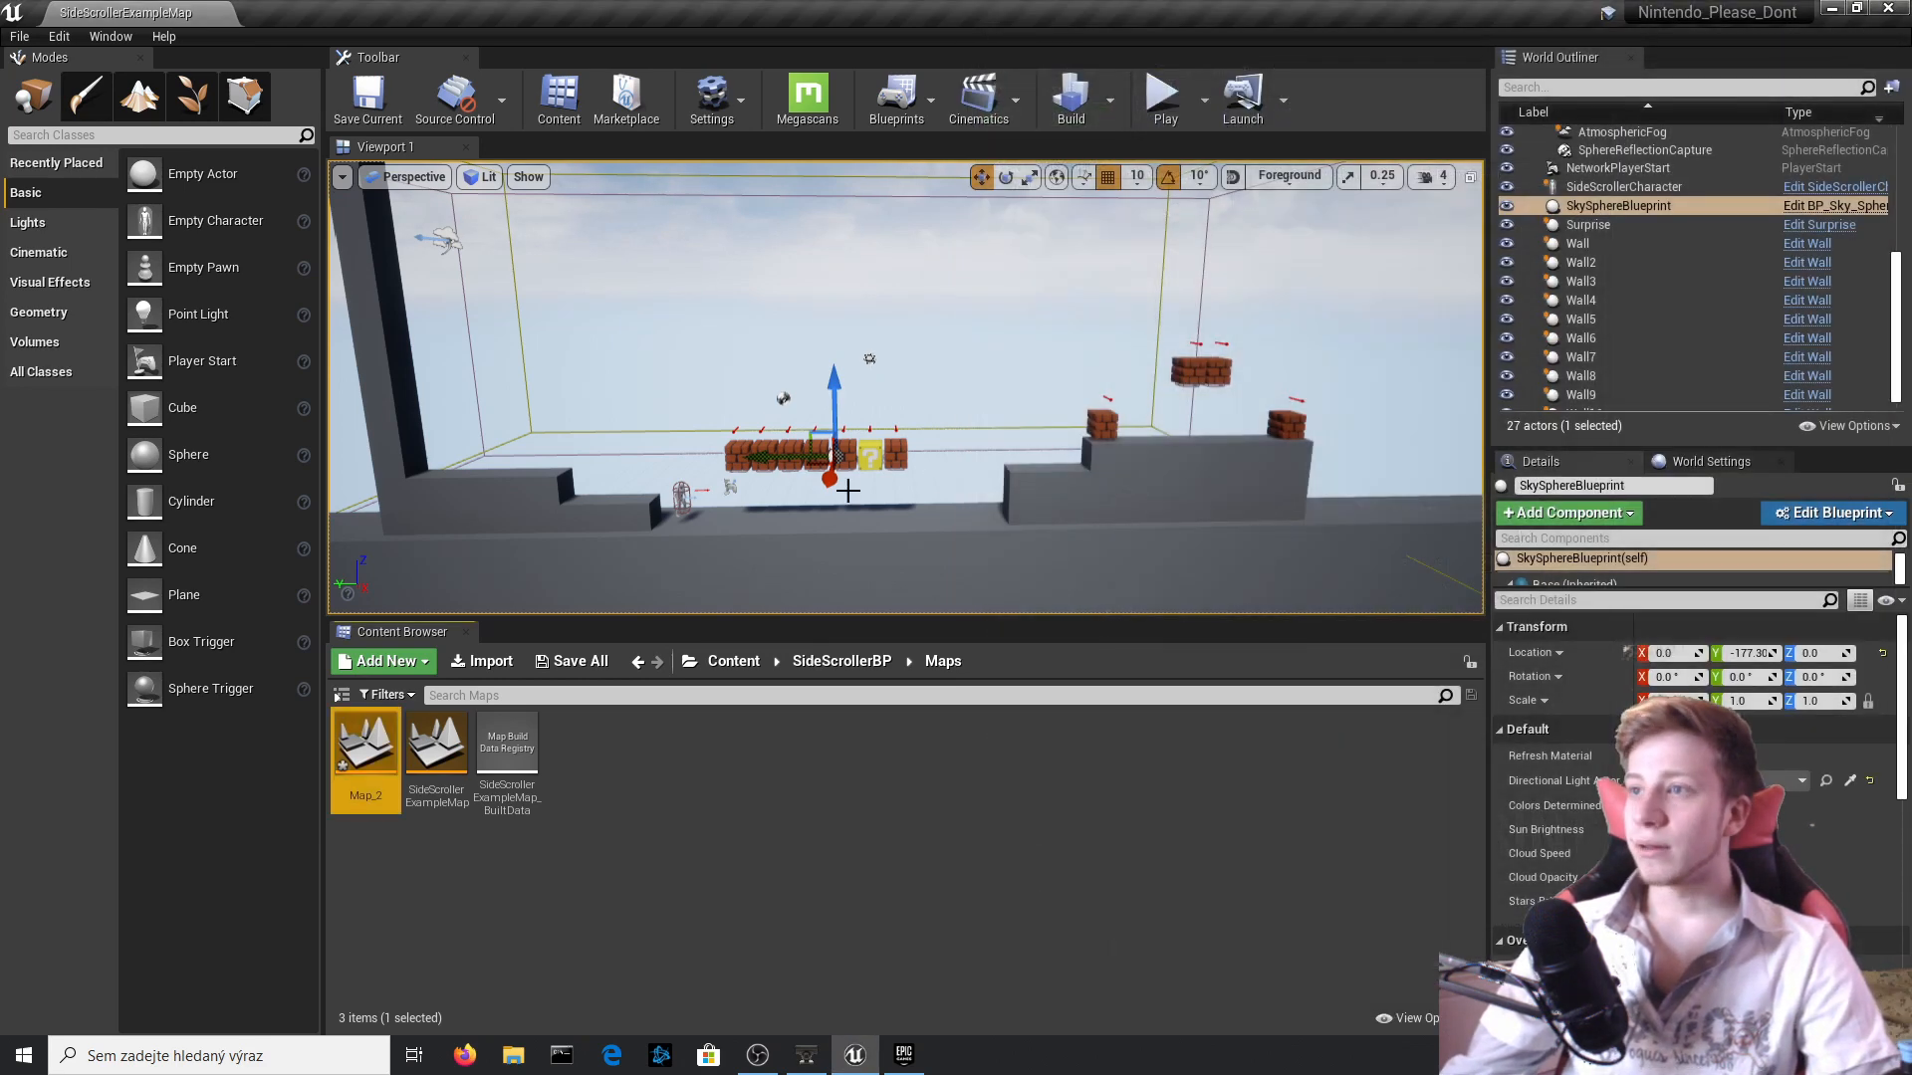
Place the Finnish blueprint from the Blueprints folder on the lower ground past the raised platform, at about (1160, -2640, 110).
right_click_drag(845, 488, 946, 518)
mouse_move(370, 746)
left_mouse_down()
mouse_move(1020, 470)
mouse_move(420, 803)
mouse_move(369, 759)
left_mouse_up()
left_click(837, 661)
left_click(836, 661)
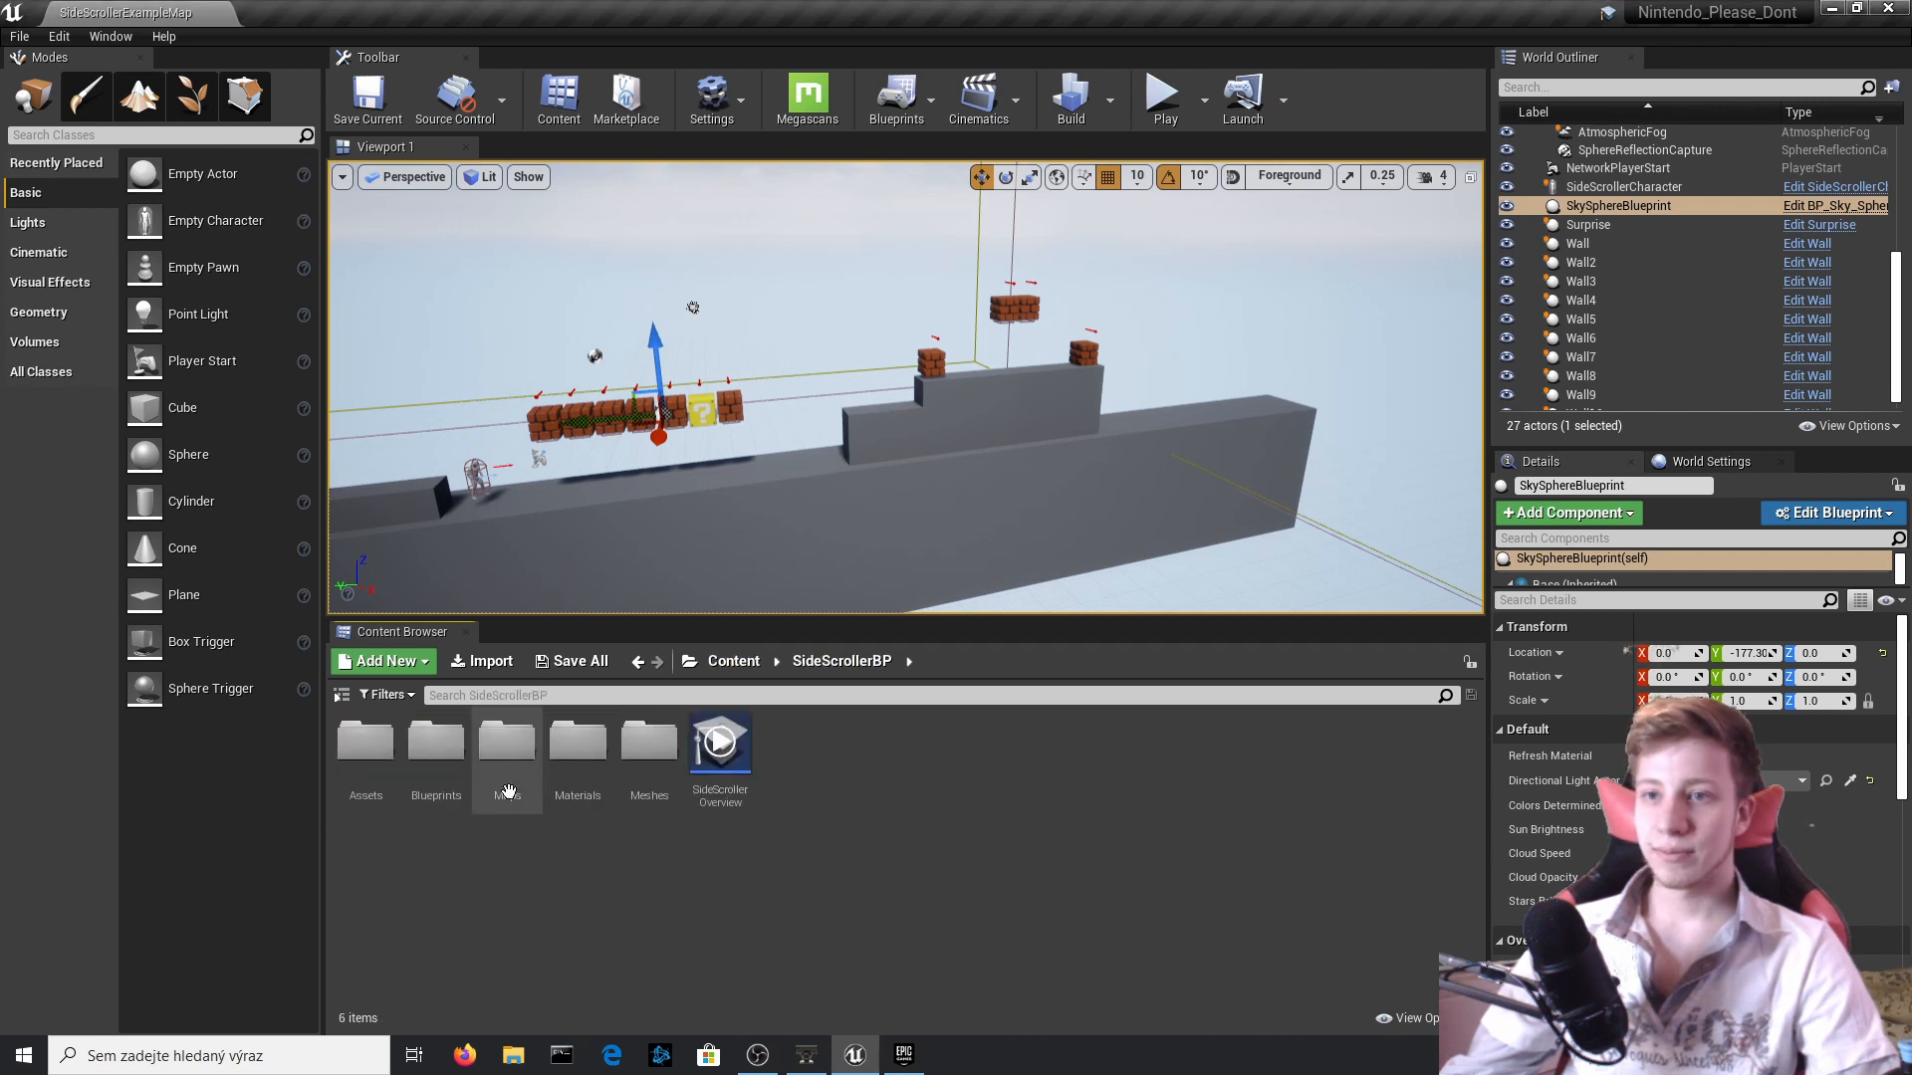
double_click(436, 745)
left_click_drag(507, 745, 1200, 406)
key("w")
mouse_move(1165, 444)
right_mouse_down()
mouse_move(1105, 444)
mouse_move(1165, 444)
right_mouse_up()
Scale the placed Finnish actor uniformly to about 3.12.
key("r")
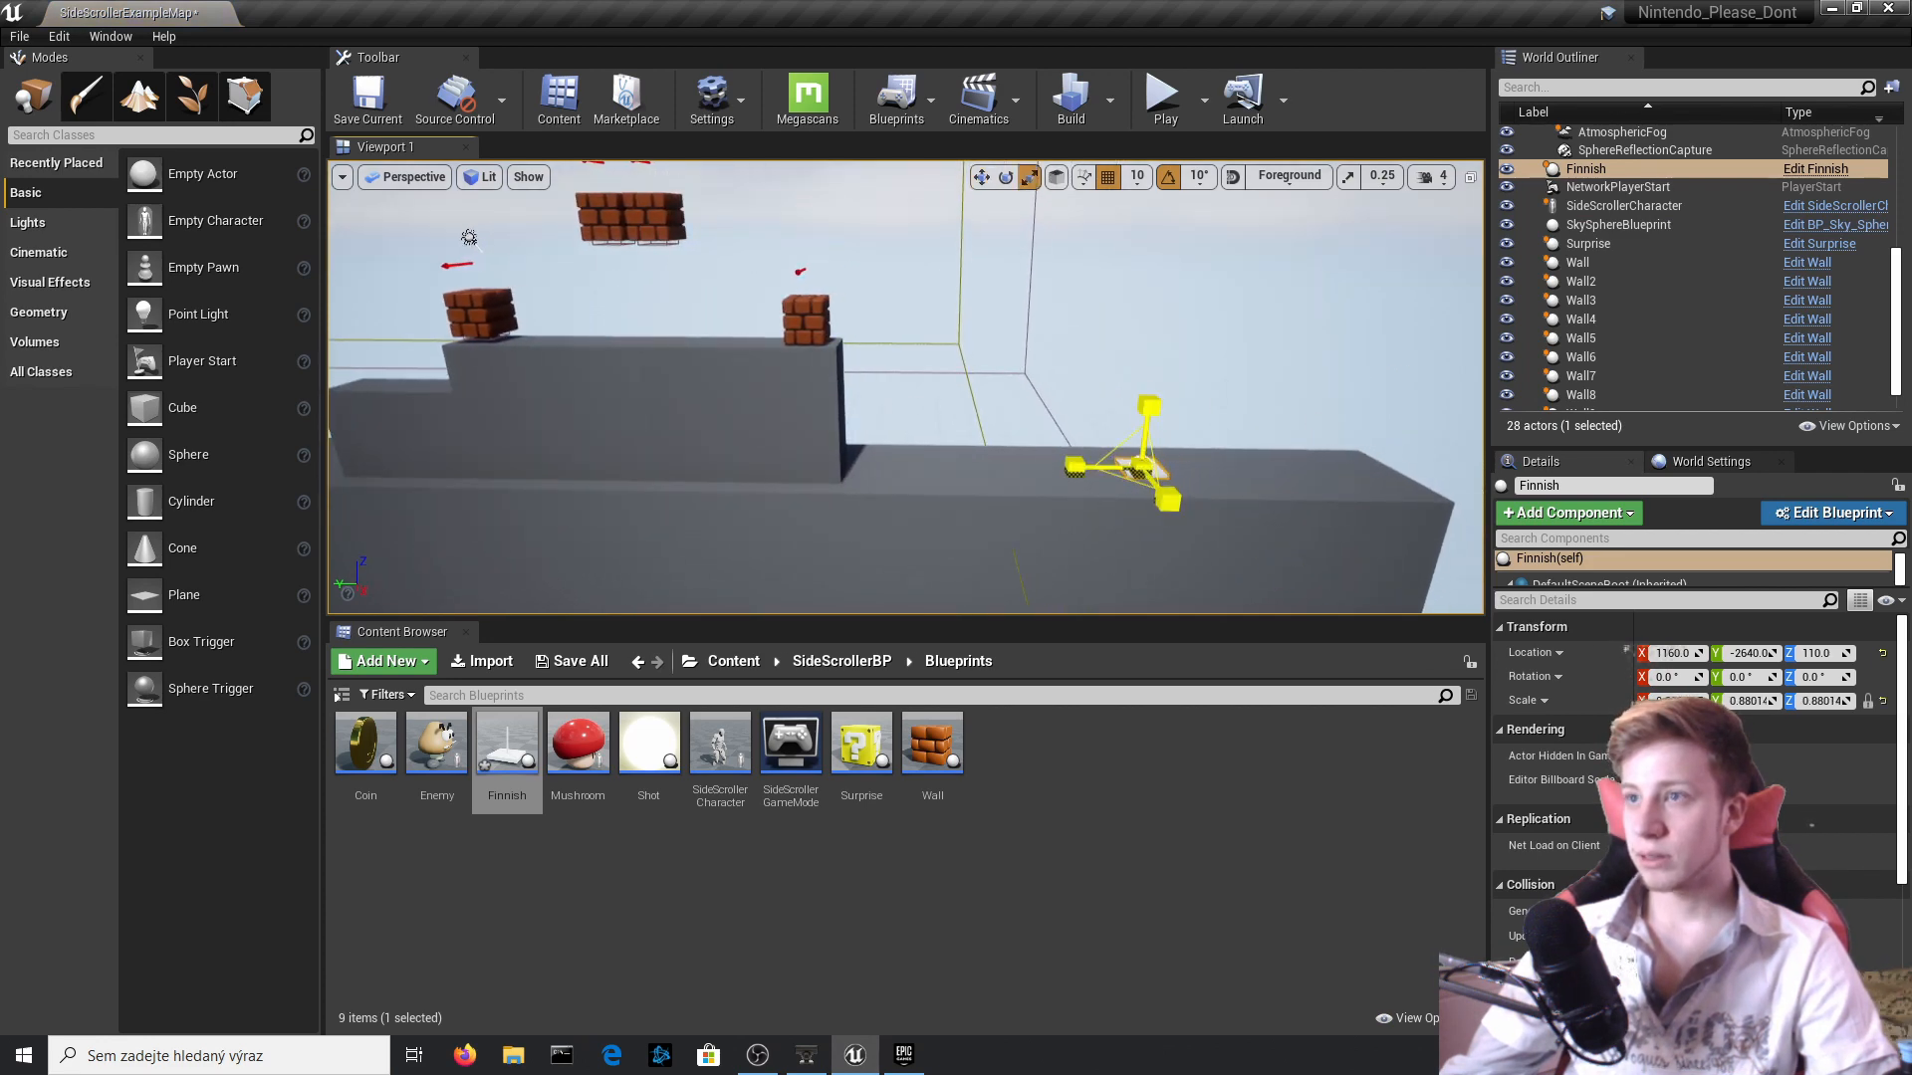
left_click_drag(1142, 465, 1288, 358)
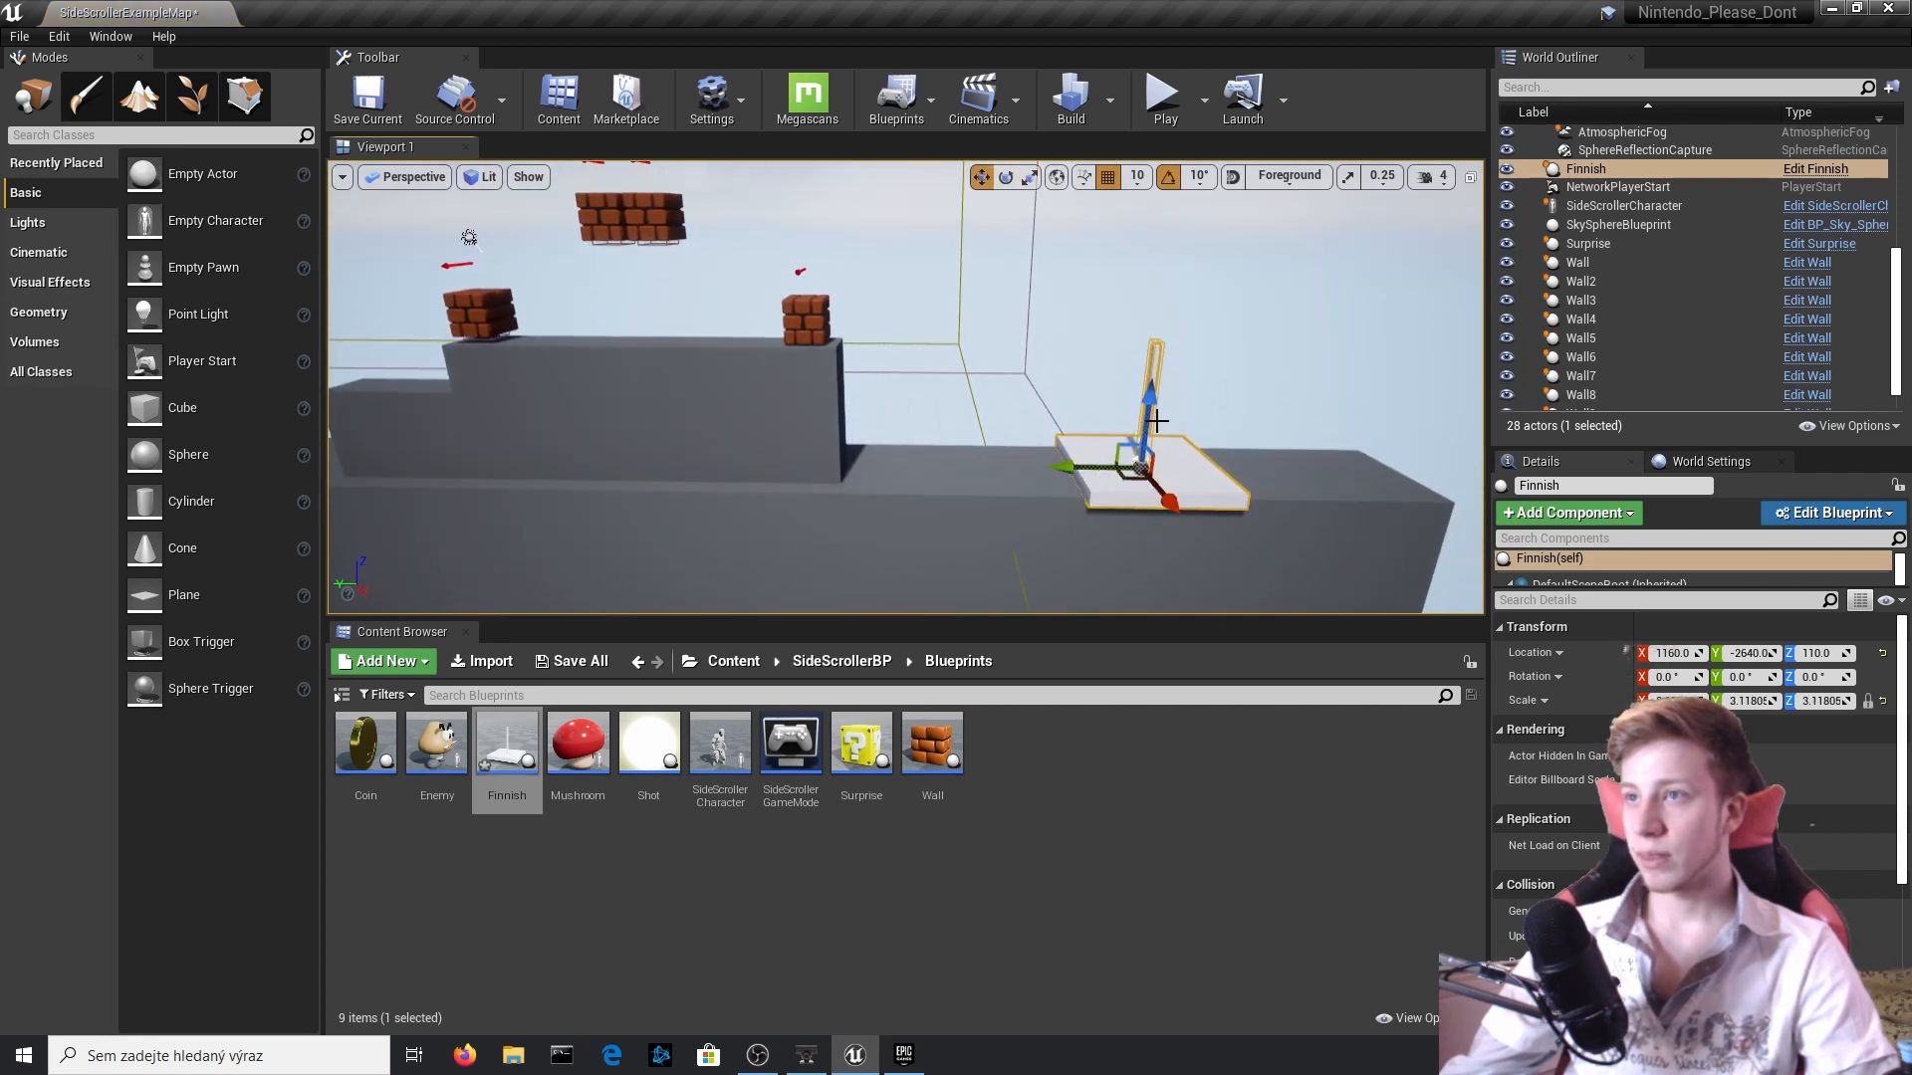
right_click_drag(1156, 421, 1030, 354)
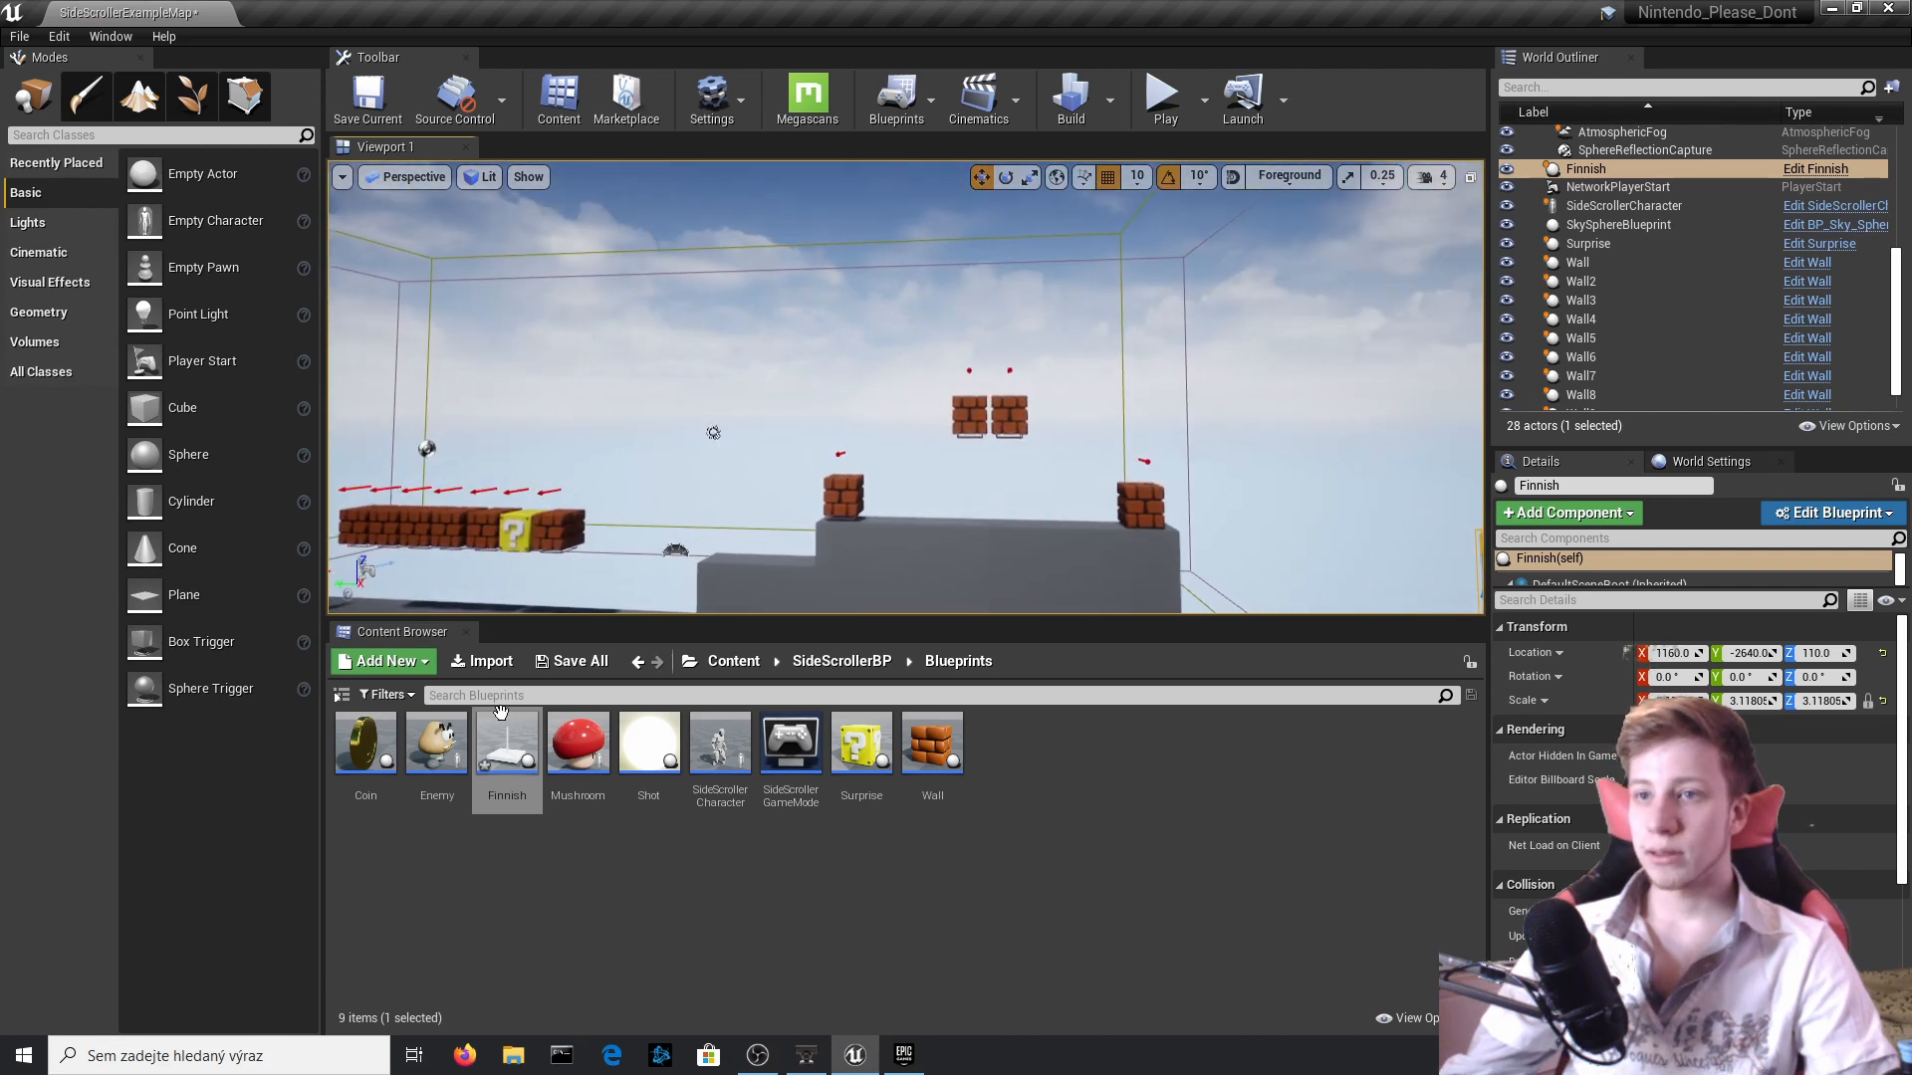
Add an Enemy on the raised platform beneath the floating bricks, at about (1220, -1590, 458).
left_click_drag(434, 756, 1009, 370)
right_click_drag(1009, 371, 1314, 323)
left_click_drag(1336, 289, 891, 313)
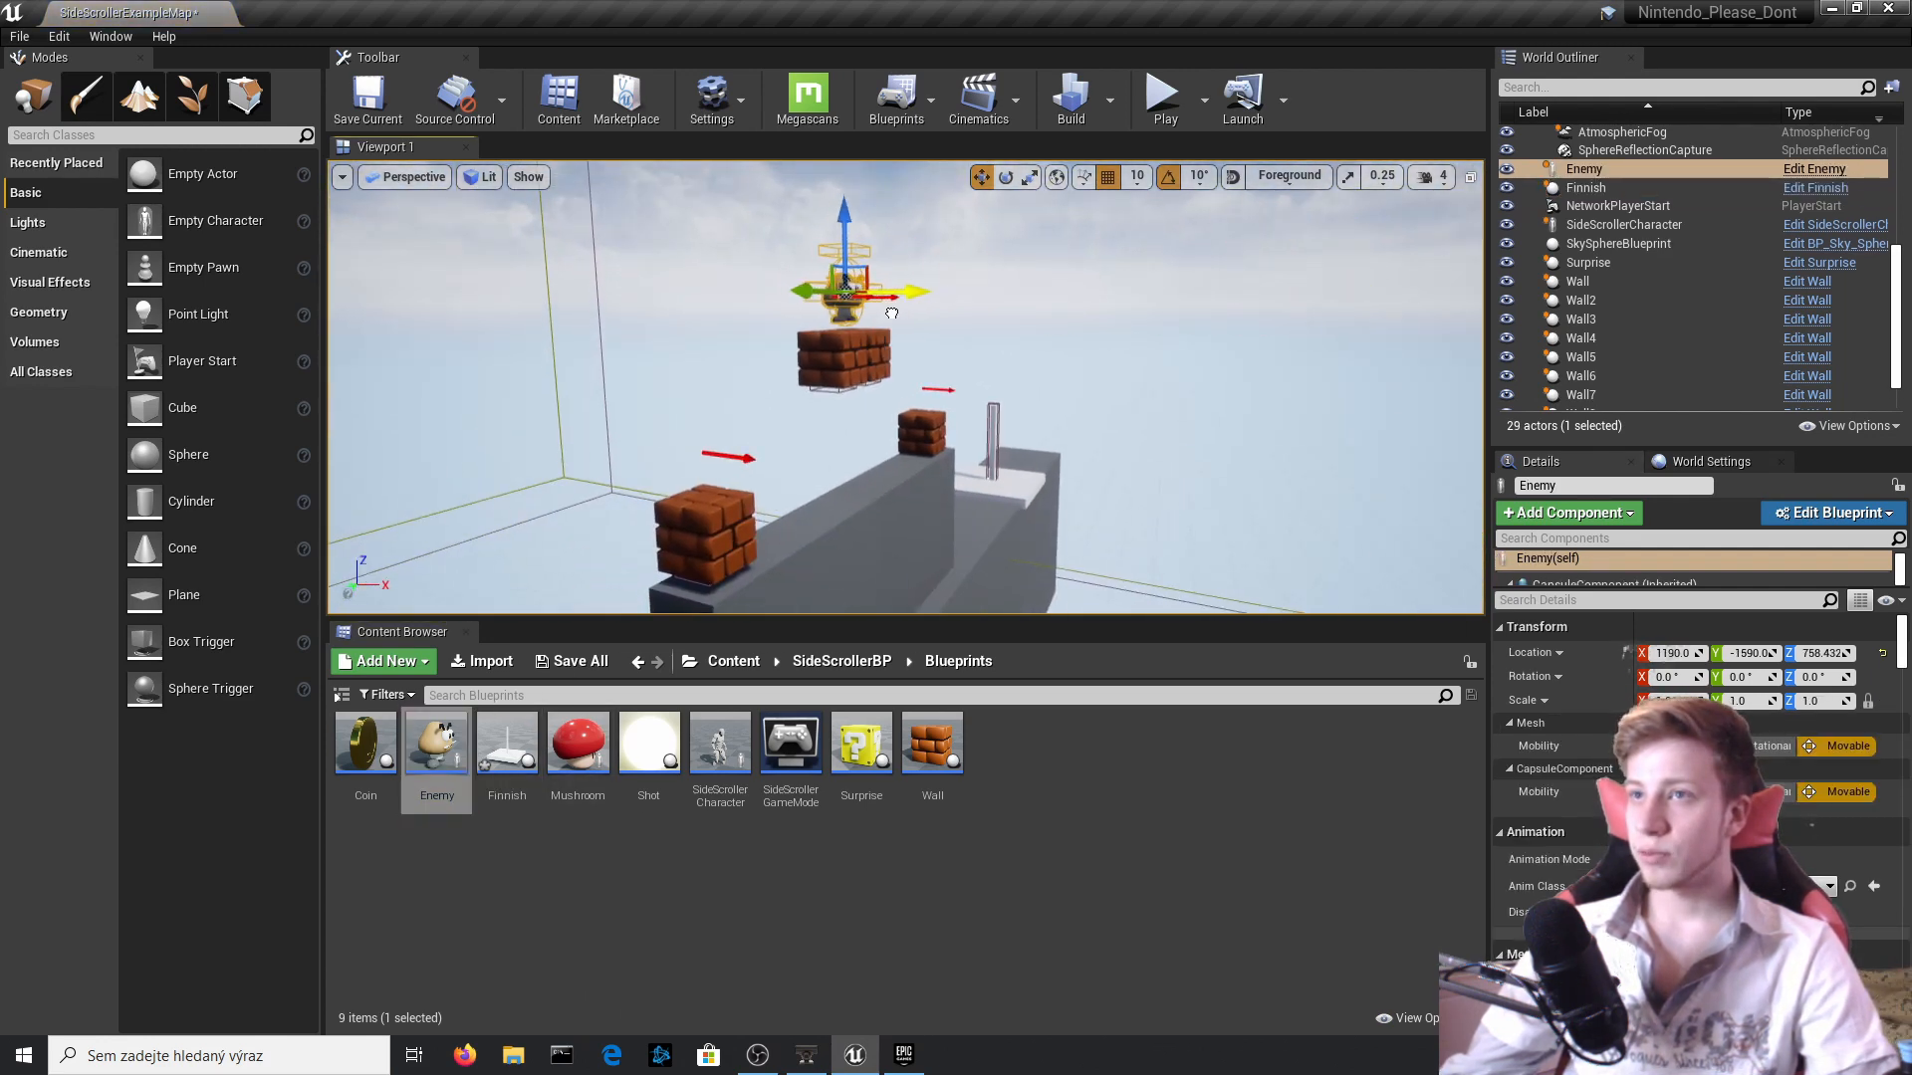
left_click_drag(852, 225, 843, 394)
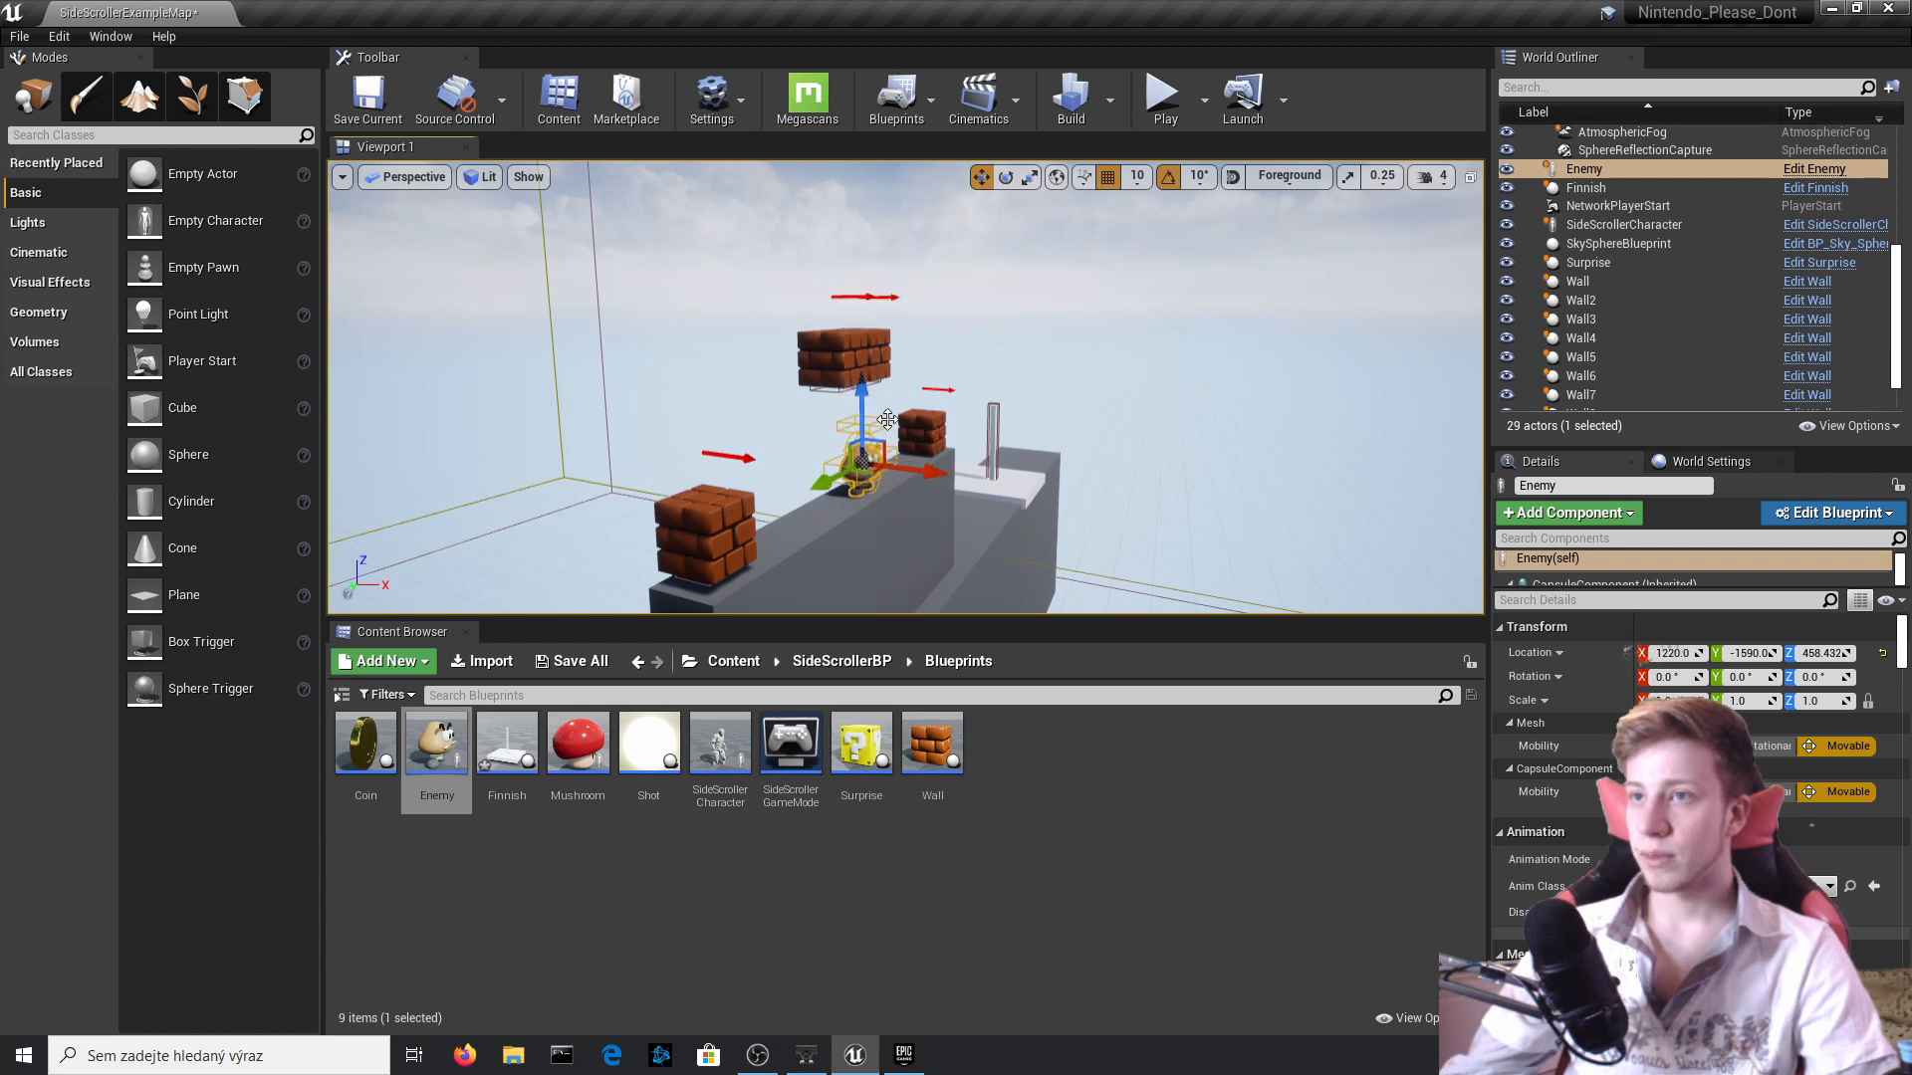
right_click_drag(887, 419, 1123, 403)
Save the current level and all remaining modified content.
key("ctrl+s")
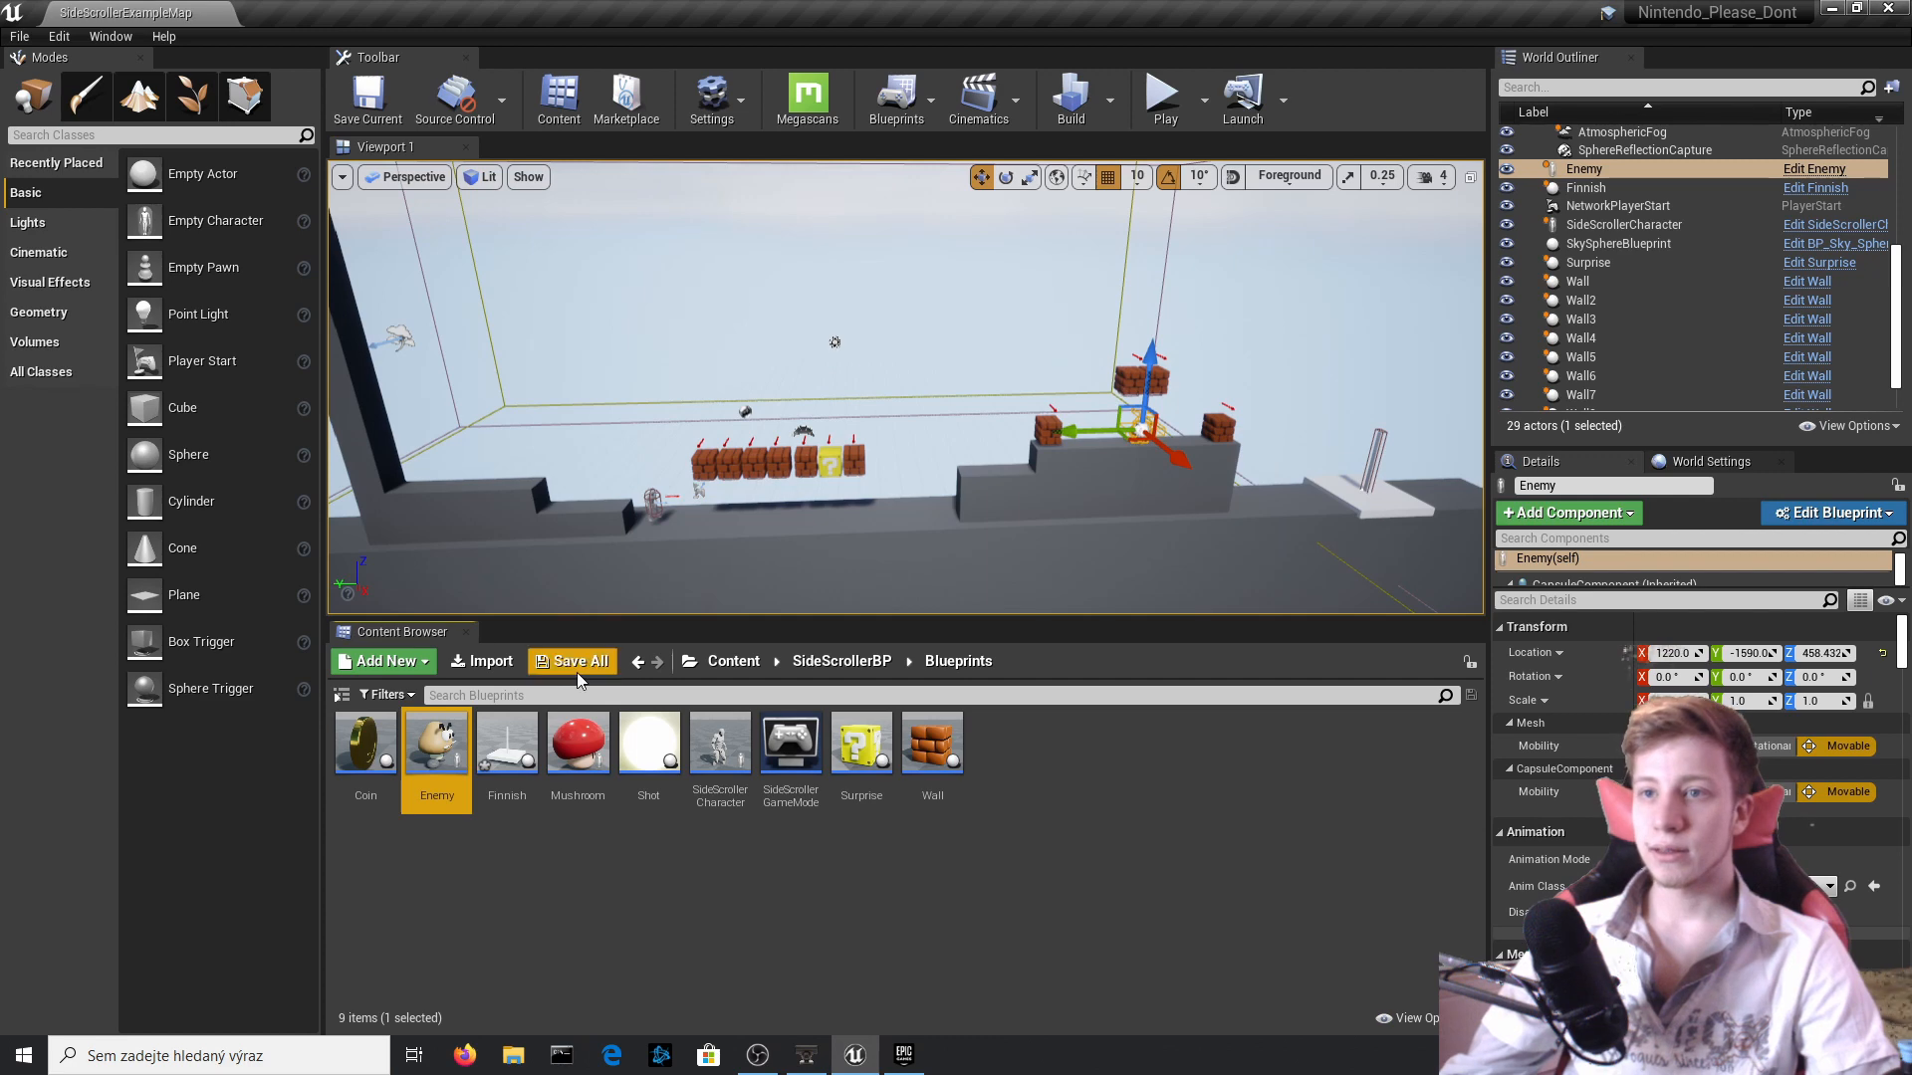
left_click(577, 669)
left_click(1133, 713)
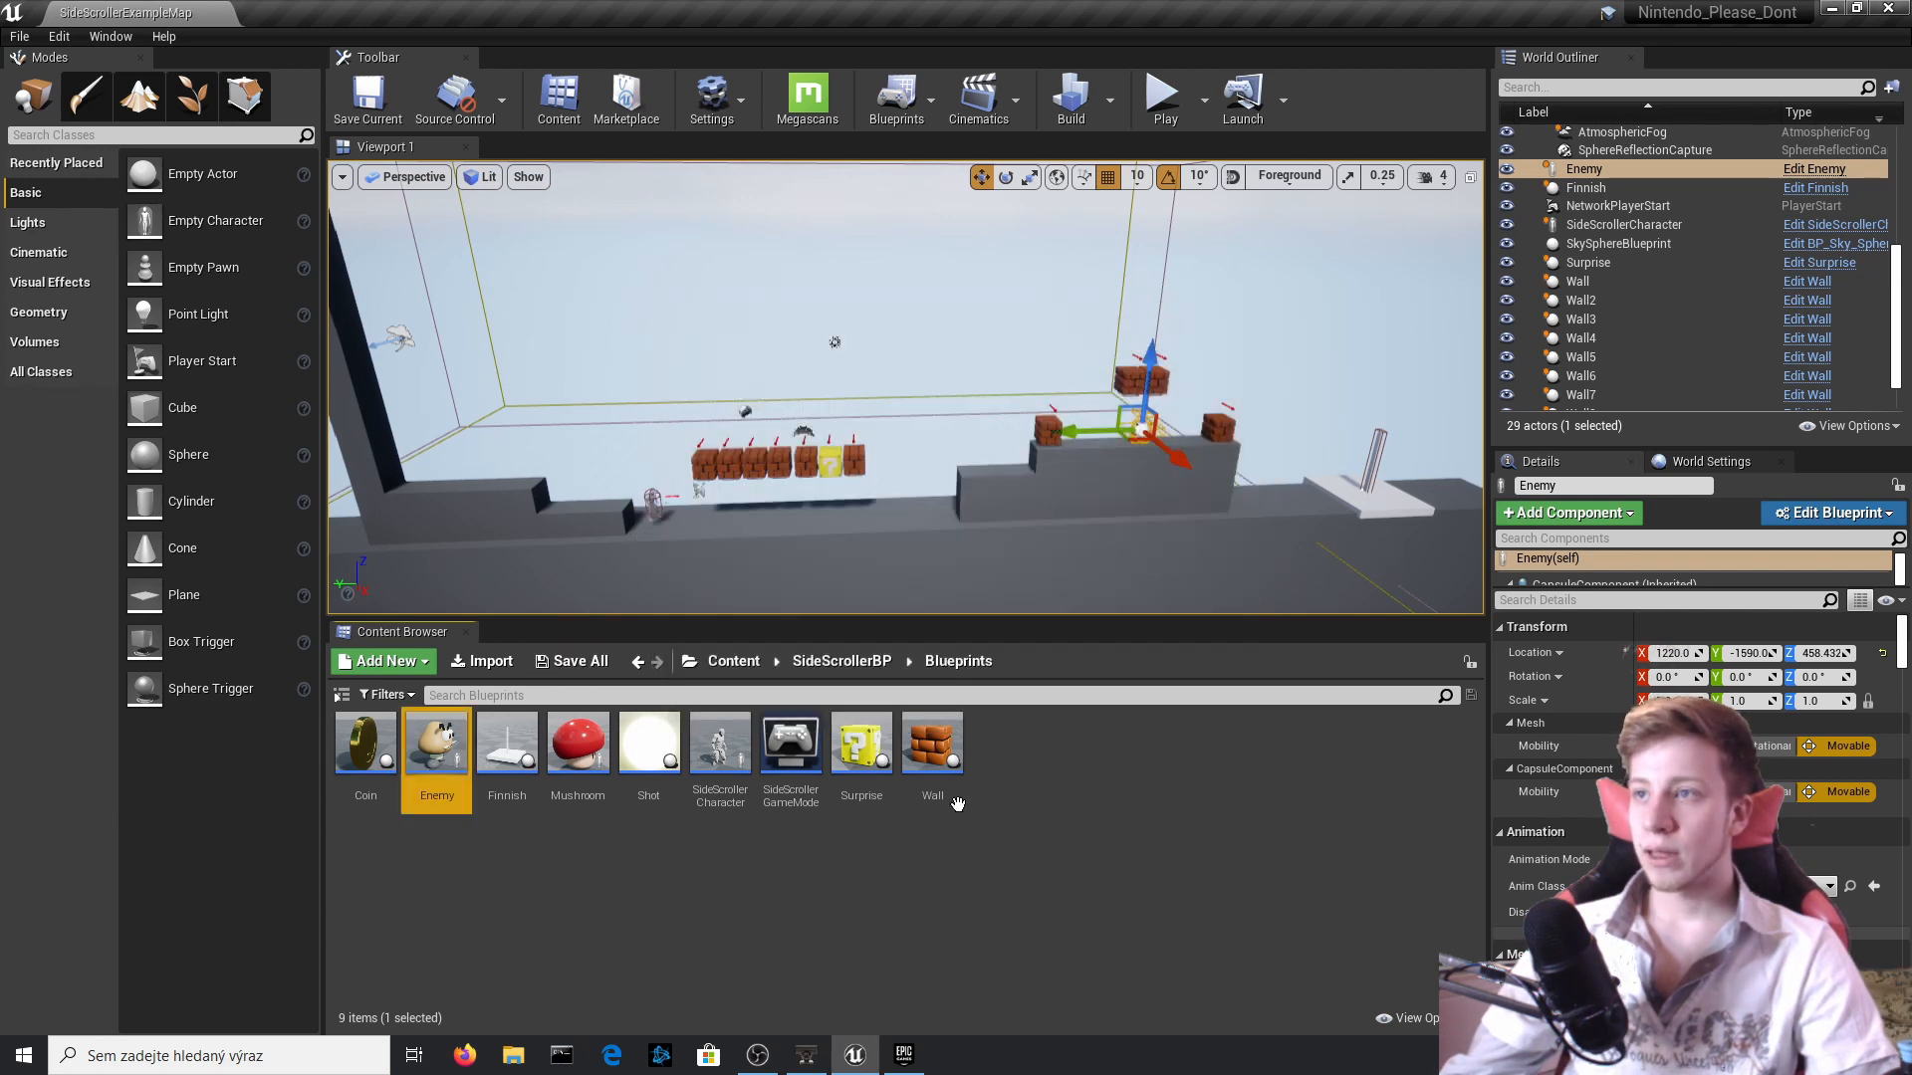
Open the Map_2 level from the Maps folder under SideScrollerBP.
left_click(856, 868)
left_click(858, 663)
left_click(745, 663)
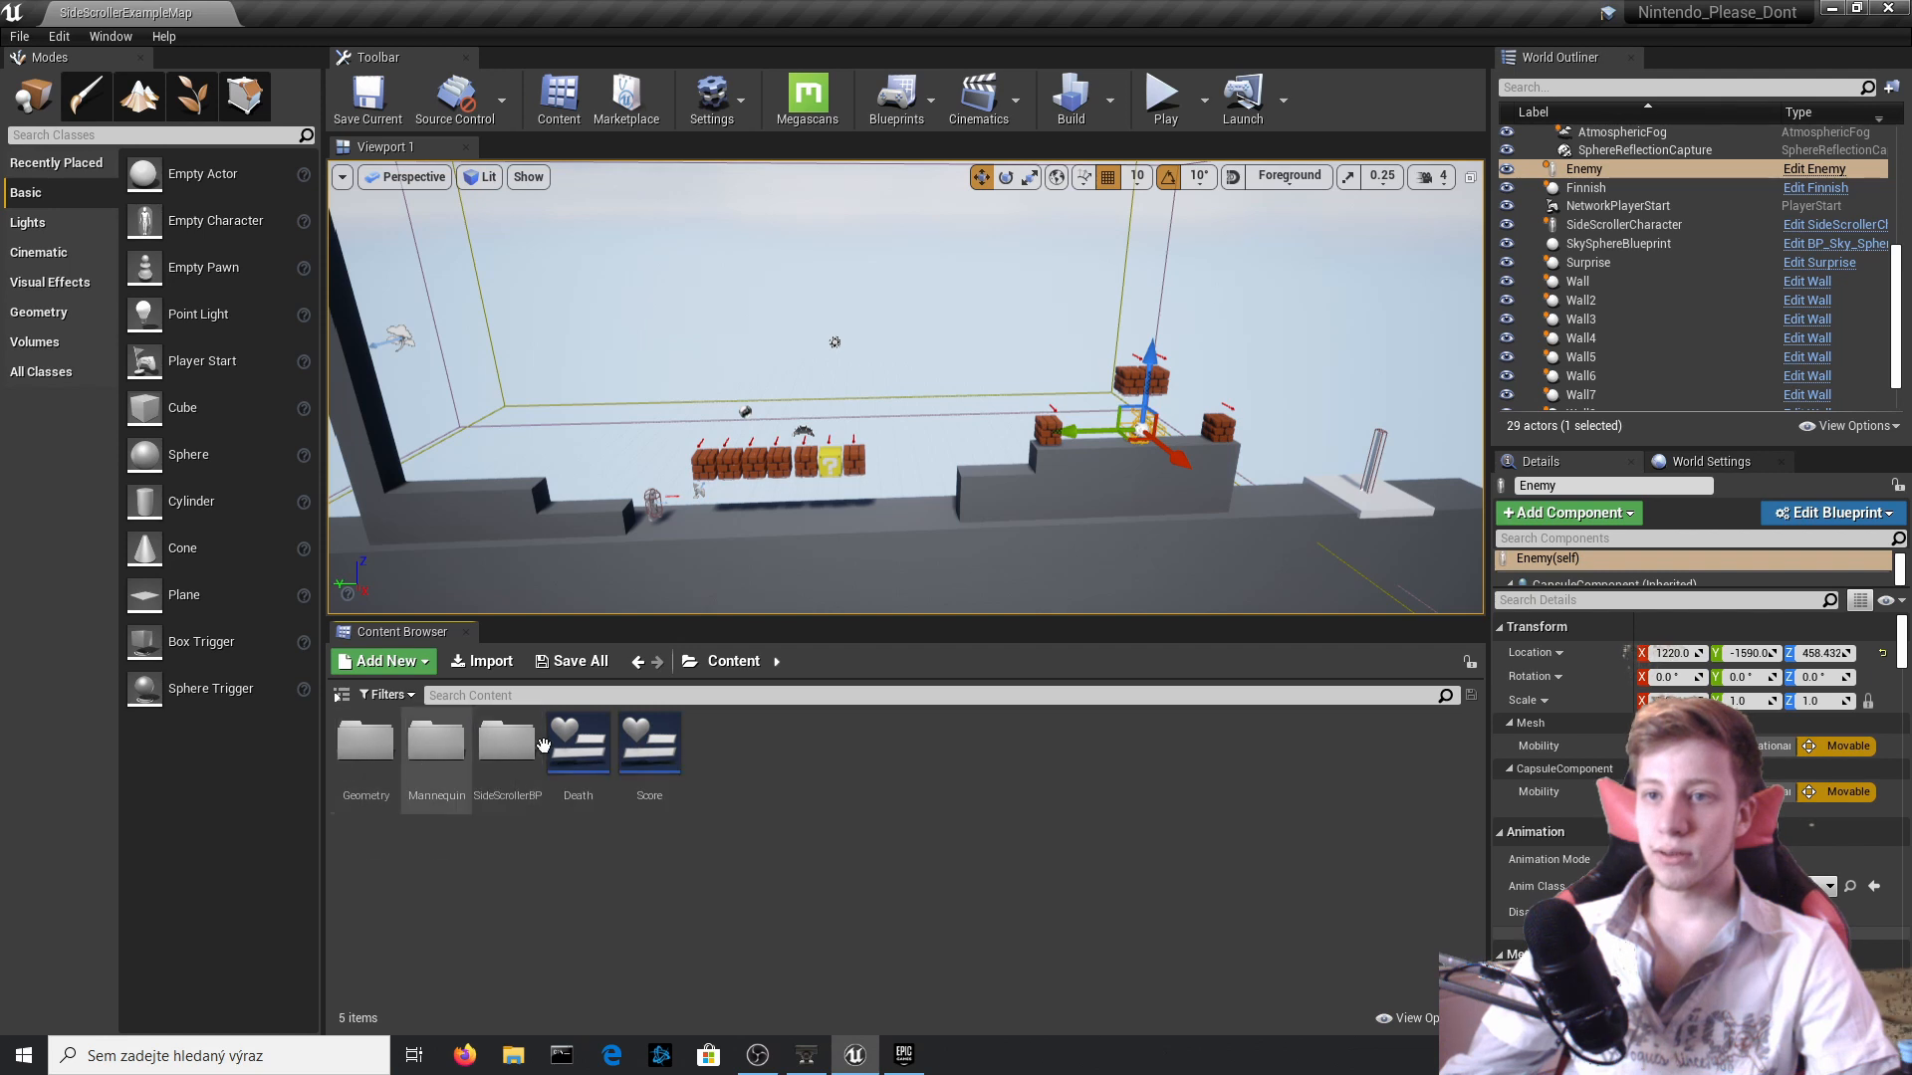
double_click(507, 745)
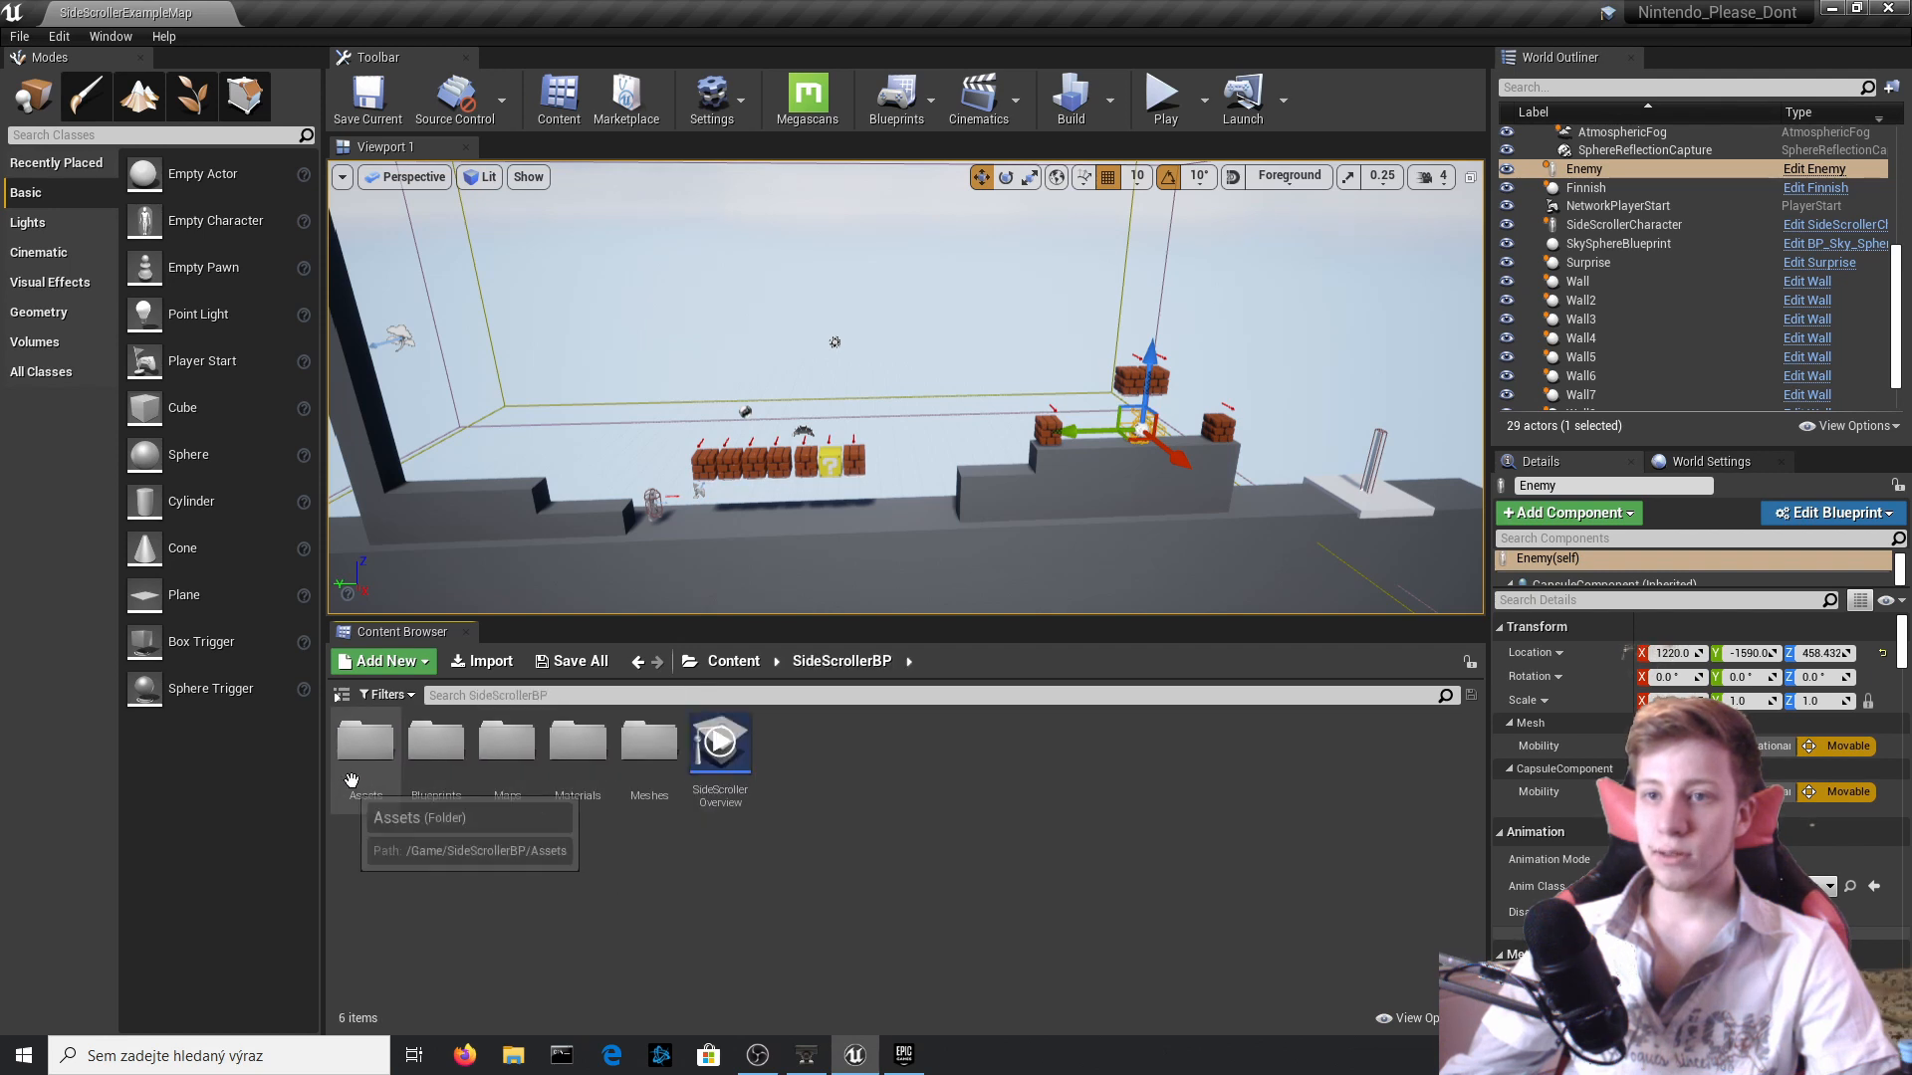
double_click(507, 744)
double_click(365, 745)
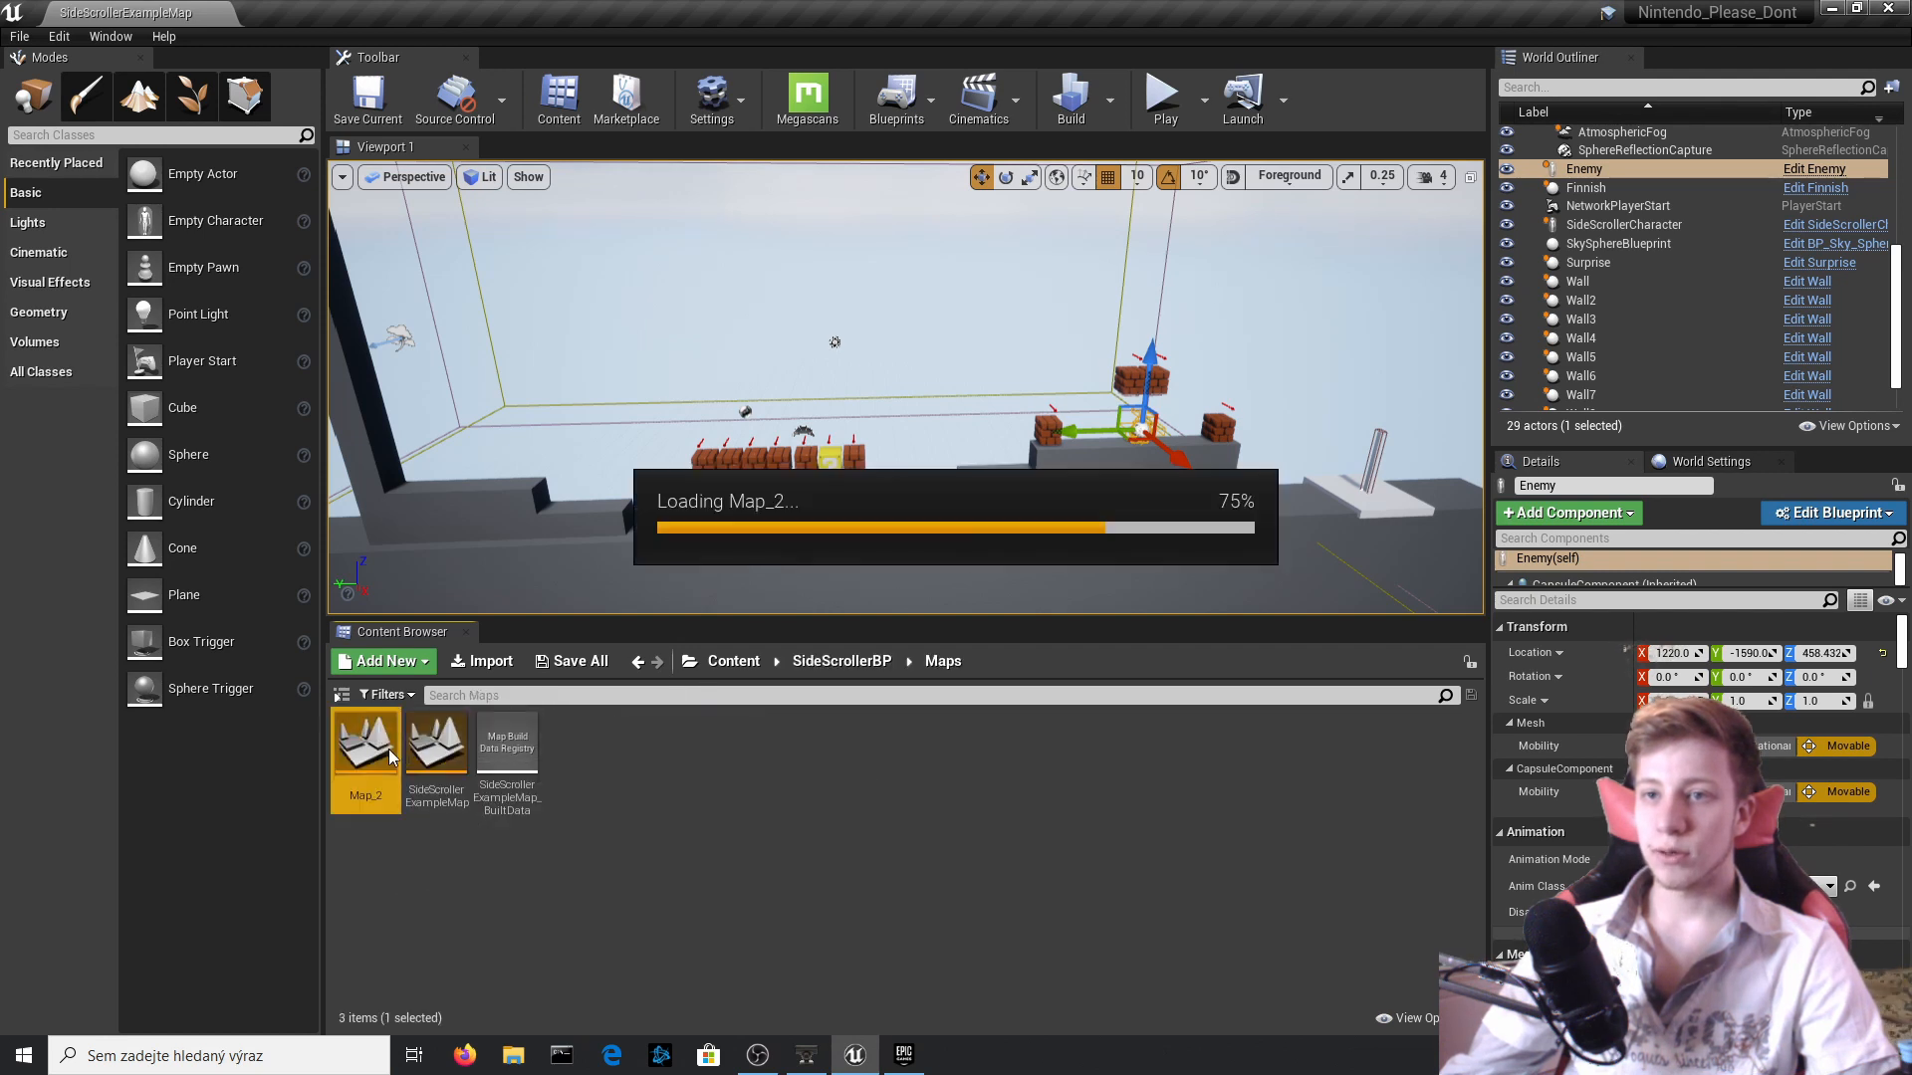
Raise the bricks of the first row in Map_2 into an ascending staircase, with the highest brick at about Z 570.
right_click_drag(896, 499, 747, 522)
left_click(834, 472)
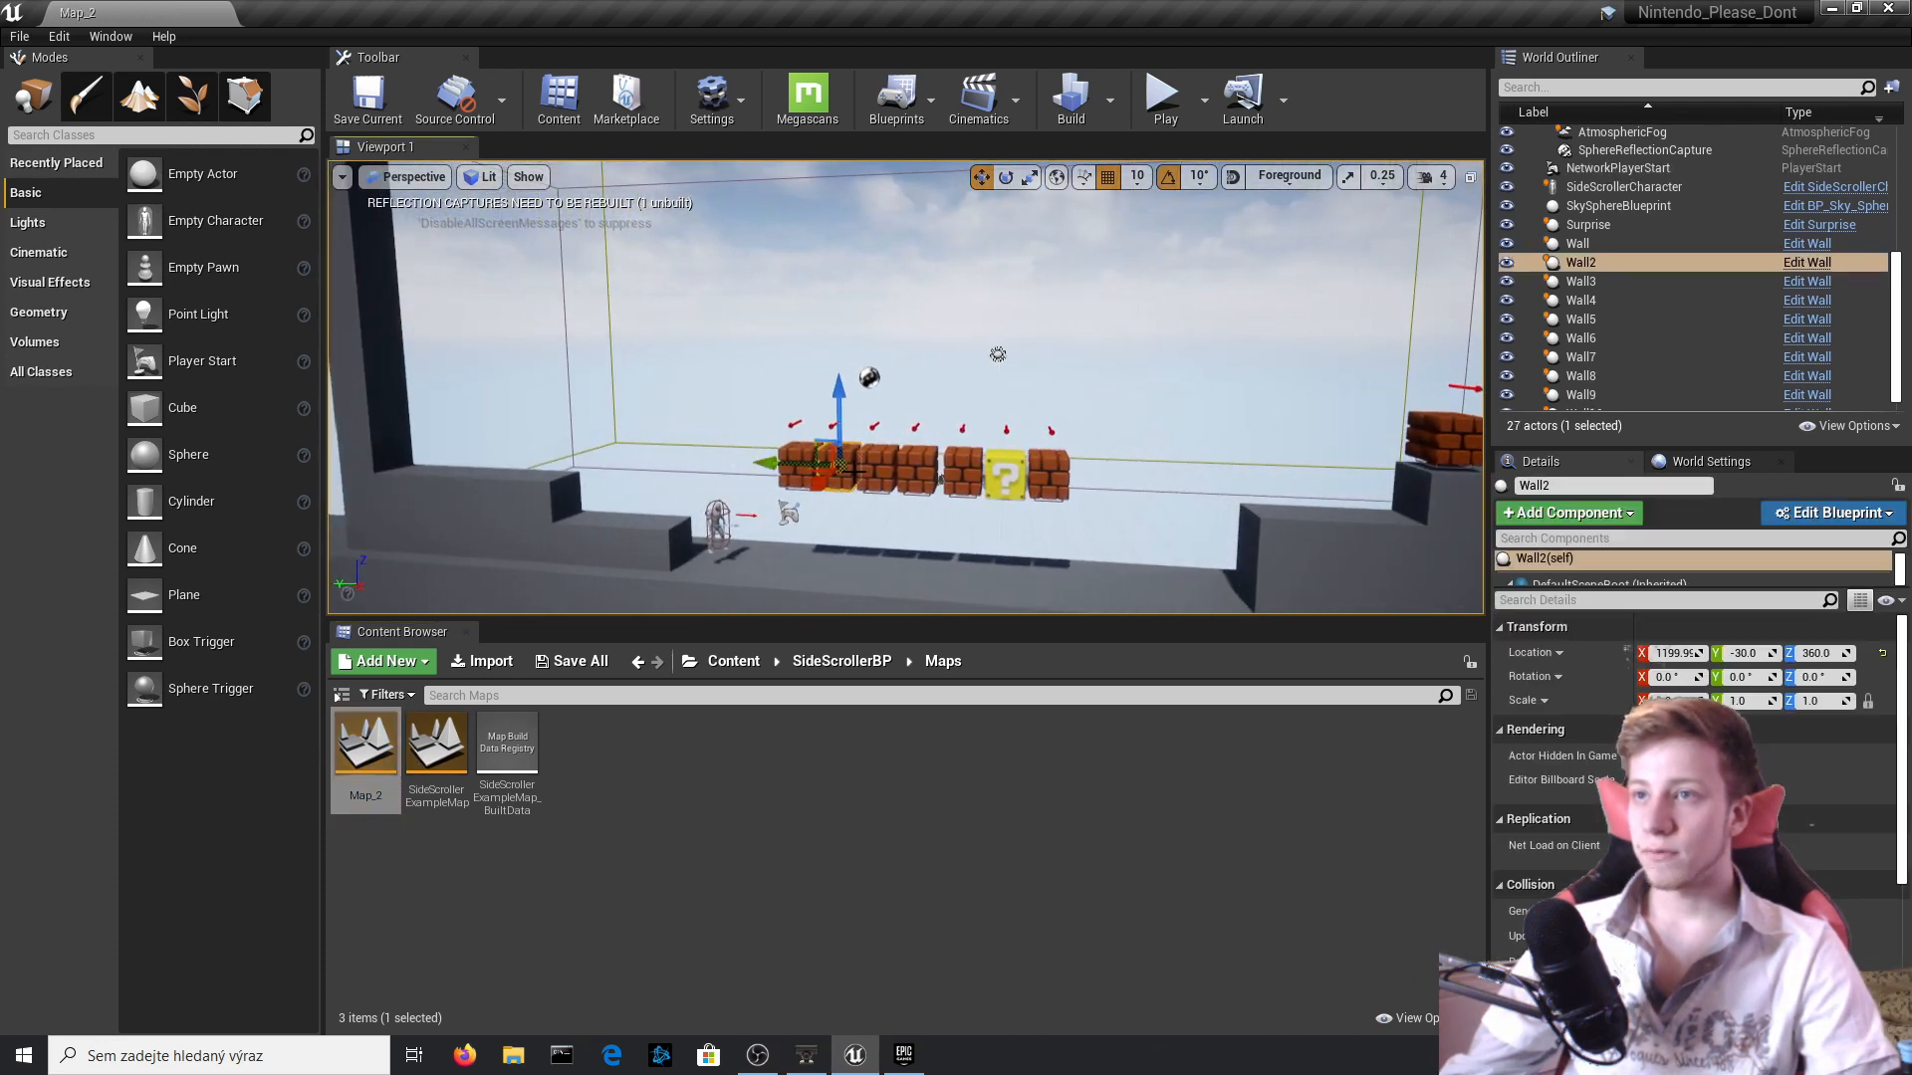
left_click(868, 473, "ctrl")
left_click_drag(880, 409, 921, 317)
left_click(888, 430)
left_click(922, 456)
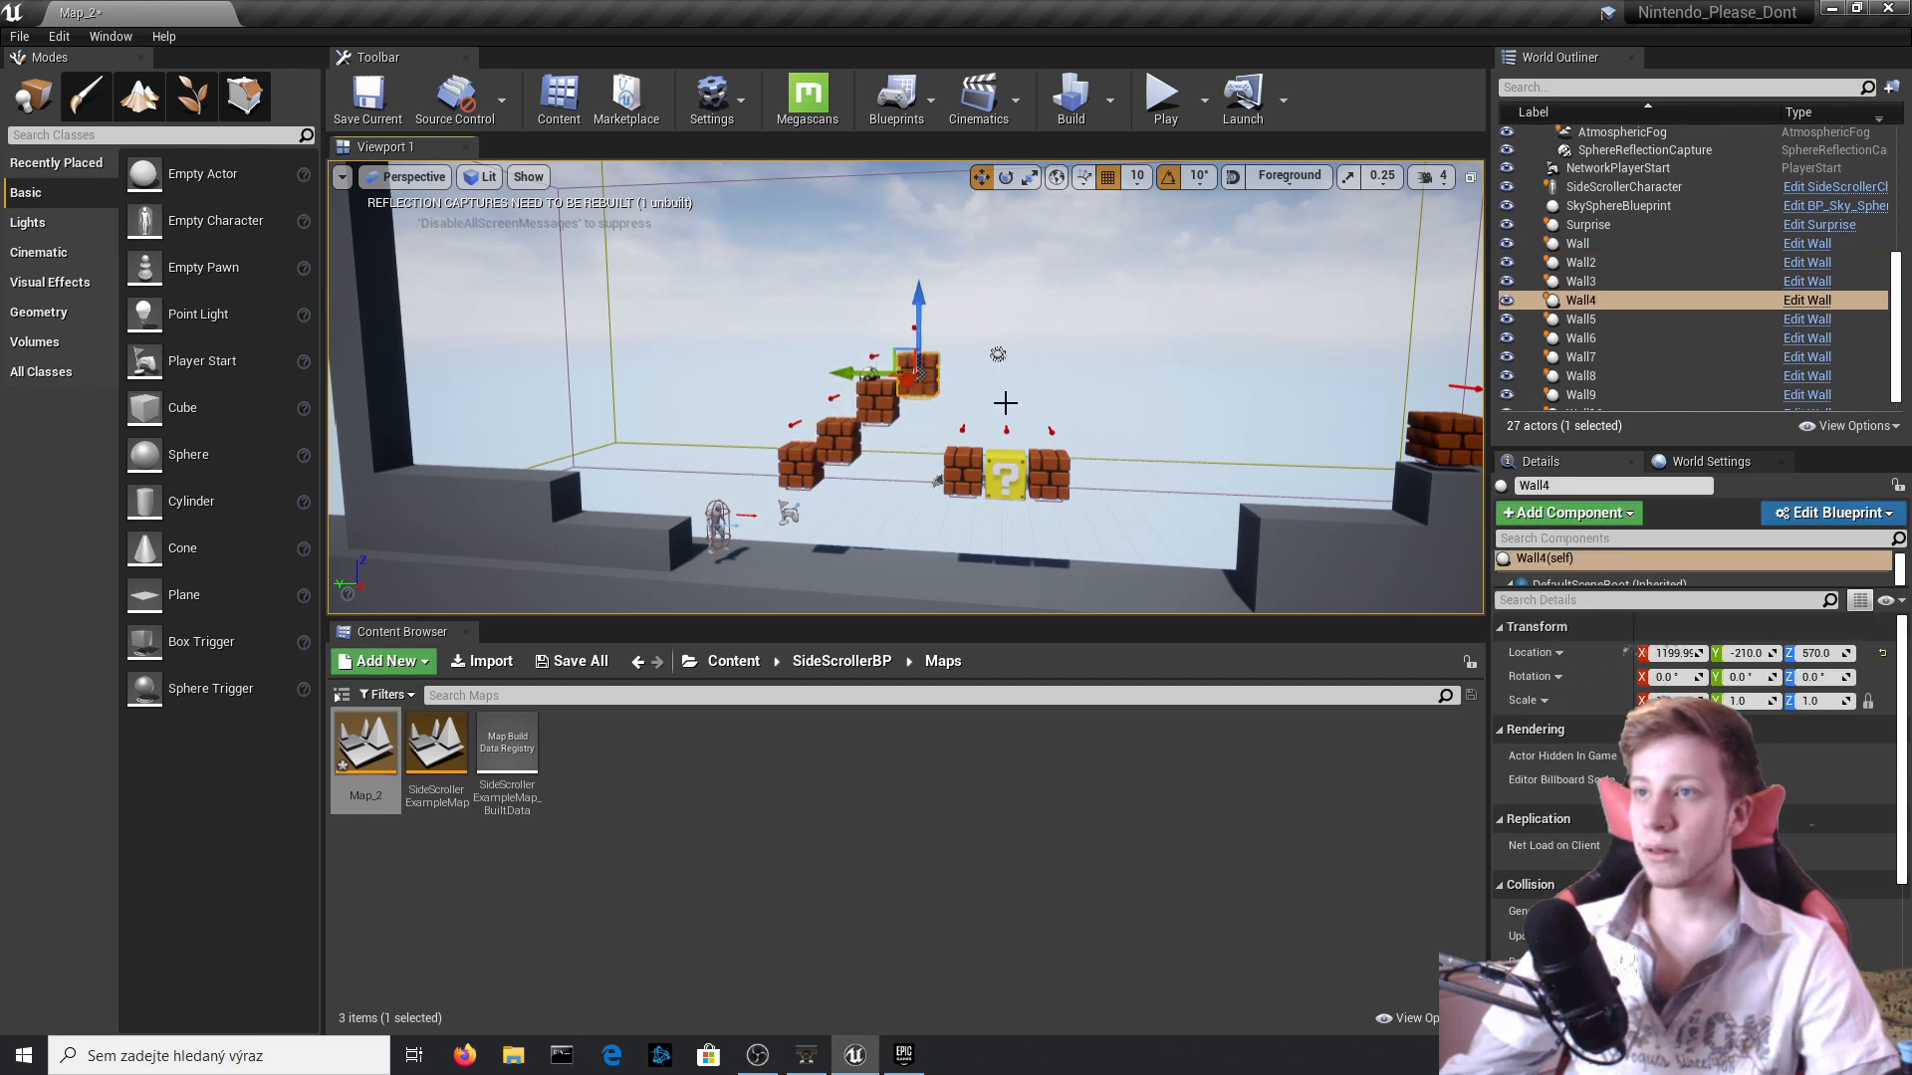
Stack two bricks beside the low platform, placing a duplicate as the lower one at about (1200, -1230, 350), and save Map_2.
left_click(1006, 466)
right_click_drag(1095, 458, 1177, 461)
left_click(1178, 461)
left_click(1036, 463, "ctrl")
left_click_drag(981, 465, 1120, 465)
left_click(1077, 338)
left_click(971, 399)
left_click_drag(978, 360, 979, 398, "alt")
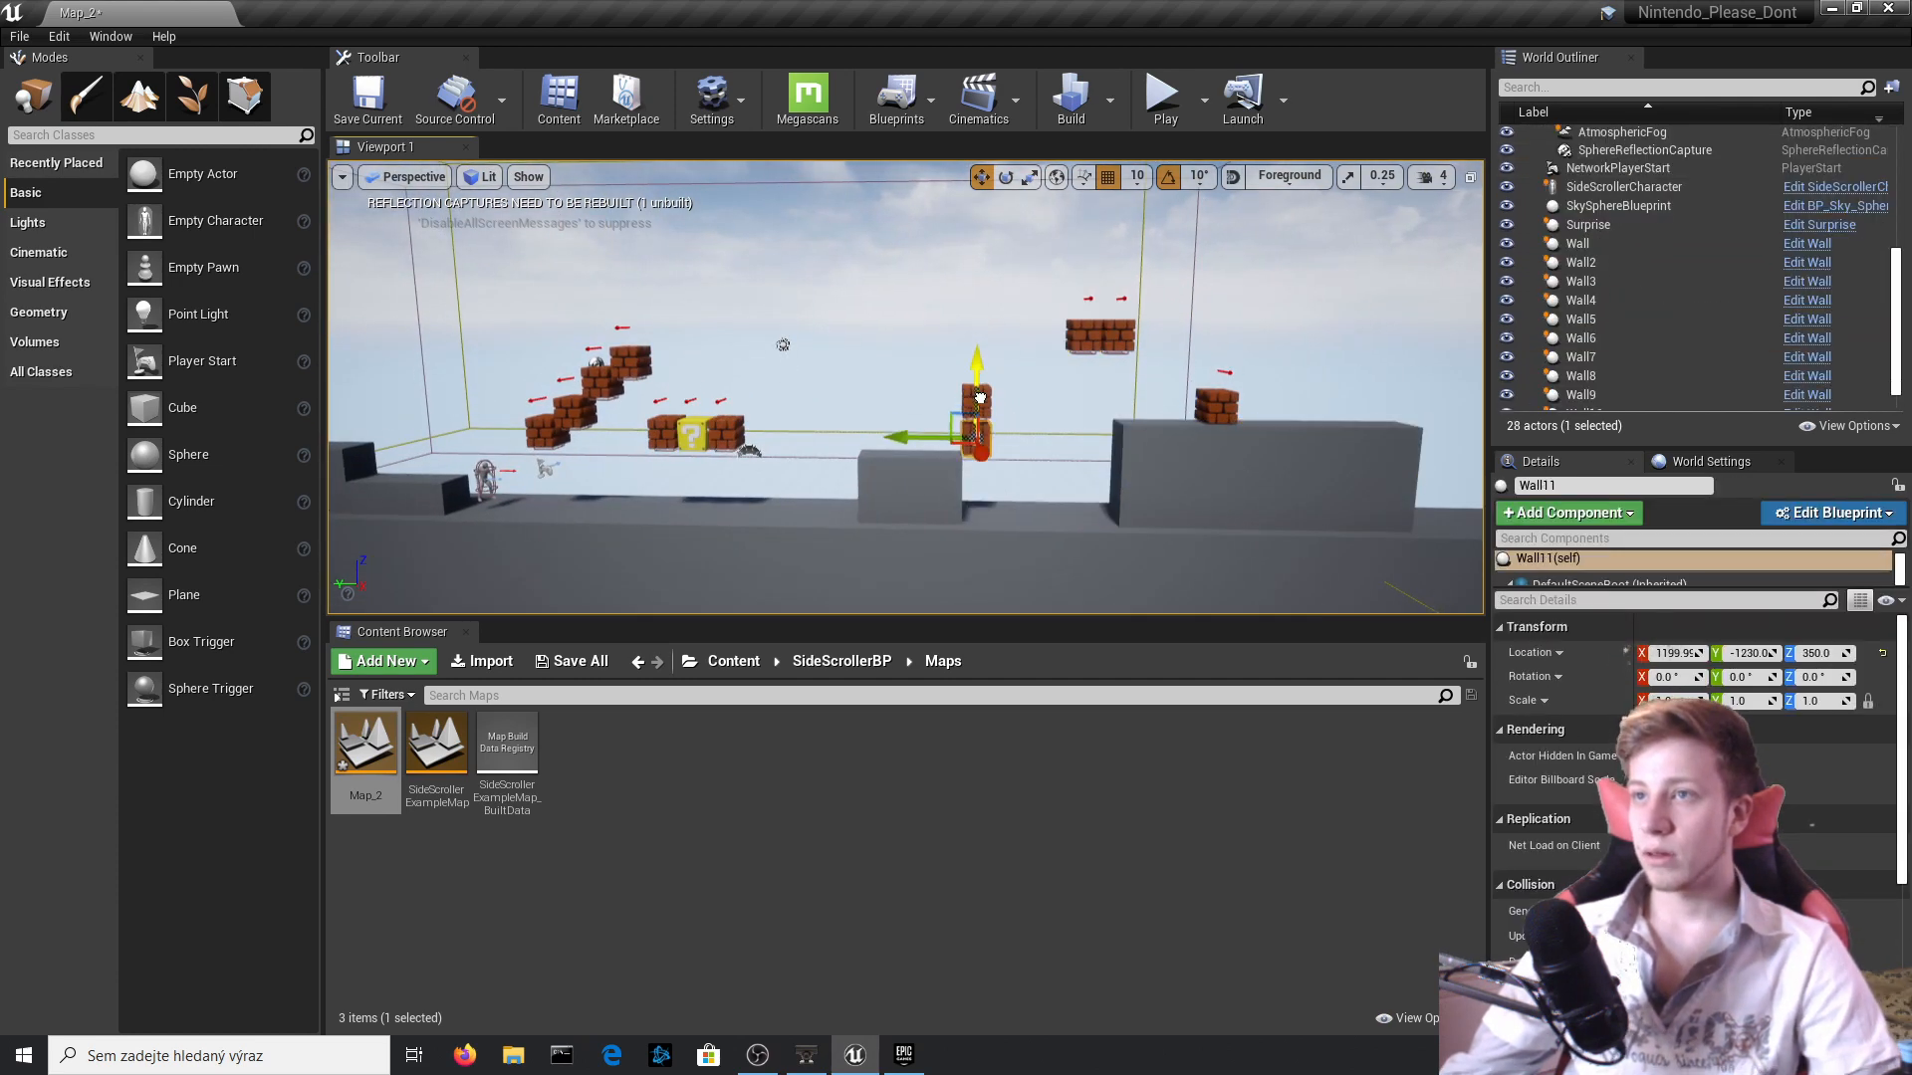
key("ctrl+s")
right_click_drag(687, 434, 682, 434)
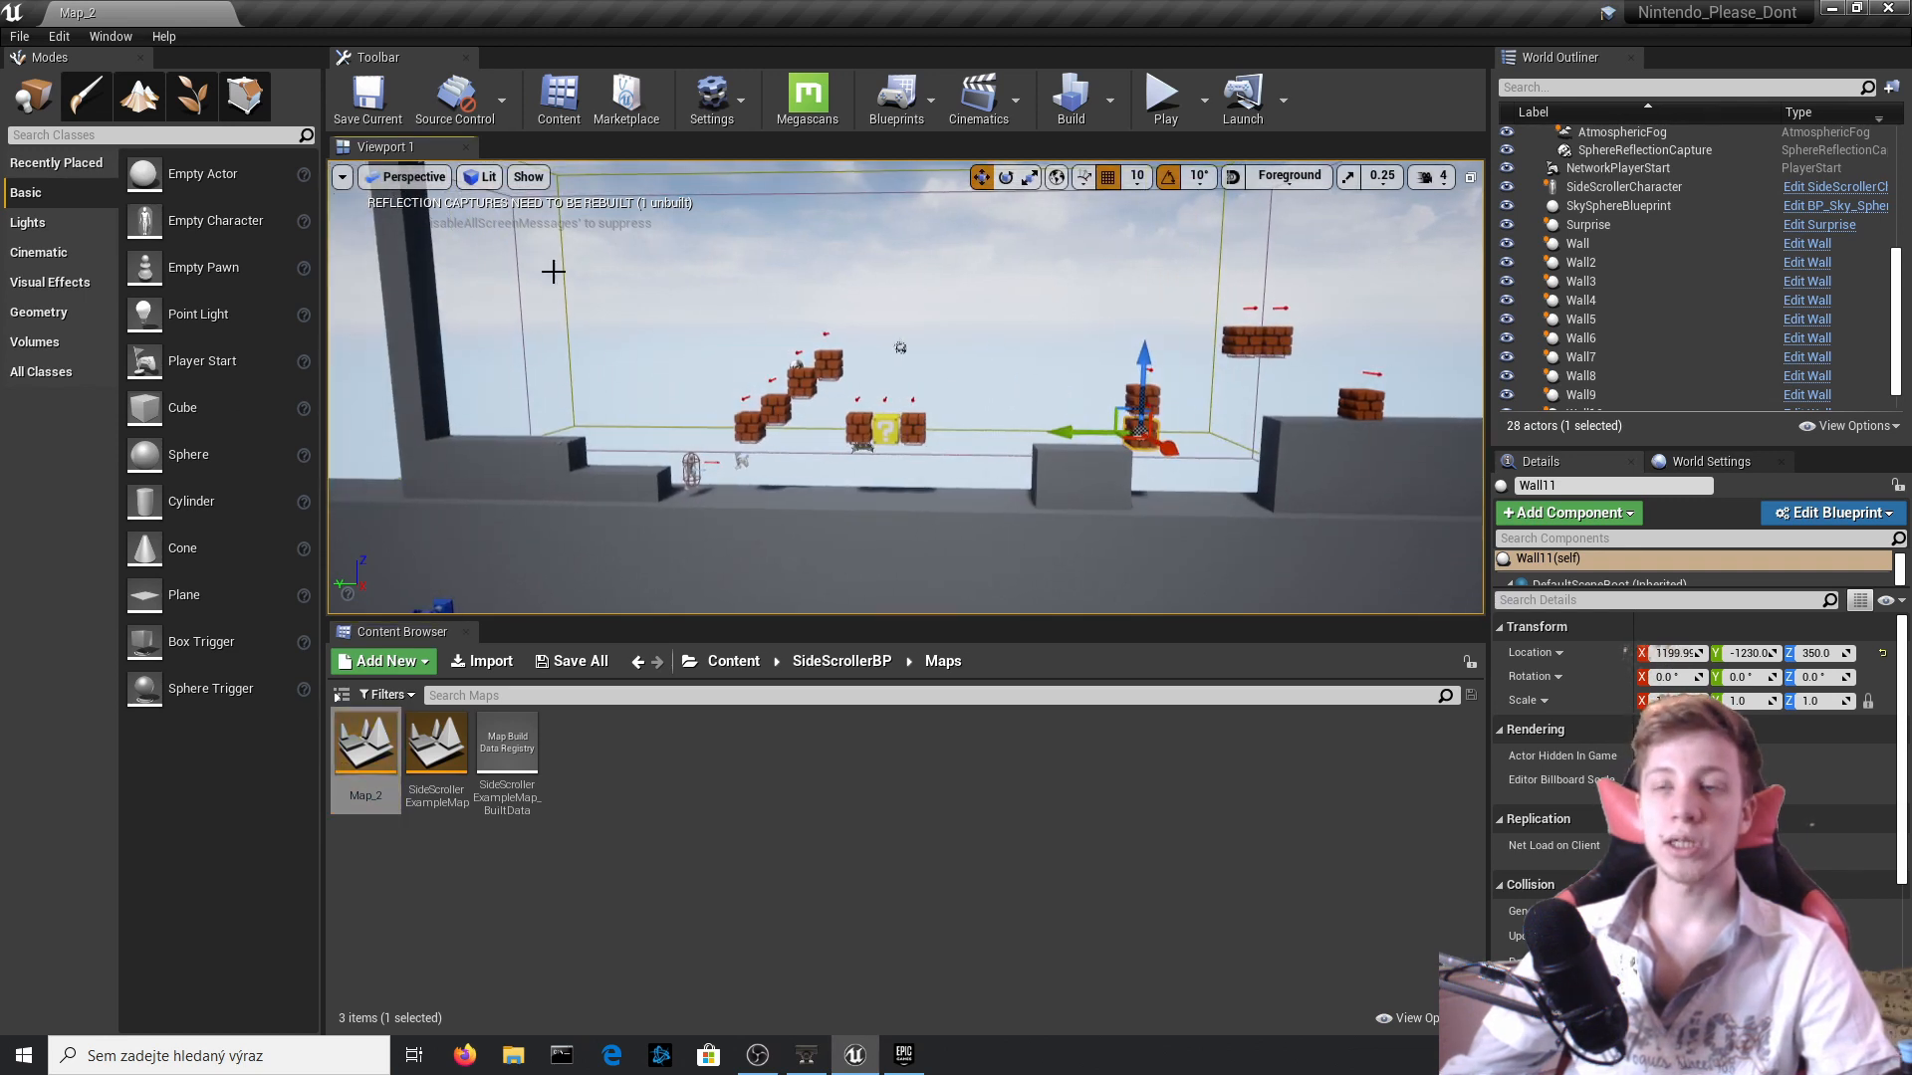
left_click(1109, 99)
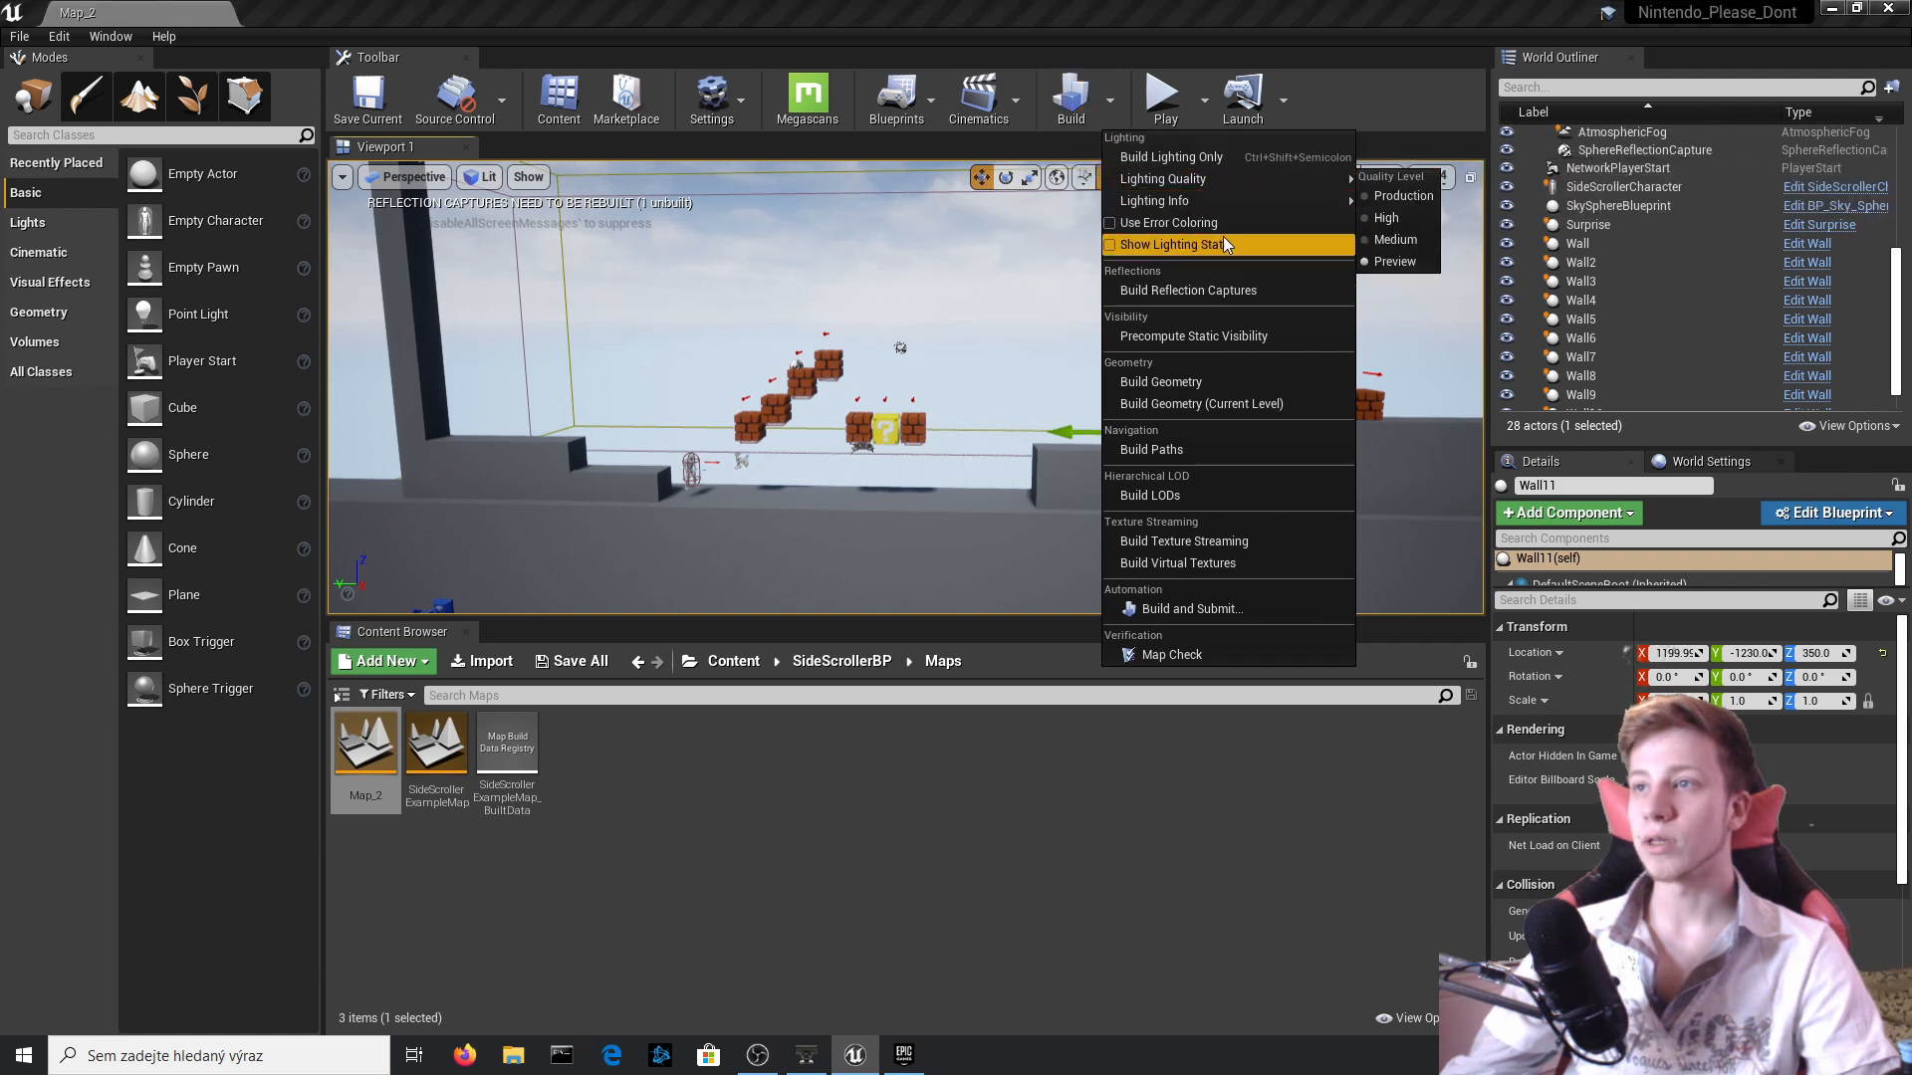
left_click(981, 744)
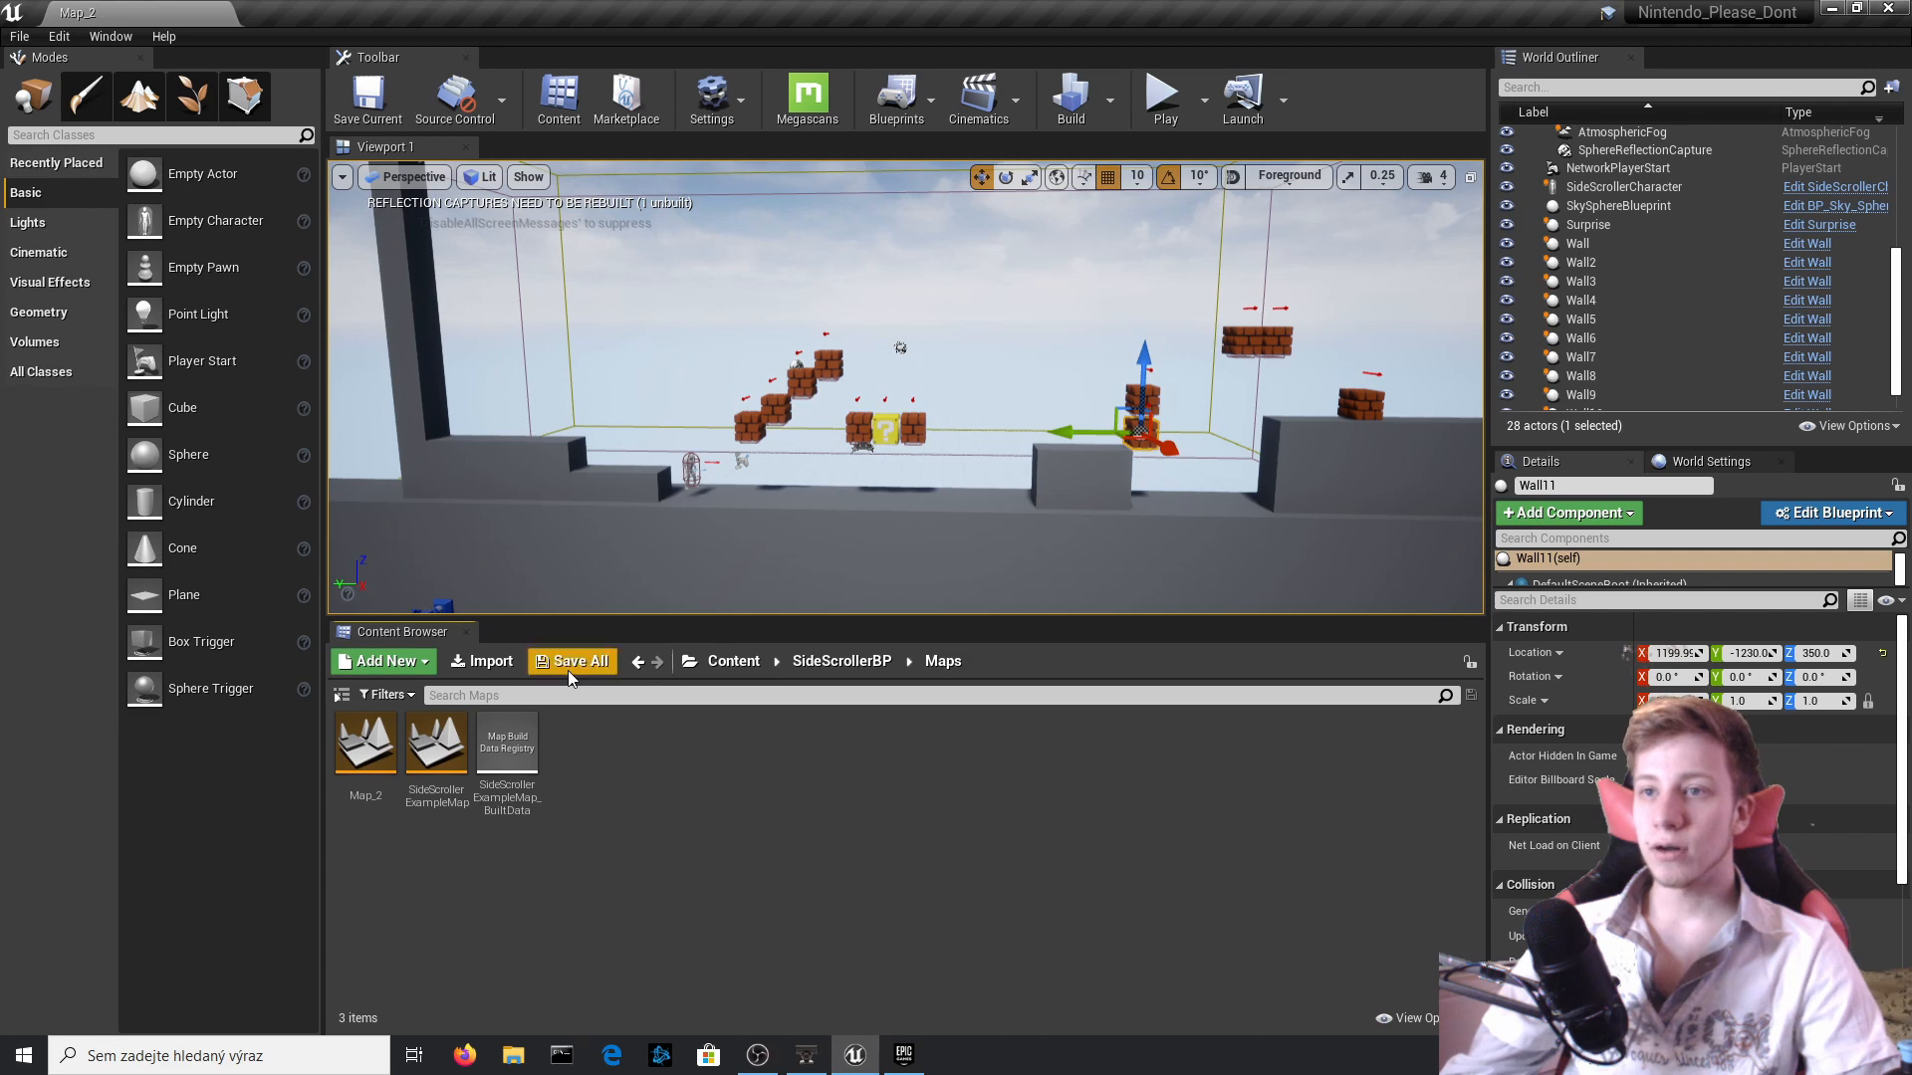
Open the SideScrollerExampleMap level and playtest it, hitting bricks in the first row from below to release coins.
double_click(426, 761)
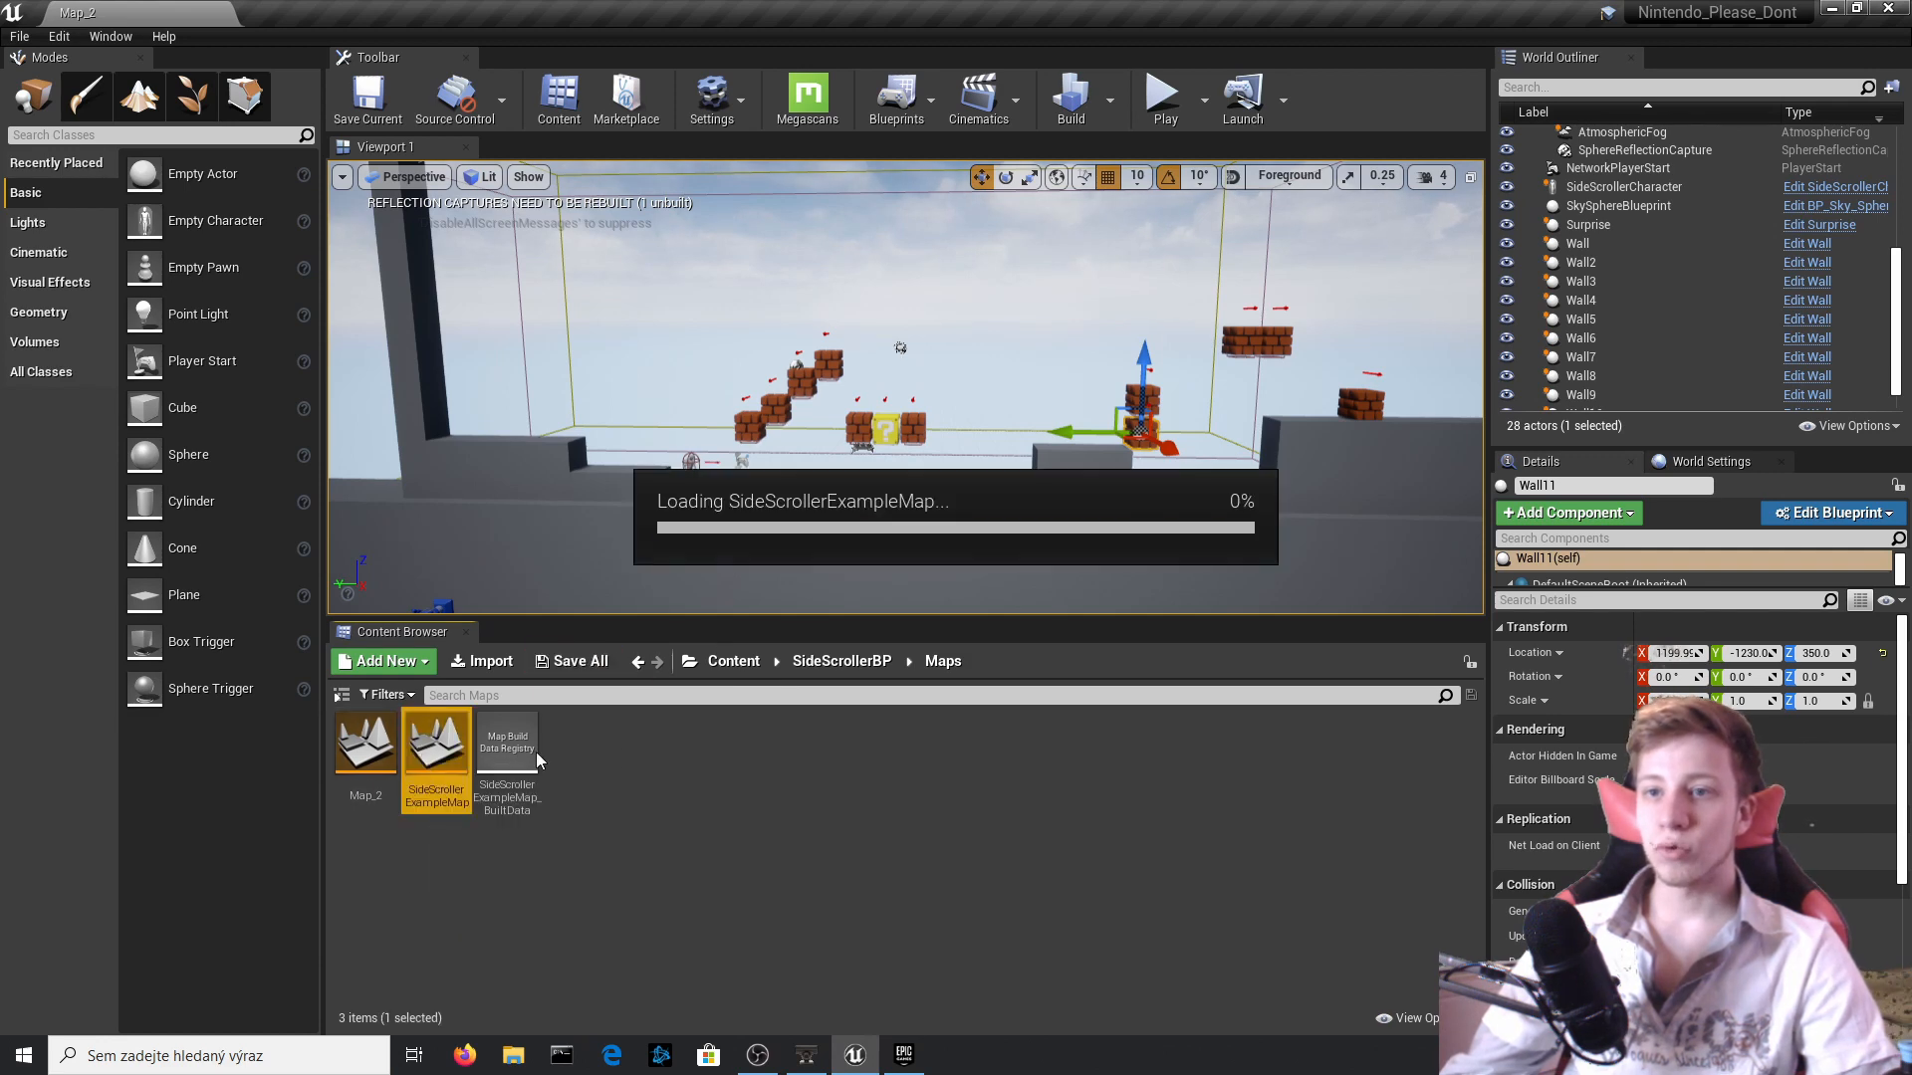
left_click(1164, 97)
key("d")
key("space")
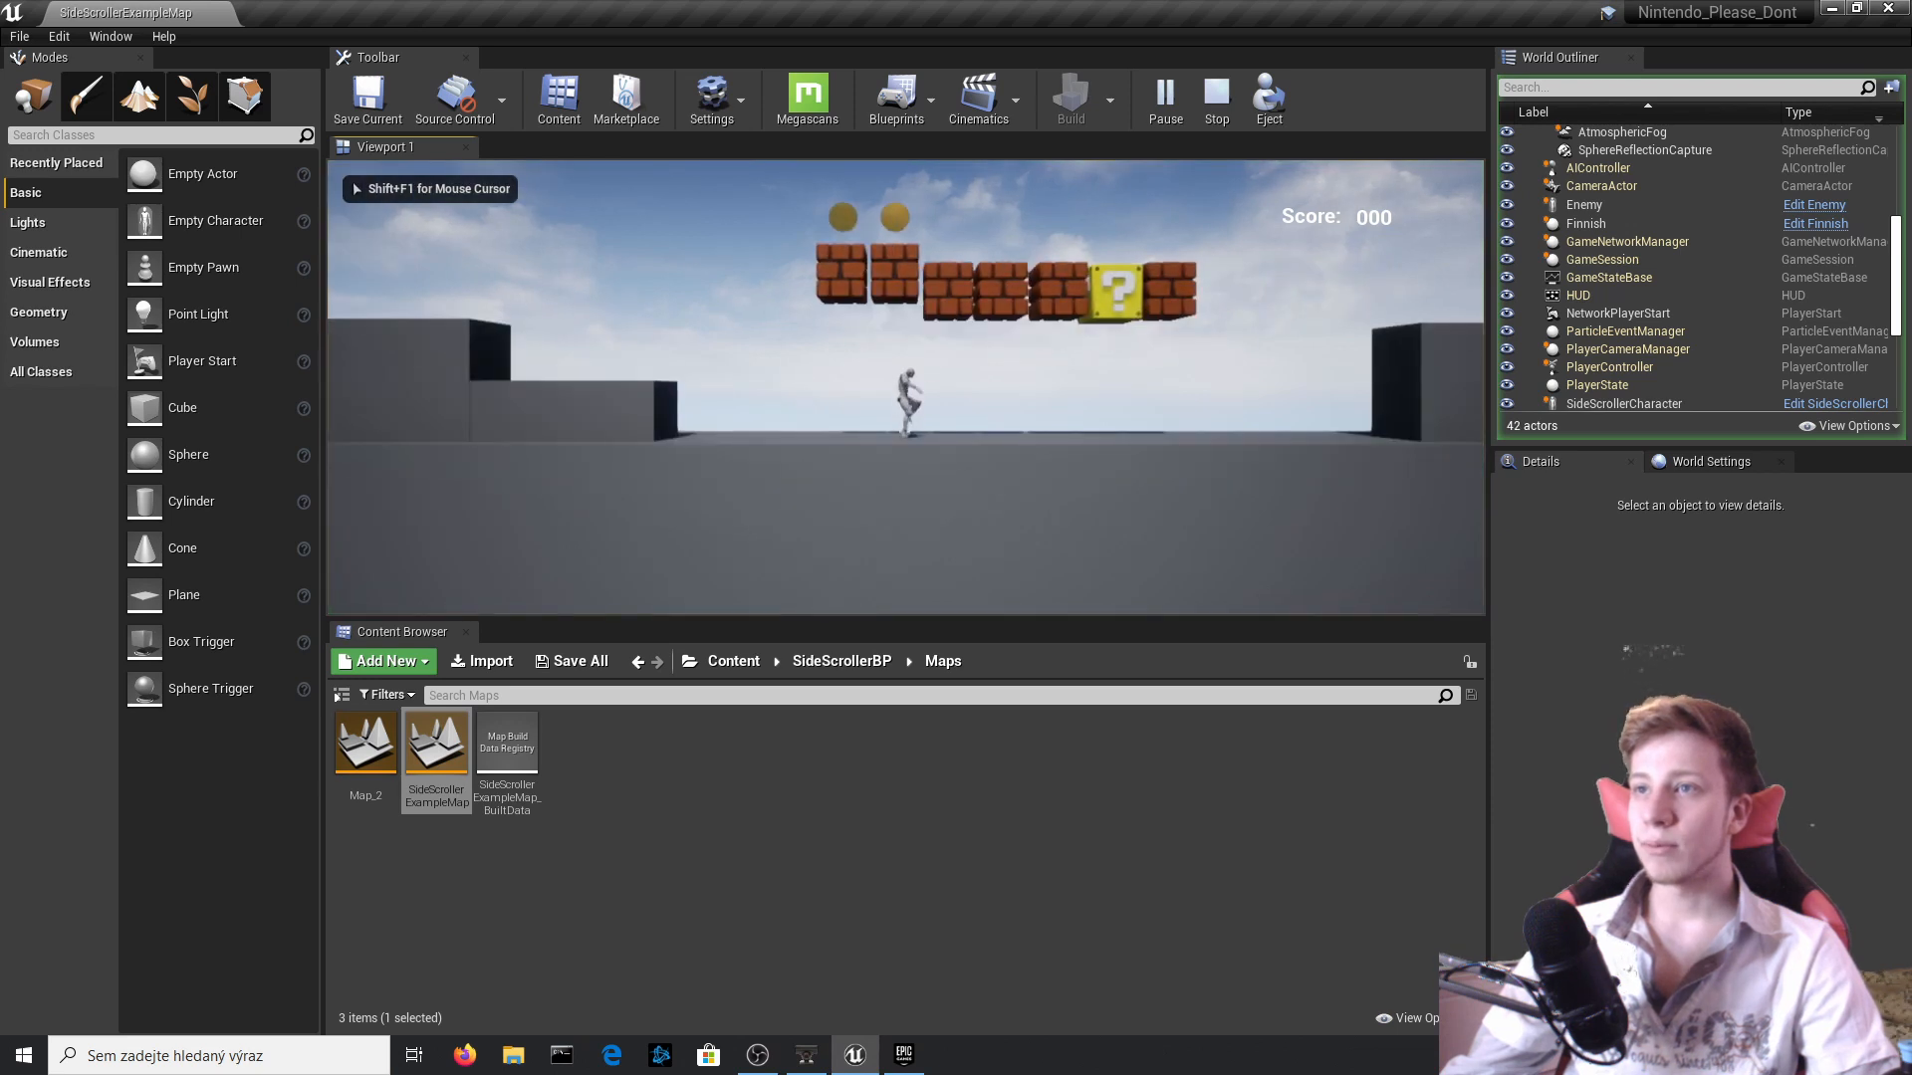
key("space")
key("d")
key("space")
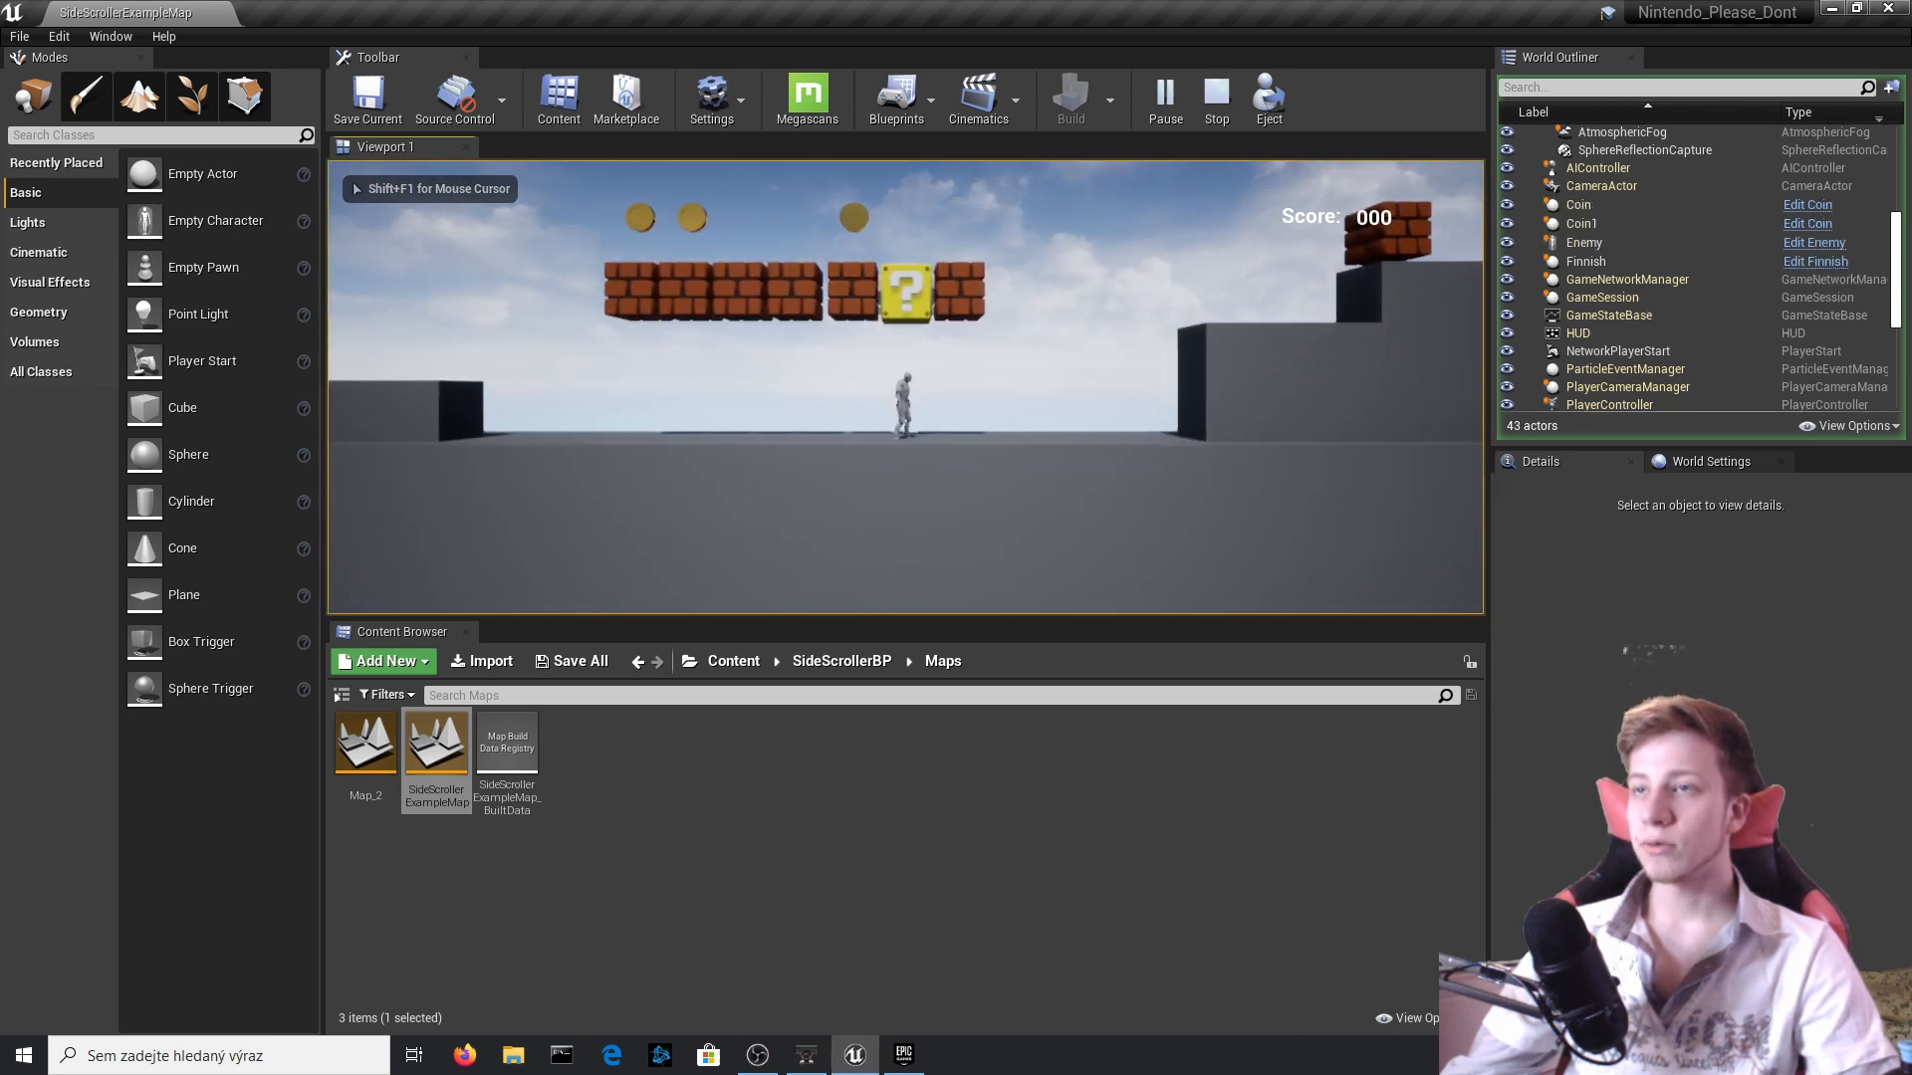
Playtest the raised platform by climbing onto it and hitting a floating brick above the Enemy from below.
key("d")
key("space")
key("d")
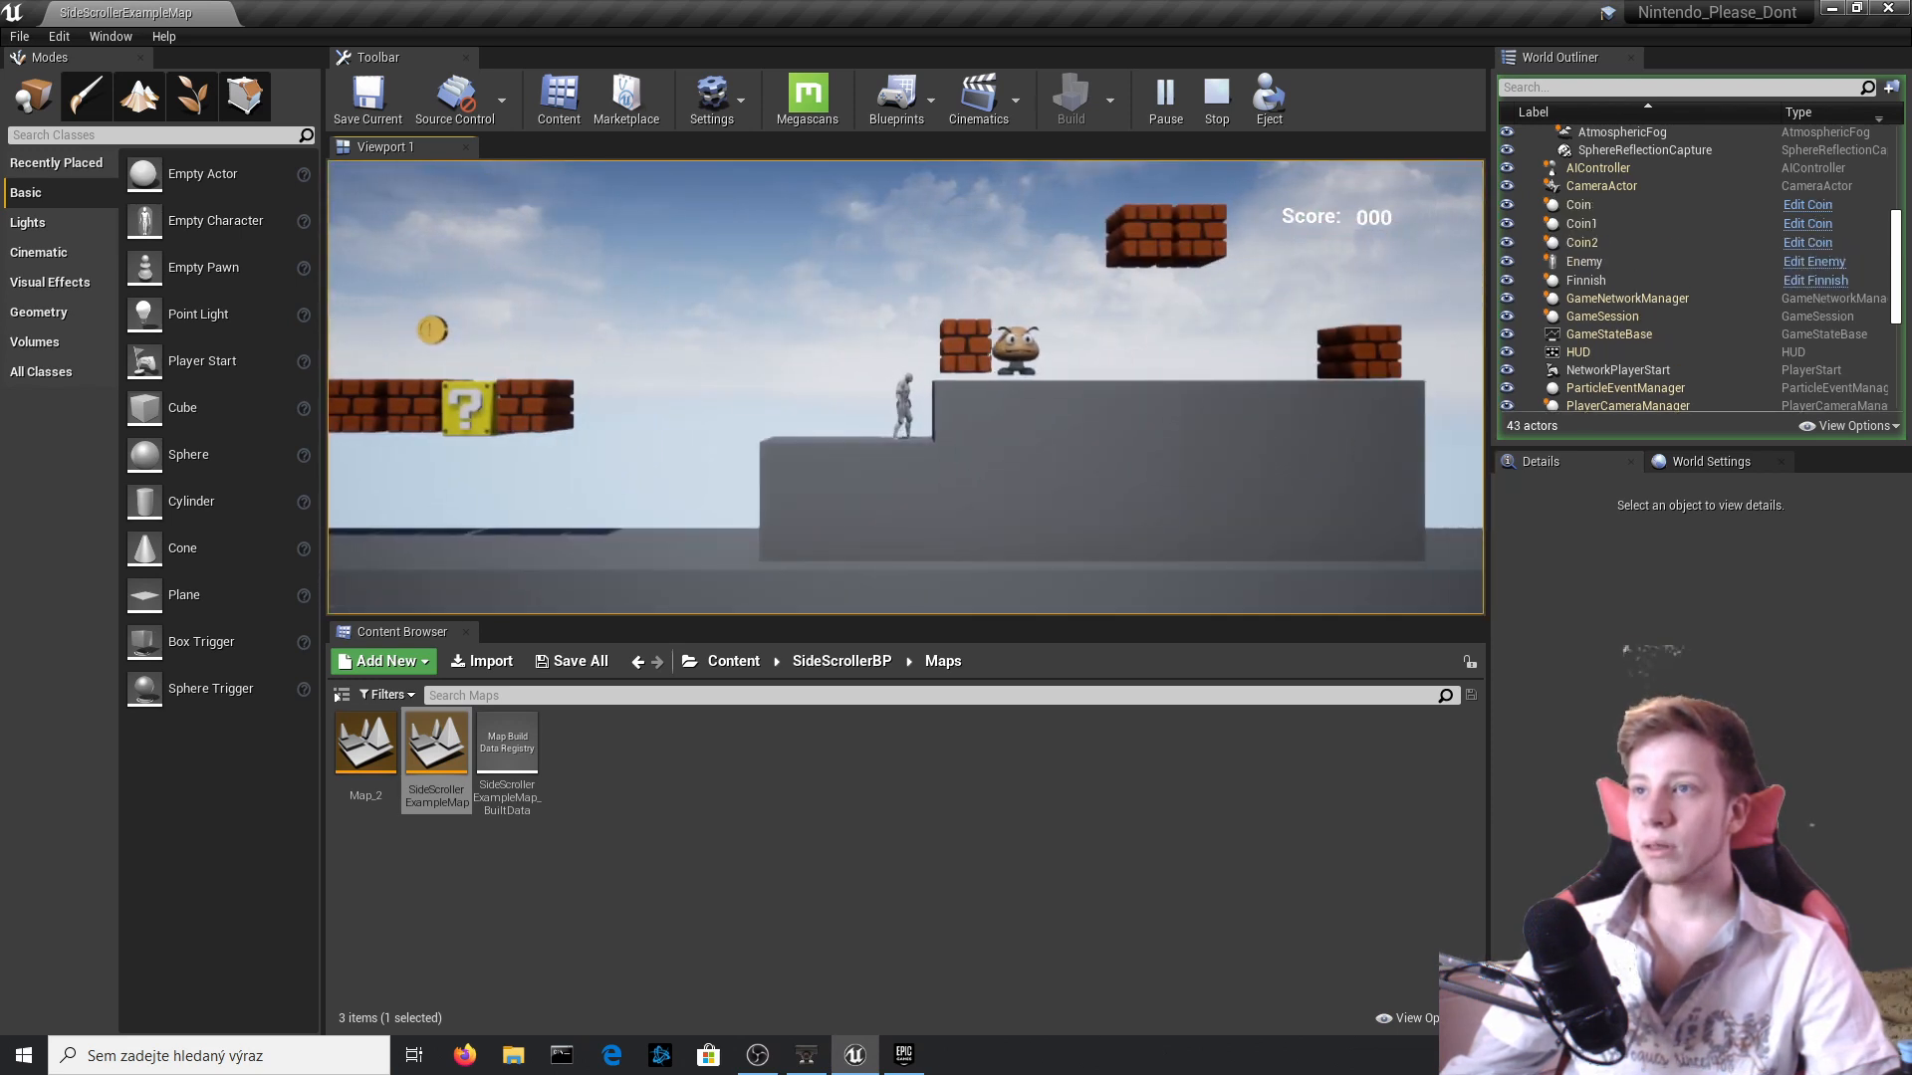
key("space")
key("d")
key("space")
key("a")
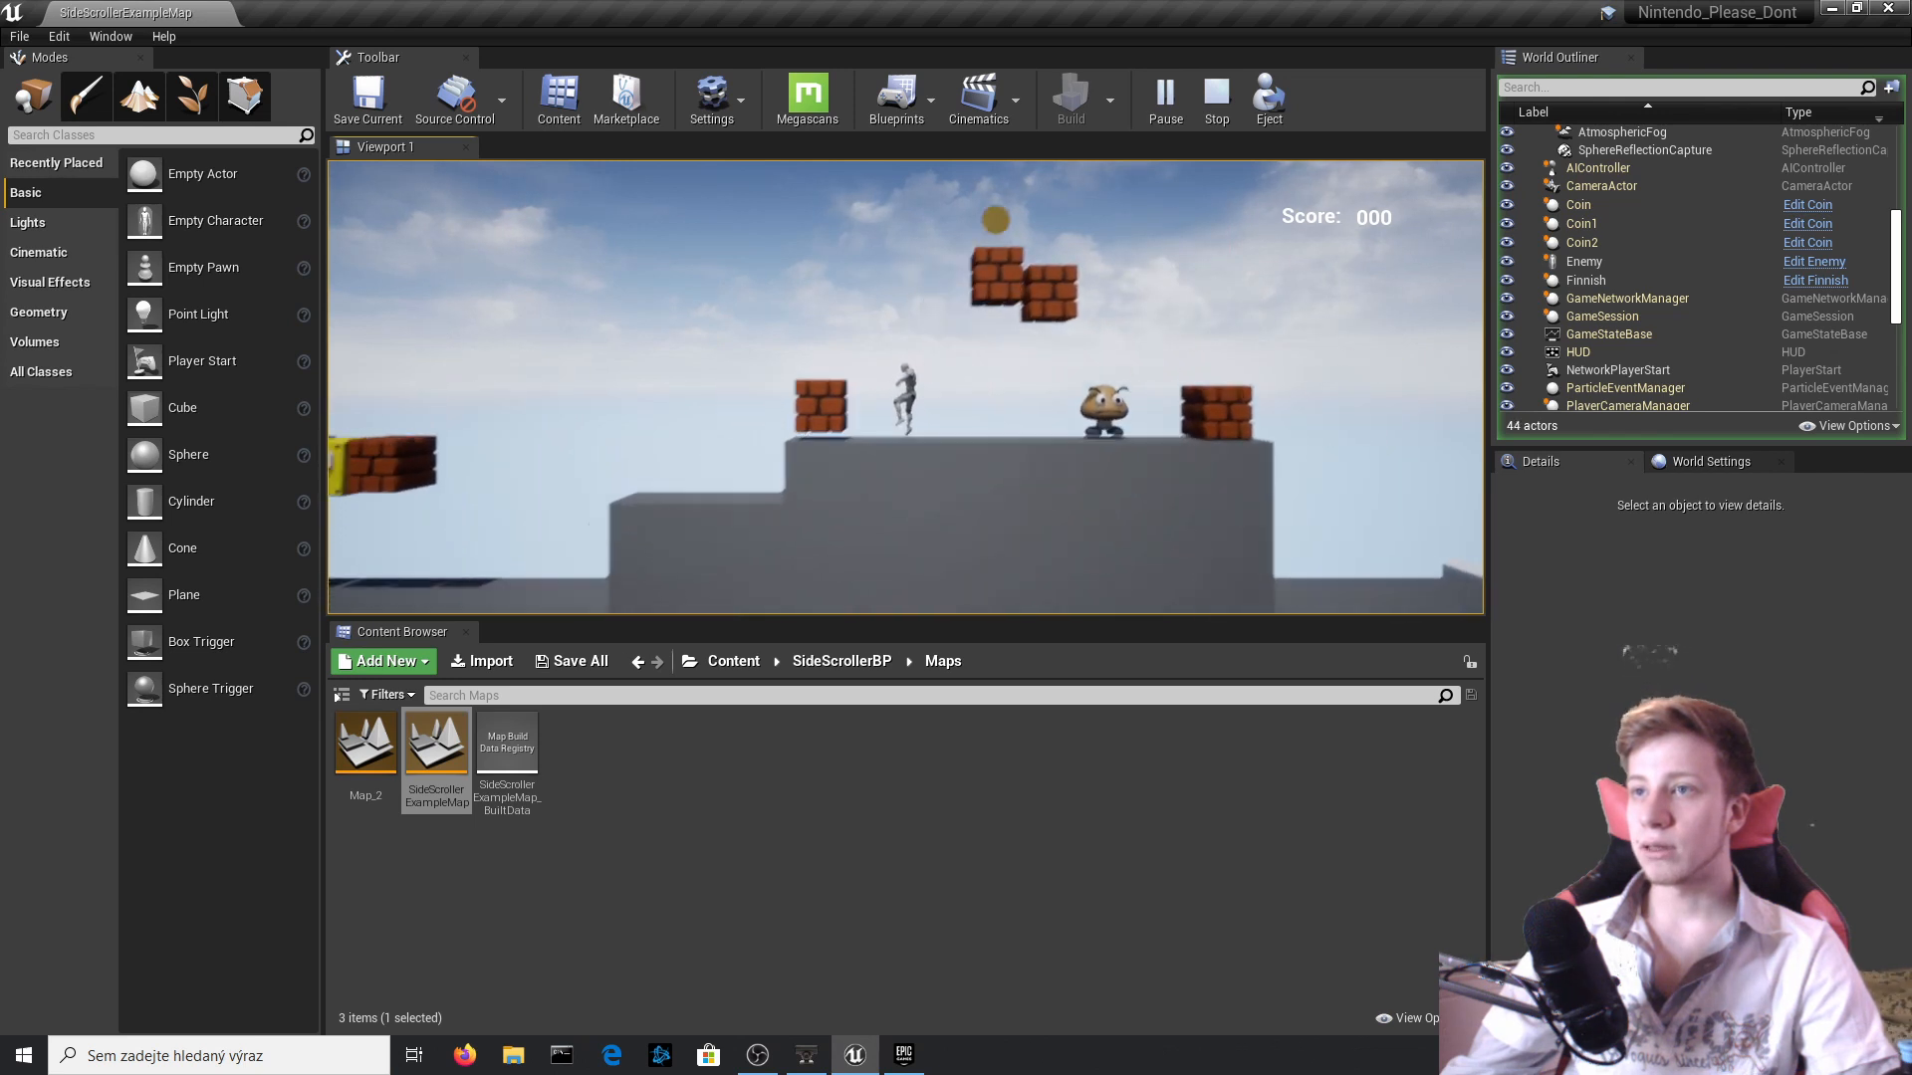
key("a")
key("space")
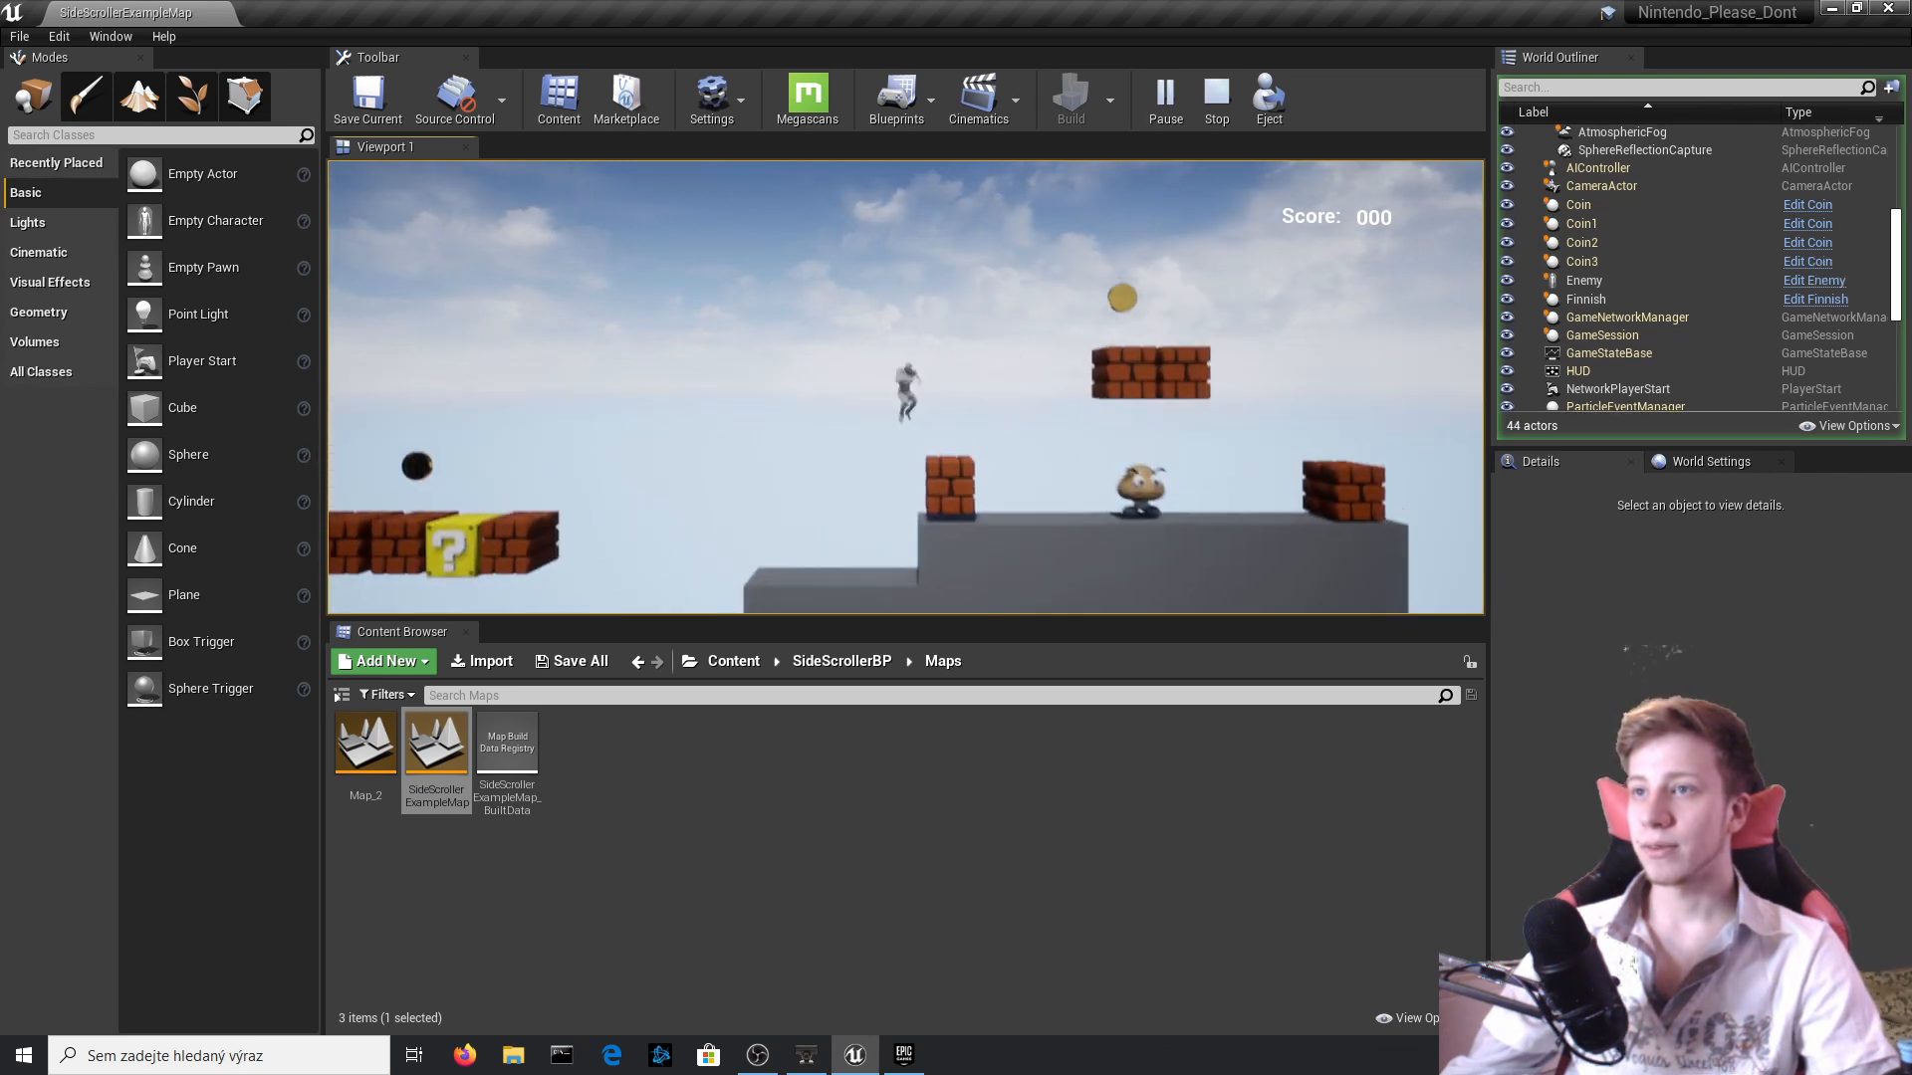
Collect the coin above the floating bricks and run the character into the Finnish goal to test the level change.
key("d")
key("space")
key("space")
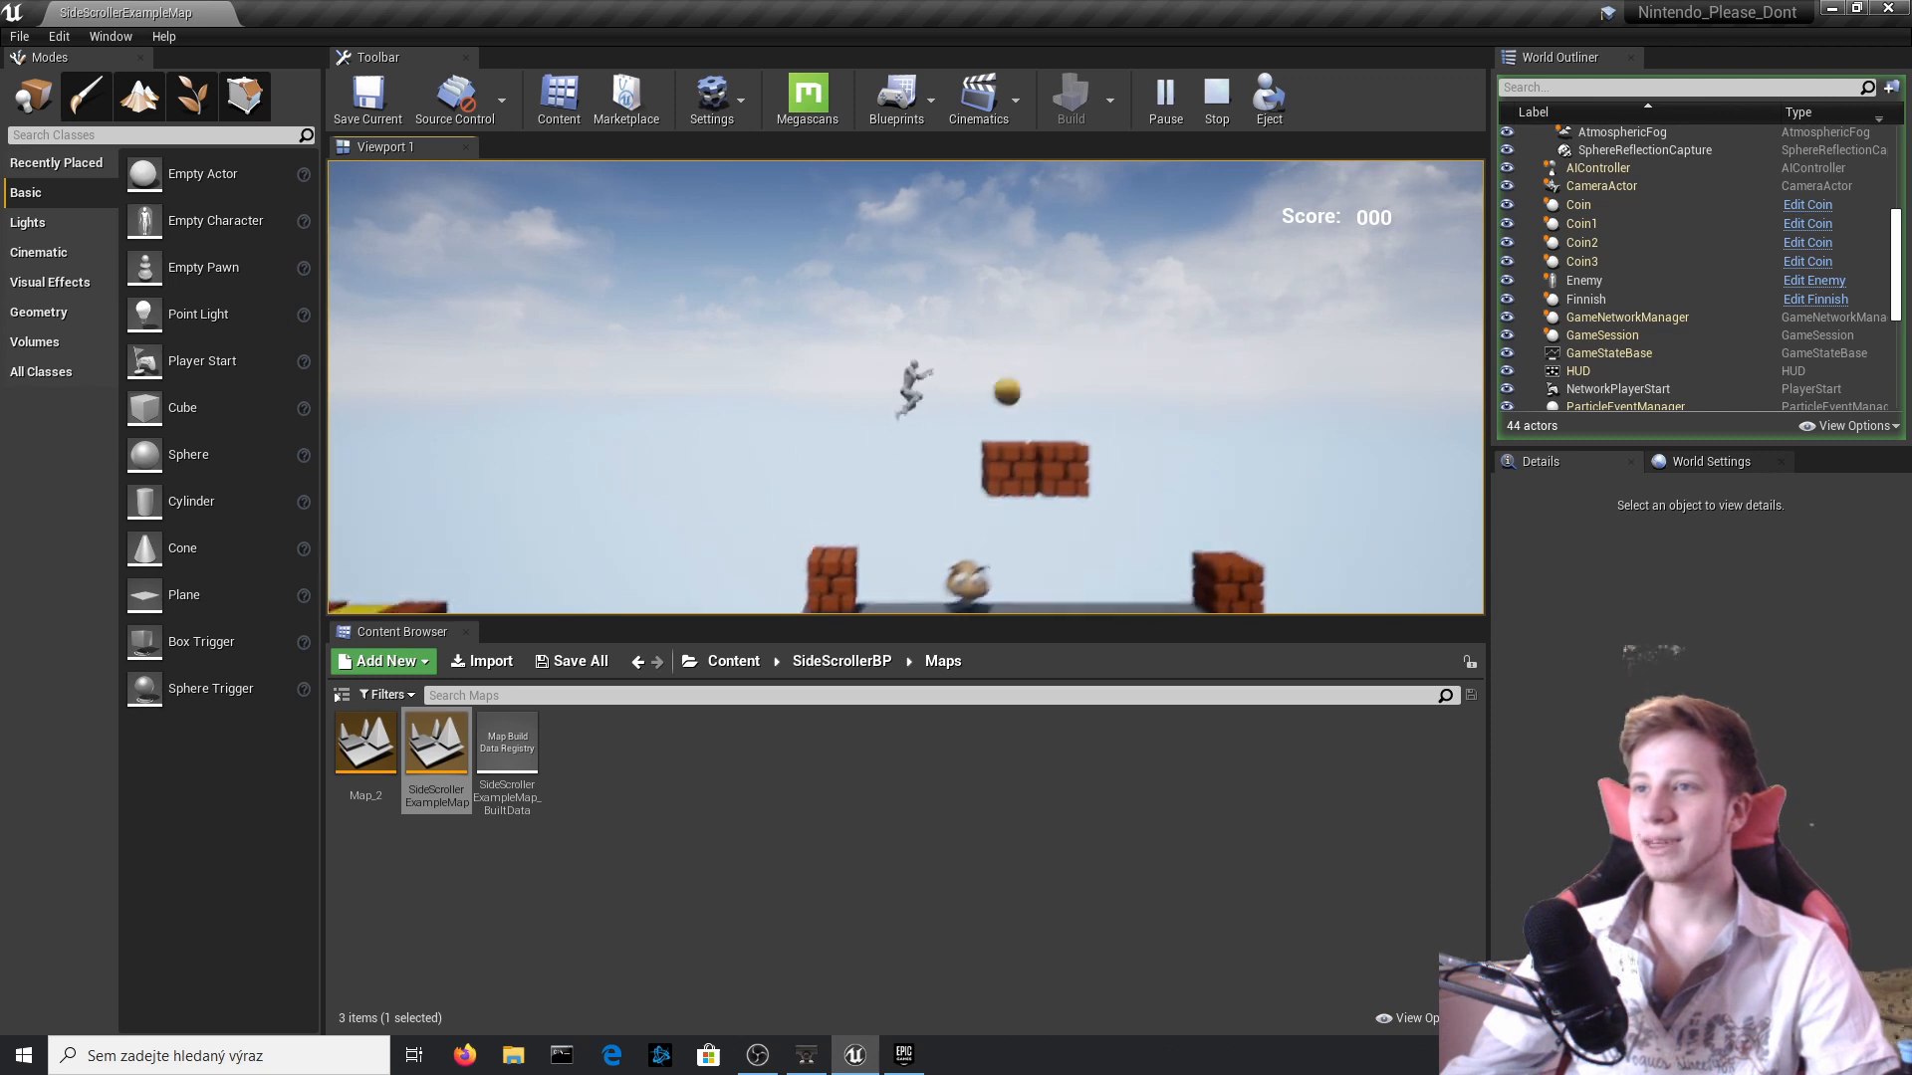
key("d")
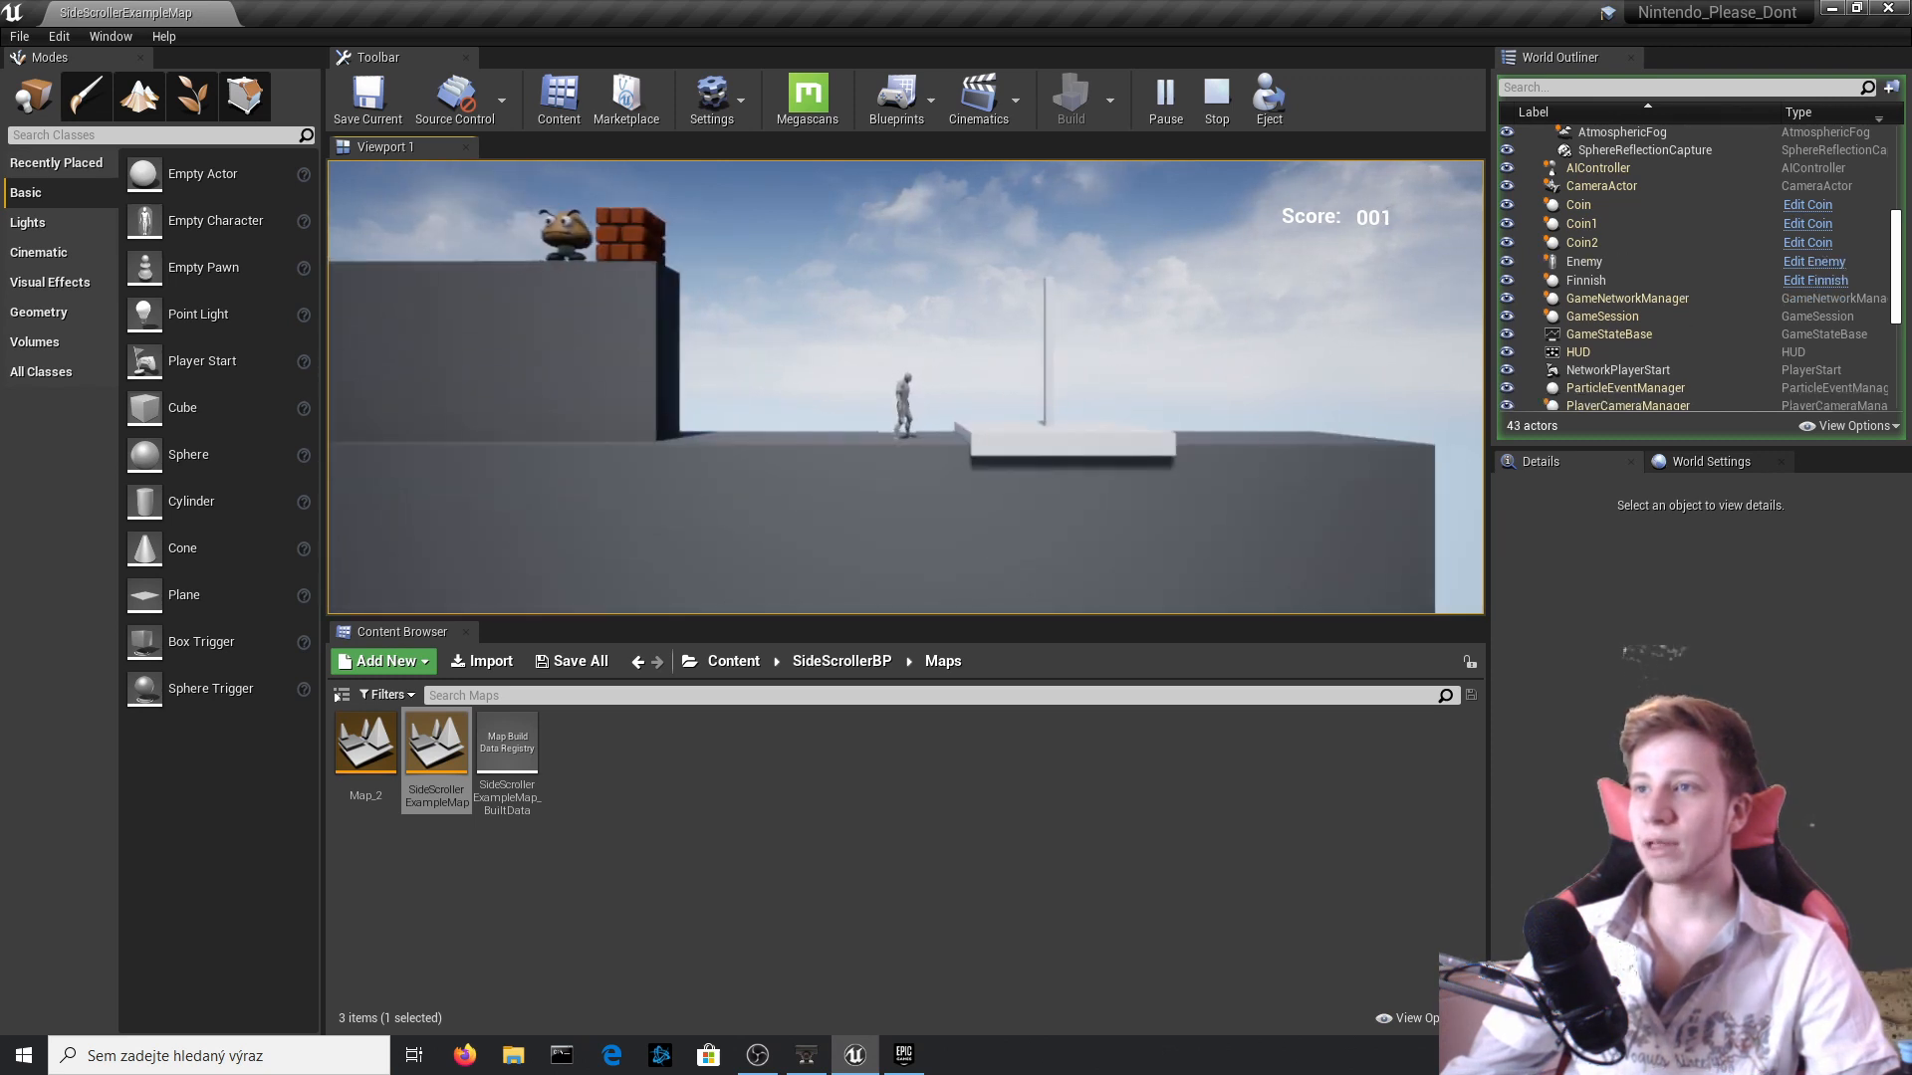
key("d")
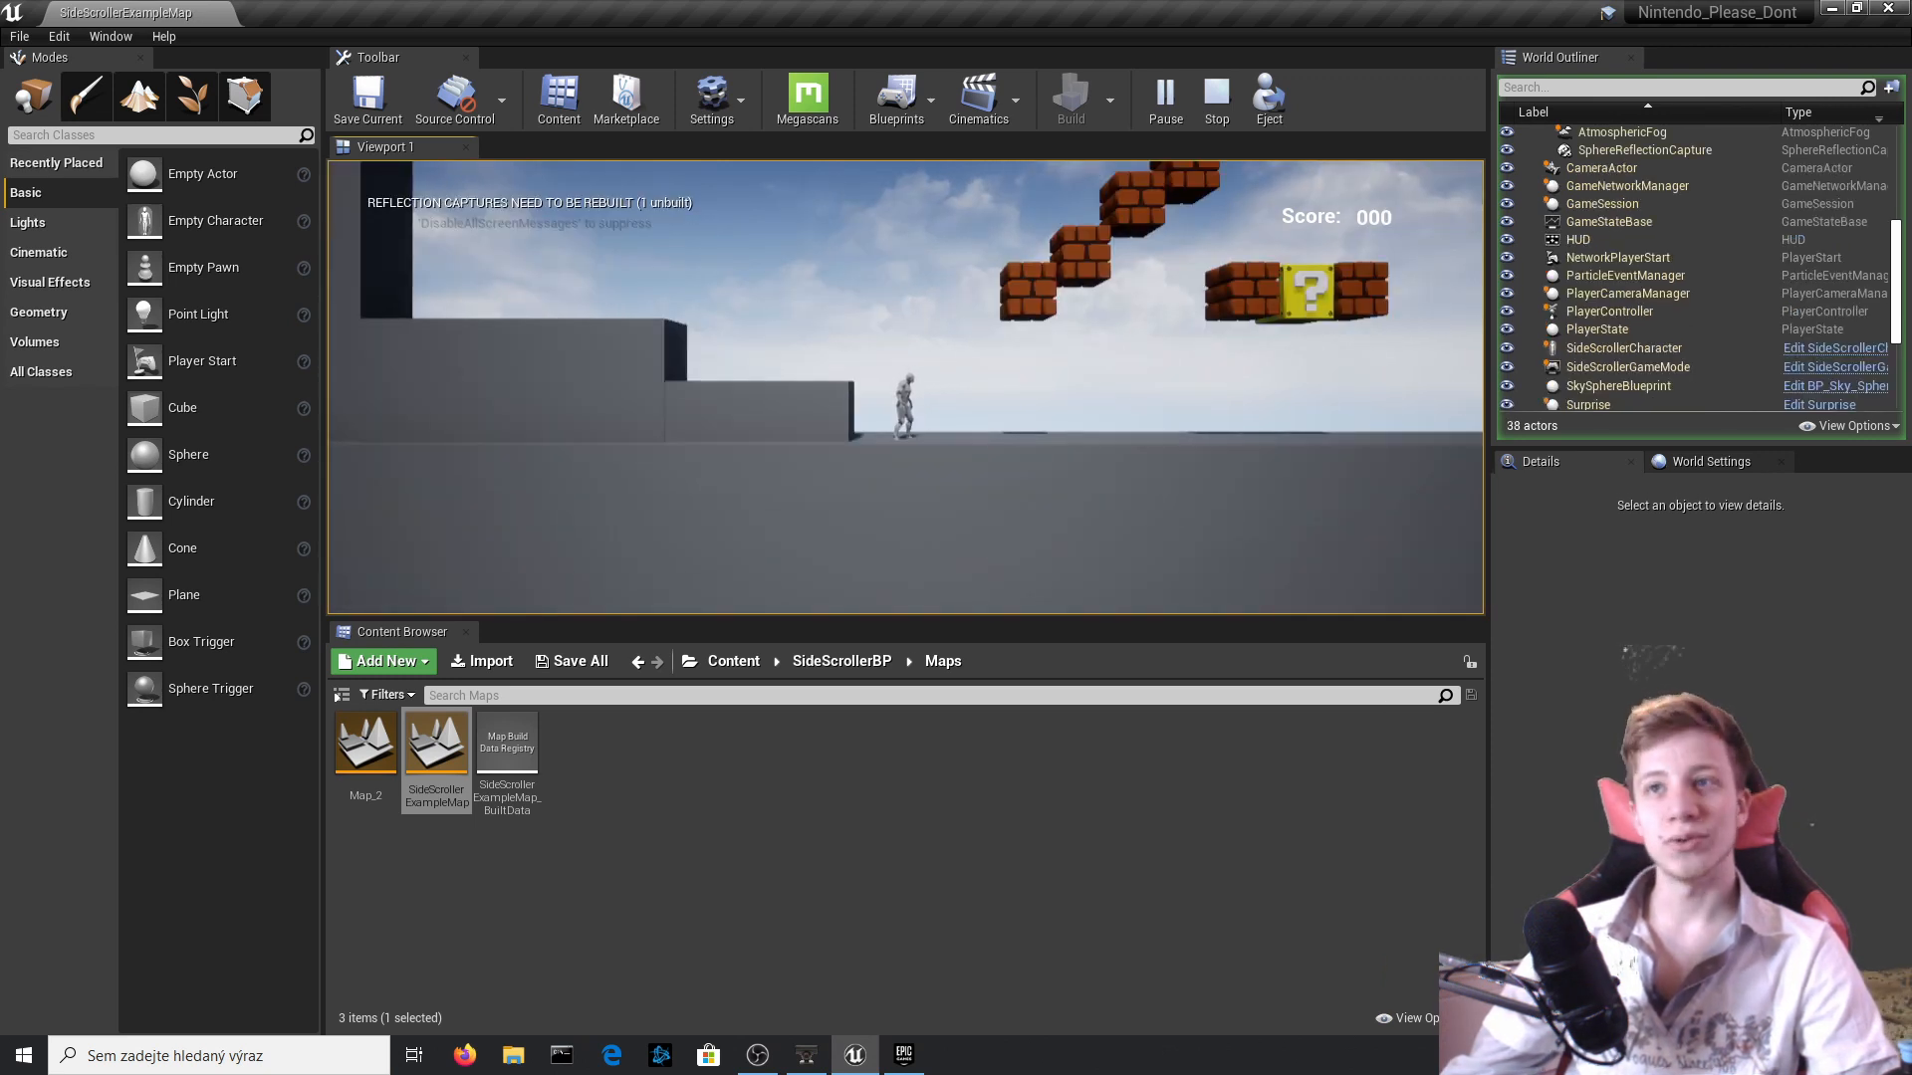
Playtest the start of Map_2 by hitting the lowest staircase brick and the Surprise block from below.
key("d")
key("space")
key("d")
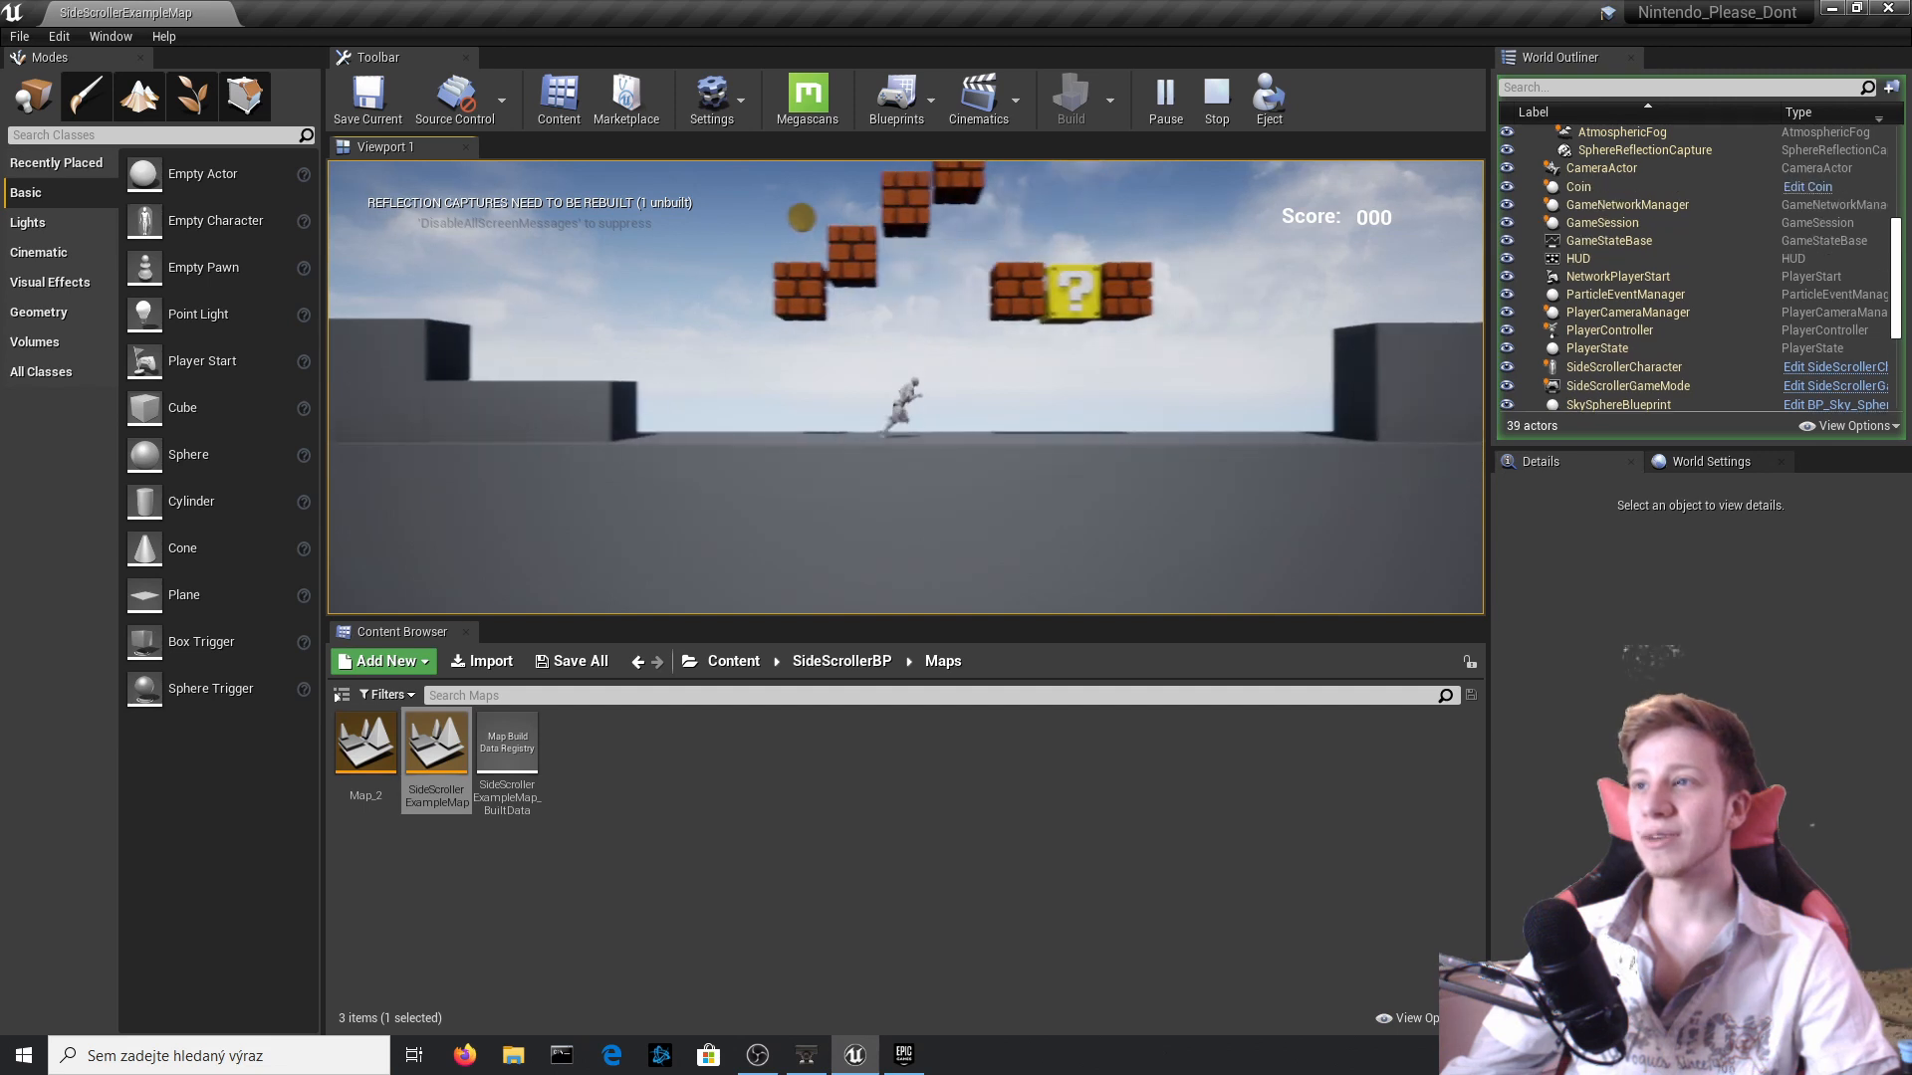
key("d")
key("space")
key("d")
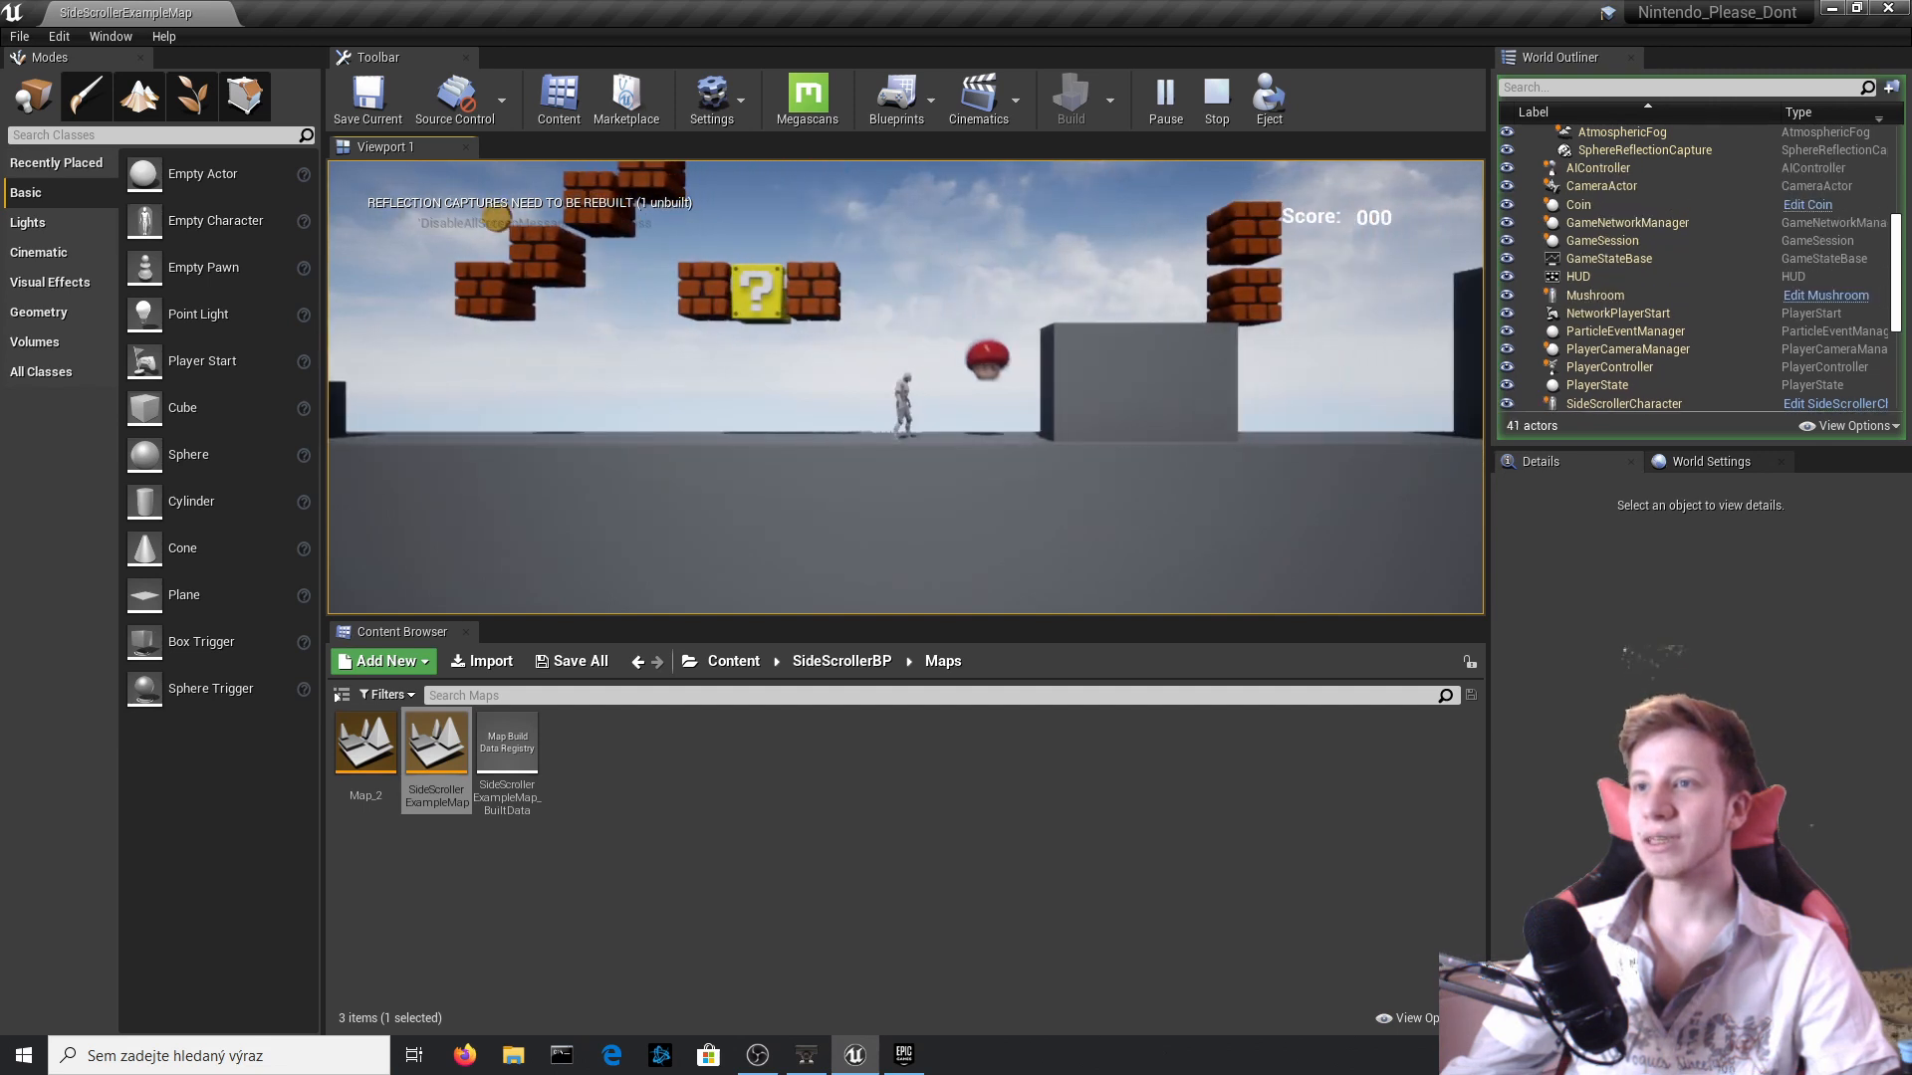
Collect the mushroom, jump over the stacked and floating bricks in Map_2, and end the play session.
key("d")
key("space")
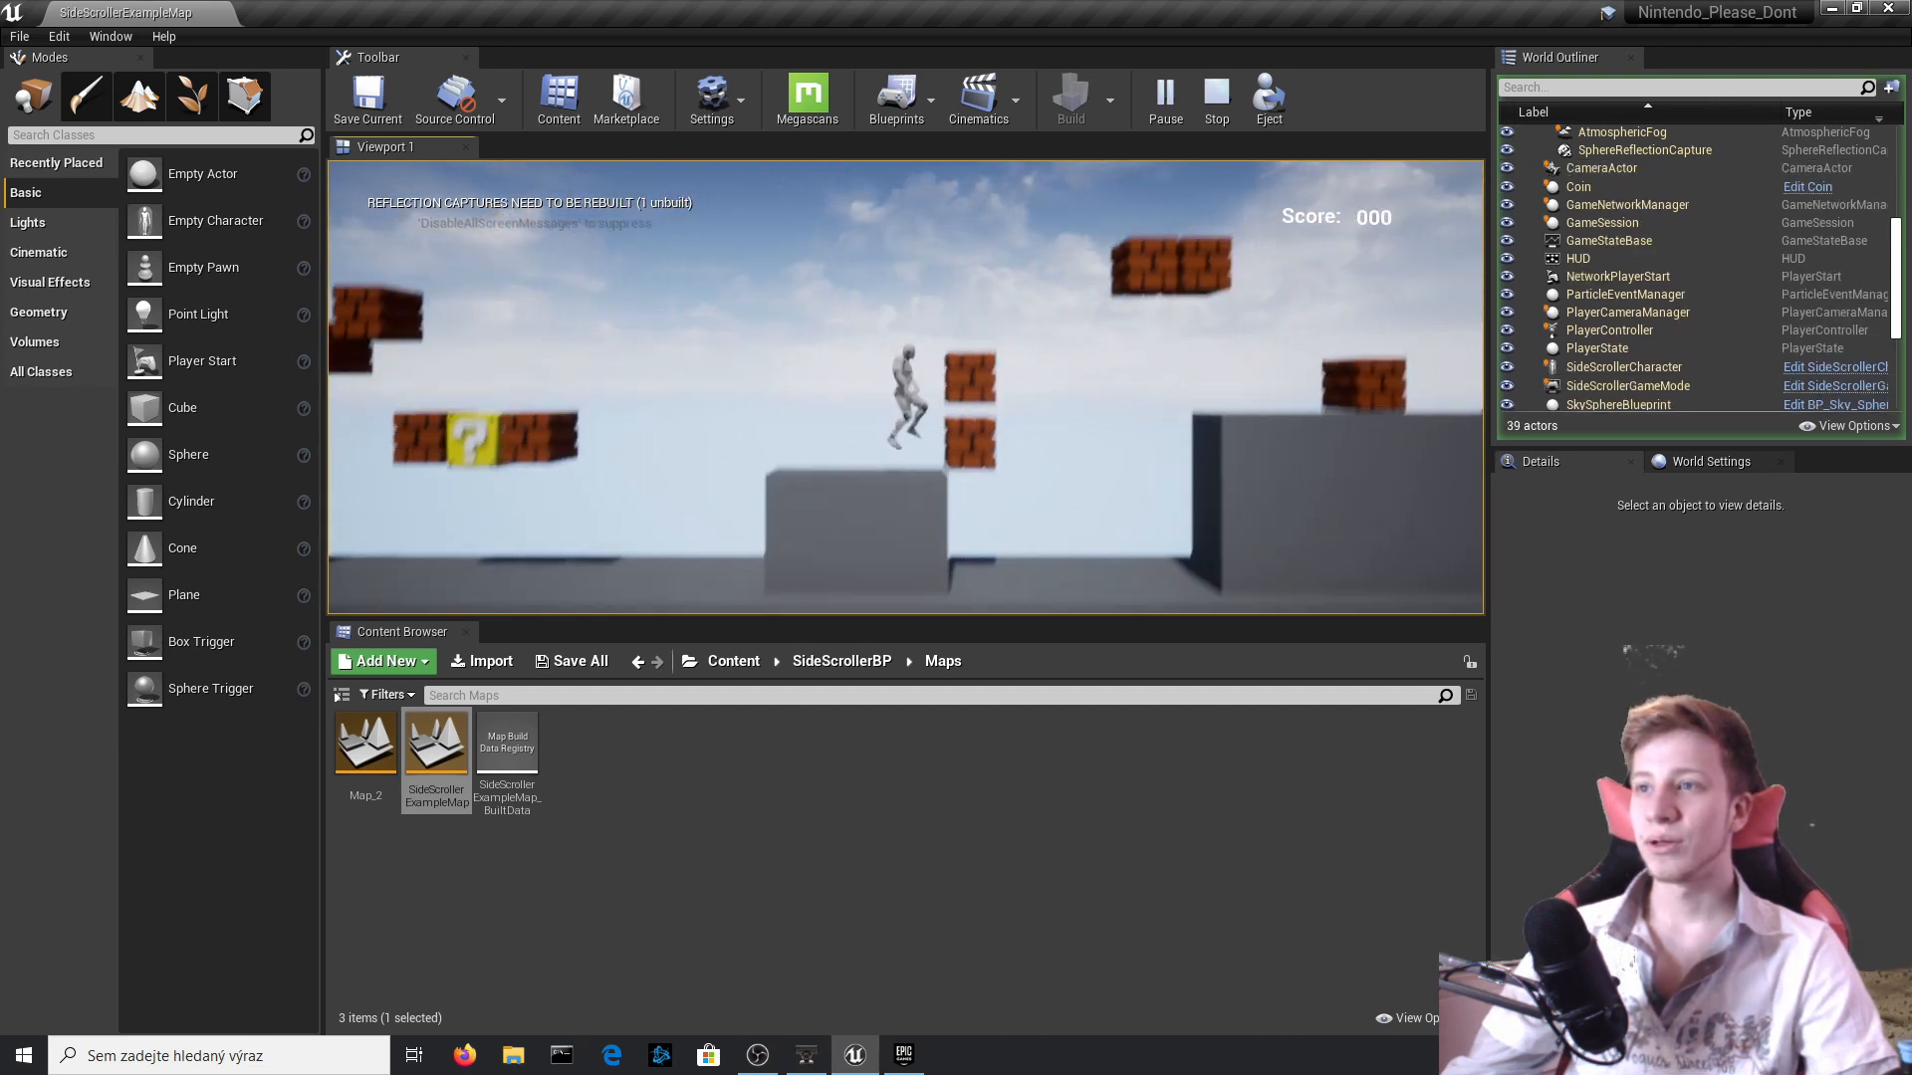
key("d")
key("space")
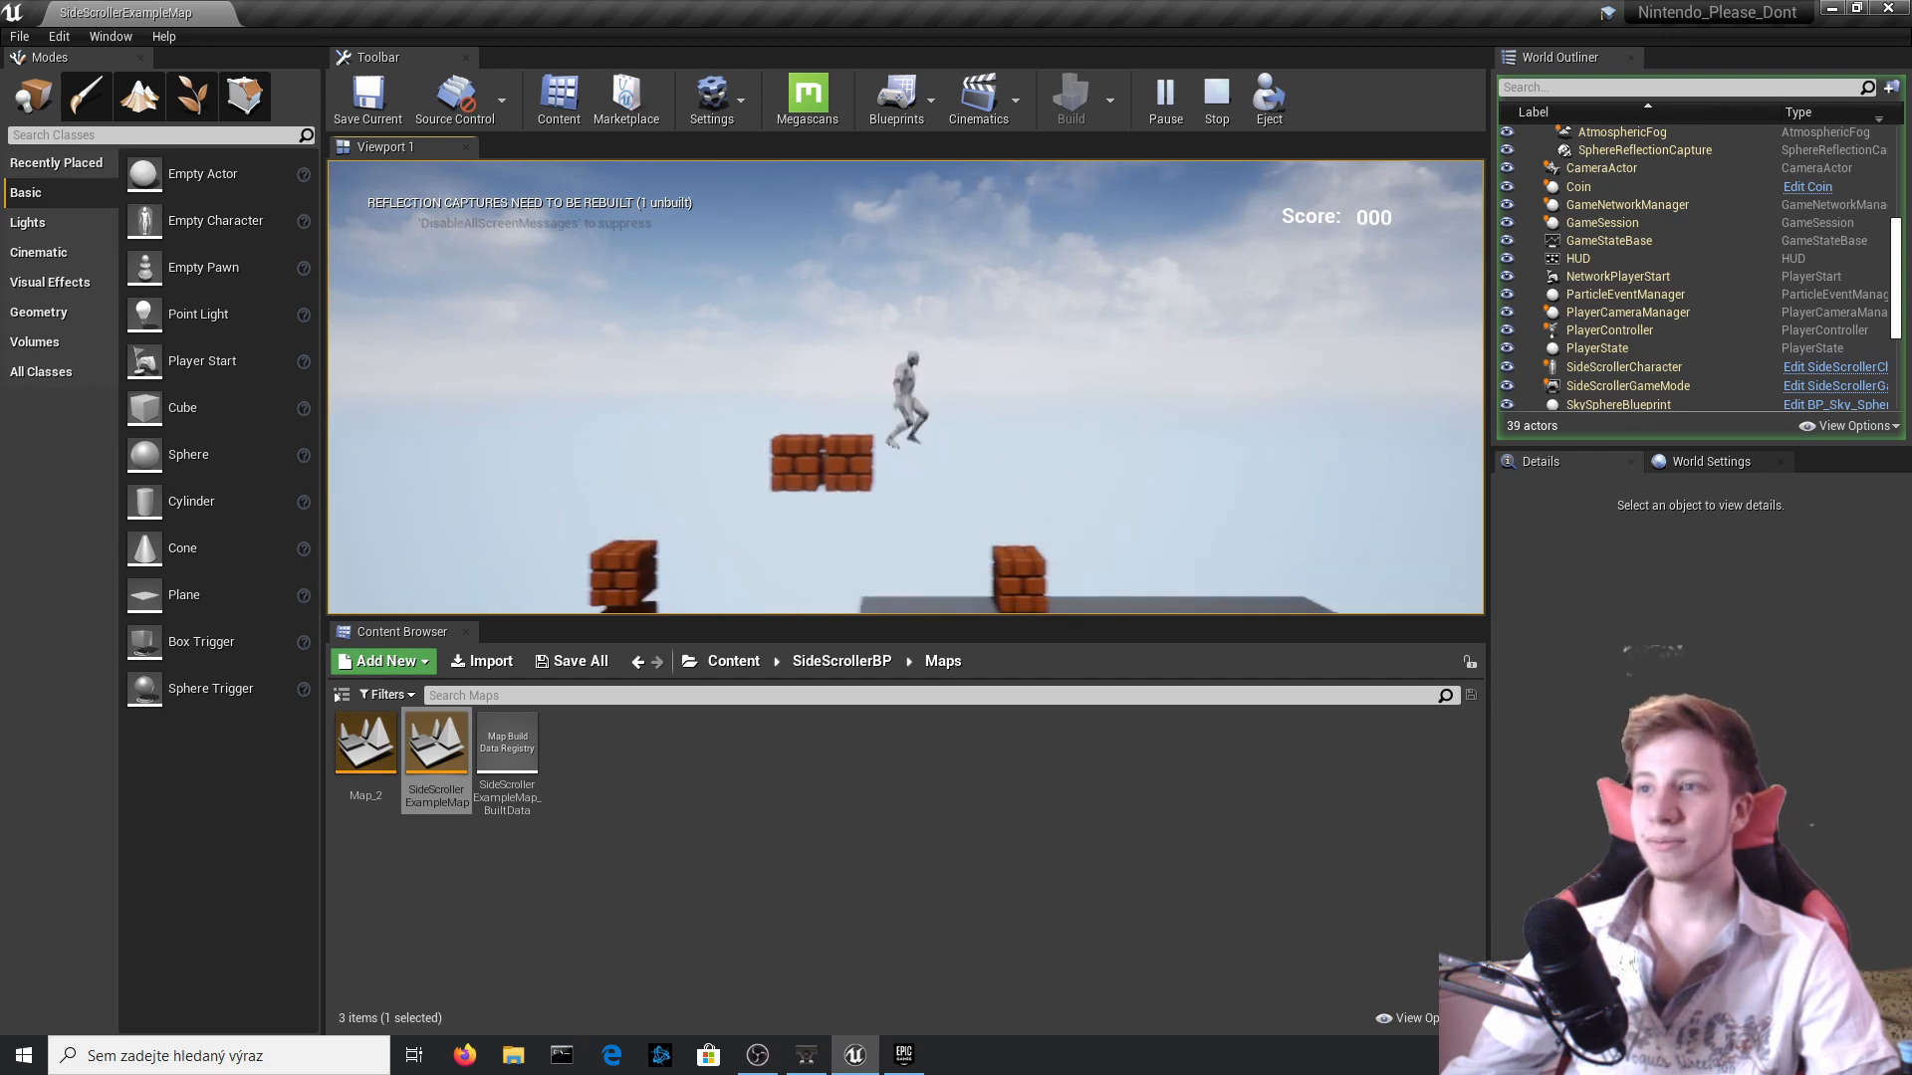
key("Escape")
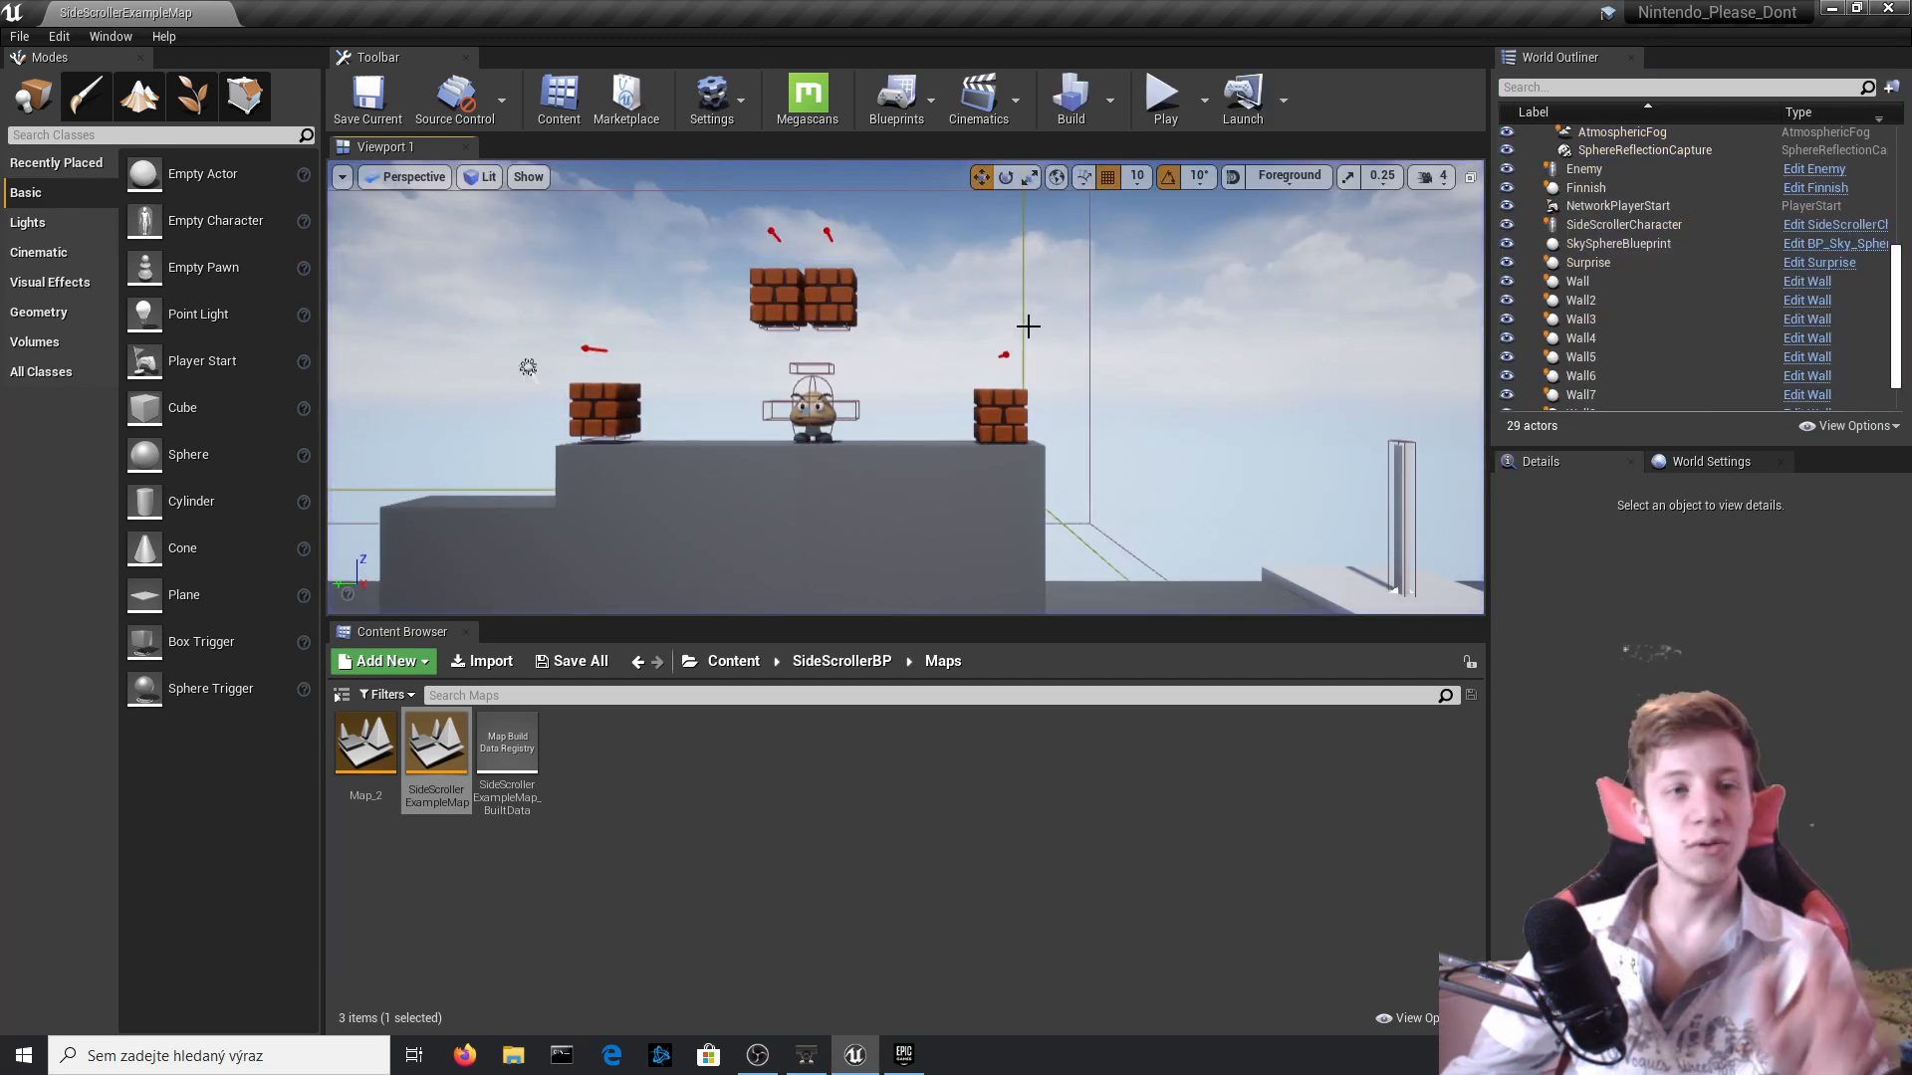